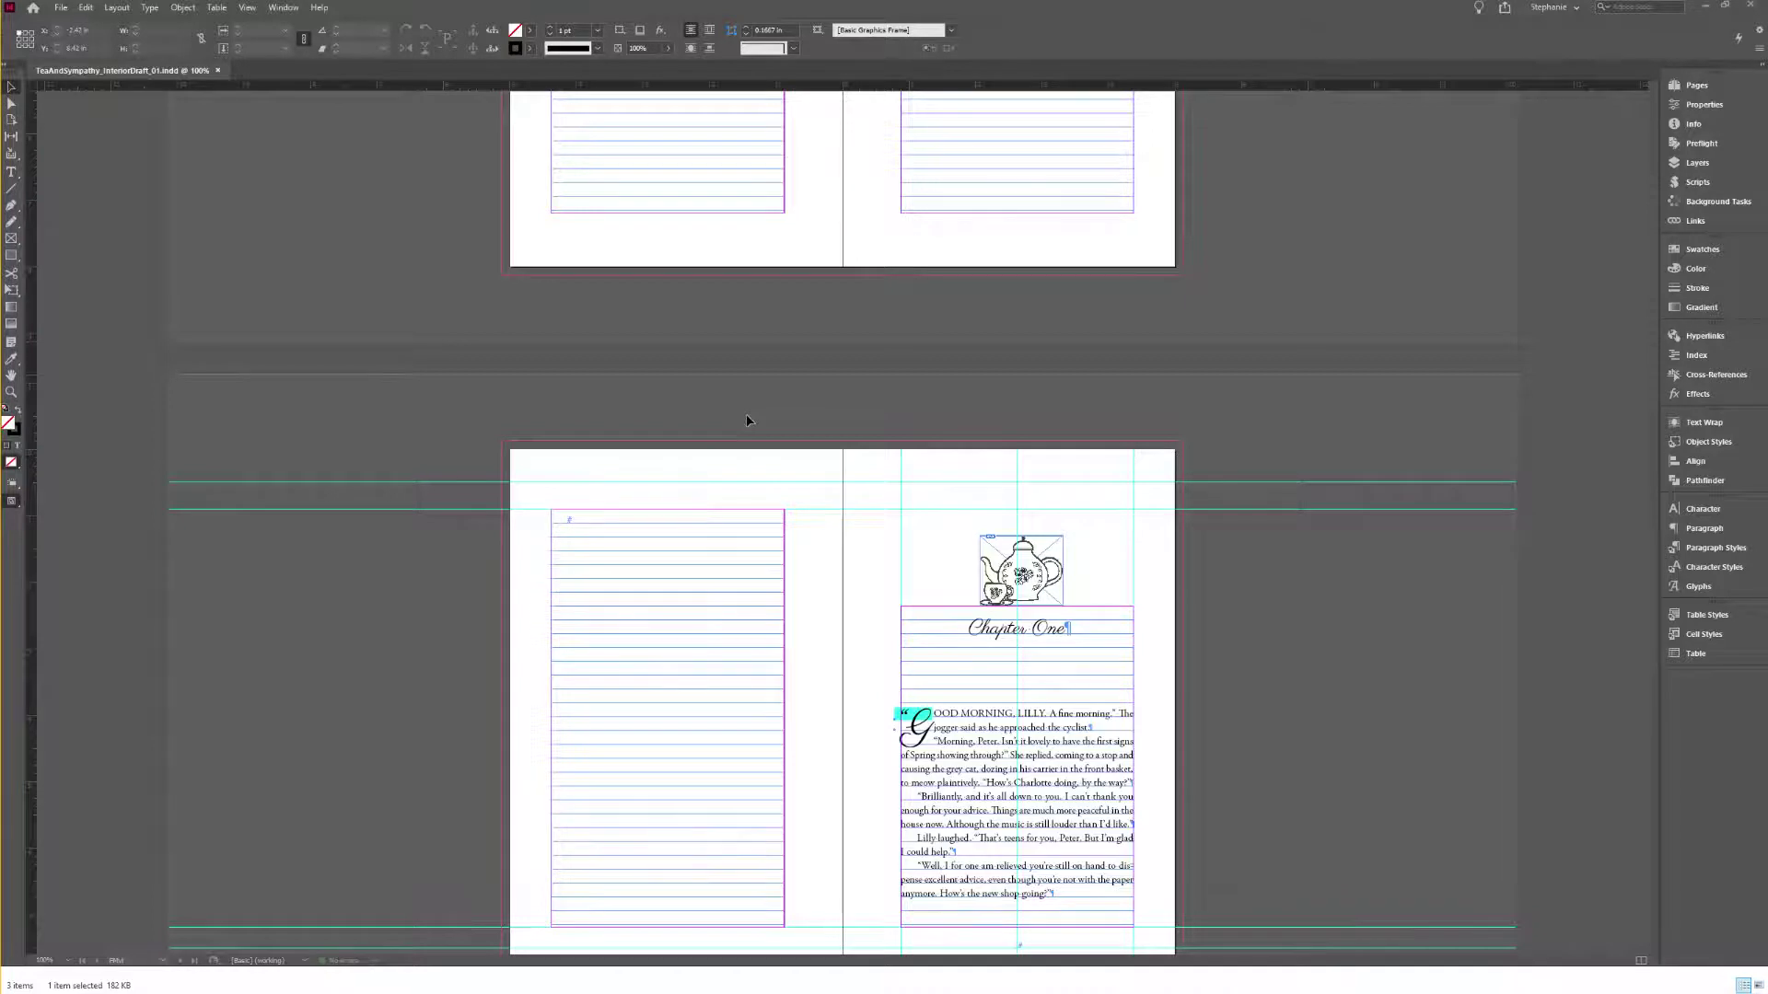
Step: Open the B-Chapter Title parent spread and inspect its teapot ornaments and page number frames on both pages
scroll(817, 202, "up", 7)
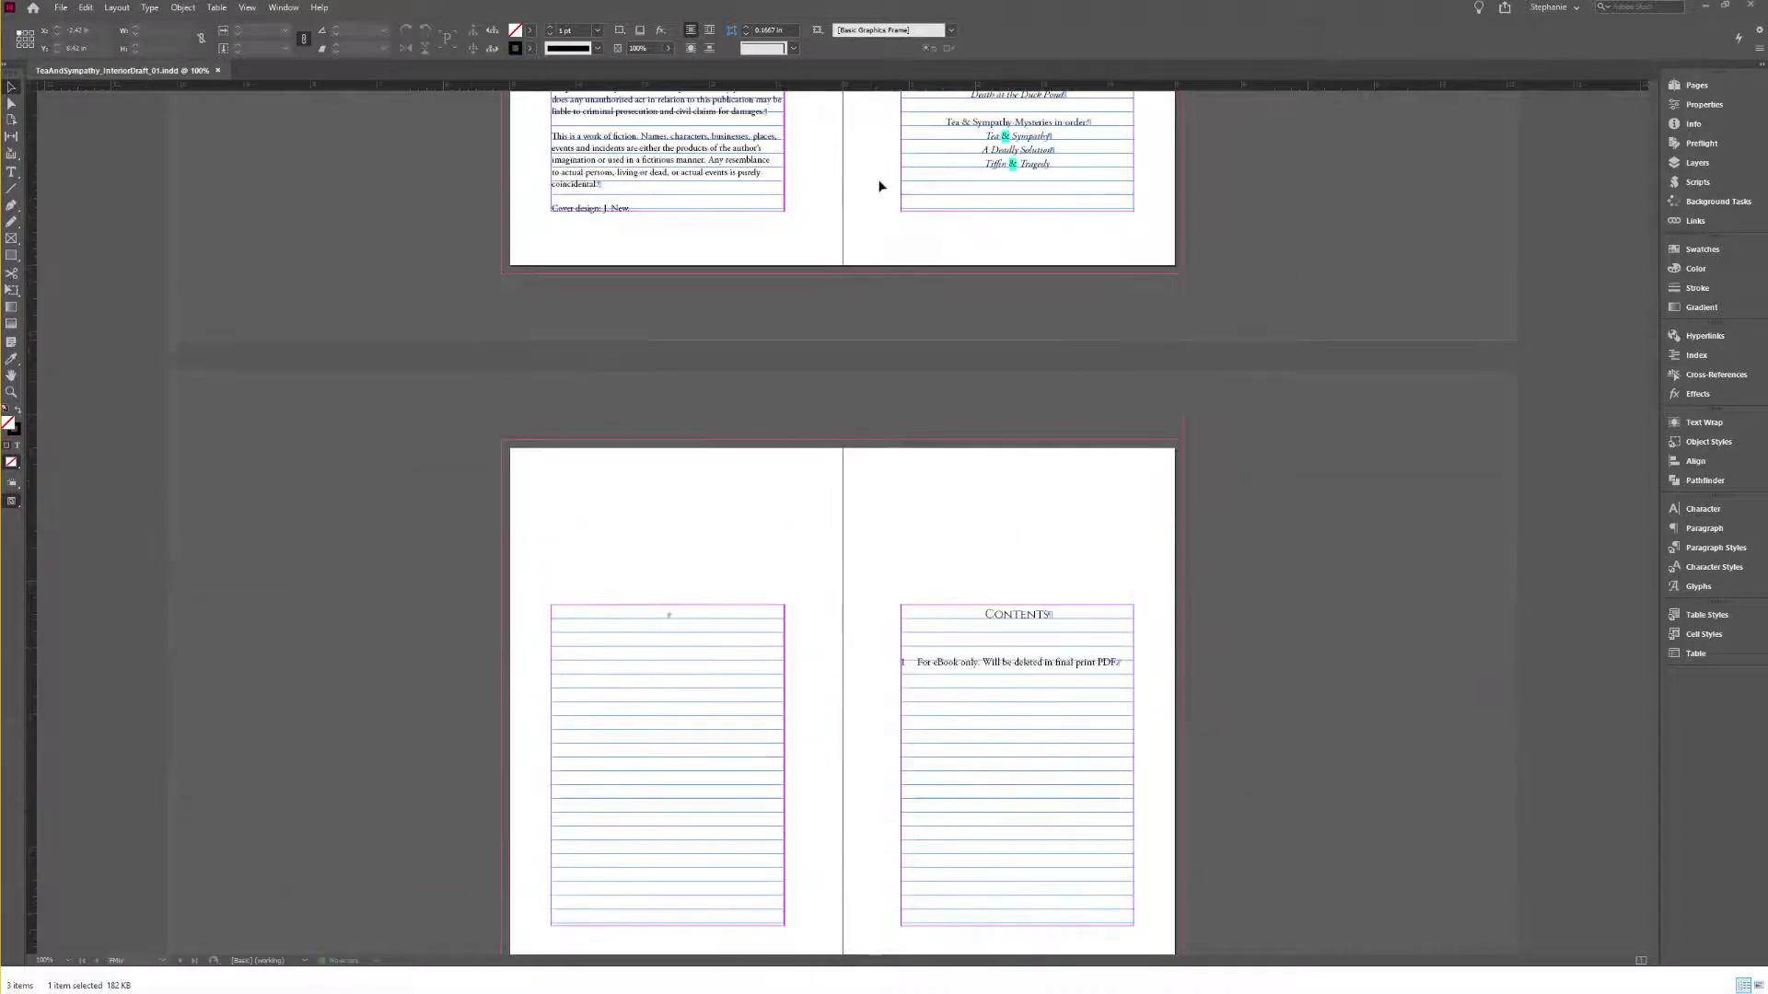
scroll(974, 140, "up", 8)
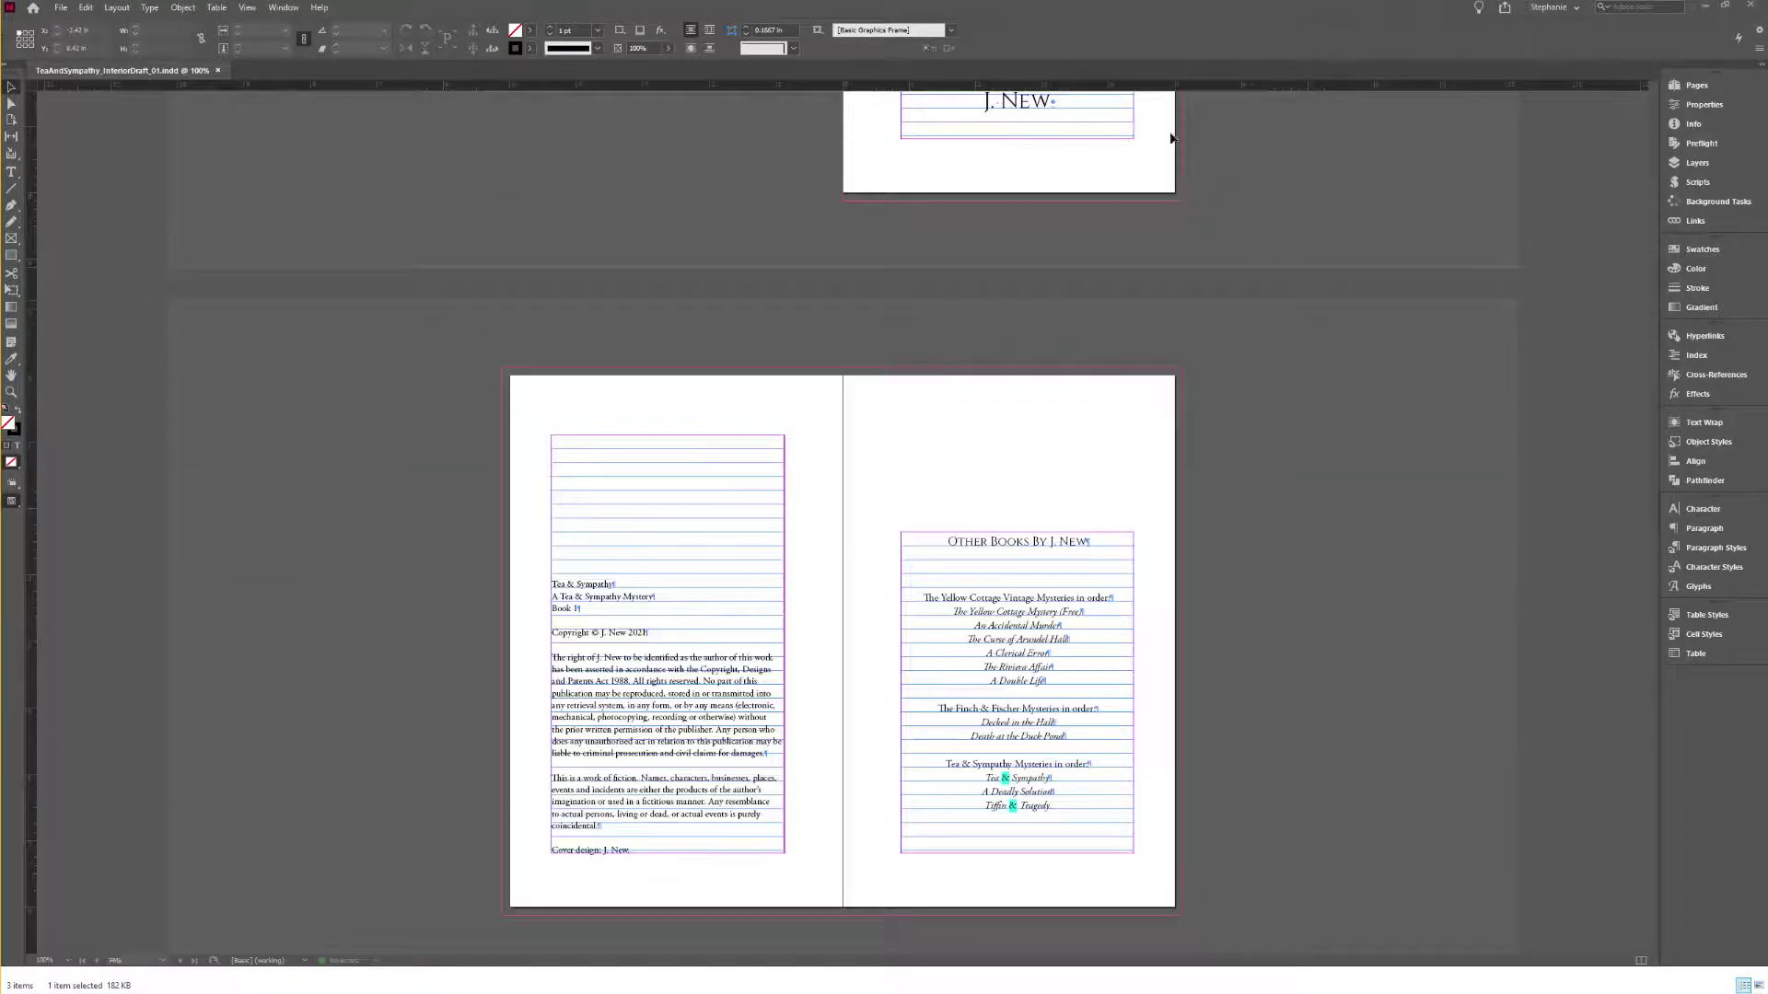
left_click(1694, 85)
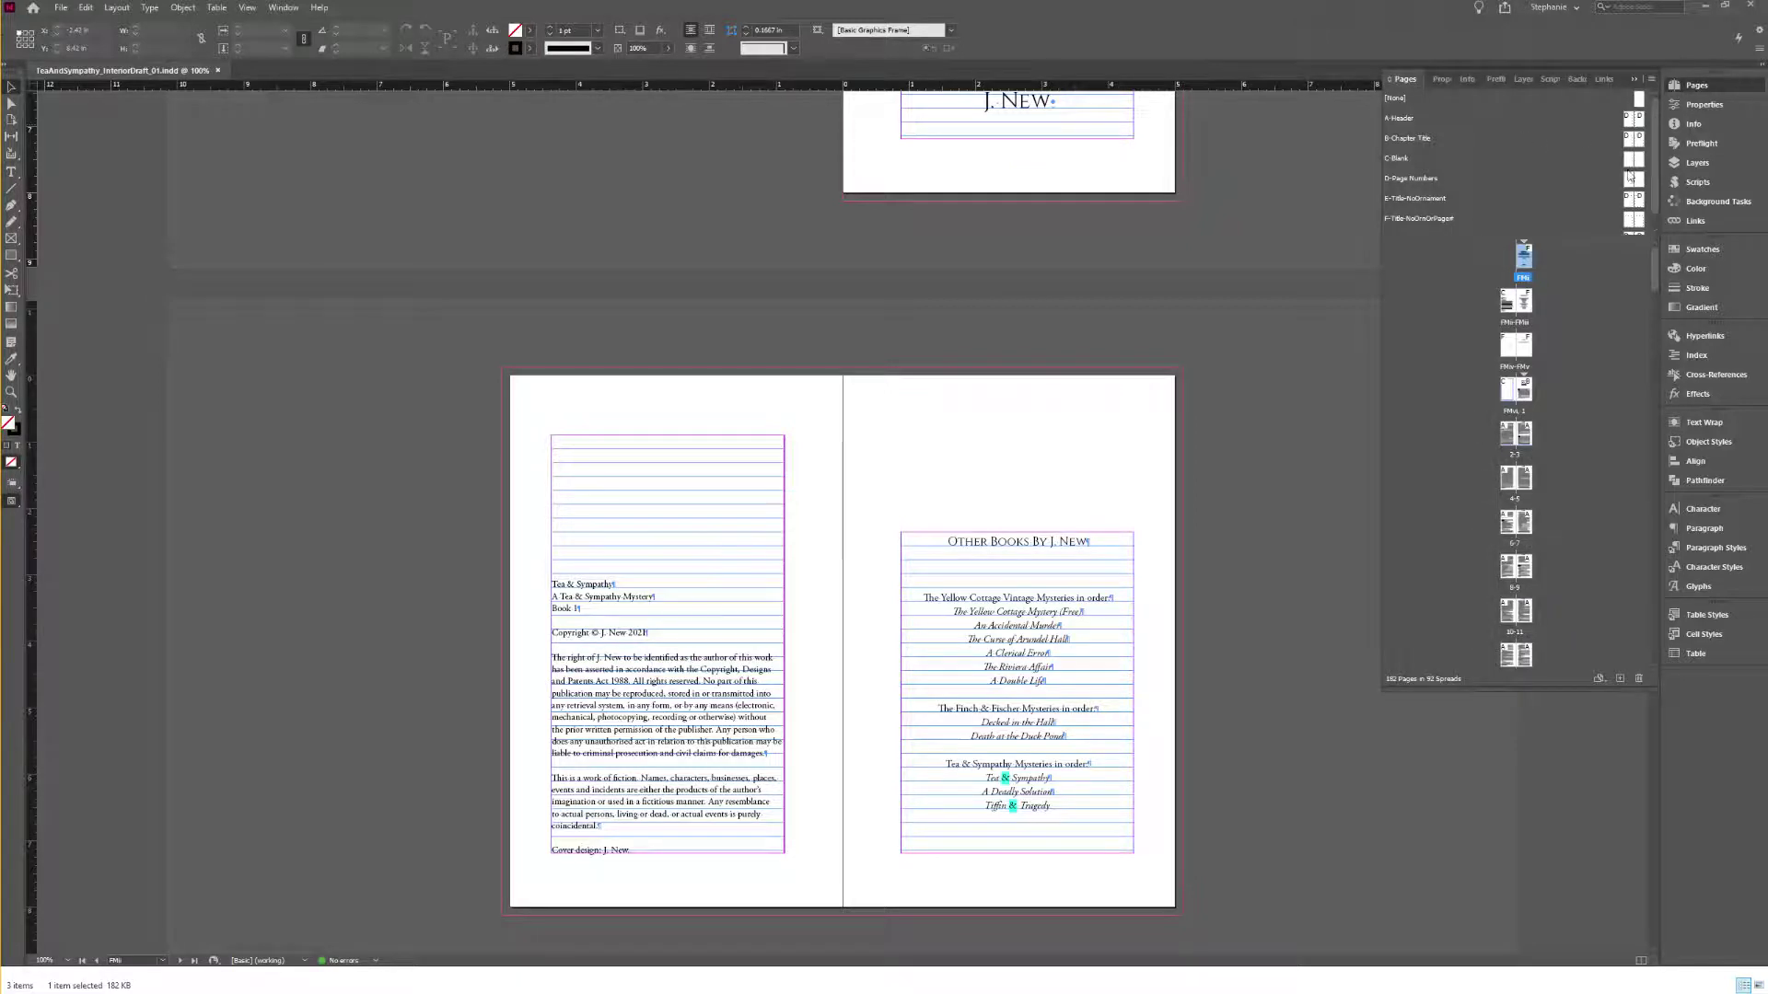
double_click(1631, 141)
left_click(1037, 382)
left_click(689, 357)
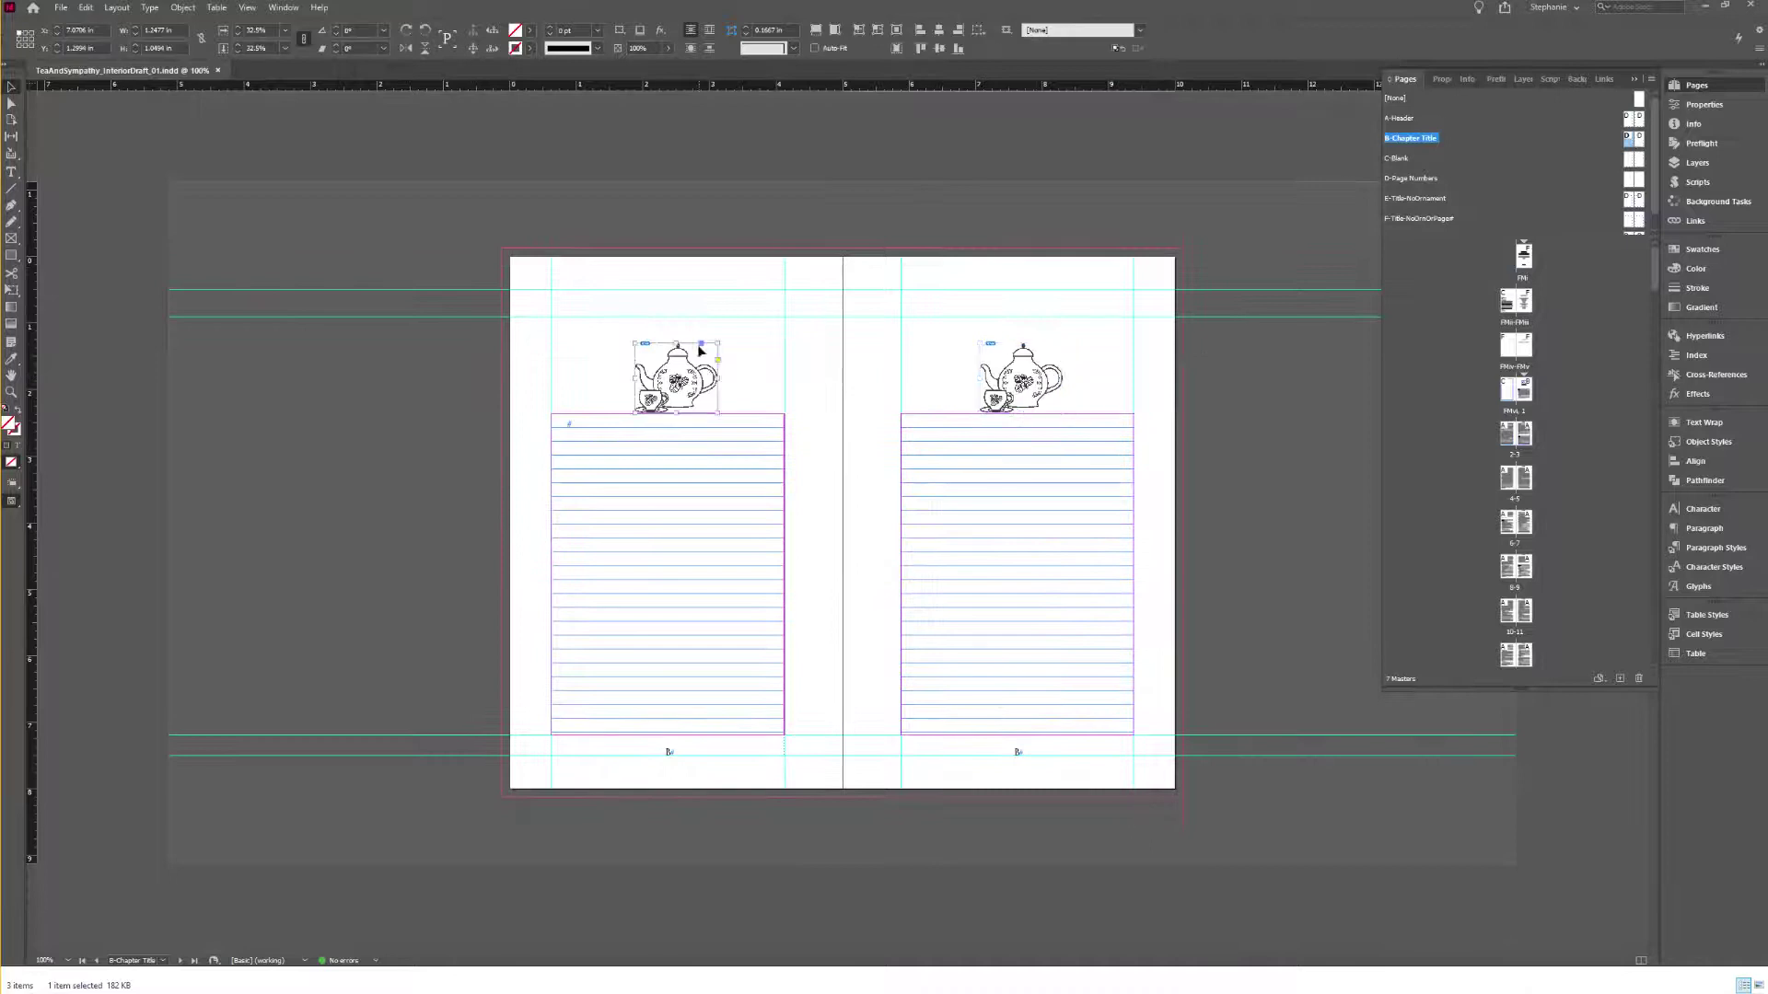
left_click(692, 753)
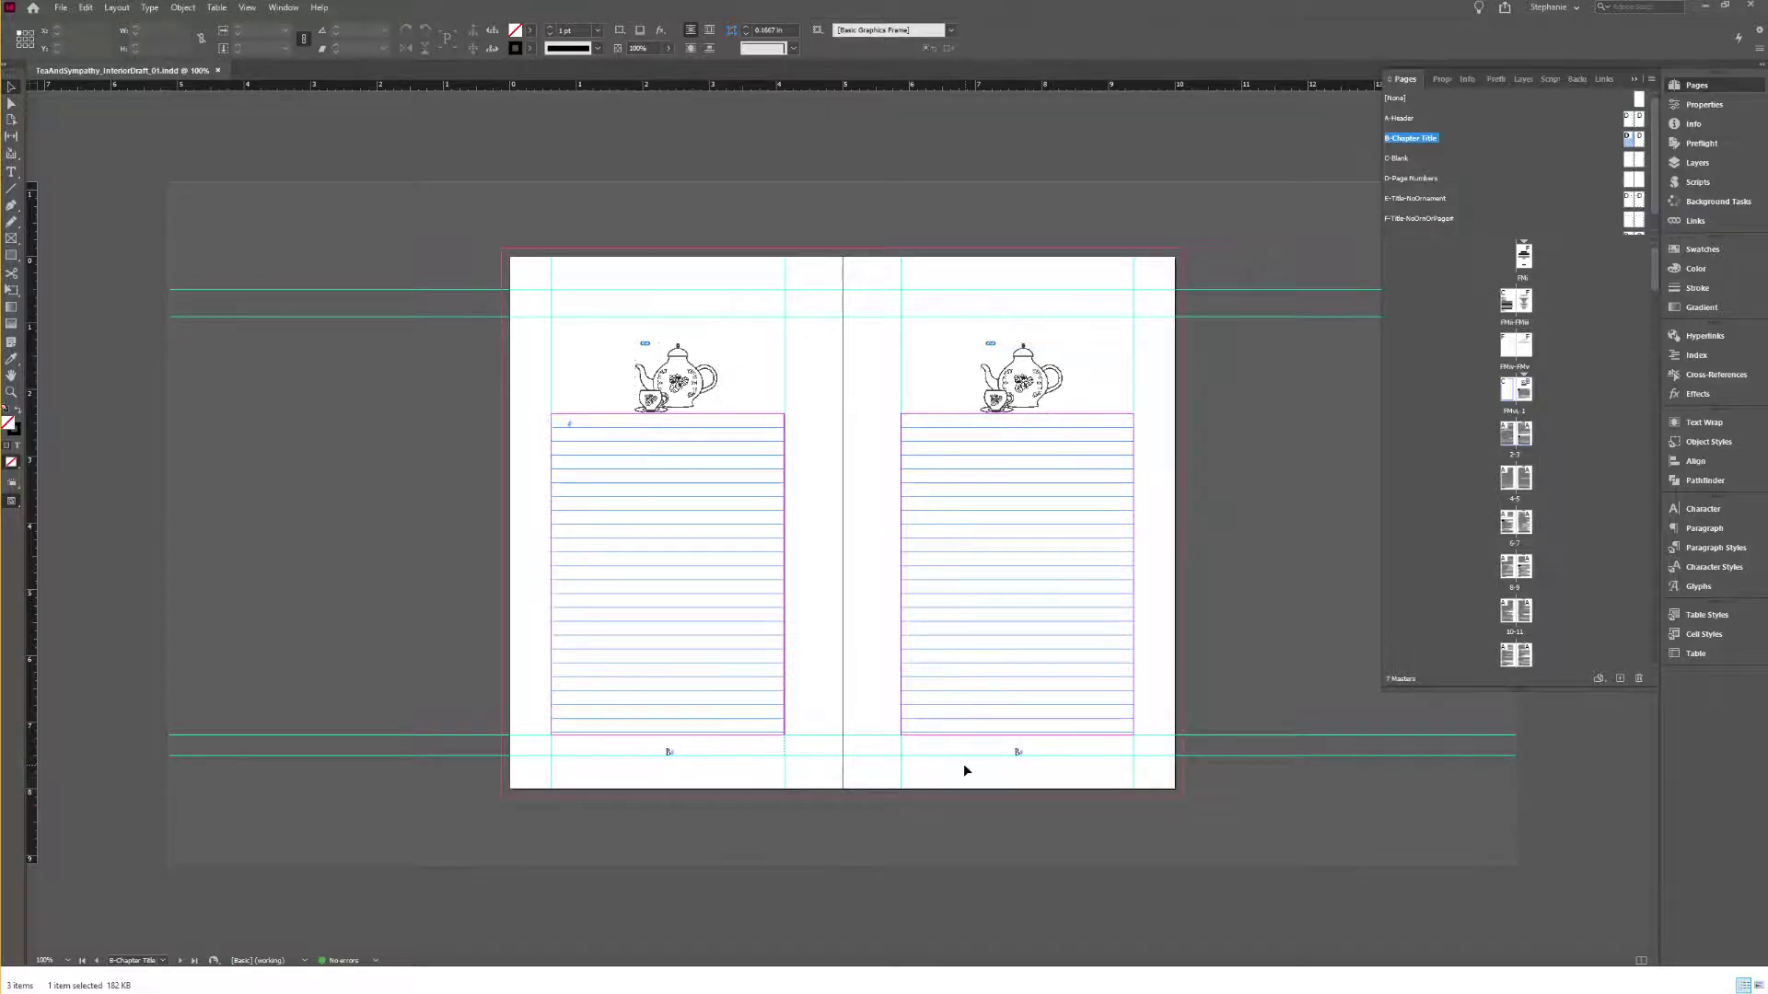
left_click(1031, 369)
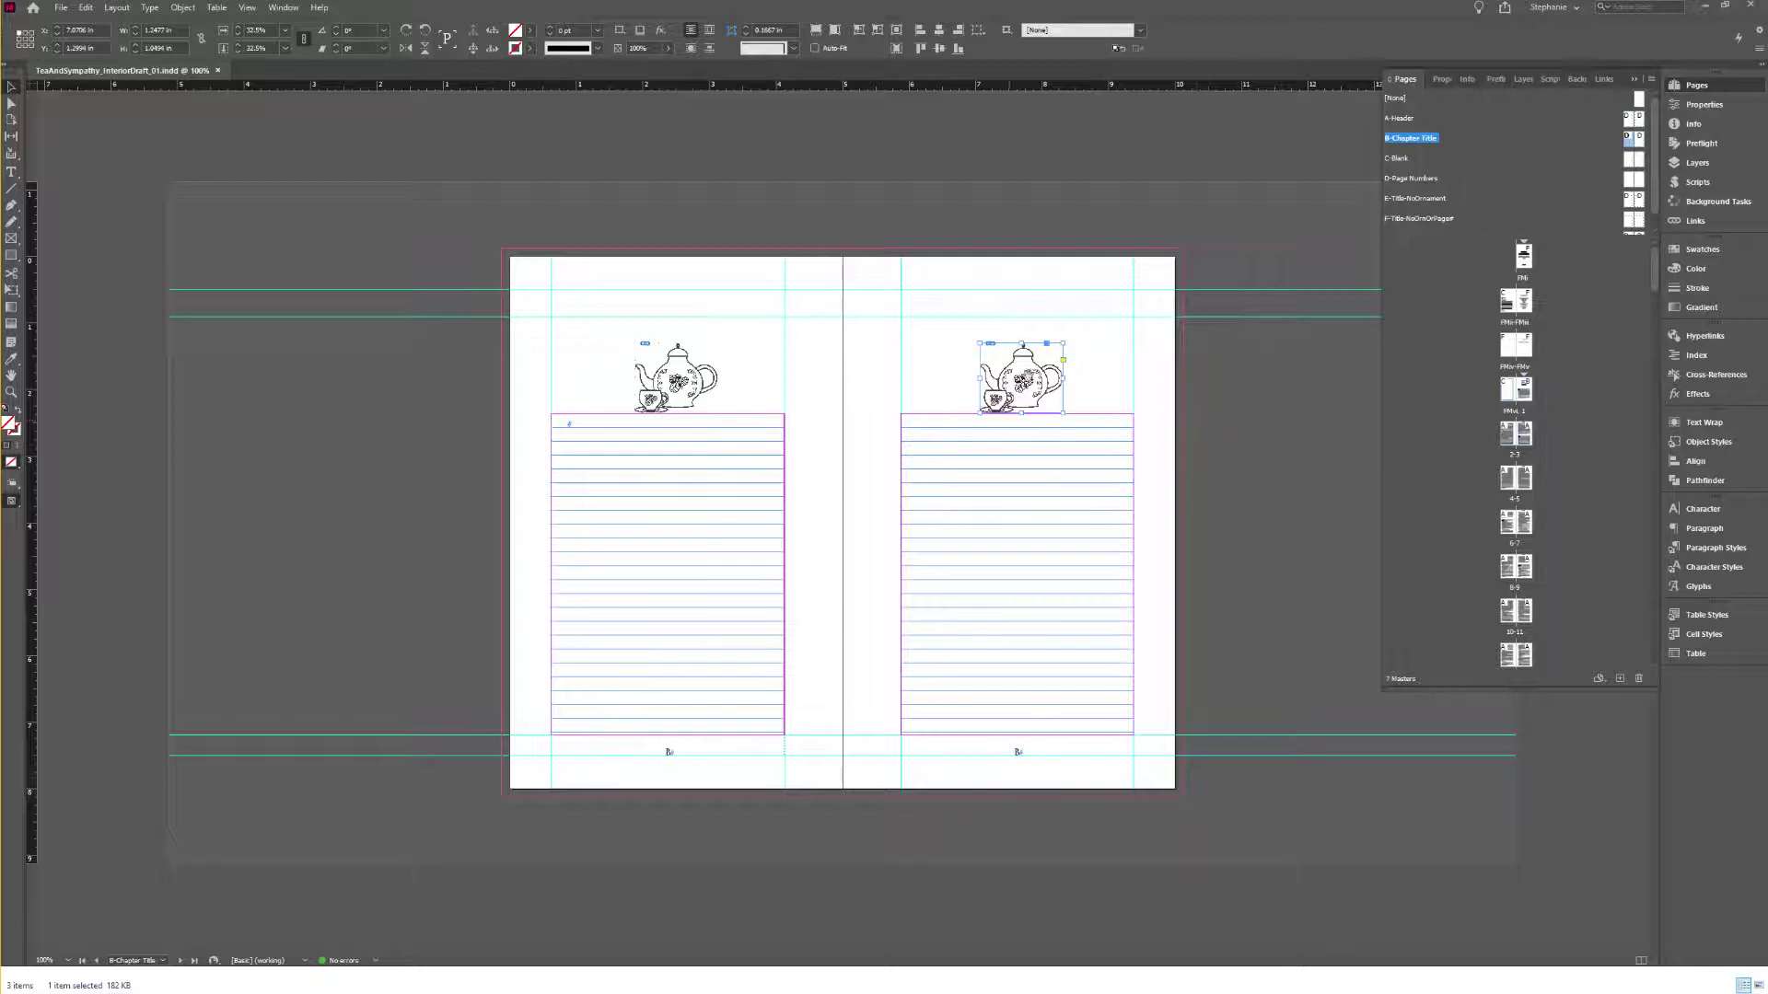
Step: Return to the document pages and examine how the title page's text frame threads through the front matter
double_click(1525, 432)
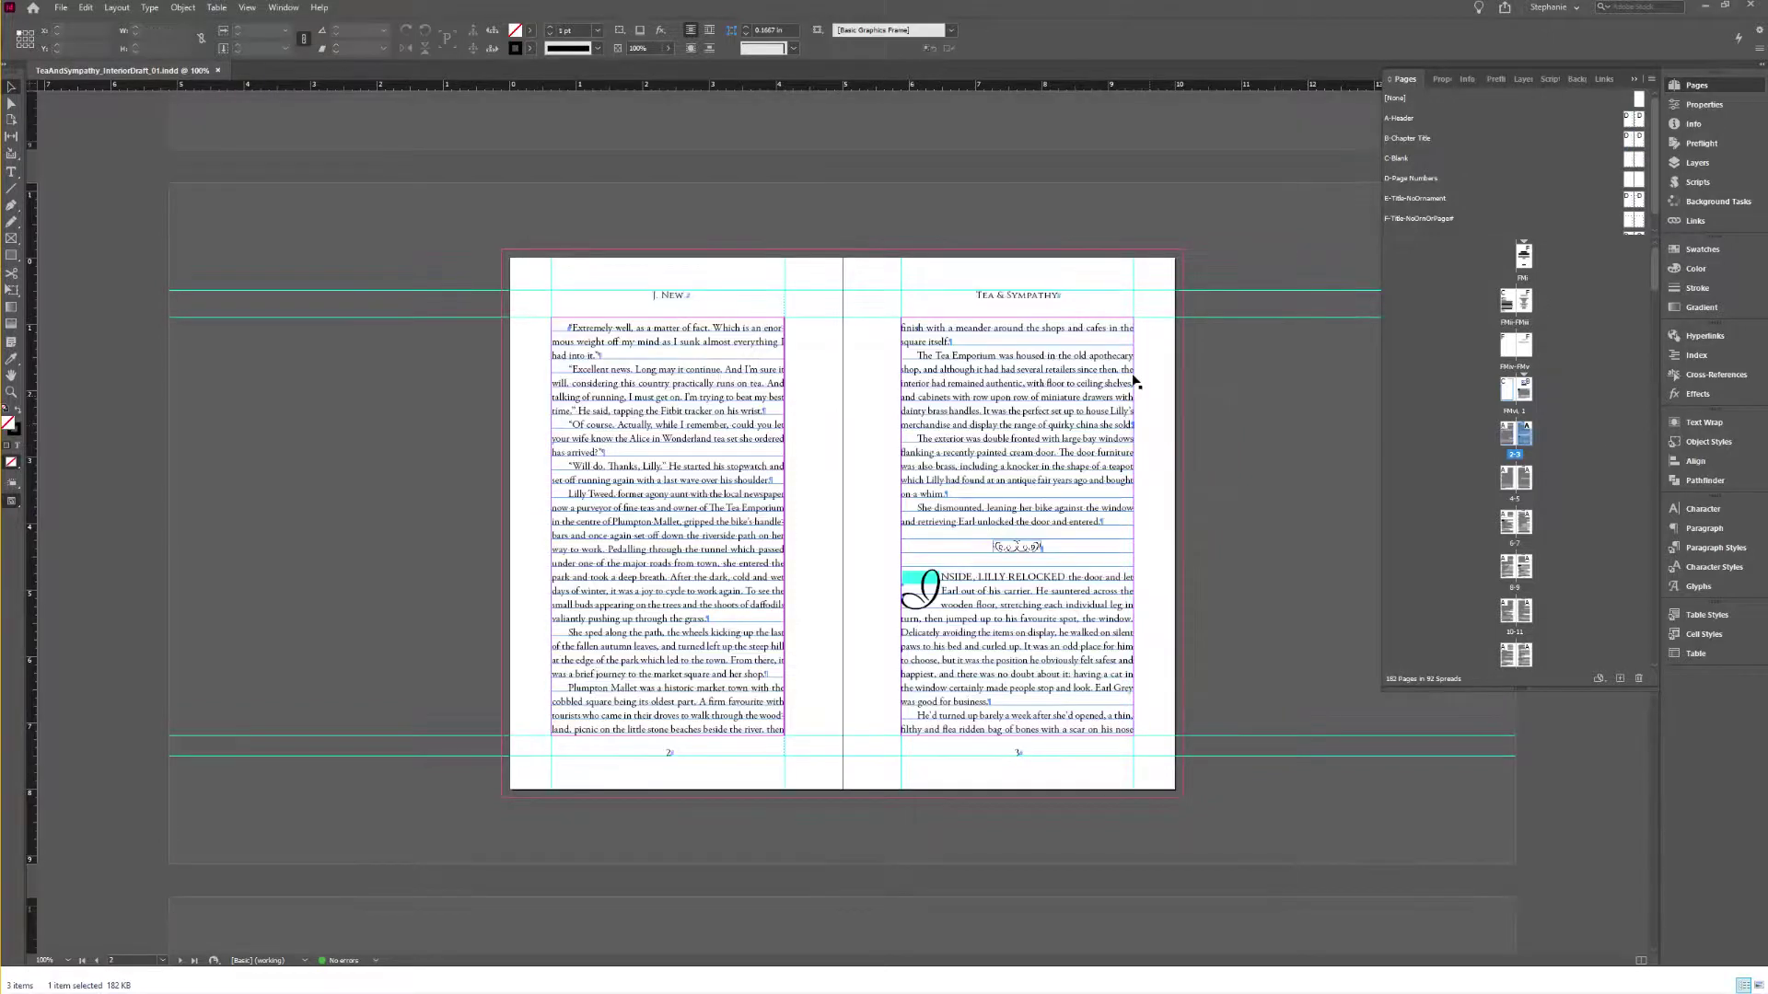
scroll(1156, 397, "up", 20)
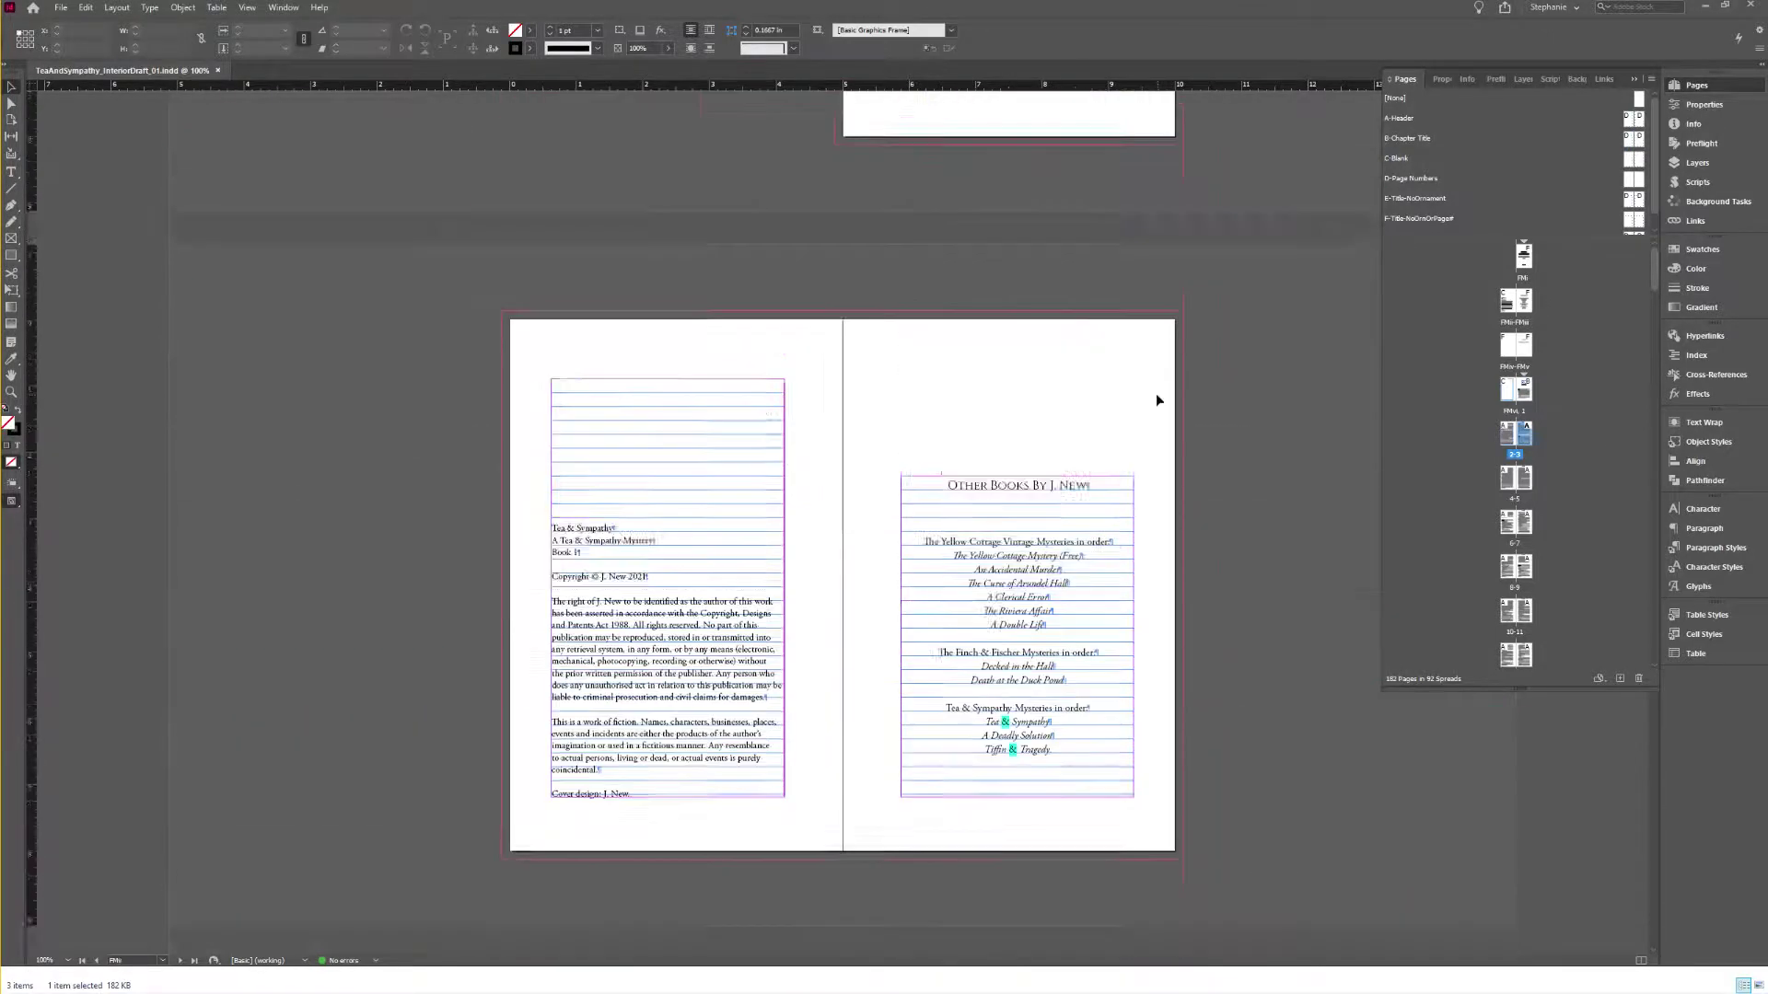
scroll(1156, 396, "up", 1)
left_click(1083, 558)
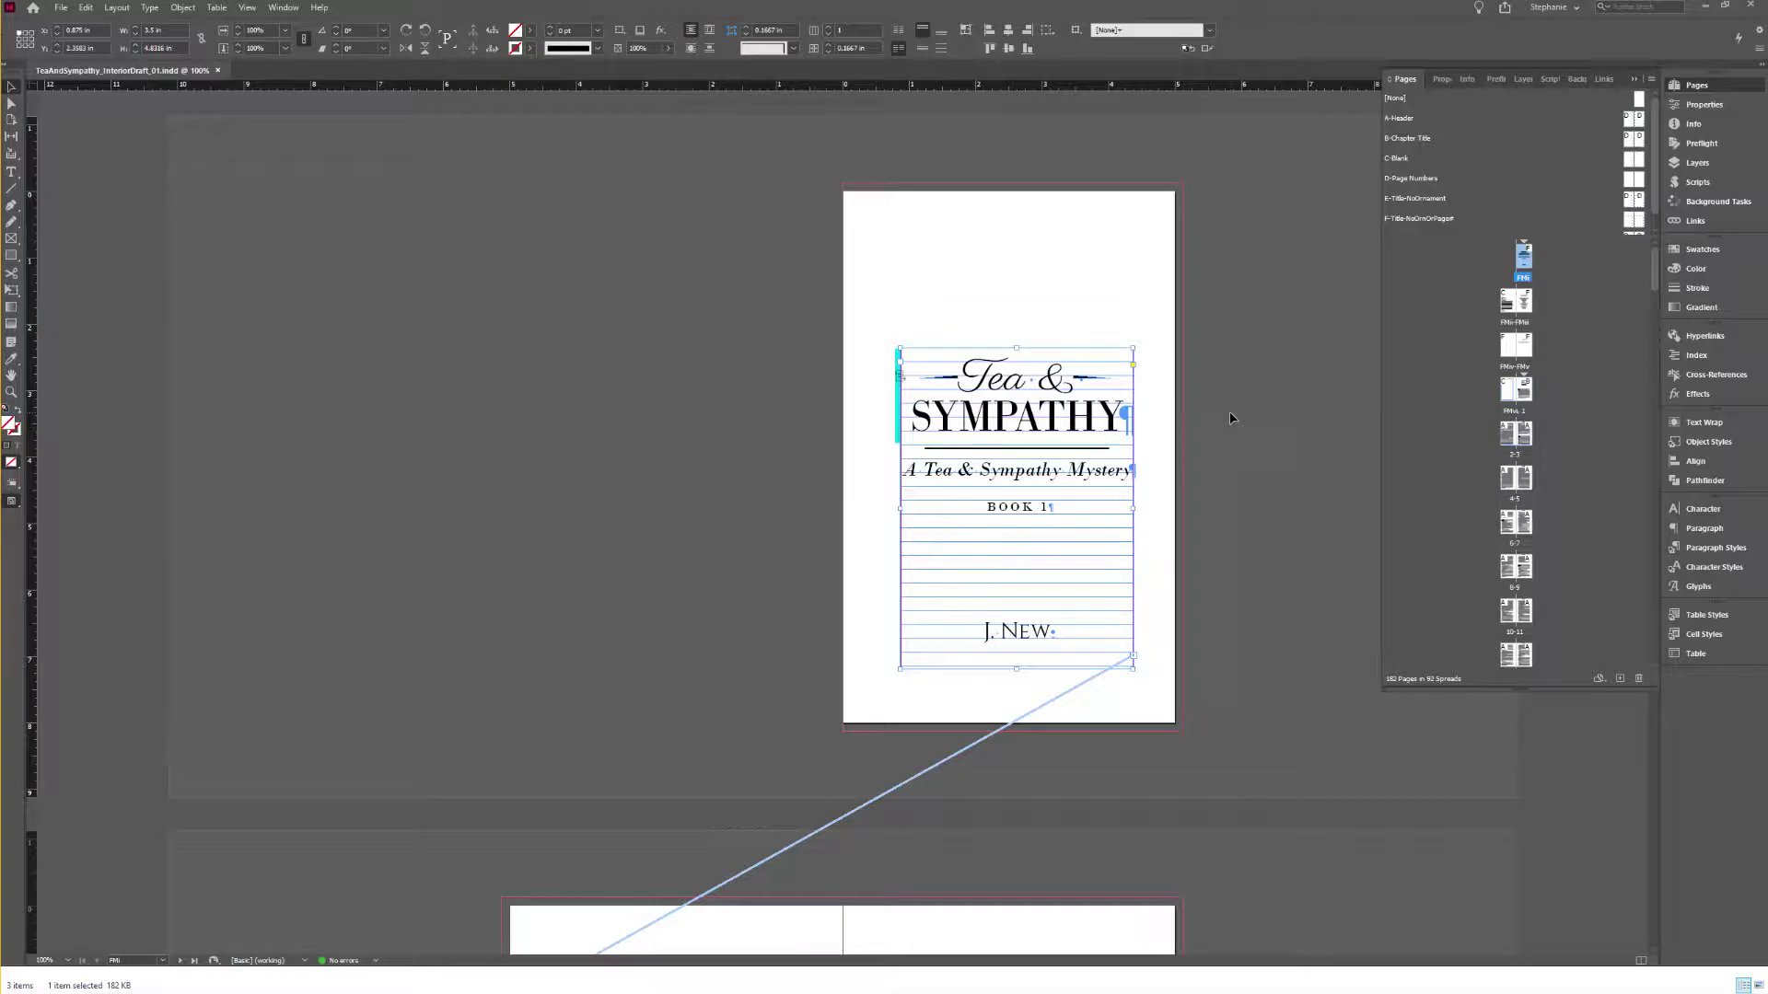
scroll(1108, 434, "down", 7)
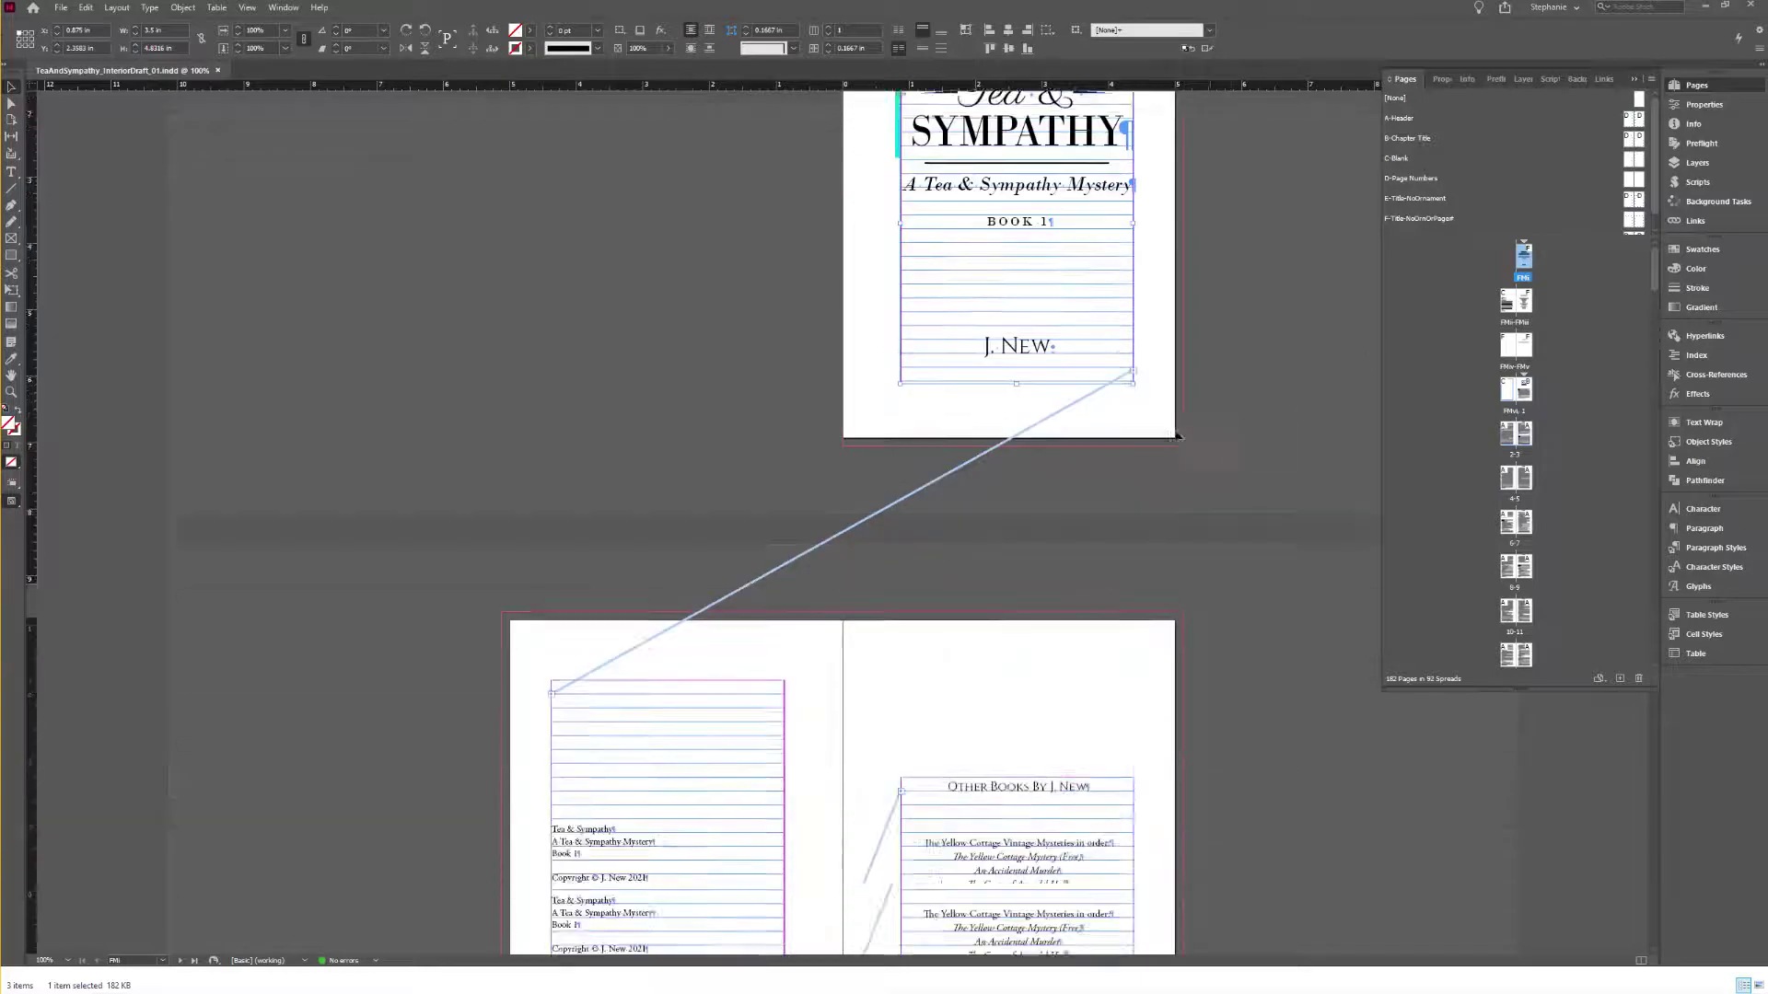
scroll(1077, 457, "down", 7)
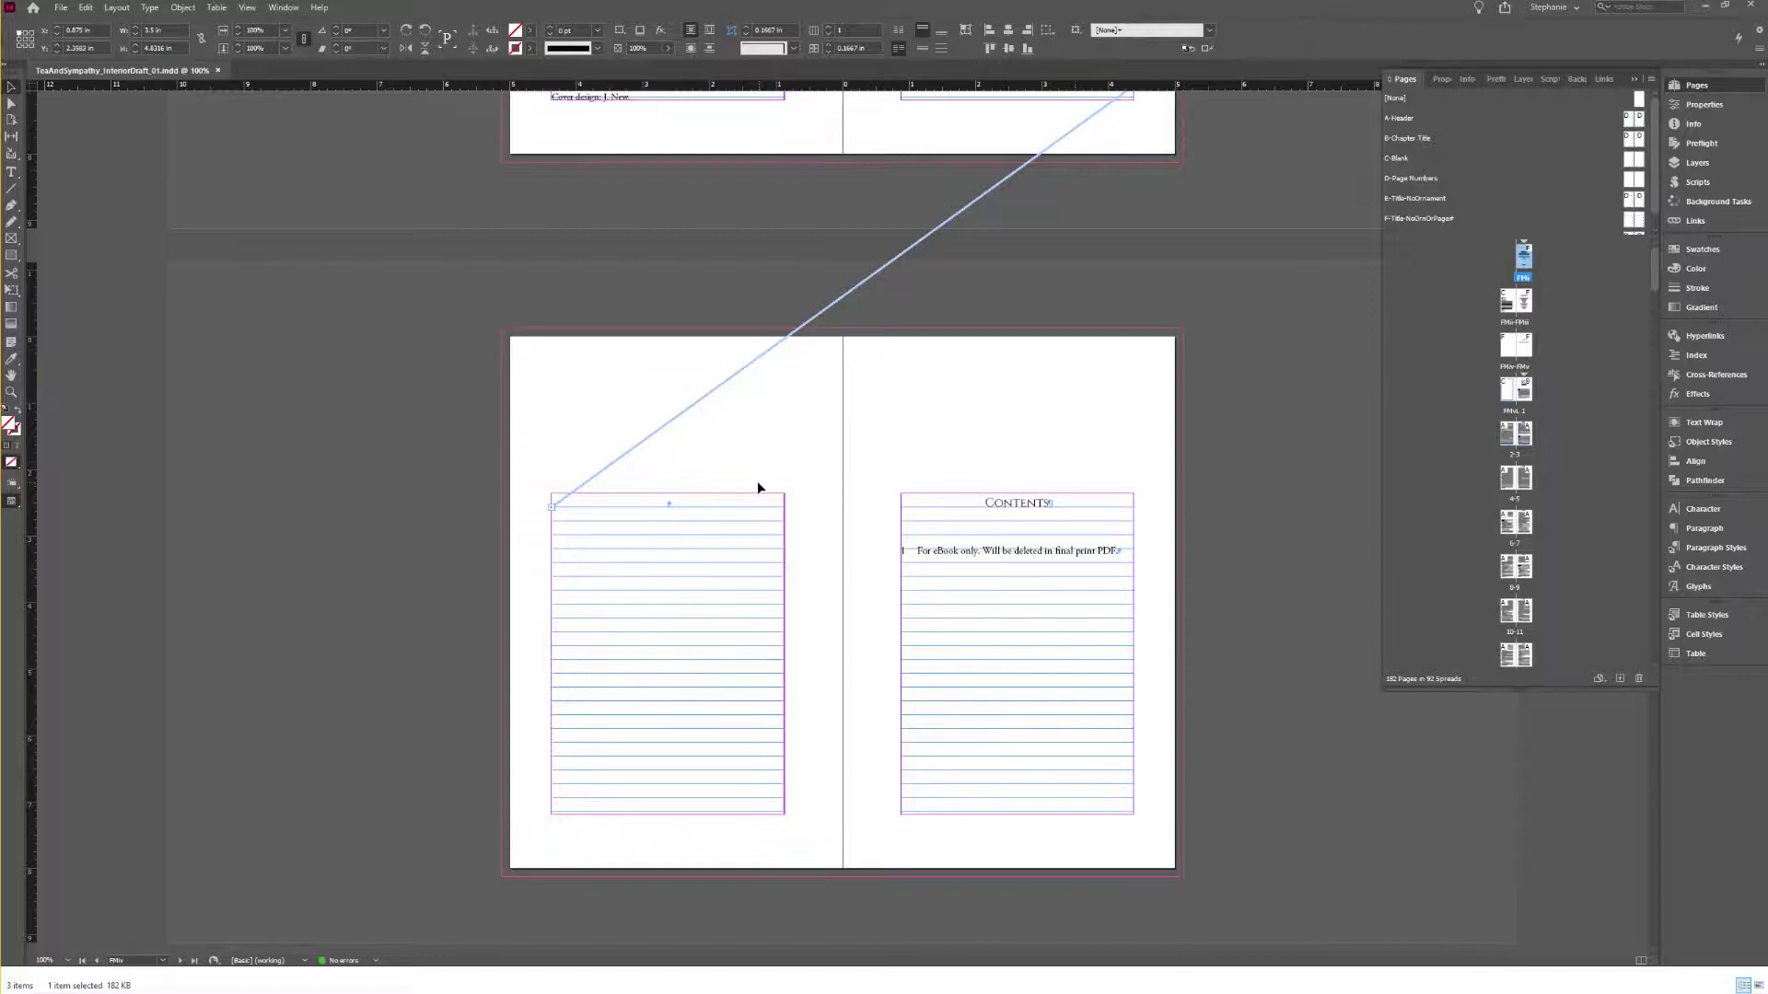
scroll(797, 461, "up", 7)
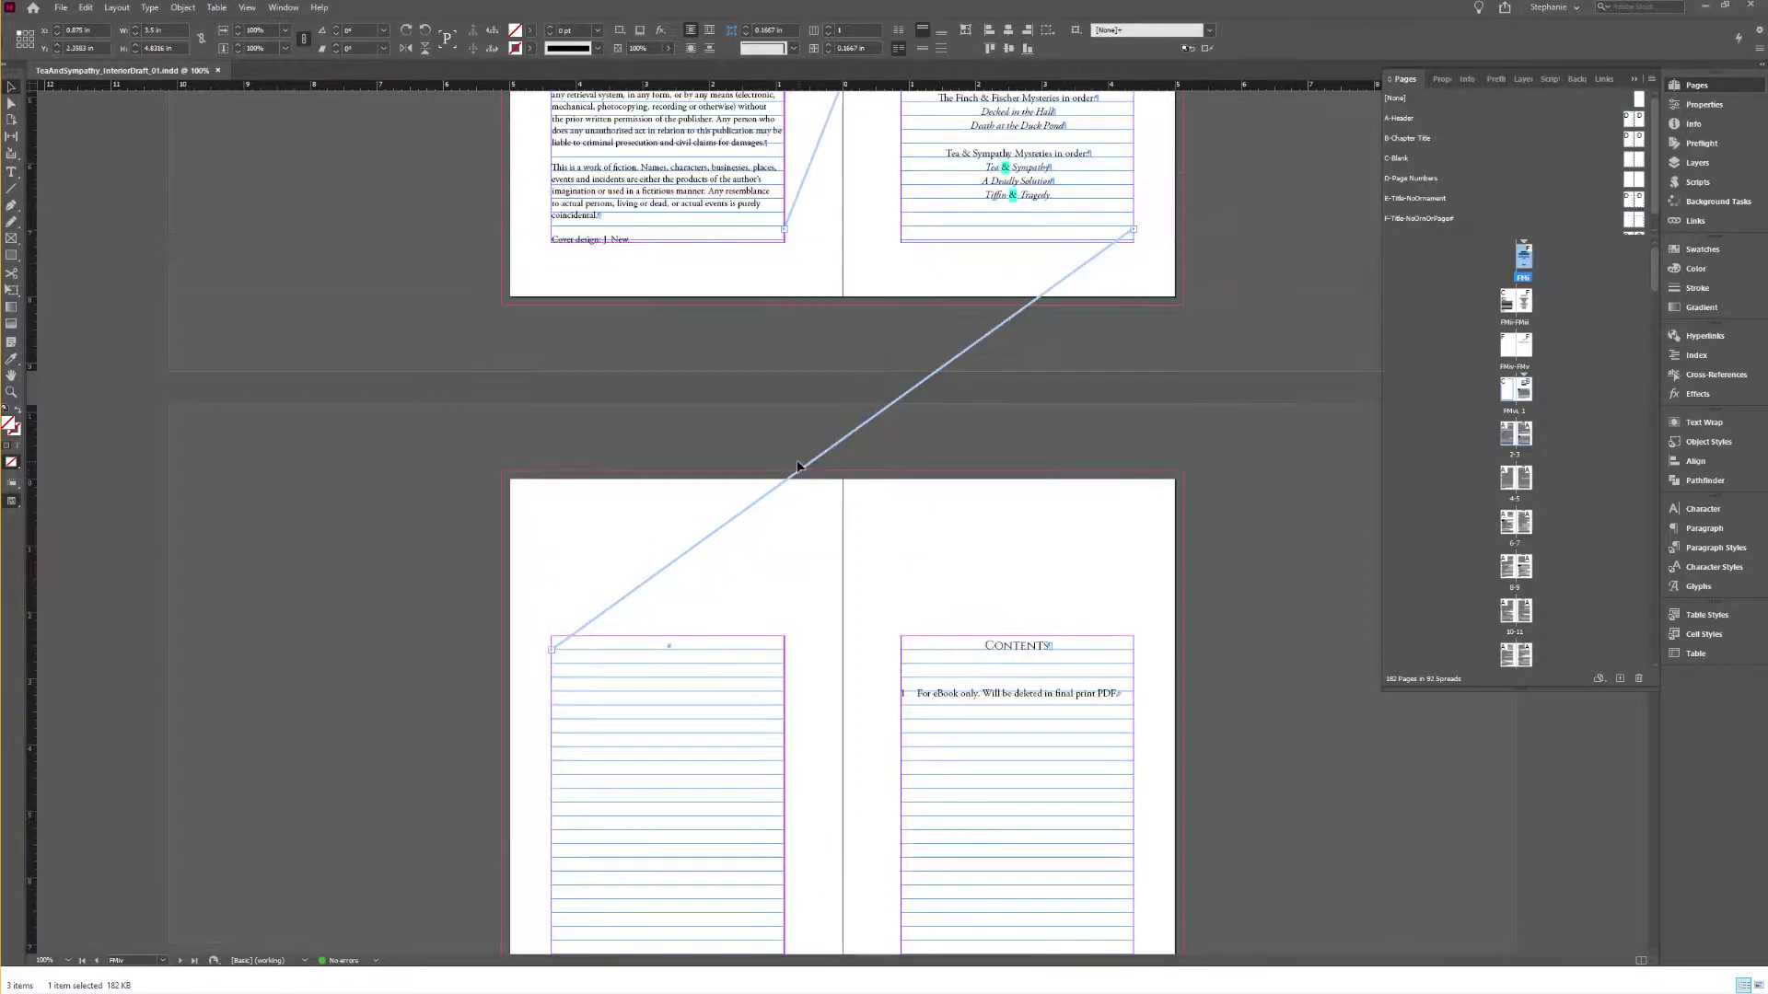
scroll(810, 456, "up", 6)
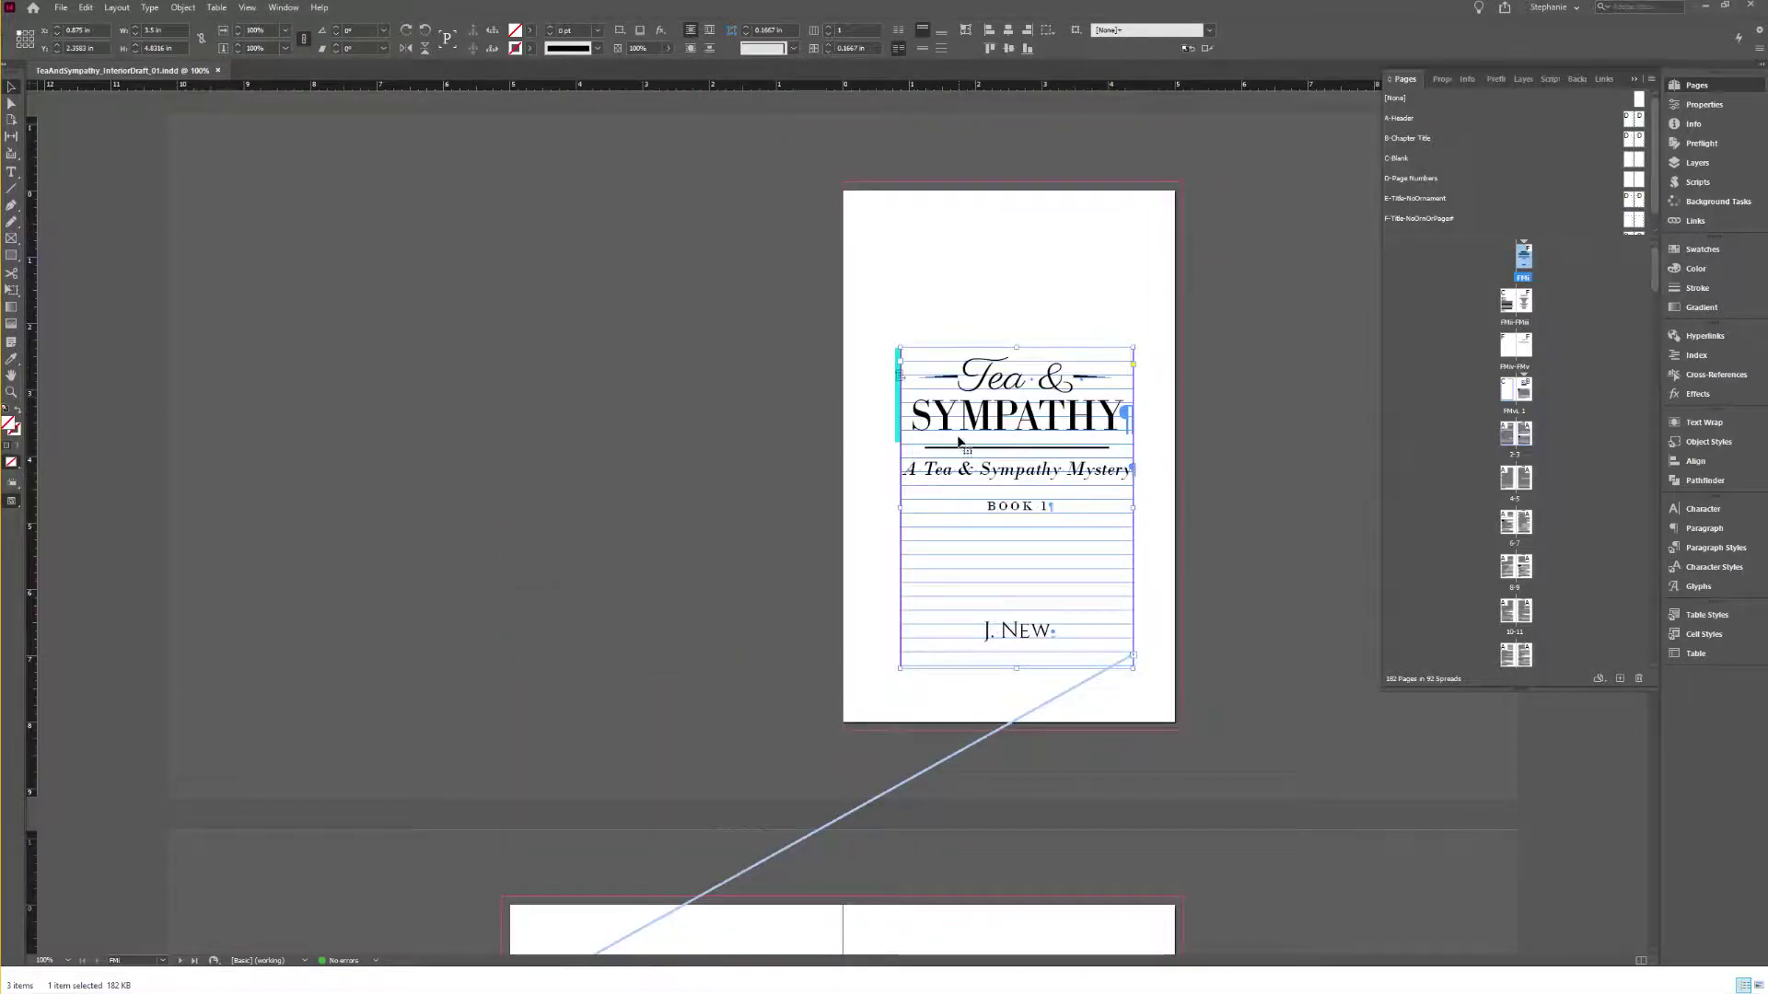
scroll(1006, 396, "down", 5)
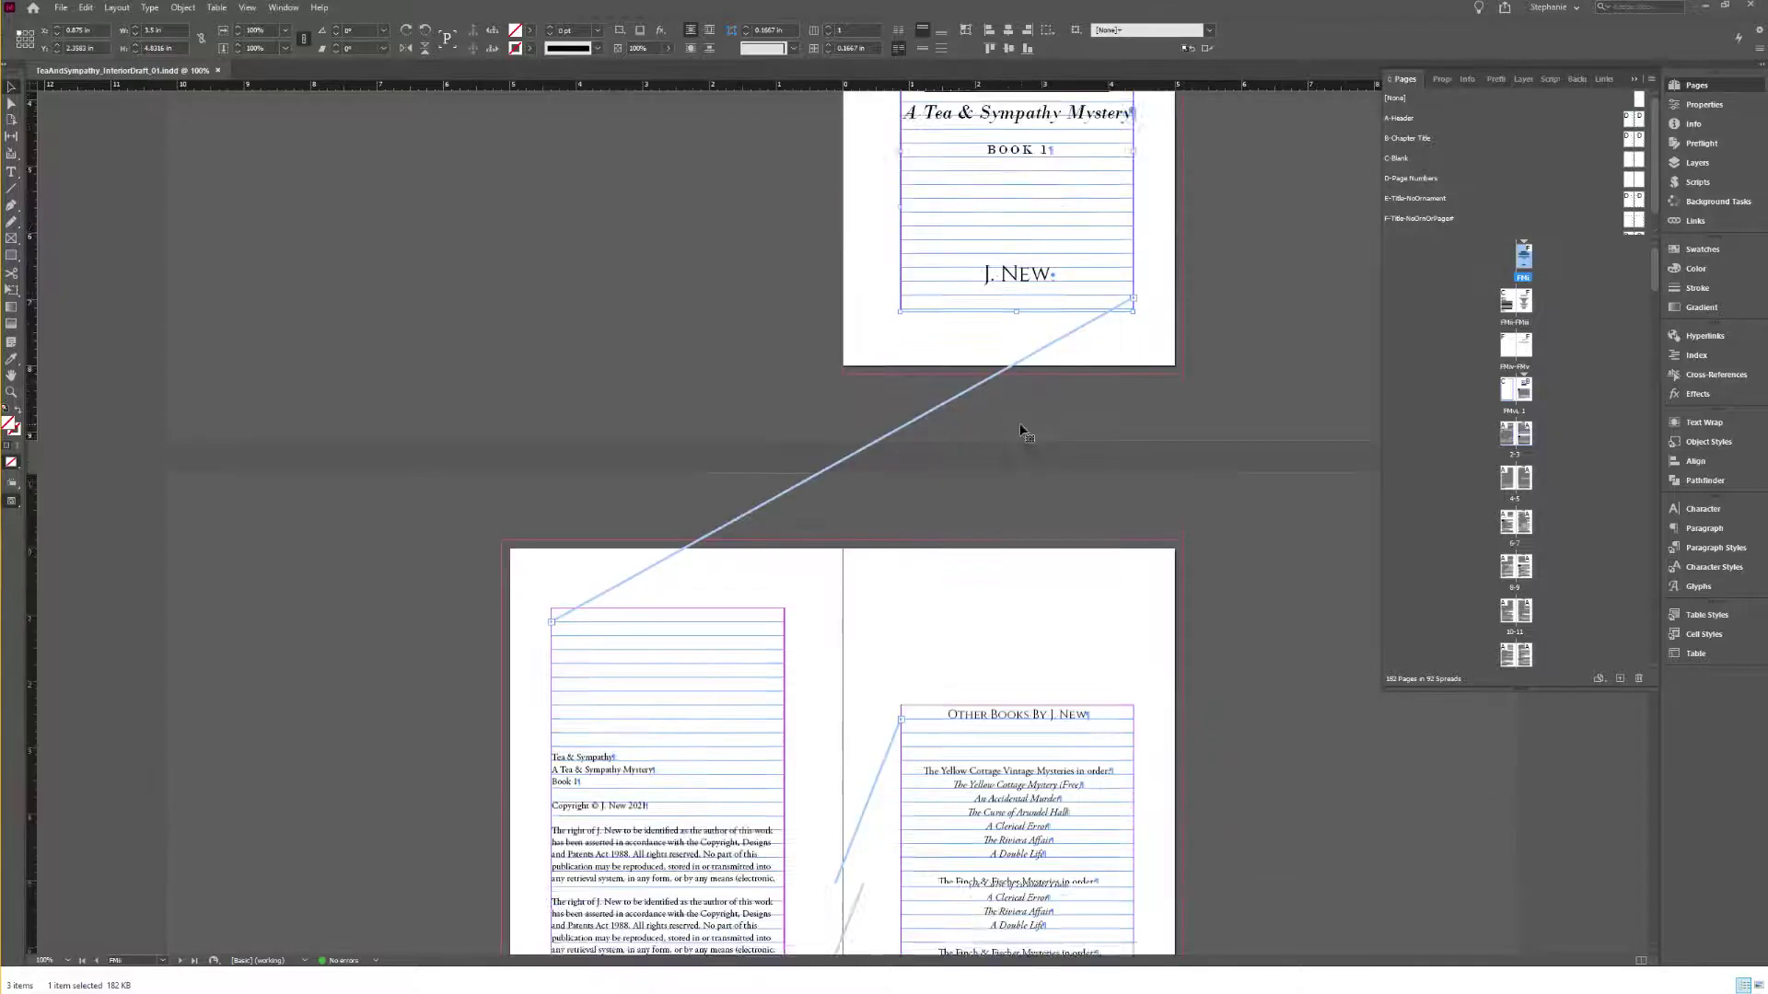
scroll(1015, 710, "down", 6)
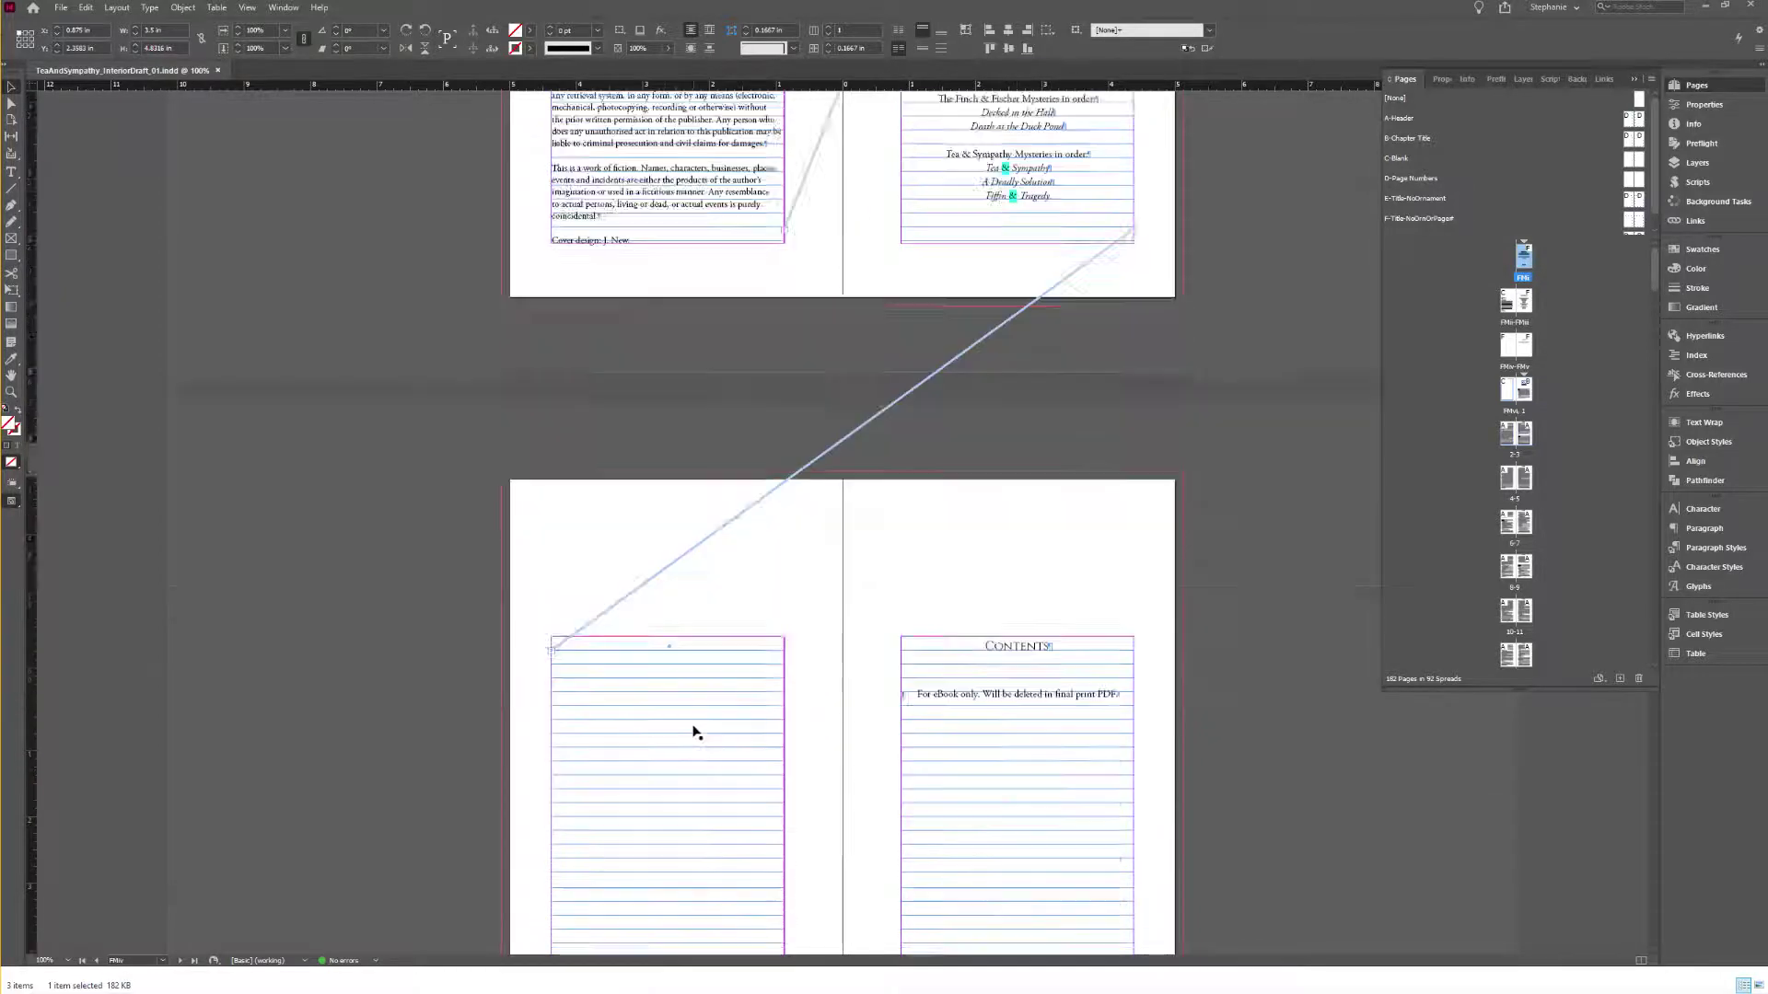
Step: Examine the Contents text frame and the threading of the body text from Chapter One to Chapter Two
left_click(1116, 534)
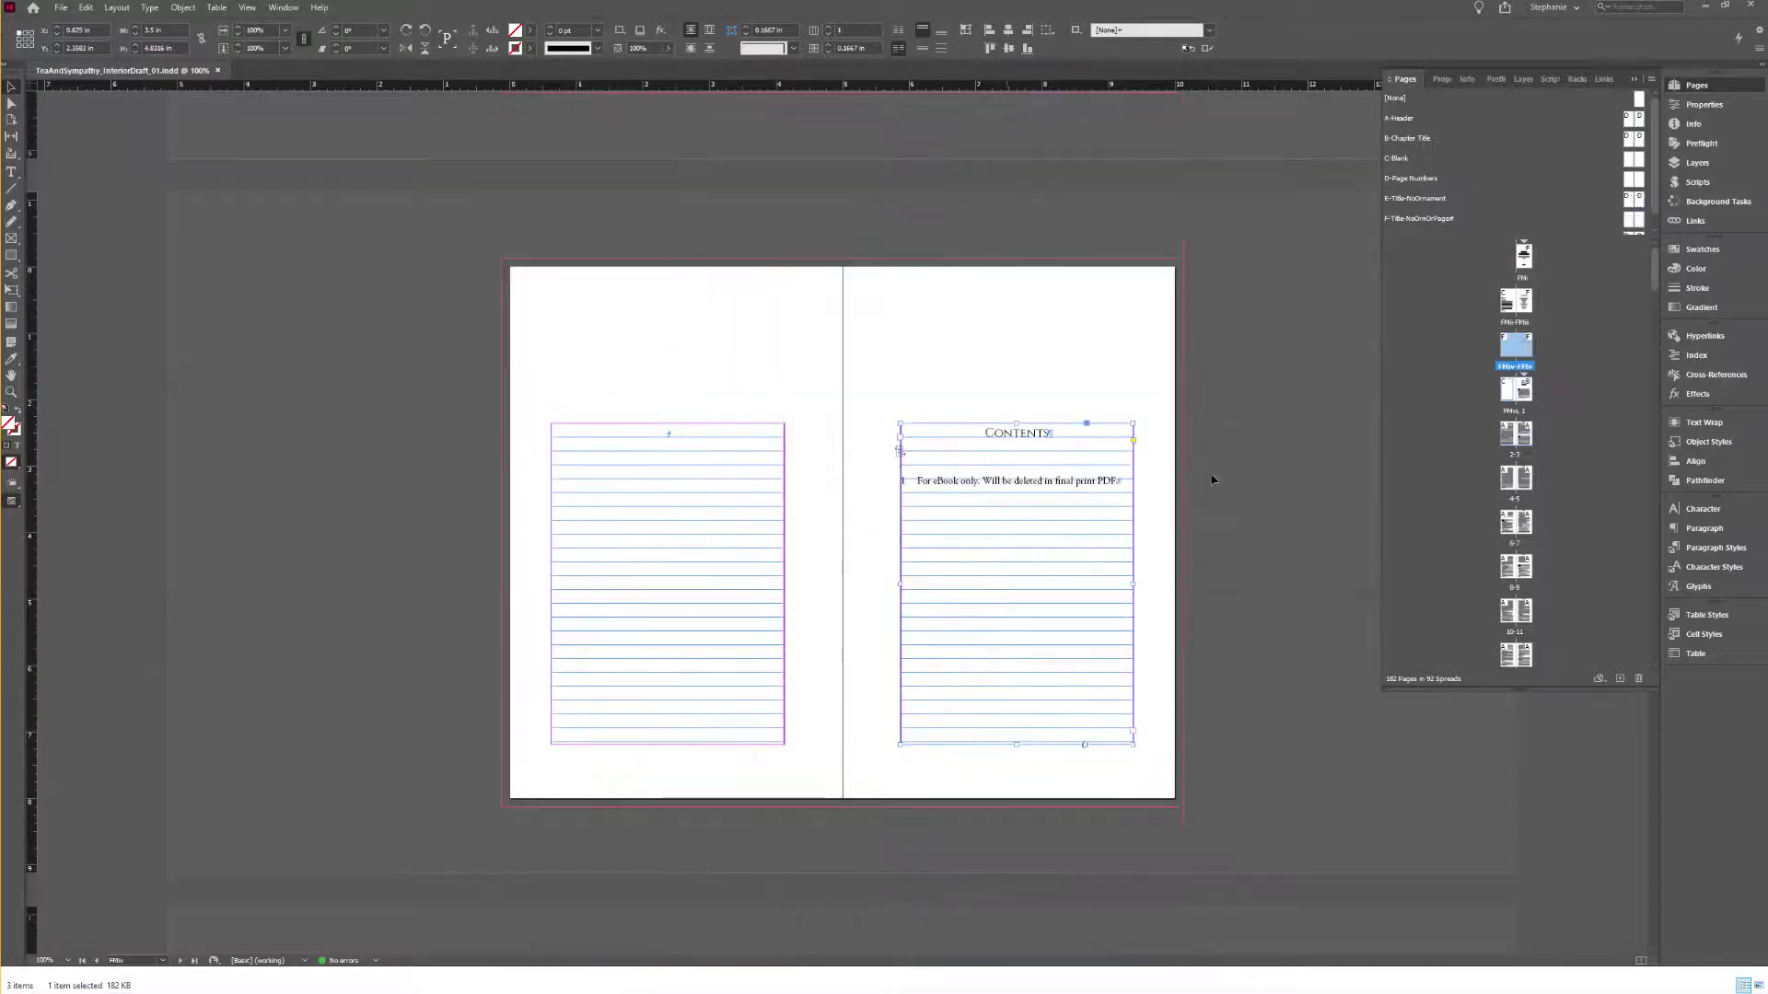
scroll(1054, 565, "down", 4)
scroll(1054, 564, "down", 3)
scroll(782, 229, "down", 8)
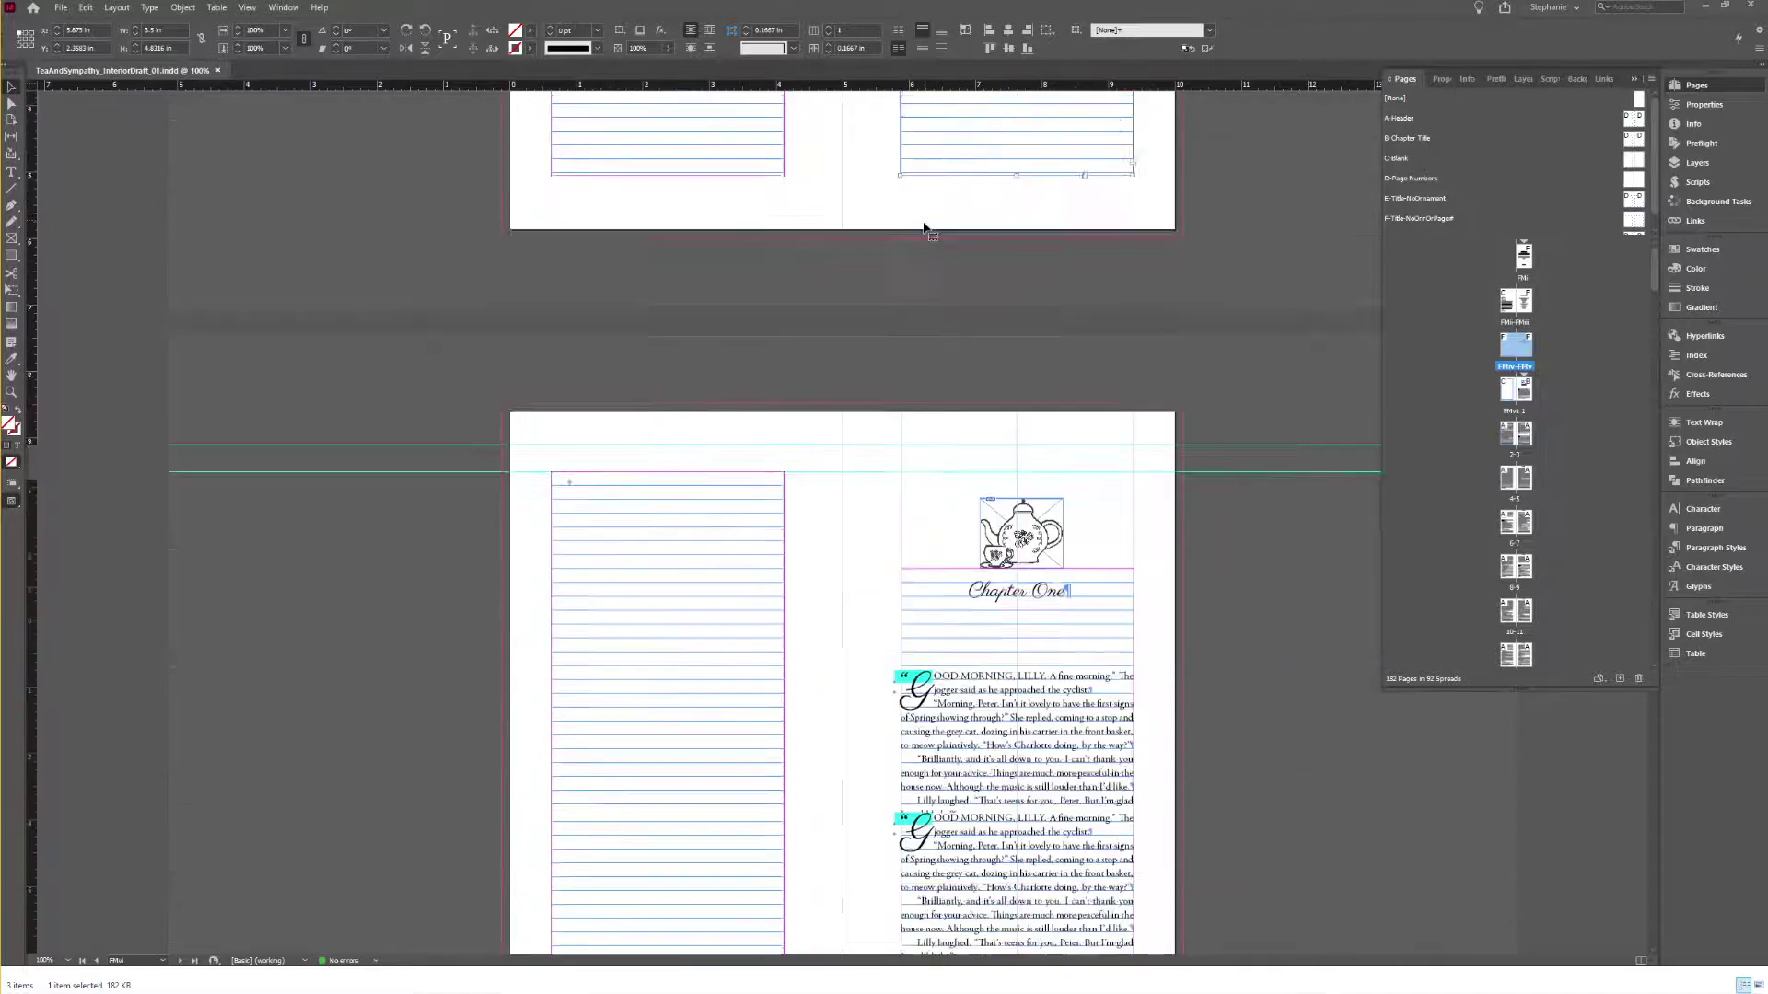
left_click(1016, 408)
scroll(930, 368, "down", 8)
scroll(937, 378, "down", 20)
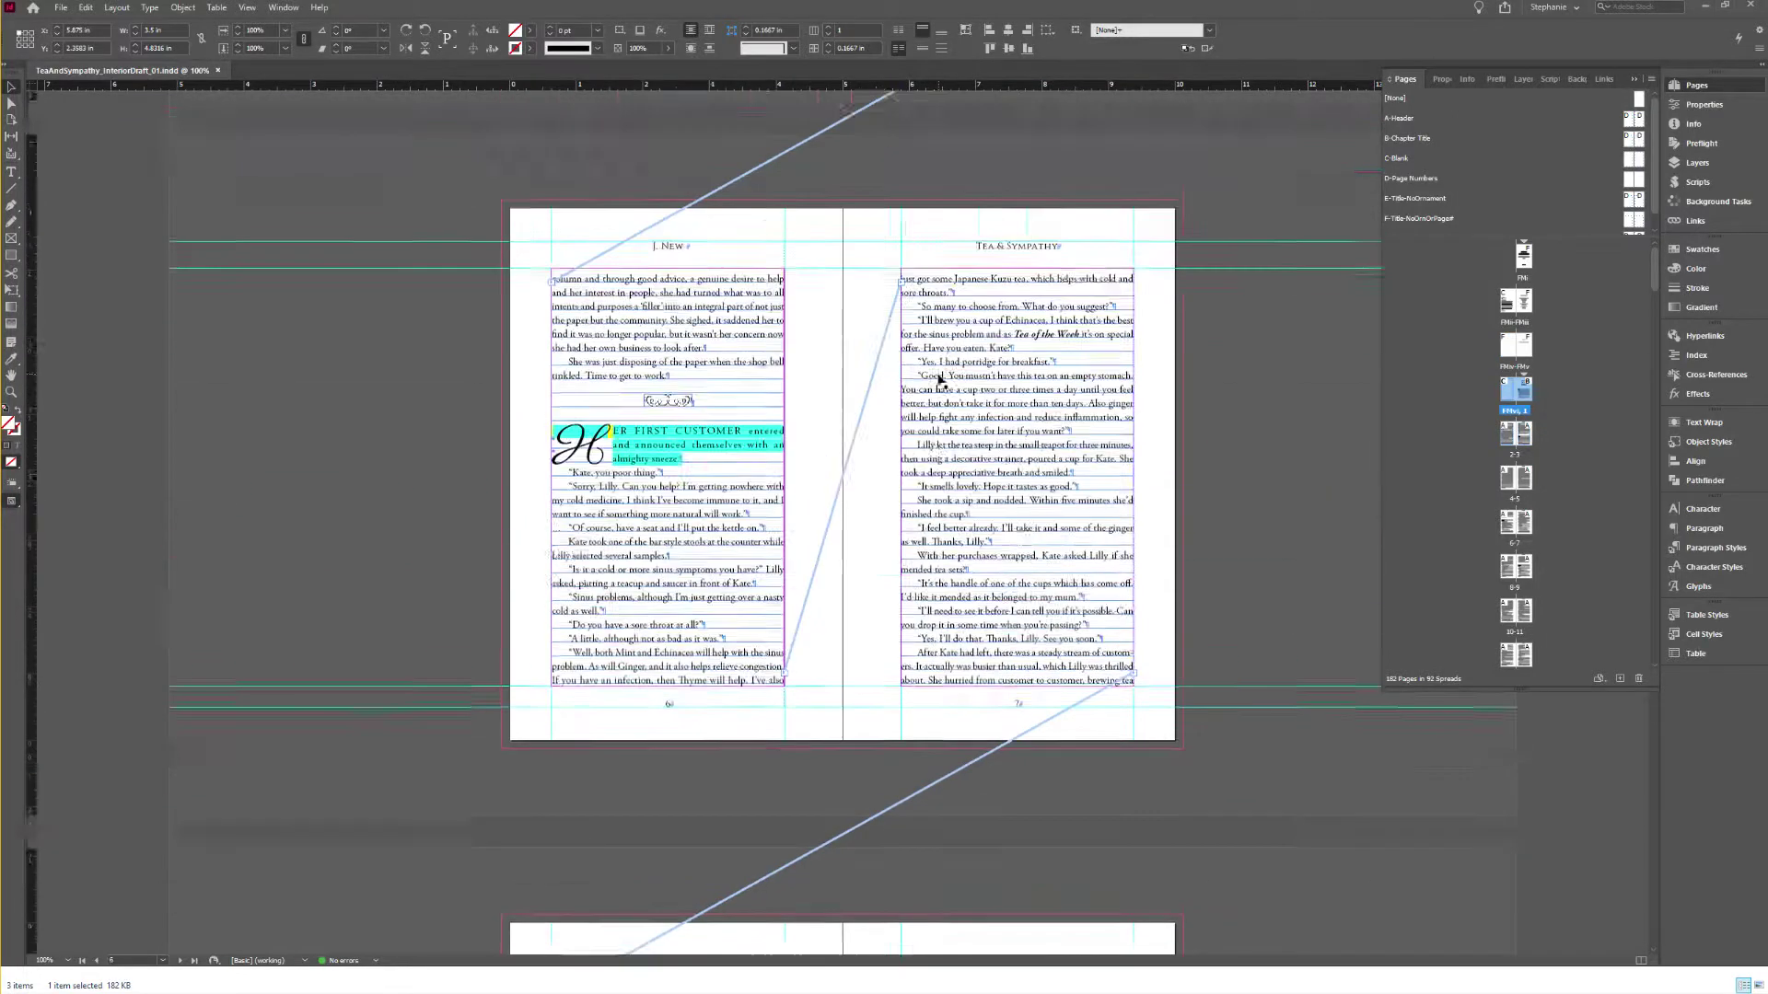
scroll(1046, 533, "down", 1)
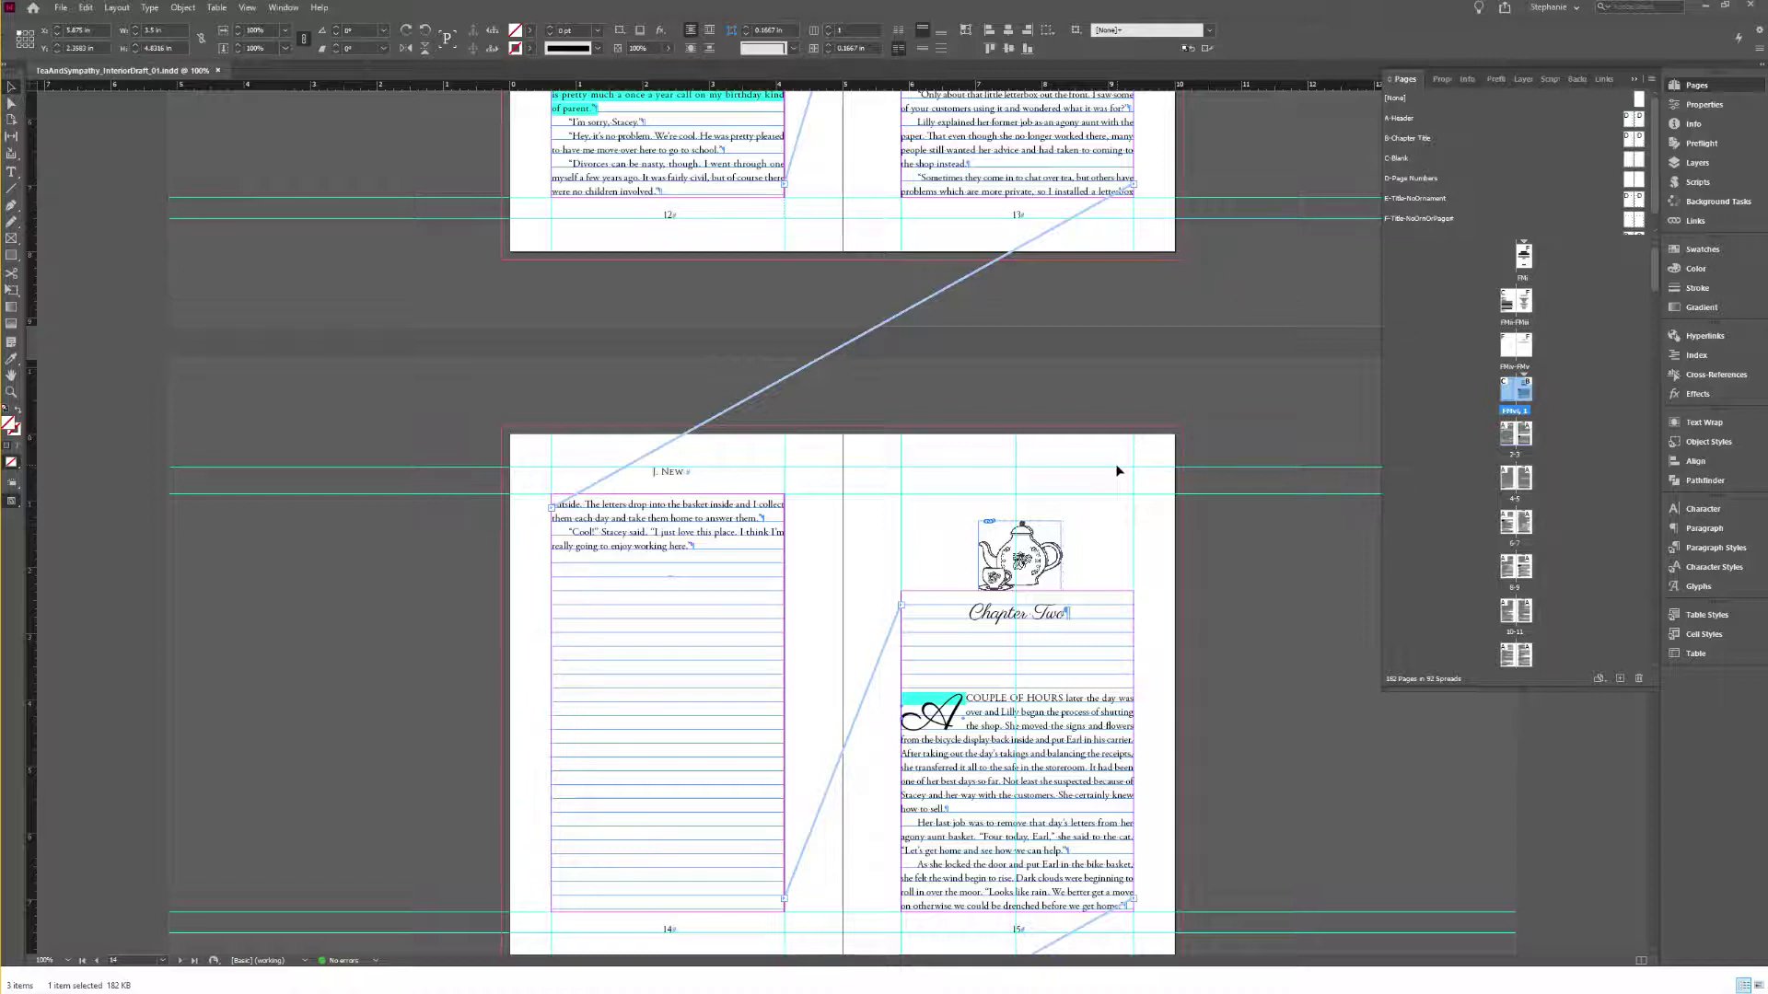
Step: Go back to the Contents frame and review the Chapter One pages that follow it
scroll(1109, 465, "up", 20)
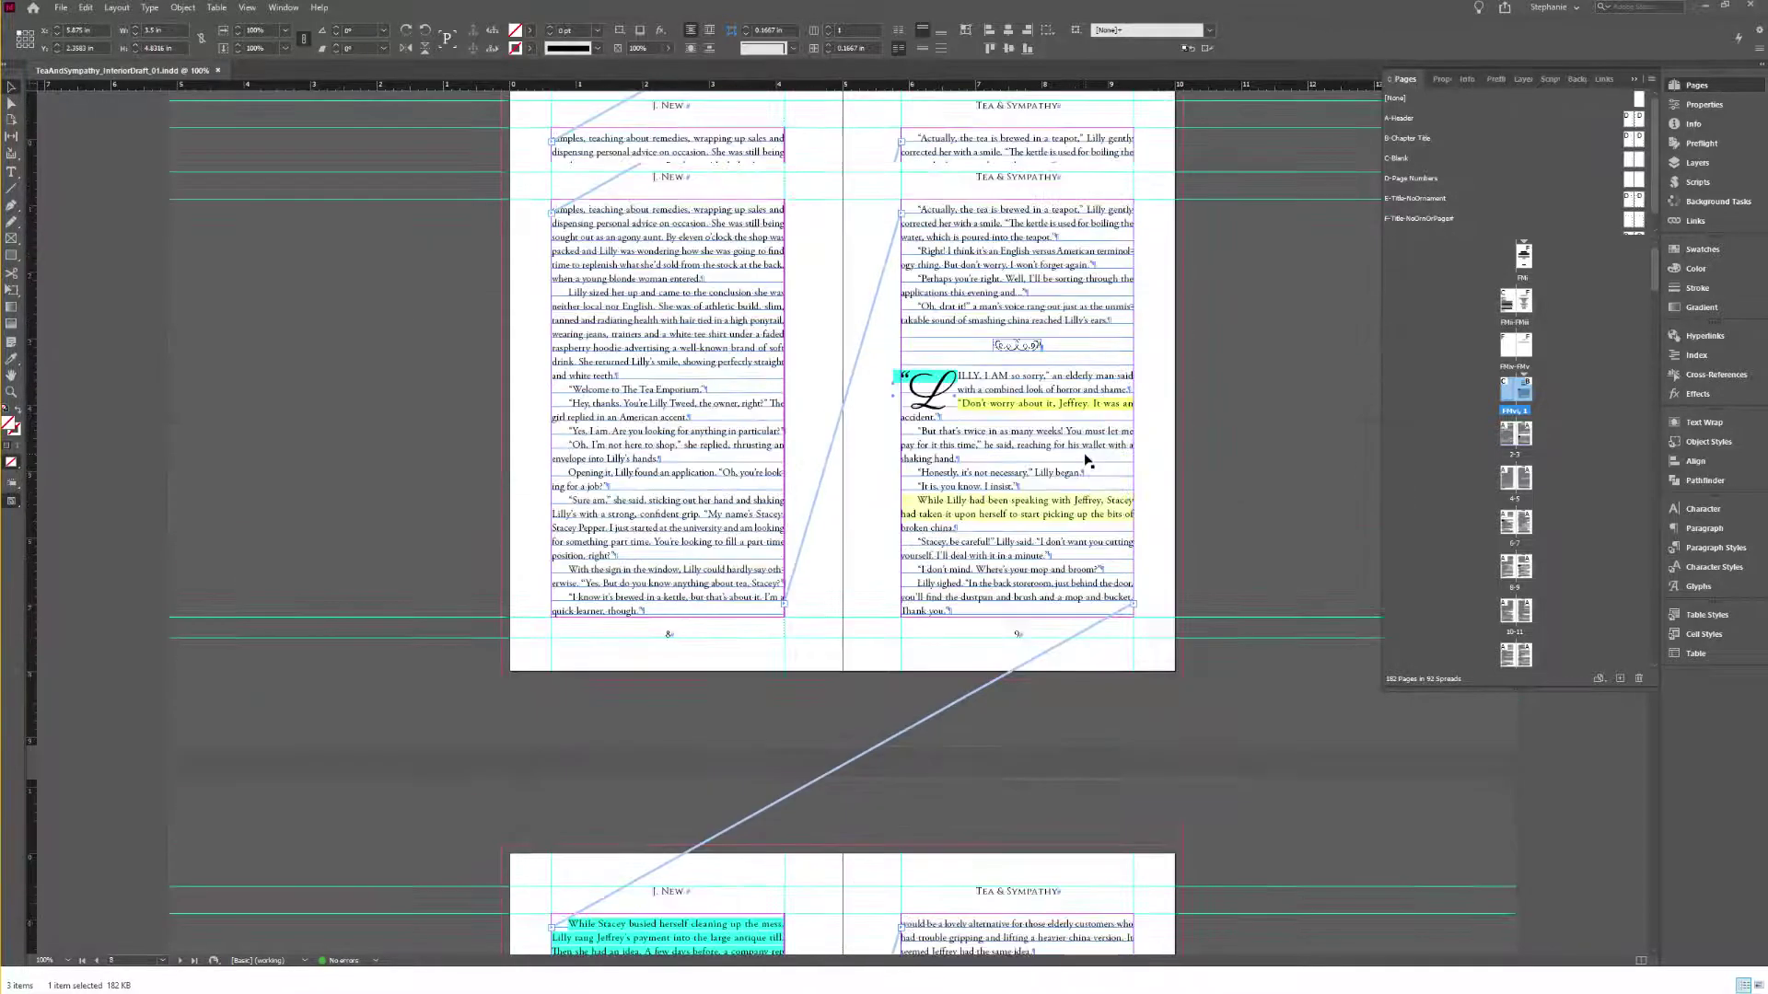
scroll(1084, 439, "up", 20)
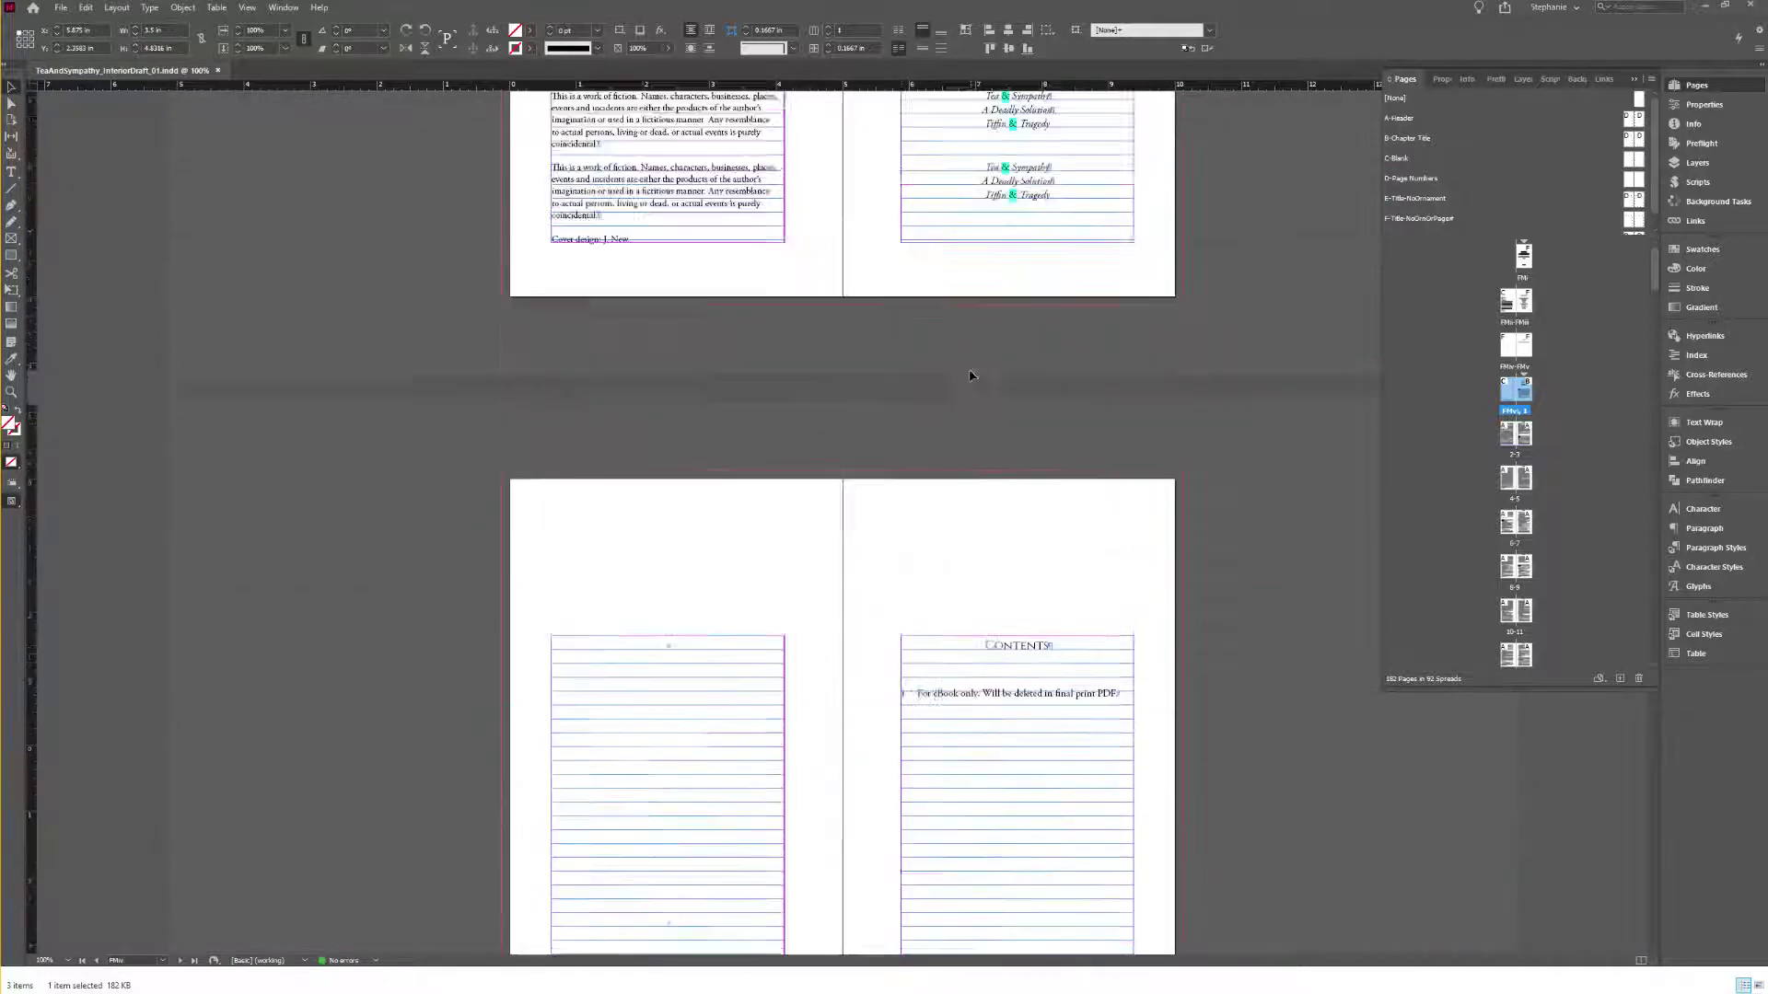
scroll(1086, 626, "down", 5)
left_click(1093, 629)
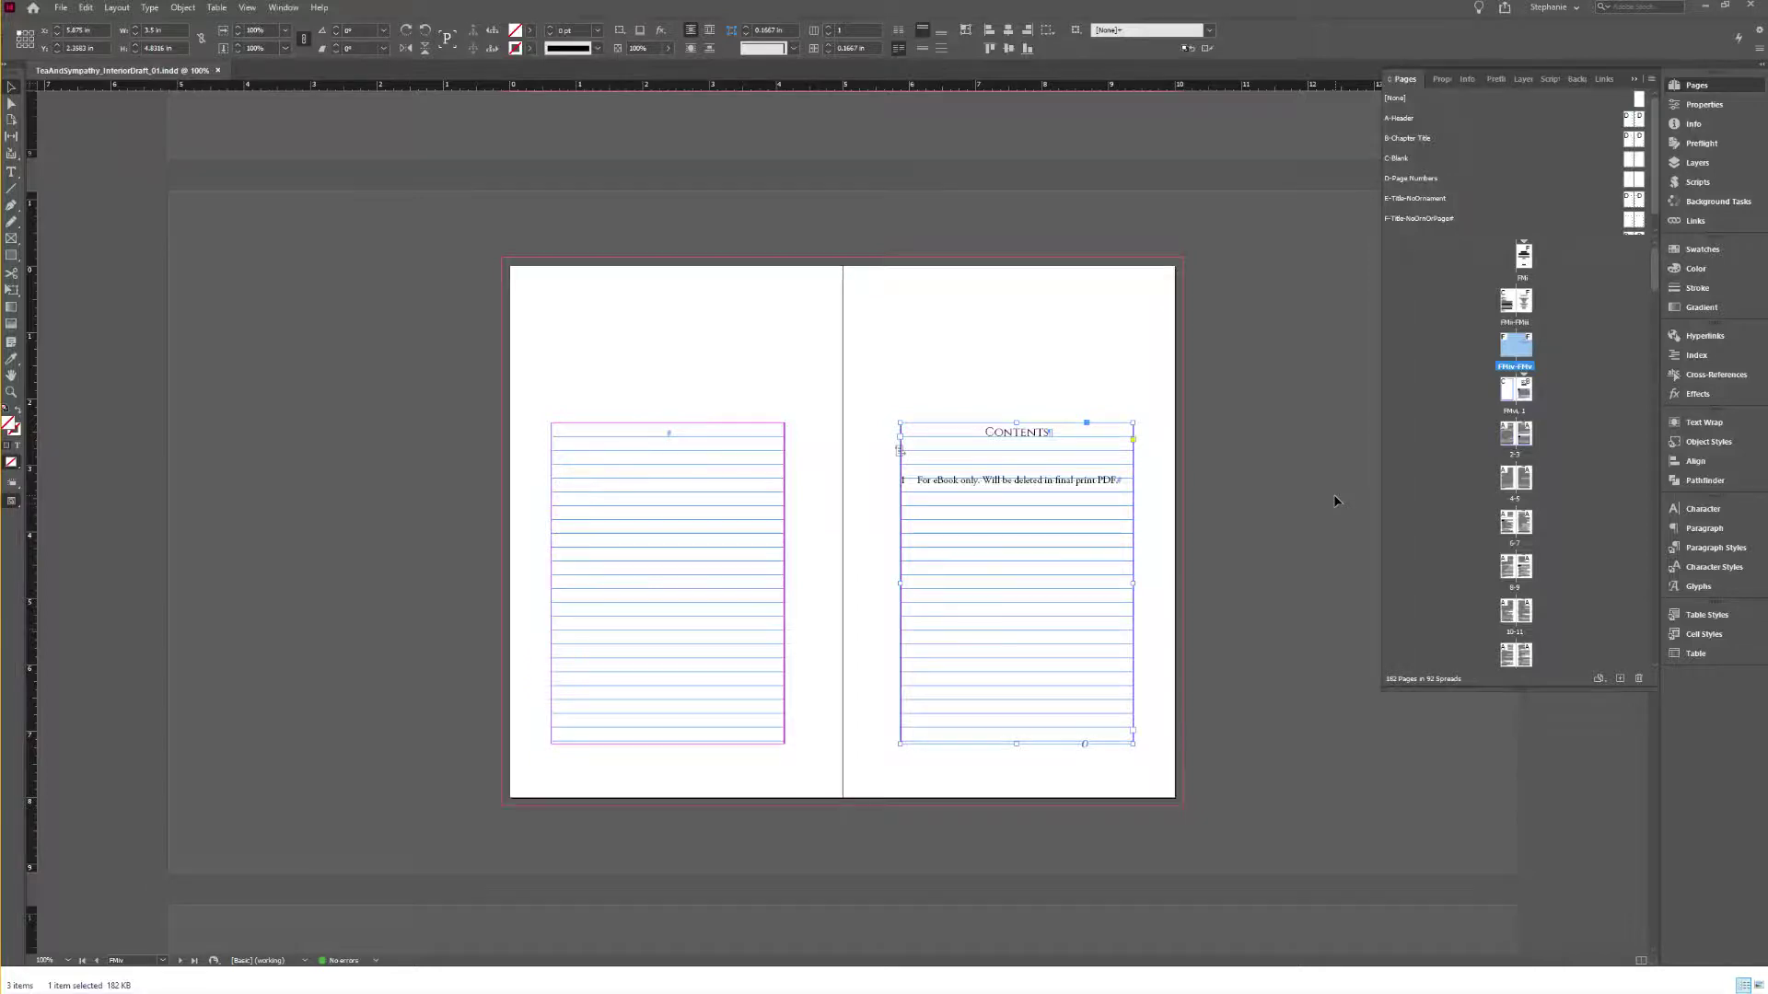
scroll(1289, 511, "down", 10)
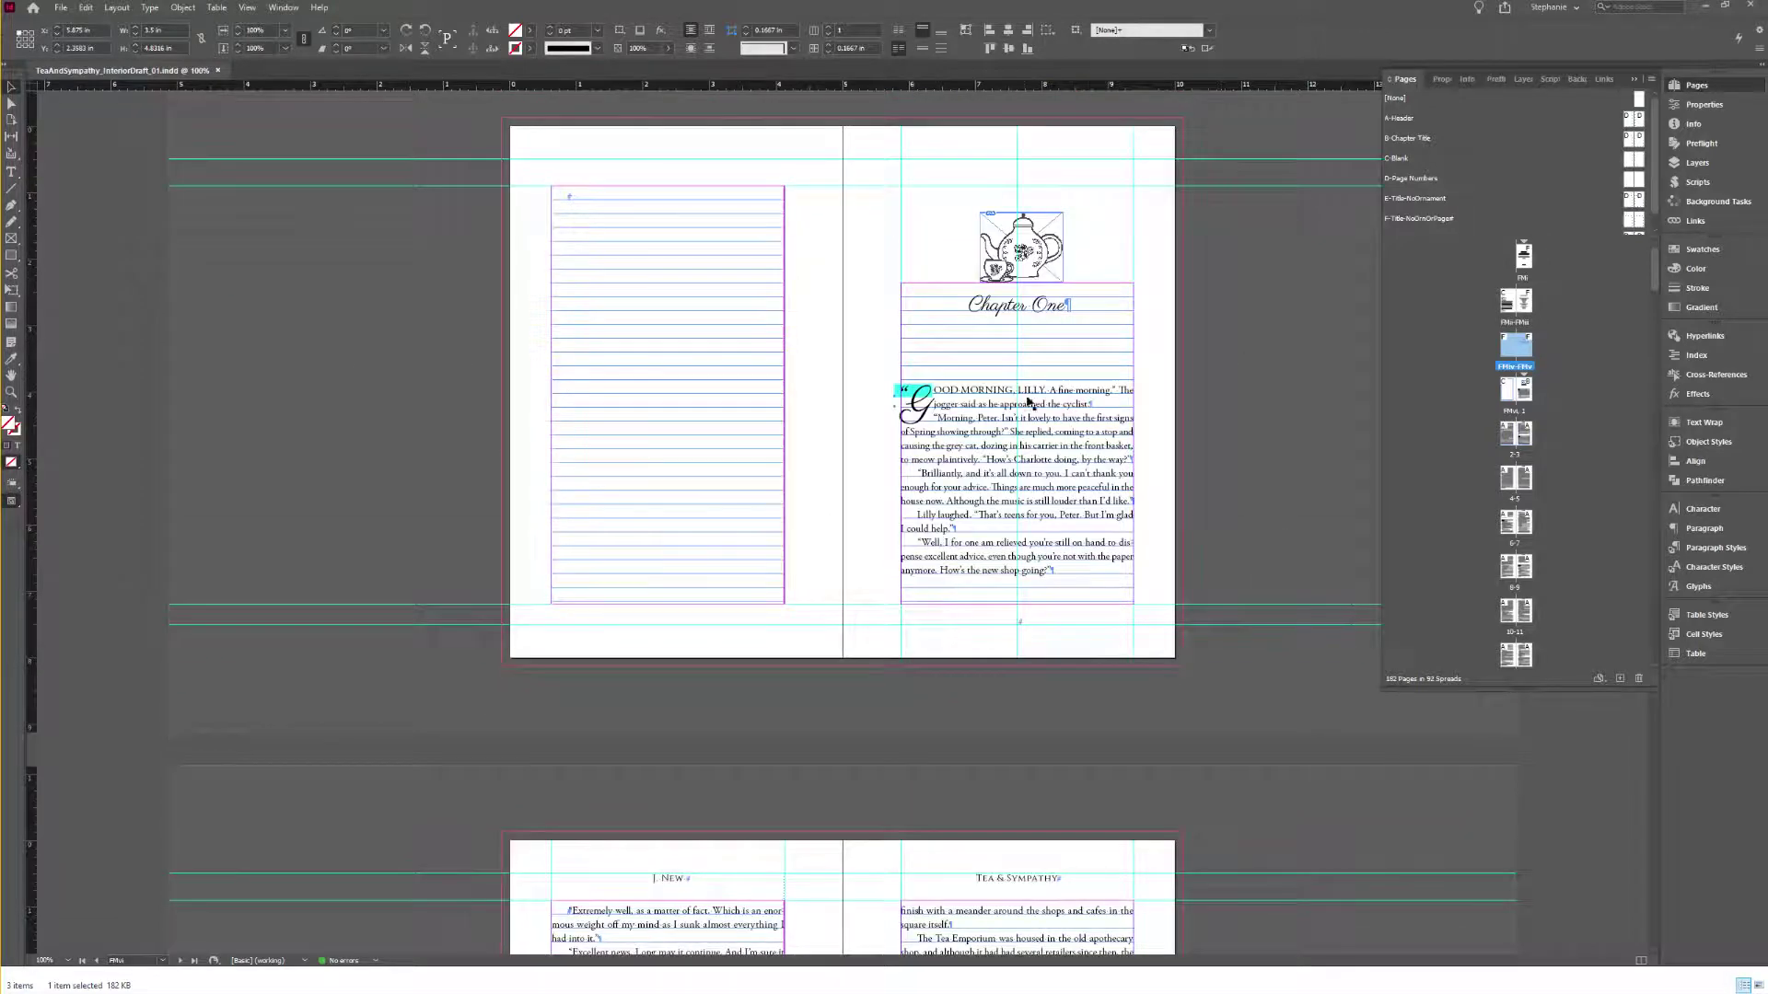
scroll(1036, 370, "down", 20)
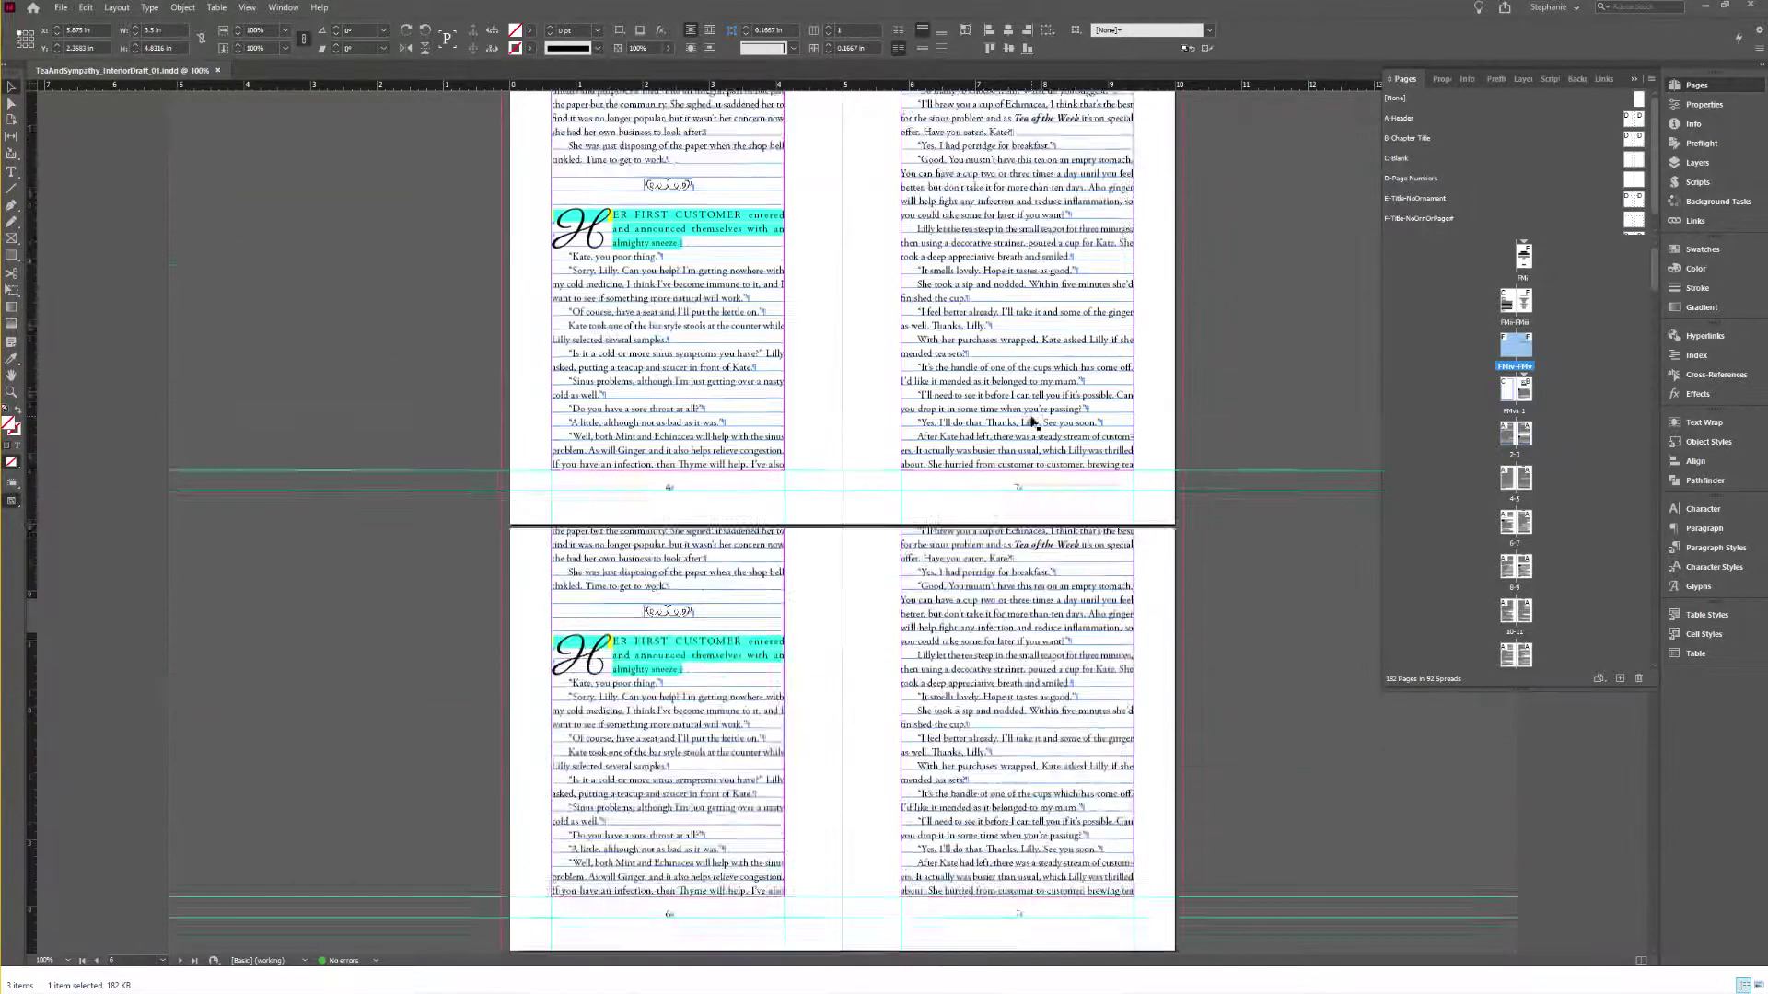
scroll(1031, 422, "up", 1)
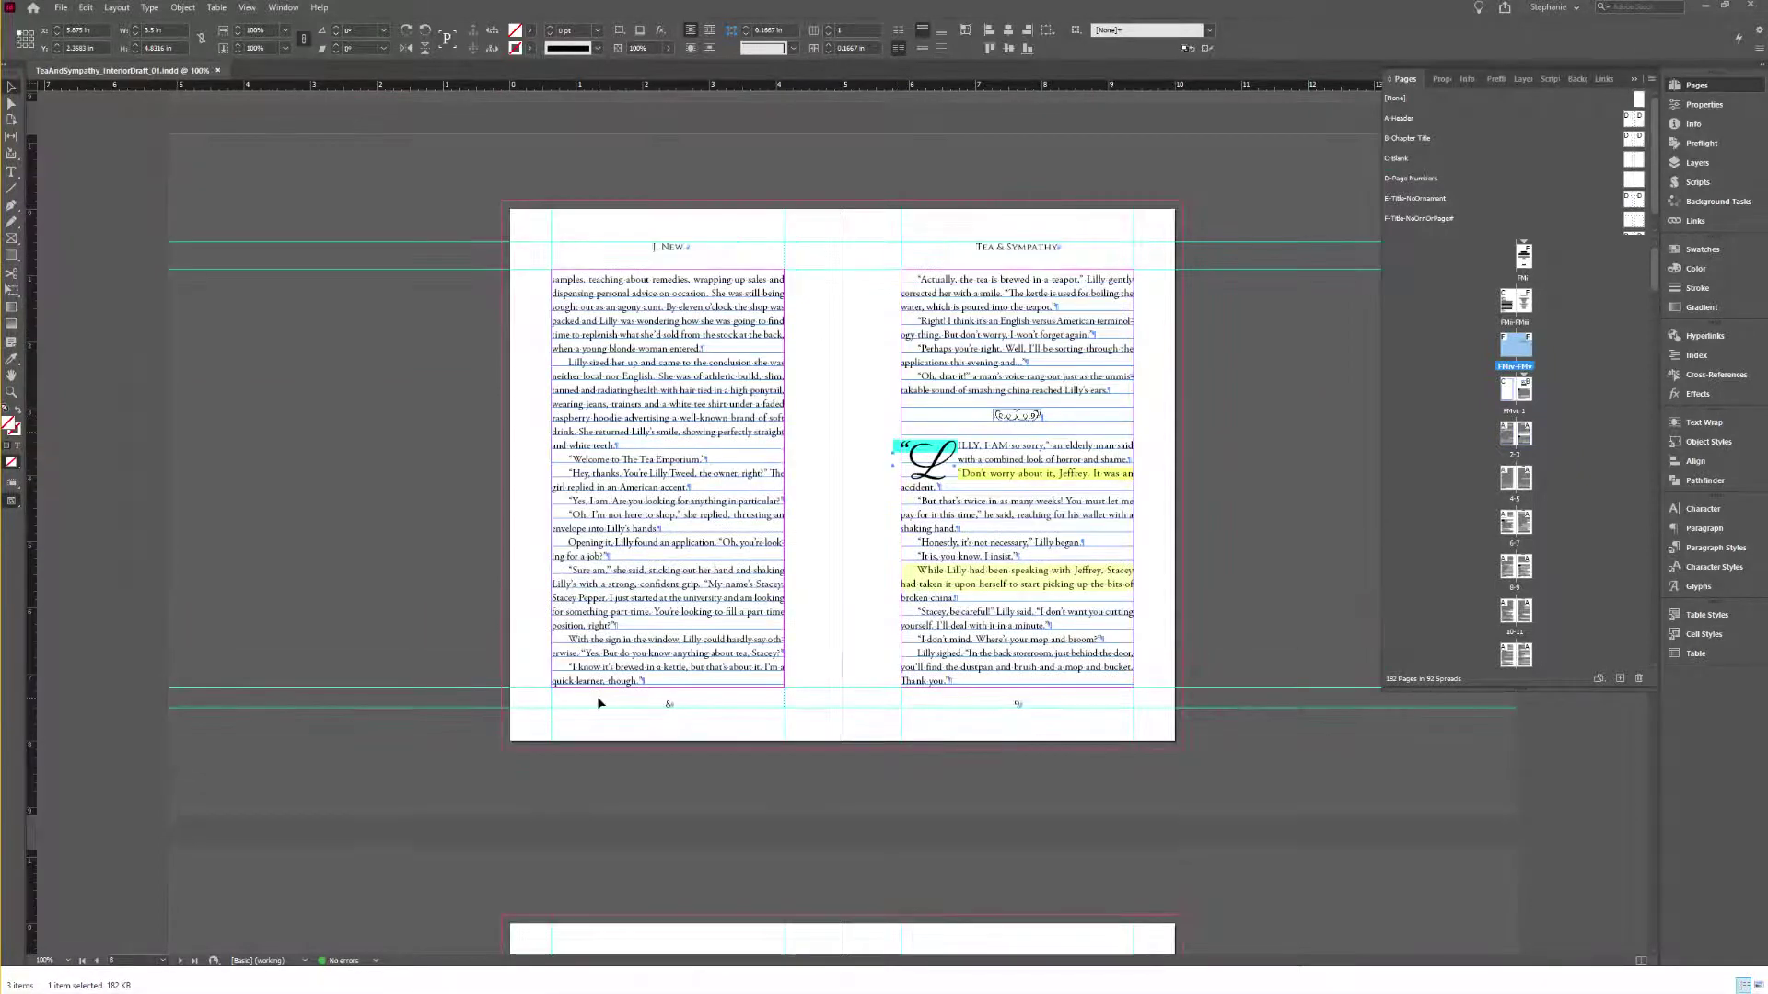
Step: Review the title page's text frame and its thread into the copyright and other-books pages
scroll(821, 466, "up", 20)
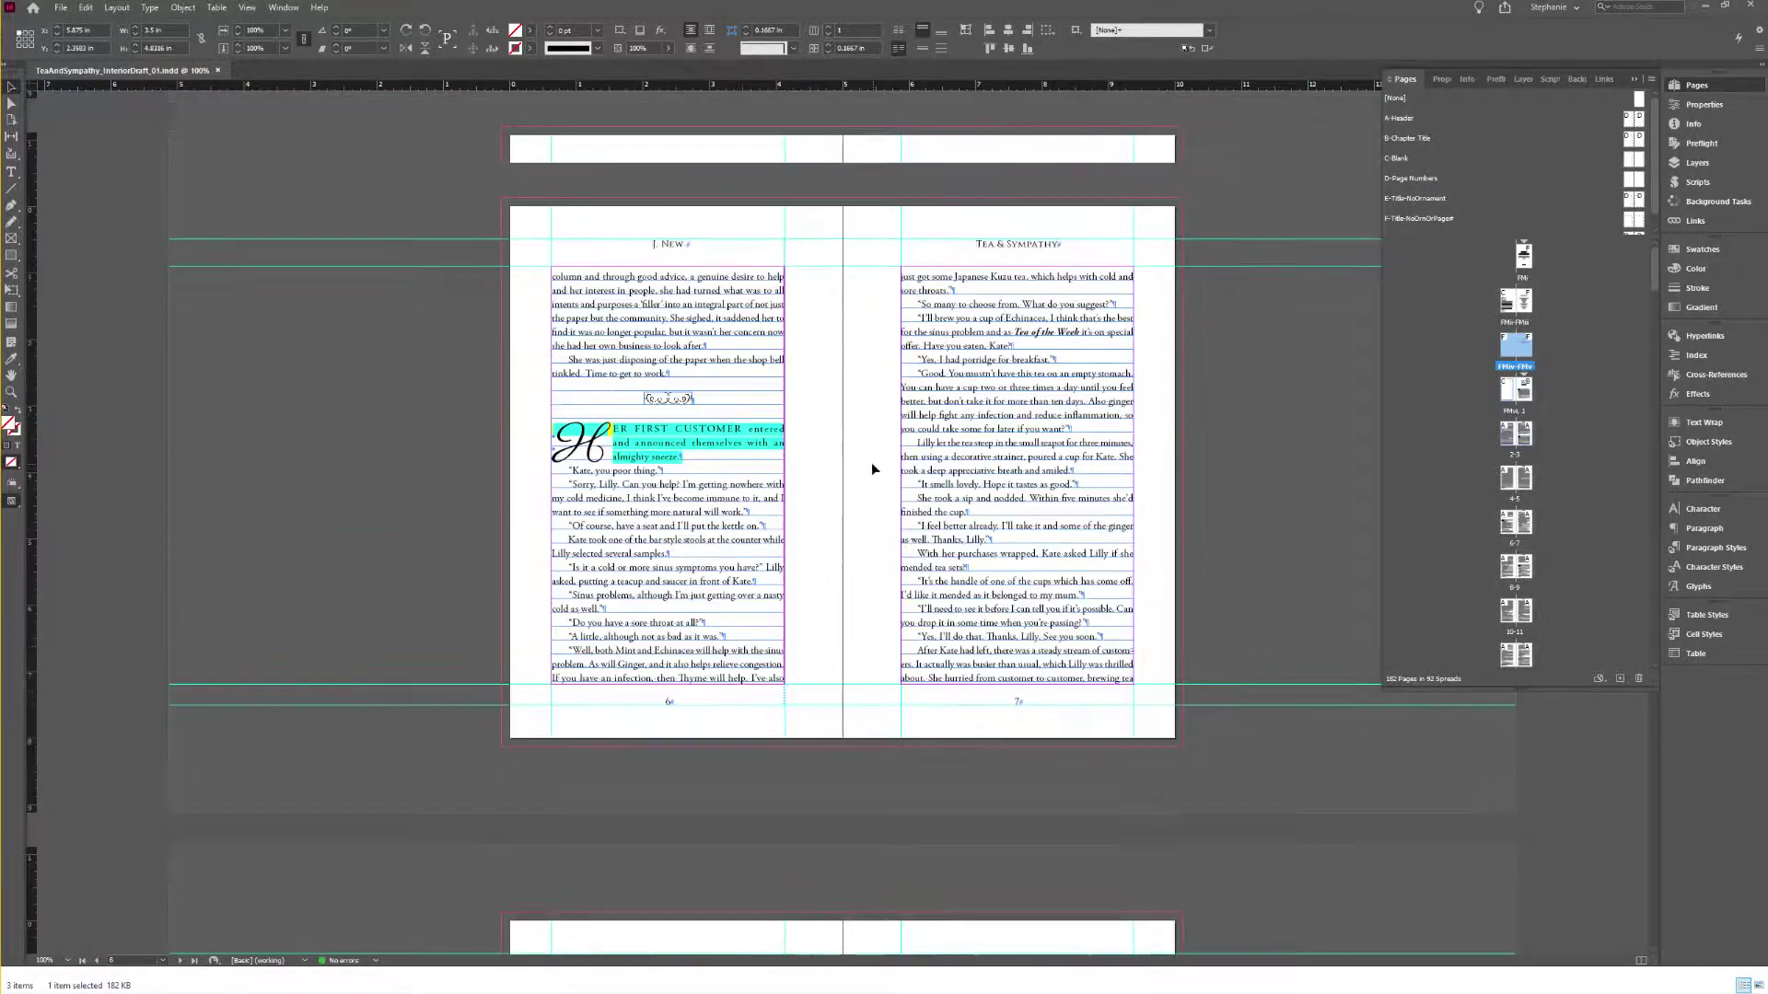
scroll(869, 457, "up", 15)
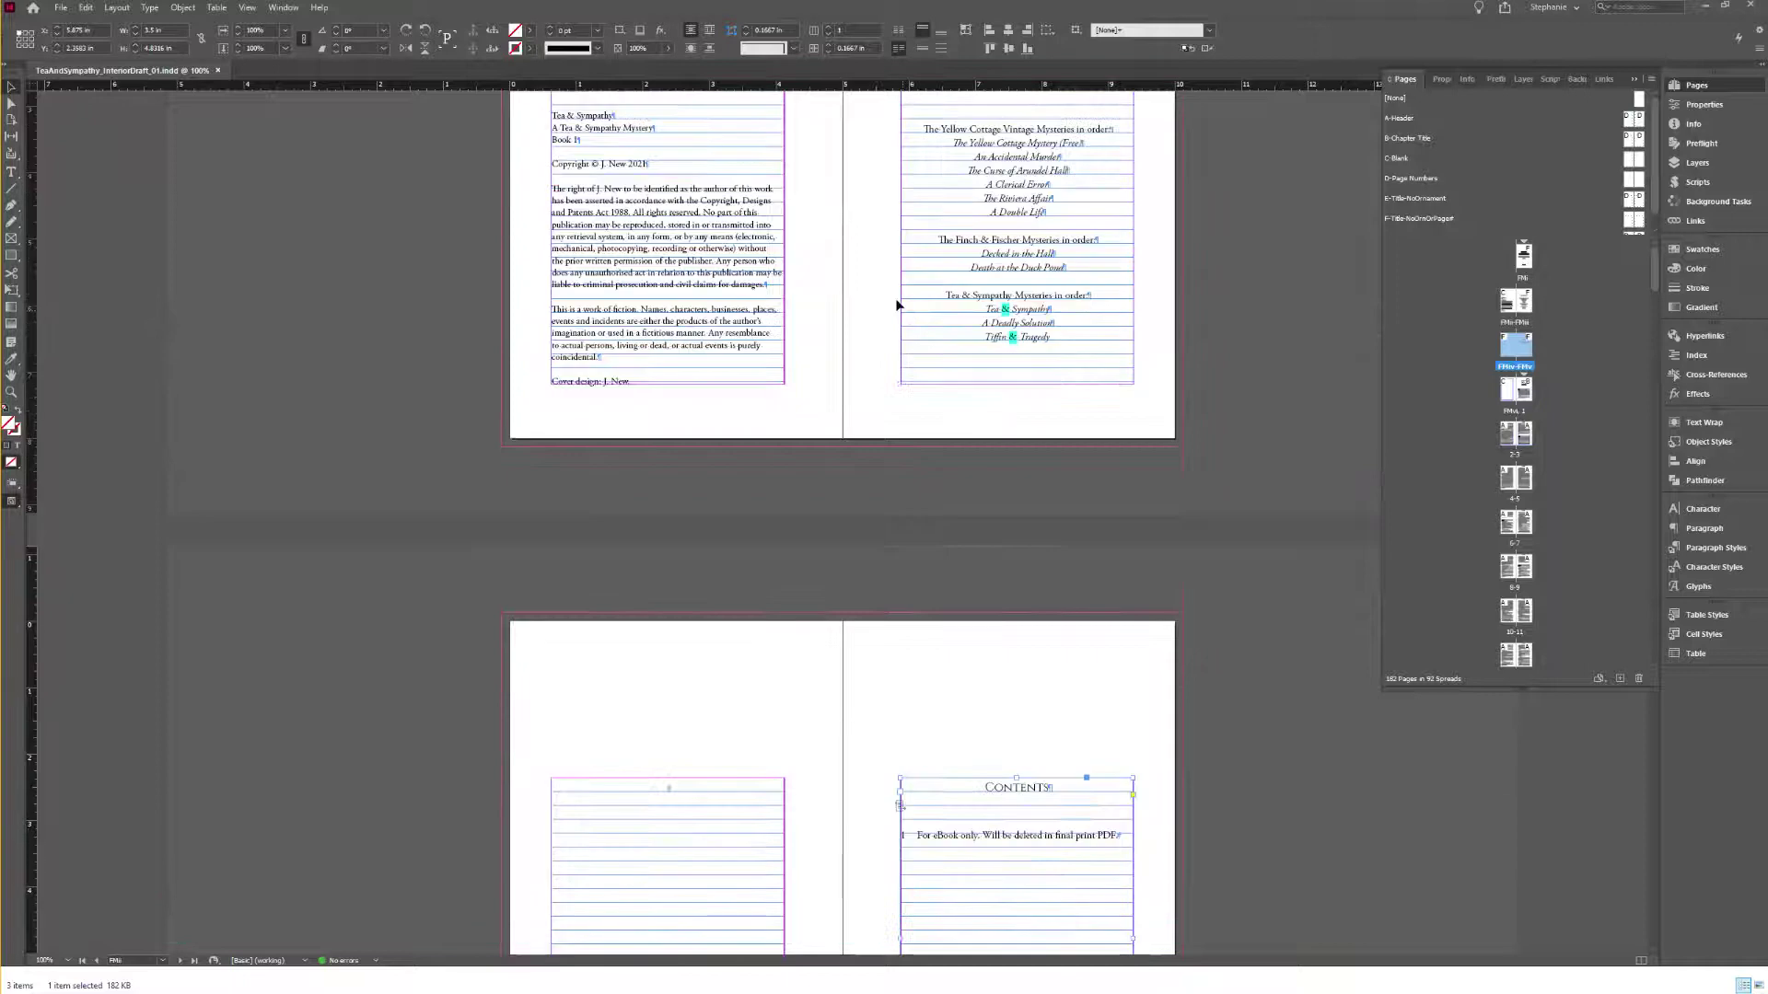
scroll(822, 327, "up", 6)
left_click(957, 329)
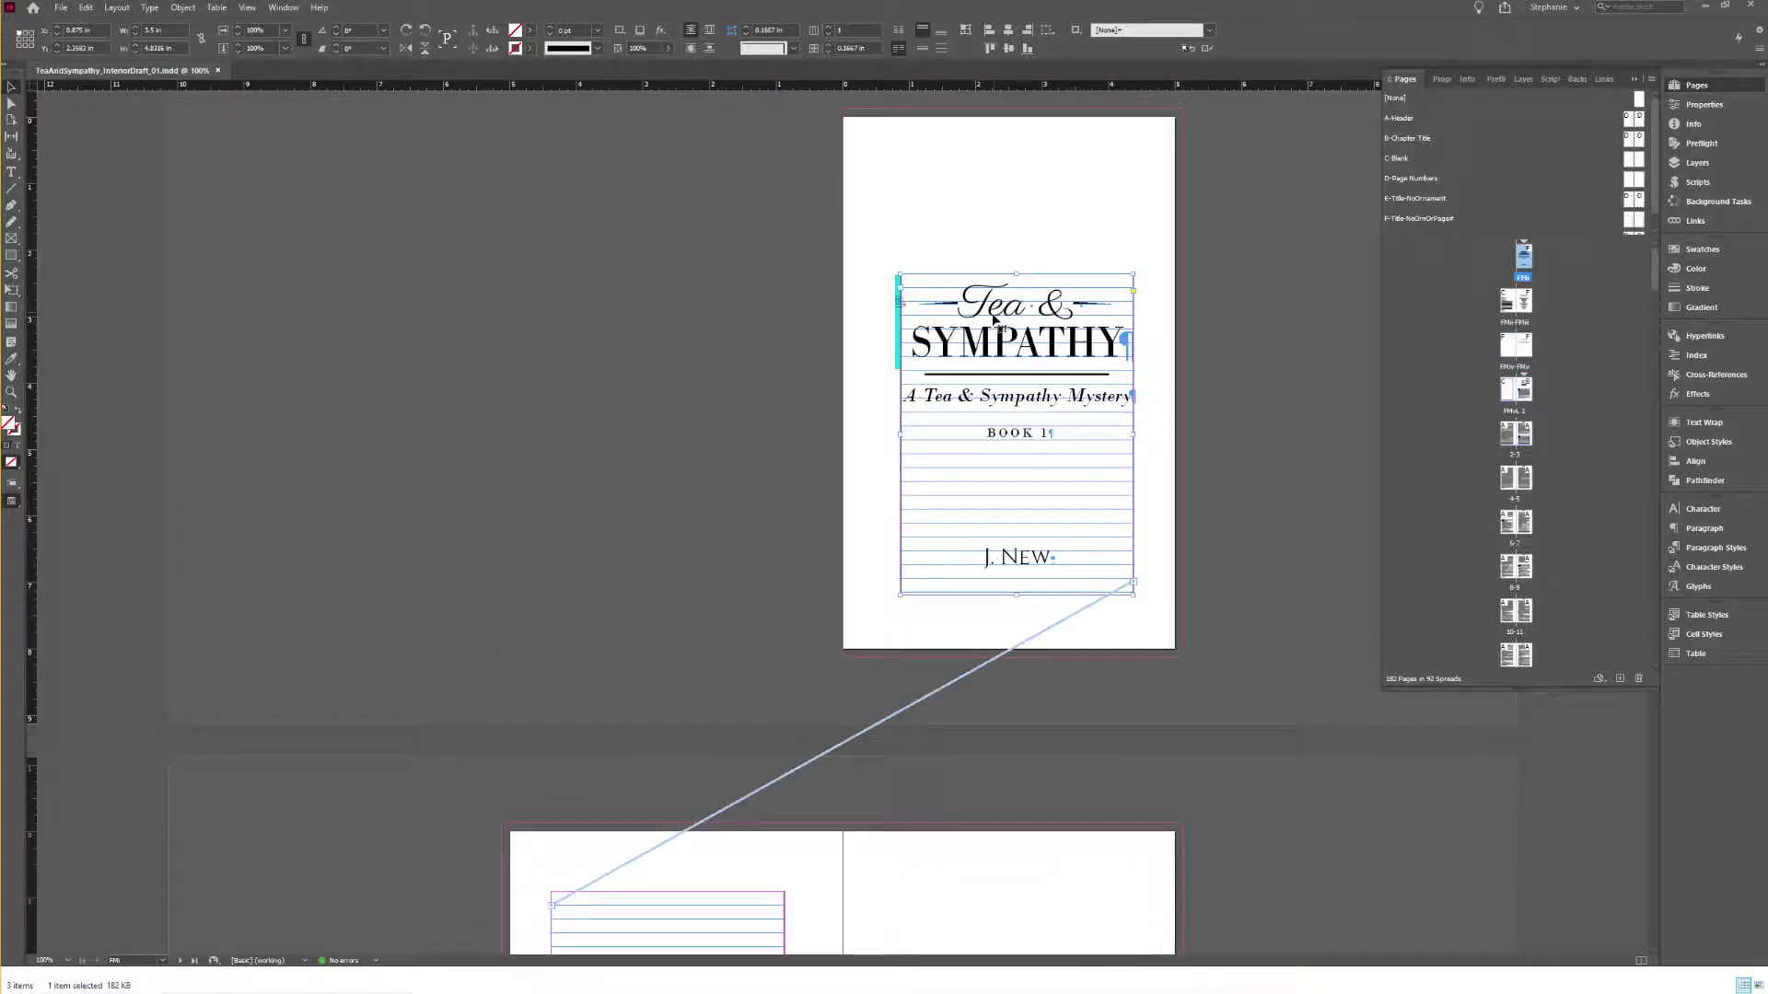
scroll(995, 322, "down", 6)
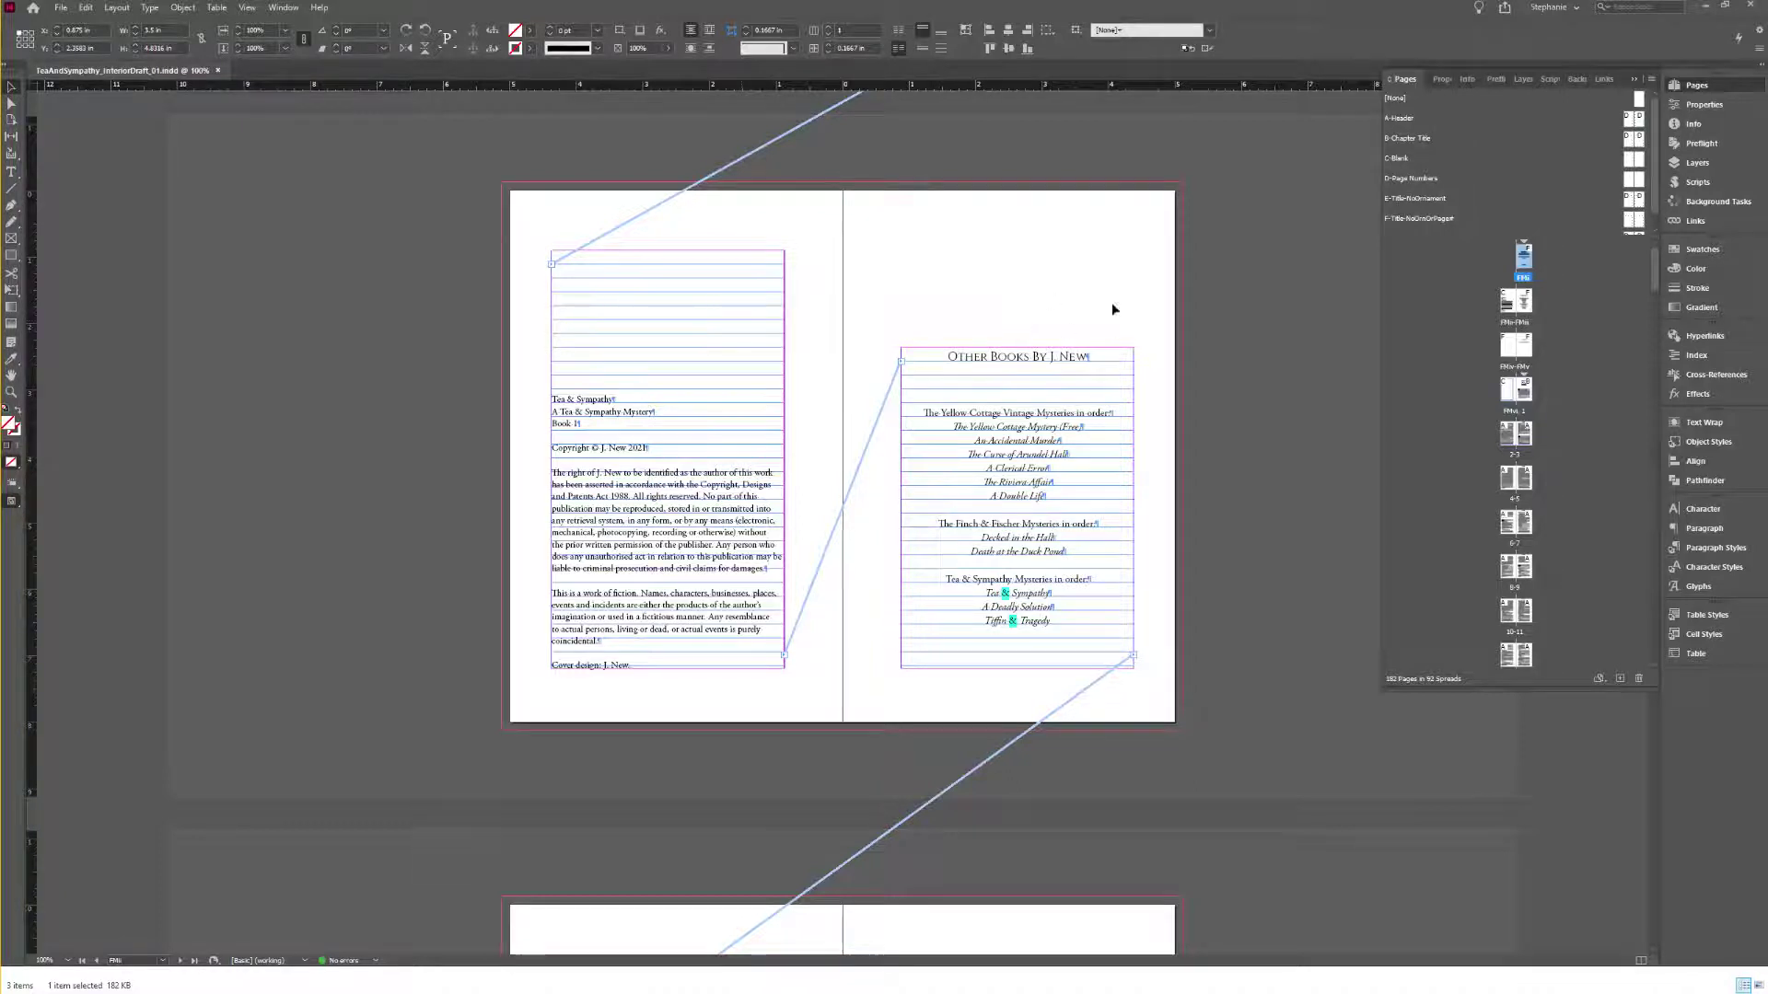
Step: Save the document under the new file name TeaAndSympathy_InteriorFinal_01.indd in the same Interior folder
left_click(61, 7)
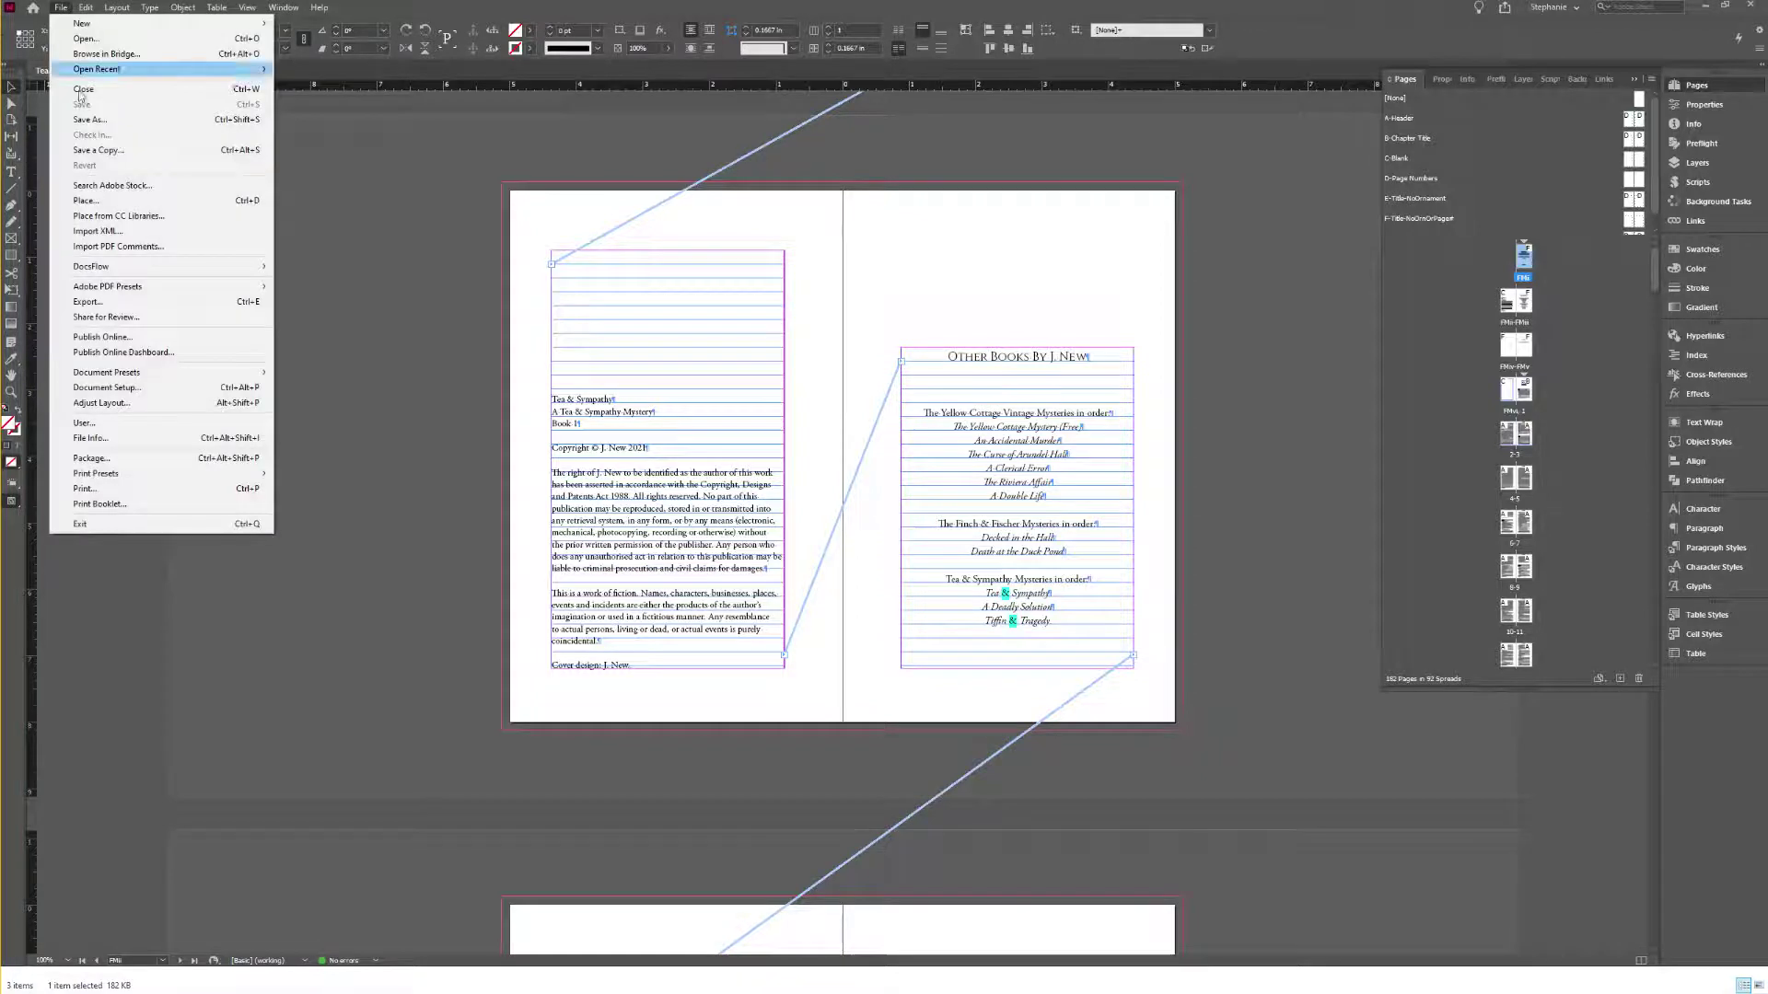
left_click(104, 130)
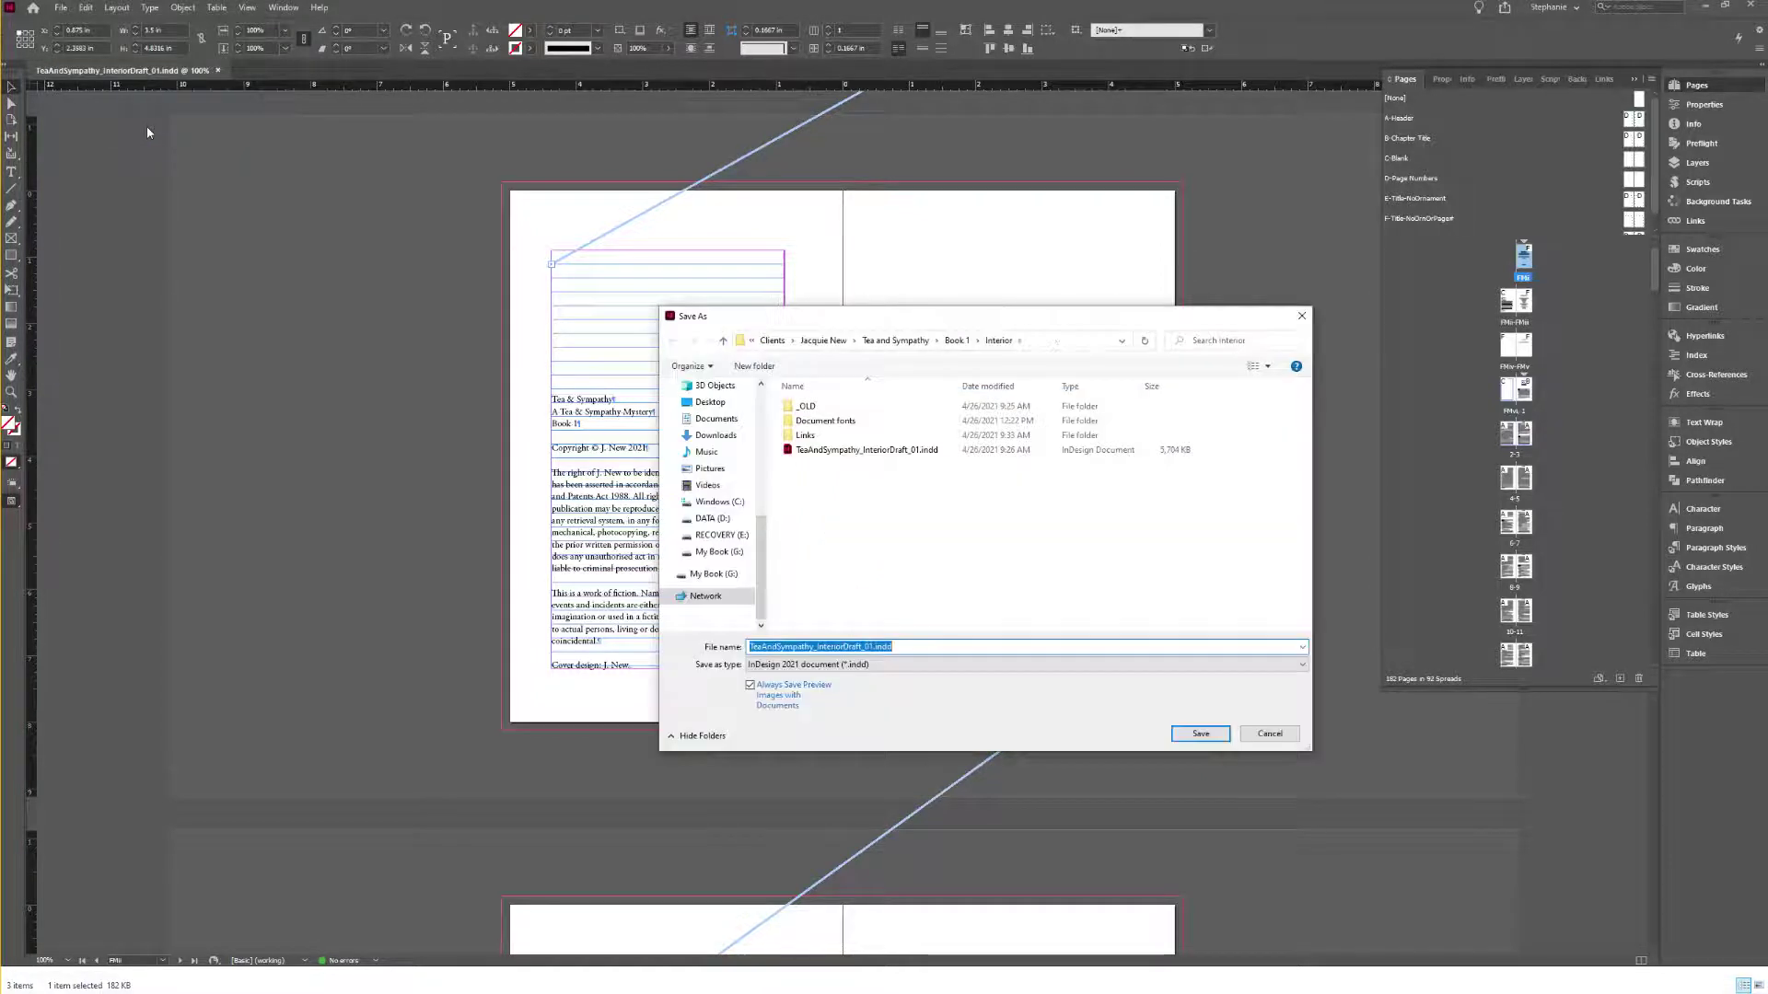
key("Right")
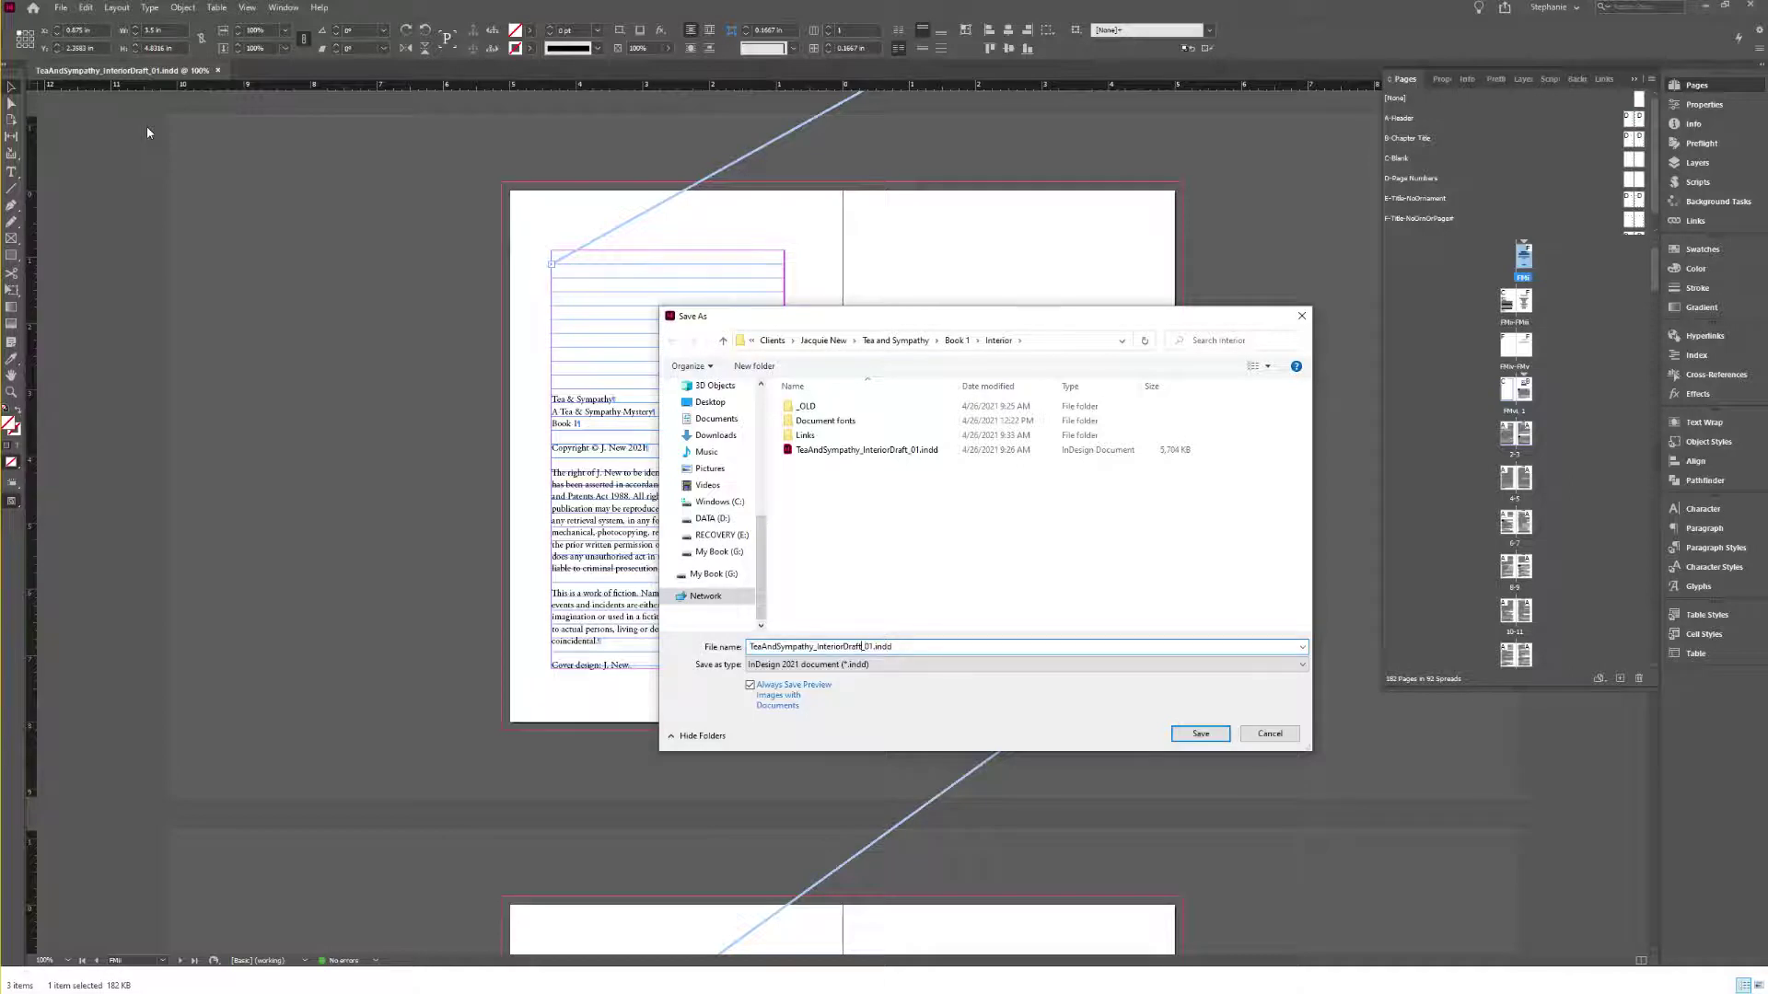
key("shift+End")
type("Final_")
key("Return")
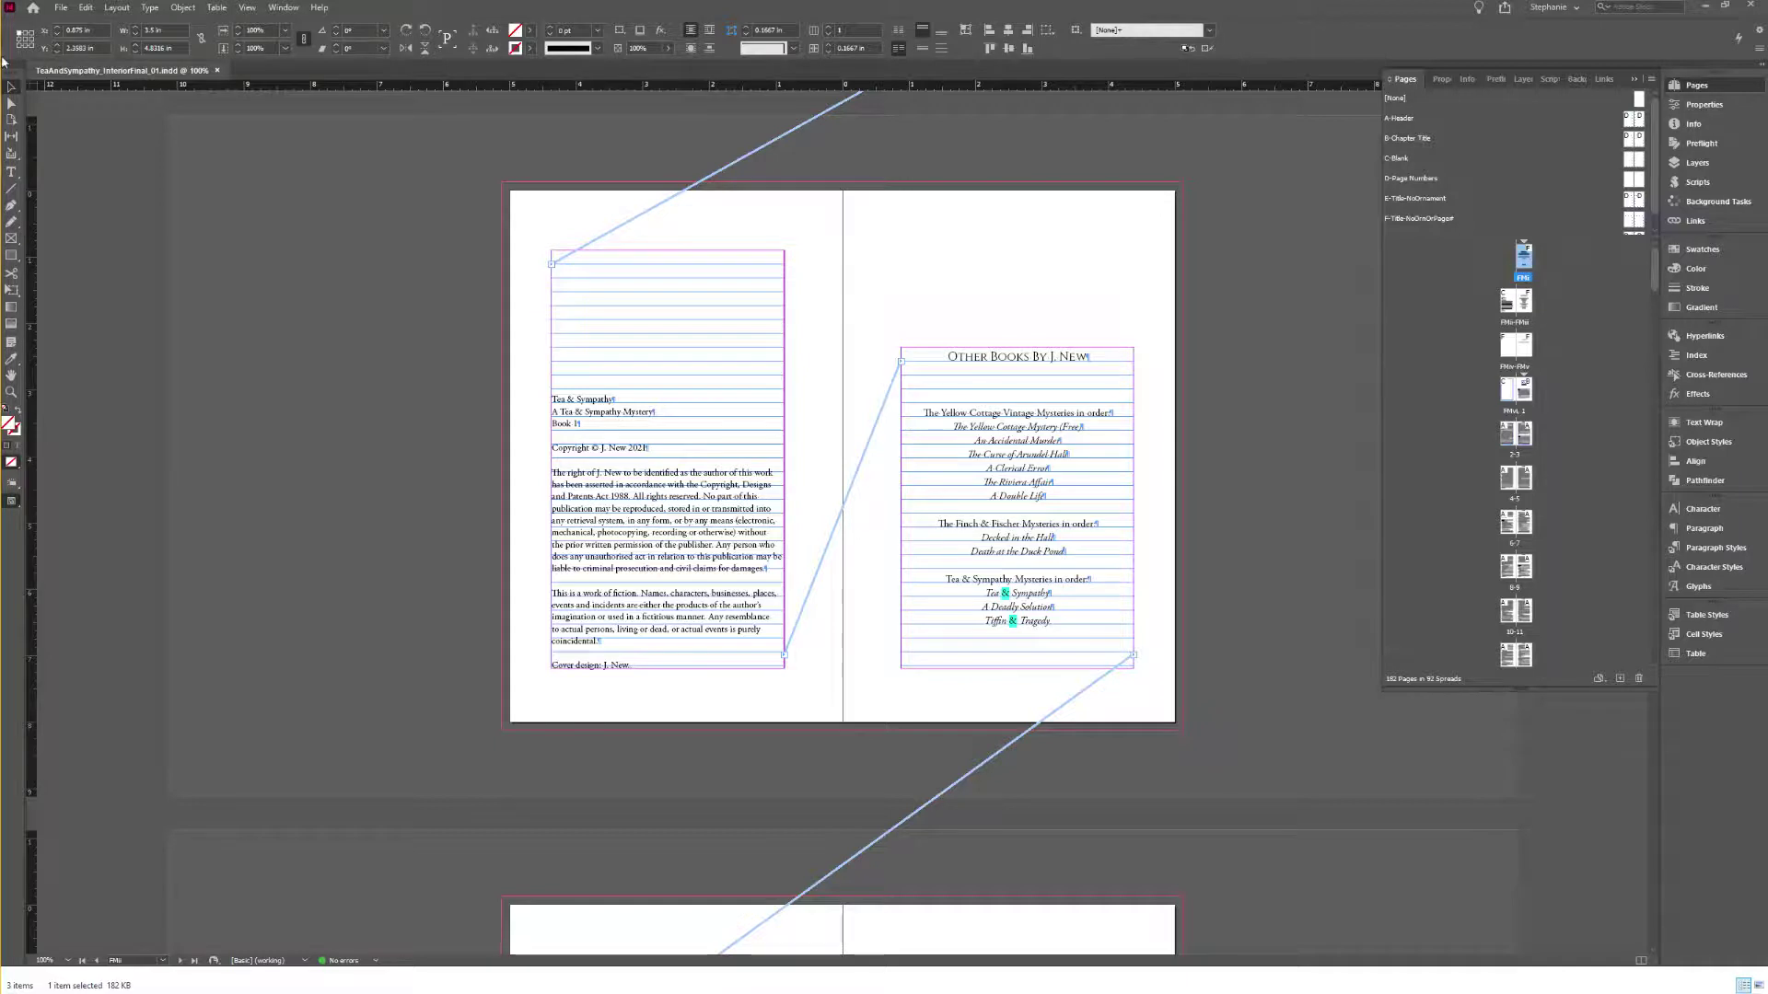
left_click(61, 8)
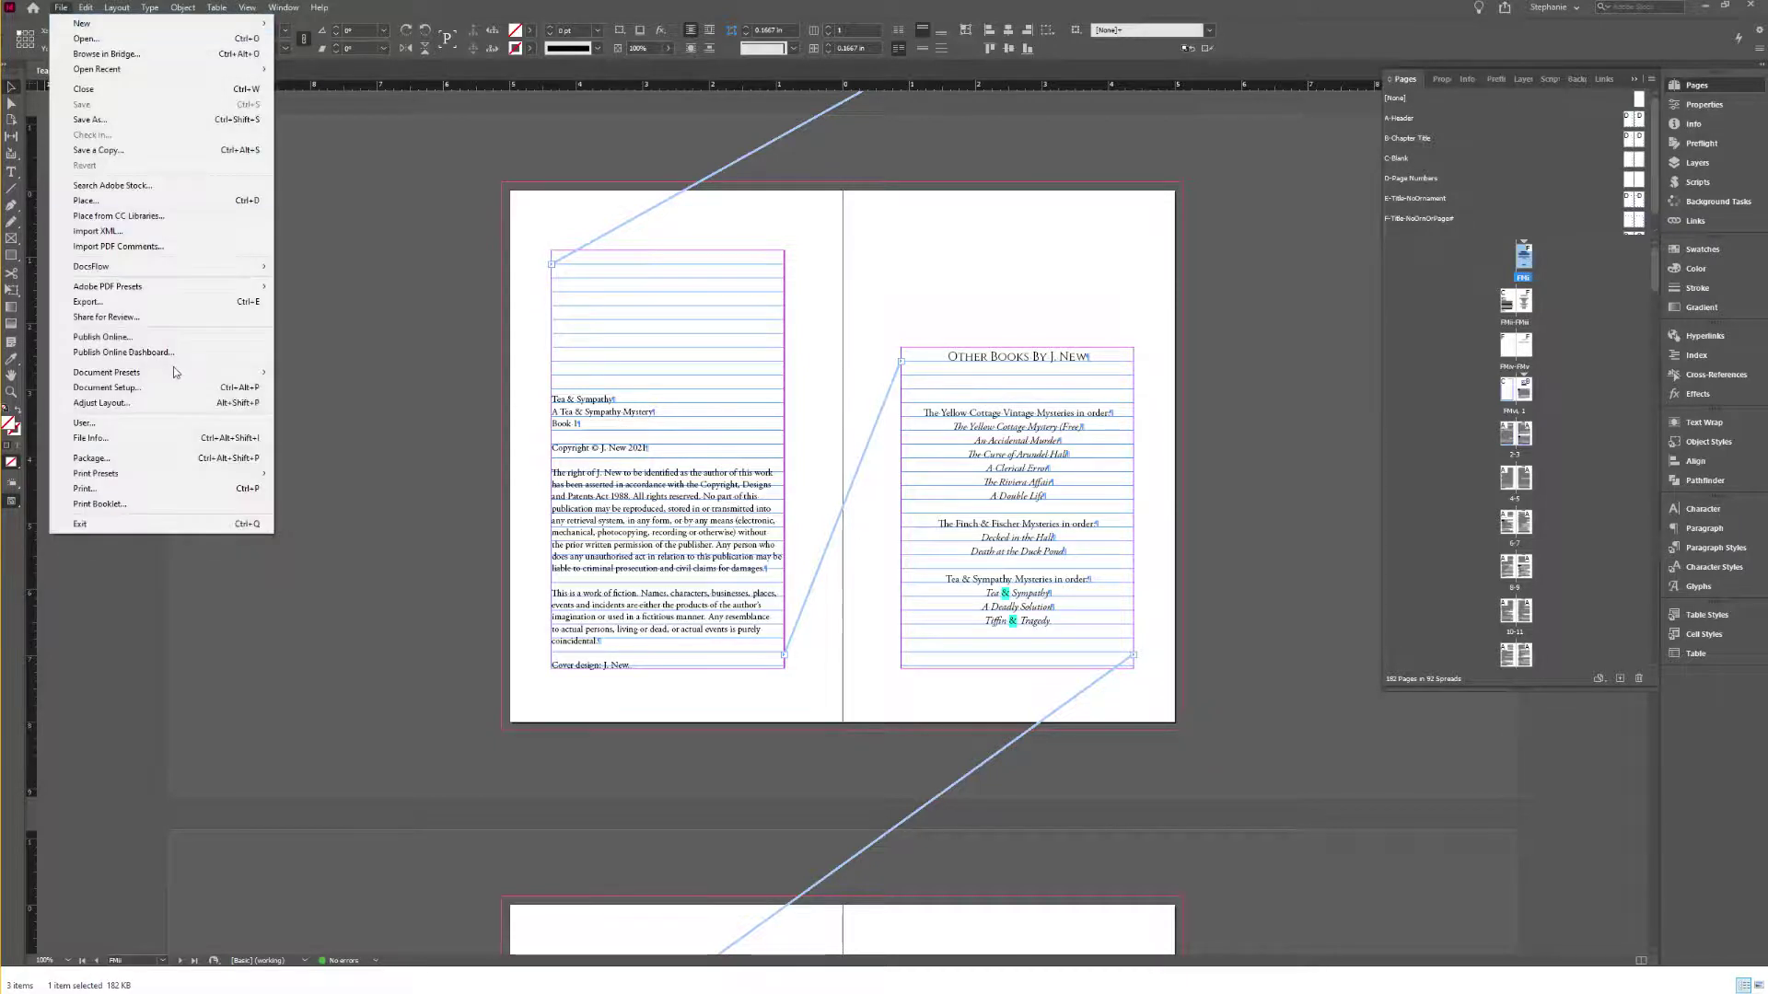
left_click(556, 164)
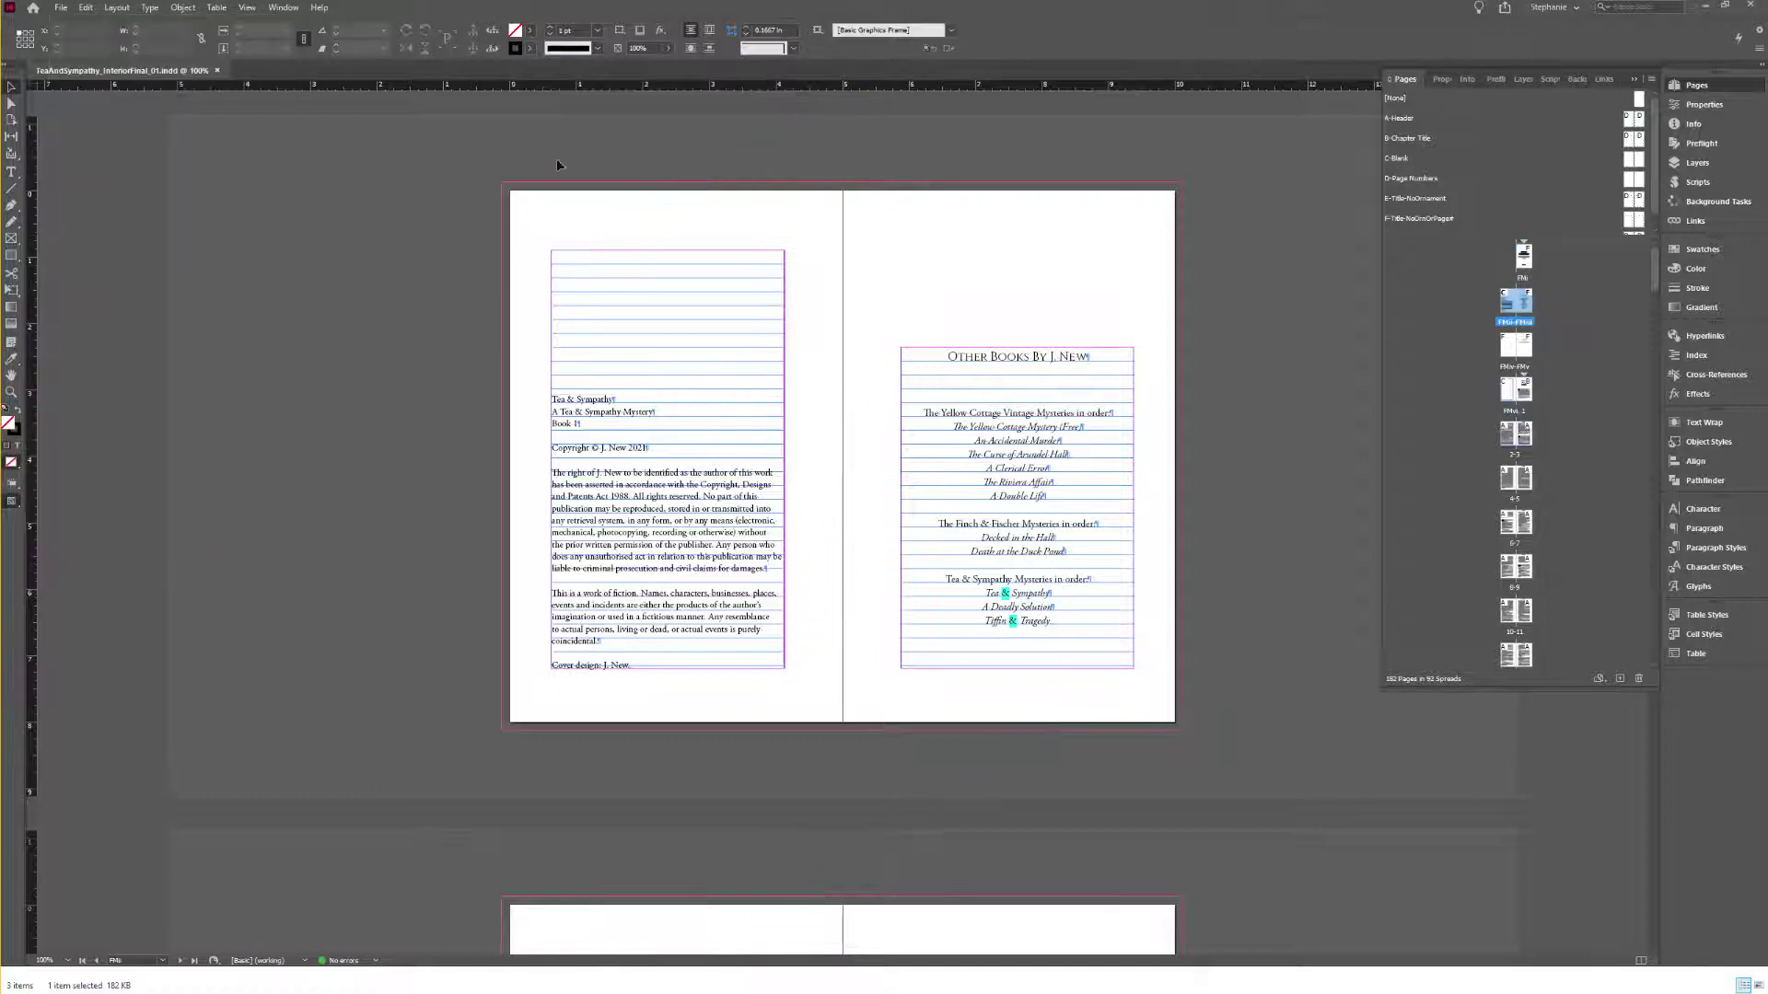
Step: Export the document as TeaAndSympathy_InteriorFinal_01.pdf in the Interior folder with the PDF/X-3:2002 preset
left_click(61, 7)
mouse_move(233, 291)
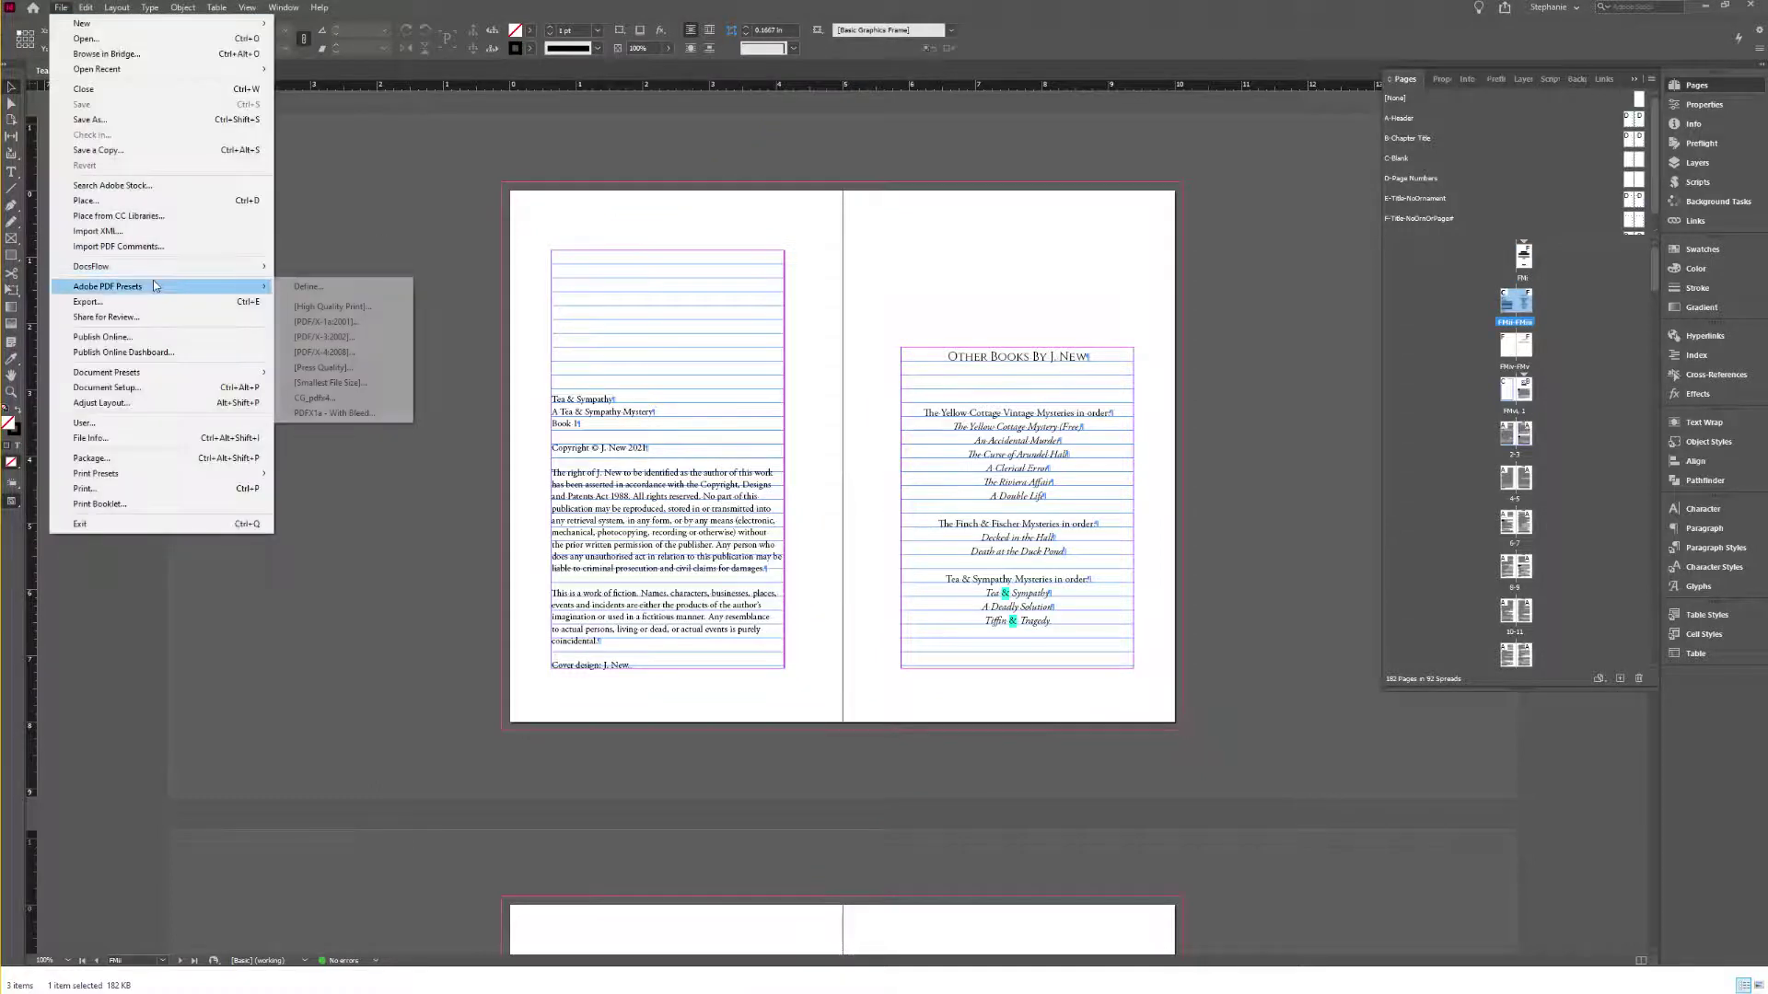
left_click(360, 337)
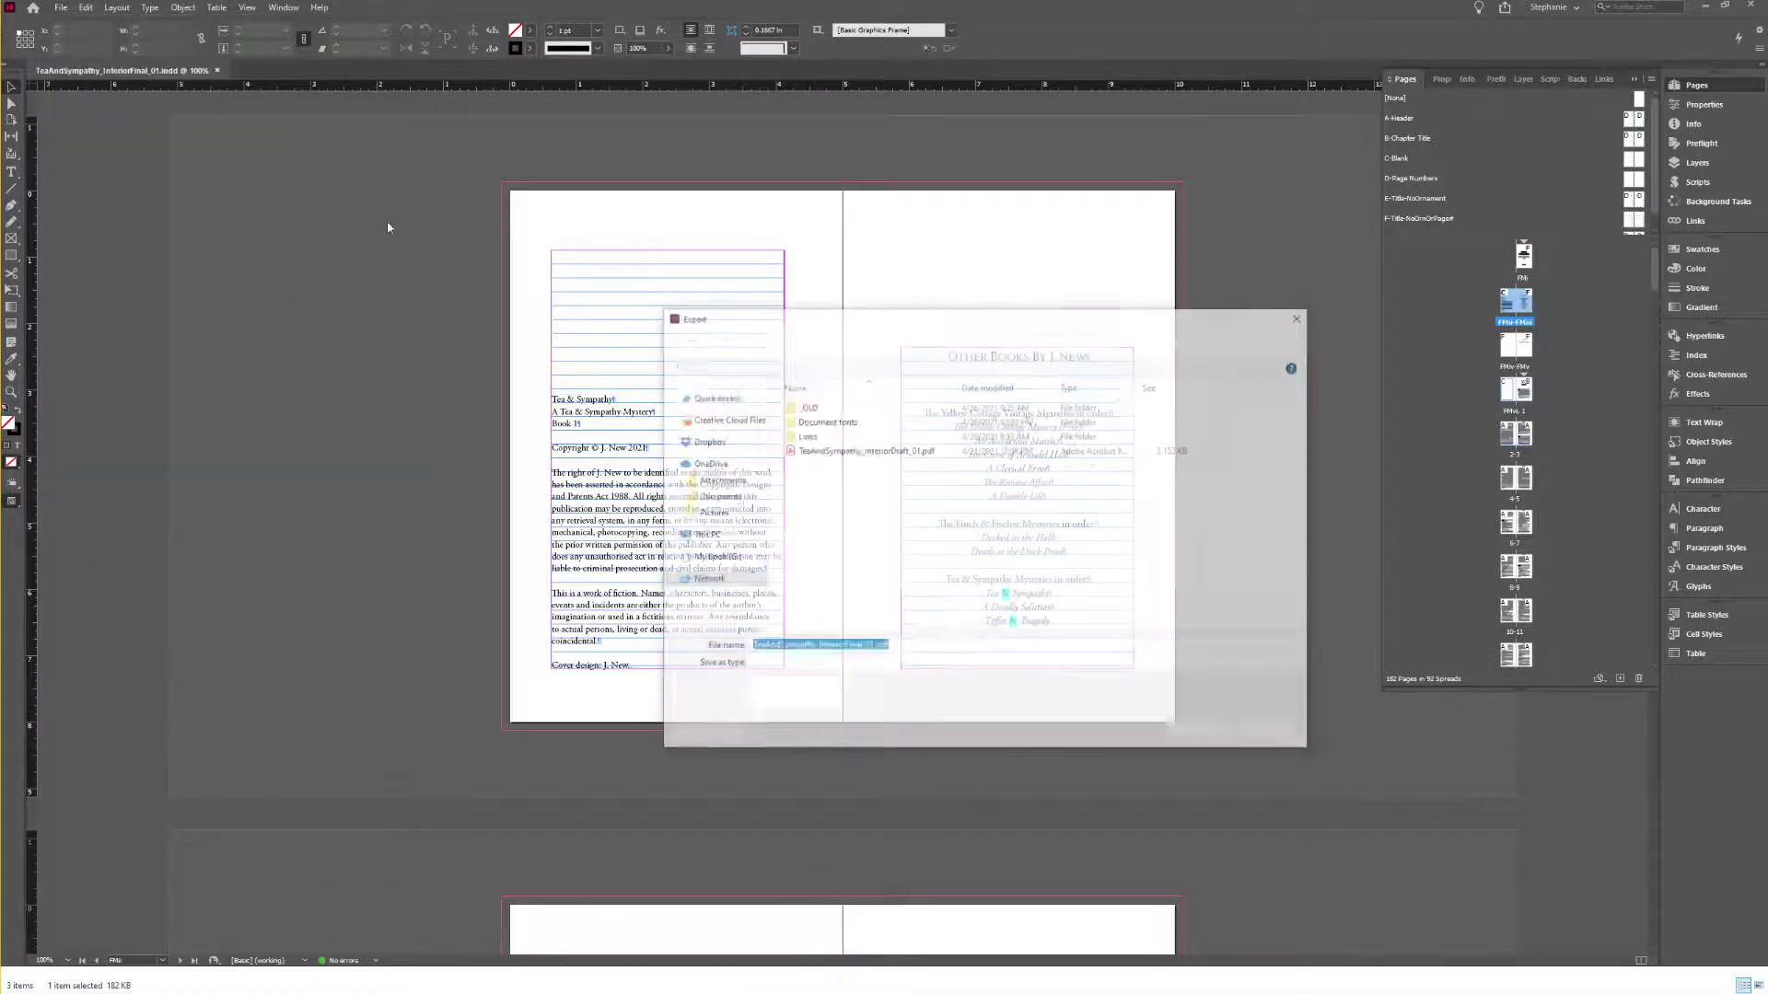
left_click(1184, 734)
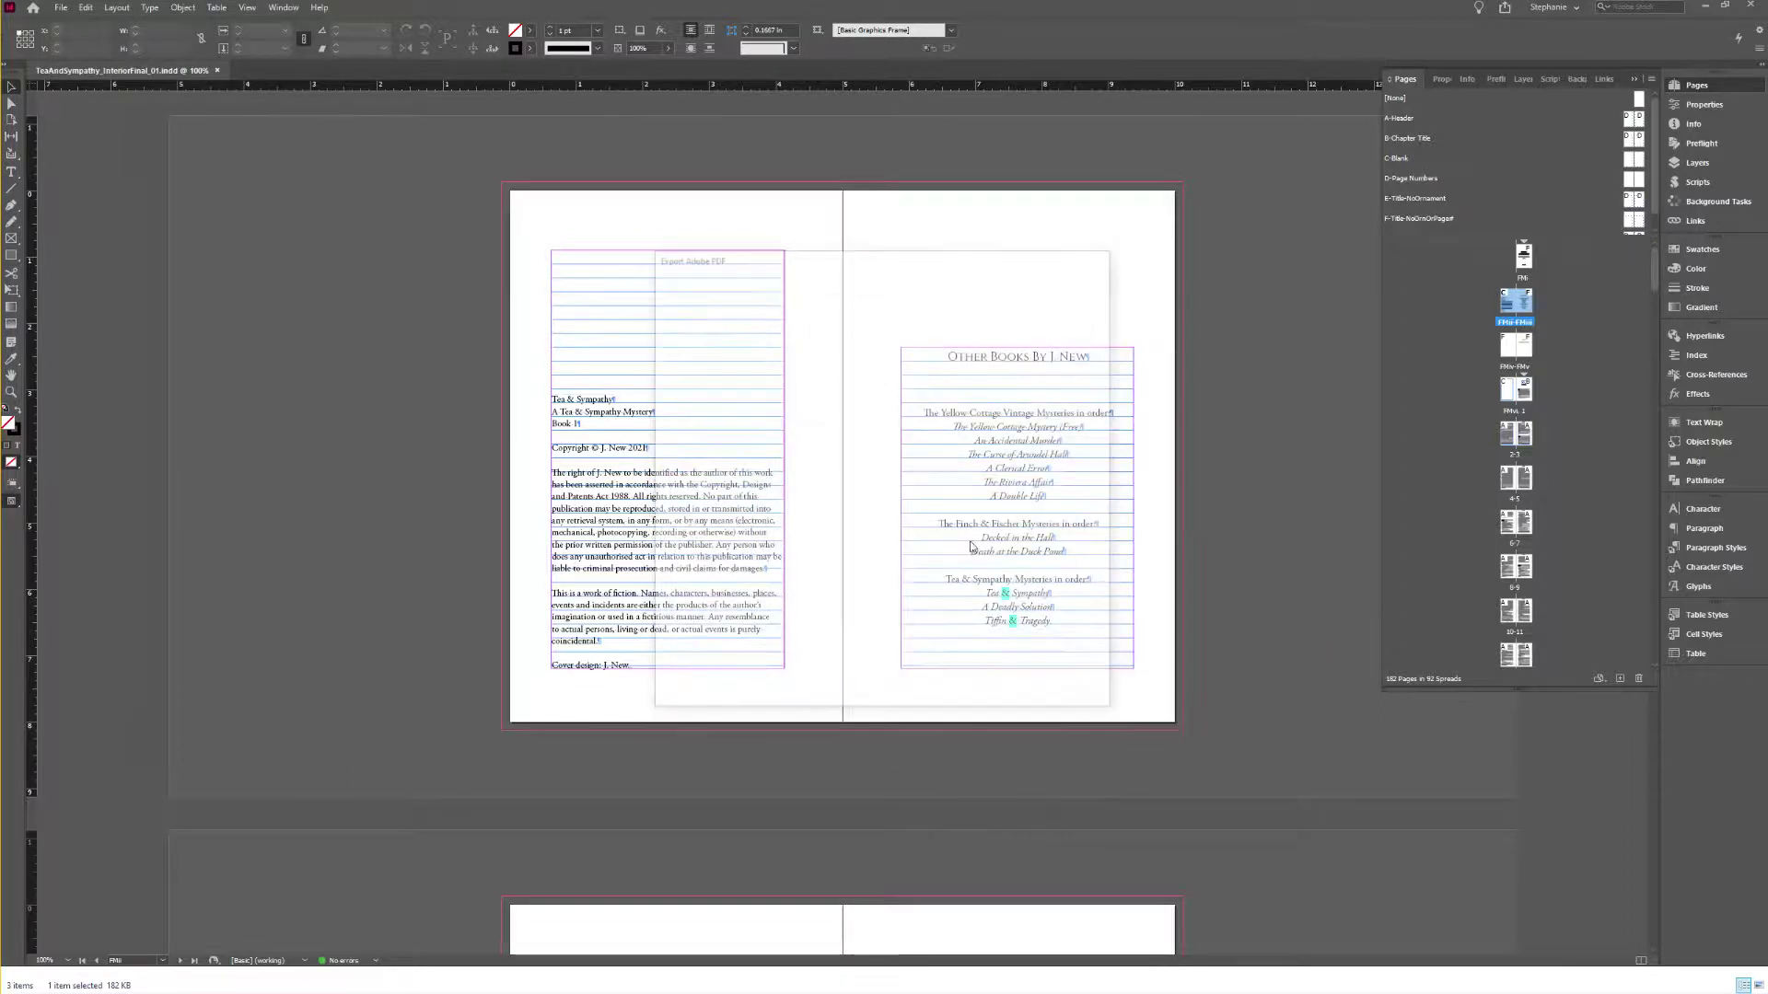
left_click(1007, 693)
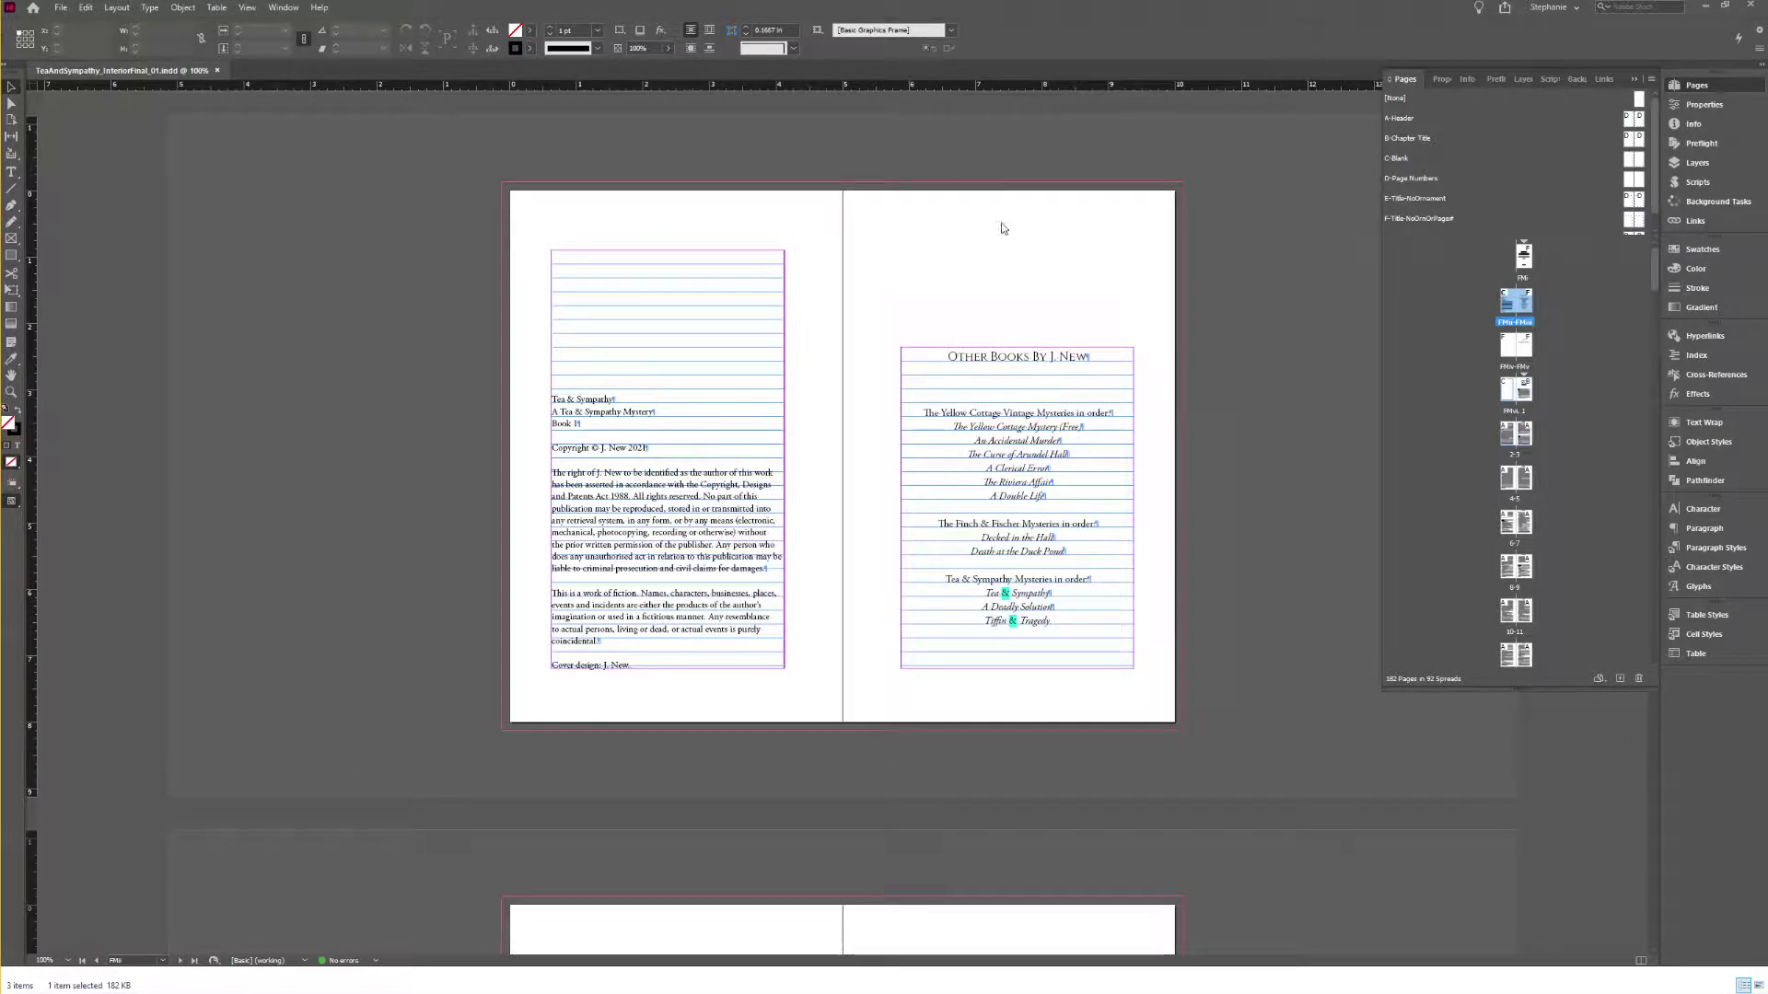
scroll(1122, 232, "down", 10)
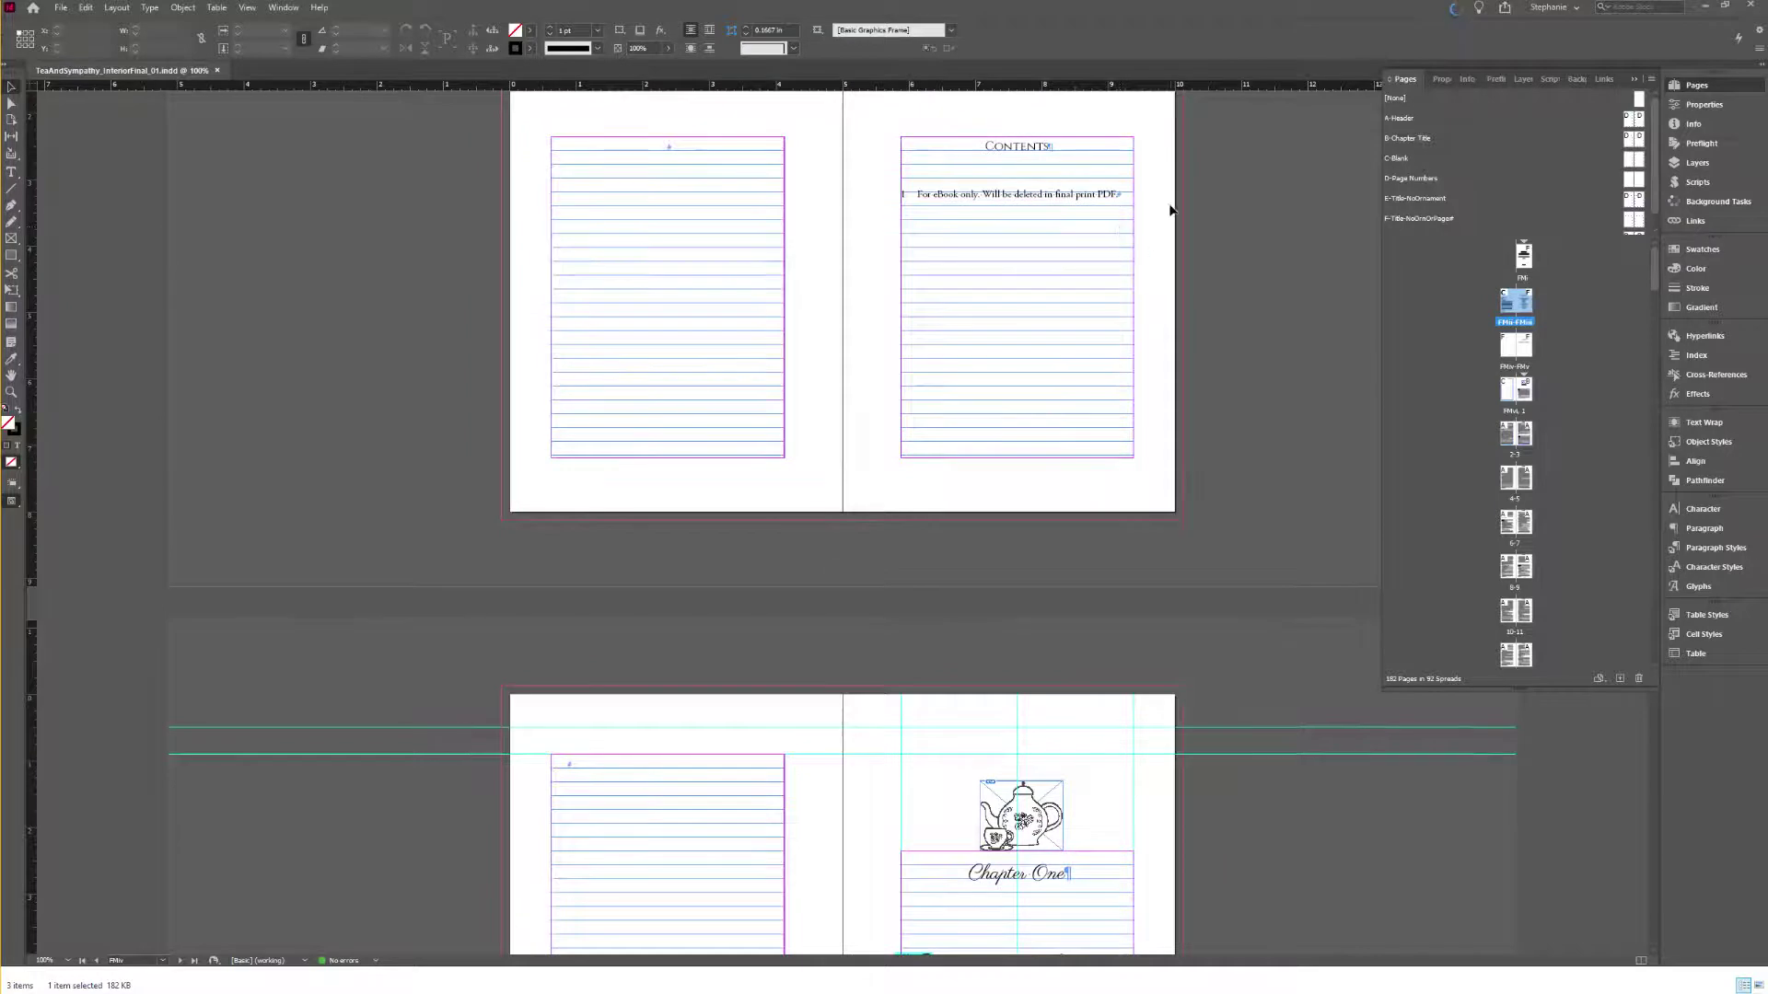
scroll(1171, 211, "down", 10)
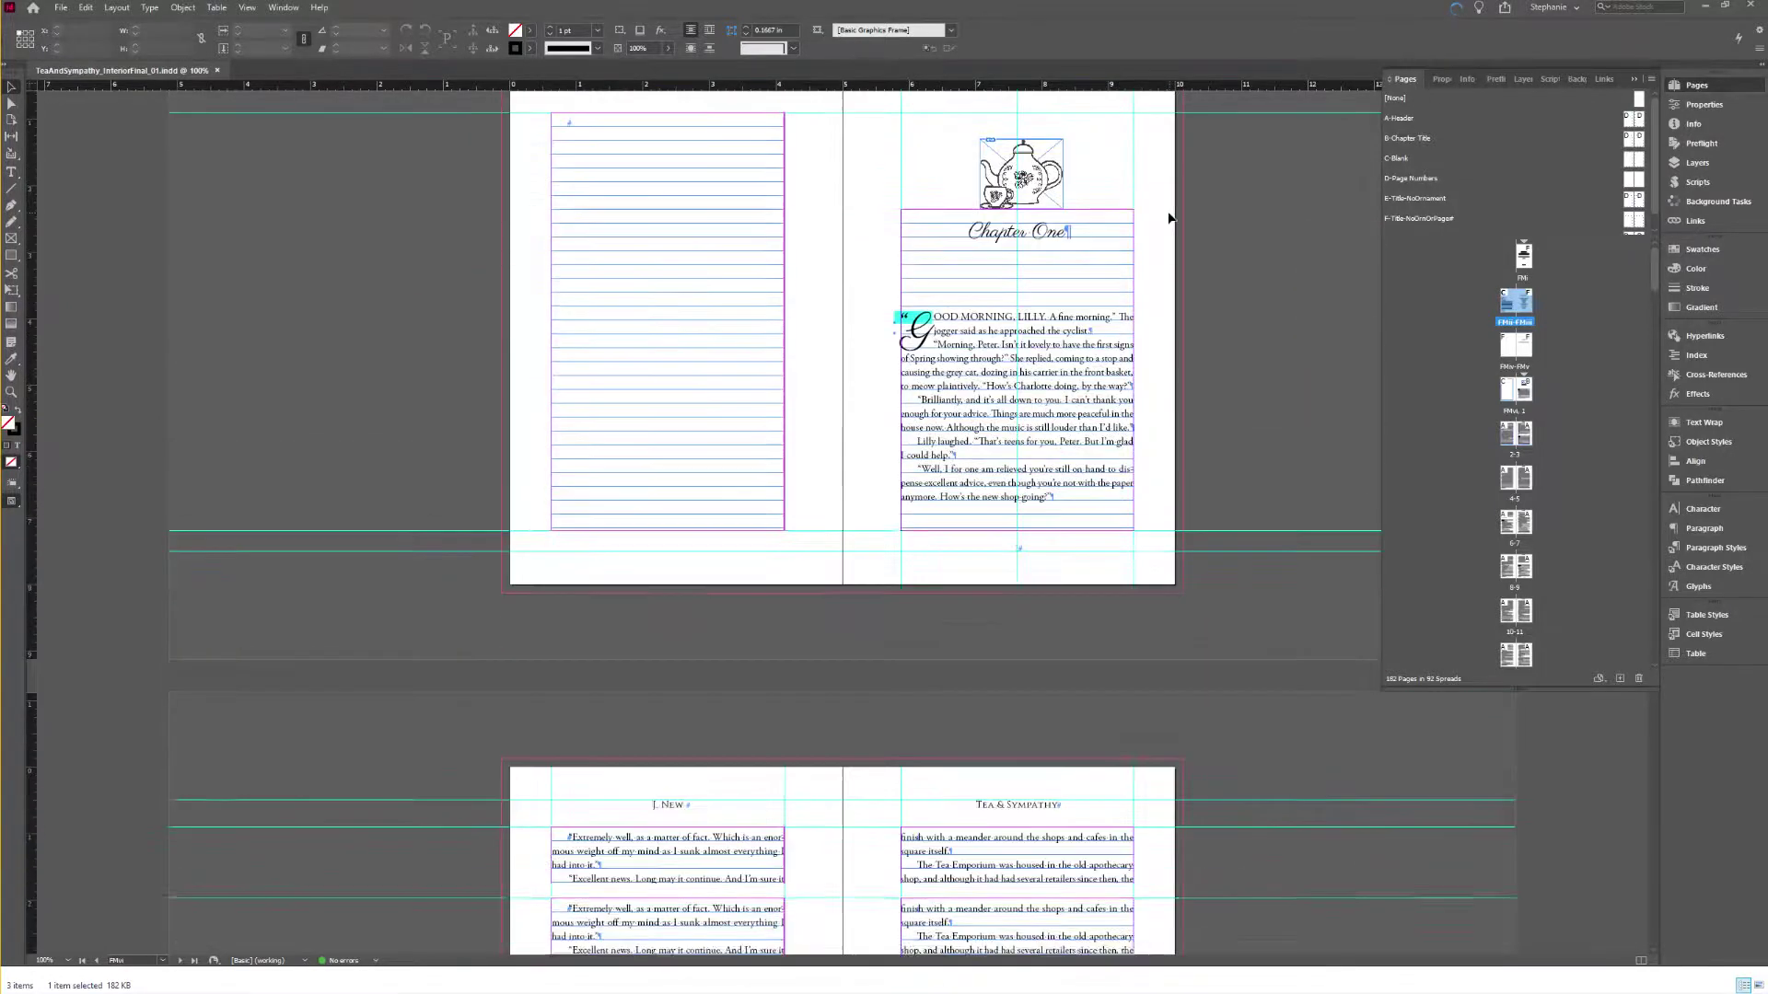
scroll(1177, 215, "down", 5)
scroll(1179, 207, "up", 6)
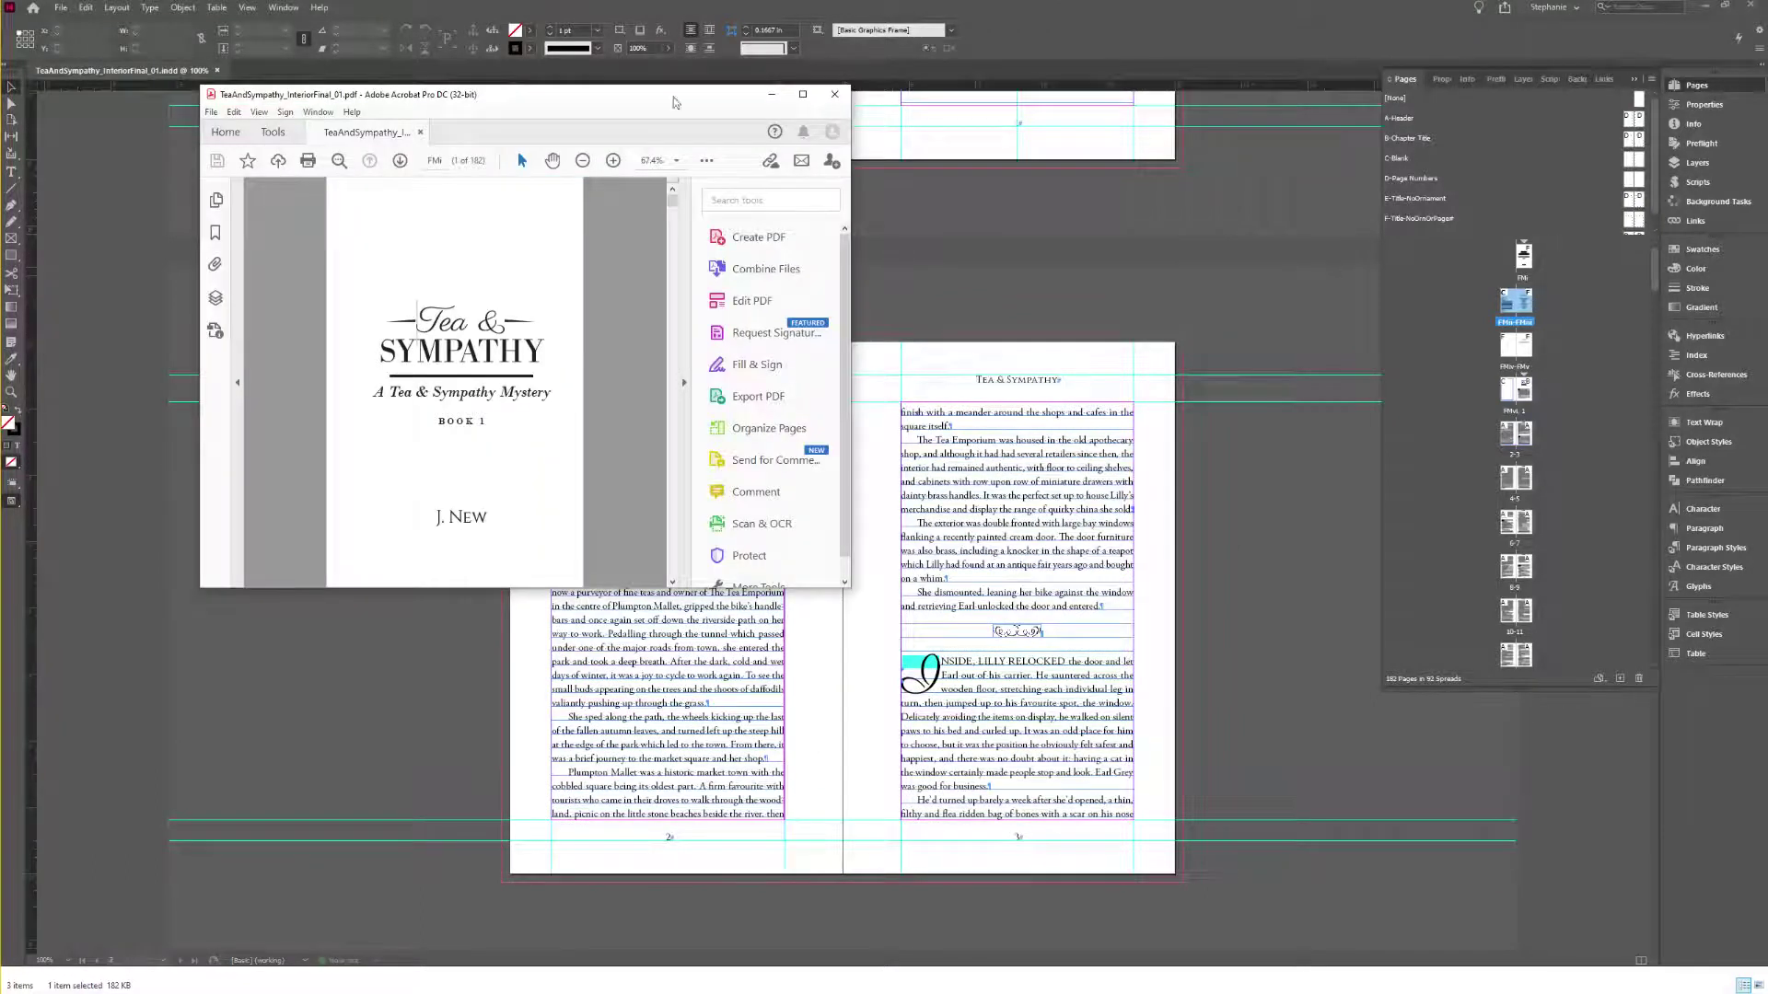
Step: Maximize the exported PDF in Acrobat, go to the Contents page and display the page thumbnails
left_click(802, 94)
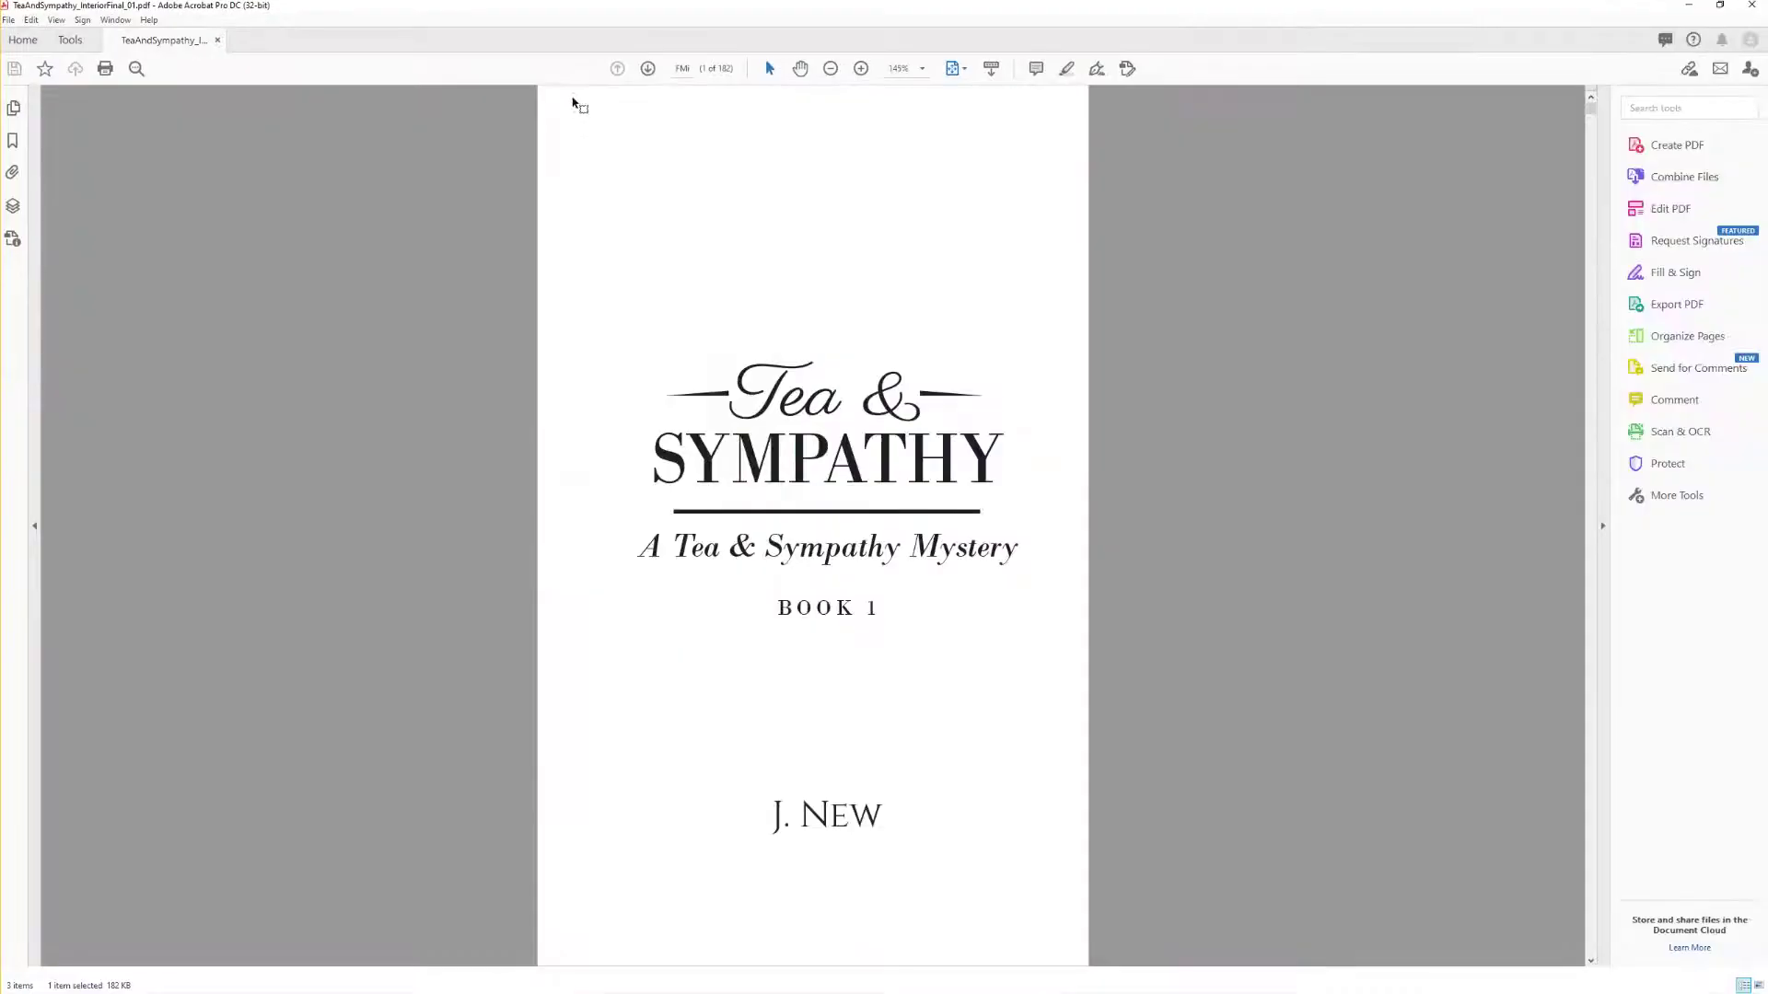
scroll(267, 184, "down", 1)
scroll(265, 196, "down", 3)
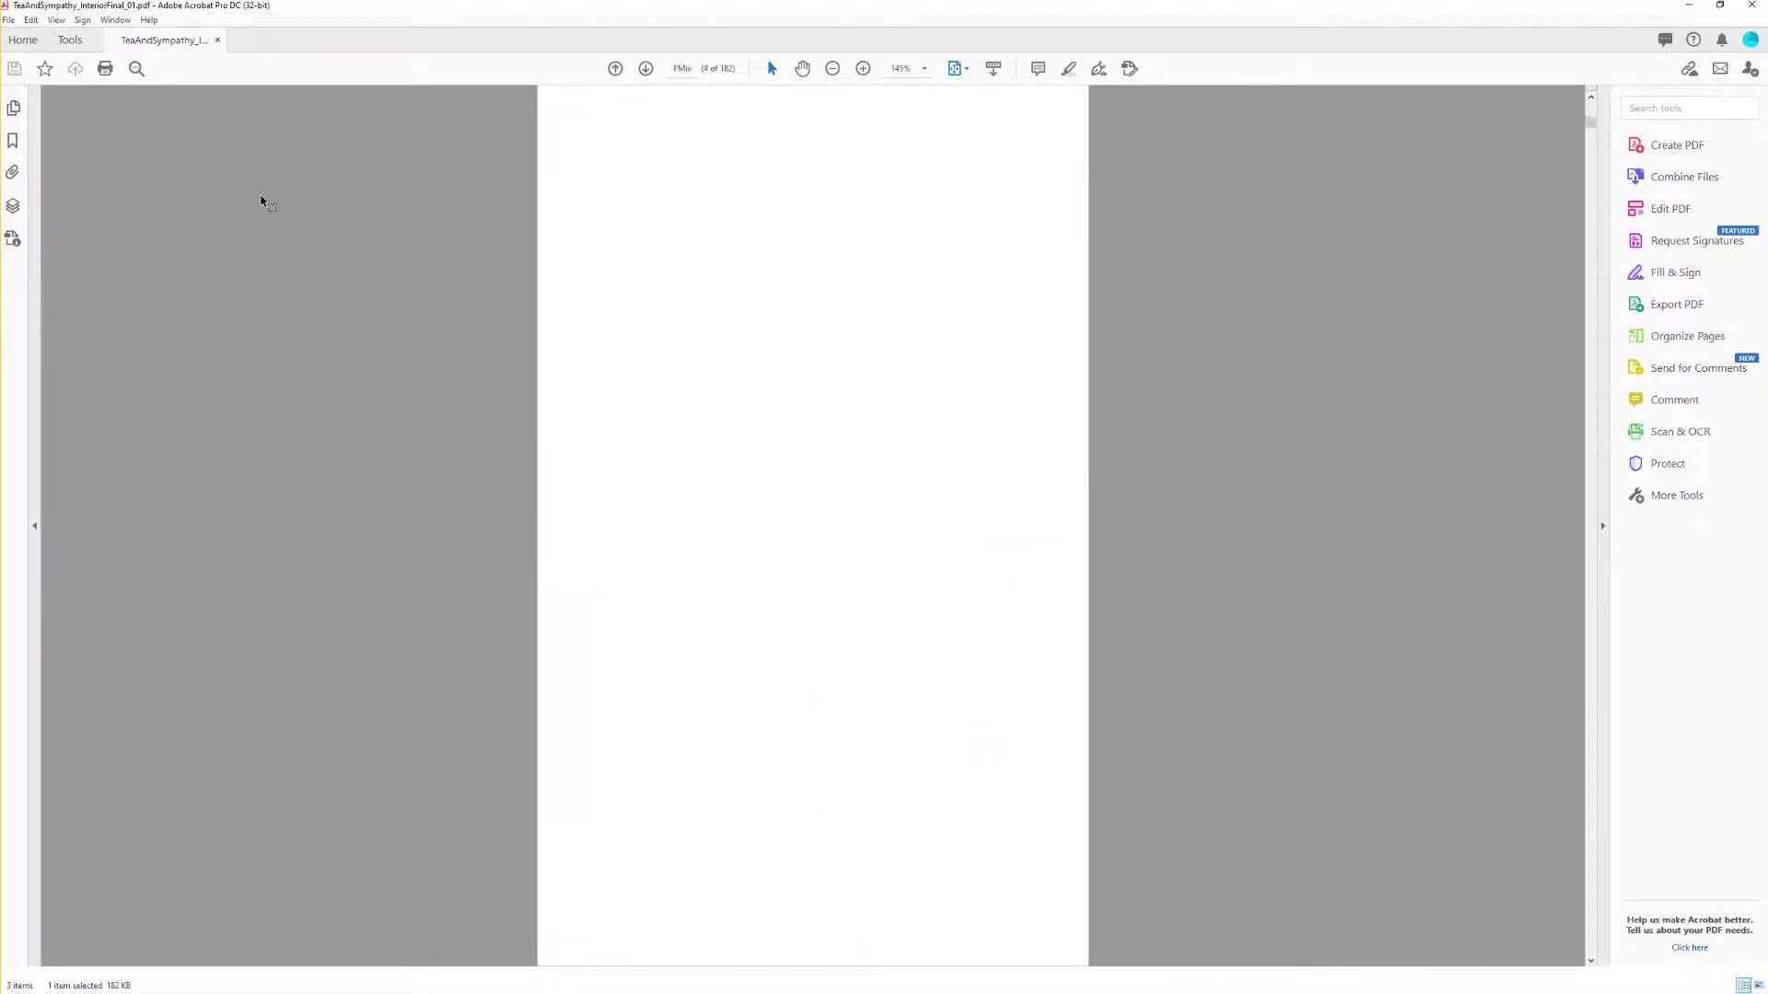
left_click(13, 107)
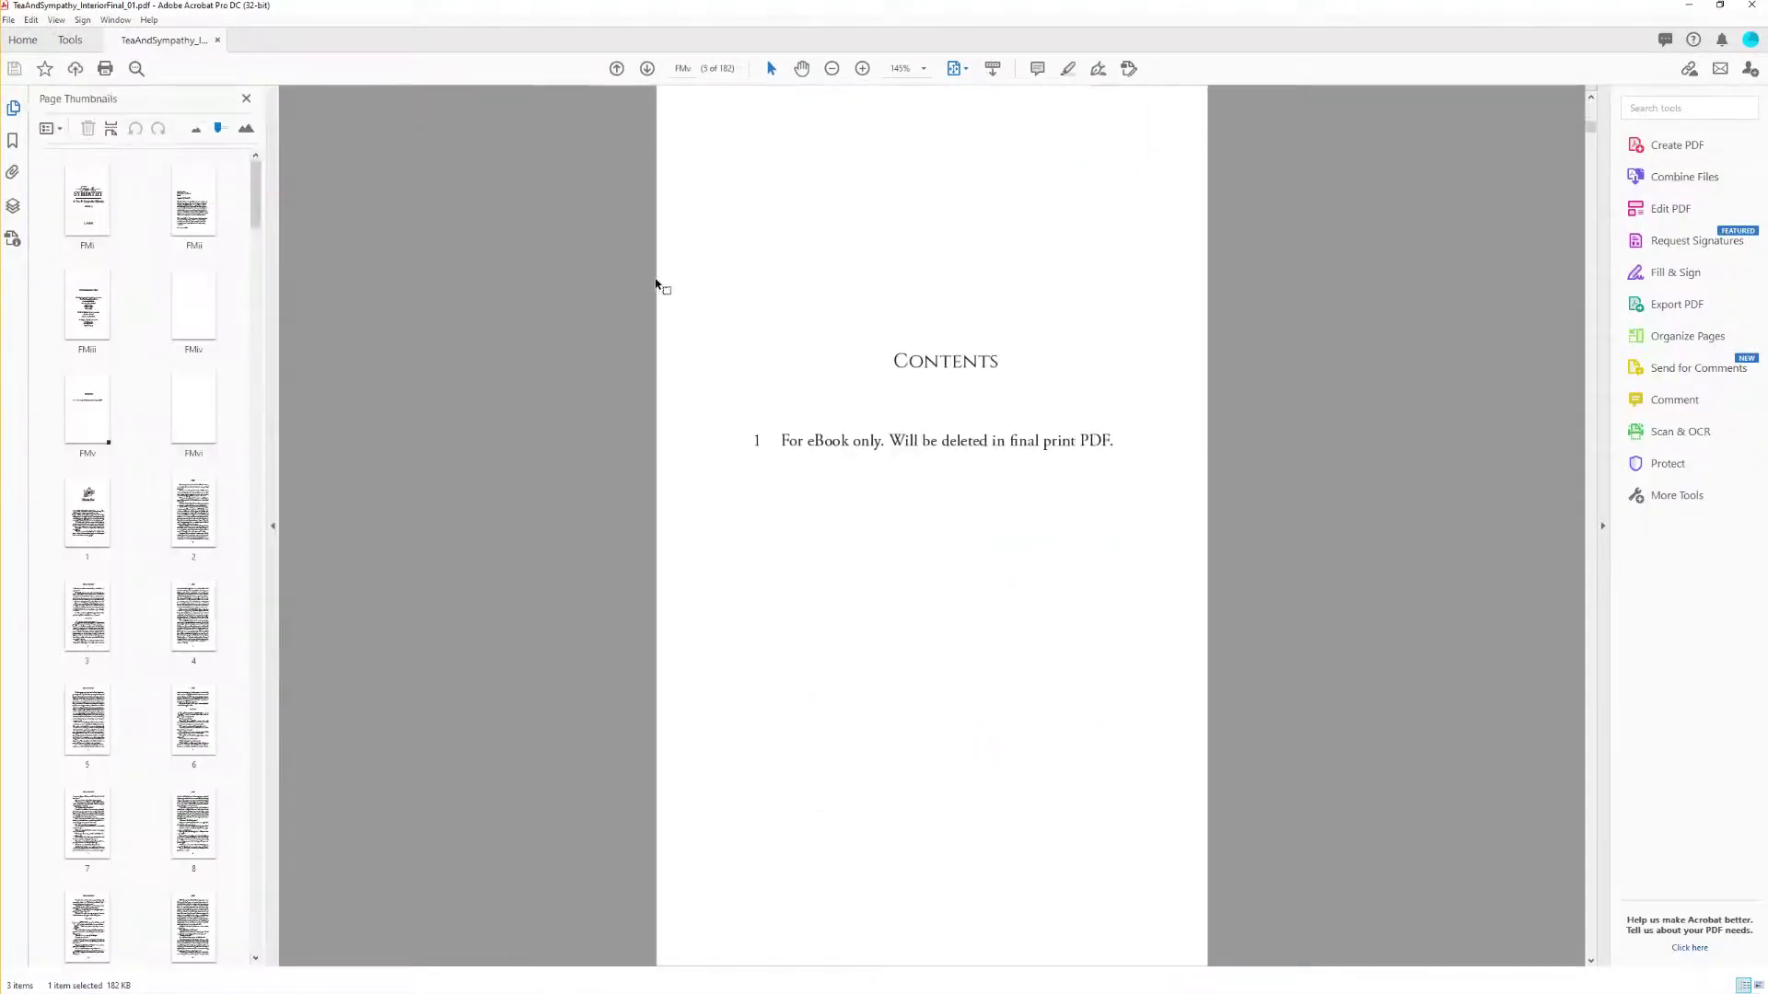
Step: Delete the Contents page and the blank page that follows it from the PDF
left_click(110, 394)
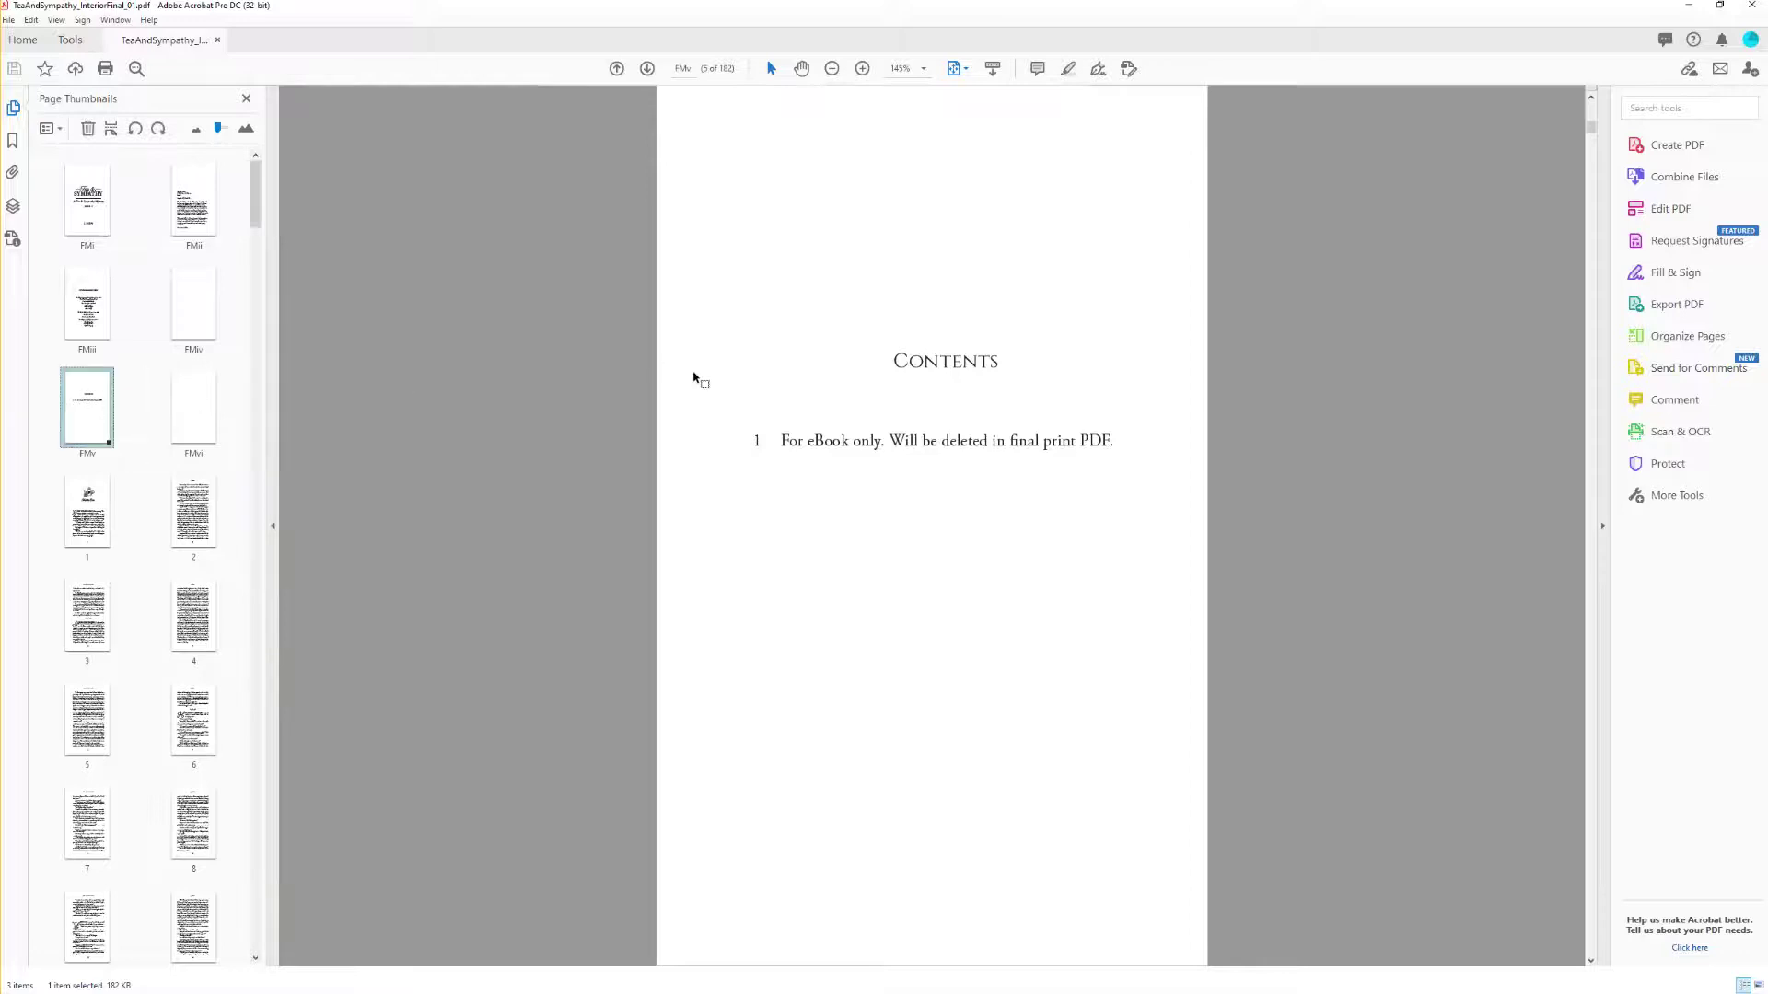
left_click(184, 405, "ctrl")
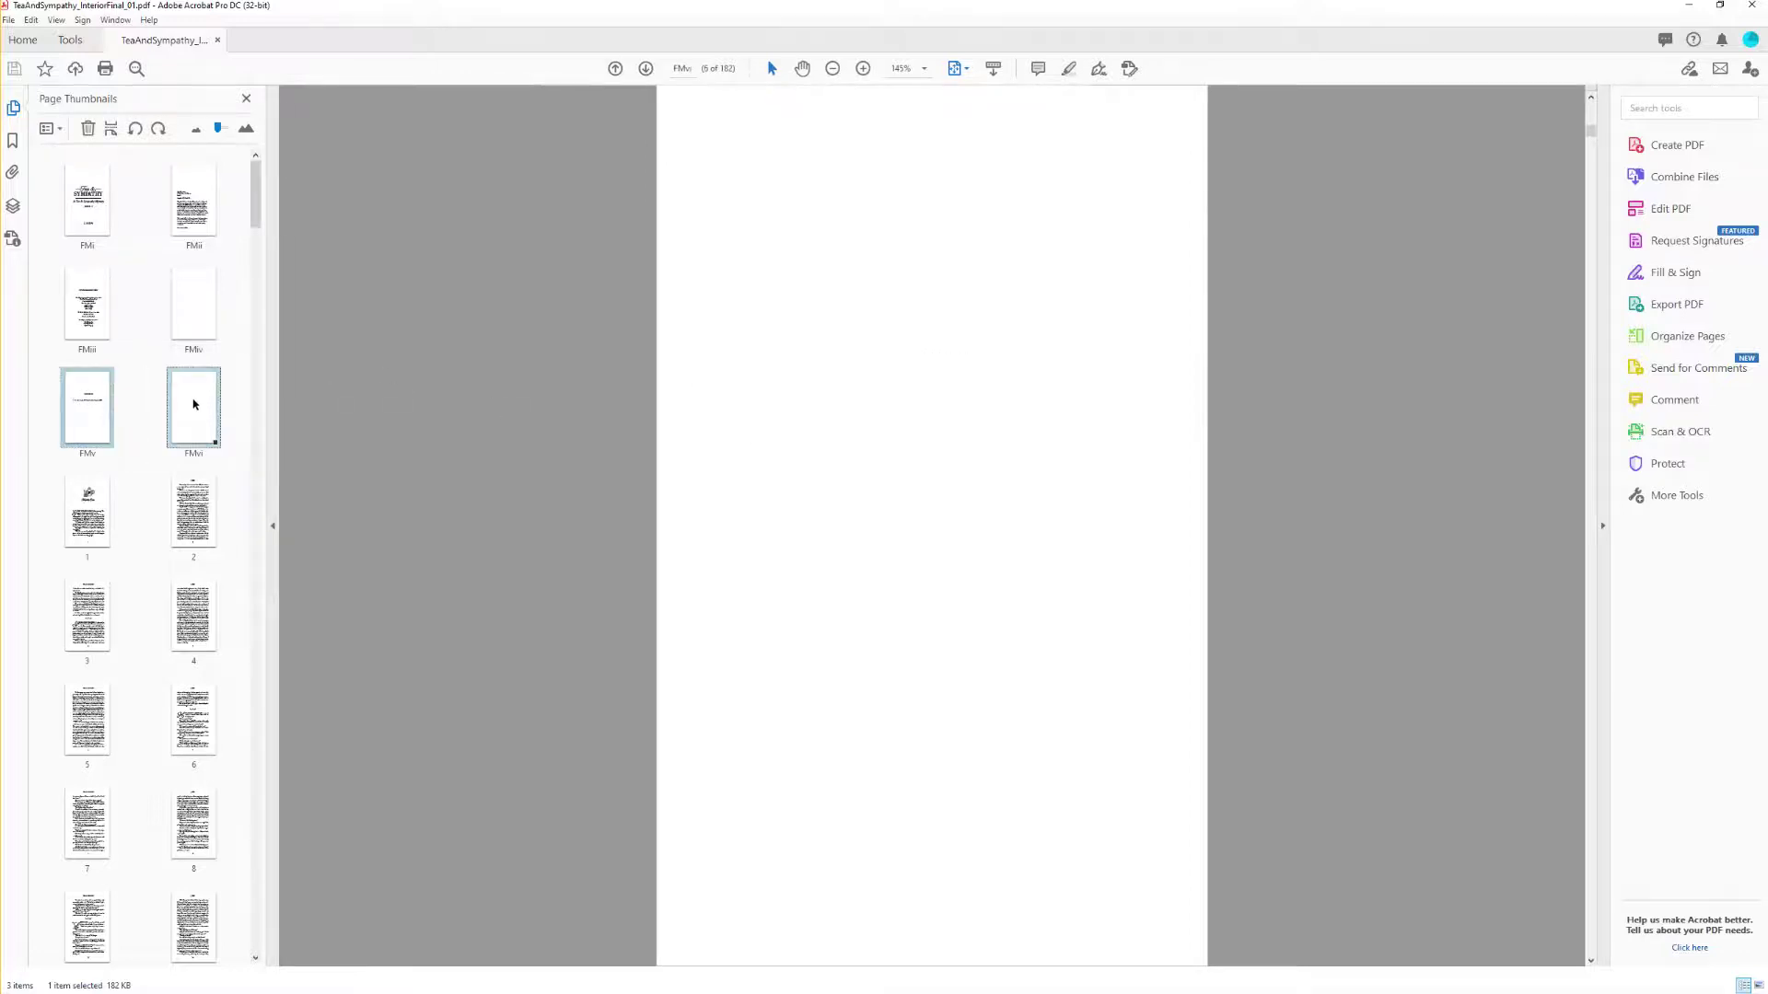
key("Delete")
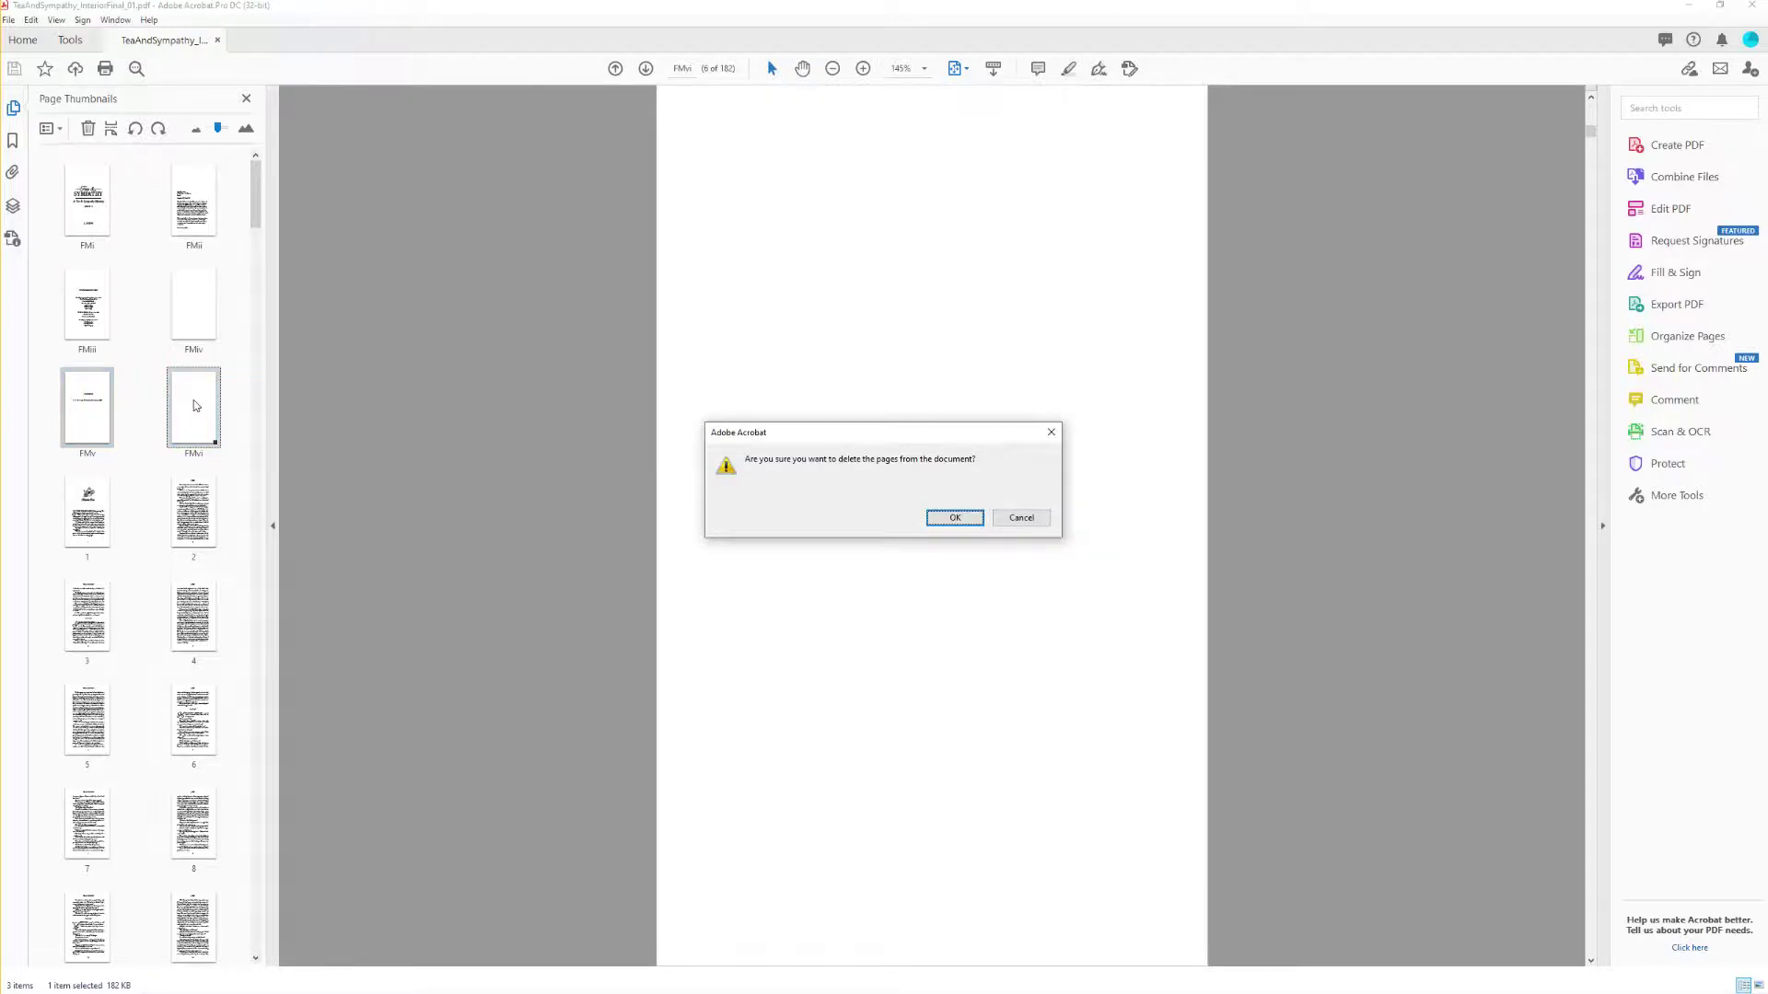
key("Return")
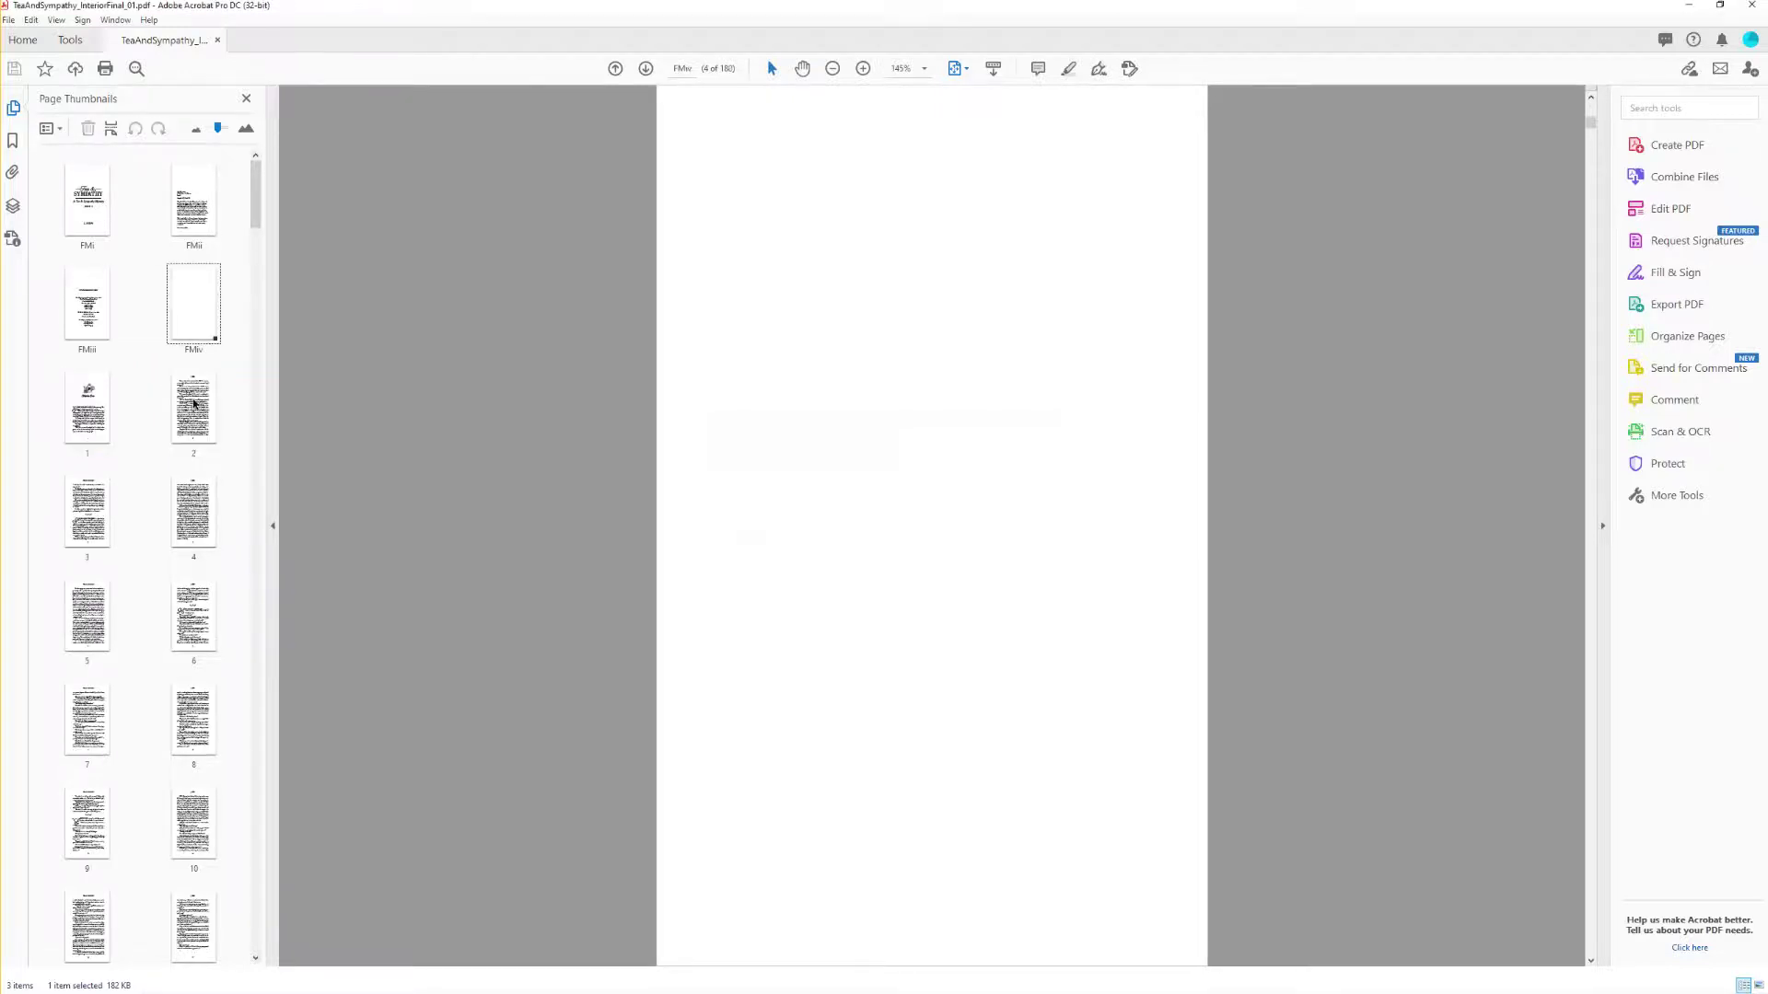
left_click(7, 20)
key("Escape")
left_click(66, 40)
key("Escape")
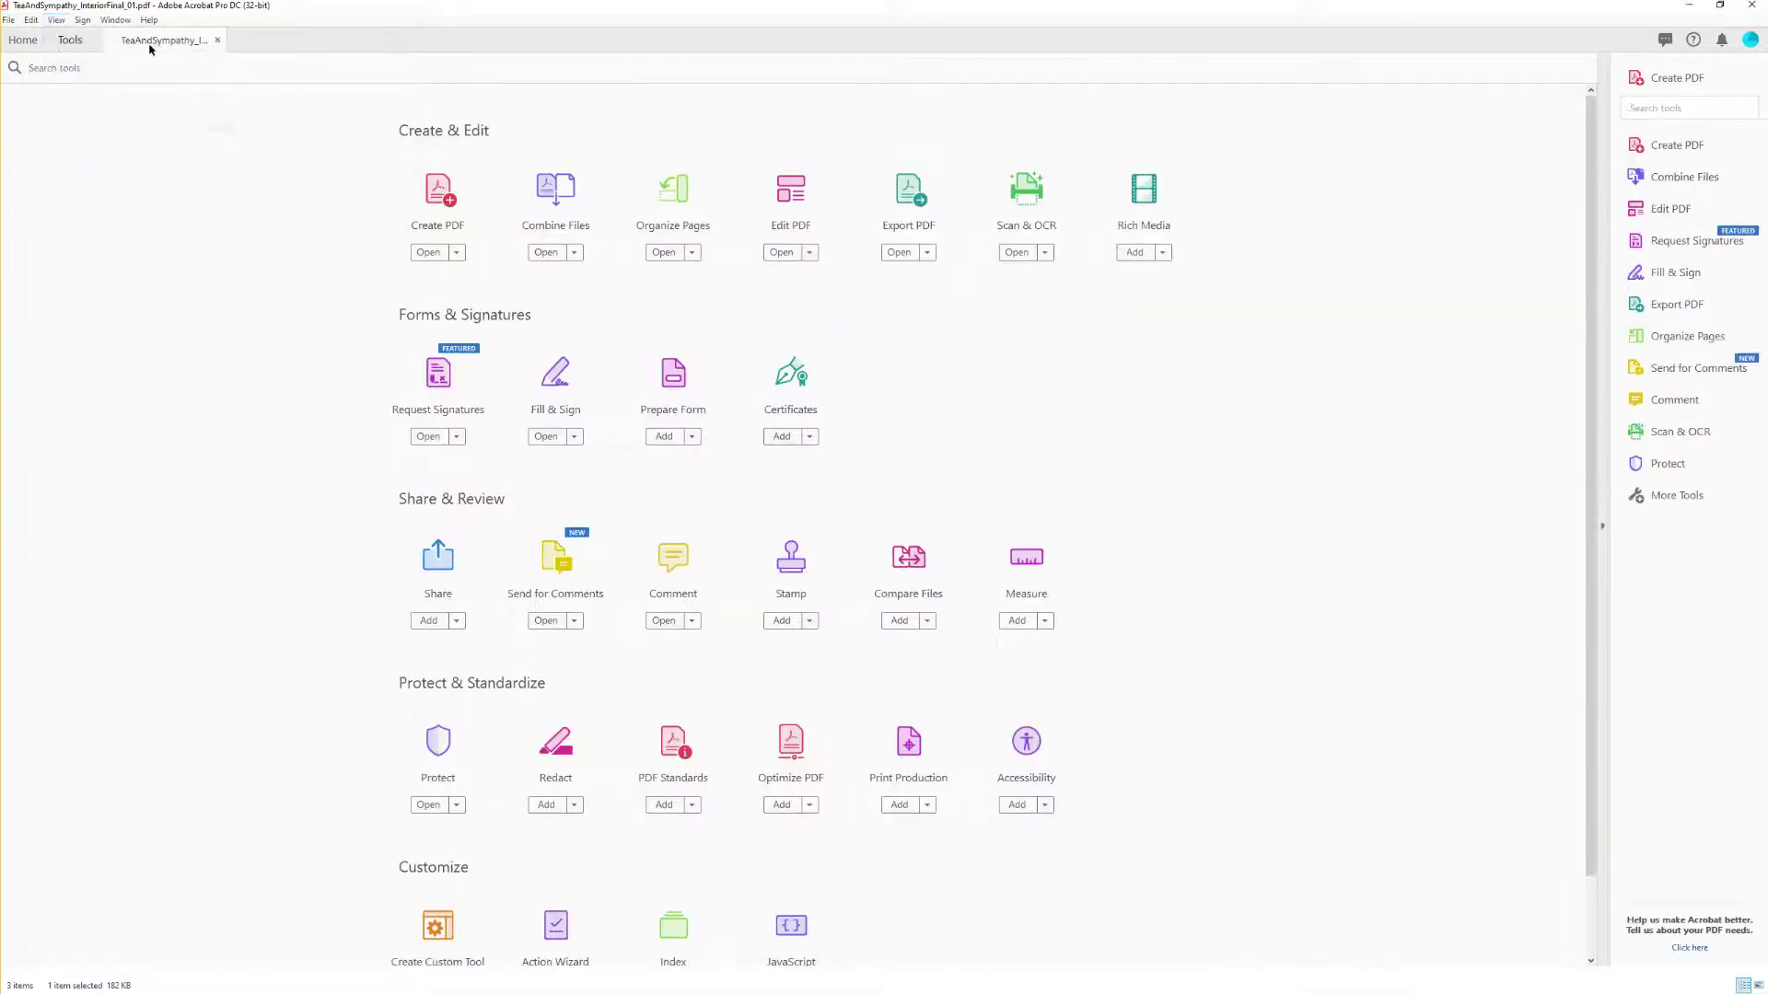
left_click(161, 39)
Step: Set the PDF to two-page view and check the facing pages through to the end of the book
left_click(57, 19)
mouse_move(138, 87)
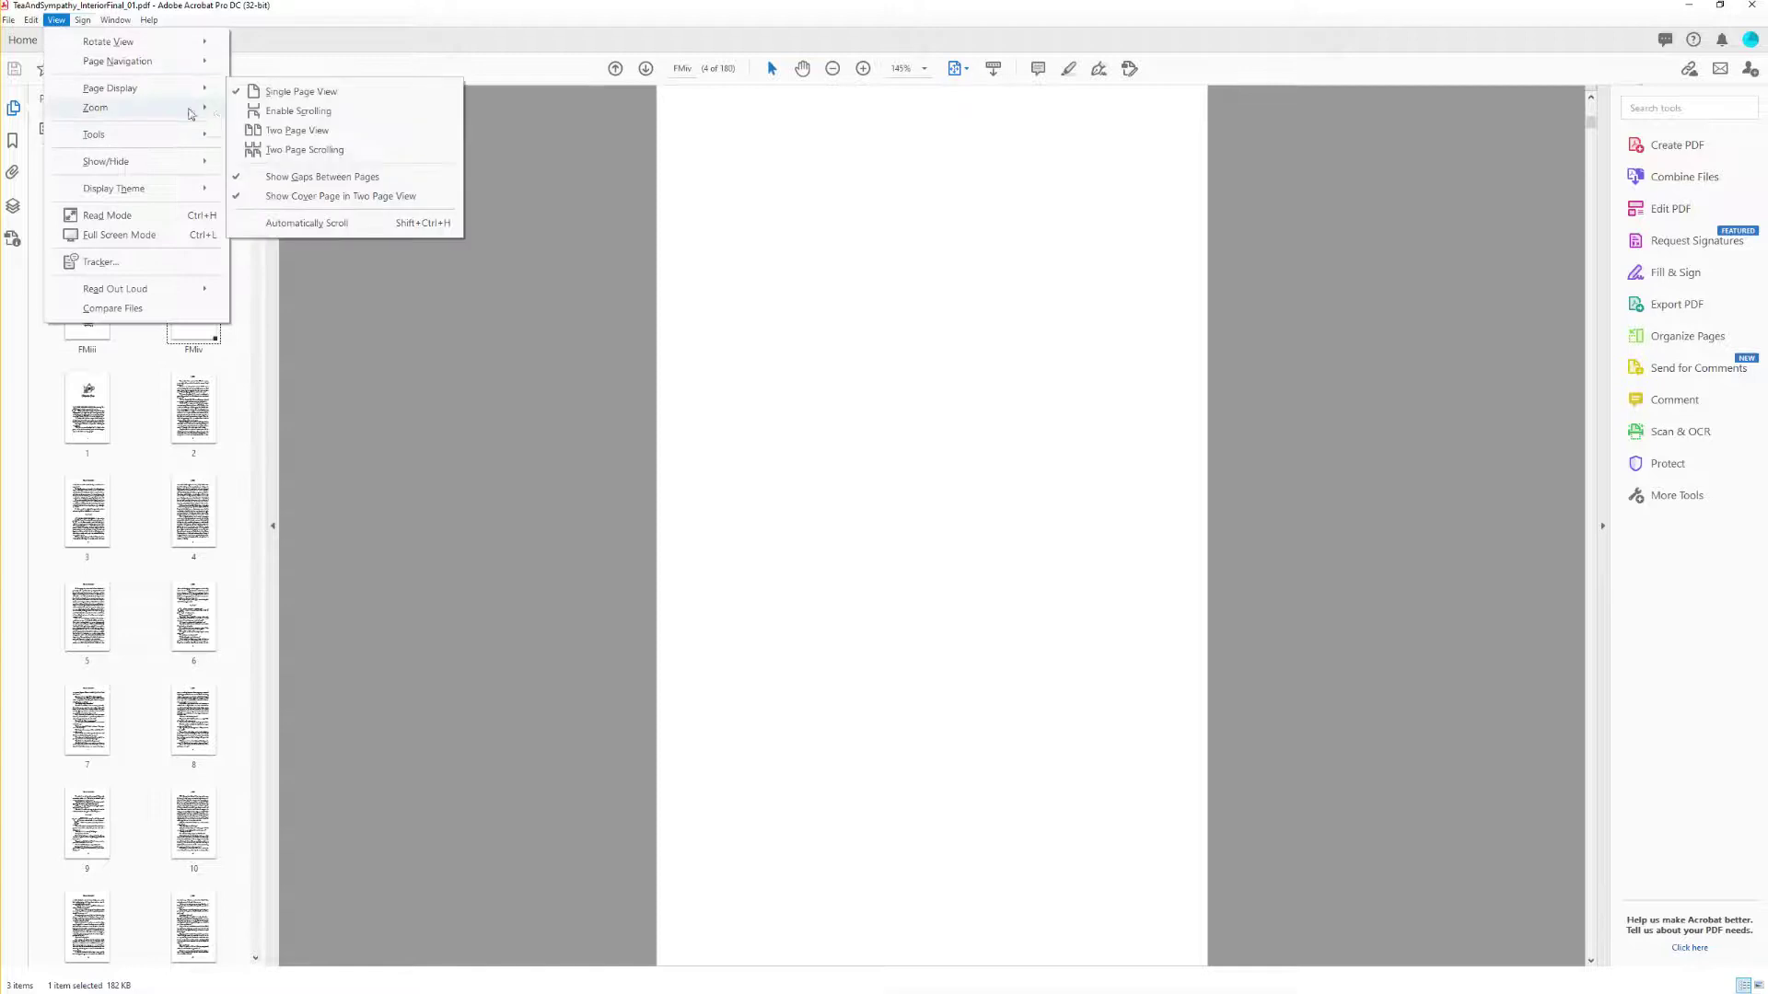
left_click(368, 130)
scroll(441, 180, "down", 10)
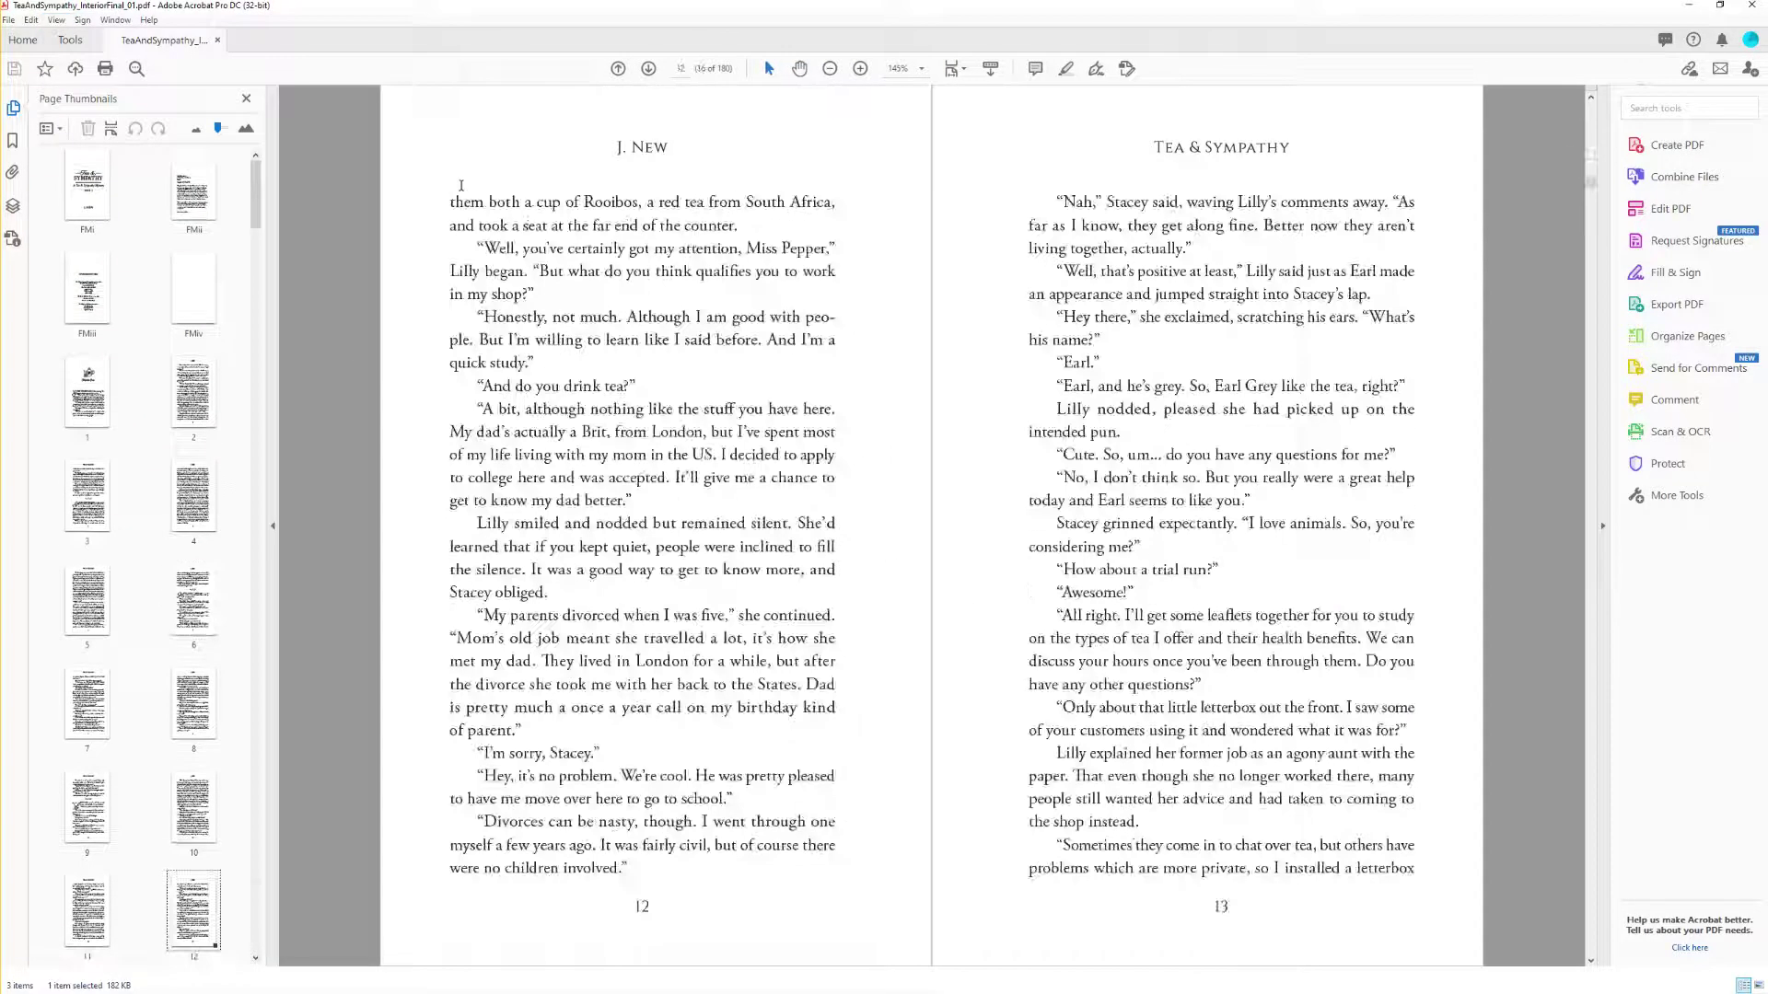
key("End")
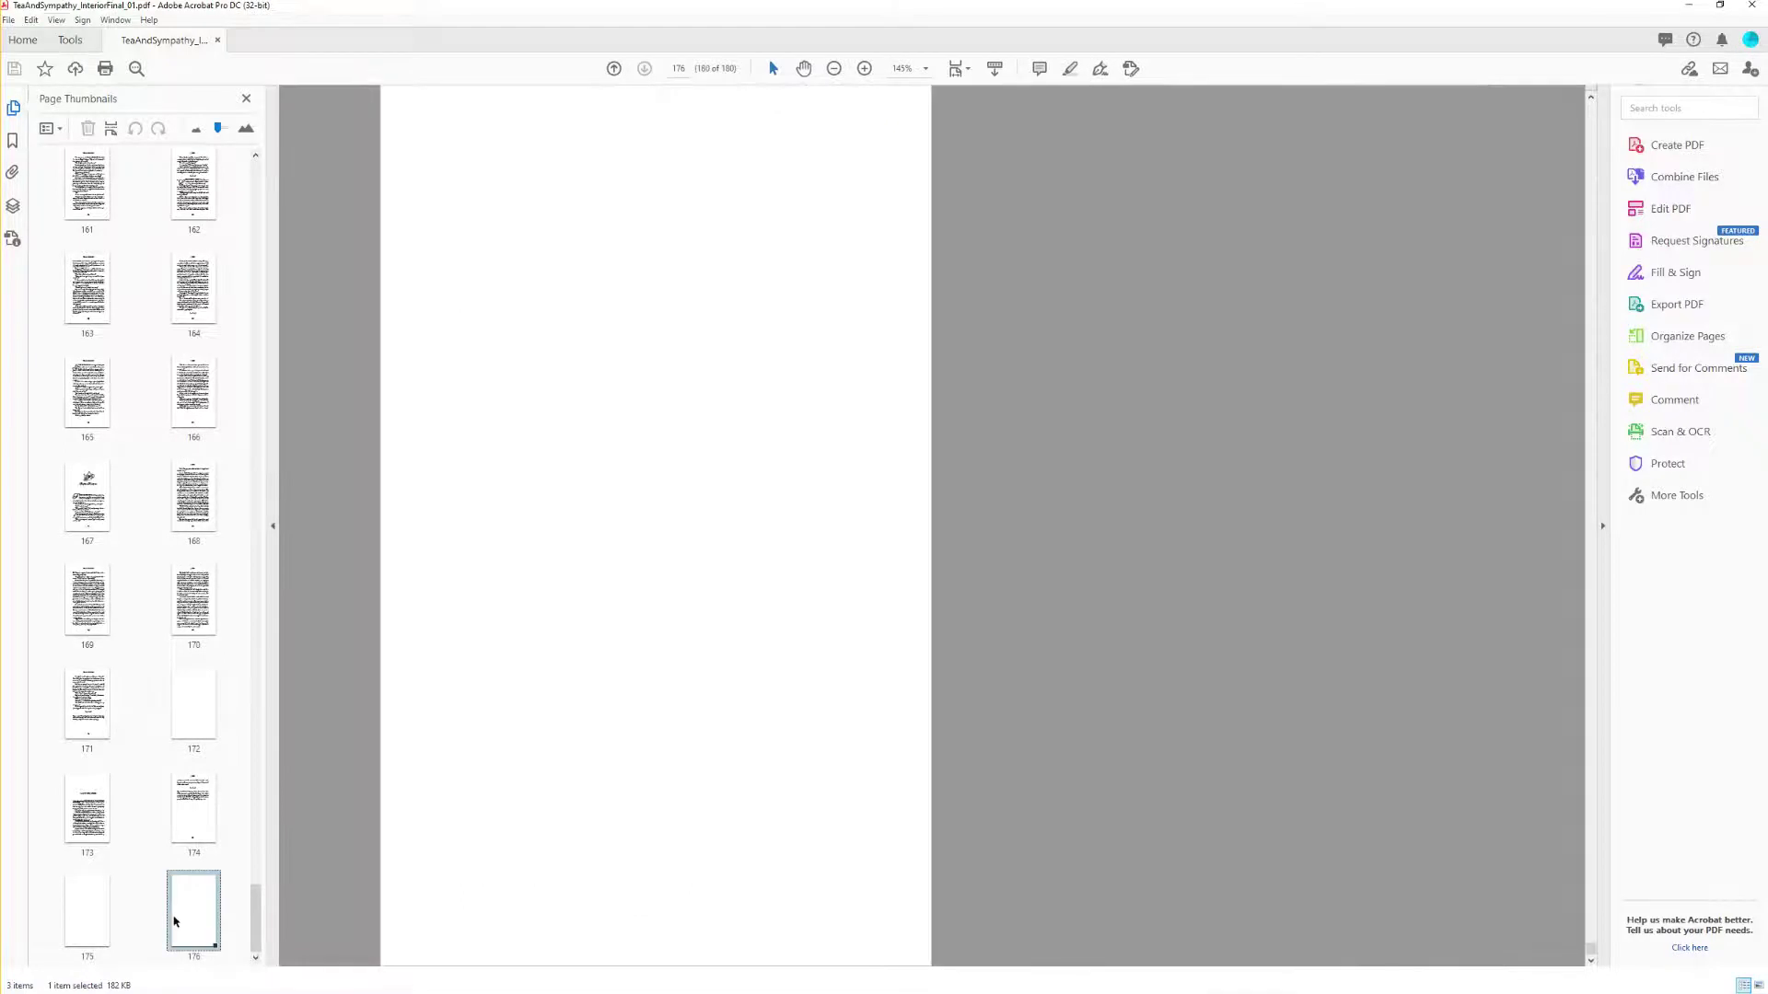
scroll(406, 620, "up", 5)
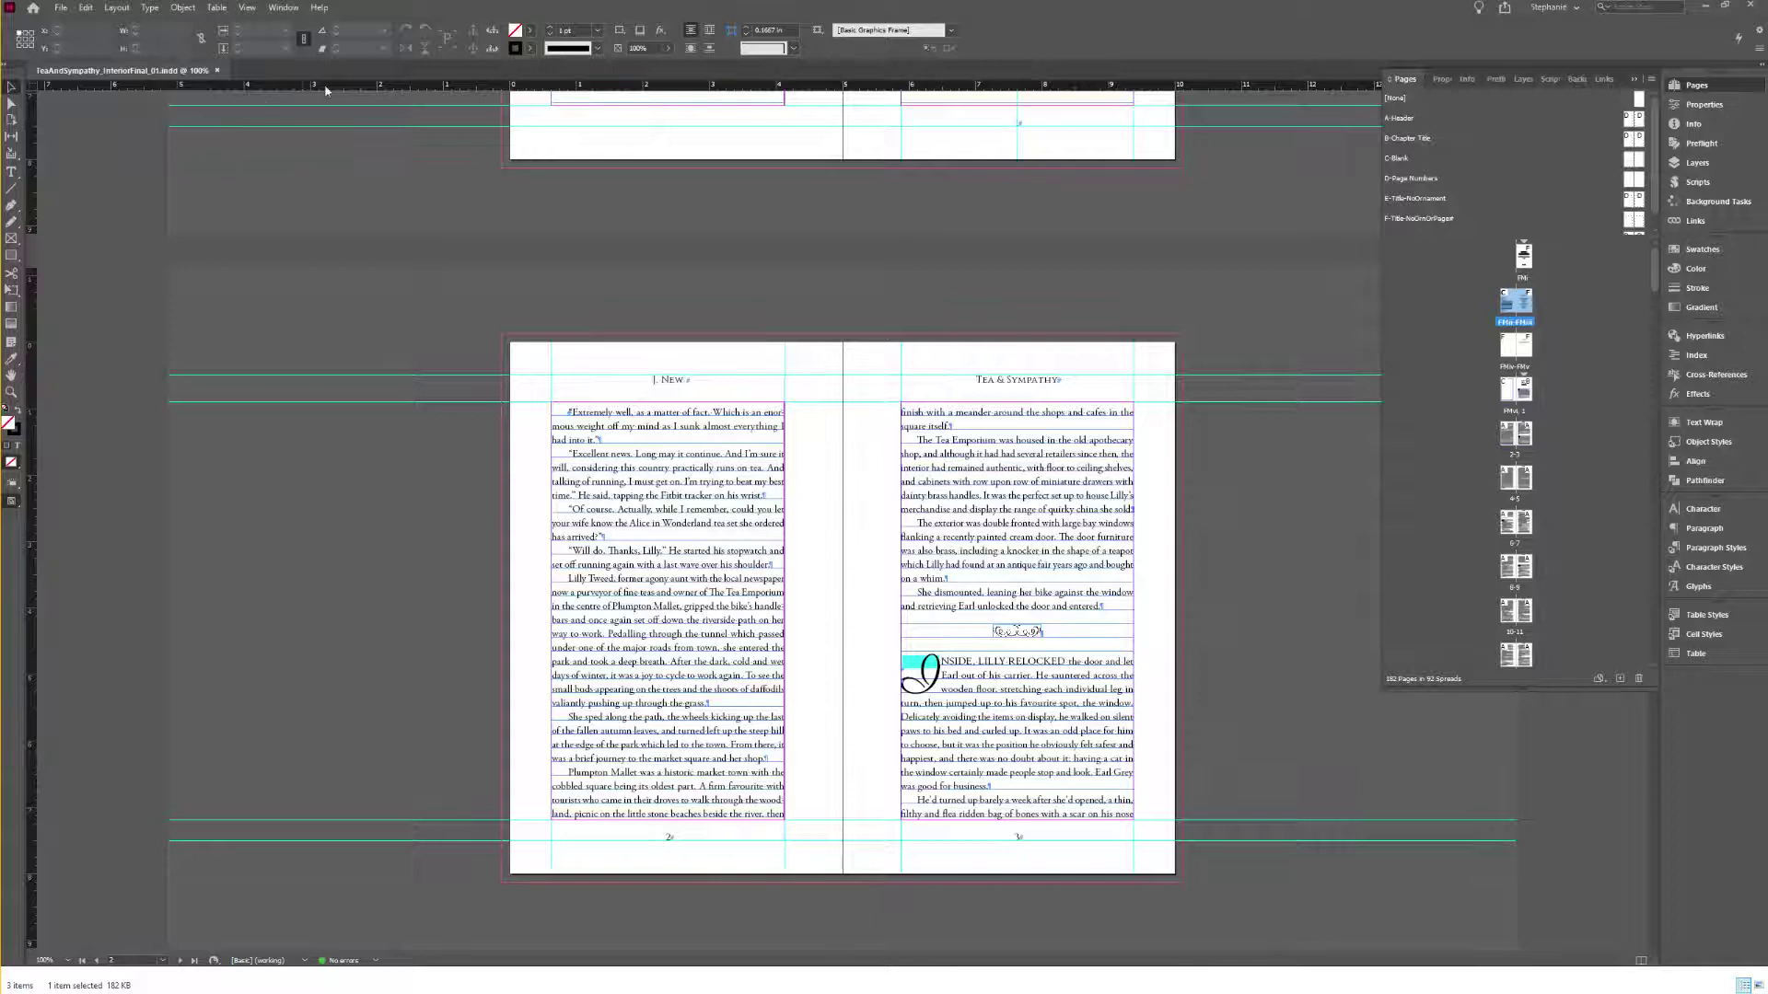
Step: Switch back to InDesign and save the document as TeaAndSympathy in the eBook folder of Book 1
scroll(543, 289, "up", 3)
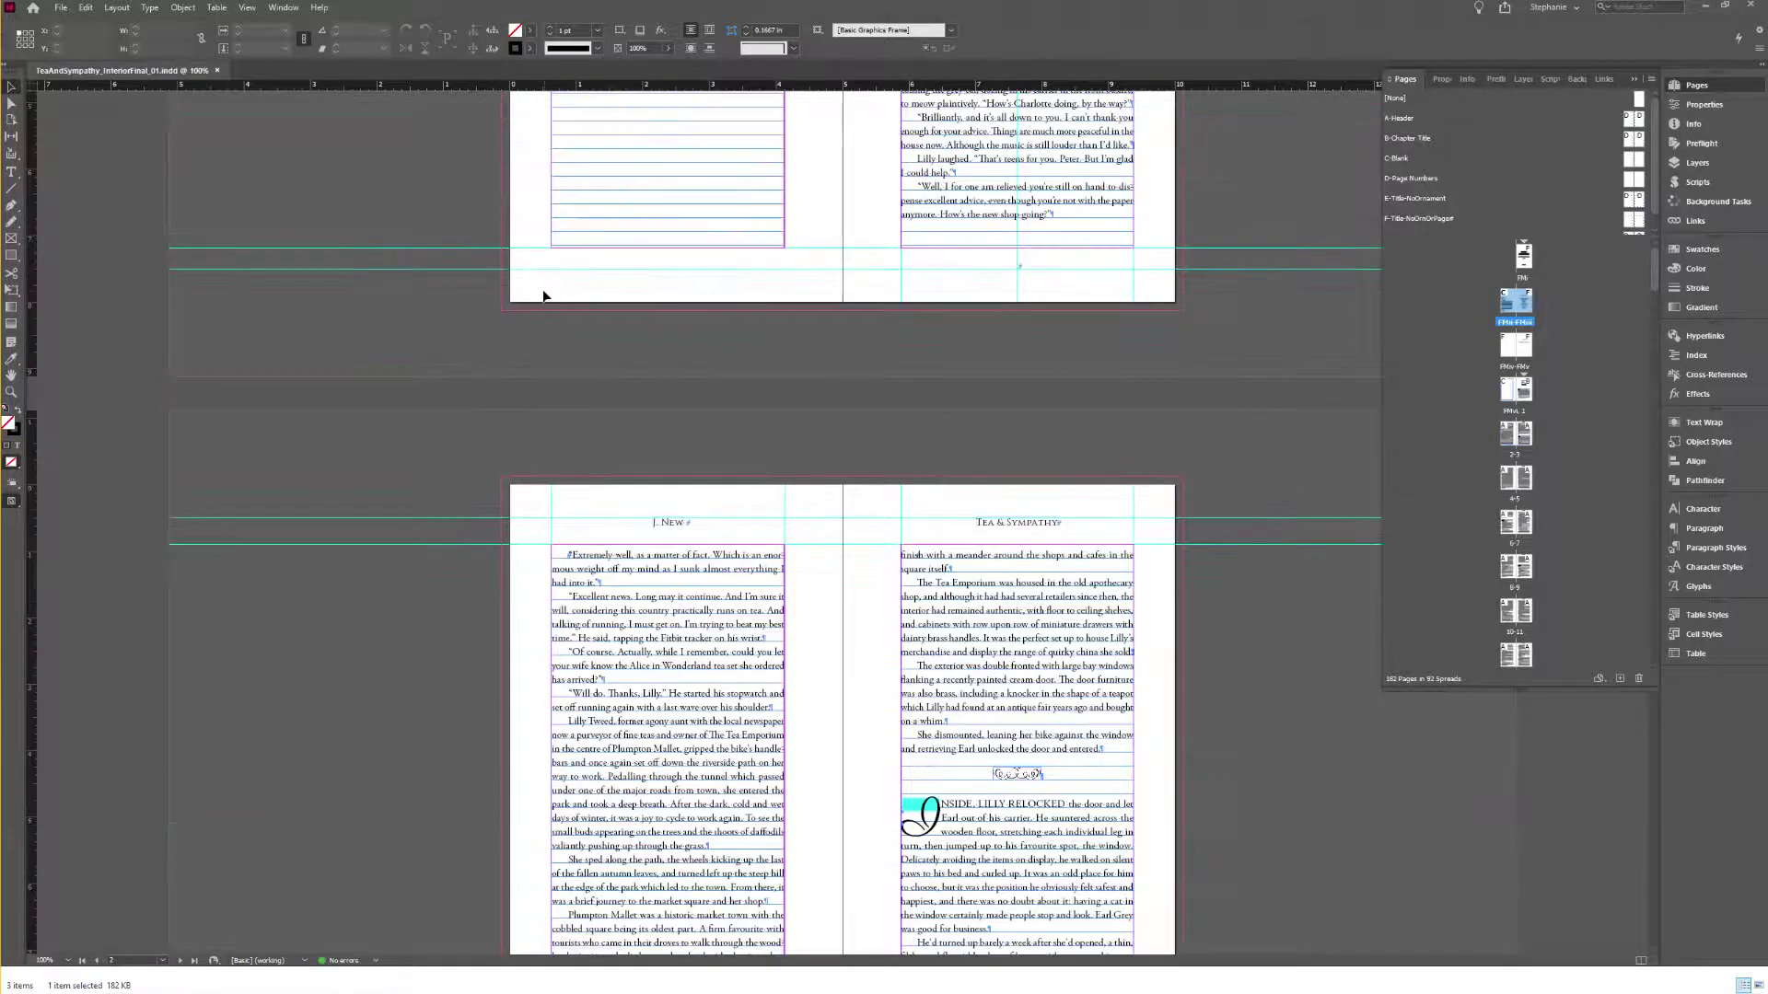
scroll(543, 289, "down", 1)
scroll(543, 289, "up", 5)
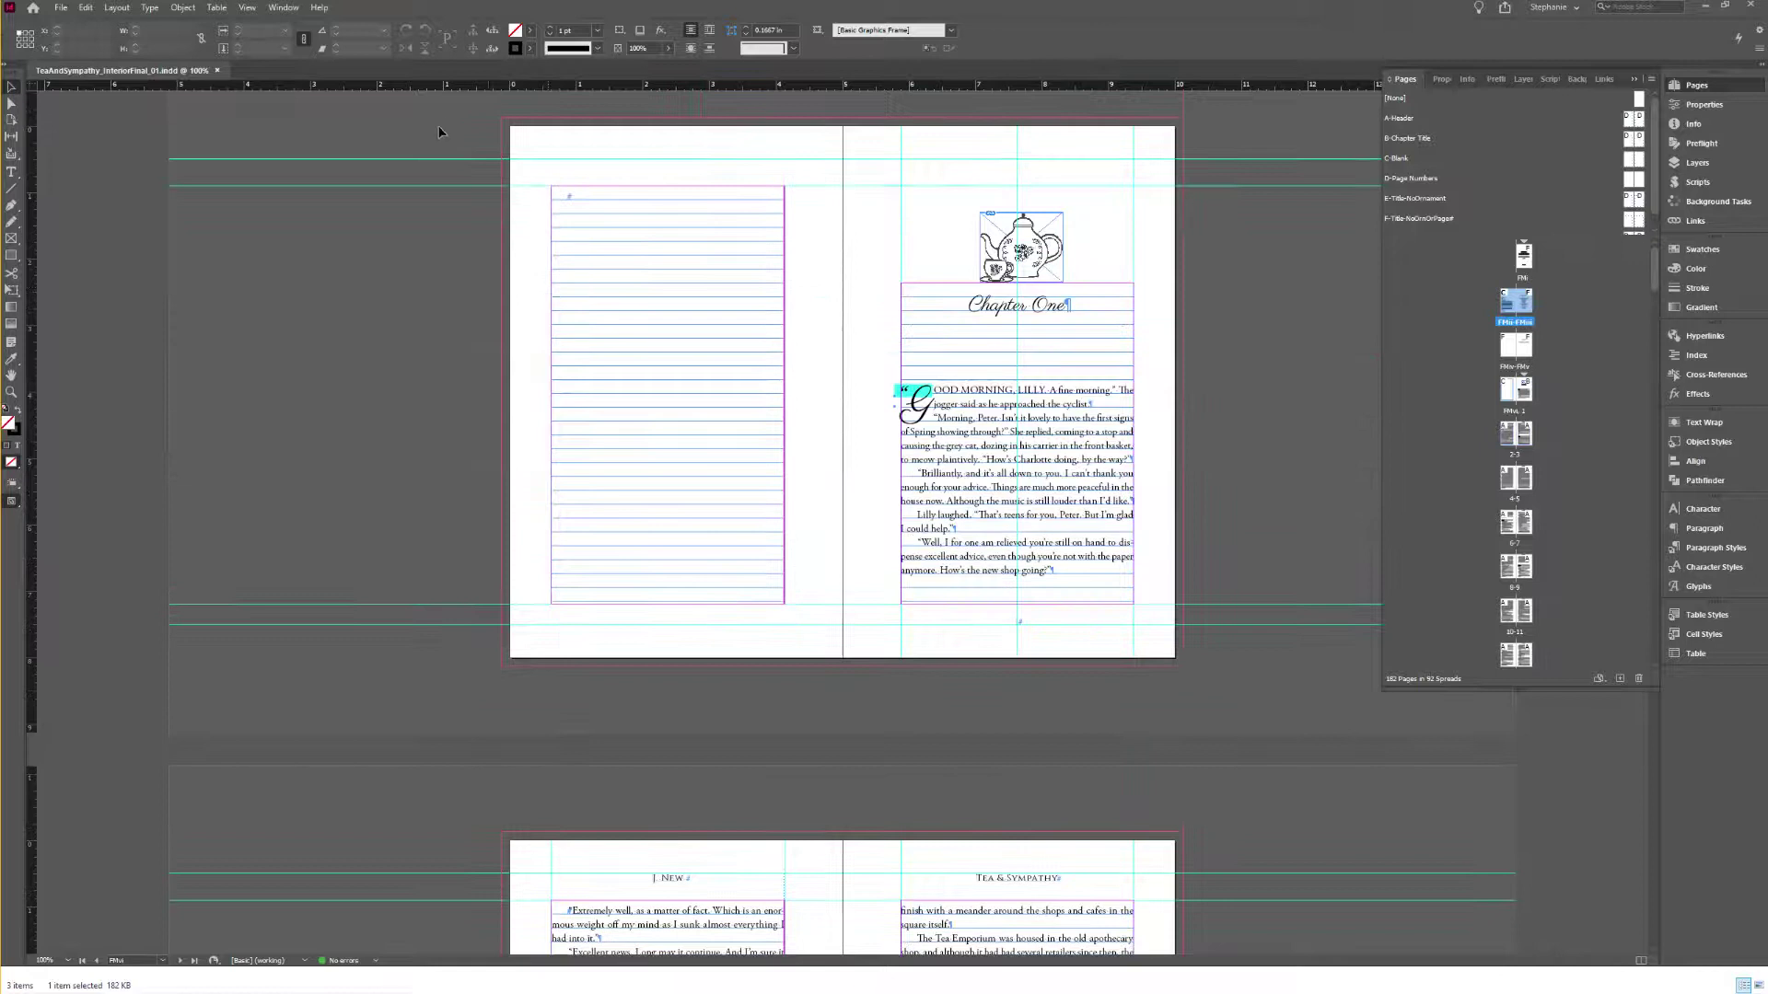
left_click(61, 8)
left_click(98, 121)
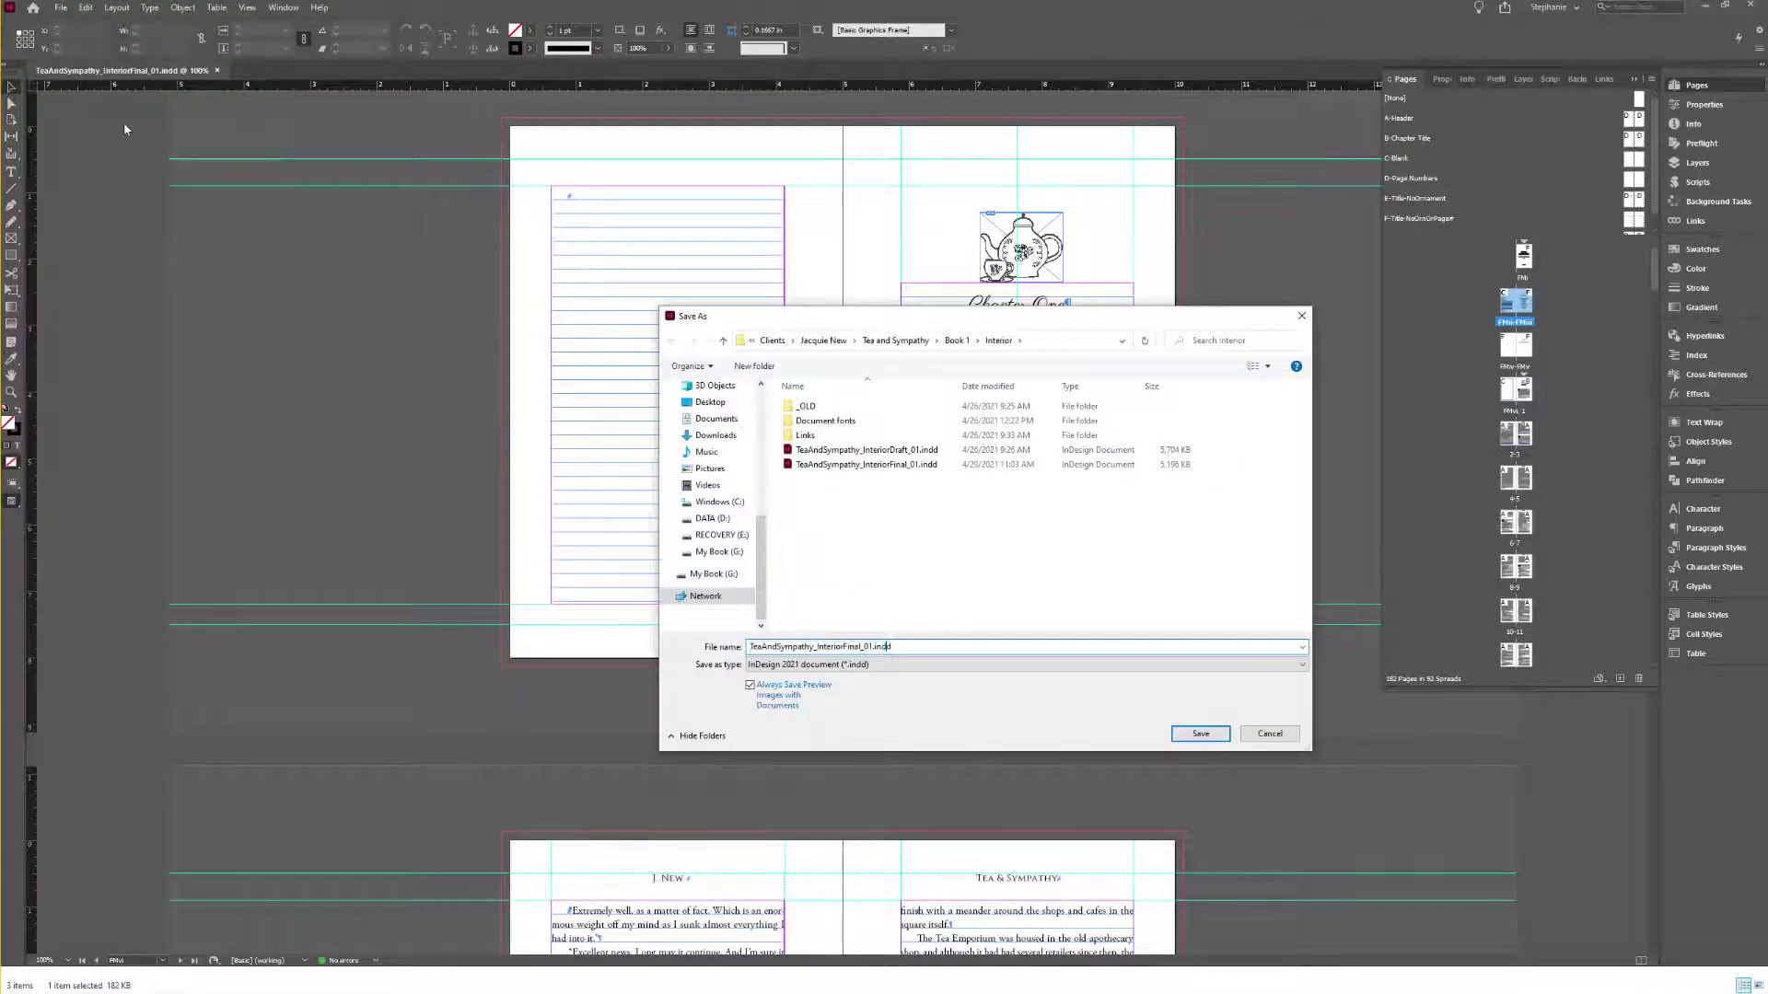
left_click(956, 340)
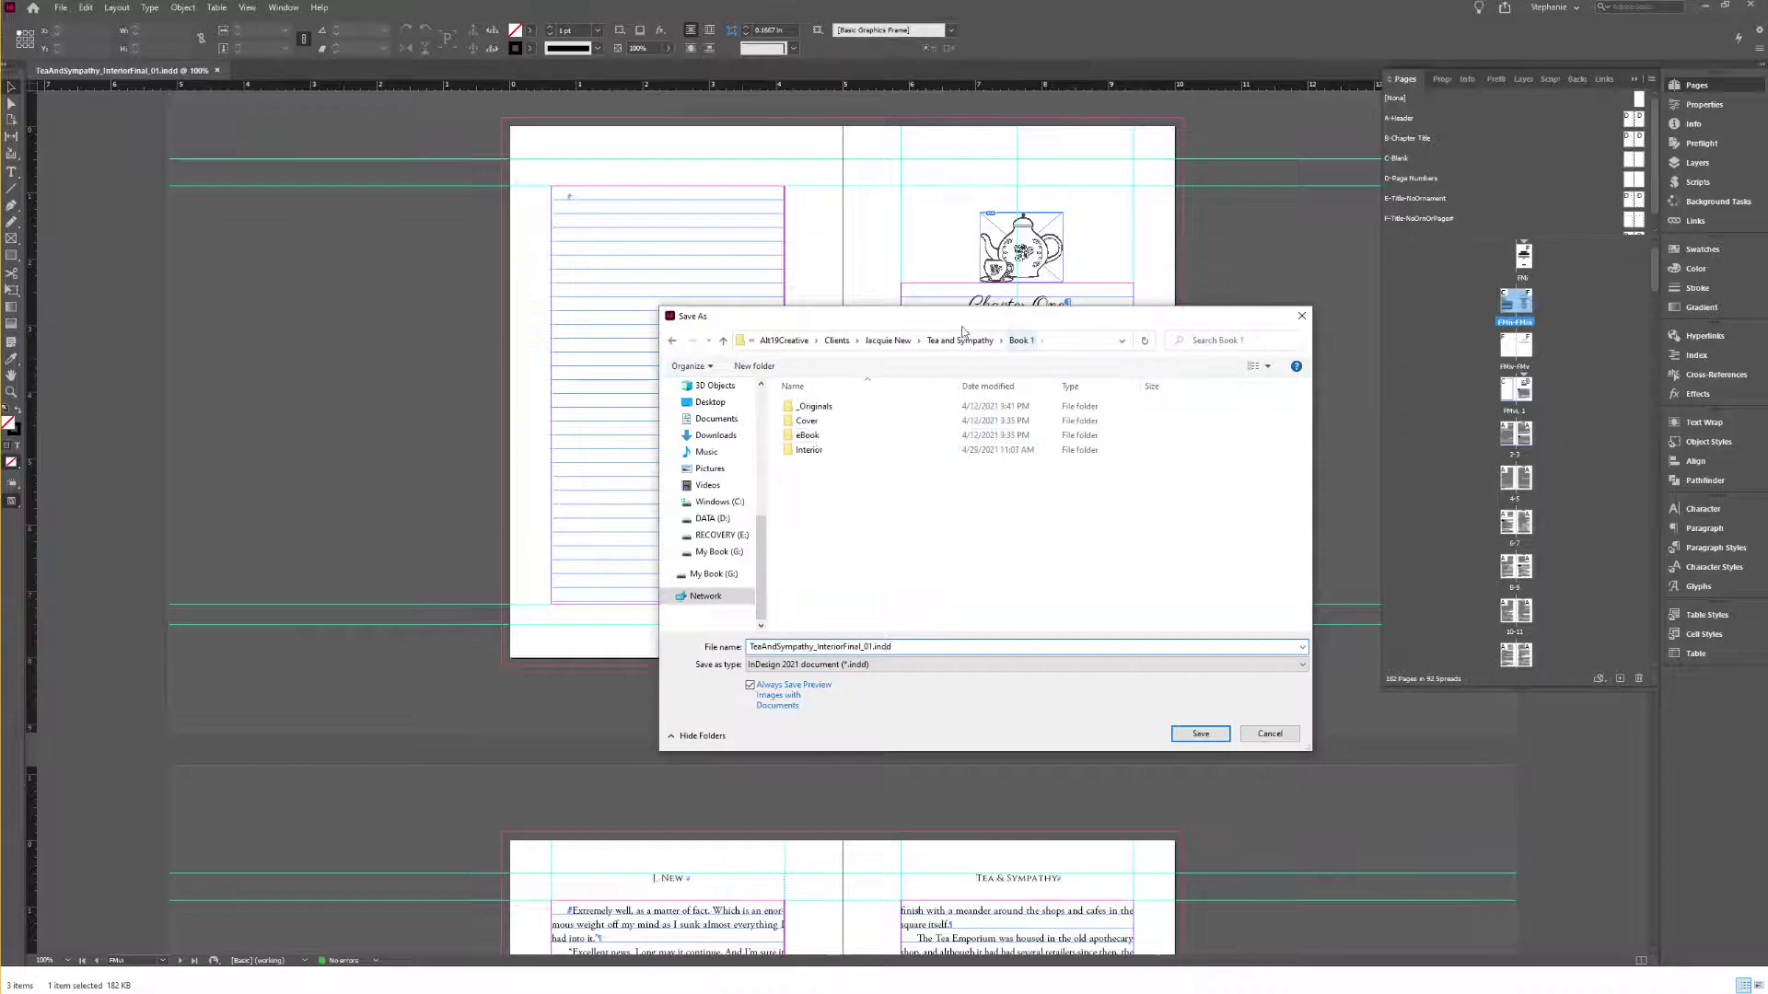
double_click(819, 436)
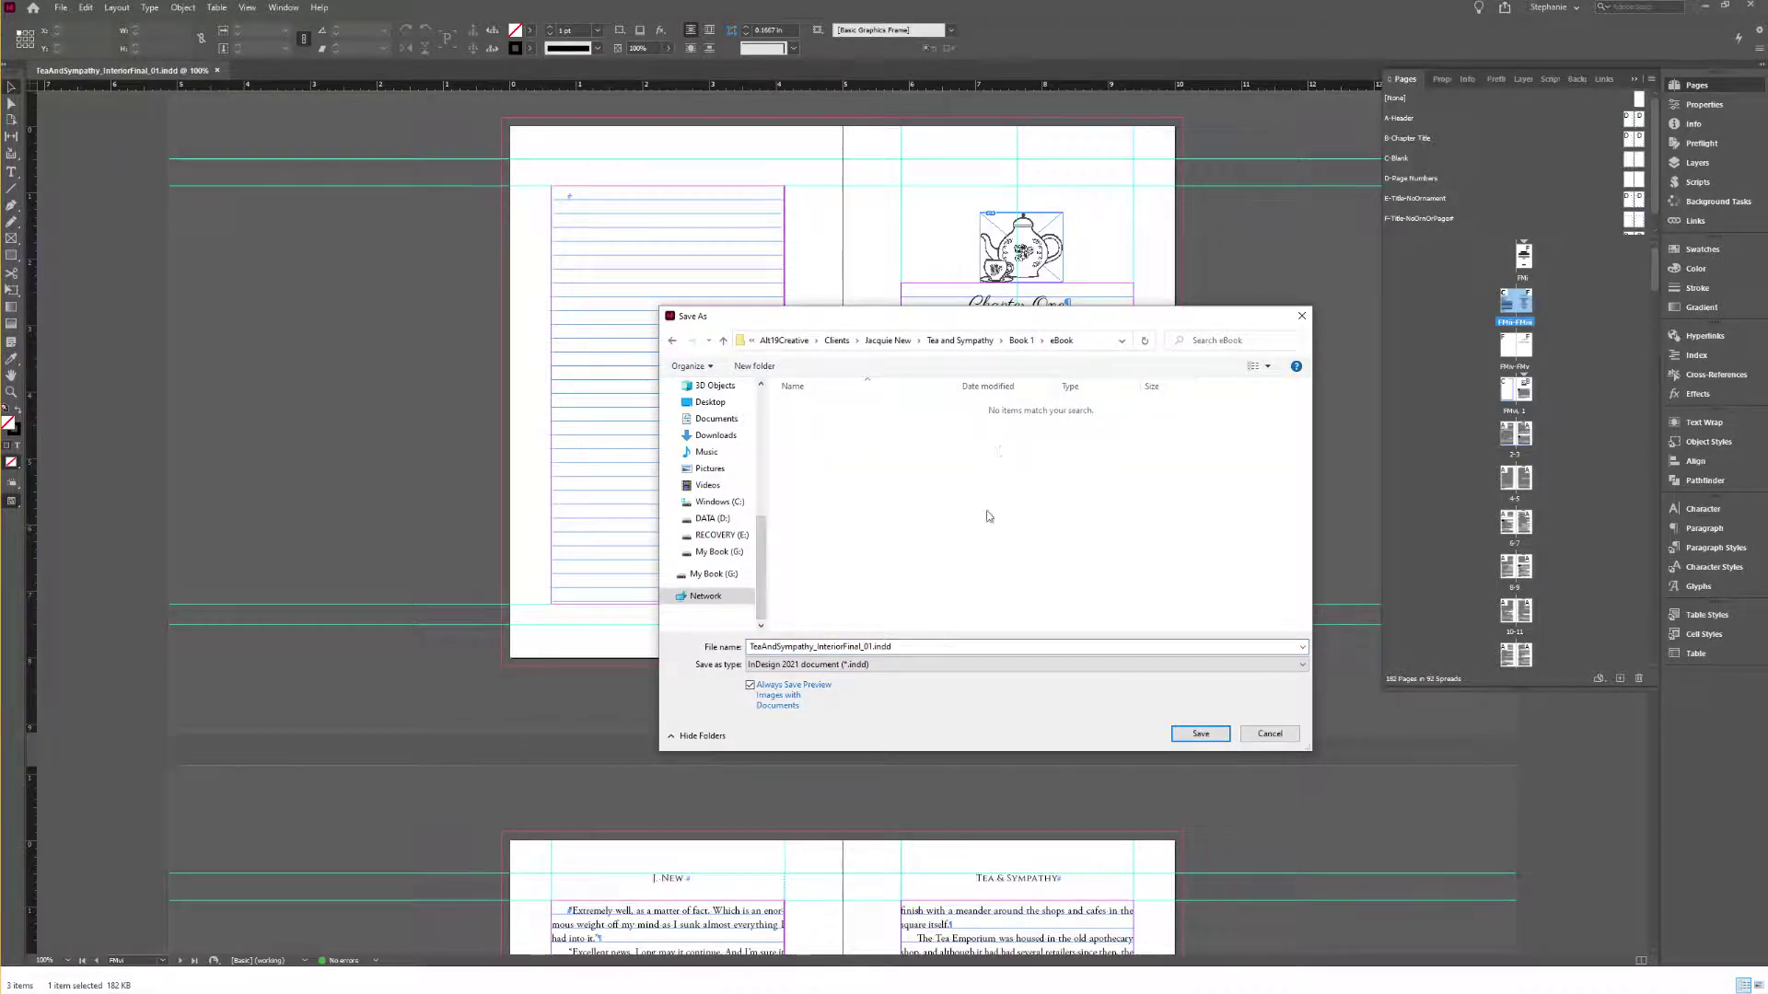
left_click(814, 648)
left_click(813, 647)
left_click_drag(814, 647, 992, 648)
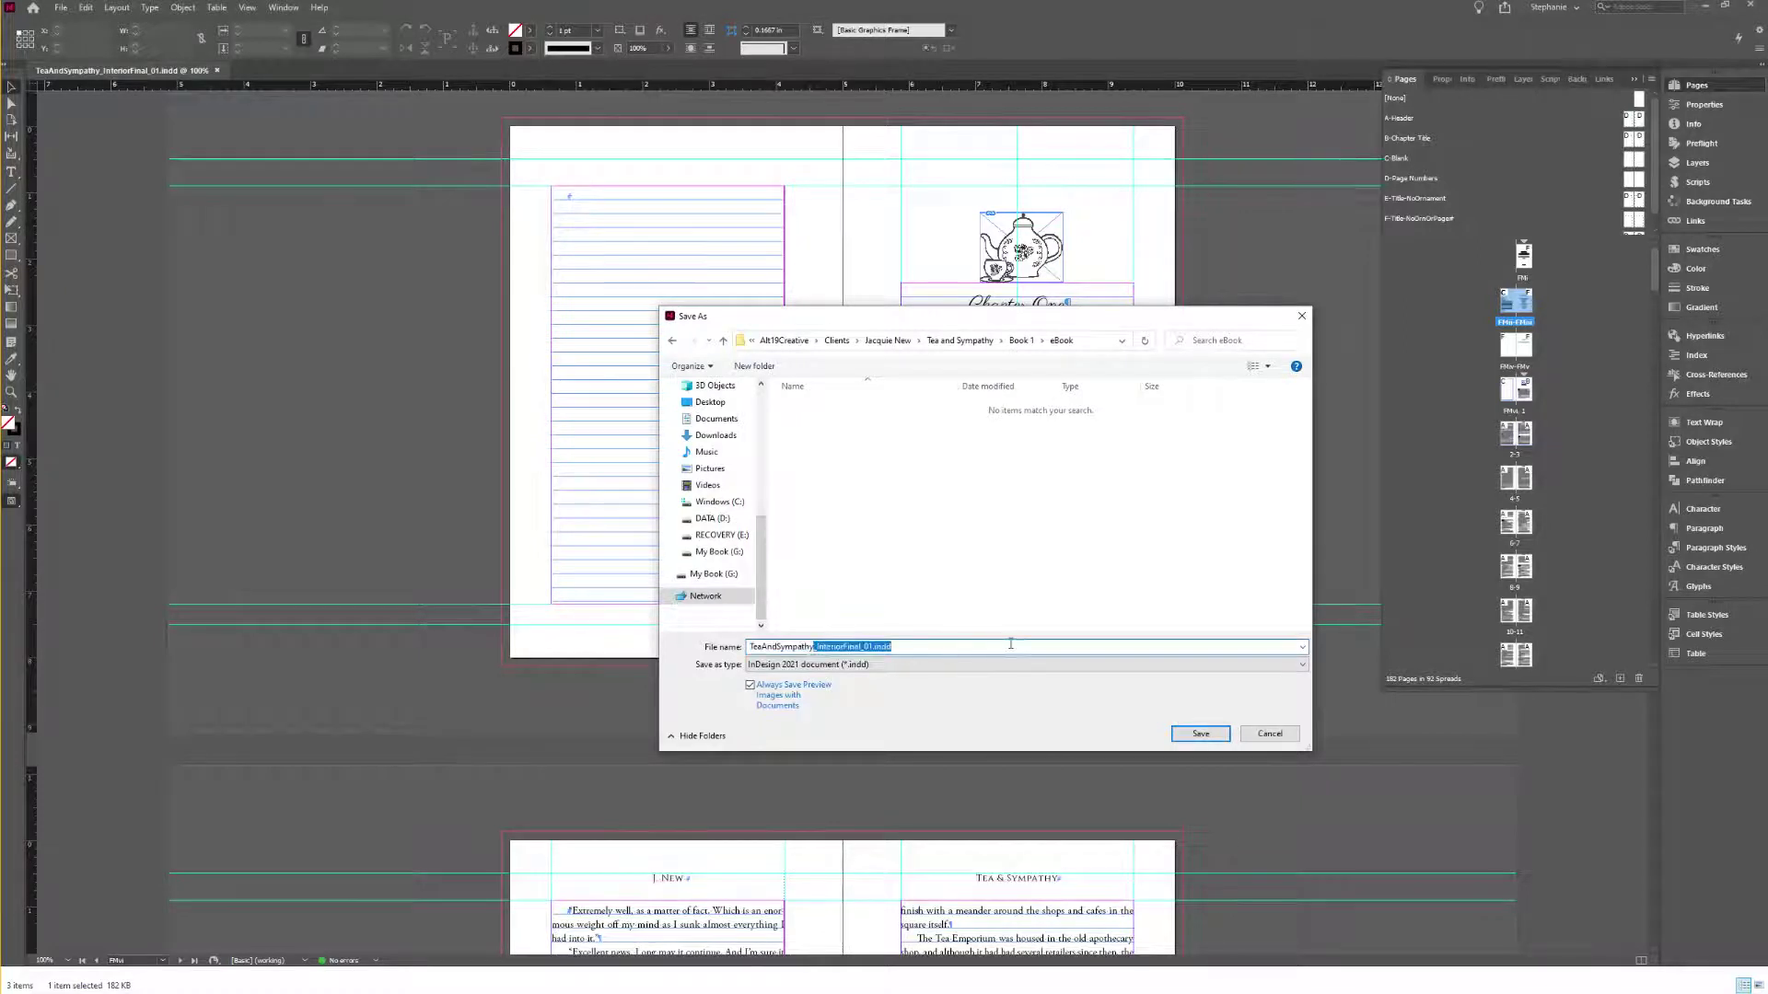
key("BackSpace")
key("Return")
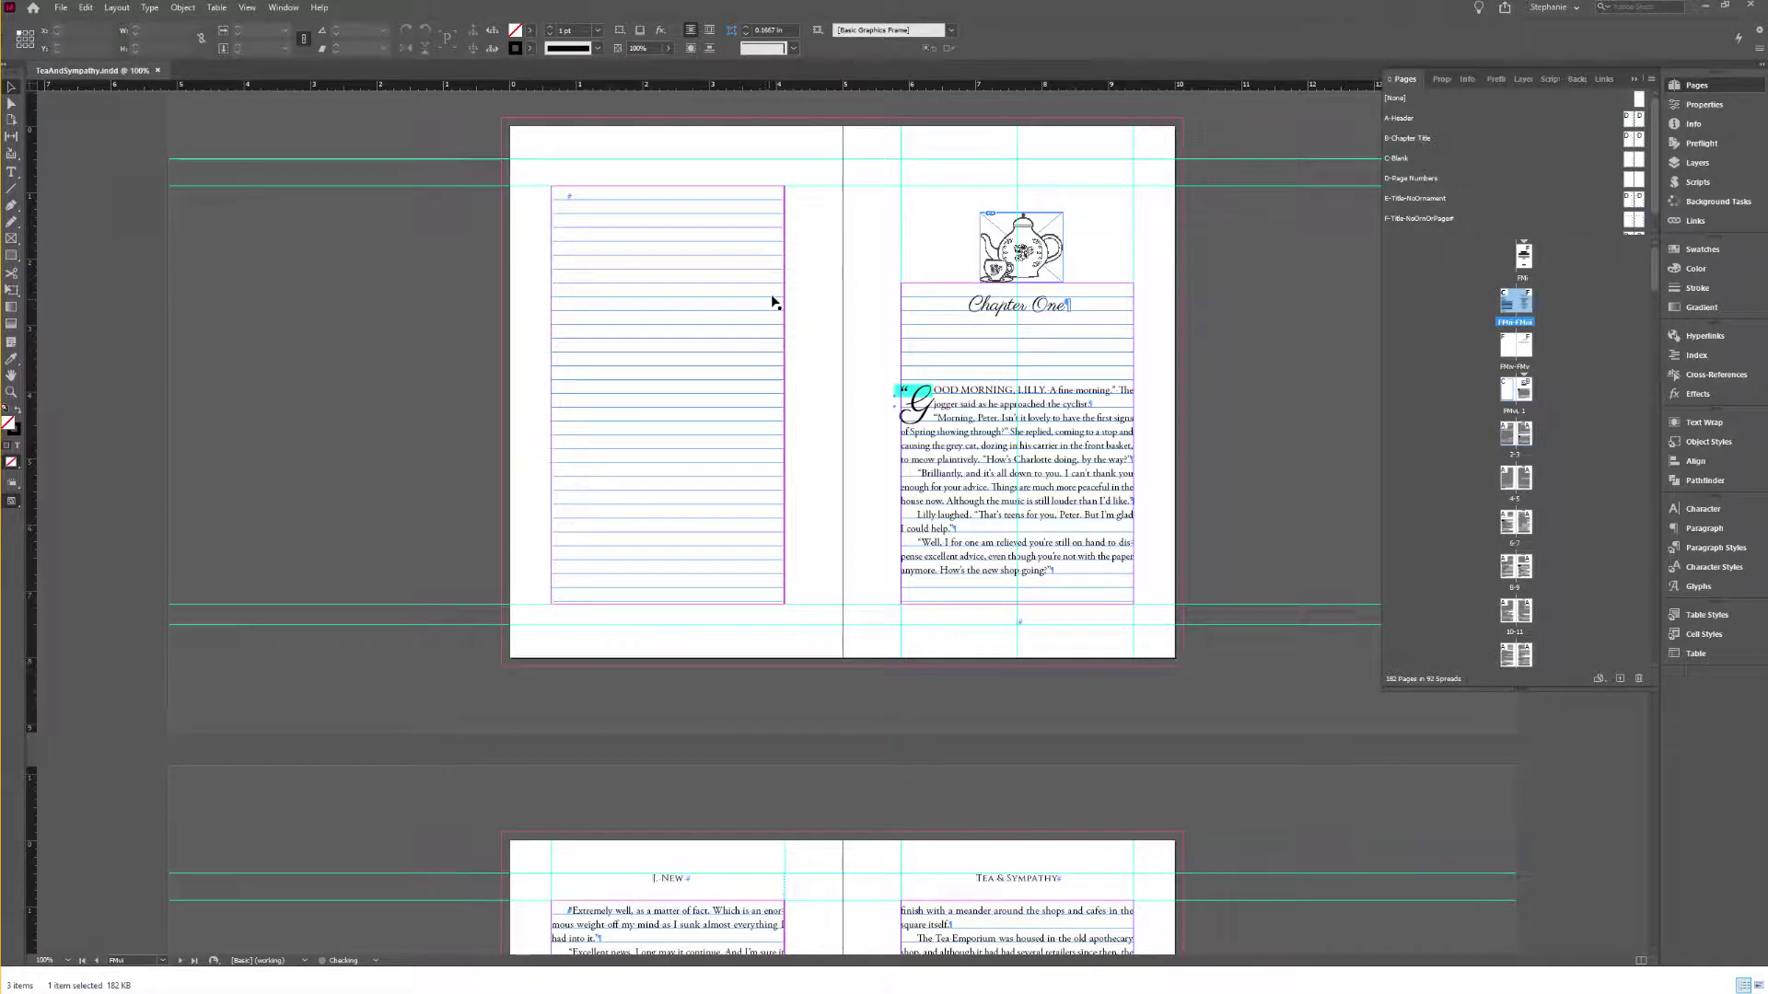
Step: Update the table of contents in the Contents text frame
scroll(778, 302, "down", 5)
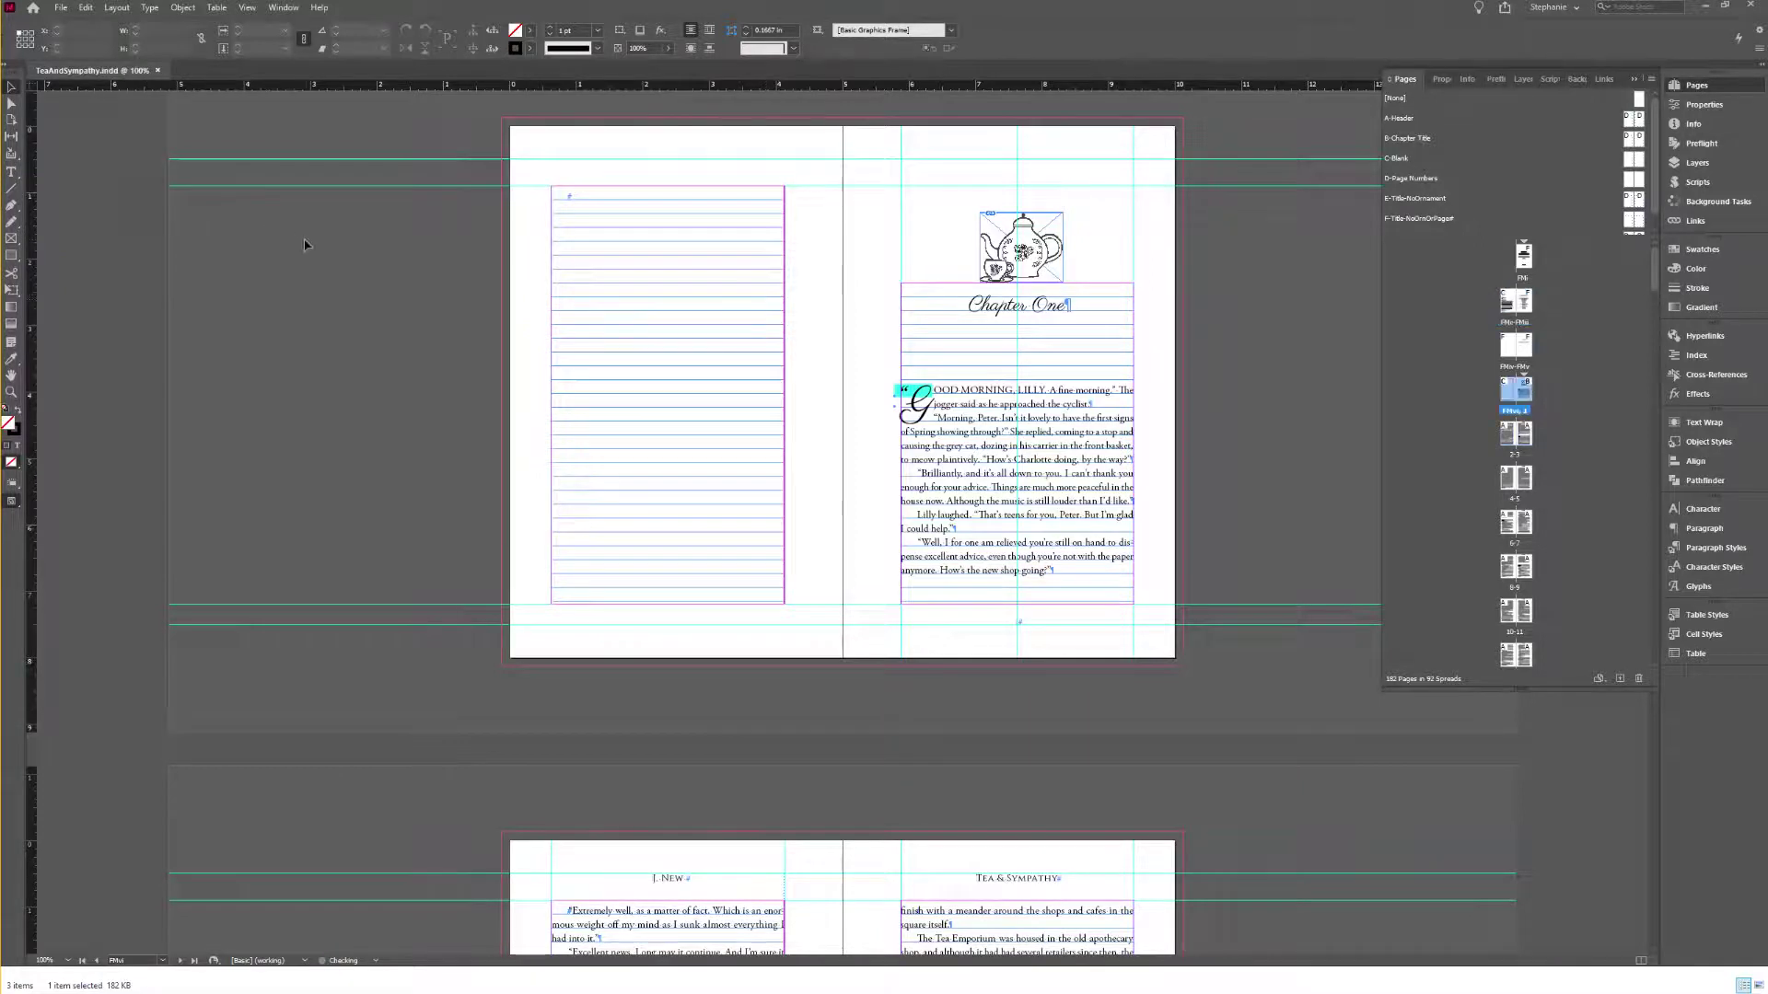
scroll(445, 241, "up", 2)
left_click(61, 8)
left_click(937, 633)
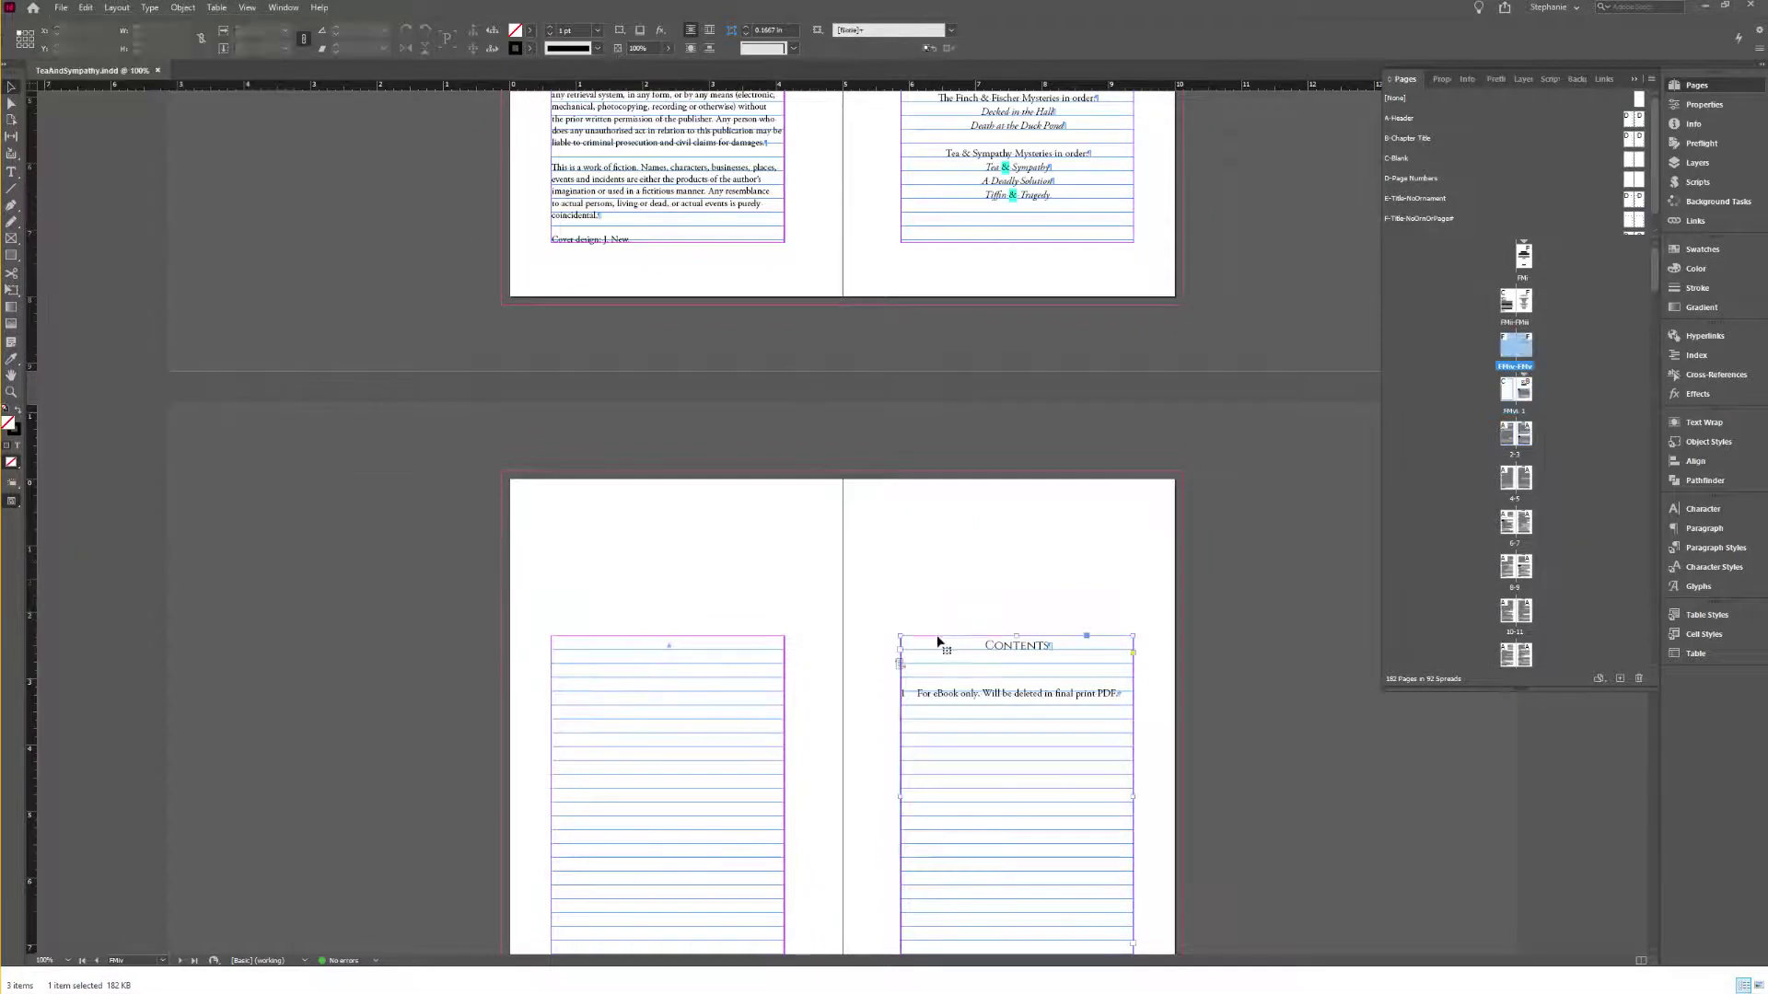
left_click(116, 7)
left_click(184, 313)
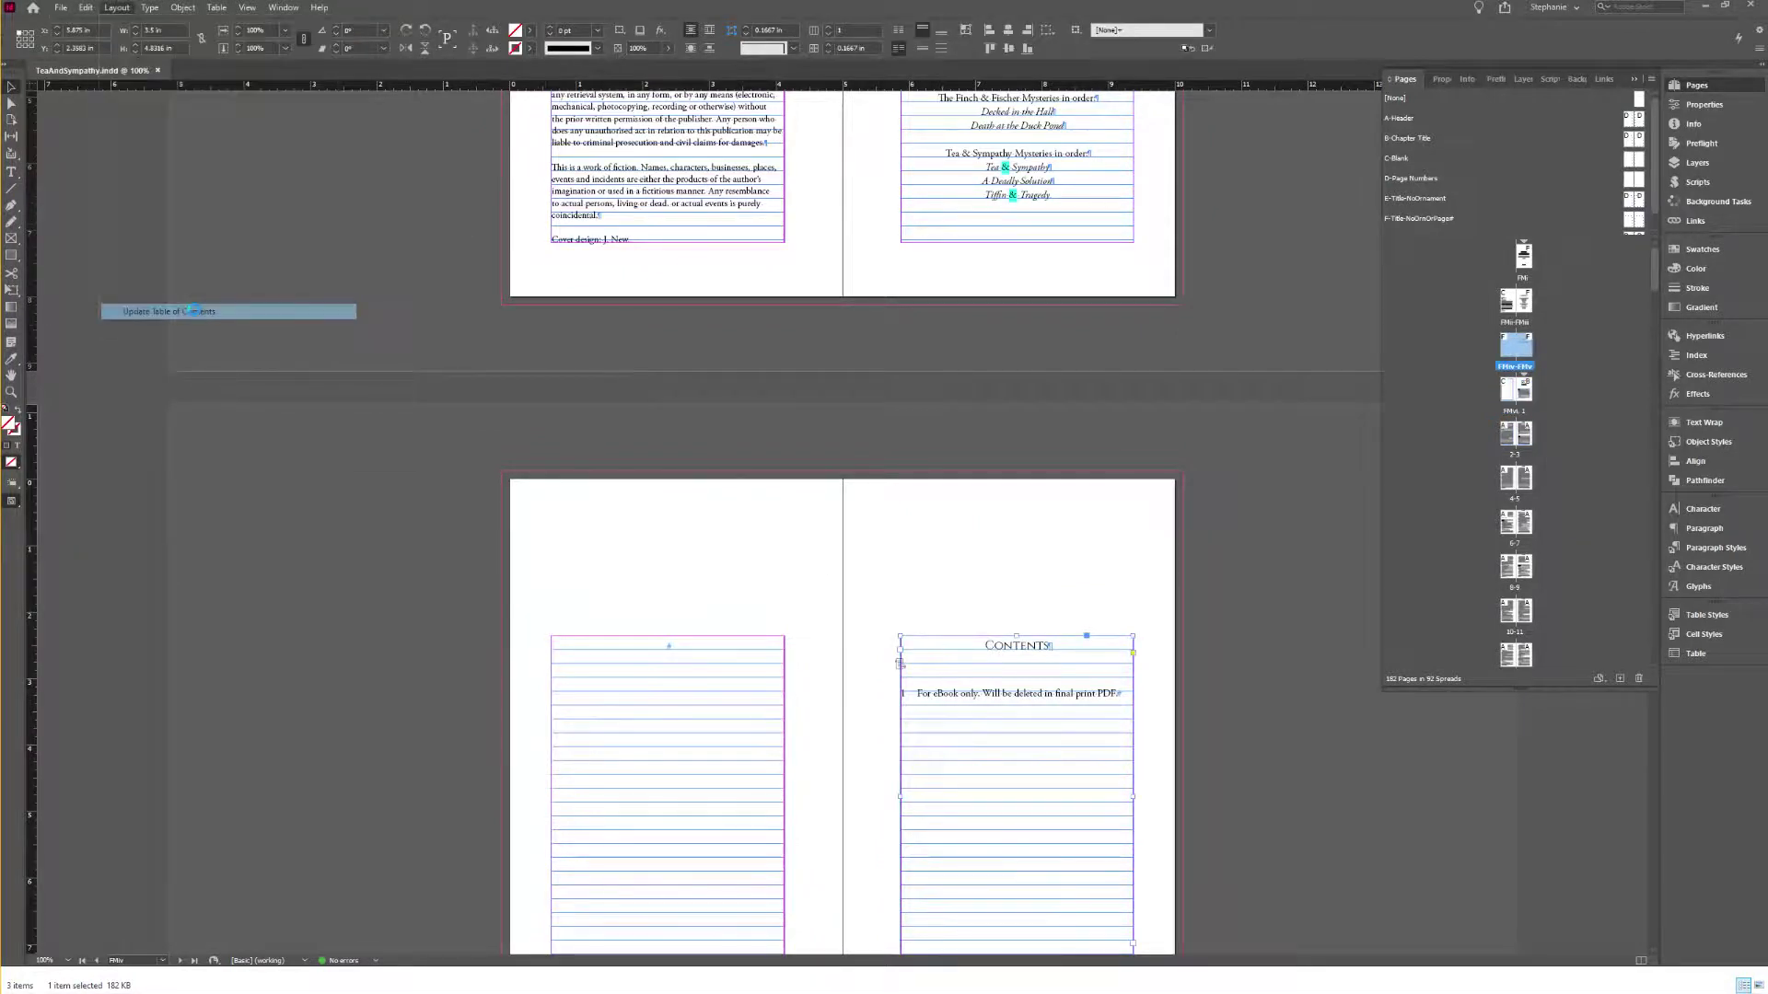
Step: Widen the Contents text frame to about 5.9 in, past the page's outer edge, and check its chapter entries
scroll(1065, 545, "down", 4)
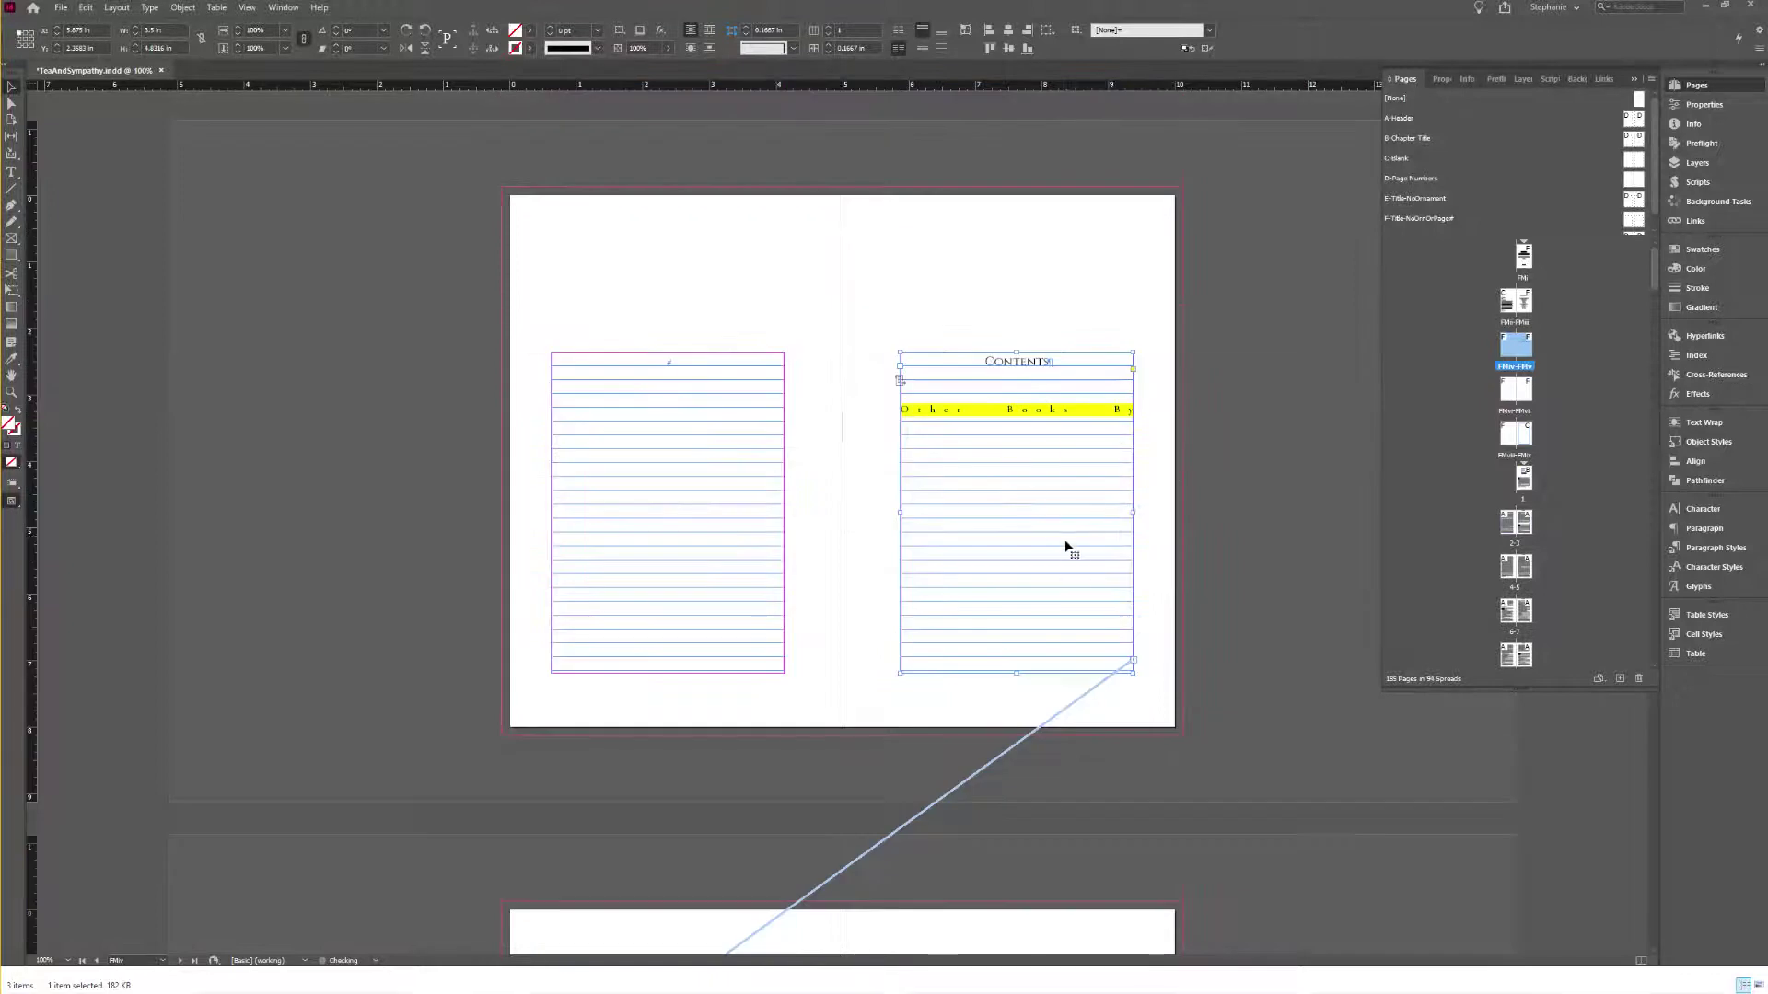
left_click_drag(1132, 510, 1293, 488)
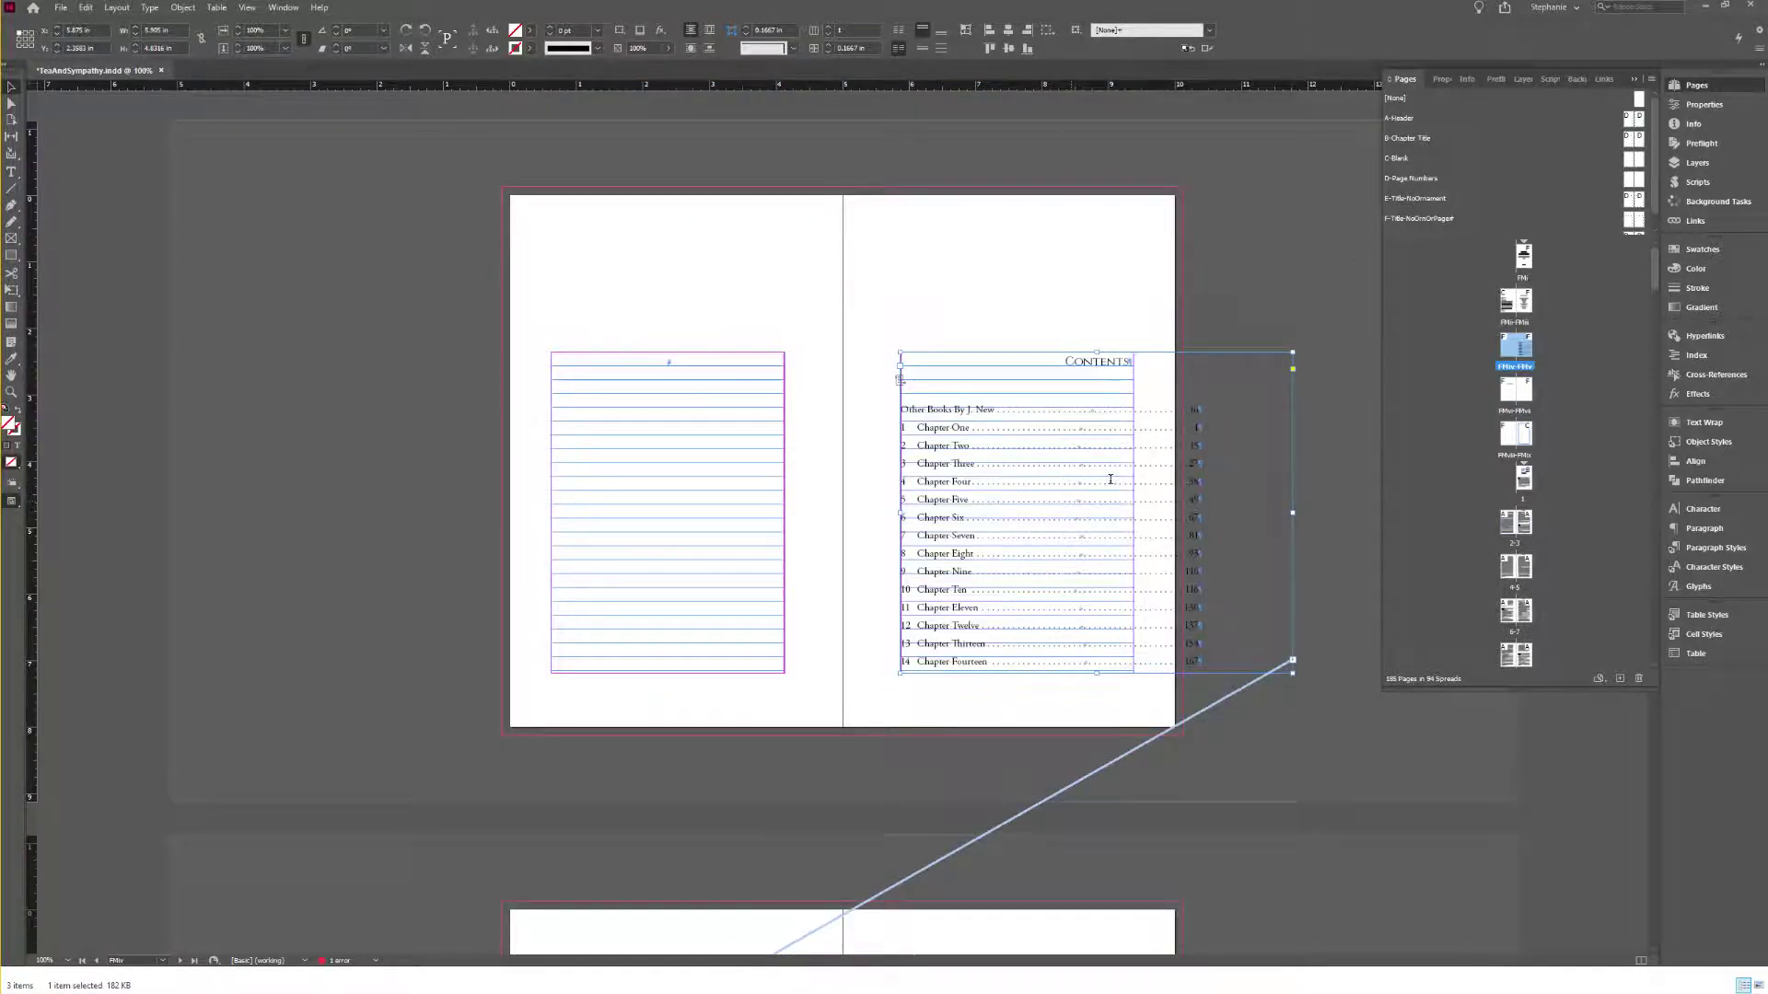
double_click(997, 457)
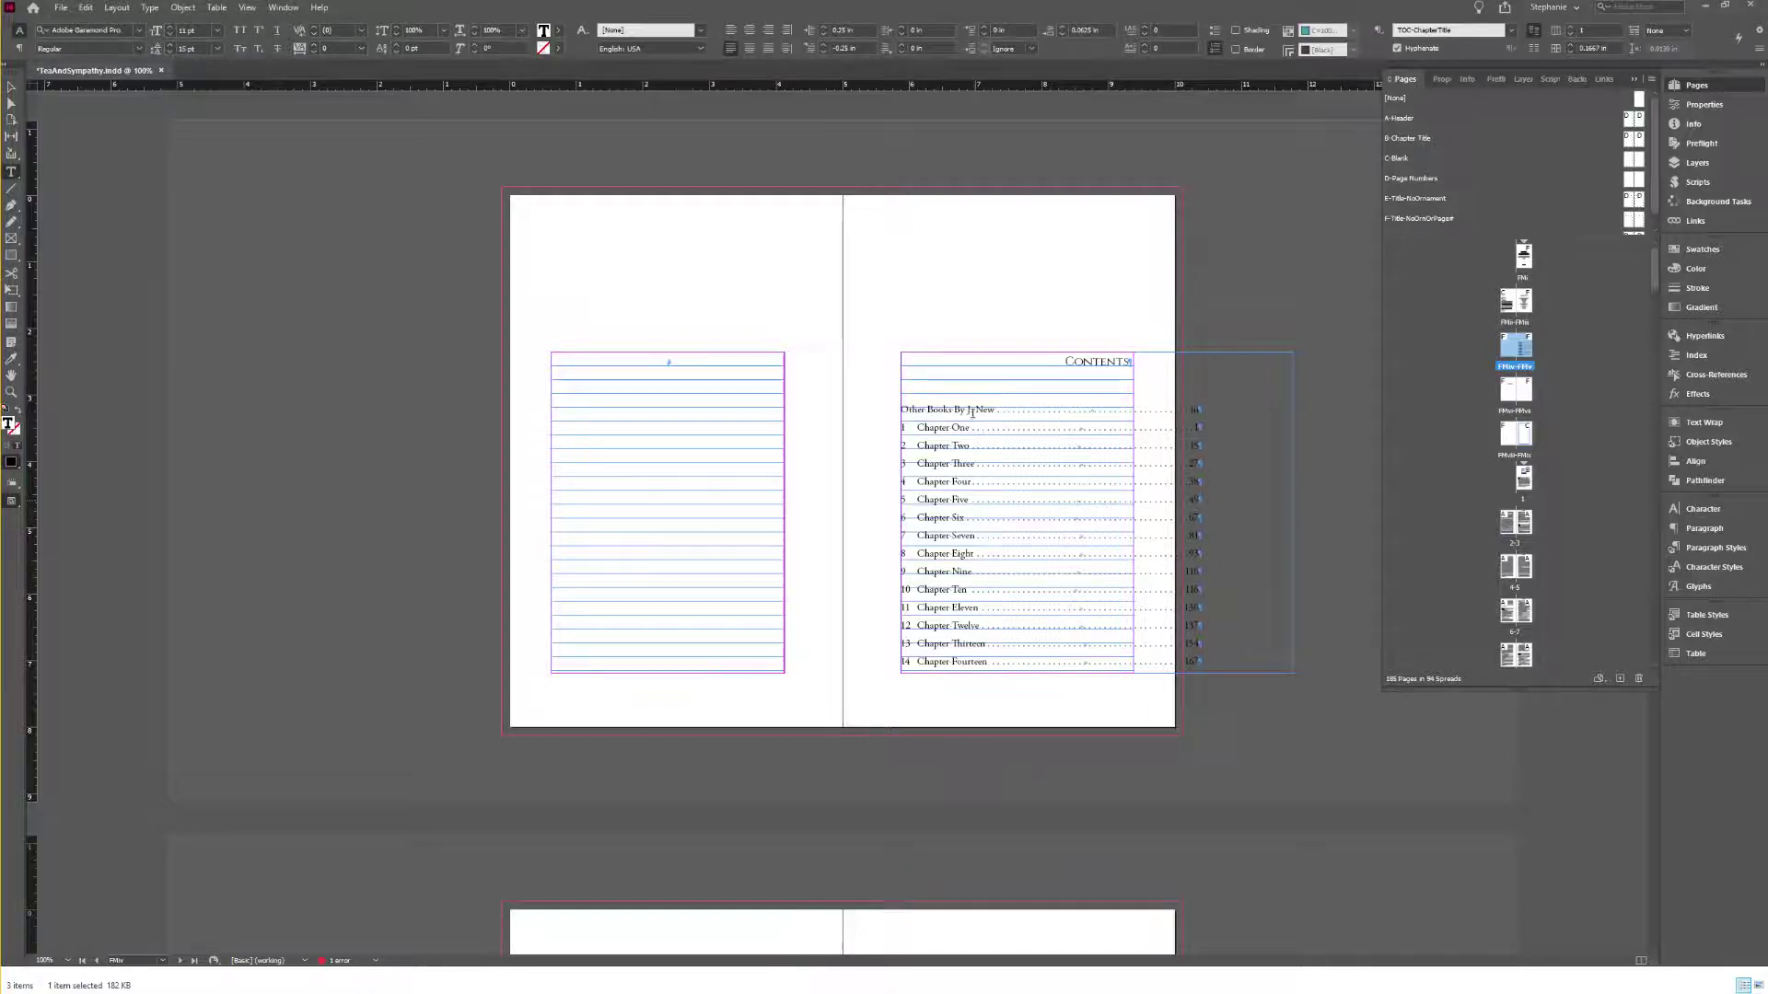
key("Escape")
scroll(506, 250, "up", 6)
left_click(59, 8)
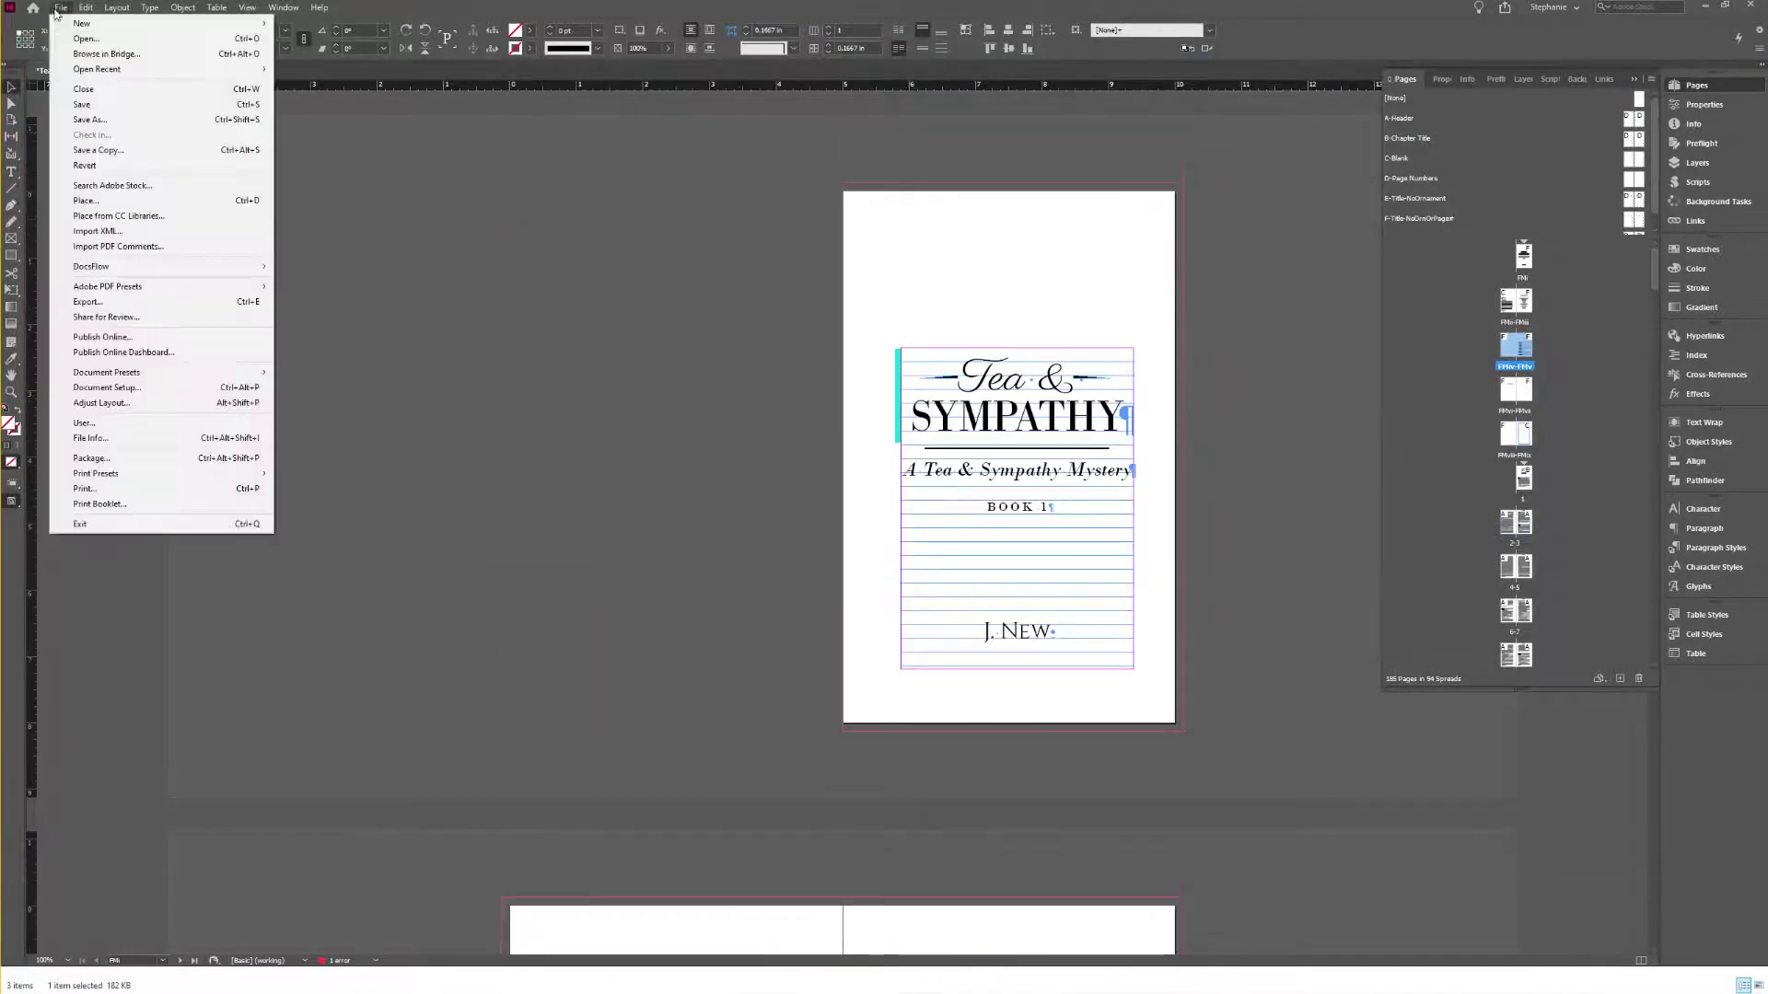
left_click(88, 302)
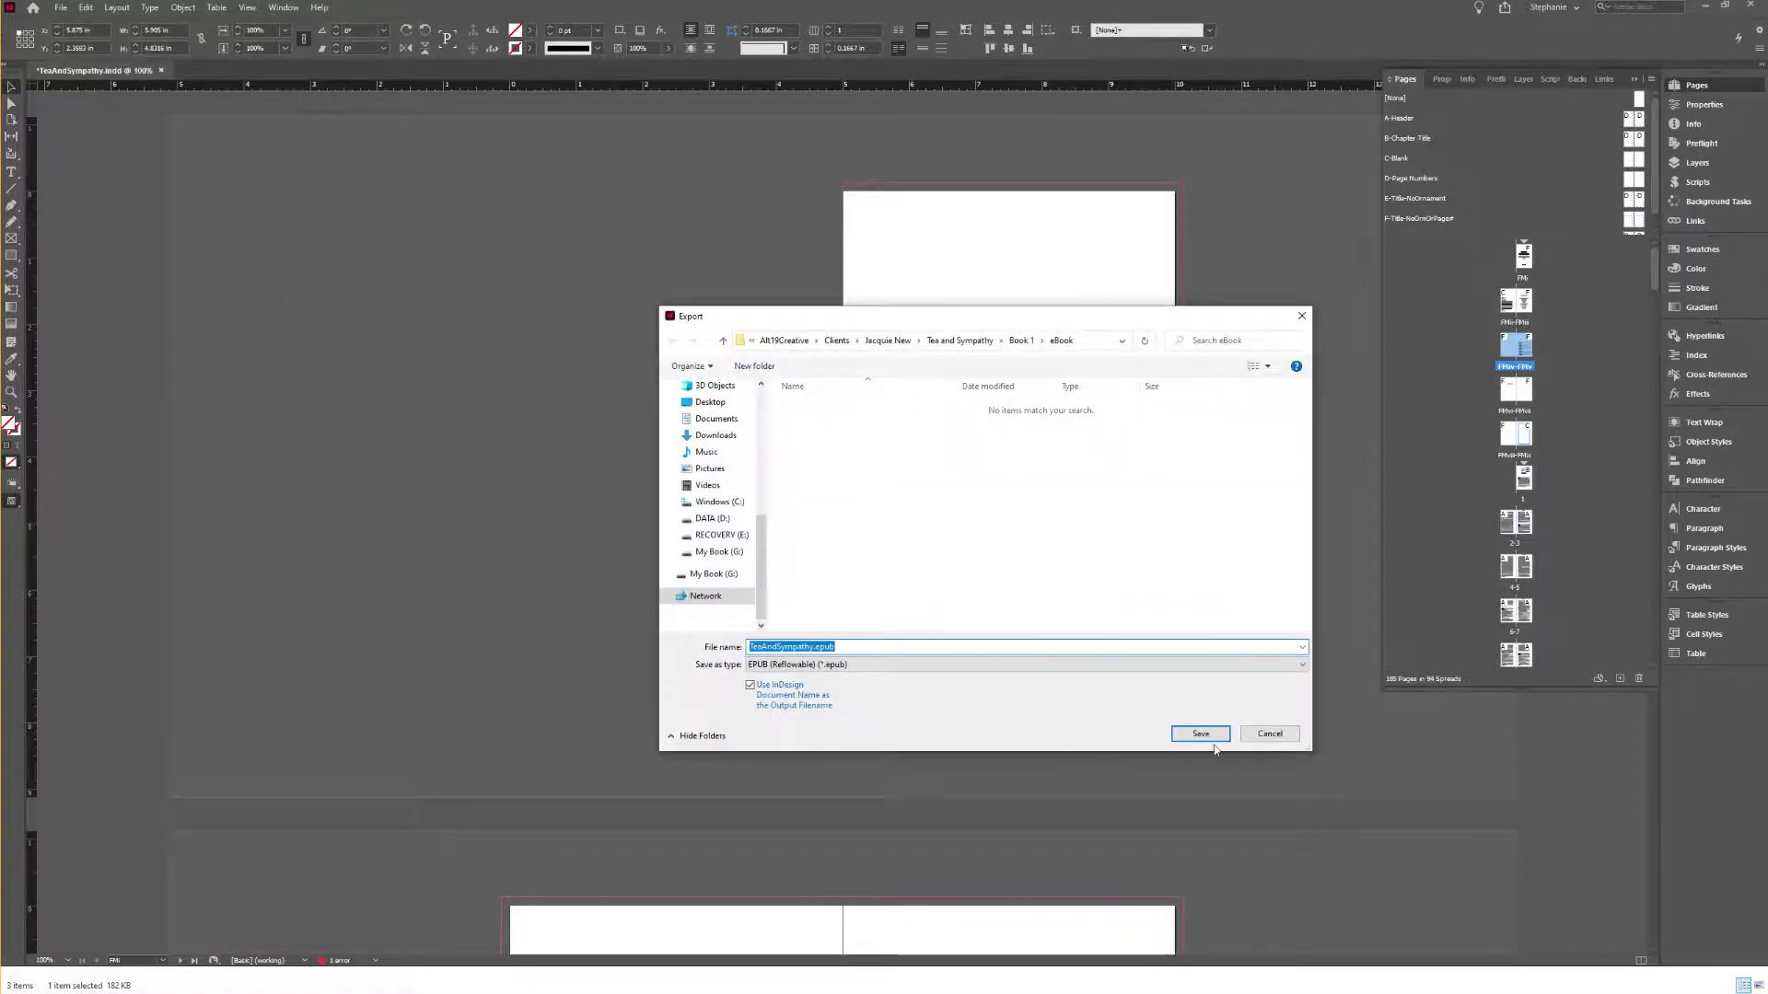
left_click(1182, 728)
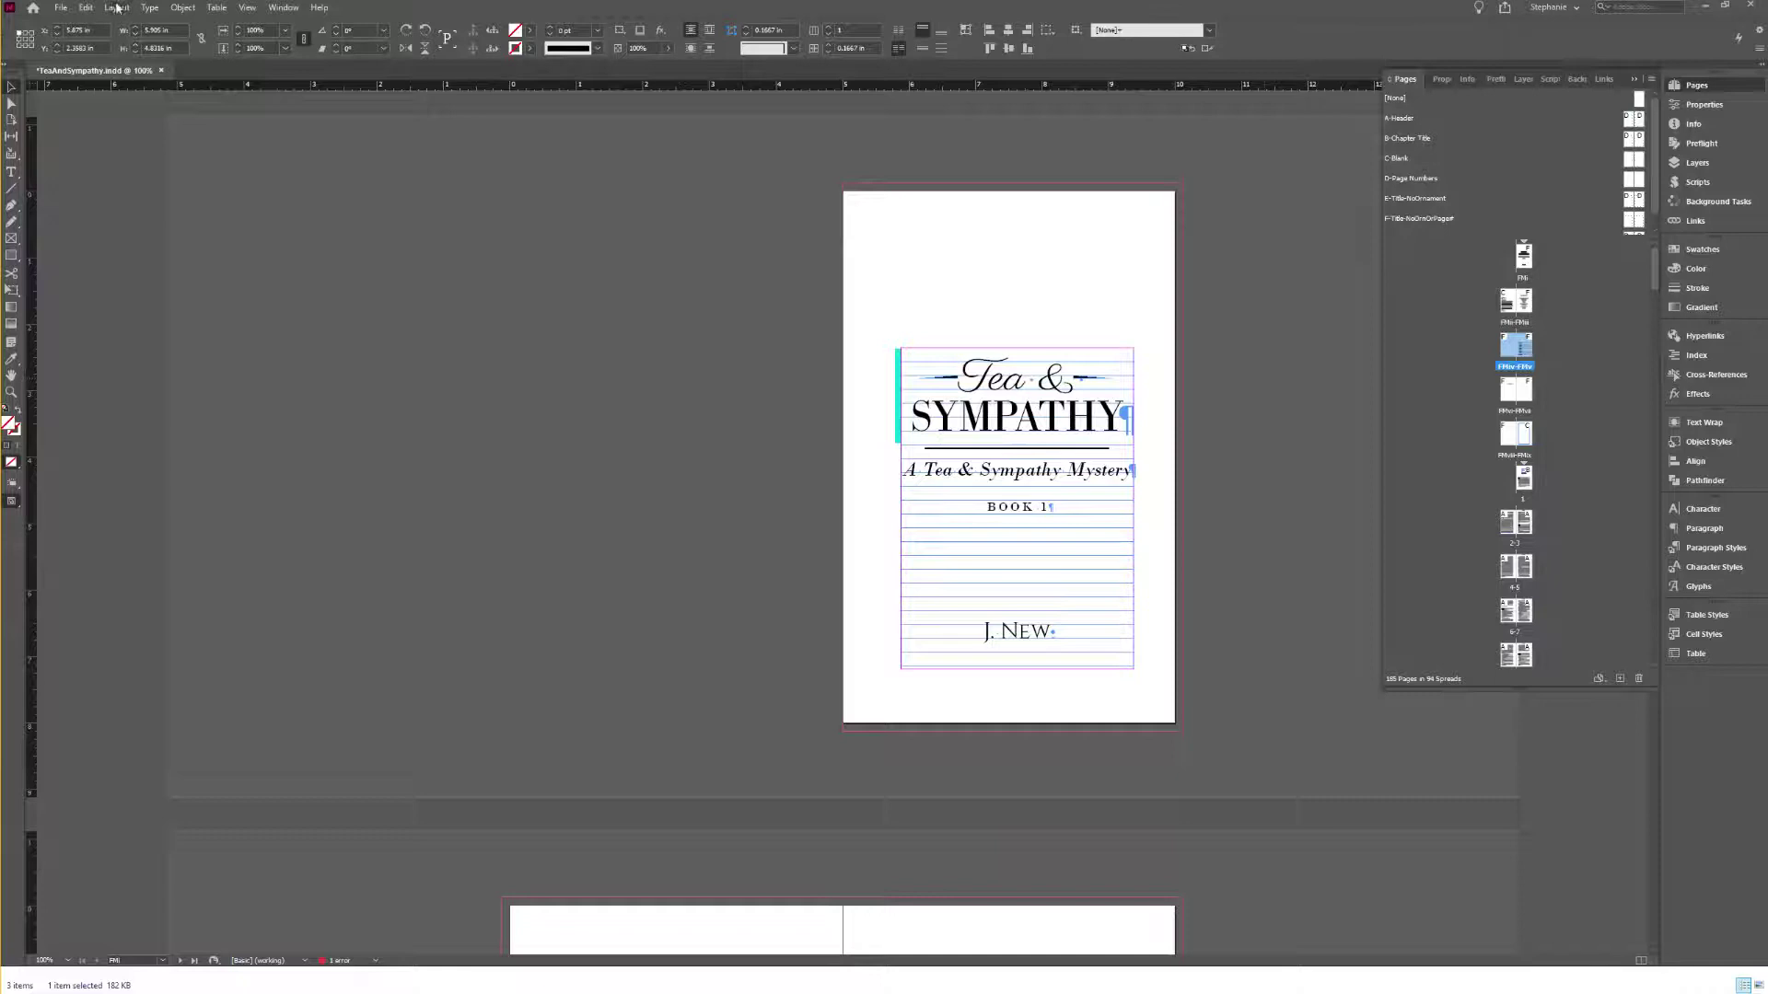
Step: Start exporting the document to the eBook folder as TeaAndSympathy.epub in EPUB (Reflowable) format
left_click(59, 9)
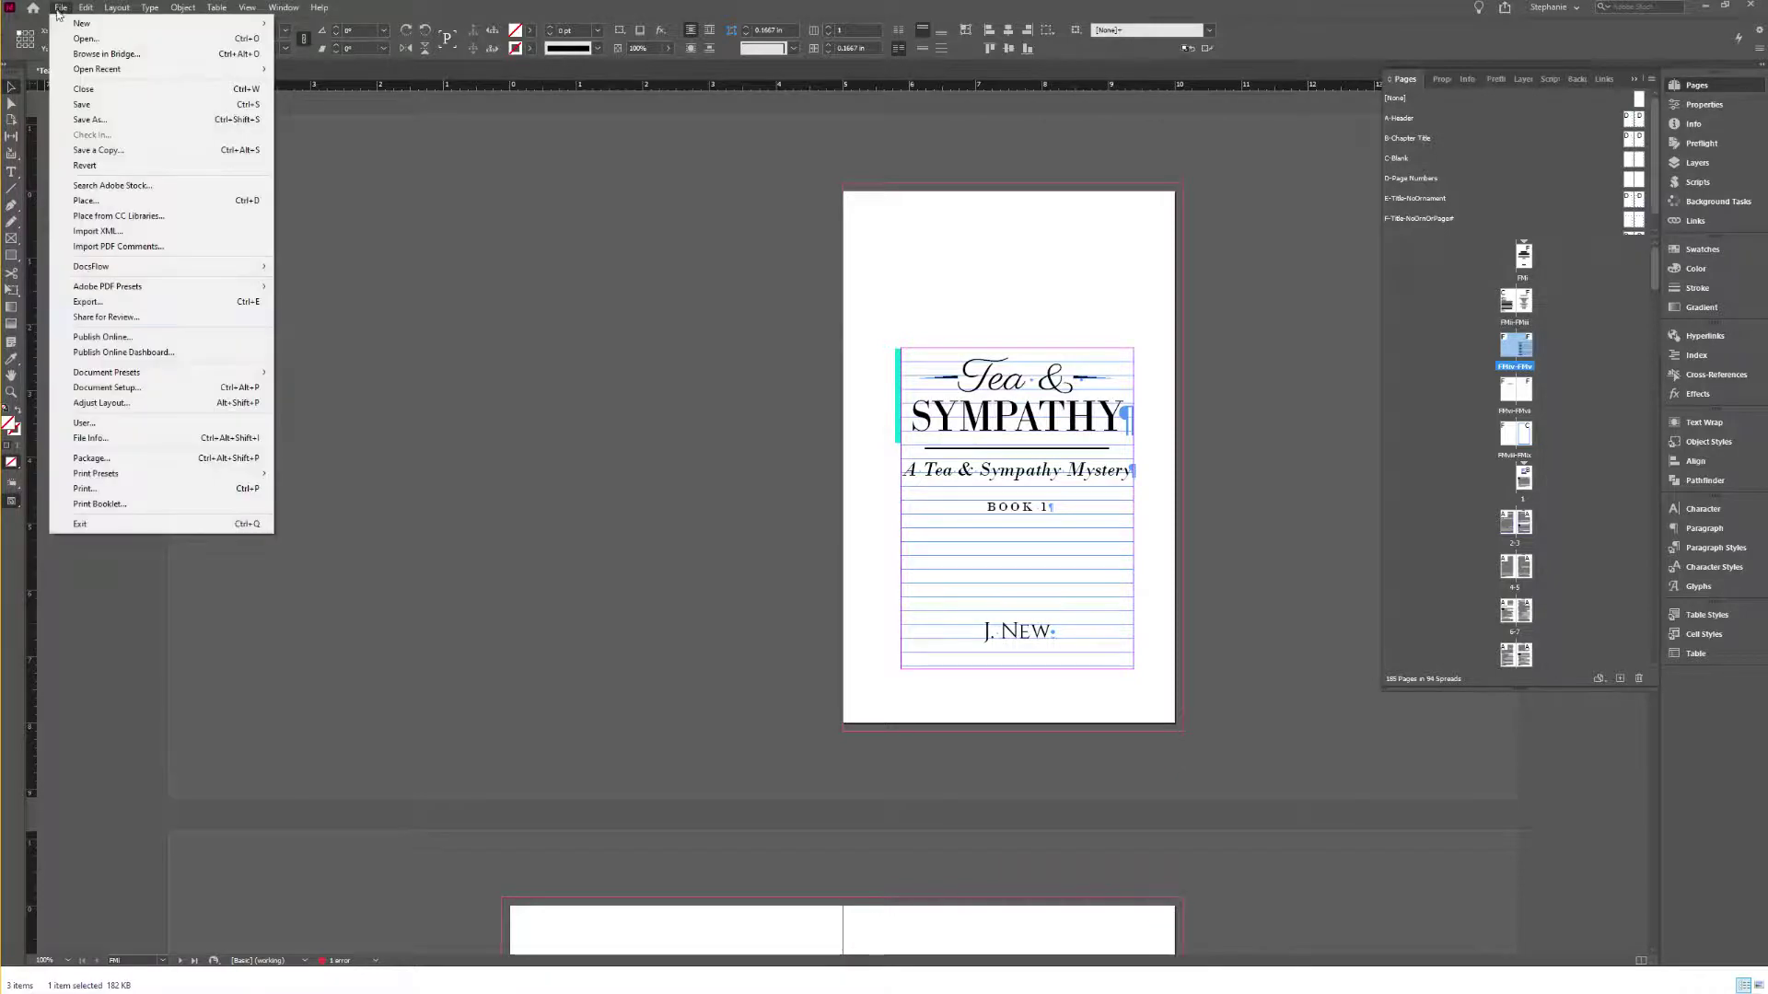
left_click(110, 303)
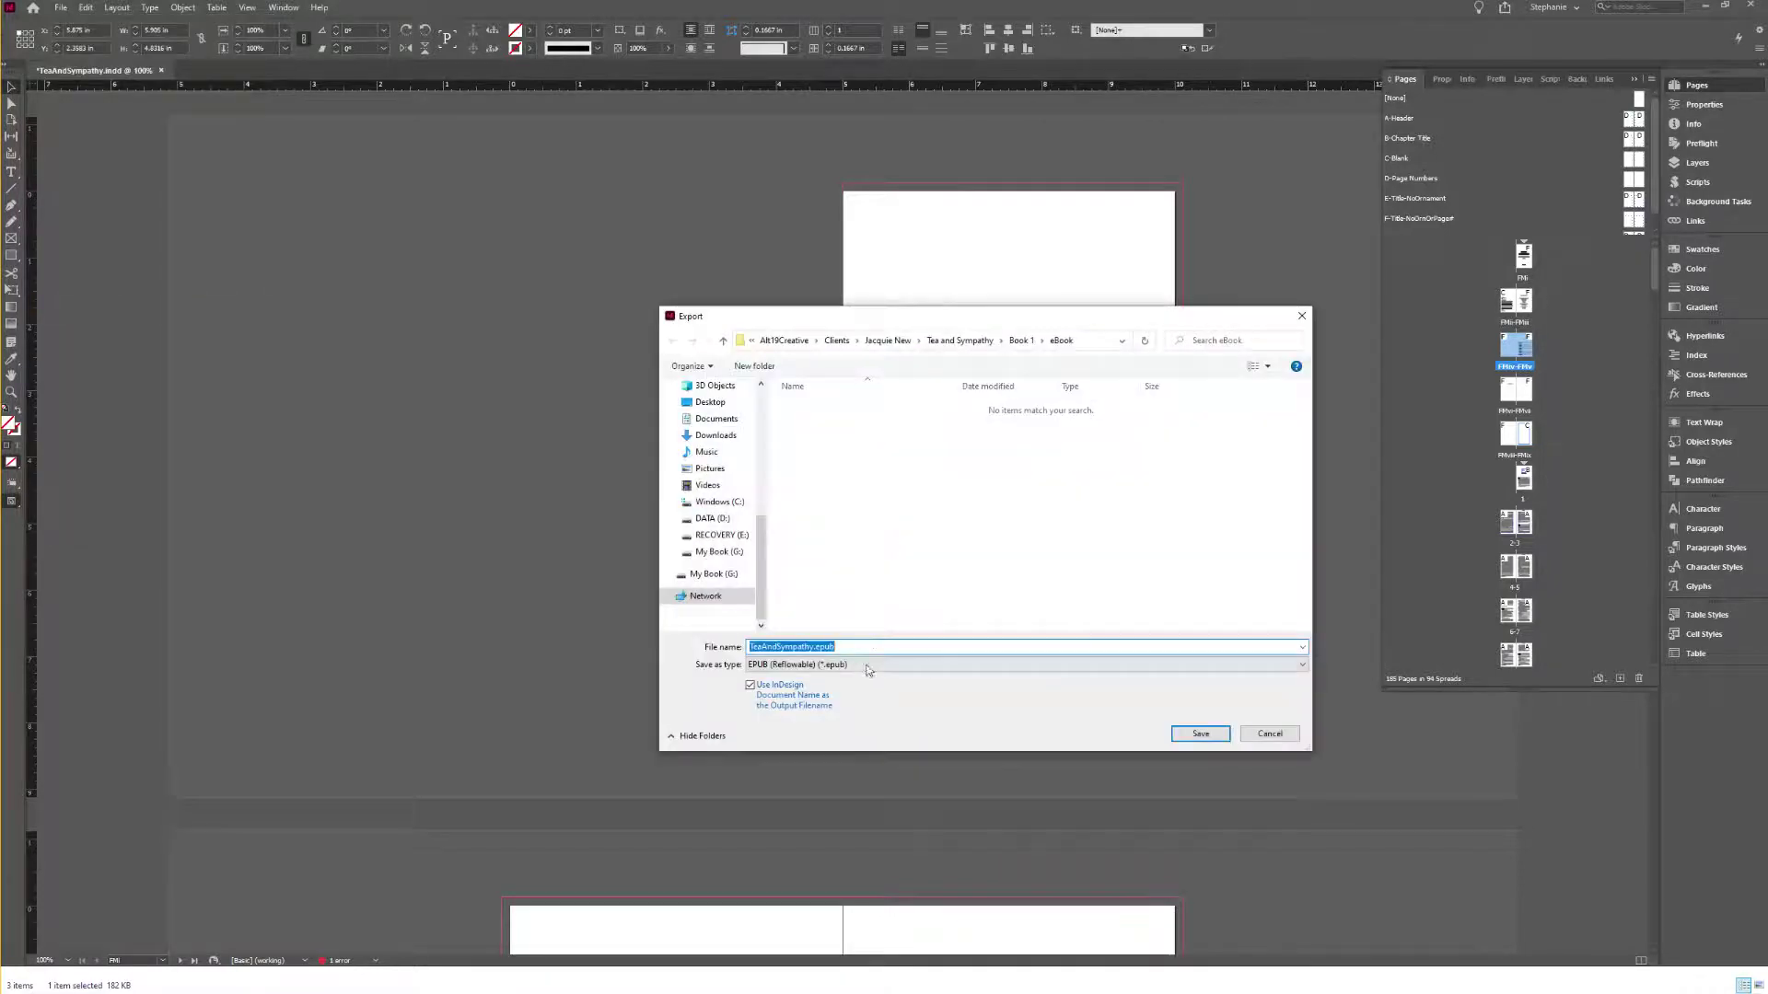
left_click(868, 664)
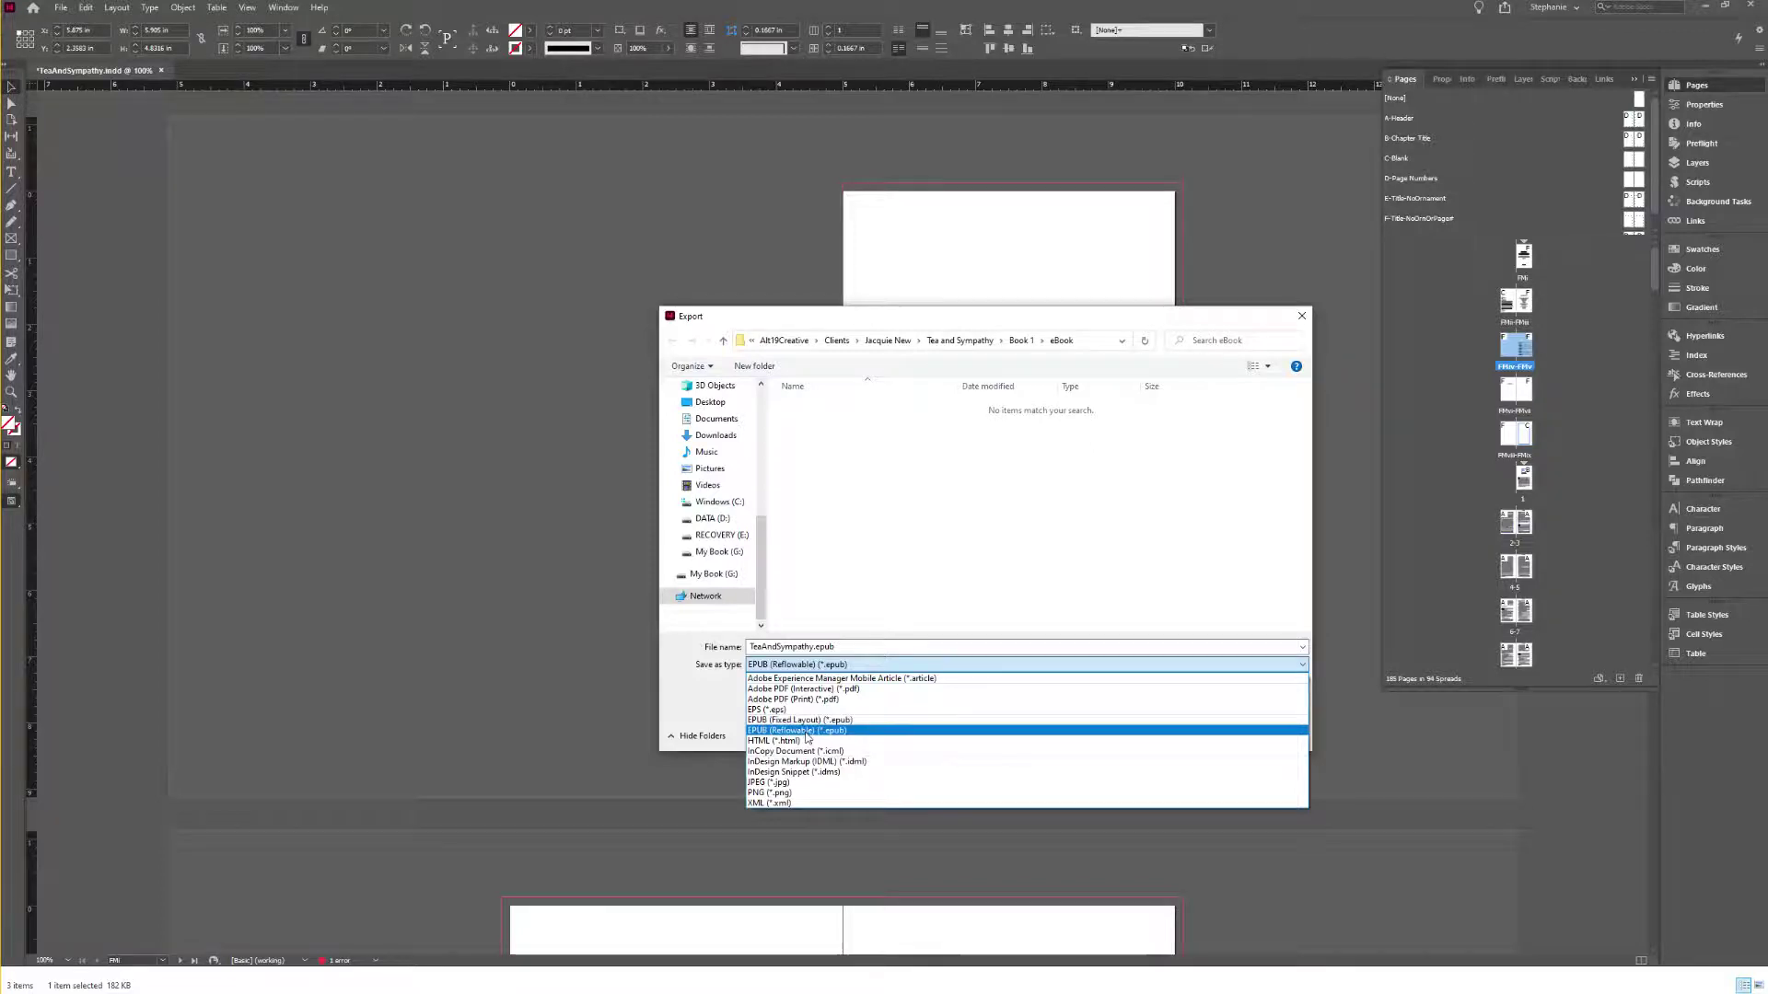
left_click(807, 731)
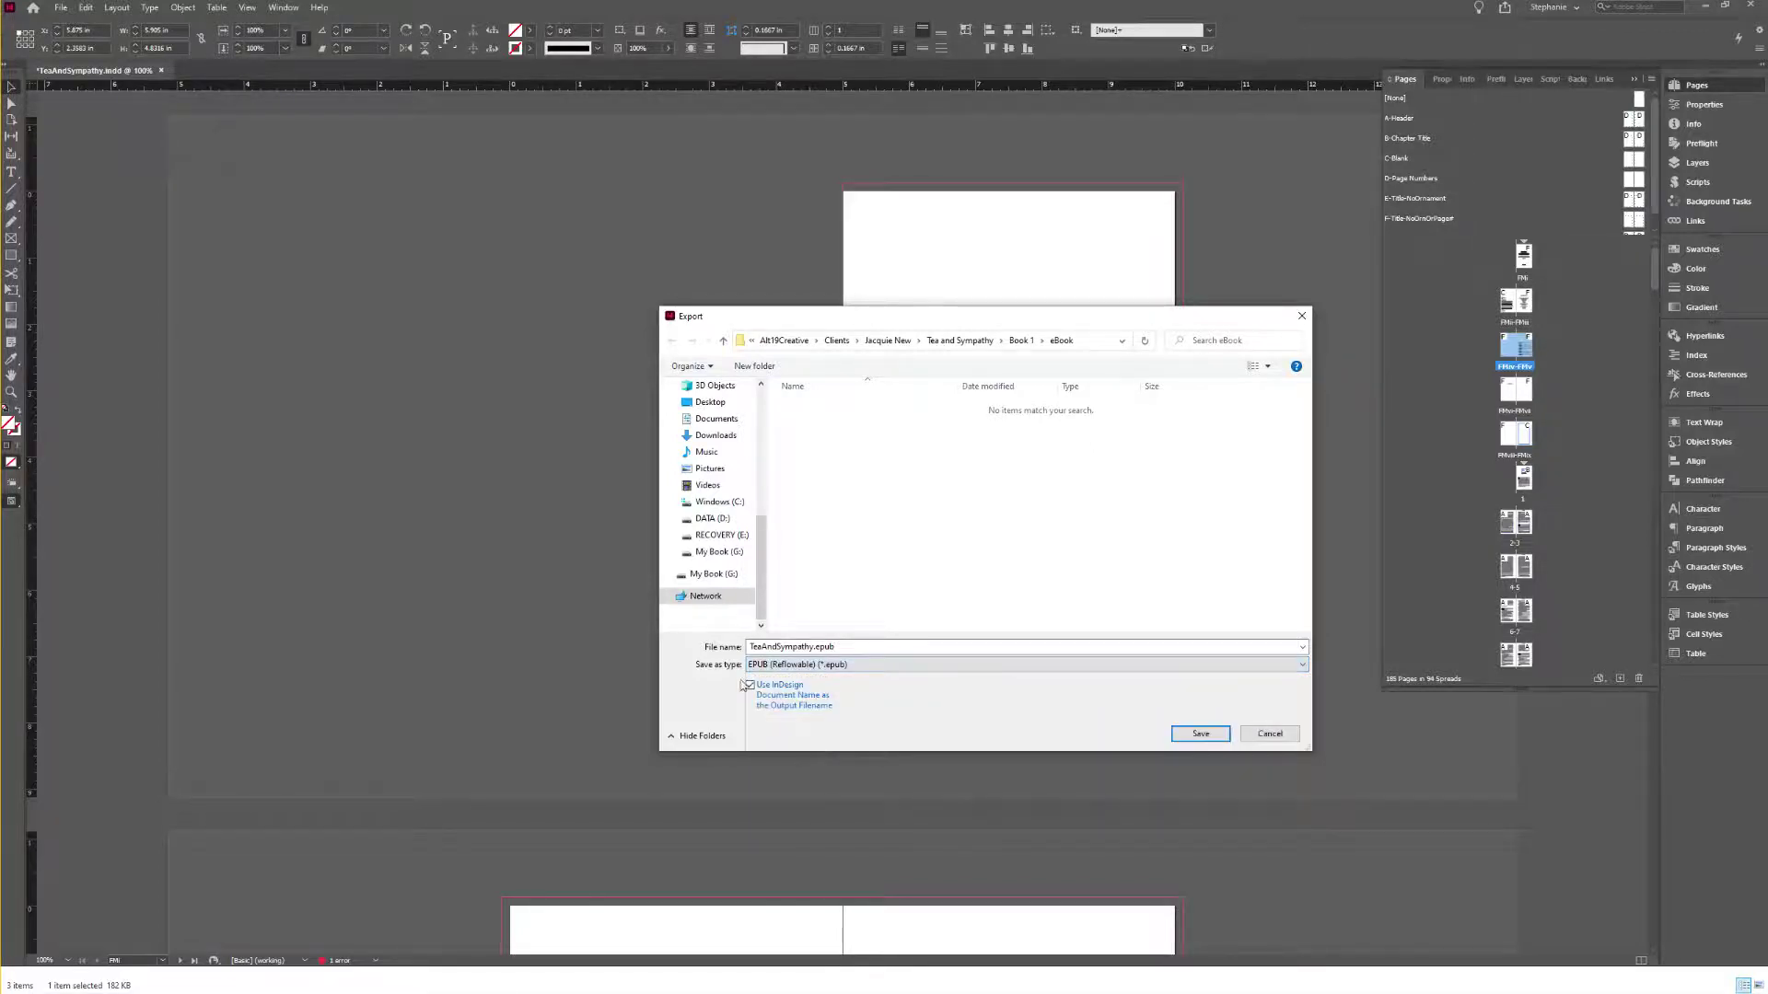
left_click(1199, 734)
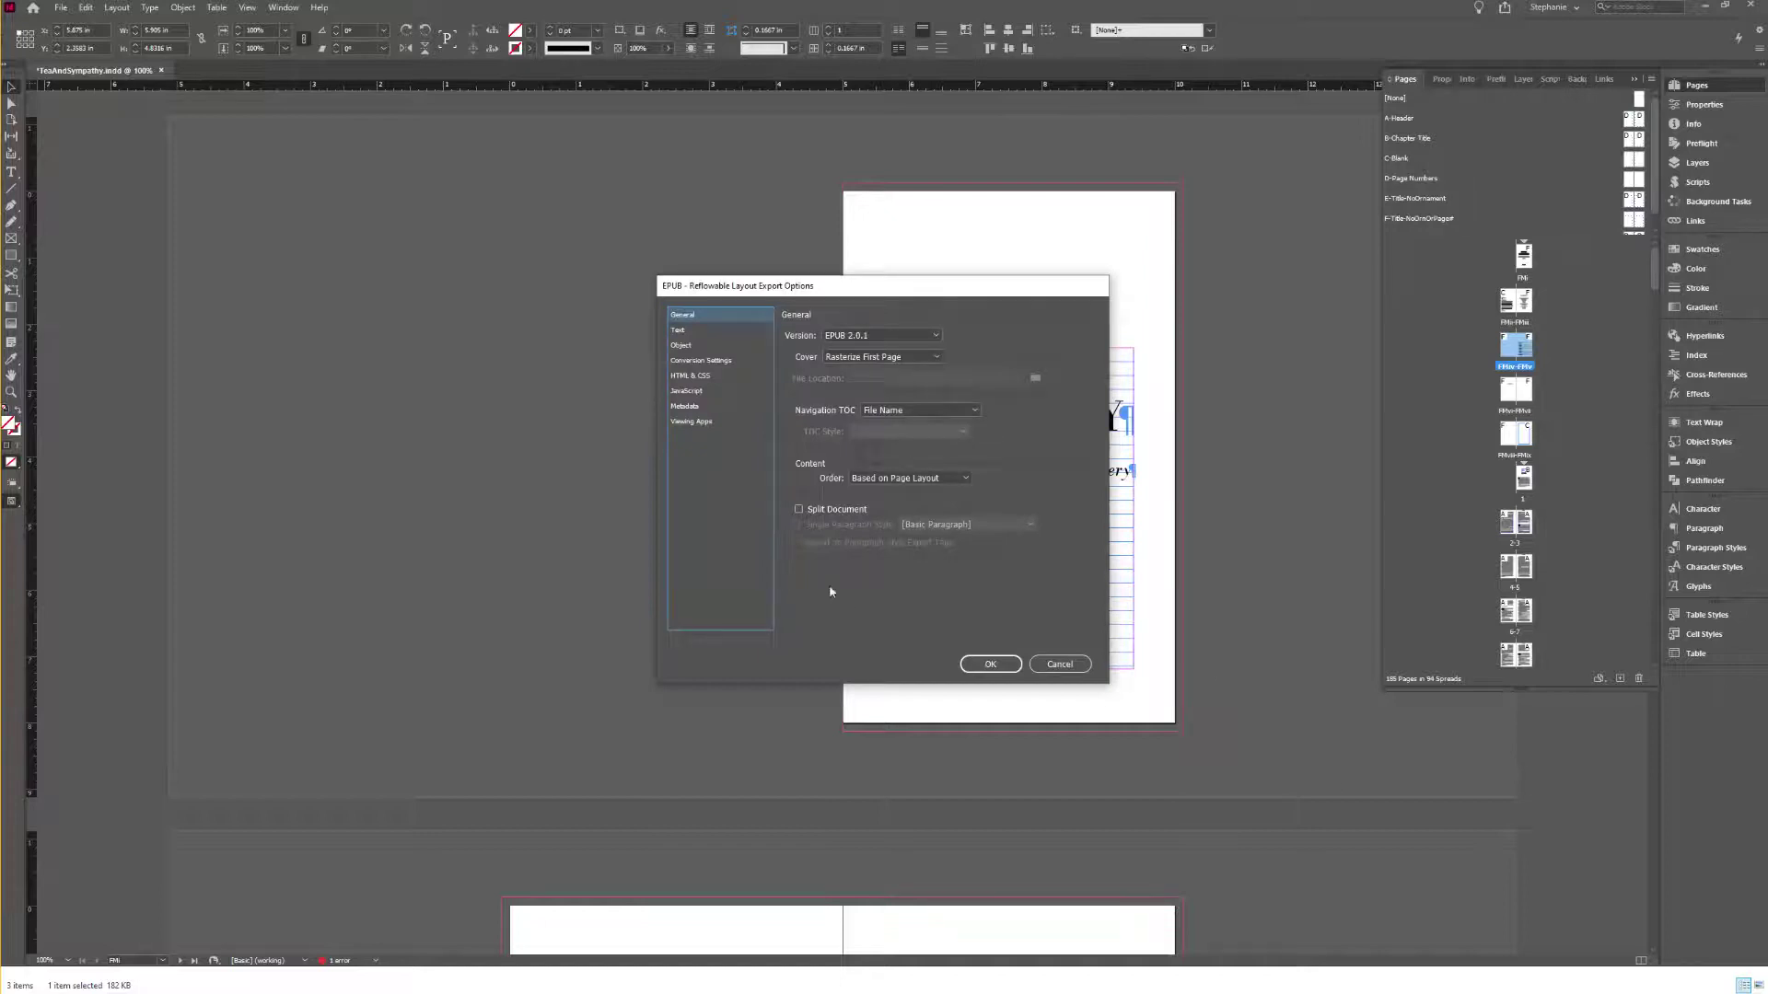
Step: Check the viewing app used after export, run the reflowable EPUB export and dismiss the export warnings
left_click(689, 422)
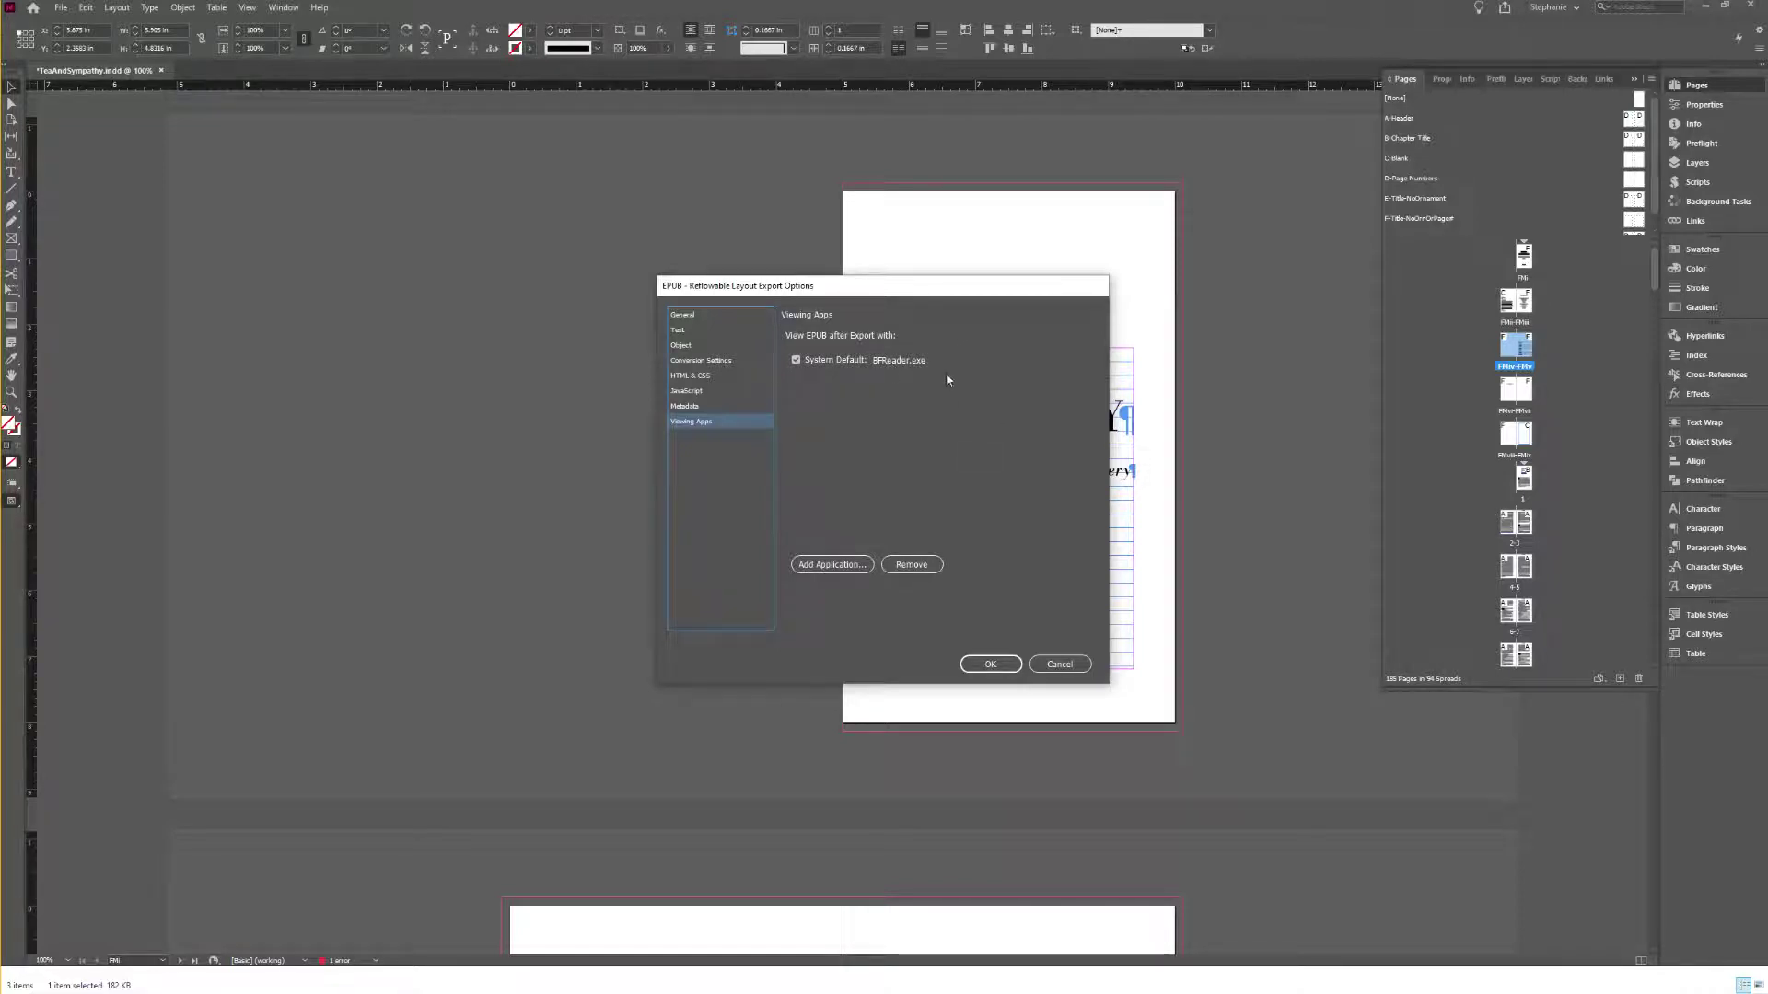
left_click(996, 665)
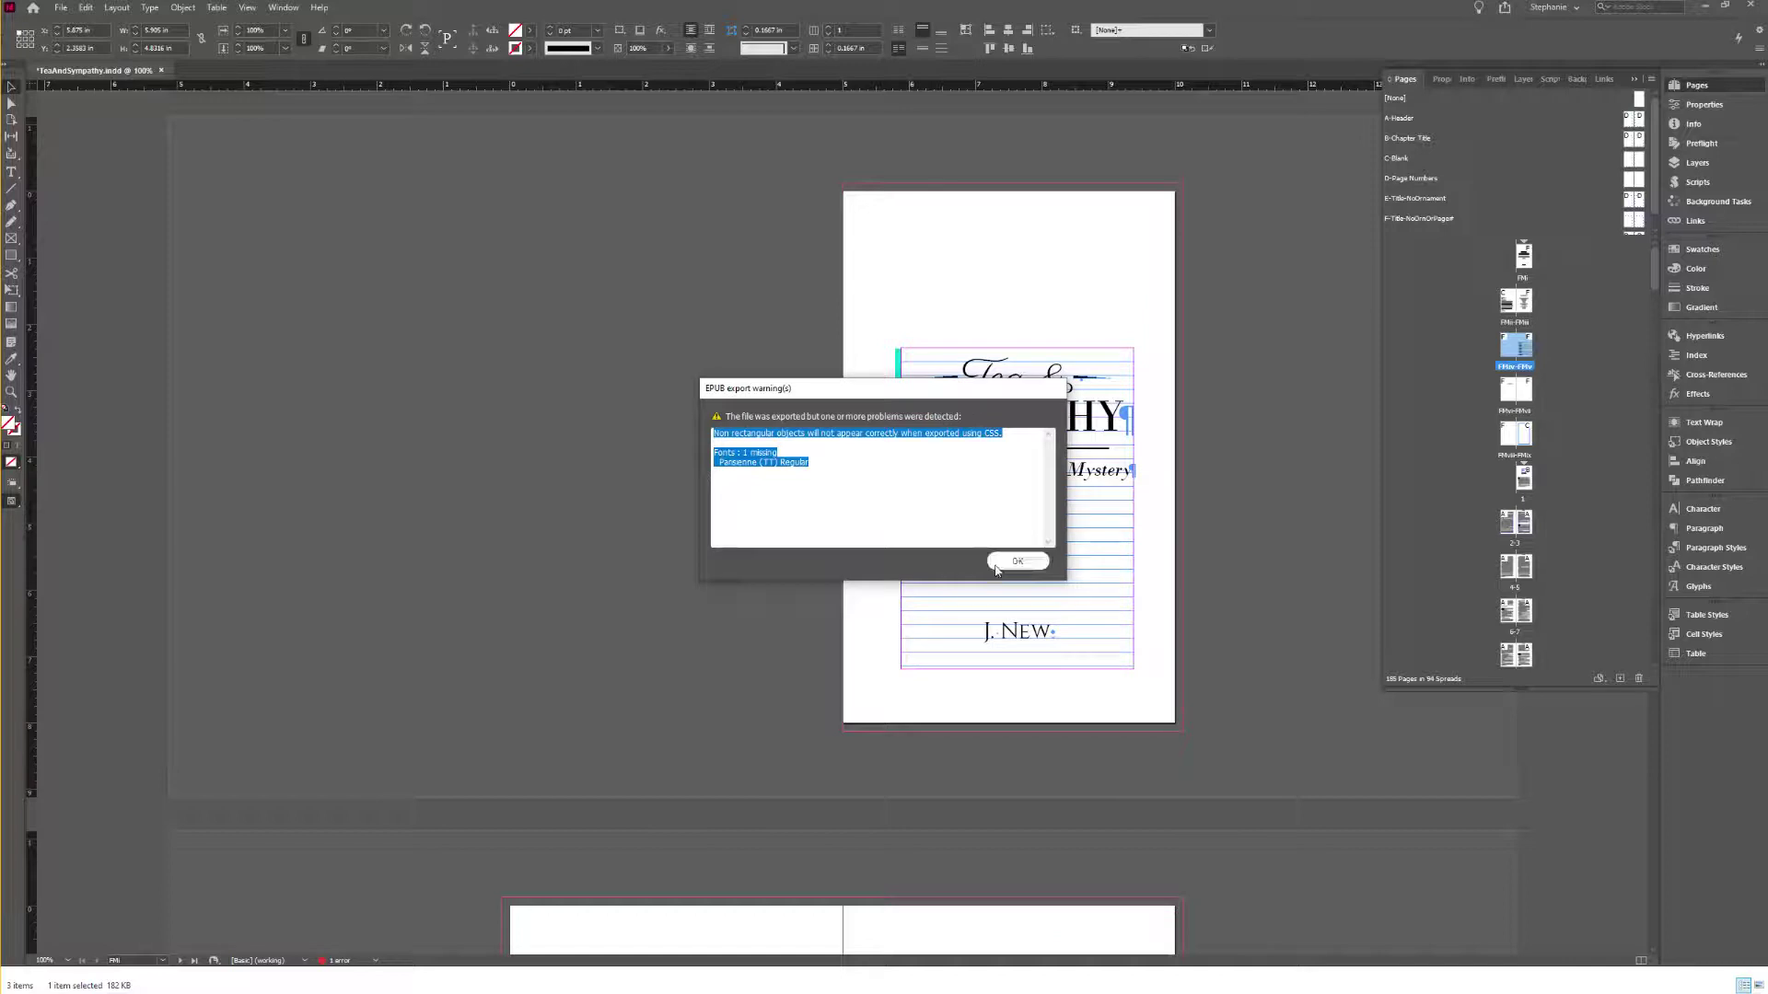
left_click(1023, 564)
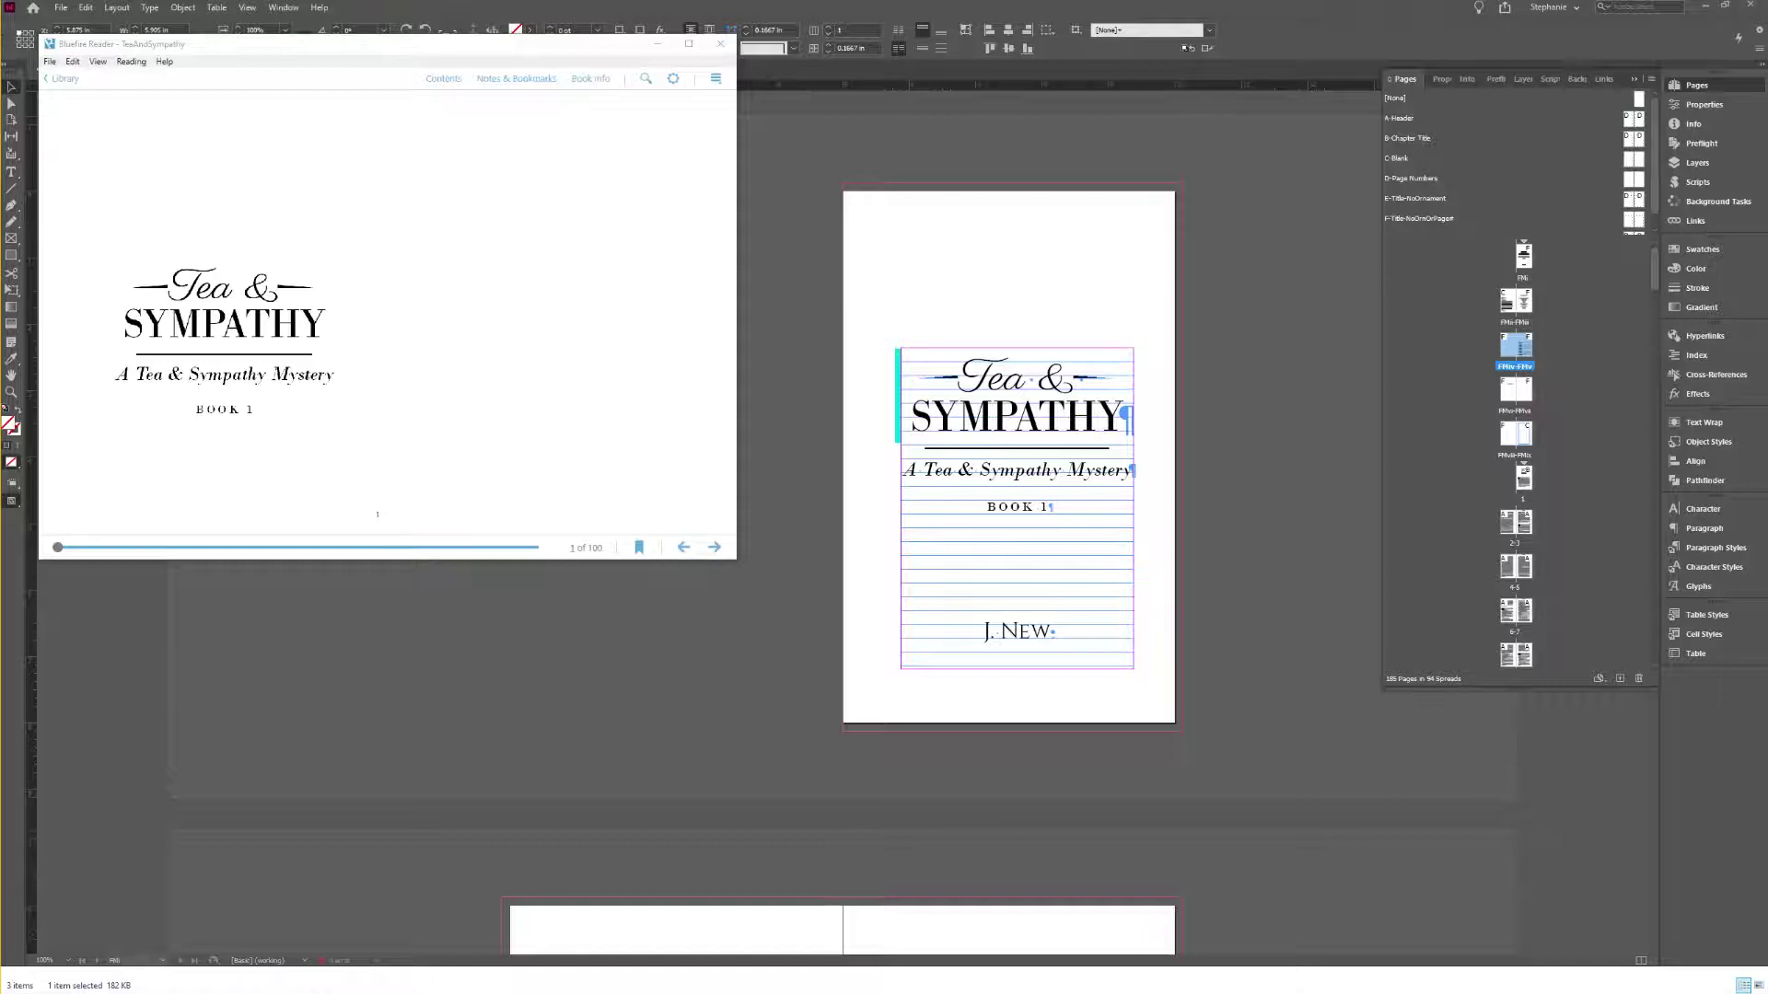
Step: Switch to File Explorer and browse through the client's Tea and Sympathy folder to the Interior folder of Book 1
key("alt+Tab")
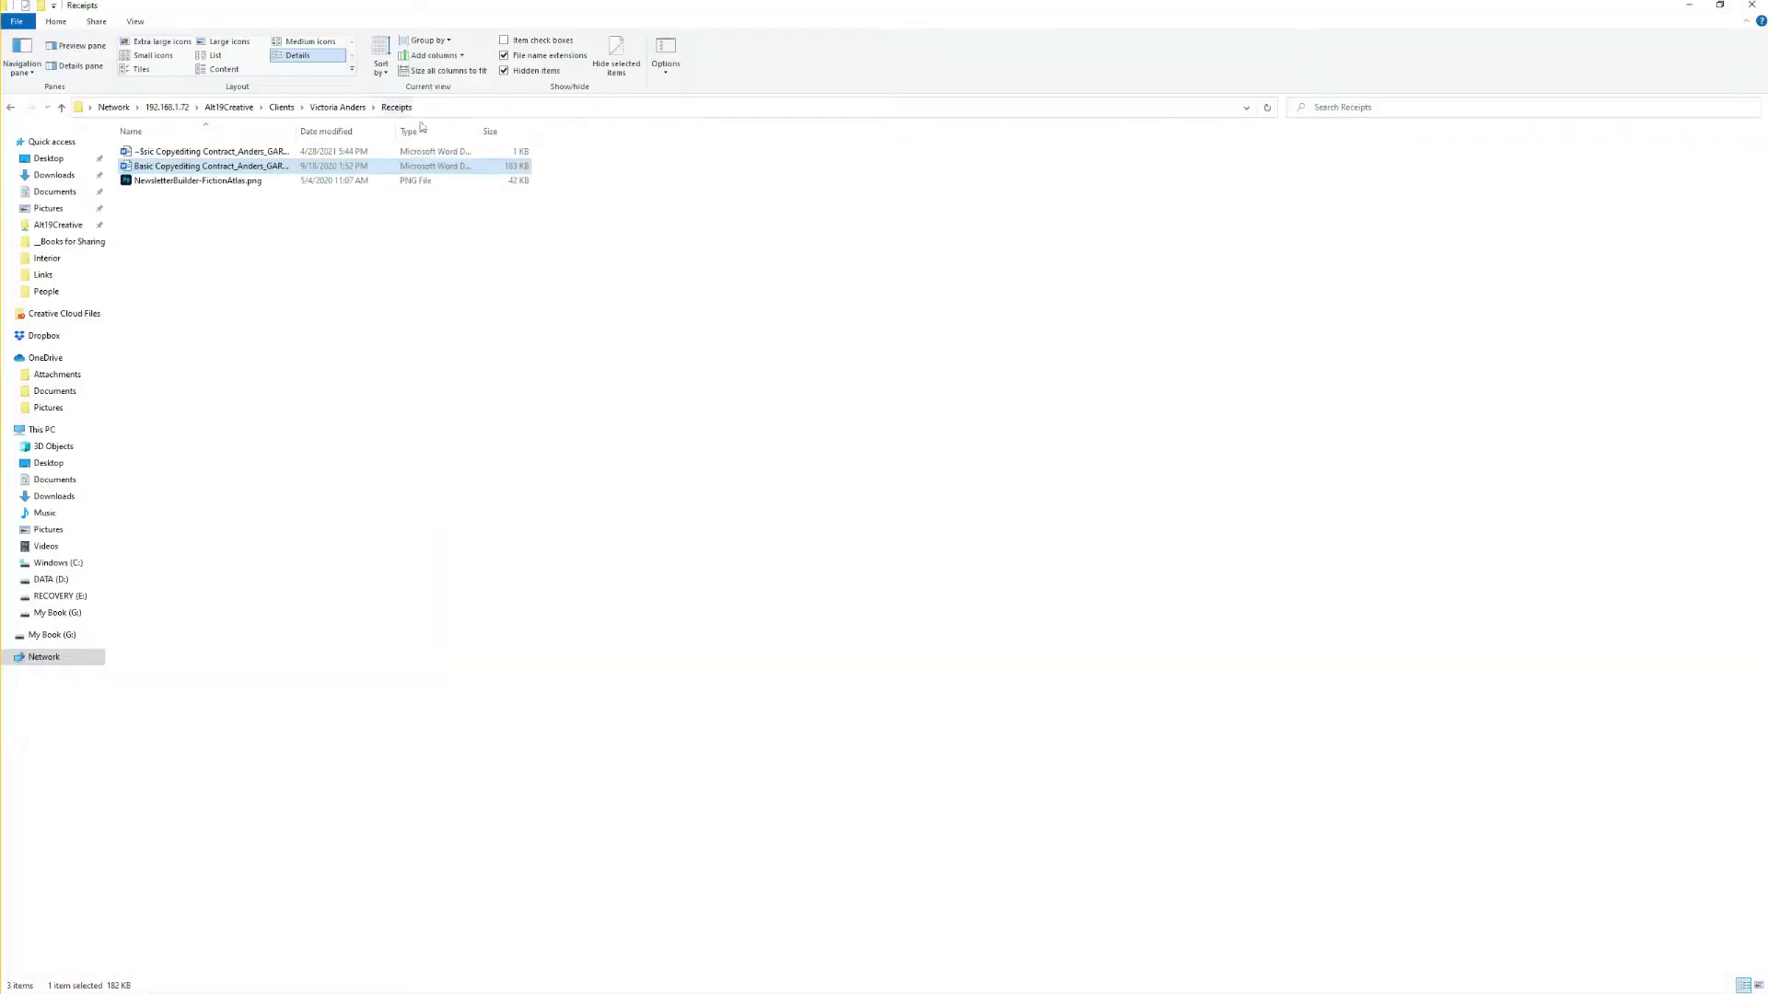
left_click(274, 108)
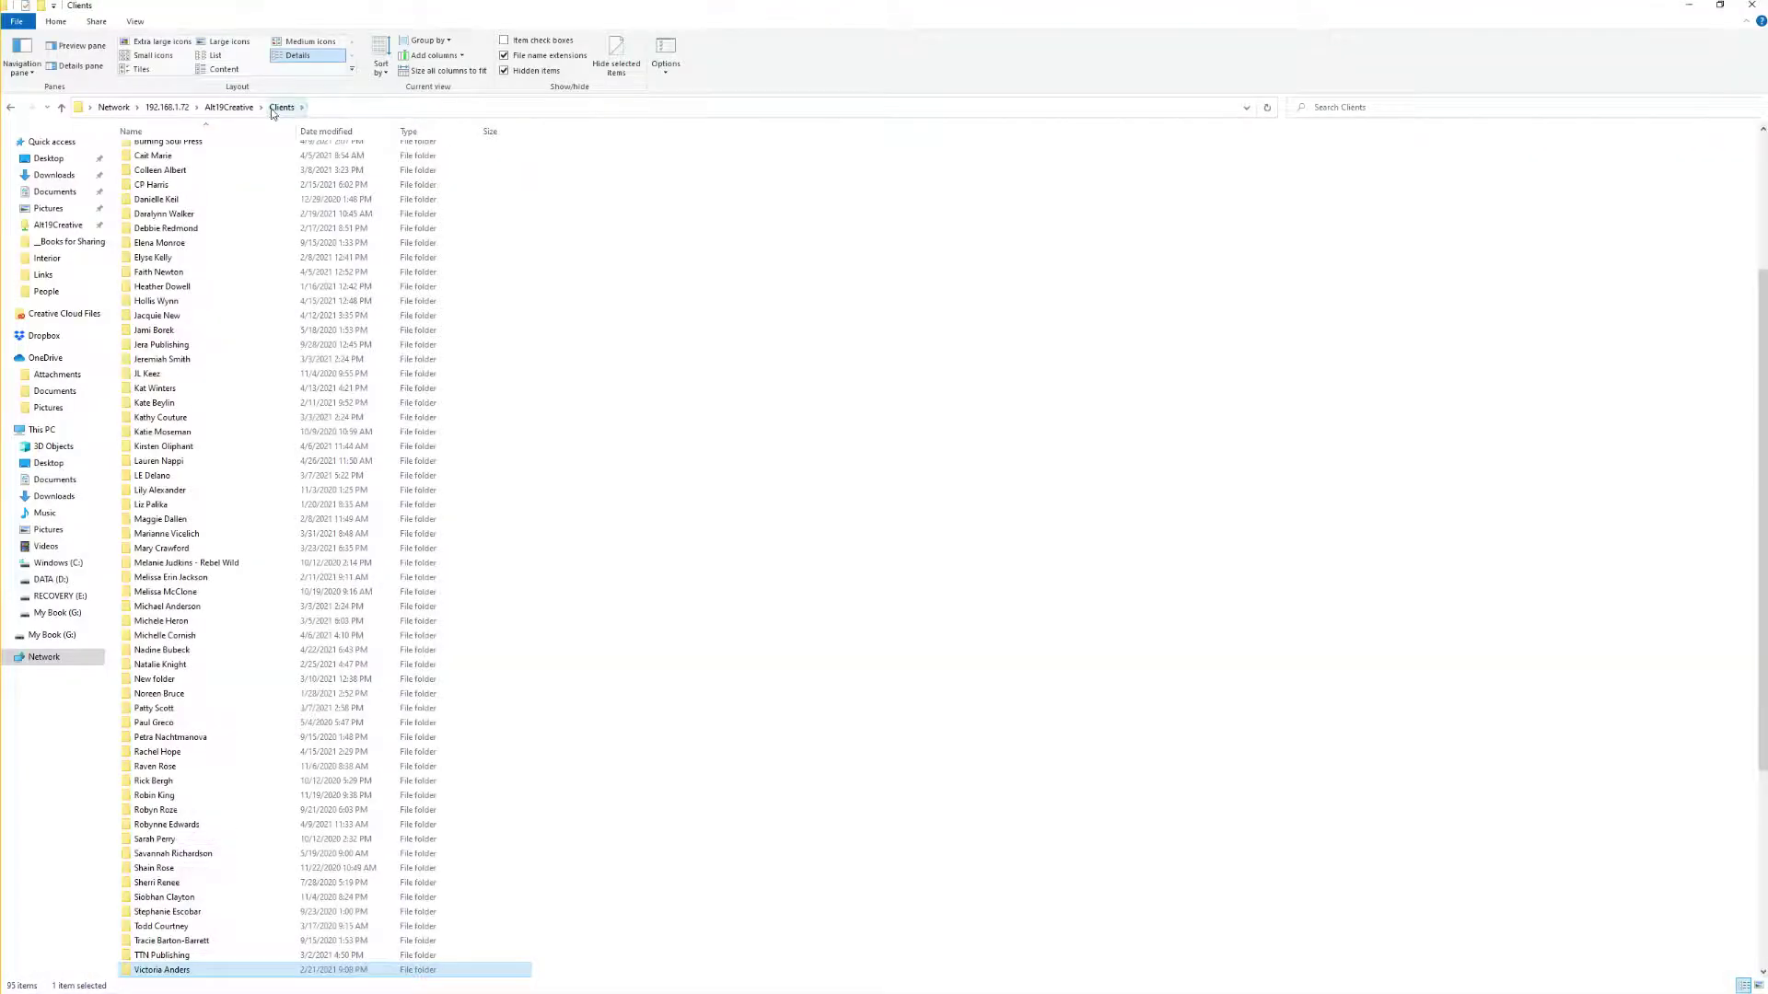
left_click(189, 548)
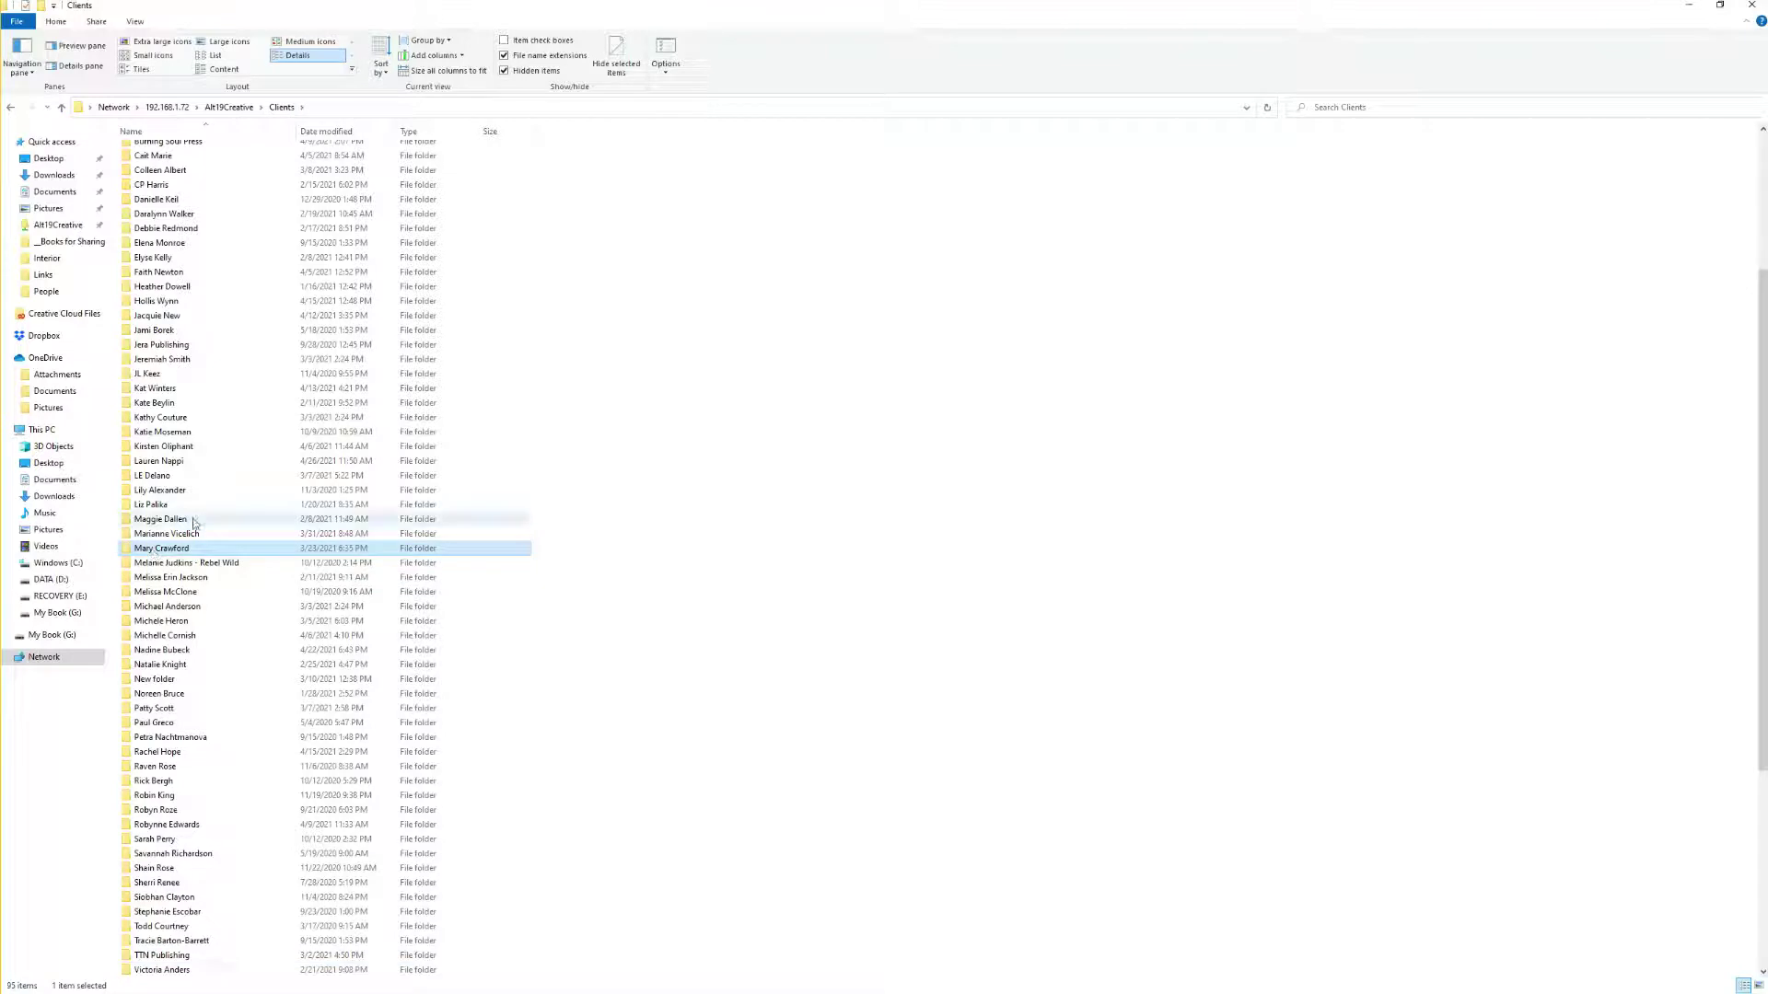
key("j")
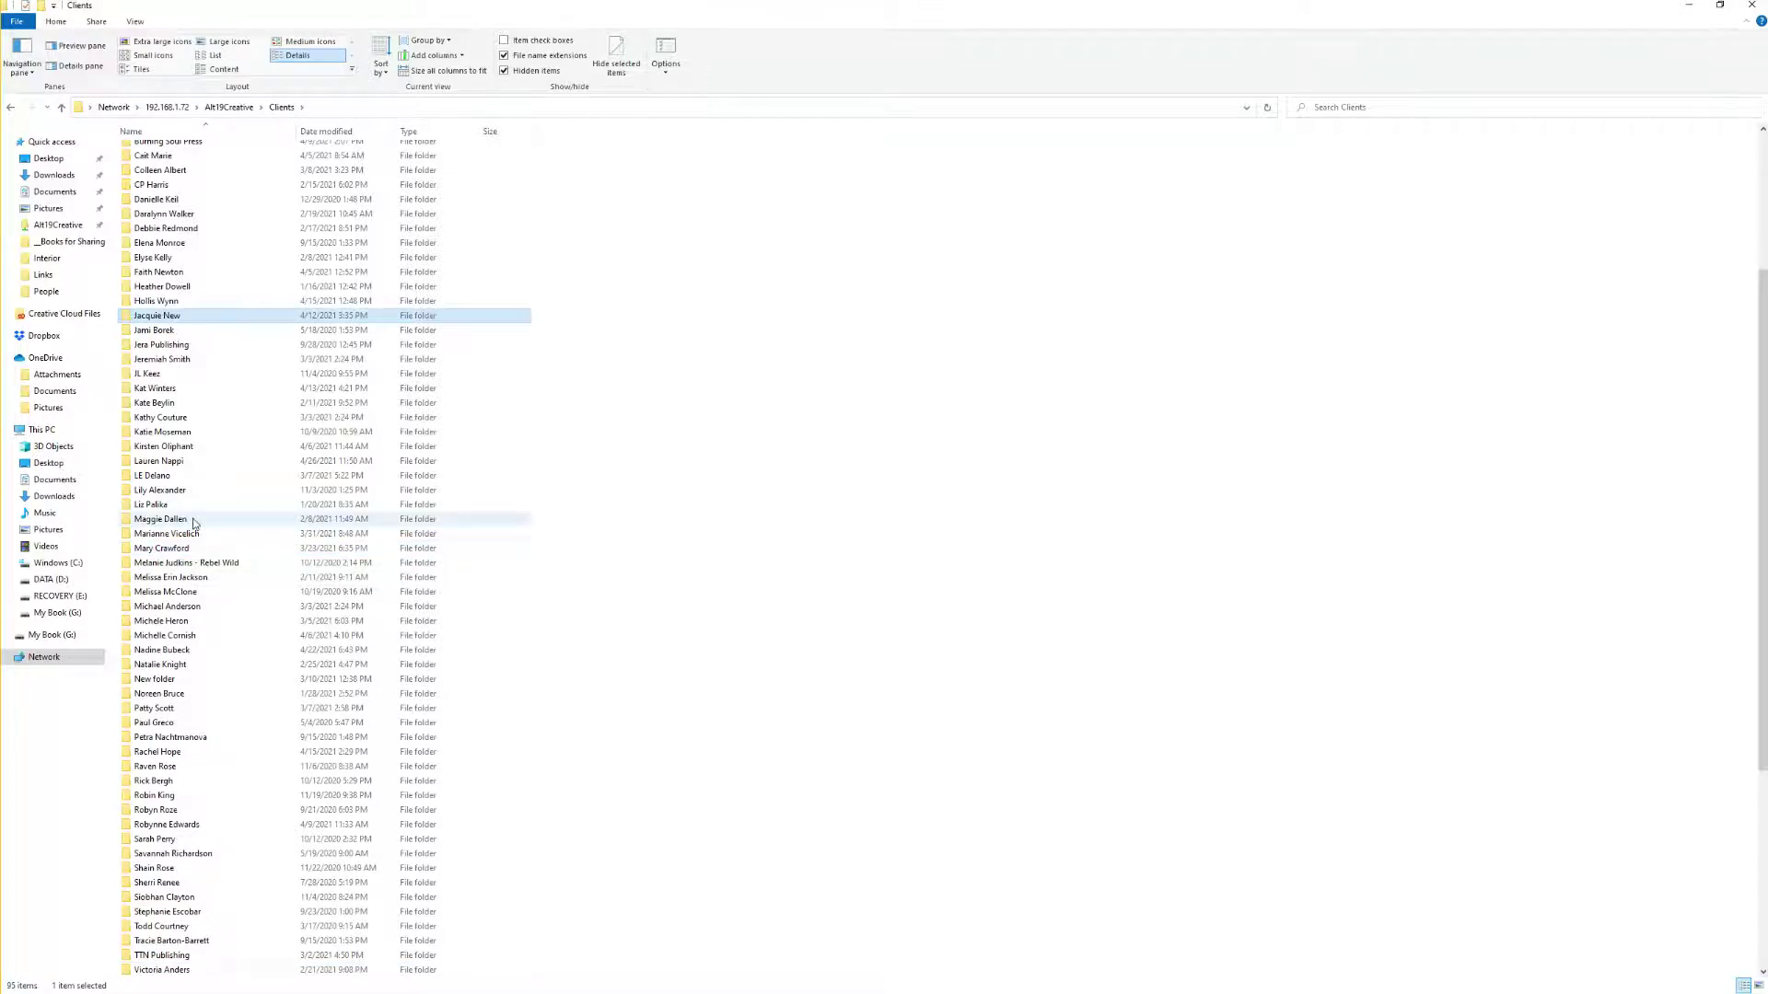
key("Return")
double_click(209, 151)
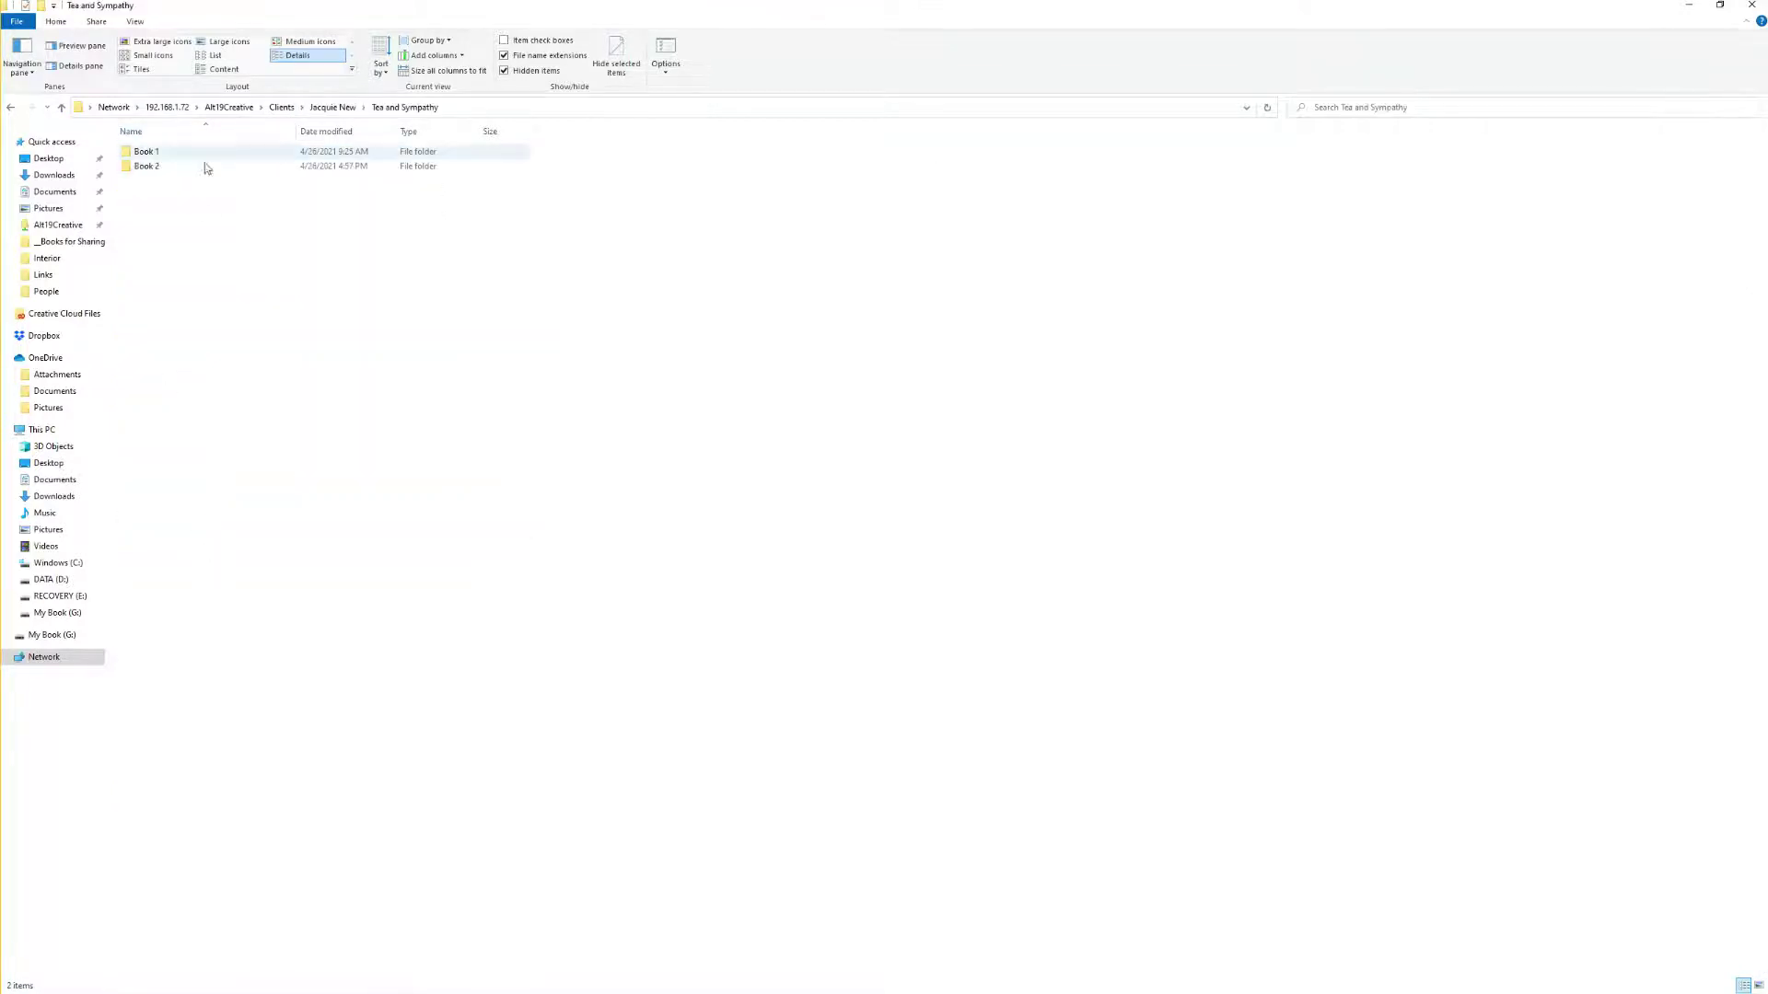
double_click(158, 167)
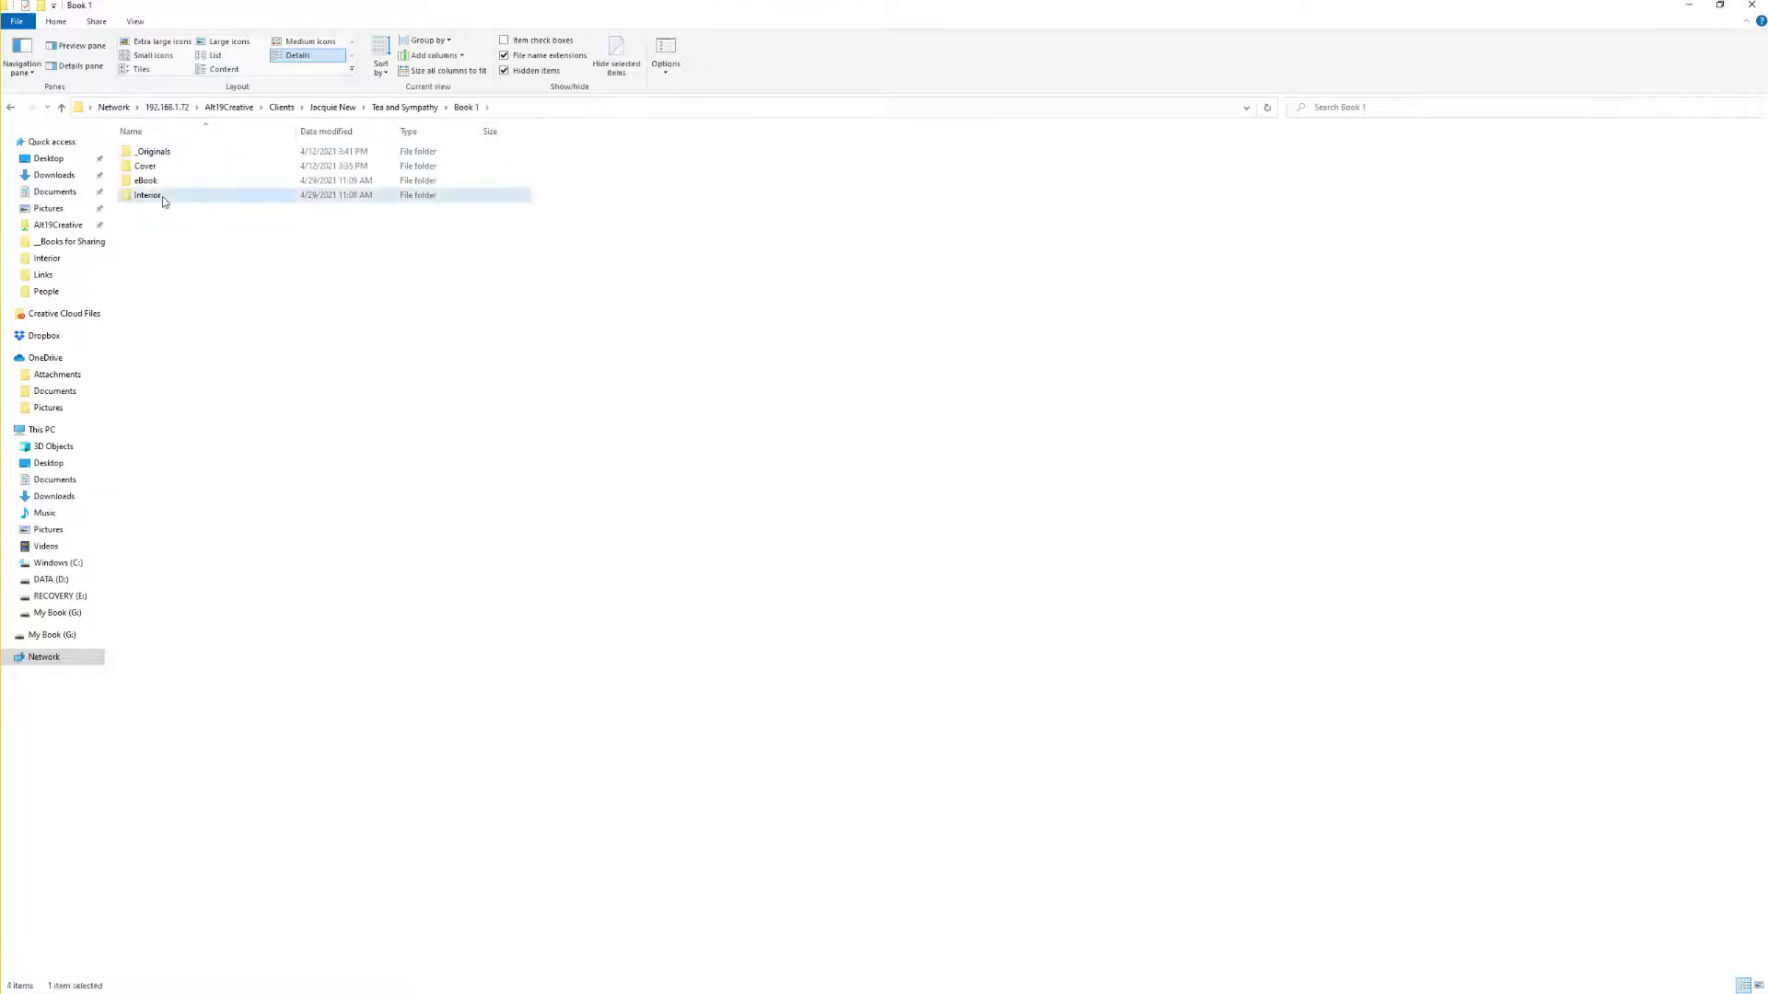
double_click(162, 196)
Step: Open TeaAndSympathy_InteriorFinal_01.pdf in Acrobat, view its first title page, and return to the exported eBook in Bluefire Reader
left_click(215, 241)
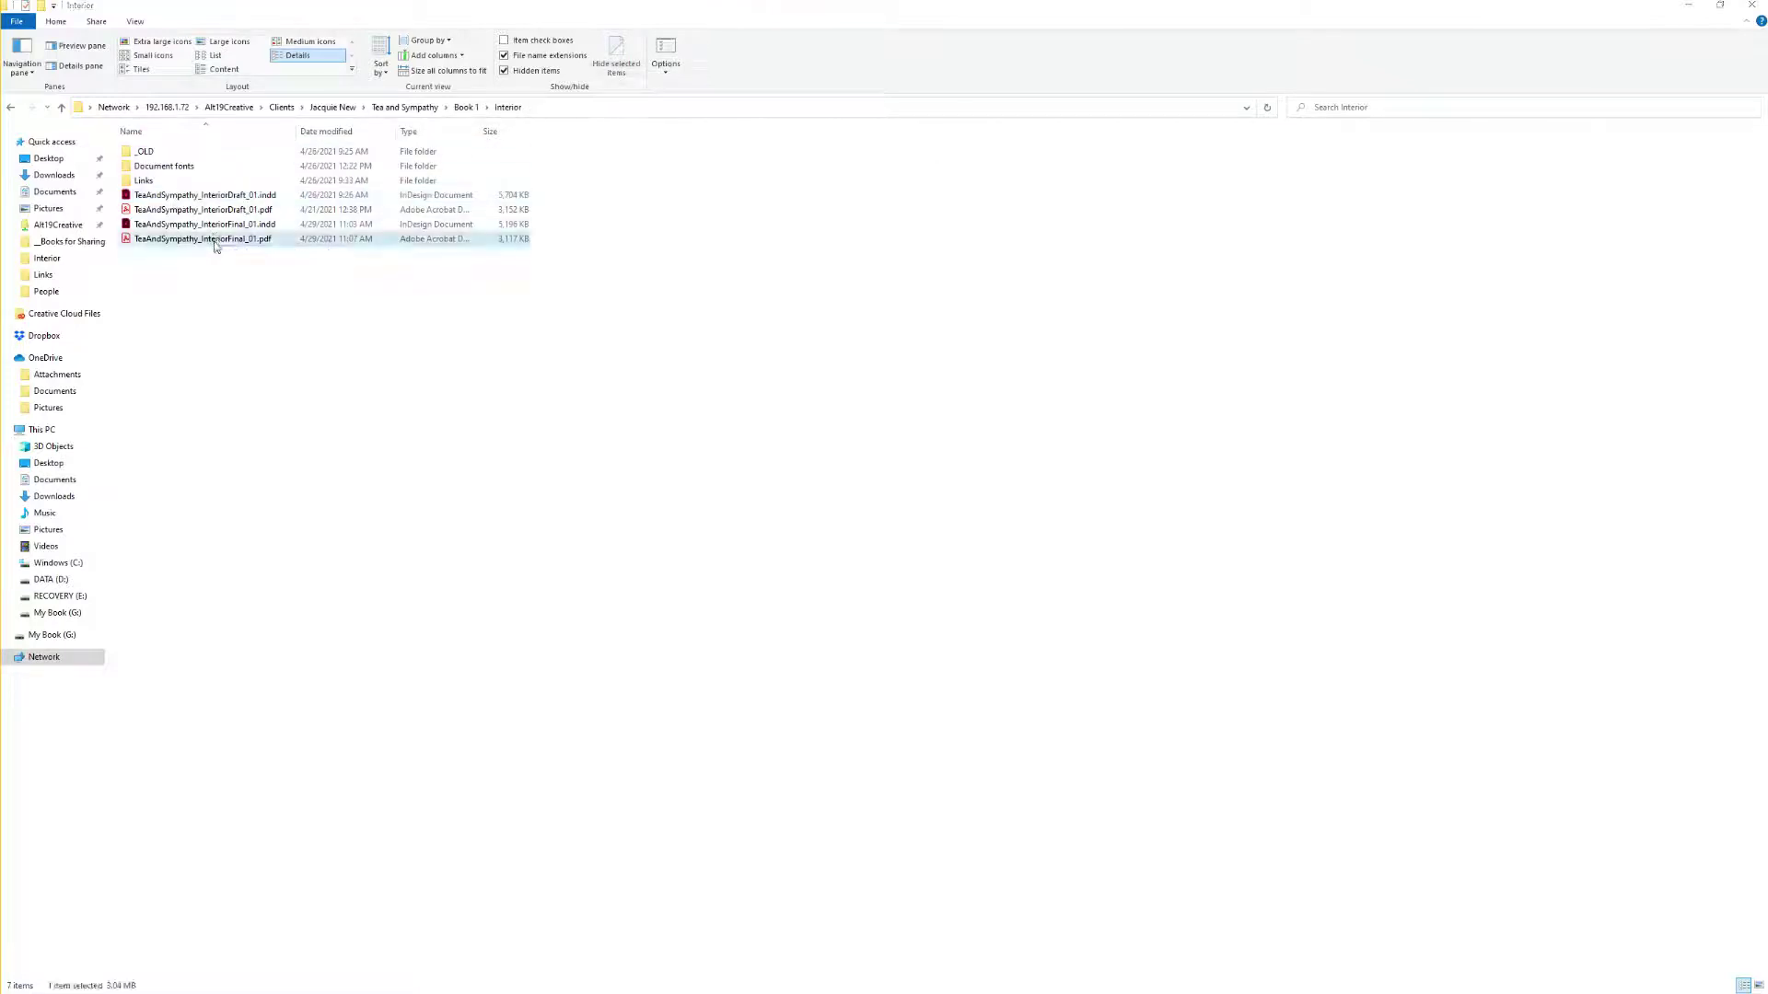
double_click(217, 241)
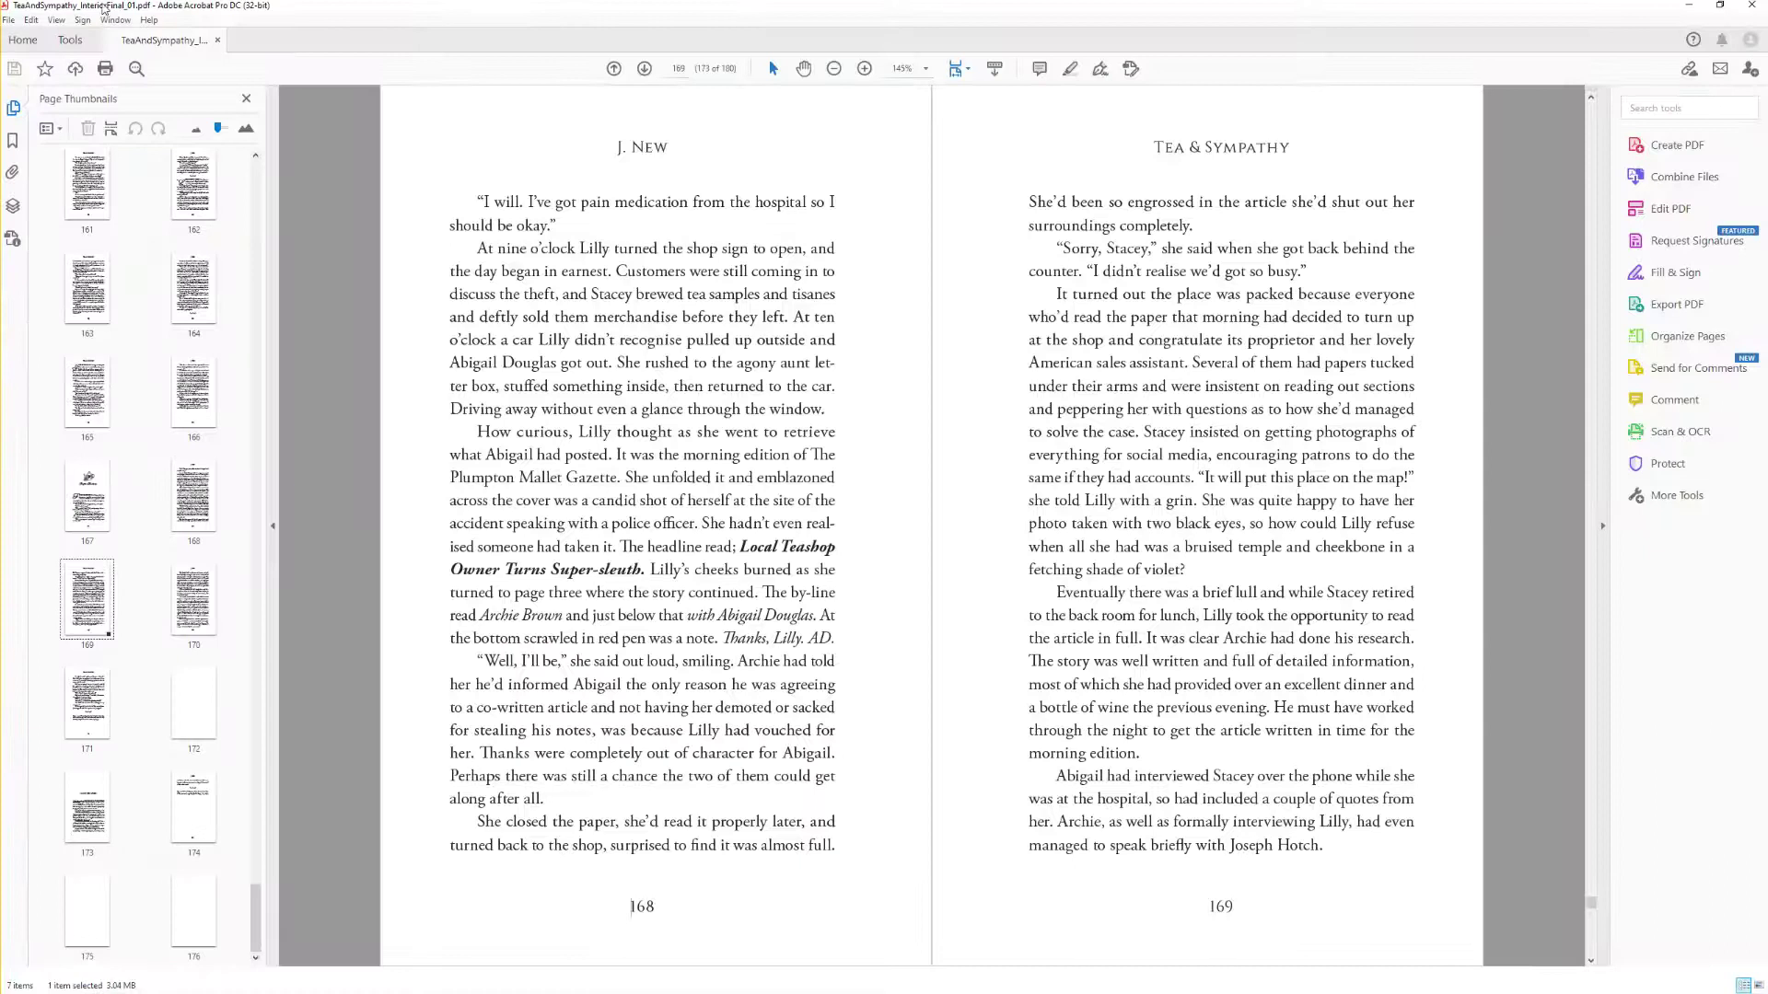
scroll(303, 229, "up", 2)
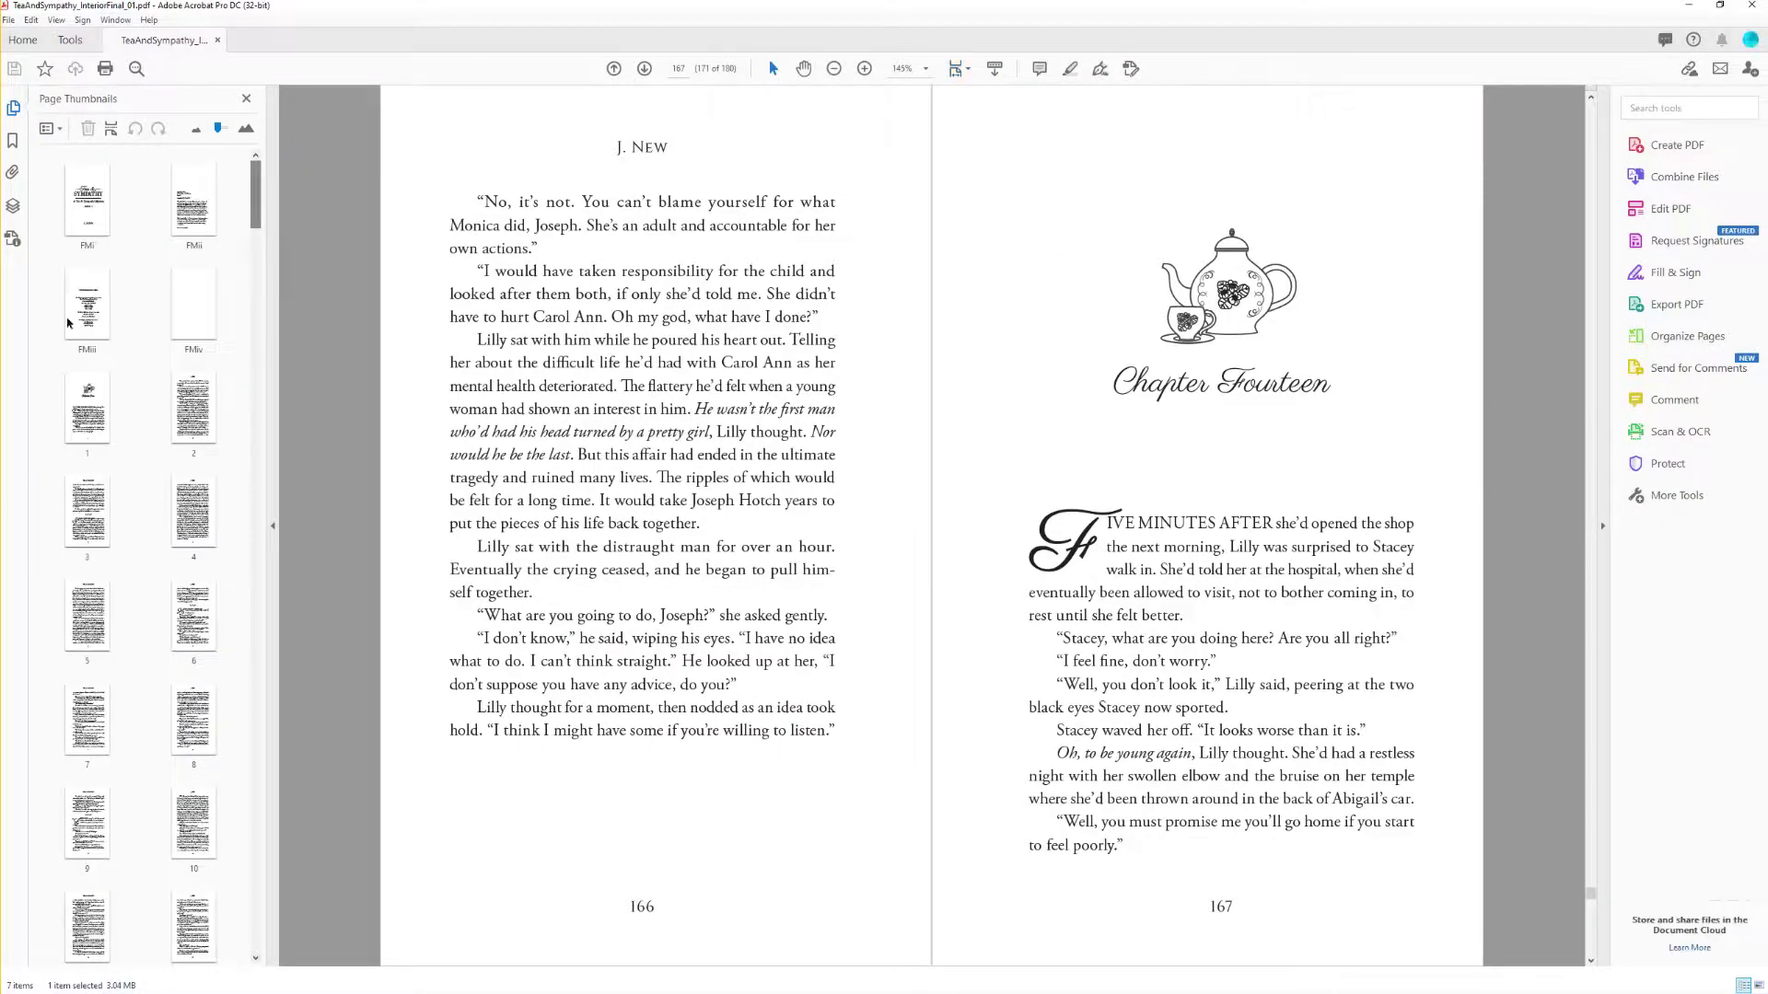
left_click(95, 213)
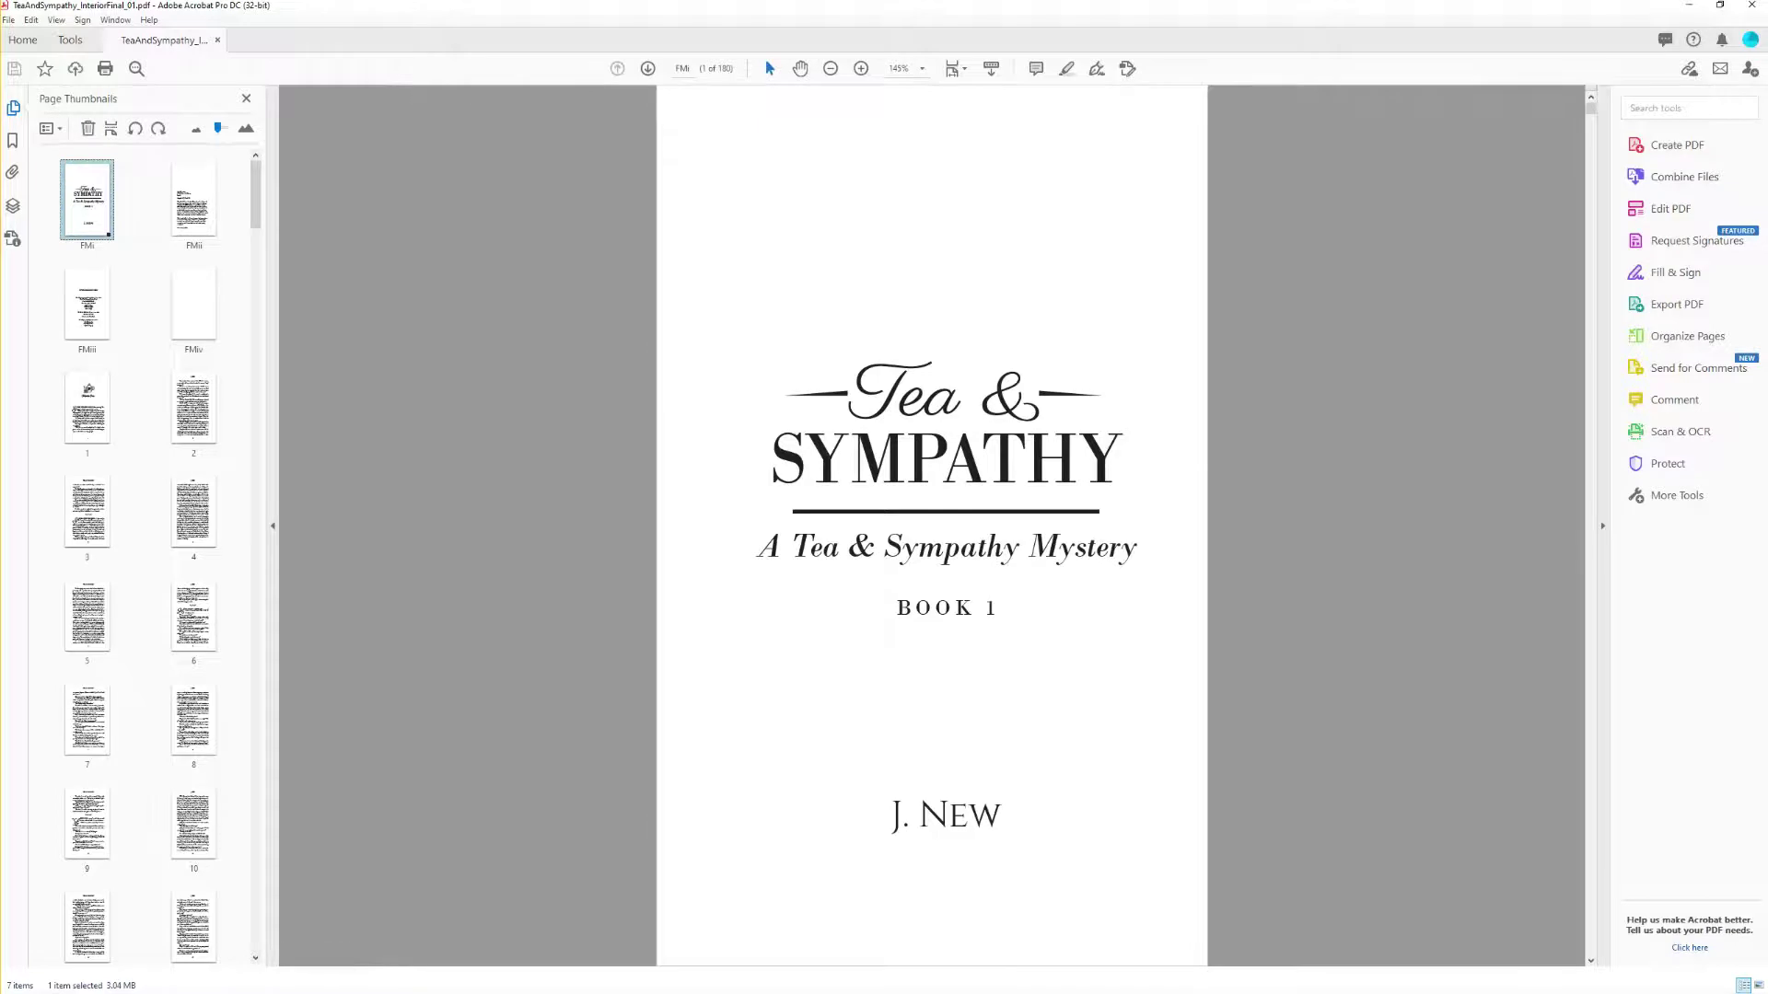
left_click(1687, 8)
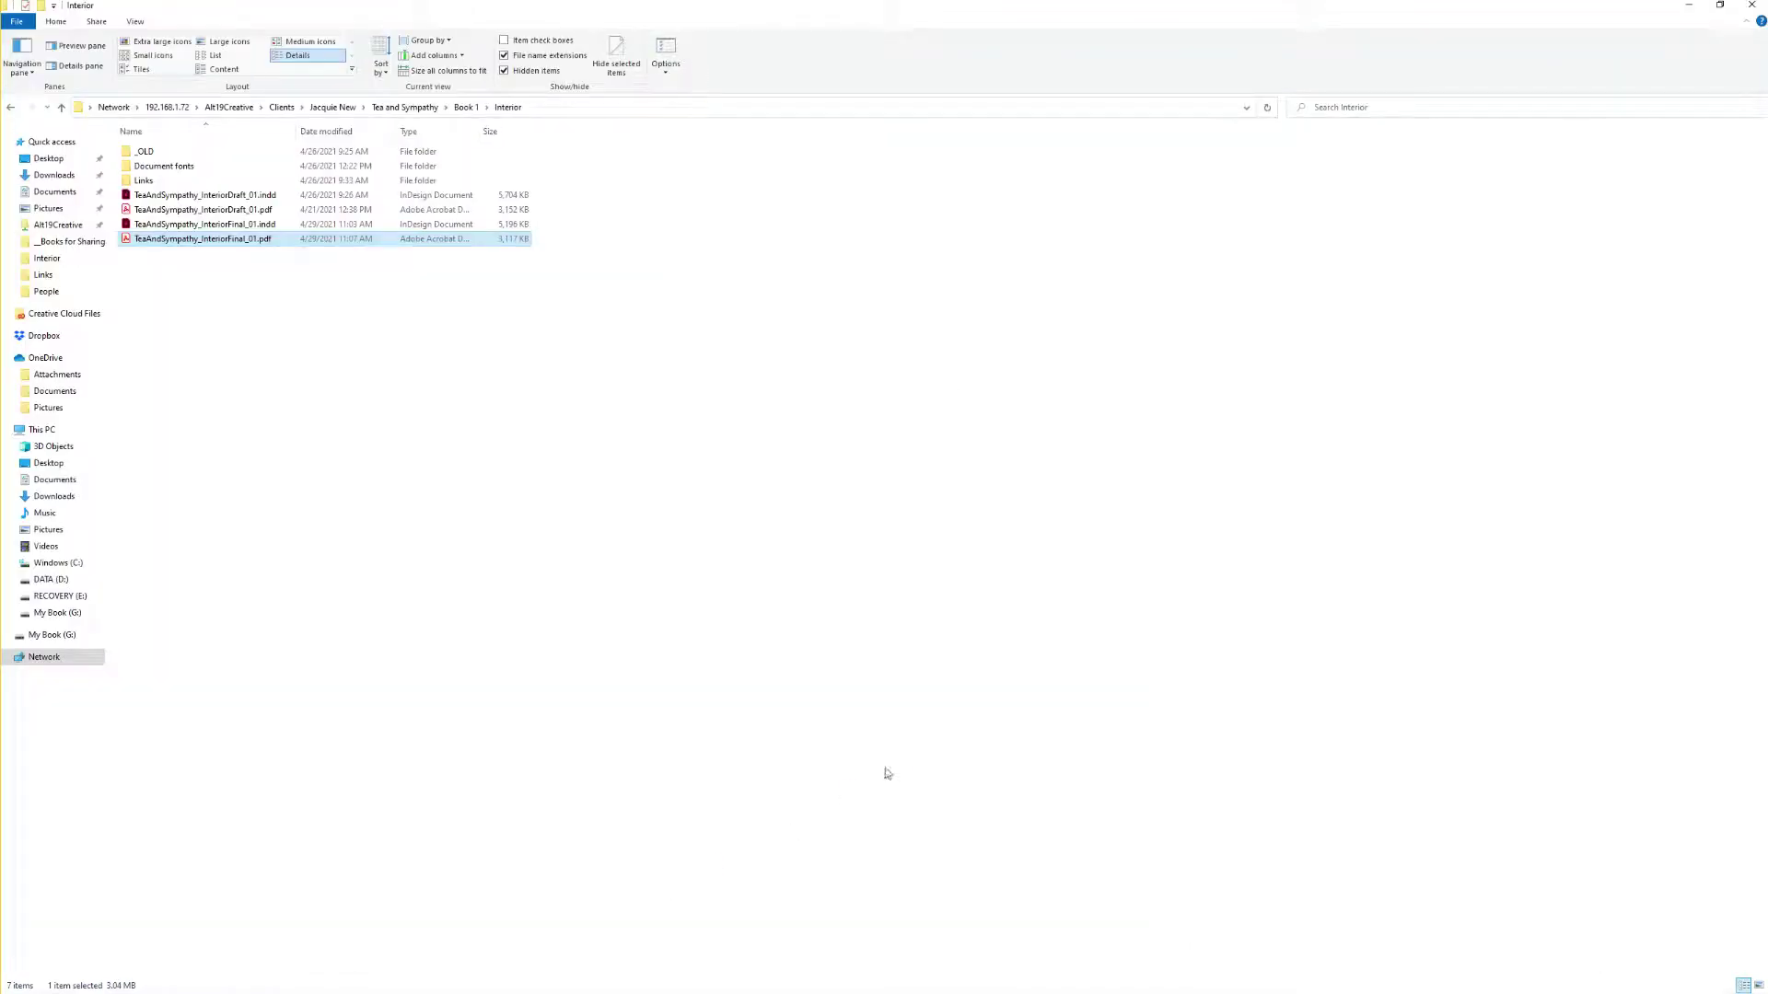
left_click(981, 642)
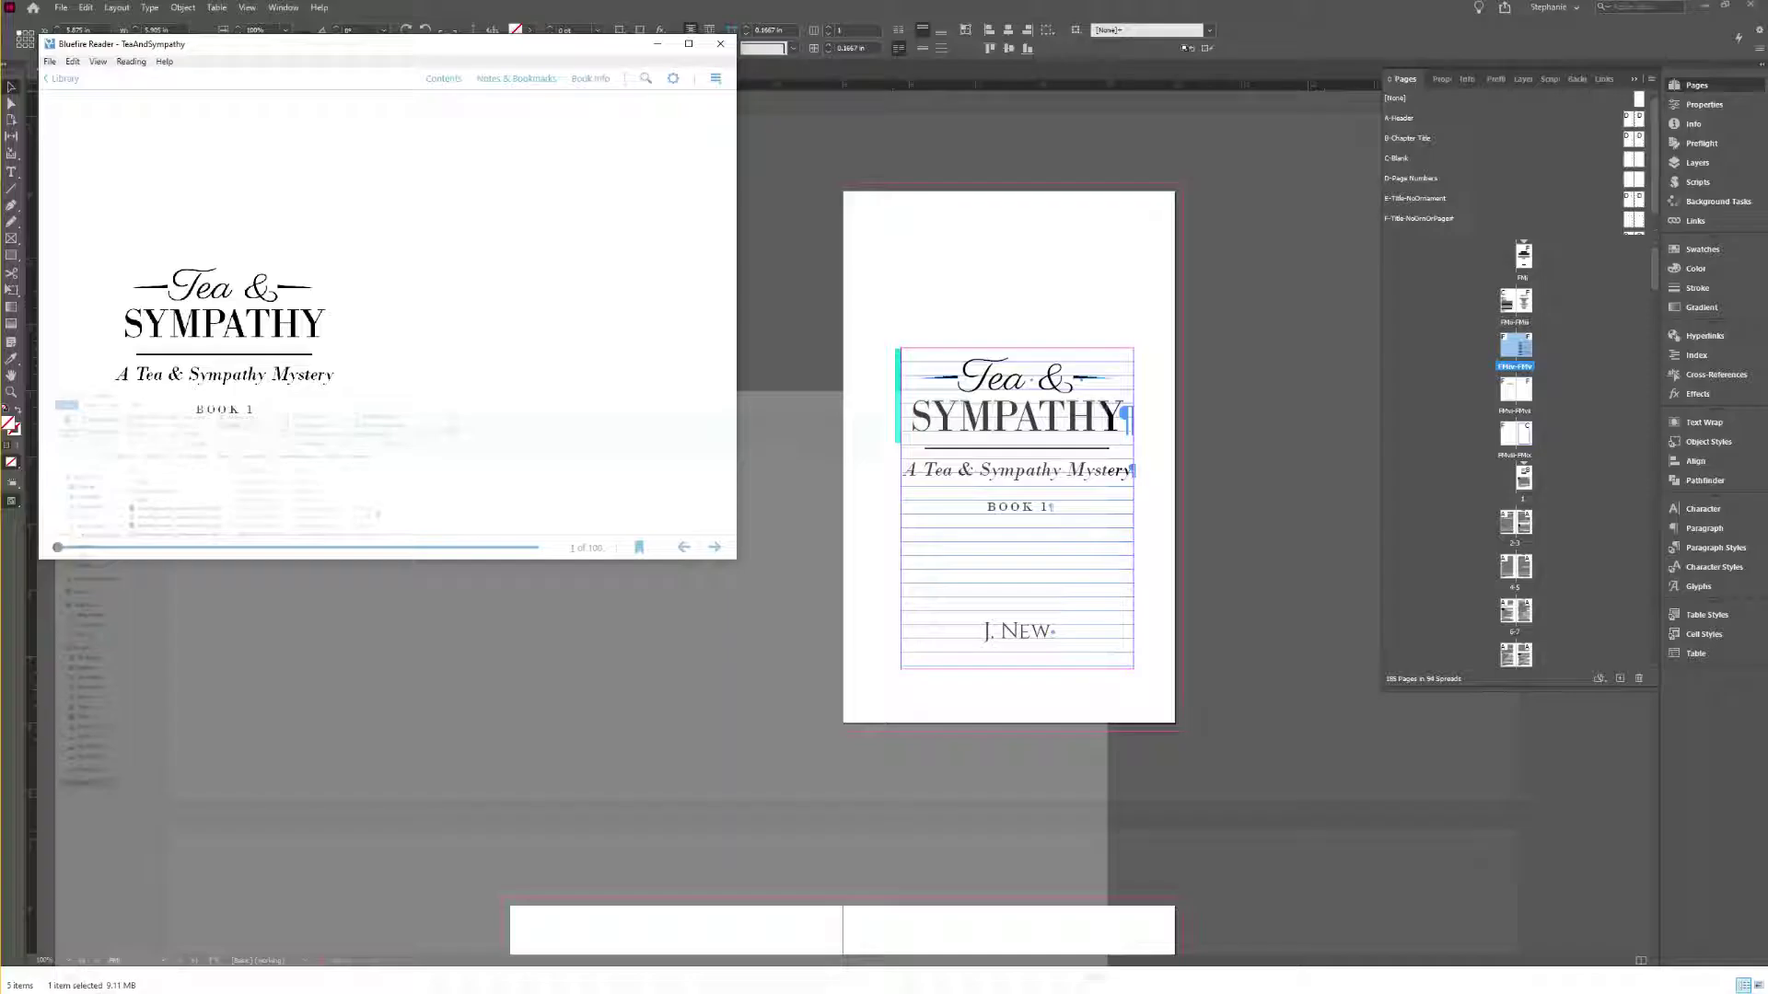
left_click(1689, 4)
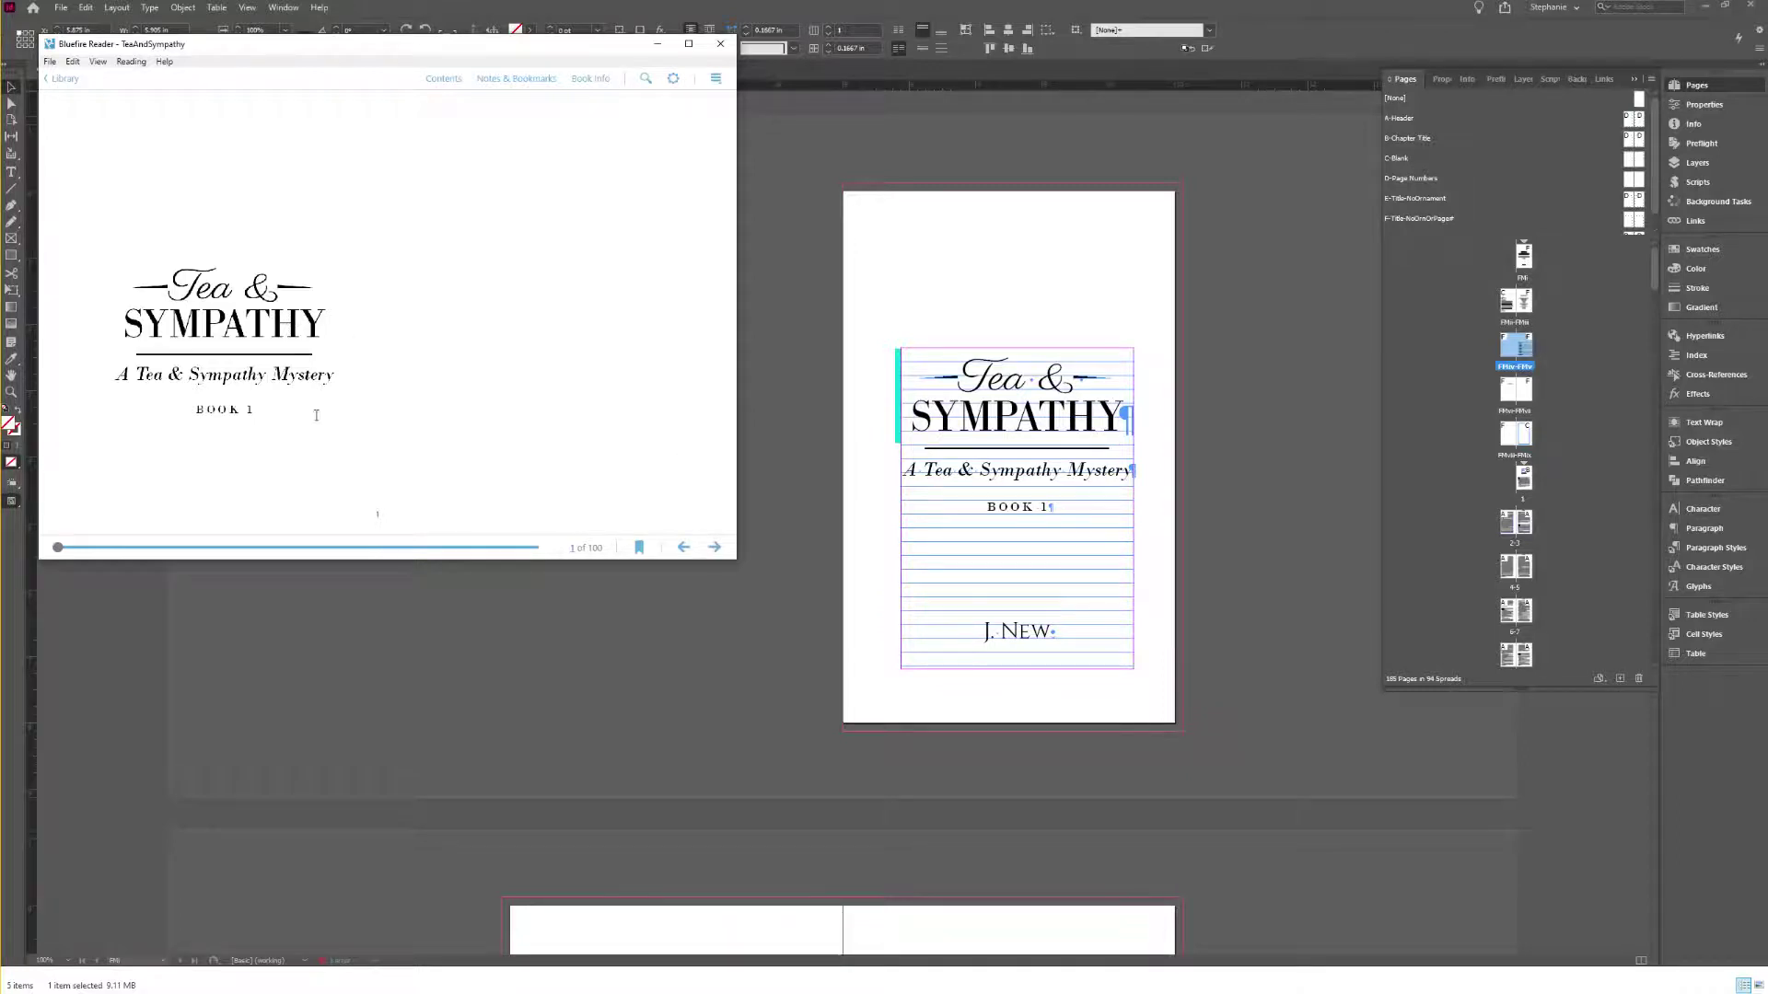
Step: Advance past the cover in Bluefire Reader and examine the title page text and copyright page
left_click(713, 549)
left_click_drag(225, 162, 307, 163)
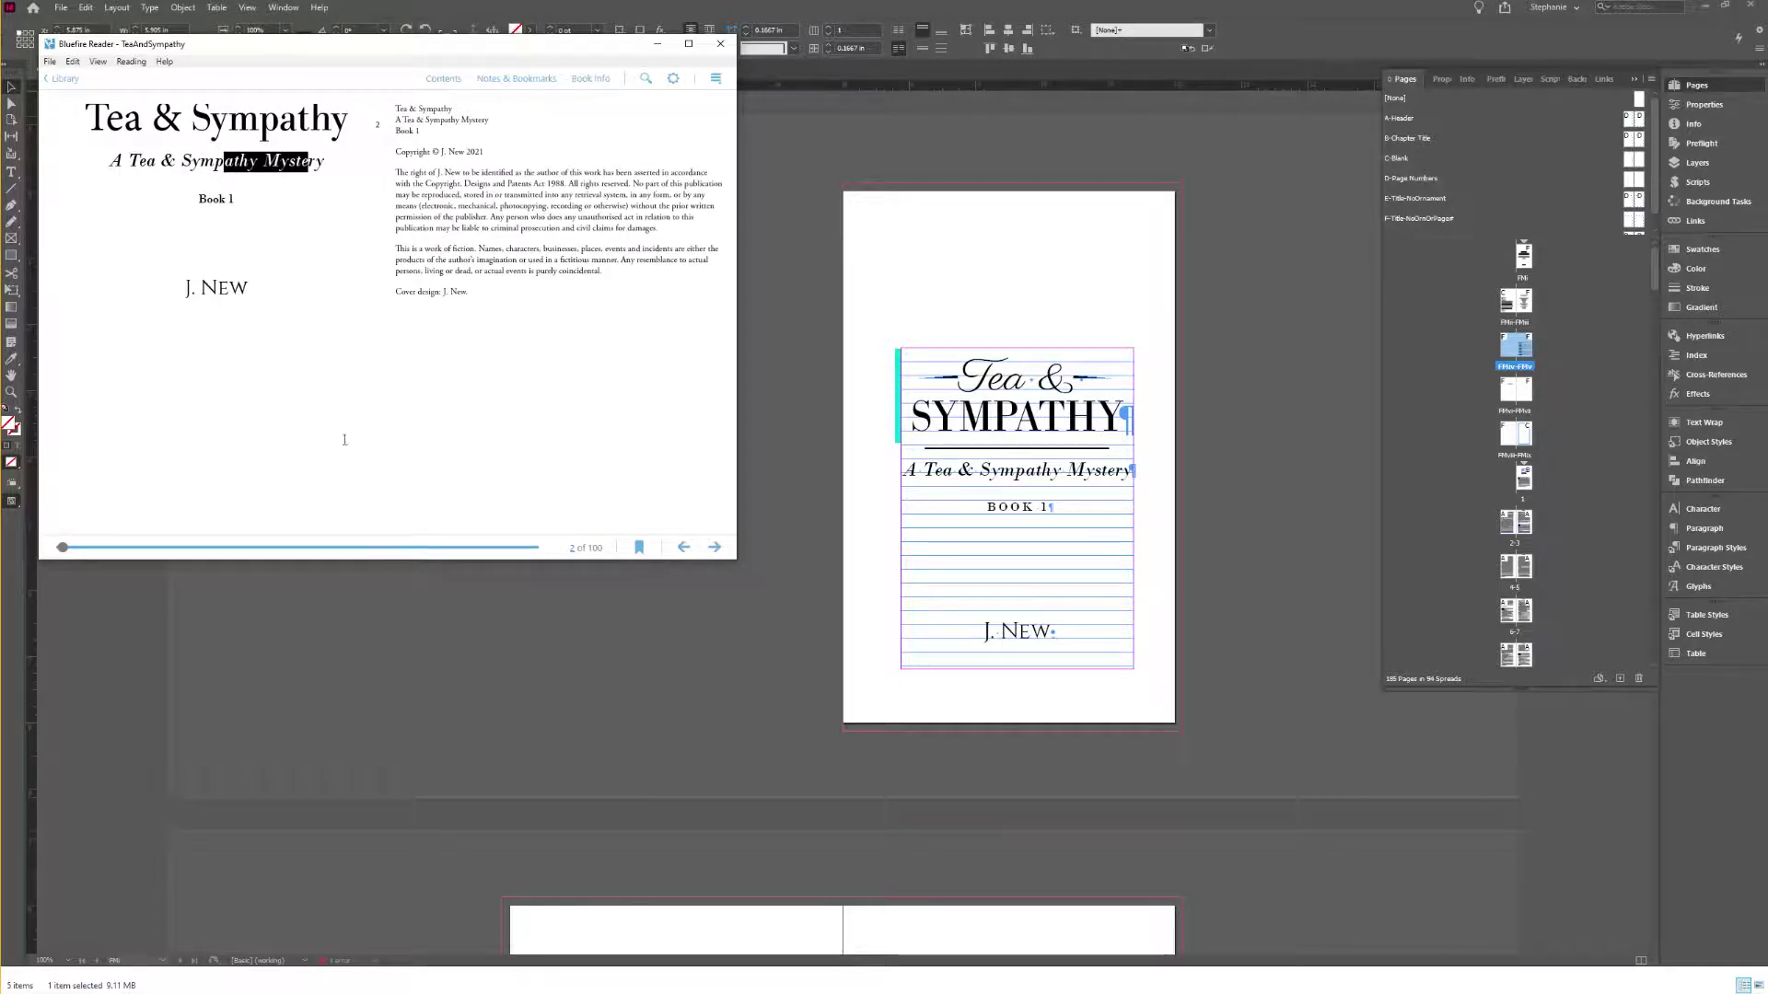
left_click(686, 547)
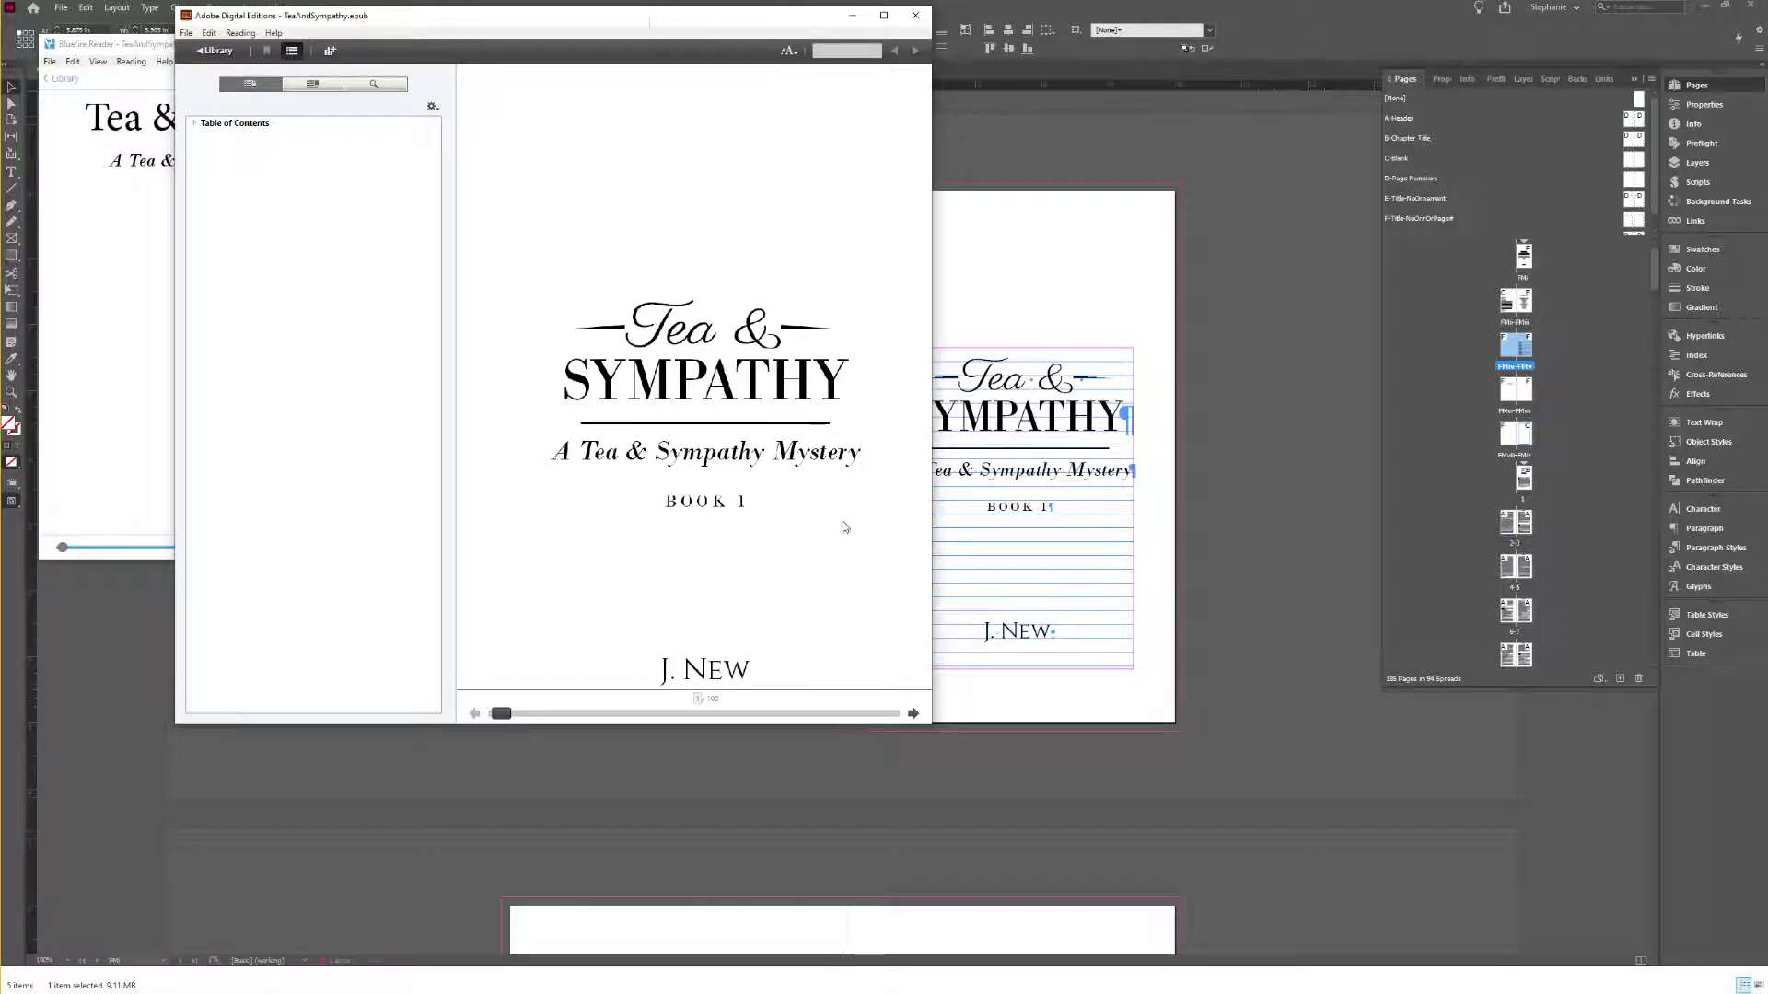
Step: Page through the EPUB's front matter in Adobe Digital Editions, comparing the cover and title page and checking the copyright and other-books pages
left_click(912, 714)
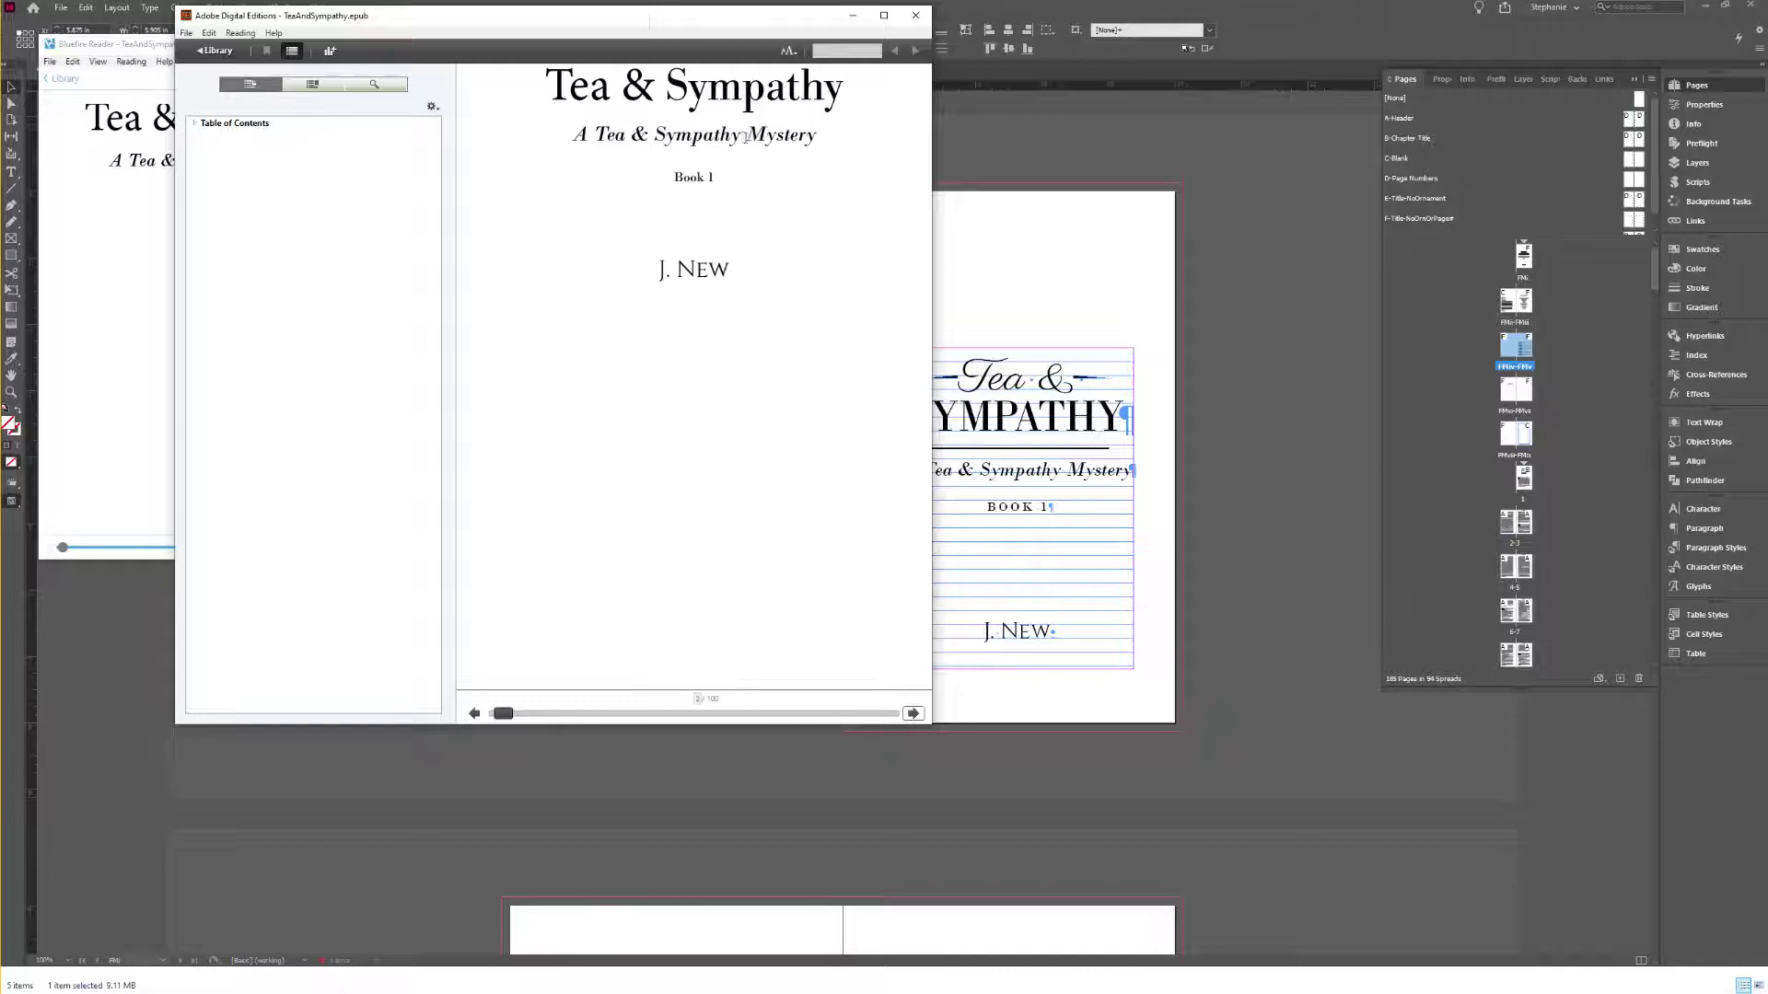
left_click(474, 714)
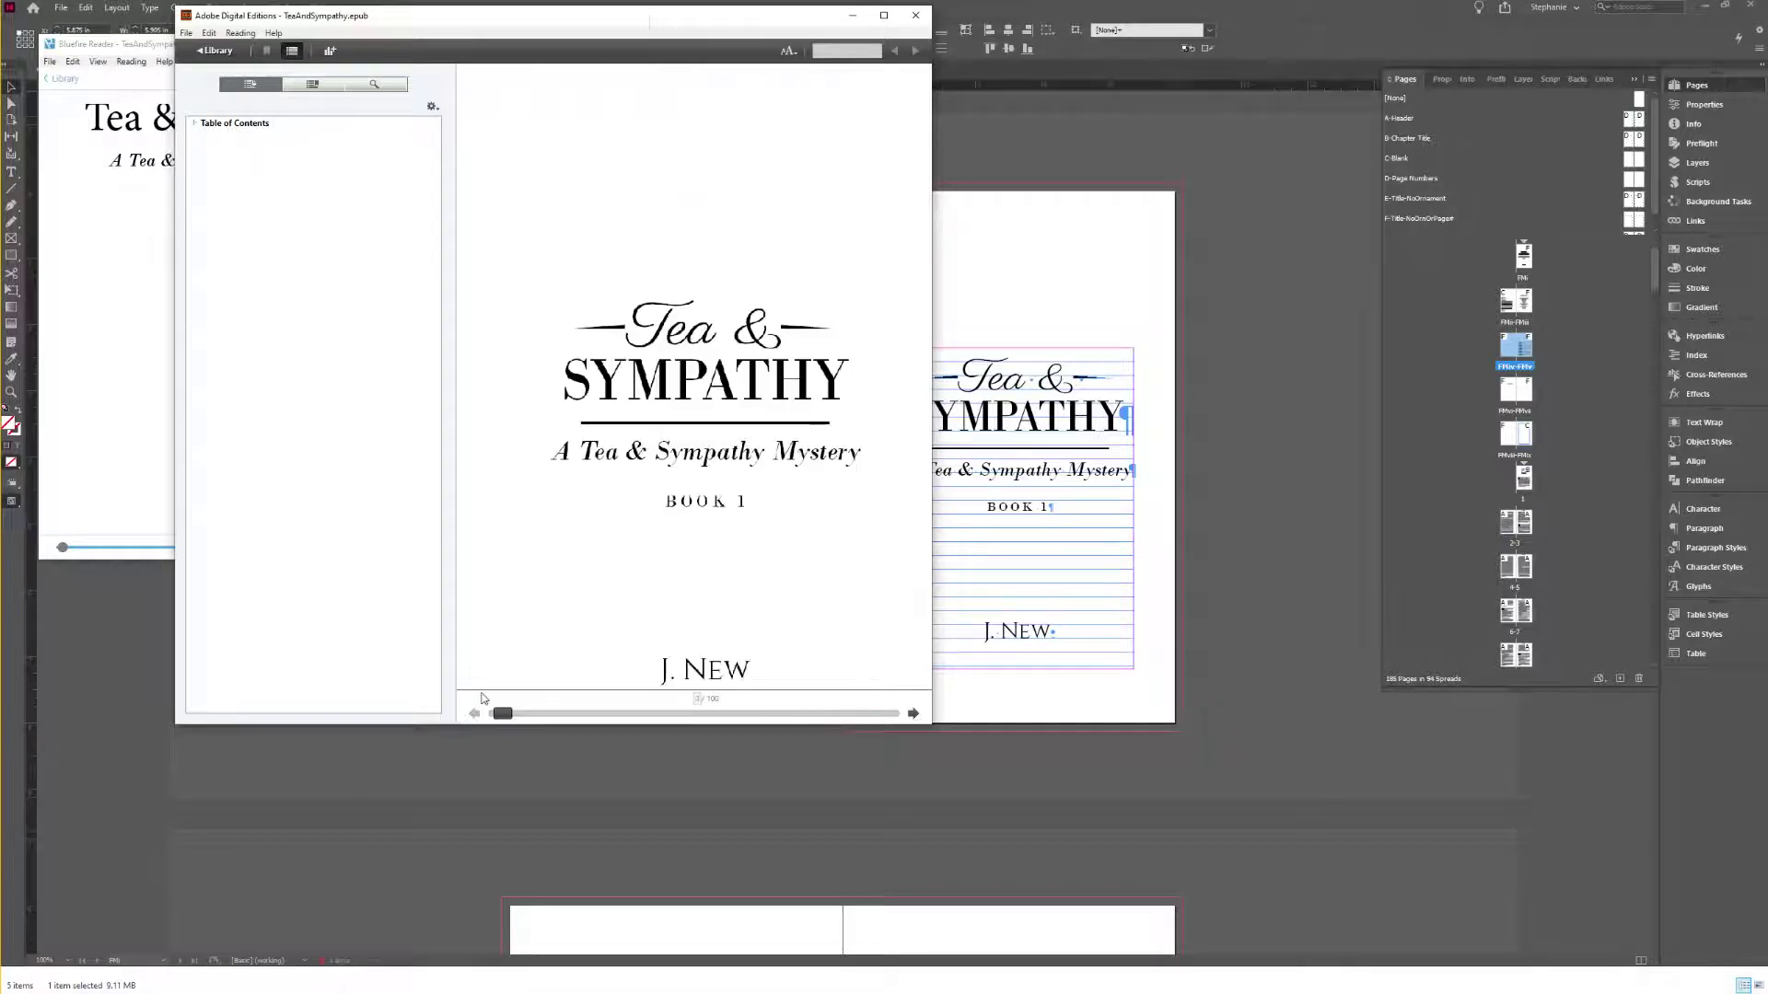
left_click(911, 715)
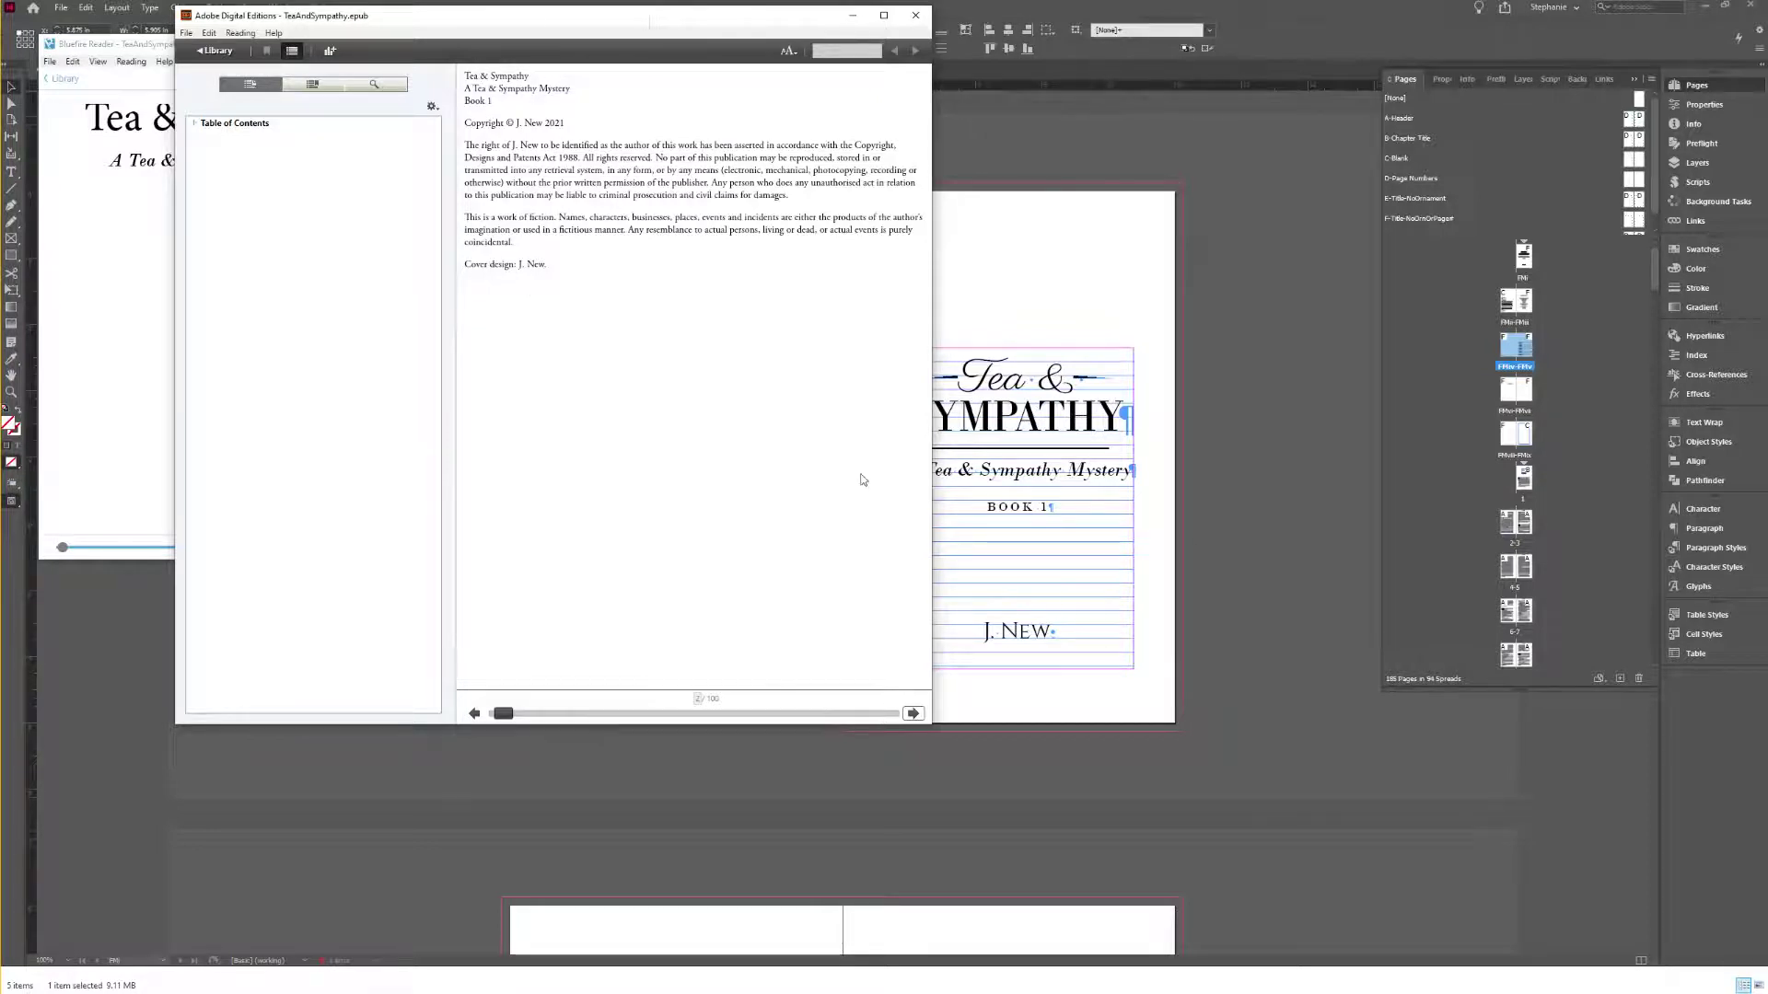
left_click(913, 713)
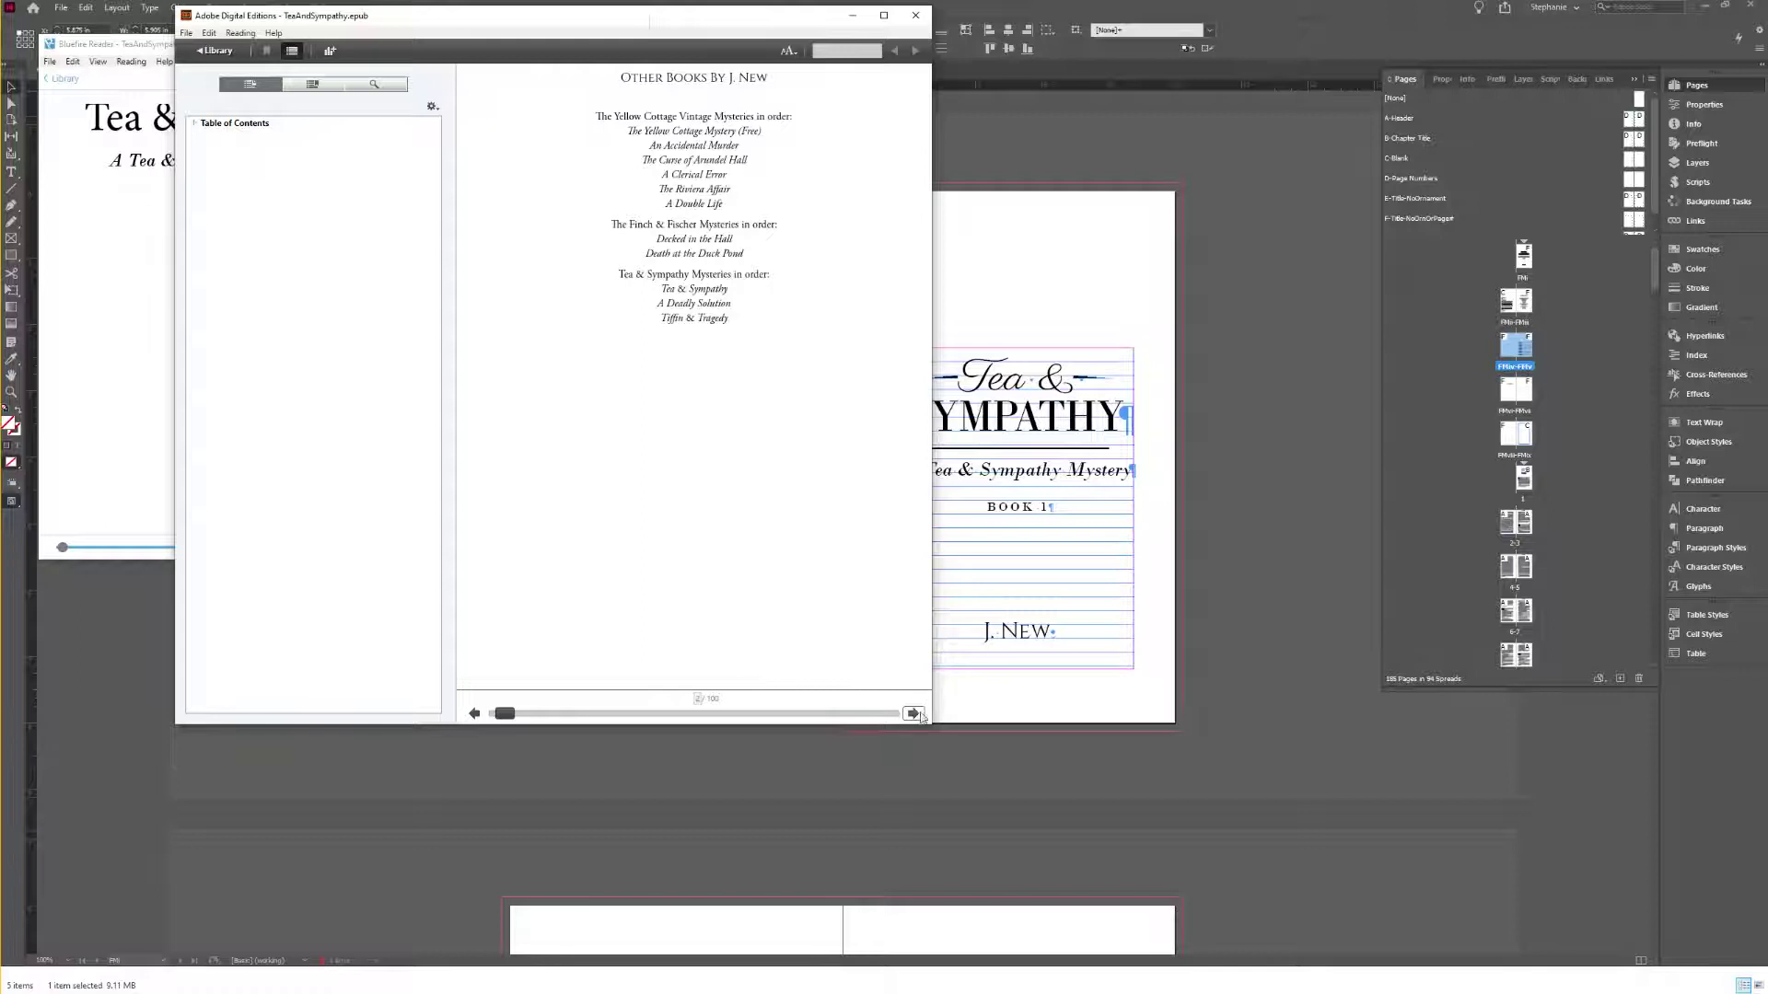
left_click(914, 715)
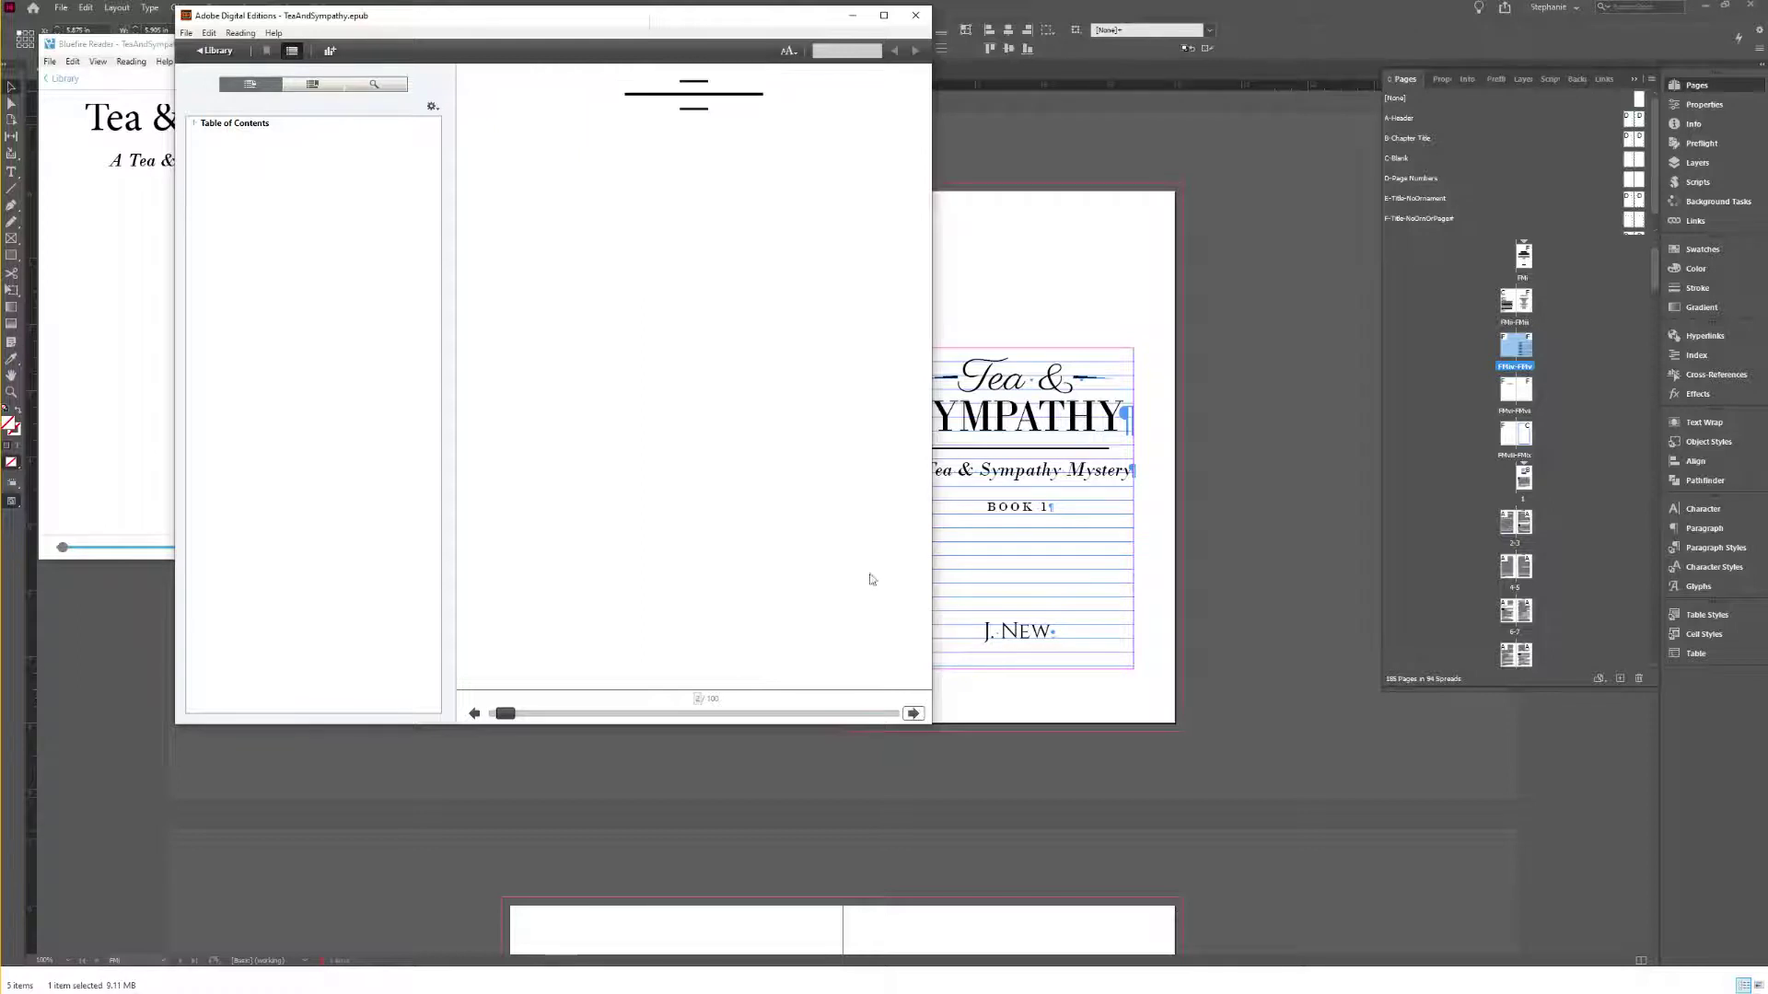
Step: Move the Adobe Digital Editions window lower and check the Contents links, the Chapter One heading, drop caps and scene break
left_click_drag(704, 25, 869, 151)
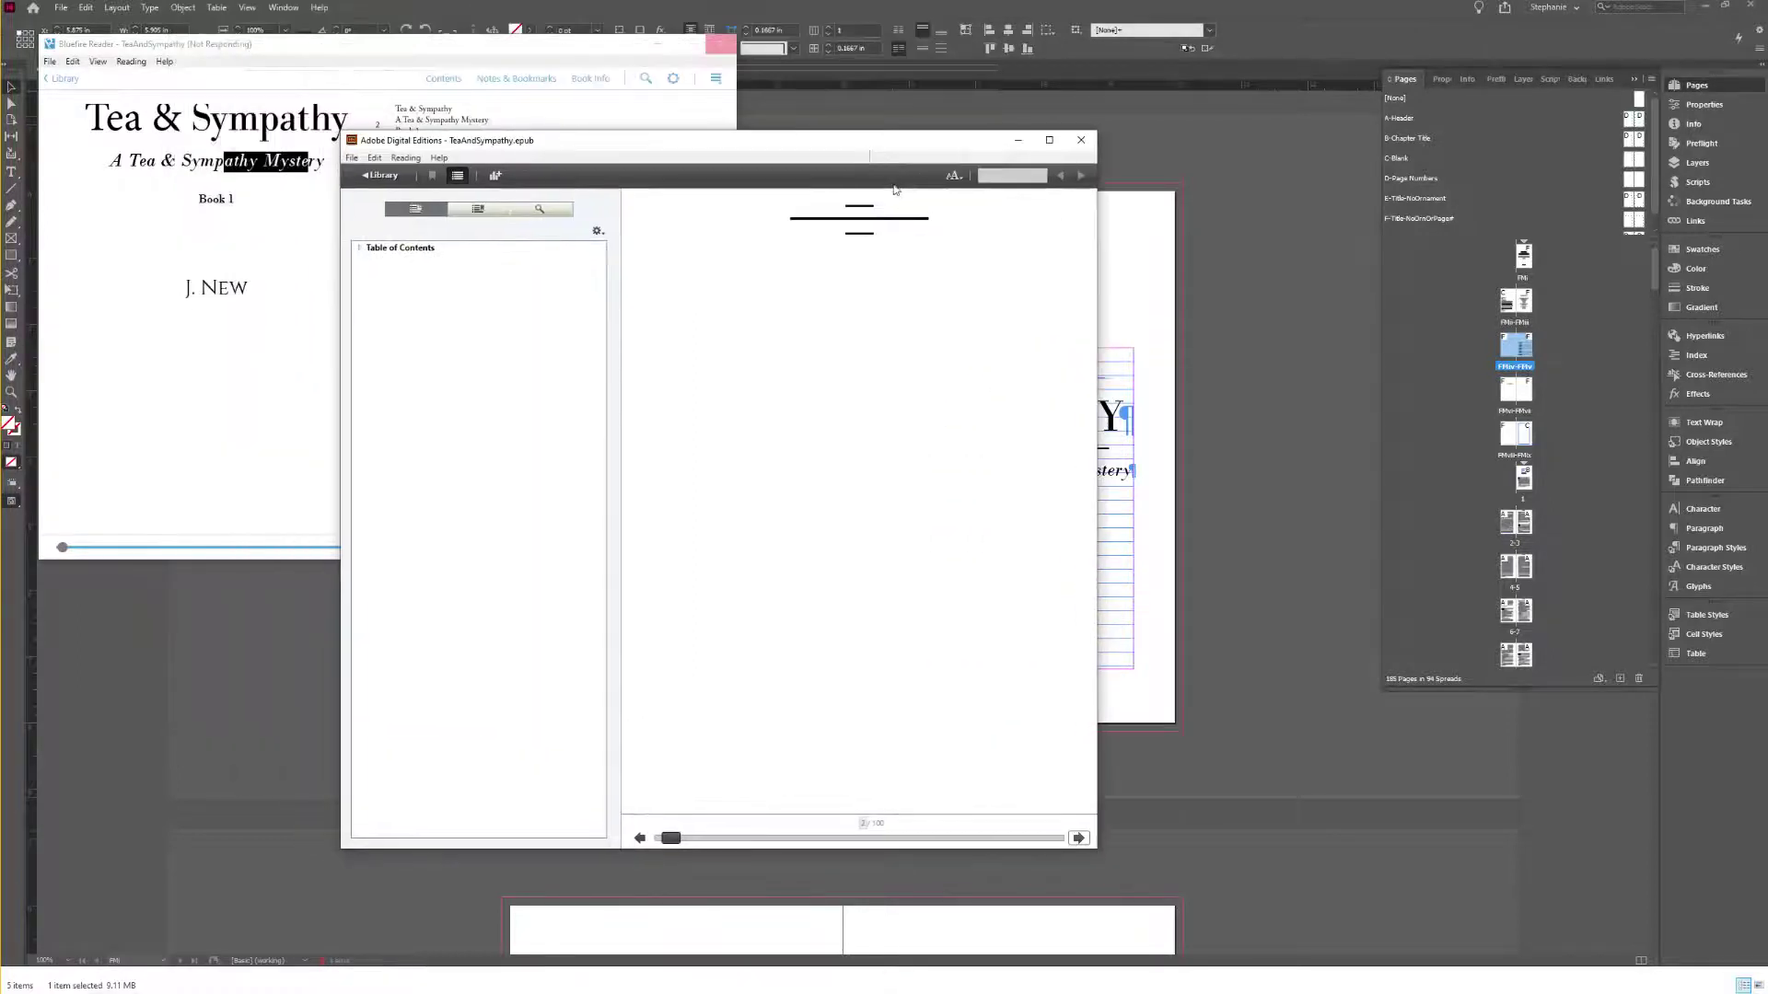
left_click(1078, 839)
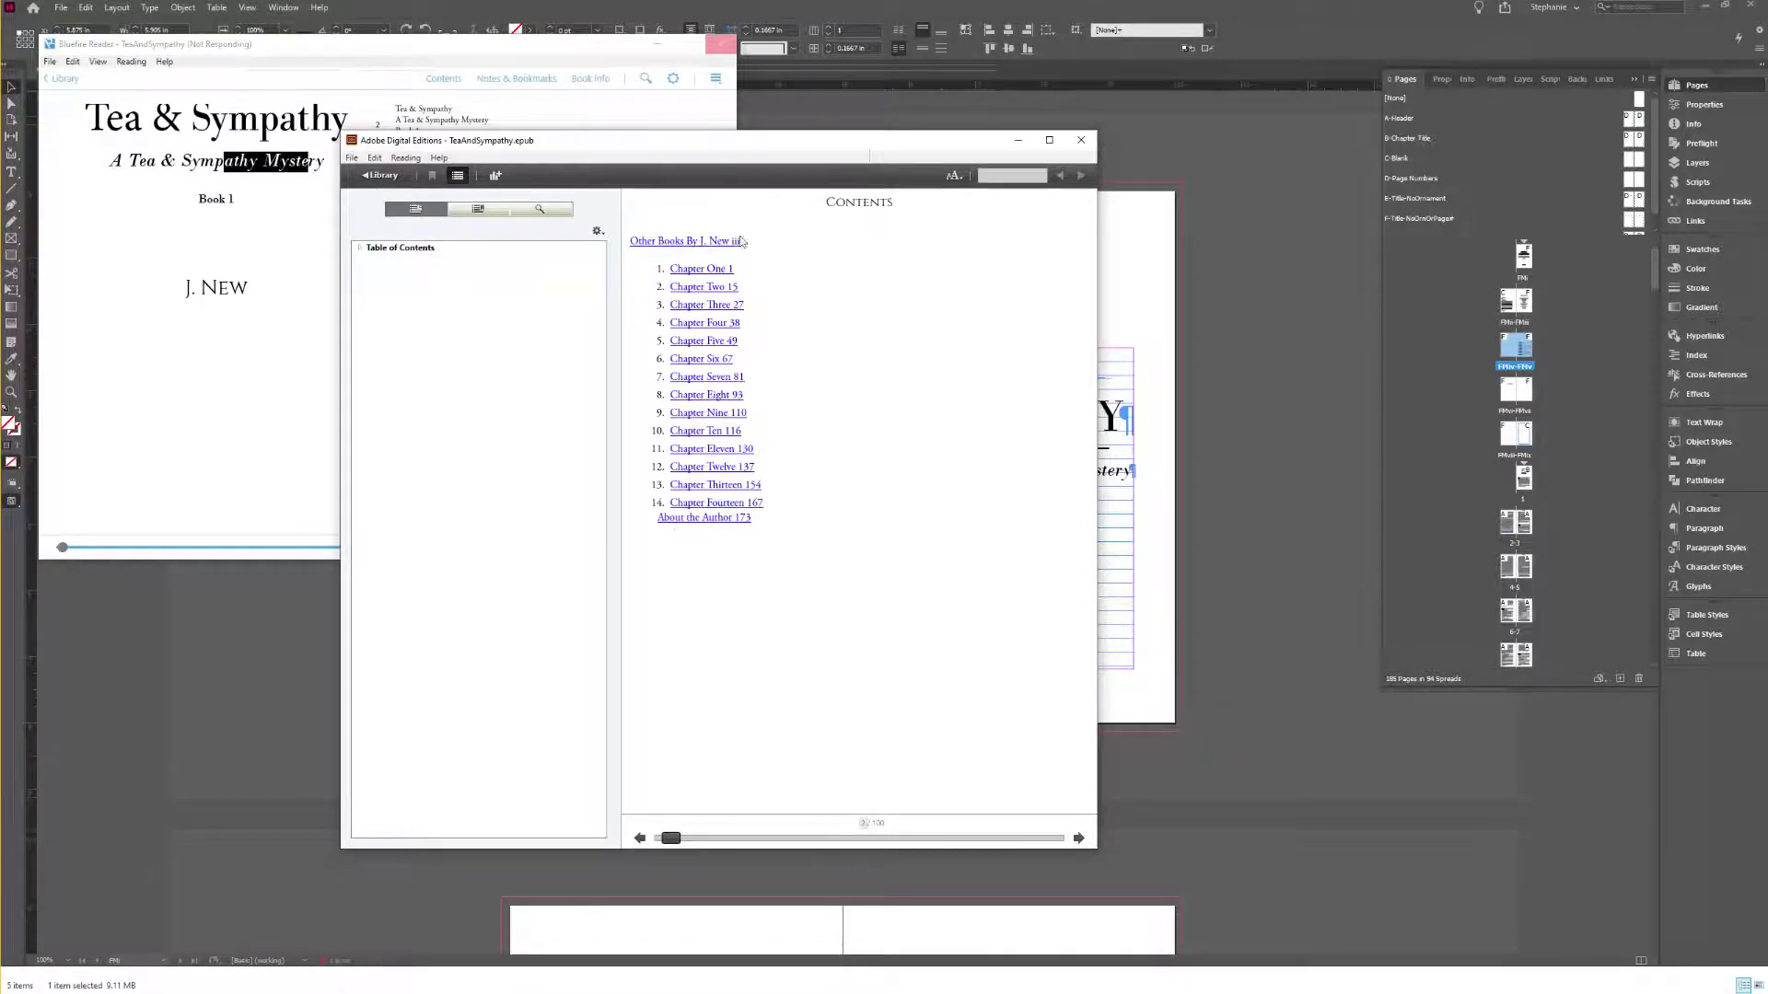
left_click(1078, 837)
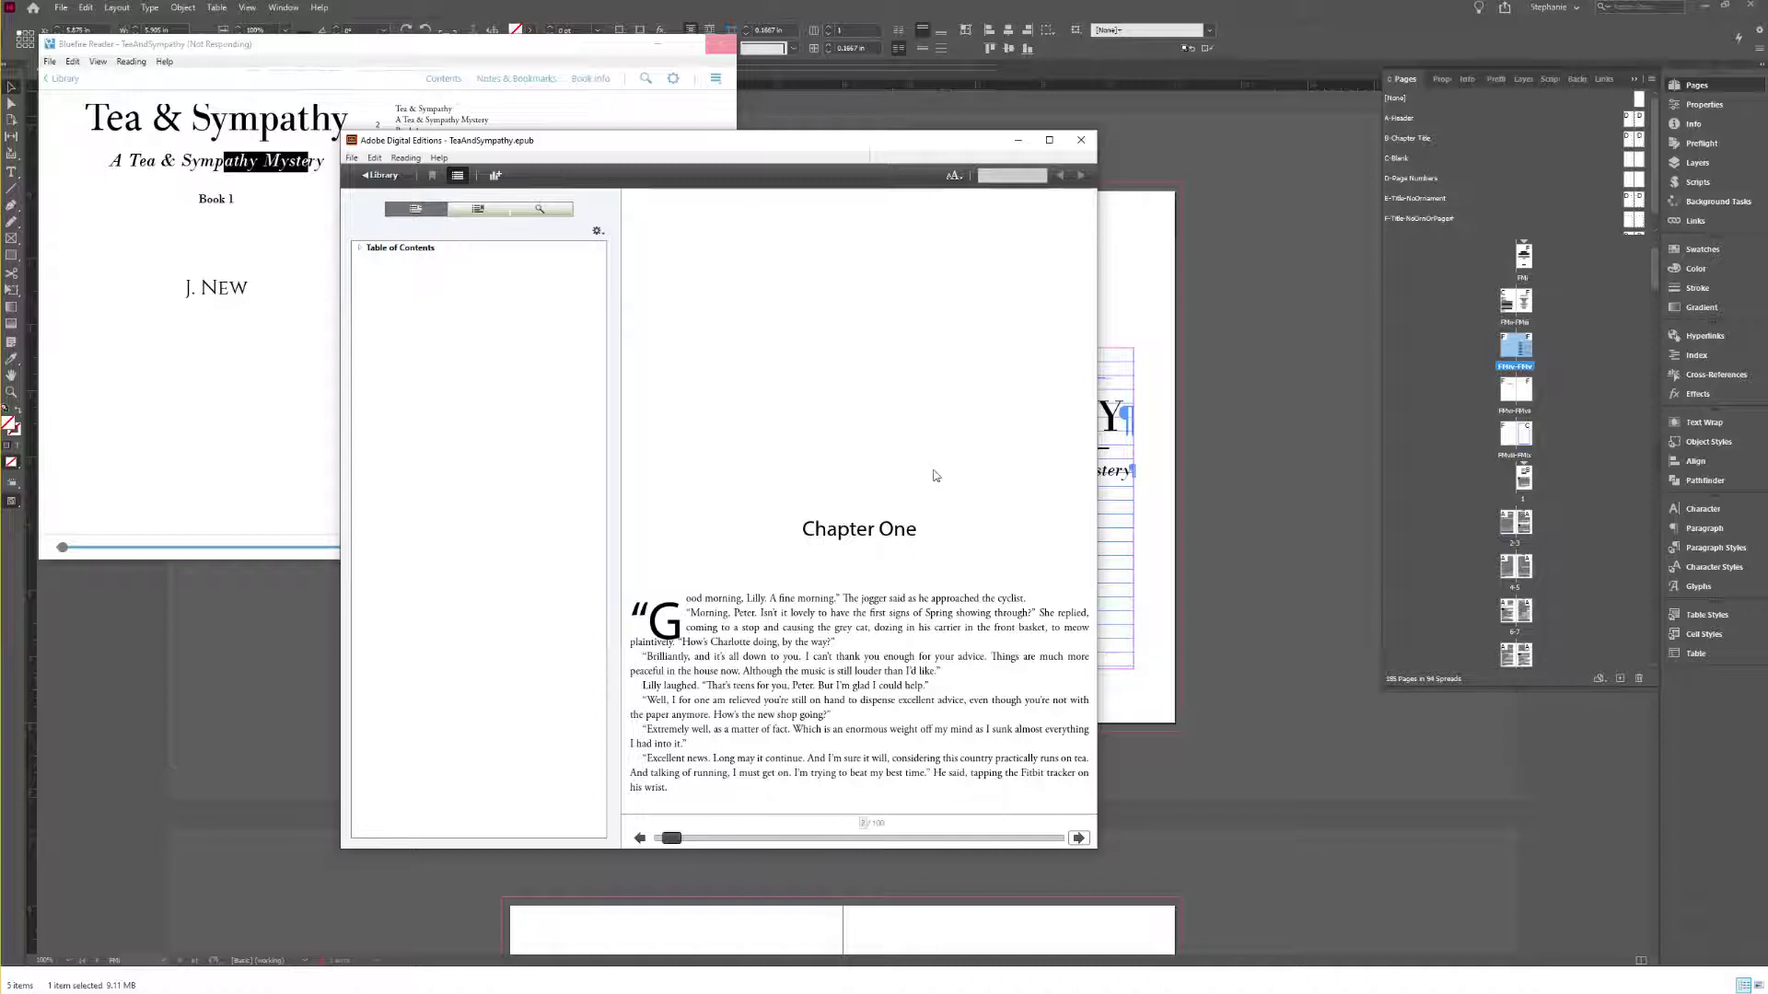
left_click_drag(916, 530, 803, 530)
left_click(949, 543)
left_click(1078, 838)
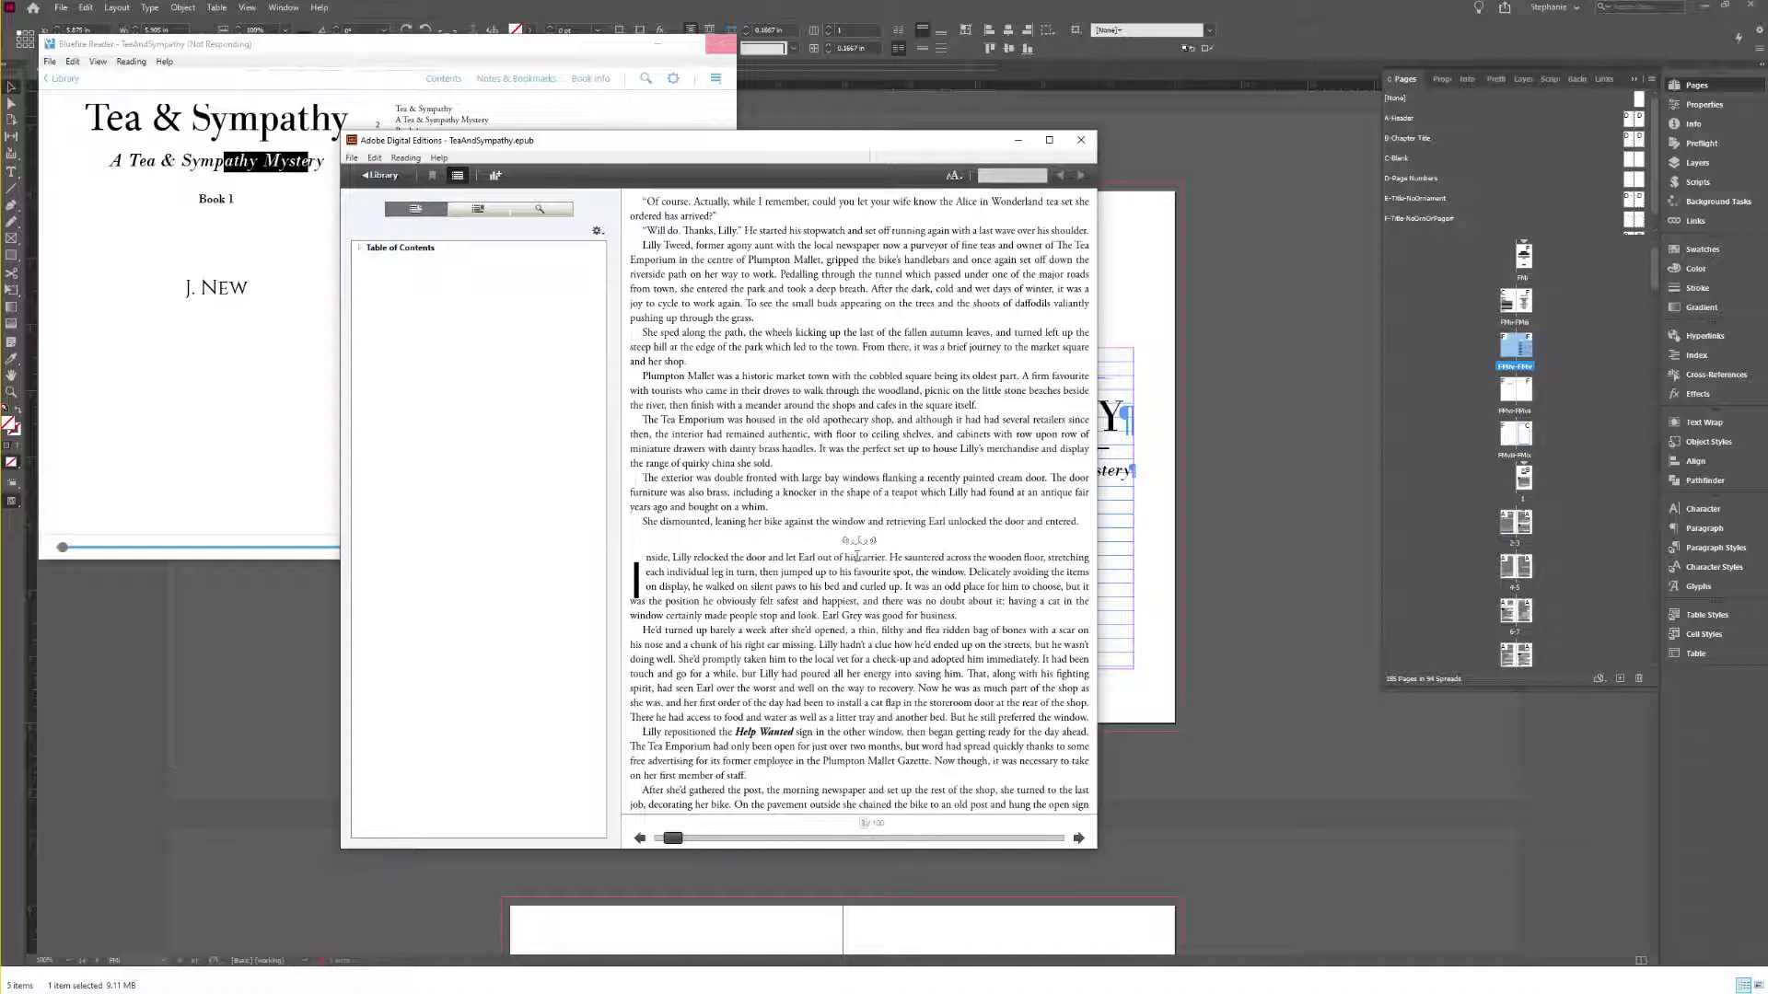
Step: Page through Chapter One to Chapter Two in Adobe Digital Editions, examining the drop caps, scene breaks and Chapter Two heading
left_click_drag(642, 579, 627, 576)
left_click(669, 477)
left_click(1078, 839)
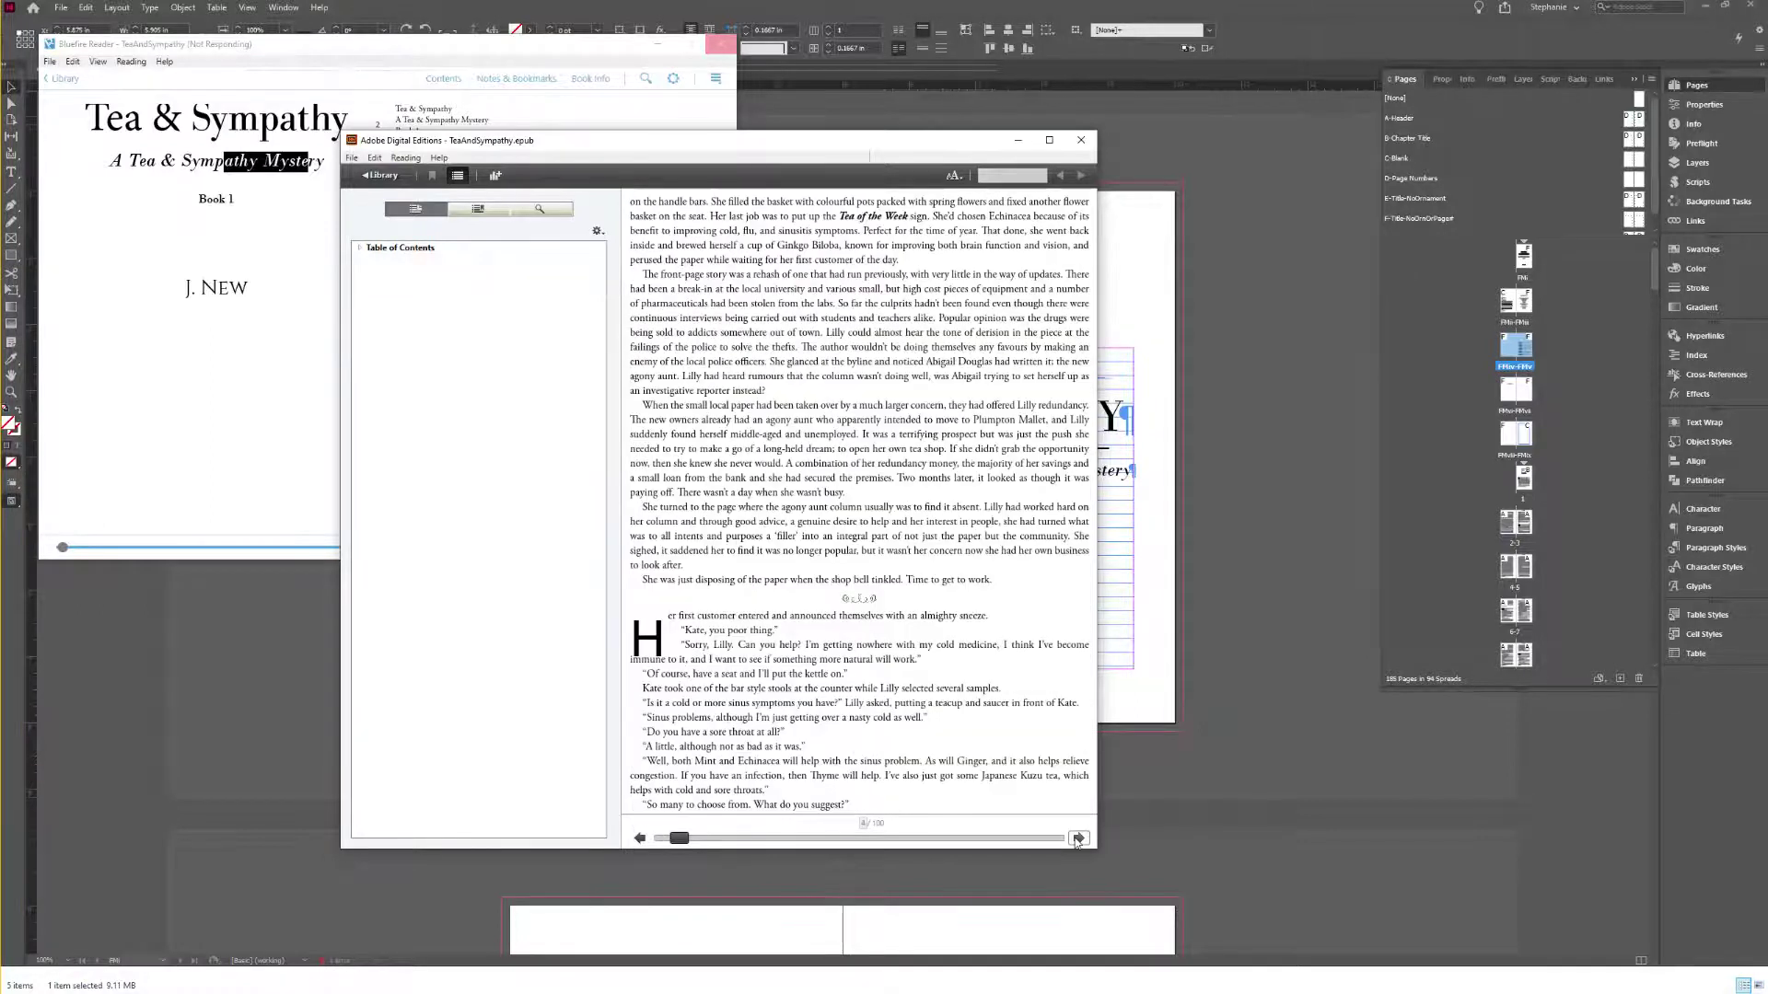
left_click(1078, 839)
left_click(1078, 838)
left_click(1078, 838)
left_click(1078, 839)
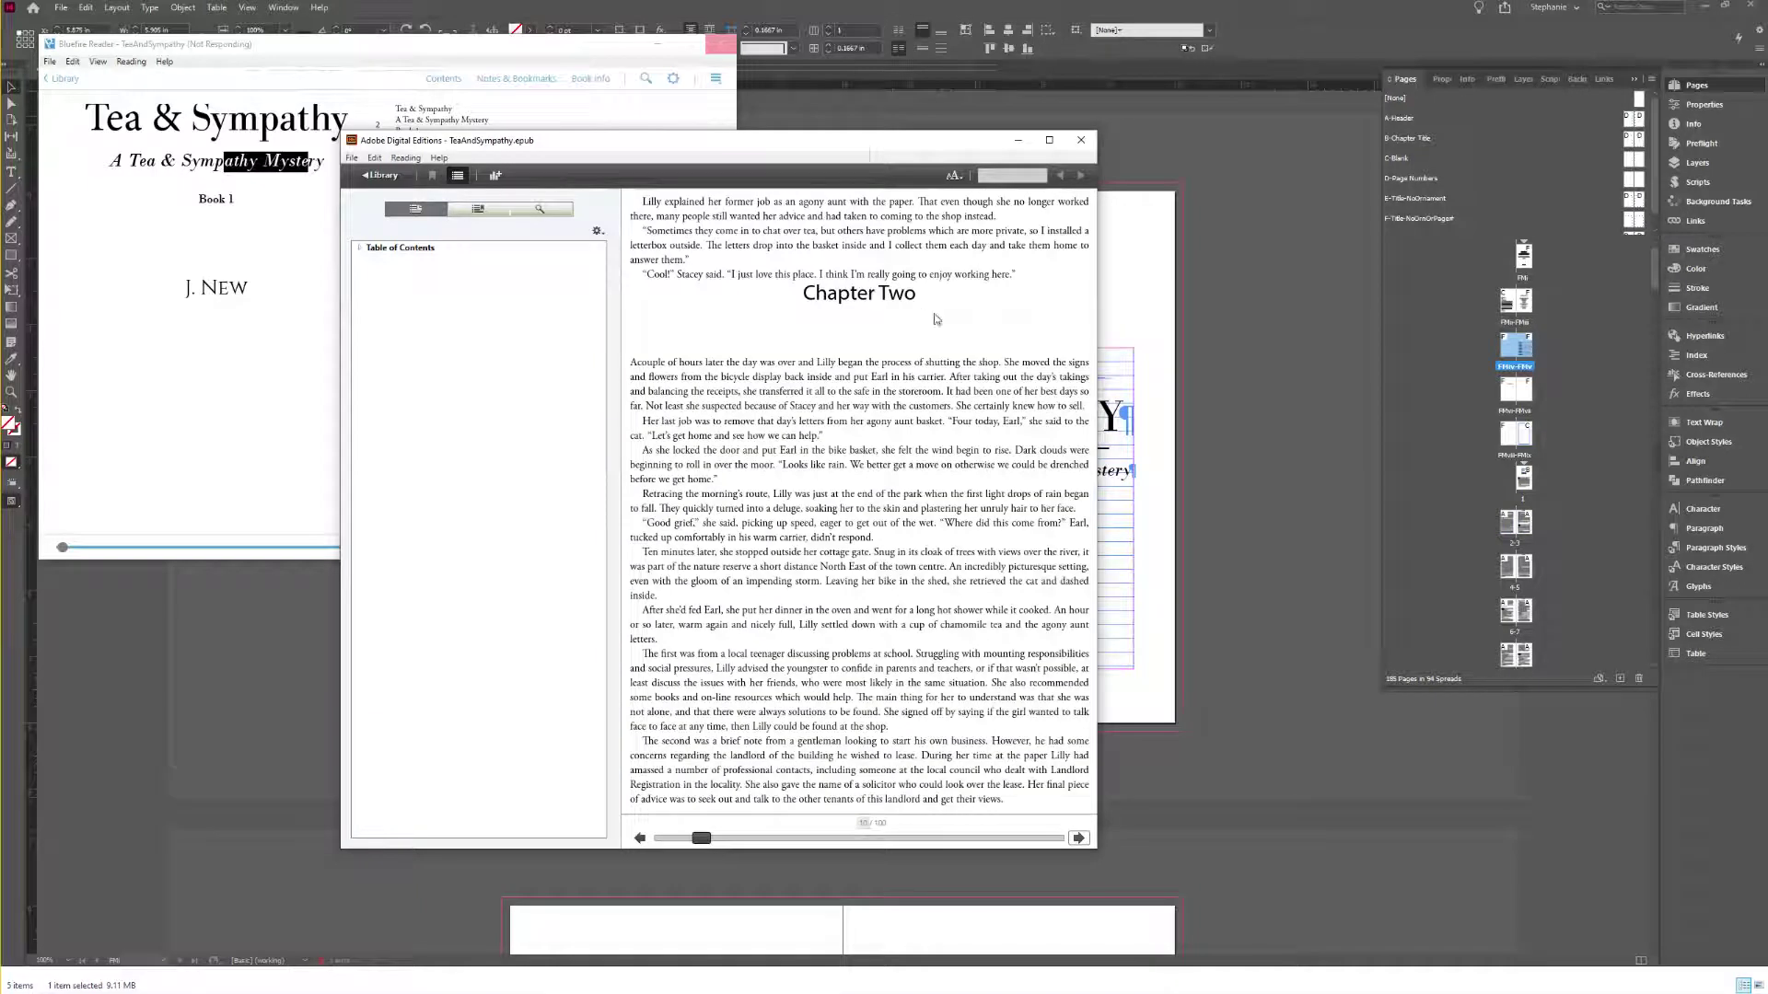
left_click_drag(916, 295, 800, 296)
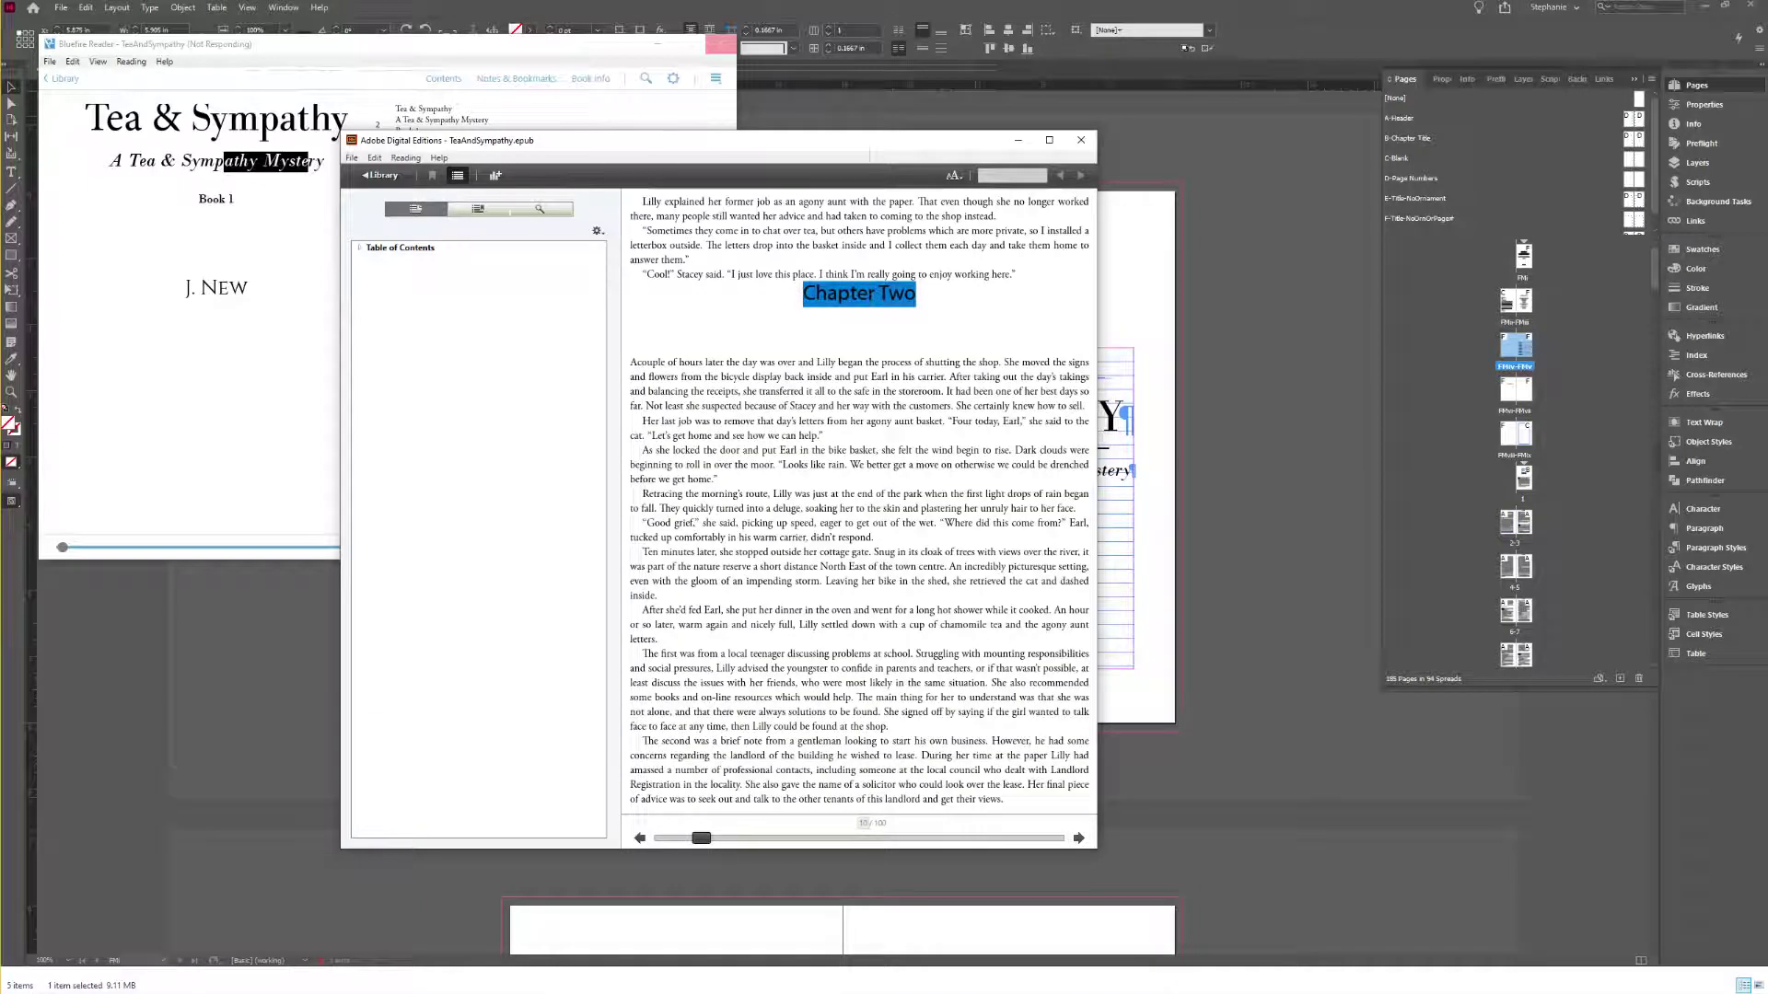
left_click(1079, 840)
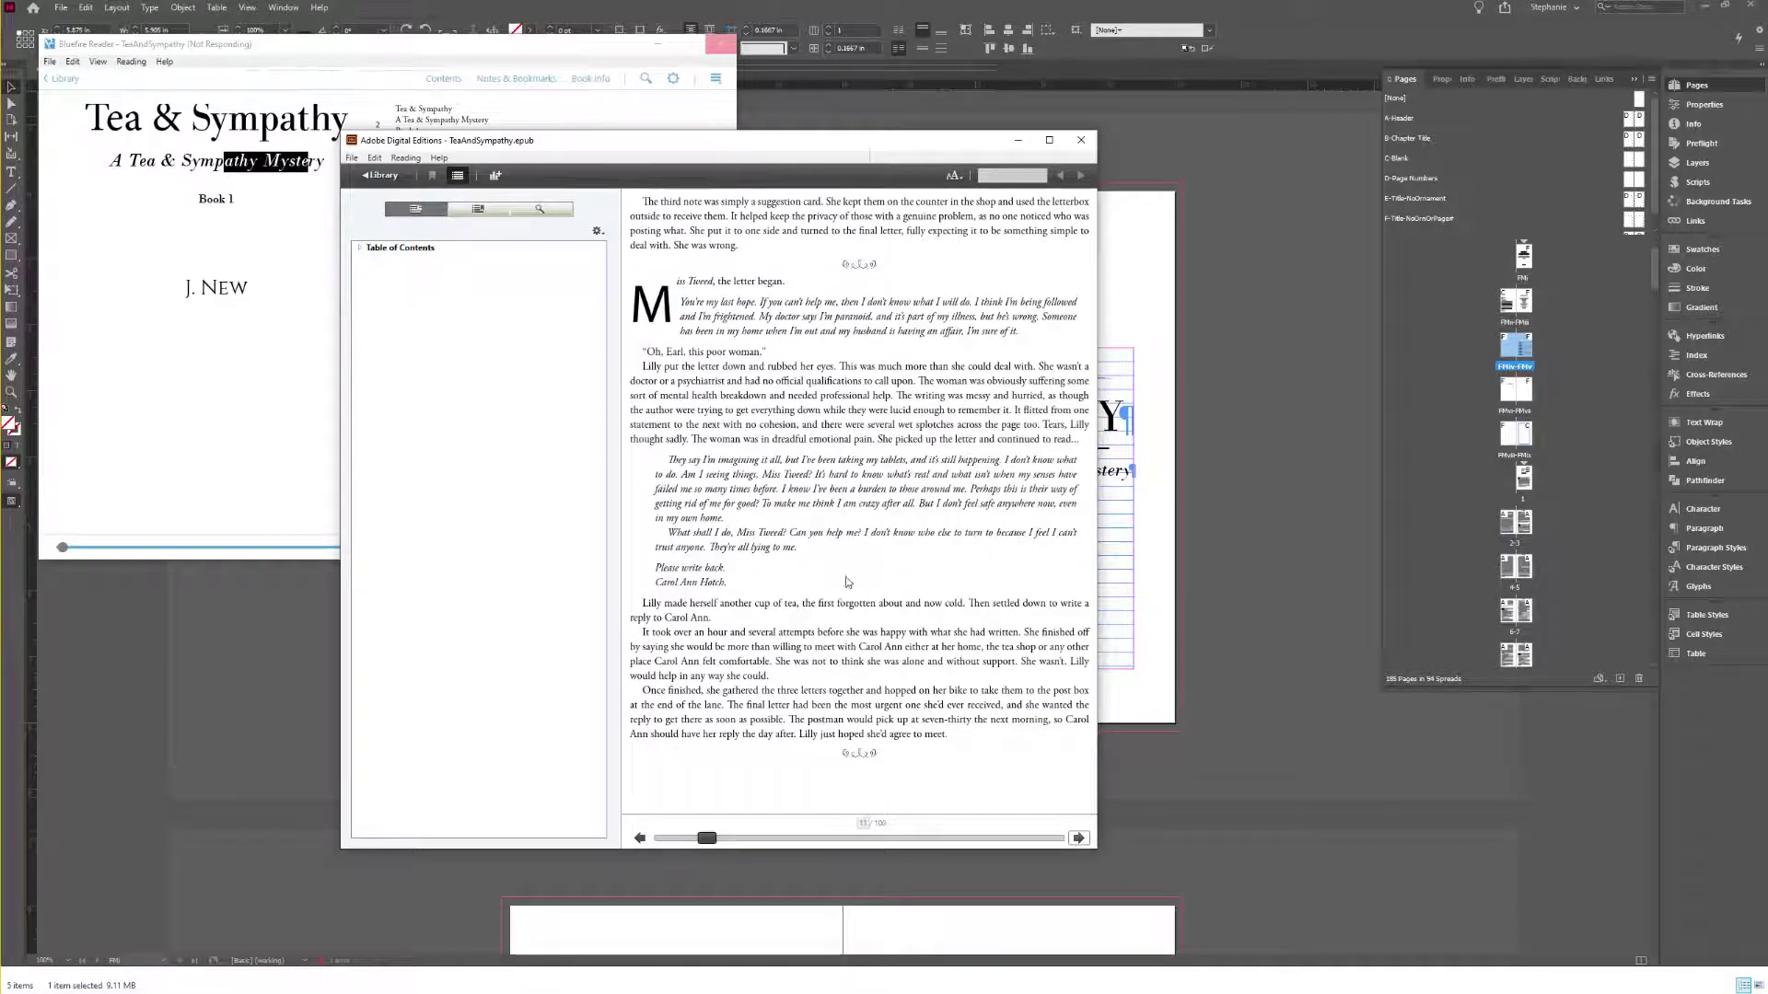
Step: Page on past the letter passages in Chapter Two and jump far ahead in the book to check a late chapter's formatting
left_click(1079, 837)
left_click(1079, 837)
left_click(1079, 838)
left_click(1079, 837)
left_click(1079, 837)
left_click(1079, 838)
left_click_drag(778, 844, 985, 840)
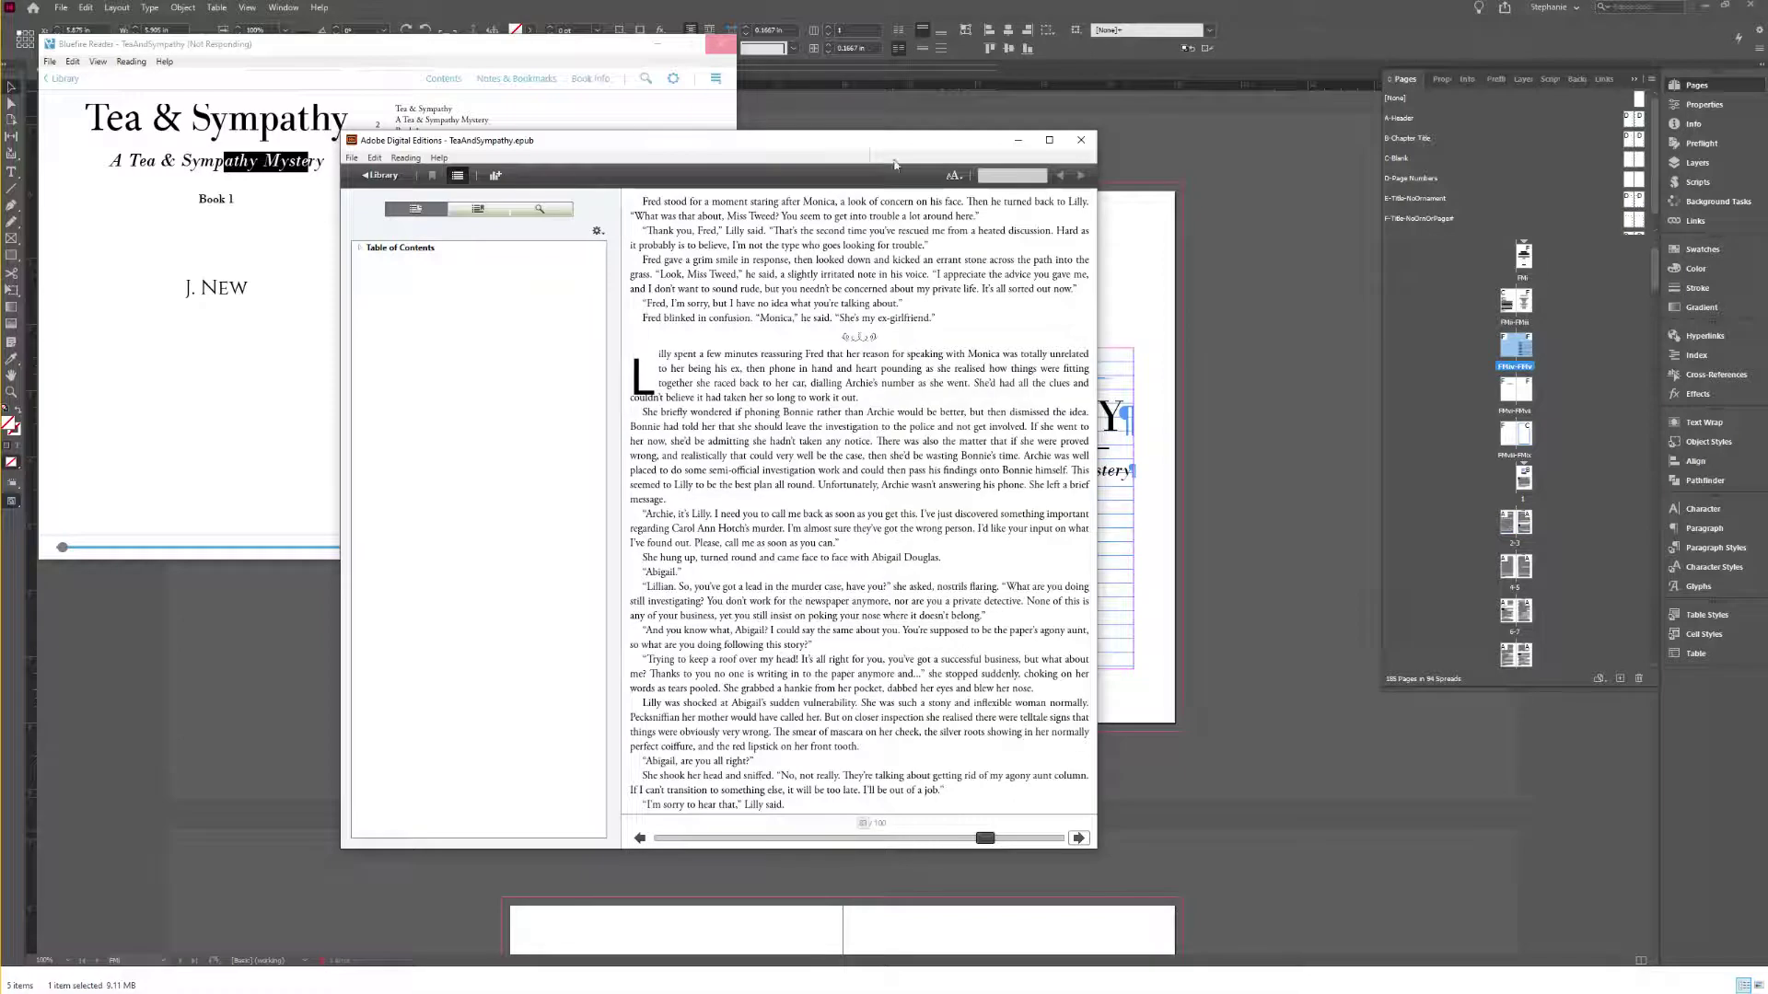
Step: Close Adobe Digital Editions, force the unresponsive Bluefire Reader to close, and select the title page text frame in InDesign
key("ctrl+d")
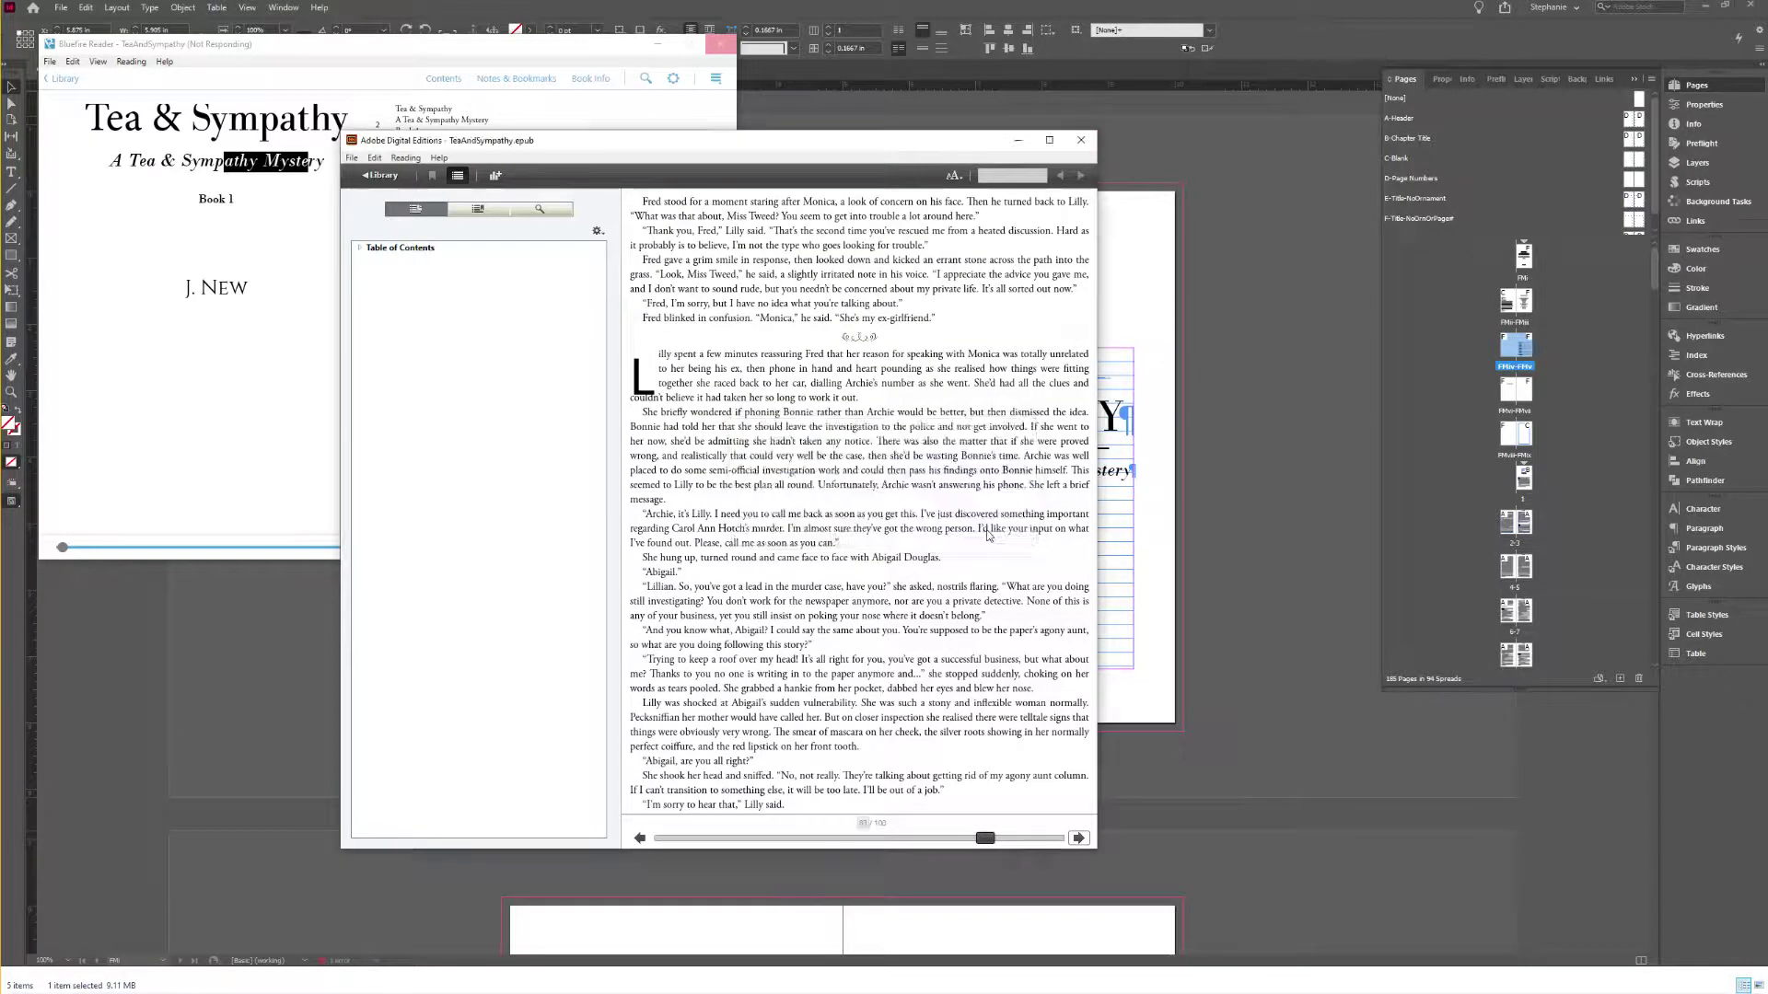
key("alt+F4")
left_click(718, 55)
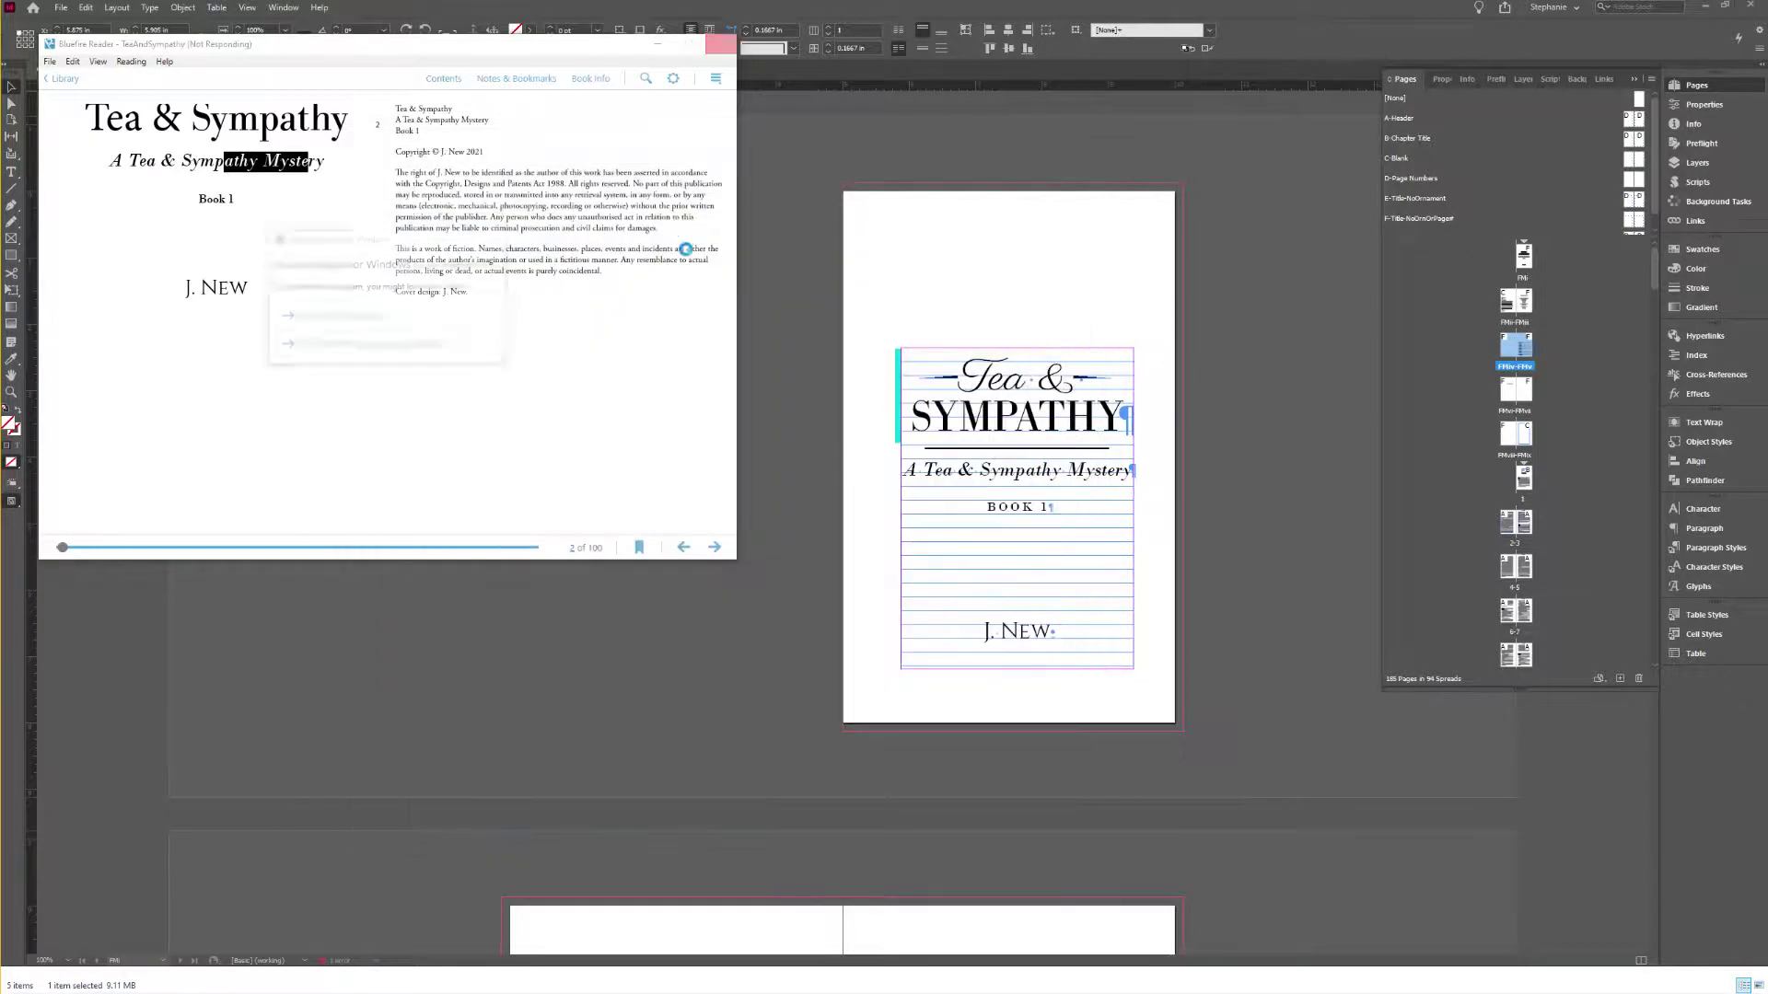
left_click(343, 328)
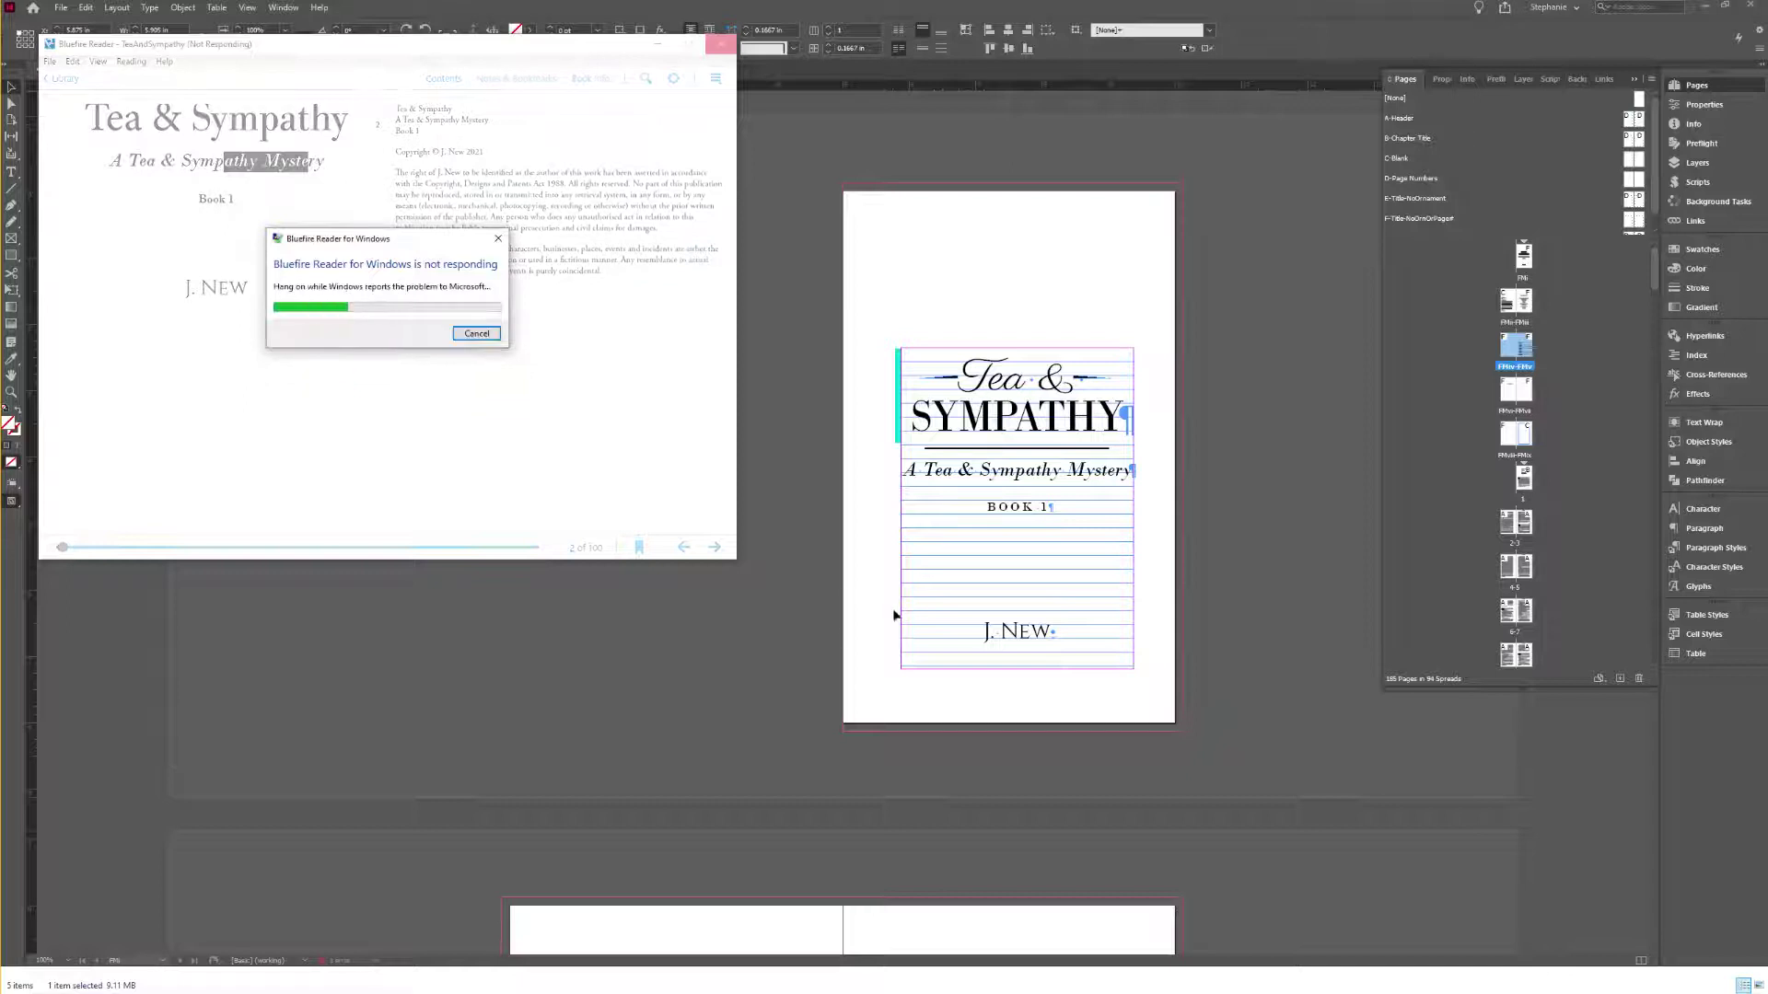
left_click(1007, 635)
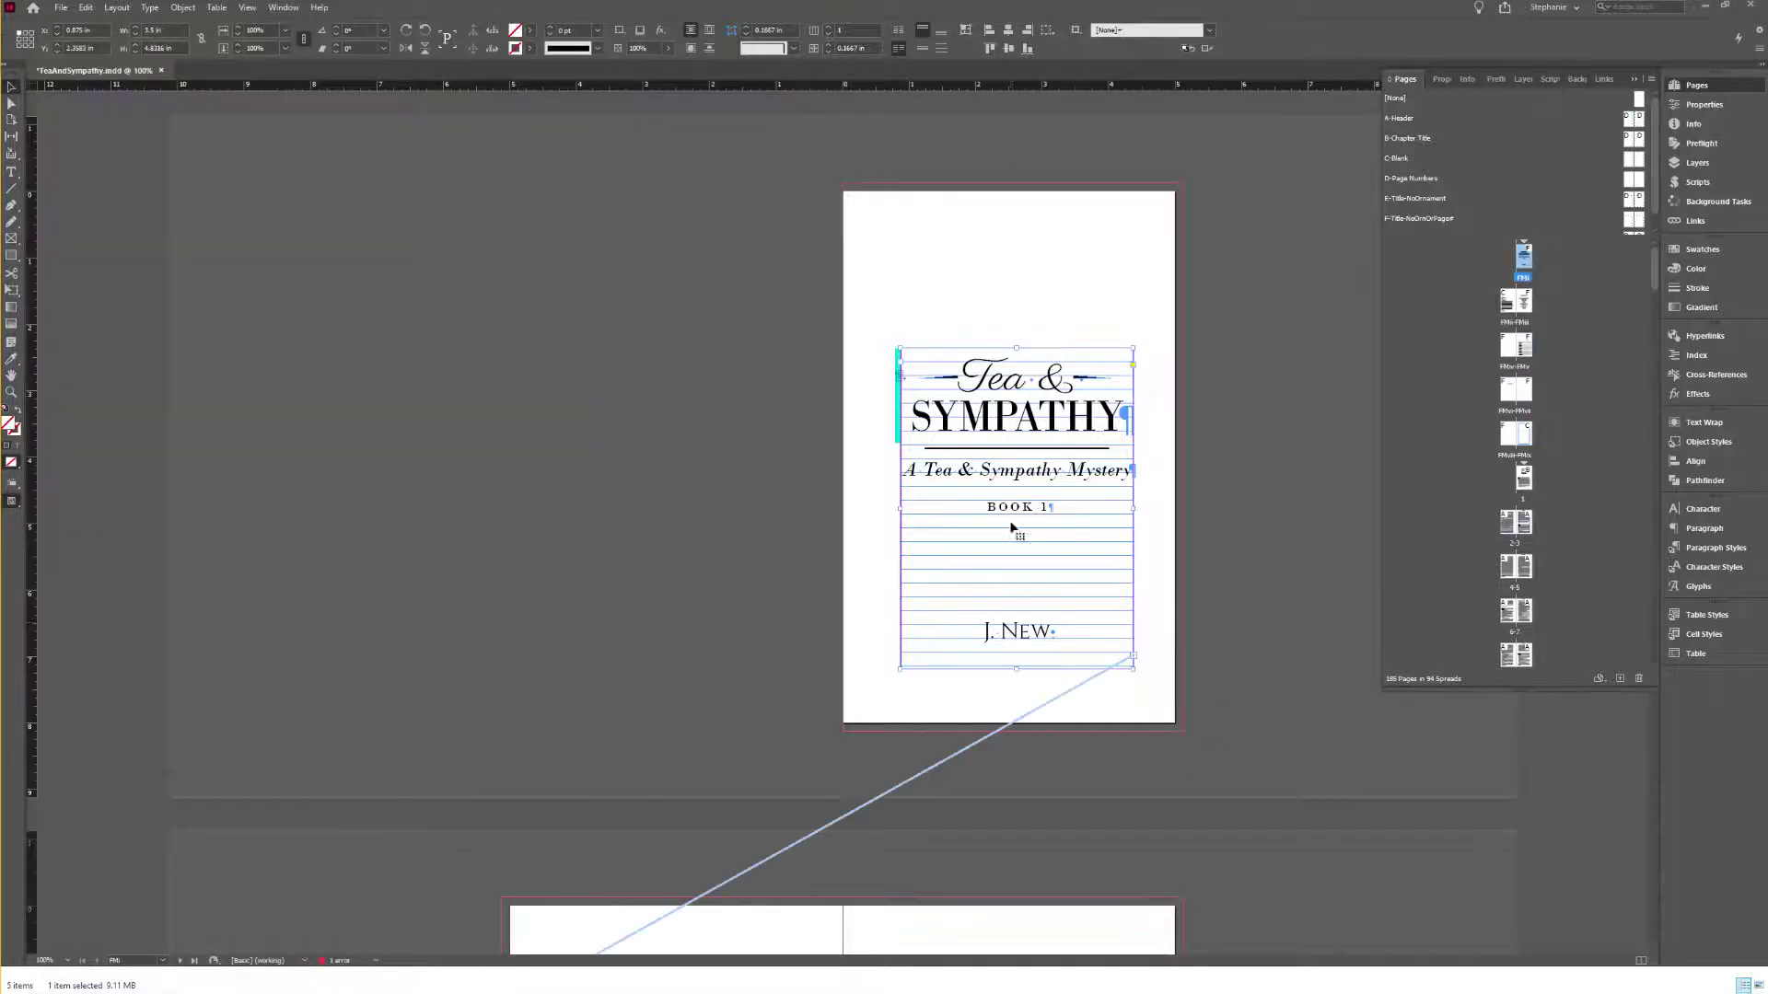
Step: Try moving the title text frame off the page onto the pasteboard, and undo the move
scroll(1018, 541, "down", 5)
scroll(1016, 531, "up", 5)
scroll(1082, 512, "down", 2)
scroll(1082, 512, "up", 2)
left_click_drag(1082, 512, 687, 488)
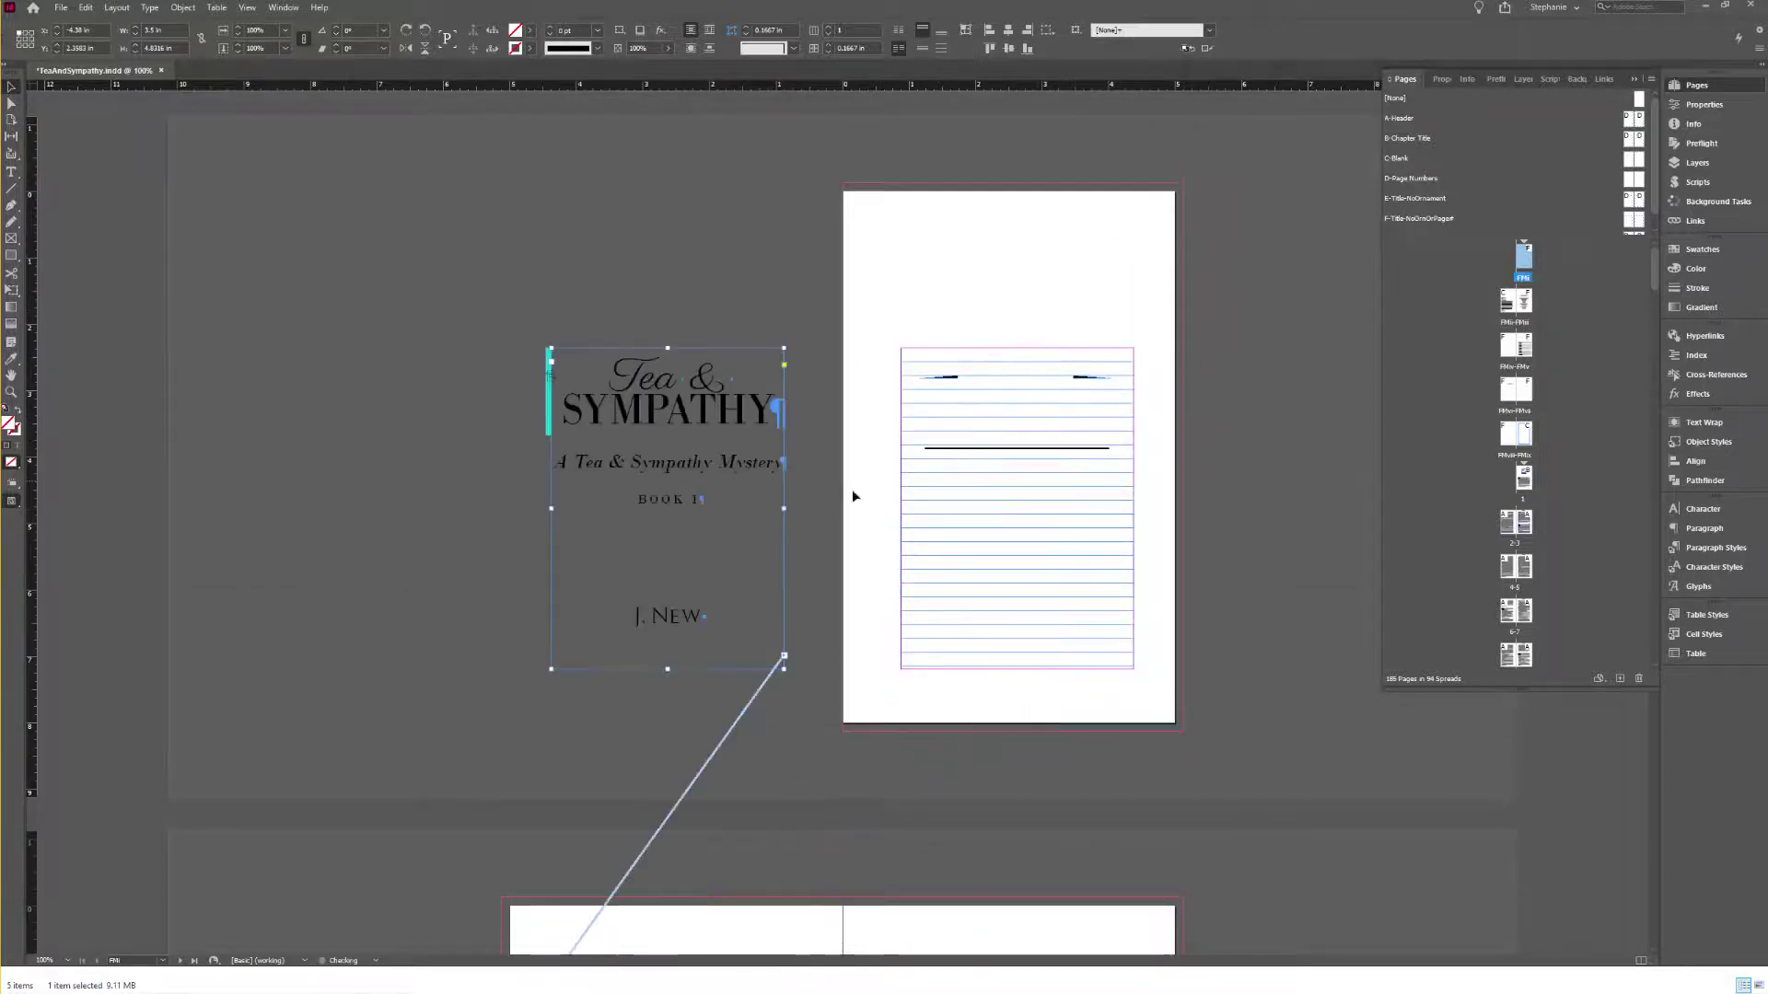
key("ctrl+z")
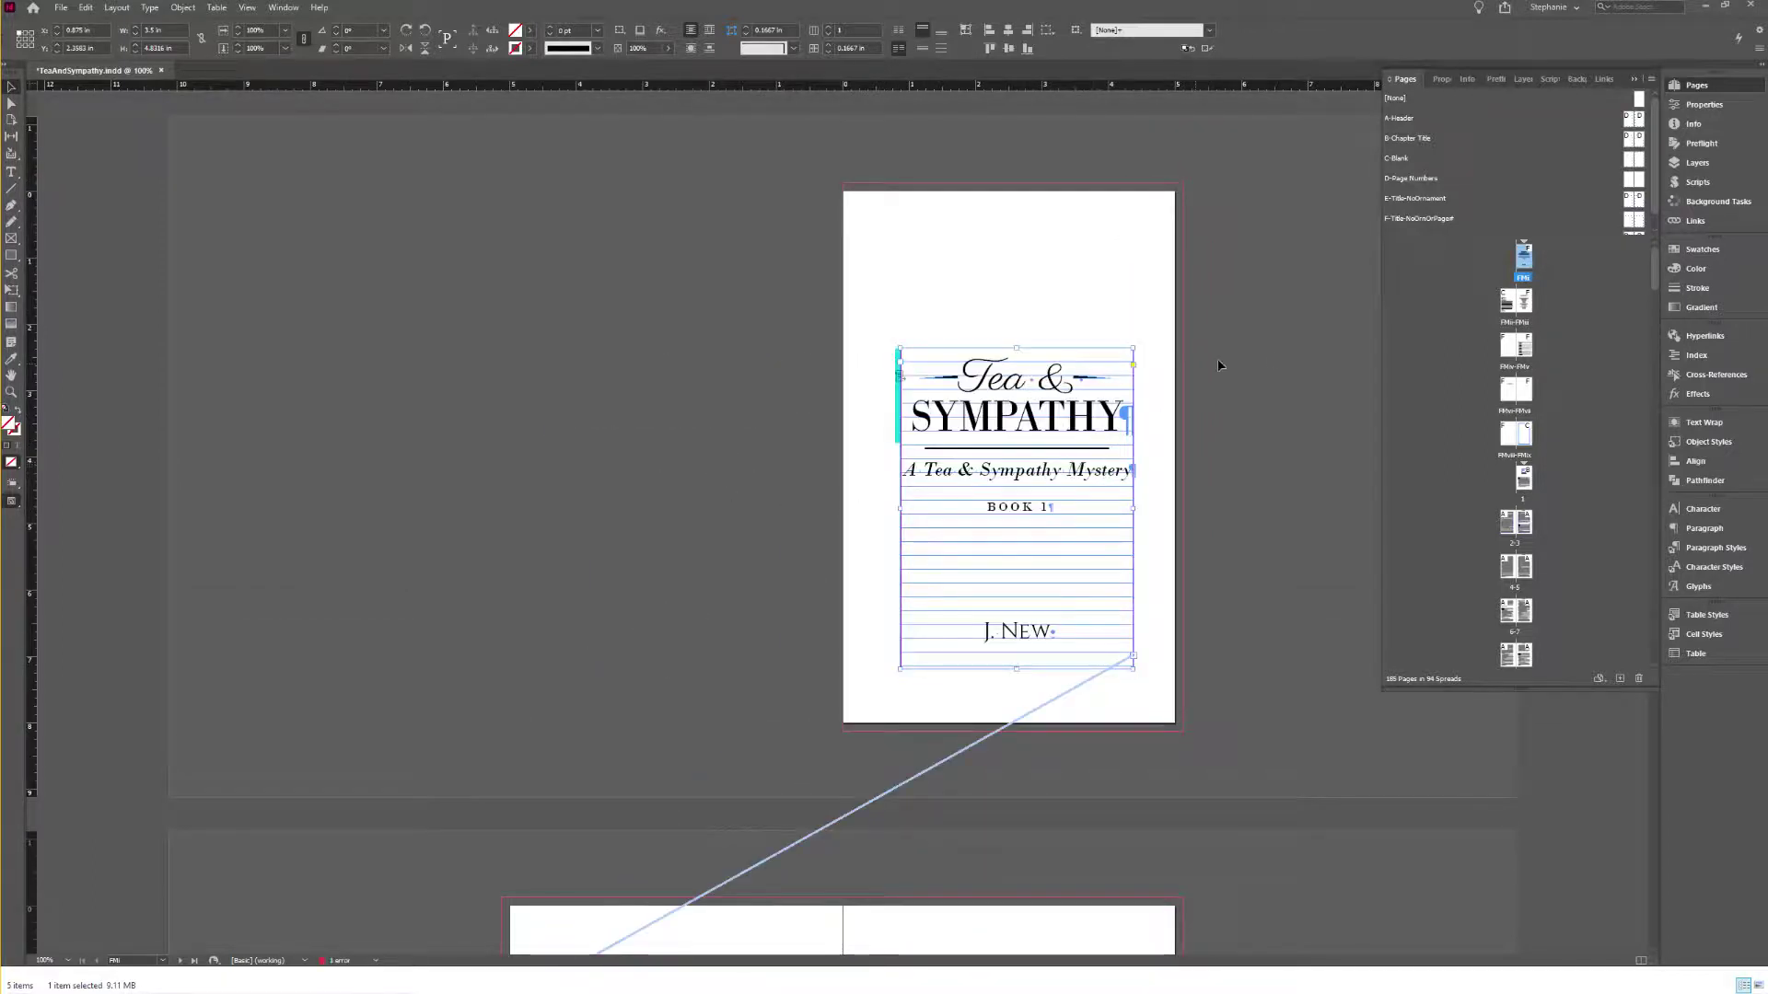
Step: Collapse the Pages panel and inspect the front-matter spreads and how their text frames are threaded
left_click(1635, 80)
scroll(1472, 212, "down", 15)
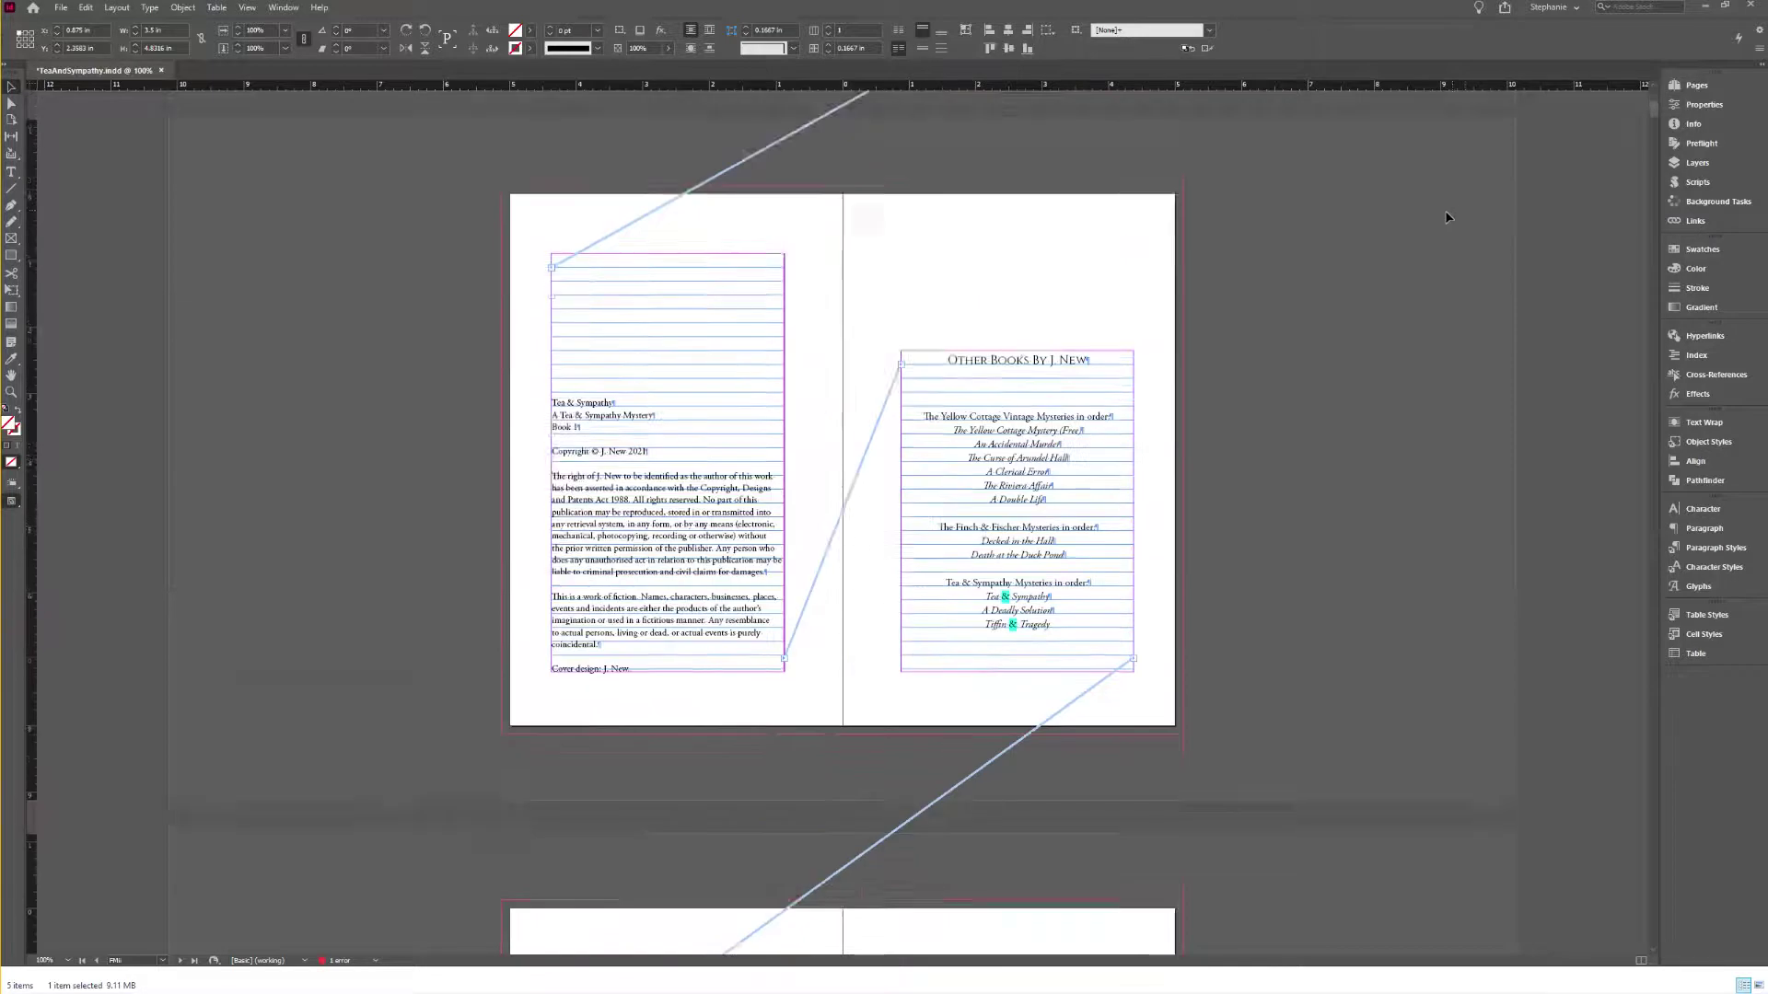
scroll(1450, 211, "down", 8)
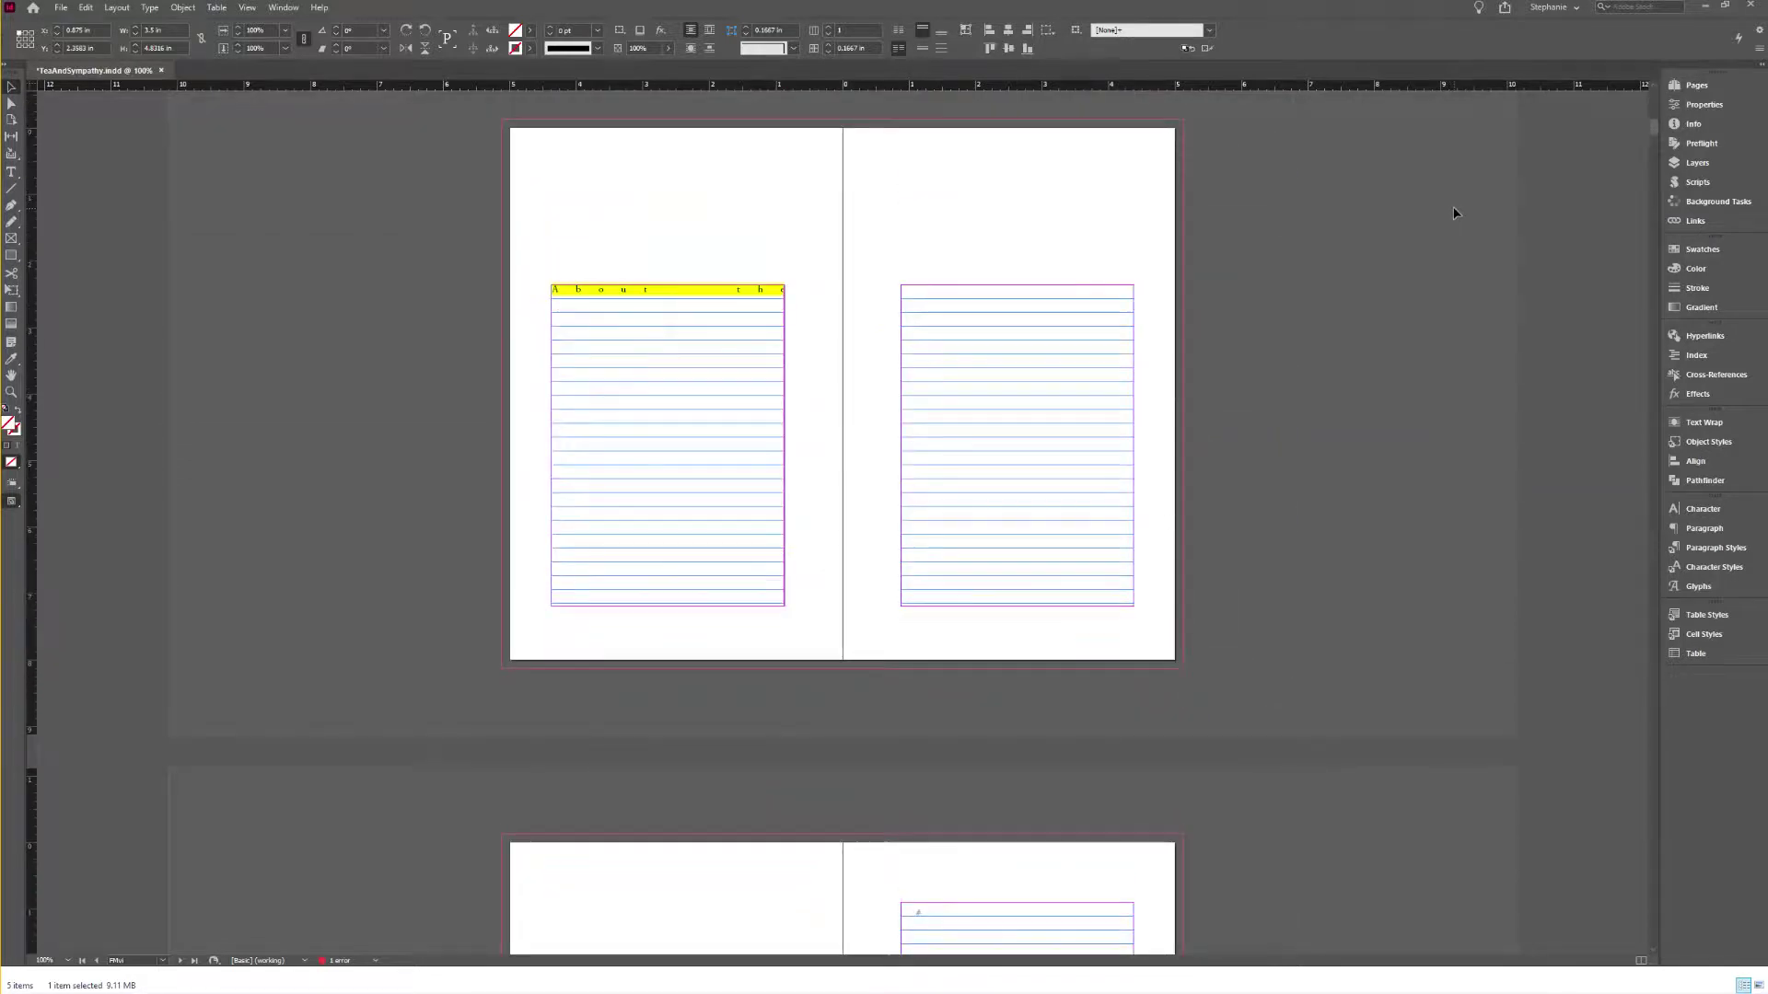
scroll(1452, 210, "up", 9)
scroll(1454, 210, "down", 2)
scroll(1314, 336, "down", 10)
left_click(722, 494)
scroll(1323, 385, "up", 20)
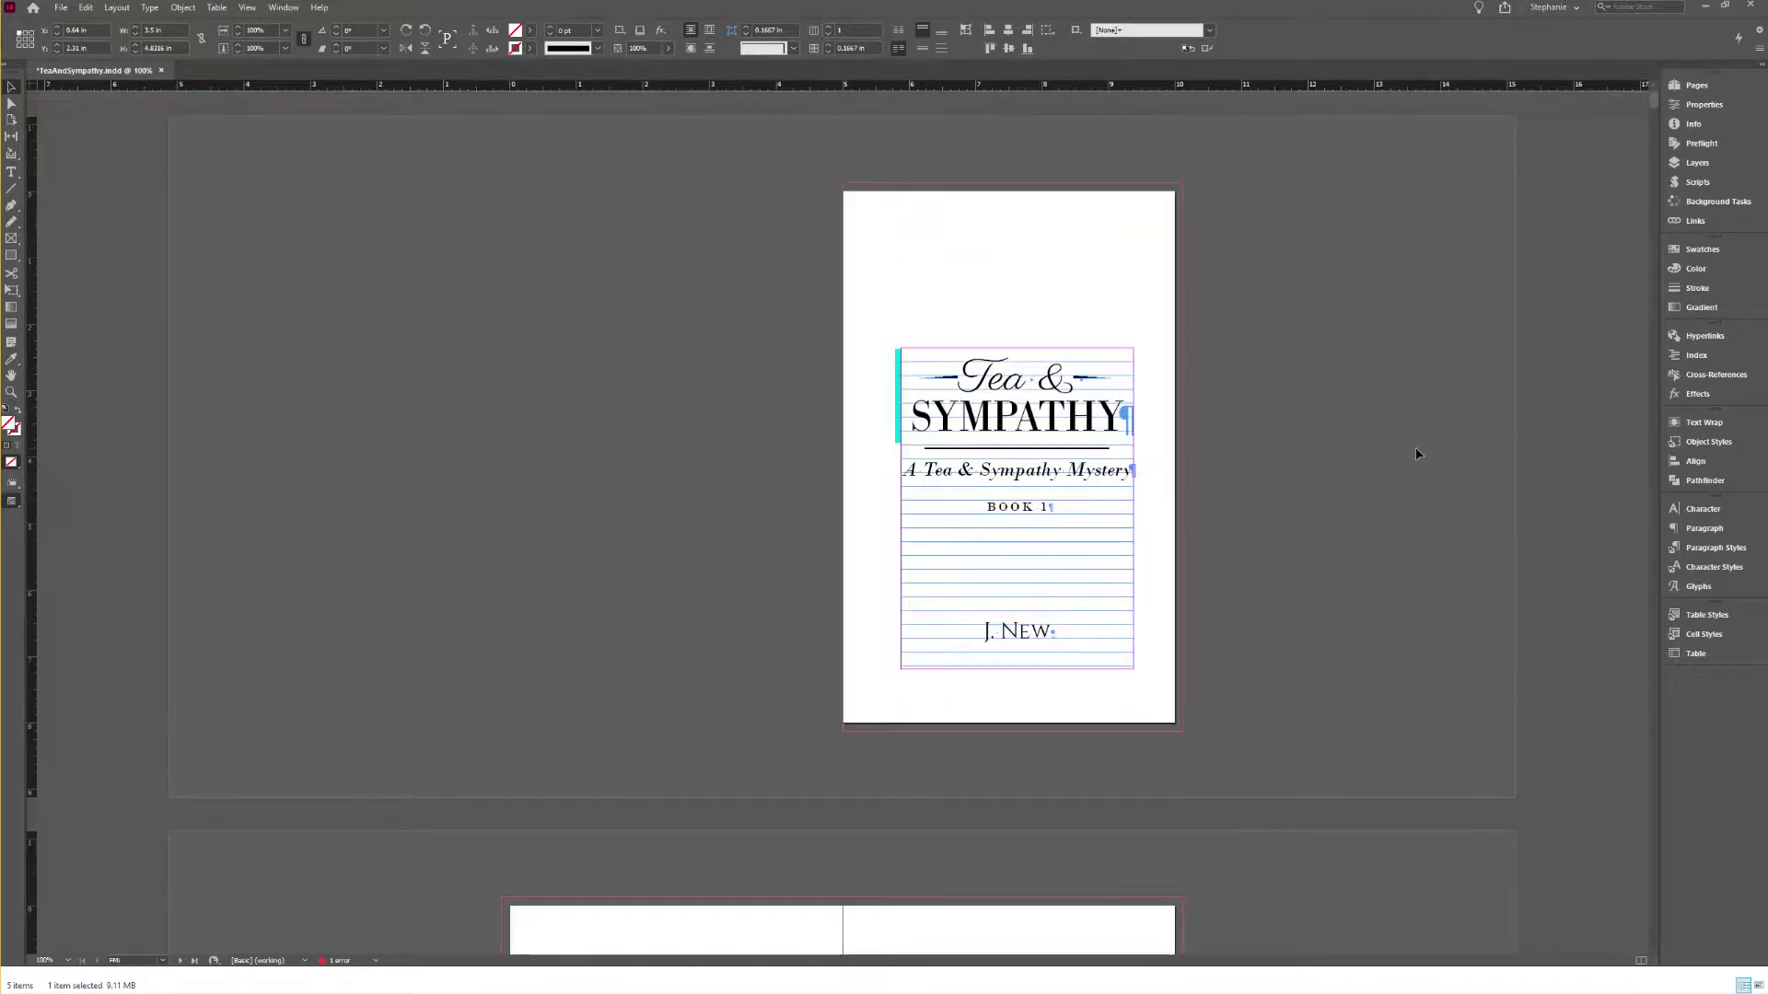
Step: View several front-matter spreads together at reduced zoom, checking the text flow from the title page to the copyright page
key("ctrl+minus")
key("ctrl+minus")
key("ctrl+minus")
key("ctrl+minus")
key("ctrl+equal")
key("ctrl+equal")
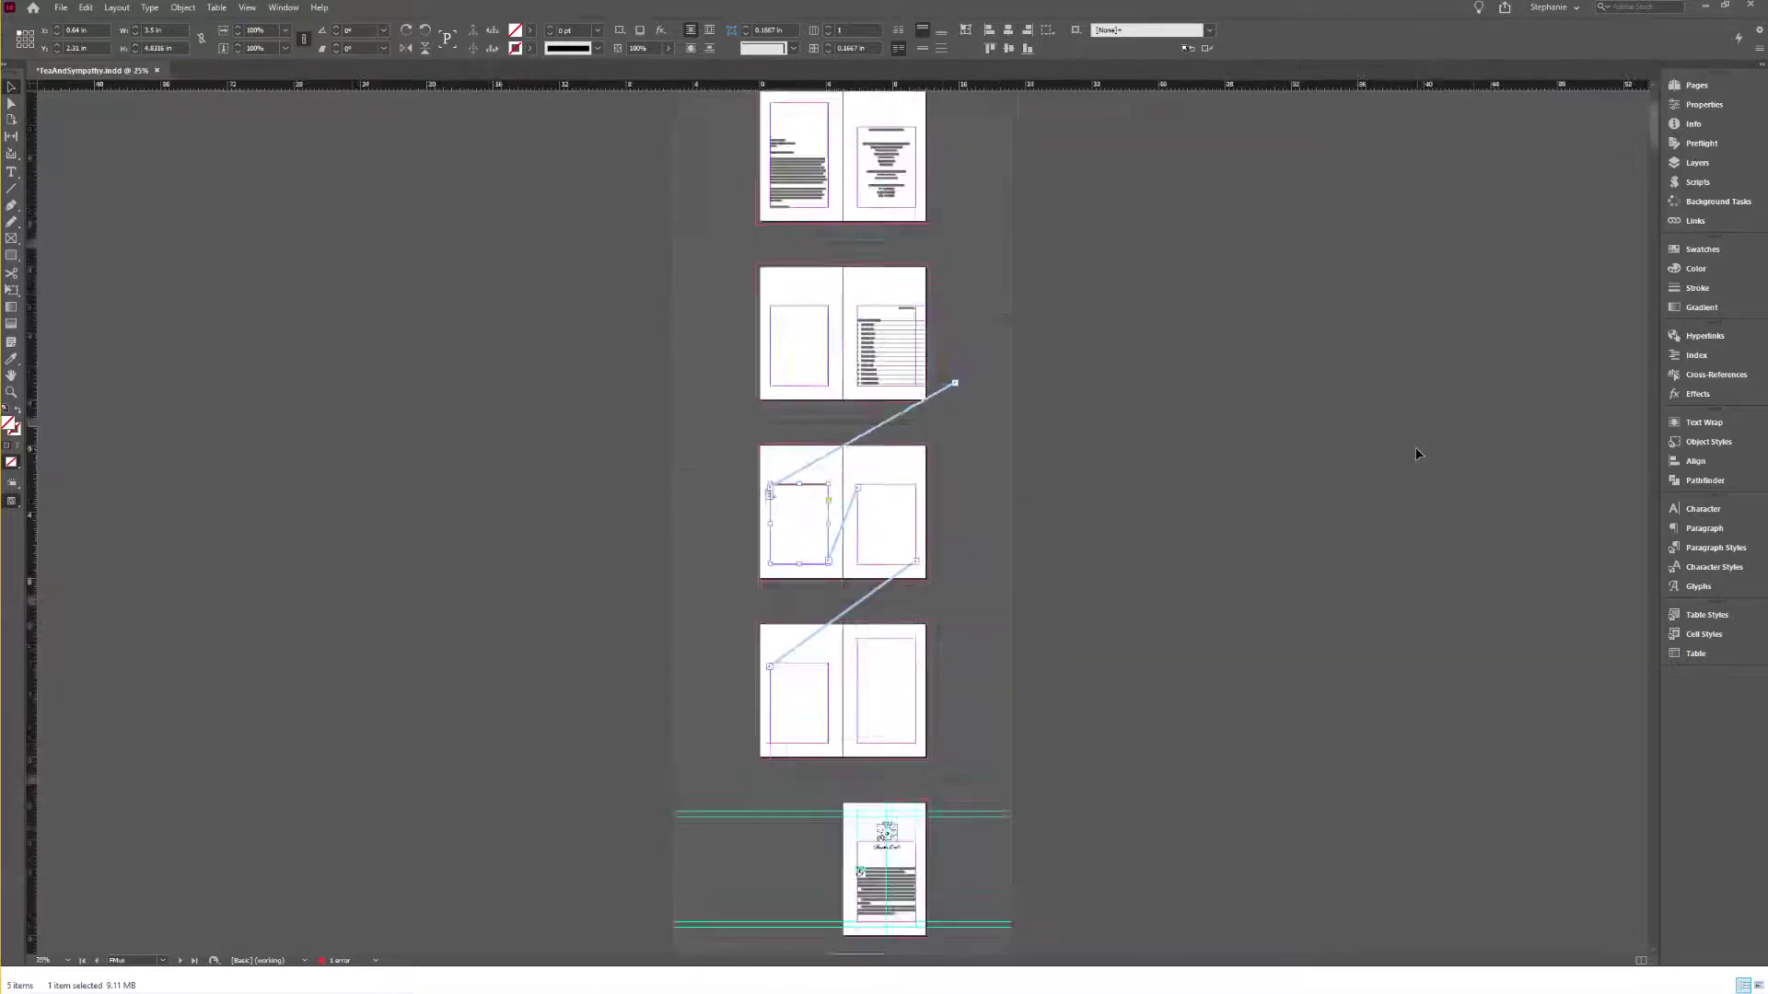
scroll(1381, 478, "up", 8)
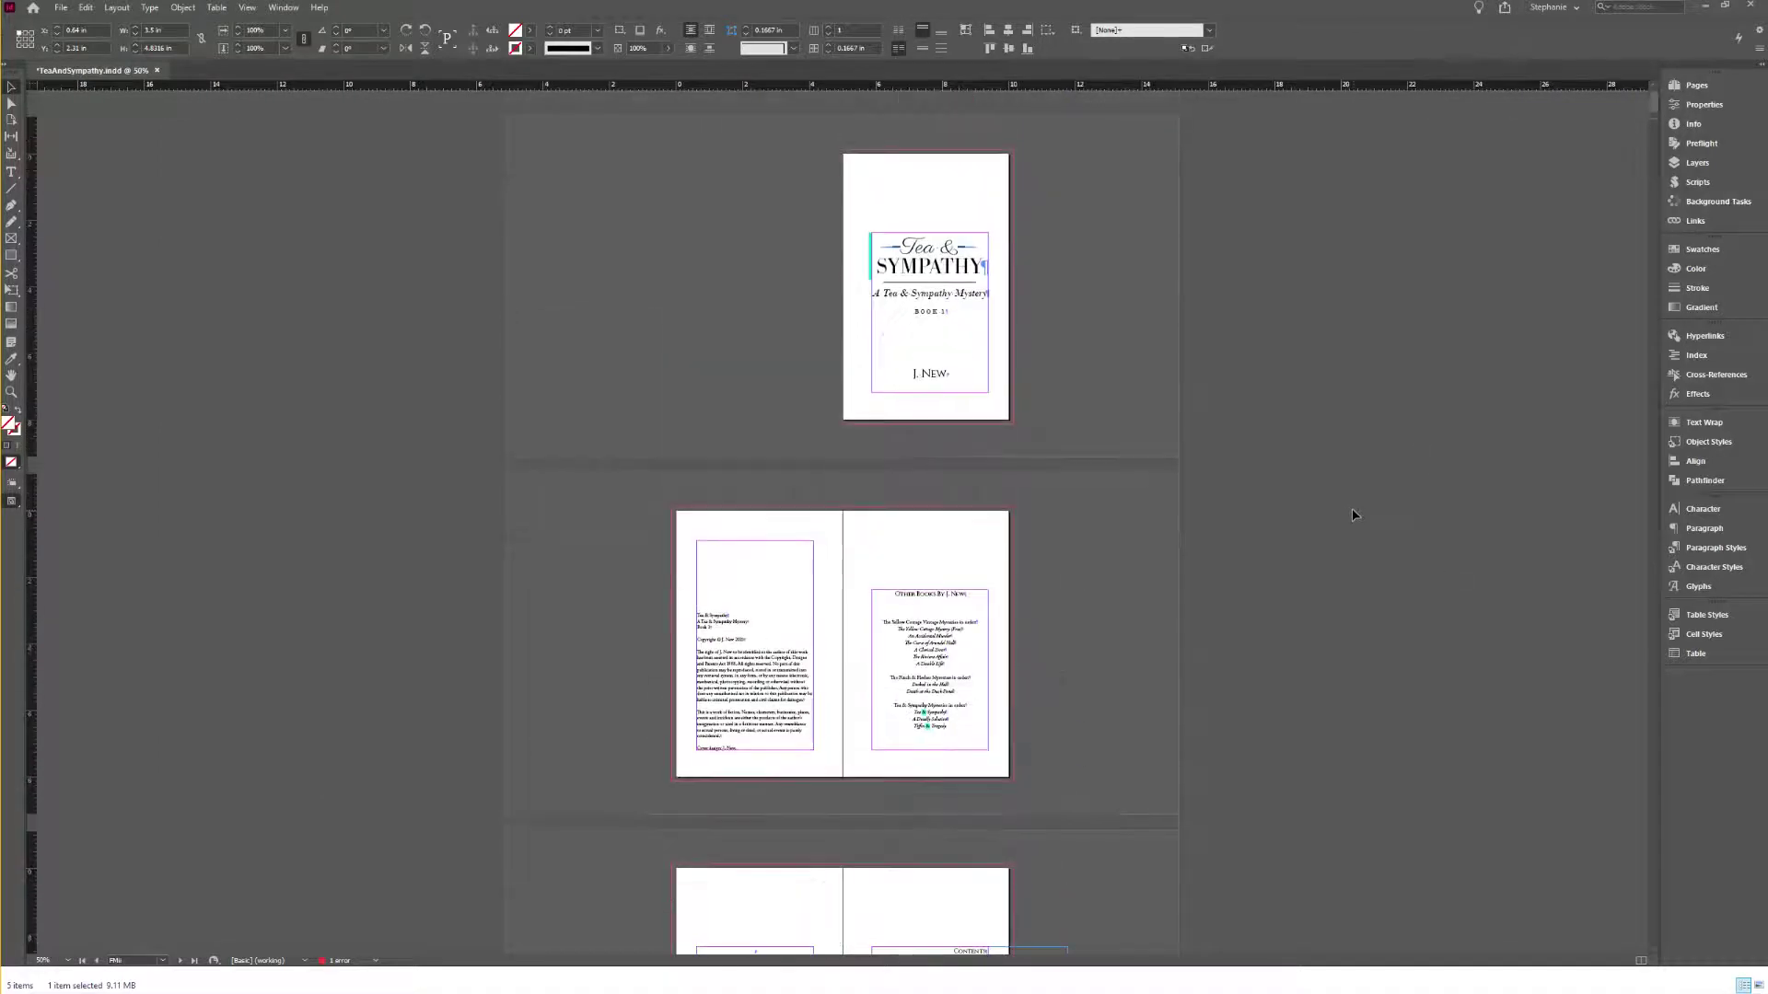
key("ctrl+equal")
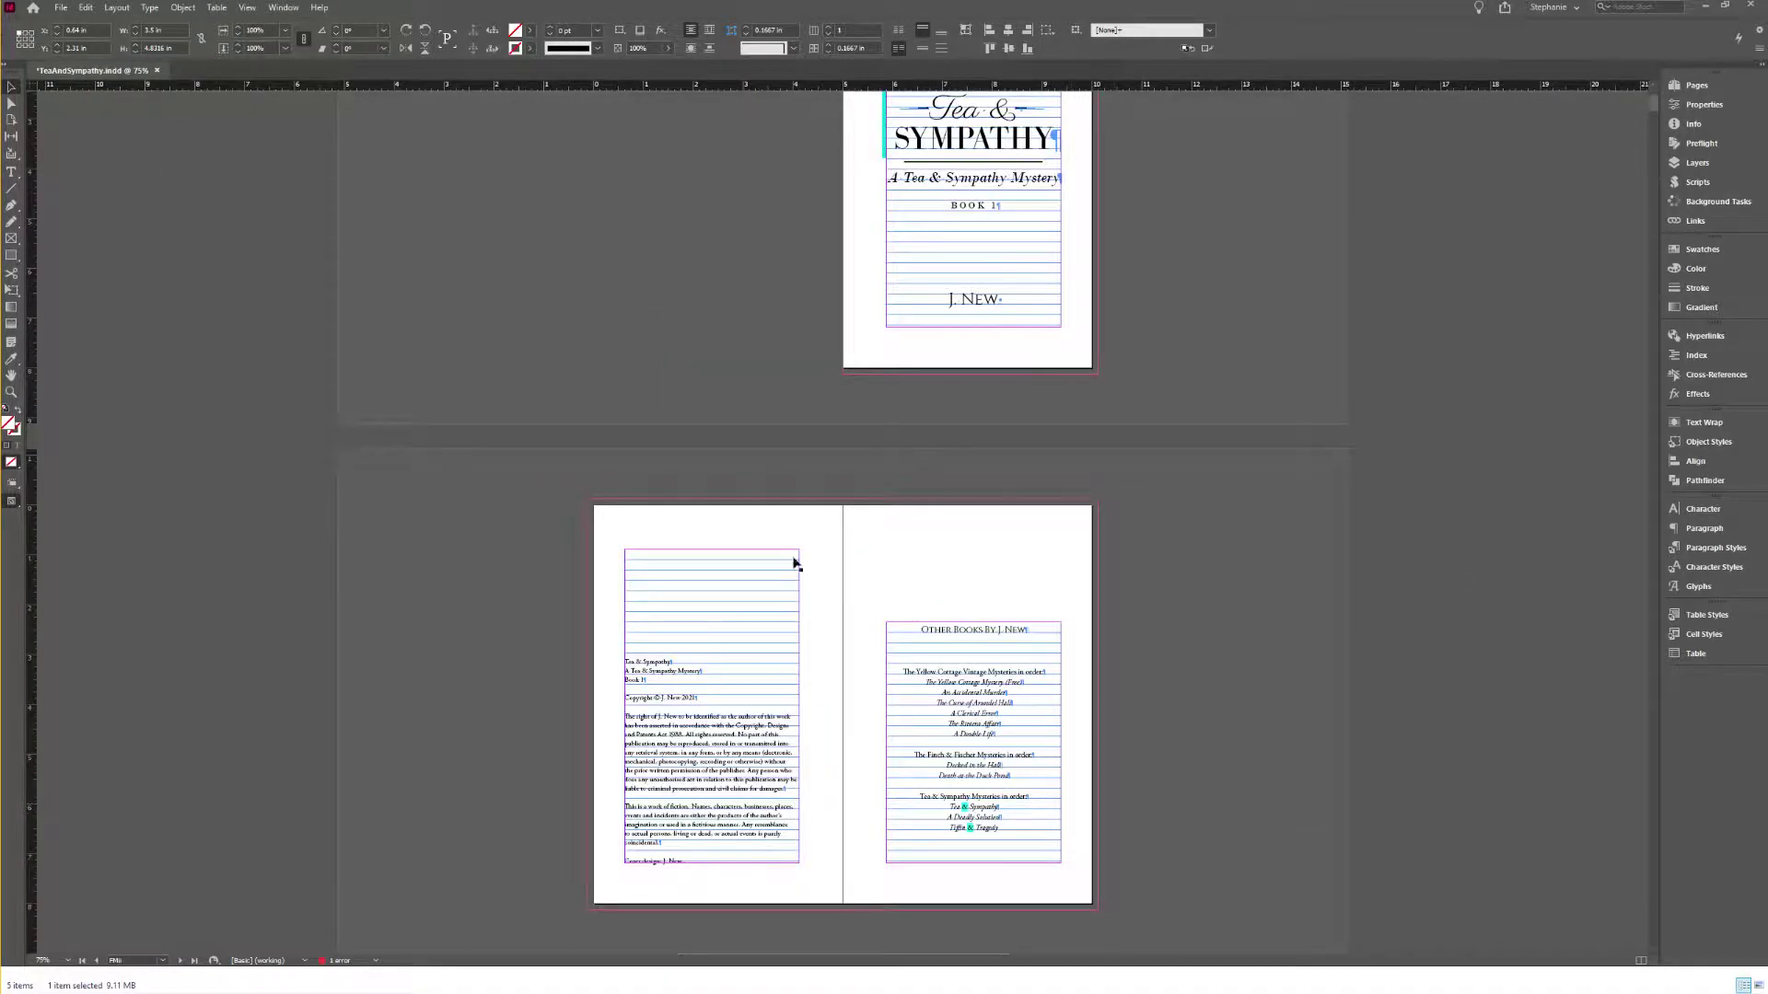
left_click(714, 671)
Step: Try moving the title text frame onto the pasteboard to inspect the separate rule and ornaments, and undo the move
left_click_drag(993, 197, 1277, 245)
scroll(1173, 286, "up", 3)
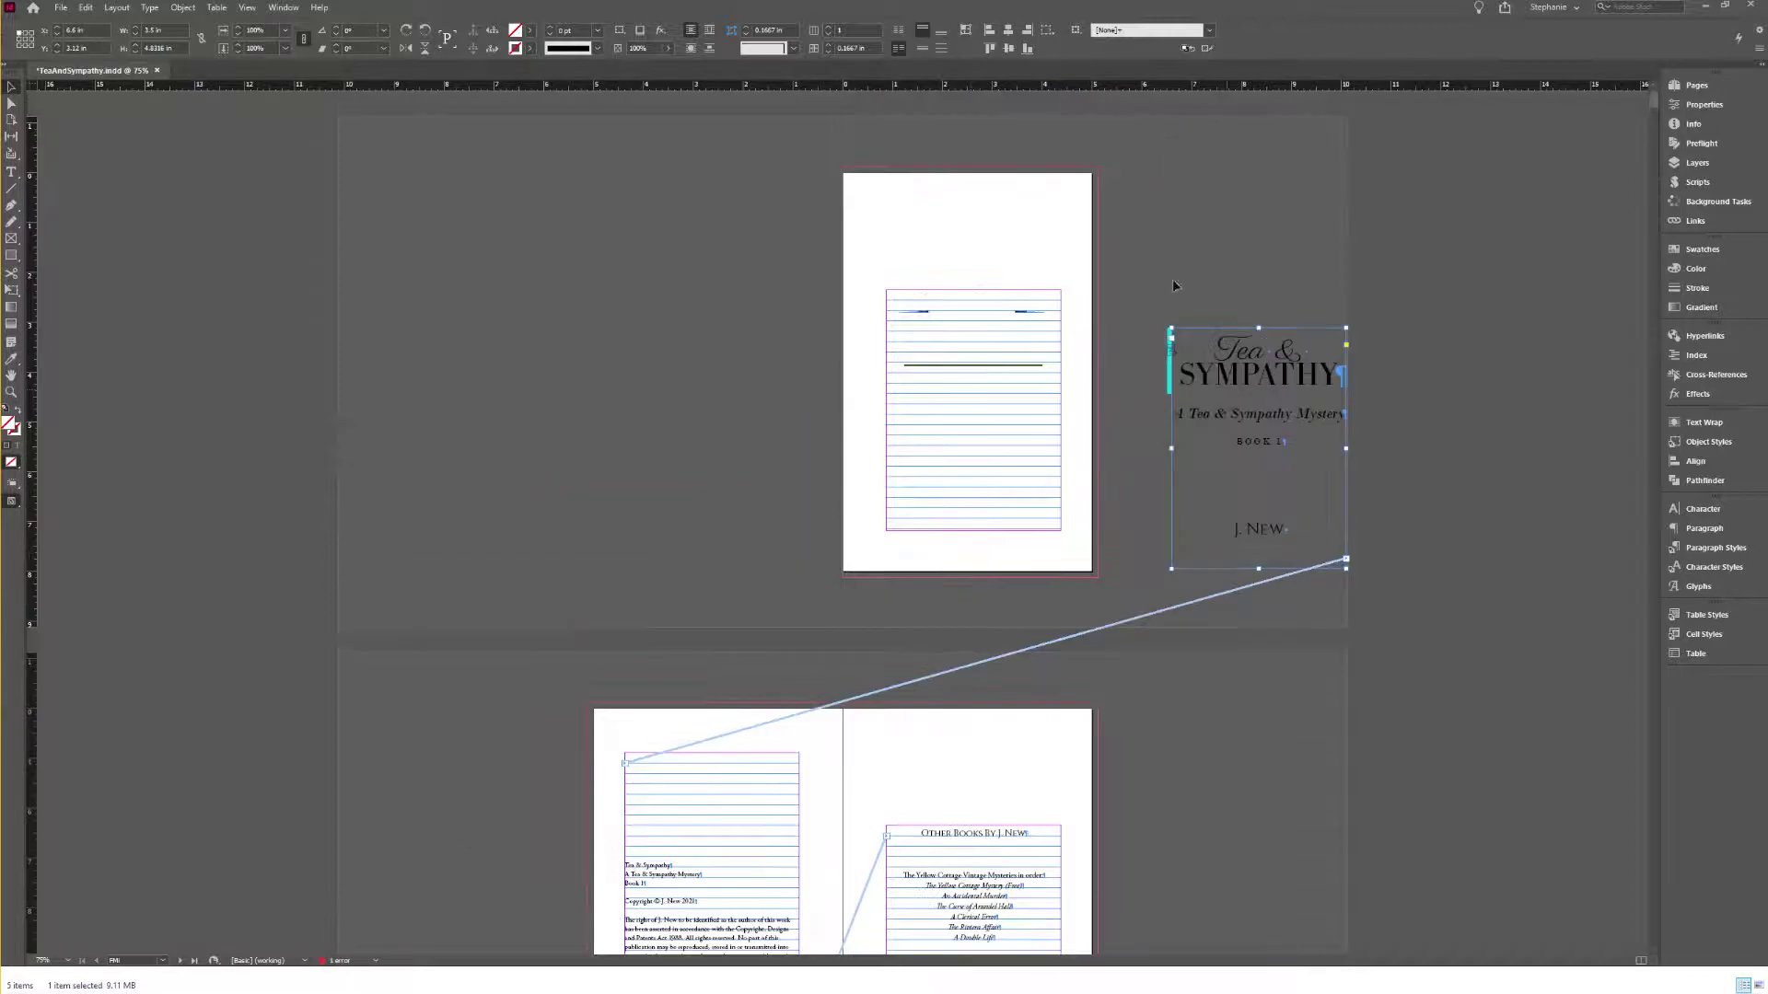
left_click(972, 373)
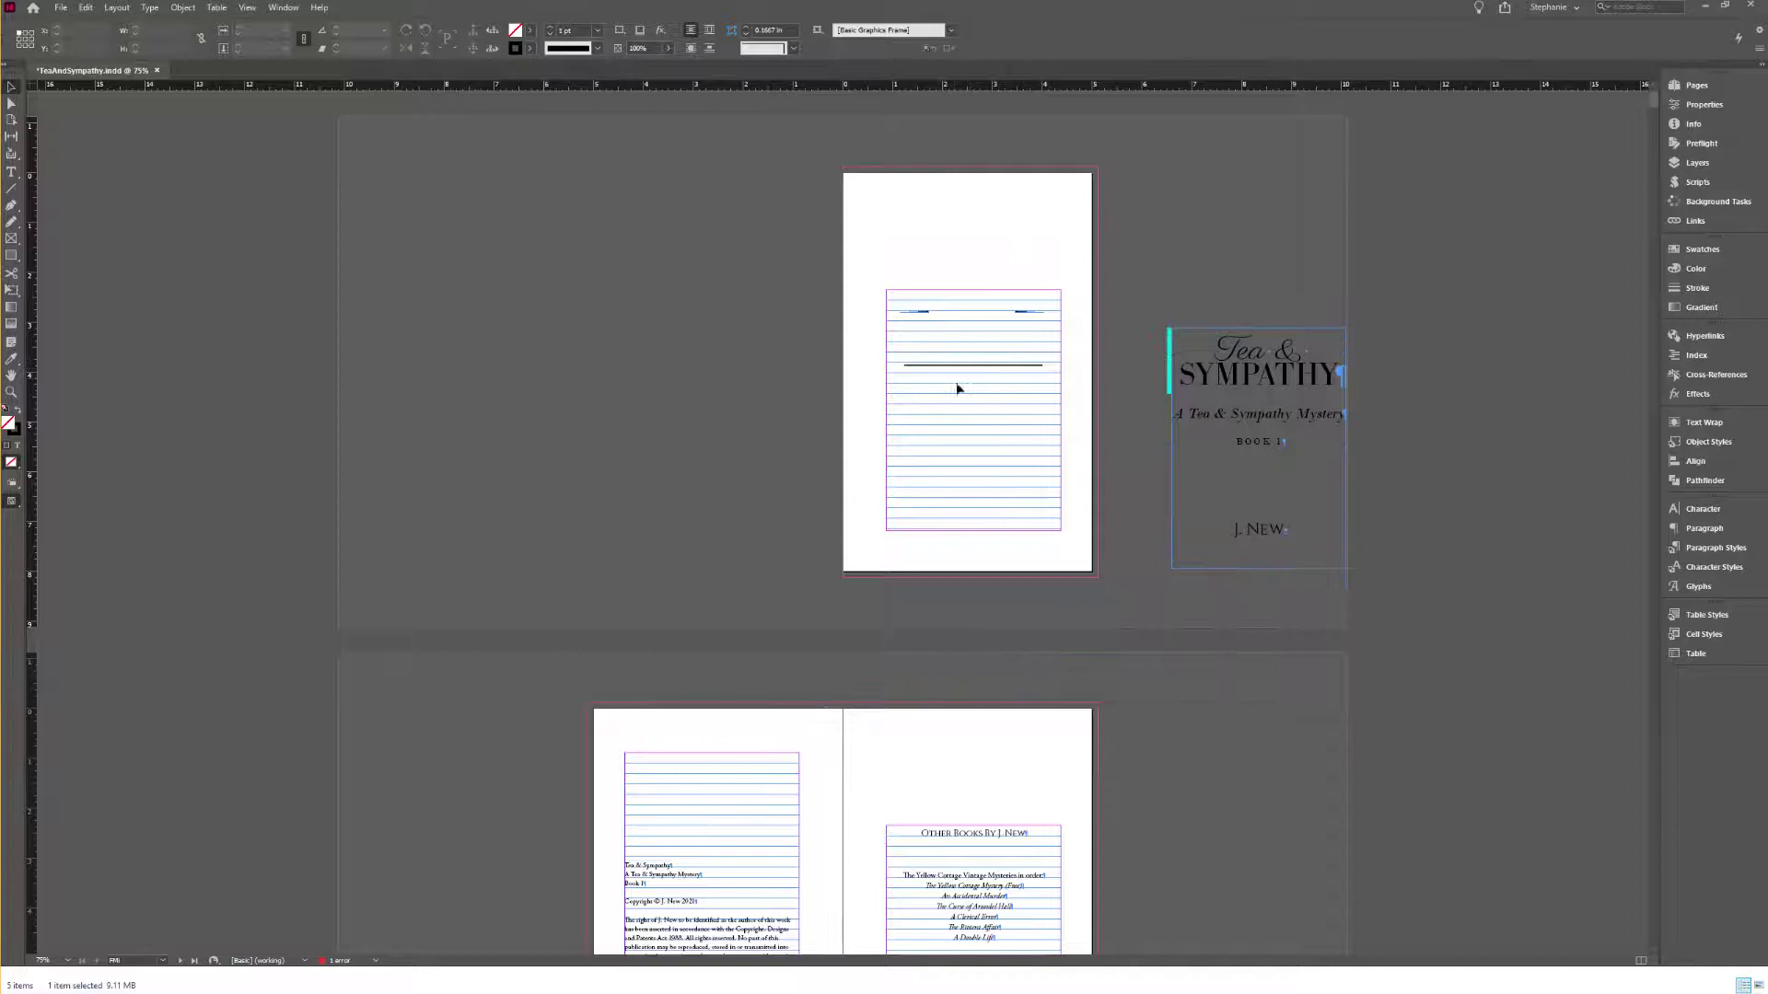
left_click(957, 366)
left_click(918, 316)
key("ctrl+z")
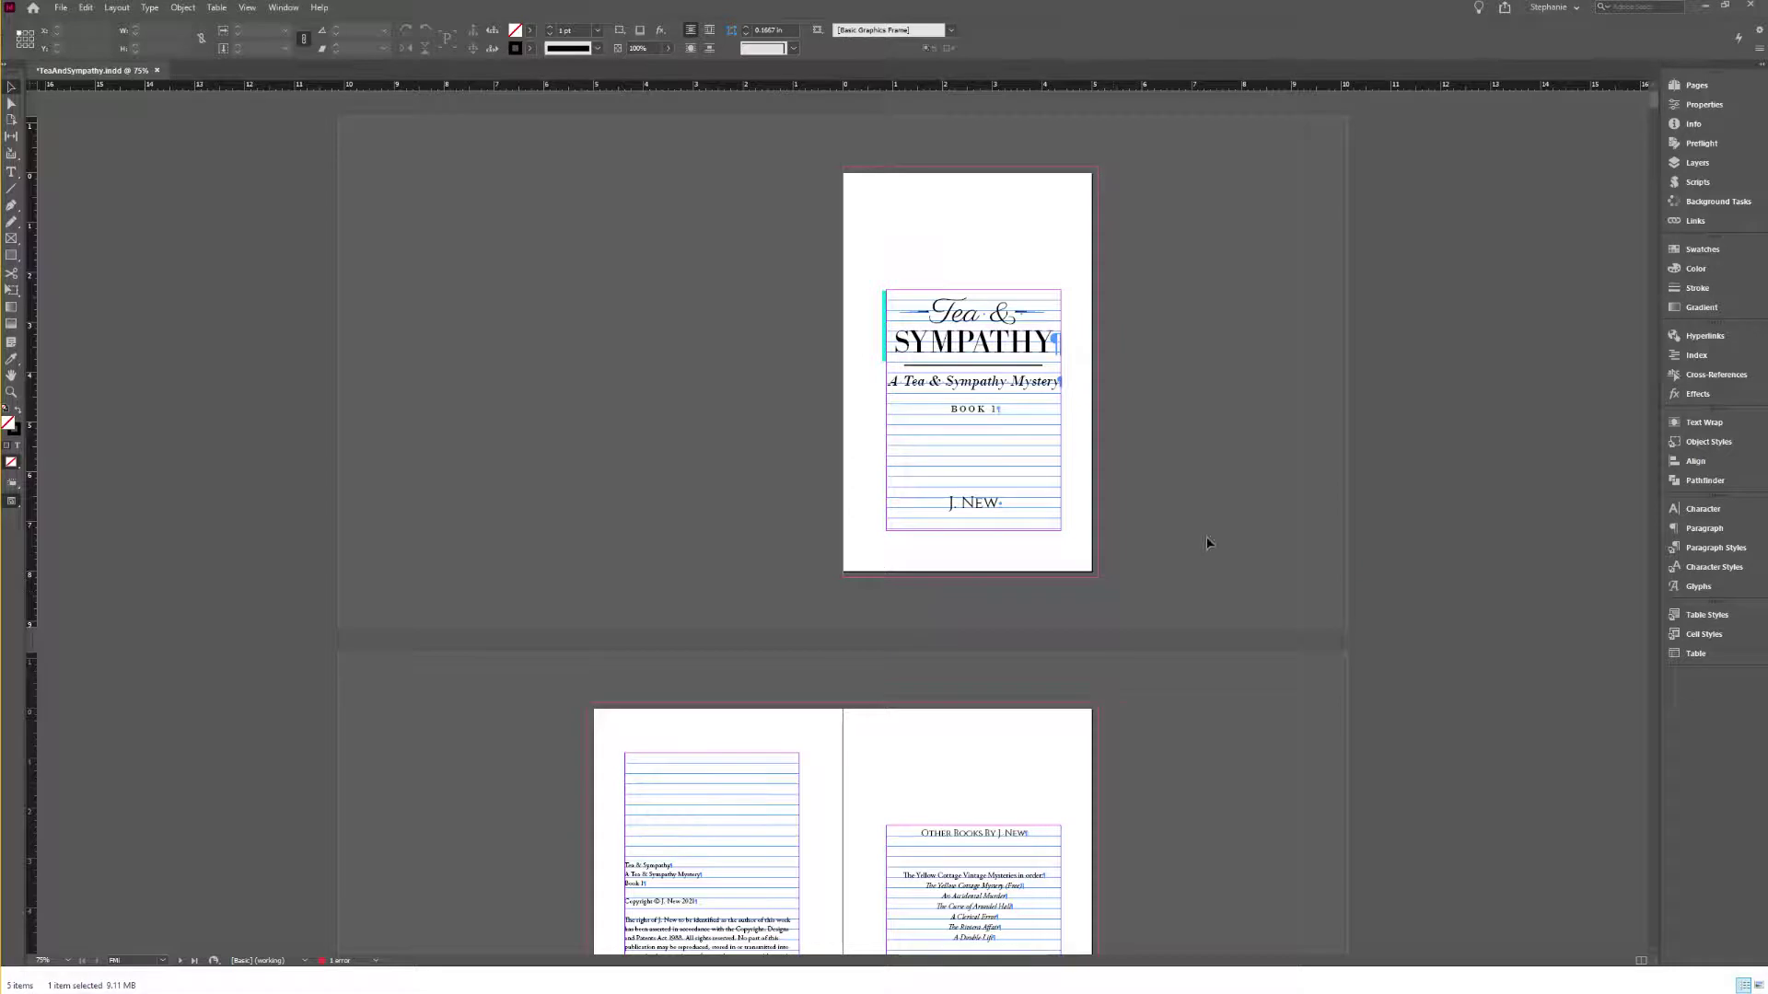
Step: Examine the layout's contents page, Chapter One opening and scene breaks, and return to an enlarged view of the title page
scroll(1121, 467, "down", 3)
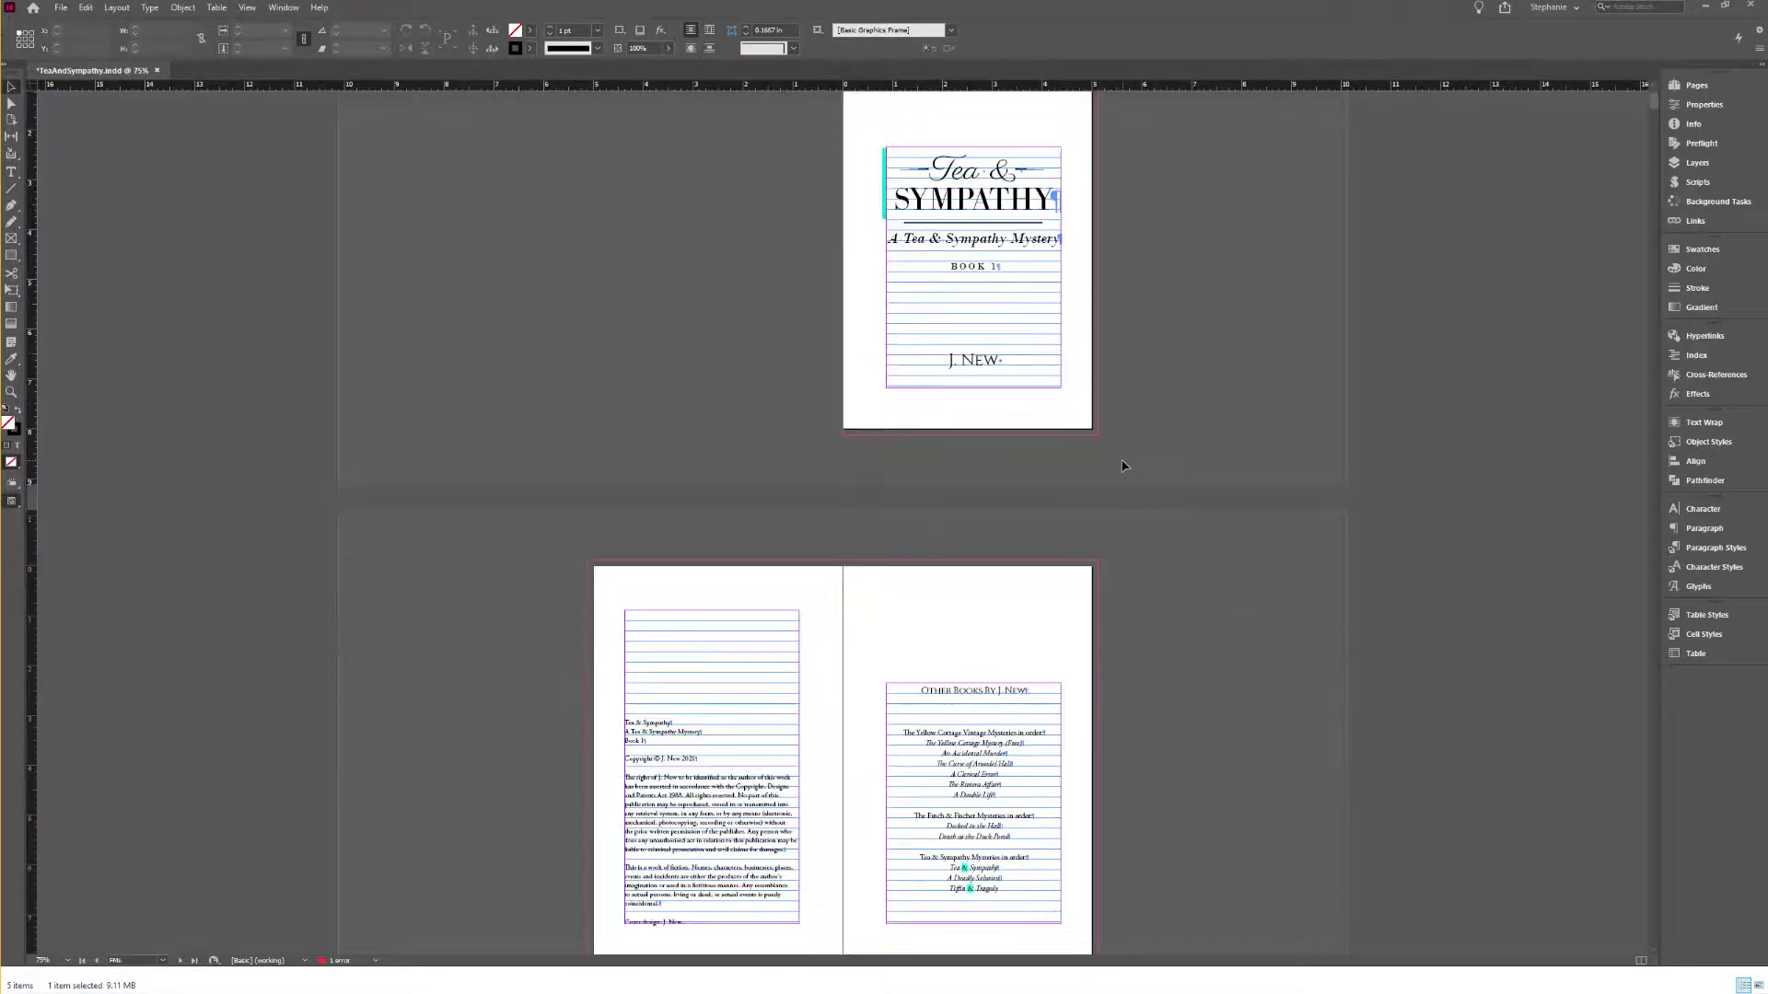
scroll(1121, 465, "down", 20)
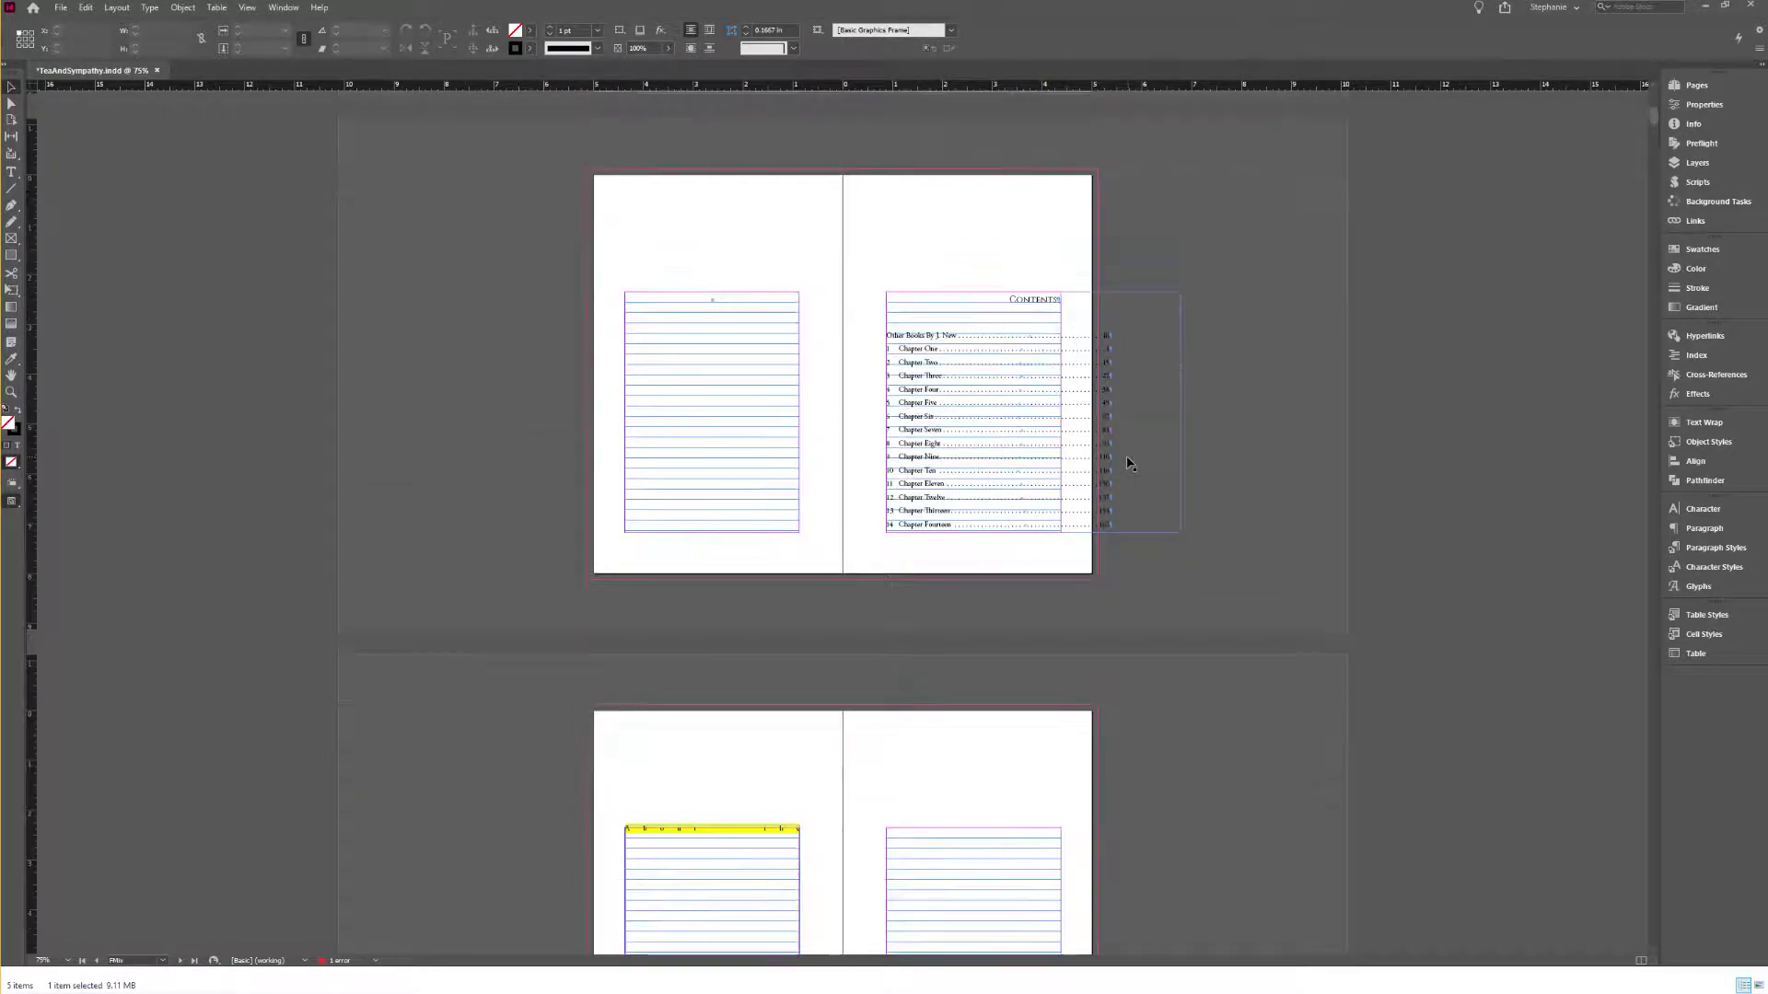
scroll(1131, 463, "down", 20)
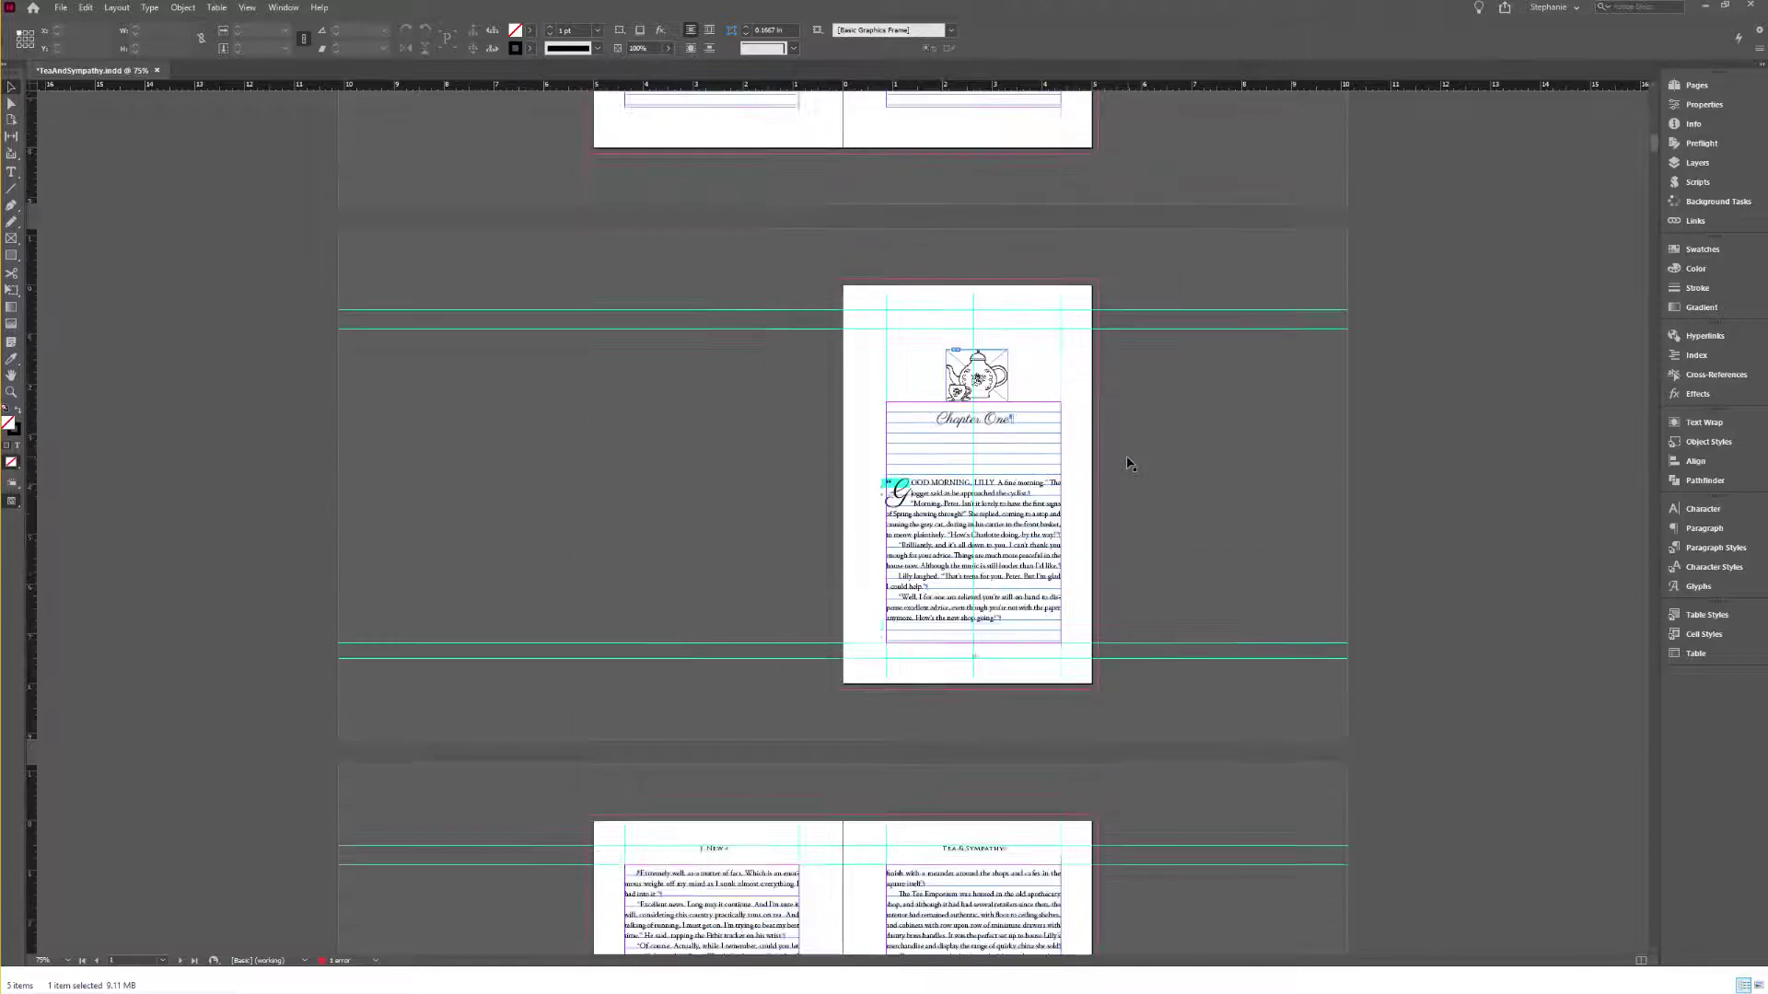
scroll(1129, 453, "down", 15)
scroll(1129, 453, "up", 12)
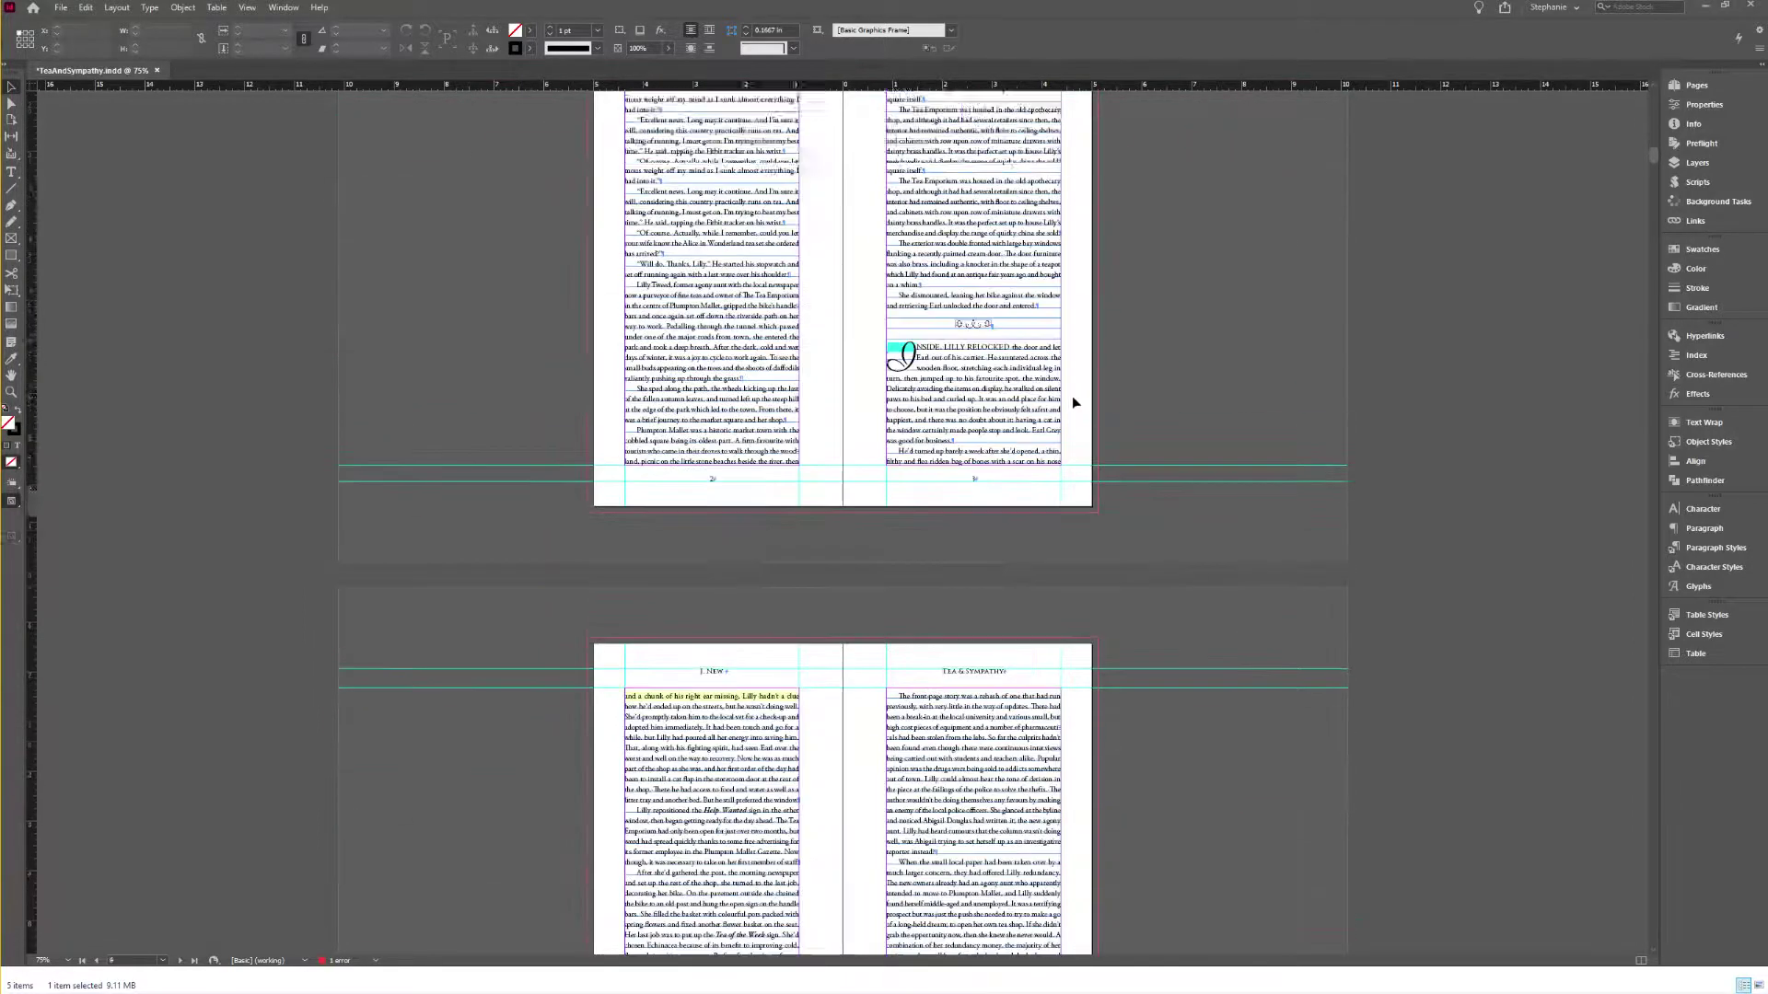
scroll(1079, 402, "up", 20)
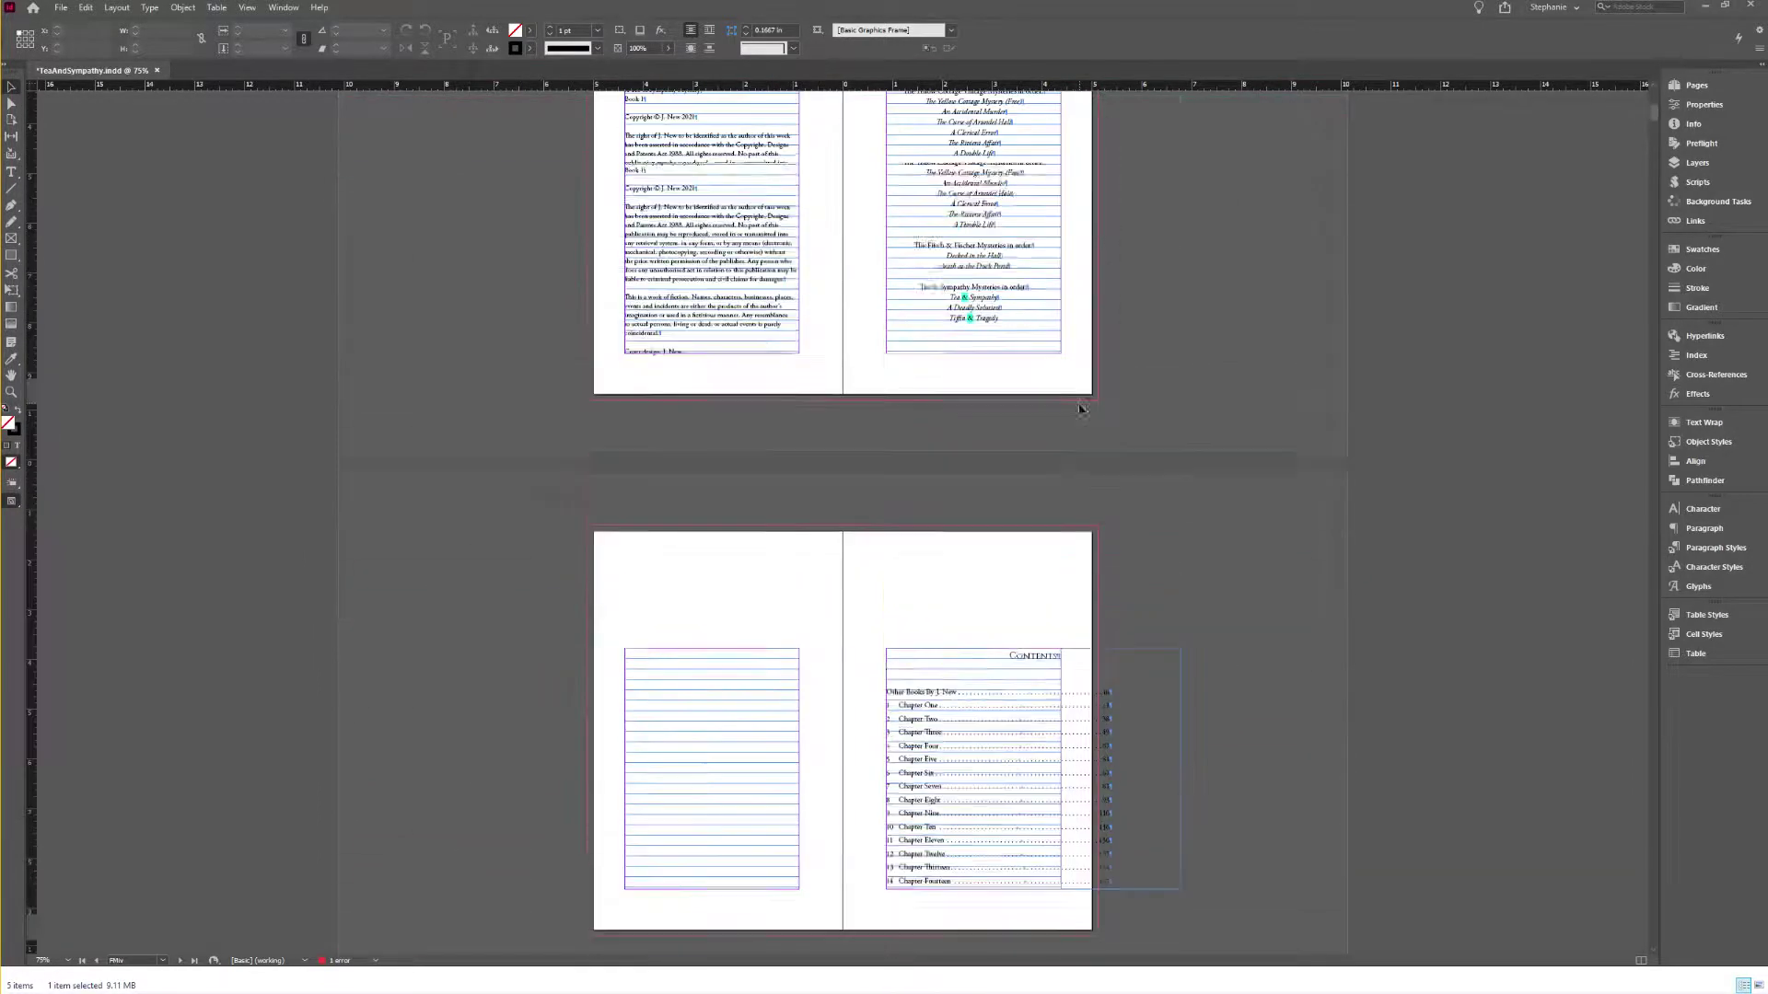
scroll(1079, 405, "up", 3)
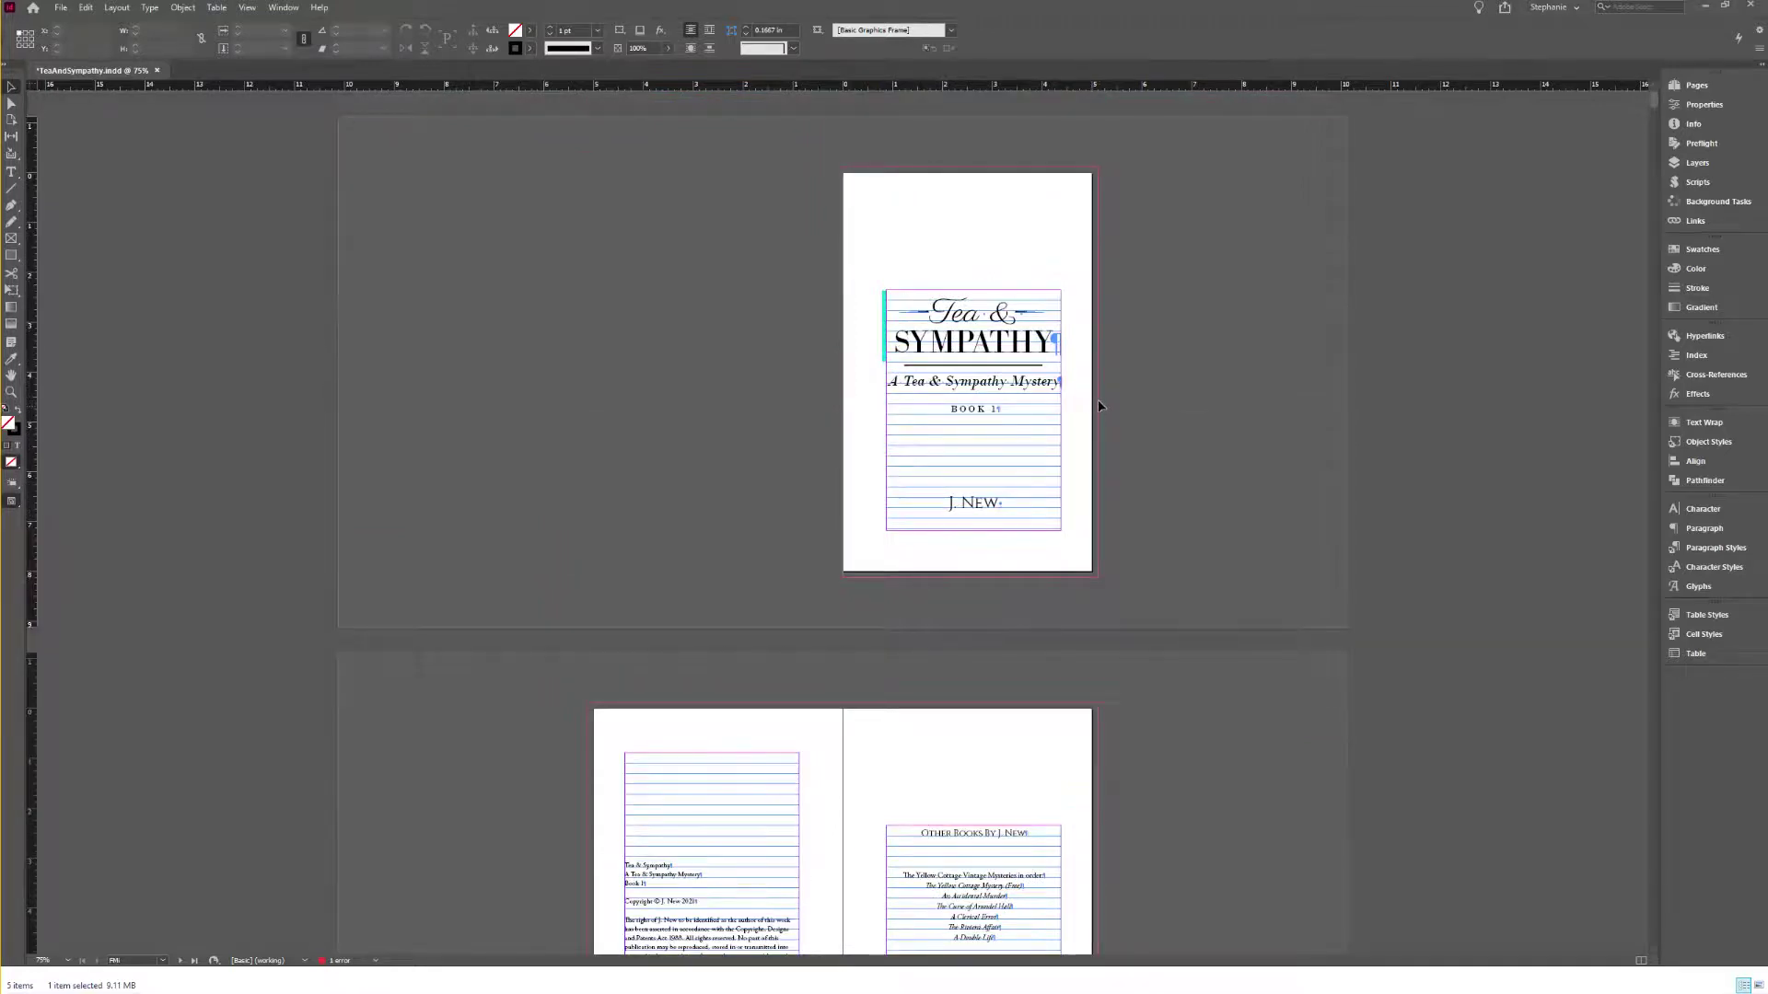
key("ctrl+equal")
key("ctrl+equal")
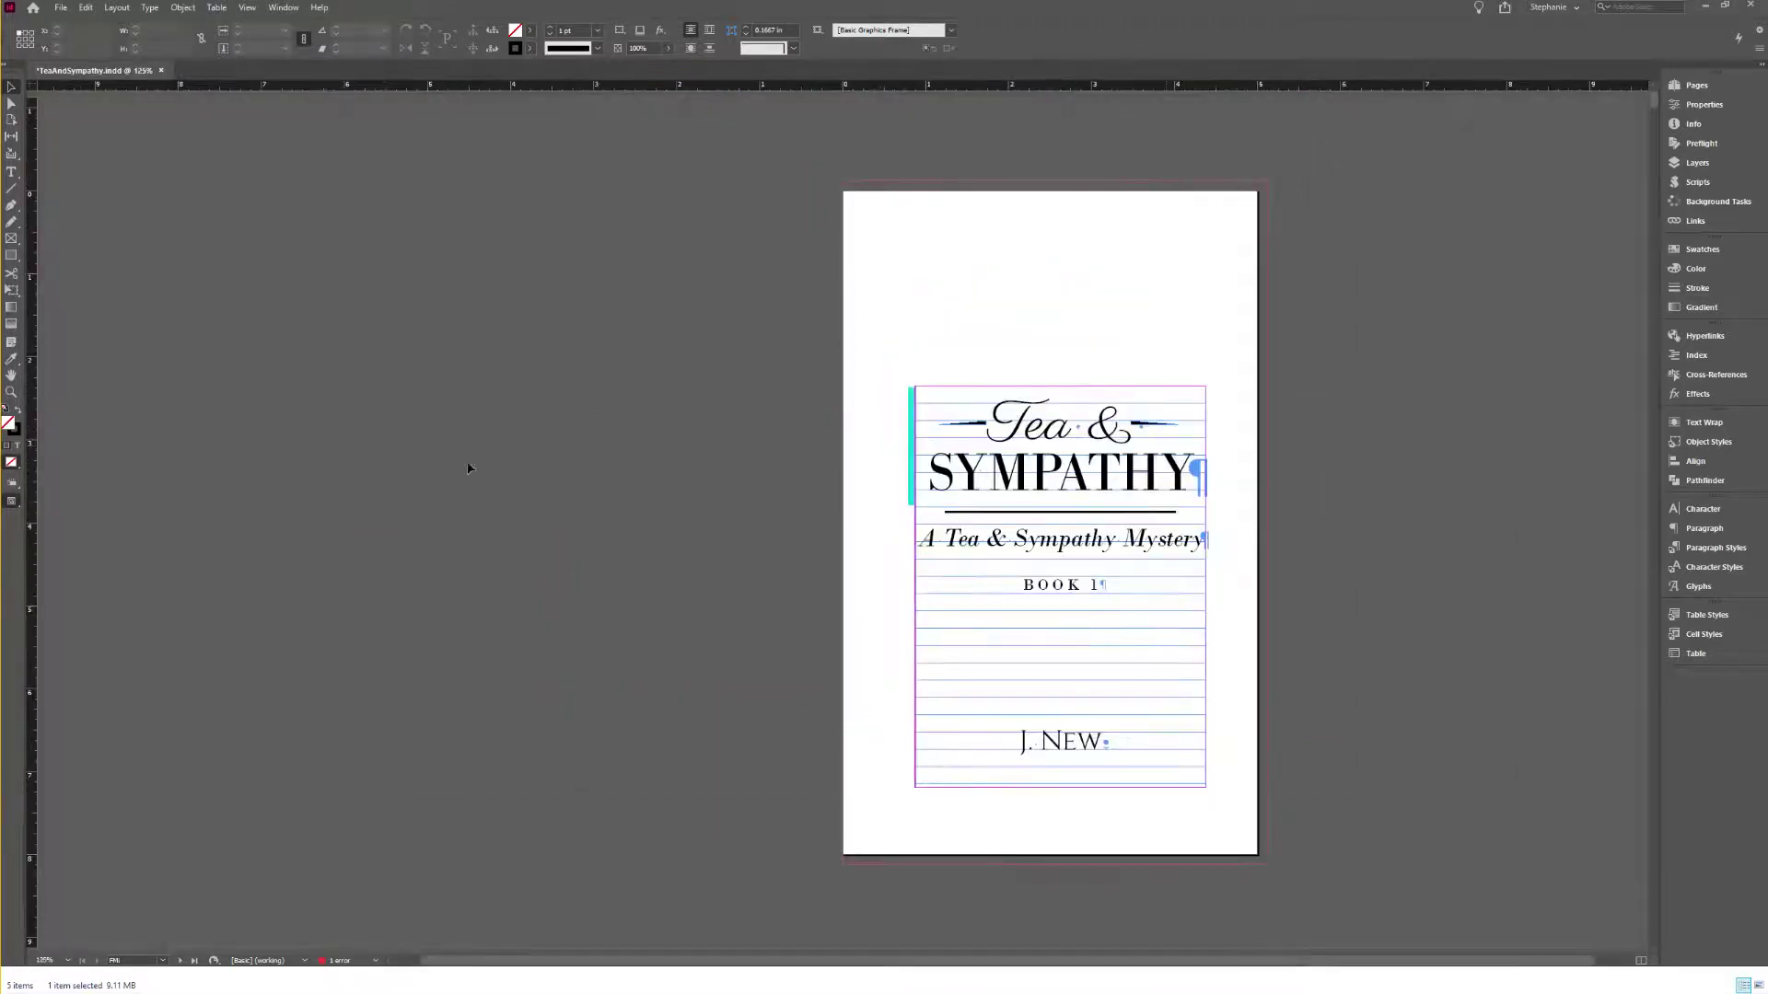
Step: Start opening another document and browse to the Alt 19 Creative folder on the network drive
left_click(61, 8)
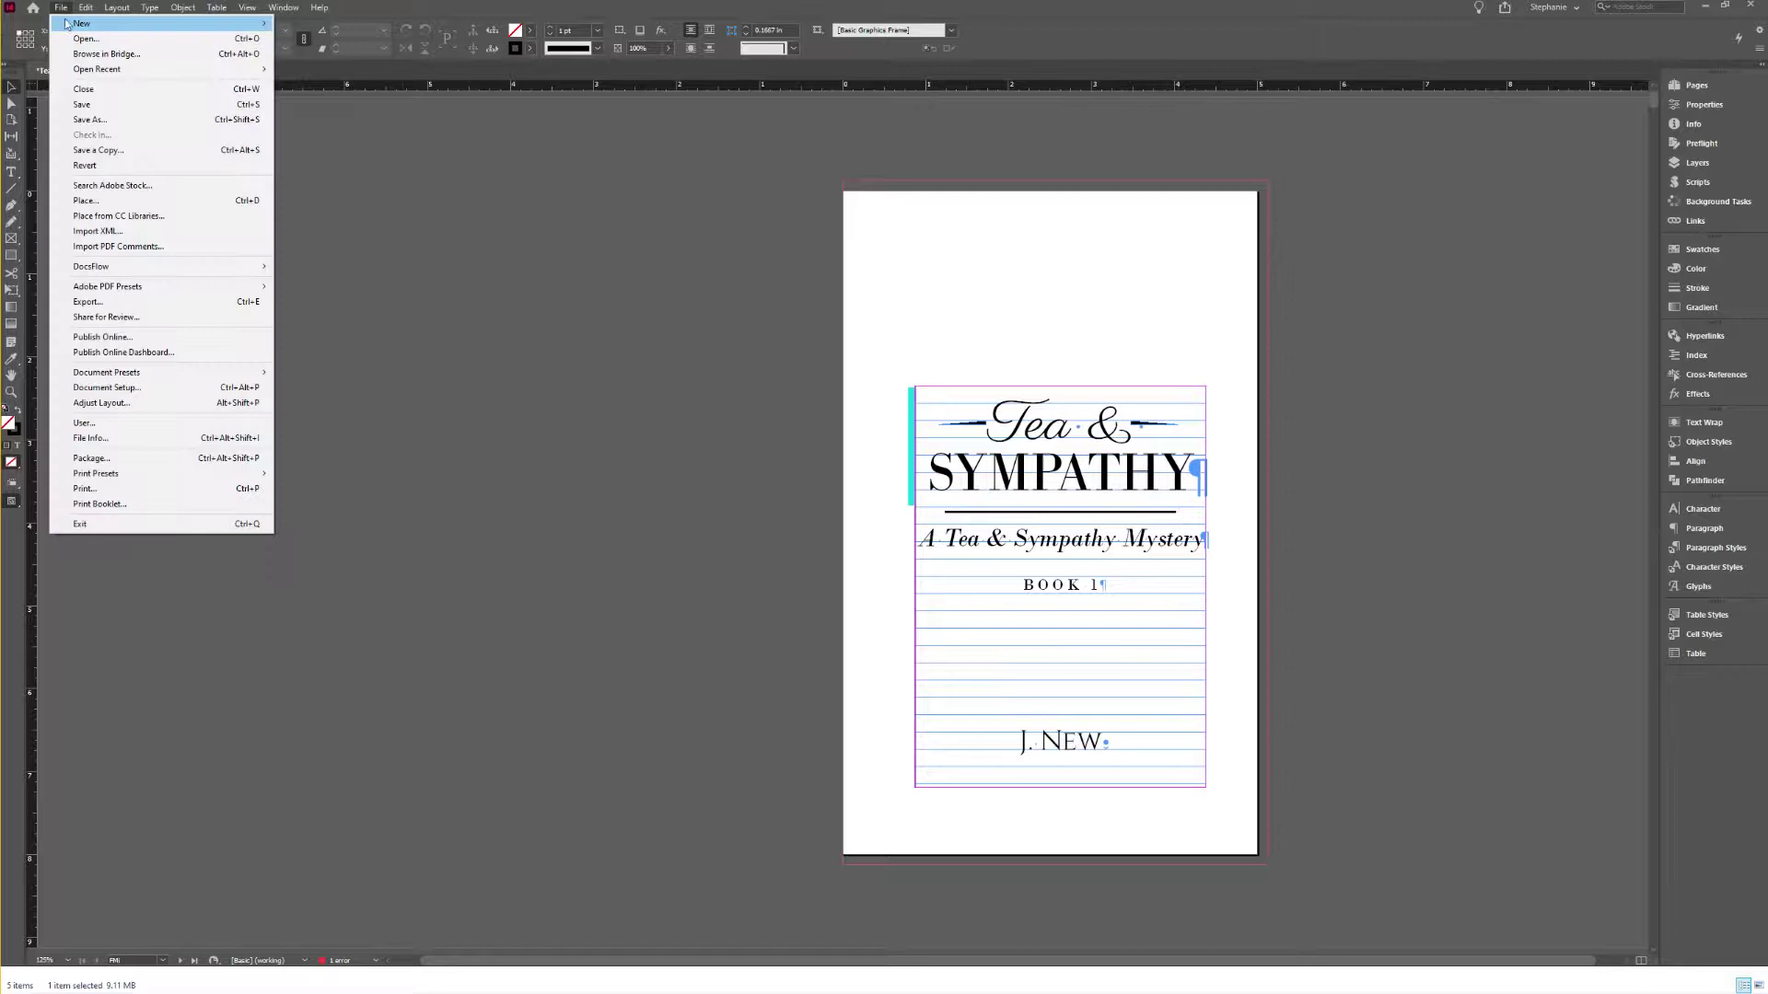
mouse_move(91, 72)
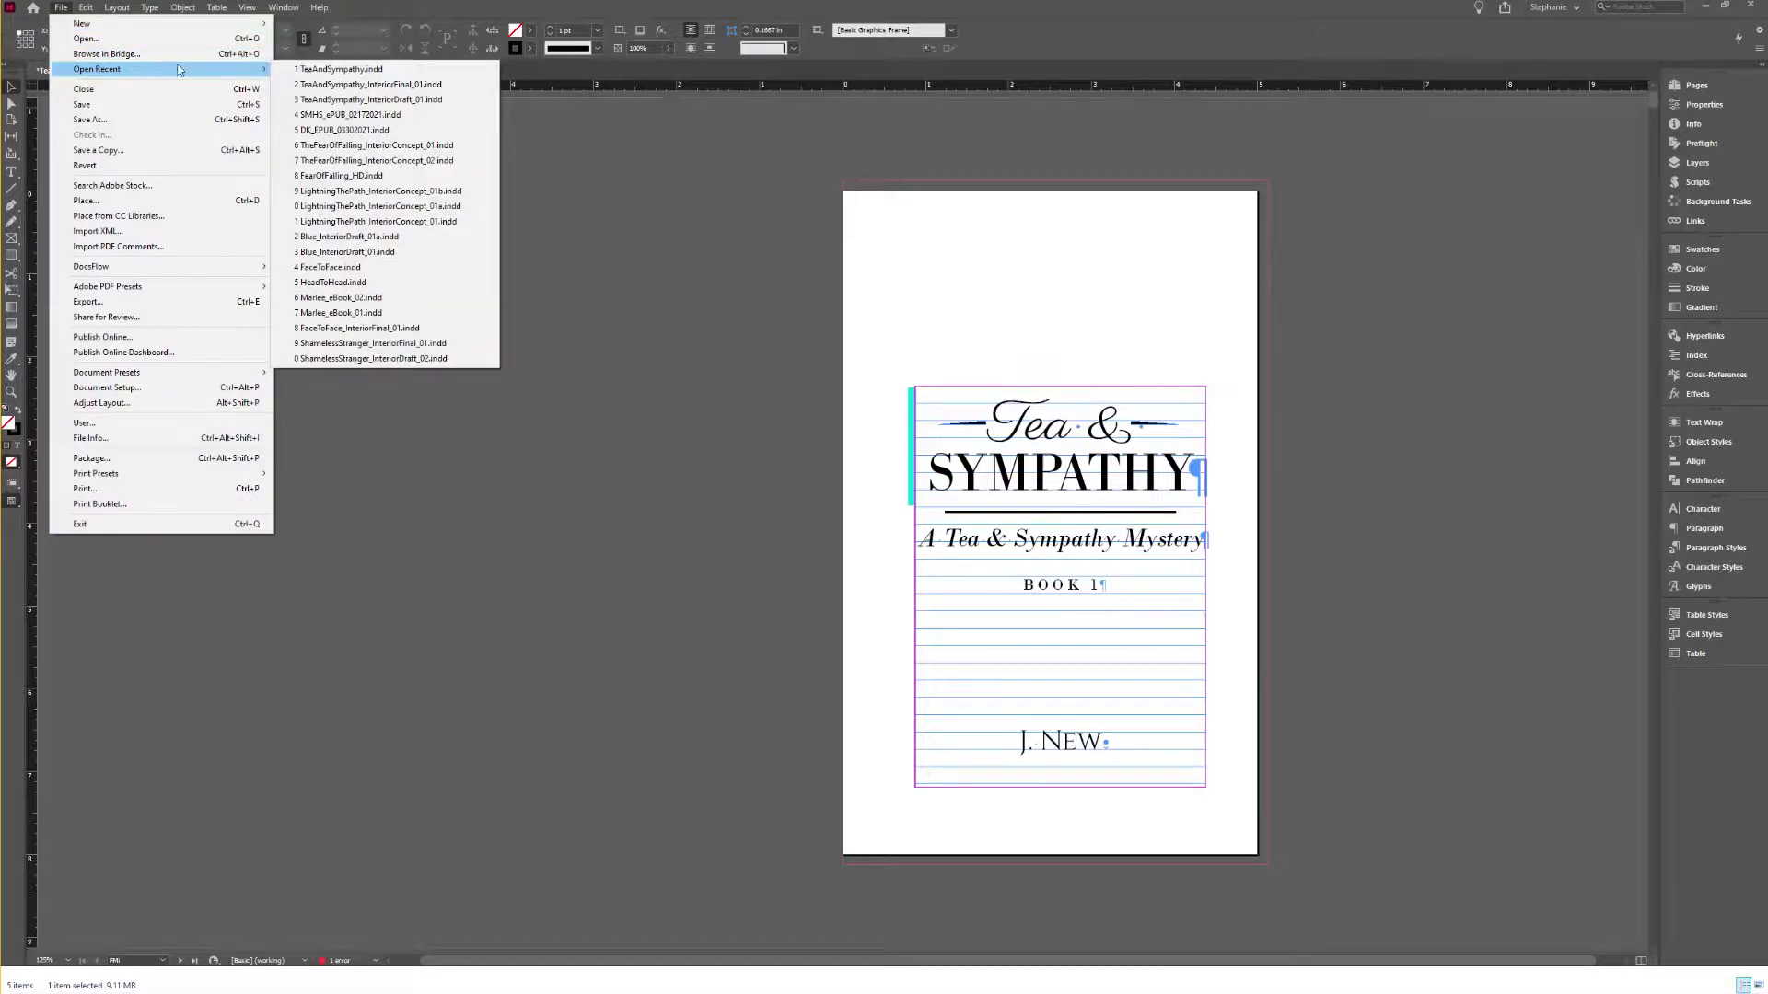
left_click(92, 39)
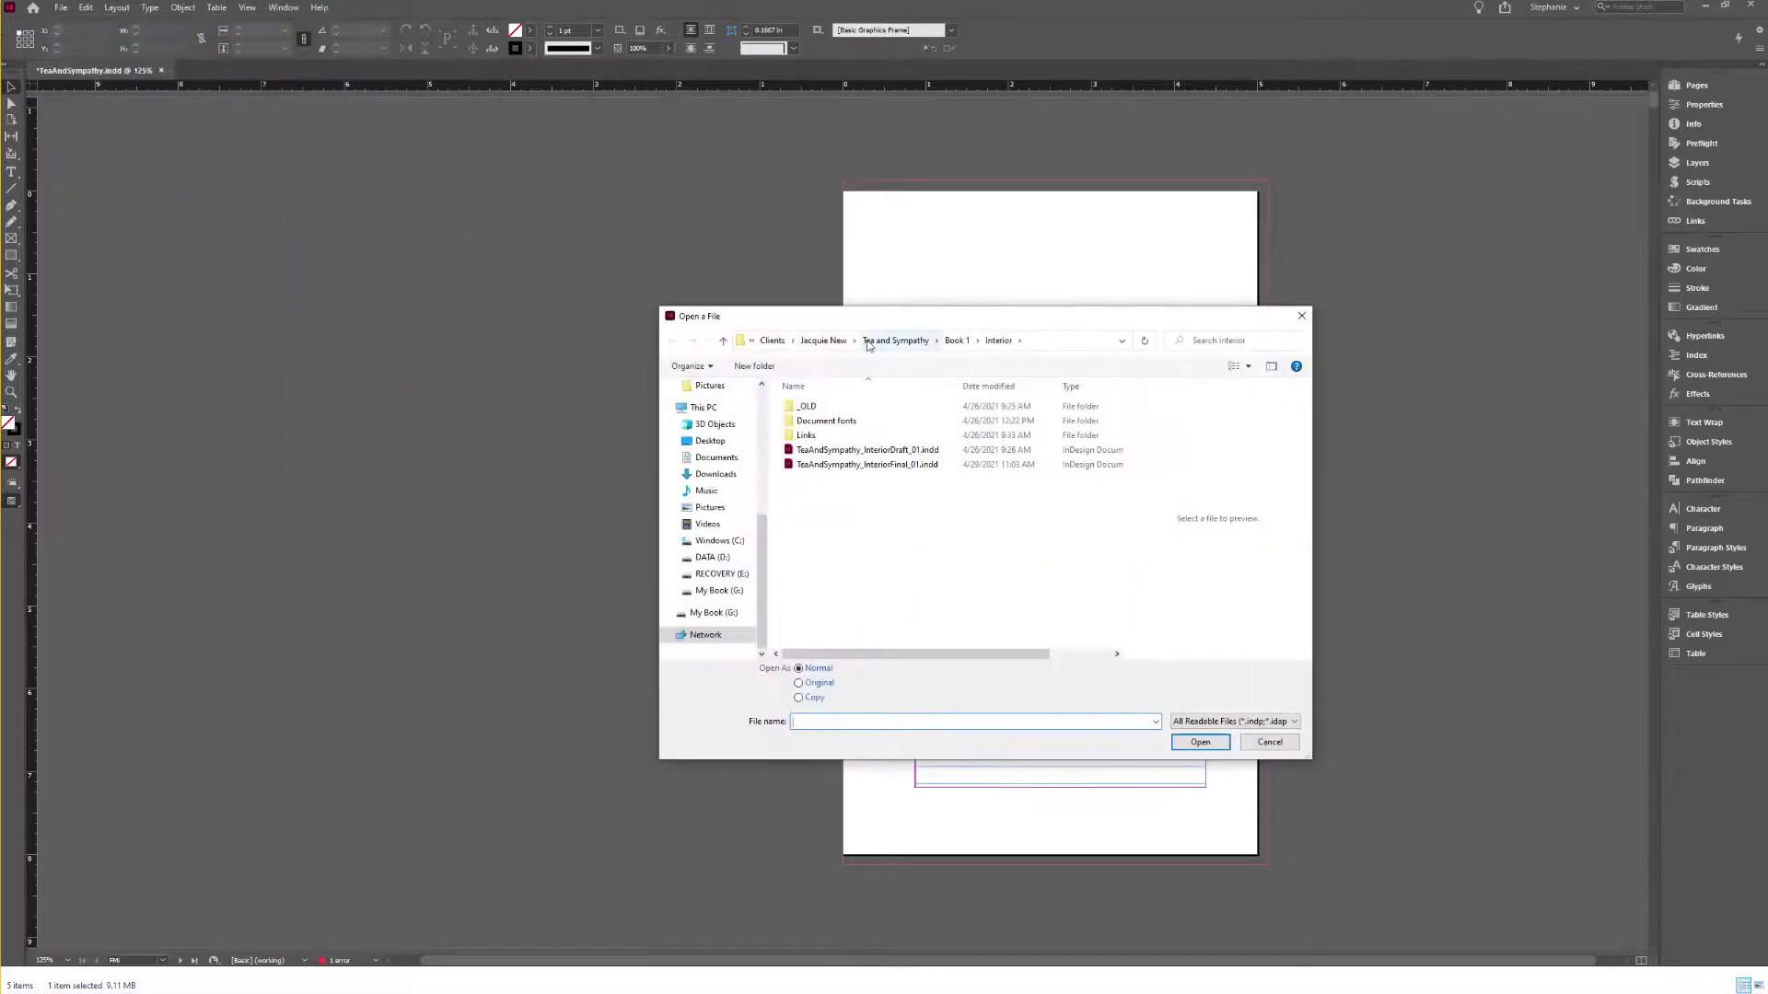
left_click(772, 339)
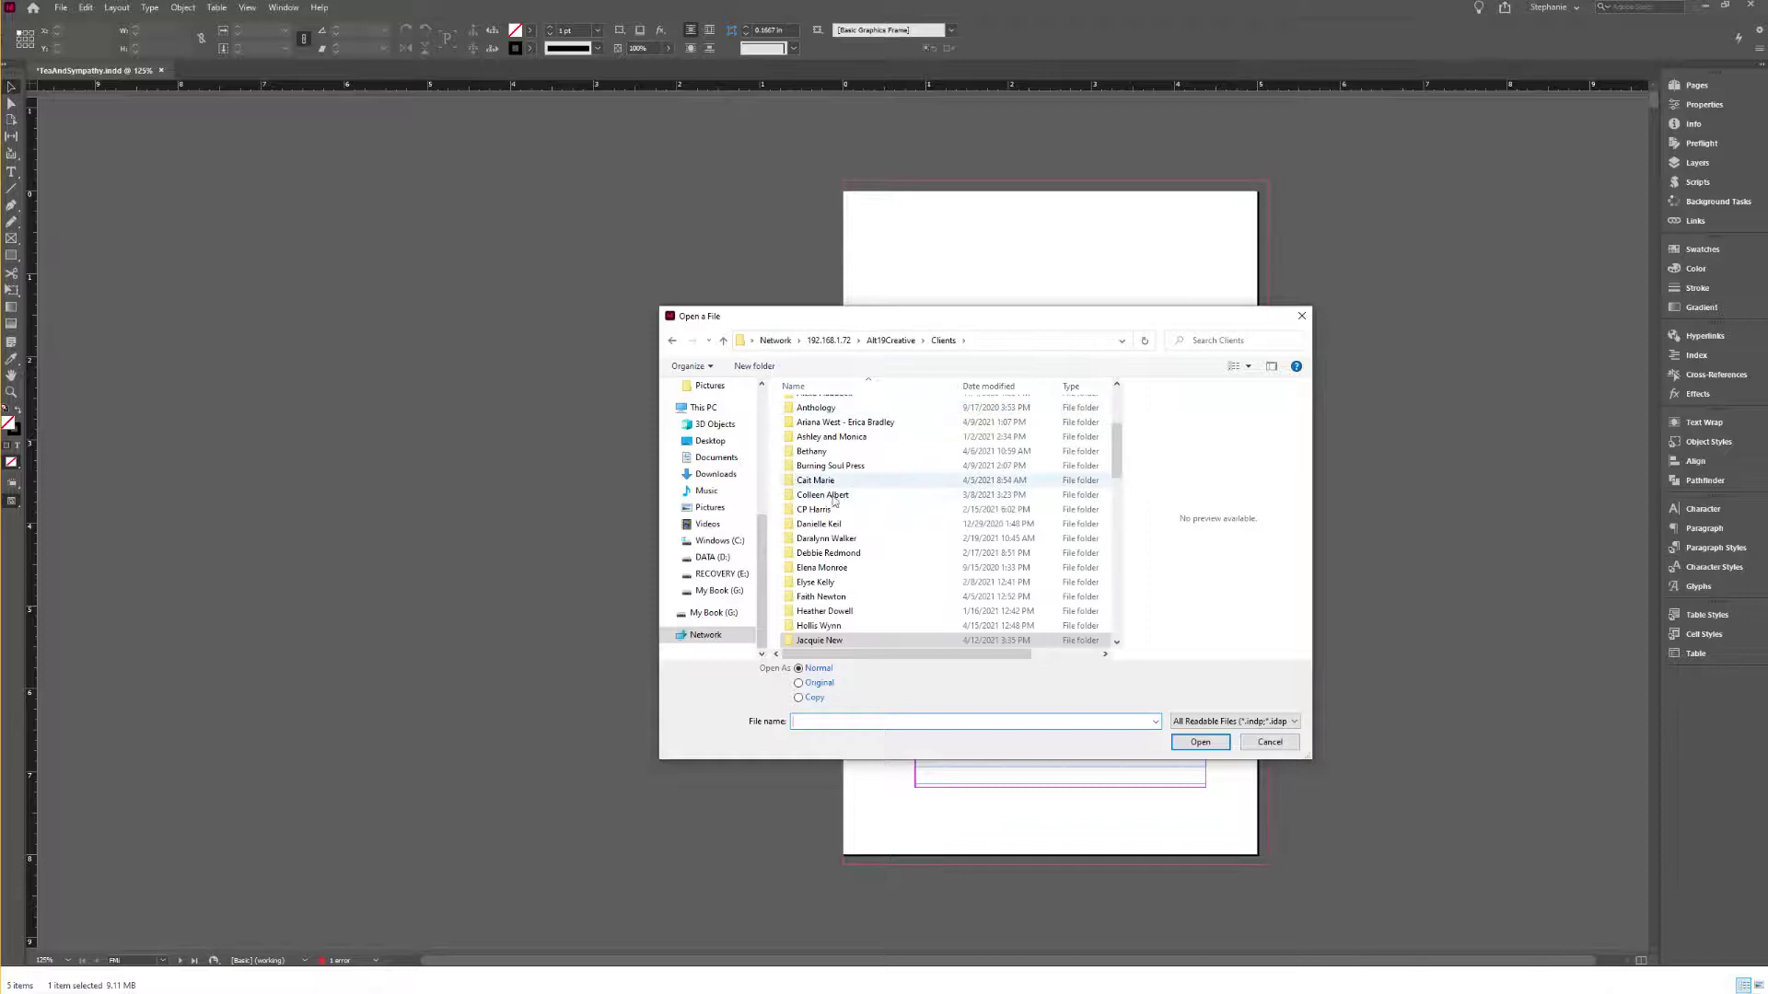
scroll(856, 497, "up", 3)
left_click(891, 340)
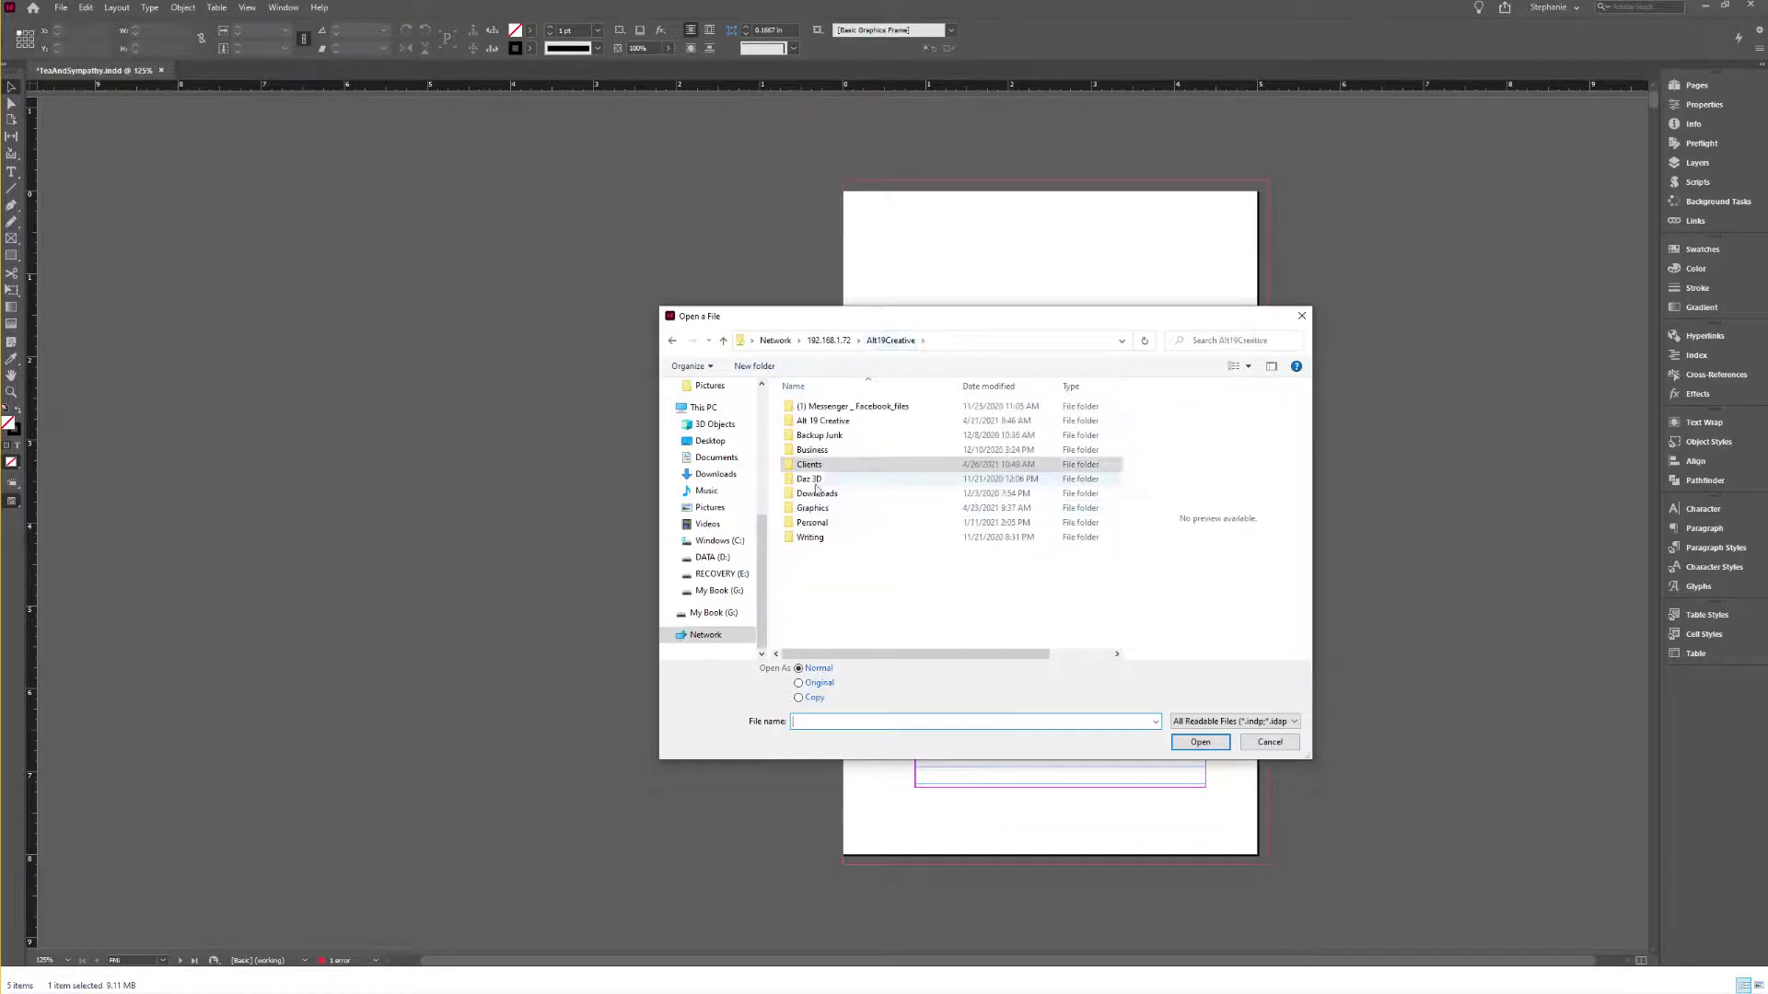
double_click(819, 422)
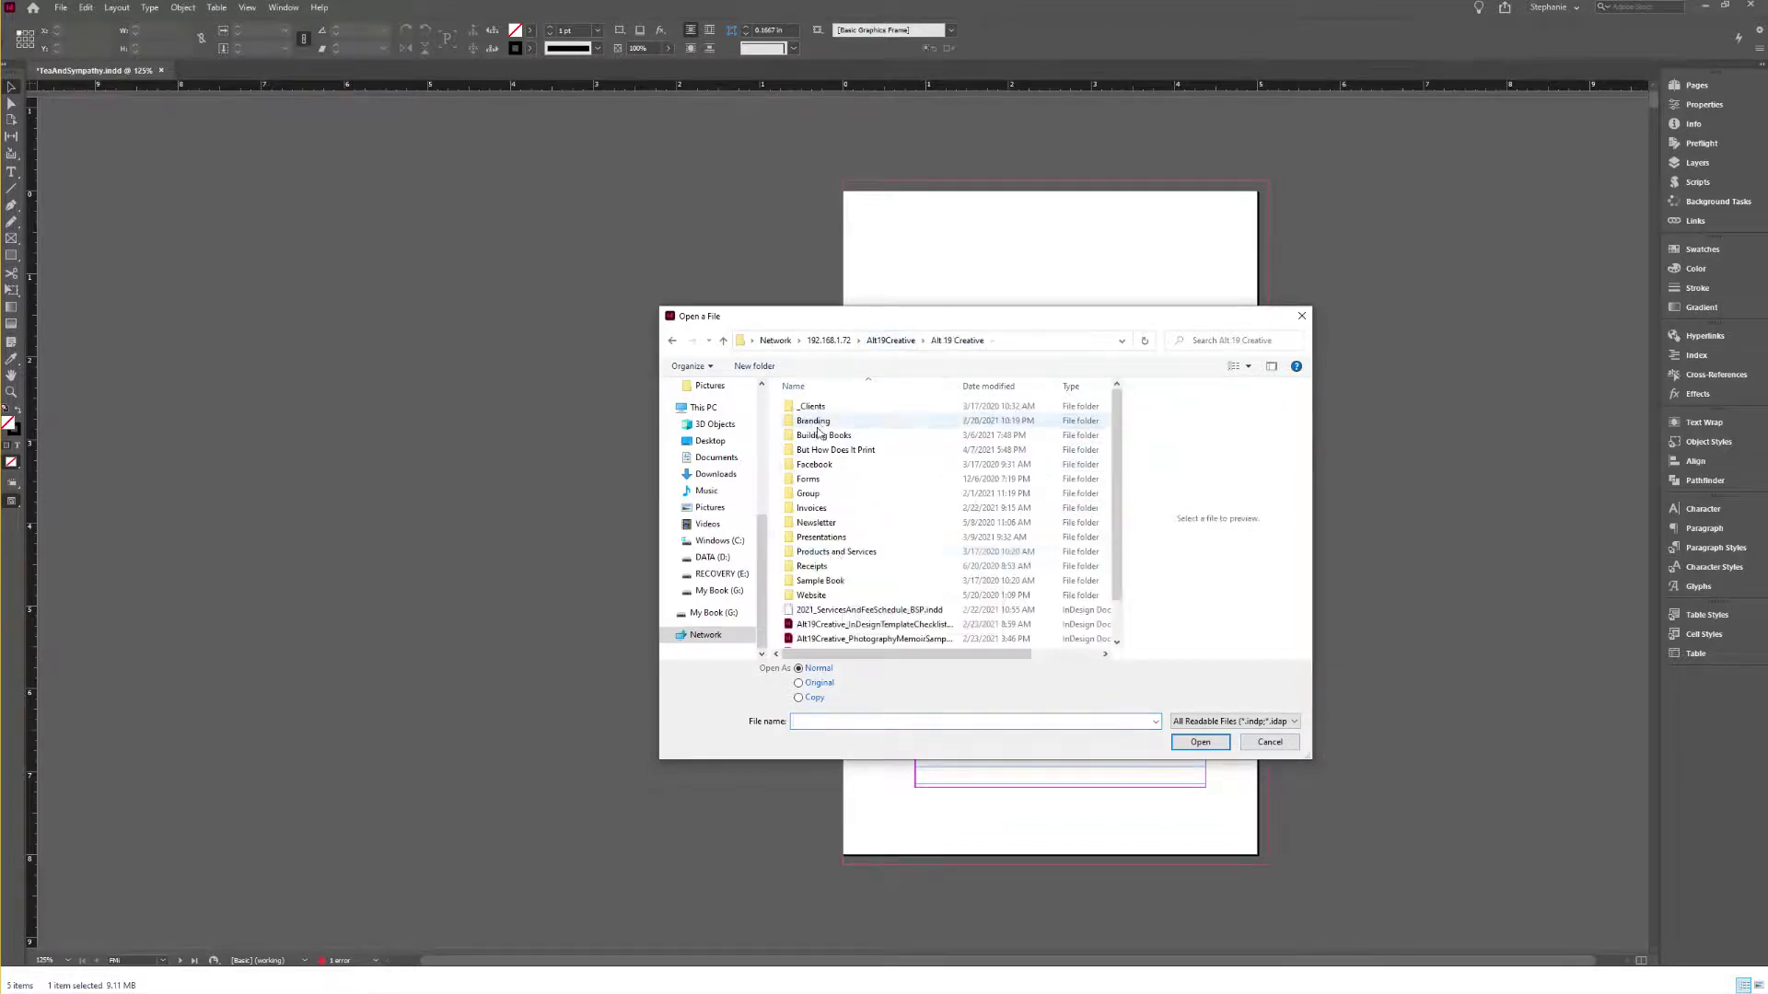
Step: Open _MasterNovelTemplate_Alt19Creative.indt from the Templates folder under Products and Services, Formatting
left_click(838, 556)
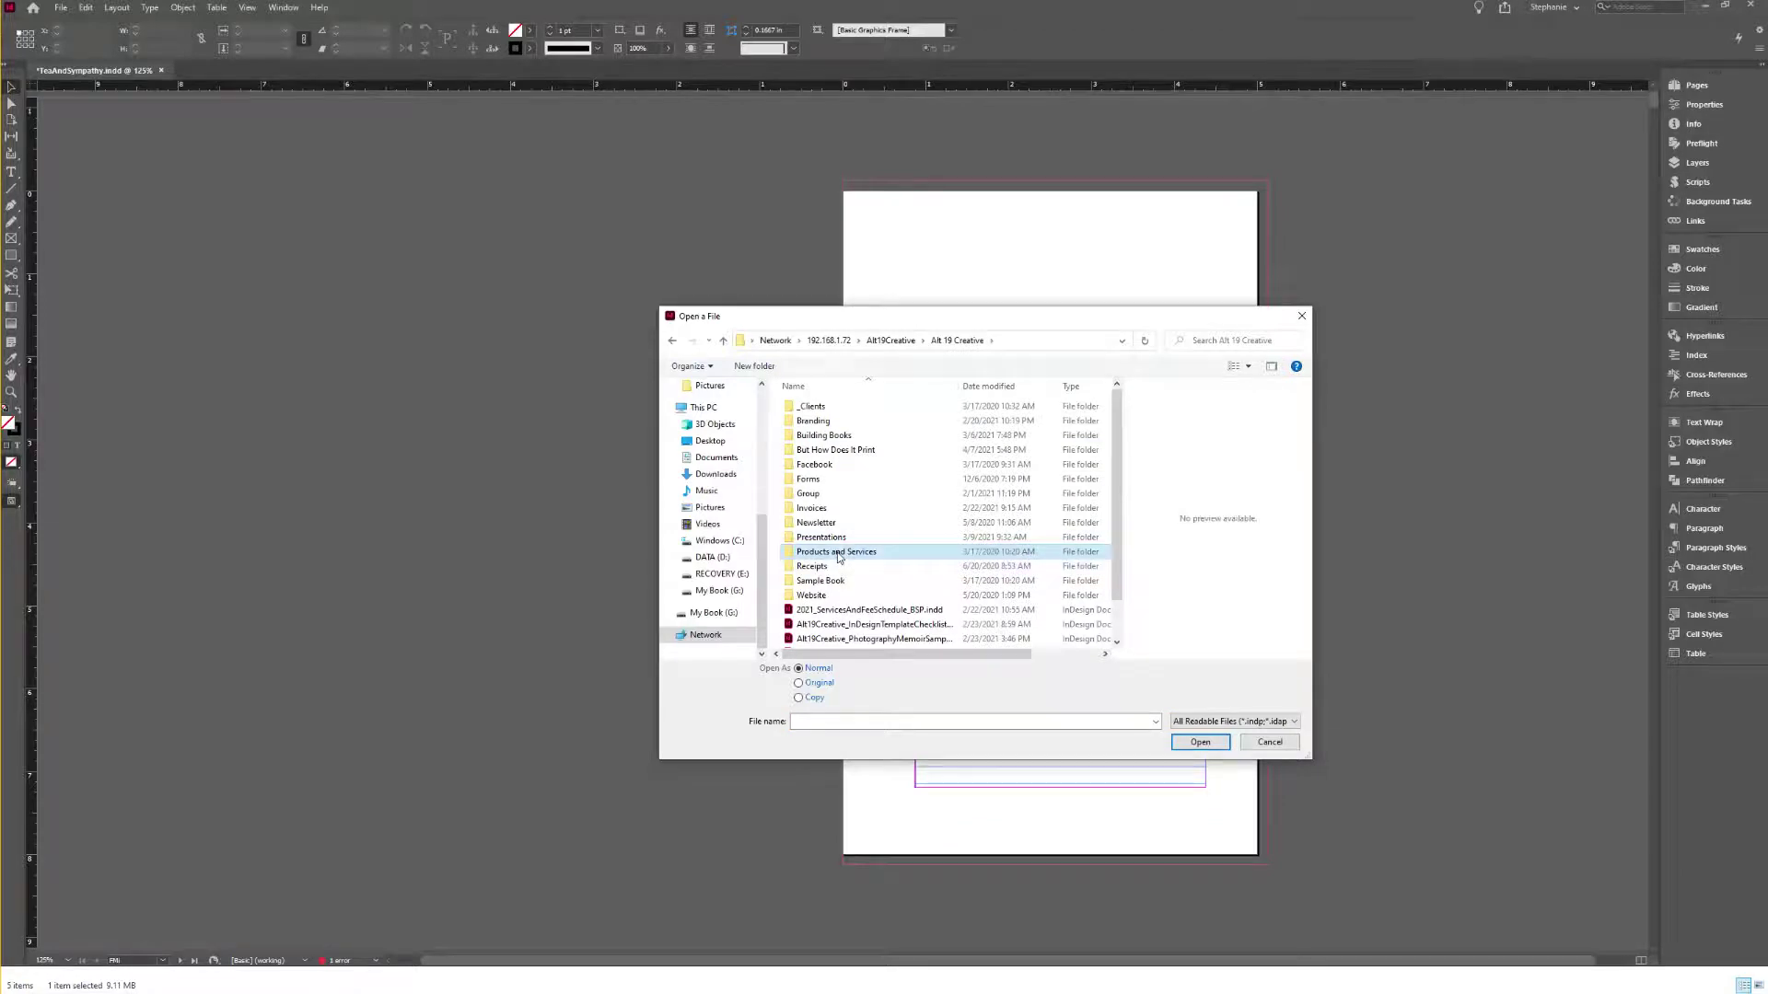
double_click(839, 556)
double_click(818, 435)
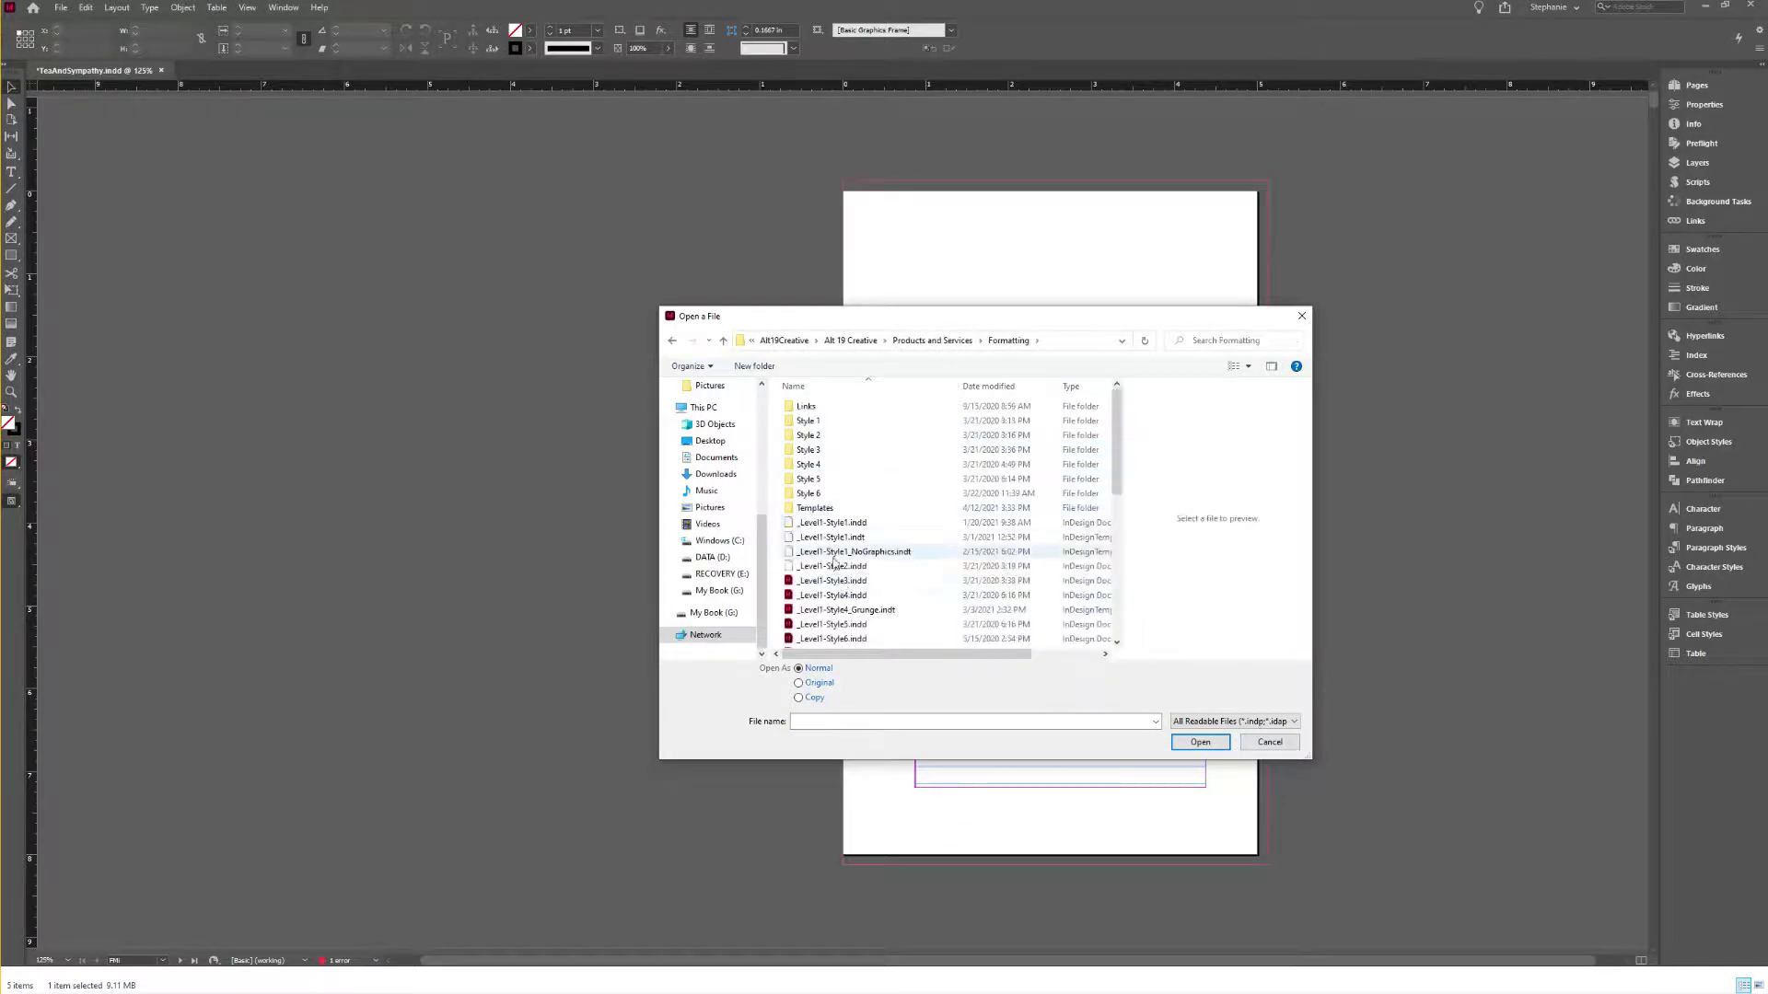
scroll(845, 600, "down", 3)
scroll(833, 515, "up", 3)
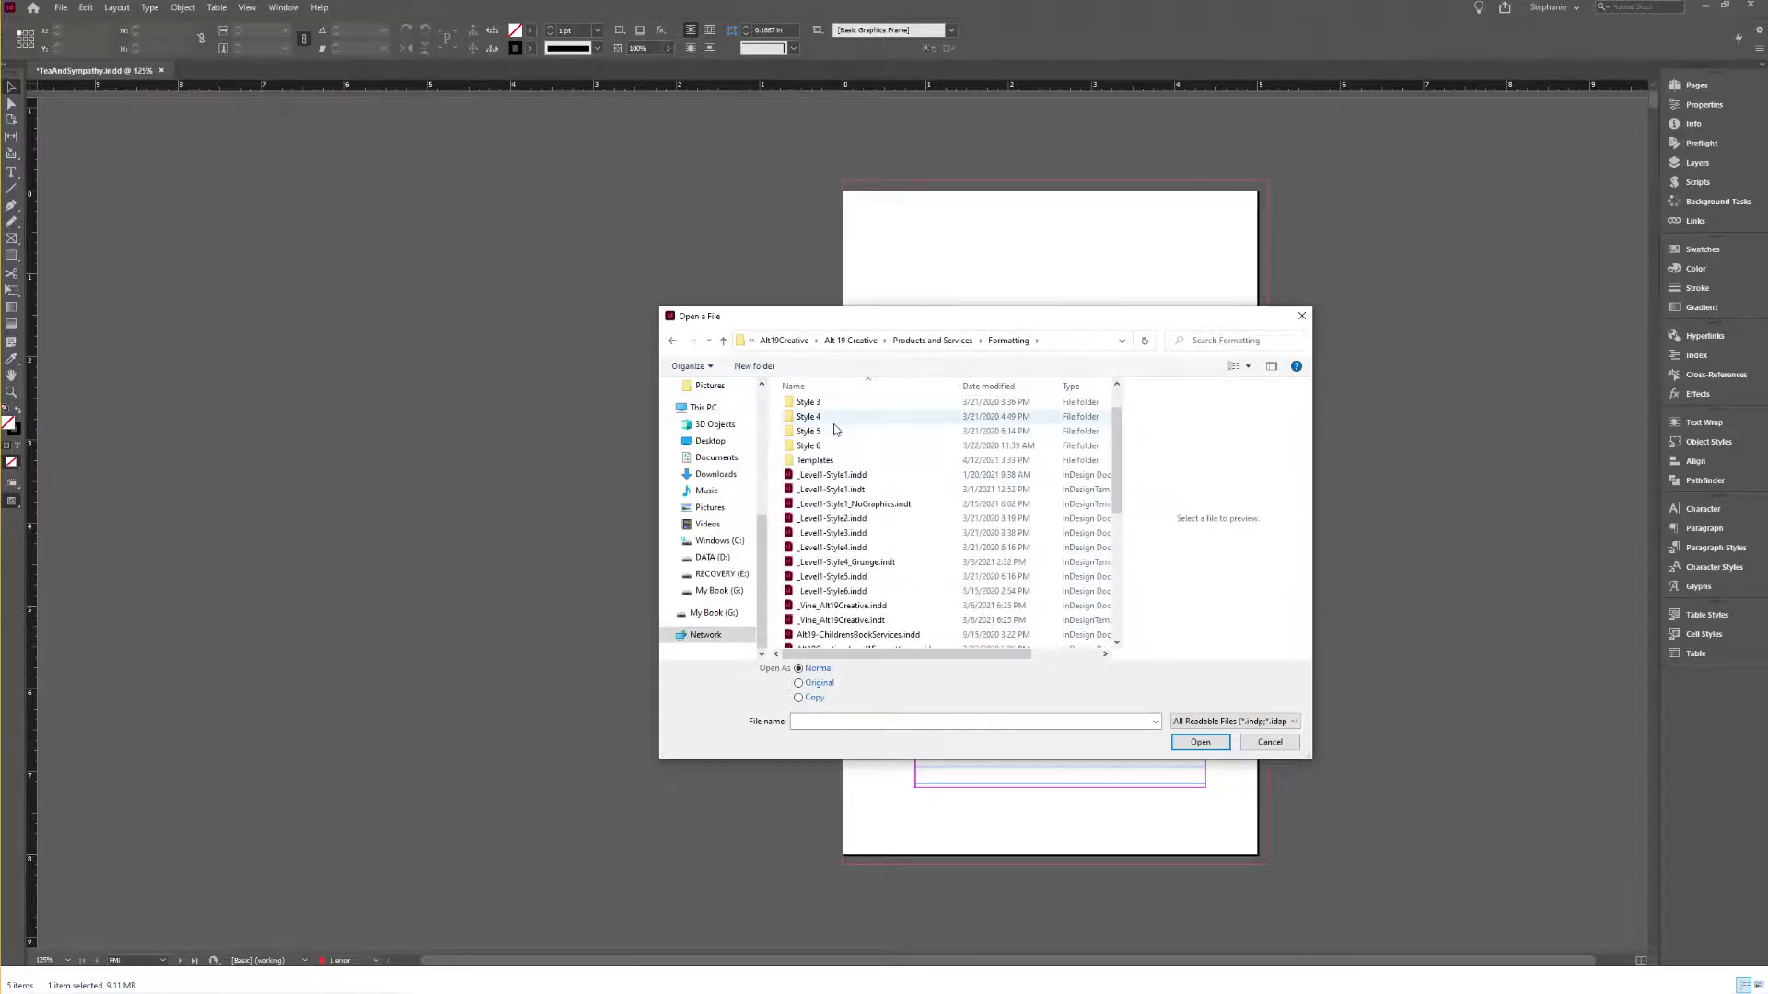
double_click(831, 512)
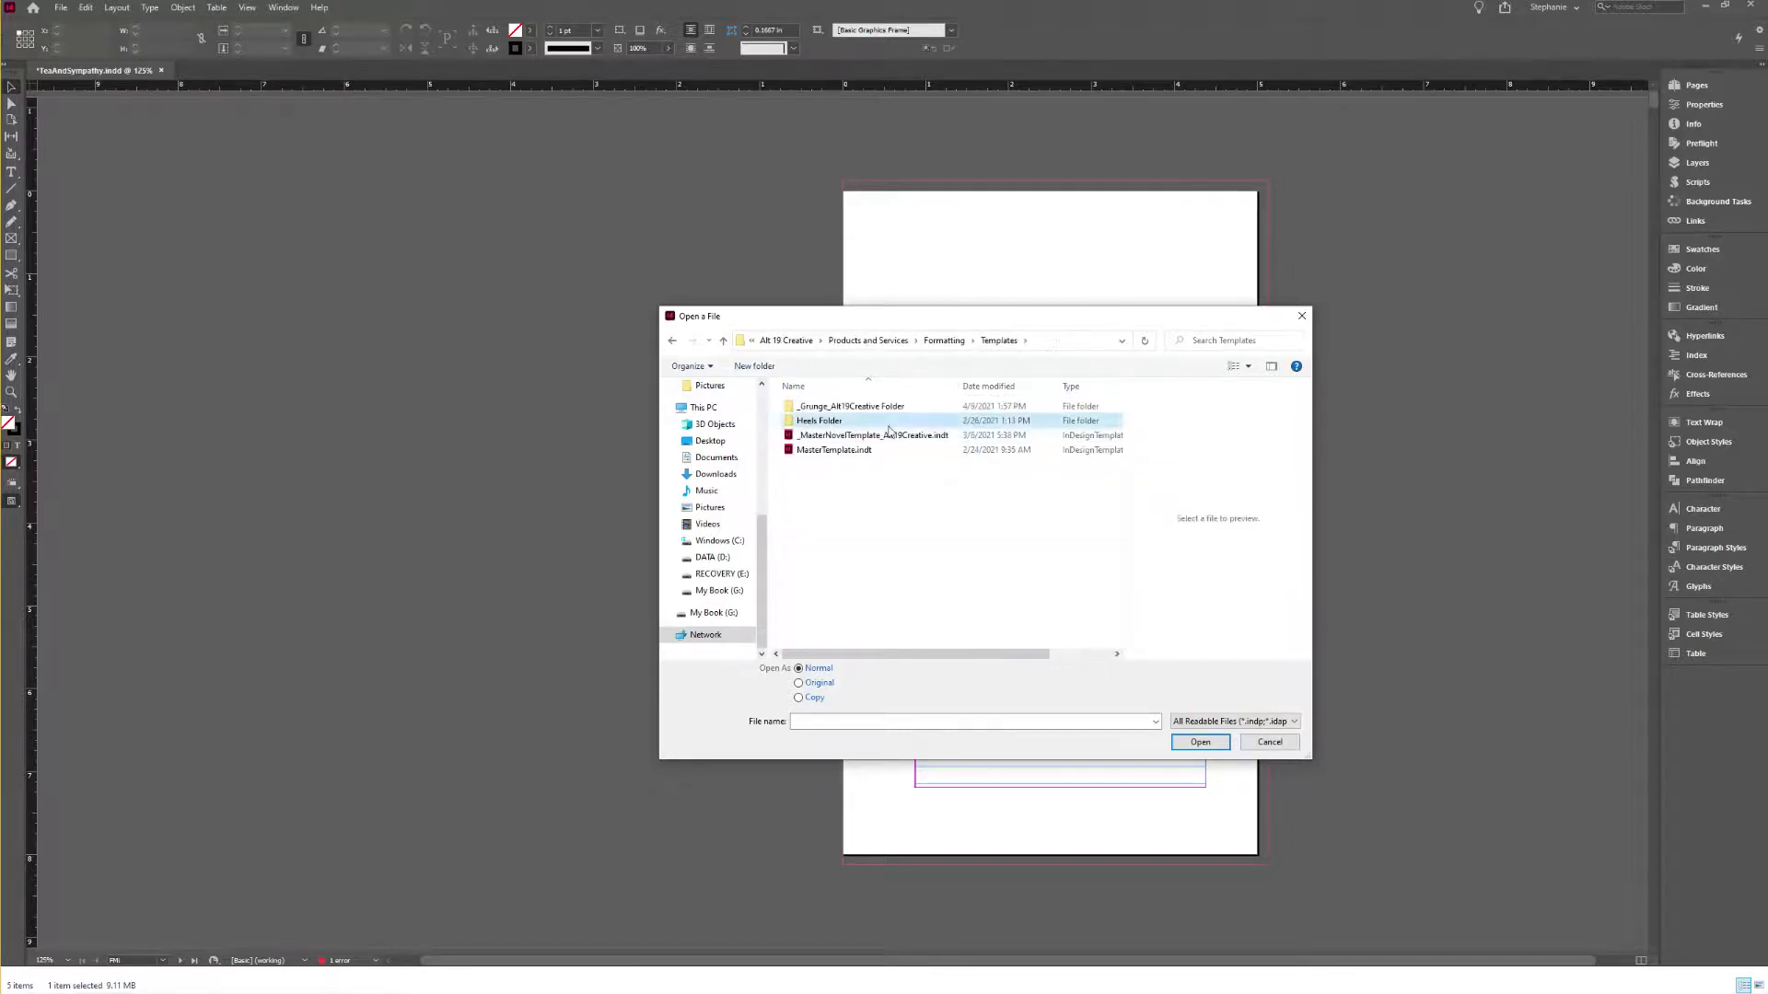
double_click(889, 439)
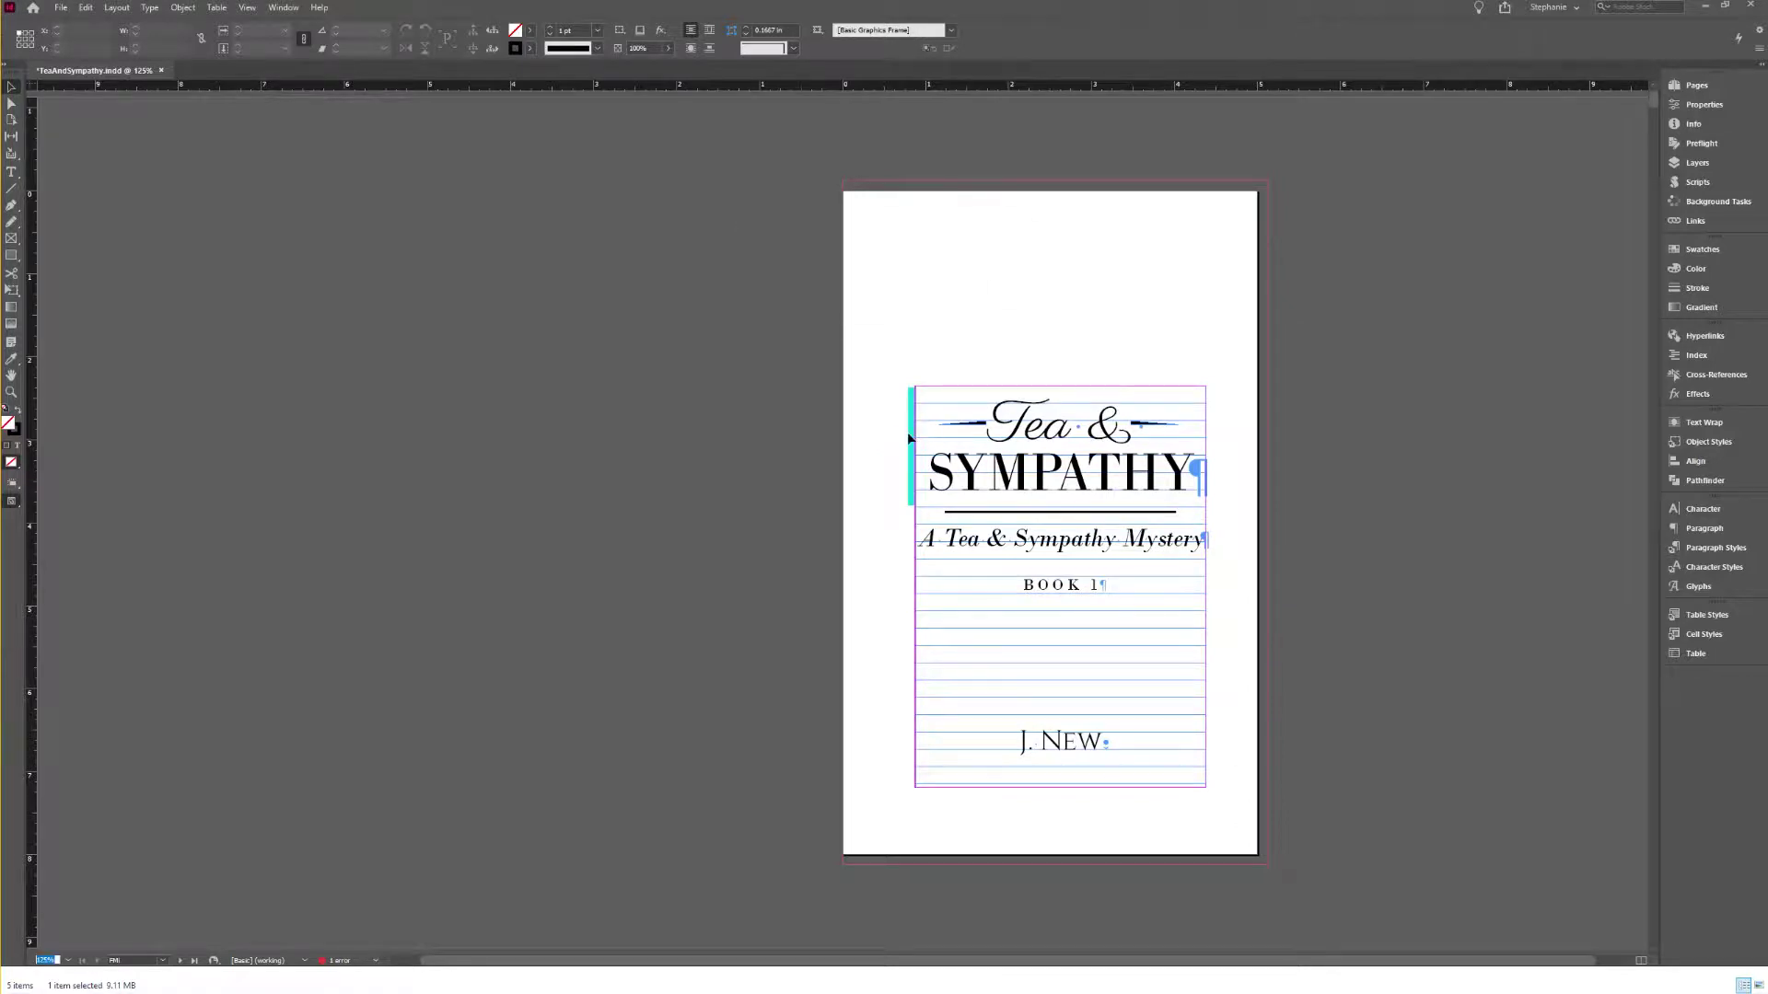
Step: Enlarge the template's pasteboard checklist and read its eBook Formatting instructions on inline graphics and page breaks
scroll(679, 472, "up", 5)
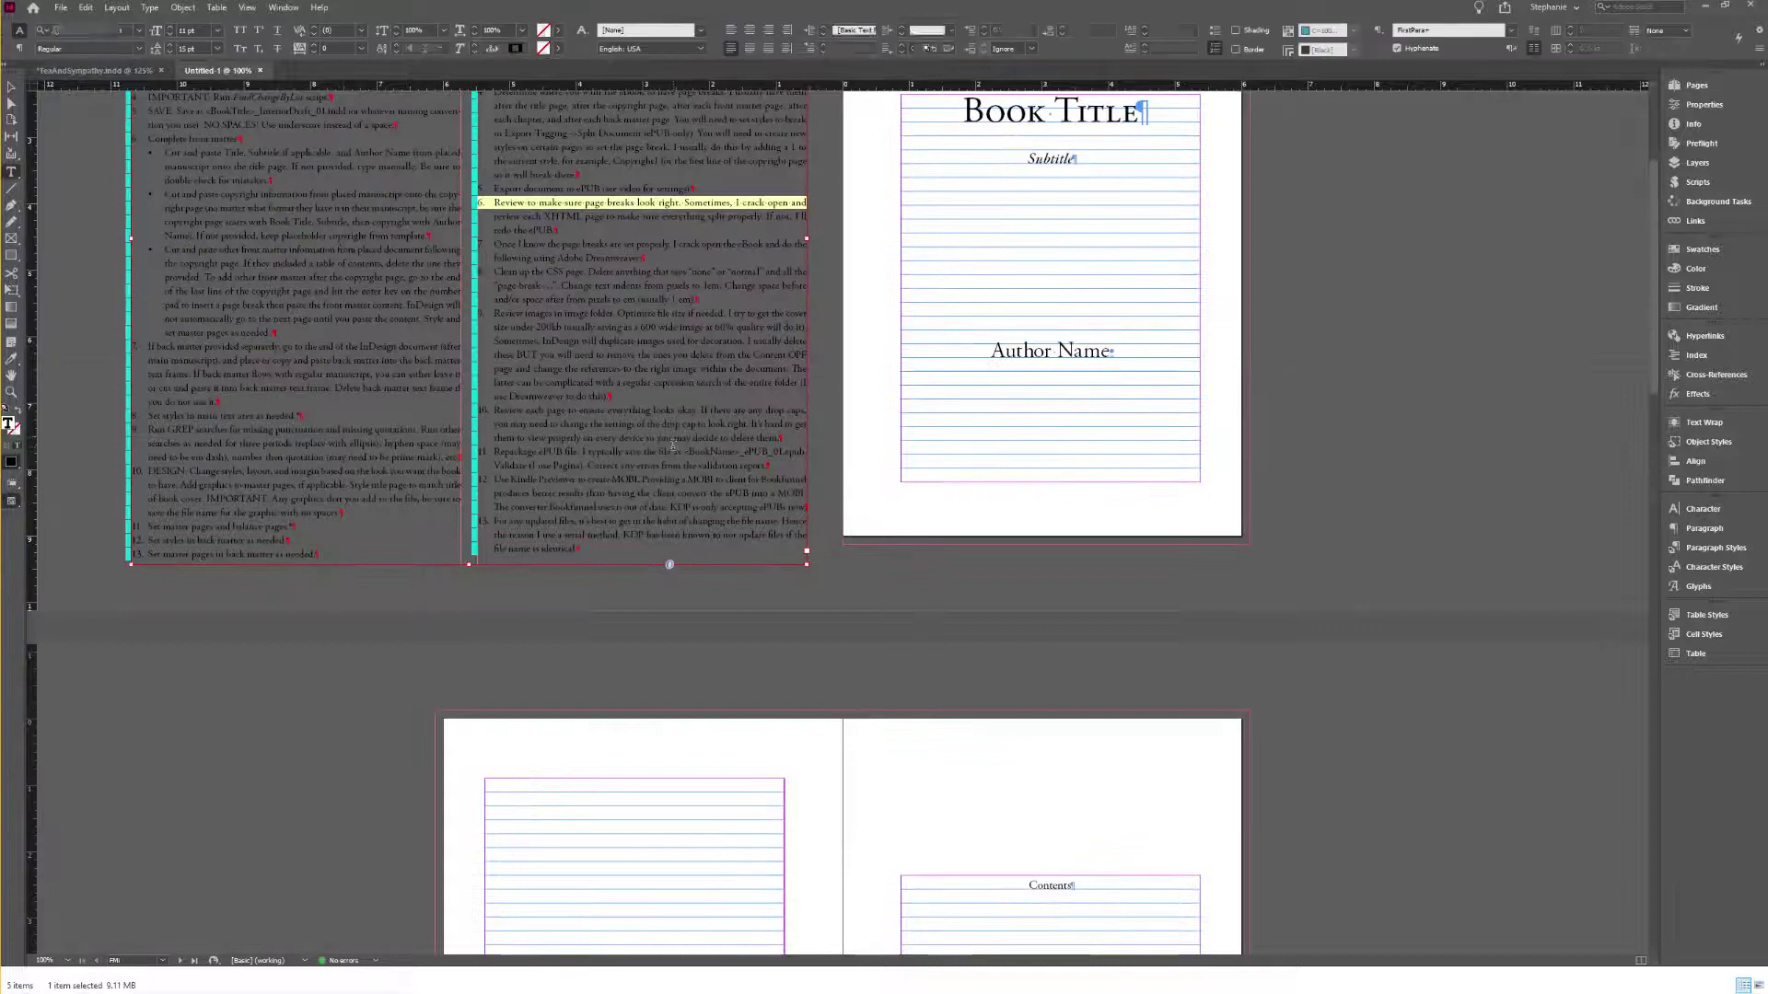
key("t")
left_click_drag(482, 248, 790, 807)
left_click(614, 373)
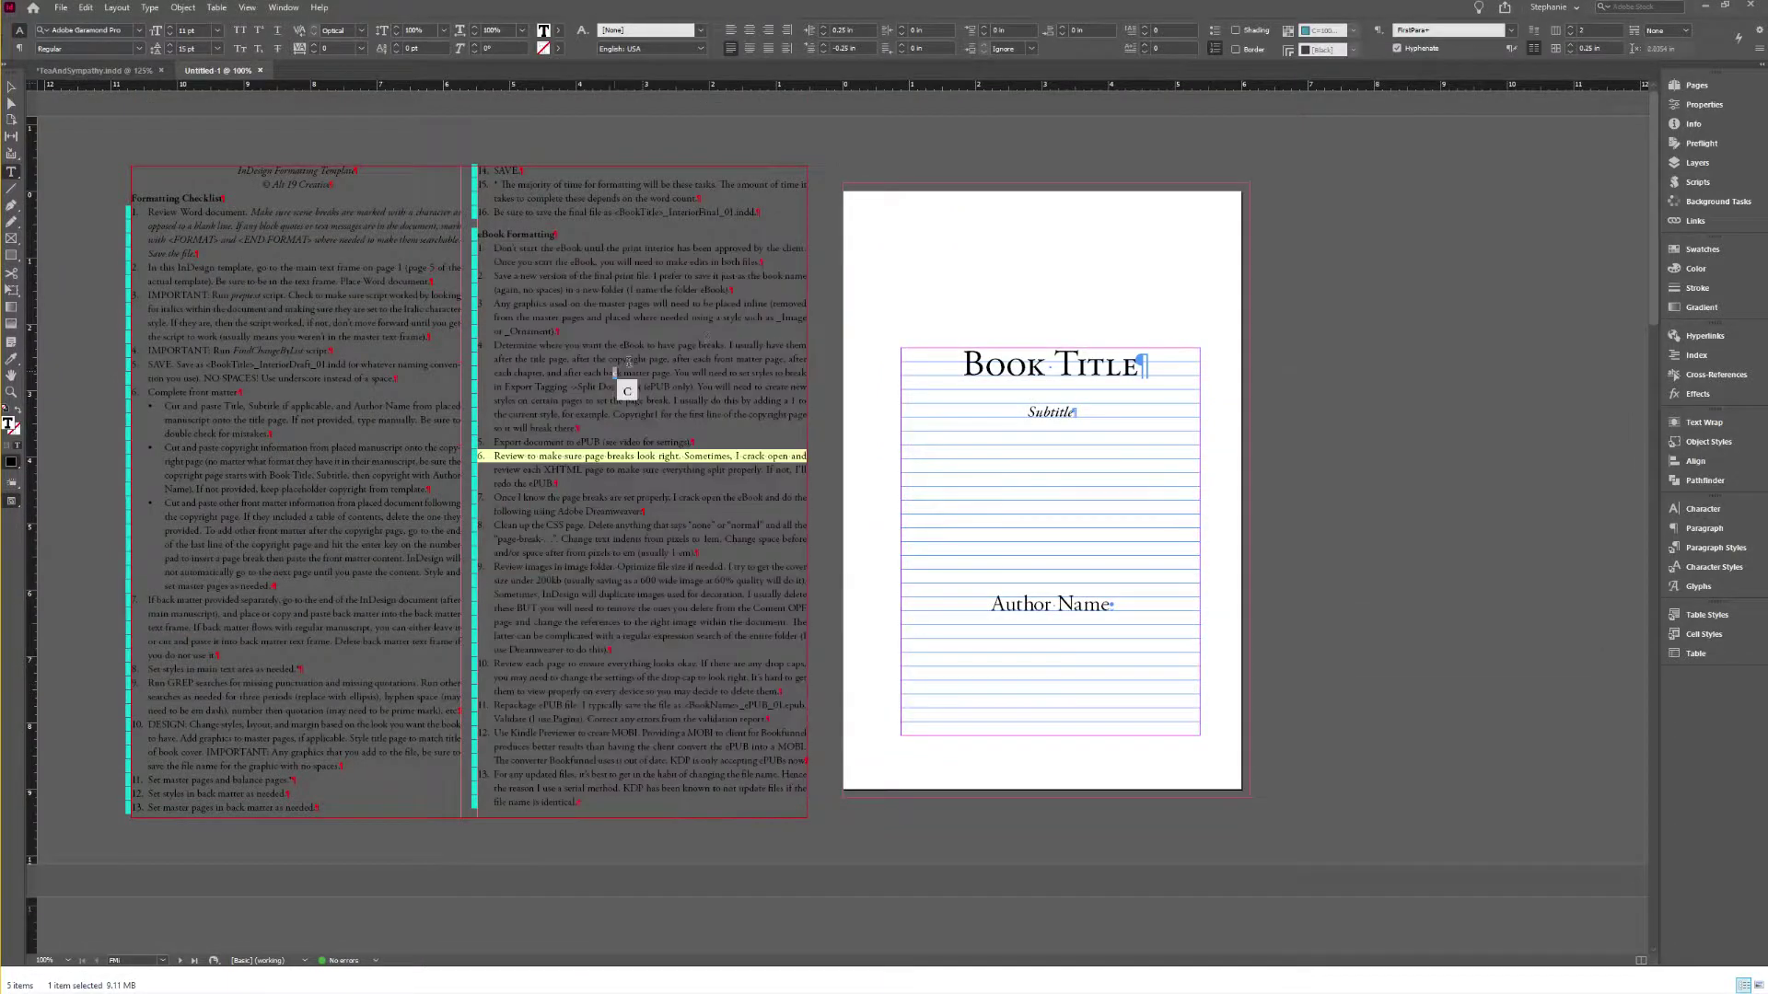
key("ctrl+equal")
key("ctrl+equal")
key("ctrl+equal")
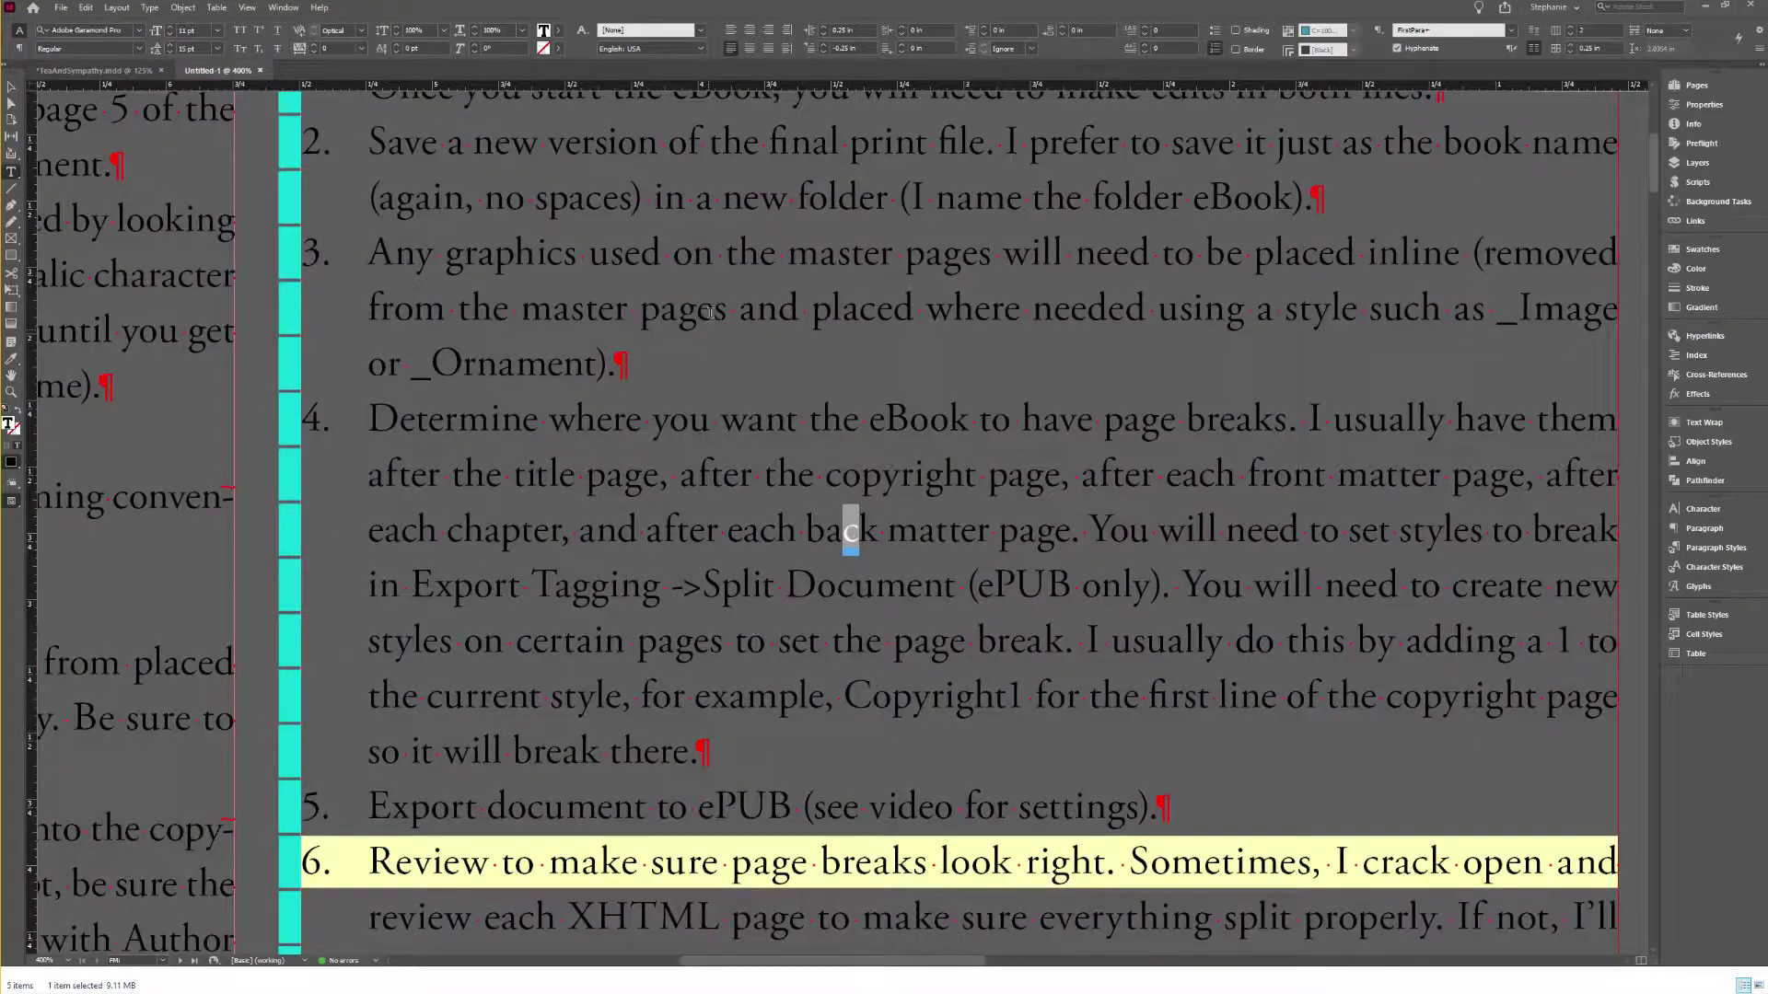
key("ctrl+equal")
left_click_drag(746, 964, 780, 948)
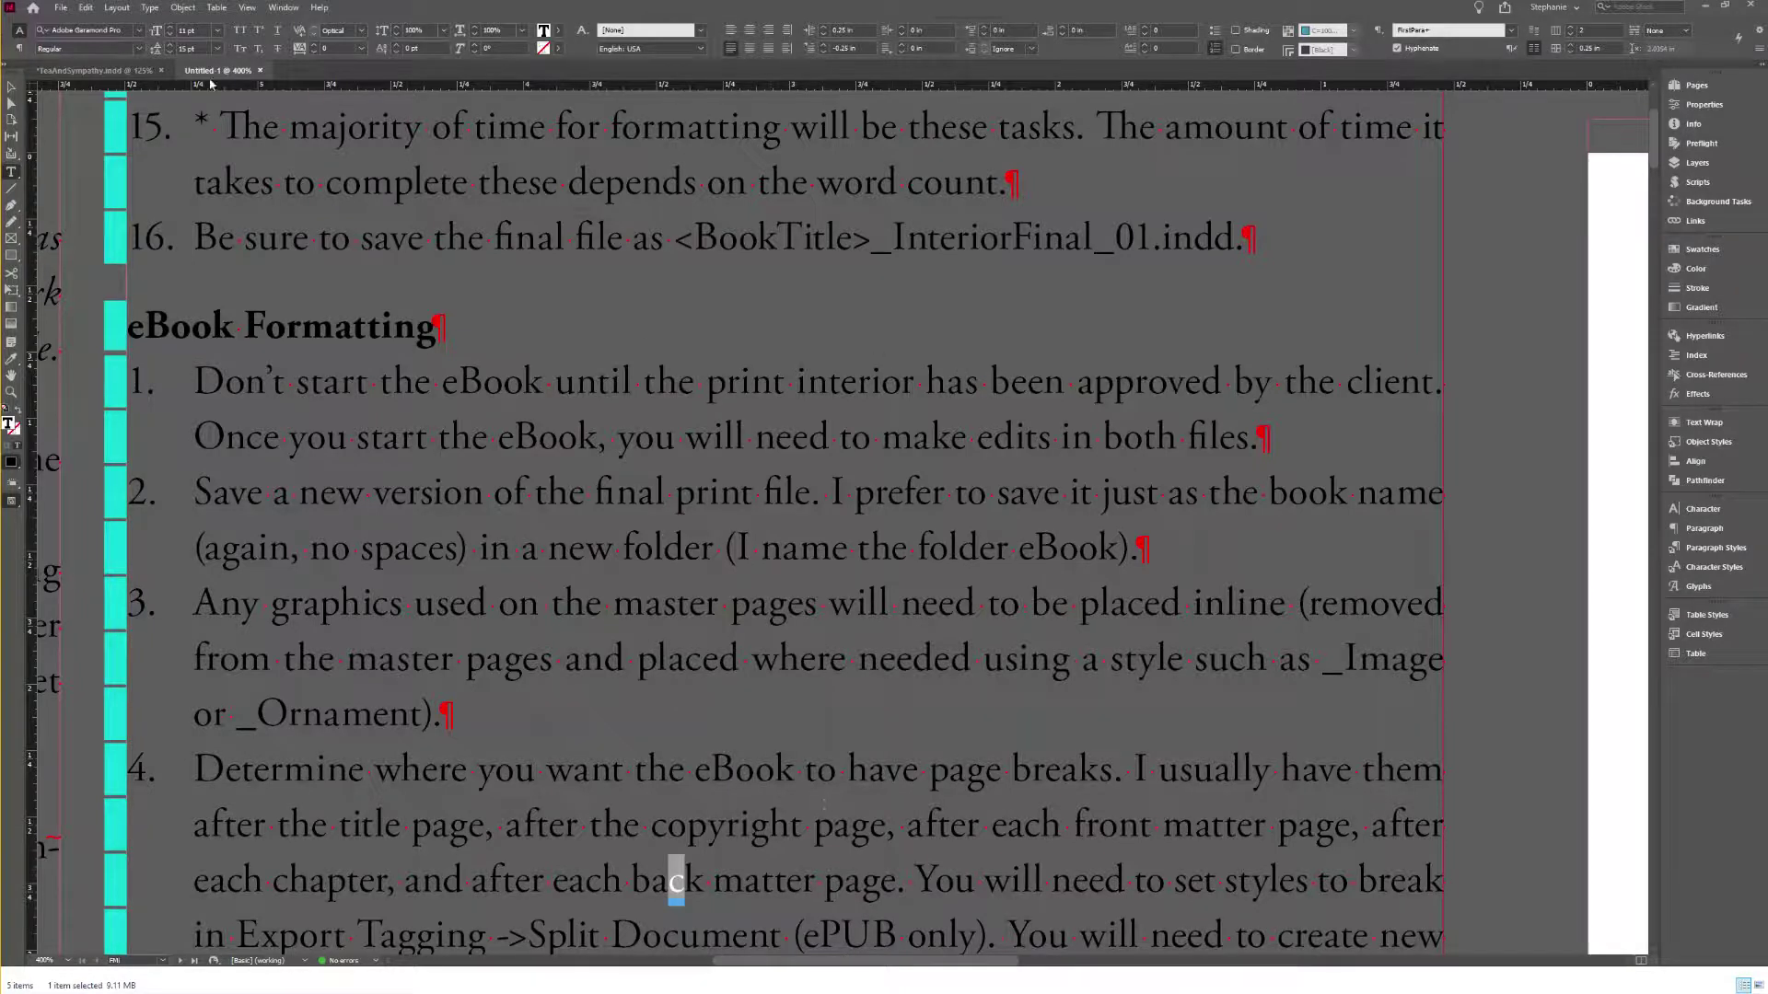
Step: Return to the Tea & Sympathy document and delete the blank page at its end
left_click(100, 72)
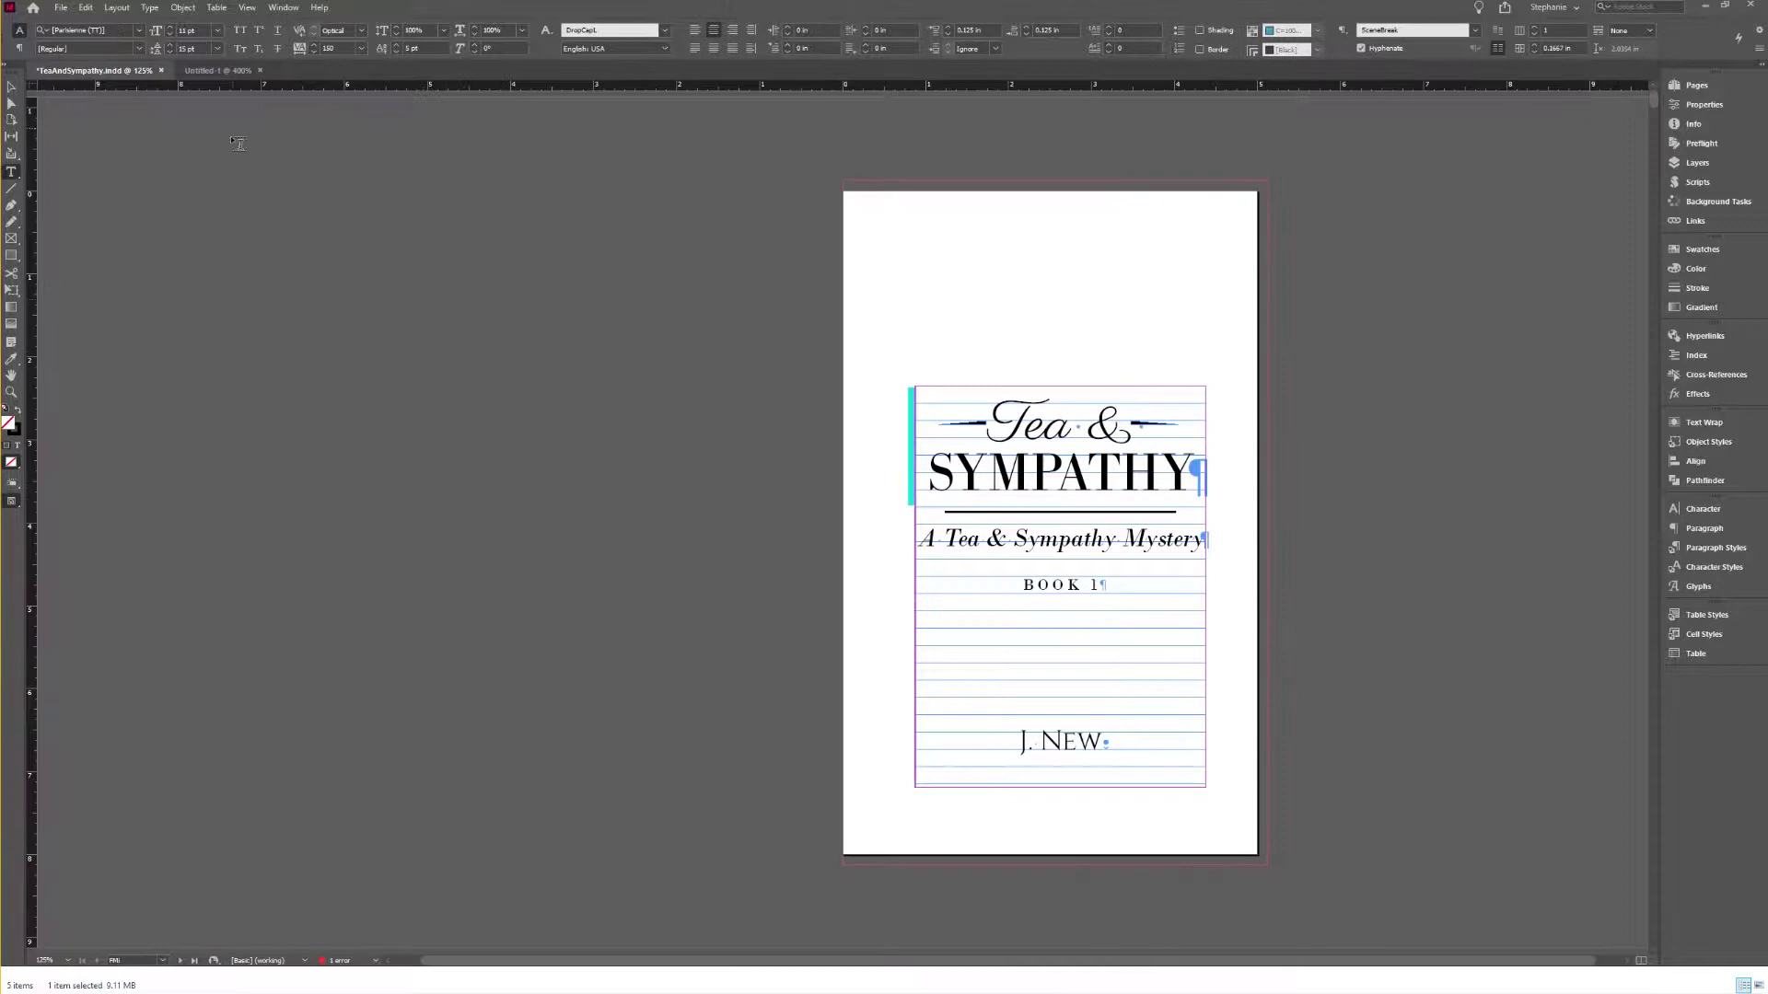
scroll(776, 374, "down", 4)
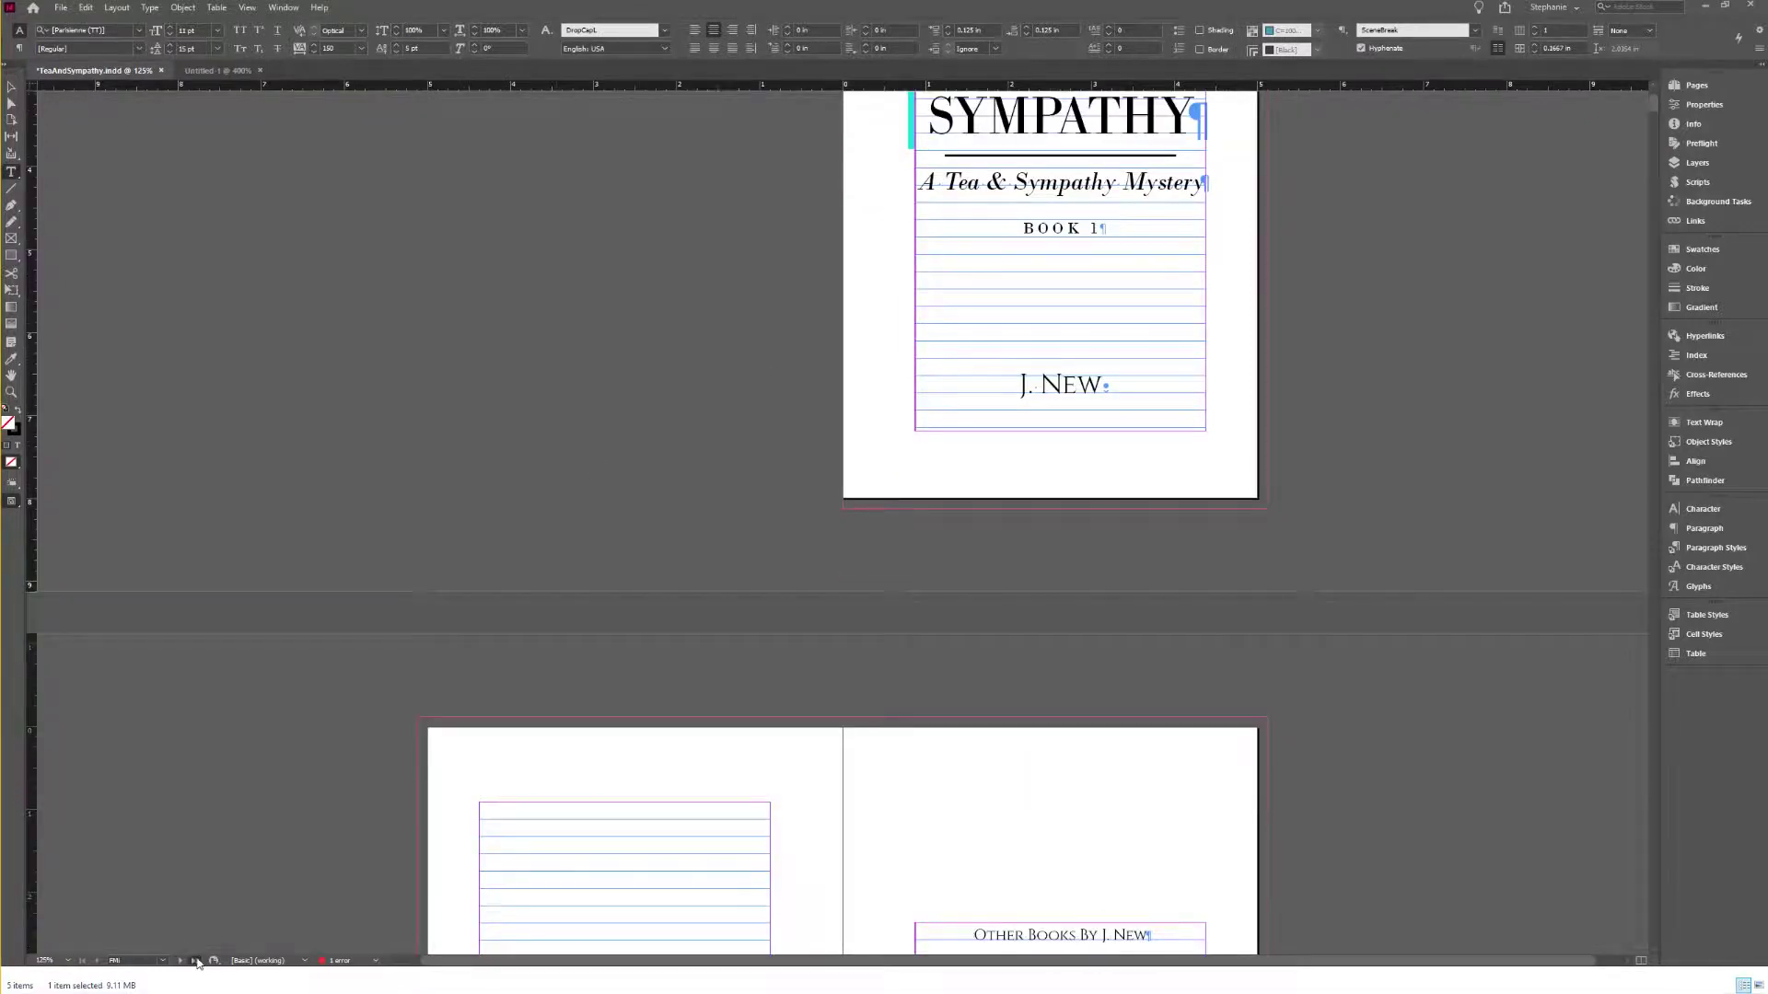
left_click(195, 960)
left_click(1695, 85)
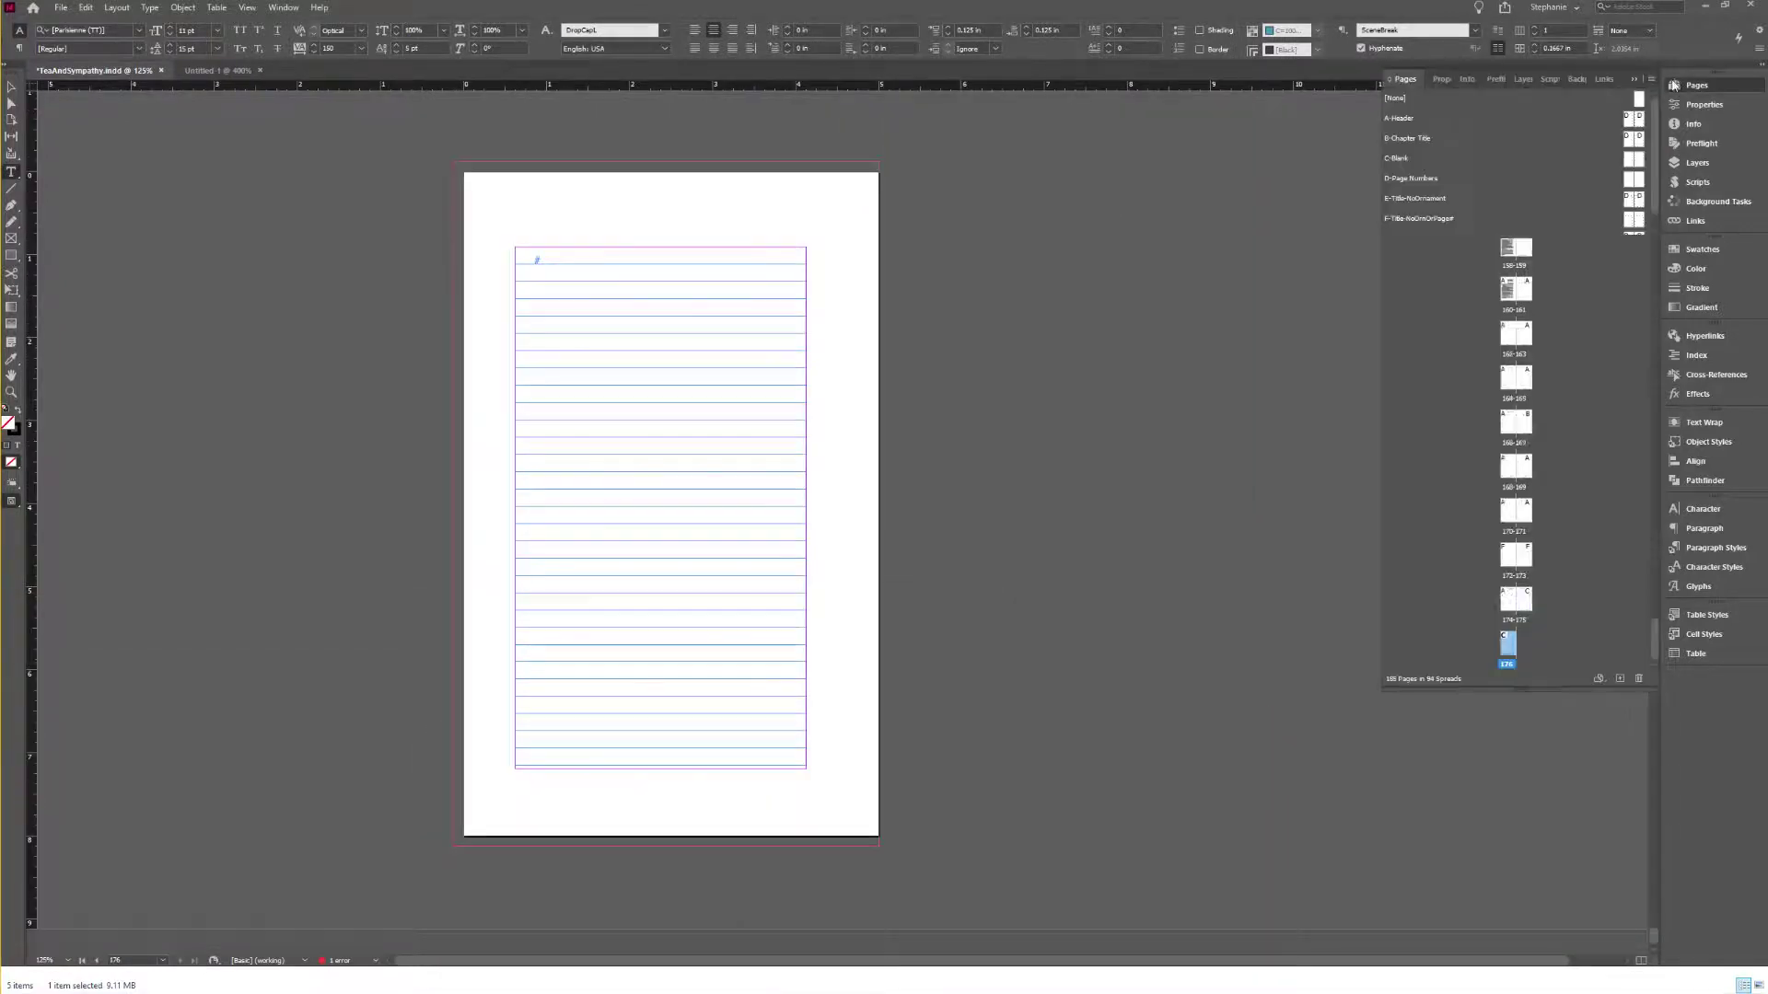
left_click(1638, 679)
Step: Go to the Chapter Fourteen opening spread and paste a loose copy of the teapot graphic onto it
scroll(1200, 374, "up", 20)
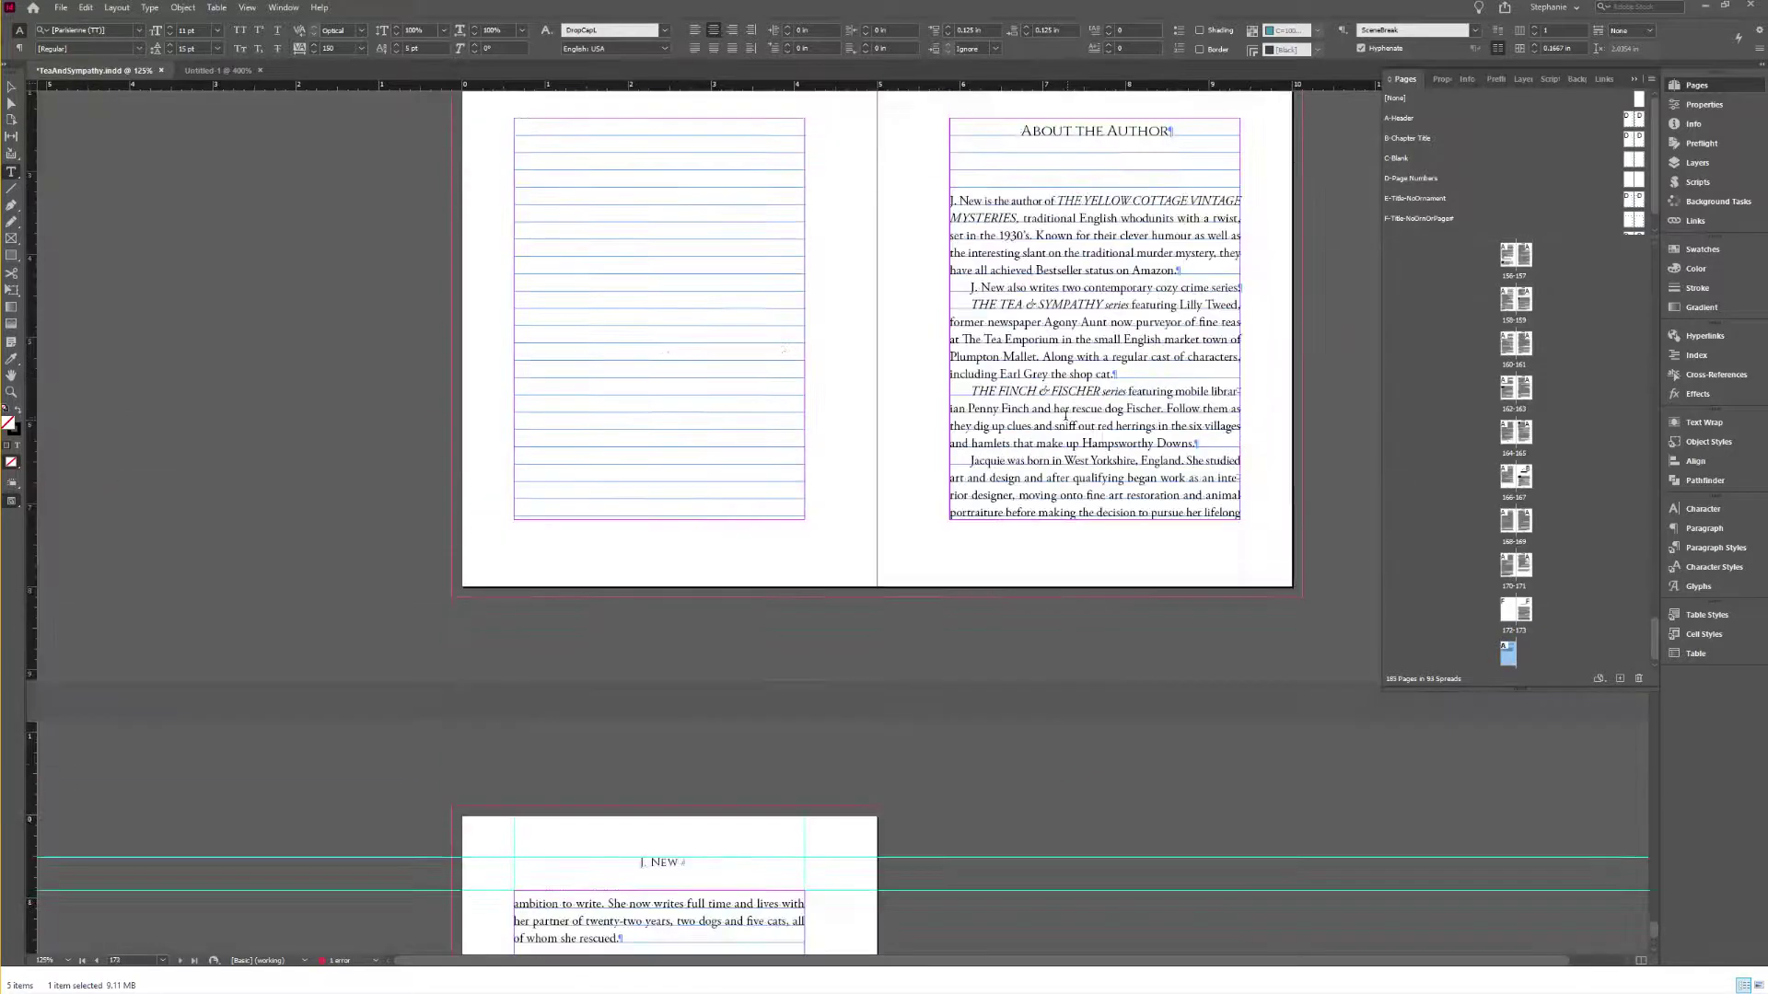
scroll(1064, 418, "up", 6)
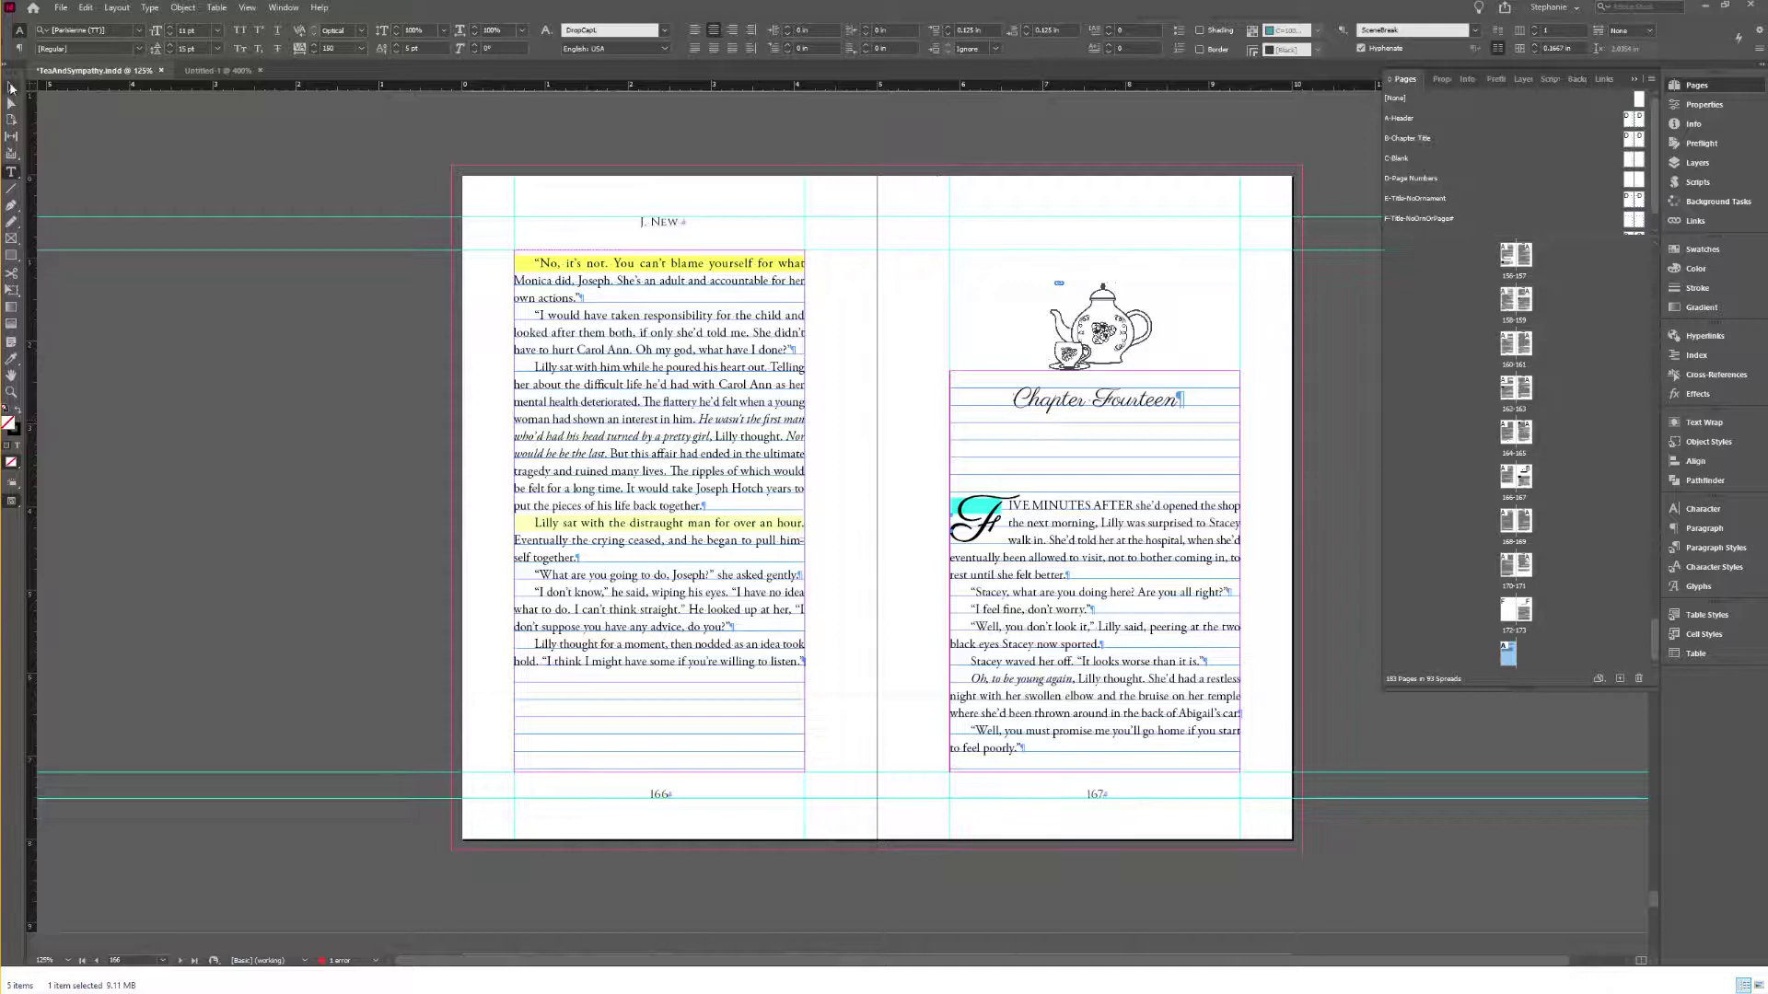
left_click(1104, 330)
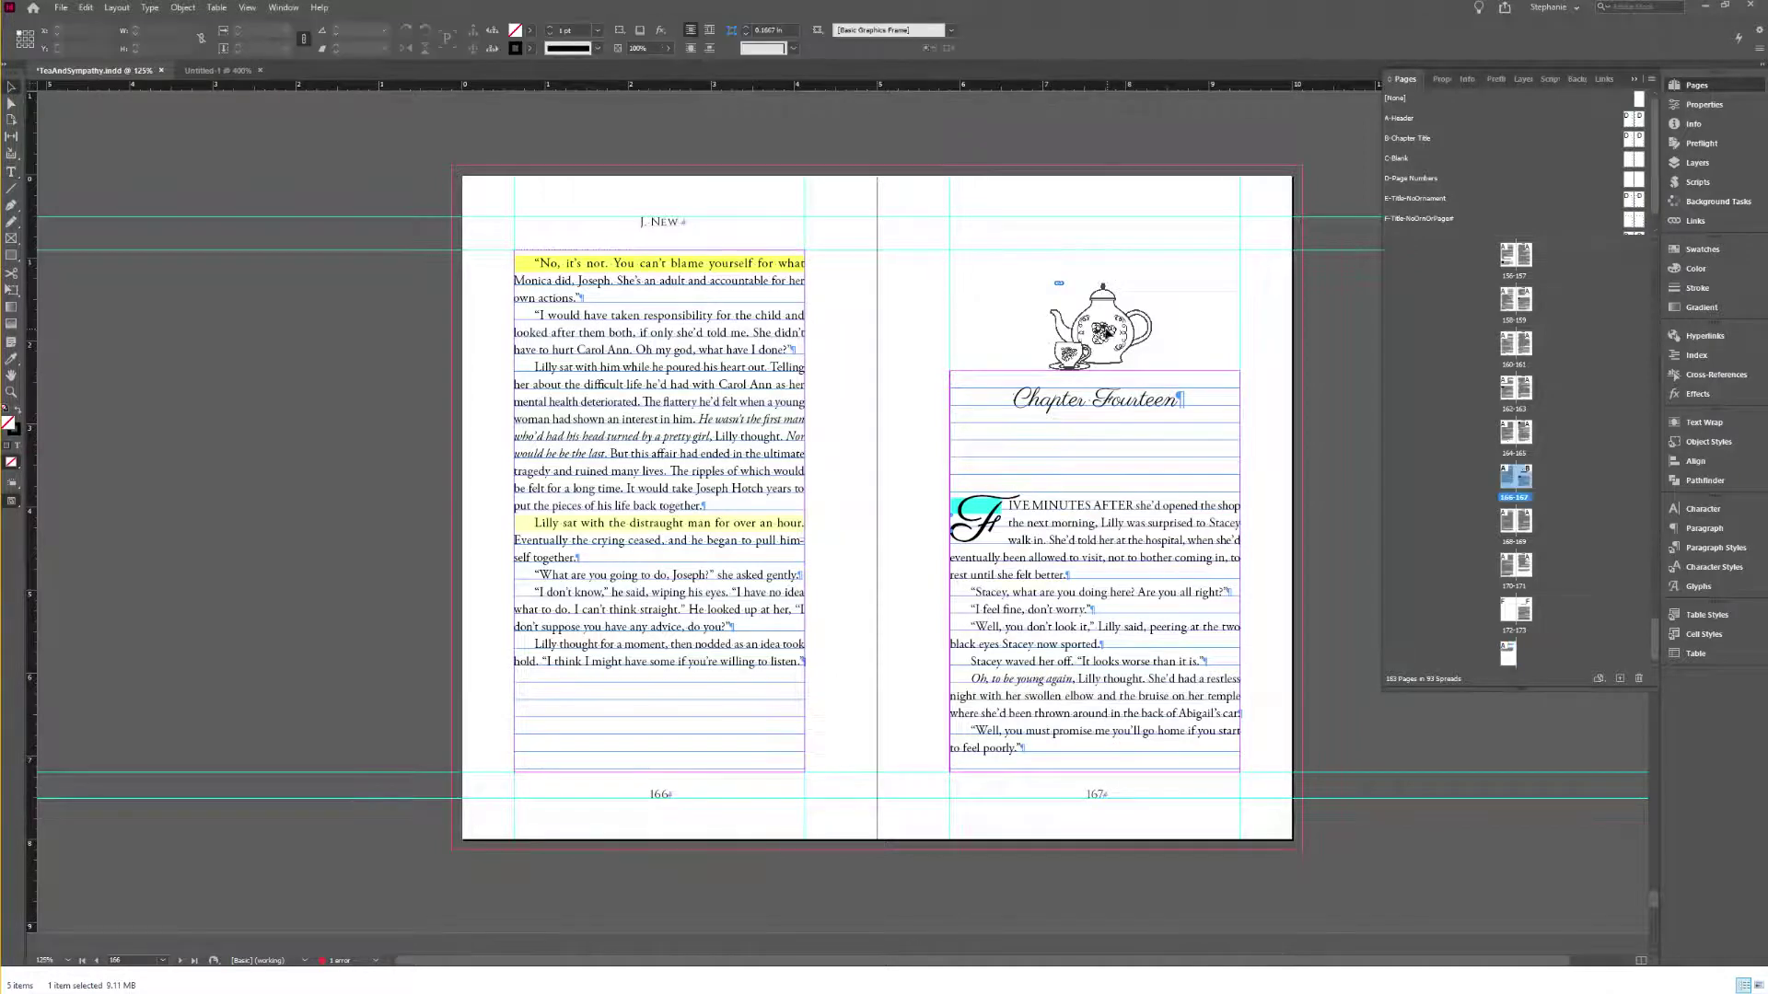
key("ctrl+v")
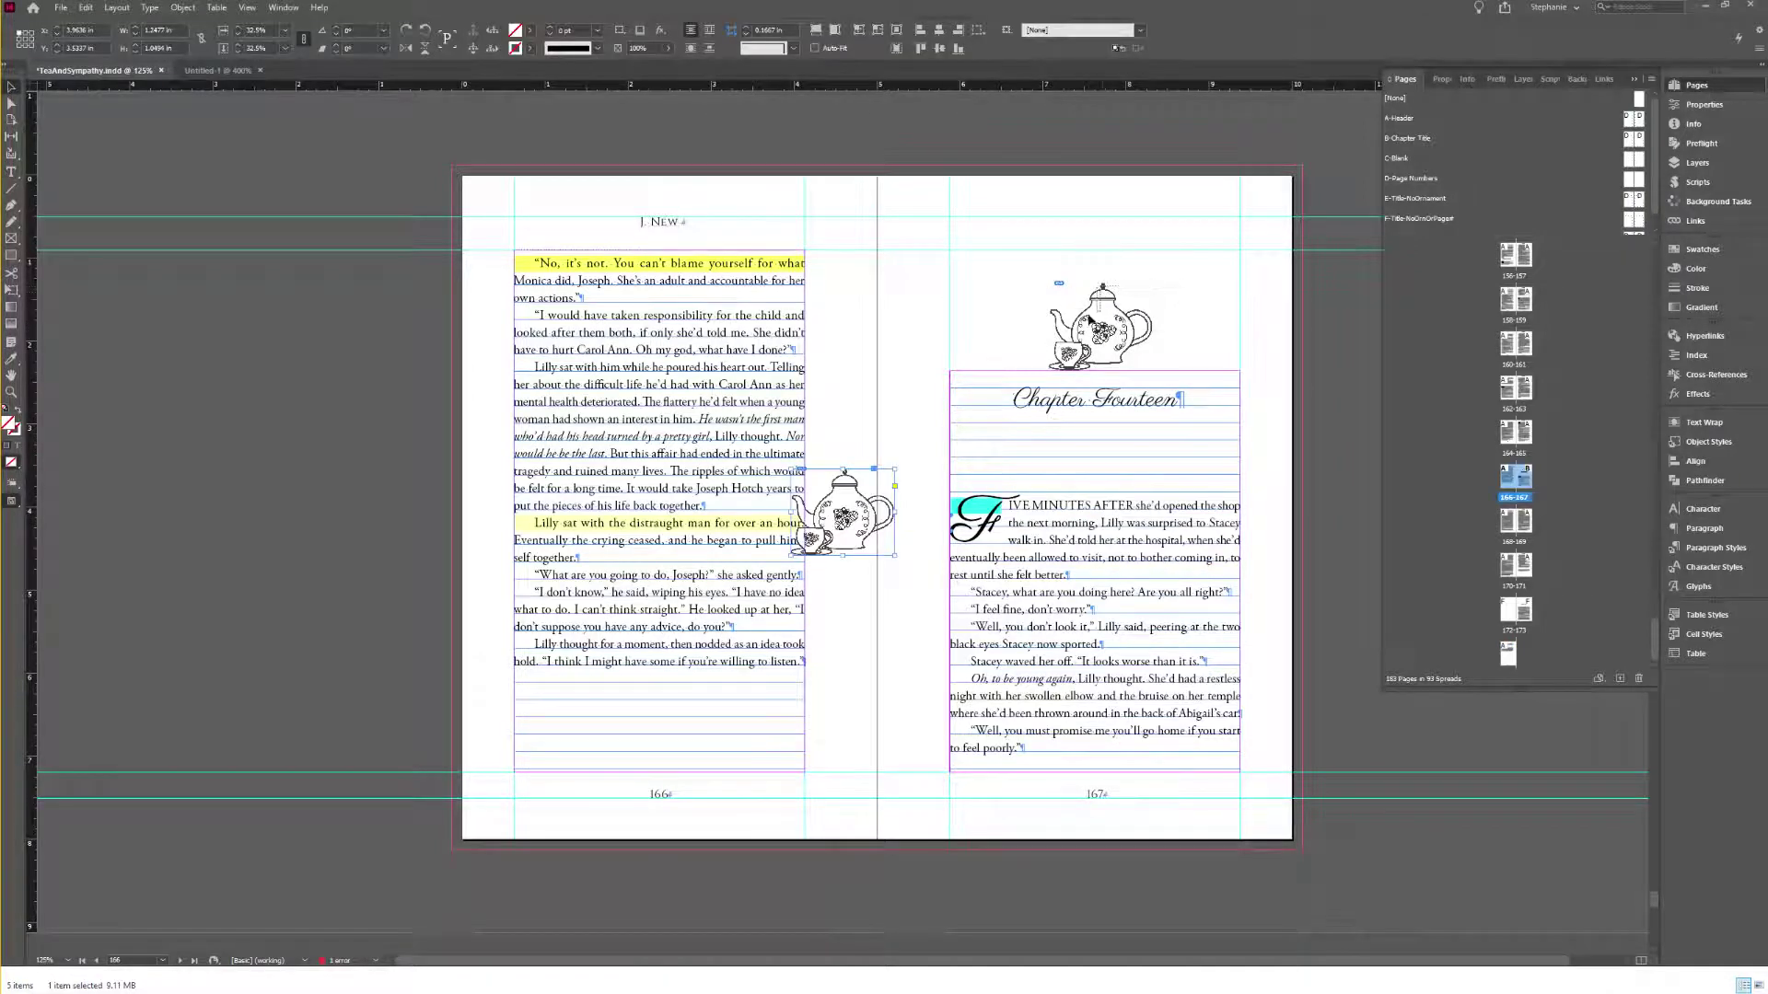
left_click(1036, 322)
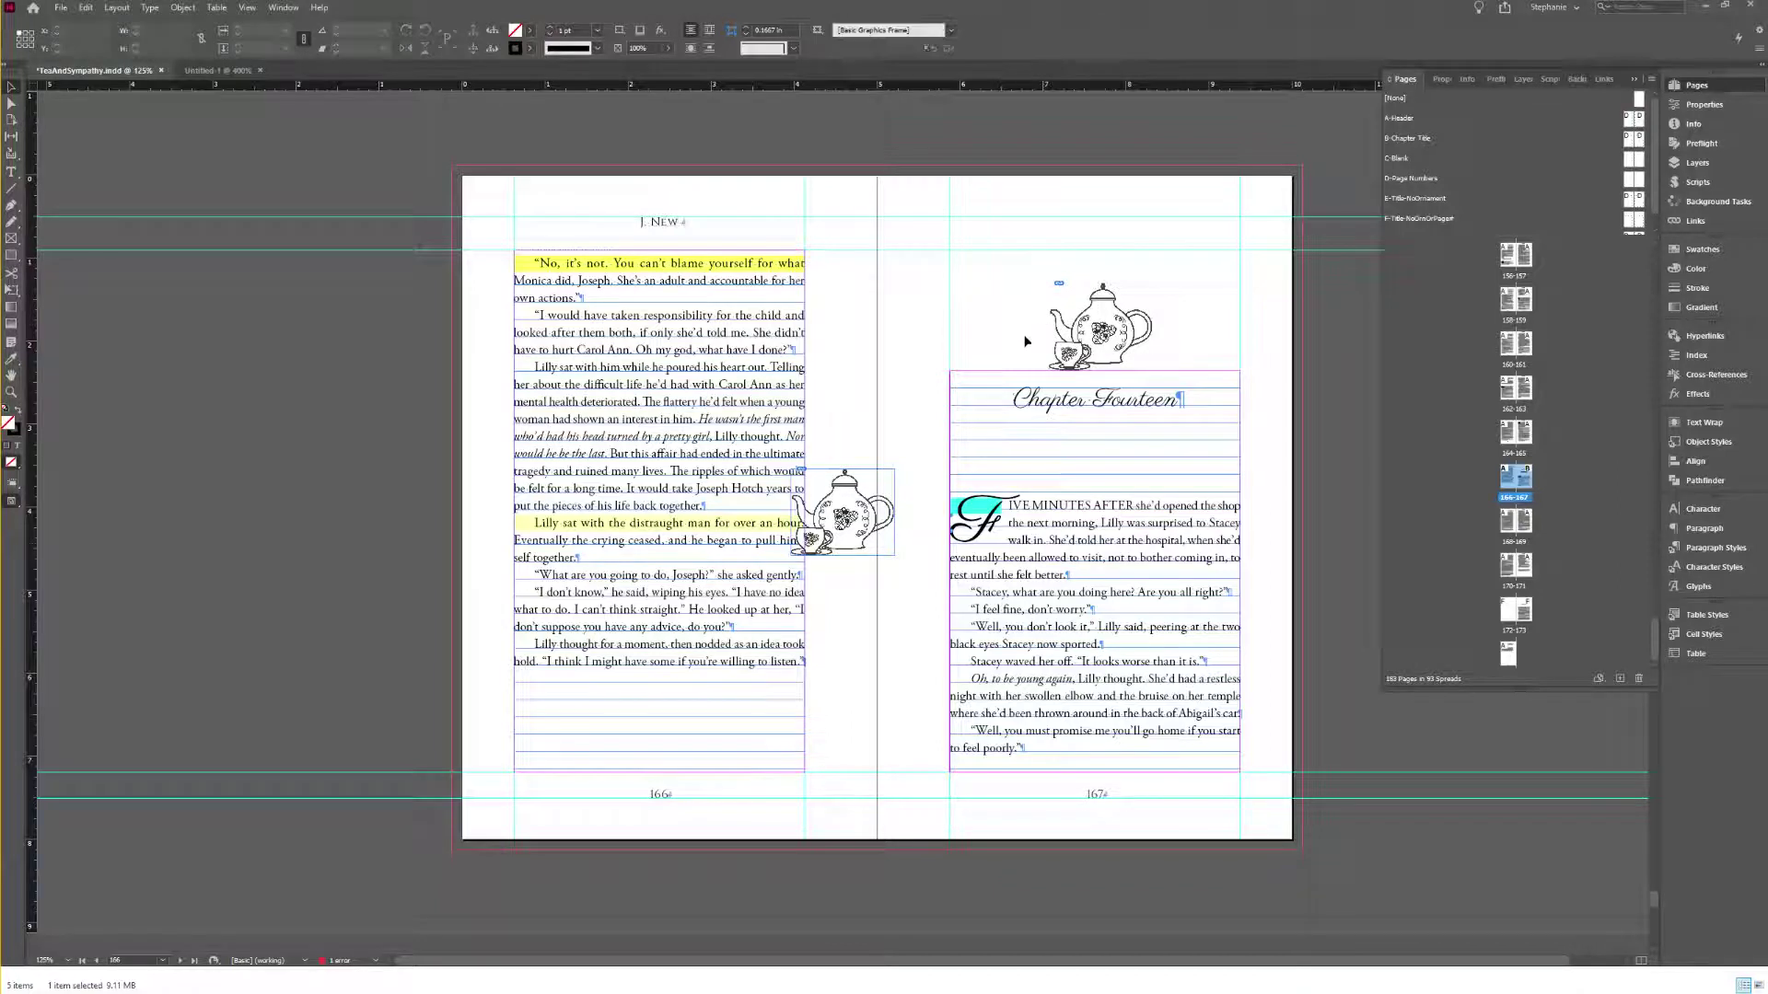
Step: Position the pasted teapot over the matching ornament above the Chapter Fourteen heading
left_click(889, 481)
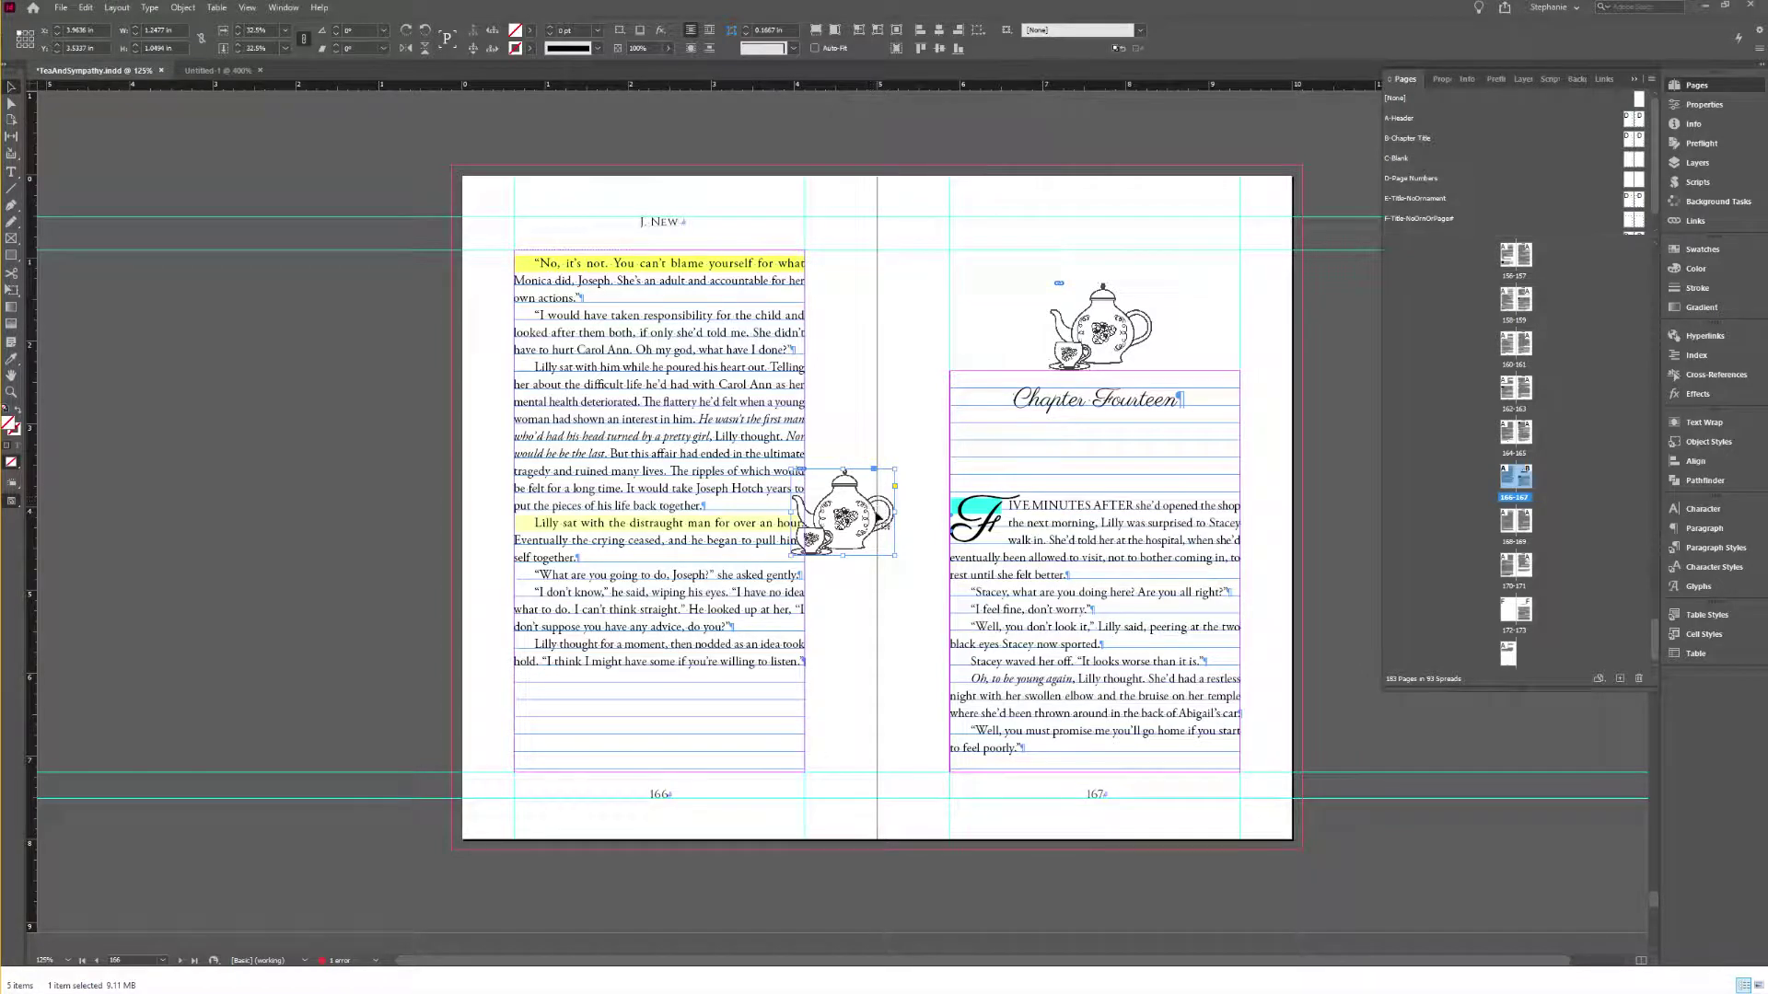
left_click(1022, 502)
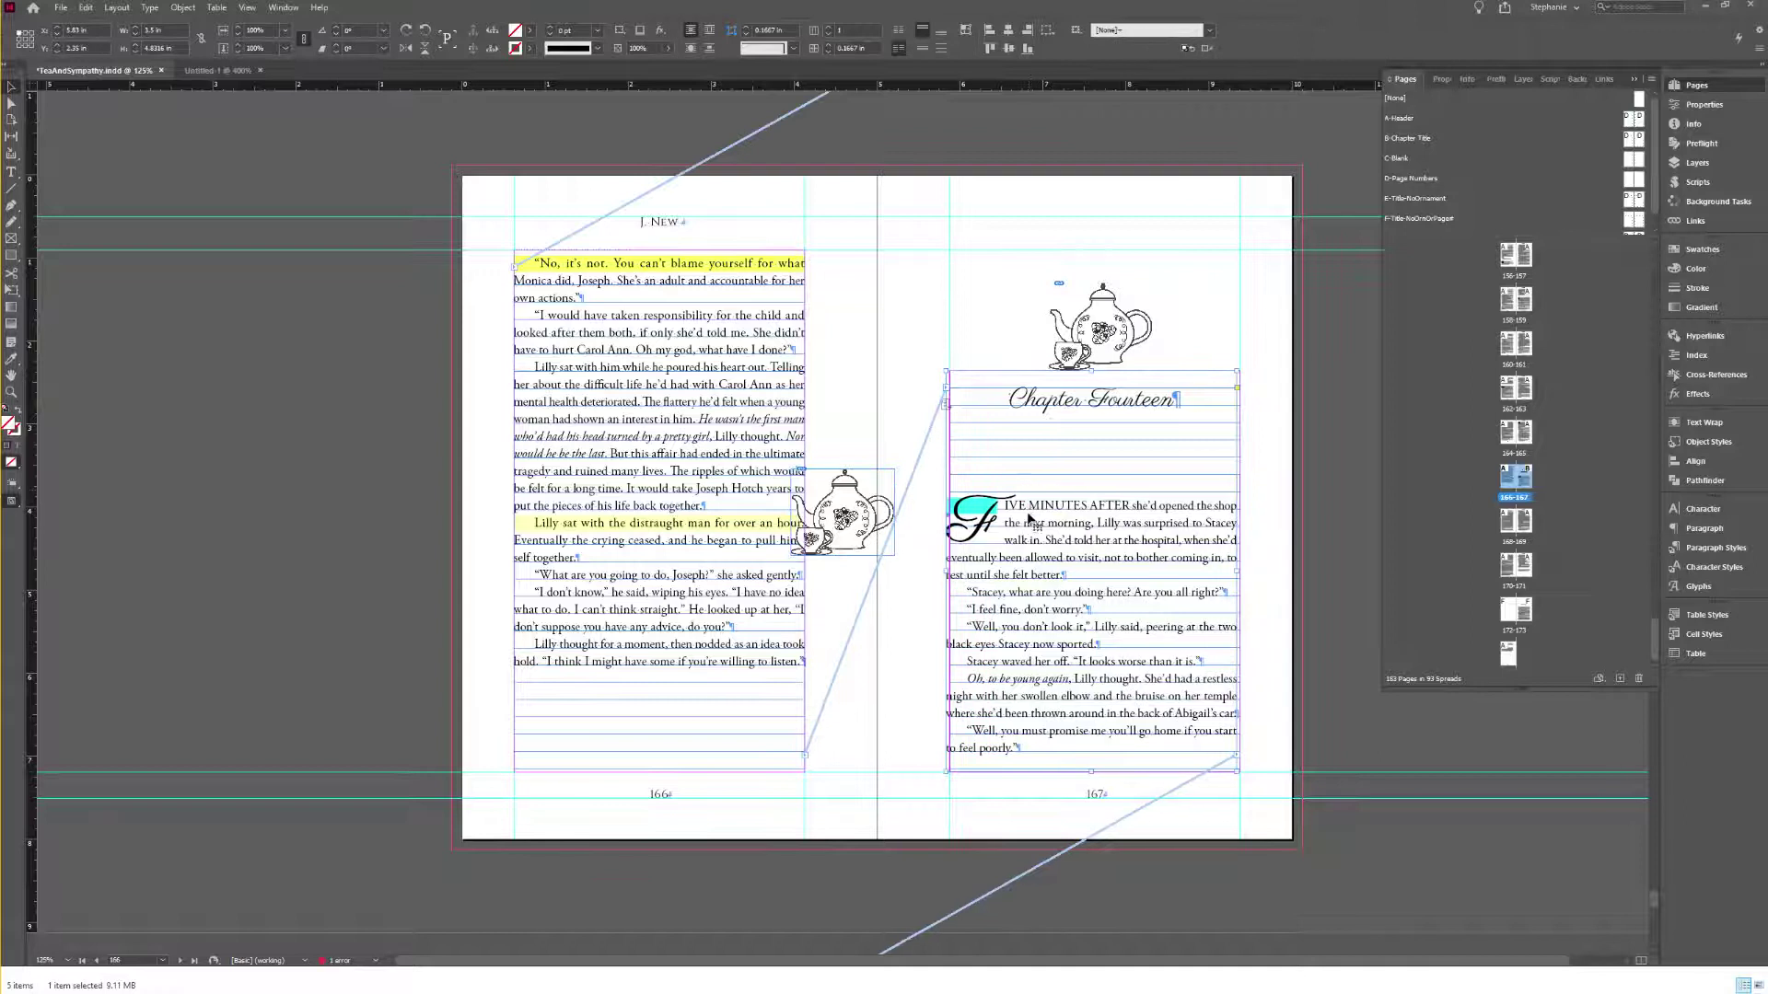
left_click(1136, 331)
key("Escape")
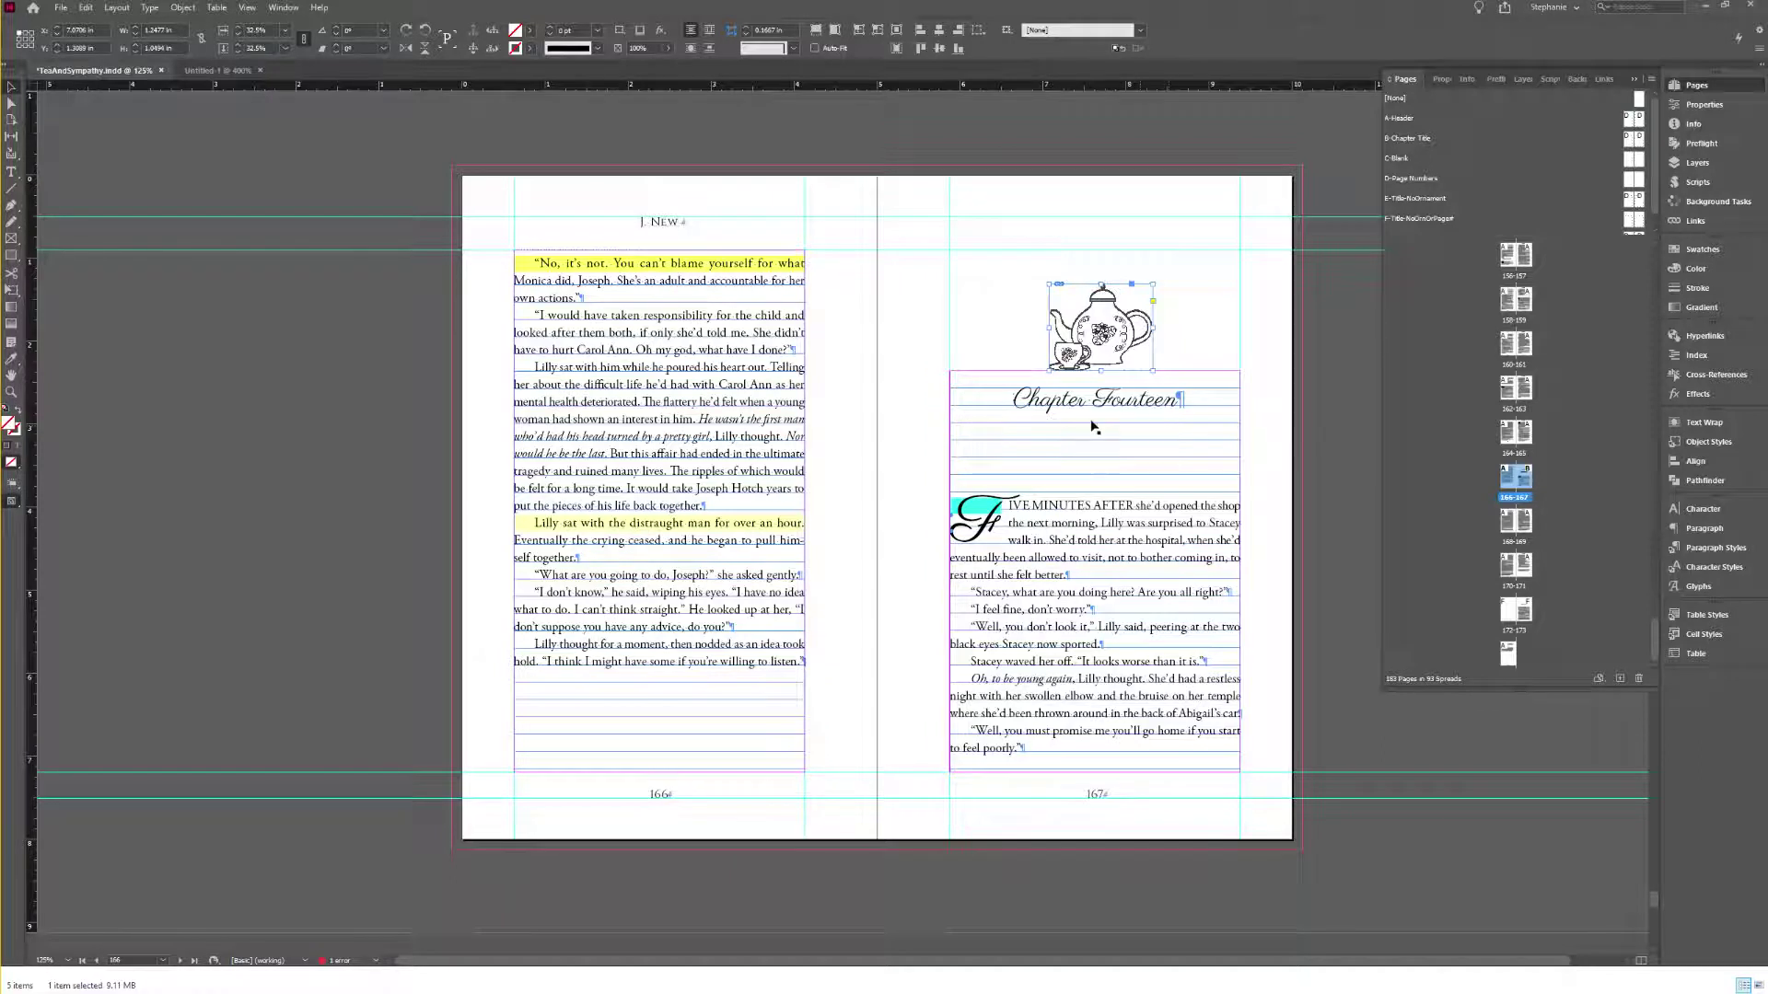
Step: Inspect the Chapter Fourteen heading and the threaded text frames on both pages of the spread
left_click(1045, 438)
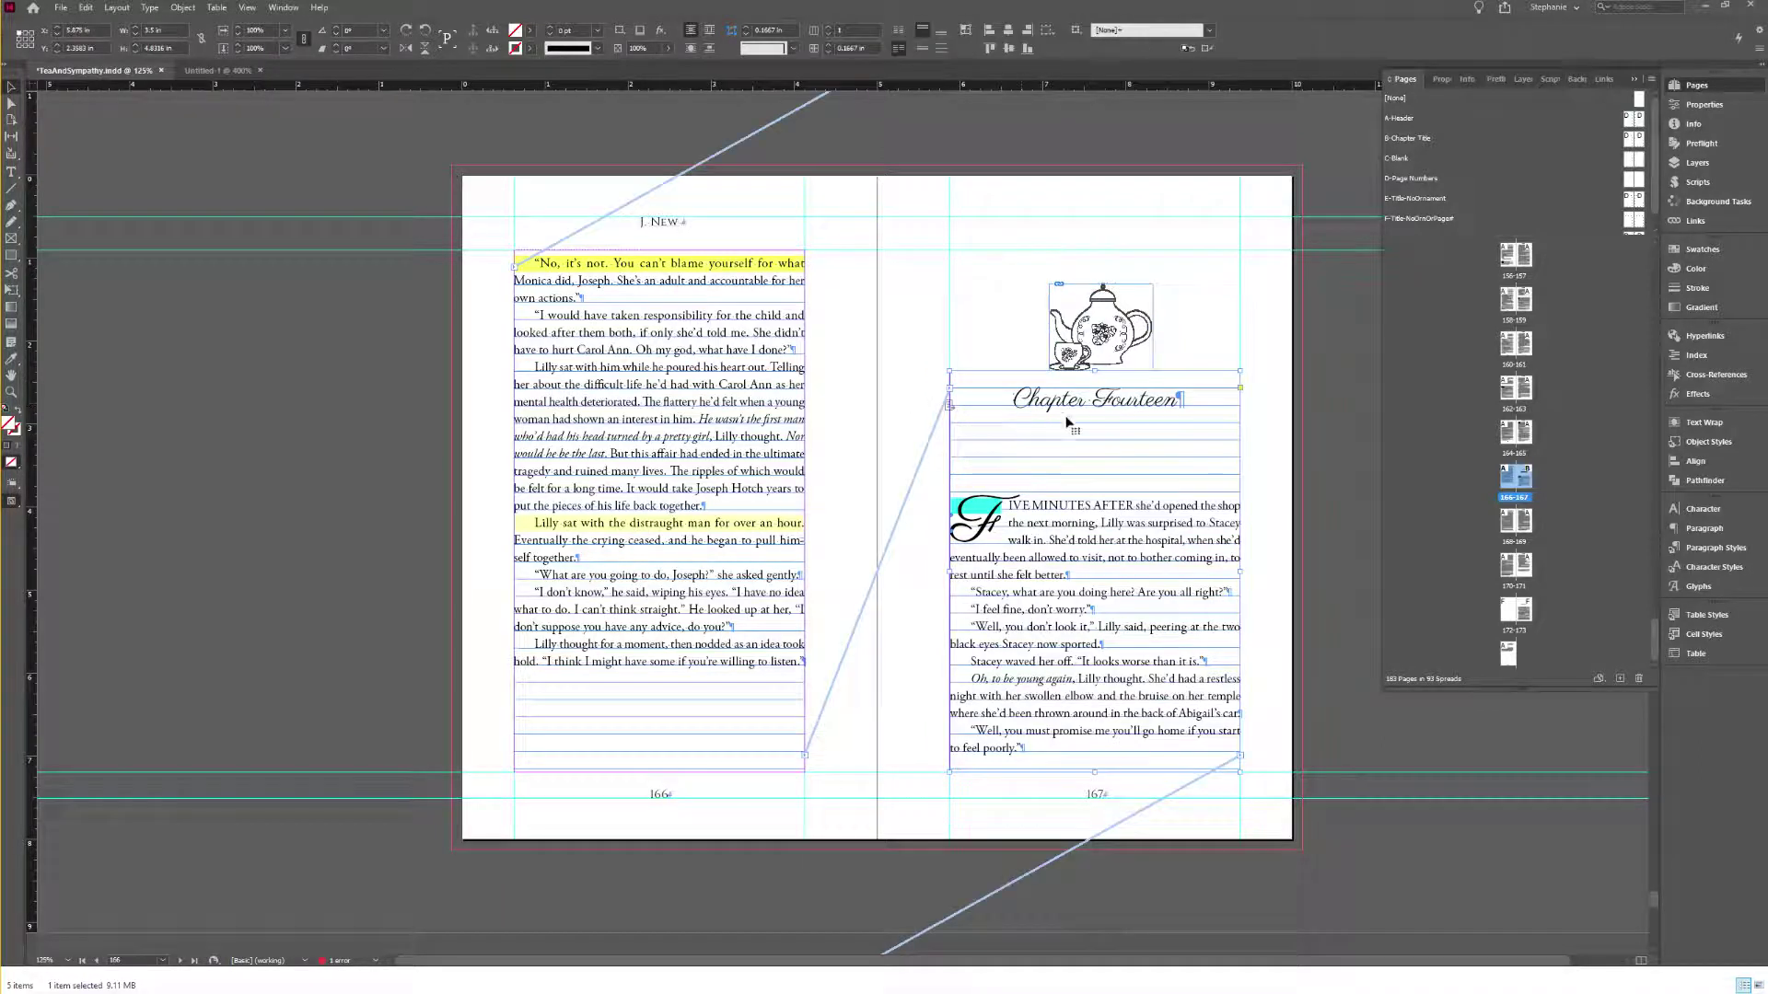
double_click(957, 394)
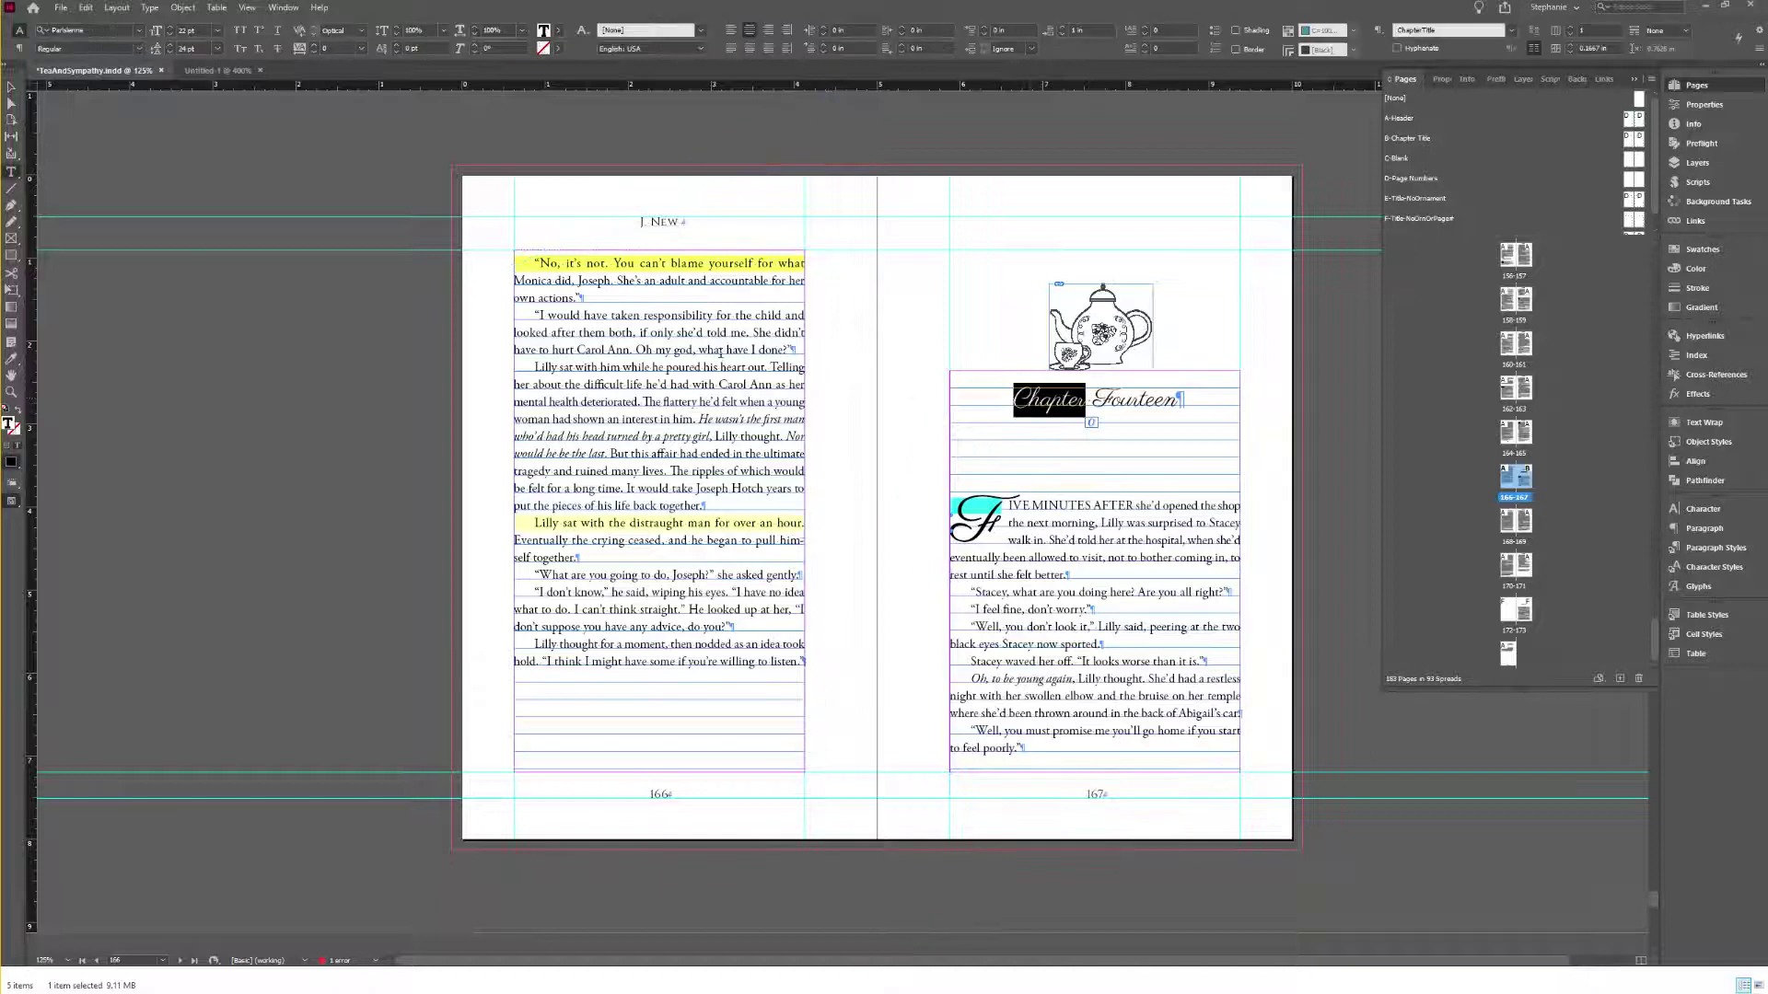
left_click(11, 92)
left_click(562, 355)
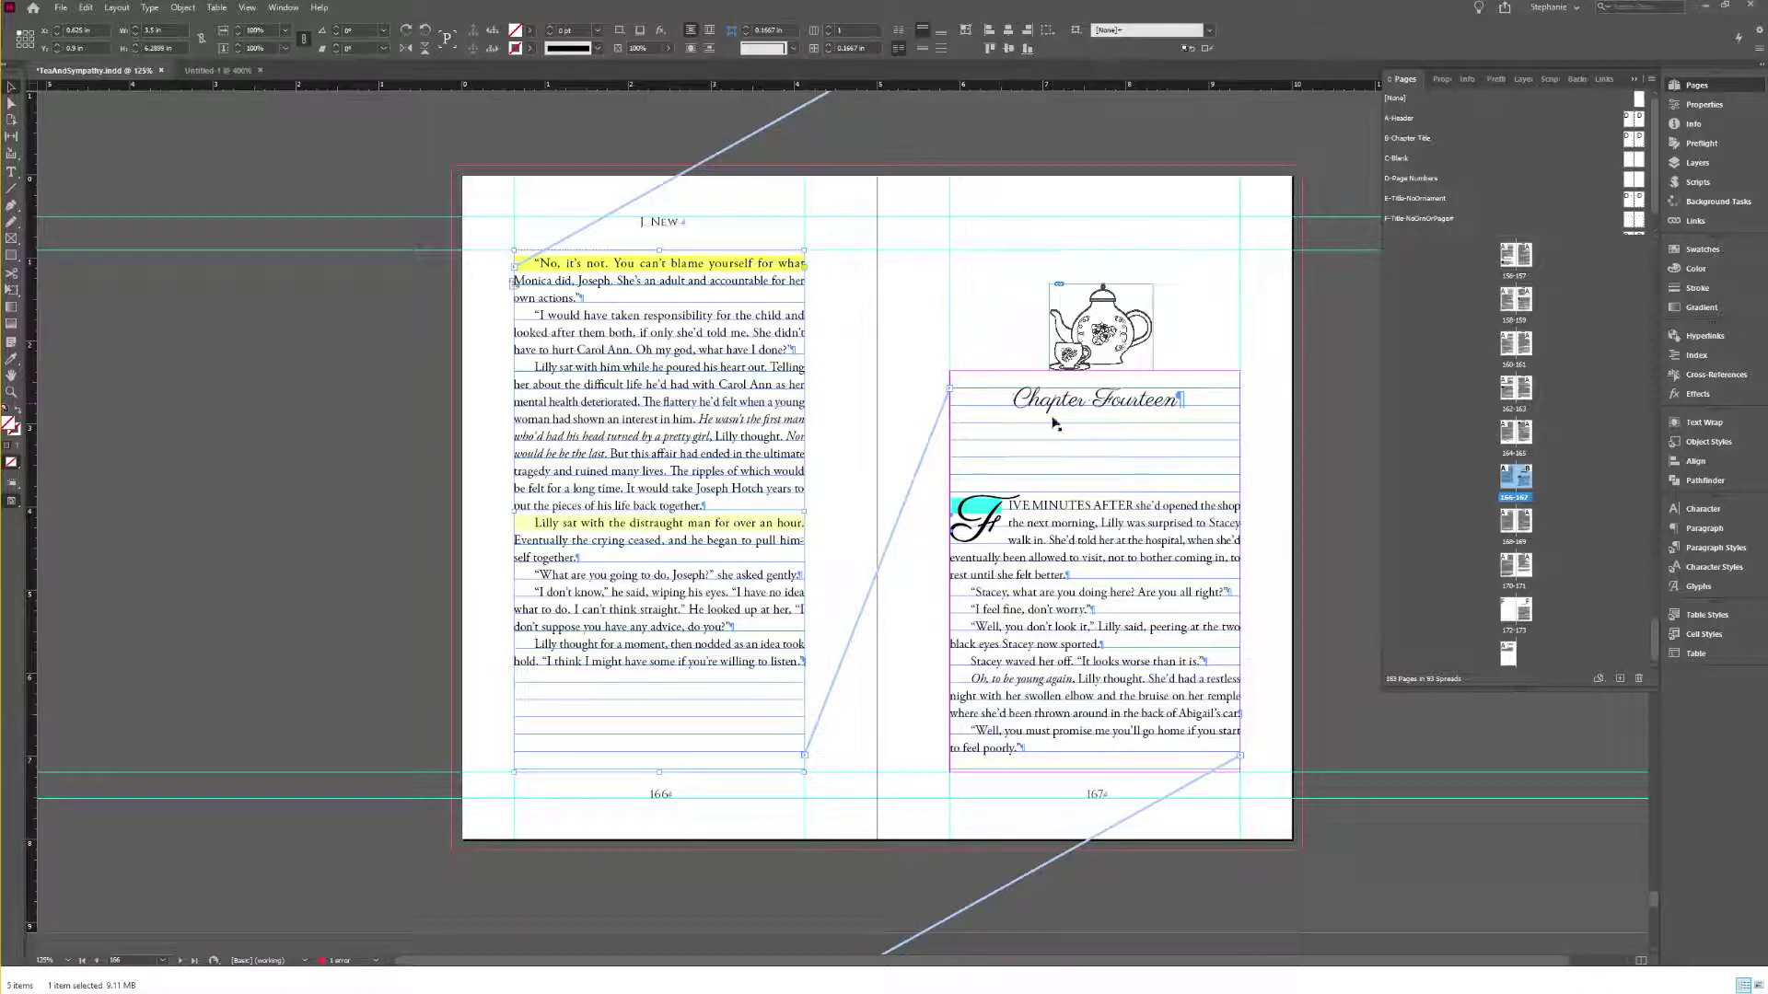
Step: Try shifting the loose teapot copy beside the chapter ornament, and remove the copy from the spread
left_click(1130, 329)
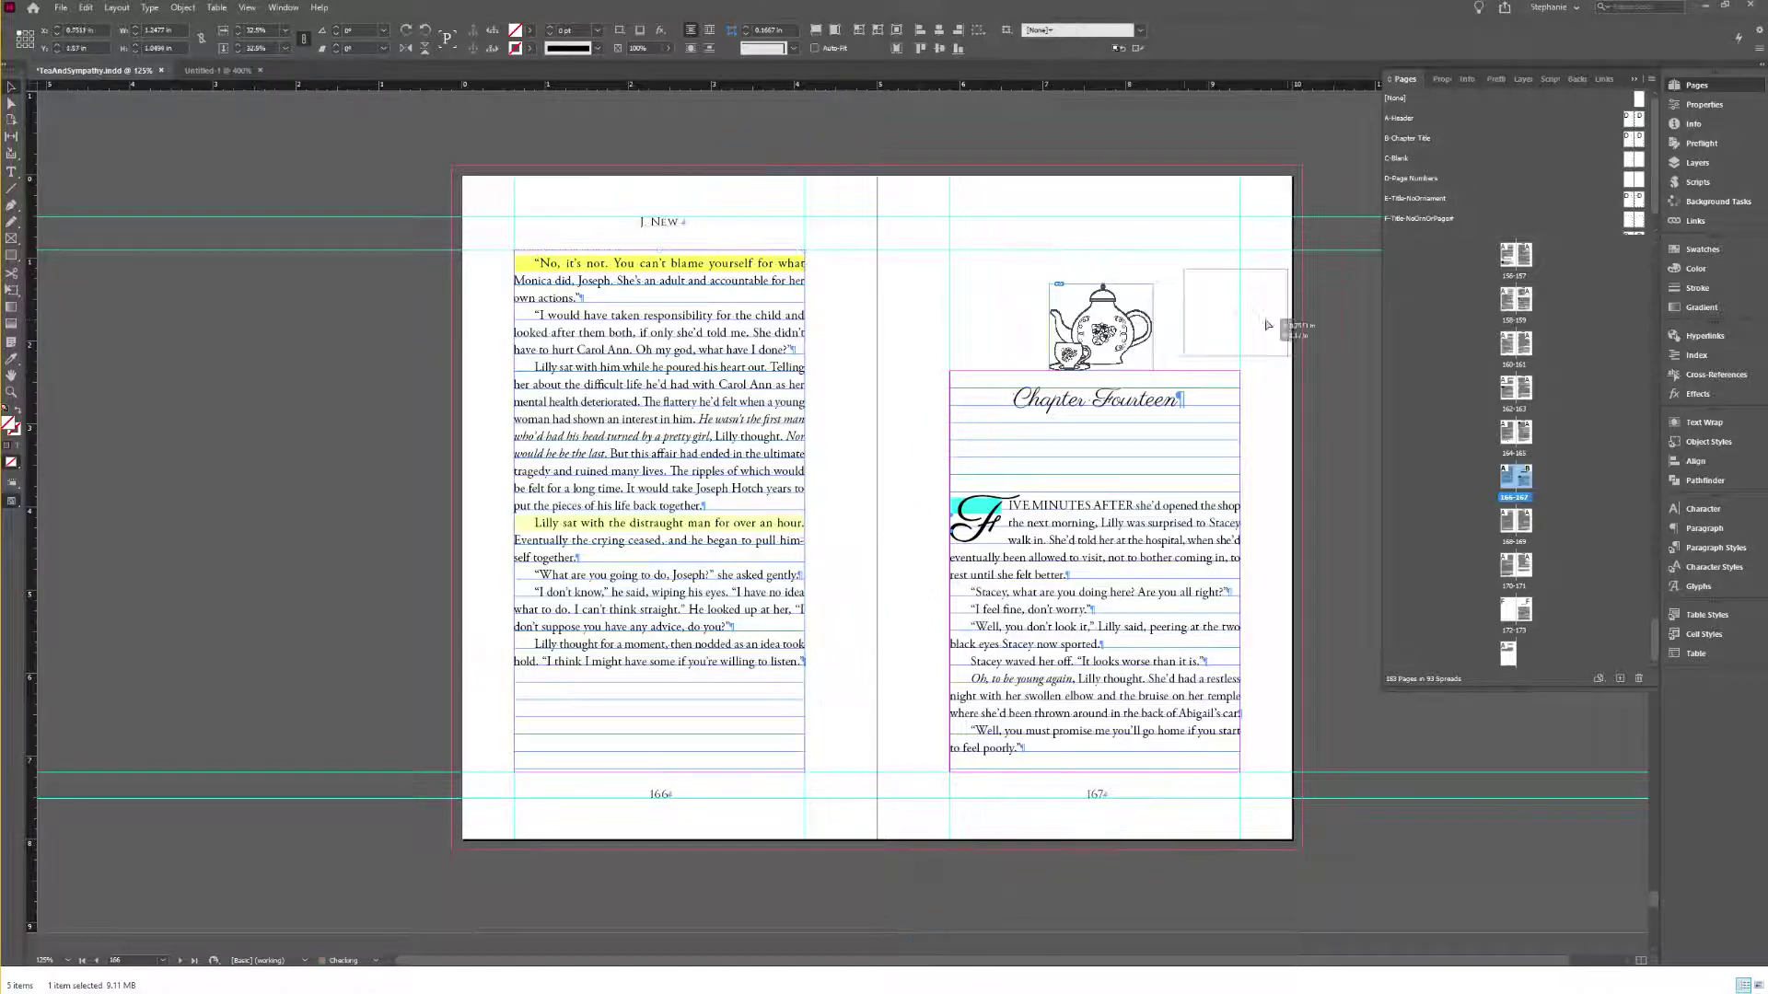
left_click_drag(1127, 322, 1132, 327)
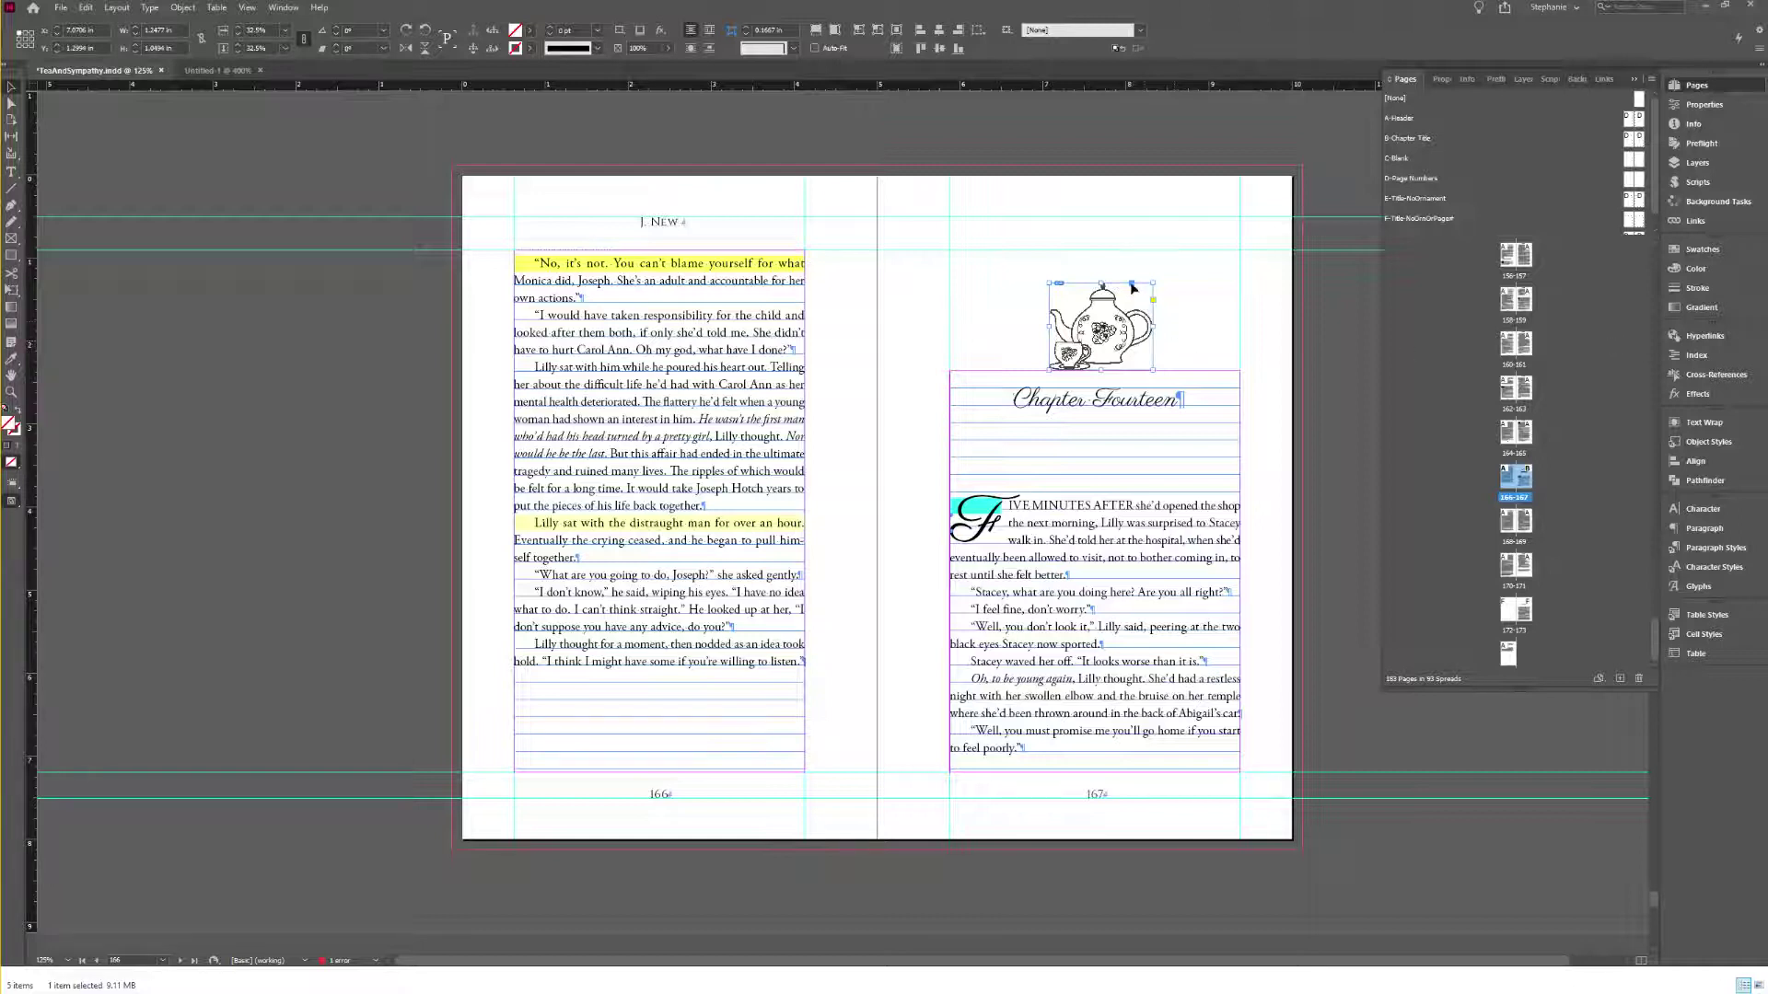
left_click_drag(993, 425, 993, 426)
left_click(1251, 307)
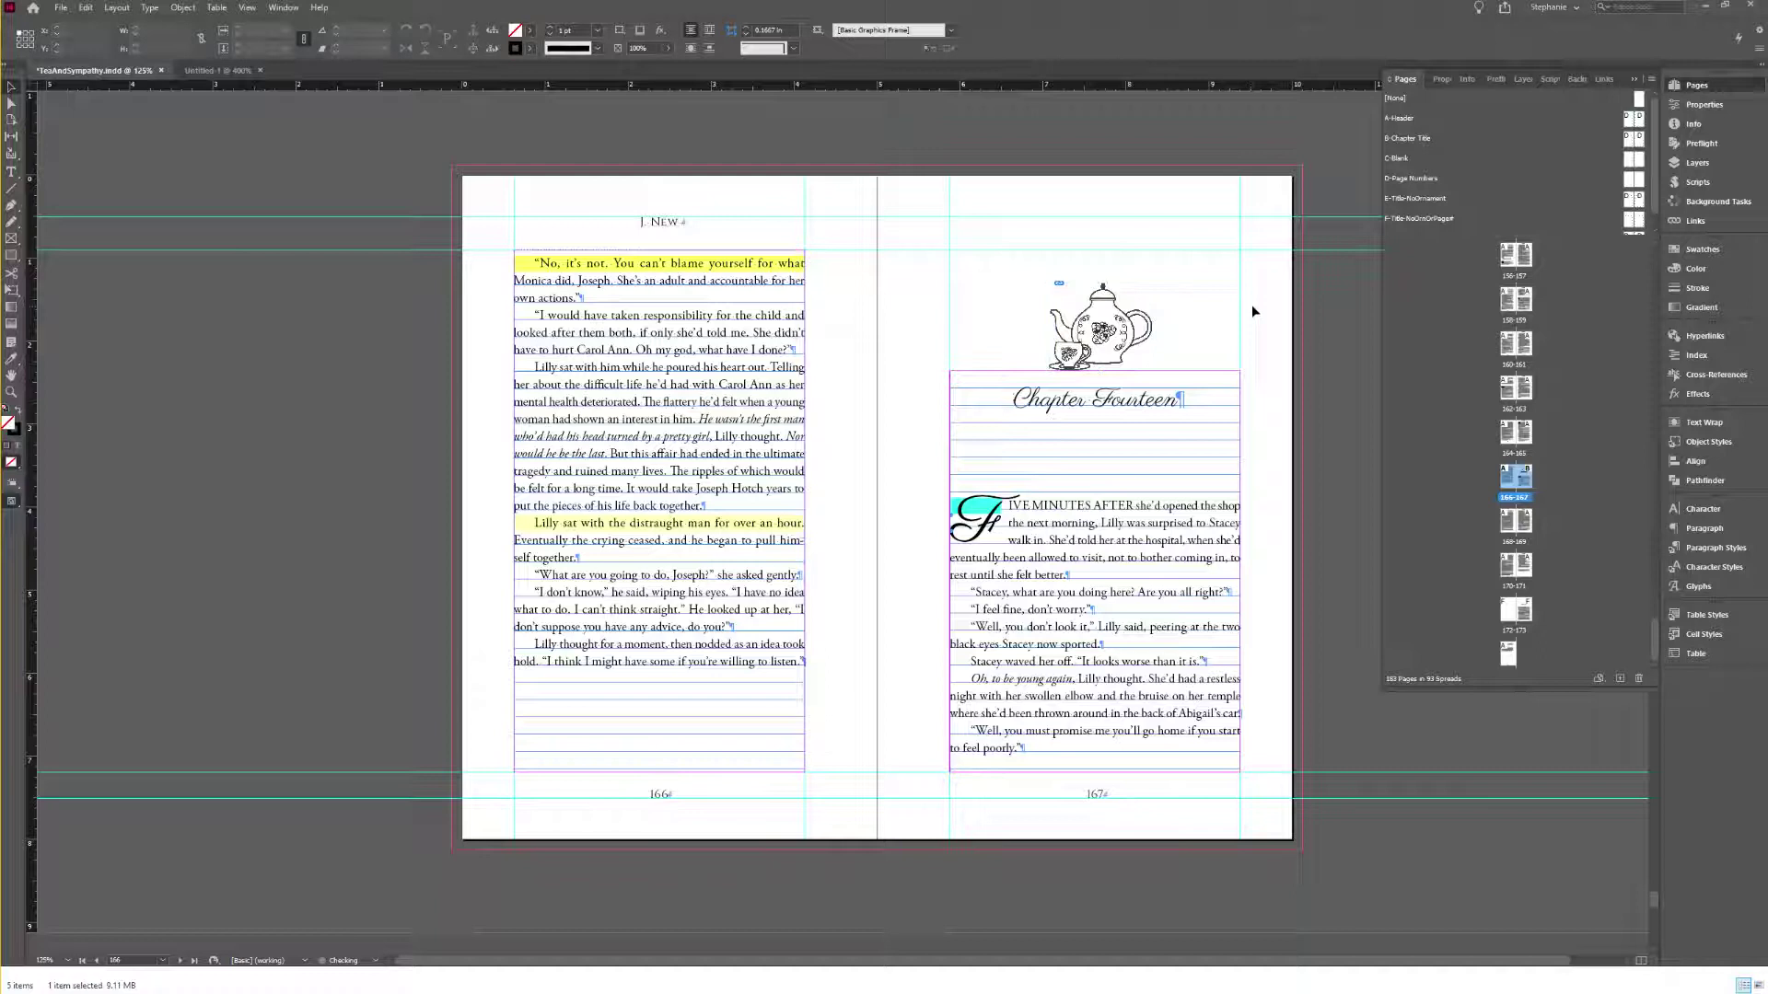
Step: Insert an empty paragraph above the Chapter Fourteen heading and apply the _Ornament_SplitForEbook paragraph style to it
left_click(1116, 405)
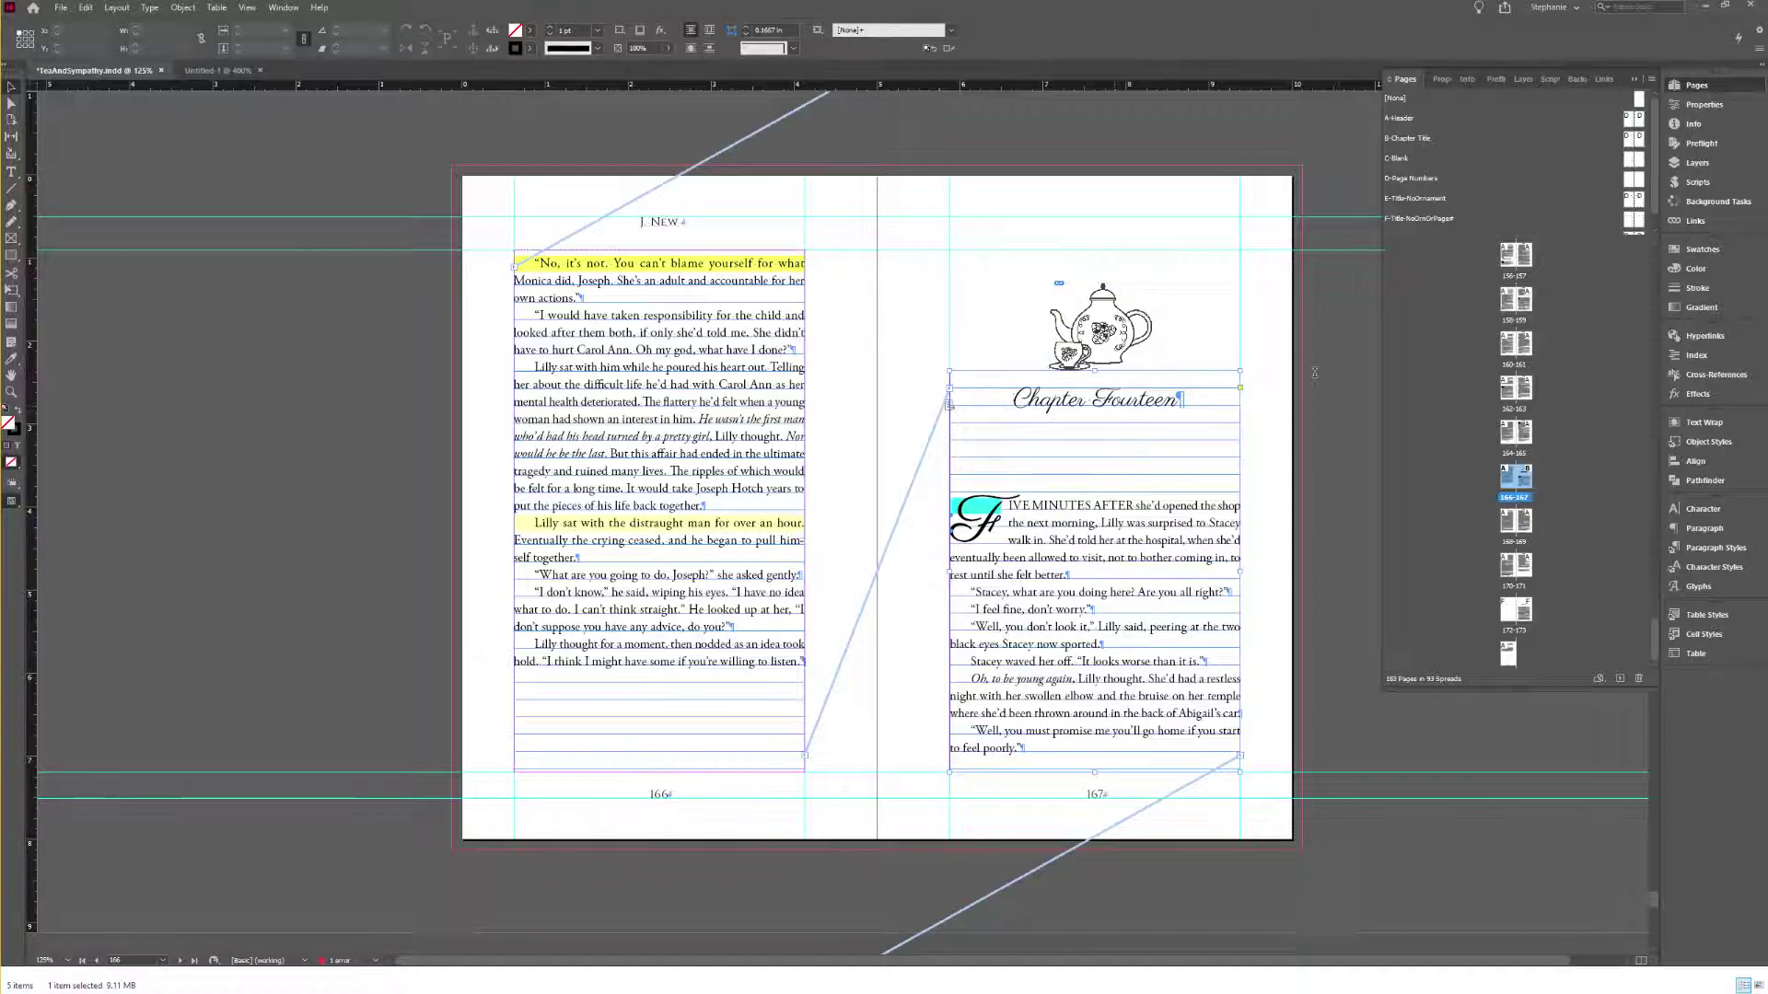
double_click(1207, 465)
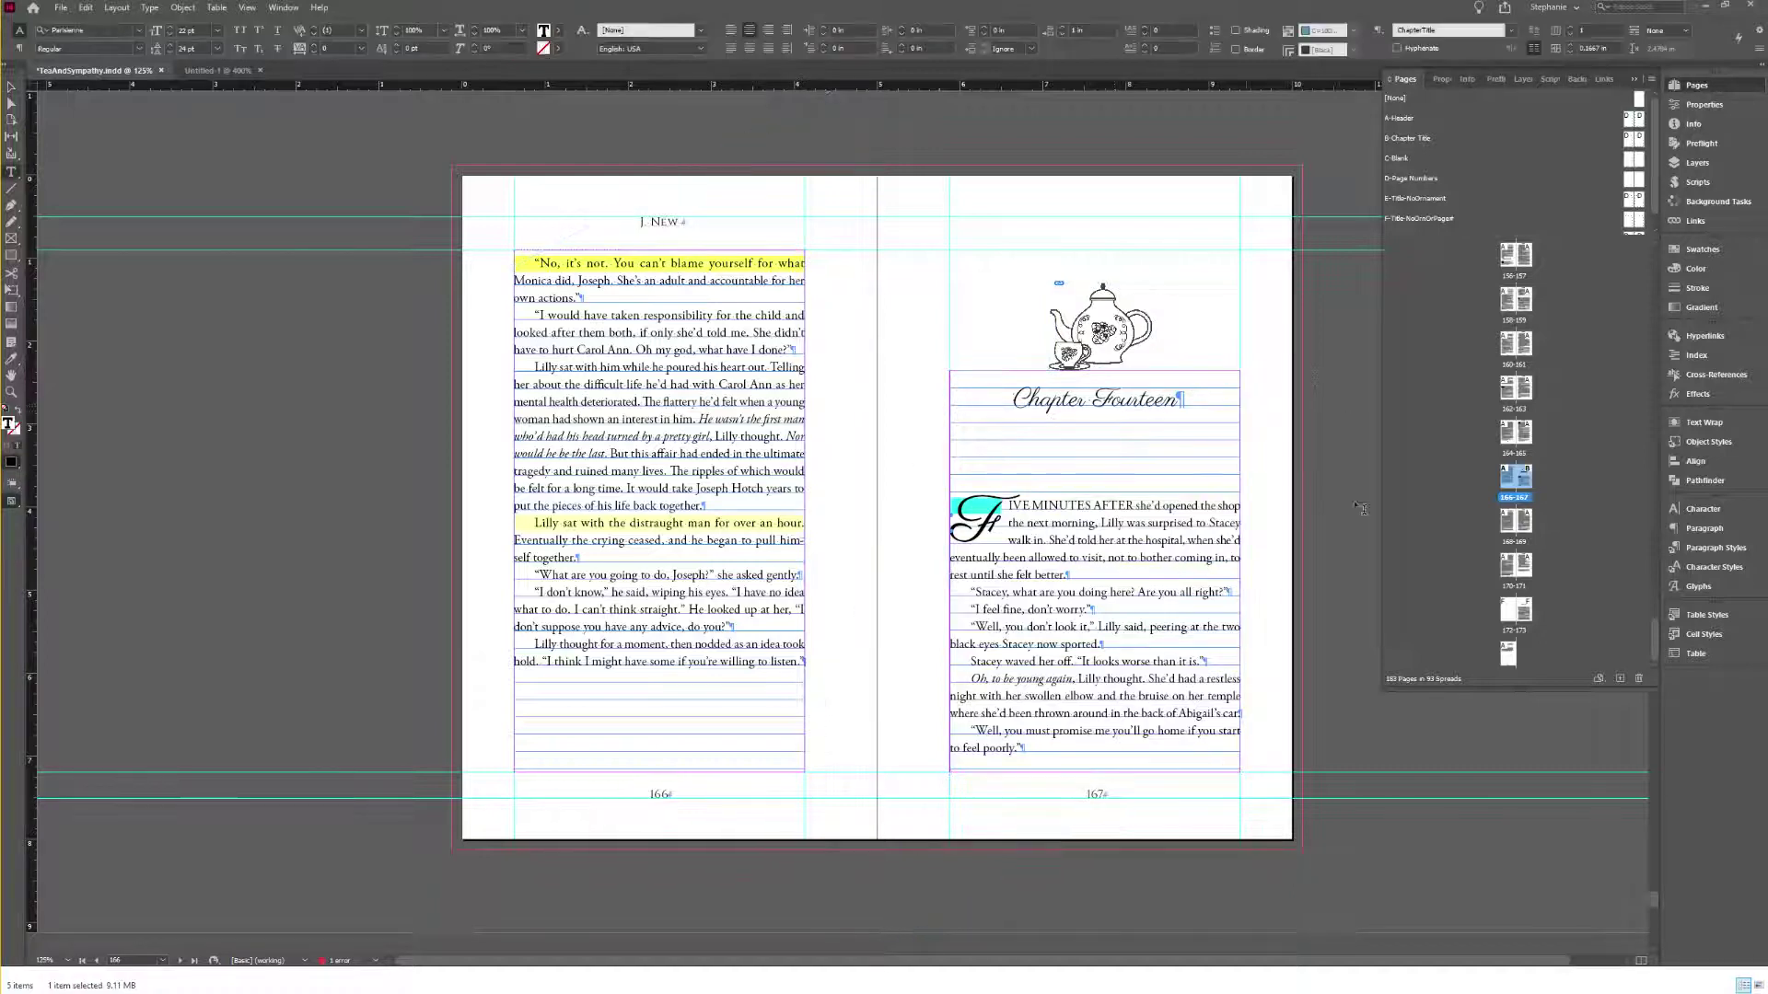
left_click(1738, 554)
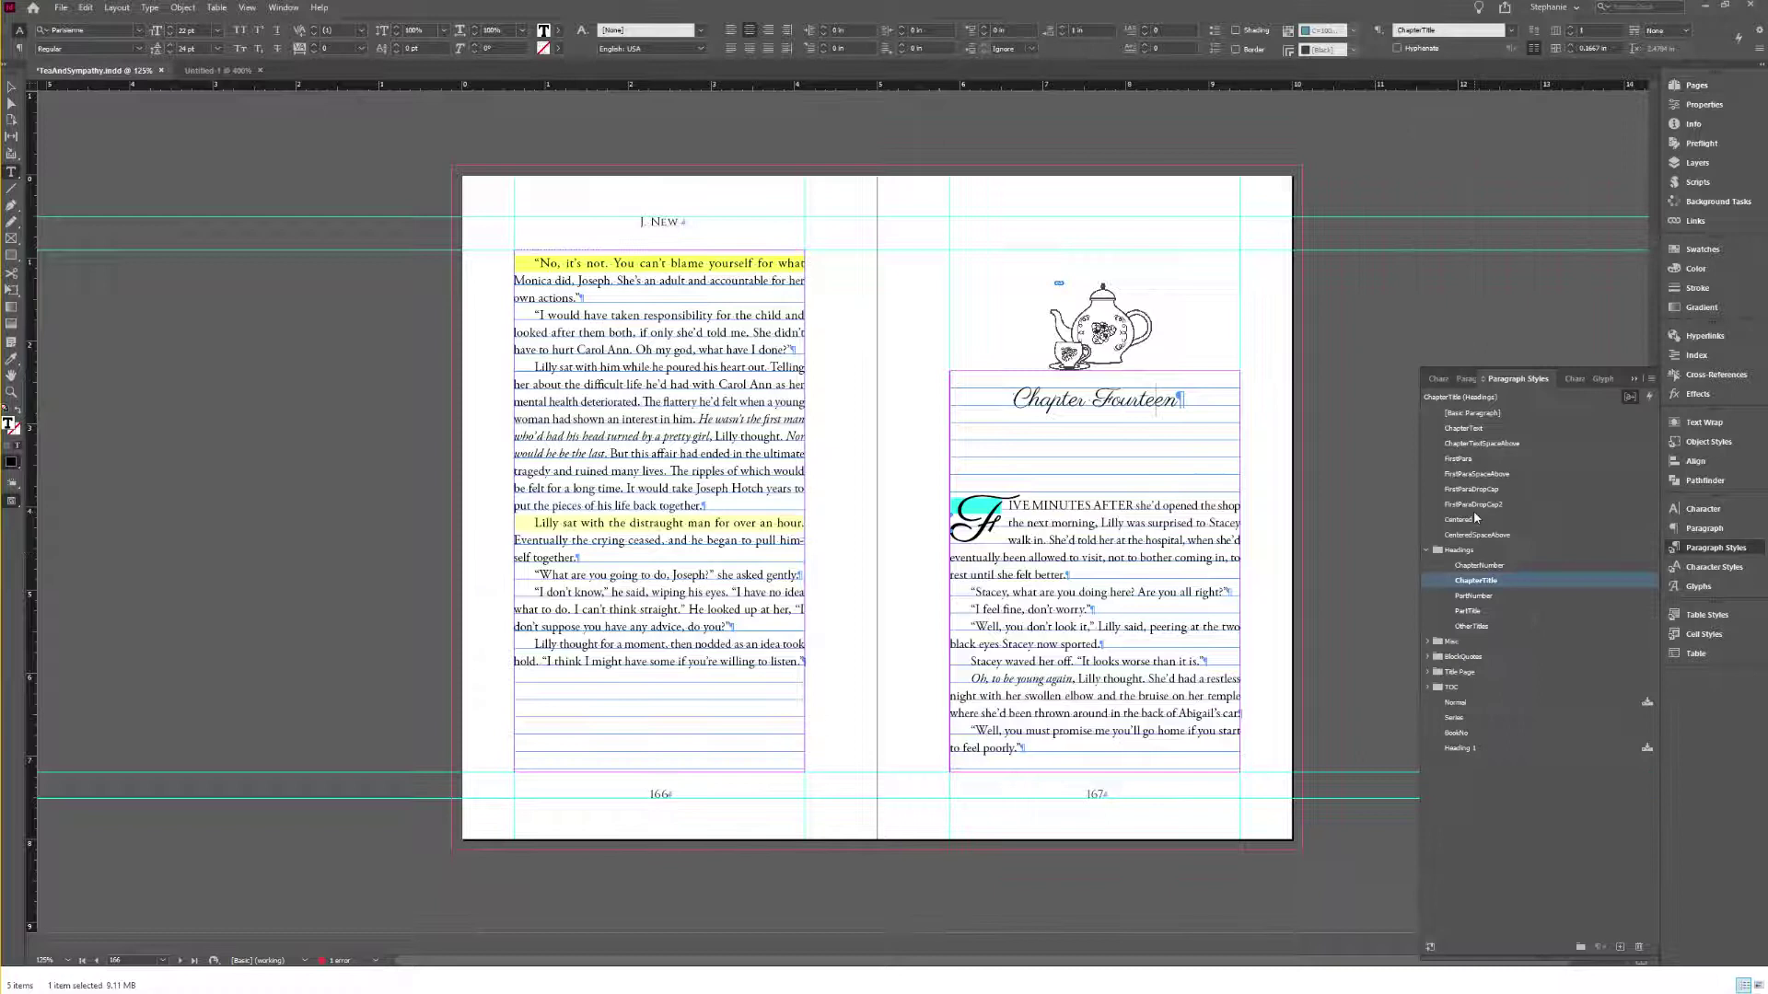
key("shift+Return")
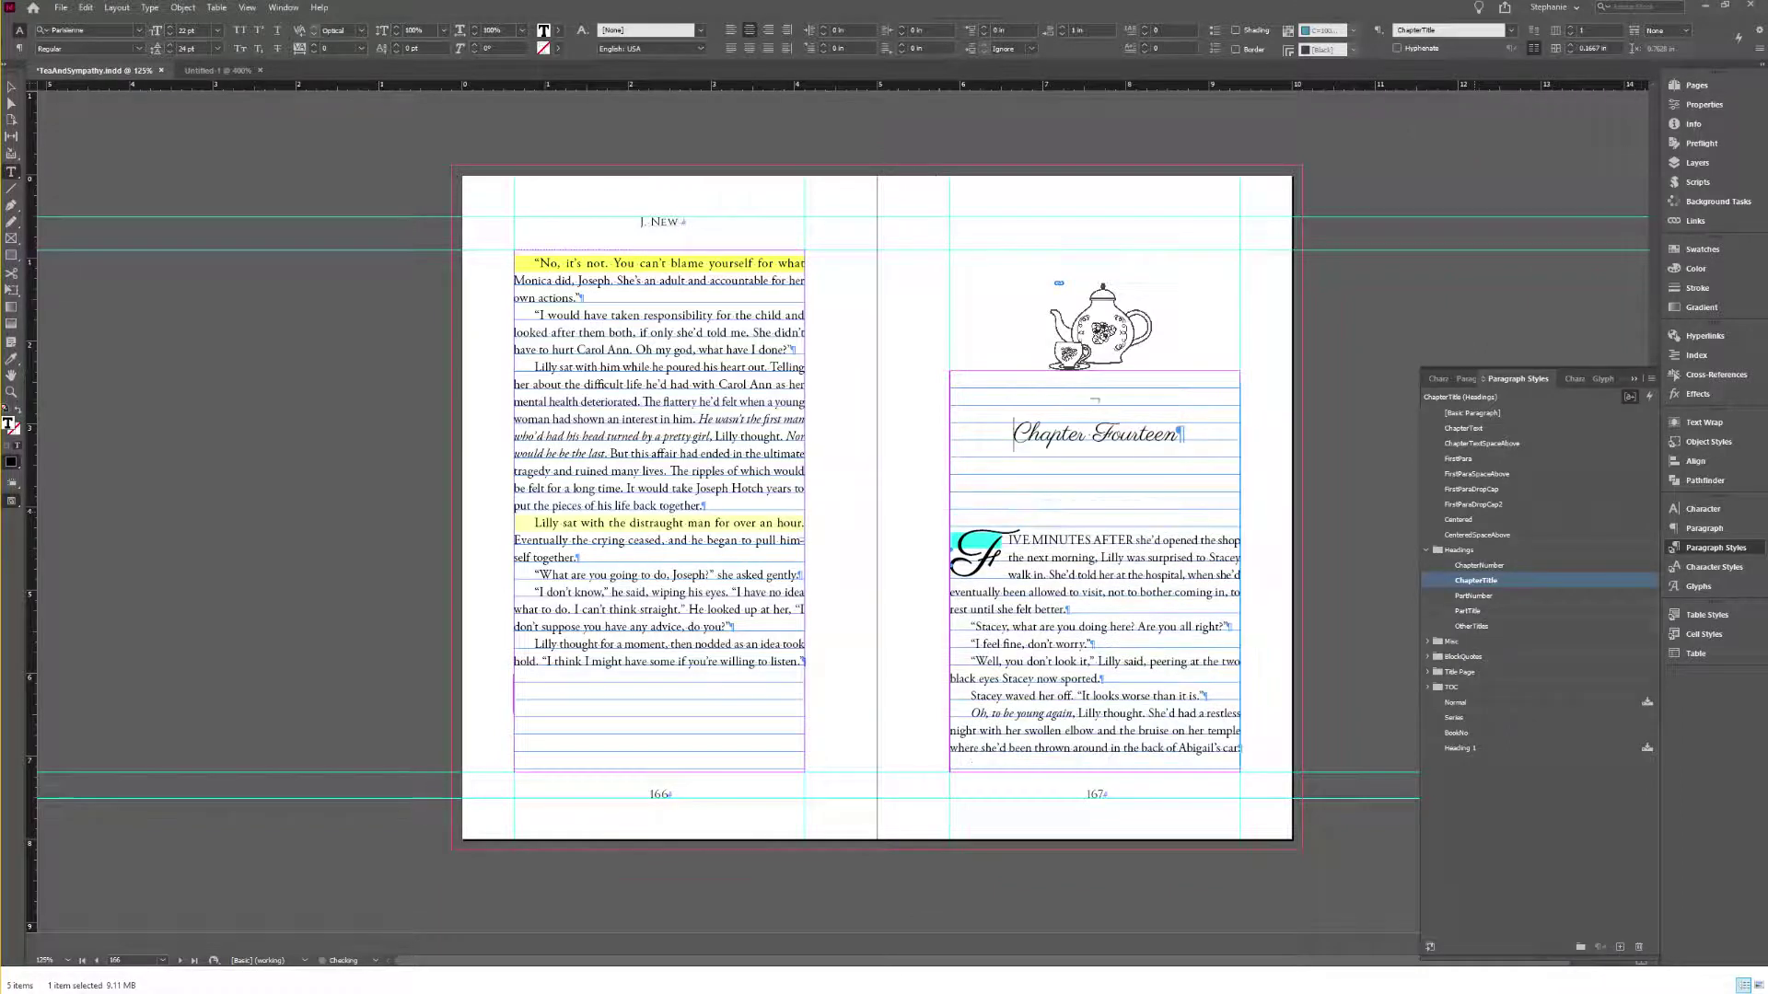
key("BackSpace")
key("Return")
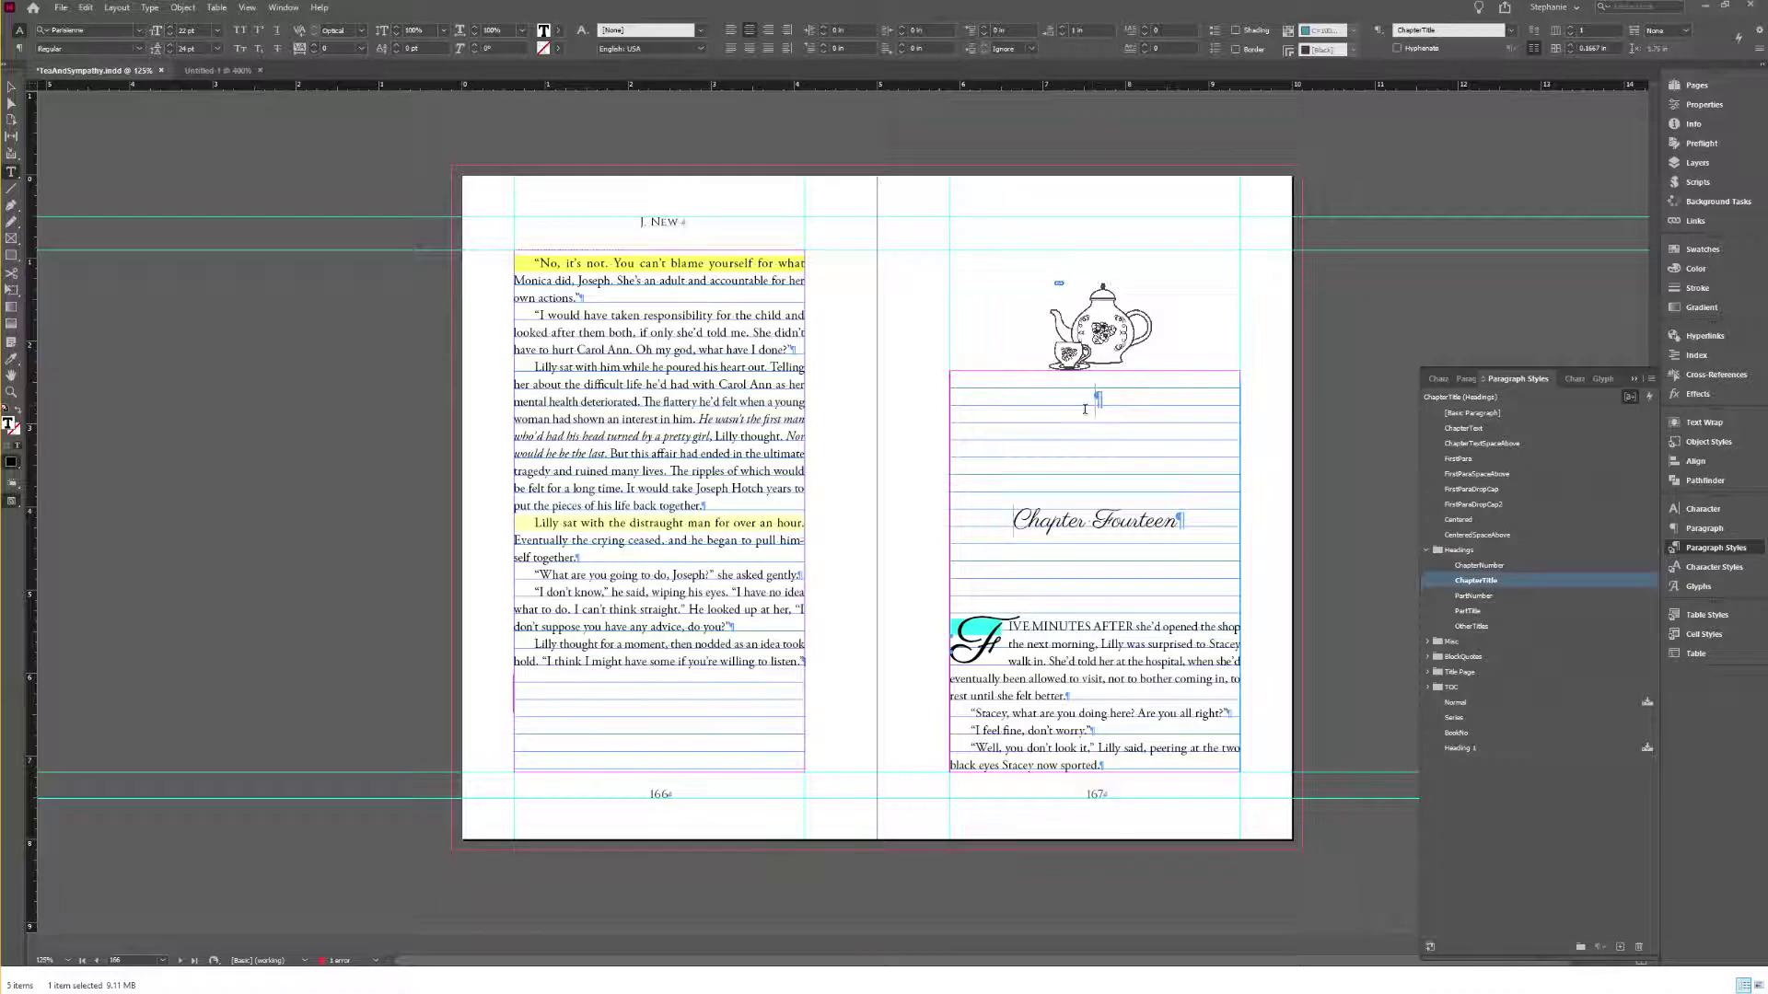
left_click(1428, 642)
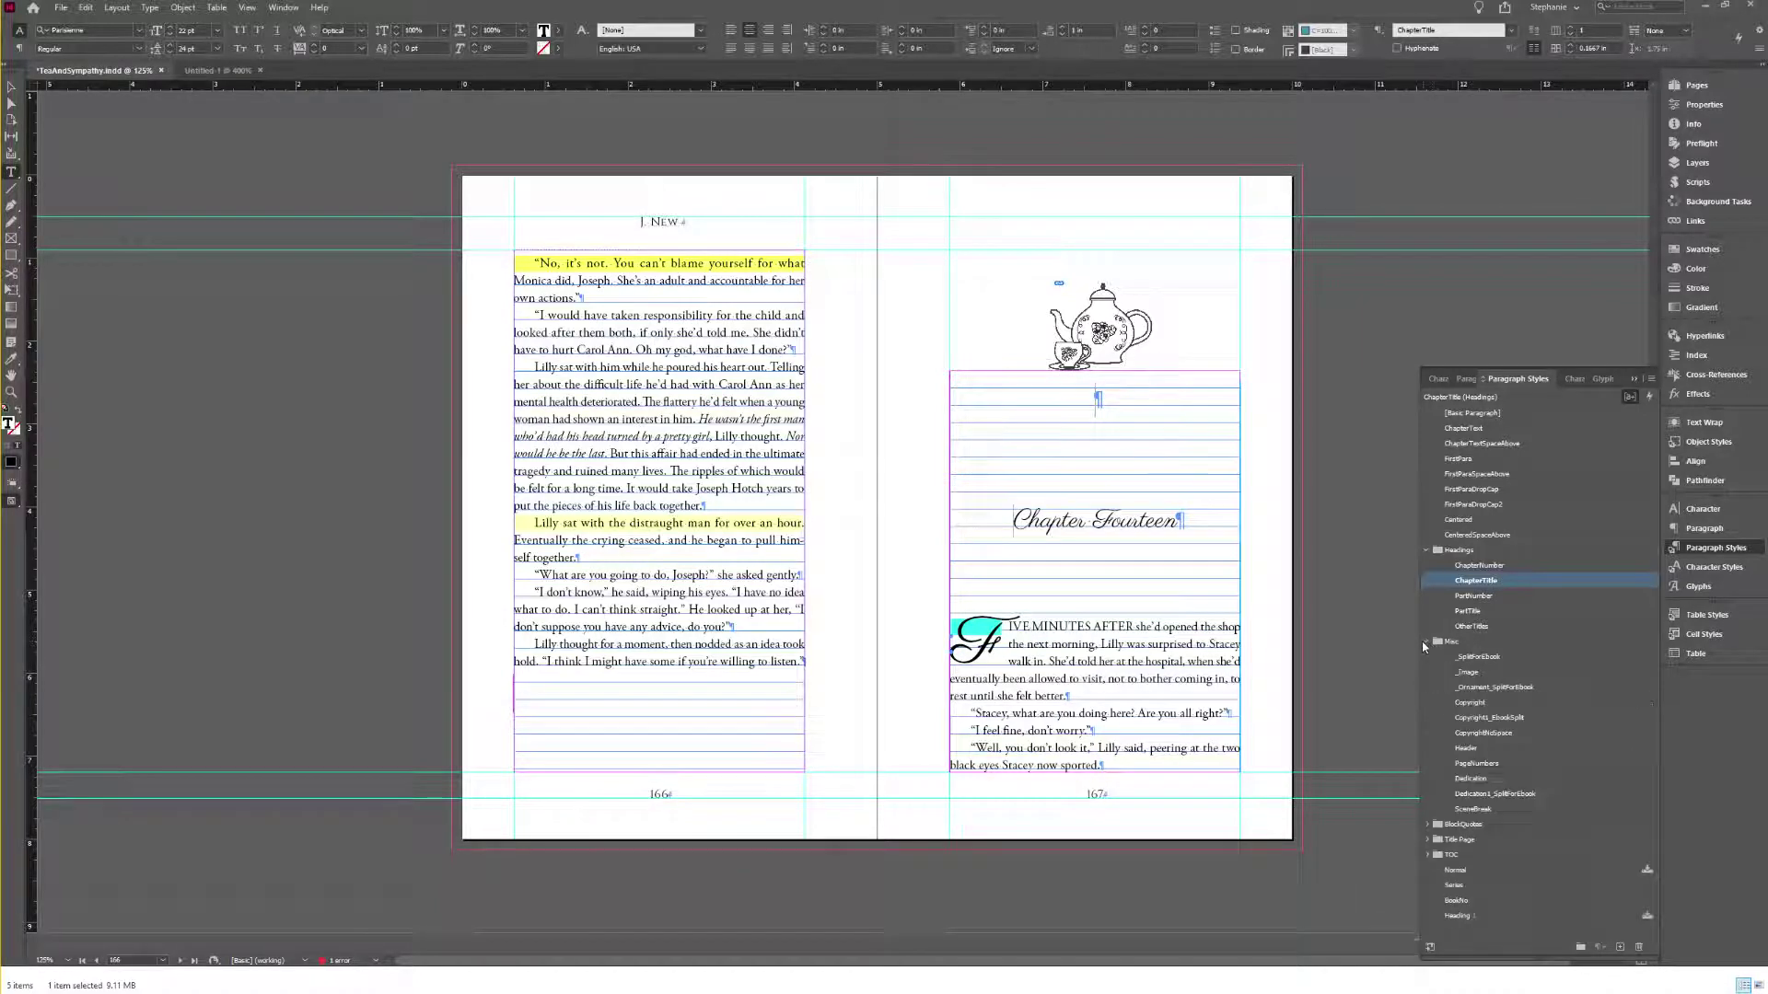
left_click(1475, 687)
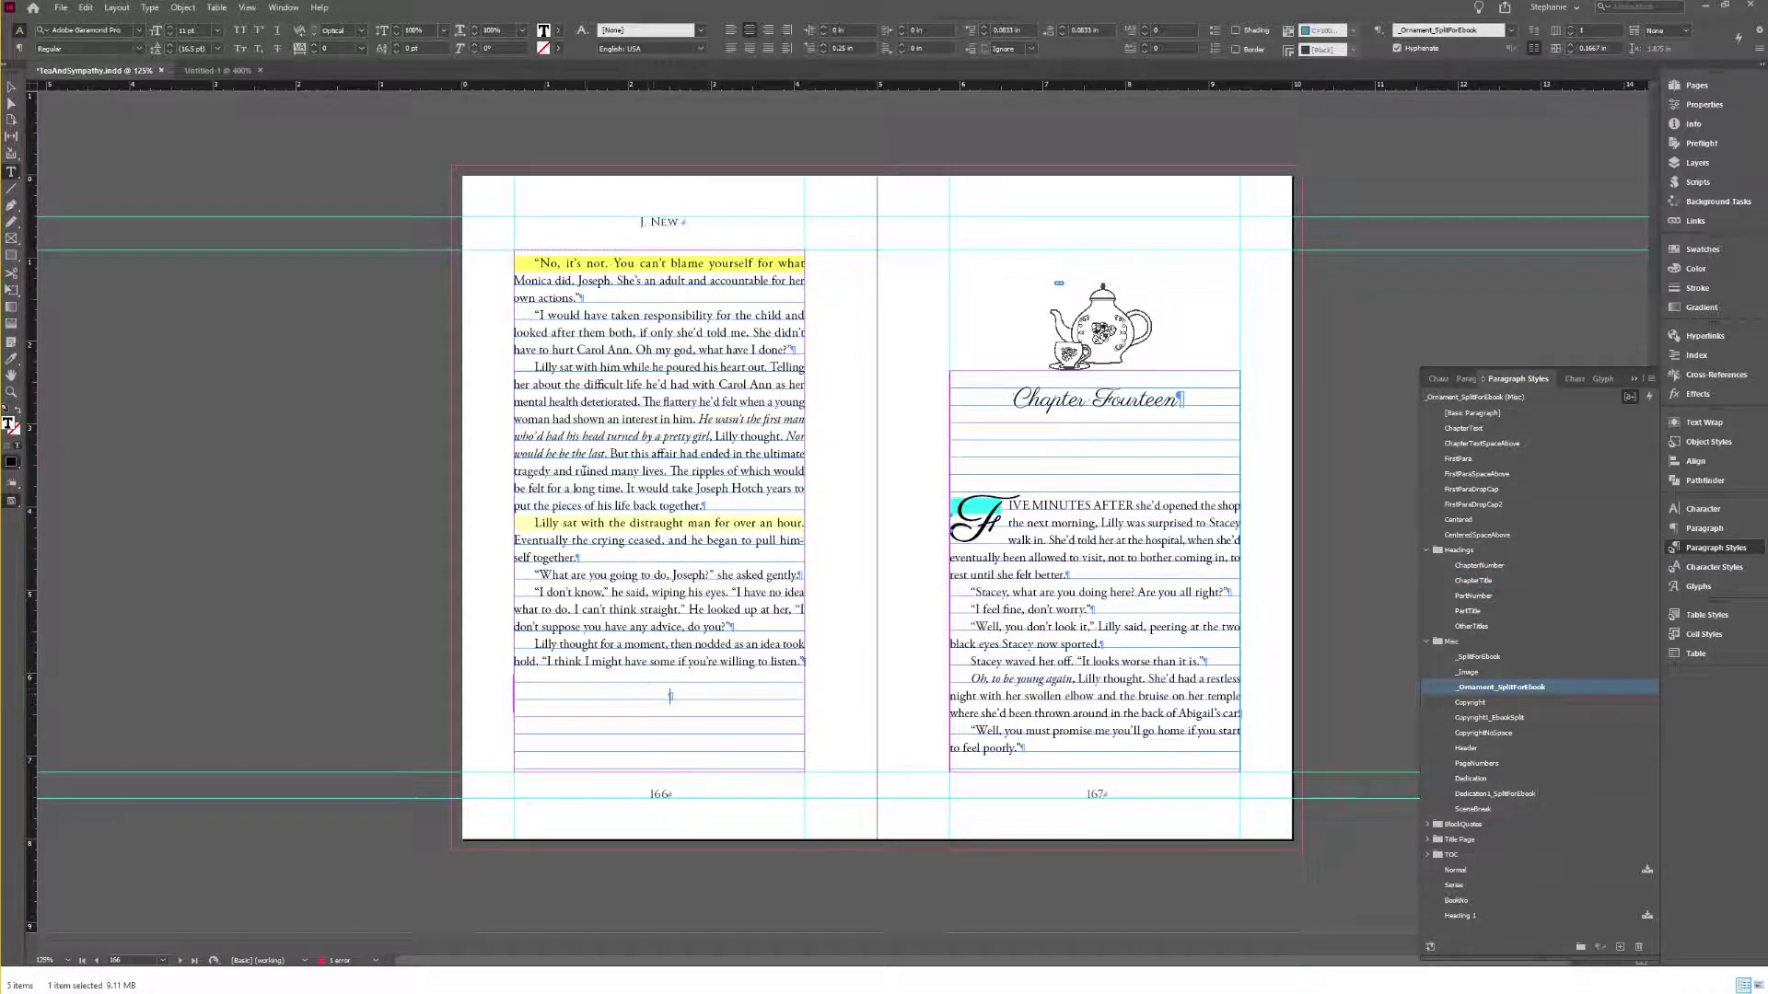
Step: Set the ornament paragraph's first-line indent to 0 and space before to 1 in, and redefine its paragraph style to match
left_click(19, 48)
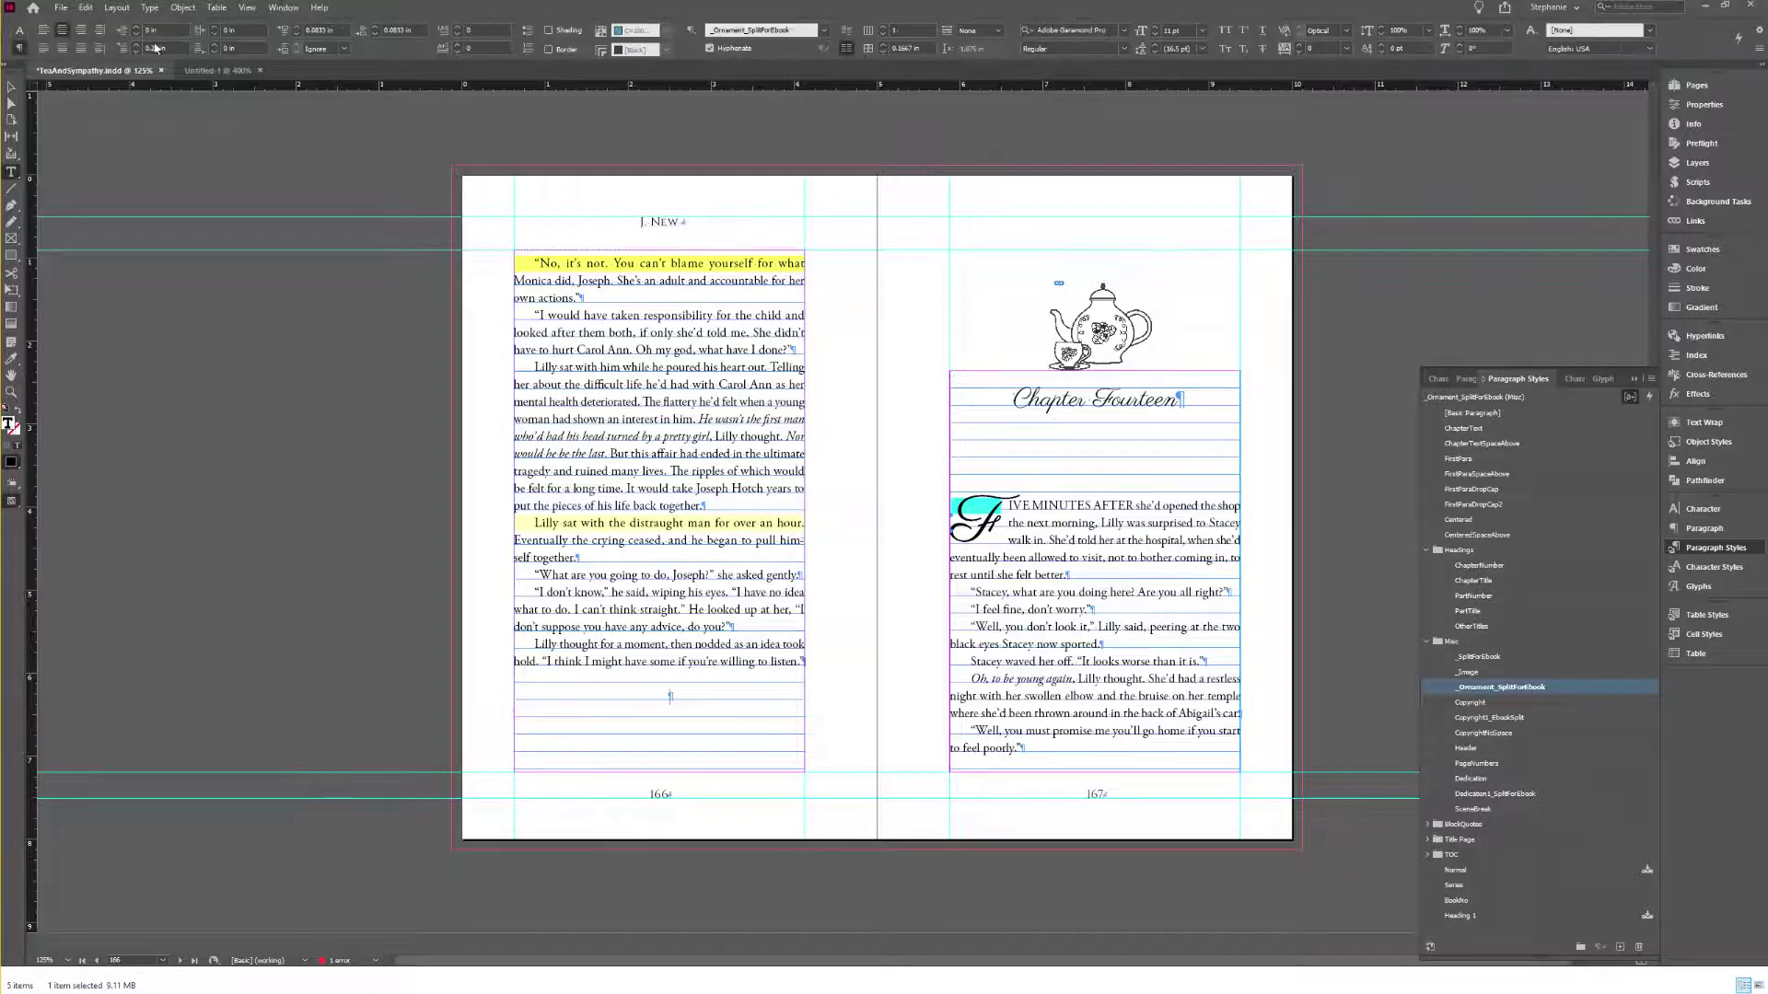
left_click_drag(171, 46, 61, 57)
type("0")
key("Tab")
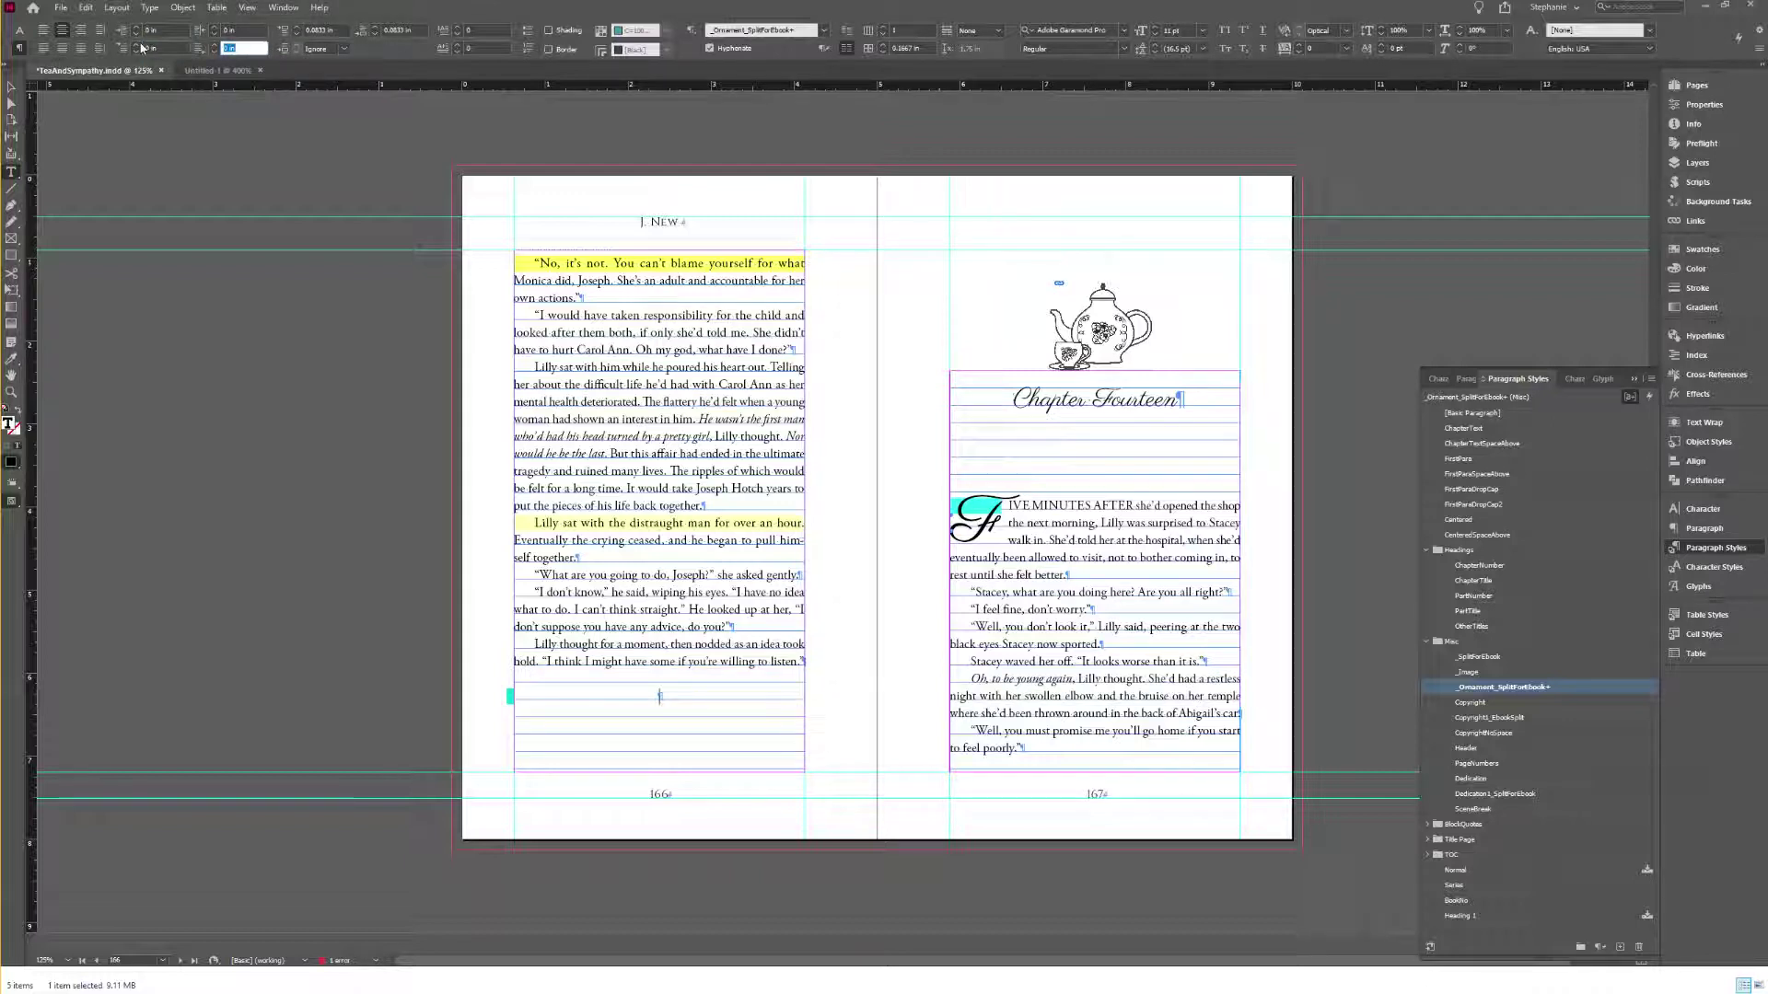
key("Tab")
key("Tab")
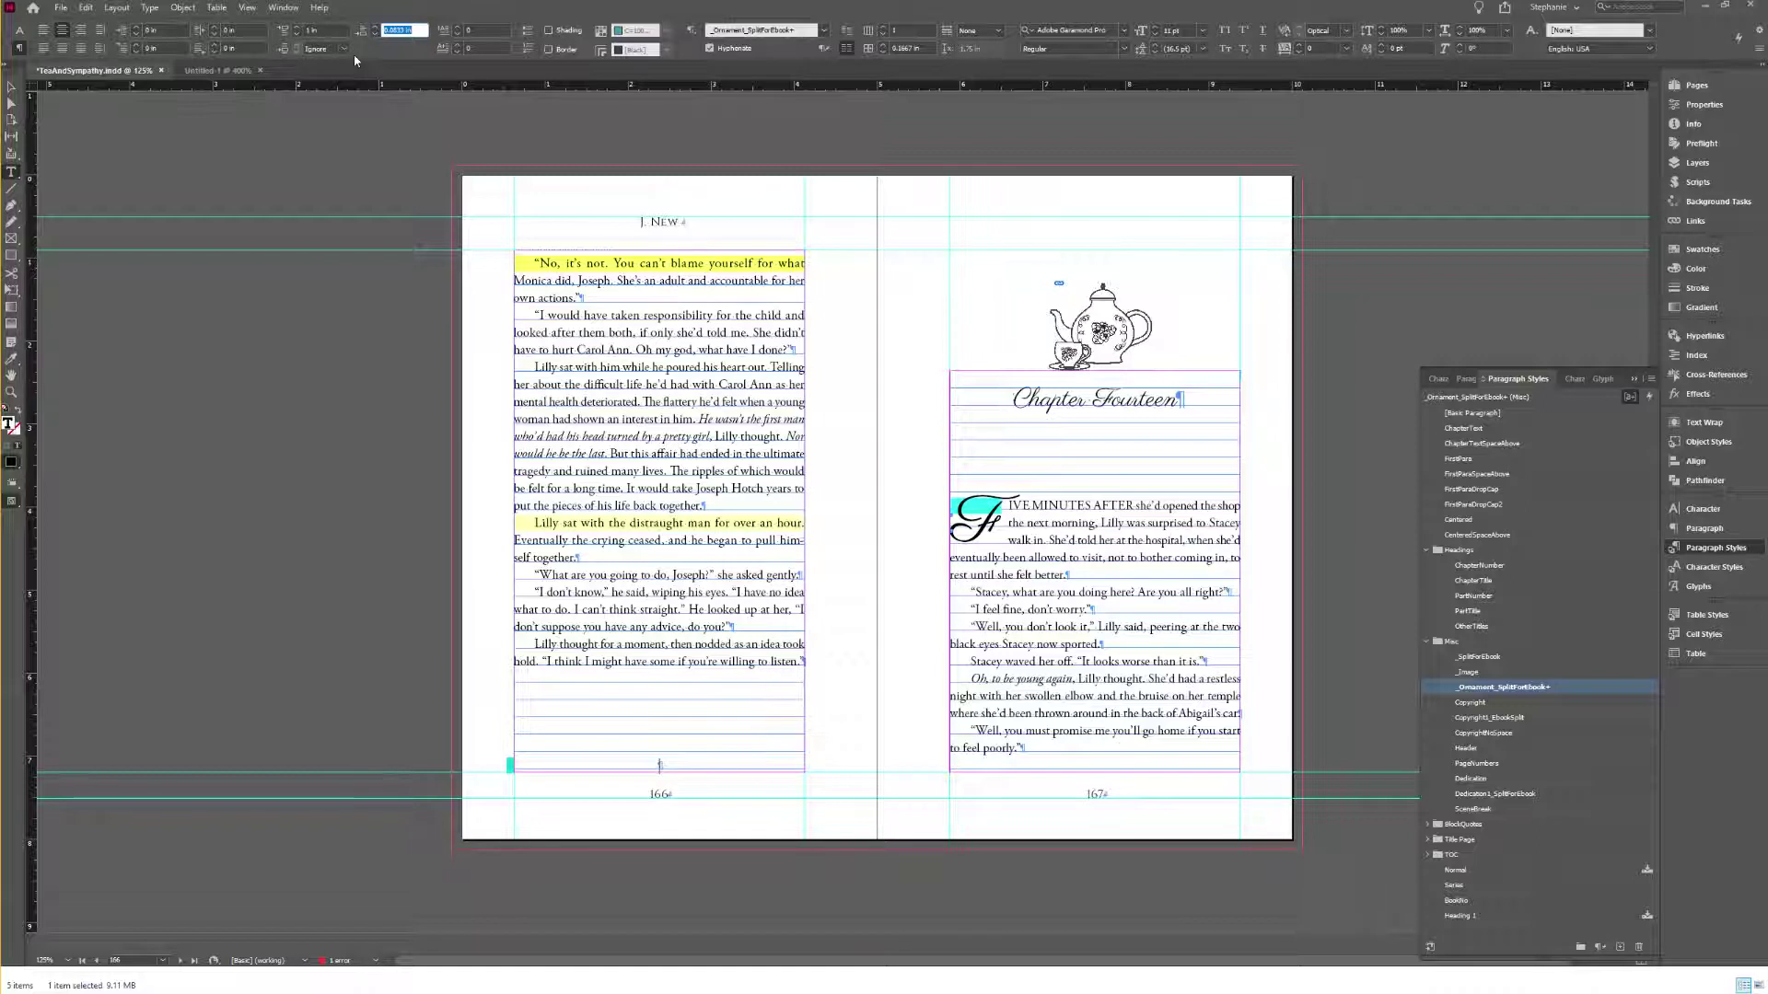
left_click(1651, 379)
left_click(1468, 433)
Step: Review the _Ornament_SplitForEbook style's export tagging and spacing, and set its Start Paragraph option to On Next Page
right_click(1469, 692)
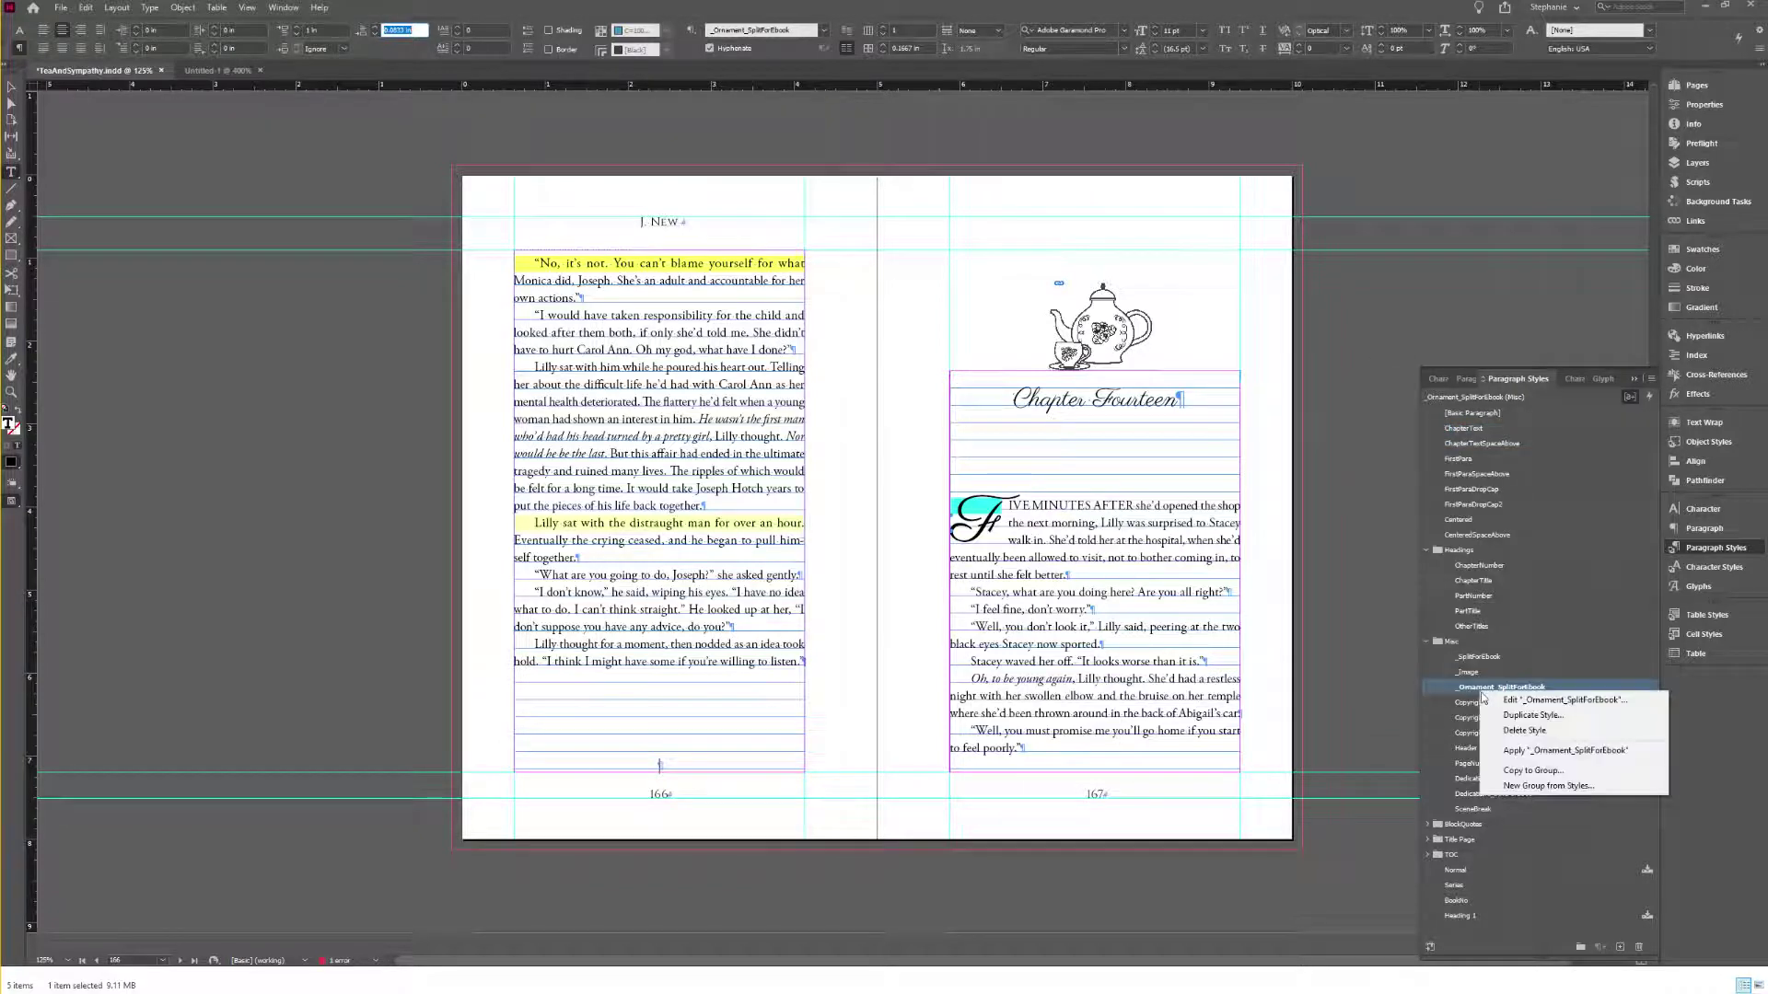
left_click(1509, 700)
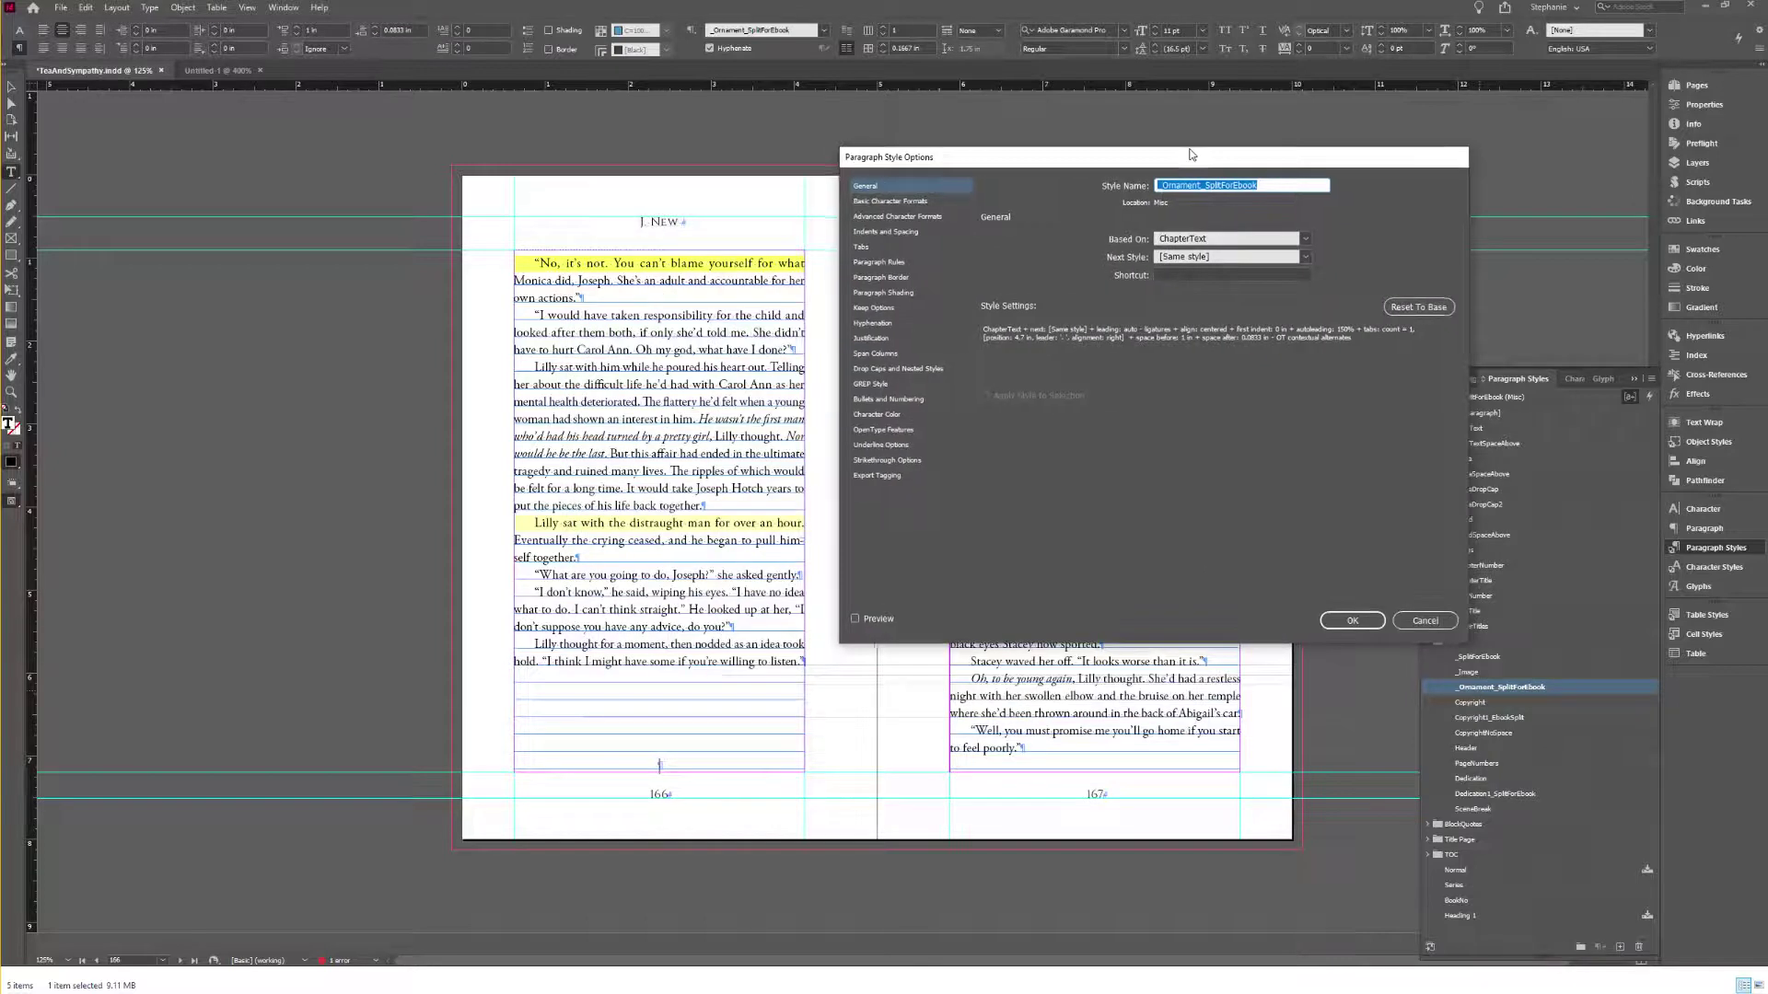
left_click(880, 475)
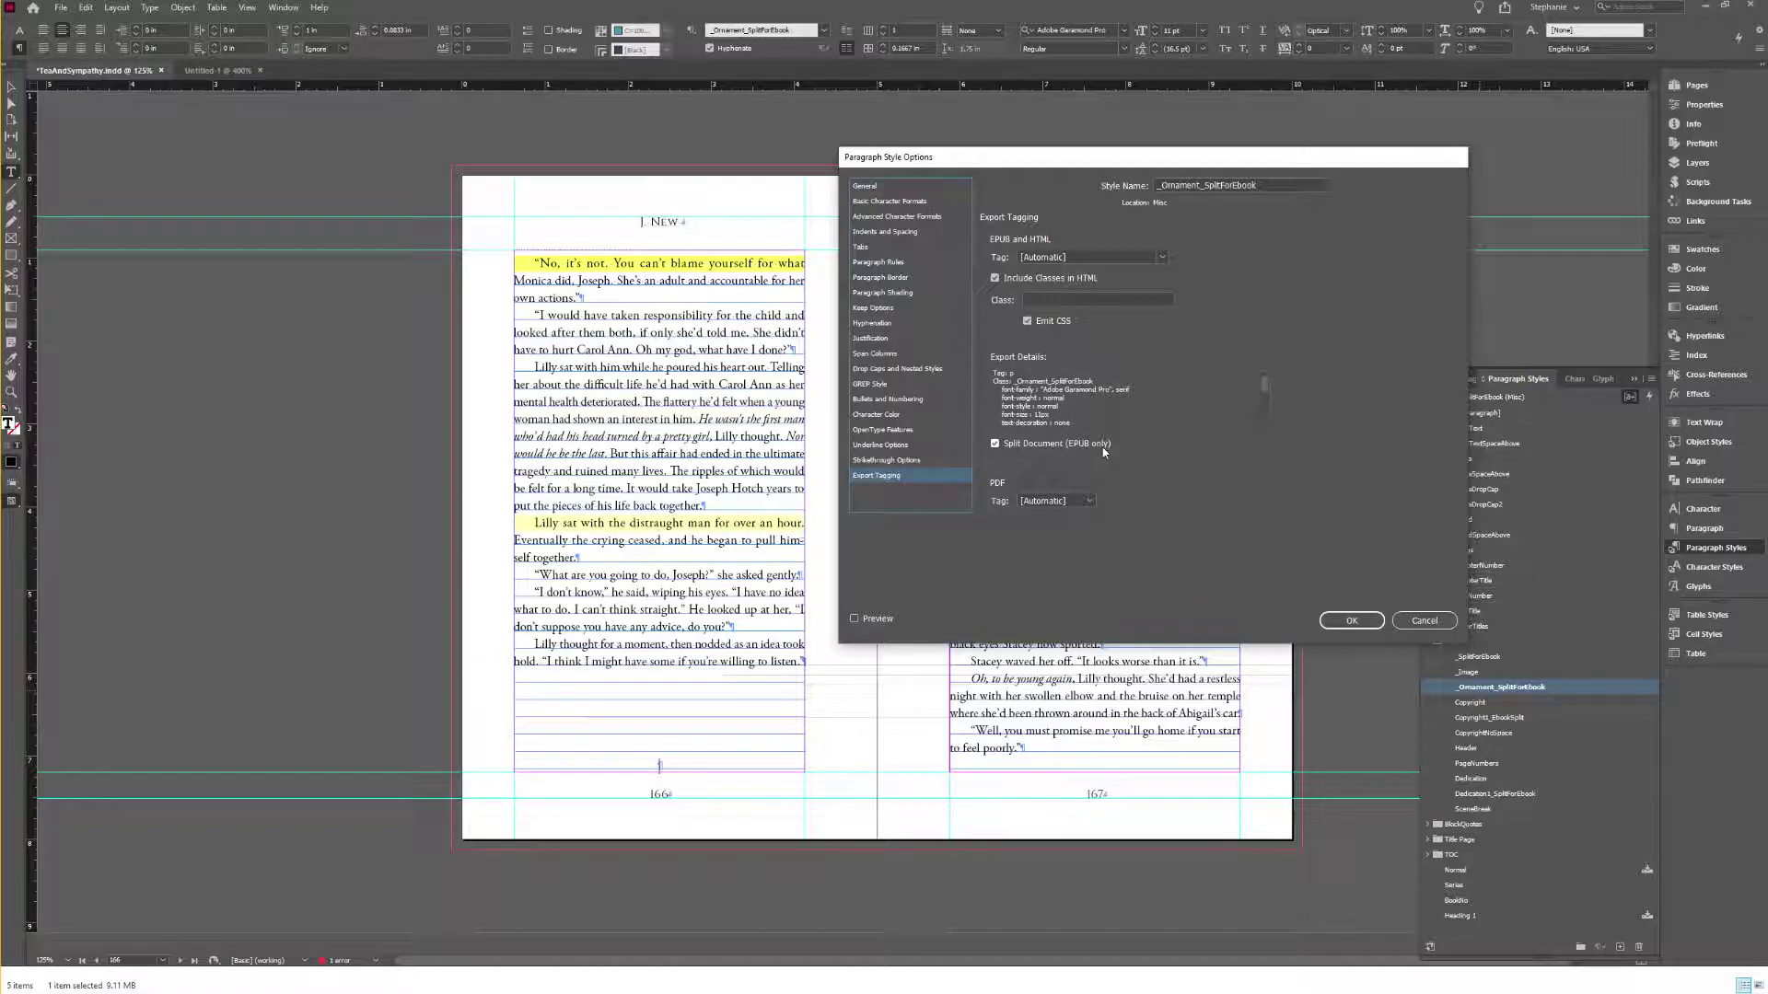
left_click(886, 232)
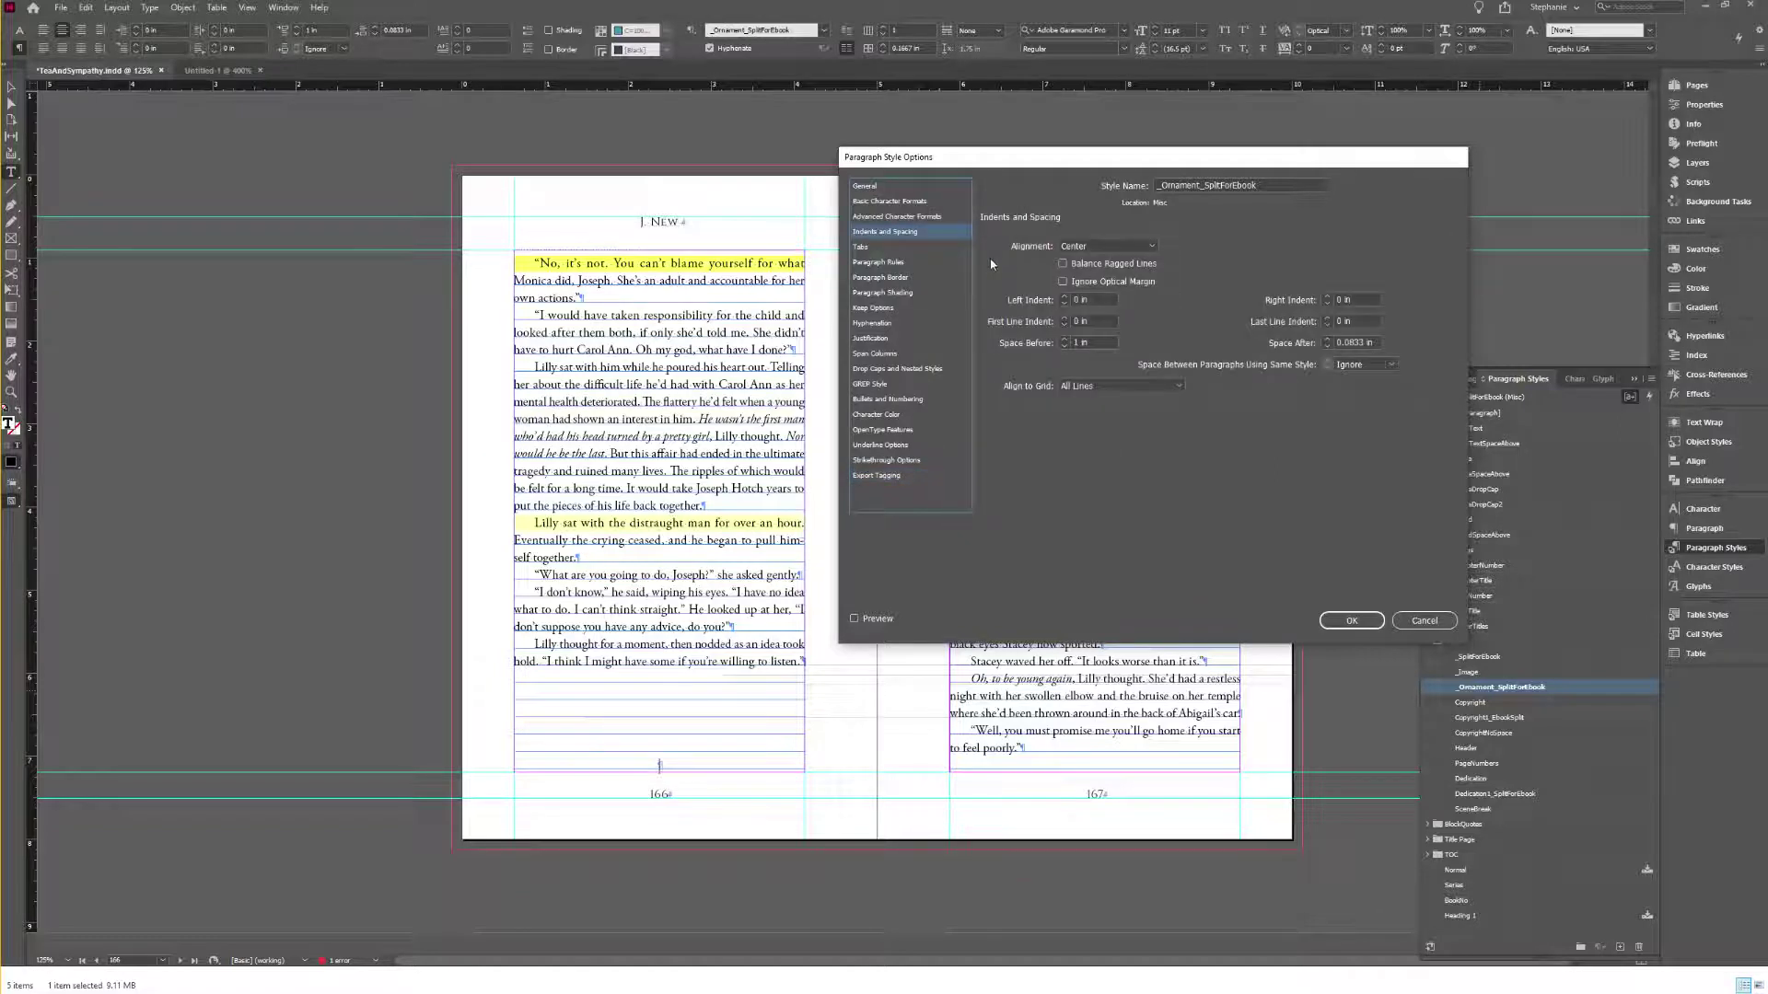
left_click(888, 264)
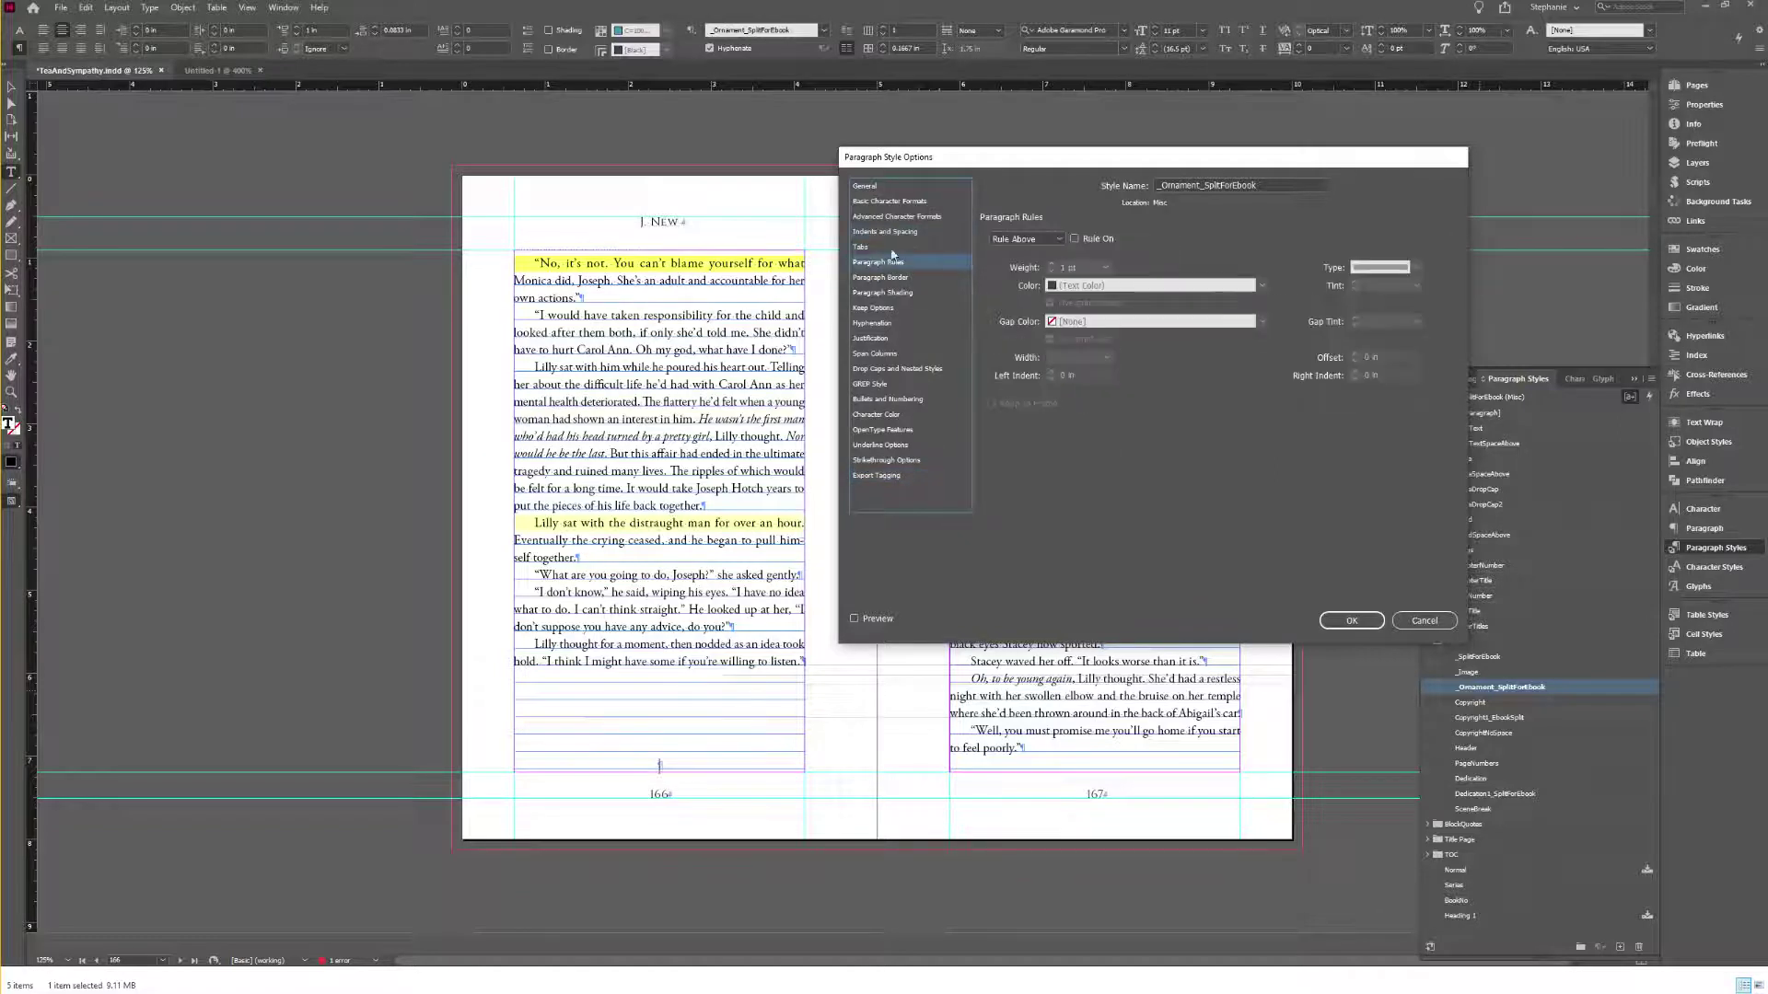
left_click(886, 307)
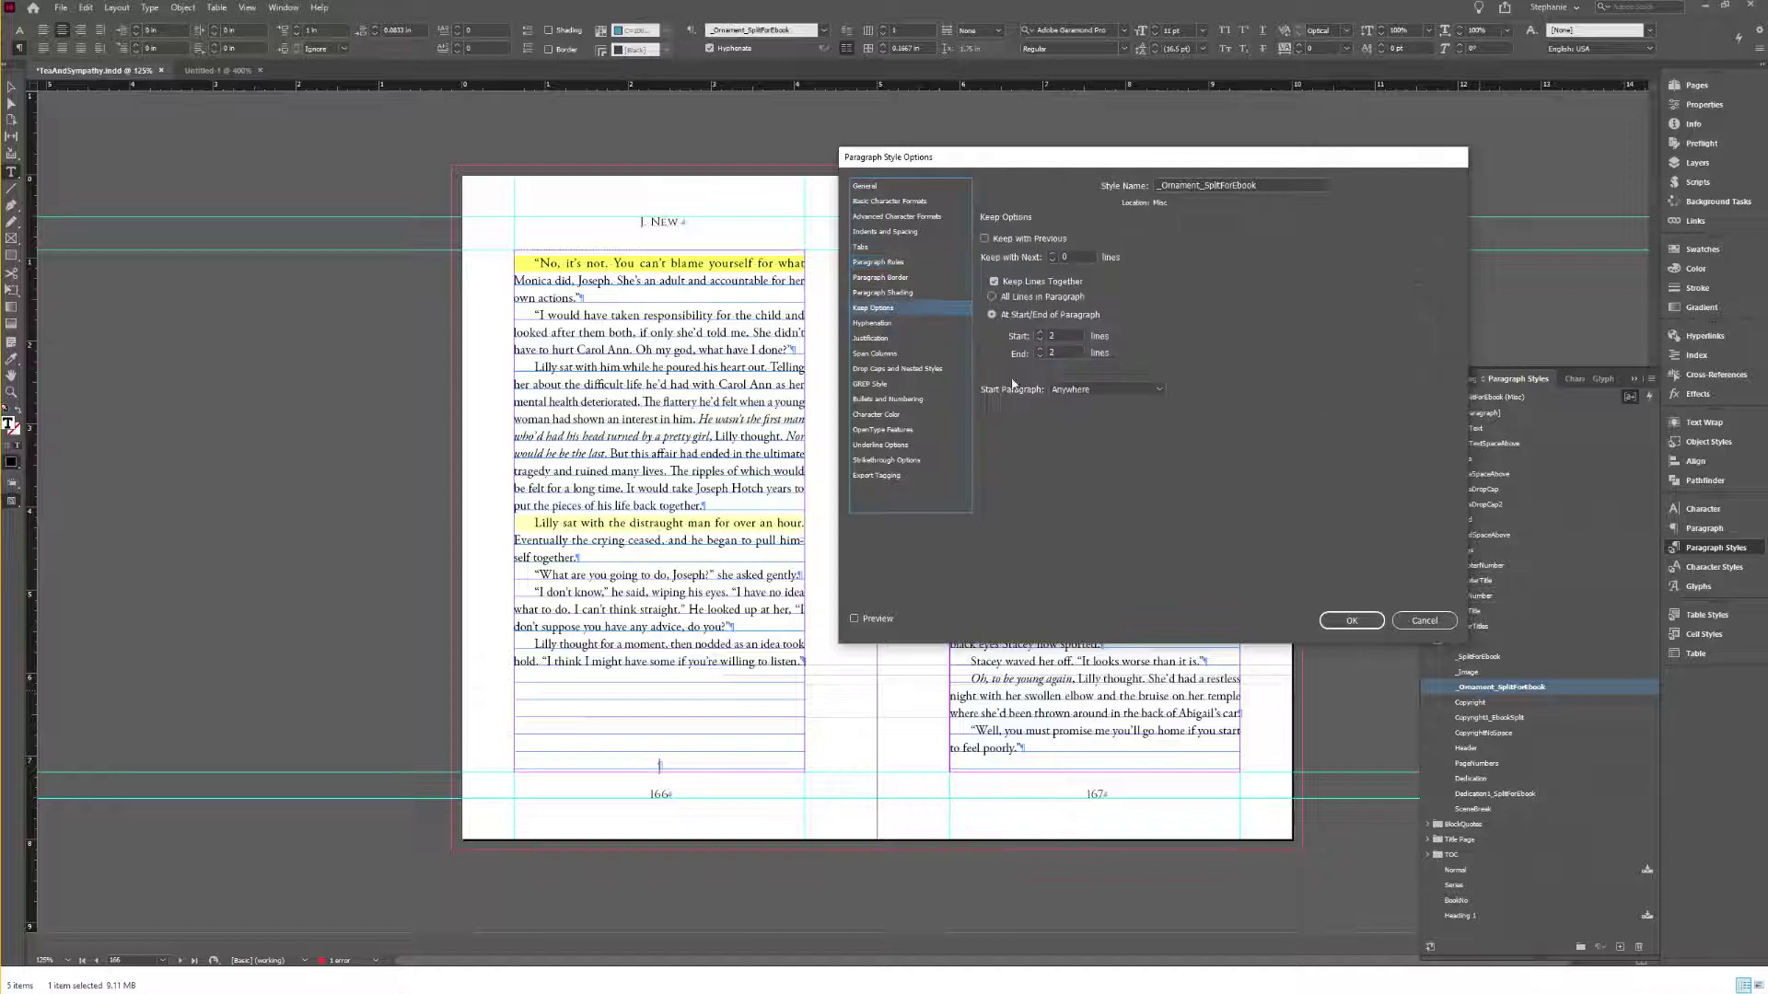
left_click(1105, 392)
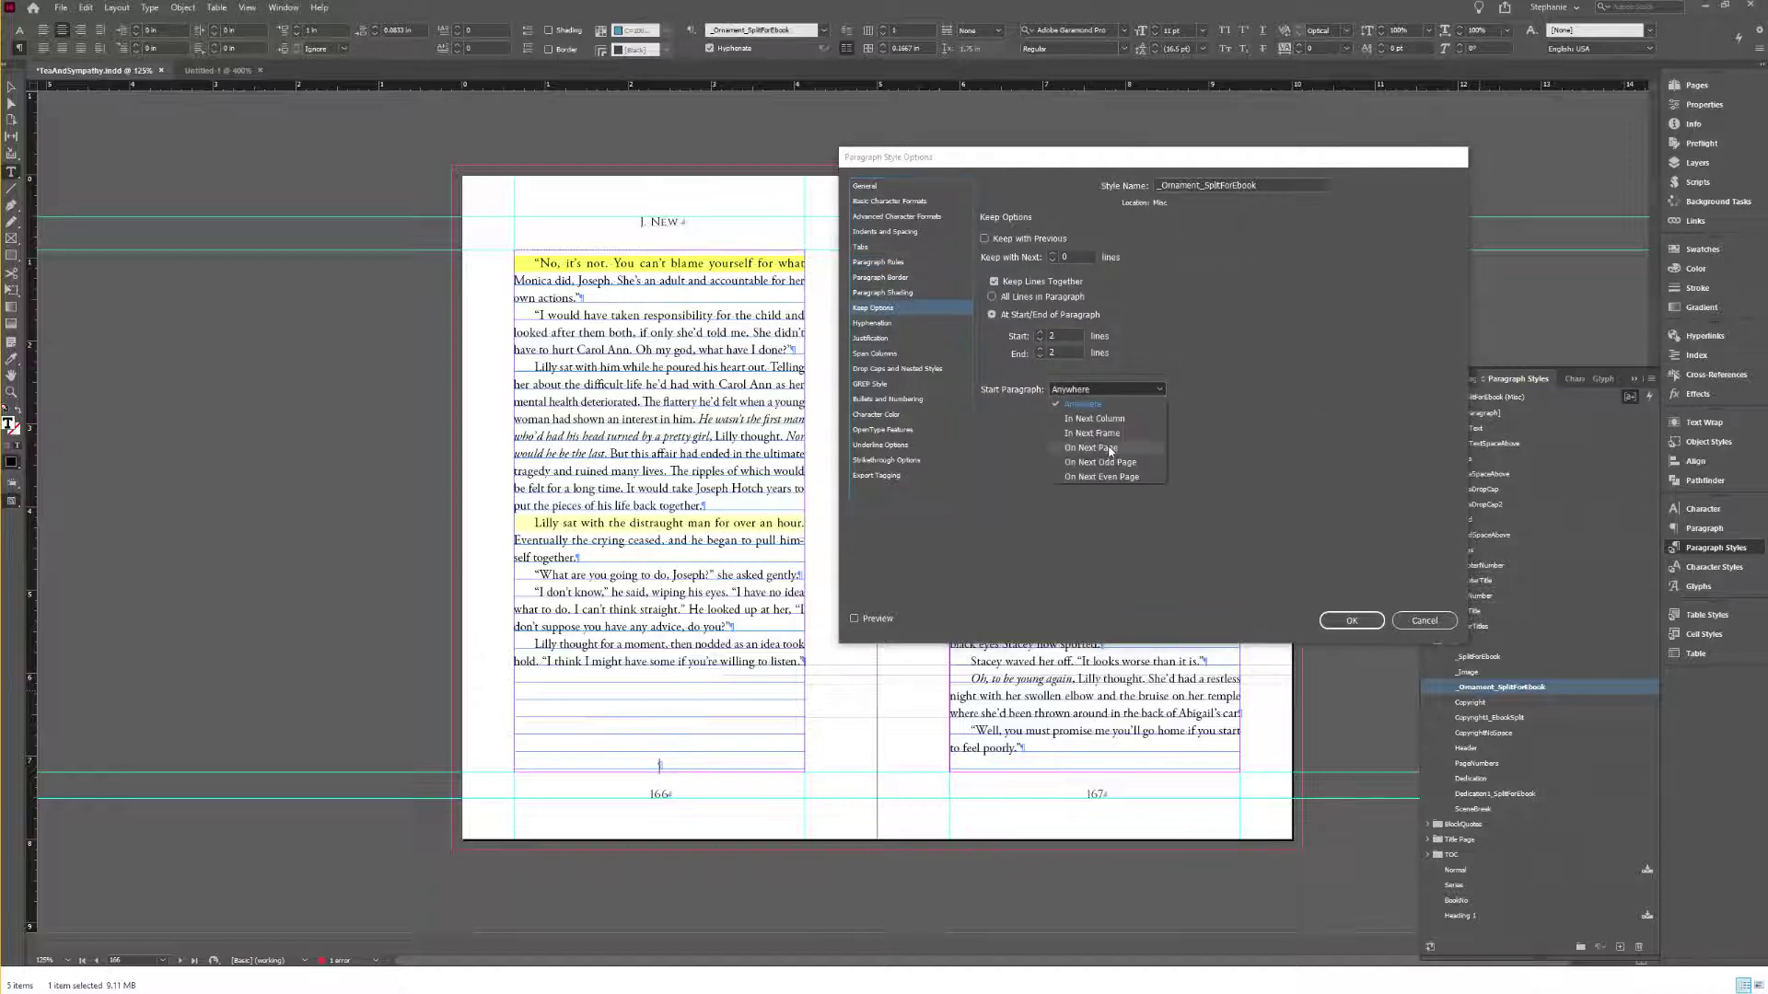
left_click(1110, 448)
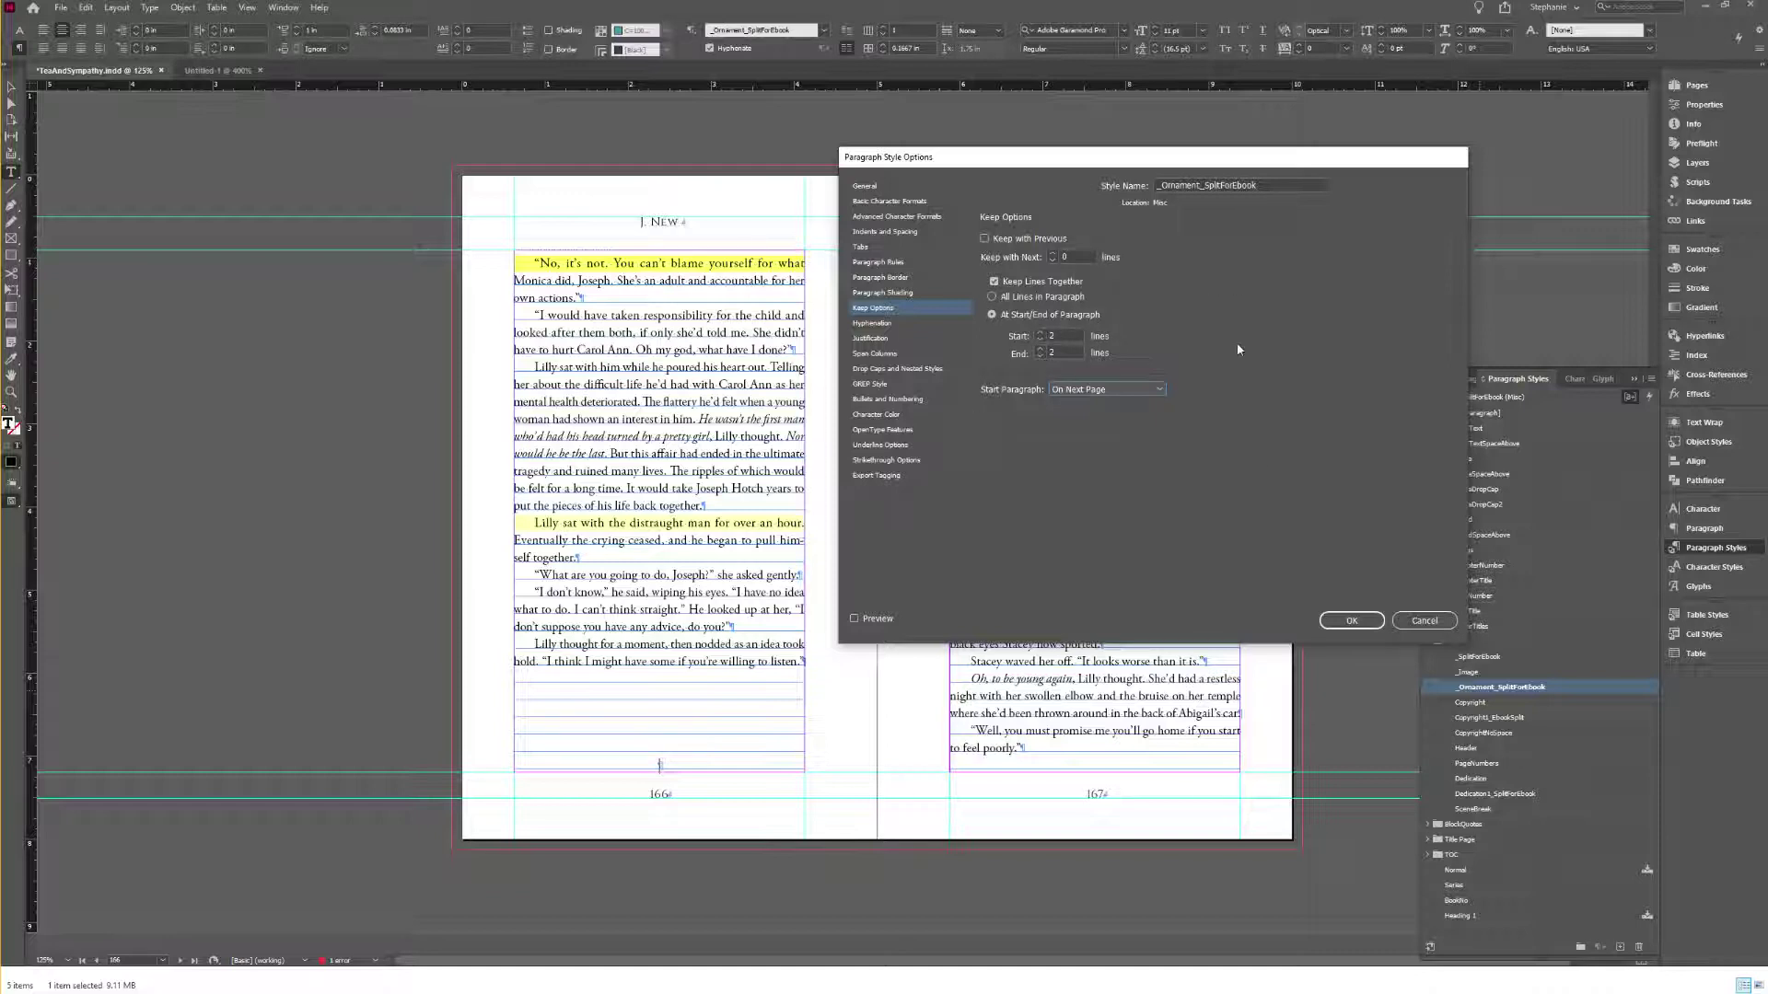
left_click(880, 475)
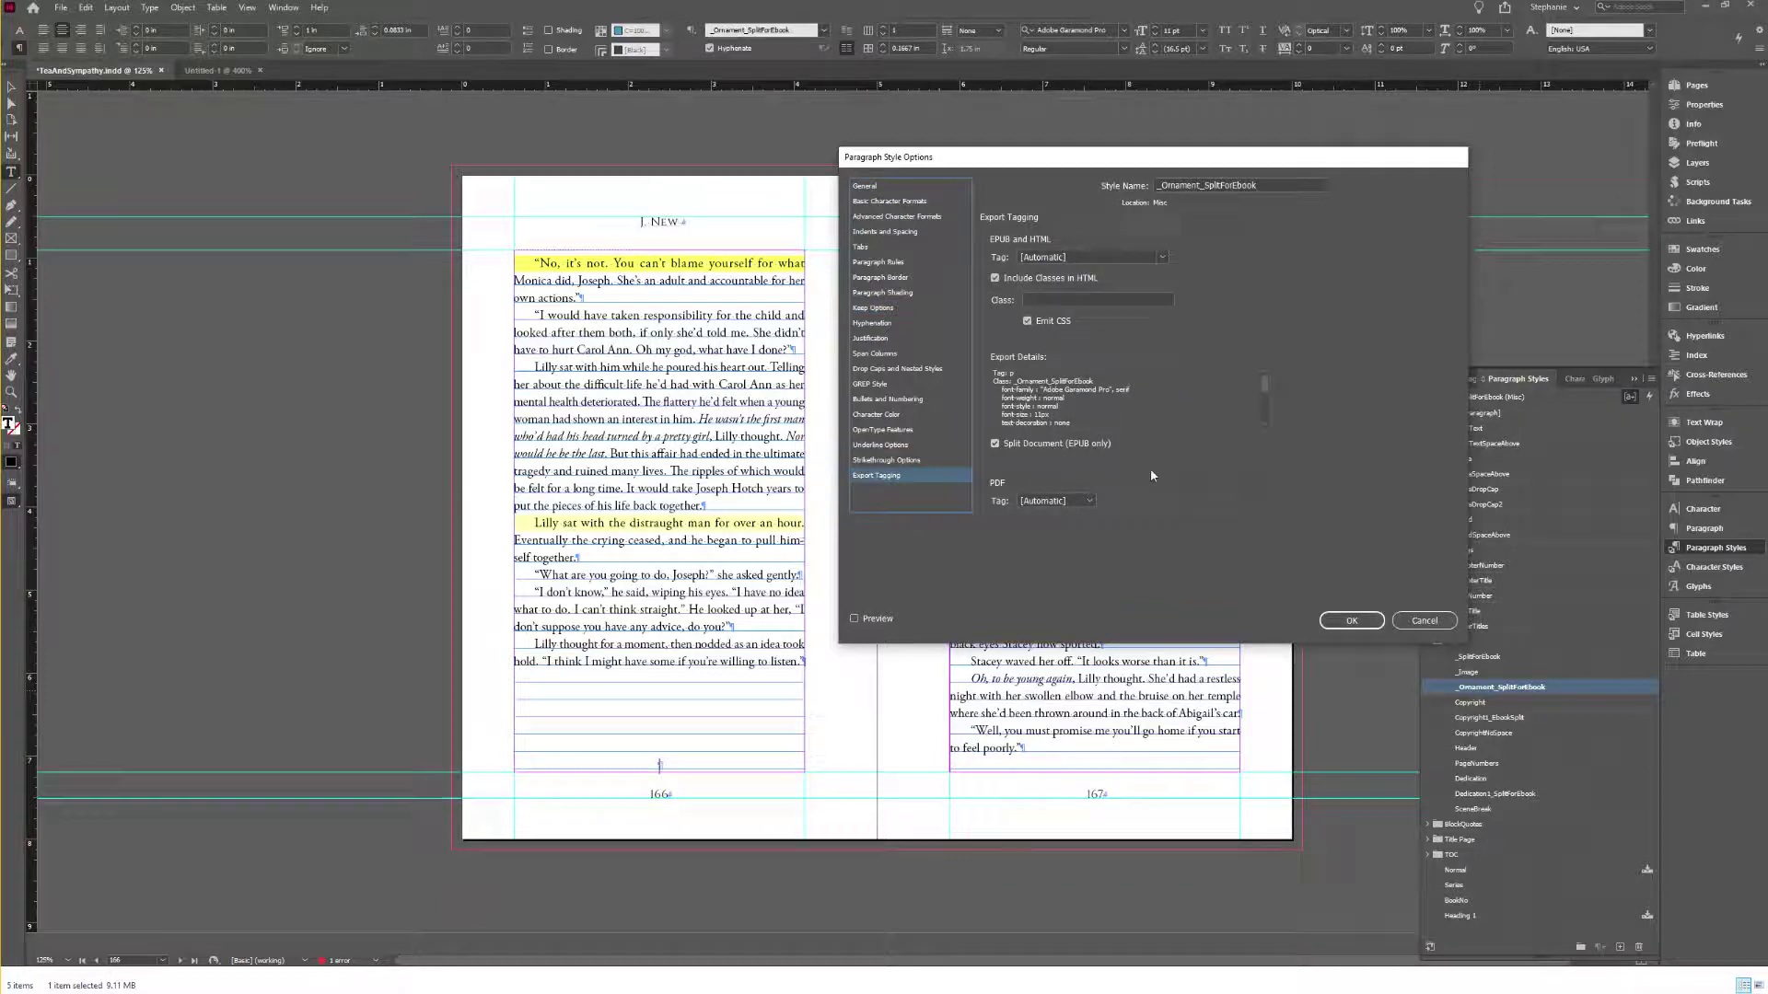
left_click(901, 307)
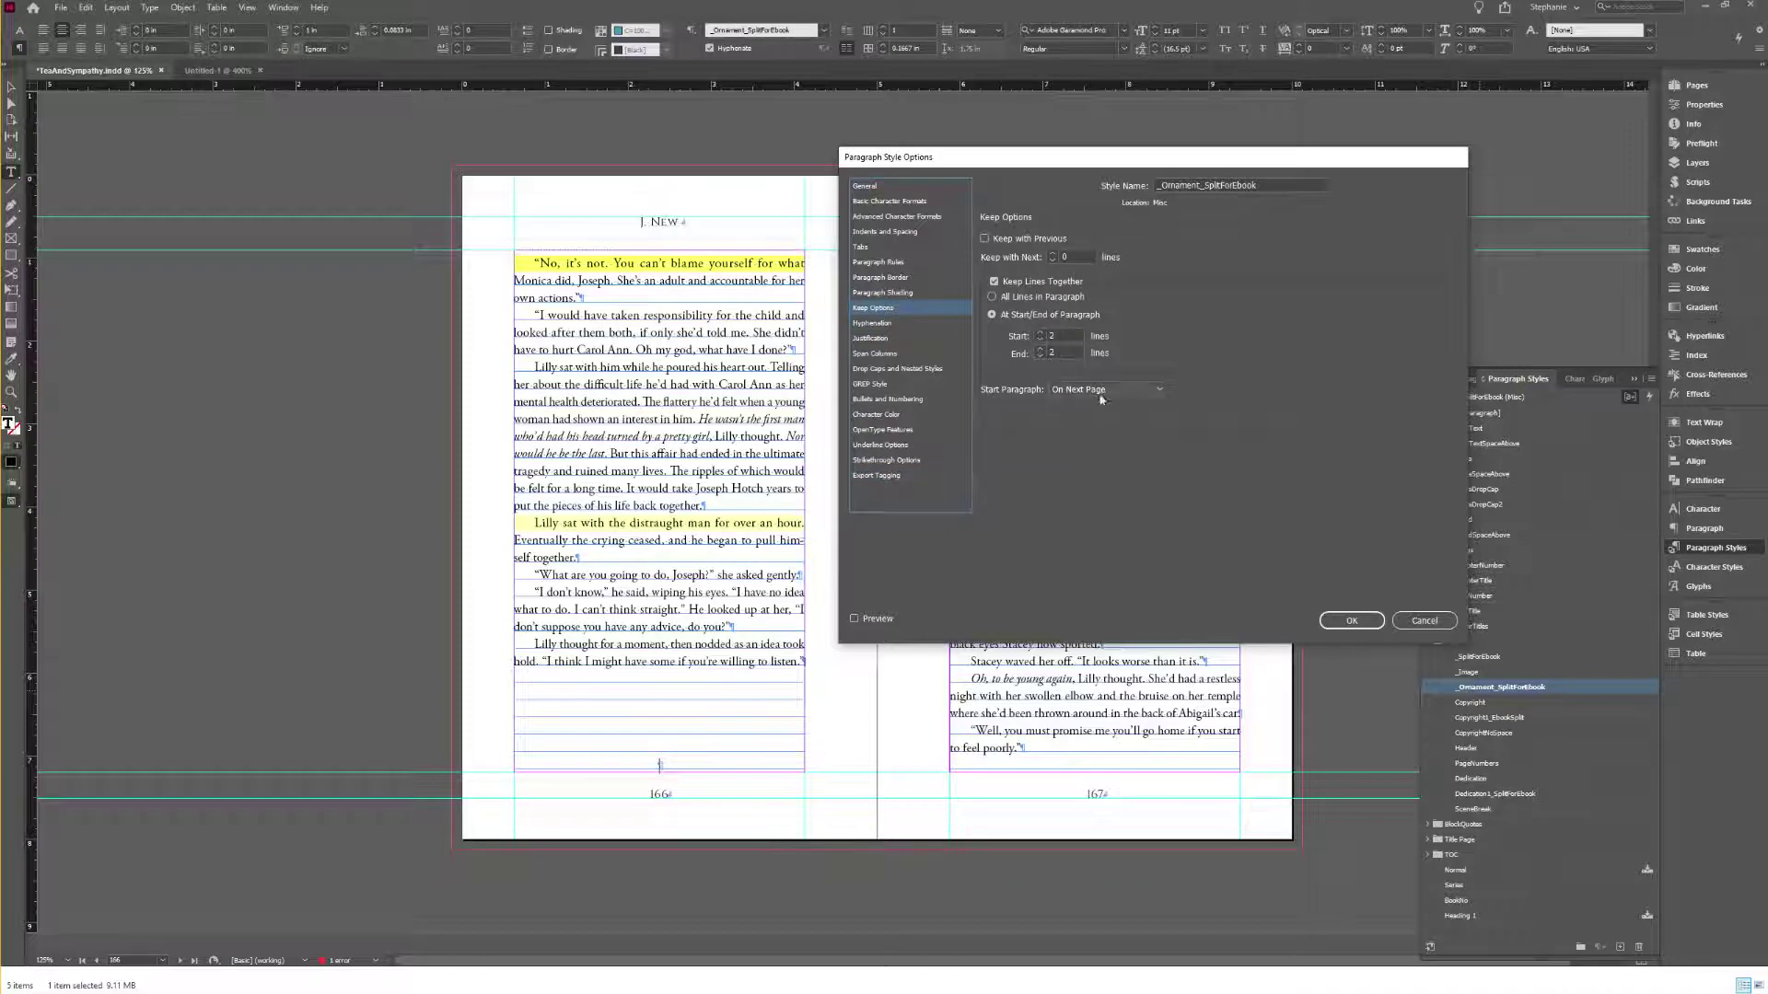
left_click(1351, 621)
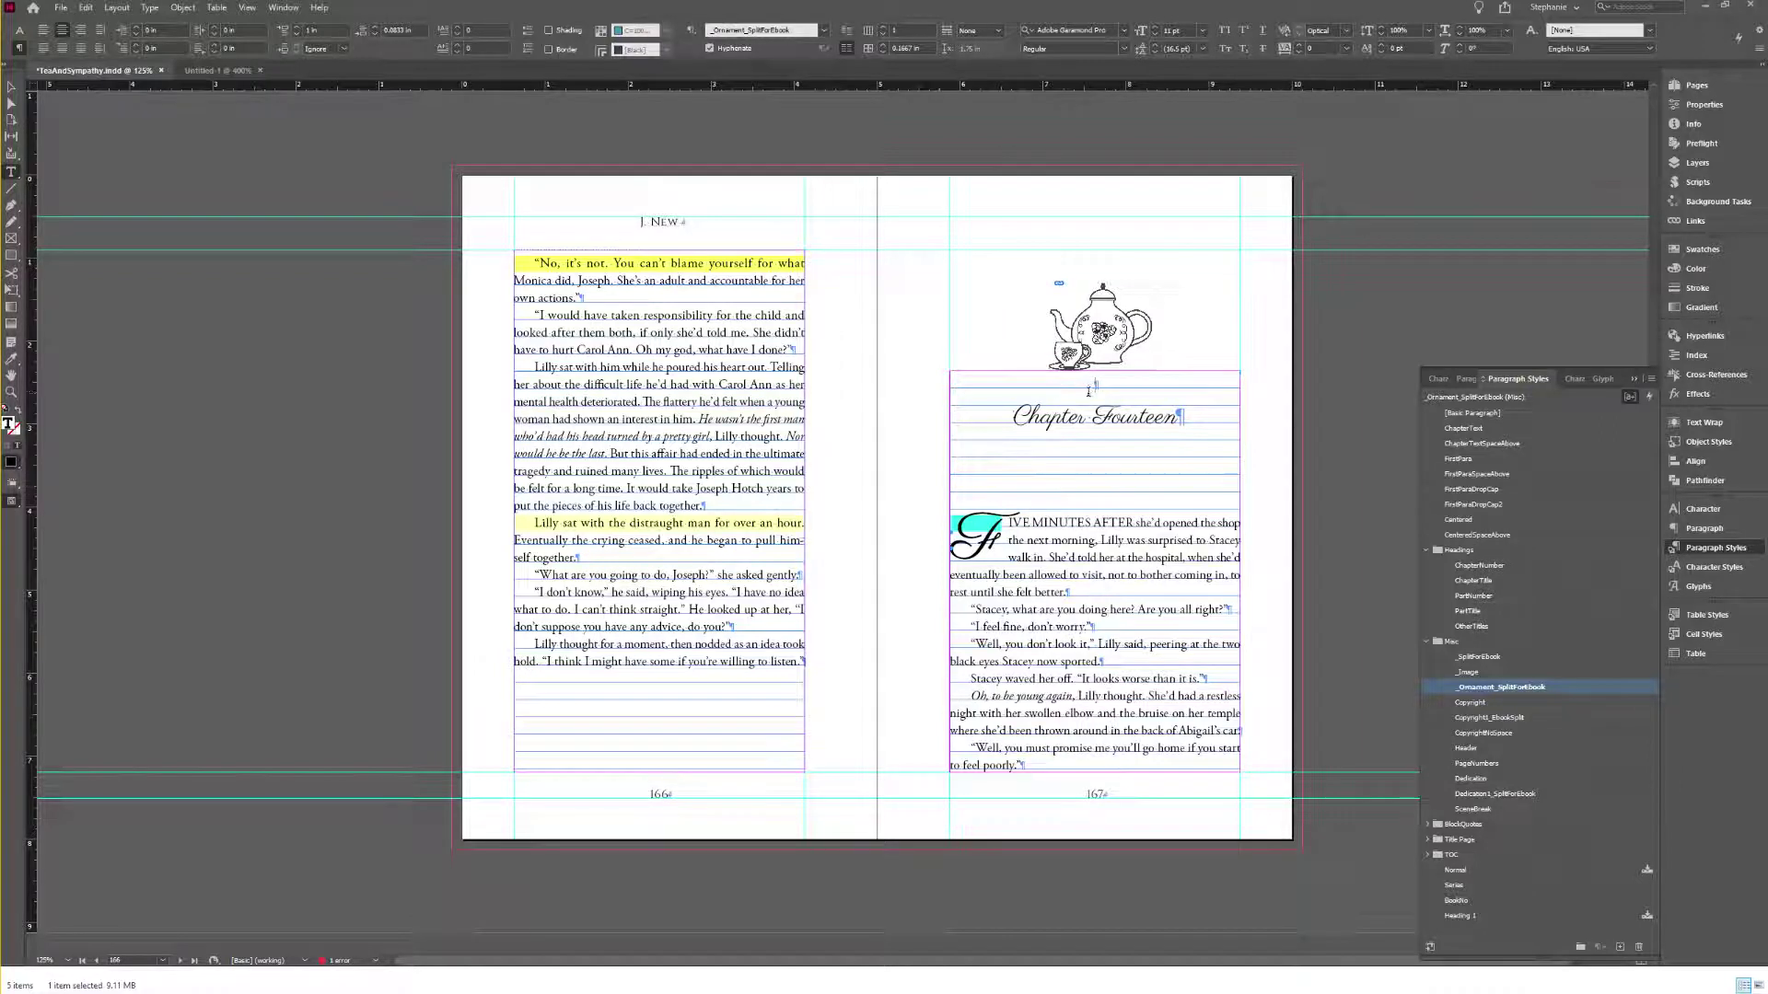
Step: Paste the teapot graphic inline into the empty paragraph above Chapter Fourteen and select the inline ornament for copying
key("ctrl+v")
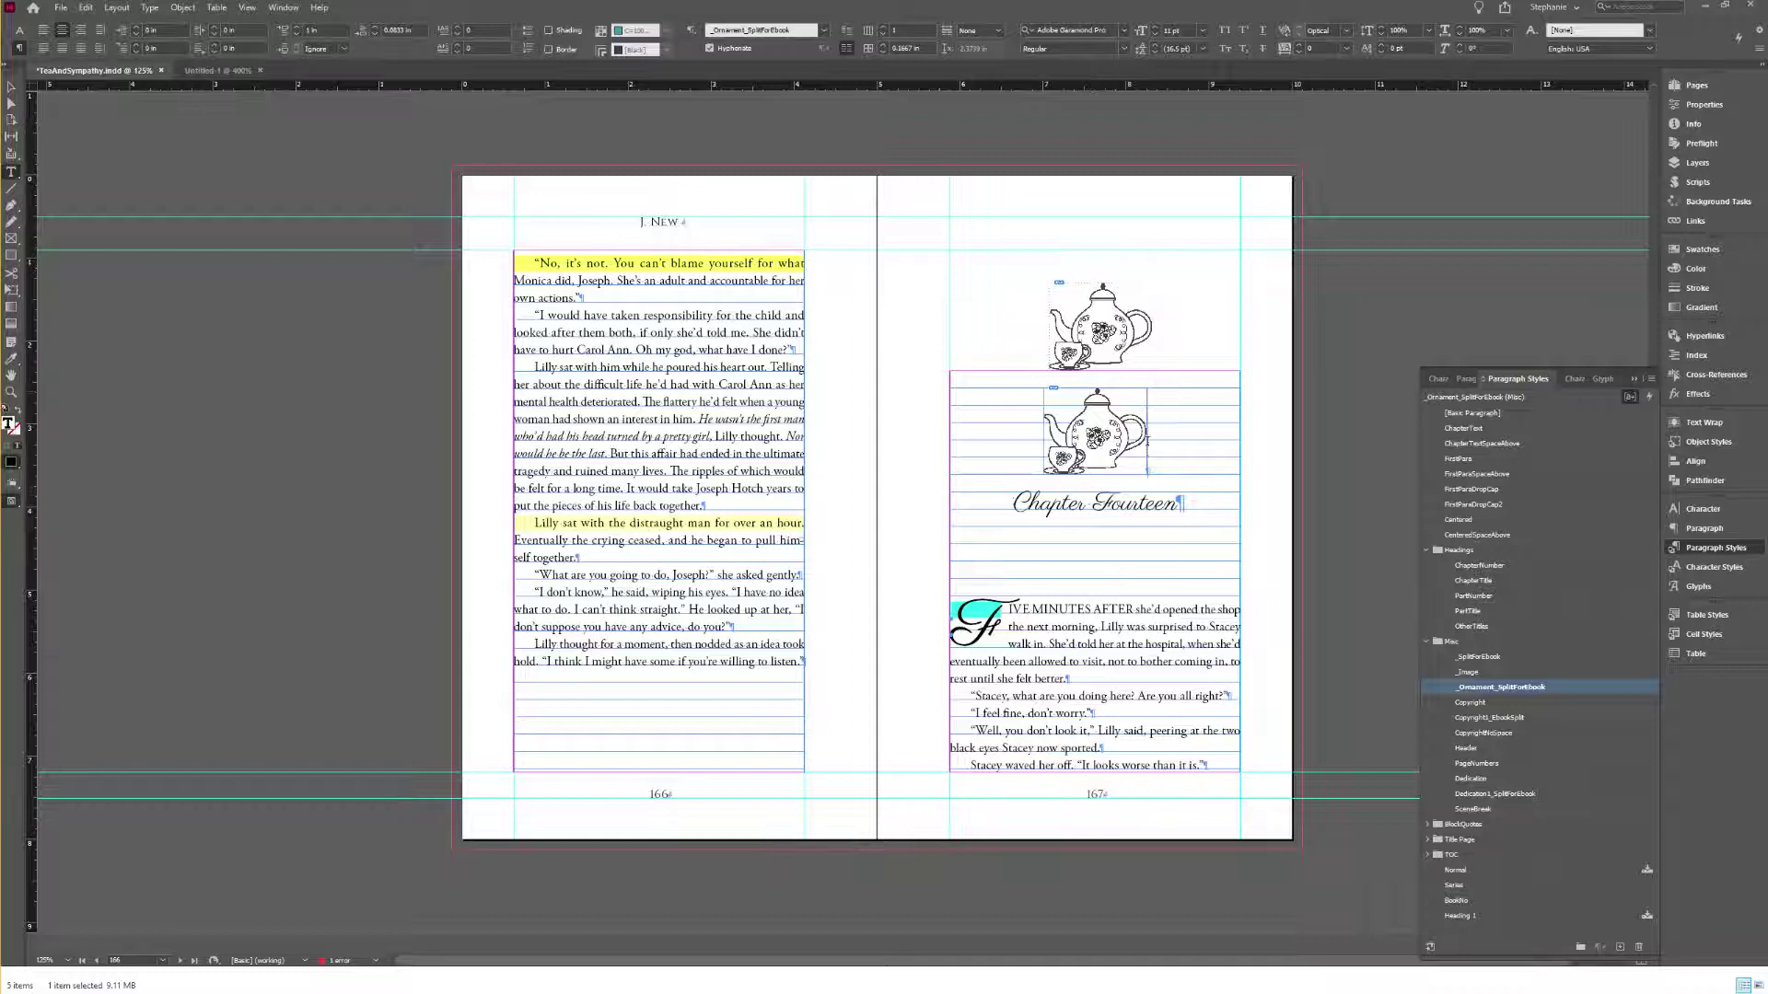
left_click(18, 30)
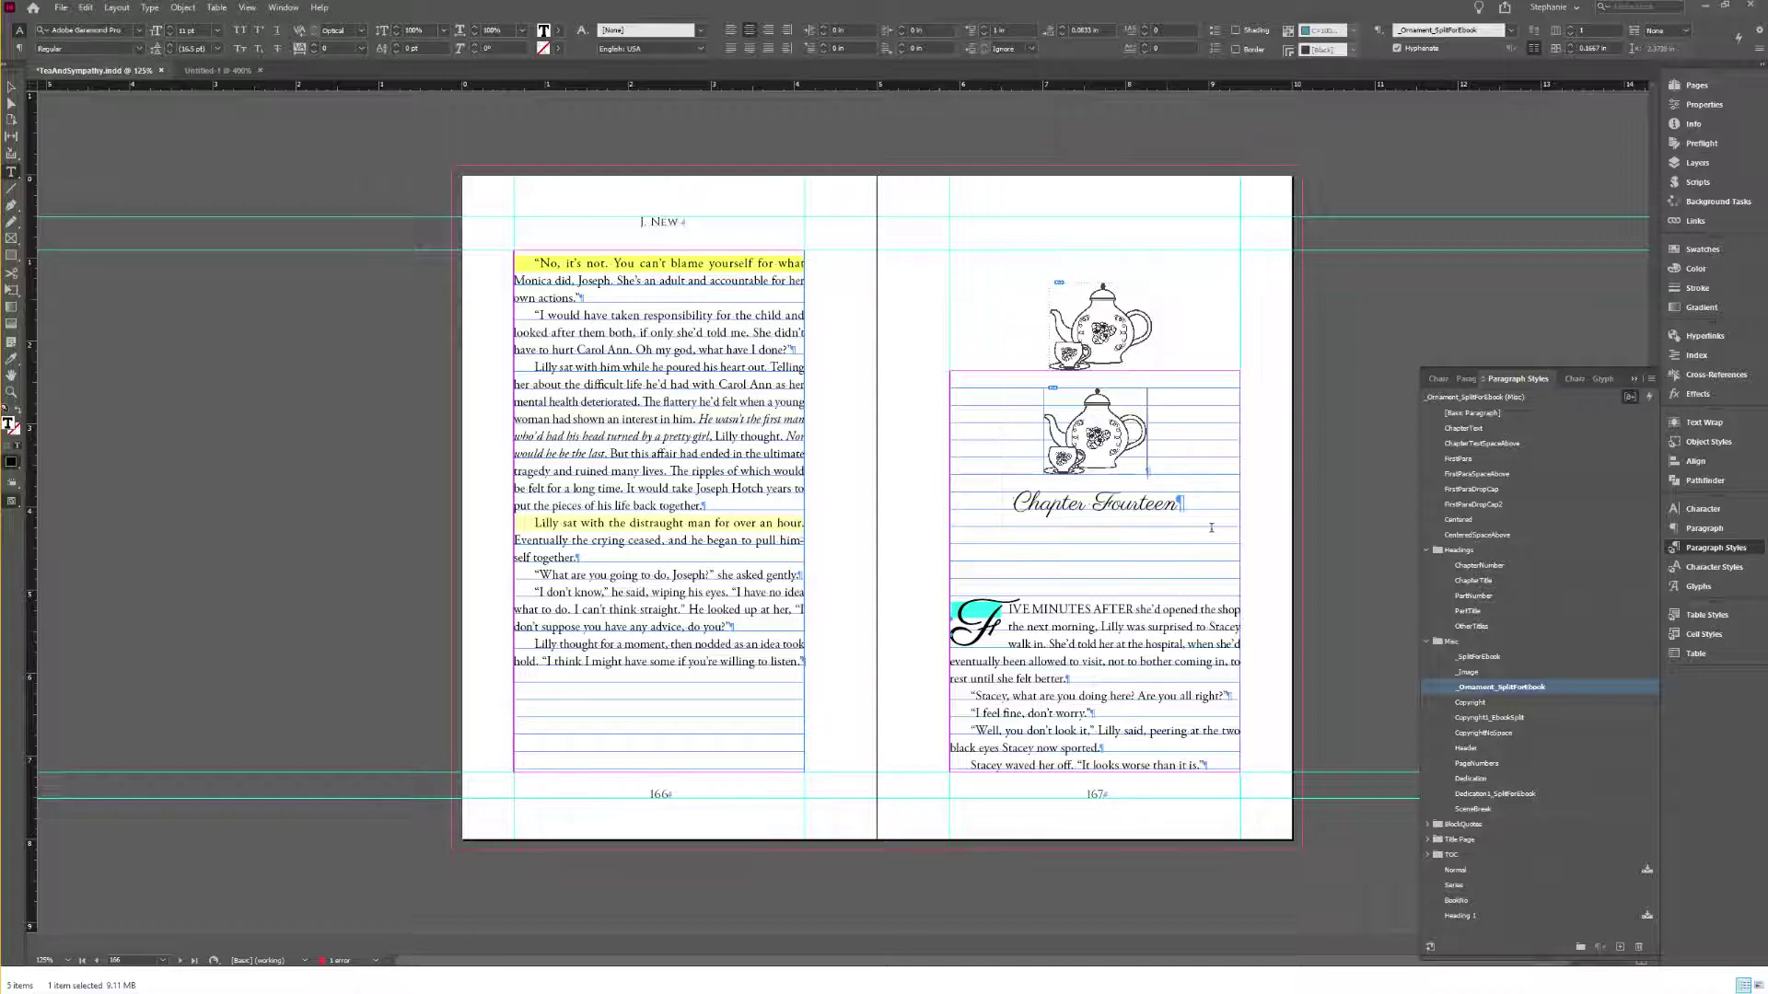
left_click(1100, 485)
left_click(1148, 472)
key("shift+Left")
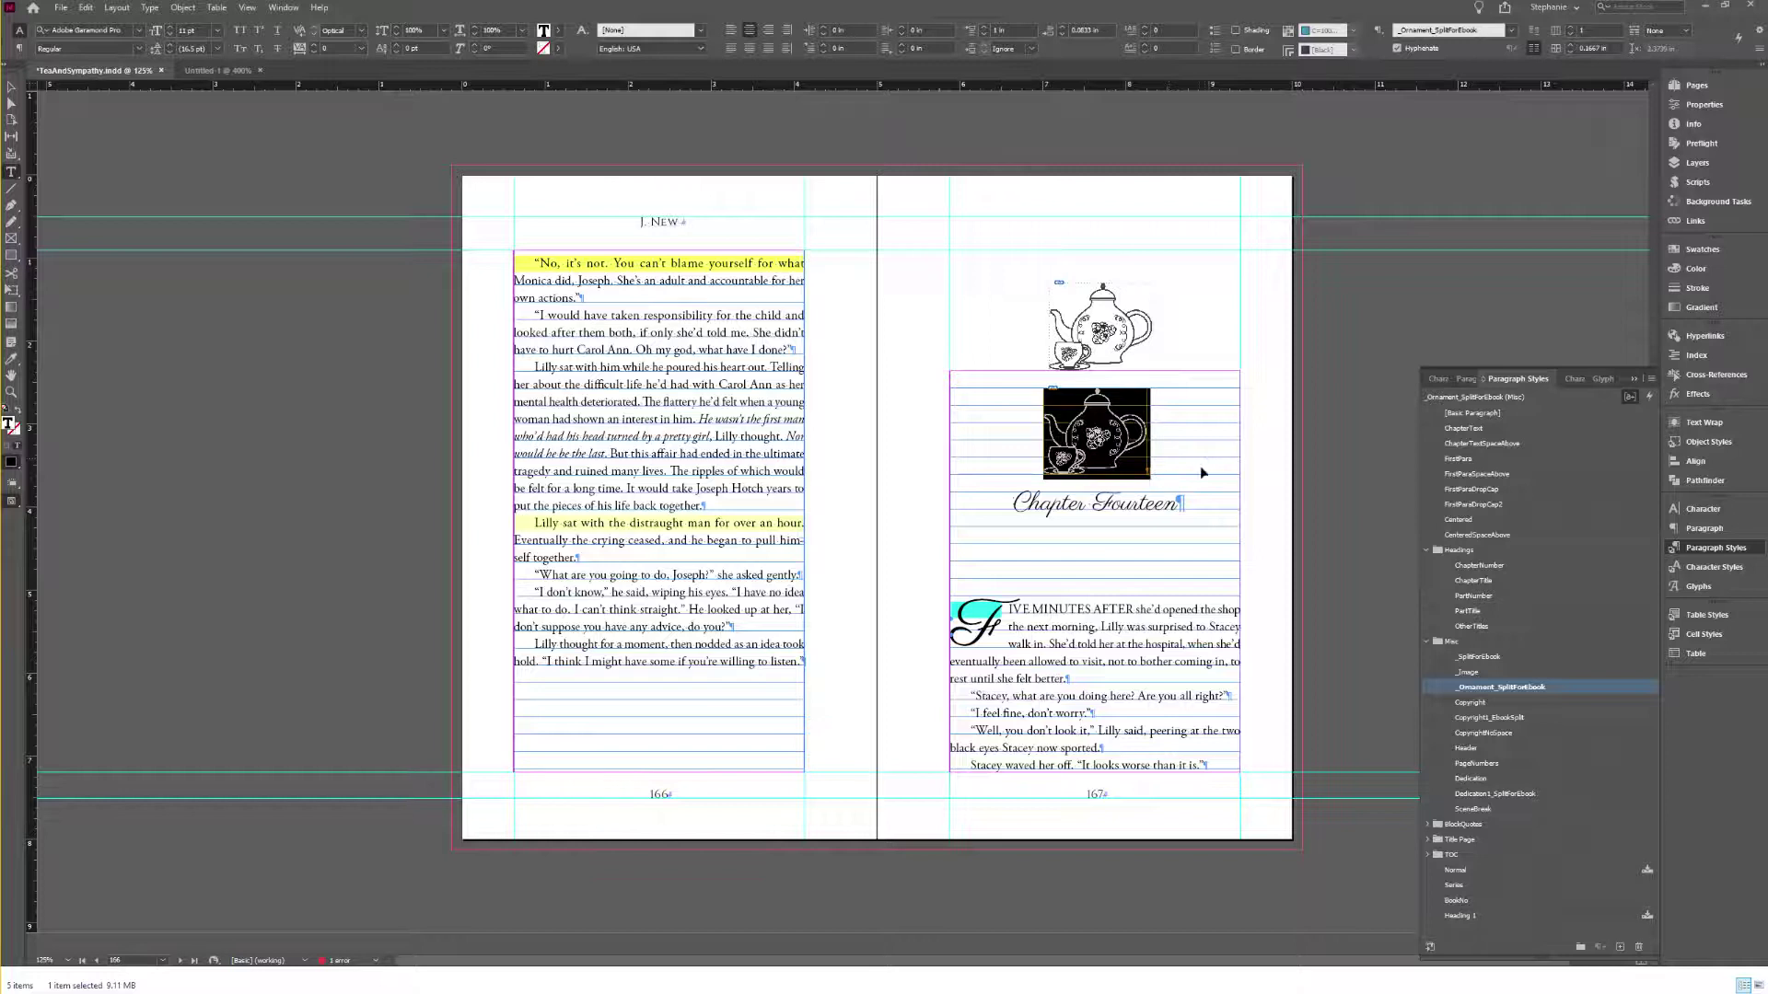
Step: Paste the inline teapot ornament paragraph before the Chapter Thirteen and Chapter Twelve headings
scroll(1227, 458, "up", 15)
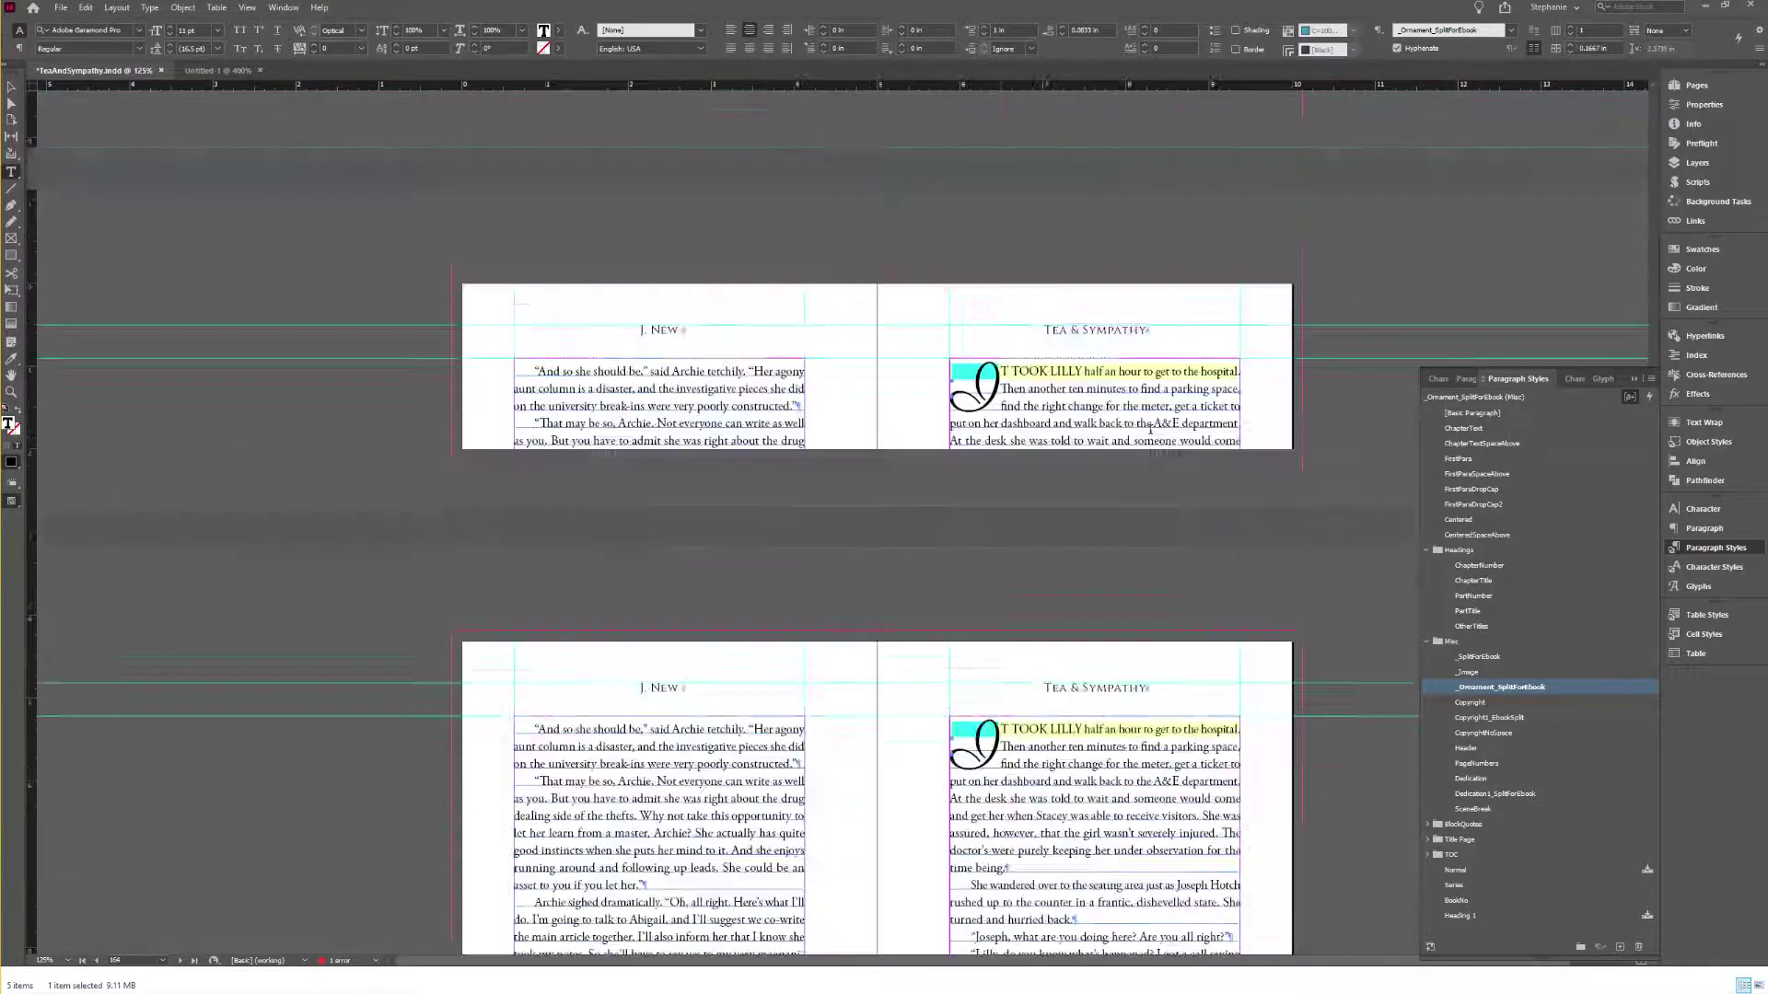
scroll(1100, 433, "up", 20)
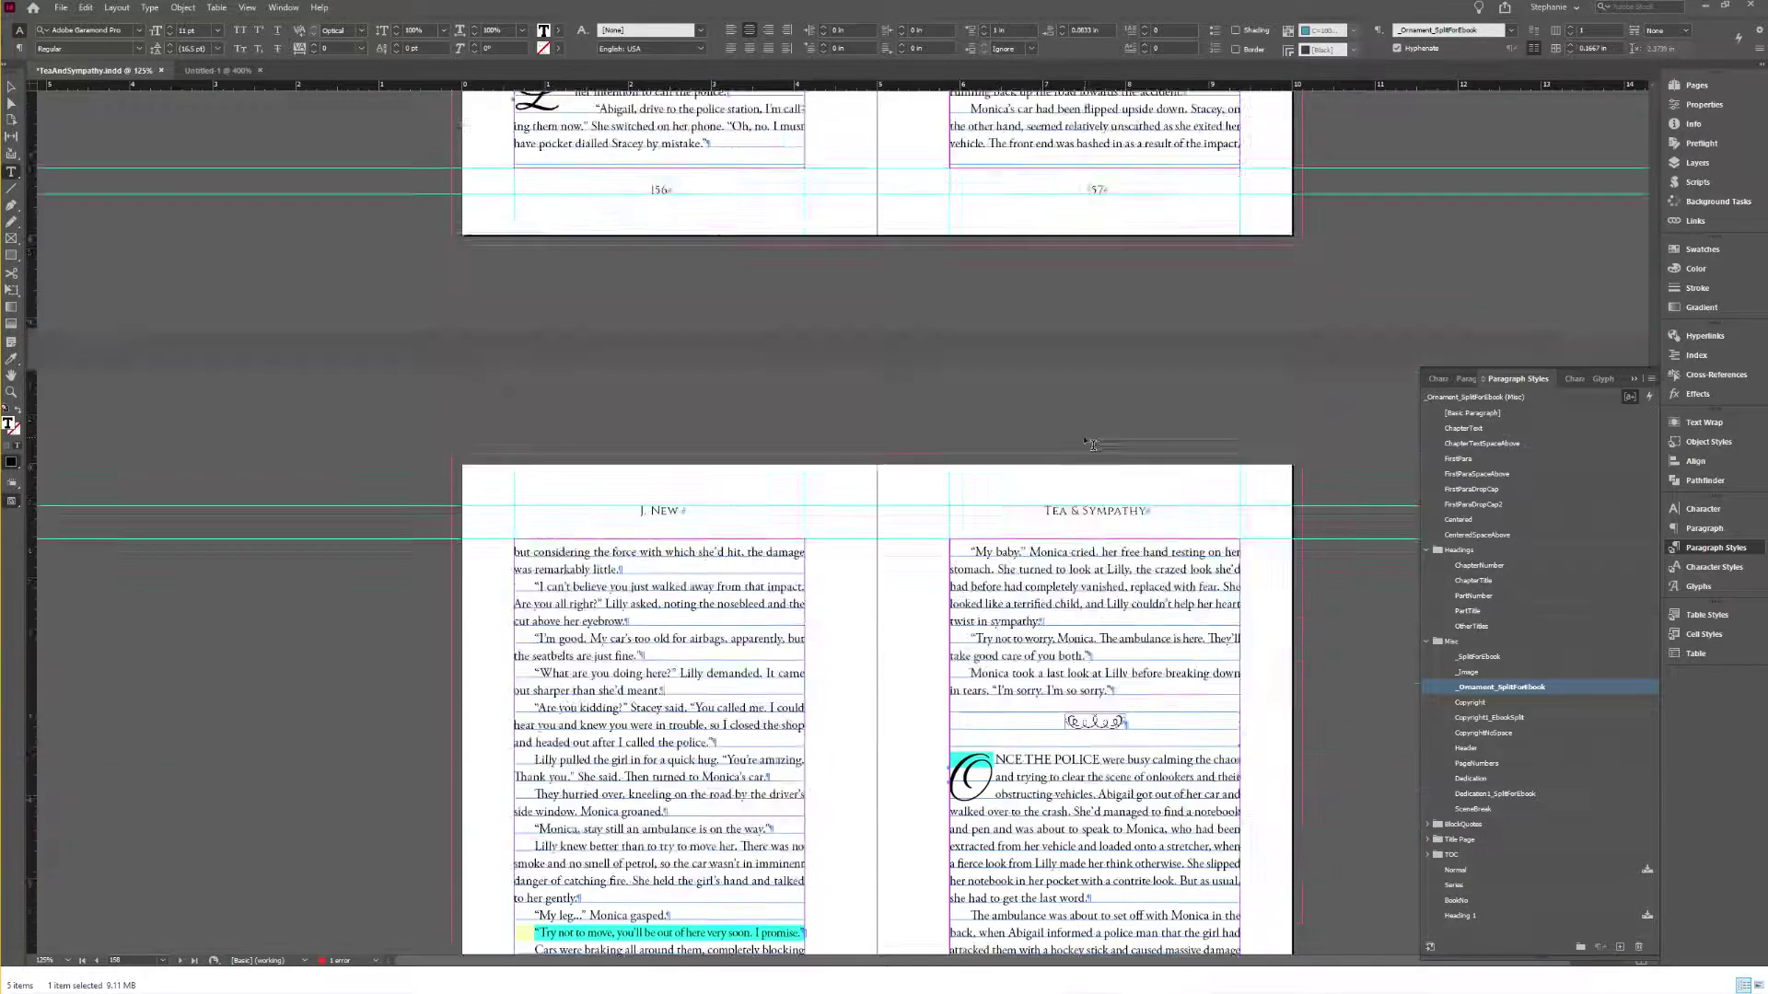
scroll(1092, 443, "up", 8)
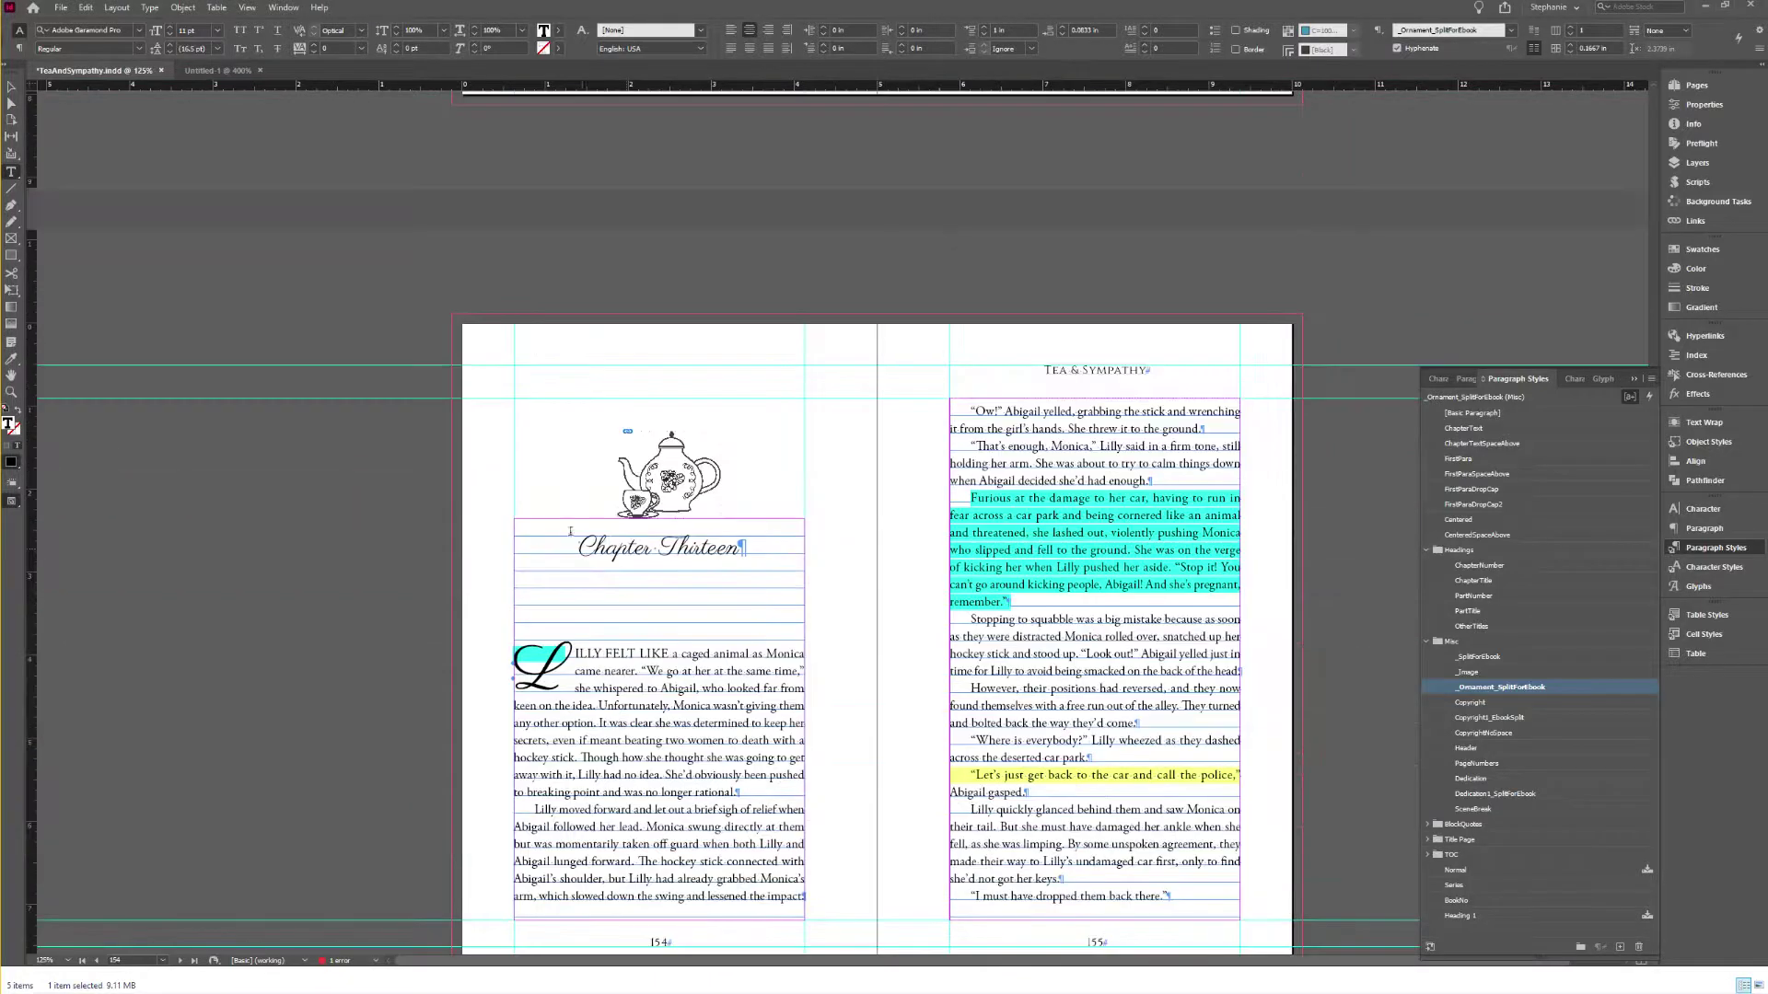
left_click(559, 540)
scroll(861, 534, "up", 18)
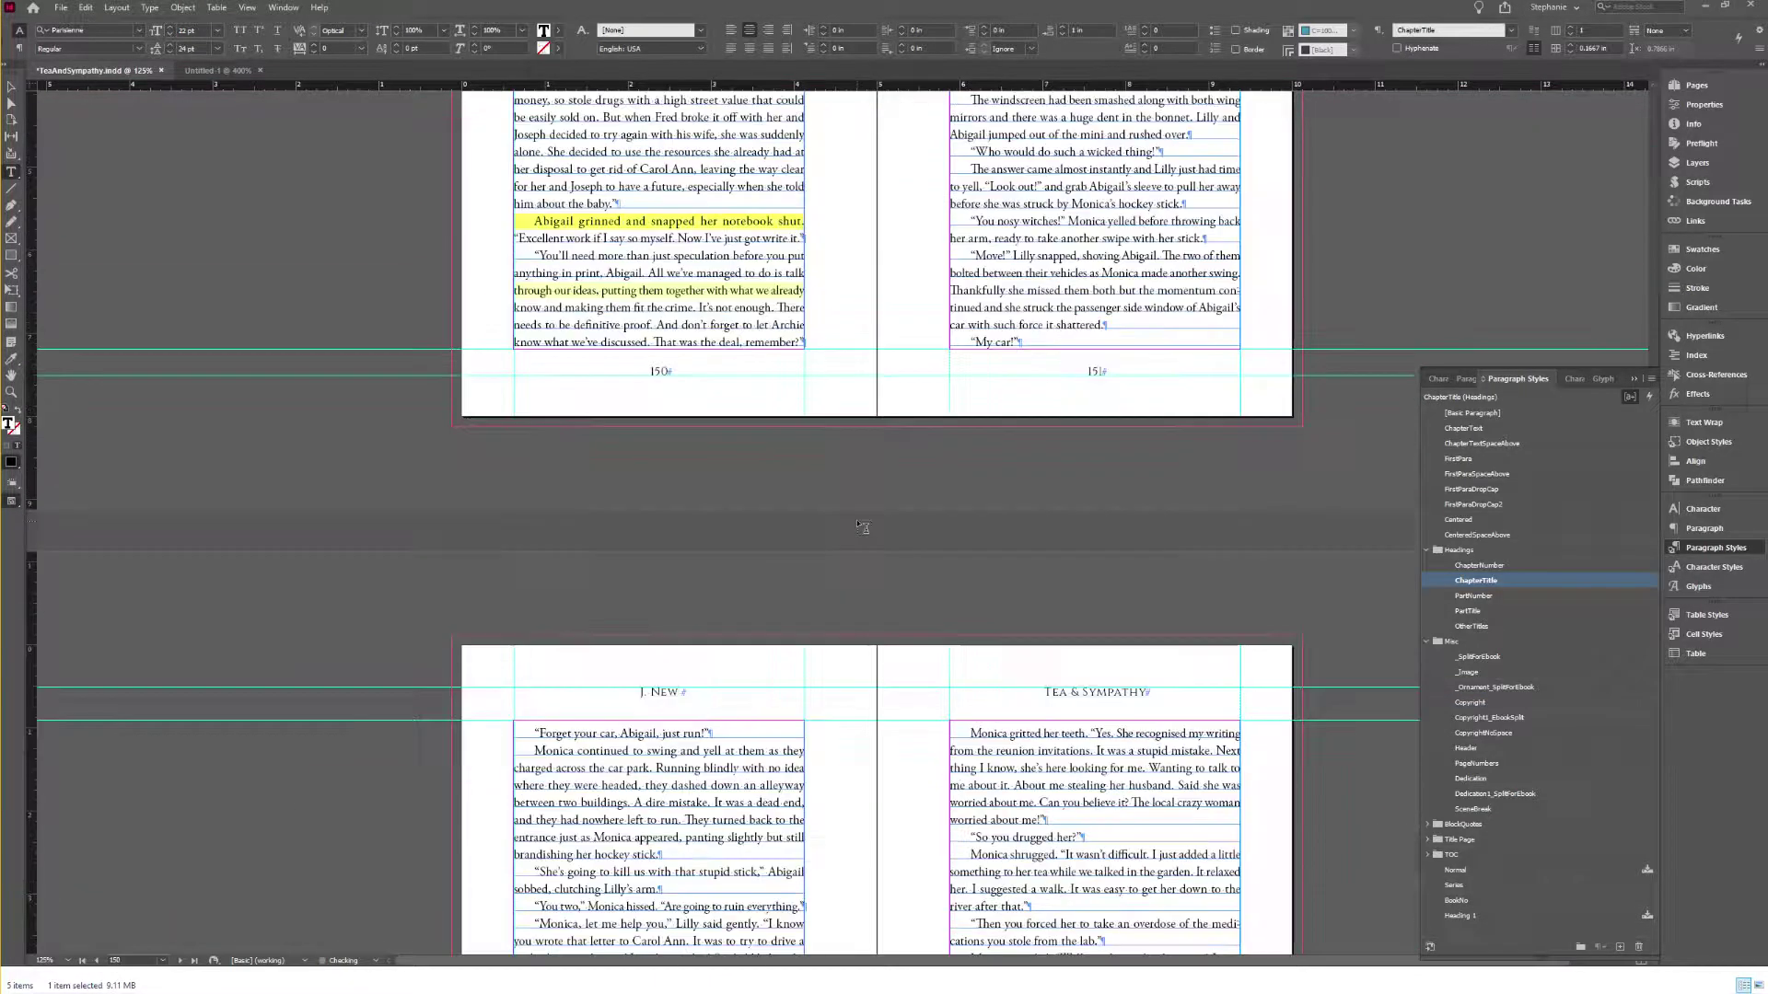
scroll(862, 533, "up", 18)
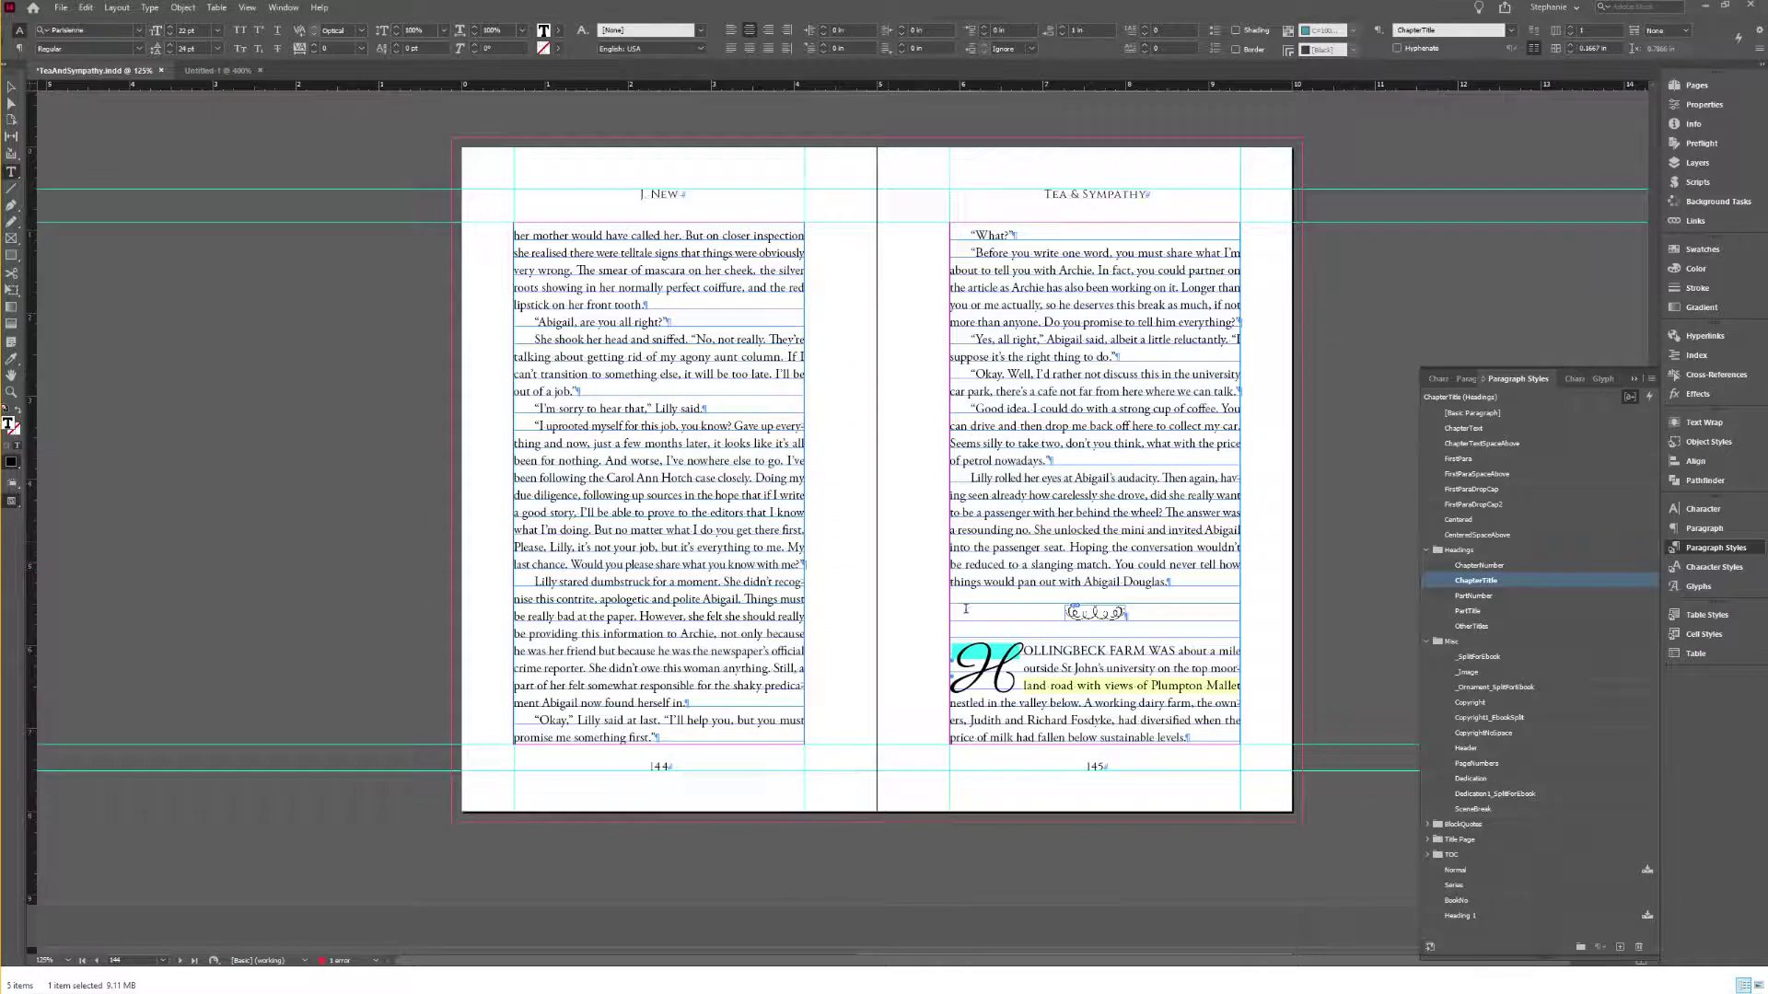
scroll(937, 586, "up", 18)
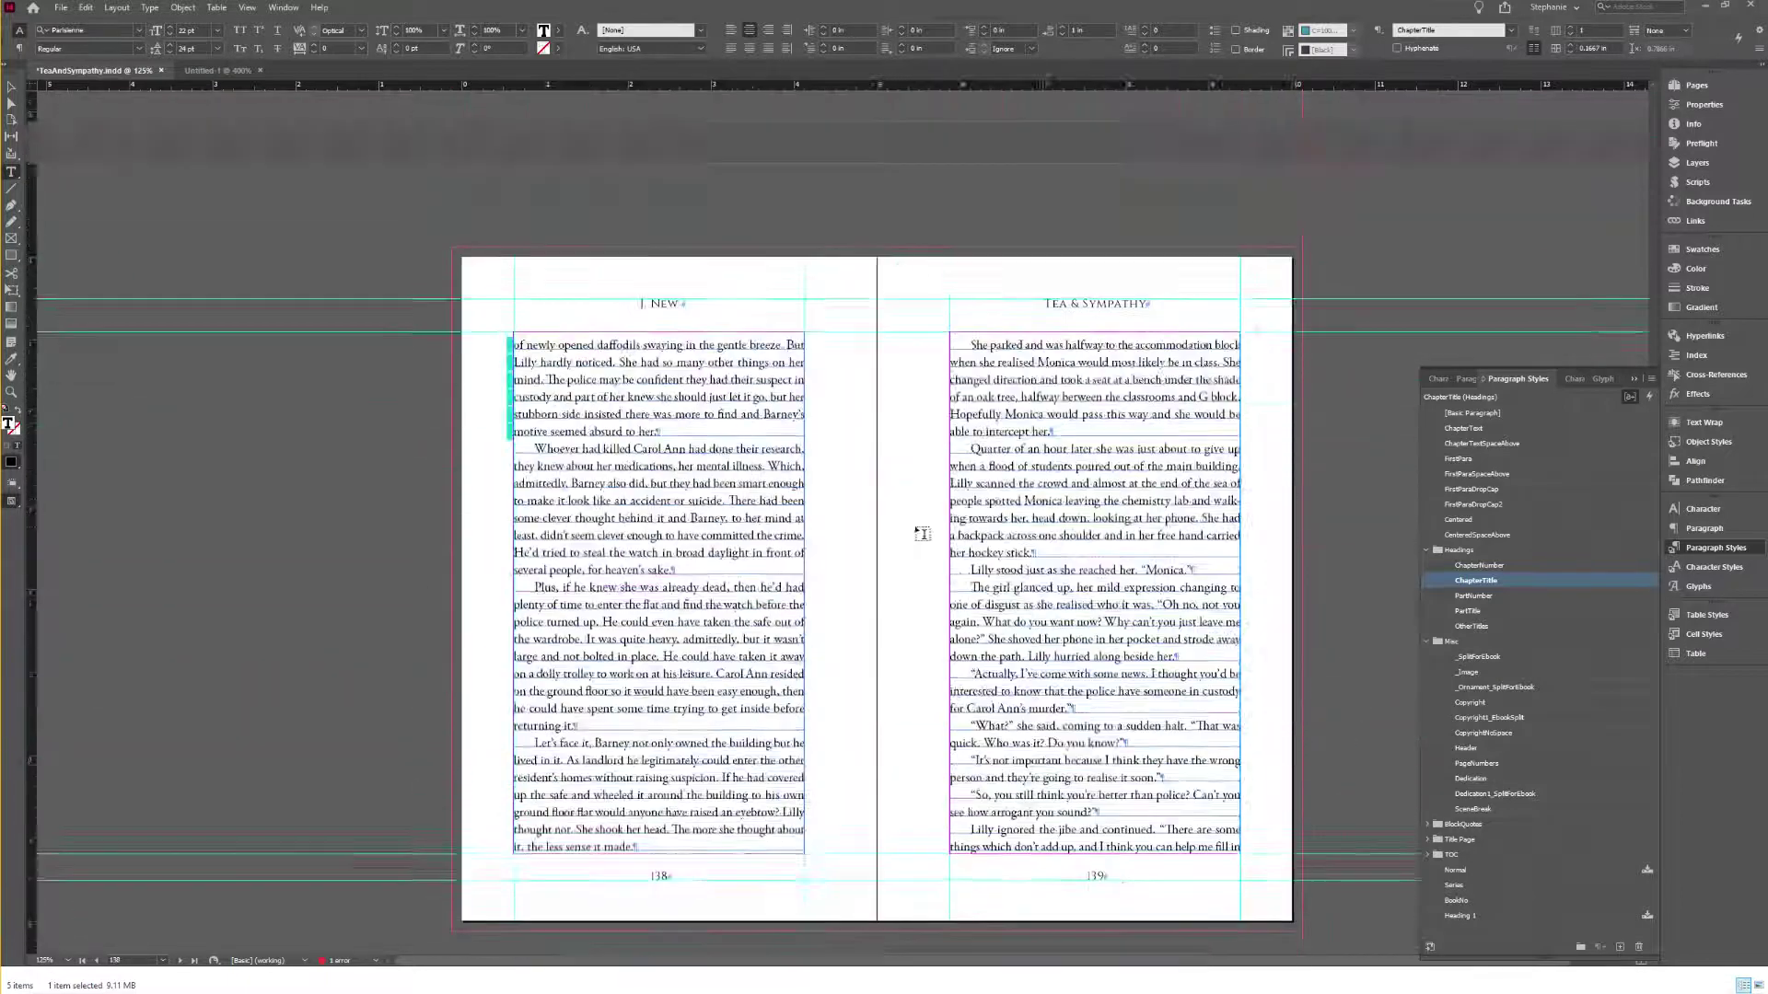
scroll(993, 356, "up", 18)
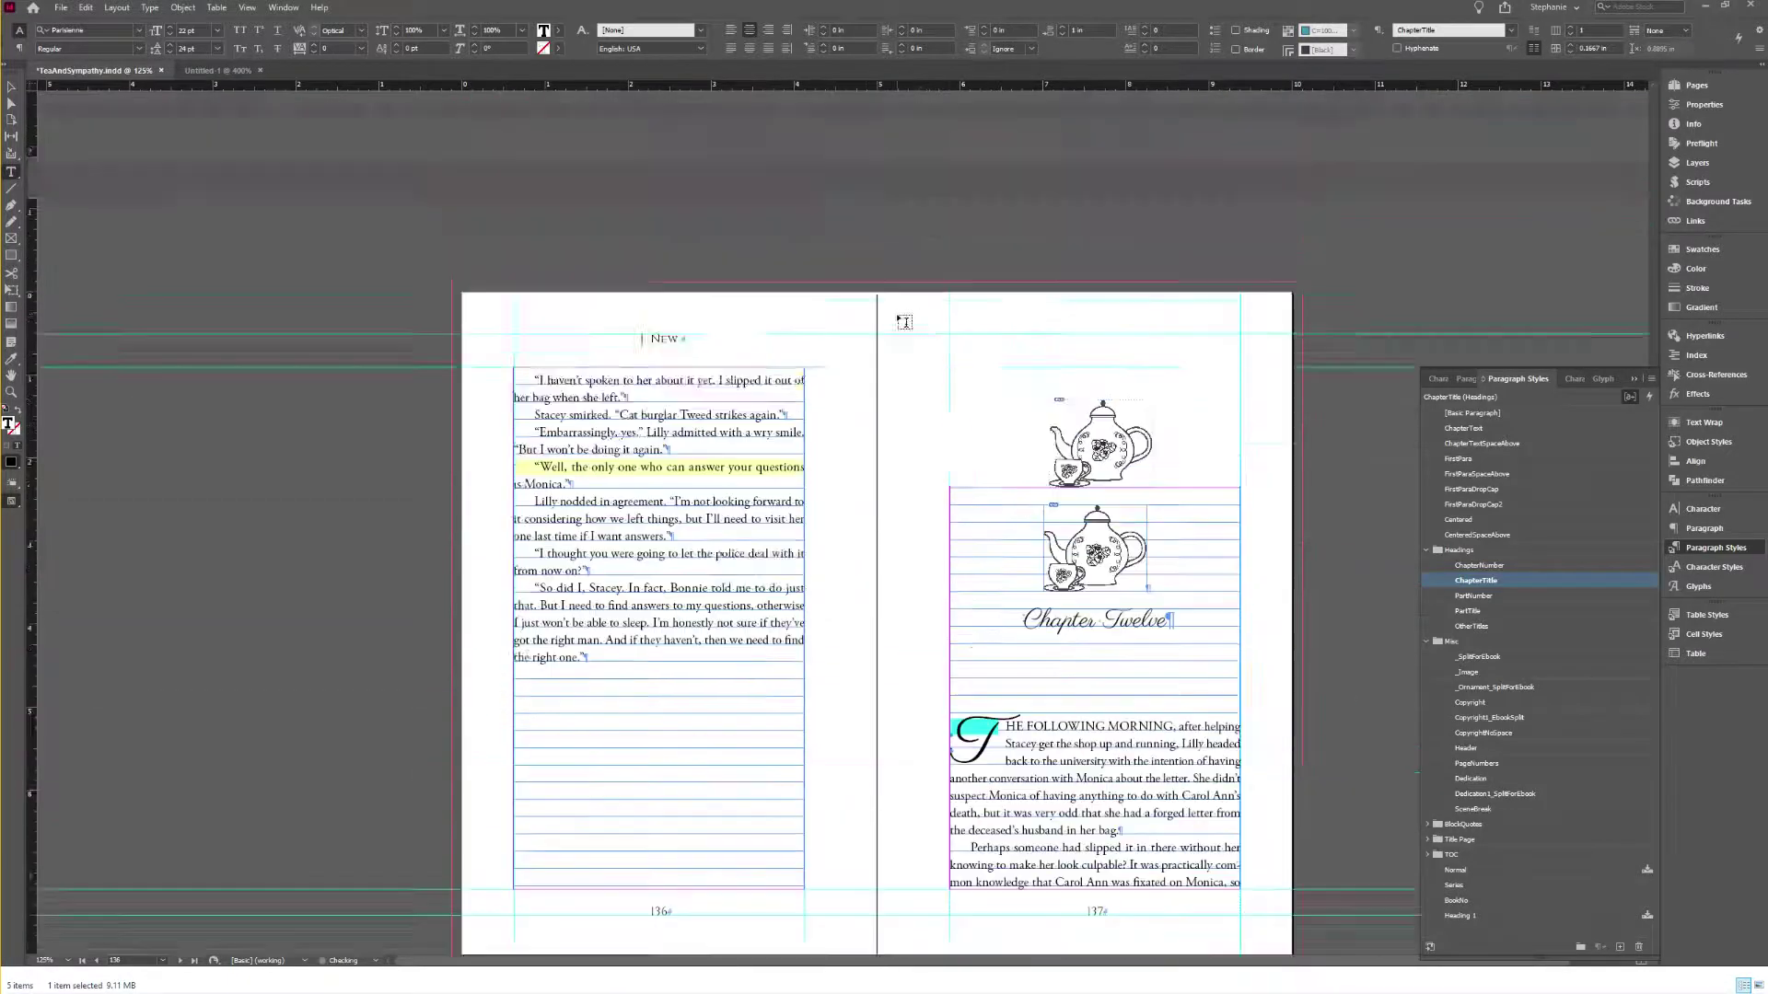
Step: Paste the inline teapot ornament paragraph before the Chapter Eleven and Chapter Ten headings
scroll(851, 374, "up", 3)
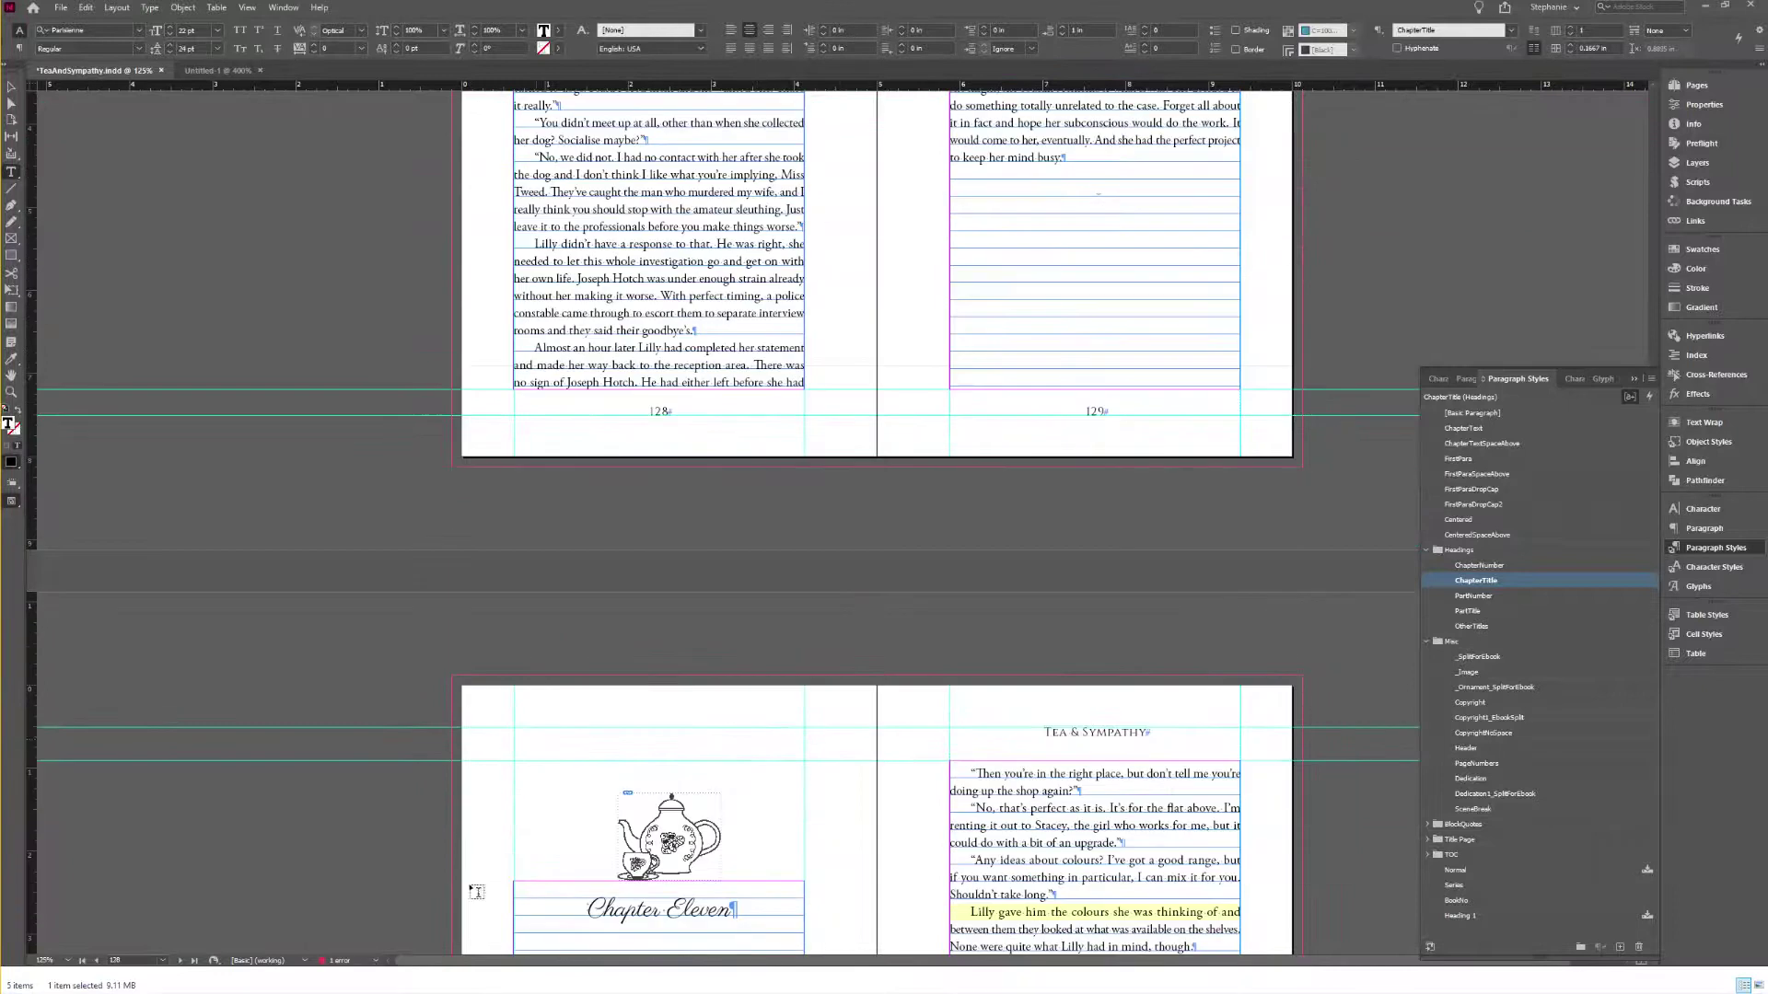
scroll(851, 442, "down", 1)
scroll(852, 516, "up", 3)
scroll(852, 516, "up", 18)
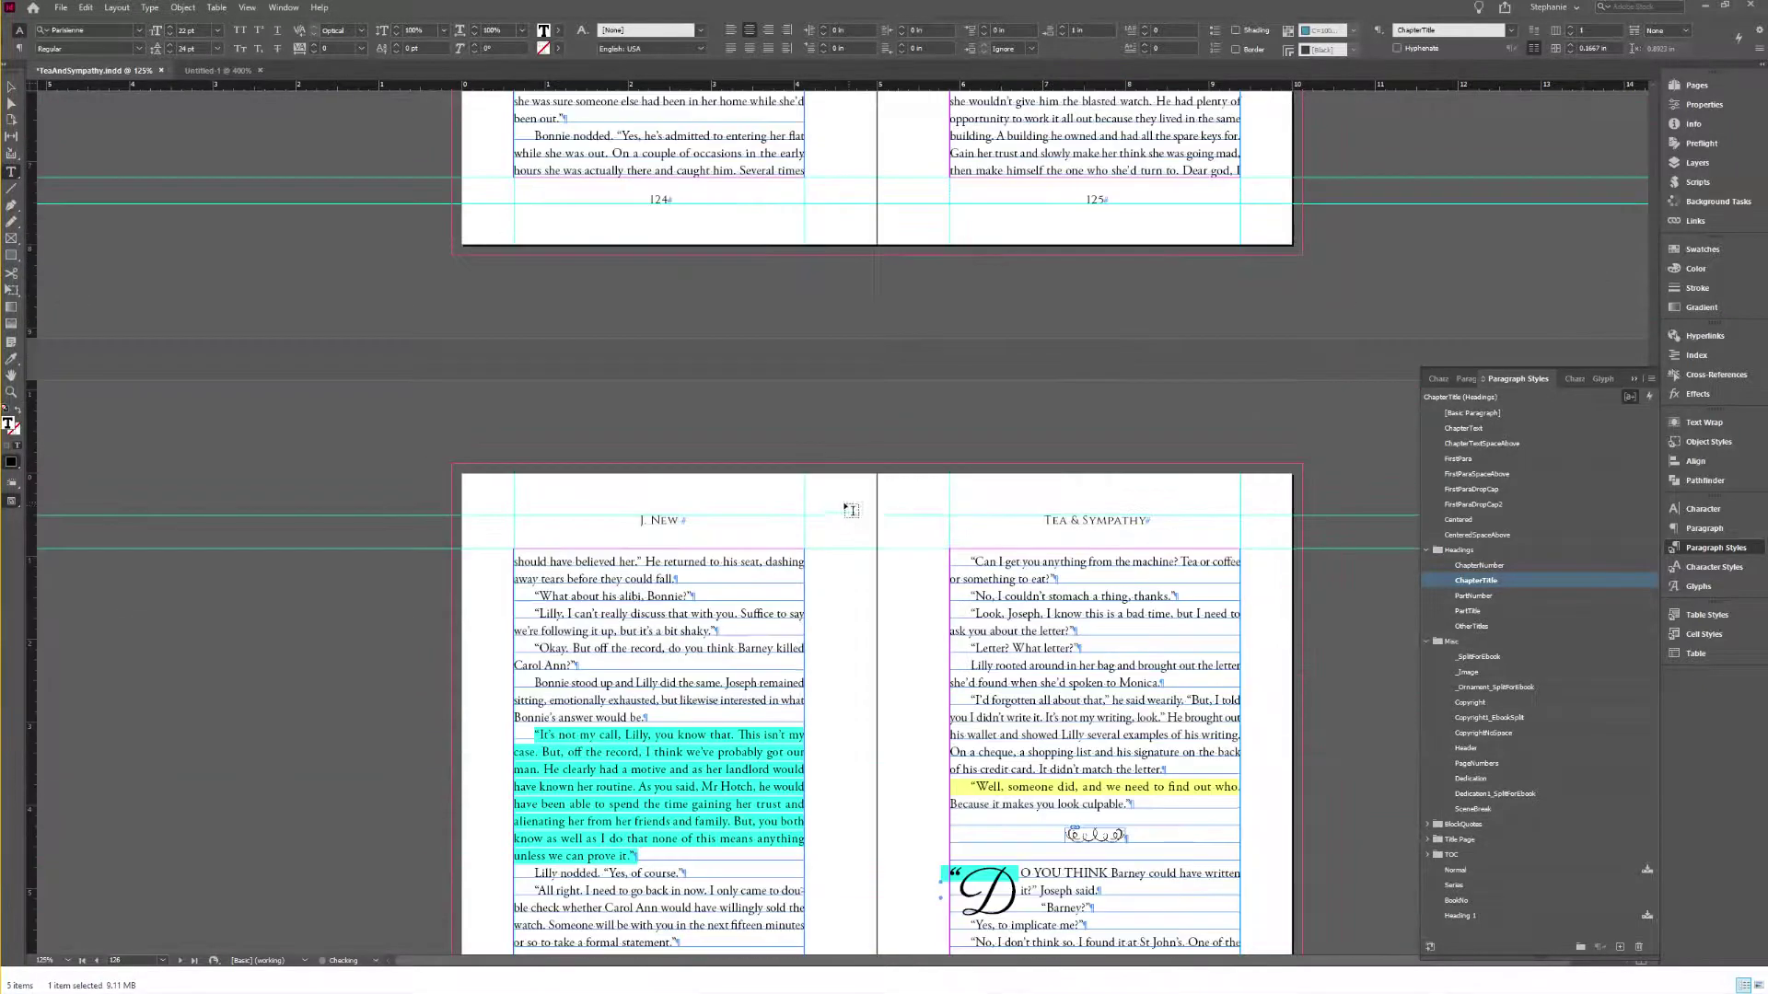
scroll(845, 518, "up", 15)
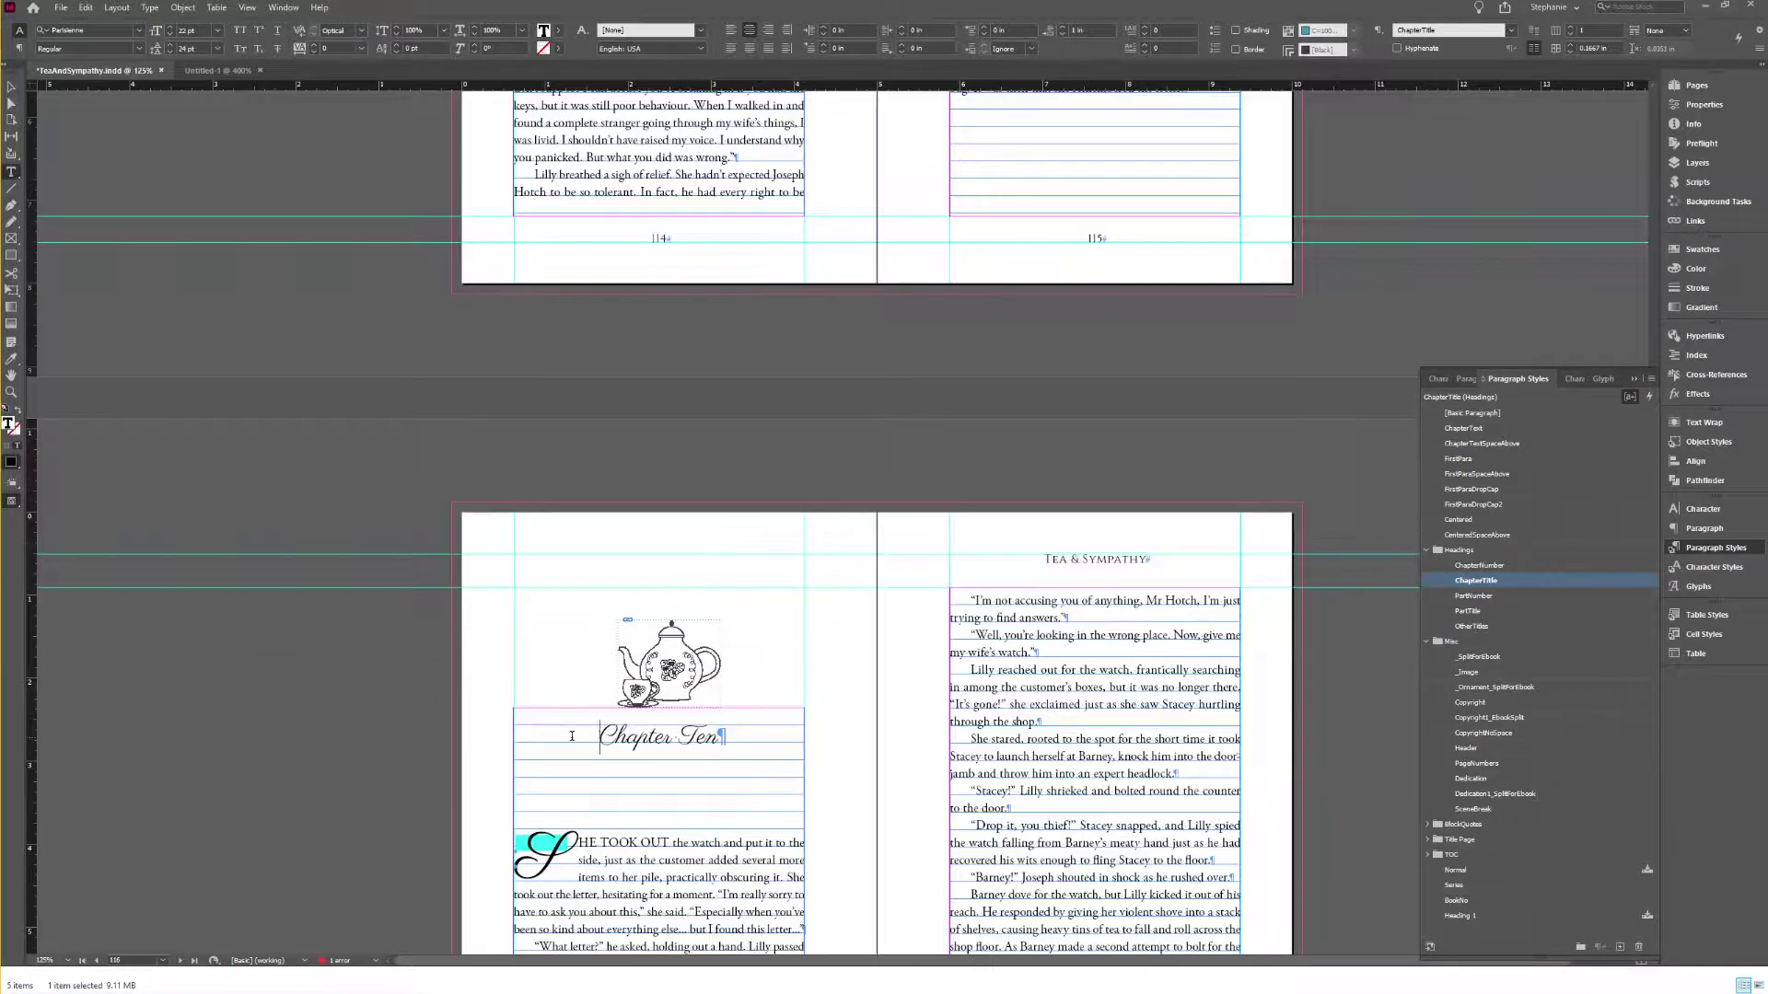
key("ctrl+v")
scroll(709, 568, "down", 3)
scroll(709, 568, "up", 8)
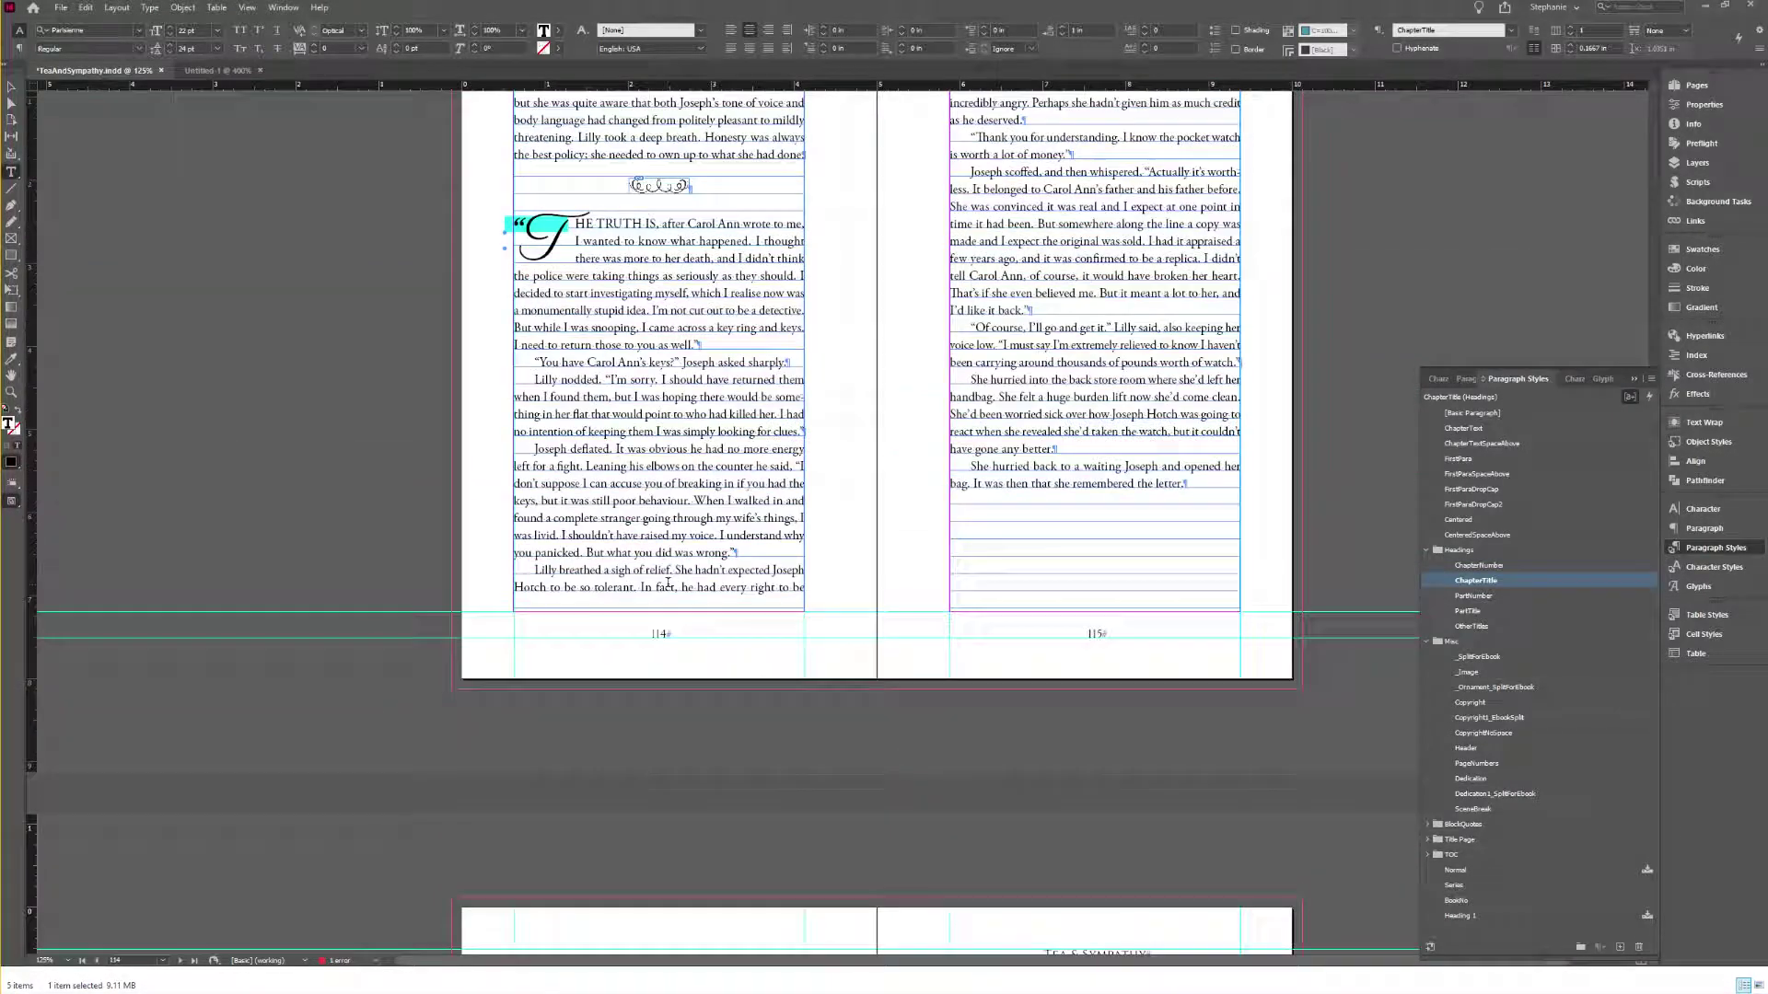
Step: Paste the inline teapot ornament paragraph before the Chapter Nine and Chapter Eight headings
scroll(664, 584, "up", 15)
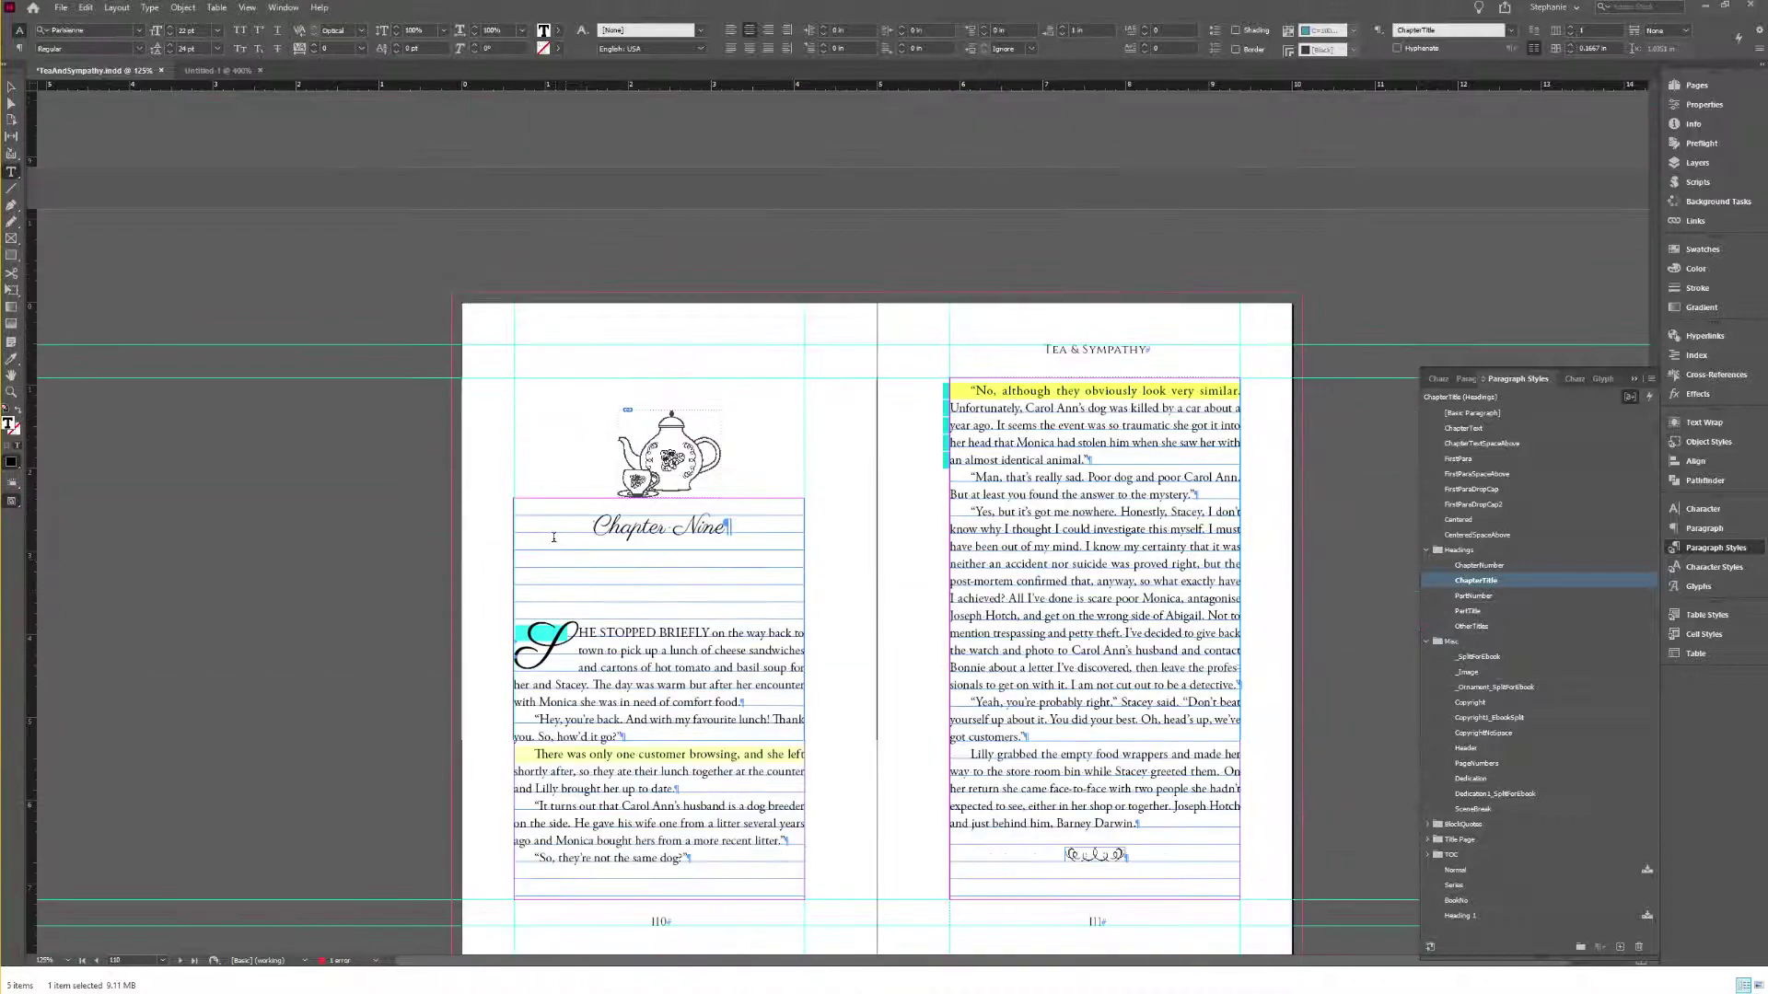
scroll(559, 540, "up", 20)
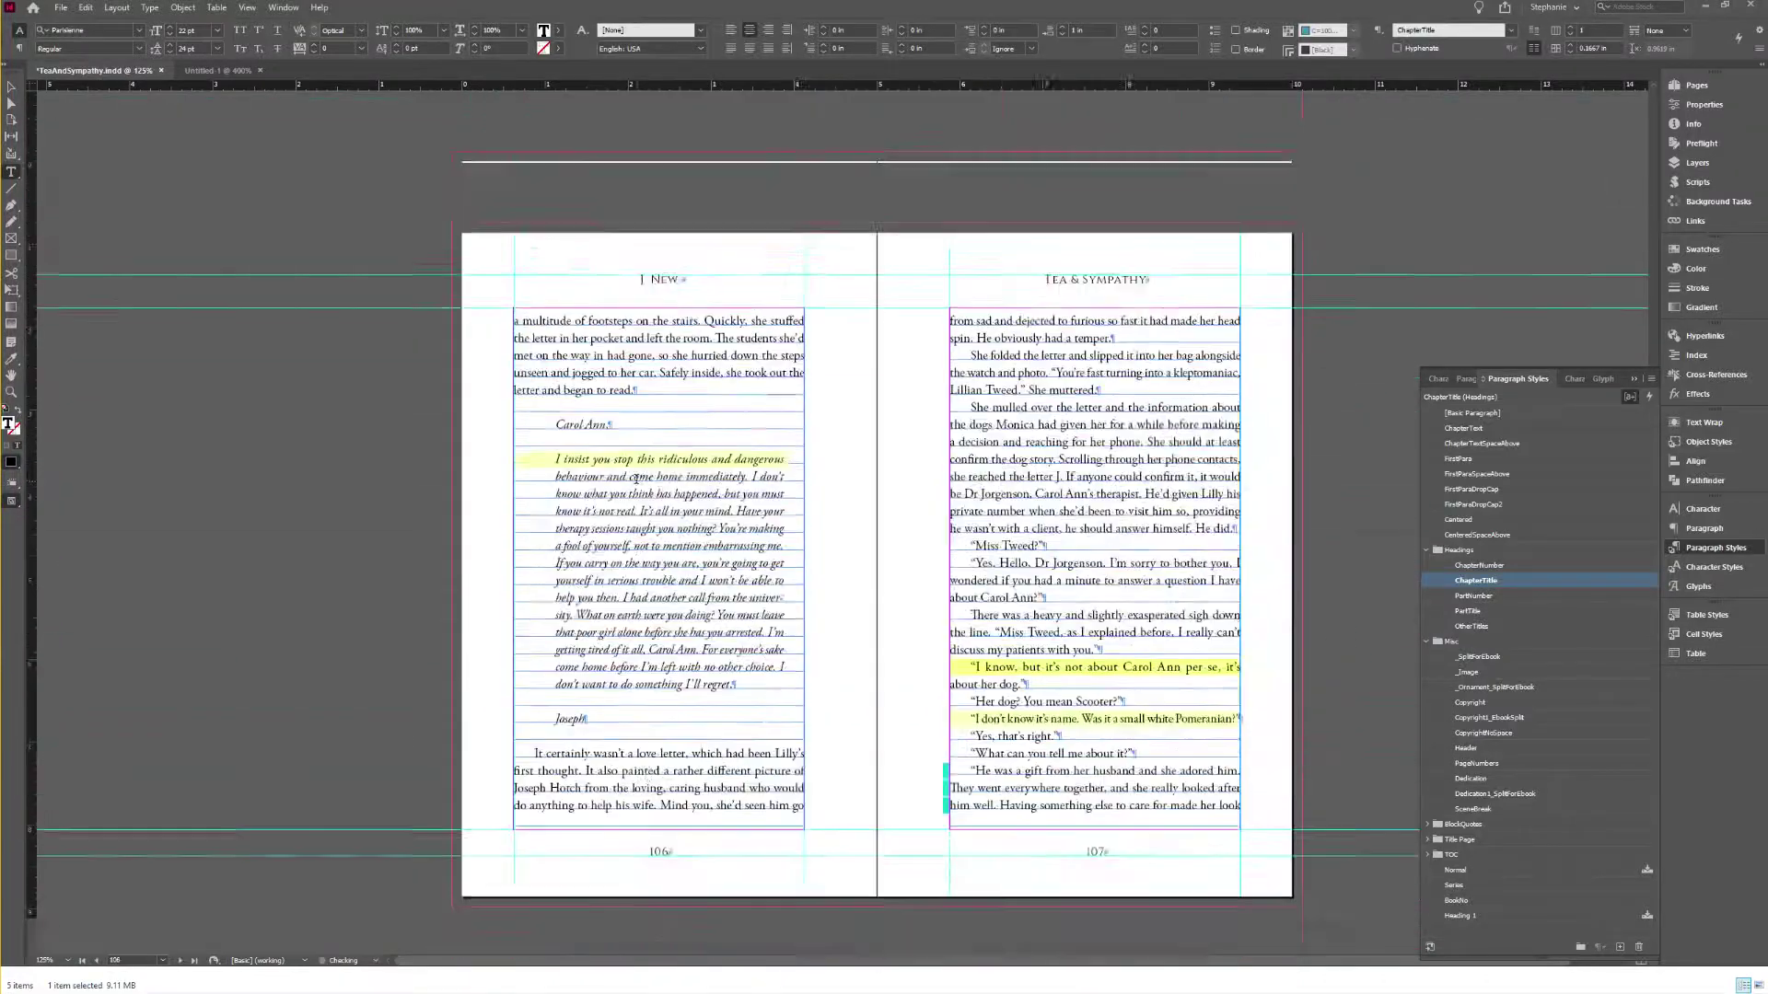
scroll(641, 485, "up", 20)
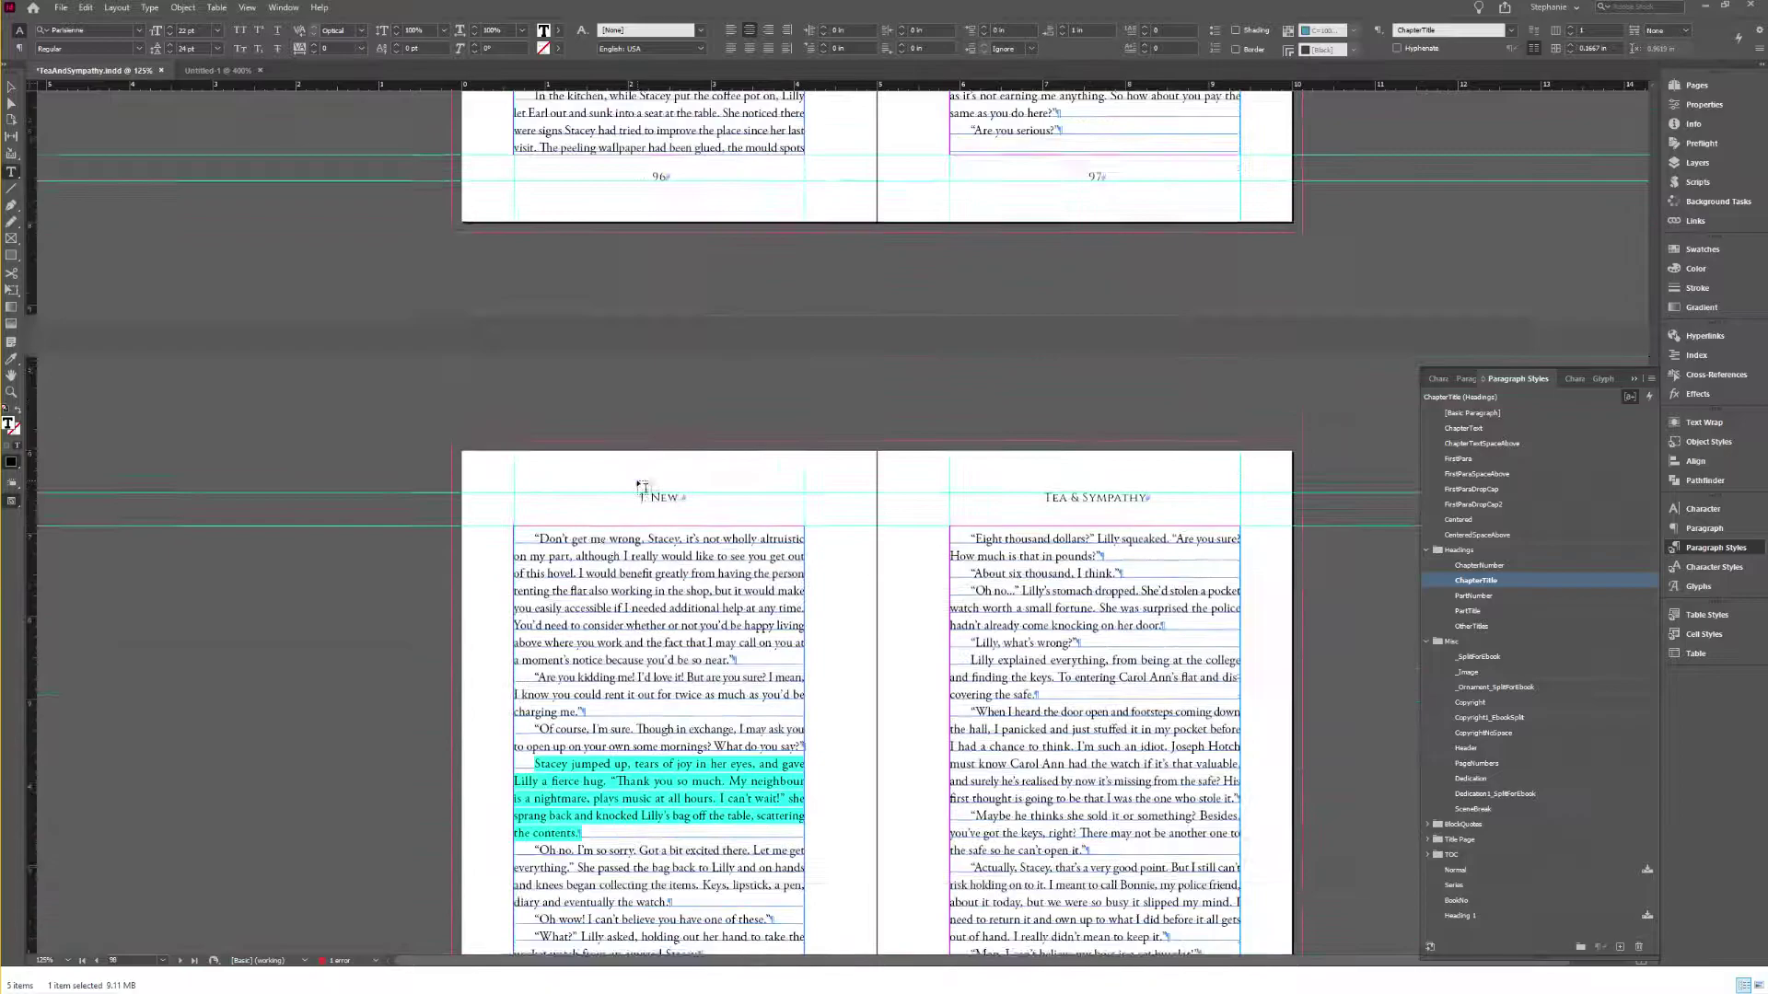
scroll(639, 478, "up", 5)
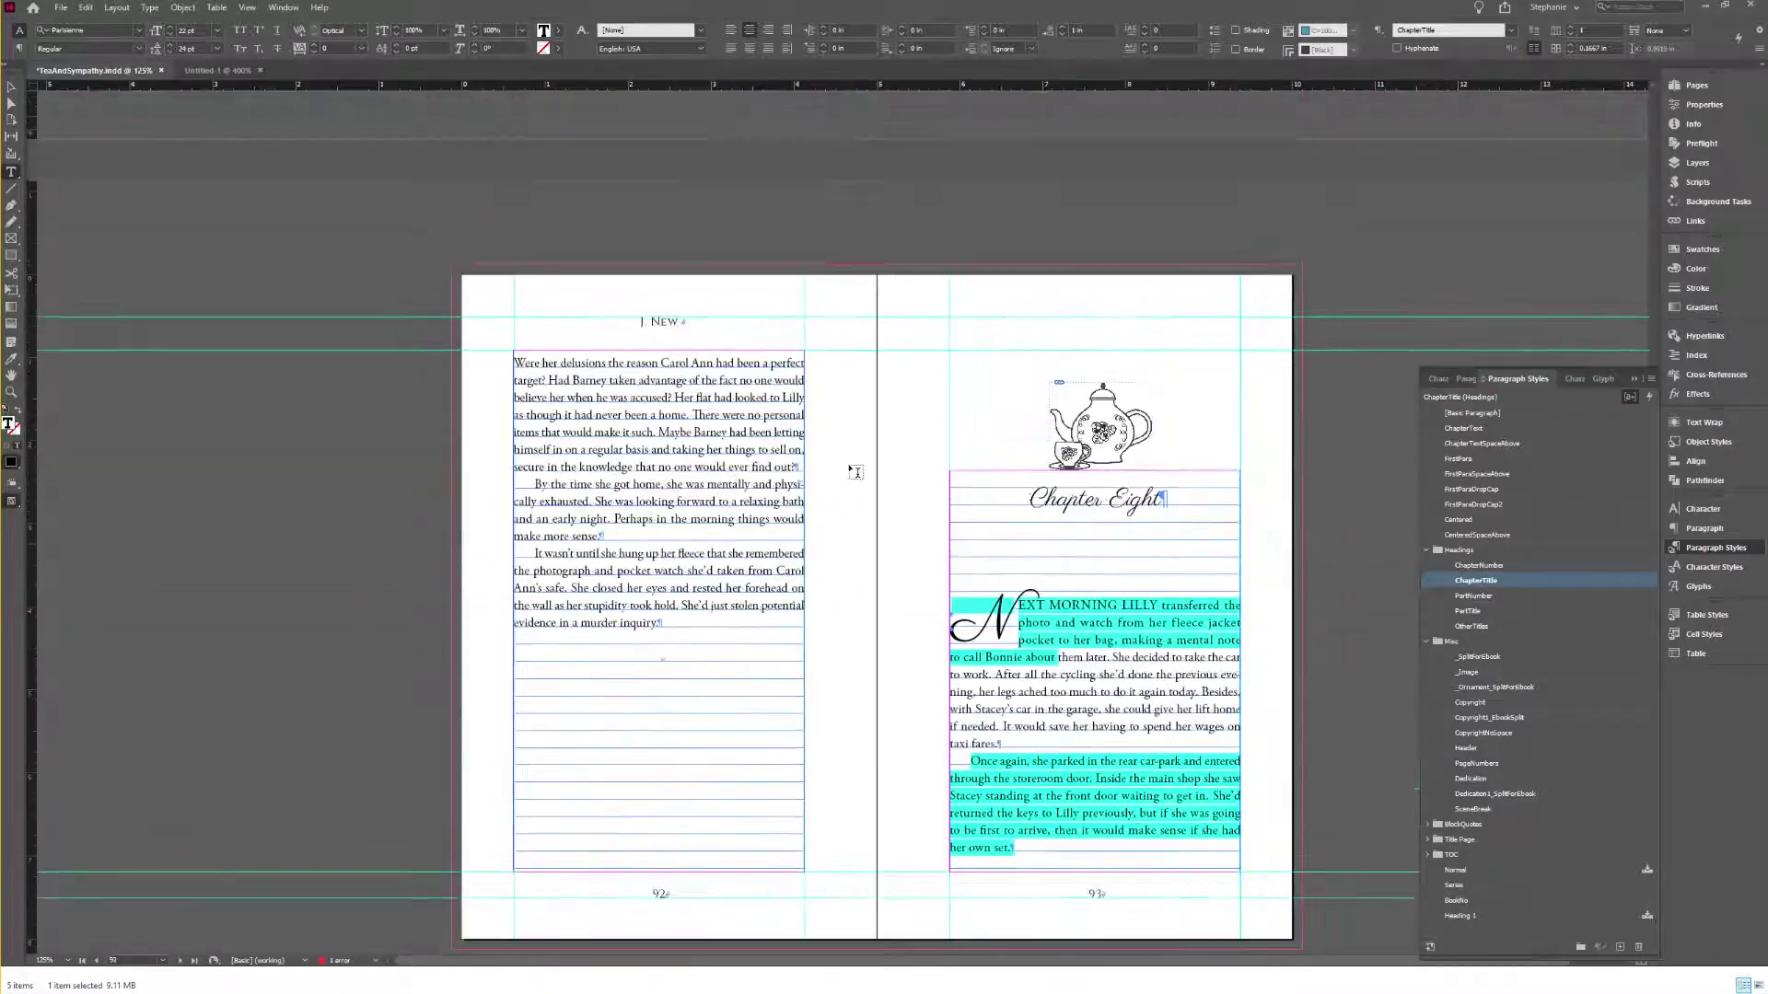
Step: Paste the inline teapot ornament paragraph before the Chapter Seven and Chapter Six headings
scroll(899, 442, "up", 10)
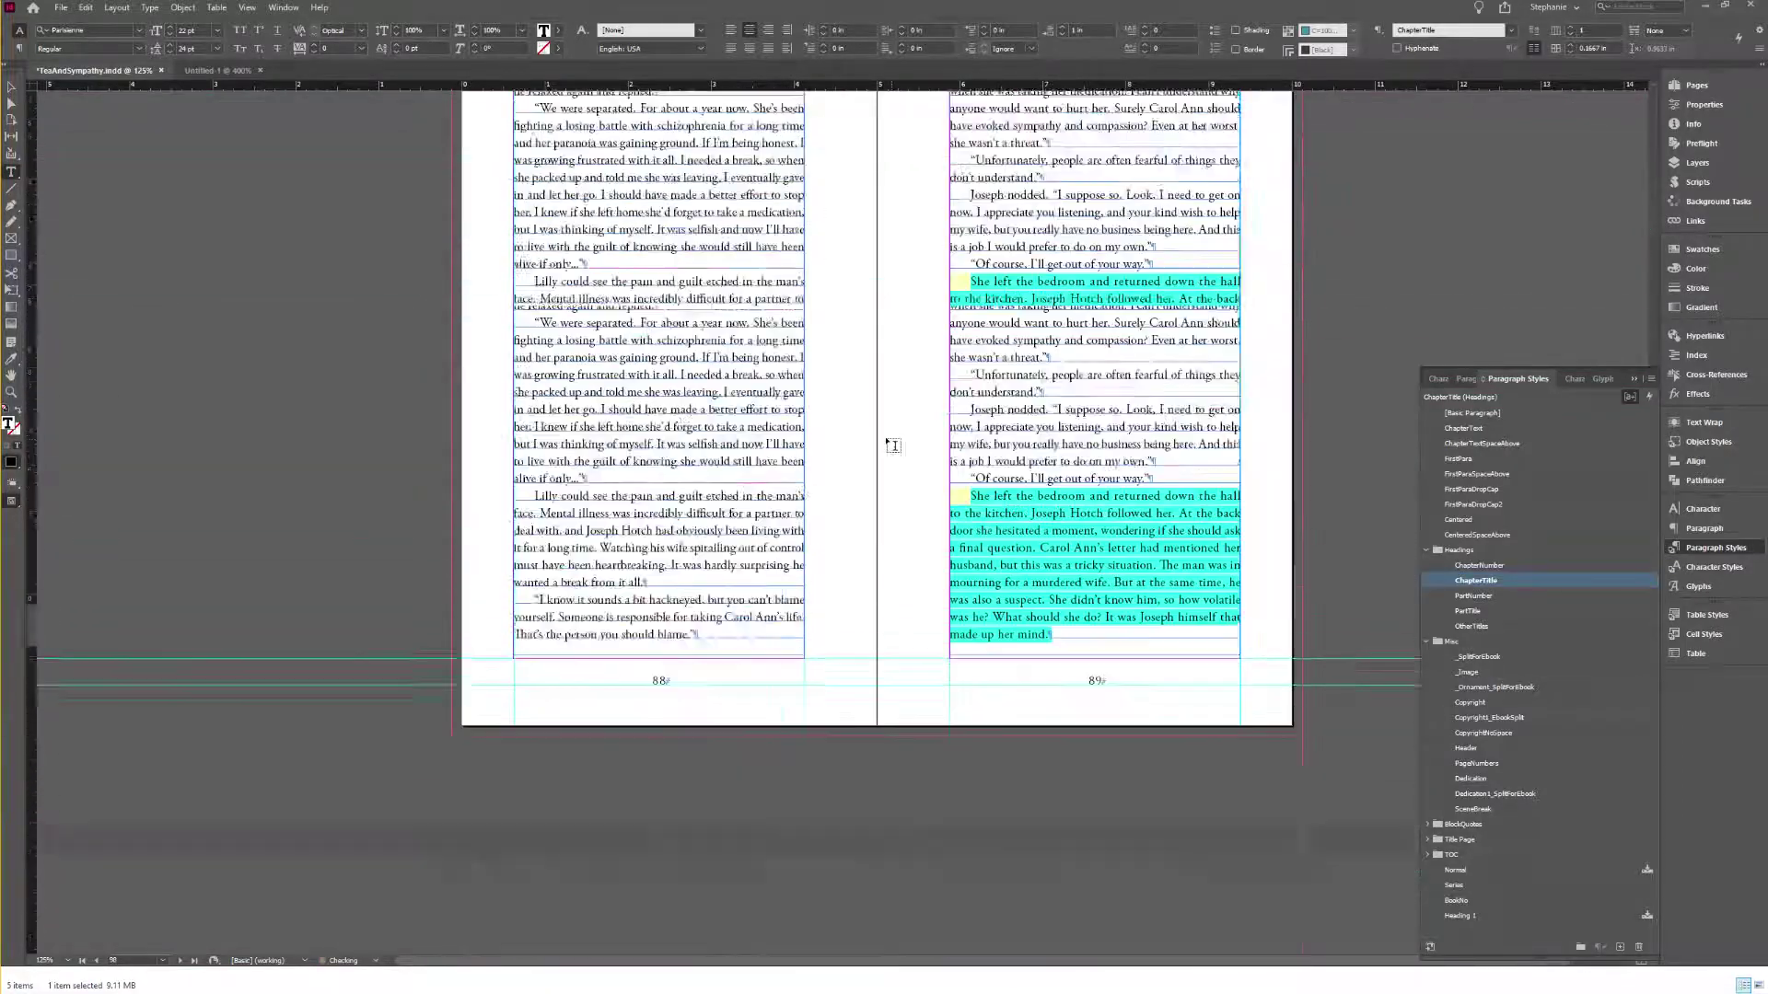
scroll(891, 447, "up", 12)
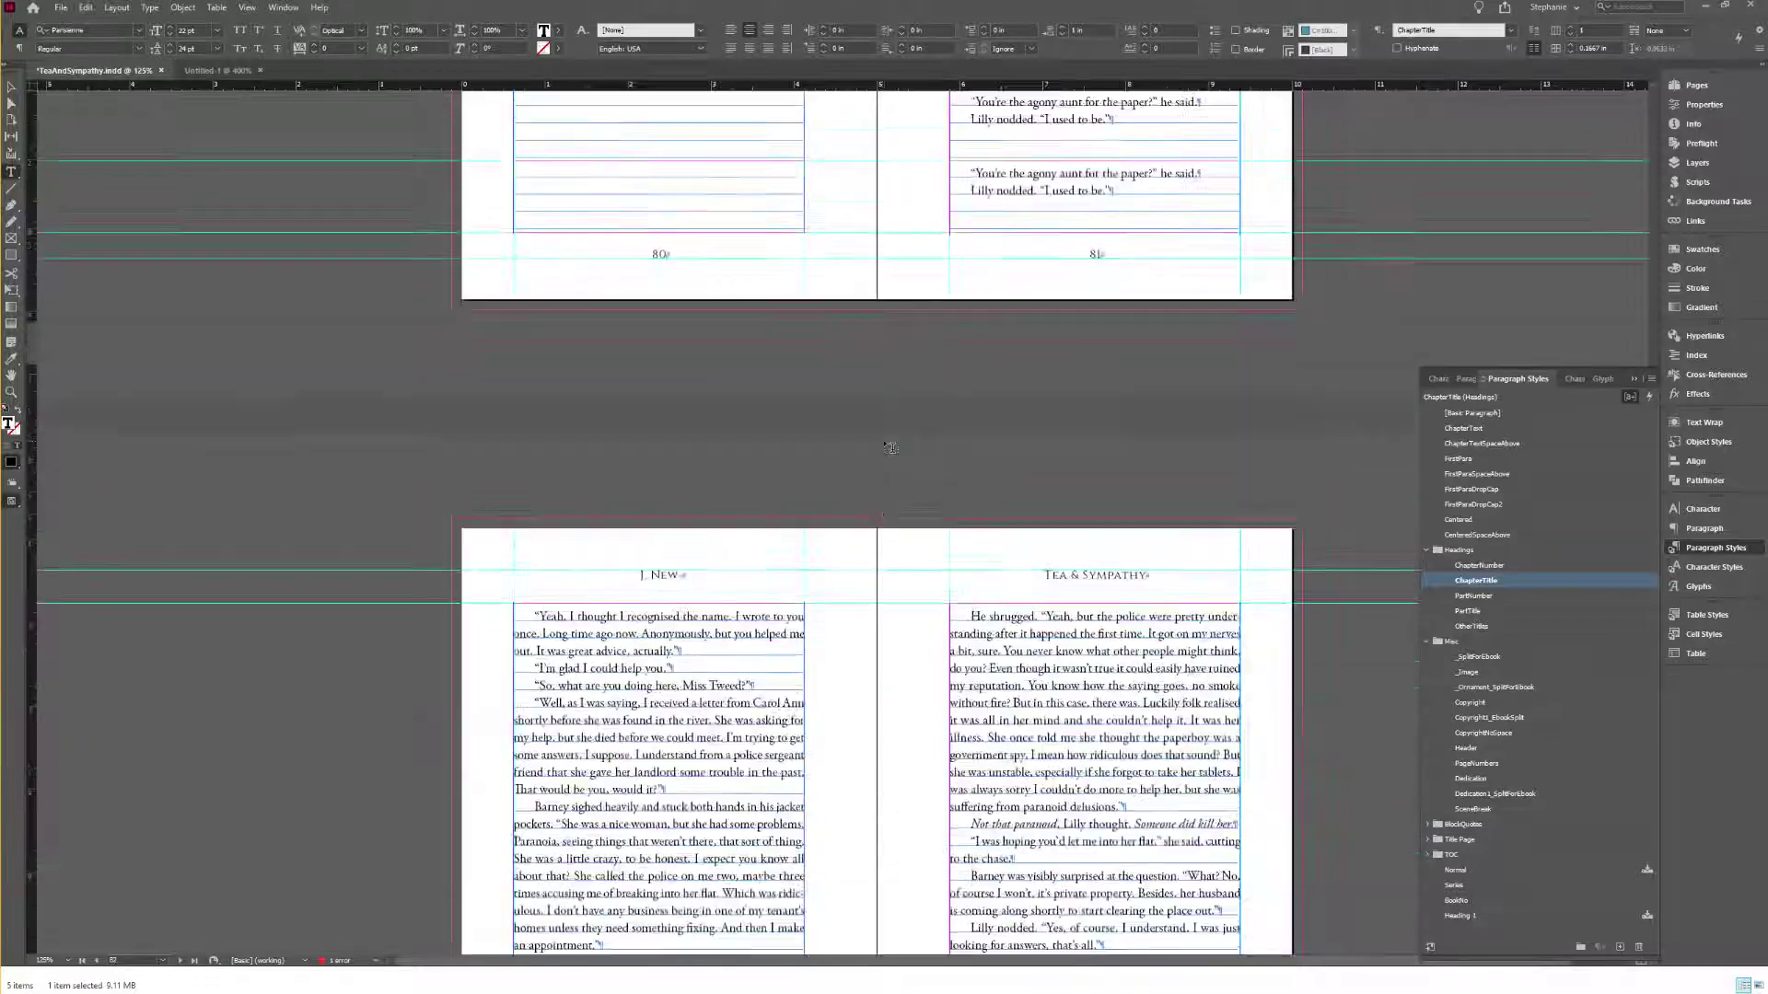
scroll(925, 507, "up", 4)
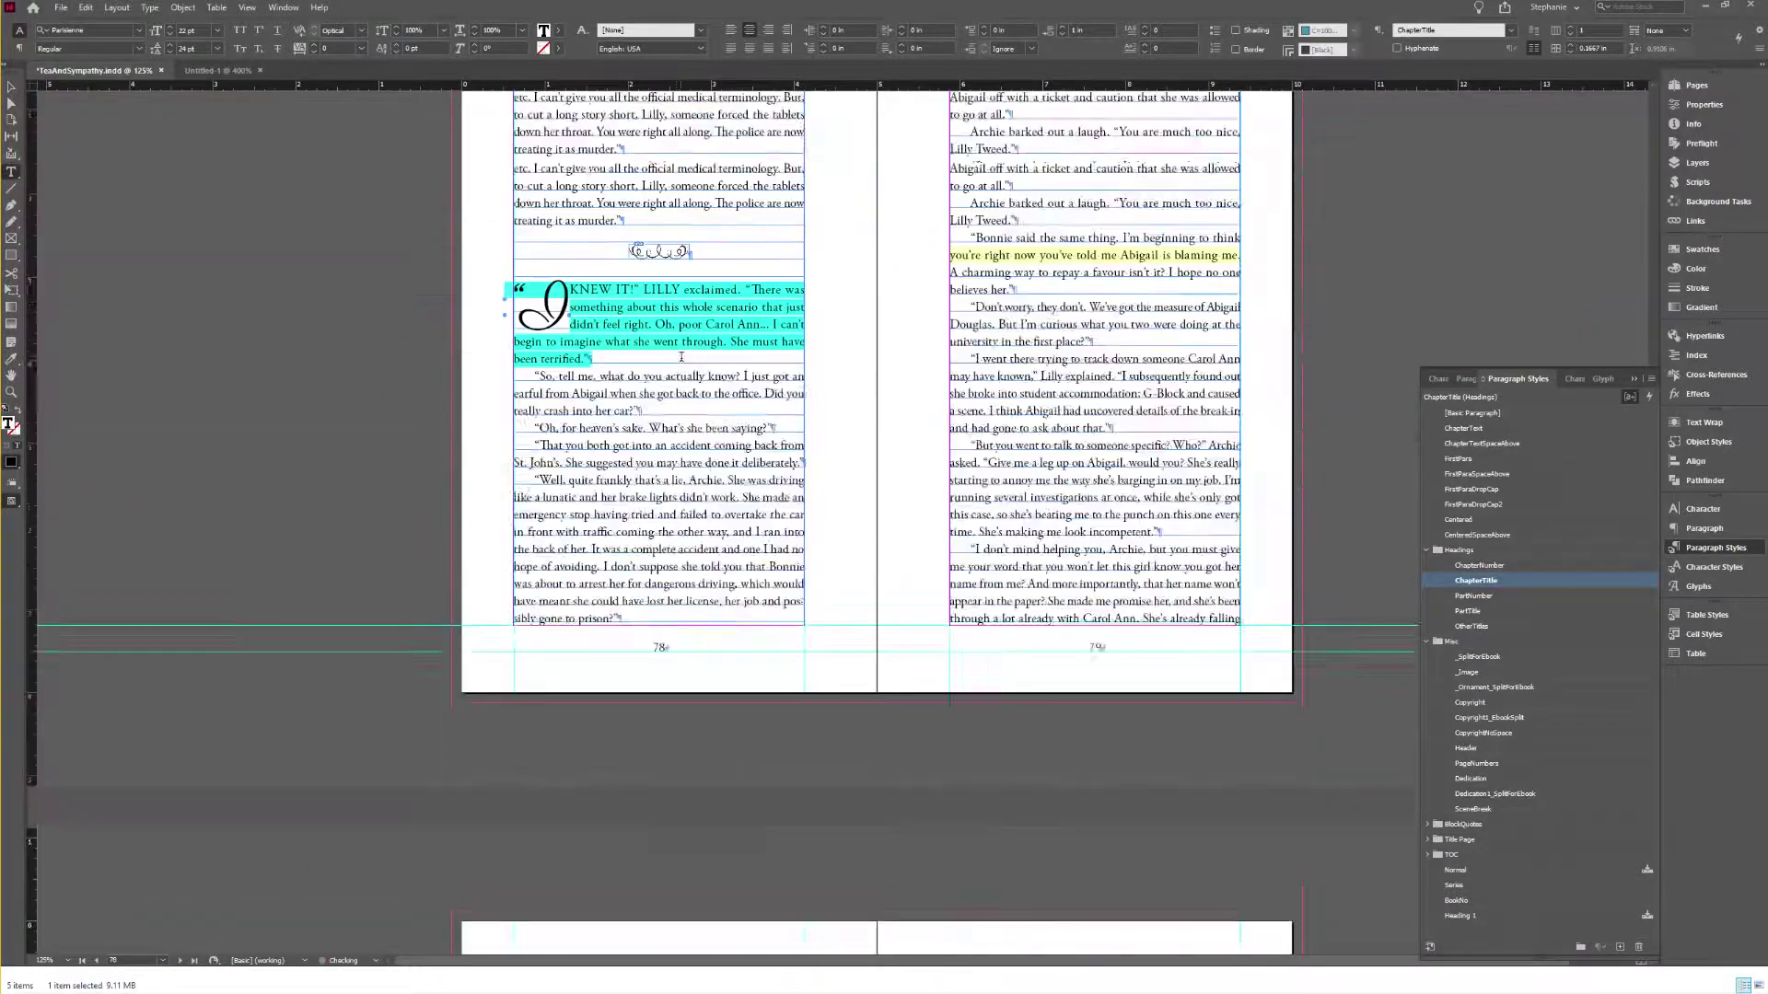
scroll(697, 383, "up", 18)
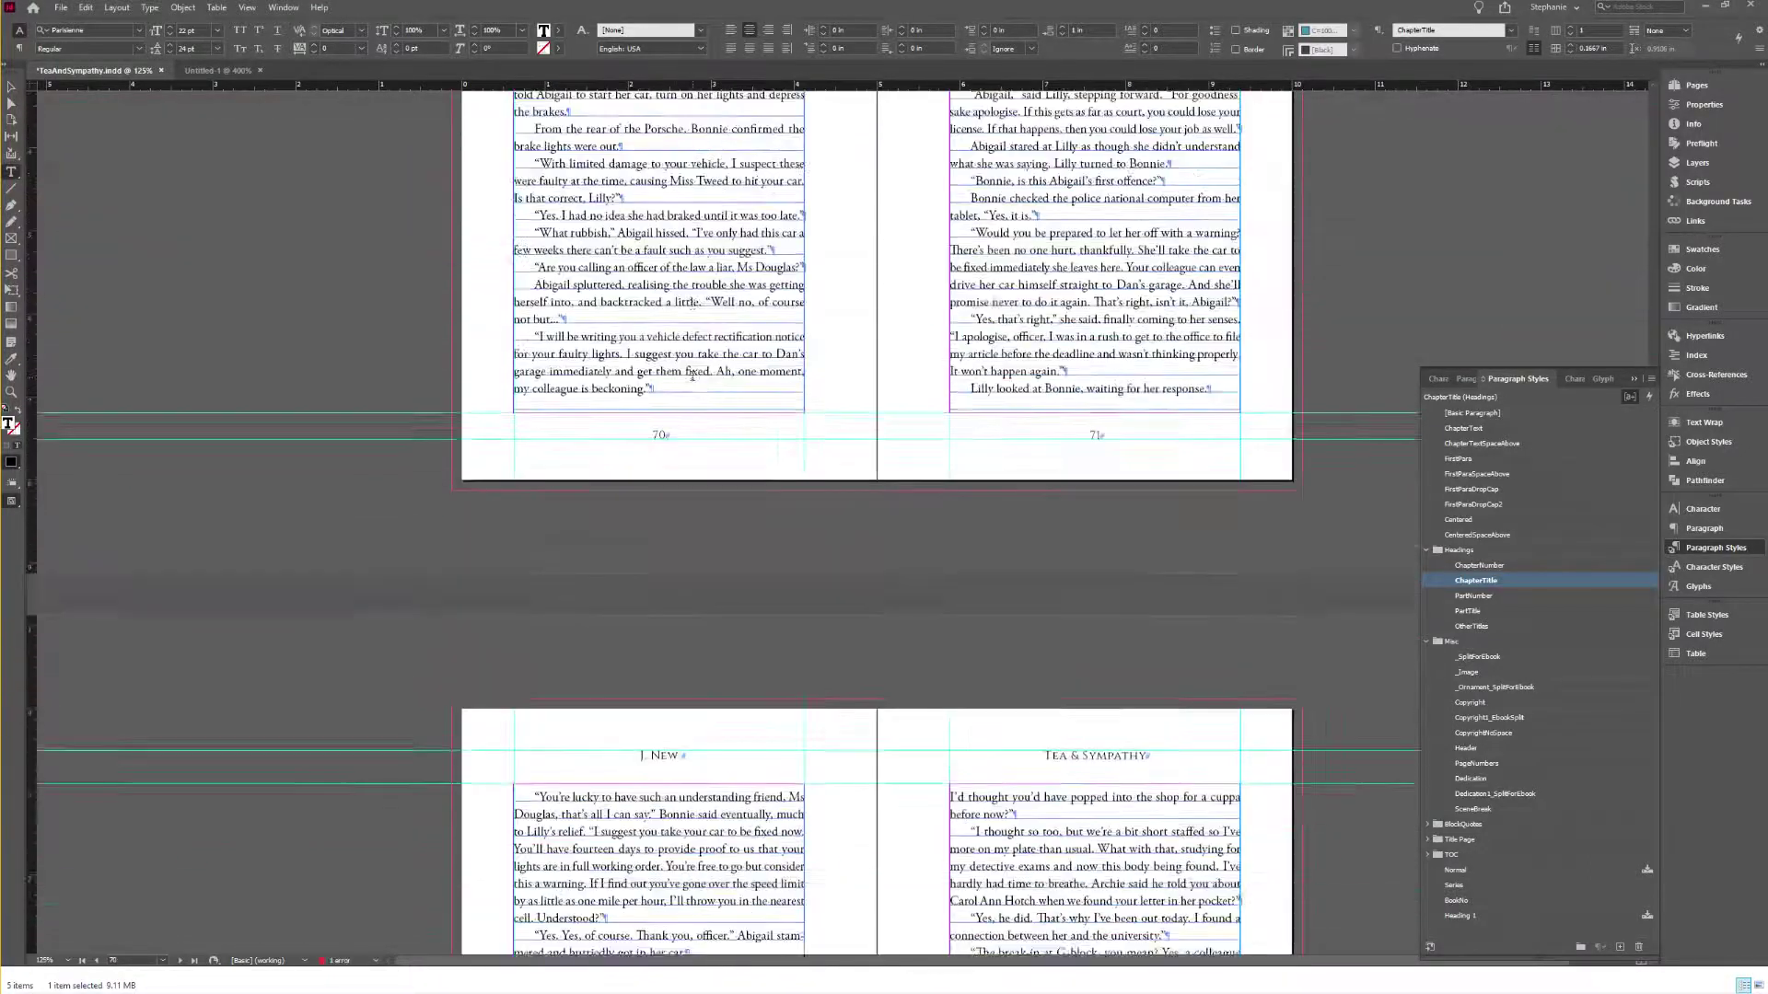
scroll(697, 385, "up", 6)
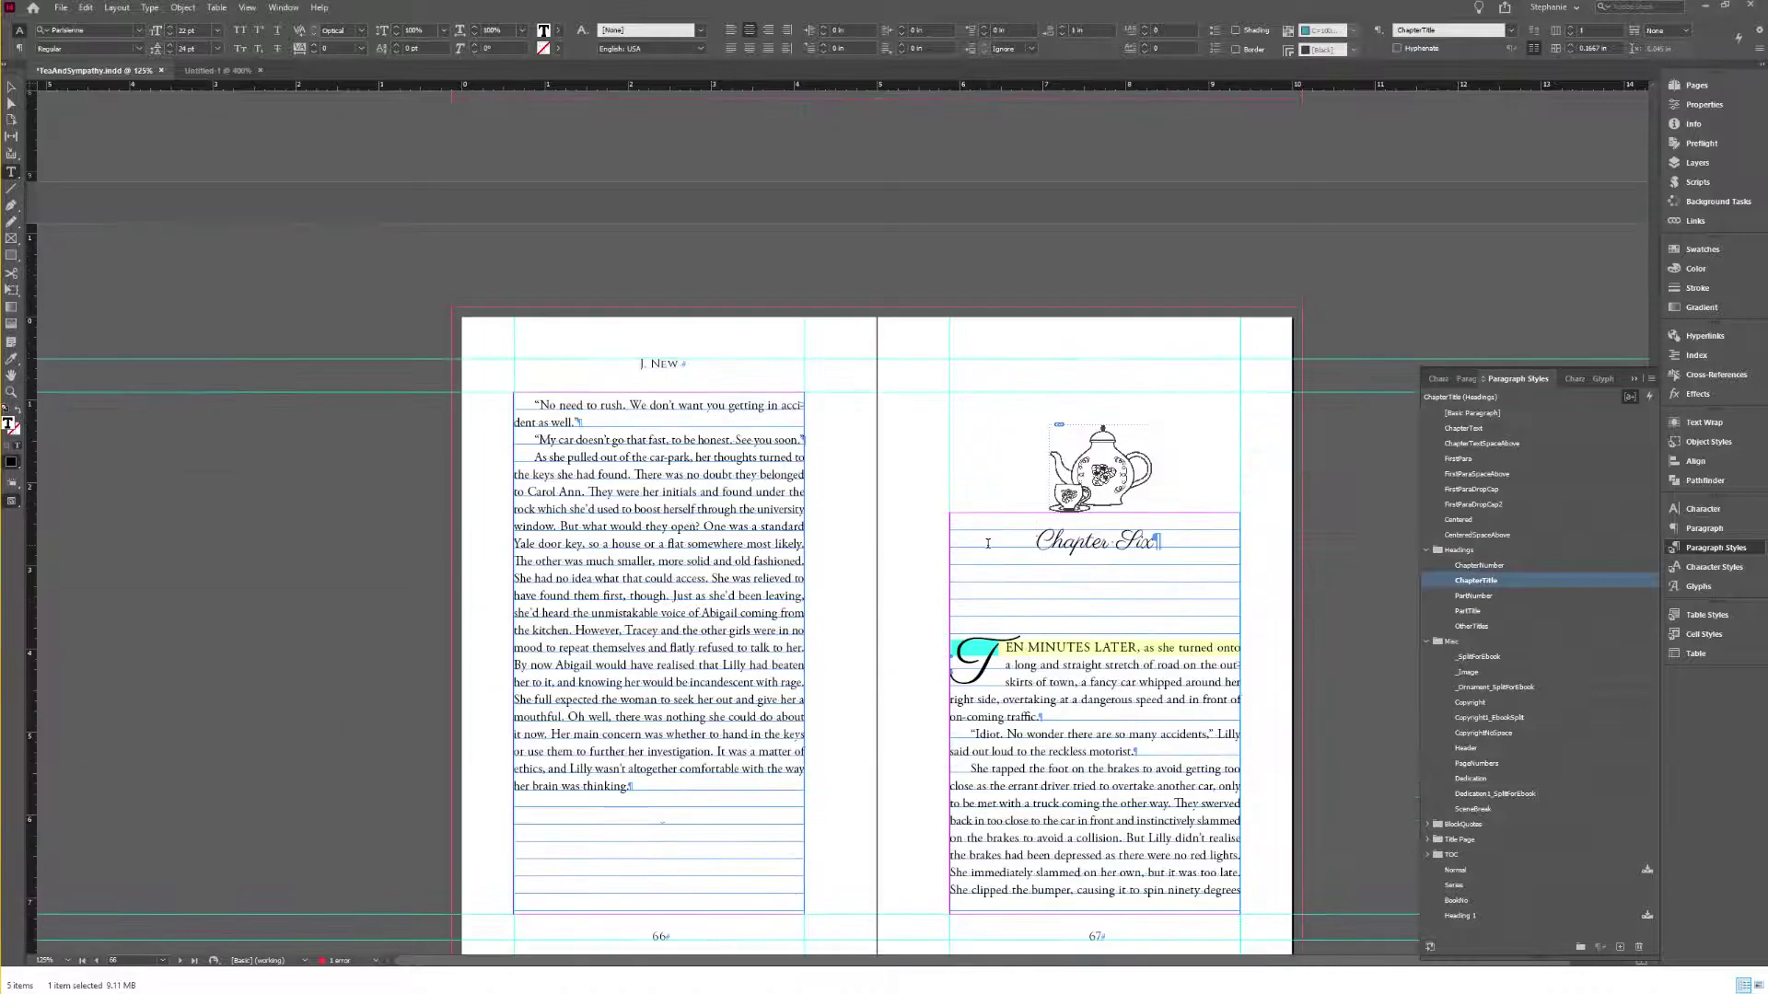
Step: Paste the inline teapot ornament paragraph before the Chapter Five and Chapter Four headings
scroll(705, 388, "up", 18)
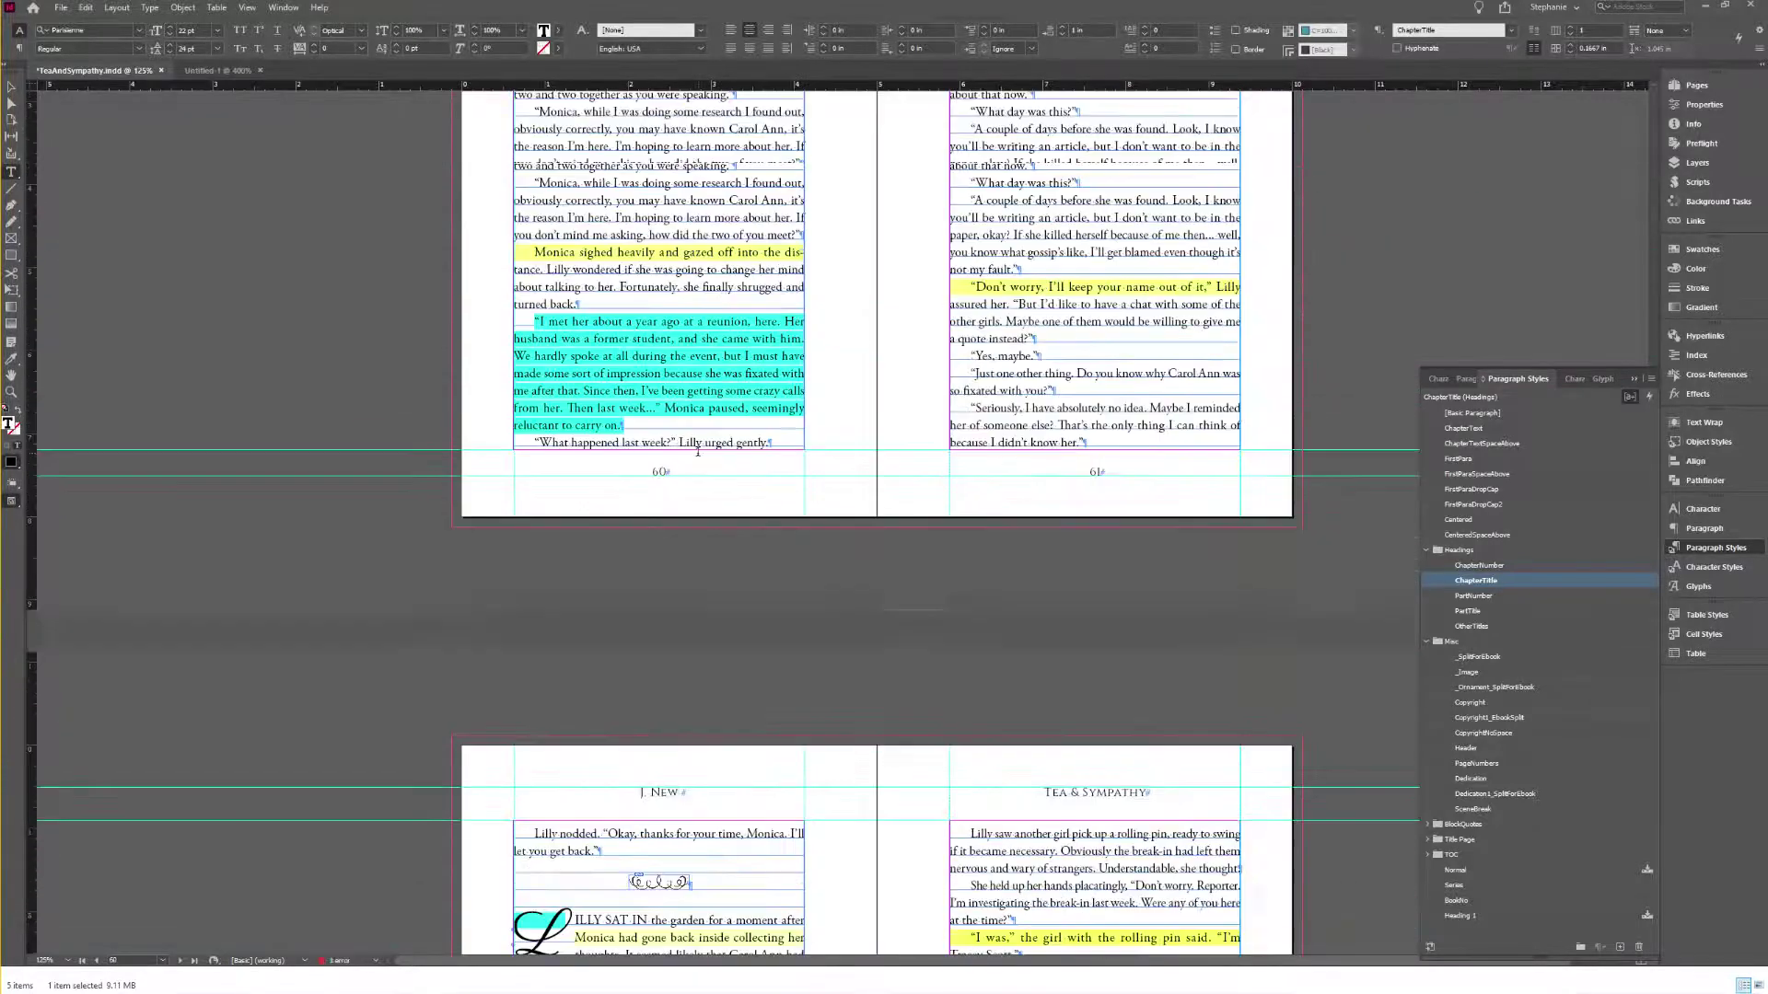
scroll(702, 451, "up", 15)
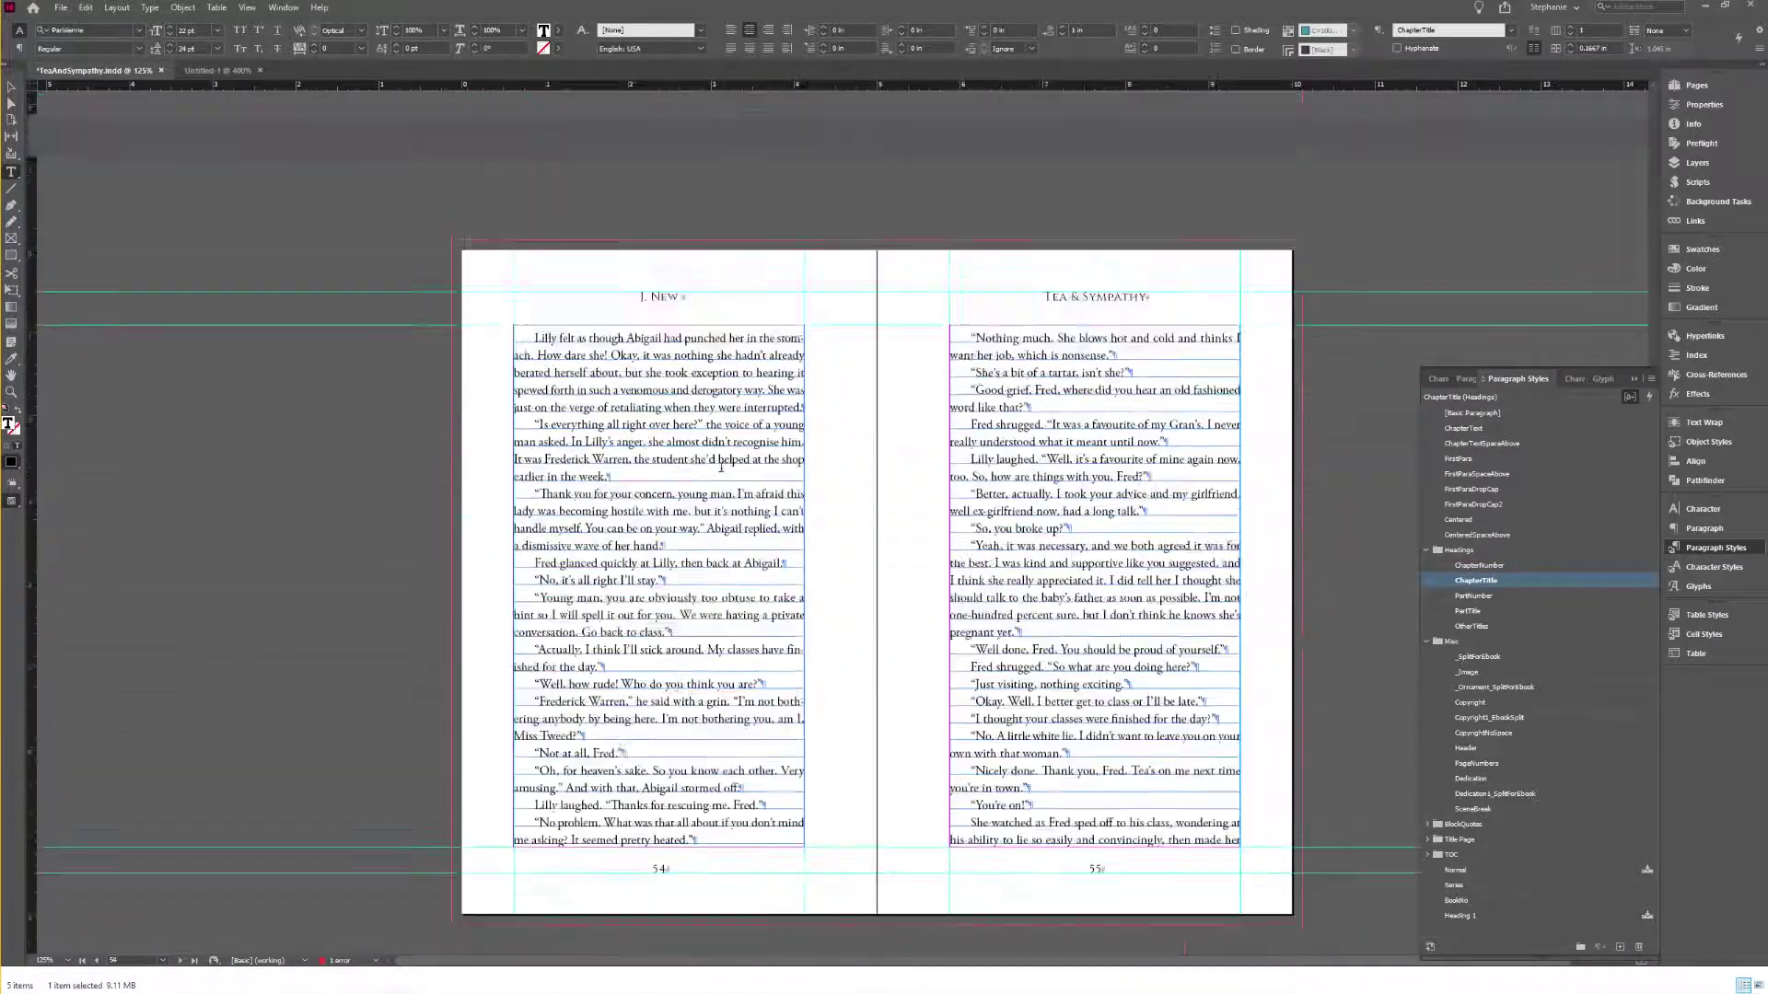
scroll(858, 447, "up", 10)
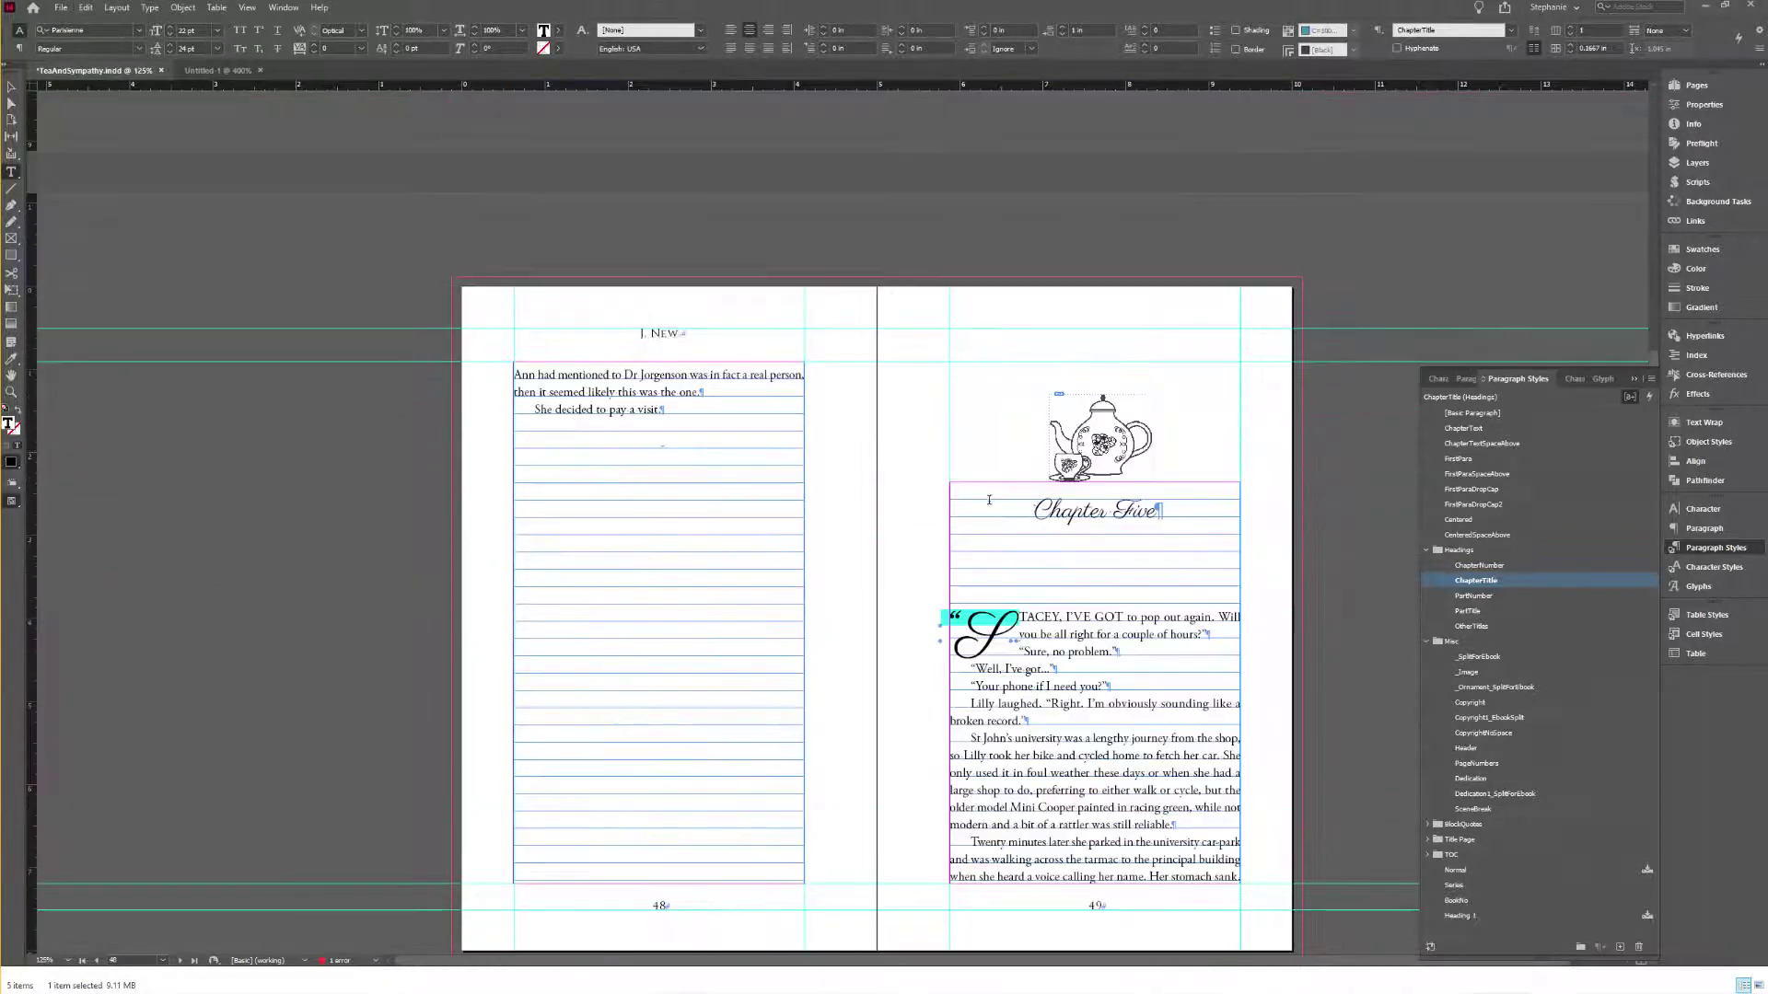
scroll(990, 499, "up", 12)
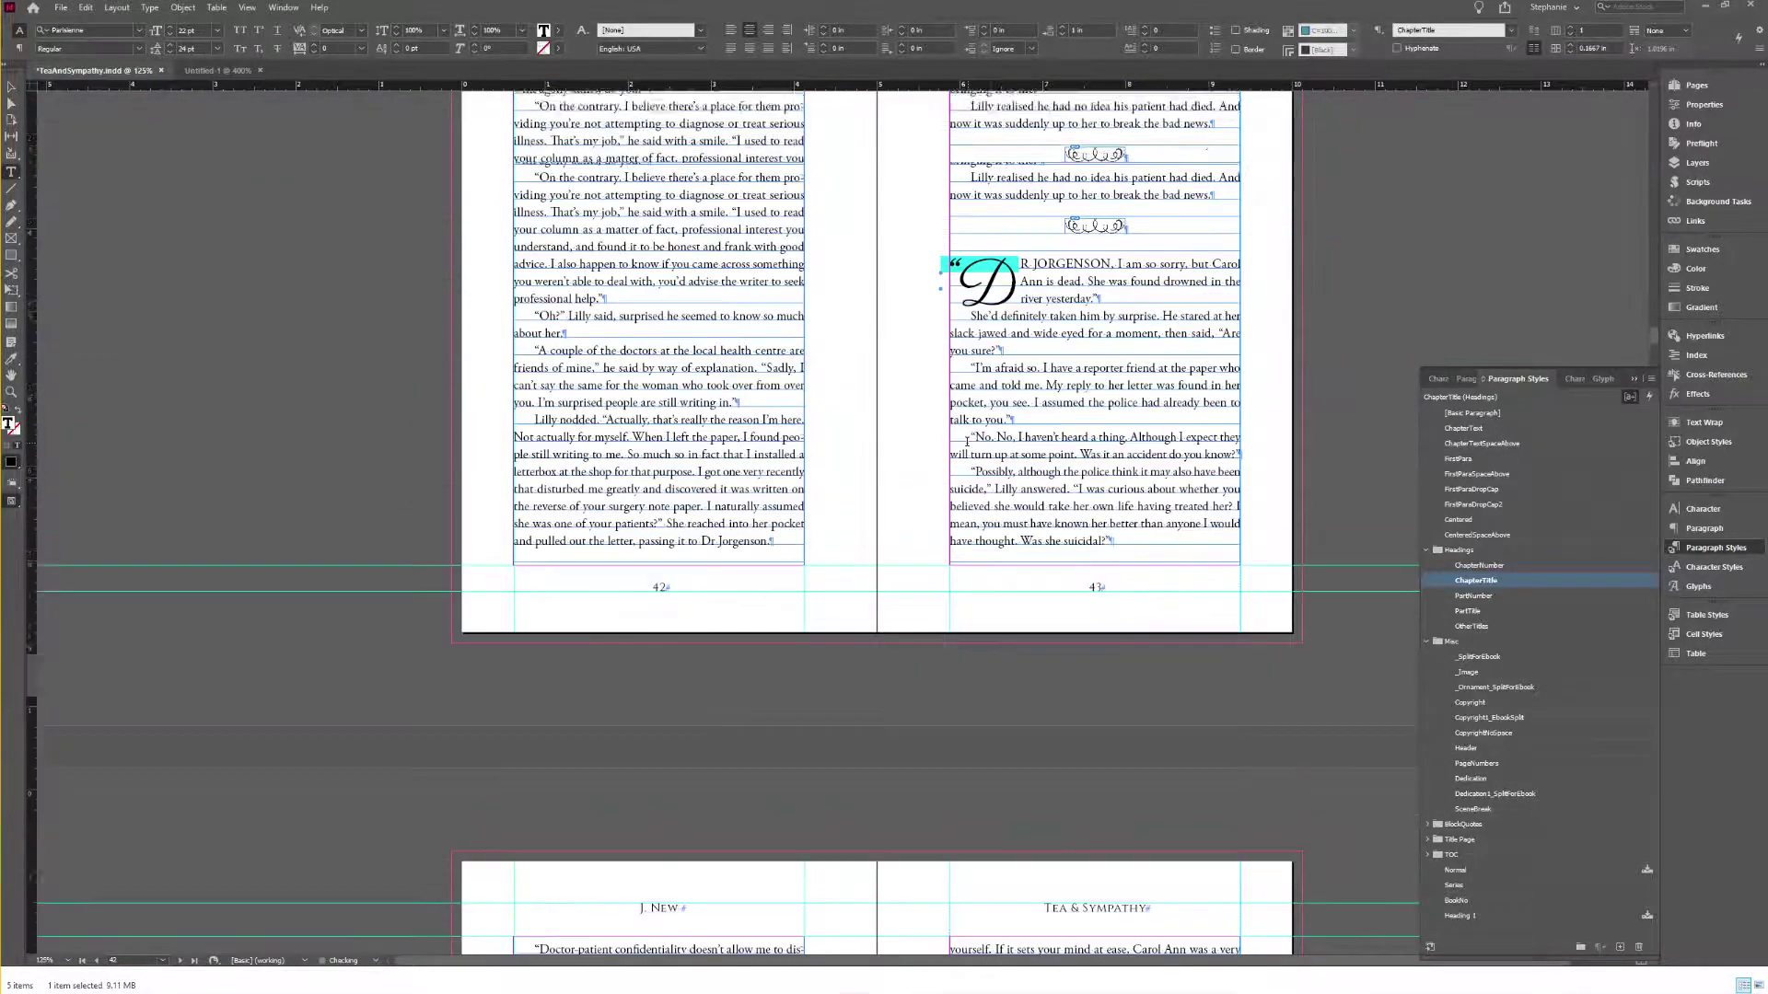
scroll(976, 451, "up", 10)
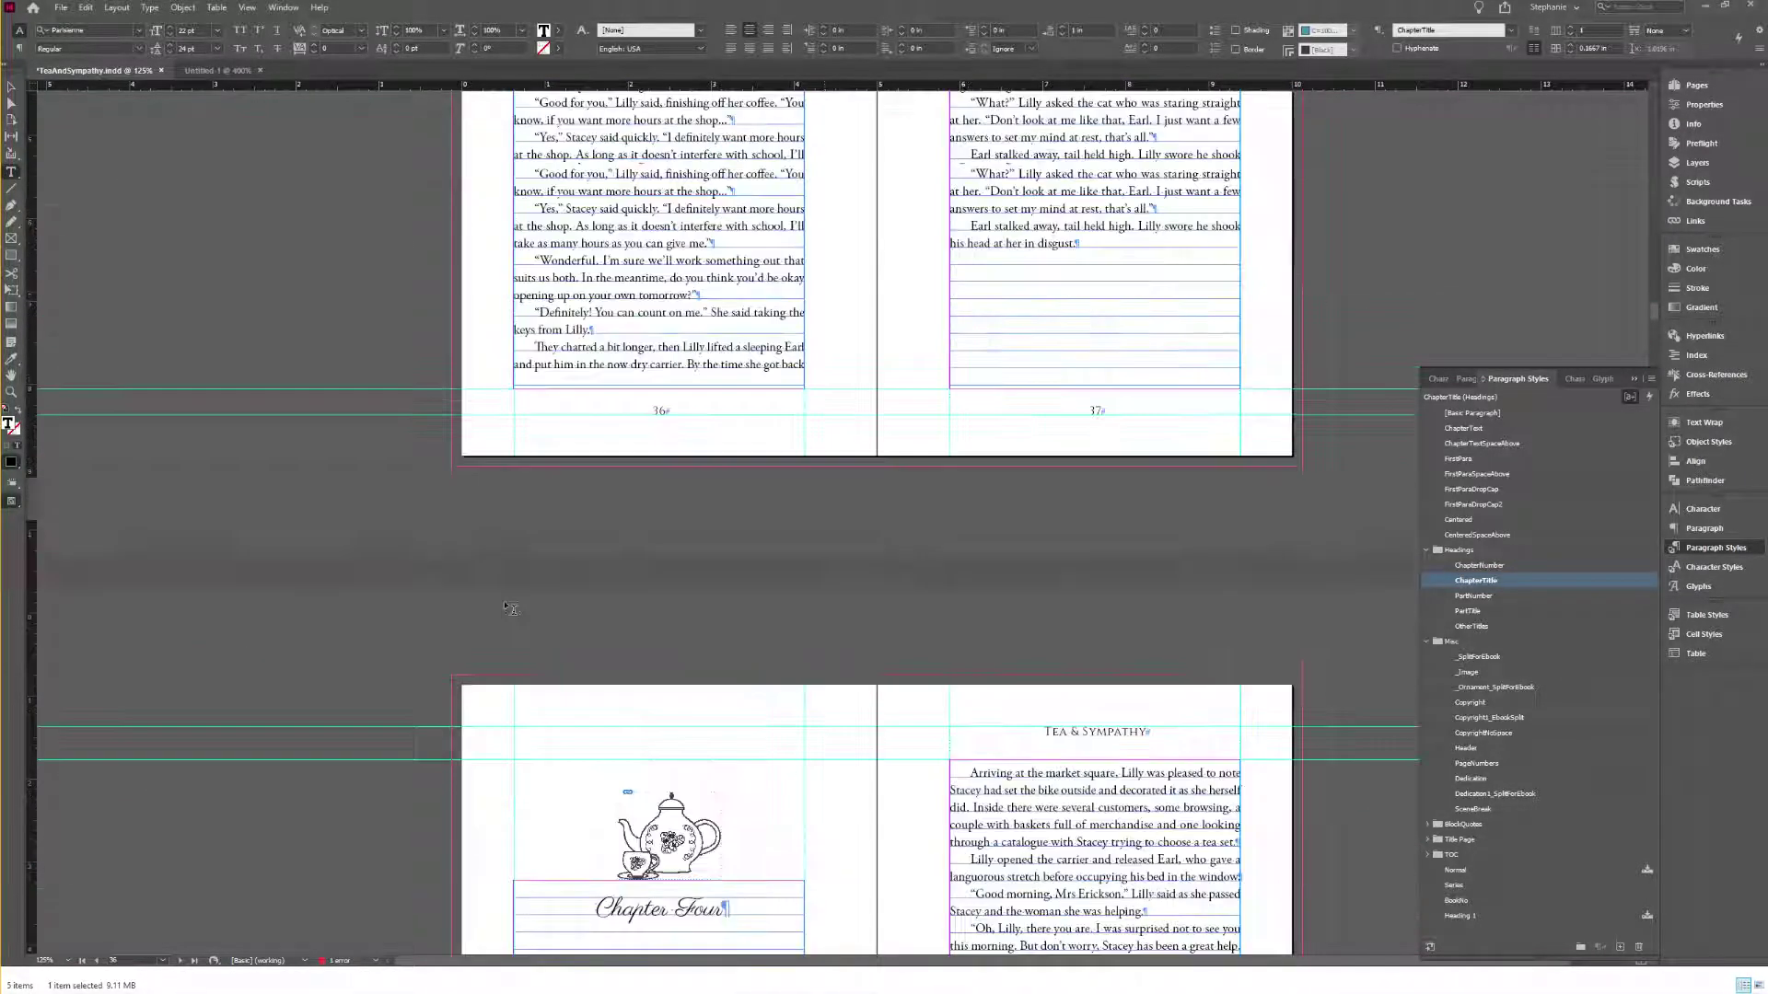
Step: Paste the inline teapot ornament paragraph before the Chapter Three and Chapter Two headings
scroll(943, 426, "up", 10)
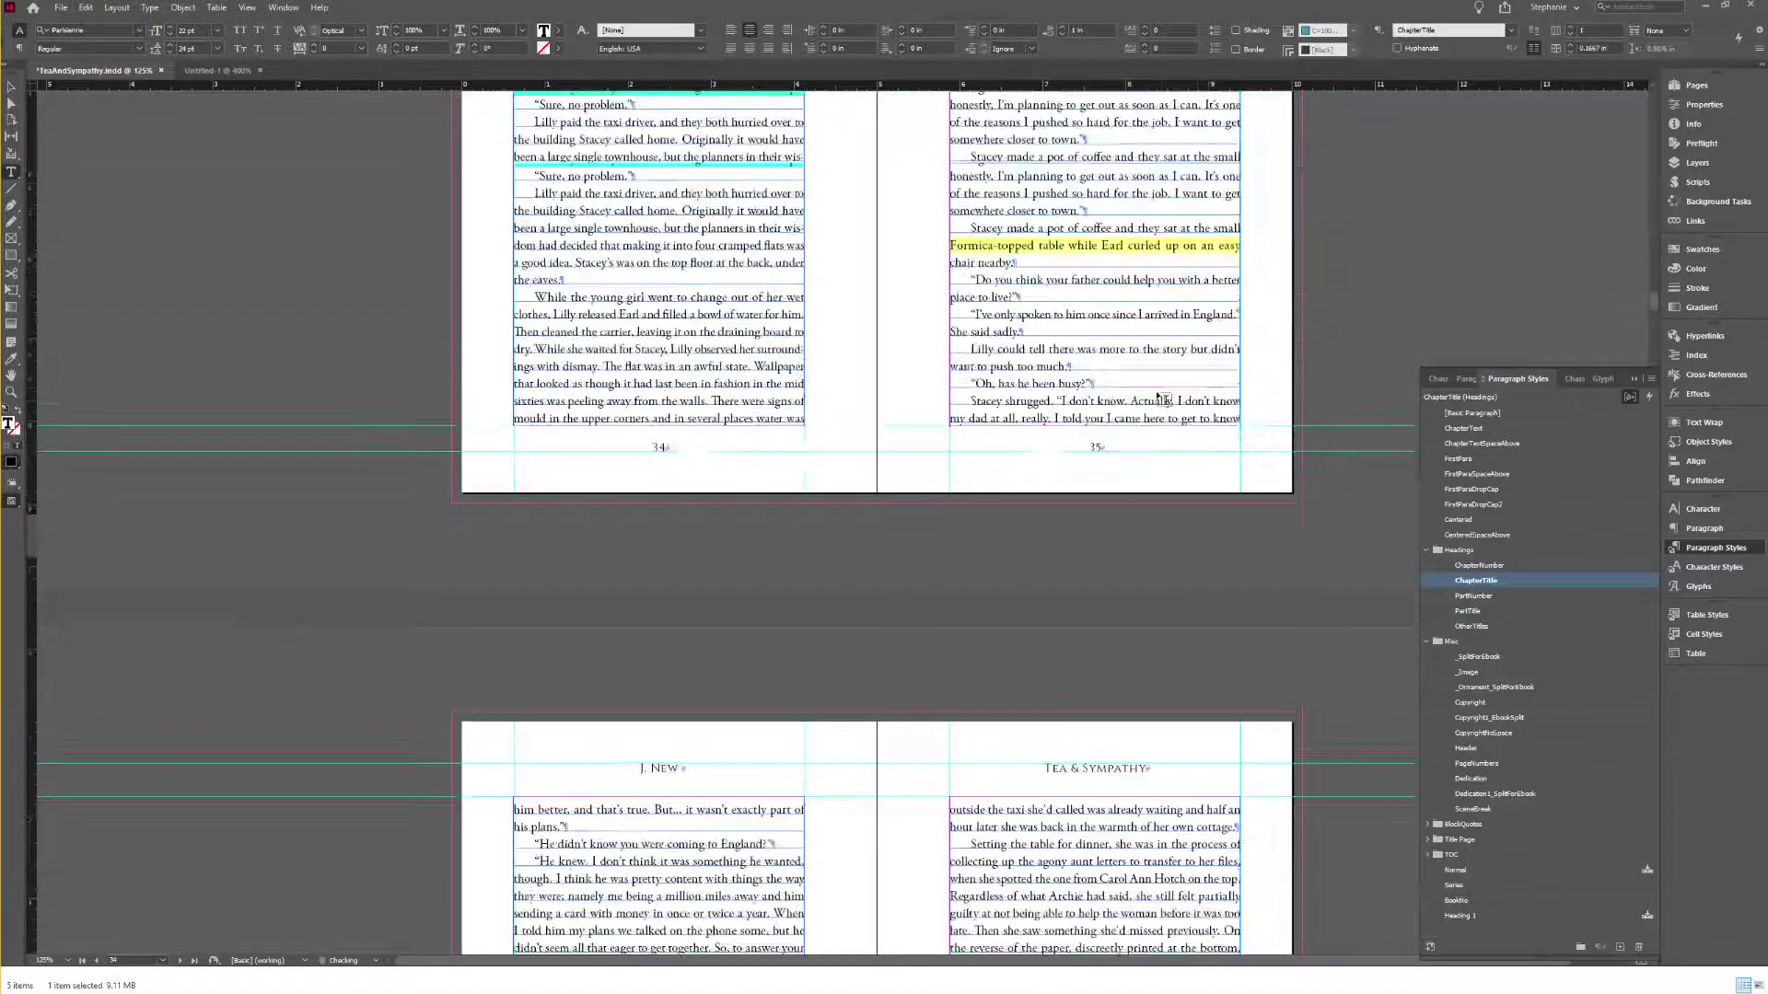
scroll(1167, 402, "up", 10)
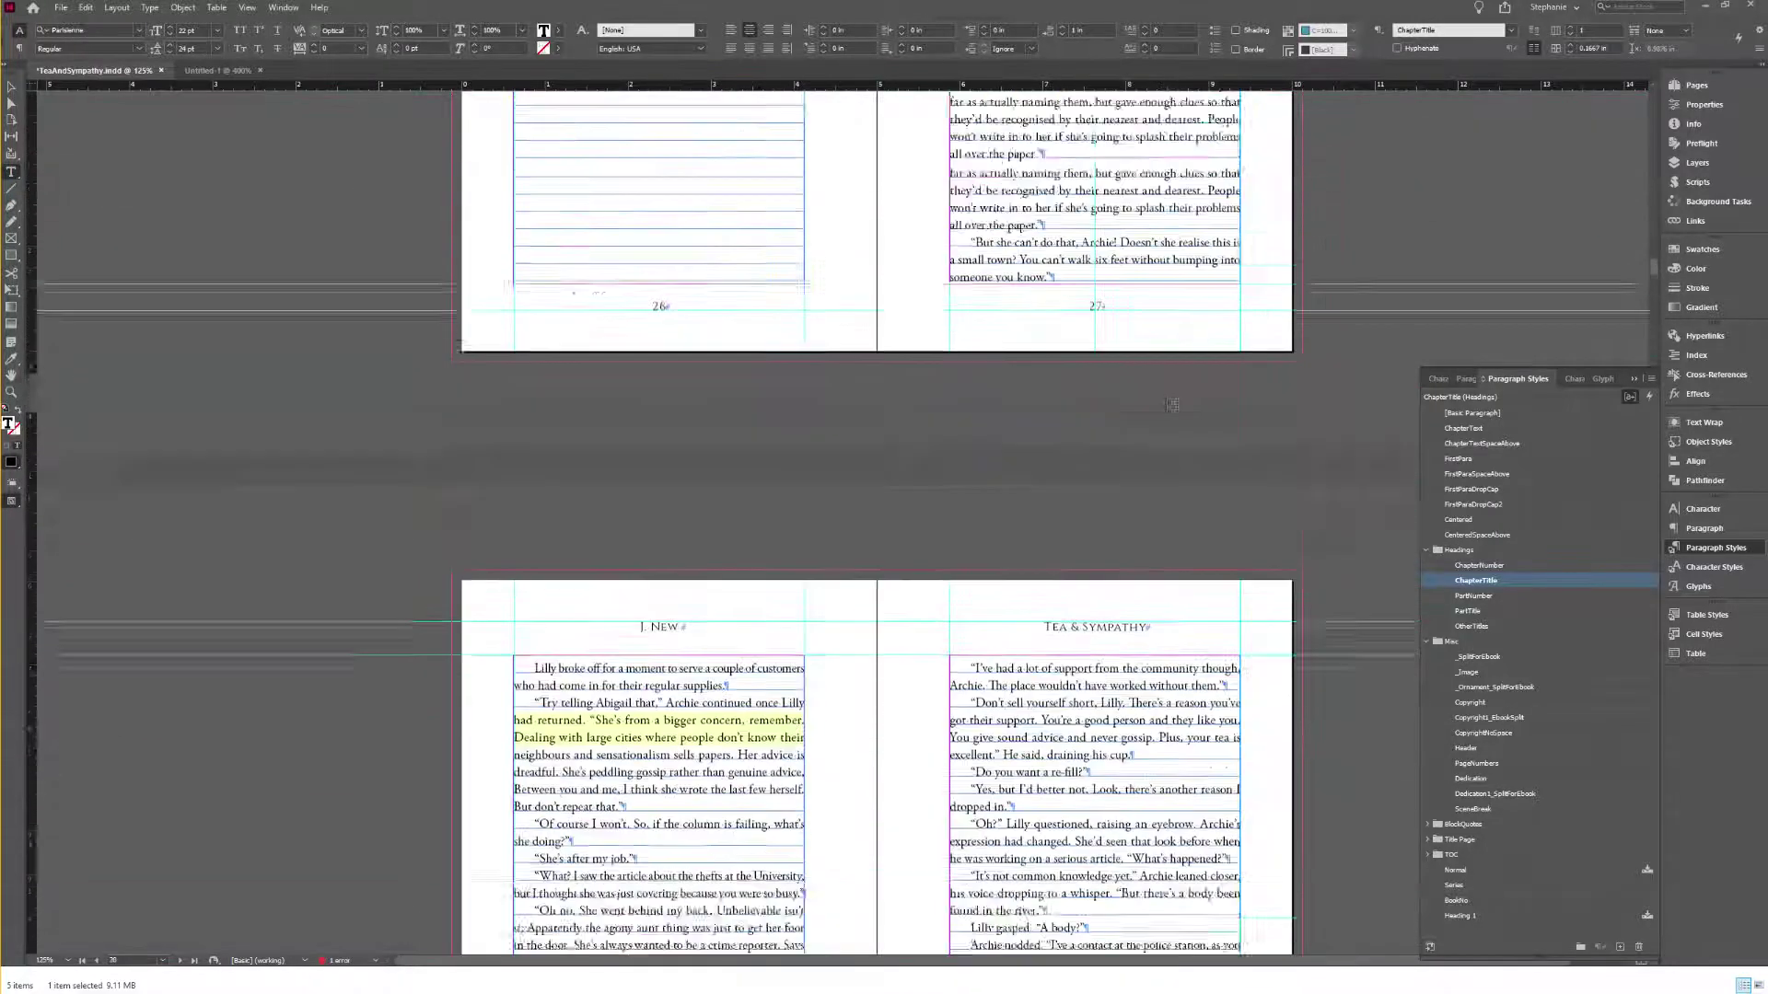
scroll(1000, 508, "up", 10)
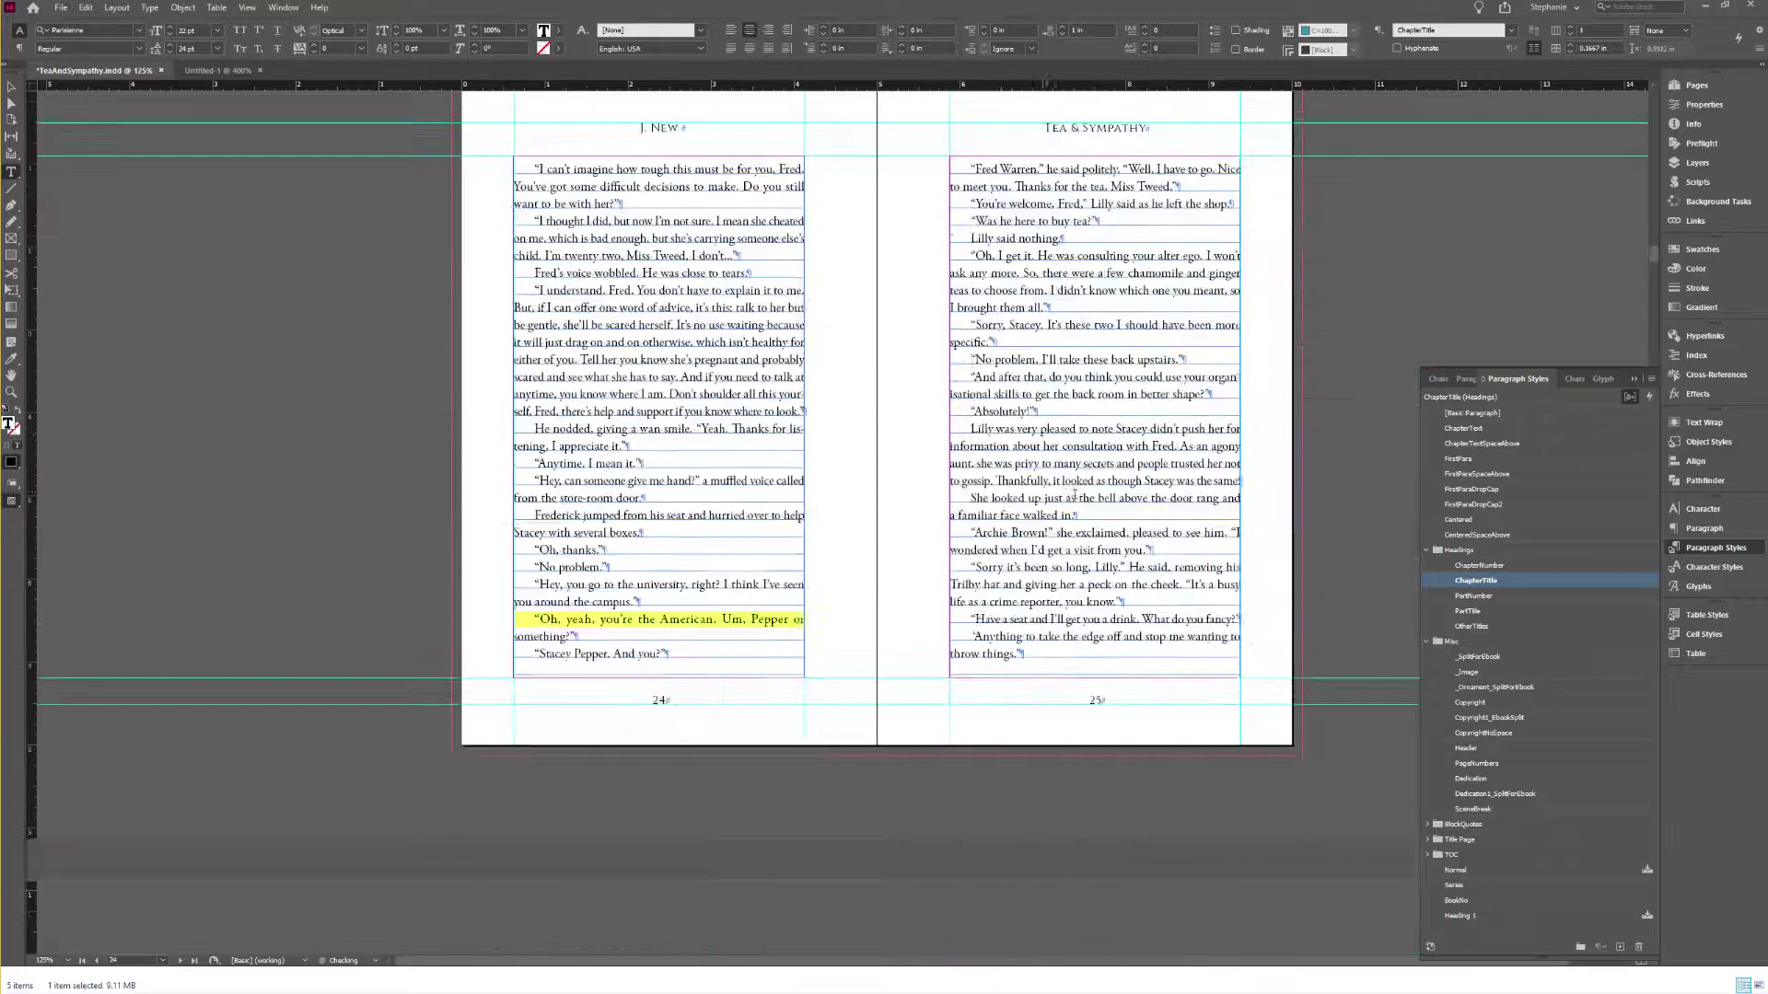
scroll(1062, 495, "up", 8)
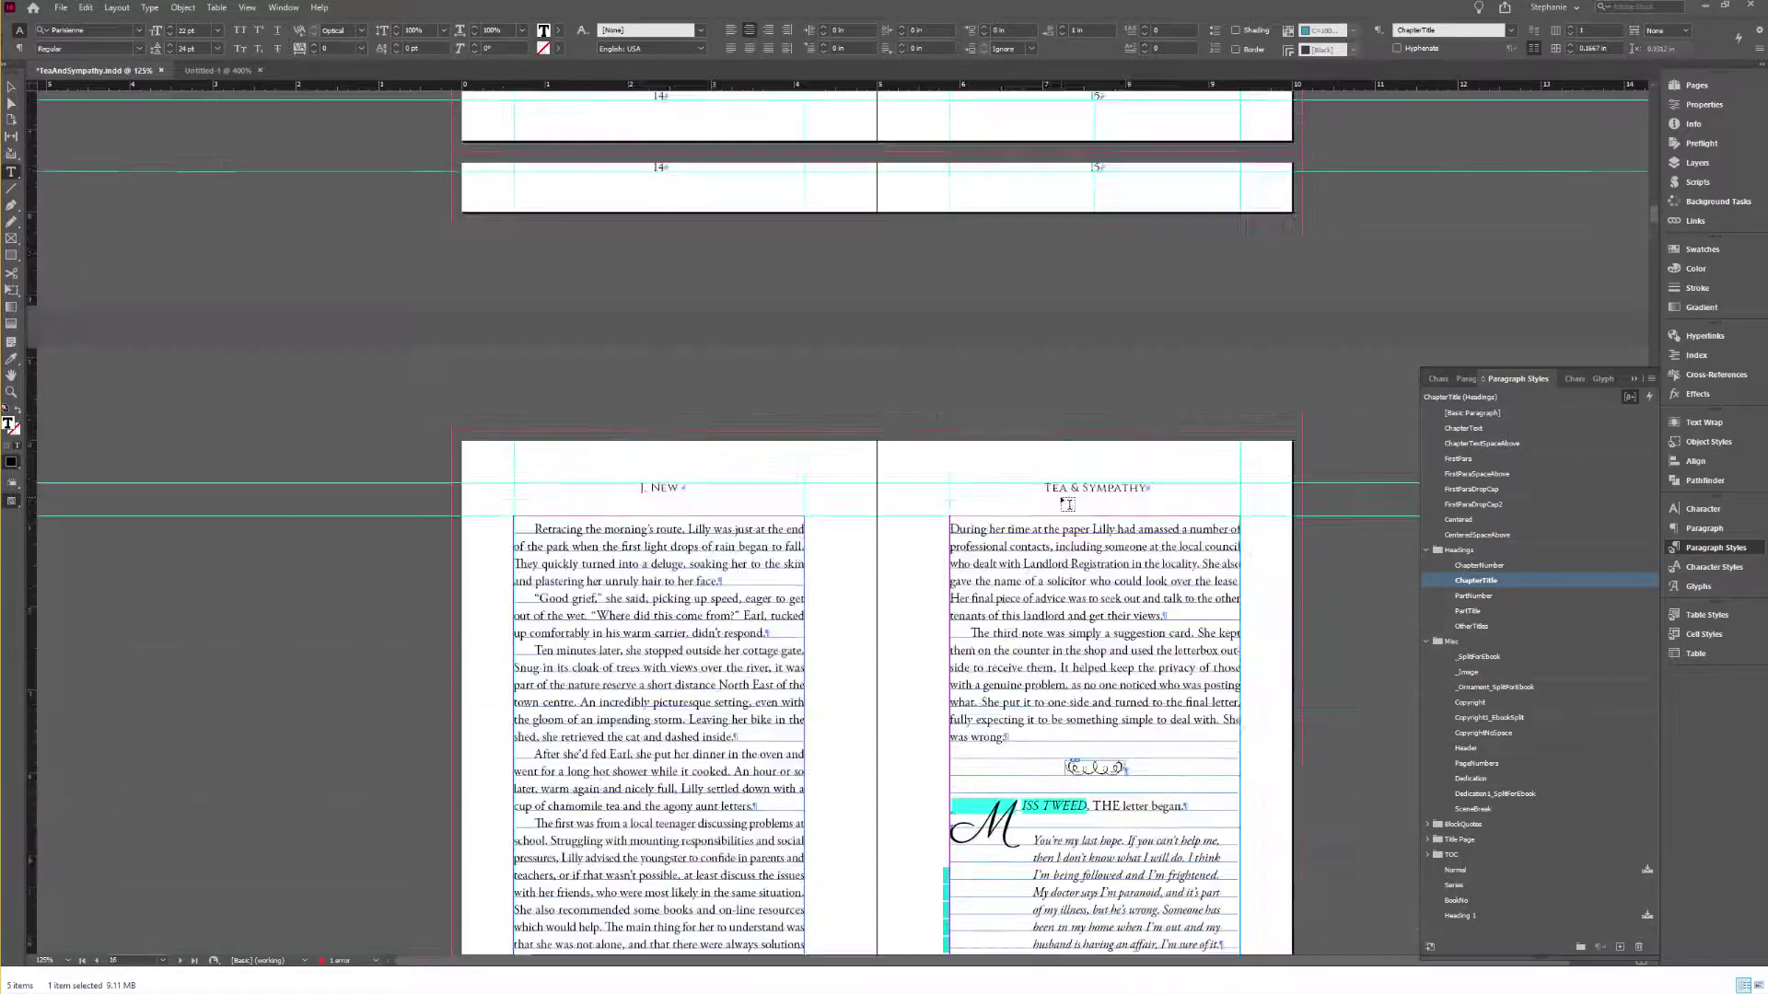
scroll(1014, 681, "up", 10)
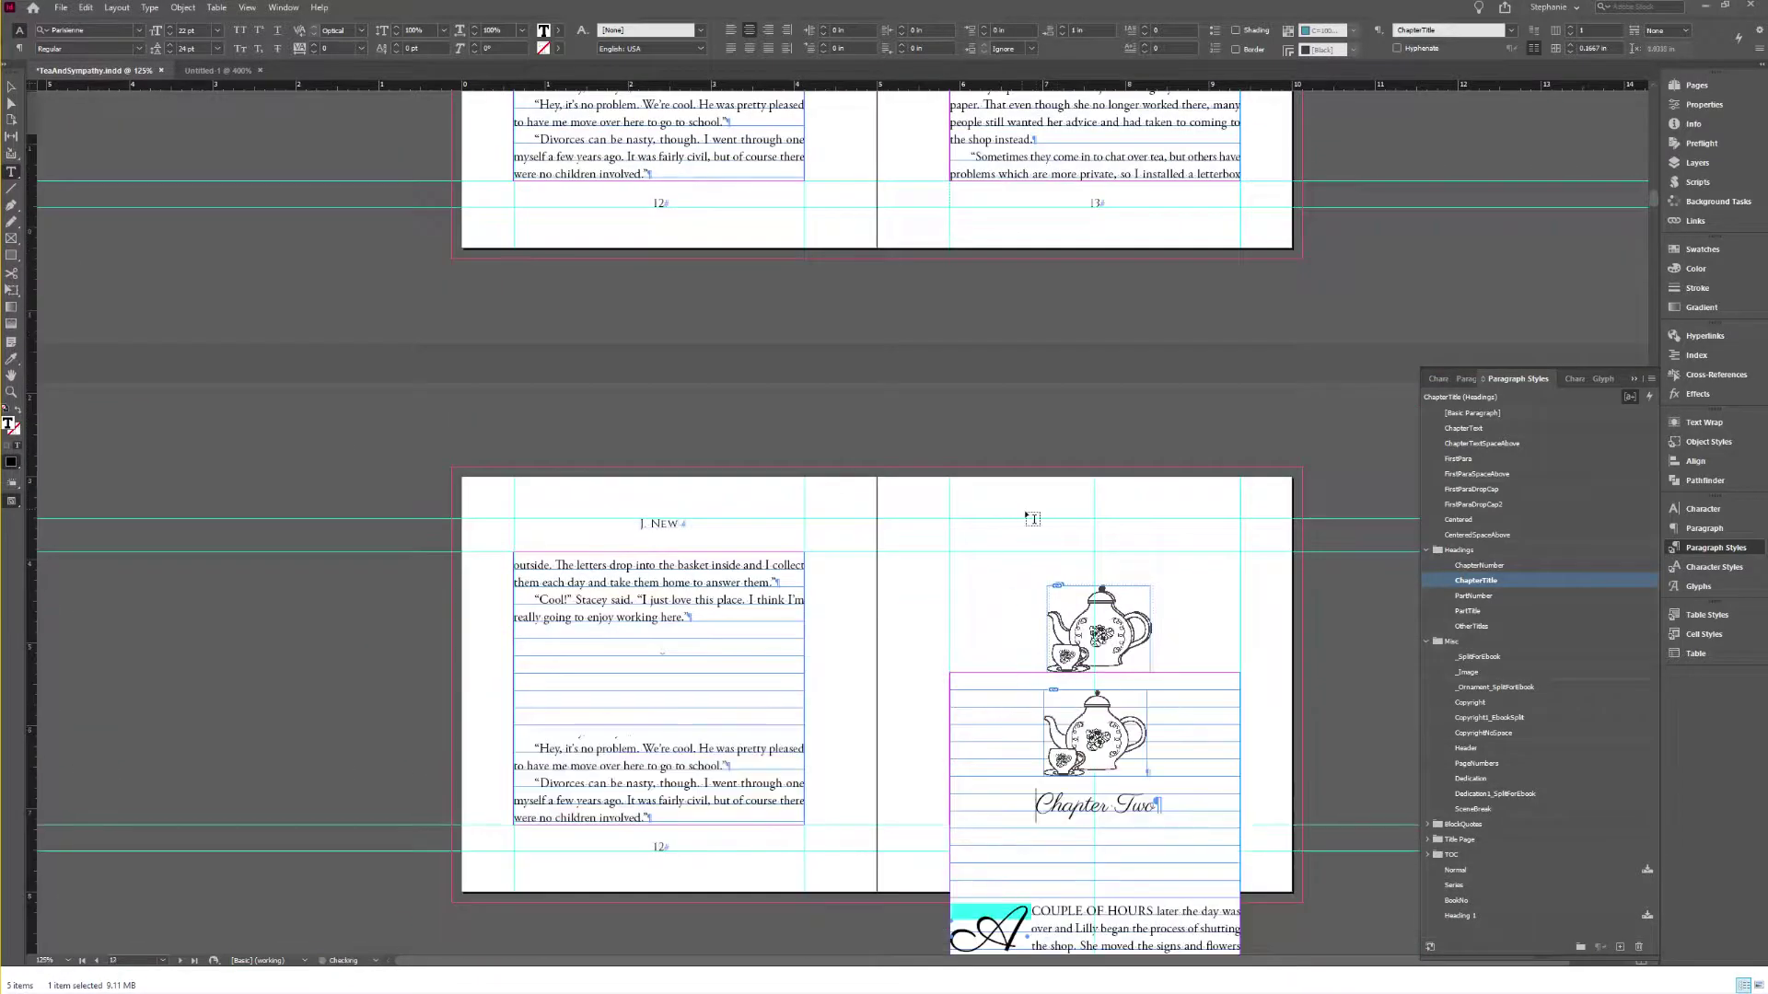
Step: Paste the inline teapot ornament paragraph before the Chapter One heading
scroll(1009, 525, "up", 8)
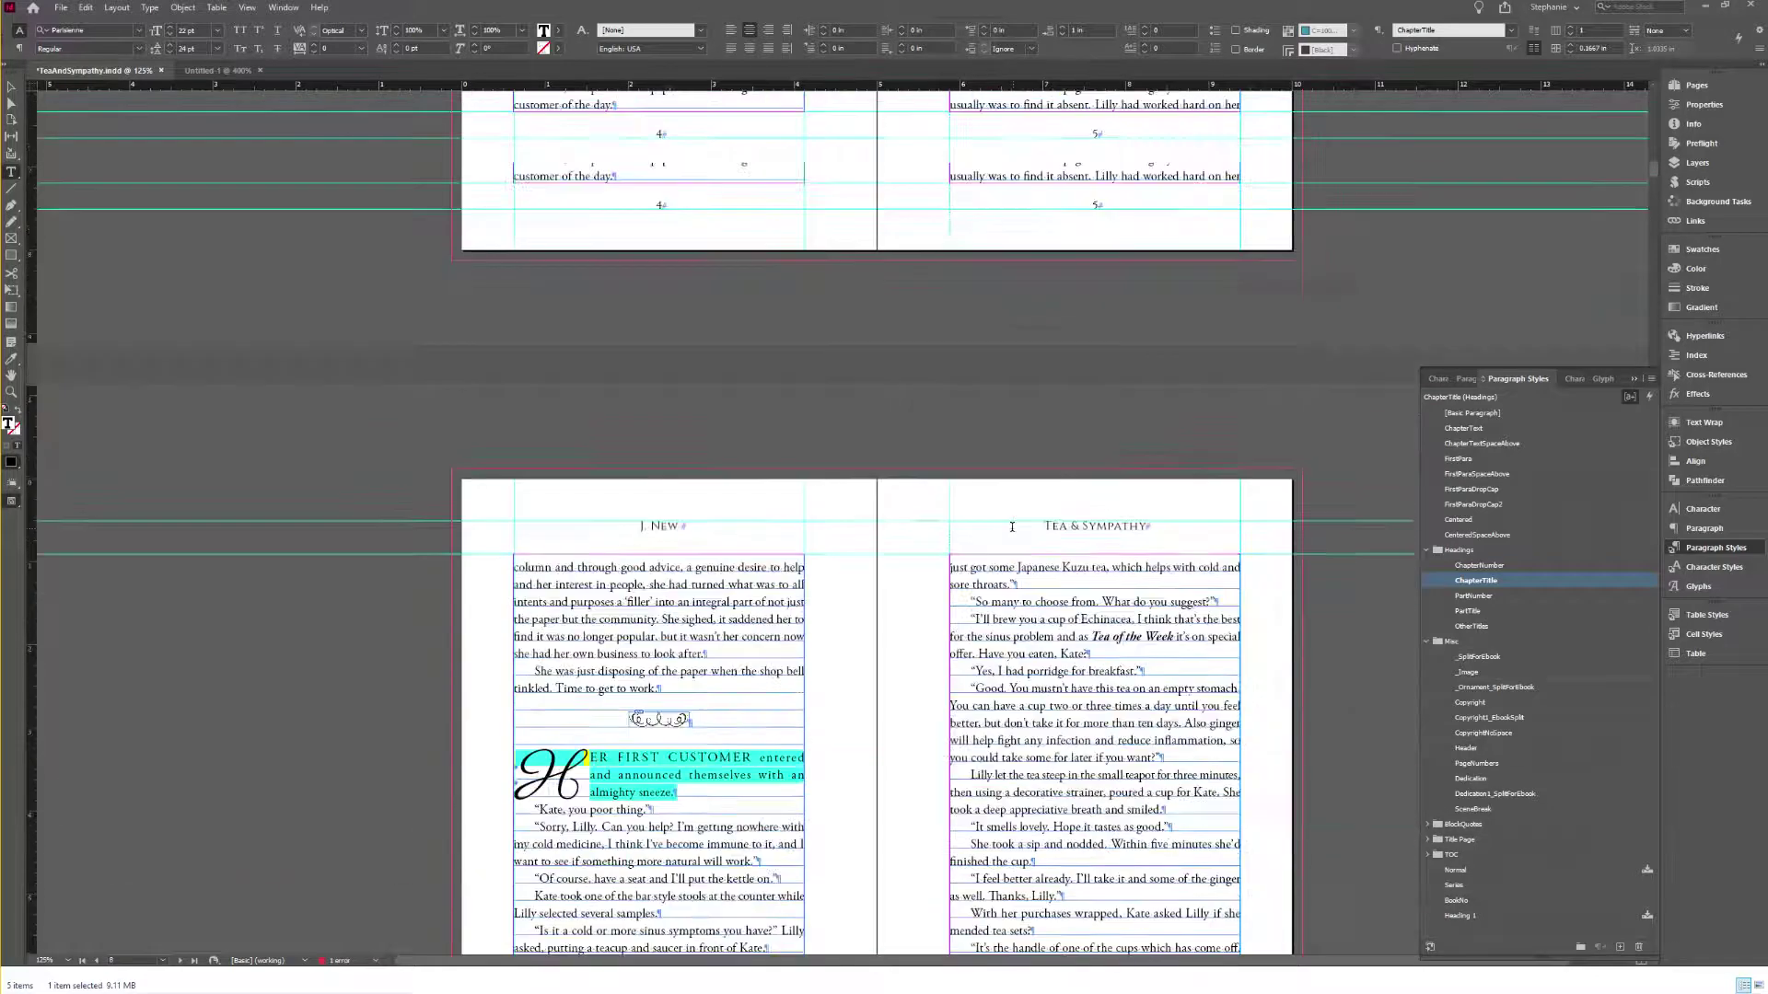
scroll(1017, 534, "up", 3)
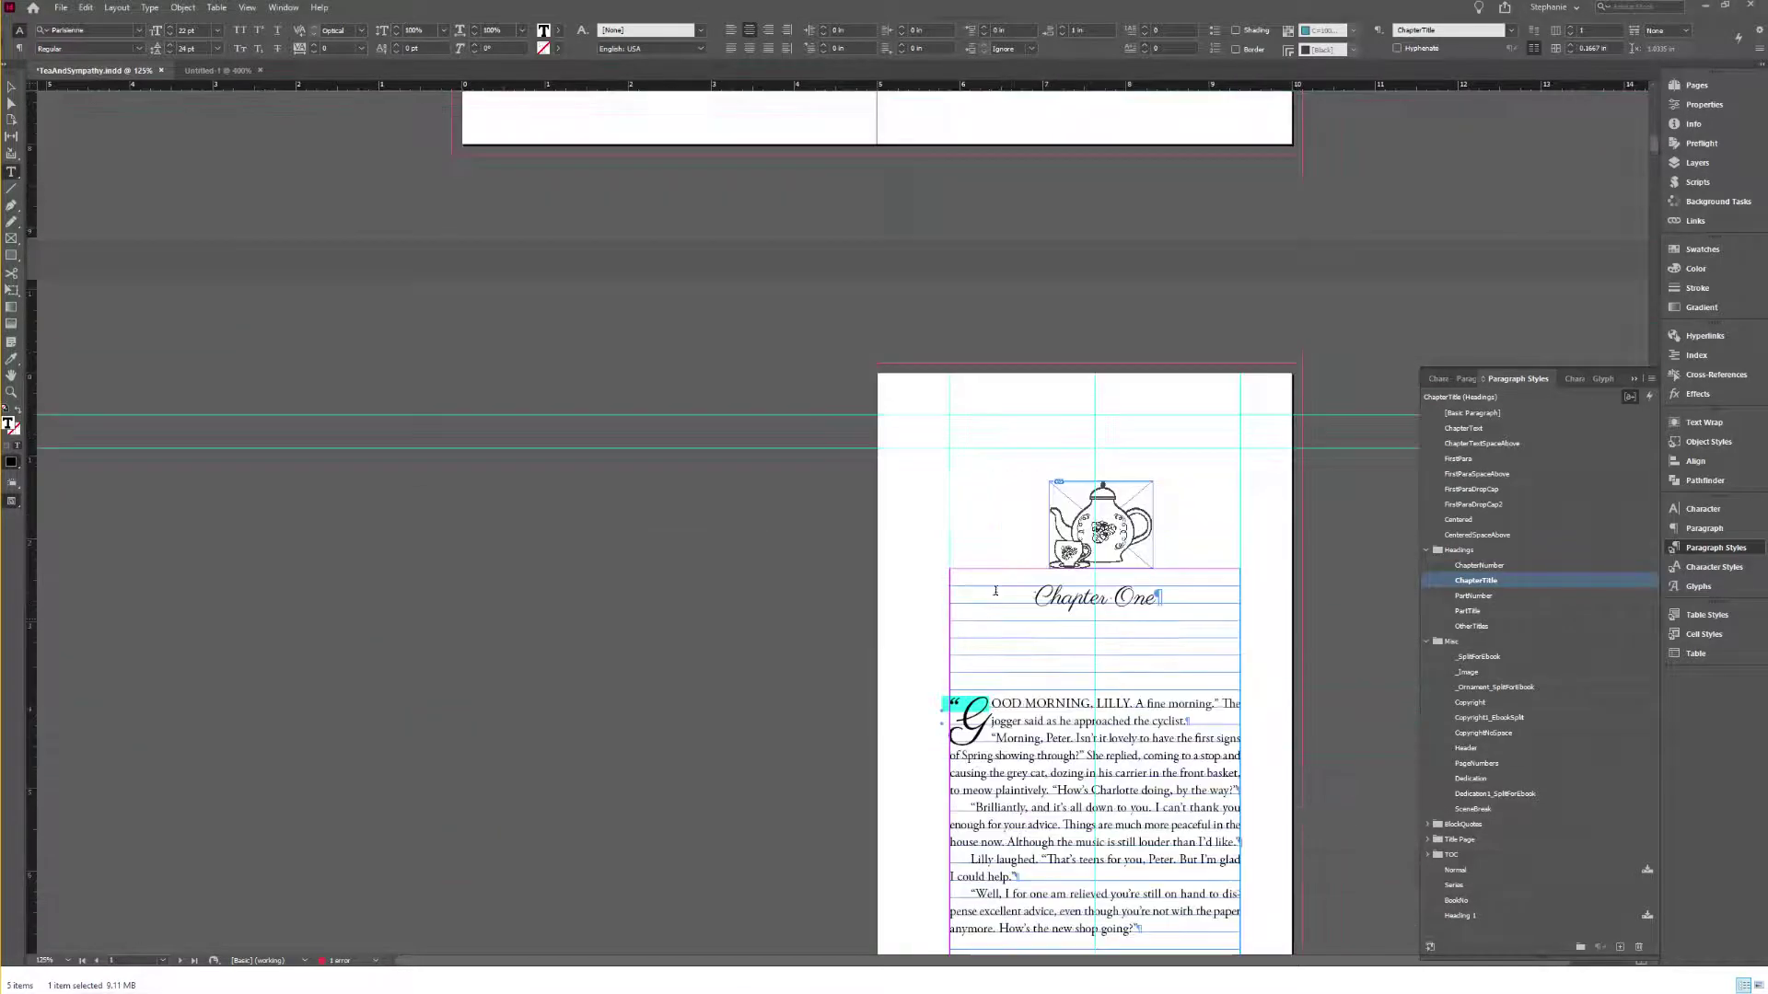
left_click(976, 581)
key("ctrl+v")
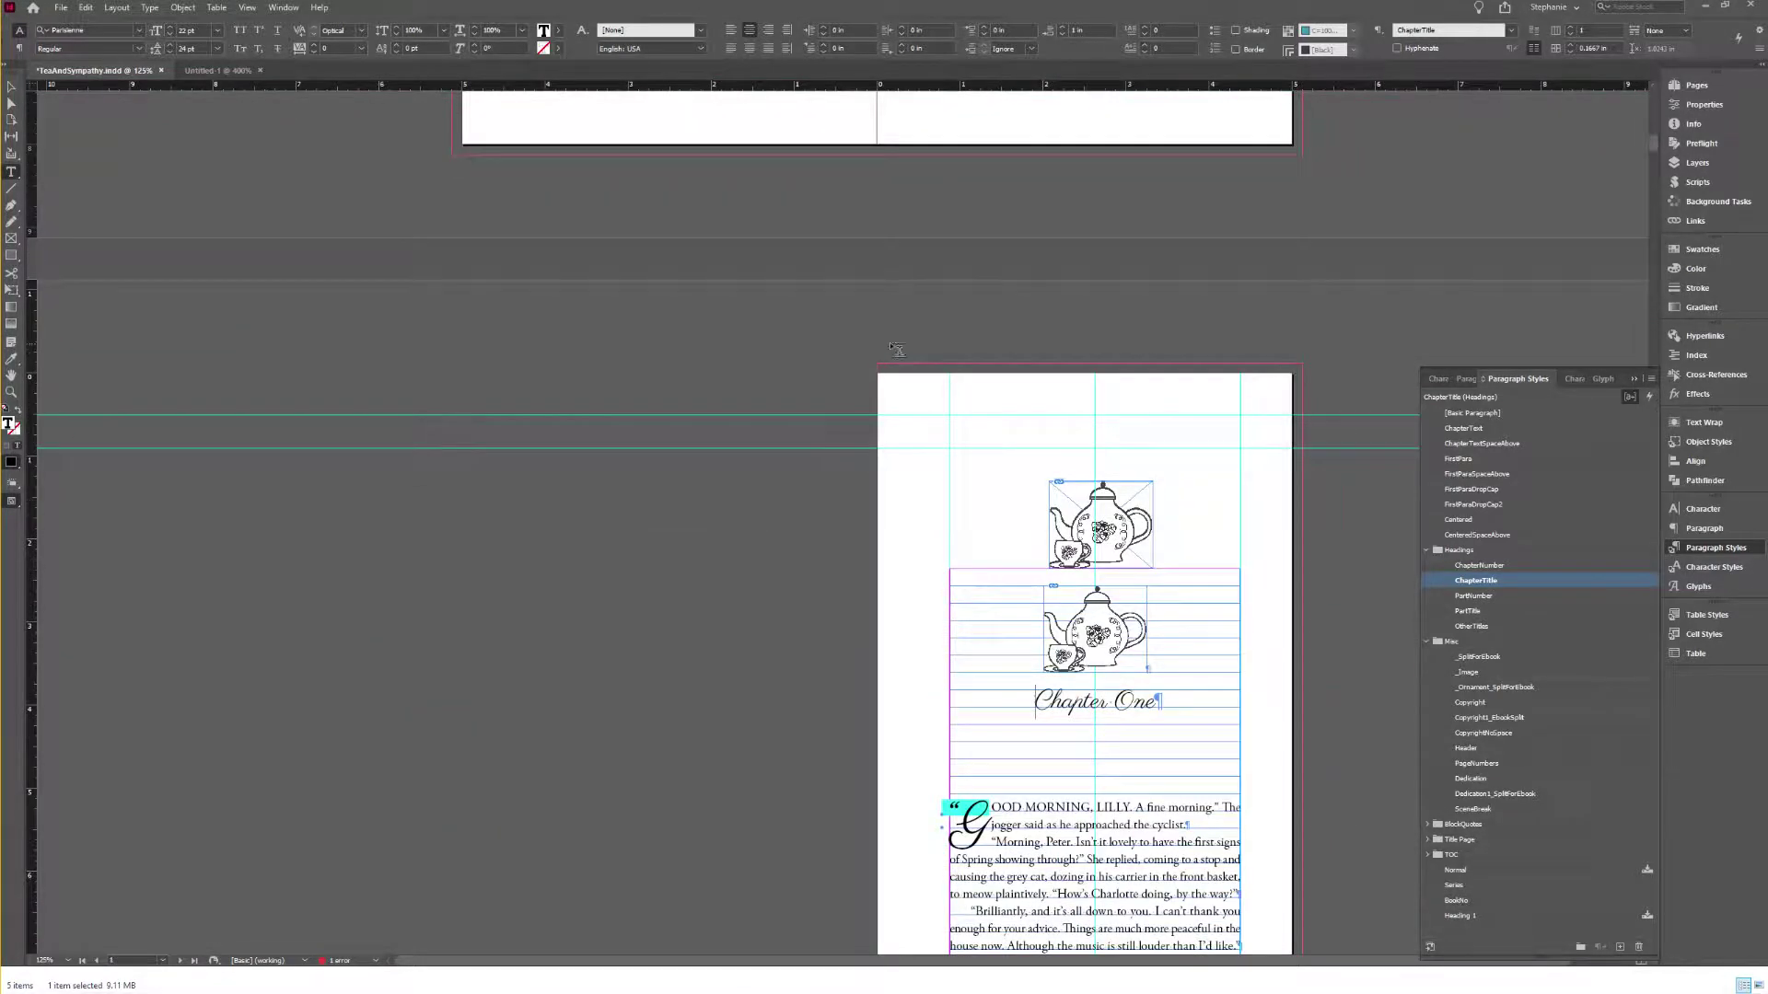
scroll(1073, 407, "down", 5)
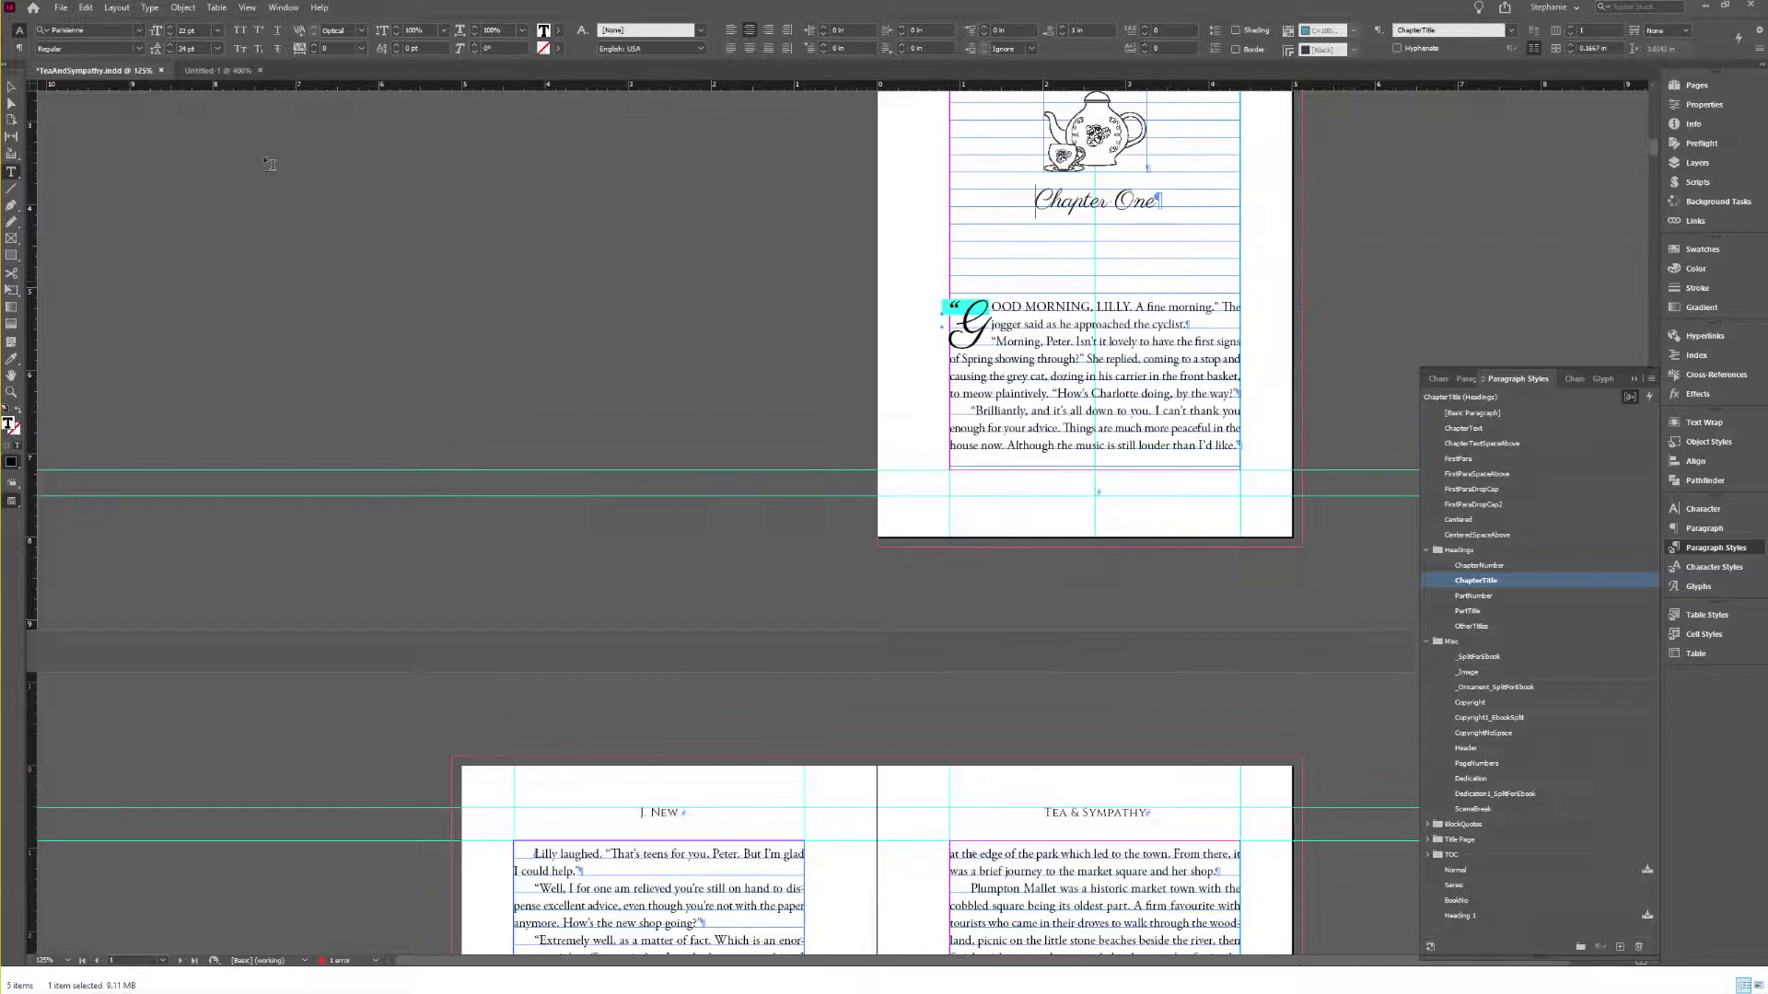
Step: Review the eBook Formatting notes in the Untitled-1 document on placing master-page graphics inline and setting page breaks
key("ctrl+Tab")
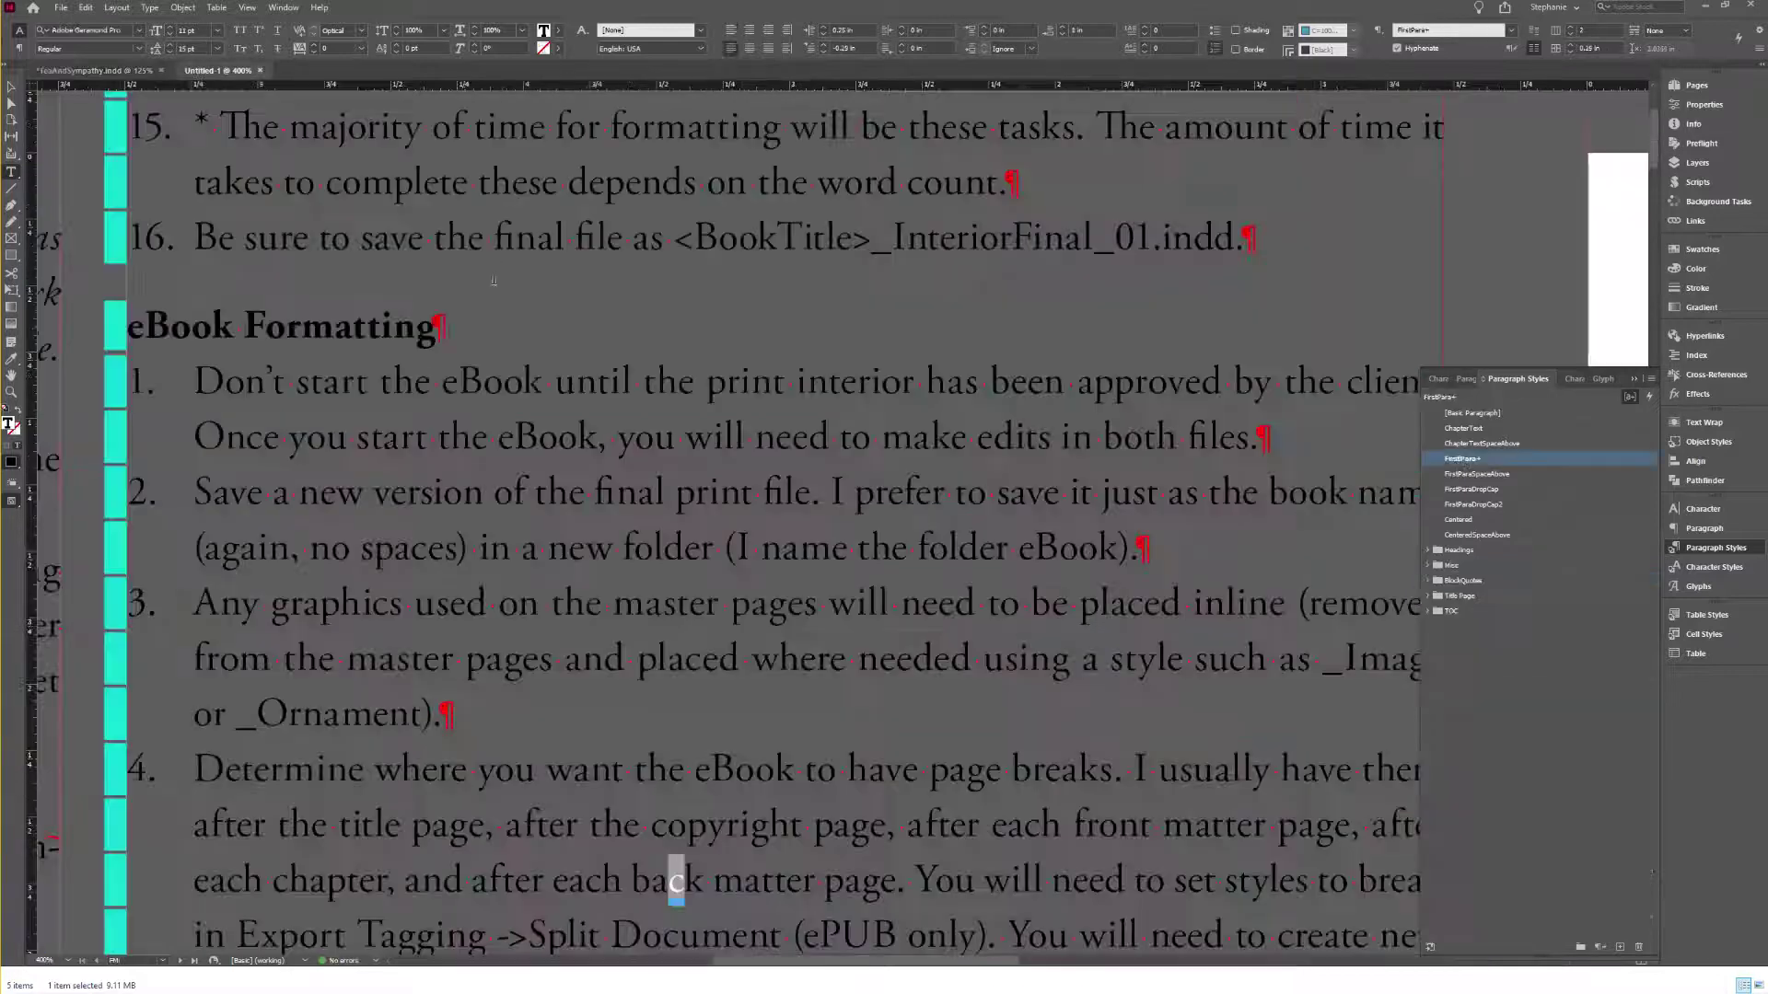
left_click_drag(195, 599, 451, 727)
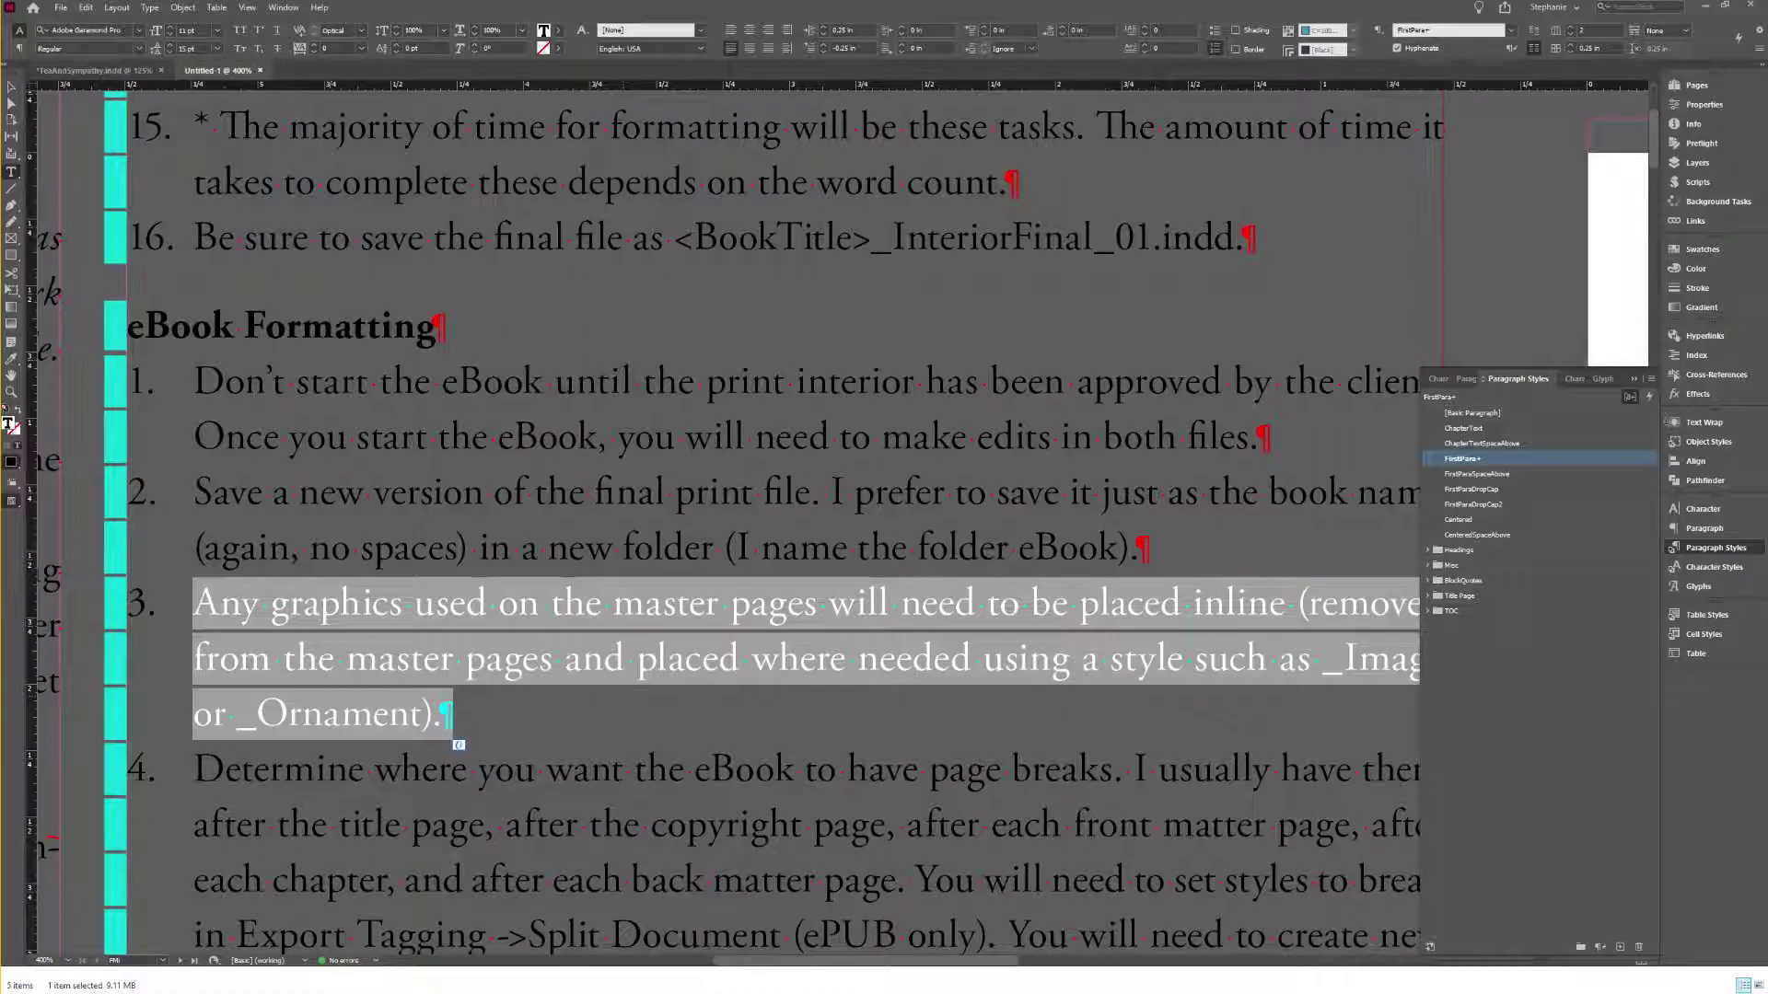
left_click(1634, 379)
scroll(737, 553, "down", 2)
left_click(267, 580)
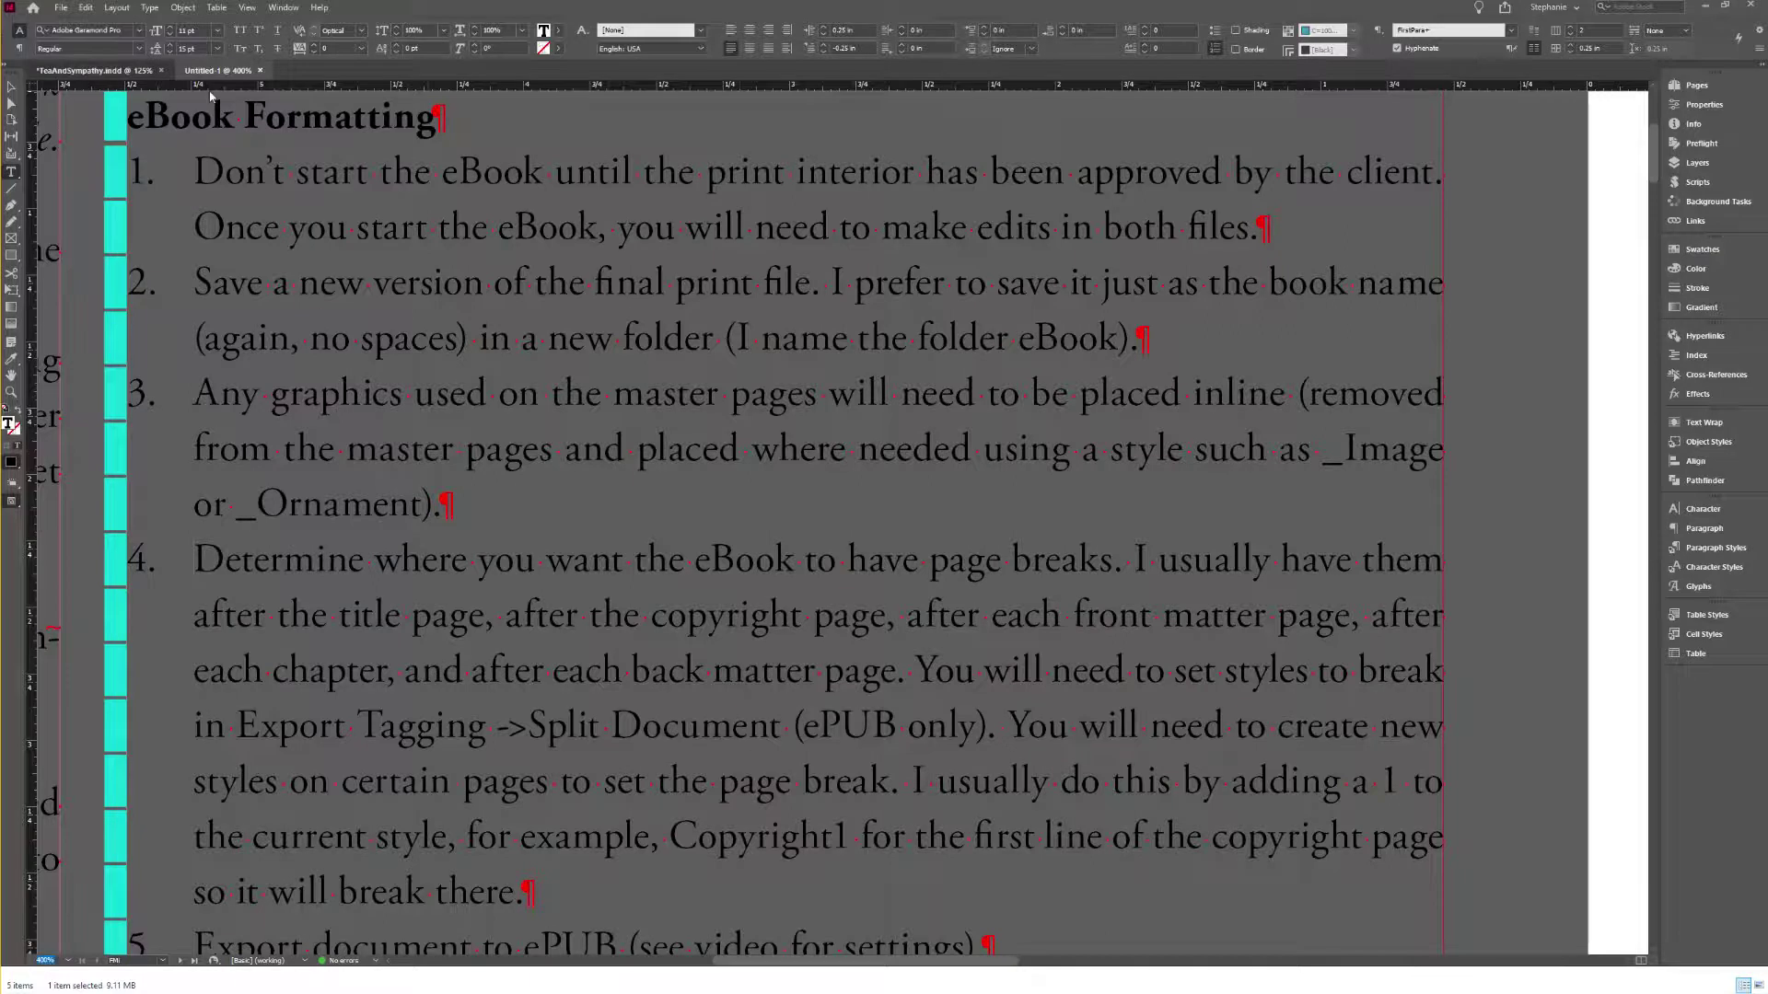
Step: Return to the TeaAndSympathy document and place the text cursor in the first line of the copyright page
key("ctrl+Tab")
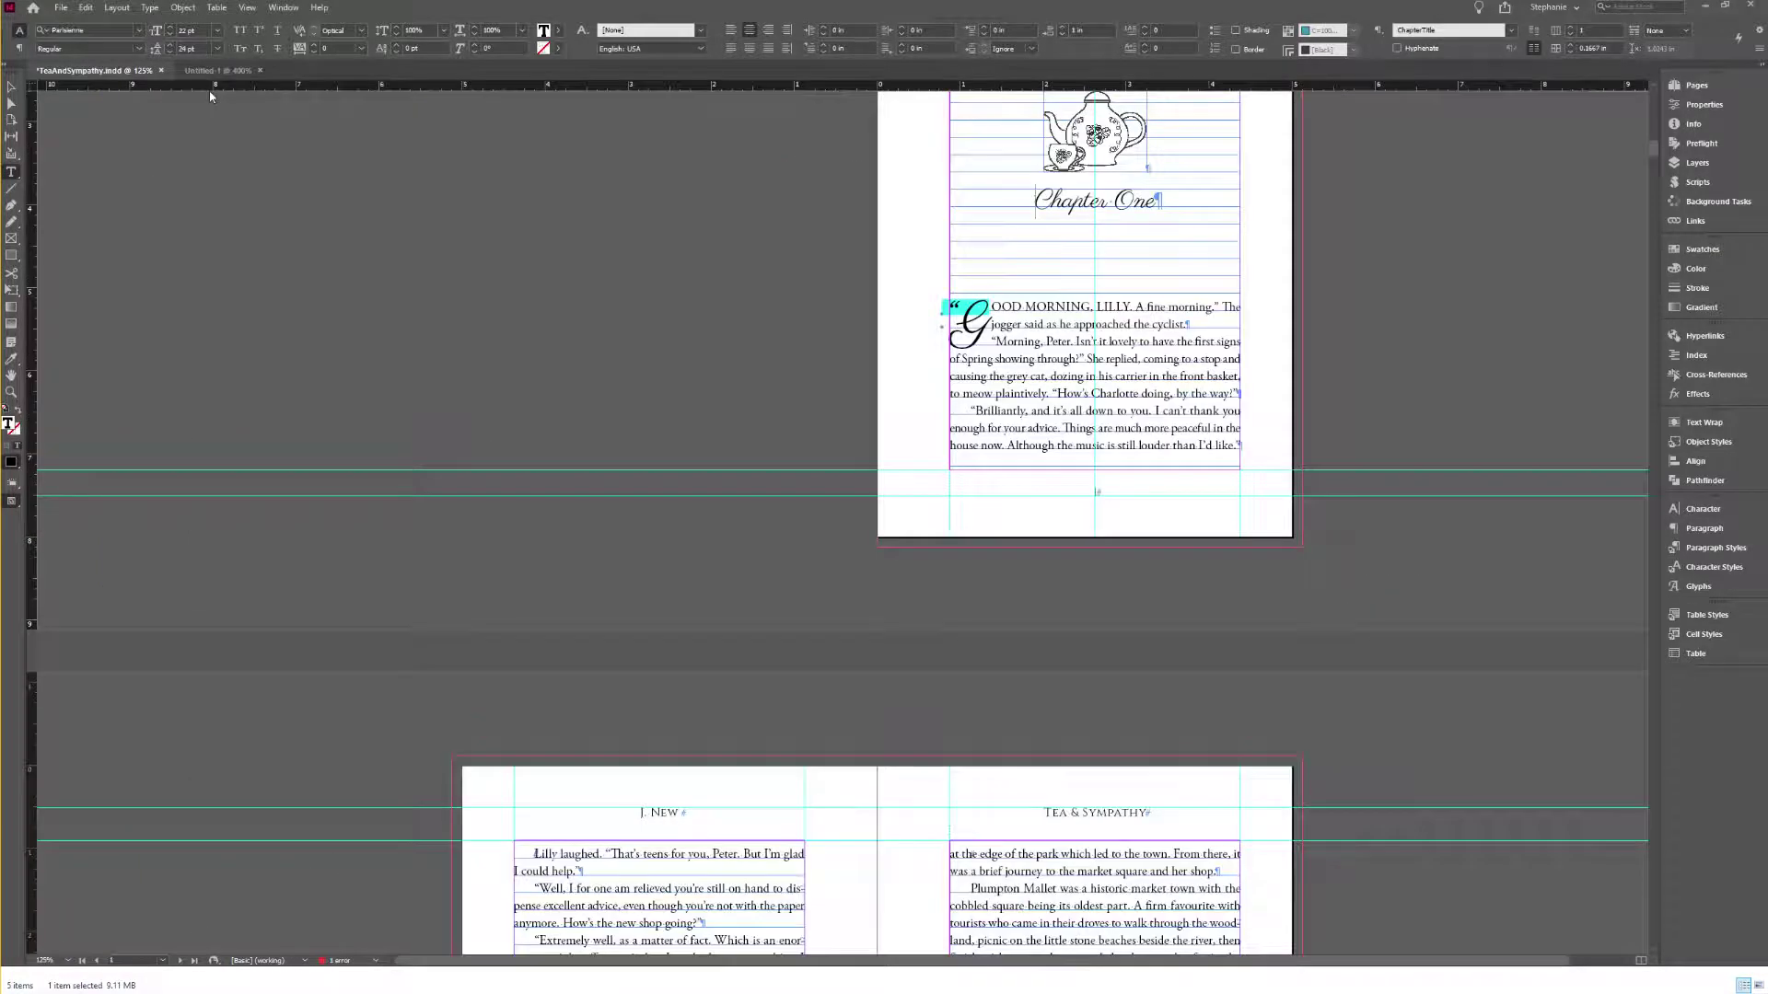
scroll(592, 145, "up", 10)
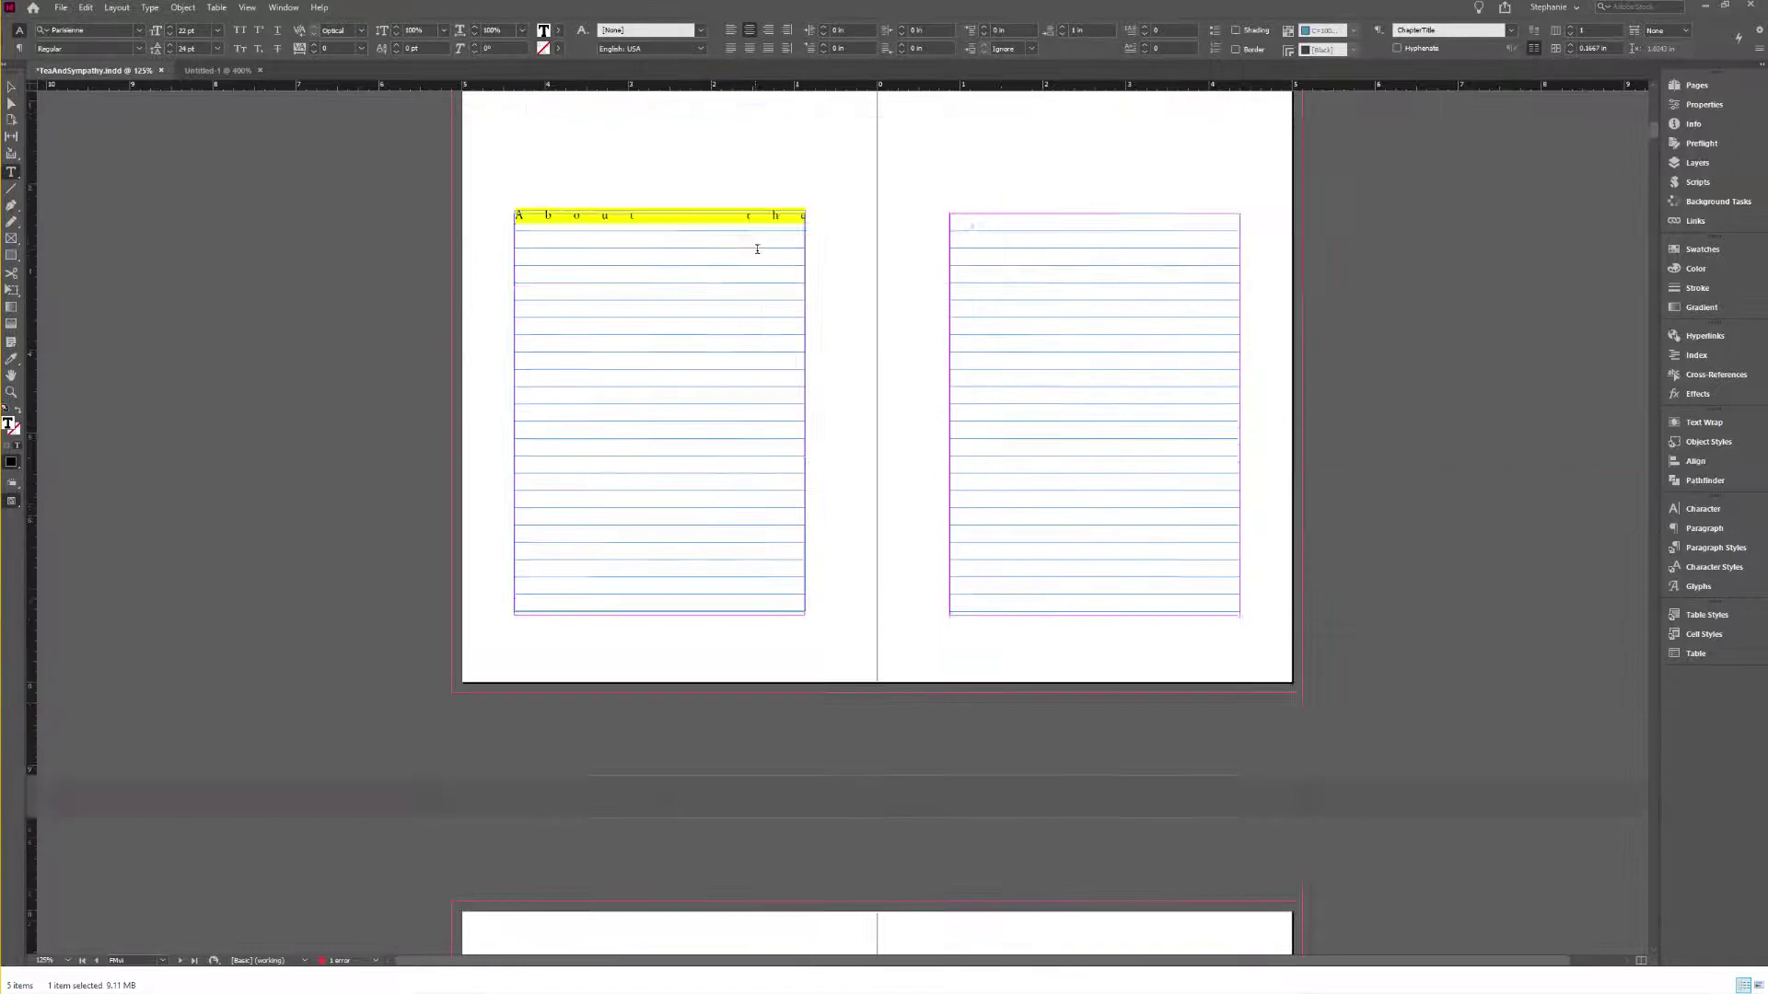
scroll(766, 251, "up", 8)
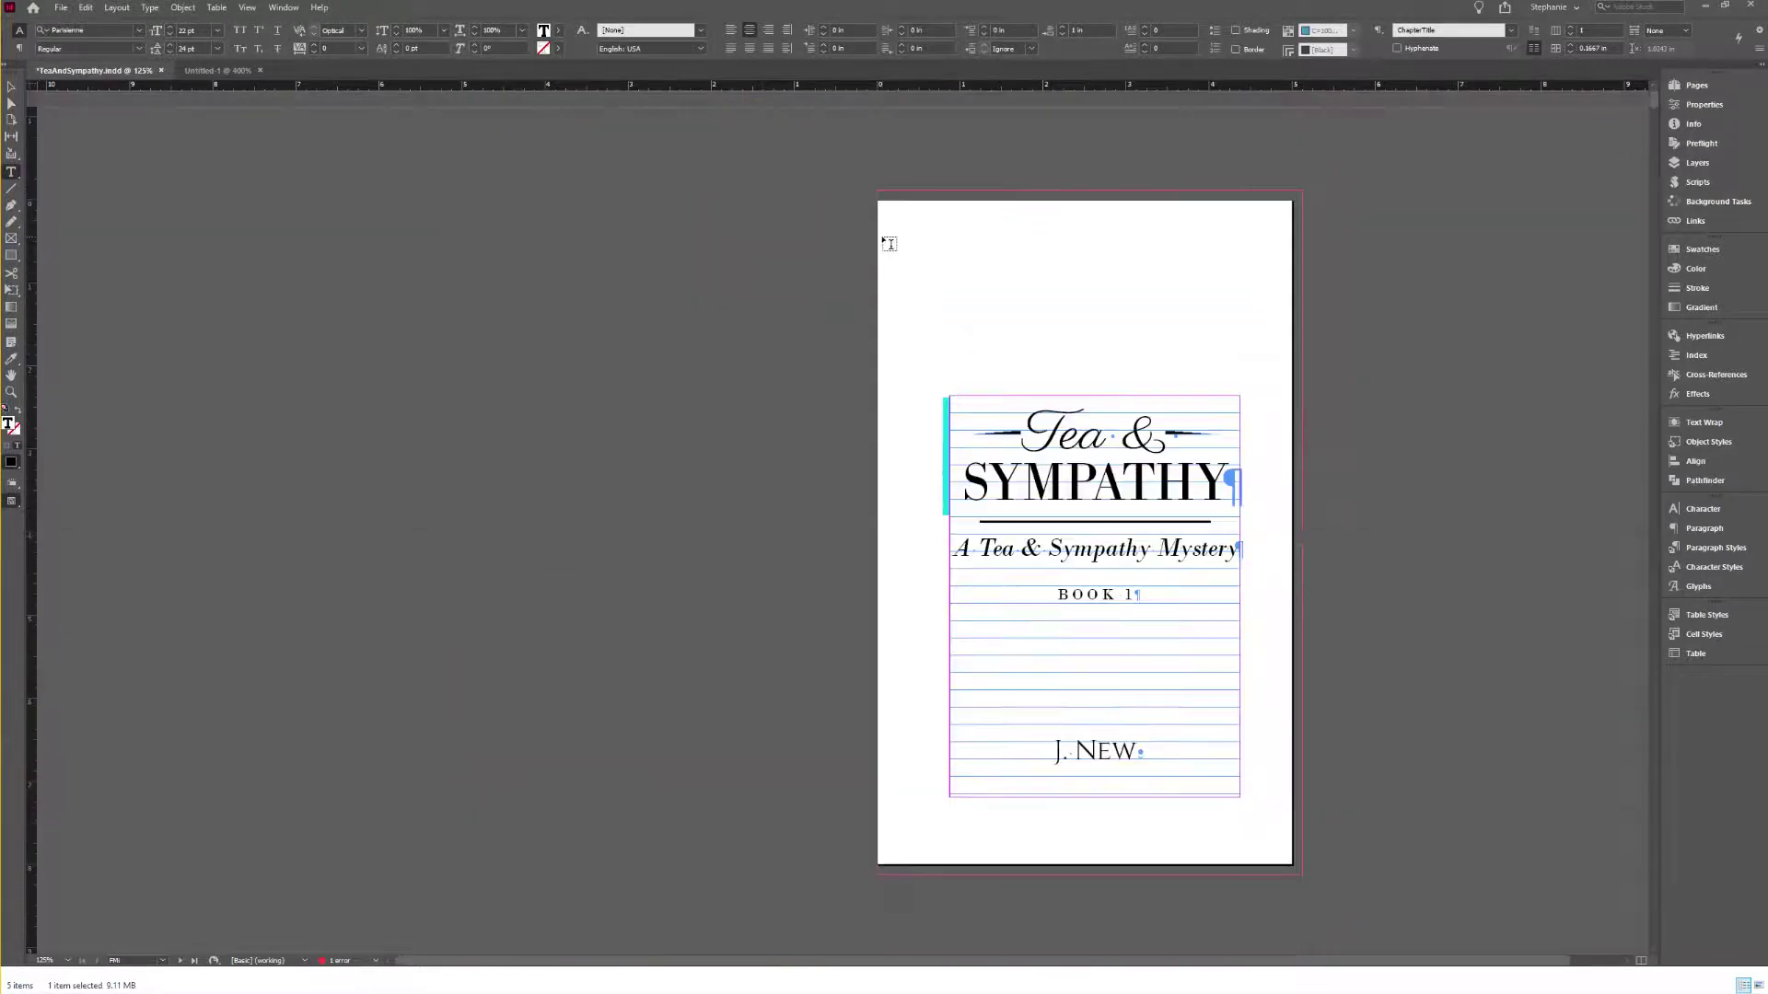
scroll(944, 369, "down", 5)
left_click(589, 568)
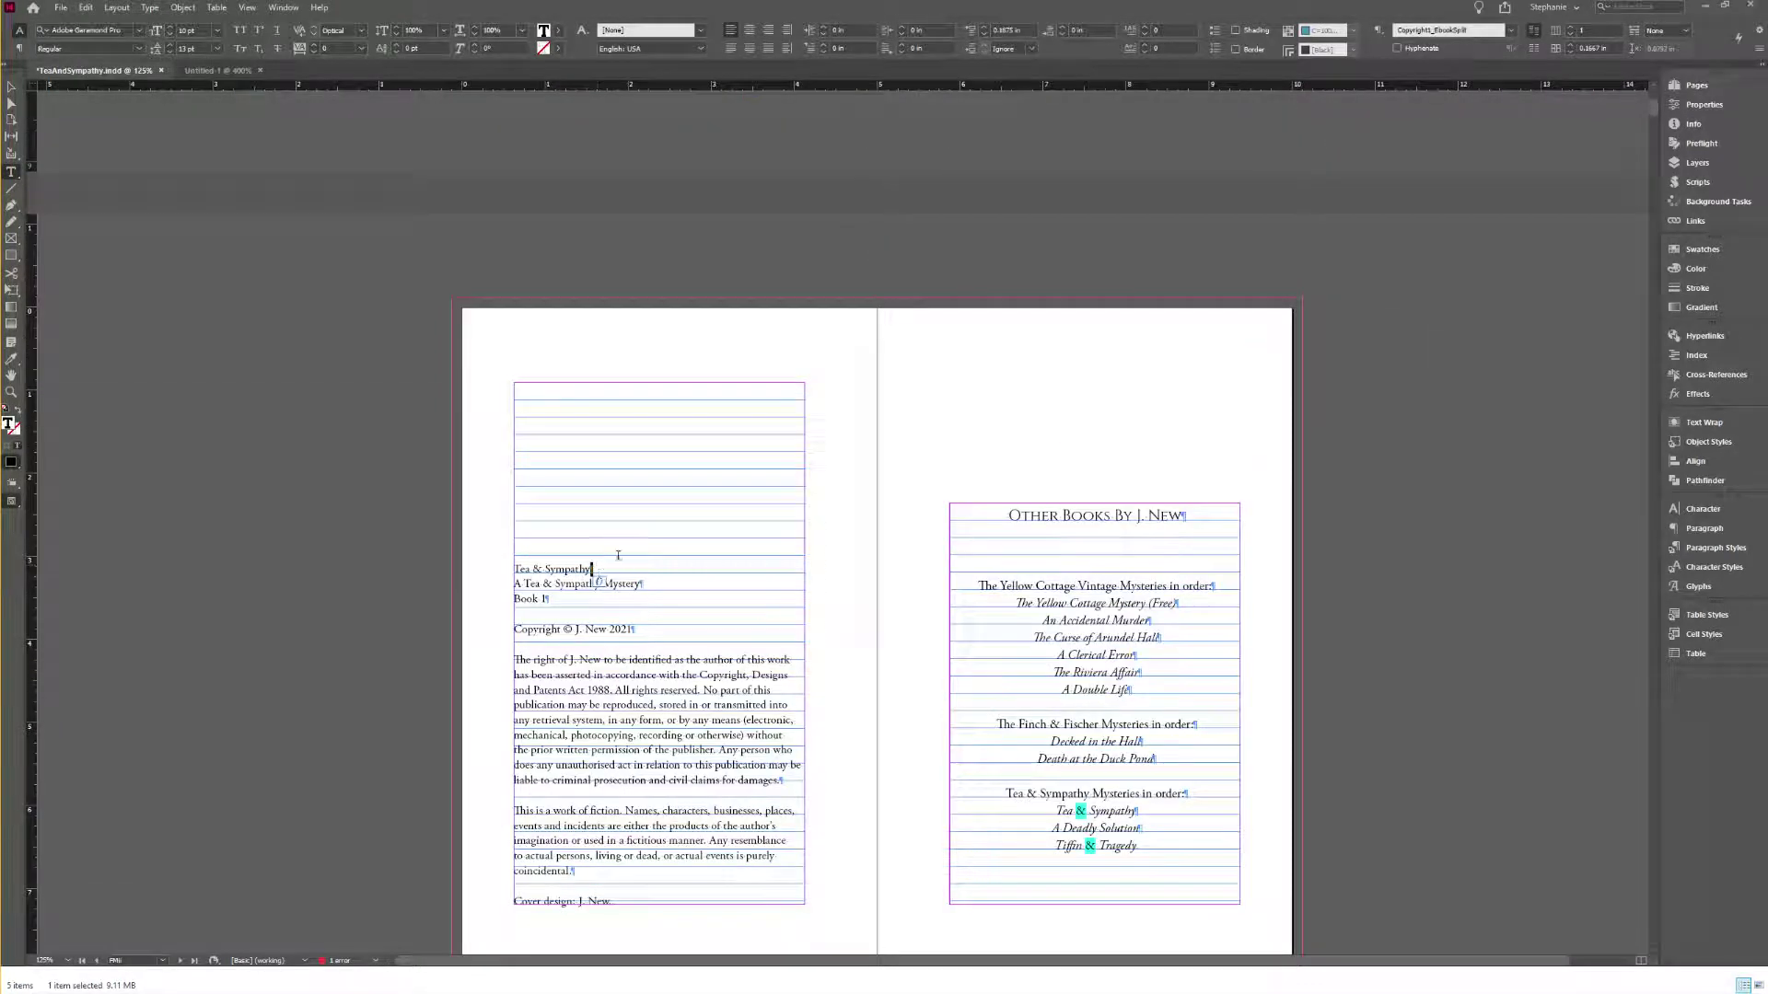
key("Home")
scroll(1000, 626, "up", 5)
scroll(472, 730, "down", 4)
Step: Review the Copyright1_EbookSplit paragraph style's export tagging, including its Split Document (EPUB only) option
left_click(1718, 550)
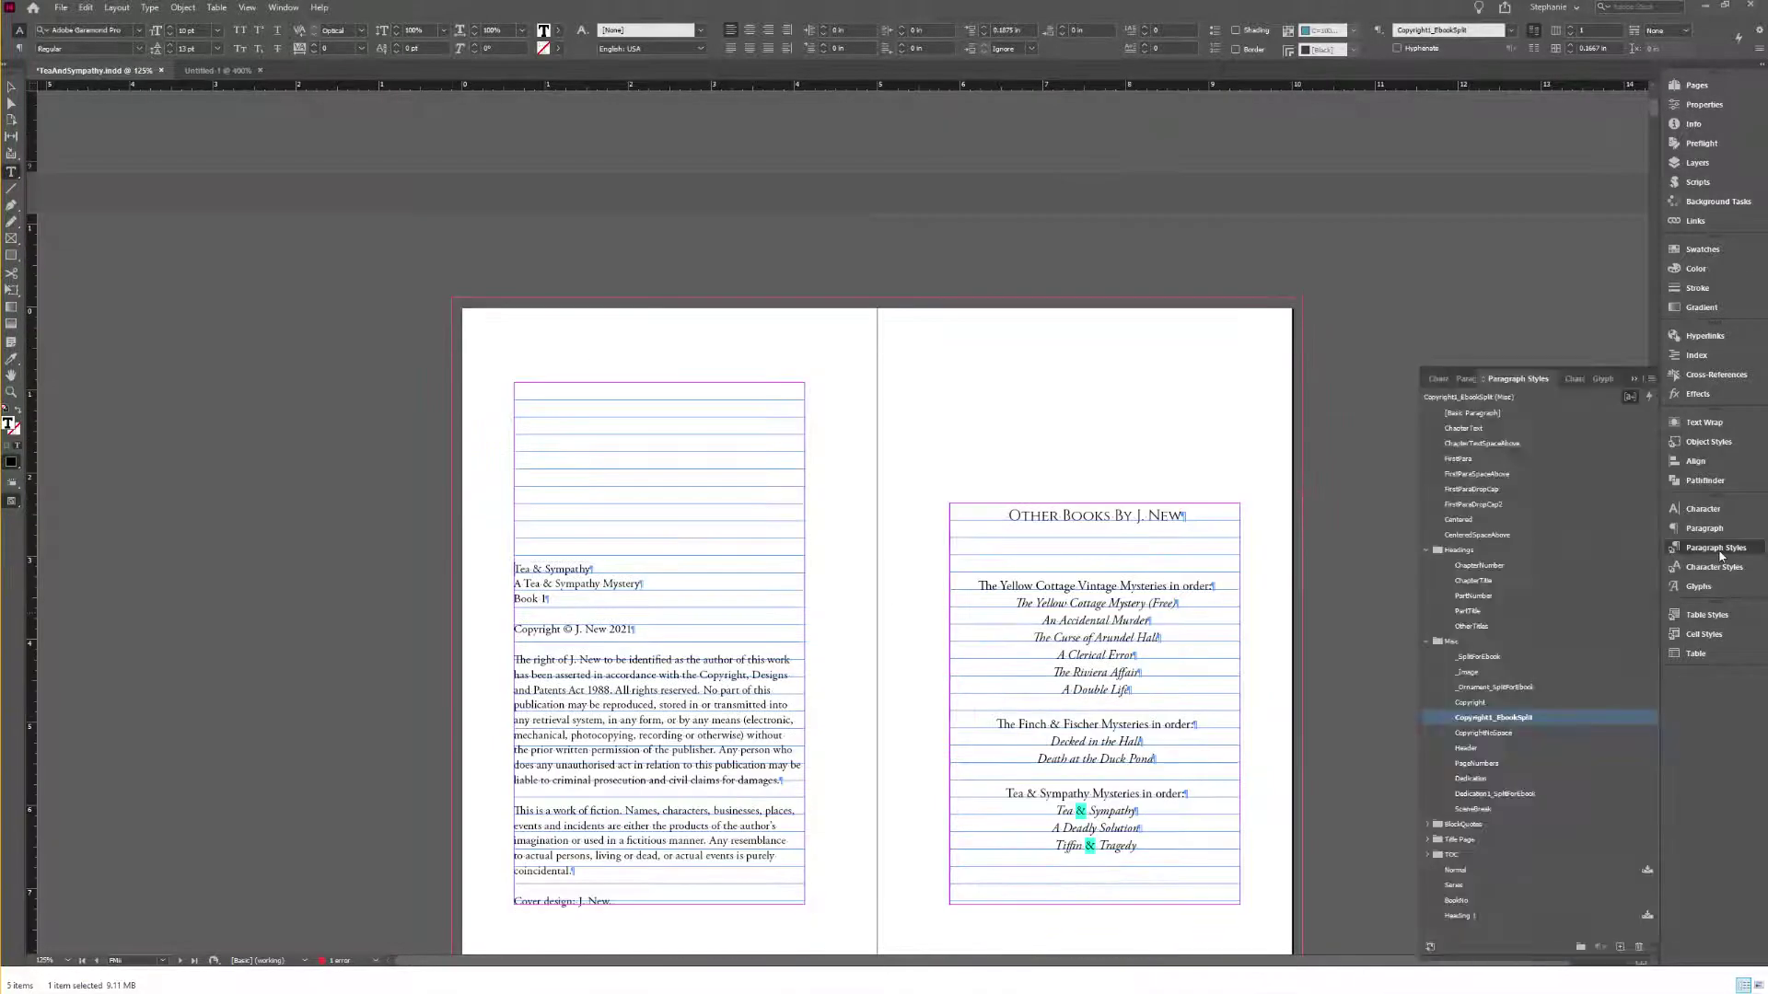
right_click(1505, 722)
left_click(1556, 725)
left_click(875, 475)
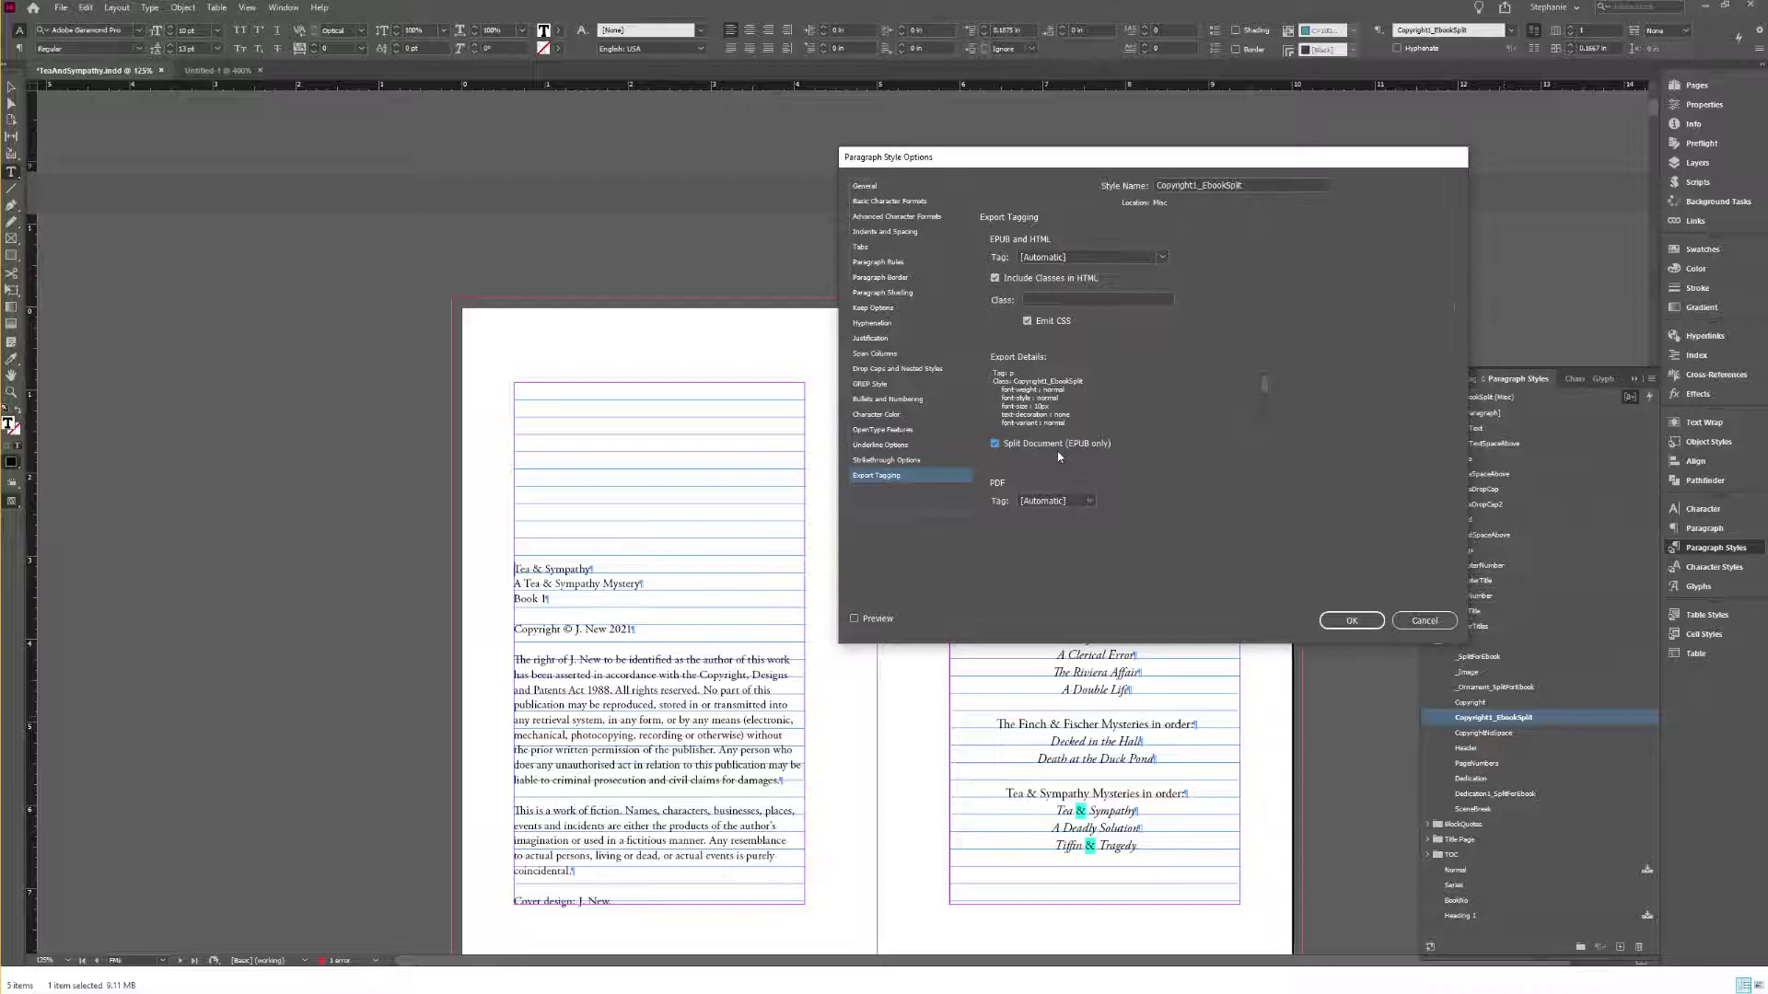
left_click(1339, 617)
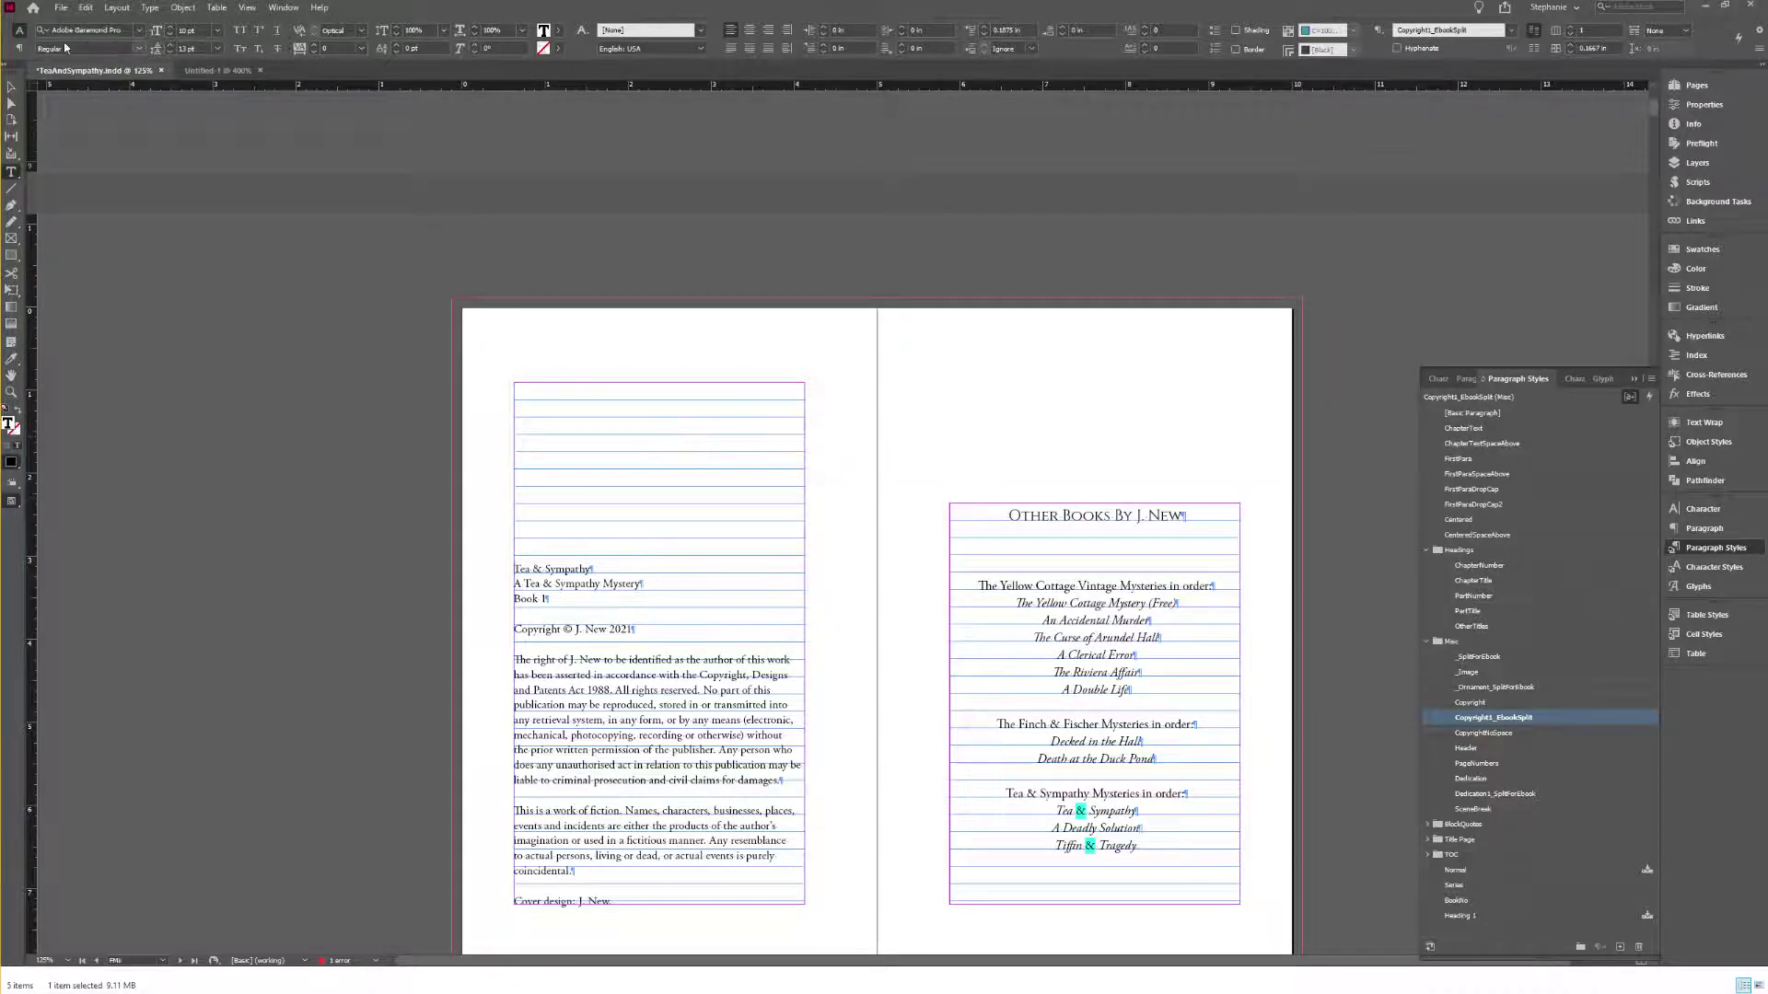
Step: Set the space before the first copyright line to 1 in and redefine the Copyright1_EbookSplit style to match
left_click(18, 48)
left_click(331, 30)
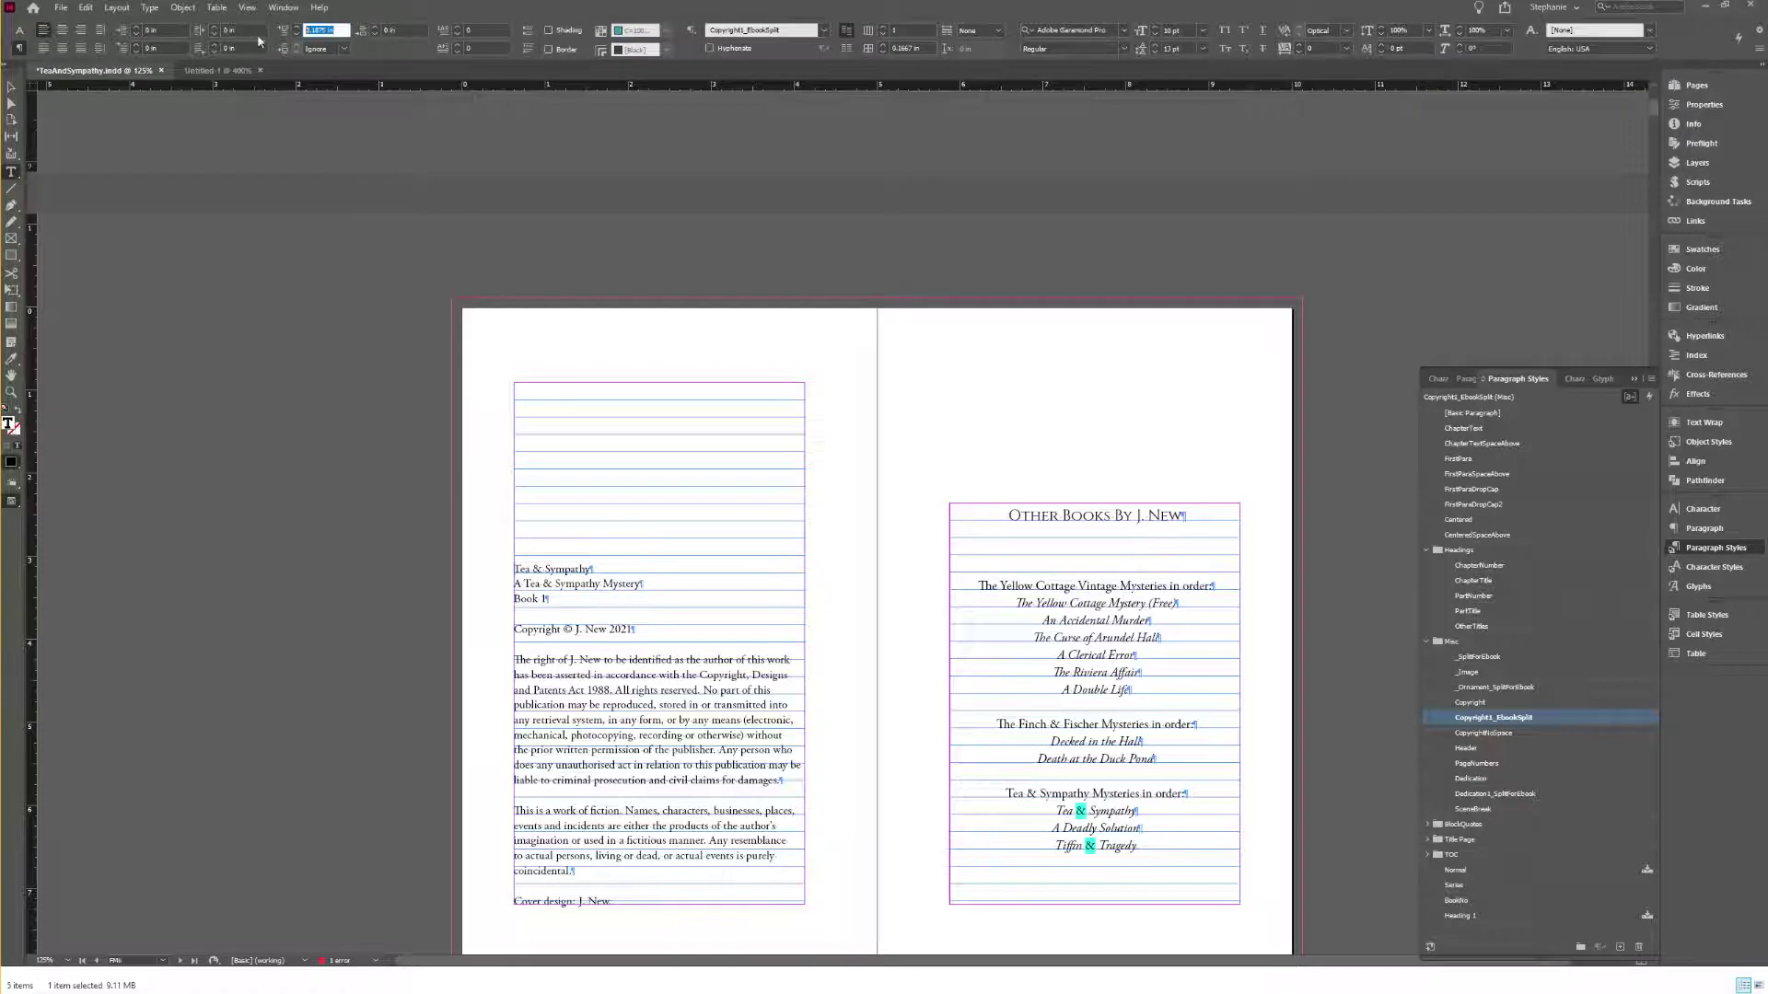
type("1")
key("Return")
left_click(1650, 378)
left_click(1545, 433)
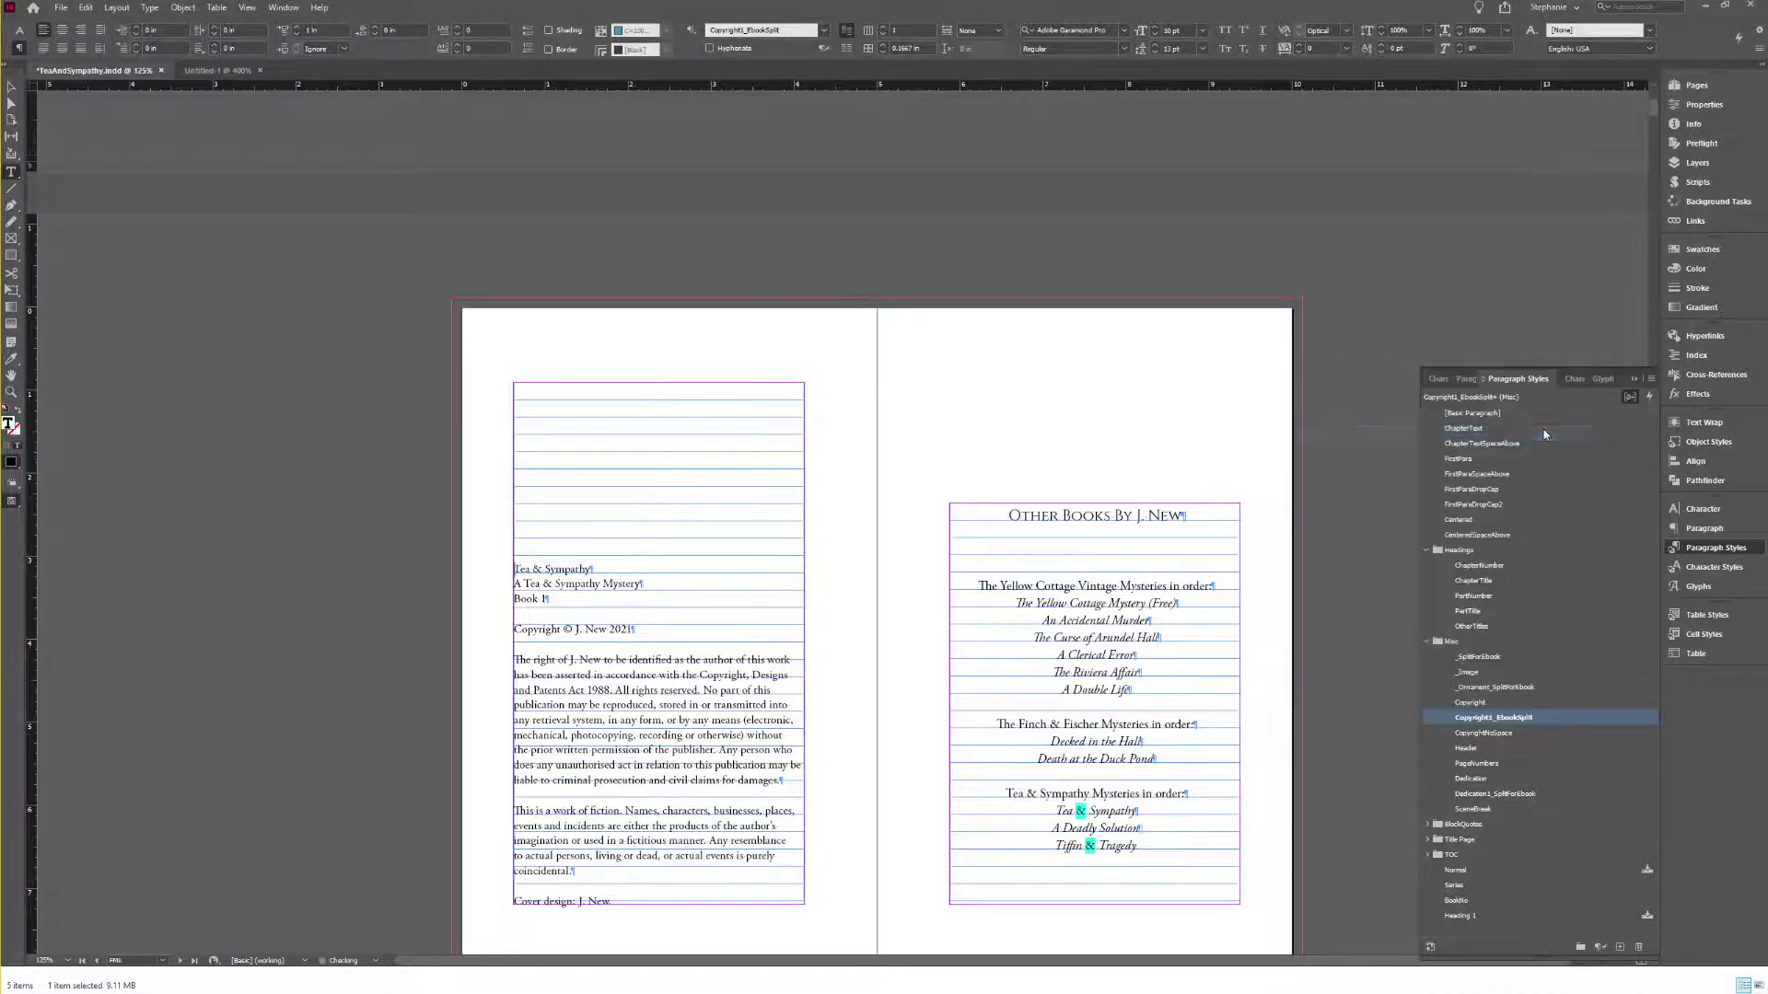
Step: Turn on Split Document (EPUB only) in the export tagging of the Other Books heading's OtherTitles paragraph style
left_click(1186, 516)
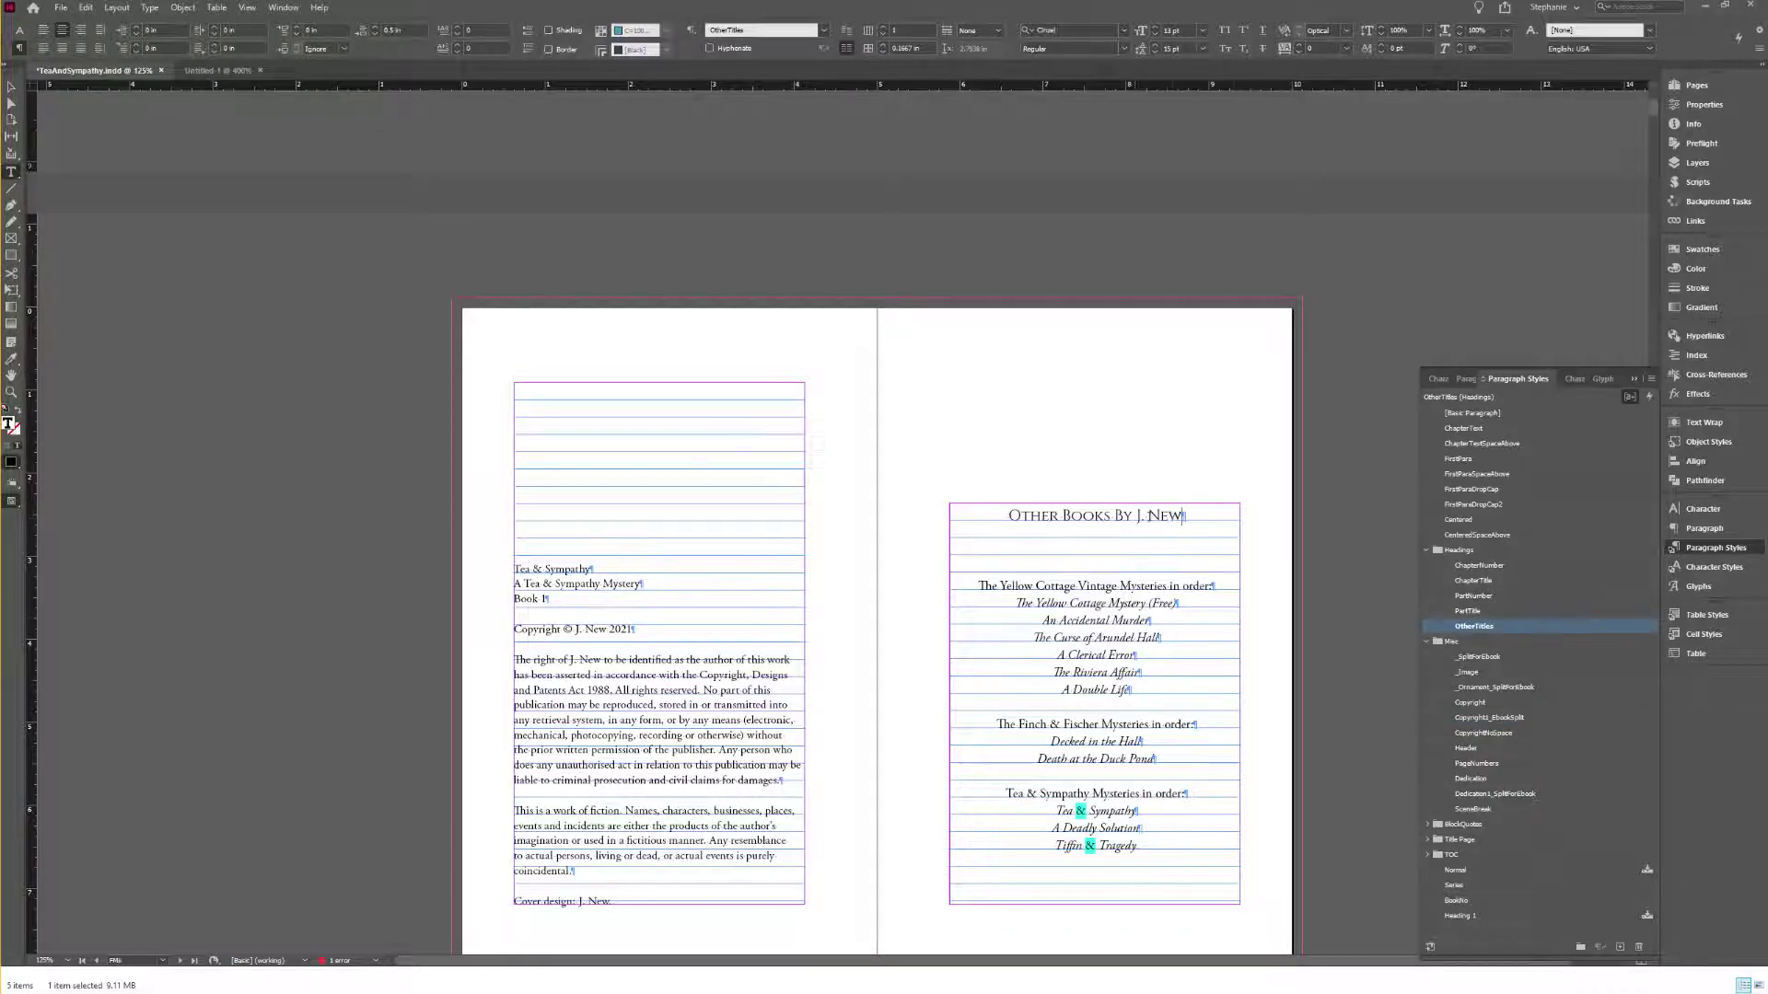
right_click(1471, 626)
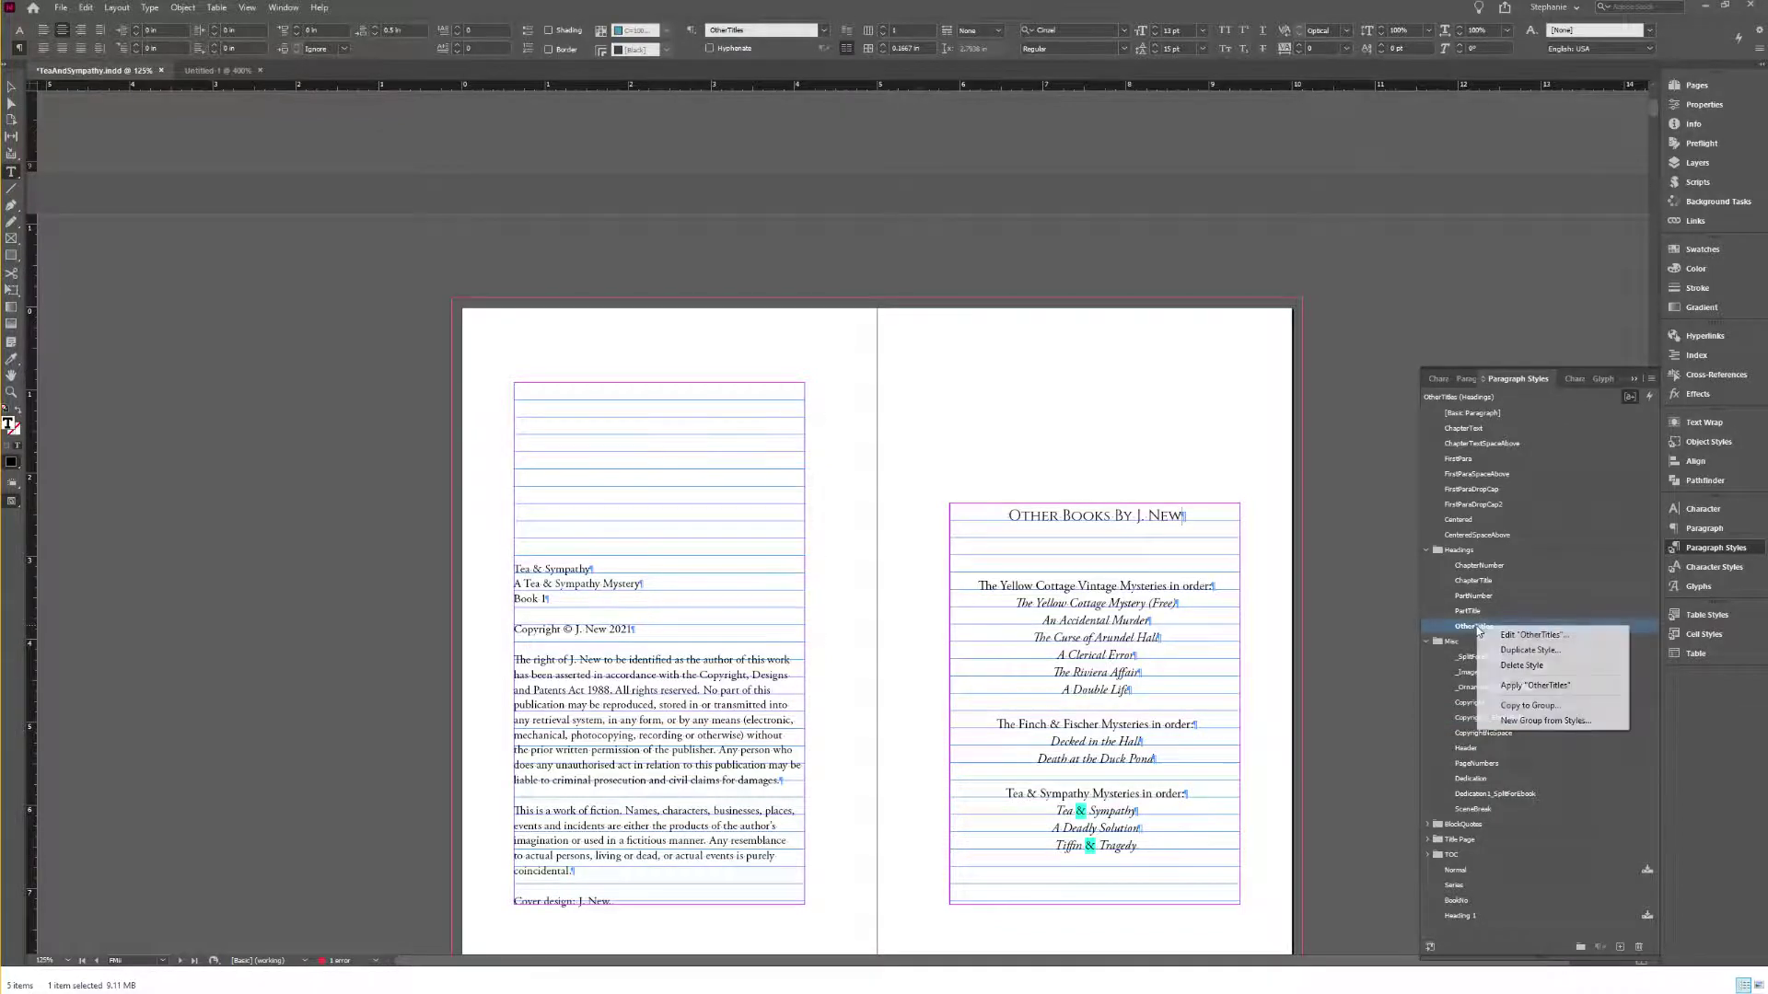
left_click(1519, 631)
left_click(908, 478)
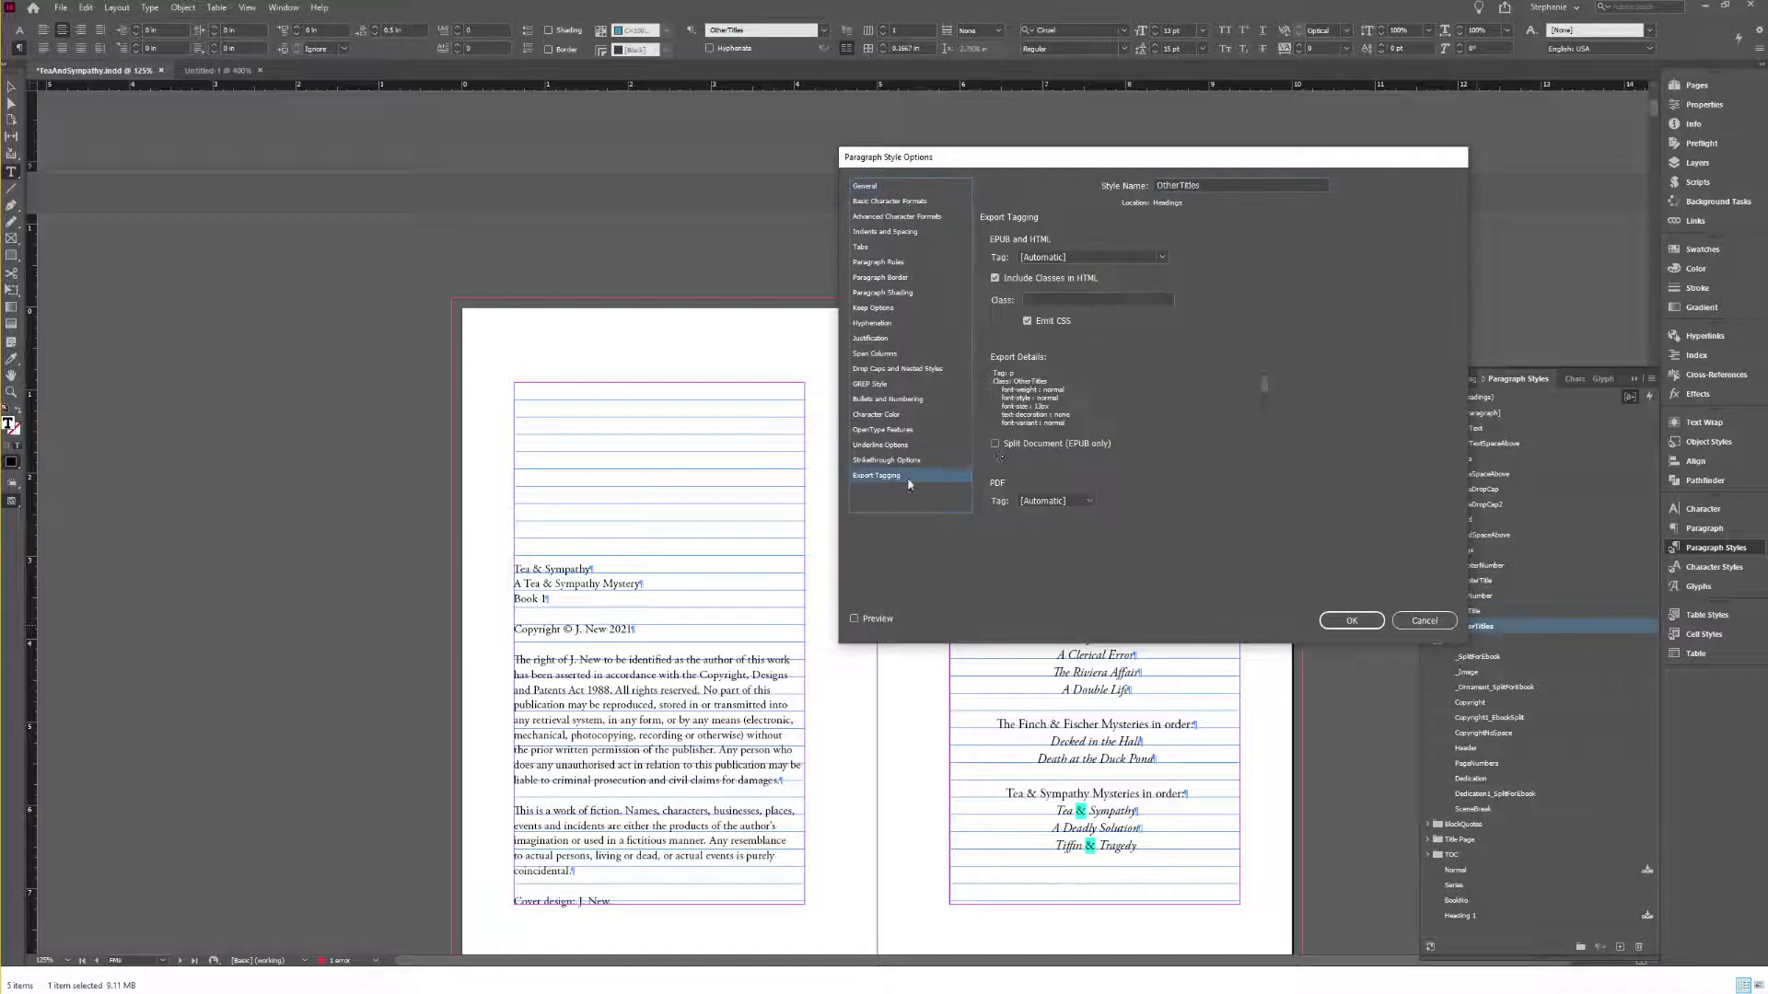
left_click(995, 445)
left_click_drag(1071, 158, 422, 129)
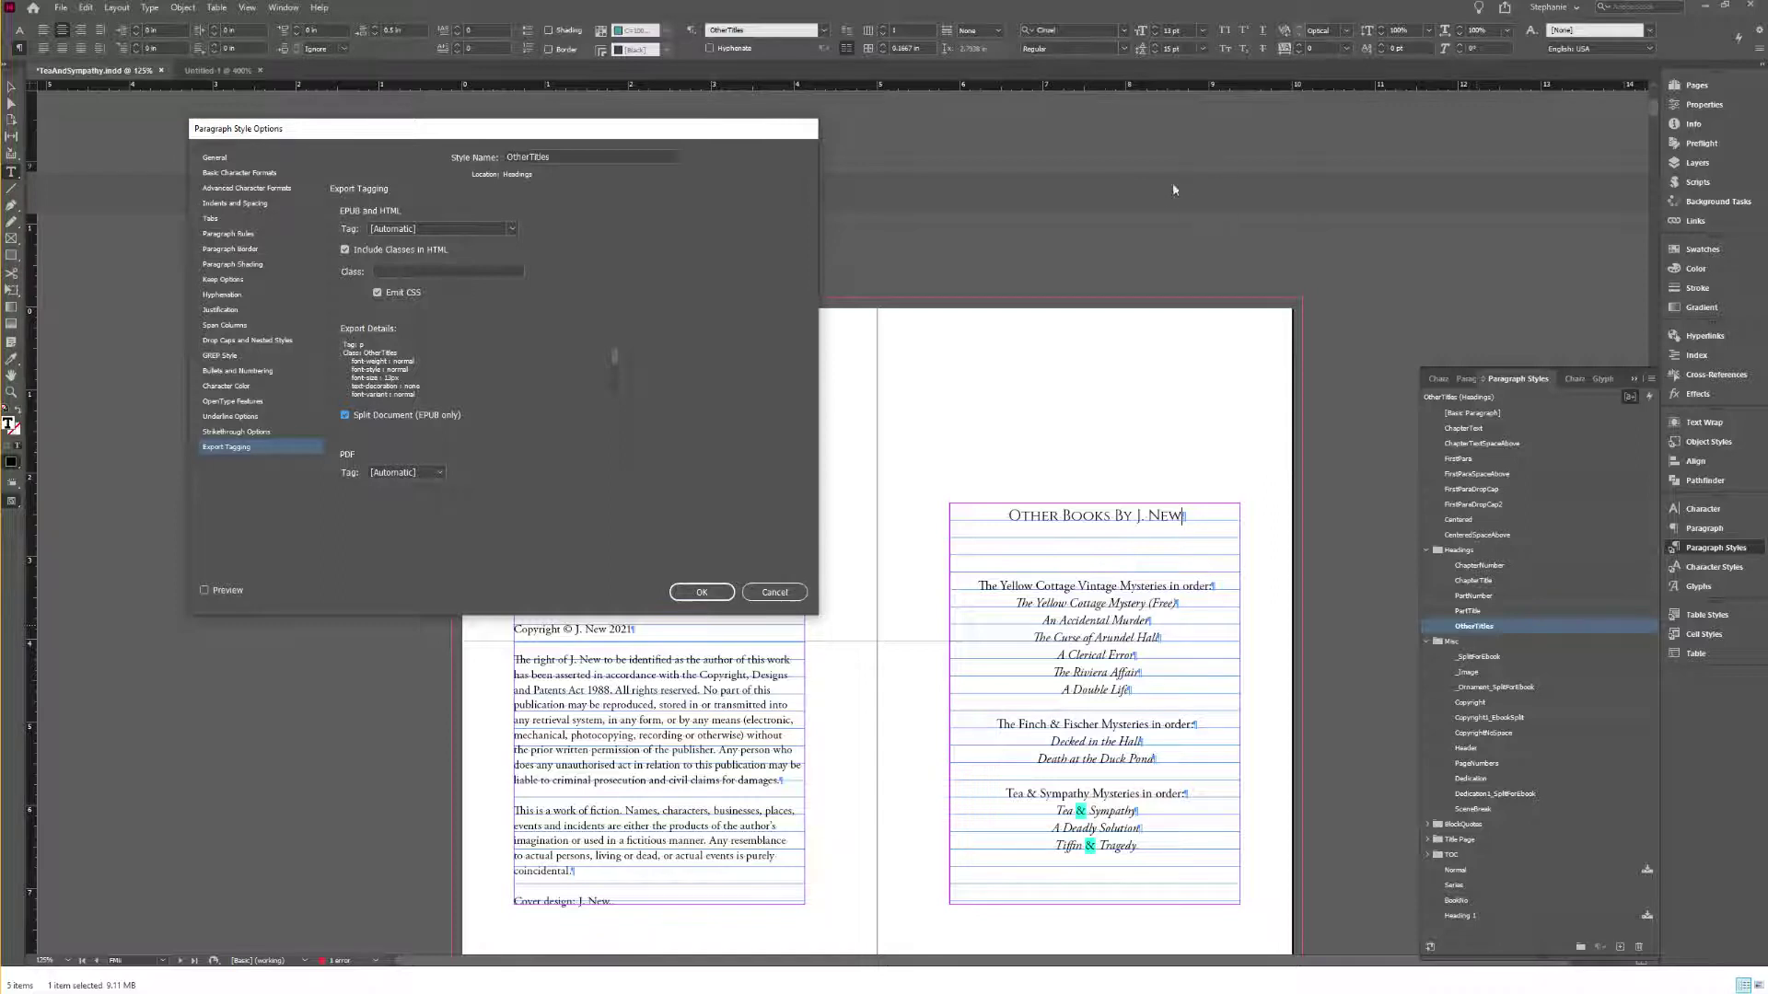
Step: Set the OtherTitles style's space before to 1 in and apply the style changes
left_click(235, 203)
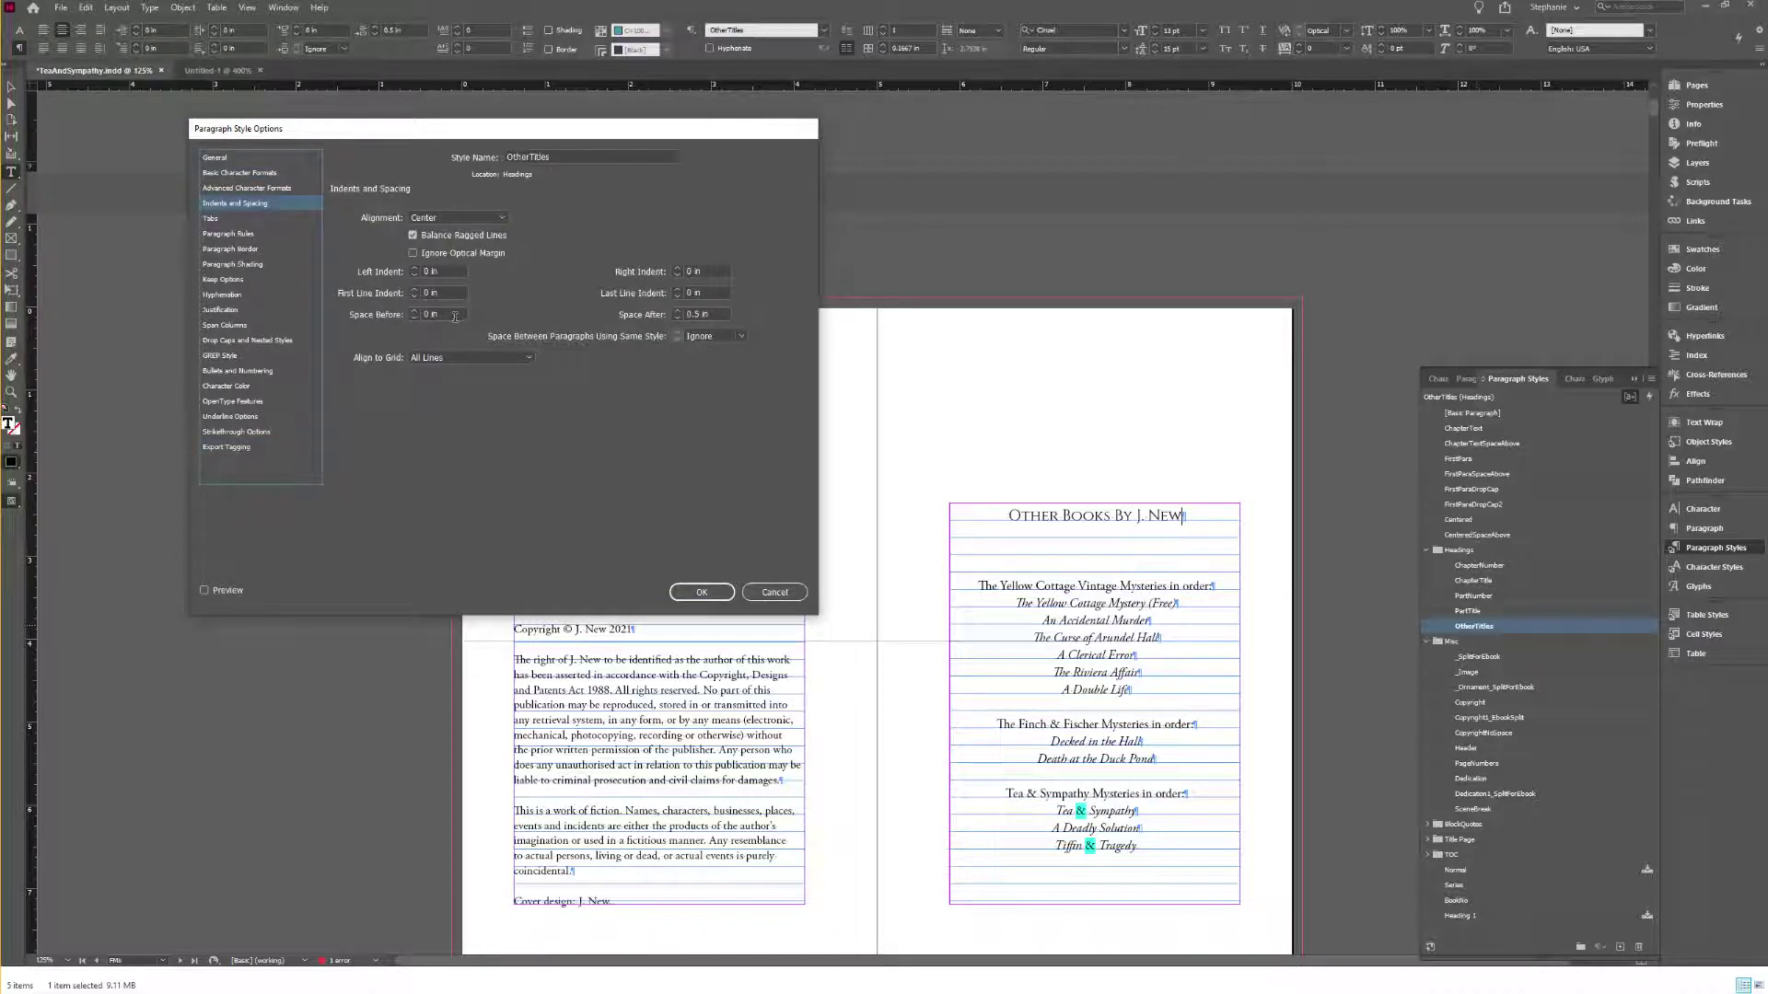
triple_click(442, 314)
type("1")
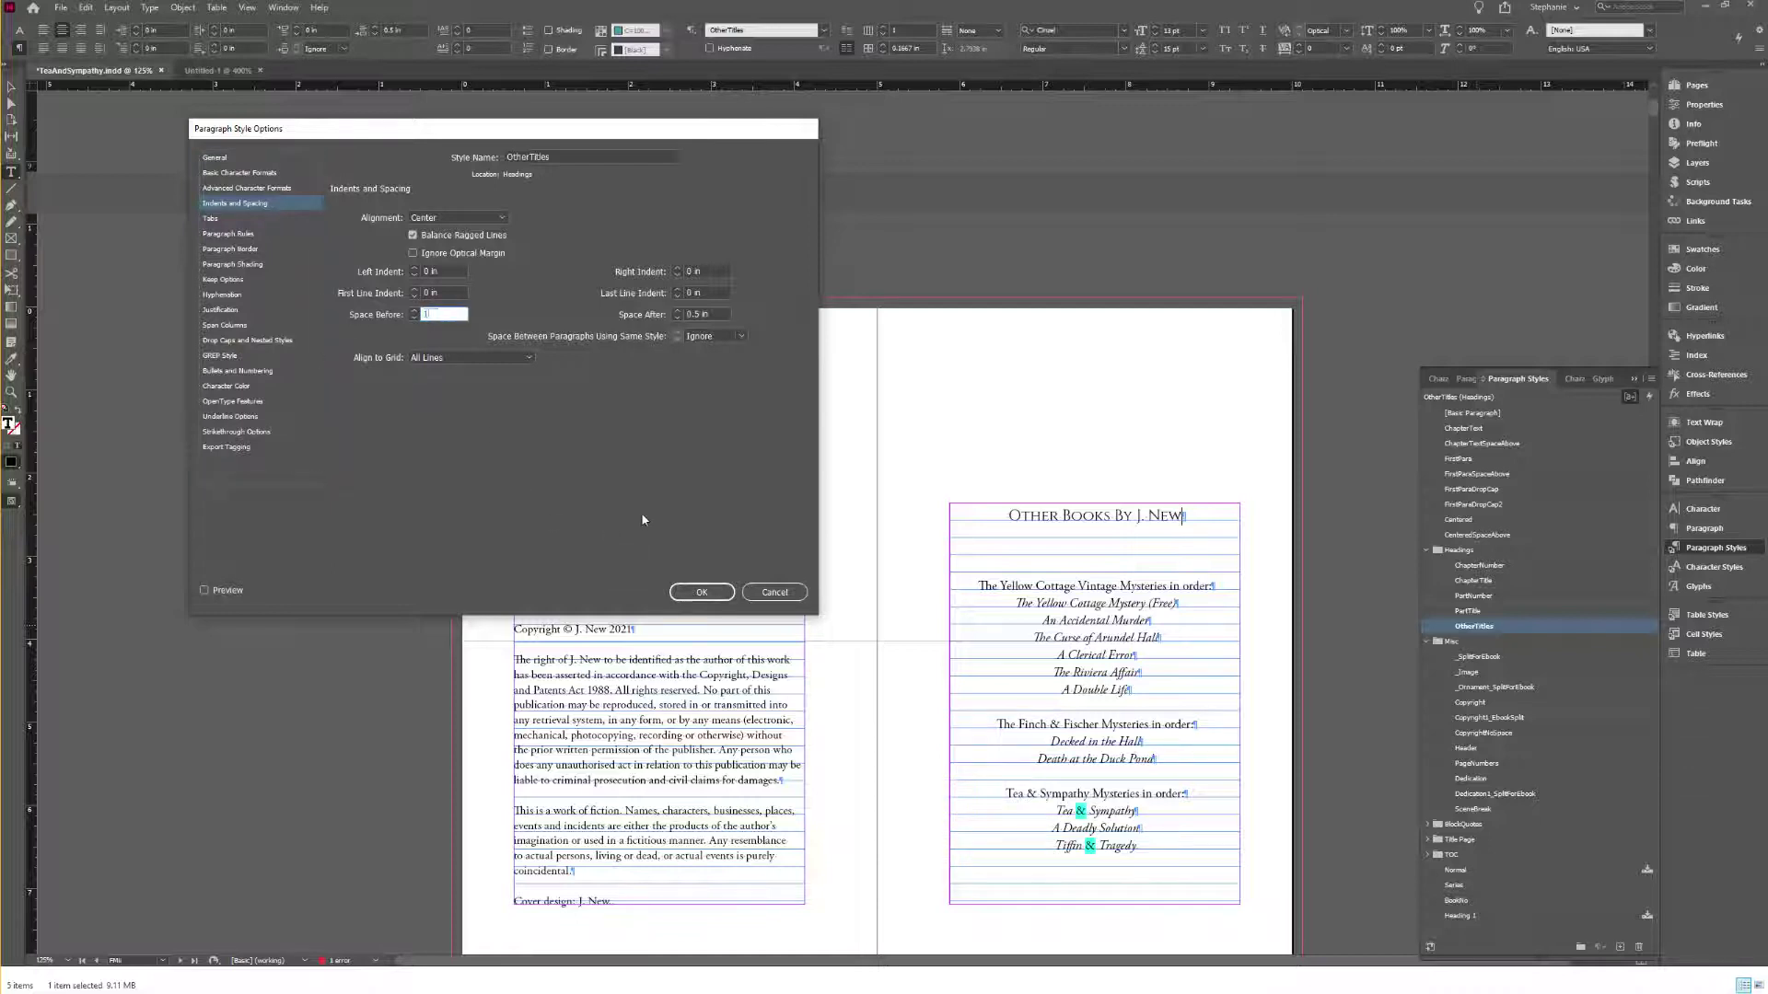
key("Tab")
left_click(702, 593)
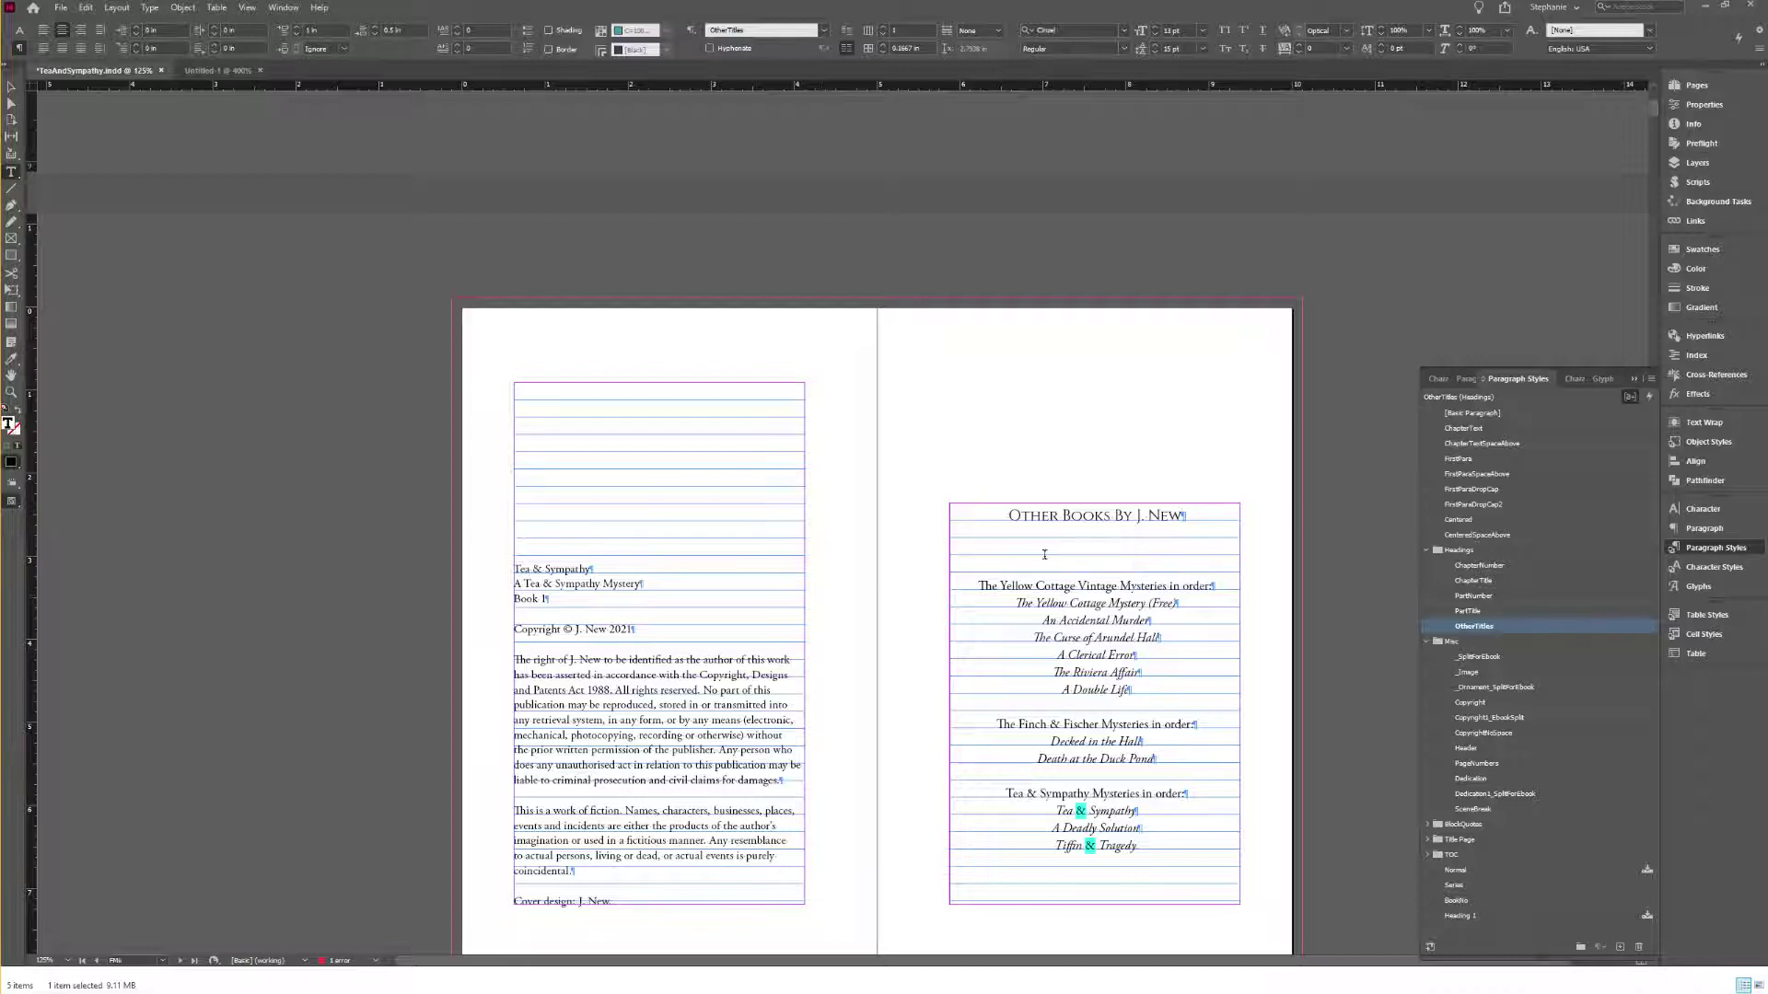
Step: Clear all overrides from the selected lines of the Tea & Sympathy Mysteries list on the Other Books page
scroll(1159, 530, "down", 2)
left_click_drag(1040, 722, 1142, 778)
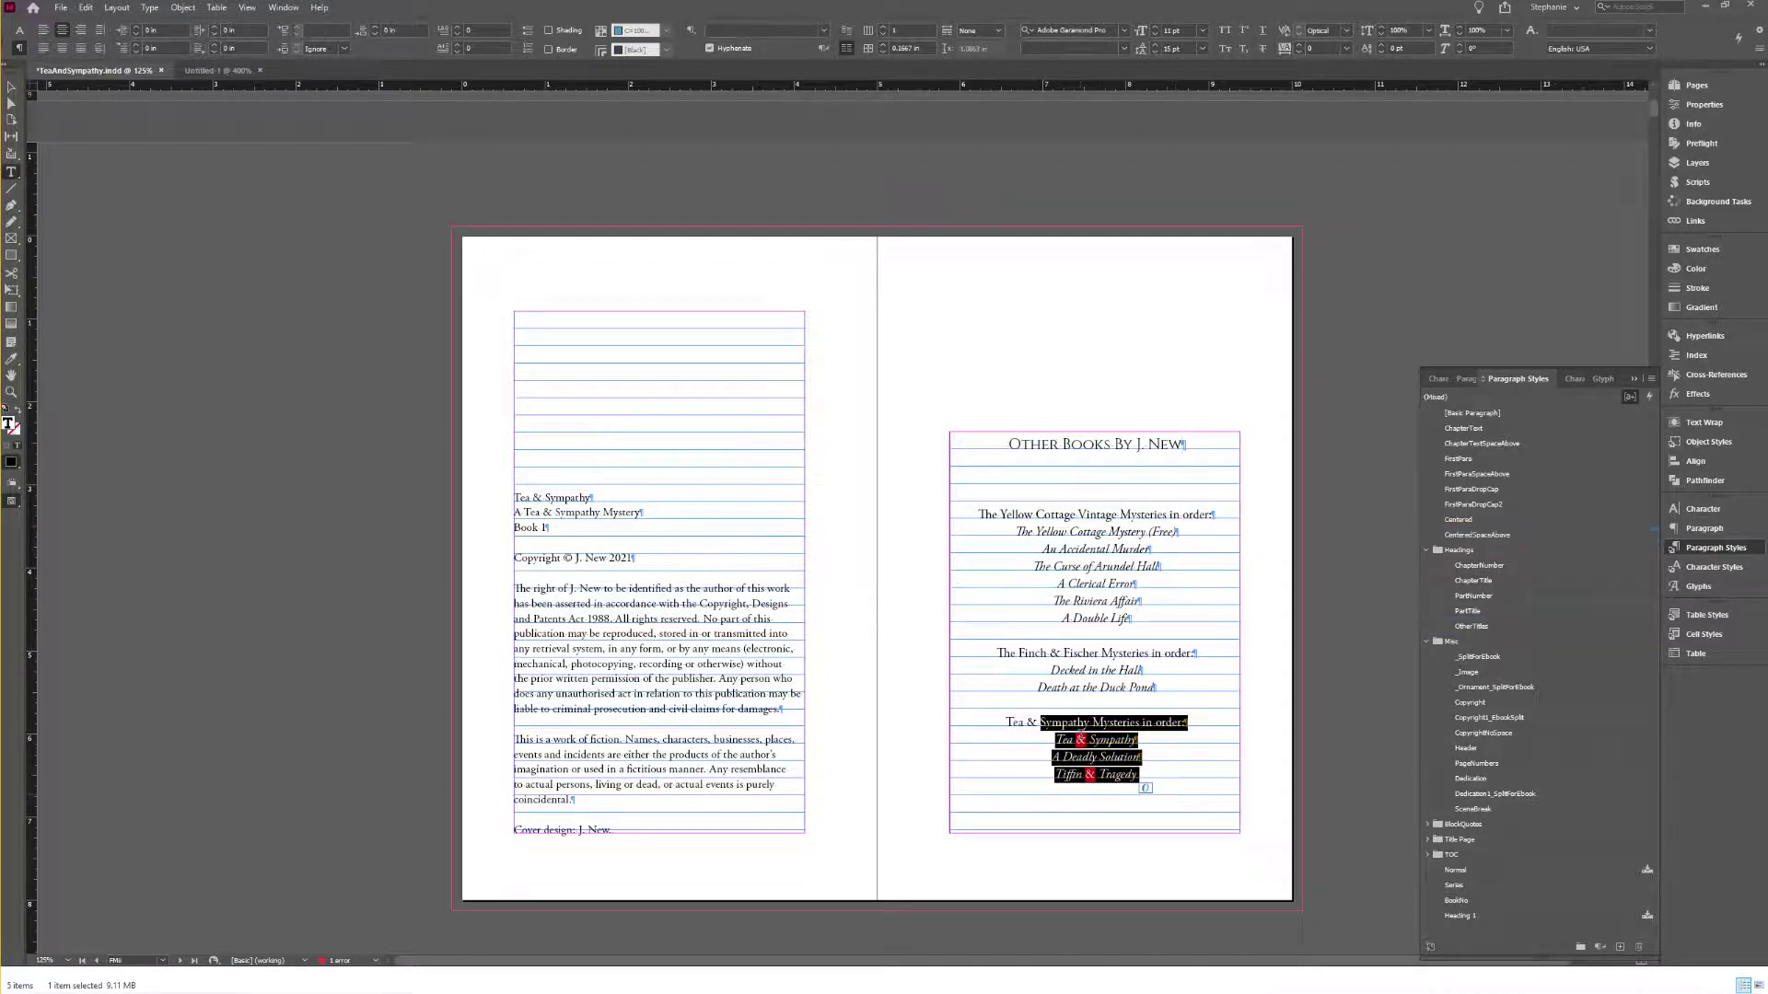
right_click(1078, 730)
left_click(1132, 349)
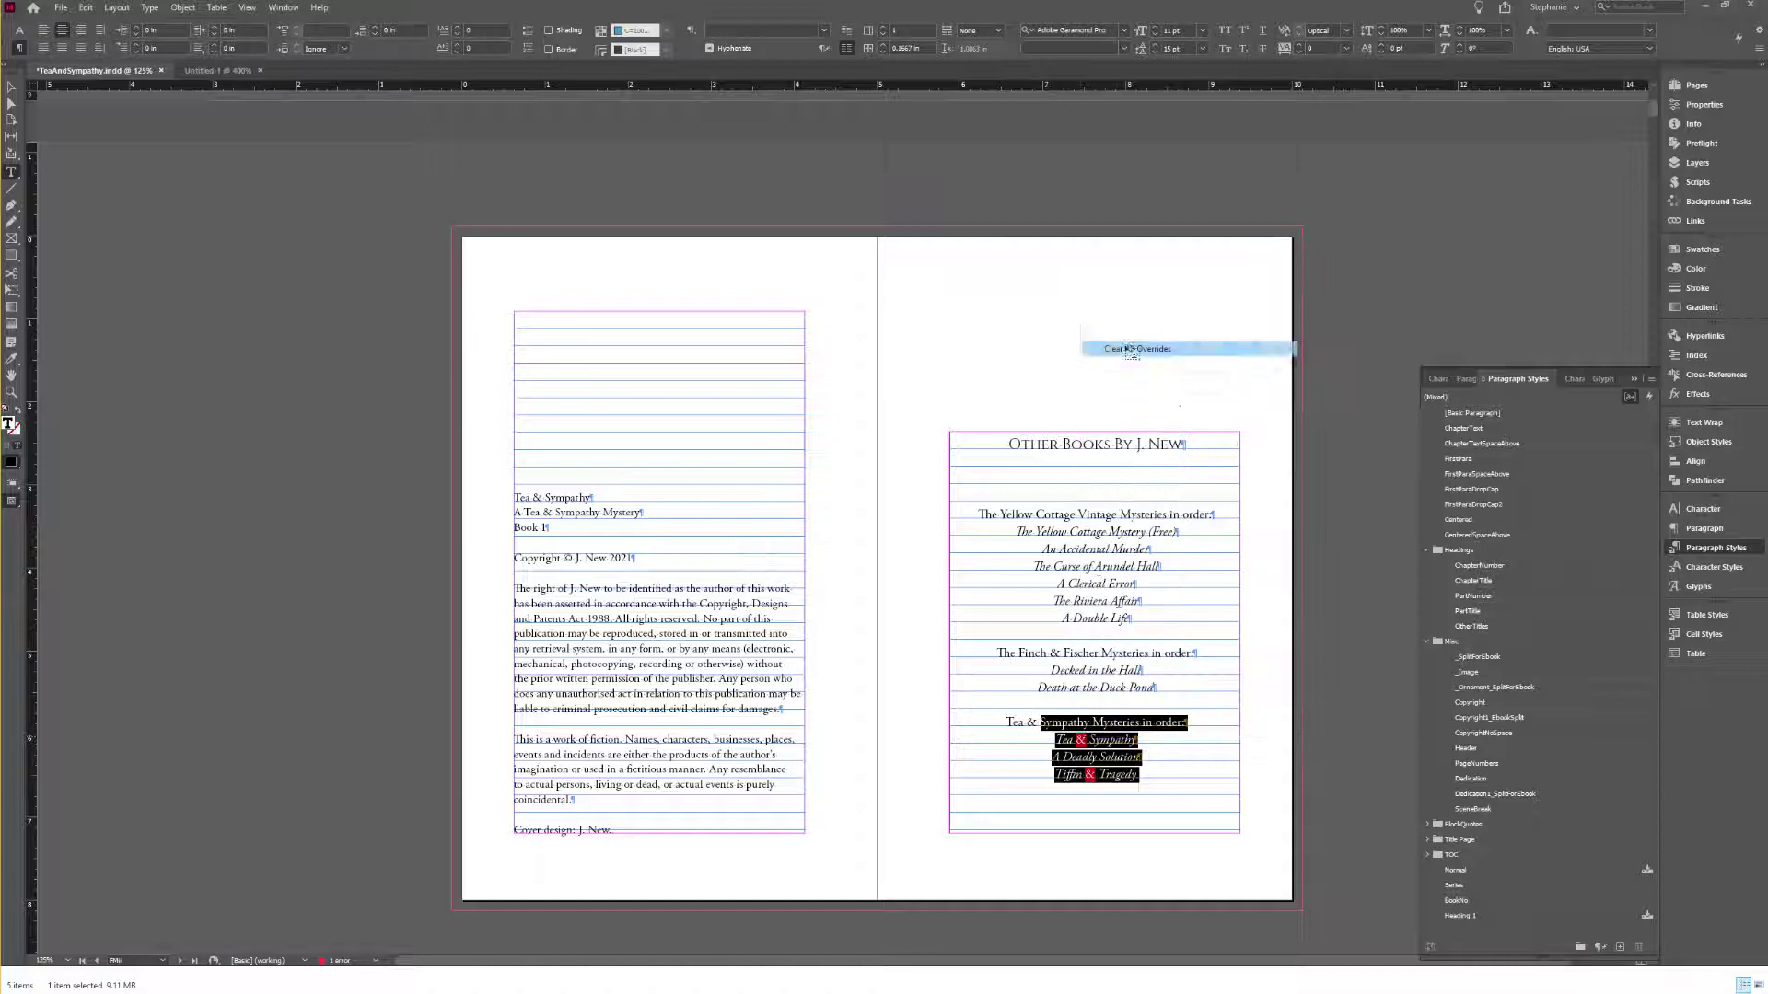
left_click_drag(1066, 739, 1144, 788)
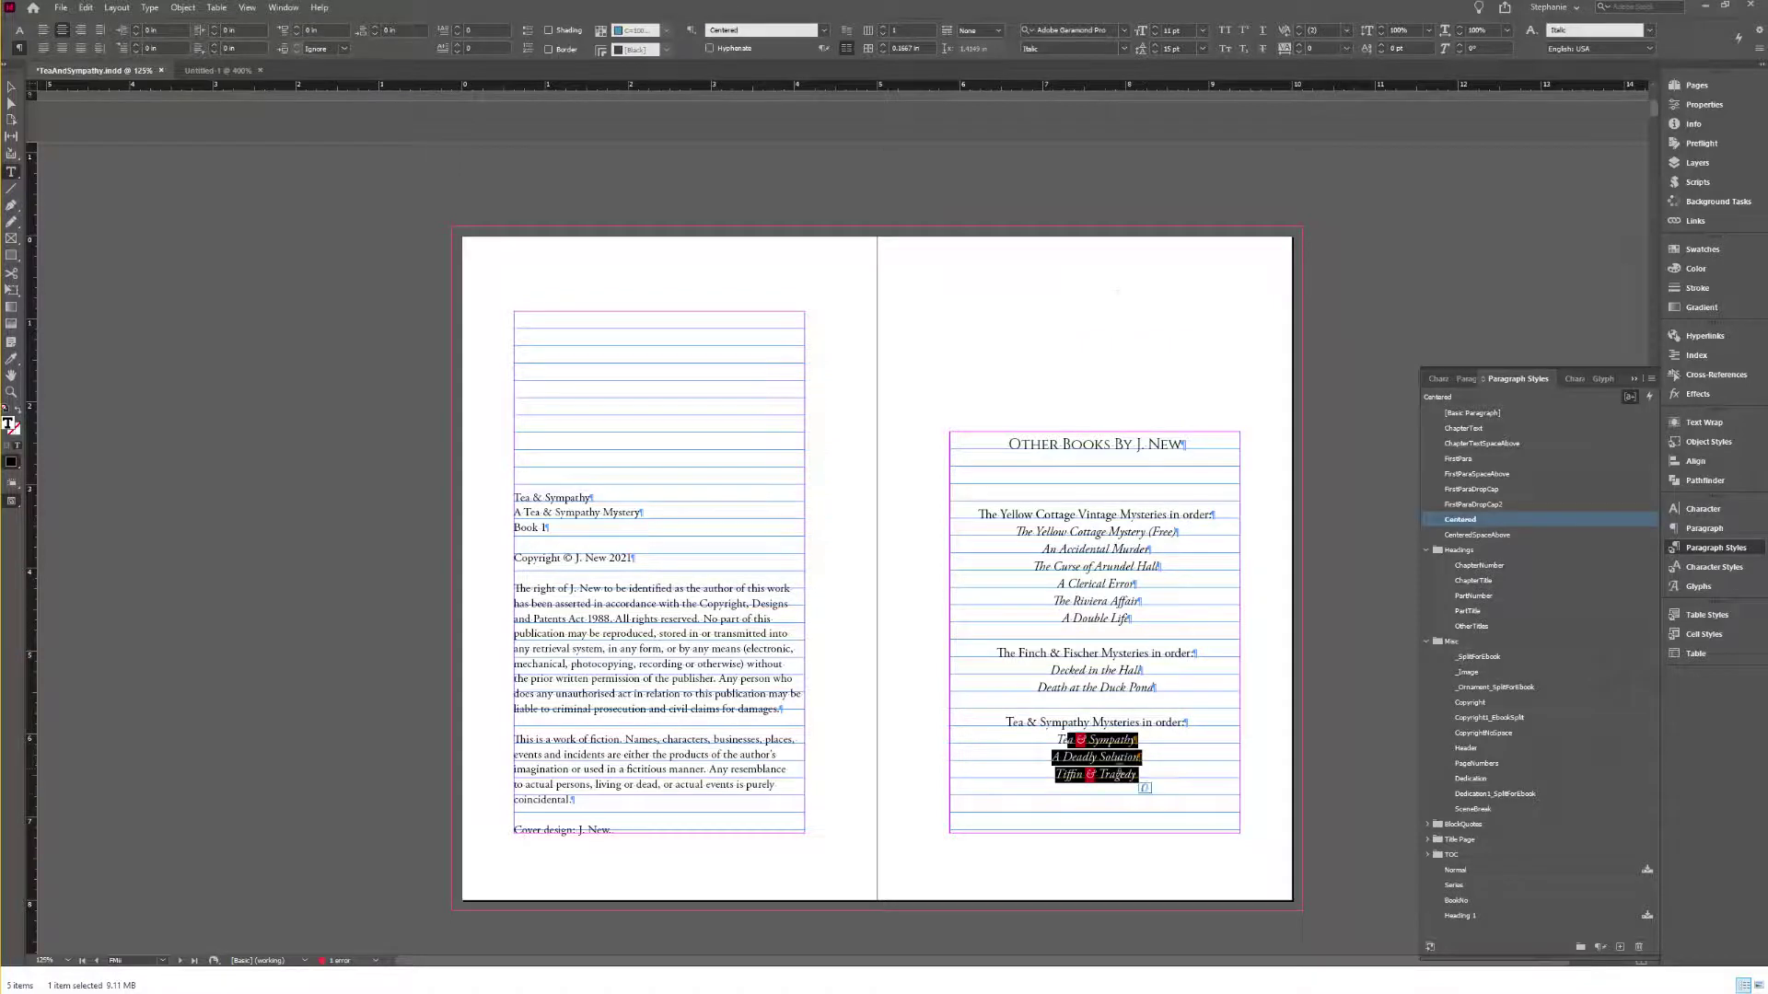
right_click(1117, 772)
left_click(1063, 814)
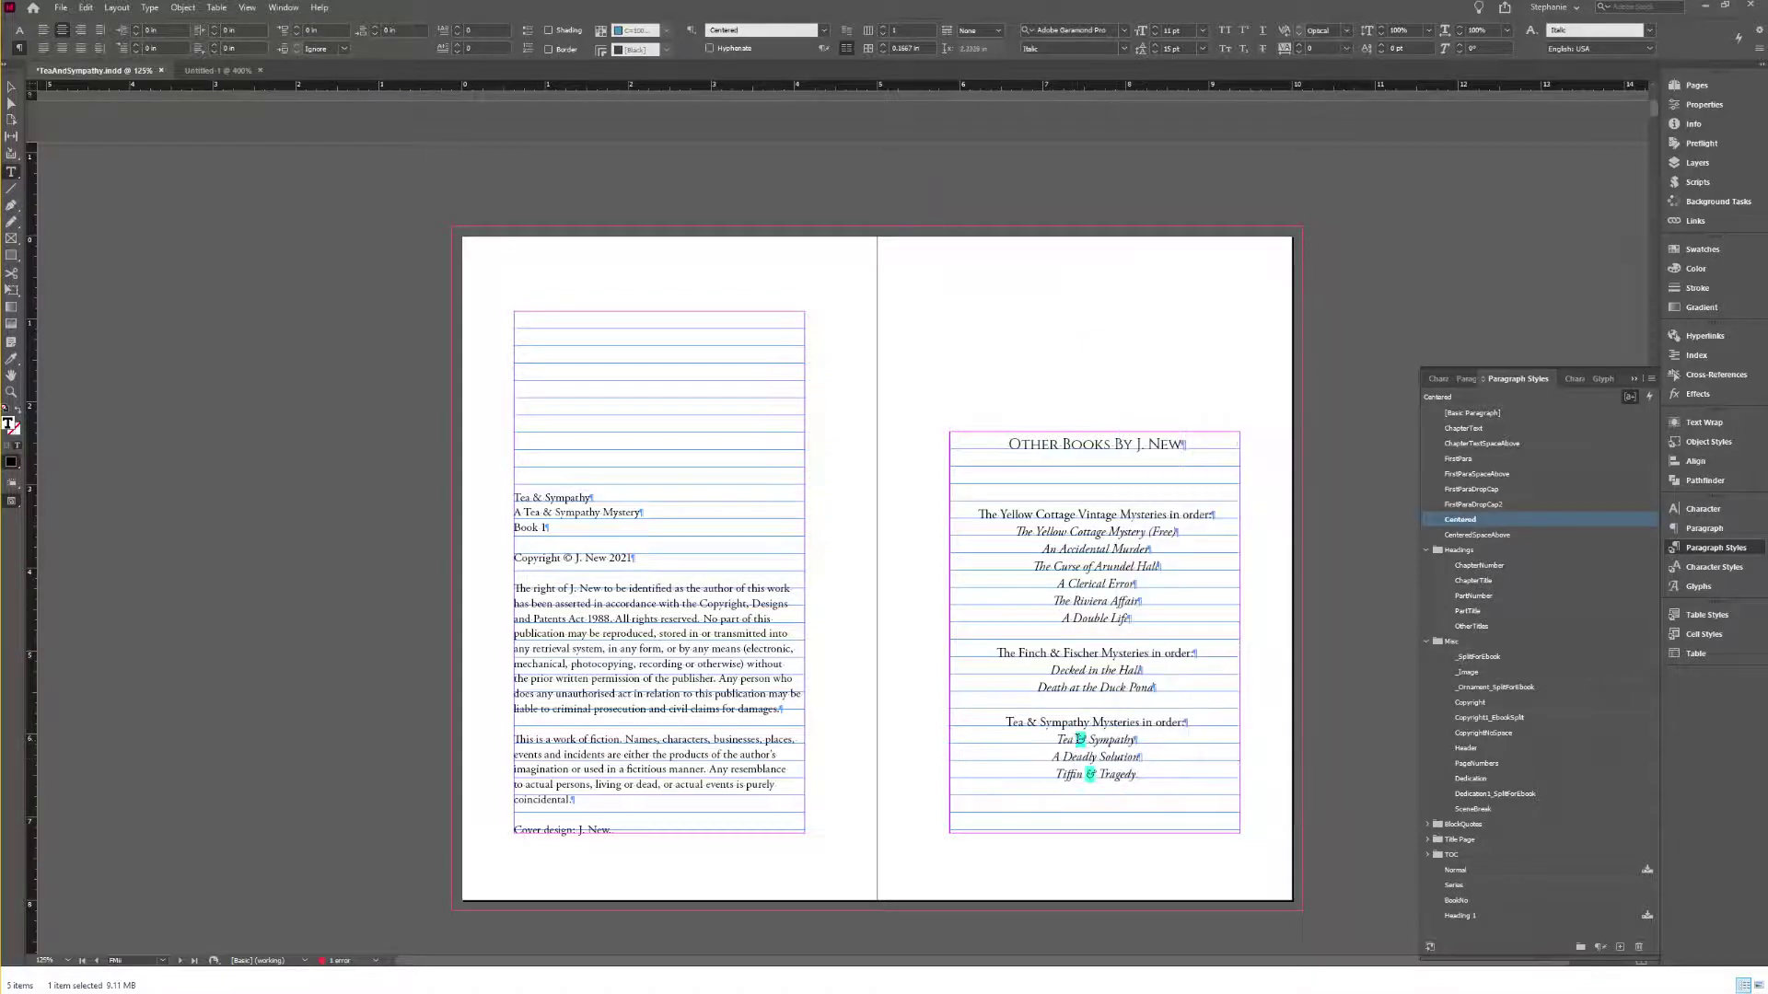
Step: Reset the manual kerning and tracking around the ampersands in the Tea & Sympathy and Tiffin & Tragedy titles
left_click(1078, 740)
key("alt+Right")
key("alt+Right")
key("alt+Right")
key("alt+Right")
key("alt+Right")
key("shift+Right")
key("ctrl+alt+q")
key("Down")
key("Down")
key("alt+Right")
key("alt+Right")
key("alt+Right")
key("alt+Right")
key("shift+Right")
key("ctrl+alt+q")
key("Right")
Step: Add an empty paragraph after Tiffin & Tragedy at the end of the book list
scroll(1096, 529, "down", 1)
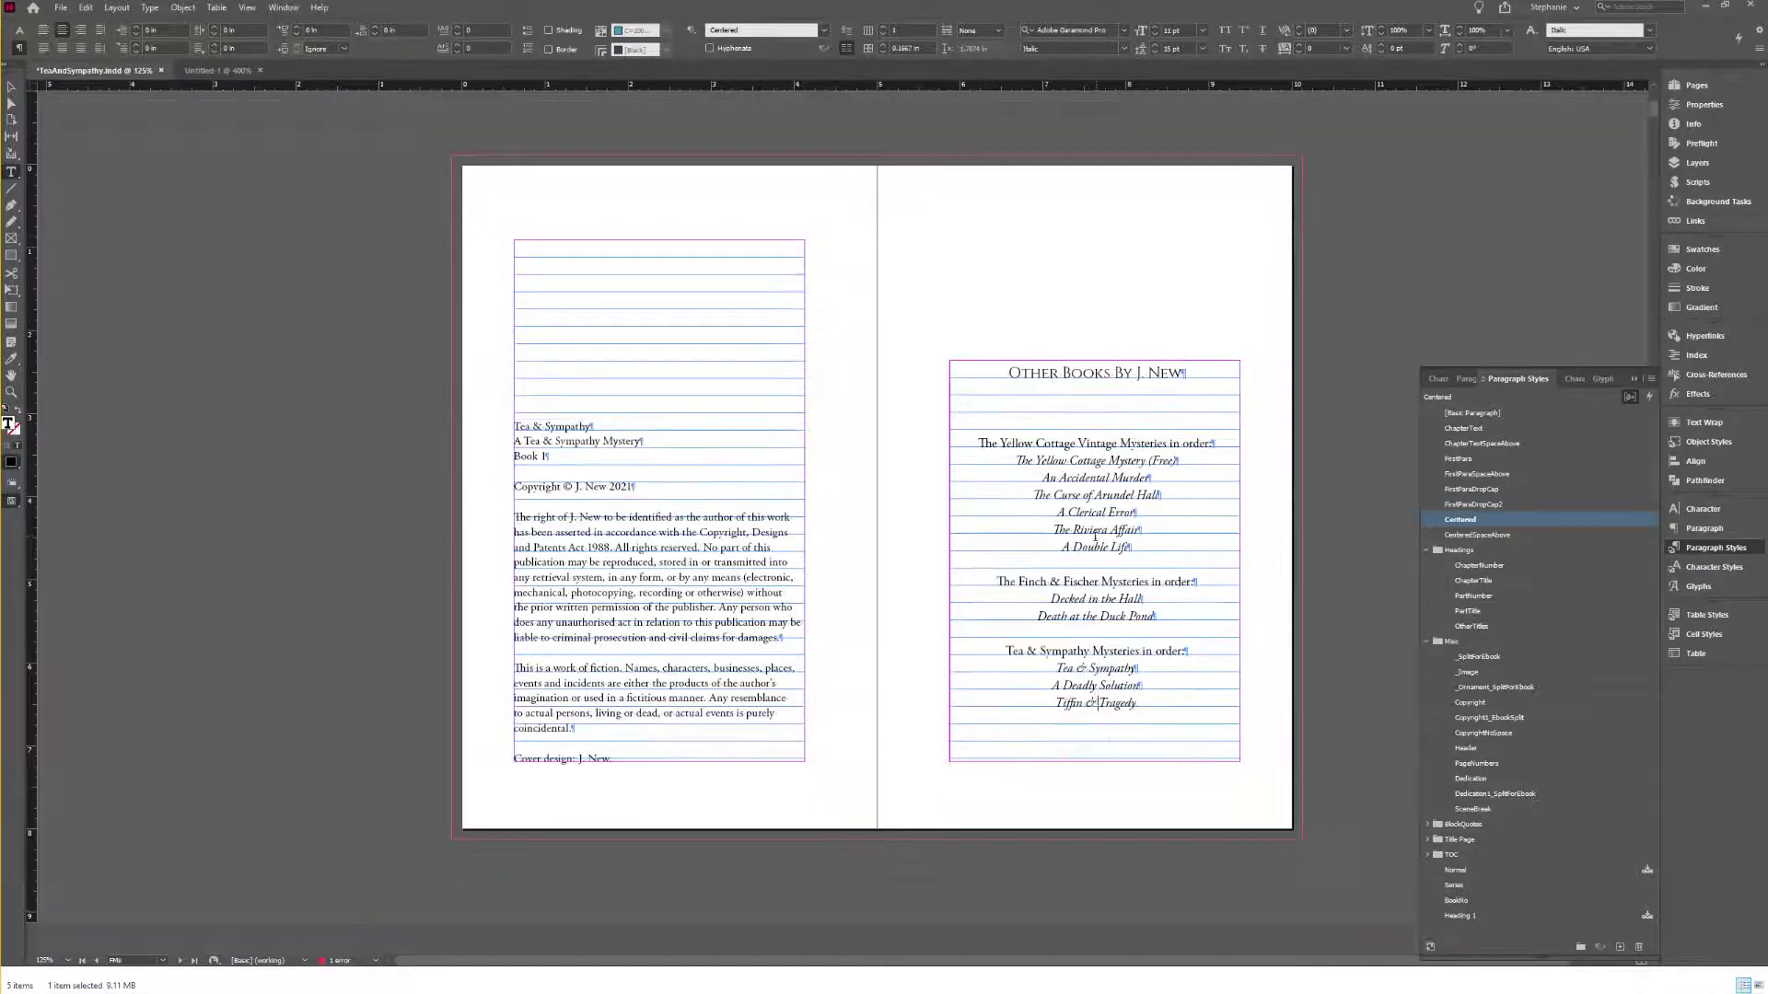
scroll(1101, 531, "down", 4)
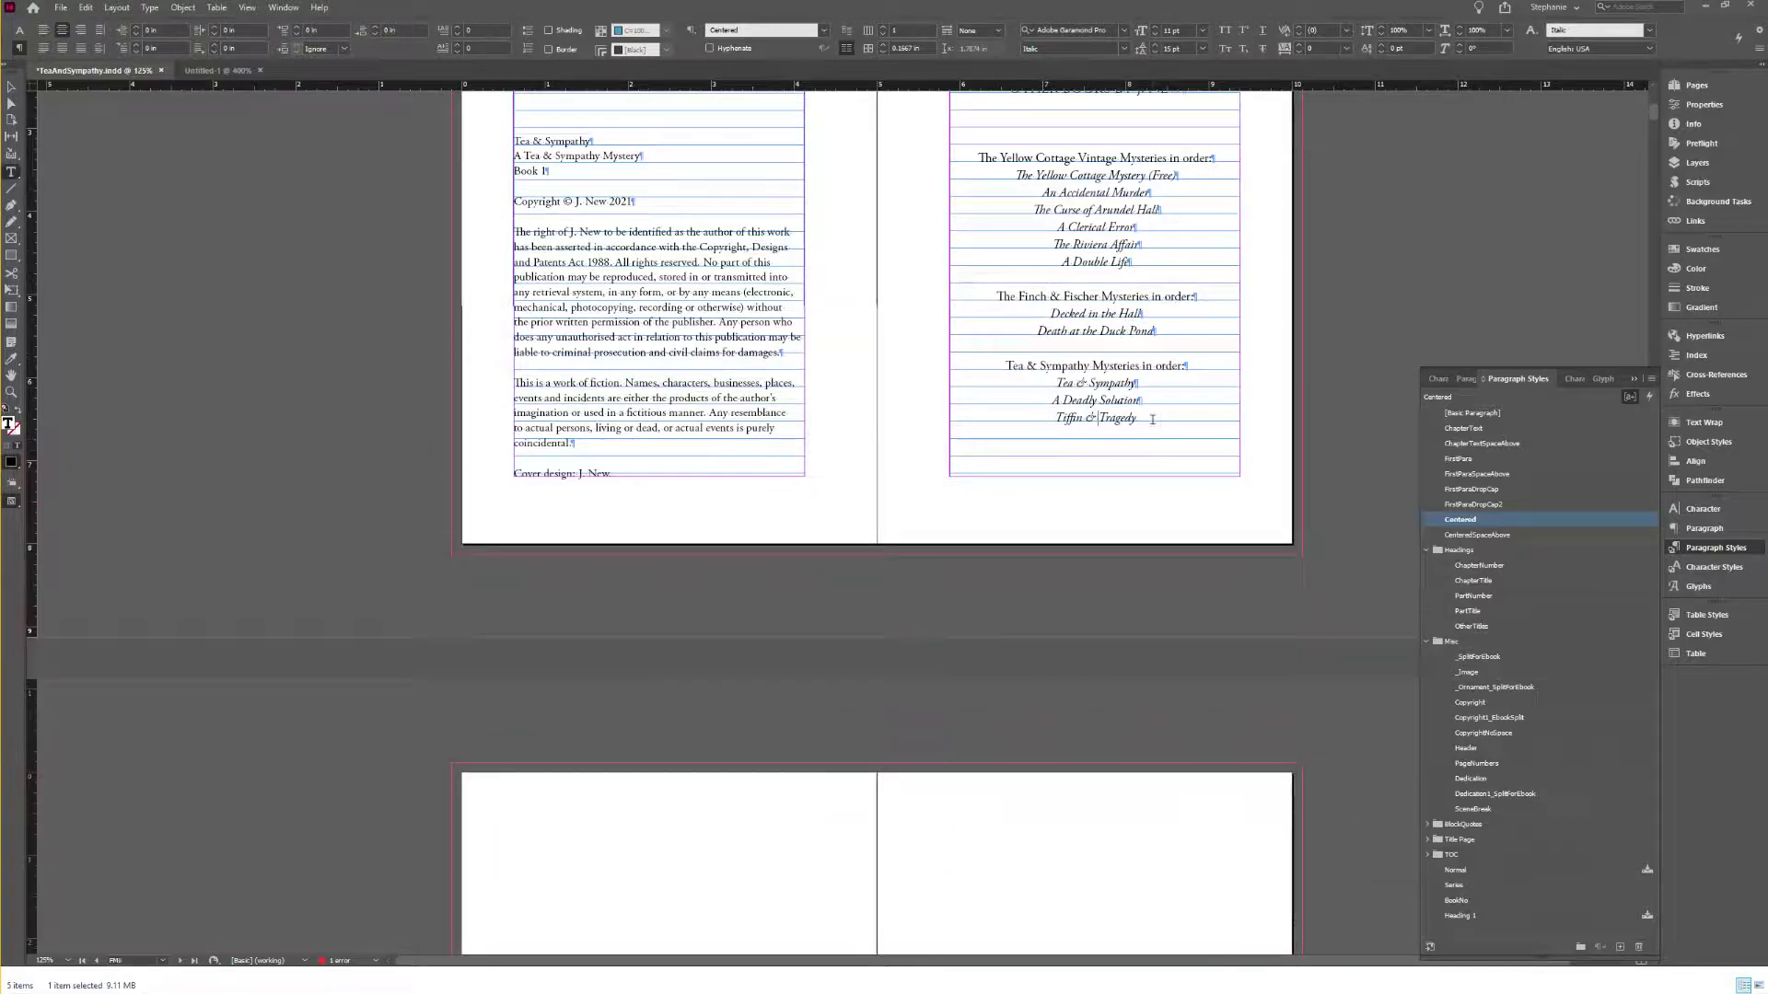
left_click(1095, 435)
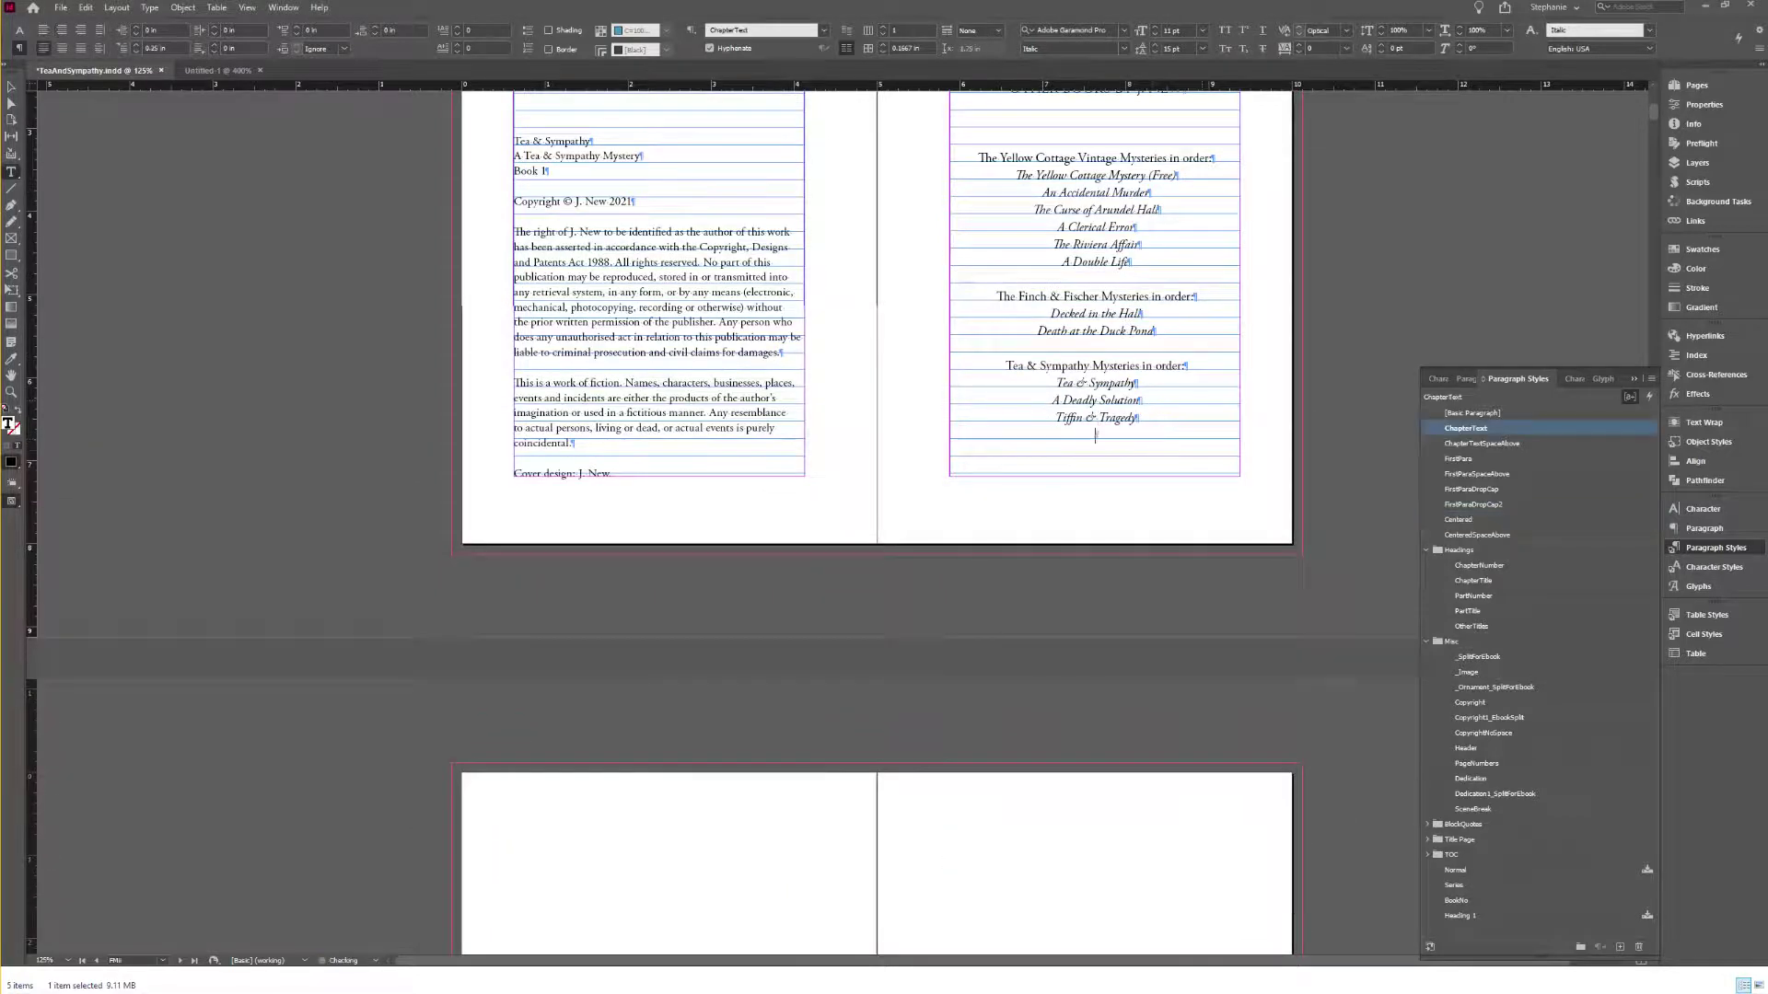
Step: Examine the Other Books page's layout and the style and space before of its series heading lines
scroll(1119, 396, "up", 5)
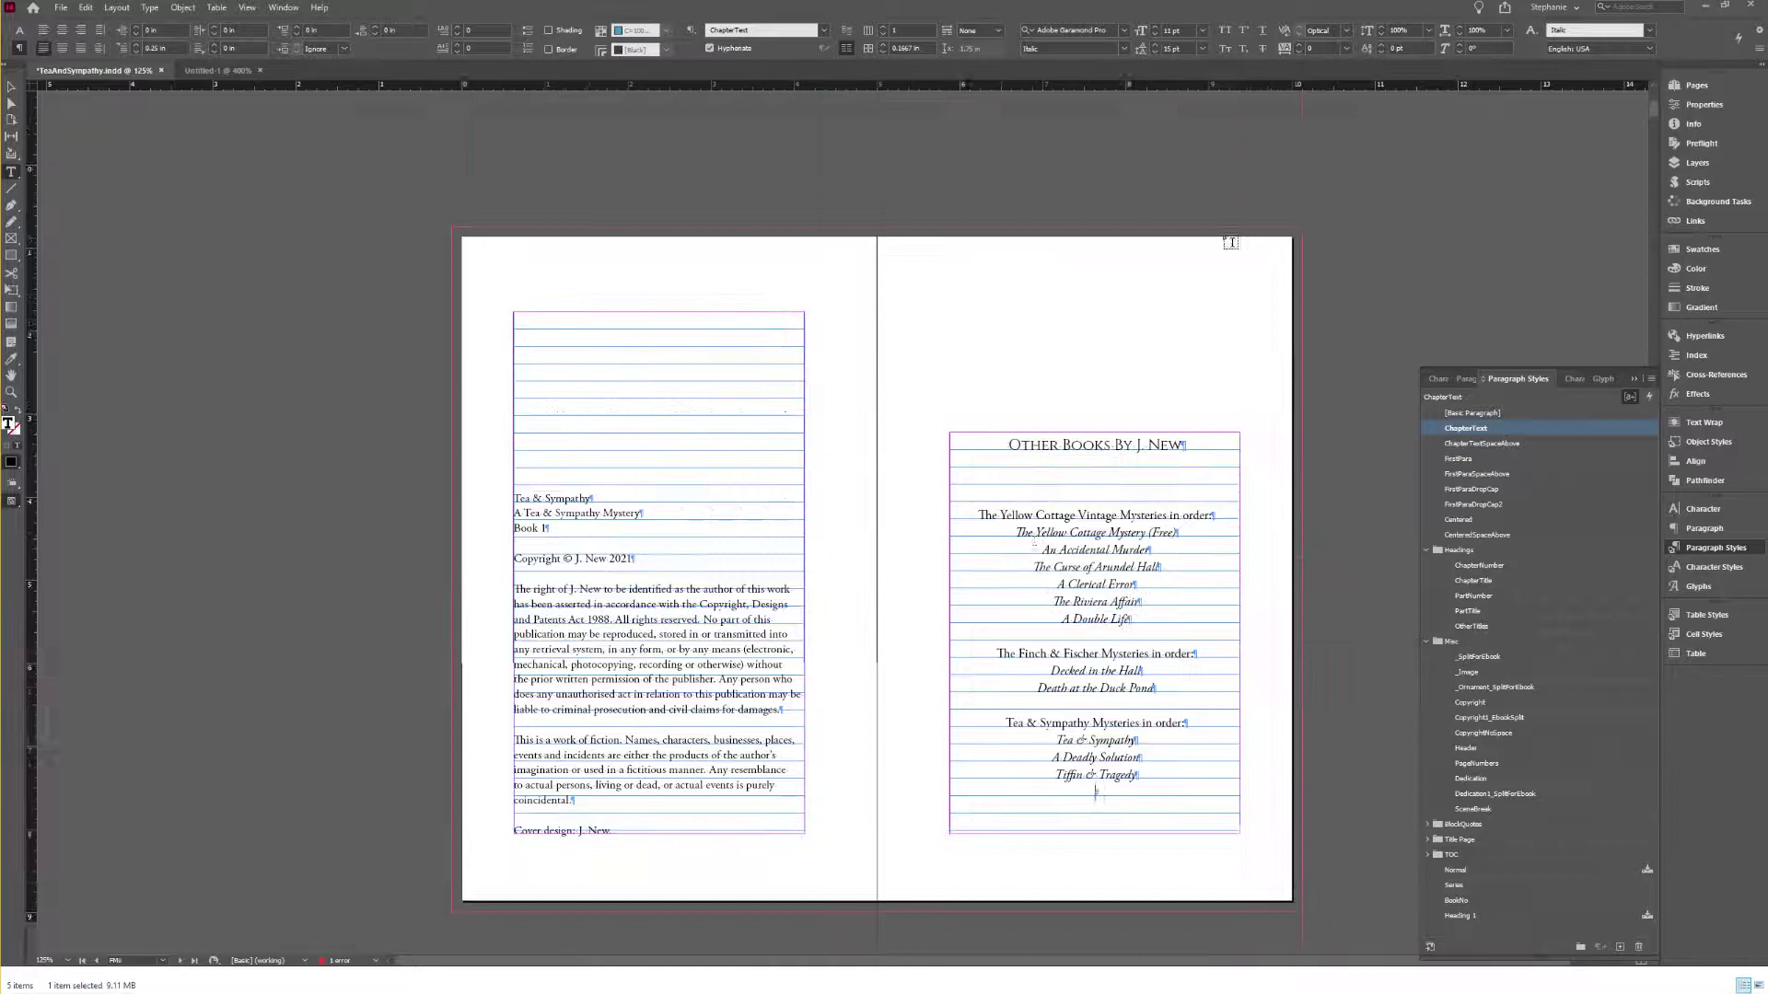
scroll(1036, 537, "down", 4)
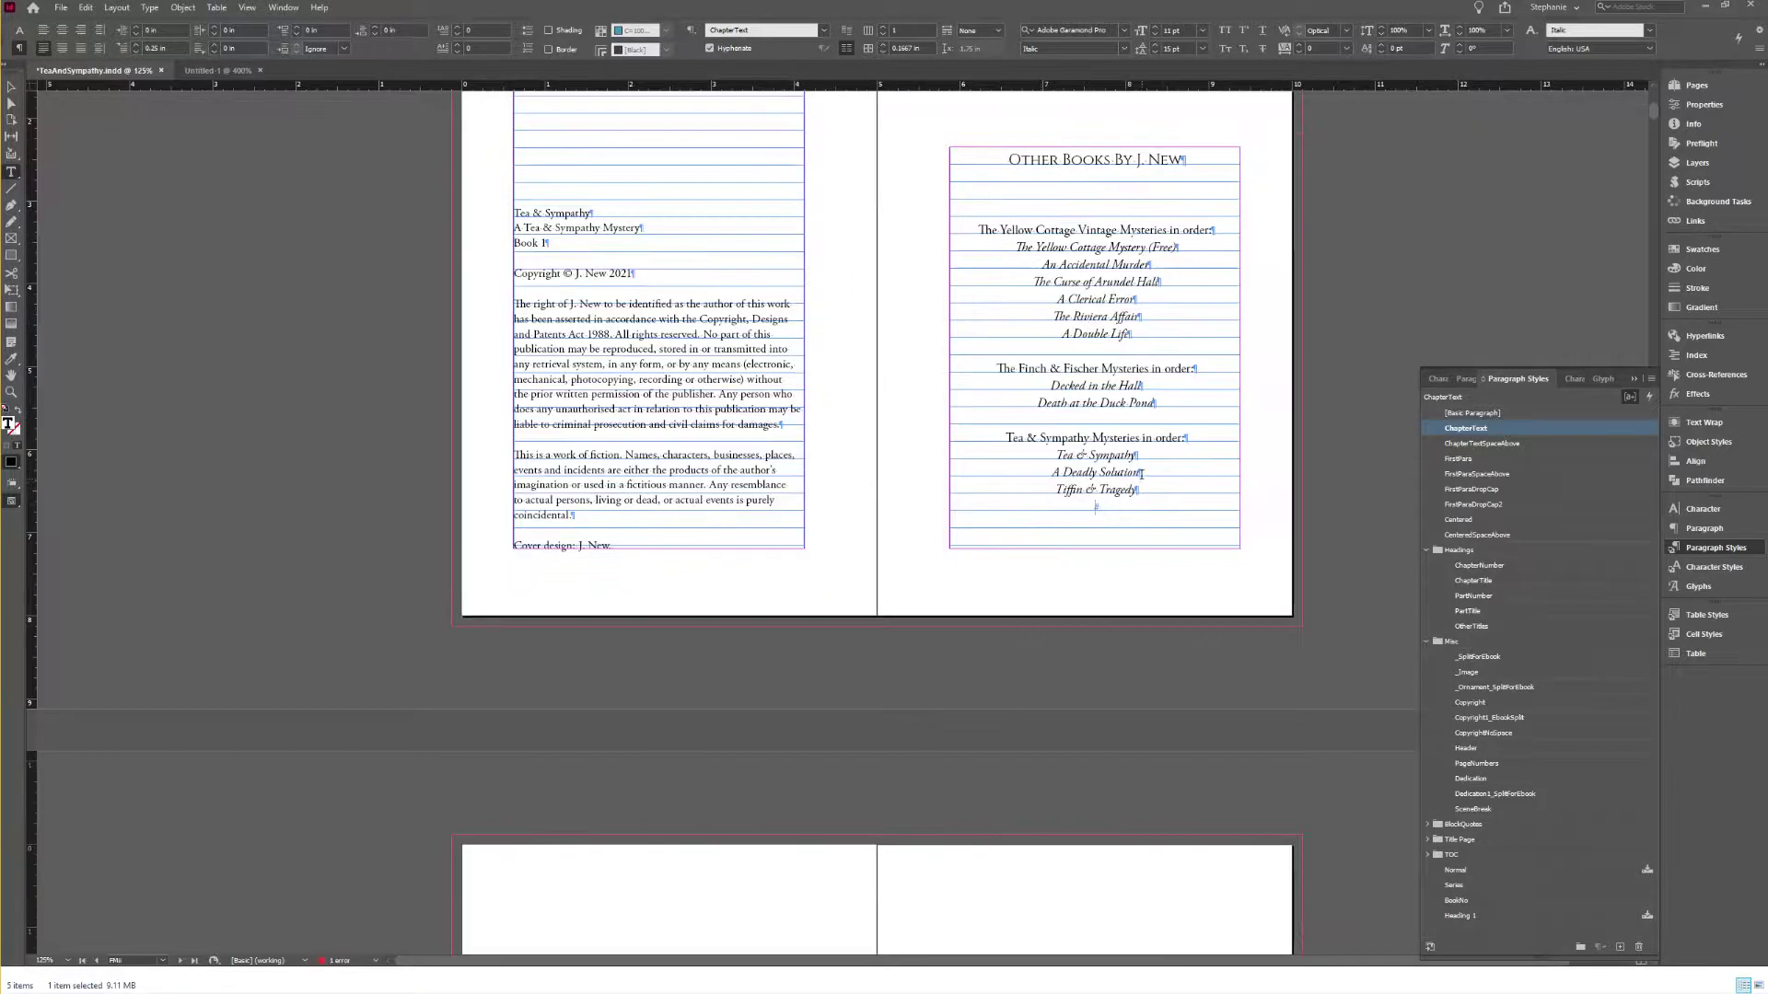
scroll(1139, 476, "down", 8)
scroll(889, 268, "up", 4)
scroll(888, 268, "up", 7)
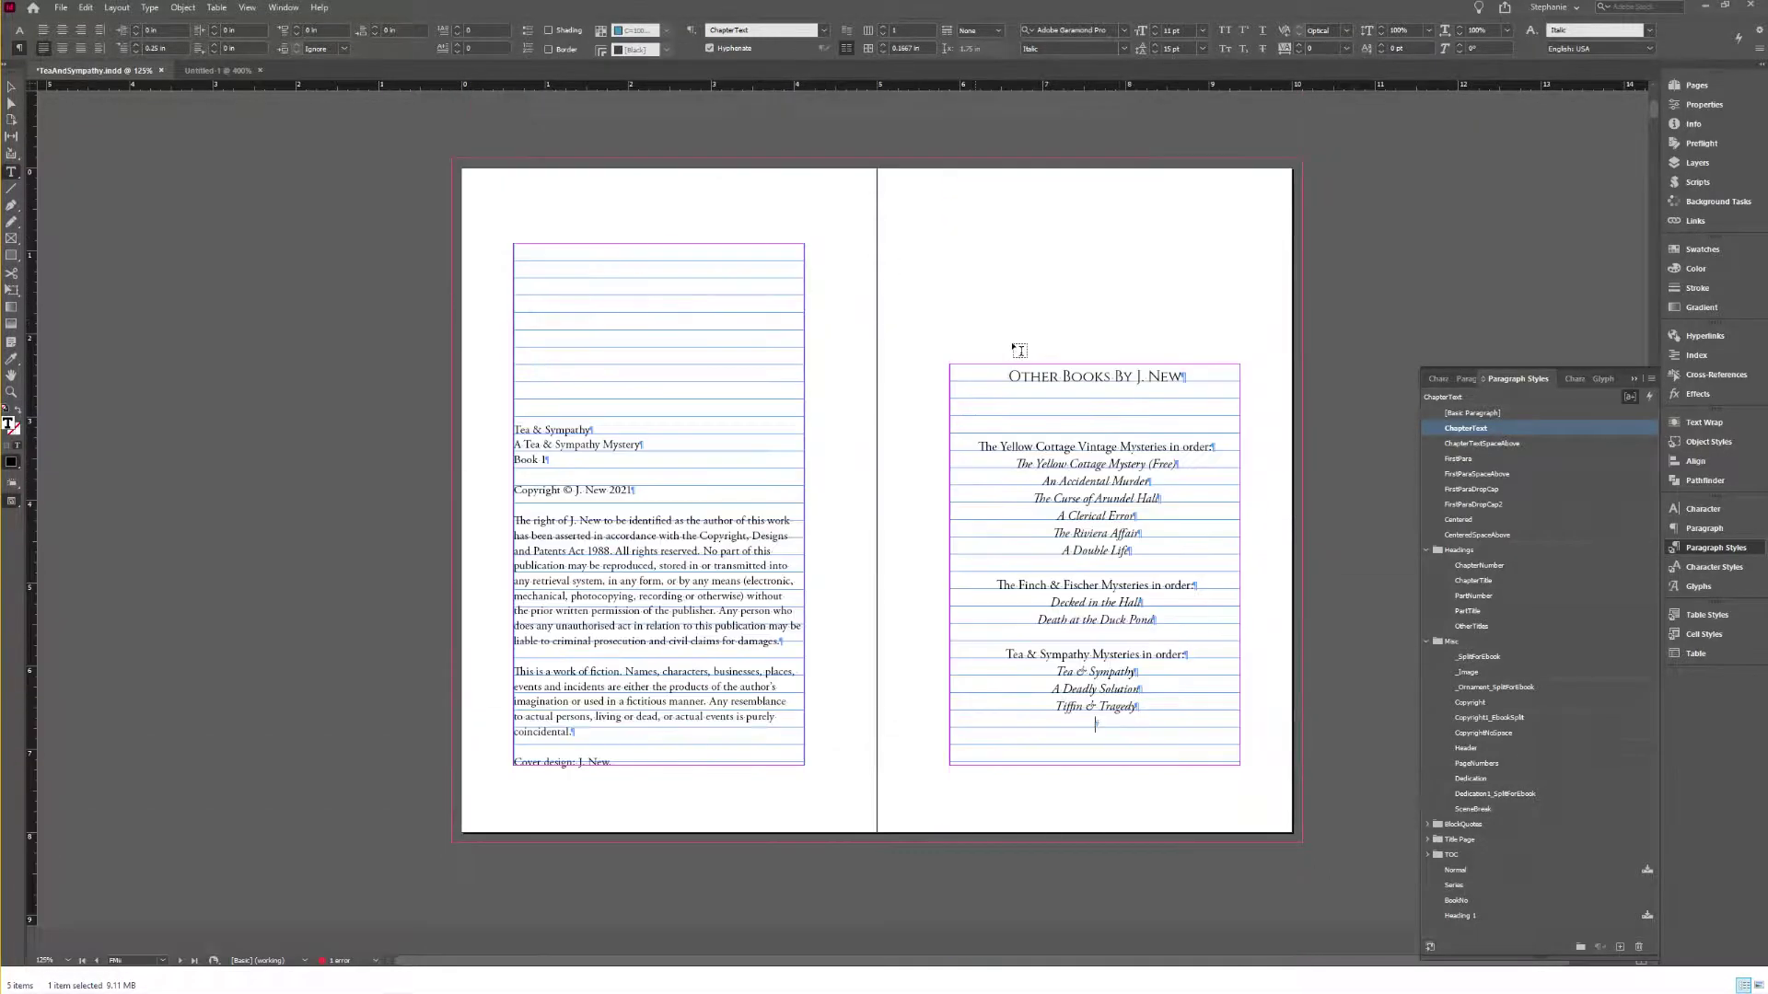
left_click(1090, 428)
left_click_drag(1086, 552, 1096, 591)
left_click(1096, 591)
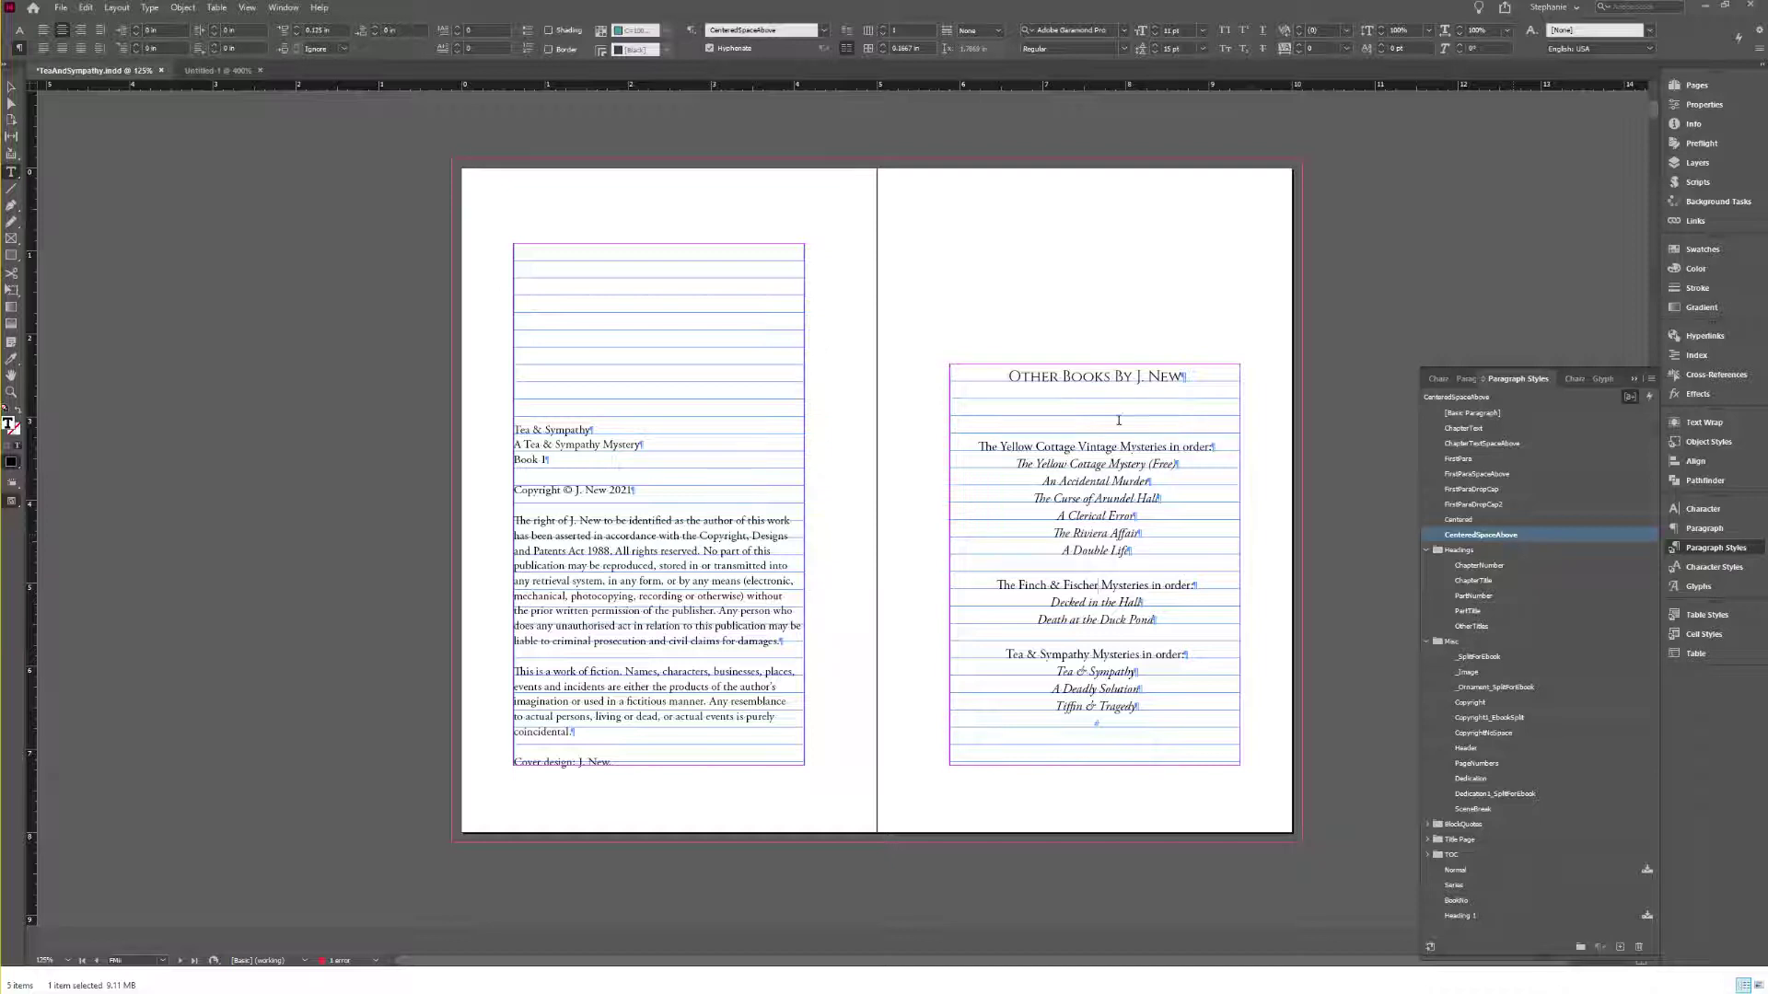
left_click(334, 31)
Step: Widen the Contents text frame to about 5.64 in, past the page's outer edge, so the entries fit
scroll(1305, 528, "down", 10)
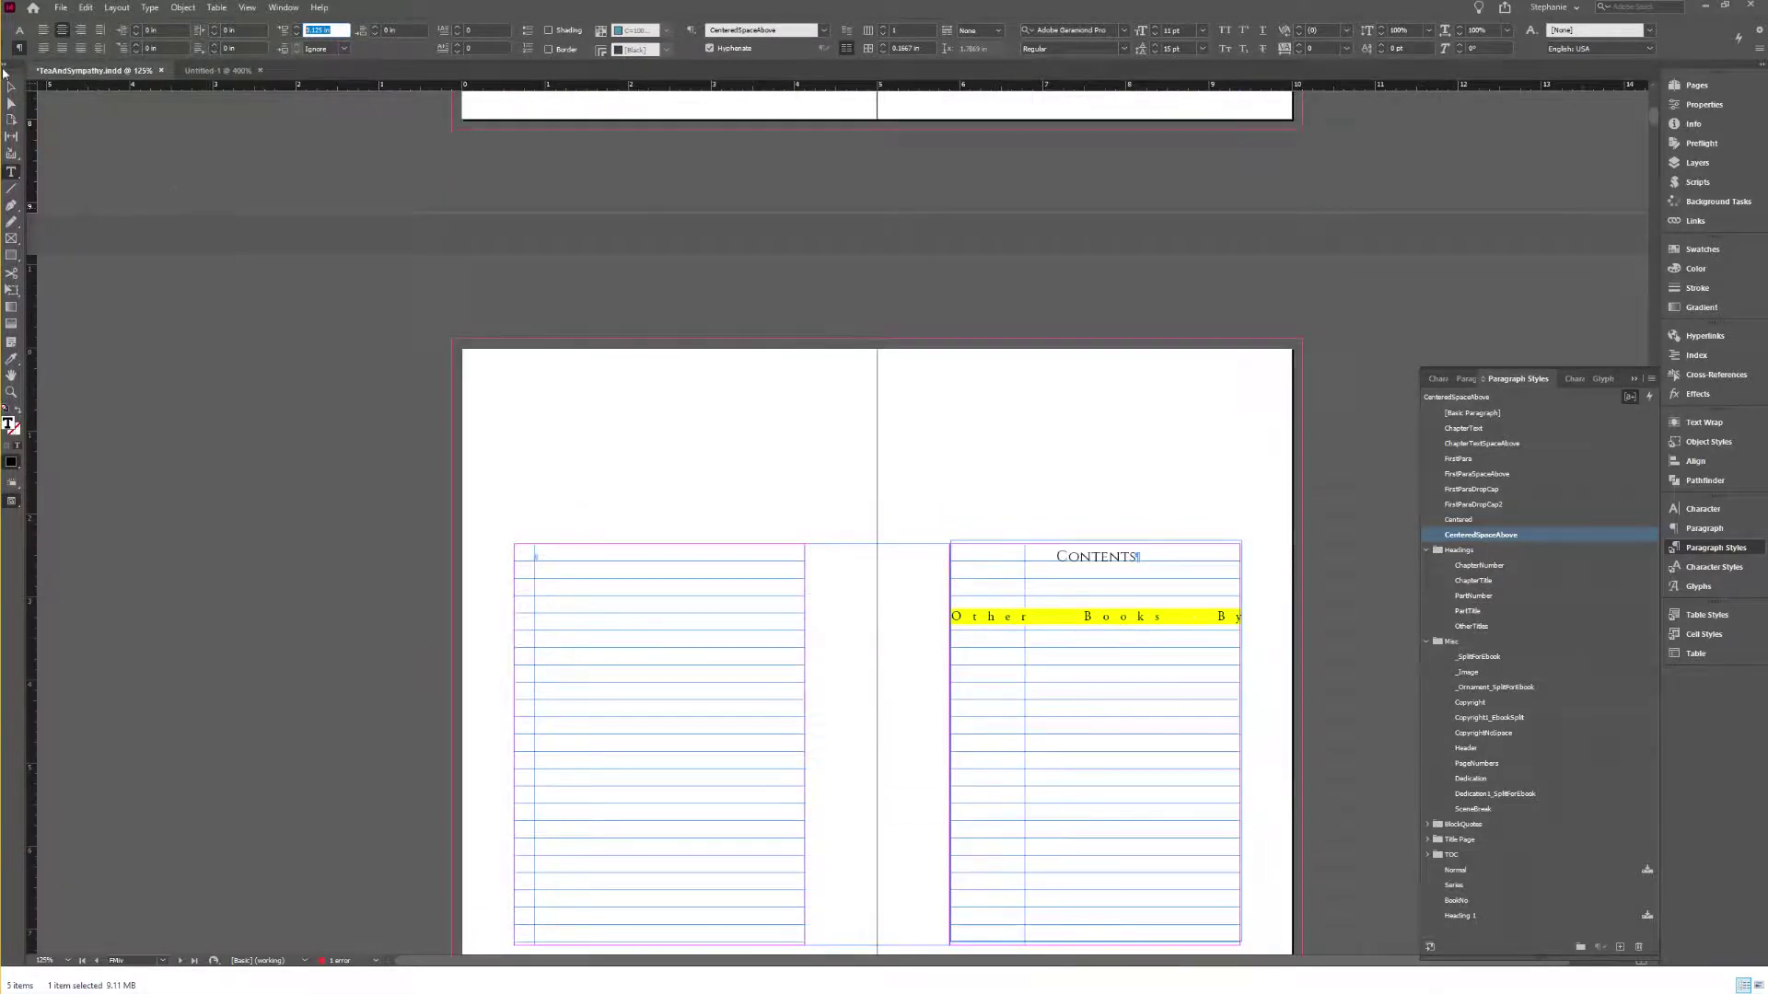
key("Escape")
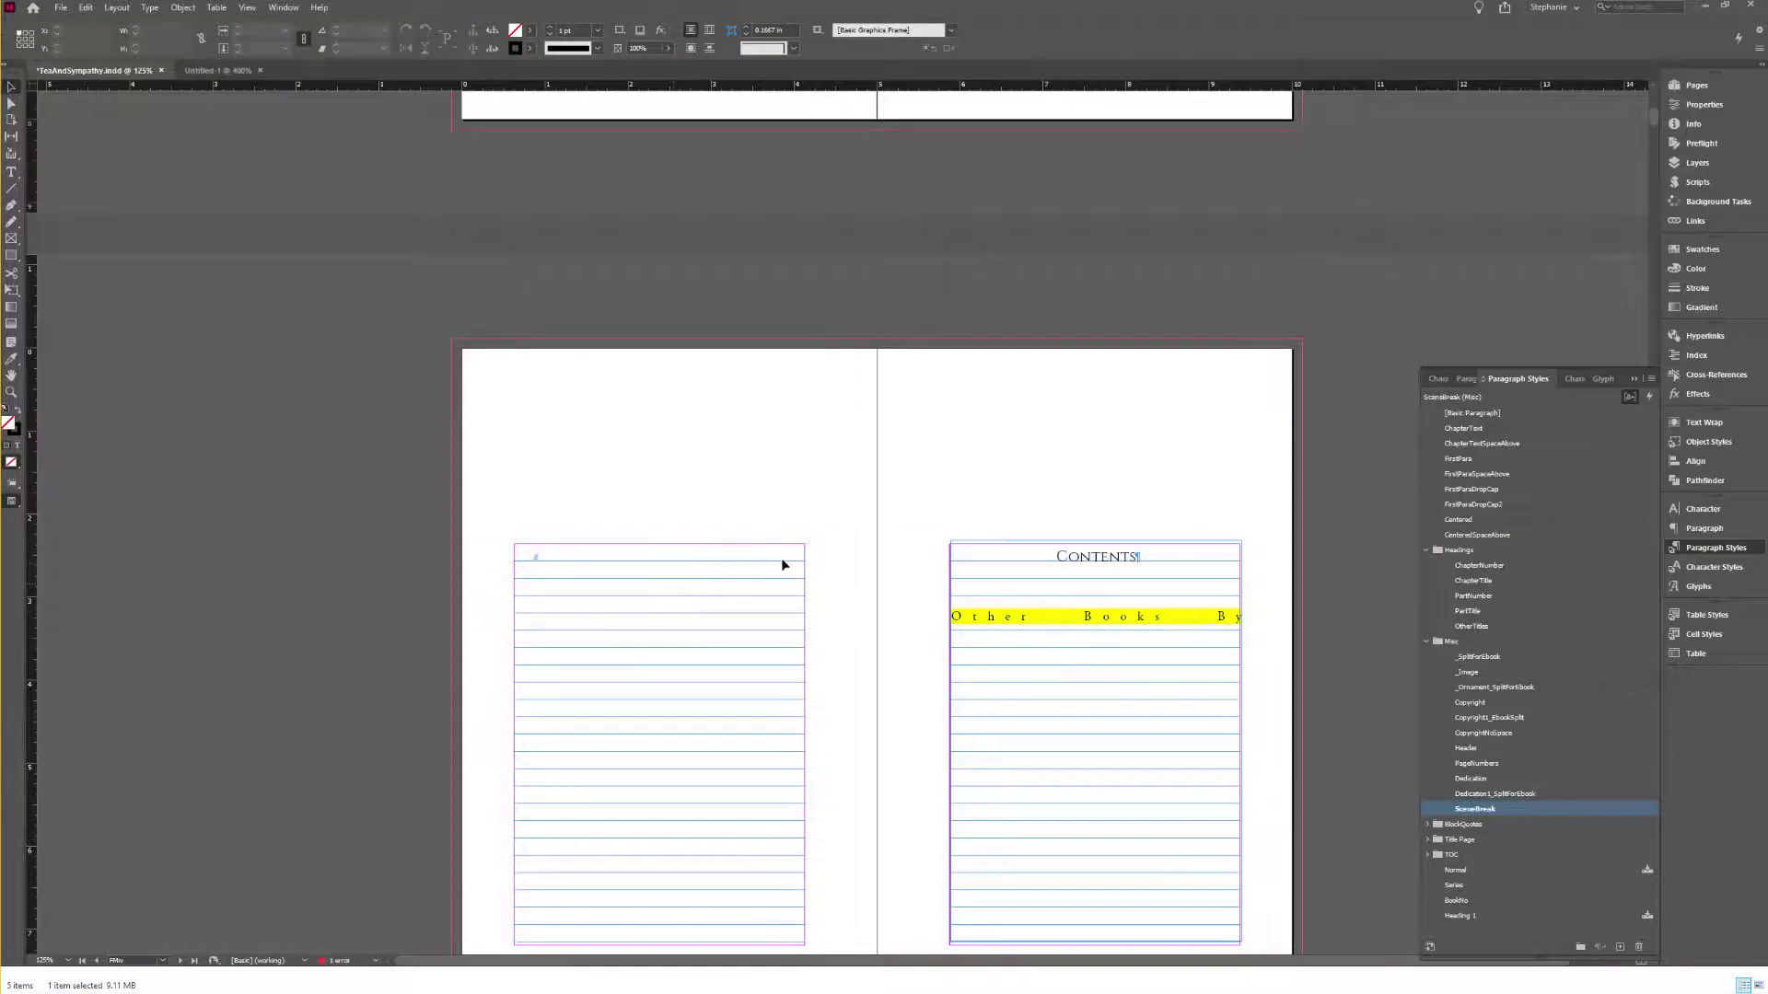
scroll(710, 571, "up", 2)
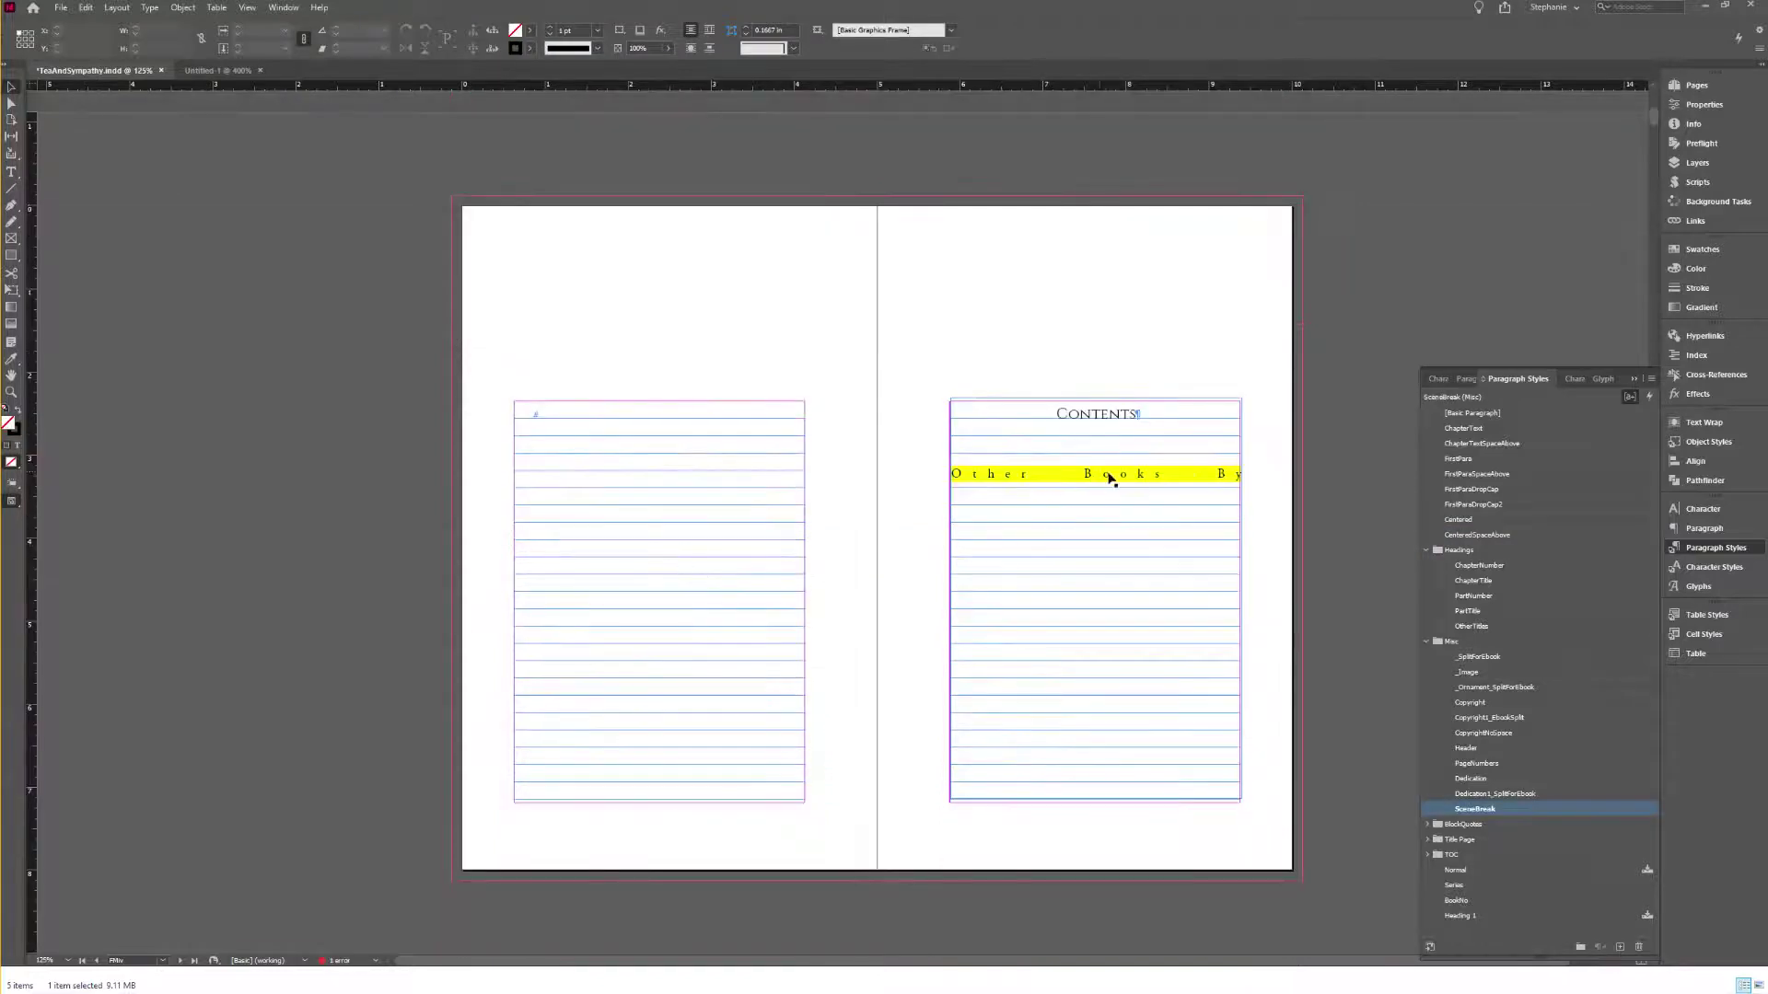
left_click(1222, 528)
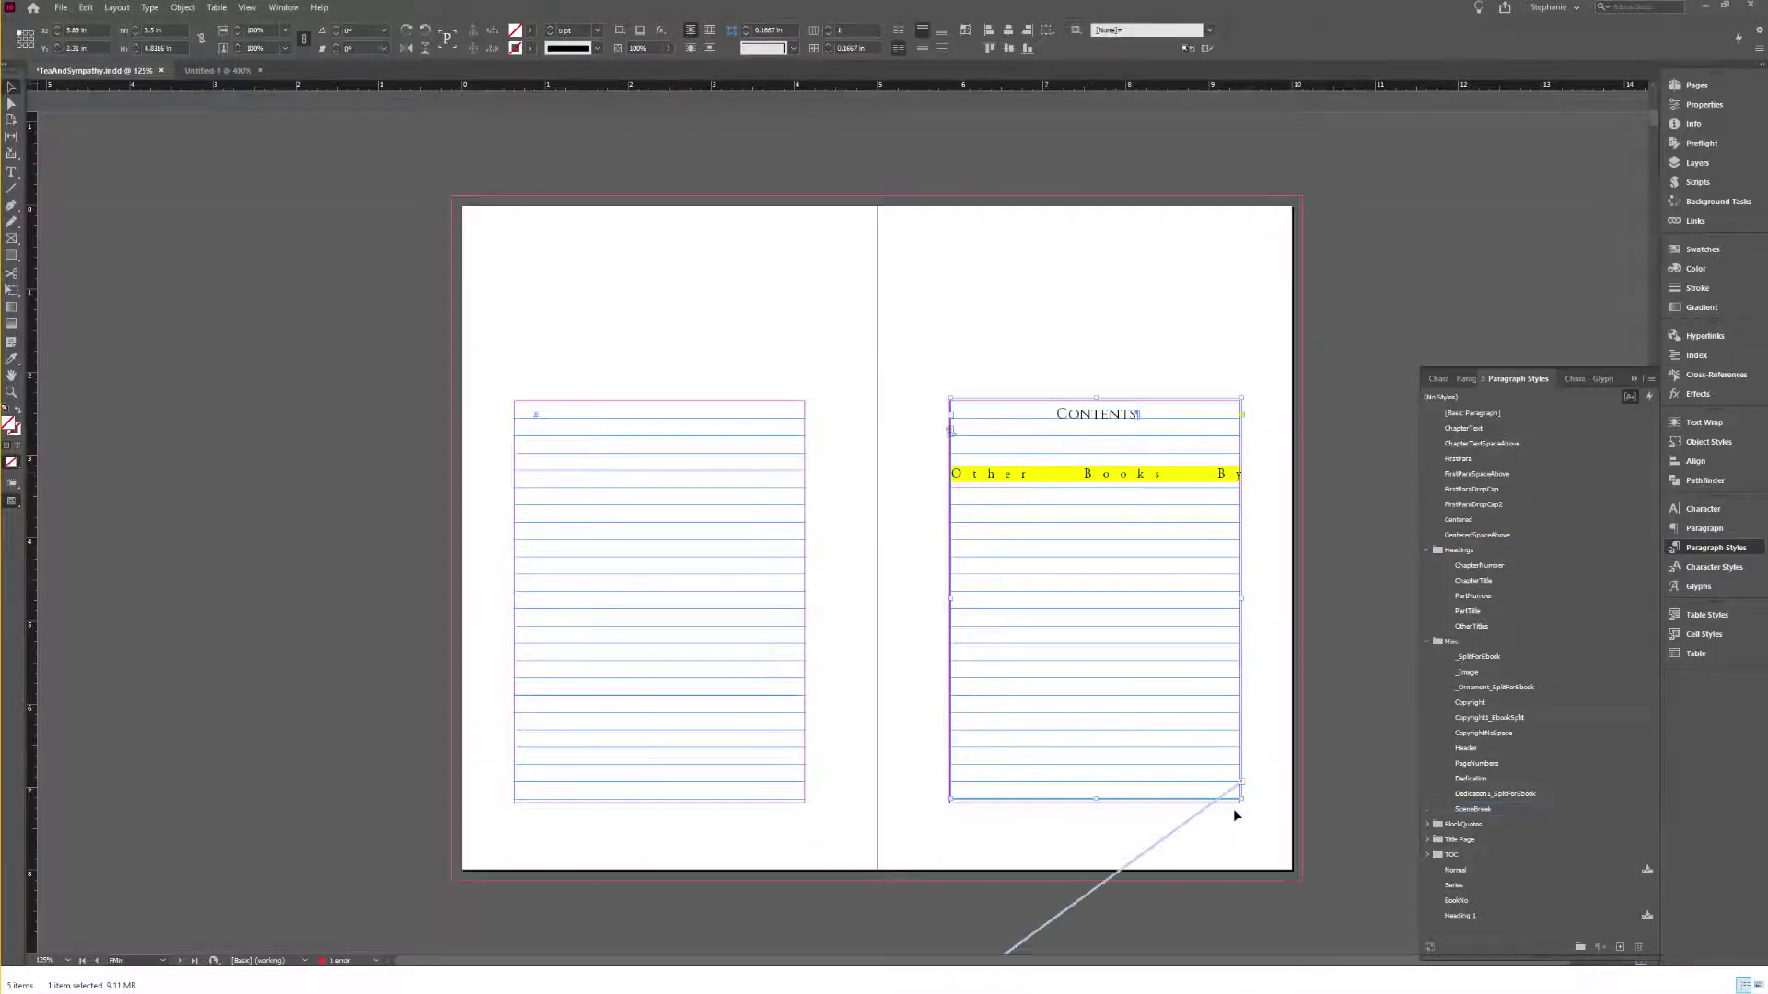
scroll(1187, 633, "right", 2)
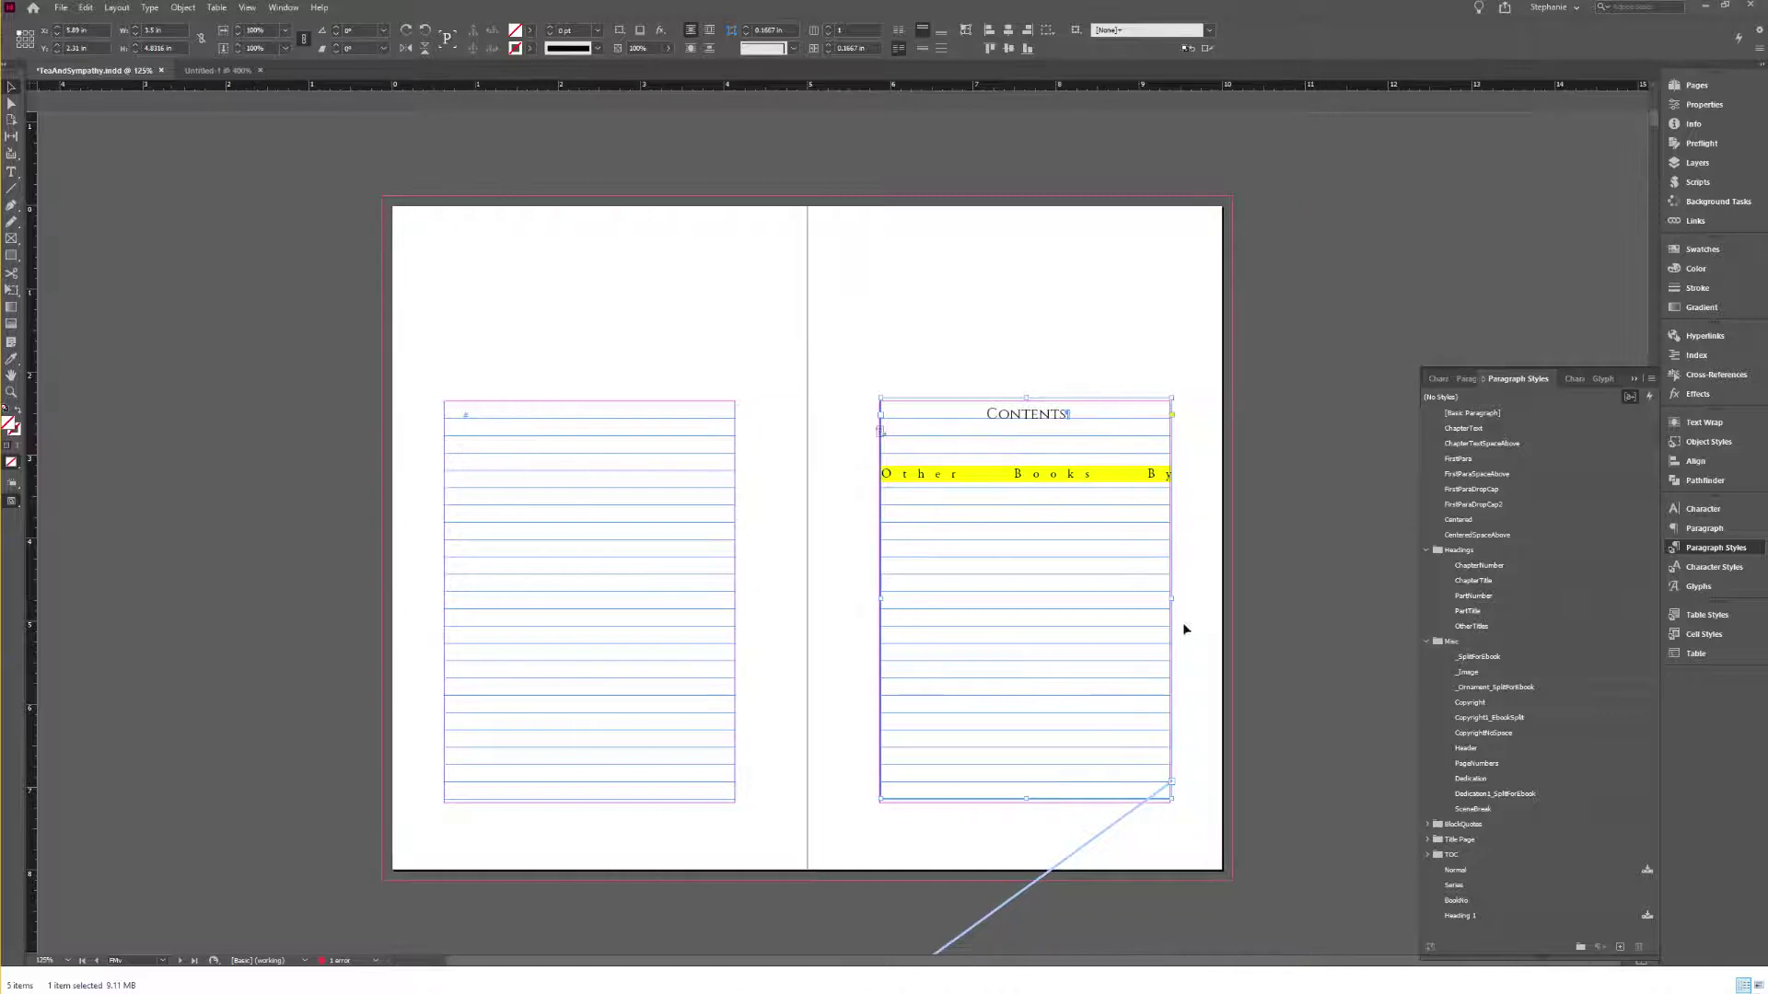
left_click_drag(1171, 599, 1349, 592)
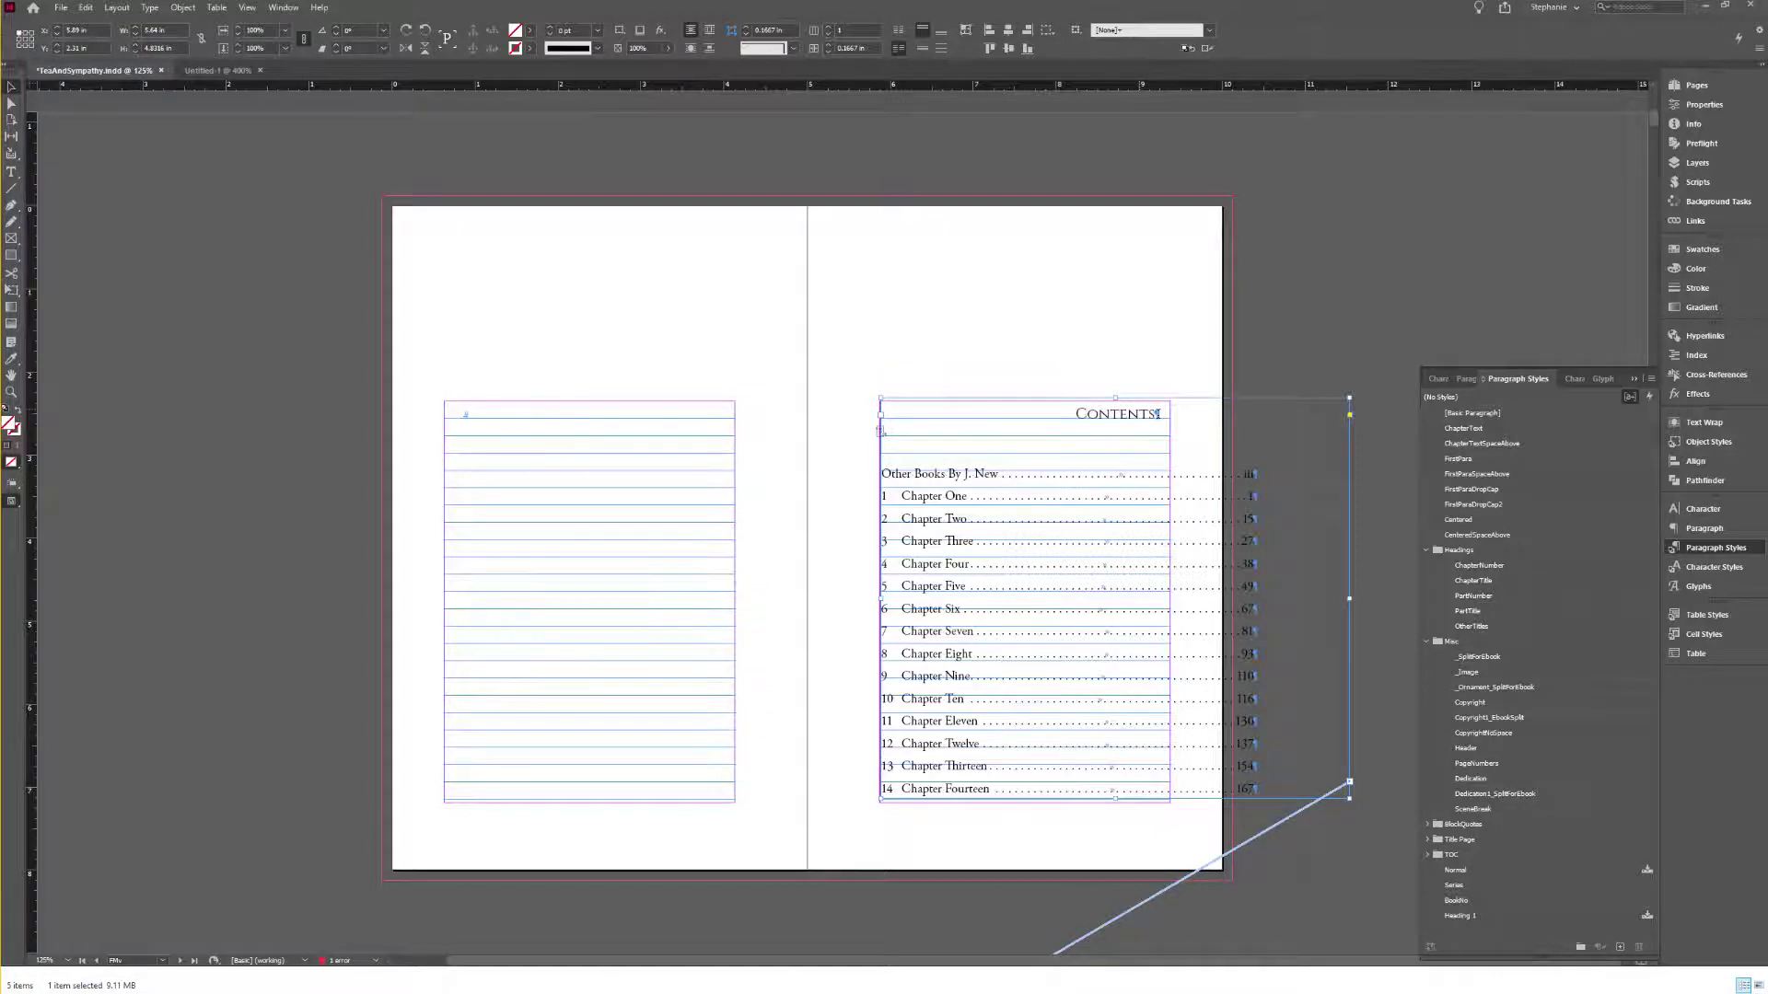
Step: Compare the paragraph style and spacing of the Contents heading with those of the Other Books heading
double_click(1139, 414)
left_click_drag(1158, 413, 863, 437)
key("shift+Page_Up")
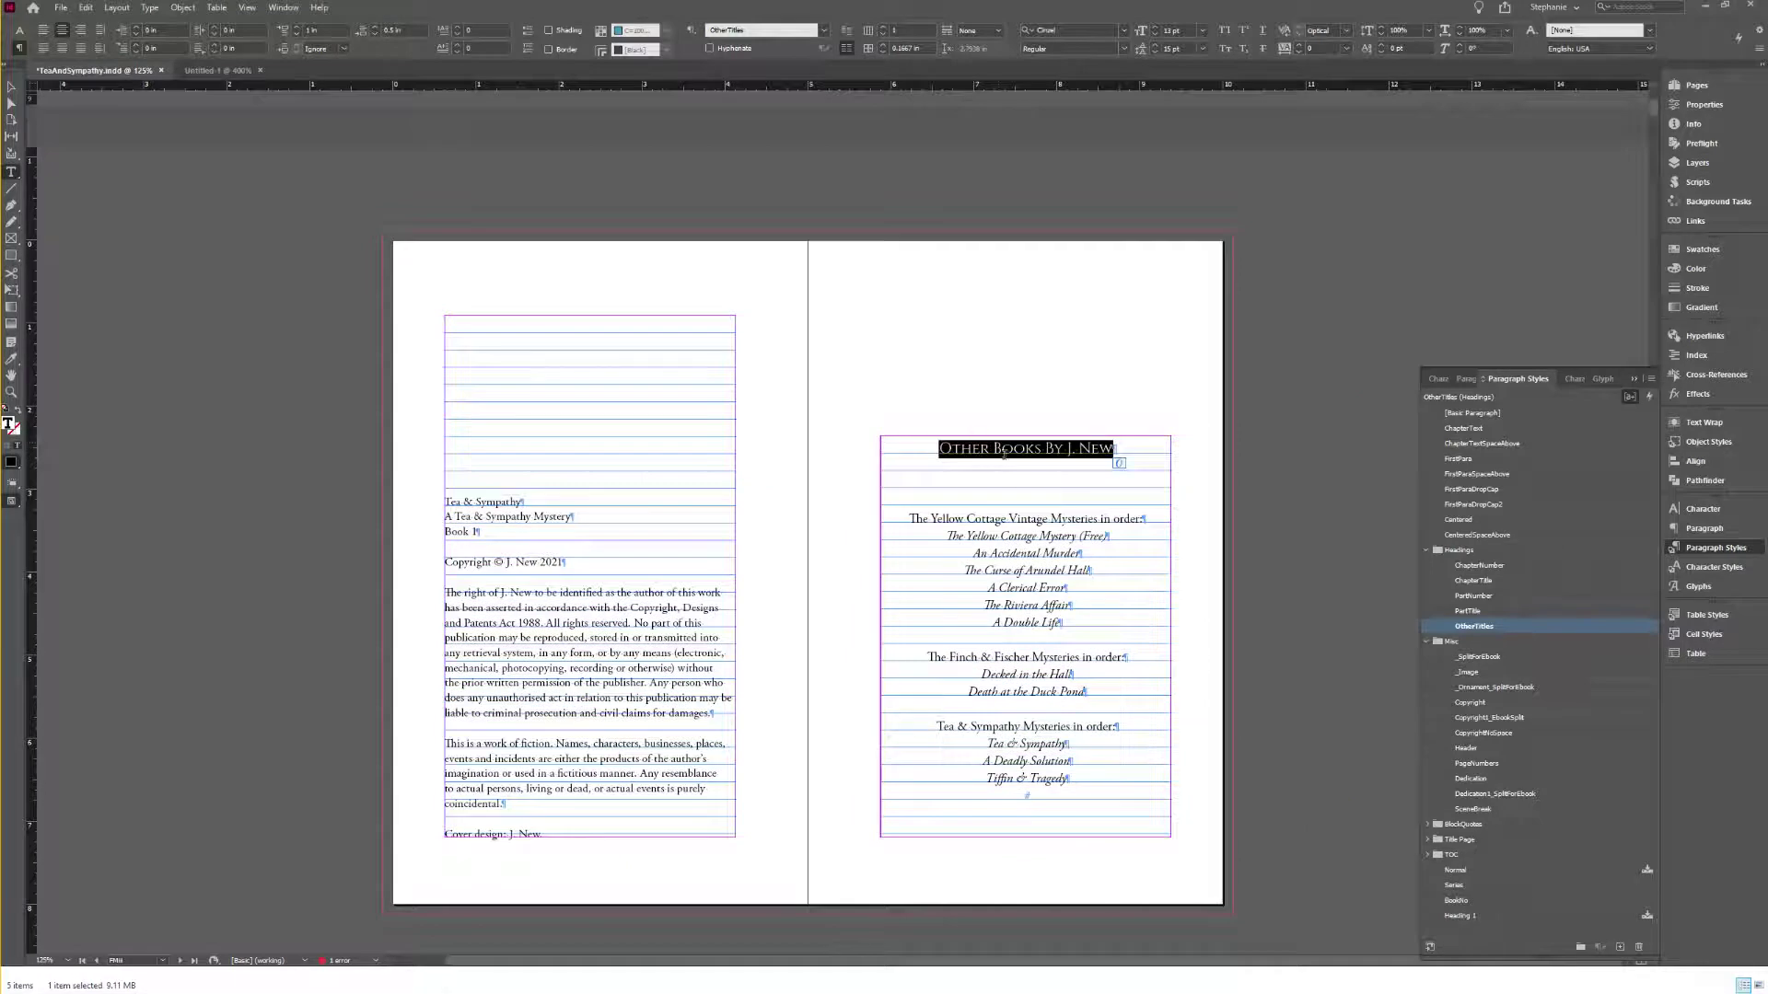
scroll(1085, 442, "down", 8)
left_click(1087, 341)
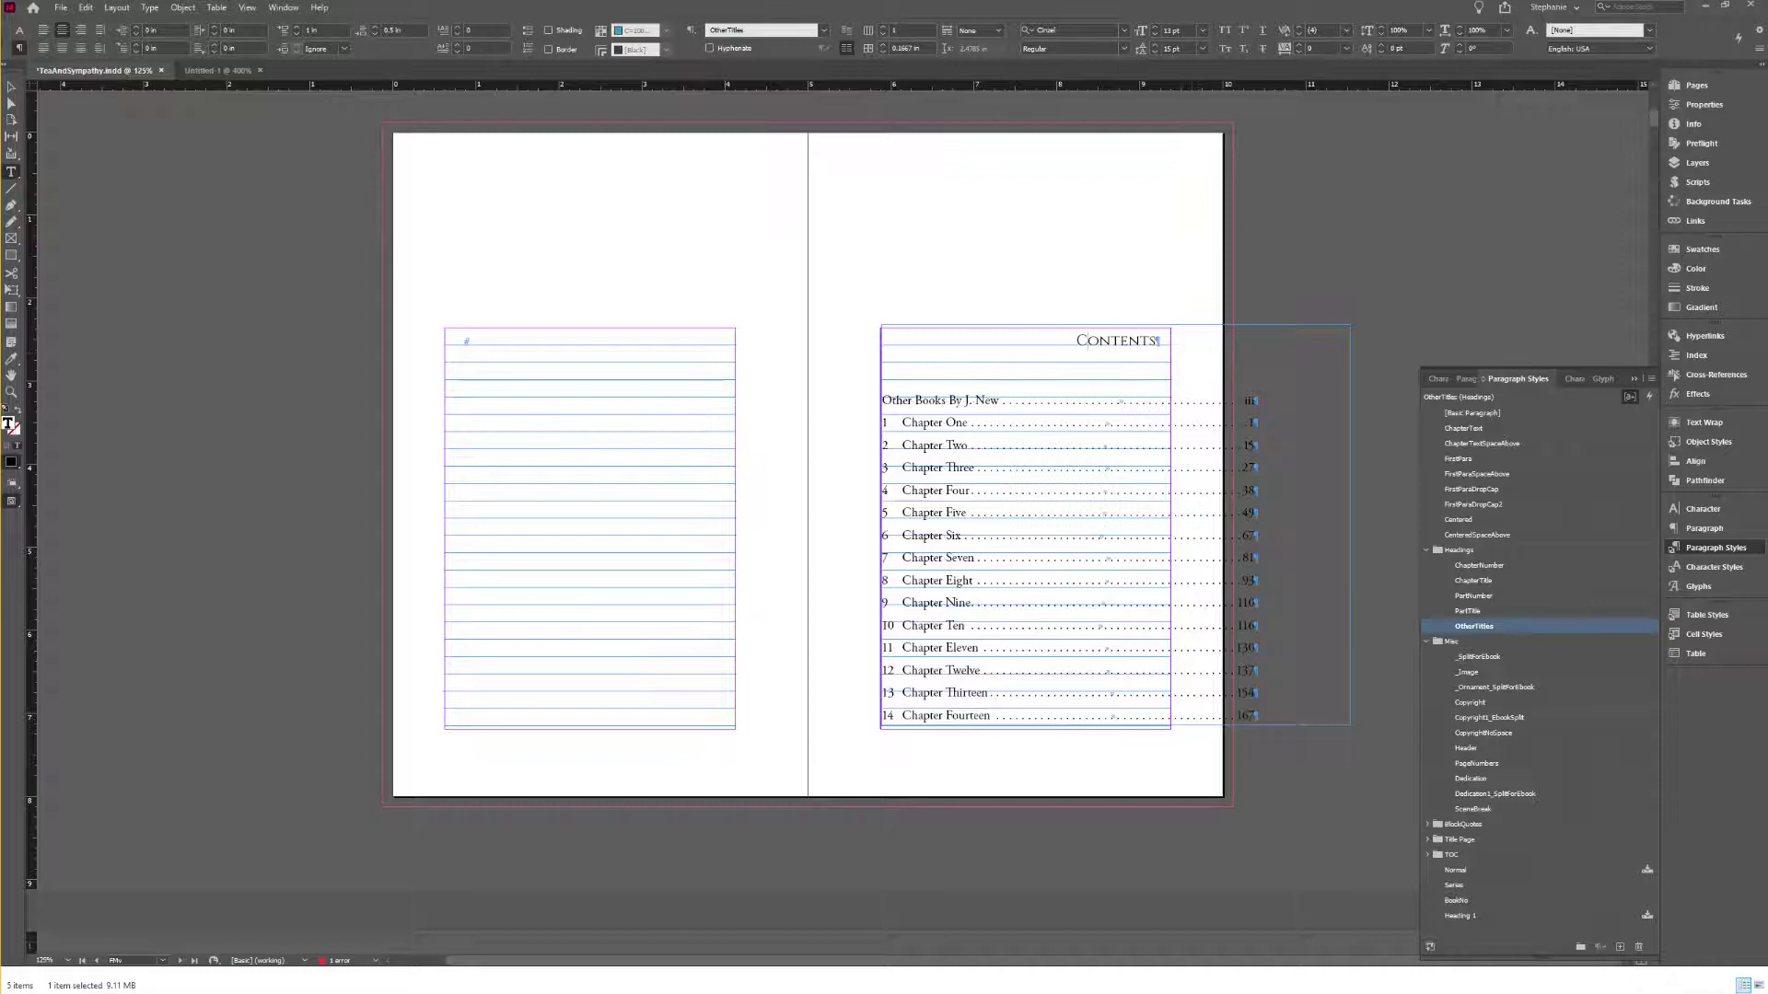
Step: Remove the automatic numbering from the Chapter One contents entry and redefine the TOC-ChapterTitle style to match
left_click(11, 86)
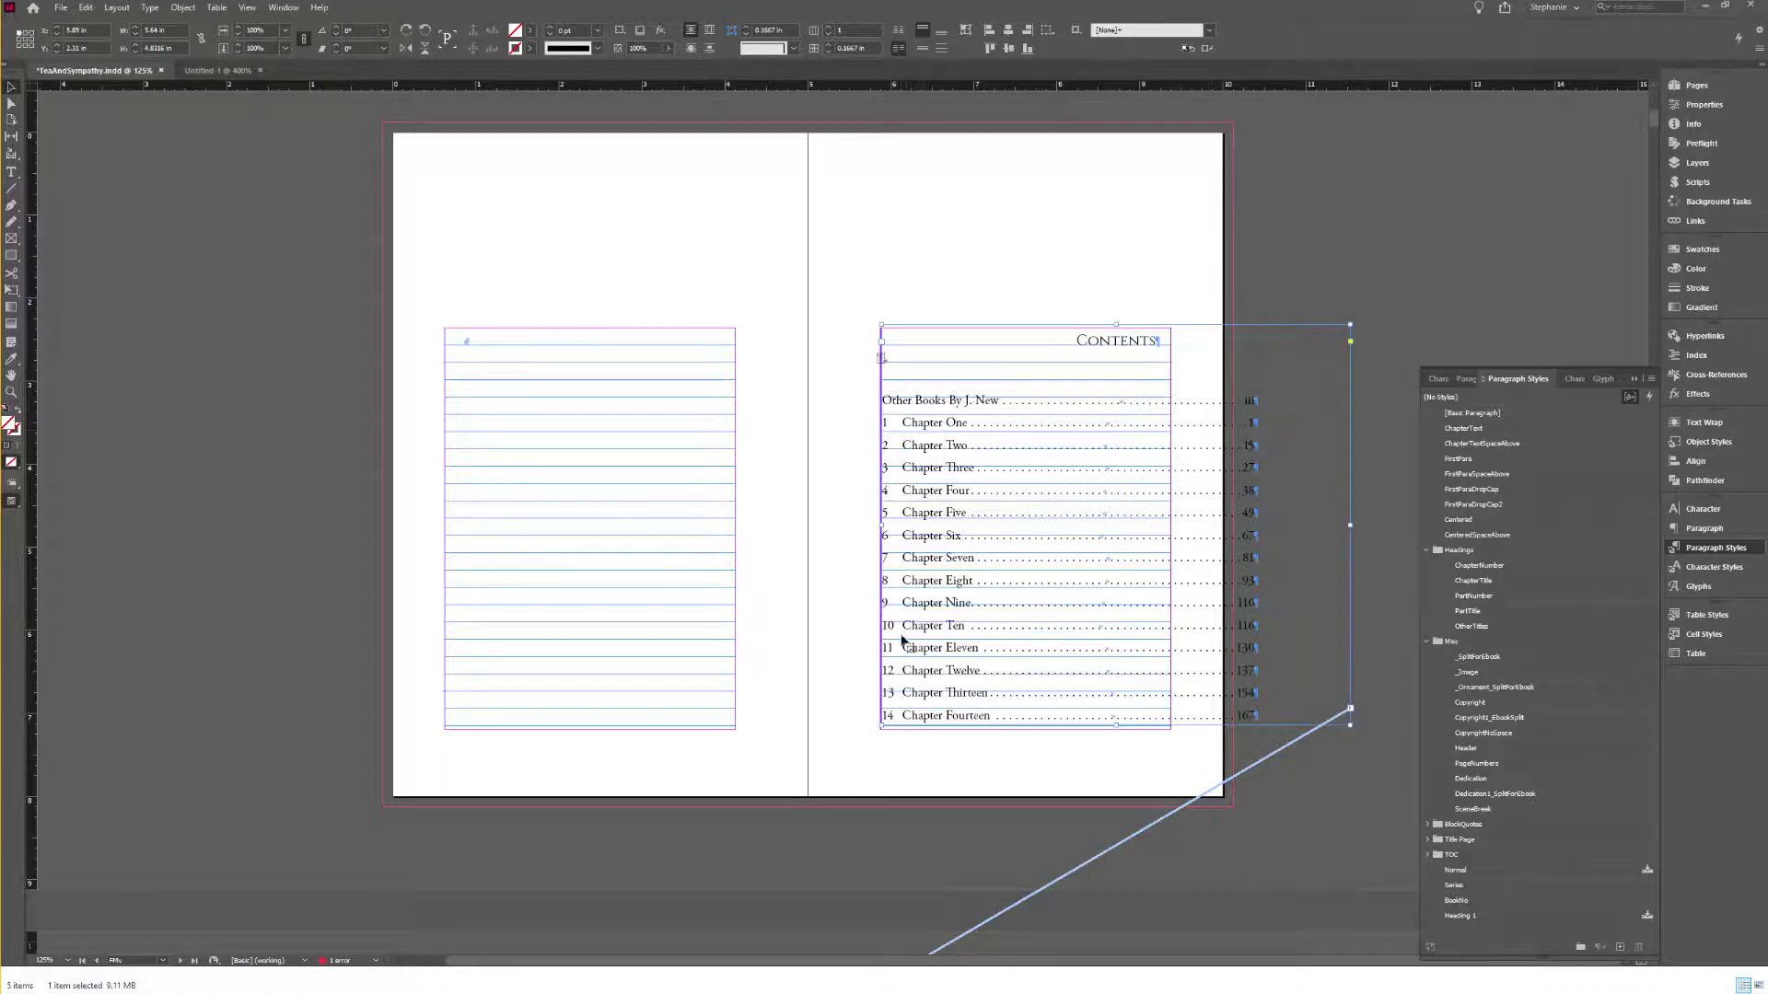
double_click(934, 422)
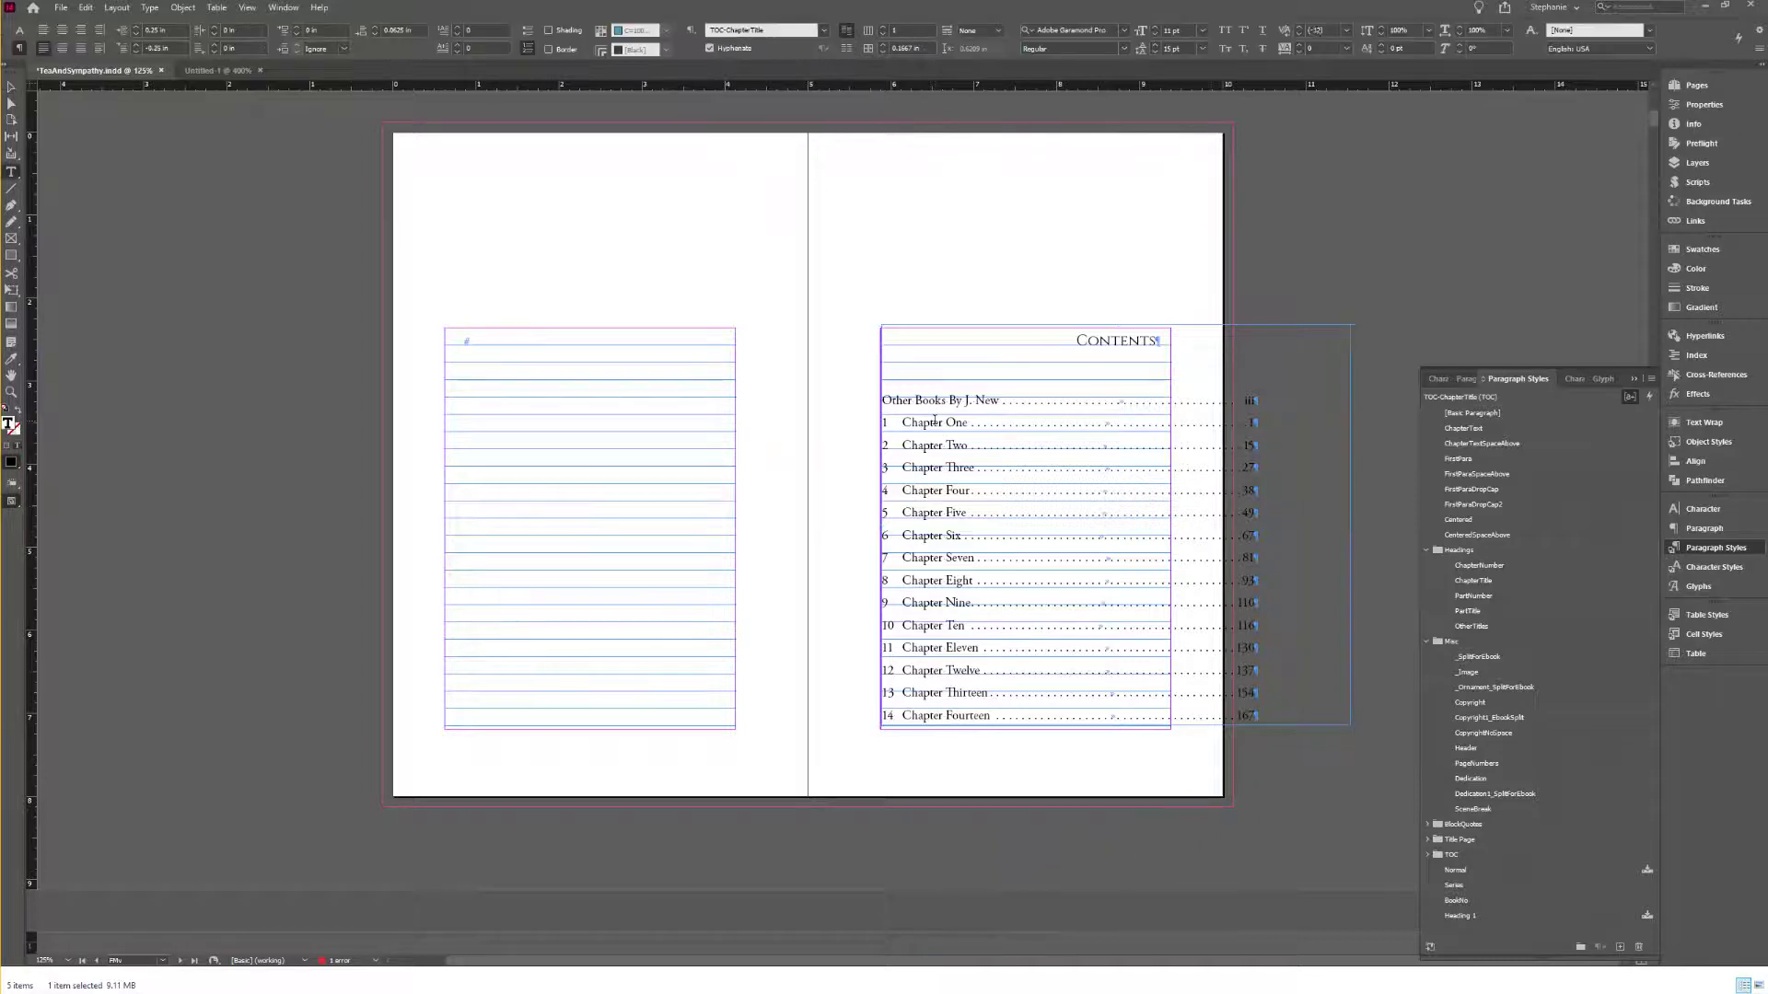
left_click(528, 53)
left_click(1652, 381)
left_click(1473, 433)
scroll(990, 599, "down", 5)
scroll(1121, 458, "up", 5)
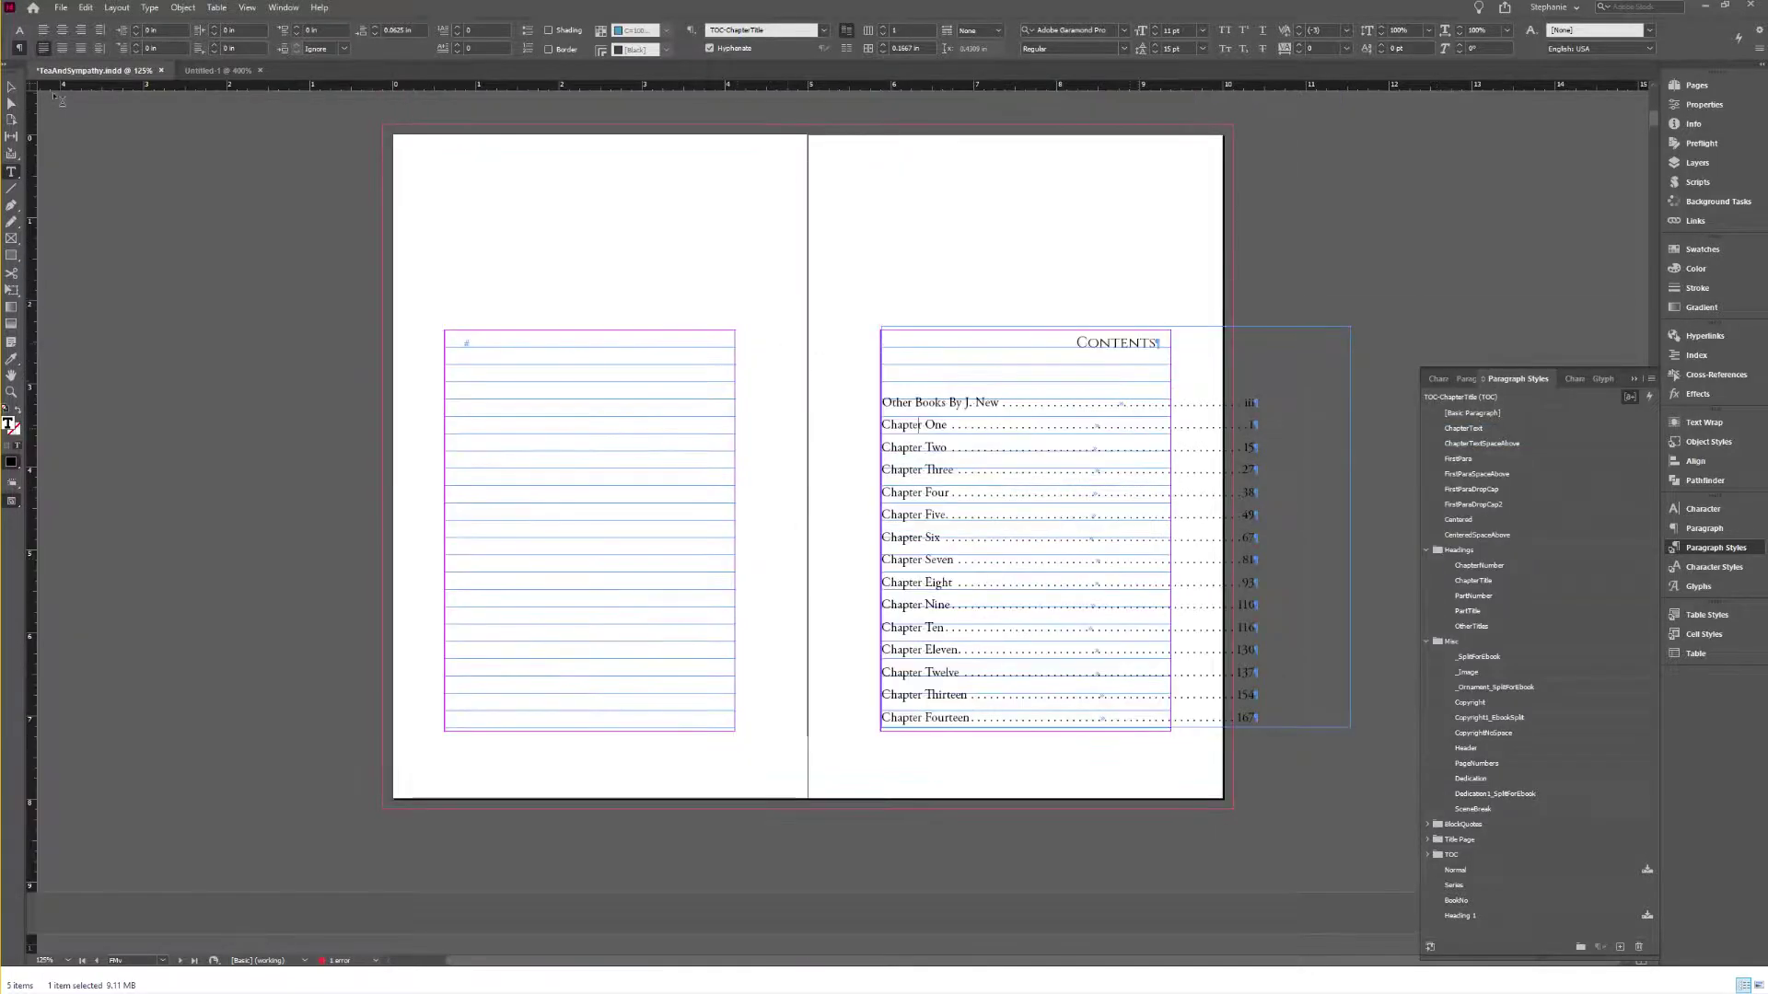
Step: Update the table of contents in the Contents frame
key("Escape")
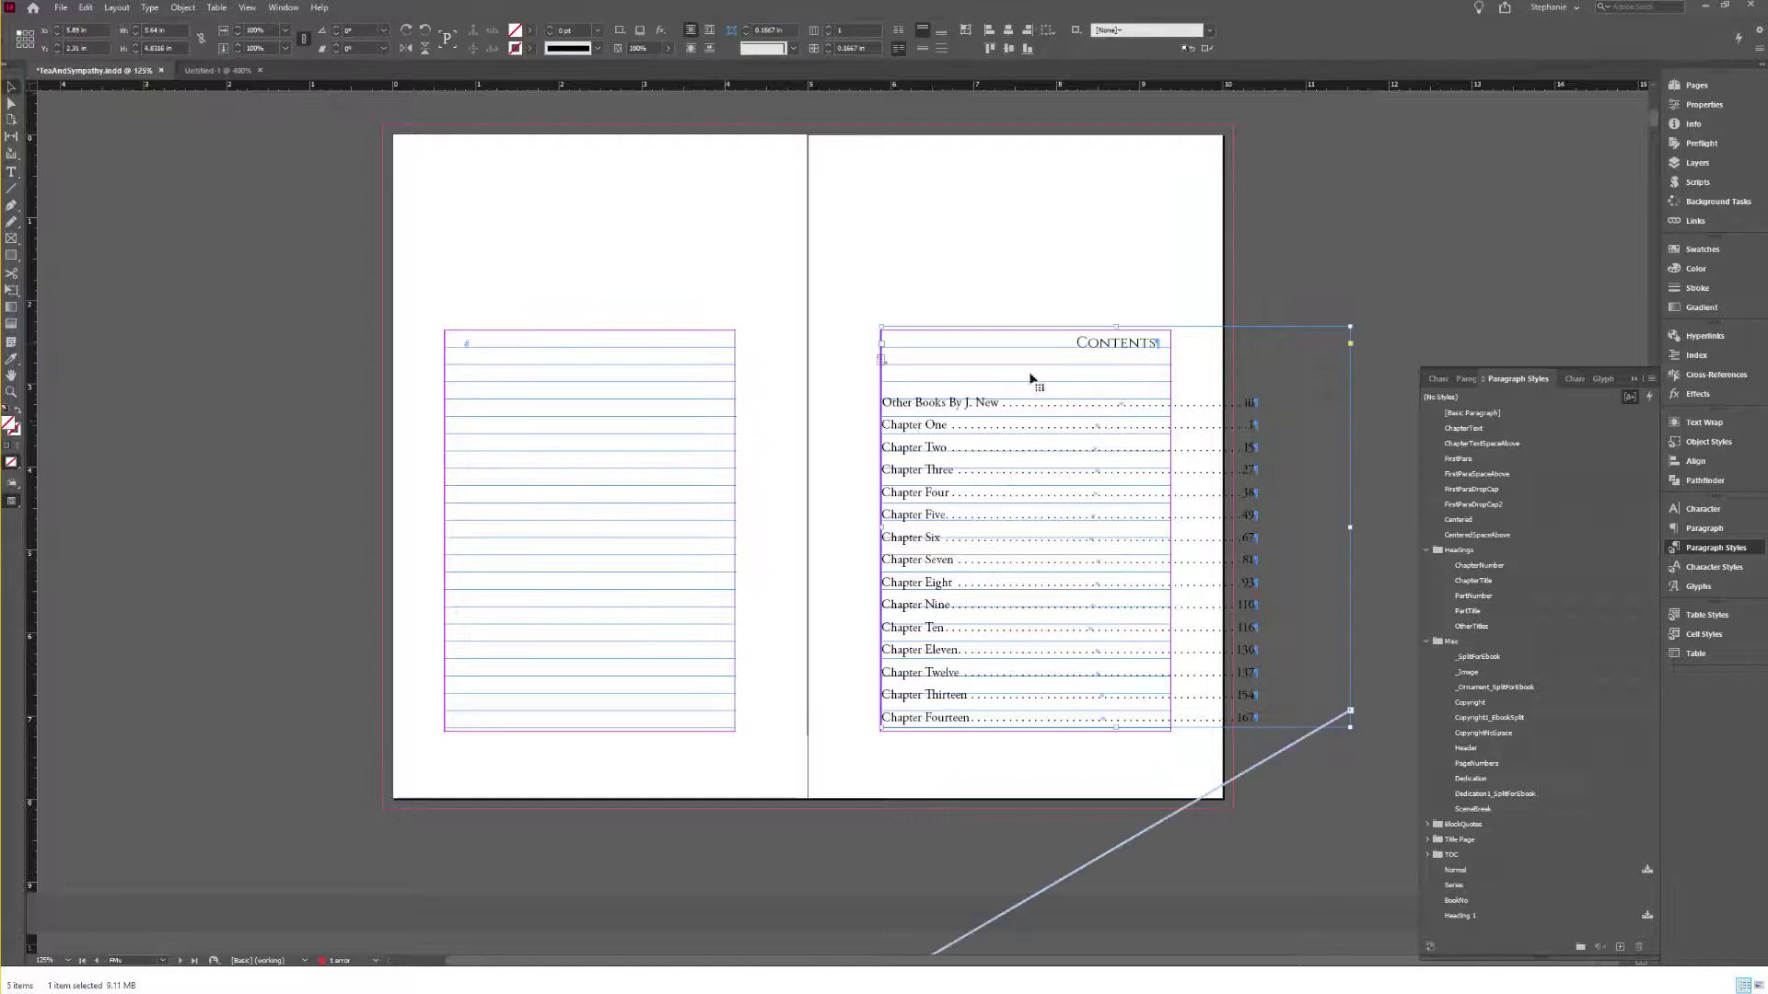
left_click(116, 7)
left_click(189, 313)
left_click(837, 482)
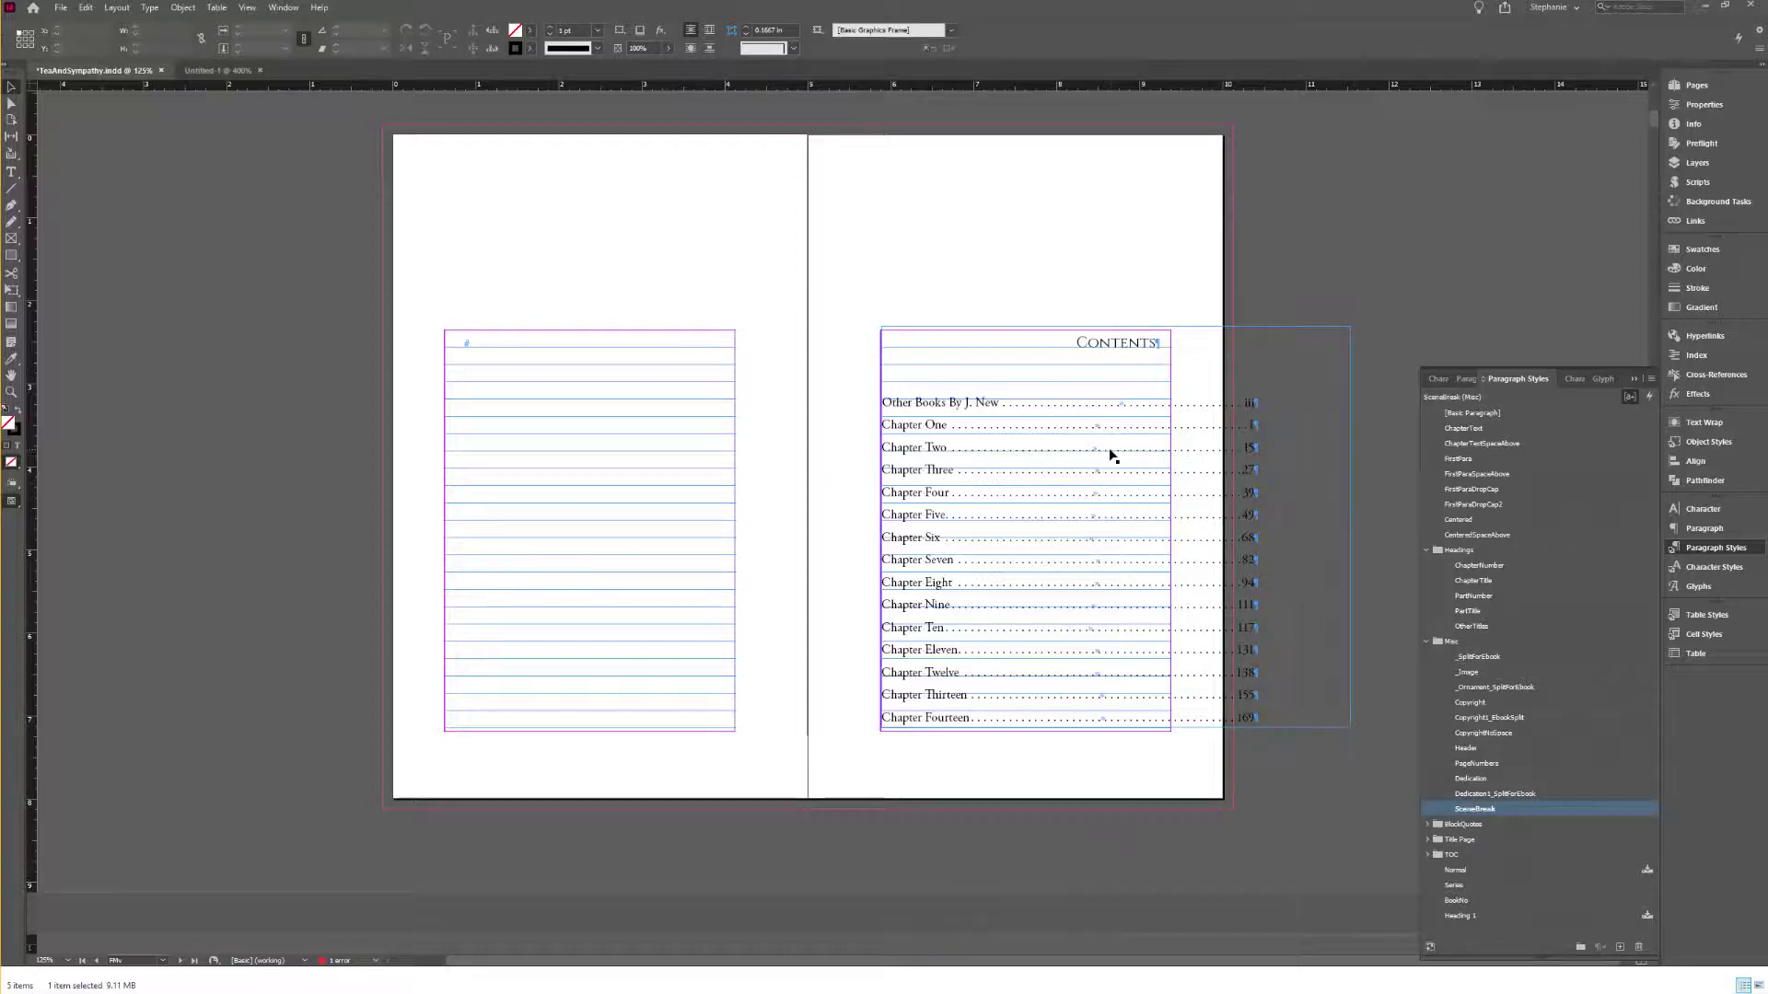
Step: Refresh the contents list and review the entry settings of the TOC table-of-contents style
left_click(995, 409)
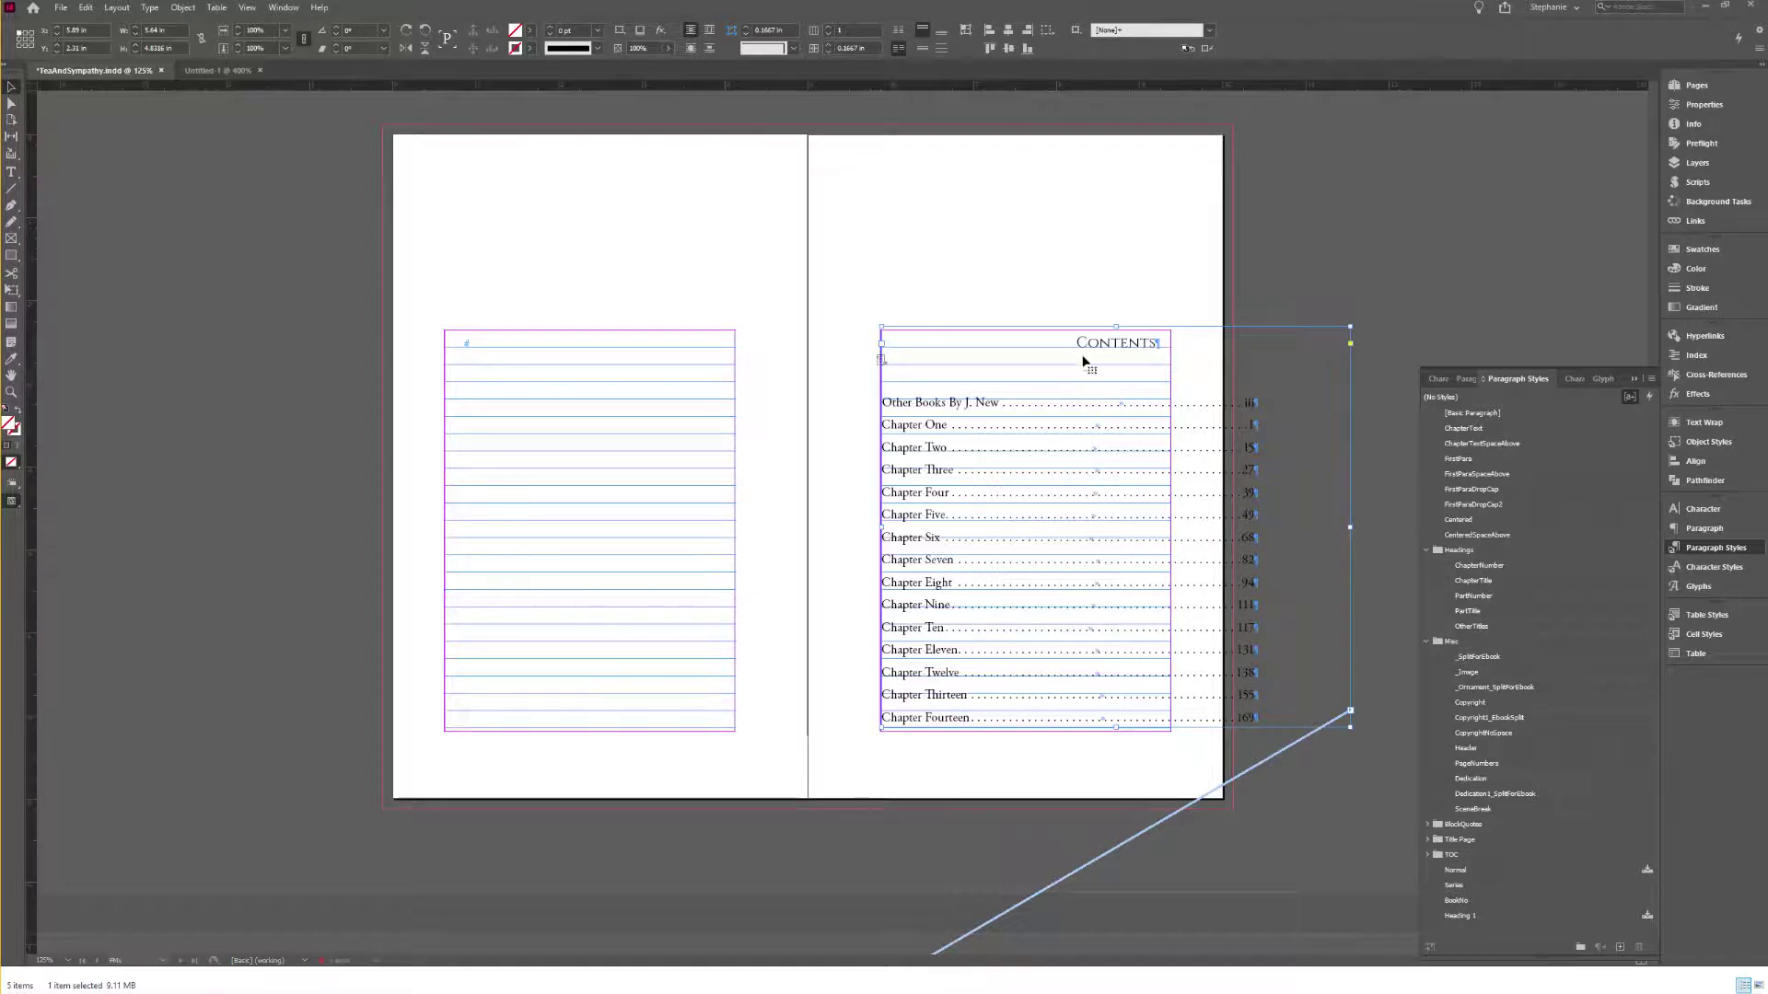
left_click(109, 10)
left_click(203, 307)
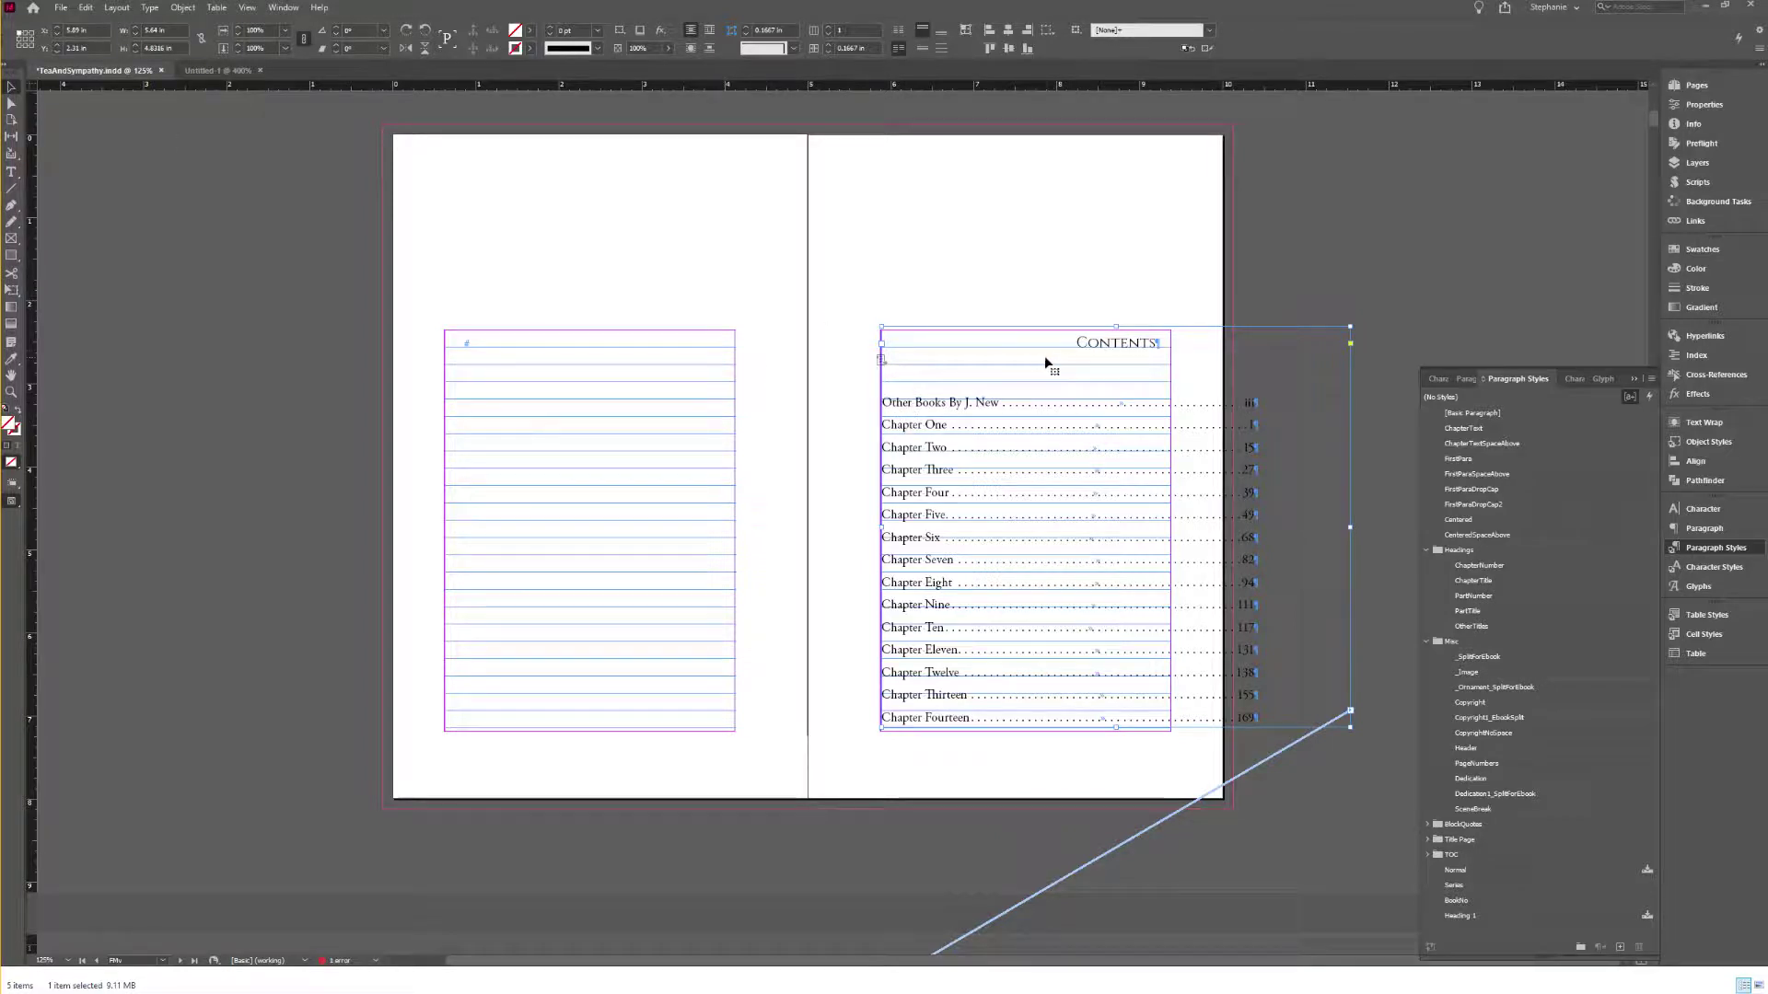
left_click(1474, 809)
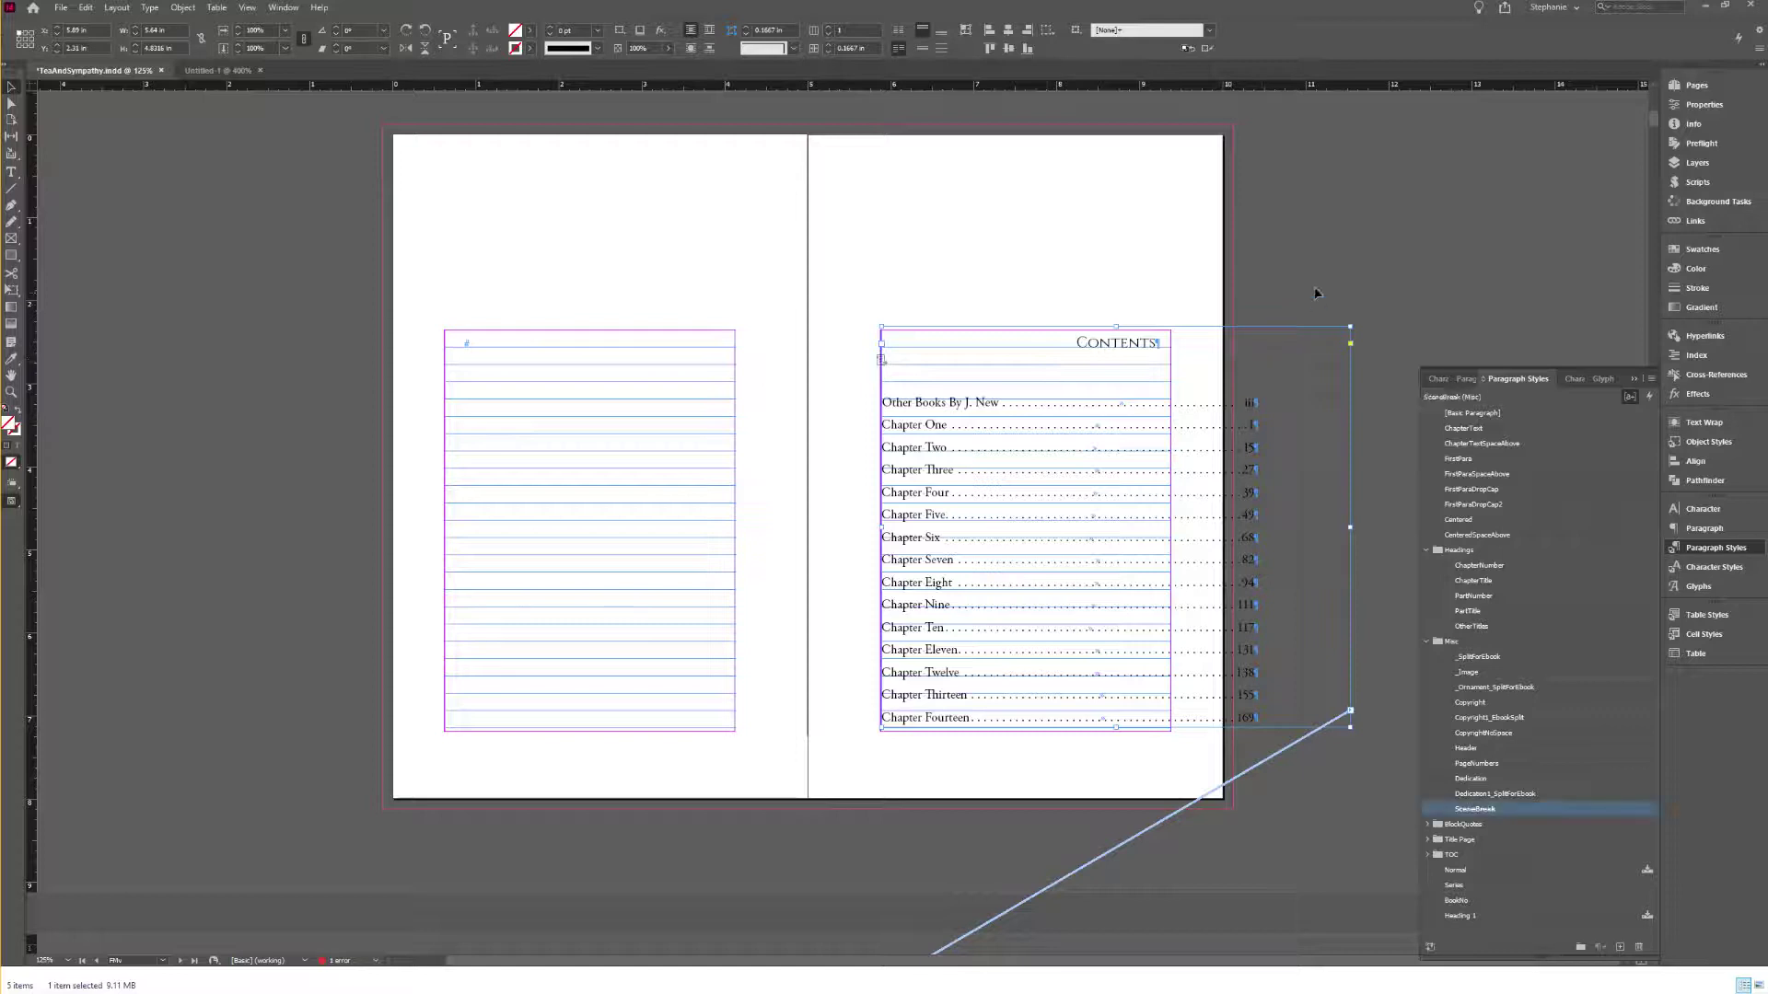
key("ctrl+shift+a")
left_click(1331, 481)
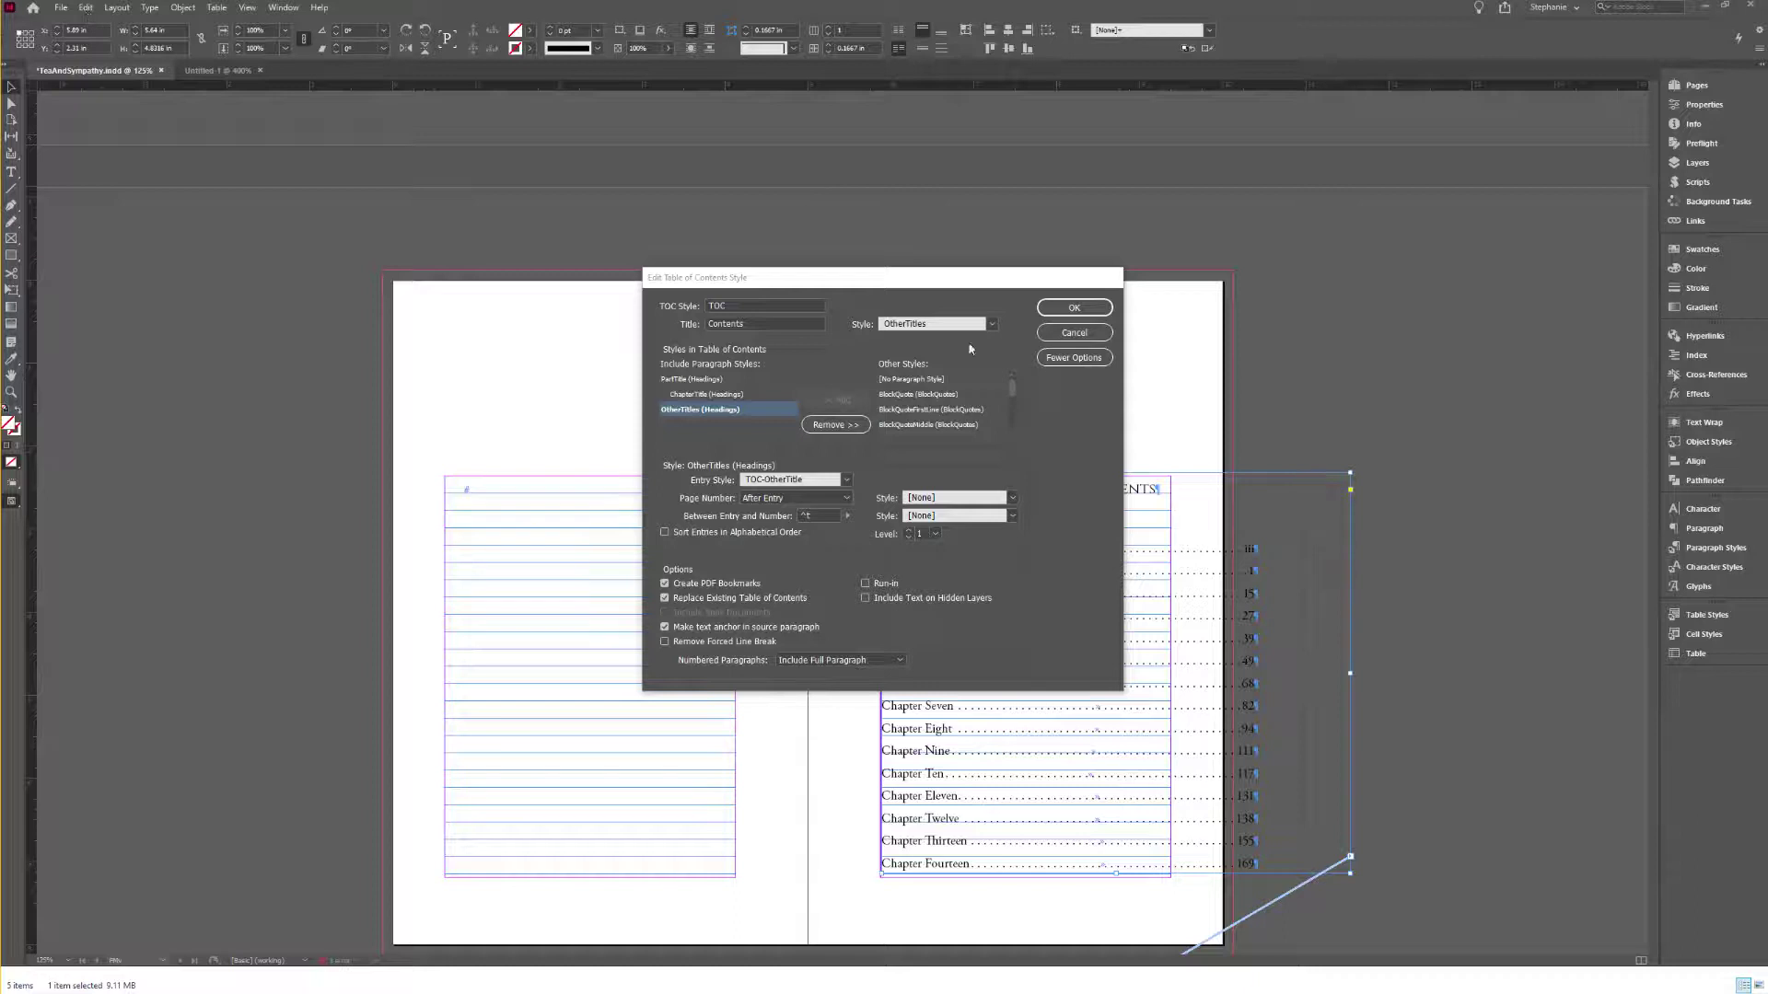
left_click(1074, 333)
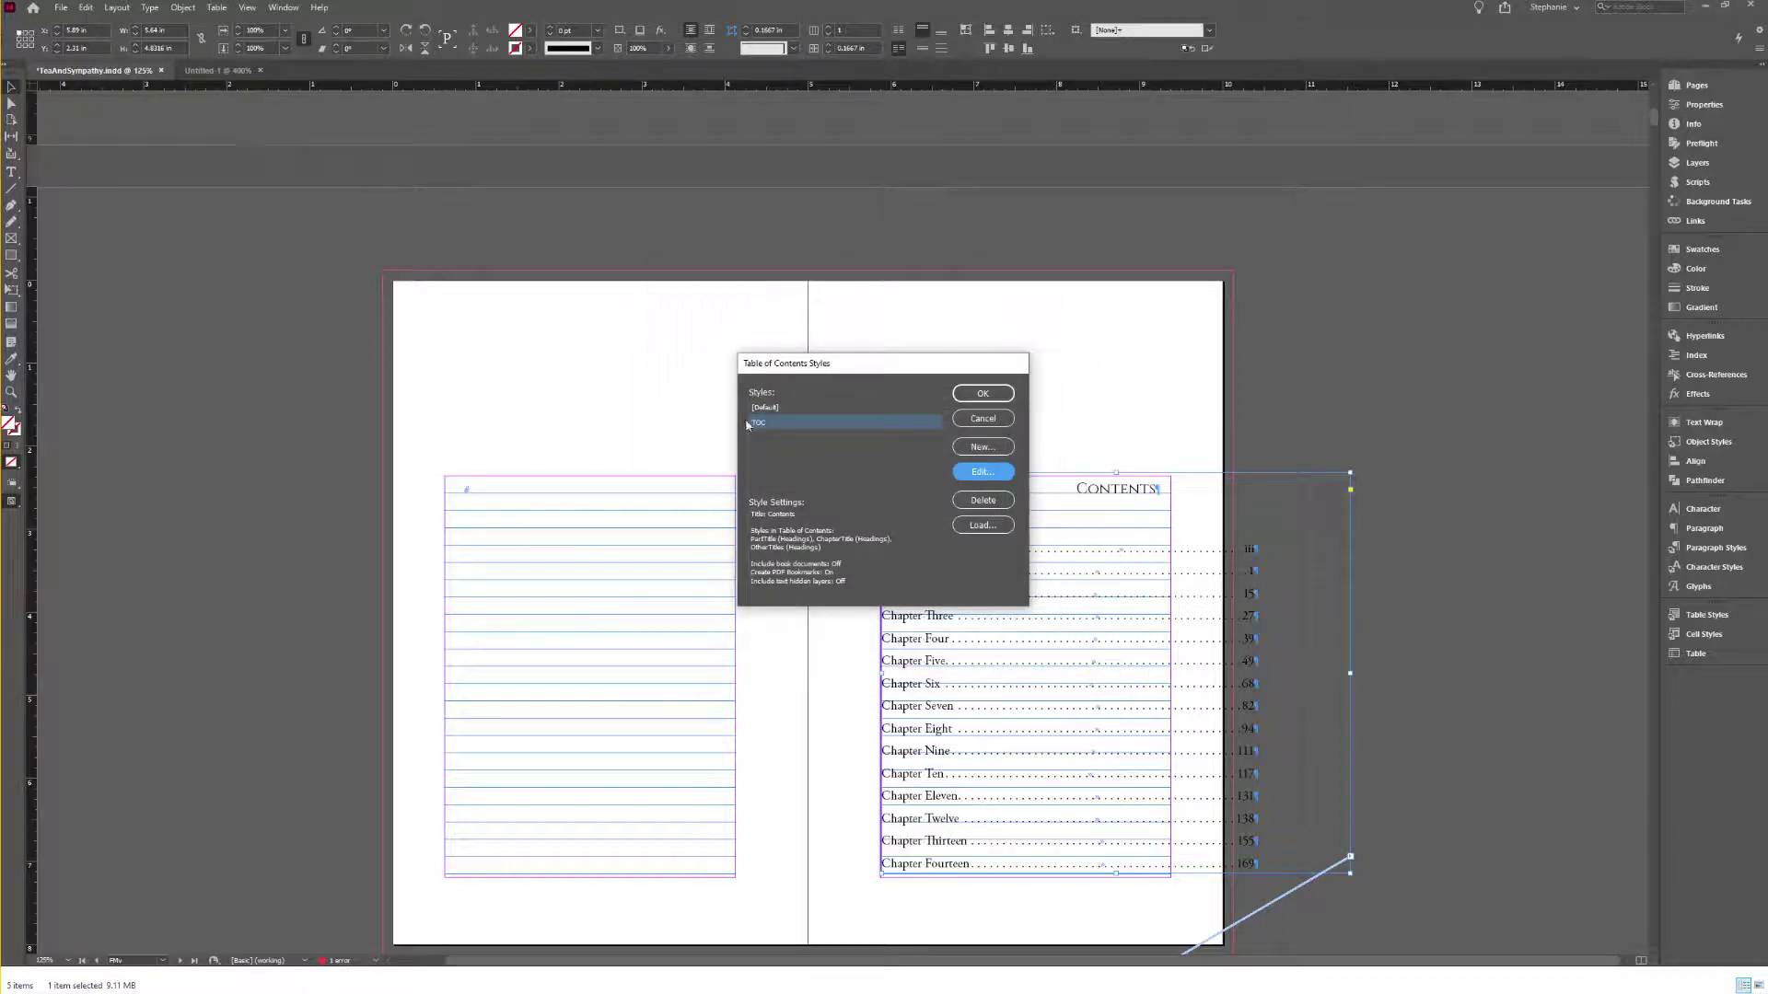
key("Return")
Step: Edit the TOC style so ChapterTitle entries are level 1 and the PartTitle style is no longer included
left_click(117, 8)
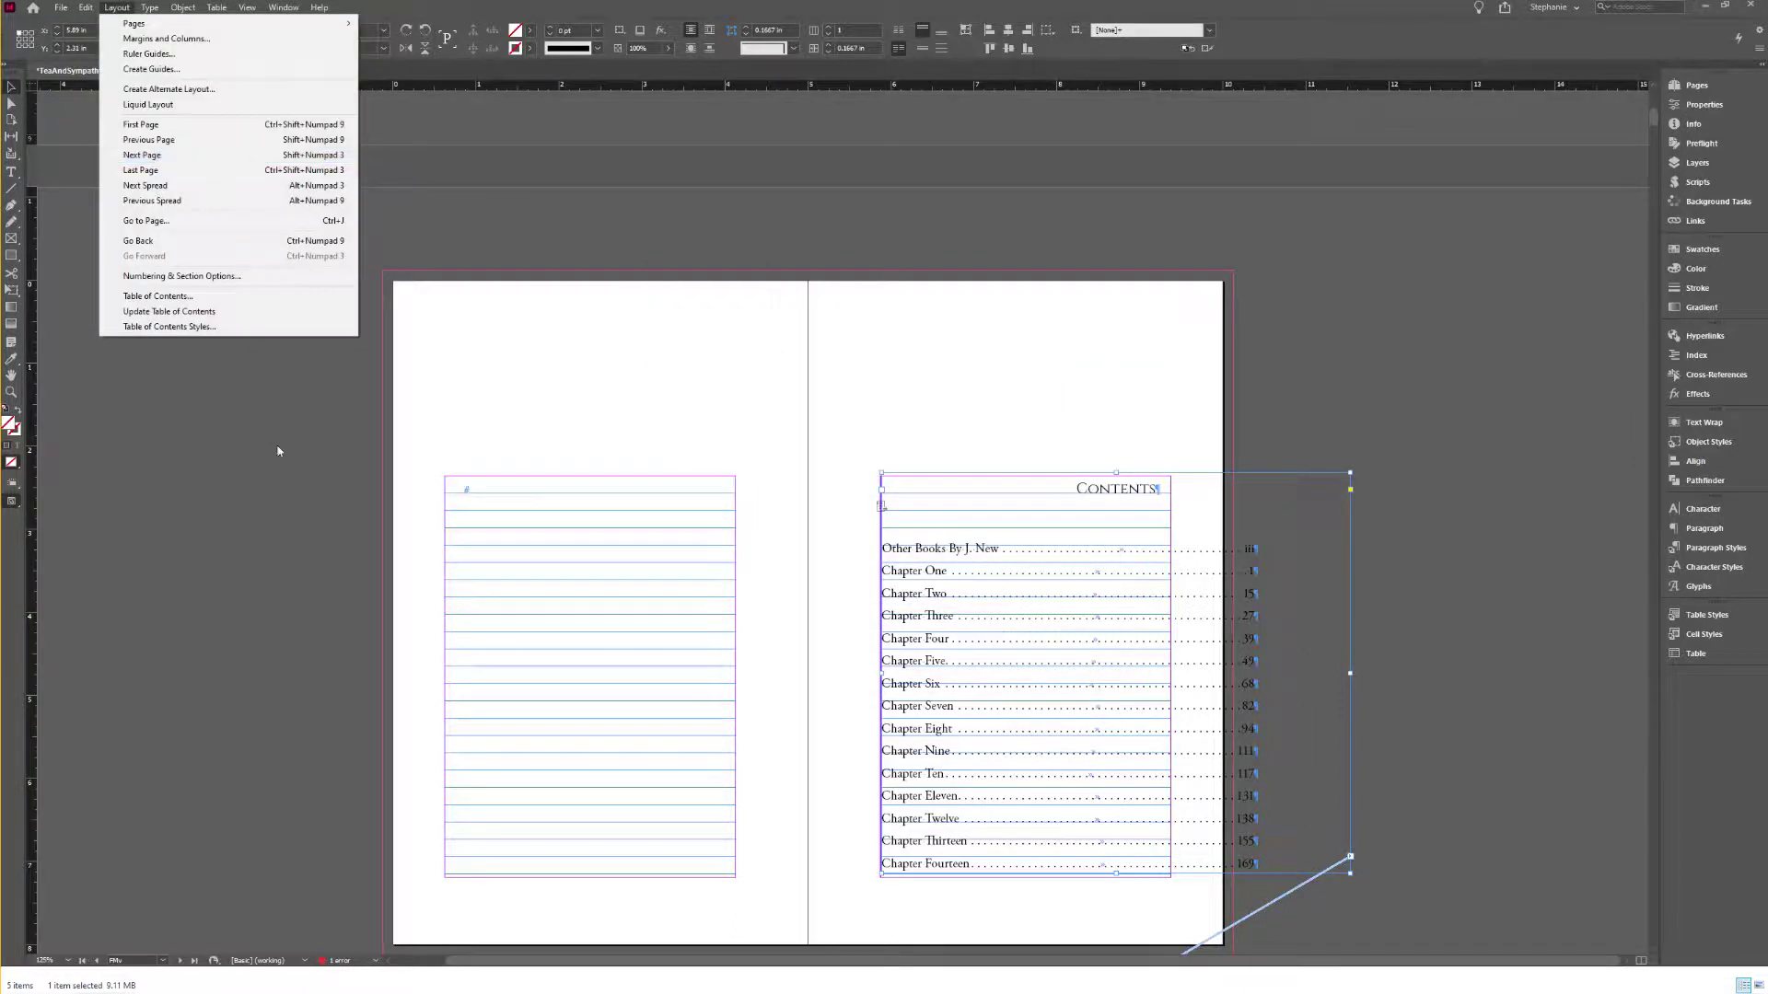
left_click(117, 7)
left_click(117, 7)
left_click(169, 326)
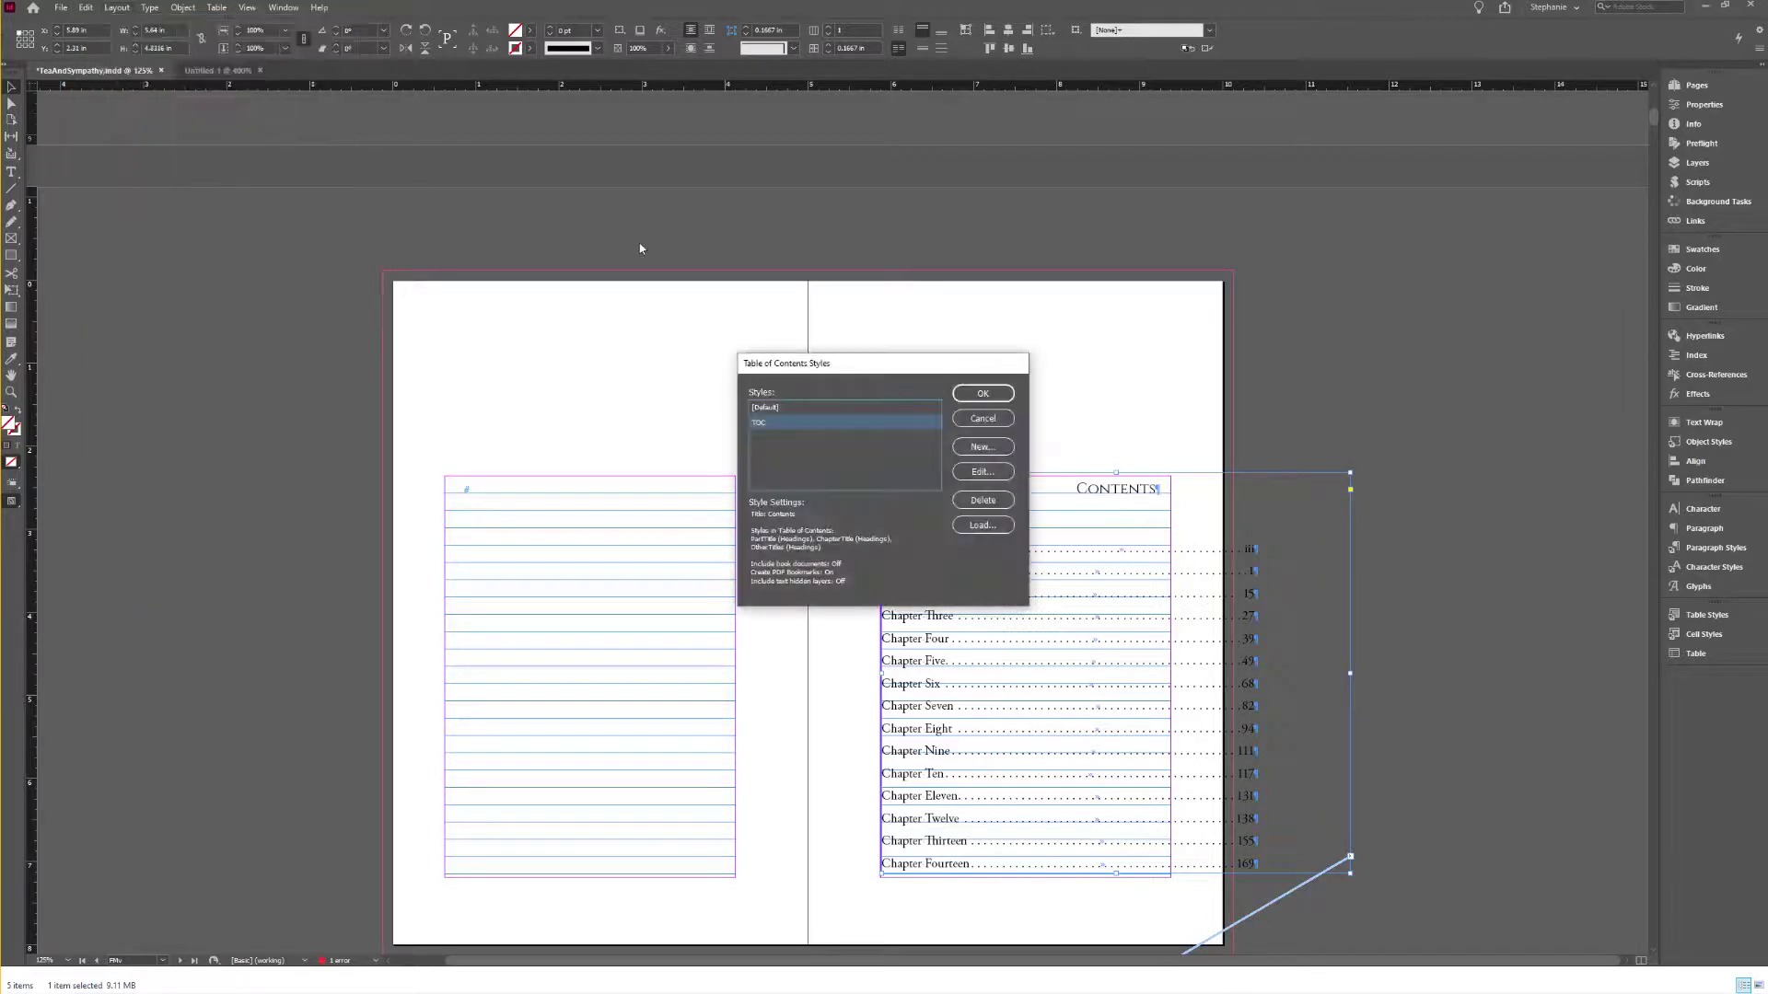
left_click(982, 471)
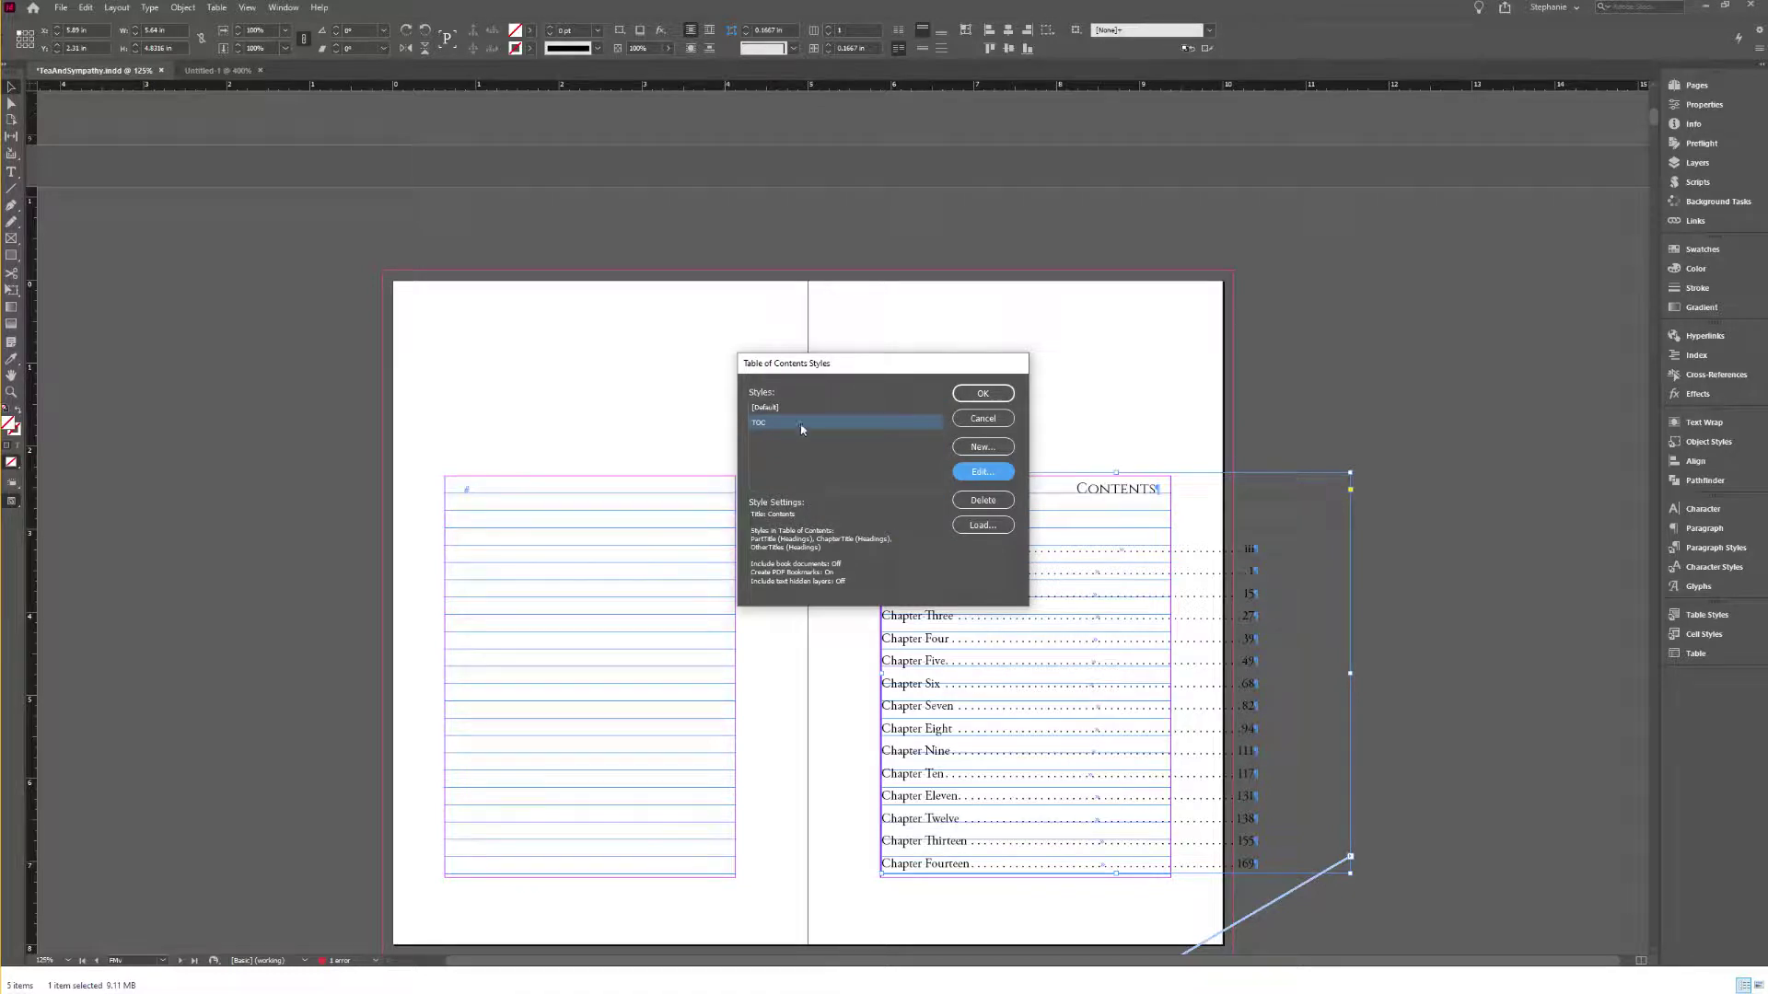
left_click(770, 424)
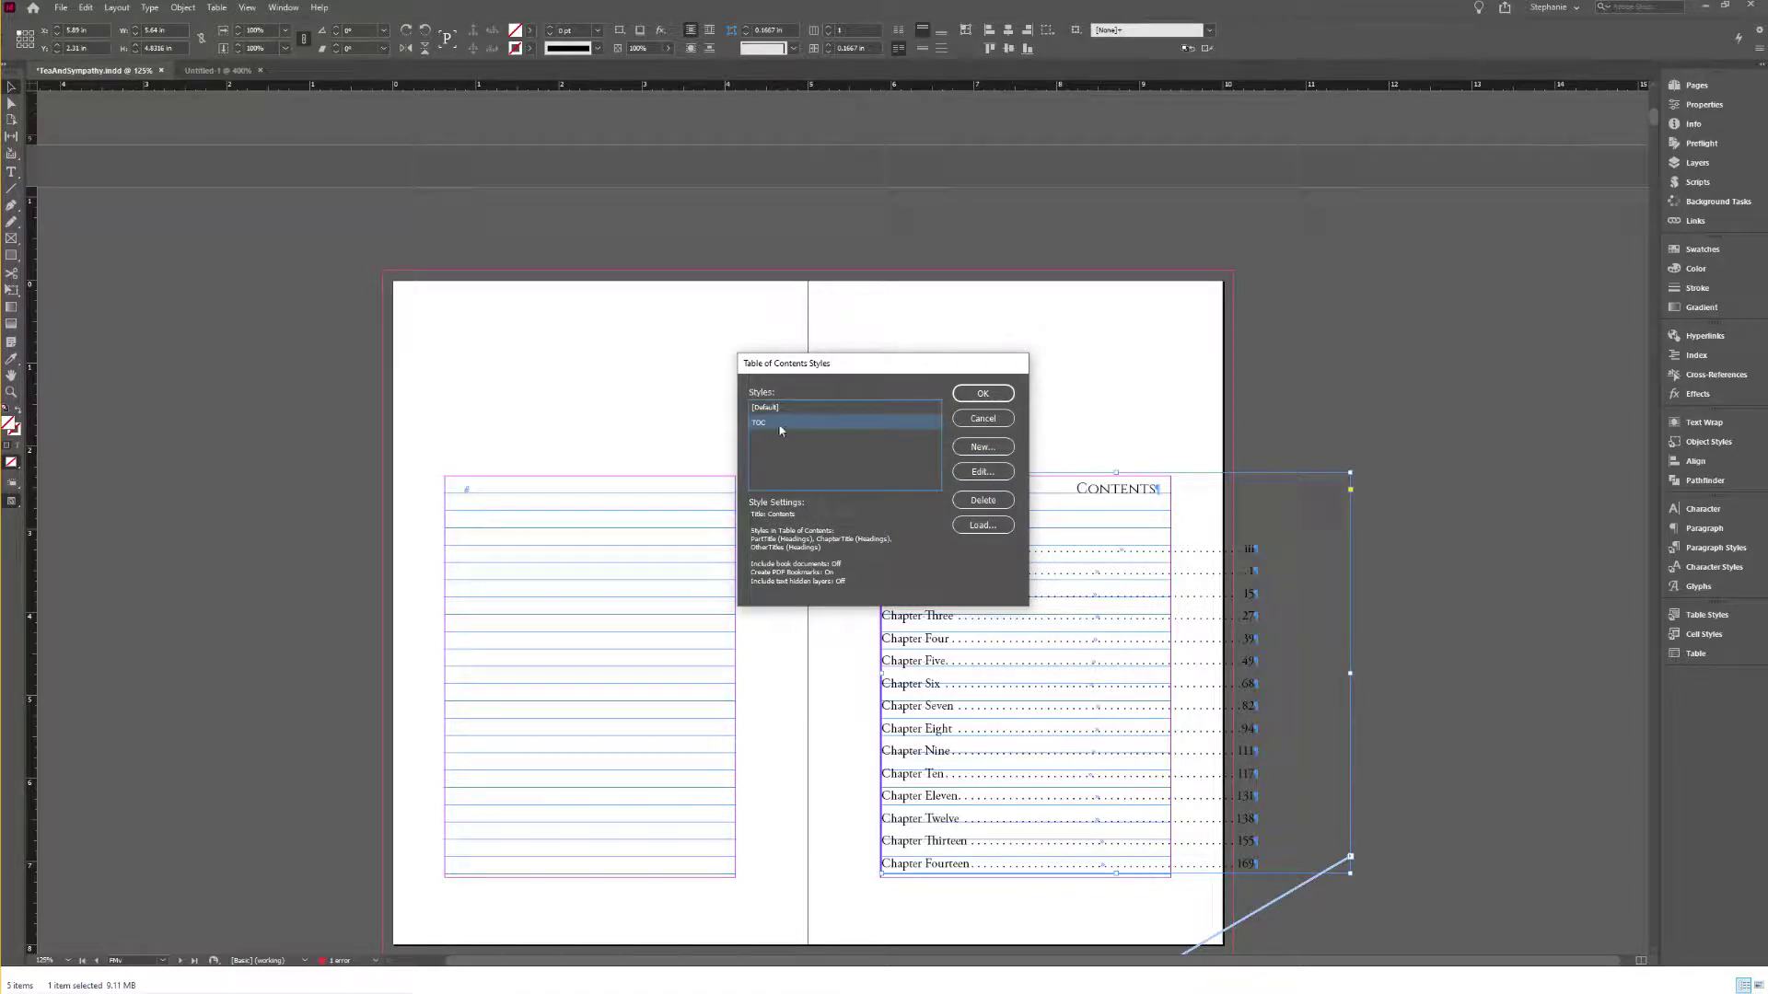
left_click(983, 471)
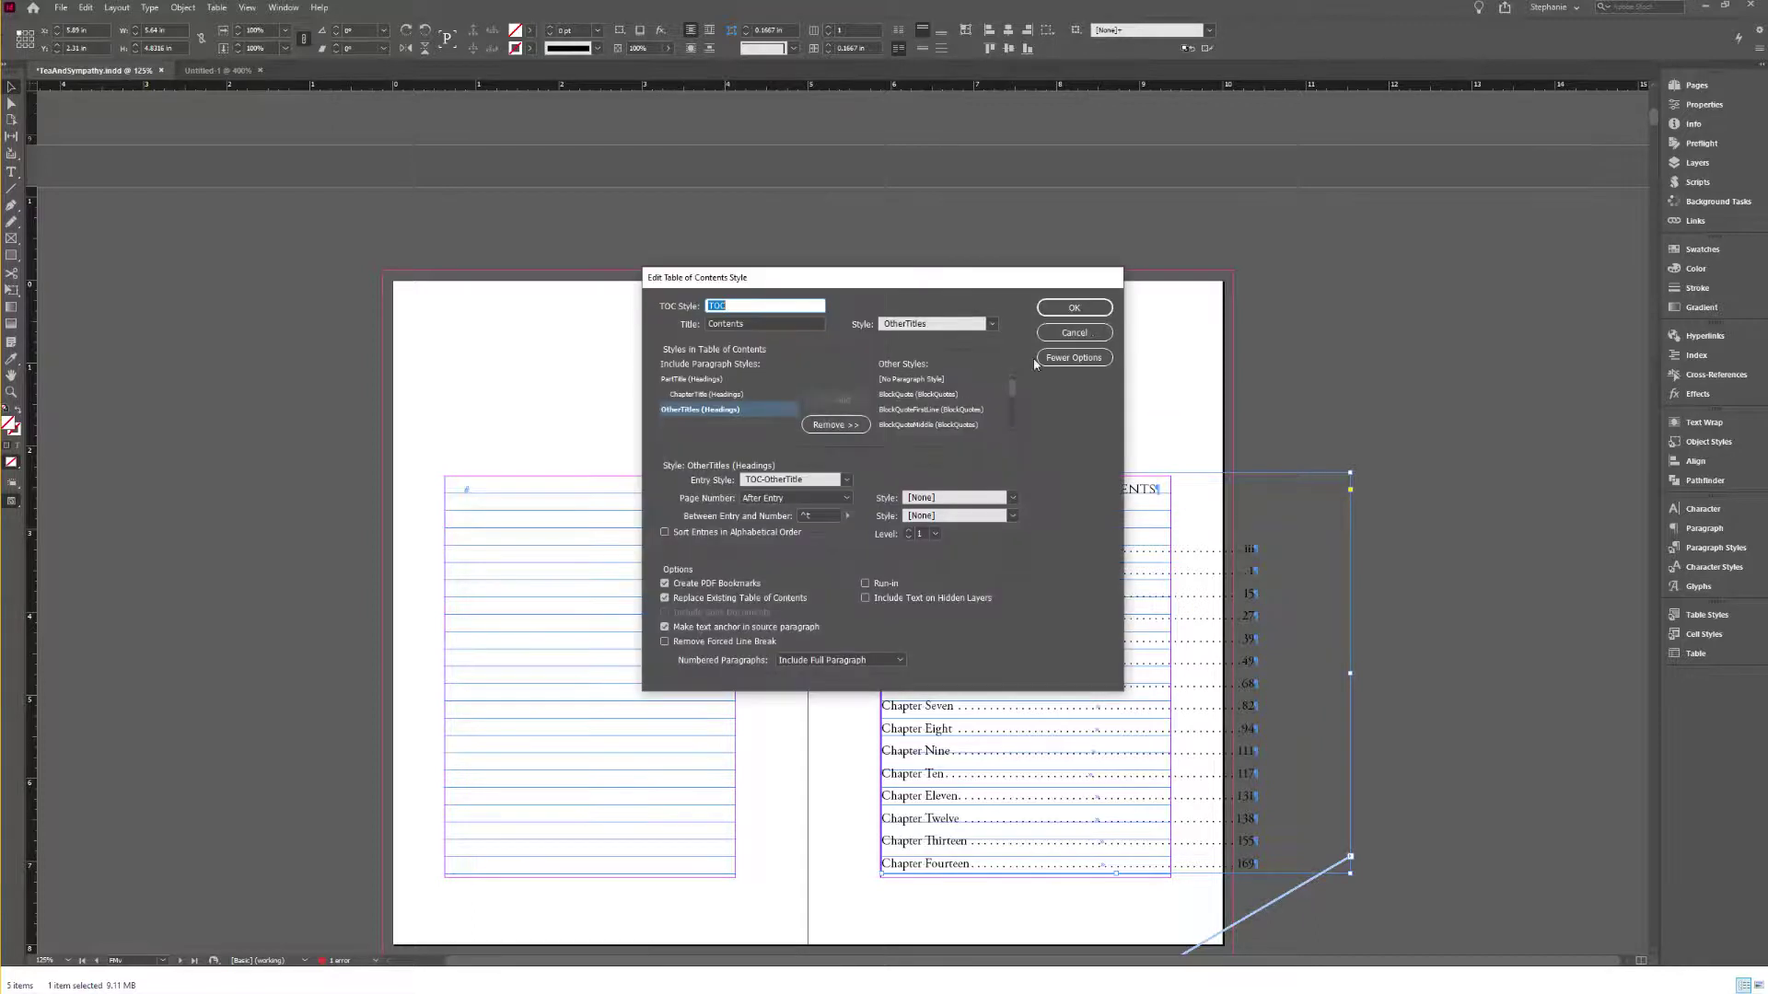
left_click_drag(833, 280, 721, 251)
left_click(576, 367)
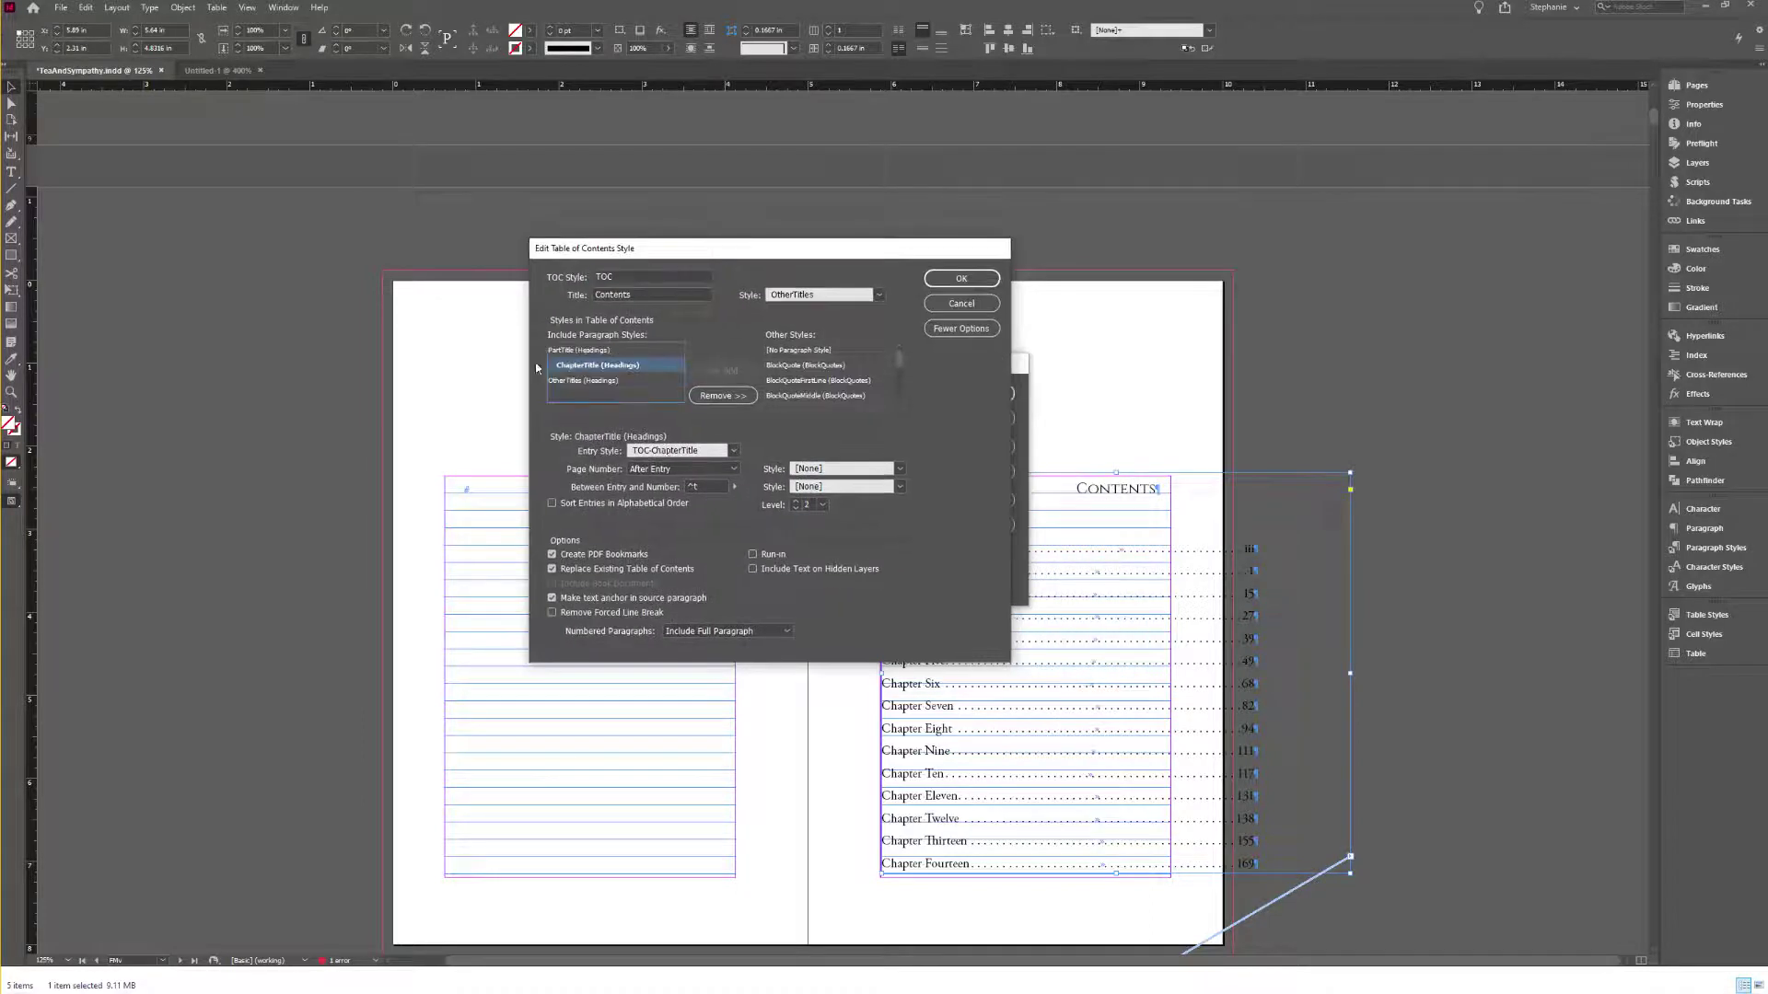
left_click(795, 508)
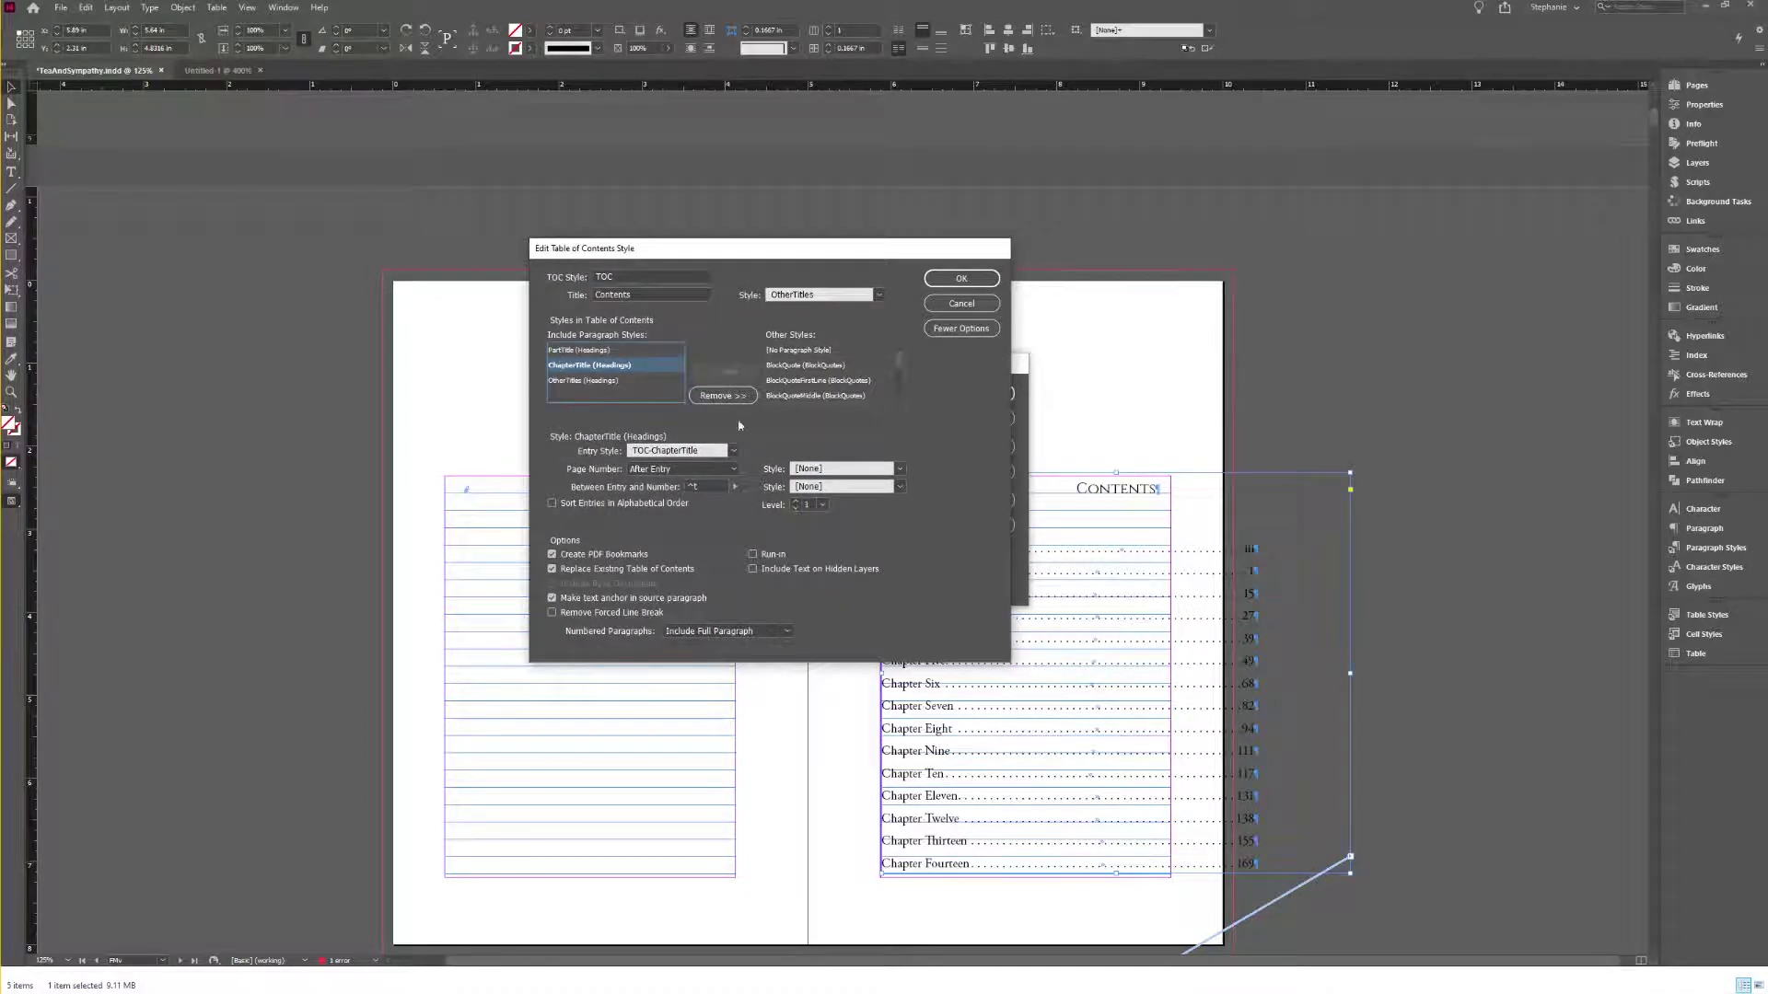
left_click(590, 350)
left_click(722, 396)
Step: Set both the OtherTitles and ChapterTitle entries of the TOC style to No Page Number and save the style
left_click(597, 368)
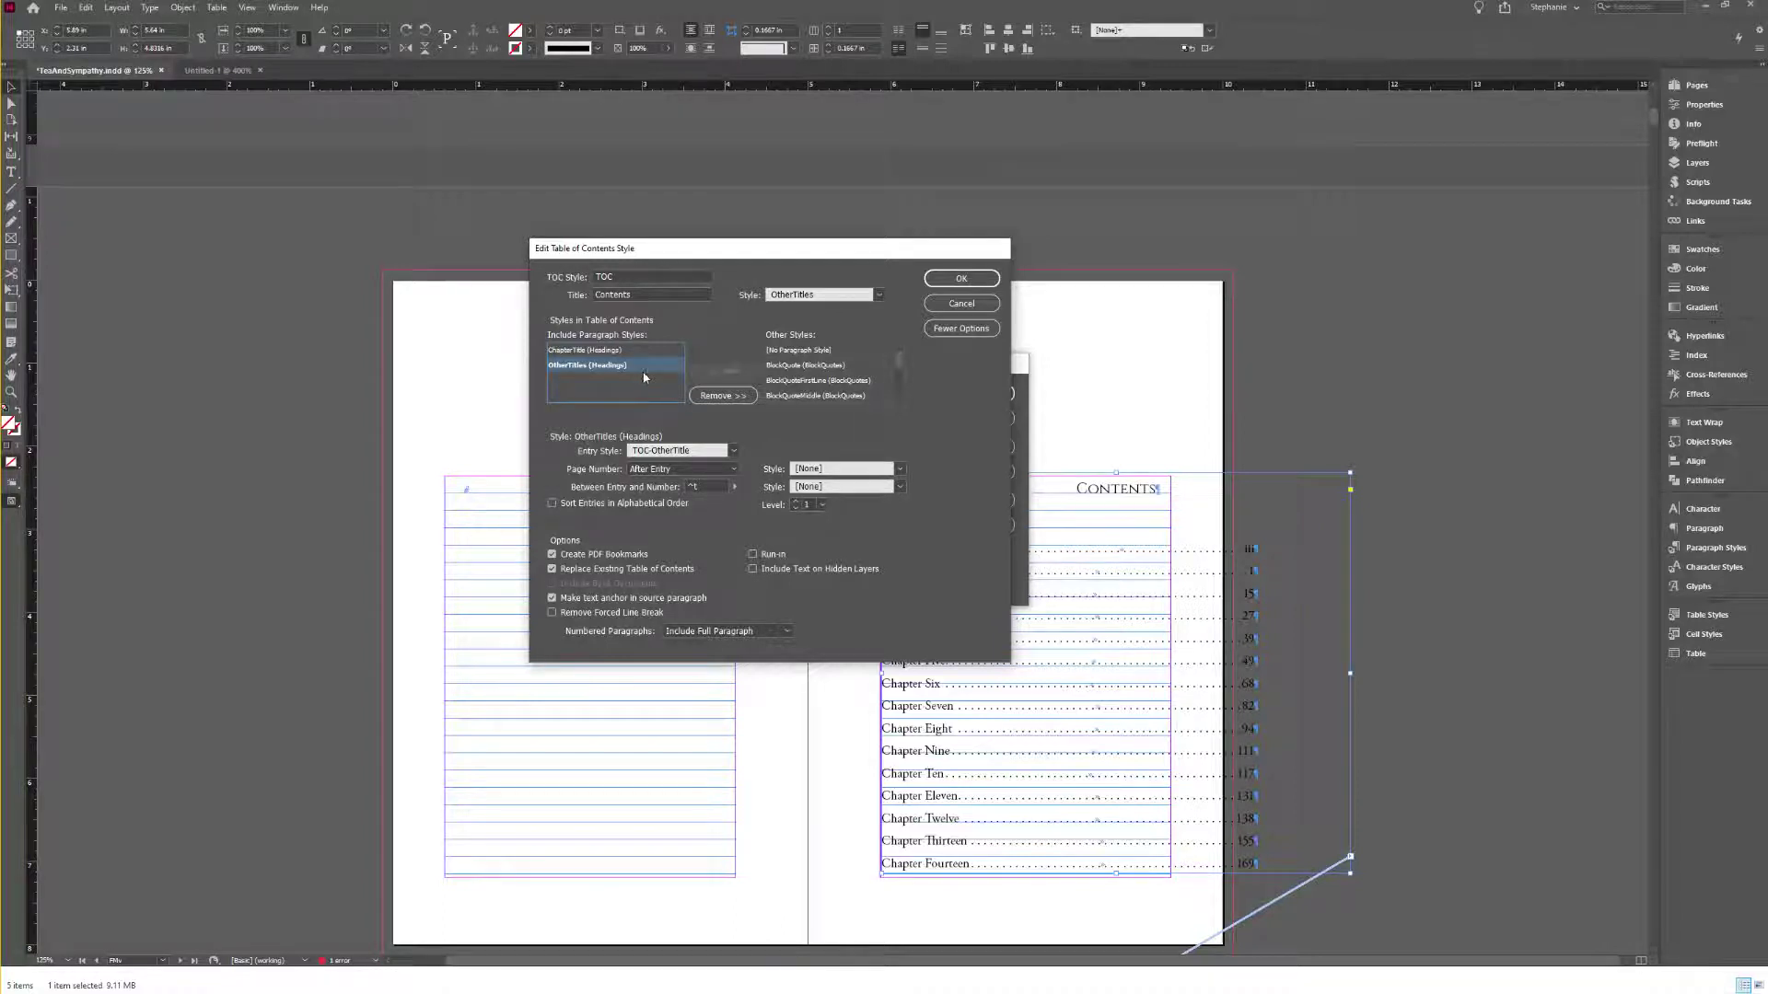
left_click(650, 468)
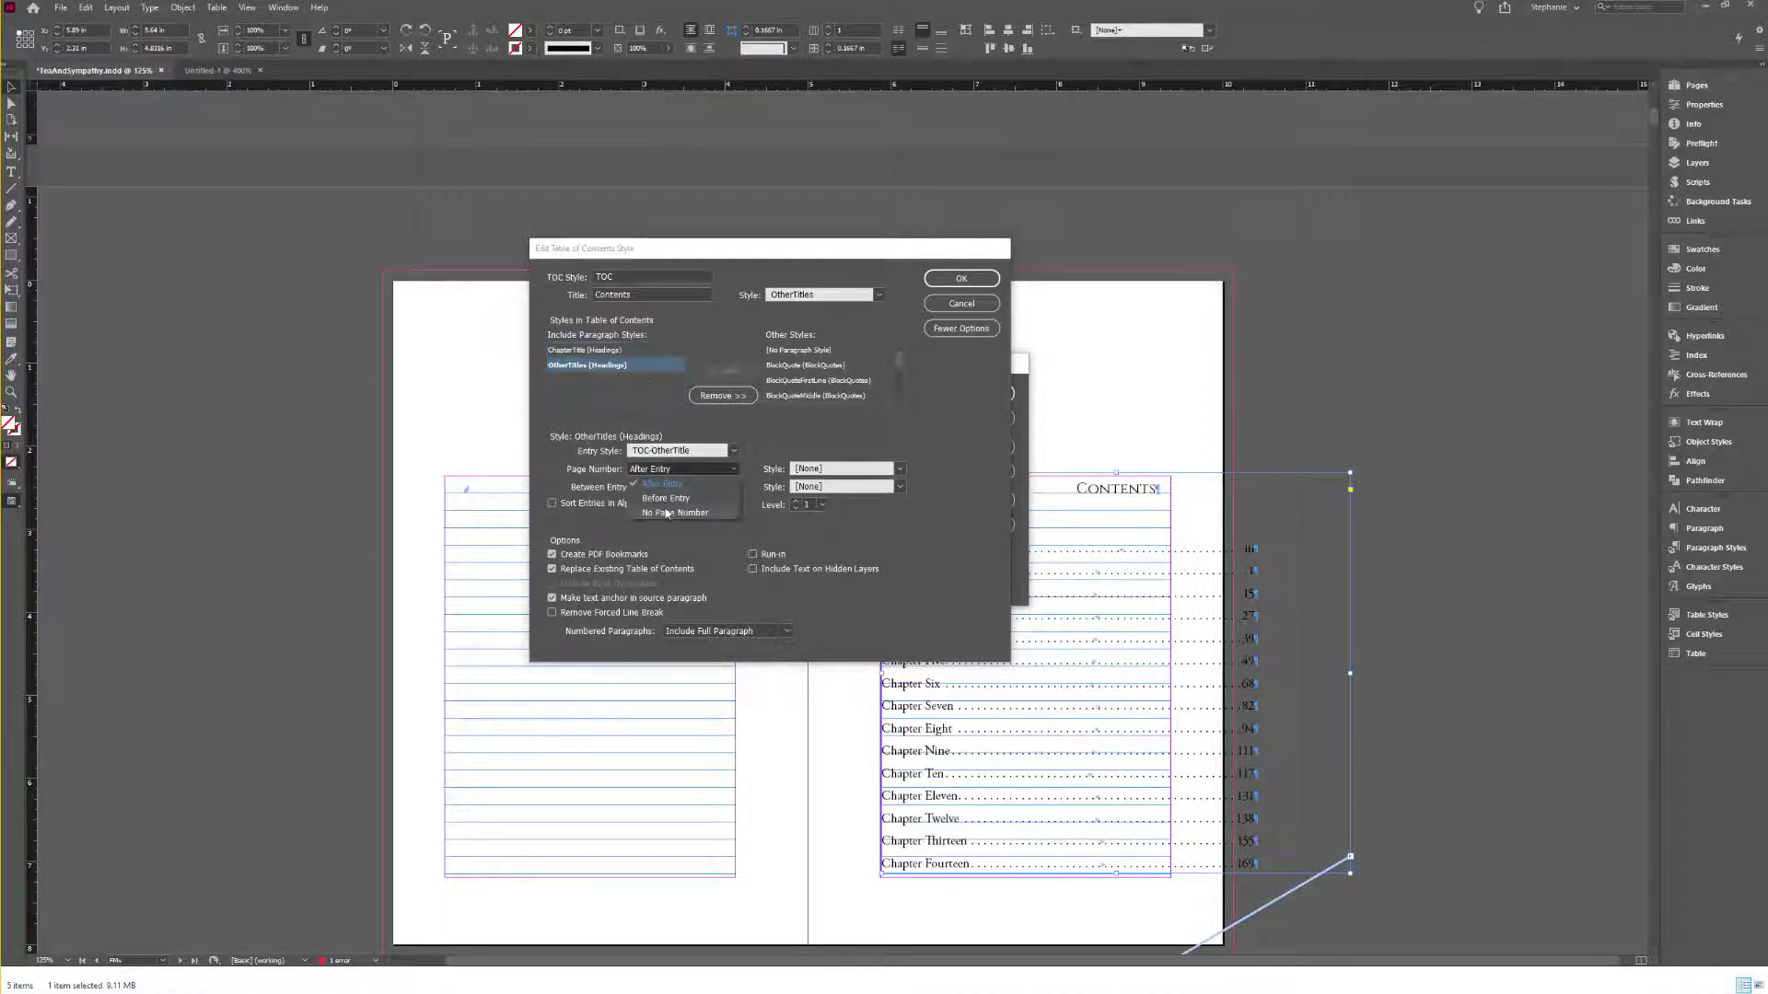
left_click(666, 513)
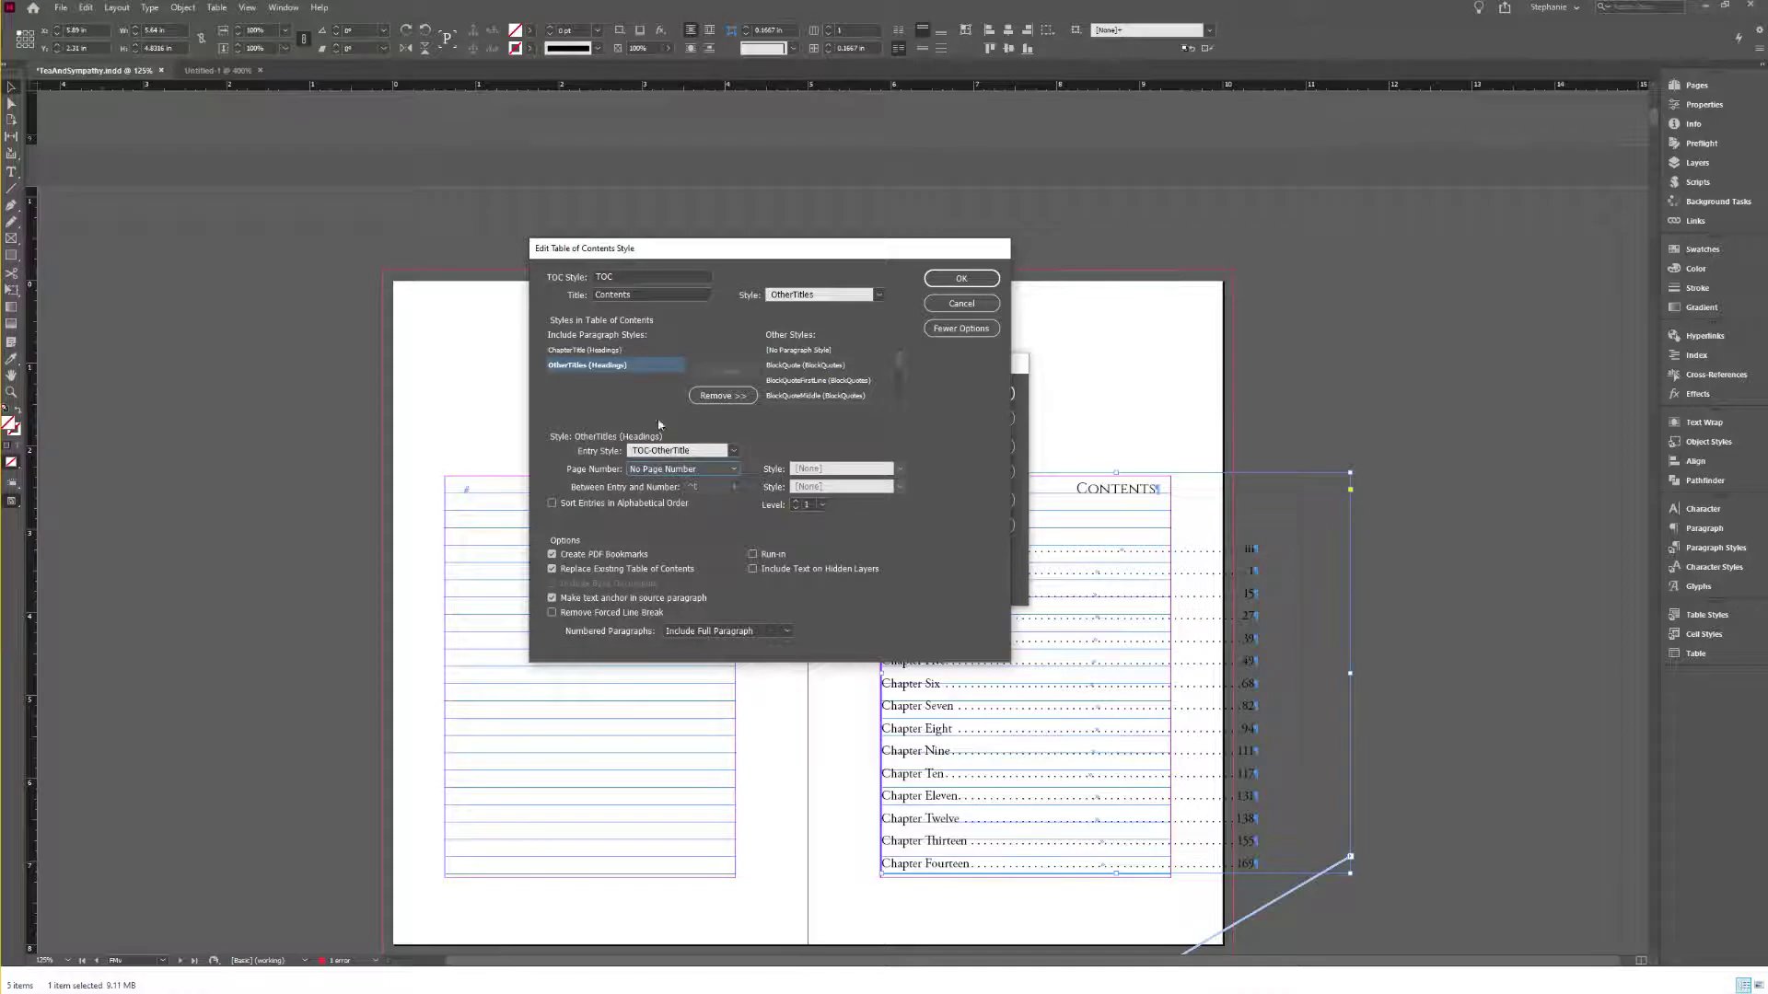
left_click(588, 351)
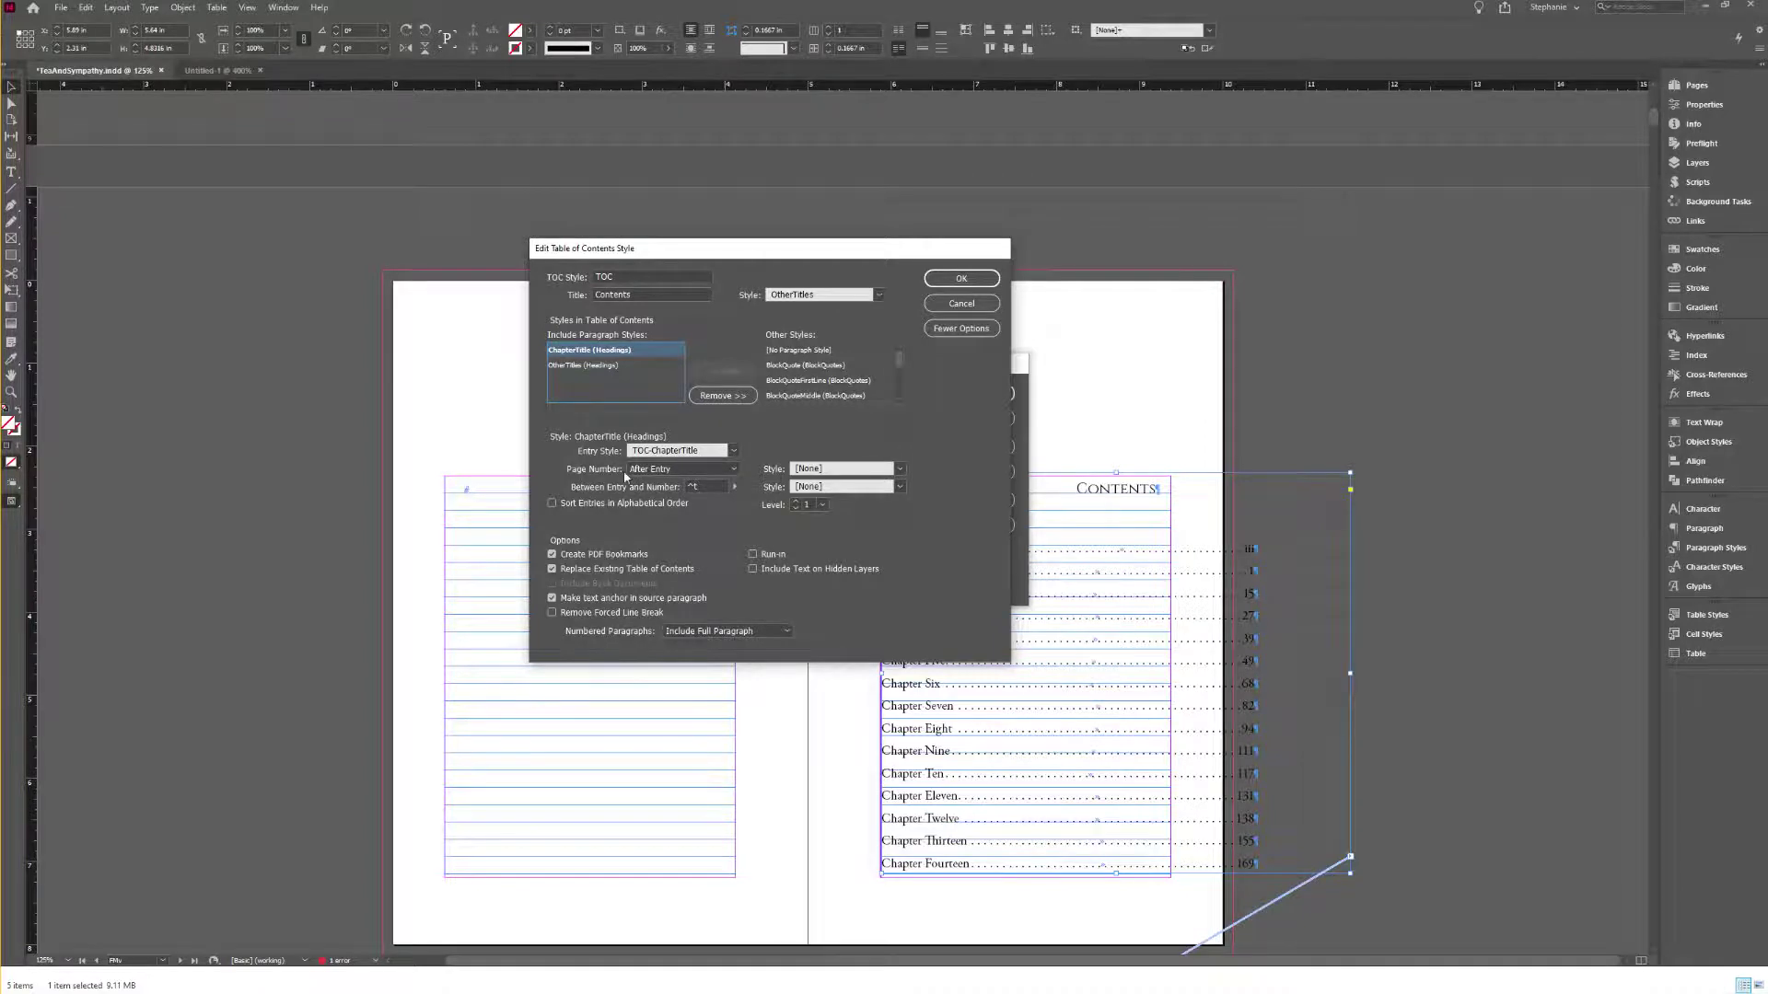
left_click(682, 470)
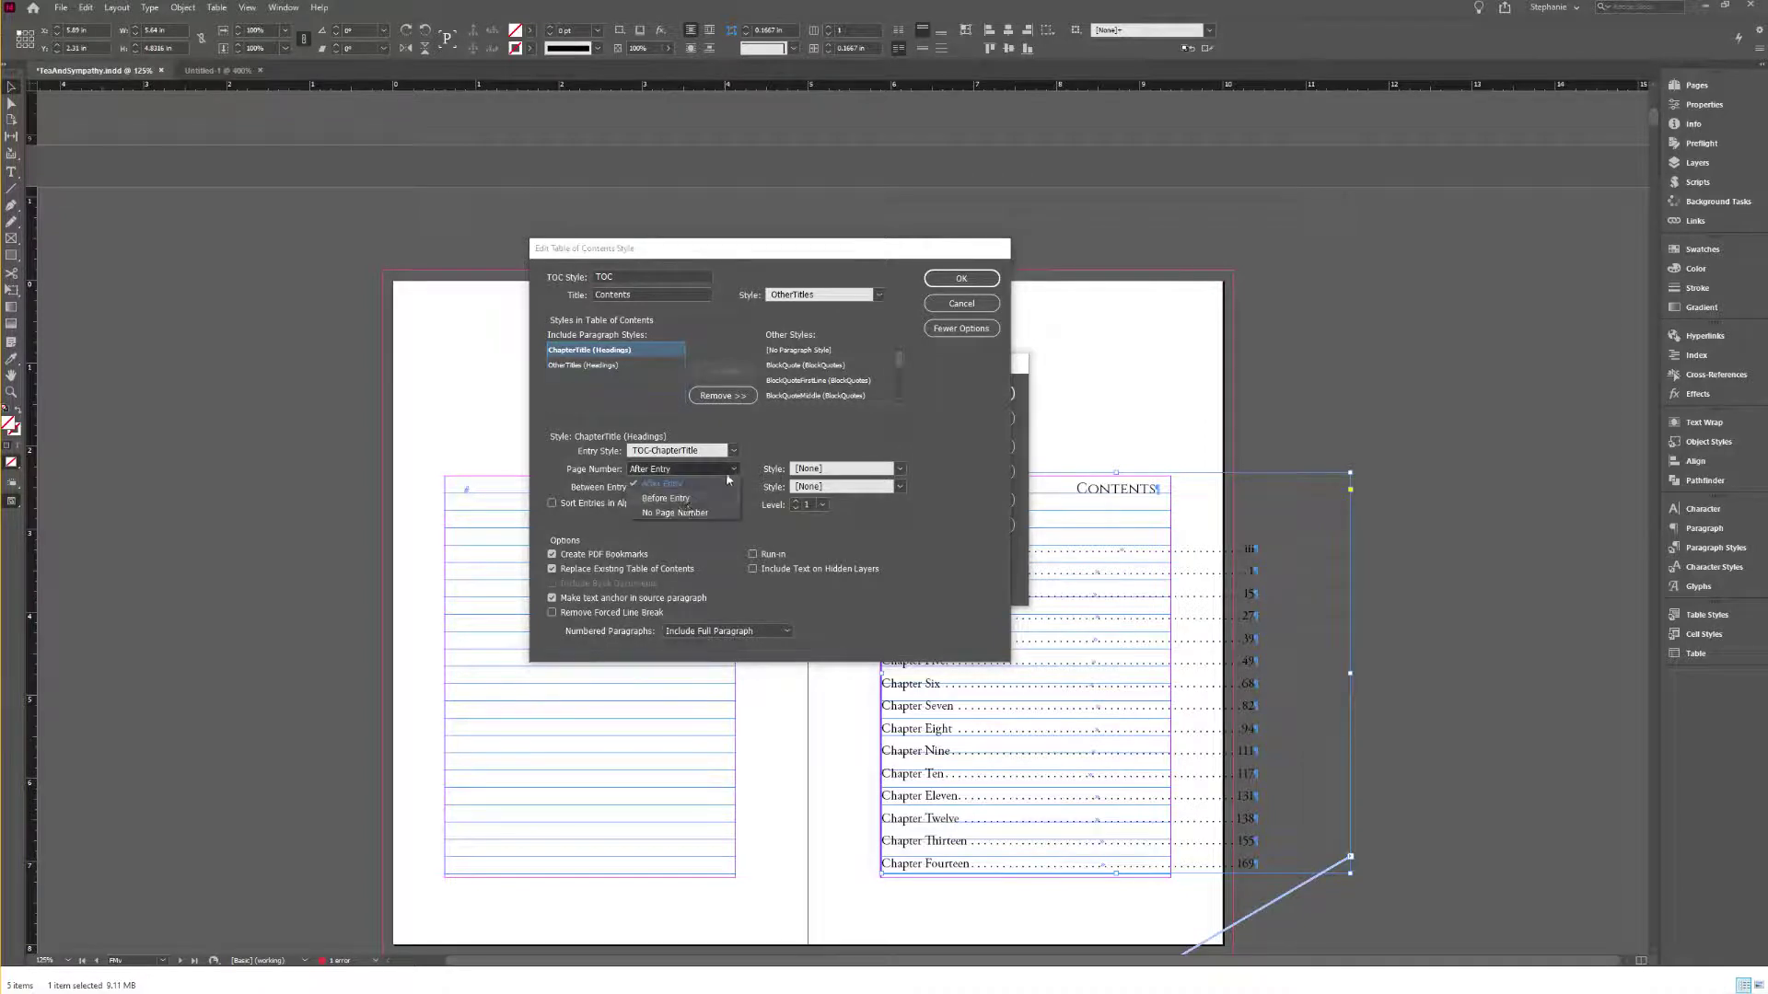
left_click(687, 513)
left_click(955, 279)
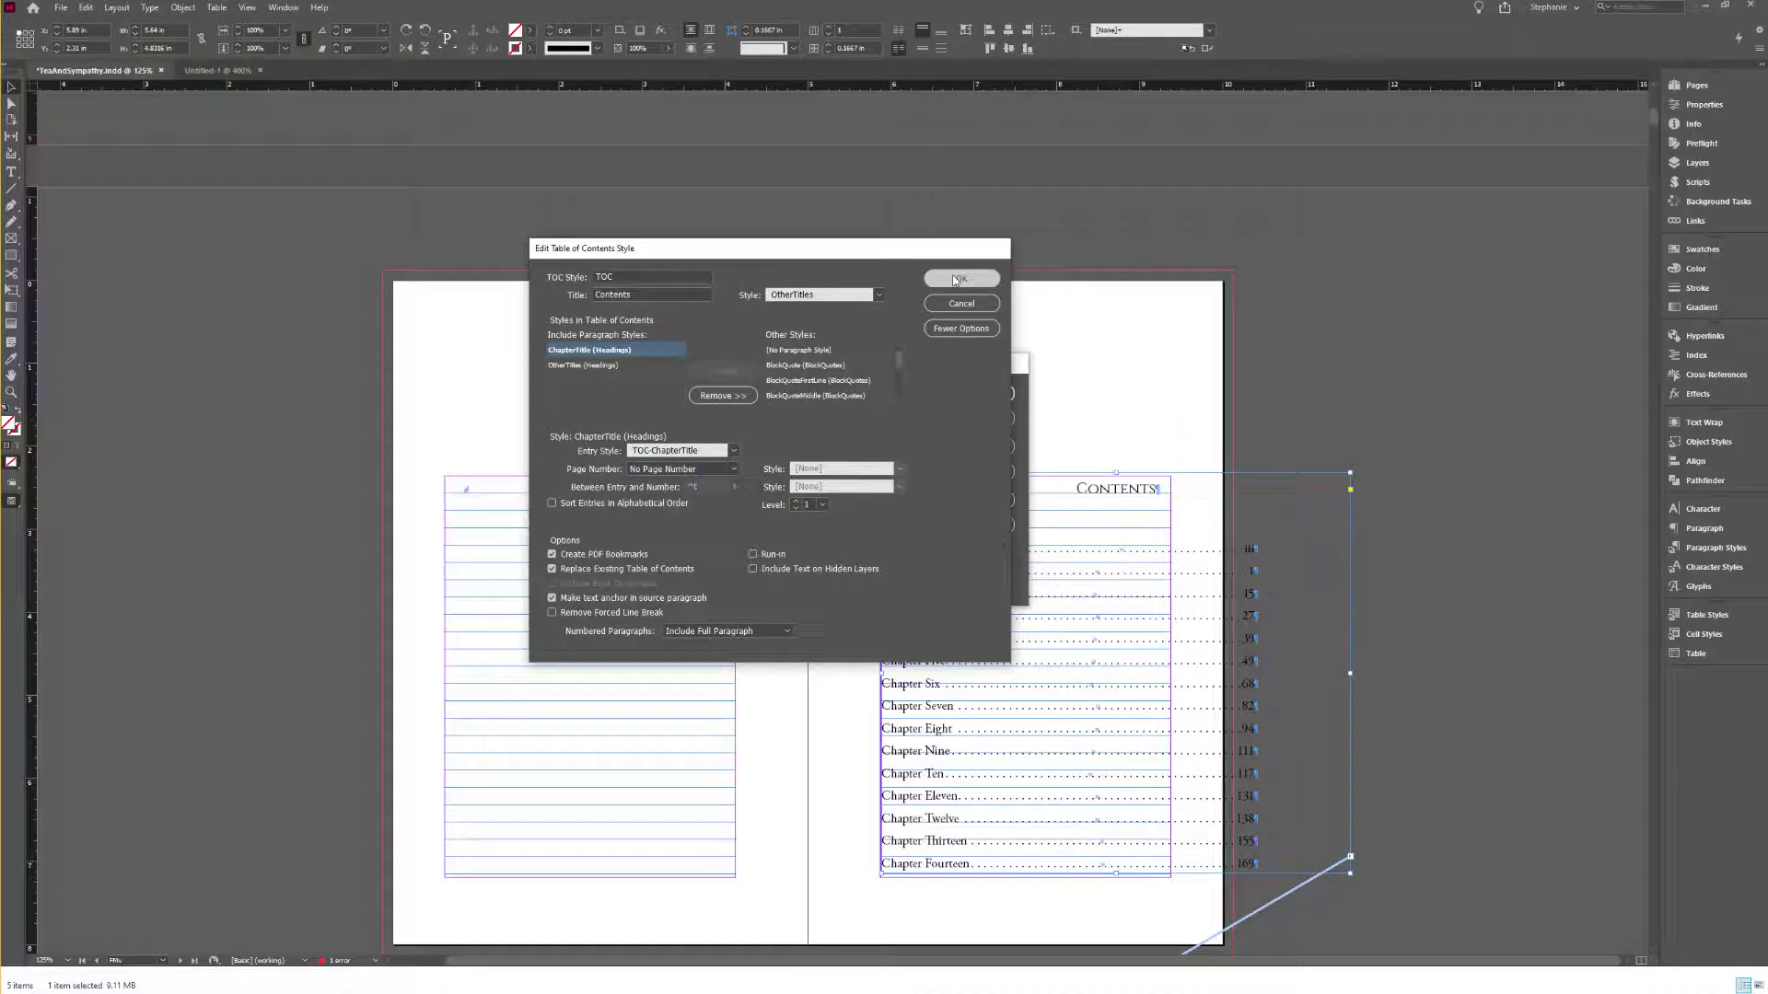
left_click(979, 395)
Step: Update the table of contents and narrow the Contents text frame back to the page's outer margin
left_click(117, 7)
left_click(157, 303)
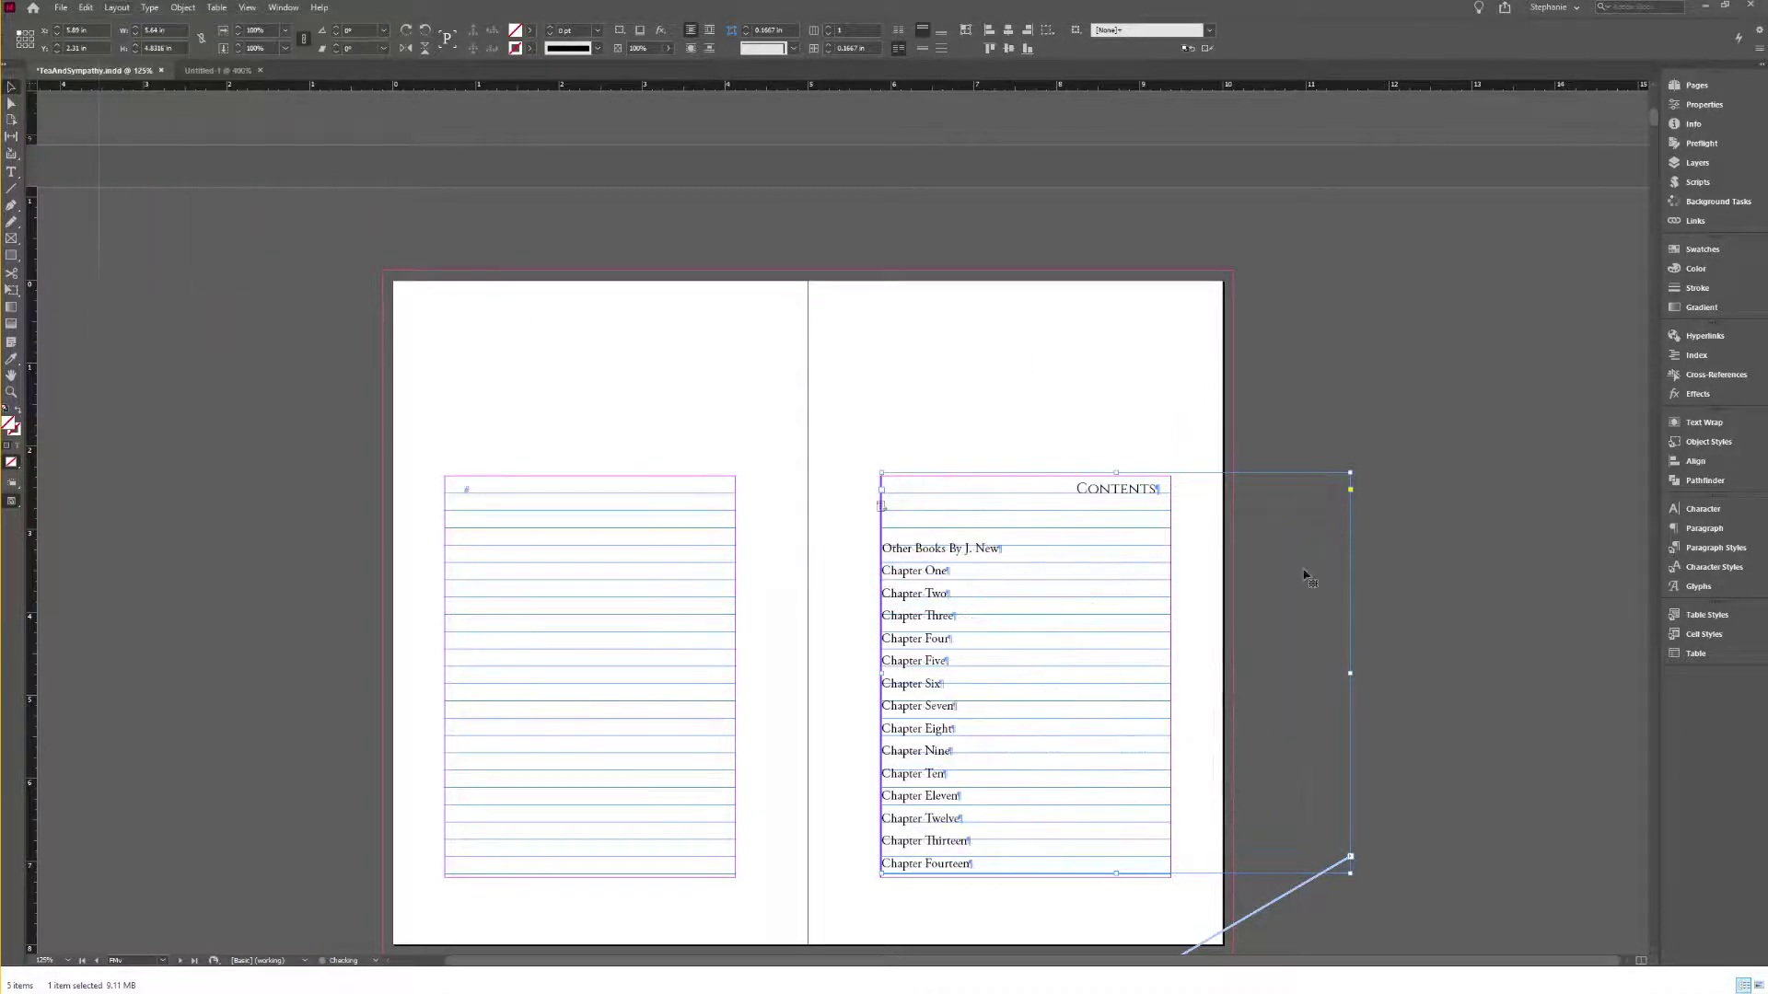
left_click_drag(1350, 672, 1170, 671)
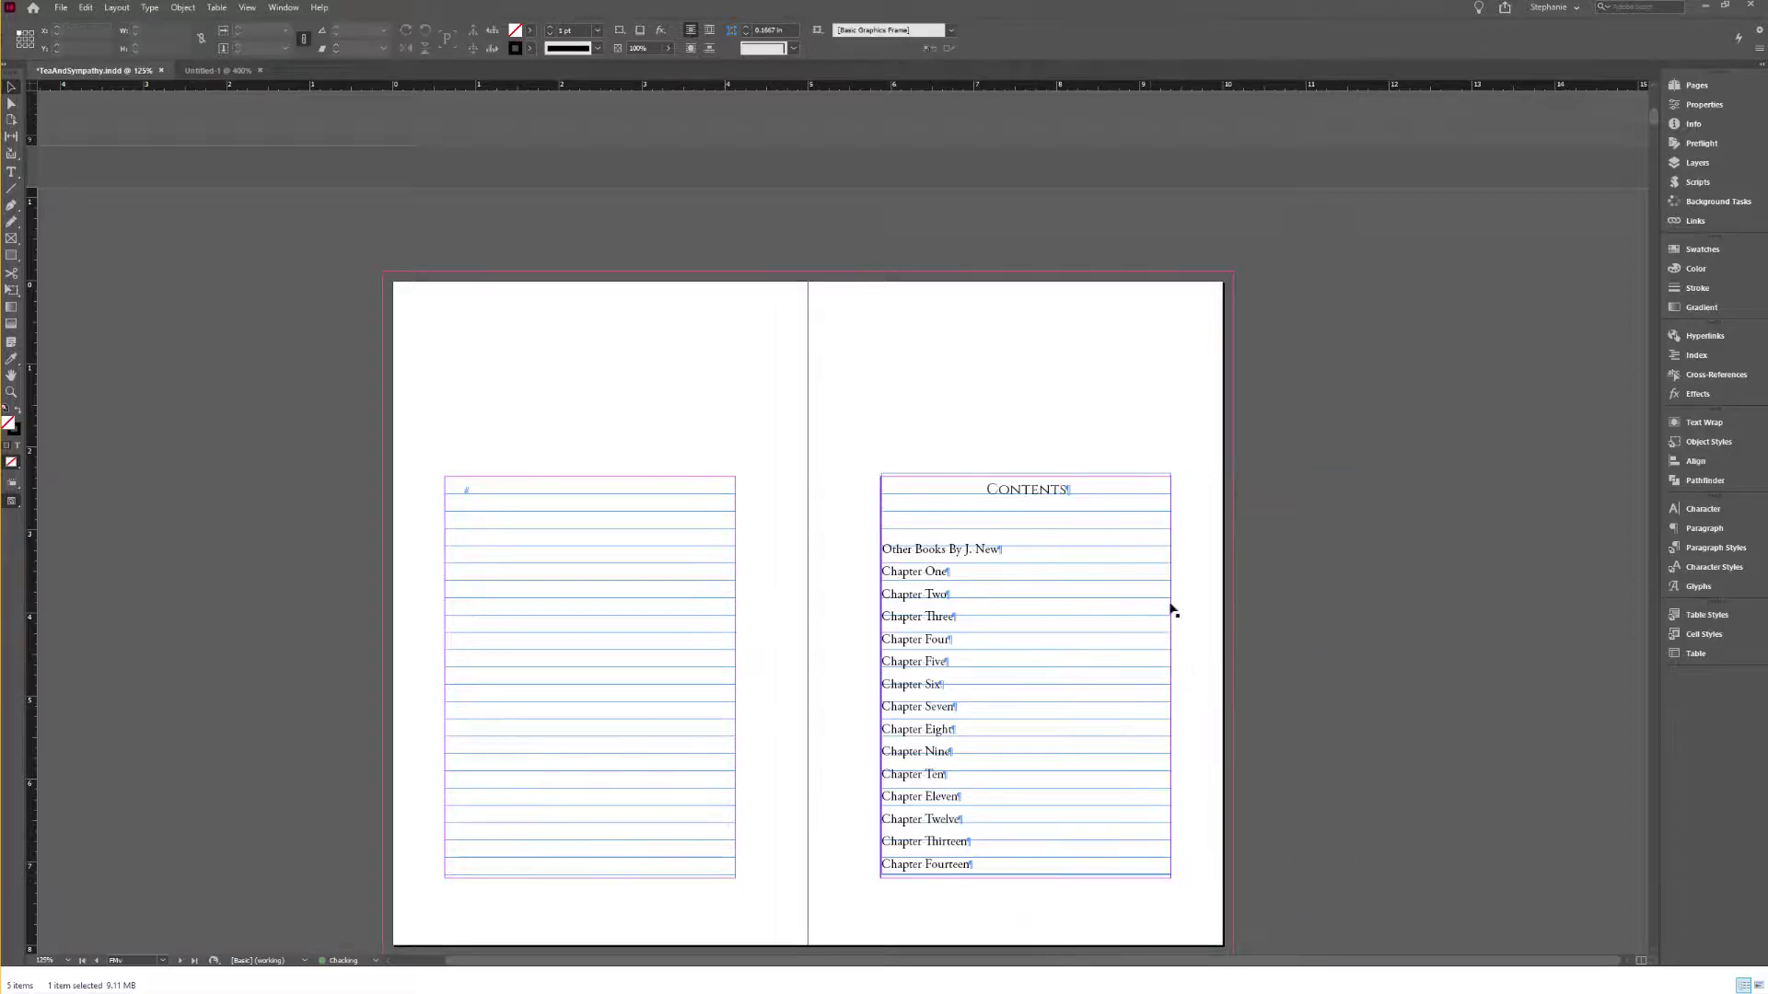
Step: Examine the pages after the Contents spread, including About the Author and the Chapter One opening with its teapot ornaments
scroll(1172, 610, "down", 10)
left_click(537, 289)
scroll(457, 406, "up", 10)
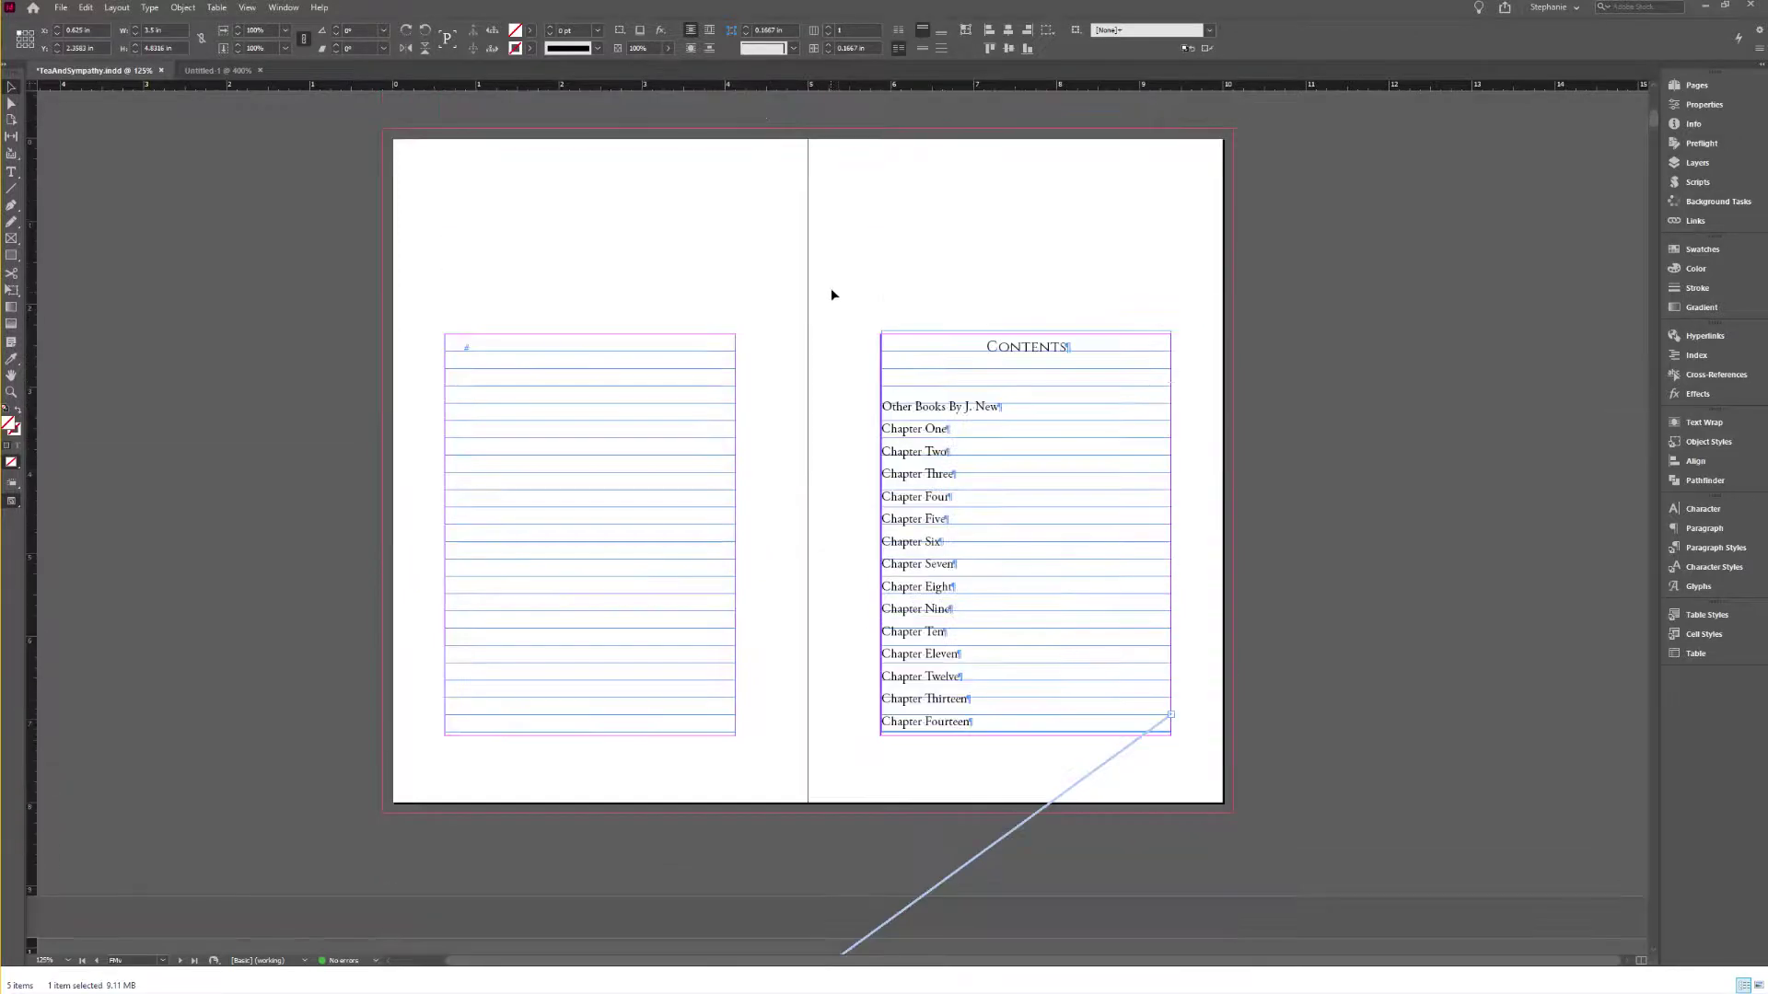
scroll(853, 317, "down", 10)
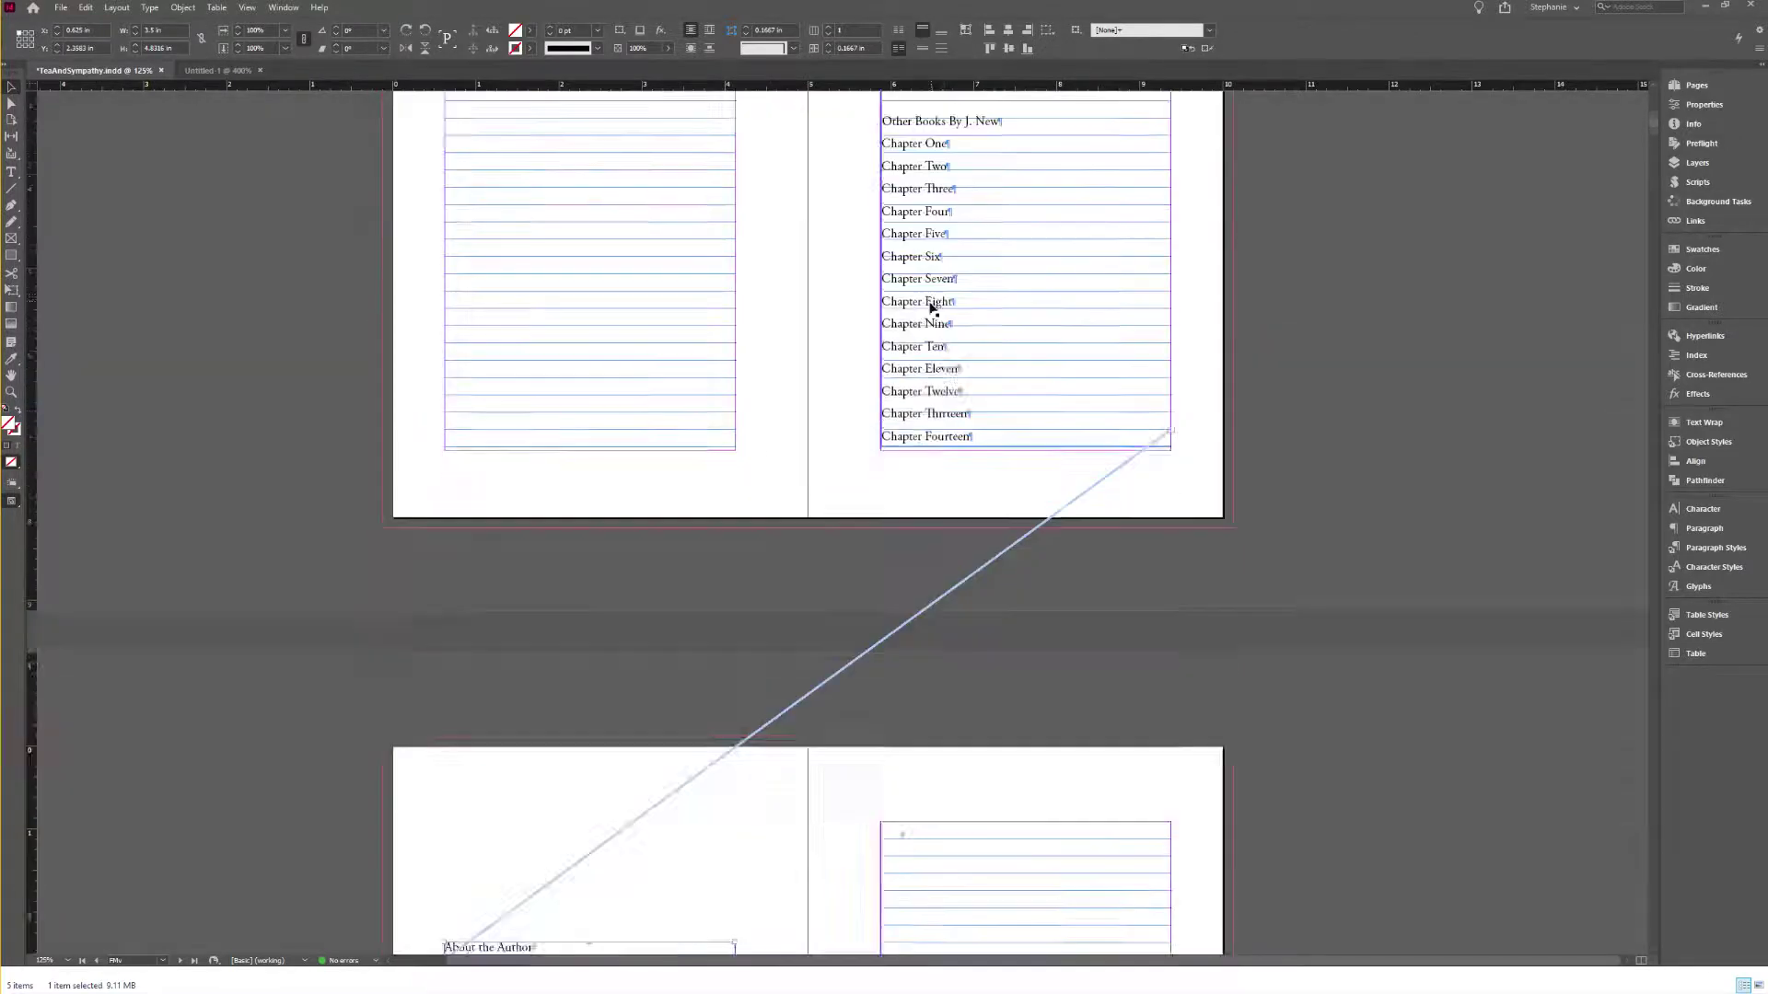
left_click(1026, 409)
left_click(1696, 85)
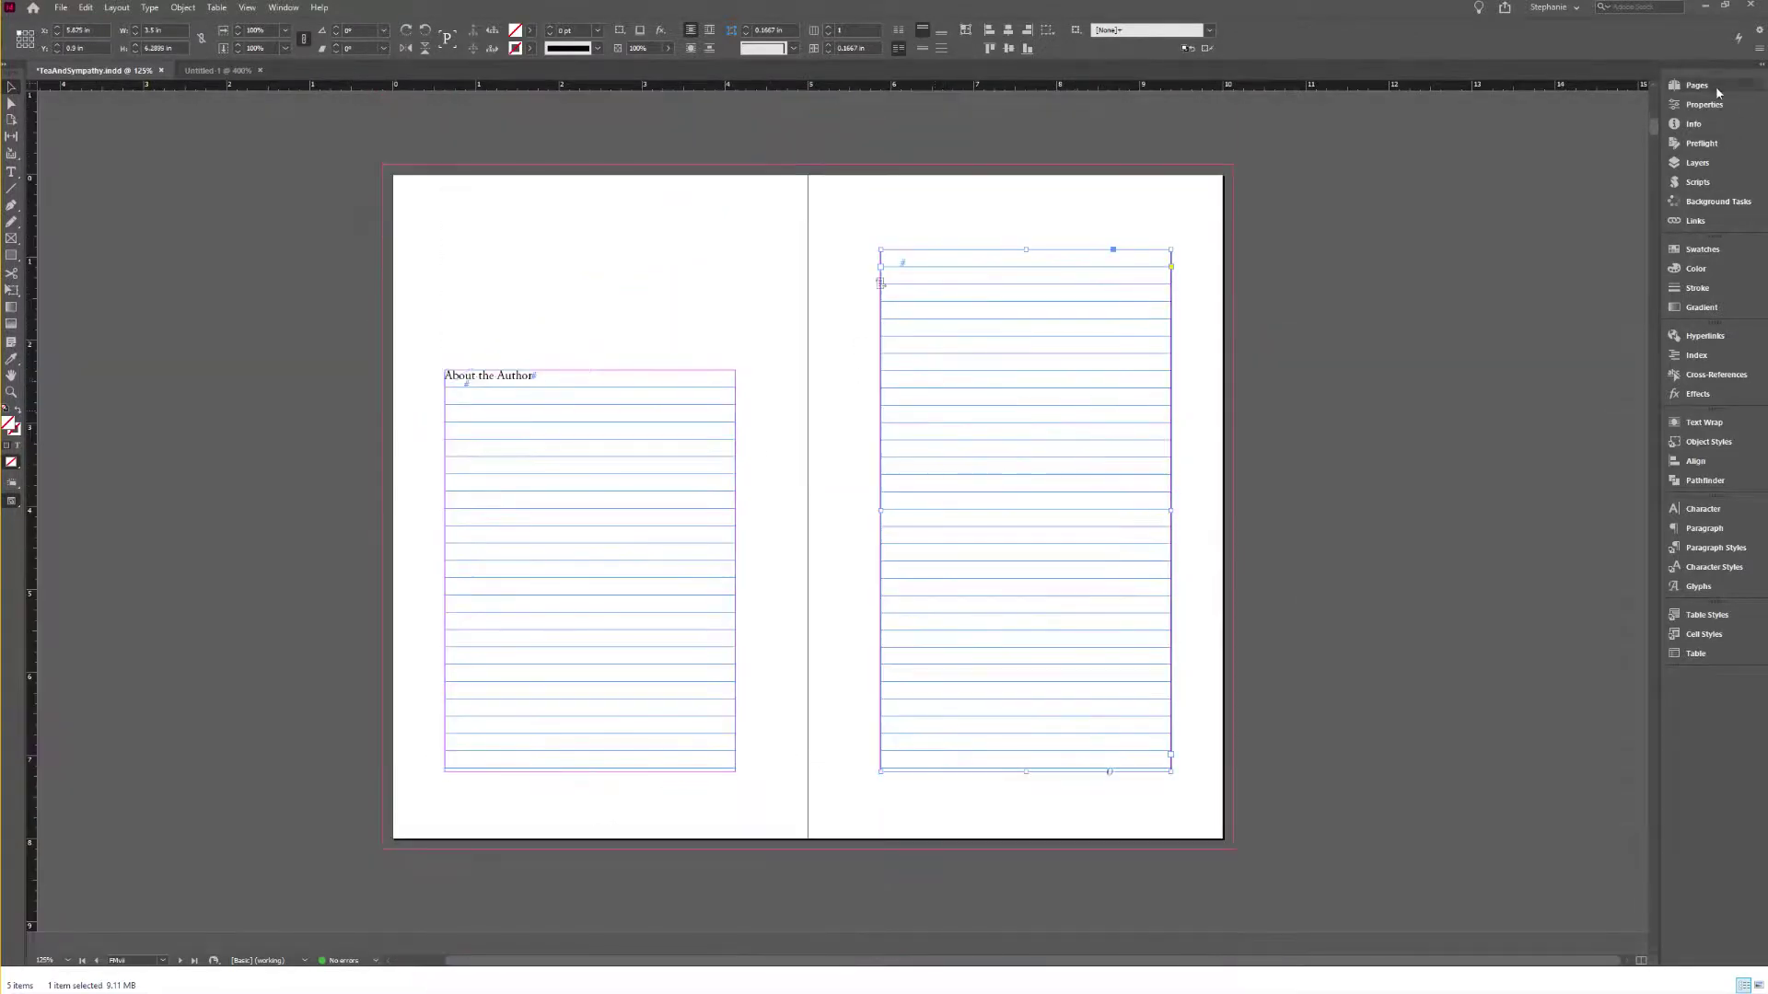
double_click(1526, 396)
left_click(1636, 678)
left_click(908, 297)
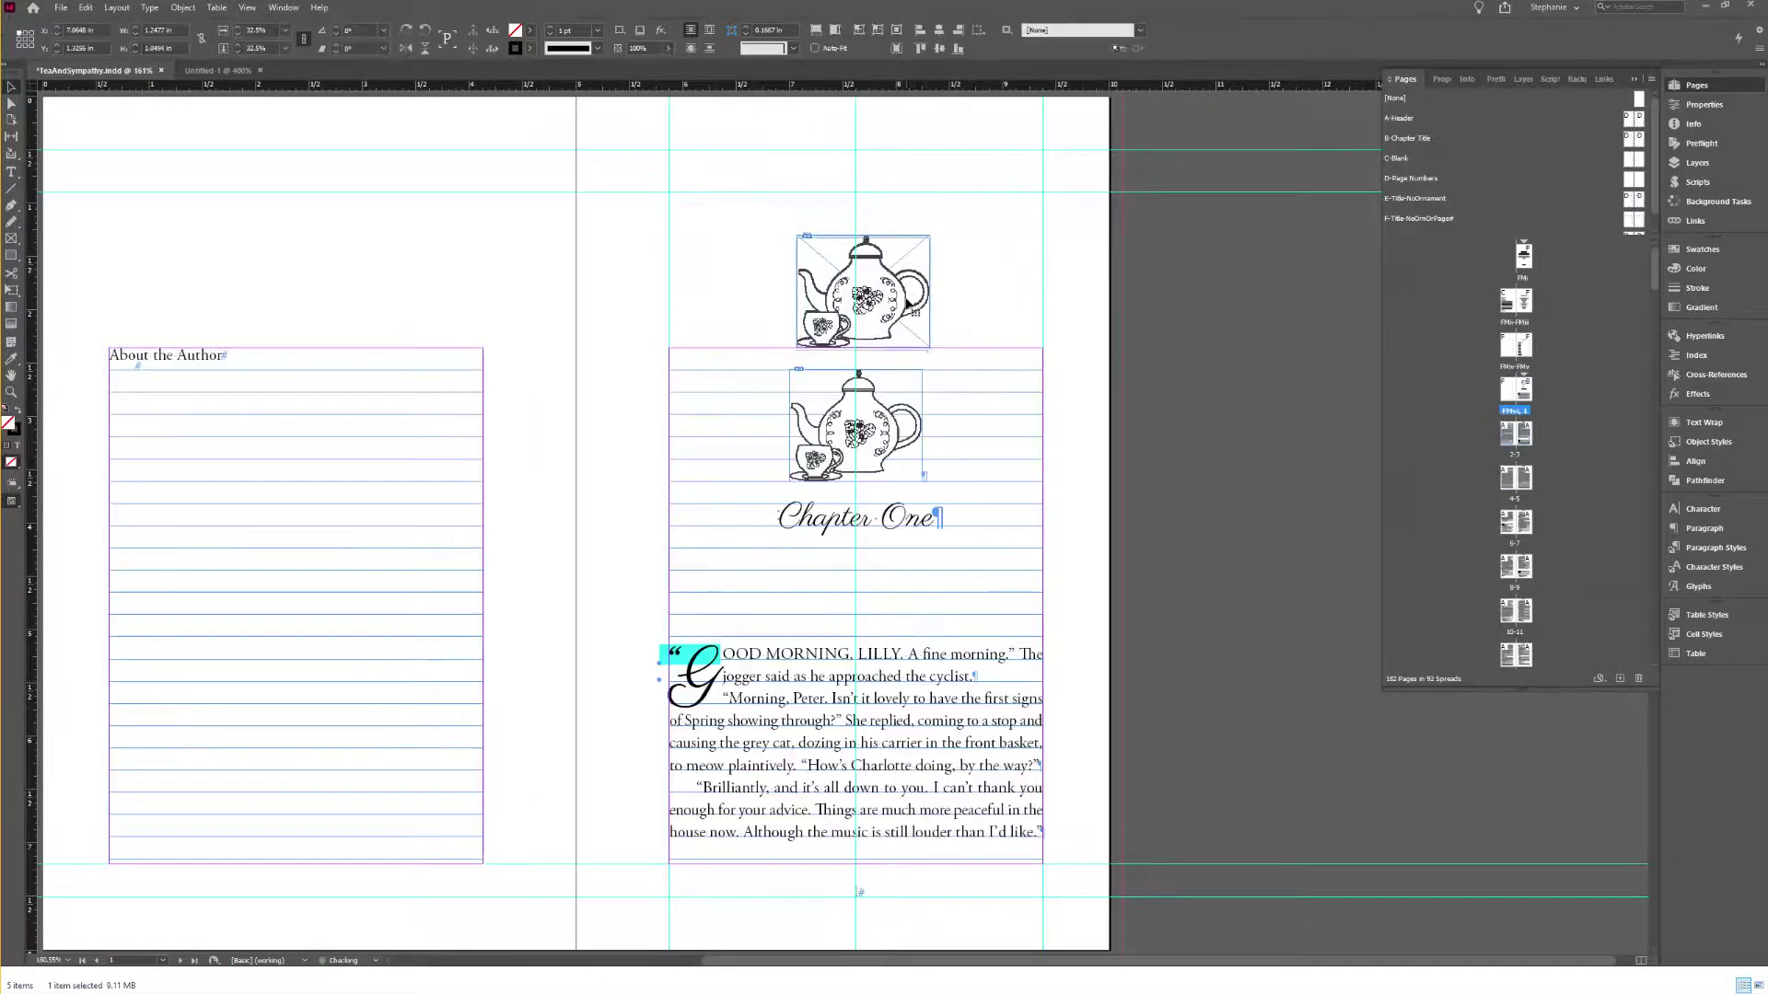
key("Escape")
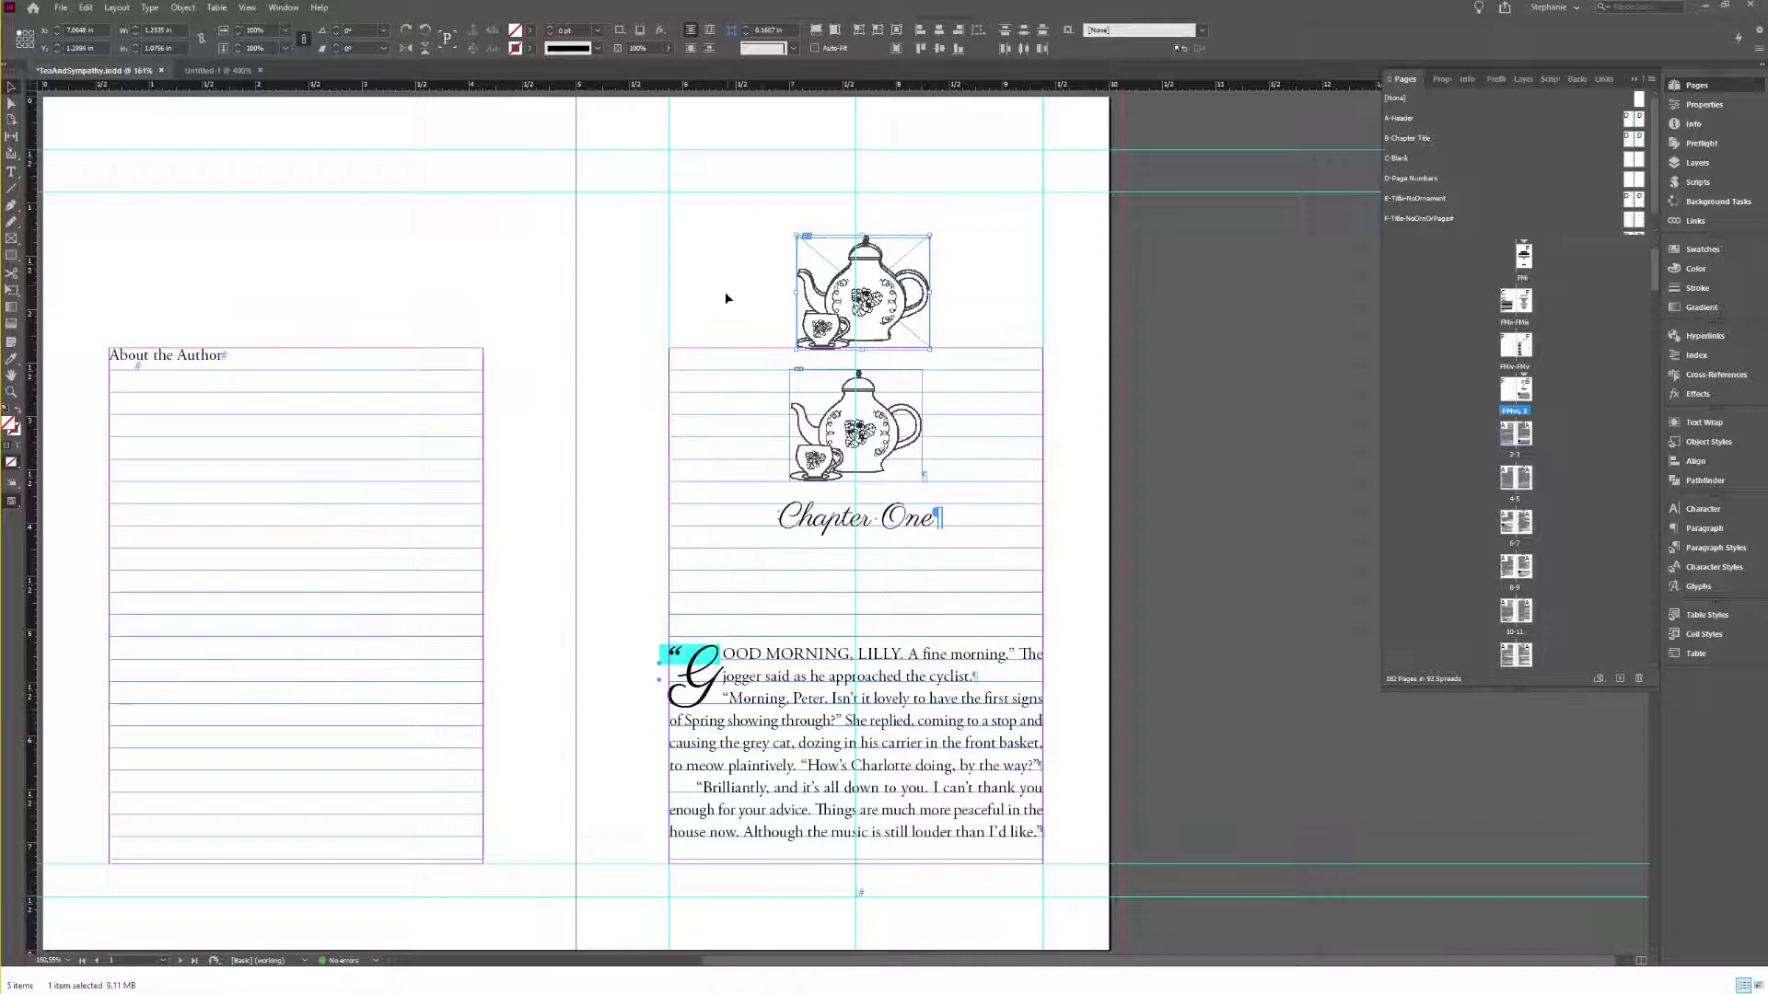
left_click(726, 299)
left_click(936, 461)
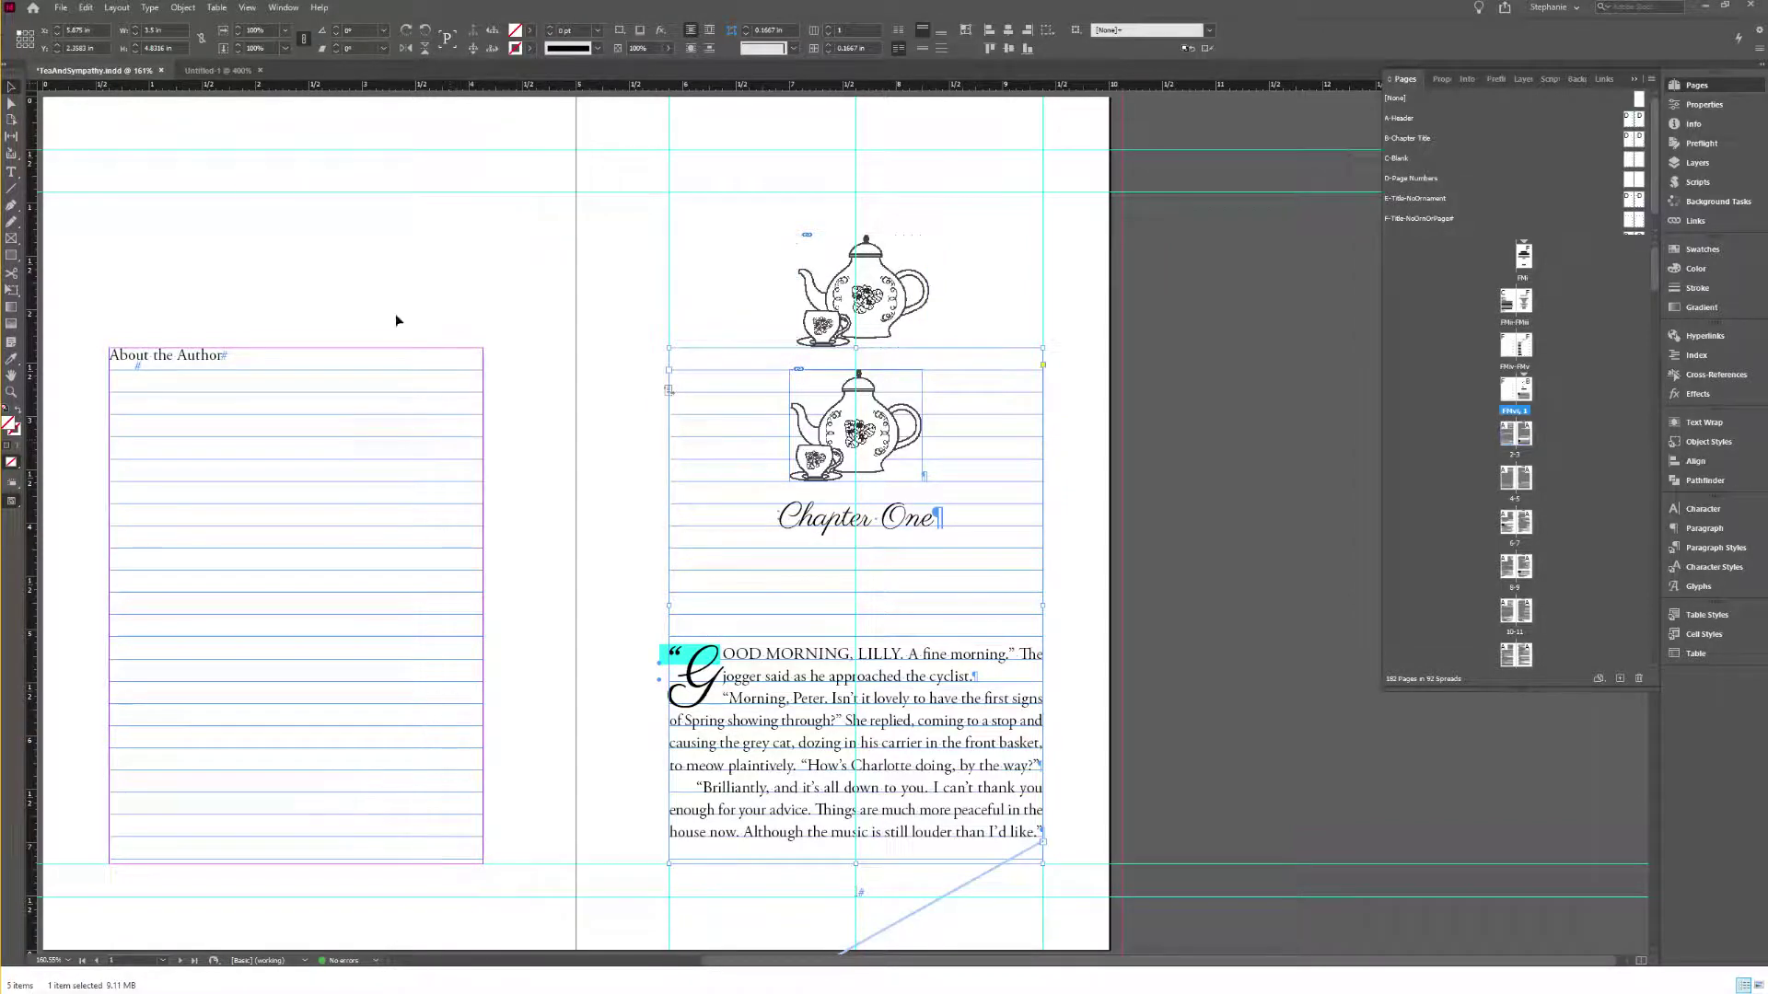
Step: Review the eBook Formatting checklist in the Untitled-1 document, focusing on item 4 about page breaks and split styles
left_click(217, 69)
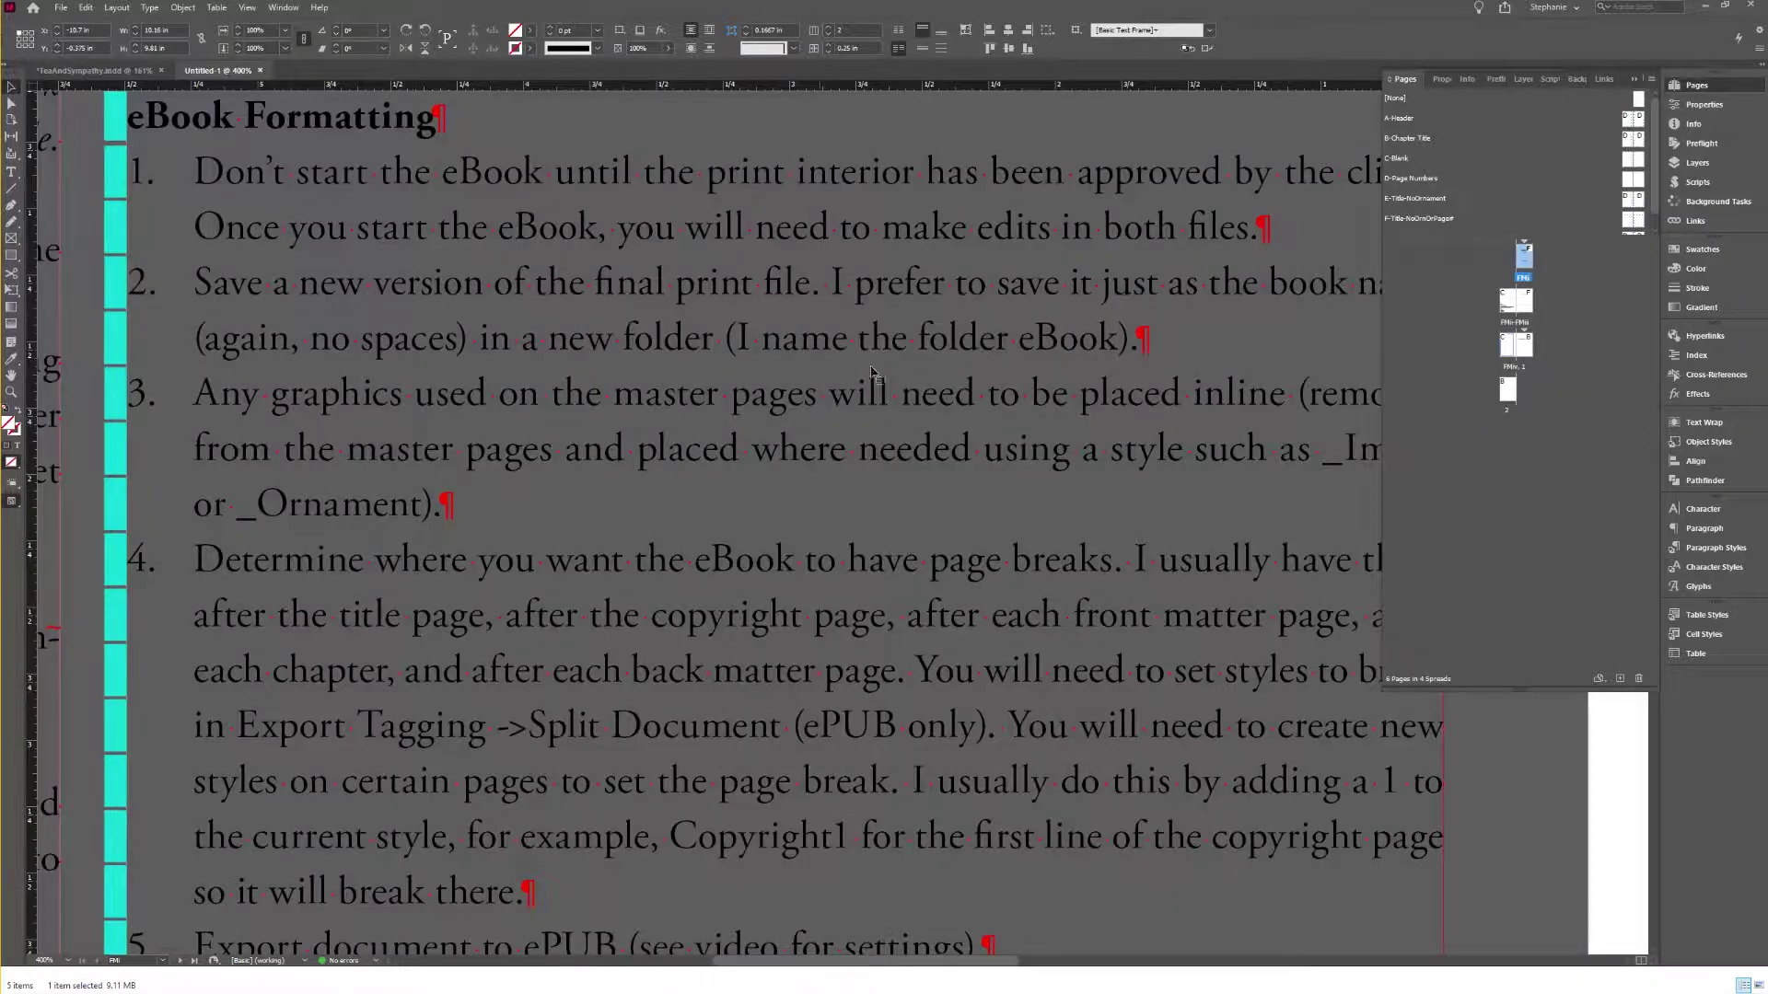
left_click(1635, 79)
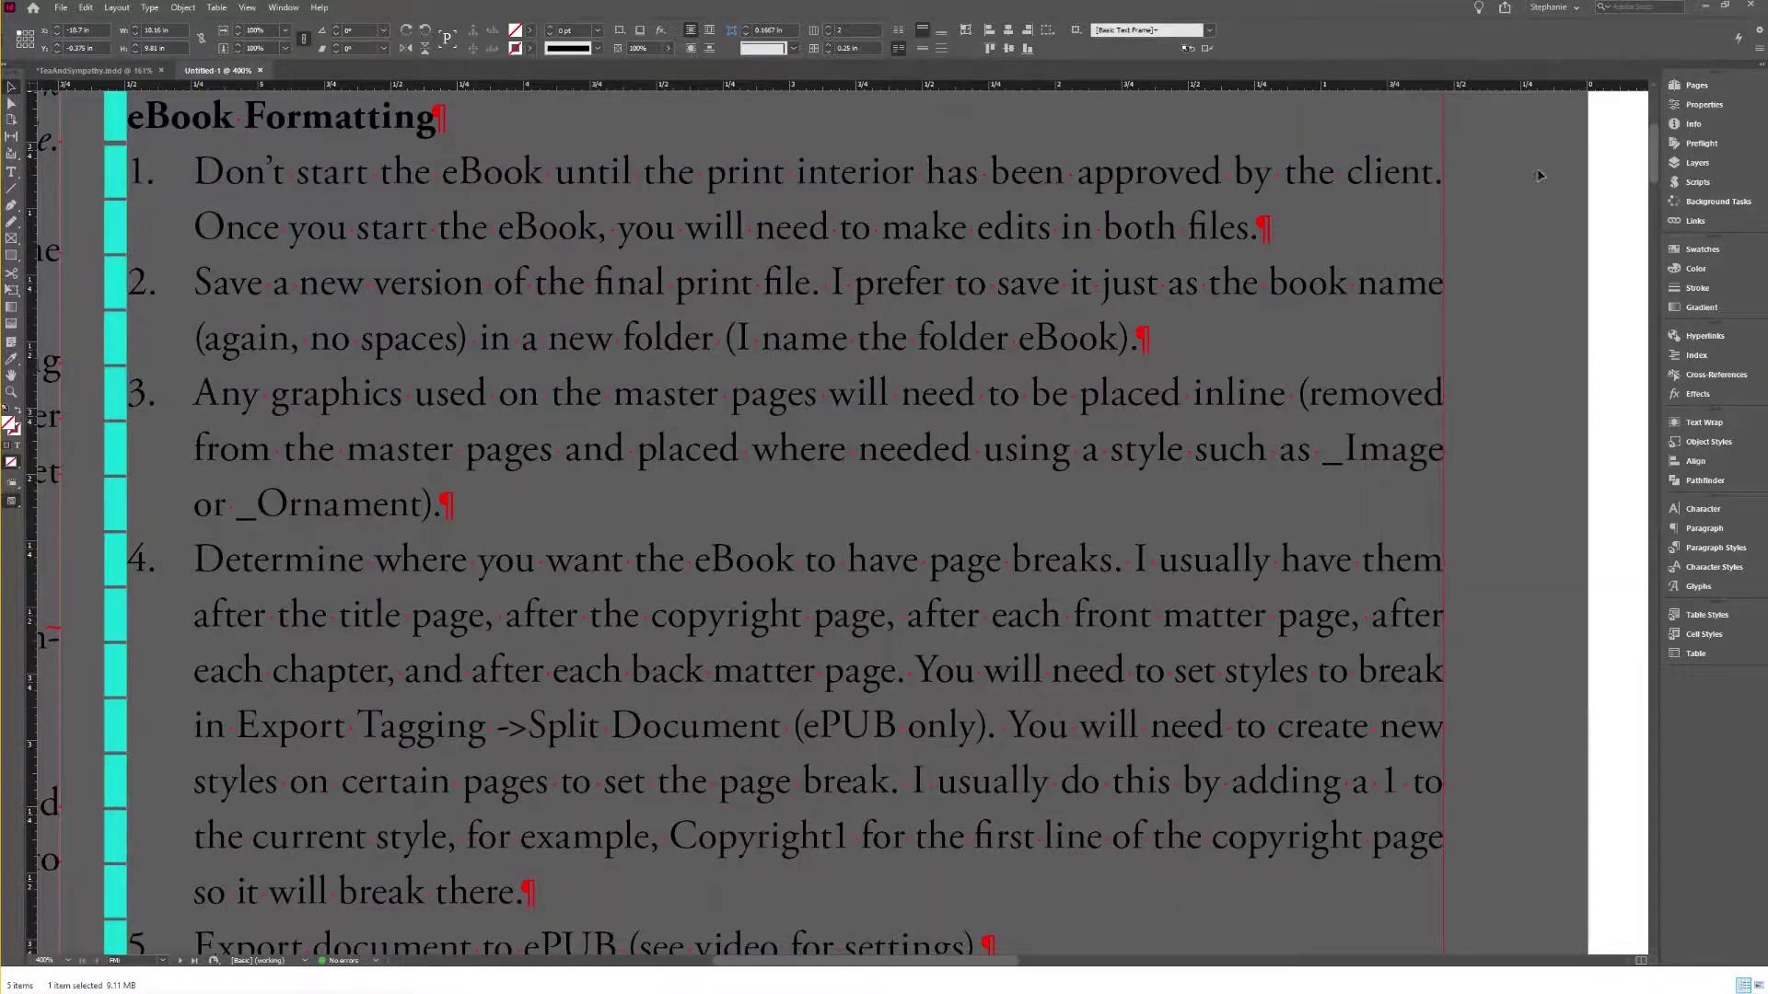
scroll(681, 353, "down", 3)
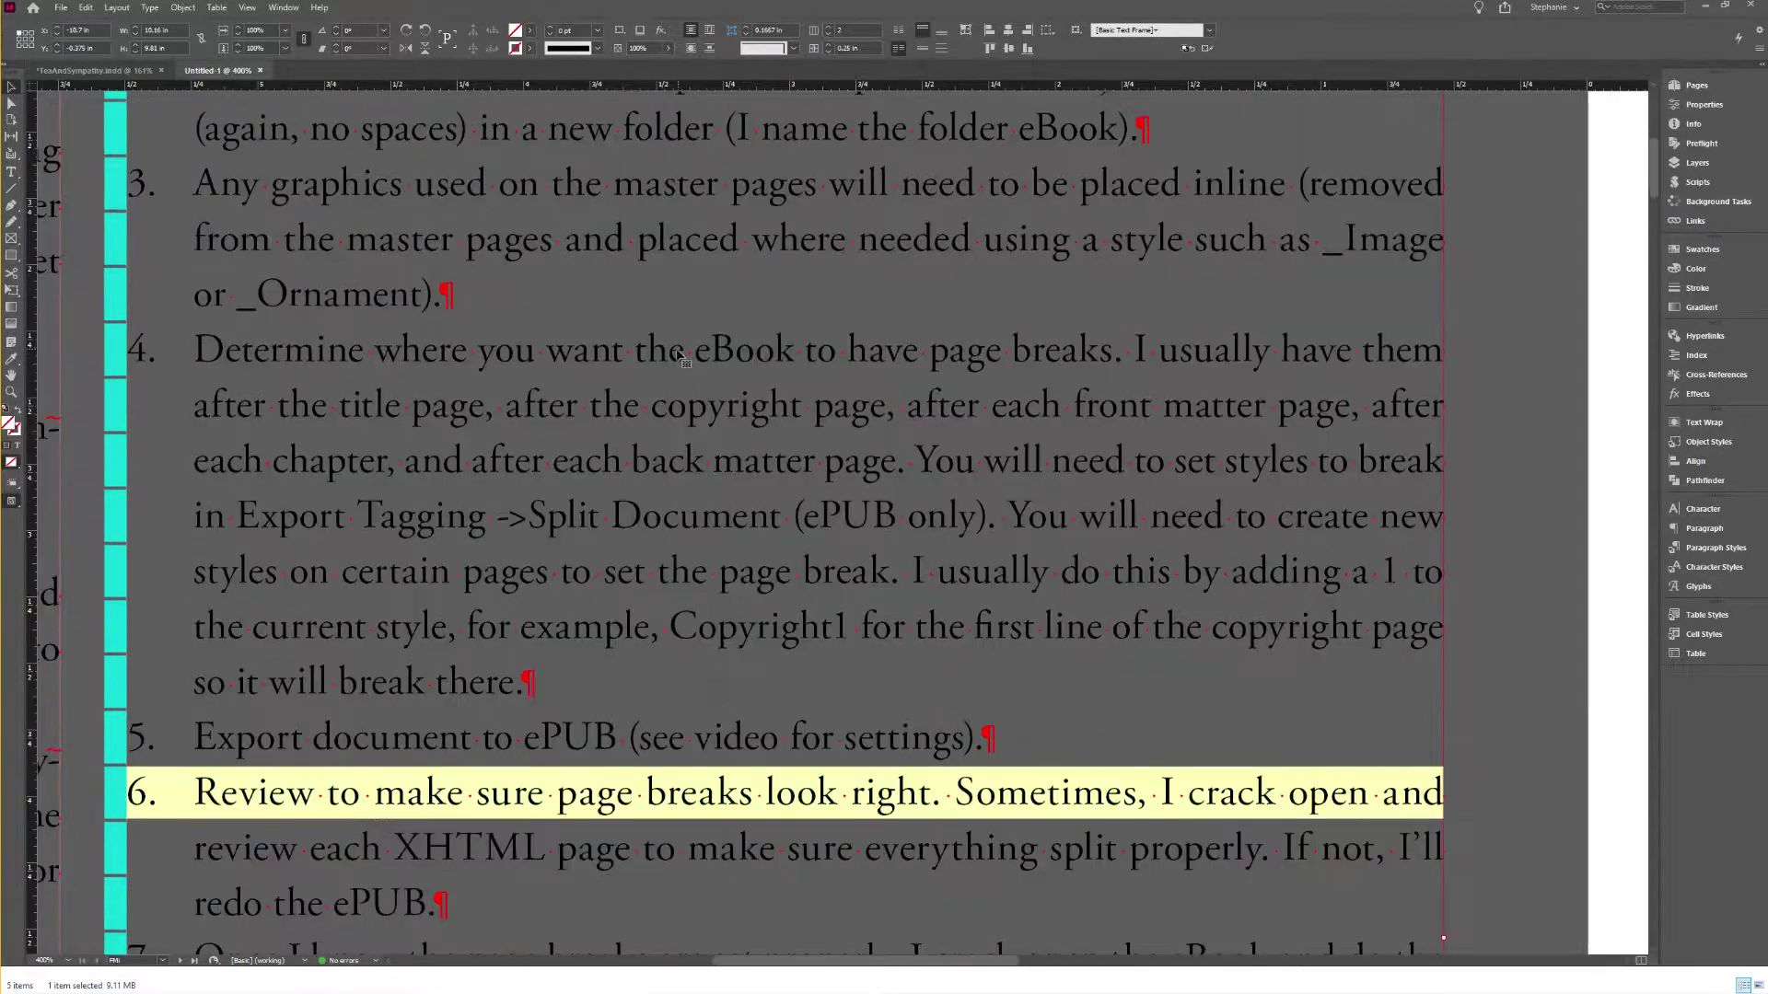
scroll(484, 534, "down", 2)
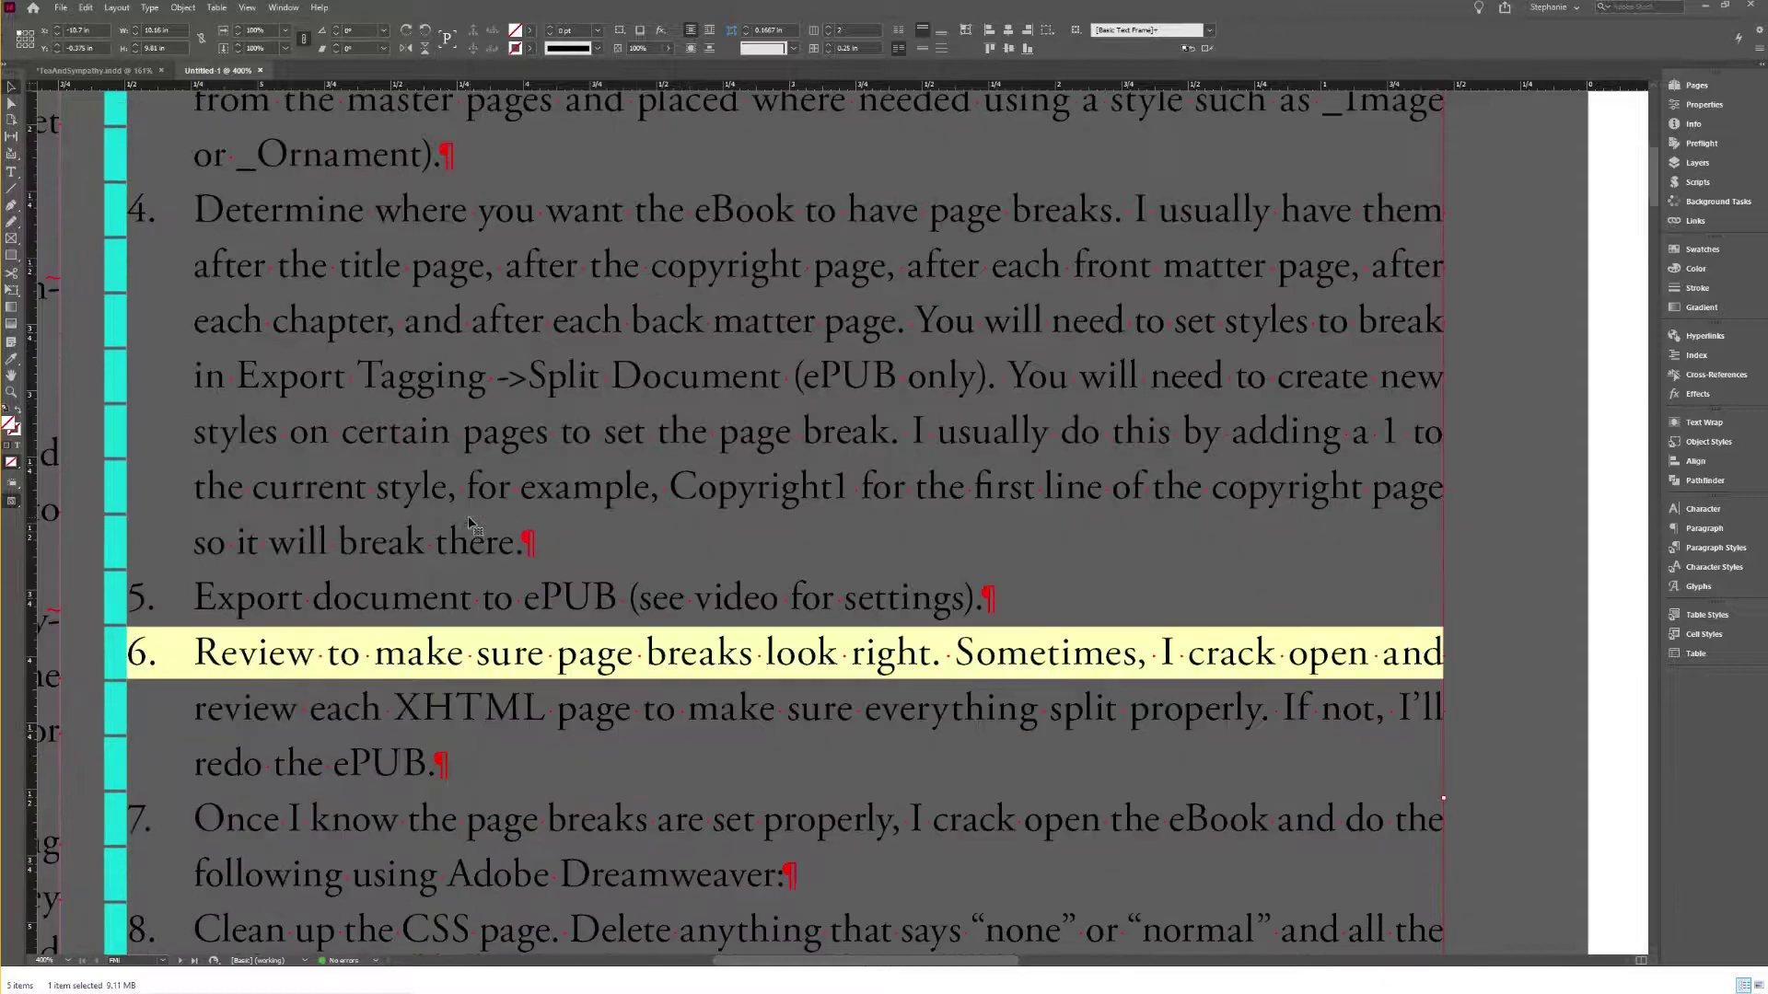
triple_click(845, 507)
left_click(586, 522)
triple_click(586, 522)
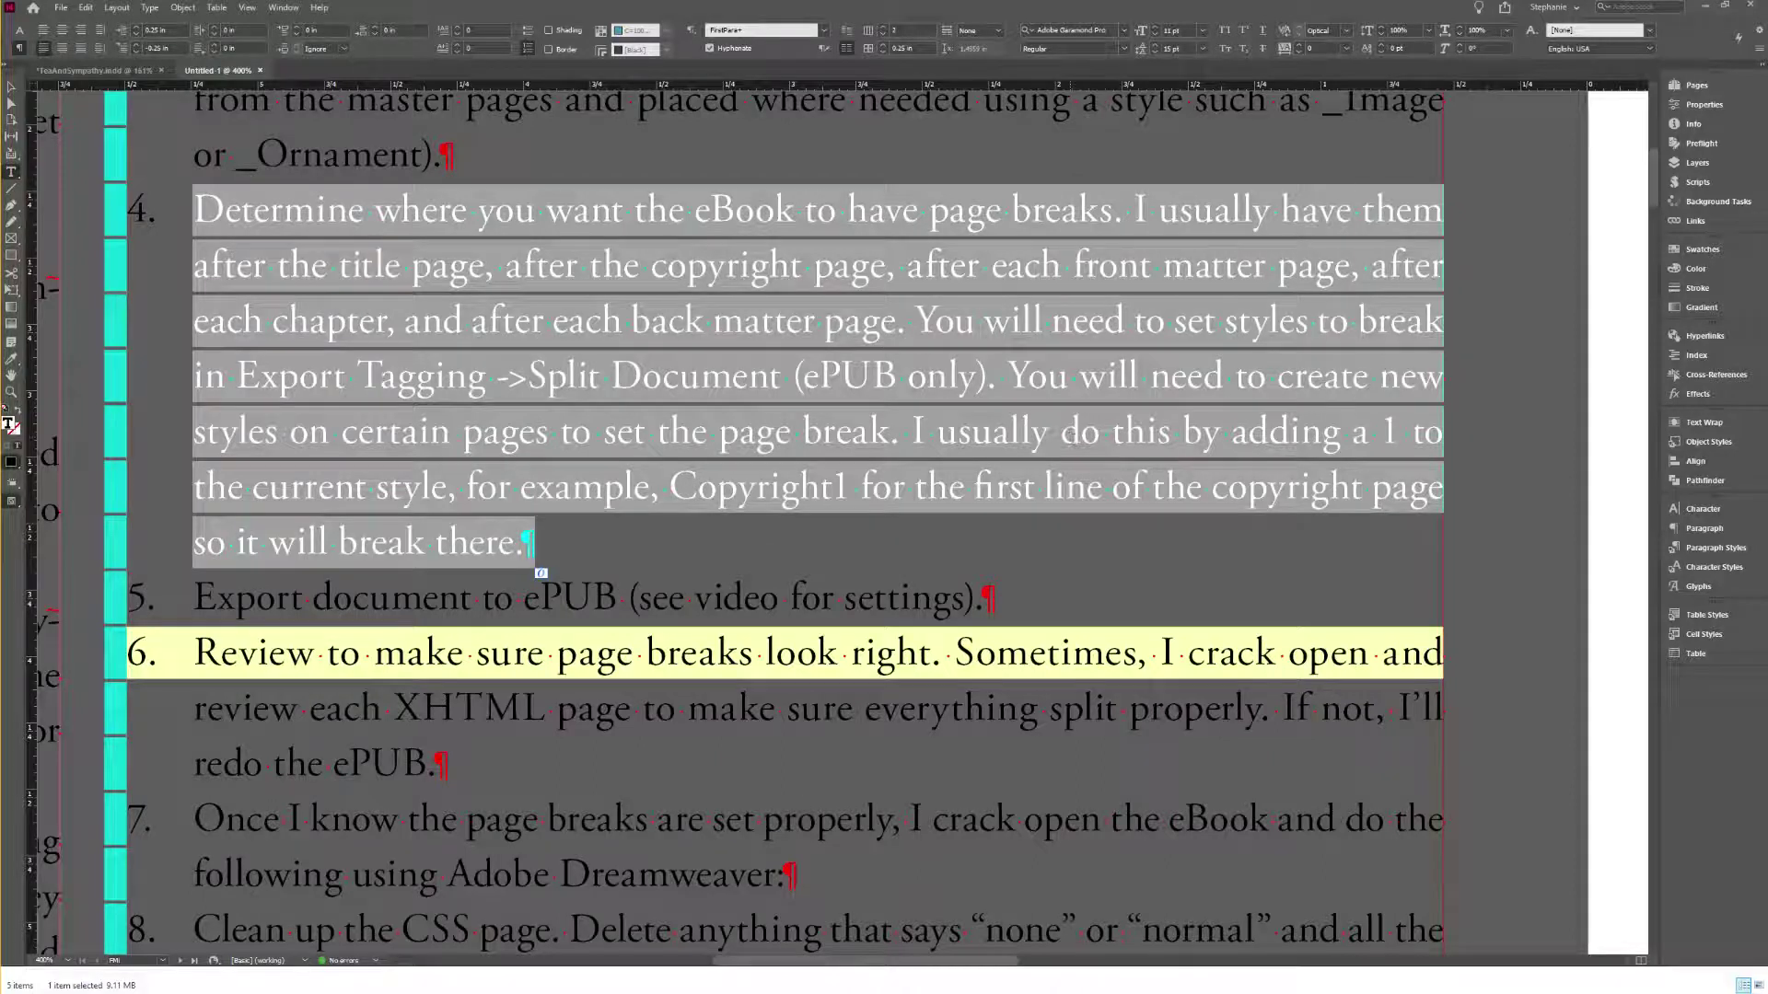
Step: Check the Export Tagging settings of the _Ornament_SplitForEbook paragraph style in the TeaAndSympathy document
left_click(74, 72)
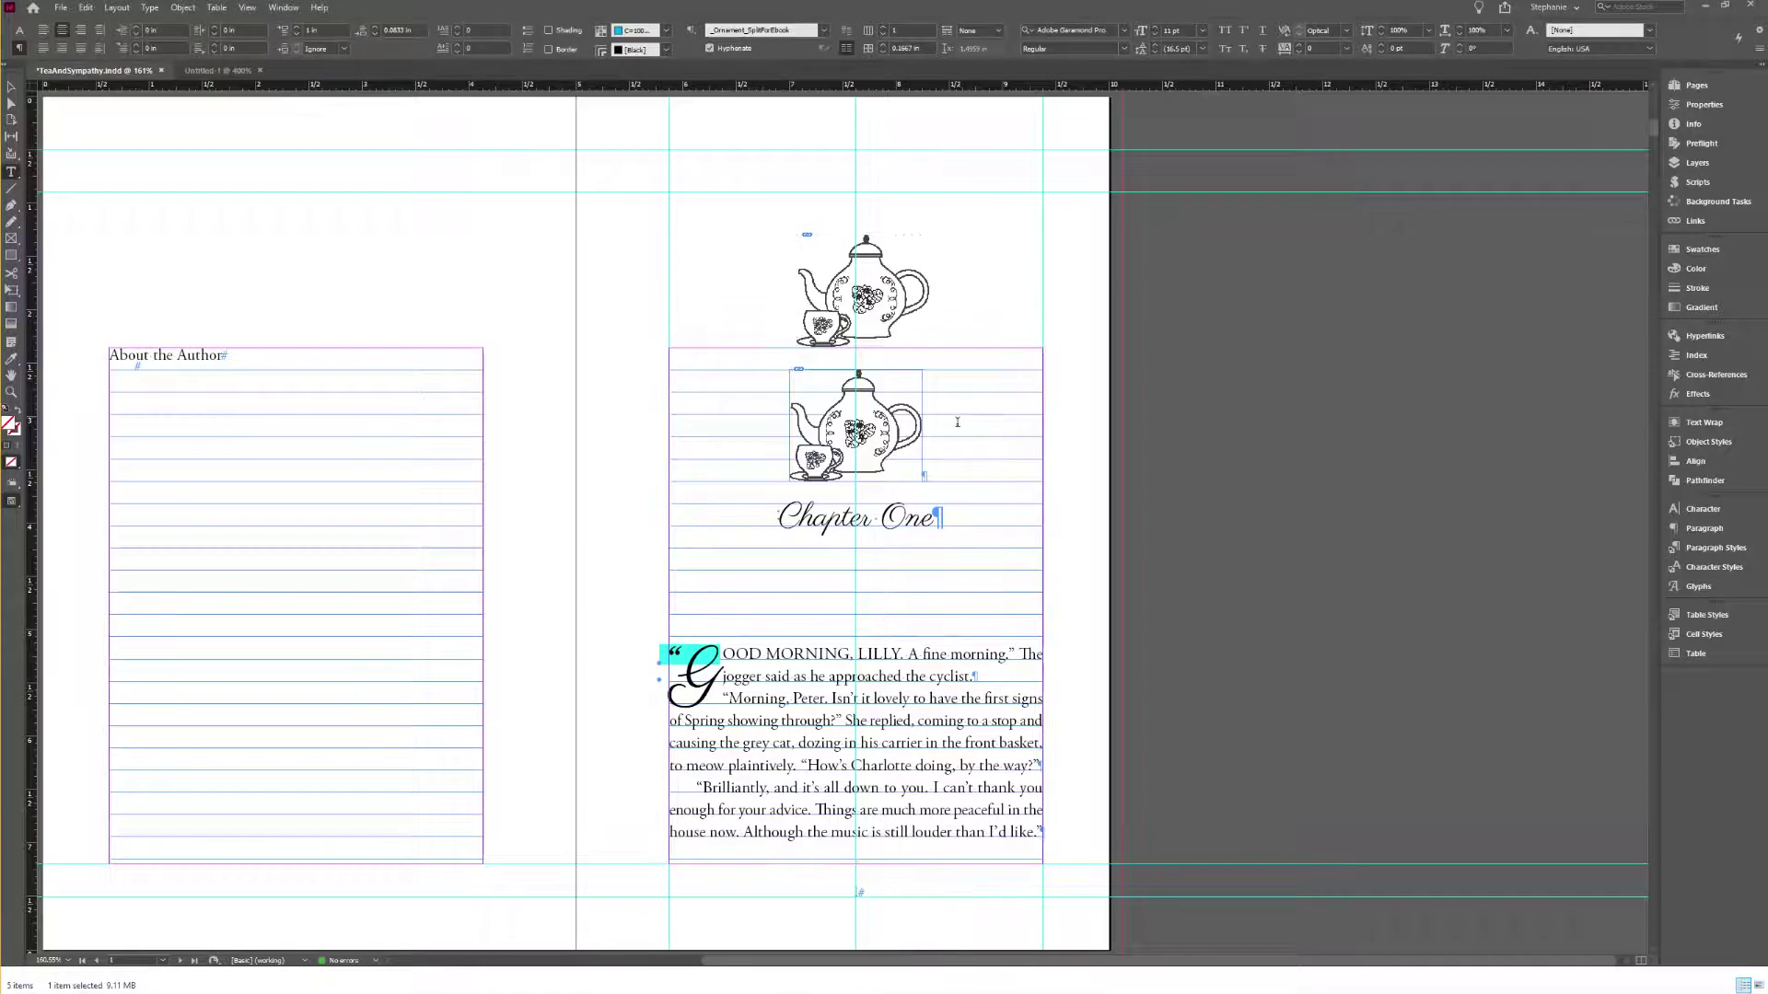
left_click(1702, 549)
right_click(1504, 700)
left_click(1533, 700)
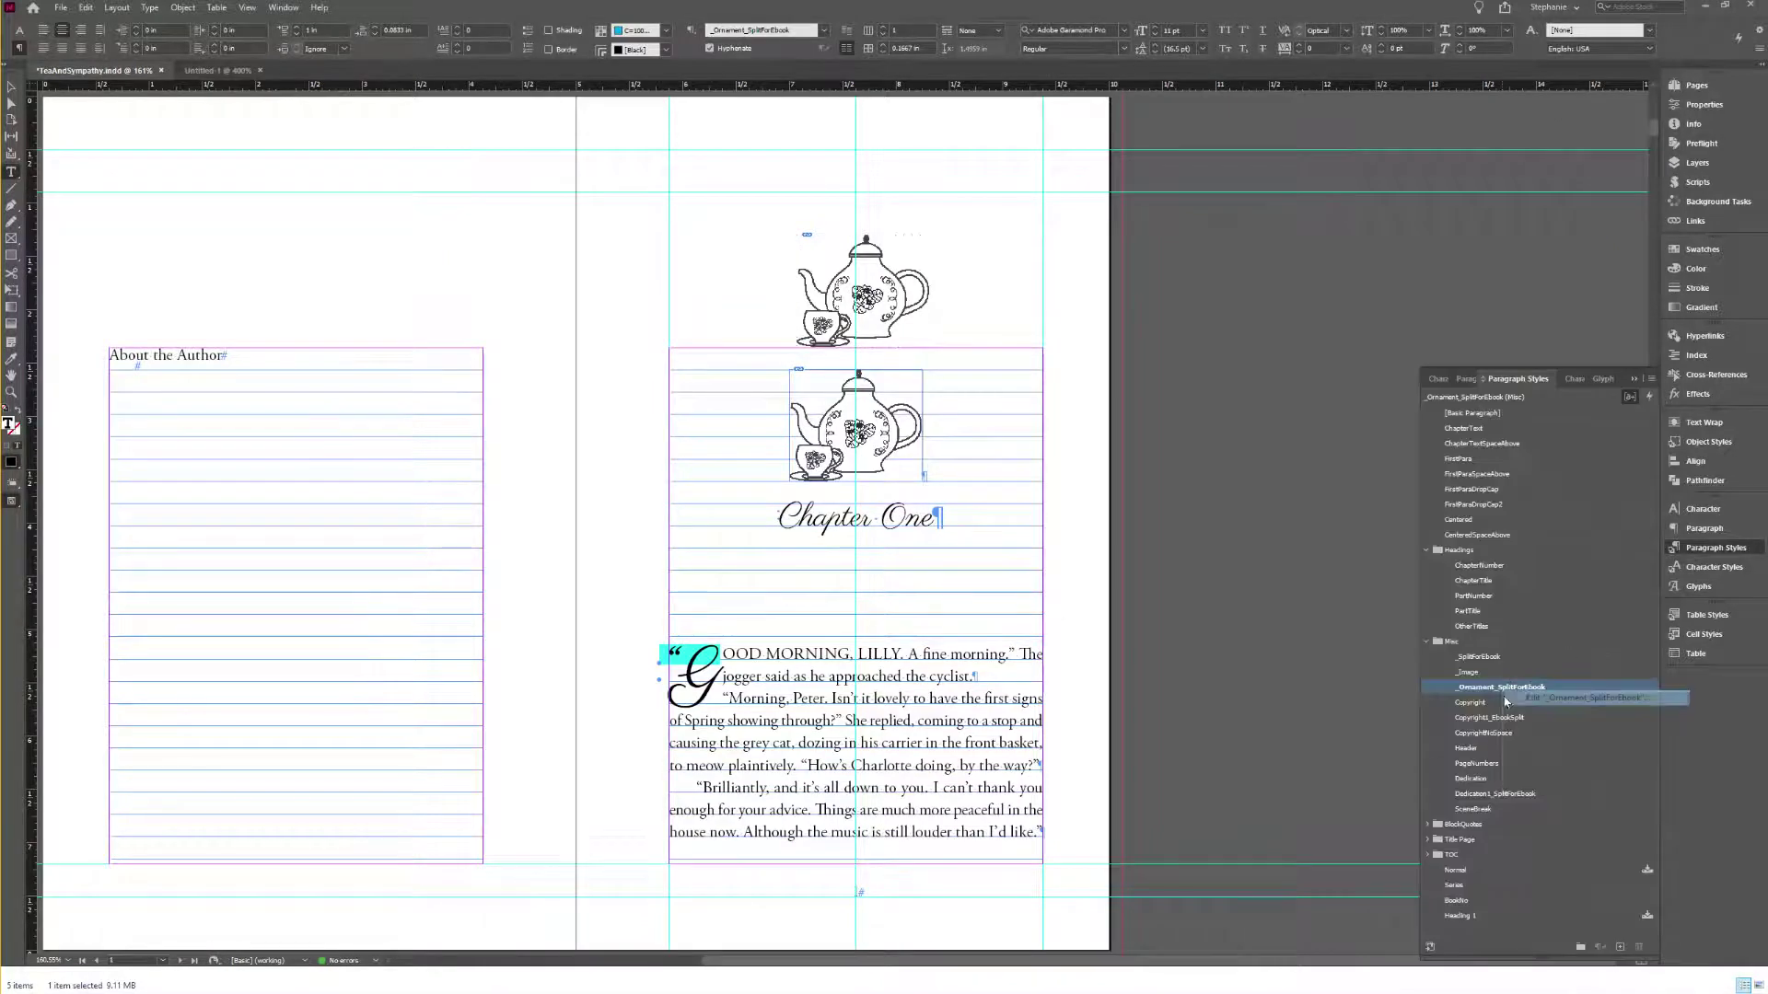
left_click(227, 448)
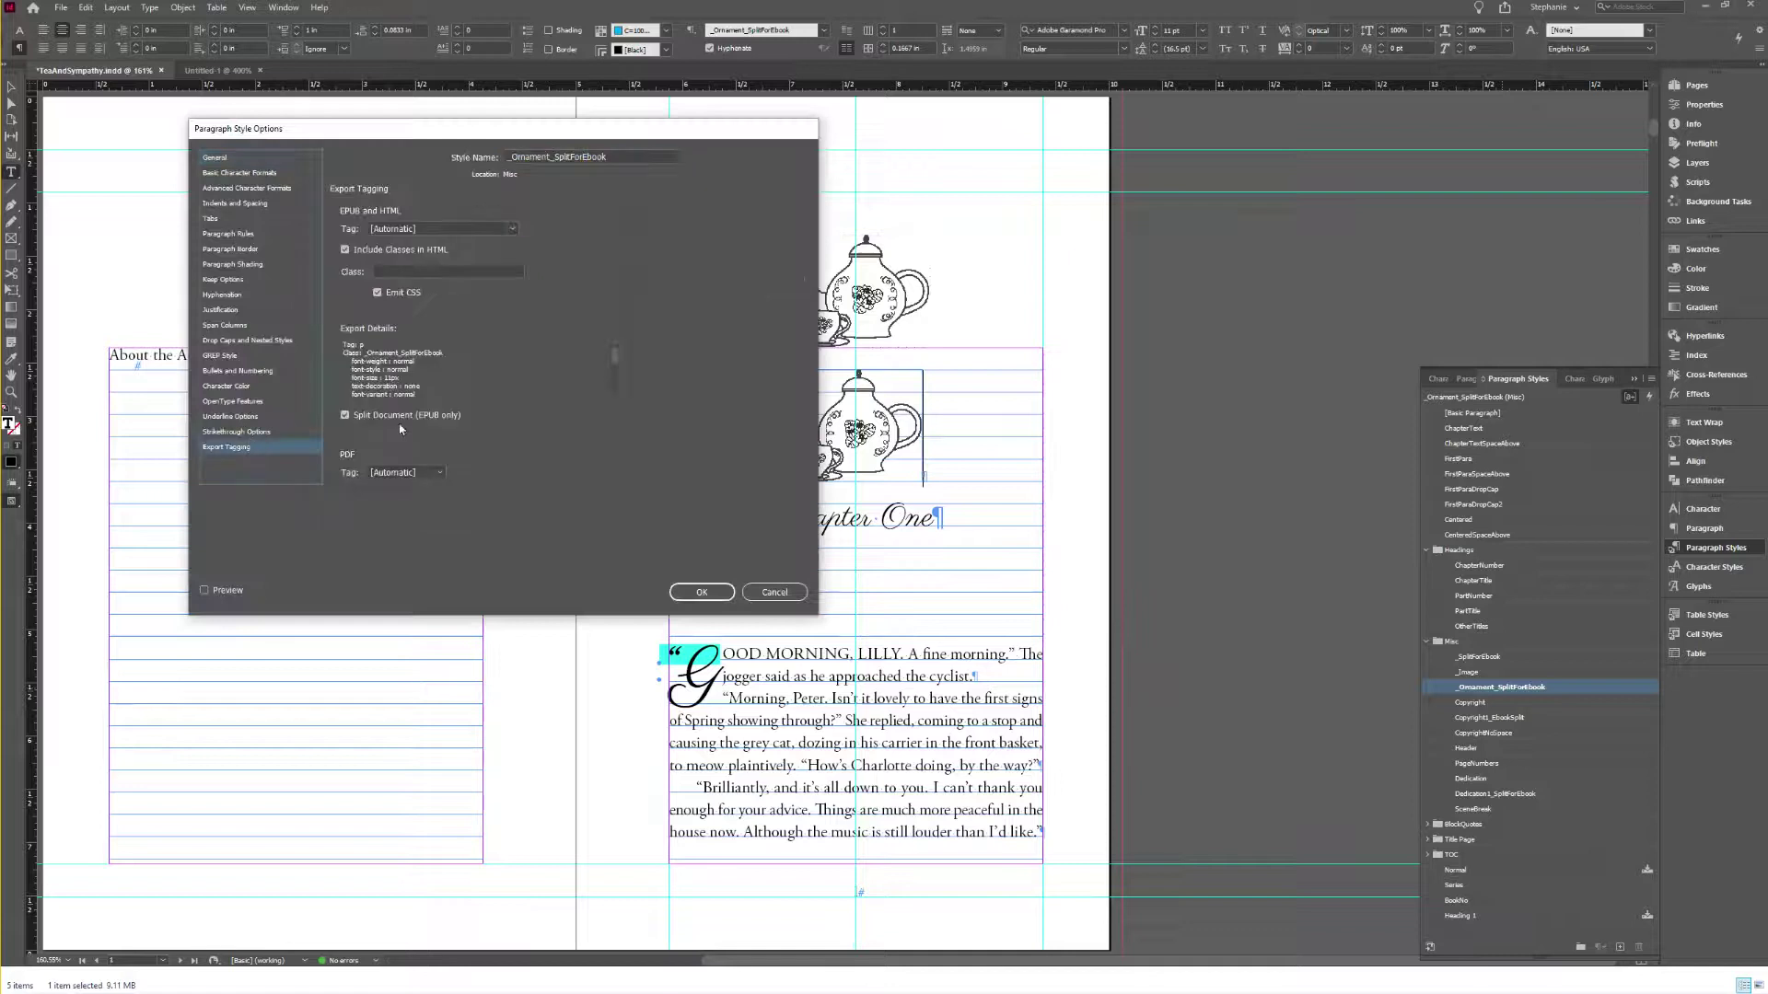
left_click(701, 592)
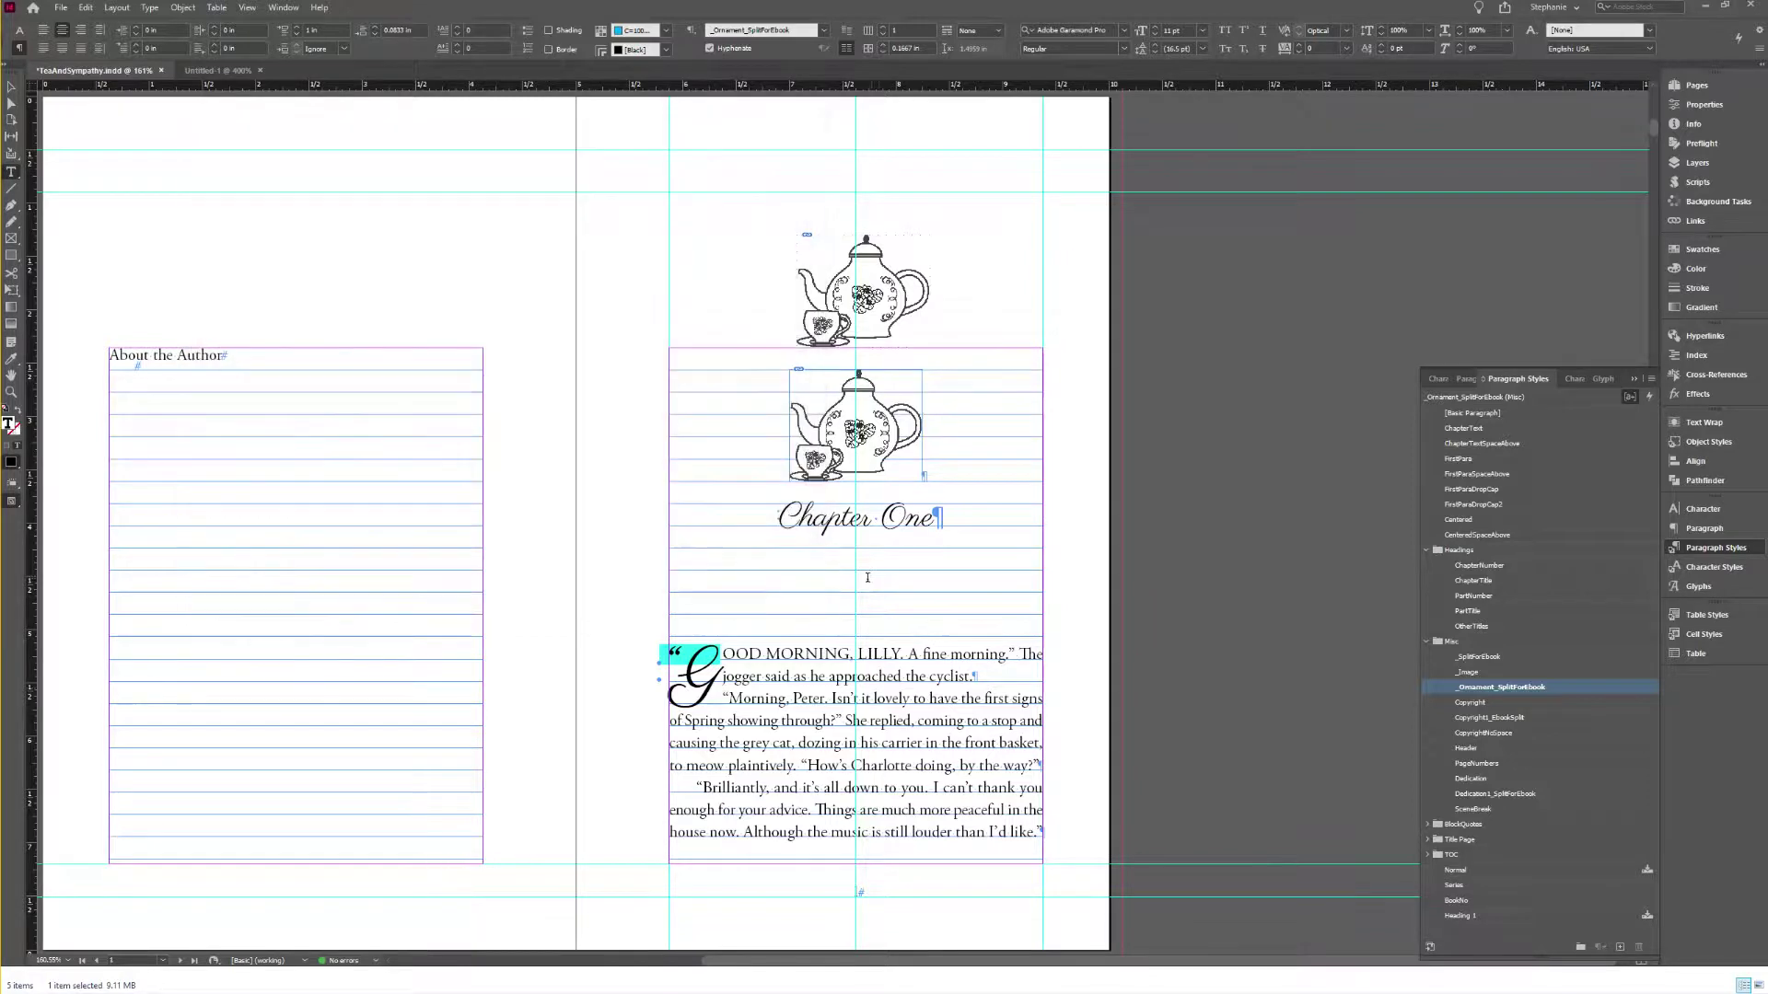
Step: Examine the pages from Chapter One onward for drop-cap paragraphs and highlighted text with local style overrides
scroll(875, 580, "down", 5)
scroll(875, 580, "down", 1)
scroll(875, 580, "up", 5)
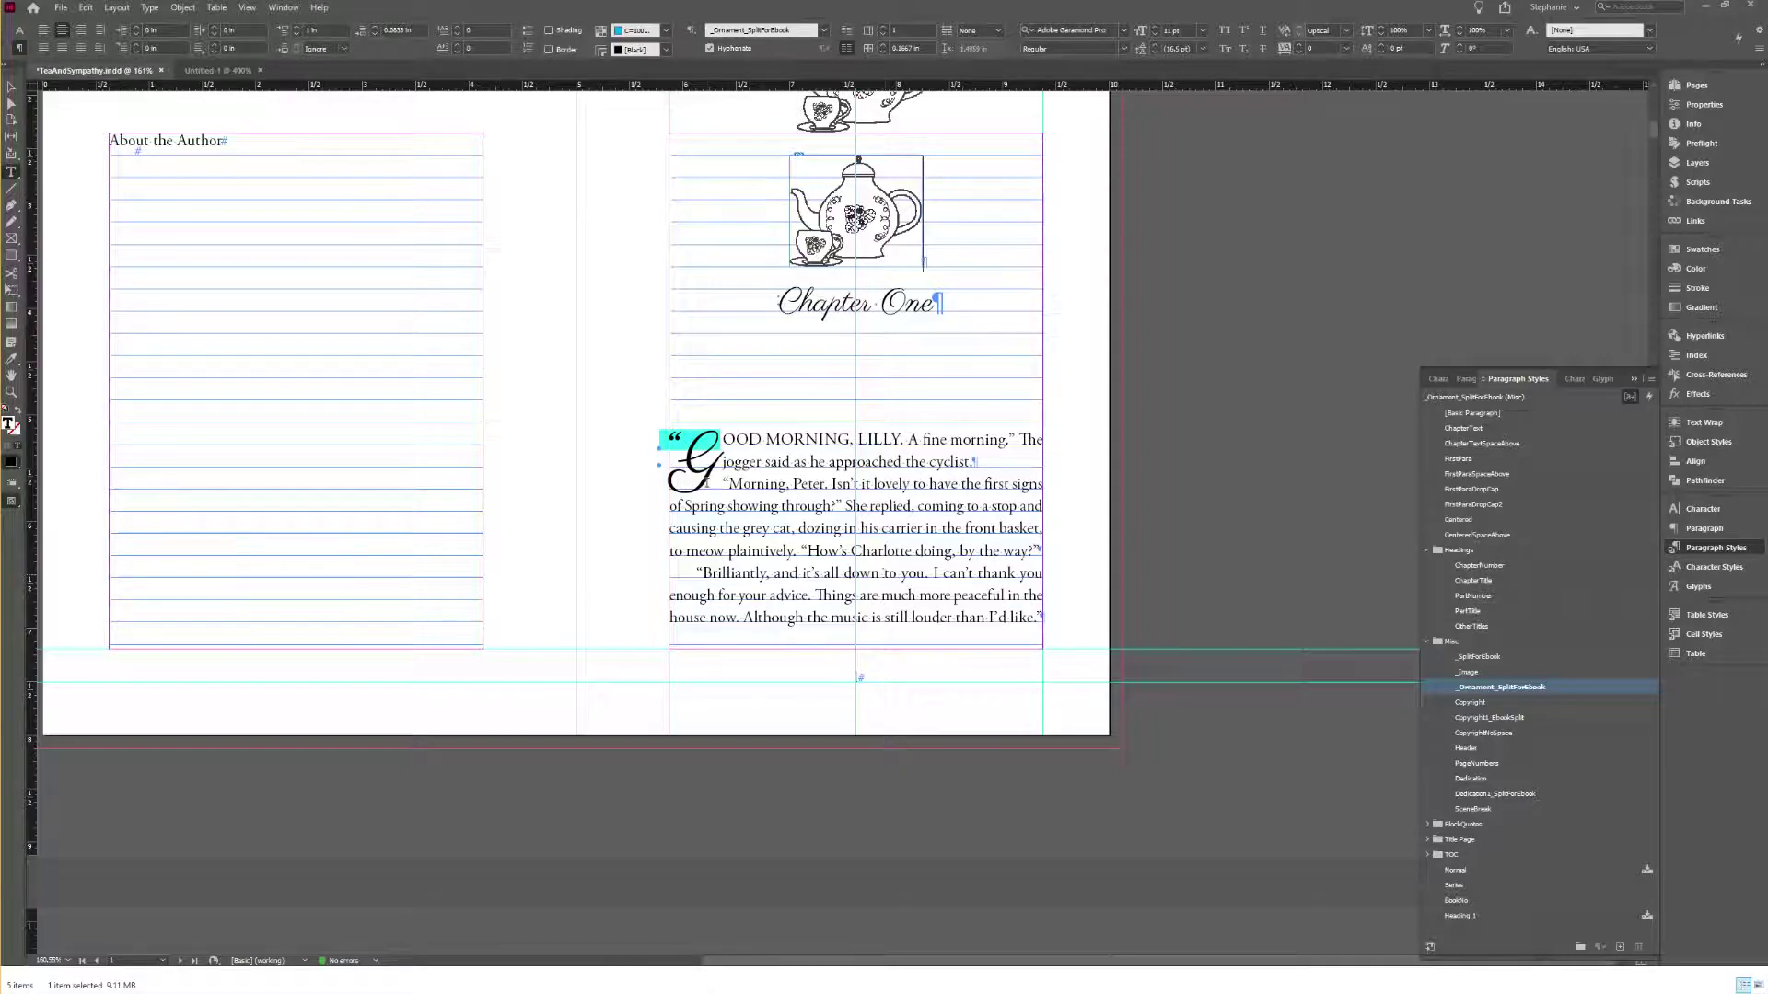
left_click(816, 419)
scroll(817, 419, "down", 10)
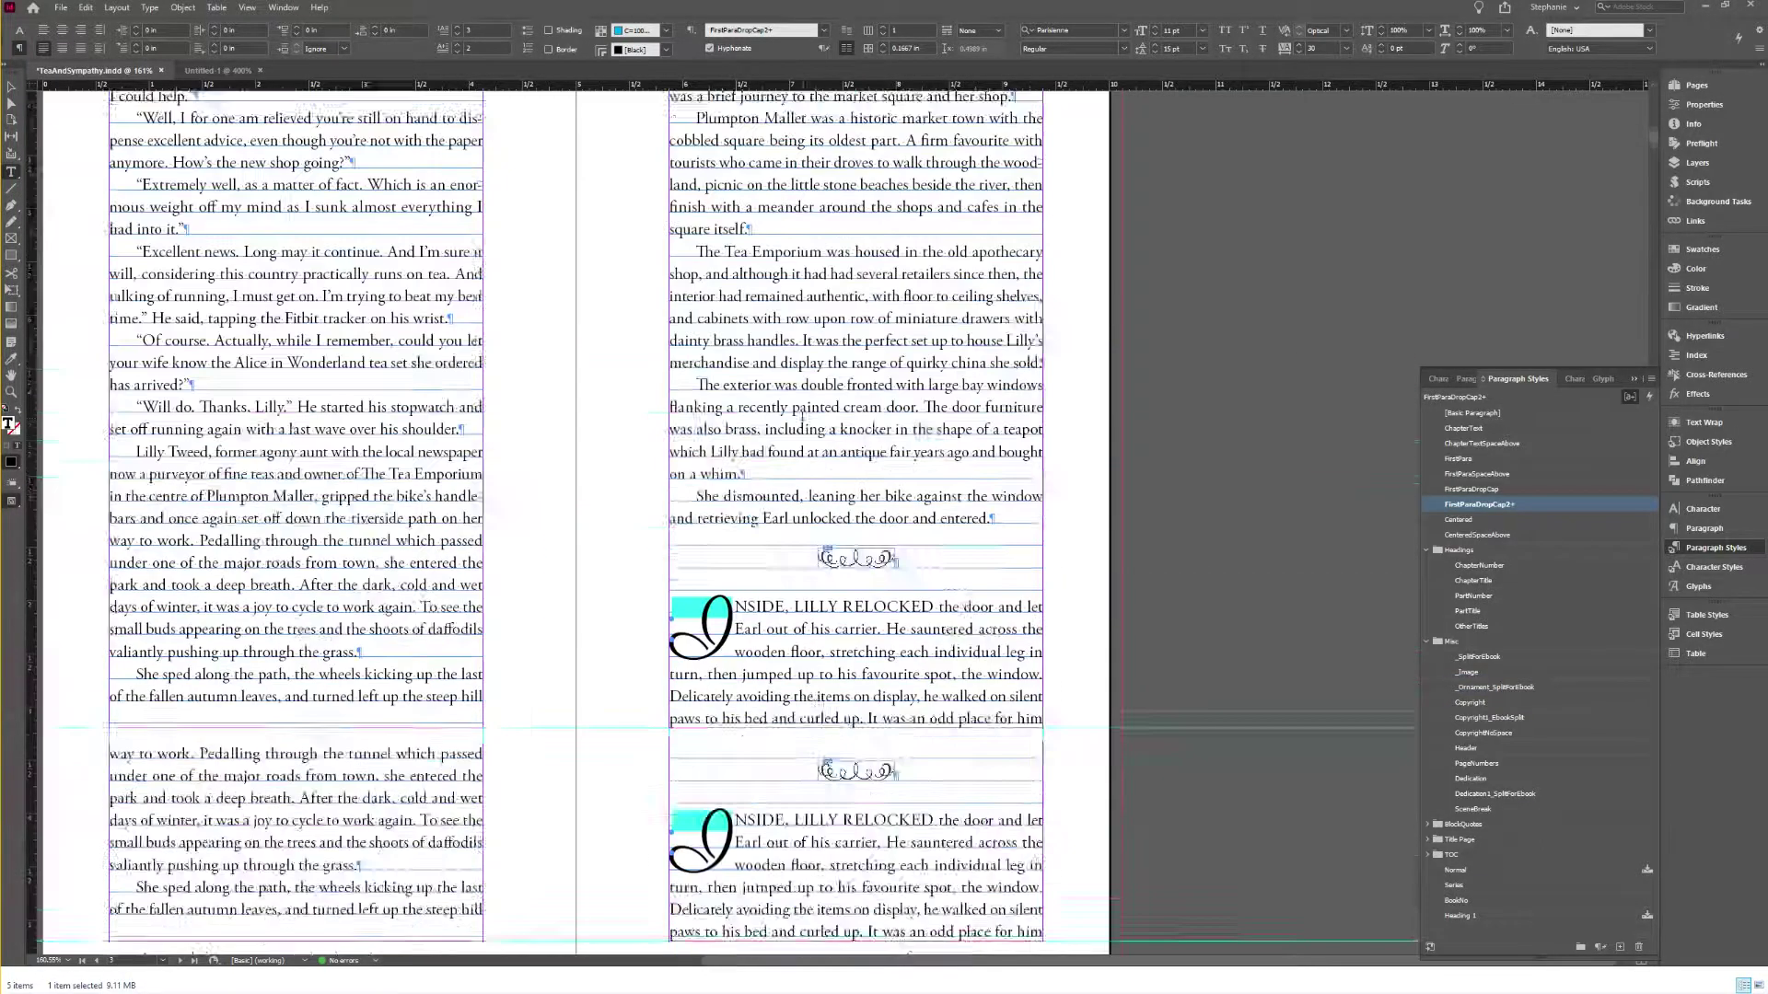
left_click(746, 305)
scroll(810, 375, "down", 20)
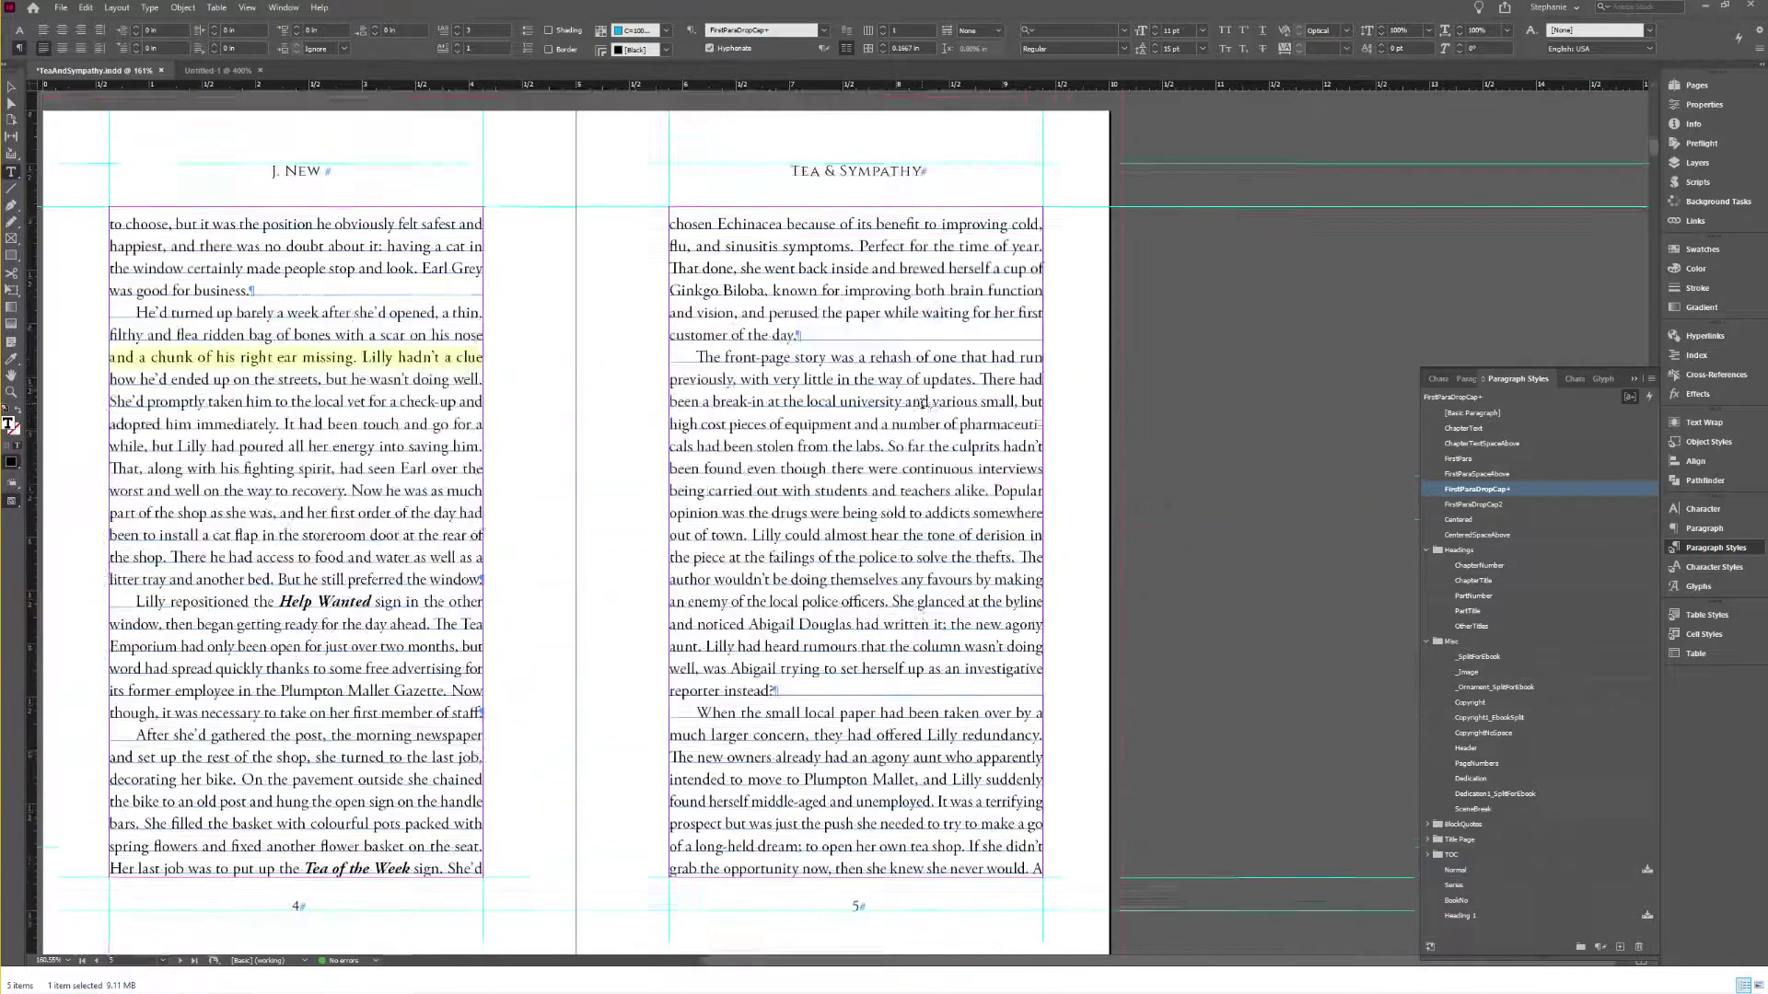
scroll(543, 294, "up", 3)
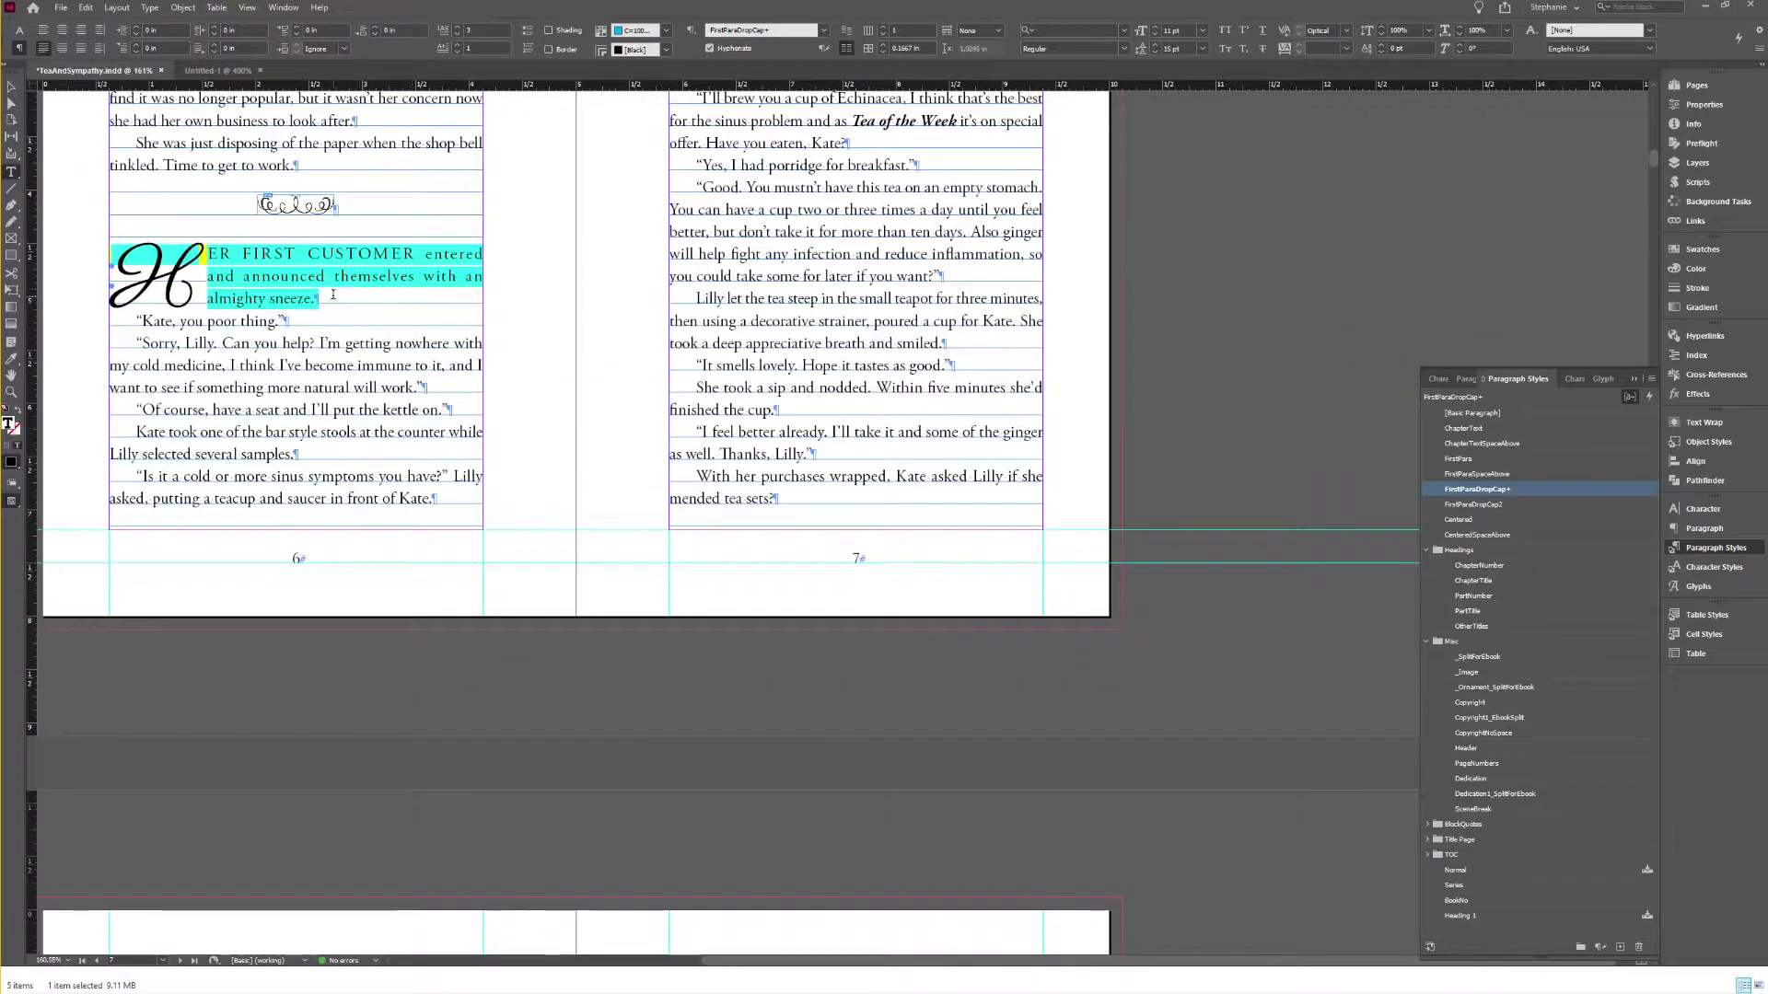
scroll(632, 315, "down", 20)
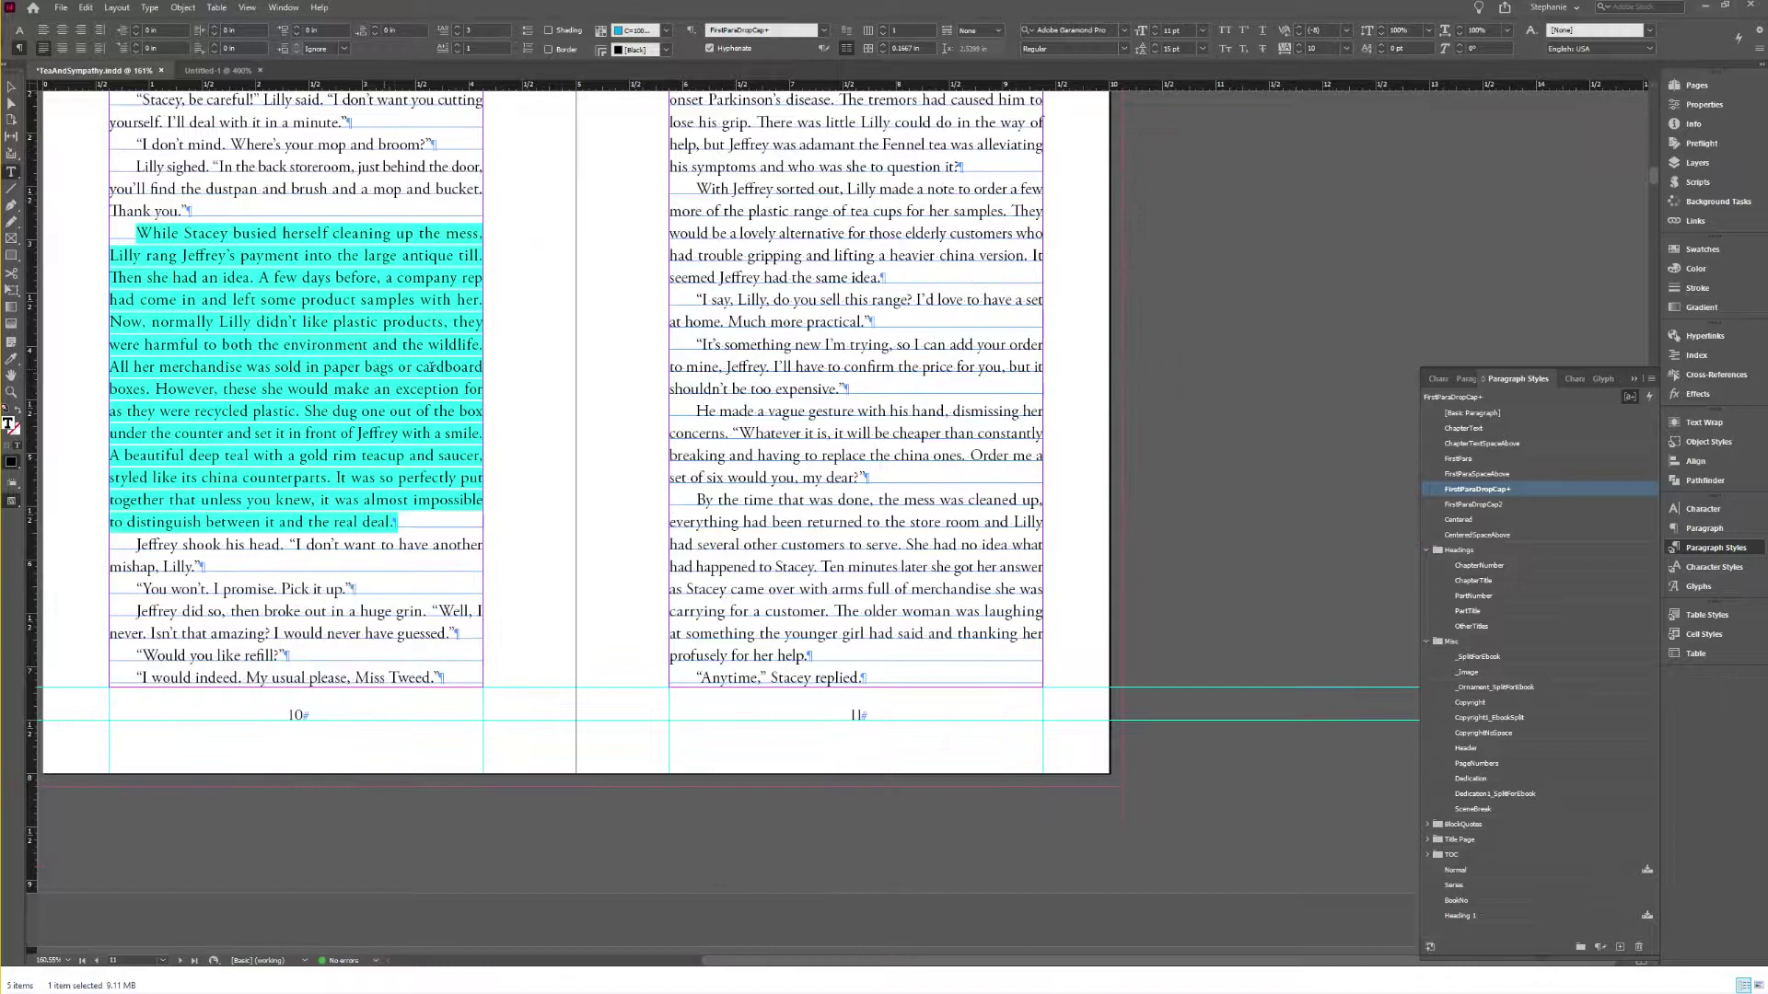
left_click(413, 367)
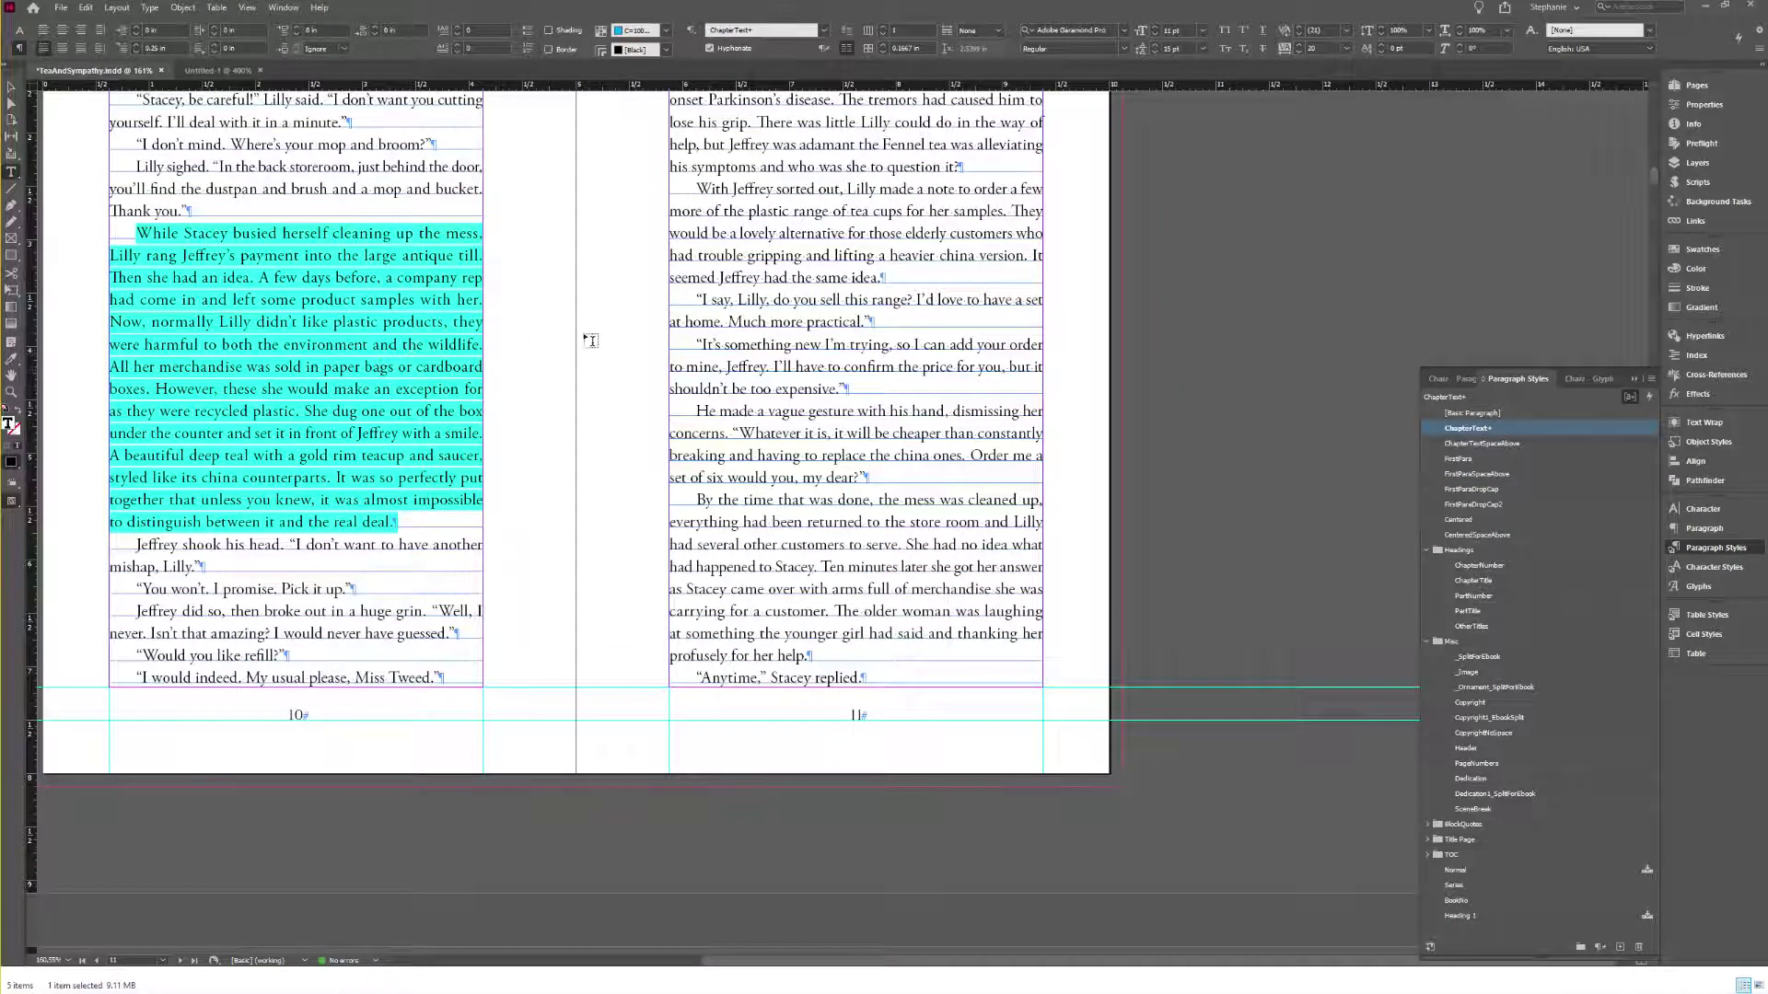
scroll(525, 342, "down", 1)
scroll(675, 285, "down", 14)
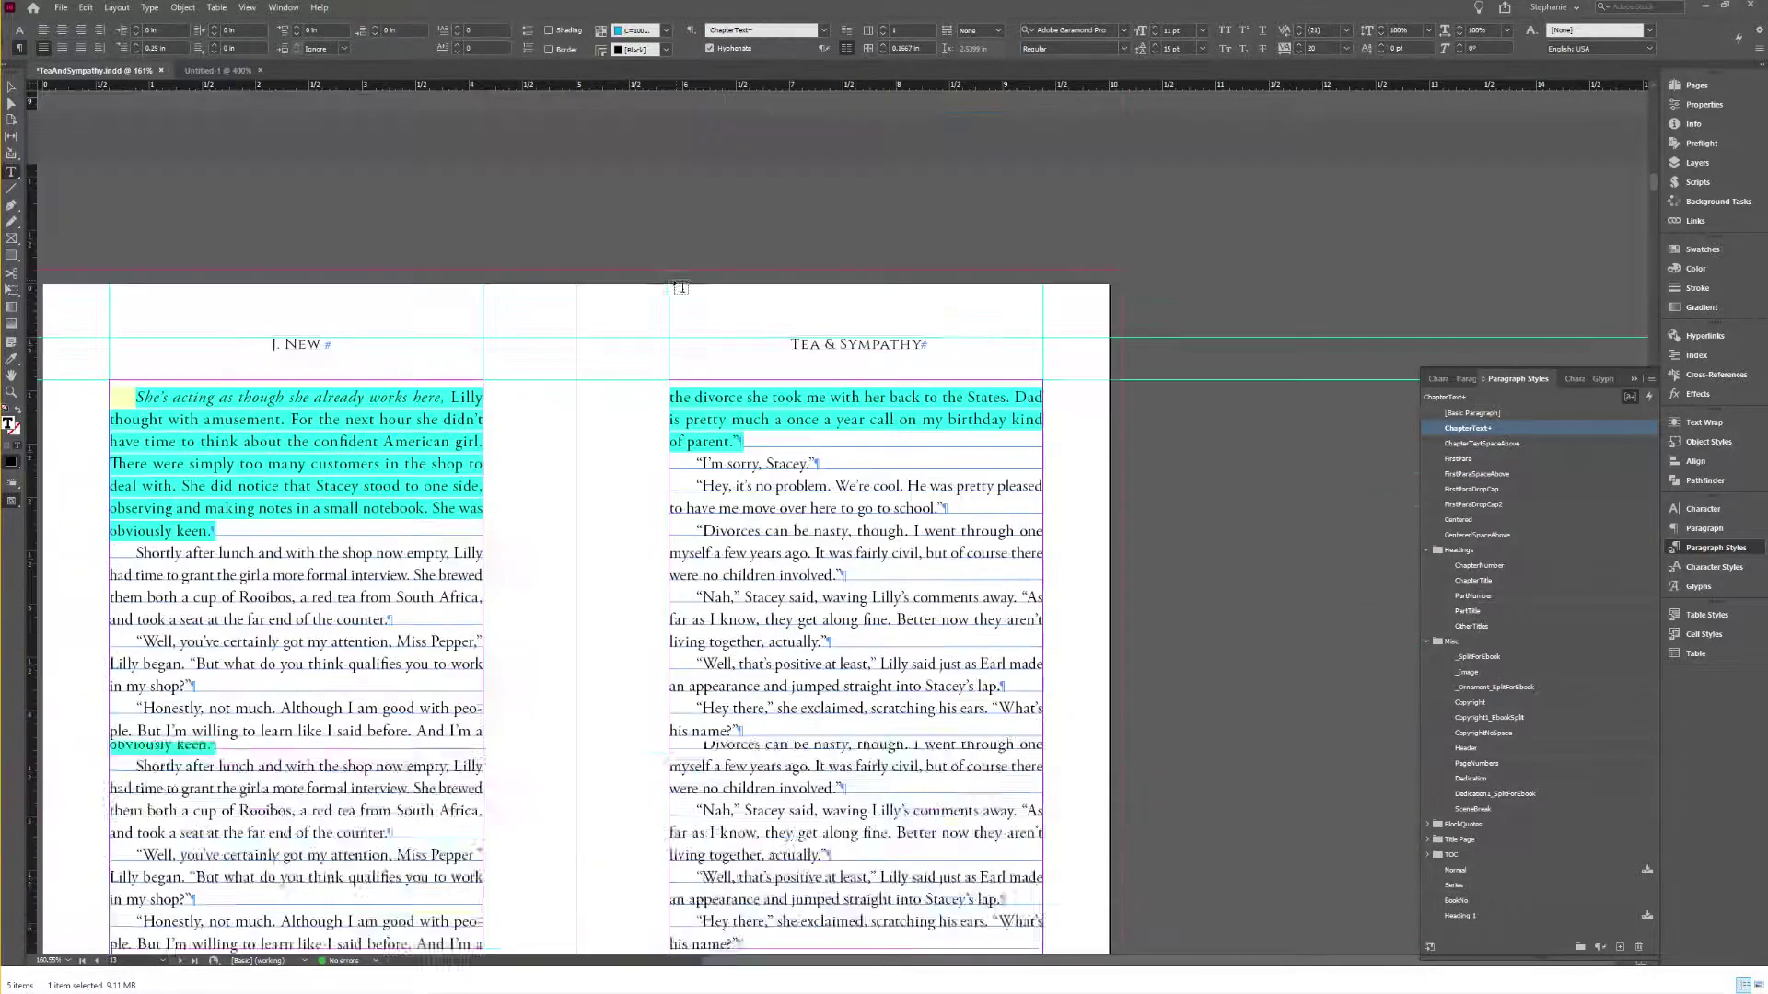
scroll(552, 303, "up", 2)
scroll(552, 304, "up", 13)
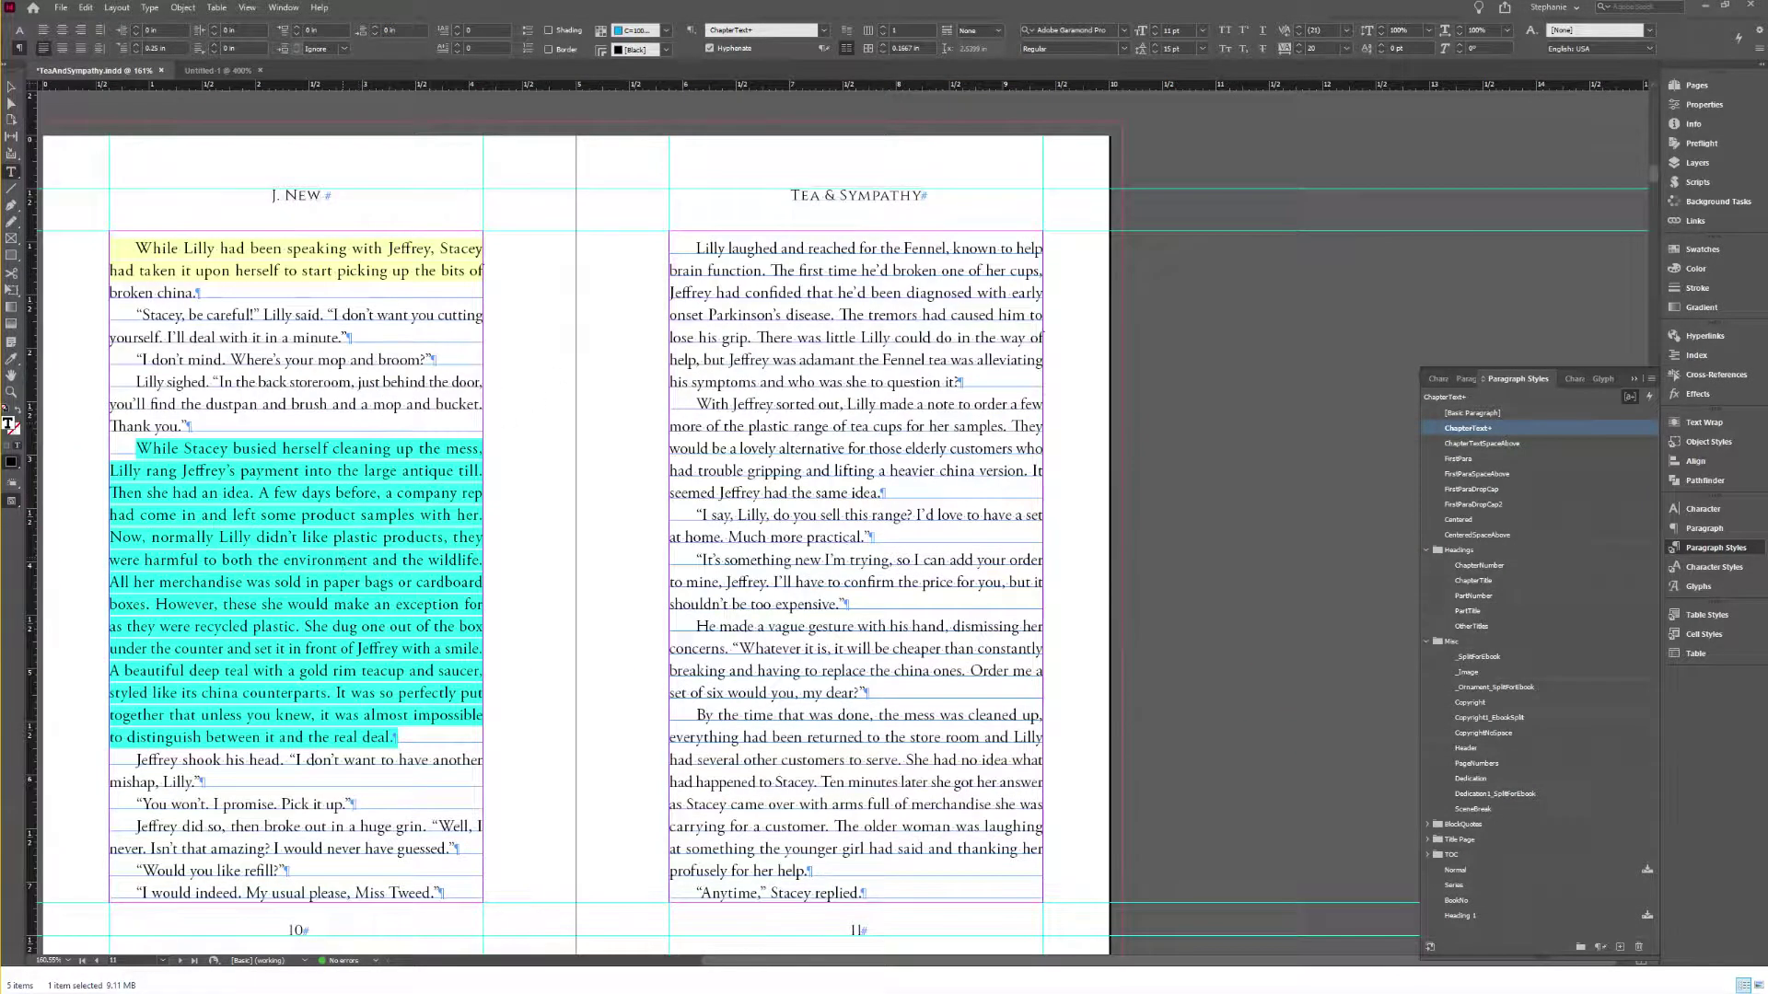
key("ctrl+a")
right_click(348, 502)
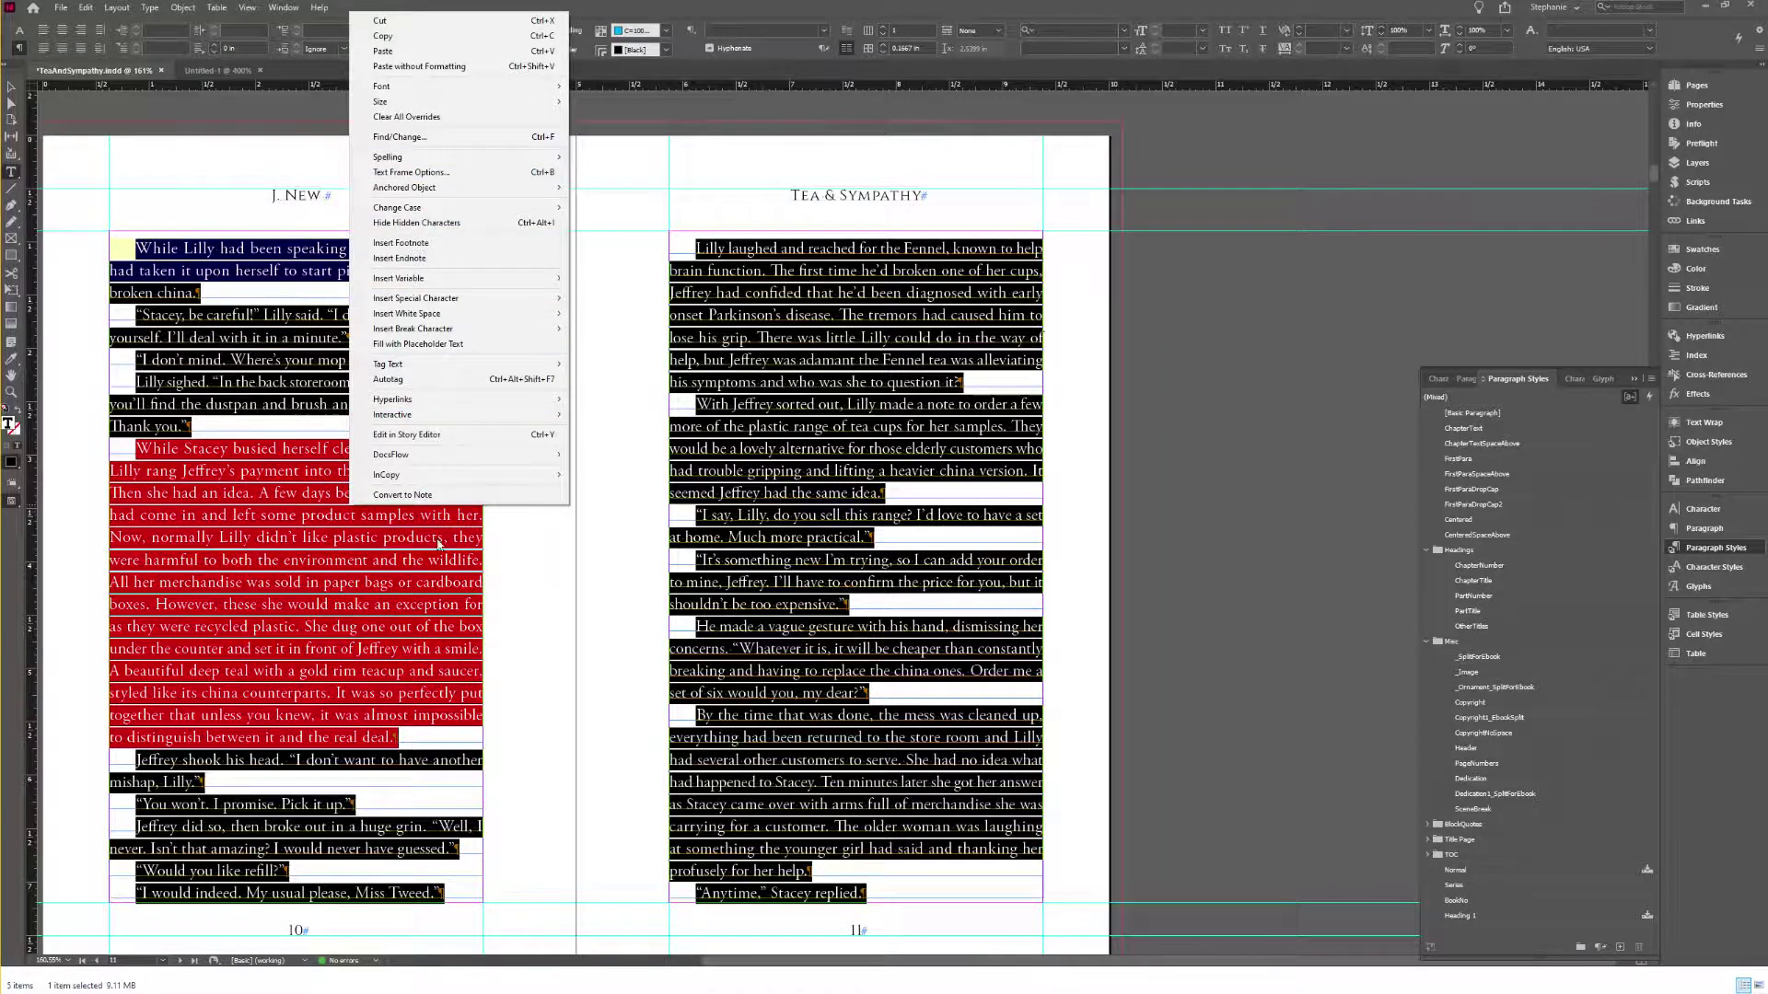
left_click(736, 516)
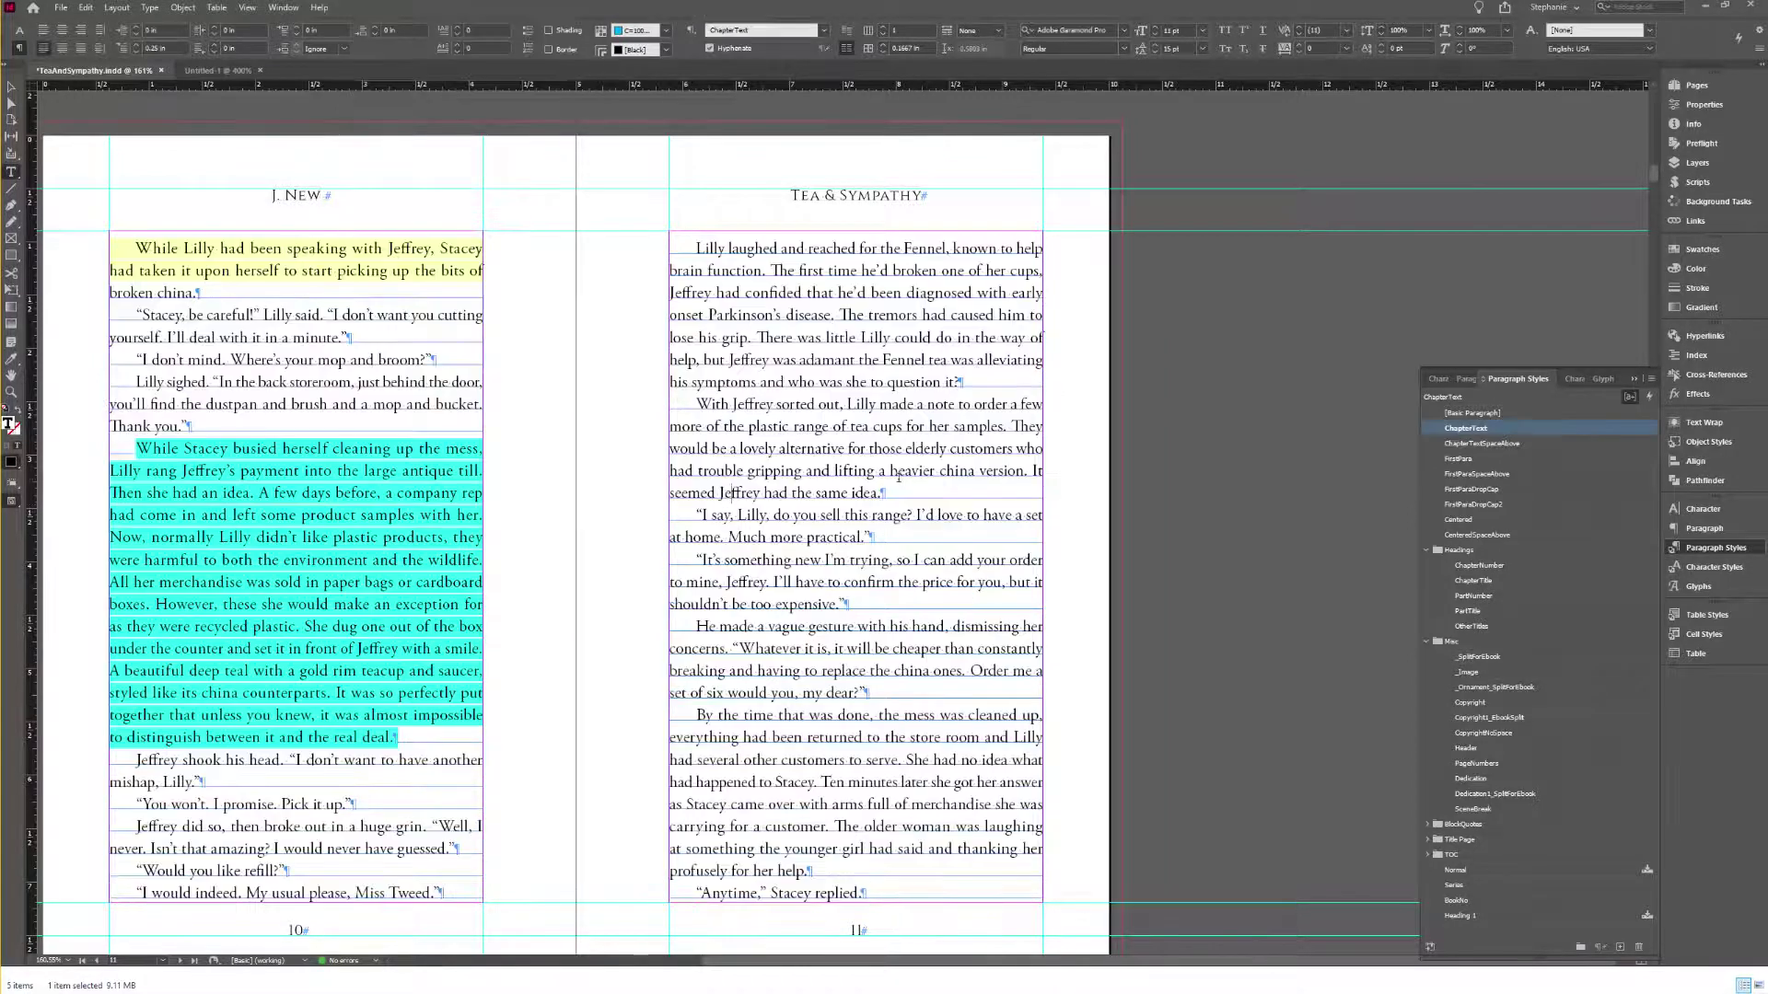
Step: Clear all overrides from the entire story text of the Tea & Sympathy chapters
key("ctrl+End")
scroll(820, 454, "down", 5)
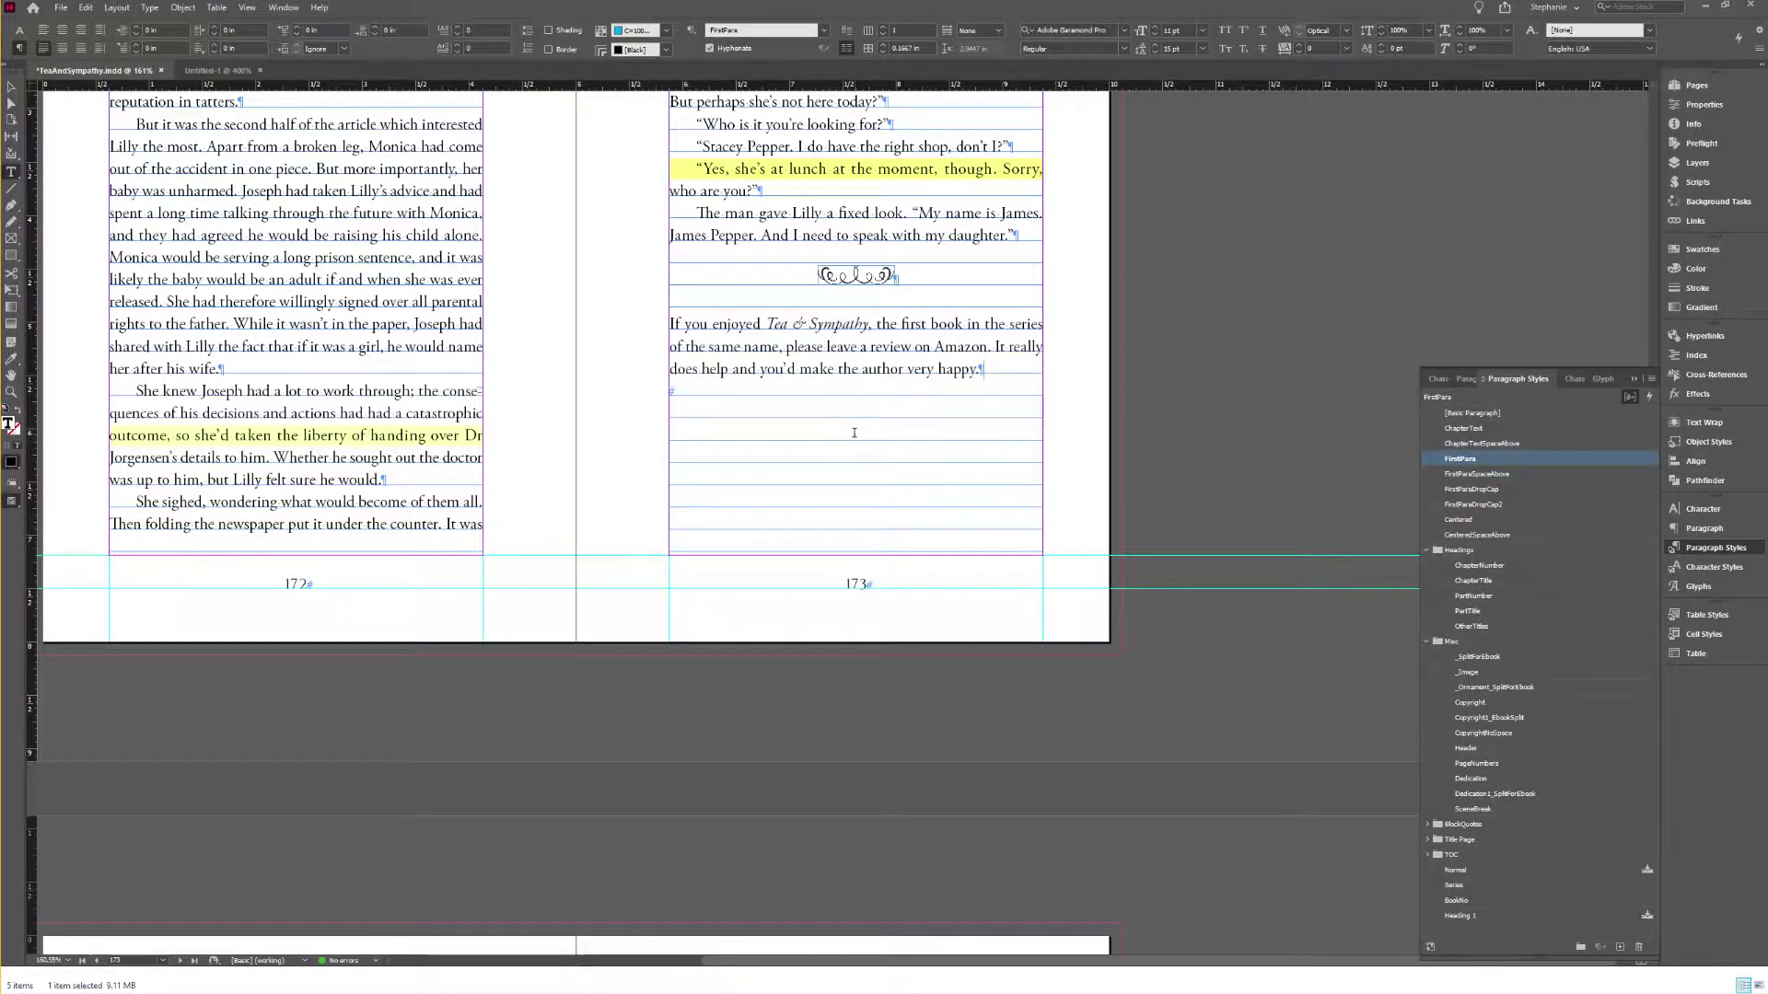
scroll(854, 433, "up", 15)
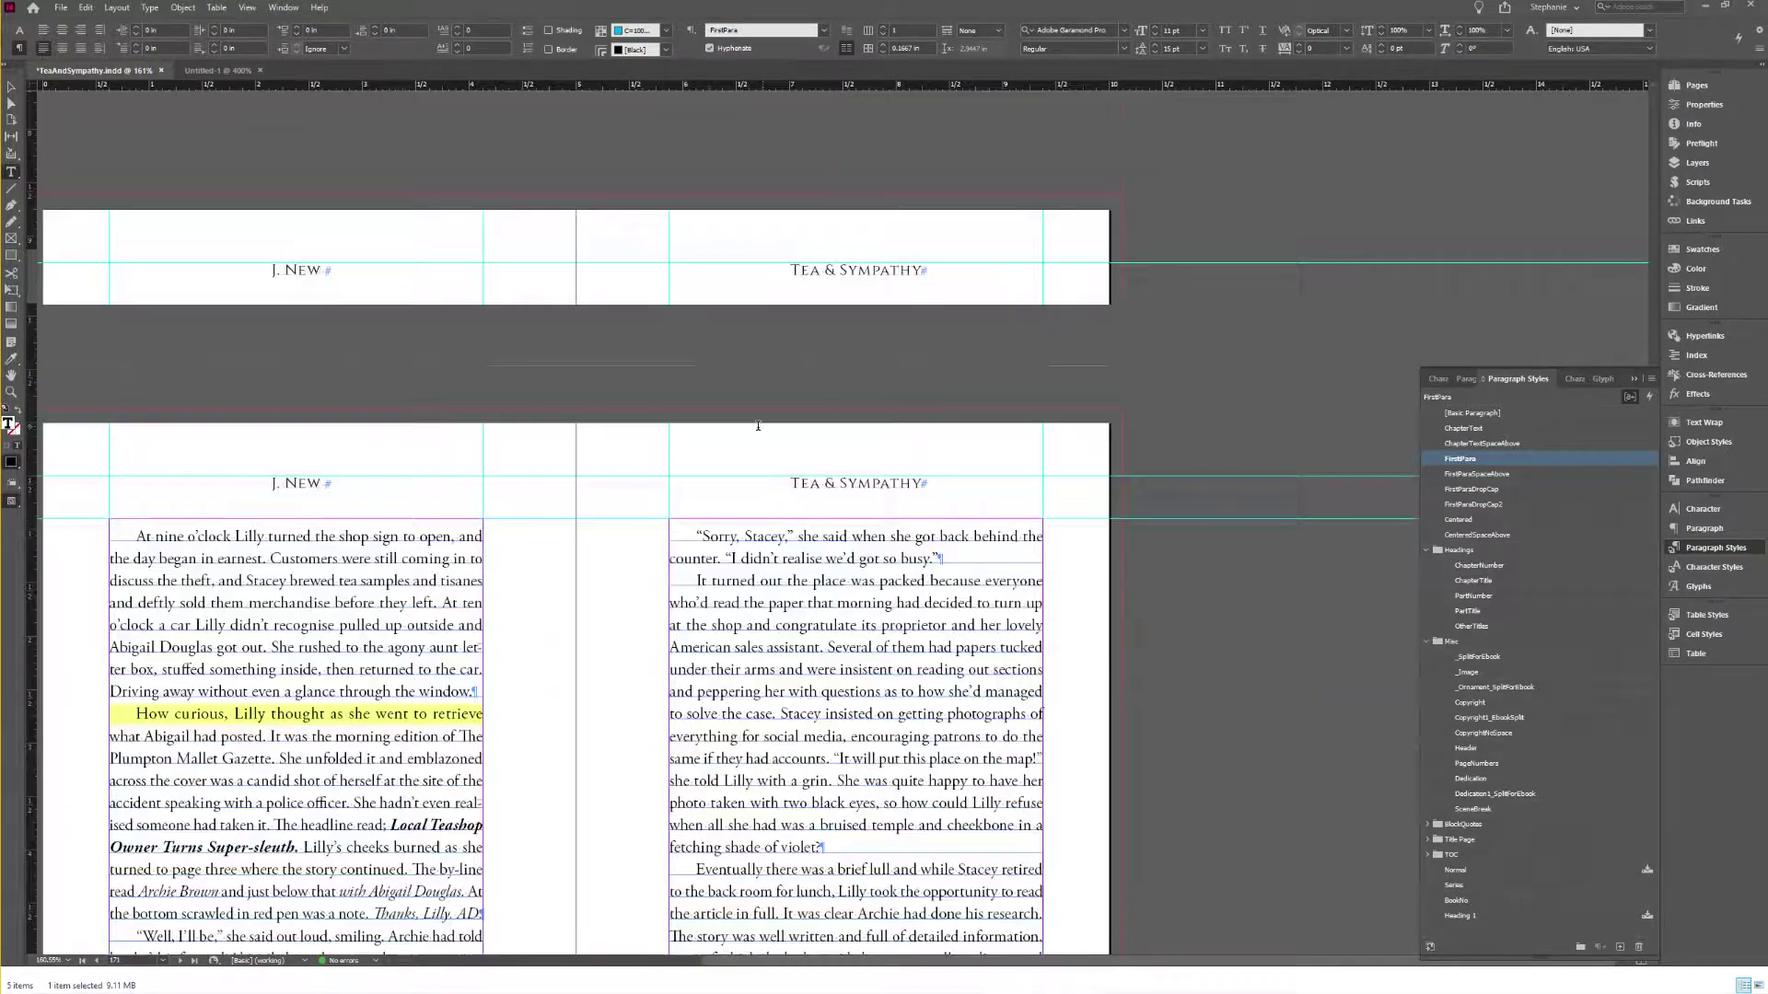
scroll(757, 425, "up", 5)
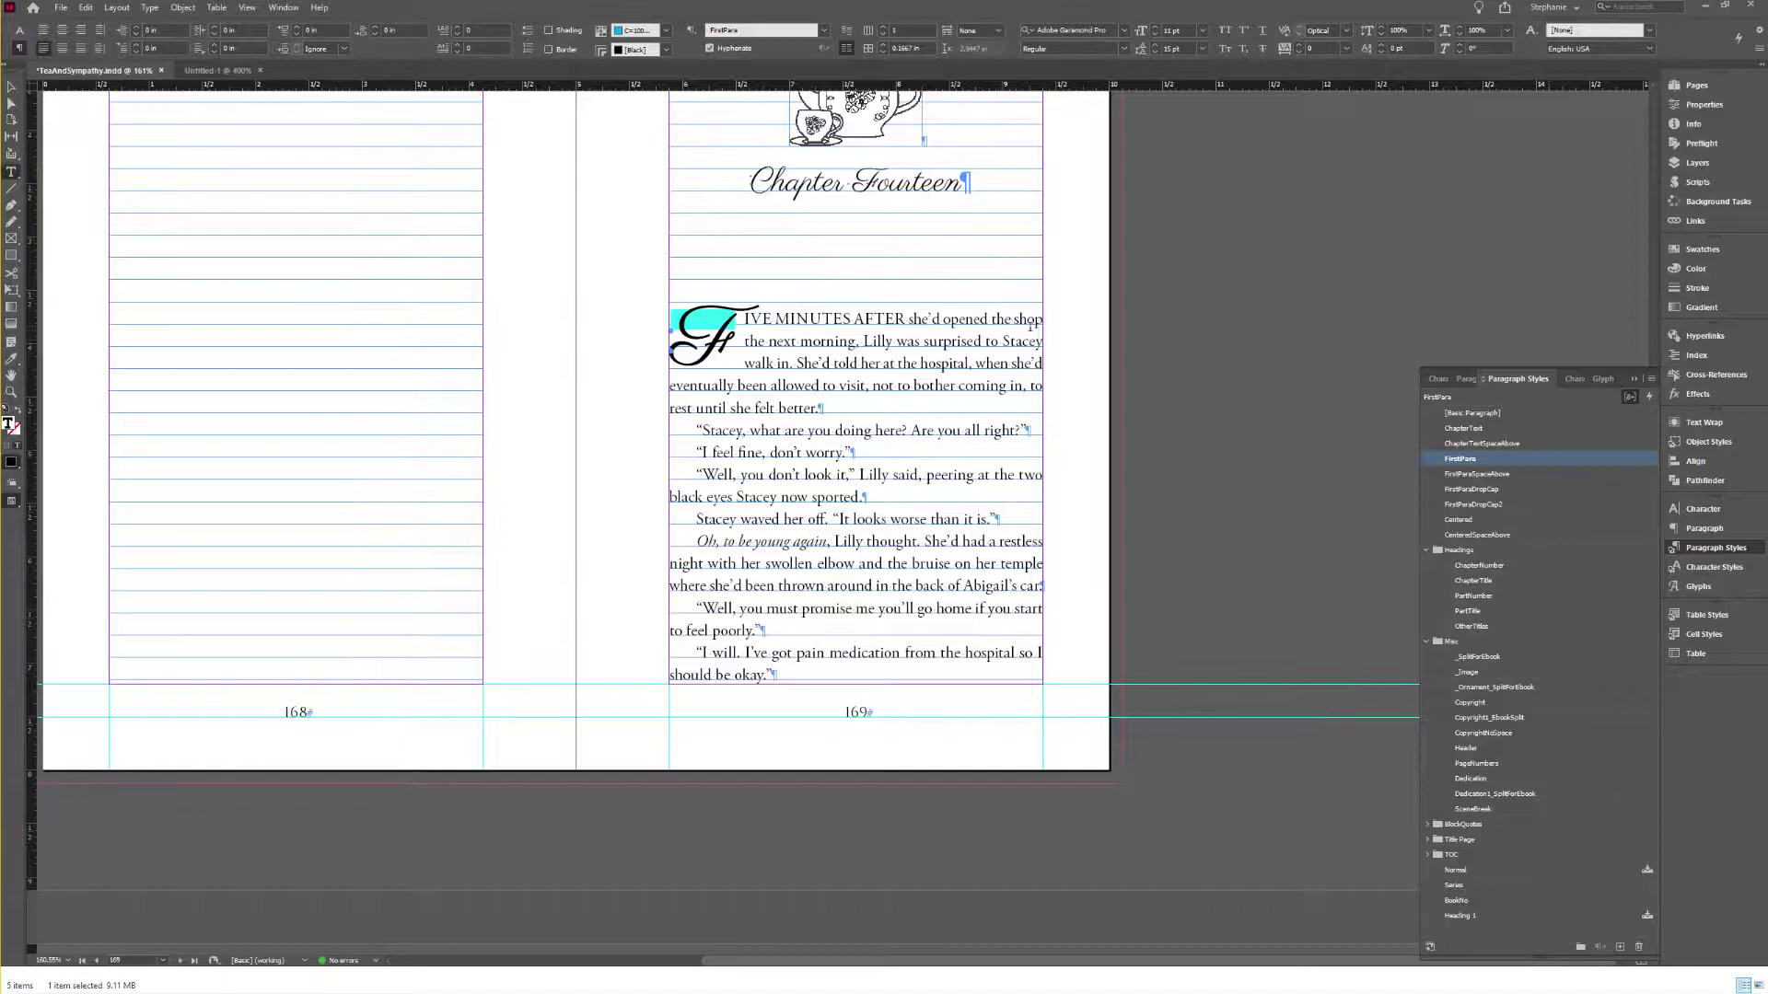
scroll(1028, 322, "up", 5)
scroll(1028, 322, "up", 20)
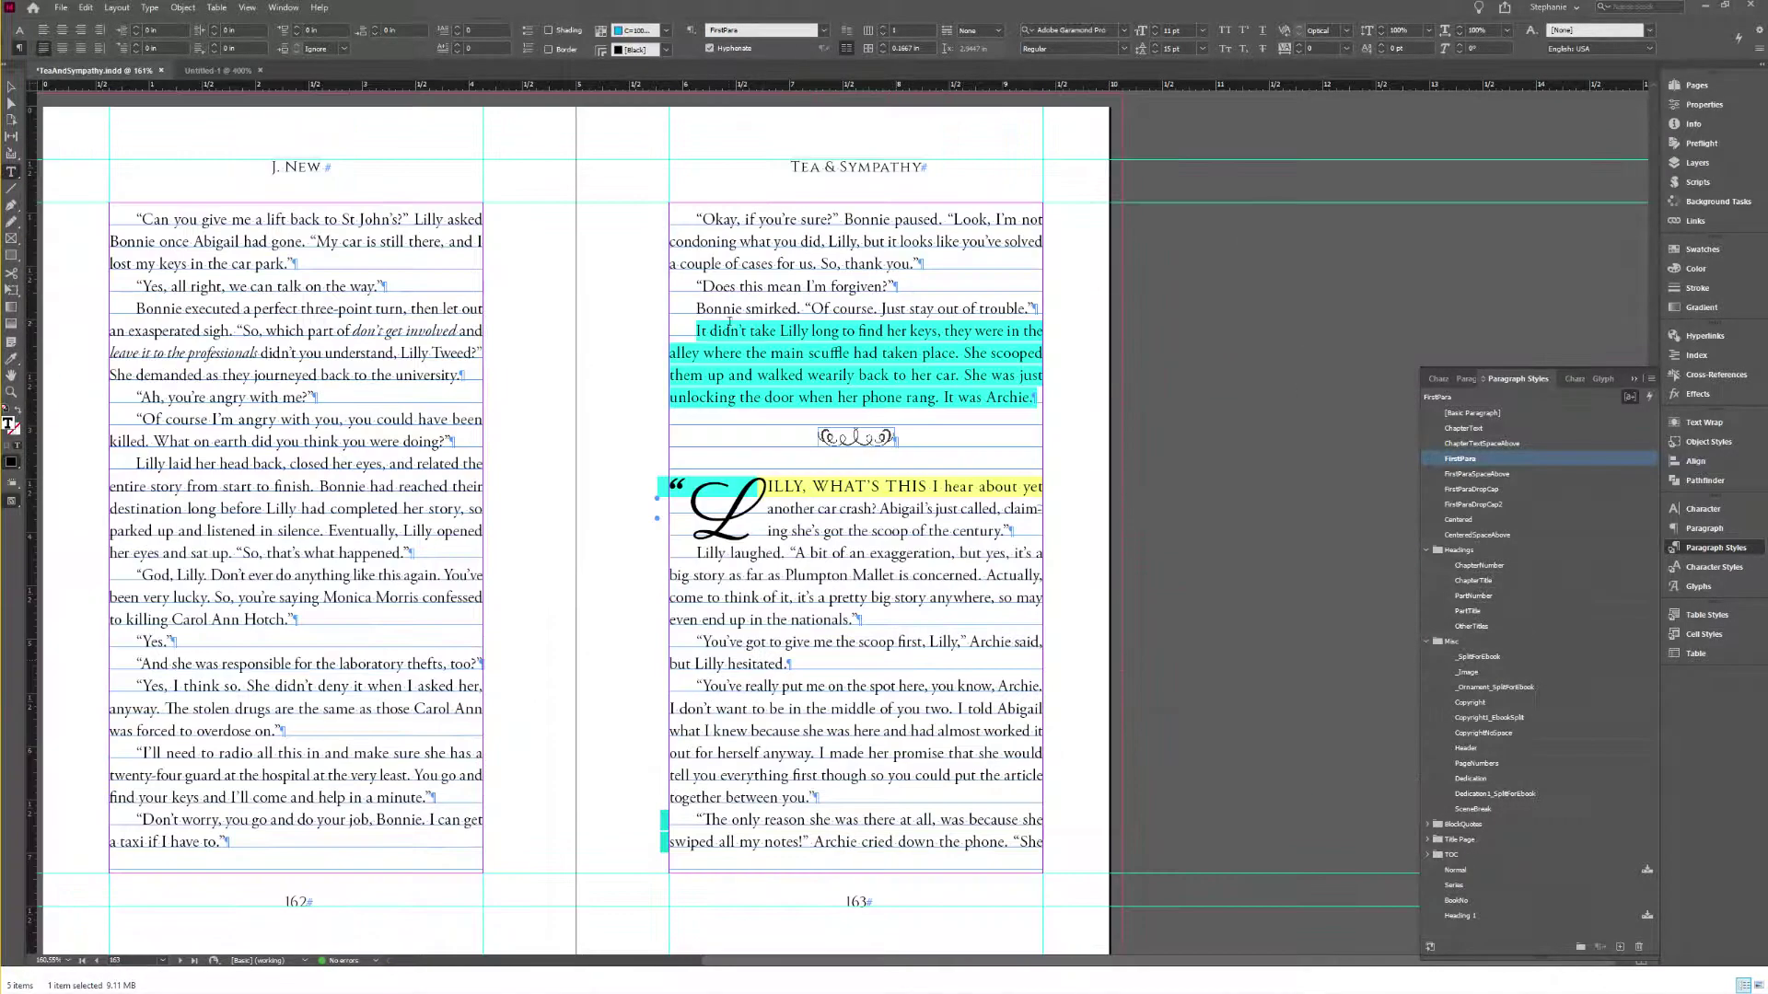
left_click(730, 355)
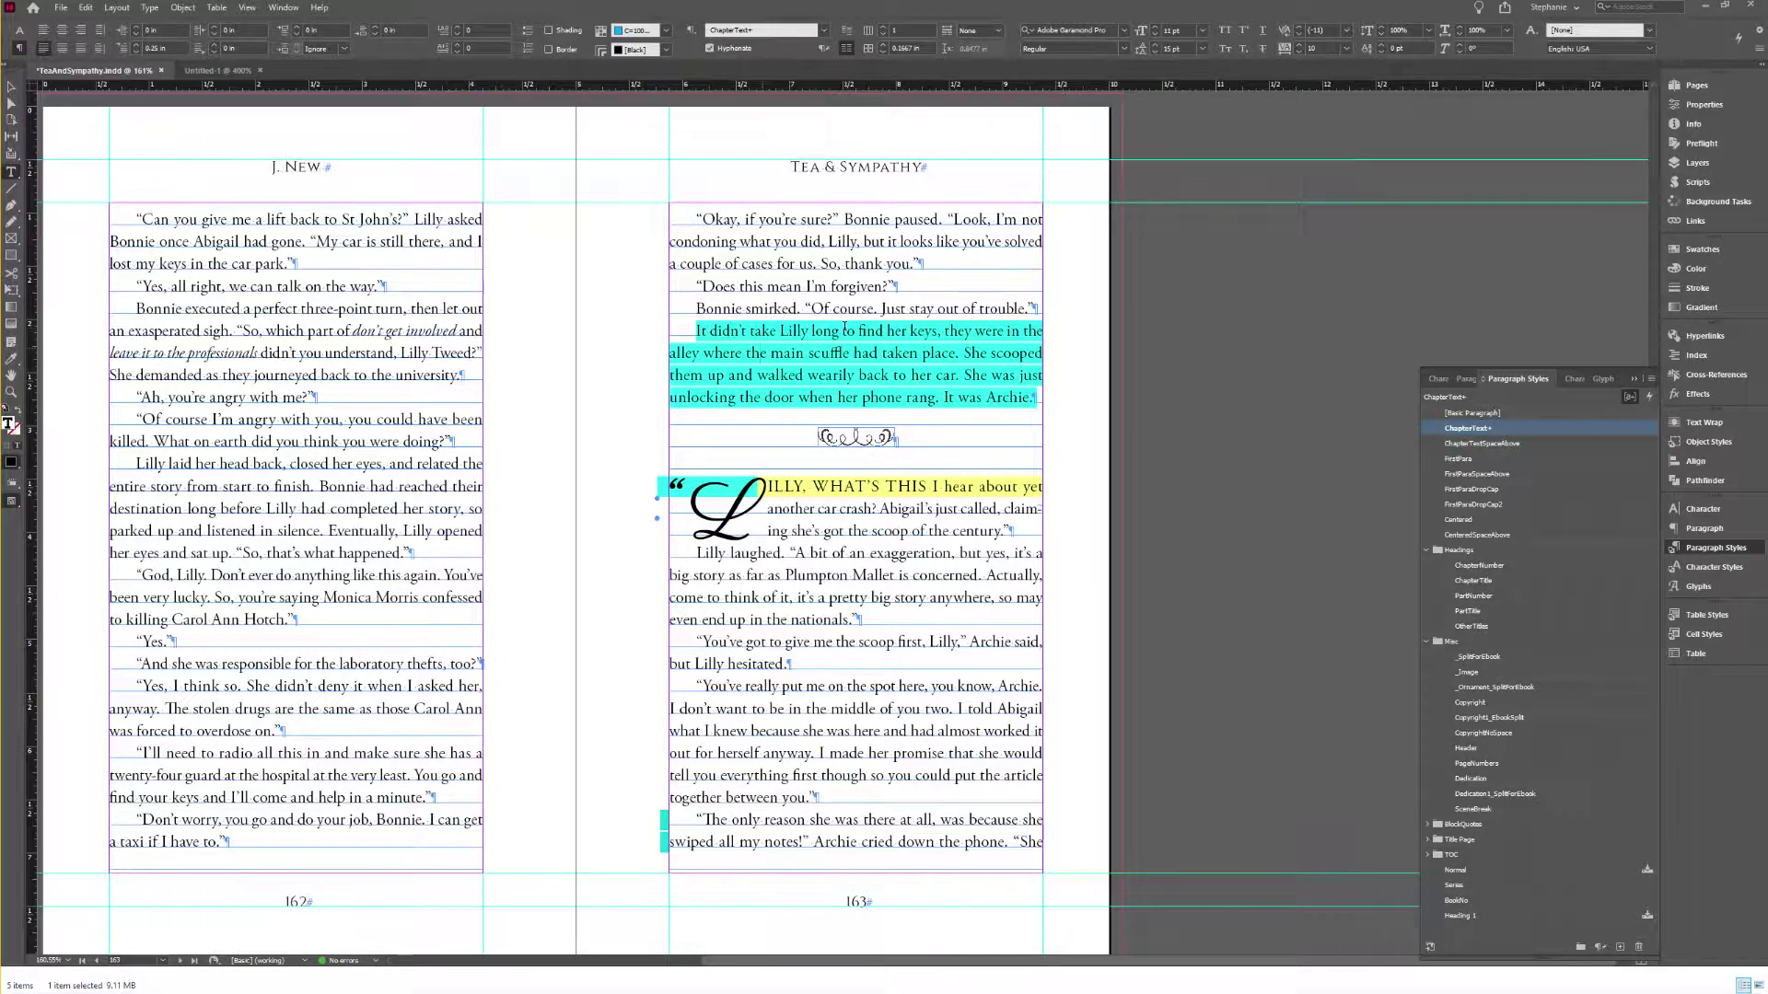
key("ctrl+a")
right_click(818, 327)
left_click(861, 441)
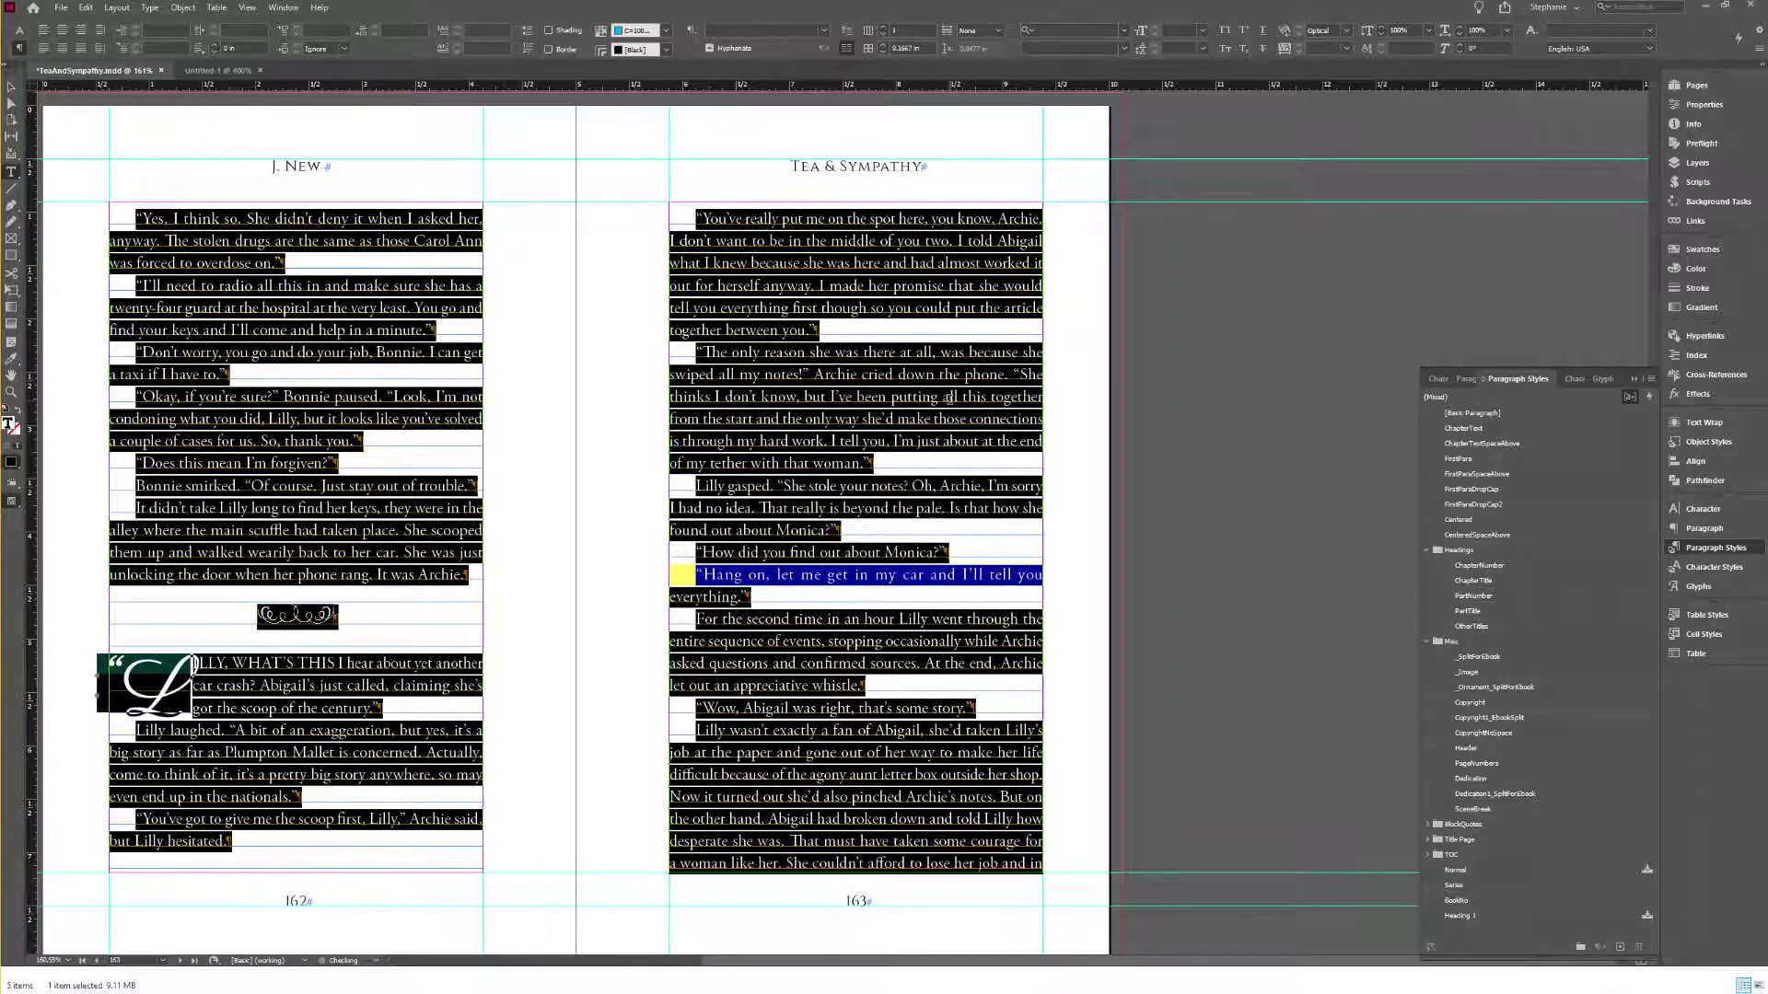
left_click(920, 240)
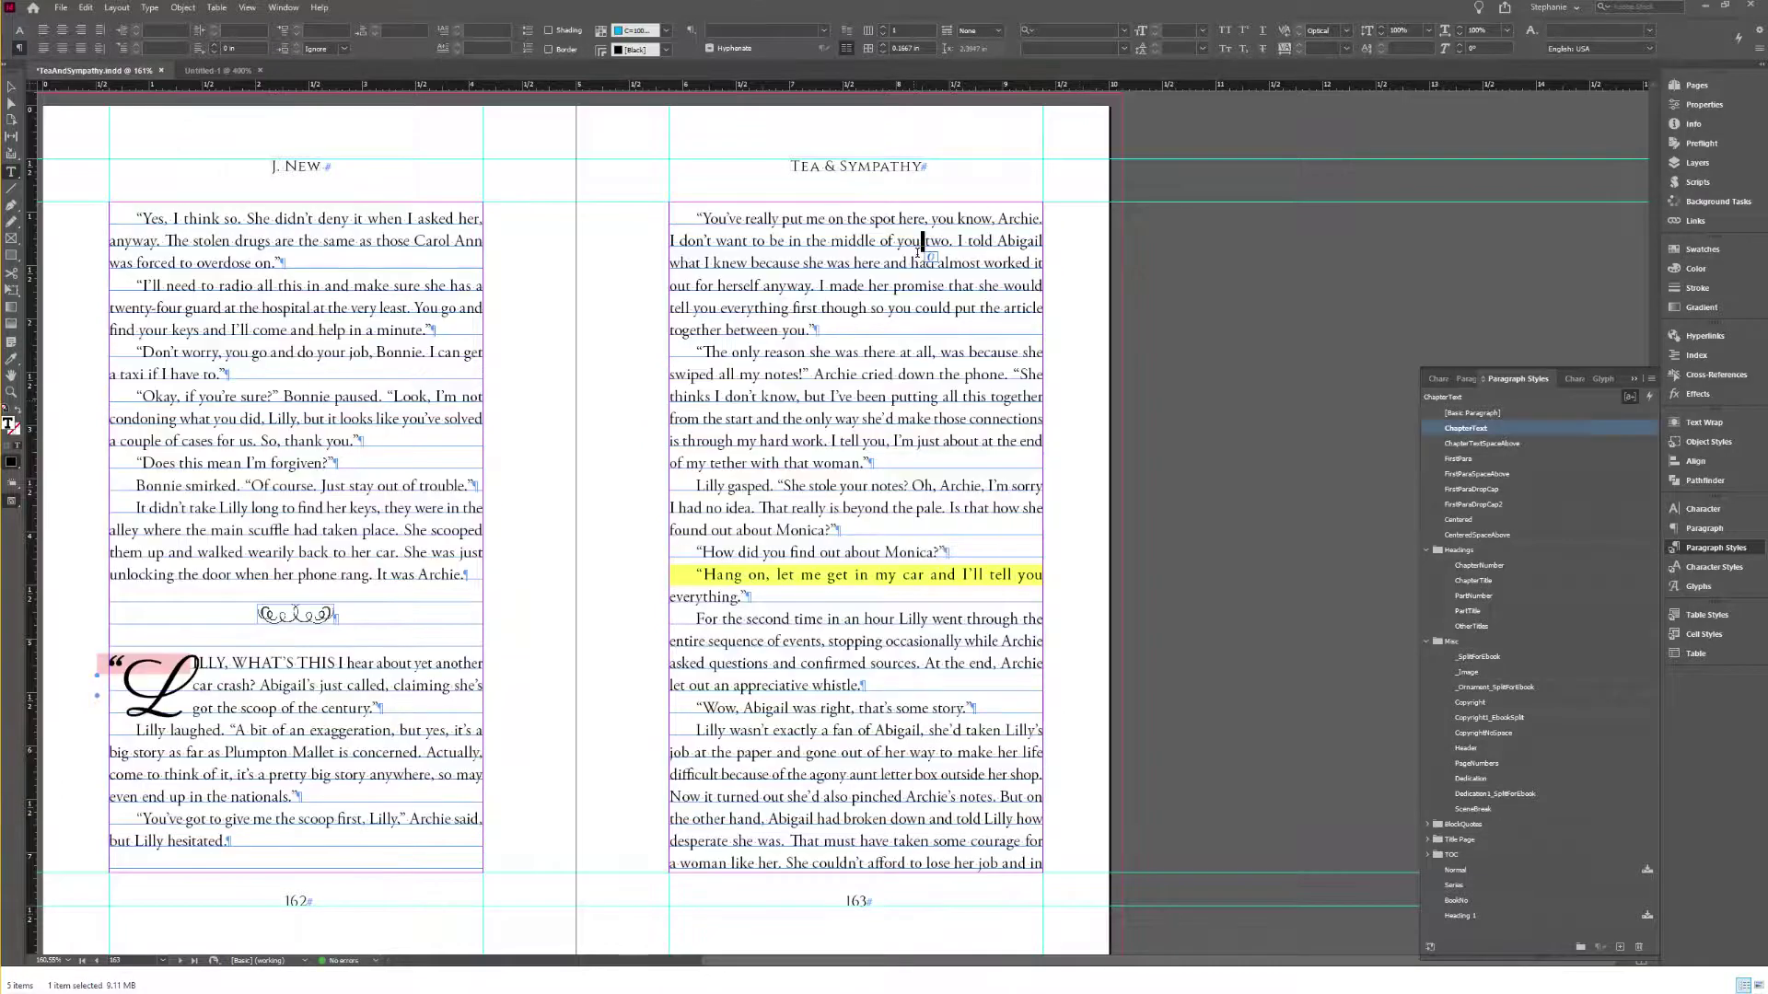
Step: Check the cleaned text and scene break on pages 162–163, the beginning and end of the story, and the About the Author pages
triple_click(870, 333)
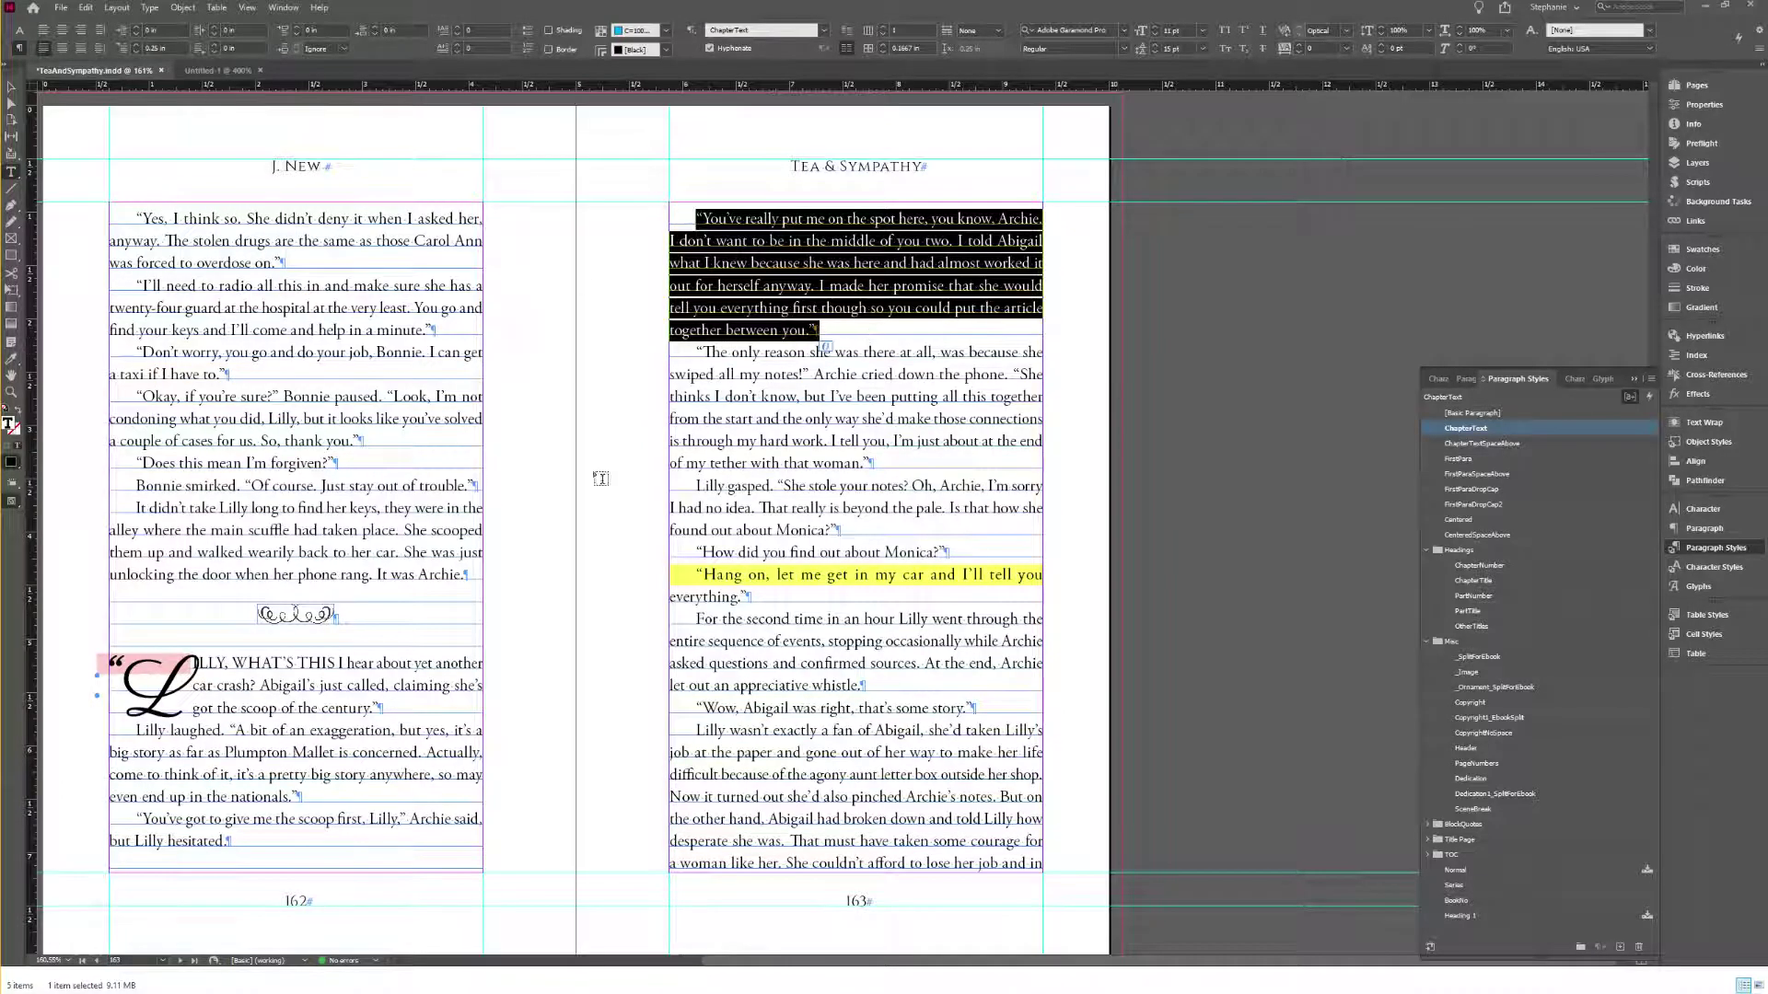
left_click(390, 611)
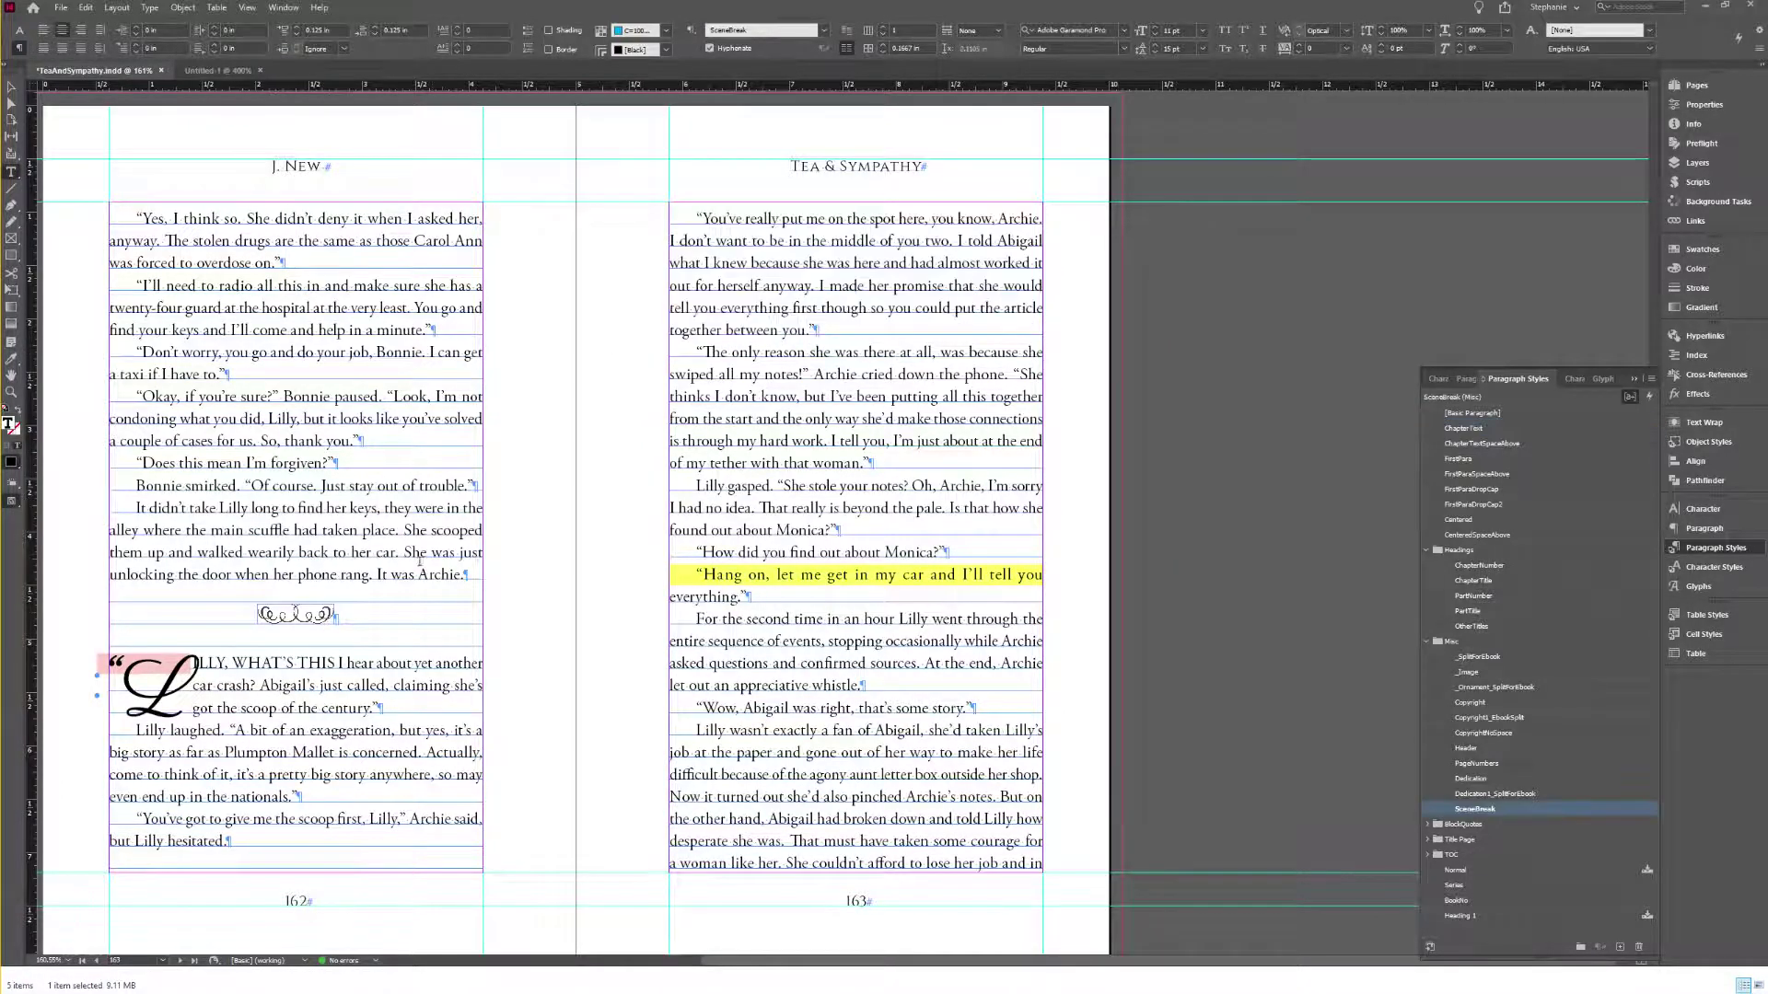
left_click(864, 429)
key("ctrl+End")
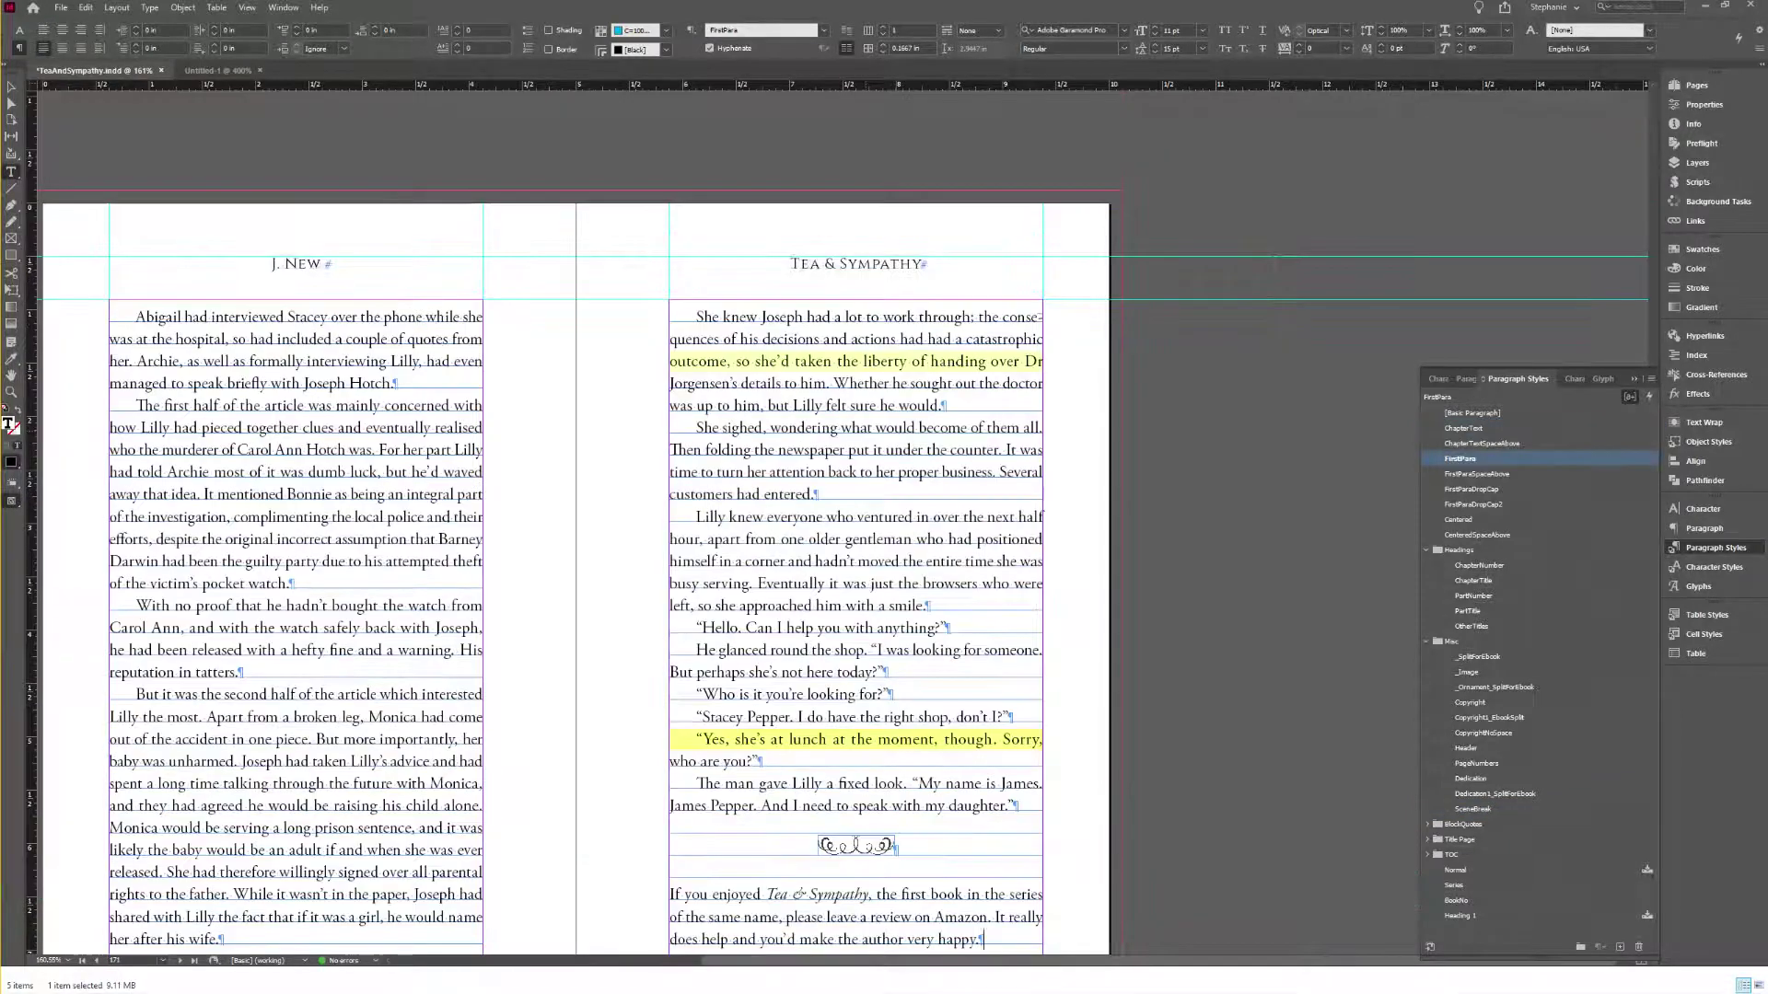
key("ctrl+Home")
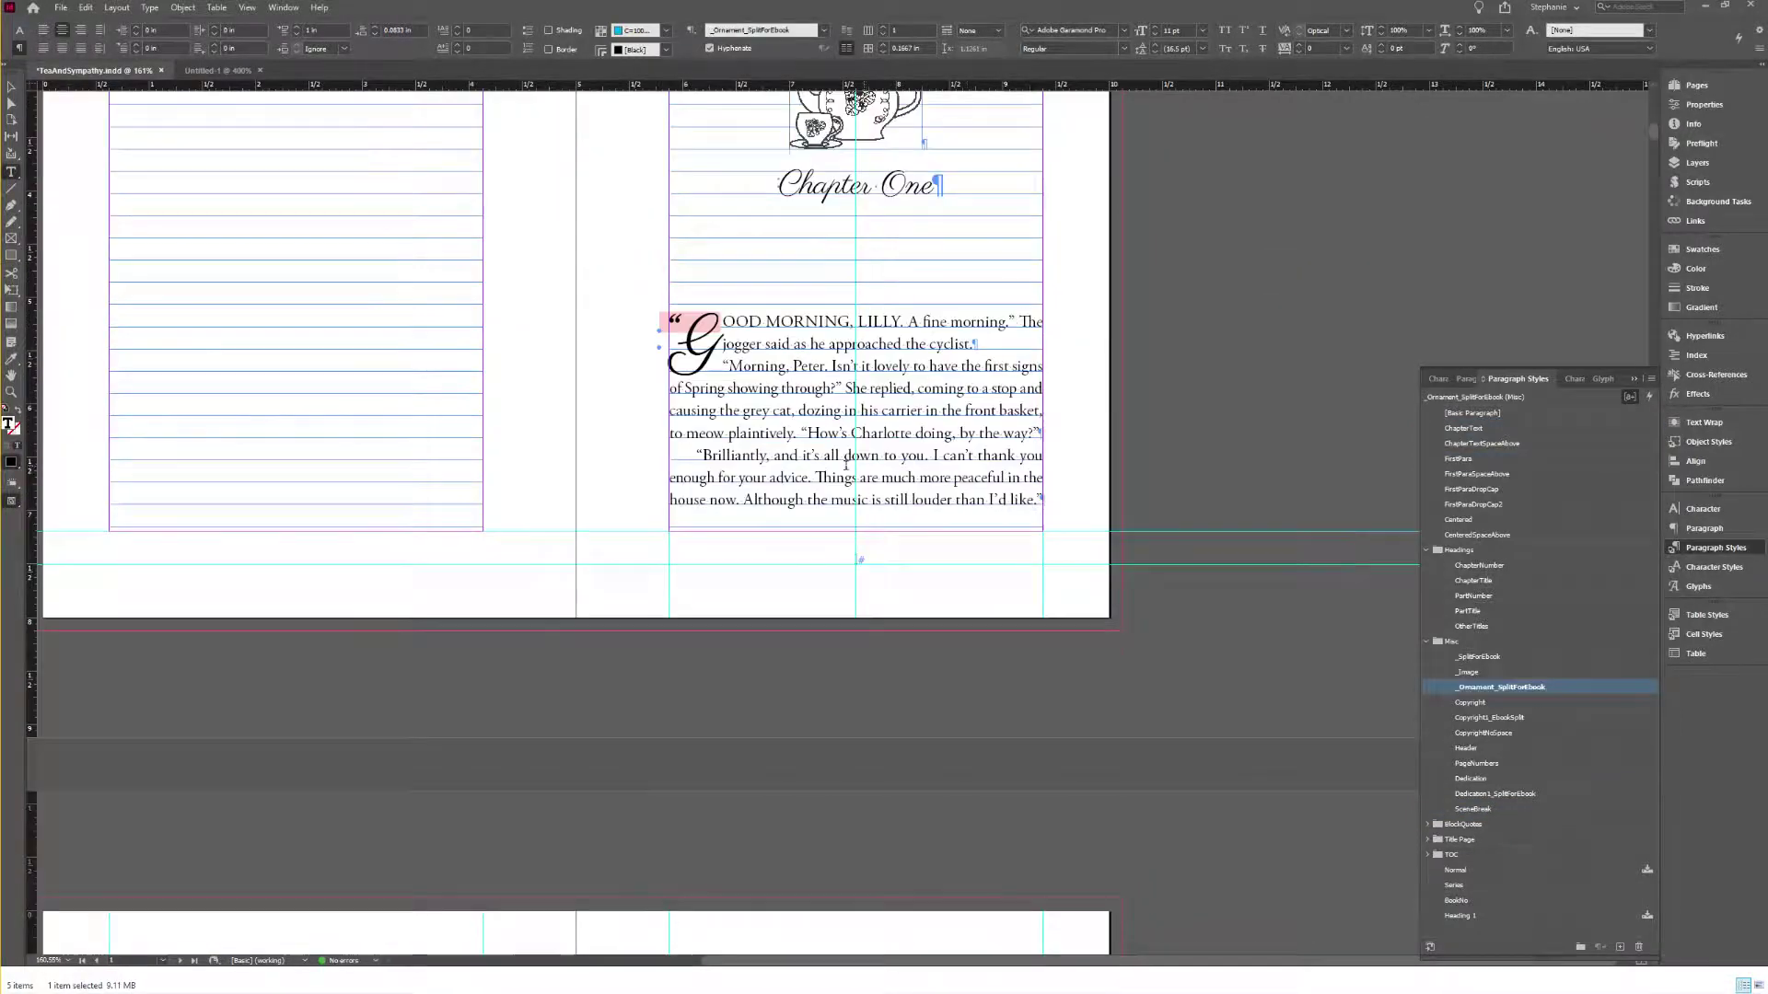
key("ctrl+End")
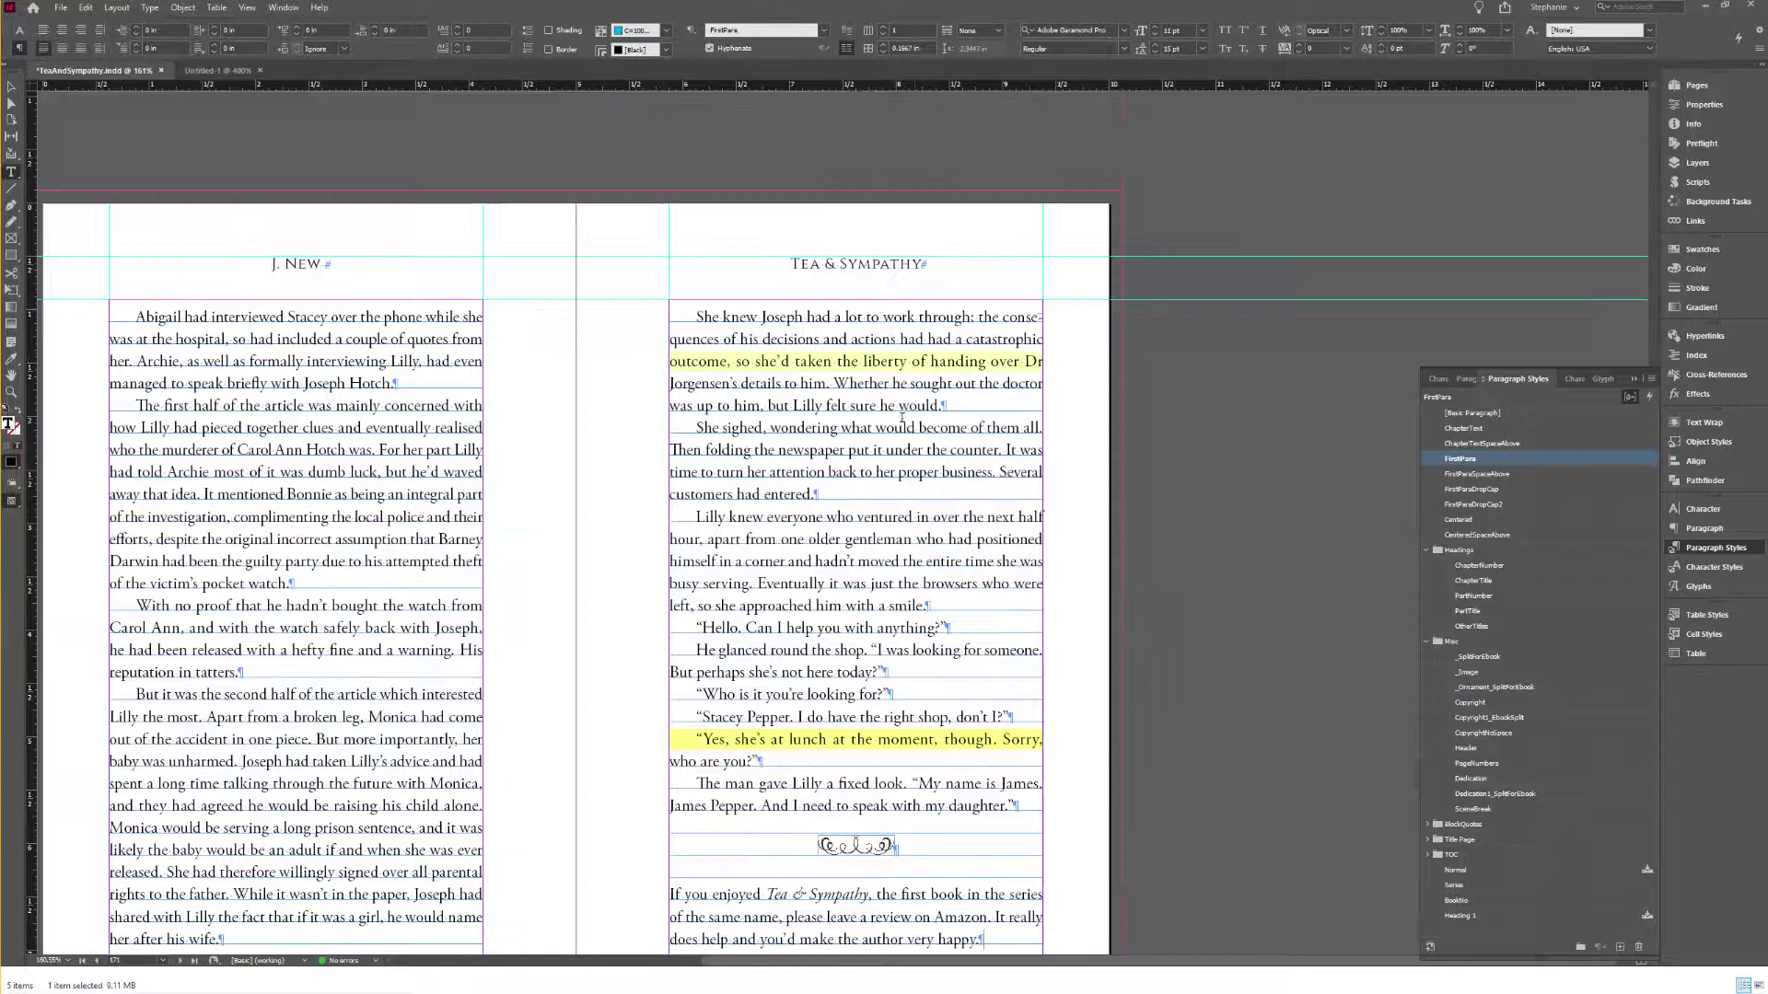
scroll(910, 416, "down", 10)
left_click(843, 198)
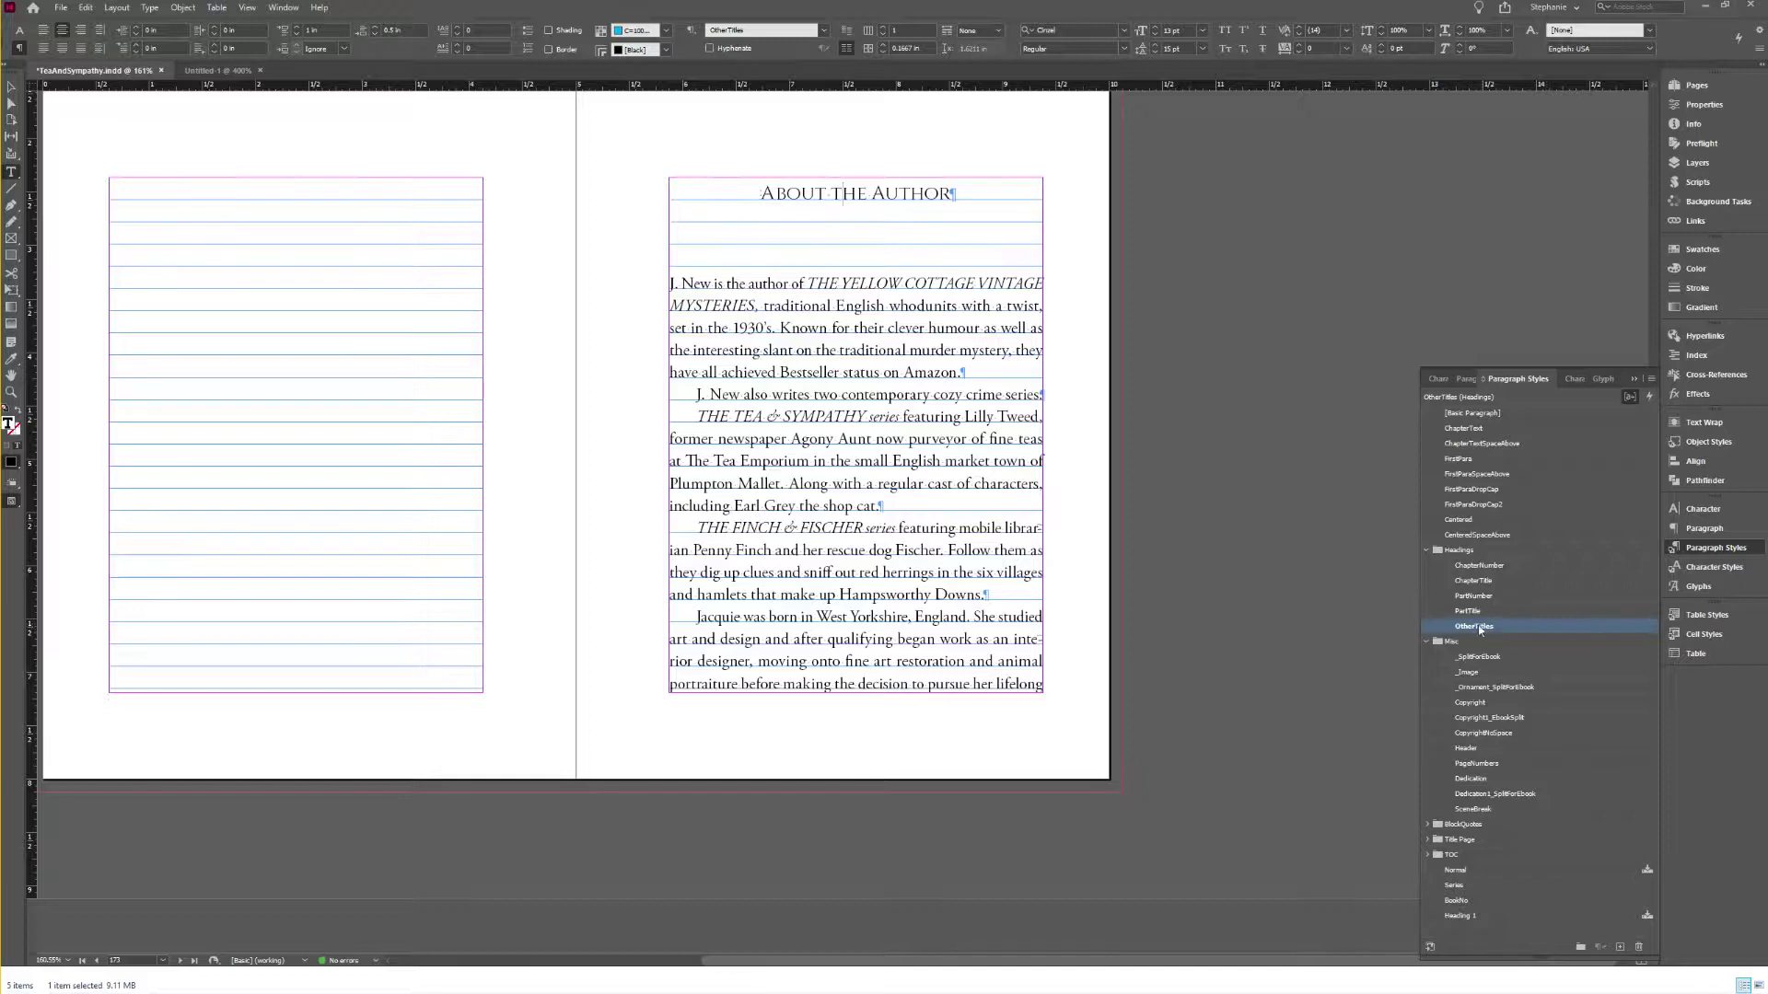
scroll(835, 412, "down", 1)
scroll(836, 411, "down", 12)
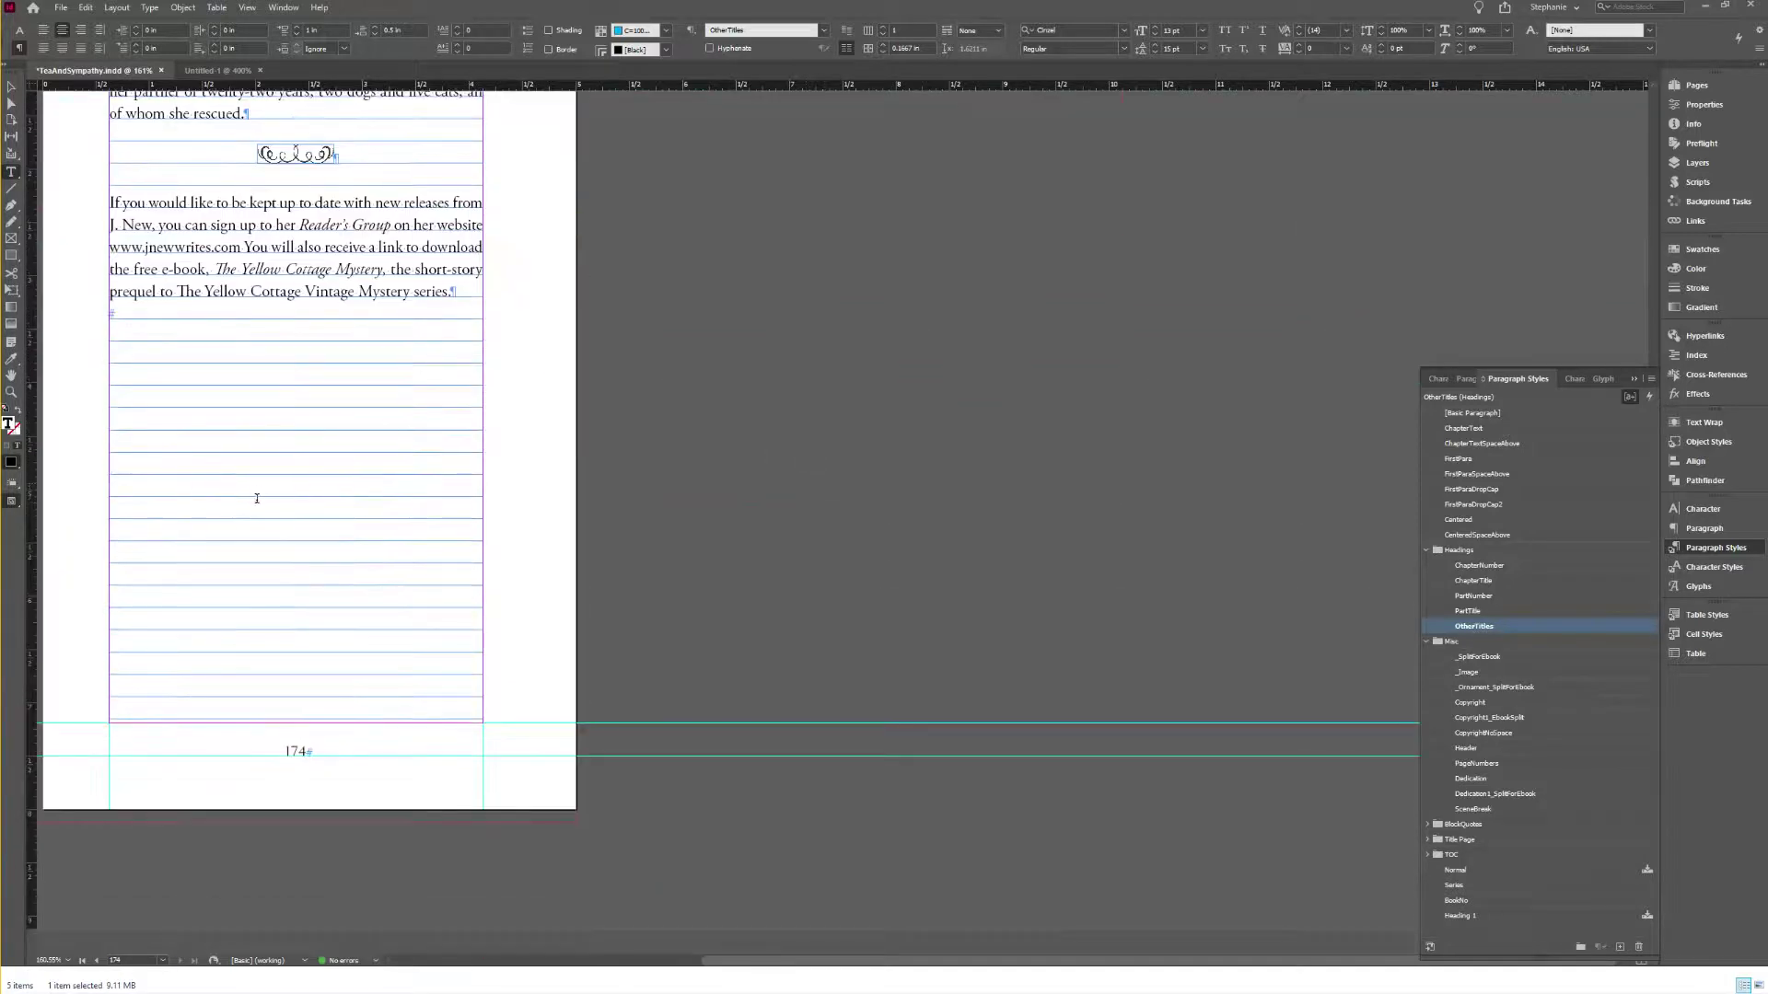
scroll(288, 500, "up", 15)
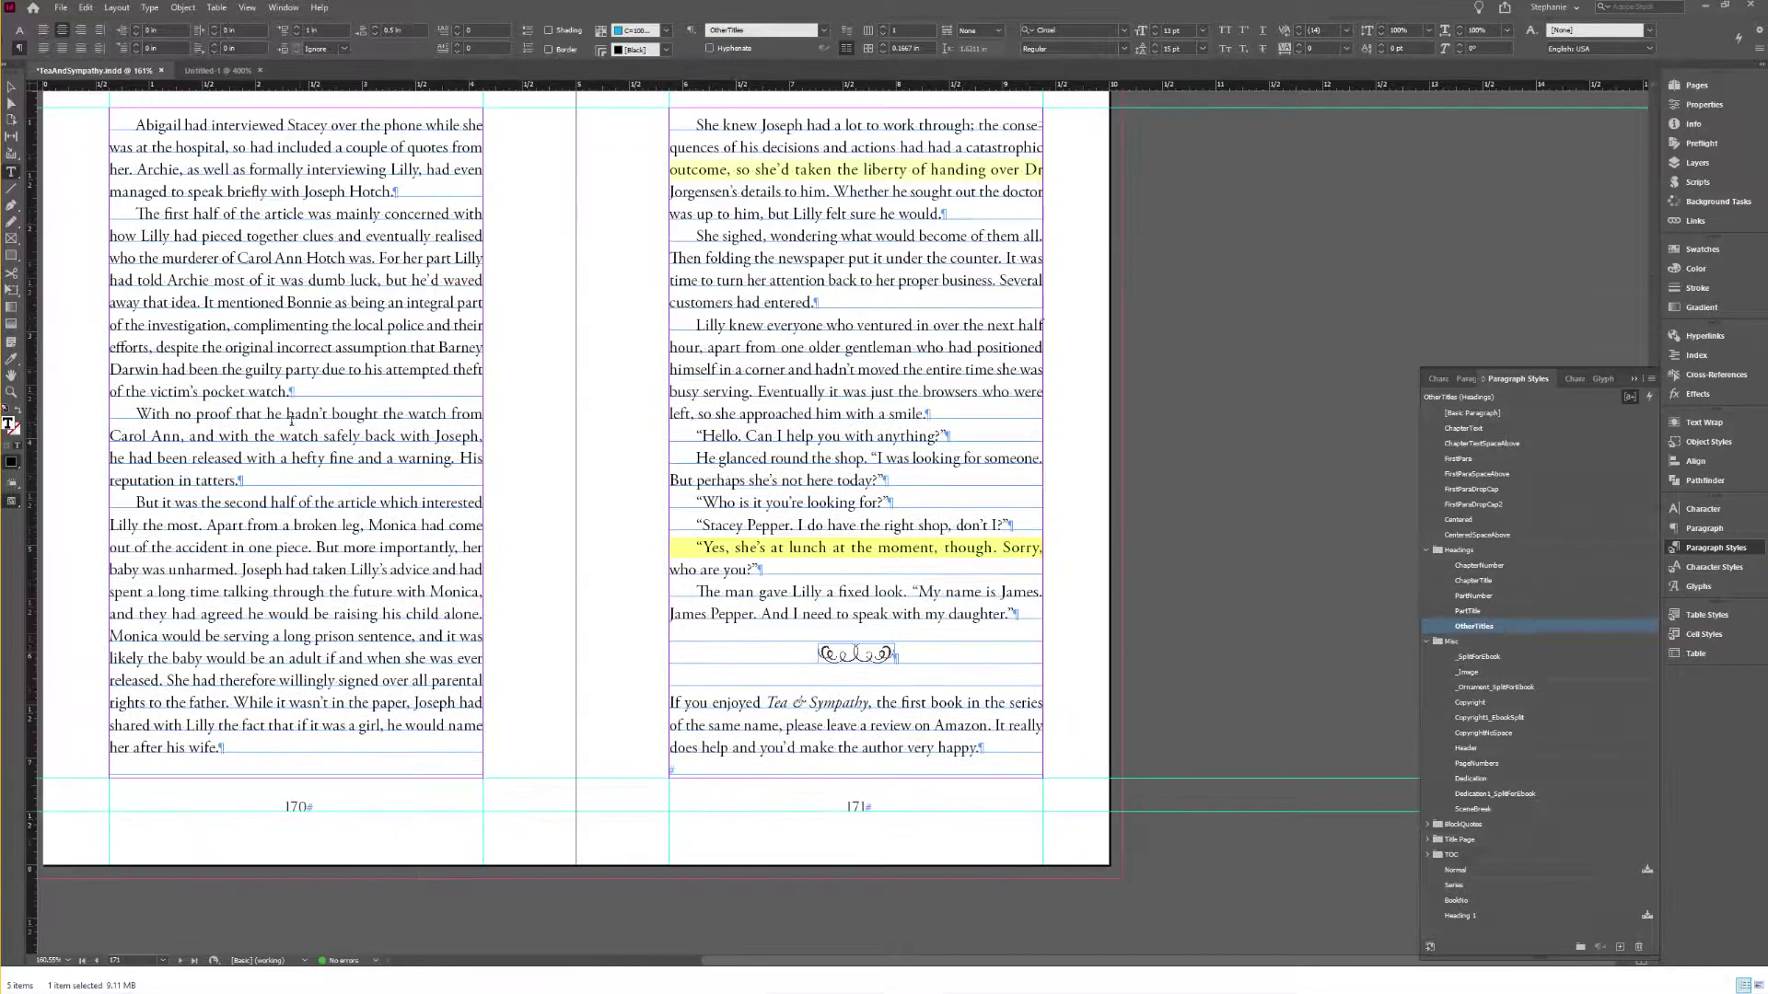
left_click(299, 420)
key("ctrl+Home")
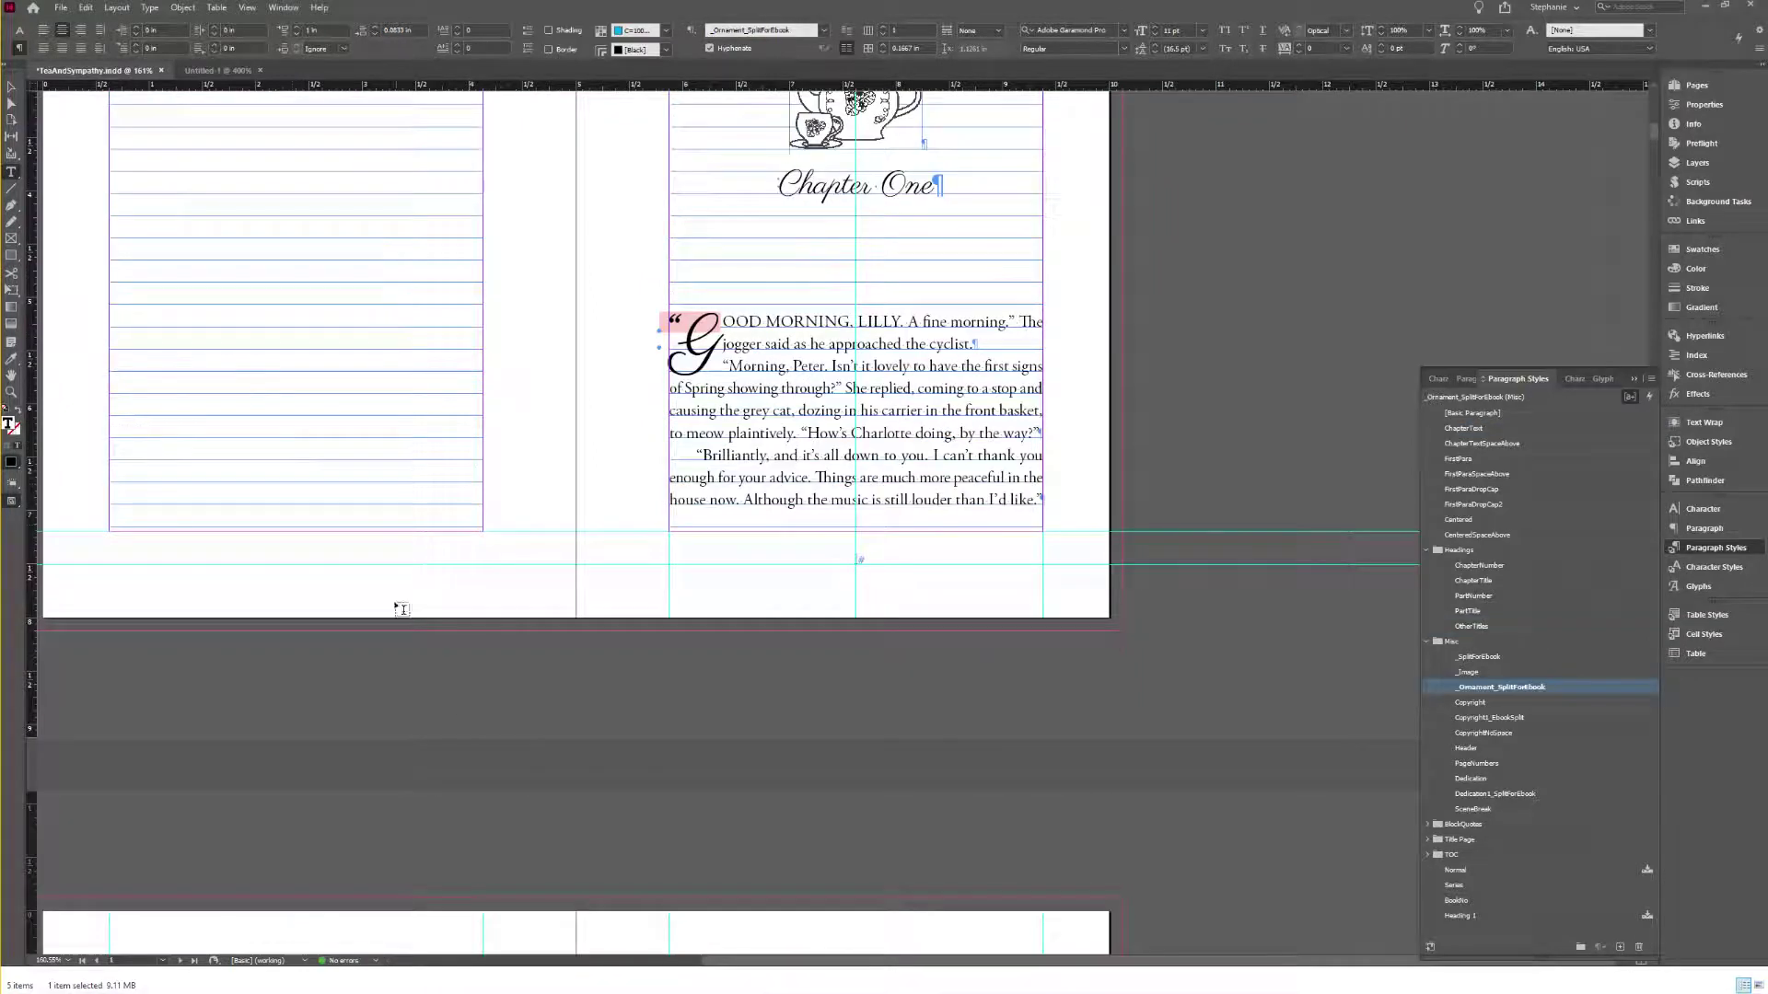
Step: Review items 5 and 6 of the eBook Formatting checklist in the Untitled-1 document, on exporting to ePUB and checking page breaks
left_click(211, 71)
scroll(544, 338, "down", 2)
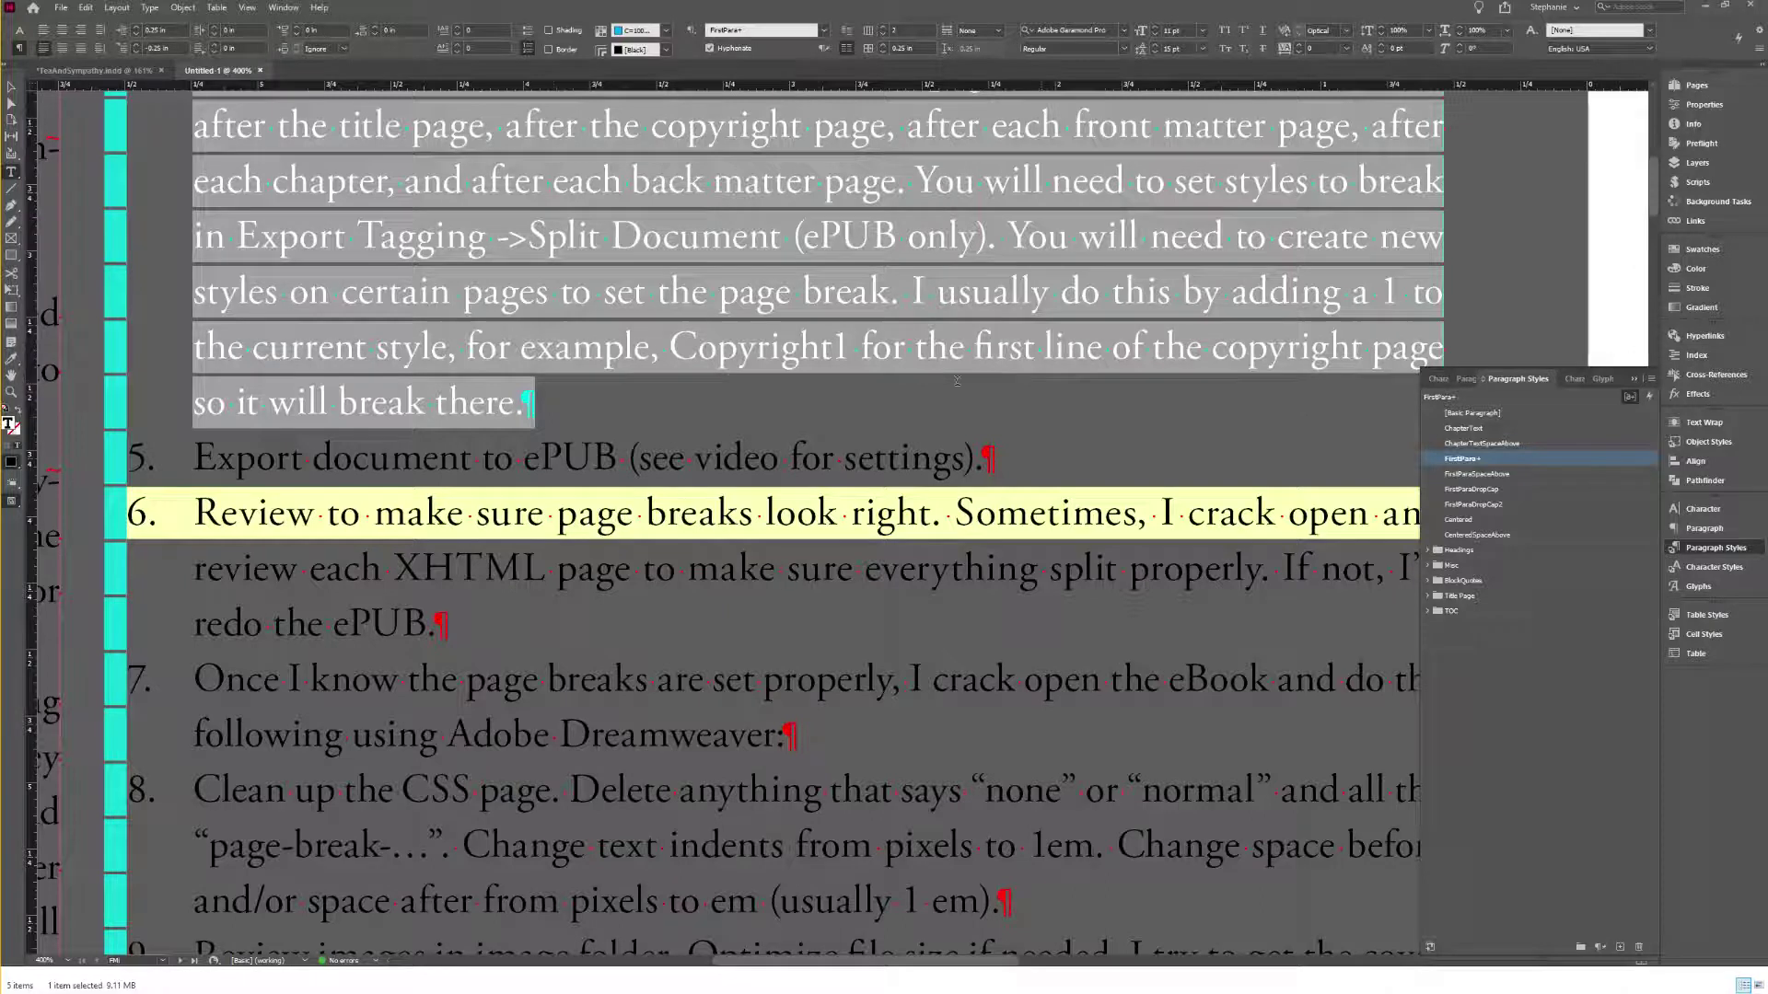
left_click(512, 420)
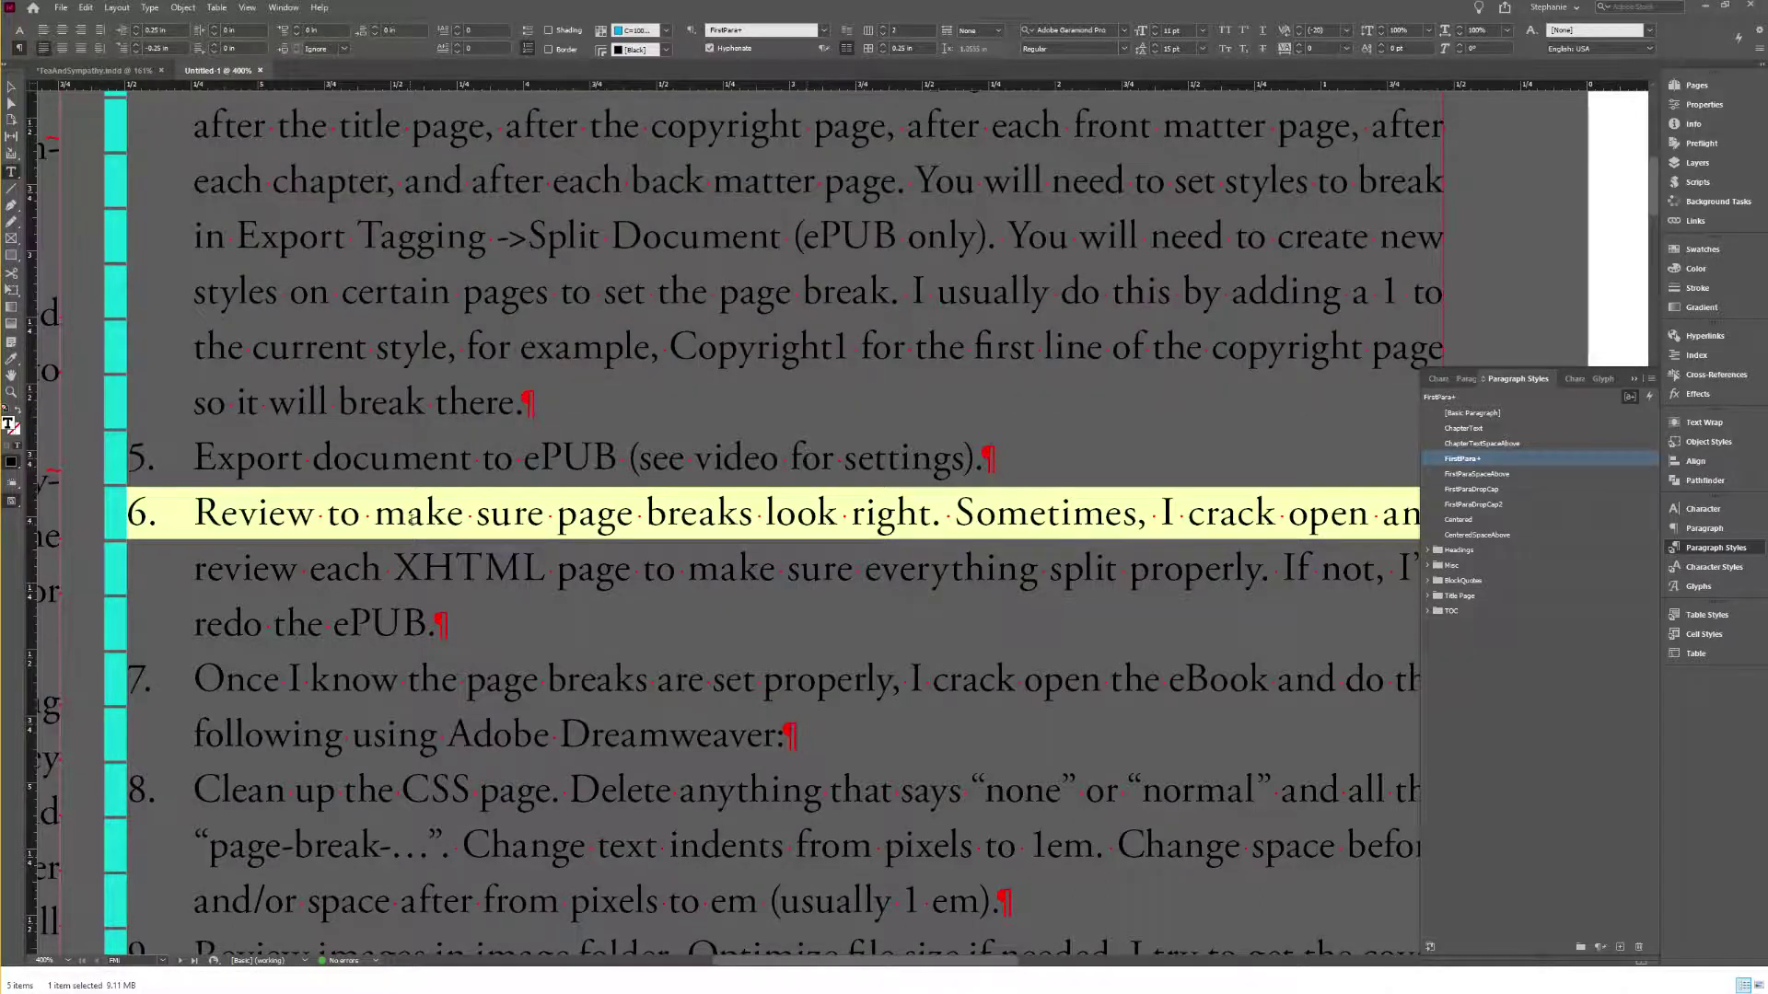
left_click(409, 521)
scroll(409, 521, "down", 2)
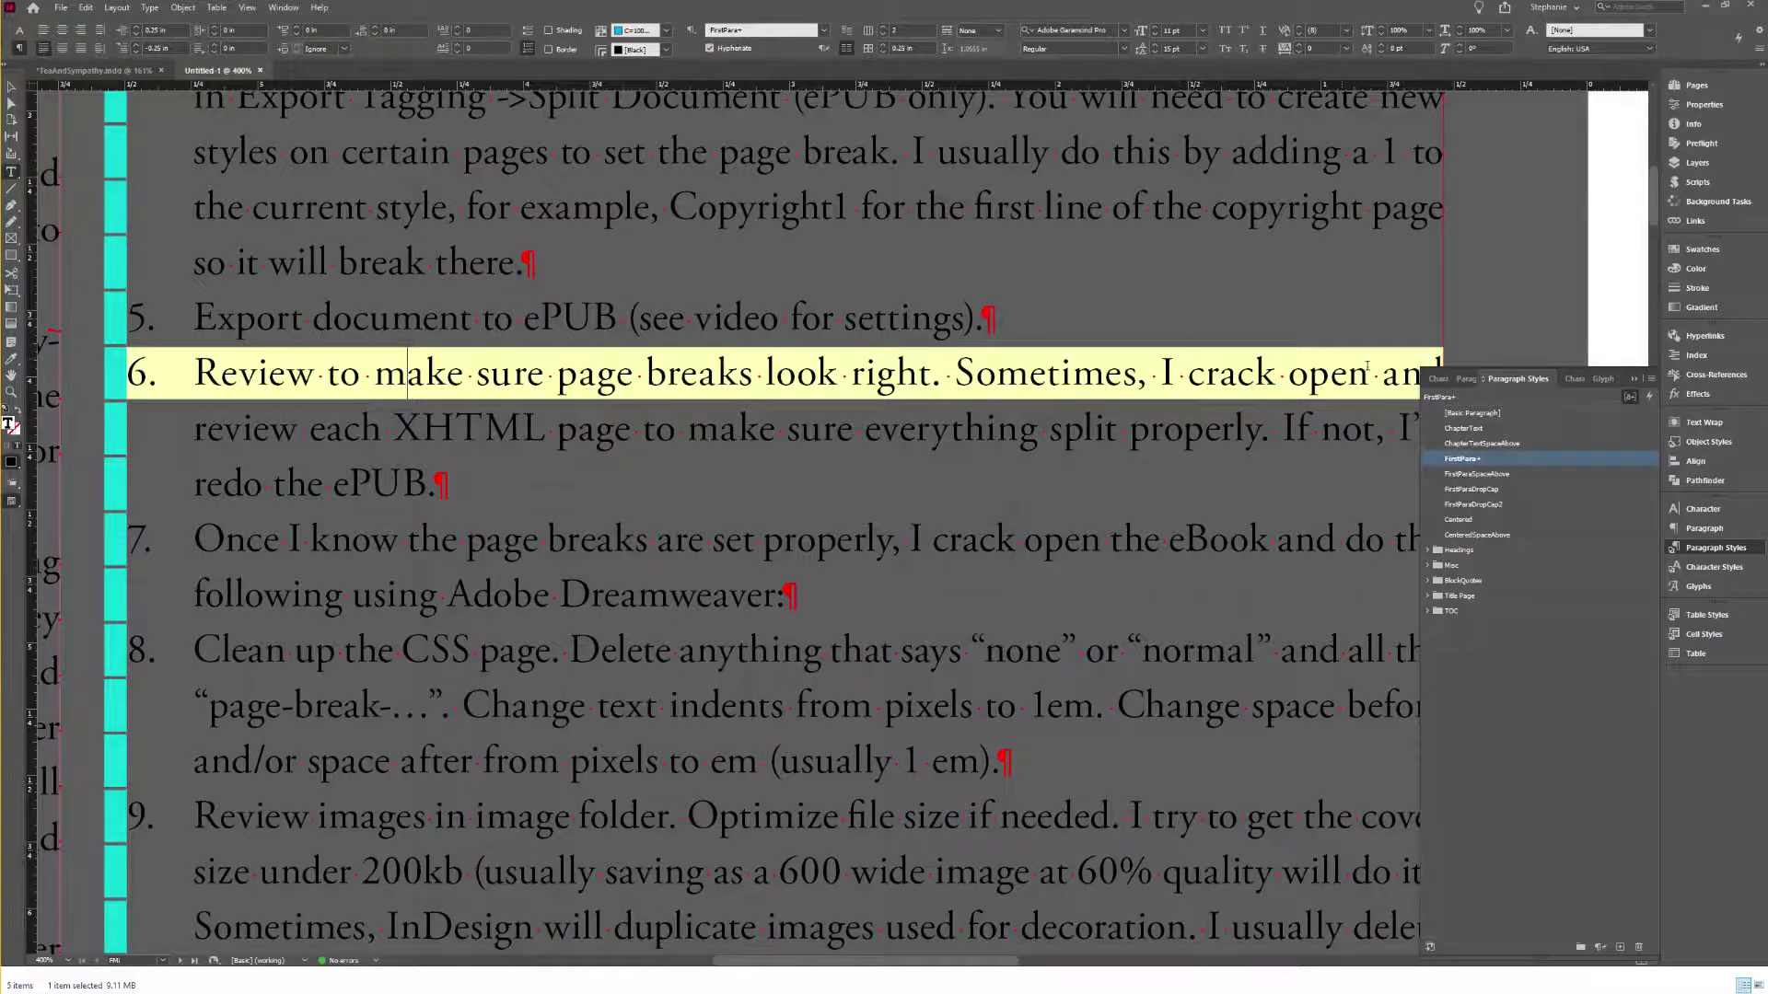
scroll(1035, 369, "down", 2)
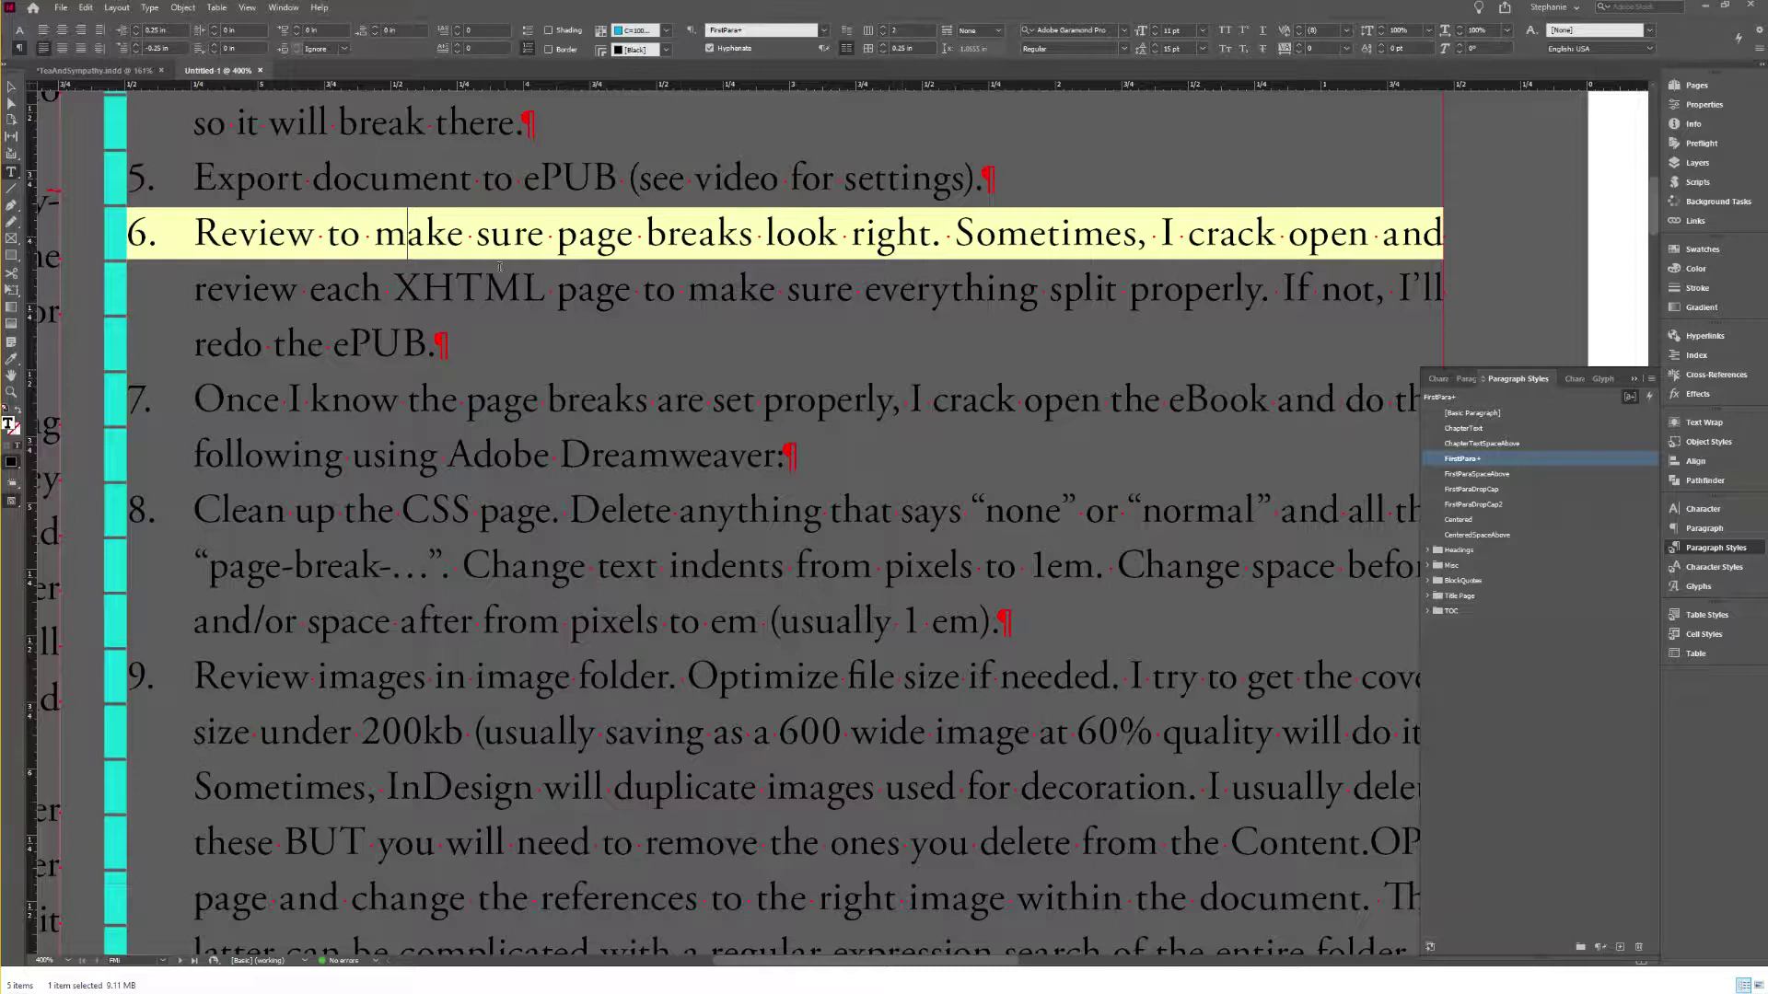
Step: Read checklist items 7 to 13 on CSS cleanup, images, repackaging and MOBI creation, and highlight the list from item 5 onward
scroll(814, 290, "down", 3)
scroll(443, 374, "down", 5)
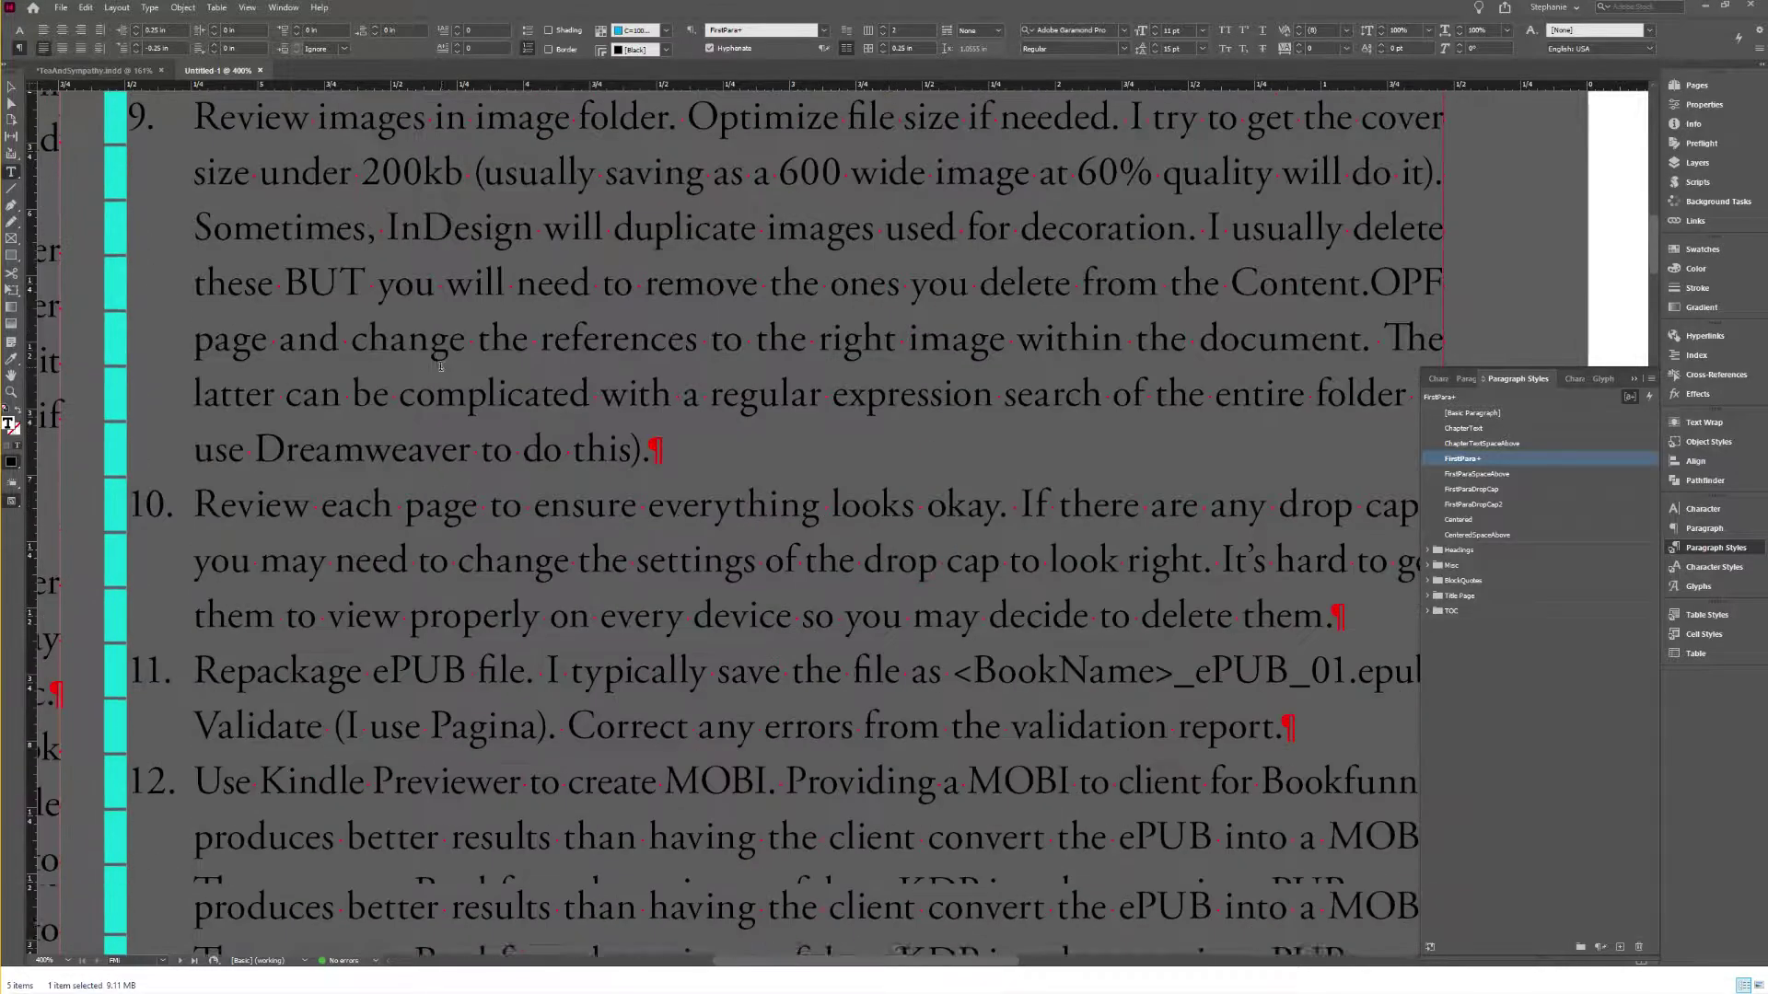
scroll(446, 365, "up", 4)
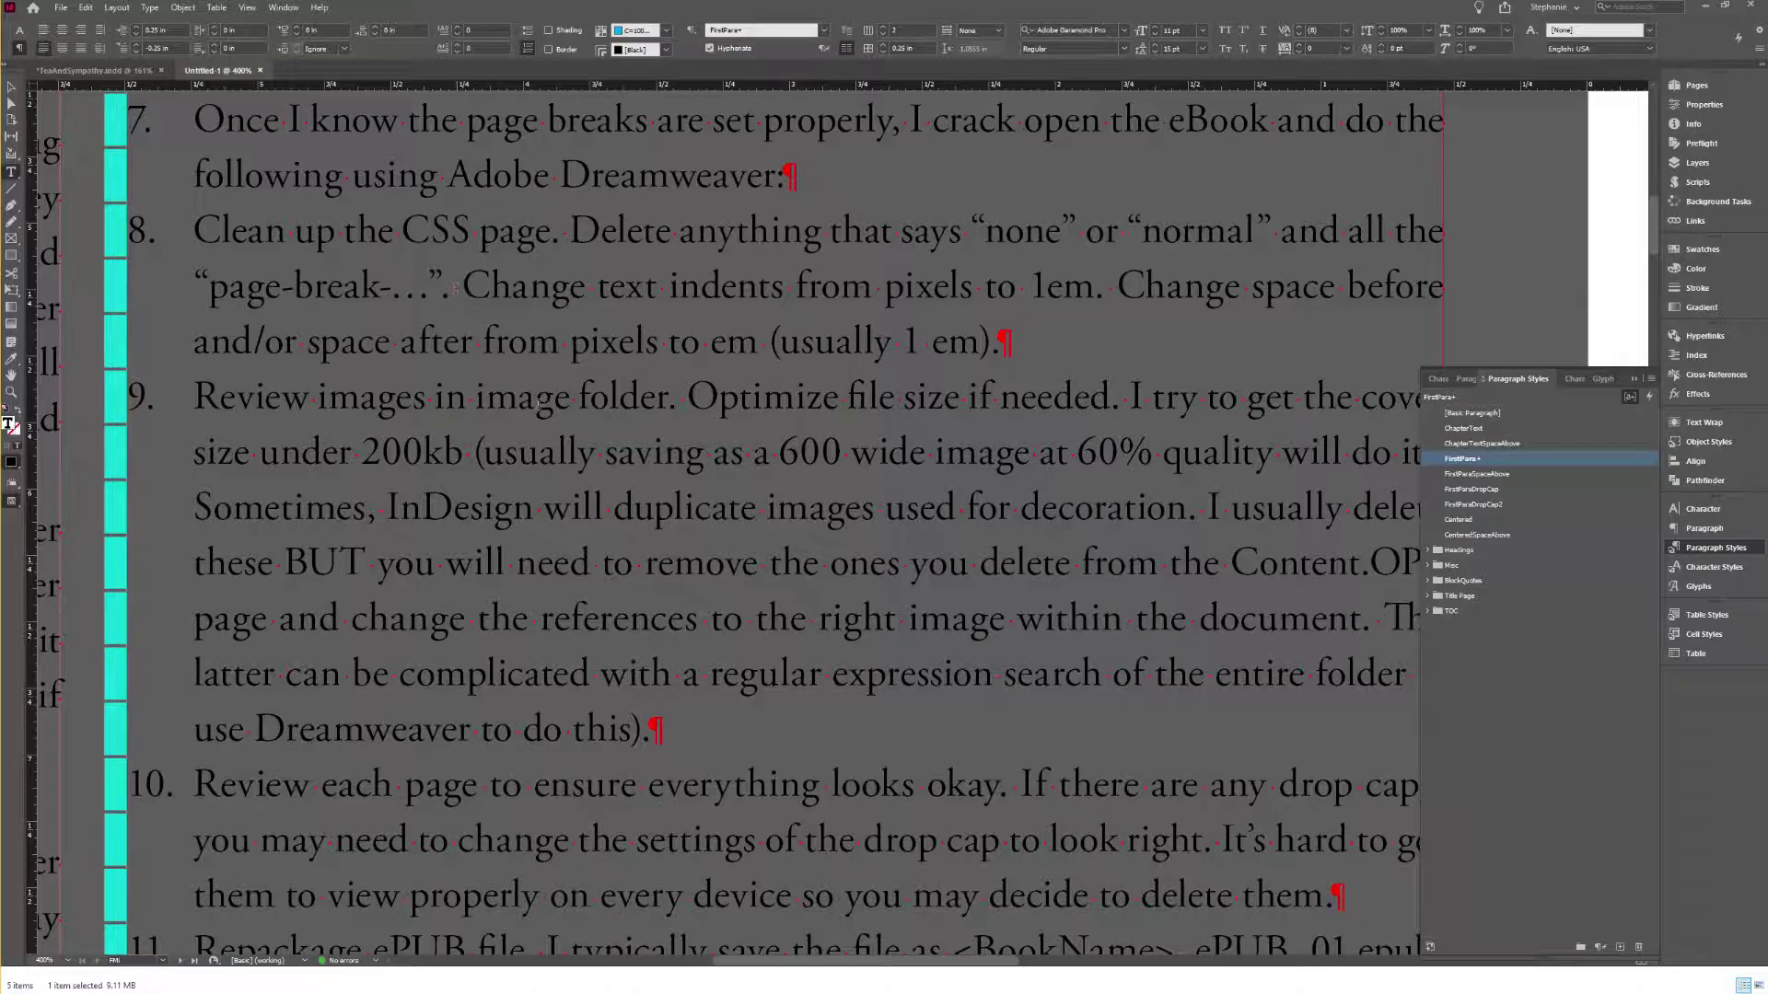
scroll(499, 367, "up", 1)
scroll(506, 361, "down", 14)
scroll(520, 354, "up", 6)
scroll(516, 424, "down", 6)
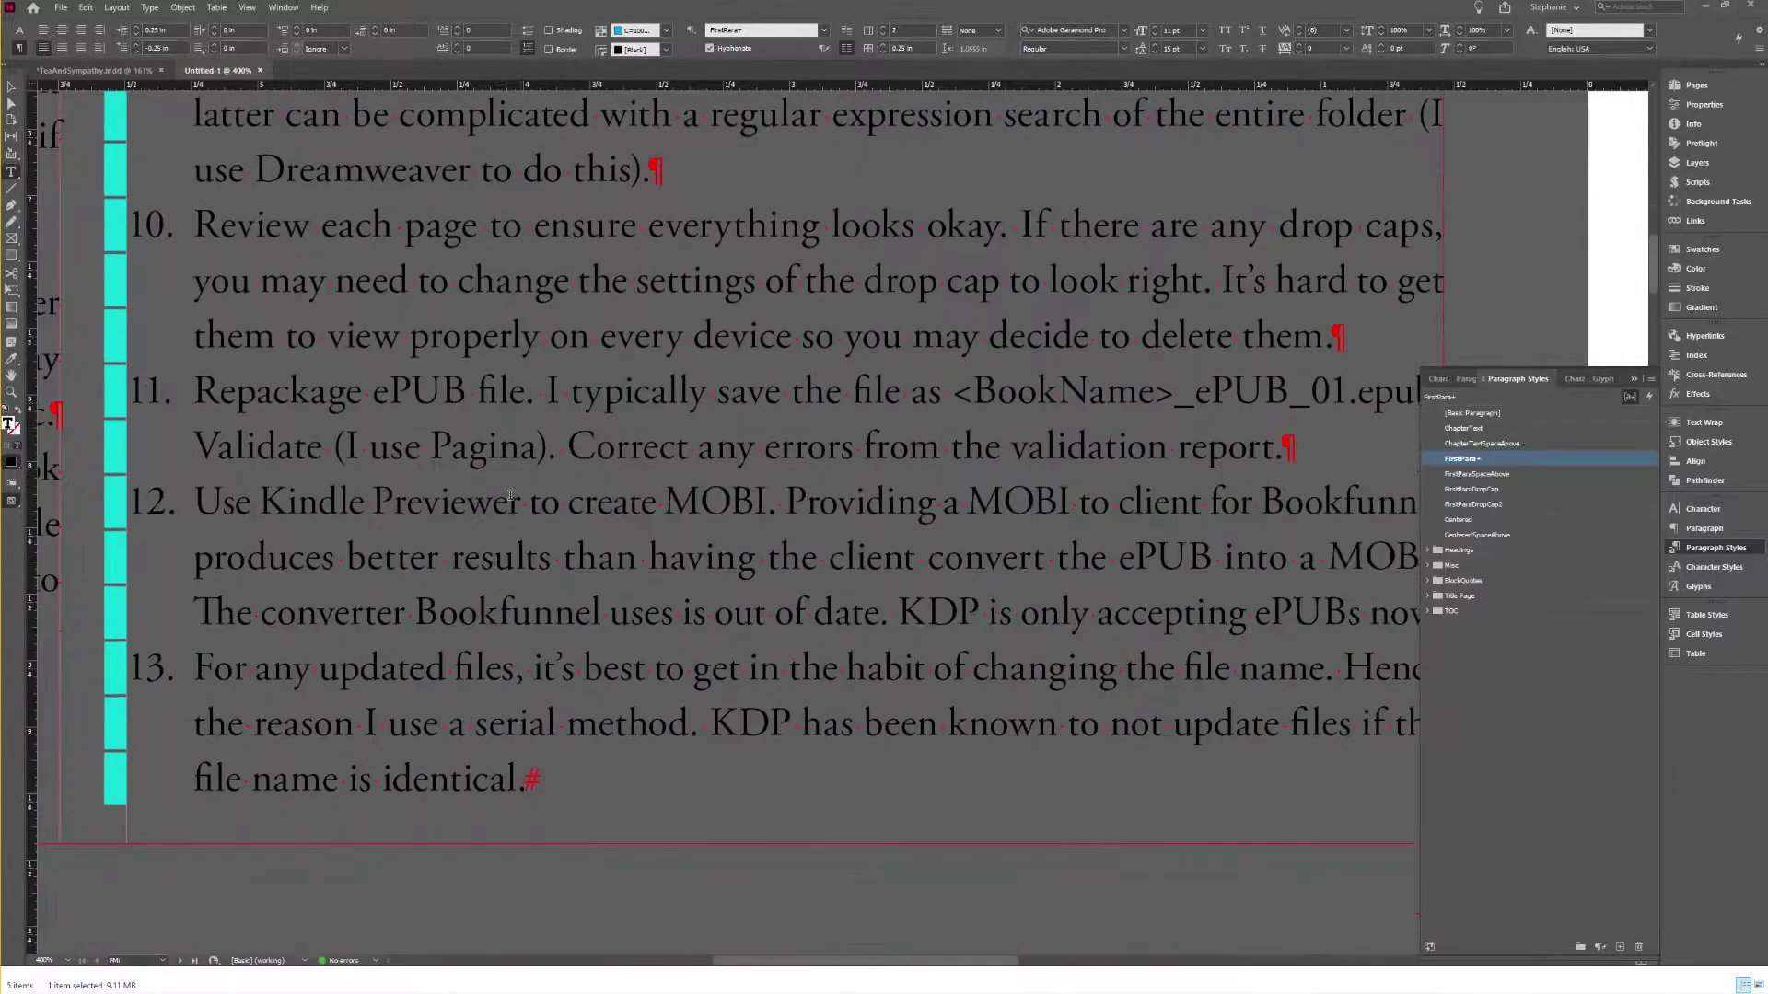
scroll(527, 742, "up", 13)
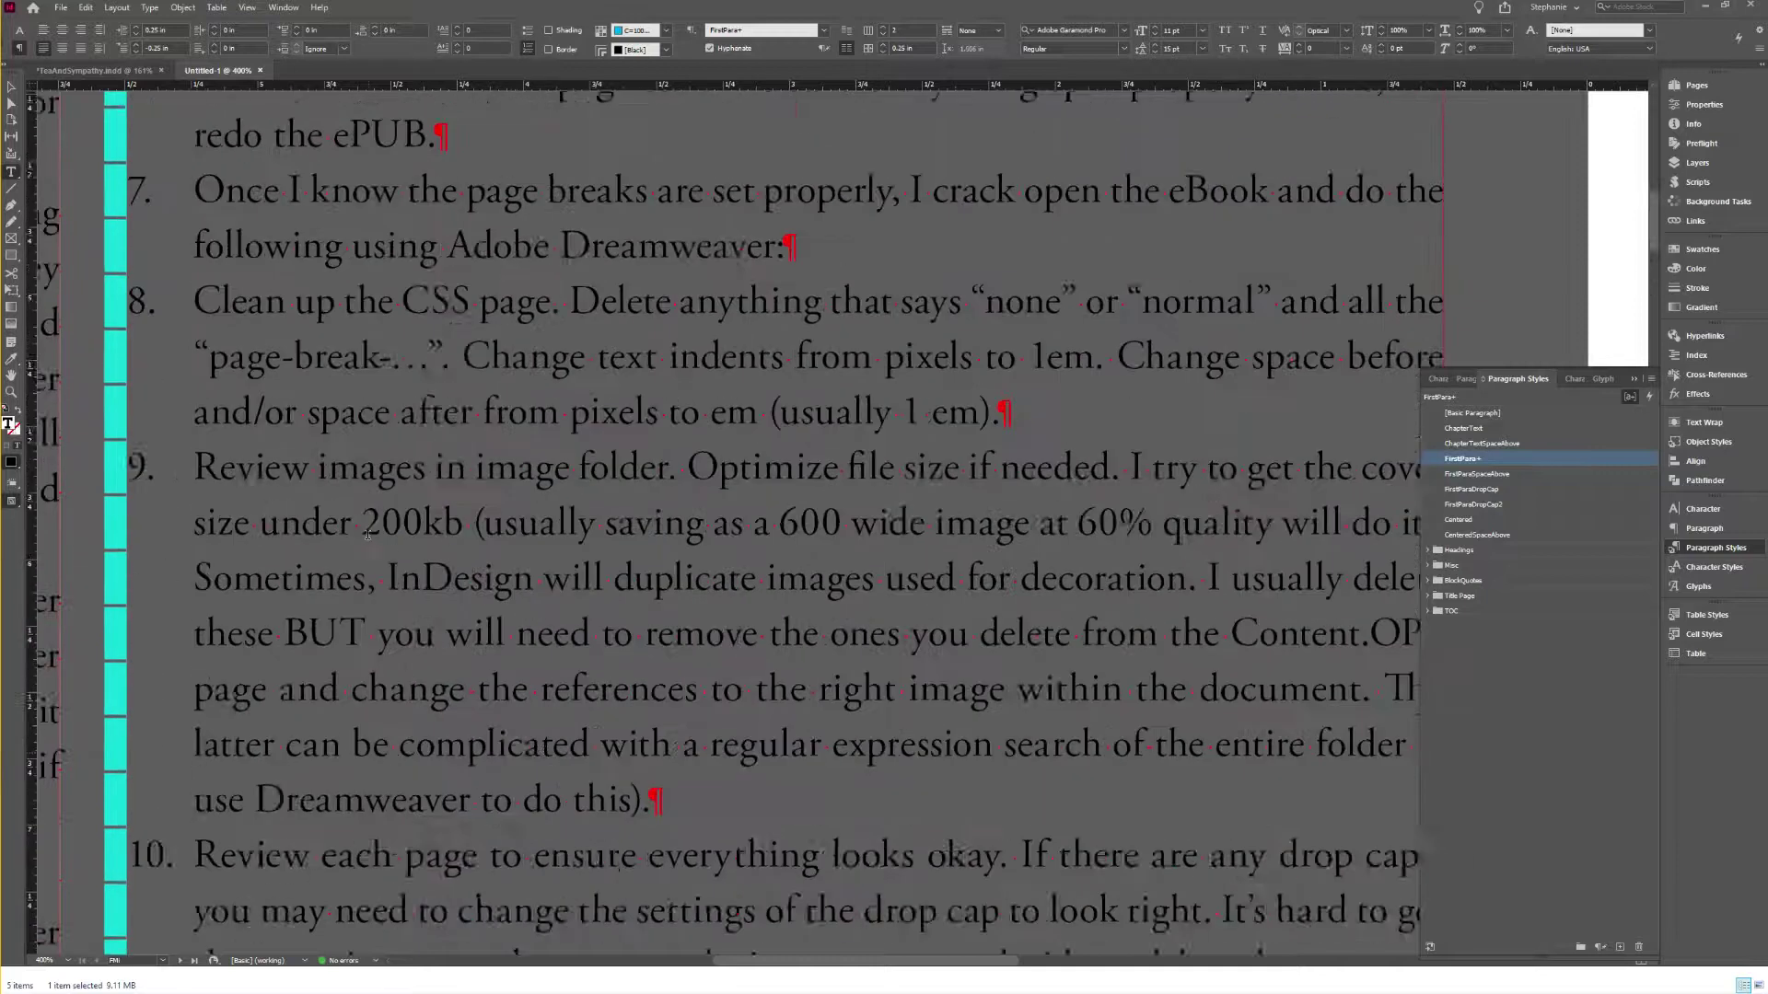
scroll(331, 516, "up", 4)
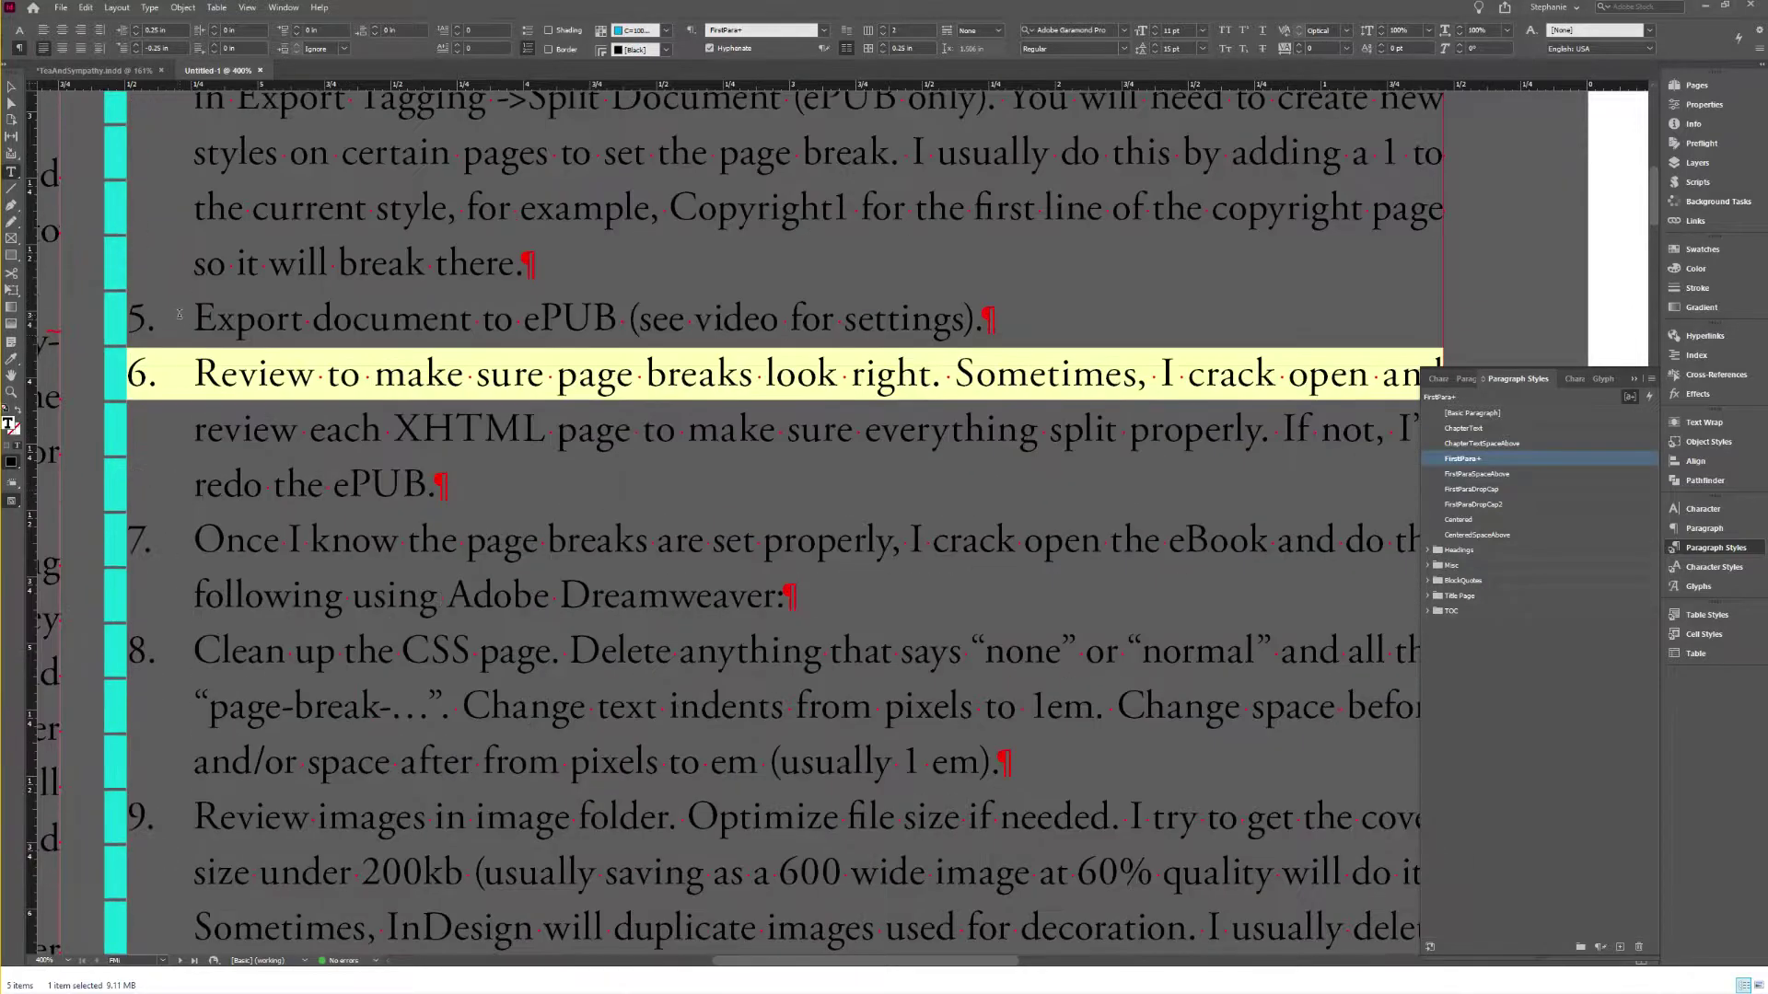
left_click(249, 369, "shift")
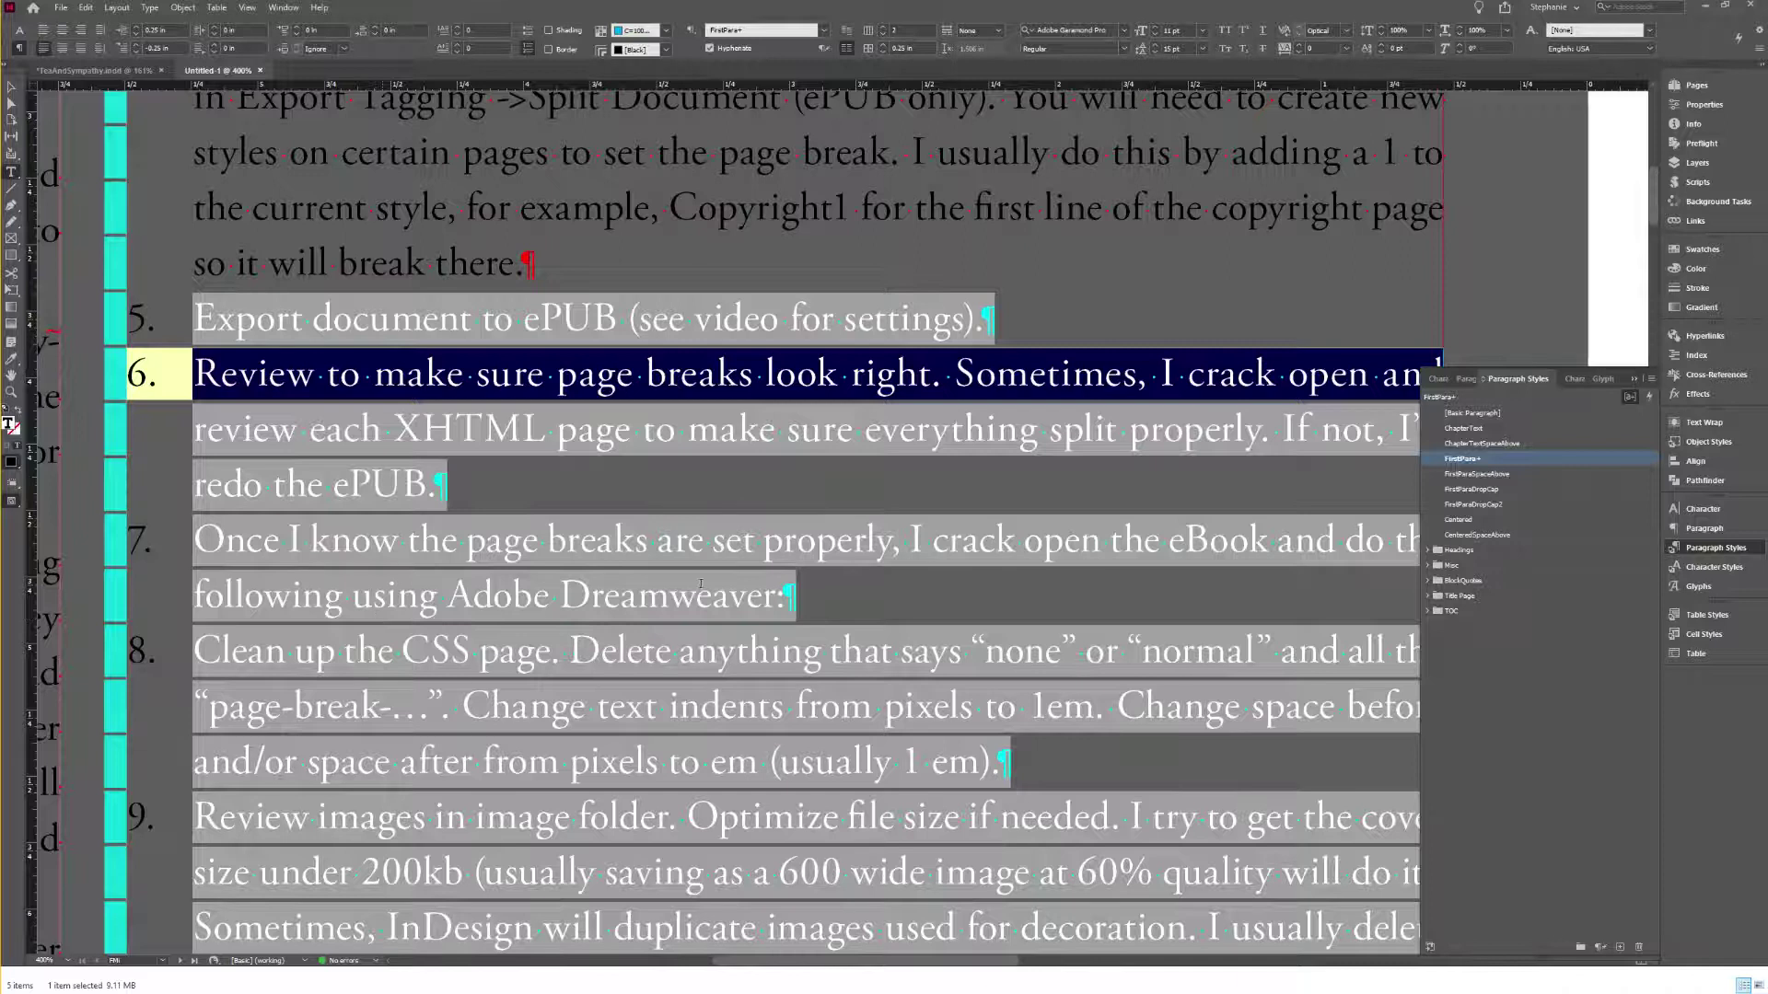
scroll(683, 610, "up", 3)
key("Left")
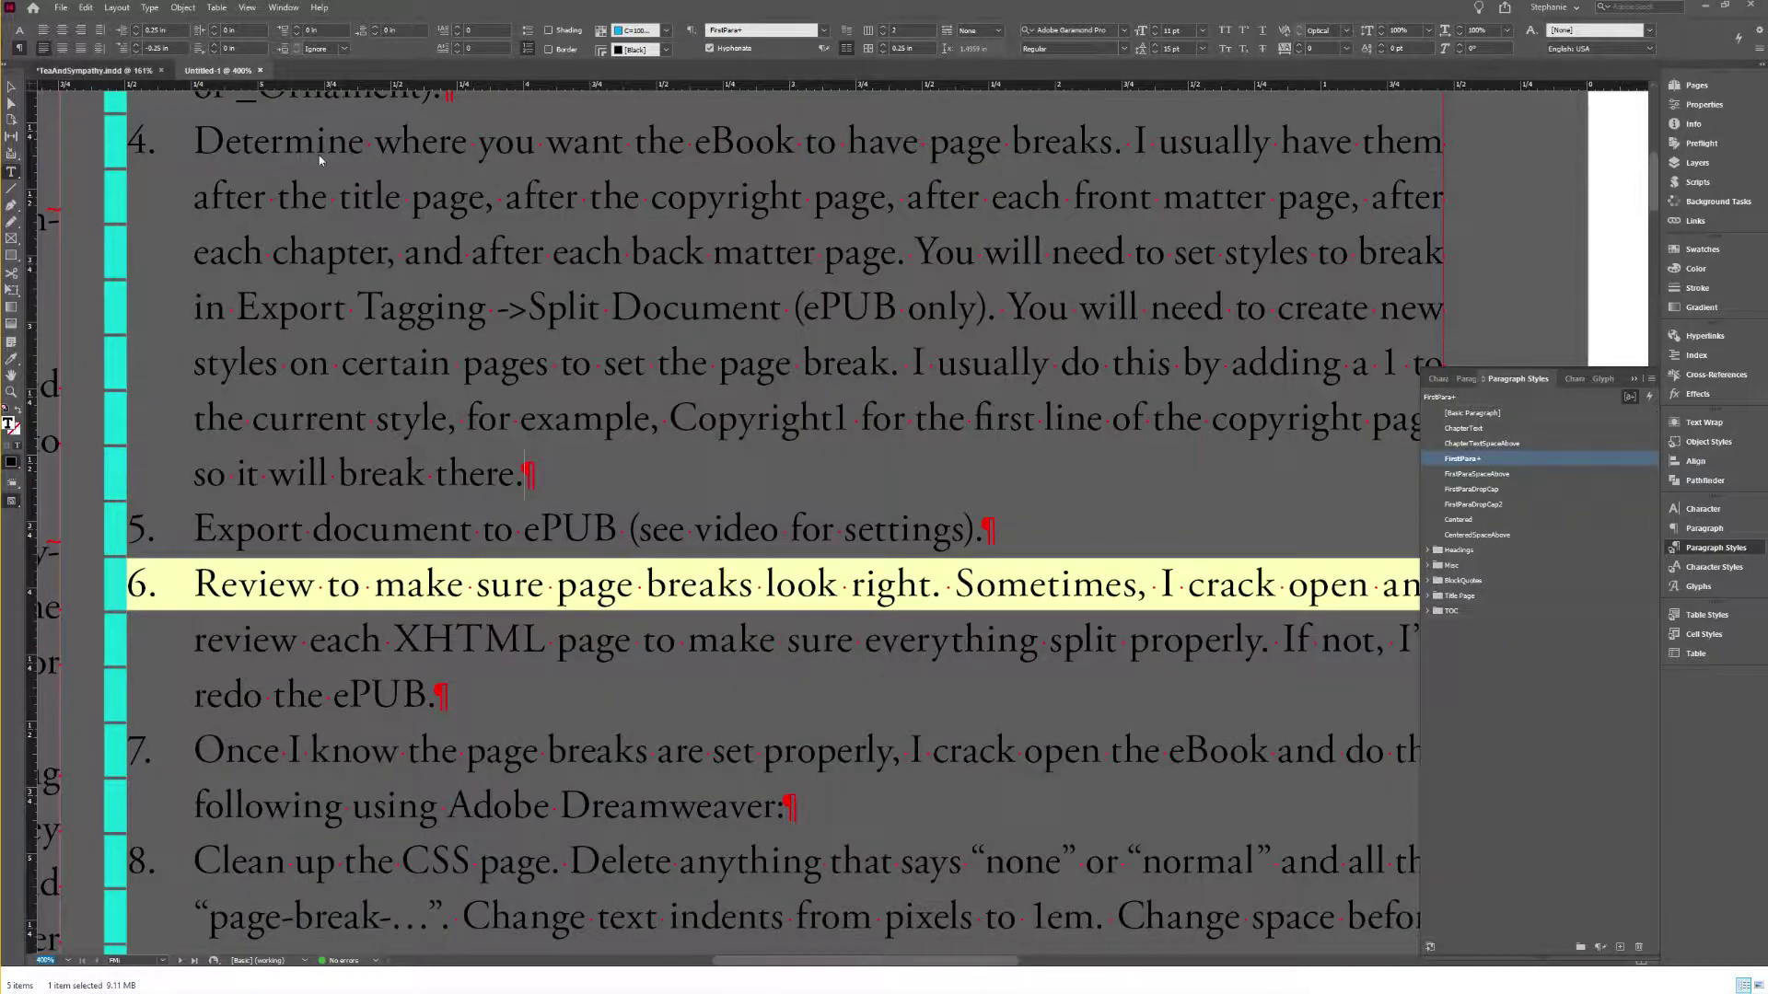
Step: Return to the TeaAndSympathy document and check the paragraph styles of the Chapter One title and opening paragraph
key("ctrl+Tab")
left_click(841, 345)
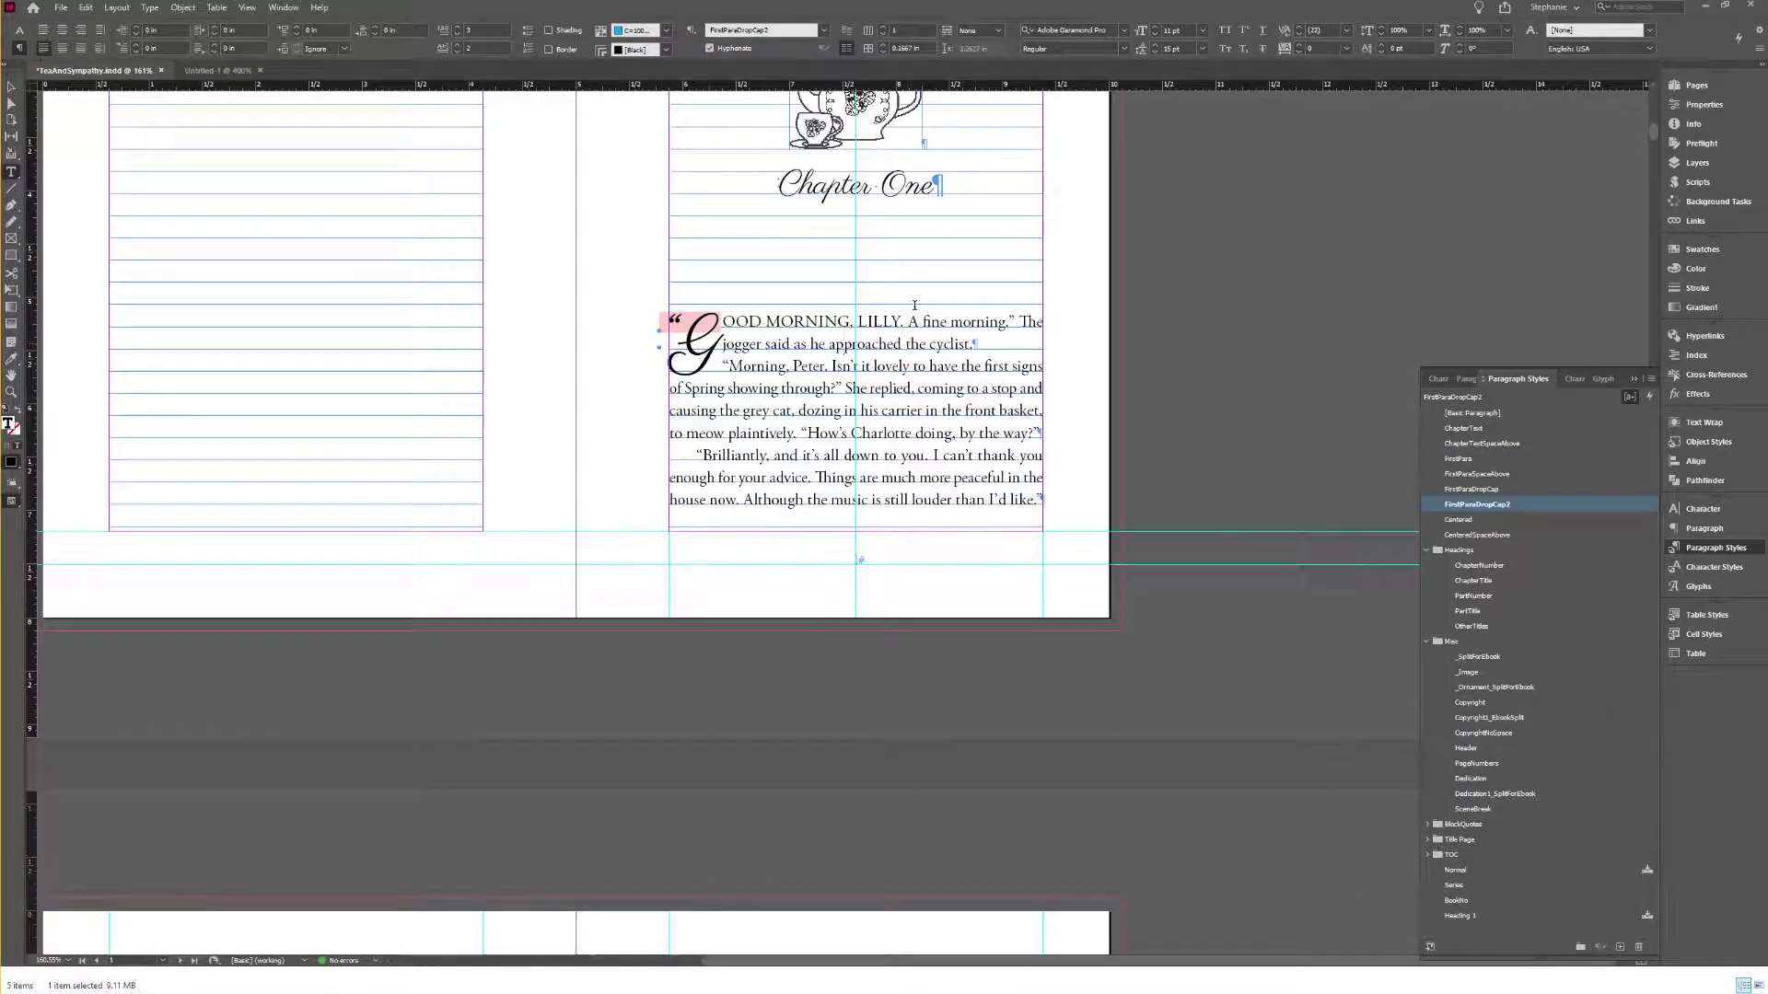
left_click(935, 194)
scroll(936, 258, "down", 10)
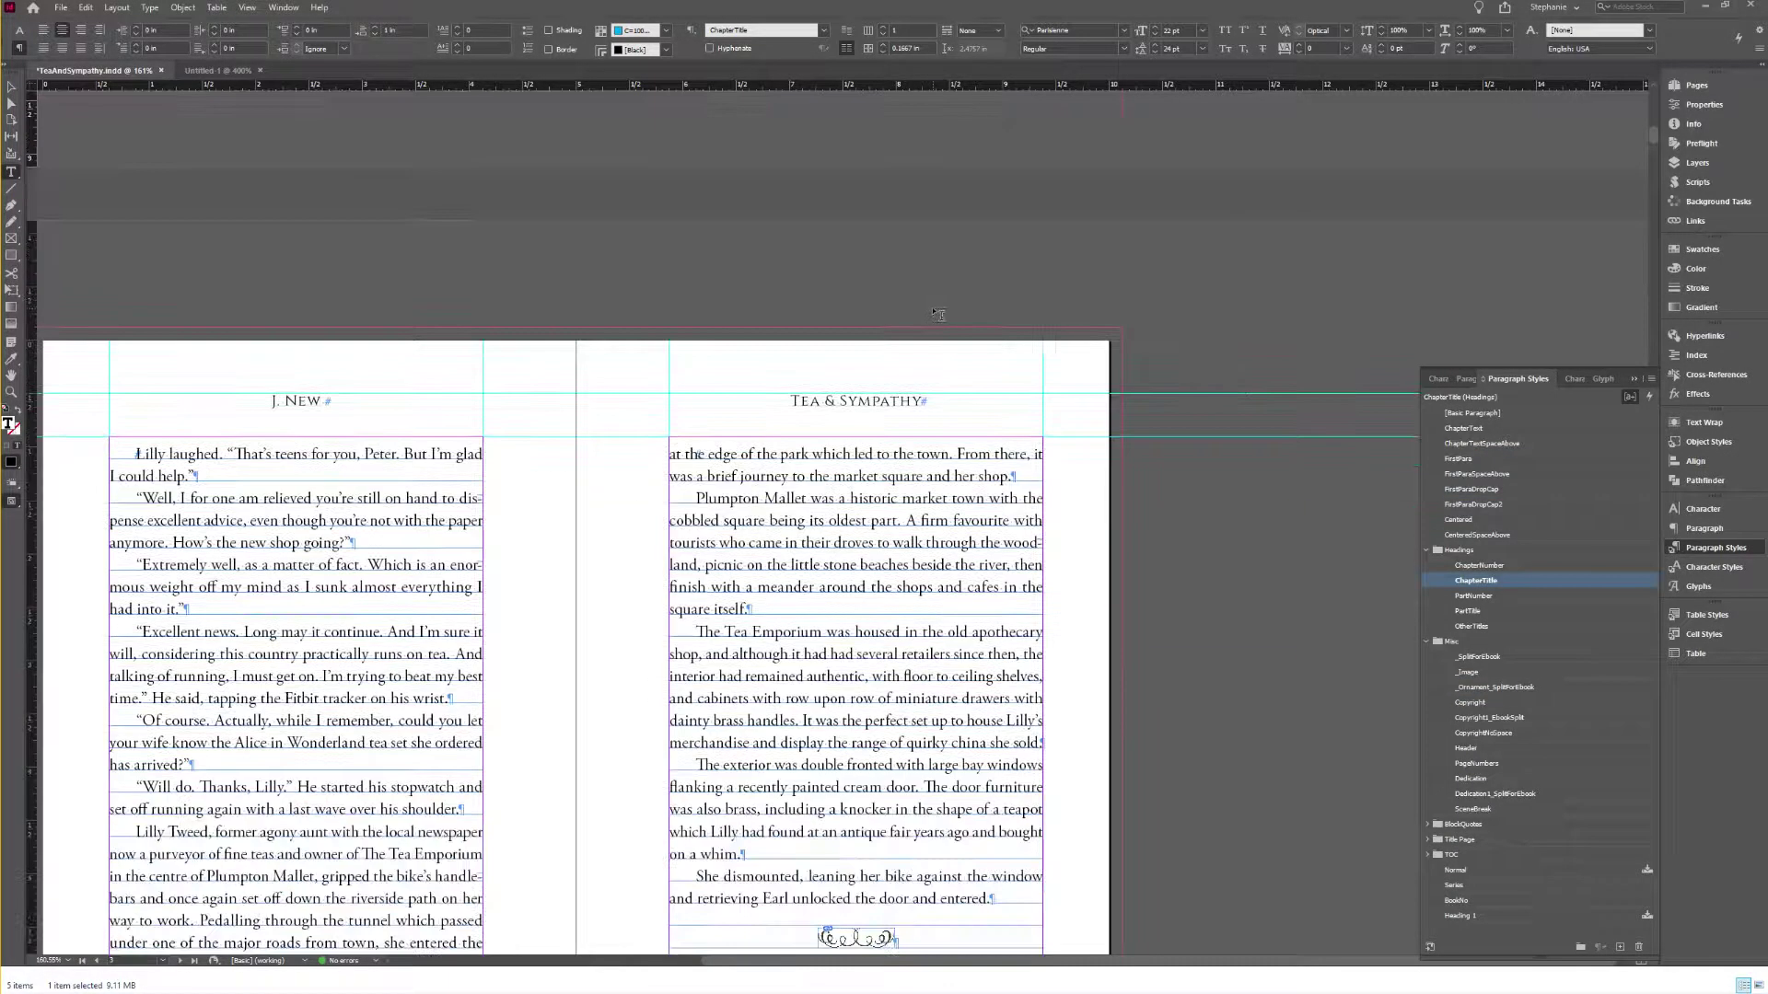
scroll(938, 307, "up", 10)
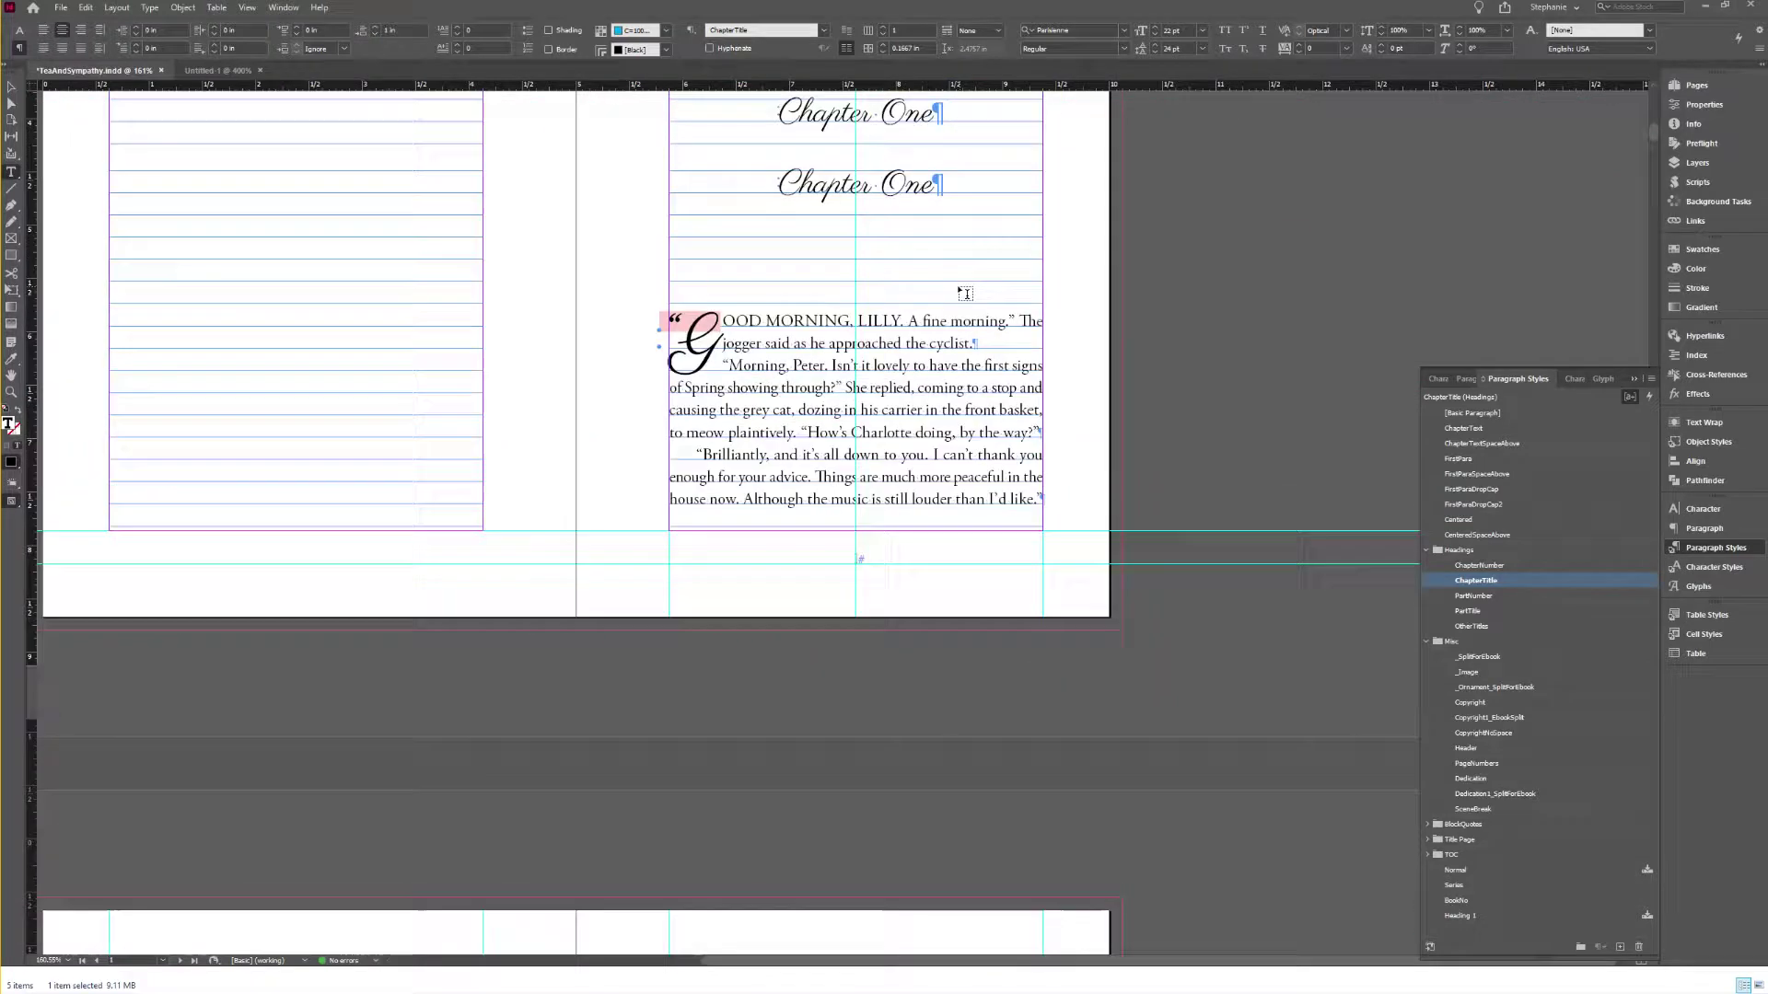
left_click_drag(779, 398, 1024, 398)
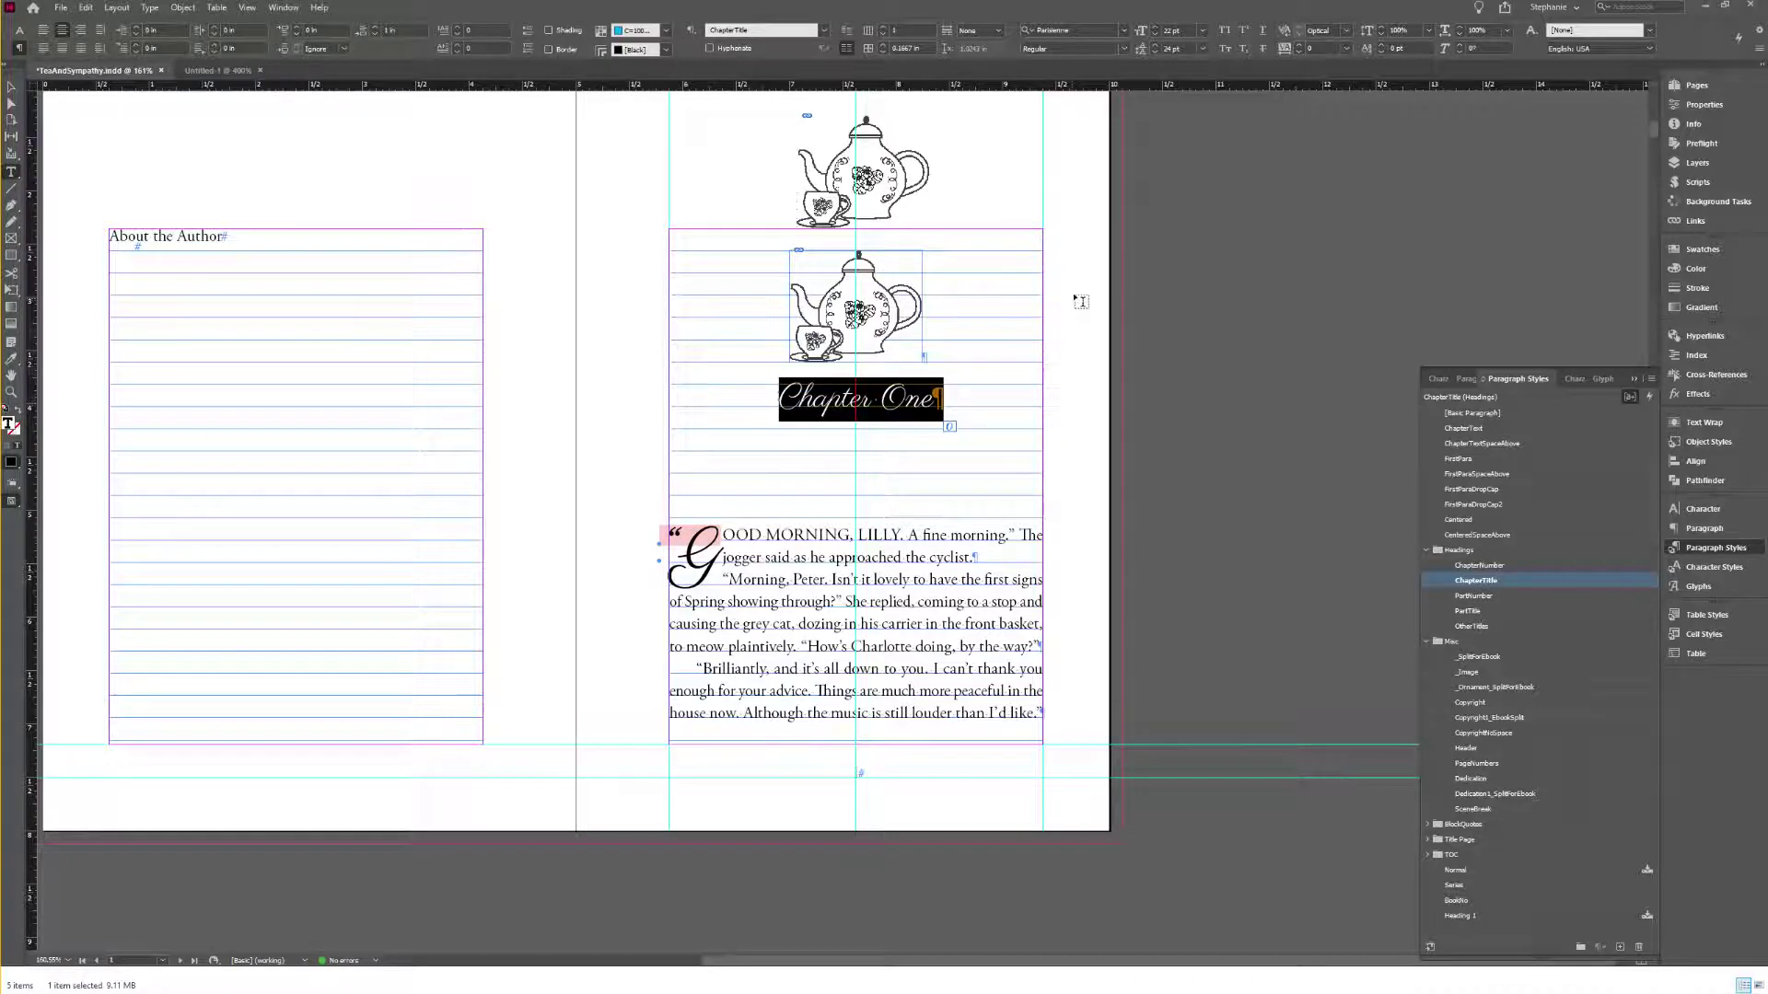
left_click(843, 408)
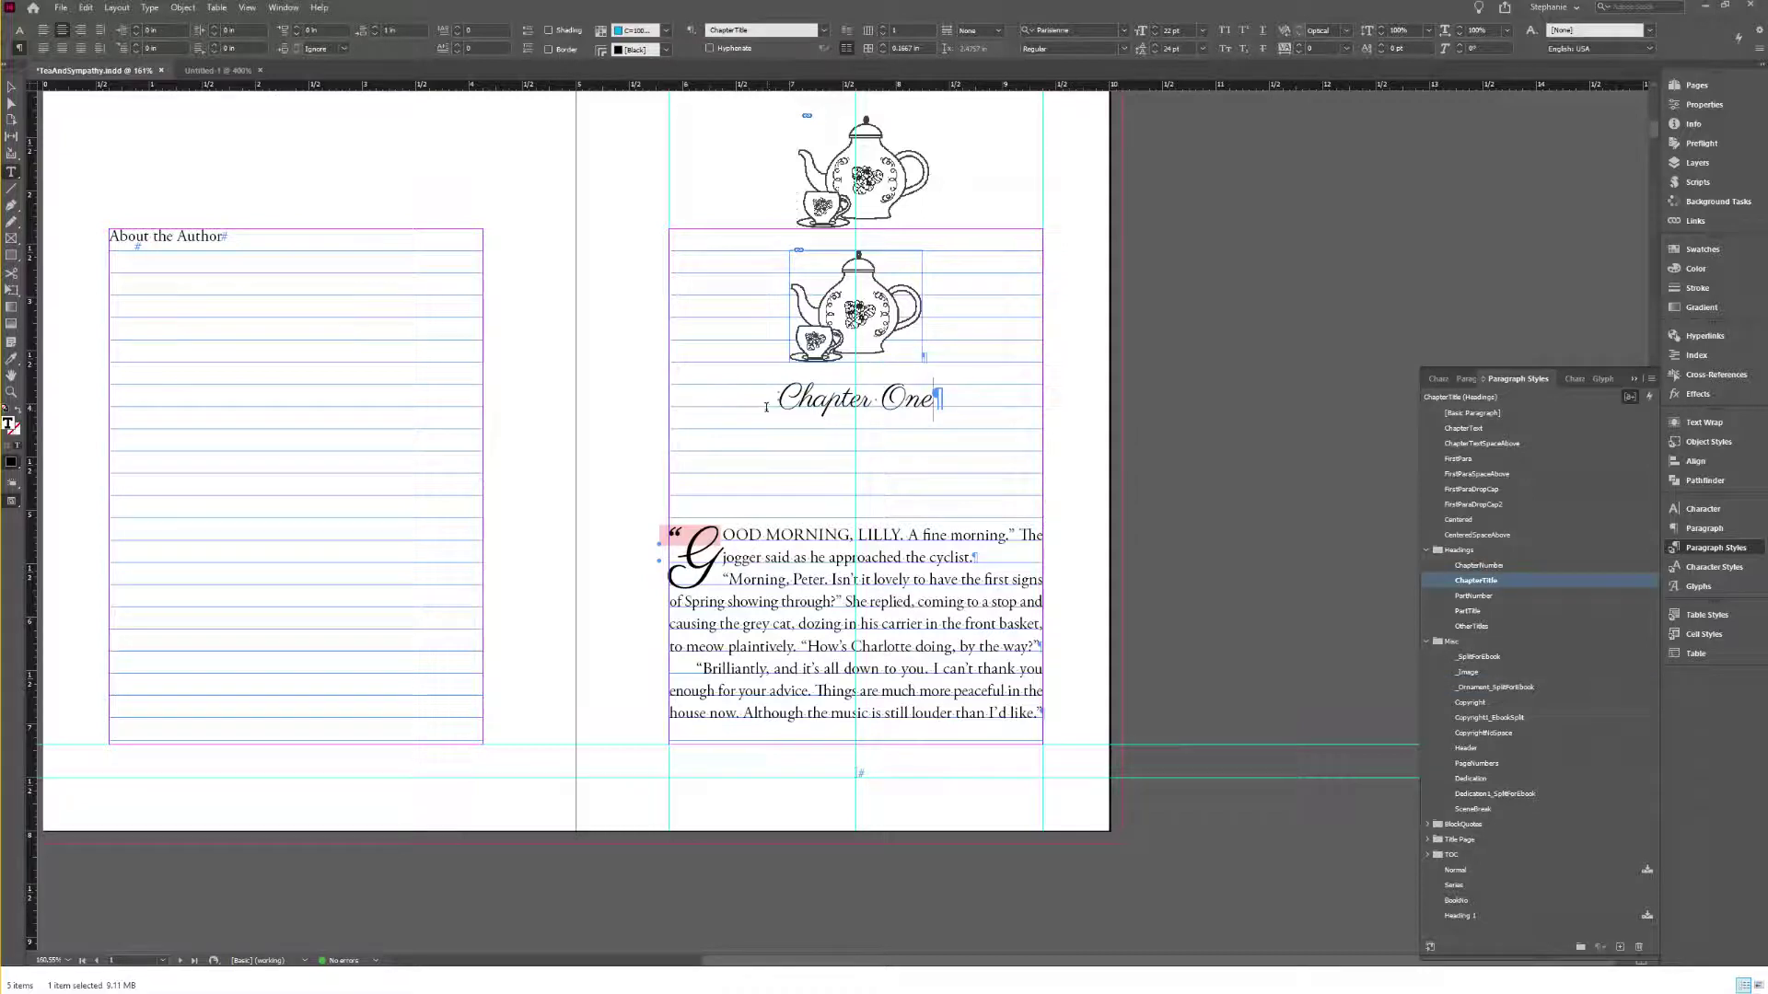
left_click_drag(766, 408, 1061, 402)
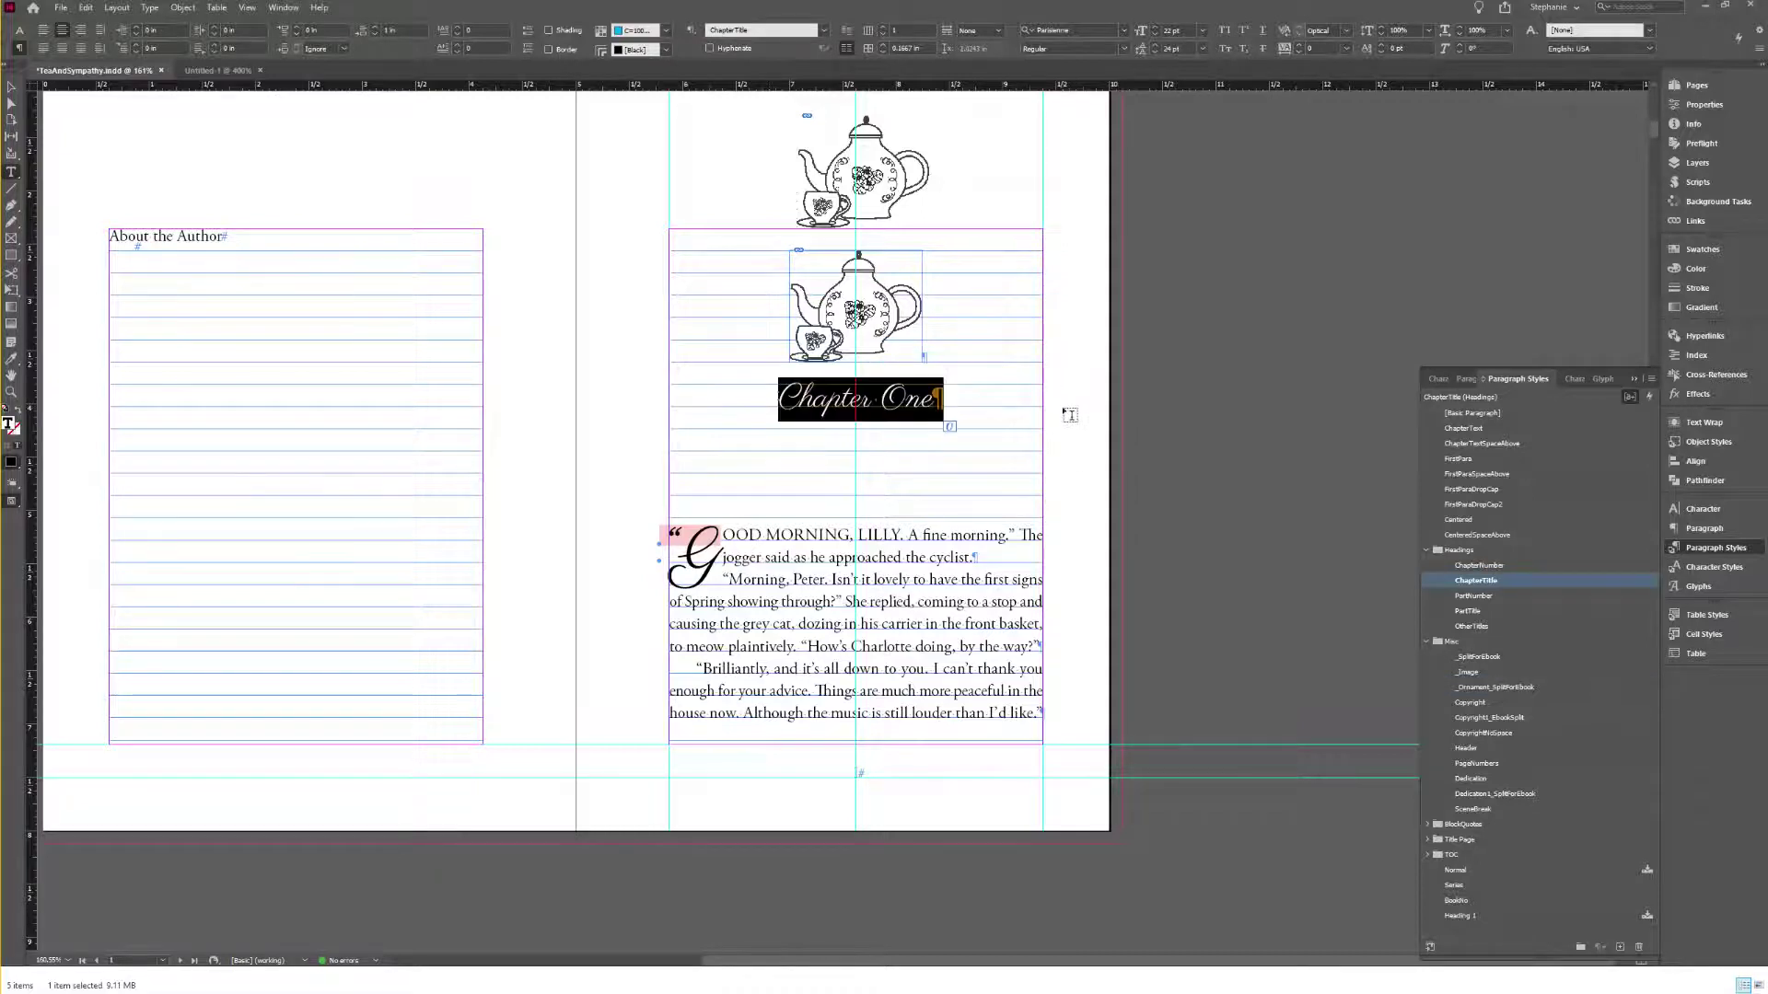
Step: Place the text cursor in the chapter's opening paragraph and show the character styles
triple_click(846, 557)
left_click(847, 557)
left_click(1715, 565)
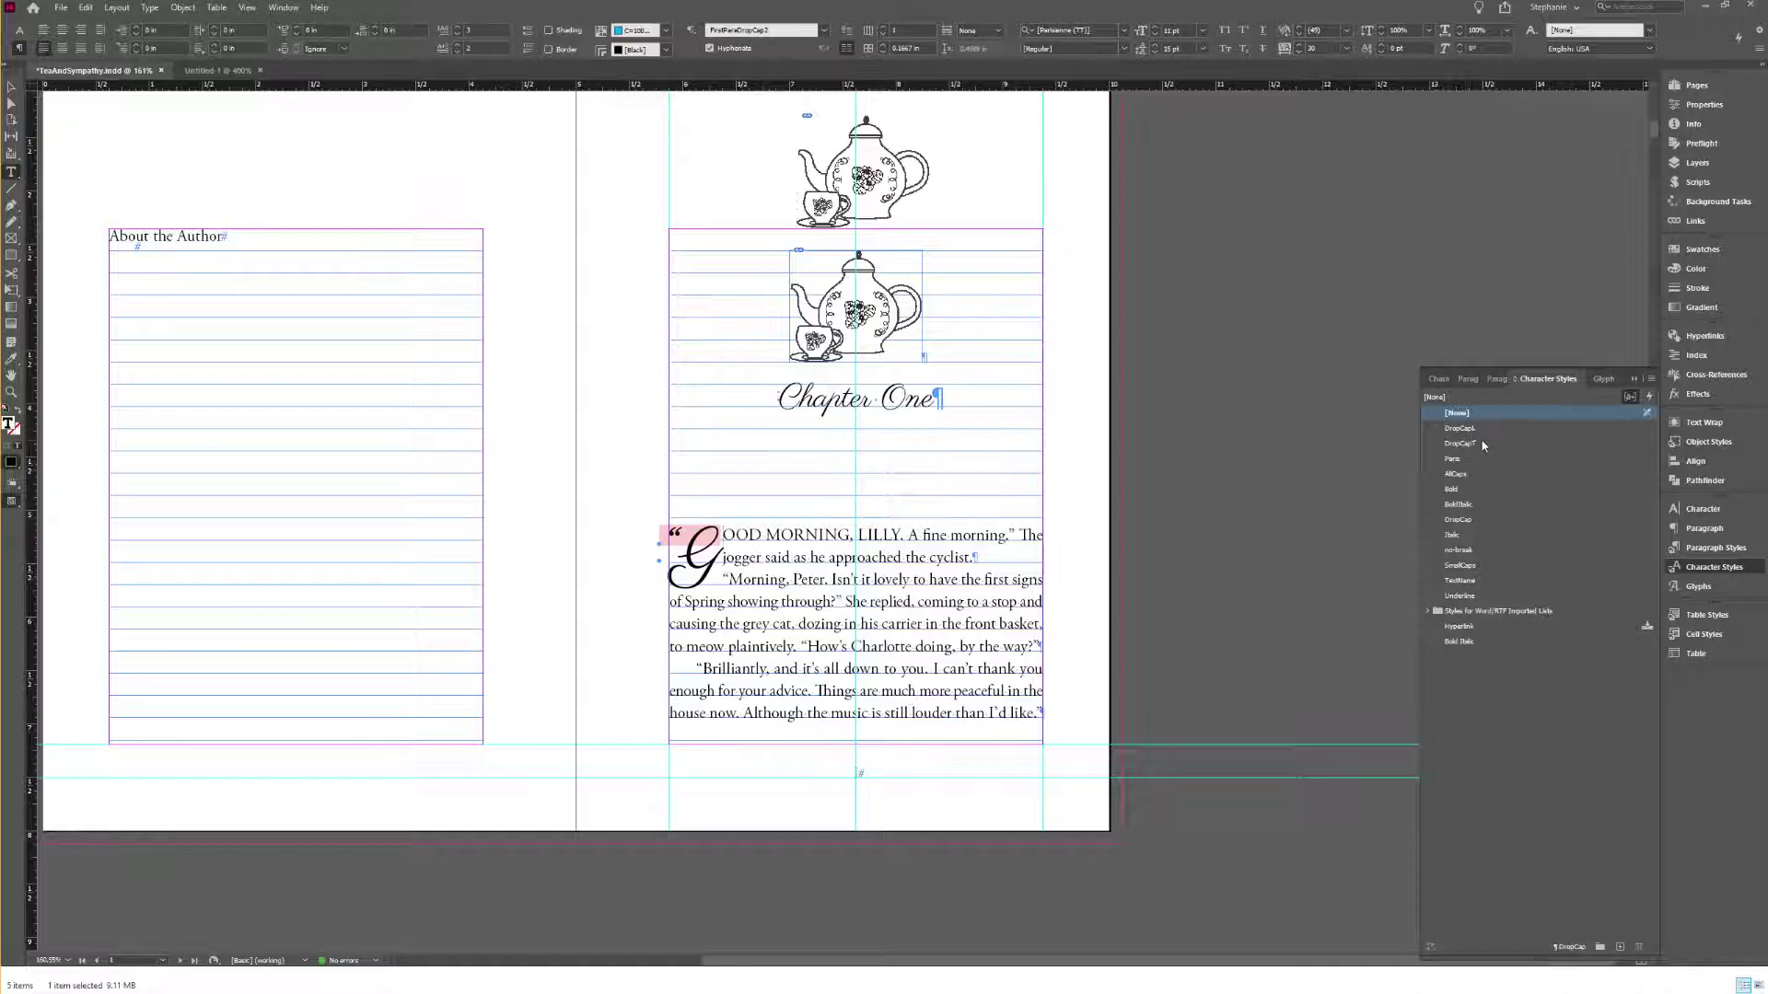
left_click(828, 548)
Step: Try deleting the DropCapL character style with [None] as its replacement, and undo the deletion
right_click(1469, 429)
left_click(1510, 465)
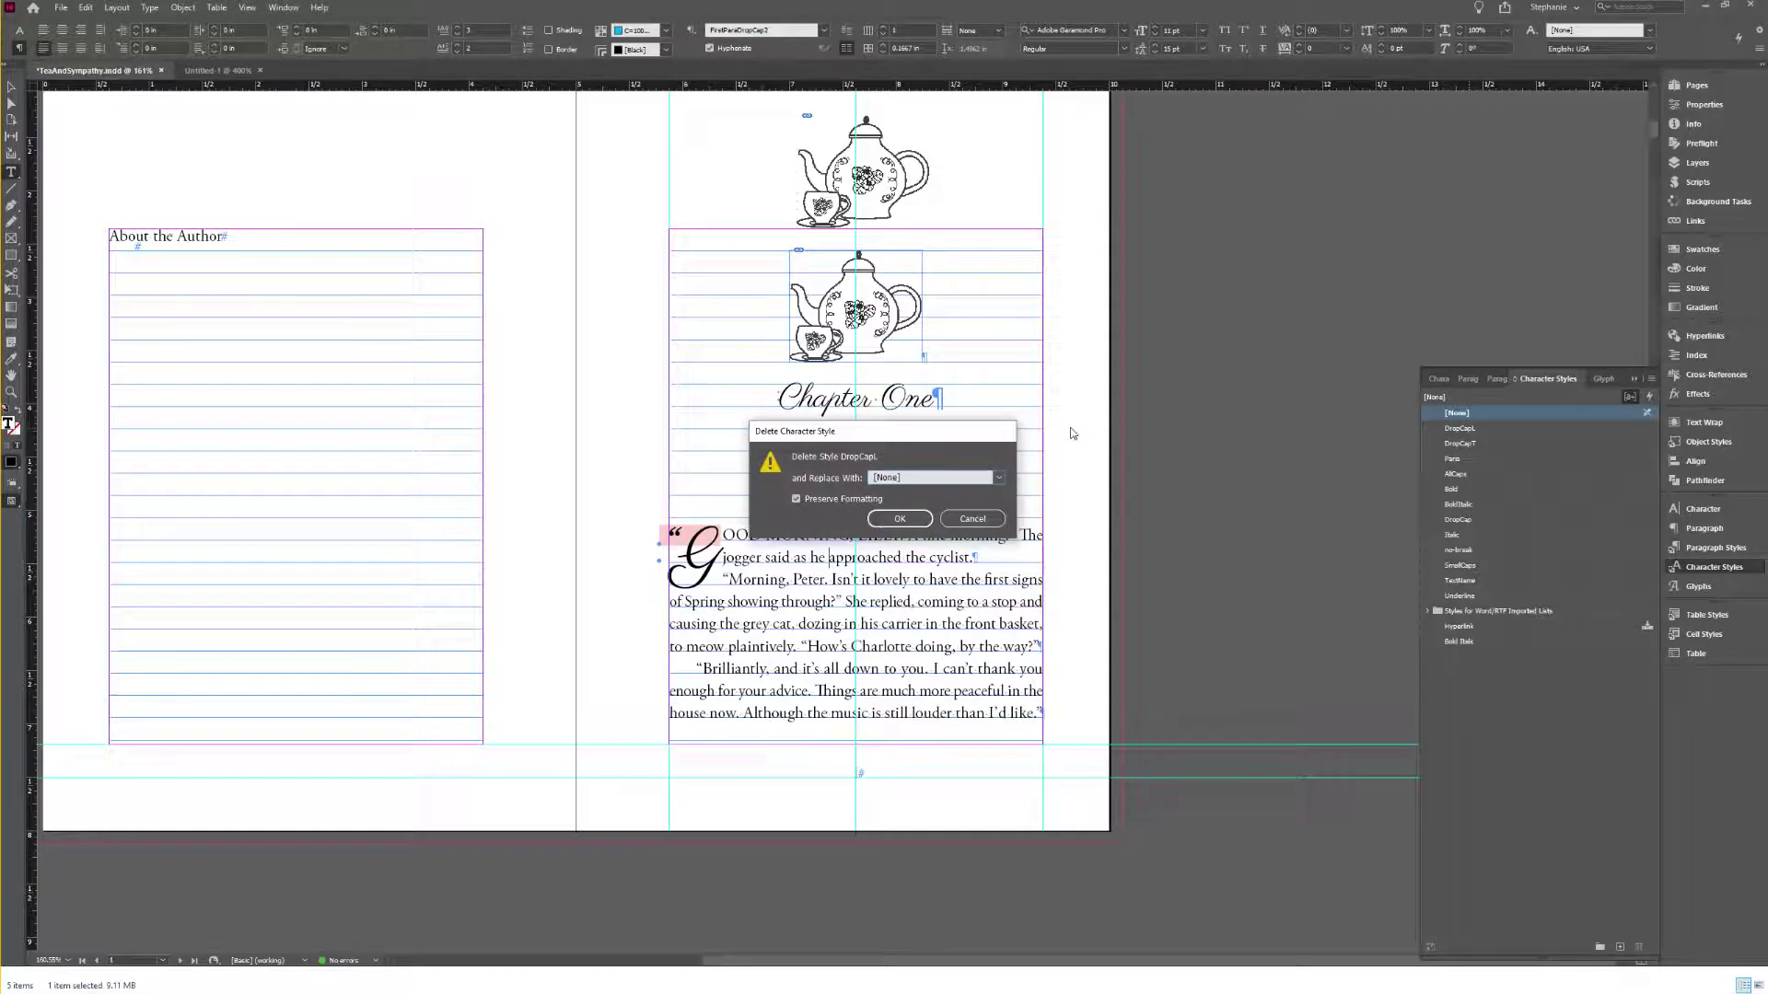
left_click(889, 518)
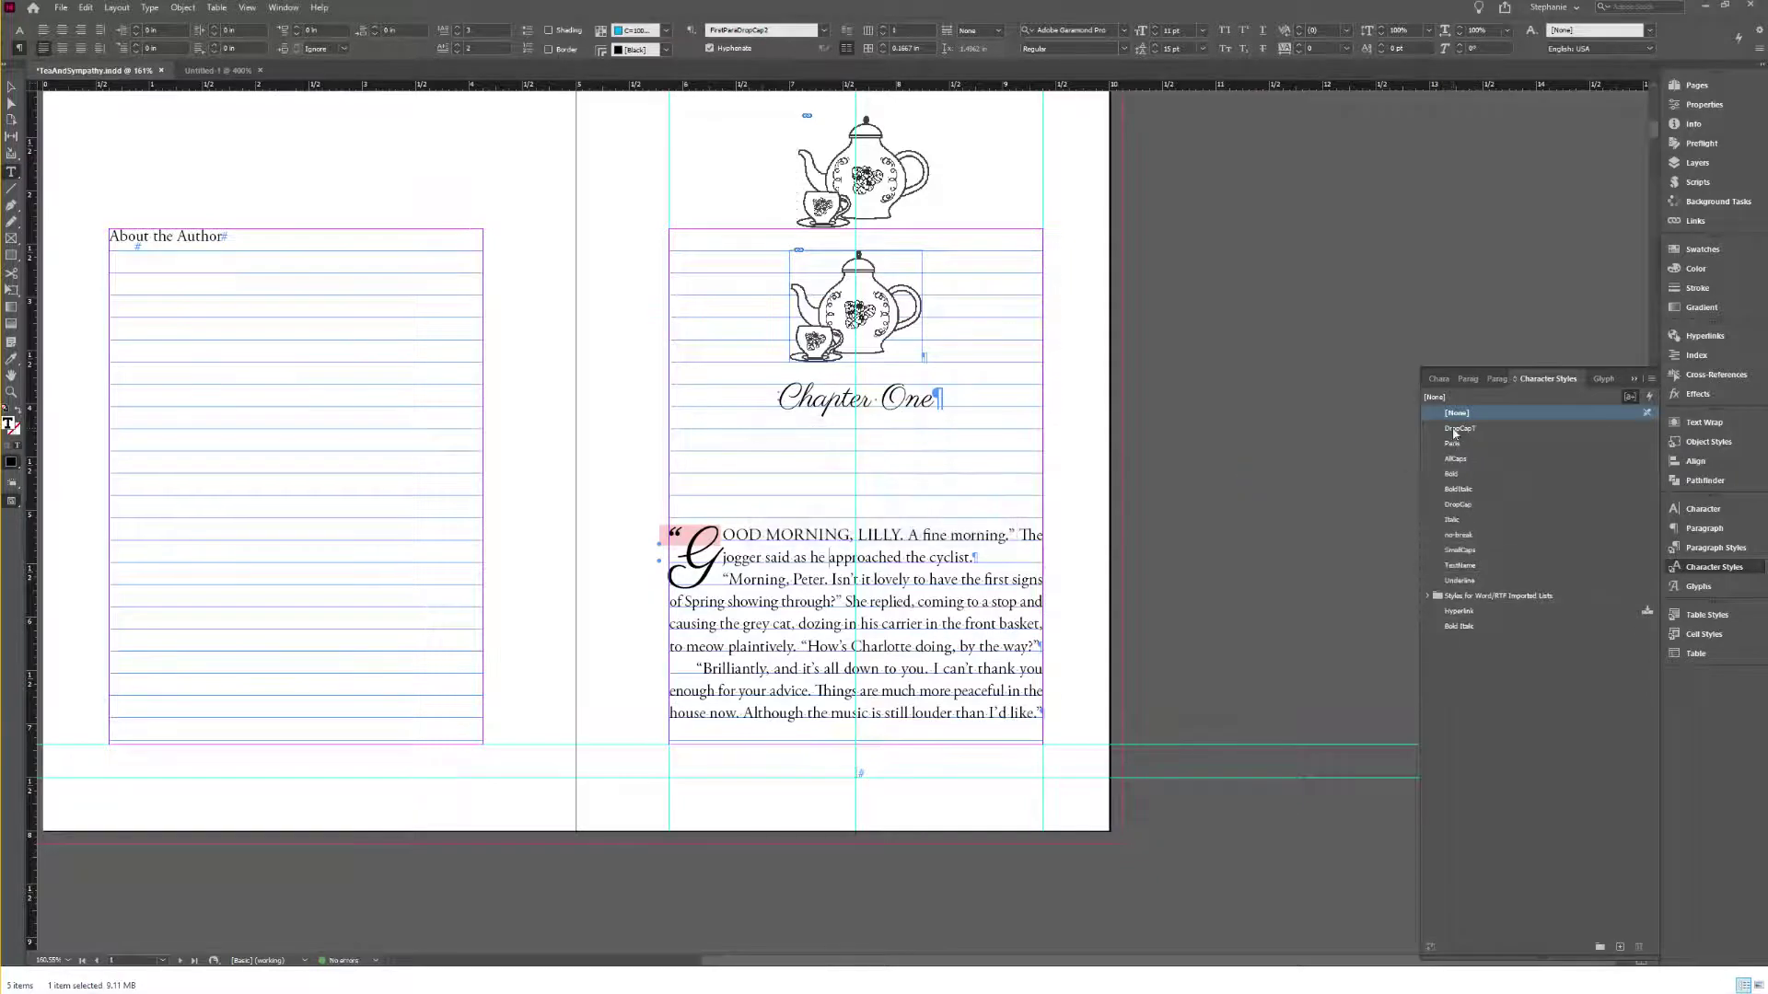
right_click(1454, 431)
left_click(803, 560)
key("ctrl+z")
Step: Delete the DropCapL character style, replacing it with DropCap
right_click(1488, 428)
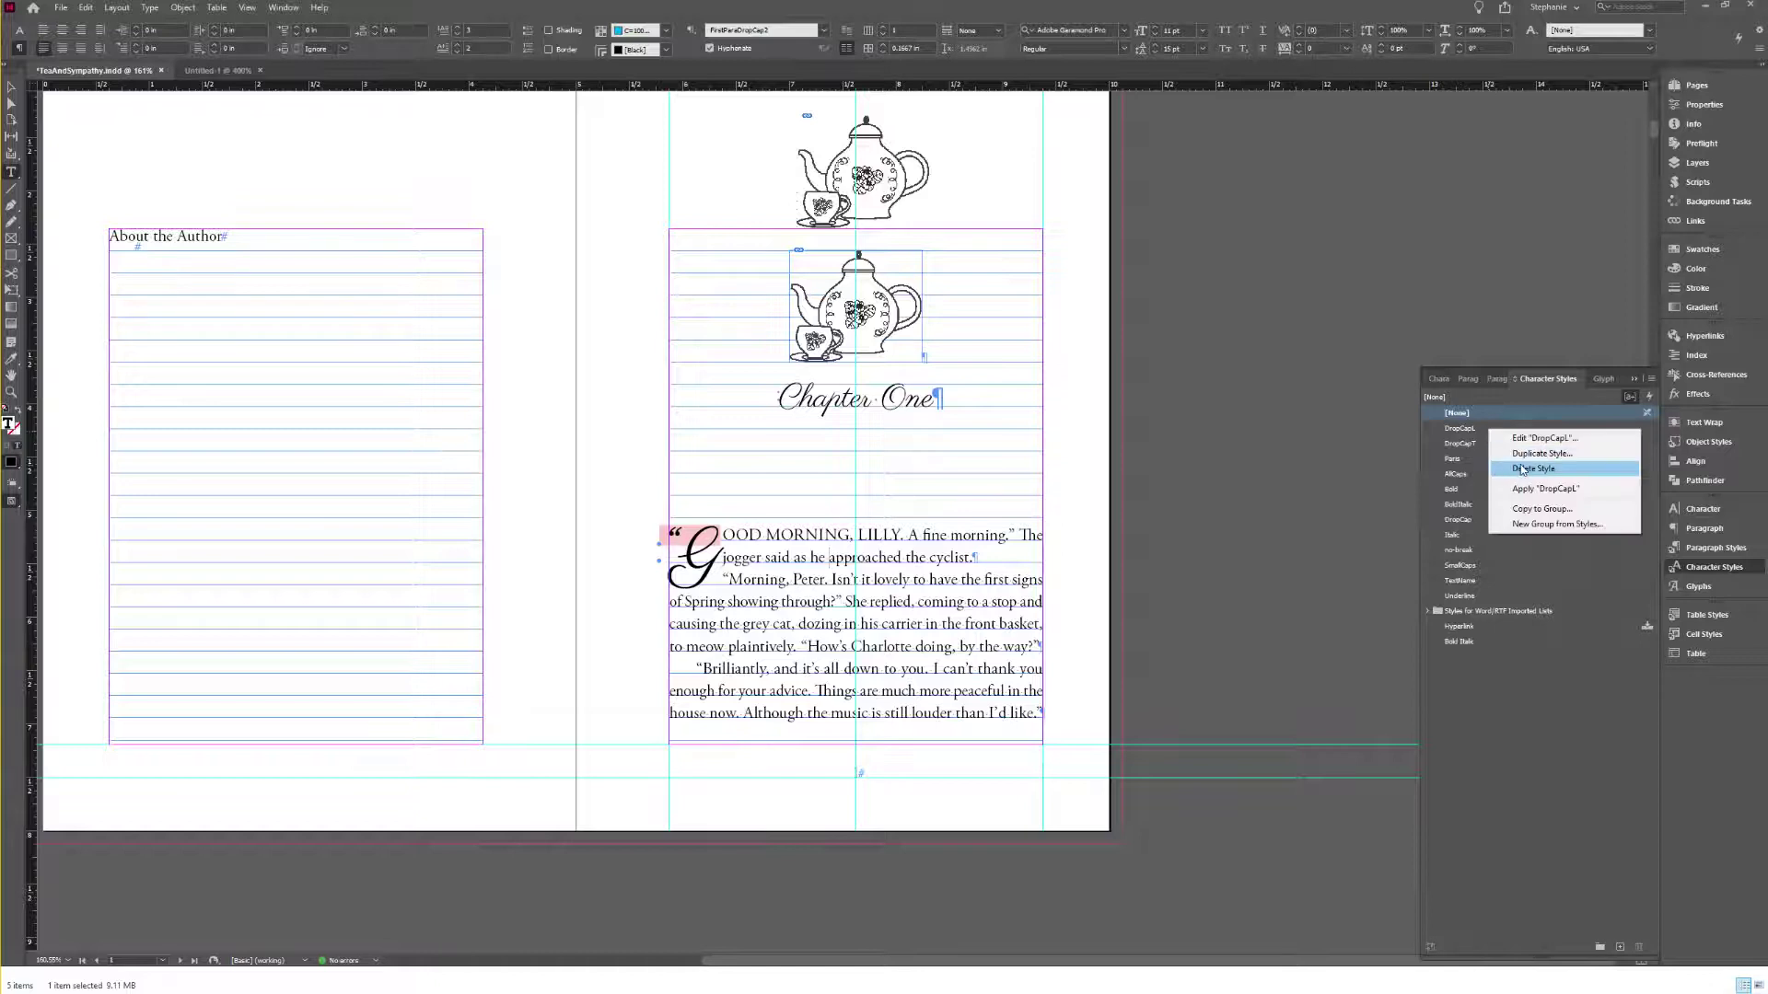
left_click(1521, 471)
left_click(931, 478)
left_click(914, 586)
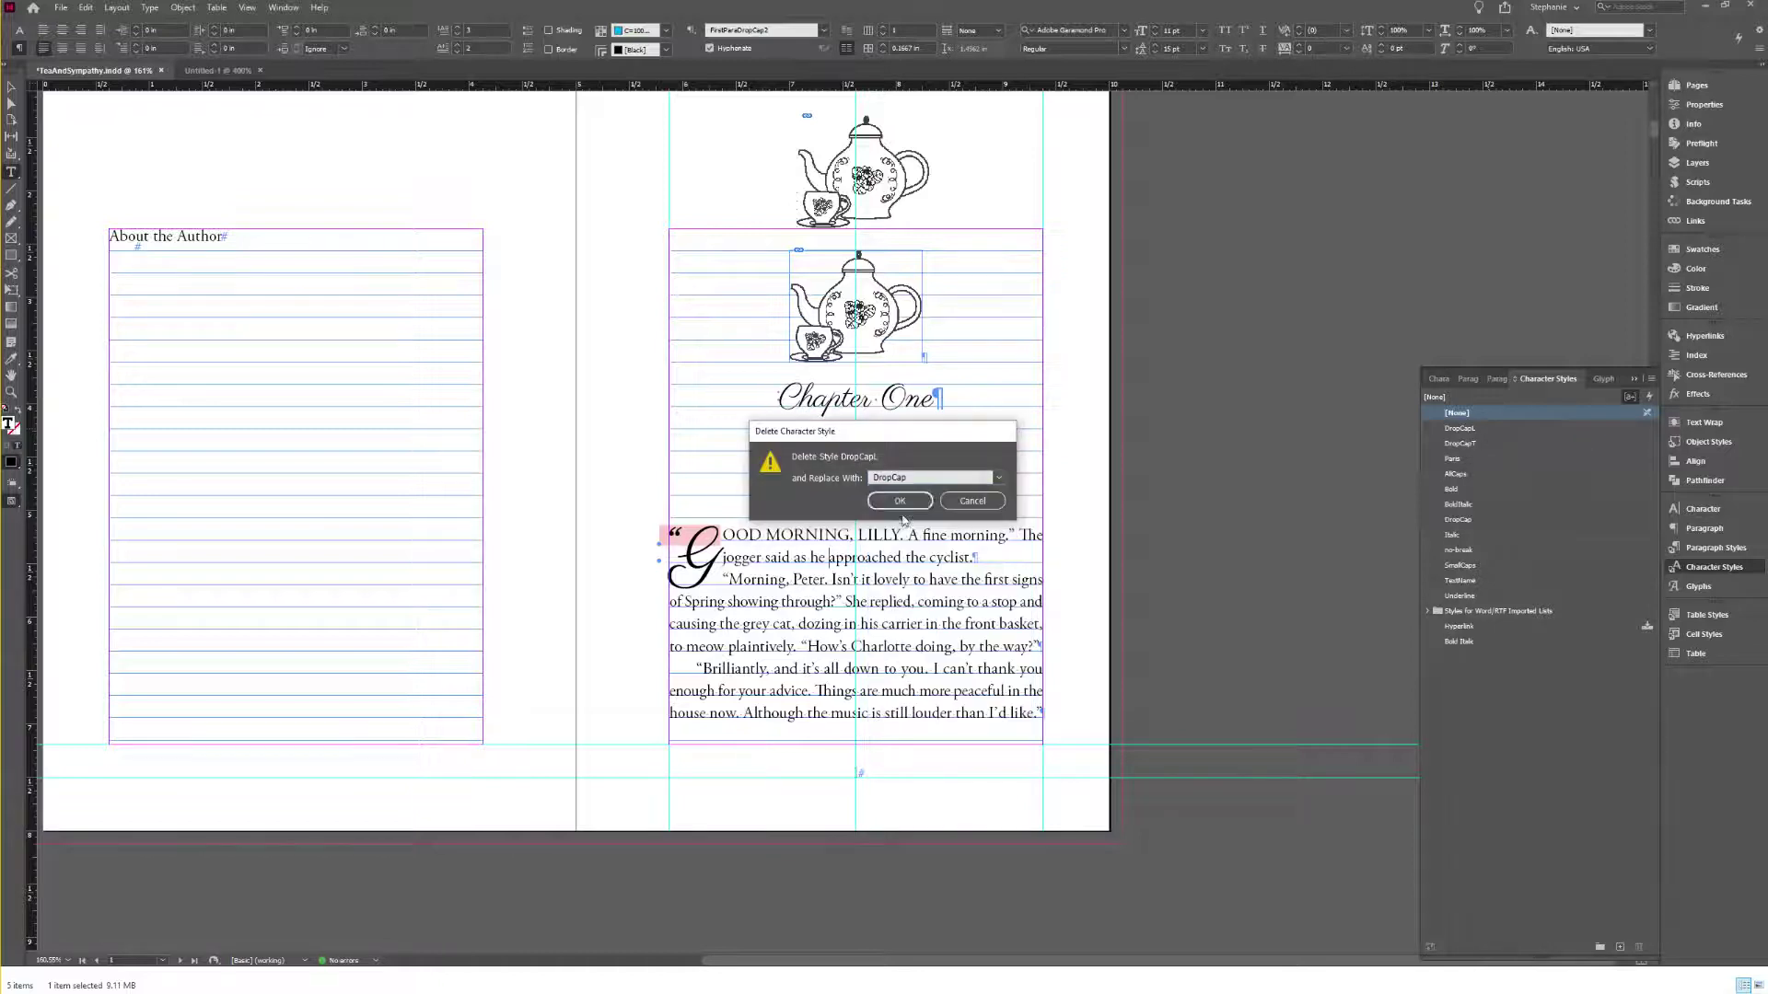
left_click(912, 501)
Step: Delete the DropCapT character style, replacing it with DropCap
right_click(1467, 433)
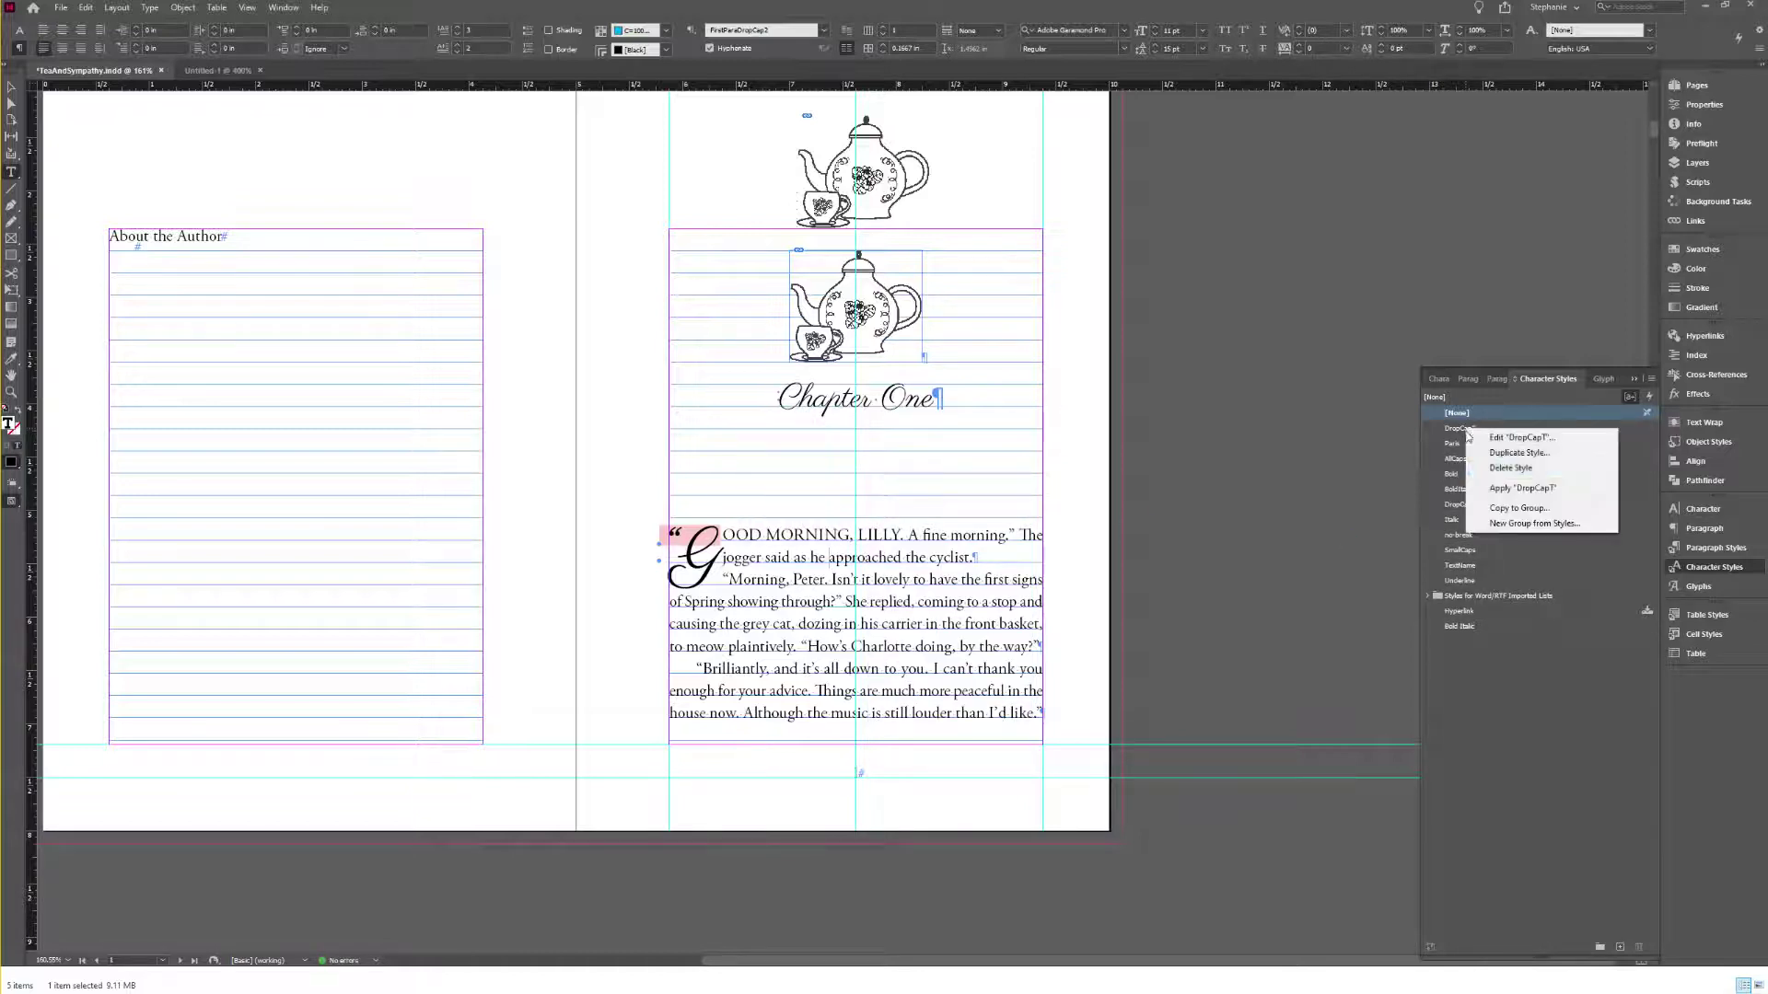
left_click(1496, 471)
left_click(961, 479)
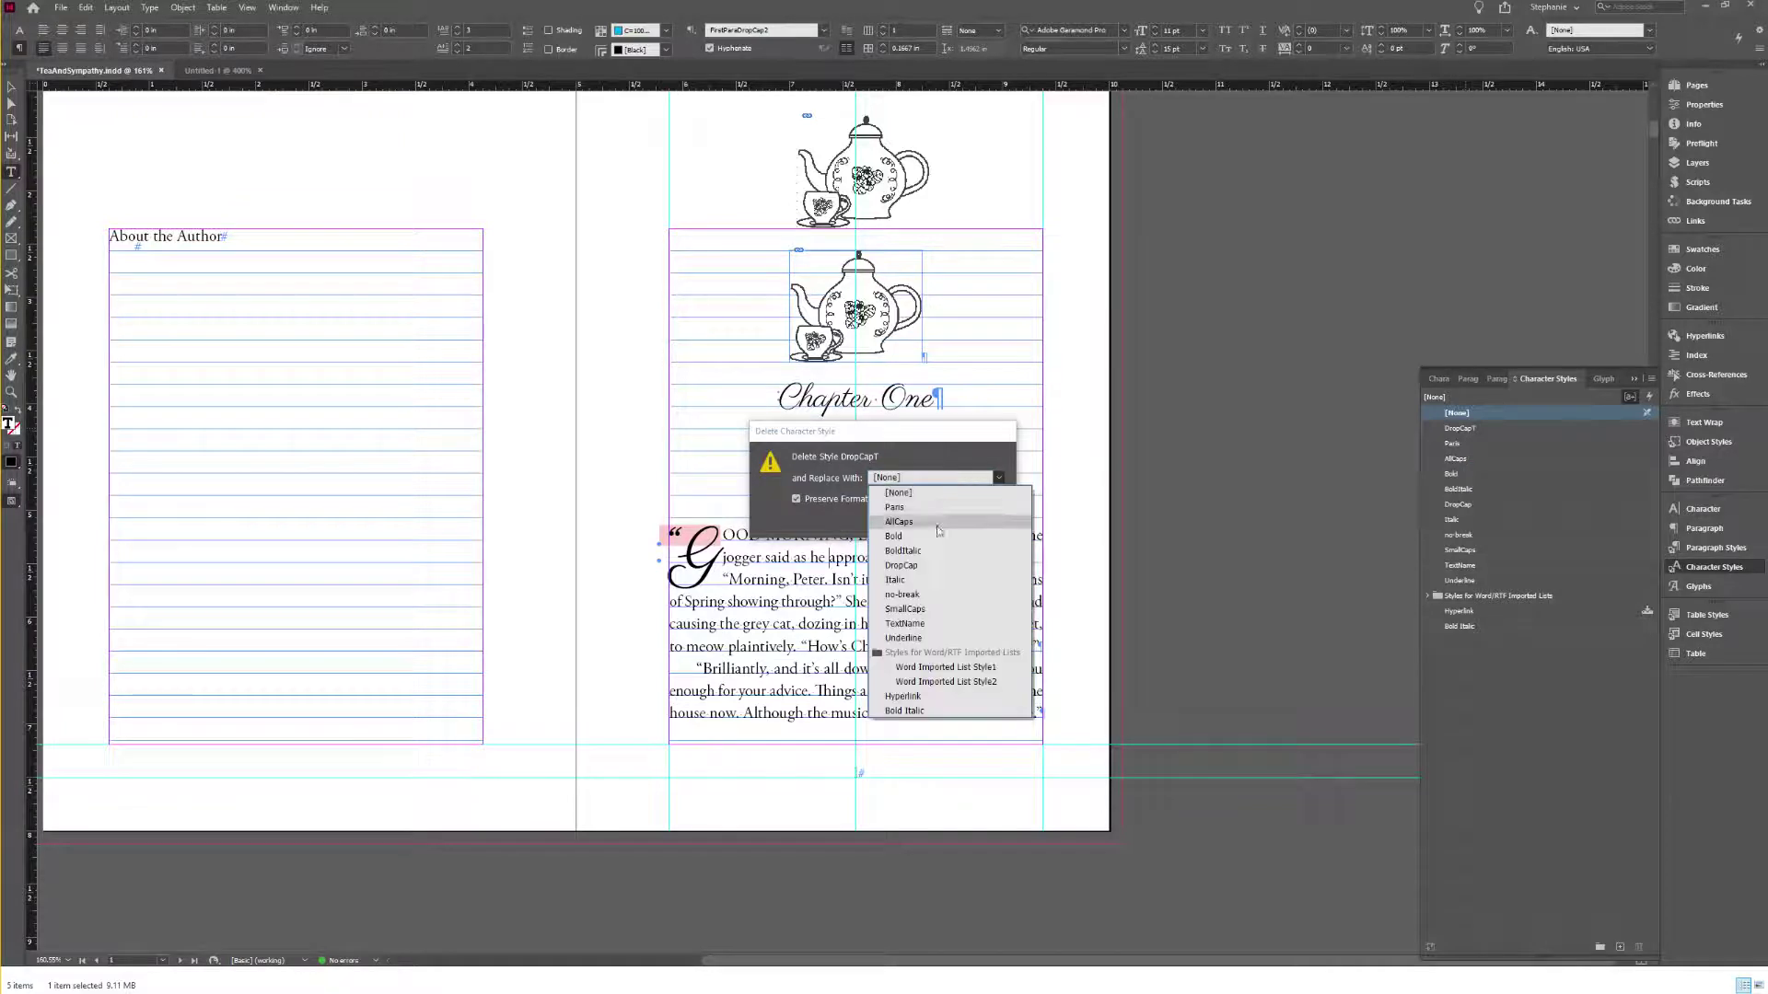
left_click(889, 558)
left_click(899, 518)
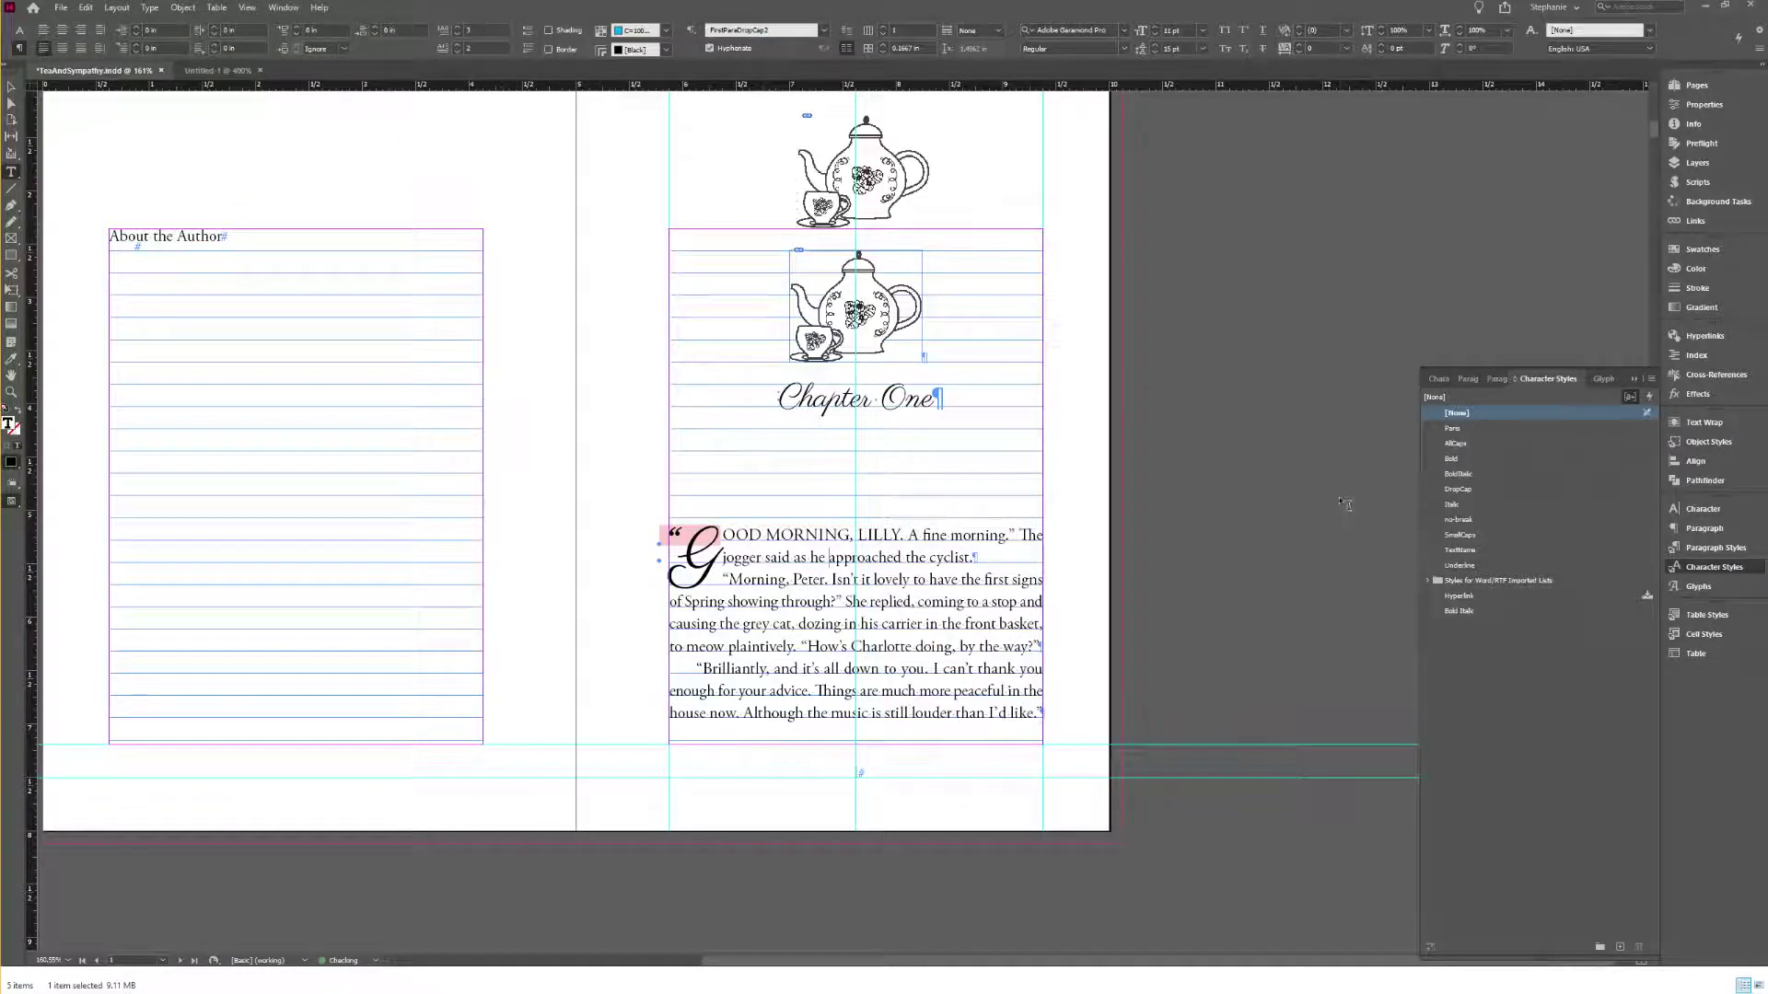
Step: Delete the no-break character style, replacing it with [None] and preserving formatting
right_click(1460, 522)
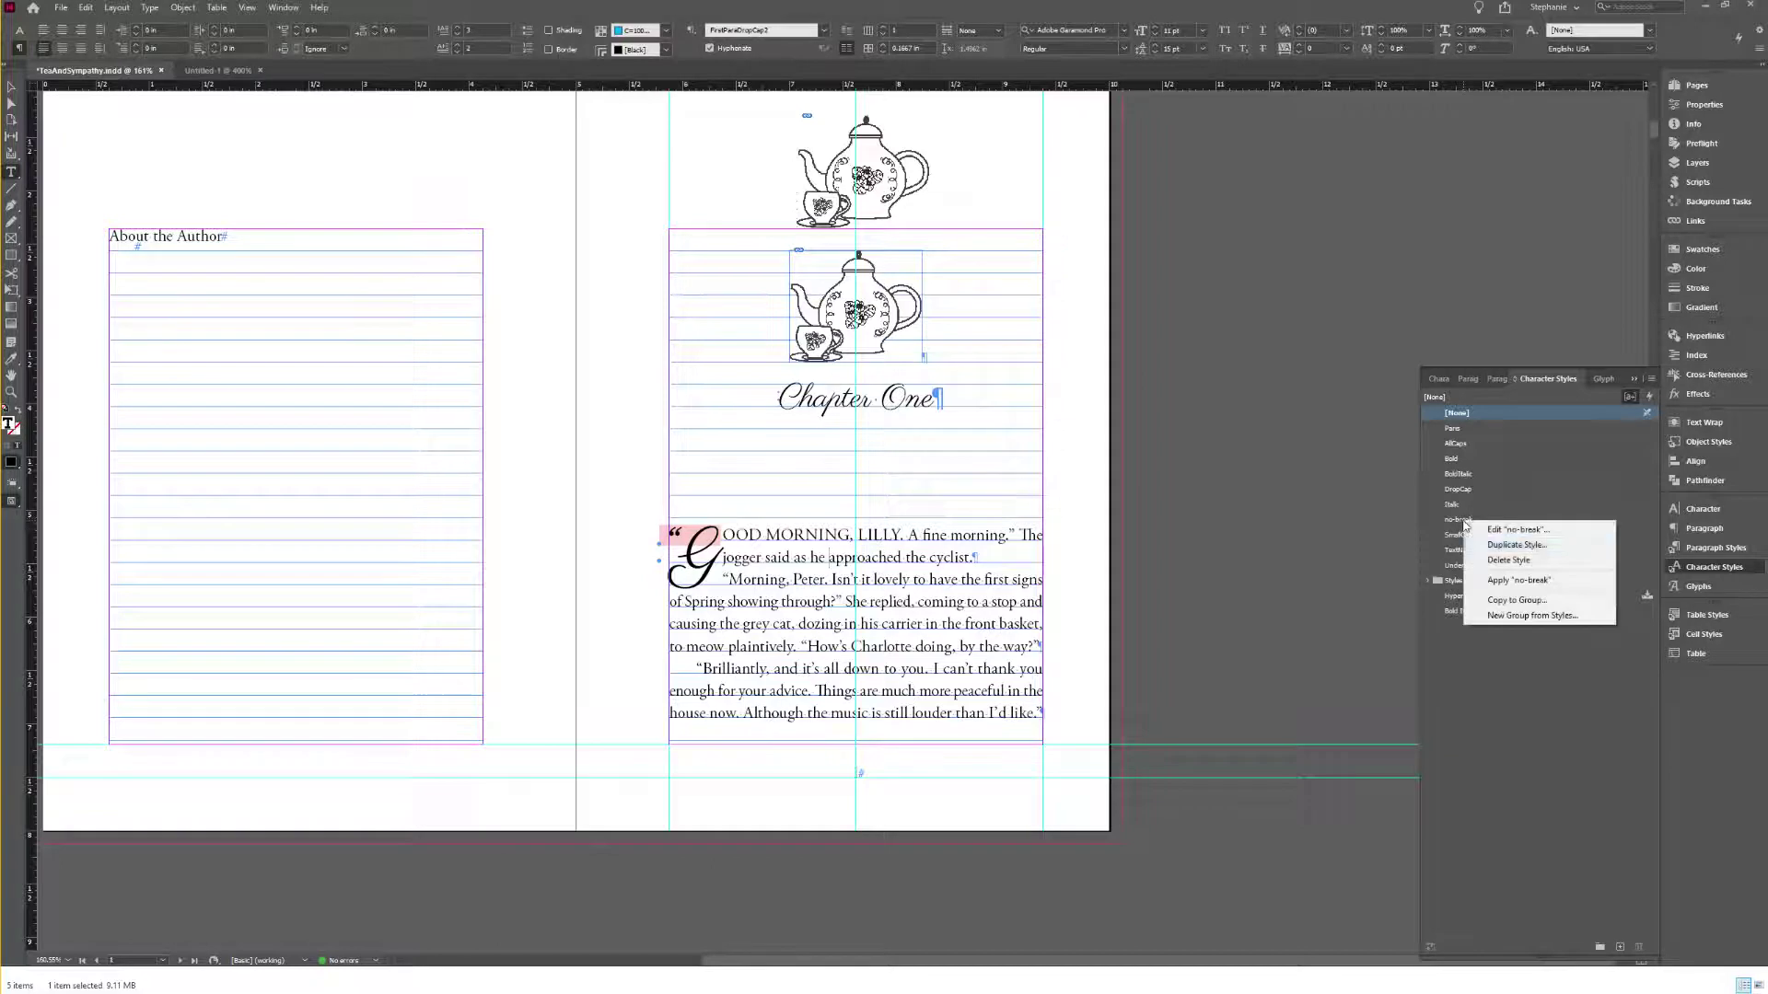
left_click(1507, 560)
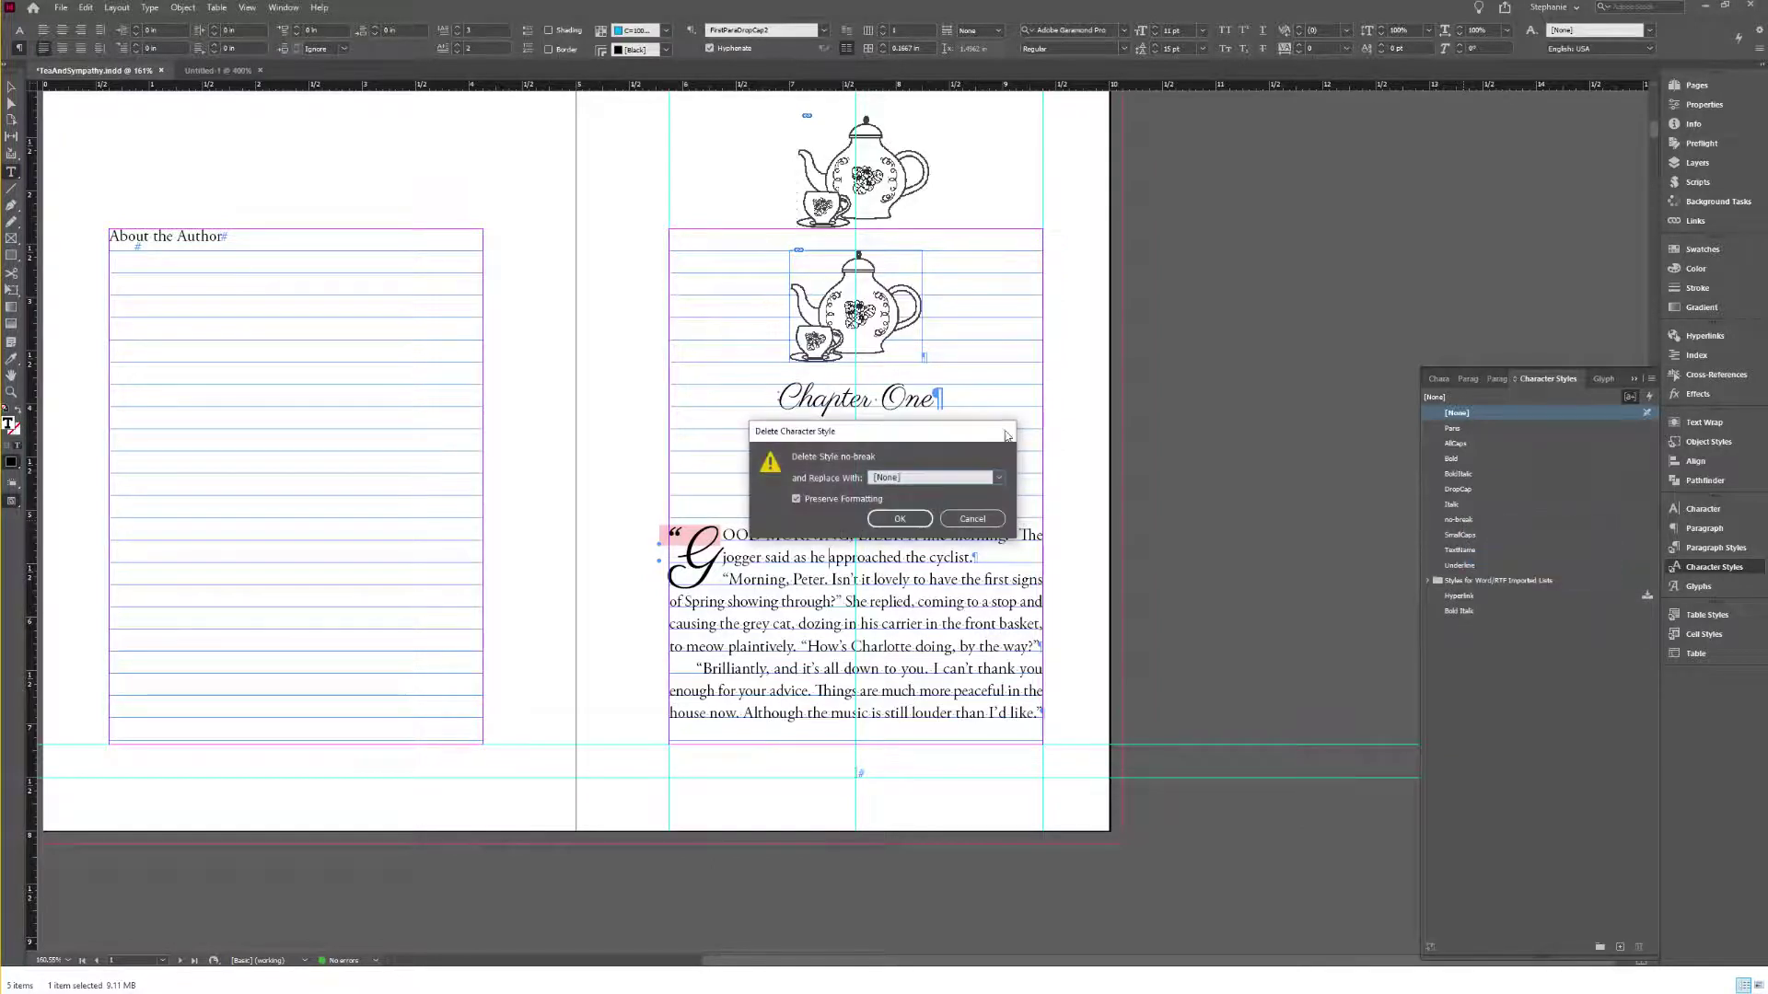
left_click(899, 521)
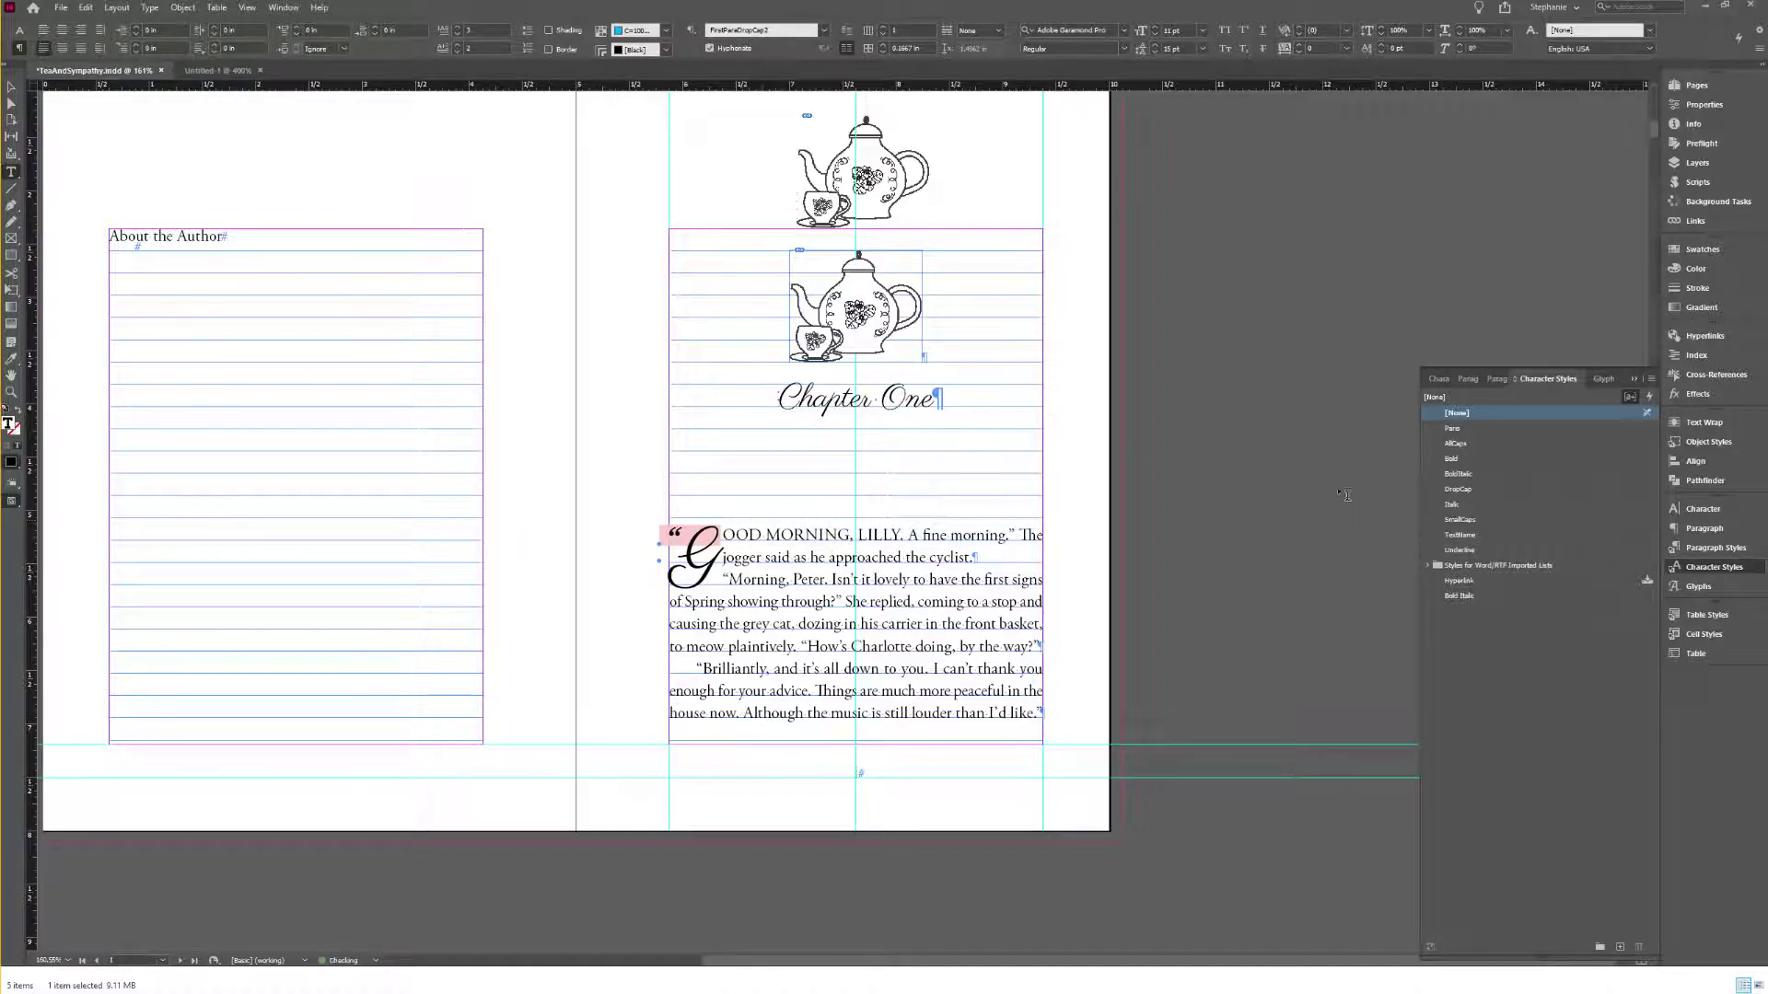
Step: Edit the ChapterText paragraph style to remove both of its GREP styles
left_click(1715, 549)
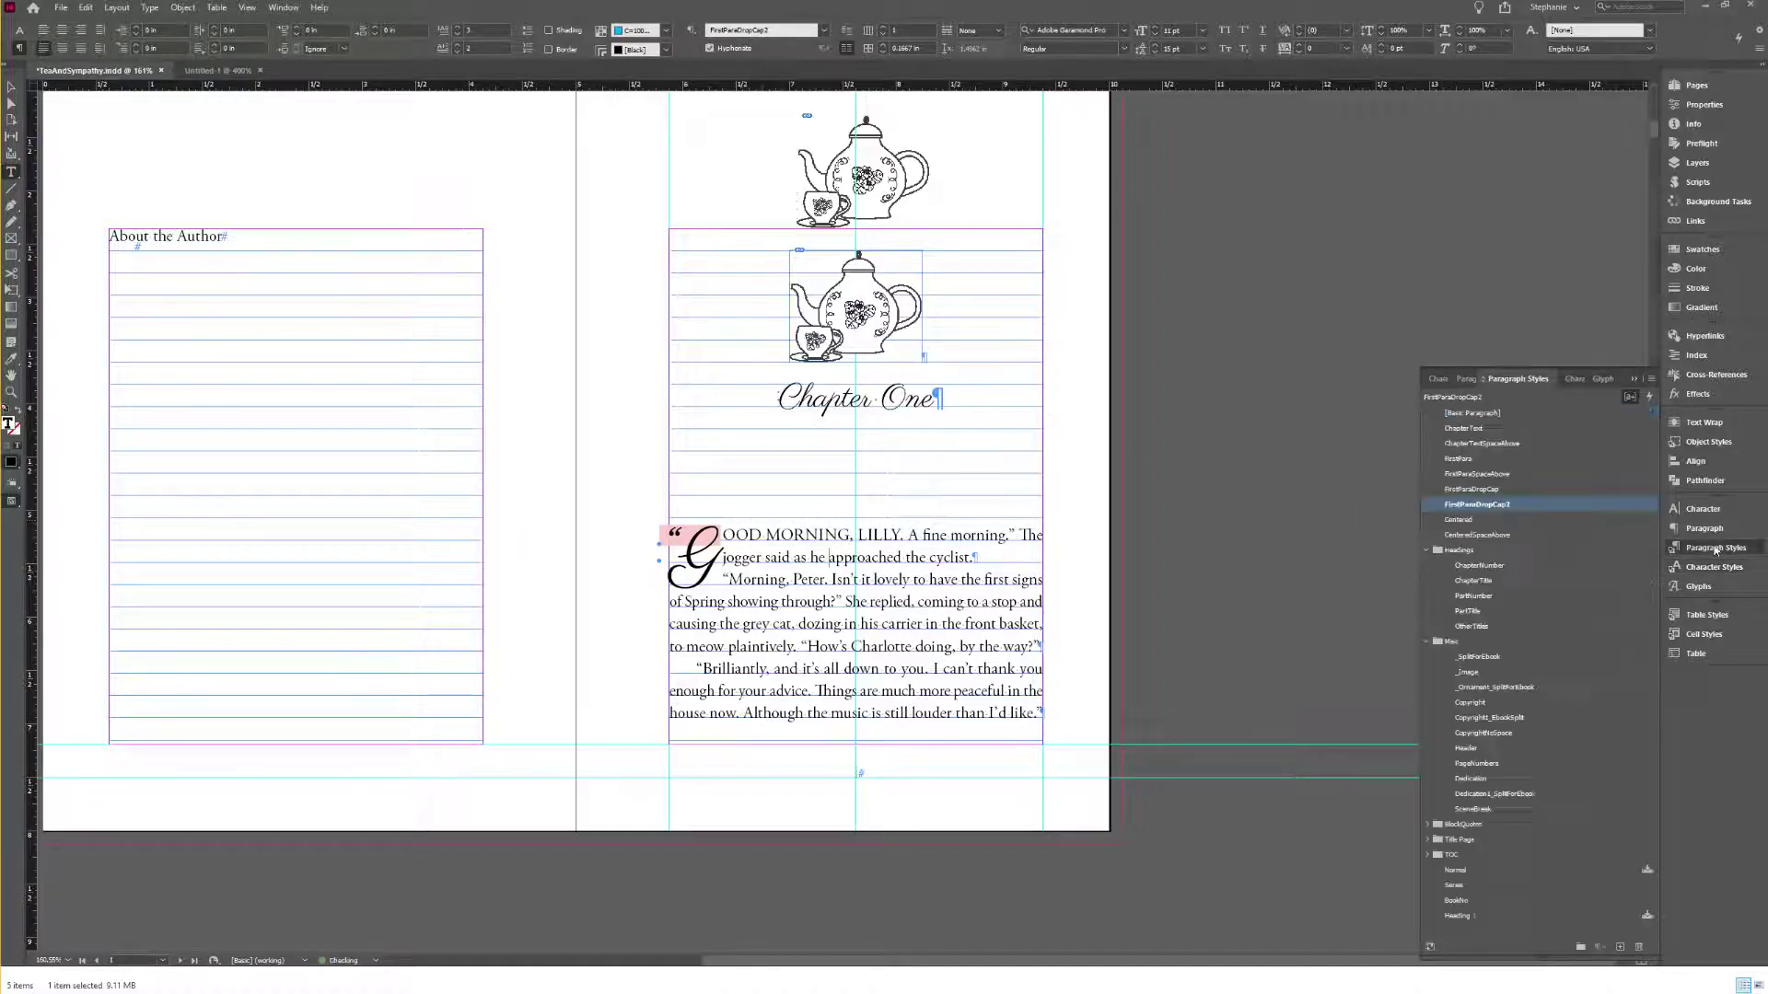
right_click(1466, 431)
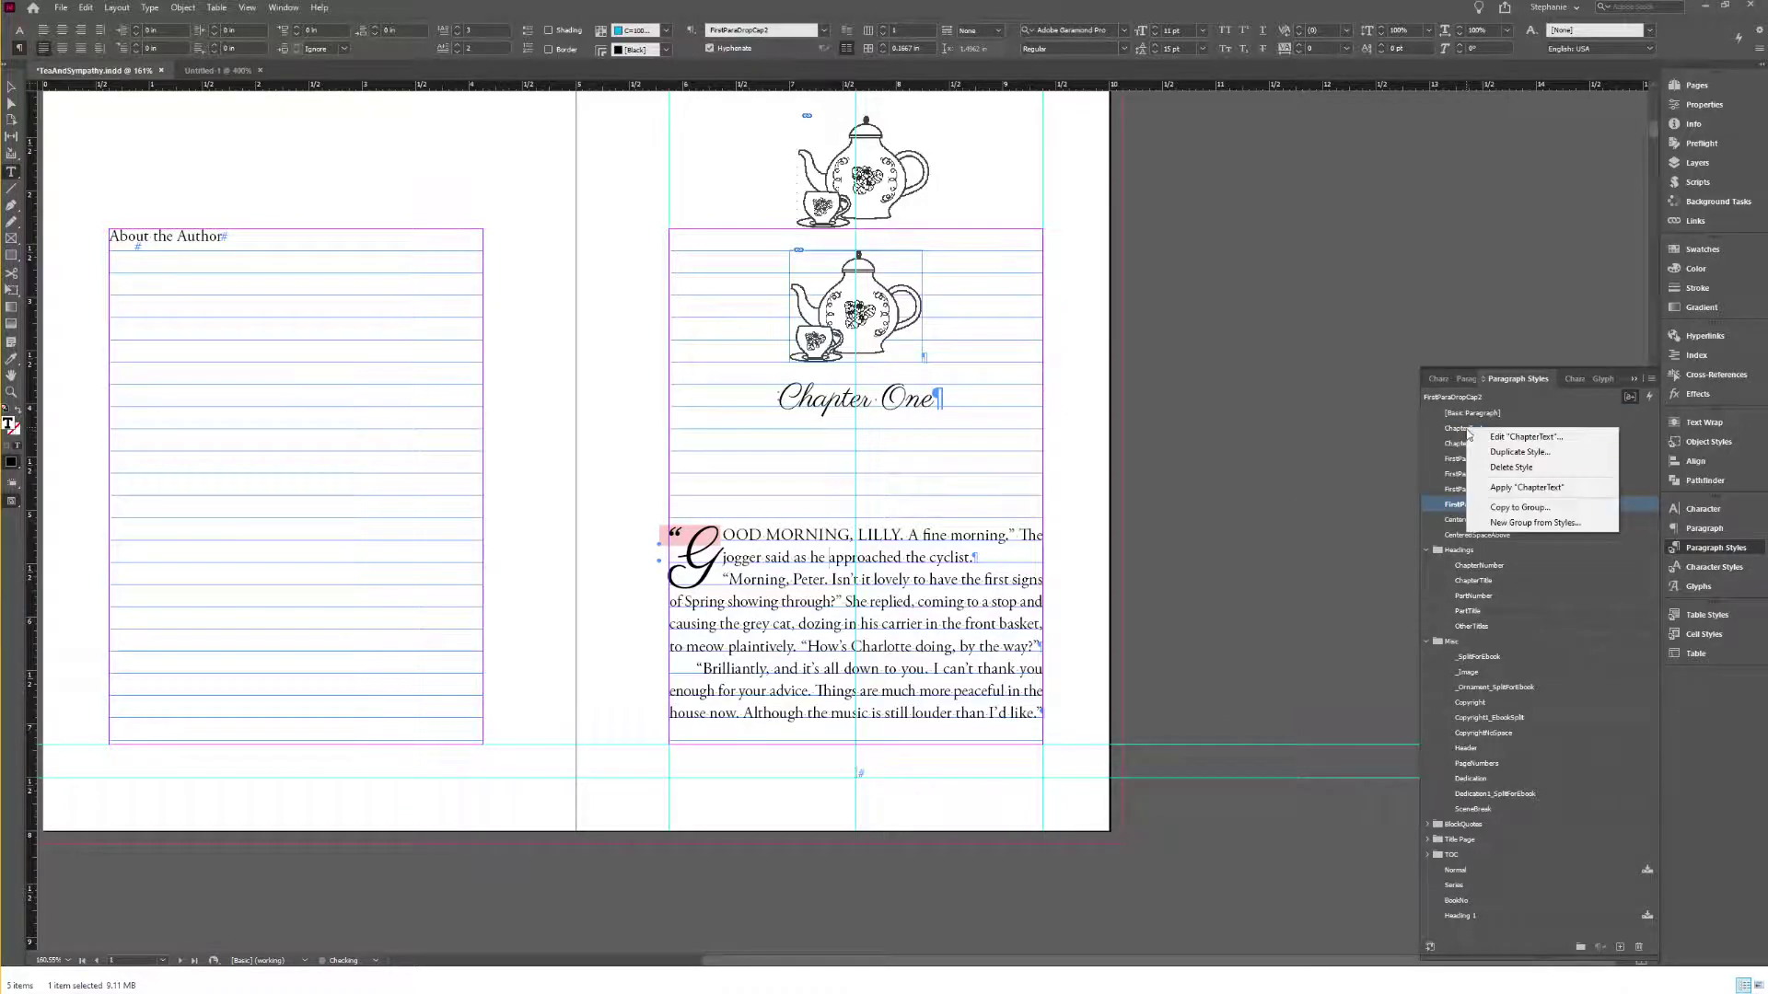
left_click(1500, 439)
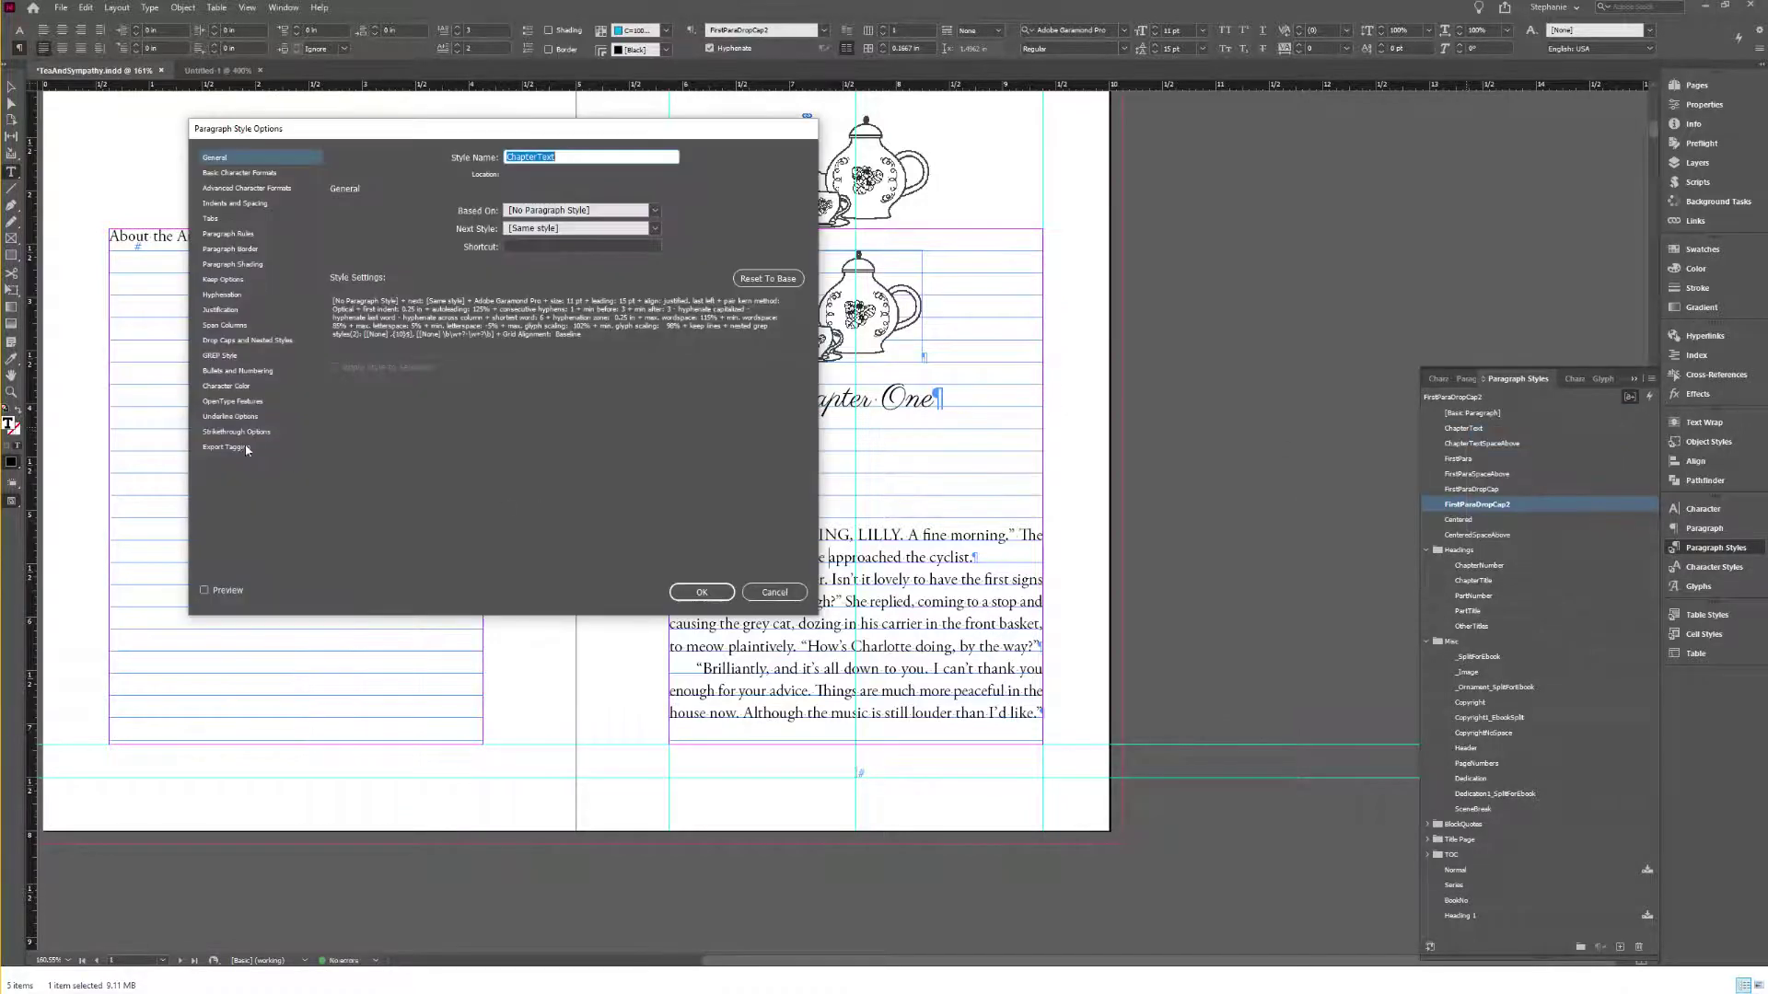
left_click(221, 356)
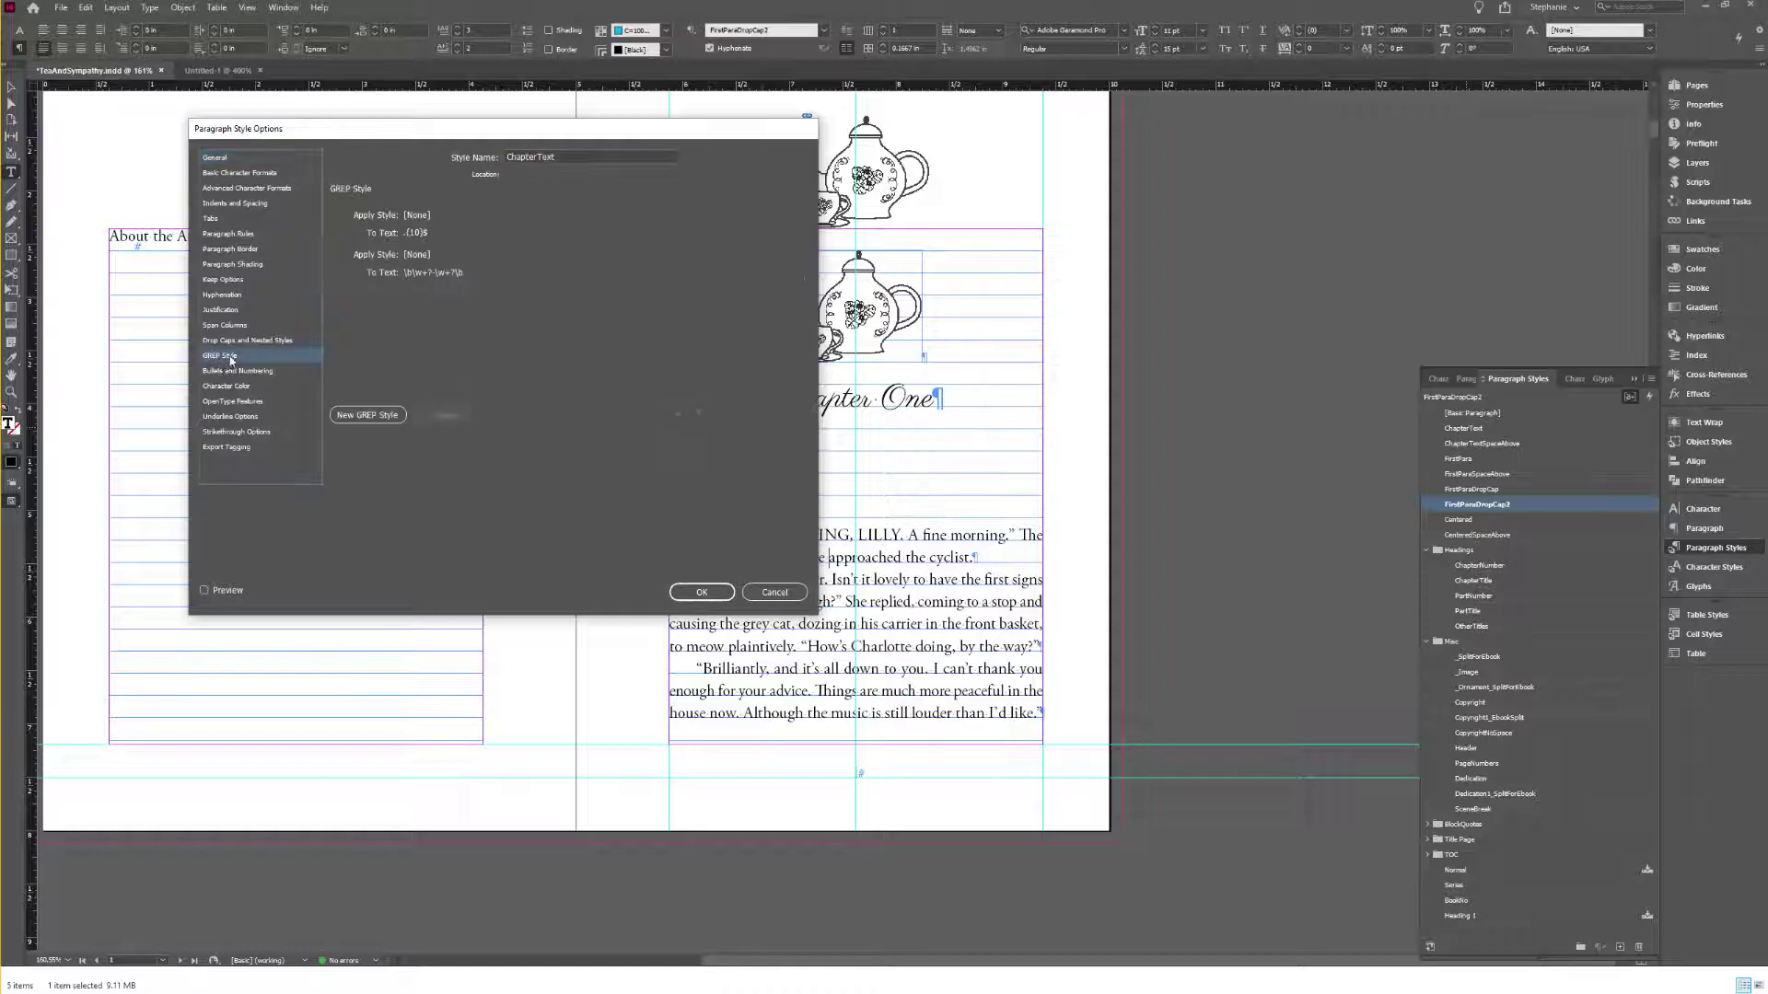
left_click(427, 233)
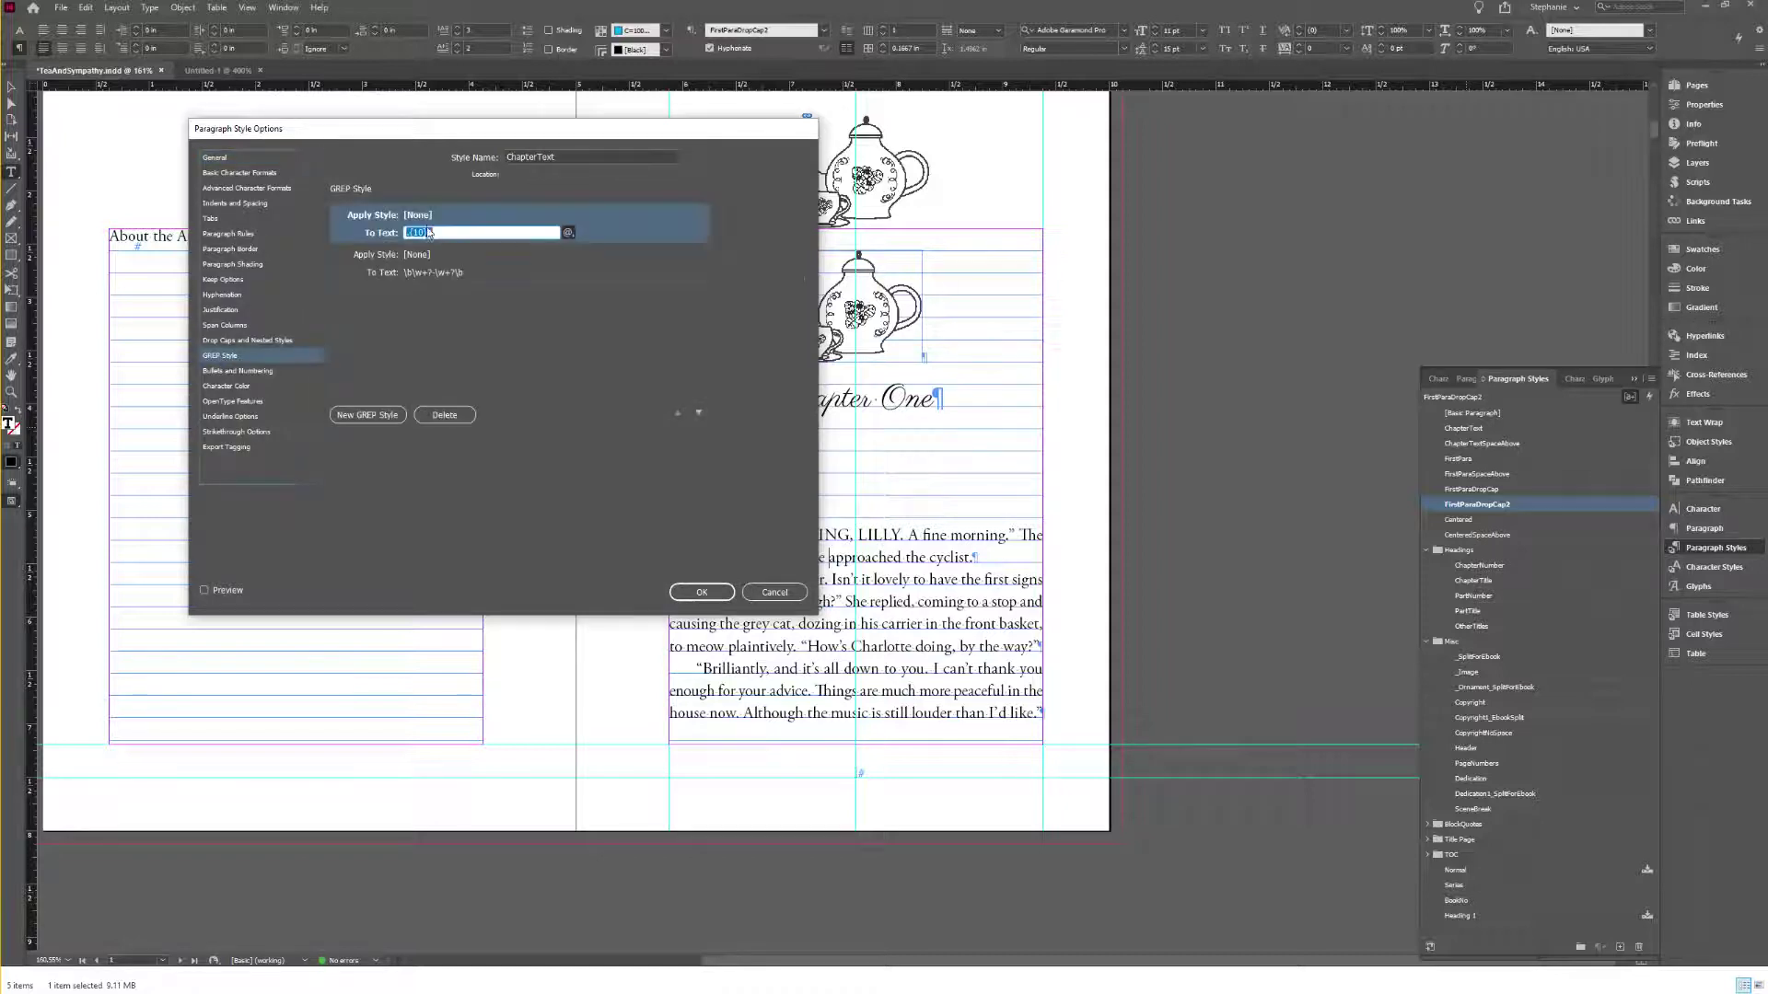
left_click(450, 270, "shift")
left_click(445, 415)
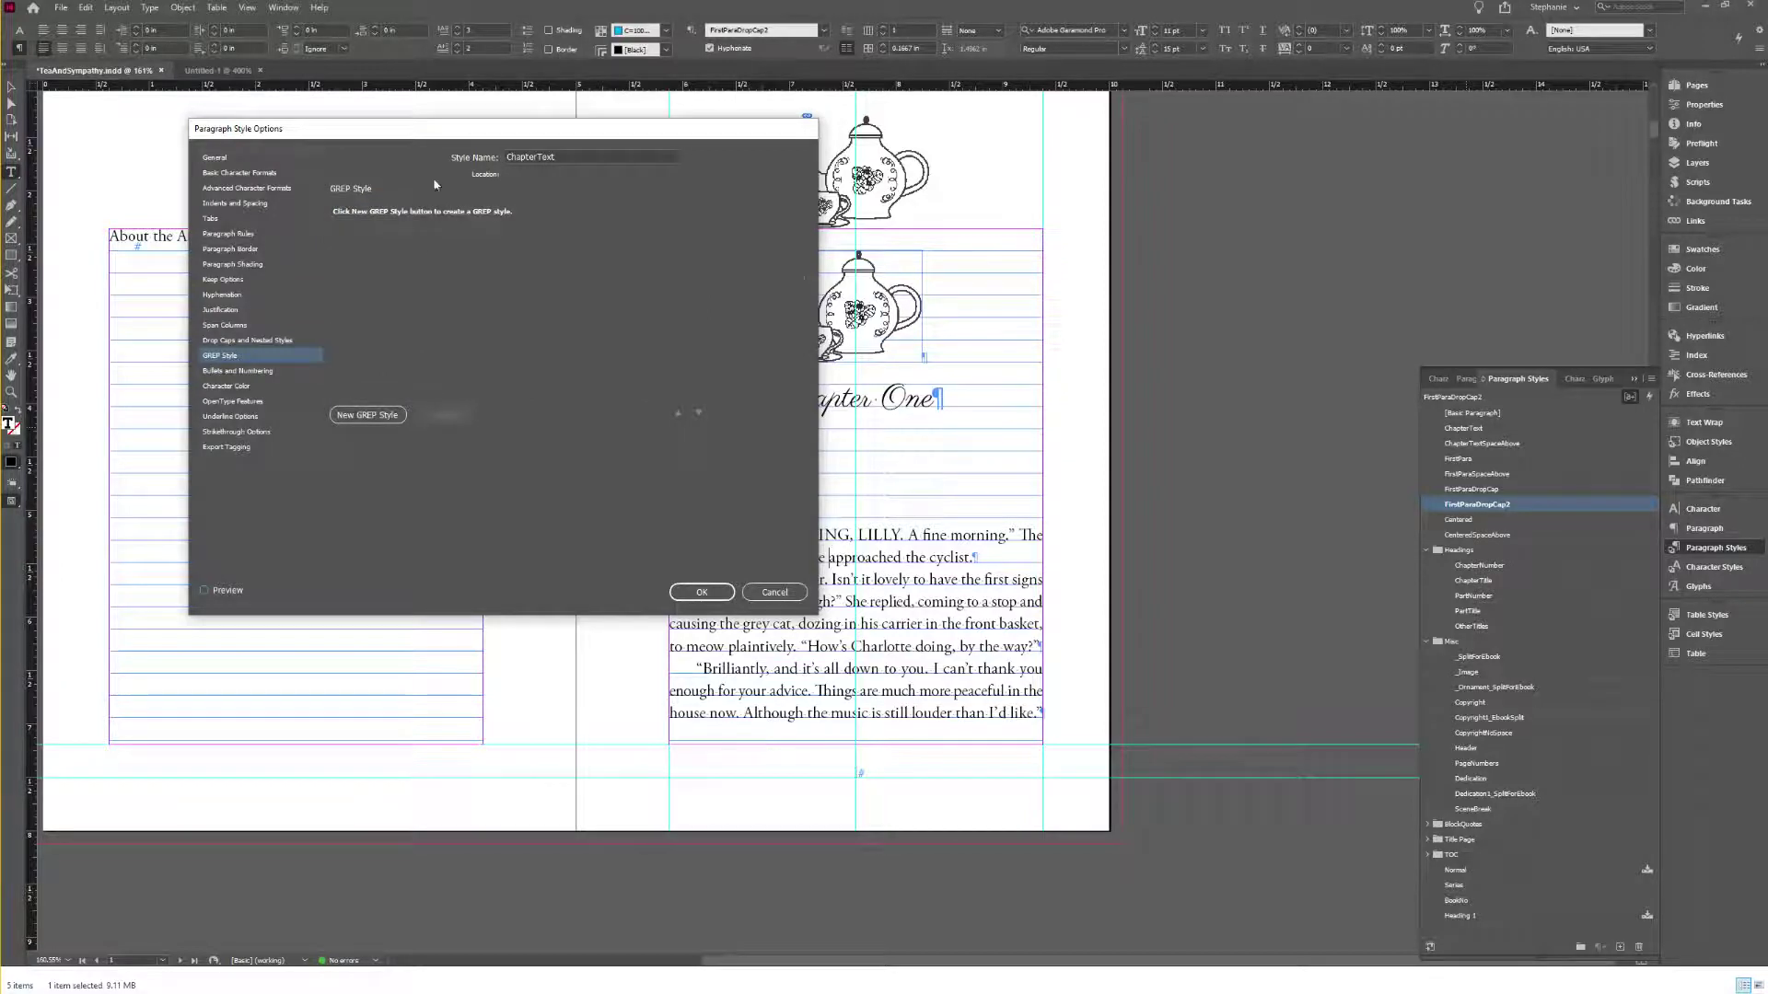
left_click(703, 592)
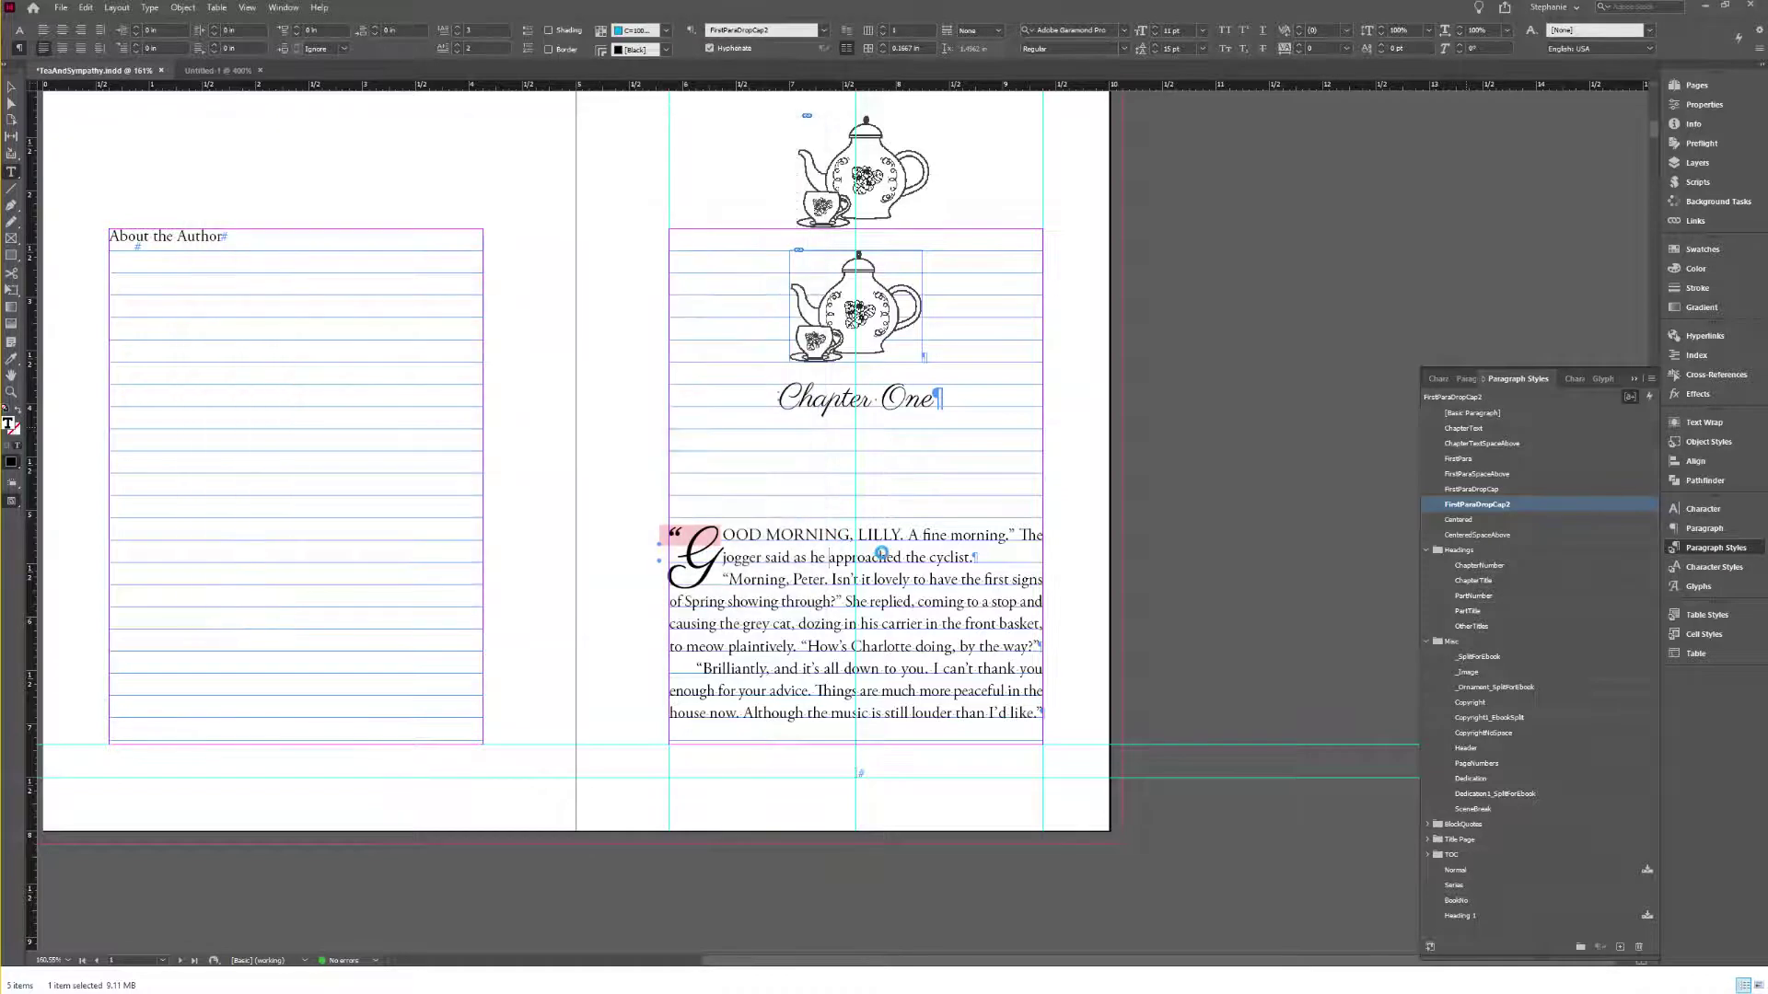
scroll(879, 589, "down", 1)
left_click(879, 597)
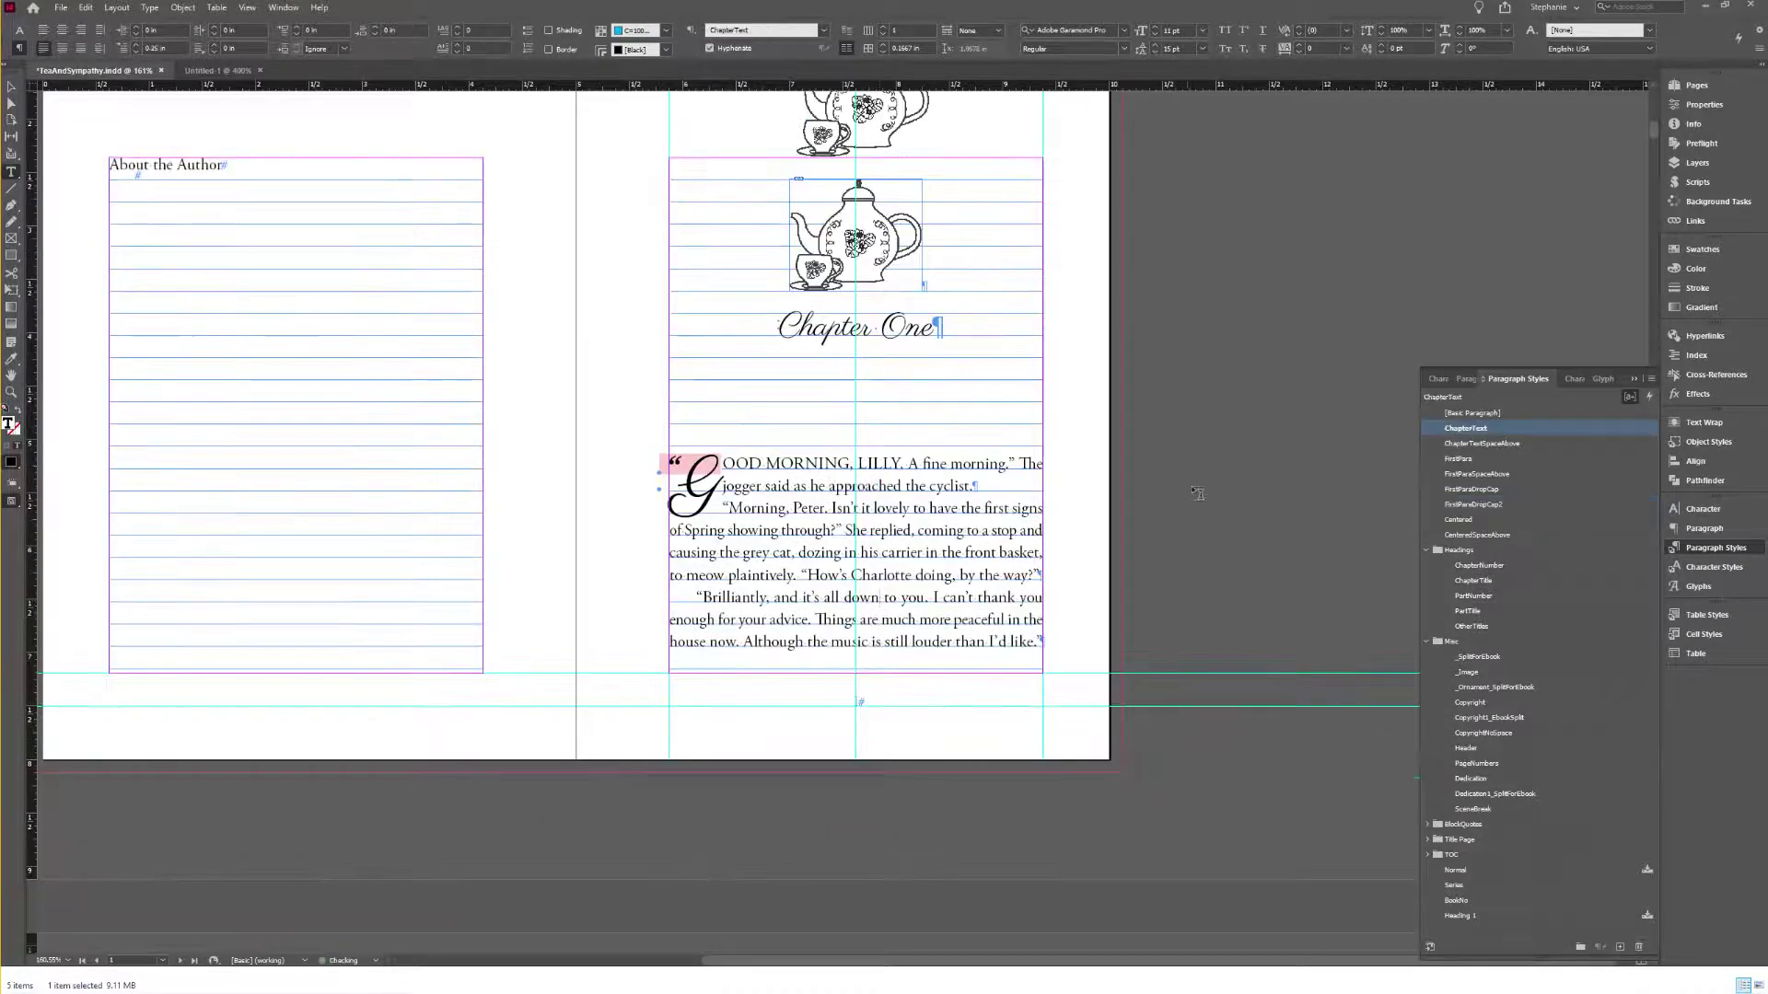
scroll(774, 343, "down", 10)
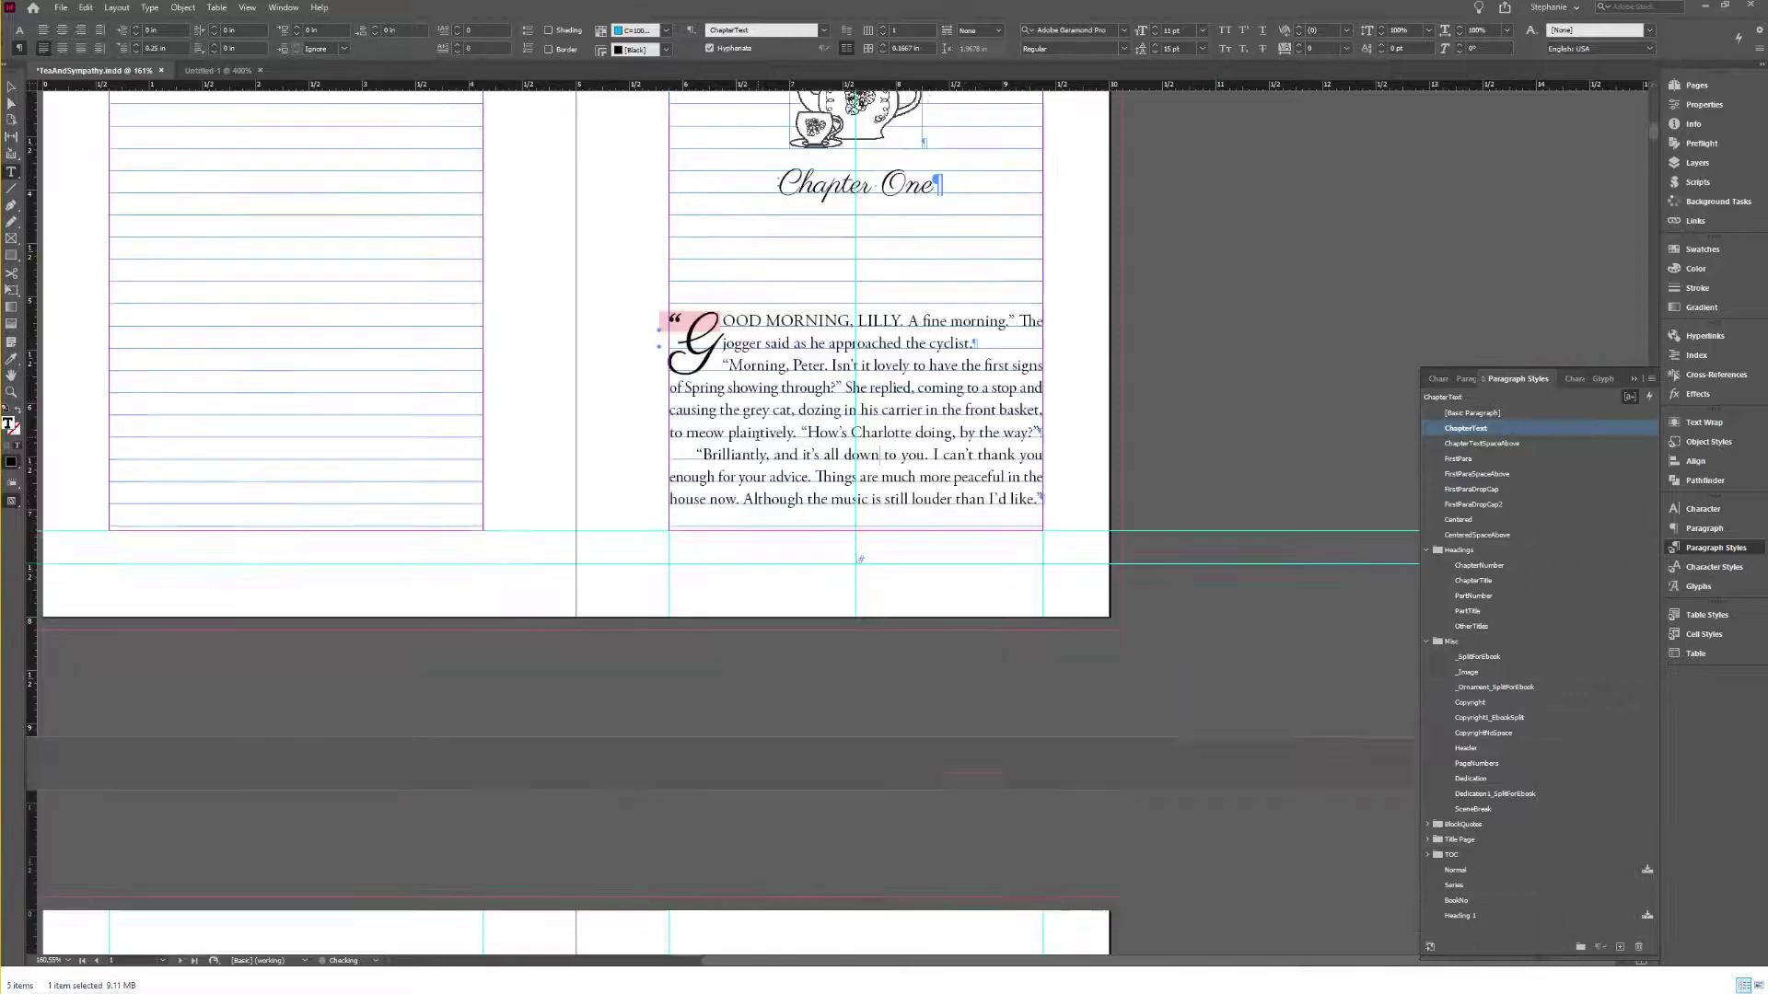
scroll(762, 441, "up", 11)
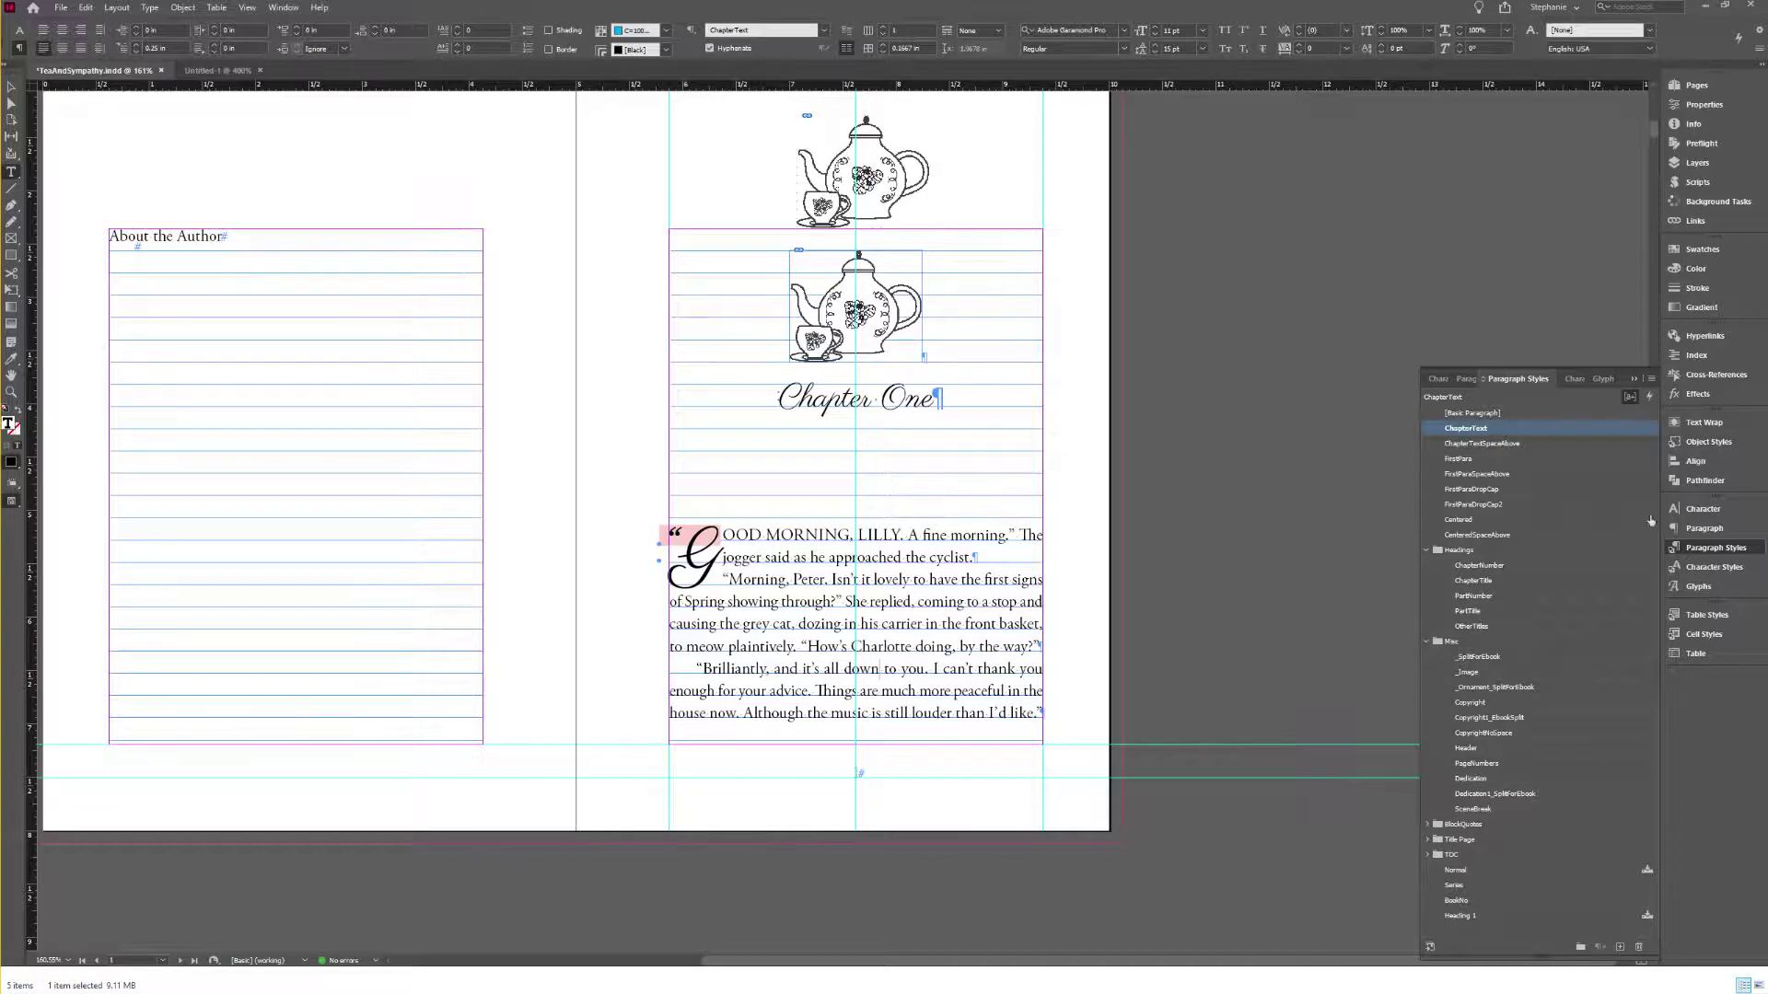
Step: Select all unused character styles and delete them
left_click(1714, 567)
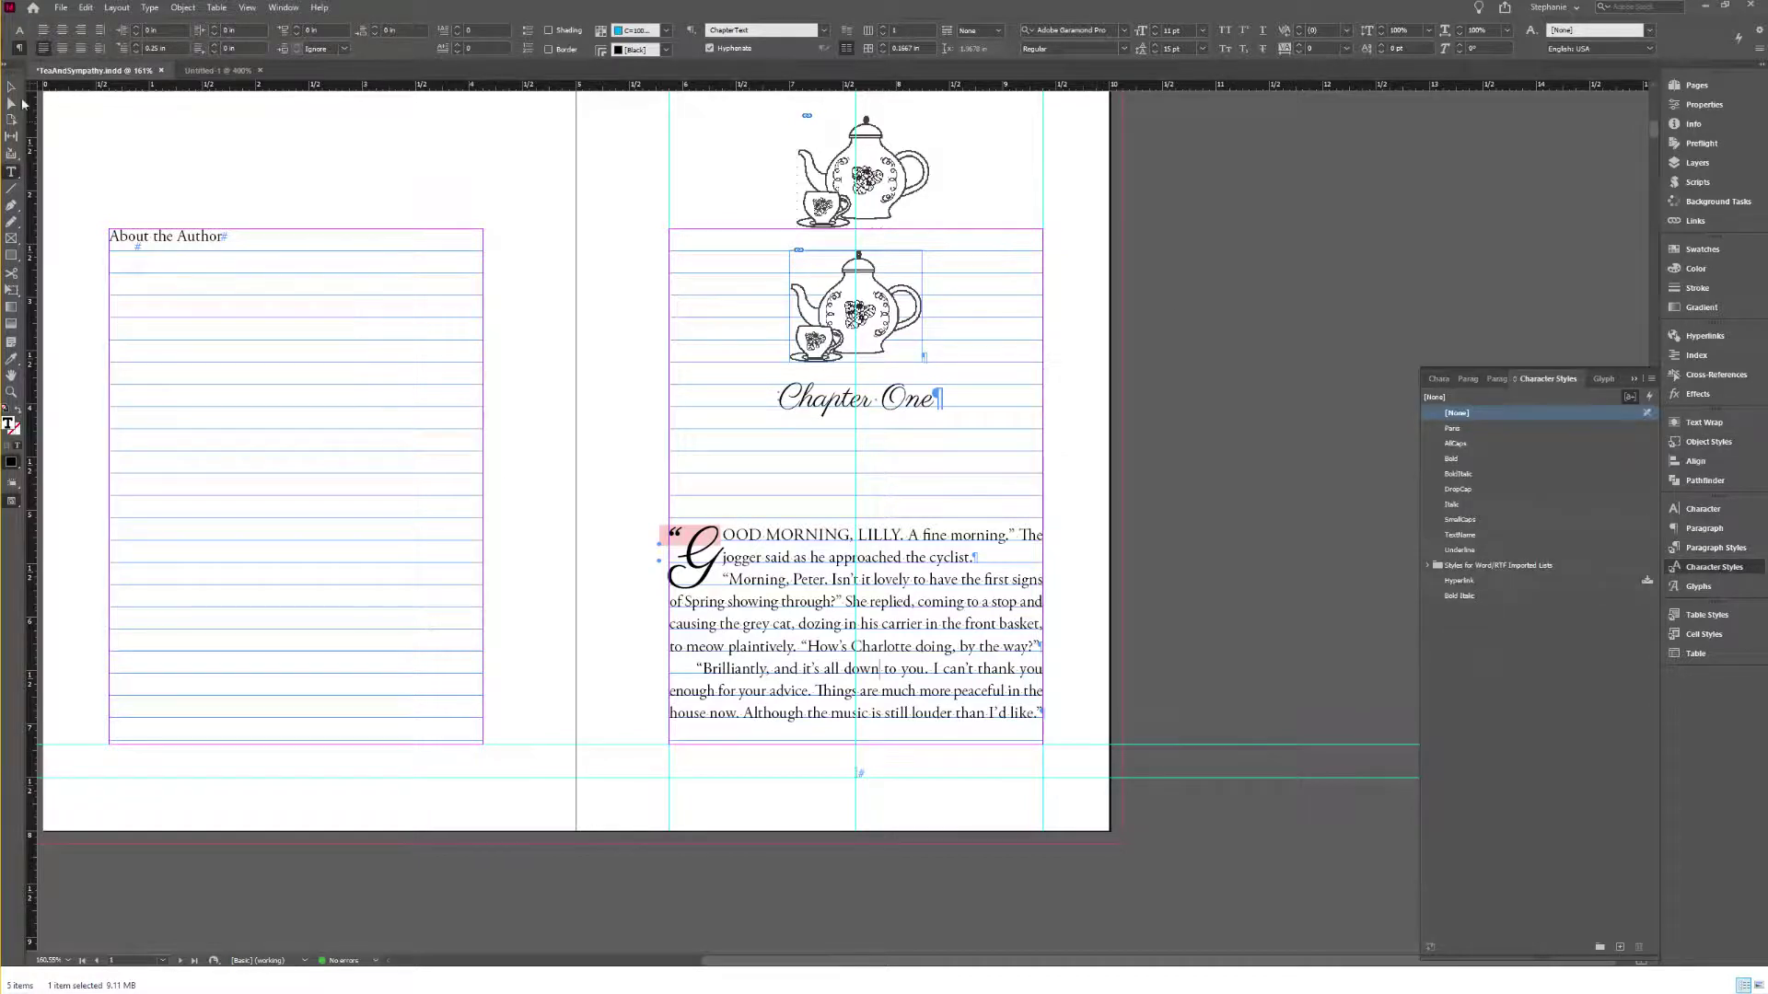
key("Escape")
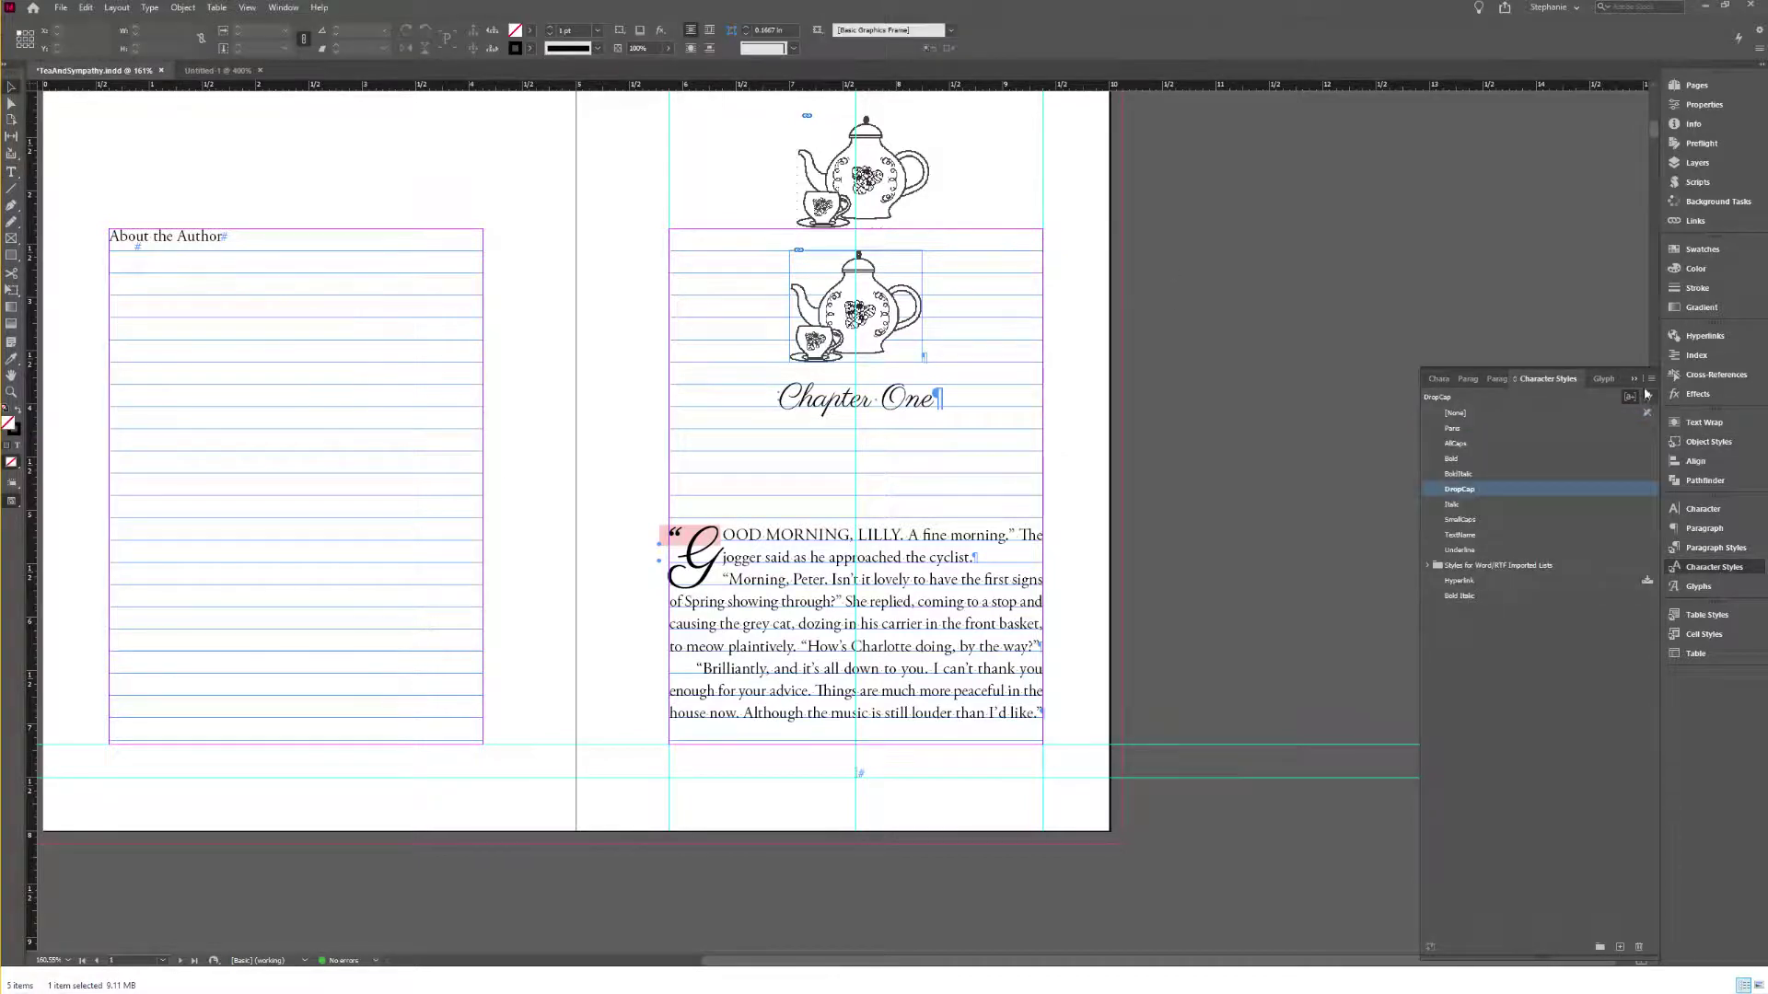
left_click(1650, 381)
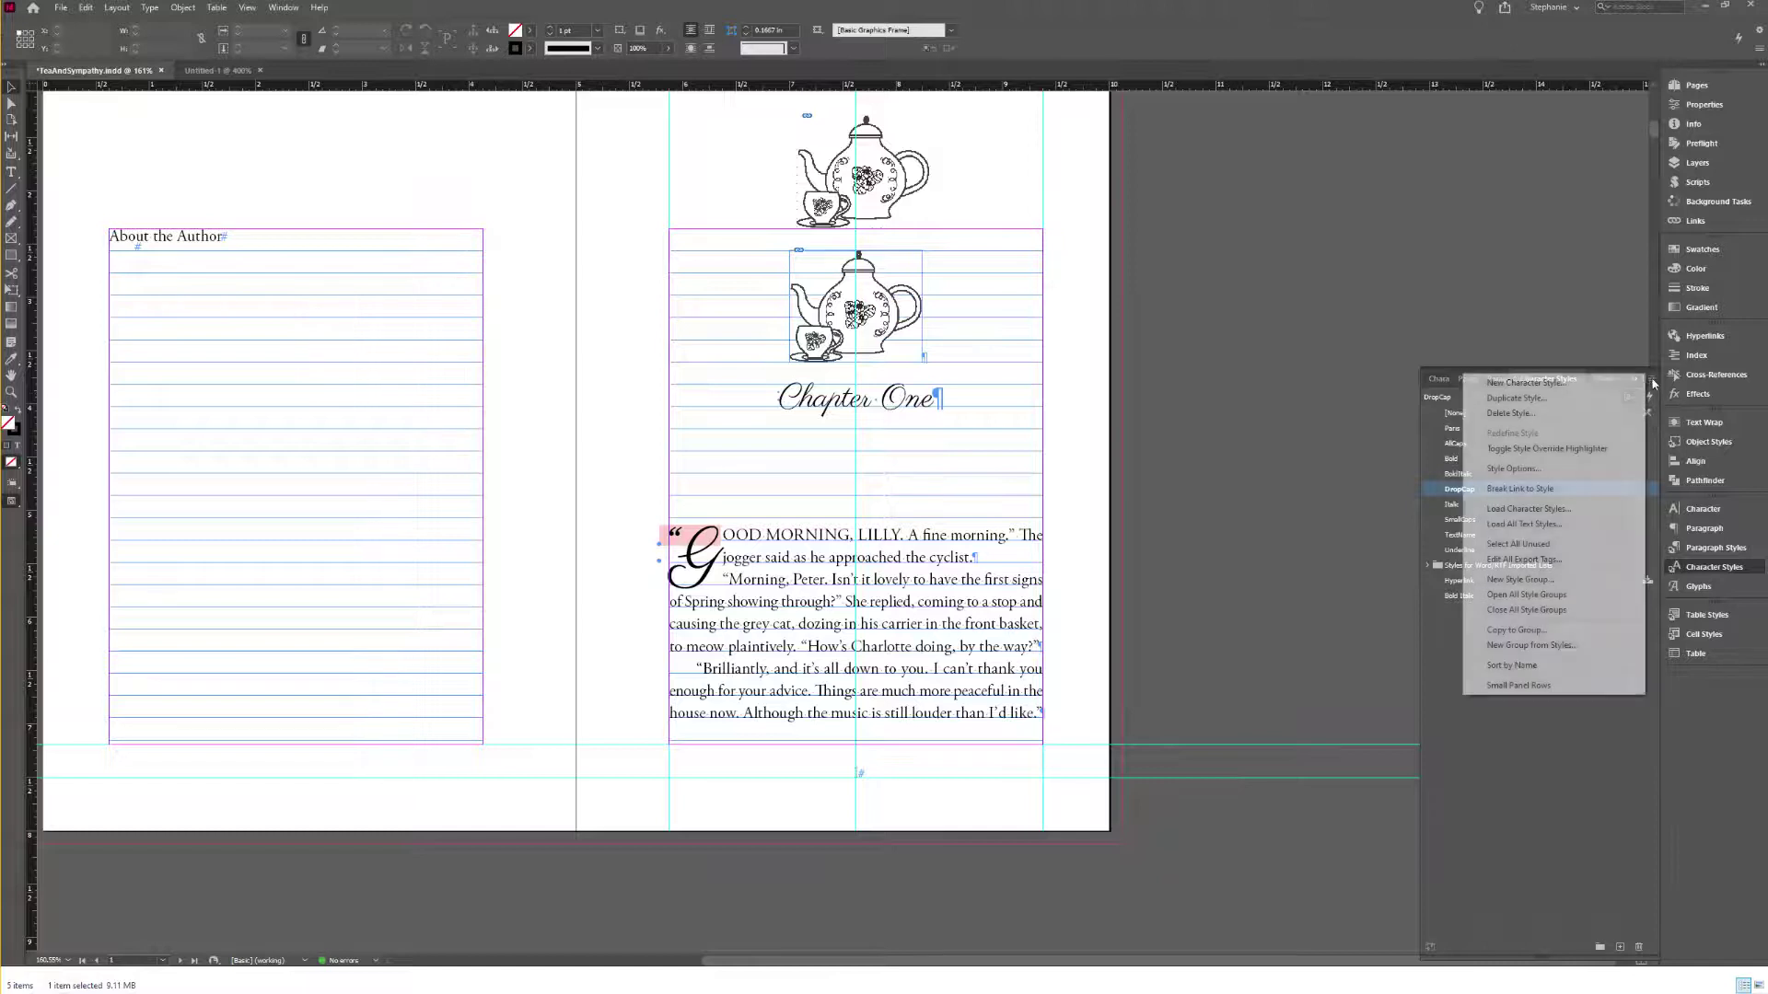
left_click(1537, 544)
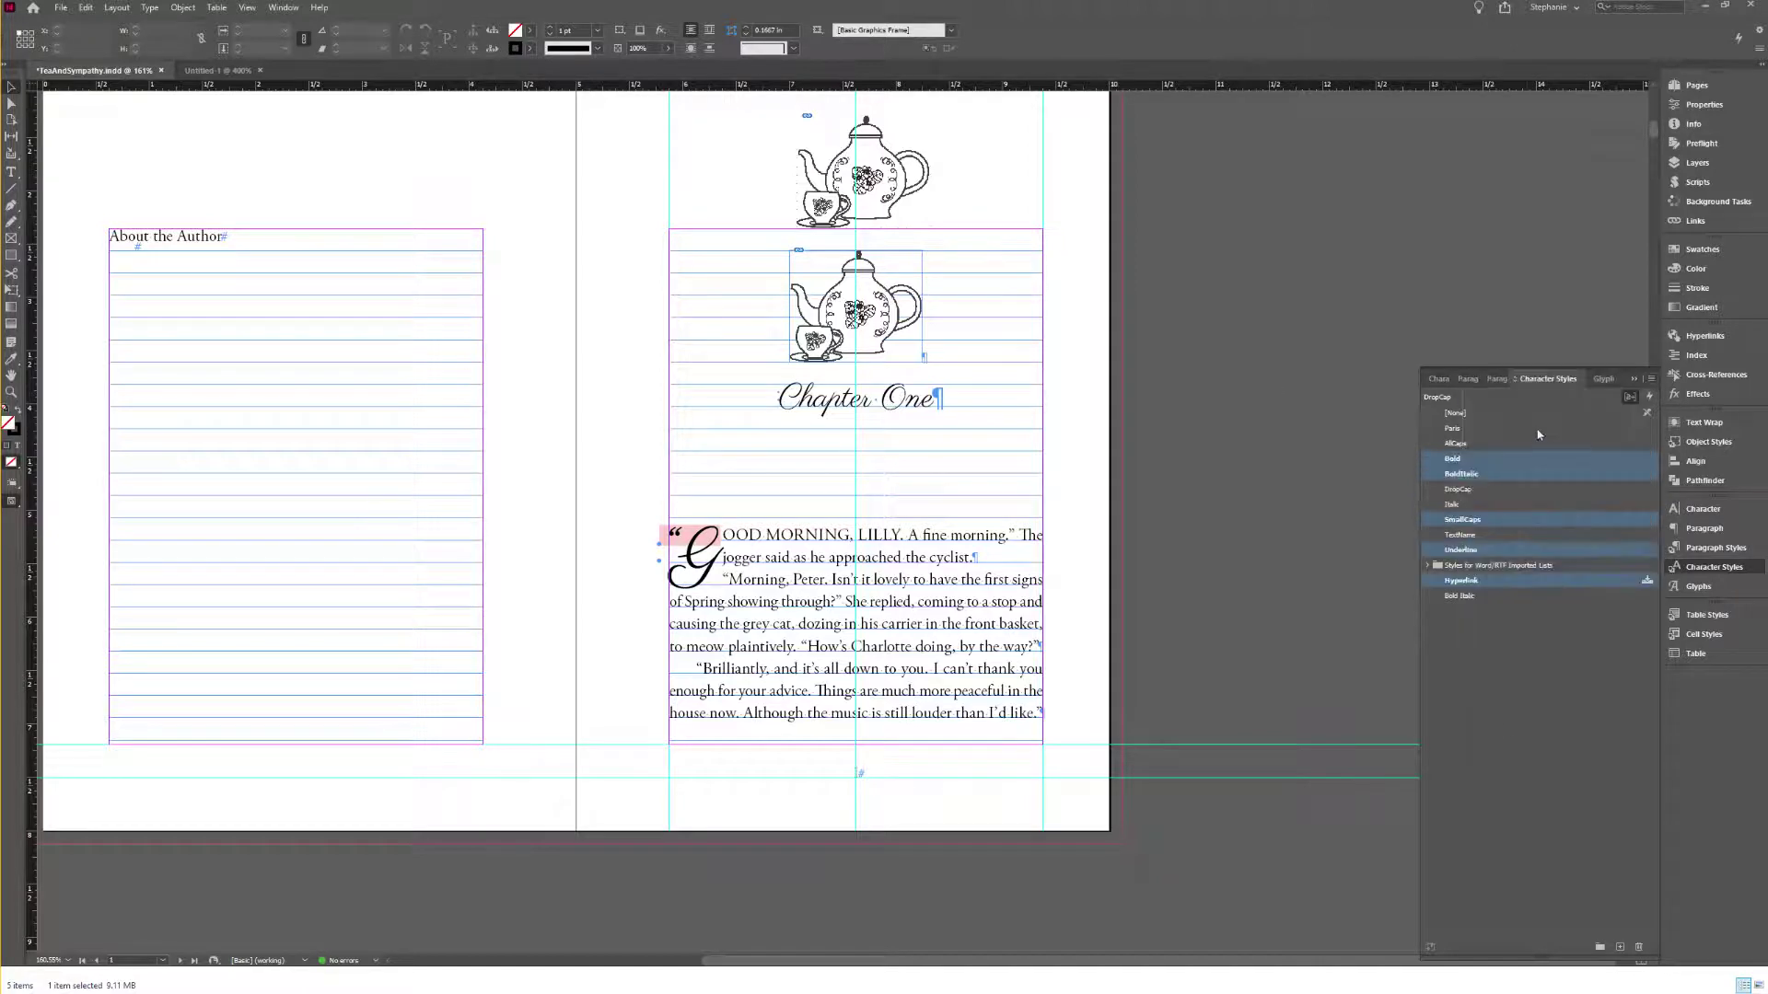
left_click(1638, 946)
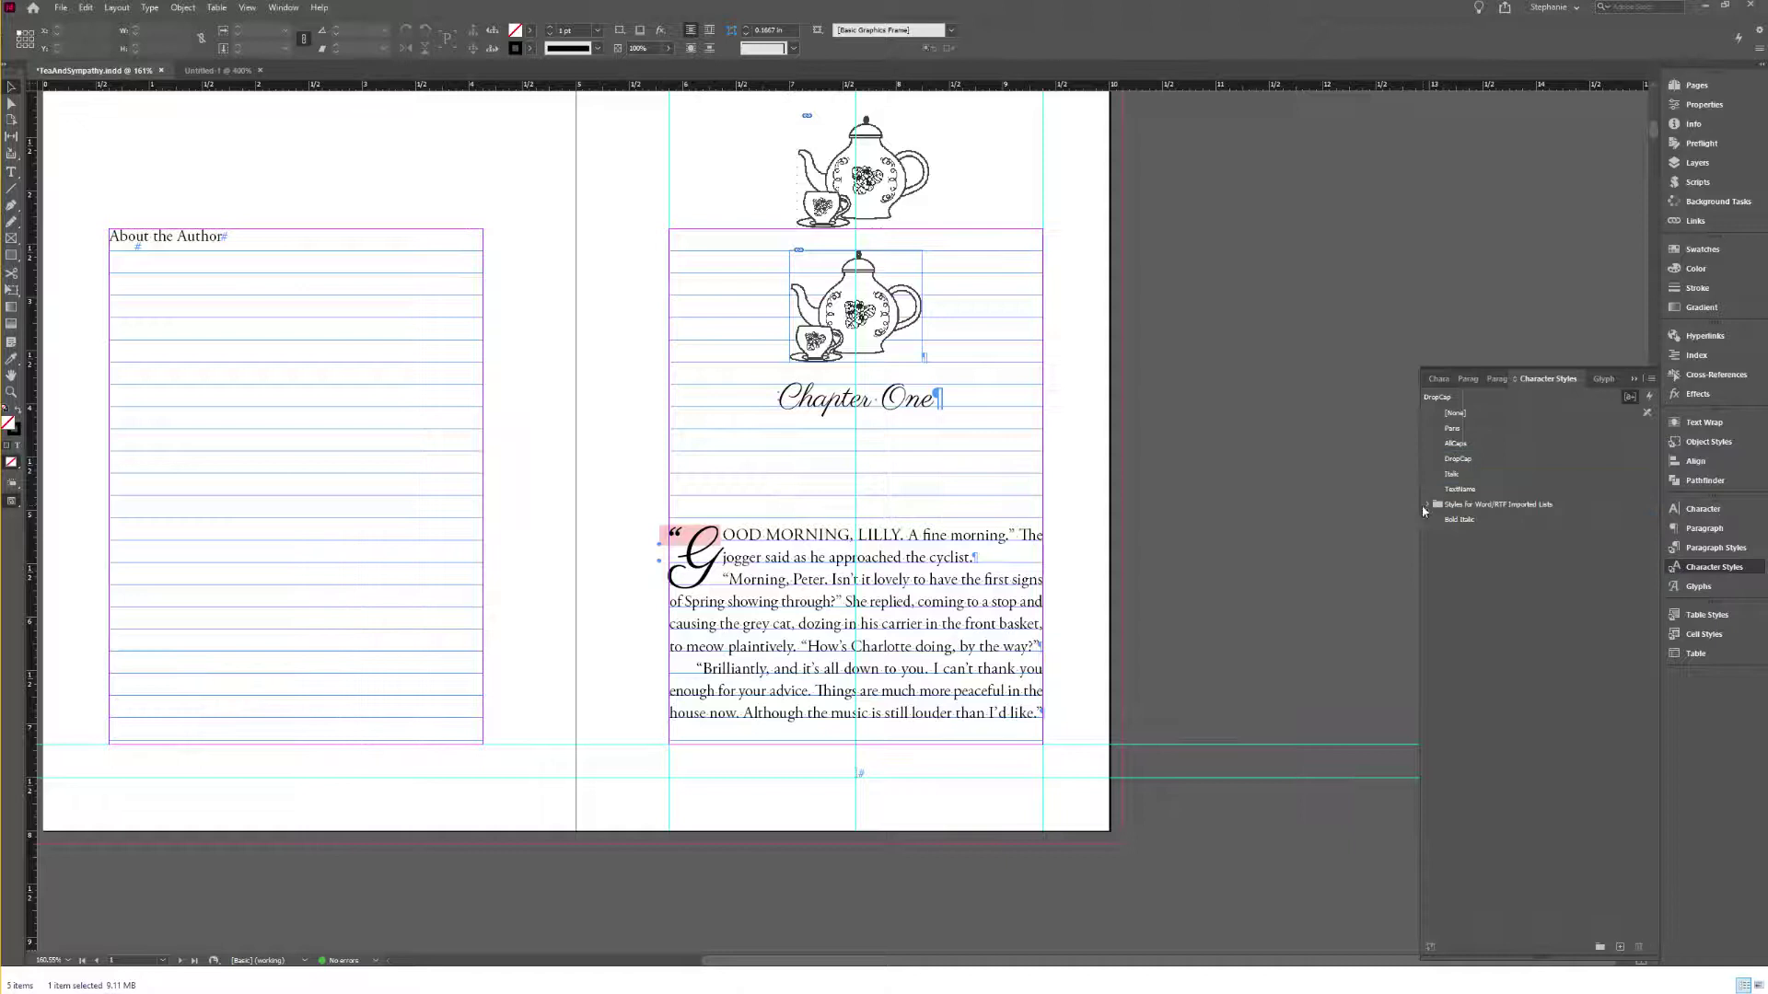
Step: Delete the "Styles for Word/RTF Imported Lists" character style group and sort the remaining character styles by name
right_click(1456, 504)
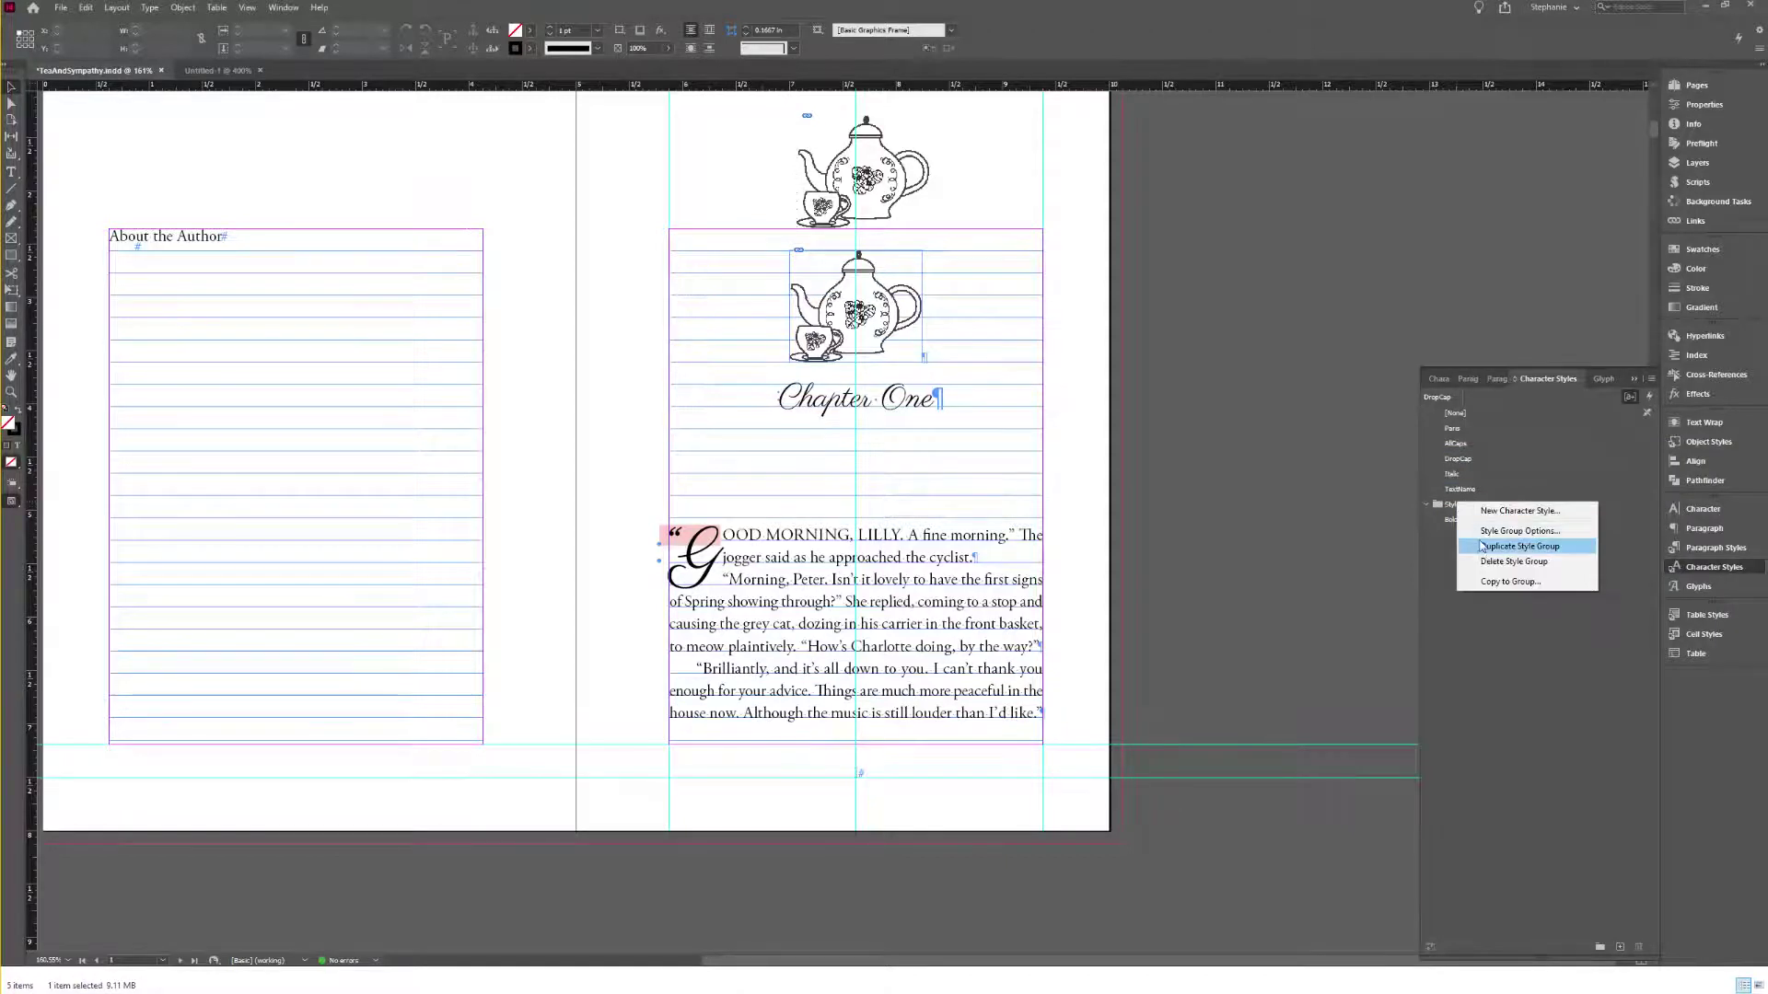
left_click(1486, 563)
left_click(1651, 378)
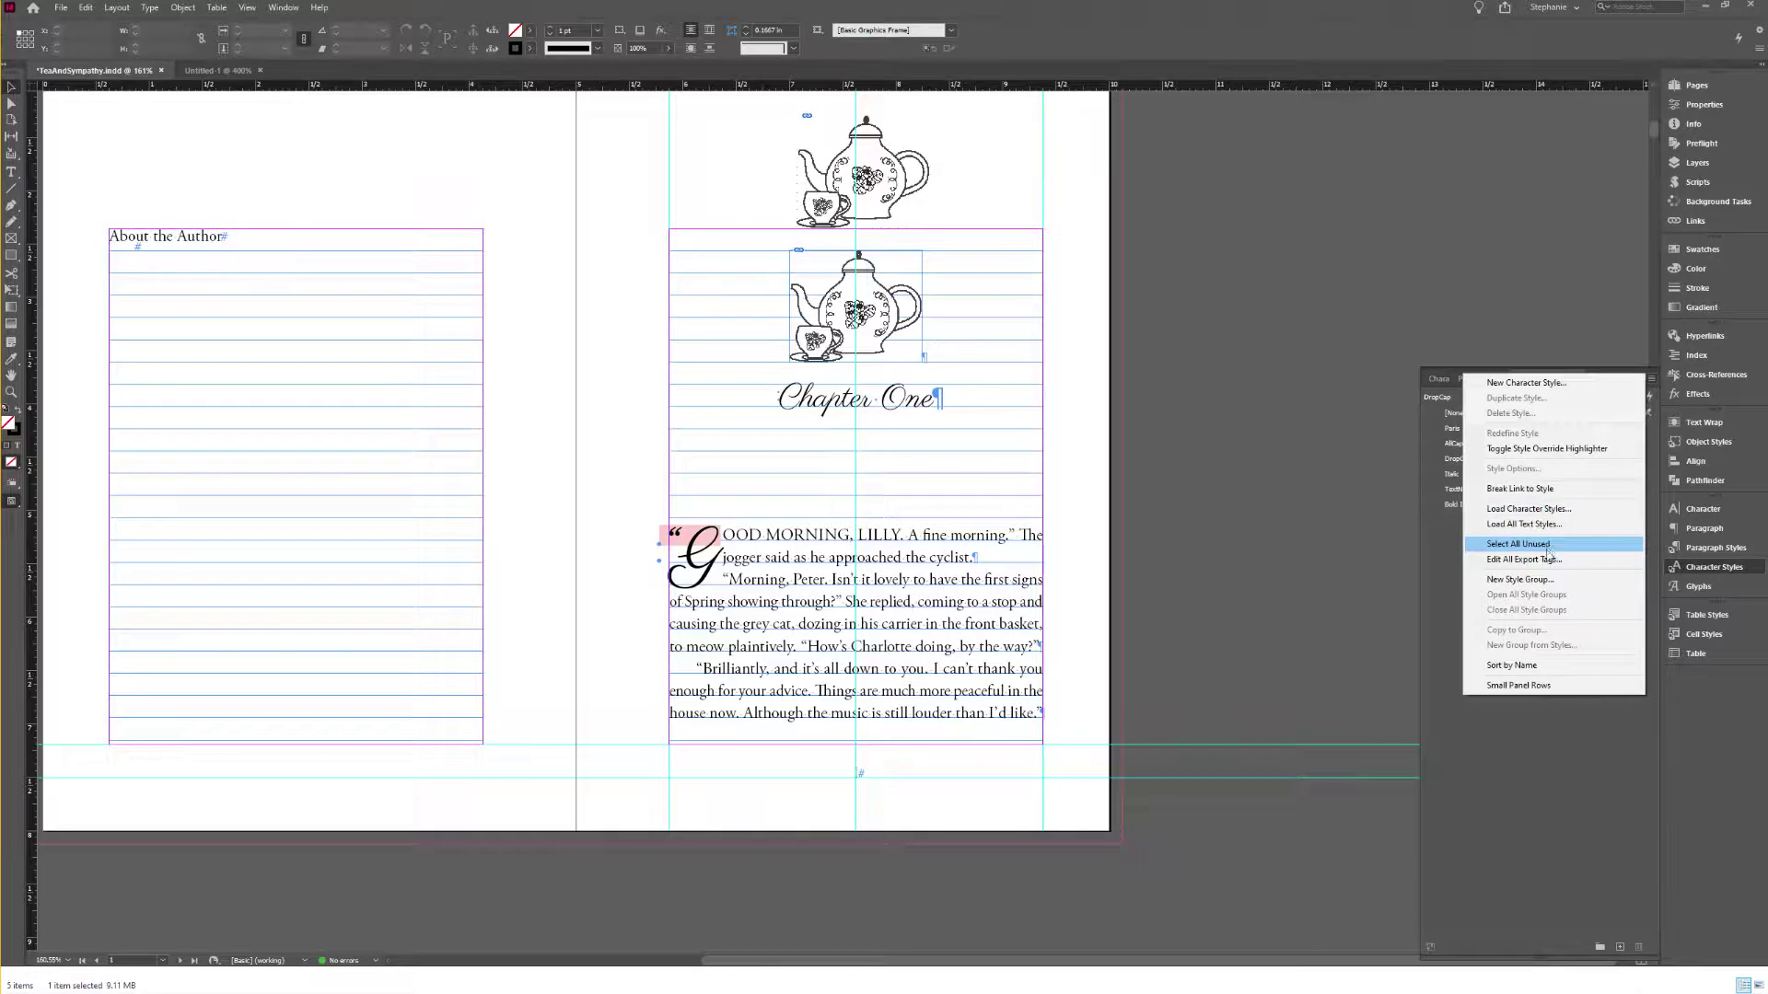
left_click(1517, 665)
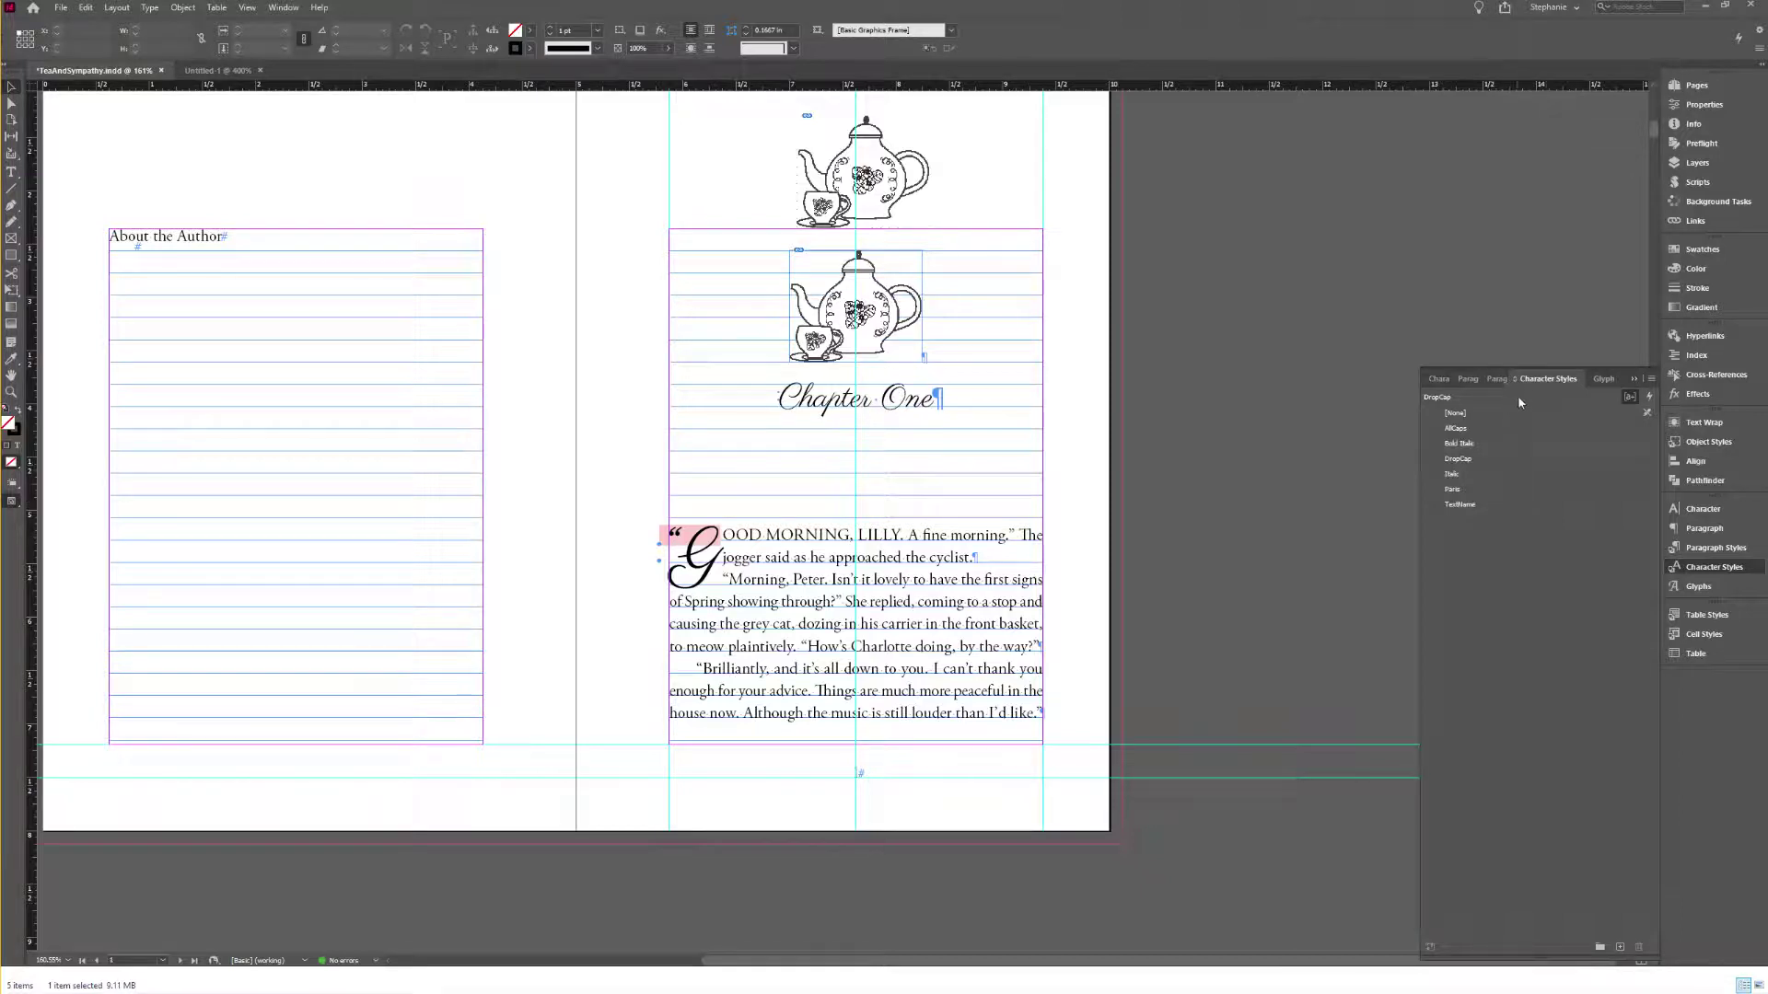
Step: Show the paragraph styles and collapse the Misc and Headings style groups
left_click(1715, 548)
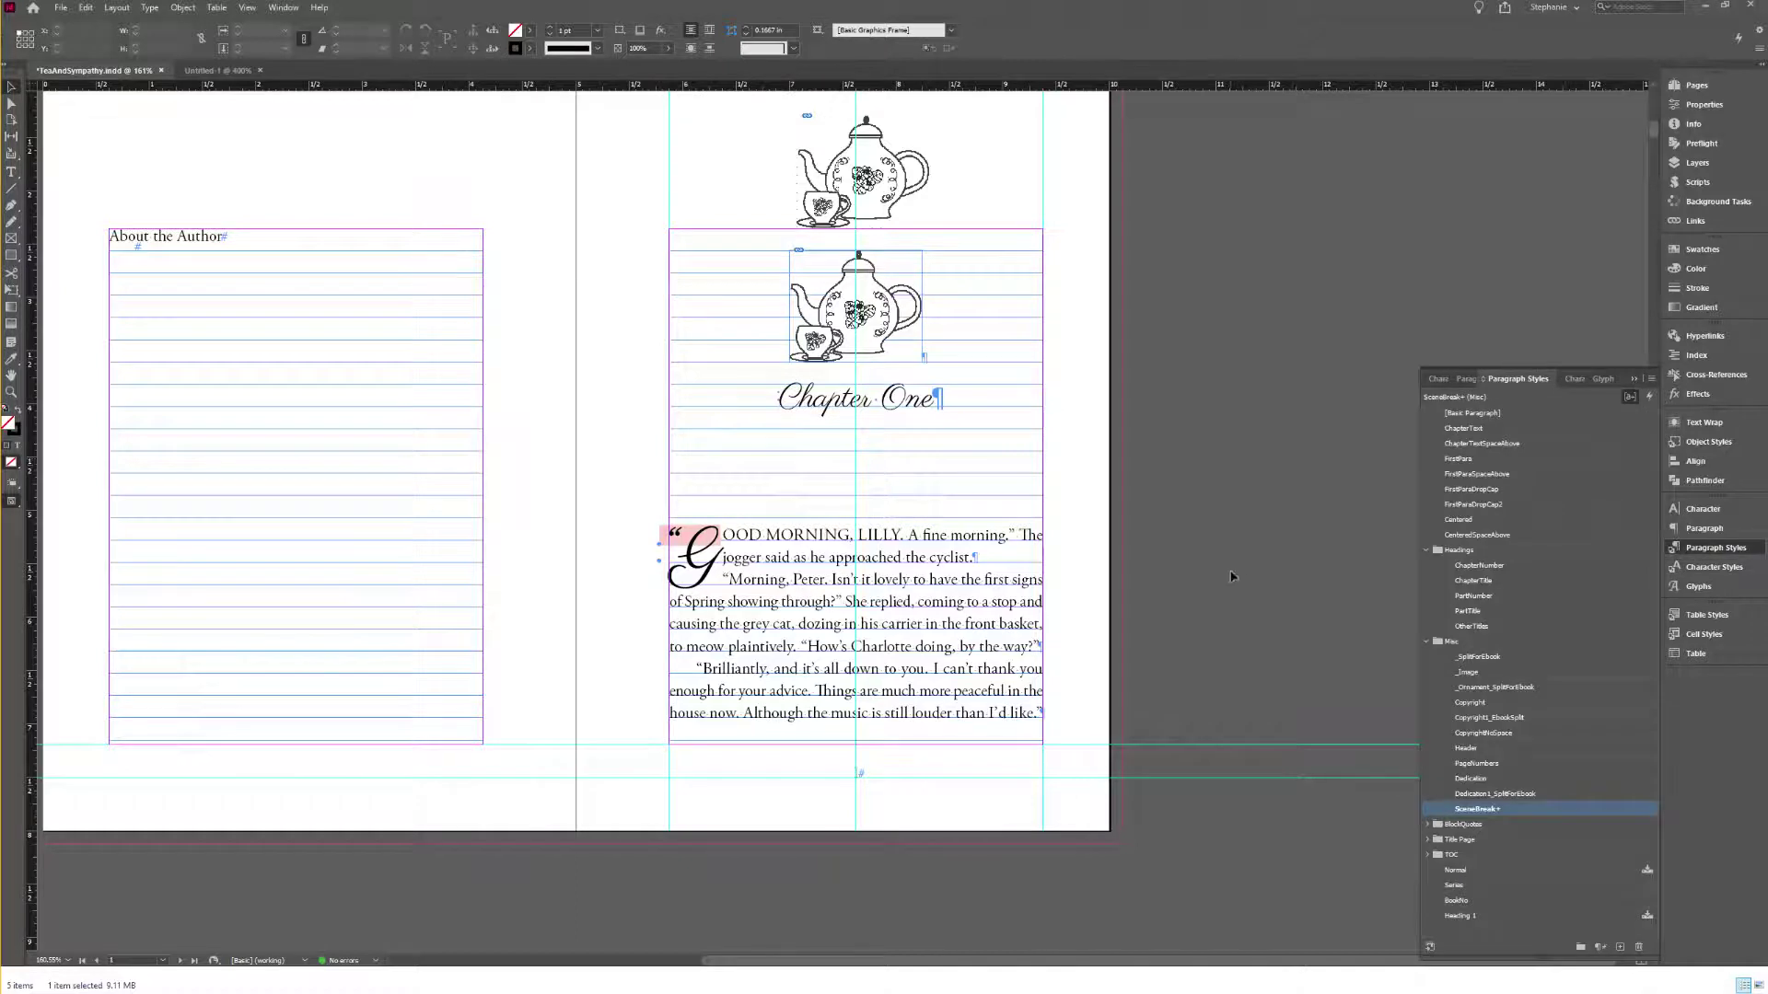
left_click(1427, 641)
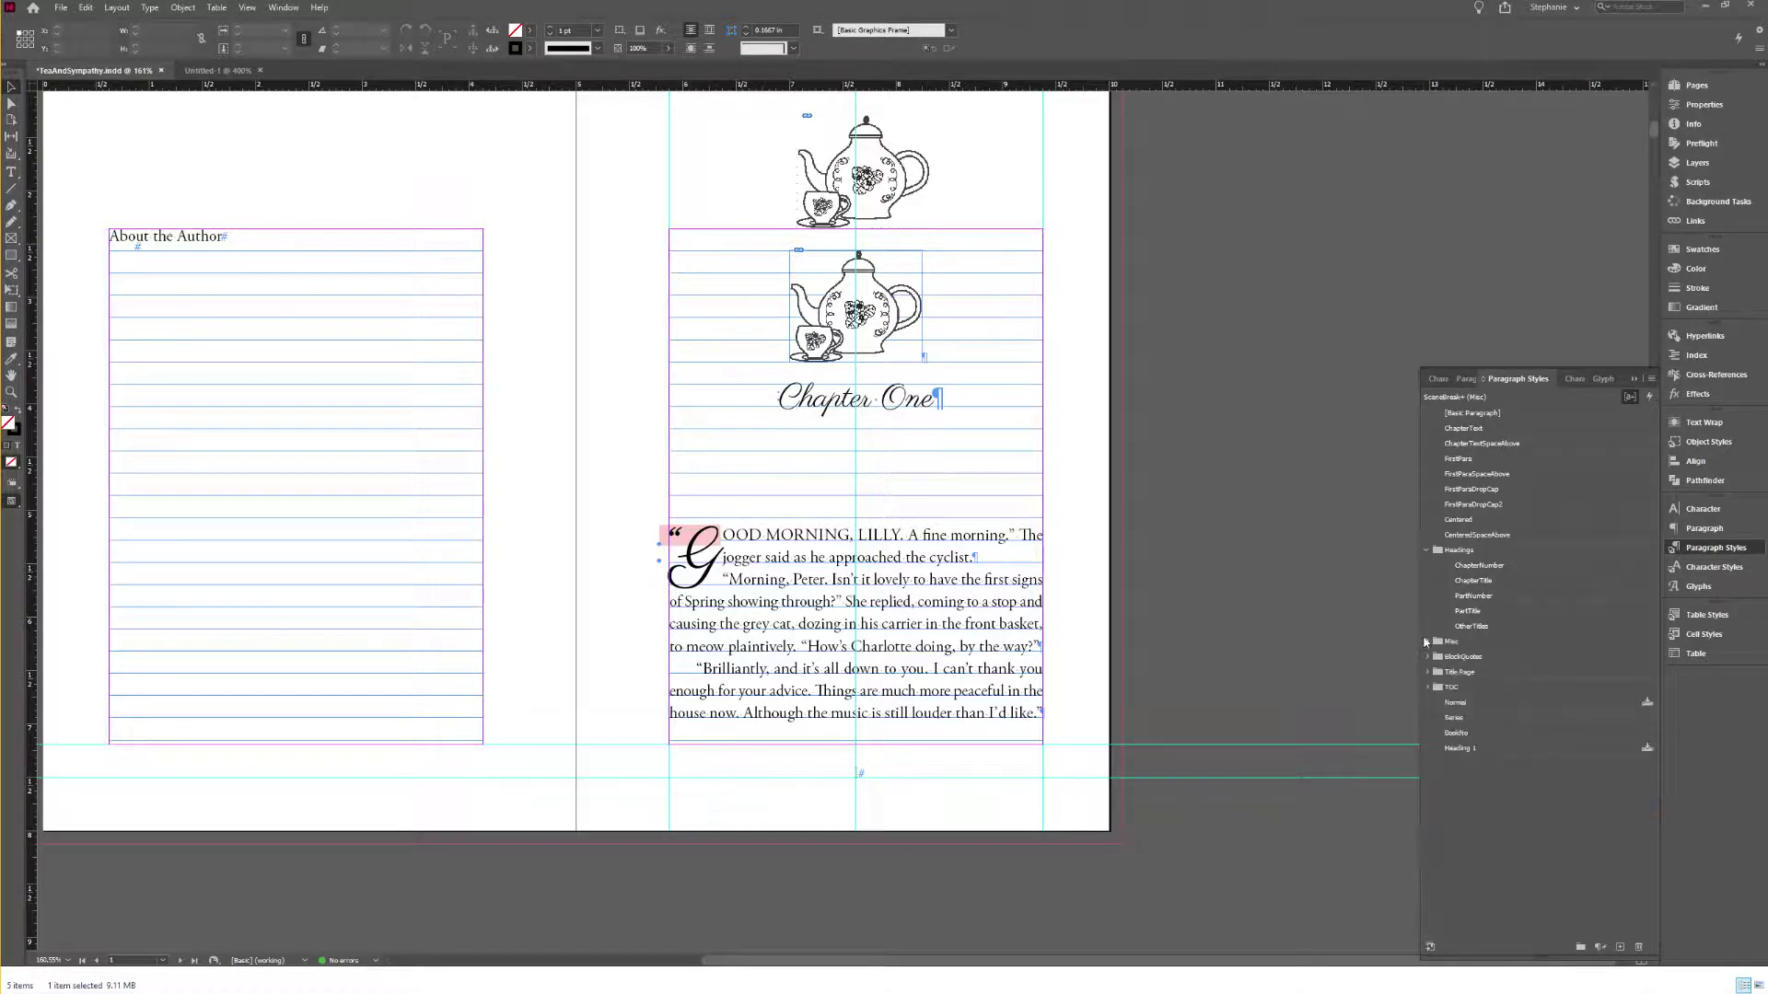
left_click(1426, 551)
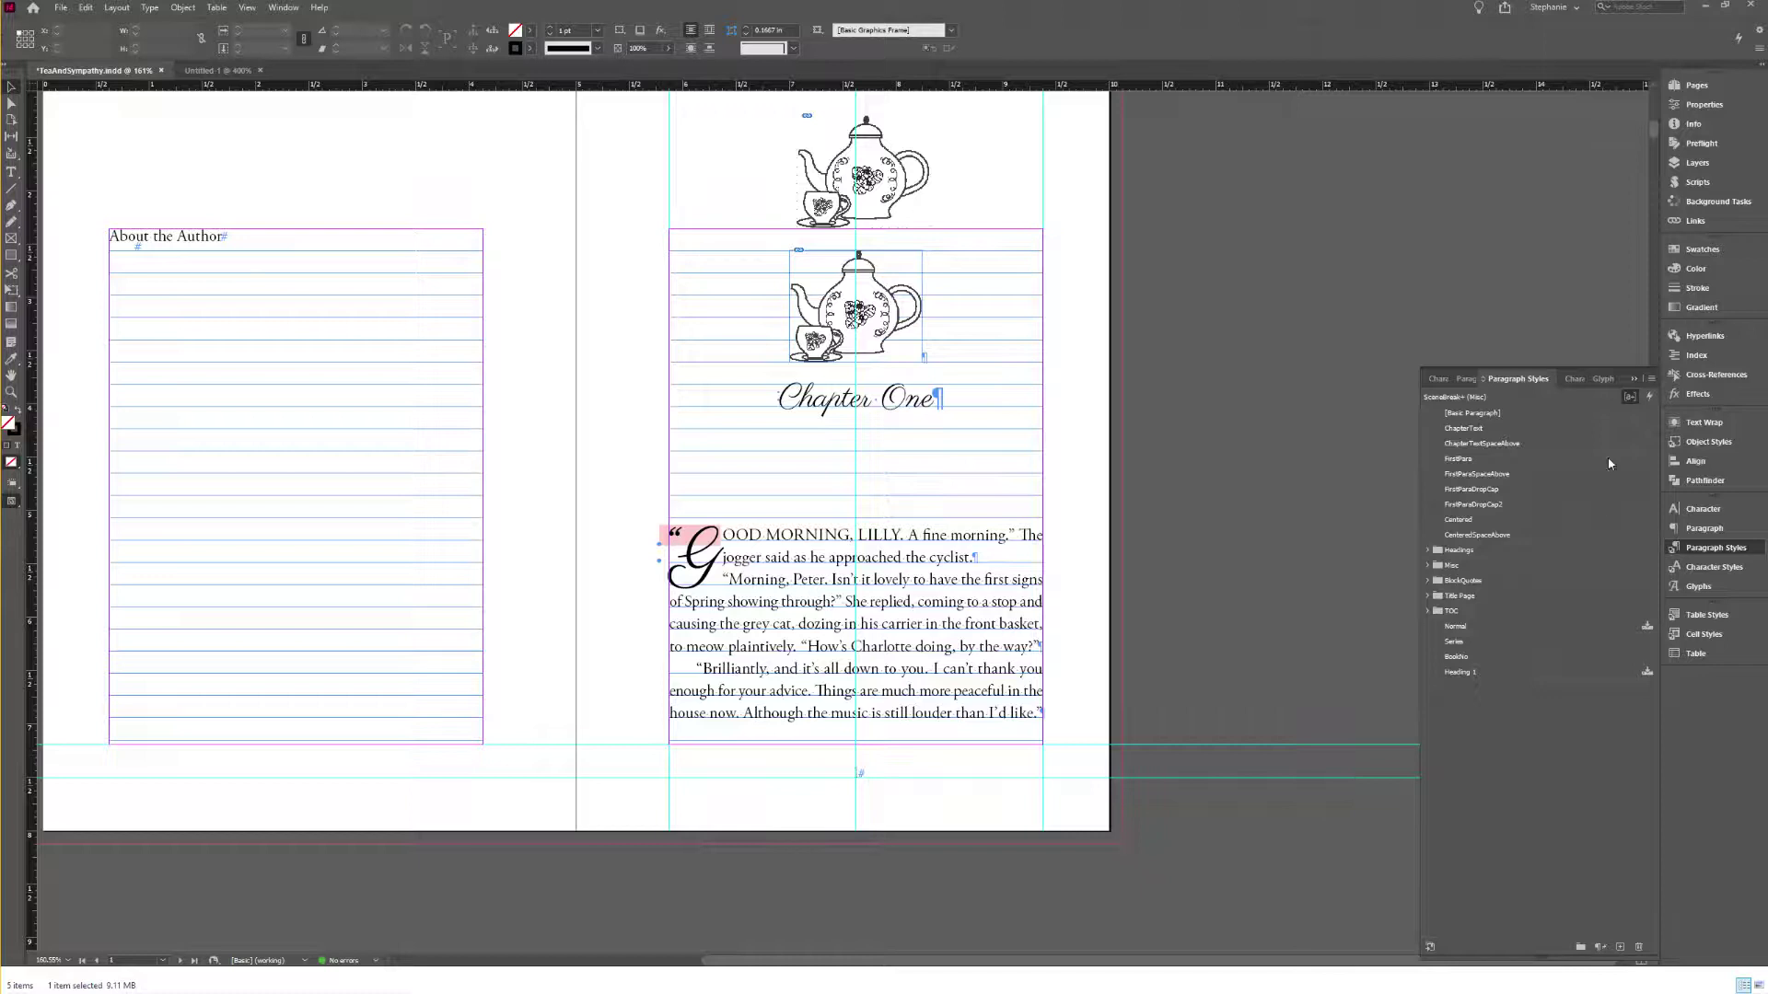
Step: Select all unused paragraph styles and delete them, replacing every one with [Basic Paragraph]
left_click(1646, 384)
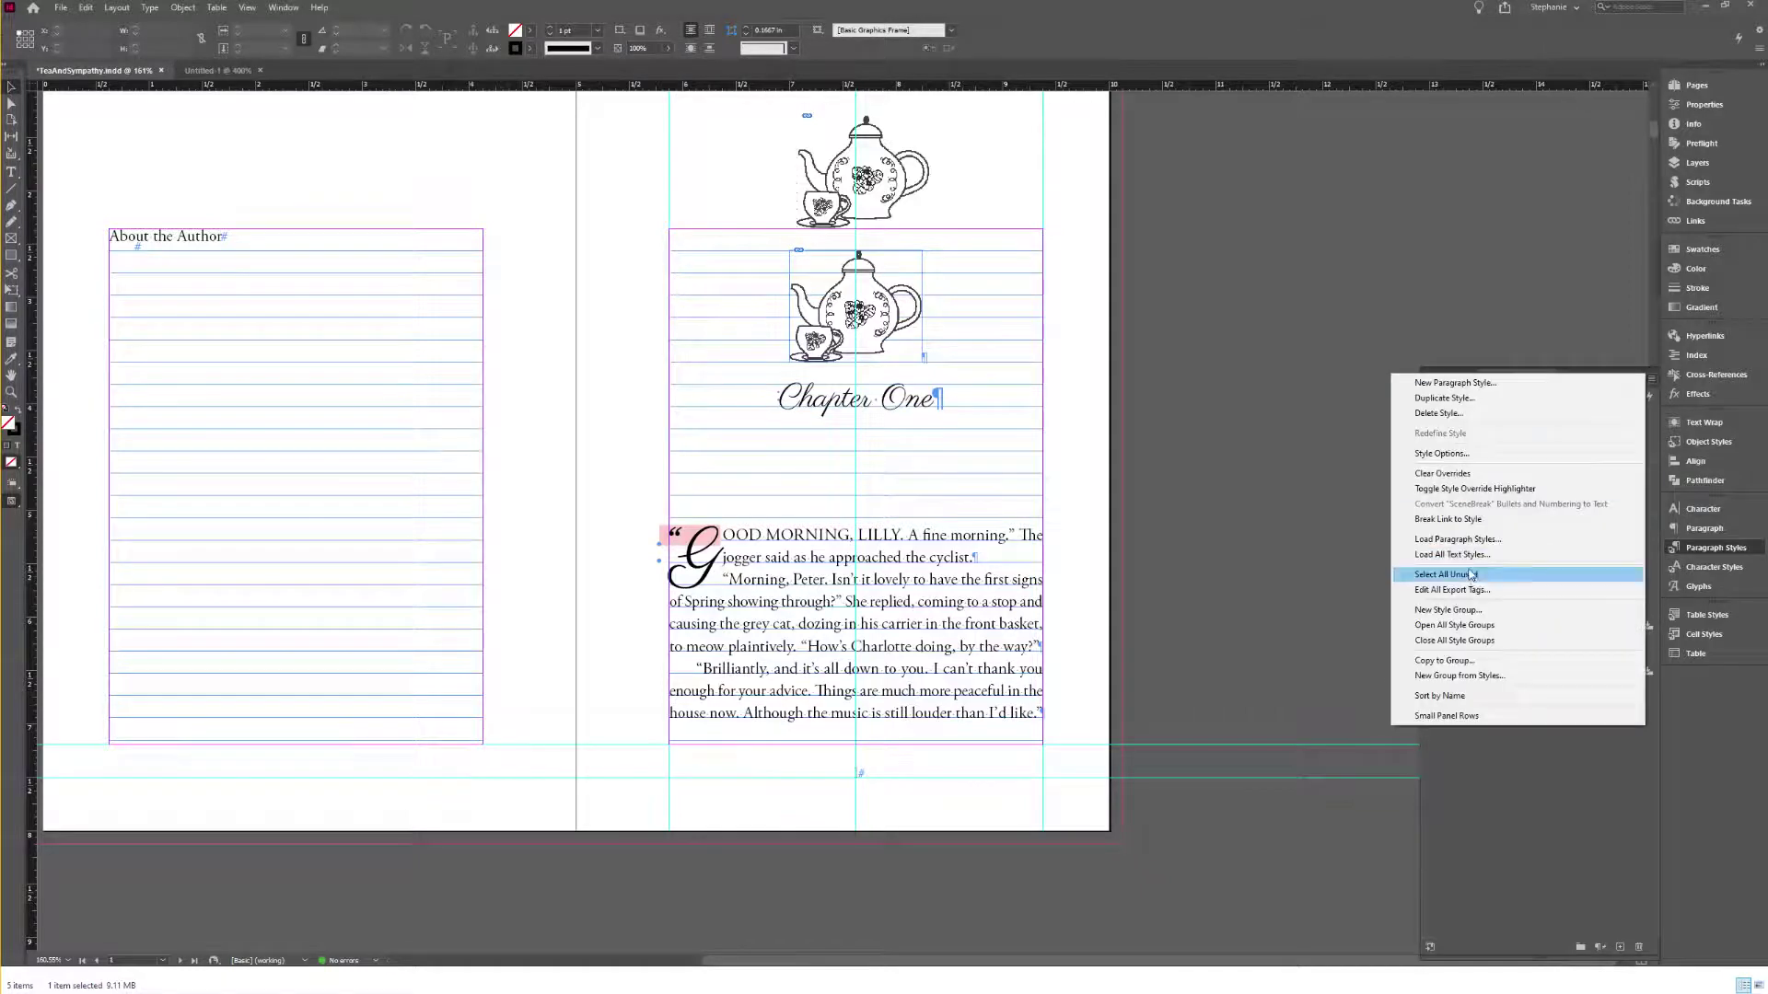
left_click(1562, 572)
left_click(1639, 947)
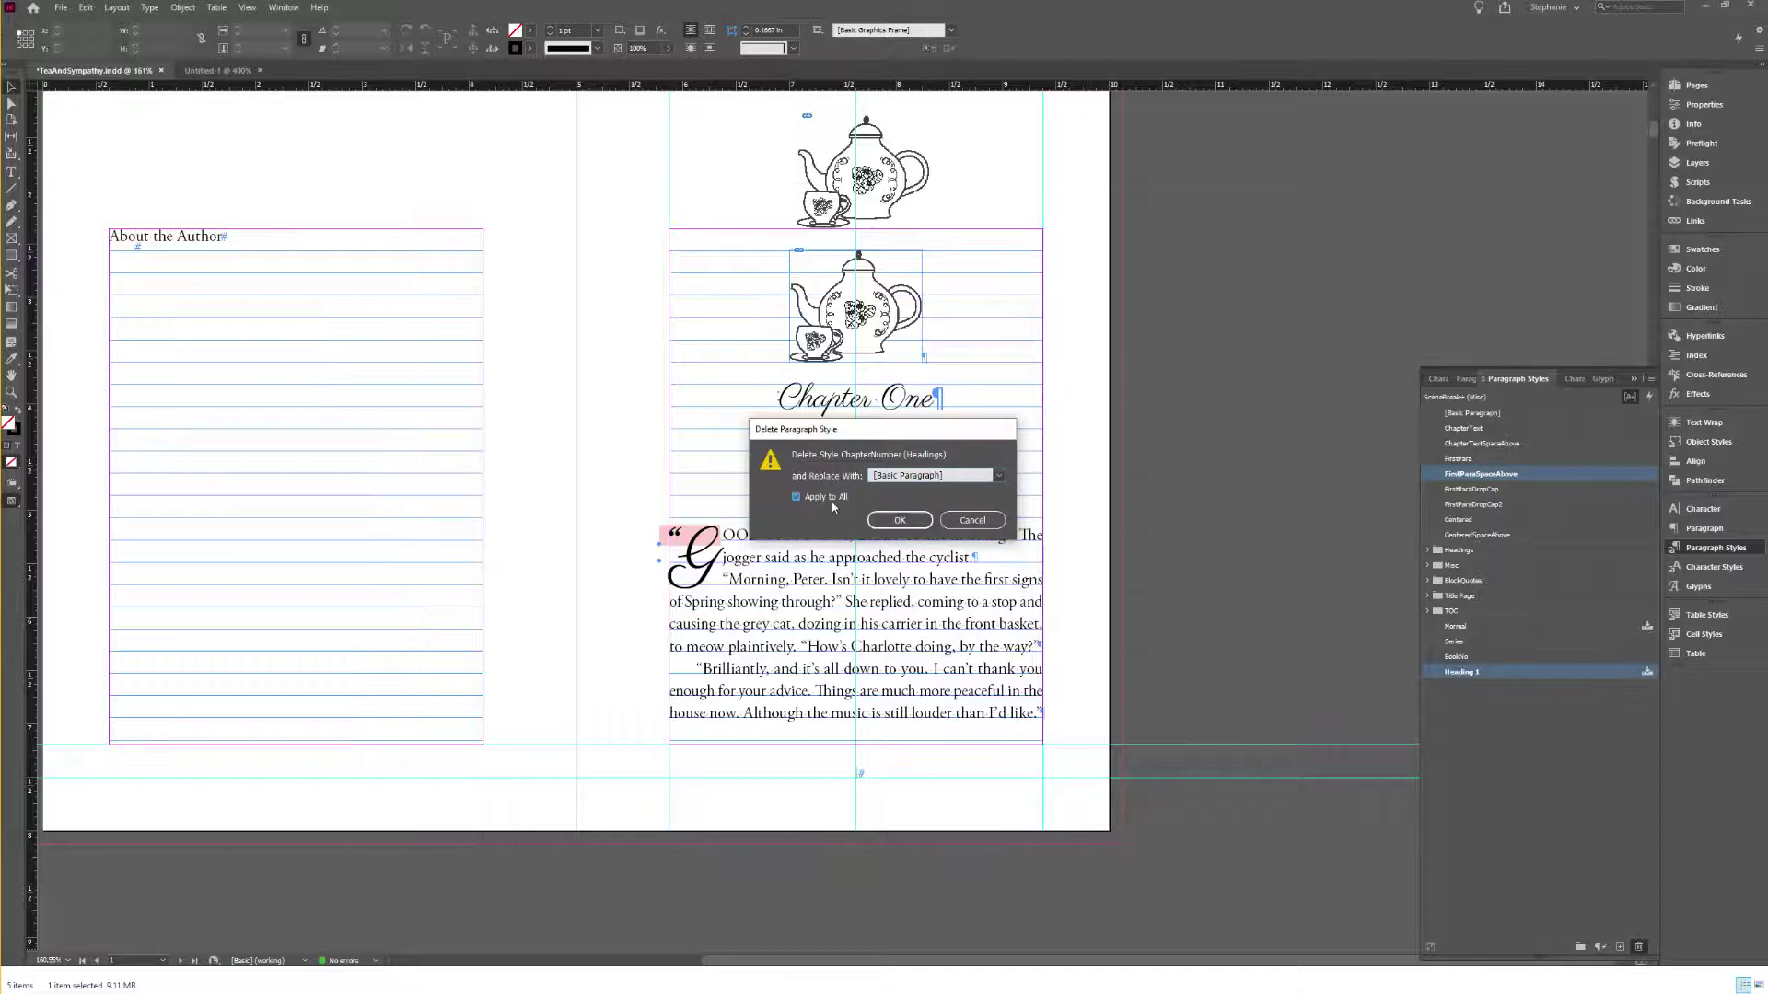
left_click(891, 521)
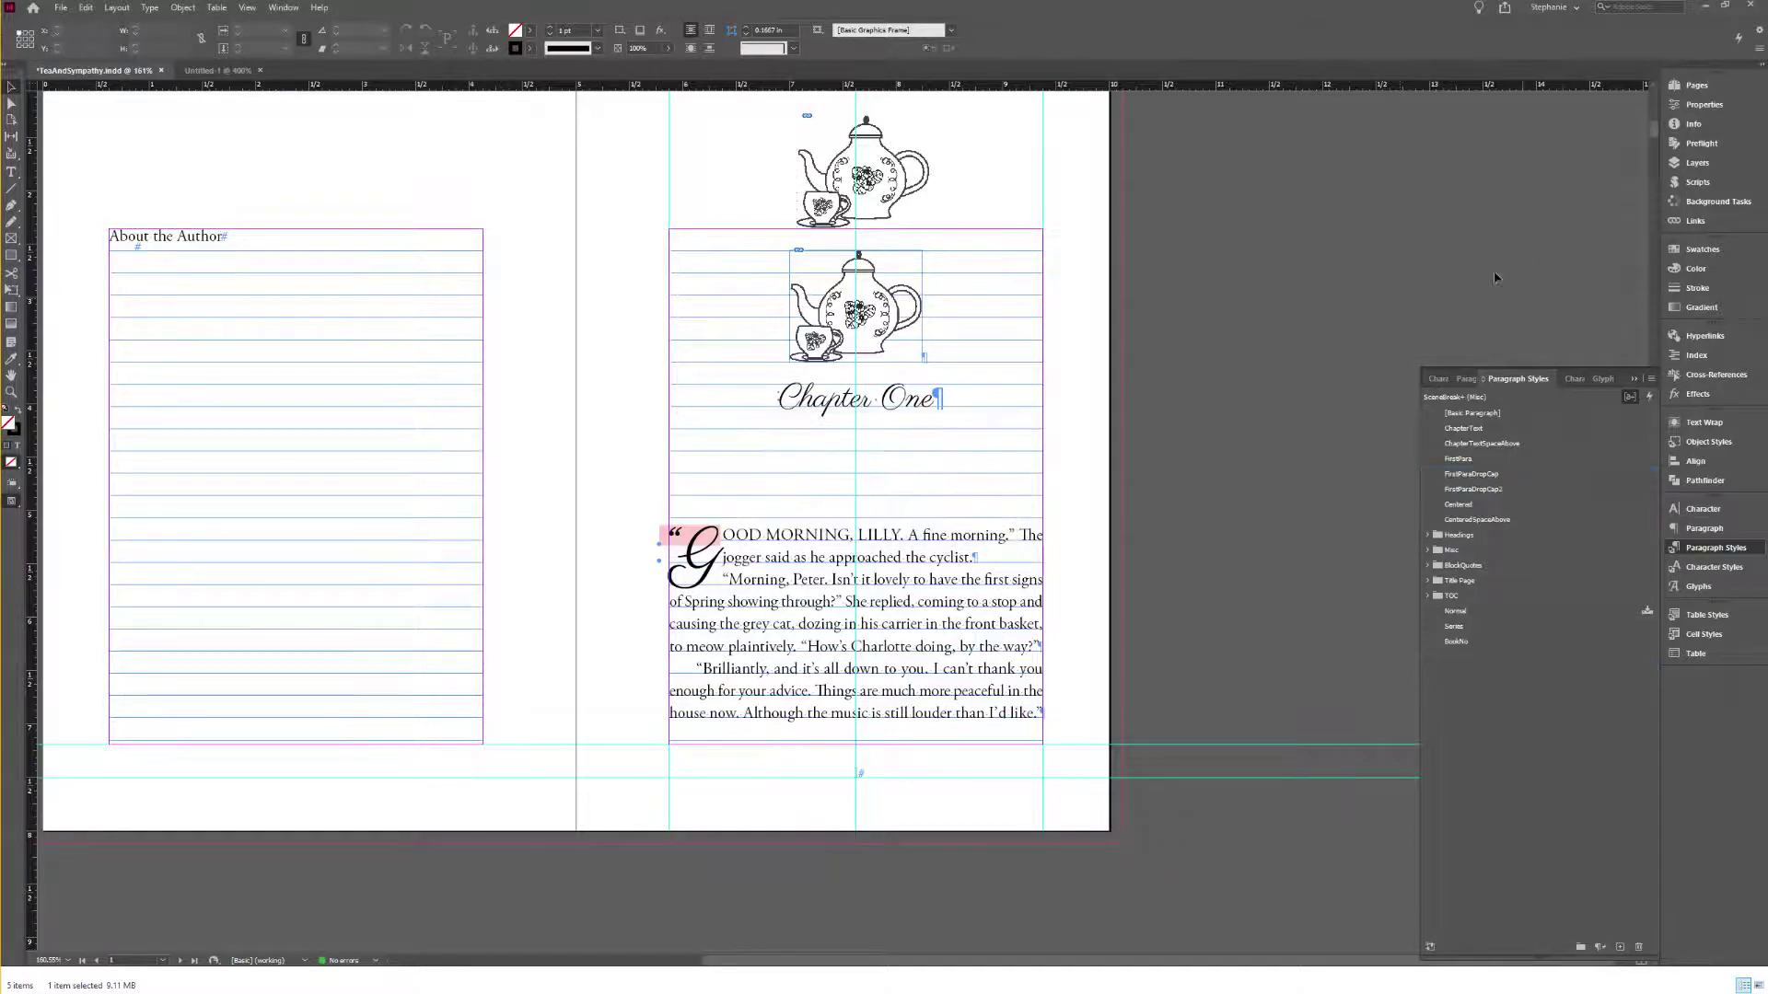
Step: Select every page from the title page to the last page and apply the C-Blank master to them
left_click(1696, 85)
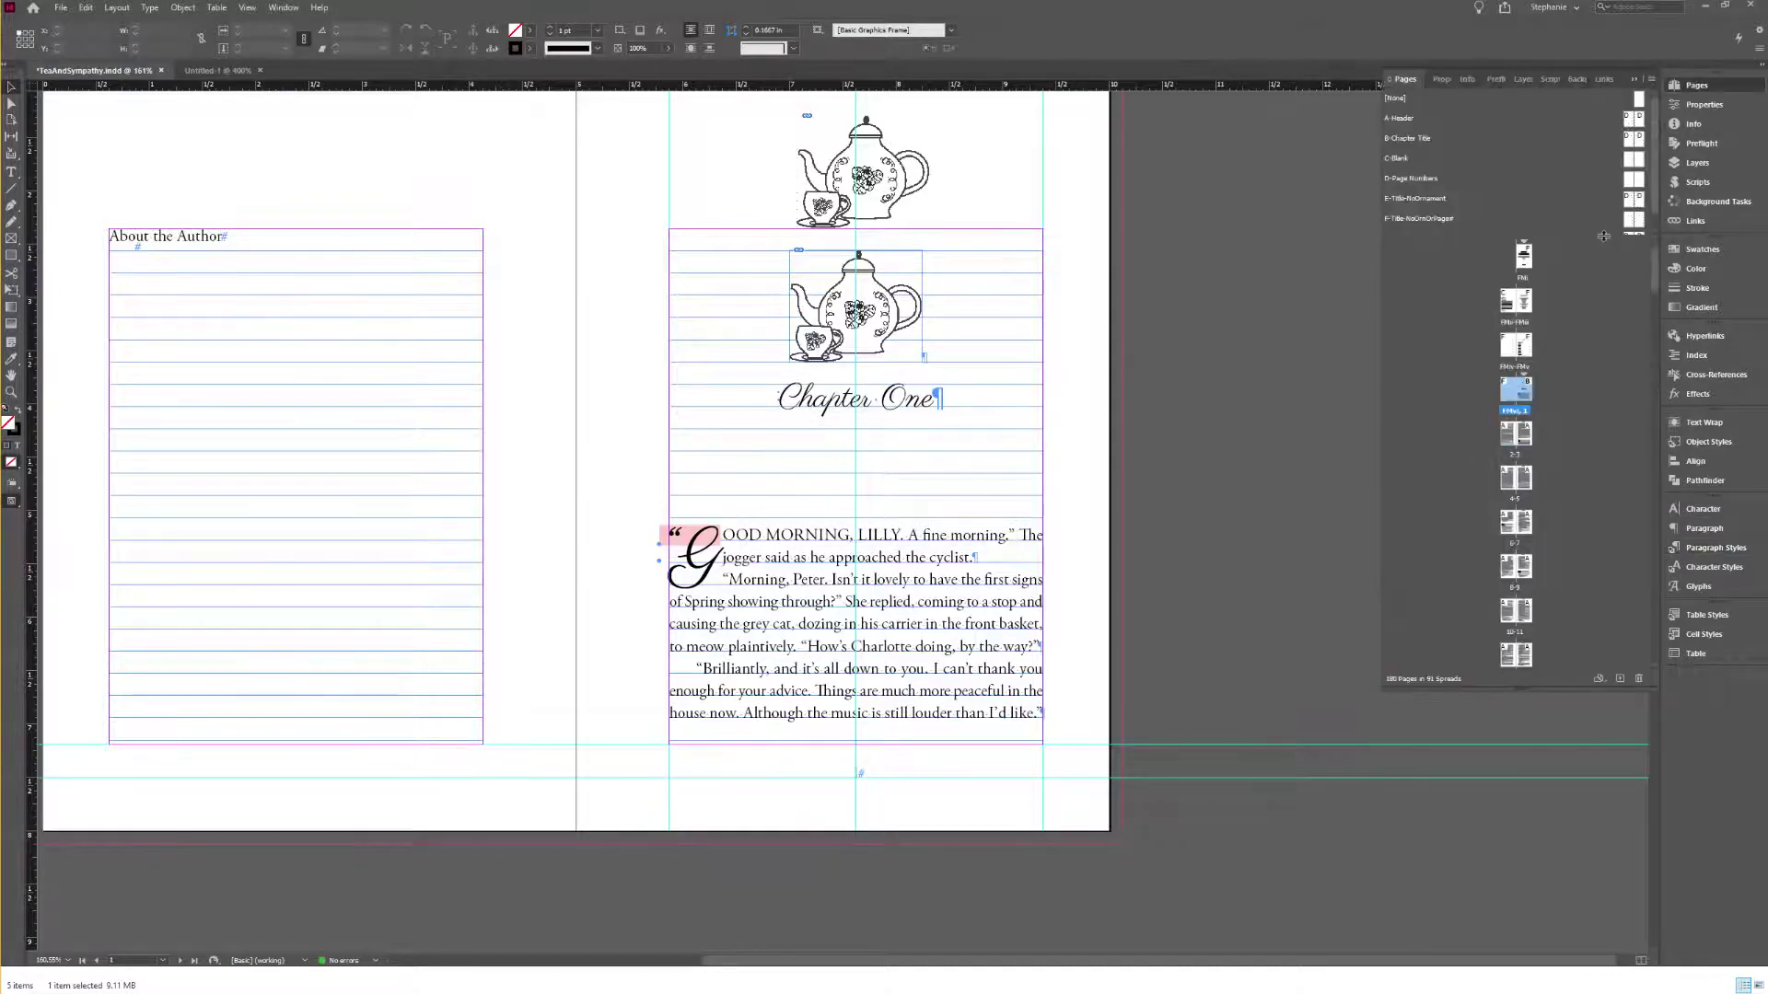
double_click(1523, 257)
left_click_drag(1657, 283, 1657, 707)
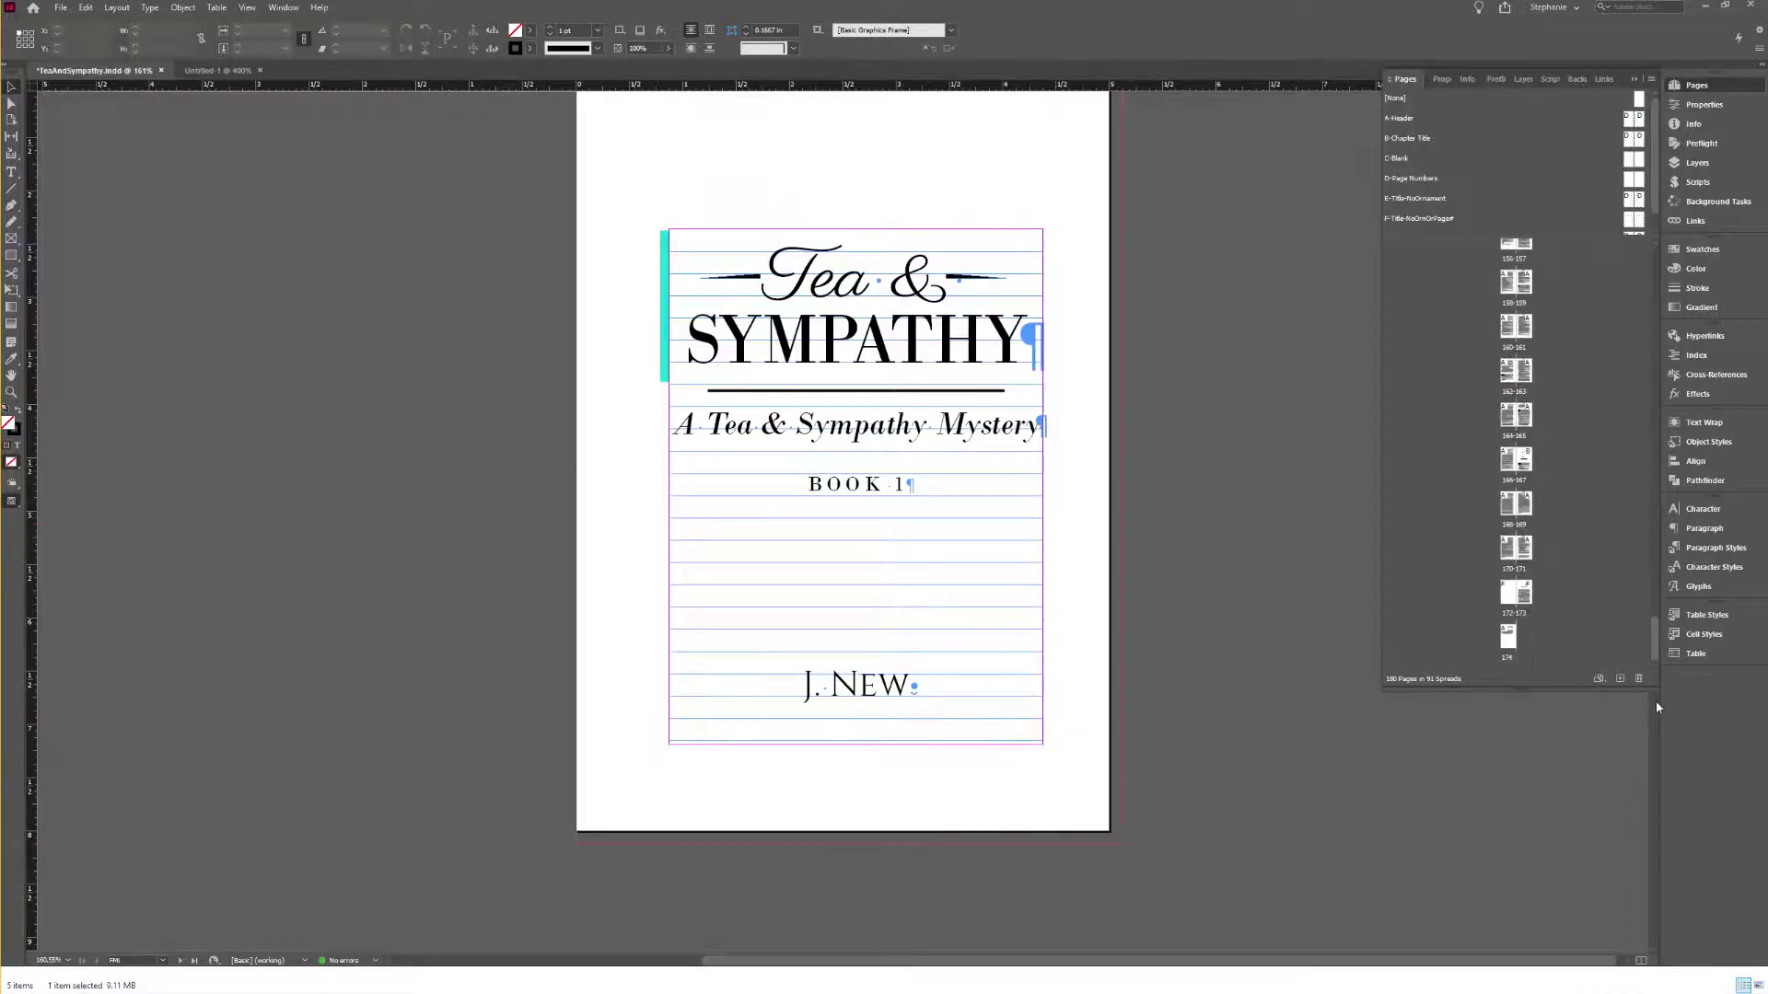
left_click(1510, 640, "shift")
right_click(1509, 639)
left_click(1574, 719)
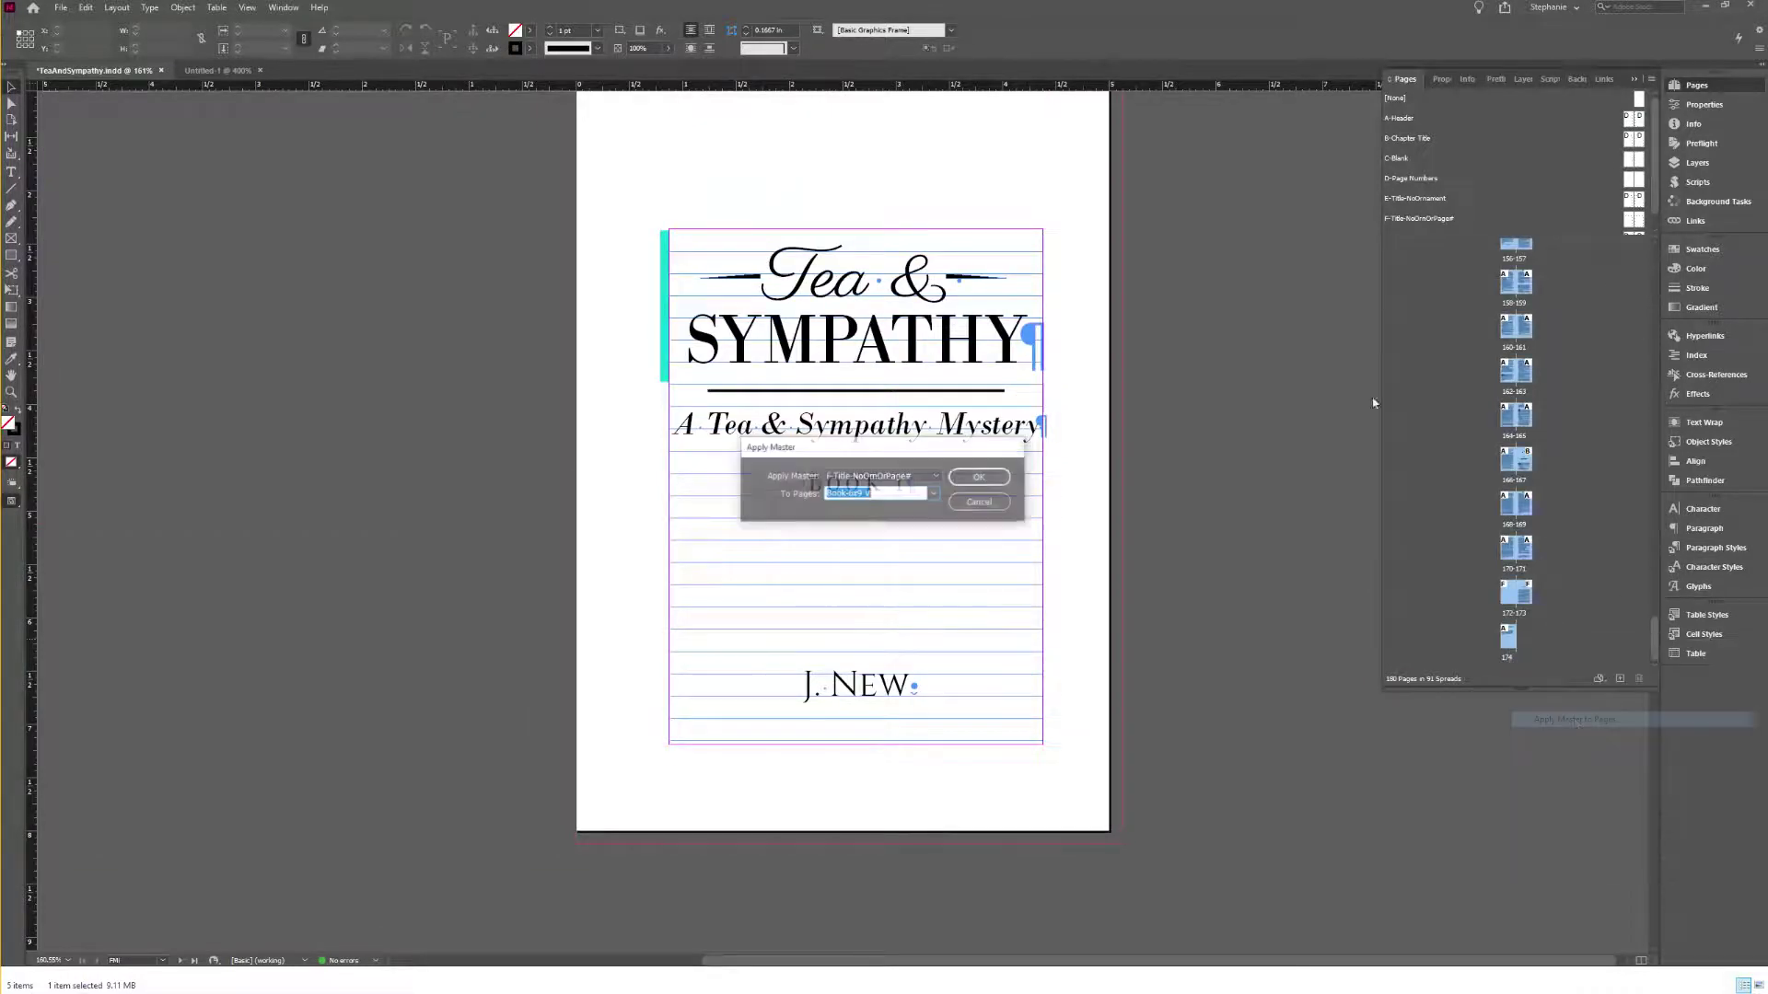
left_click(873, 477)
left_click(882, 534)
left_click(980, 478)
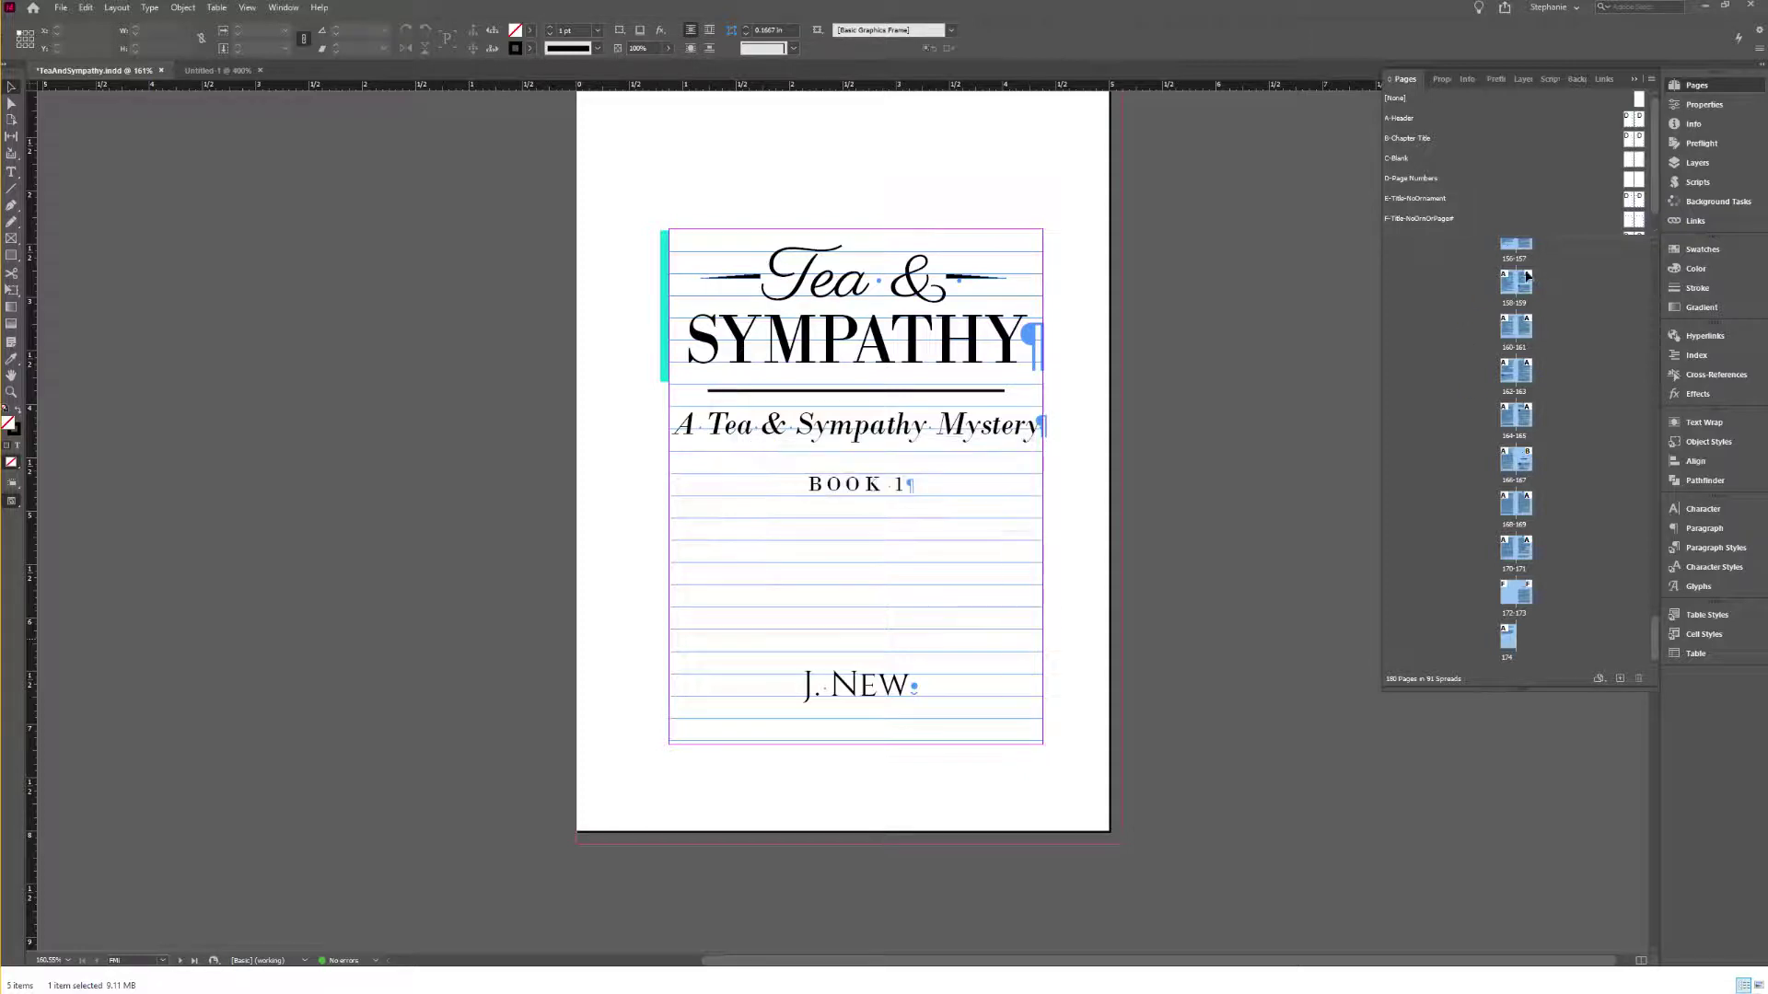
Step: Delete all master pages except C-Blank, from A-Header through G-Header-OtherTitles
left_click(1630, 118)
left_click(1639, 140, "ctrl")
left_click(1636, 180, "ctrl")
left_click(1638, 199, "ctrl")
left_click(1639, 218, "ctrl")
scroll(1640, 217, "down", 1)
left_click(1634, 224, "ctrl")
left_click(1639, 678)
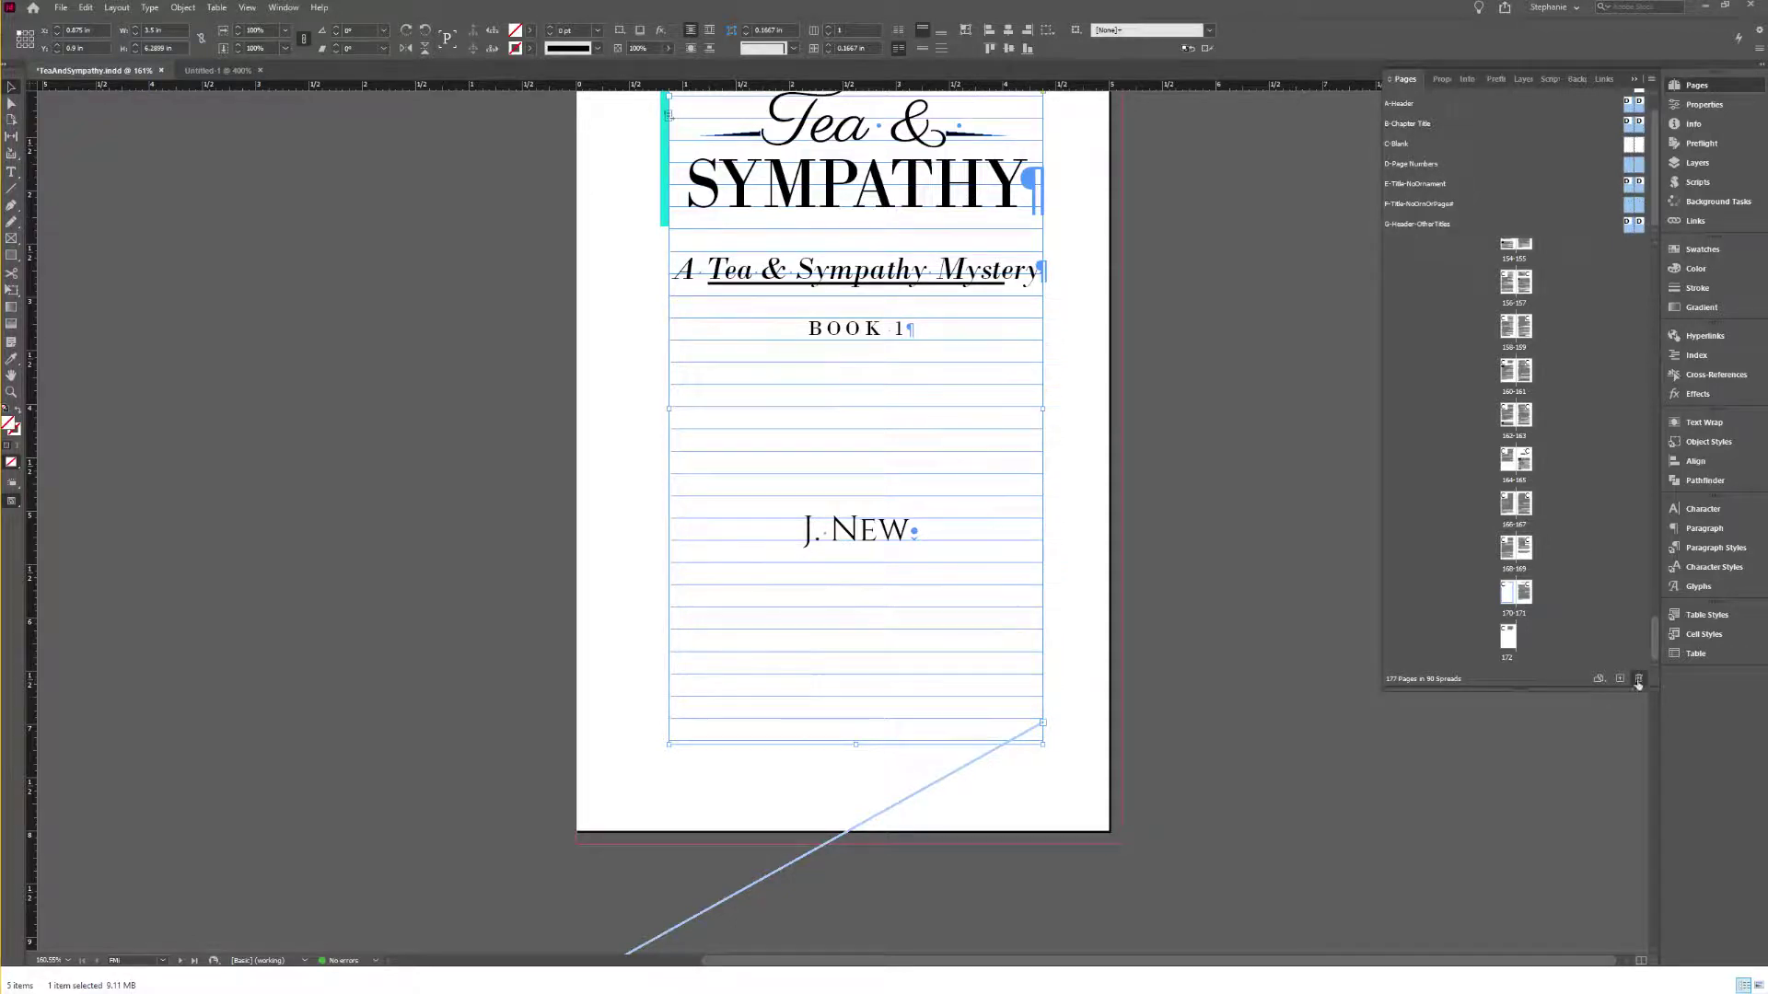
left_click(951, 505)
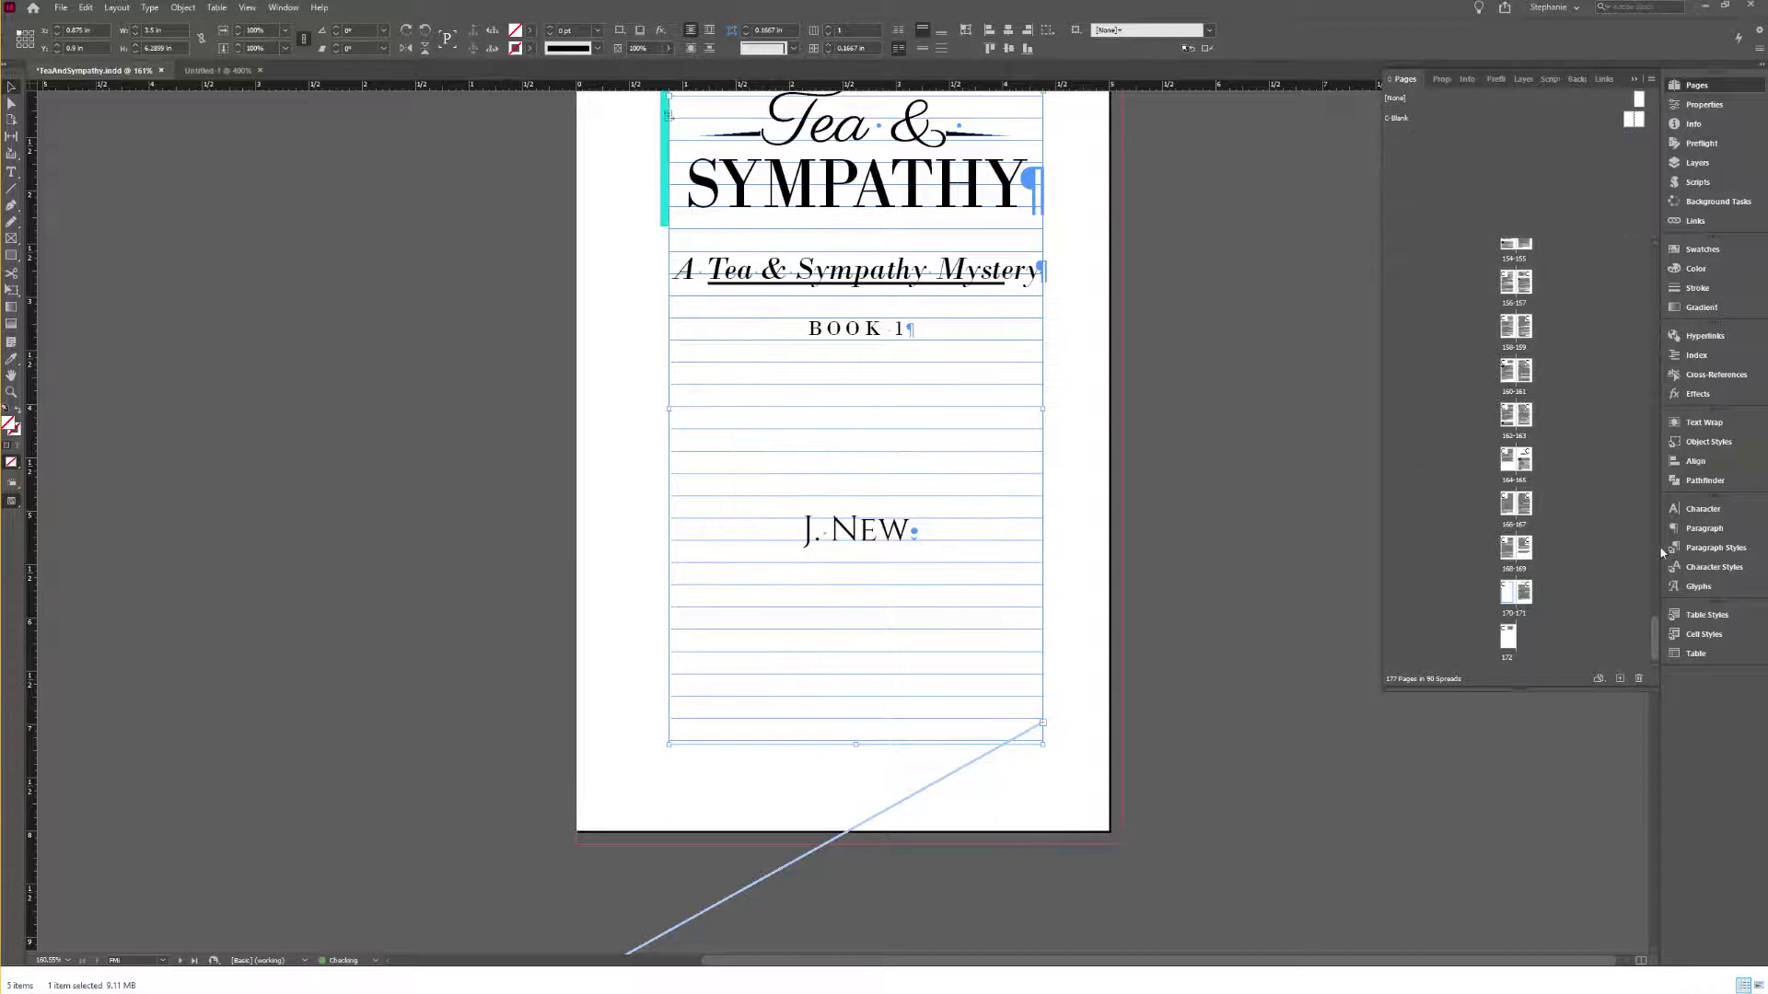
Step: Select the paragraph styles that are unused without the deleted masters and delete them as well
left_click(1703, 566)
left_click(1698, 549)
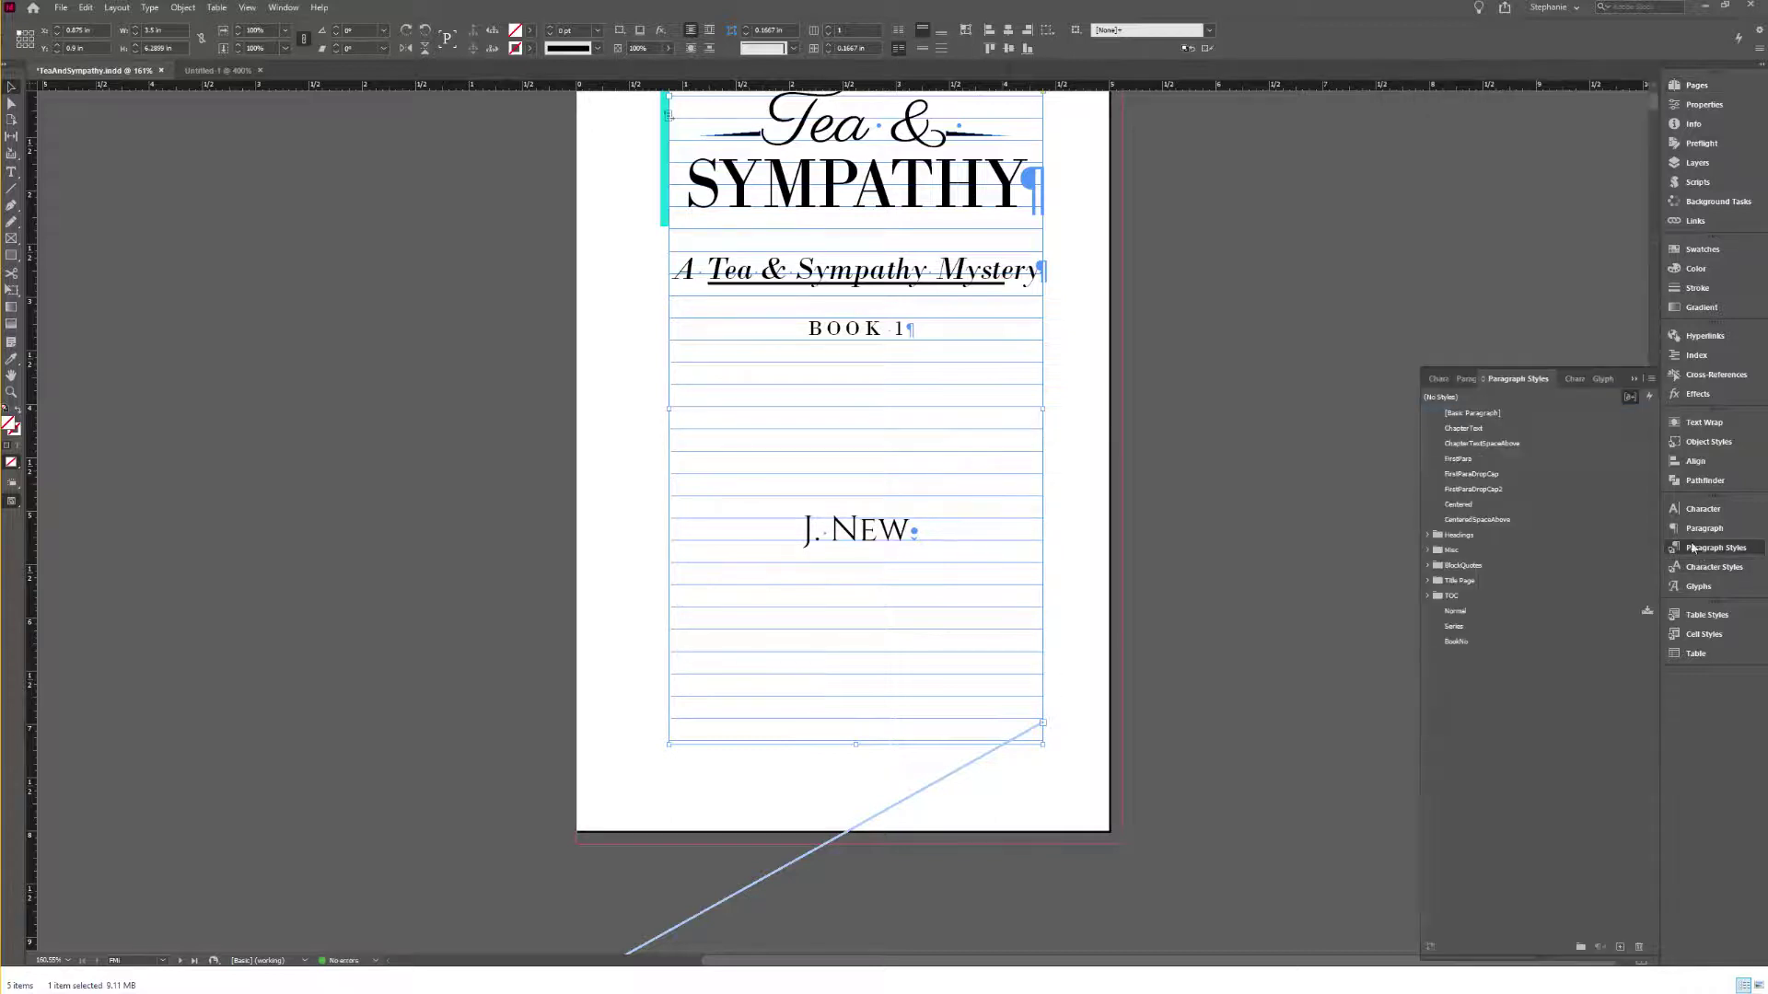
left_click(1651, 380)
left_click(1492, 568)
left_click(1638, 946)
left_click(898, 523)
Step: Move the Normal, Series and BookNo paragraph styles above the style groups and take ChapterTitle and OtherTitles out of the Headings group
left_click(1447, 613)
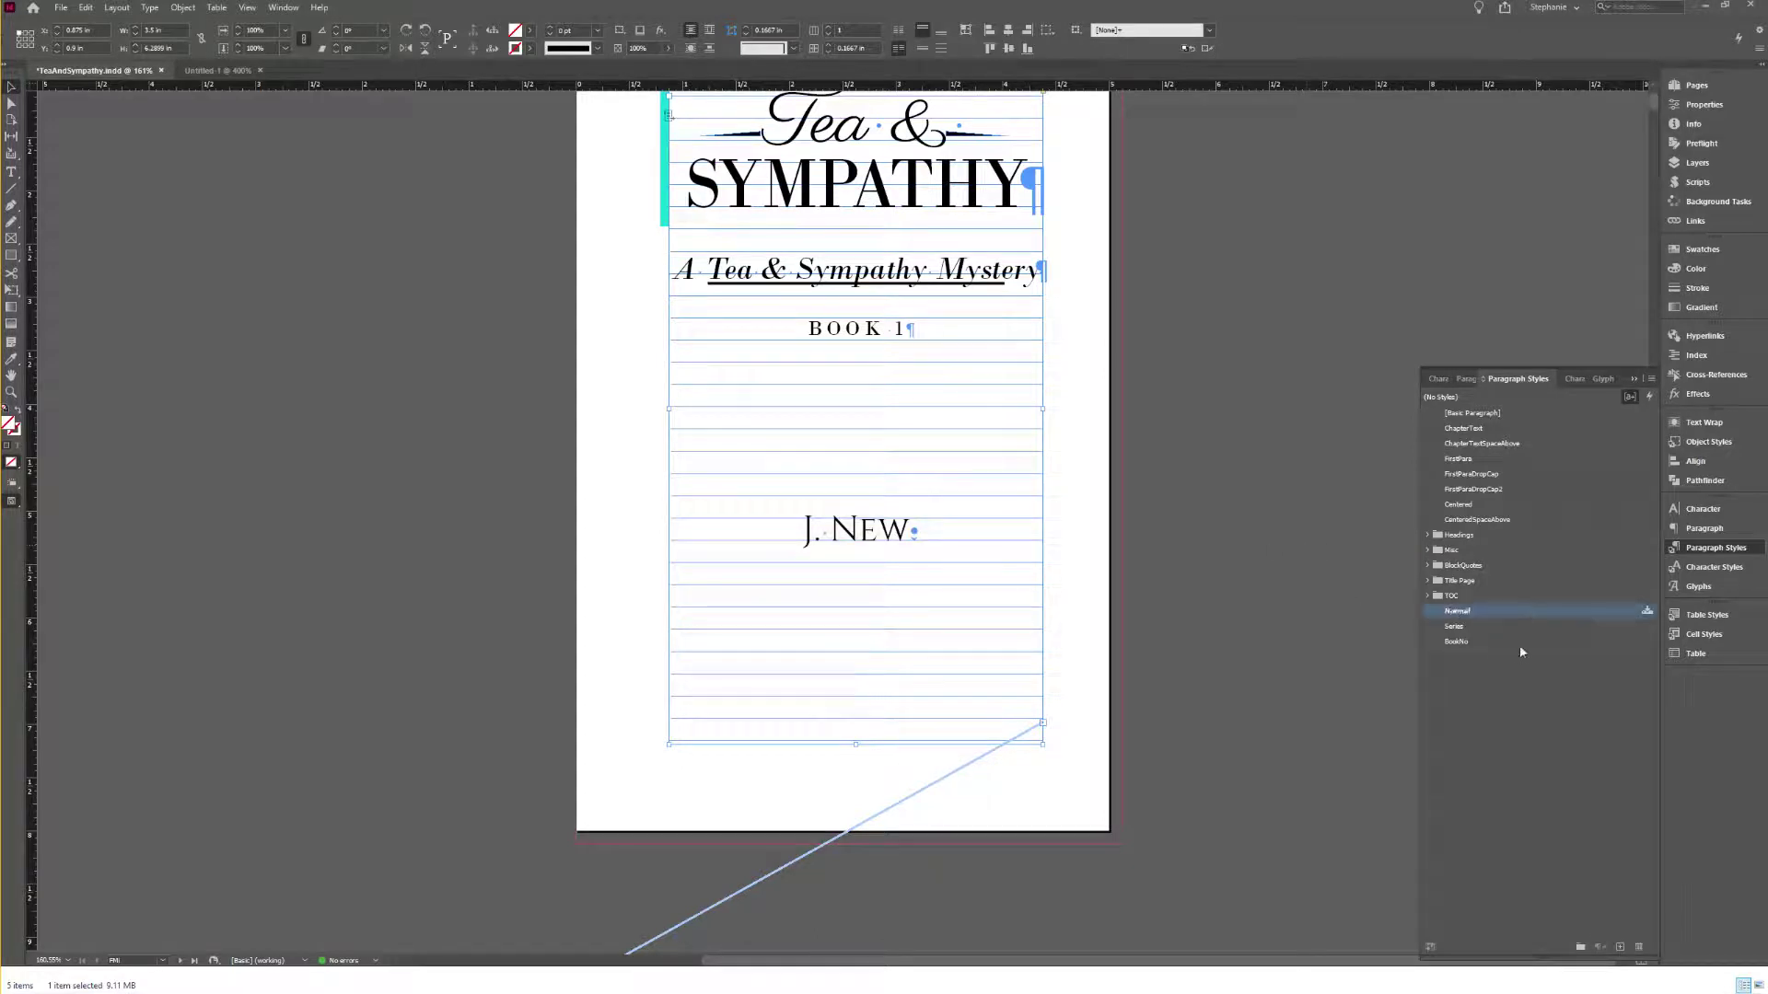
left_click(1512, 642, "shift")
left_click_drag(1601, 615, 1561, 518)
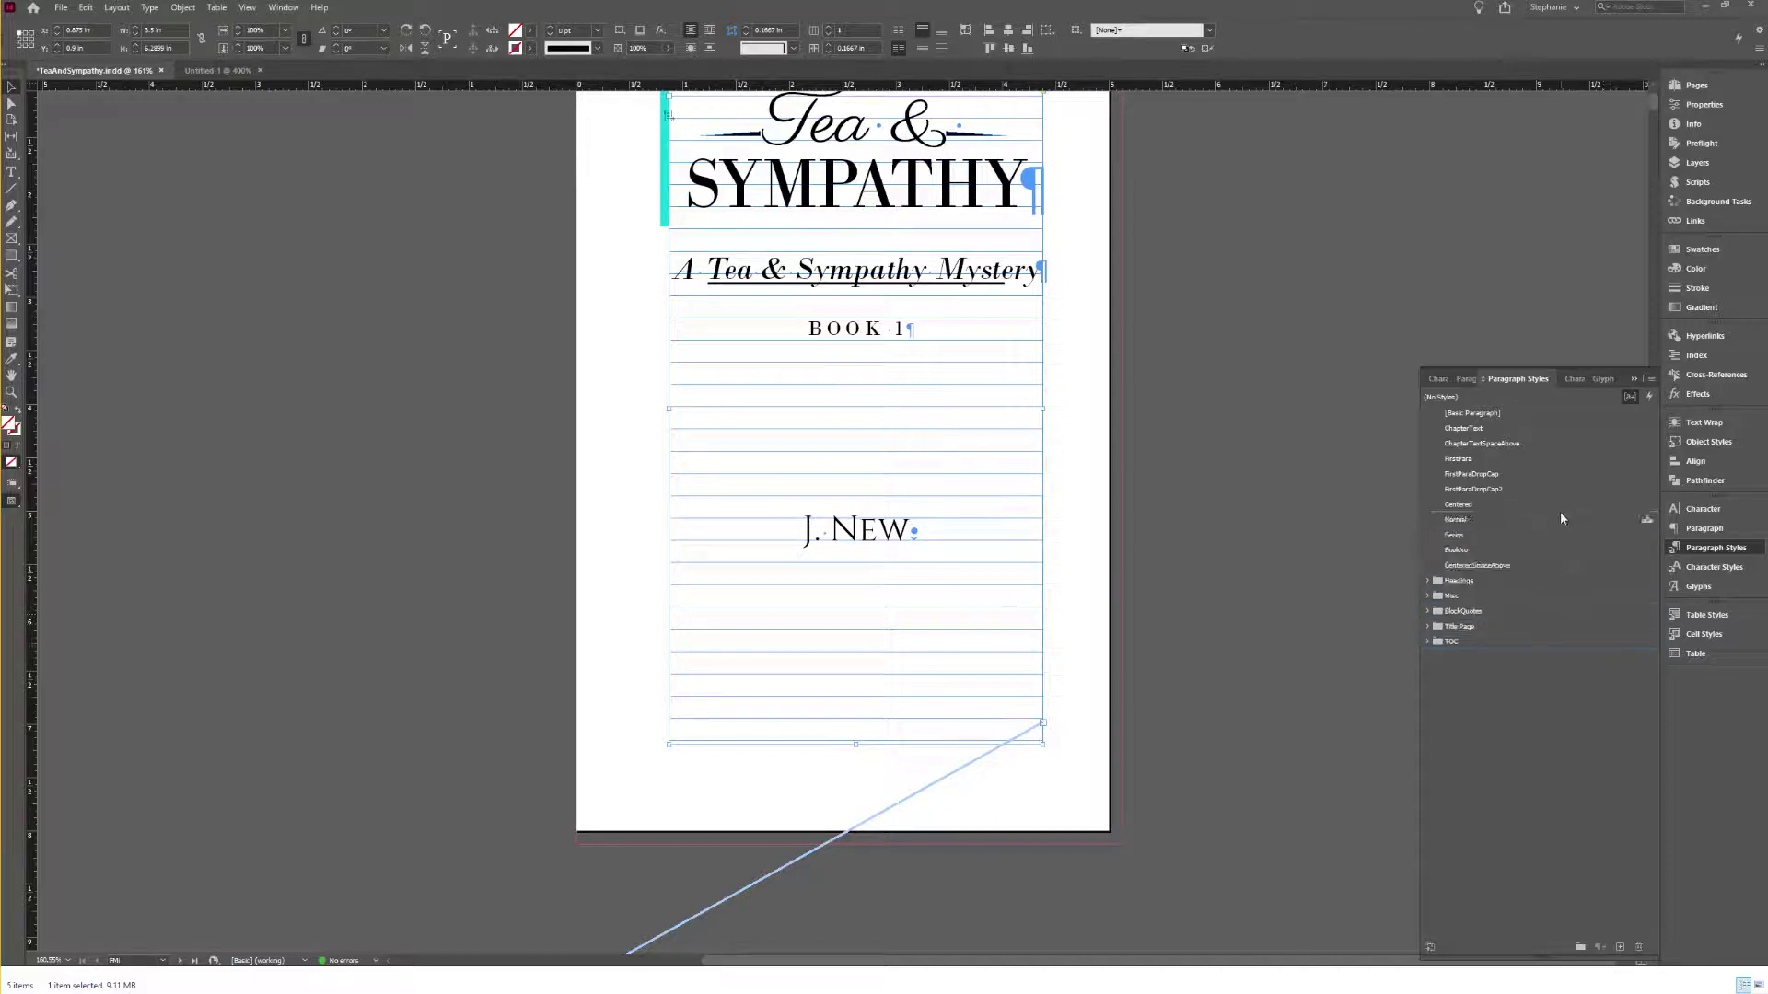
left_click(1427, 580)
left_click(1565, 596)
left_click(1590, 606, "shift")
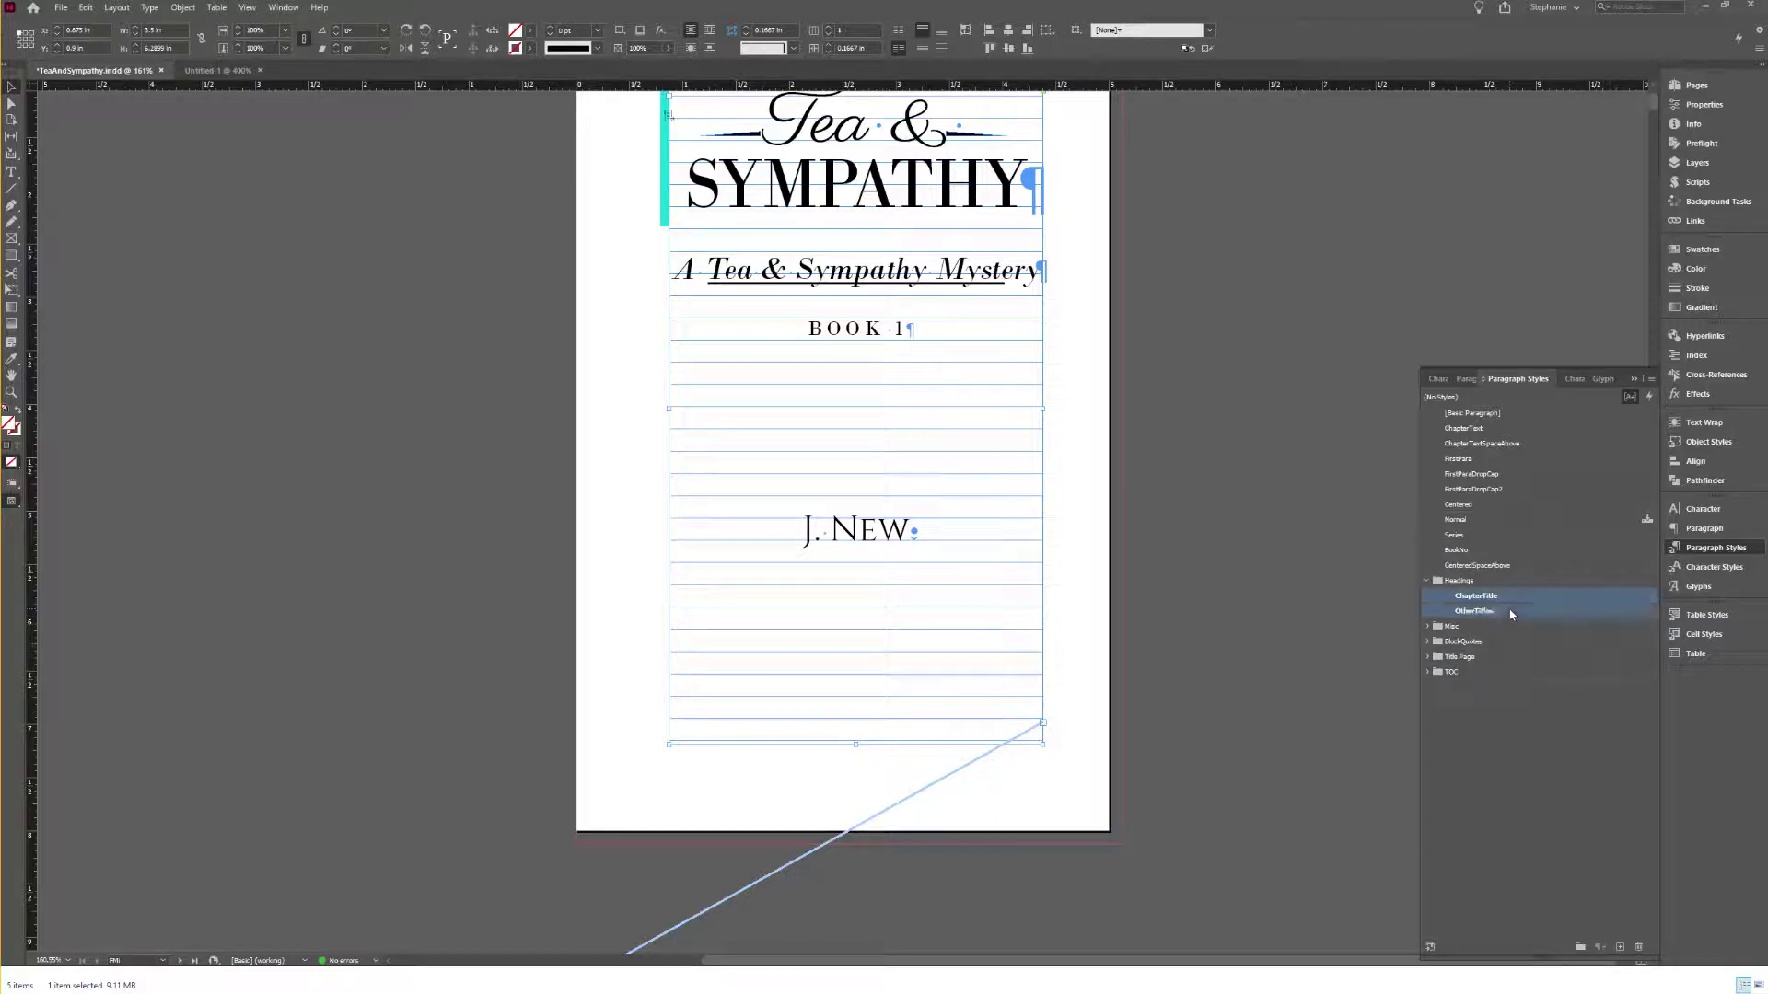
left_click_drag(1590, 602, 1604, 556)
Step: Move all paragraph styles out of the Misc and BlockQuotes groups to the ungrouped styles
left_click(1427, 626)
left_click(1515, 641)
left_click(1526, 702, "shift")
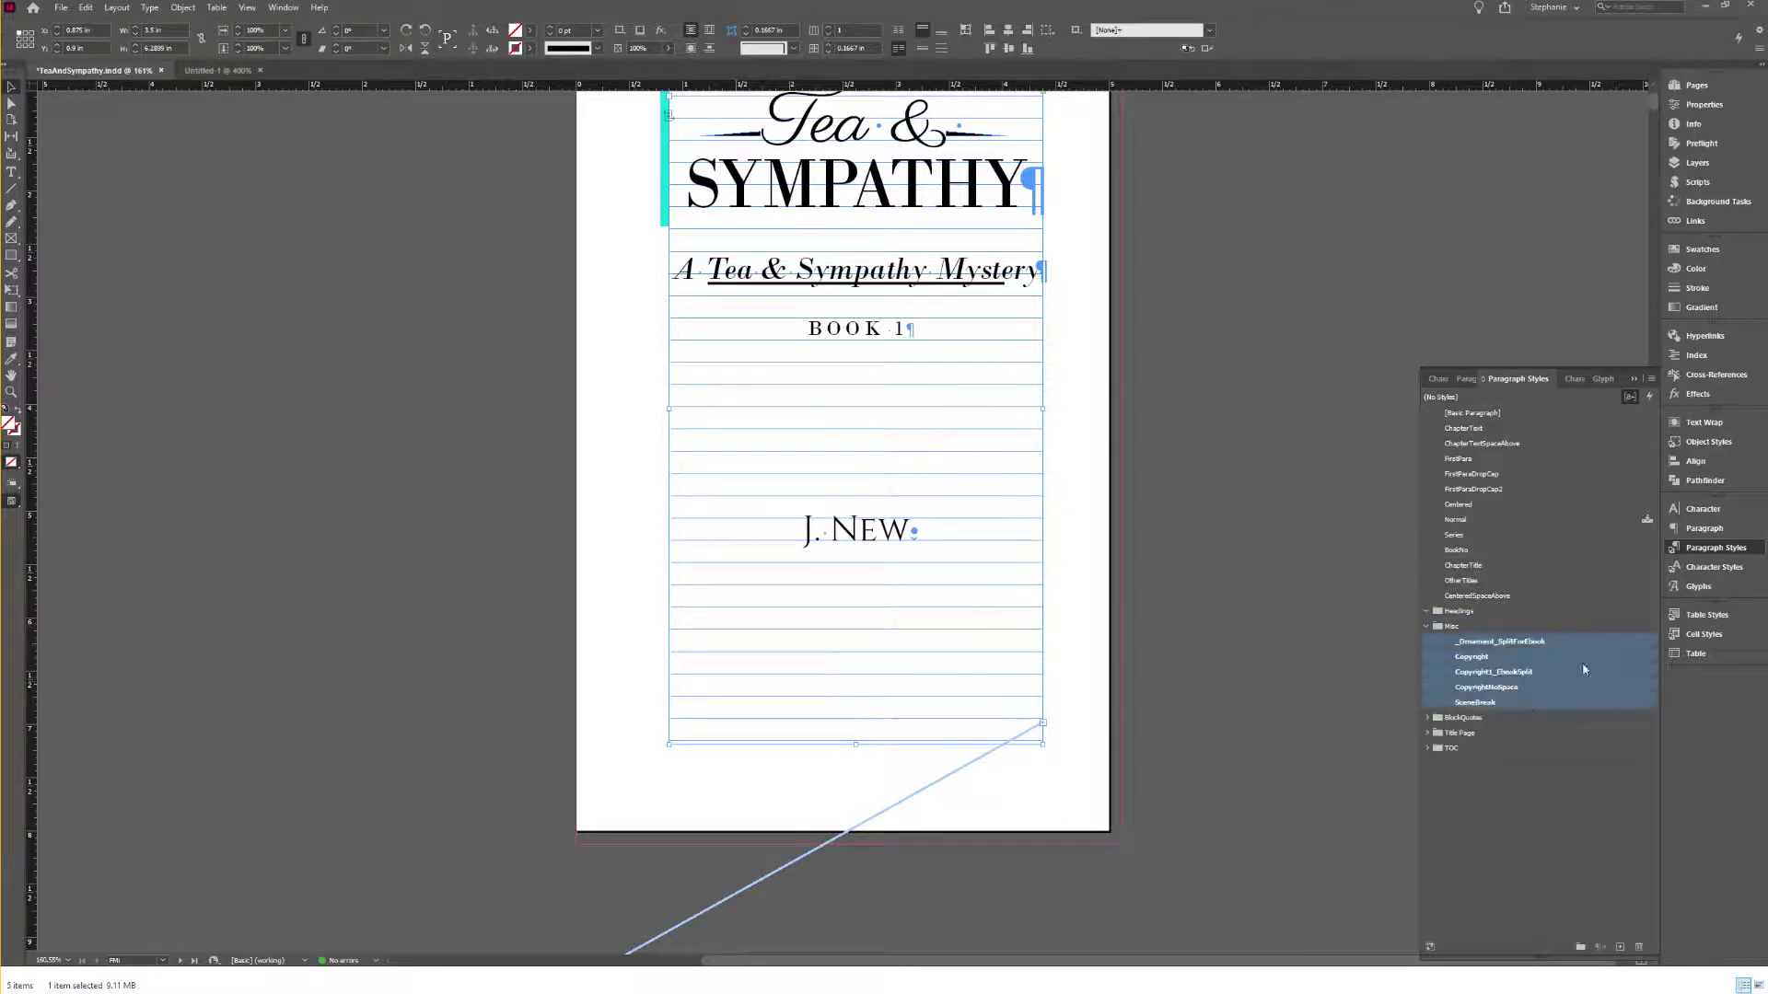
left_click_drag(1603, 643, 1615, 603)
left_click(1427, 718)
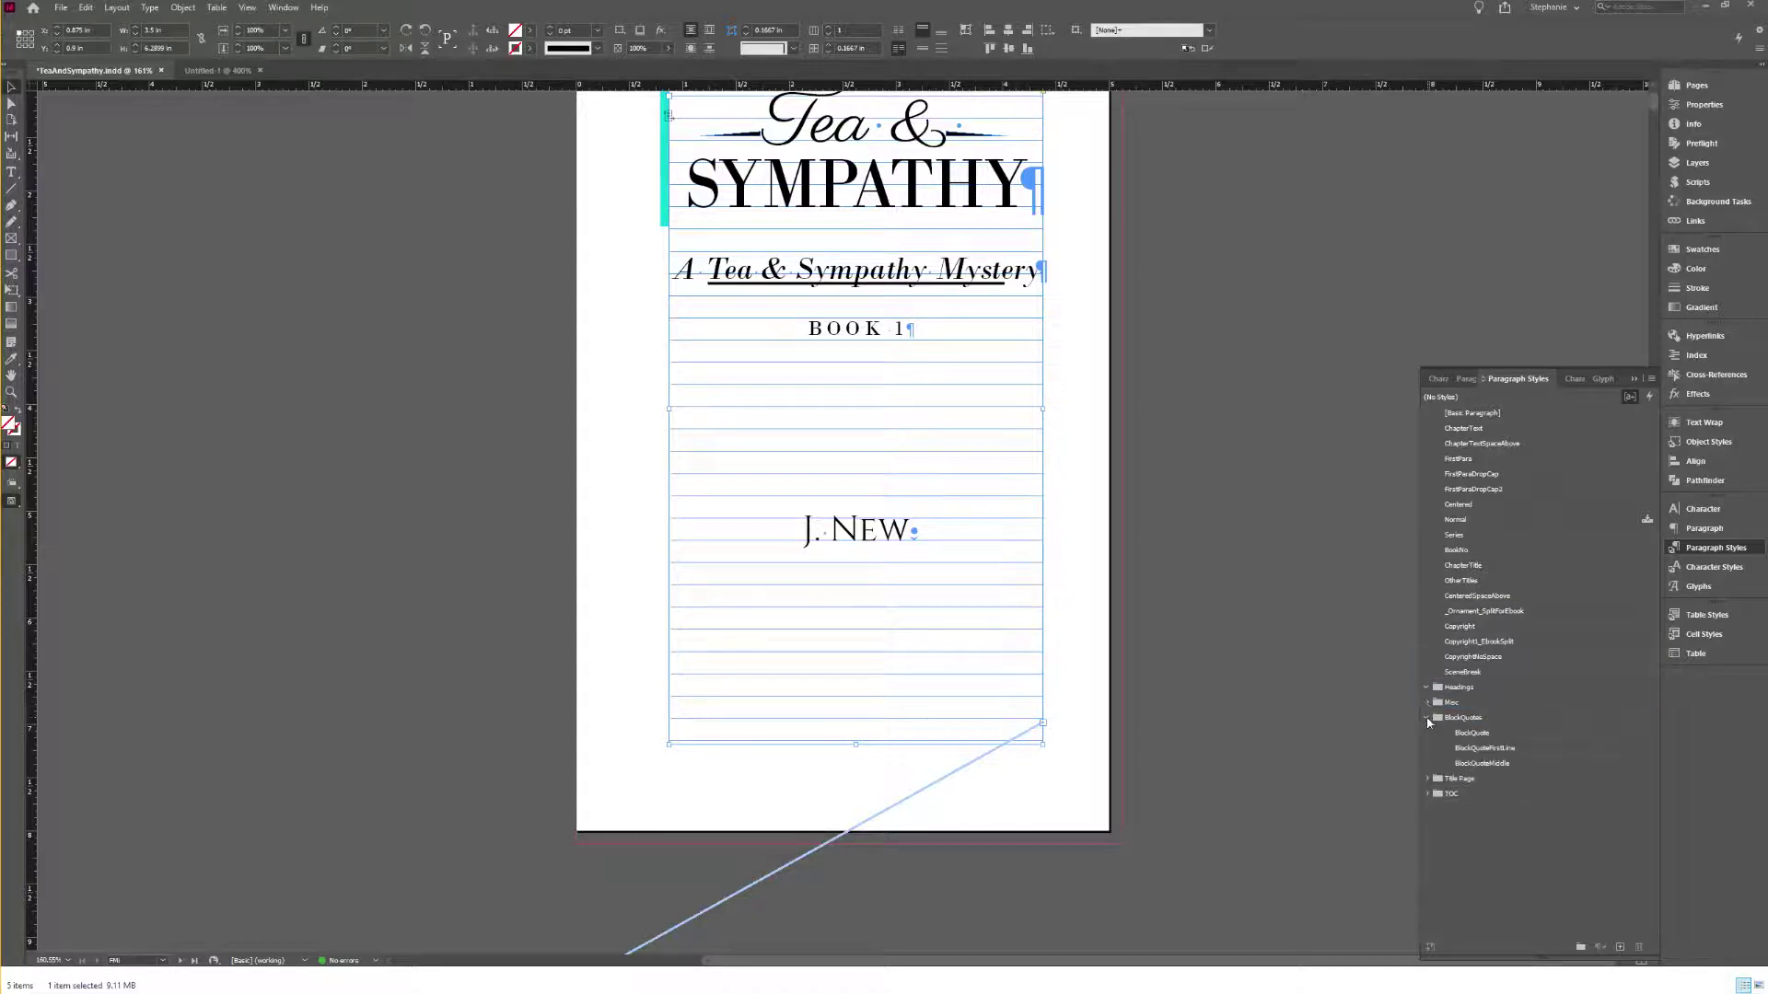
left_click(1471, 732)
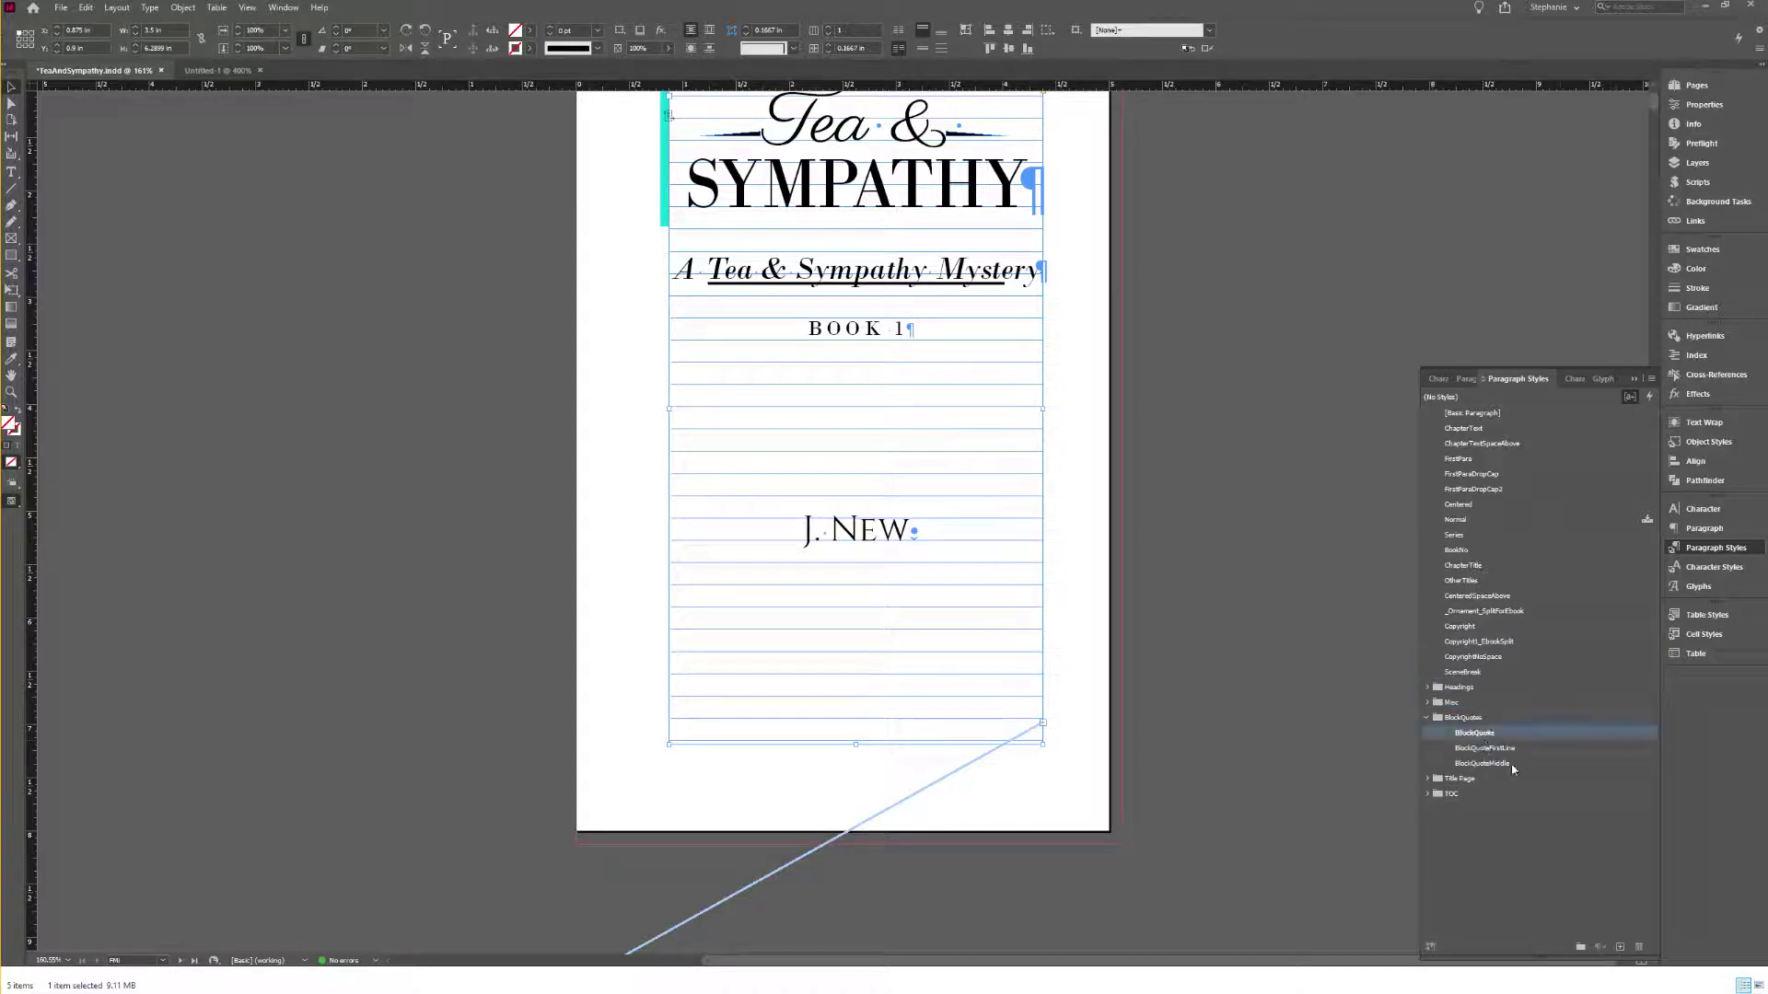
left_click(1510, 763, "shift")
left_click(1594, 739)
mouse_move(1609, 727)
left_mouse_down()
mouse_move(1603, 679)
mouse_move(1600, 694)
left_mouse_up()
Step: Move all paragraph styles out of the Title Page and TOC groups to the ungrouped styles
left_click(1427, 777)
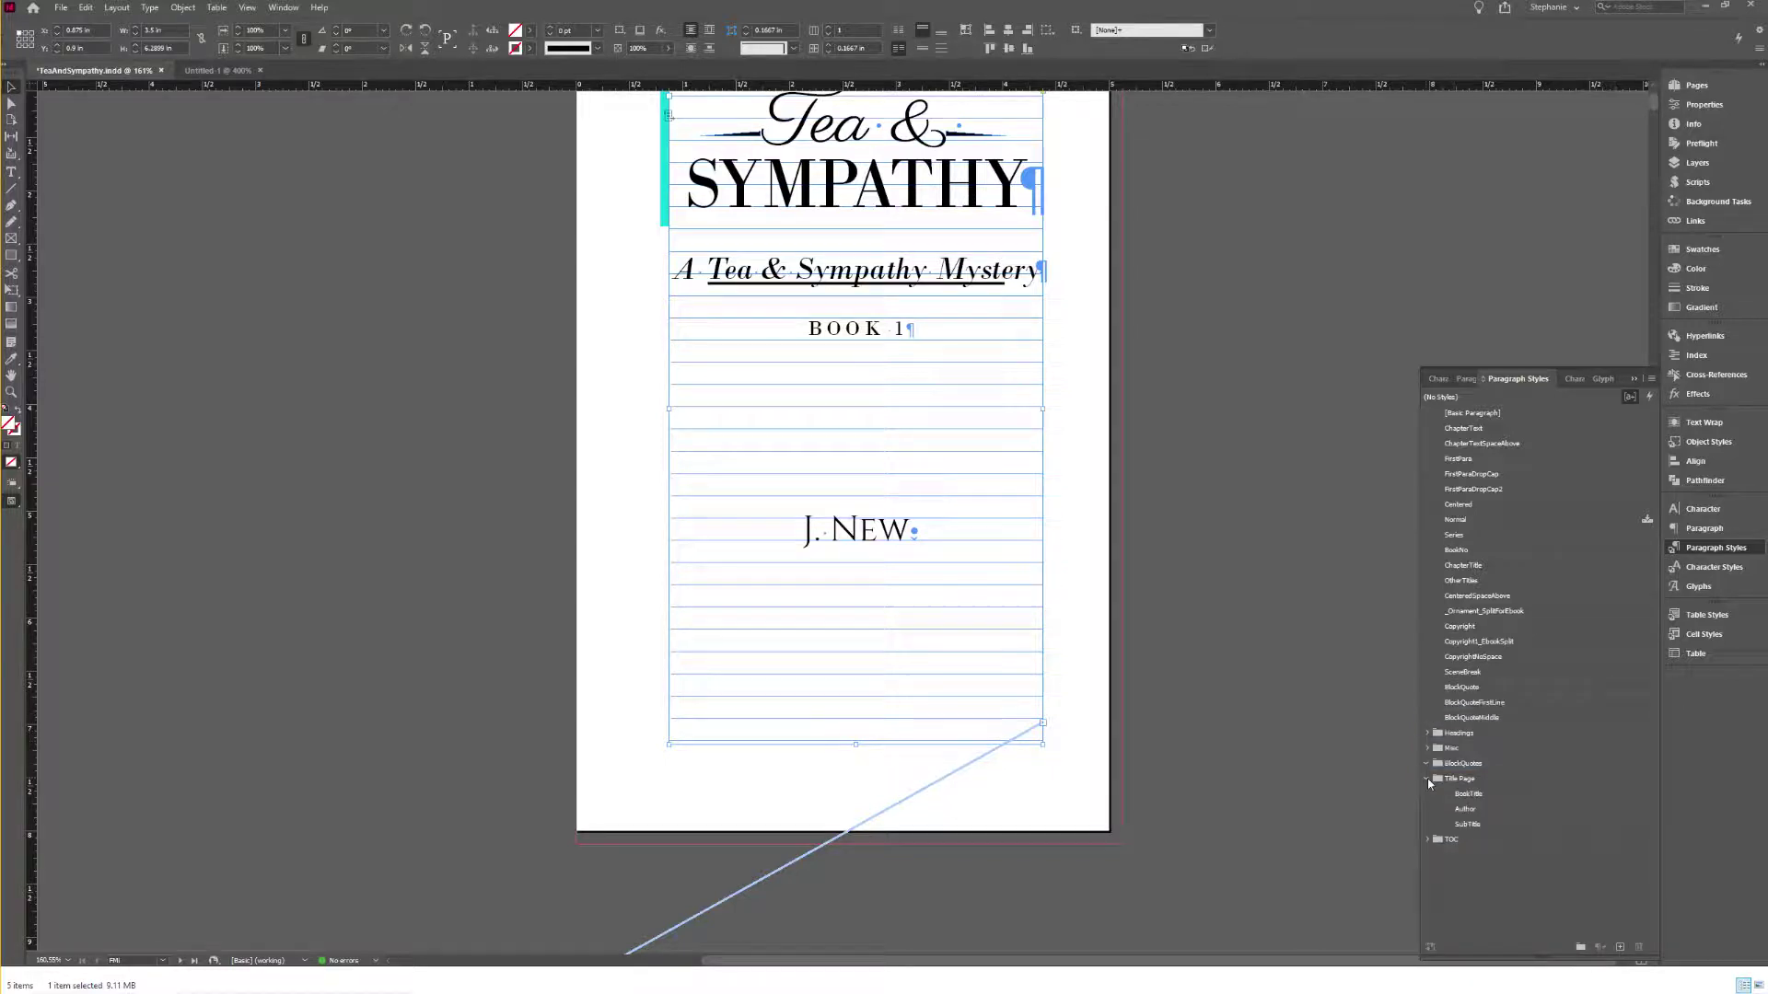
left_click(1473, 794)
left_click(1499, 823, "shift")
left_click_drag(1605, 797, 1614, 721)
left_click(1427, 839)
left_click(1477, 854)
left_click(1476, 856)
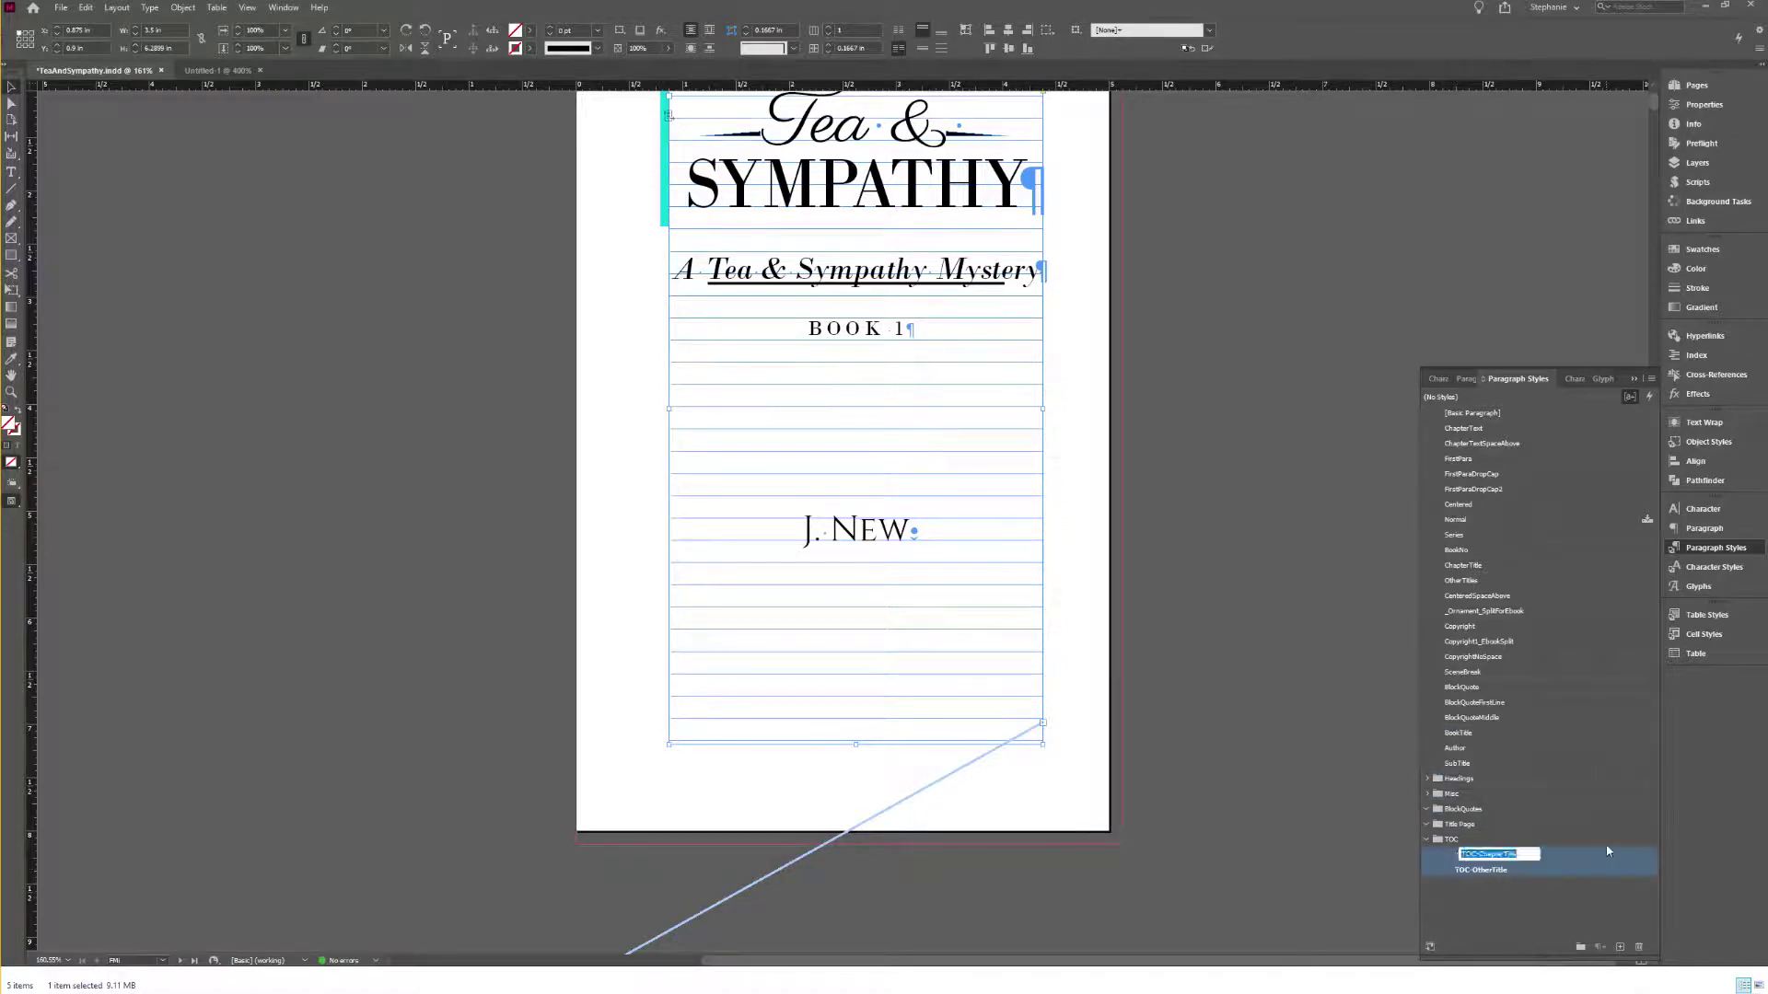
left_click_drag(1610, 845, 1585, 772)
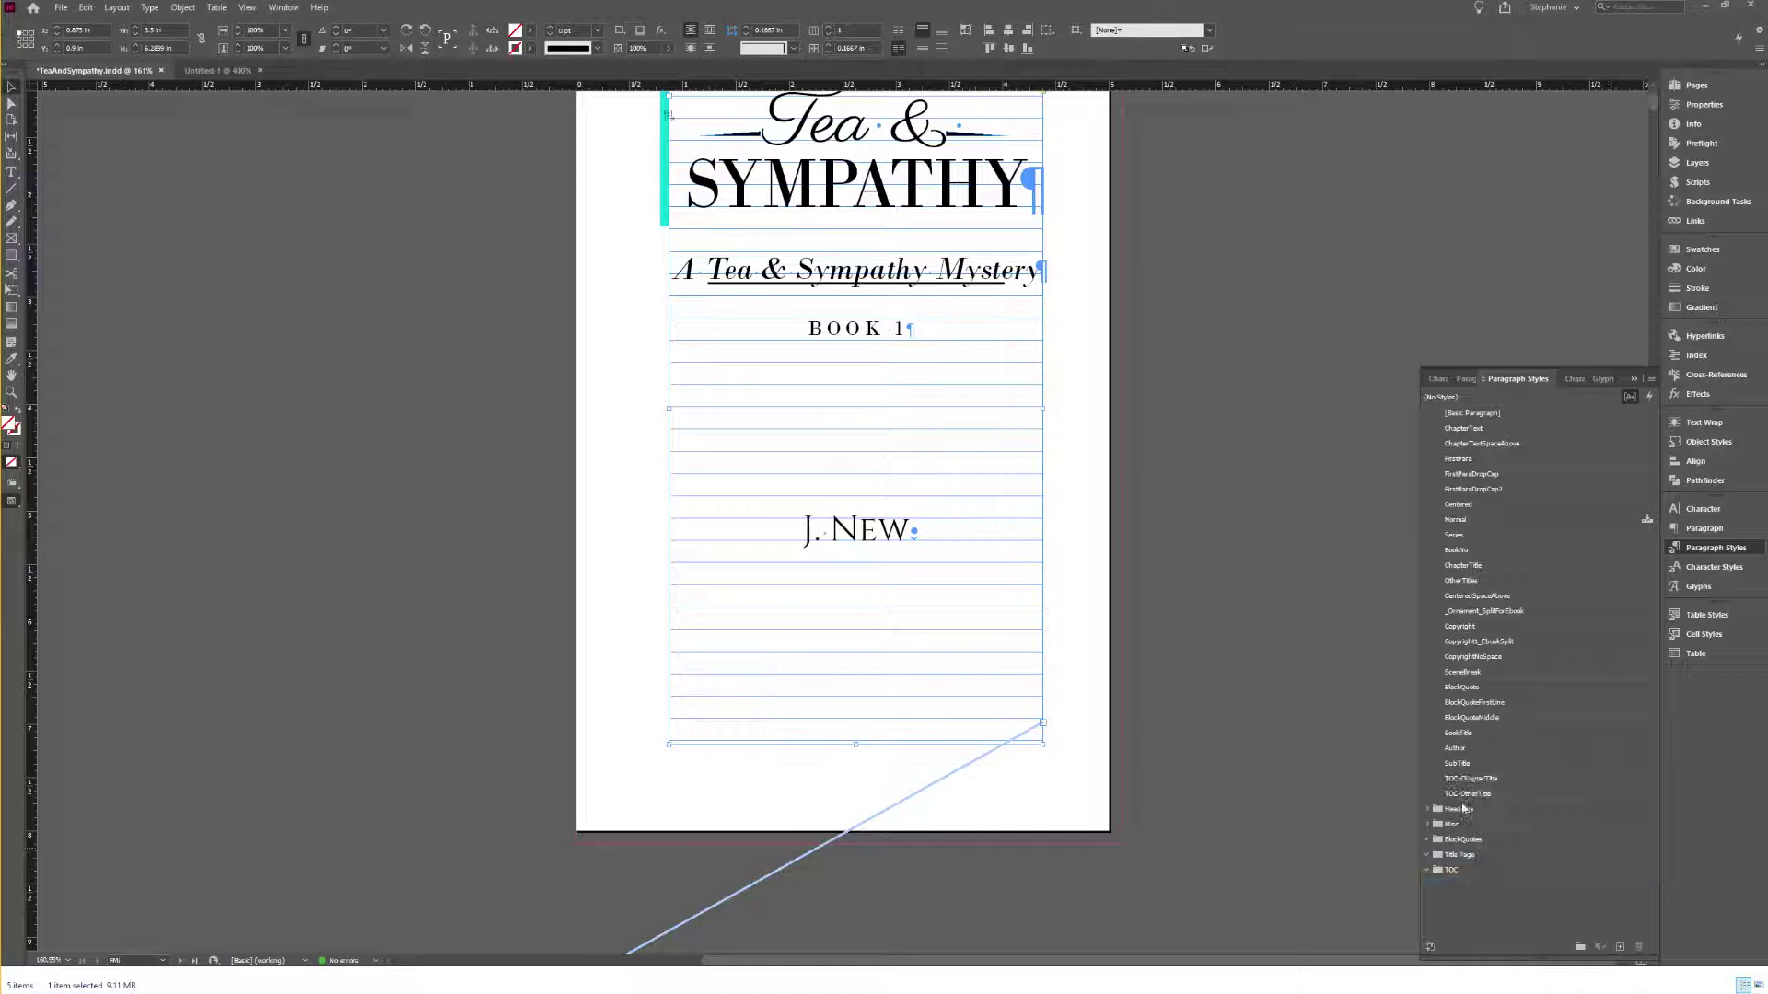
Step: Delete the emptied Headings, Misc, BlockQuotes, Title Page and TOC style groups and sort the paragraph styles by name
left_click(1460, 808)
left_click(1451, 869, "shift")
left_click(1639, 947)
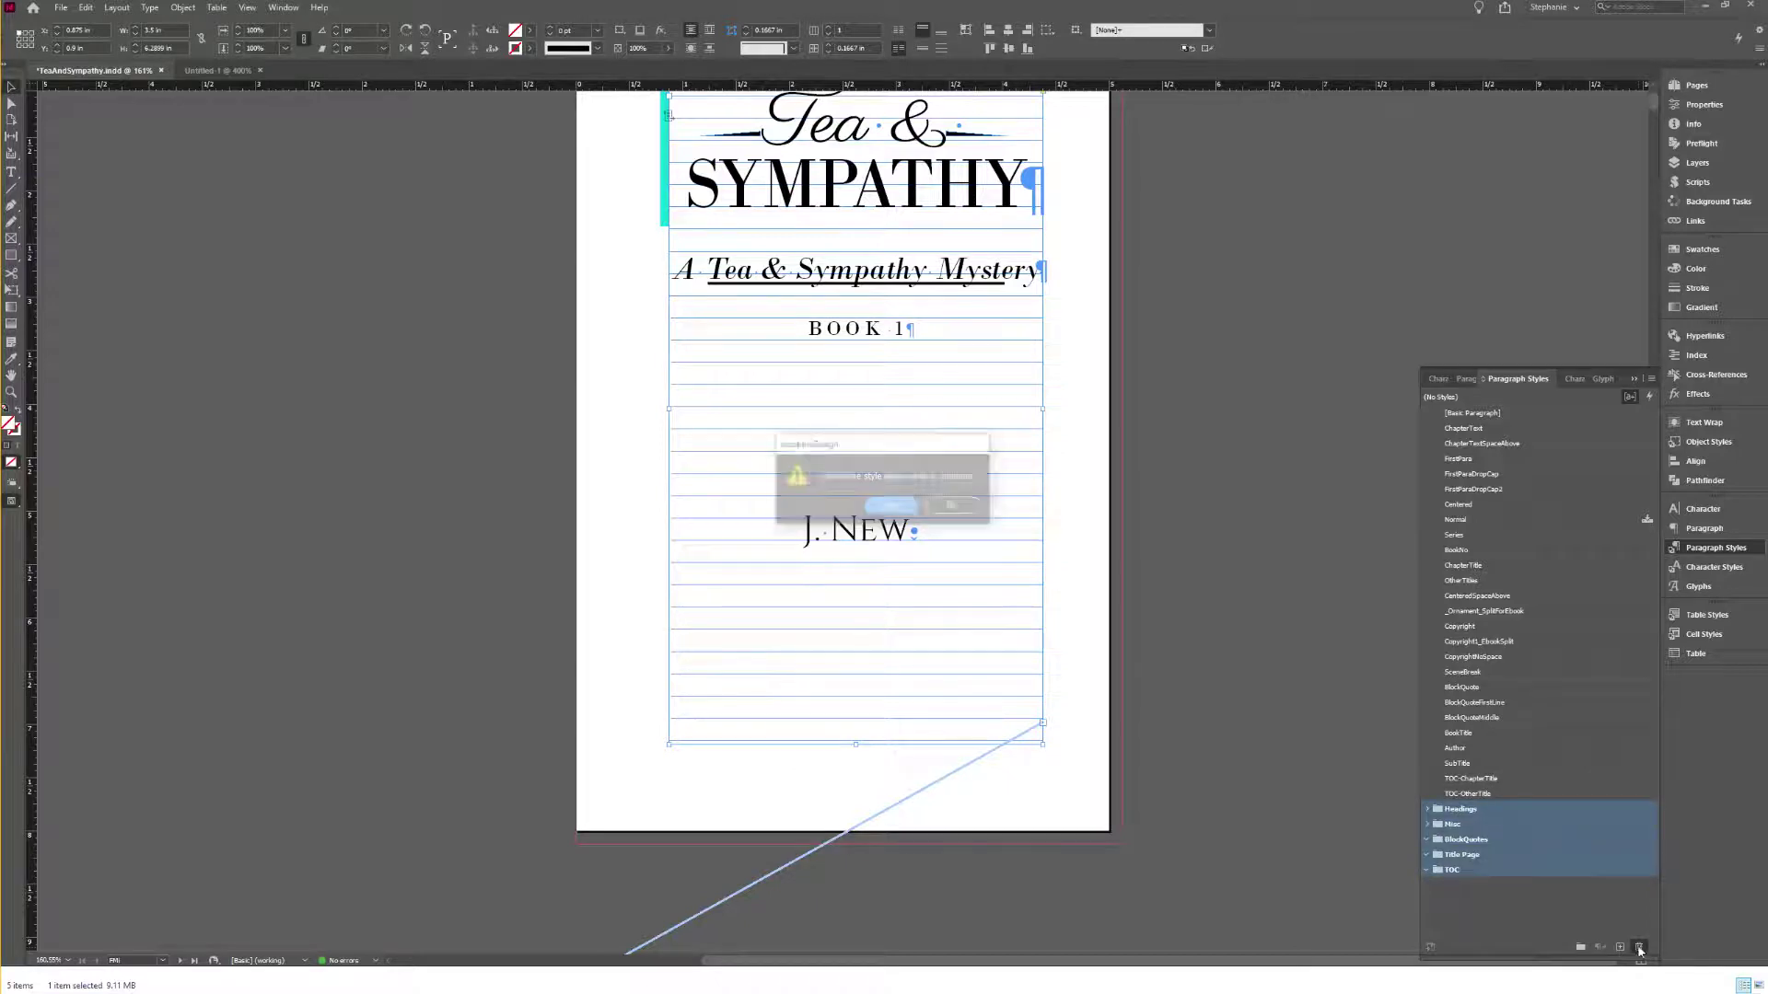
left_click(891, 506)
left_click(1651, 378)
left_click(1510, 686)
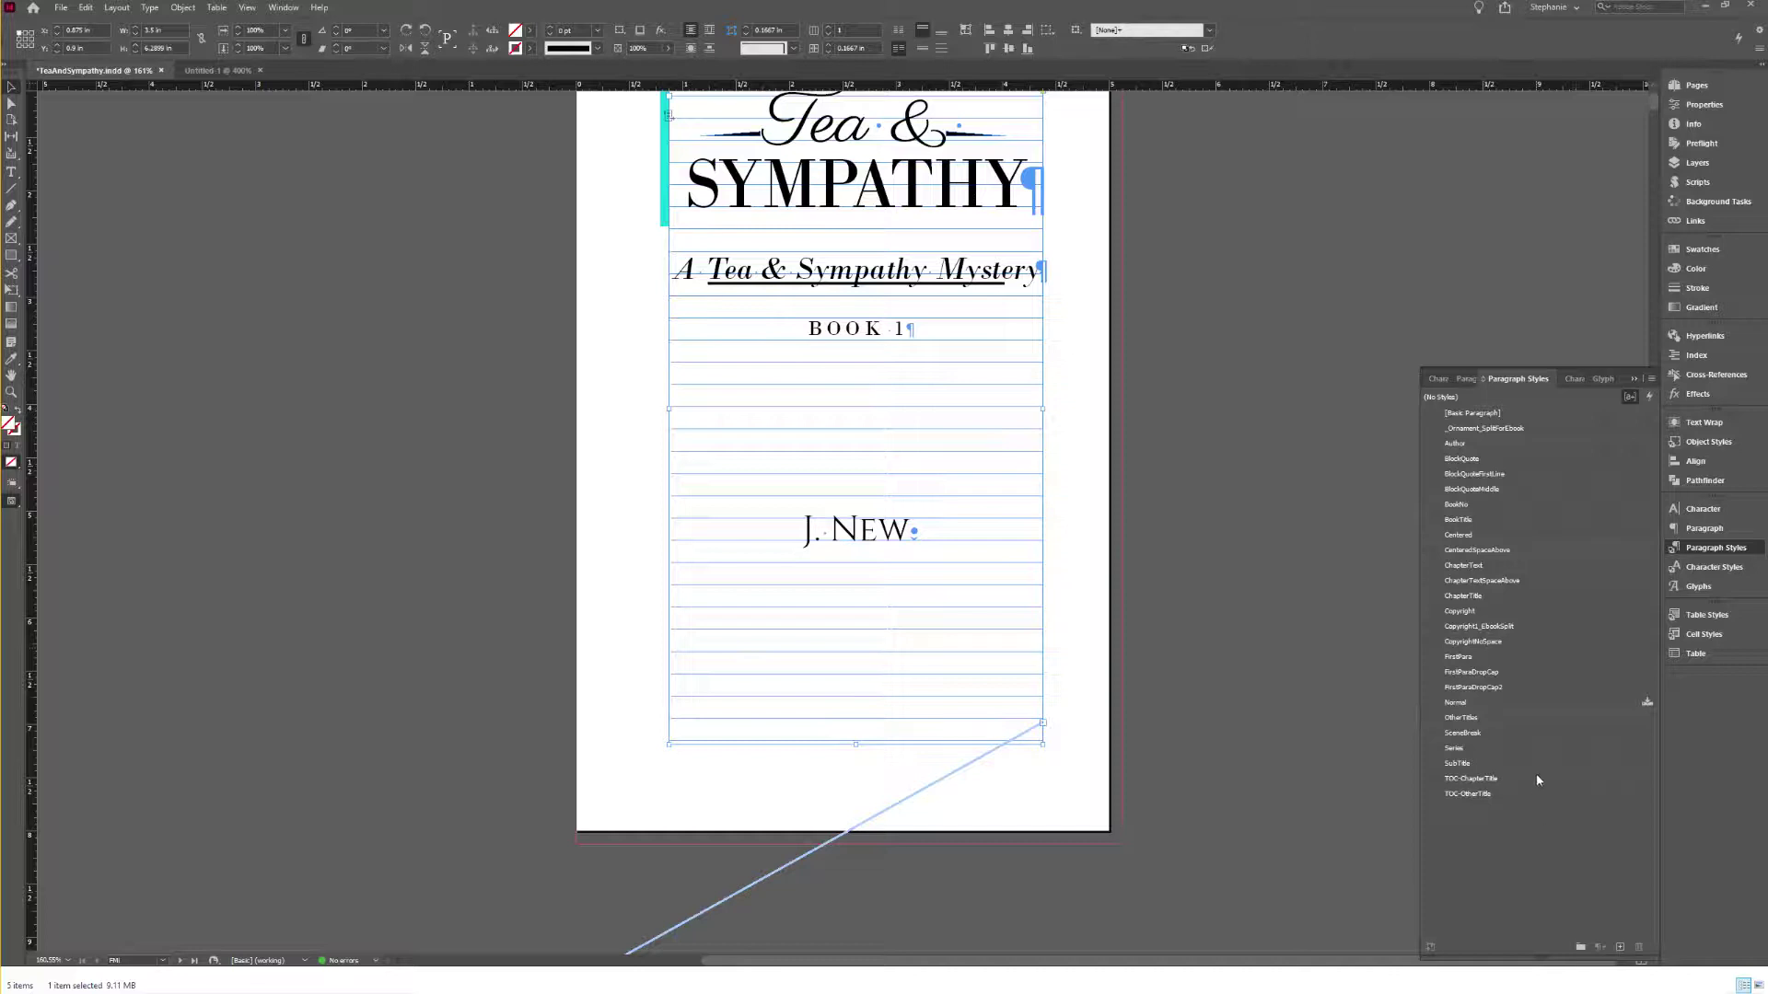
Step: Place the cursor in the table of contents text and set Find/Change to look for text in the Normal paragraph style
scroll(942, 604, "down", 10)
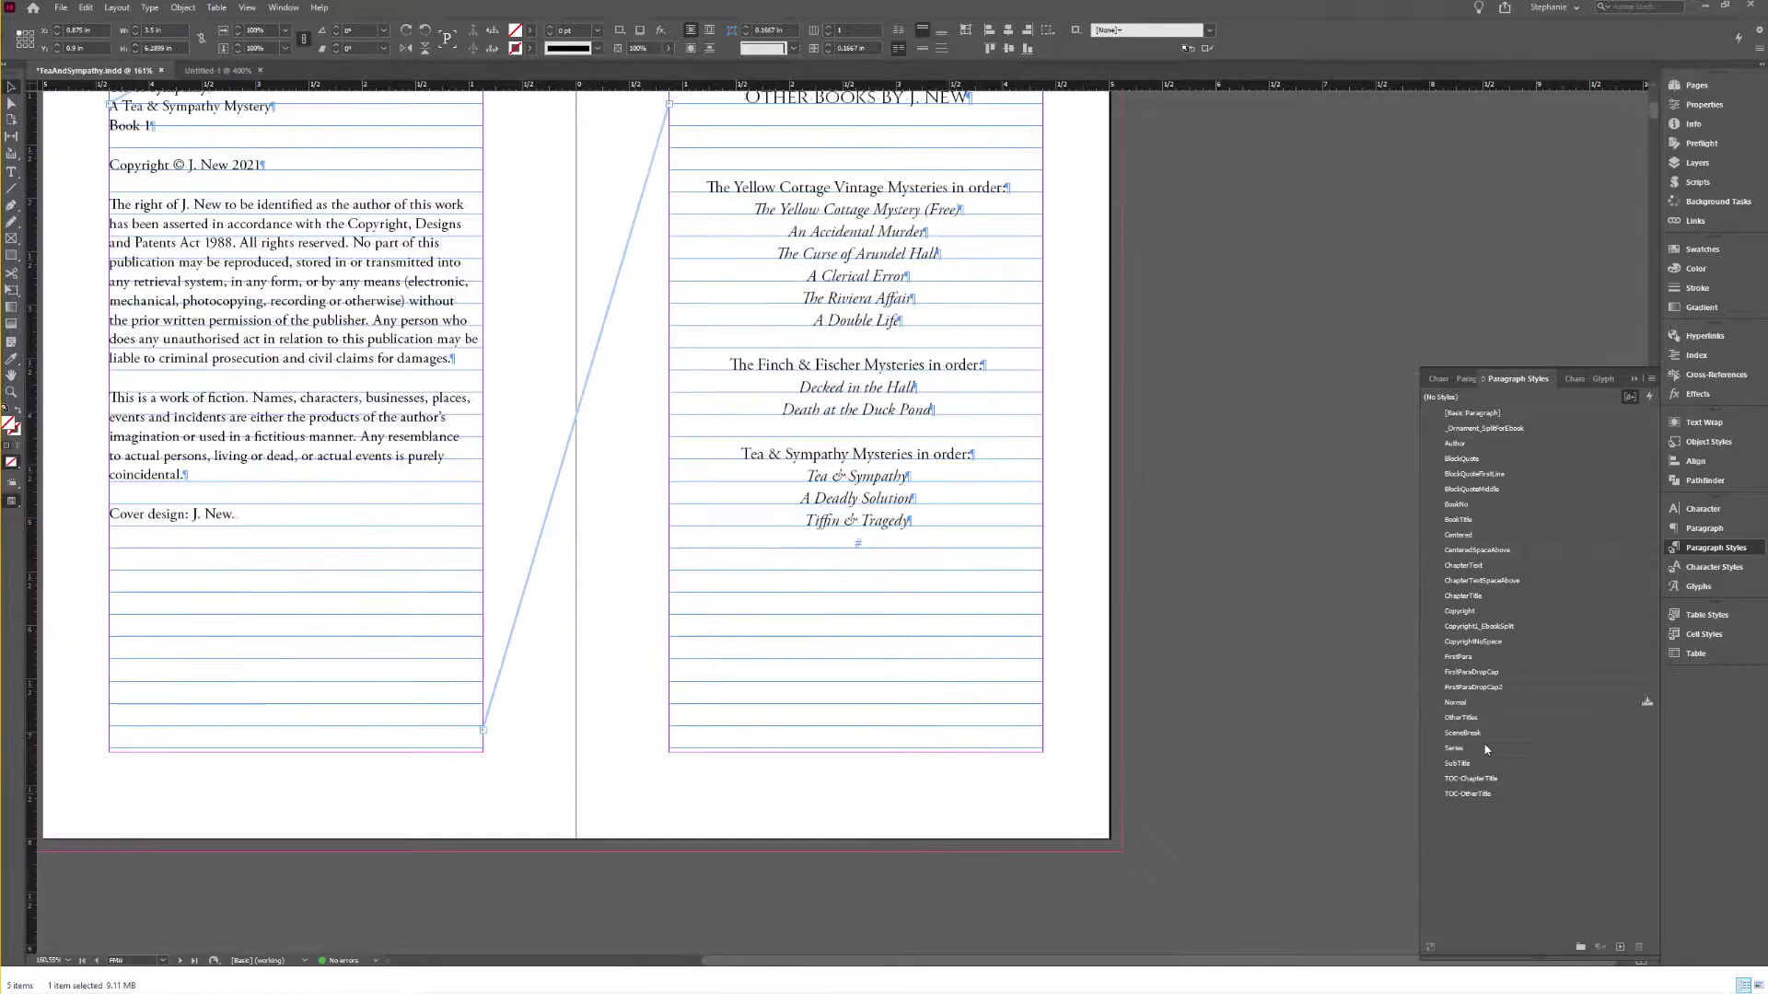
scroll(1053, 556, "down", 10)
left_click(907, 580)
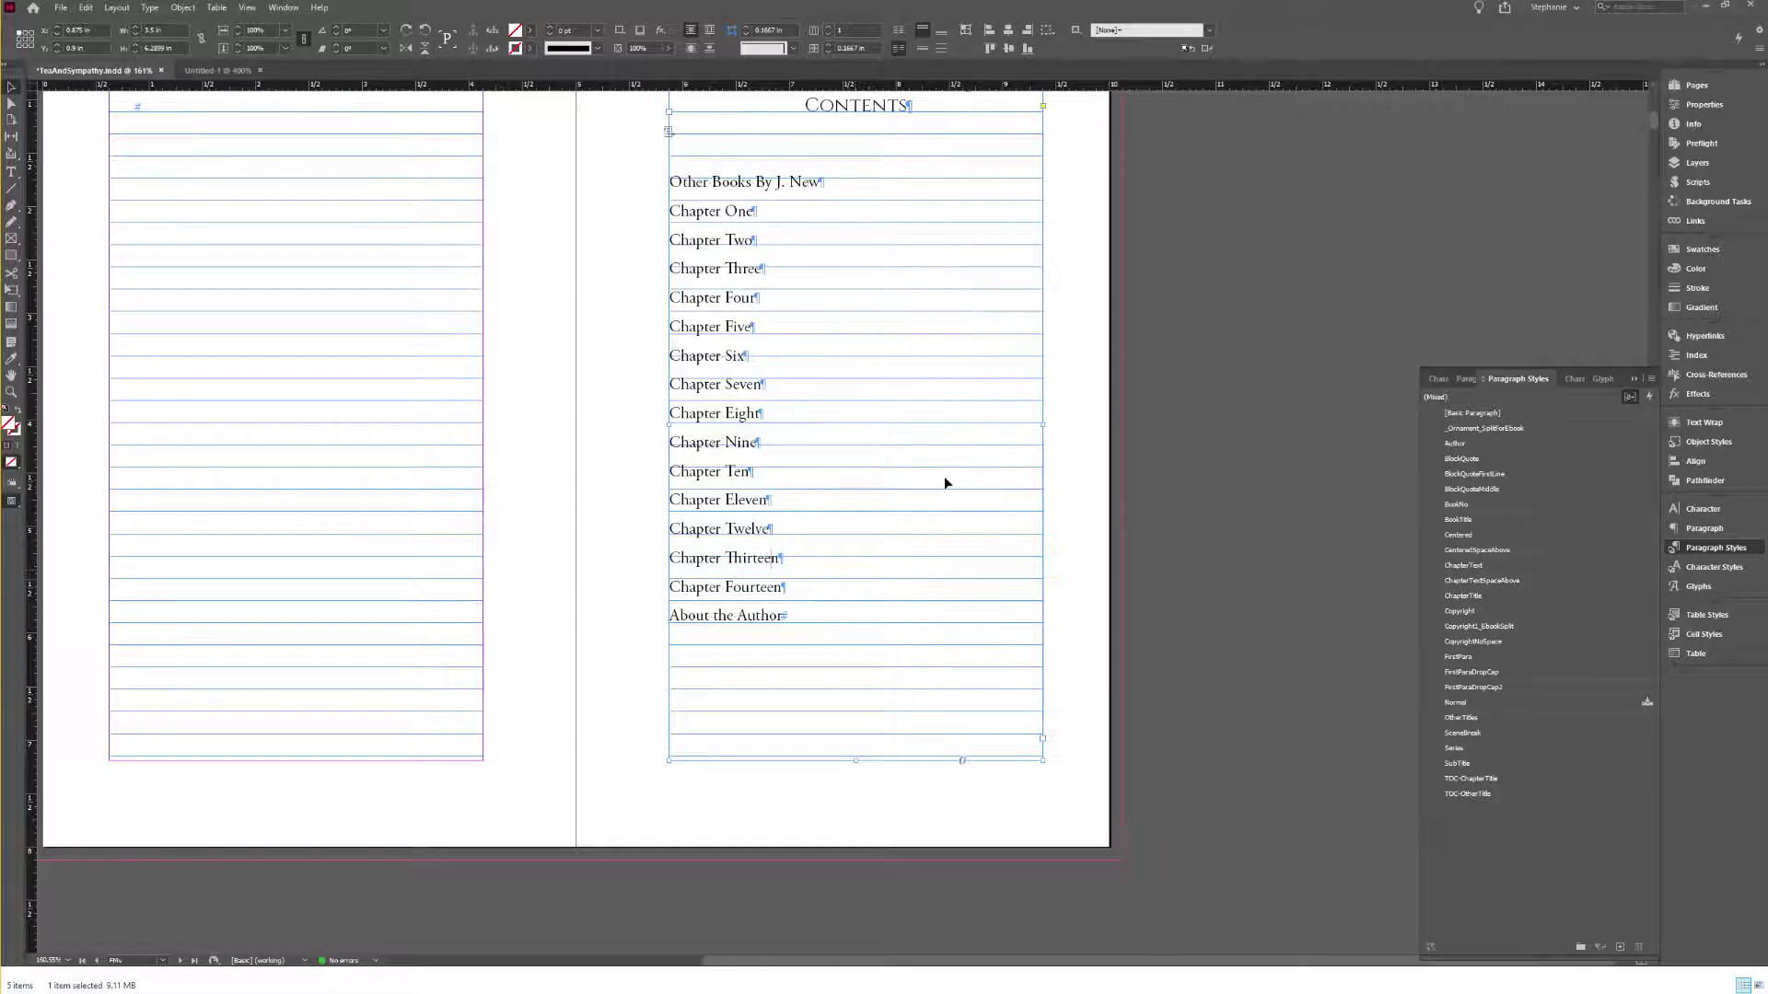
double_click(736, 470)
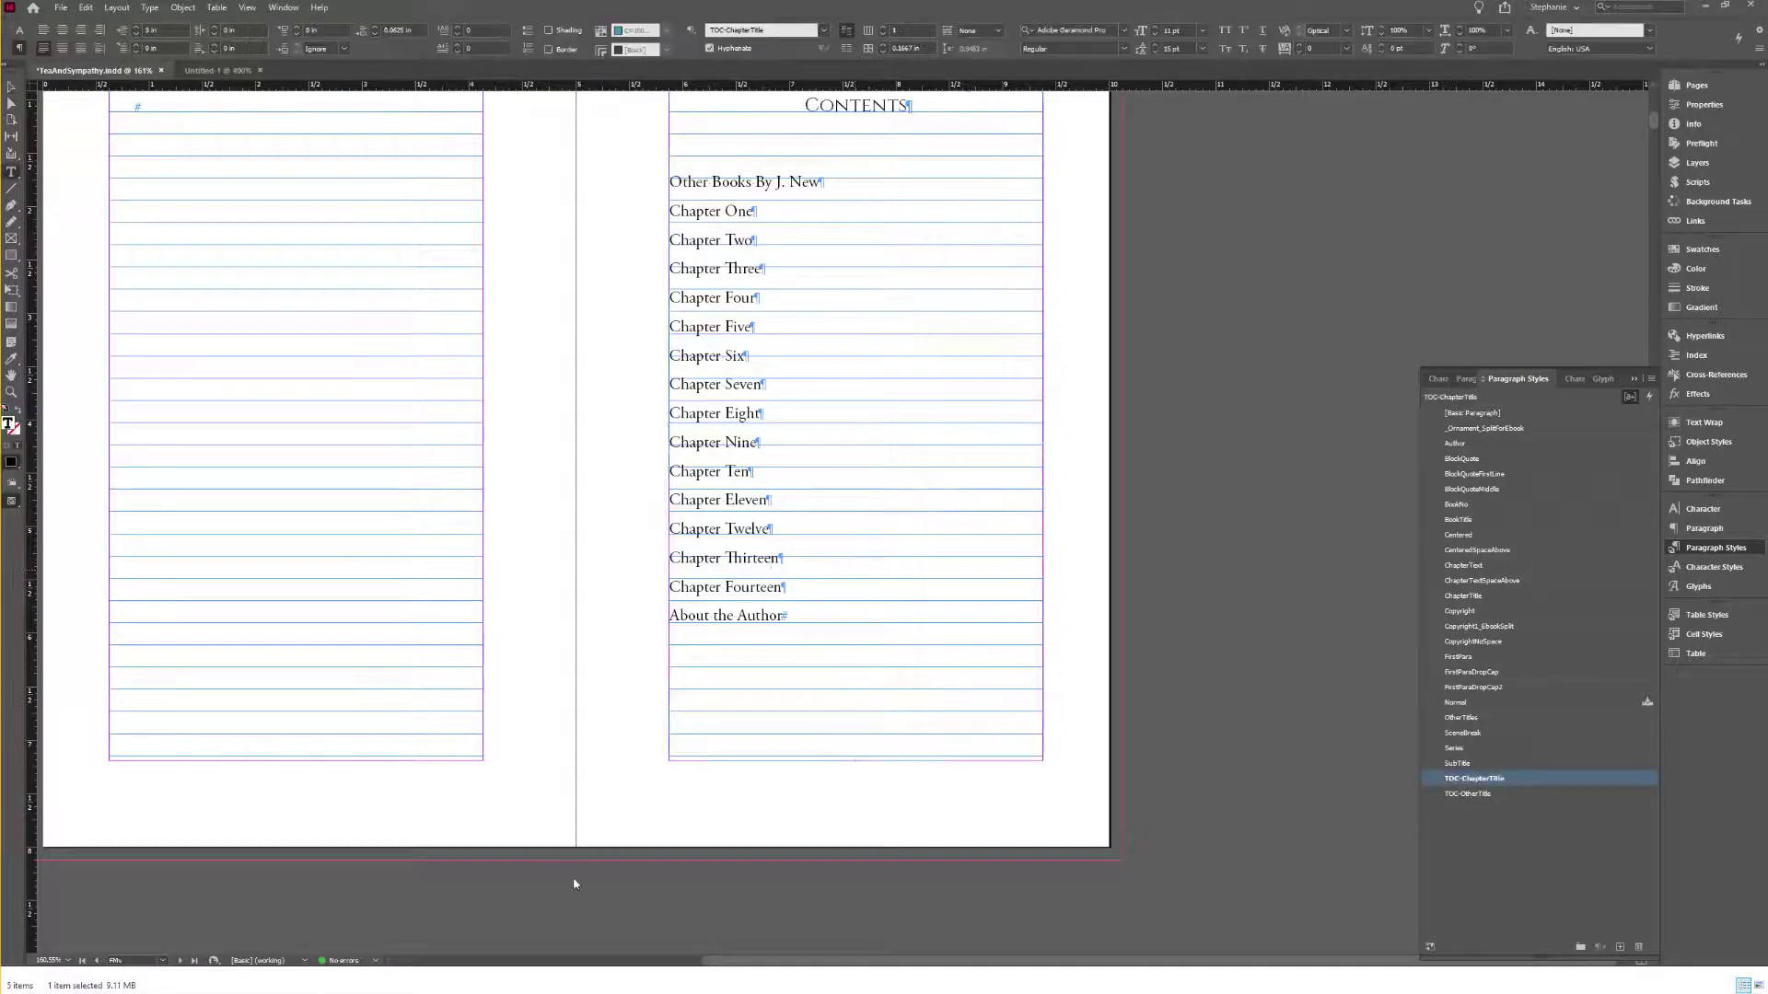
key("ctrl+d")
left_click(1257, 717)
left_click(789, 528)
key("ctrl+f")
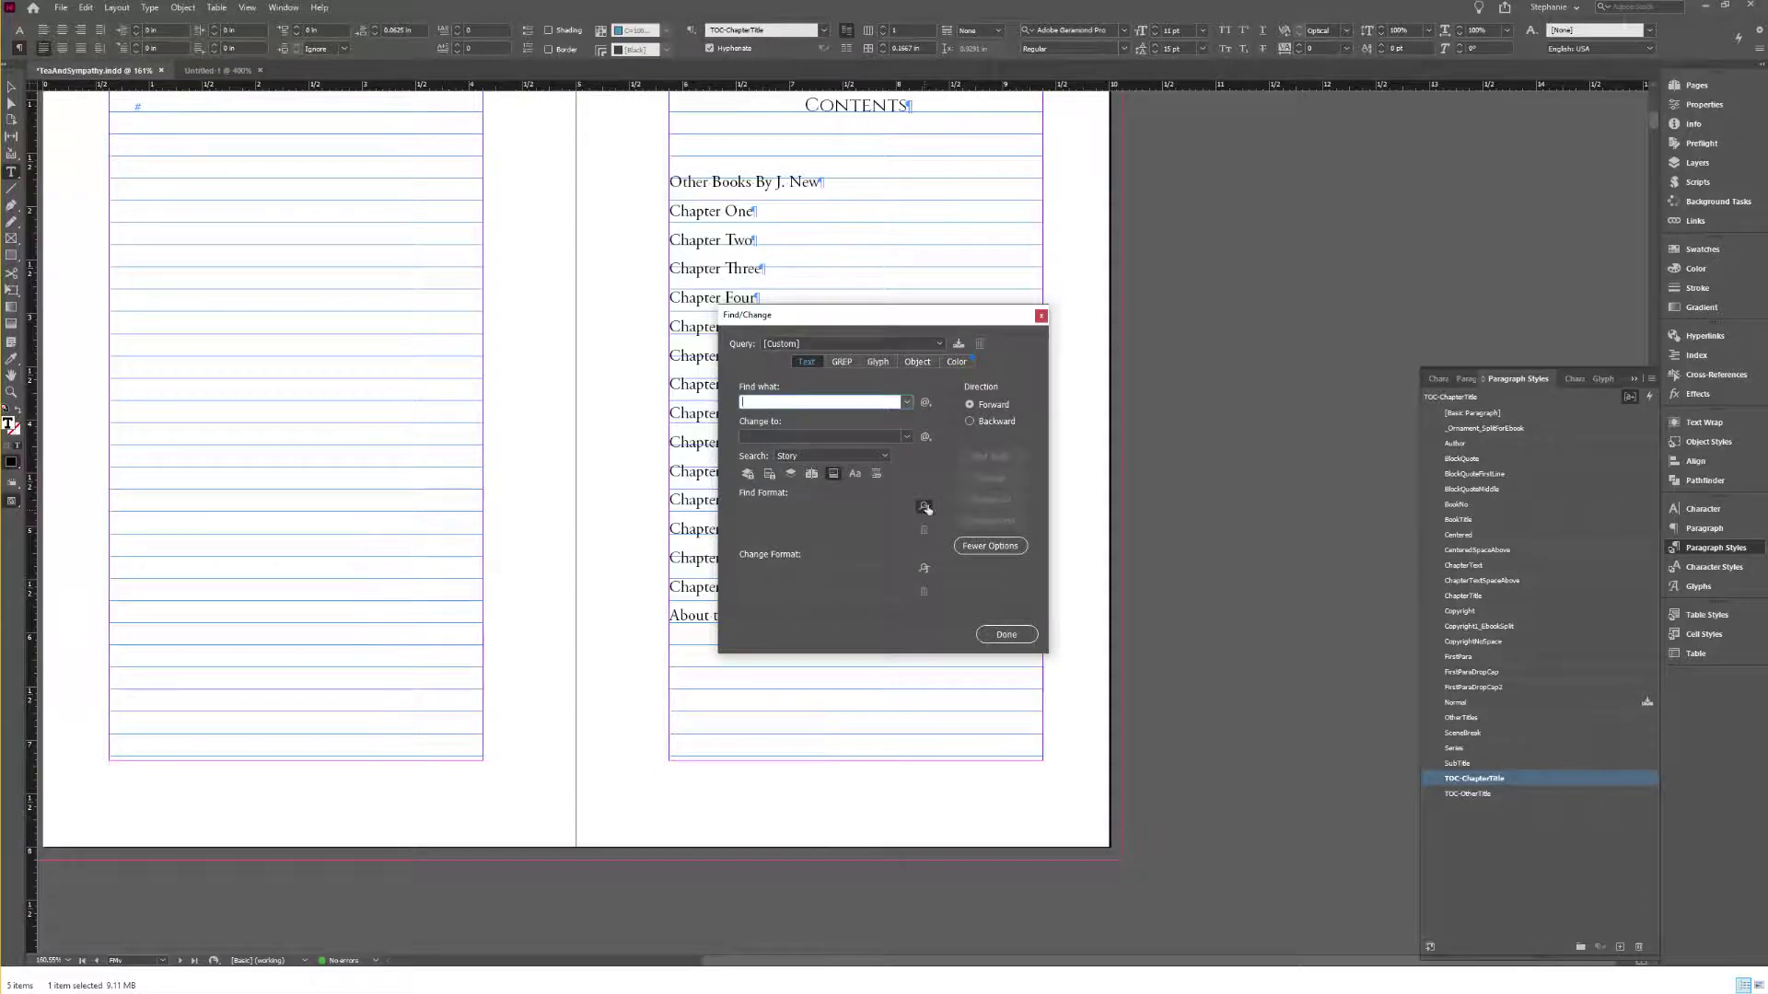
left_click(924, 507)
left_click(875, 420)
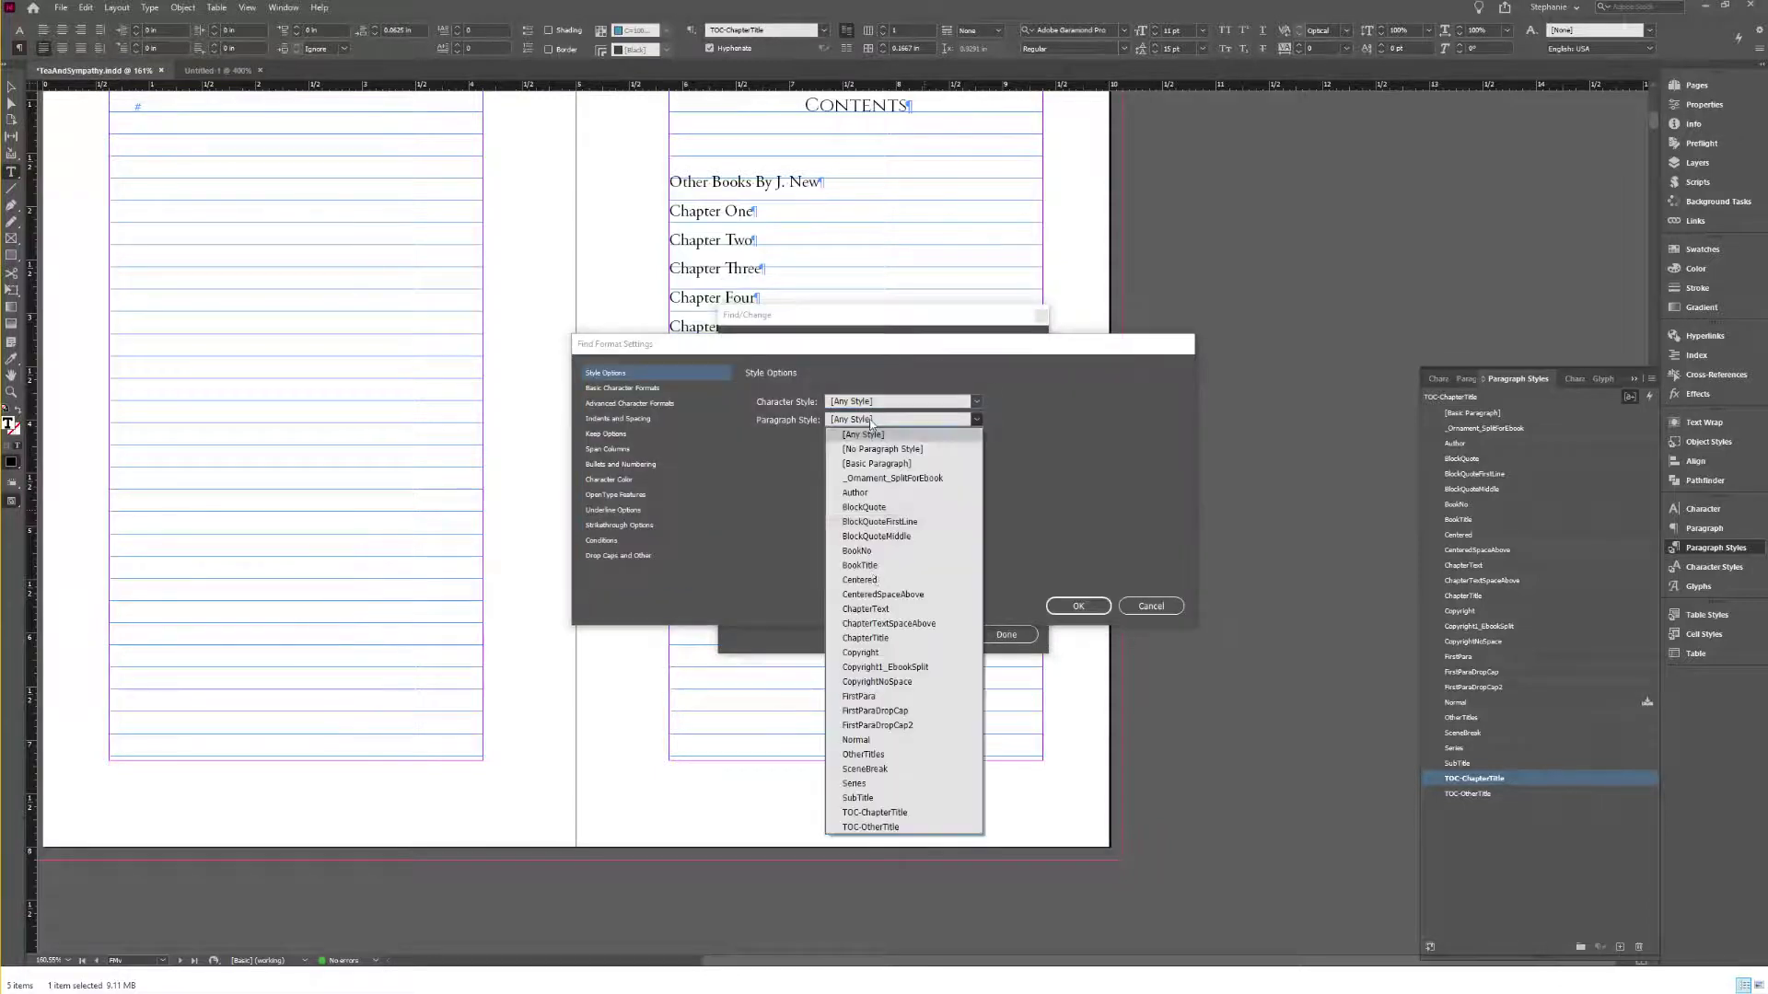
left_click(876, 744)
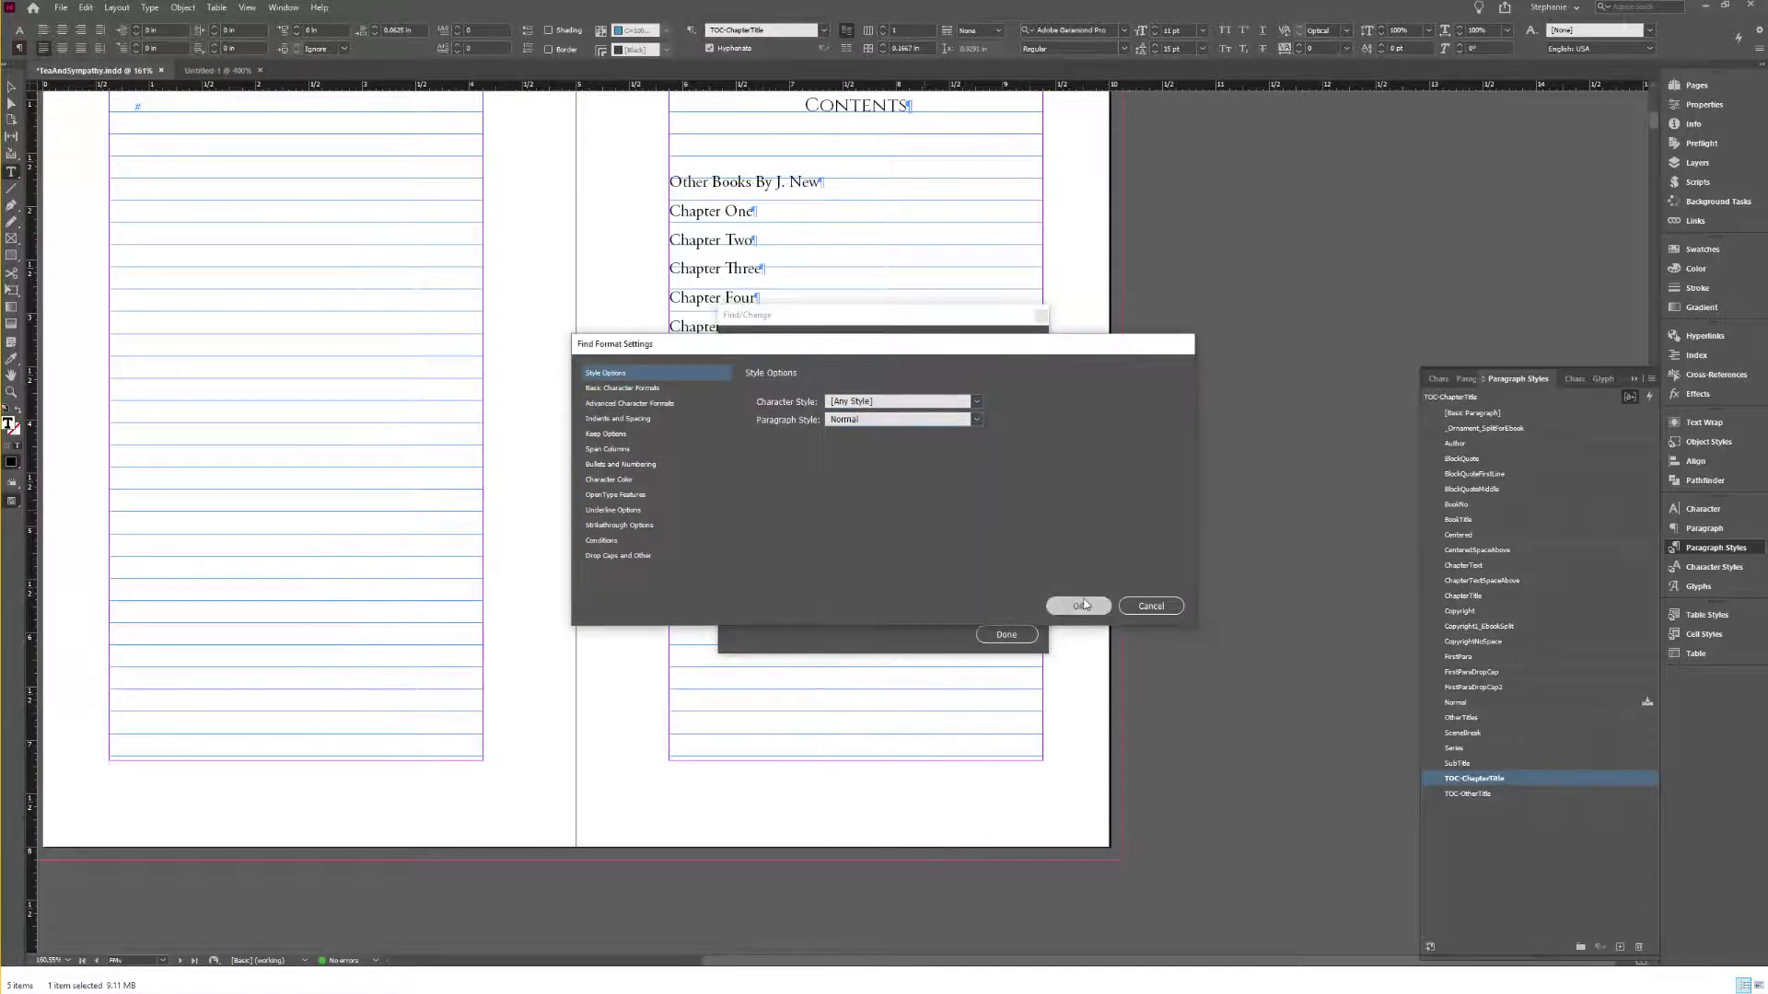
left_click(1078, 606)
Step: Search for the Normal paragraph style in the story and in all documents, and close Find/Change
left_click(983, 458)
left_click(921, 505)
left_click(832, 455)
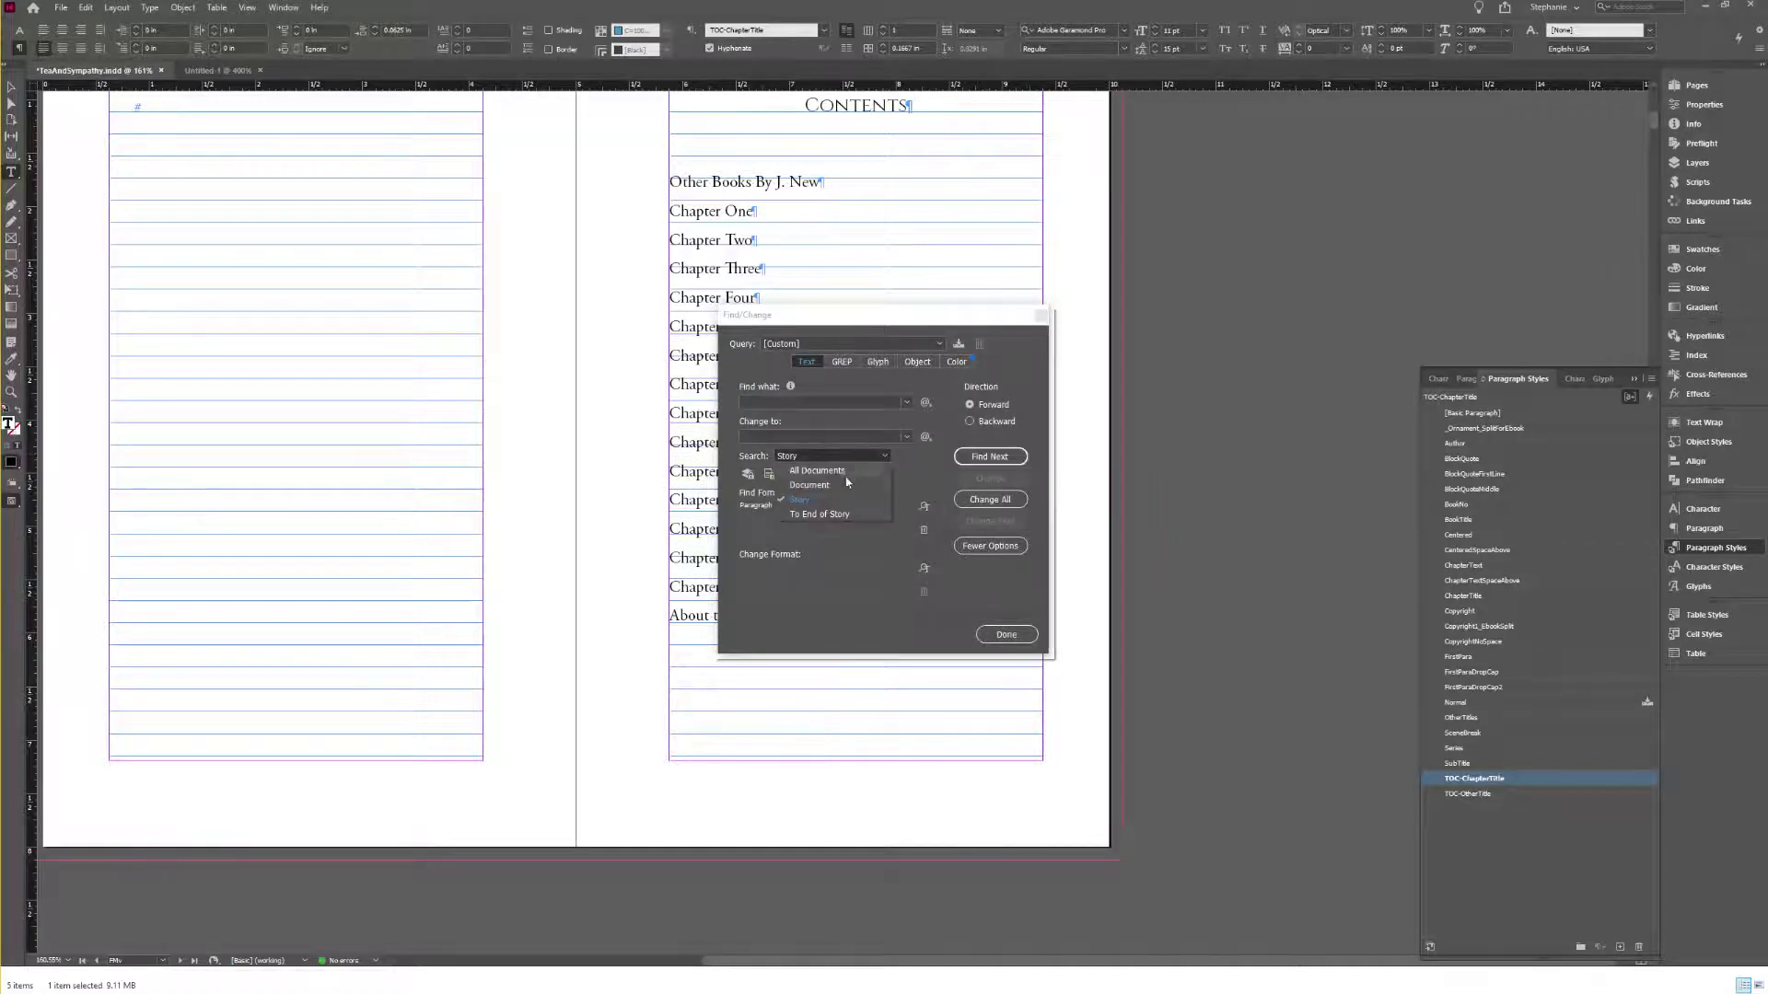
left_click(857, 470)
left_click(989, 456)
left_click(912, 505)
left_click(1005, 634)
Step: Delete the Normal paragraph style and replace it with [Basic Paragraph]
right_click(1457, 702)
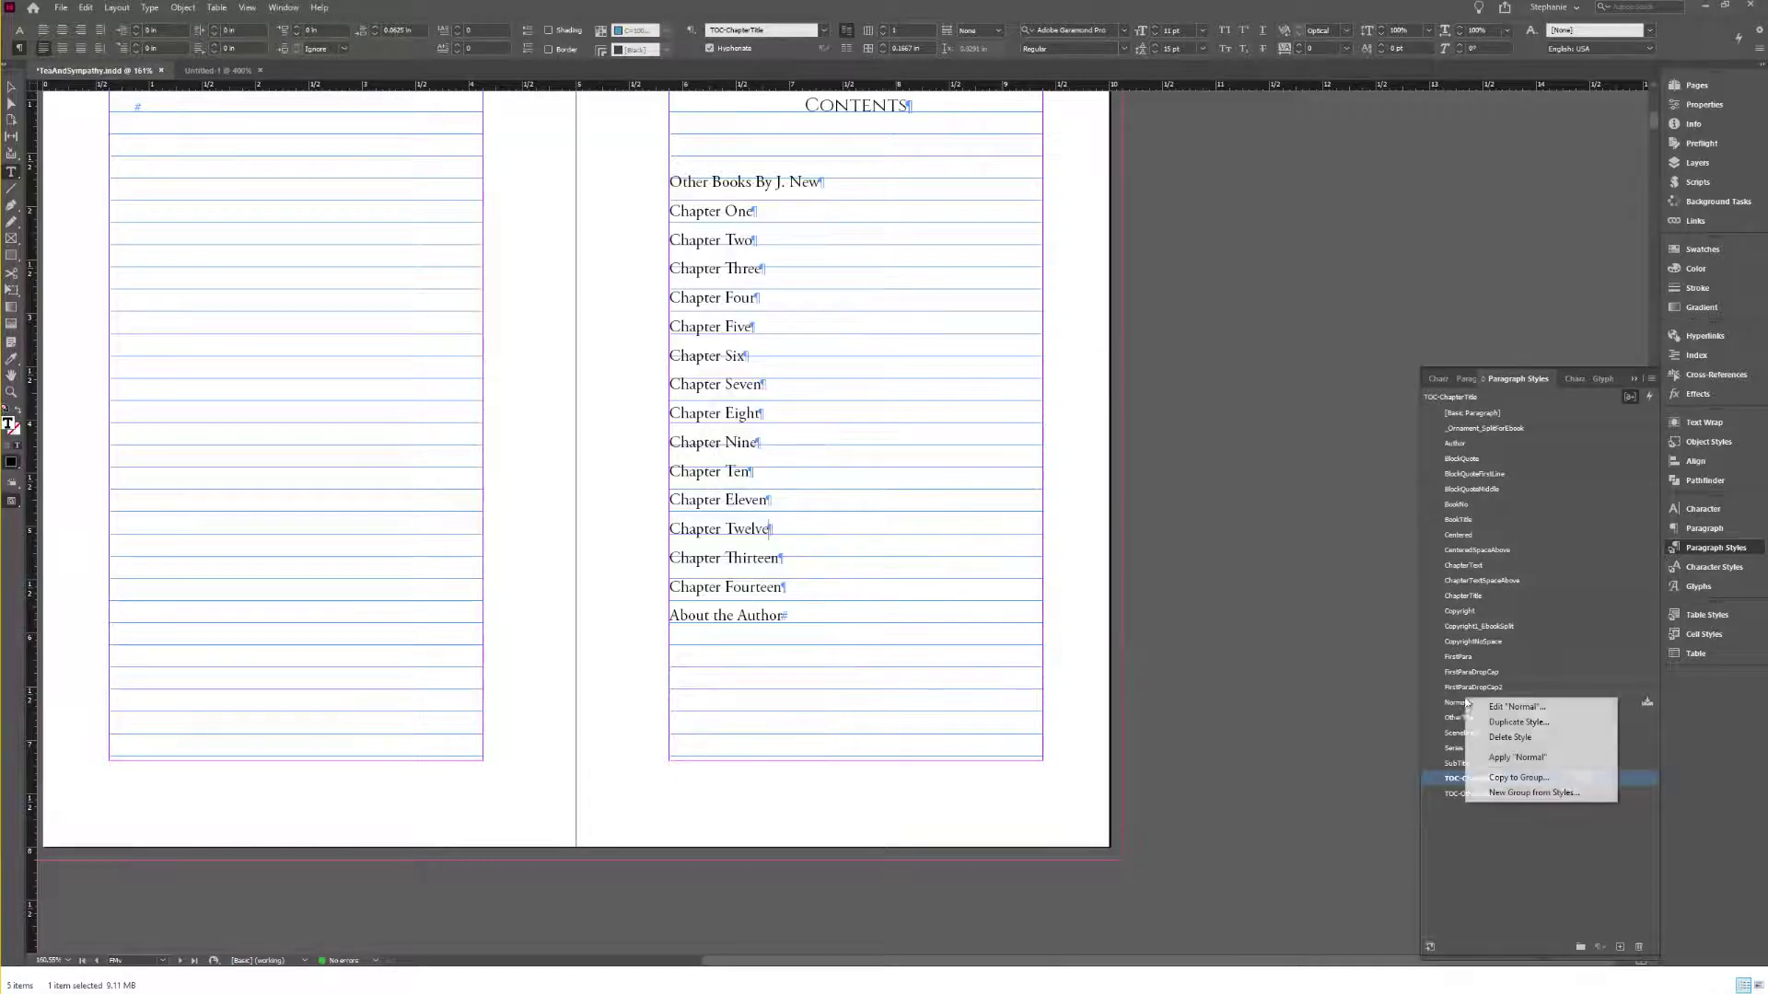
left_click(1510, 741)
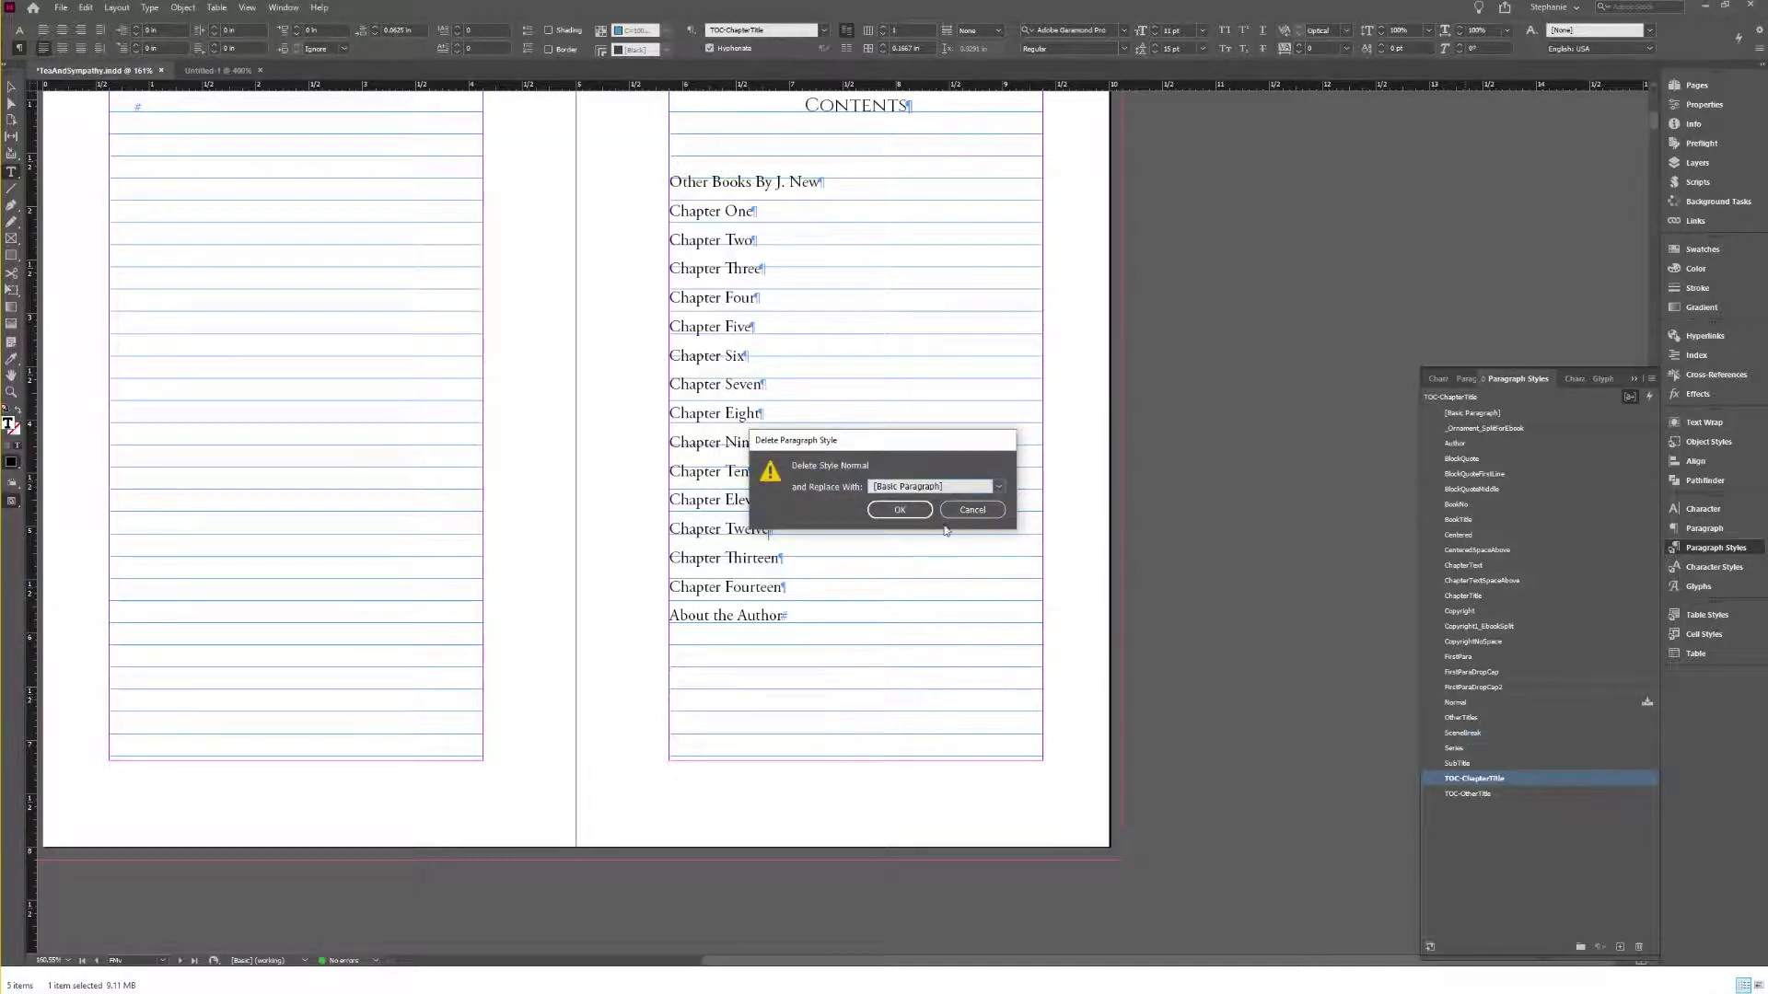
left_click(899, 509)
Step: Select the opening quotation mark before the Chapter One drop cap and show its character formatting settings
left_click(11, 88)
scroll(470, 295, "down", 5)
scroll(465, 322, "down", 8)
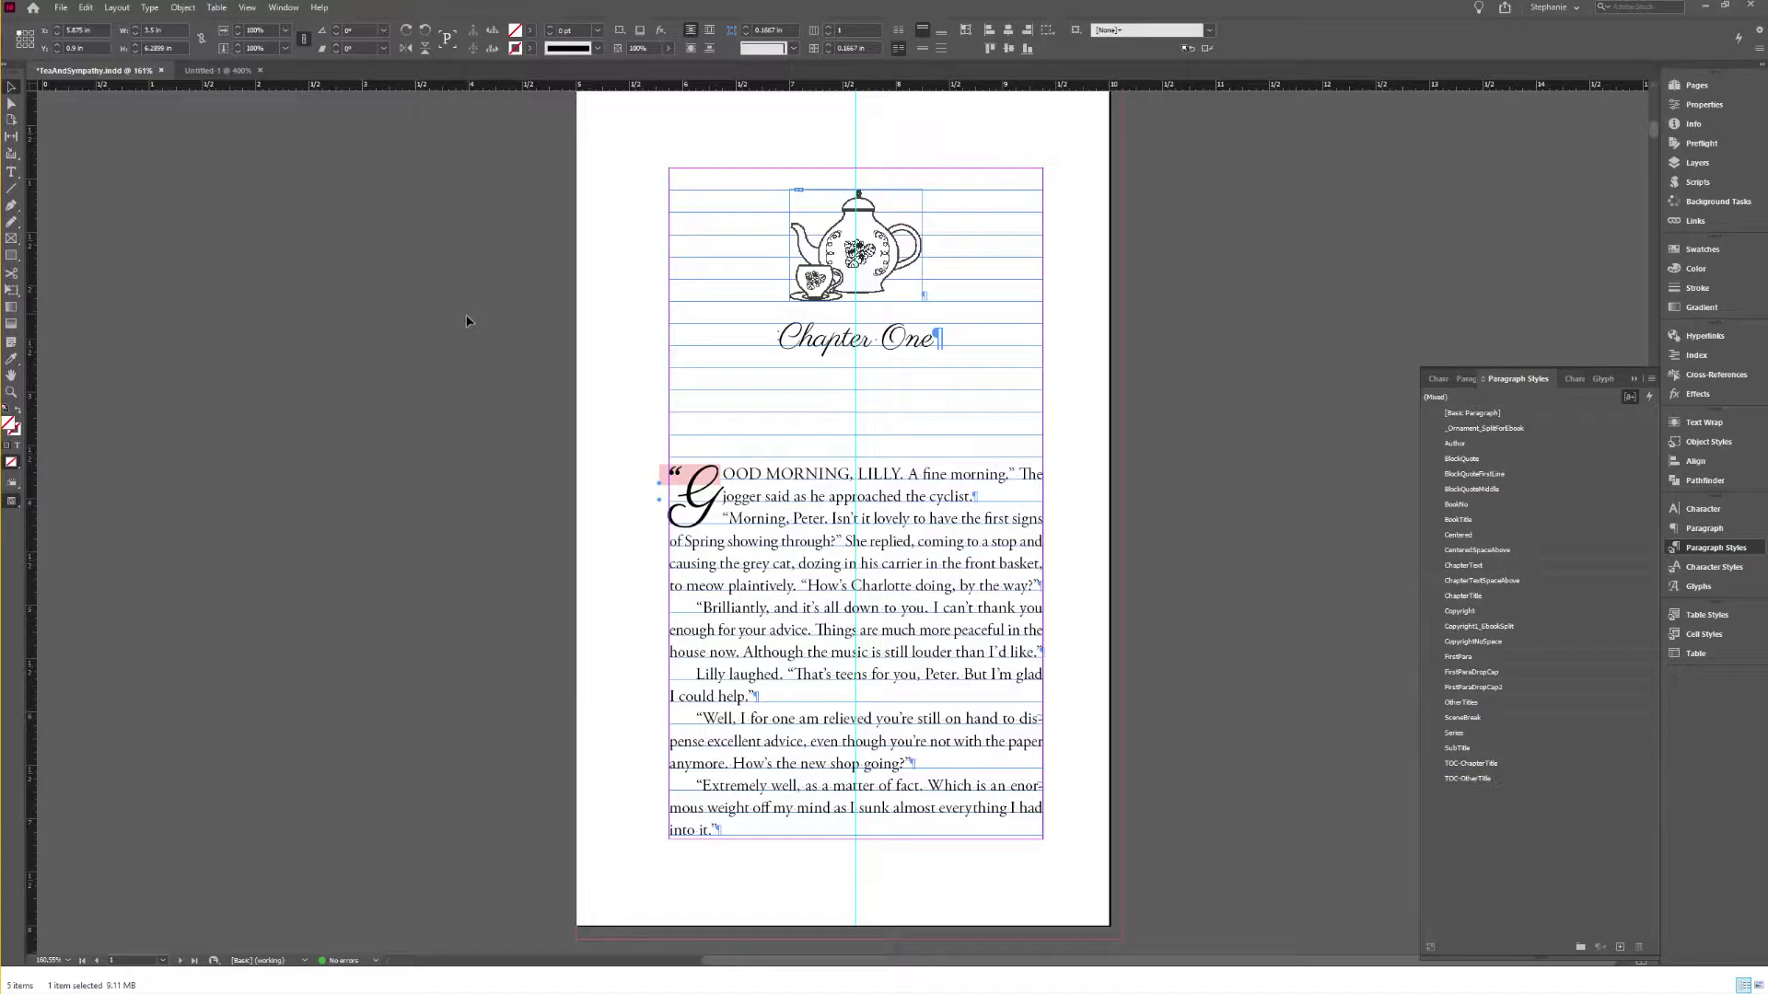
scroll(584, 281, "up", 2)
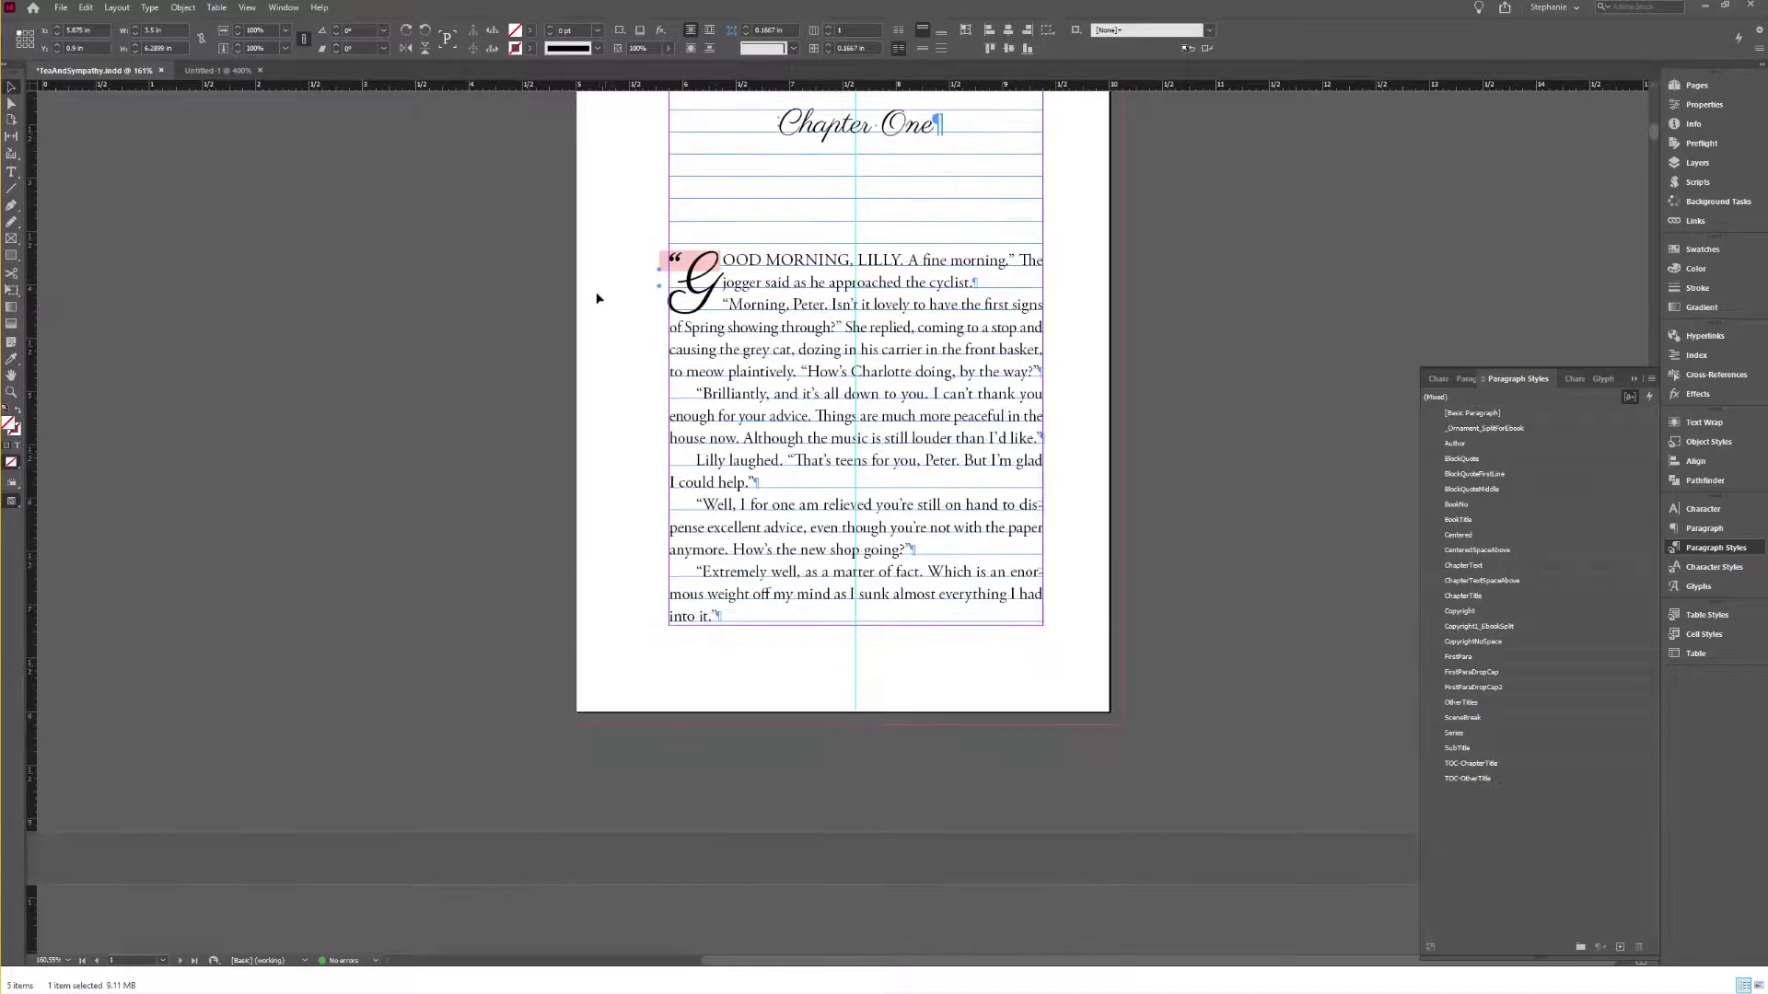
left_click(693, 304)
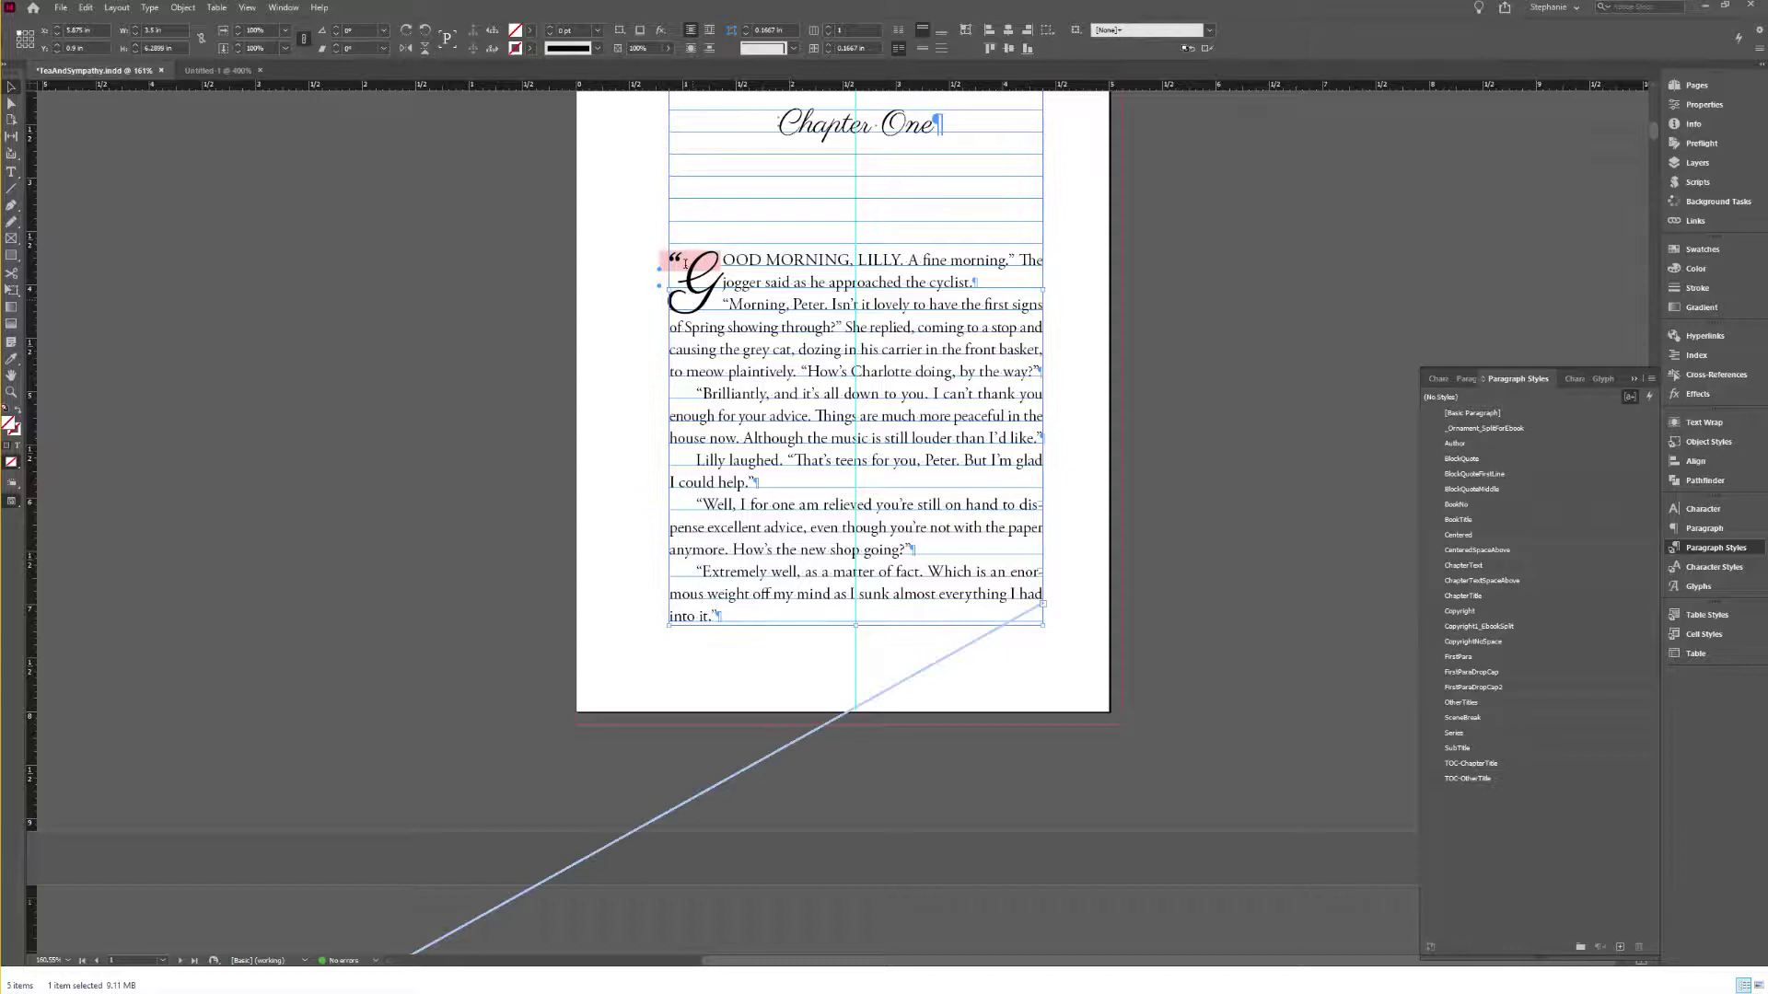
double_click(674, 259)
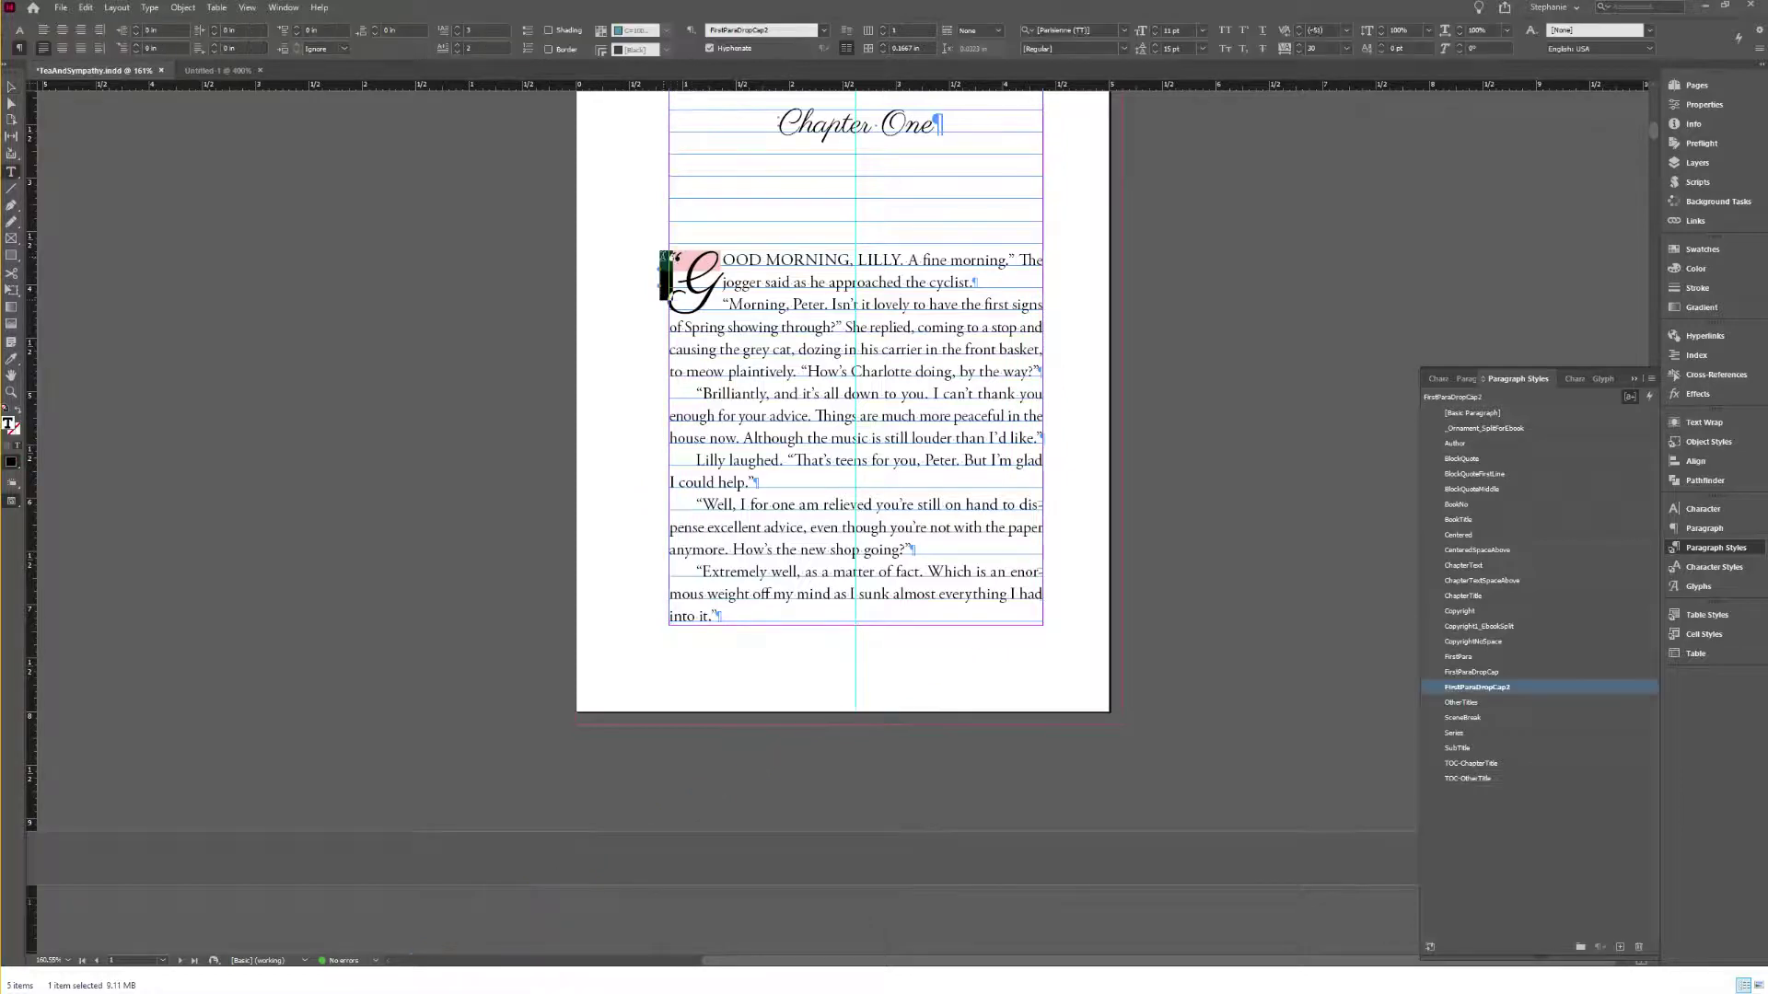
left_click(18, 30)
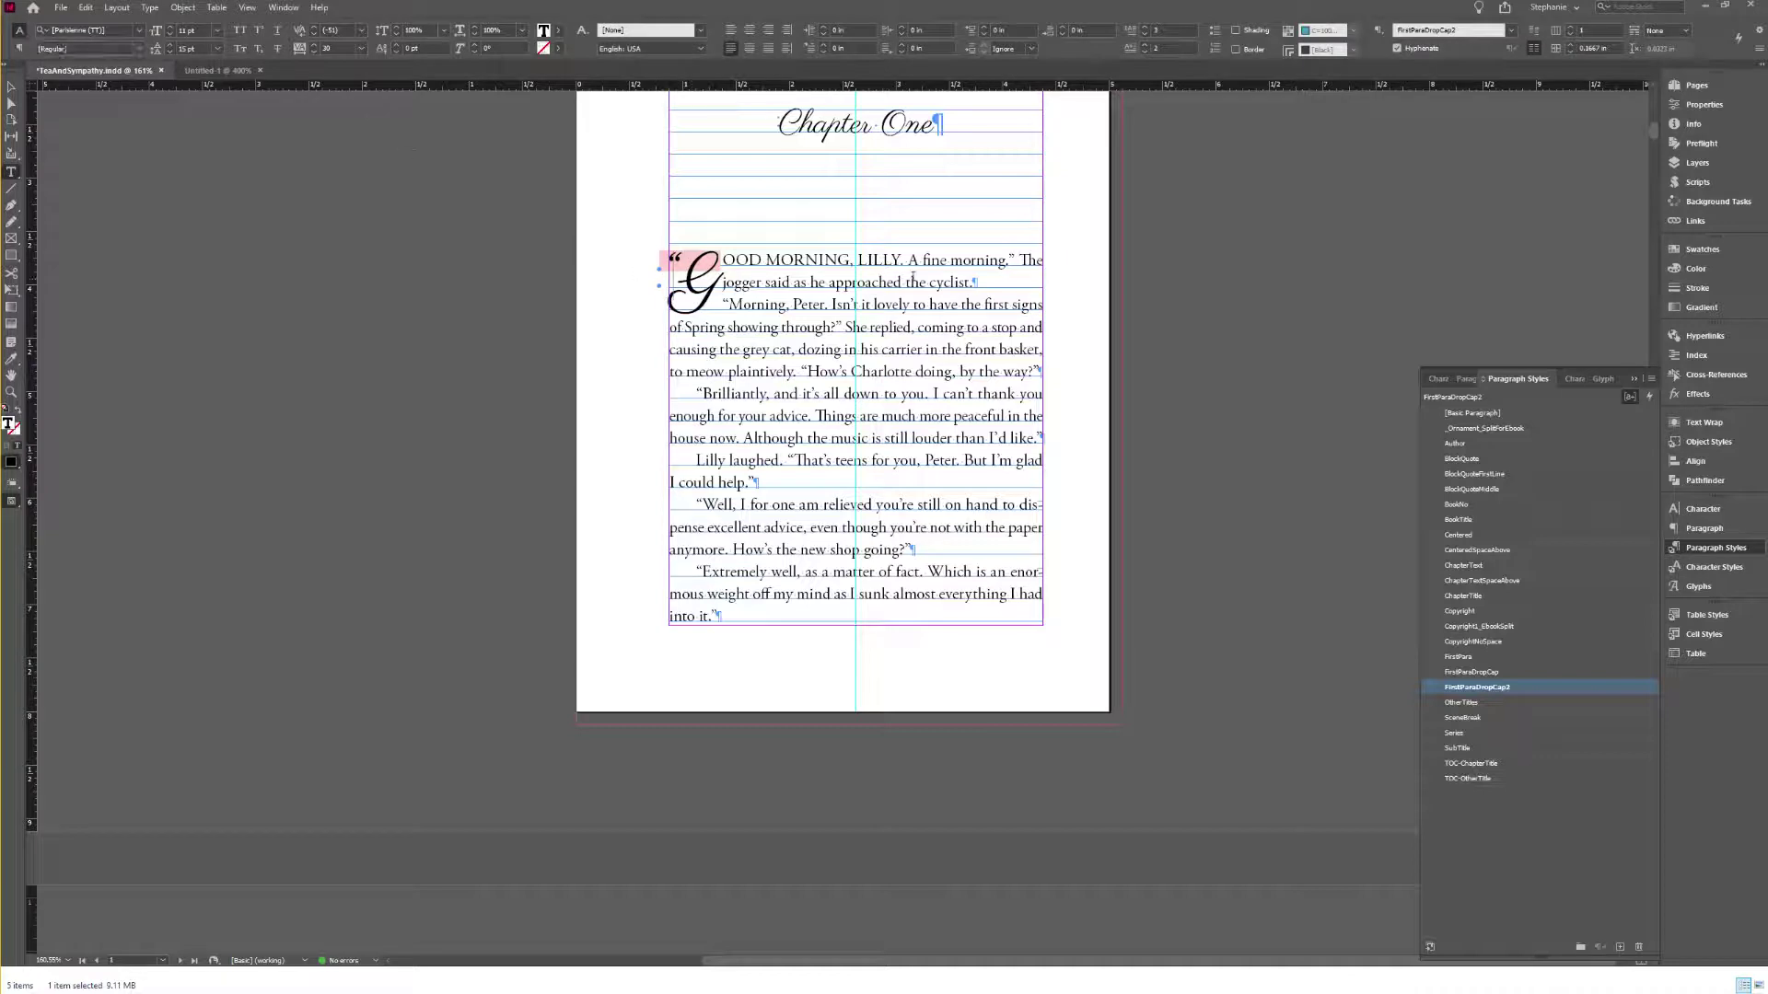
Step: Change the DropCap character style's font family to Parisienne and deselect the text
left_click(1694, 567)
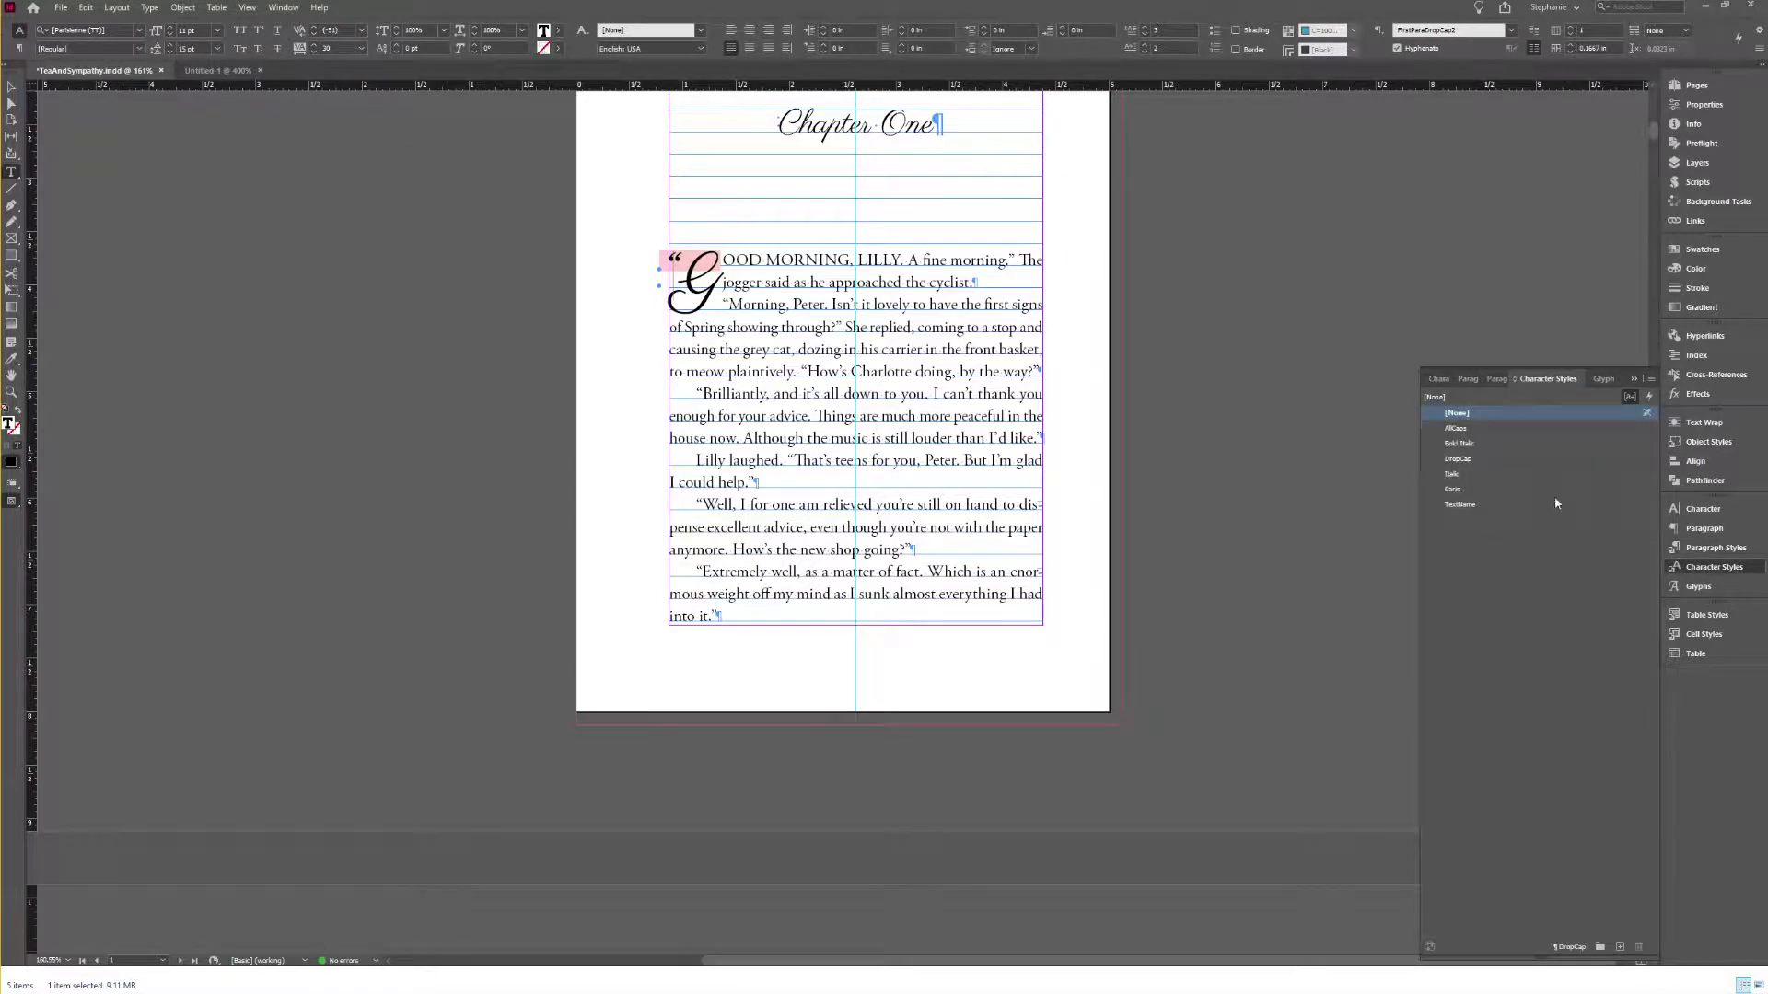
double_click(1464, 459)
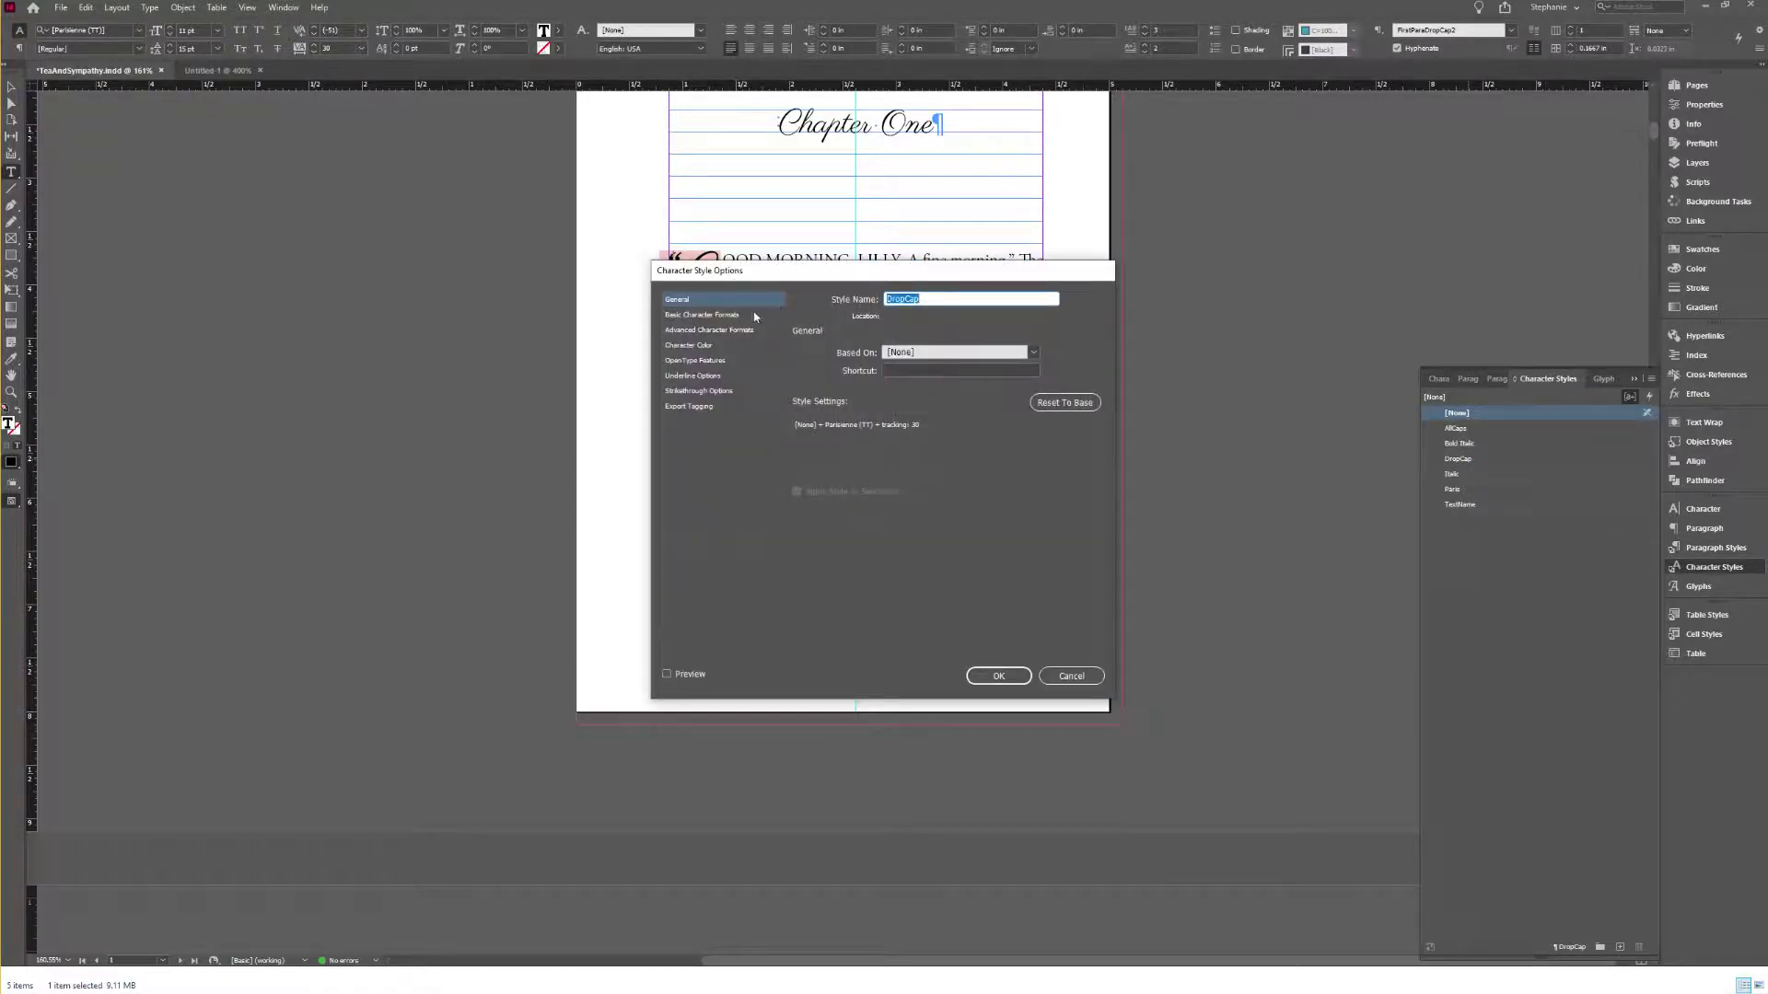
left_click(737, 317)
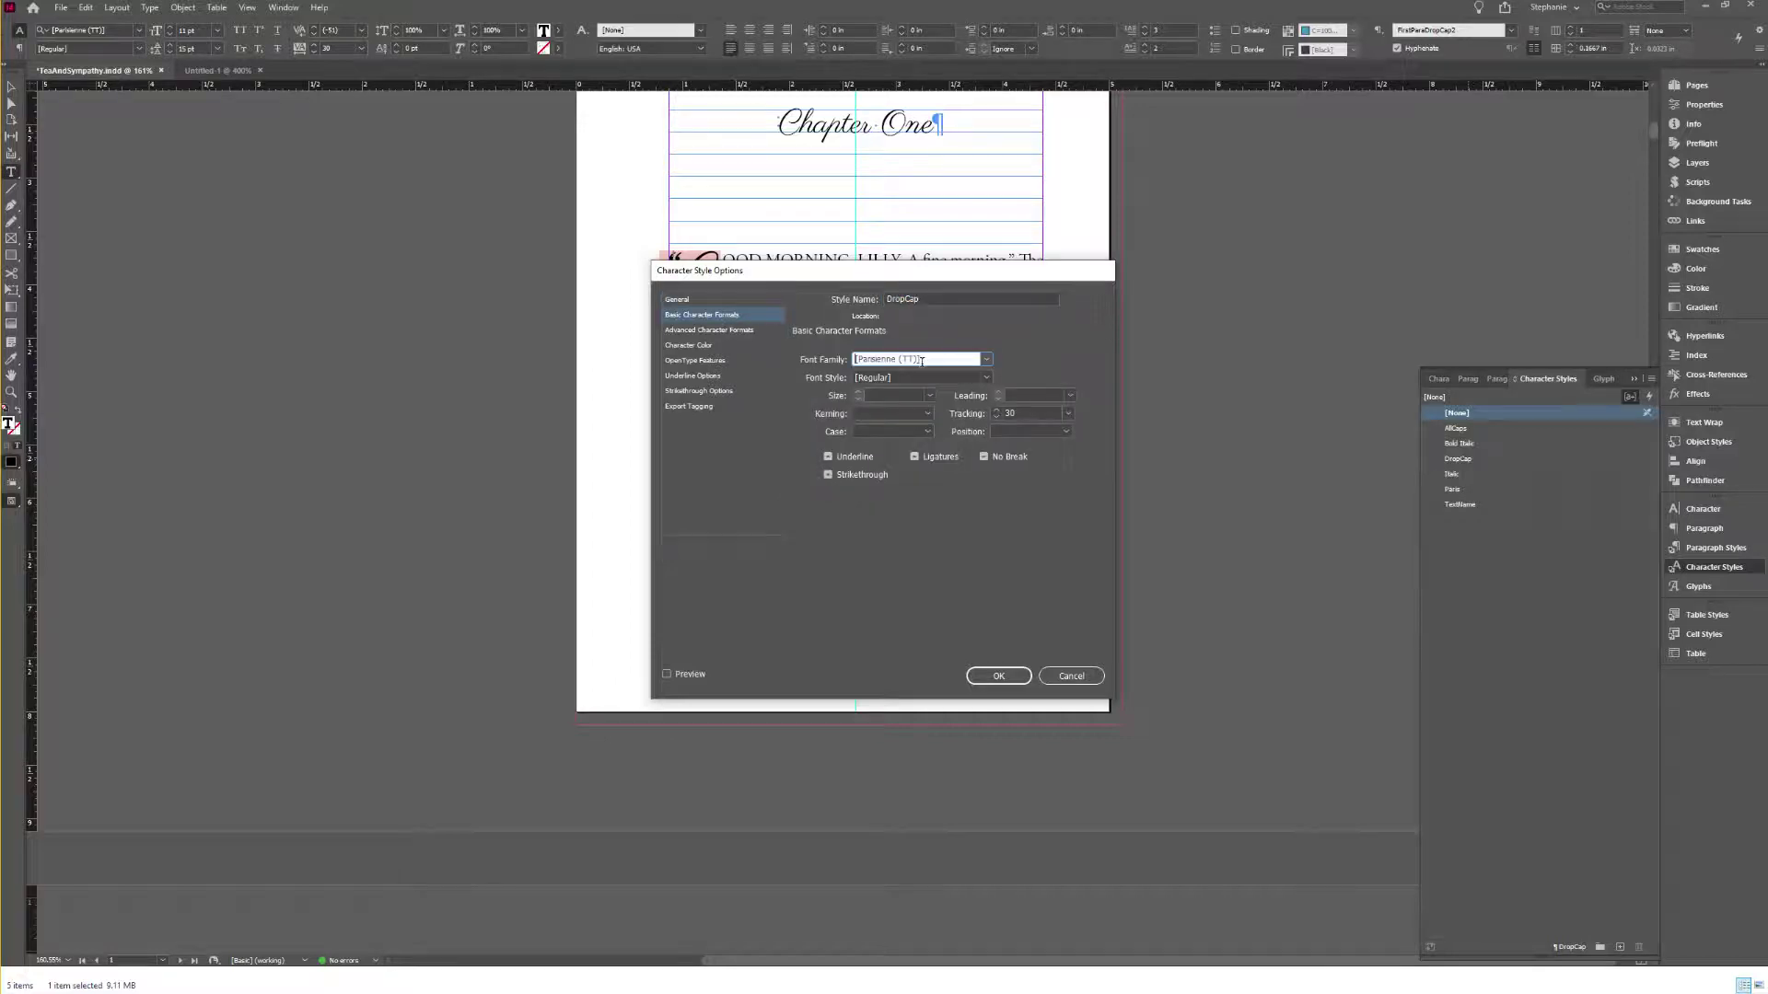
type("Par")
key("Tab")
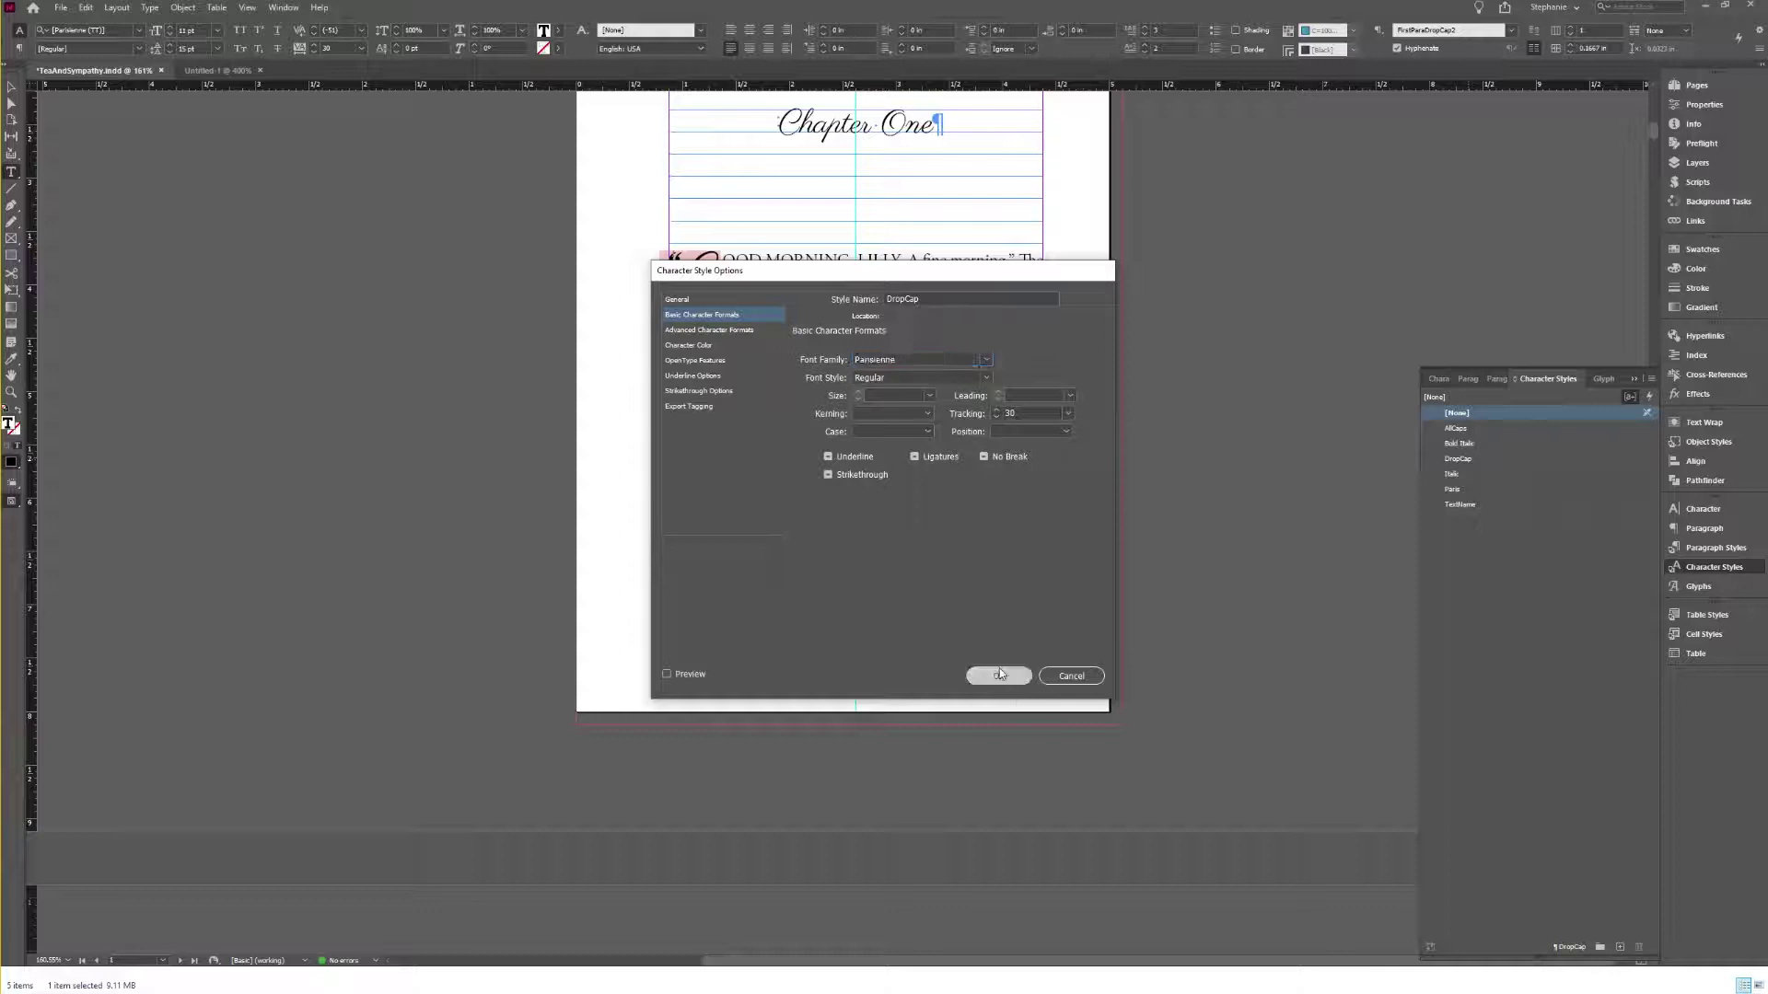
left_click(999, 677)
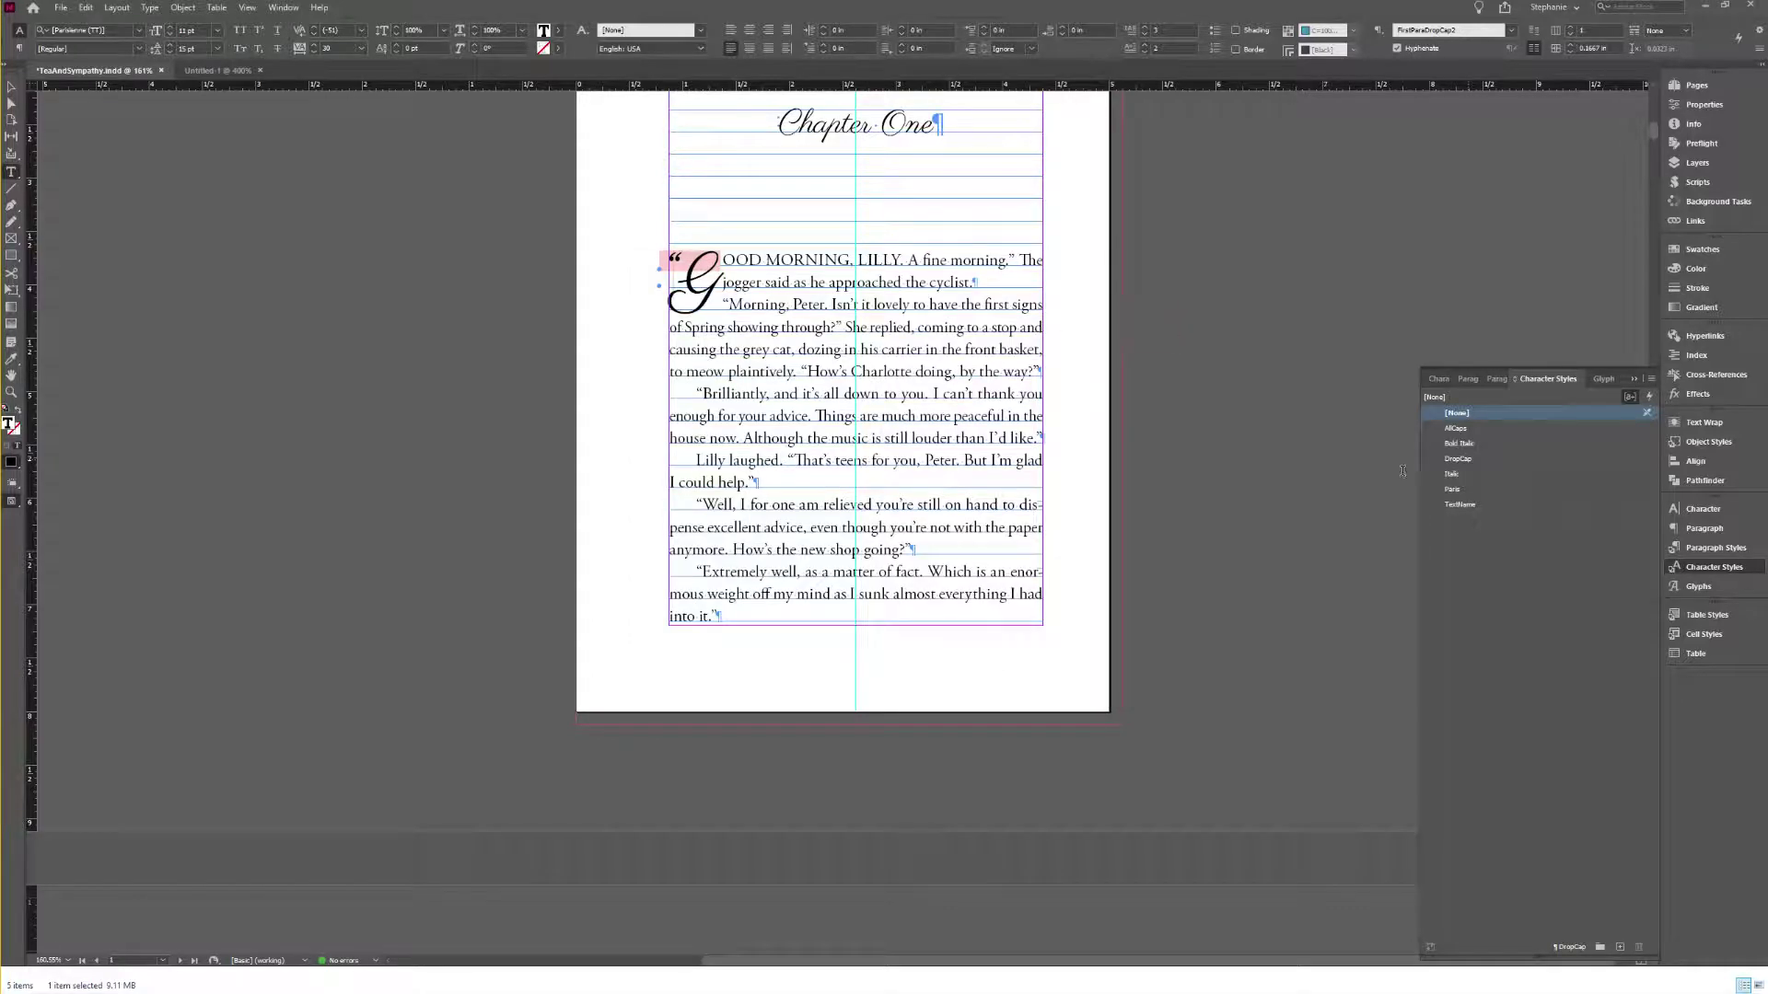
key("ctrl+shift+a")
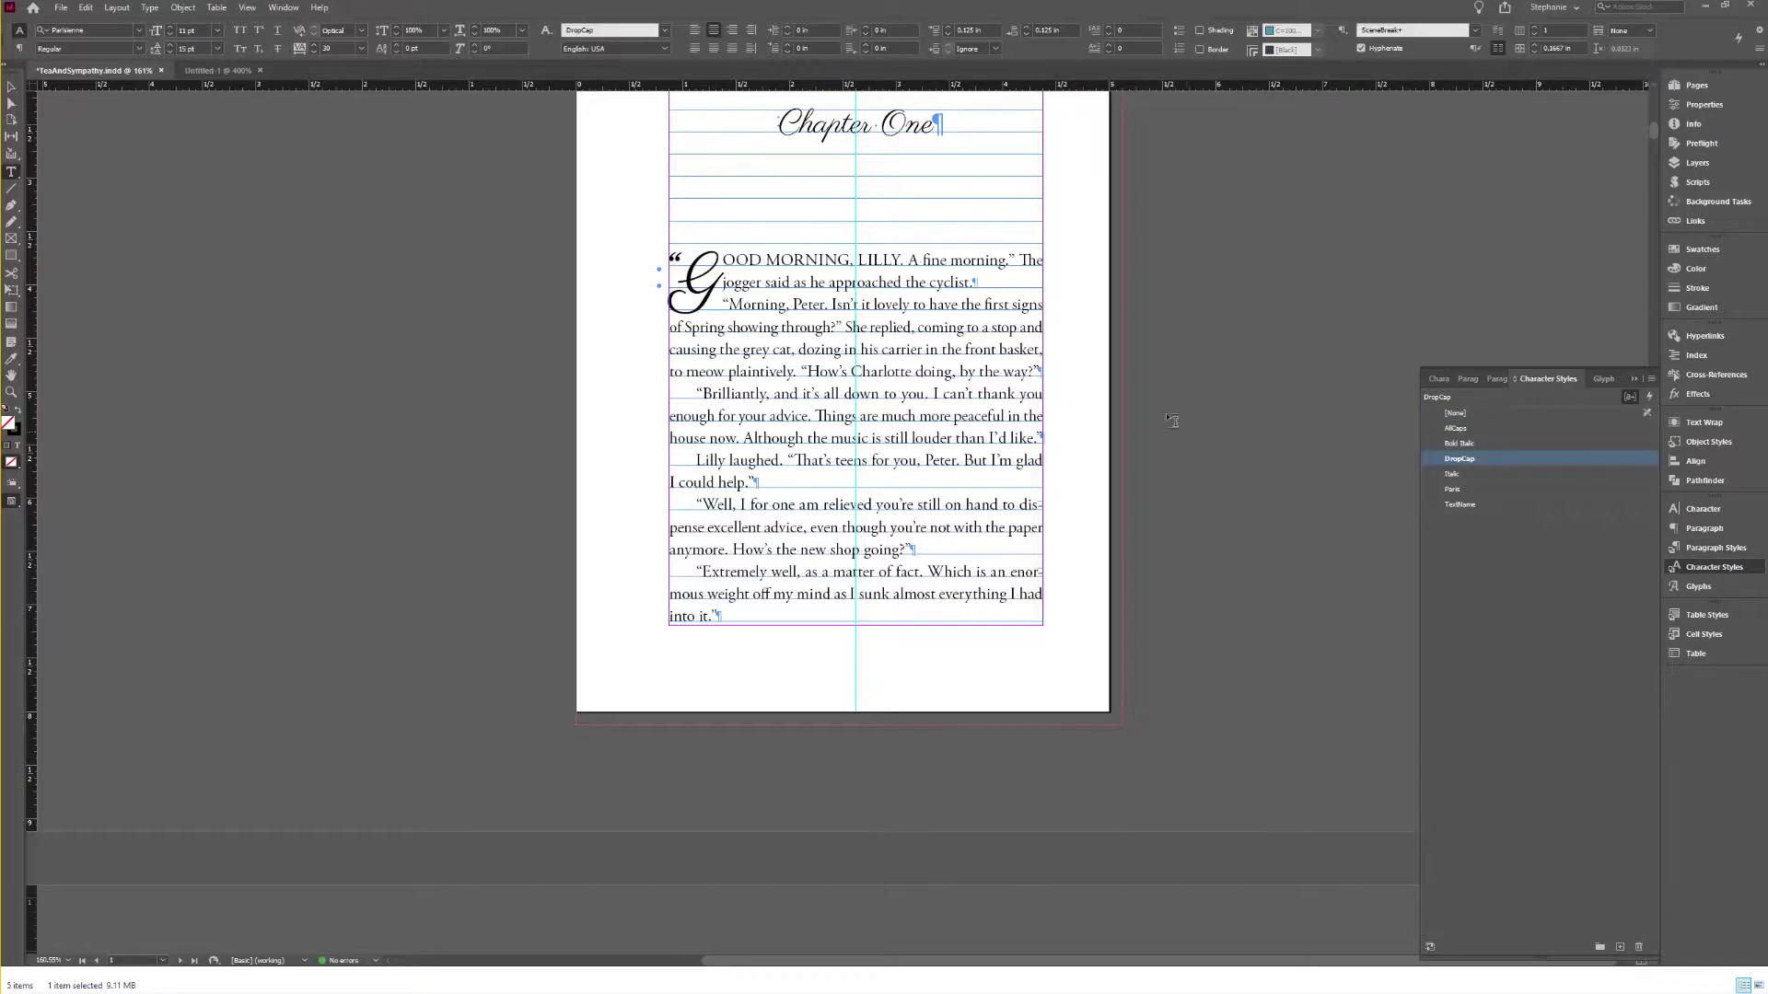
Step: Set the space before the "The Finch & Fischer Mysteries in order:" line to 0.25 in and redefine the CenteredSpaceAbove paragraph style from it
scroll(789, 391, "down", 10)
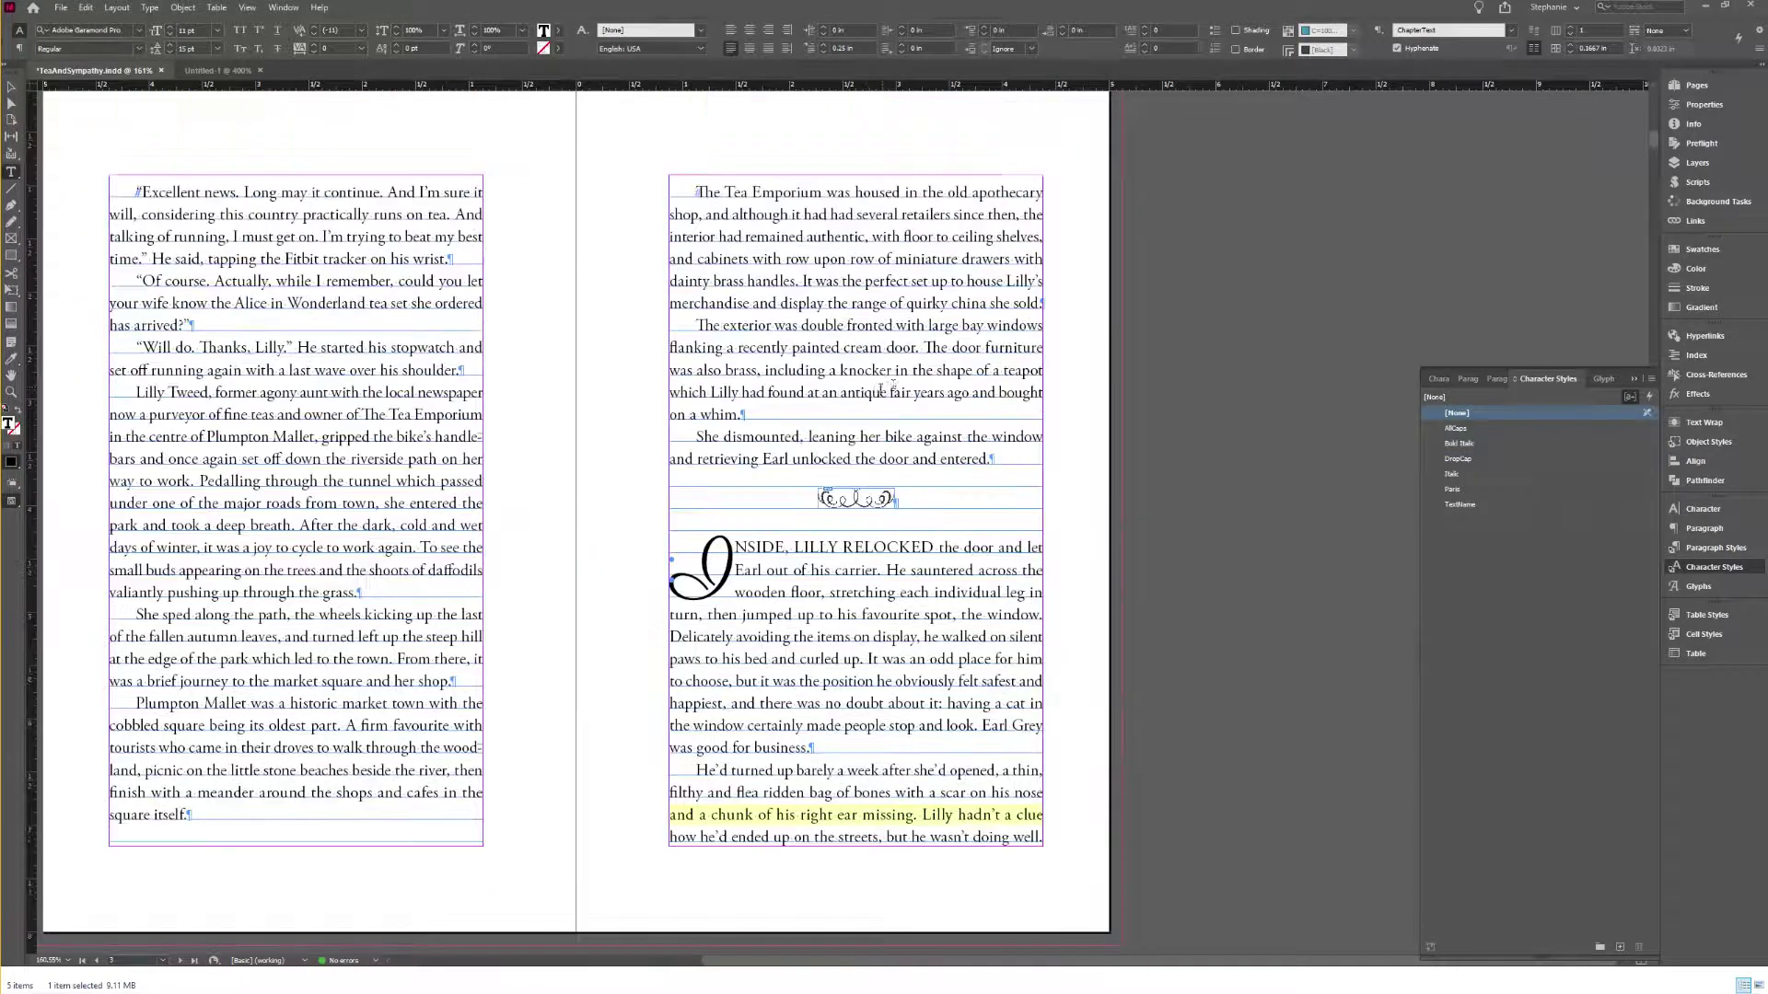
scroll(974, 420, "up", 10)
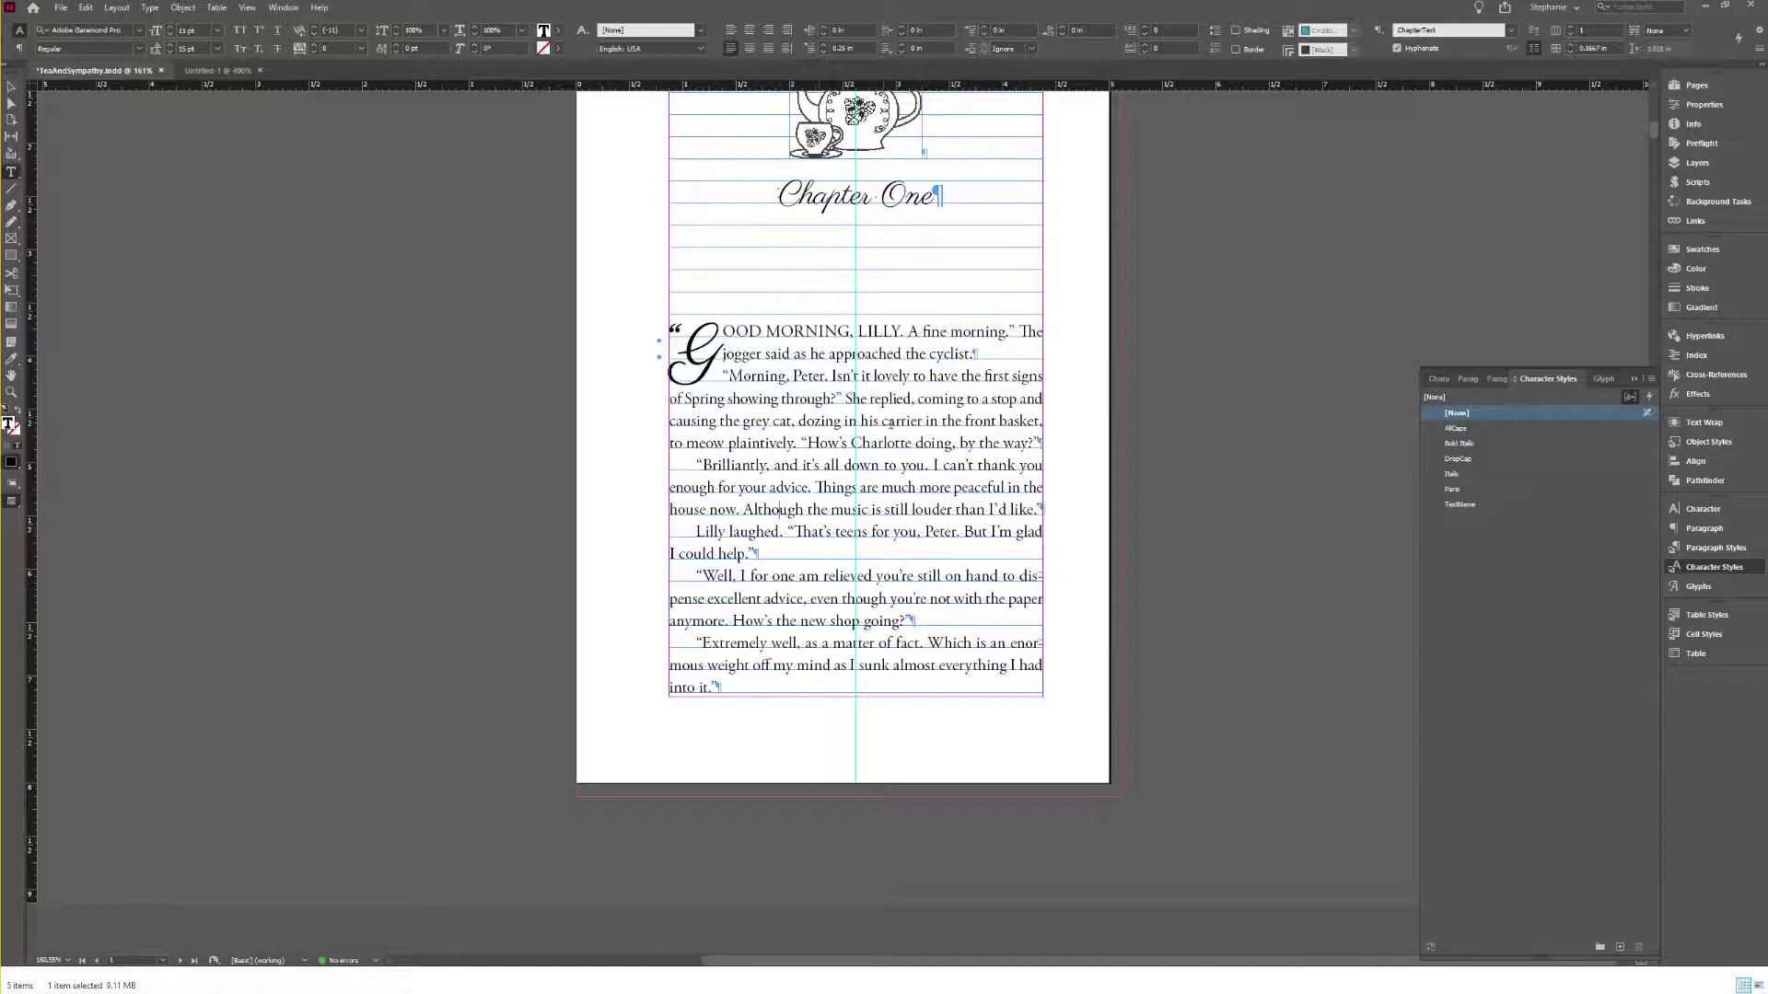
scroll(828, 479, "up", 10)
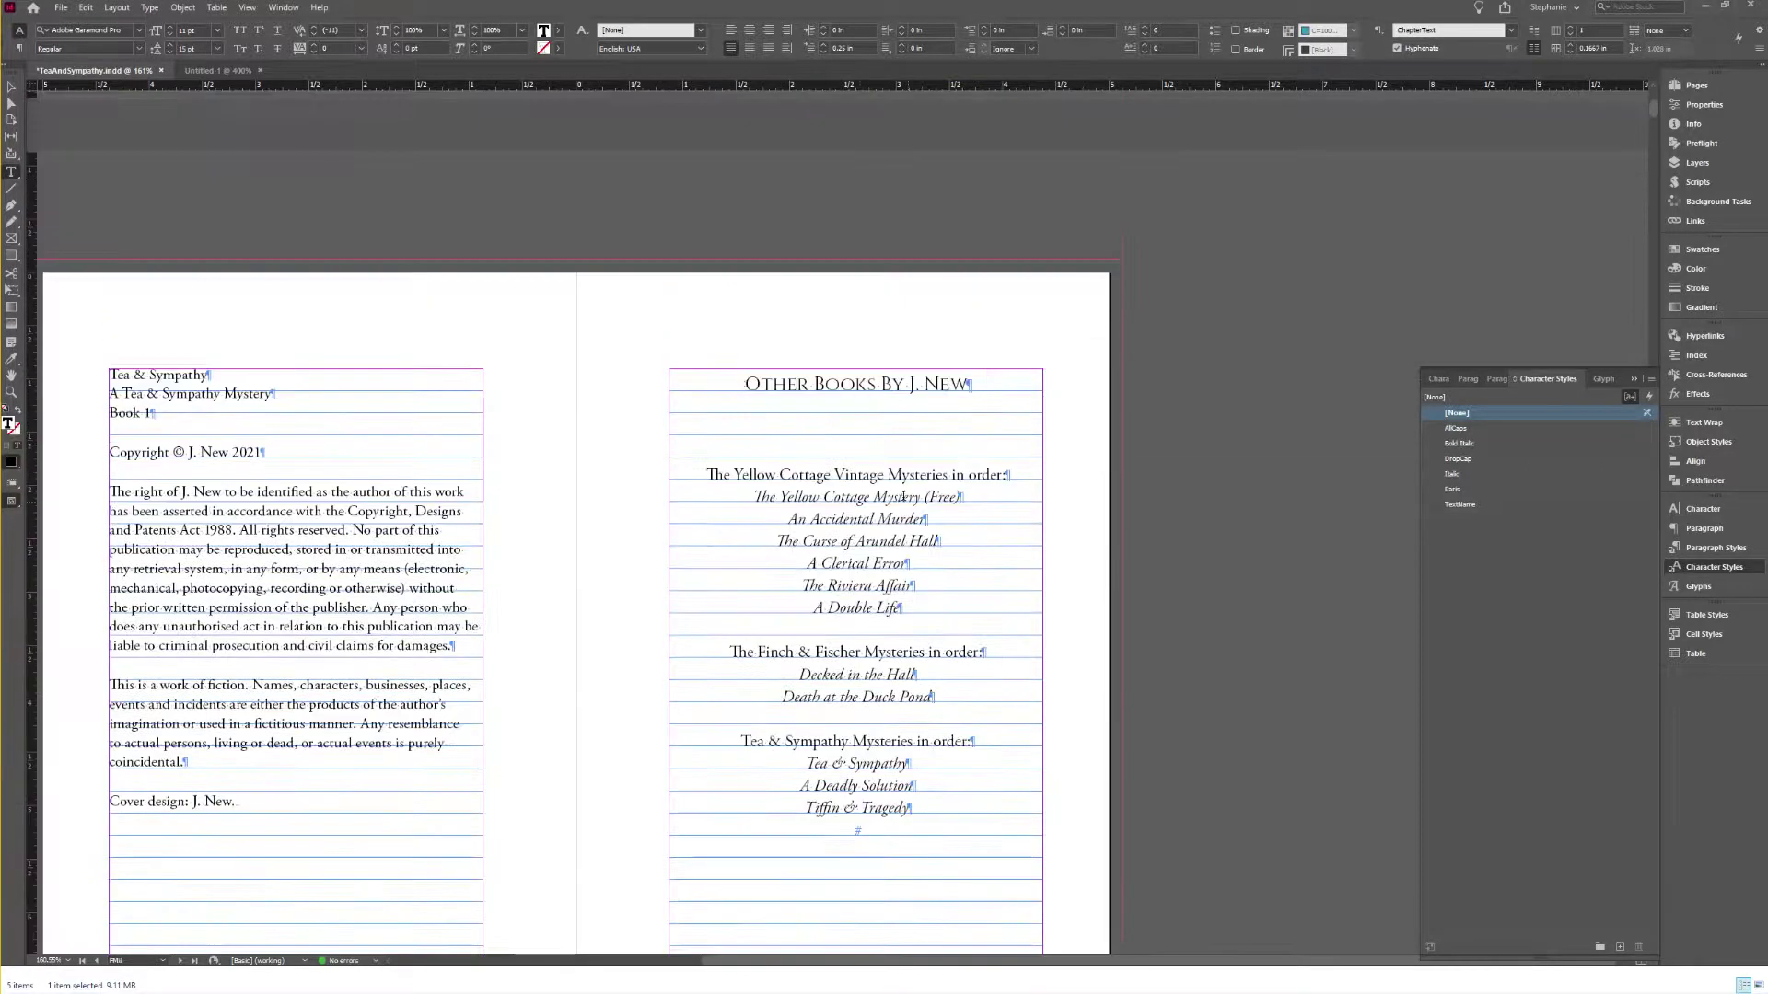
left_click(913, 474)
left_click(19, 48)
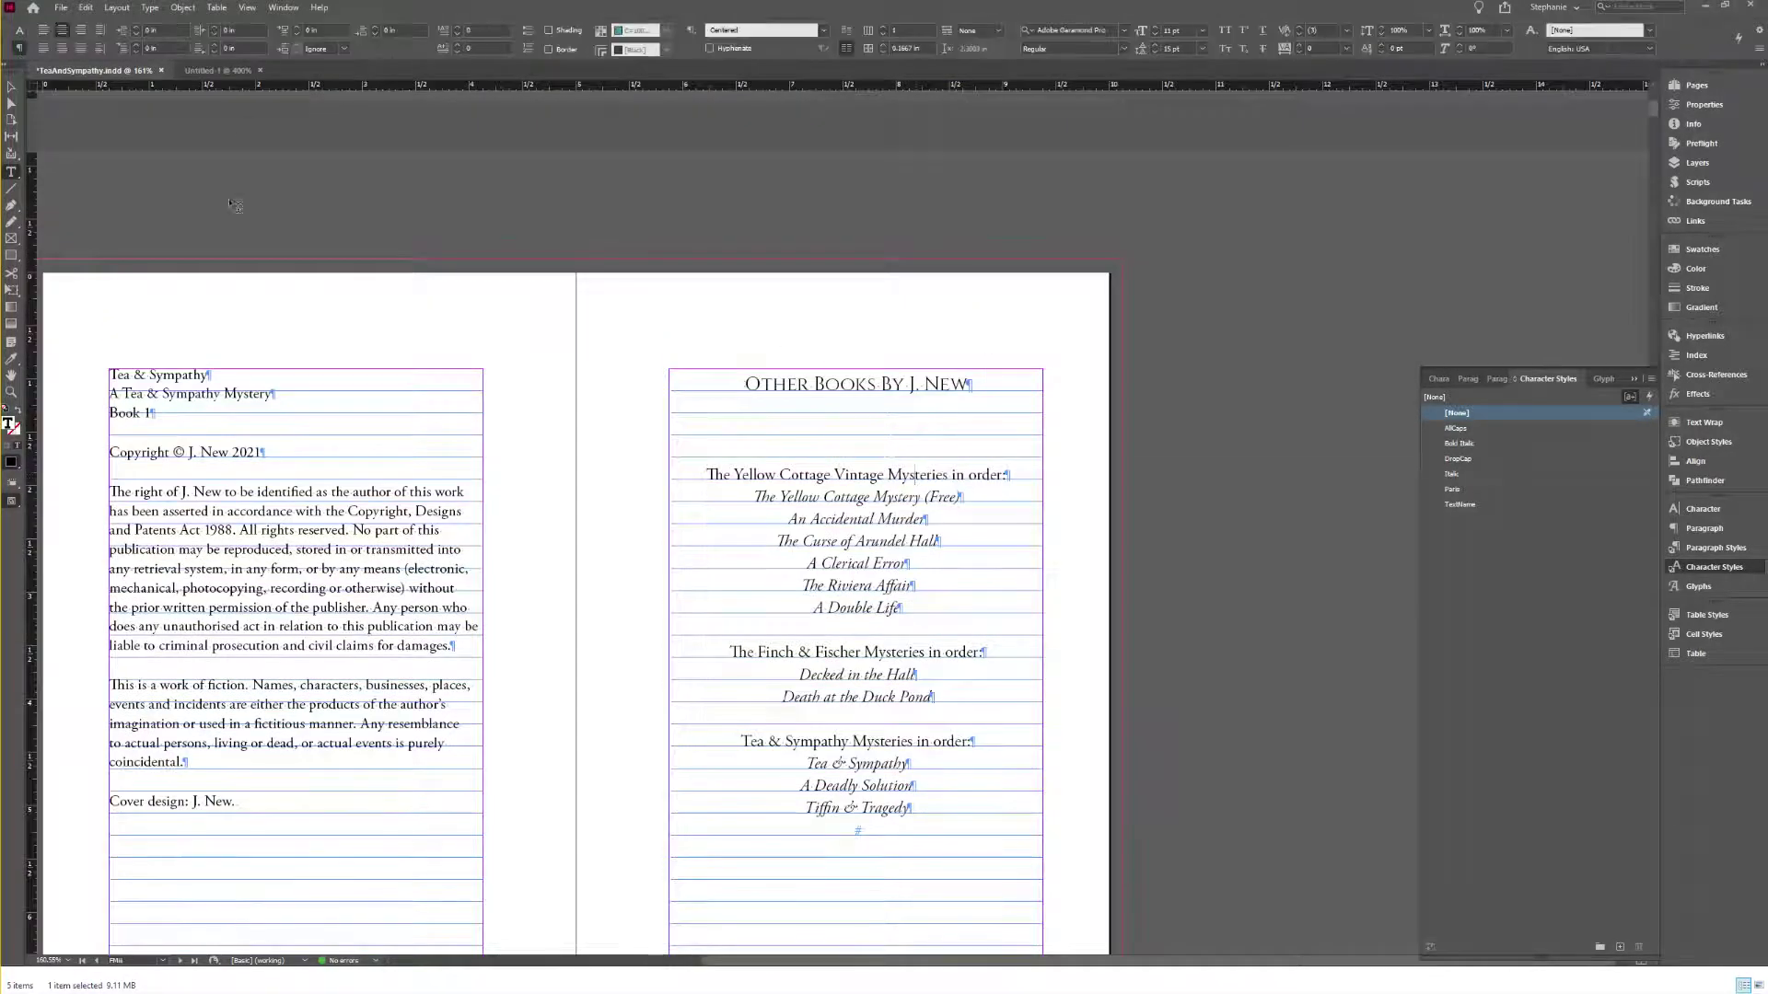
left_click(862, 651)
left_click(344, 28)
type("25")
key("Return")
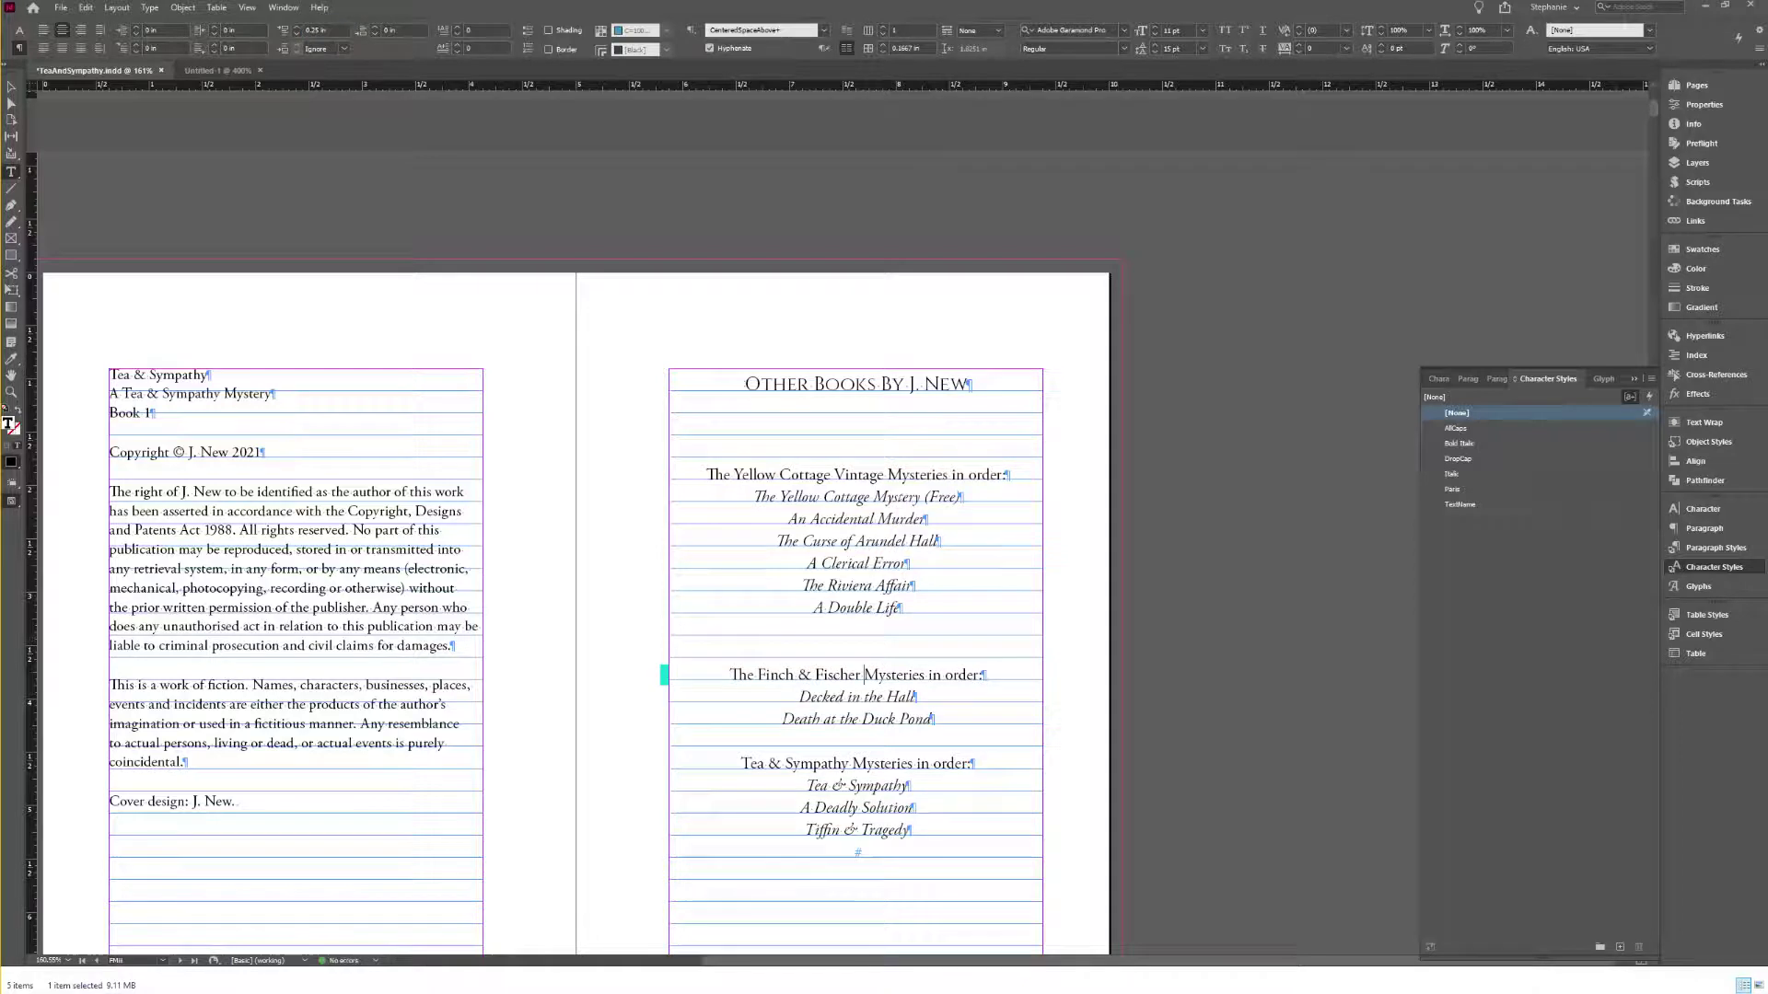
left_click(1714, 548)
left_click(1651, 378)
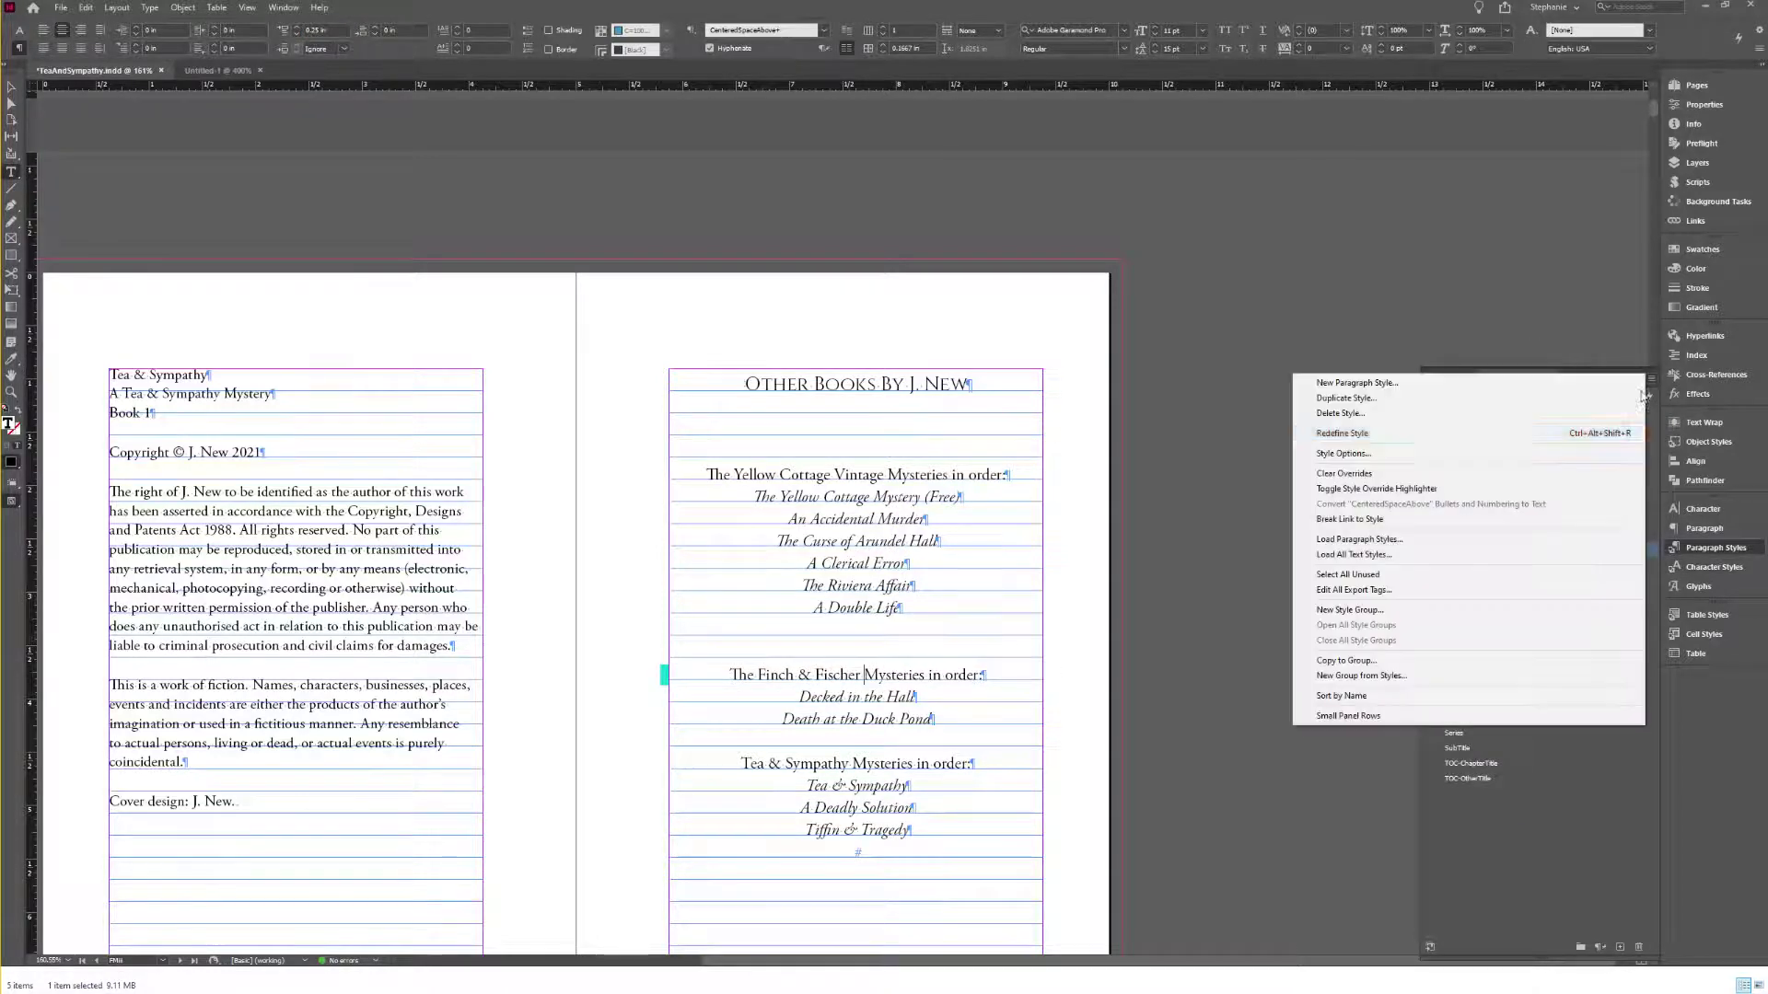
left_click(1521, 434)
Step: Set the first-line indent of the "Brilliantly" paragraph in Chapter One to 0.5 in and redefine the ChapterText style from it
scroll(902, 502, "down", 15)
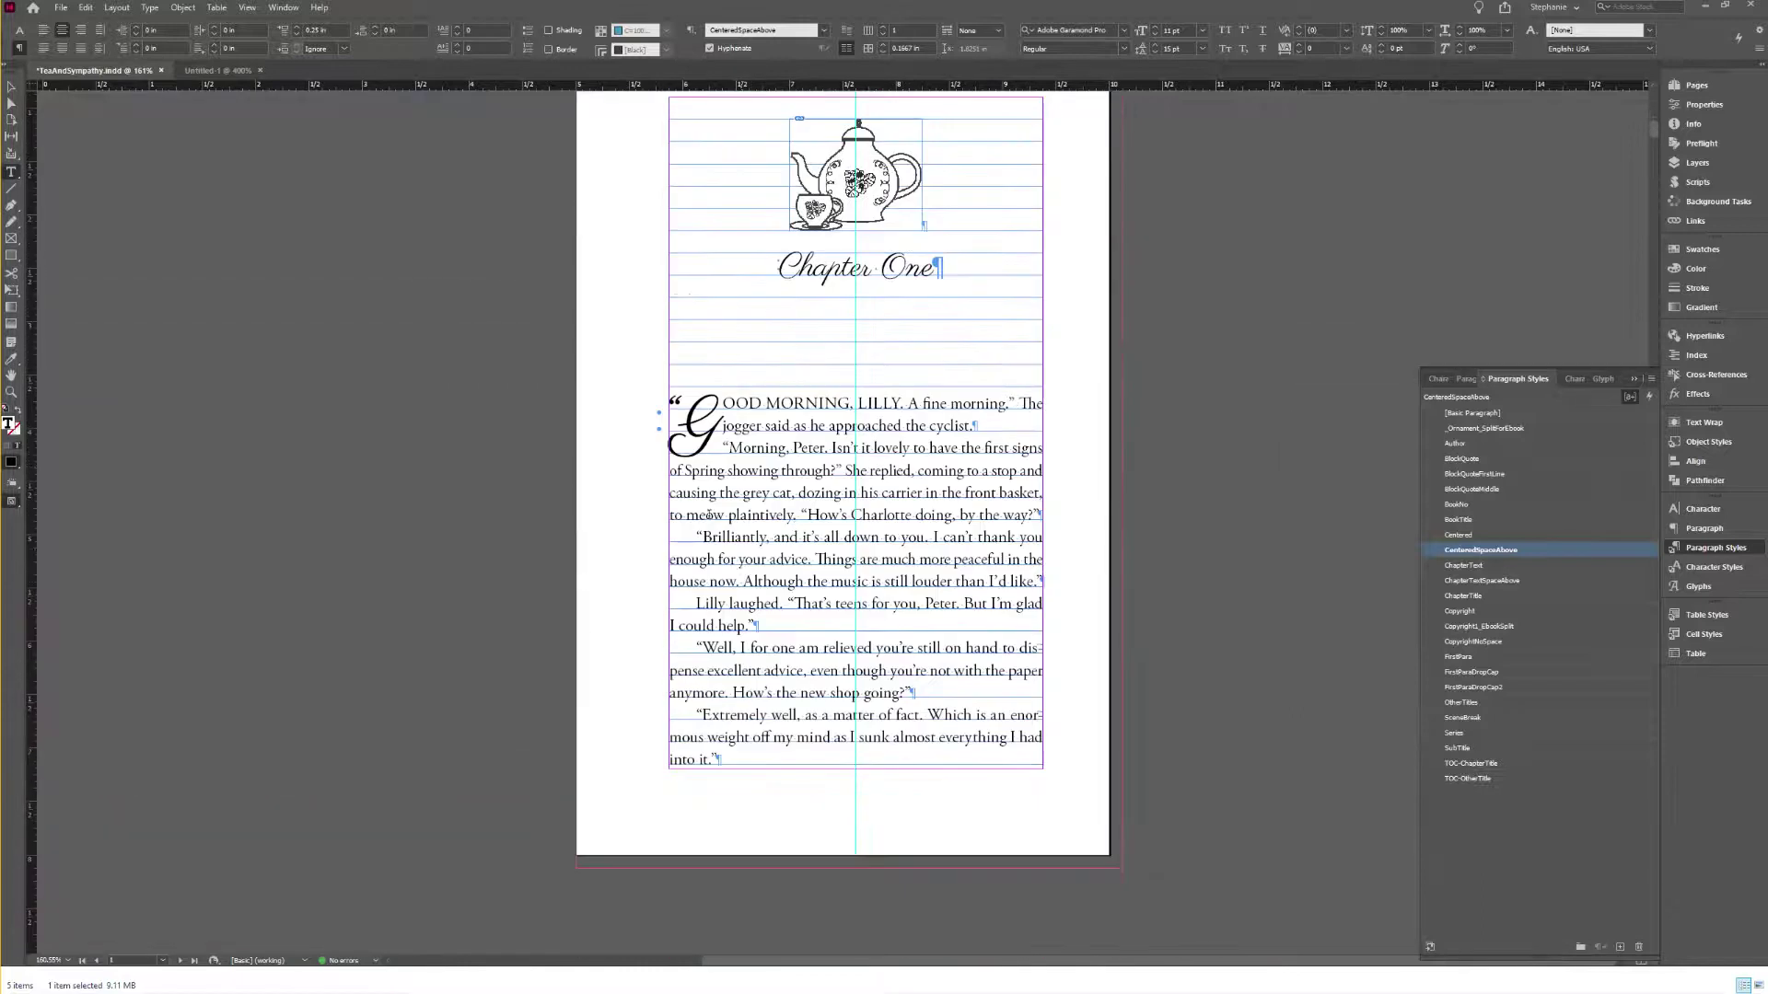
left_click_drag(698, 537, 1009, 583)
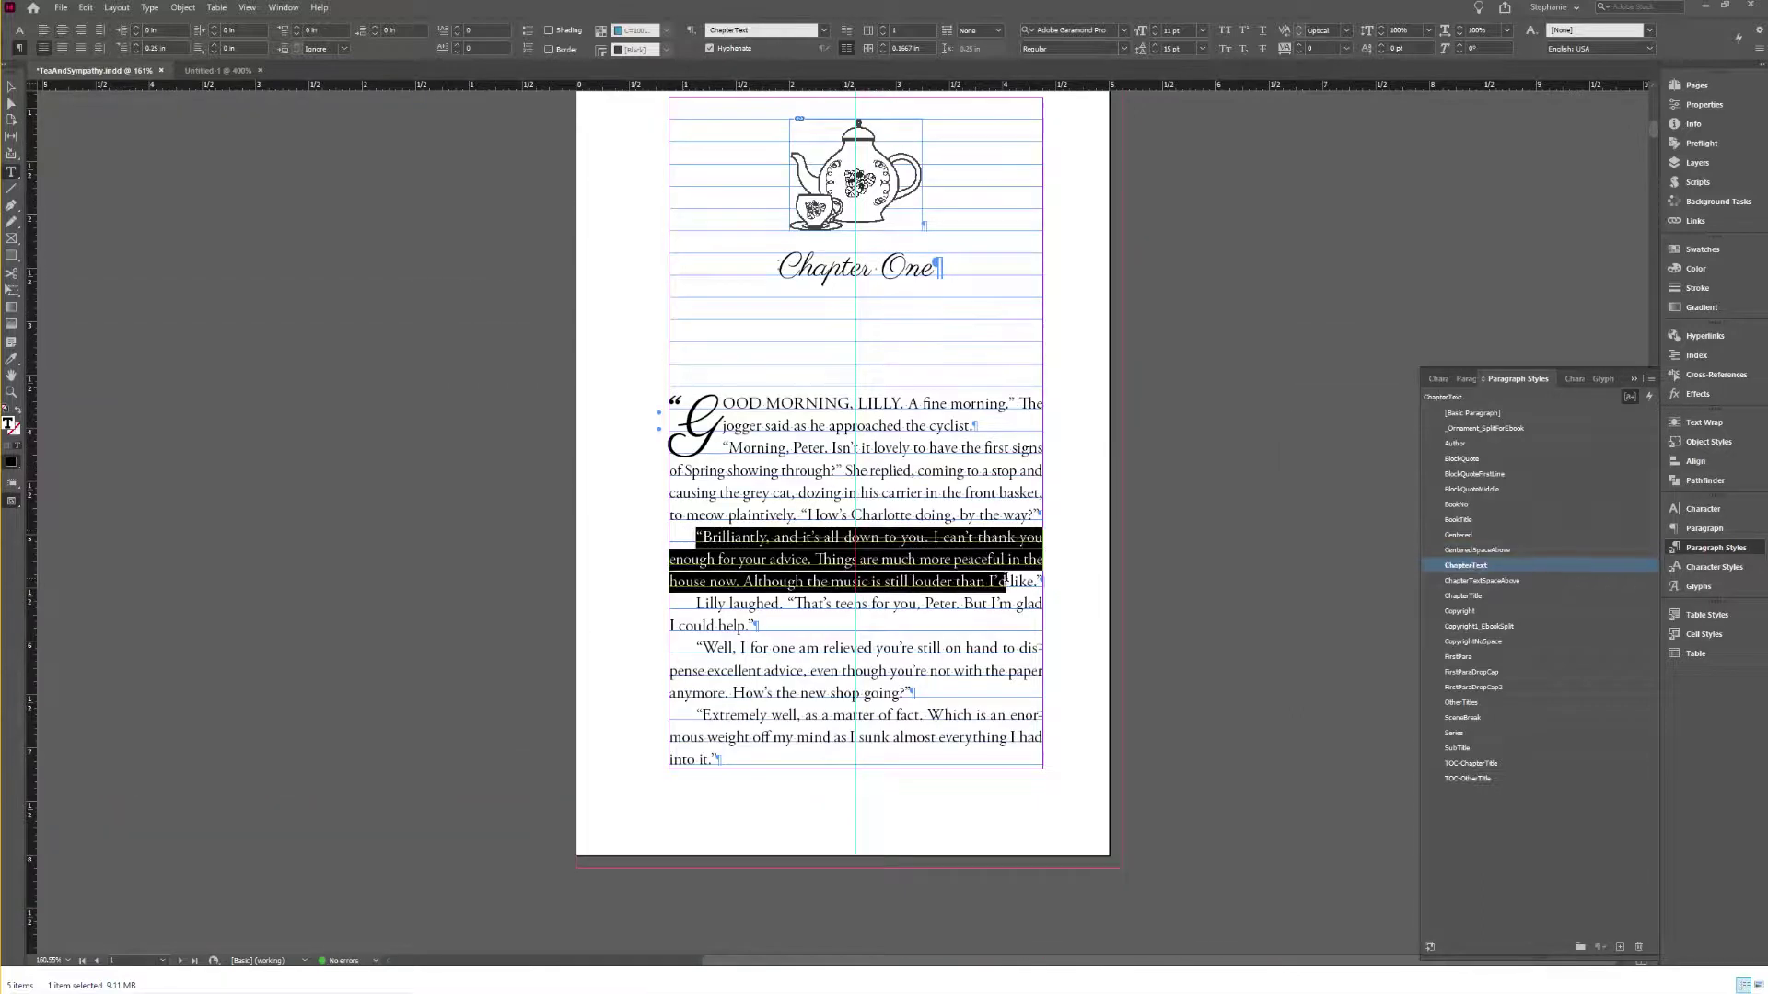
left_click(699, 537)
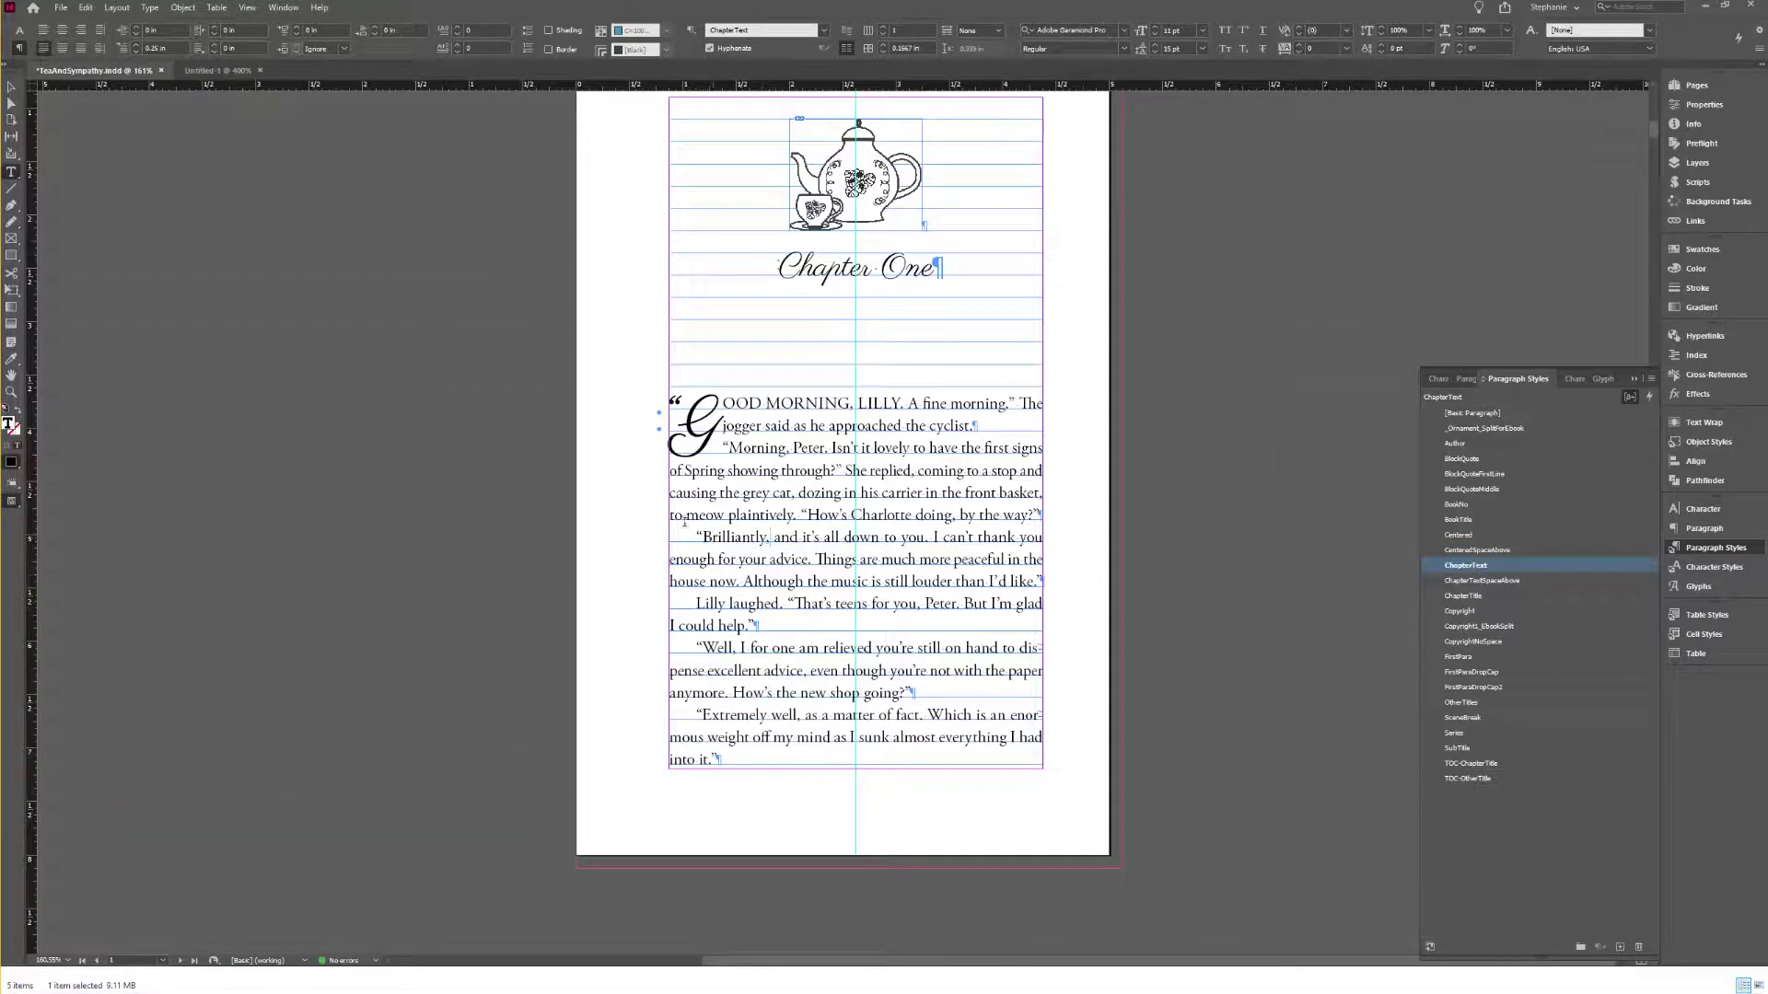
left_click_drag(681, 534, 1010, 583)
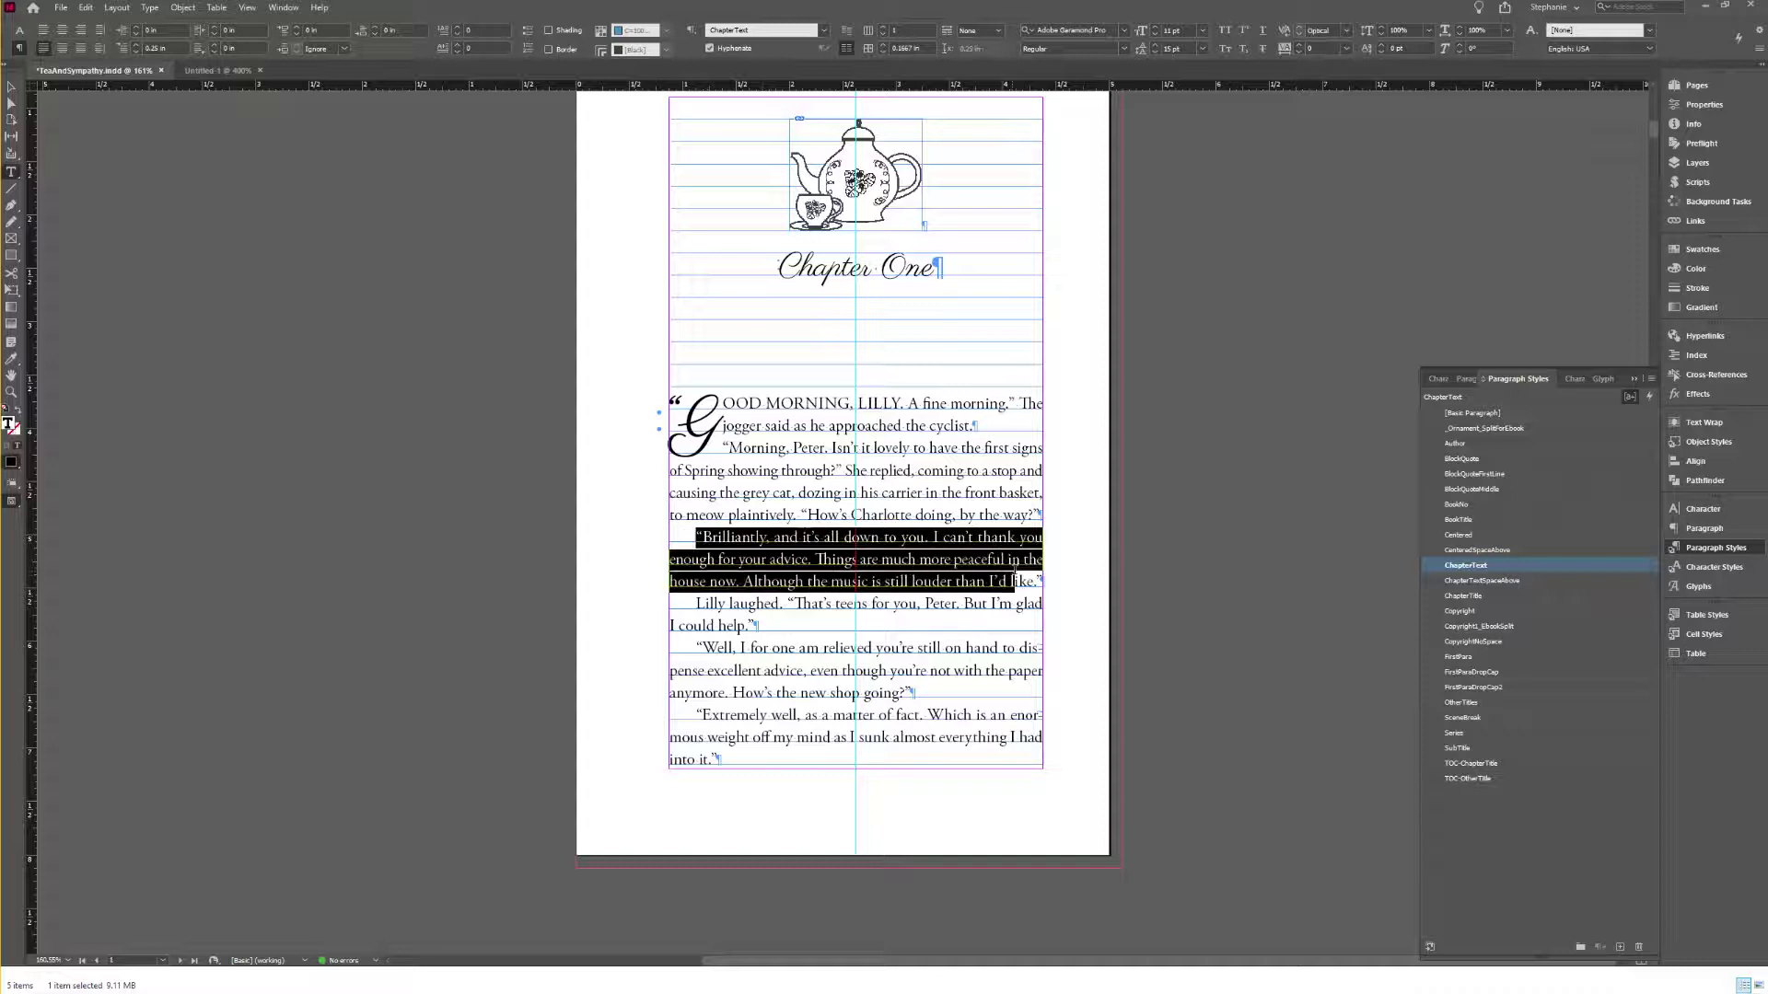
left_click(801, 539)
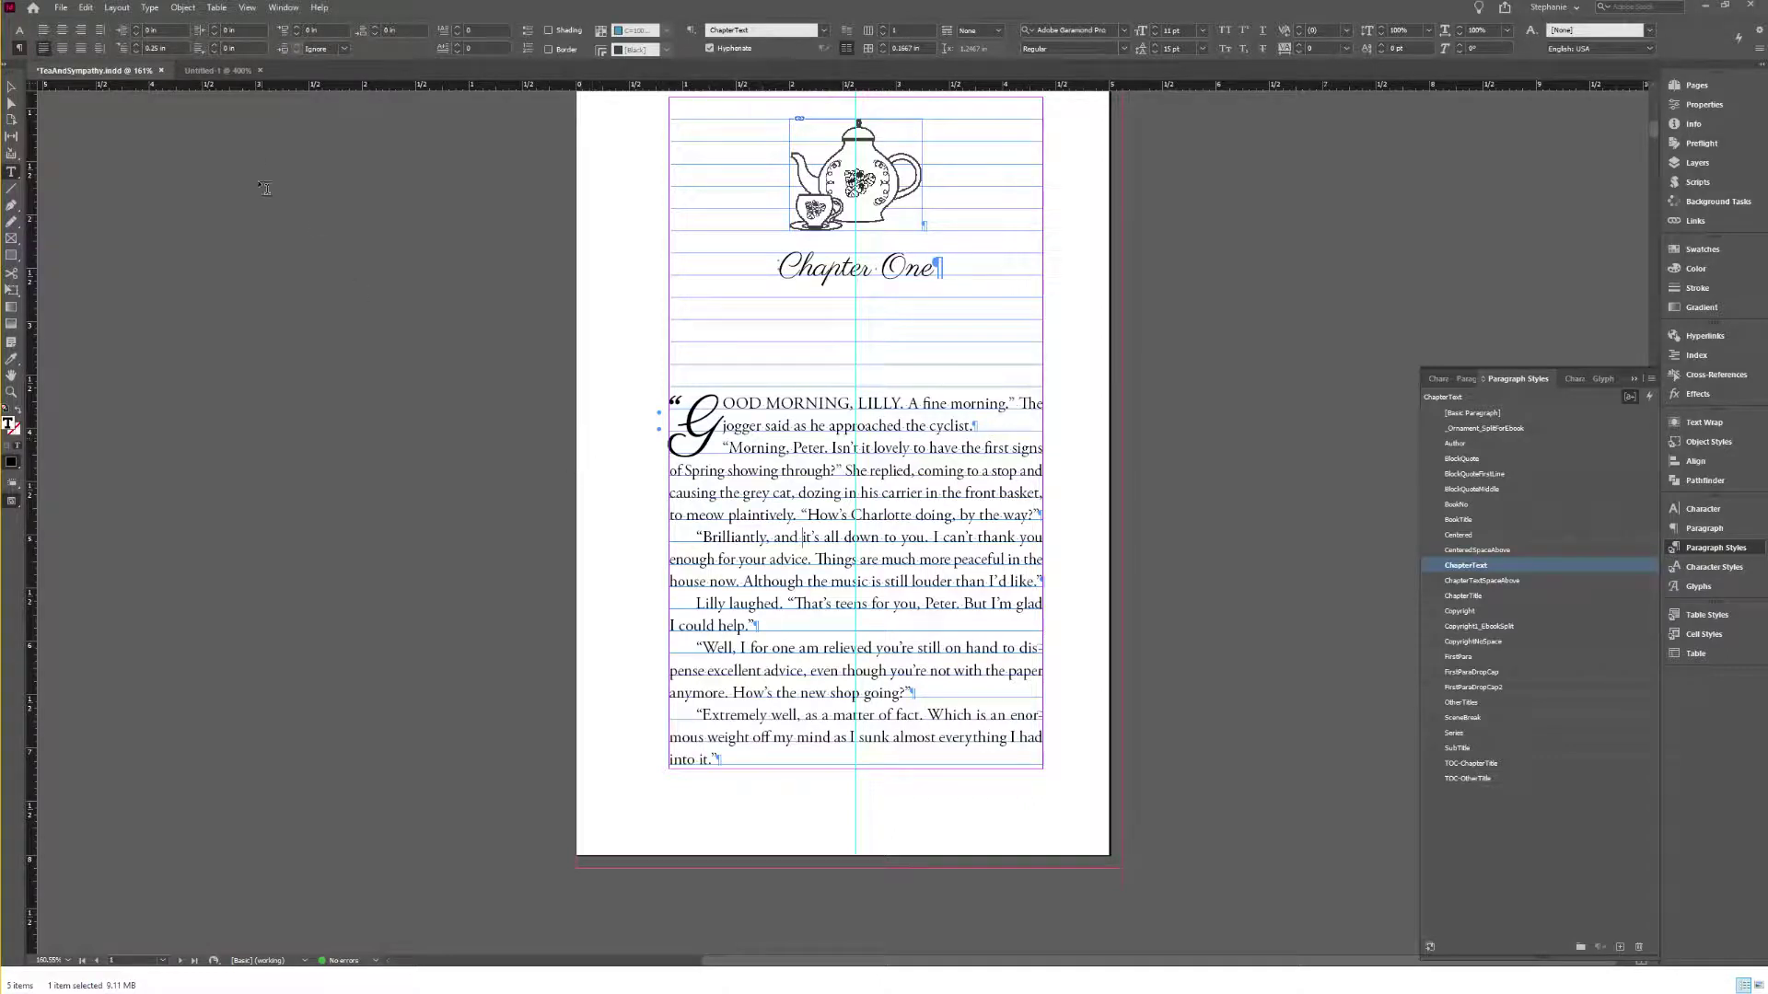
triple_click(170, 49)
type("0.5")
key("Return")
left_click(1651, 379)
left_click(1453, 435)
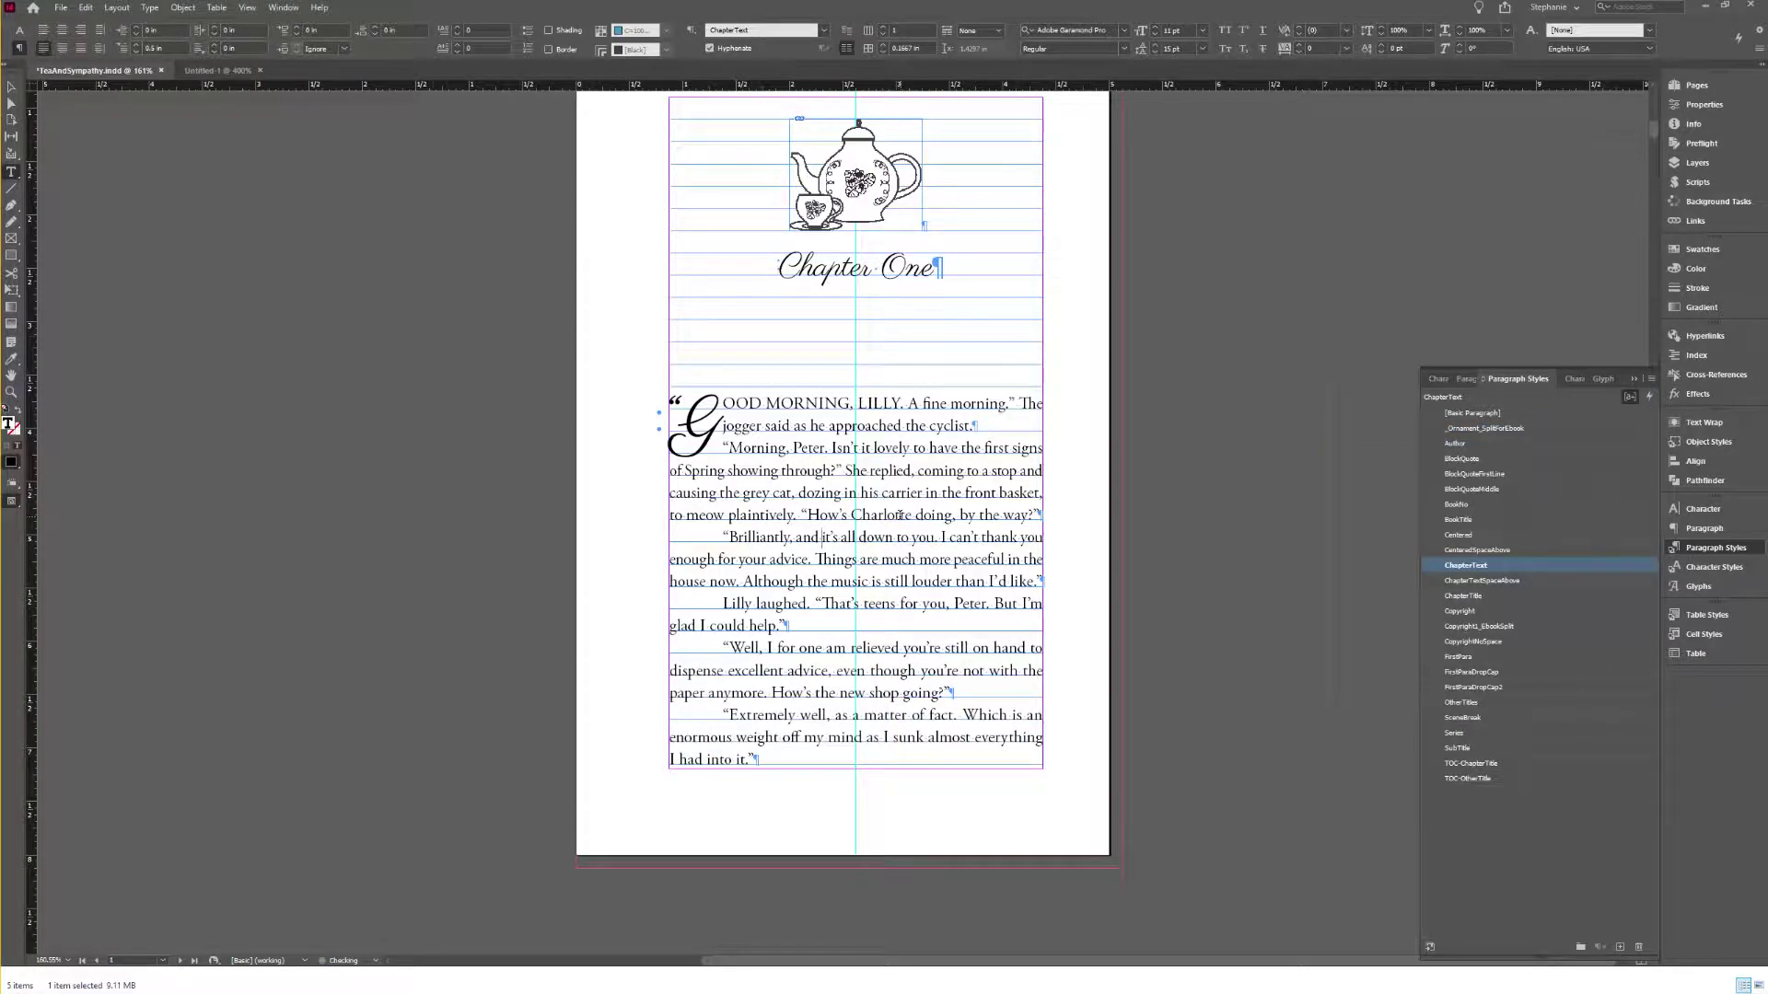
Step: Set the space before and after the Chapter One scene break ornament to 0.25 in and redefine the SceneBreak style from it
scroll(748, 498, "down", 3)
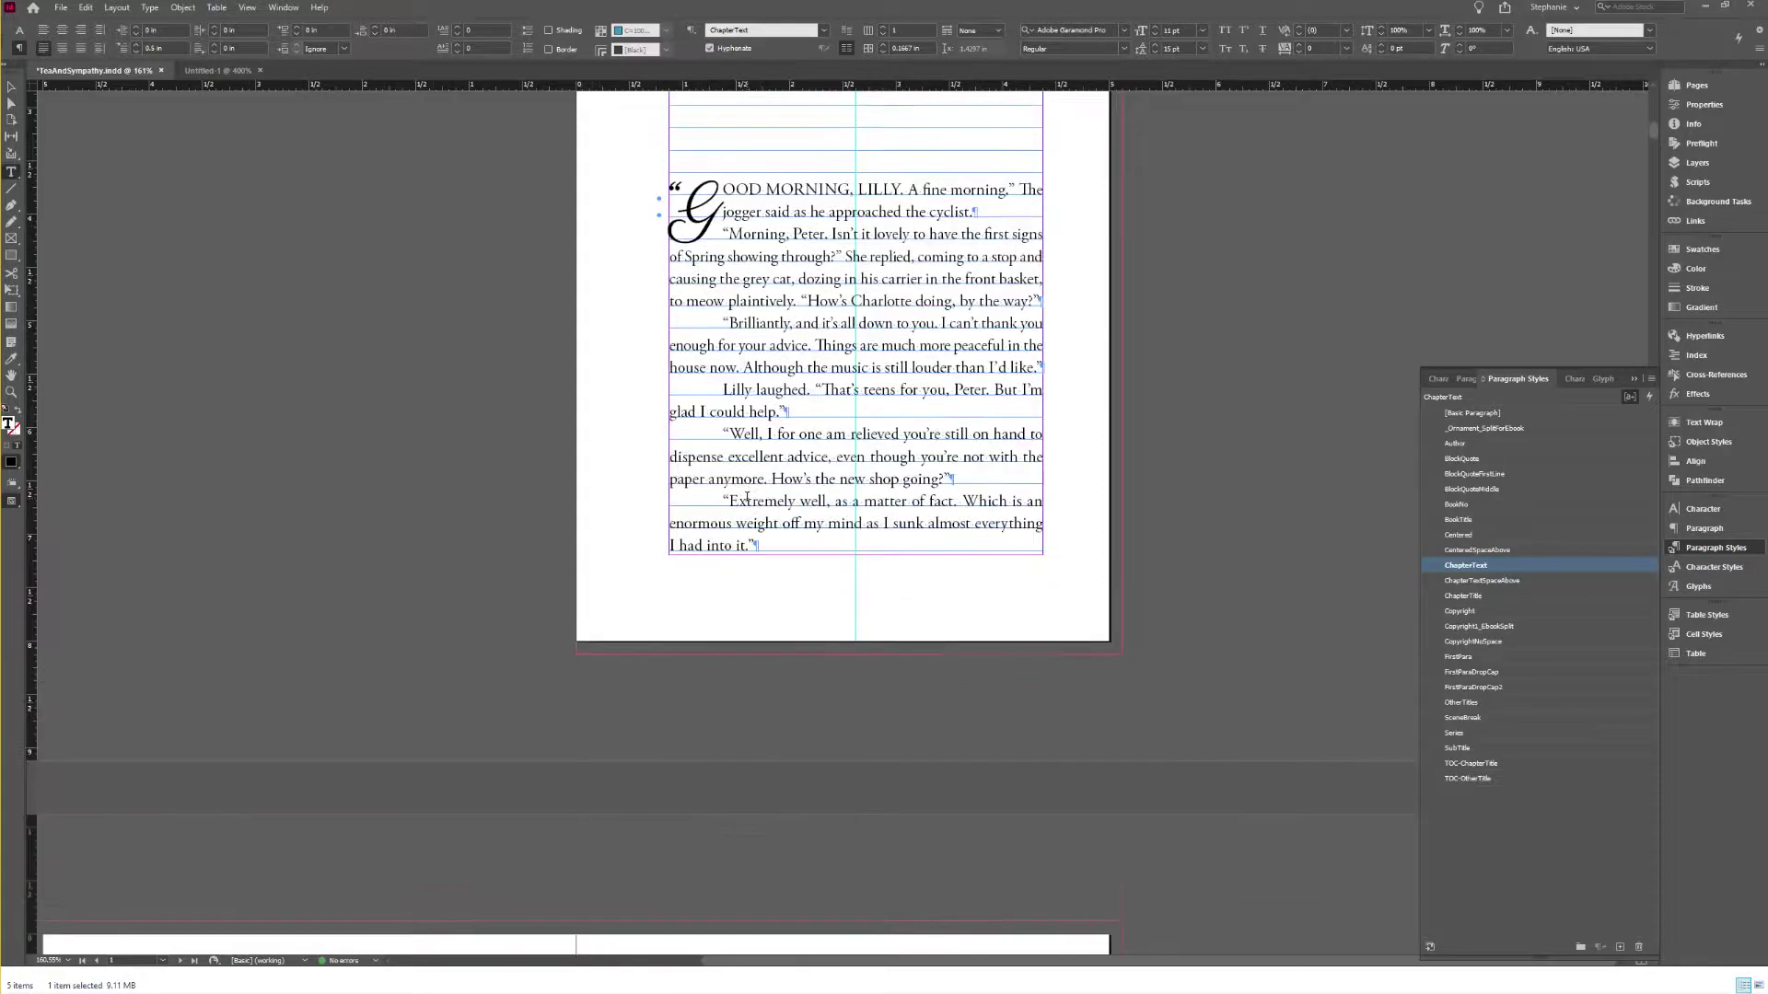
scroll(748, 498, "down", 12)
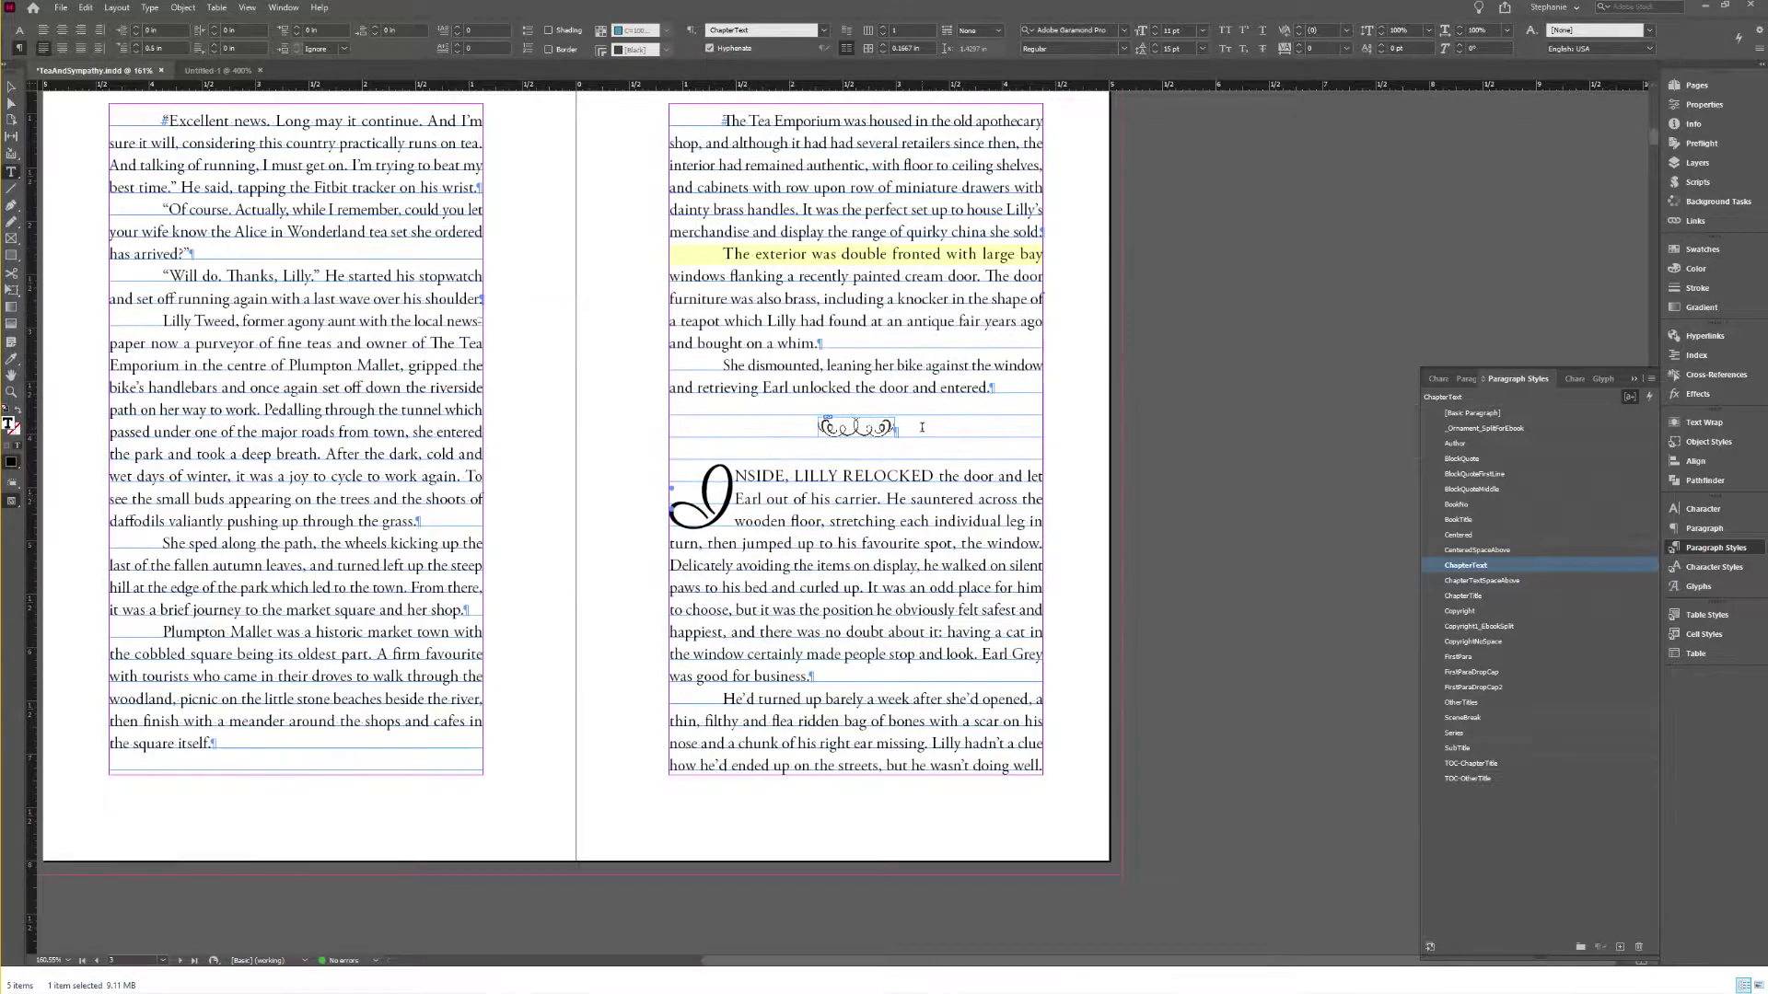
key("ctrl+KP_1")
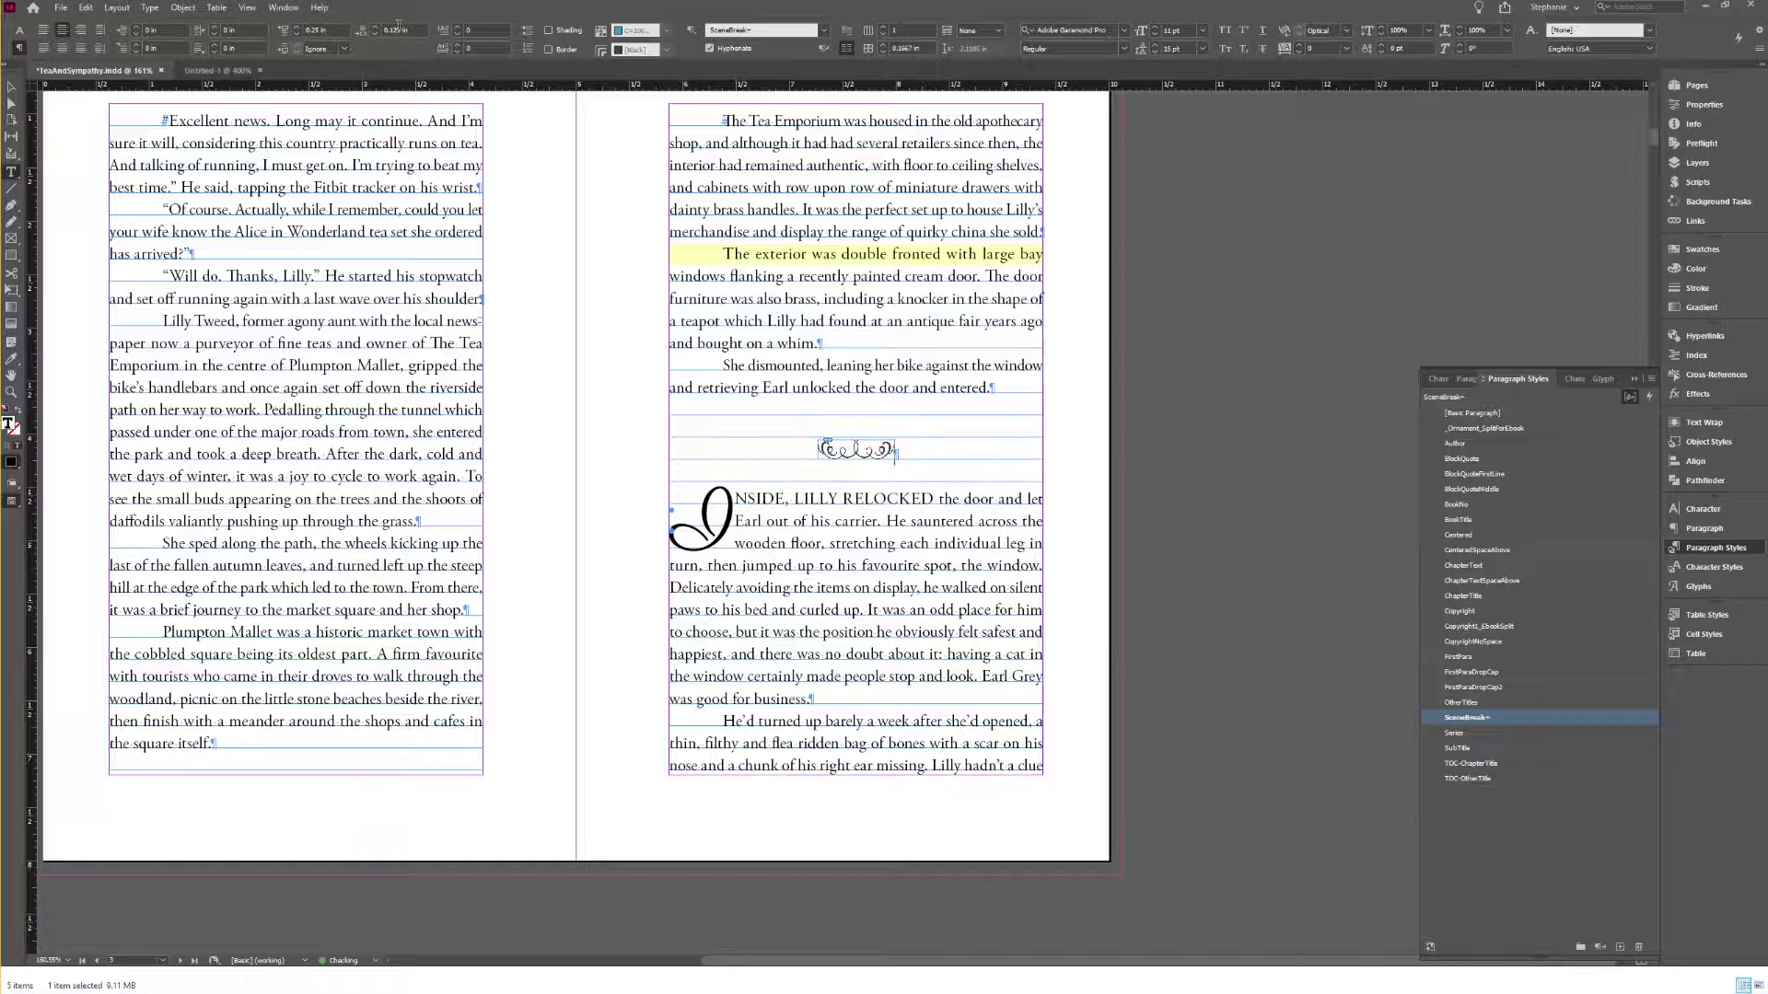
left_click(375, 28)
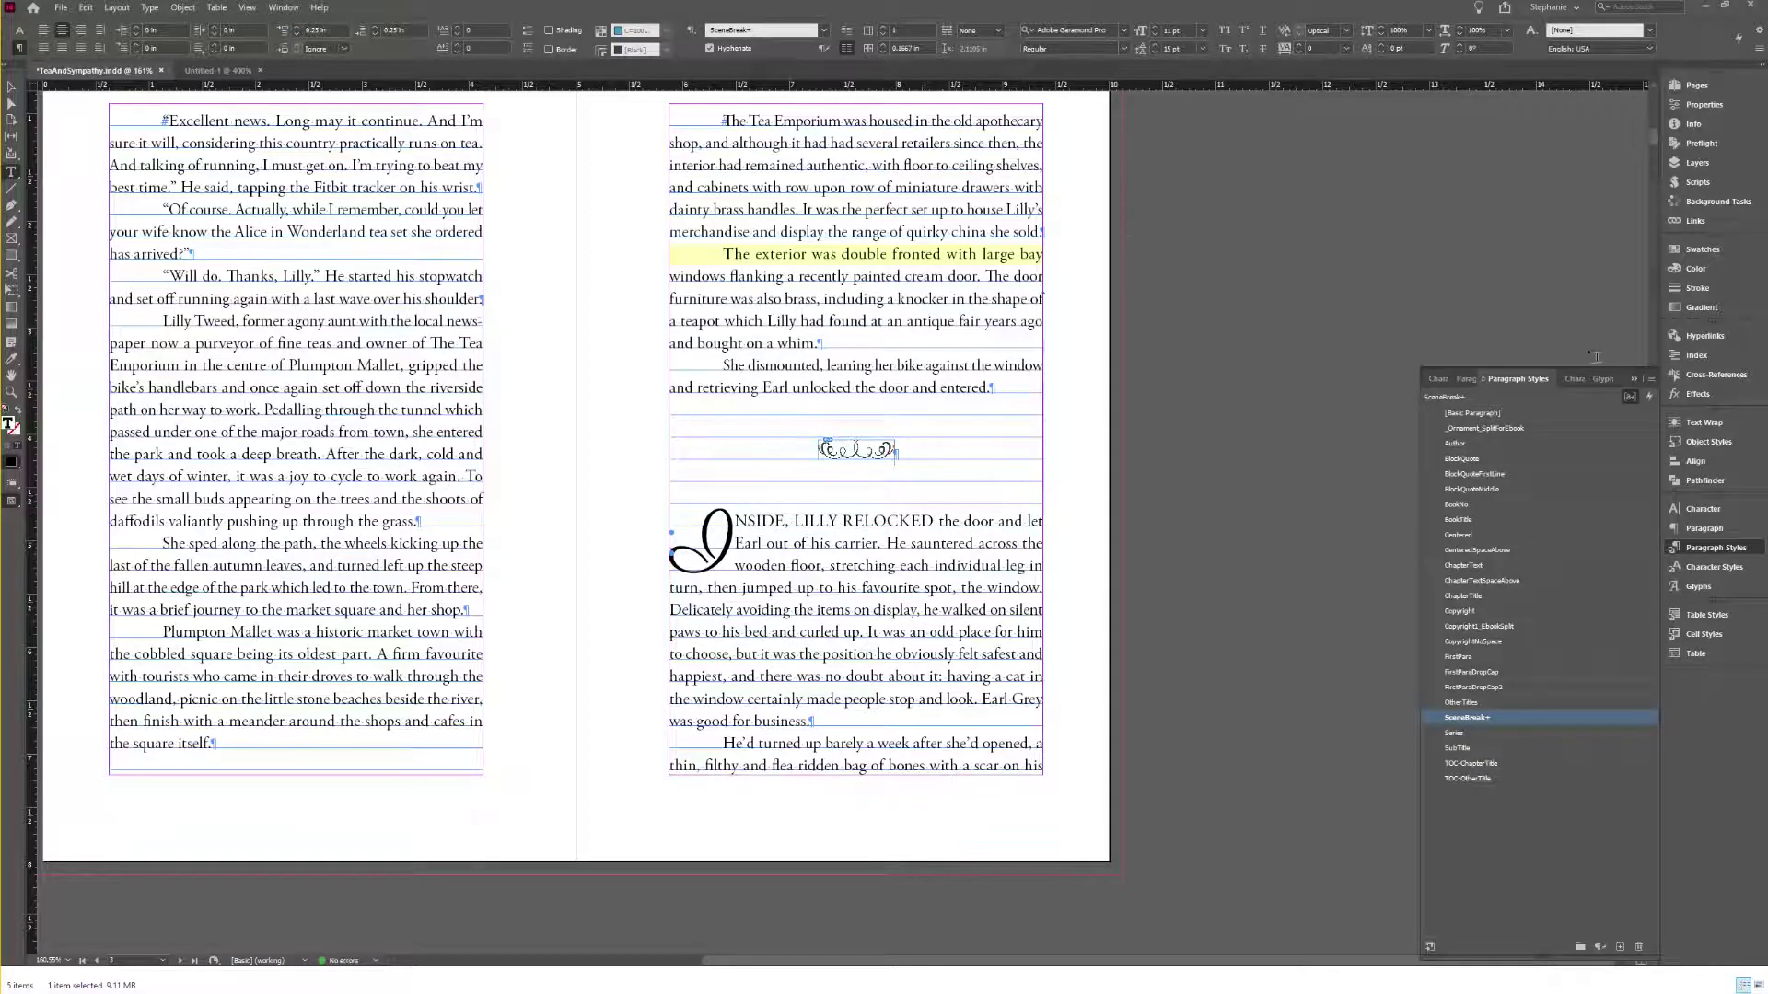
left_click(1651, 378)
key("Escape")
key("ctrl+alt+shift+r")
Step: Examine the scene break spacing, paragraph indents and drop caps on the following Chapter One pages
scroll(1049, 433, "down", 3)
scroll(1049, 433, "up", 2)
scroll(1054, 450, "down", 1)
scroll(1049, 449, "down", 15)
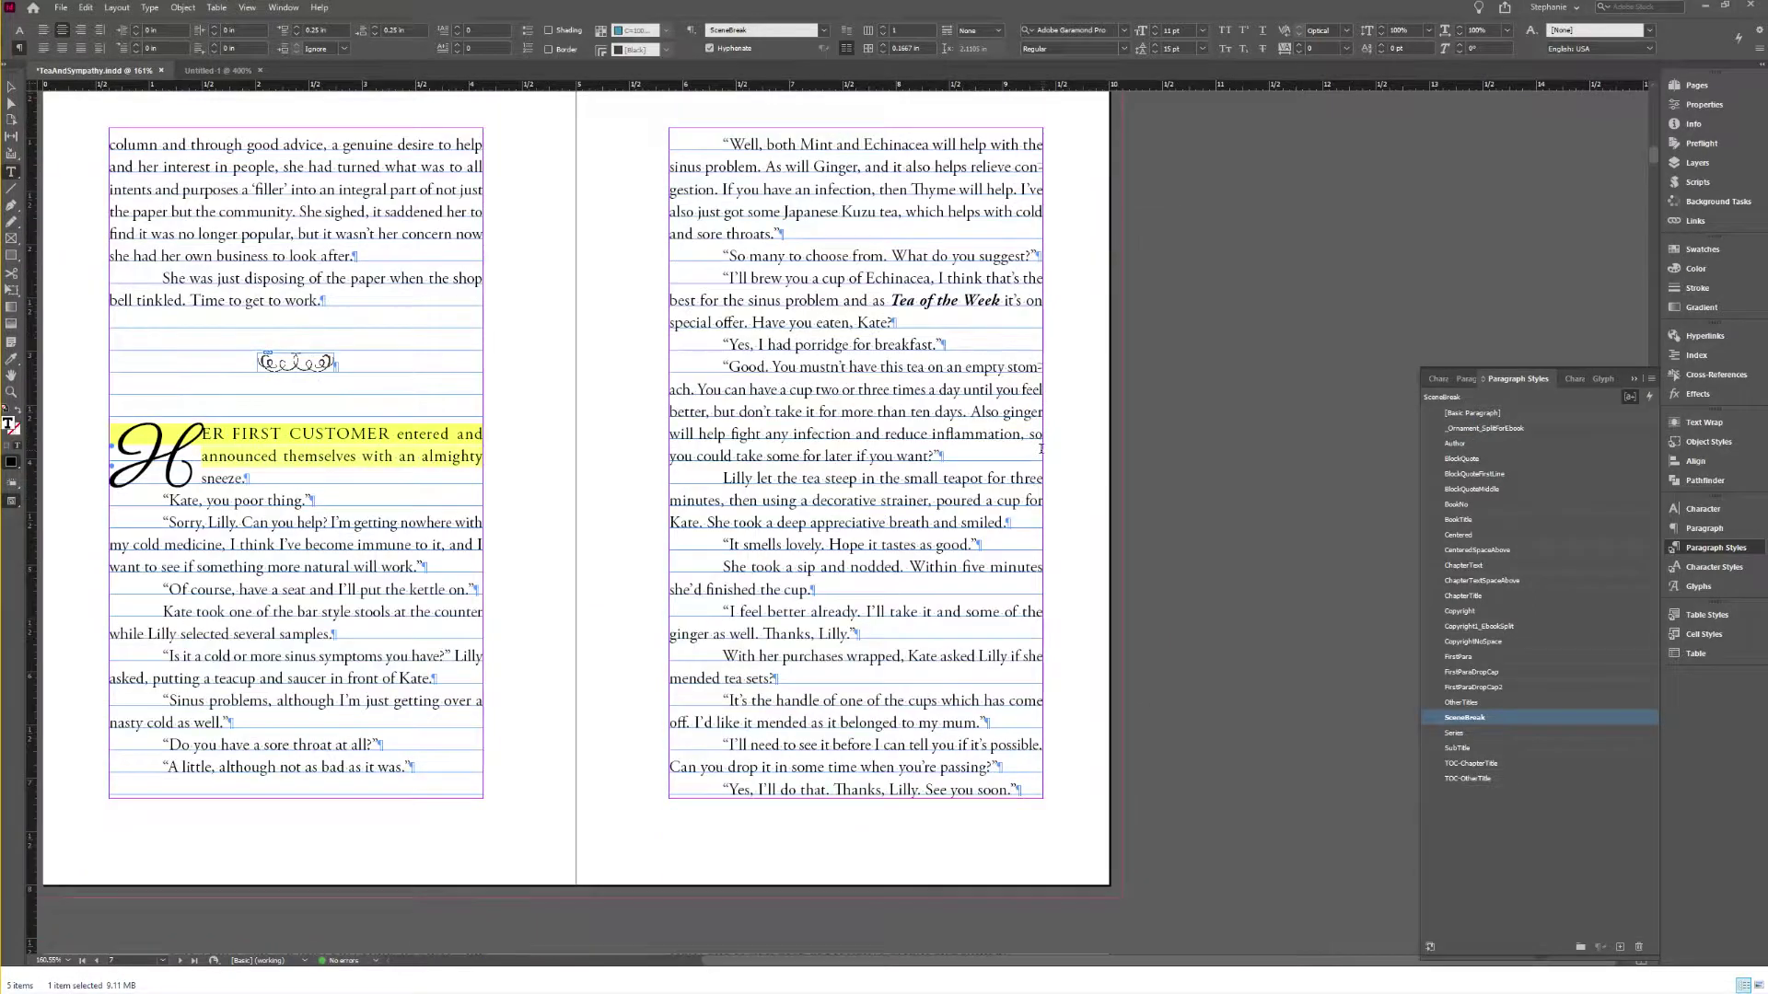
scroll(764, 452, "down", 8)
scroll(283, 466, "up", 9)
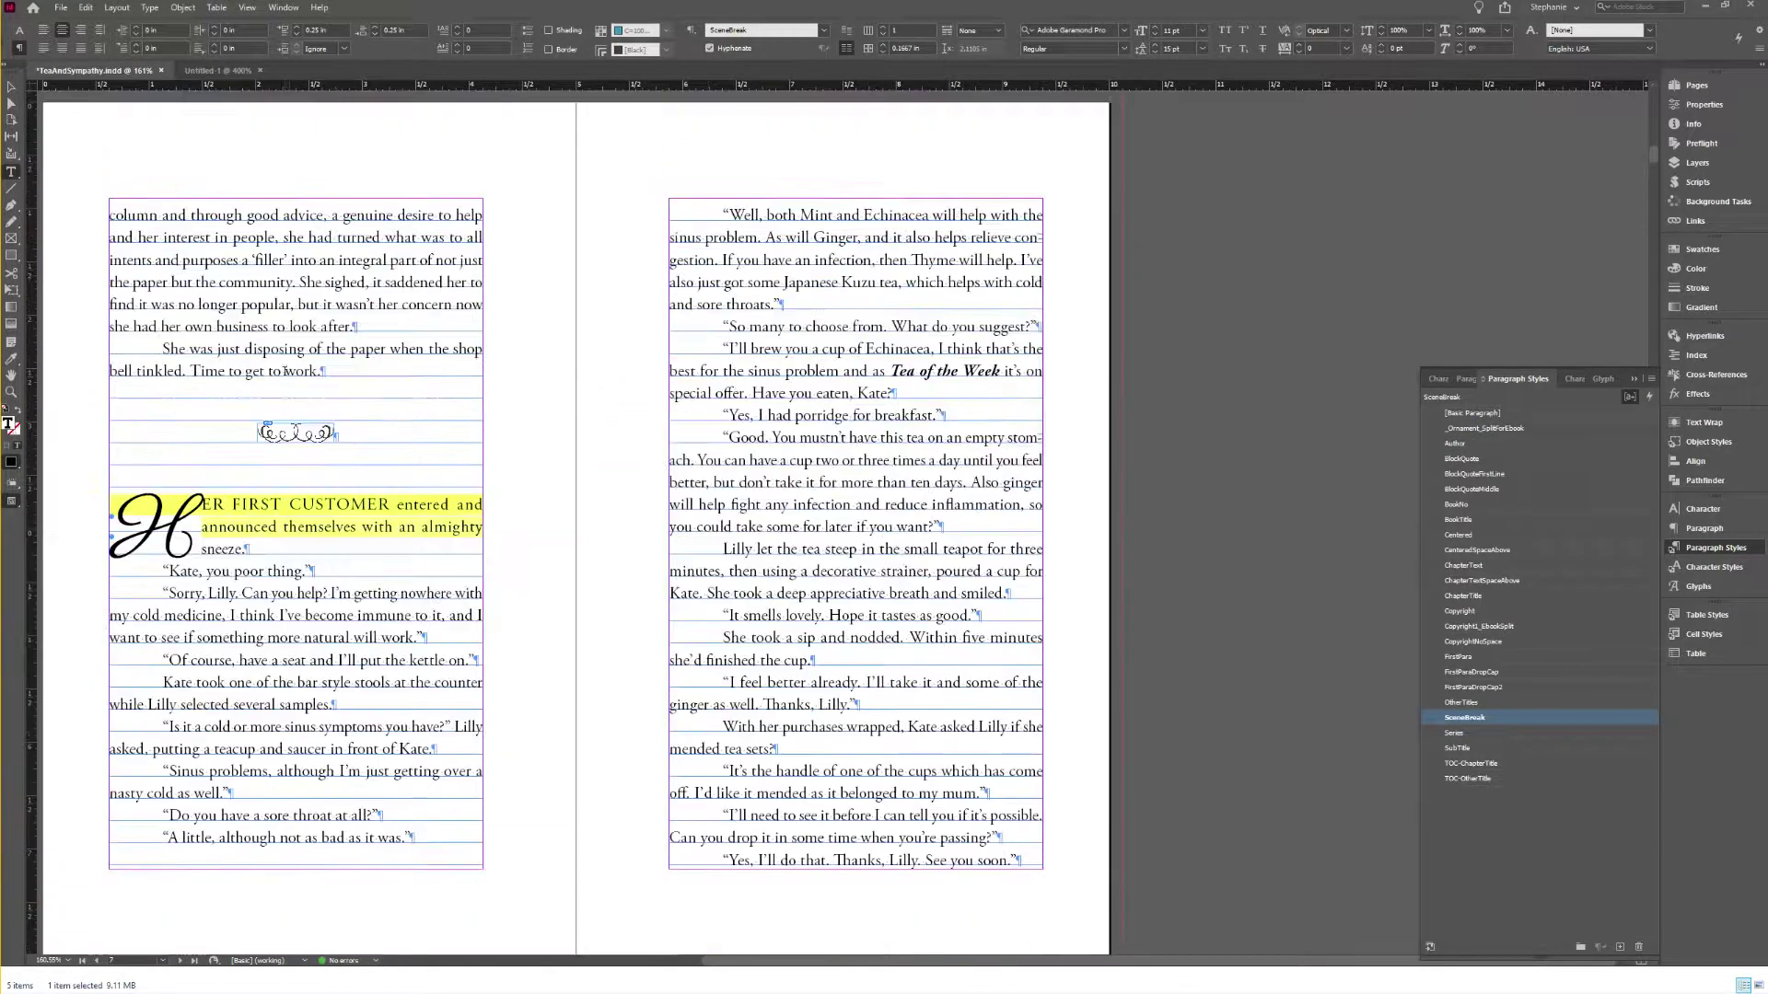
scroll(283, 466, "down", 14)
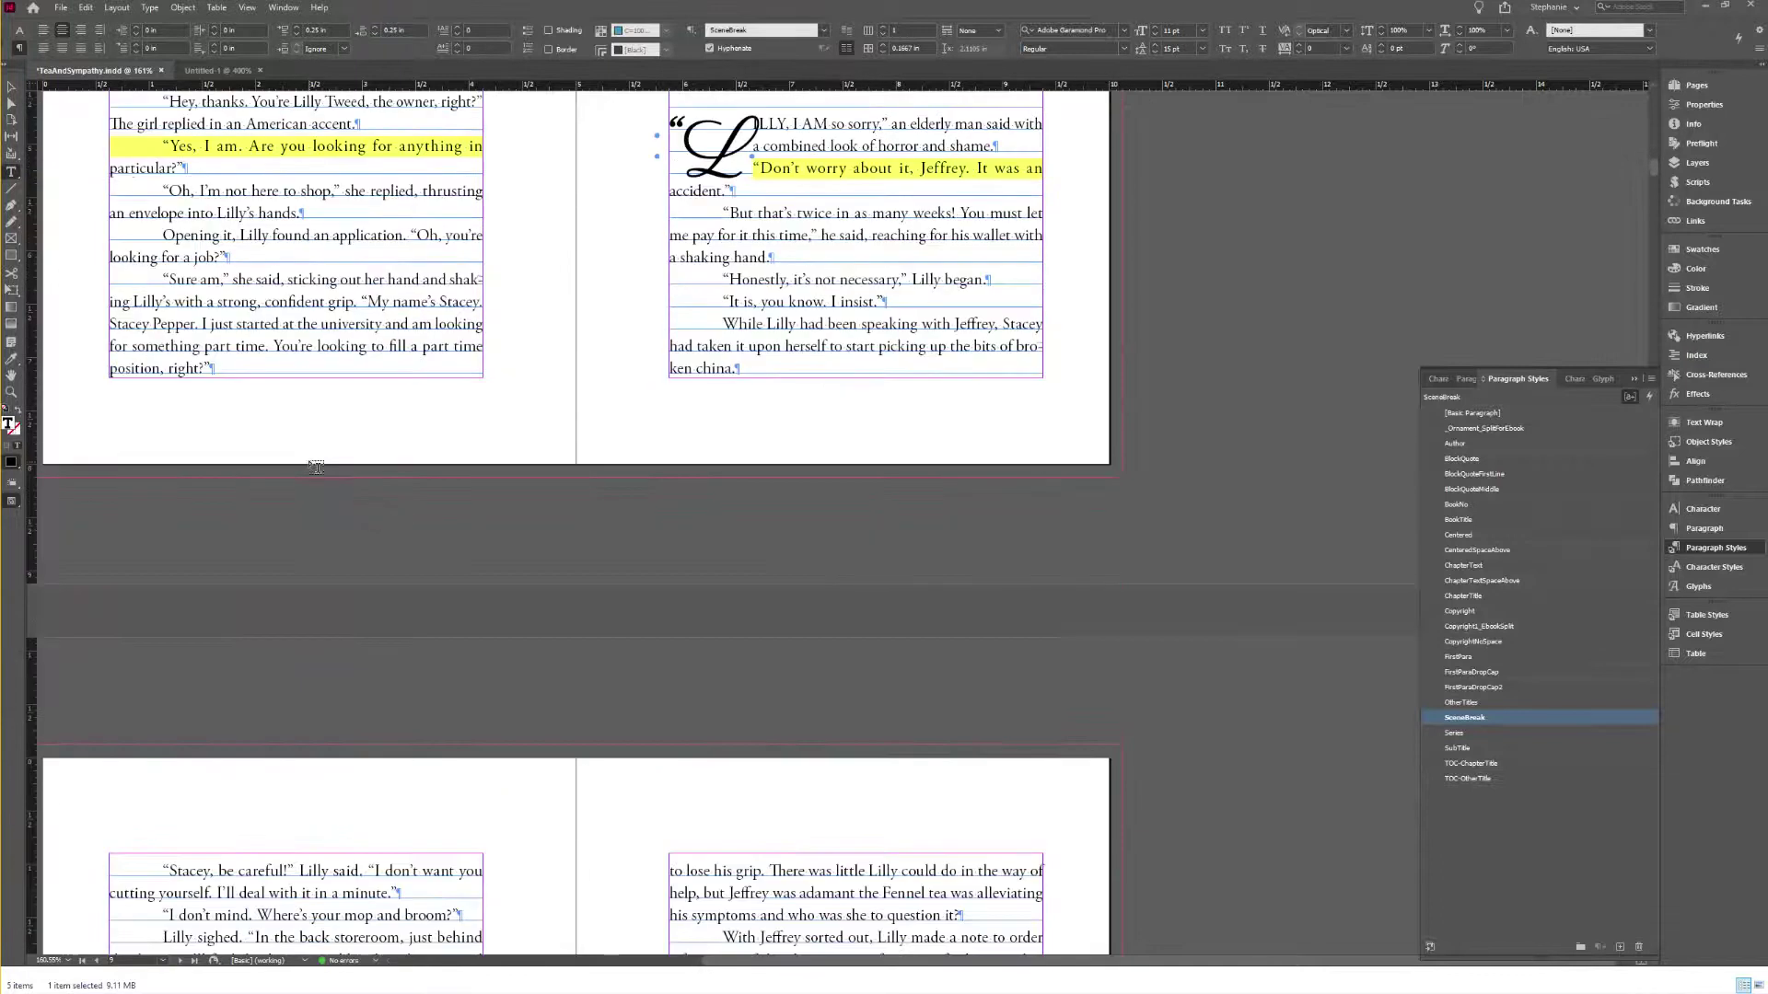
scroll(315, 463, "up", 6)
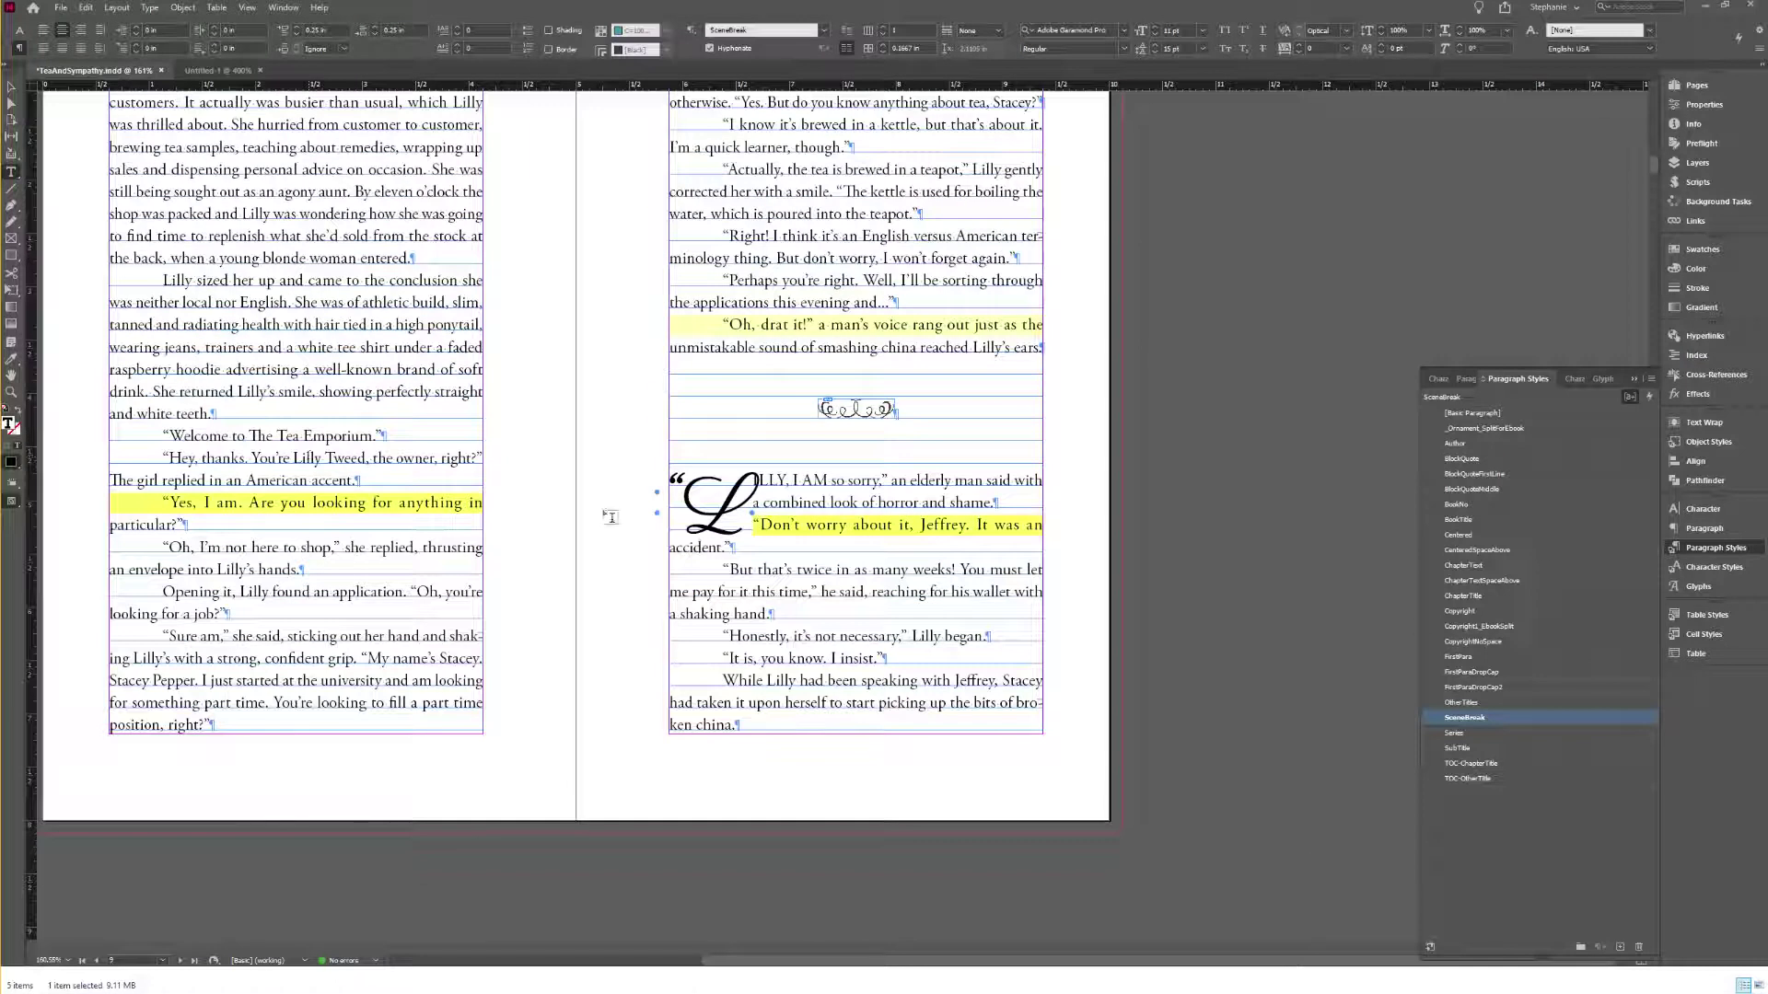
left_click_drag(681, 502, 748, 502)
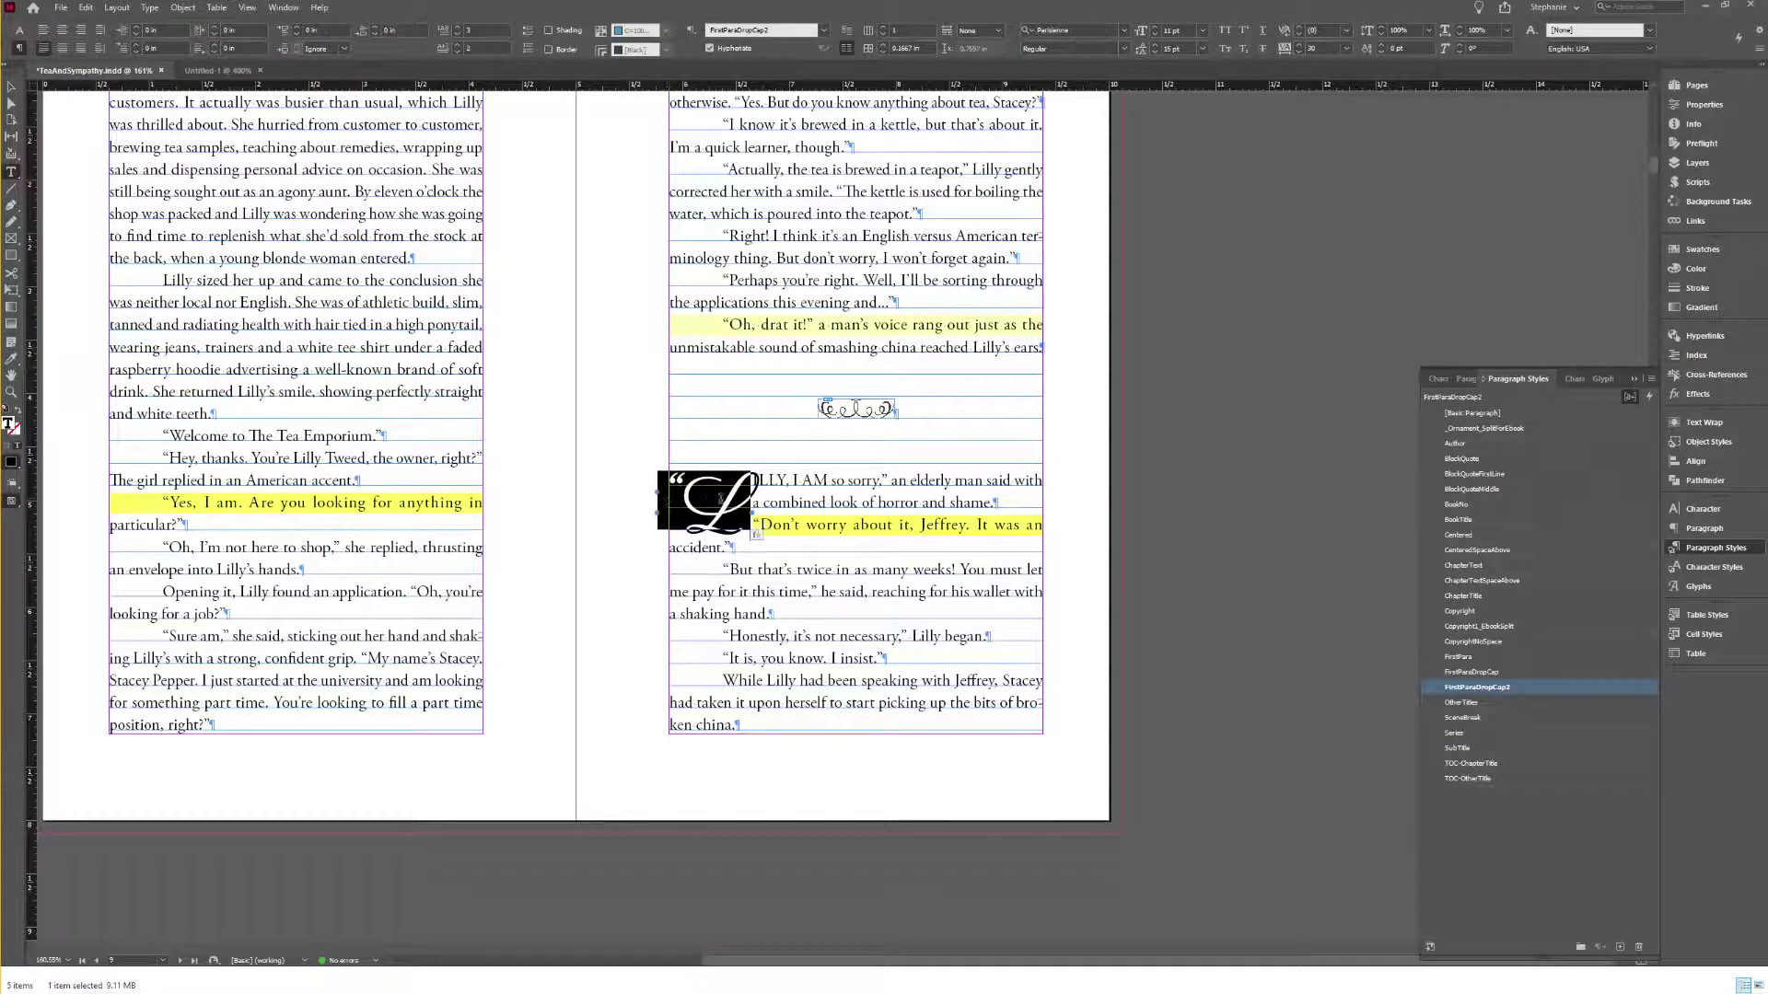
left_click(767, 495)
Step: Delete the extra teapot image above the text frame on the Chapter Two opening page
scroll(781, 476, "down", 15)
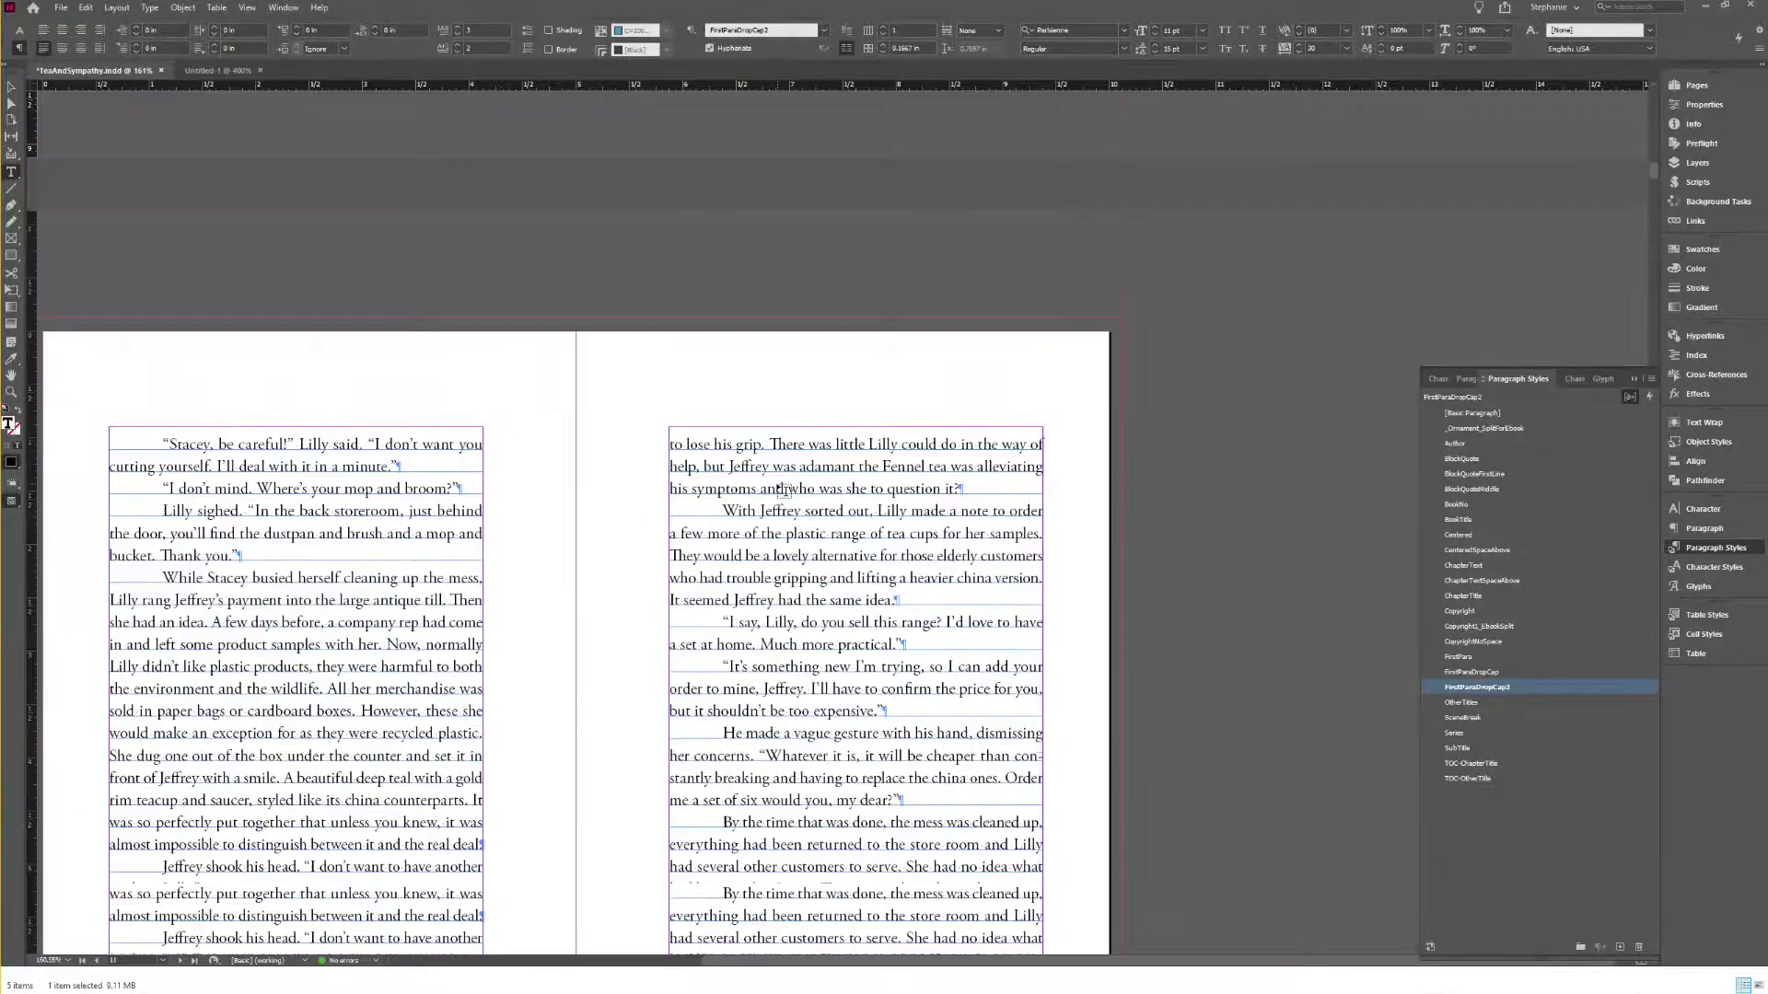
scroll(779, 487, "down", 20)
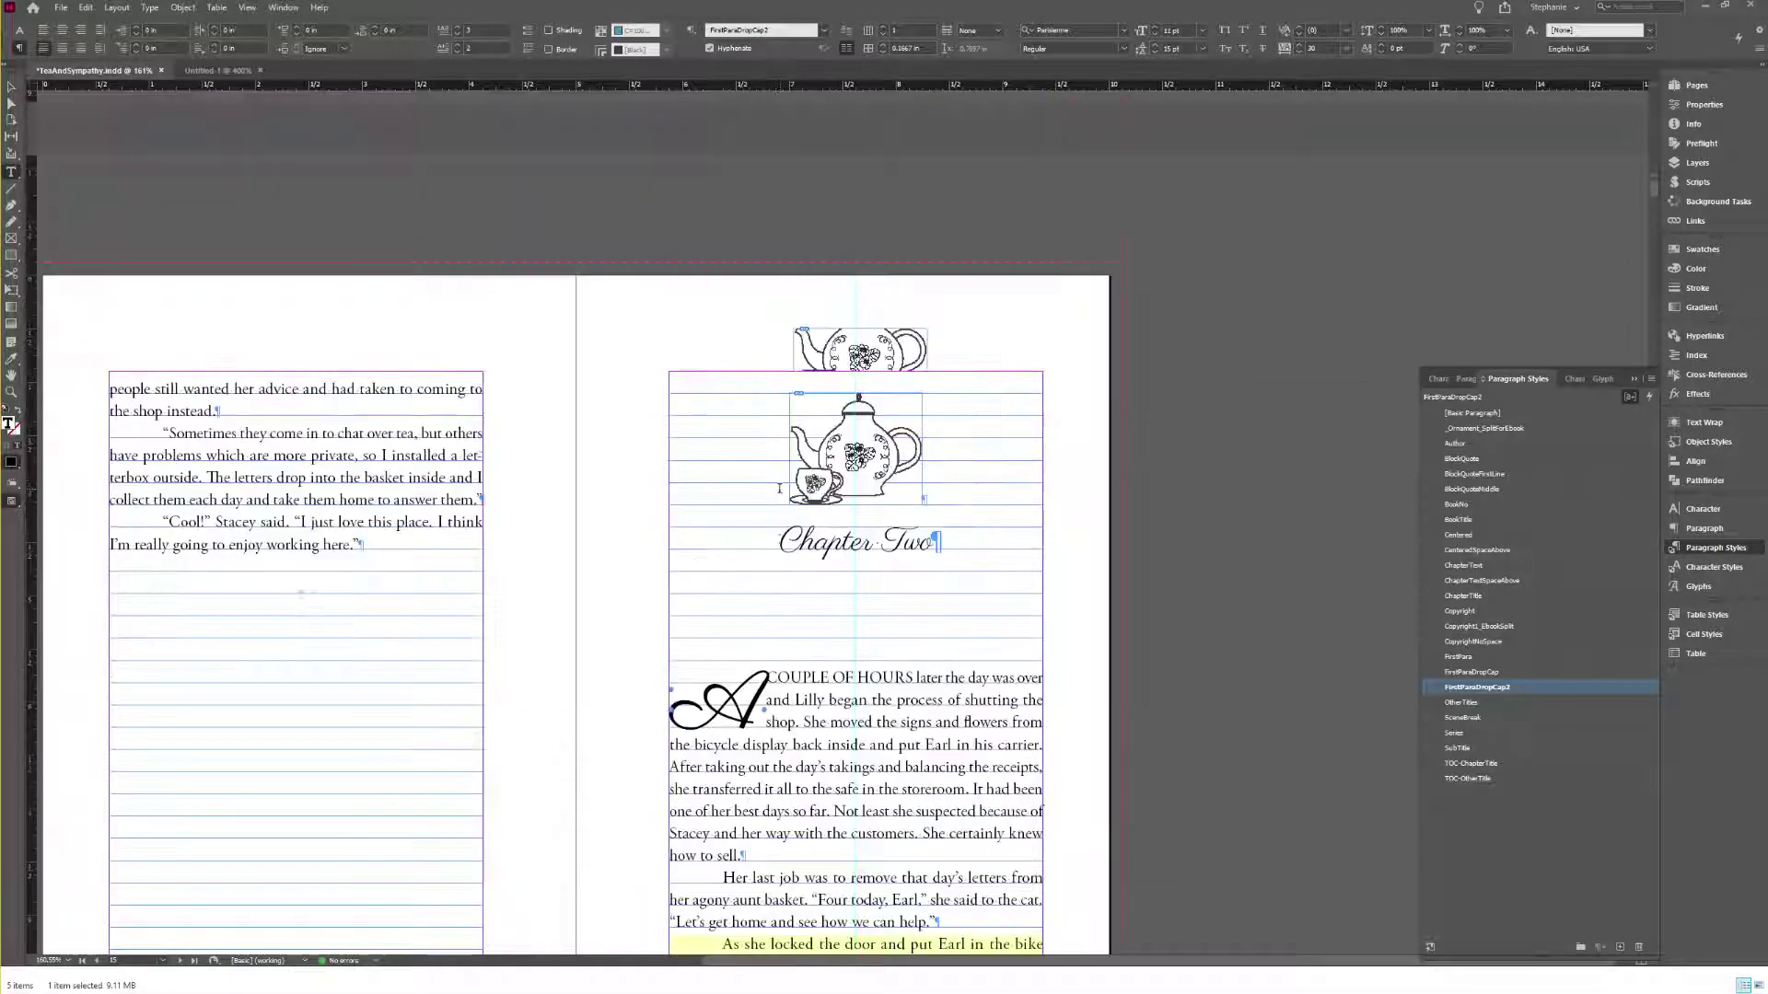
scroll(780, 488, "up", 5)
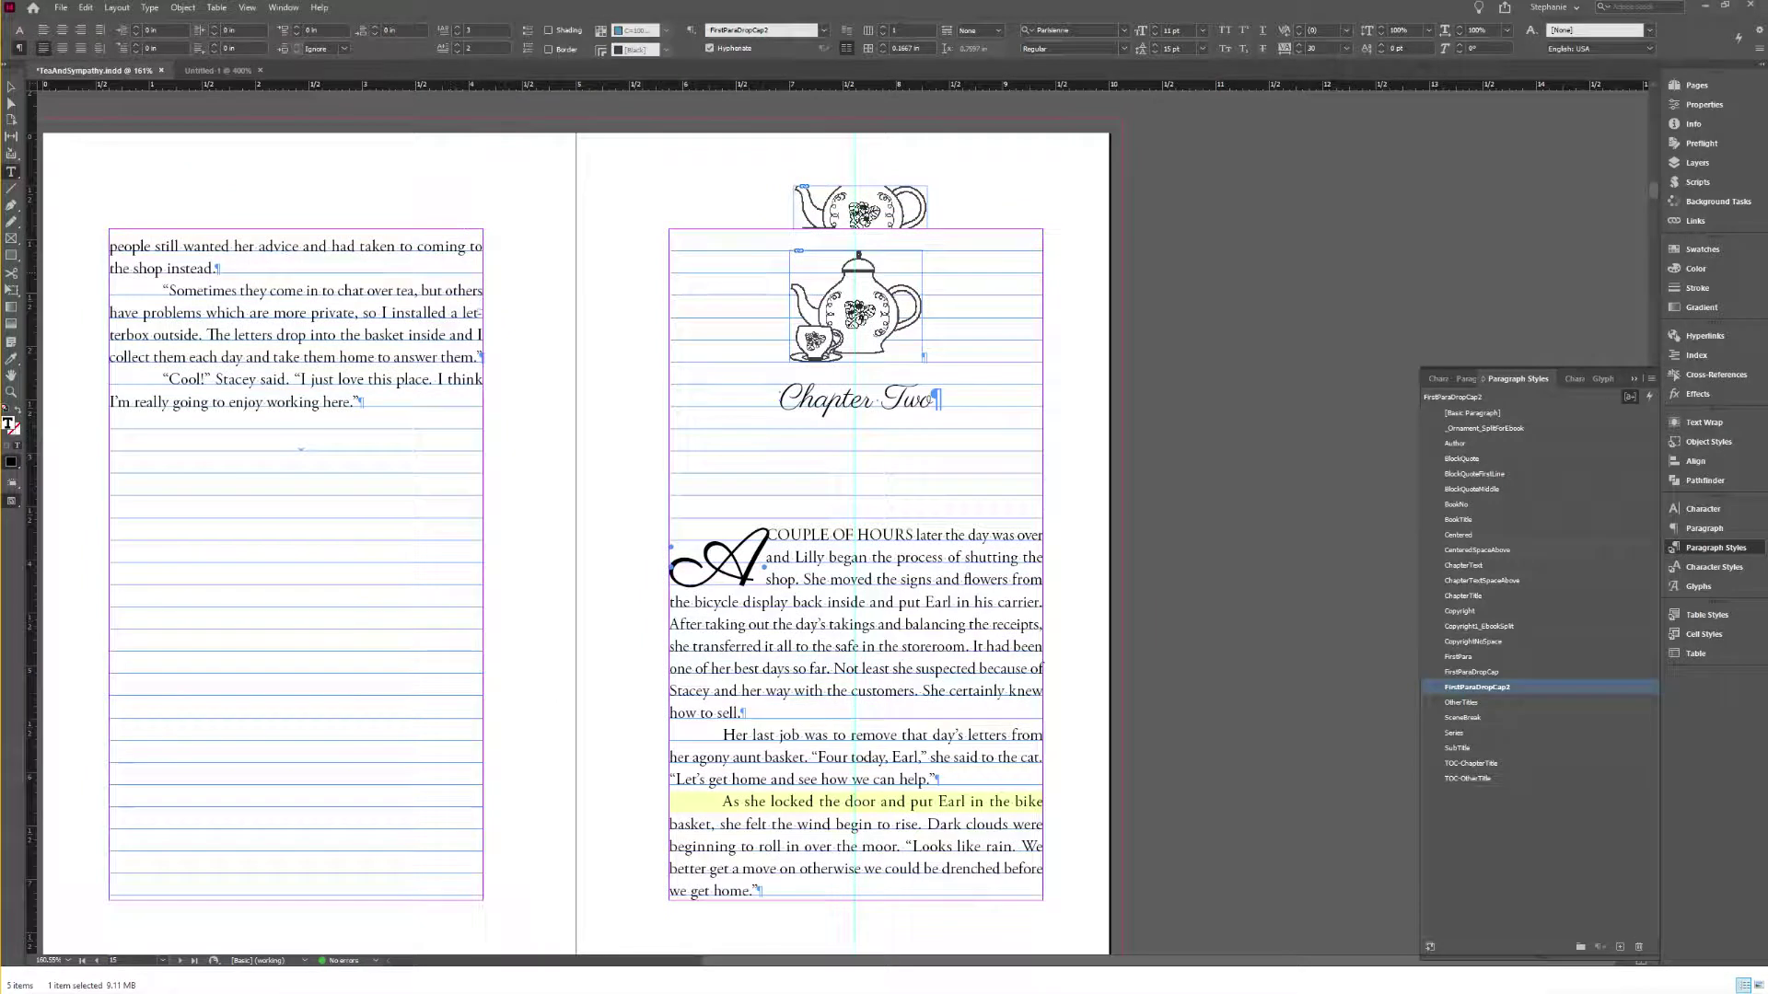
left_click(868, 224)
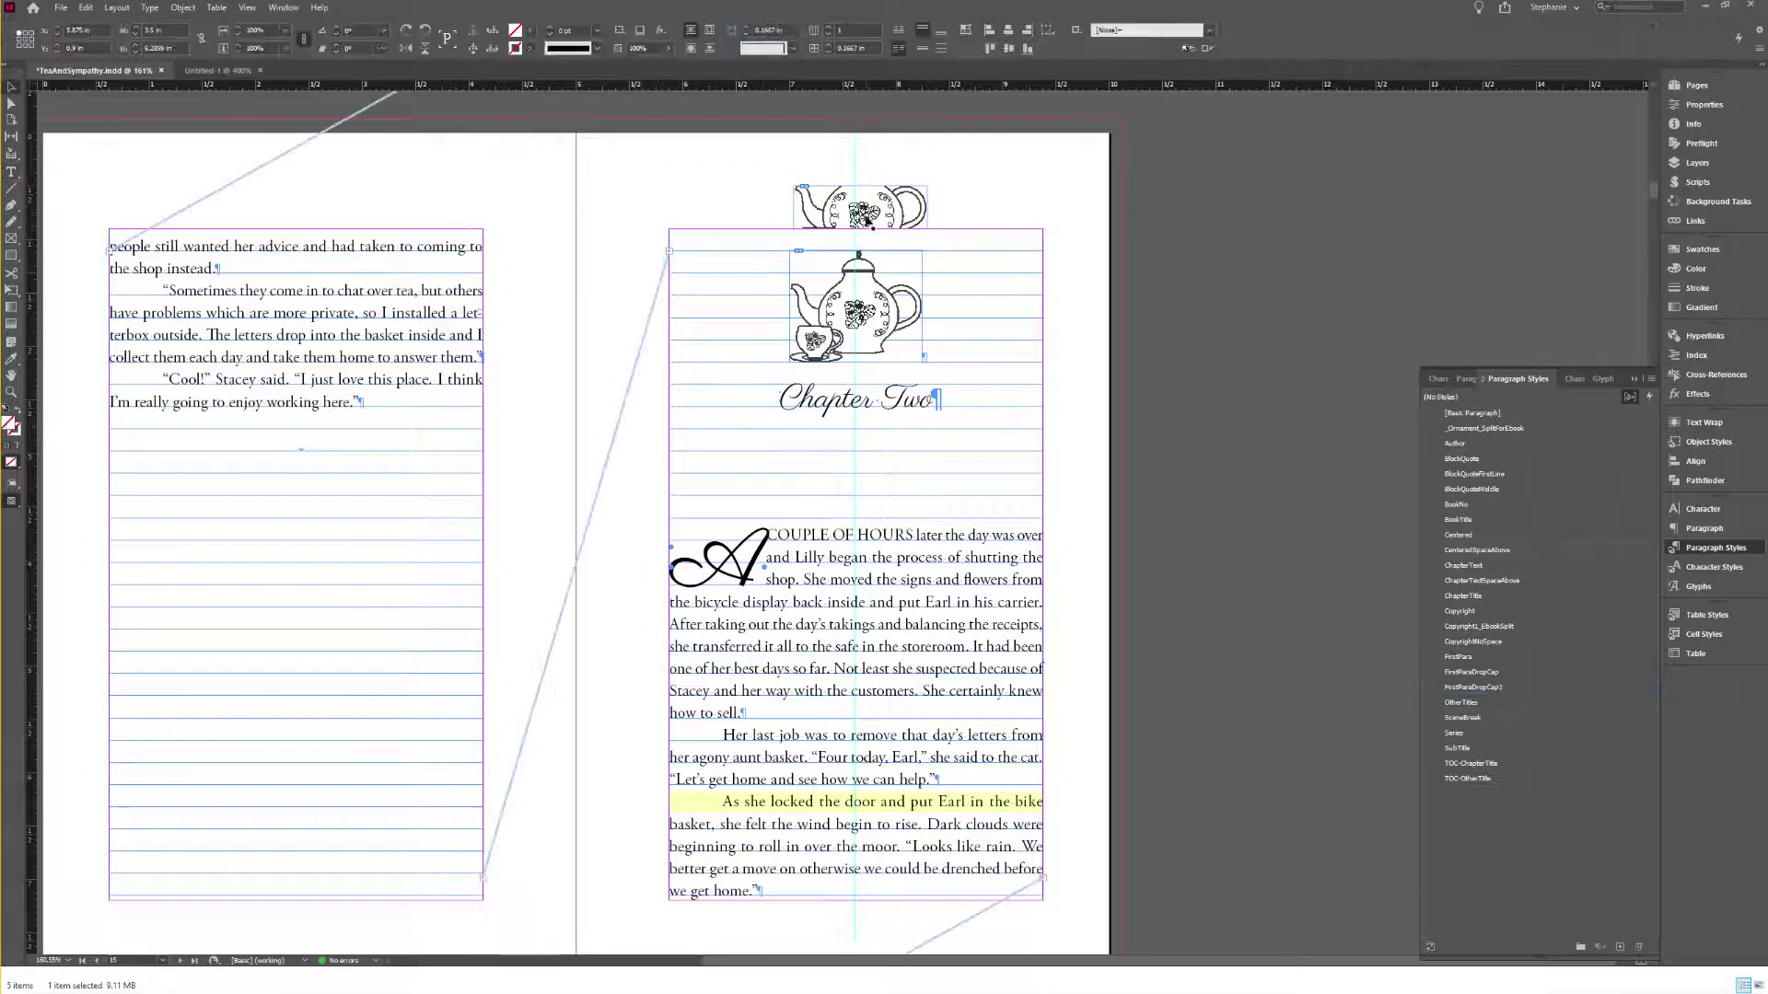
key("Delete")
Step: Examine the scene breaks, block quotes and chapter openings on the pages from Chapter Two through Chapter Four
scroll(907, 279, "down", 3)
scroll(907, 279, "down", 20)
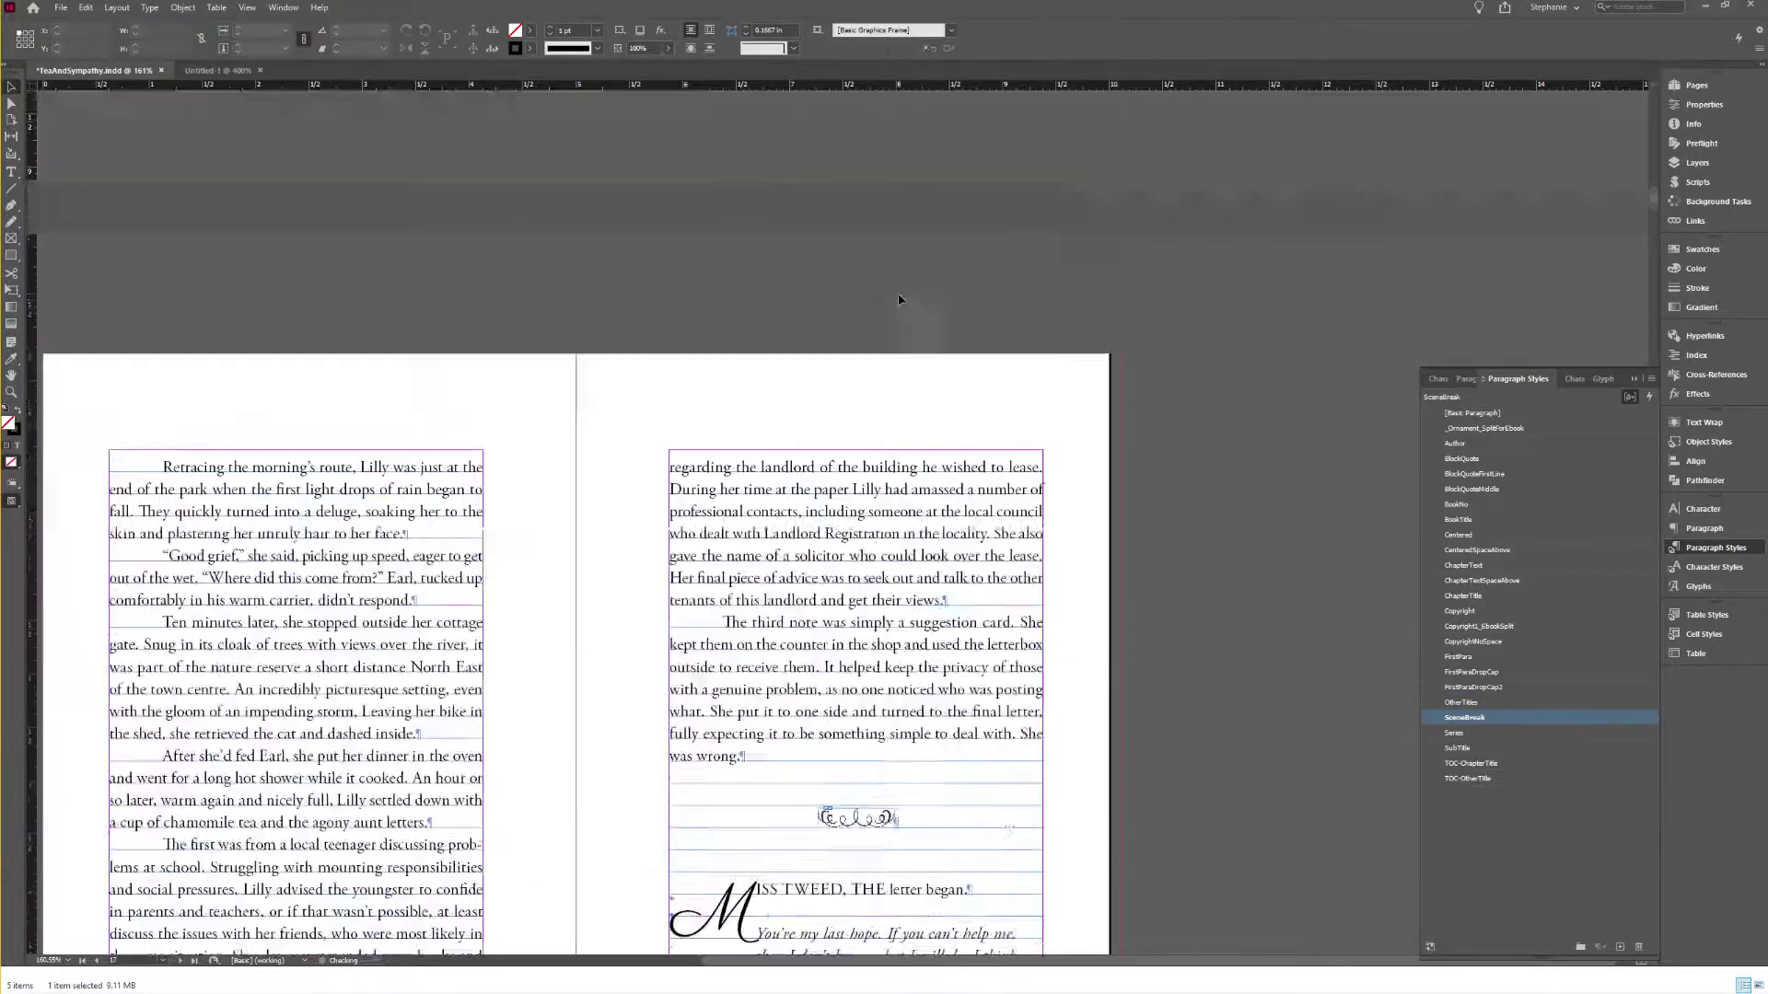
scroll(898, 294, "up", 9)
scroll(898, 300, "down", 20)
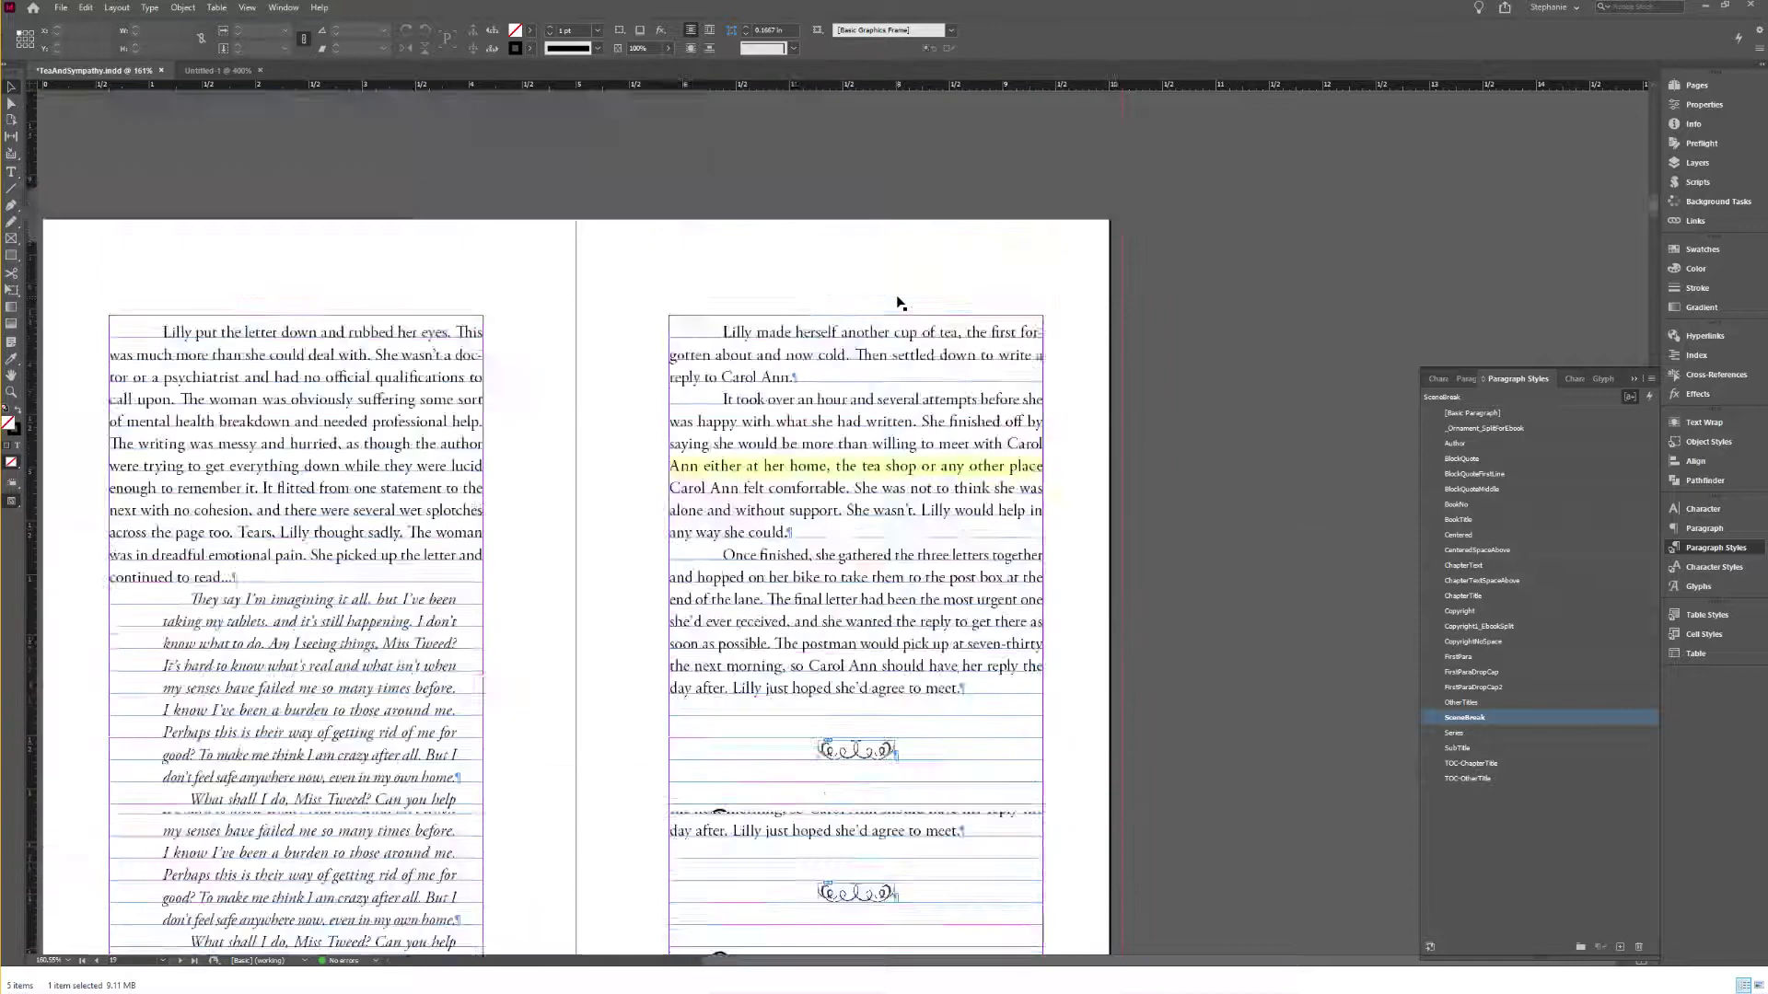
scroll(902, 304, "down", 15)
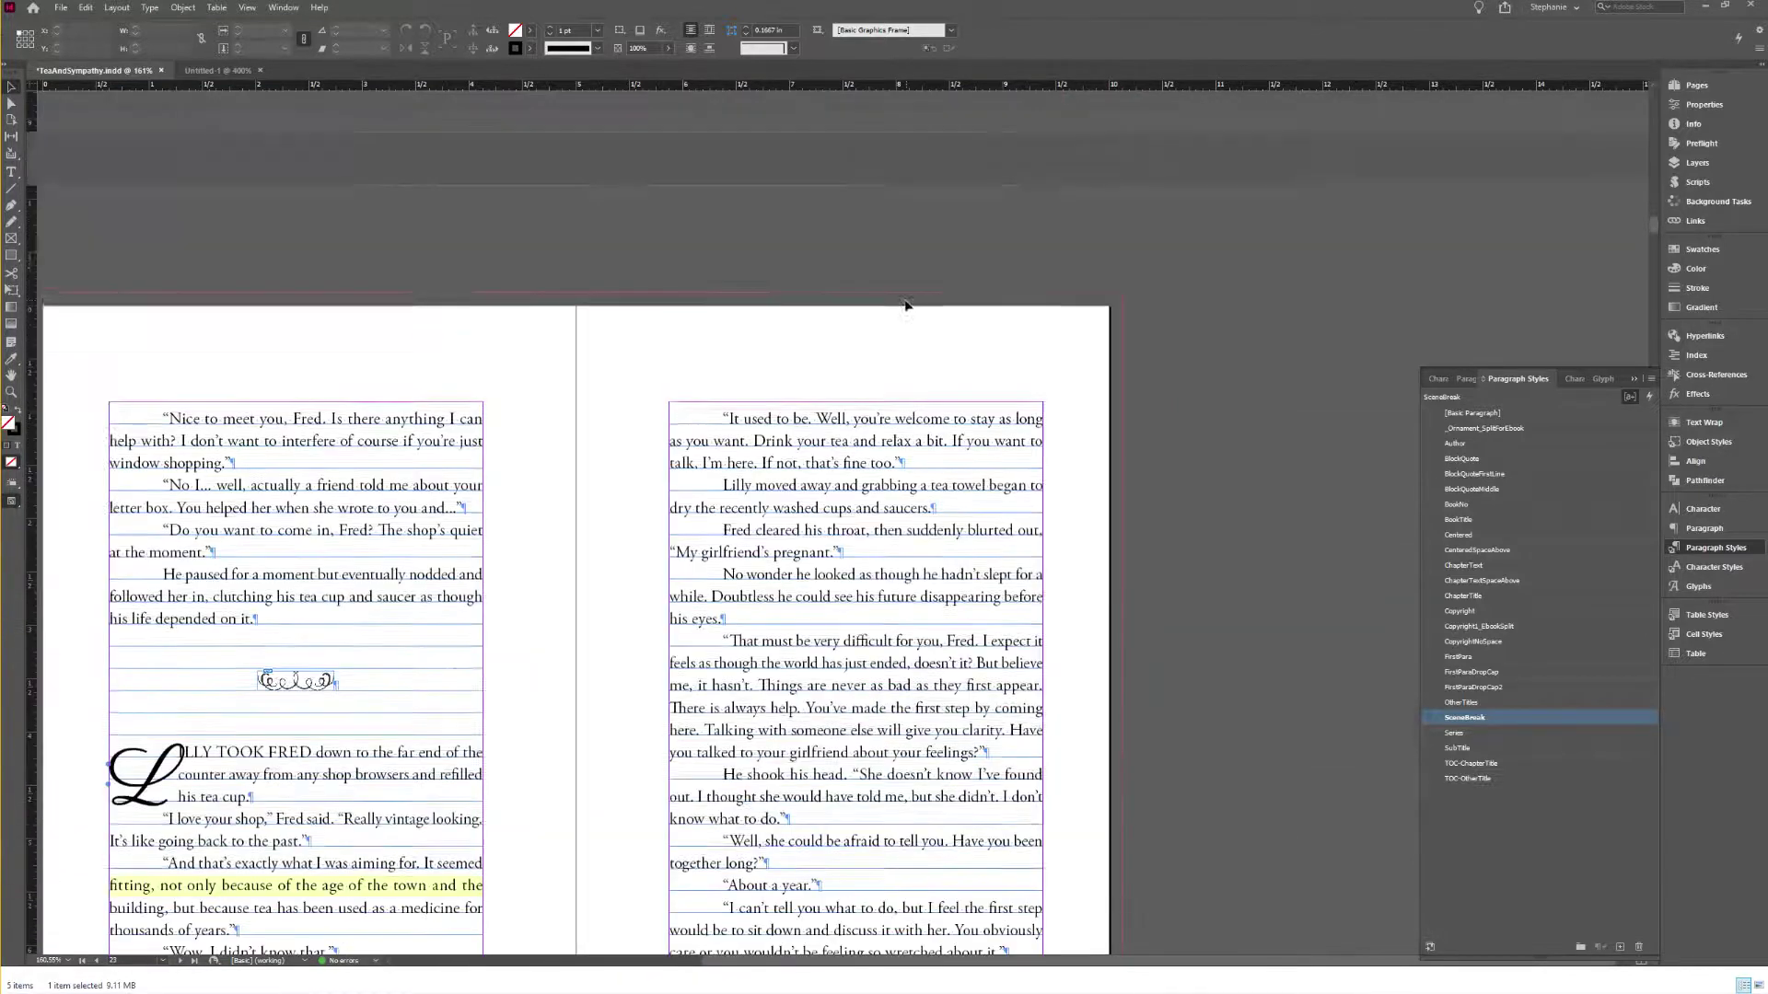
scroll(906, 306, "down", 15)
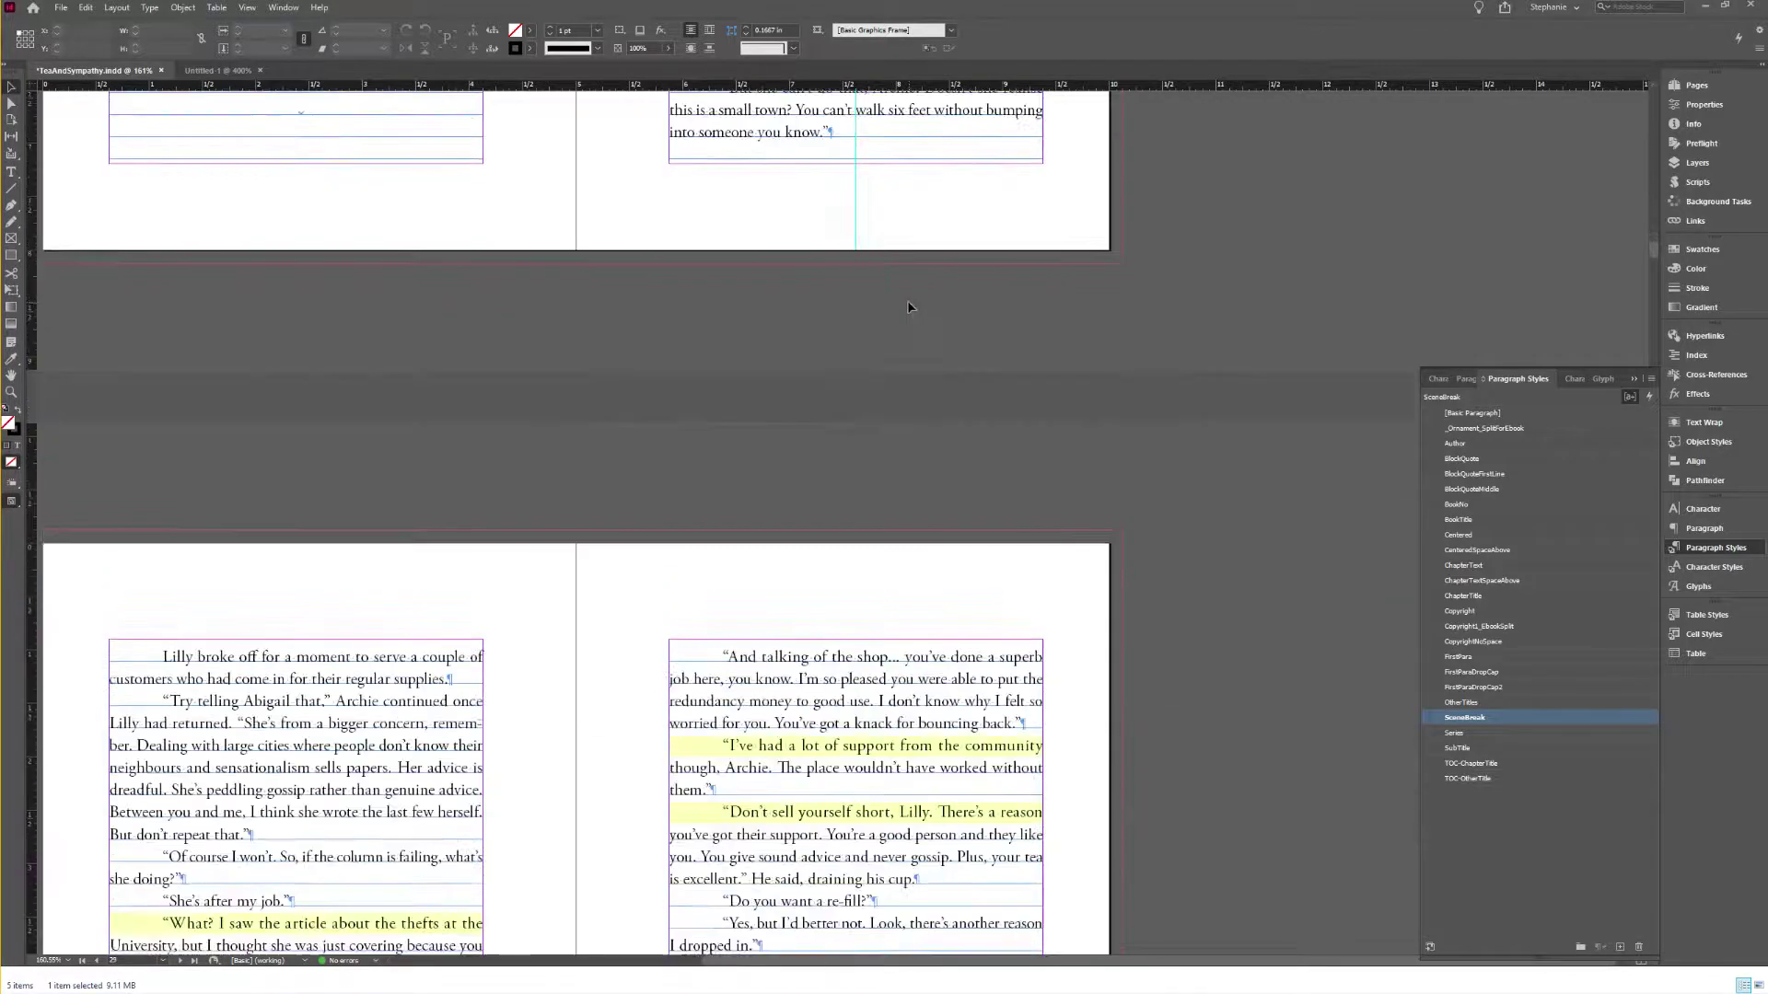
scroll(907, 307, "down", 15)
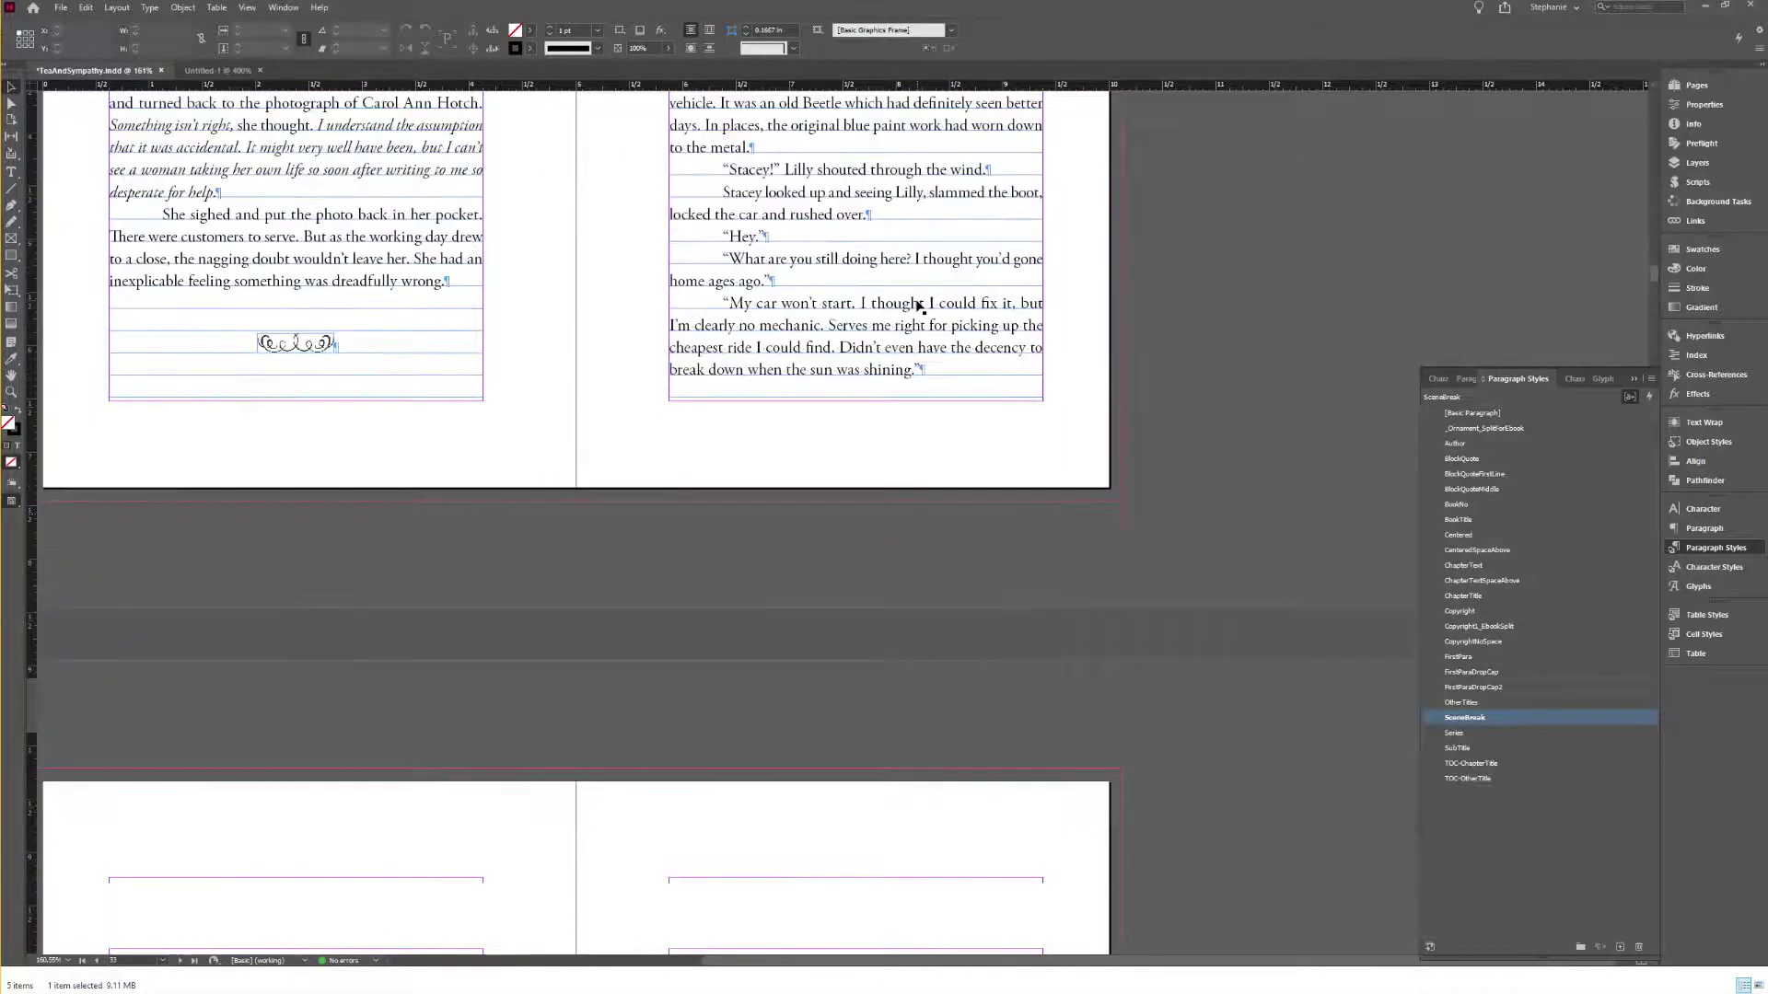
scroll(911, 311, "down", 15)
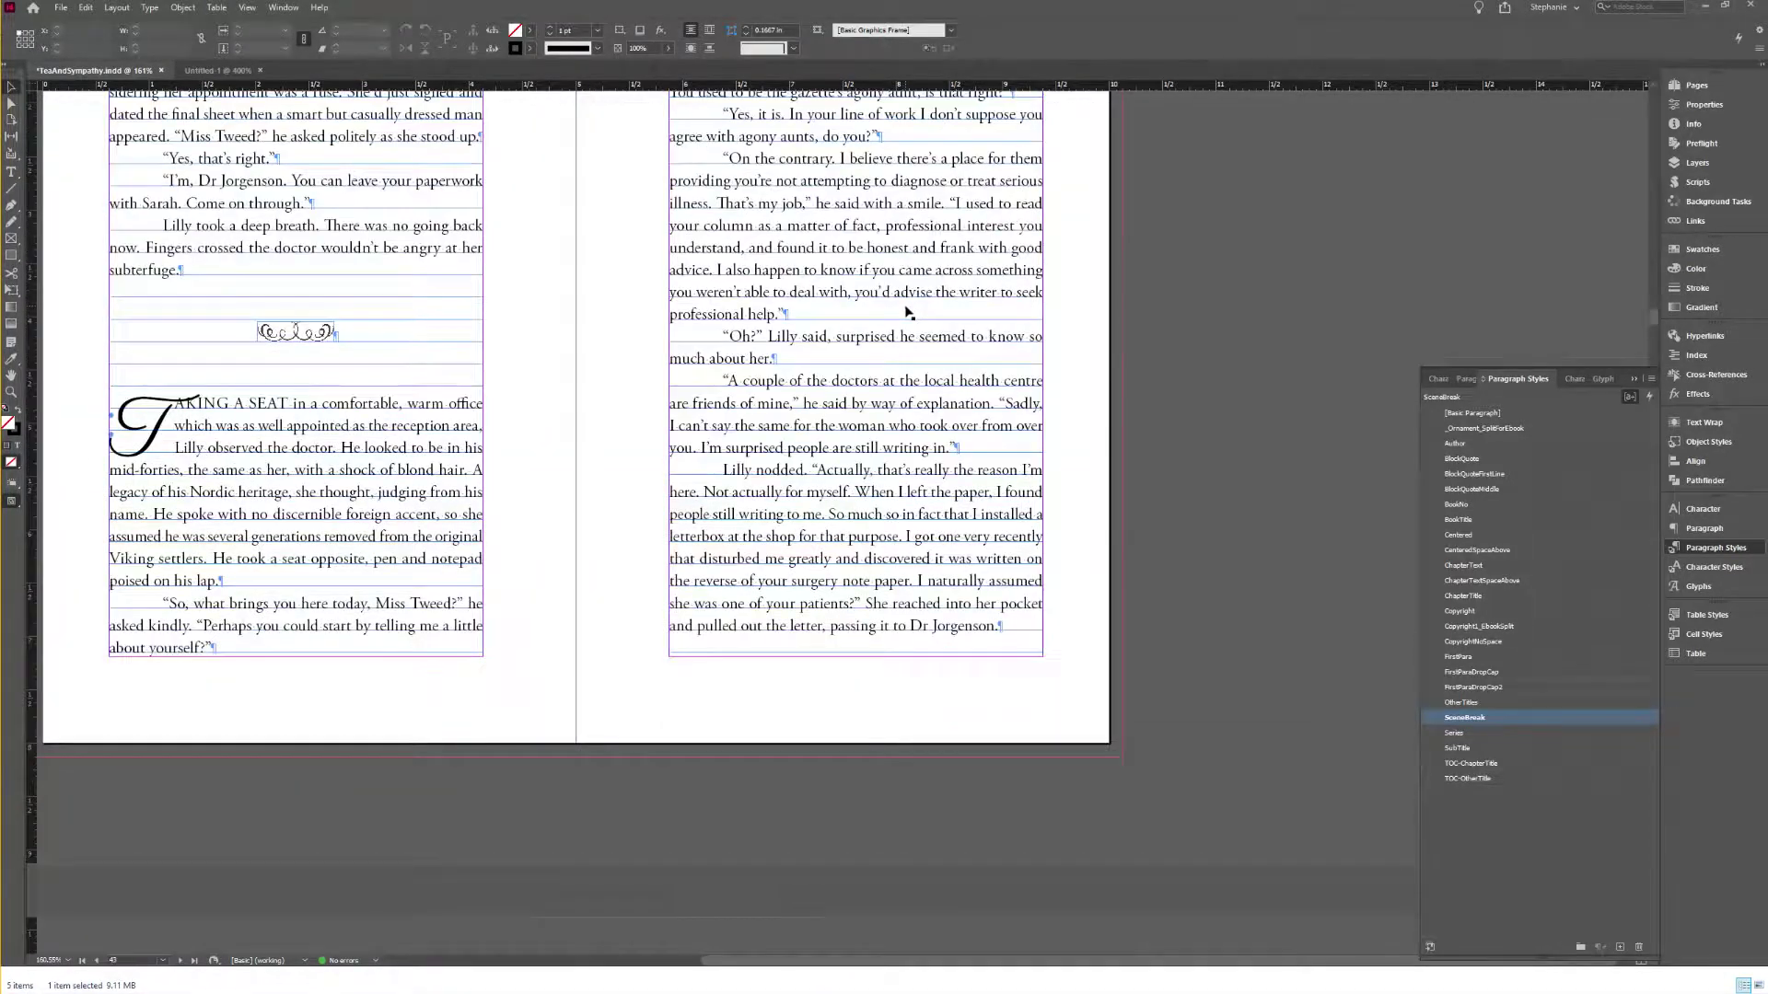
scroll(906, 313, "up", 5)
scroll(1648, 107, "up", 20)
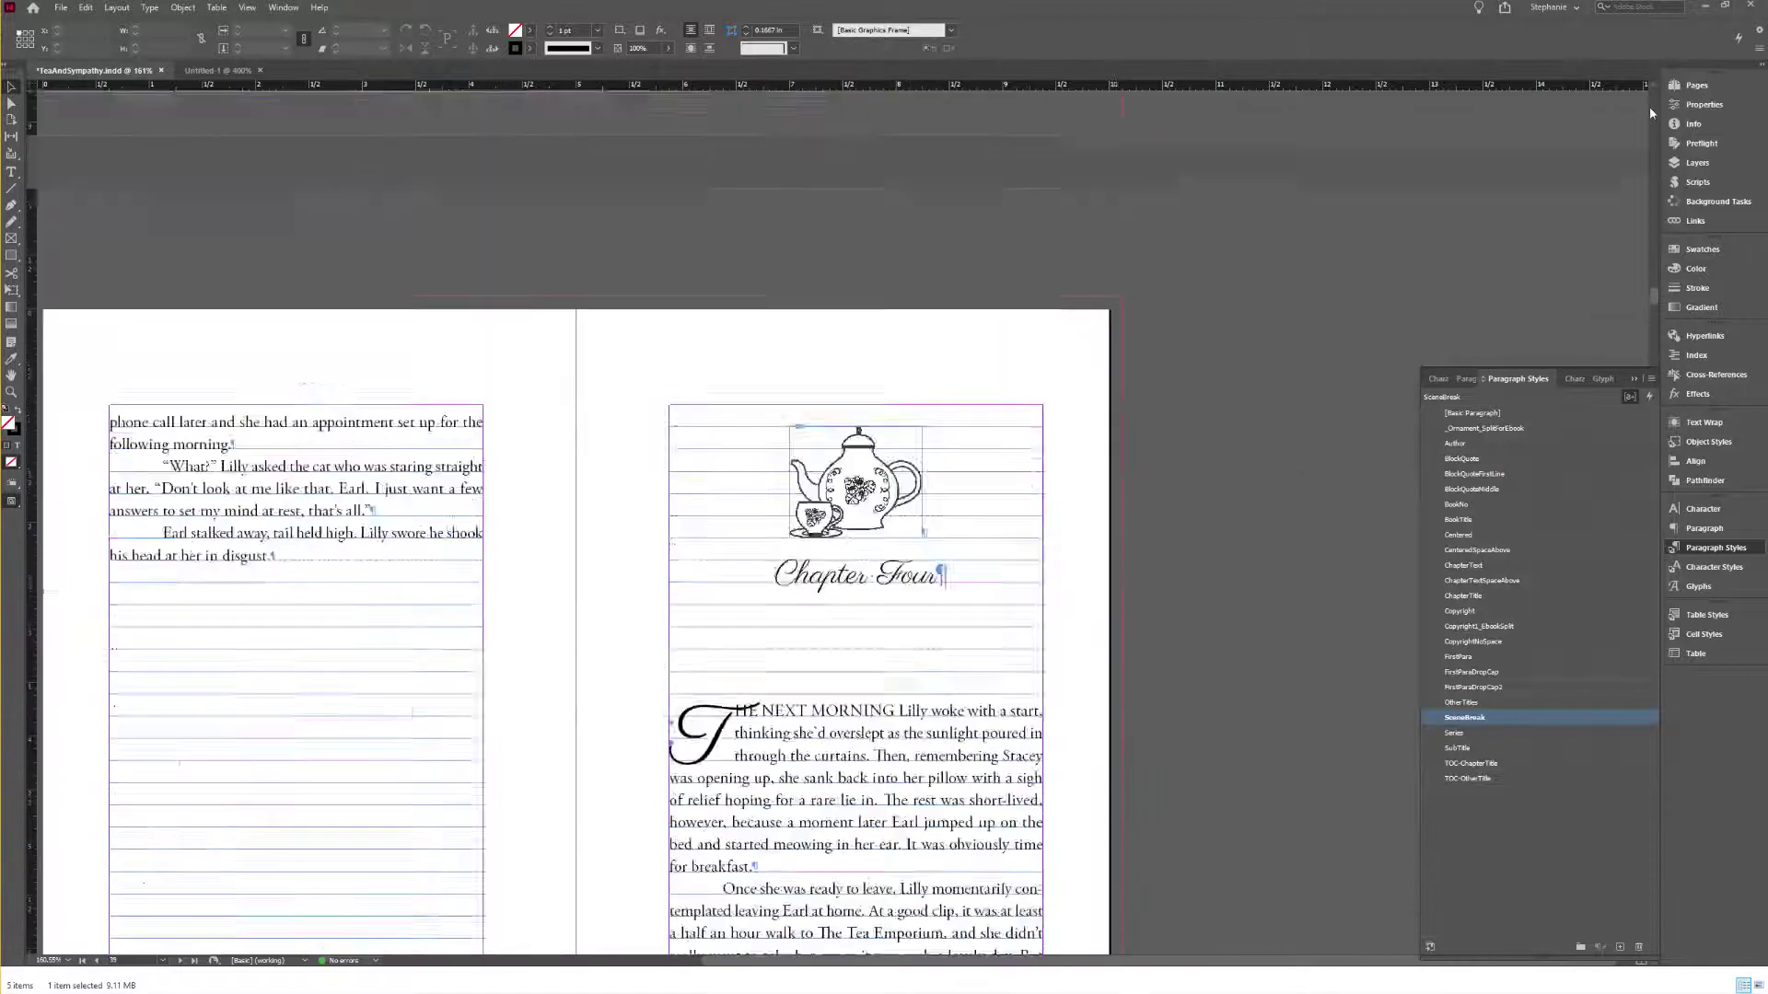
scroll(1648, 107, "up", 20)
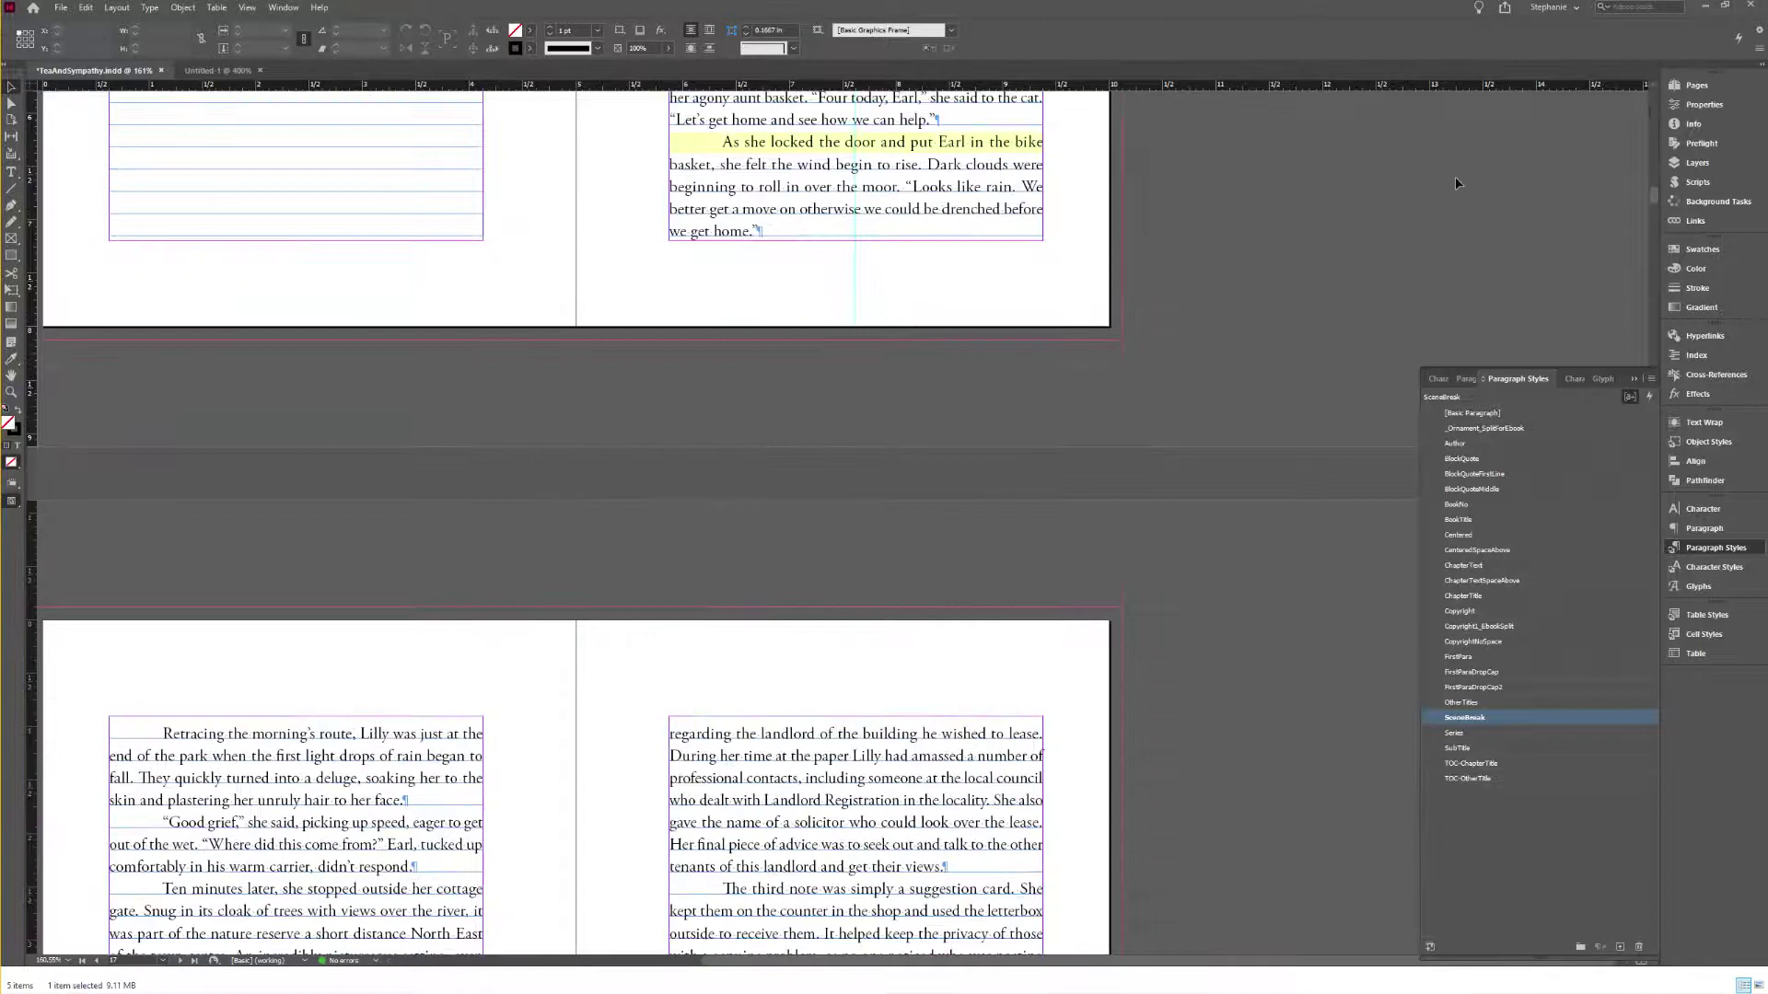
Step: Edit the BlockQuote paragraph style and set its left indent to 0.75 in
scroll(838, 532, "down", 6)
left_click(838, 531)
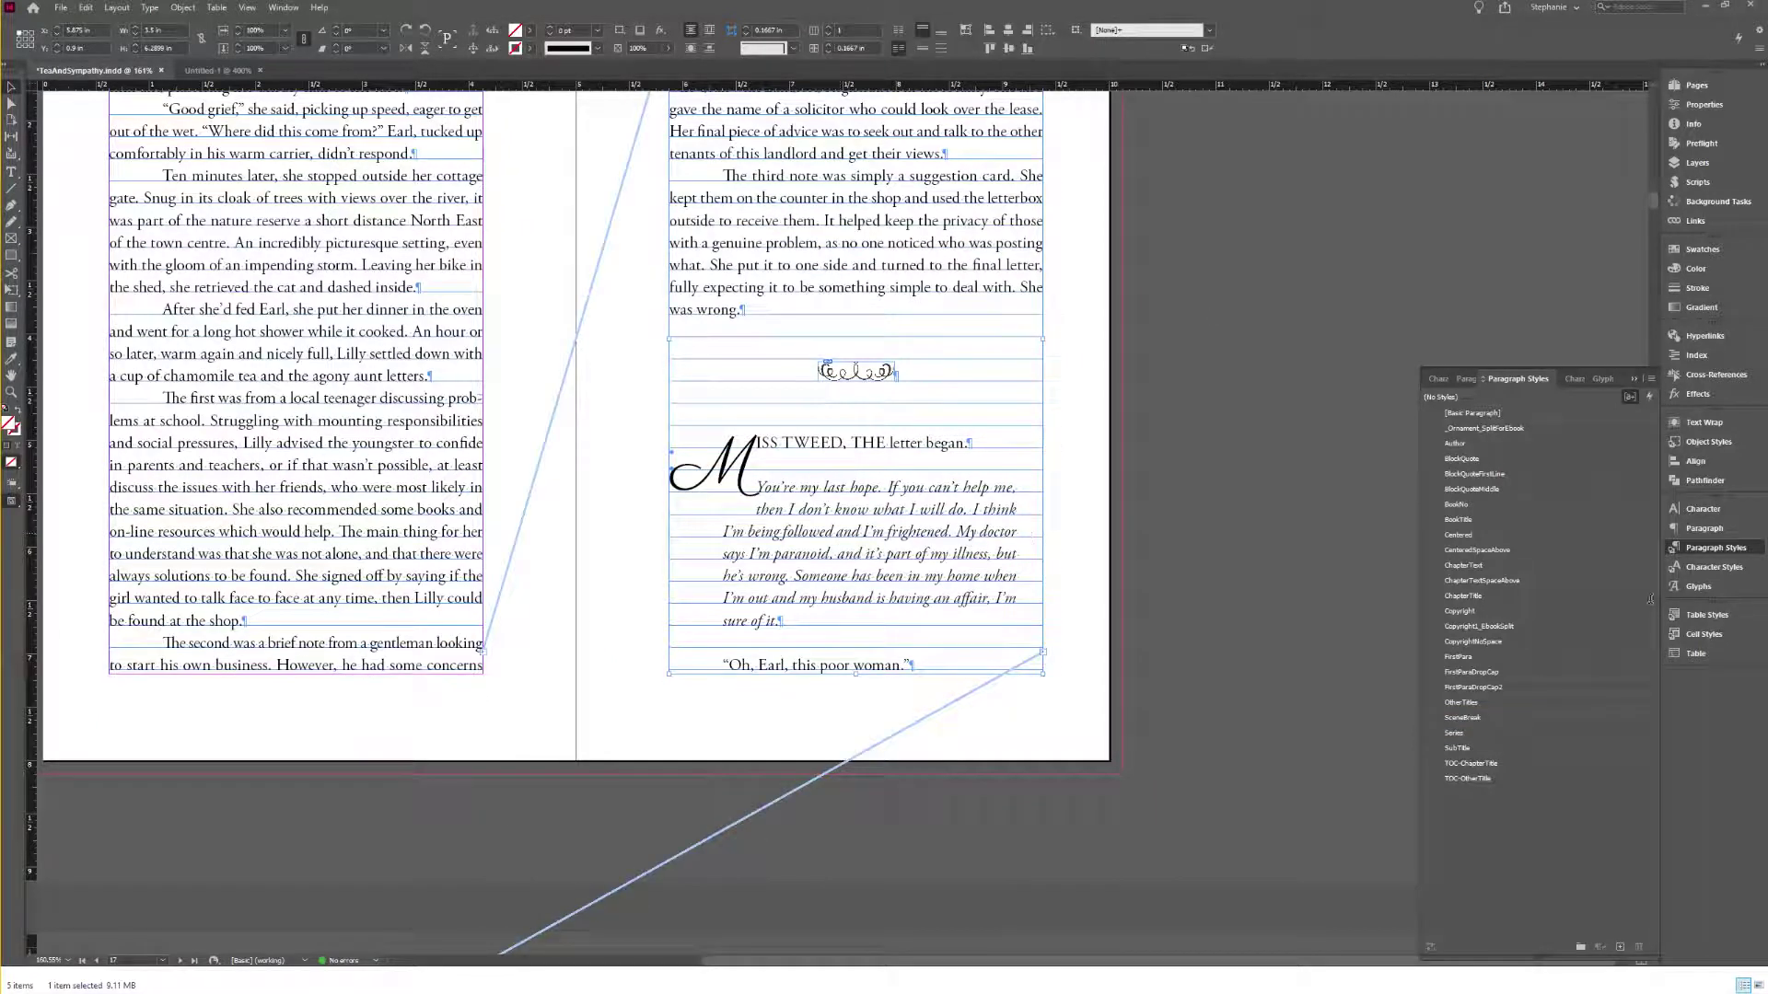
double_click(872, 565)
right_click(1466, 458)
left_click(1510, 492)
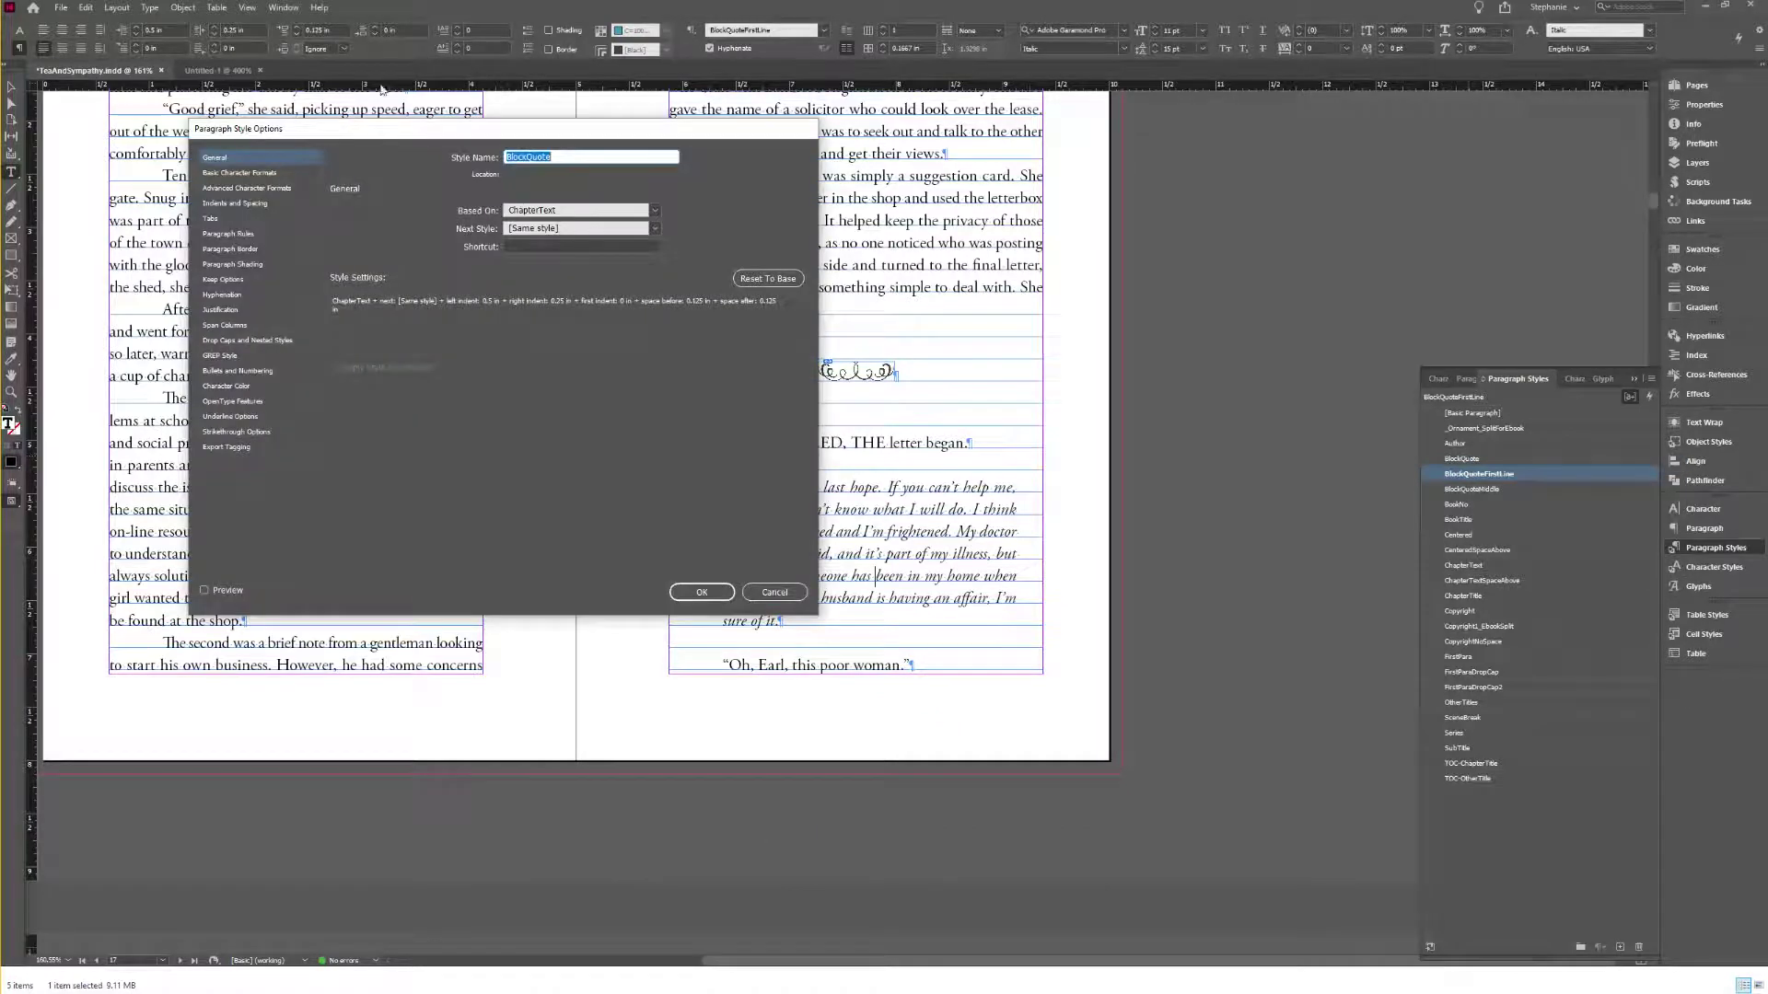
left_click(272, 202)
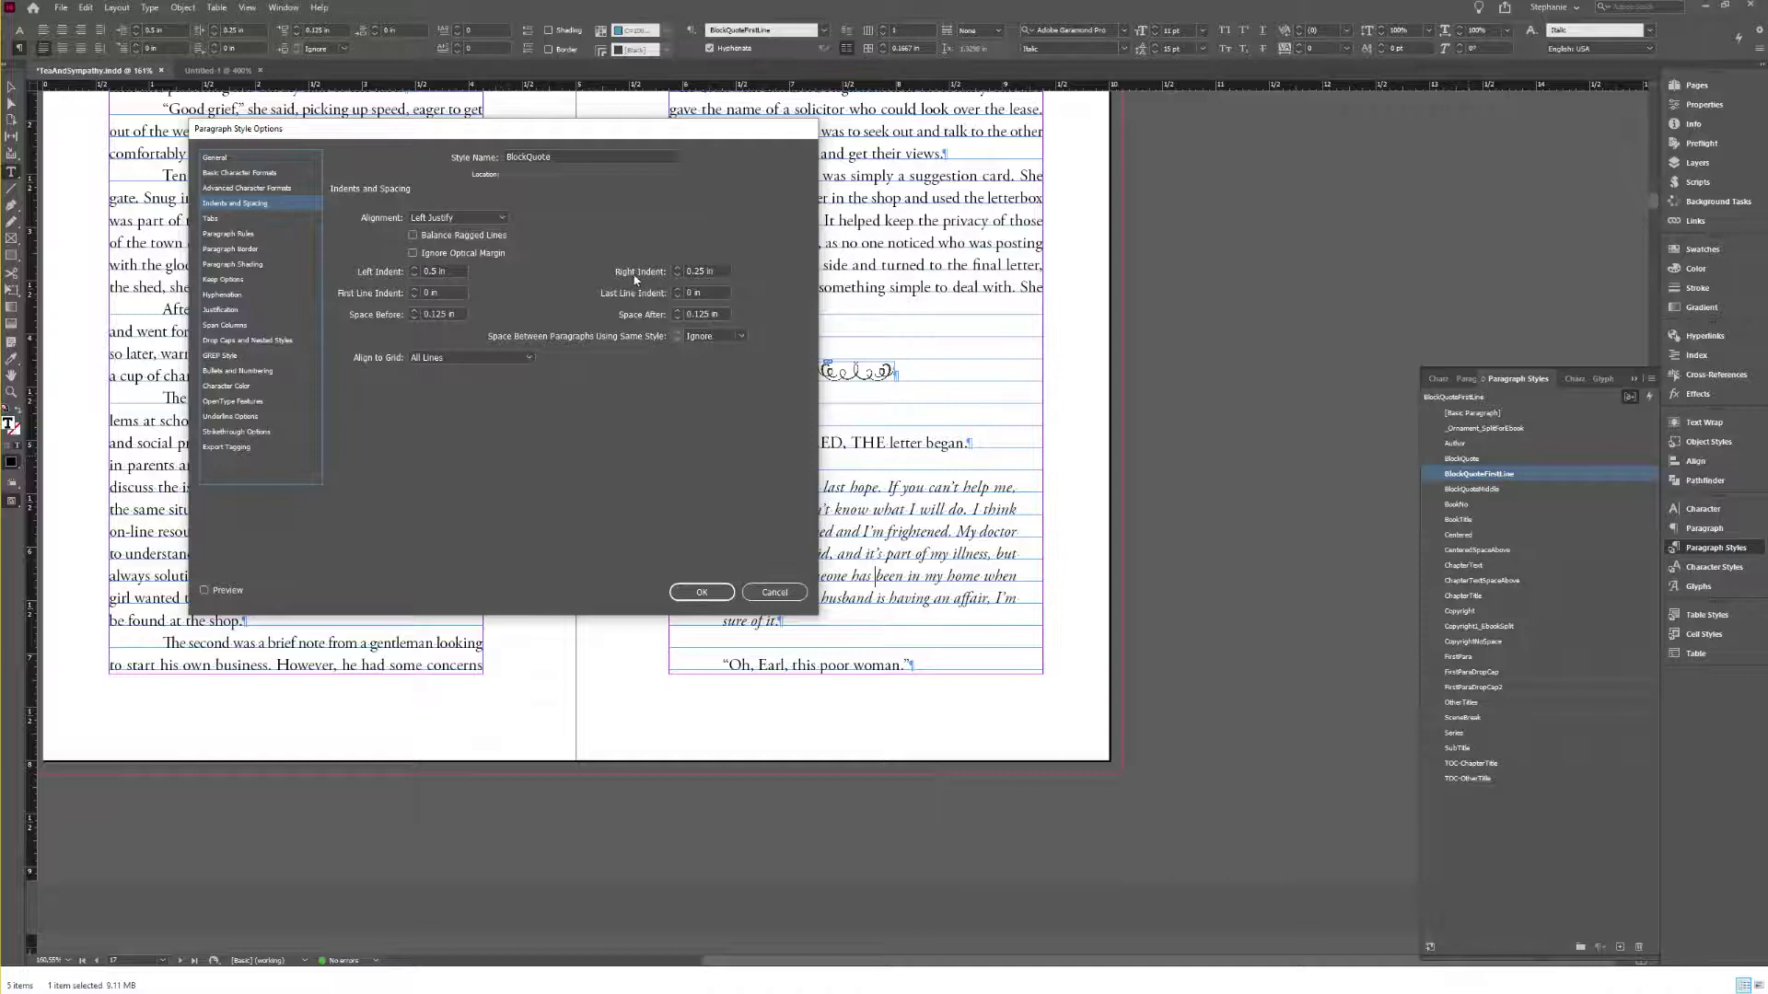
left_click(368, 275)
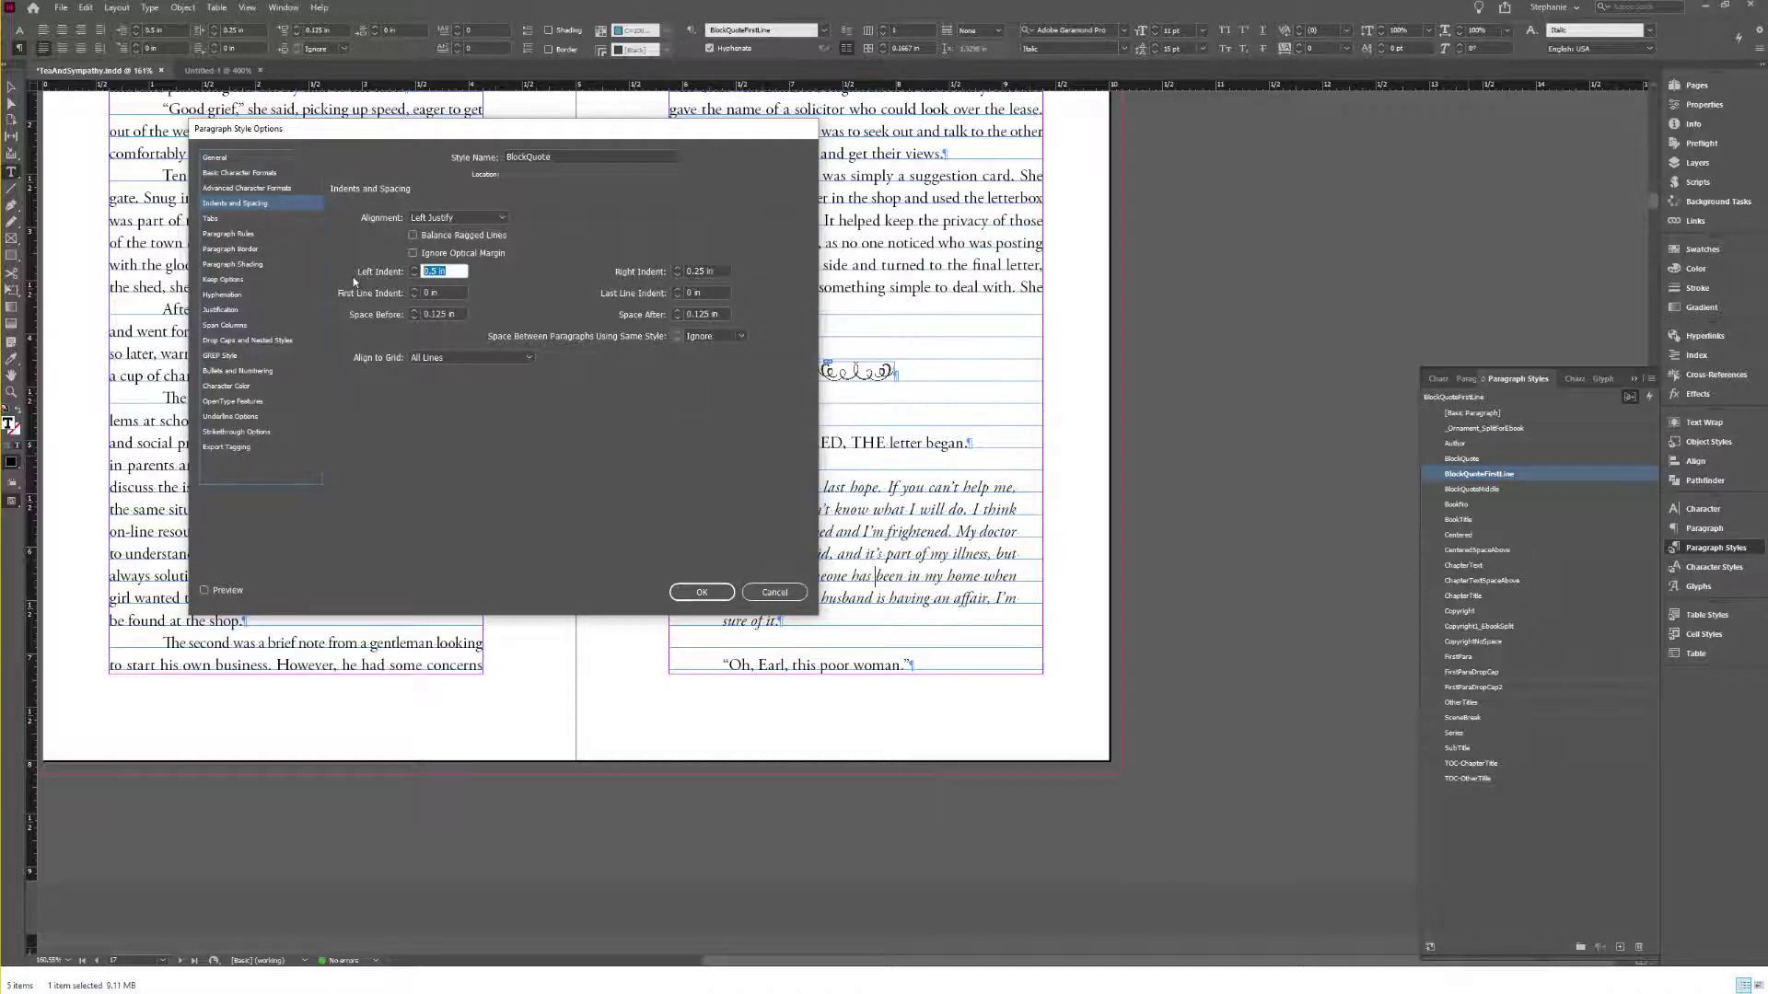
key("BackSpace")
type(".75")
key("Tab")
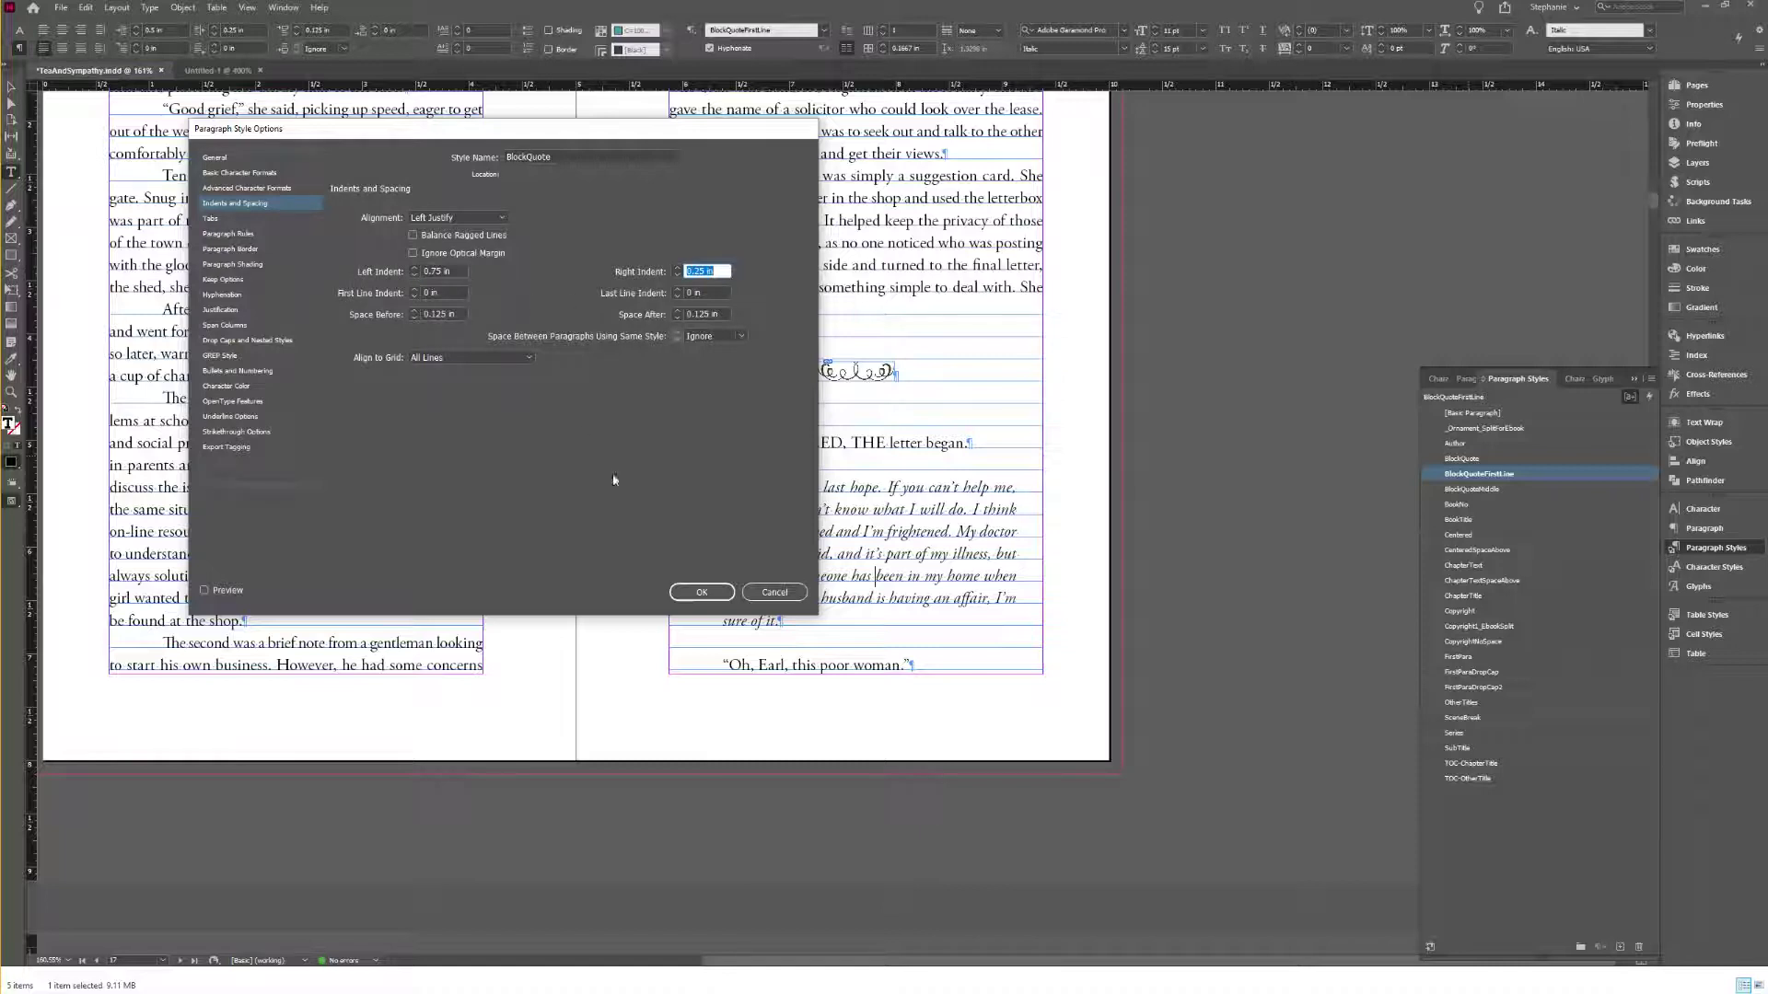
Step: Set the BlockQuote style's space before and space after to 0.25 in and apply the style changes
left_click(414, 311)
left_click(414, 311)
left_click(677, 310)
left_click(677, 310)
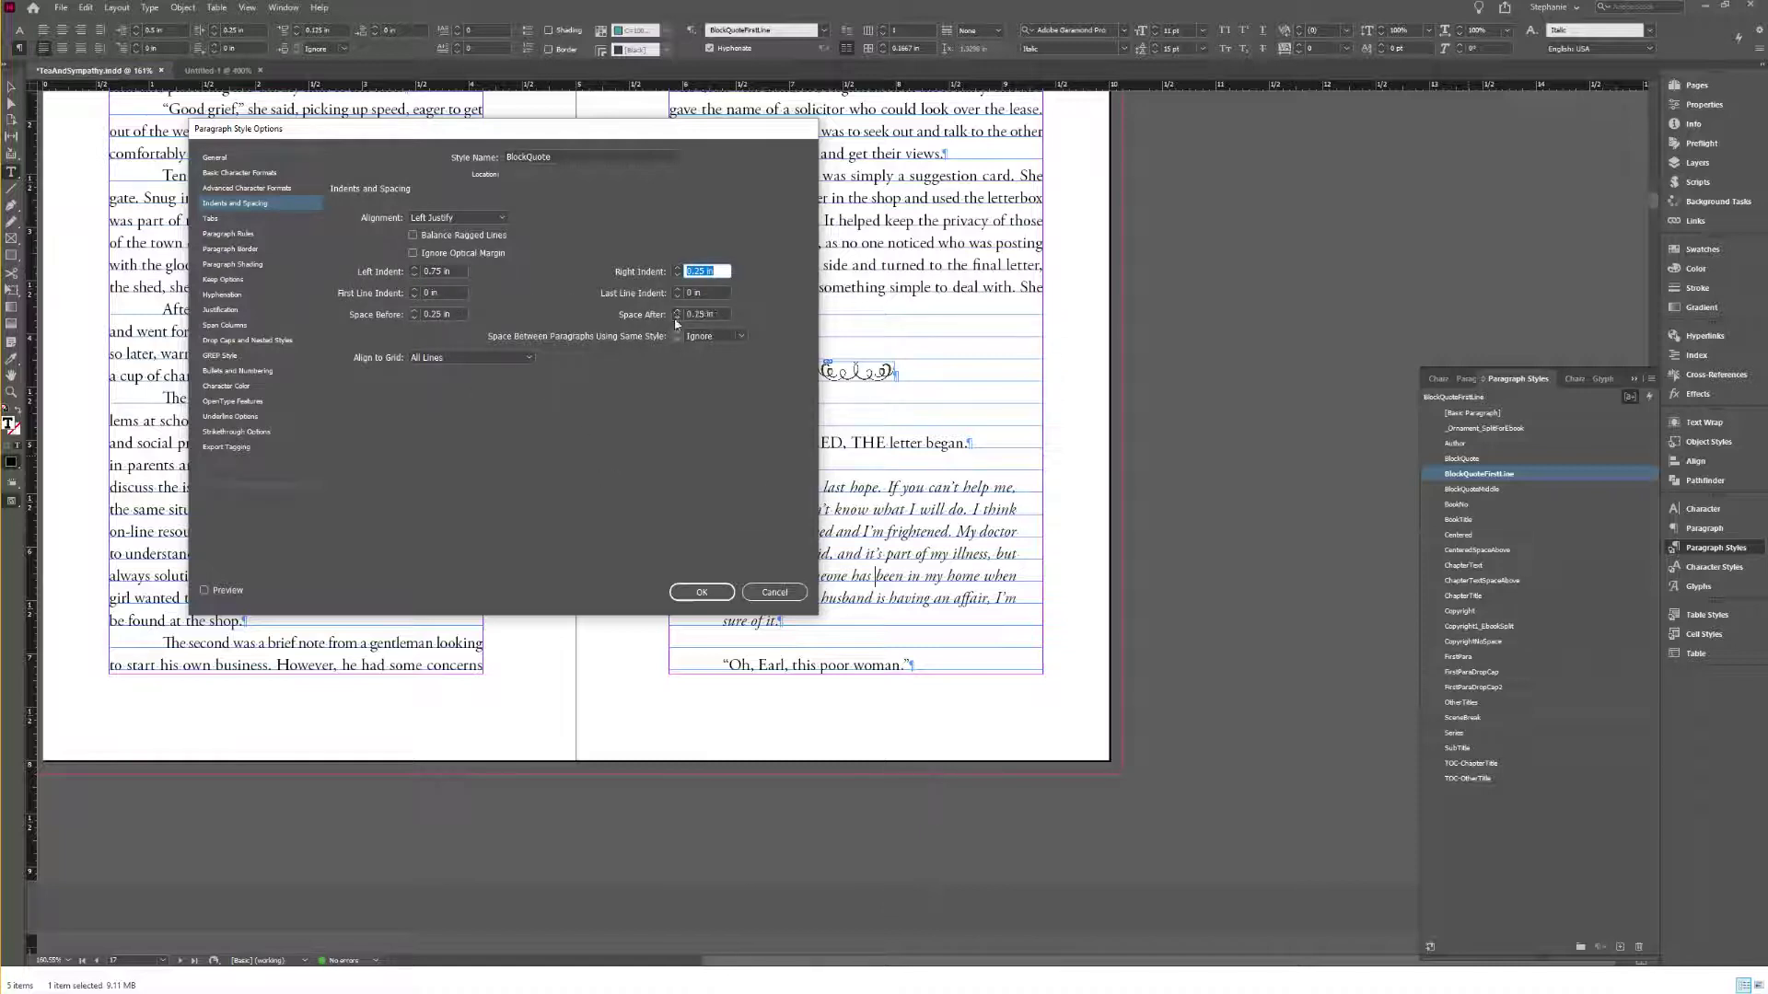
left_click(702, 593)
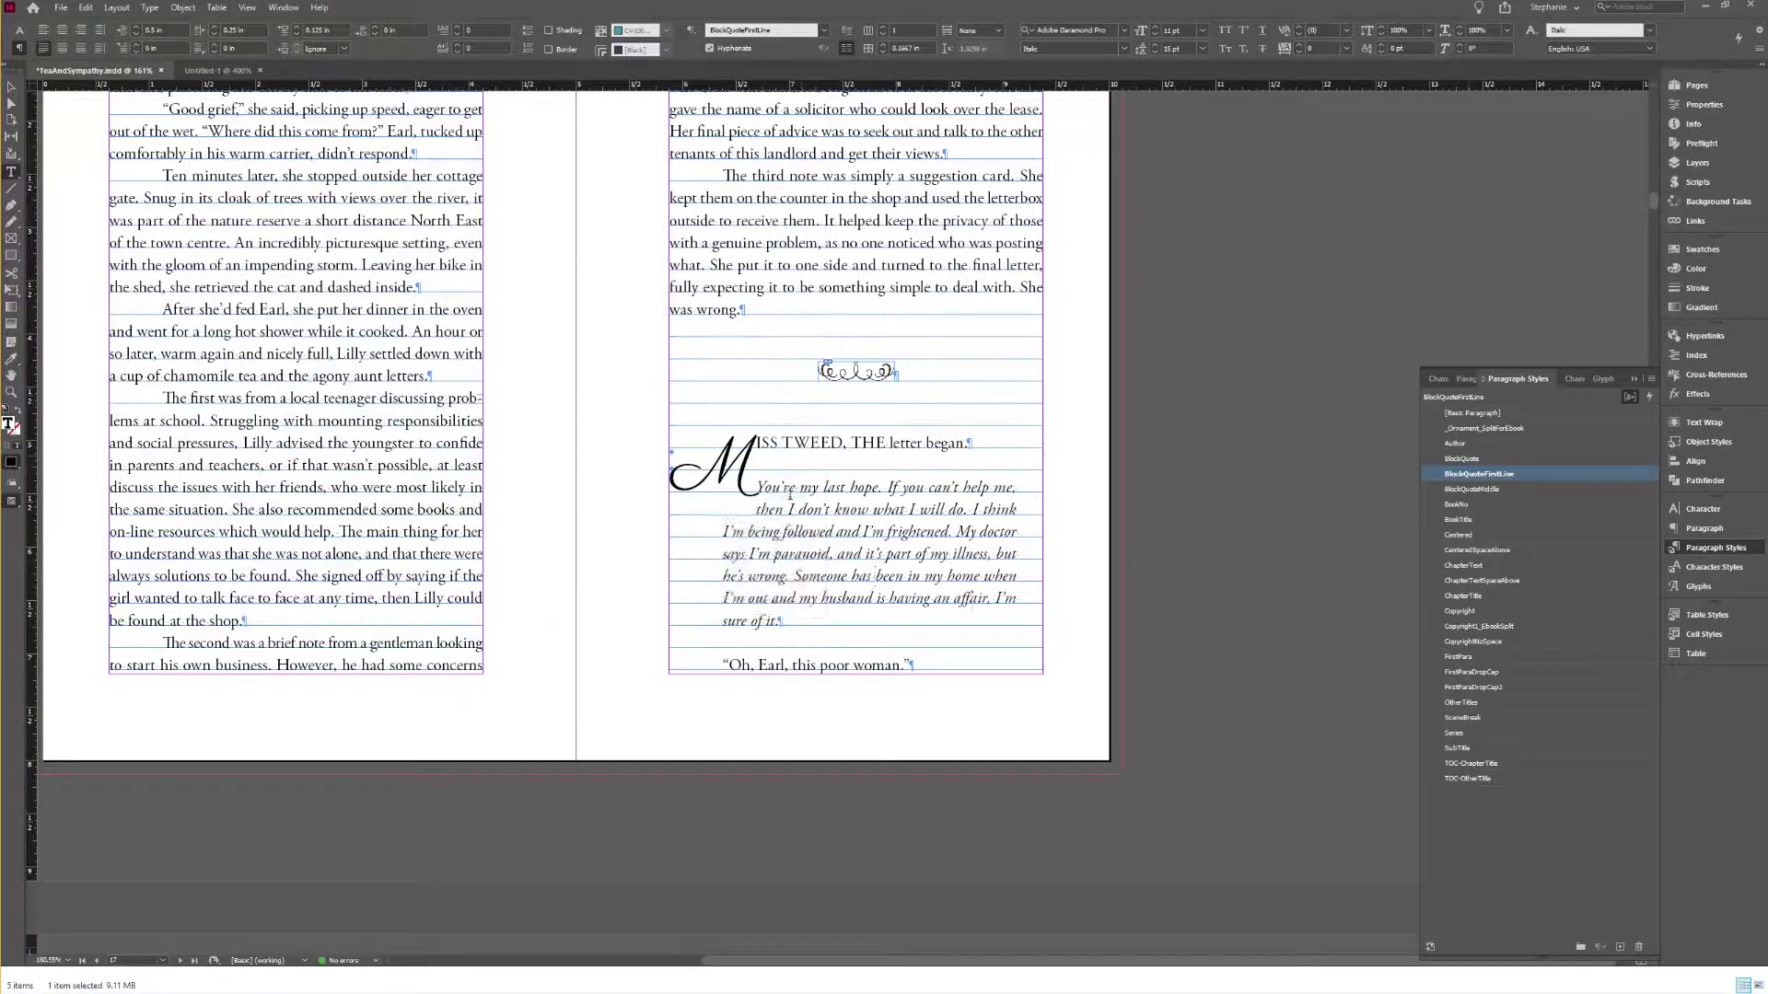
Step: Set the space before the "They say I'm imagining it all" block quote paragraph to 0.25 in
scroll(418, 433, "down", 10)
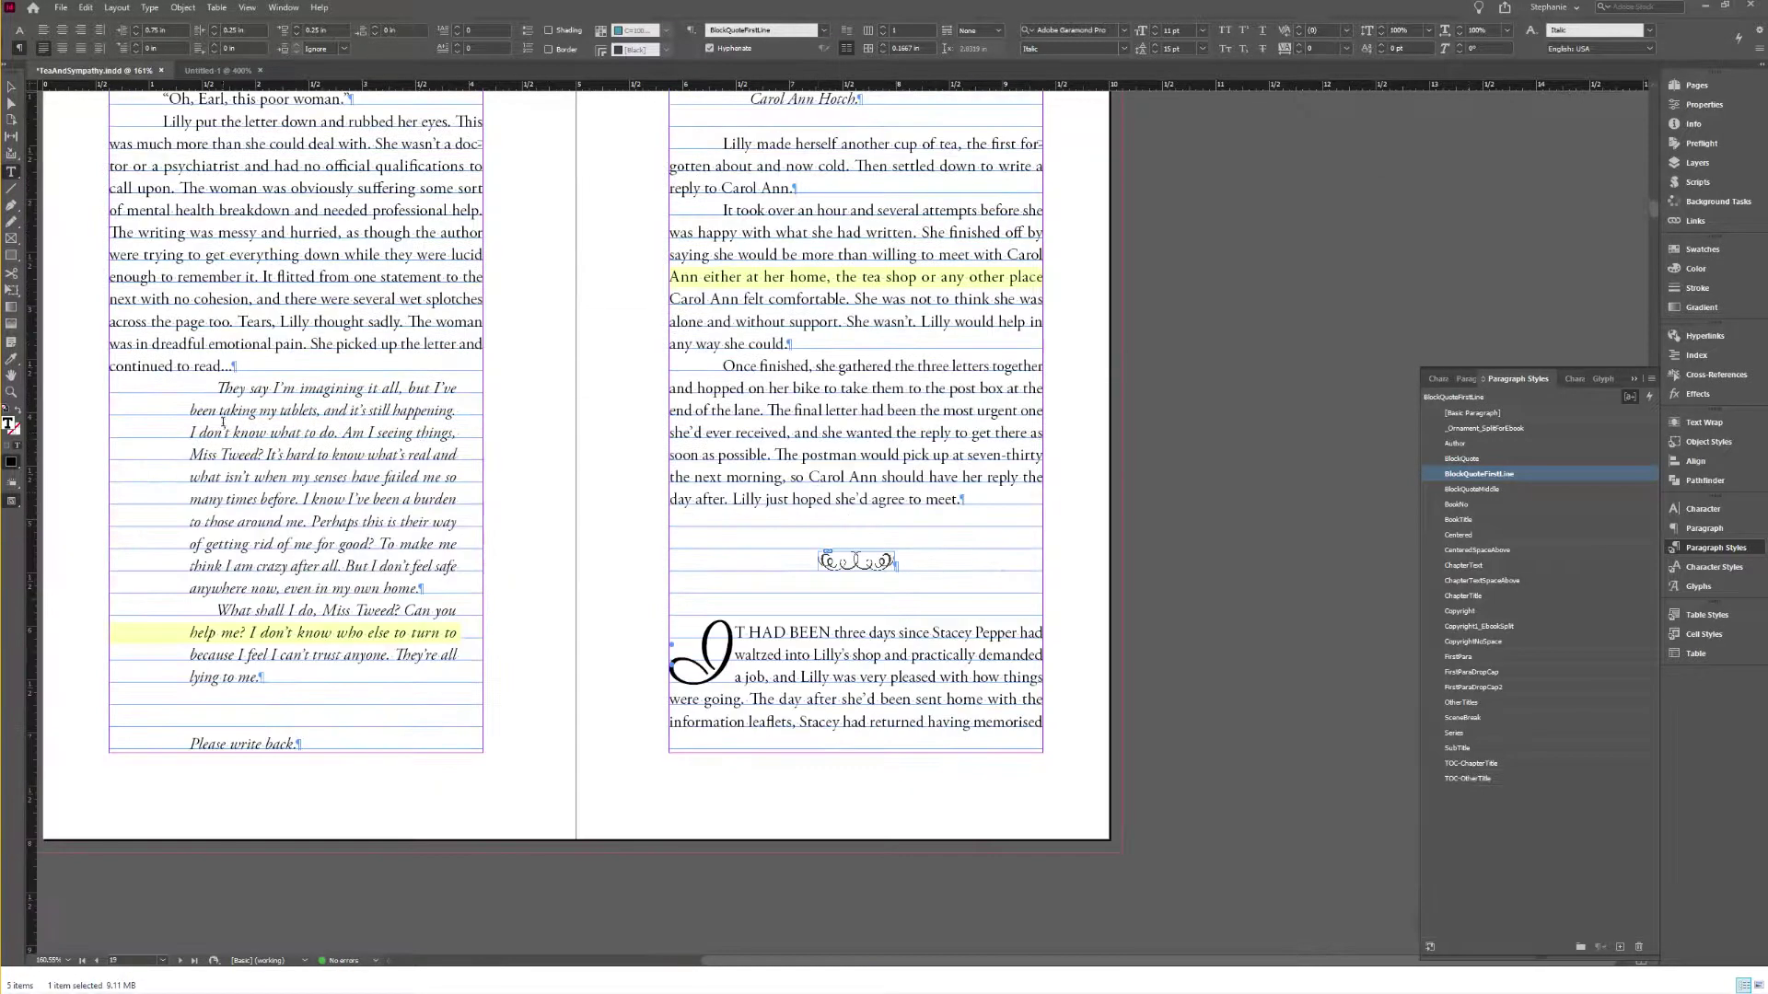
left_click(308, 422)
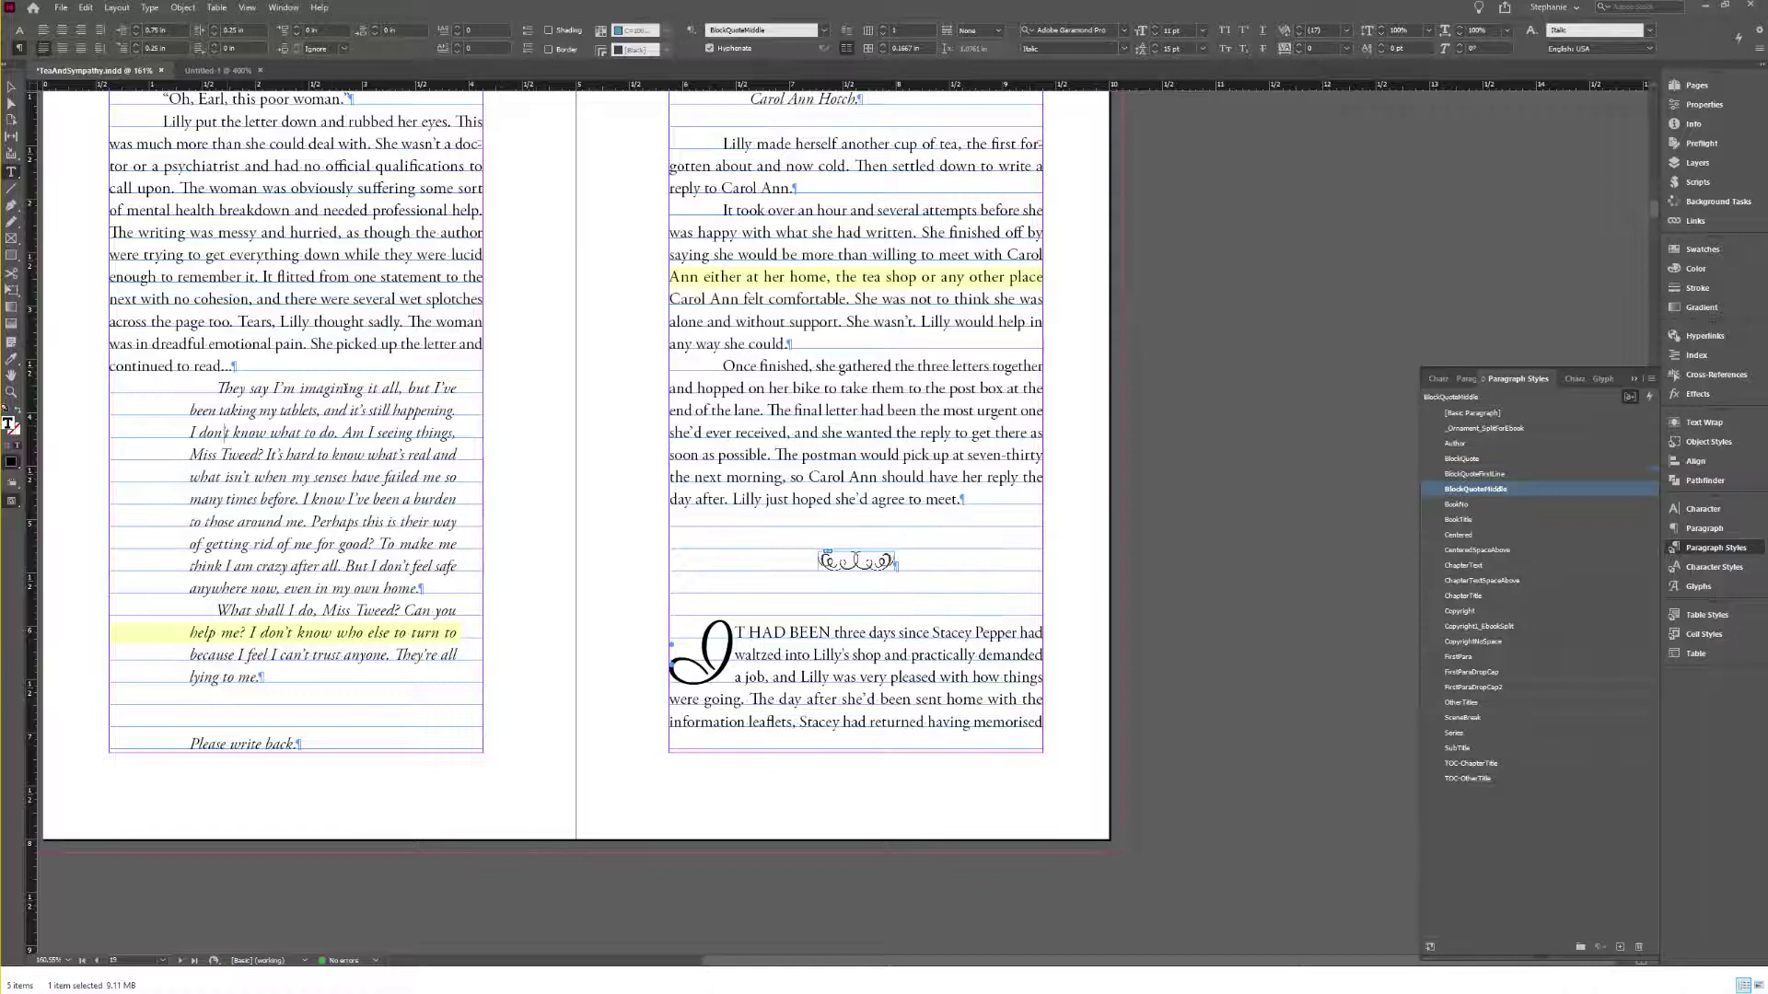
scroll(346, 388, "up", 1)
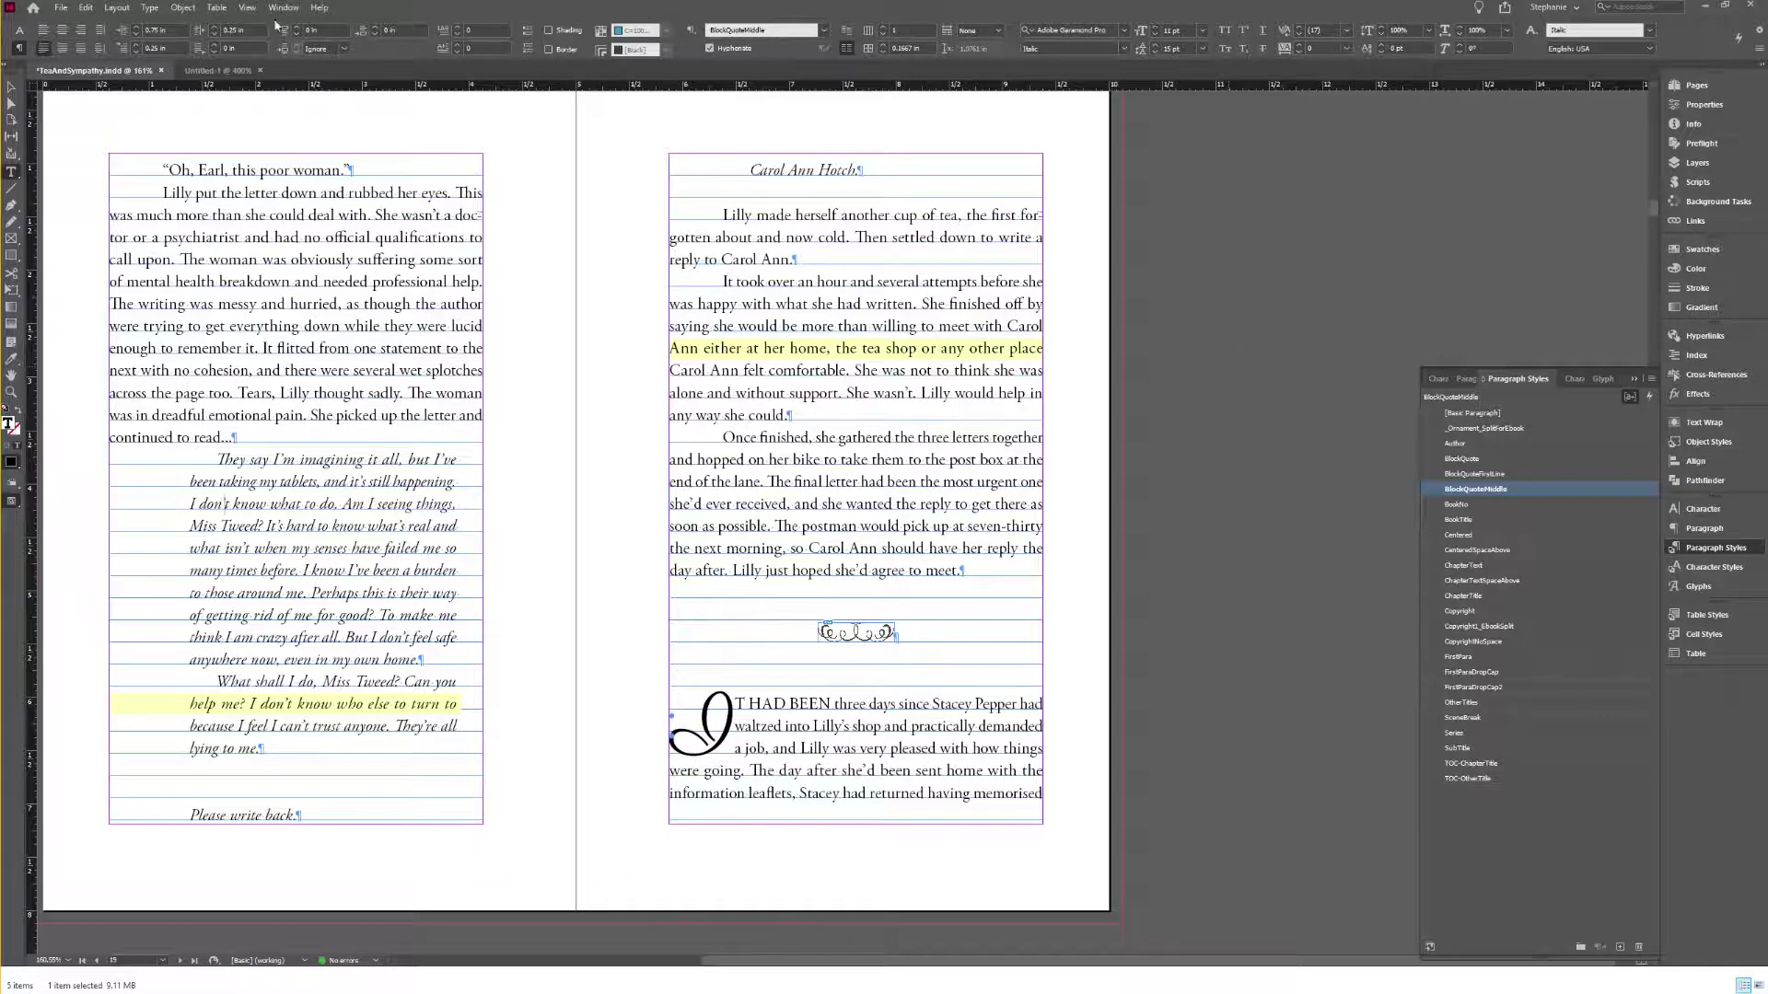
left_click(298, 26)
left_click(298, 26)
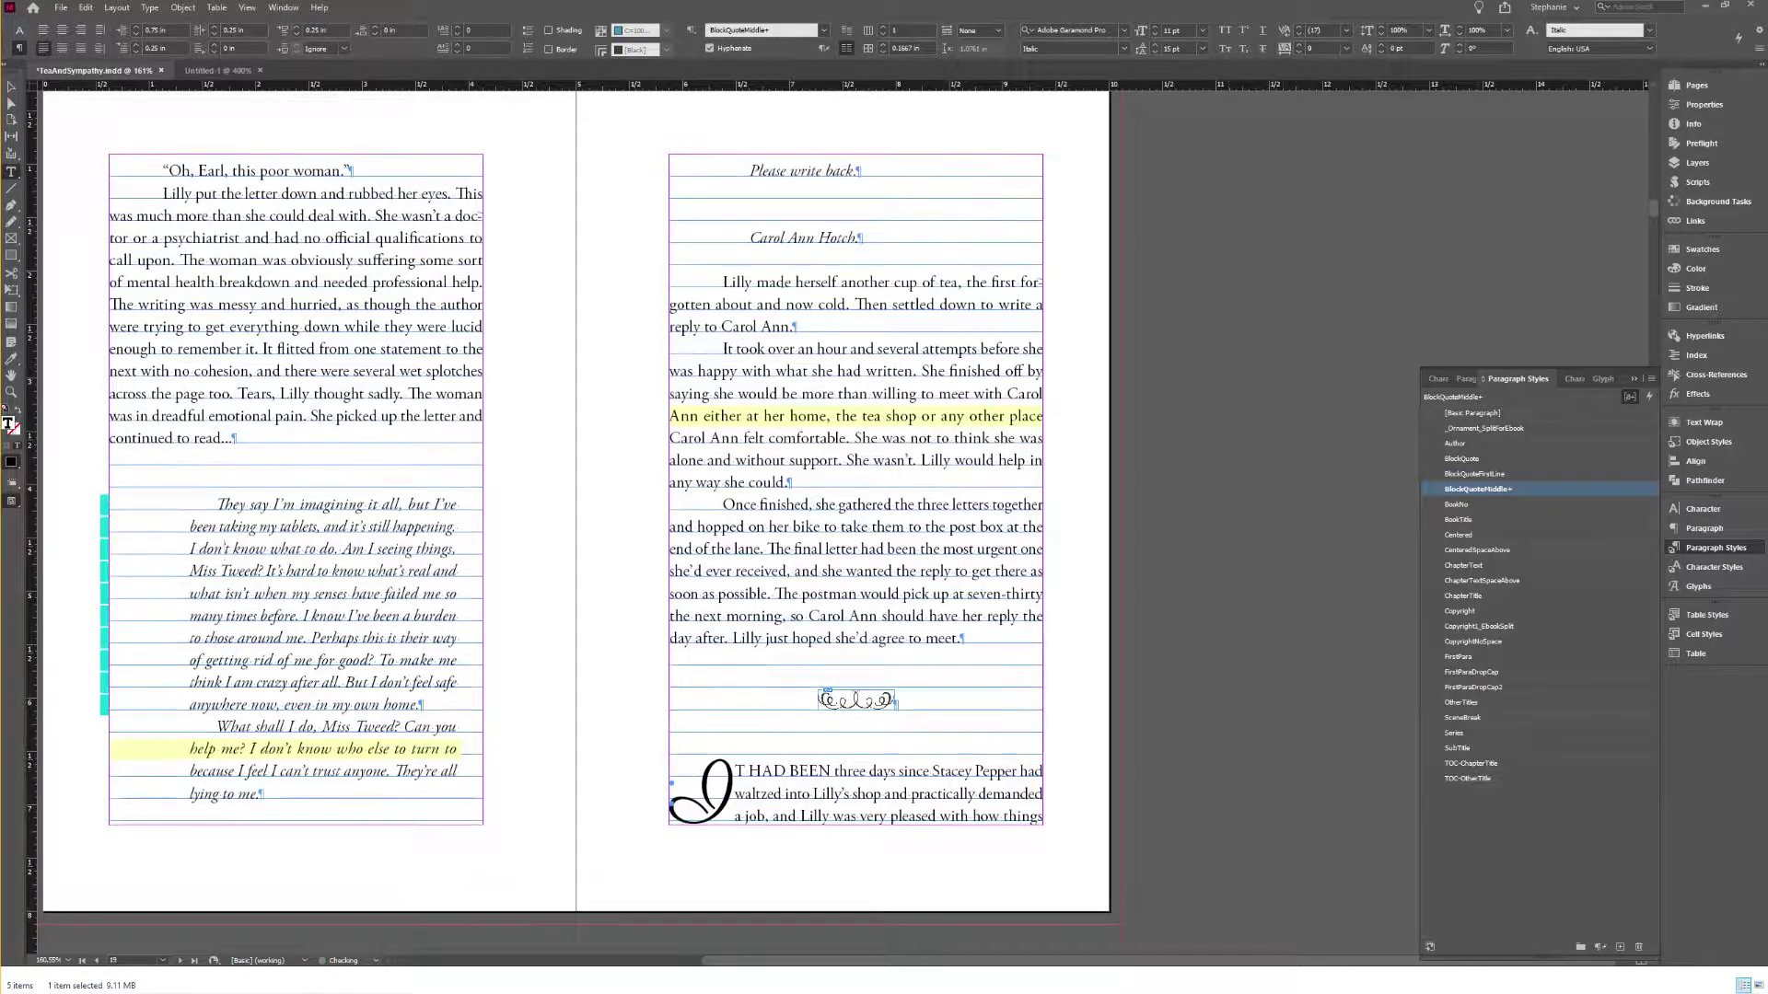
Step: Create a paragraph style named BlockQuoteMiddleSA from the "They say I'm imagining it all" paragraph and apply it to that paragraph
left_click(1646, 379)
left_click(1622, 386)
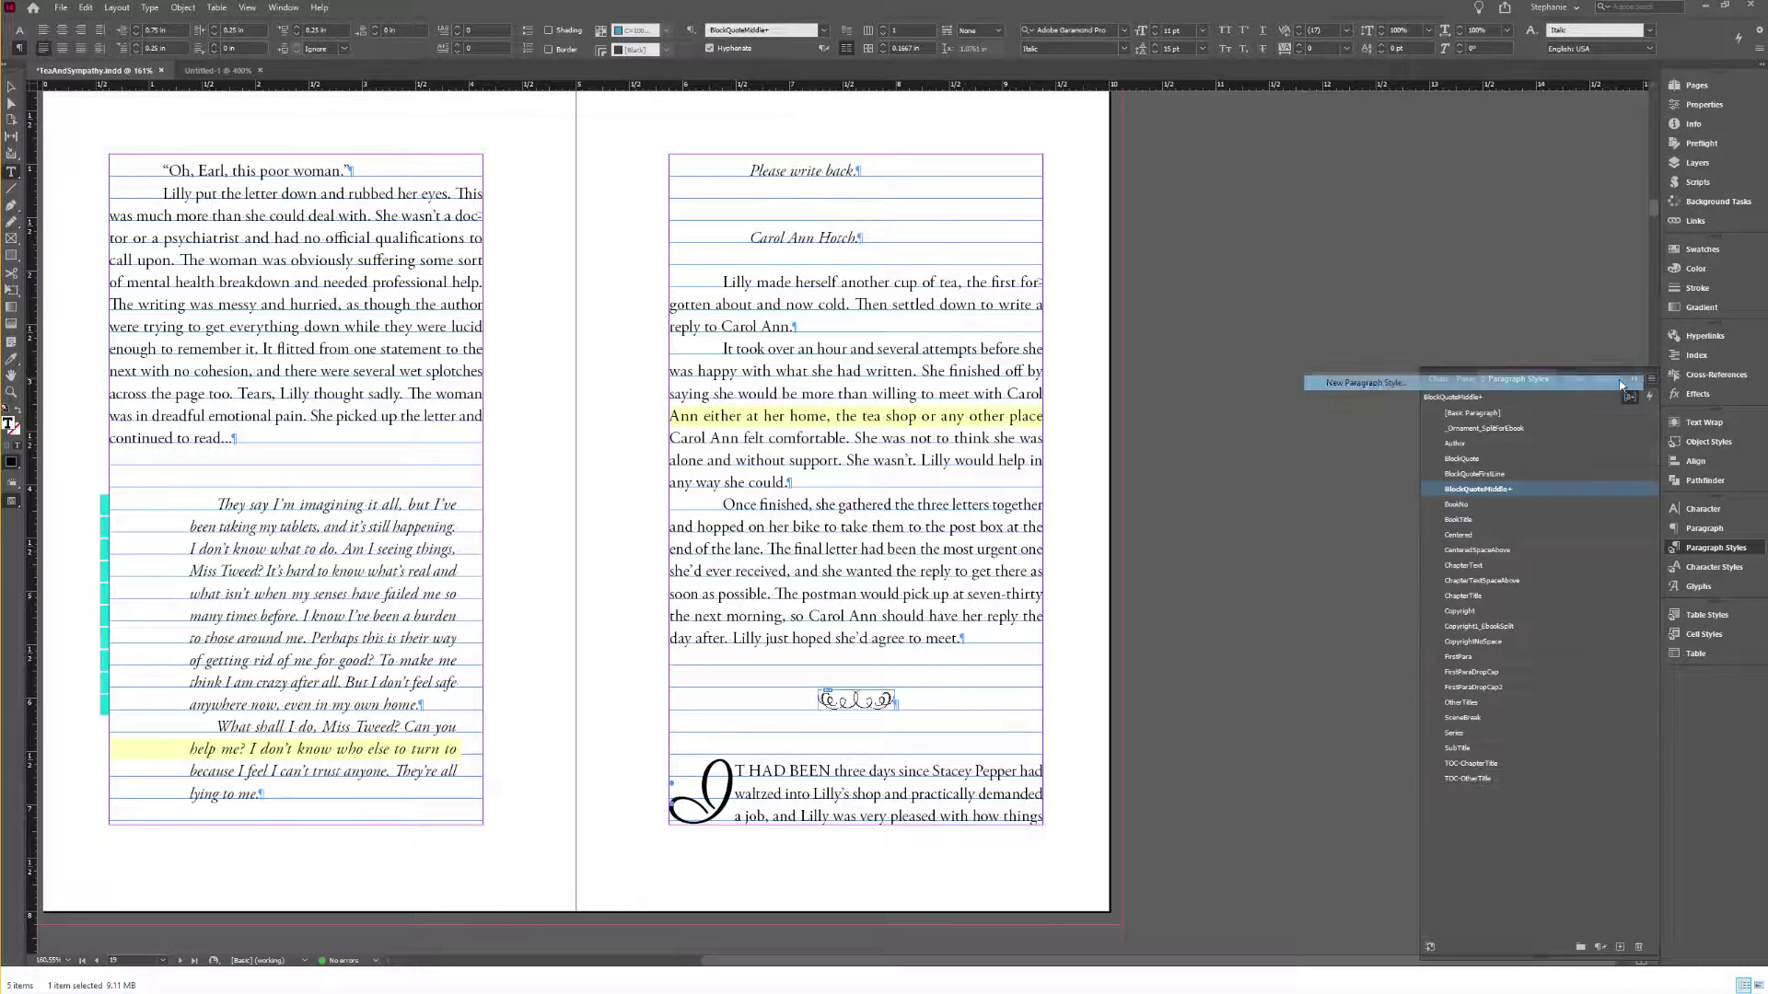
key("BackSpace")
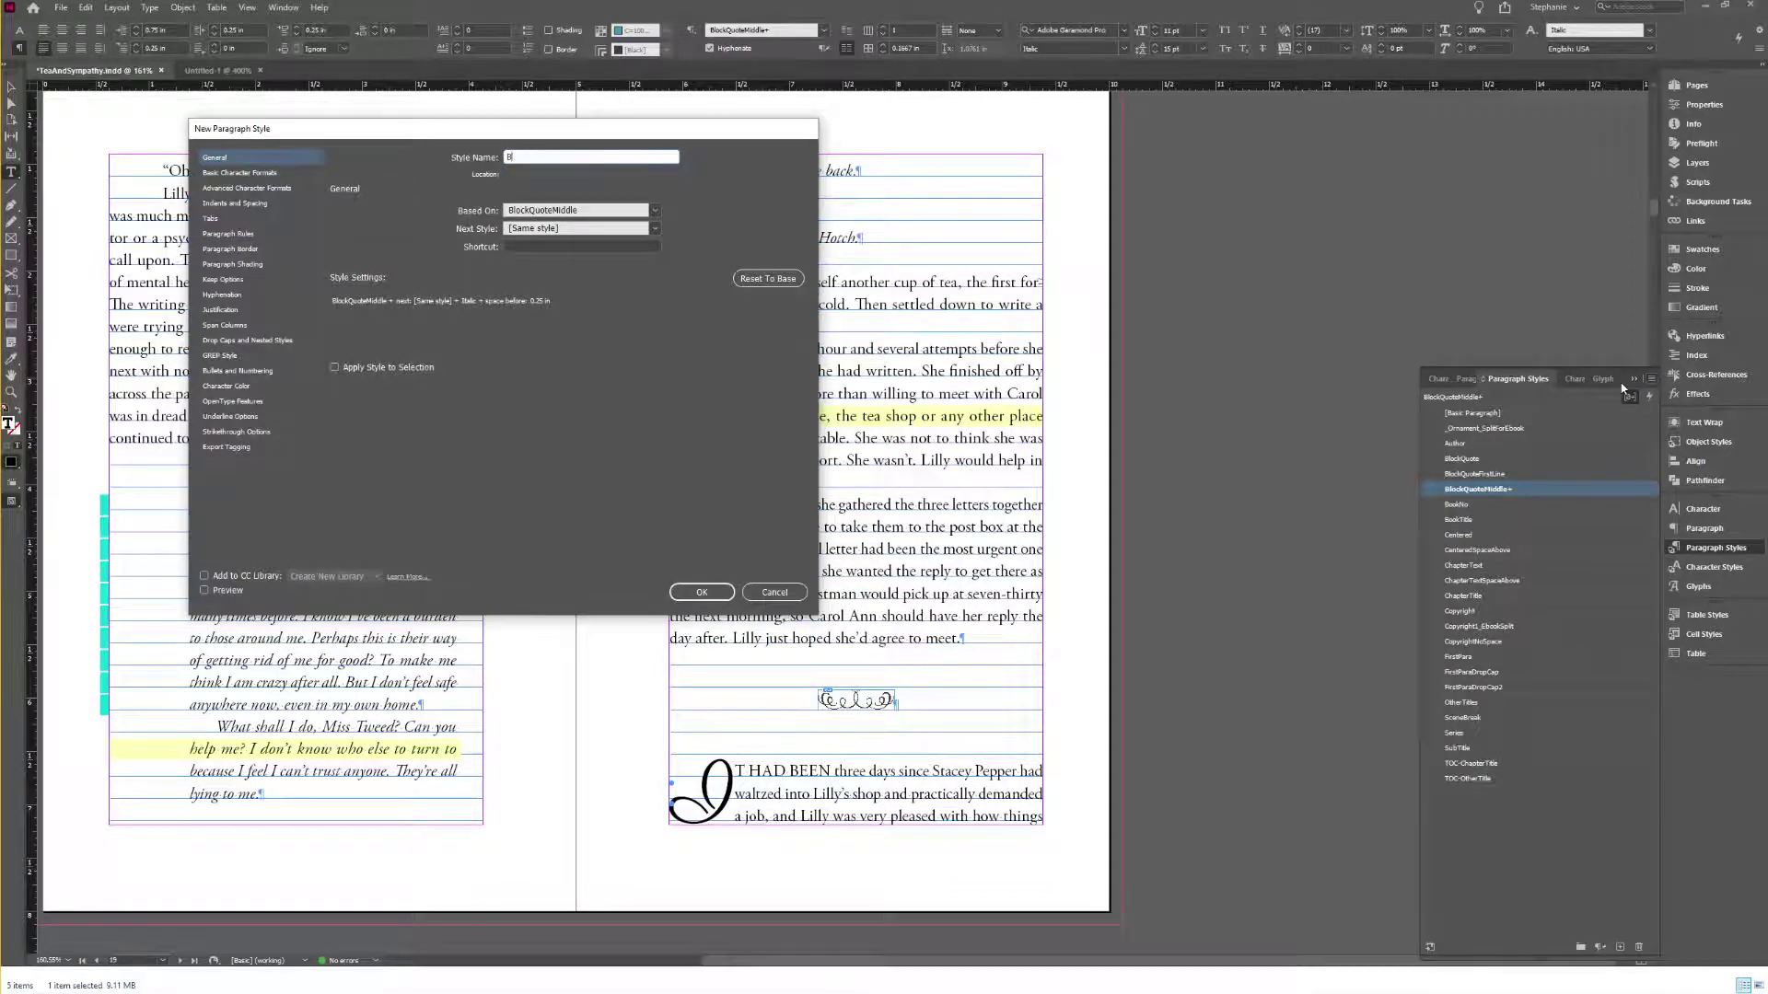
type("MiddleSA")
key("Return")
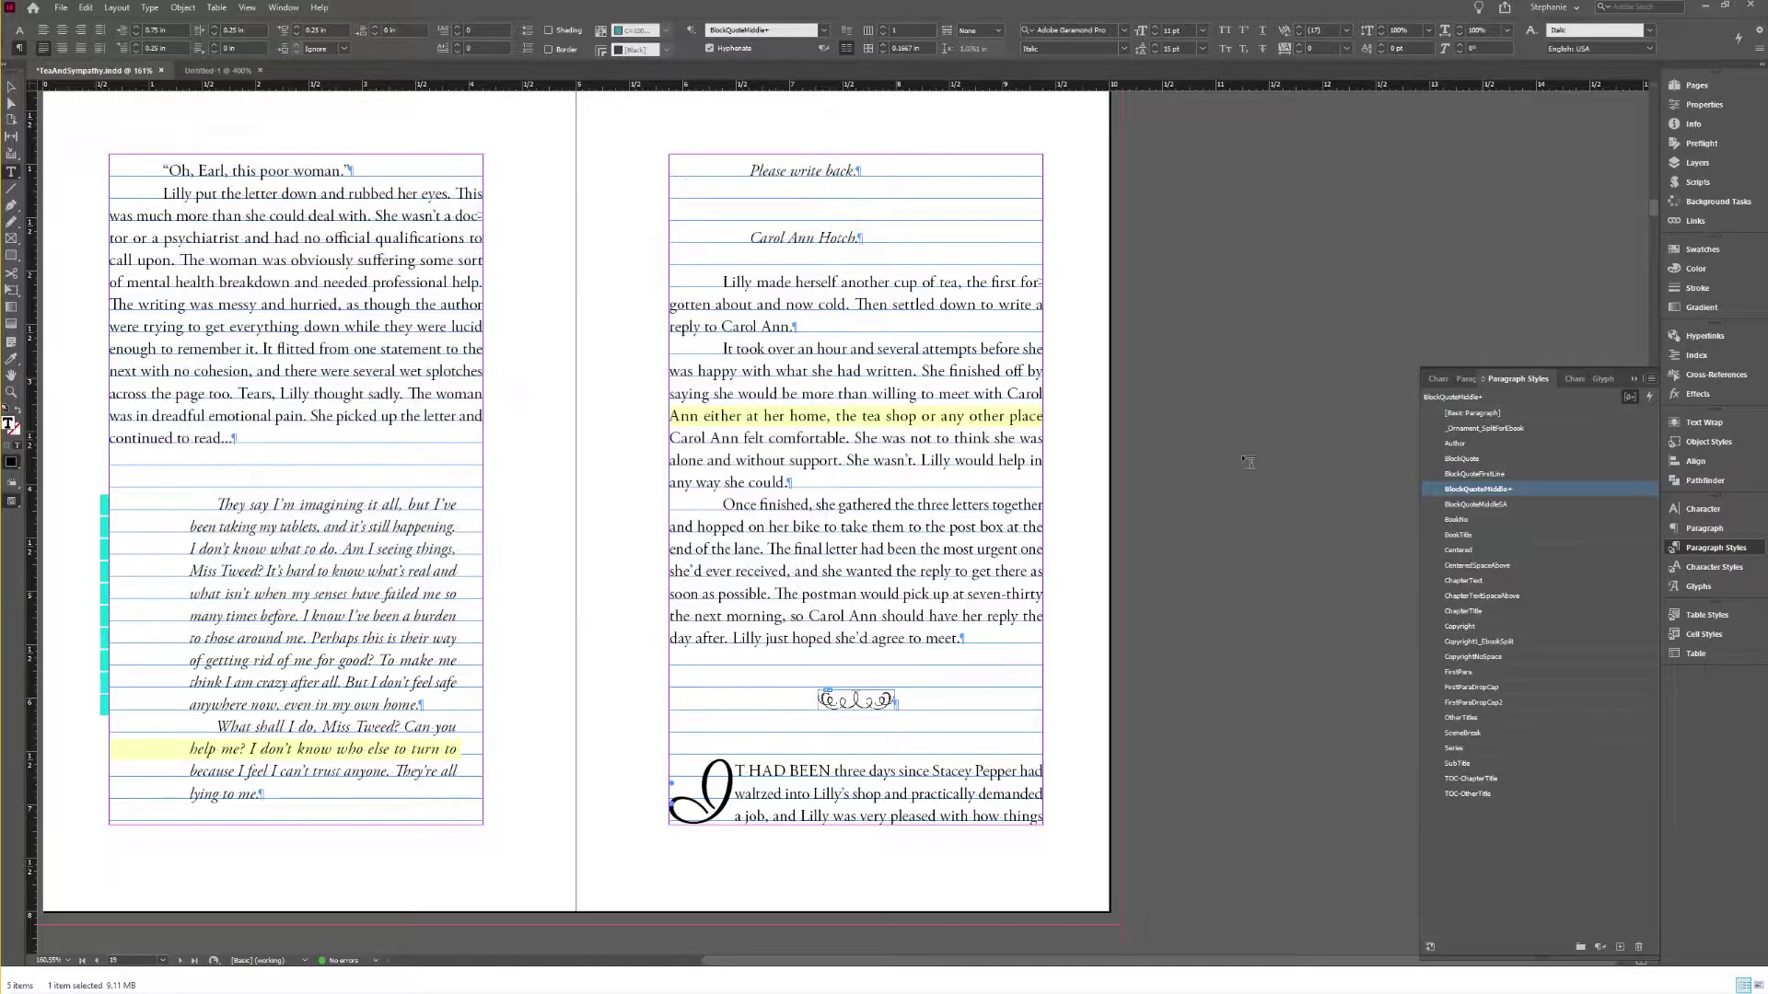
left_click(1502, 505)
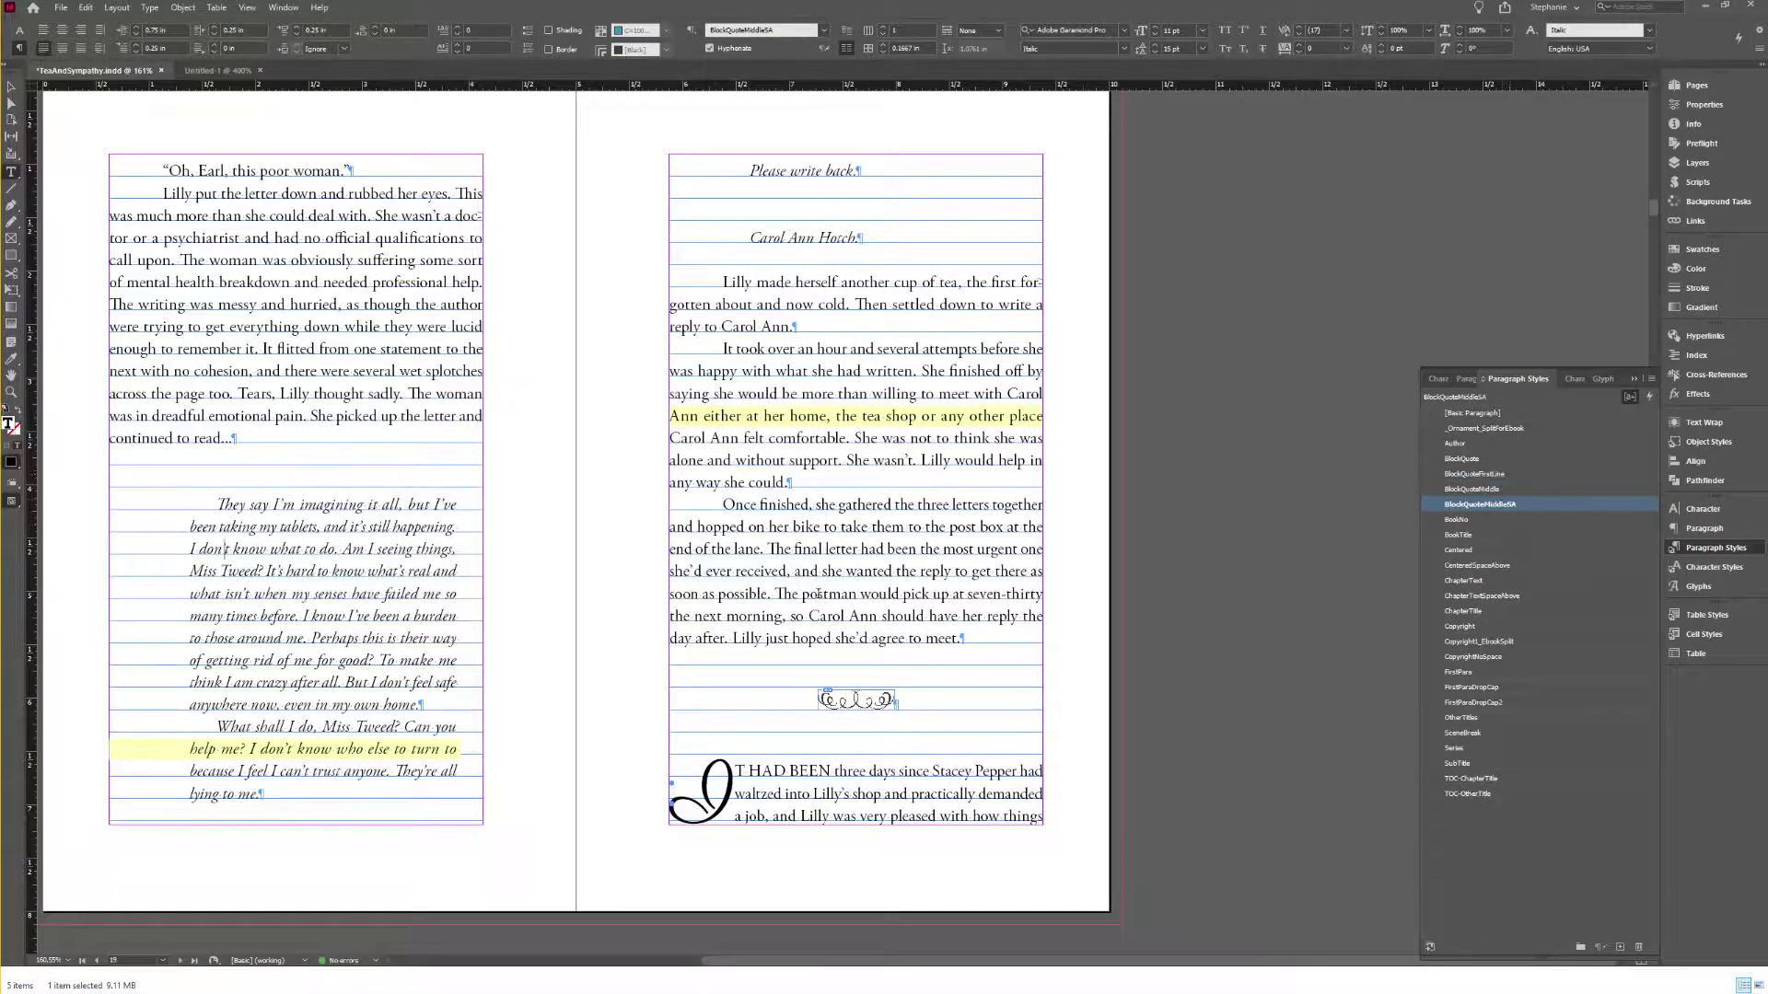
scroll(817, 594, "down", 3)
left_click(258, 630)
scroll(742, 350, "up", 3)
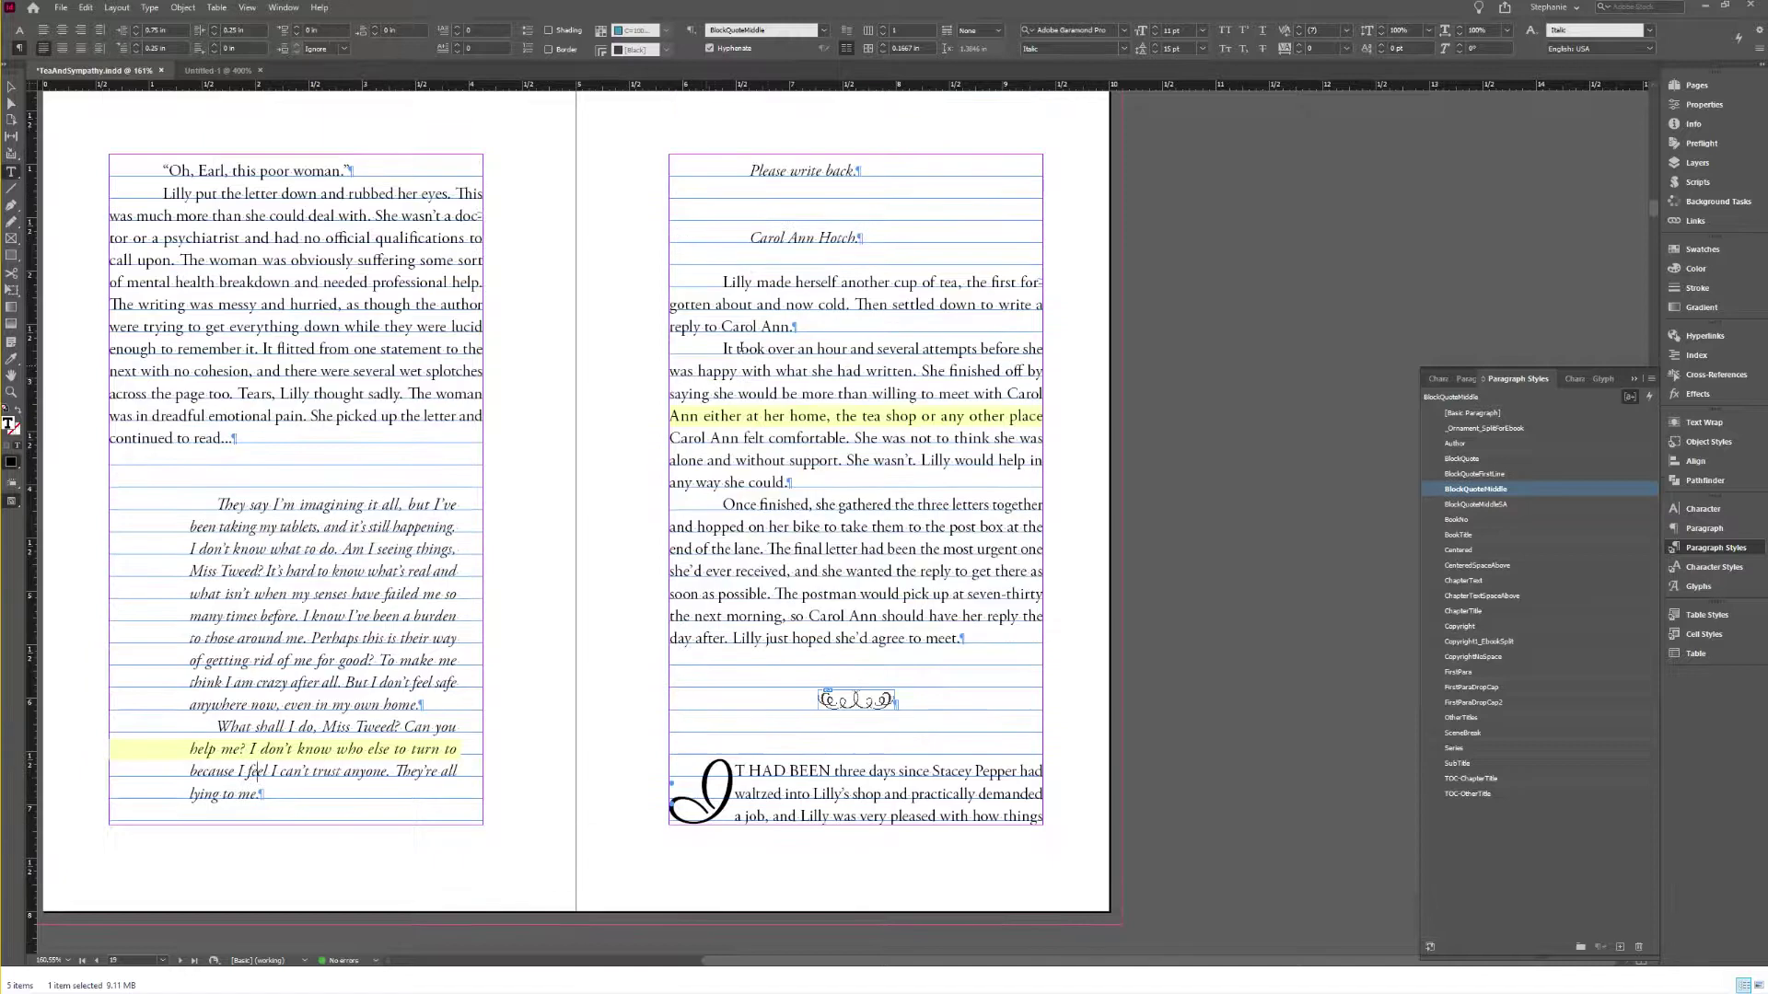
Step: Set the space before the "Lilly made herself another cup of tea" paragraph to 0.25 in and redefine the ChapterTextSpaceAbove style from it
left_click(788, 307)
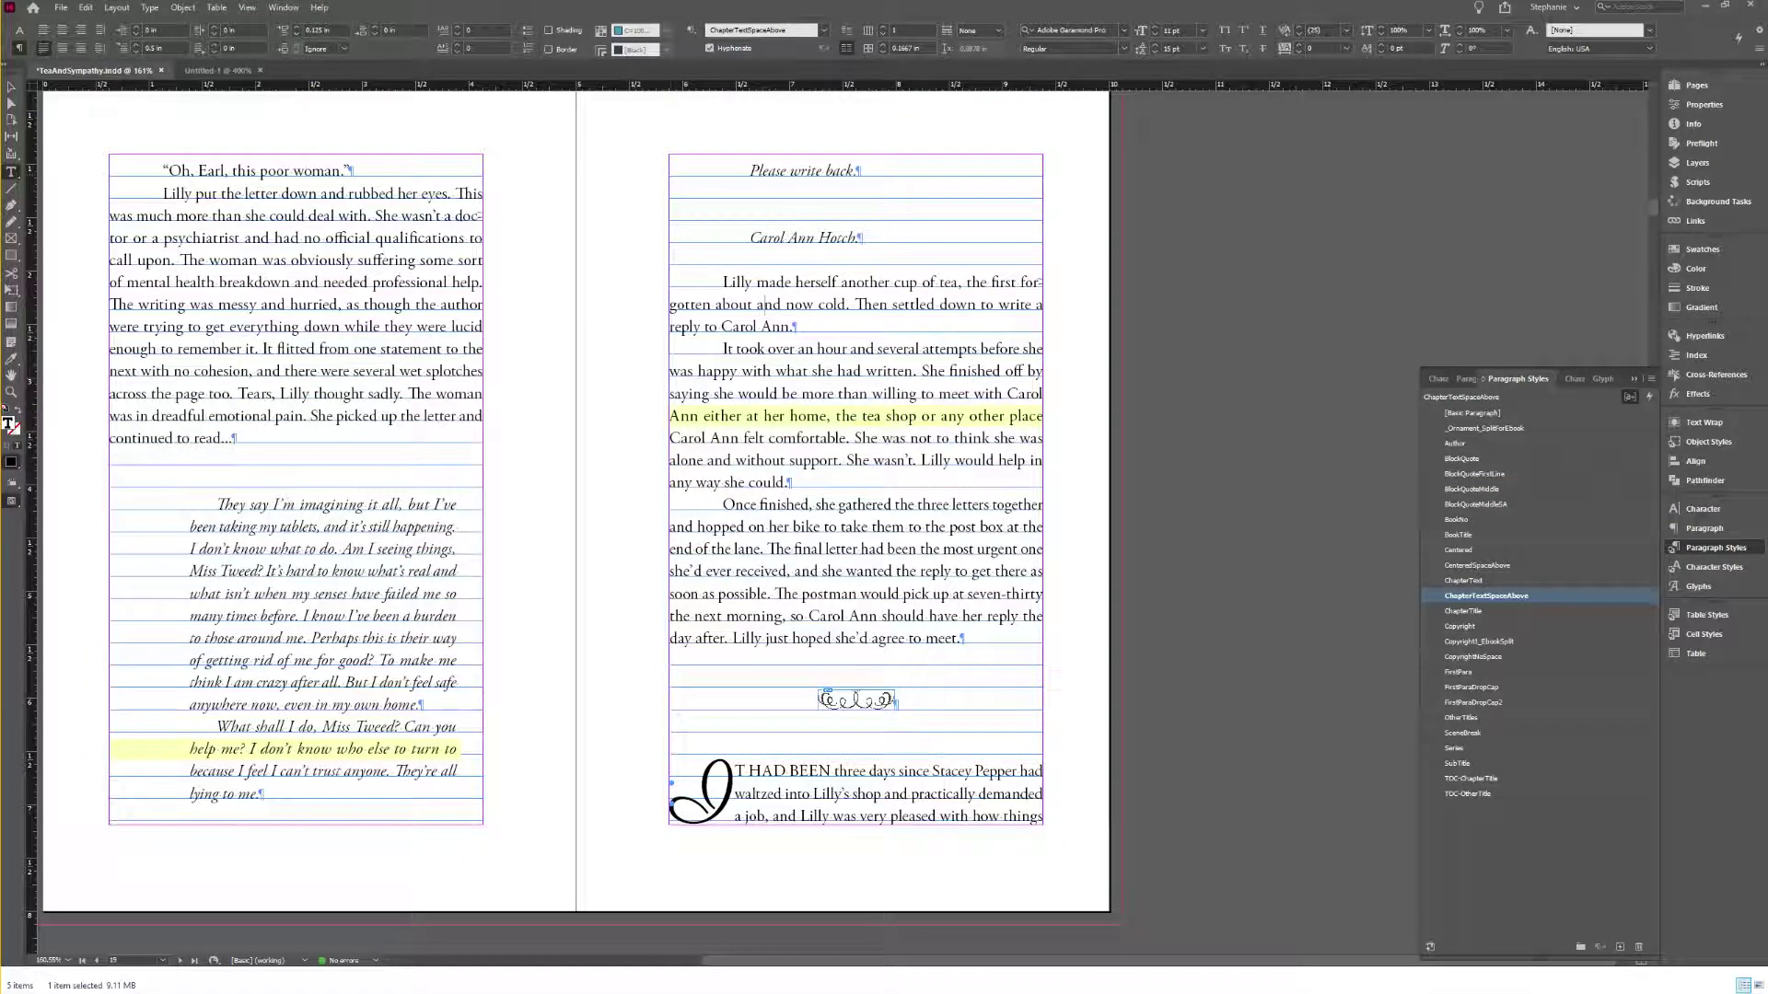
left_click(297, 29)
left_click(1651, 379)
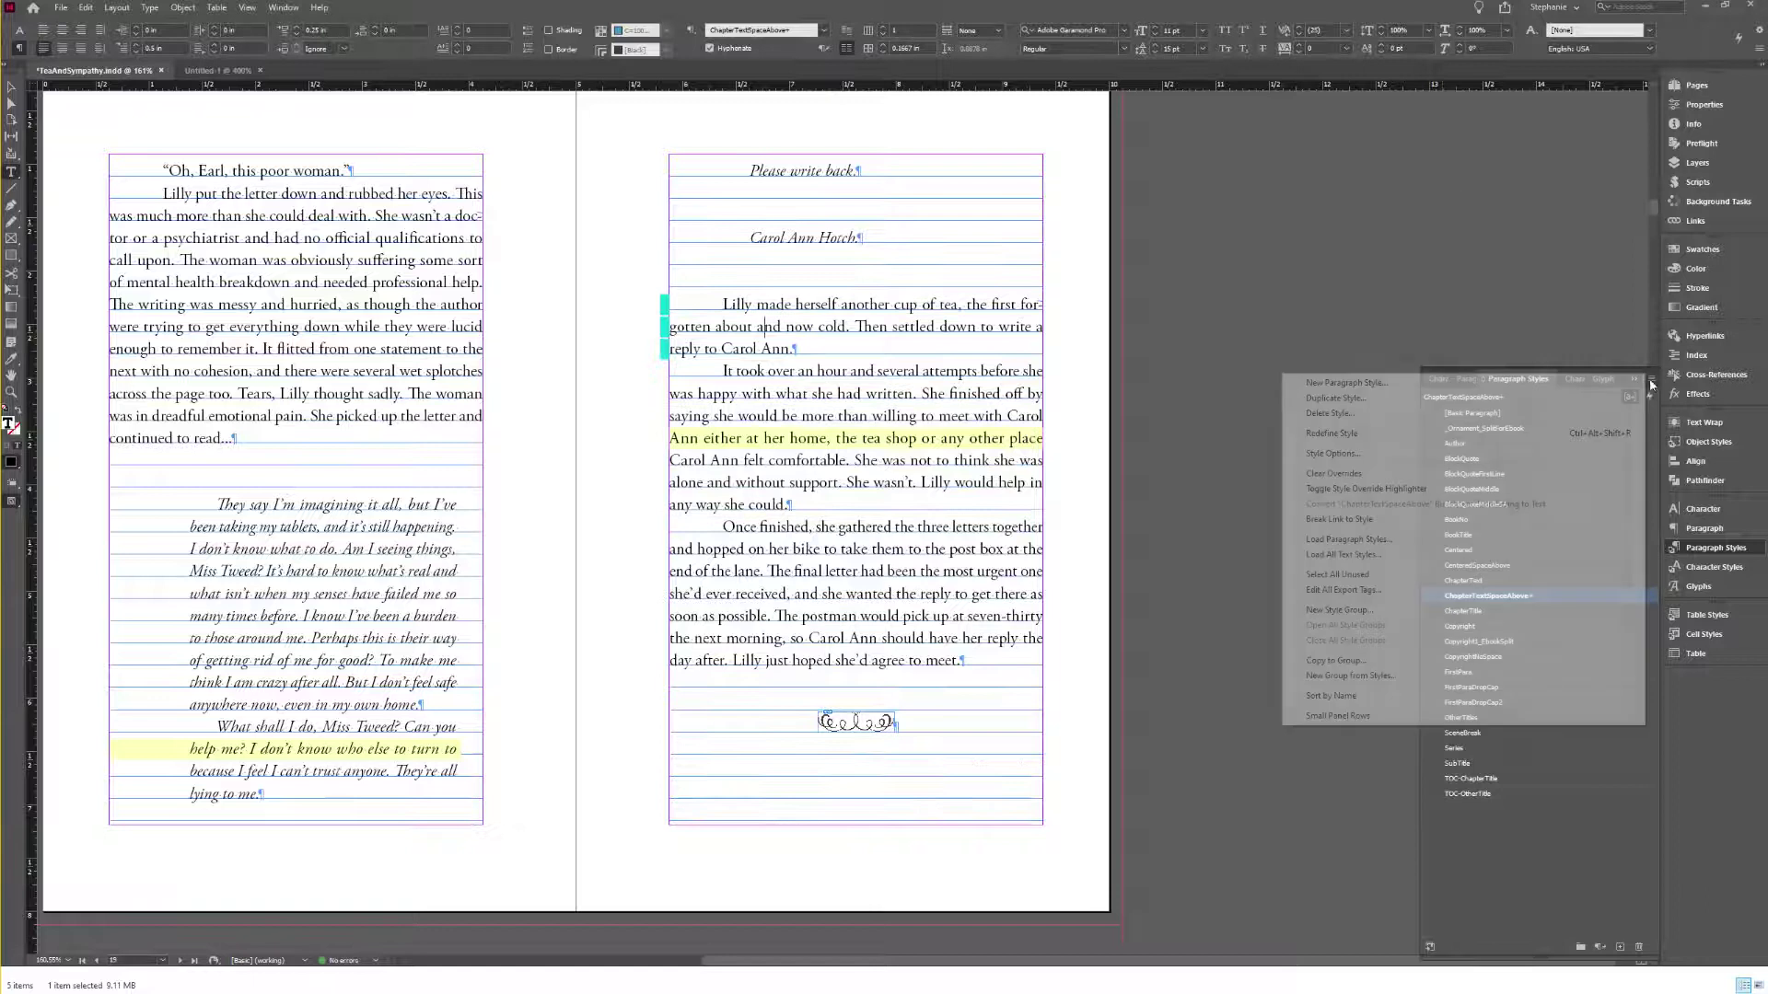
left_click(1493, 437)
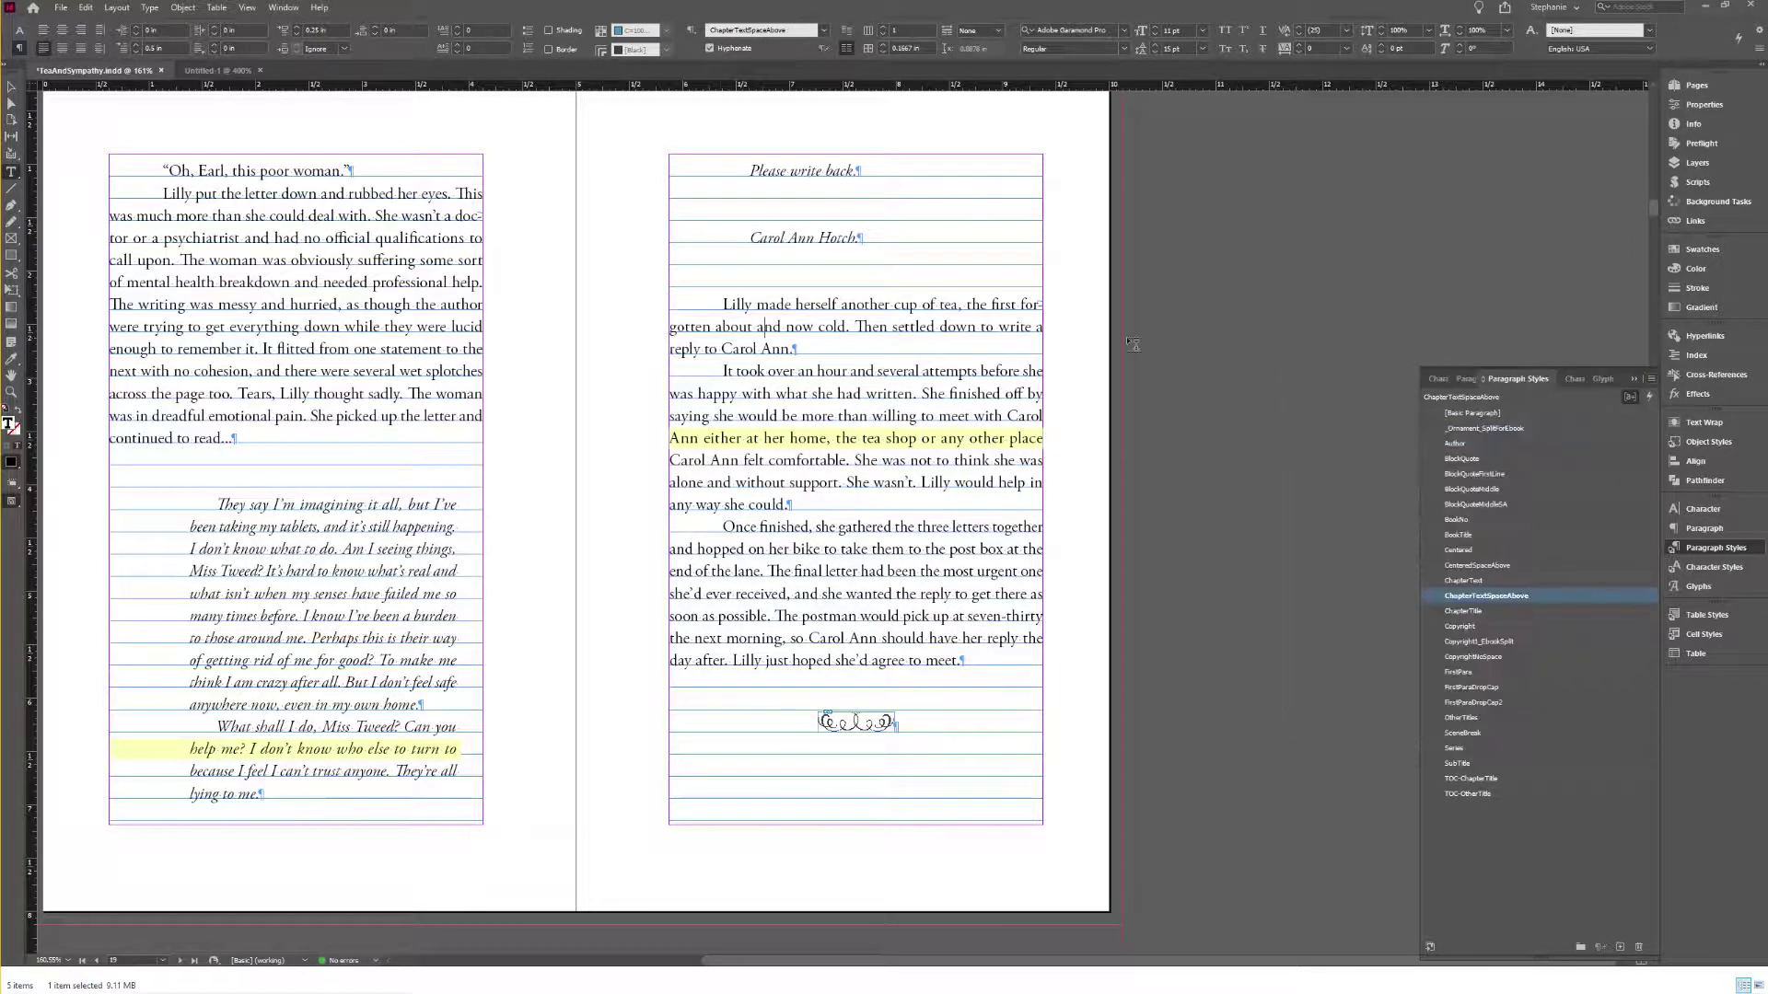
Step: Examine the block quote spacing, scene breaks, drop caps and chapter openings throughout the remaining chapters
scroll(1105, 341, "down", 15)
scroll(1020, 325, "down", 15)
scroll(984, 328, "down", 15)
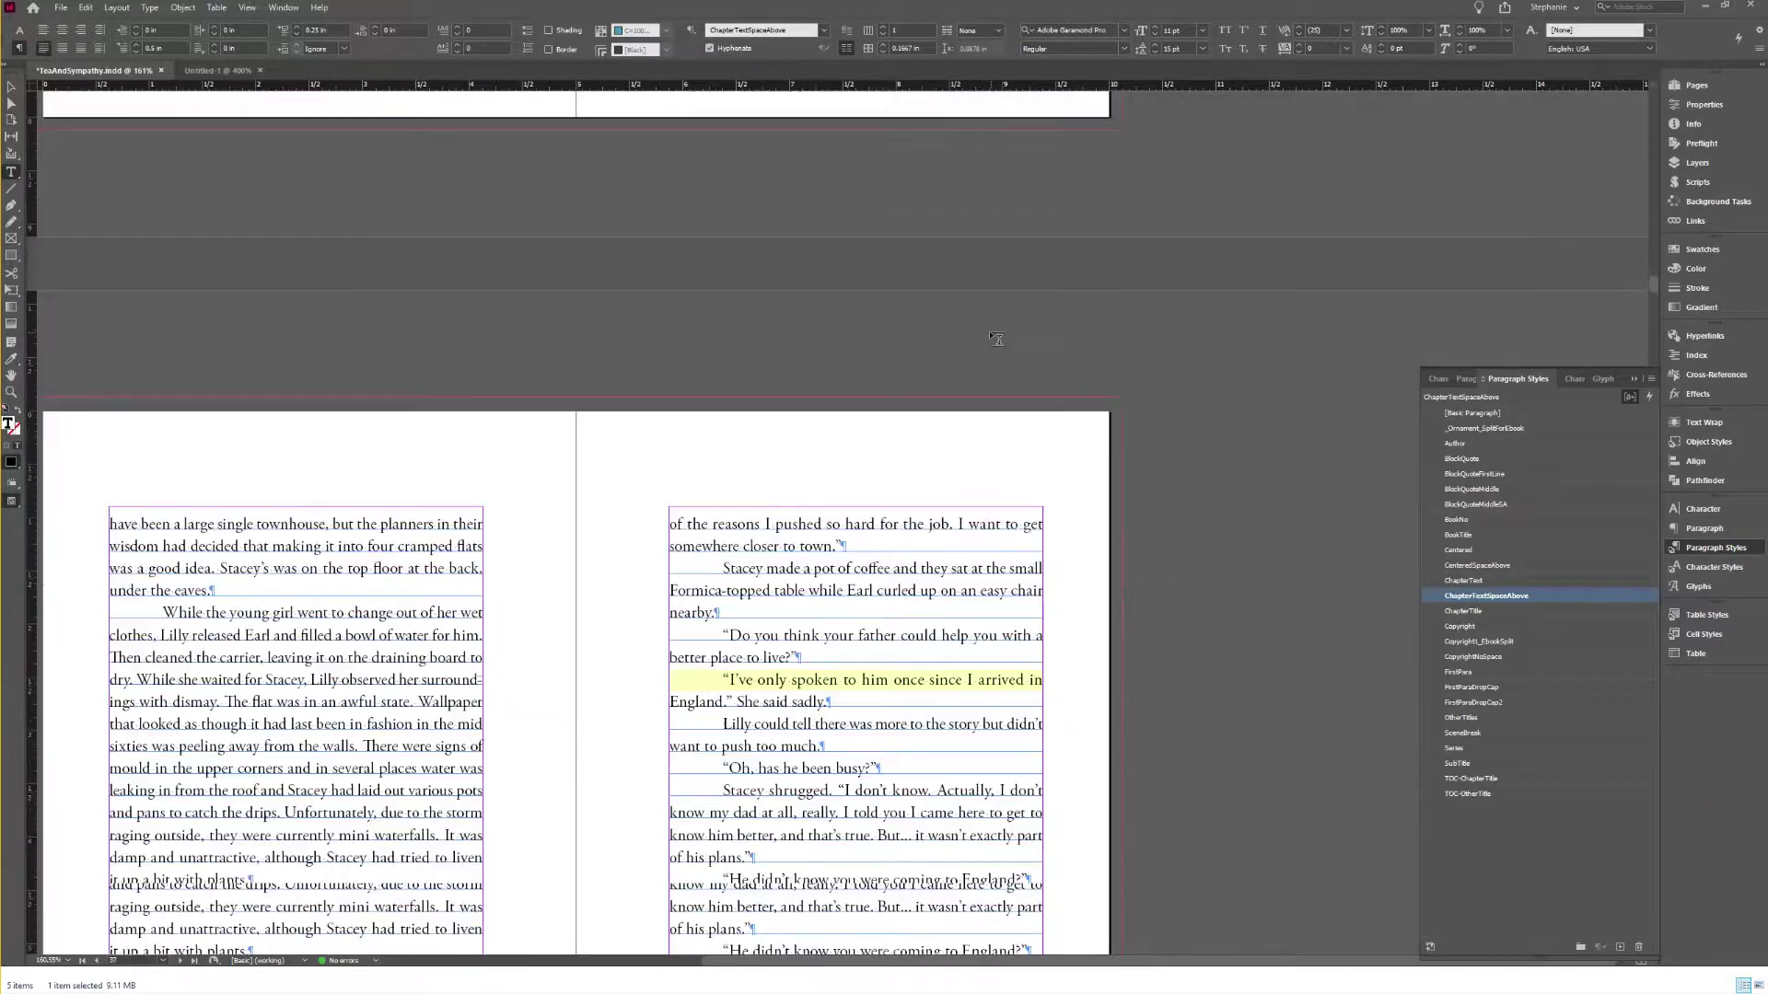
scroll(996, 338, "down", 15)
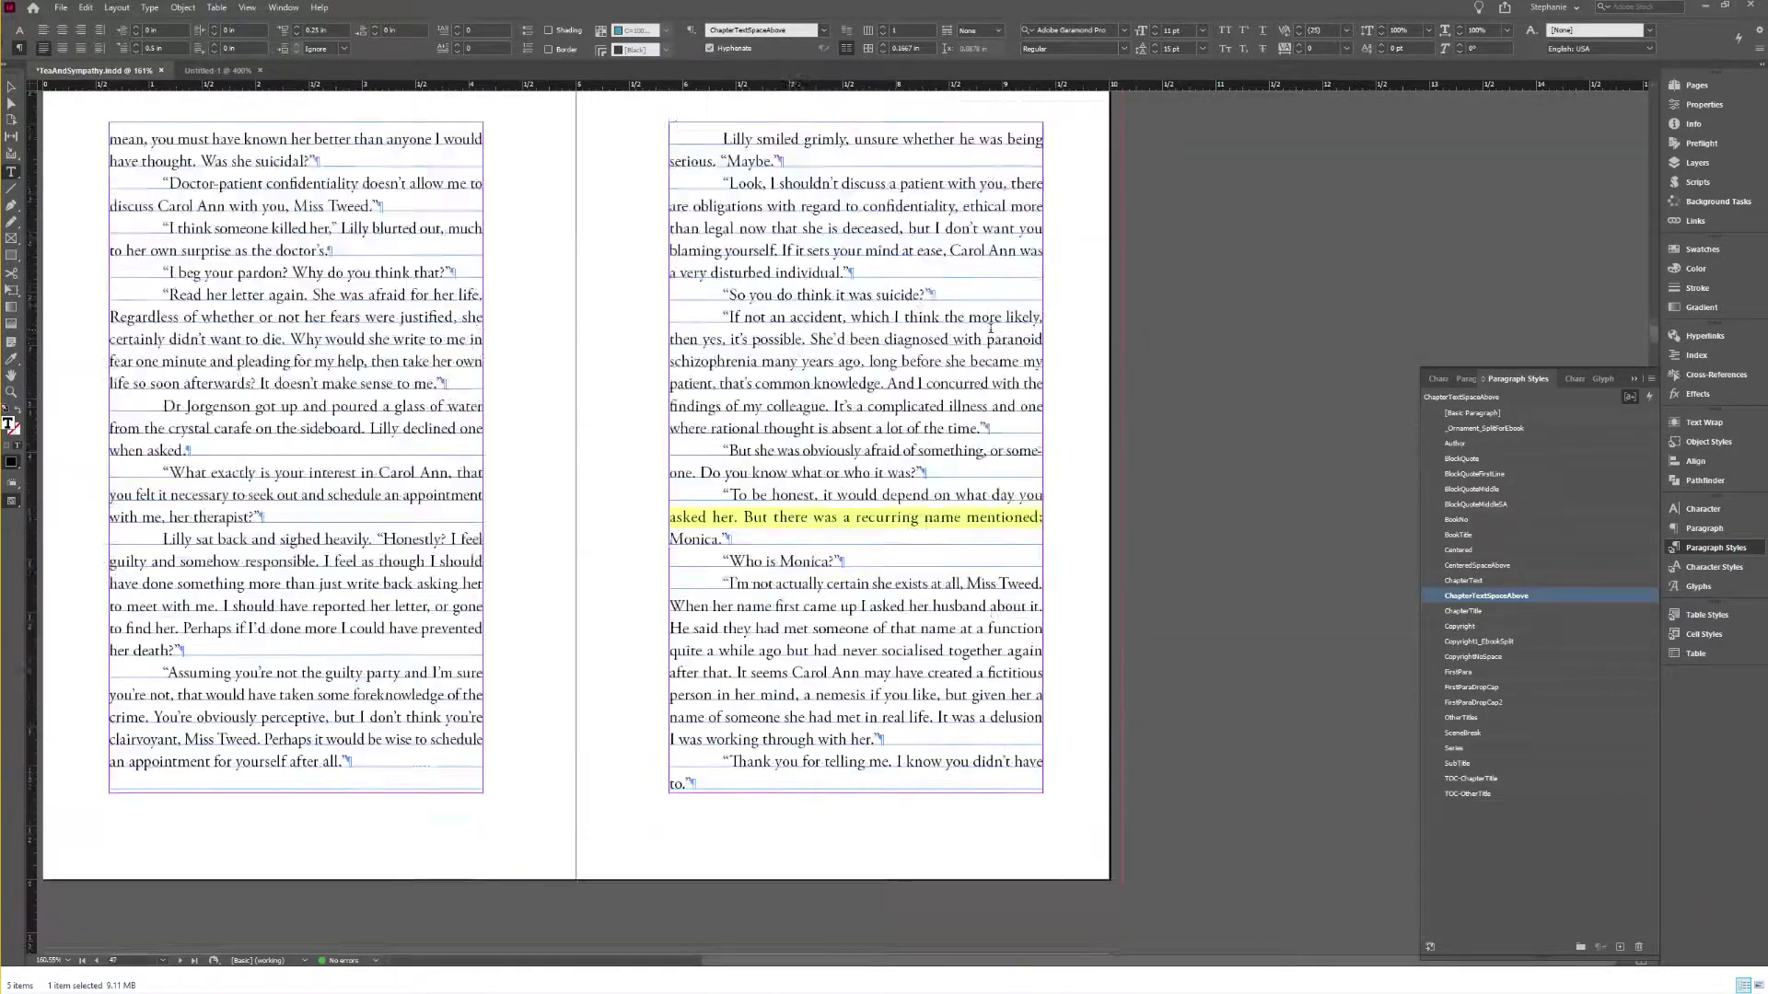
scroll(991, 328, "down", 15)
scroll(995, 337, "down", 12)
scroll(992, 326, "down", 15)
scroll(994, 329, "down", 15)
scroll(999, 332, "down", 15)
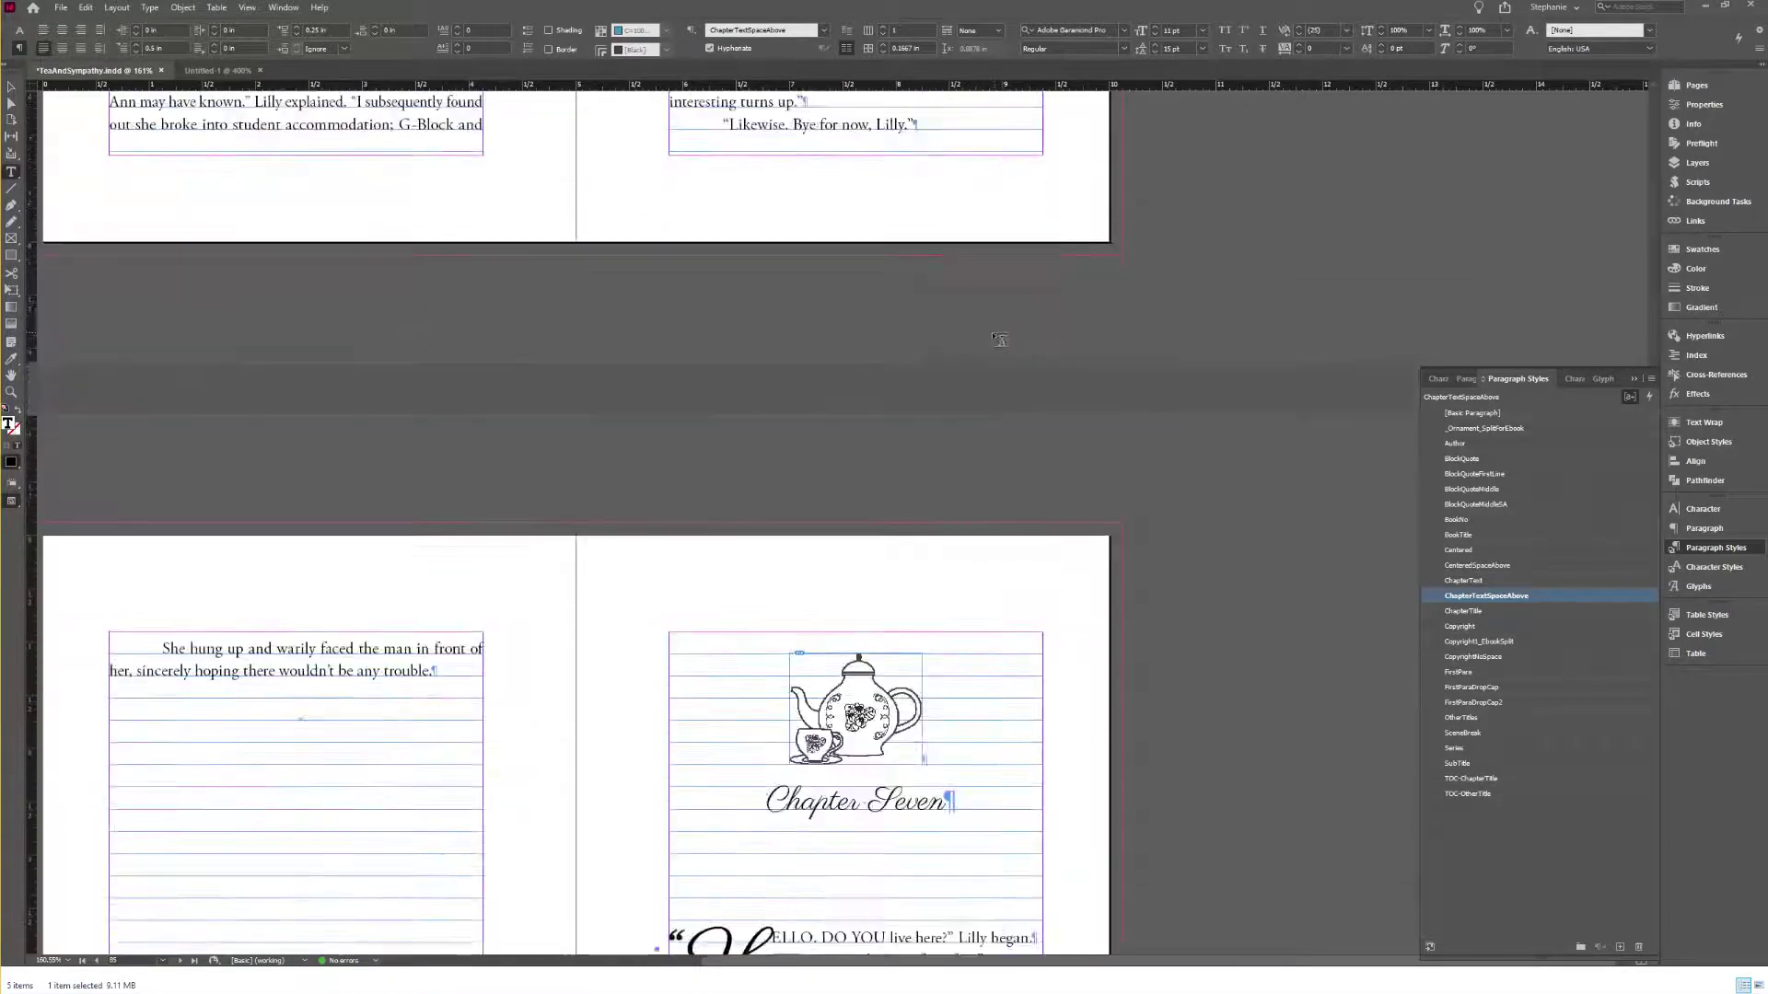
scroll(995, 337, "down", 15)
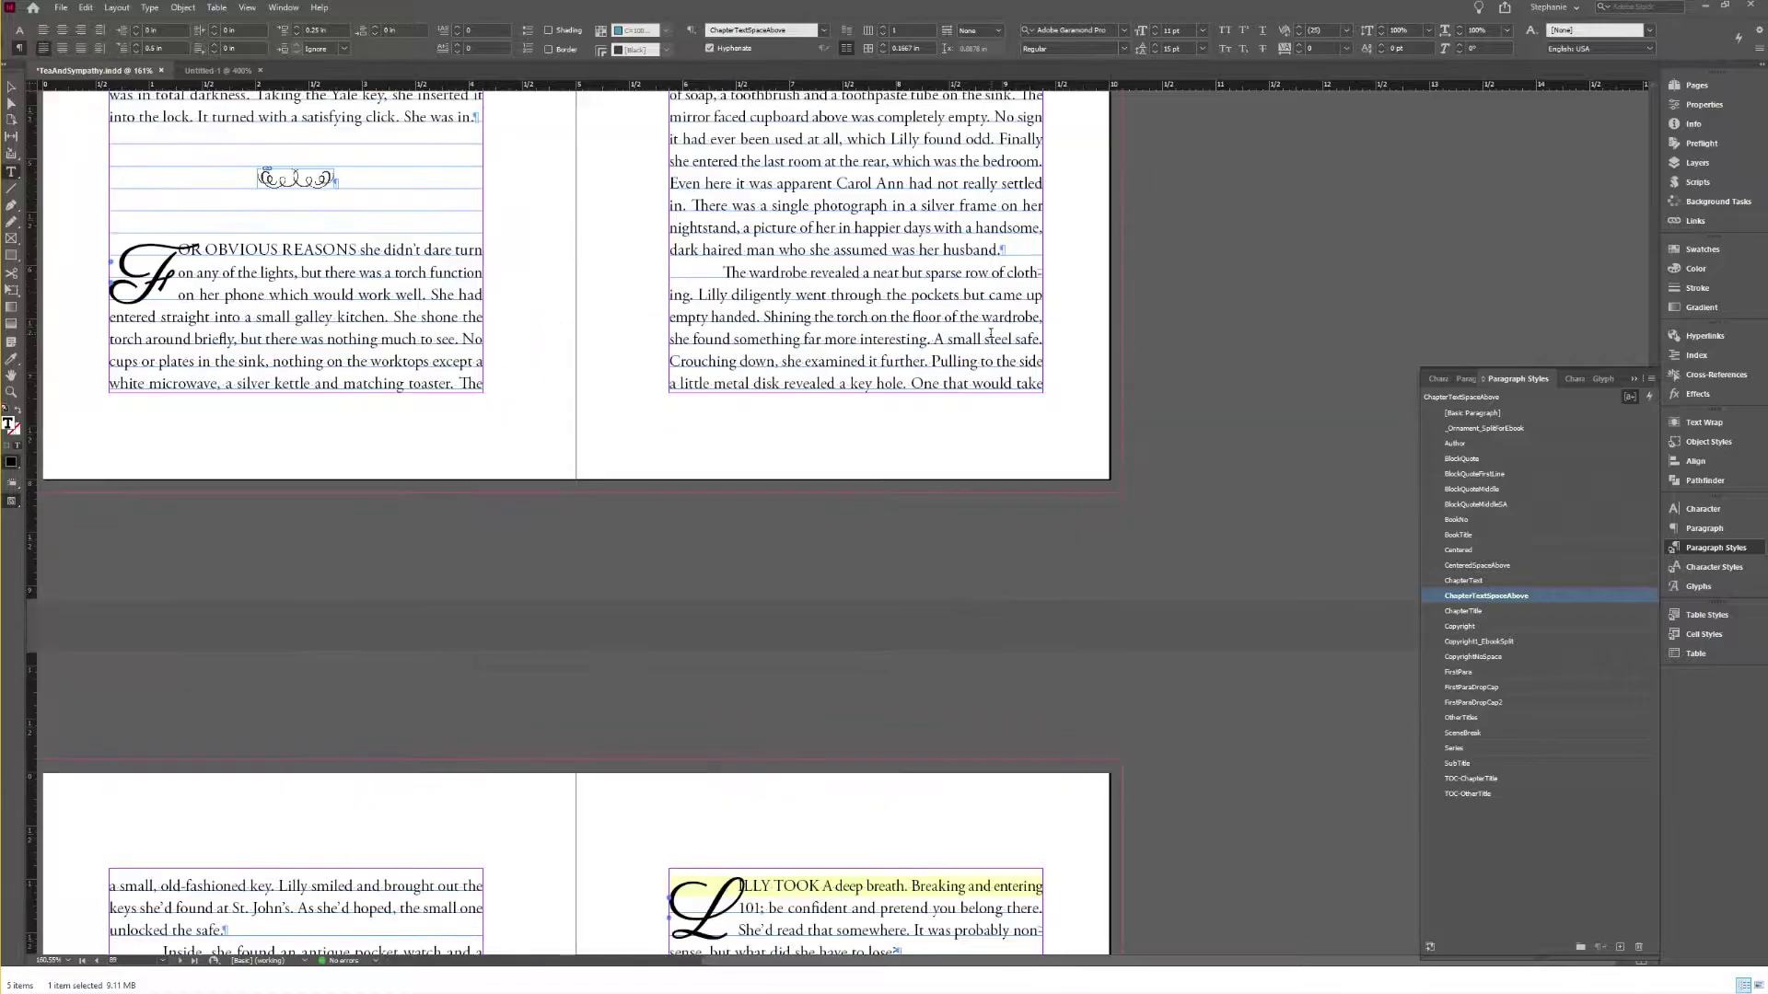
scroll(990, 334, "down", 15)
scroll(994, 336, "down", 15)
scroll(997, 341, "down", 15)
scroll(1007, 191, "down", 15)
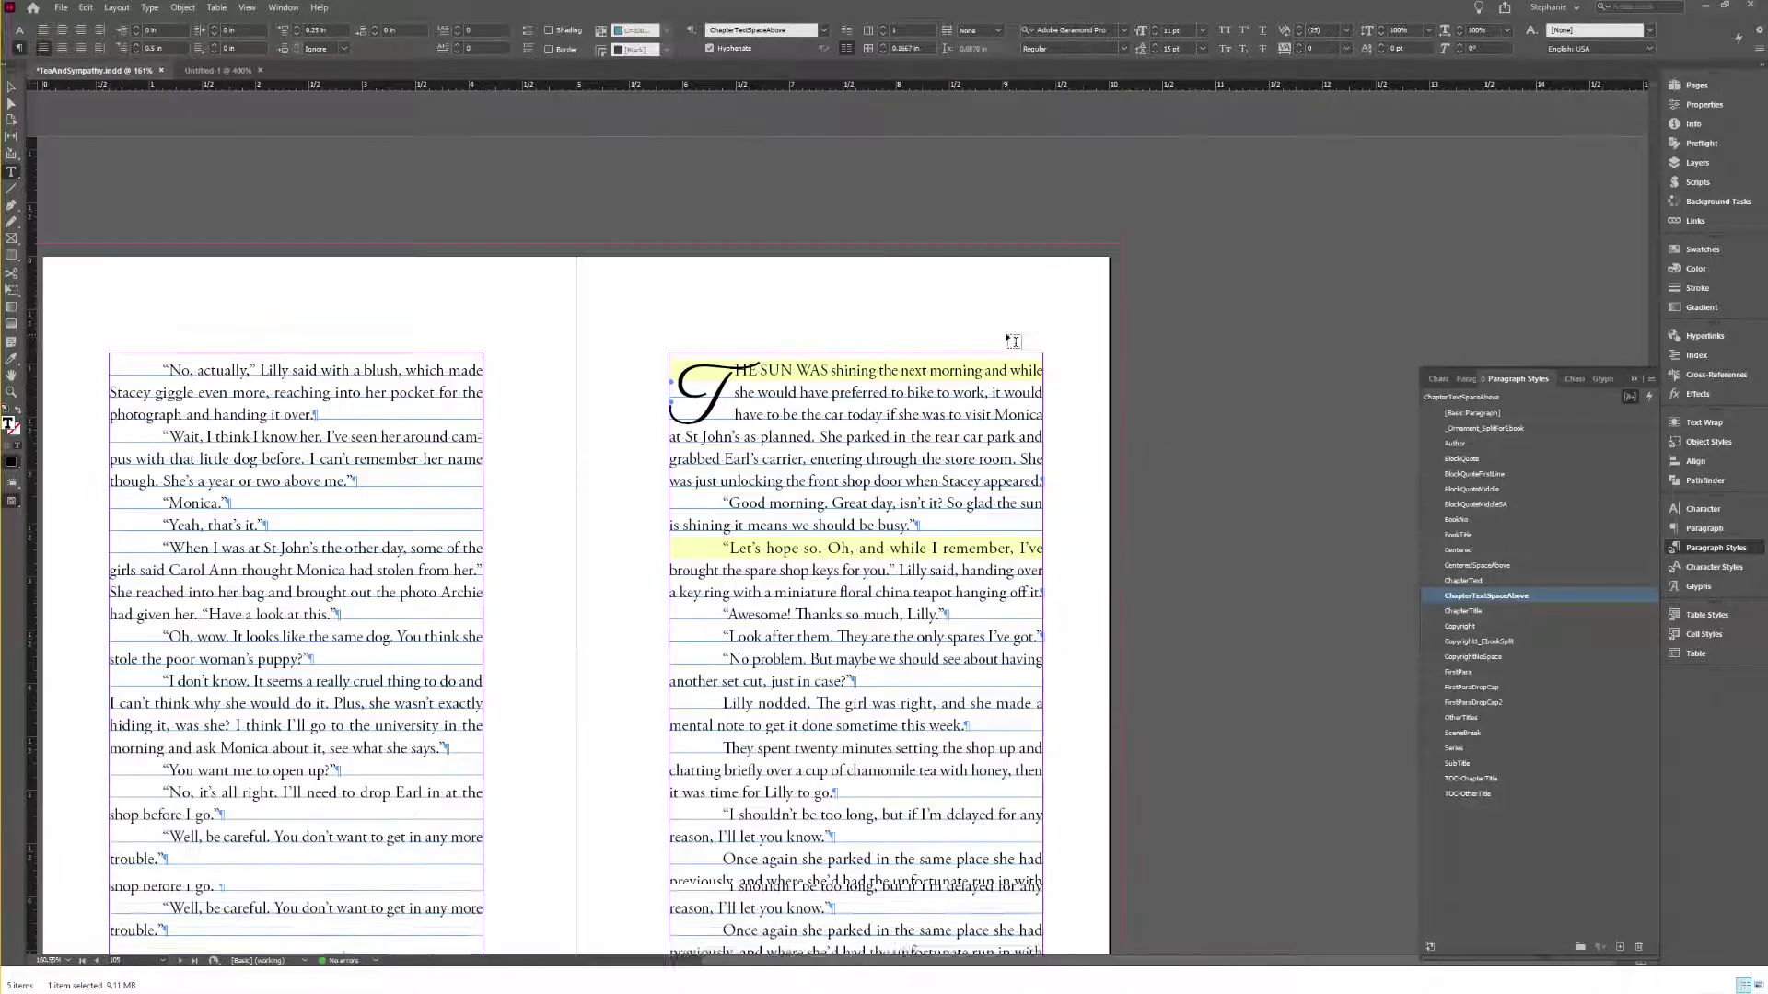
scroll(1004, 334, "down", 10)
scroll(997, 336, "up", 3)
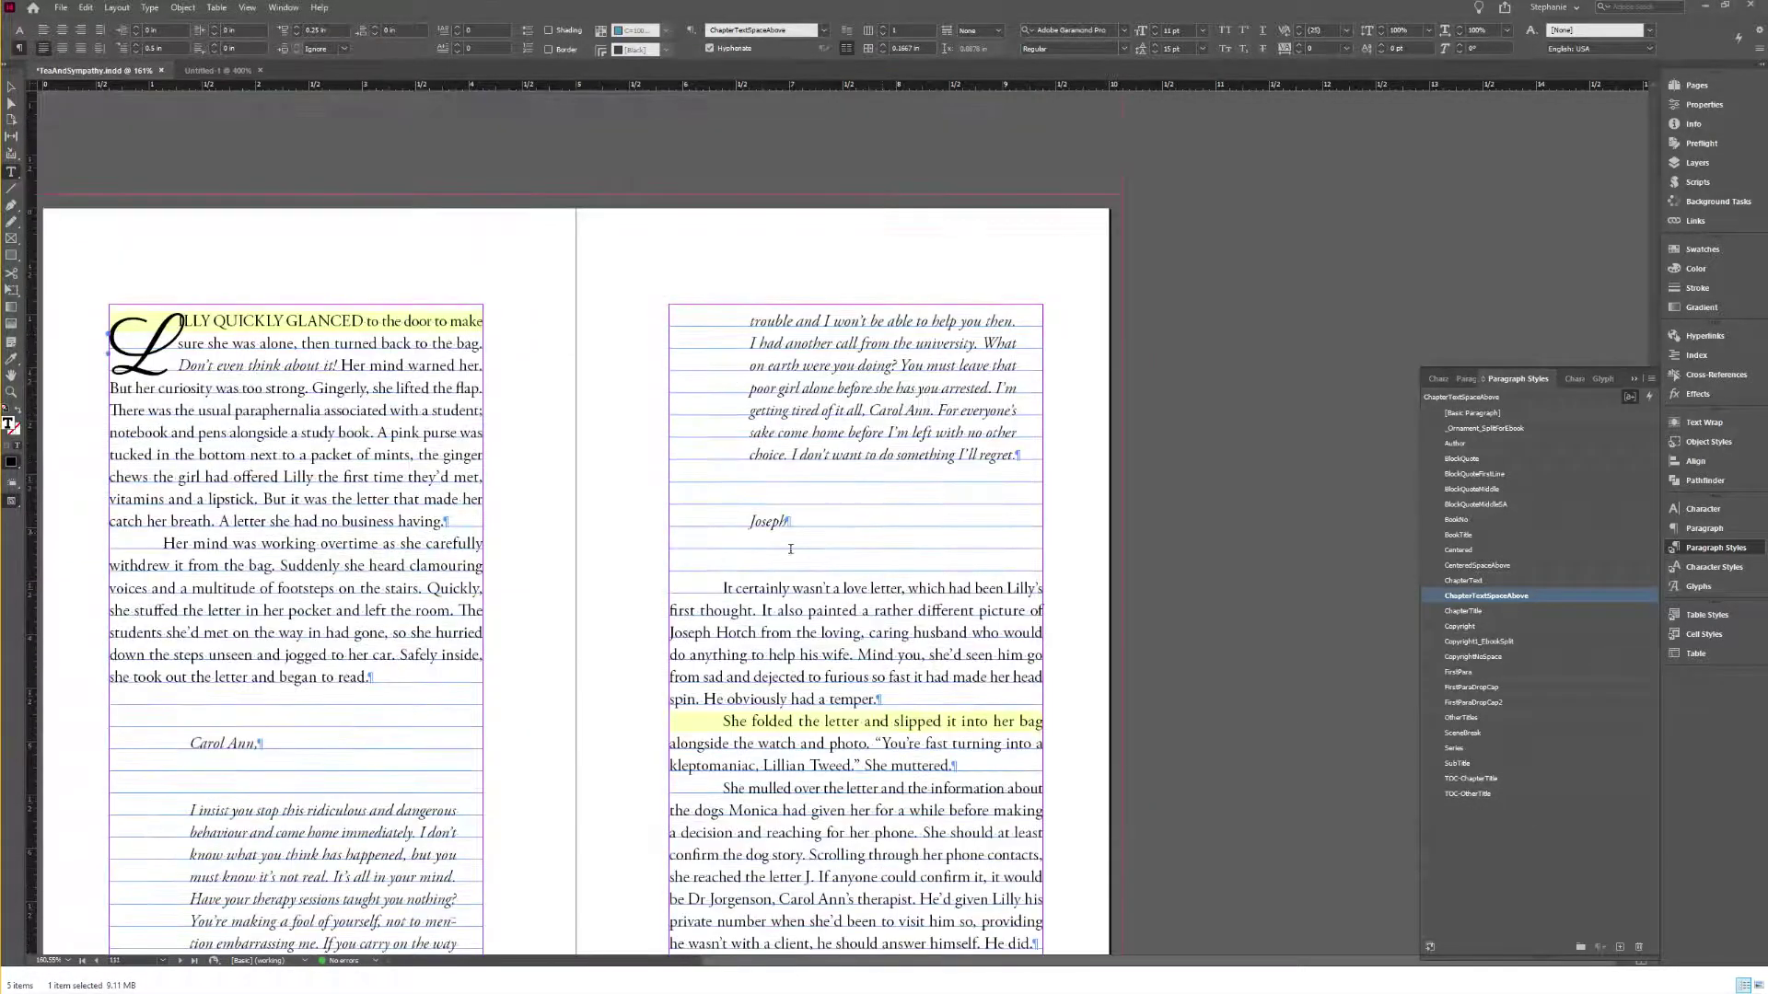
scroll(790, 549, "down", 10)
scroll(890, 420, "down", 8)
scroll(895, 418, "down", 10)
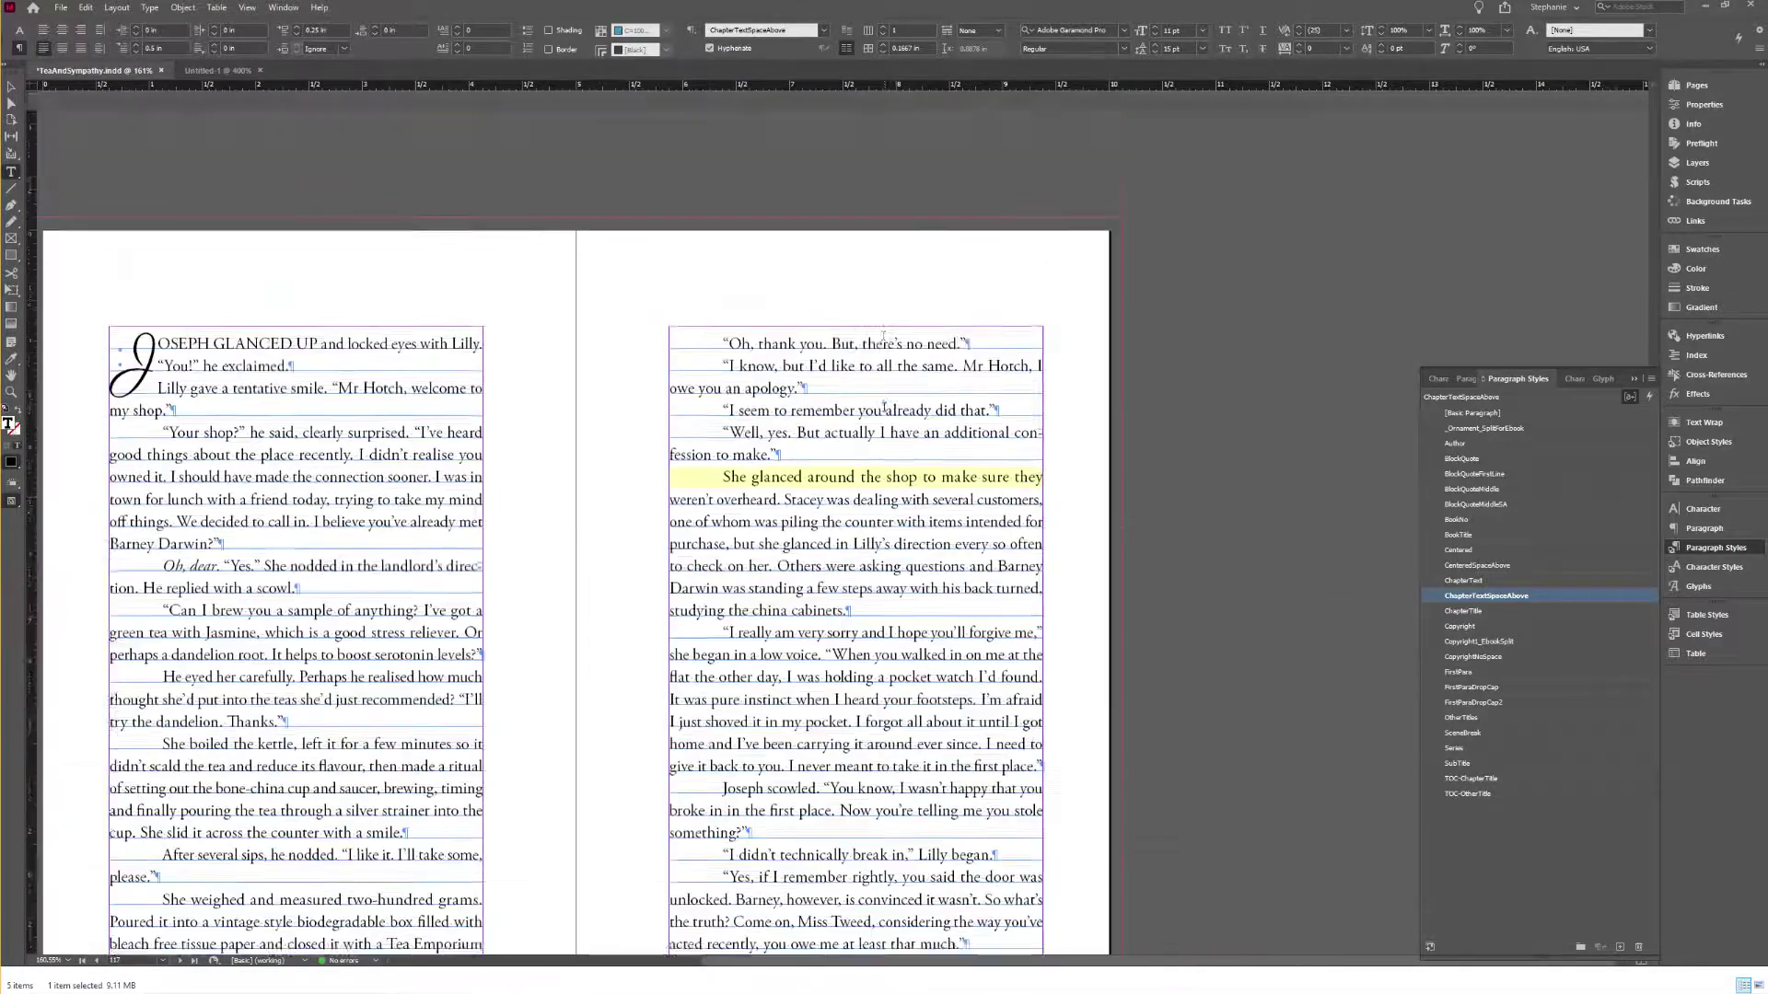
scroll(884, 408, "down", 15)
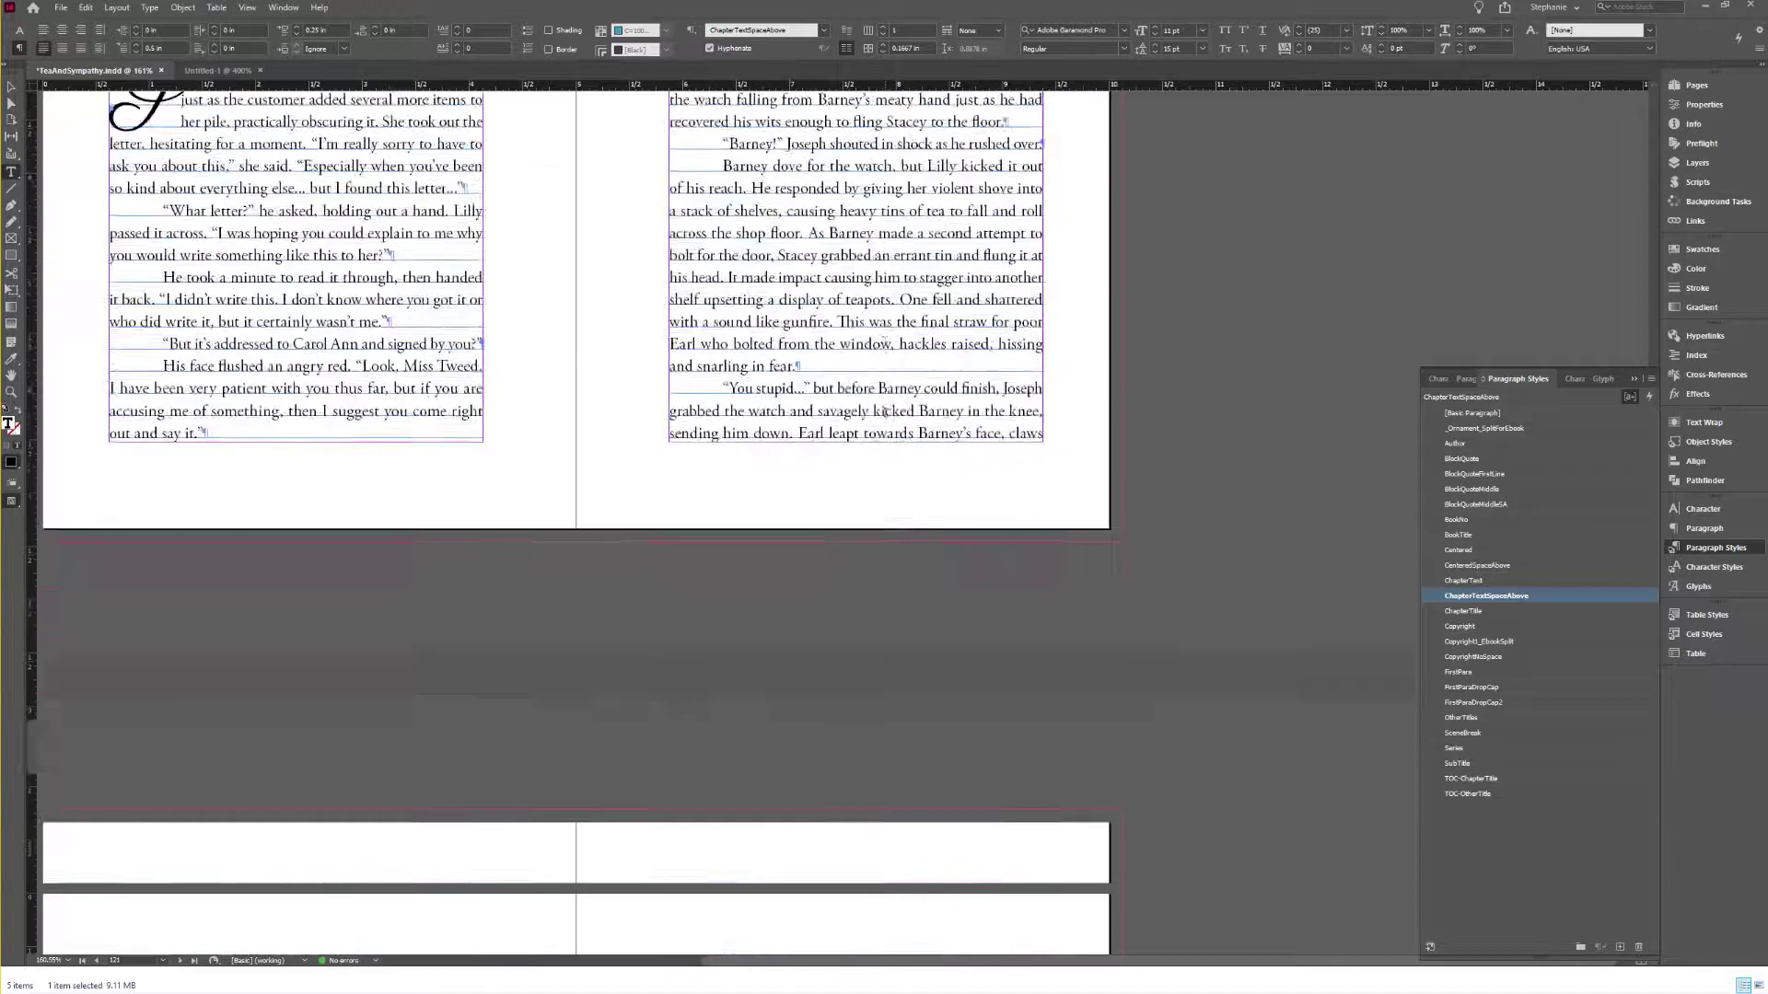
Step: Delete the forced line break after “Then there's this letter.” in the “Perhaps, but I don't think so, Monica” paragraph
scroll(885, 414, "down", 15)
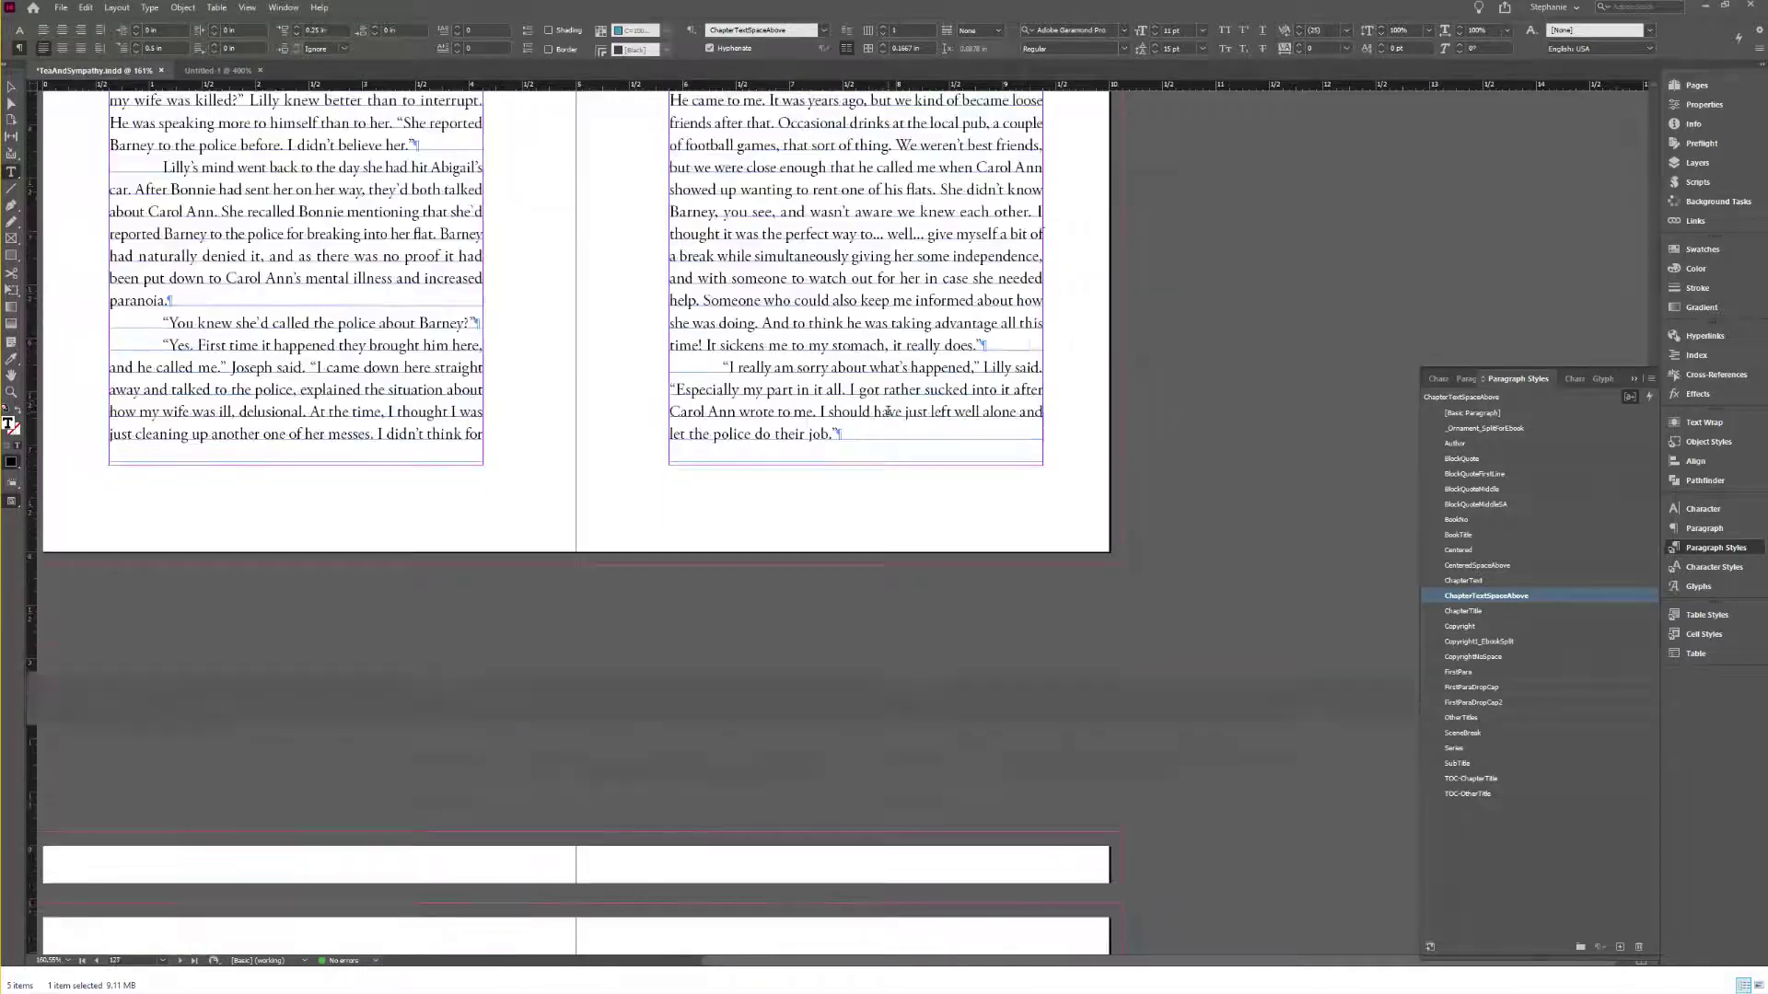
scroll(897, 418, "down", 15)
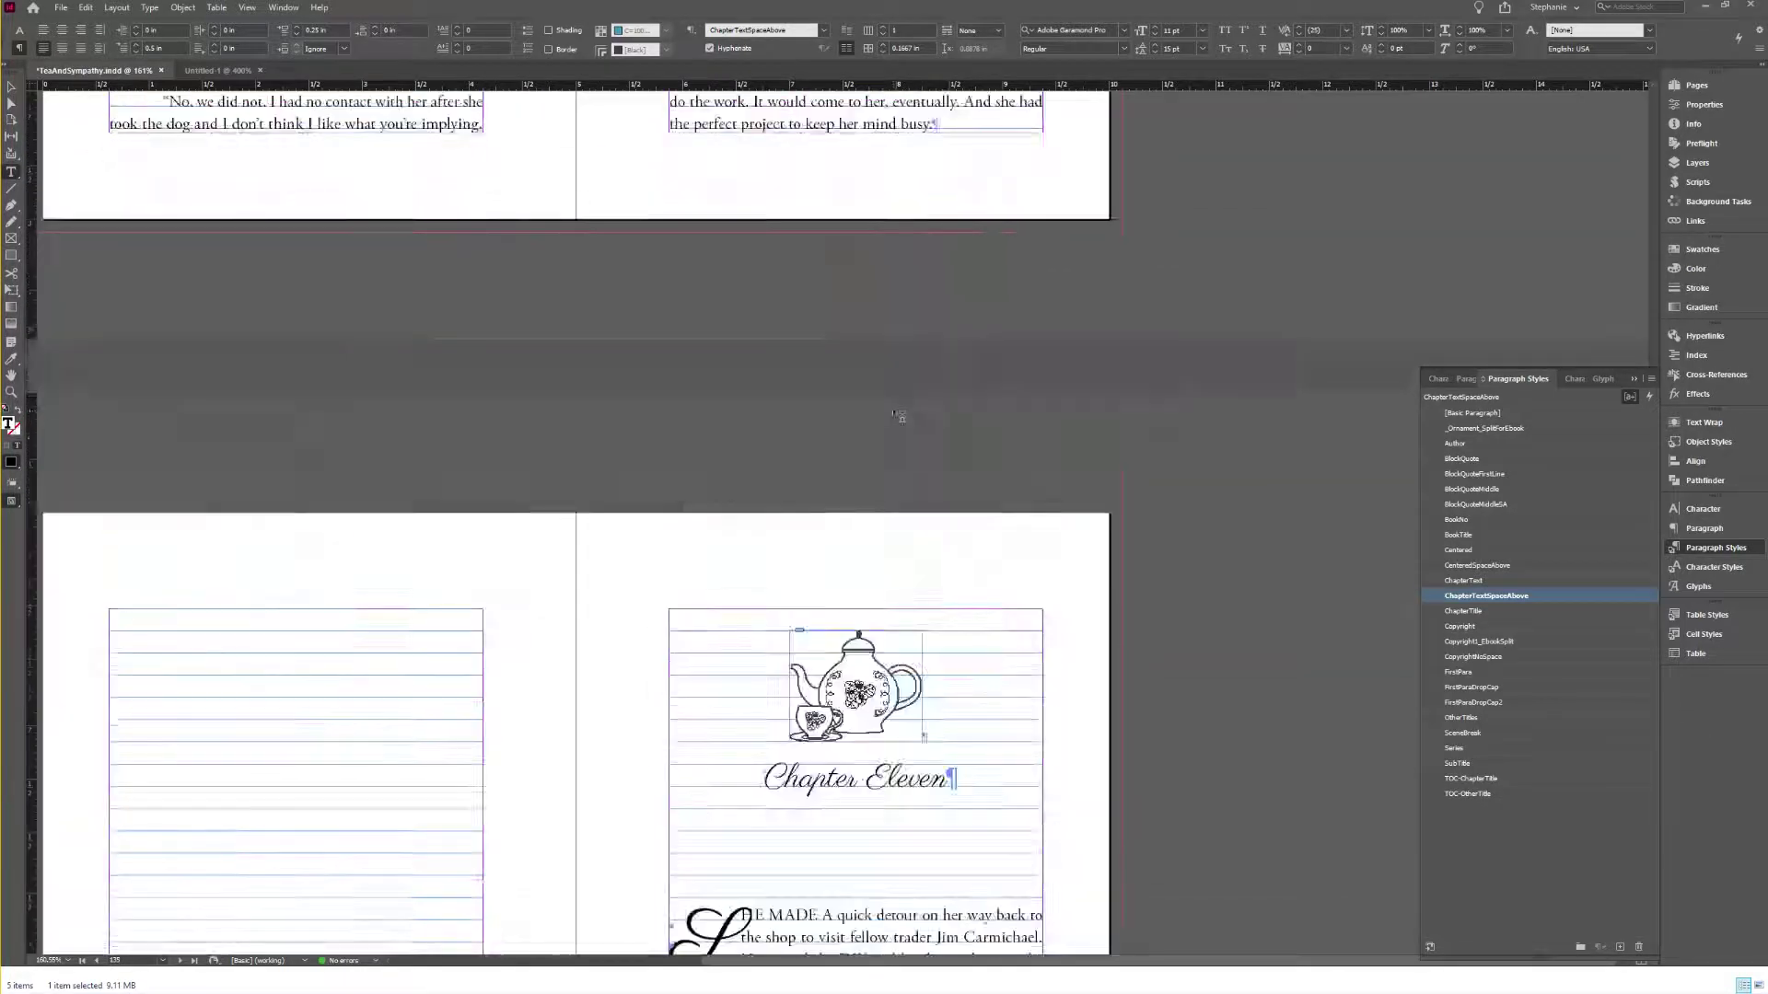
scroll(898, 418, "down", 15)
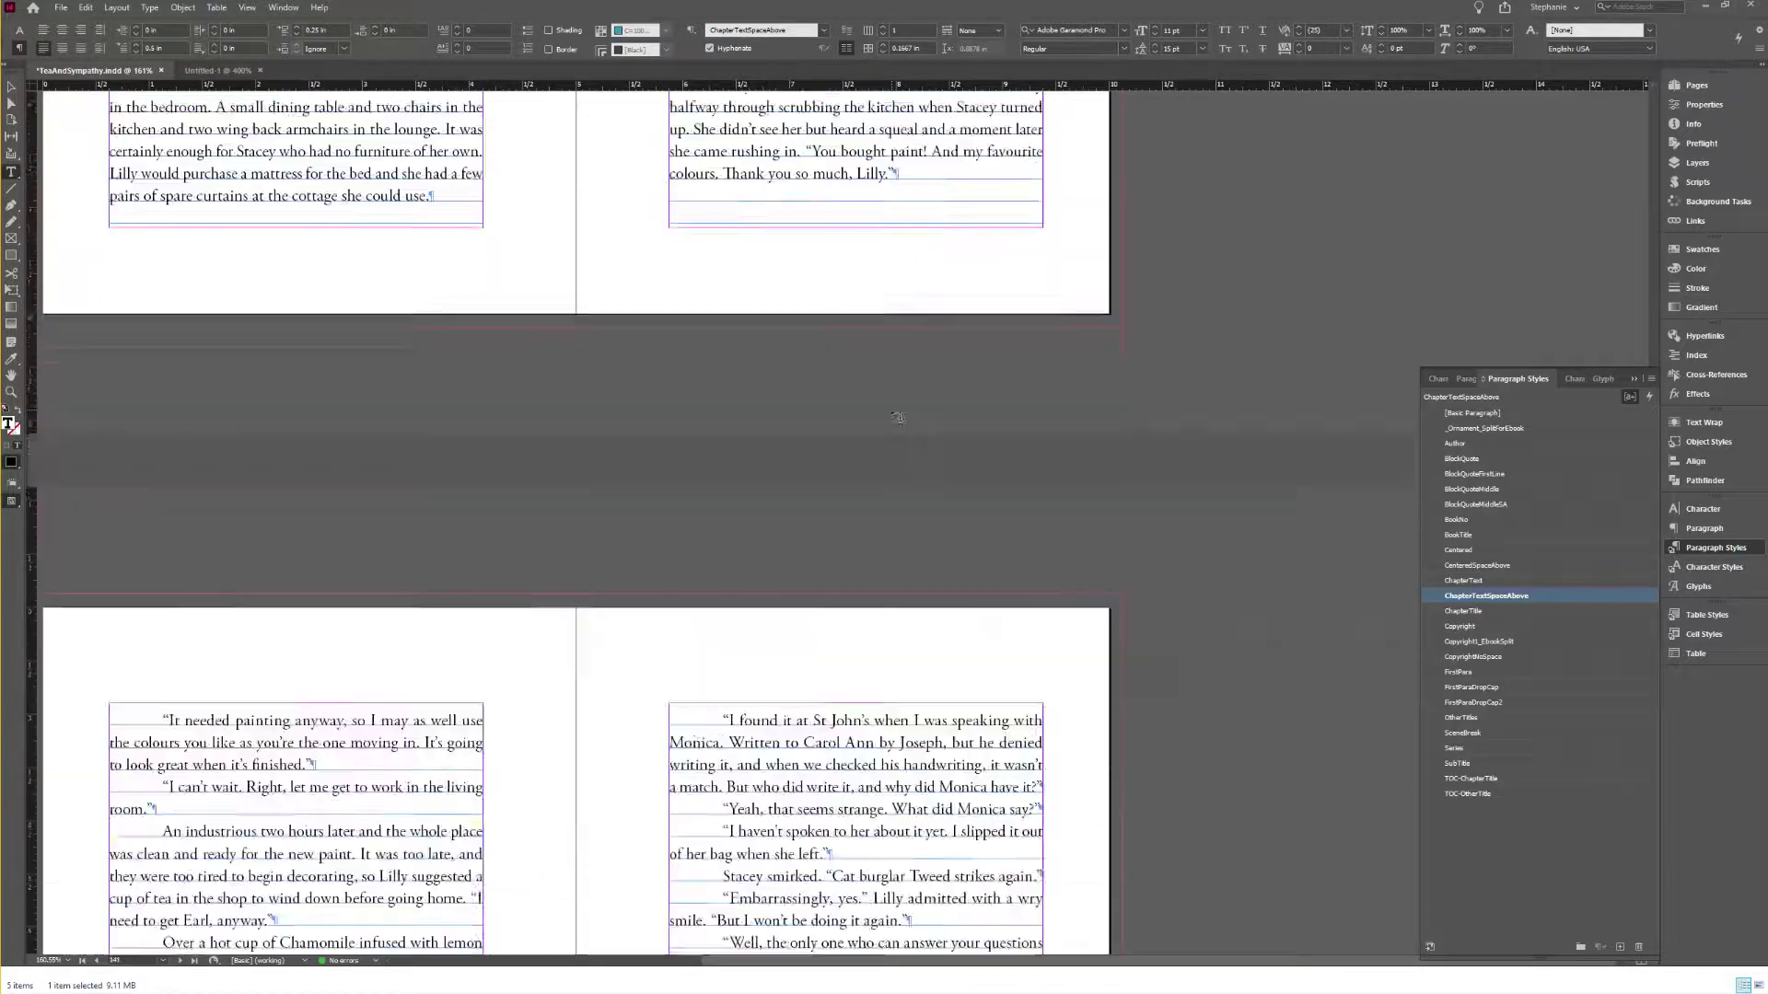
scroll(894, 418, "down", 10)
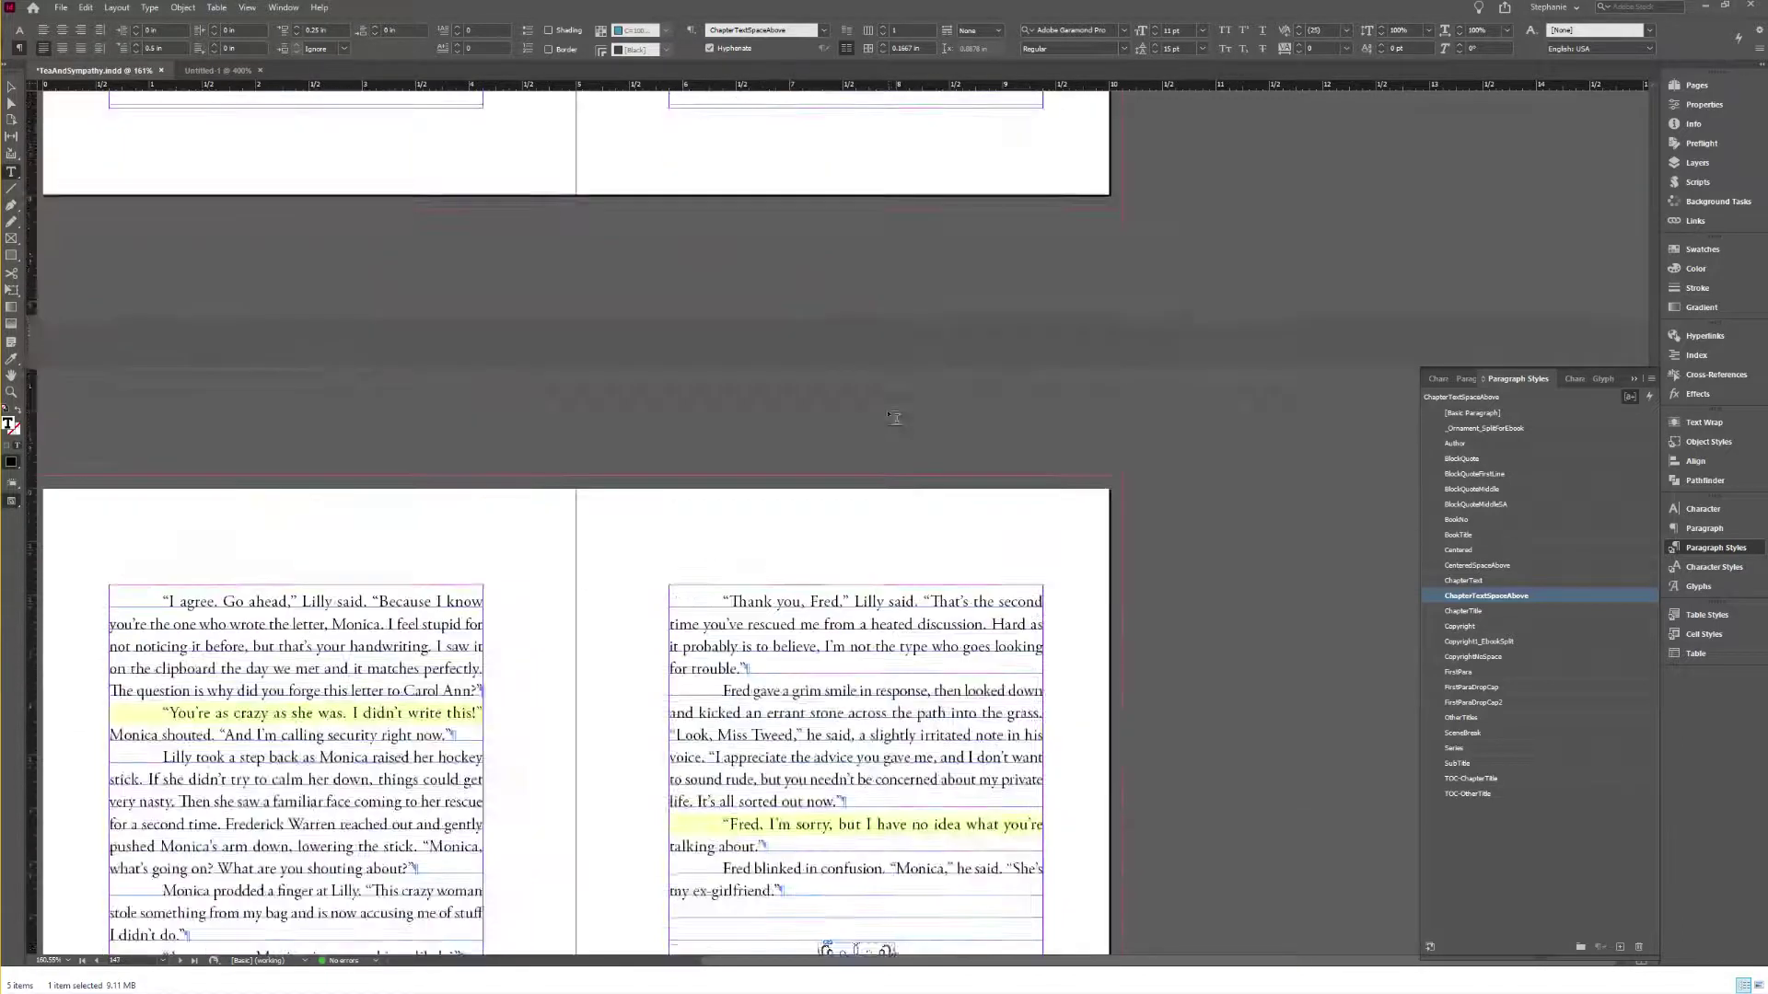
scroll(887, 411, "up", 8)
left_click(887, 442)
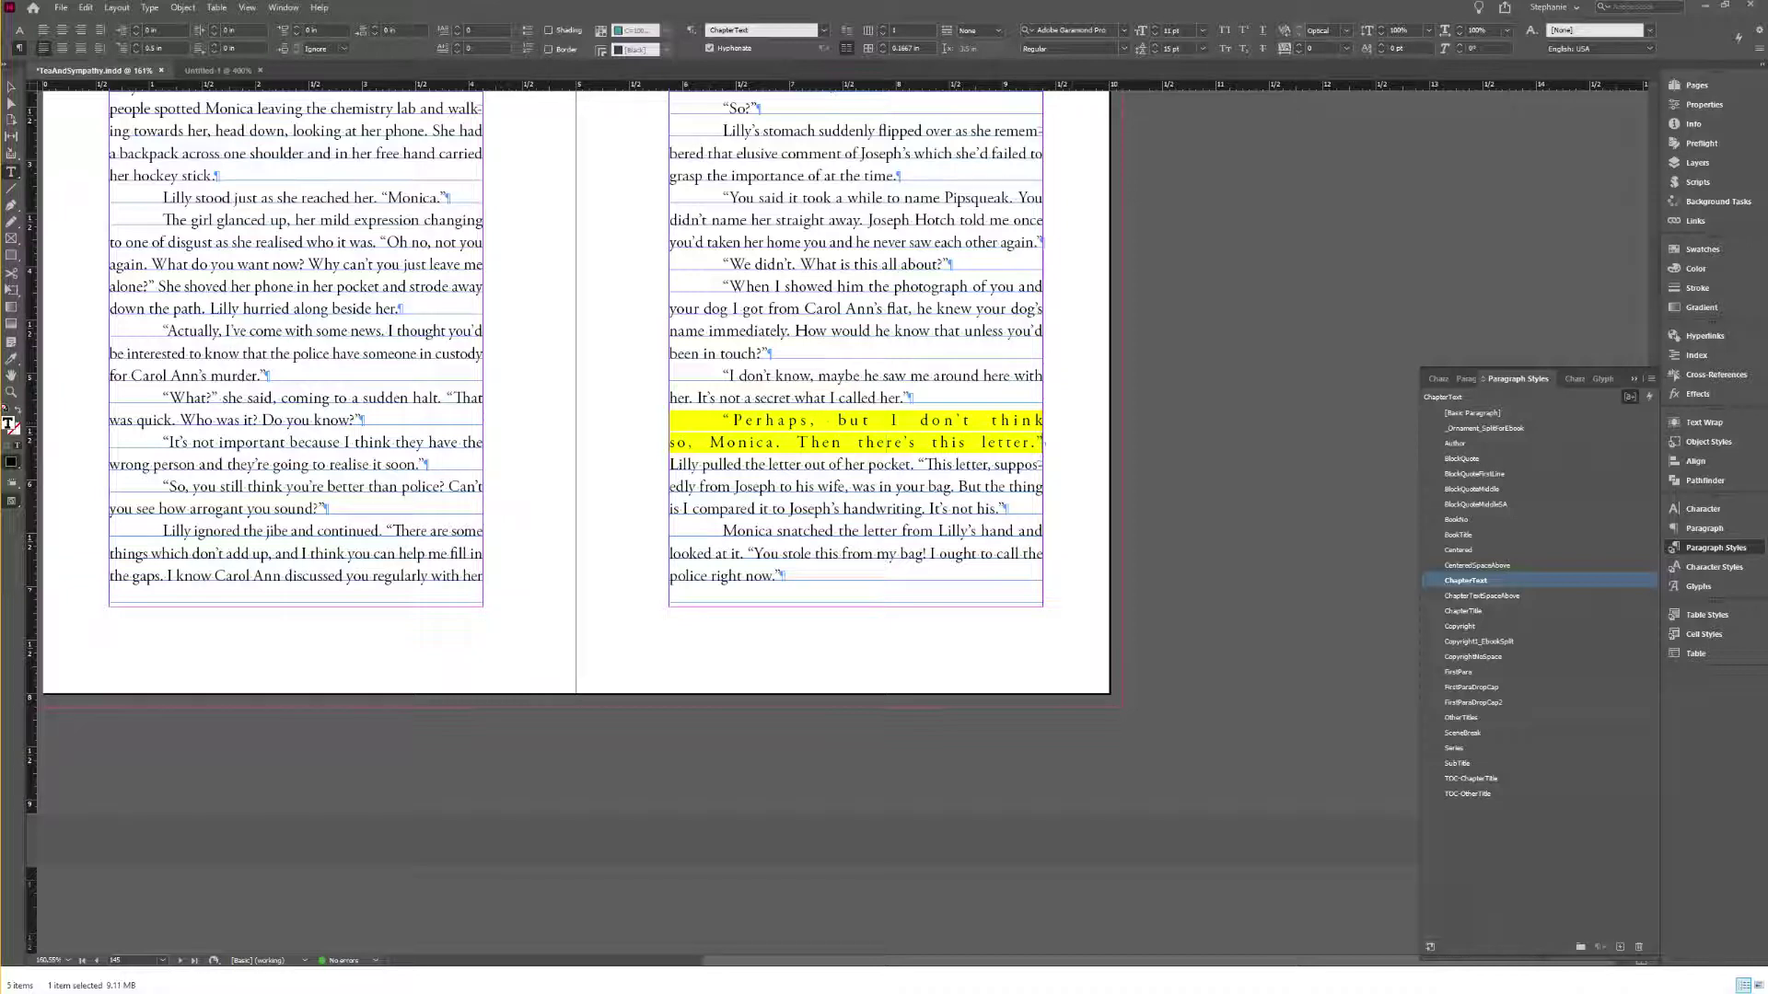
key("Delete")
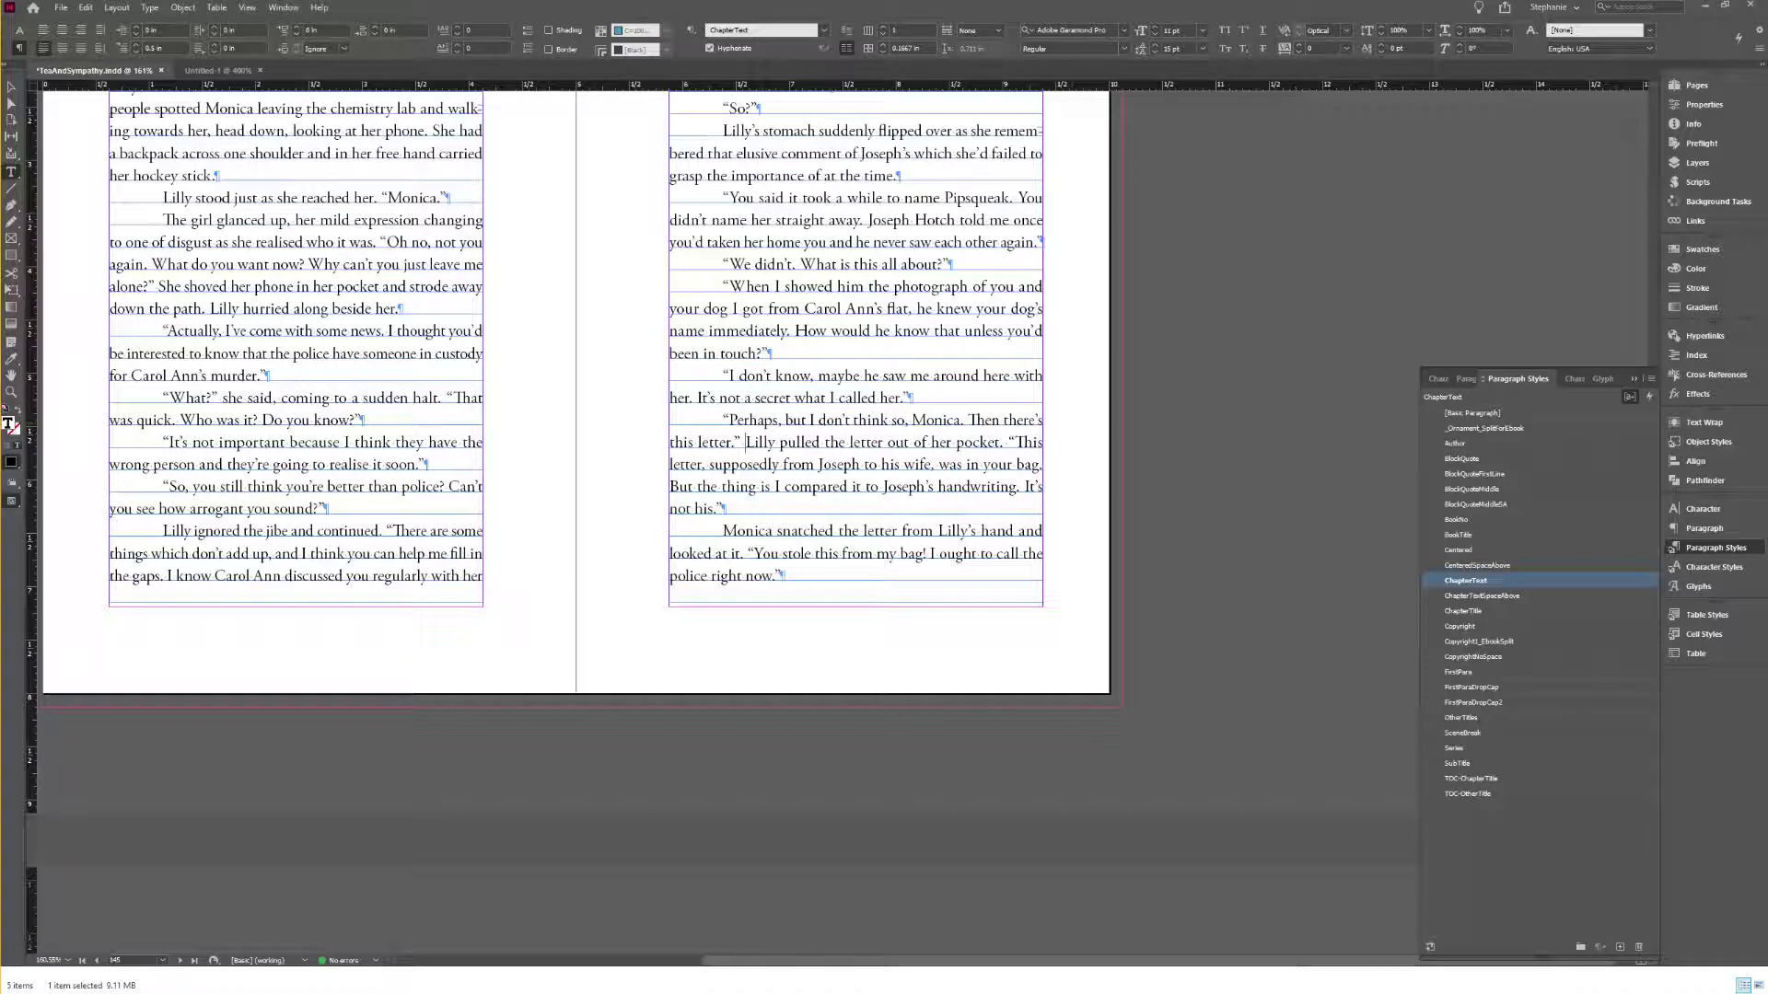
Step: Search the whole document for other forced line breaks (^n), with the paragraph style criterion cleared from the search format
key("ctrl+f")
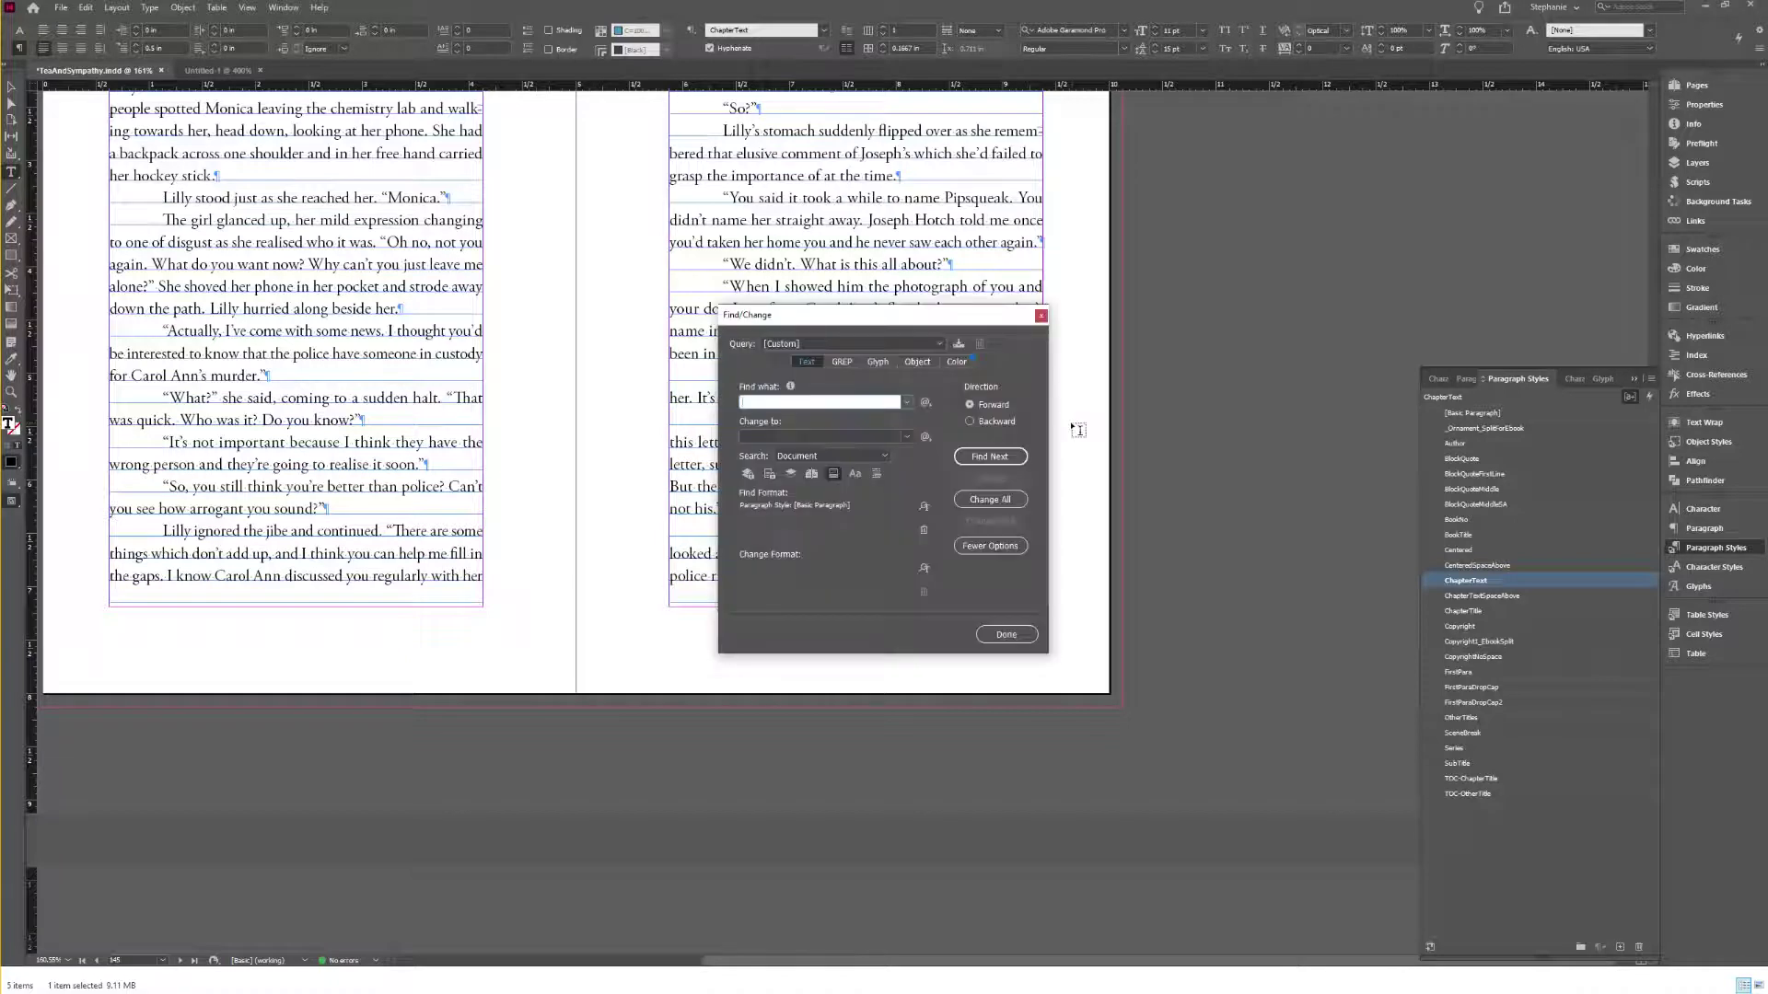
left_click(923, 534)
left_click(925, 404)
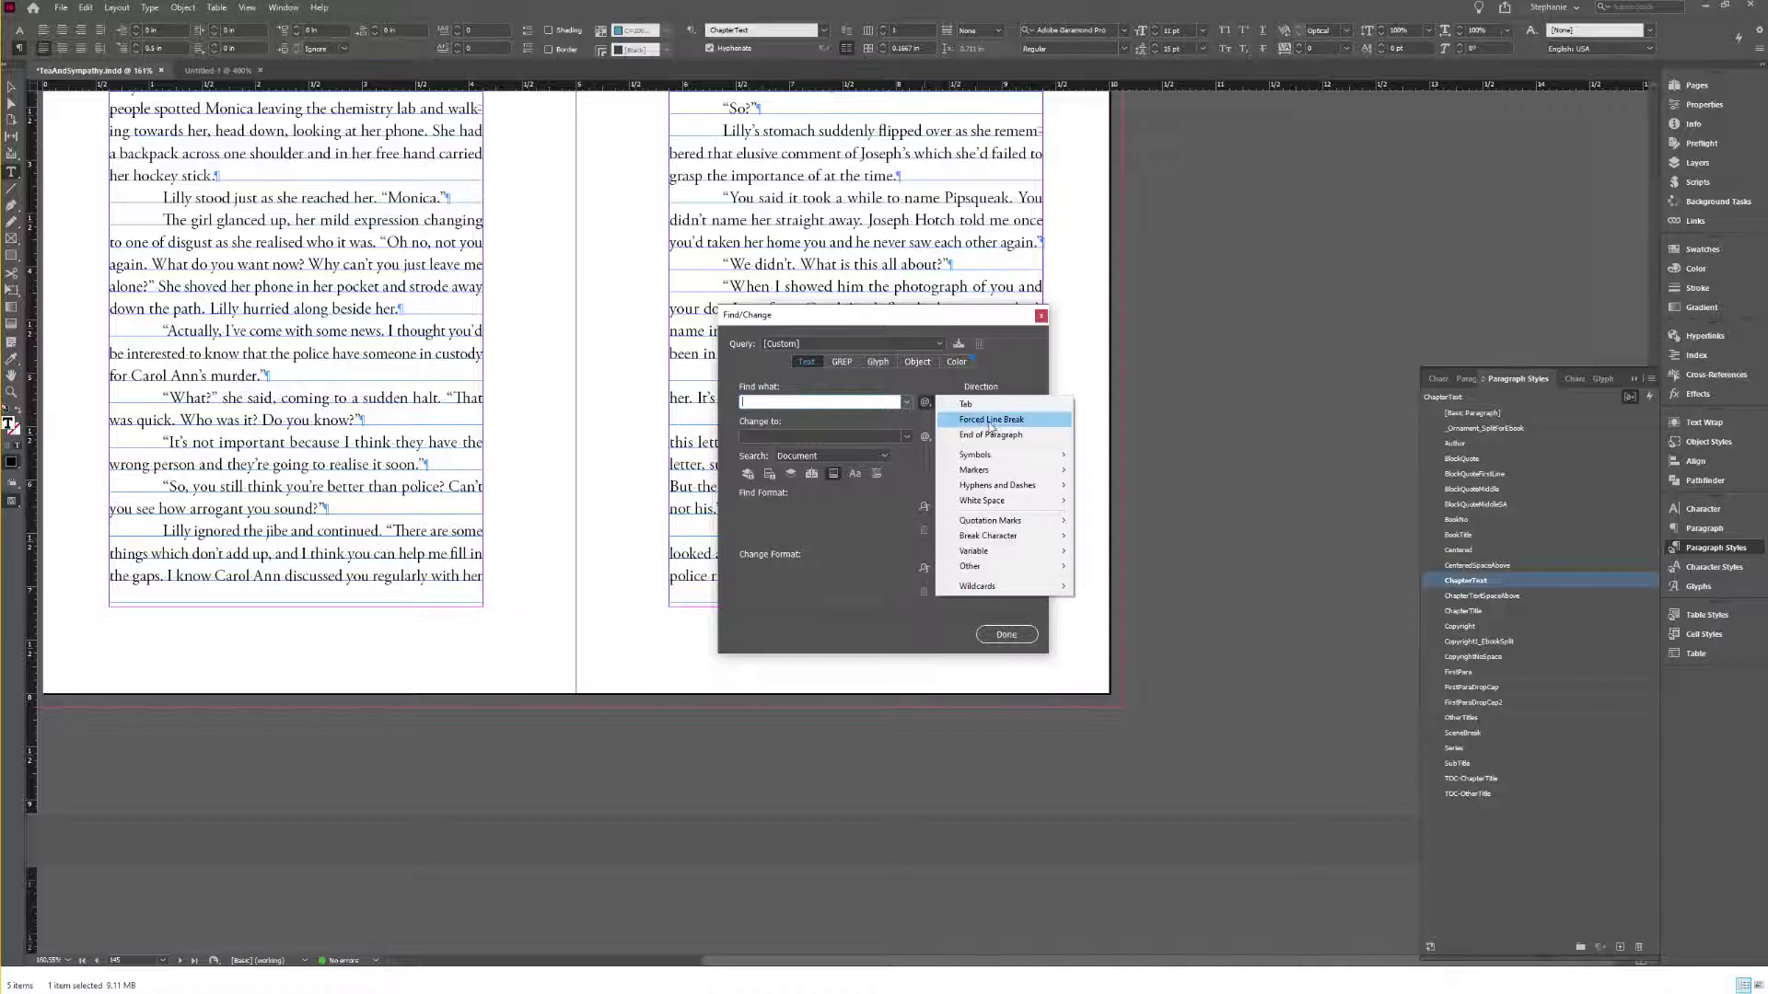
left_click(992, 419)
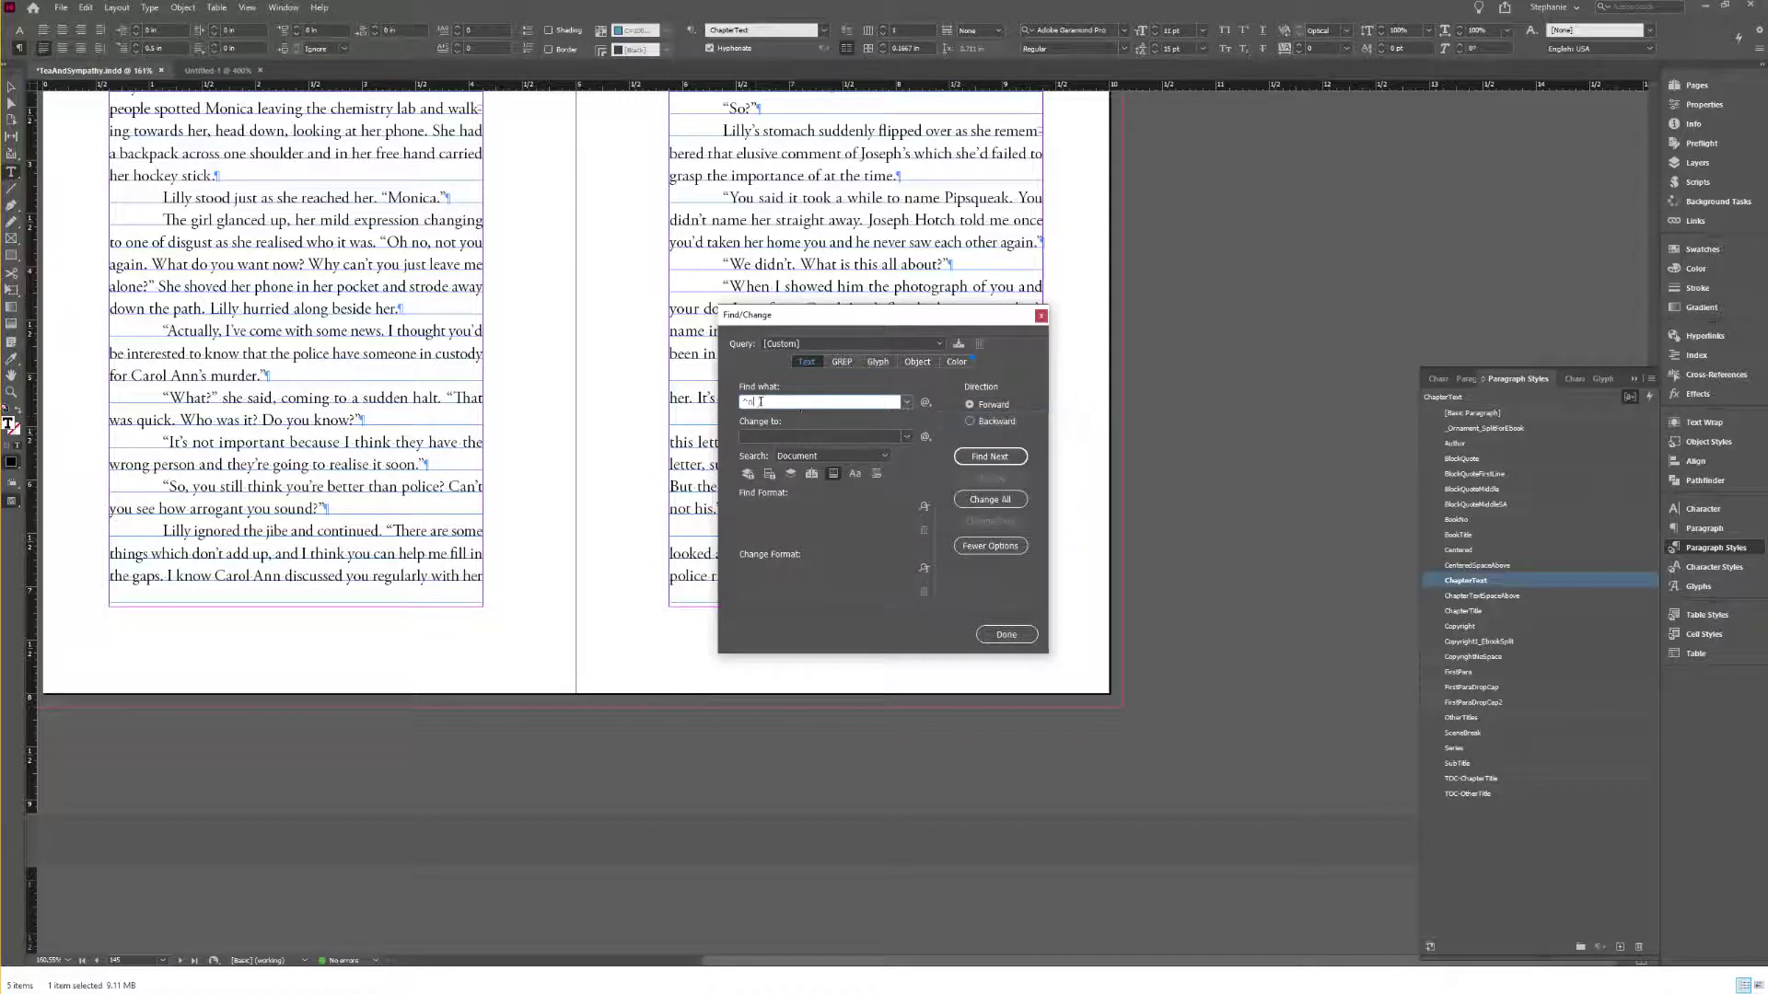
left_click(990, 457)
left_click(907, 512)
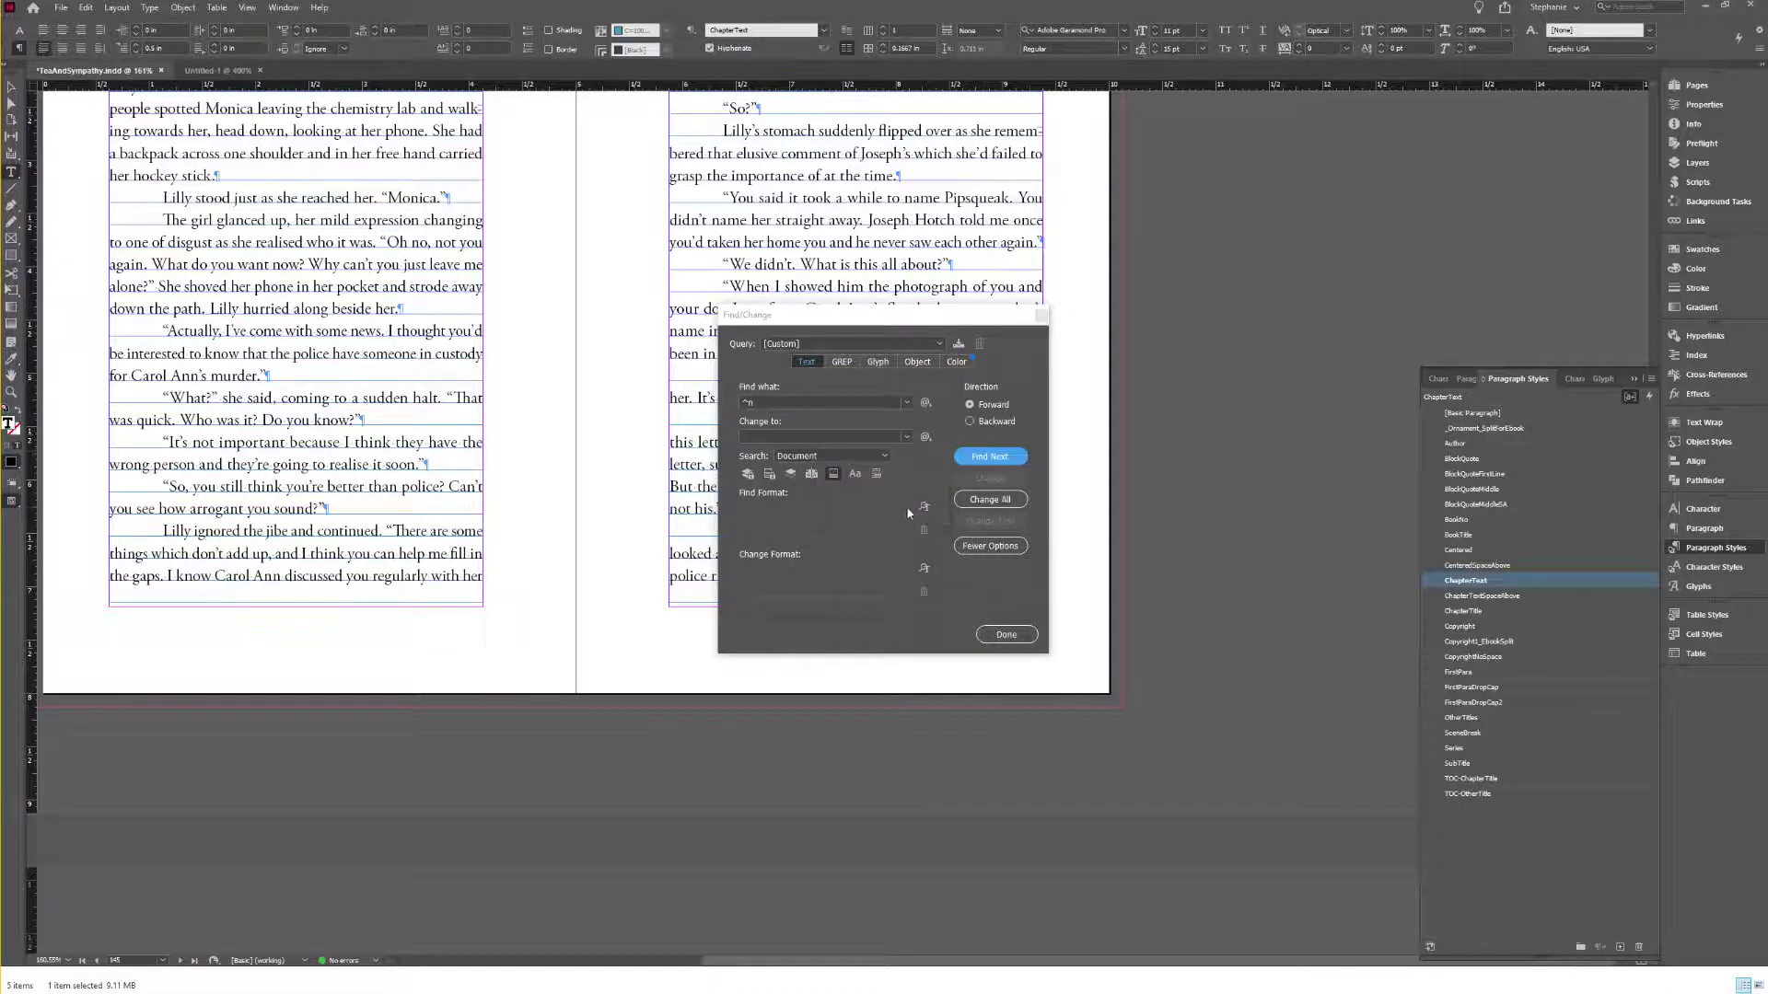
left_click(998, 637)
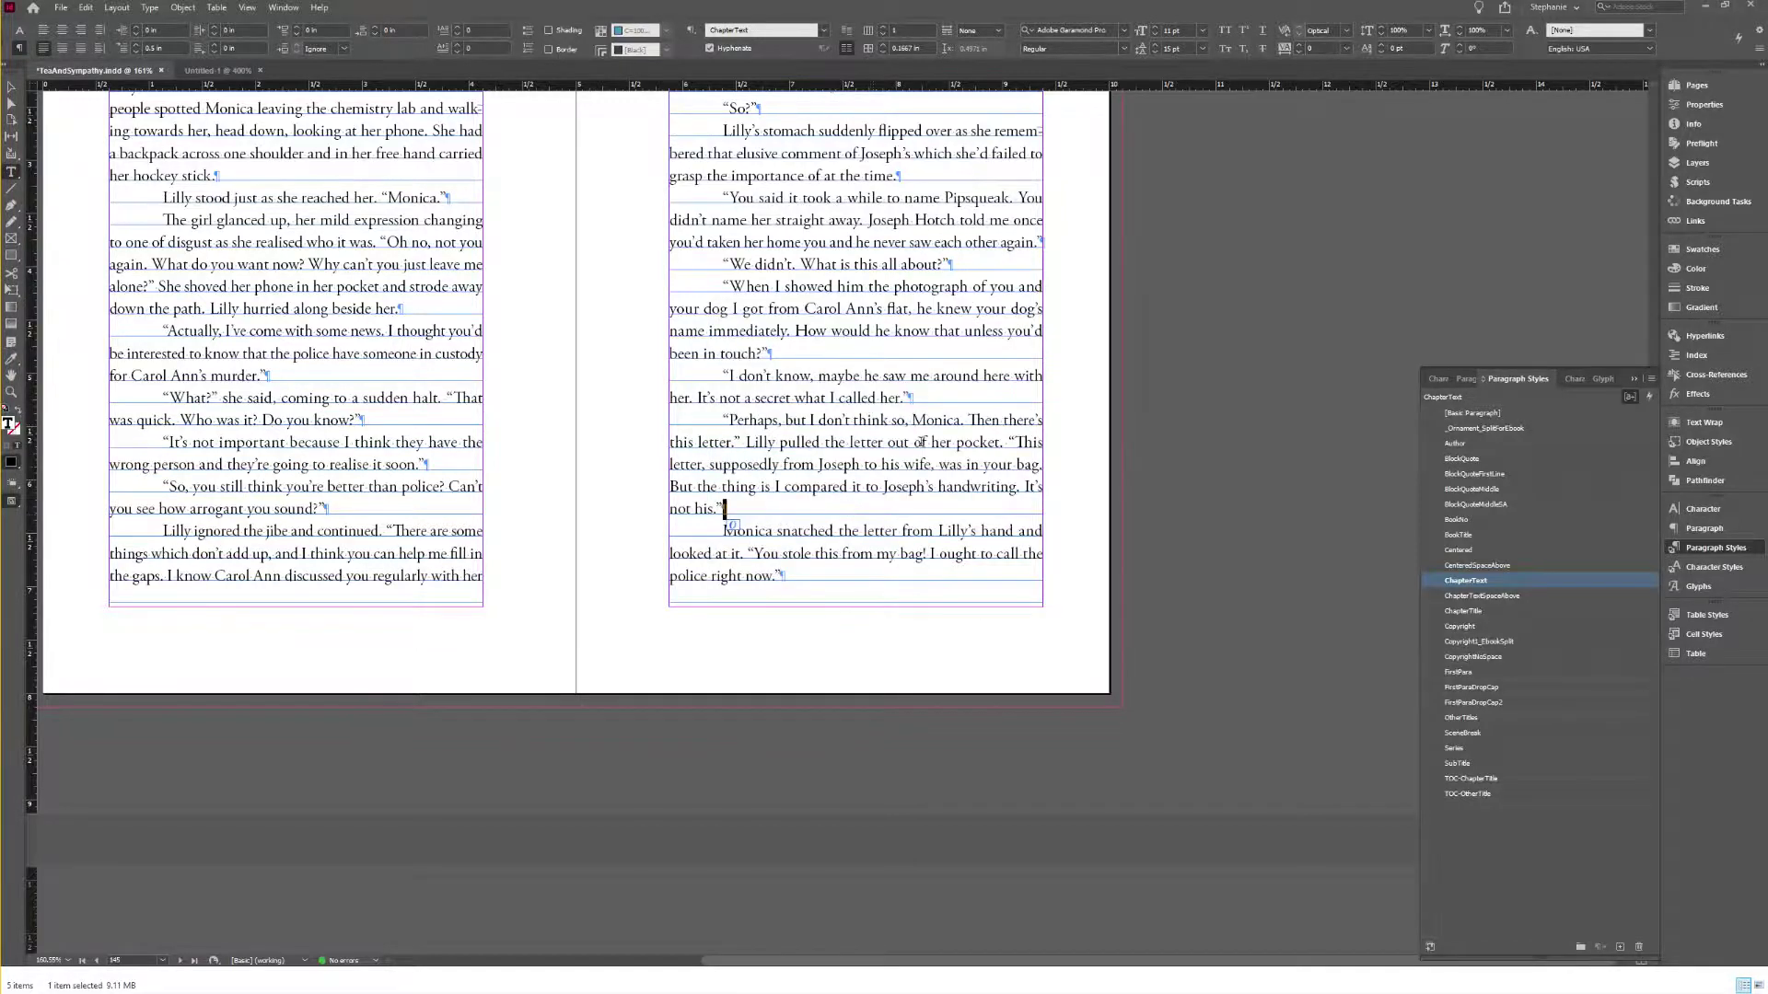
Step: Check the remaining chapters through to the story's end and delete the blank pages before the About the Author page
scroll(746, 513, "down", 20)
scroll(890, 434, "down", 20)
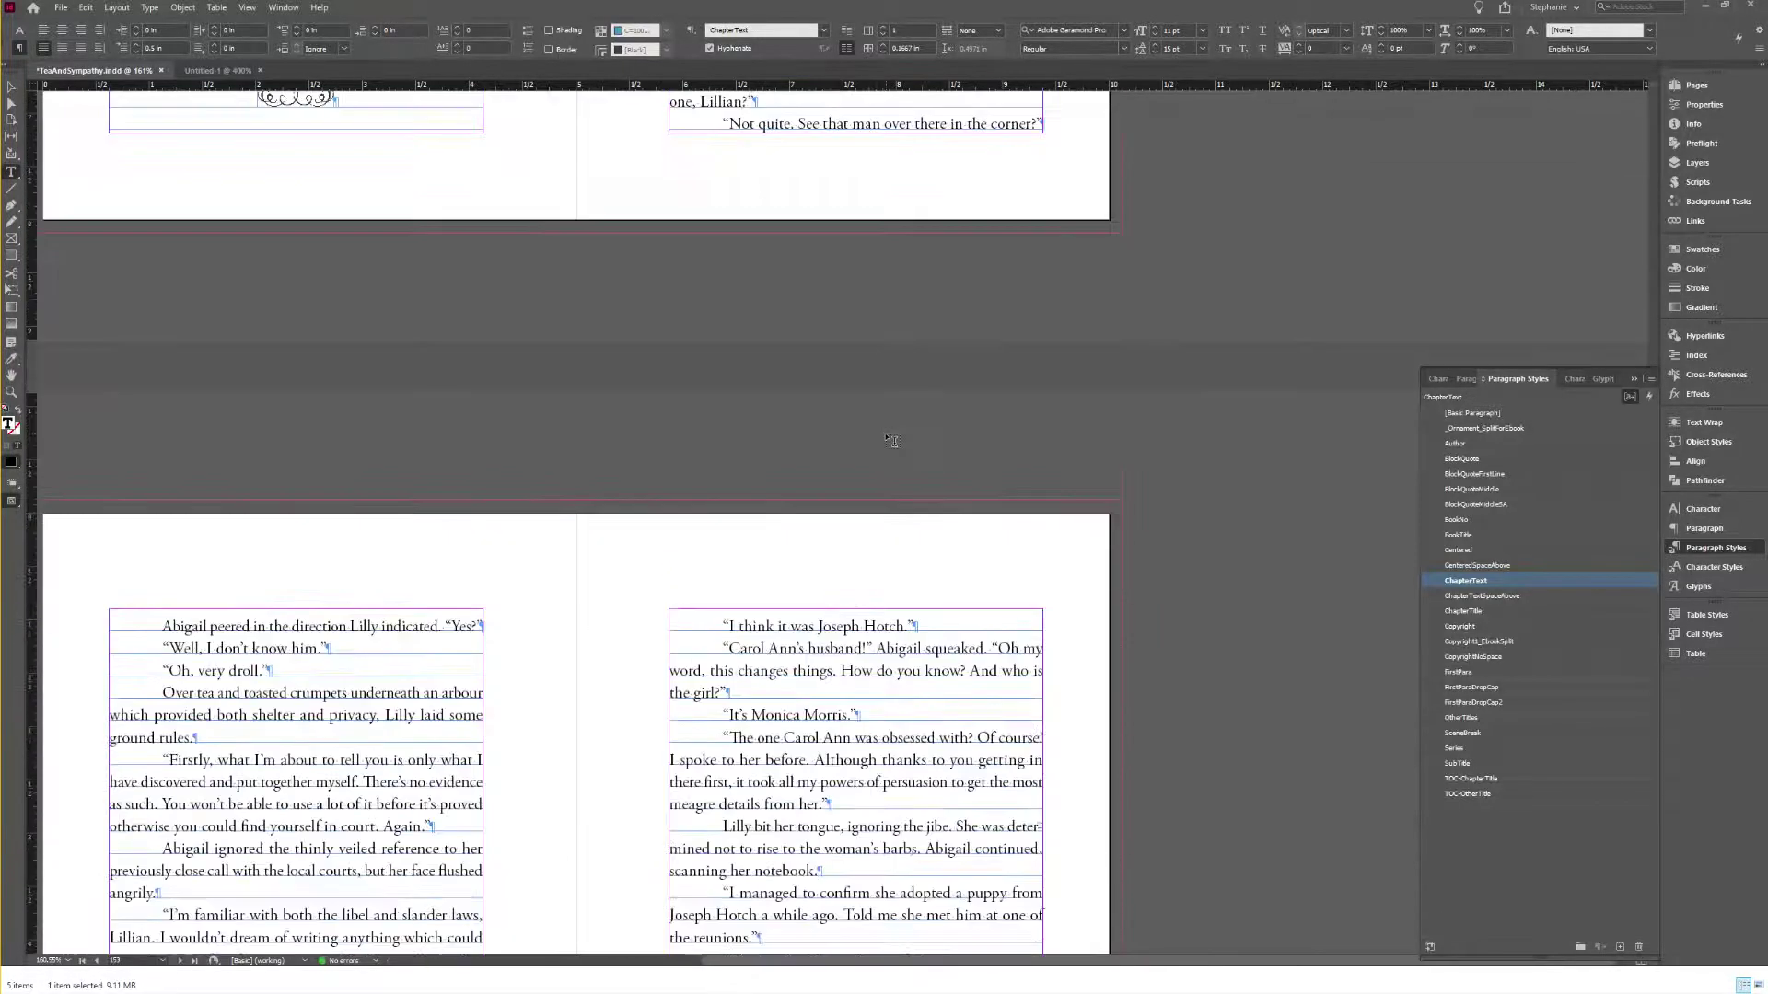
scroll(890, 435, "down", 20)
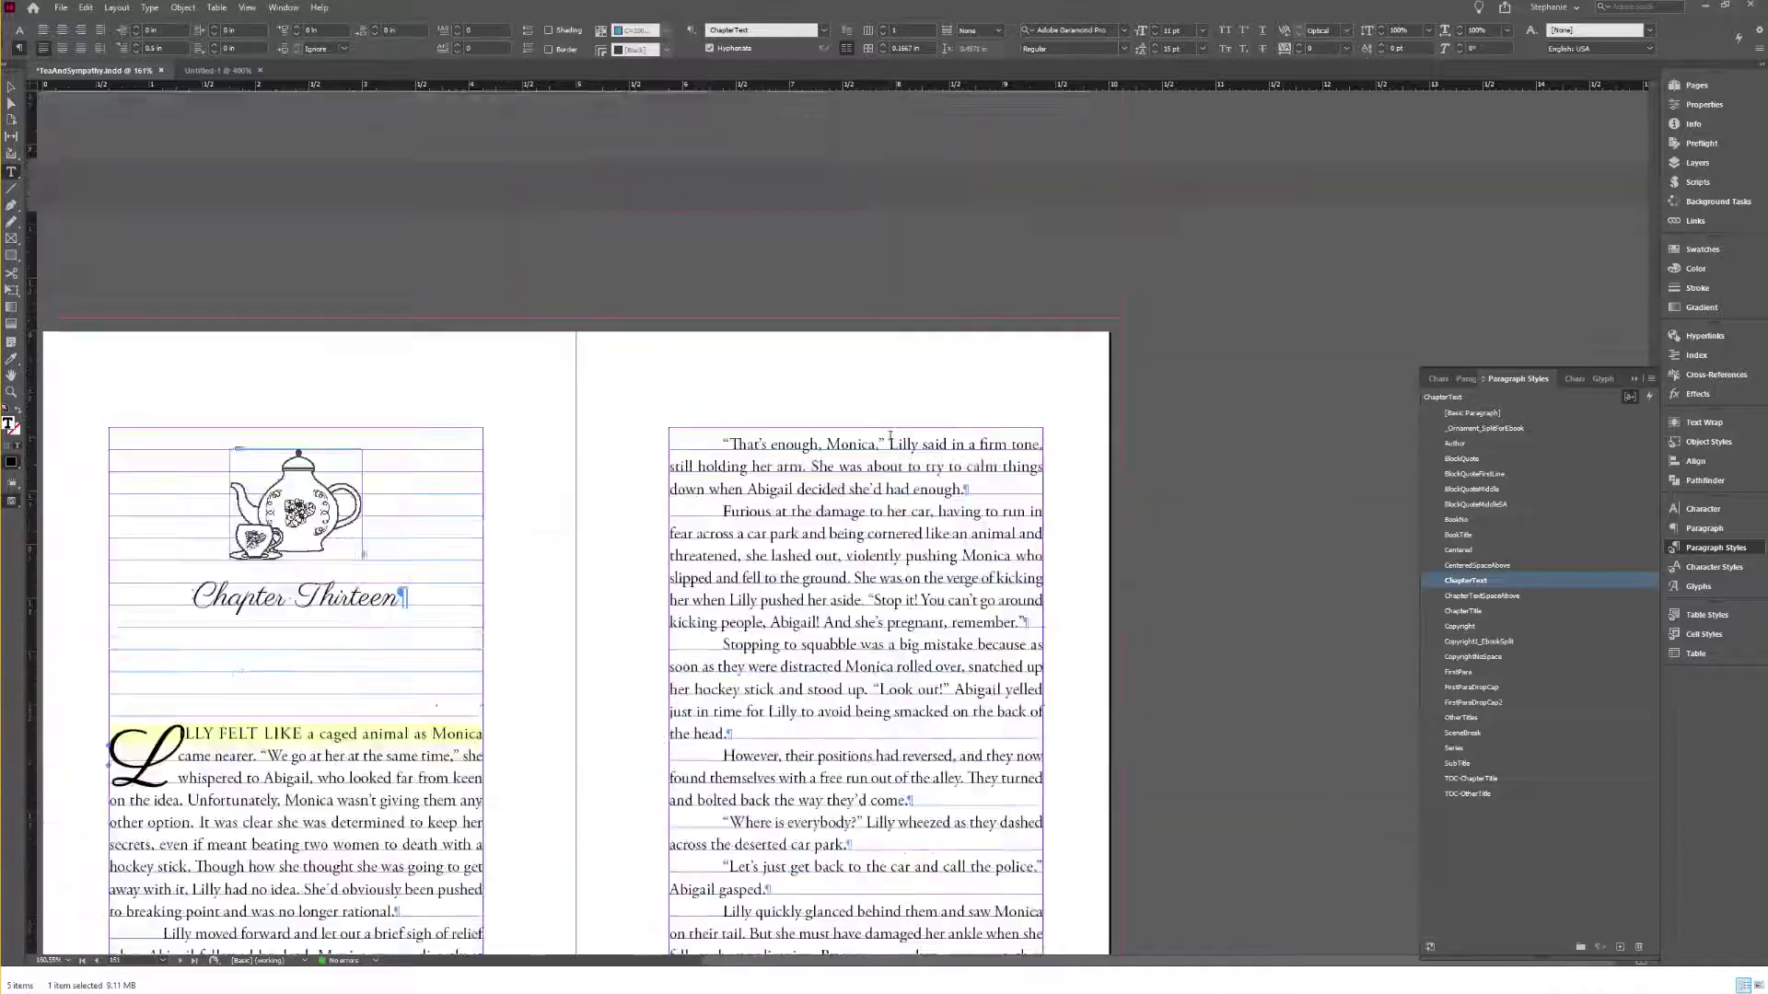
scroll(890, 435, "down", 20)
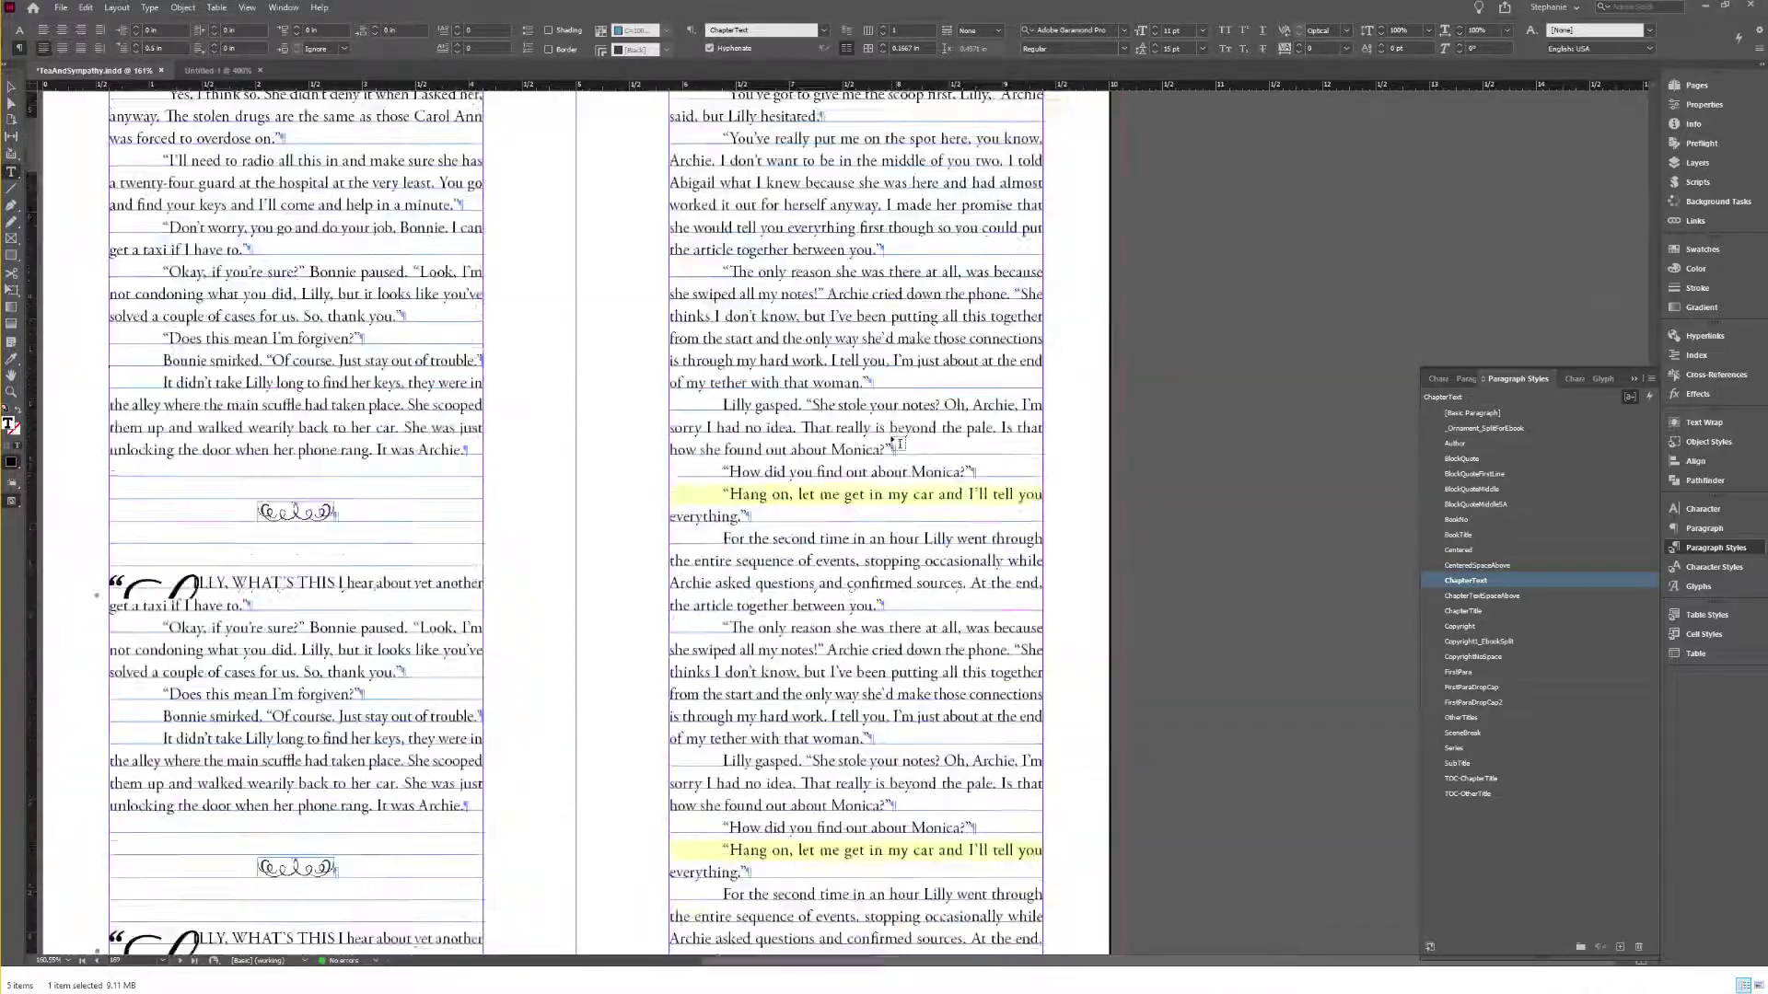
scroll(893, 436, "down", 20)
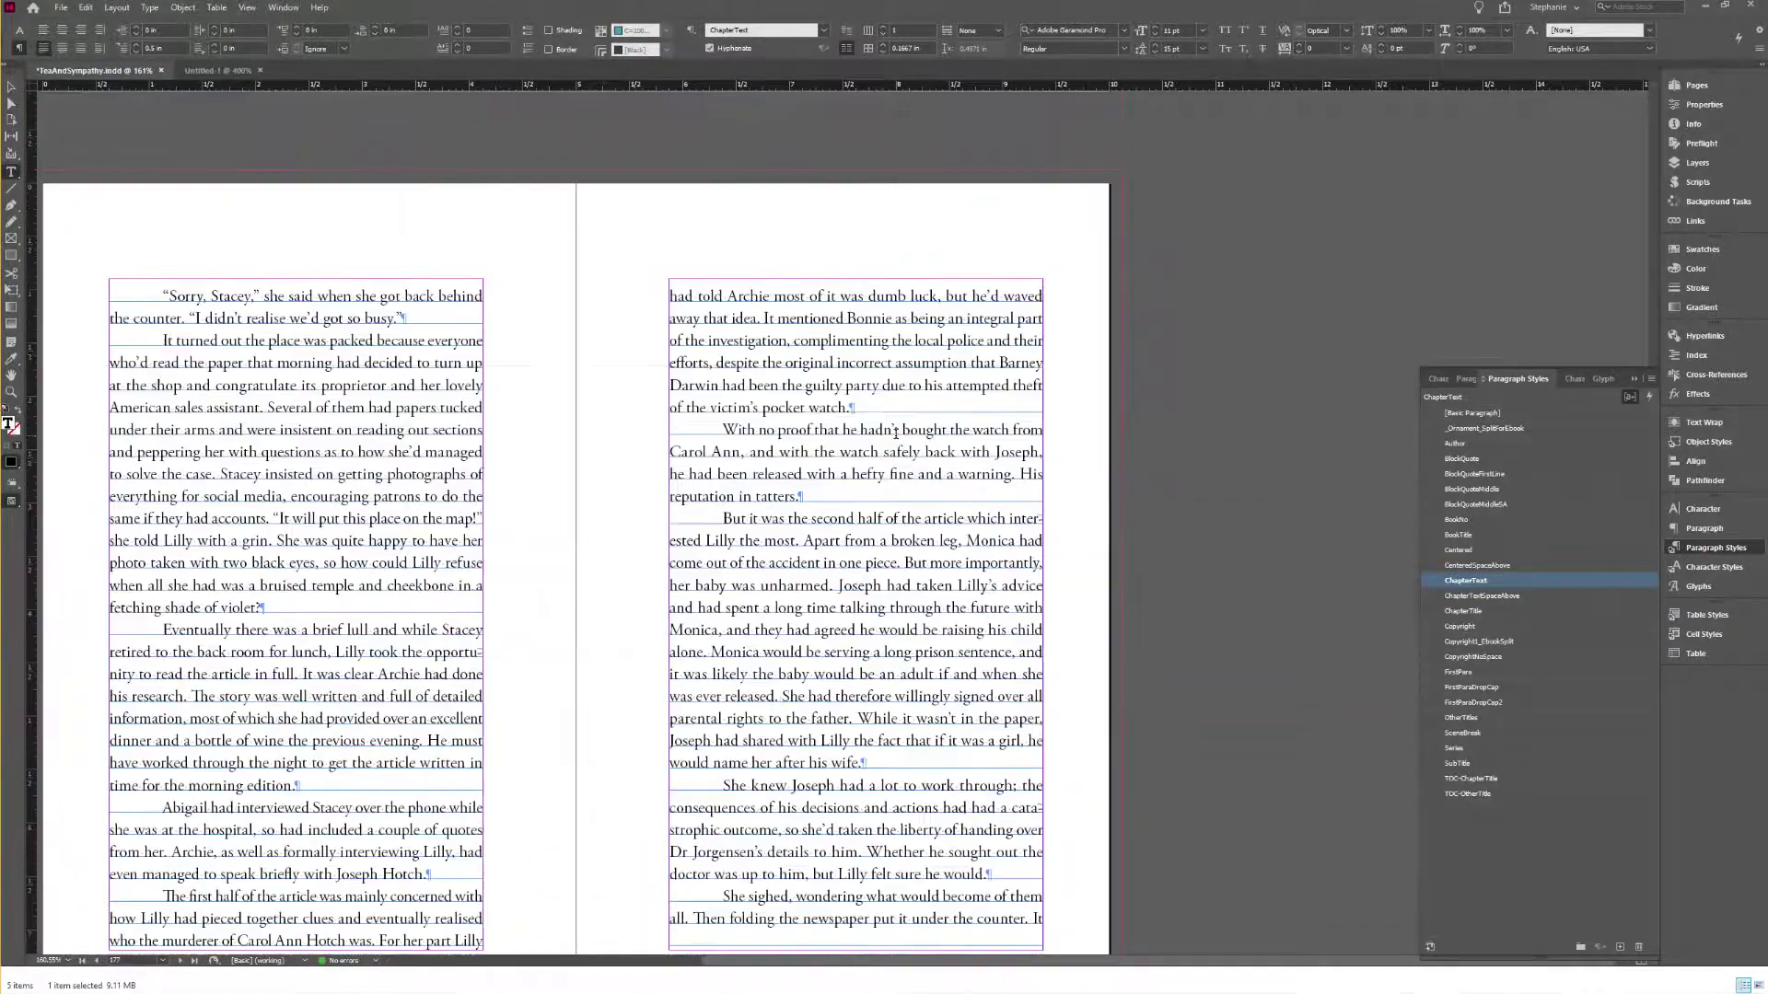
scroll(893, 434, "up", 8)
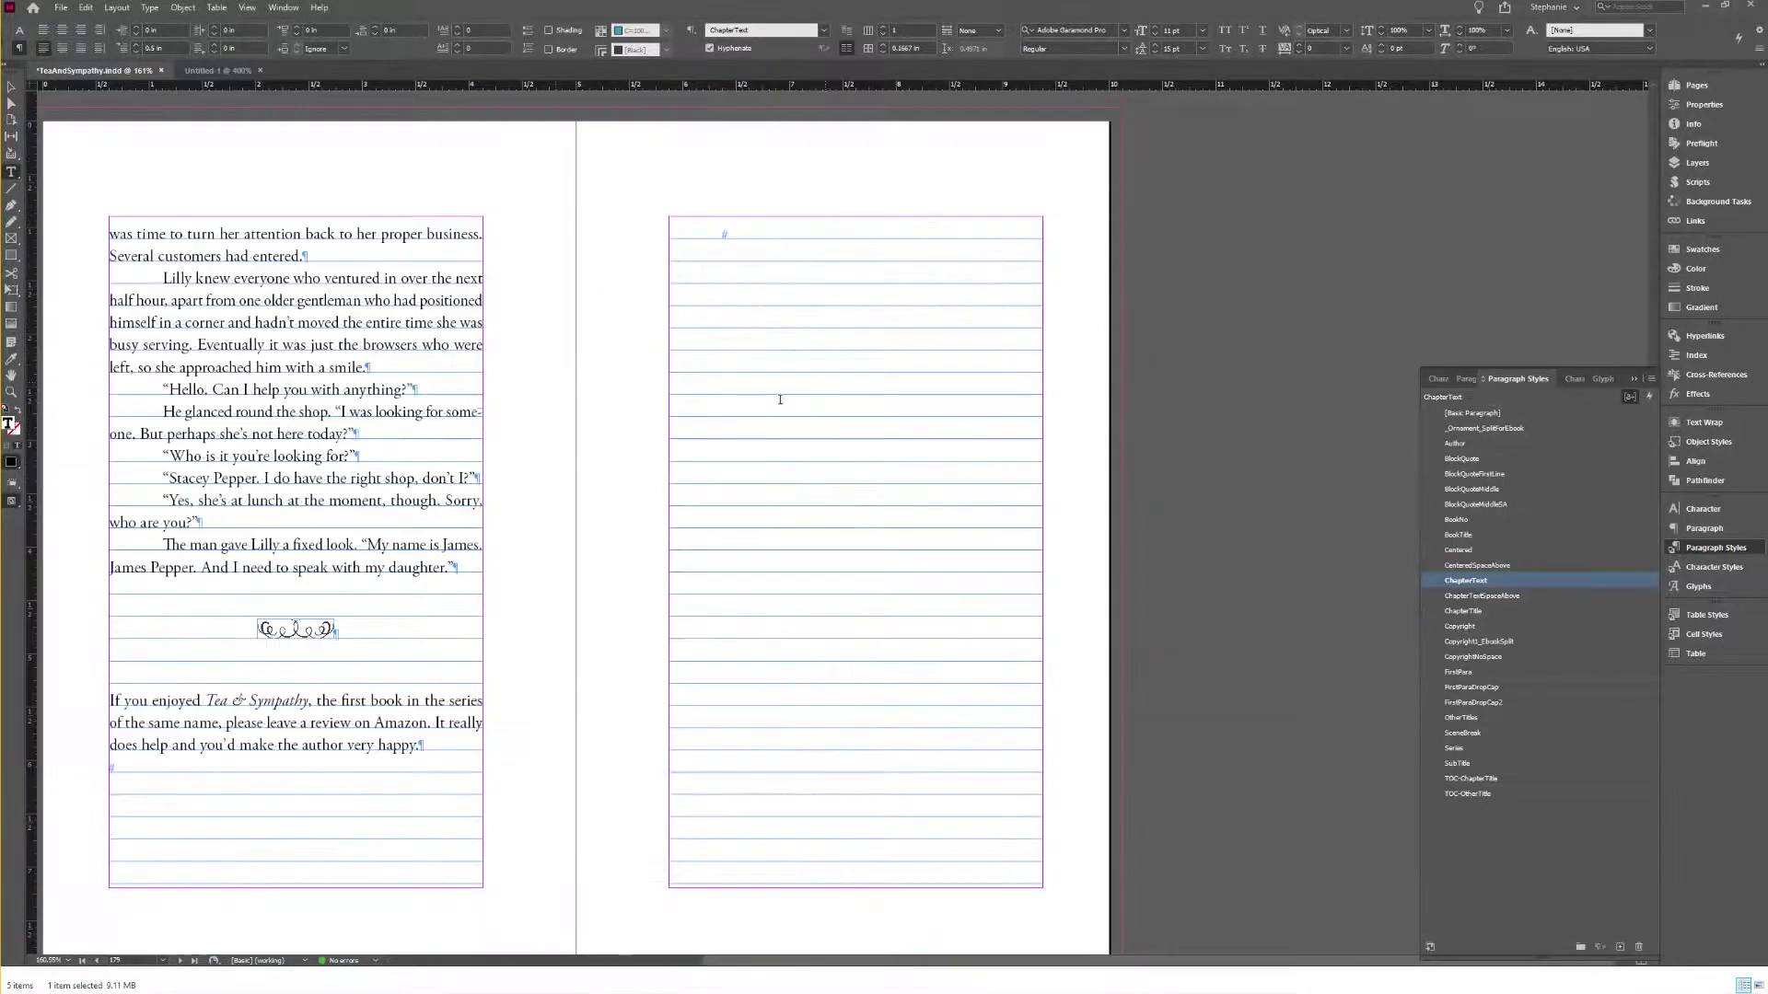
left_click(1694, 84)
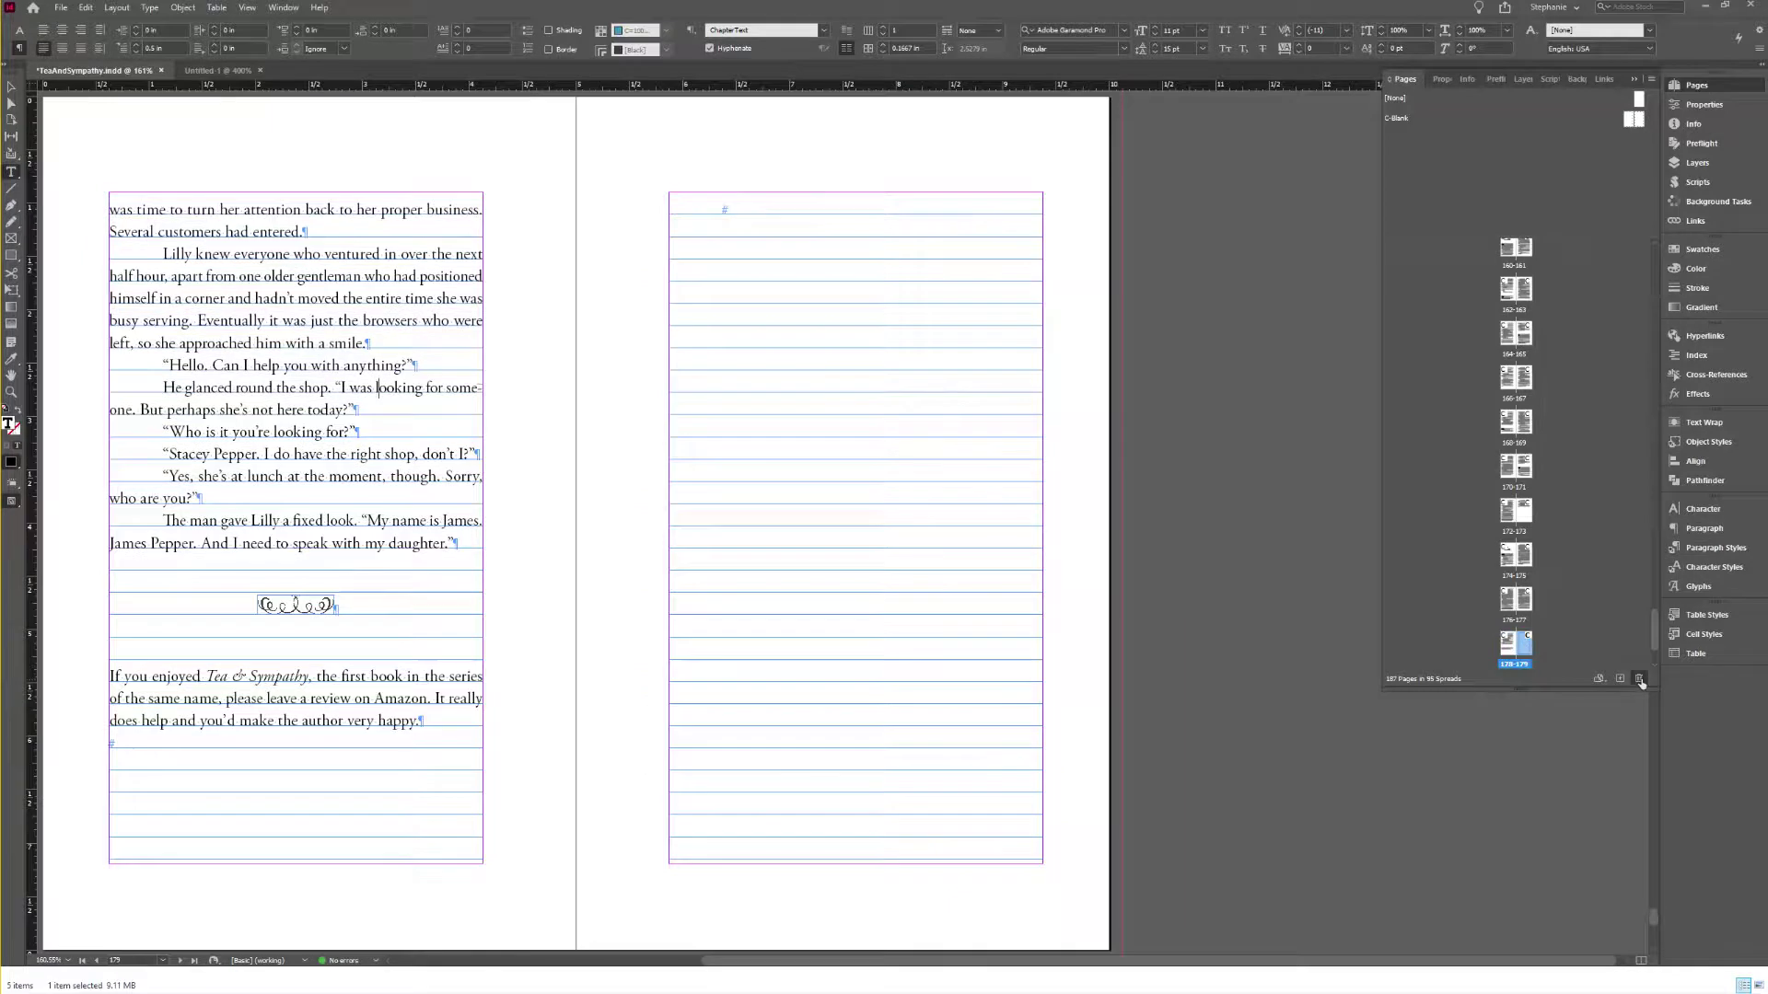
left_click(1637, 679)
Step: Examine the author and reader's group pages at the back of the book and the title, copyright and other-books pages at the front
scroll(824, 639, "down", 10)
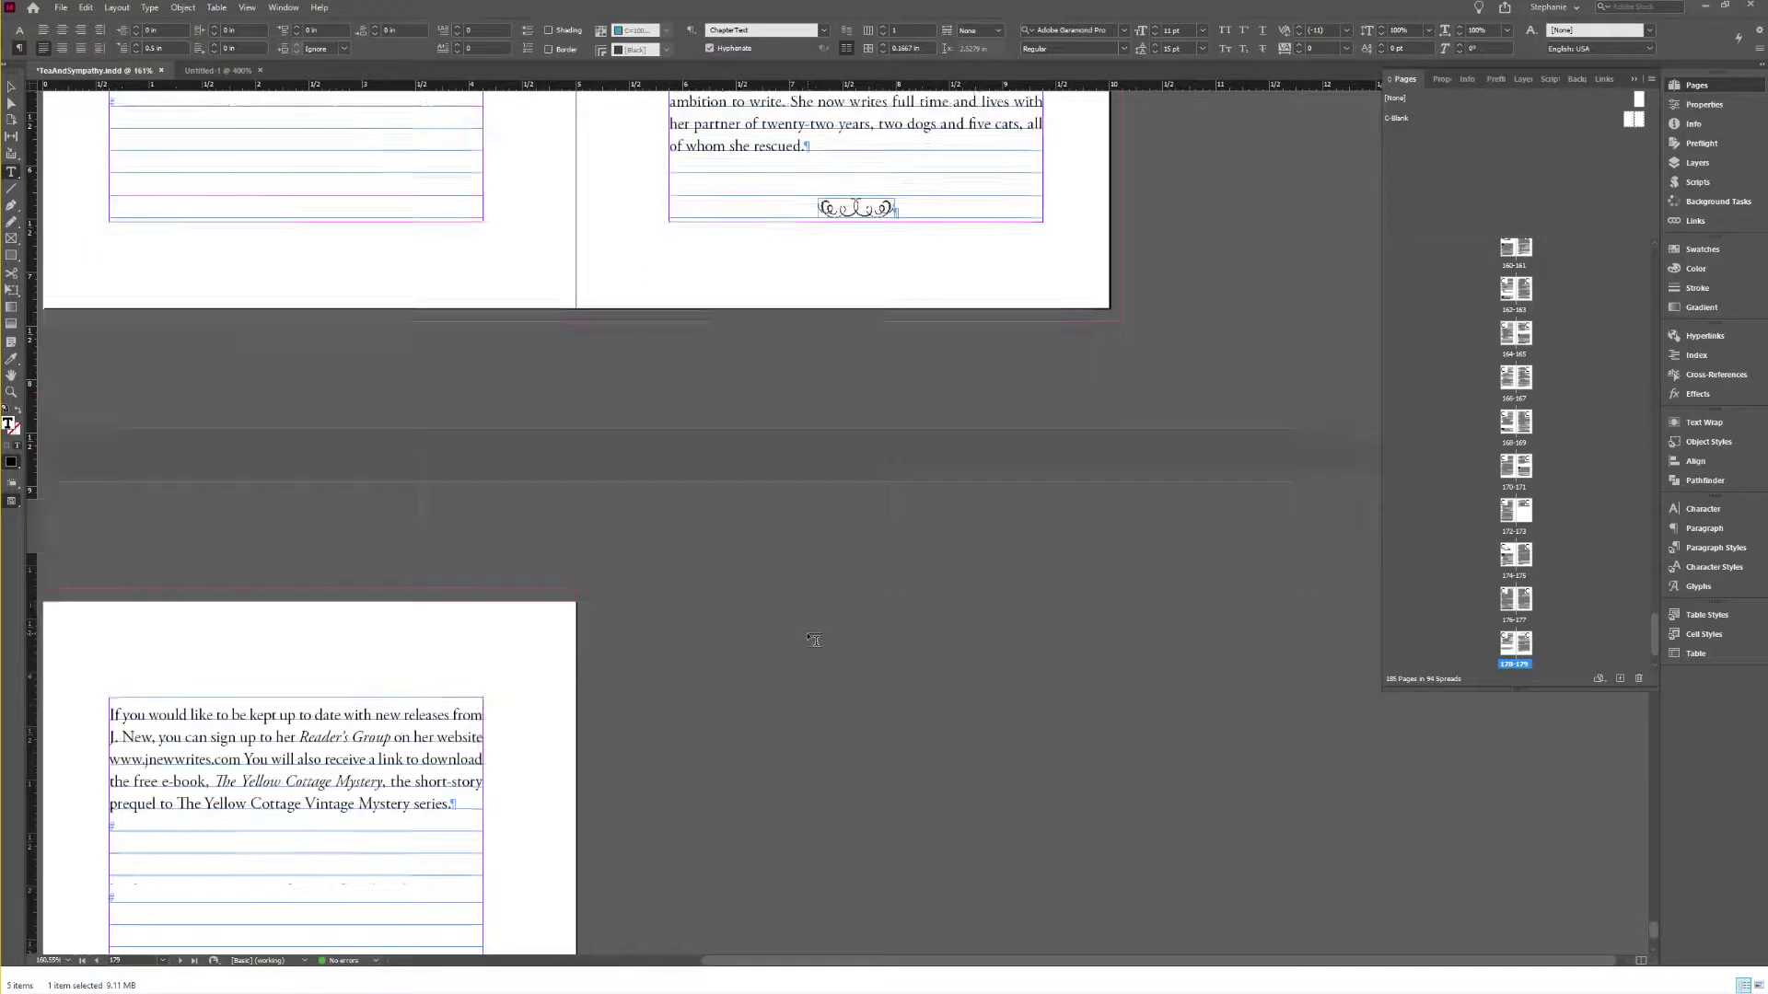
scroll(824, 637, "up", 7)
scroll(824, 638, "up", 7)
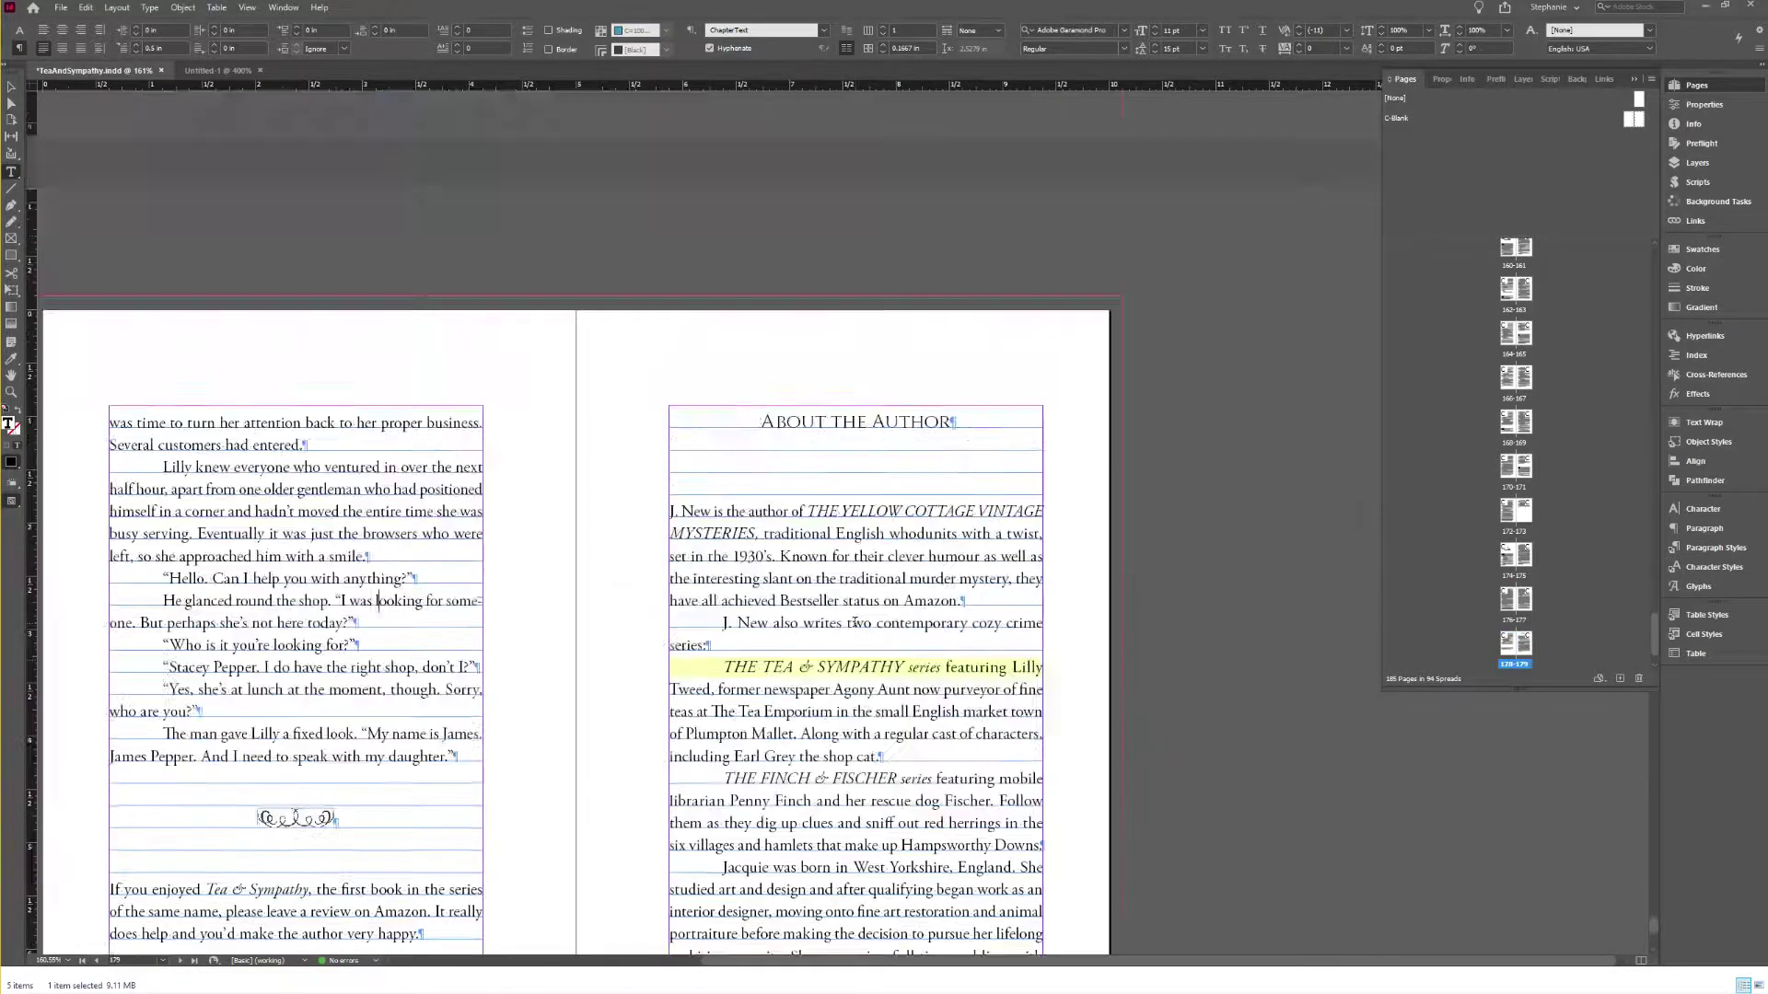
scroll(854, 622, "down", 8)
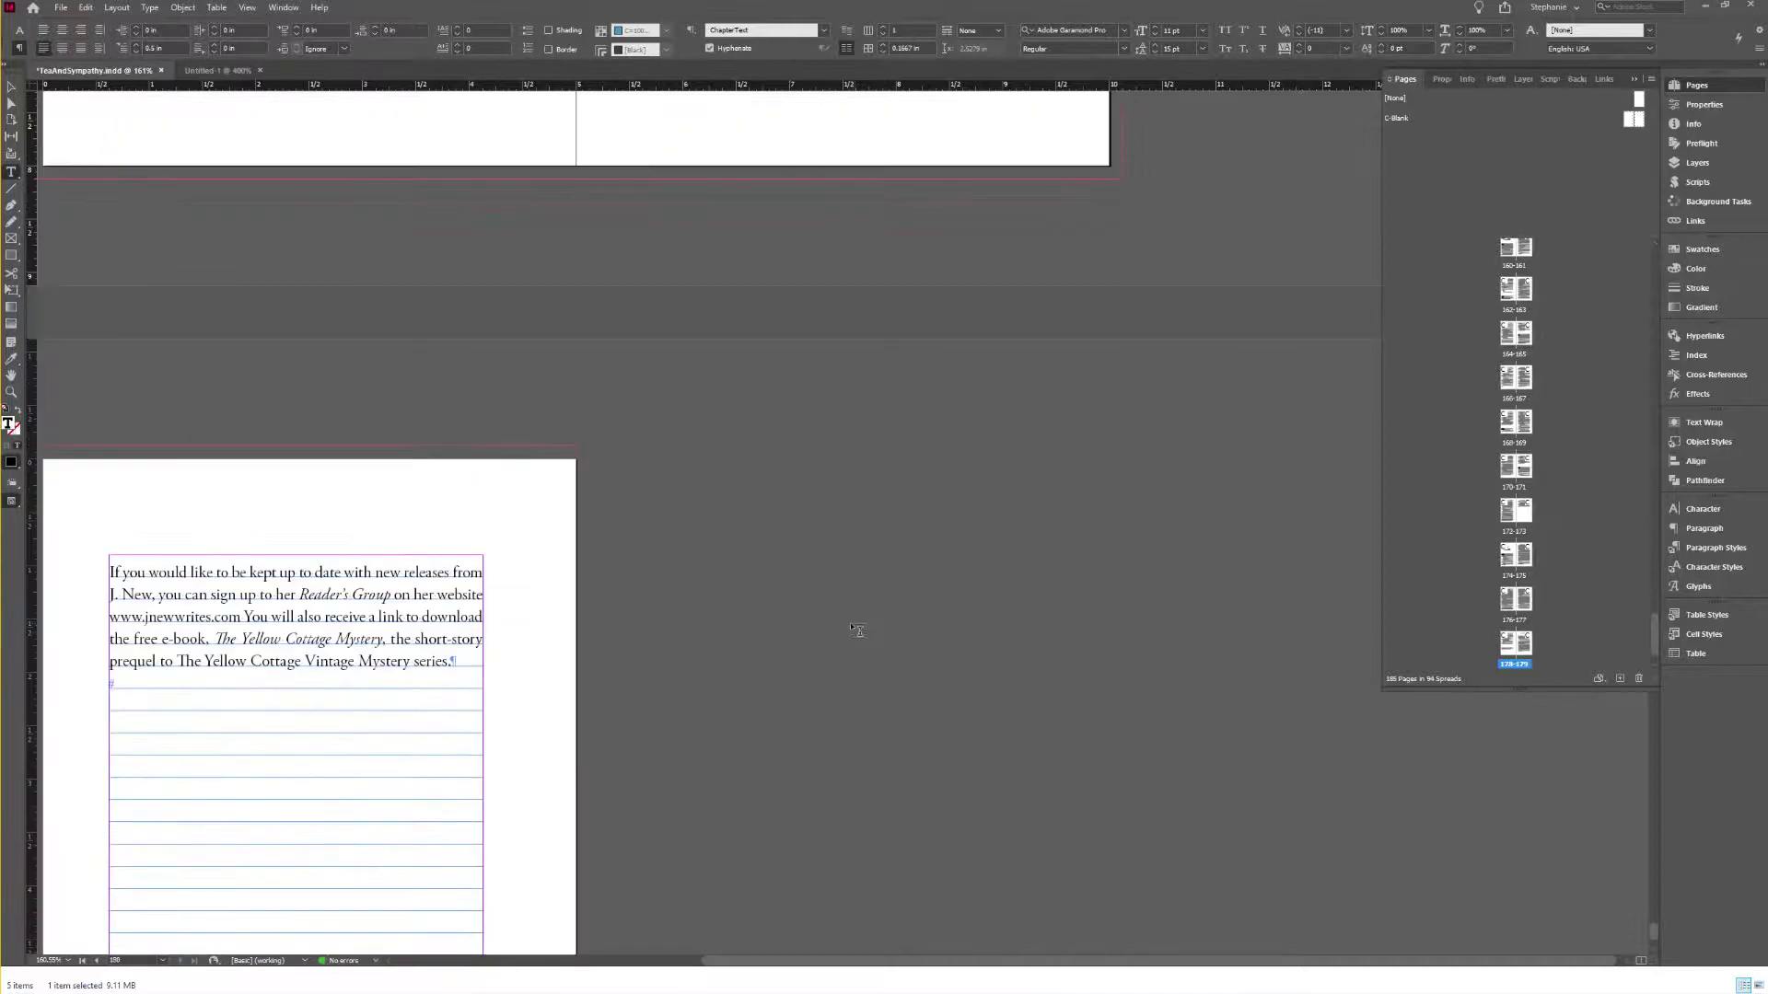
scroll(854, 630, "up", 6)
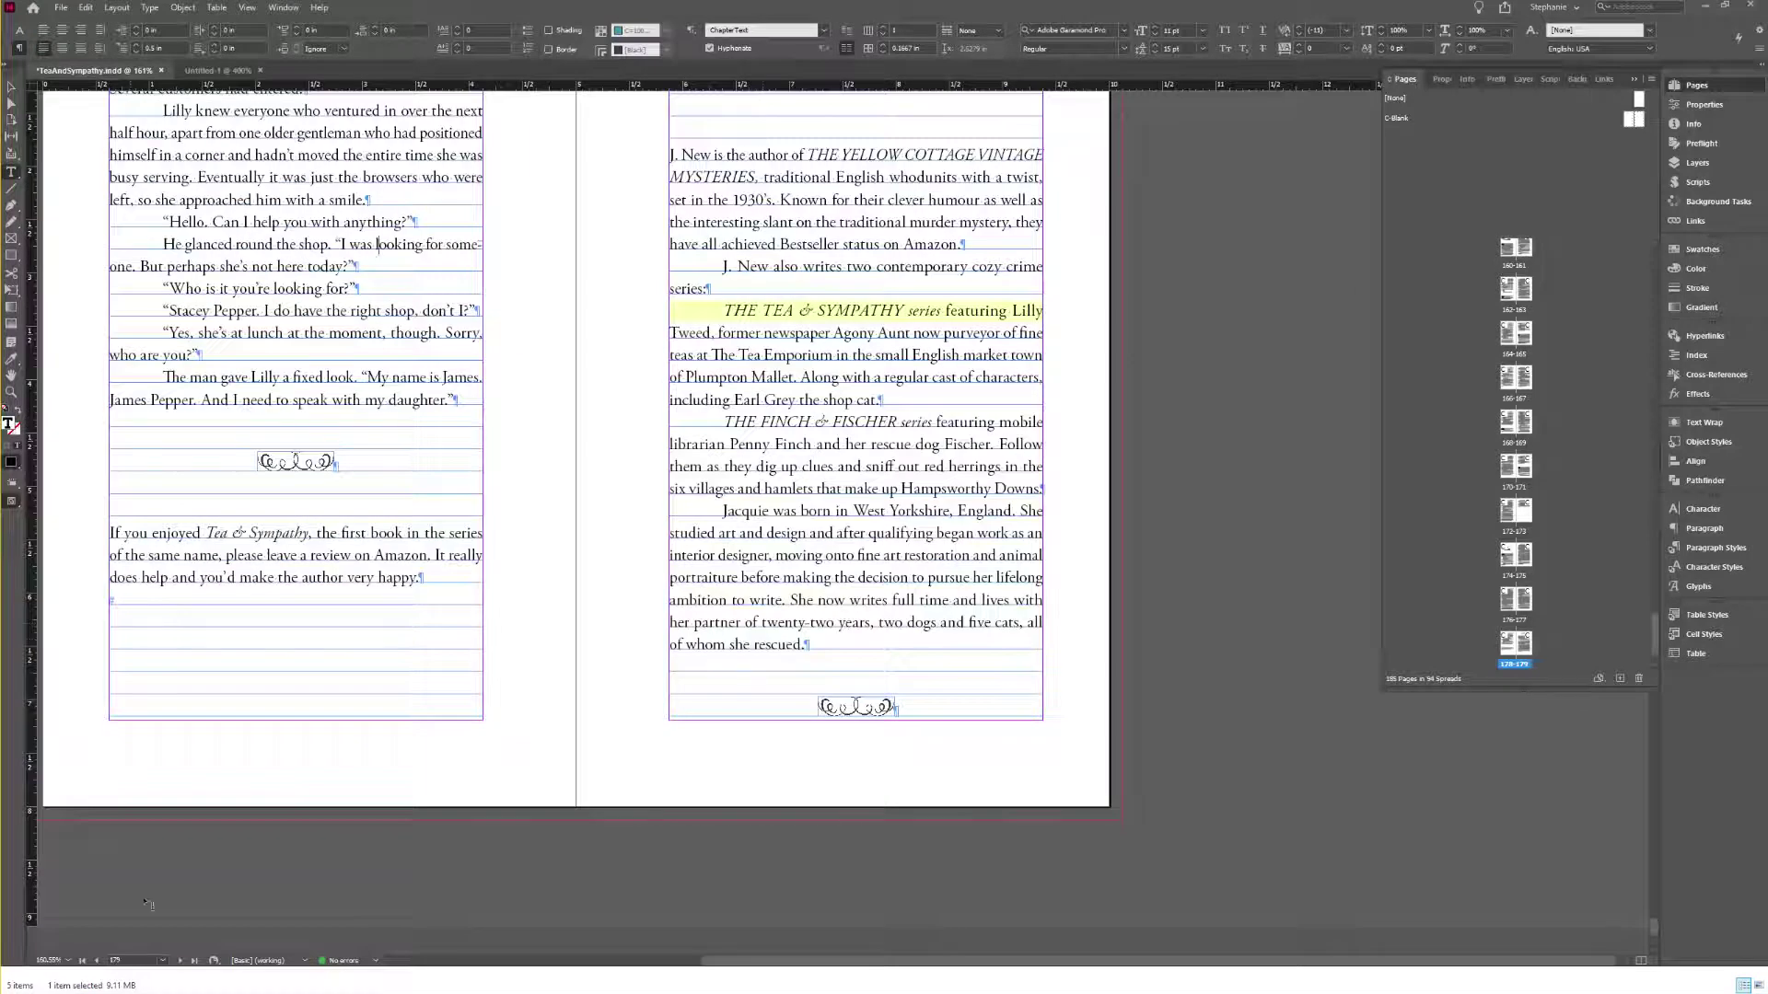
left_click(82, 961)
scroll(584, 516, "down", 1)
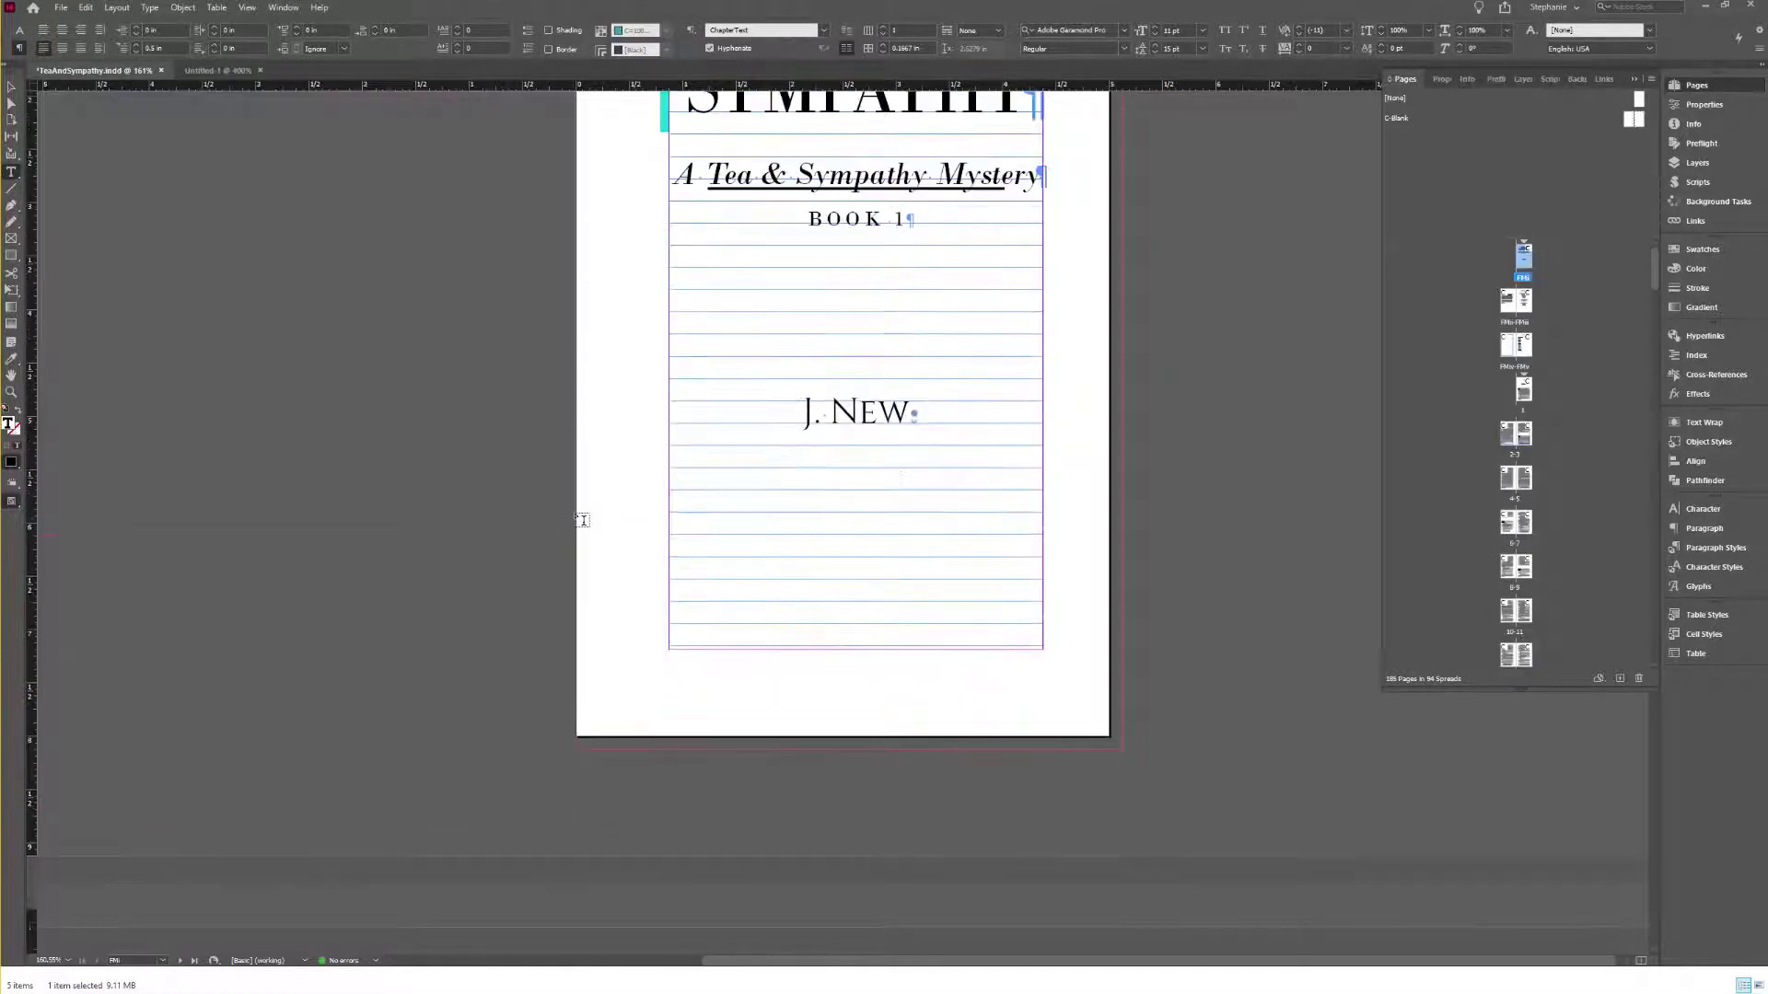
scroll(583, 516, "up", 2)
scroll(586, 522, "down", 6)
scroll(585, 522, "down", 3)
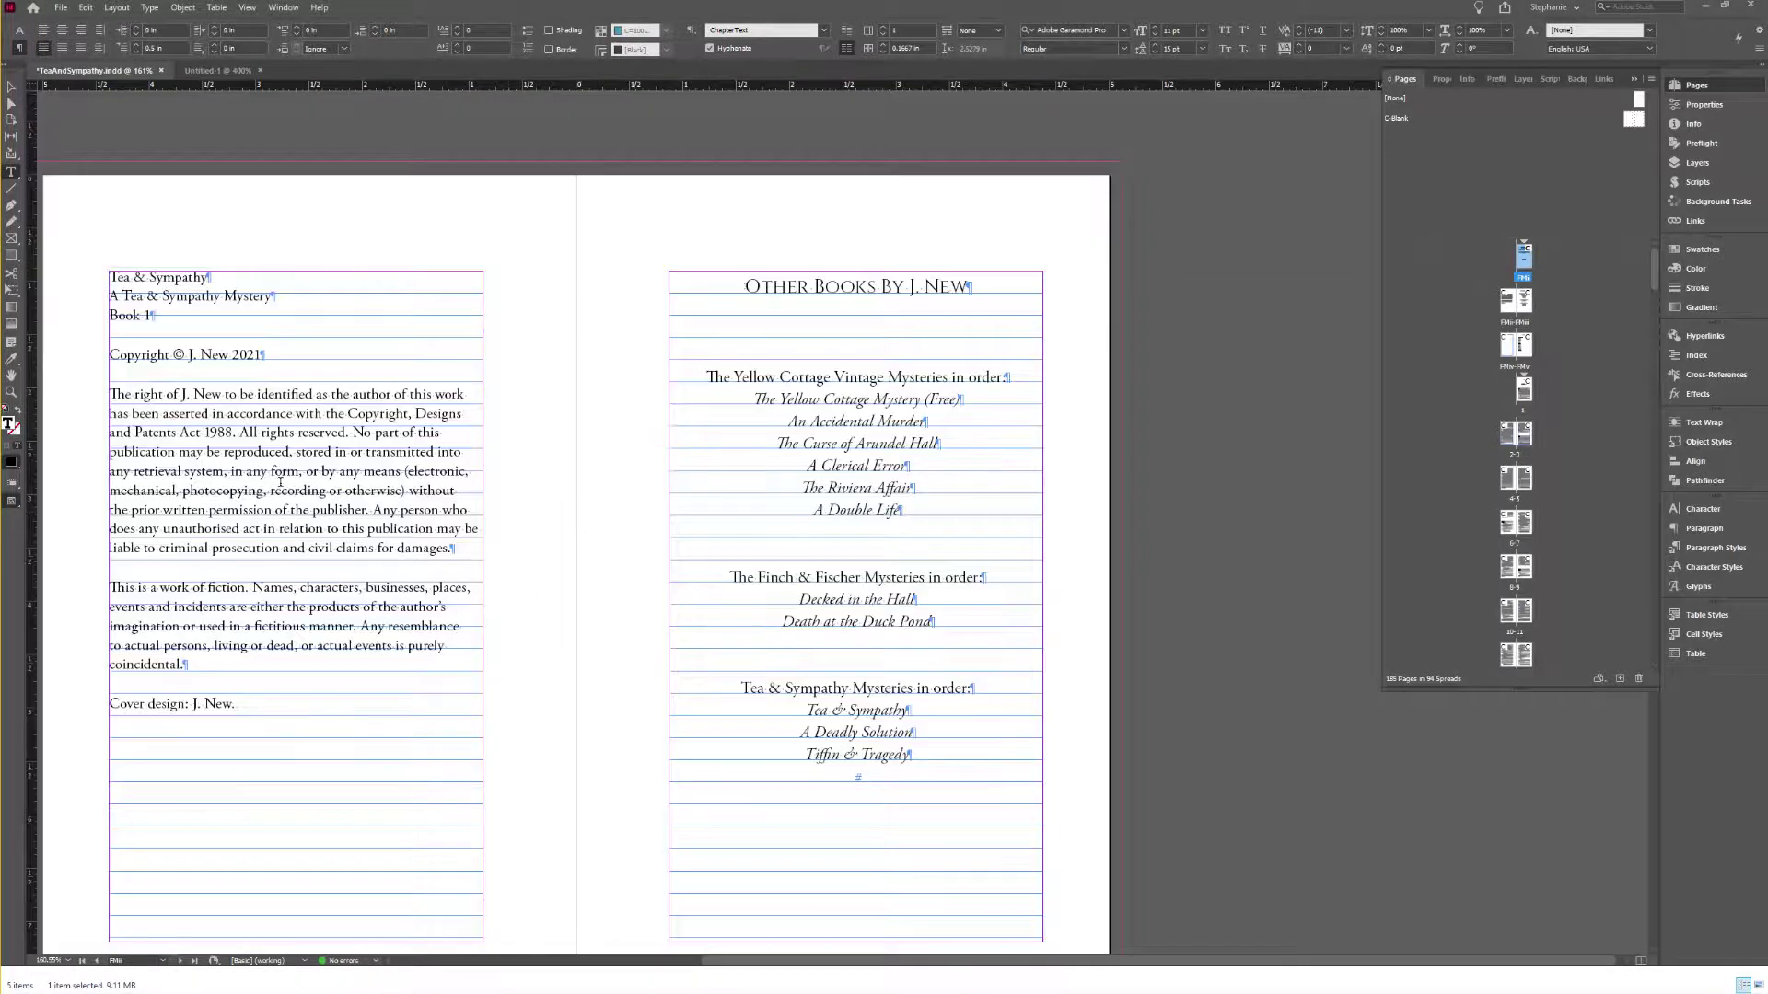
scroll(309, 479, "up", 8)
scroll(791, 368, "down", 4)
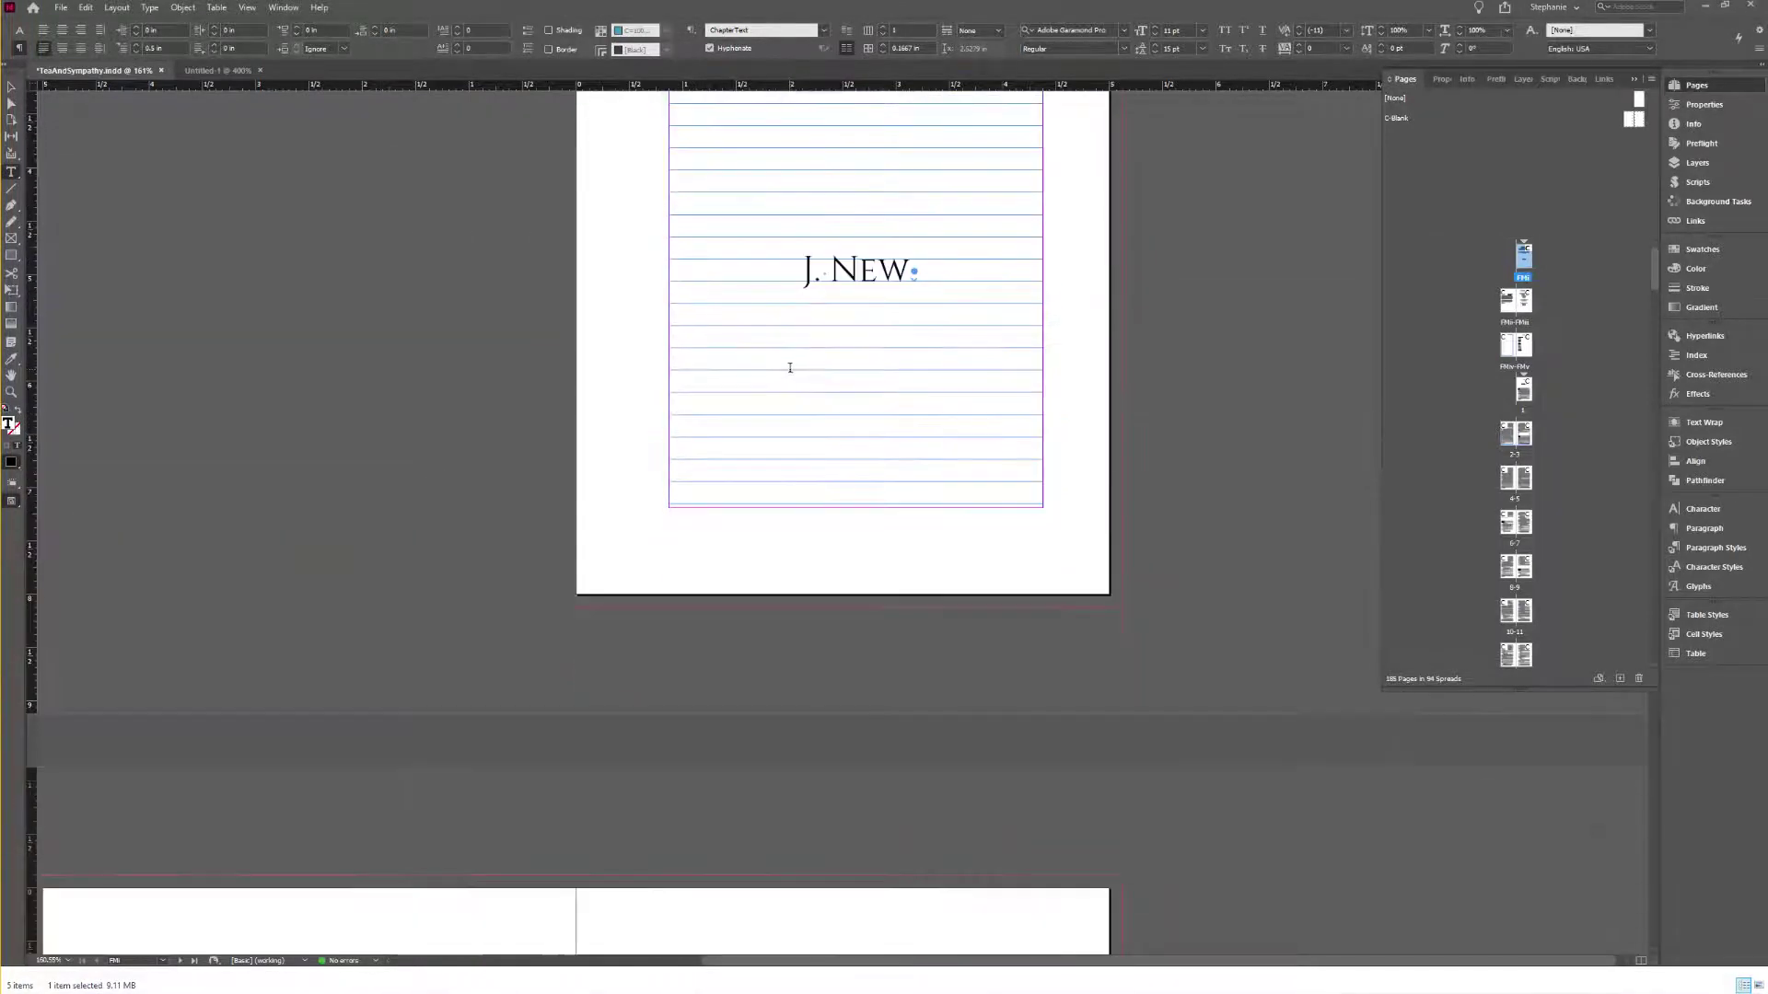
scroll(798, 378, "down", 3)
Step: Add the line “Interior formatting: Alt 19 Creative” below the cover design credit on the copyright page and apply the CopyrightNoSpace style to it
left_click(245, 846)
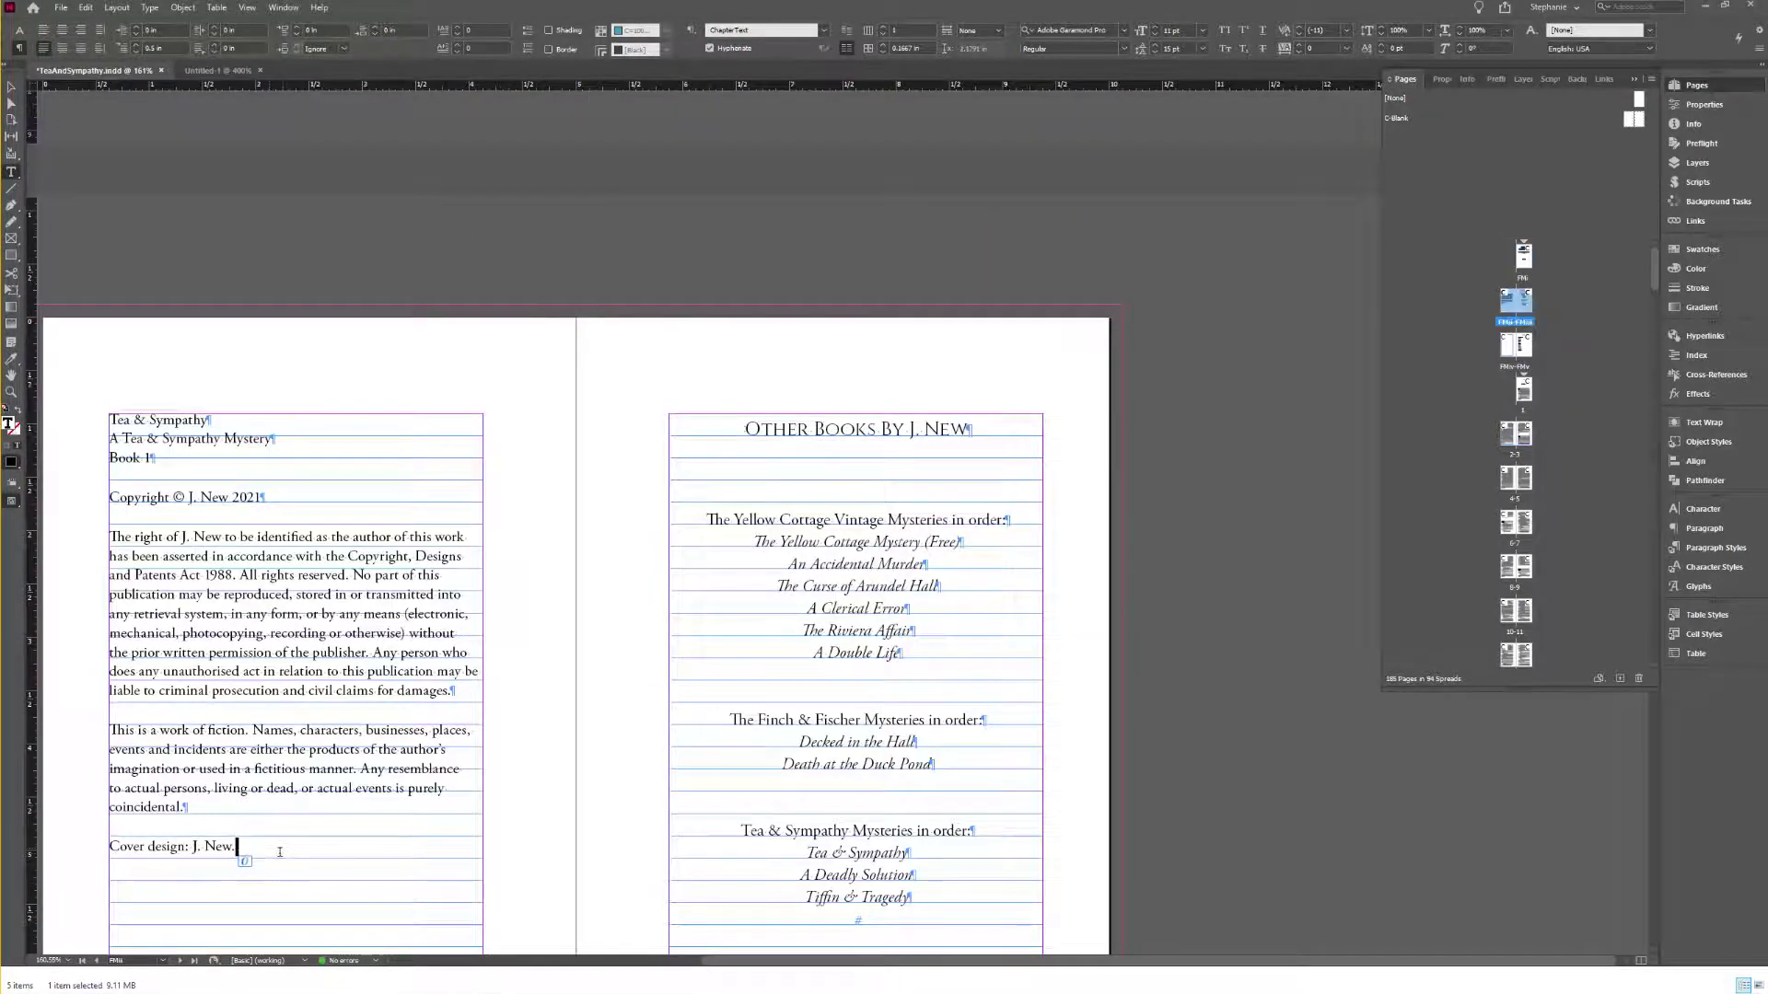
key("Return")
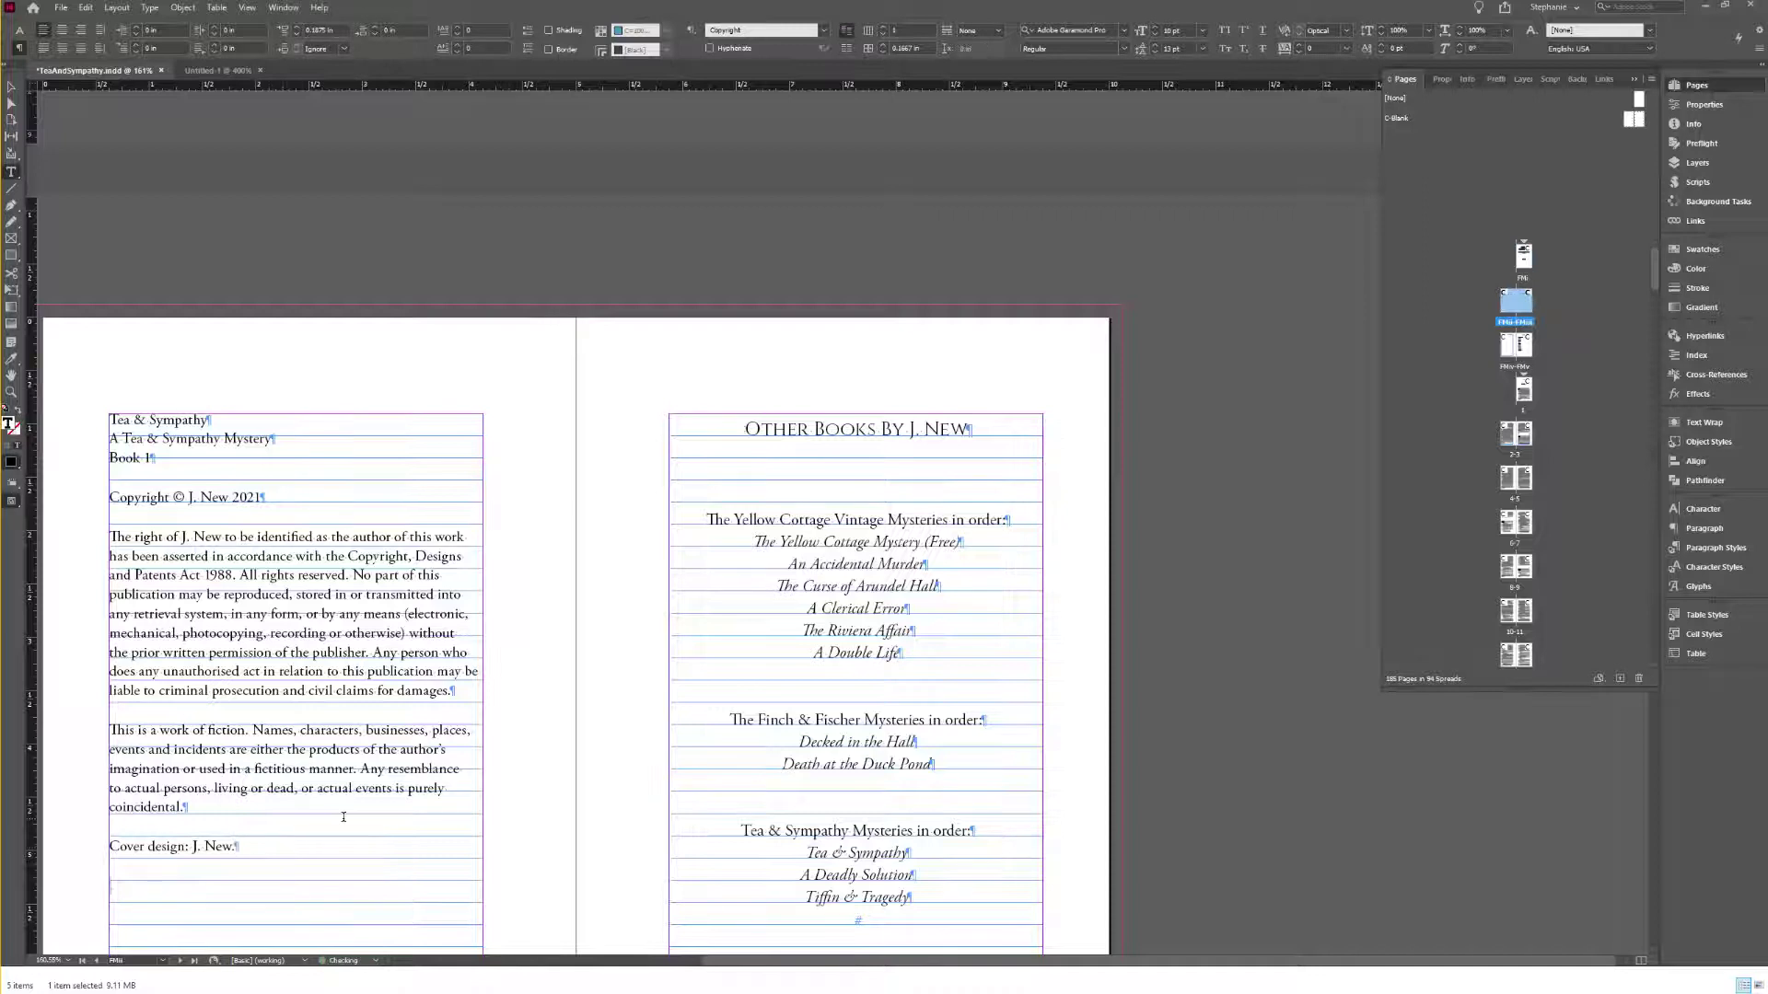
type("Interior formatting: Alt 19 Creative")
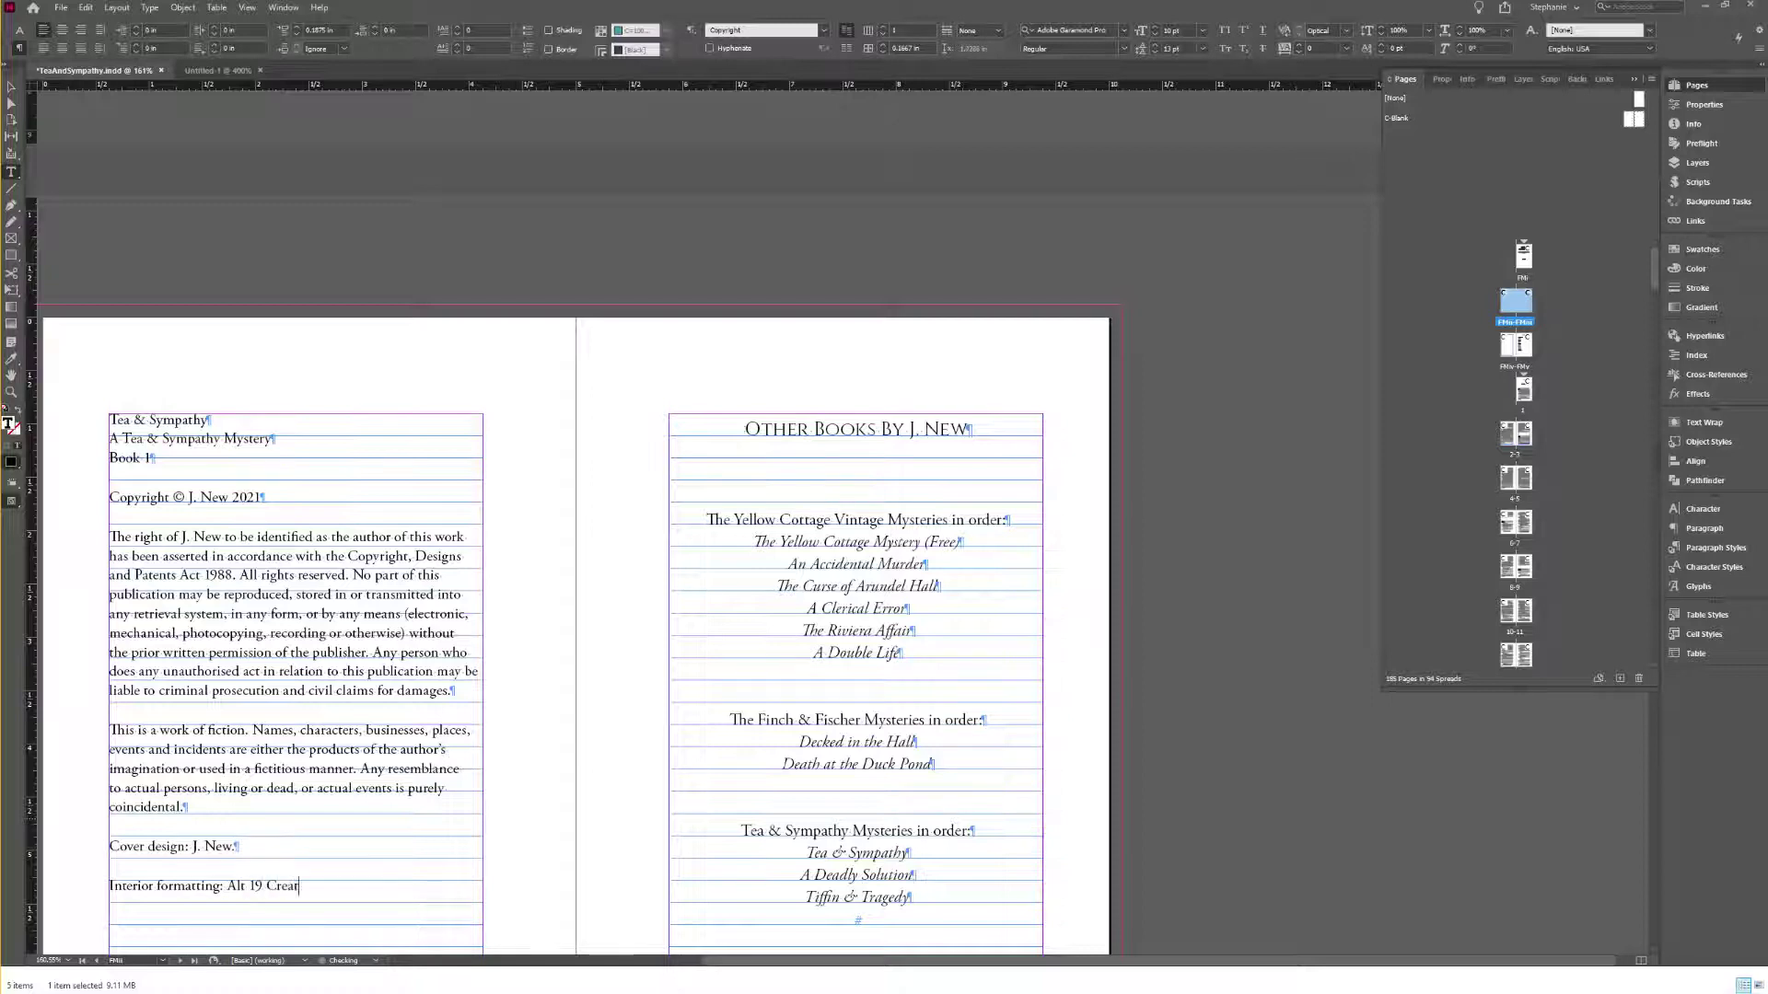
left_click(1734, 553)
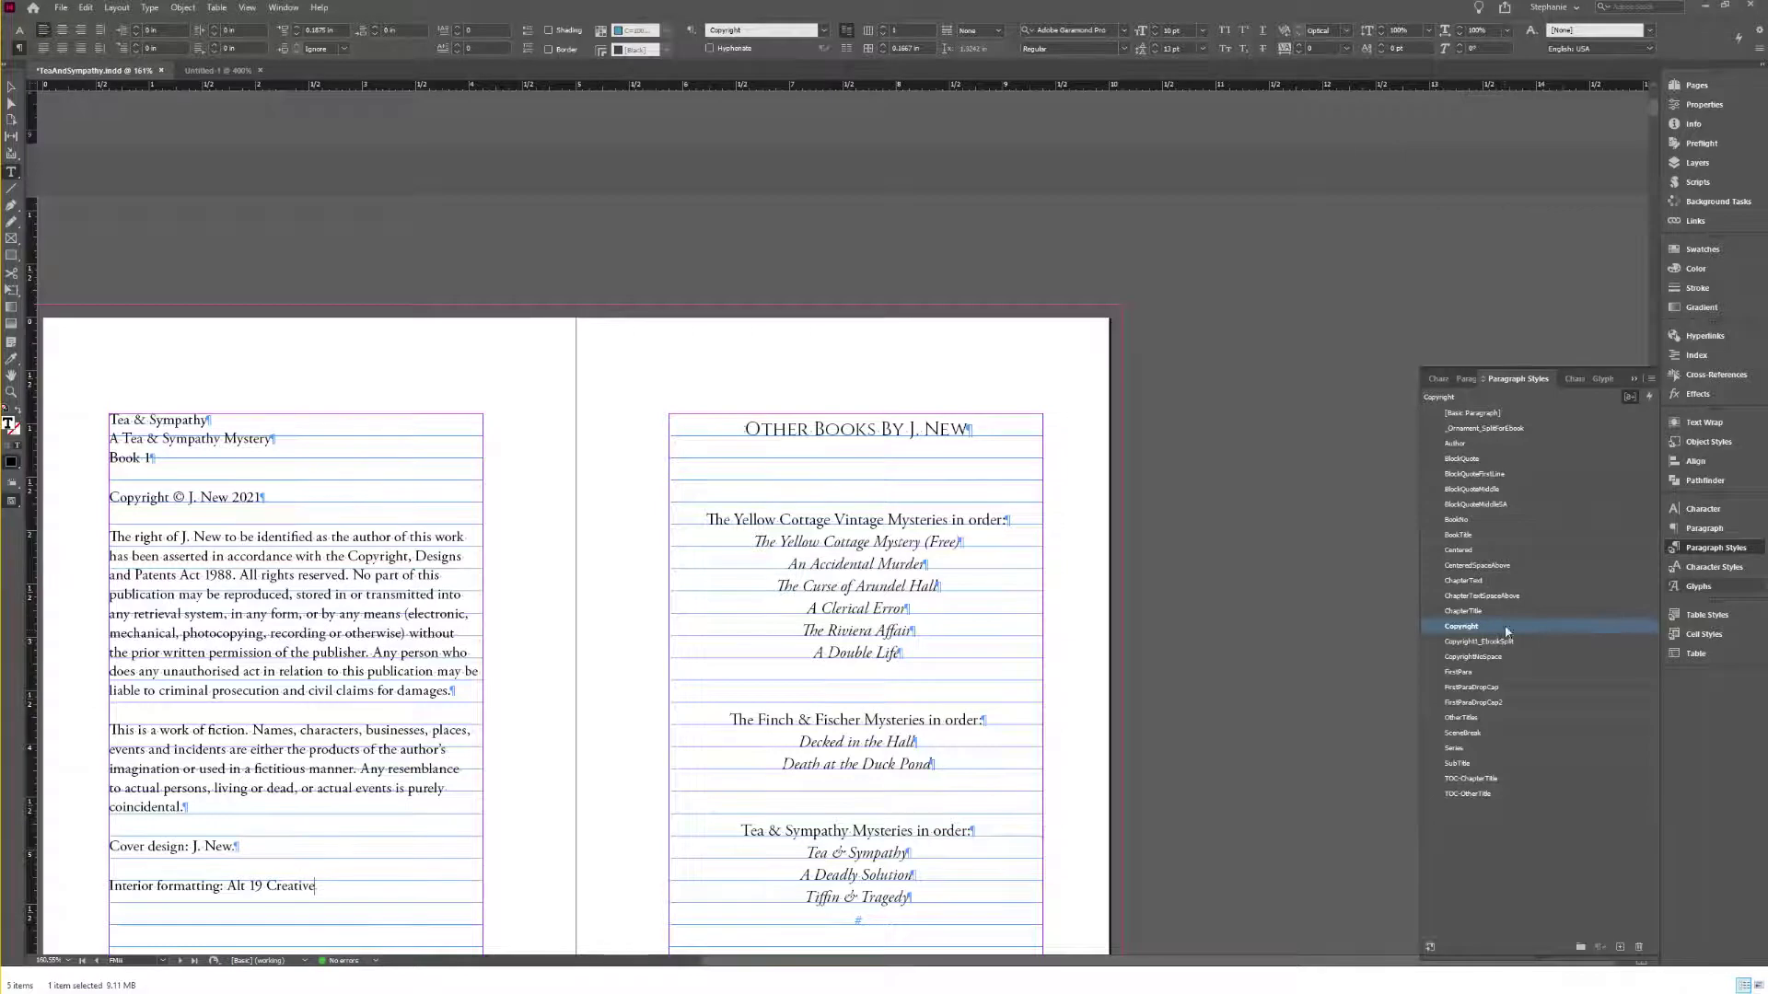
left_click(1501, 656)
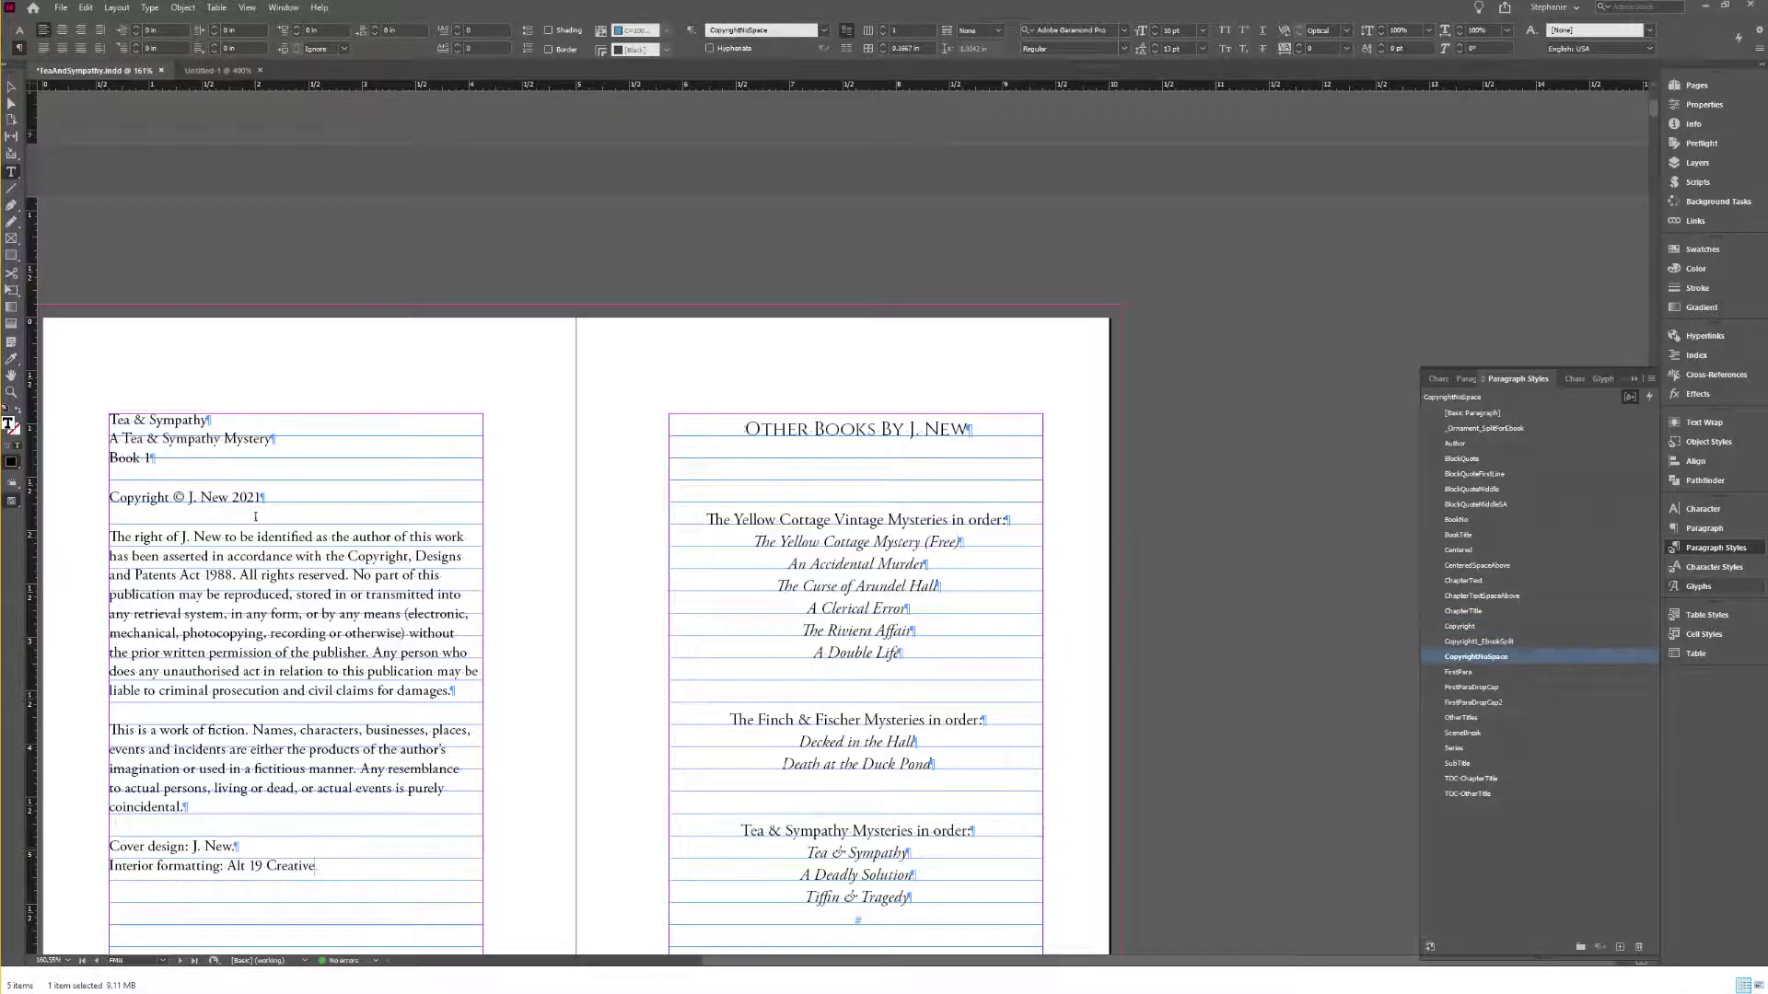
Step: Move the title page's horizontal rule up between “SYMPATHY” and “A Tea & Sympathy Mystery”, and switch to preview display
scroll(316, 507, "up", 5)
scroll(315, 507, "up", 3)
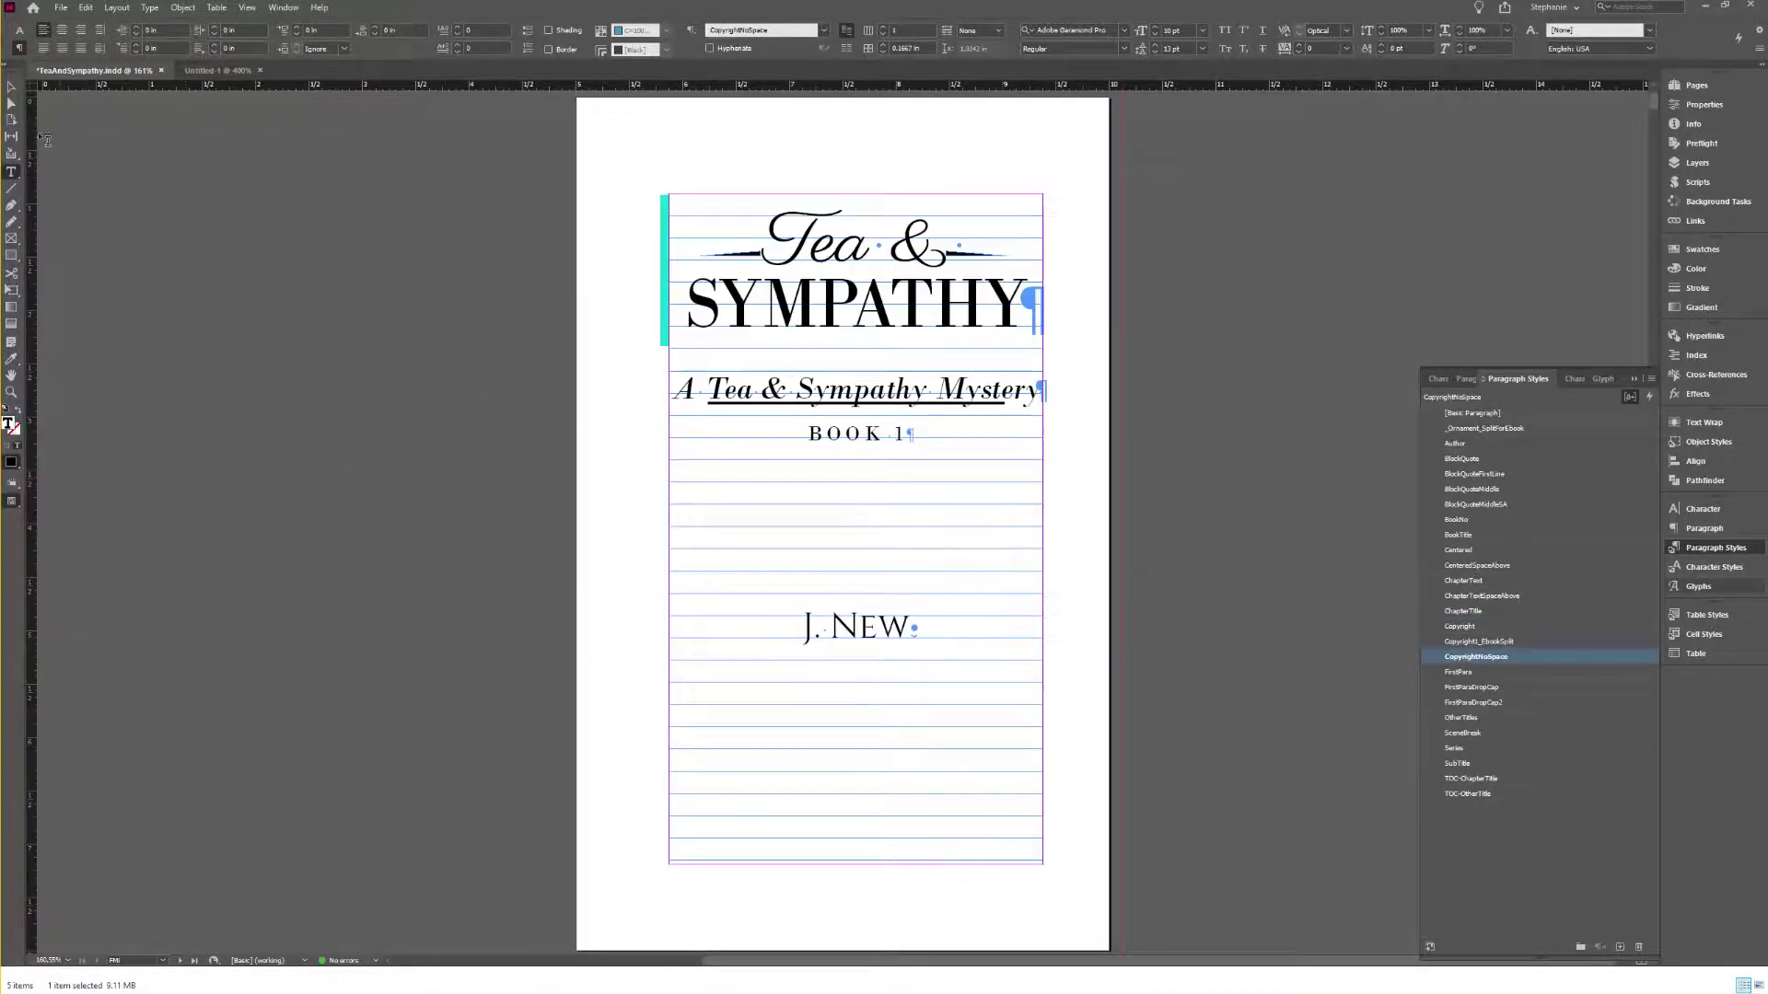
key("Escape")
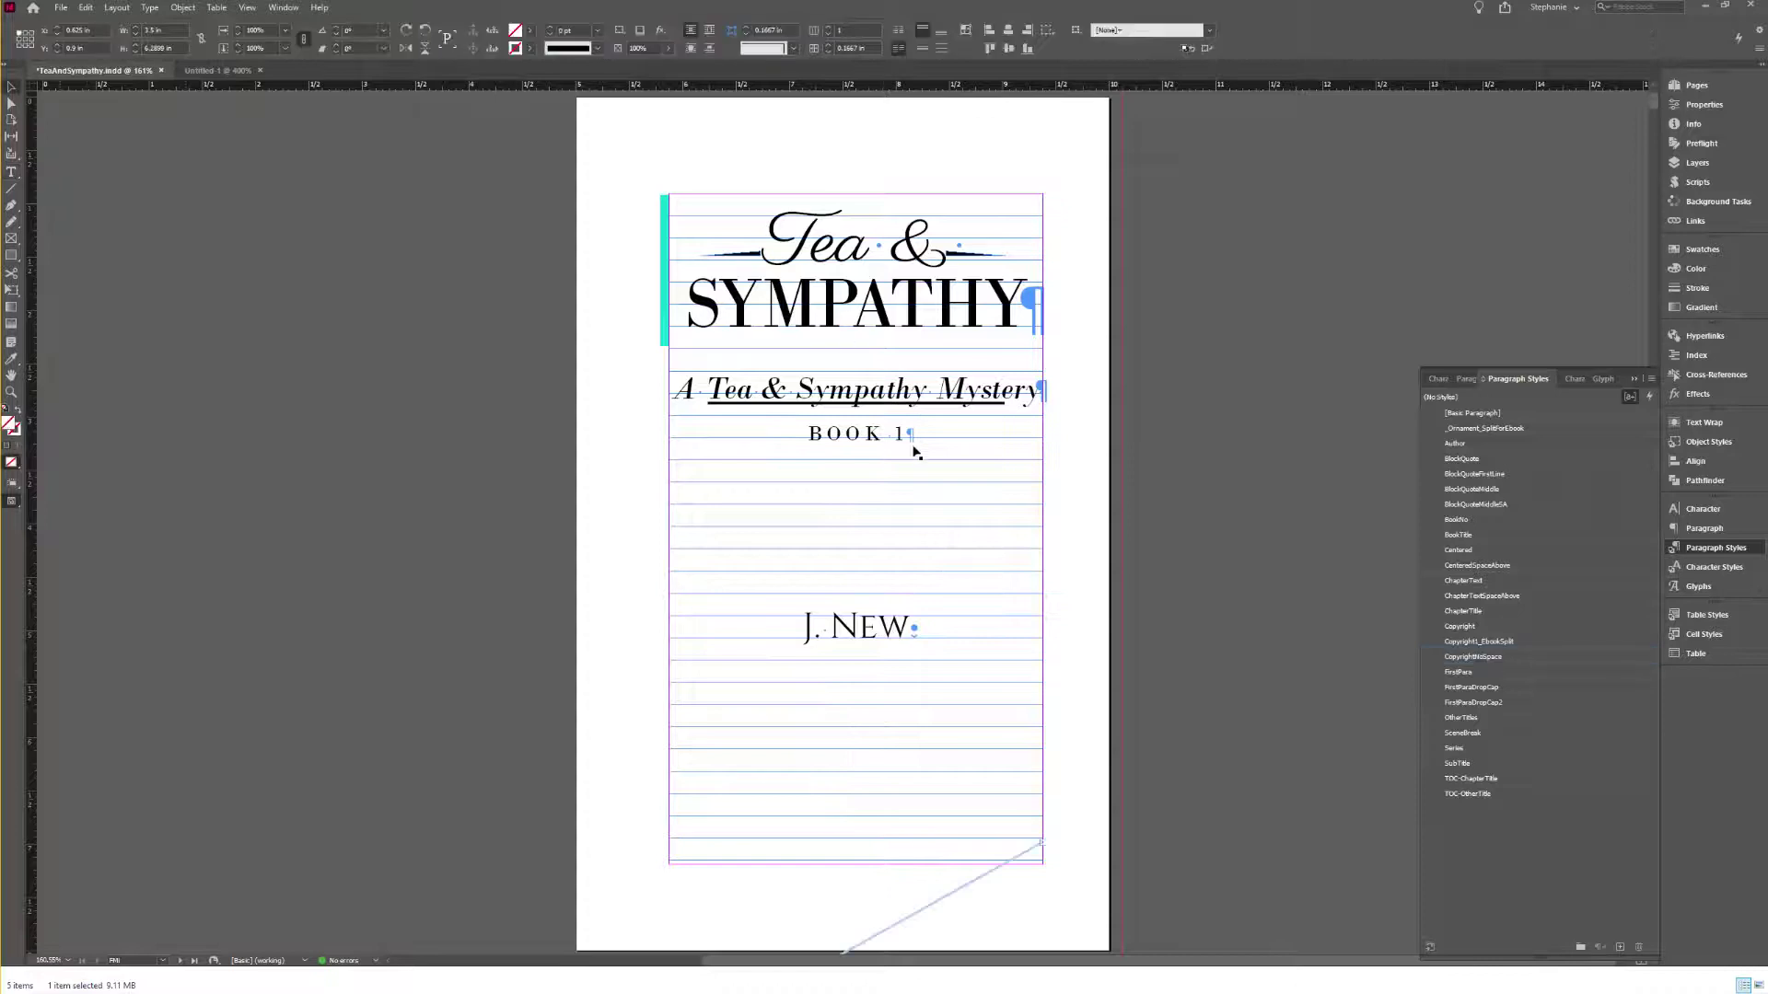
left_click(928, 400)
left_click_drag(928, 396, 928, 361)
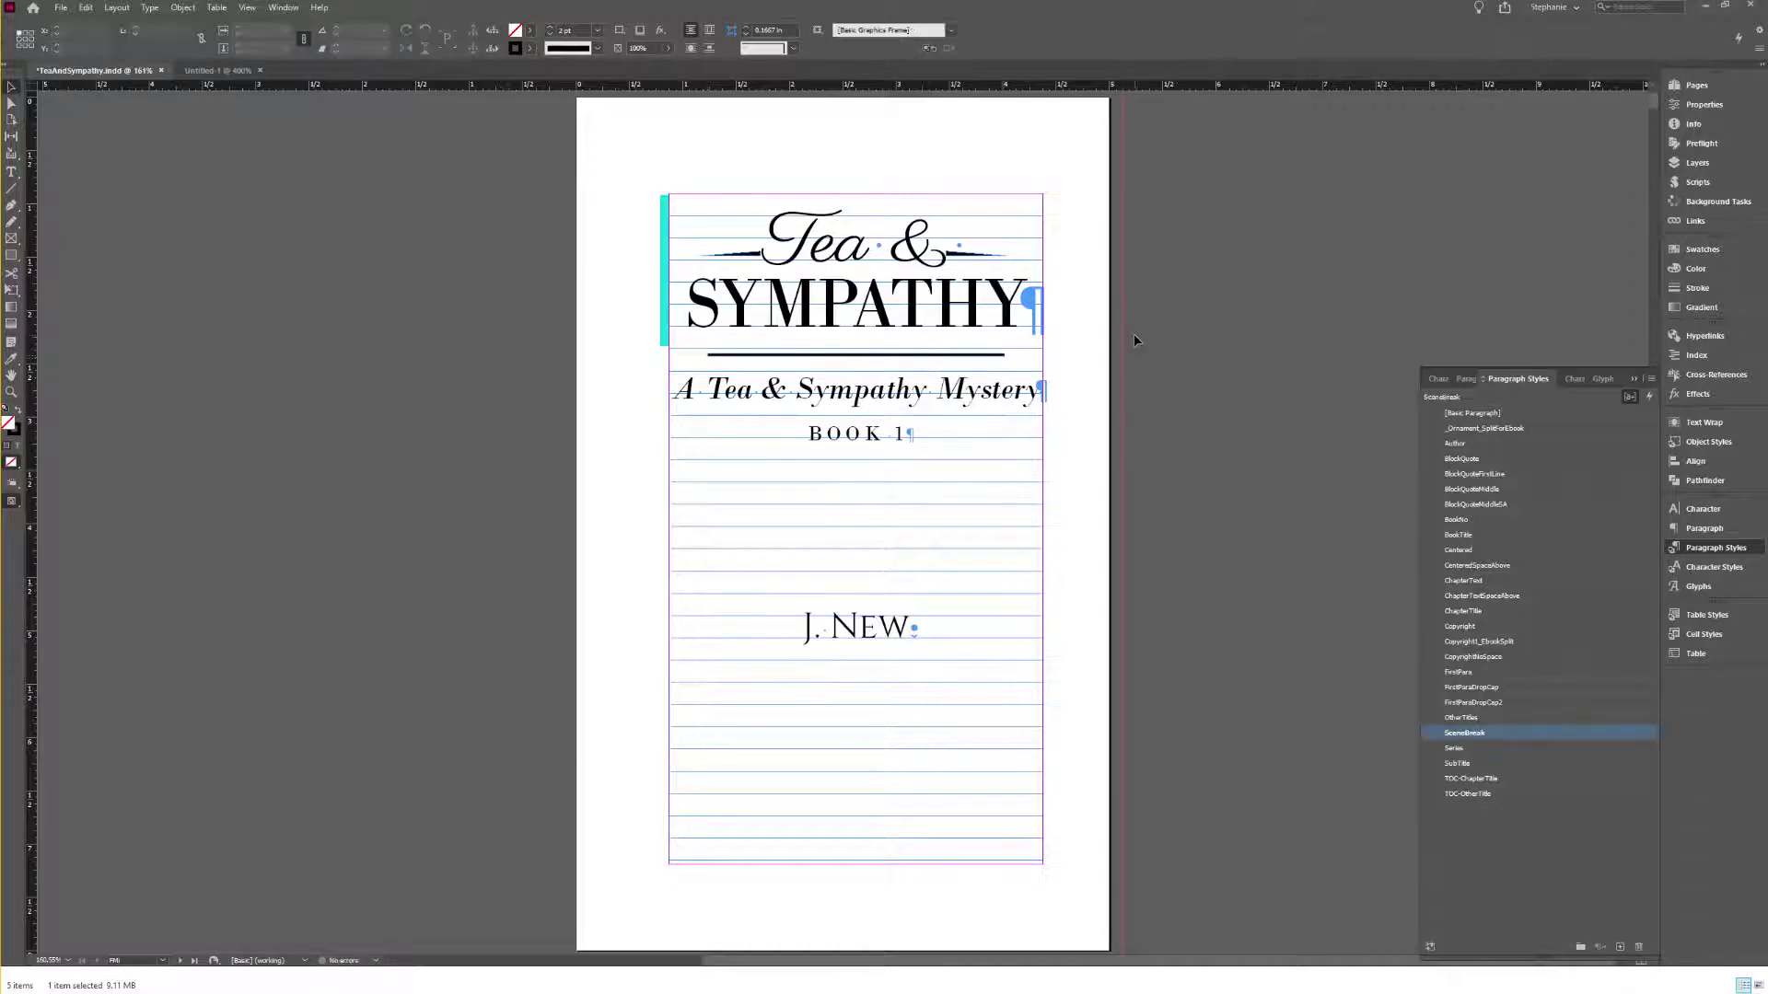
key("w")
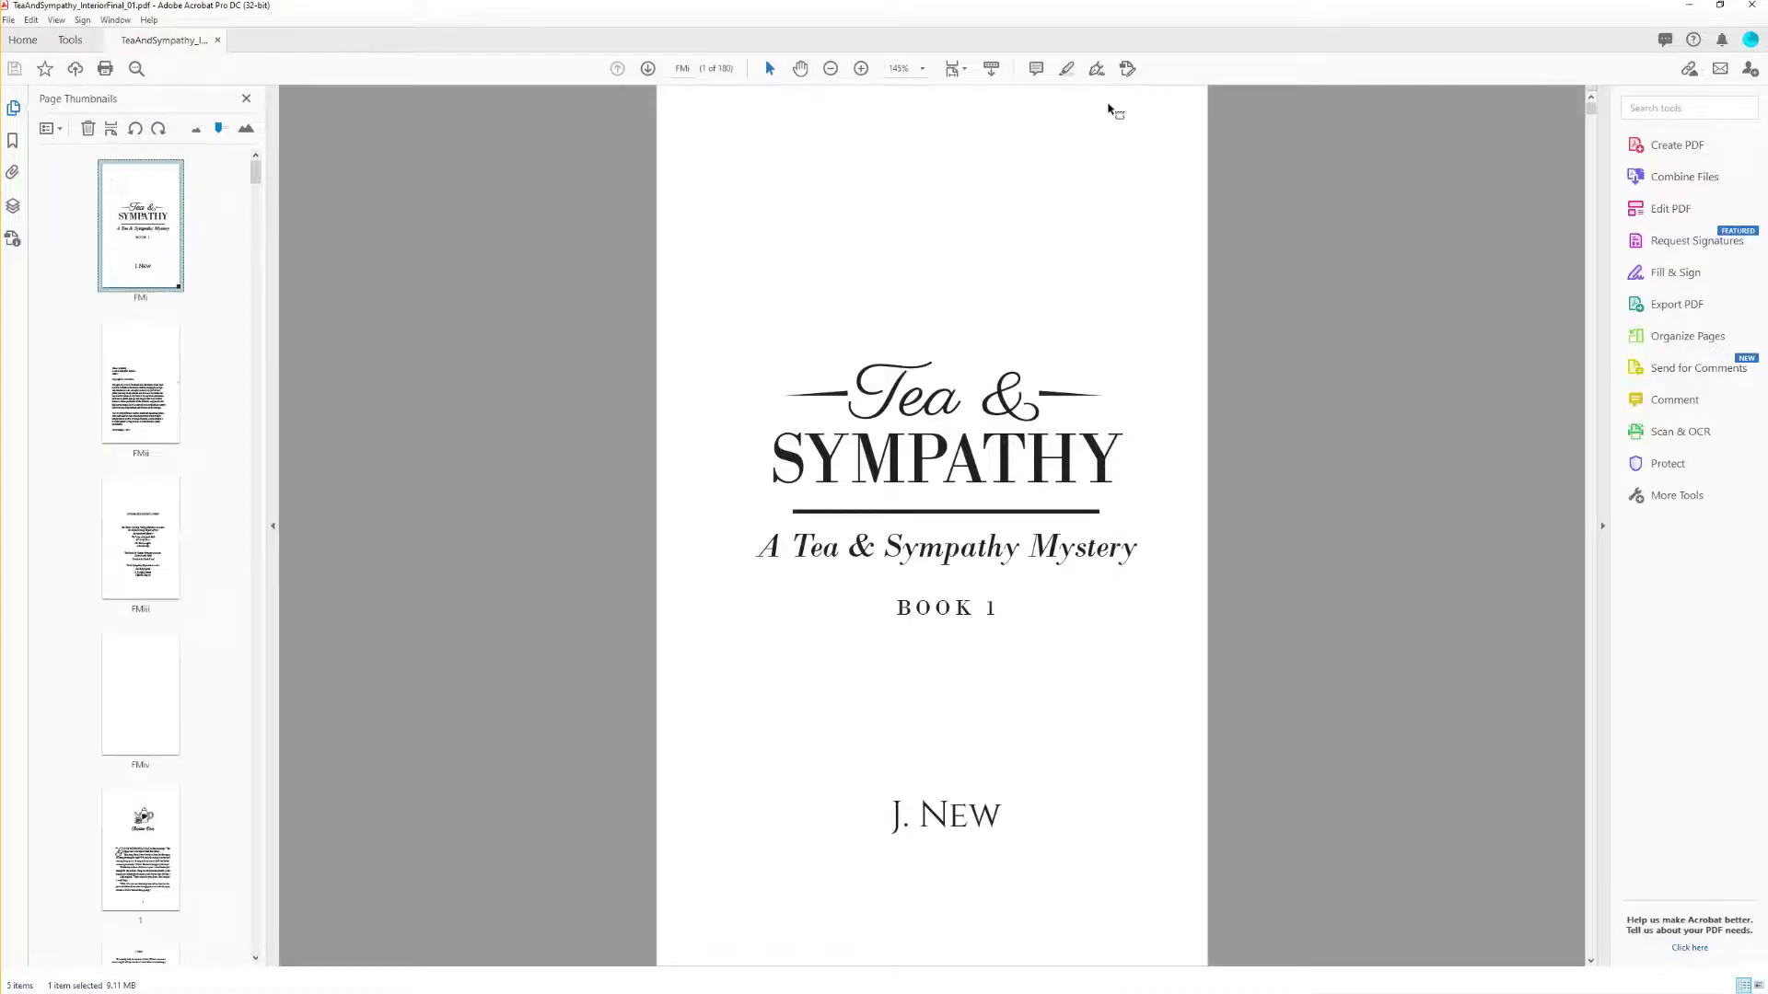
Step: Examine the title page of the exported interior PDF at higher magnification, and switch back to InDesign
scroll(1148, 231, "up", 3)
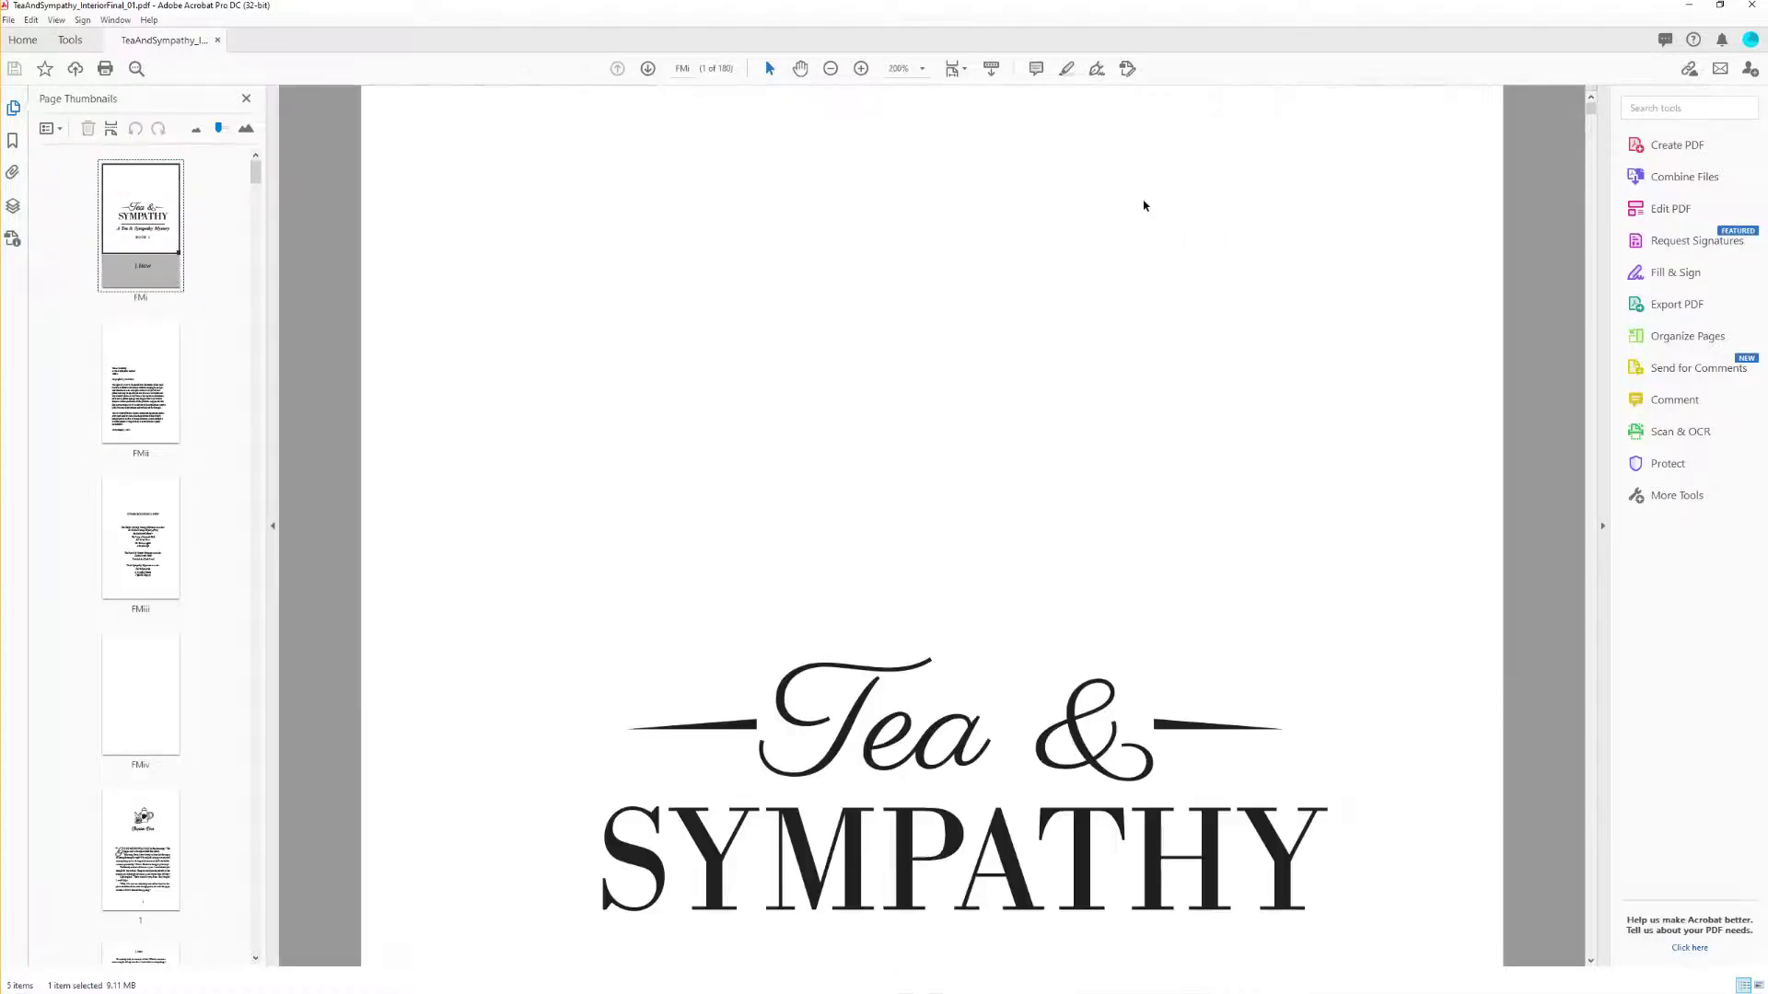
scroll(1148, 248, "down", 5)
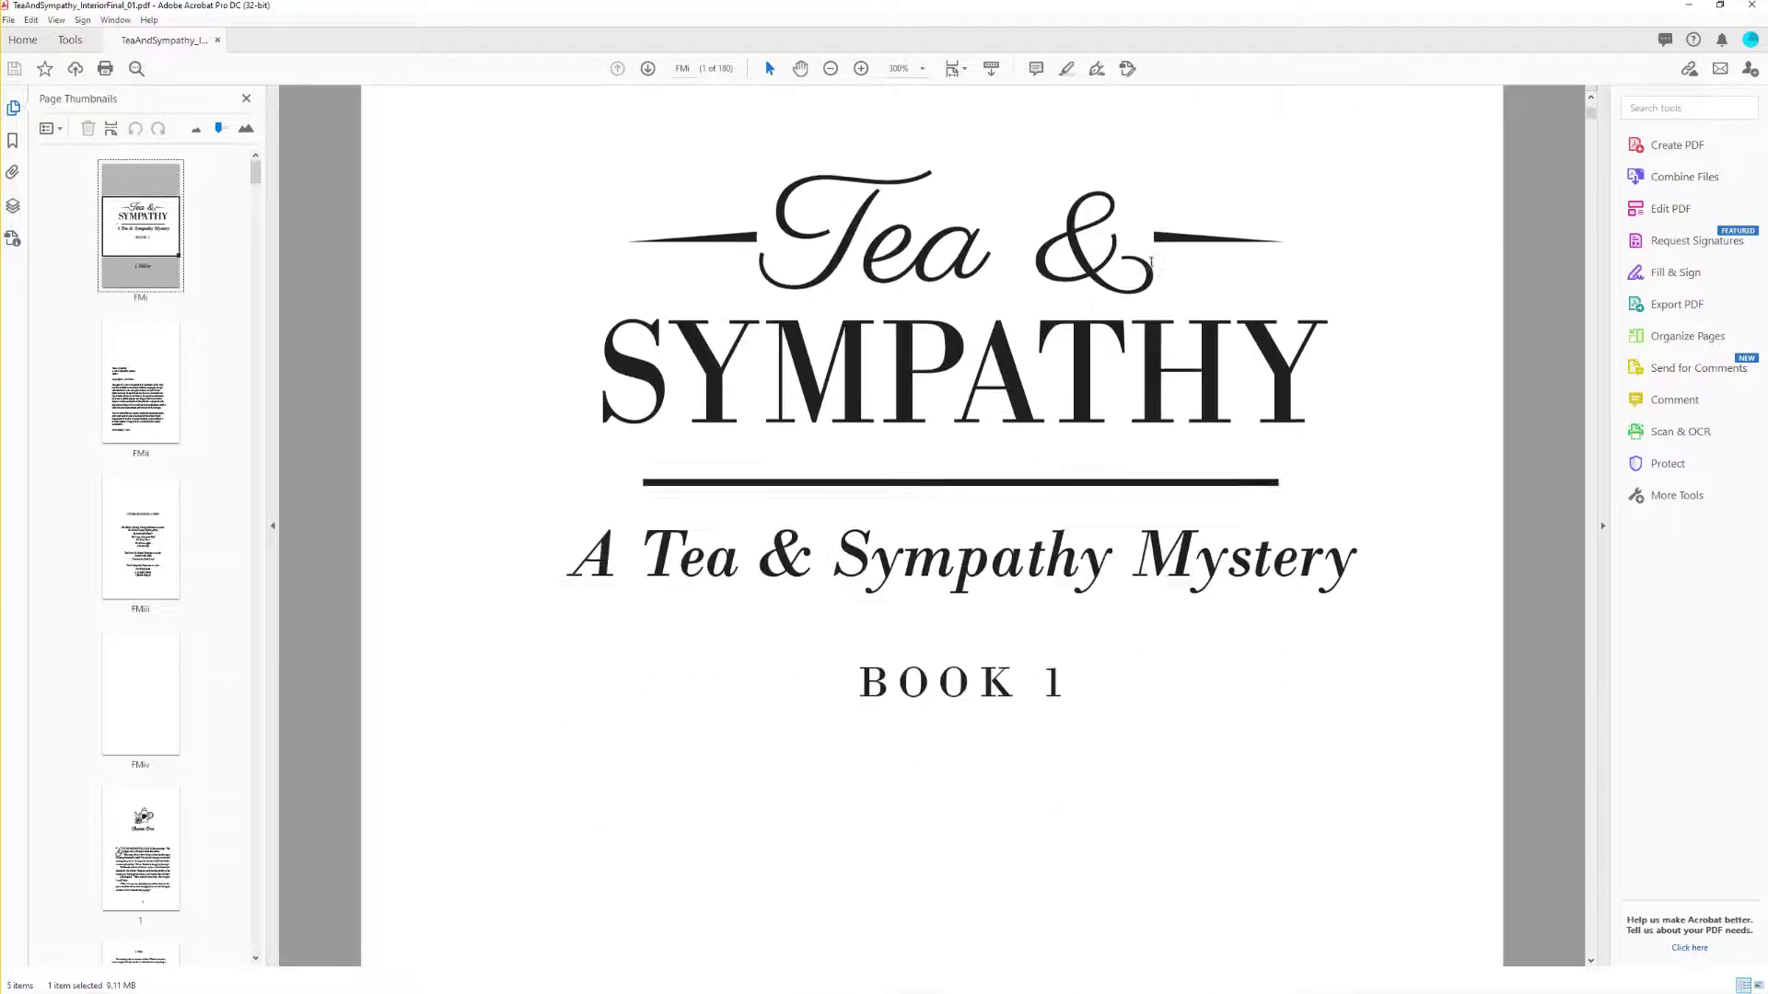
scroll(1152, 262, "up", 2)
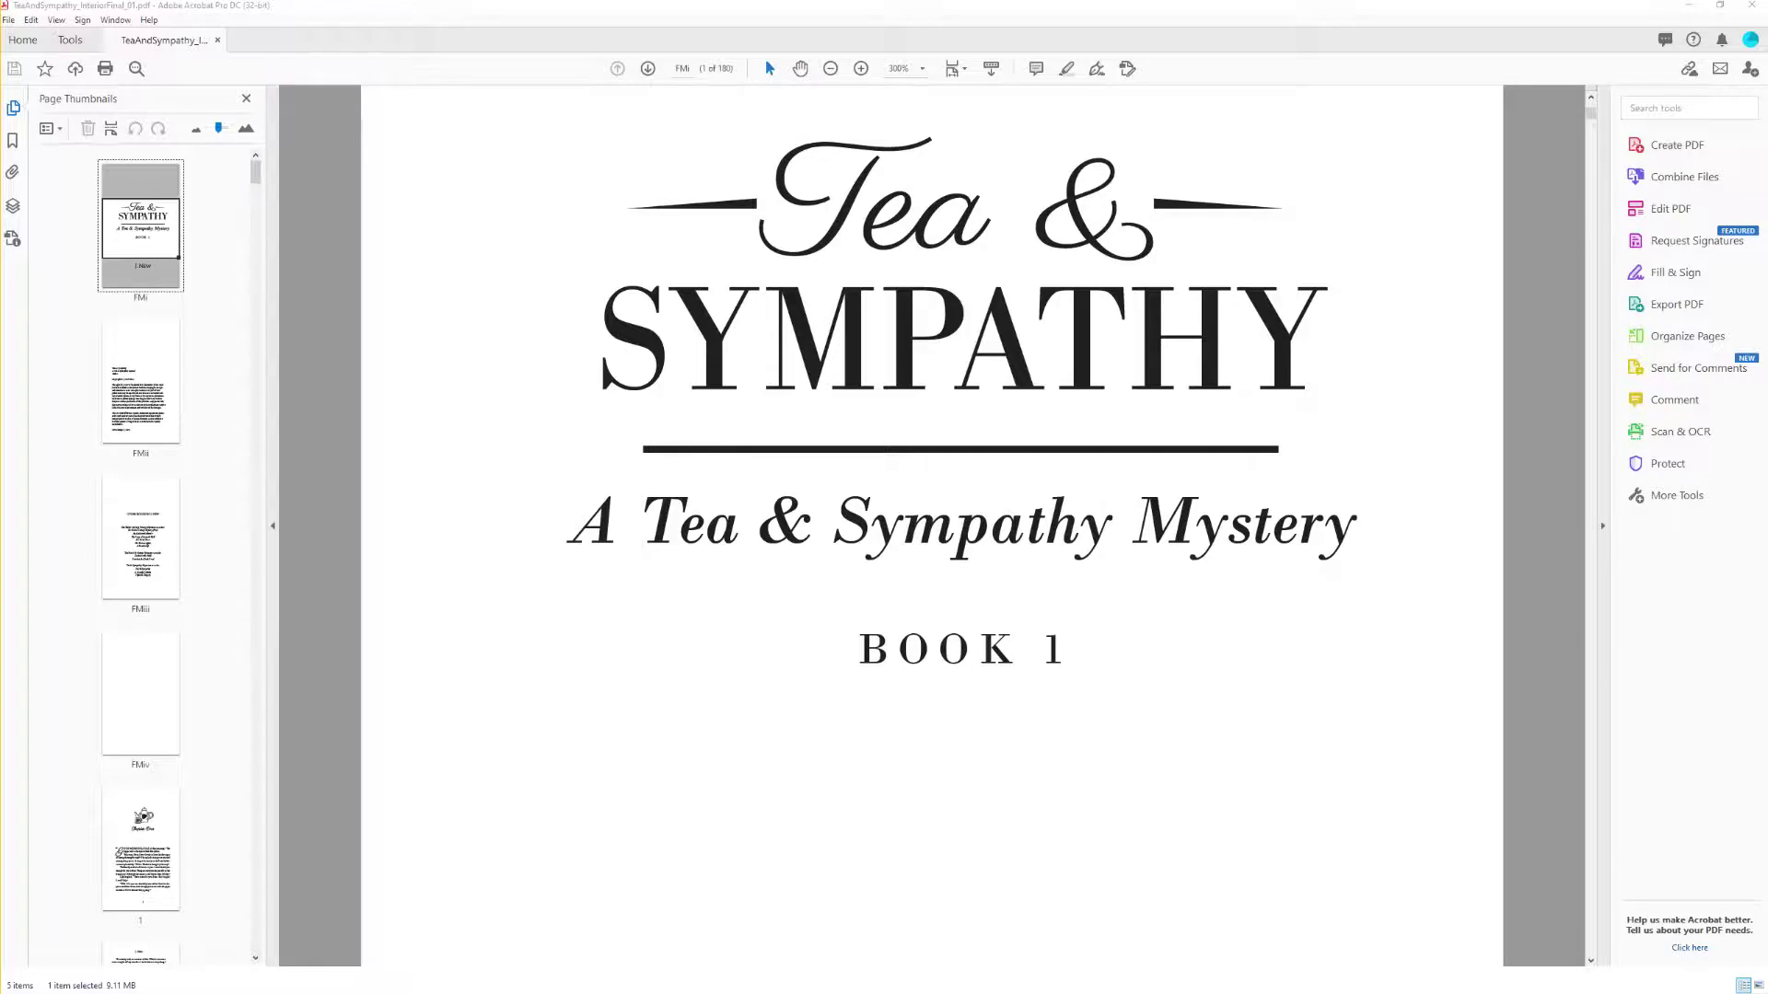
key("alt+Tab")
Step: Retype the title line “Tea & Sympathy” at the head of the copyright page and delete the duplicated title text after it
scroll(862, 675, "down", 8)
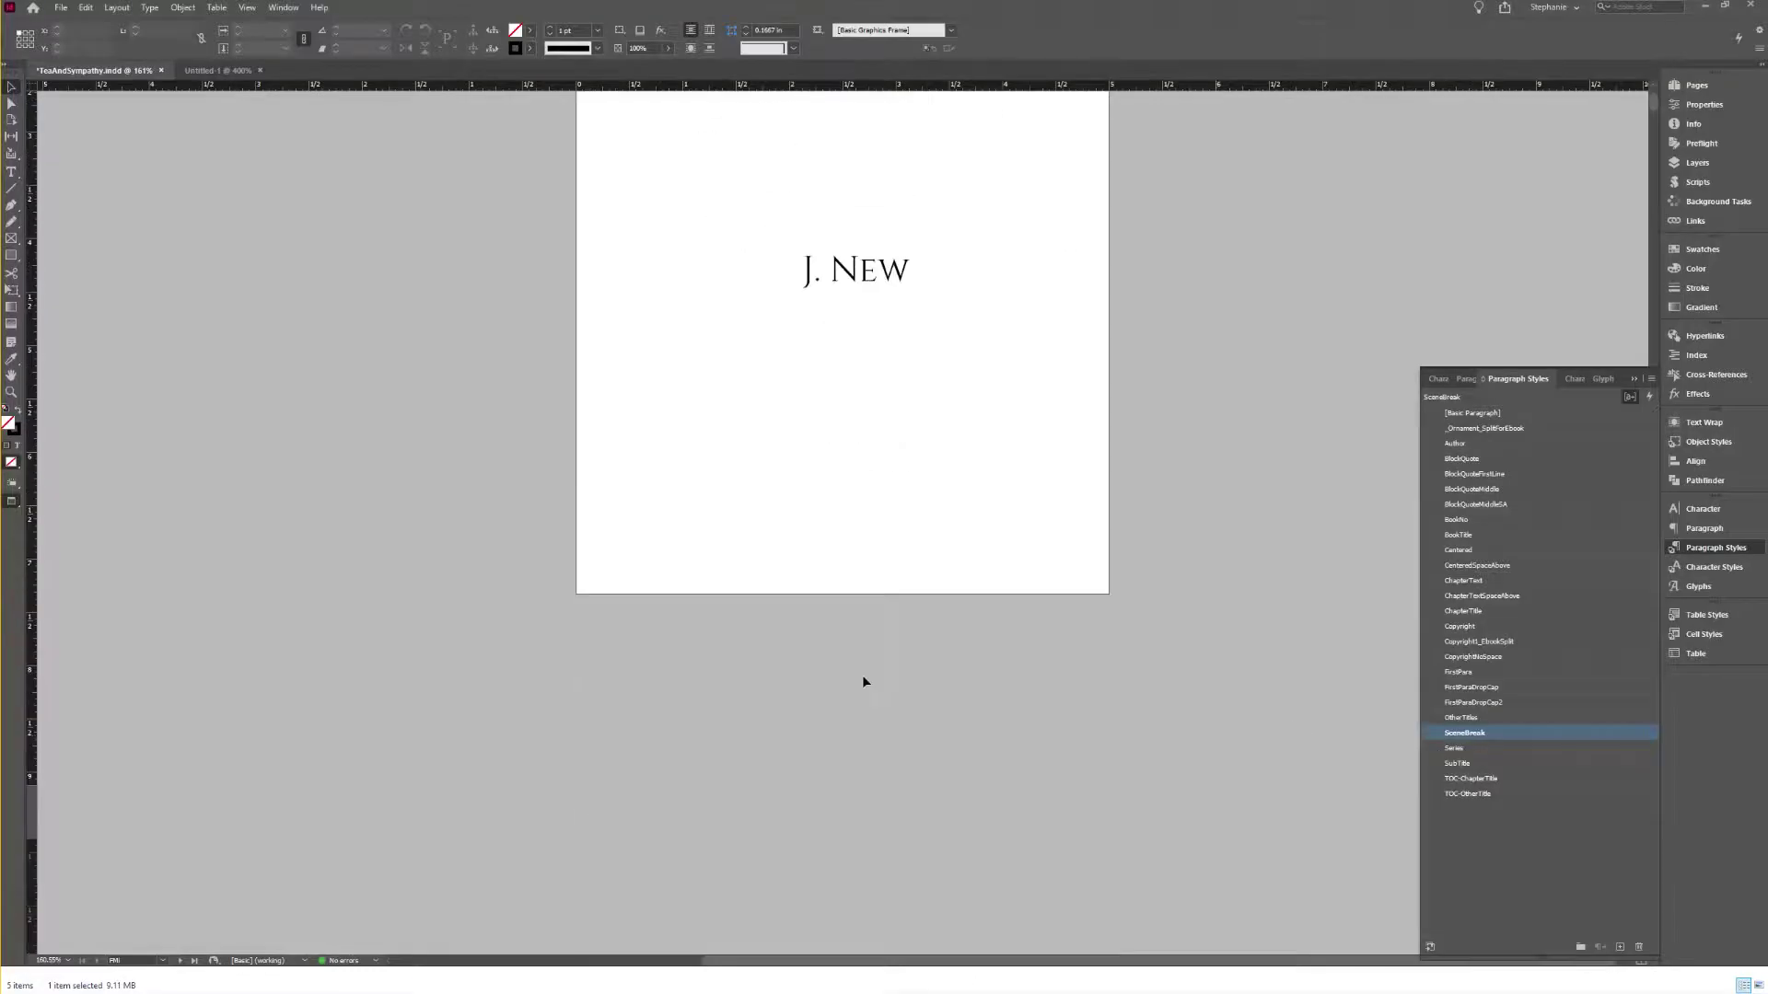
left_click(271, 451)
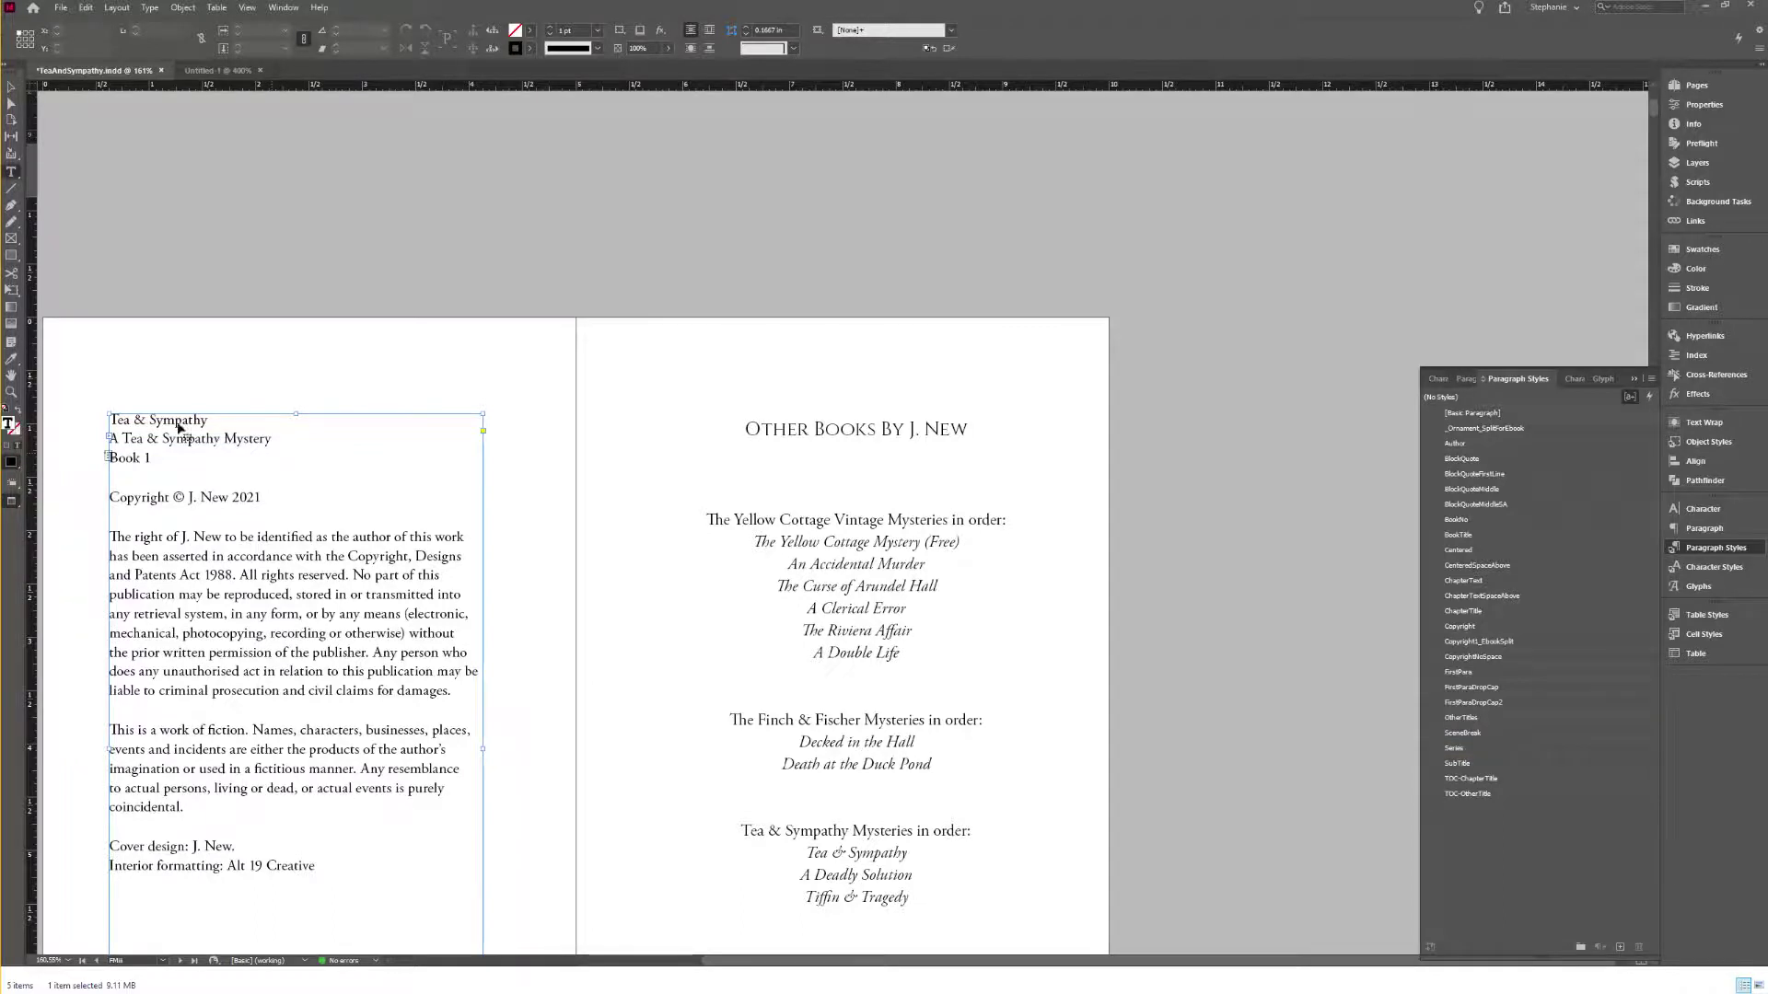
left_click(211, 426)
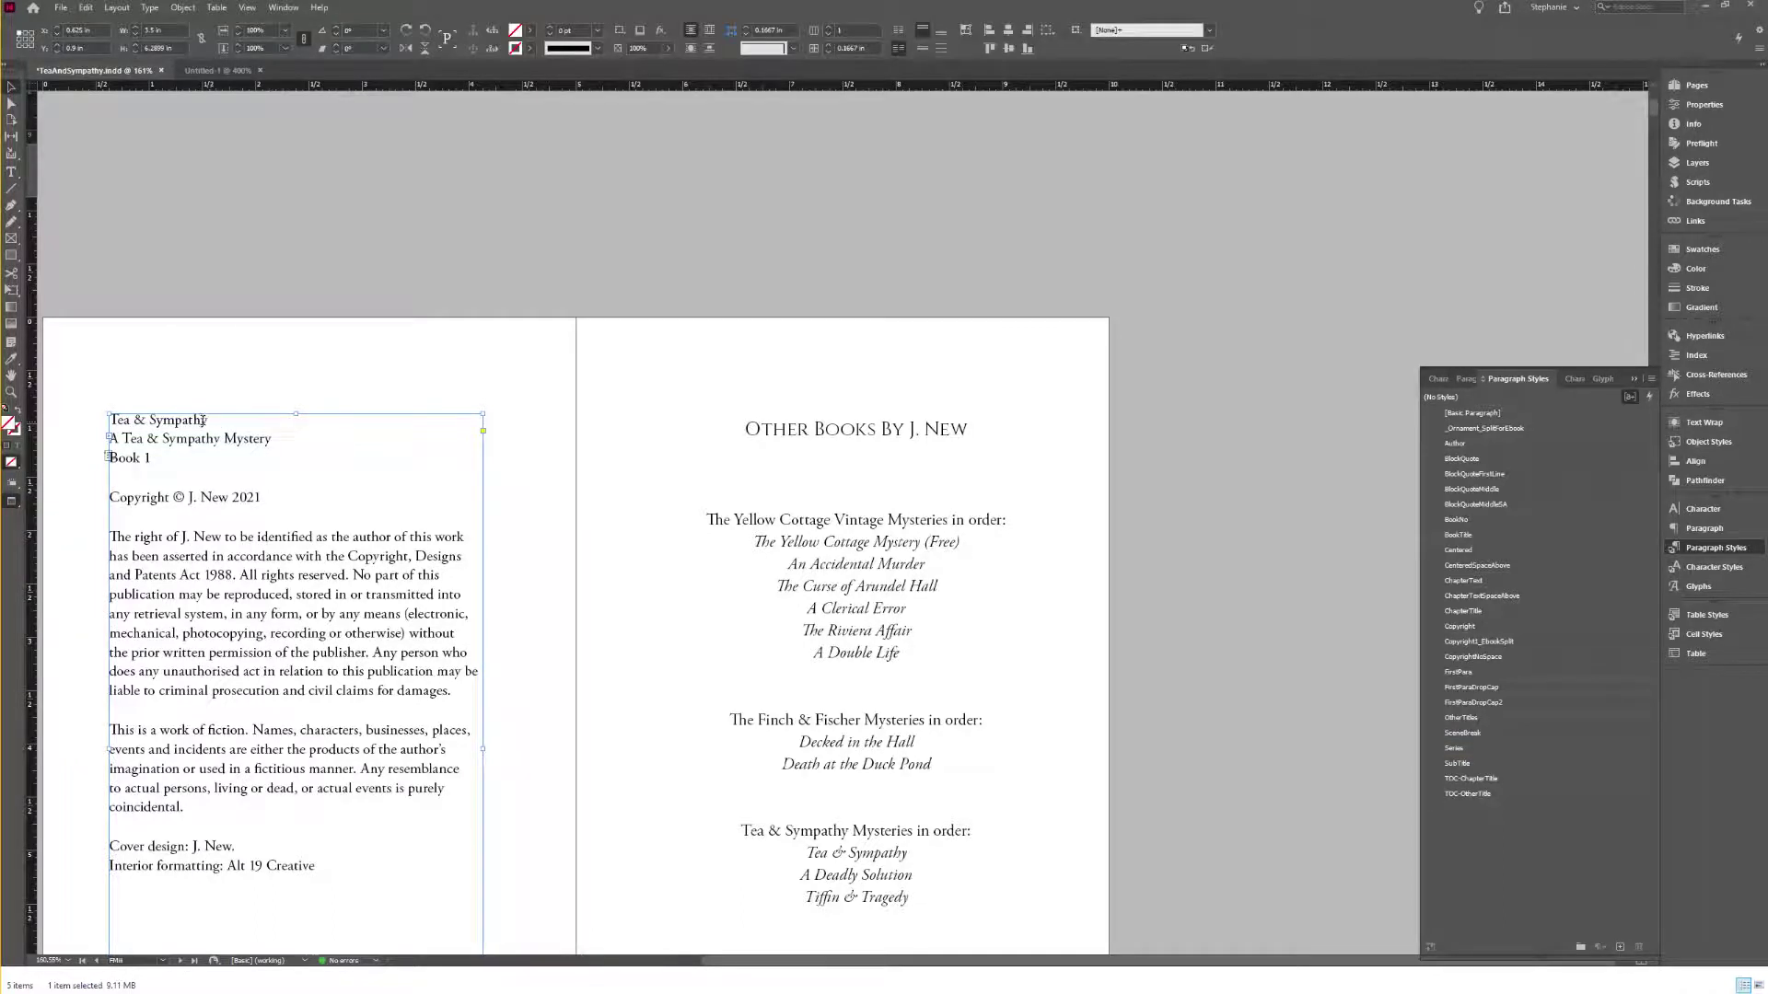
double_click(201, 428)
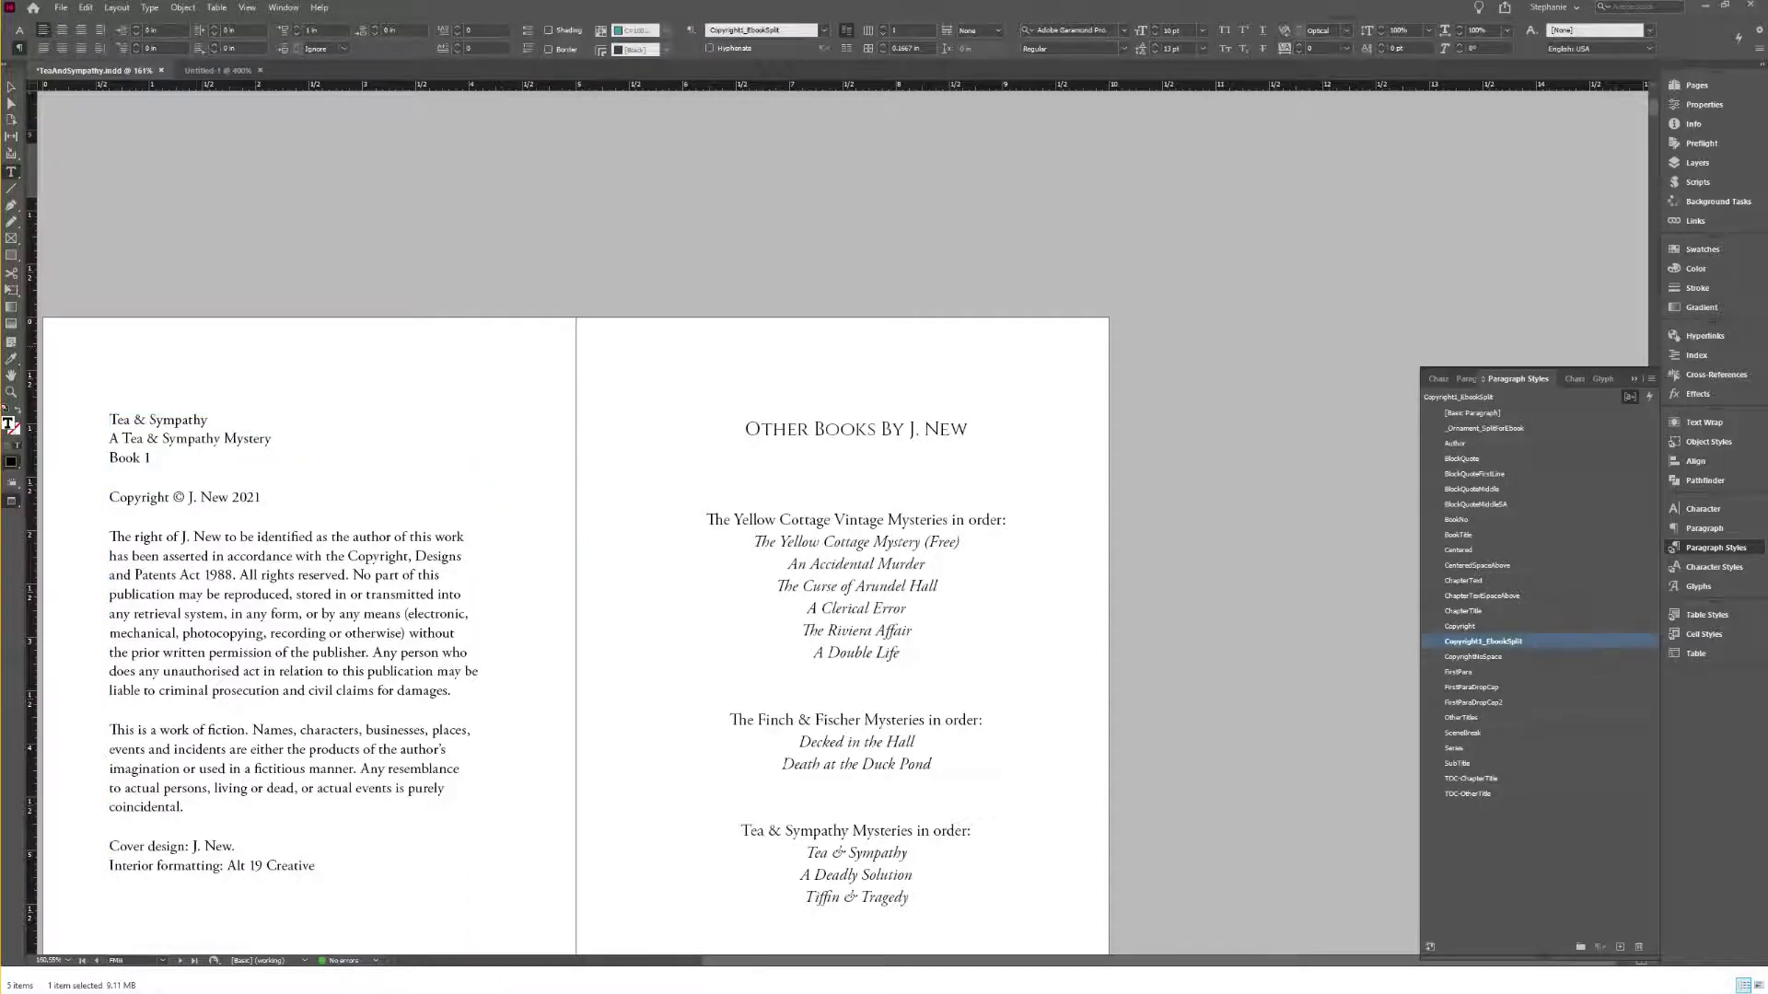
key("Home")
type("Tea & S")
type("u")
type("mpathy")
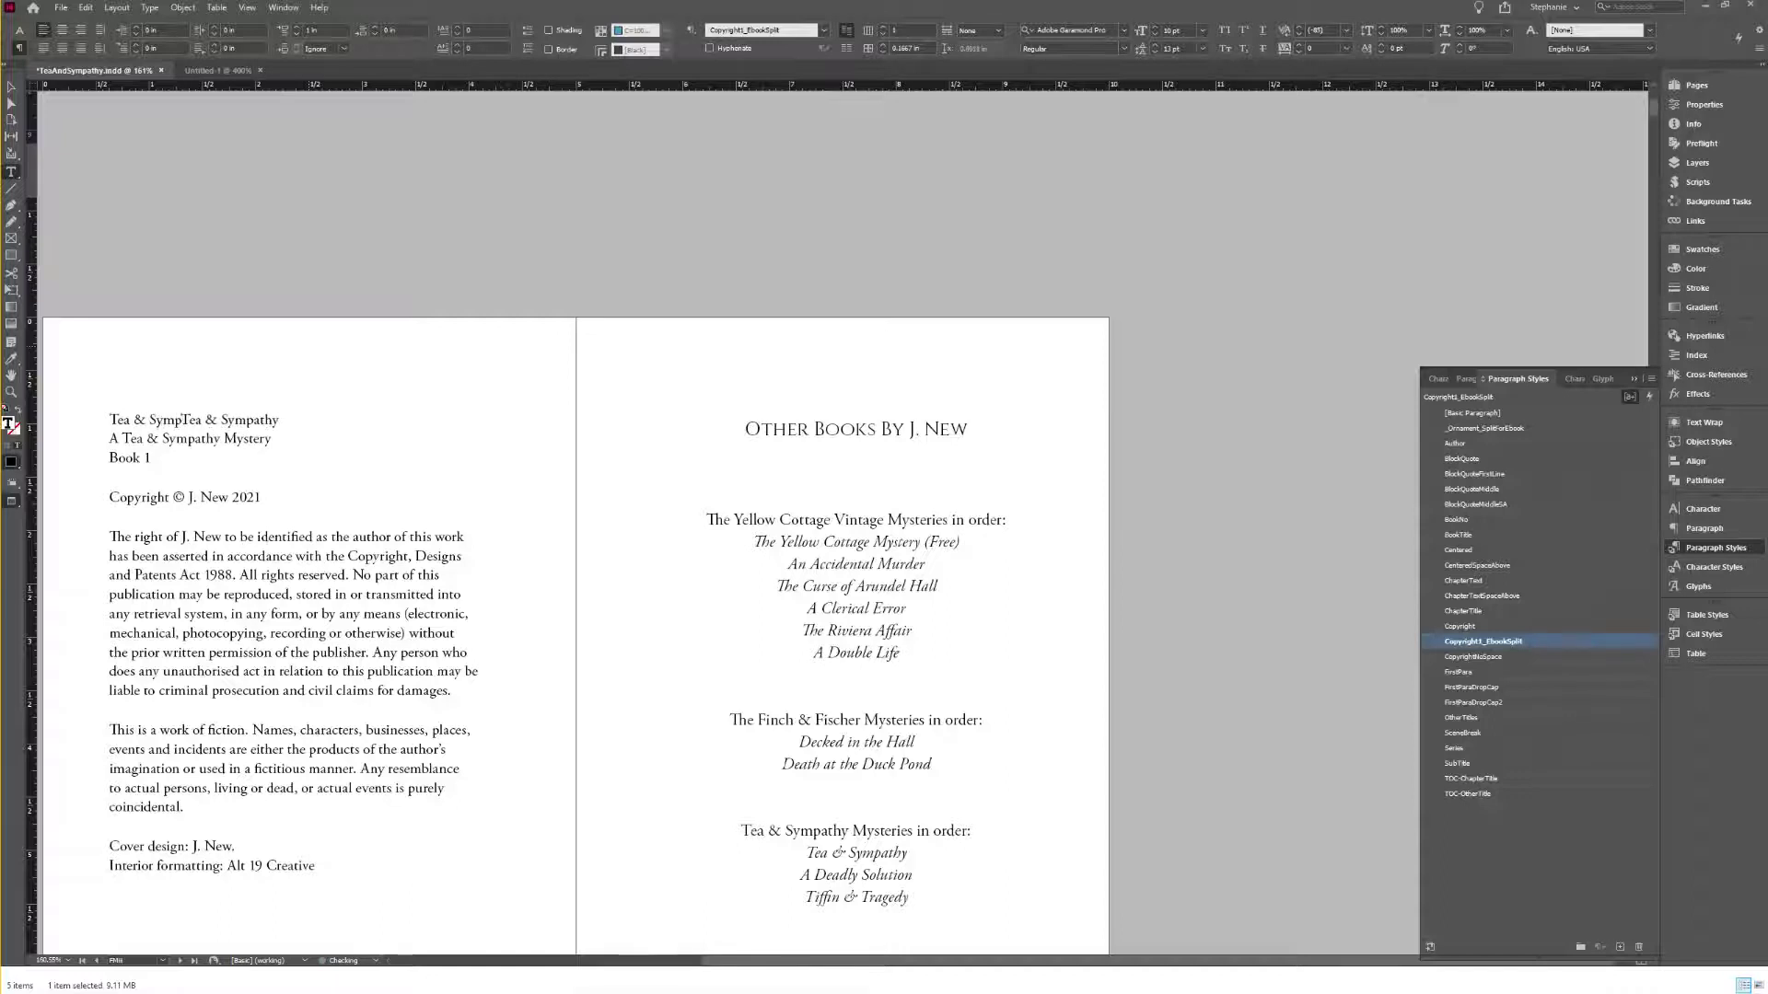
key("shift+End")
key("Delete")
Step: Check the paragraph styles of the title and copyright lines on the copyright page and return to the title page
left_click(201, 439)
left_click(135, 537)
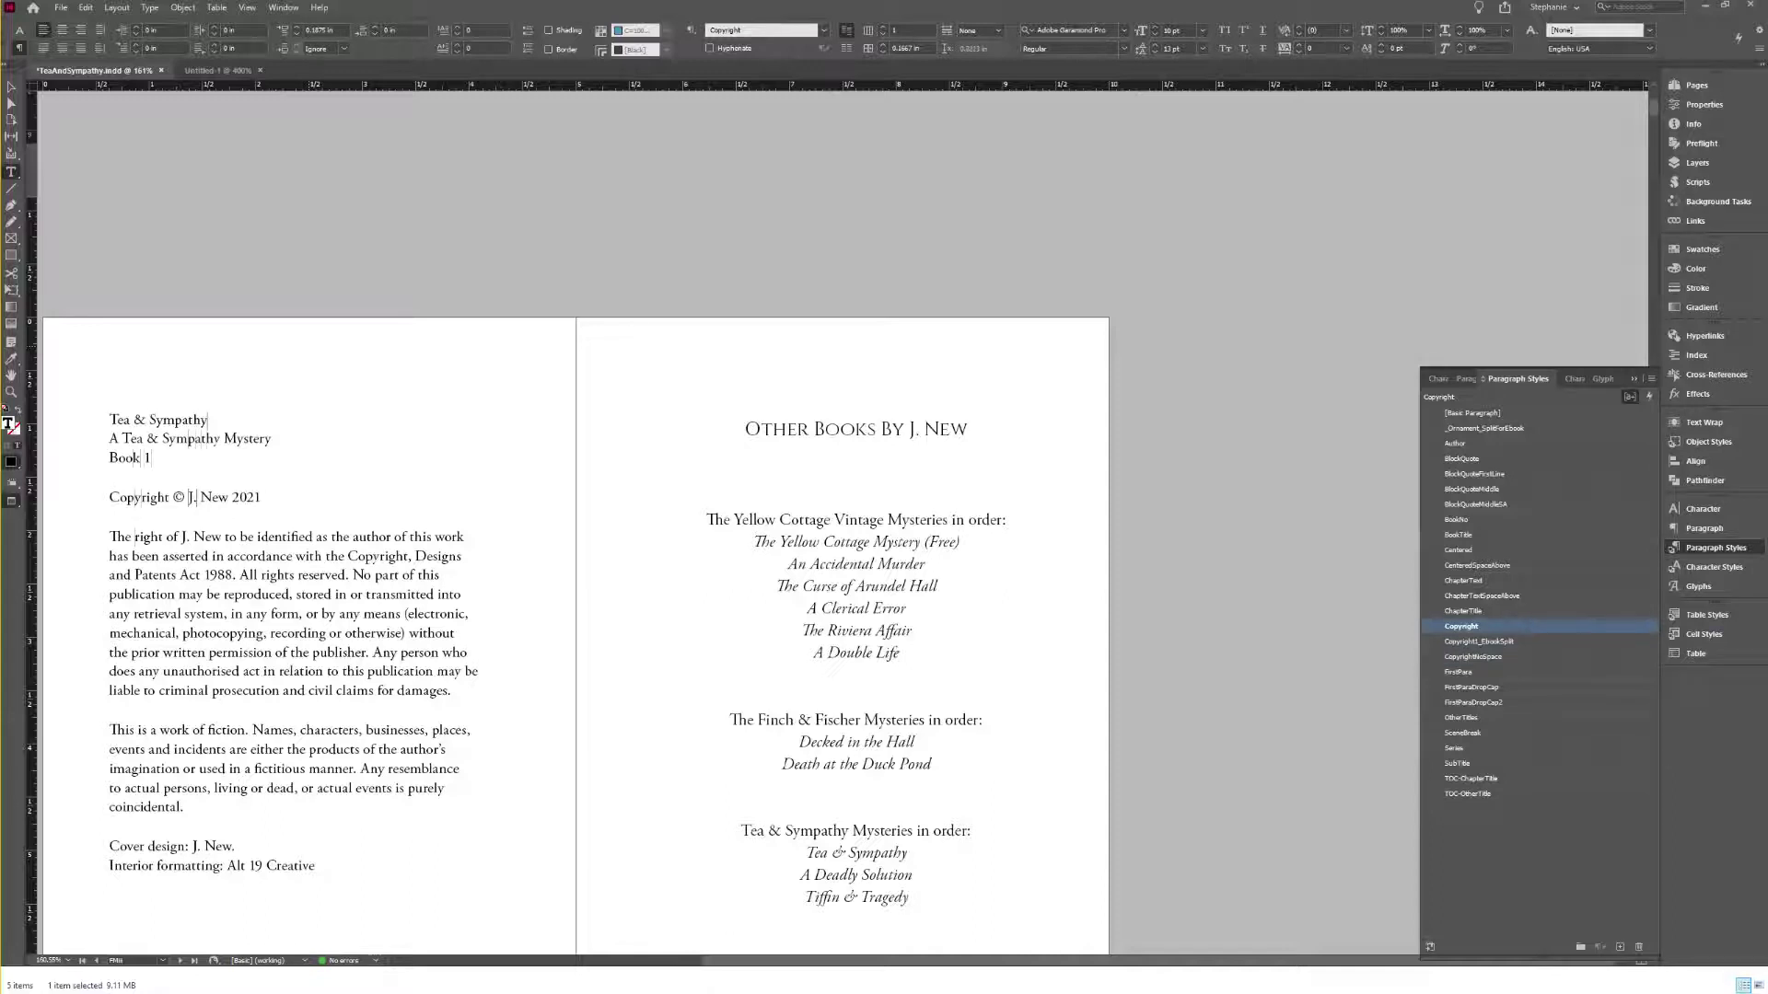
triple_click(212, 424)
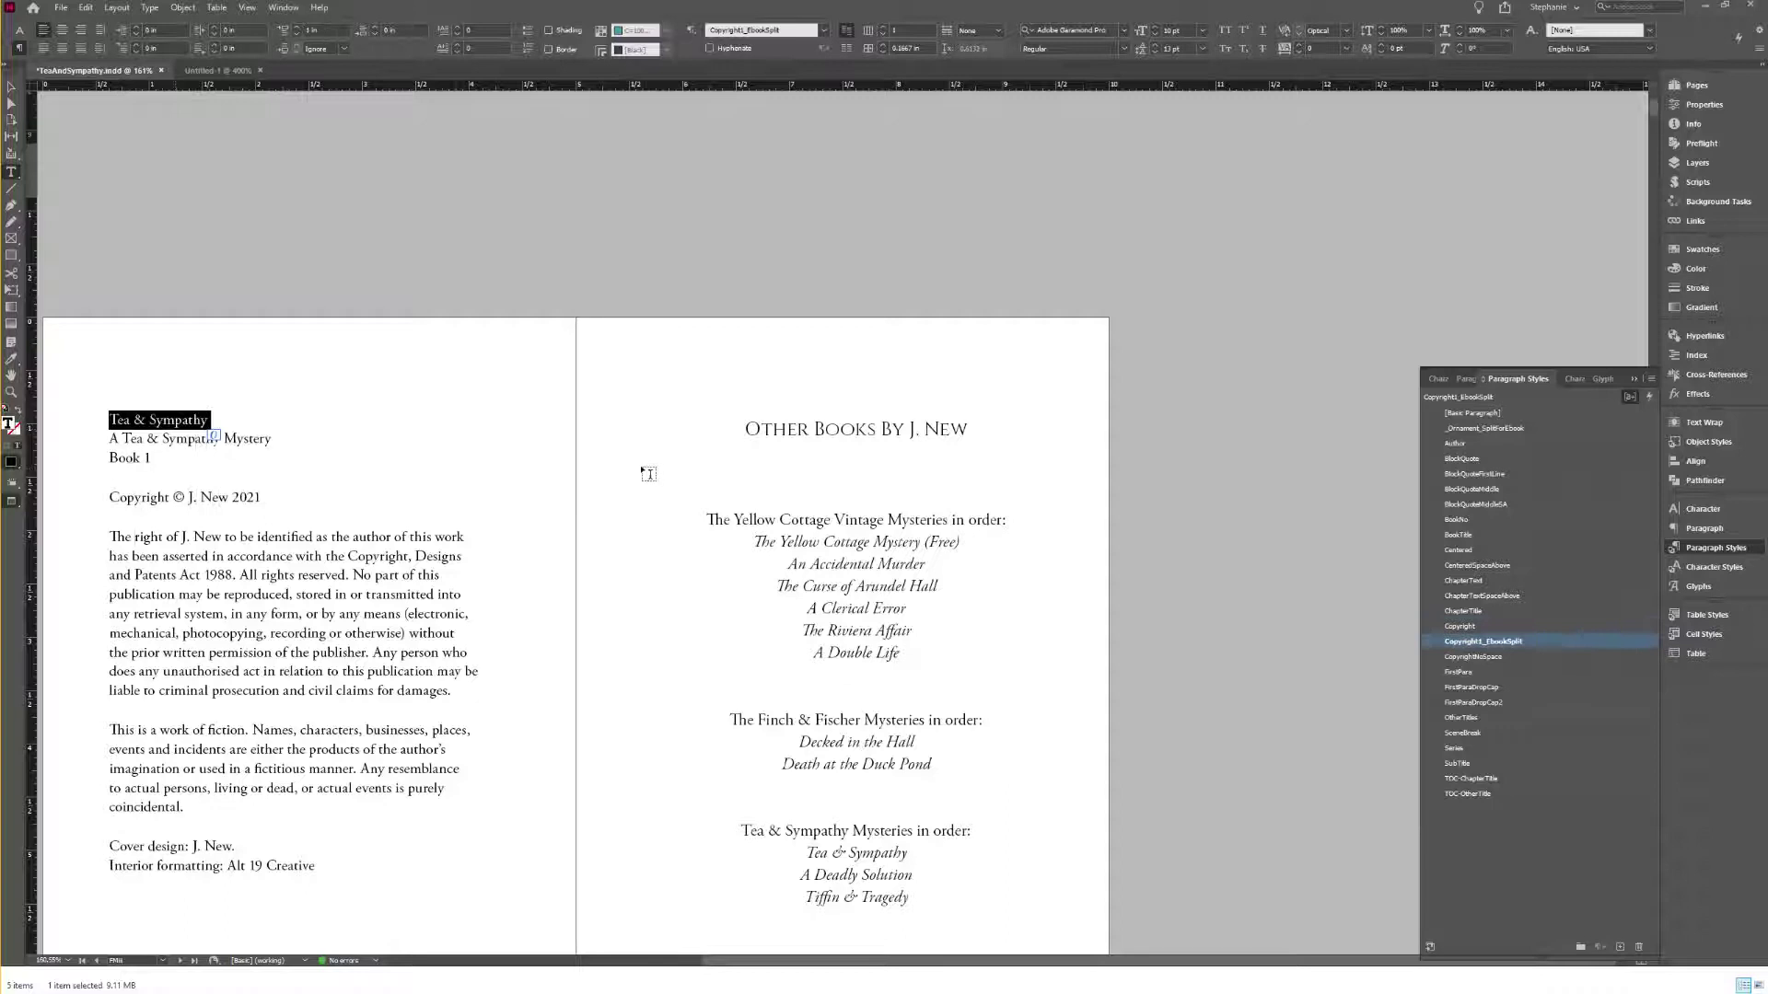
scroll(648, 473, "up", 10)
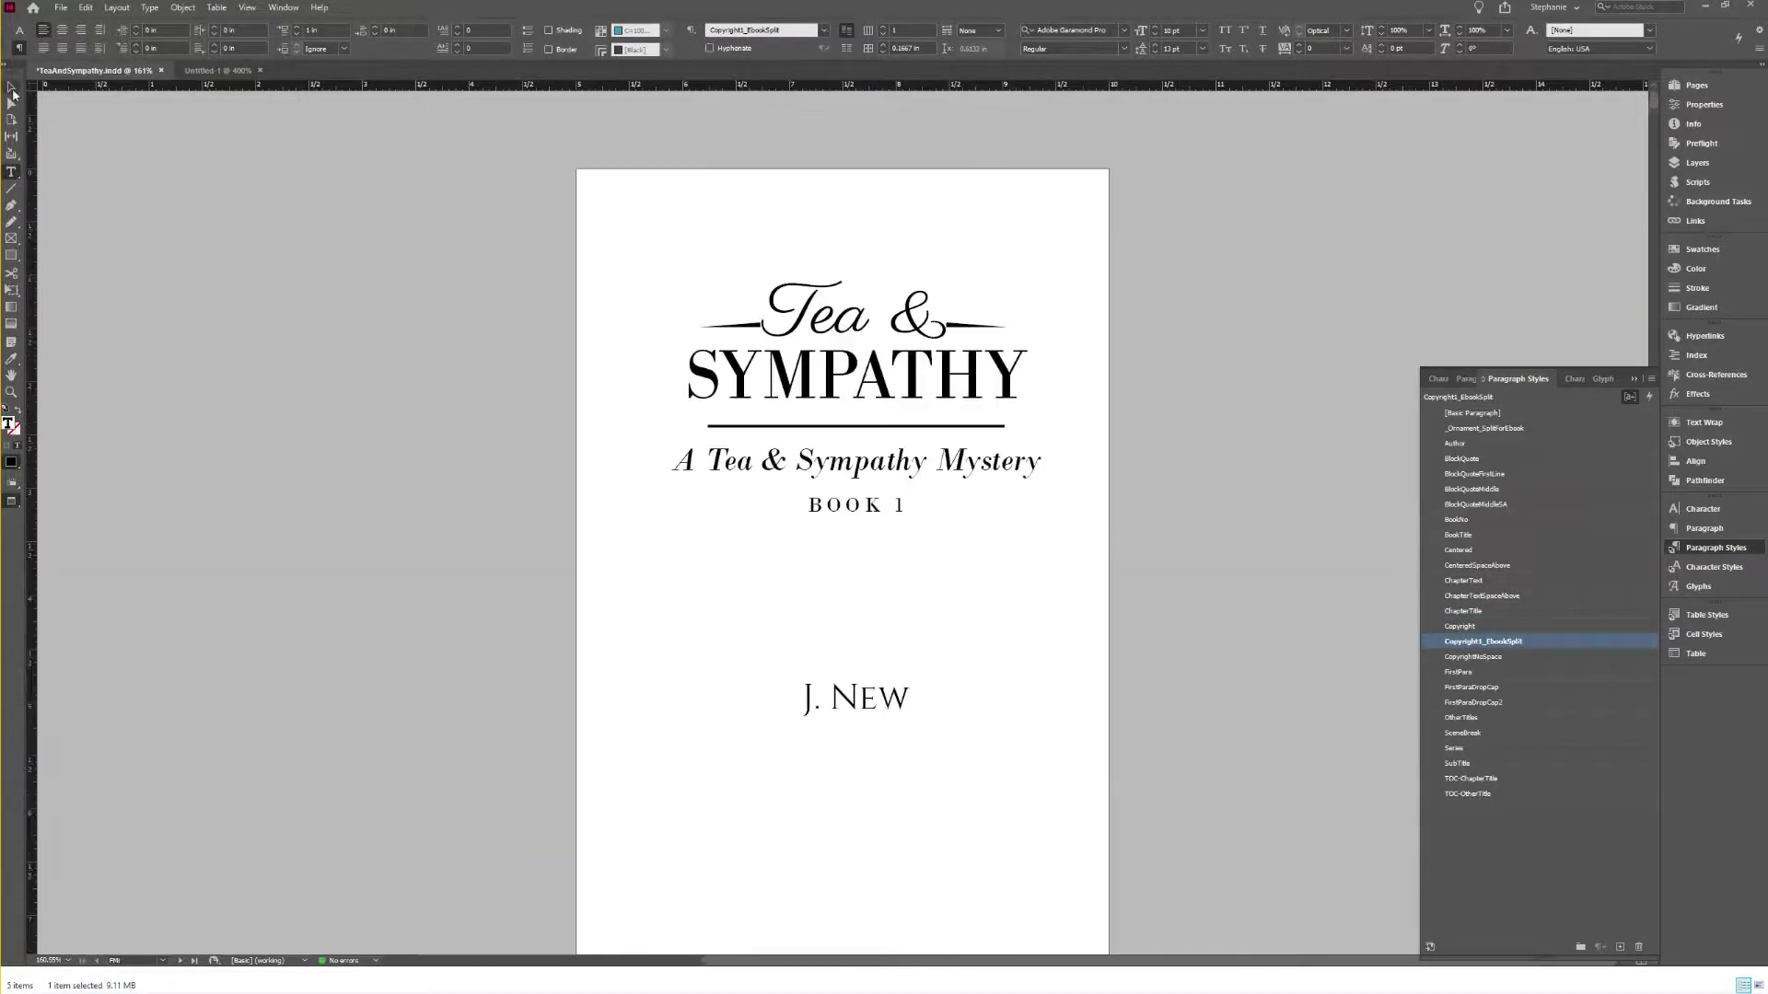
key("Escape")
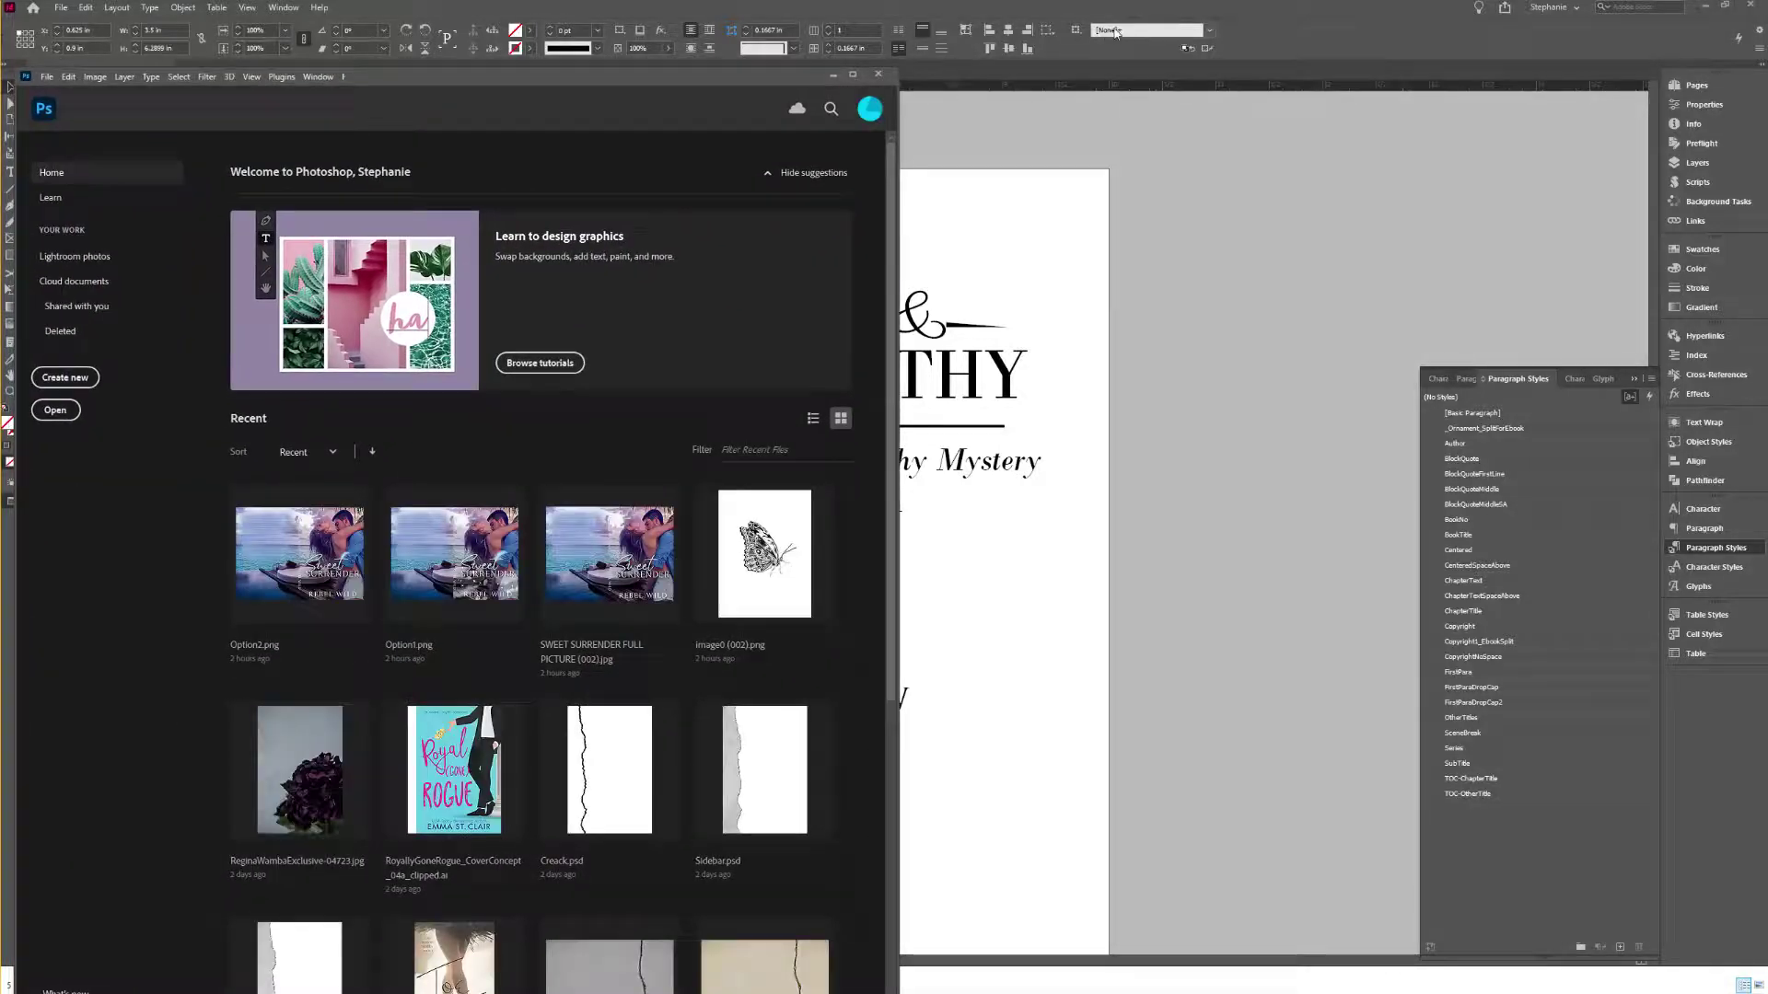
Step: Maximise Photoshop and browse for a file to open in the Alt19Creative share's Clients folder
double_click(724, 74)
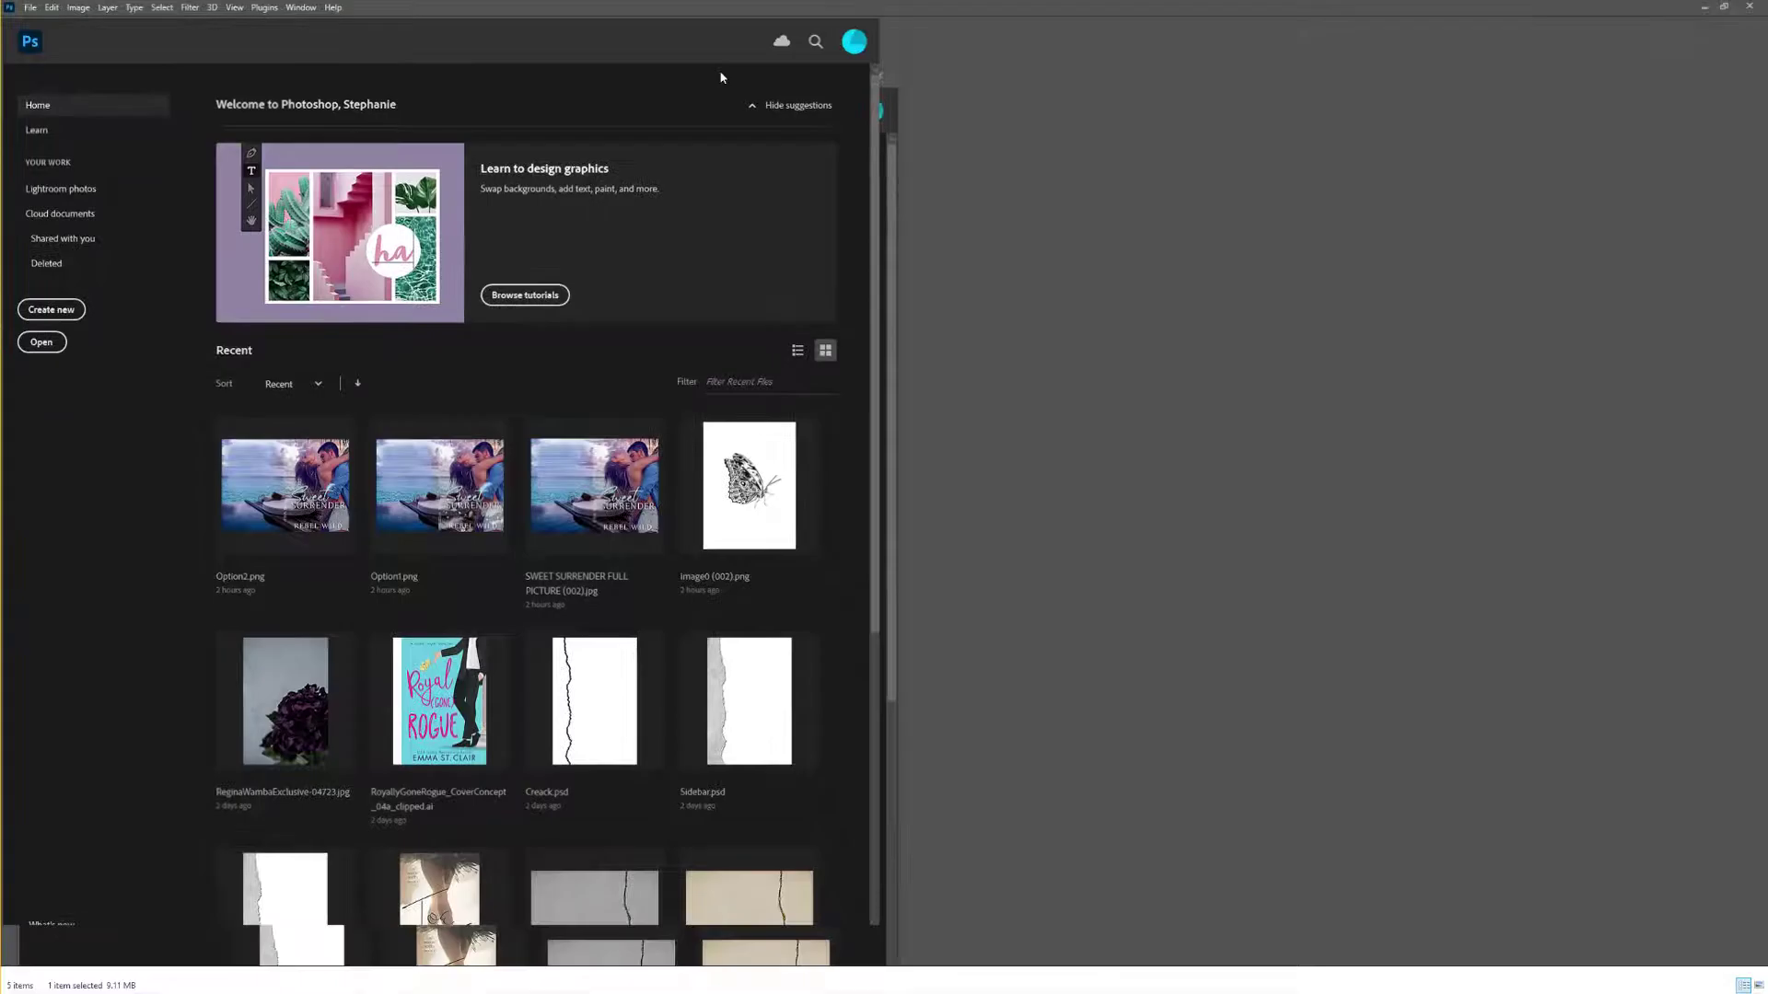
left_click(28, 5)
left_click(46, 42)
left_click_drag(261, 20, 634, 161)
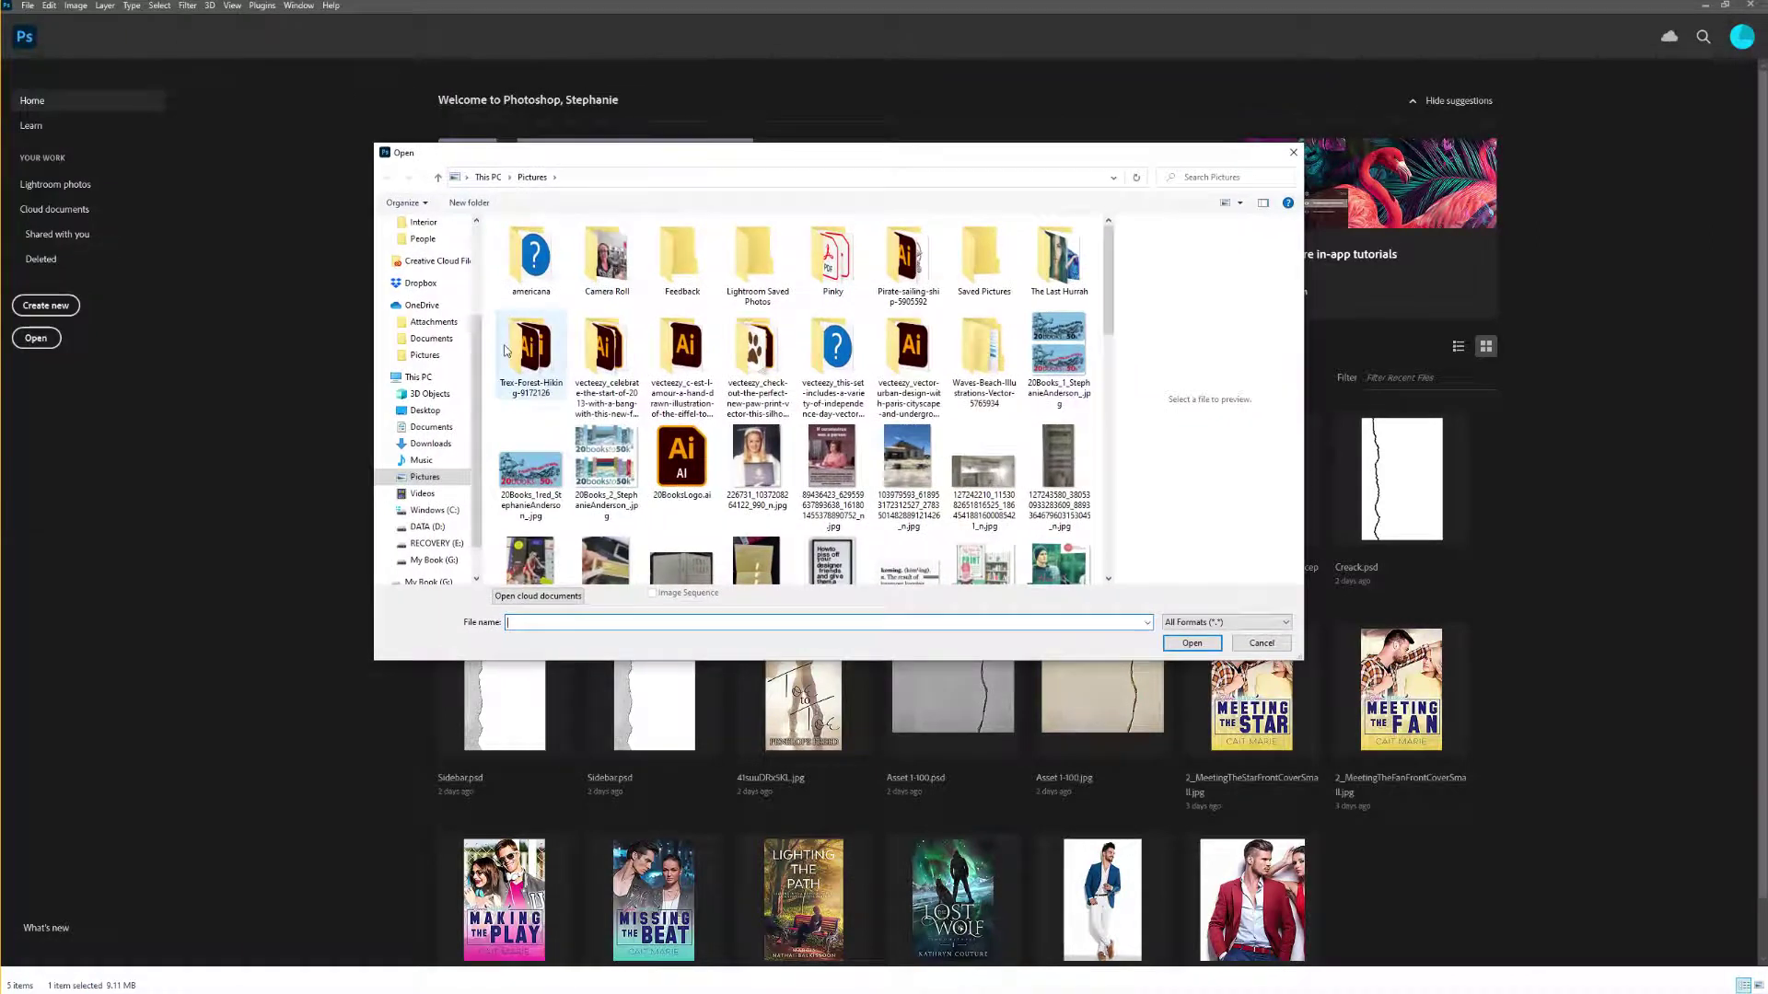
scroll(443, 264, "up", 2)
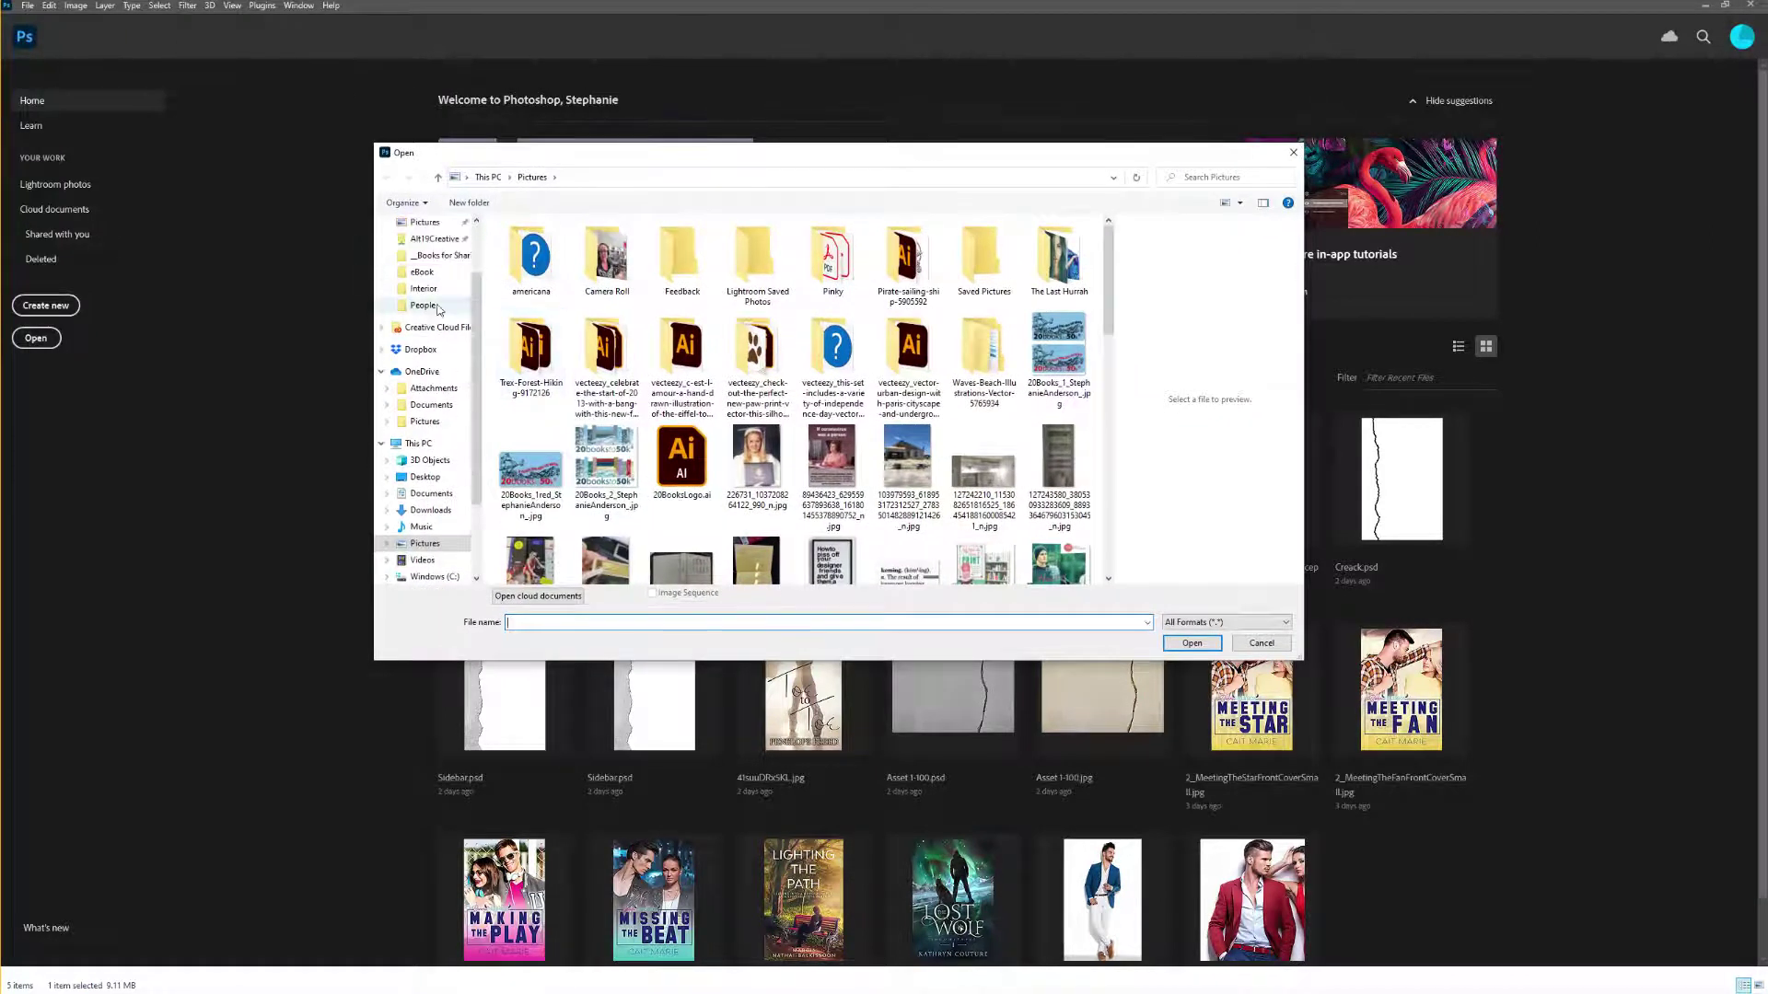
left_click(441, 242)
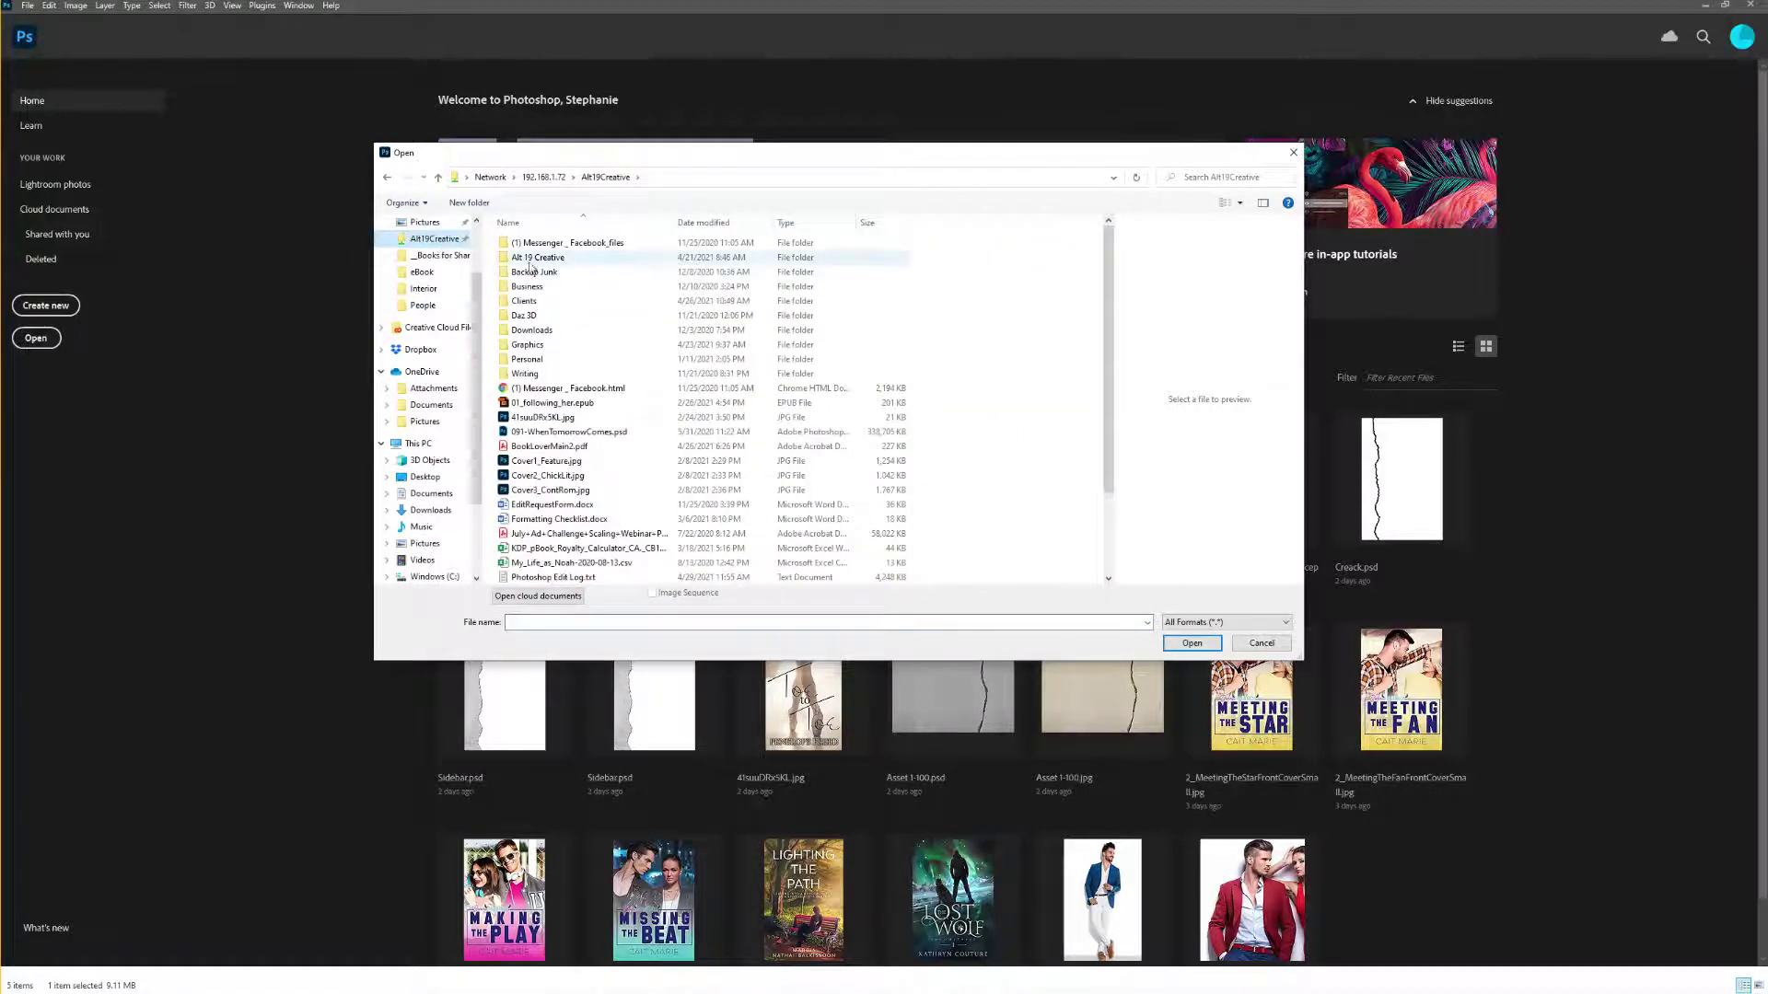
double_click(528, 307)
left_click(543, 447)
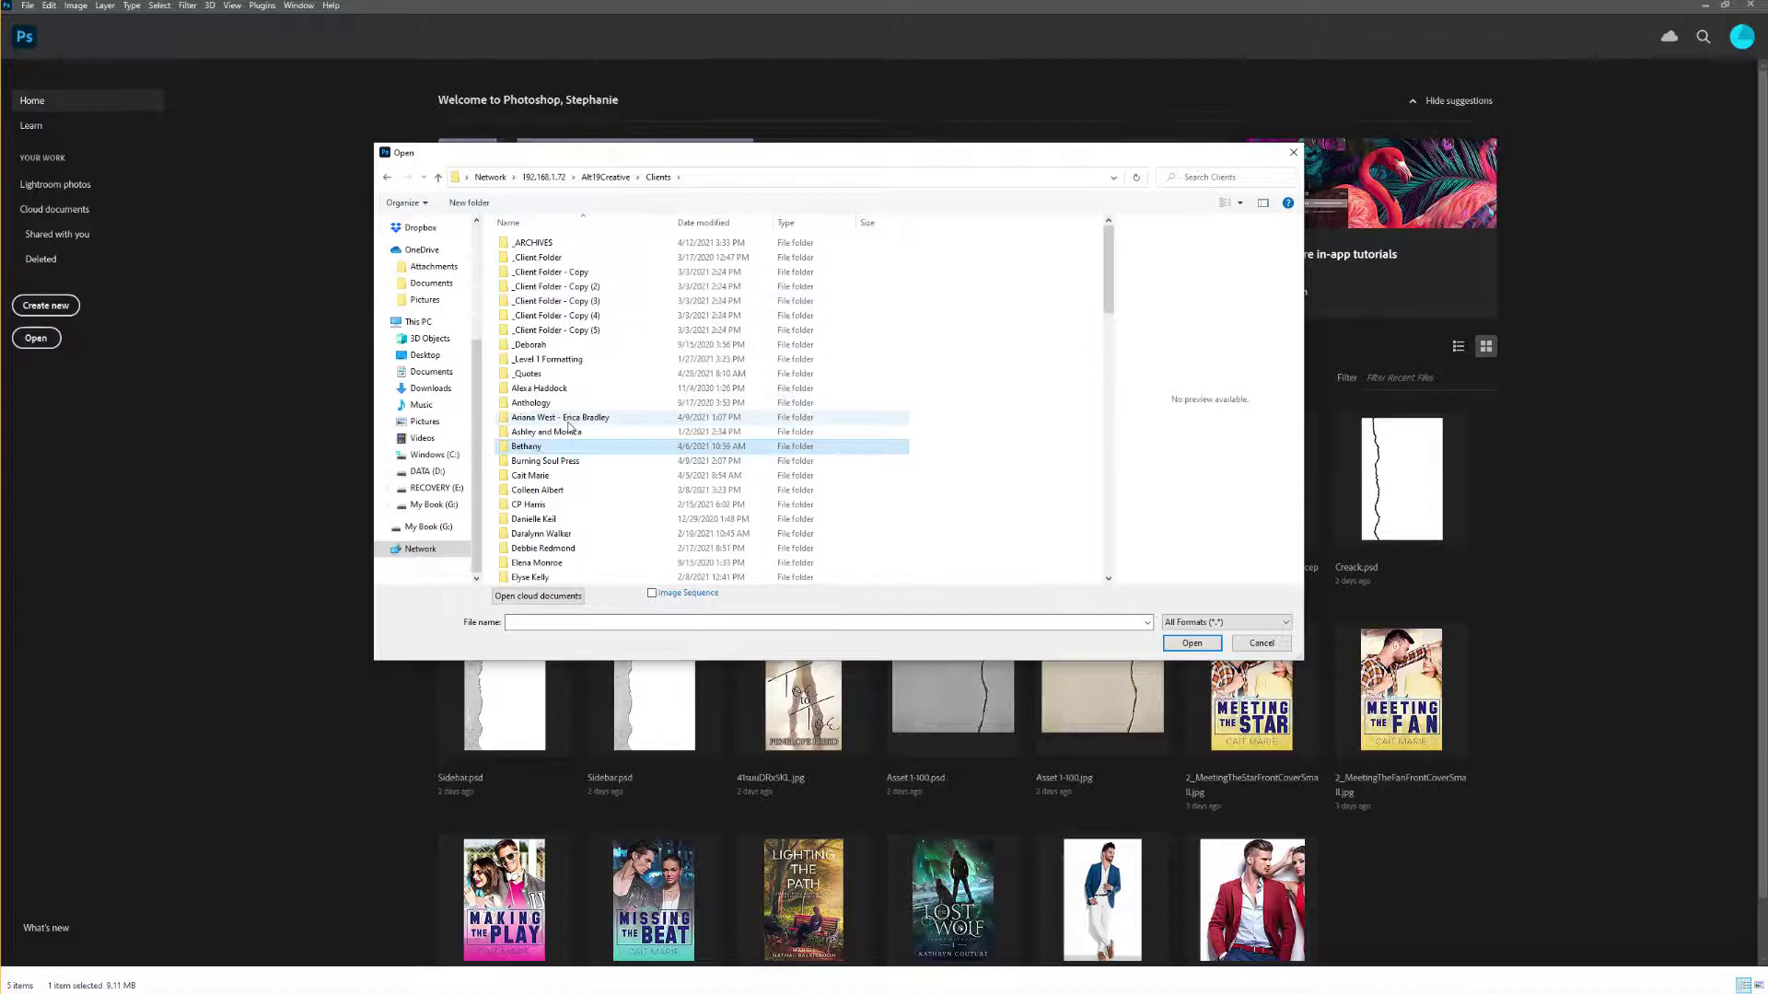
Step: Open the title page of the TeaAndSympathy_InteriorFinal_01 PDF from the client's Tea and Sympathy, Book 1, Interior folder
key("j")
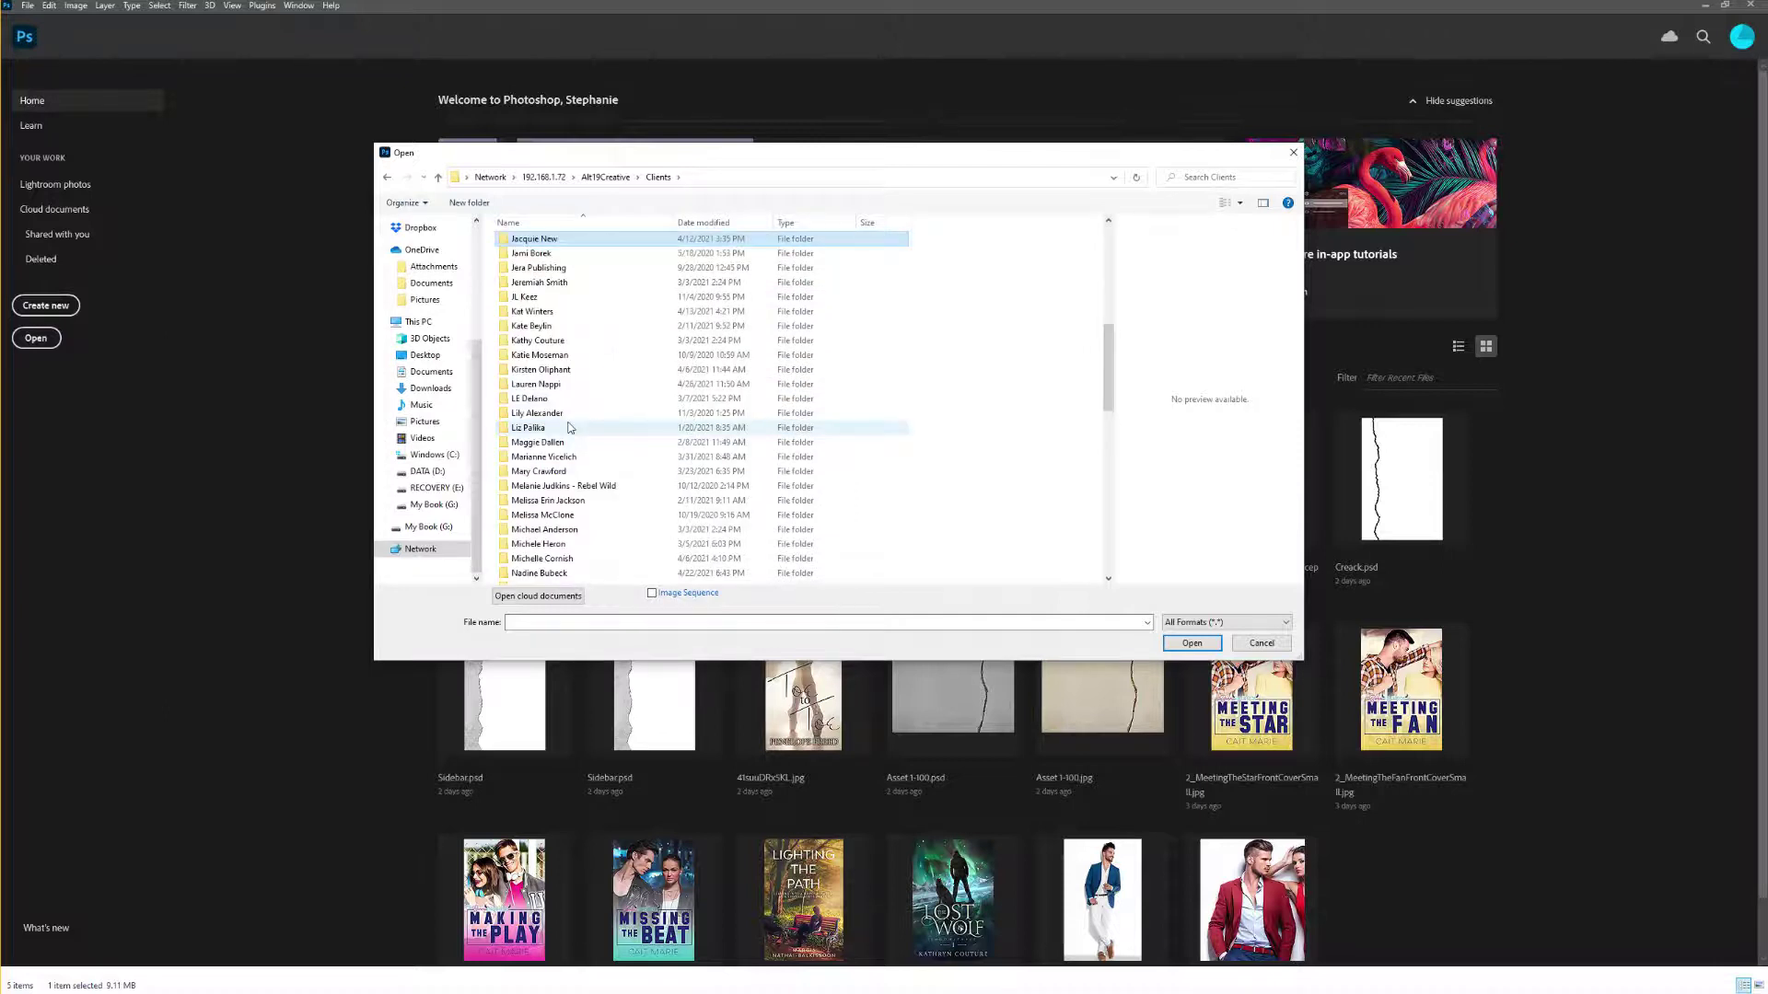
key("Return")
double_click(543, 240)
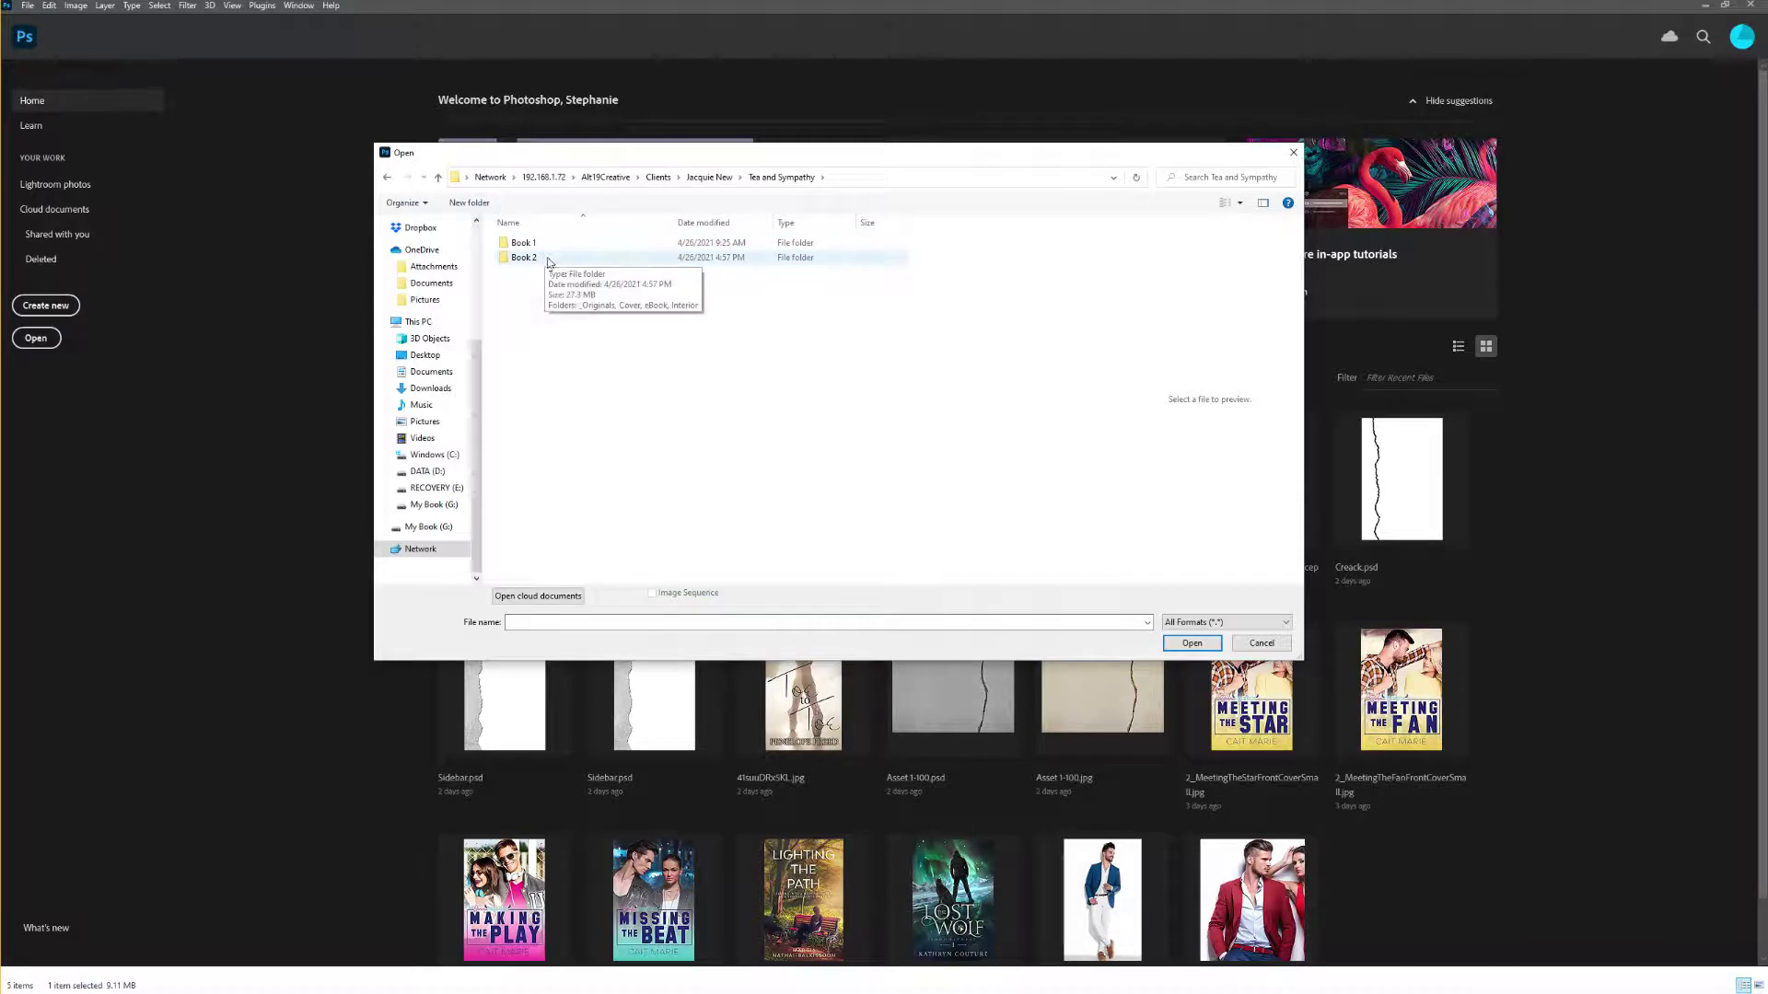
double_click(547, 243)
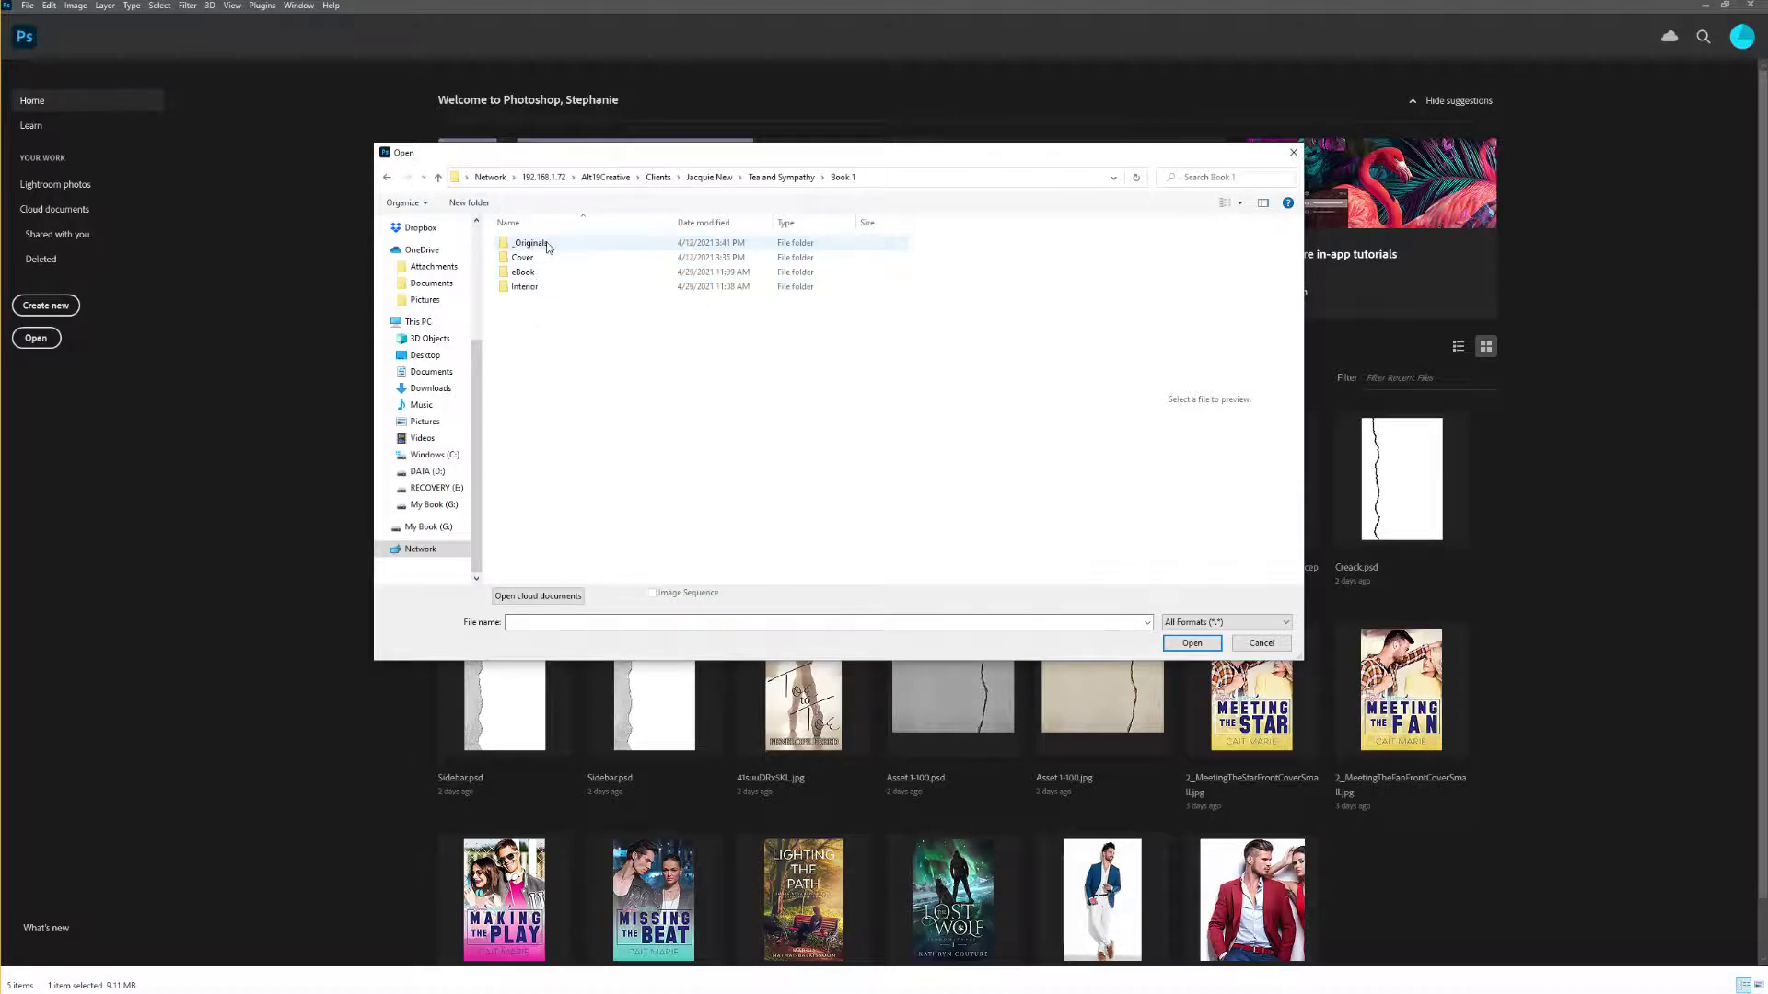
double_click(538, 288)
left_click(563, 331)
left_click(1192, 643)
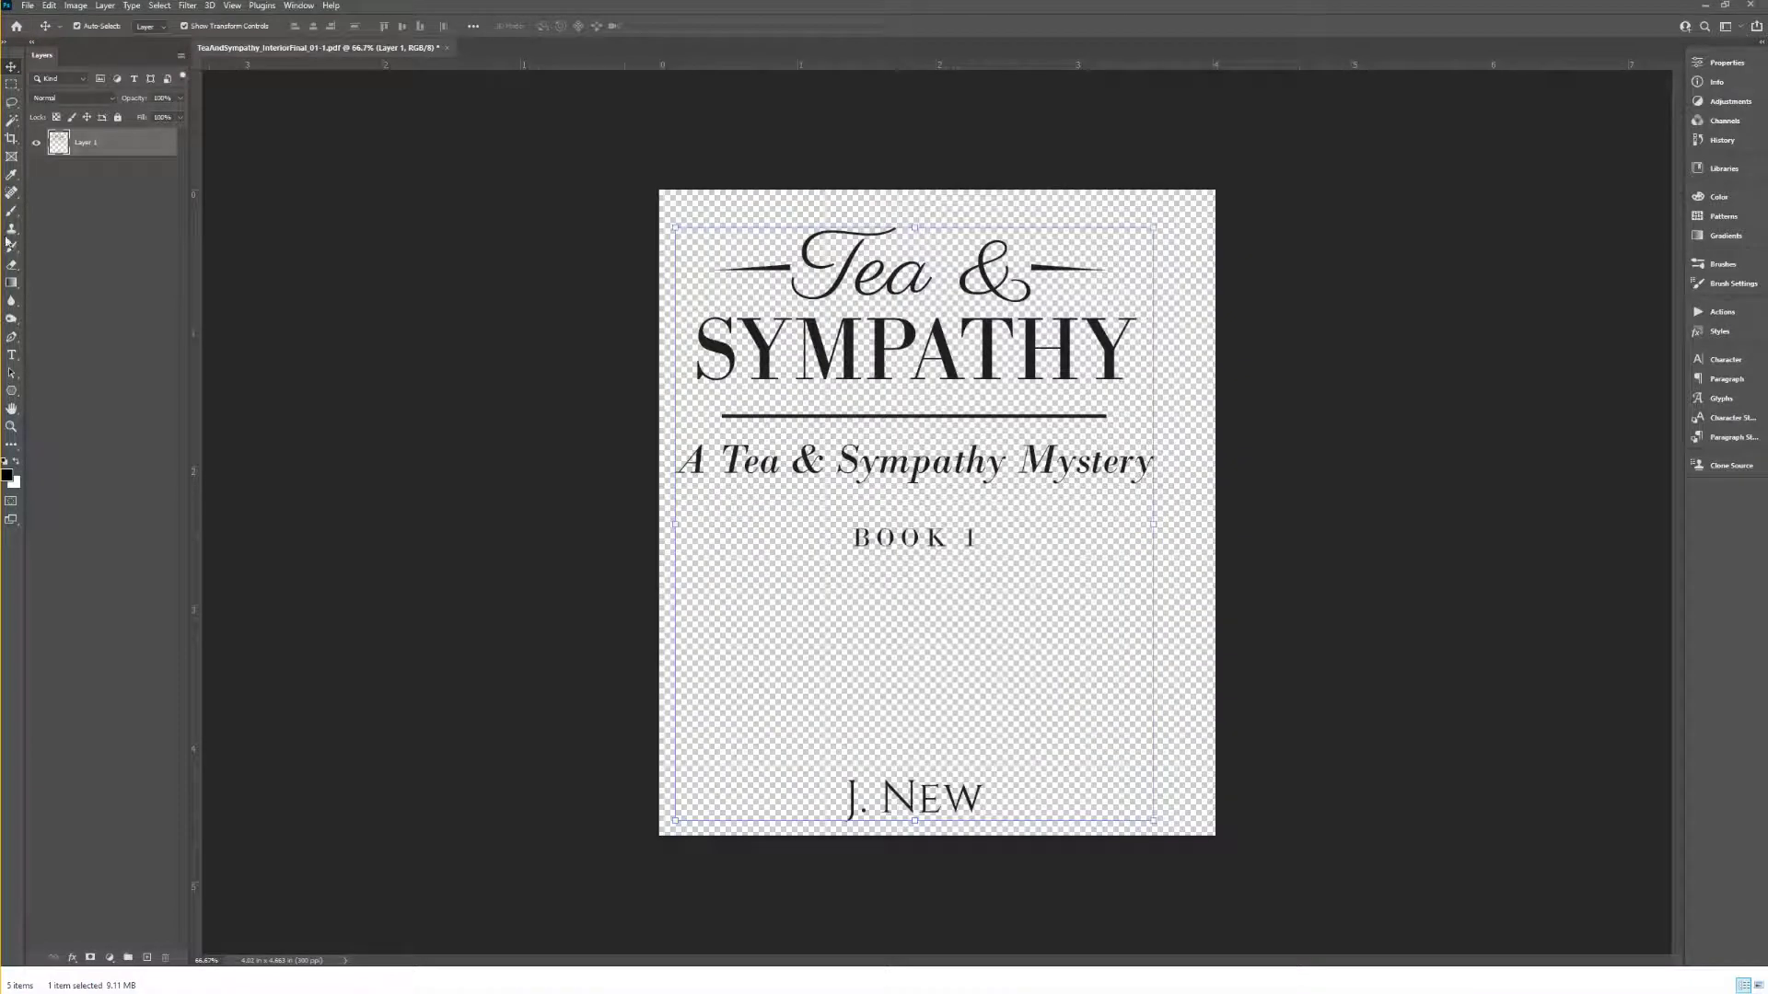
Step: Trim the transparent pixels from all four sides of the title page image
left_click(296, 195)
left_click(49, 5)
mouse_move(75, 6)
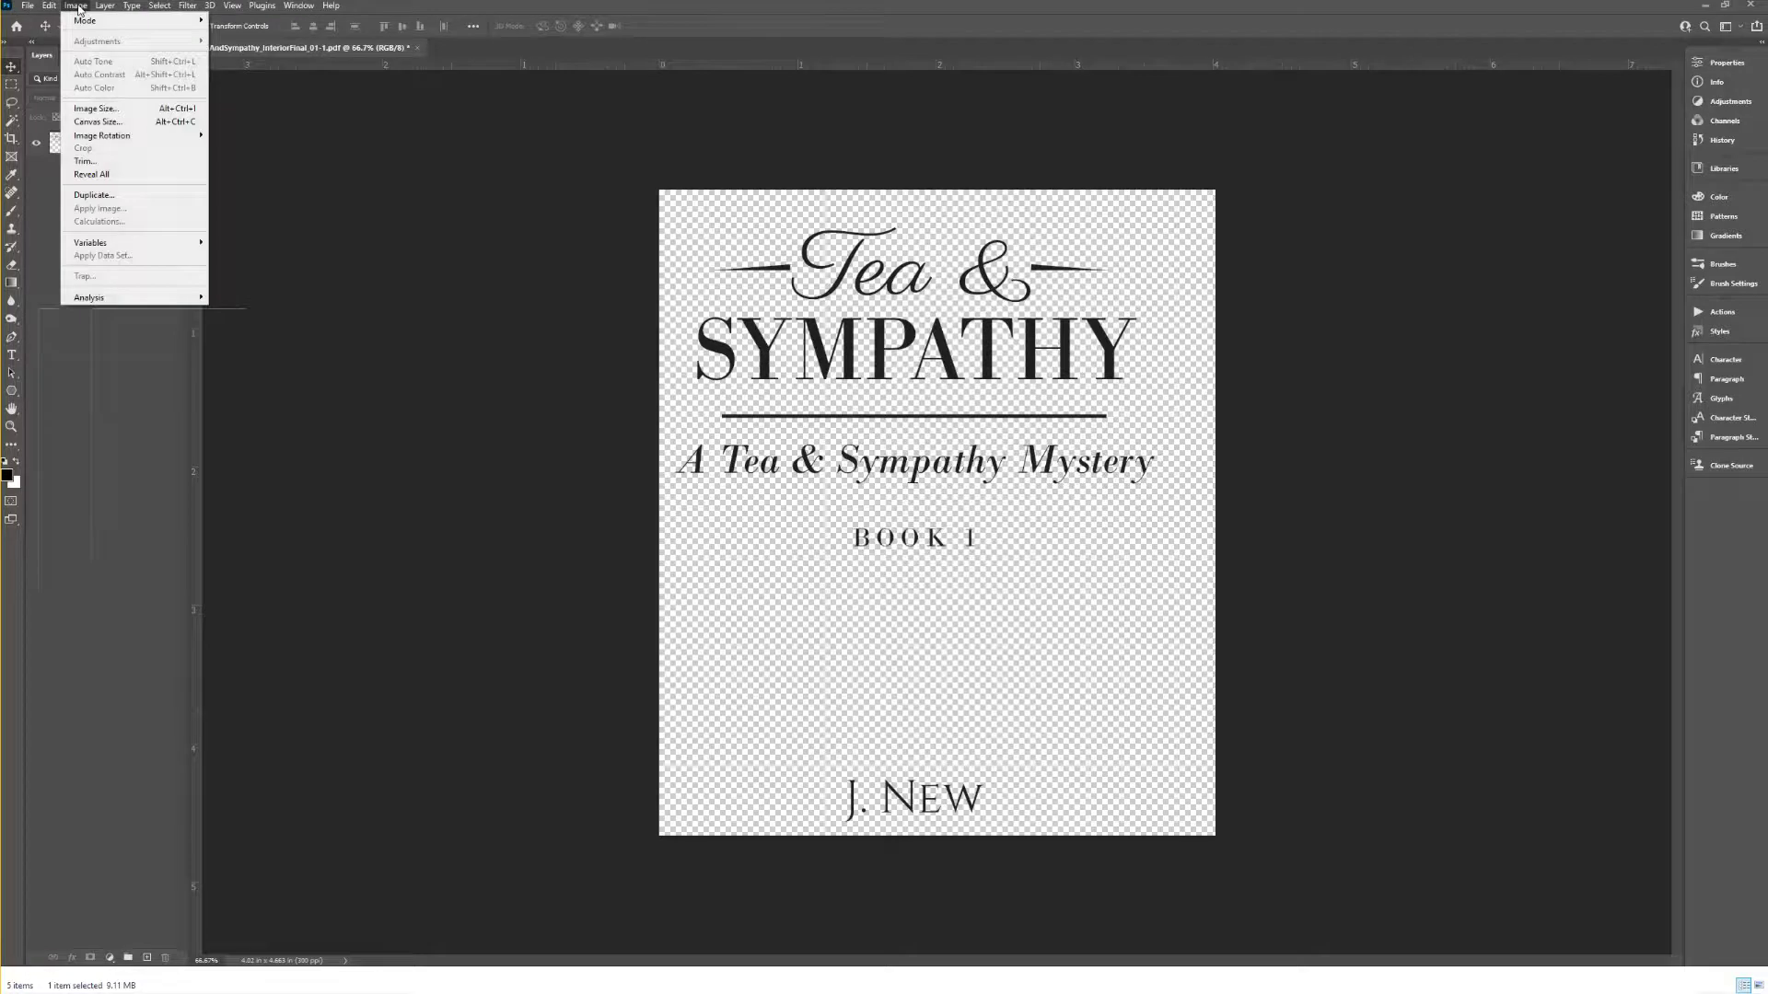
left_click(104, 163)
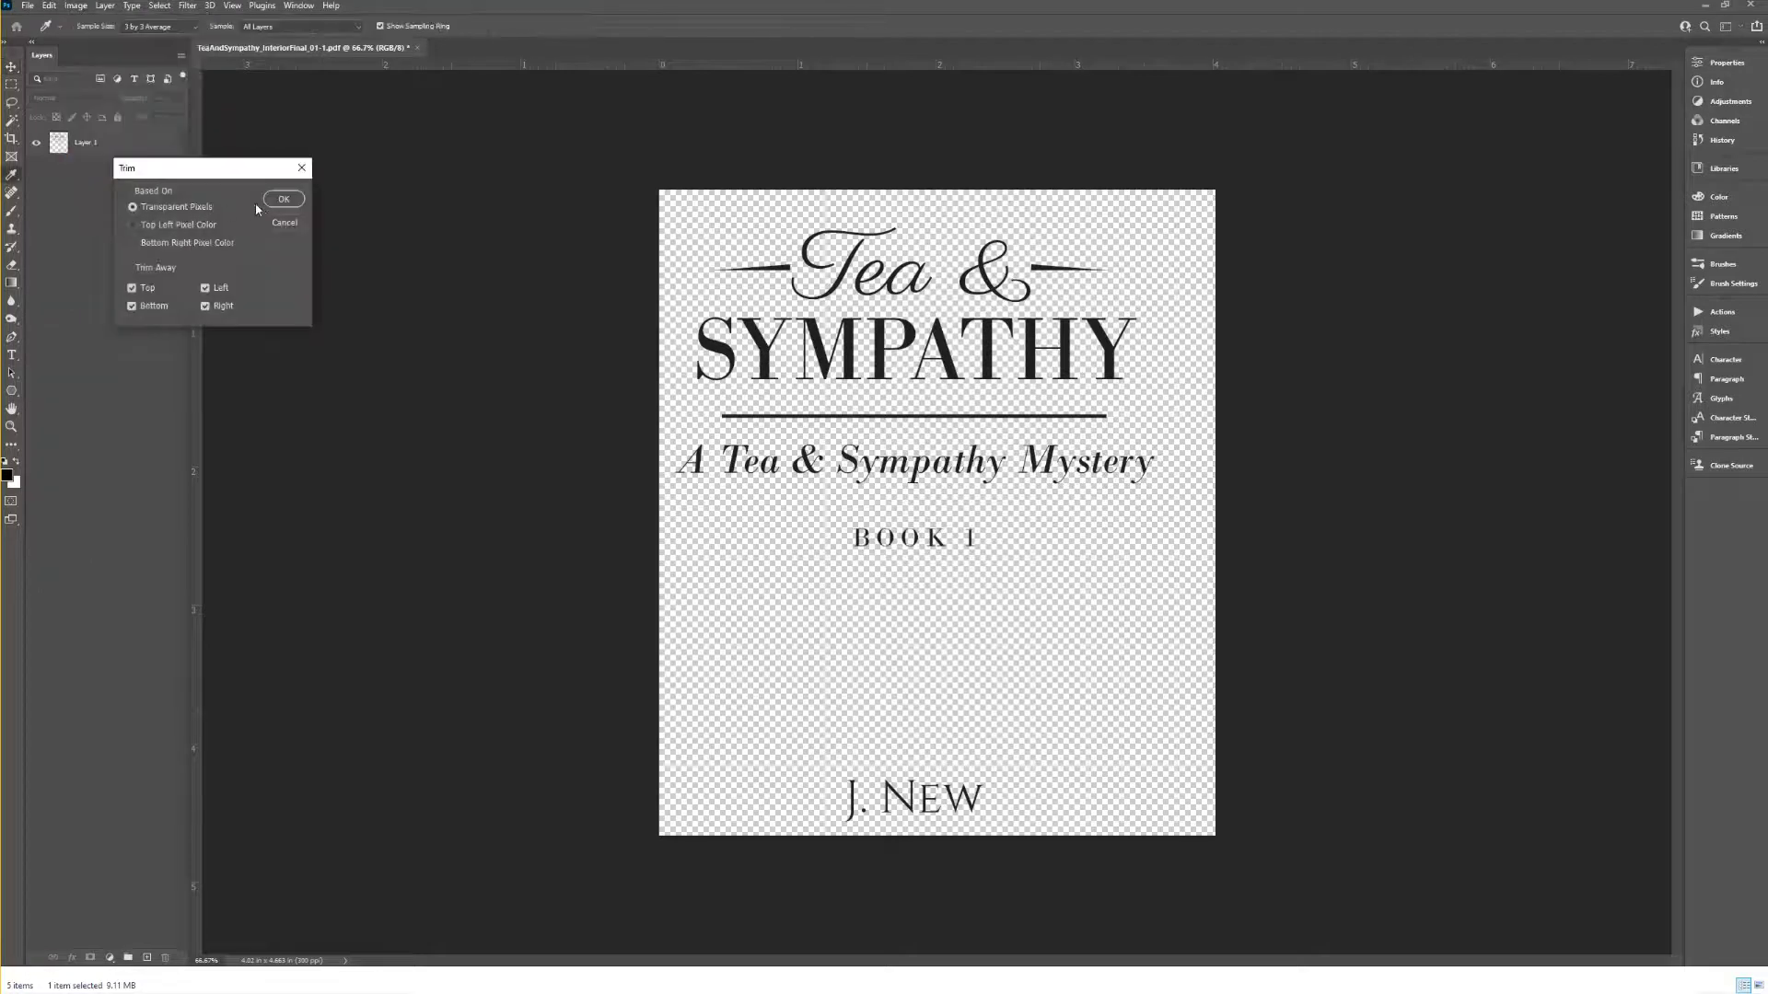
left_click(283, 199)
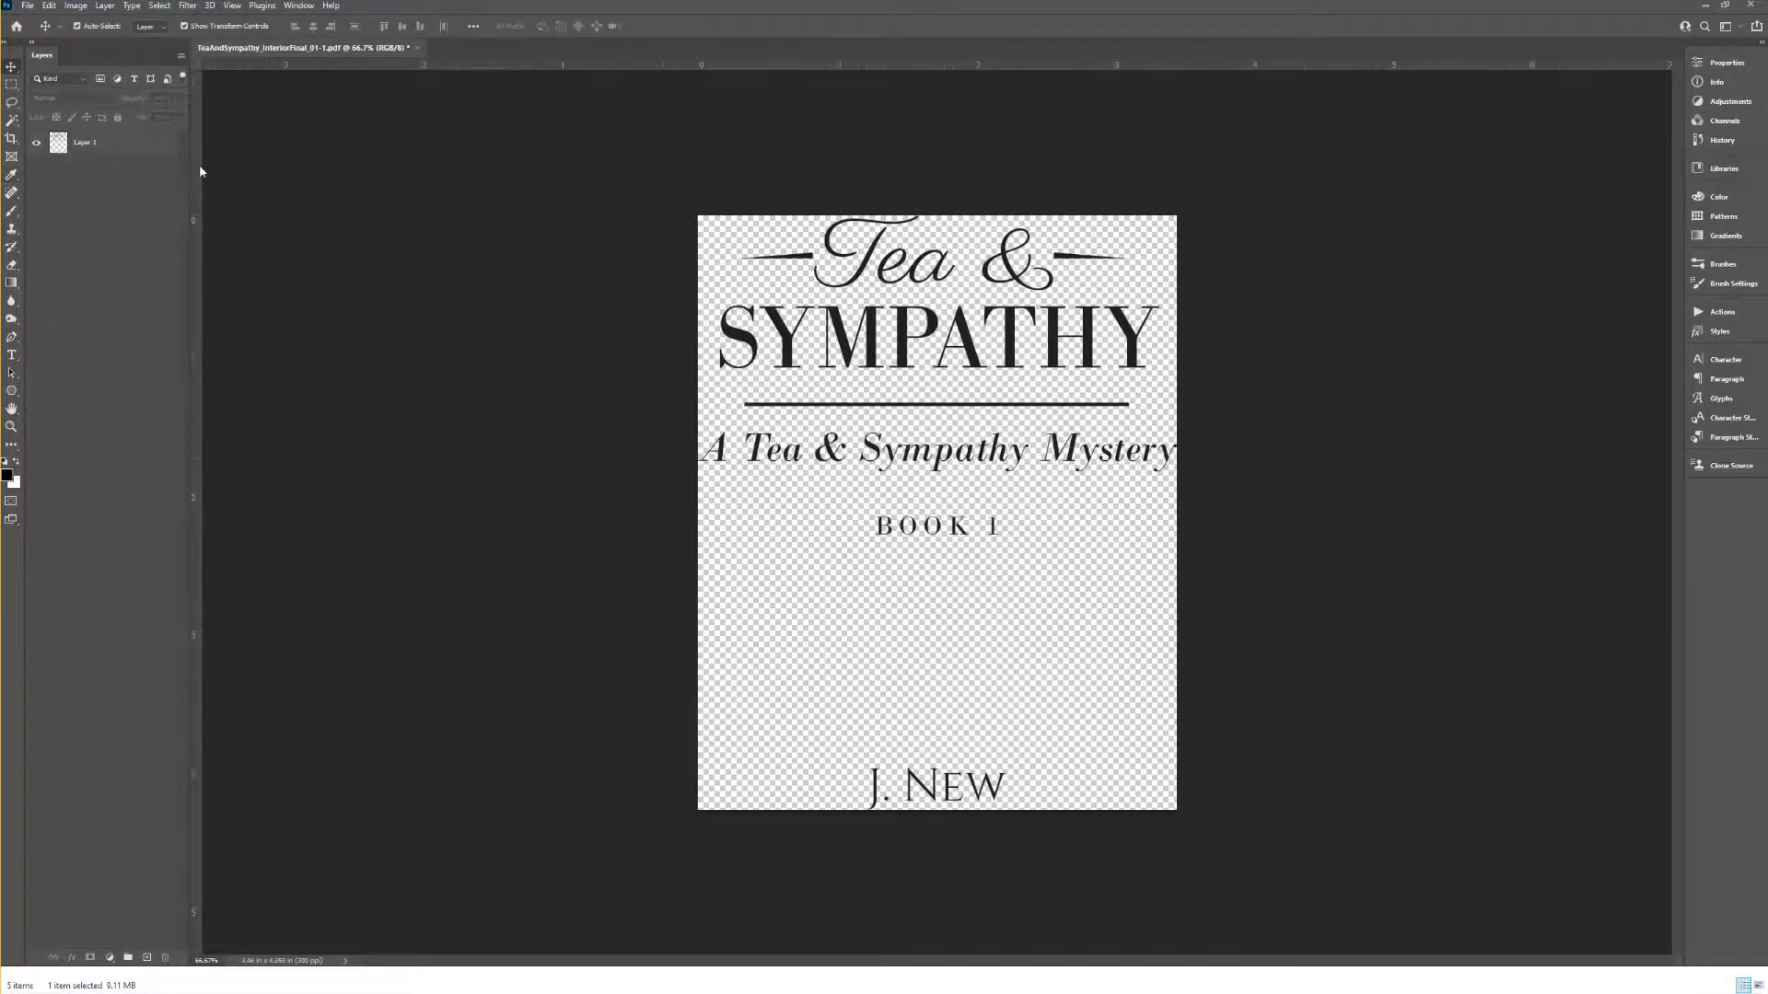
Step: Set up an export of the title page image as a transparent PNG with a width of 600 px
left_click(27, 5)
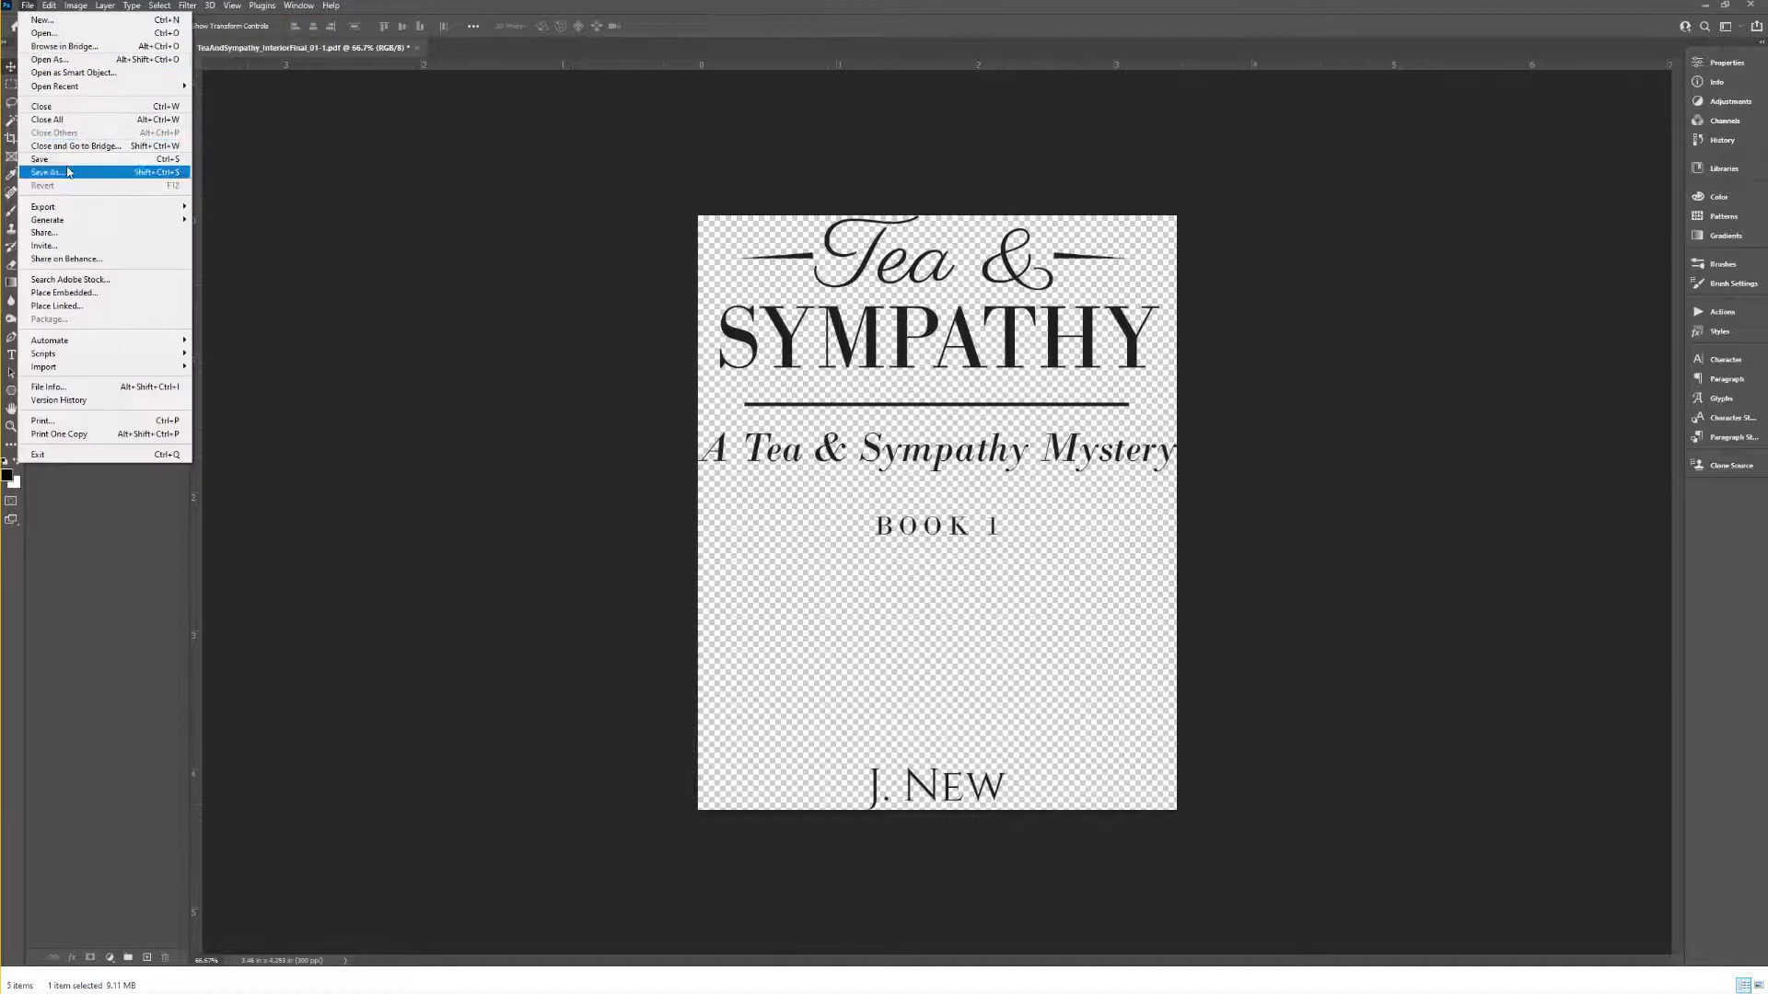
mouse_move(106, 208)
left_click(270, 218)
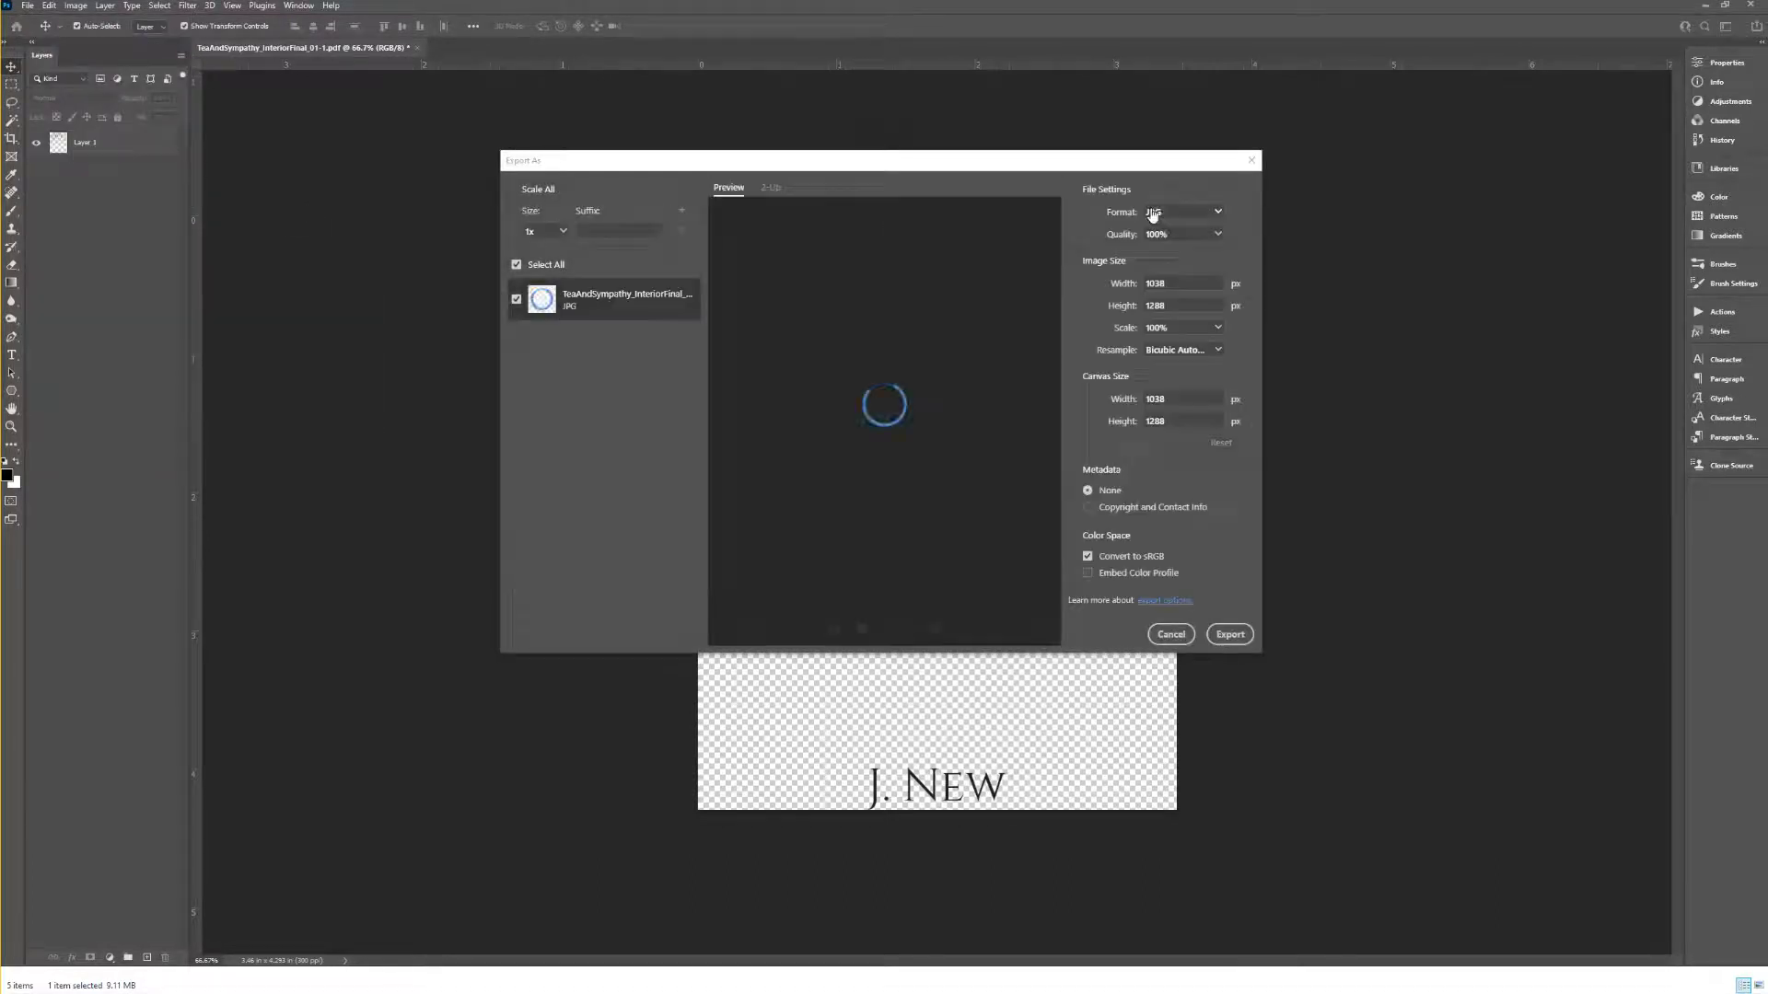
left_click(1162, 214)
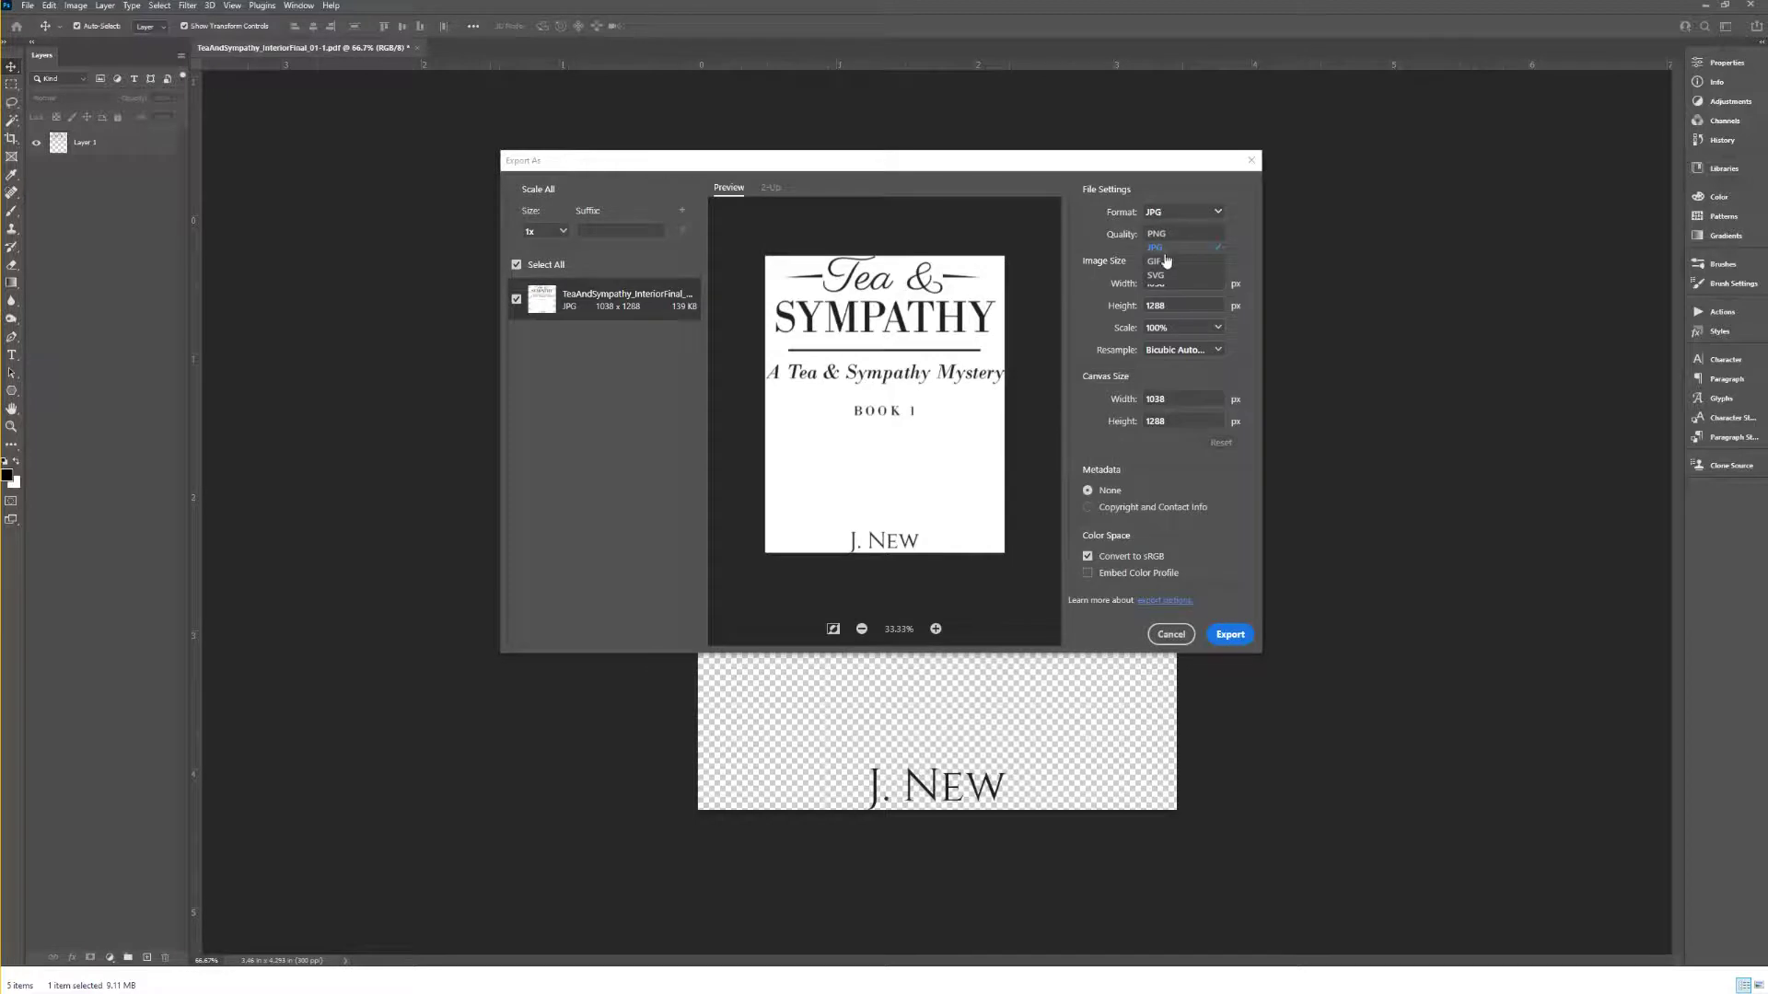
left_click(1157, 234)
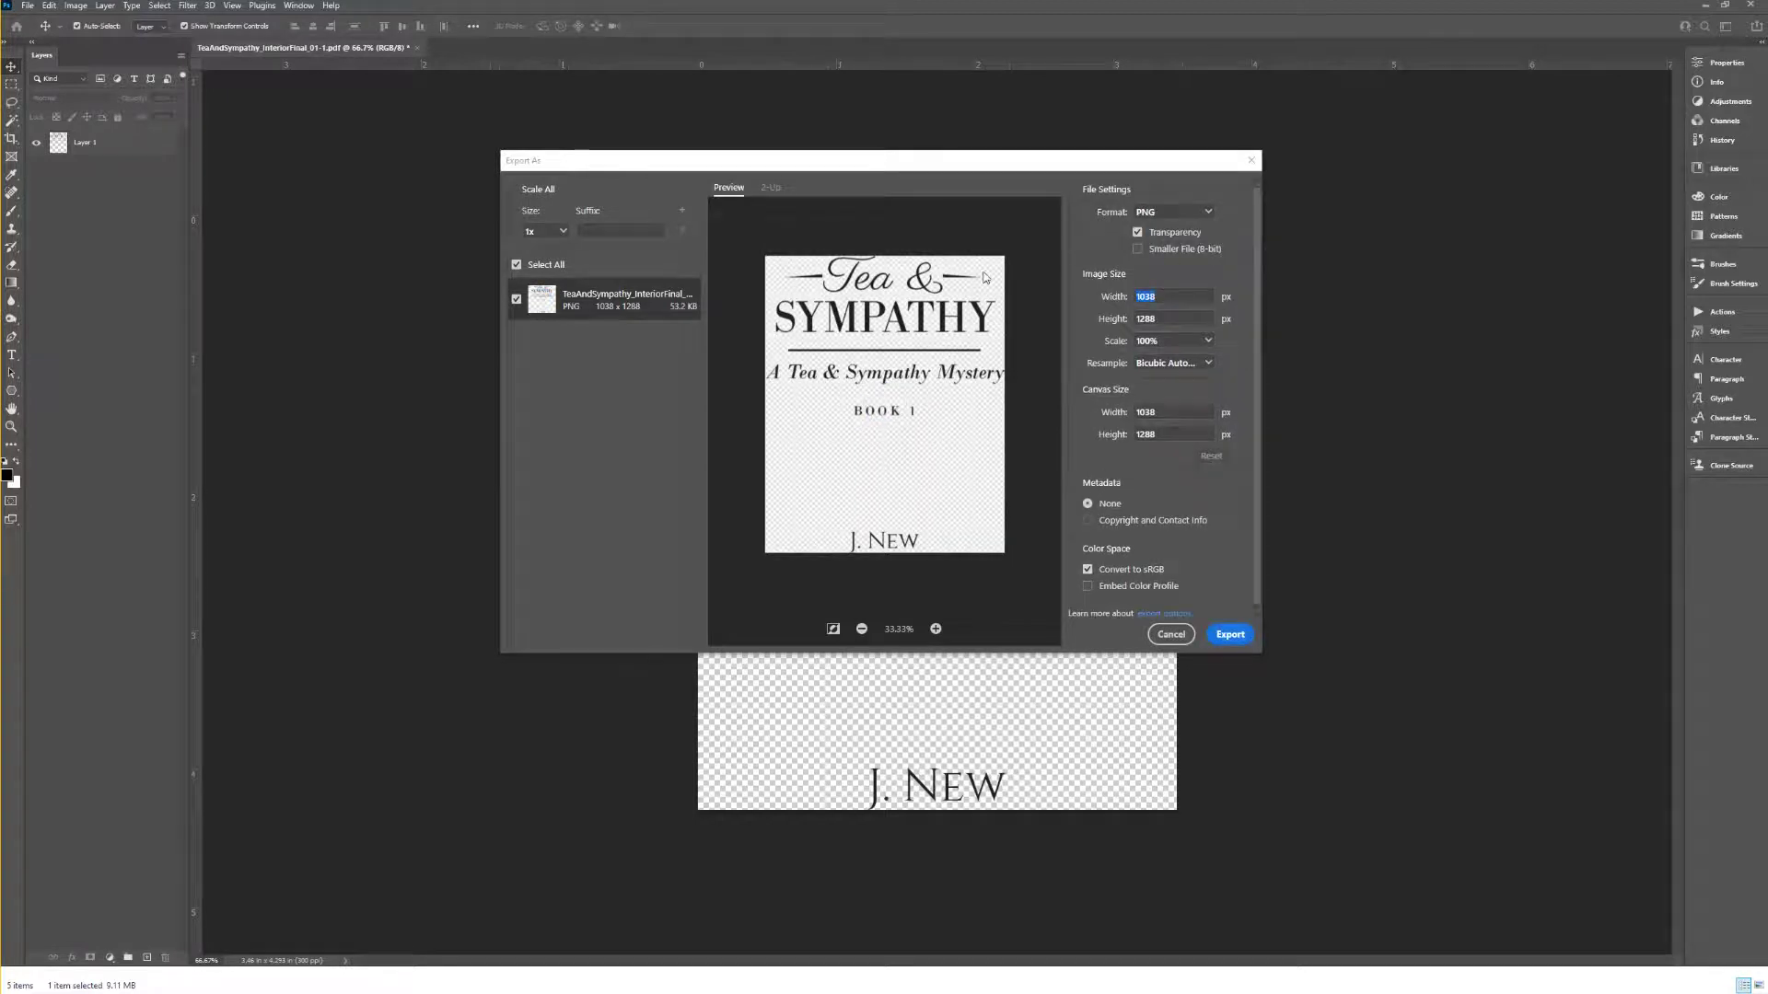
type("600")
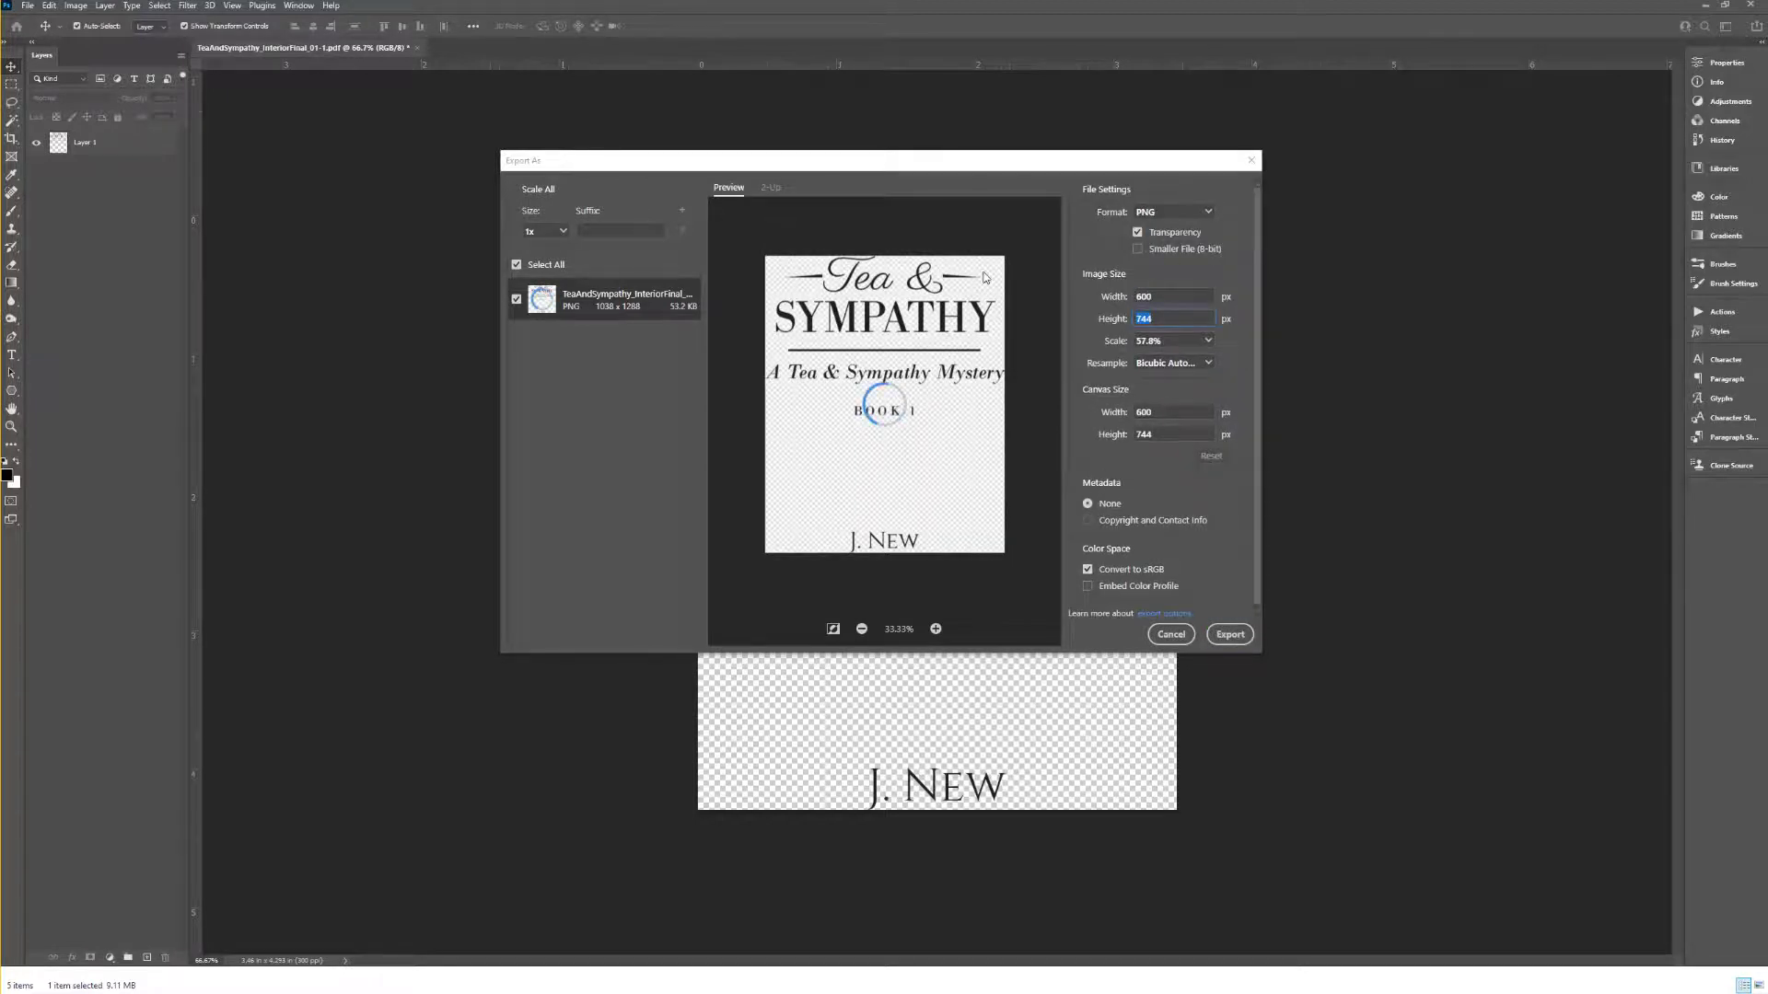
key("Tab")
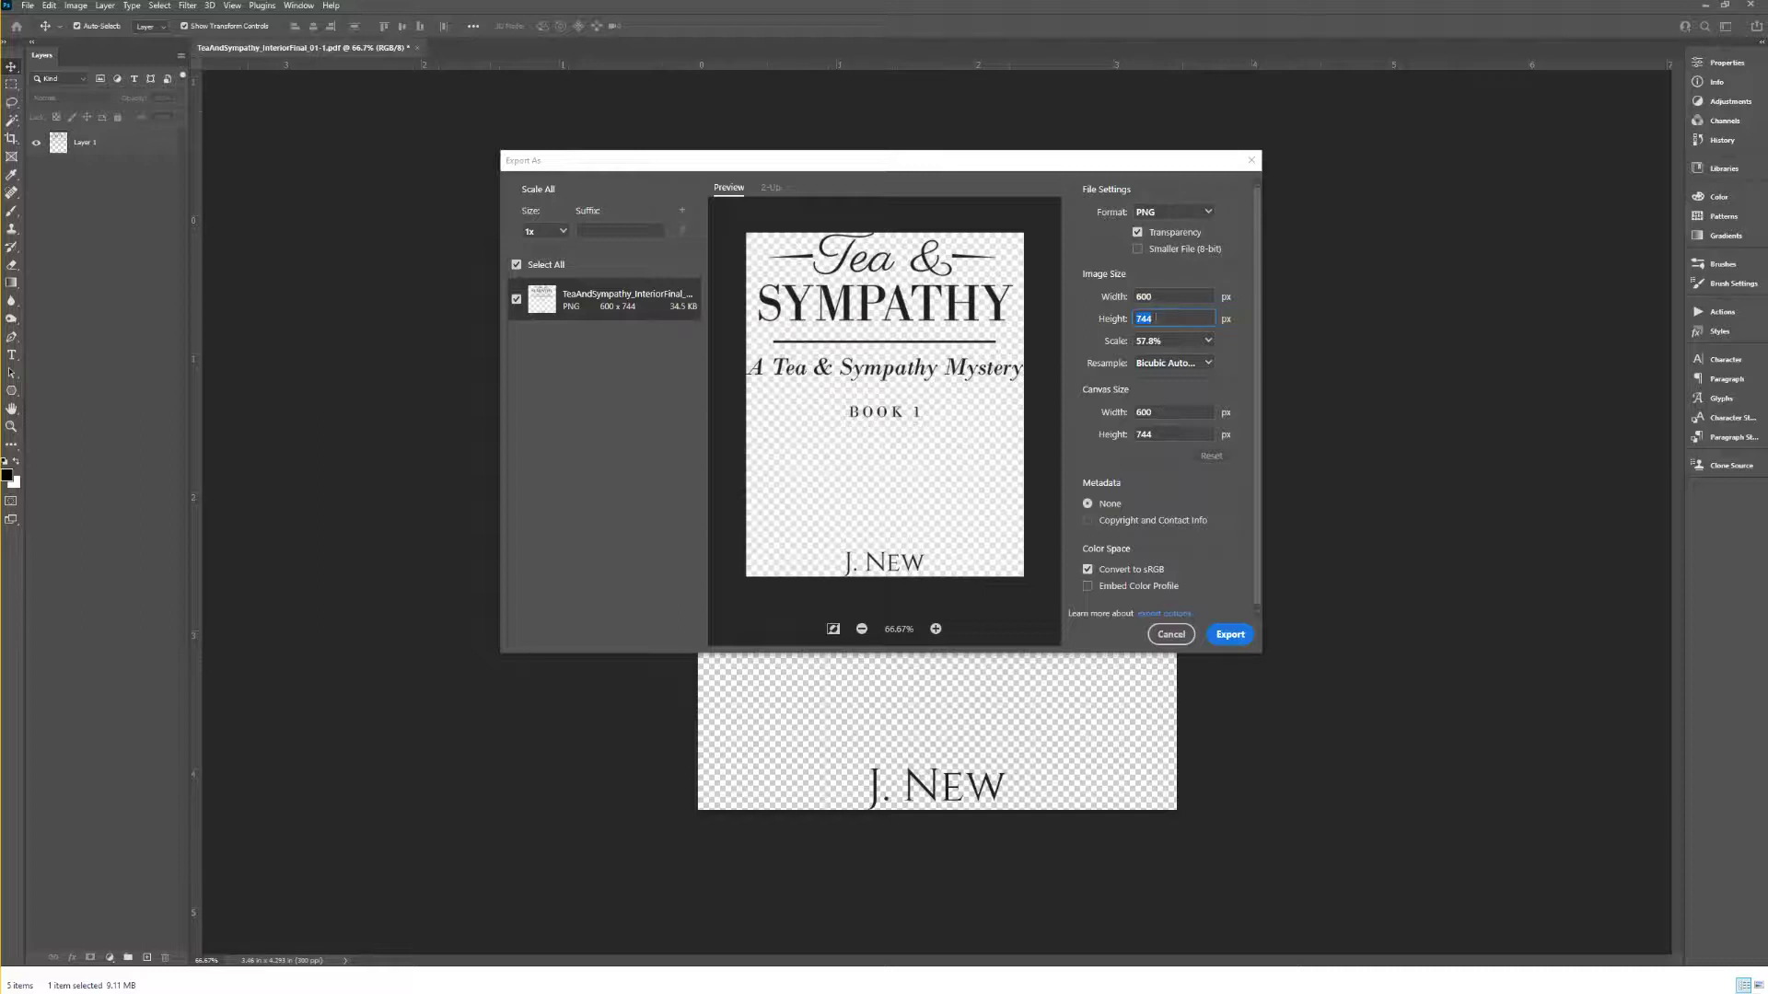
Step: Start the PNG export and set the save location to the client's Tea and Sympathy, Book 1, eBook folder
left_click(1232, 633)
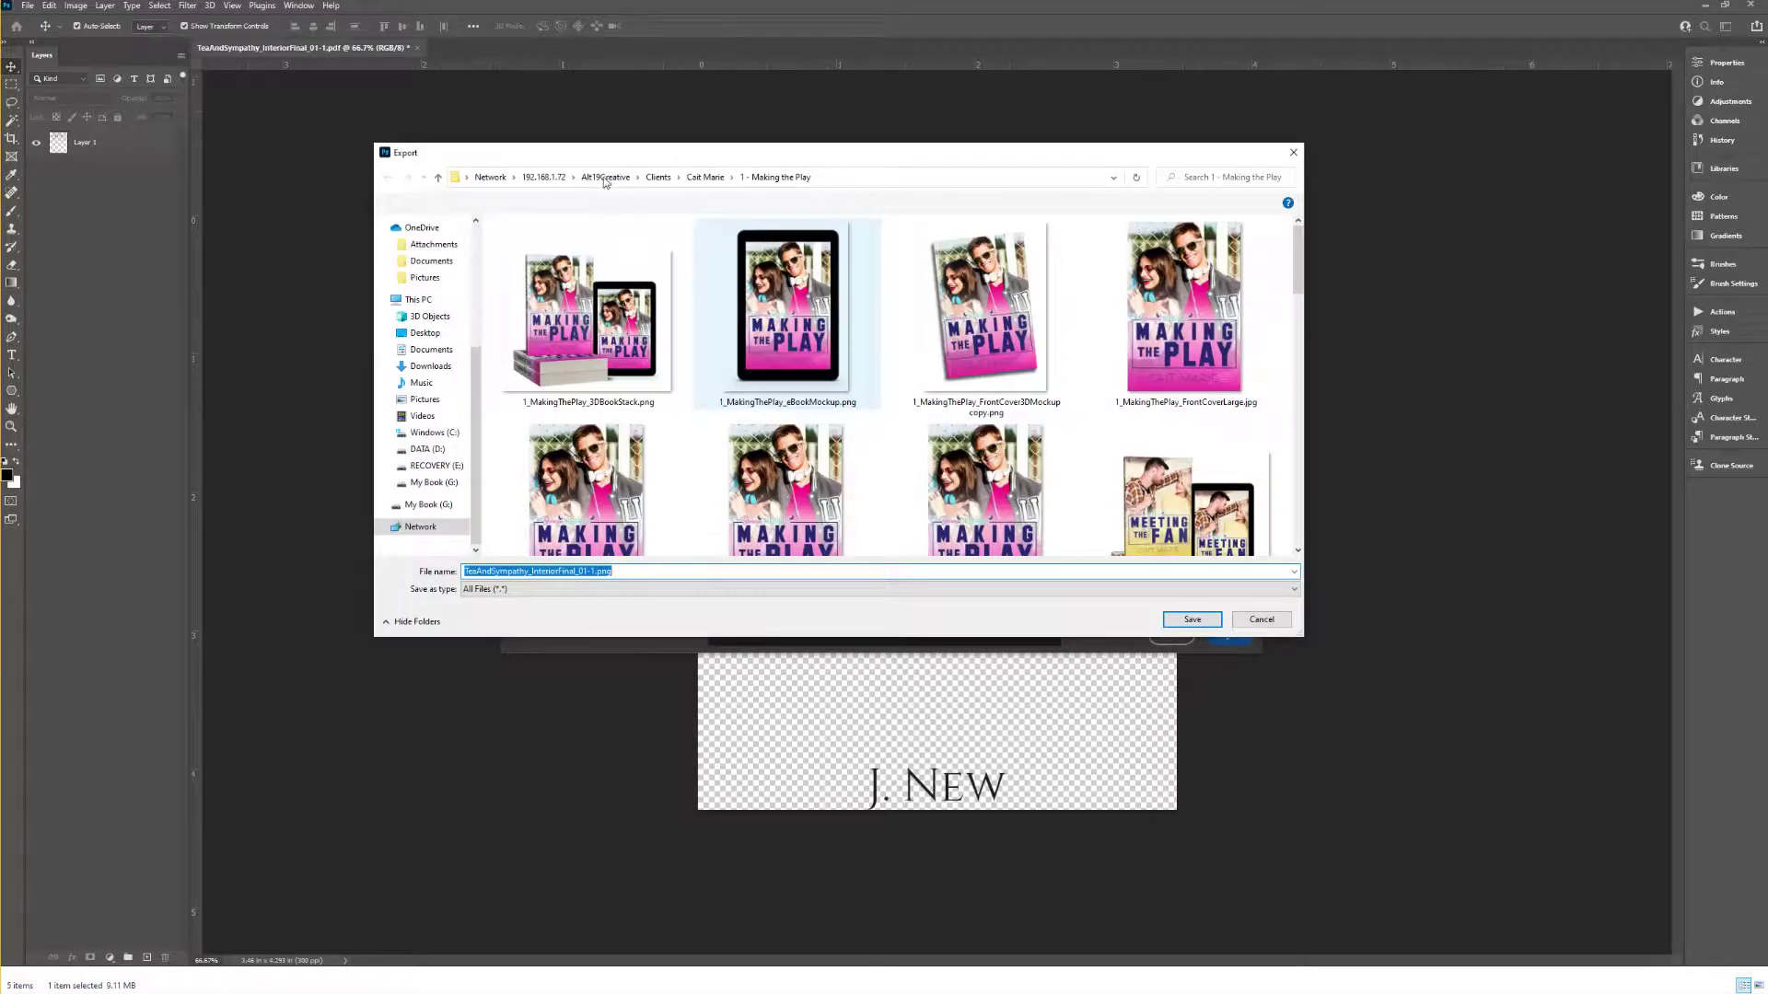
left_click(622, 176)
left_click(524, 306)
double_click(524, 307)
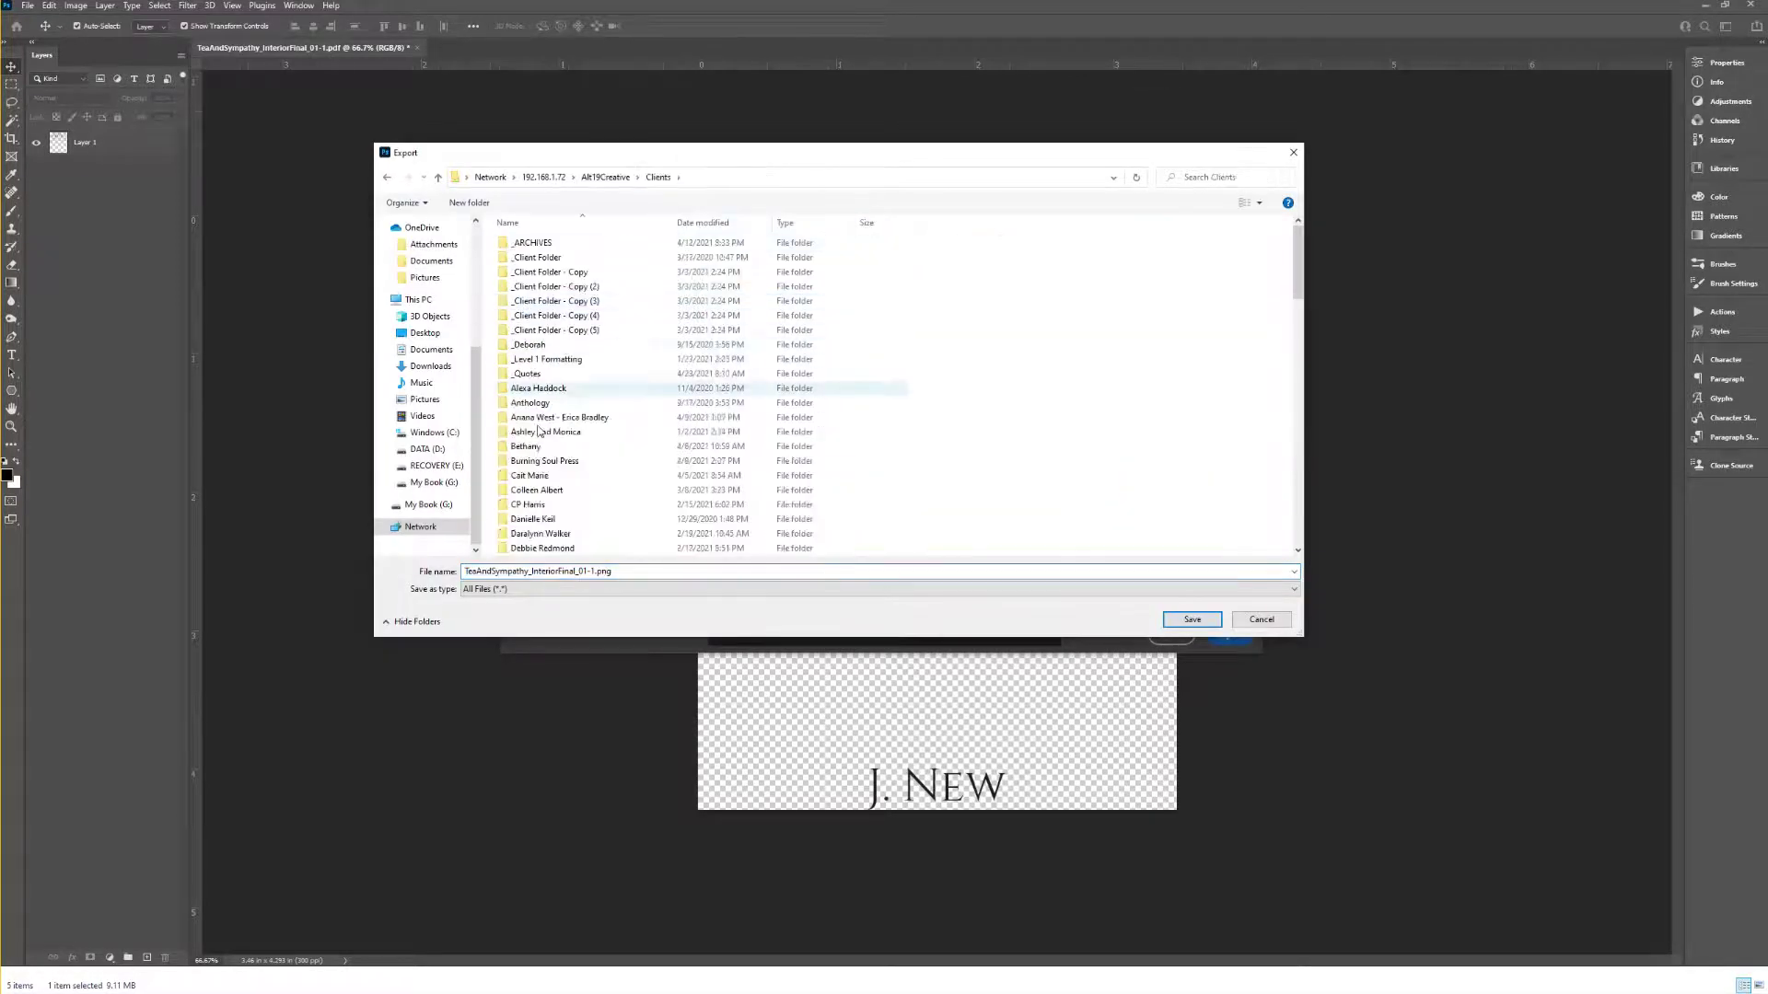
key("j")
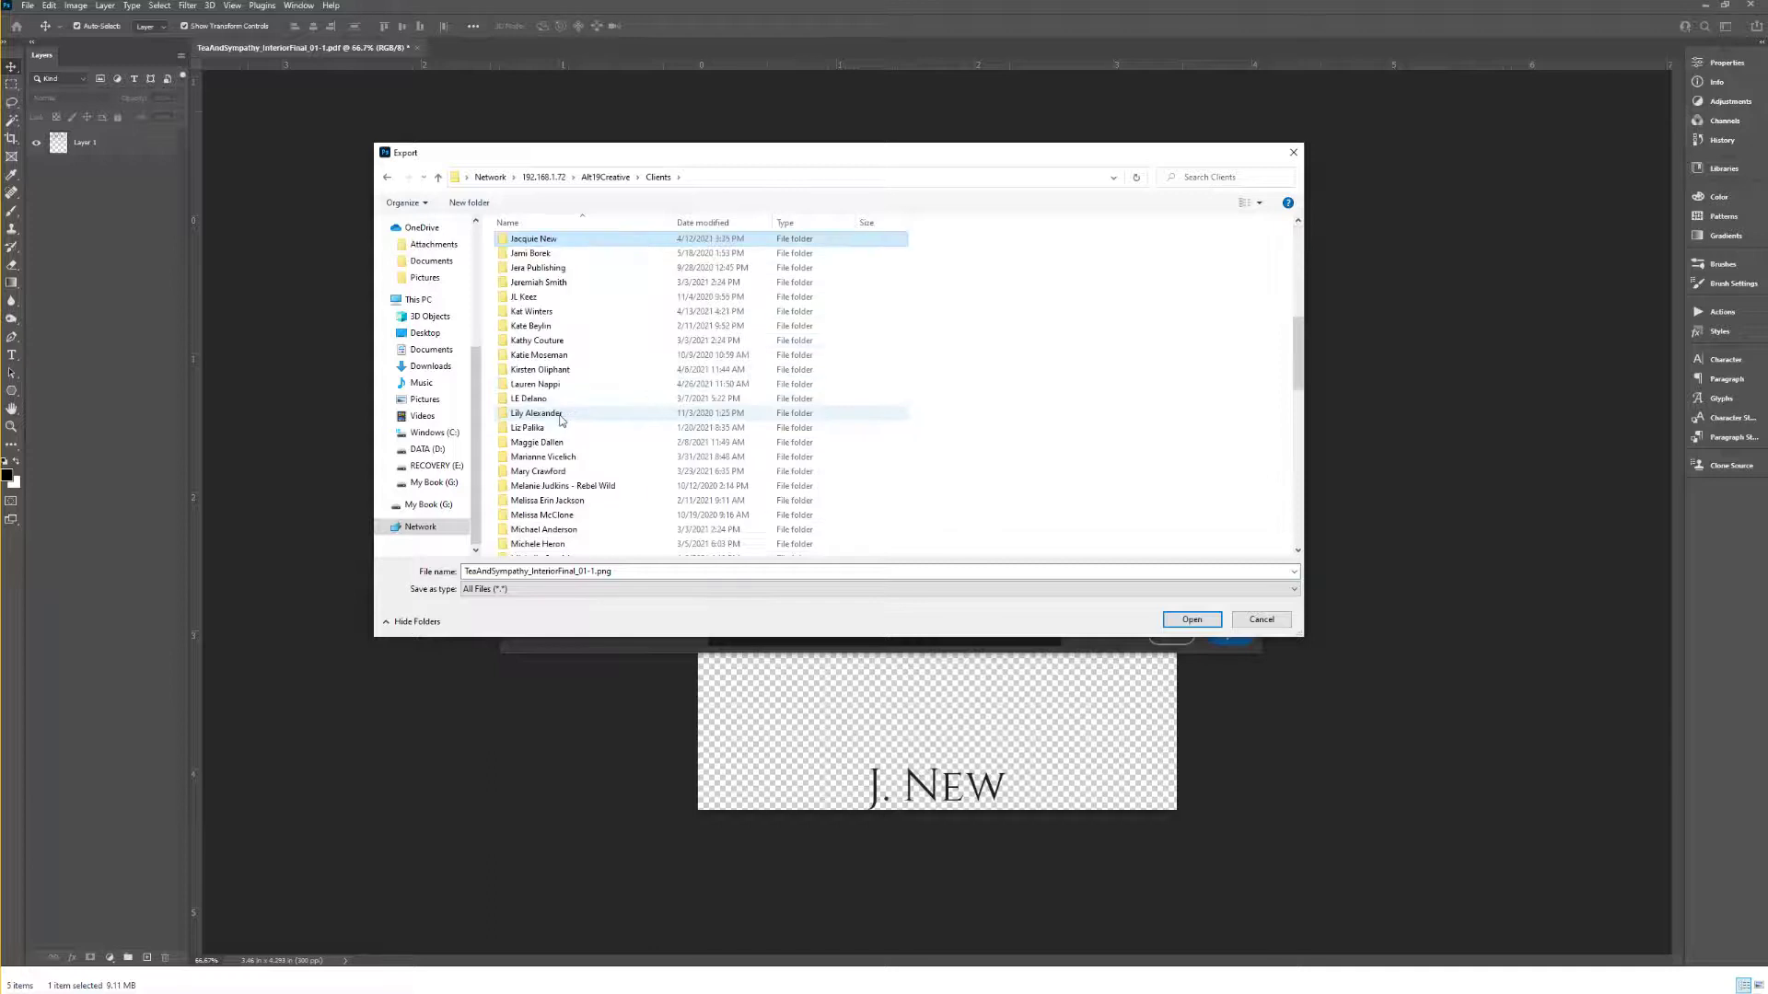
key("Return")
double_click(518, 242)
double_click(518, 244)
double_click(525, 273)
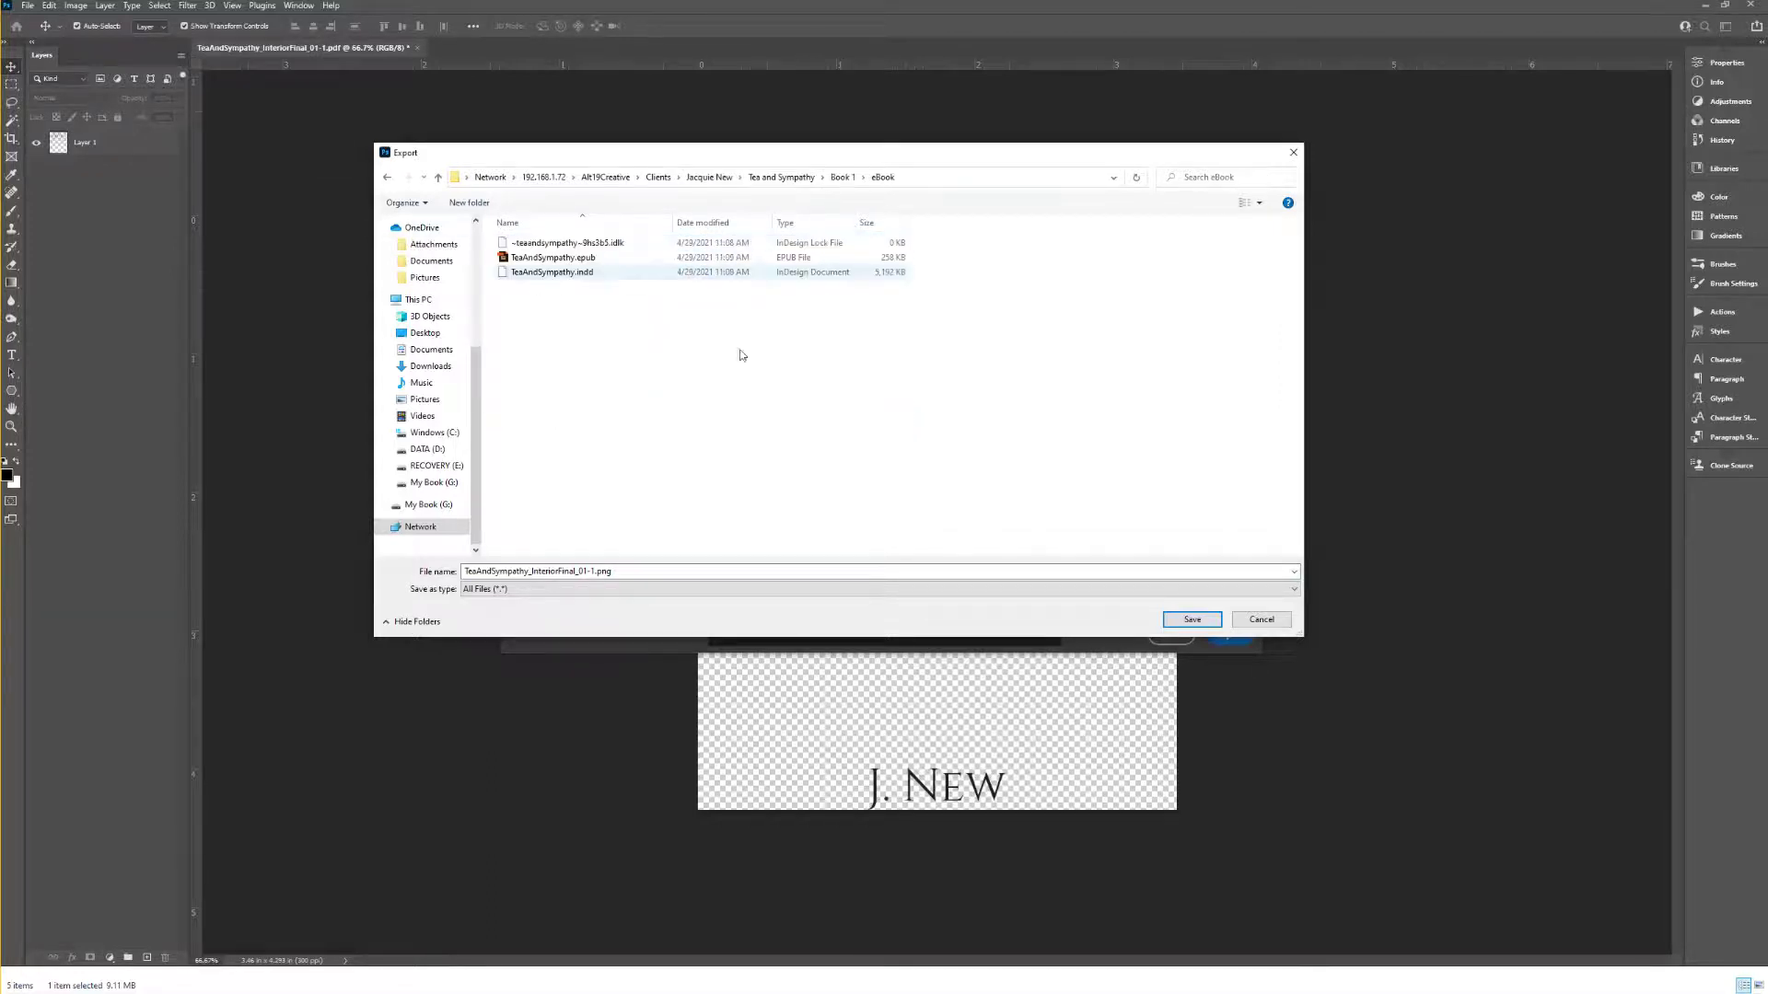
Step: Create a folder named Links inside the eBook folder and open it
right_click(730, 398)
mouse_move(681, 480)
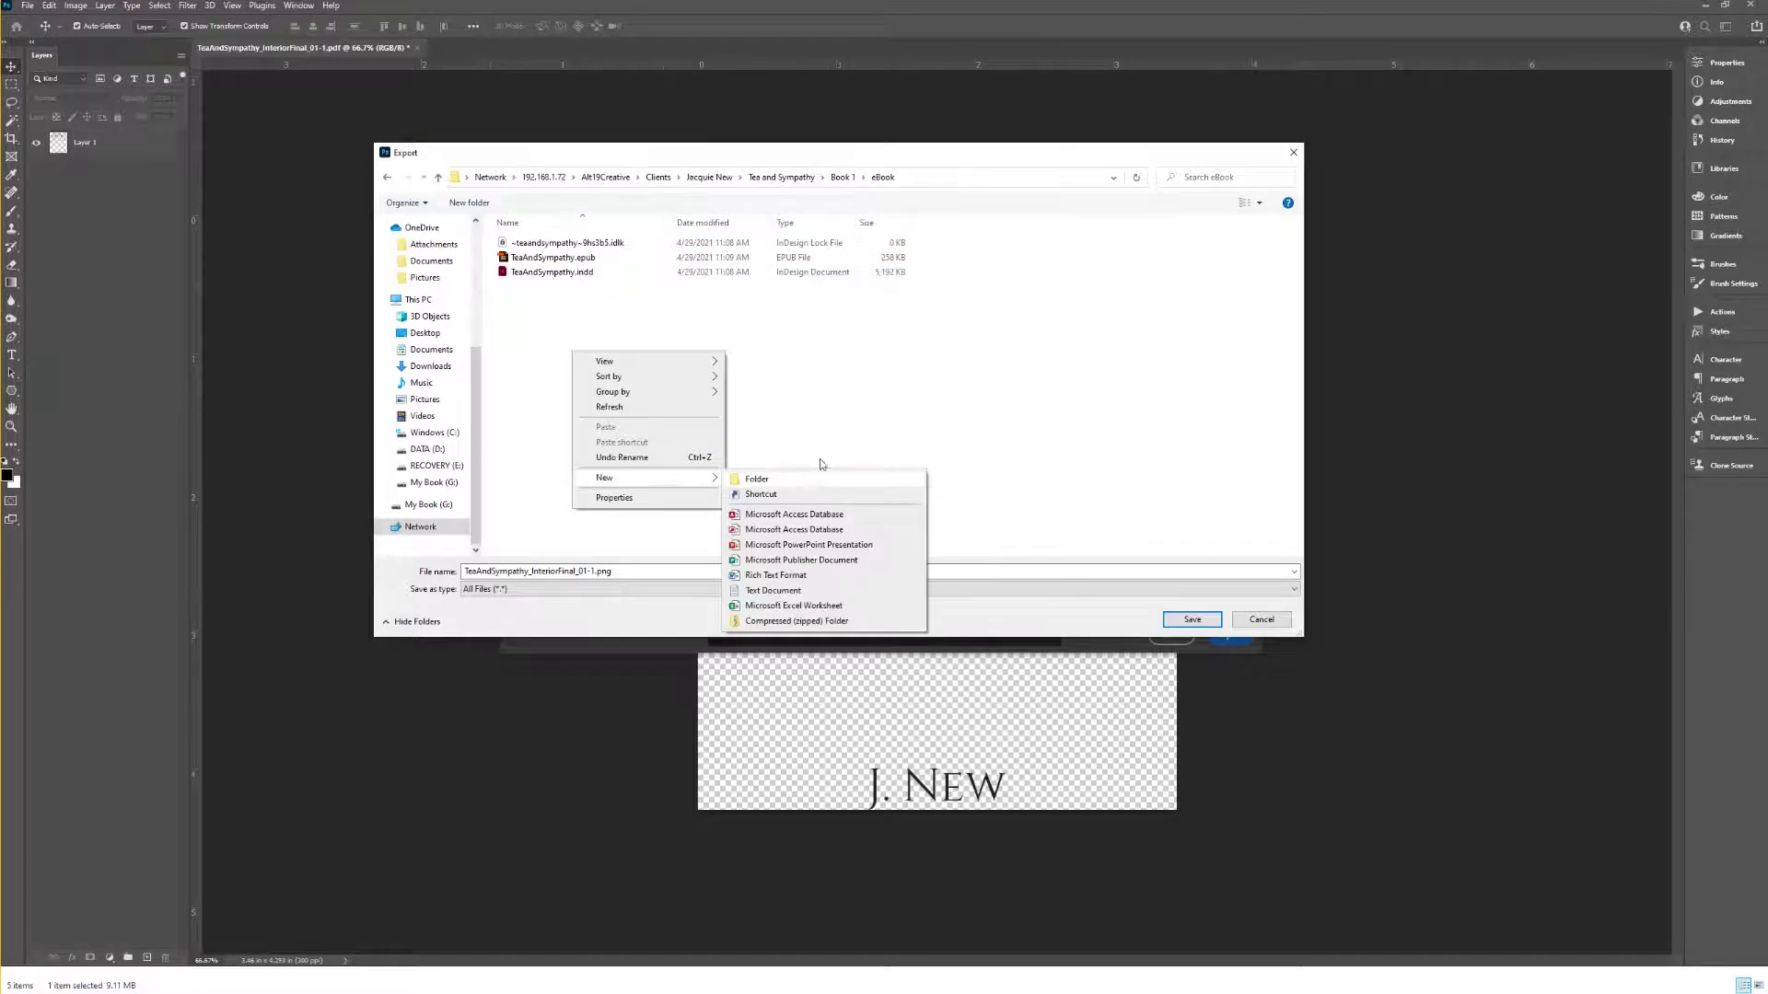
left_click(822, 477)
type("Links")
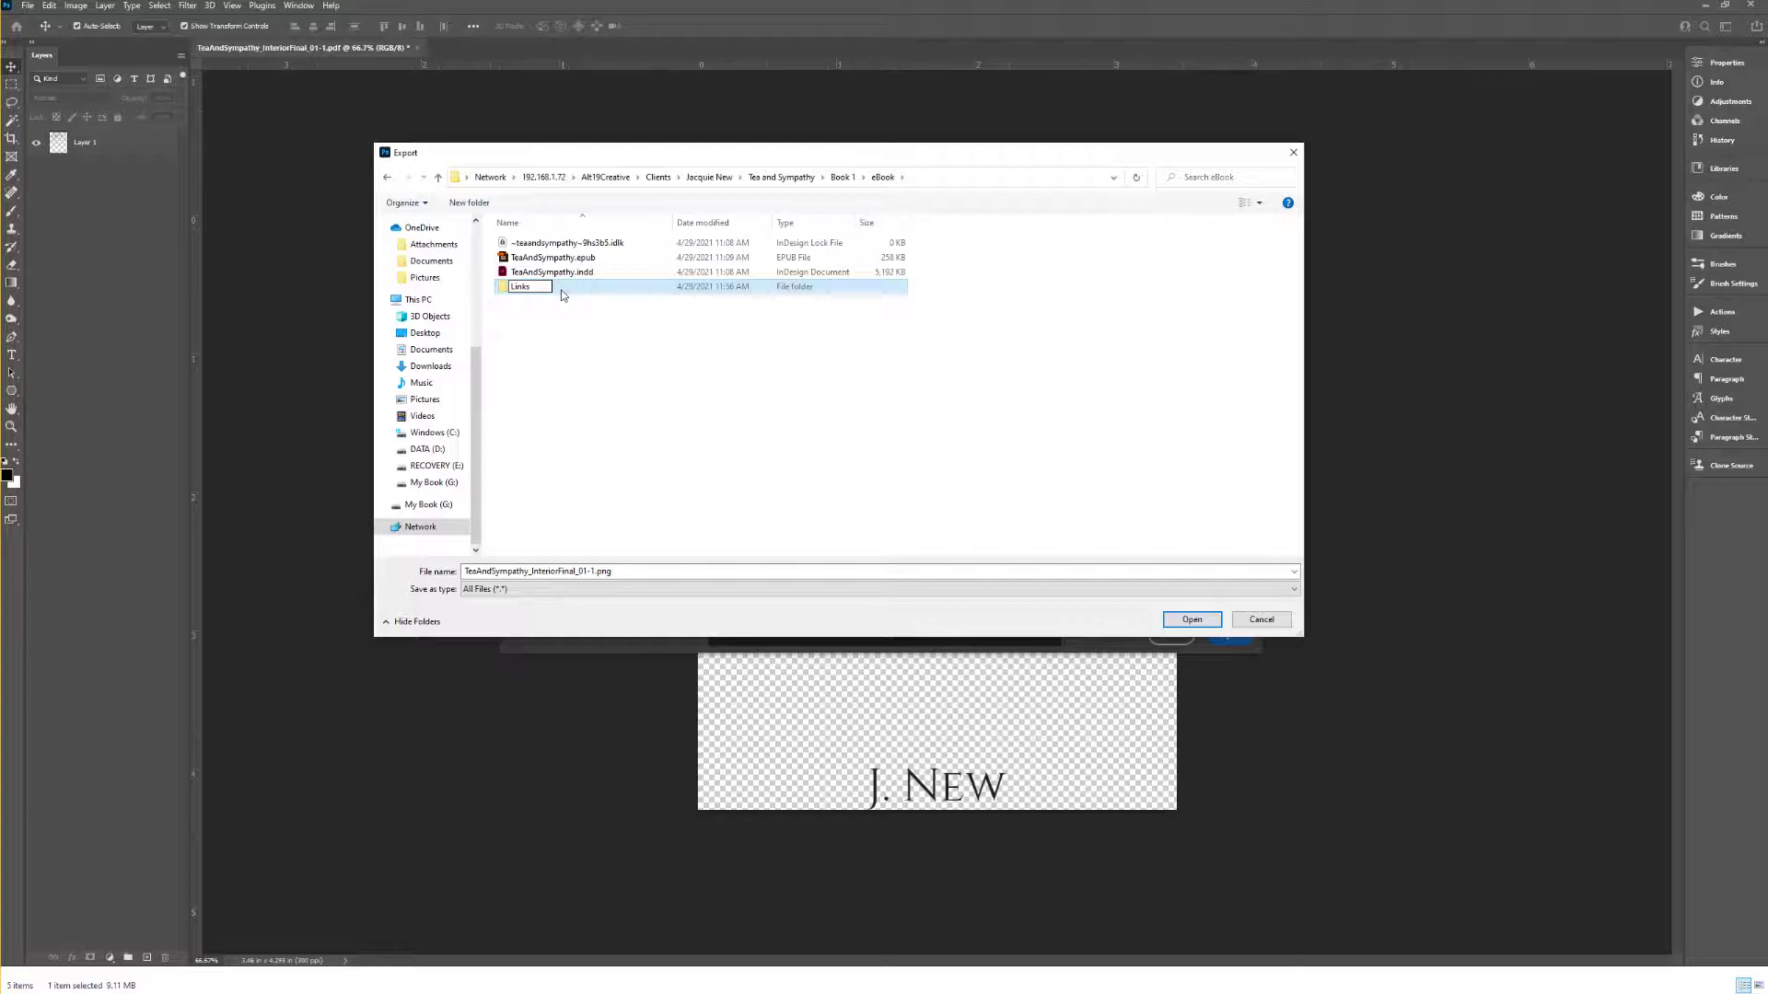
key("Return")
double_click(561, 290)
Step: Save the exported title page PNG in the Links folder under the name Title
left_click(725, 571)
type("Title")
key("Return")
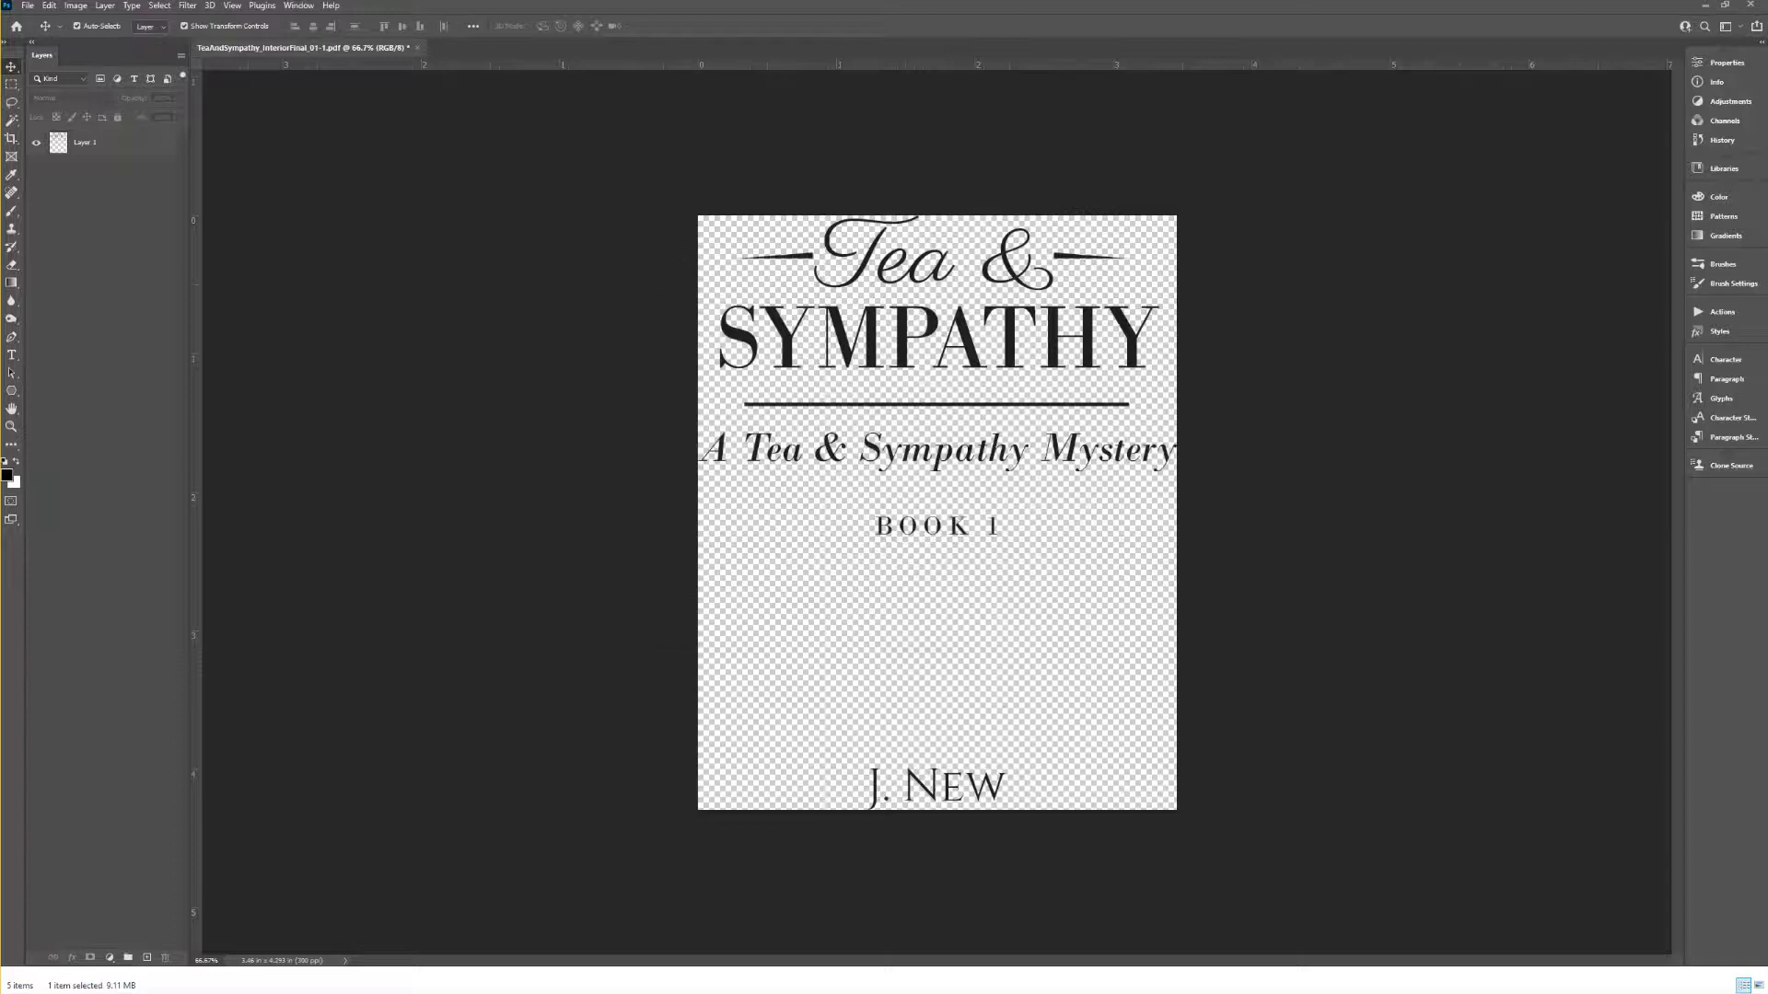
Step: Switch to InDesign and delete all the text from the title page, from the author name up to the book title
key("alt+Tab")
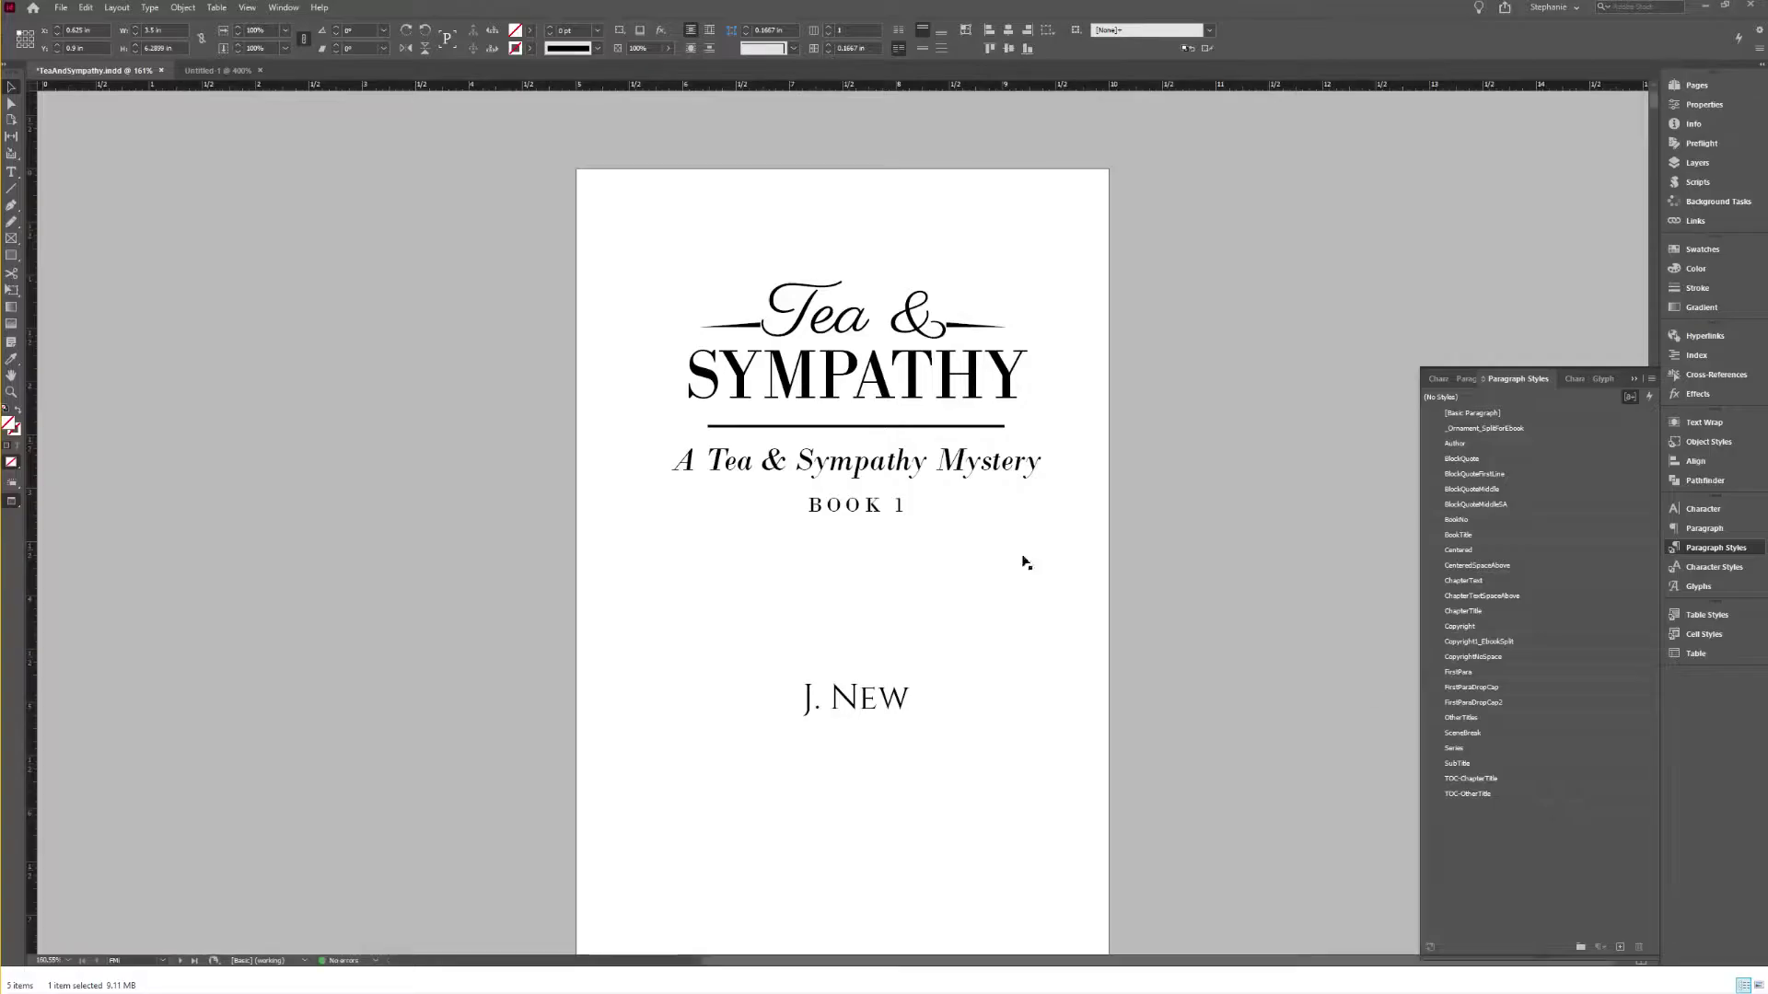
scroll(966, 524, "down", 2)
left_click(902, 501)
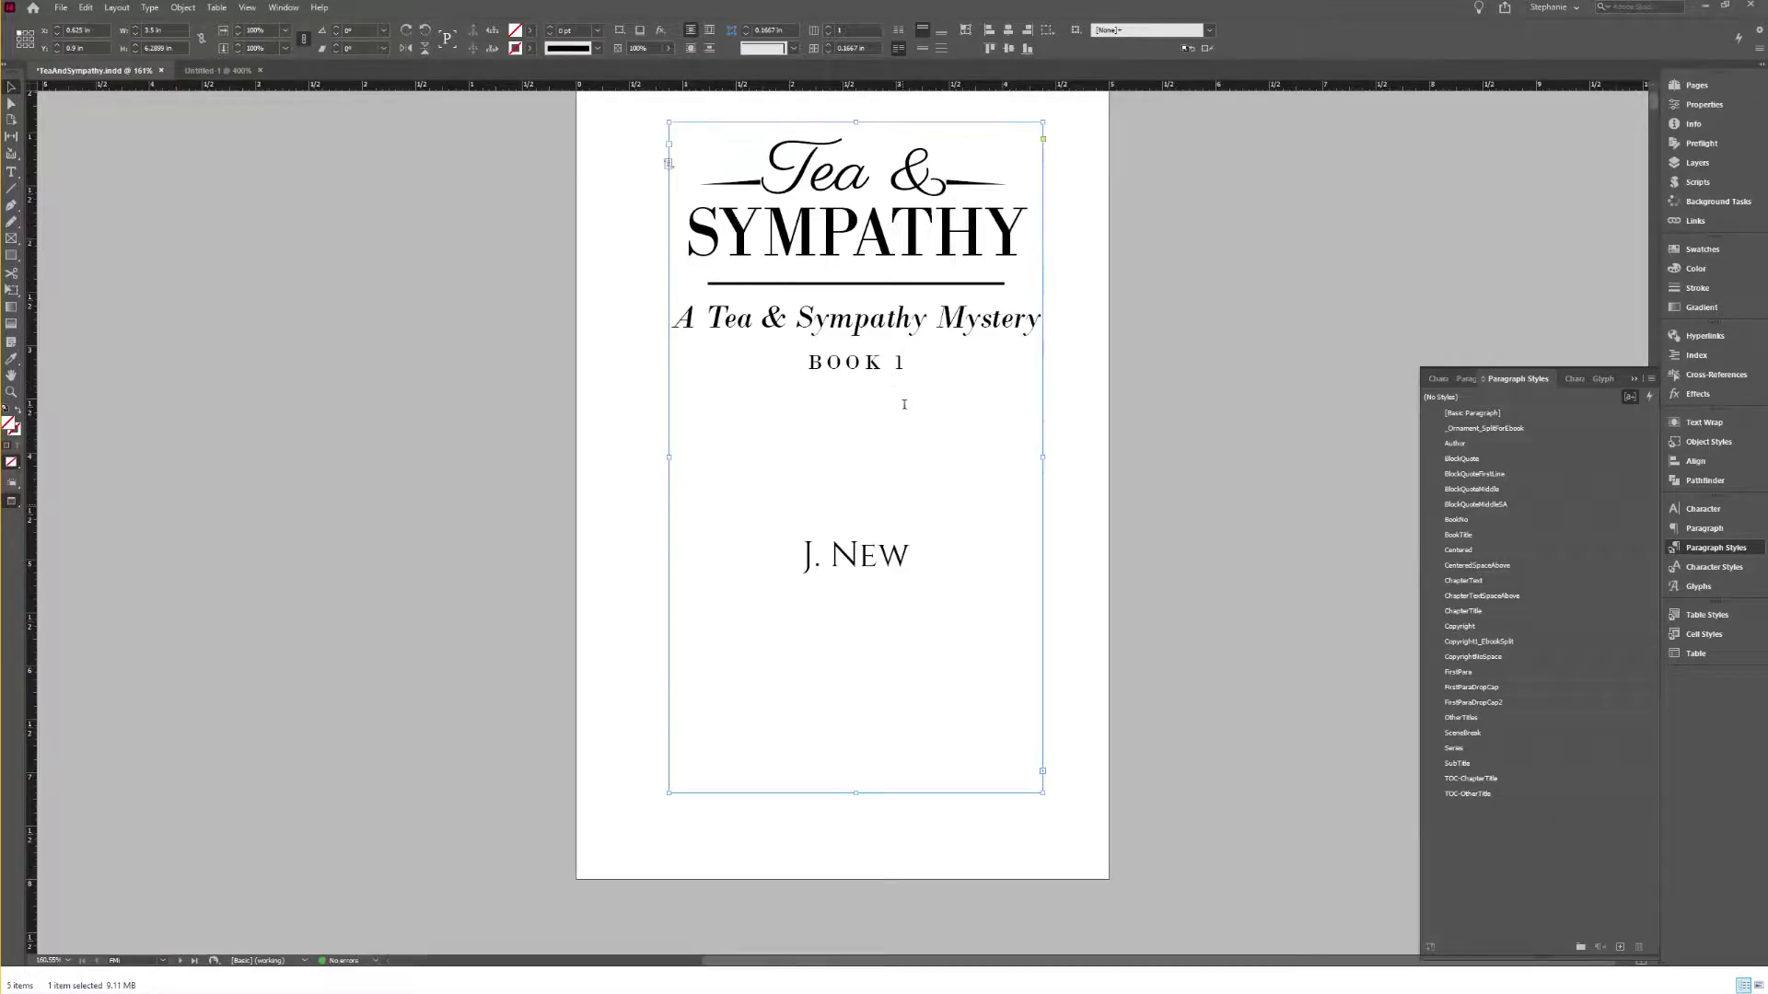
double_click(902, 567)
type("w")
key("Up")
left_click_drag(903, 559, 733, 165)
key("BackSpace")
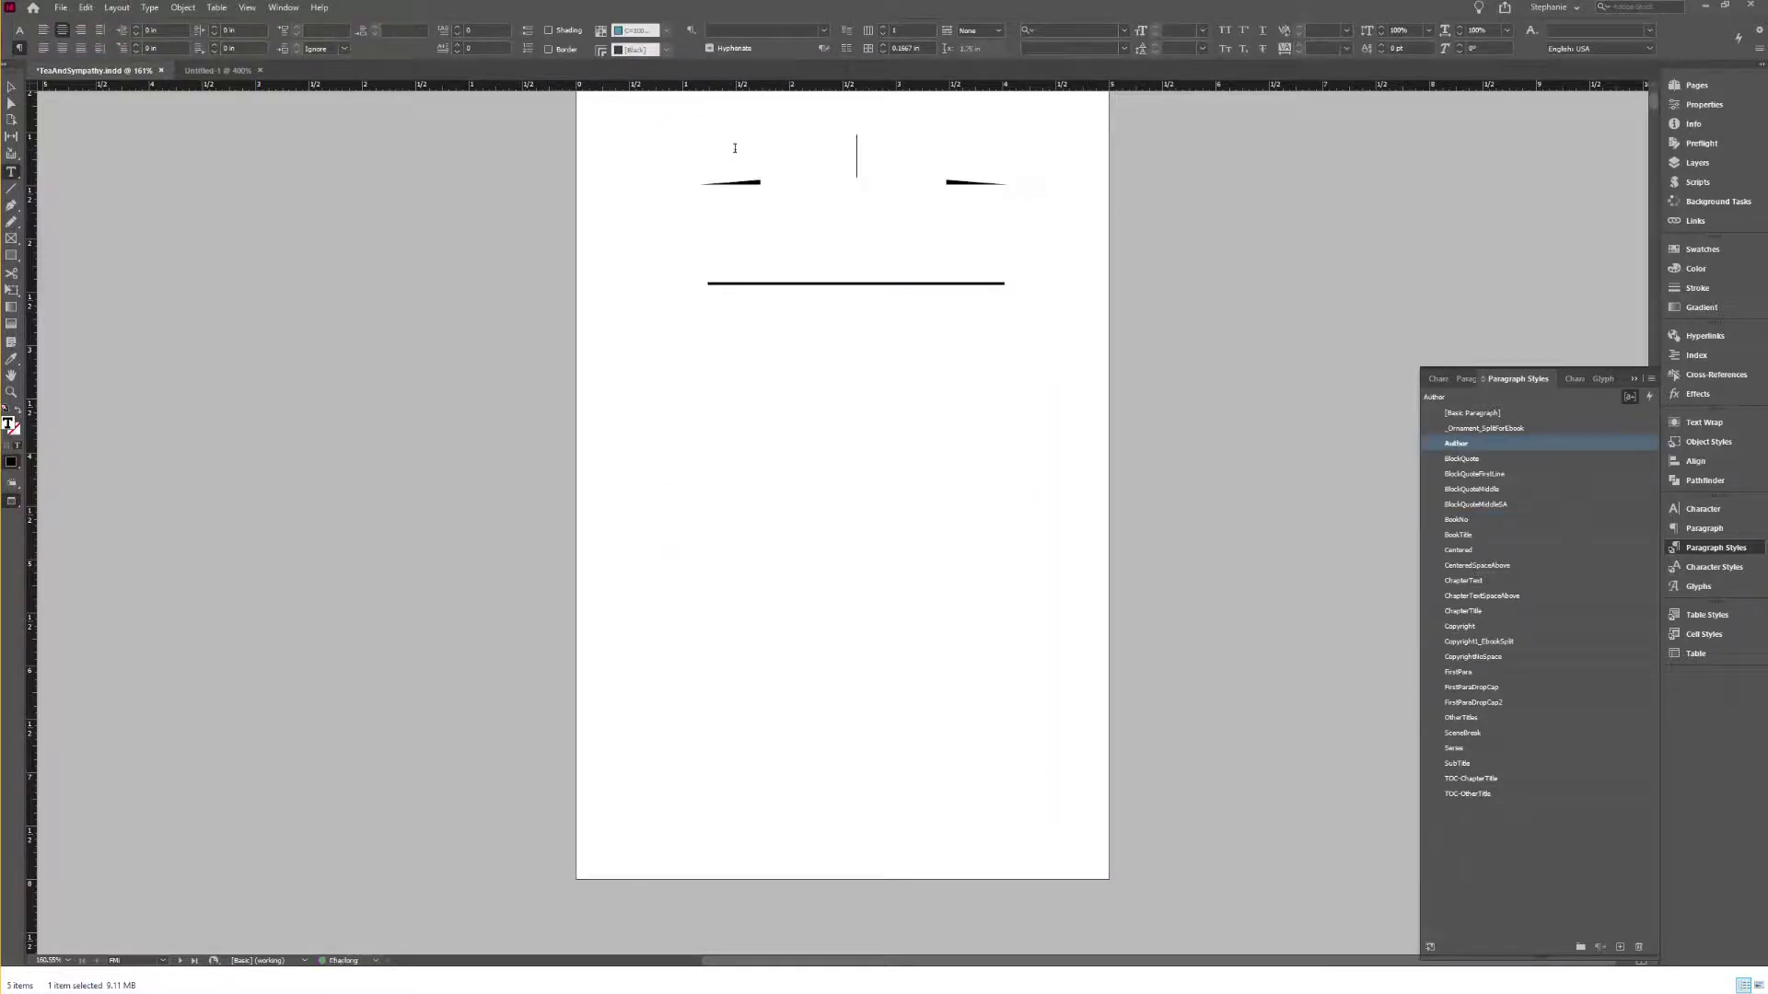
Step: Delete the ornament lines that remain on the title page
left_click(13, 88)
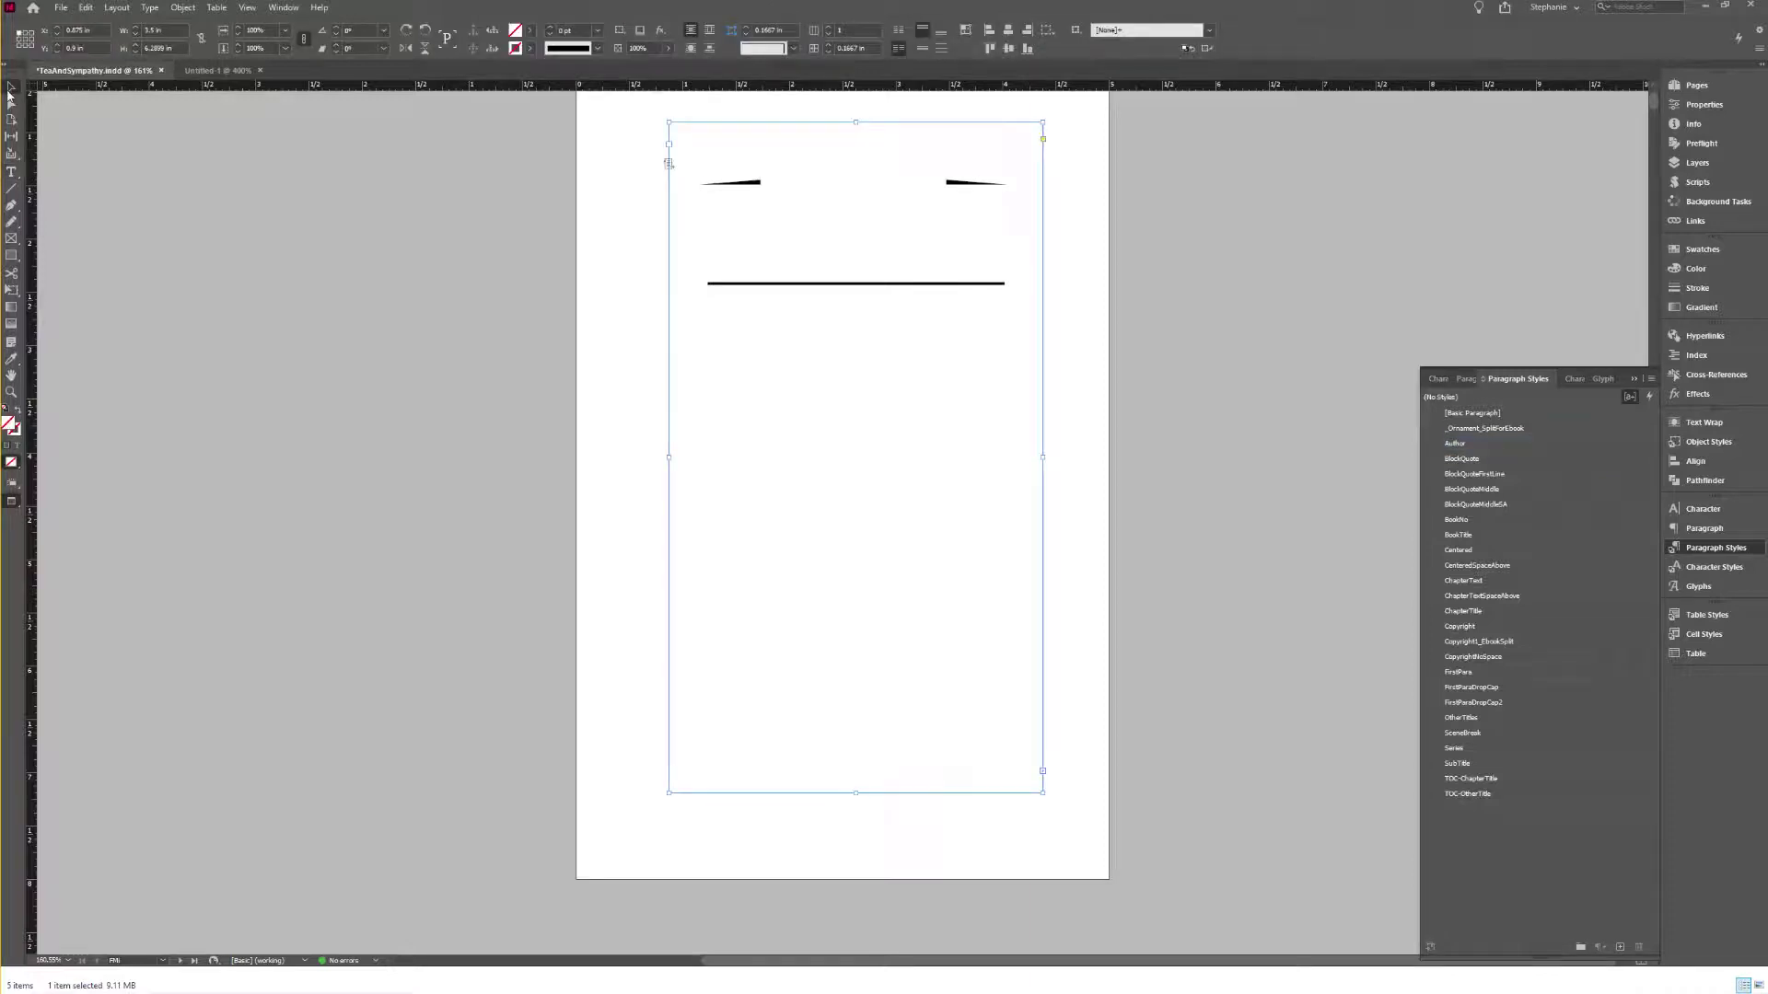
key("ctrl+minus")
left_click(946, 309)
key("Delete")
key("Delete")
left_click(1077, 388)
Step: Apply the _Ornament_SplitForEbook paragraph style to the empty paragraph in the title page's text frame
scroll(1095, 382, "down", 5)
scroll(1113, 371, "down", 3)
scroll(1113, 371, "up", 8)
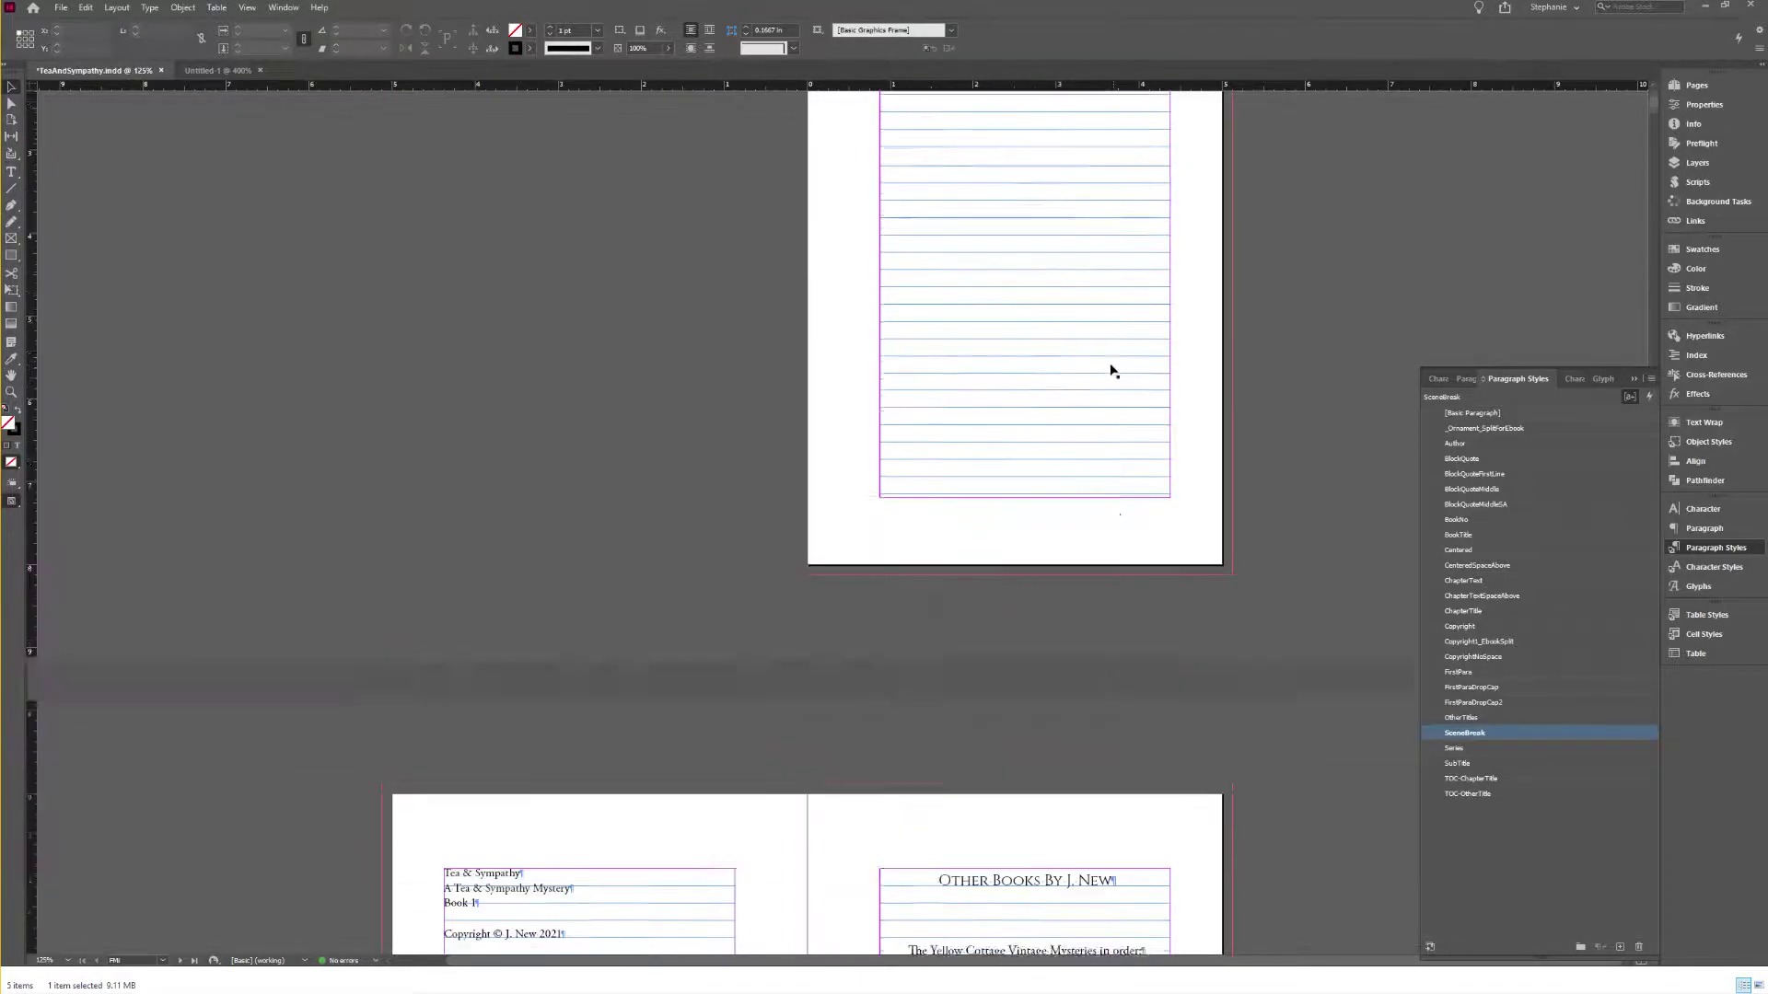
left_click(1008, 317)
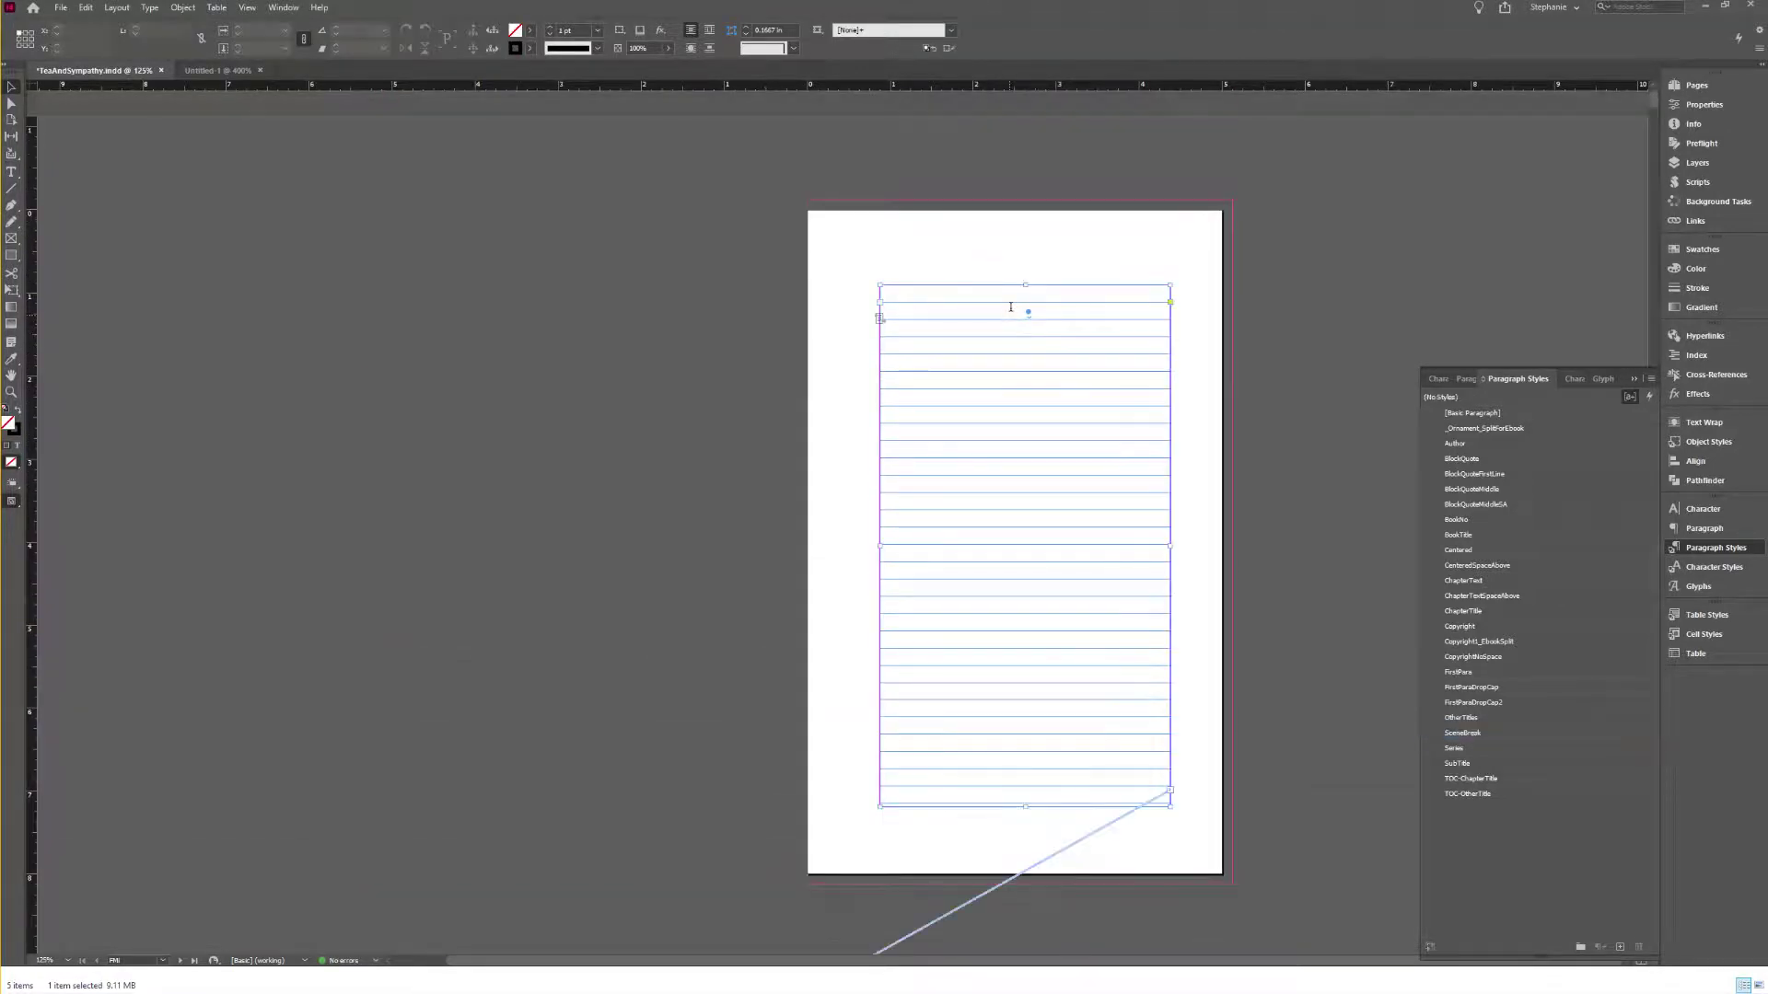
double_click(1016, 309)
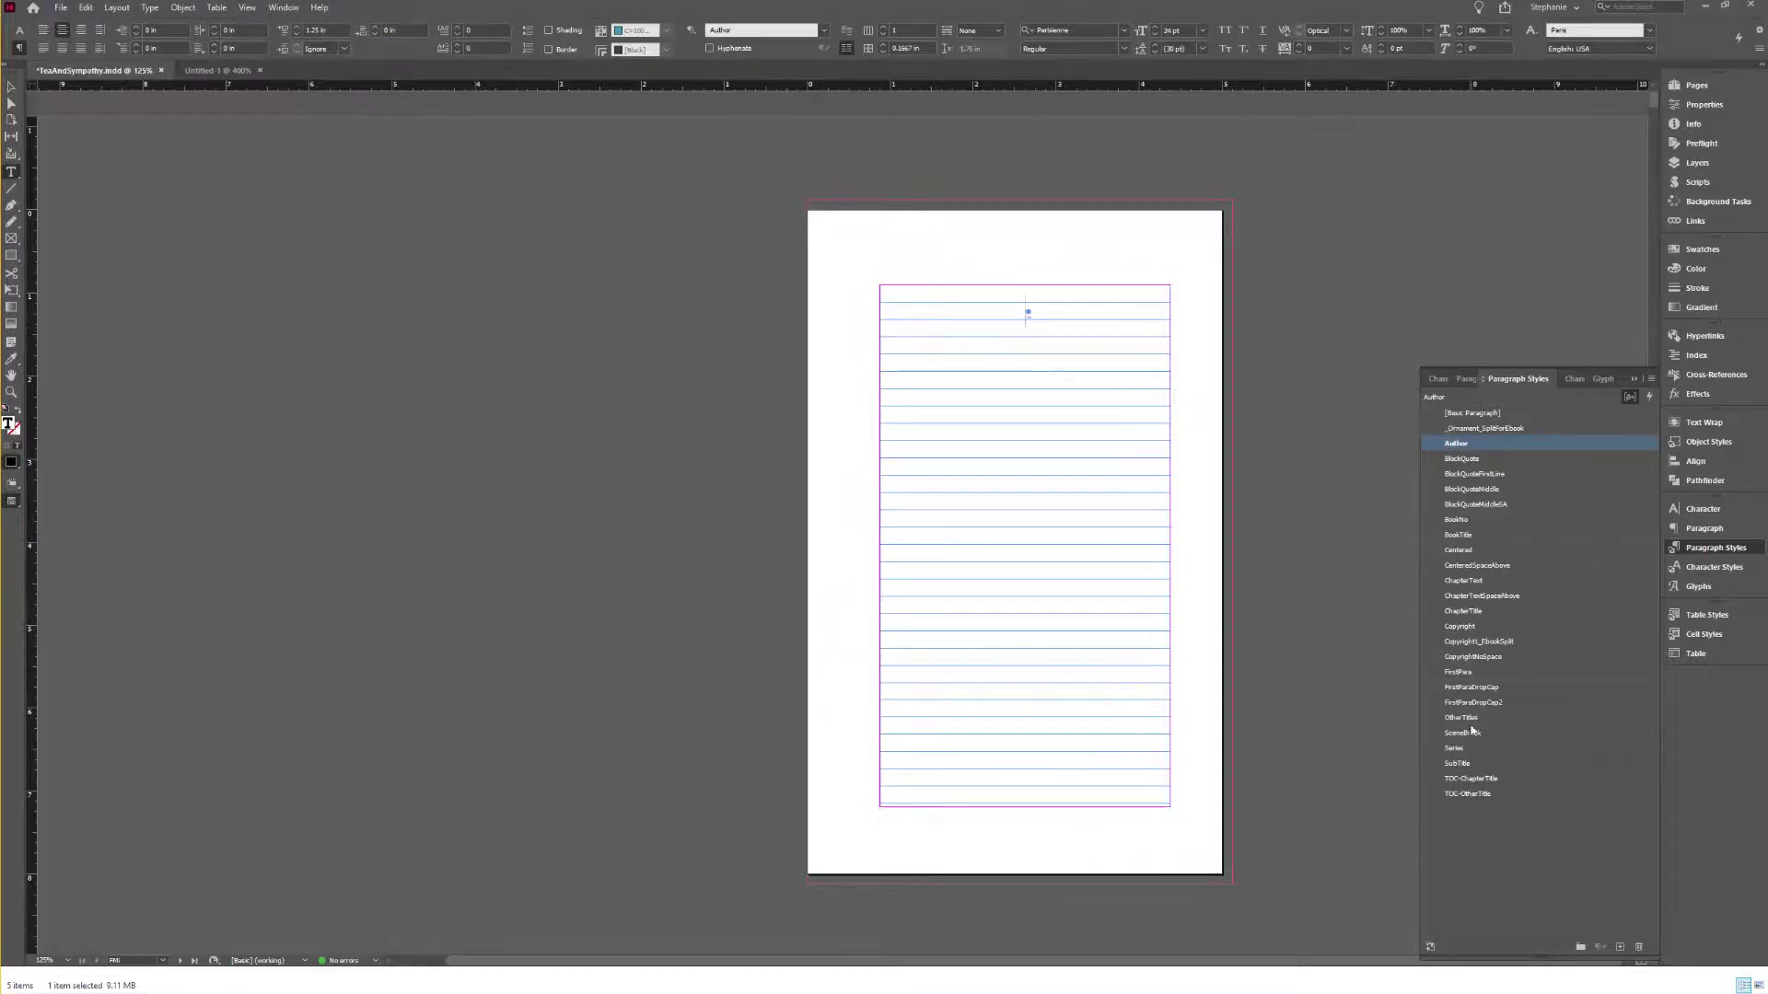
left_click(1482, 429)
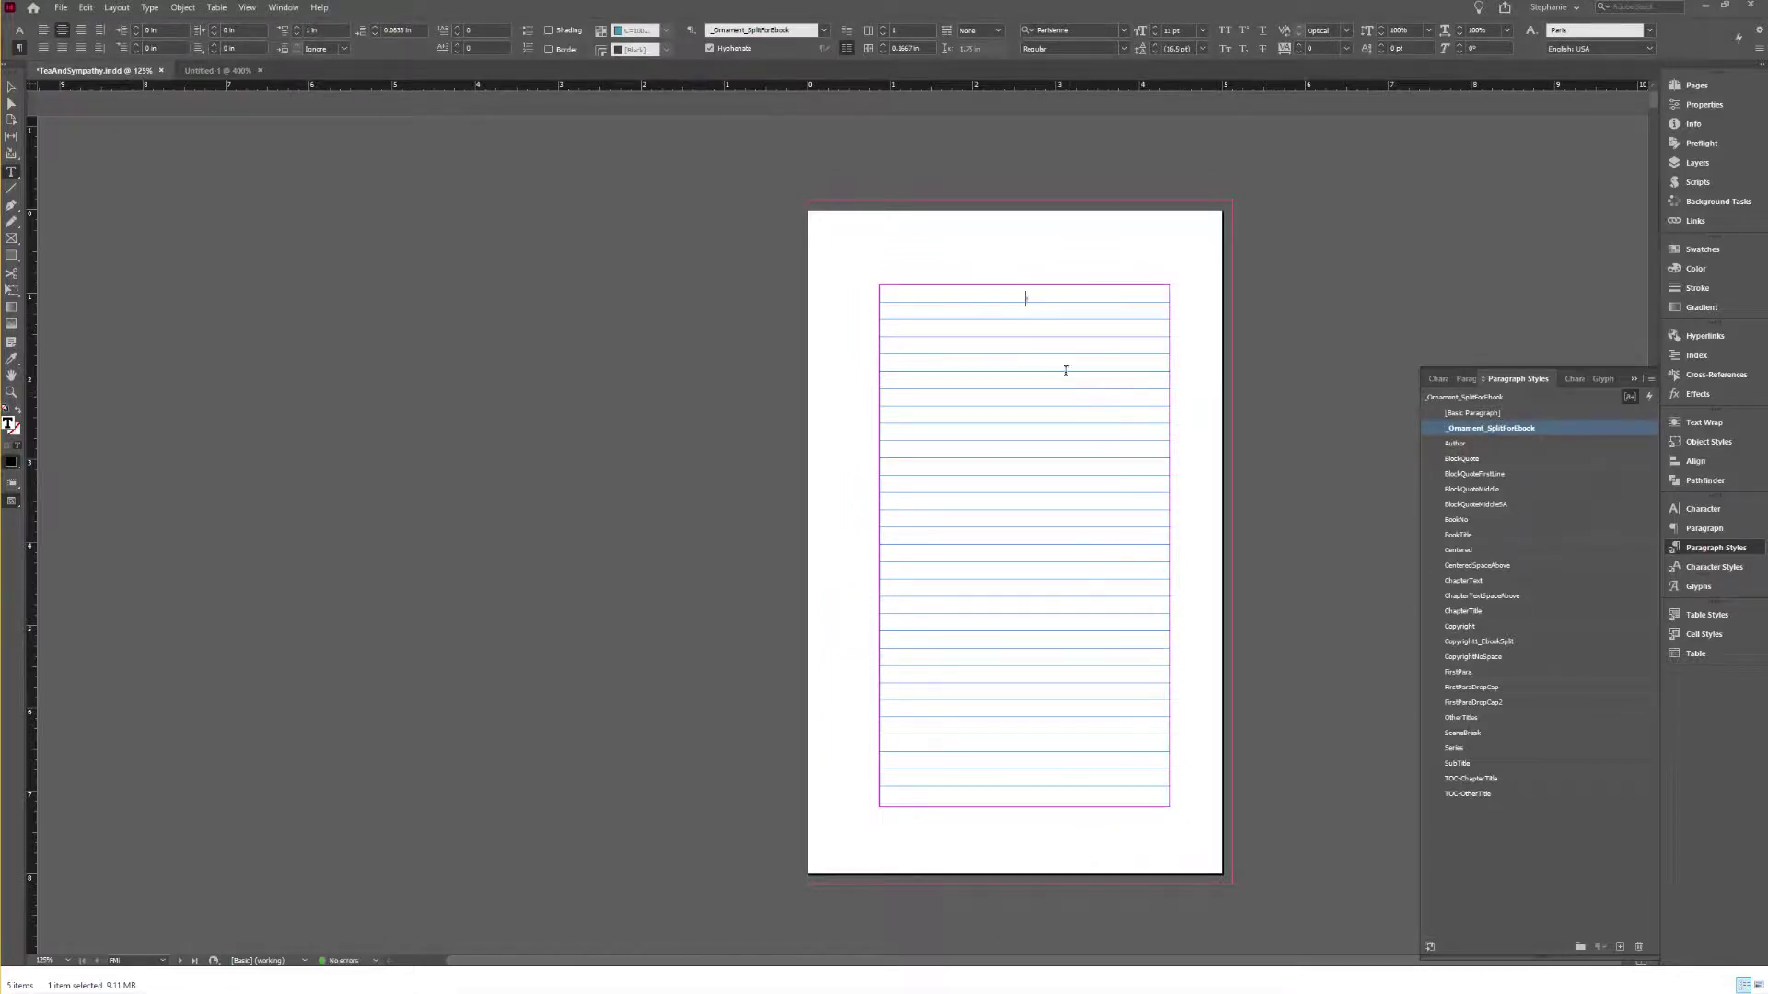
Step: Place Title.png at the text cursor on the title page
key("ctrl+d")
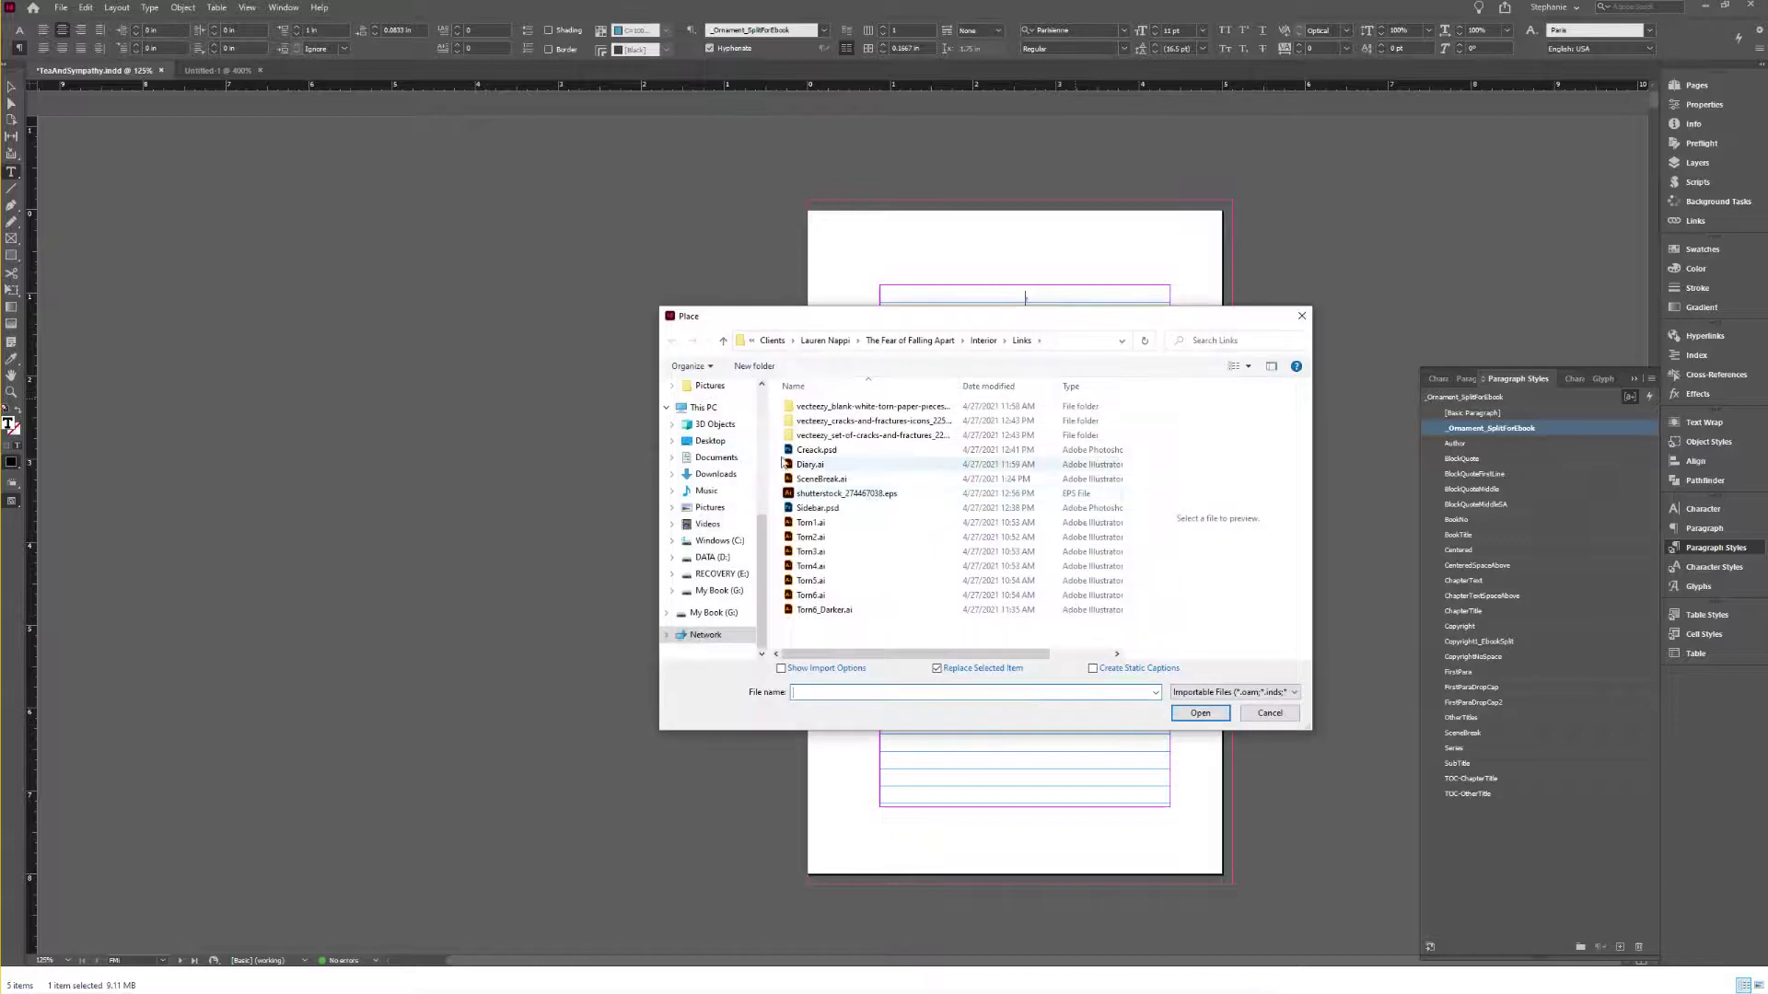
scroll(757, 400, "up", 5)
left_click(713, 397)
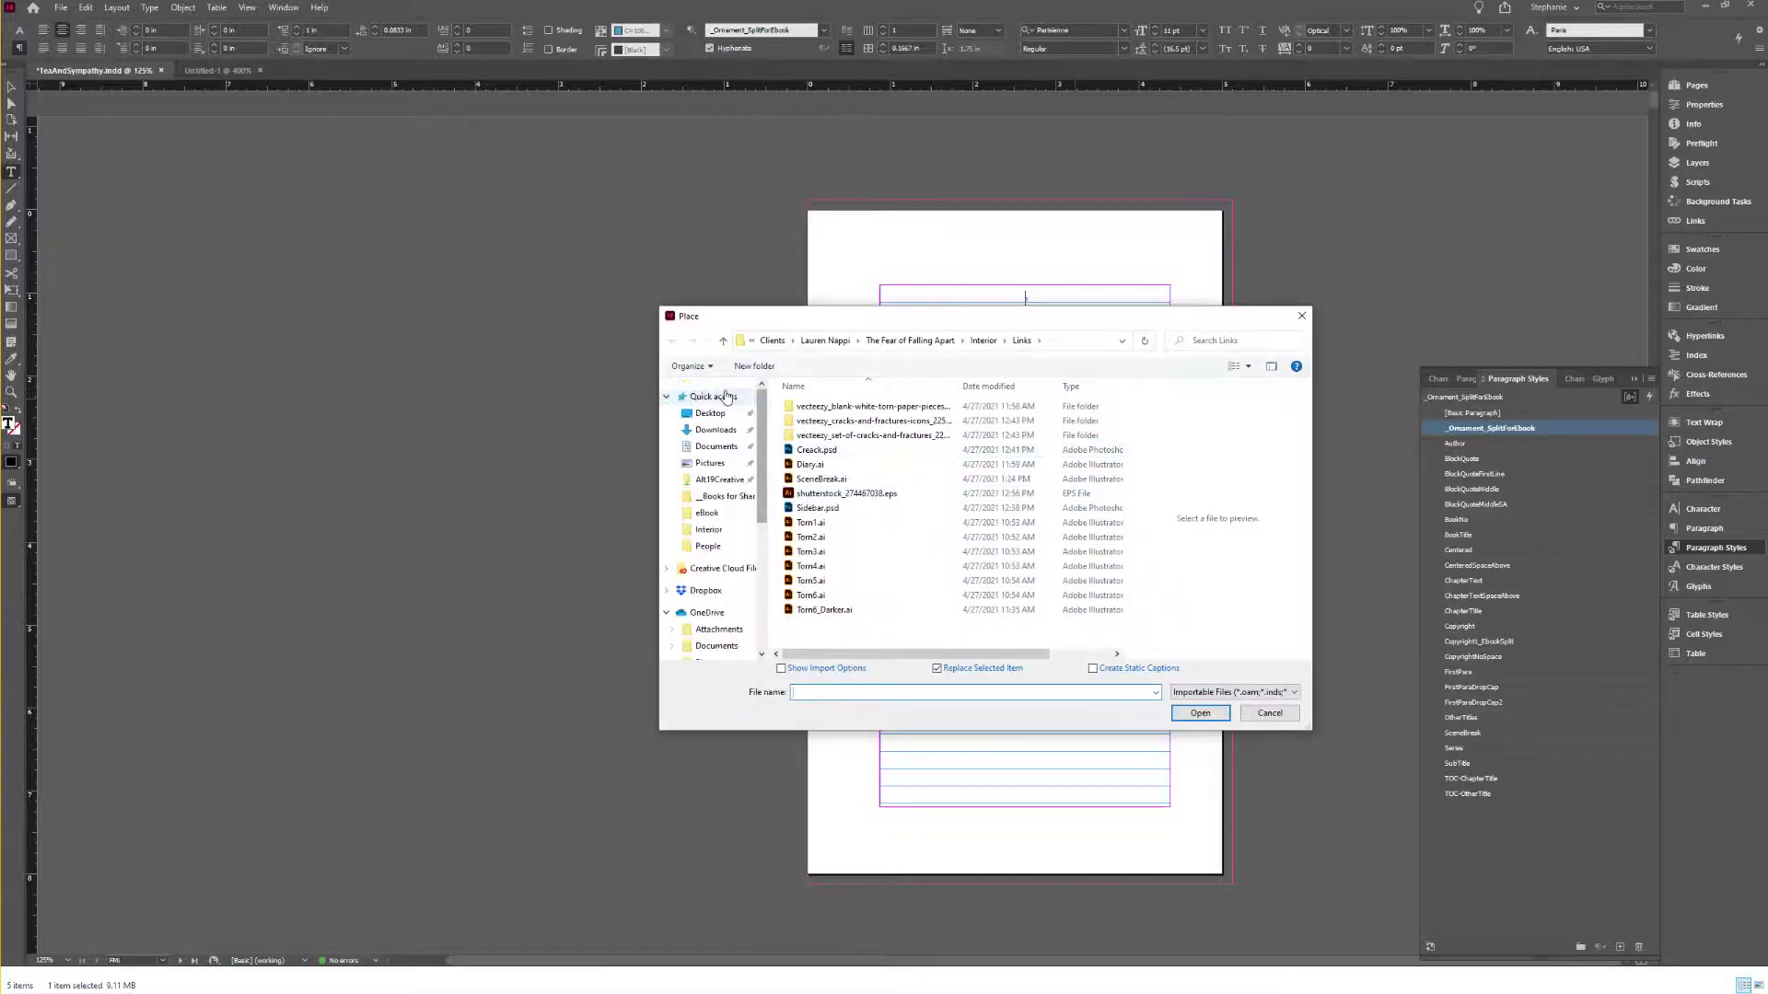
scroll(871, 617, "down", 1)
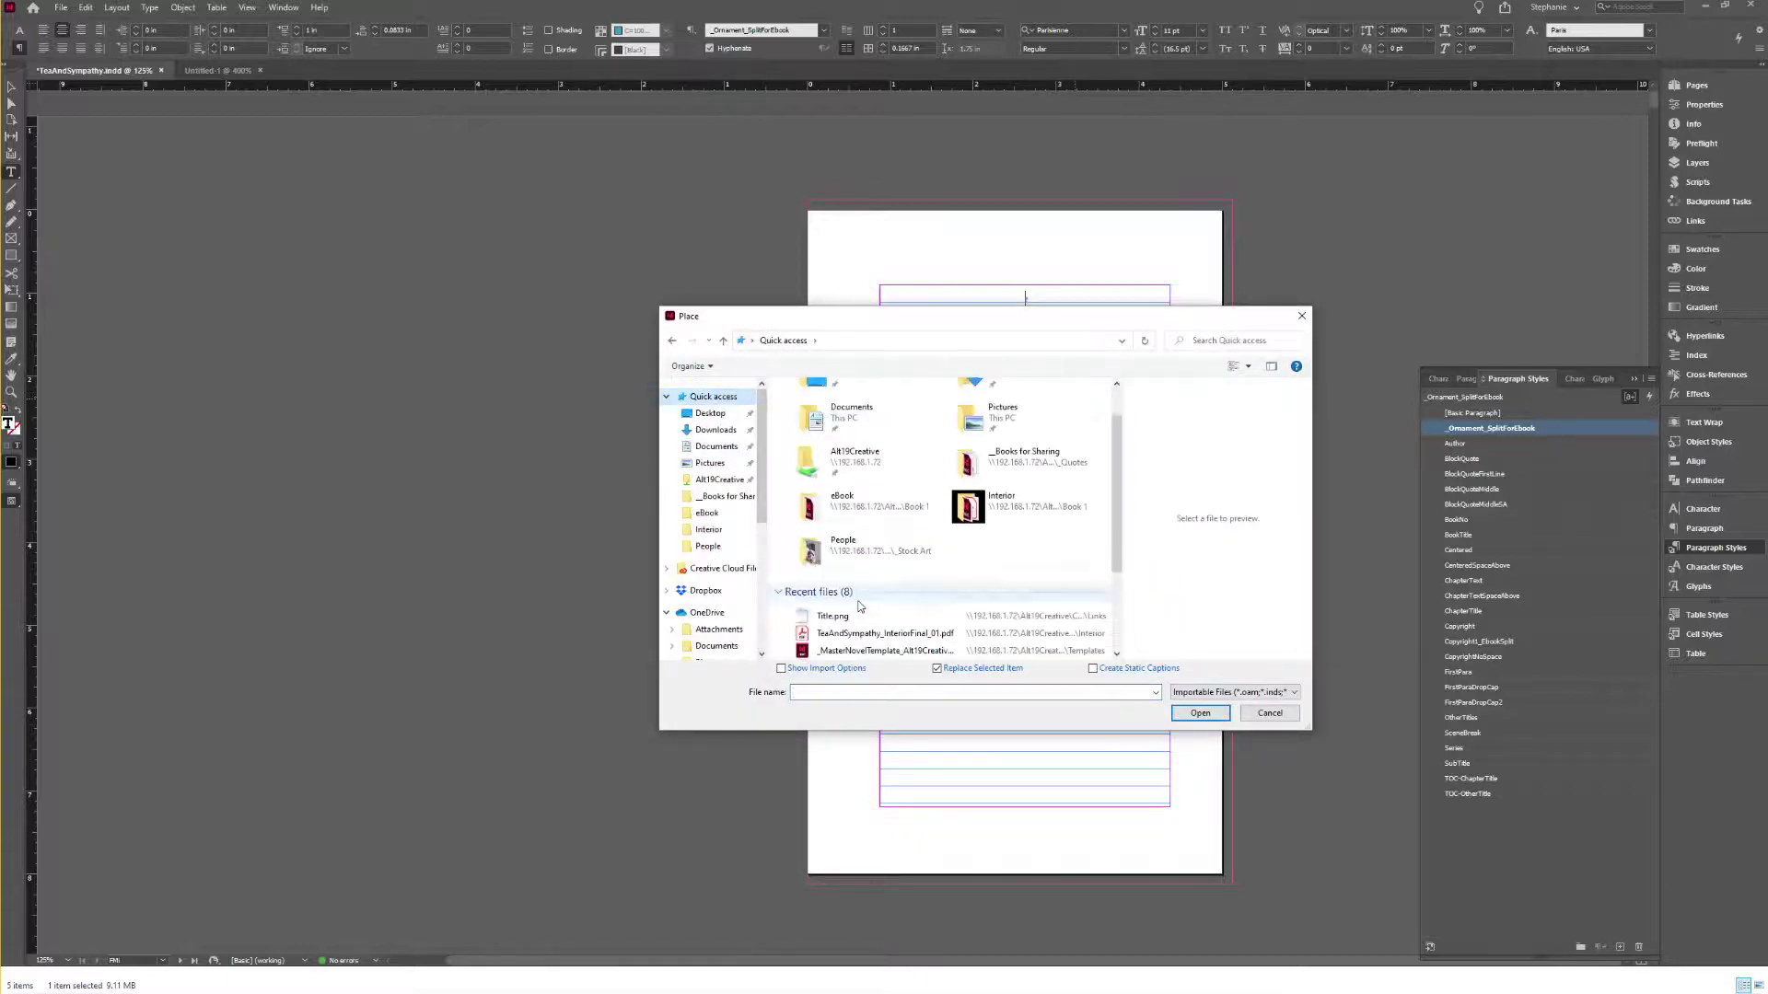
double_click(815, 621)
key("Escape")
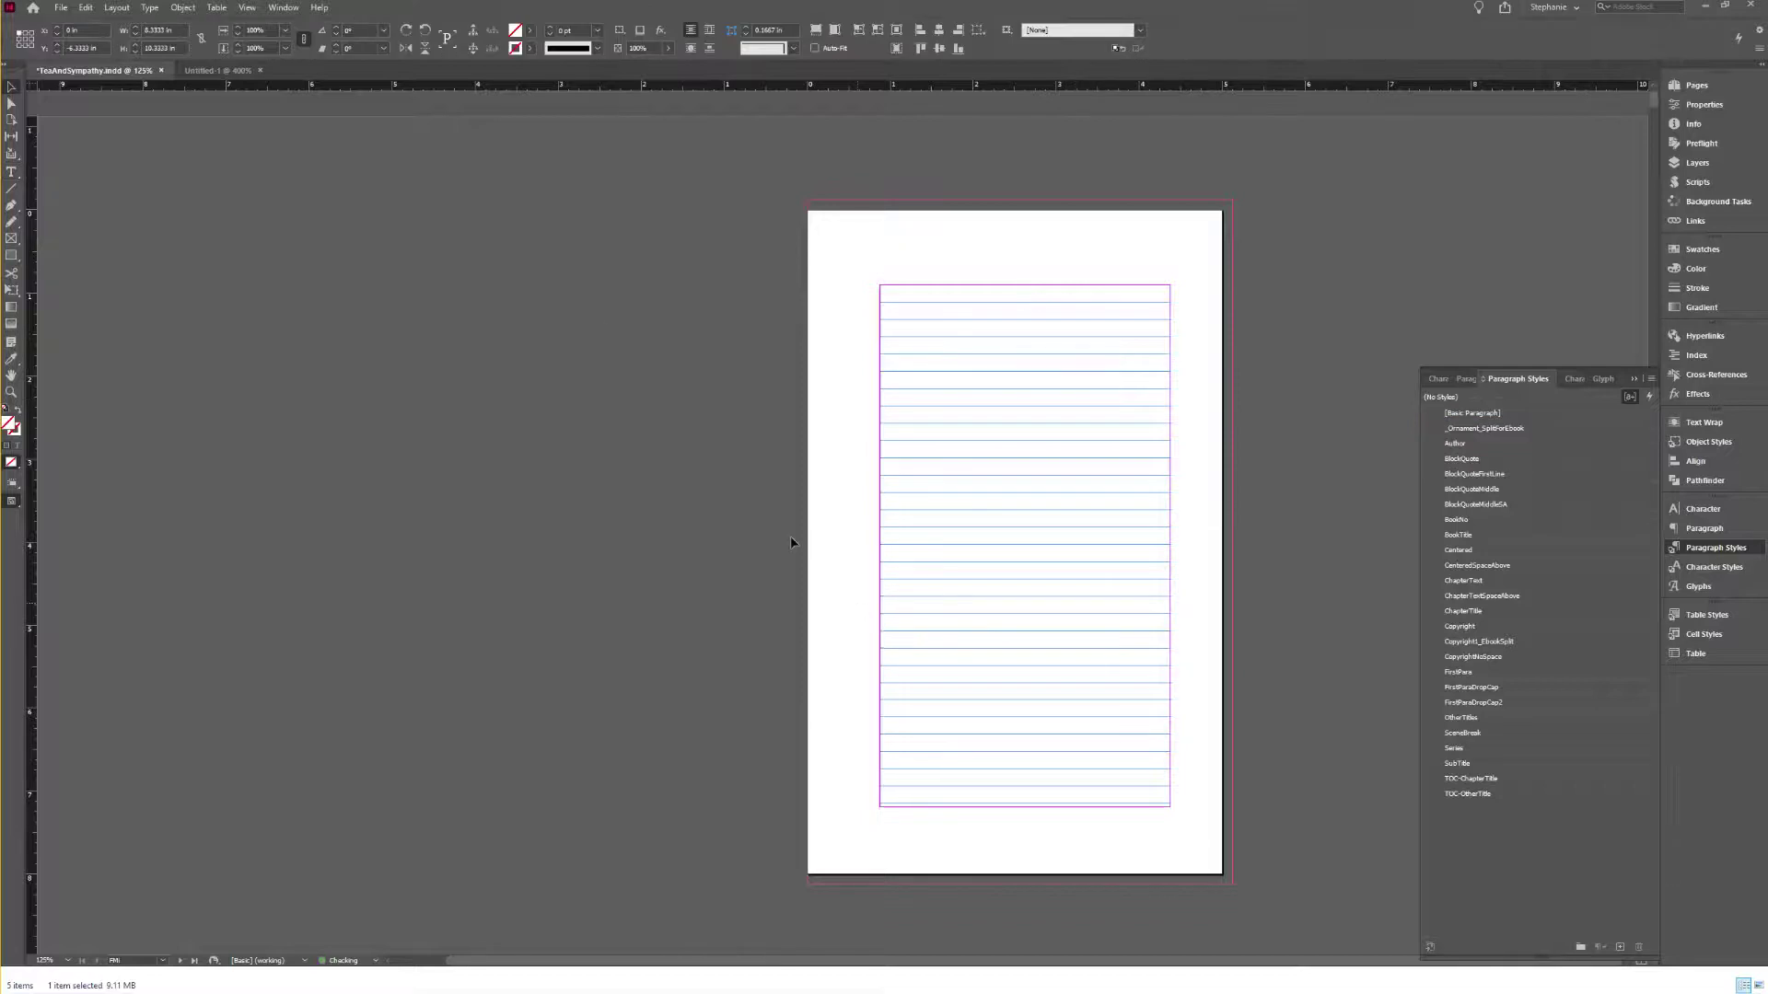
Step: Try to enlarge the title page's text frame to fit the placed image, and undo the resizing and the placement
scroll(525, 375, "down", 10)
scroll(500, 214, "up", 15)
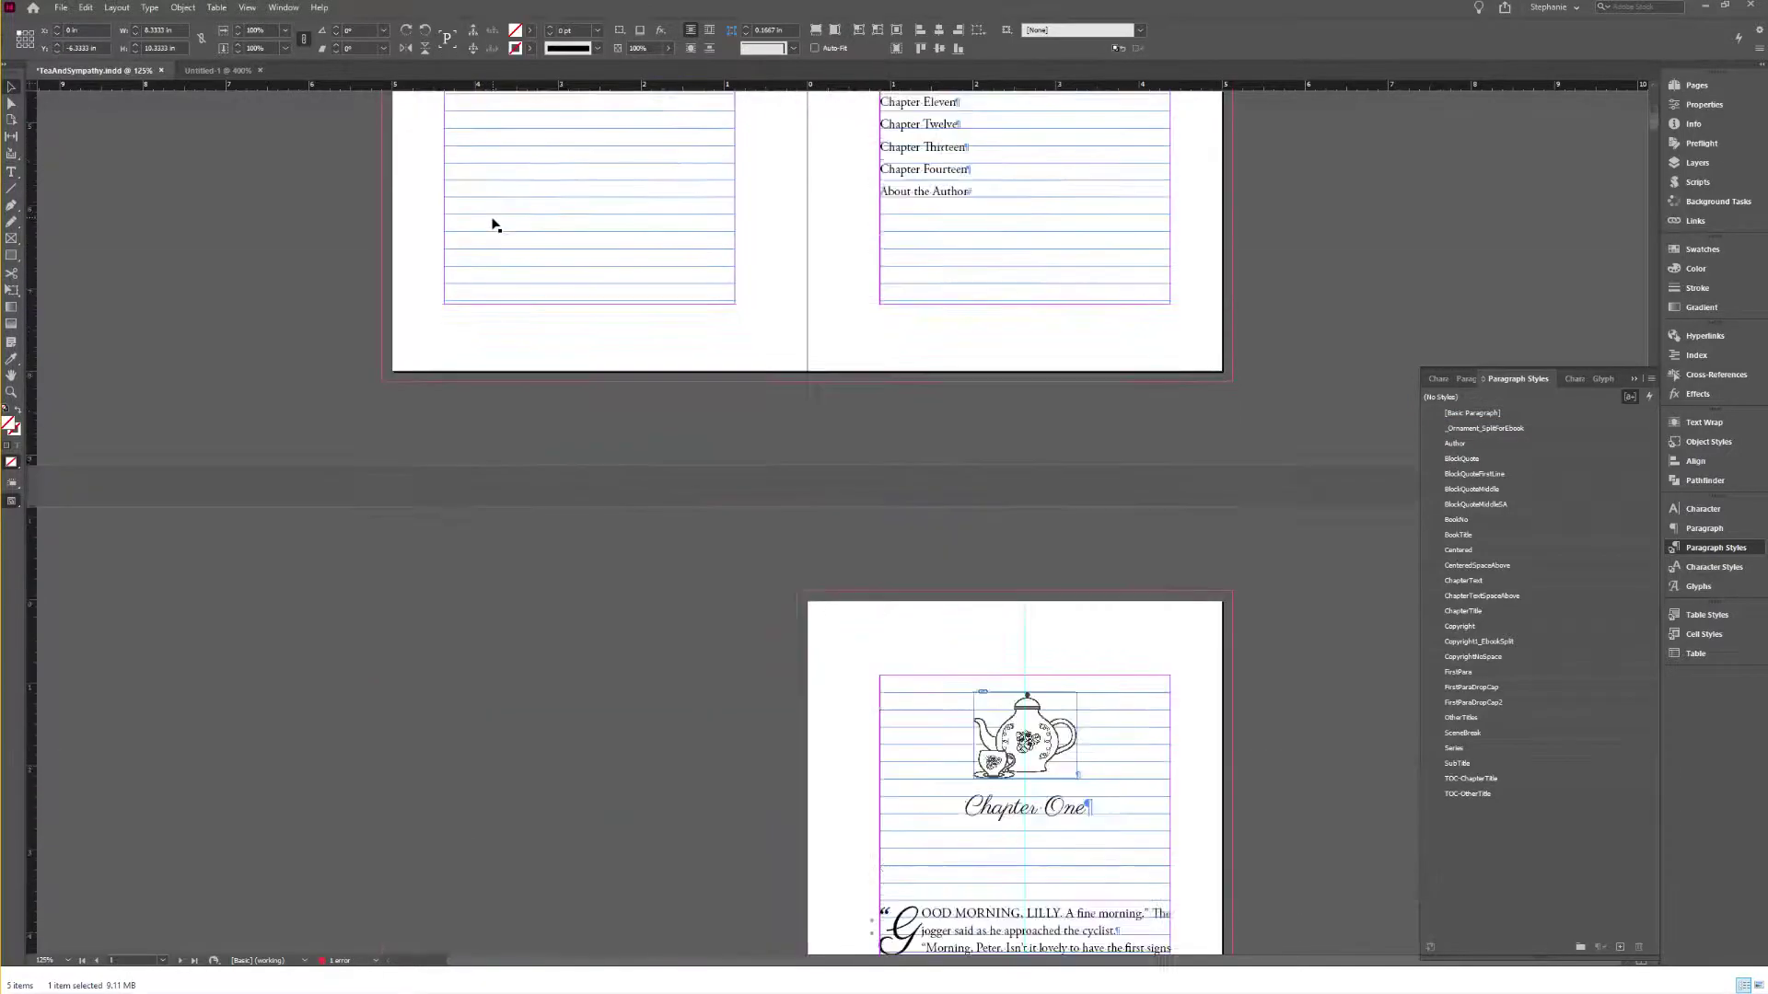
left_click(423, 298)
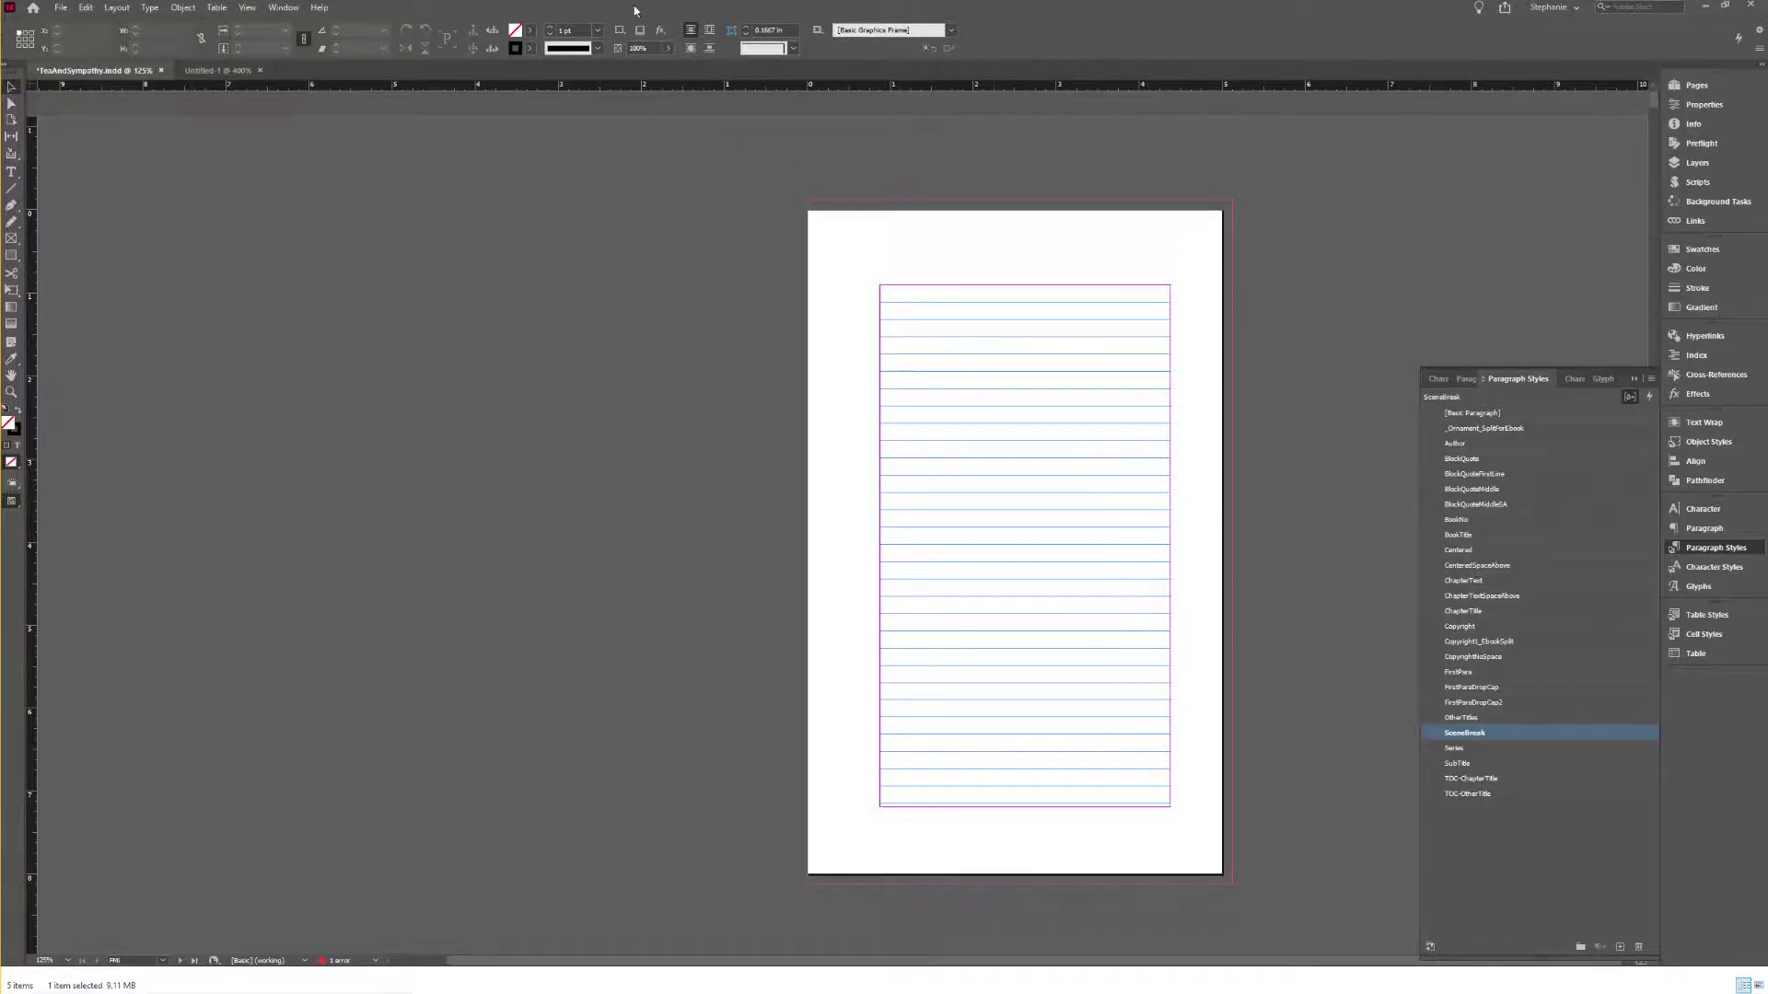
scroll(986, 368, "down", 2)
left_click(1171, 402)
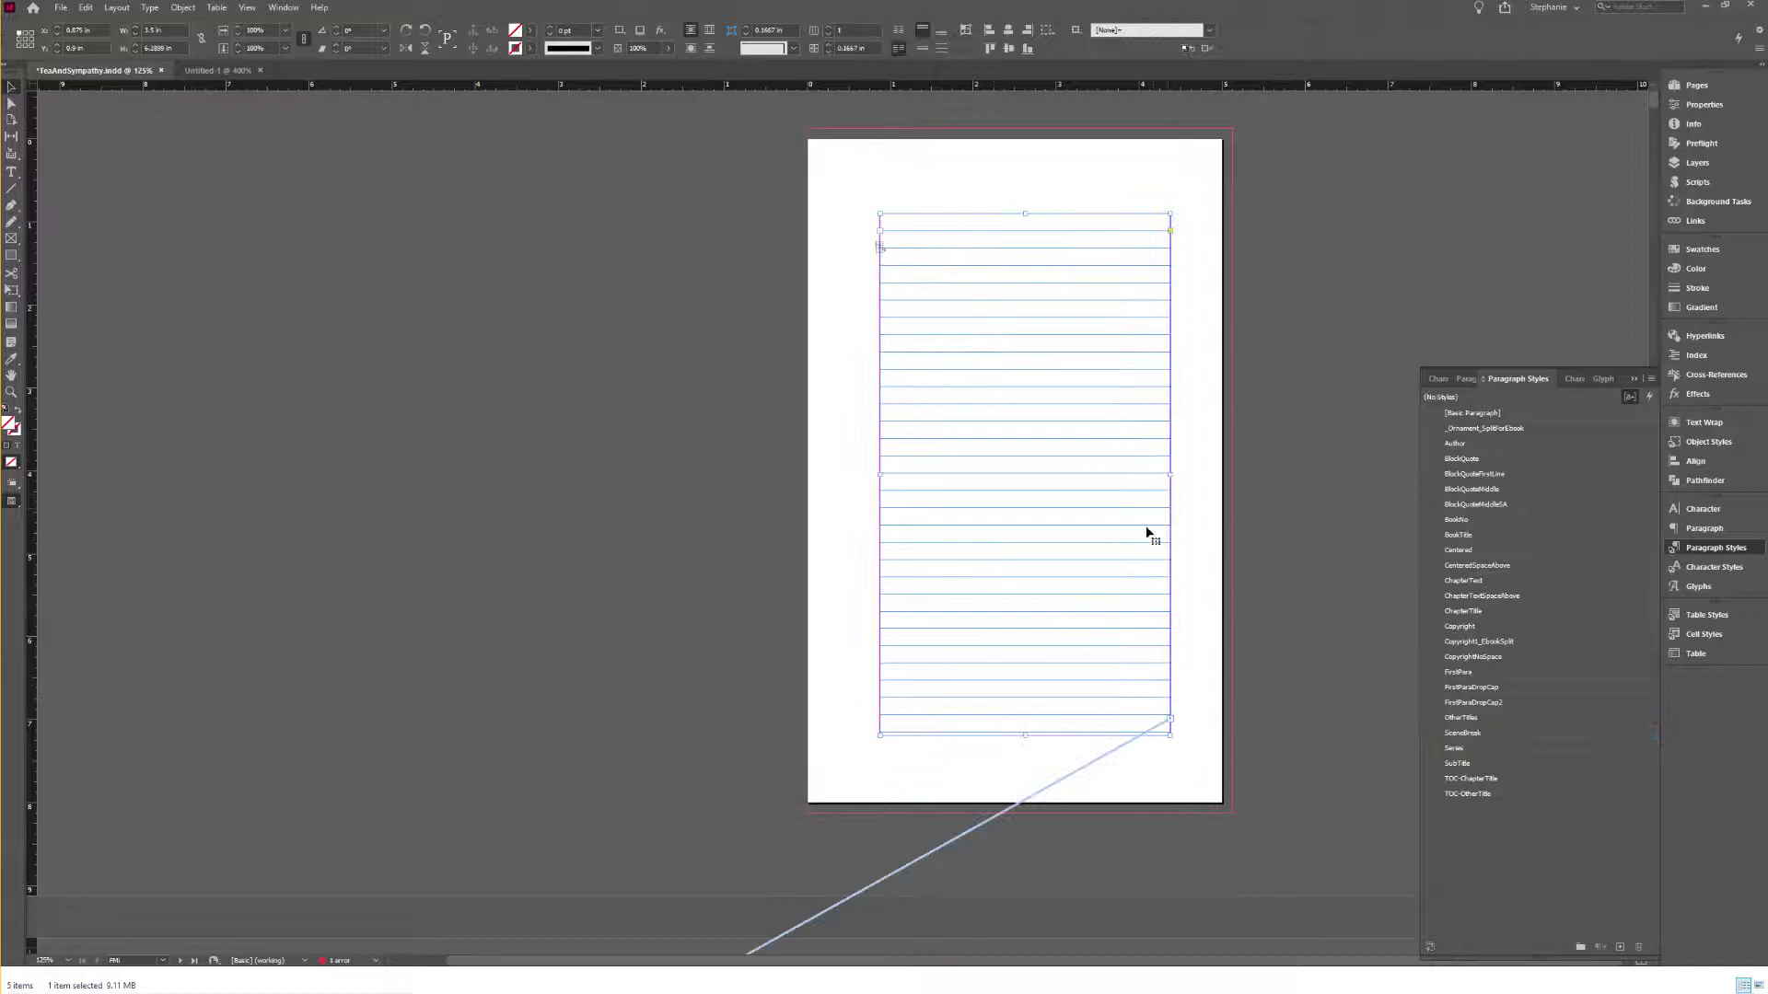
left_click_drag(1167, 475, 1636, 415)
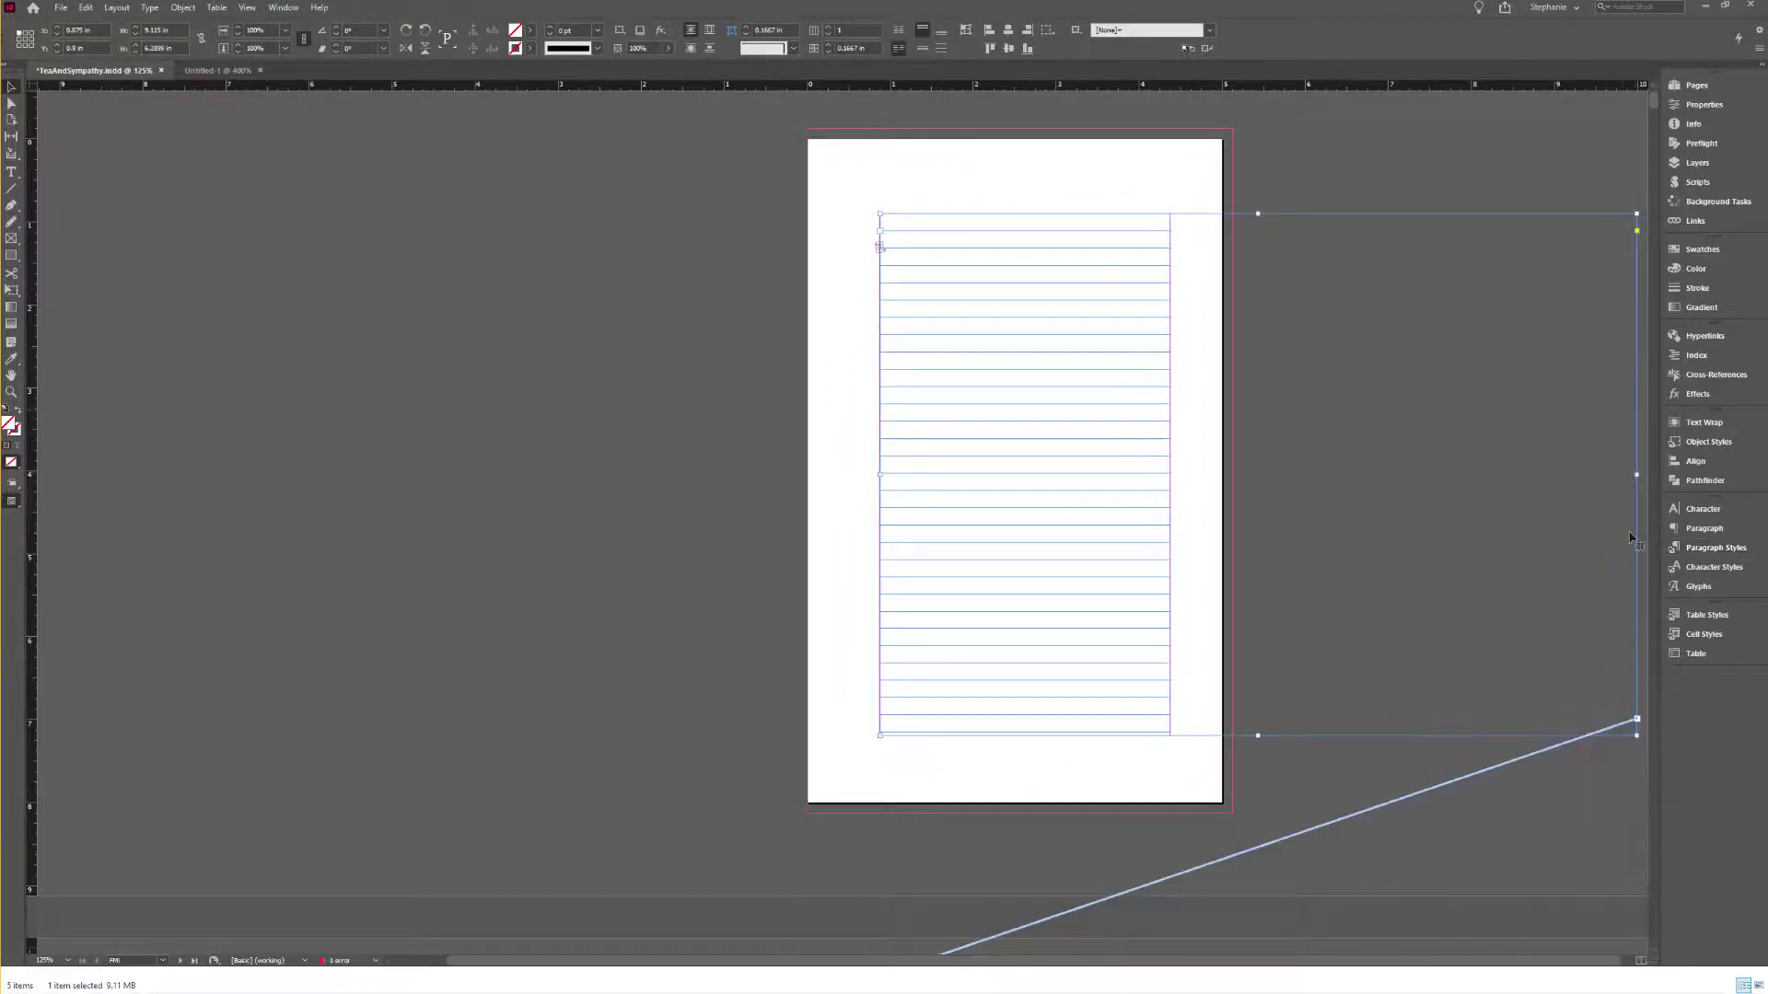
left_click(1644, 474)
left_click(1600, 675)
left_click_drag(1324, 736, 1324, 876)
key("ctrl+z")
key("ctrl+z")
key("ctrl+z")
Step: Place the title image on the pasteboard beside the title page and scale it with its frame to 3.5 in wide
left_click(580, 284)
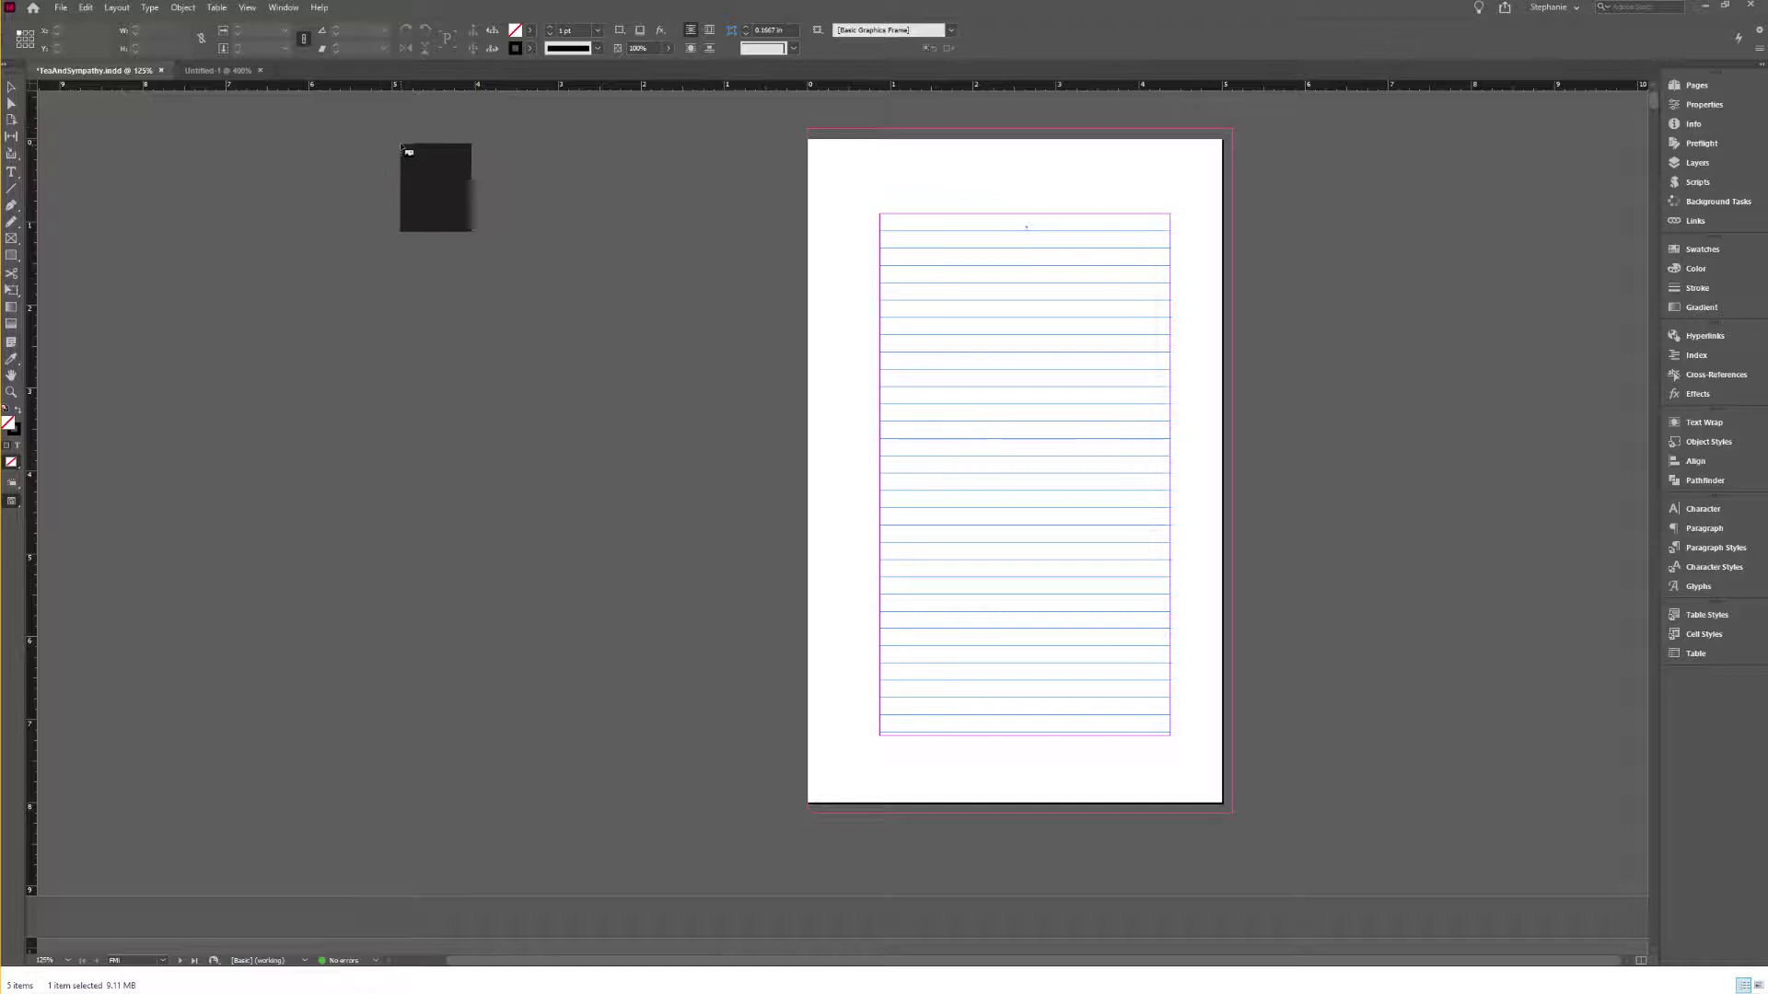
left_click(406, 145)
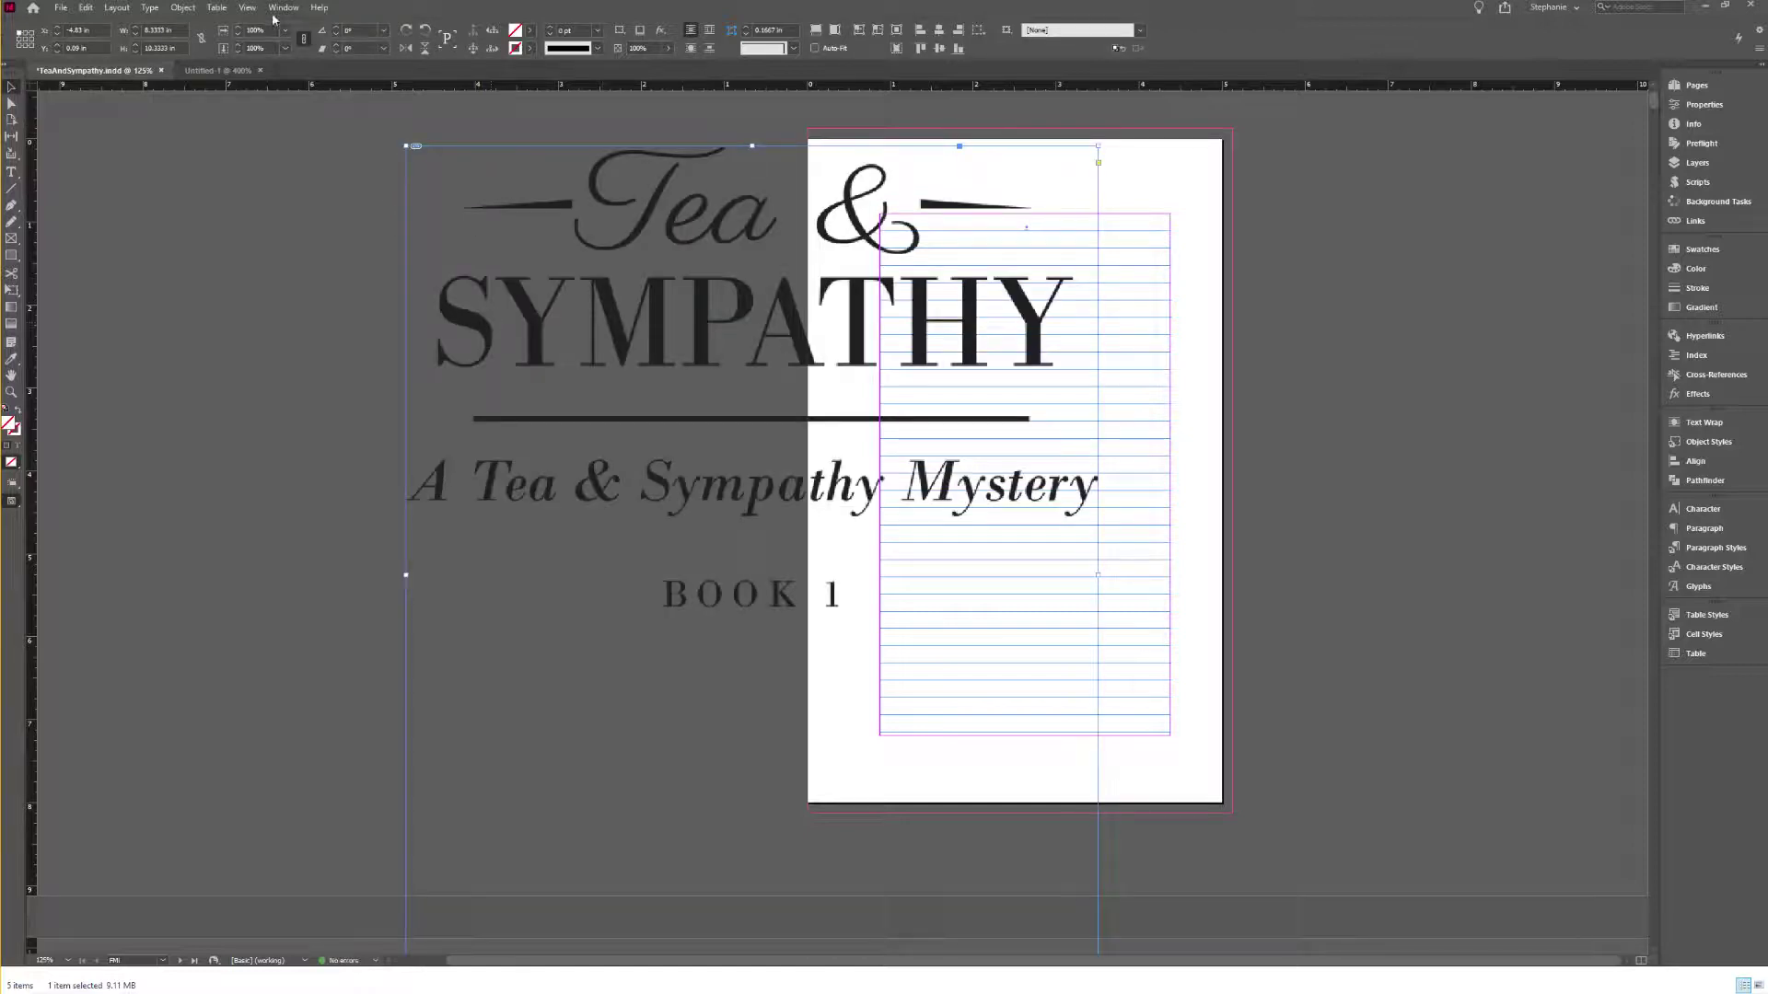
left_click(161, 30)
type("5")
type(".5")
key("Return")
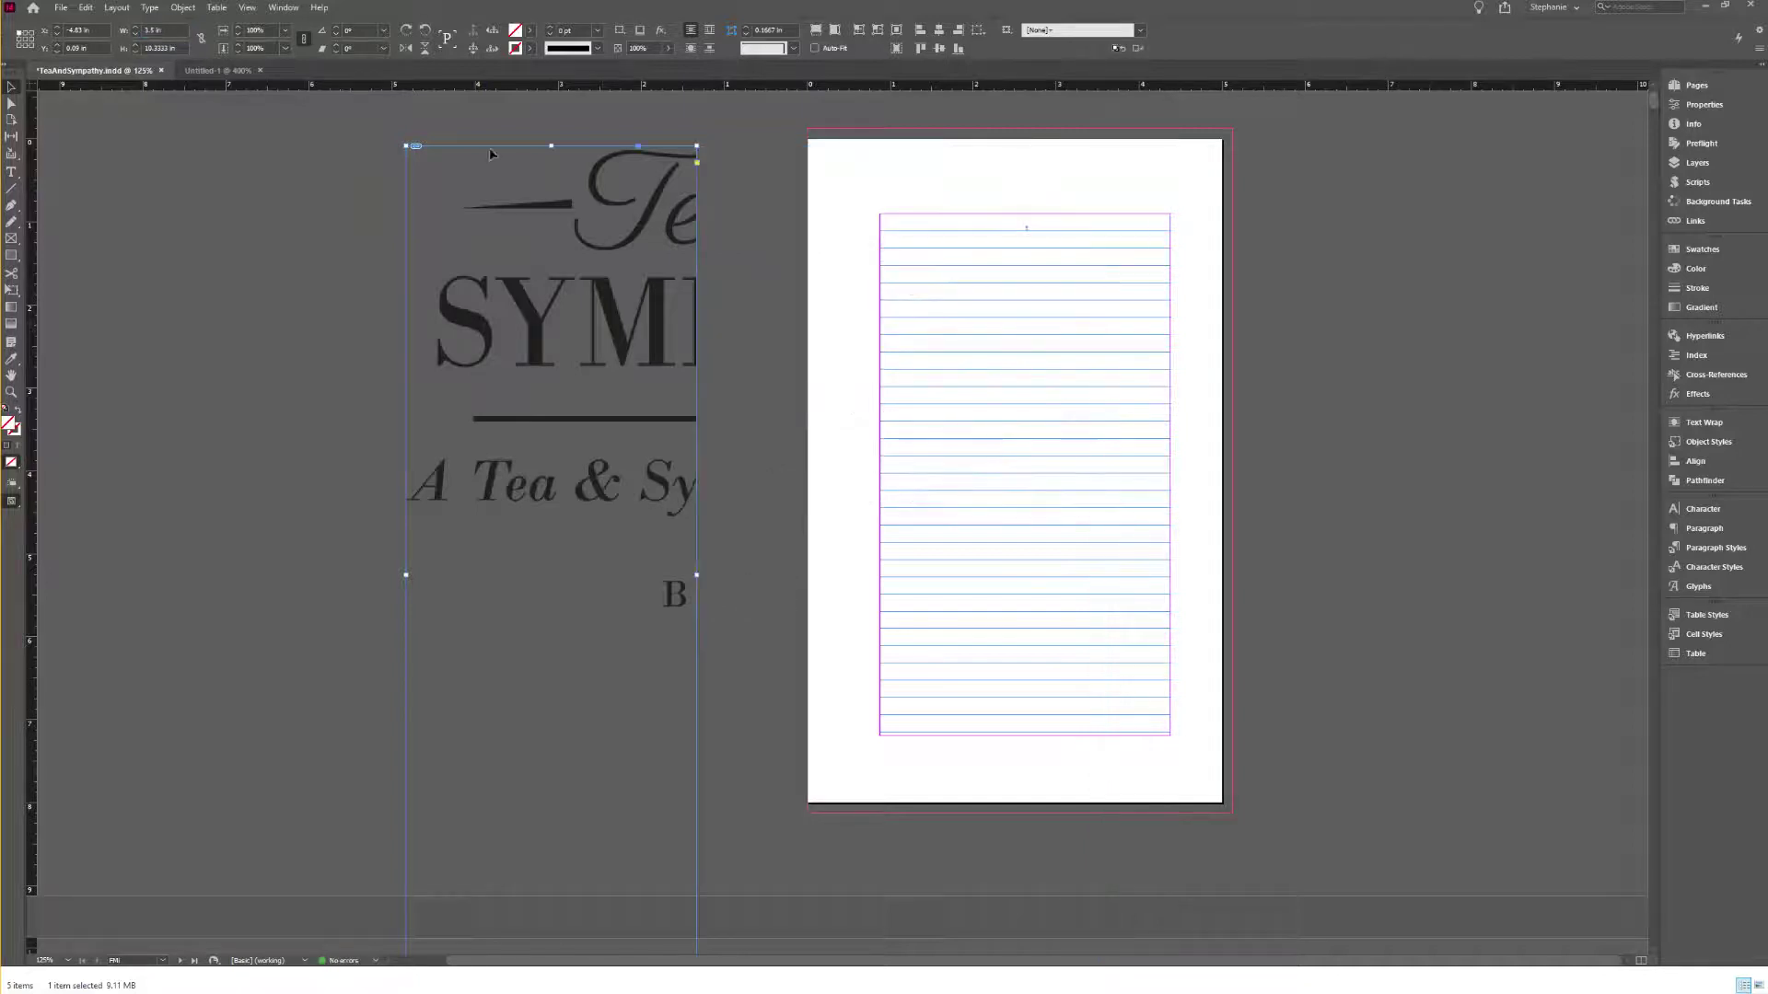
key("ctrl+alt+shift+e")
key("ctrl+alt+c")
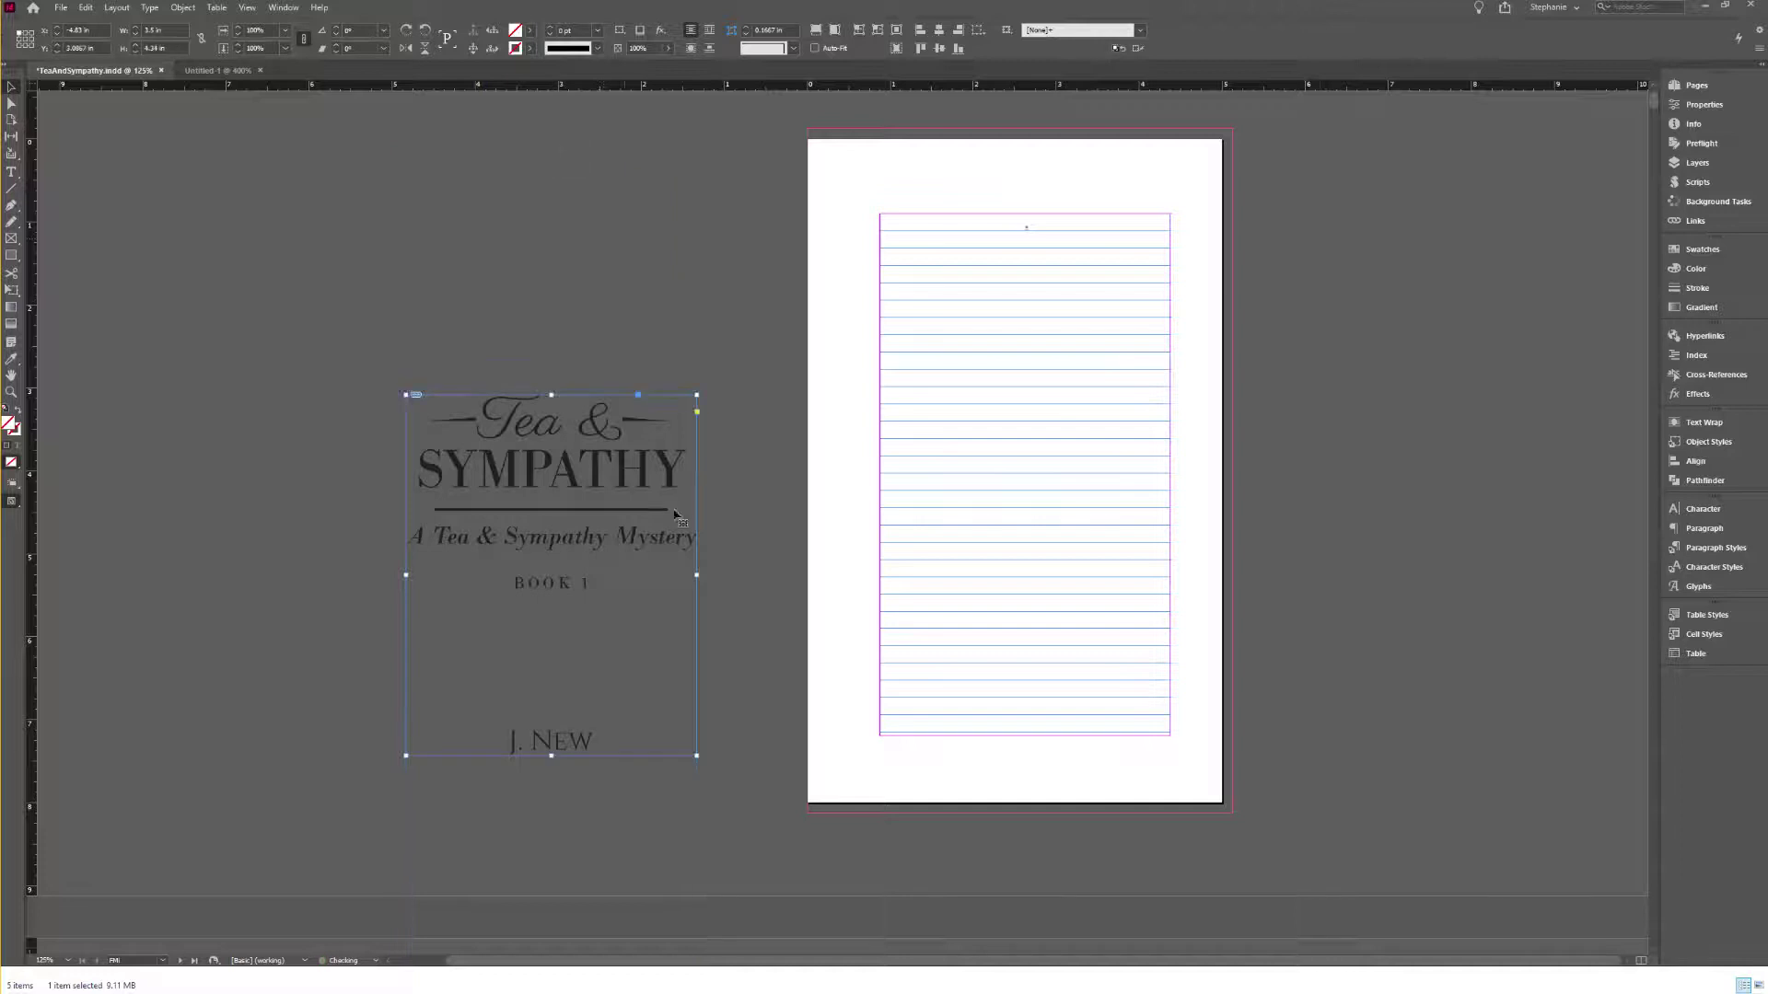
Step: Move the title image from the pasteboard into the title page's text frame as an inline graphic
key("Delete")
left_click(1041, 281)
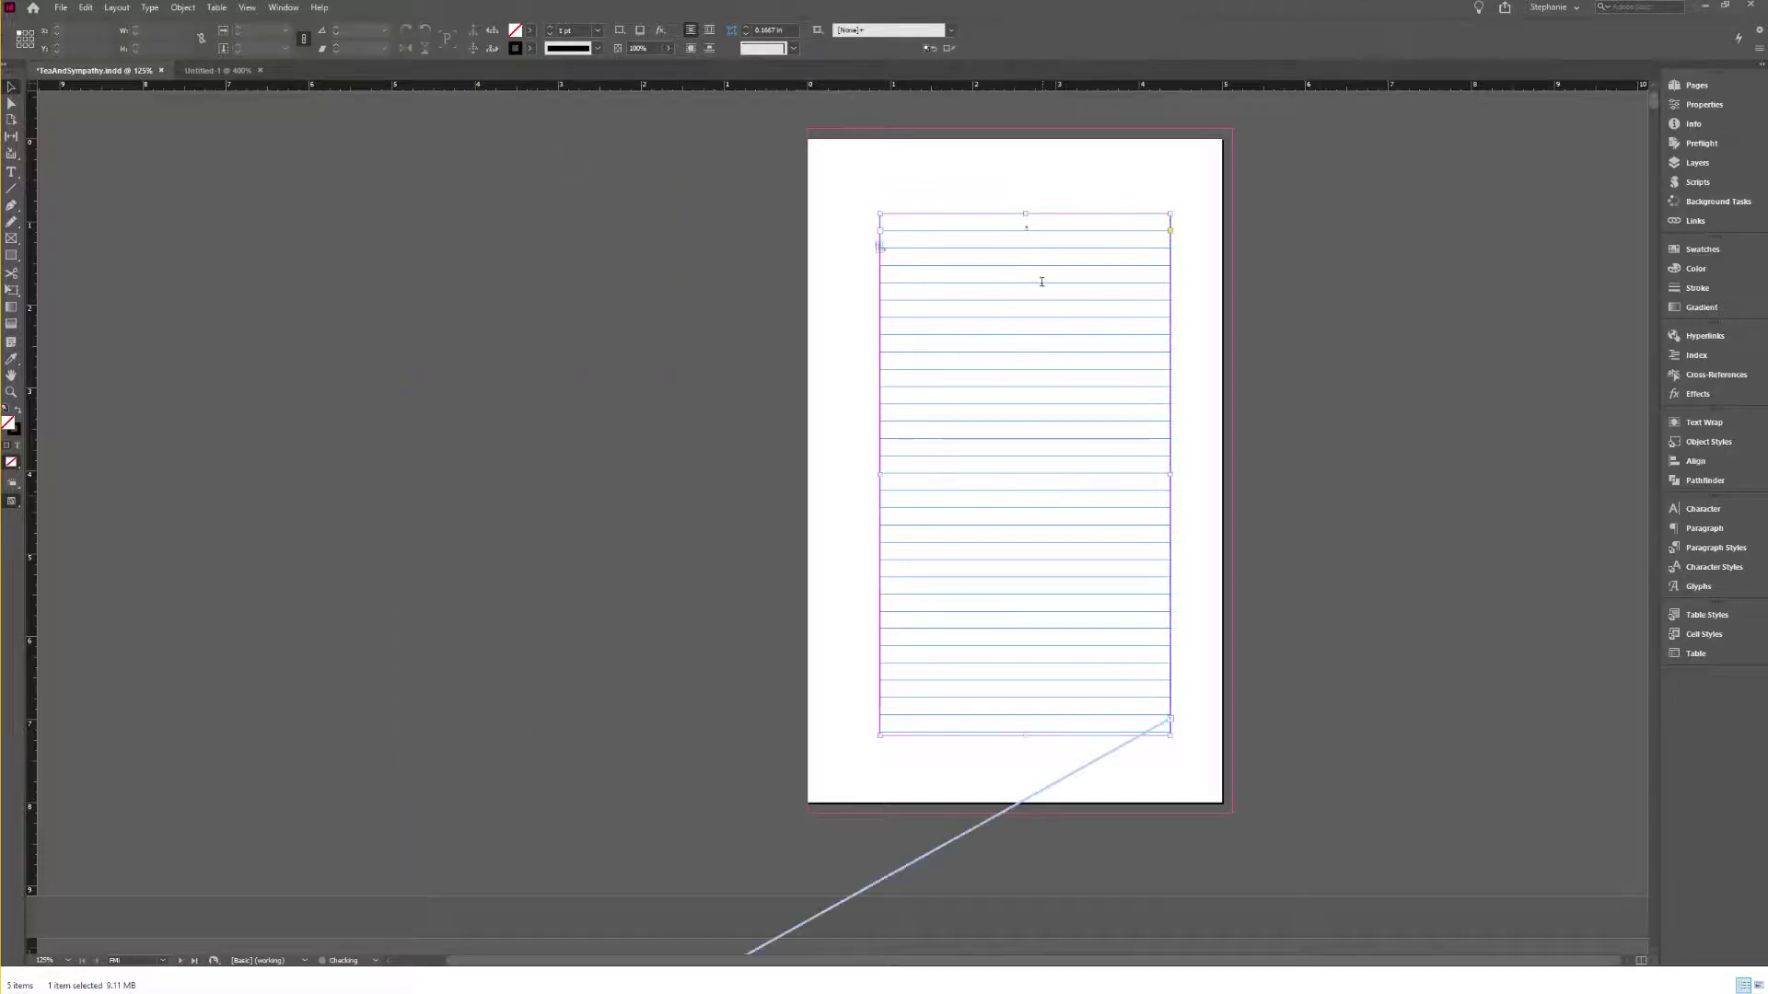
double_click(1021, 221)
type("Tea & SYMPATHY A Tea & Sympathy Mystery BOOK 1 J. NEW")
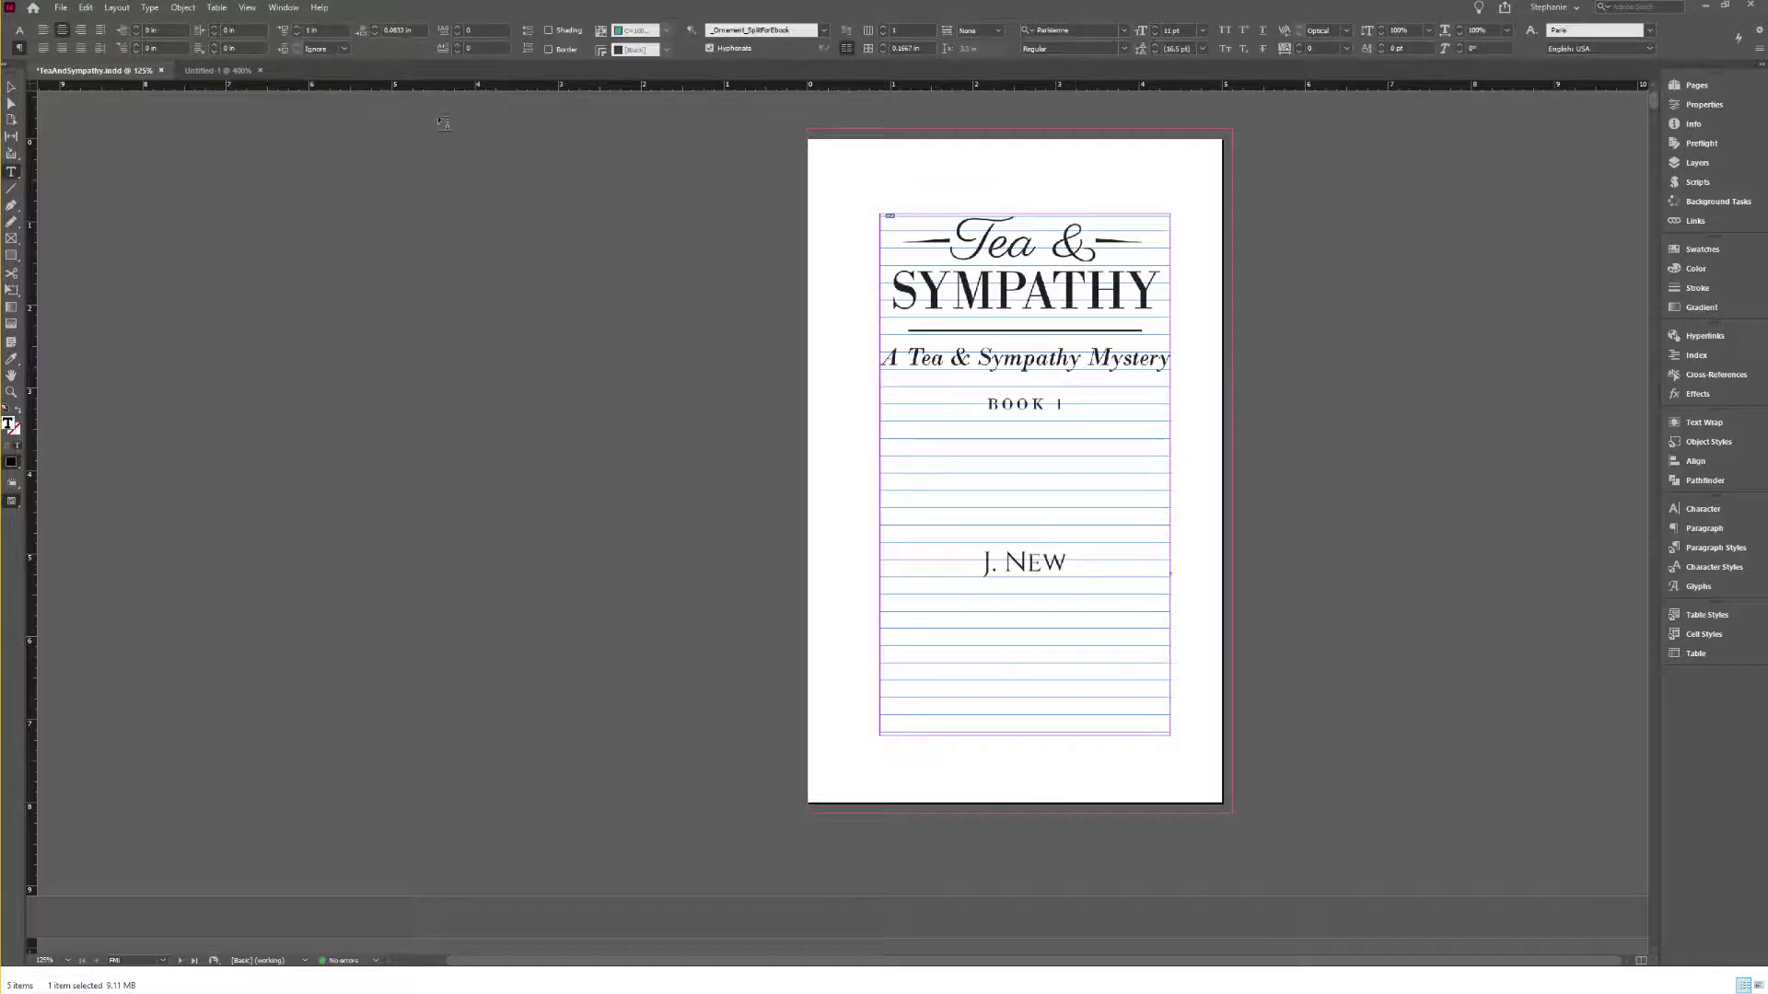
left_click(12, 88)
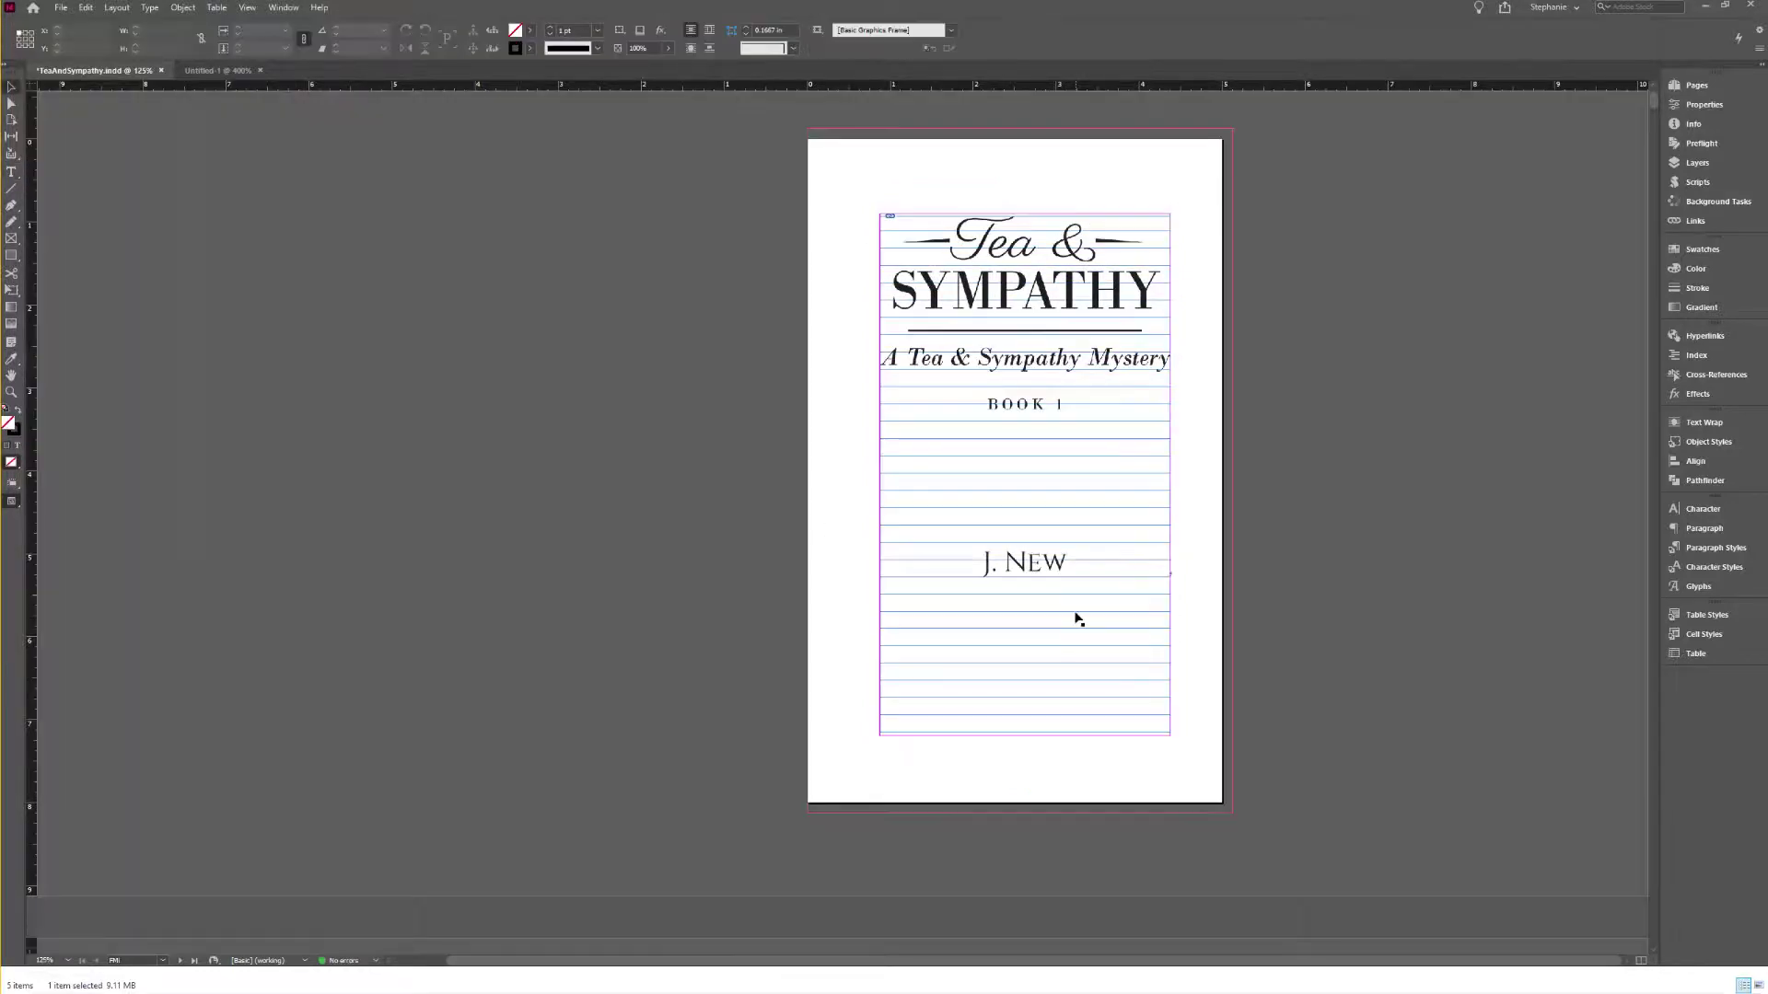
left_click(1078, 618)
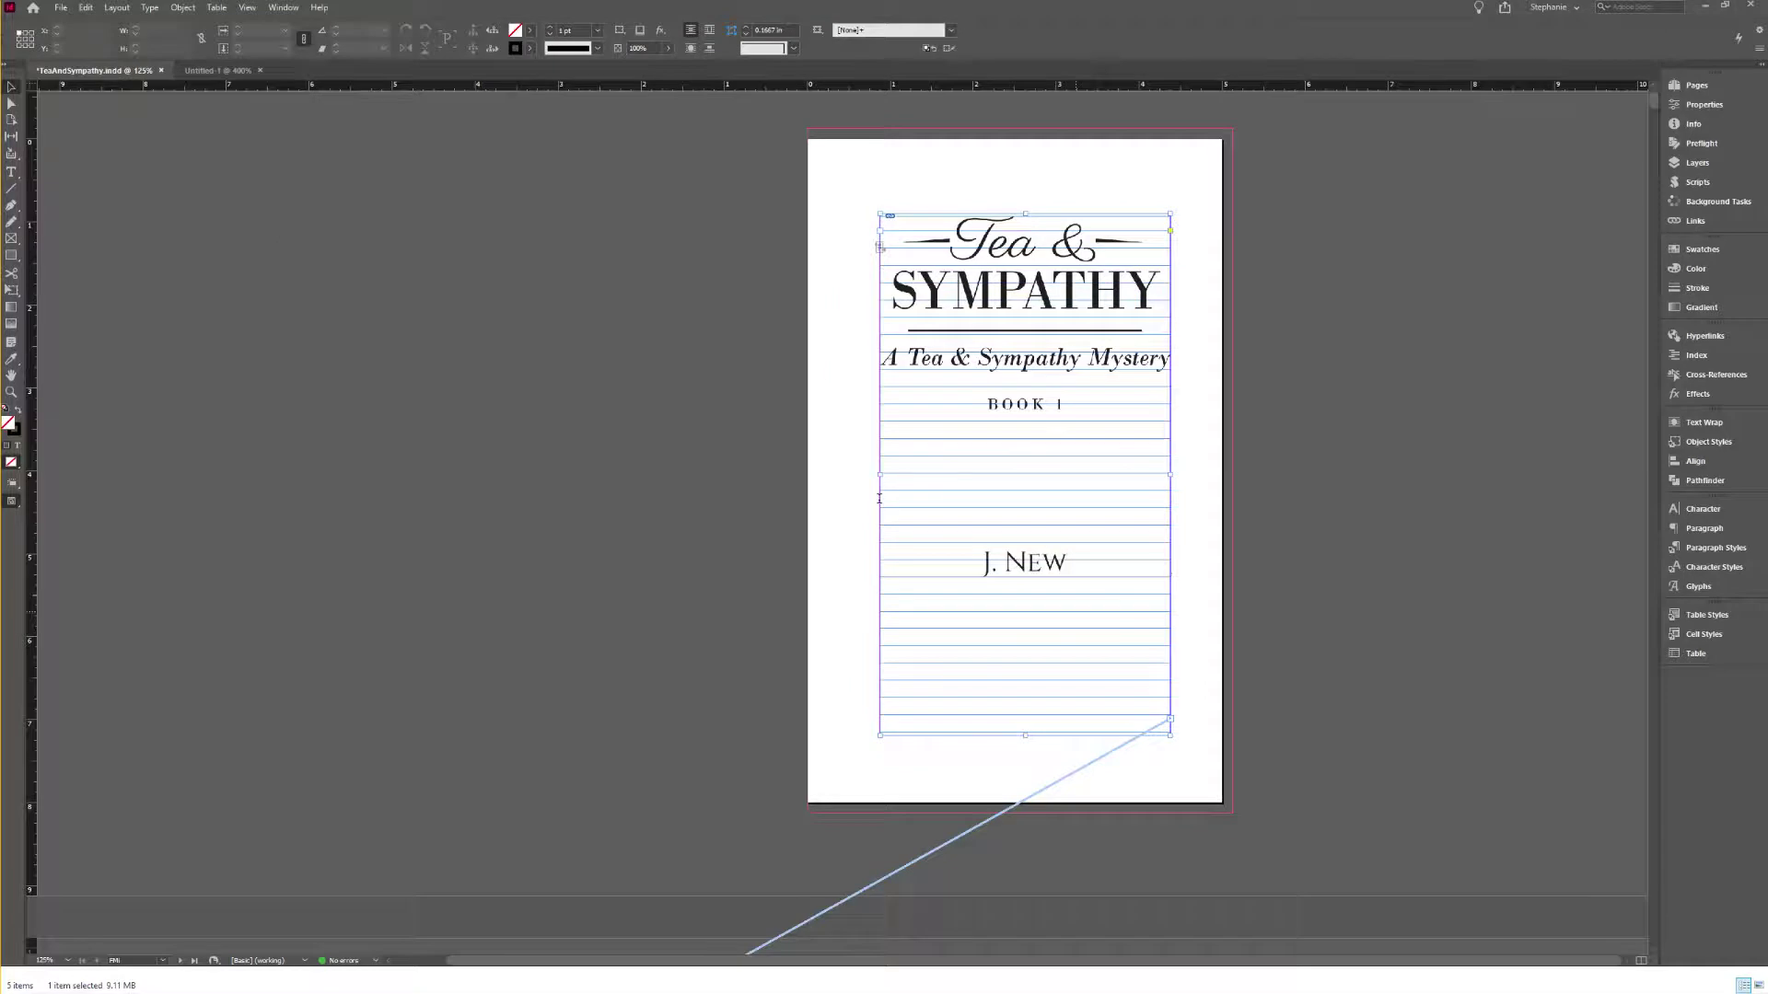
double_click(1035, 617)
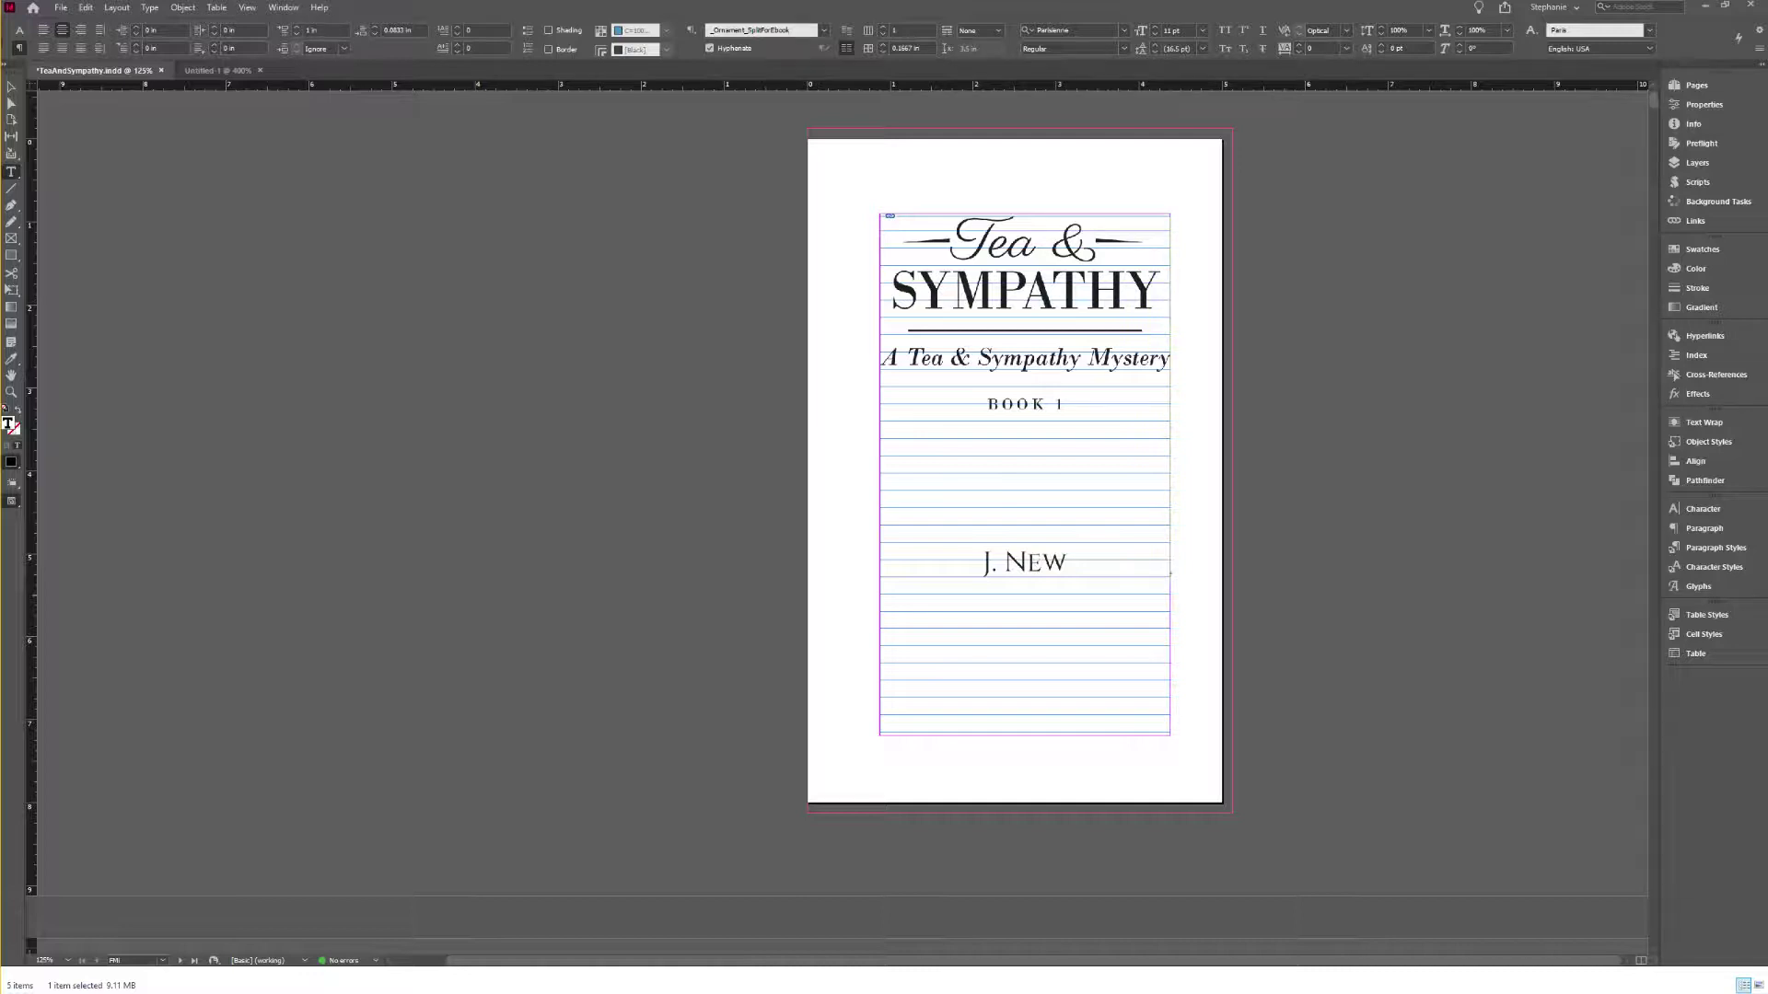
key("Escape")
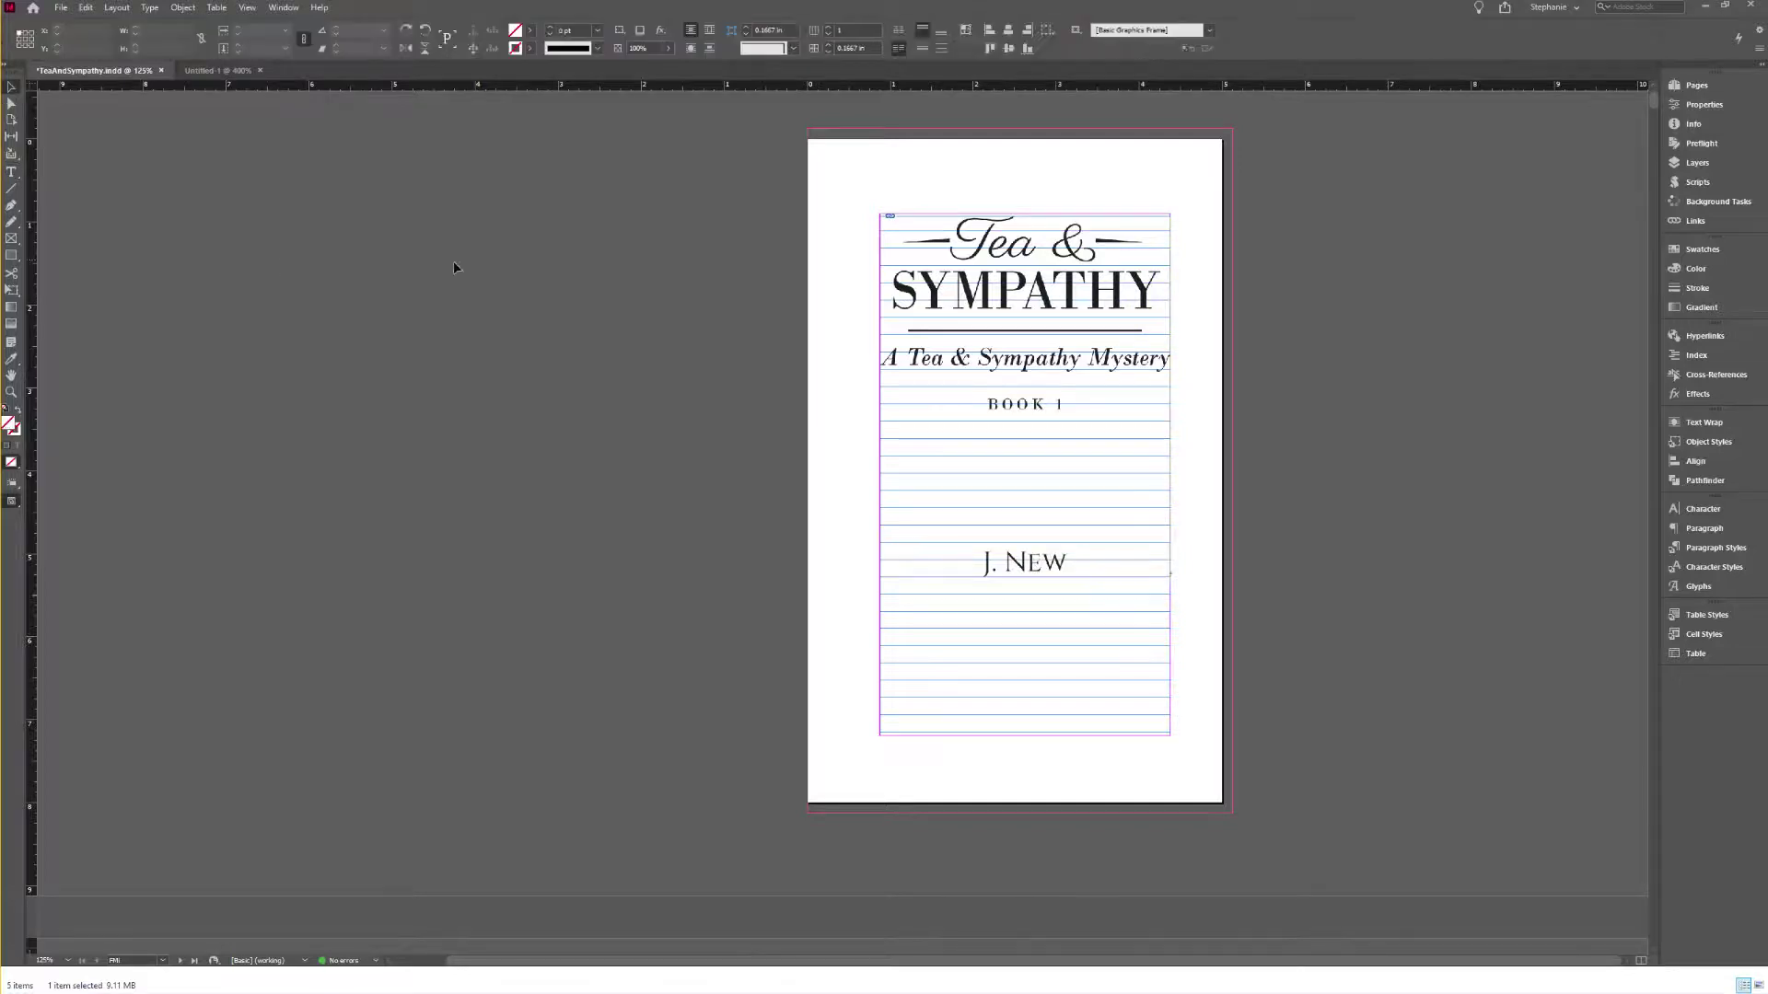
Step: Start a reflowable EPUB export of the book to the eBook folder, replacing the existing TeaAndSympathy.epub
scroll(433, 267, "down", 10)
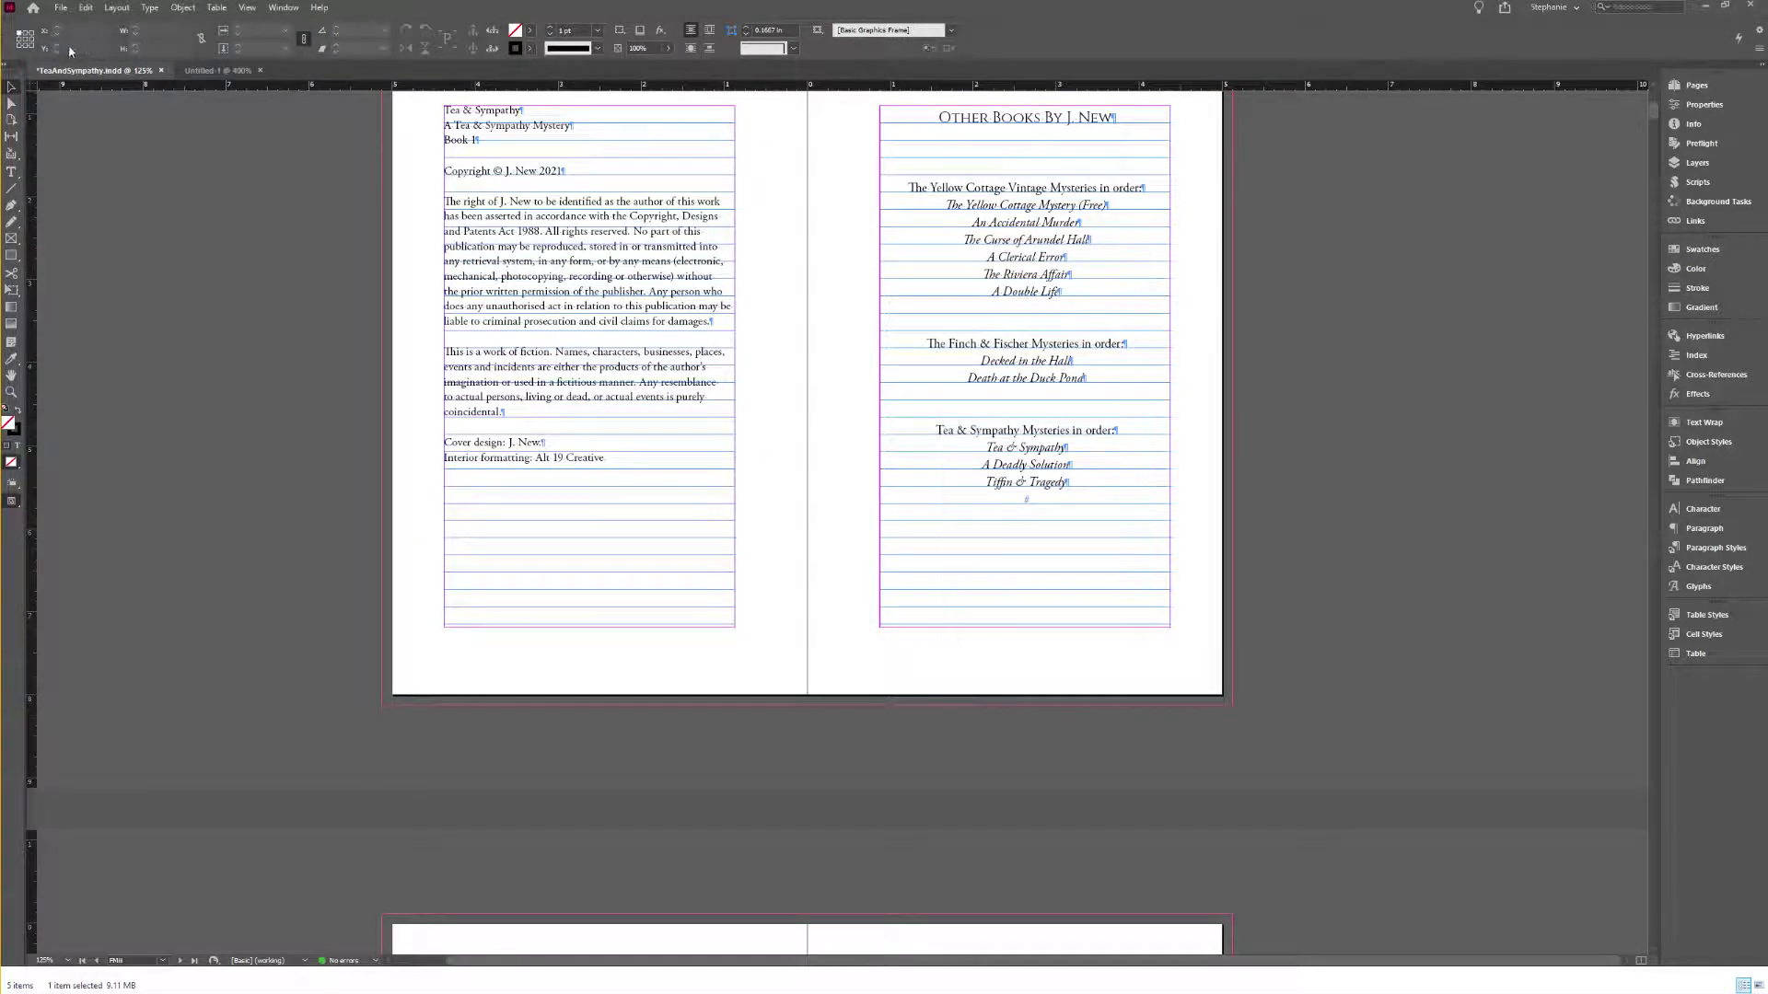
left_click(57, 9)
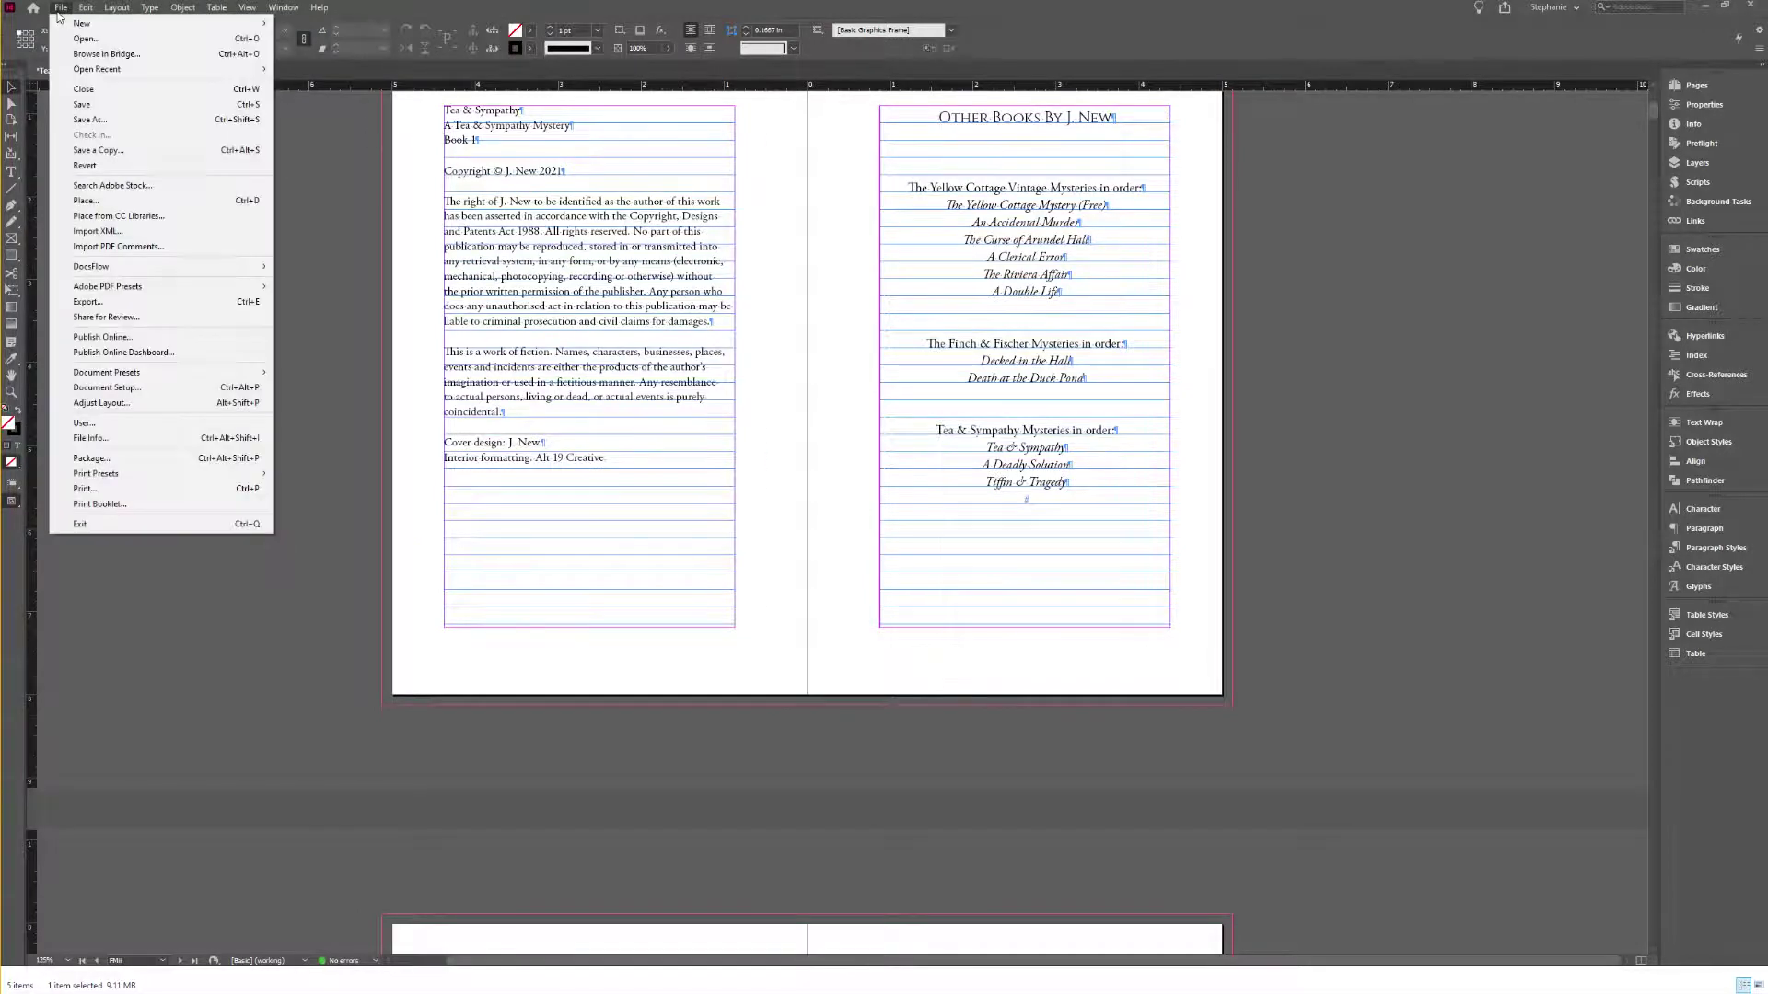
left_click(138, 300)
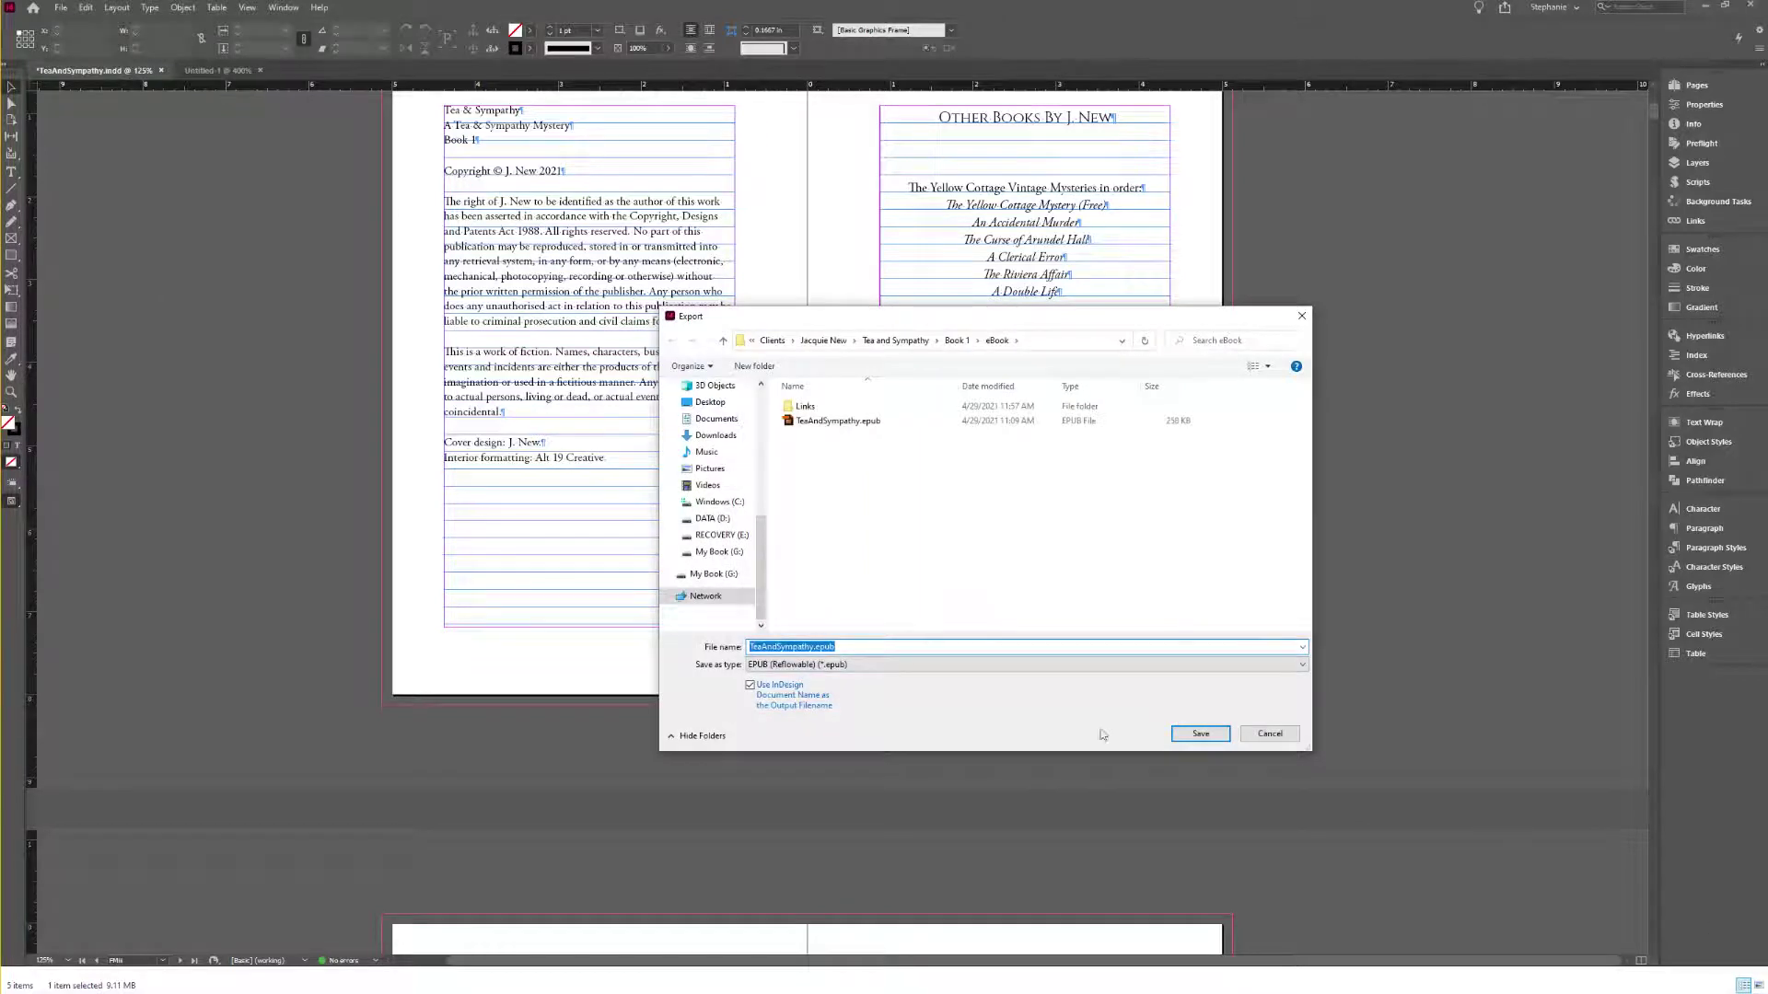
left_click(1199, 734)
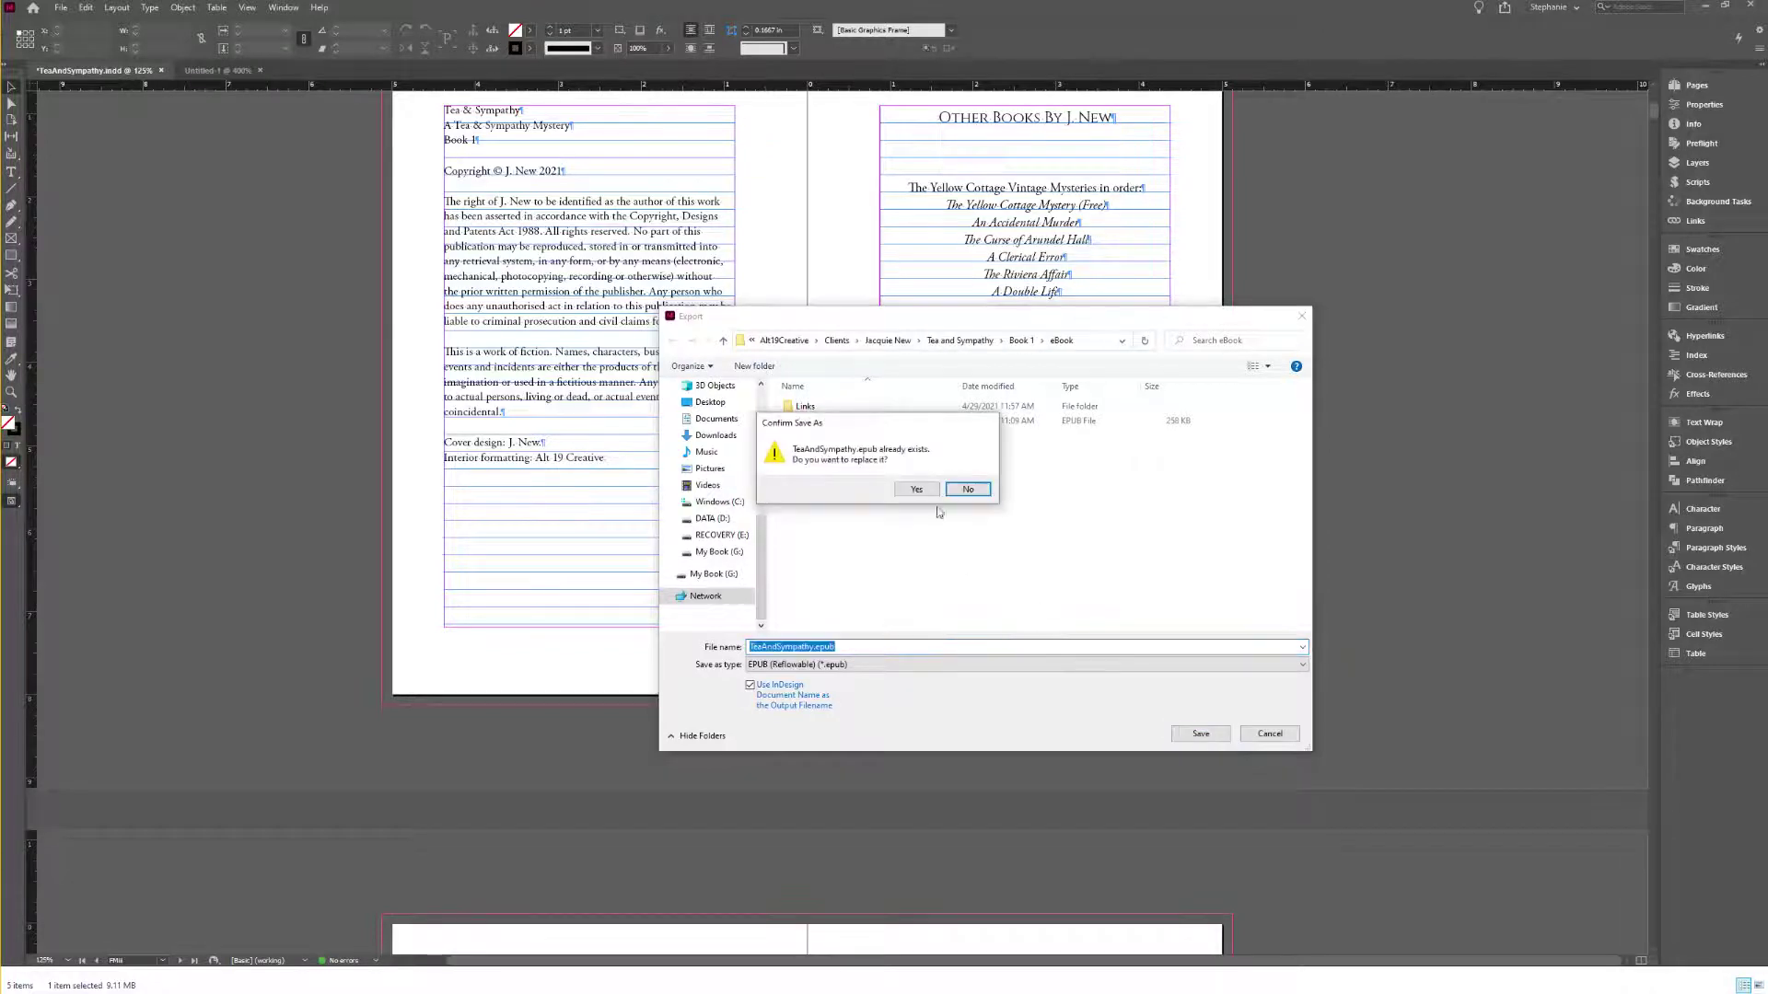
left_click(924, 496)
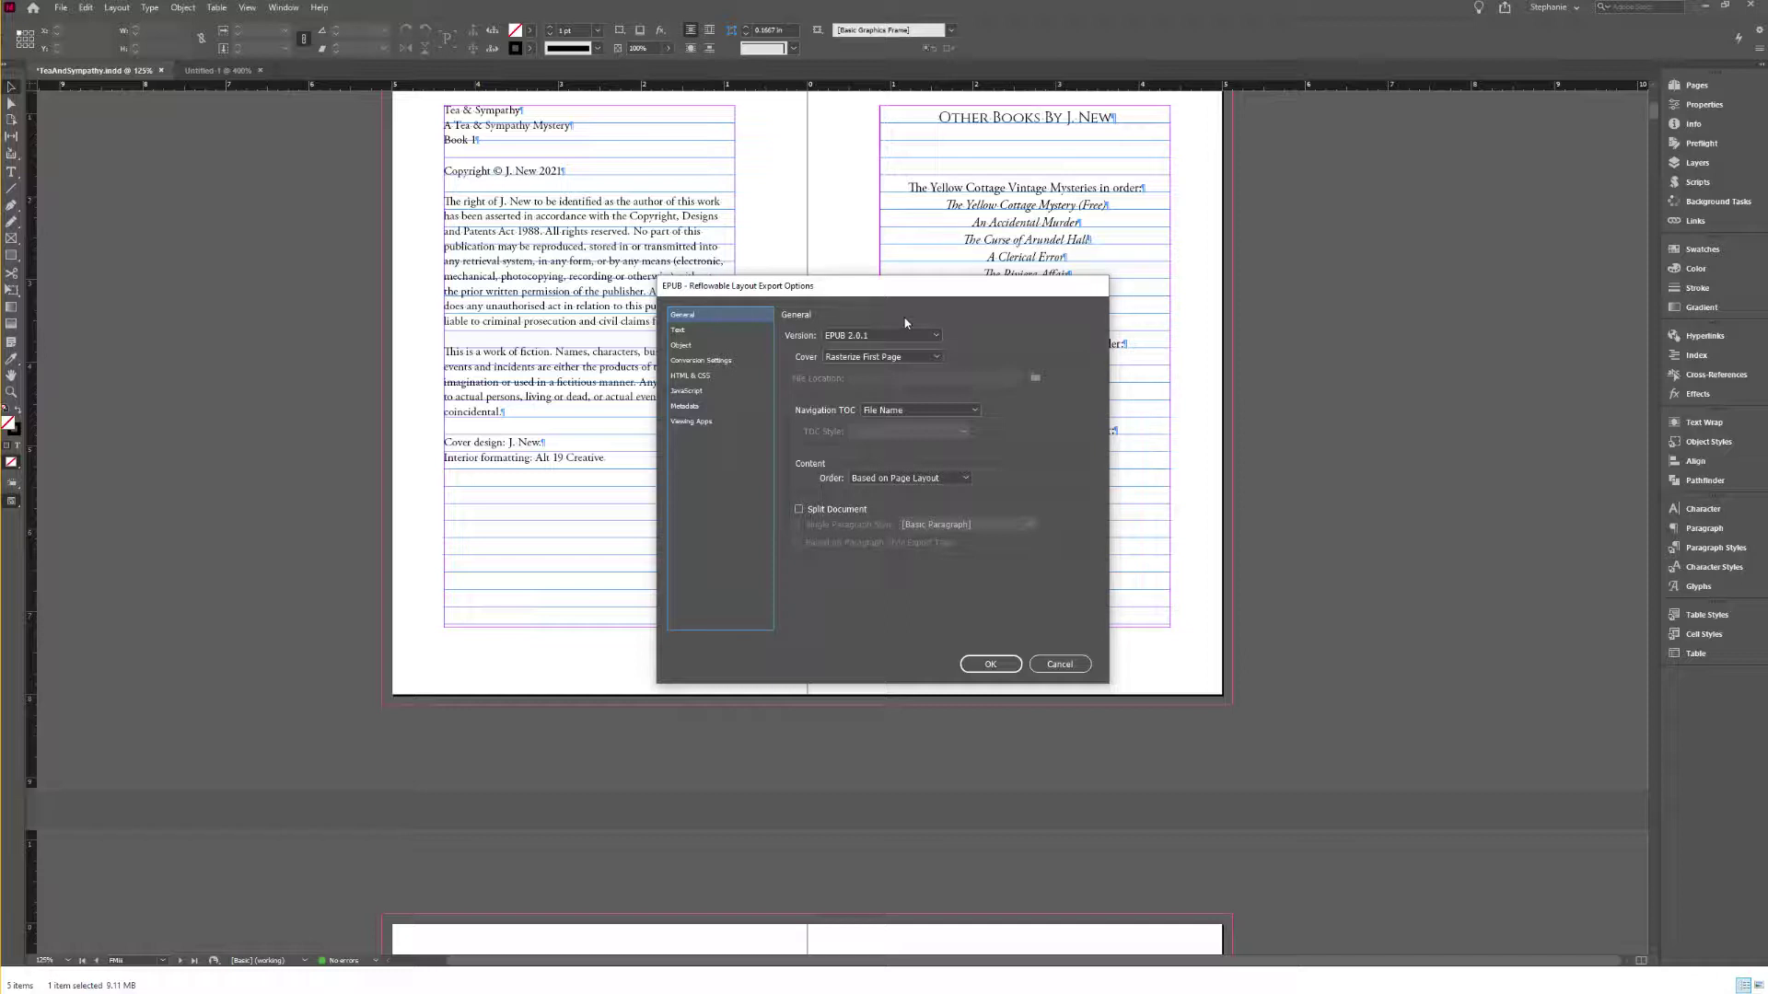
Step: Set the EPUB export version to EPUB 3.0 and the cover option to Choose Image
left_click(867, 335)
left_click(868, 335)
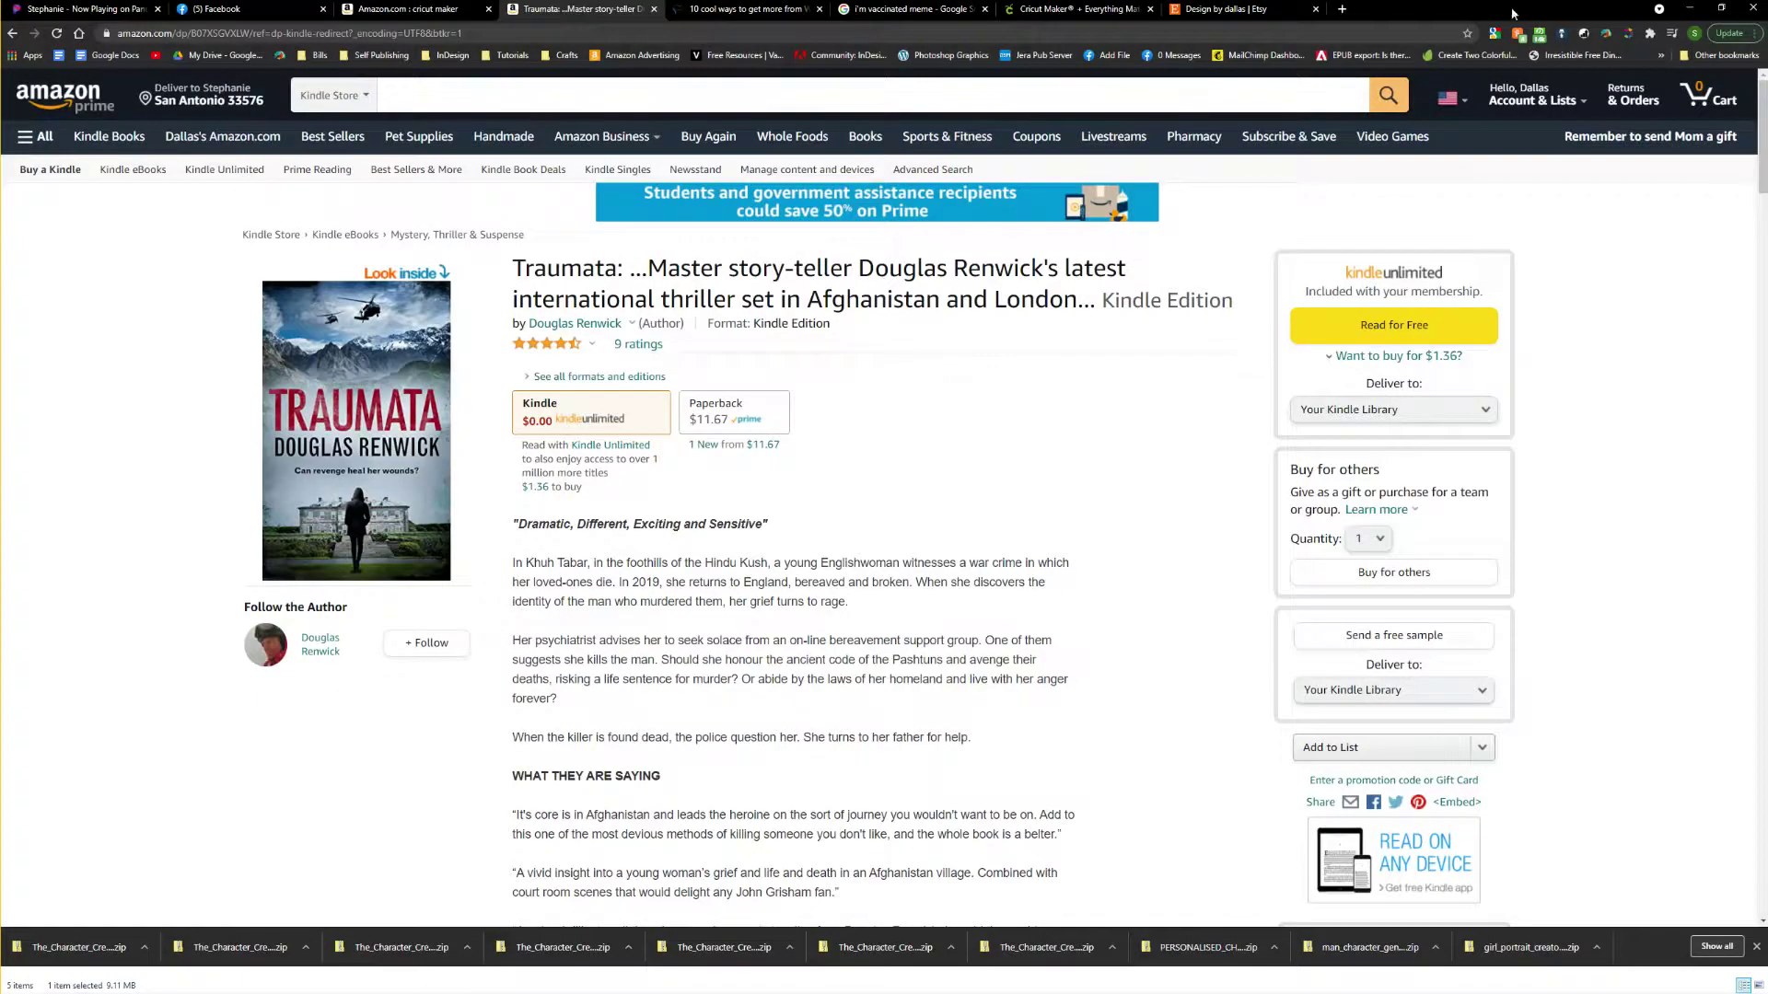
left_click(1689, 8)
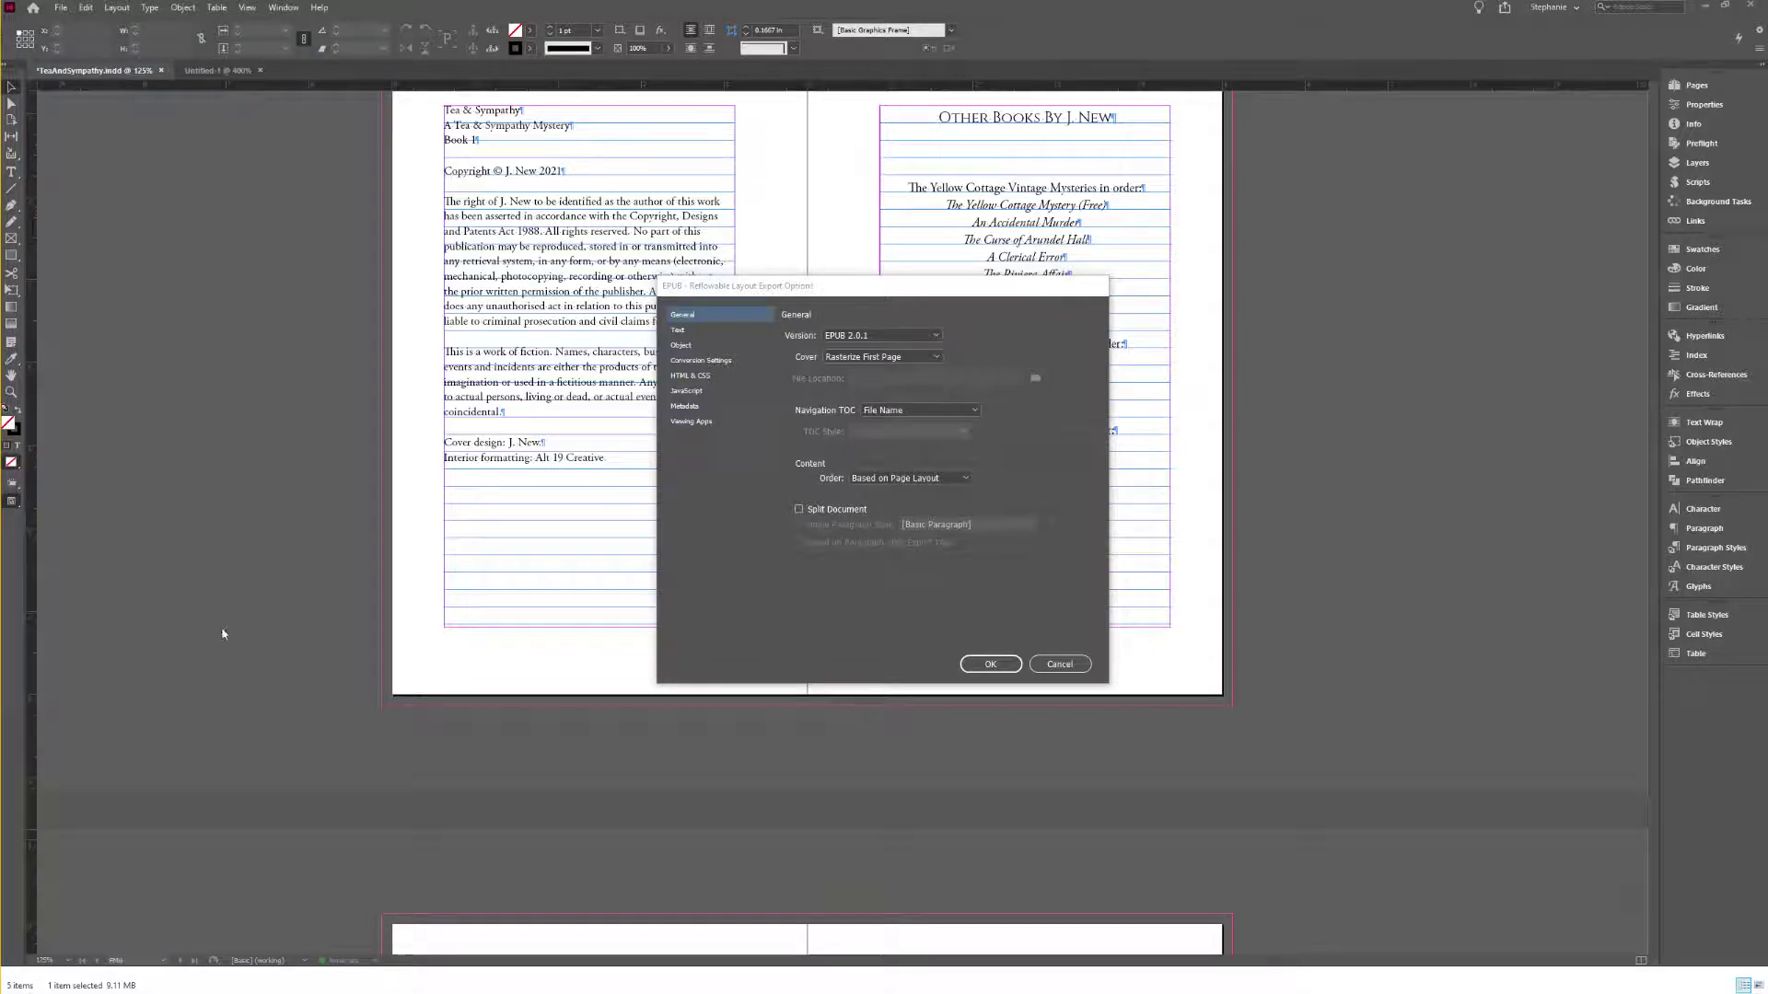
left_click(920, 337)
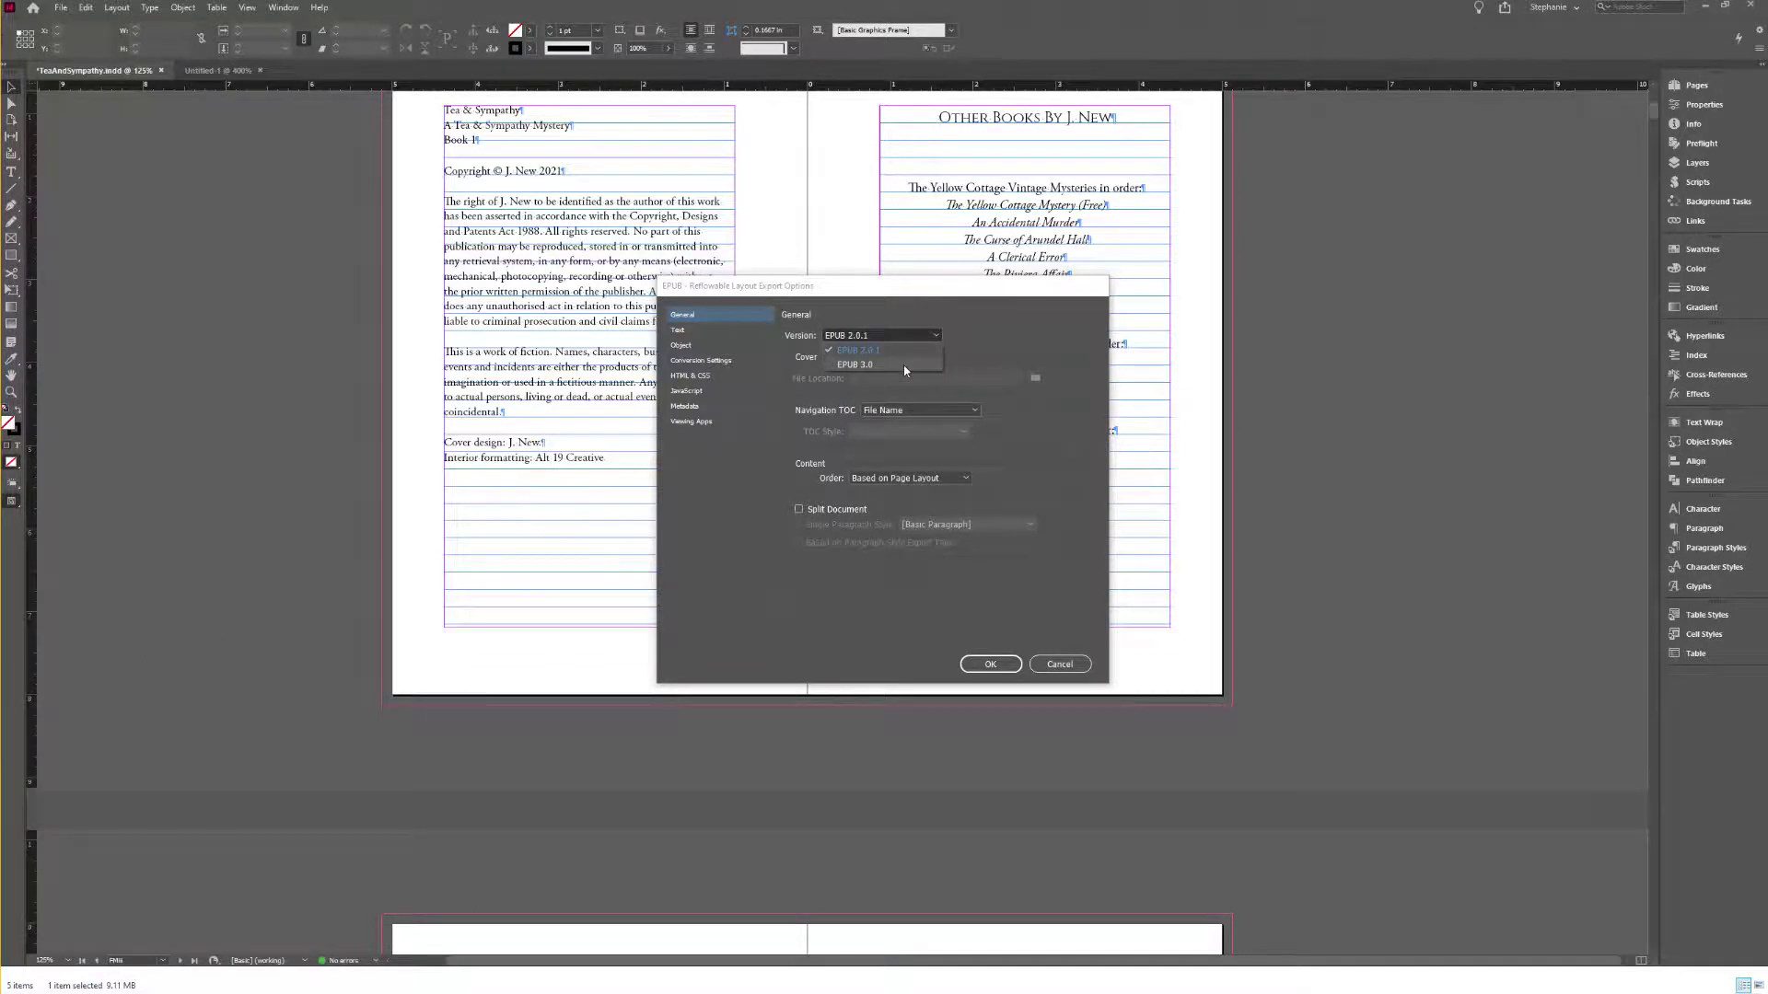
left_click(905, 366)
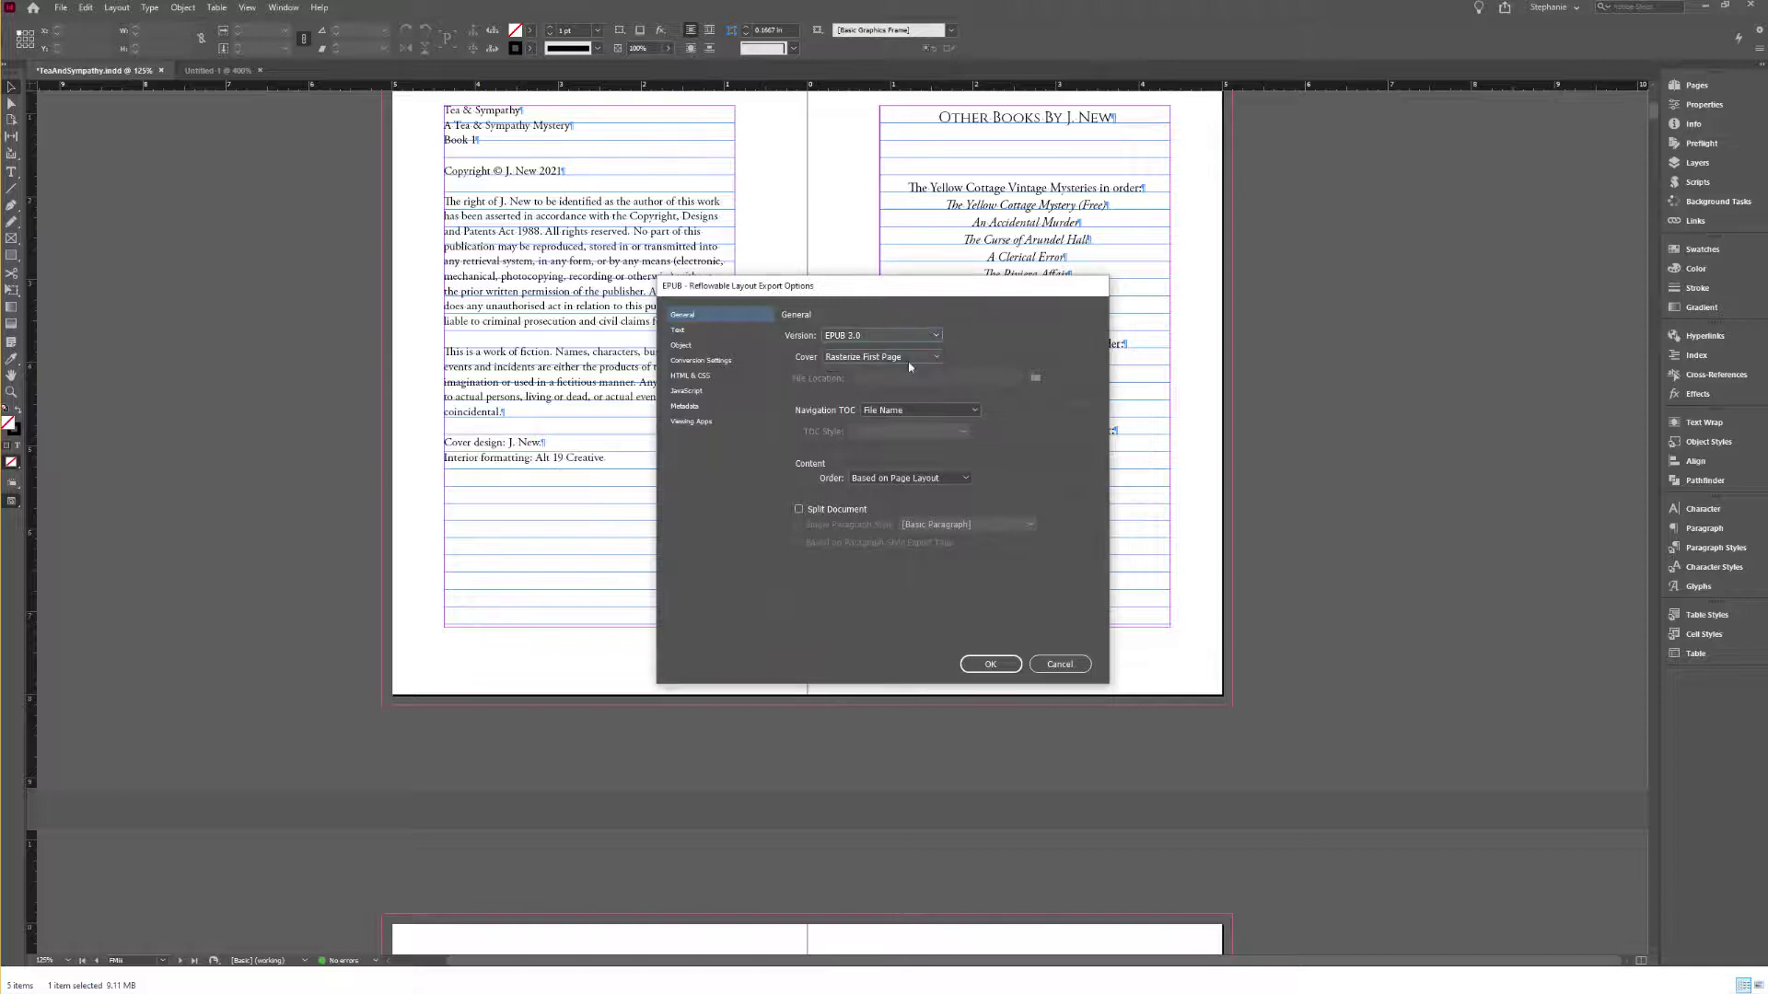
left_click(863, 357)
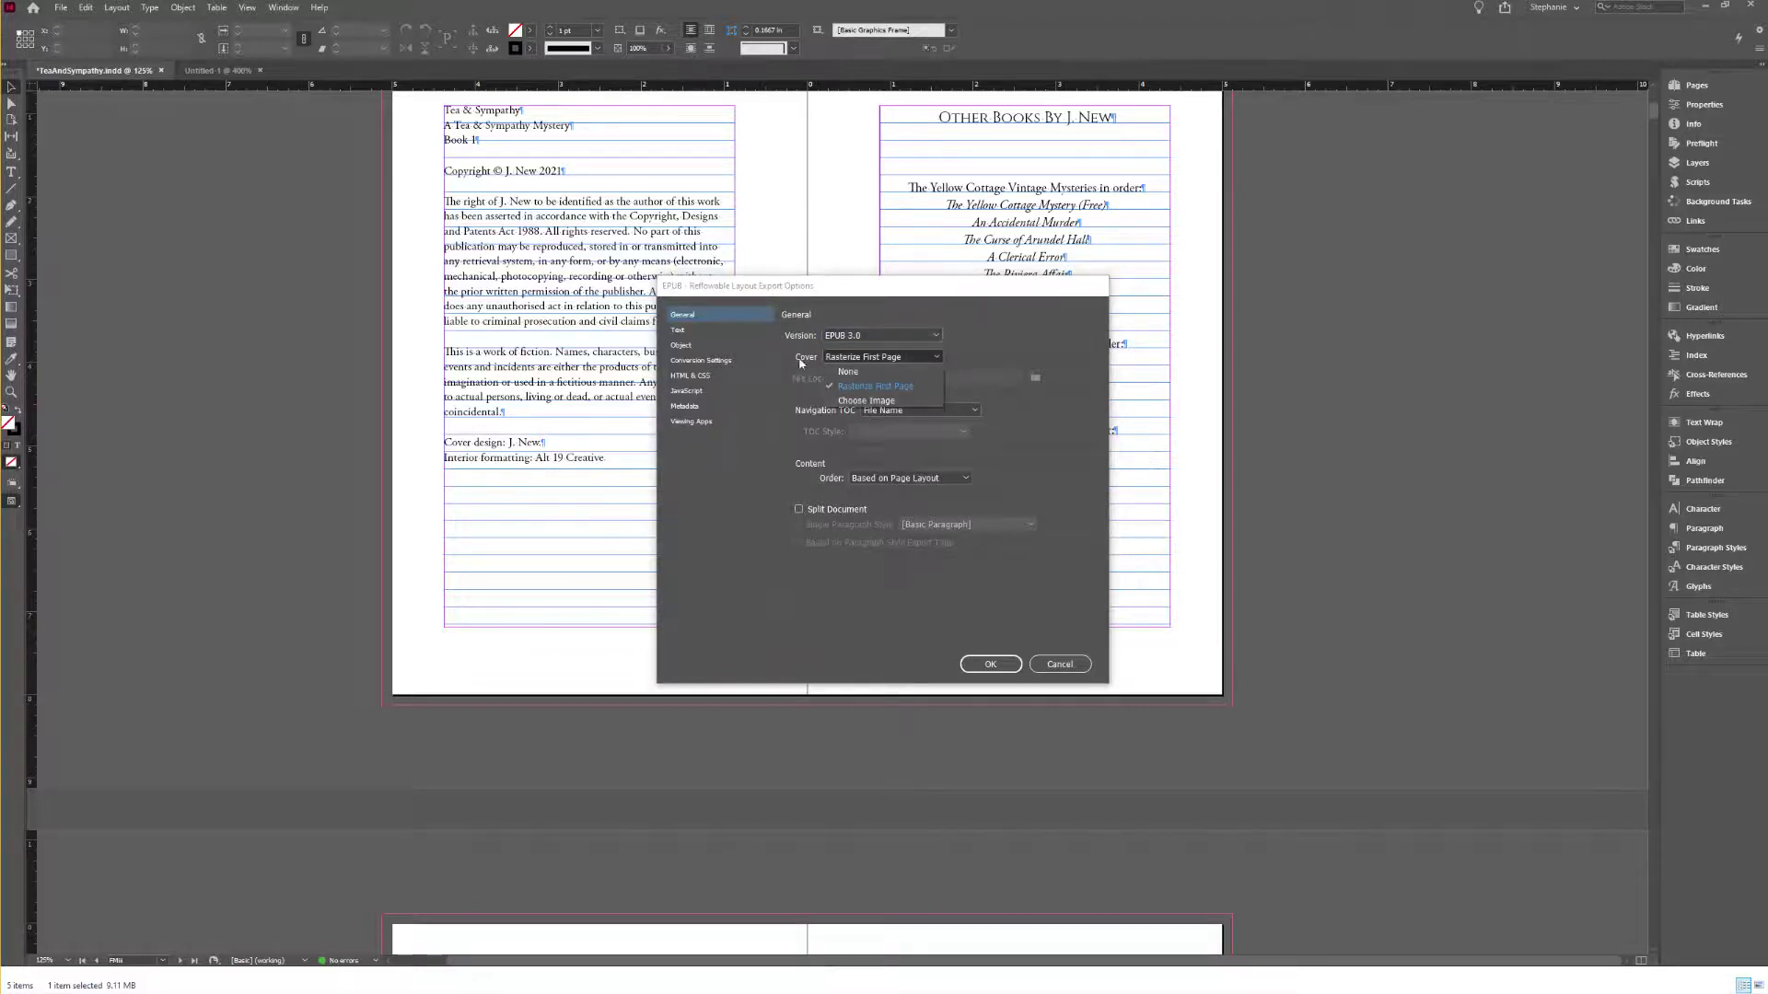
left_click(891, 400)
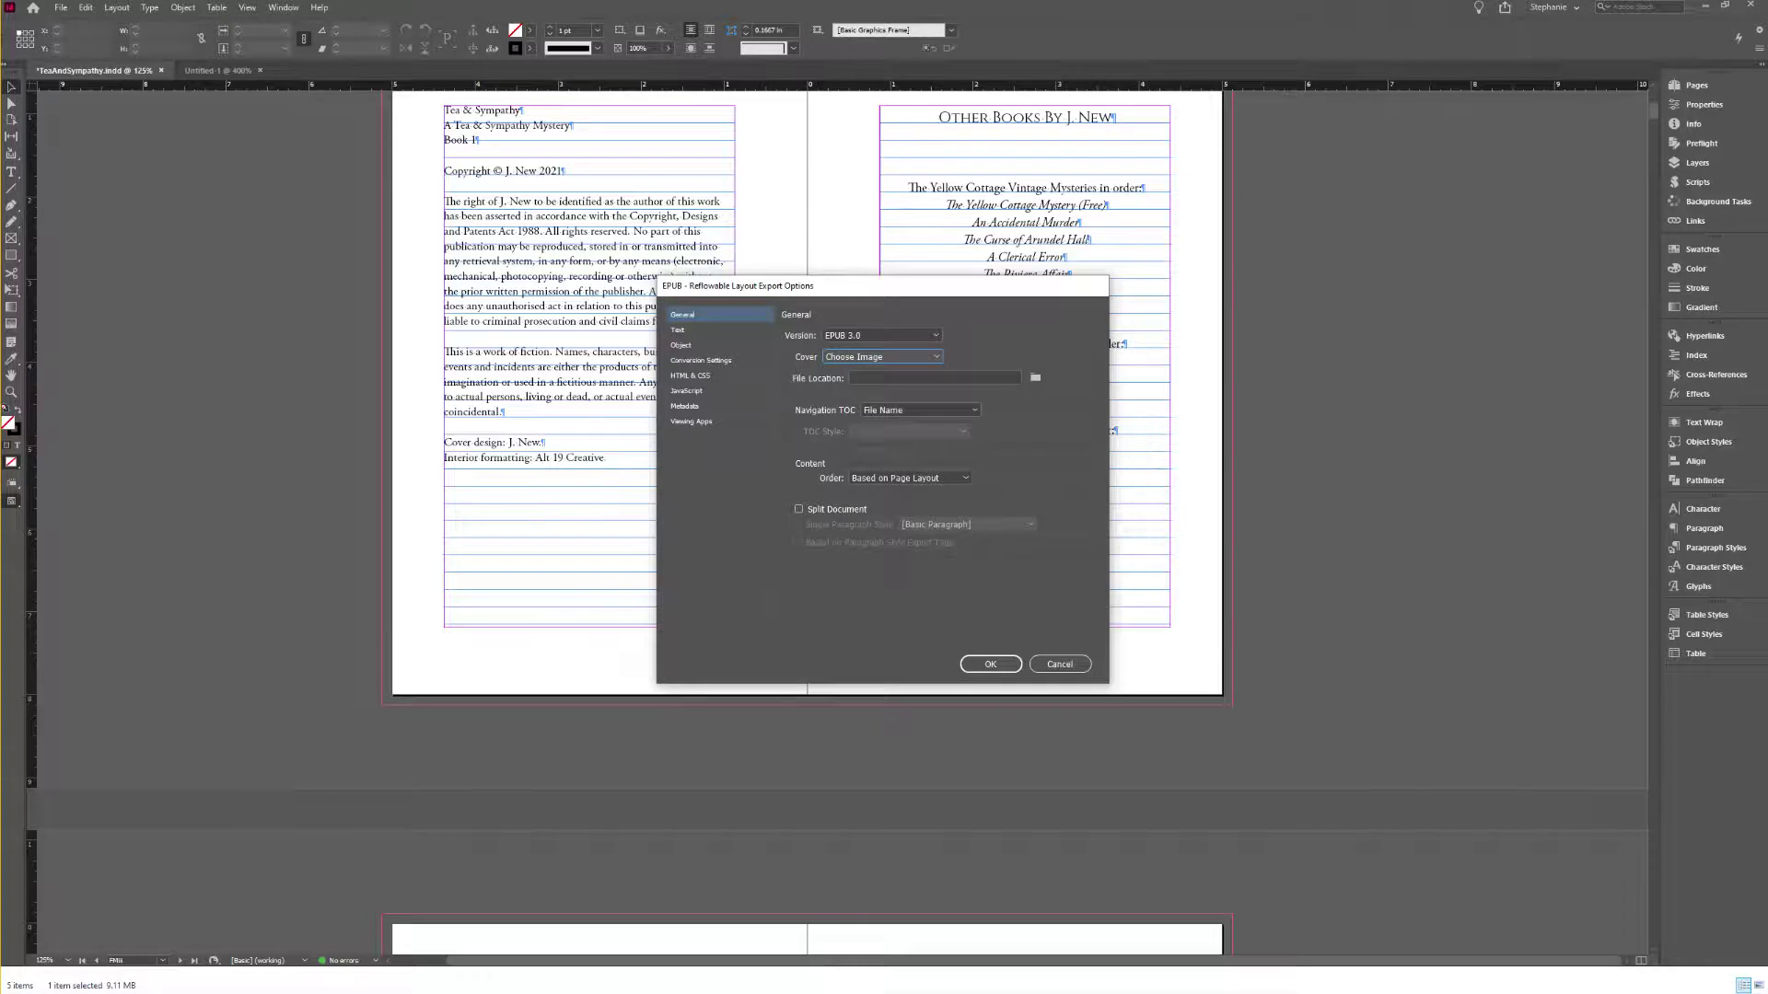
left_click(1034, 378)
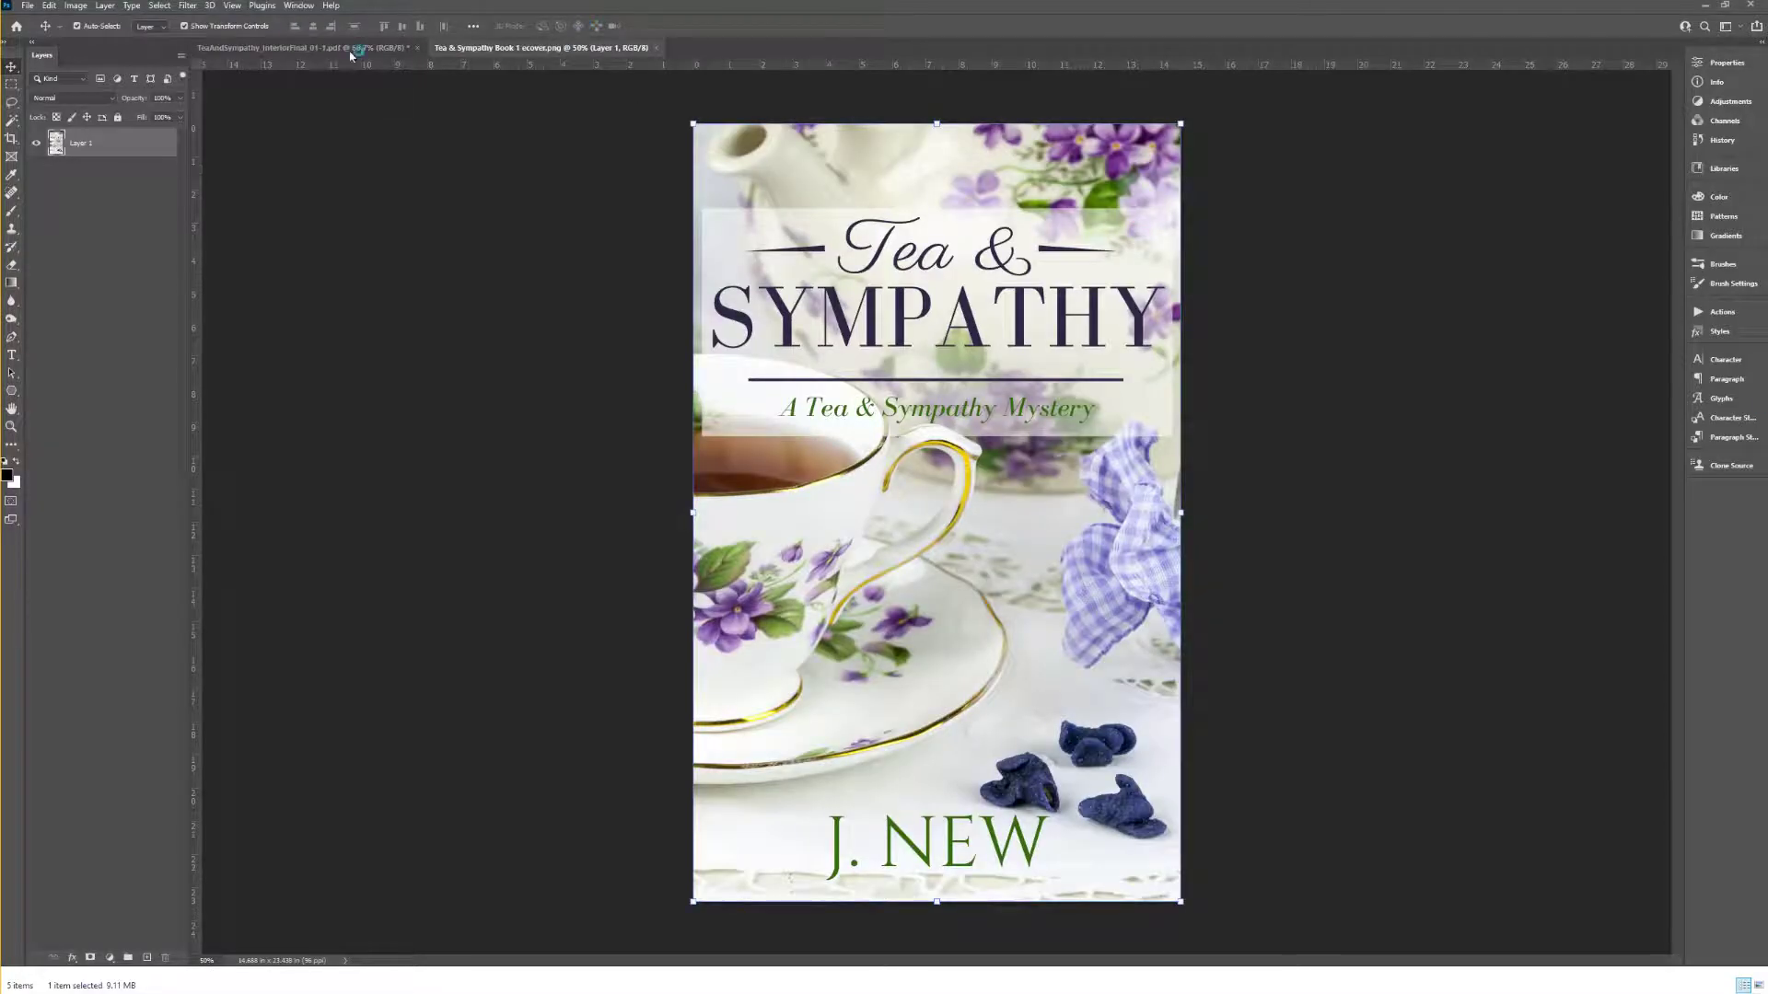
Step: Switch to Photoshop and set up an Export As of the Tea & Sympathy ebook cover in JPG format
left_click(477, 127)
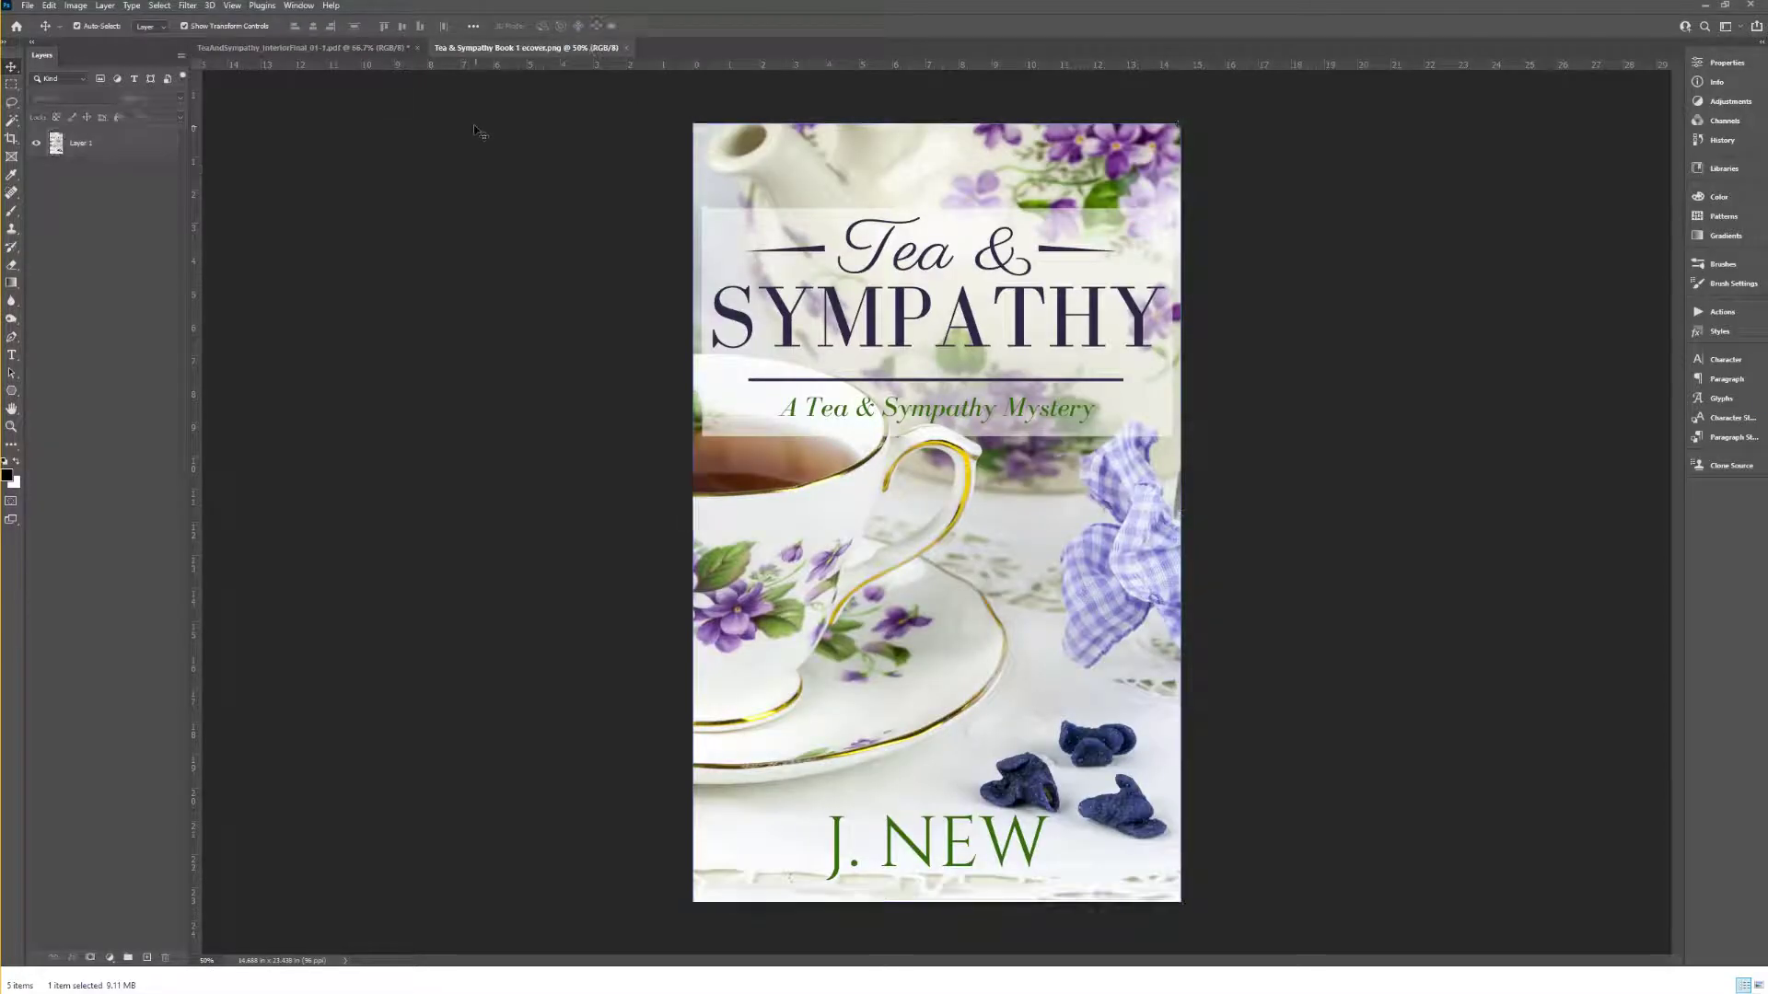
left_click(75, 11)
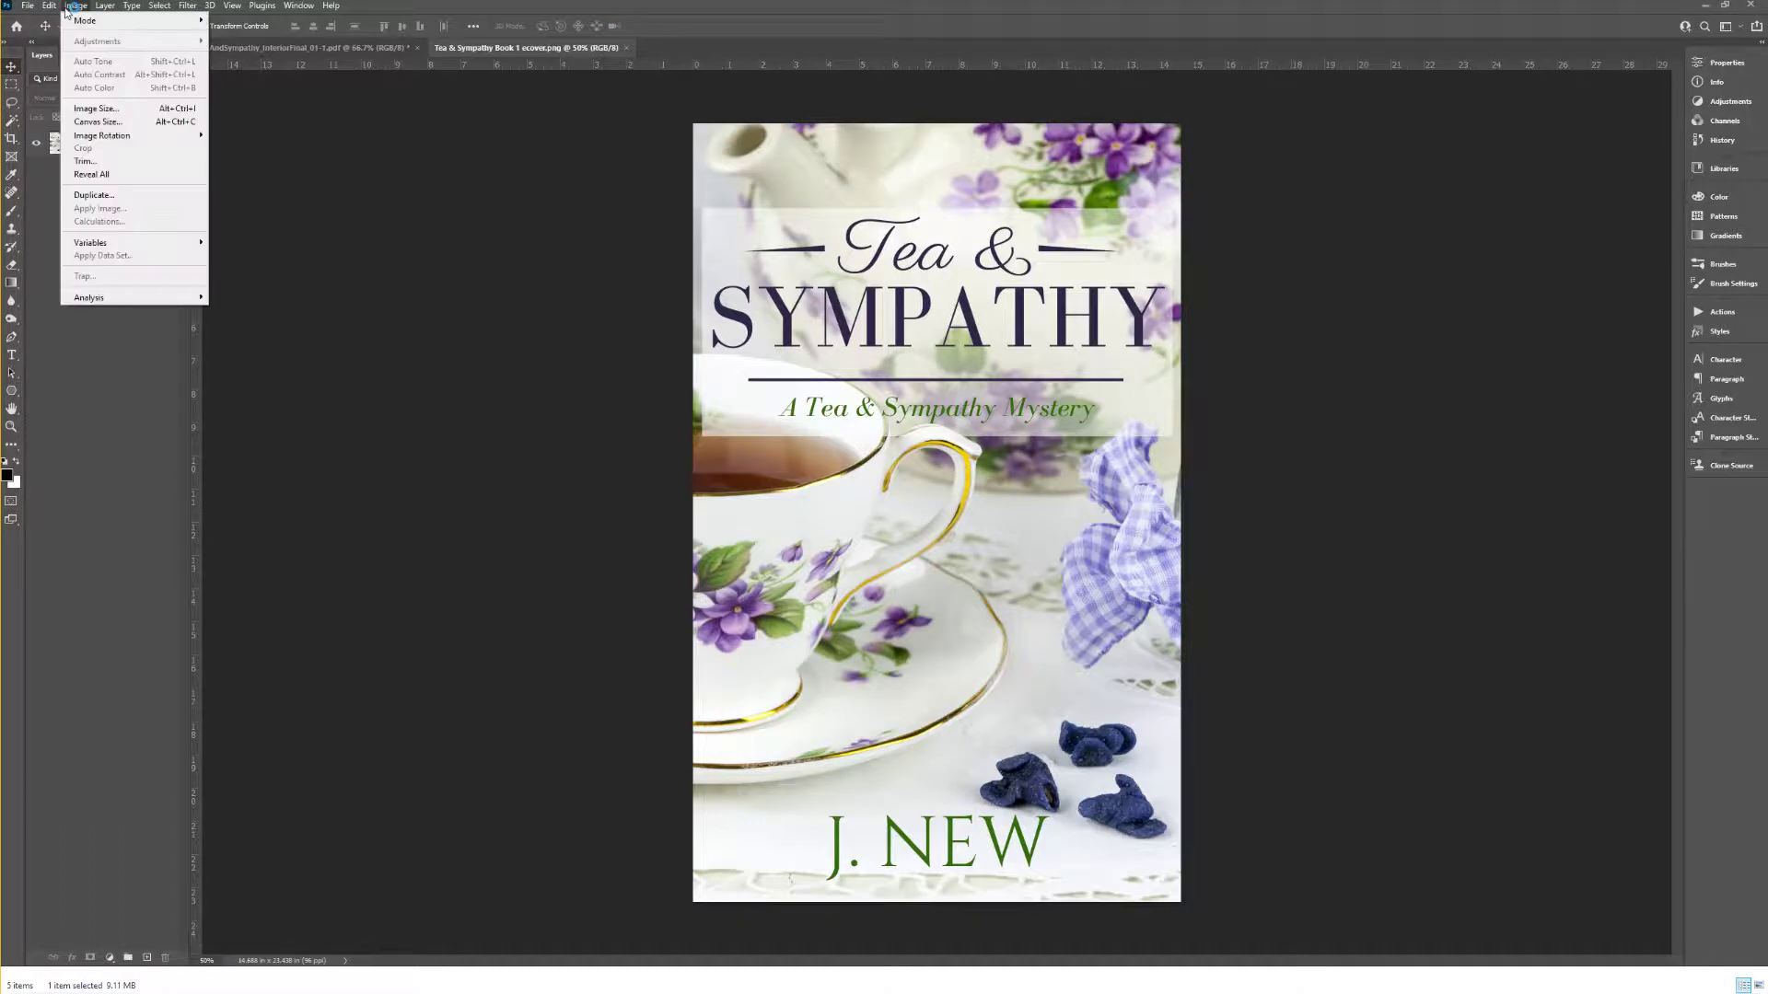
mouse_move(73, 215)
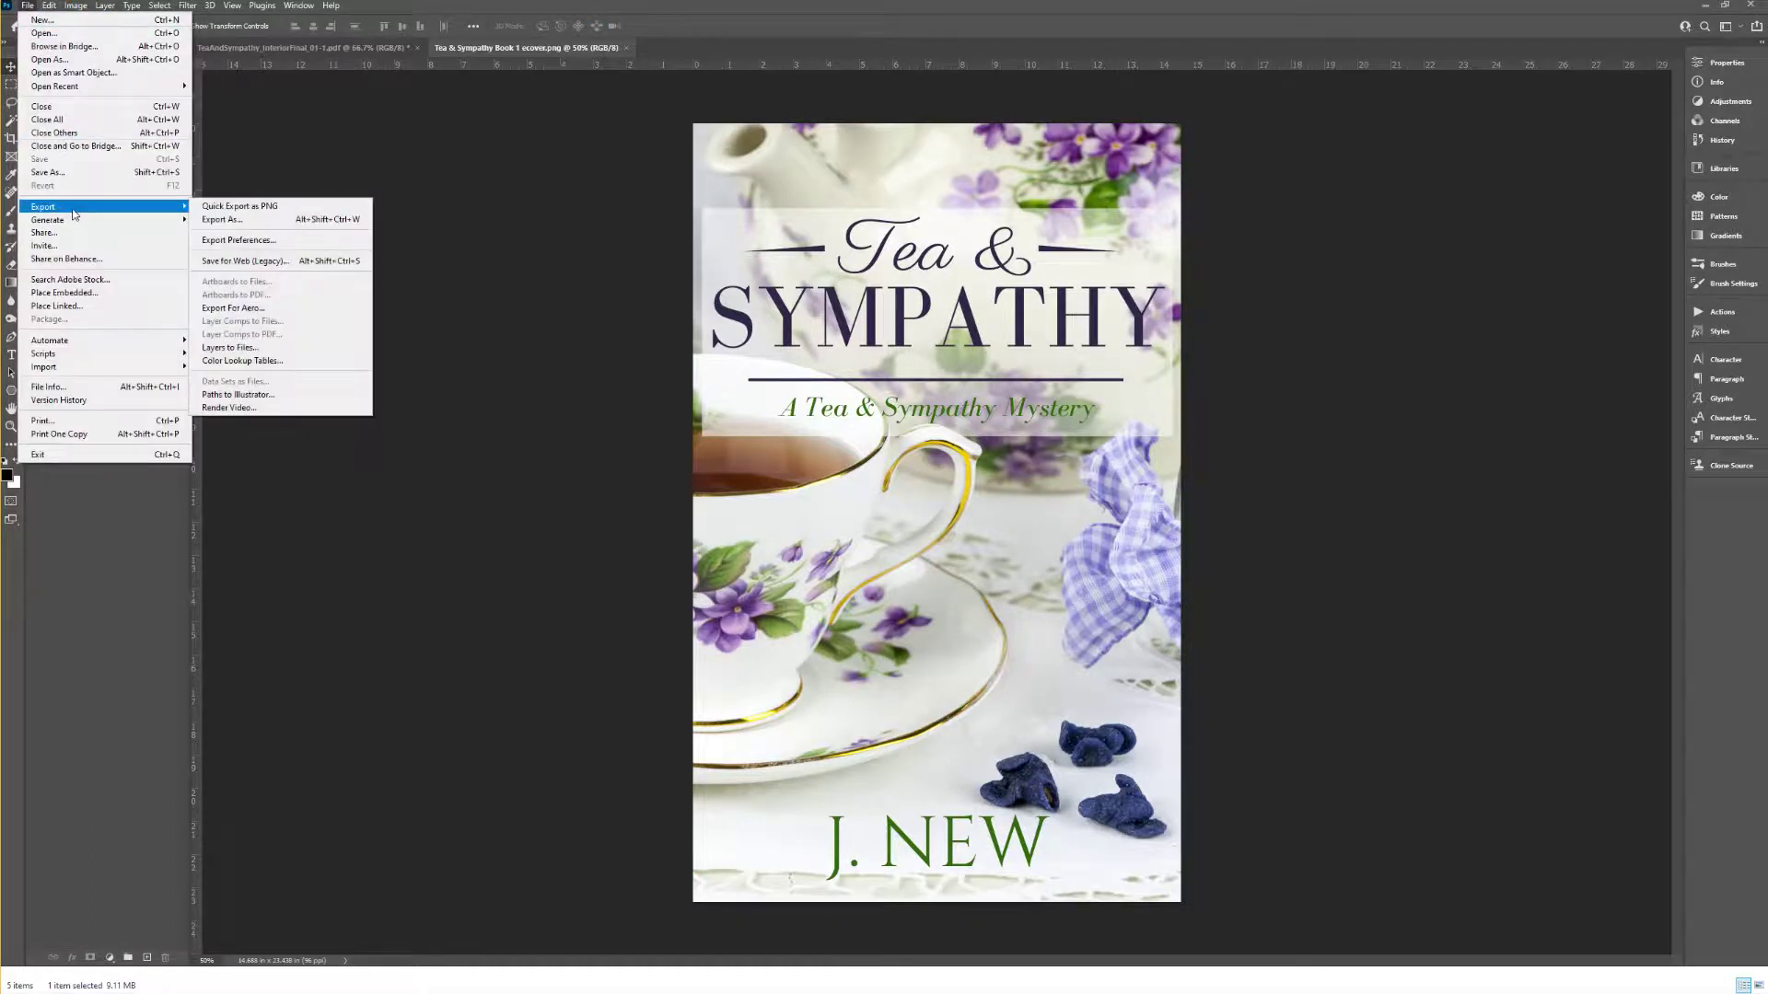
left_click(274, 221)
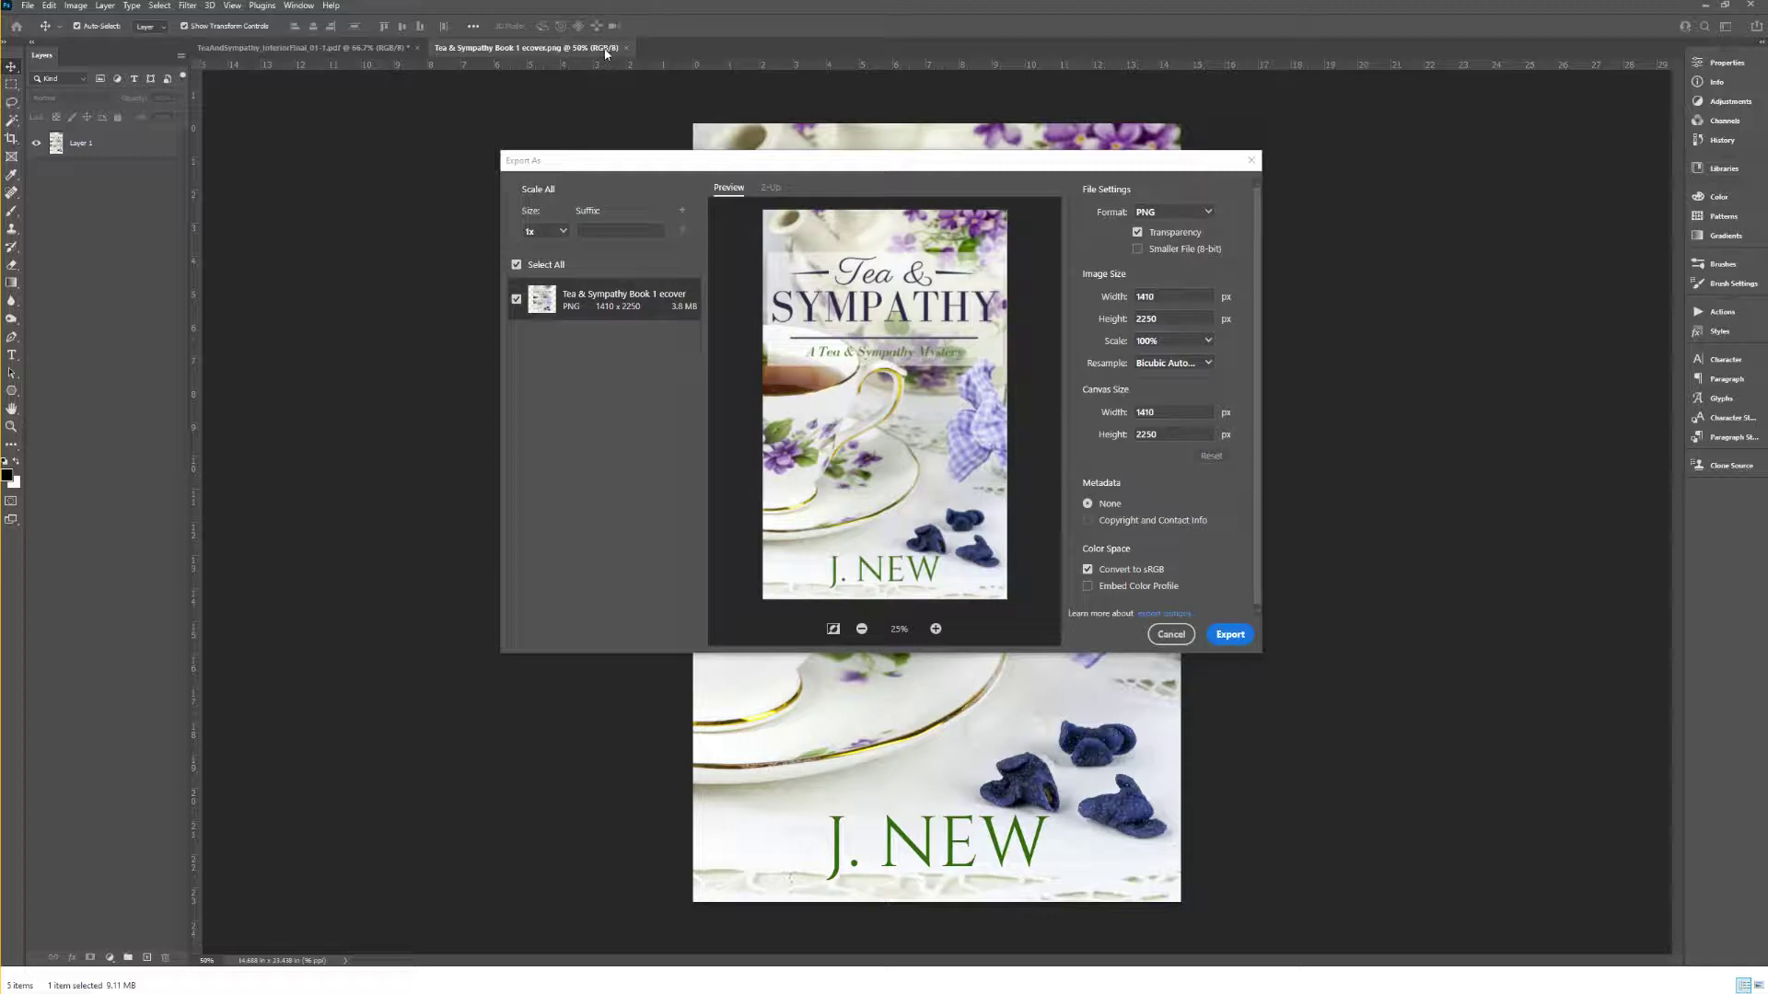
left_click(1156, 215)
left_click(1149, 248)
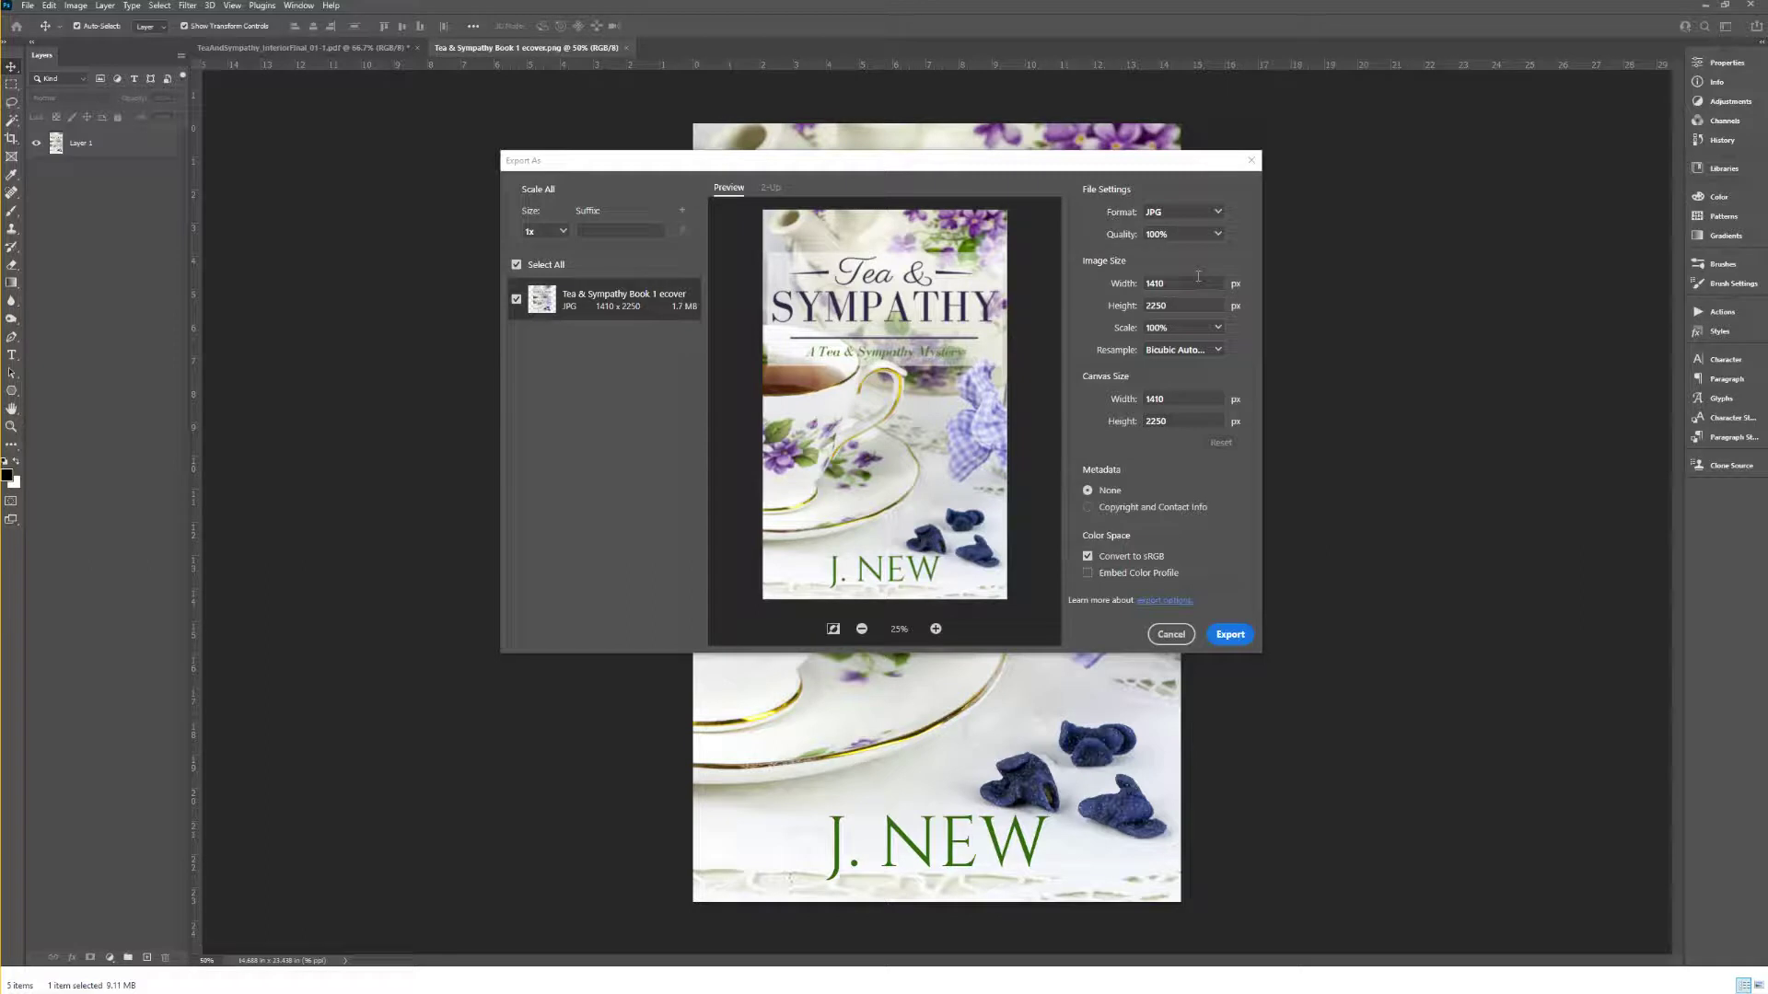
Step: Set the exported cover's width to 600 px and its JPG quality to 60%
double_click(1156, 283)
type("600")
key("Tab")
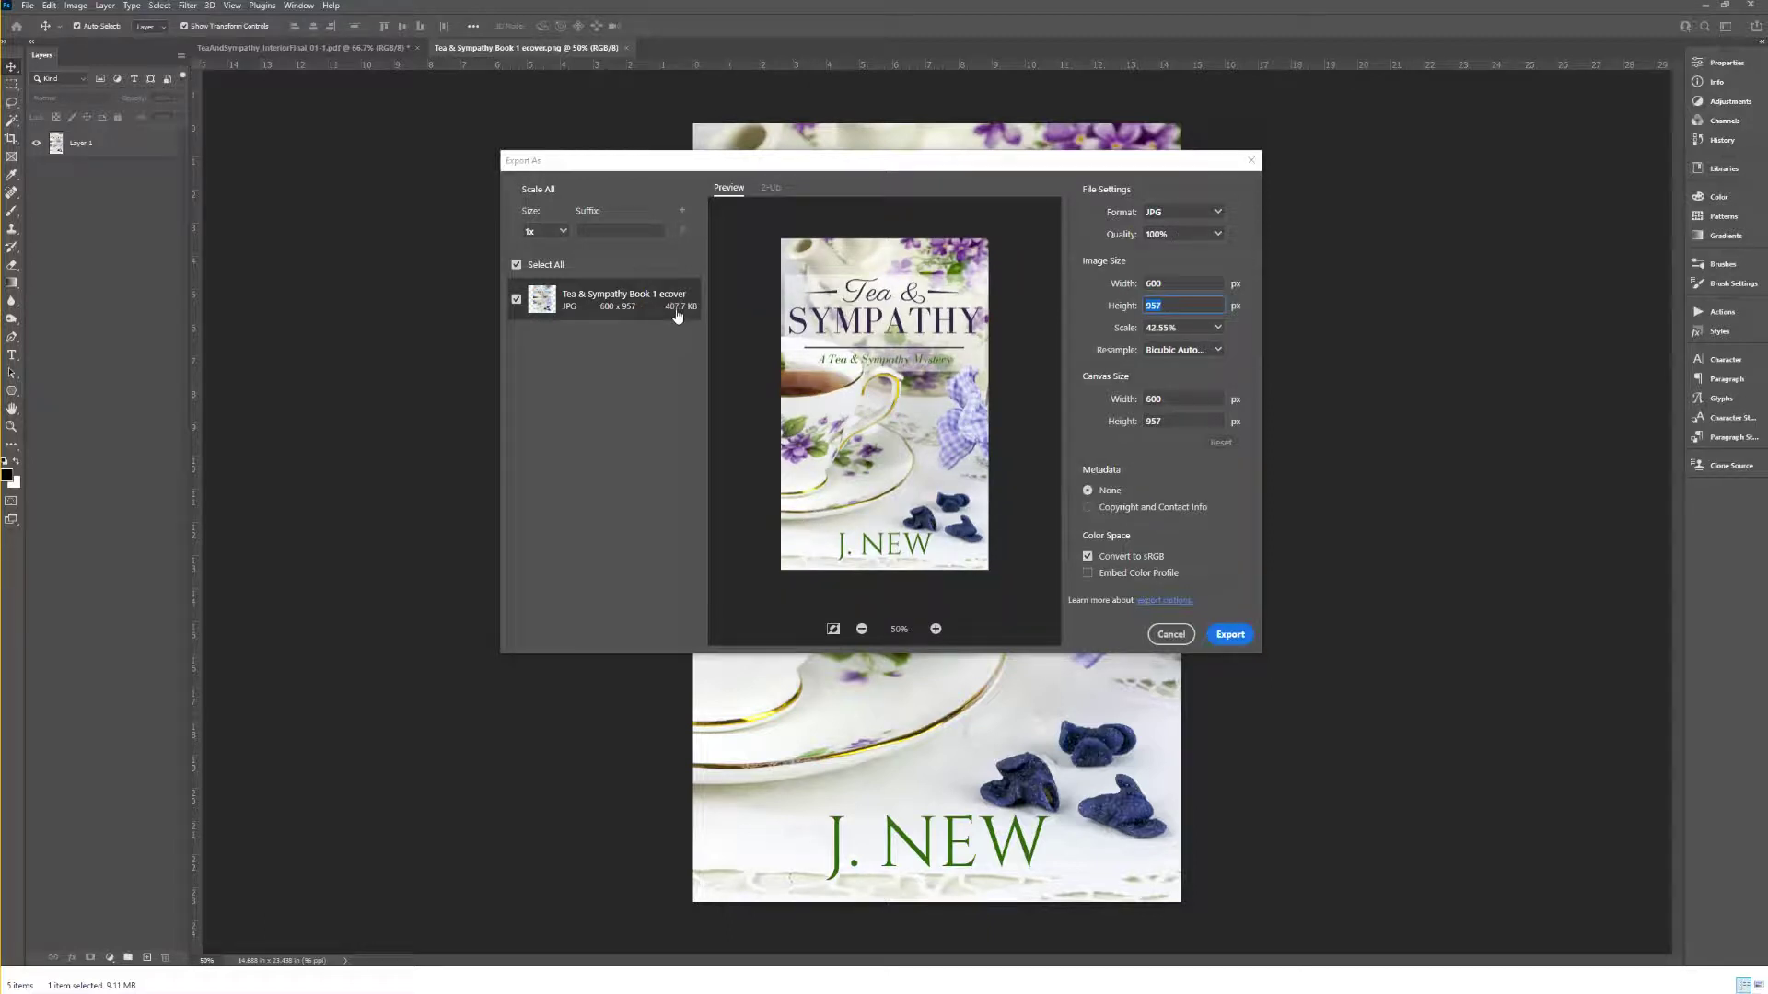
left_click(1156, 234)
type("60")
Step: Export the cover image to the eBook's Links folder under the file name cover
left_click(1230, 634)
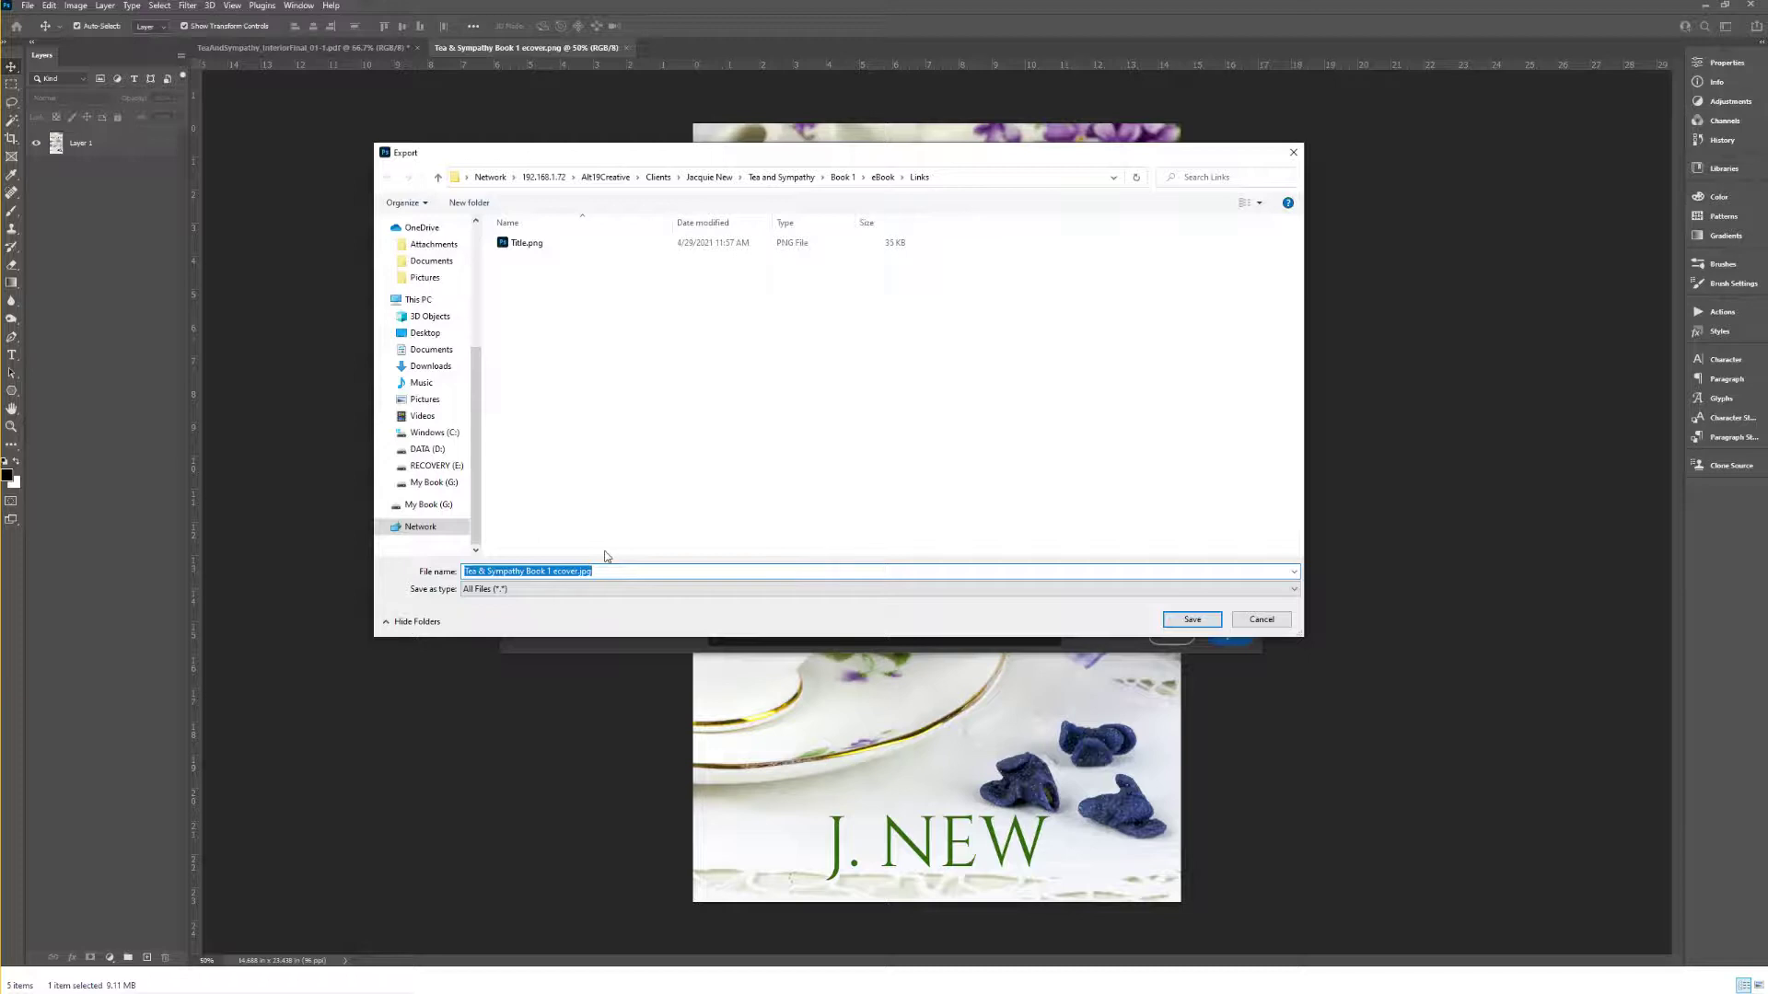
type("cover")
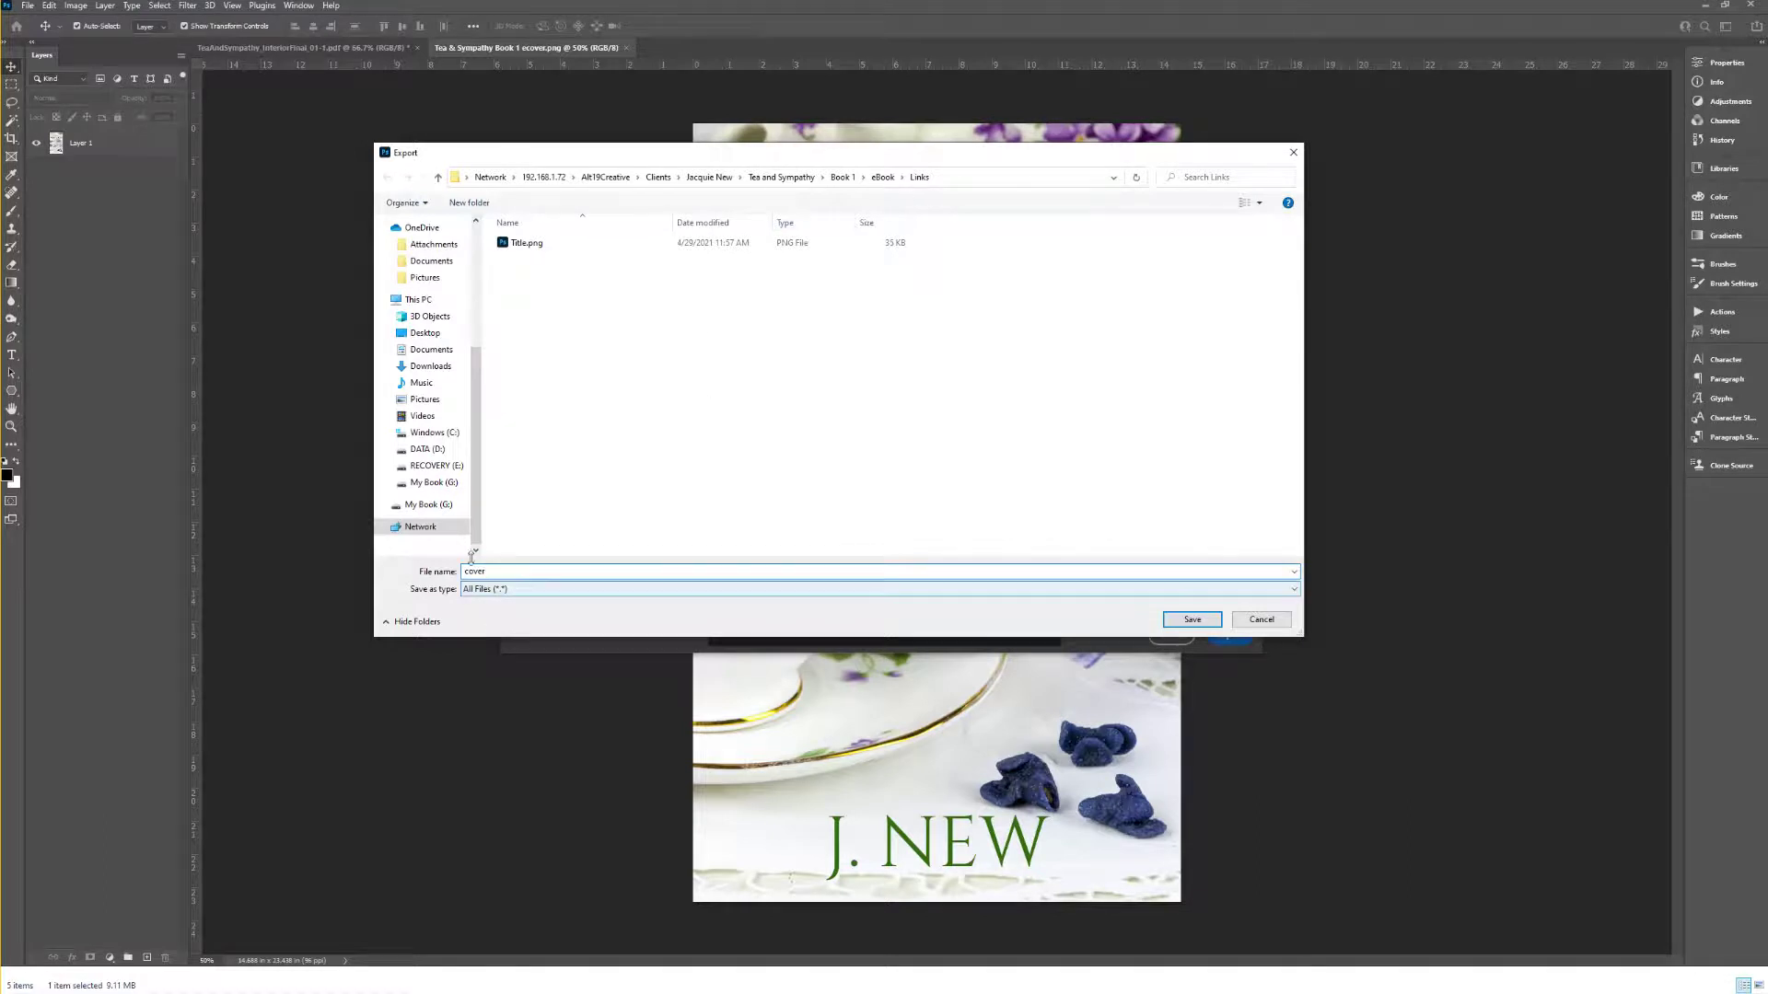
left_click(1221, 619)
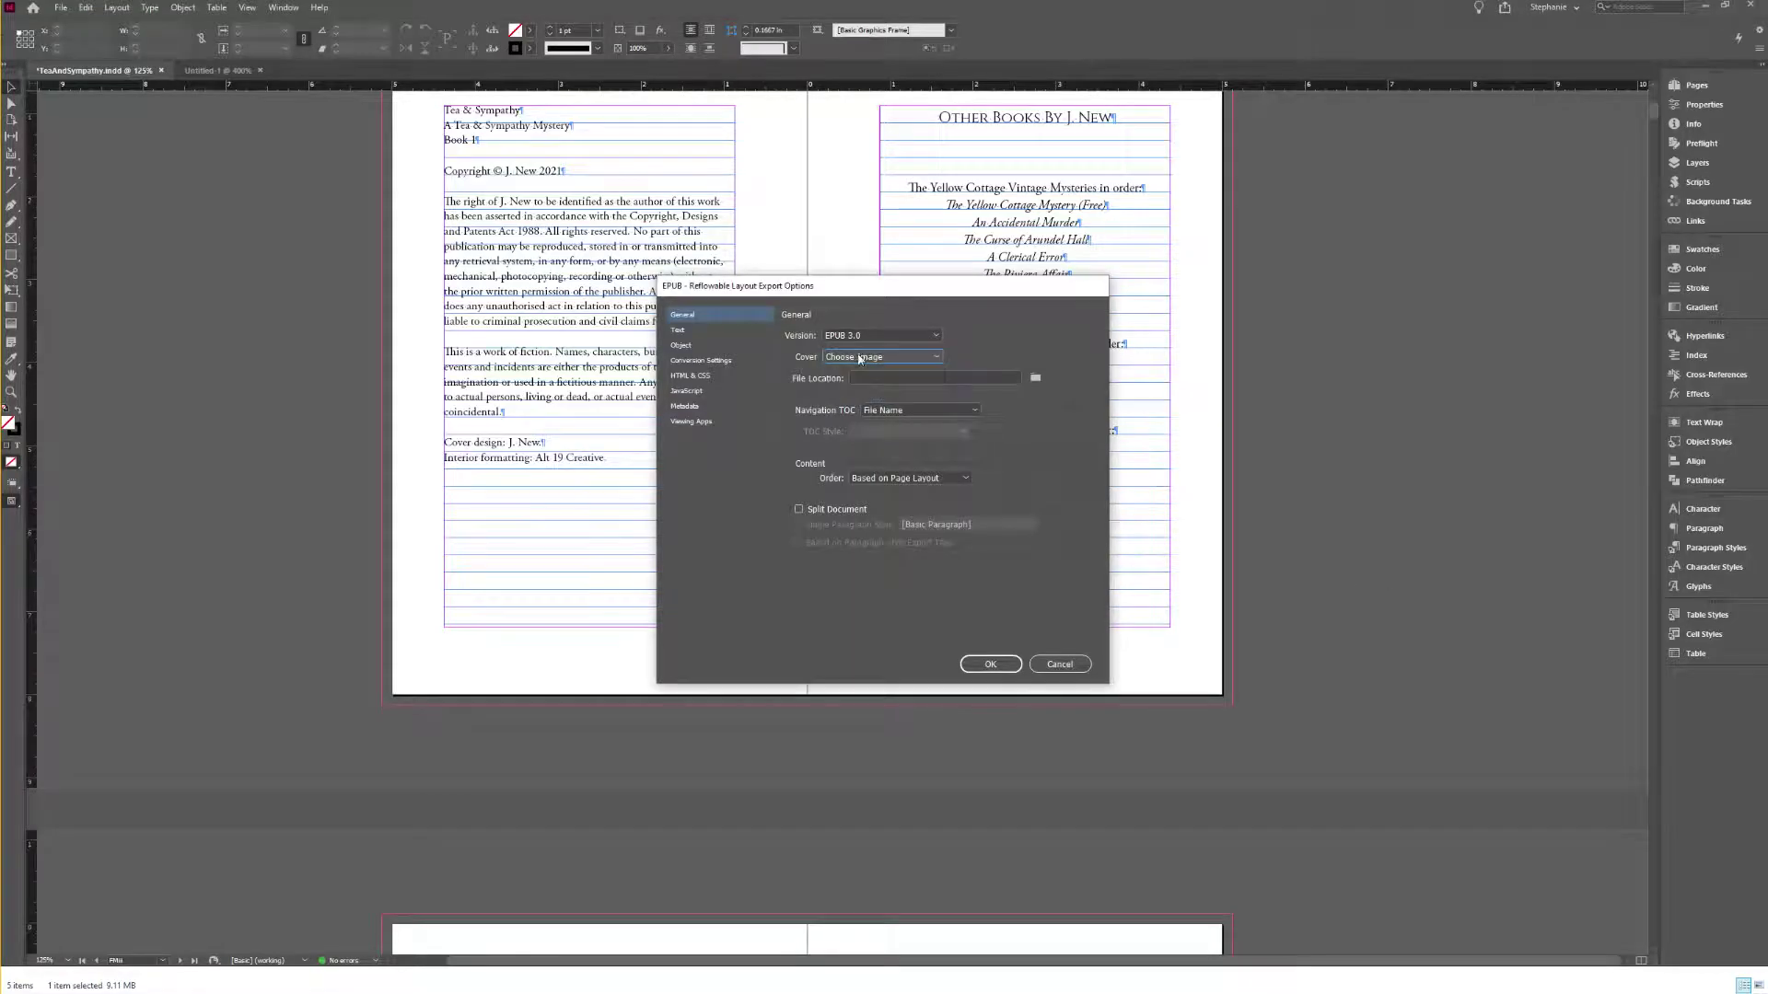
Step: In InDesign's EPUB export options, select cover.jpg from the eBook's Links folder as the cover image
left_click(1033, 378)
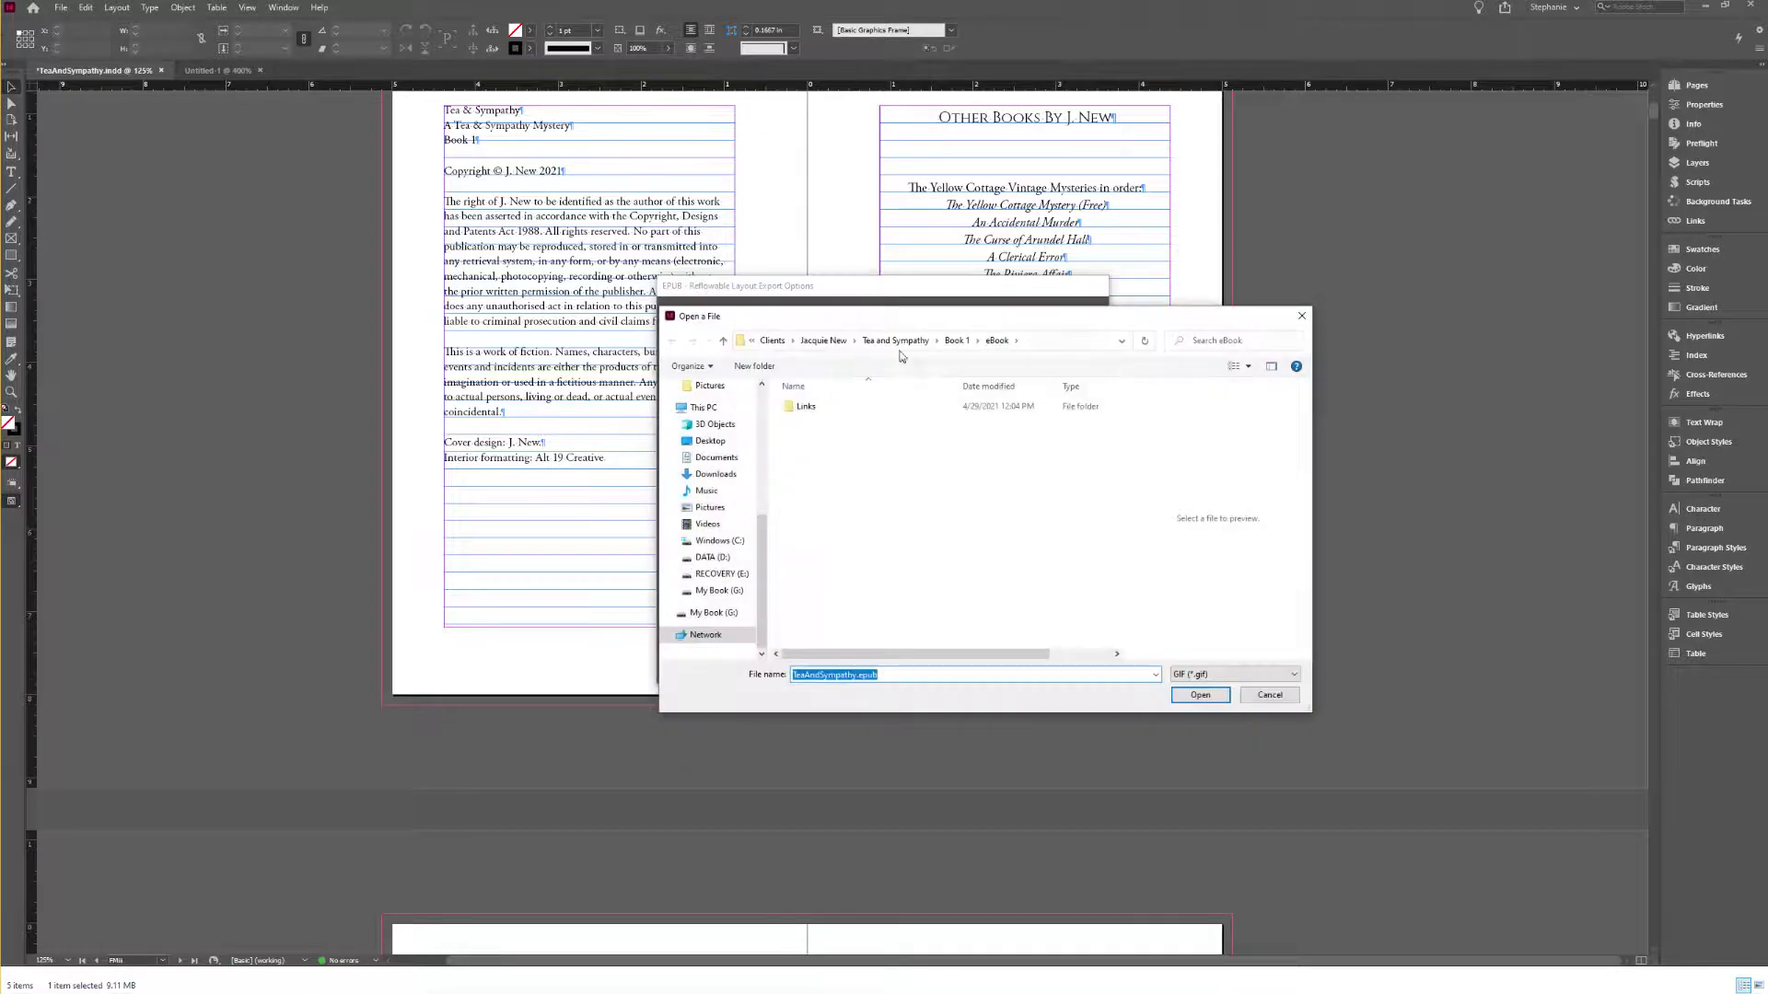
left_click(957, 343)
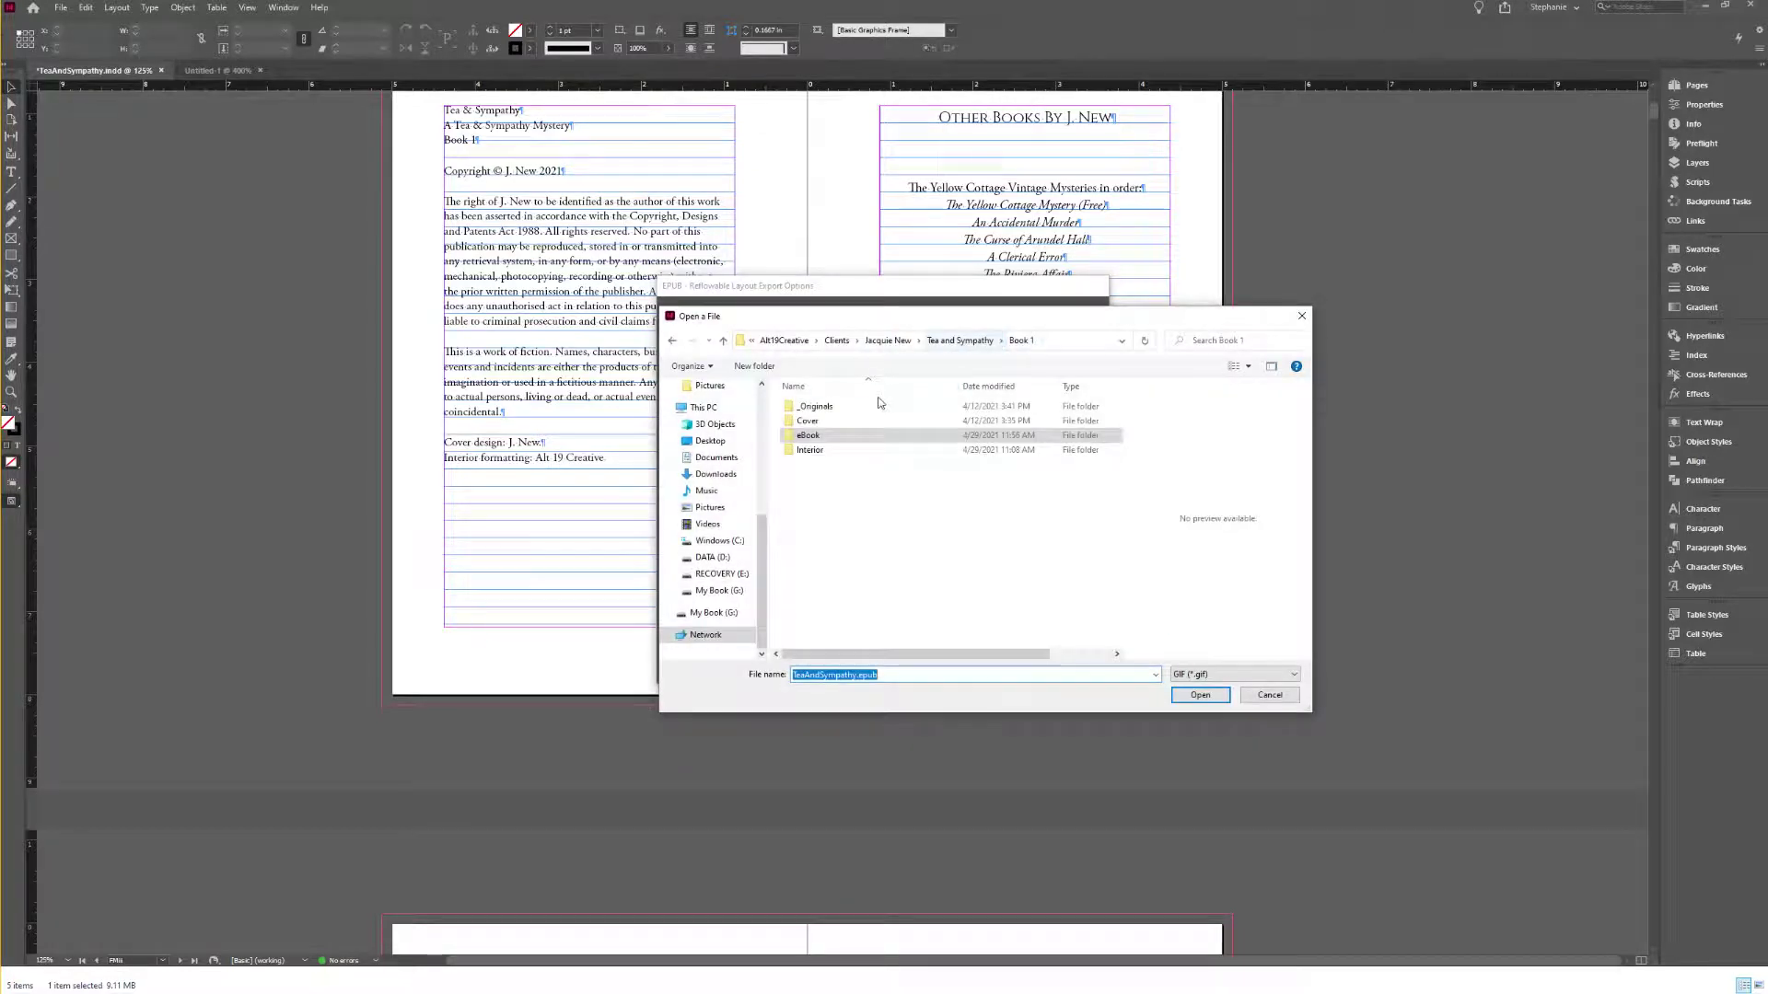
double_click(840, 437)
double_click(816, 408)
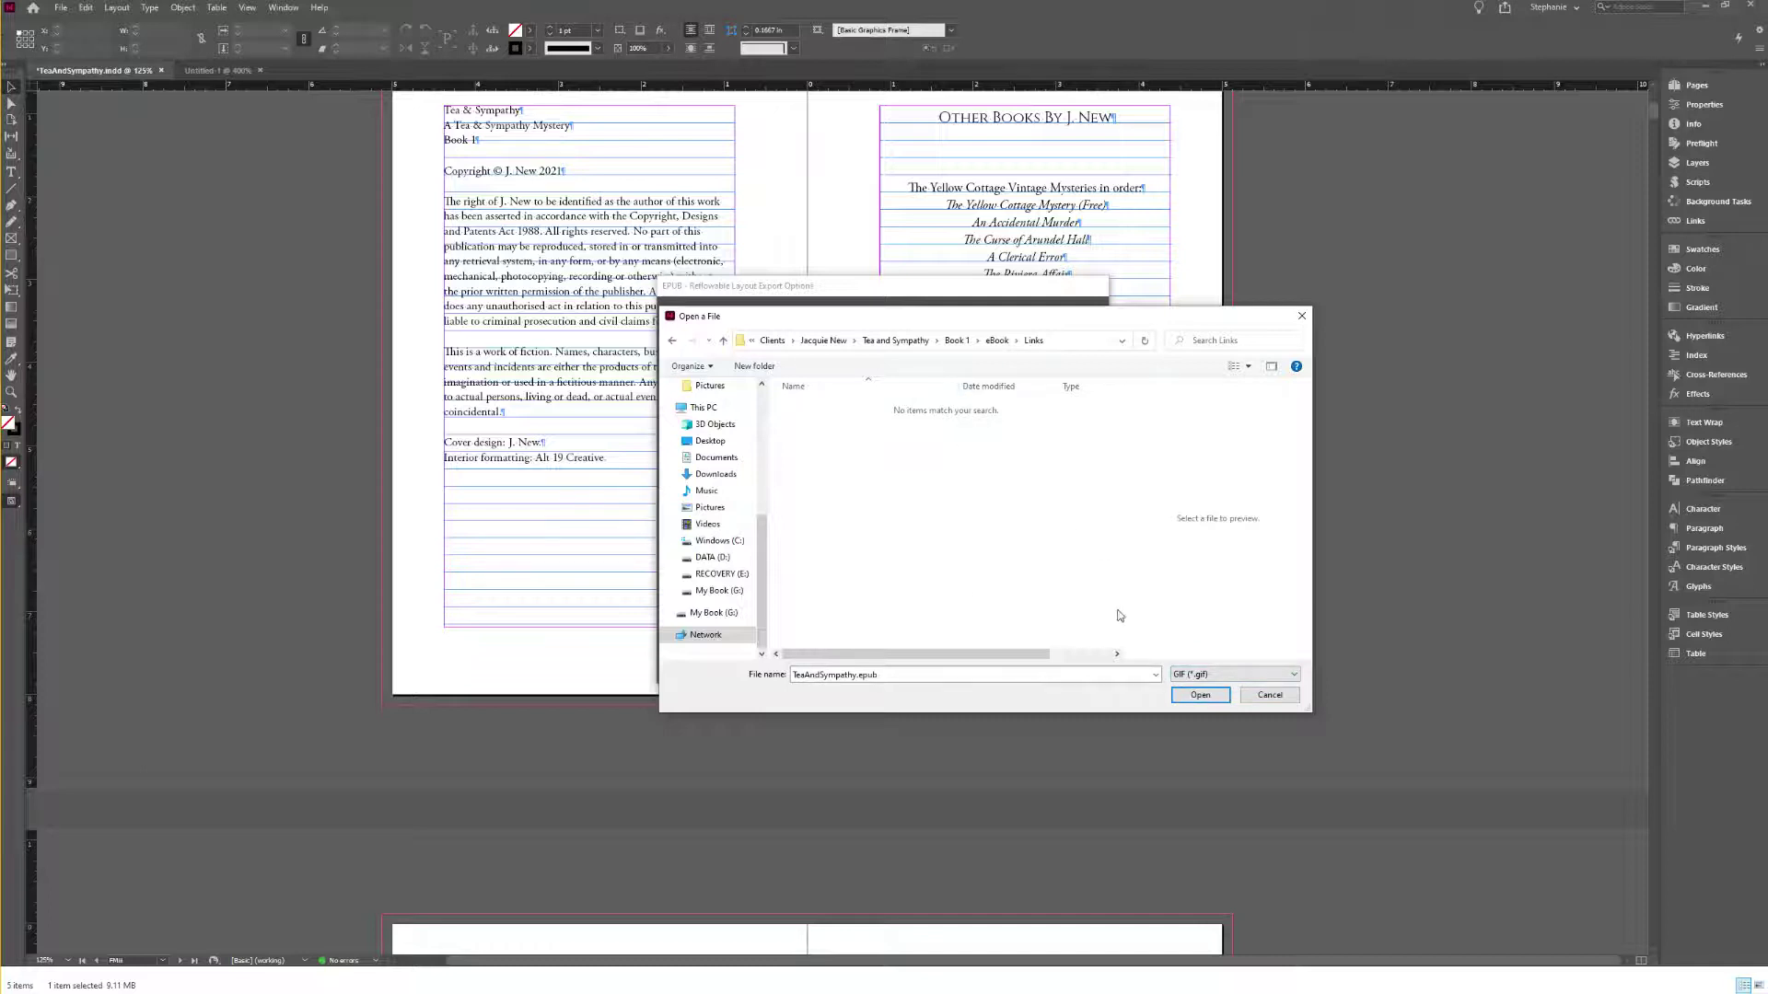
left_click(1197, 673)
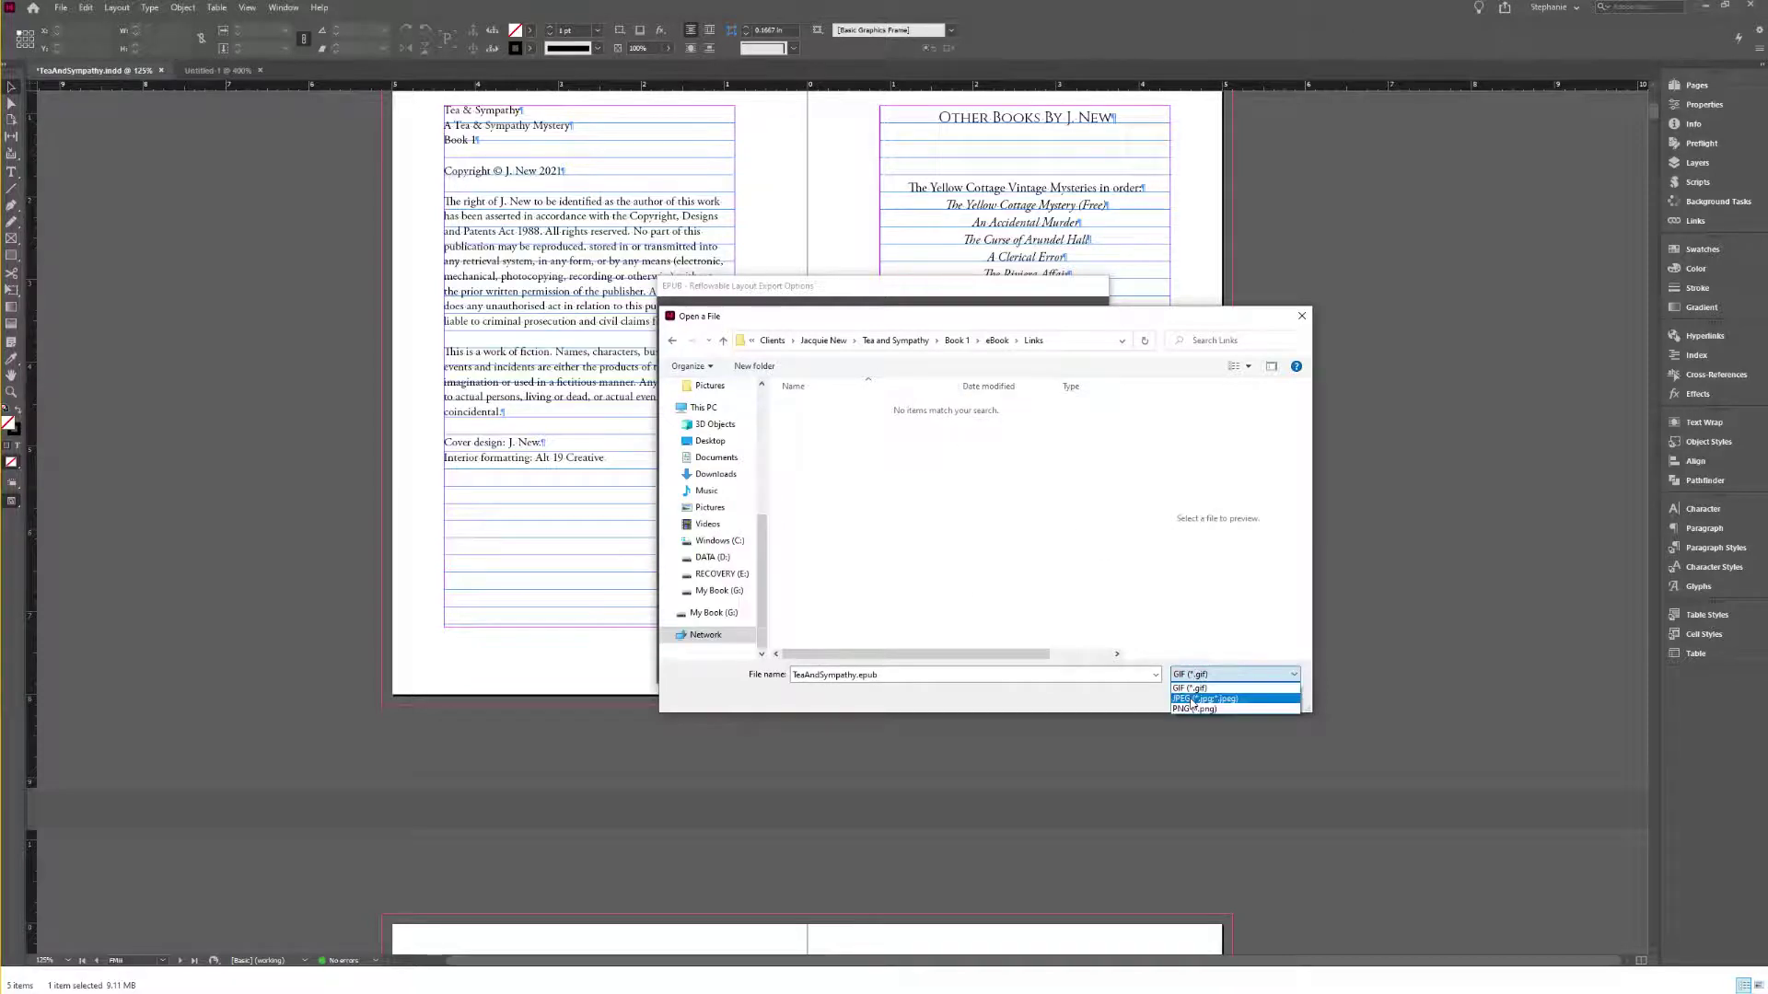
left_click(1191, 700)
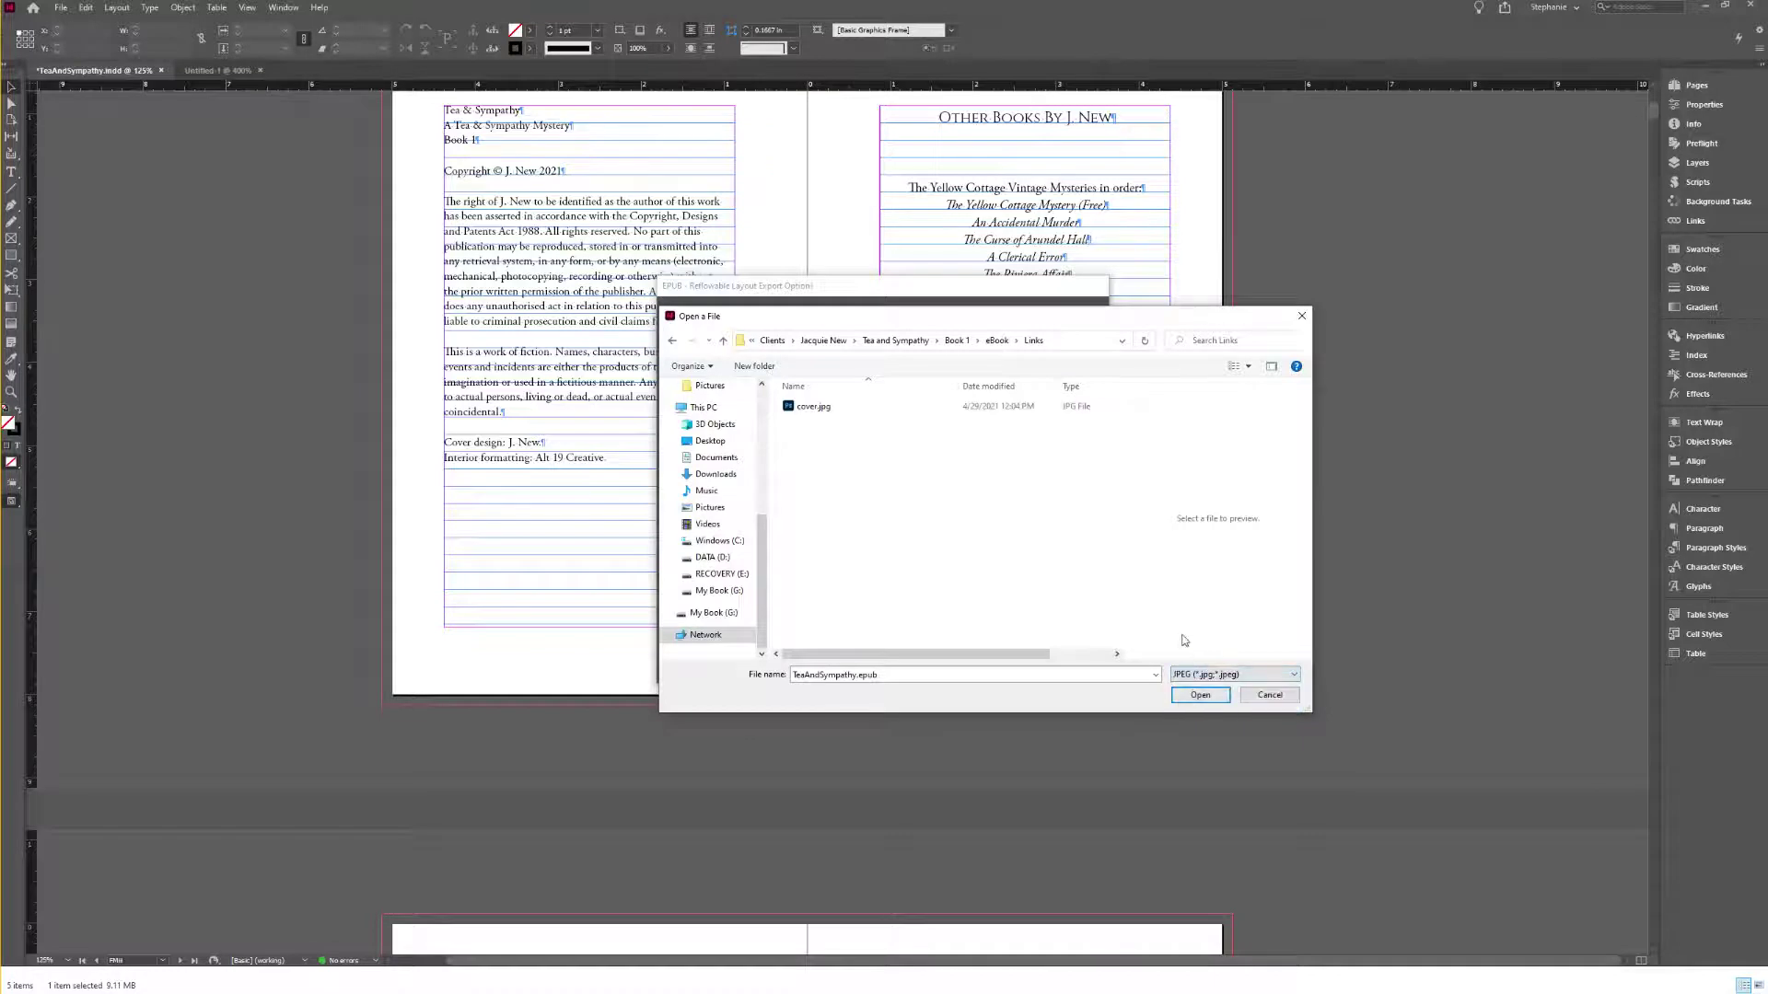
left_click(845, 408)
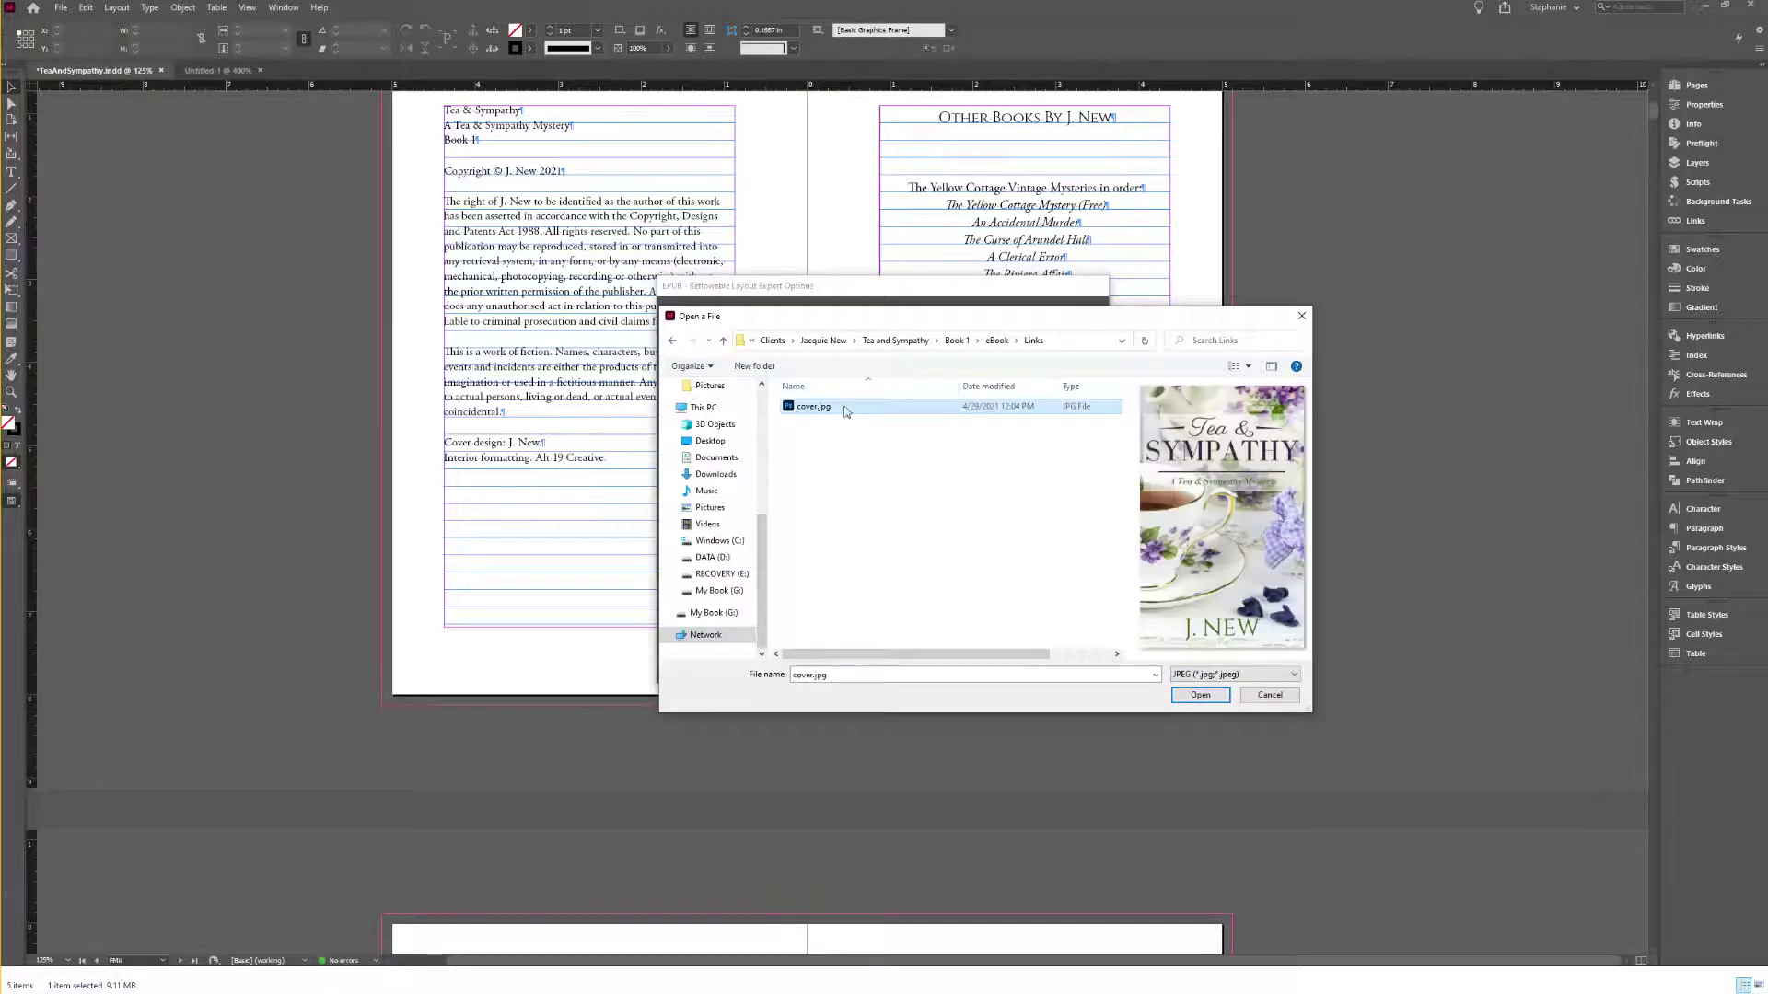
left_click(1199, 696)
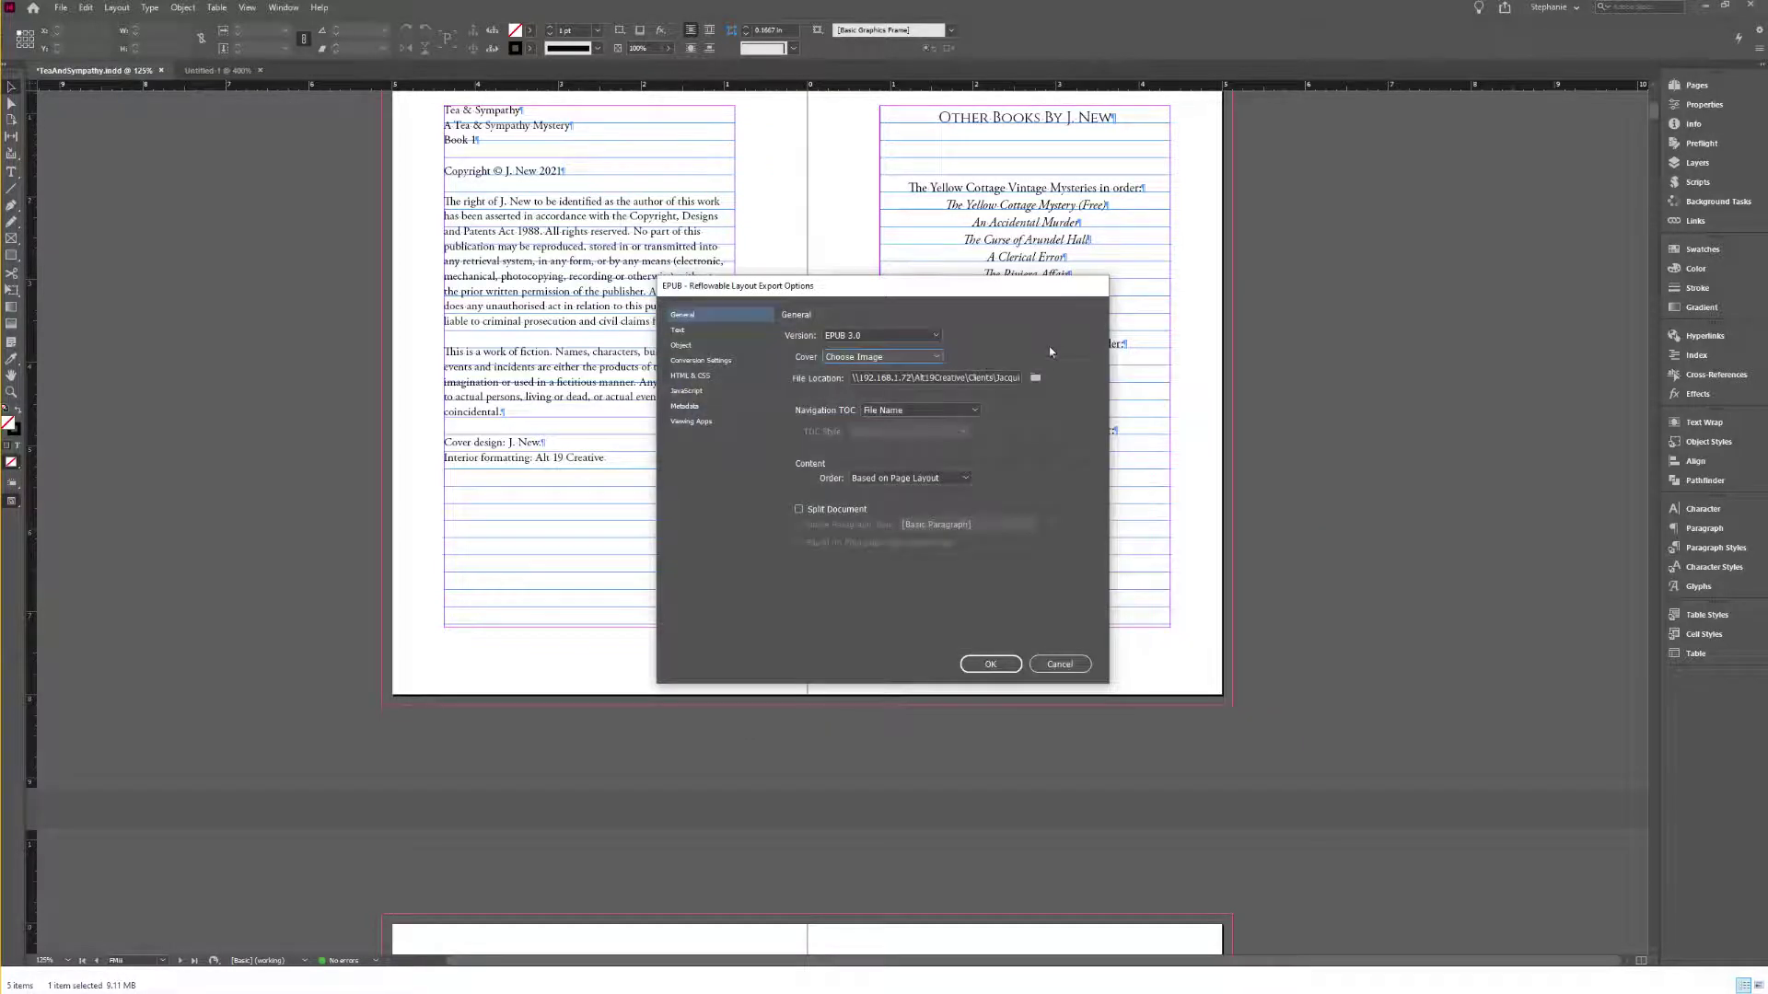
Step: Set the navigation TOC to Multi Level with the TOC style, and split the document based on paragraph style export tags
left_click(889, 416)
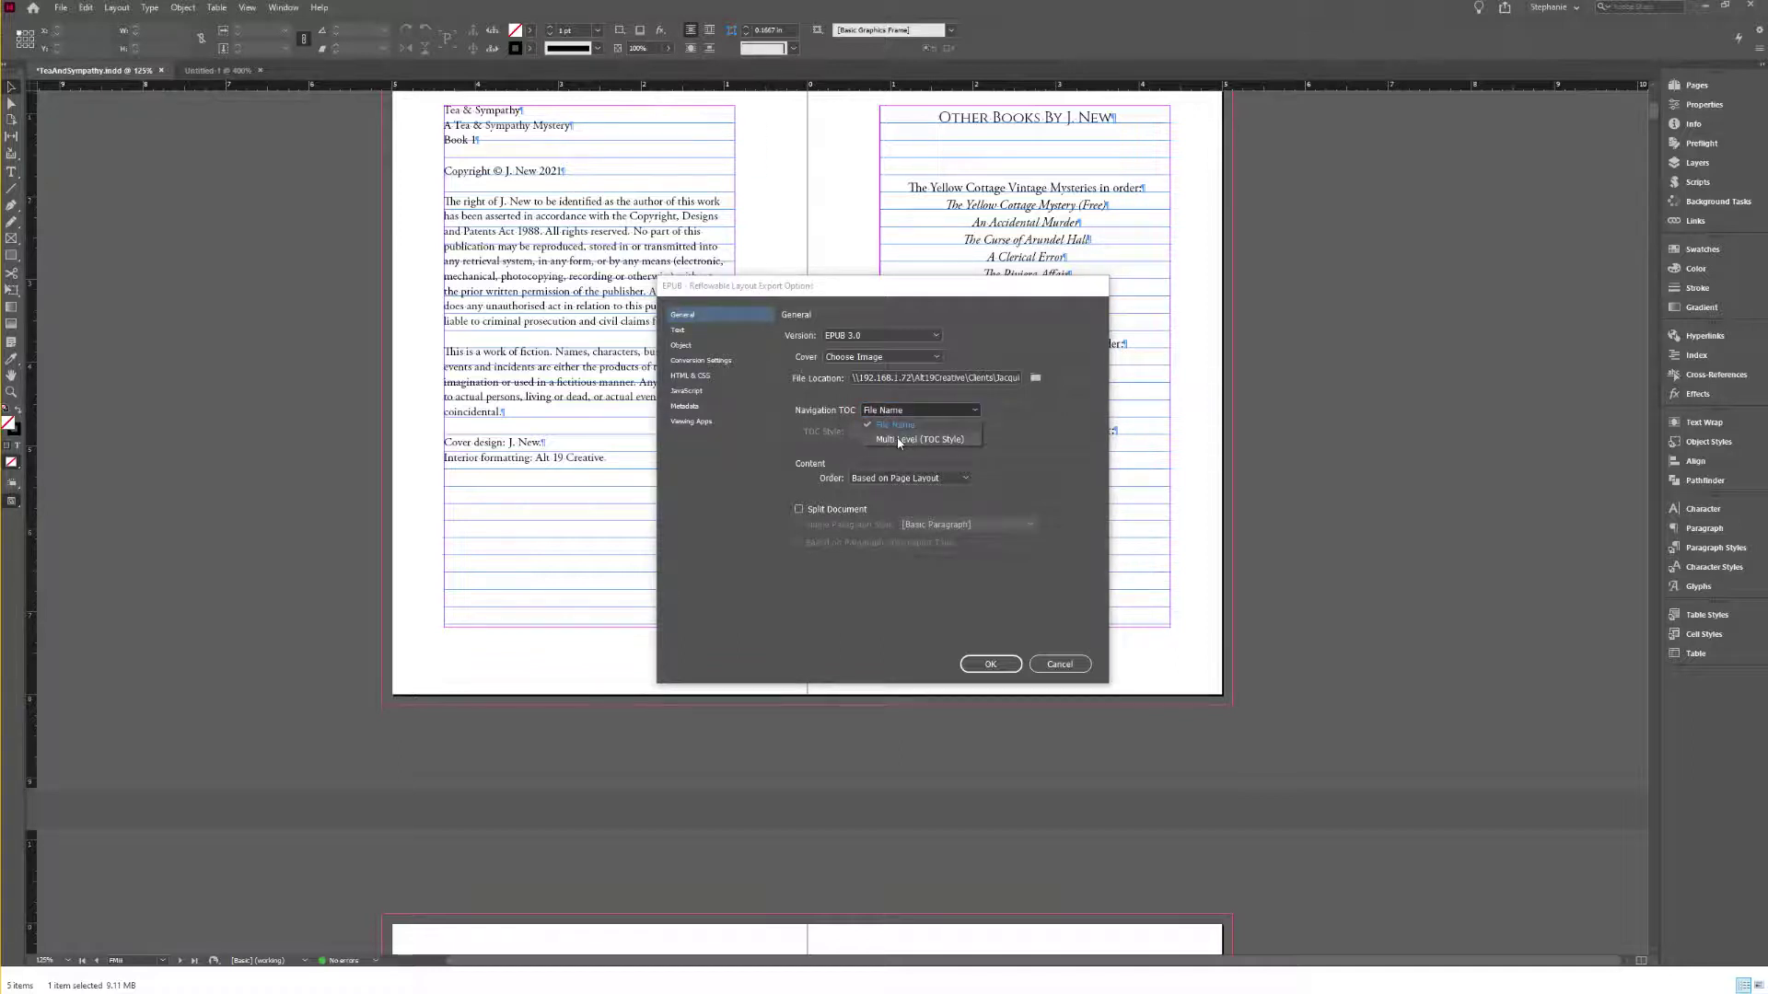
left_click(898, 440)
left_click(897, 434)
left_click(898, 461)
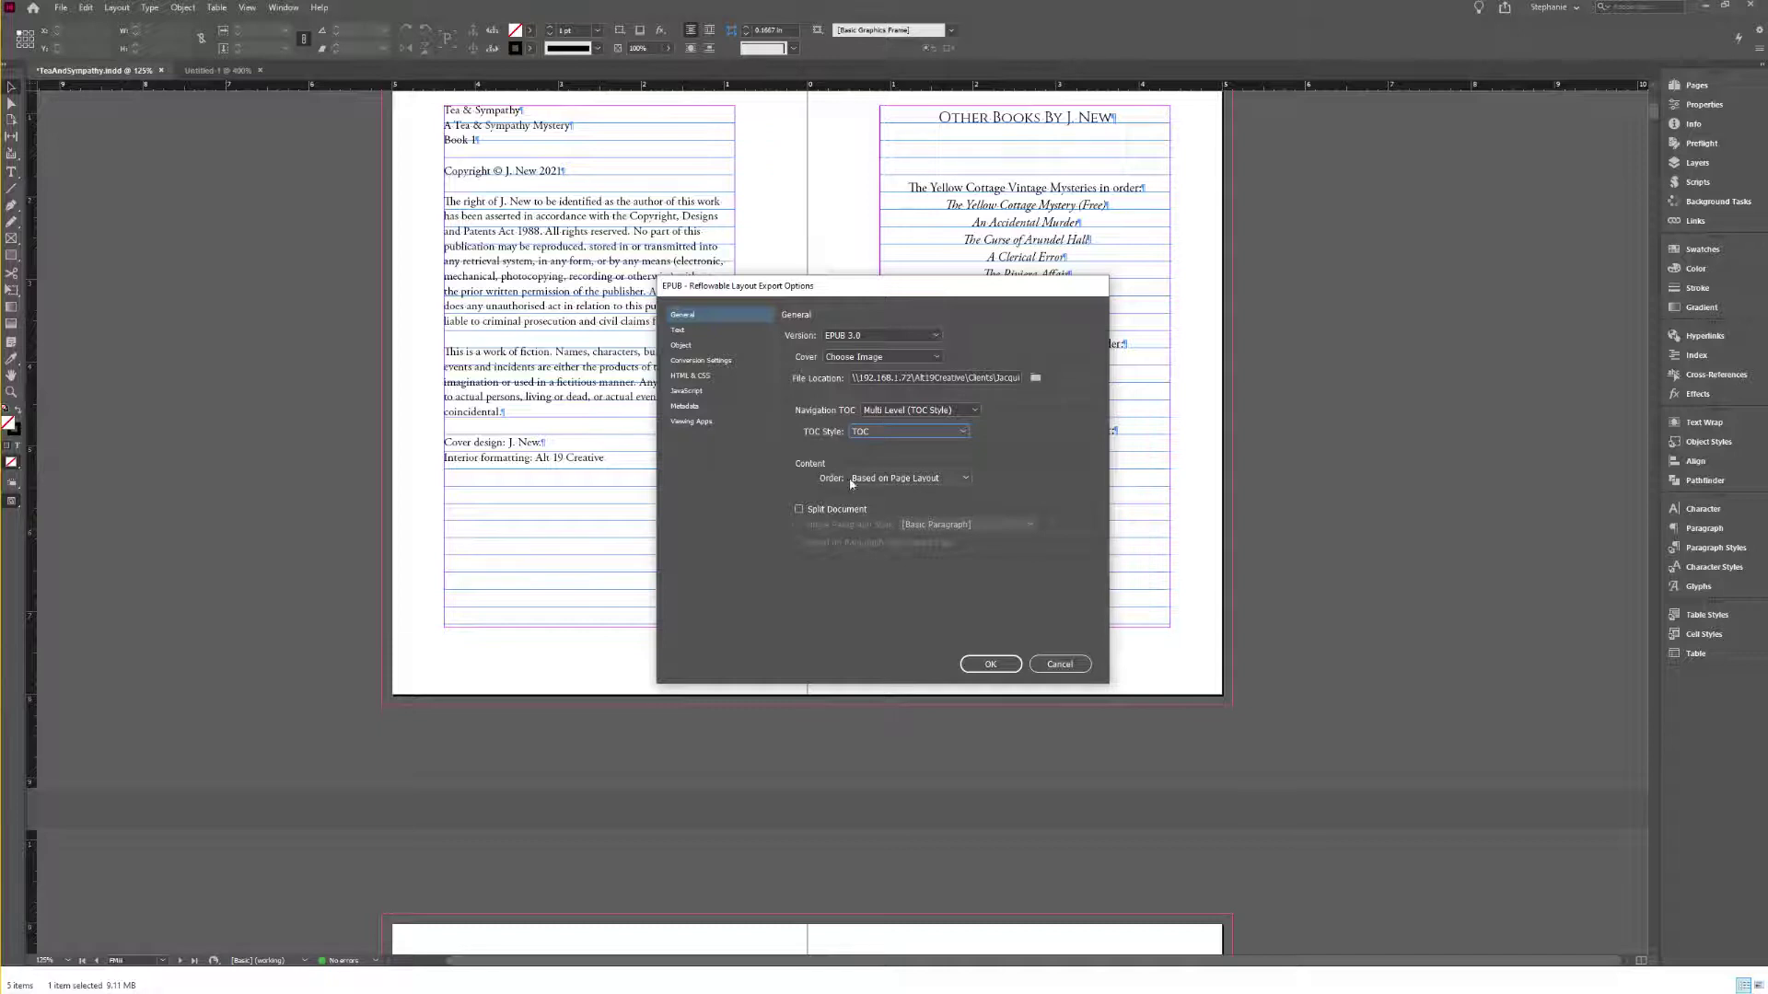
left_click(799, 509)
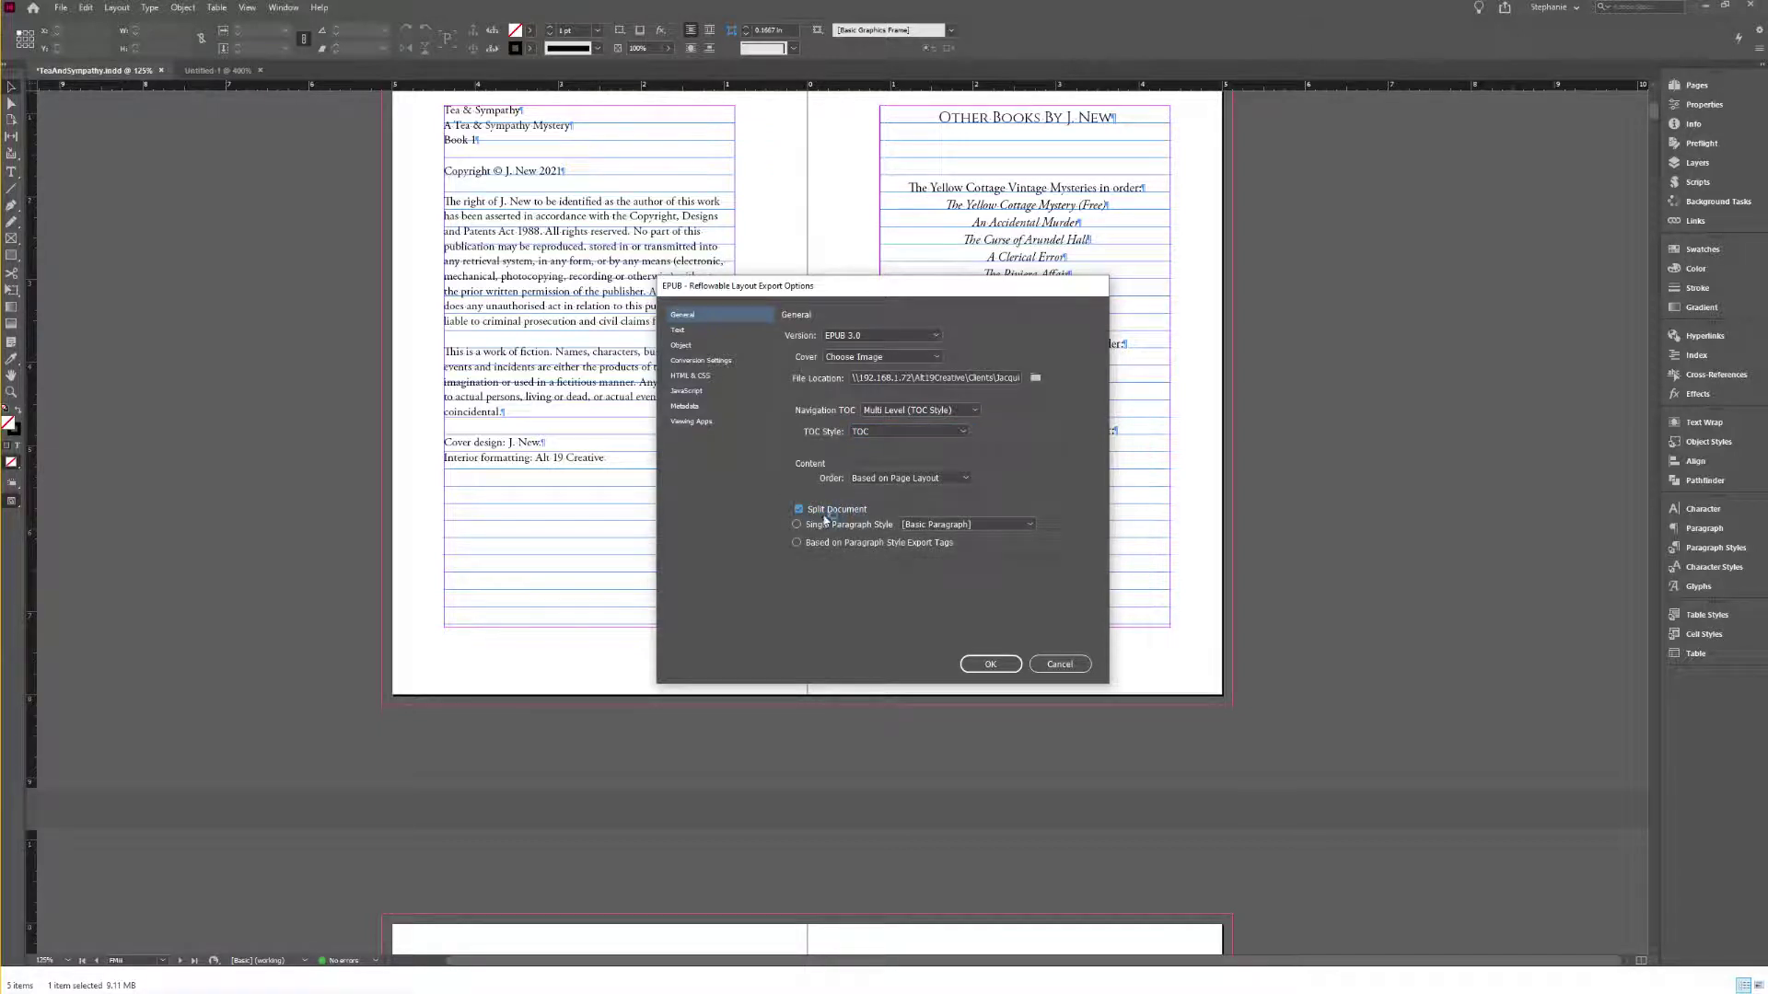
left_click(864, 543)
Step: Enable Remove Forced Line Breaks in the text options and set the objects' CSS size to Relative to Text Flow
left_click(700, 329)
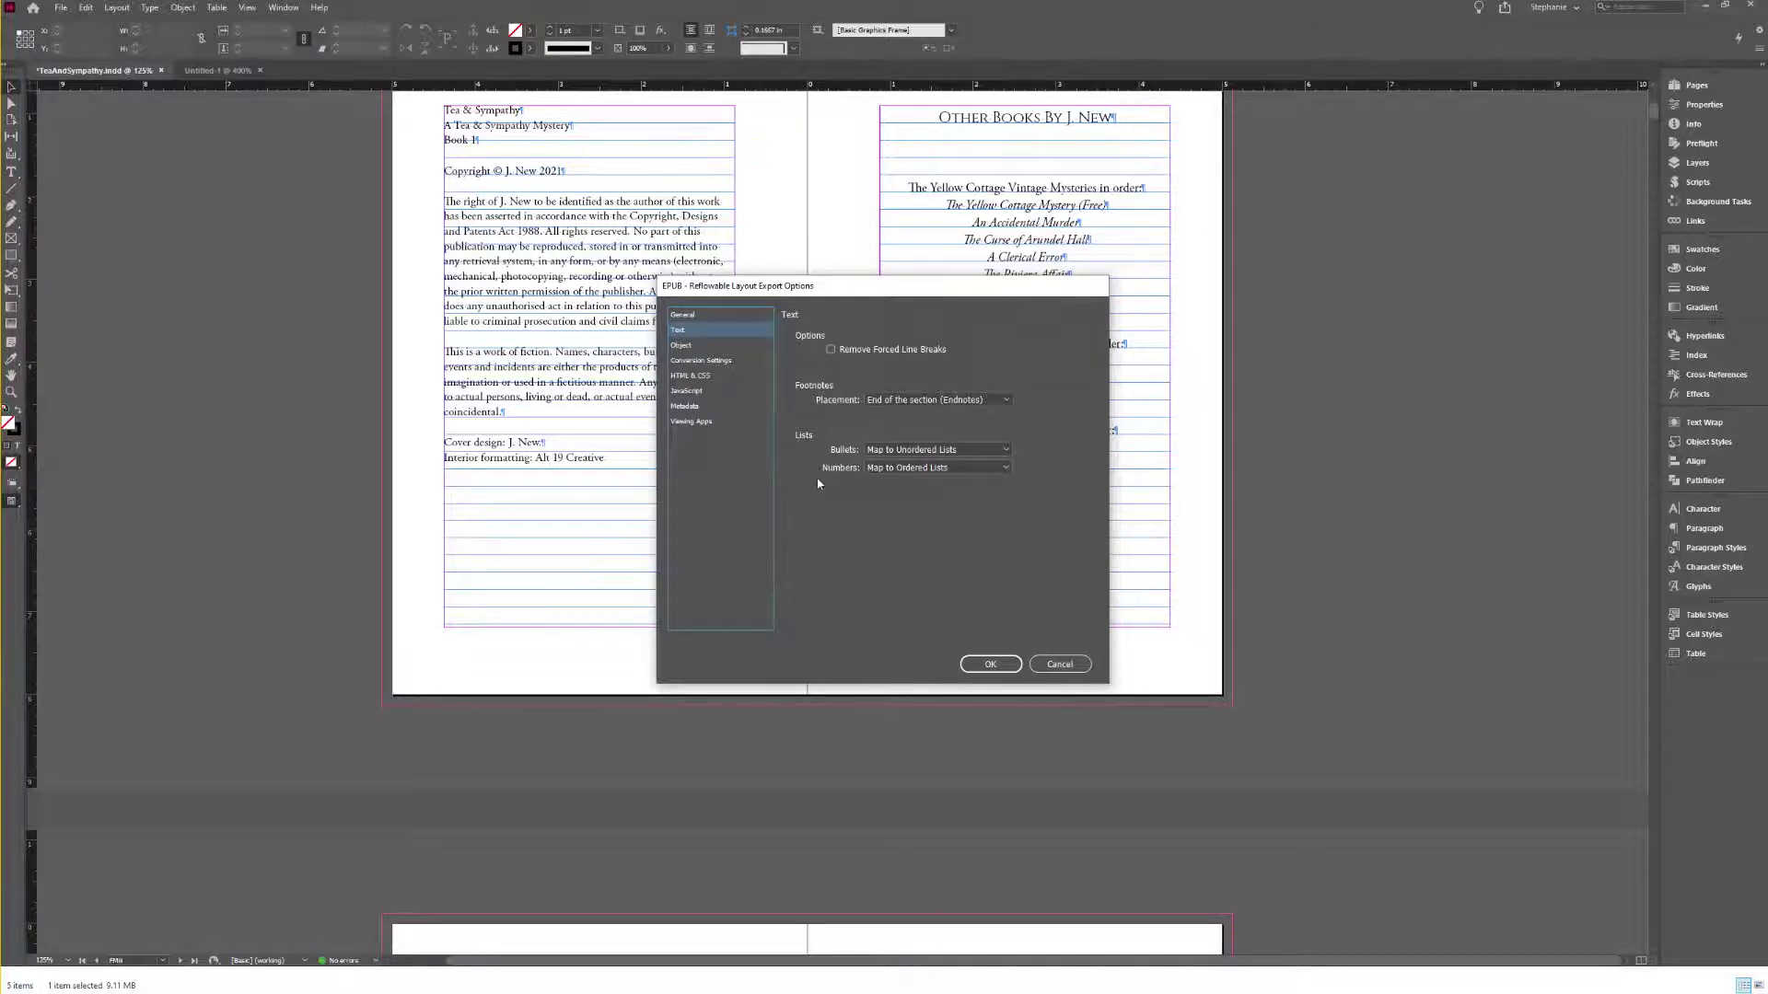
left_click(859, 354)
left_click(691, 350)
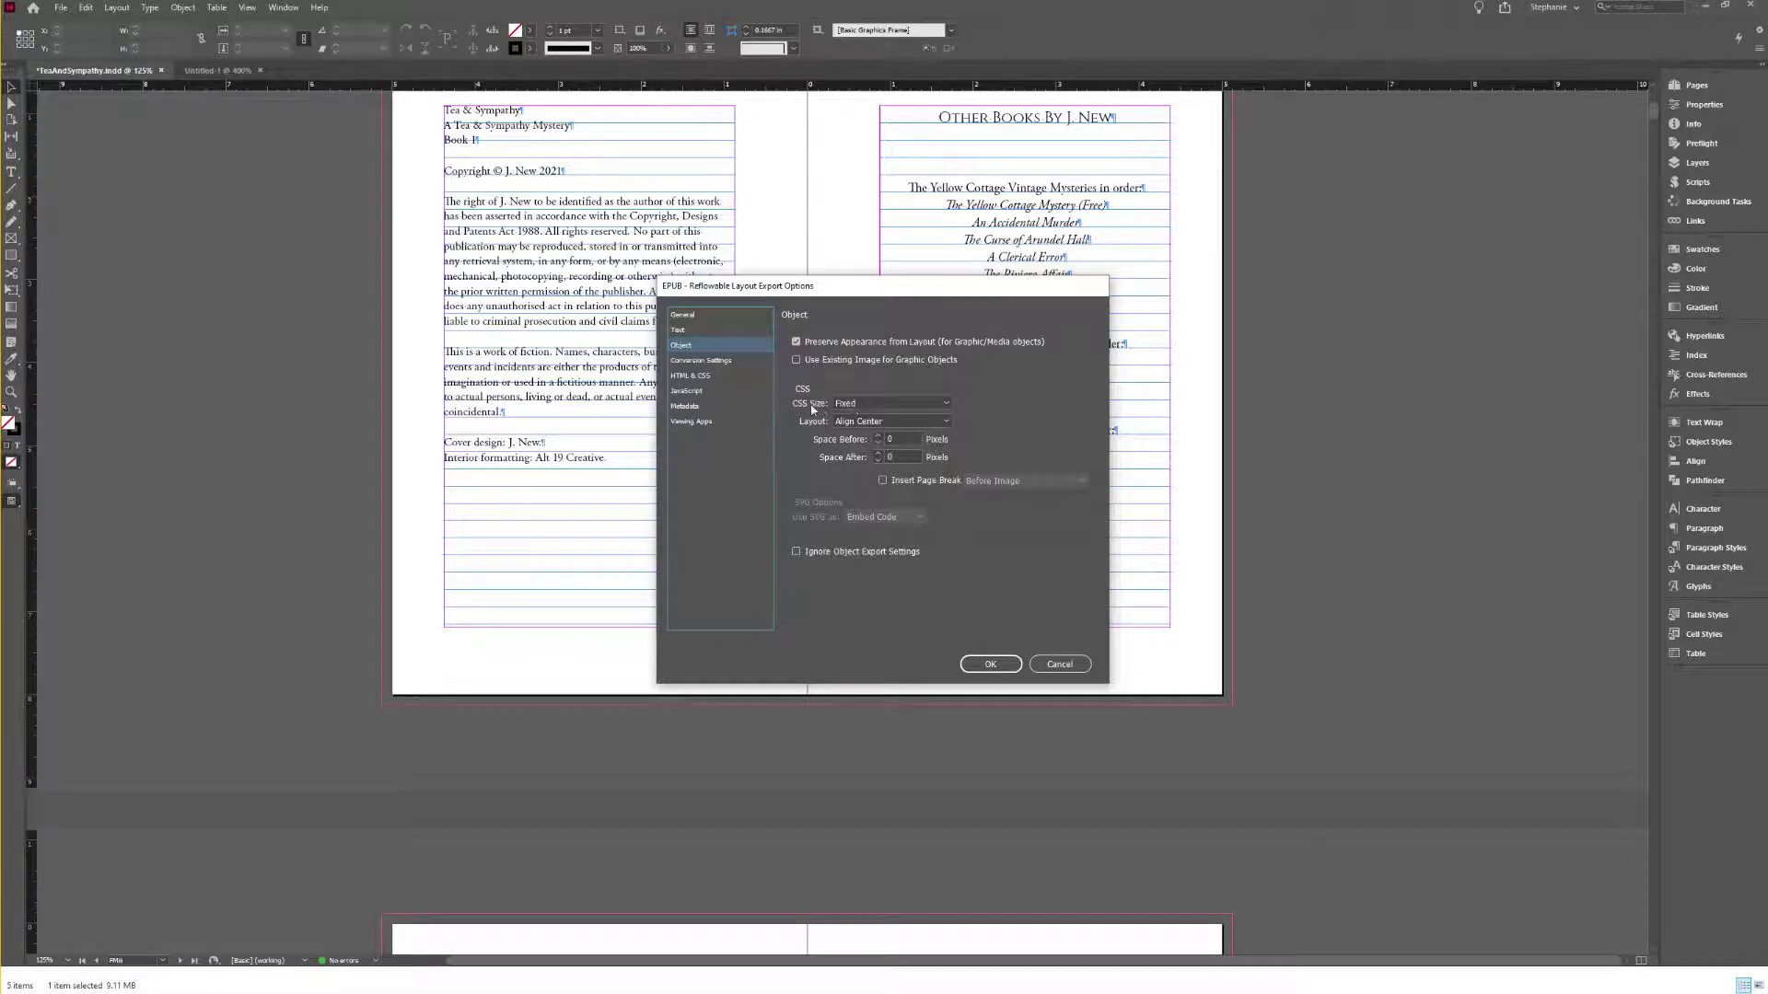
left_click(880, 405)
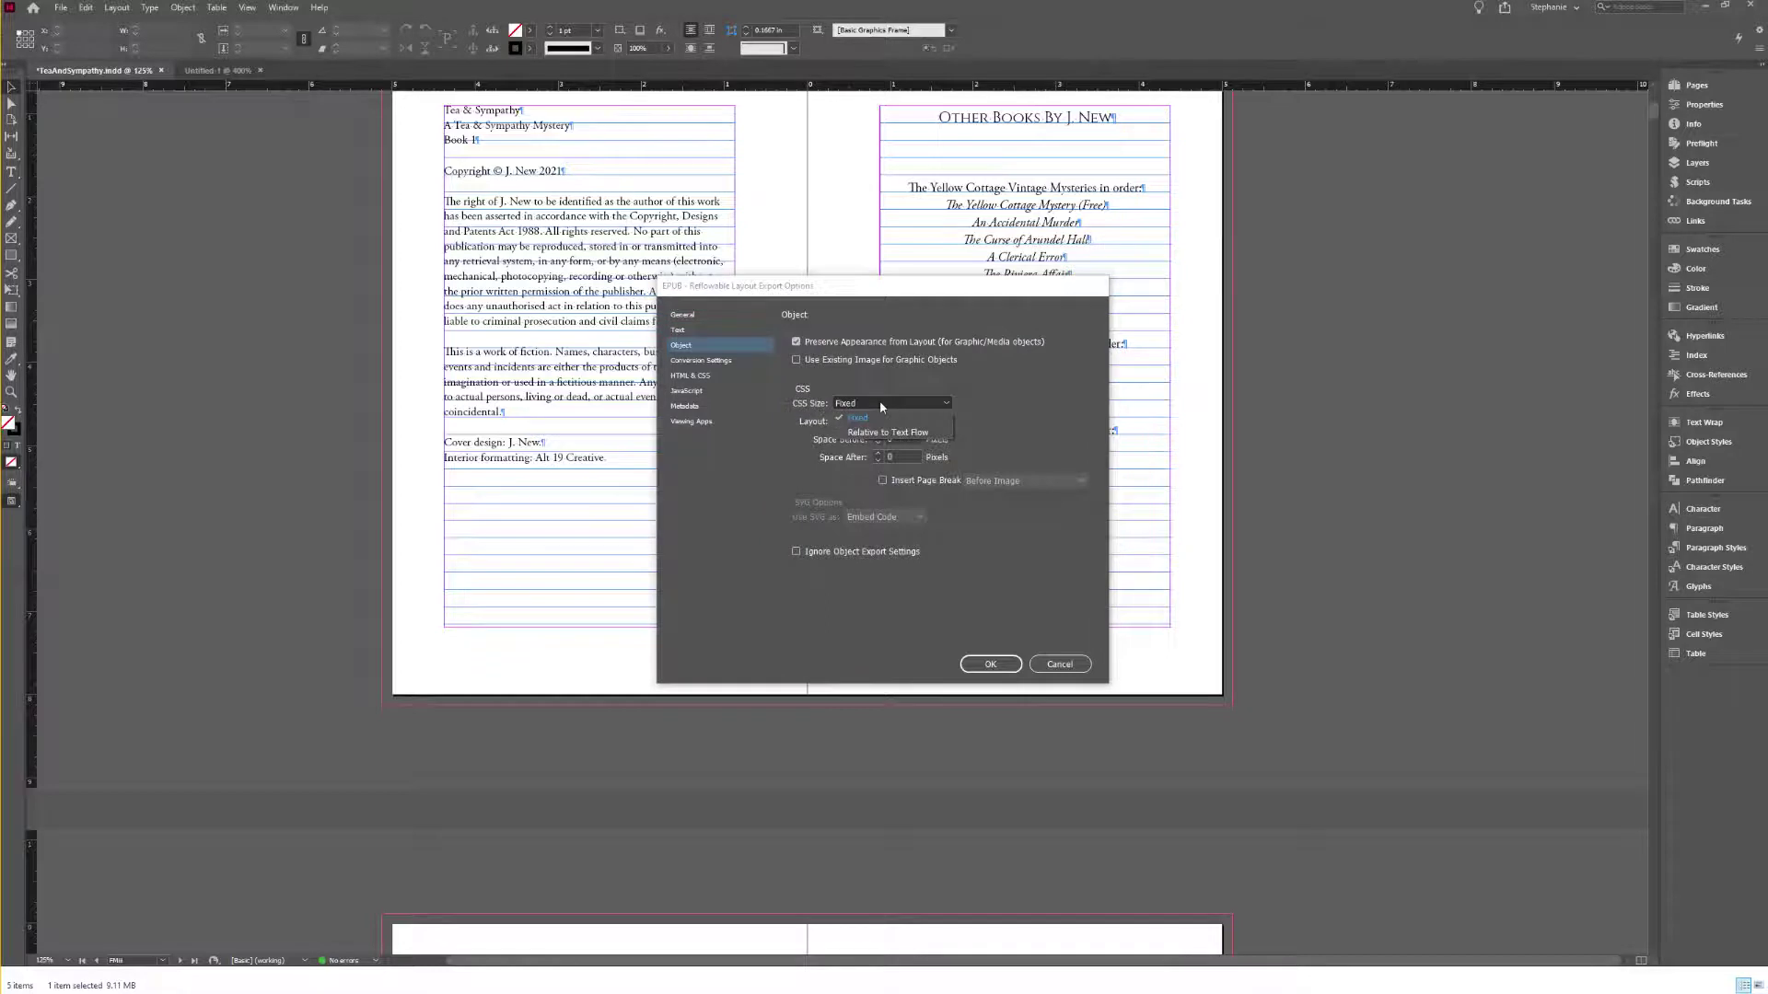
left_click(879, 432)
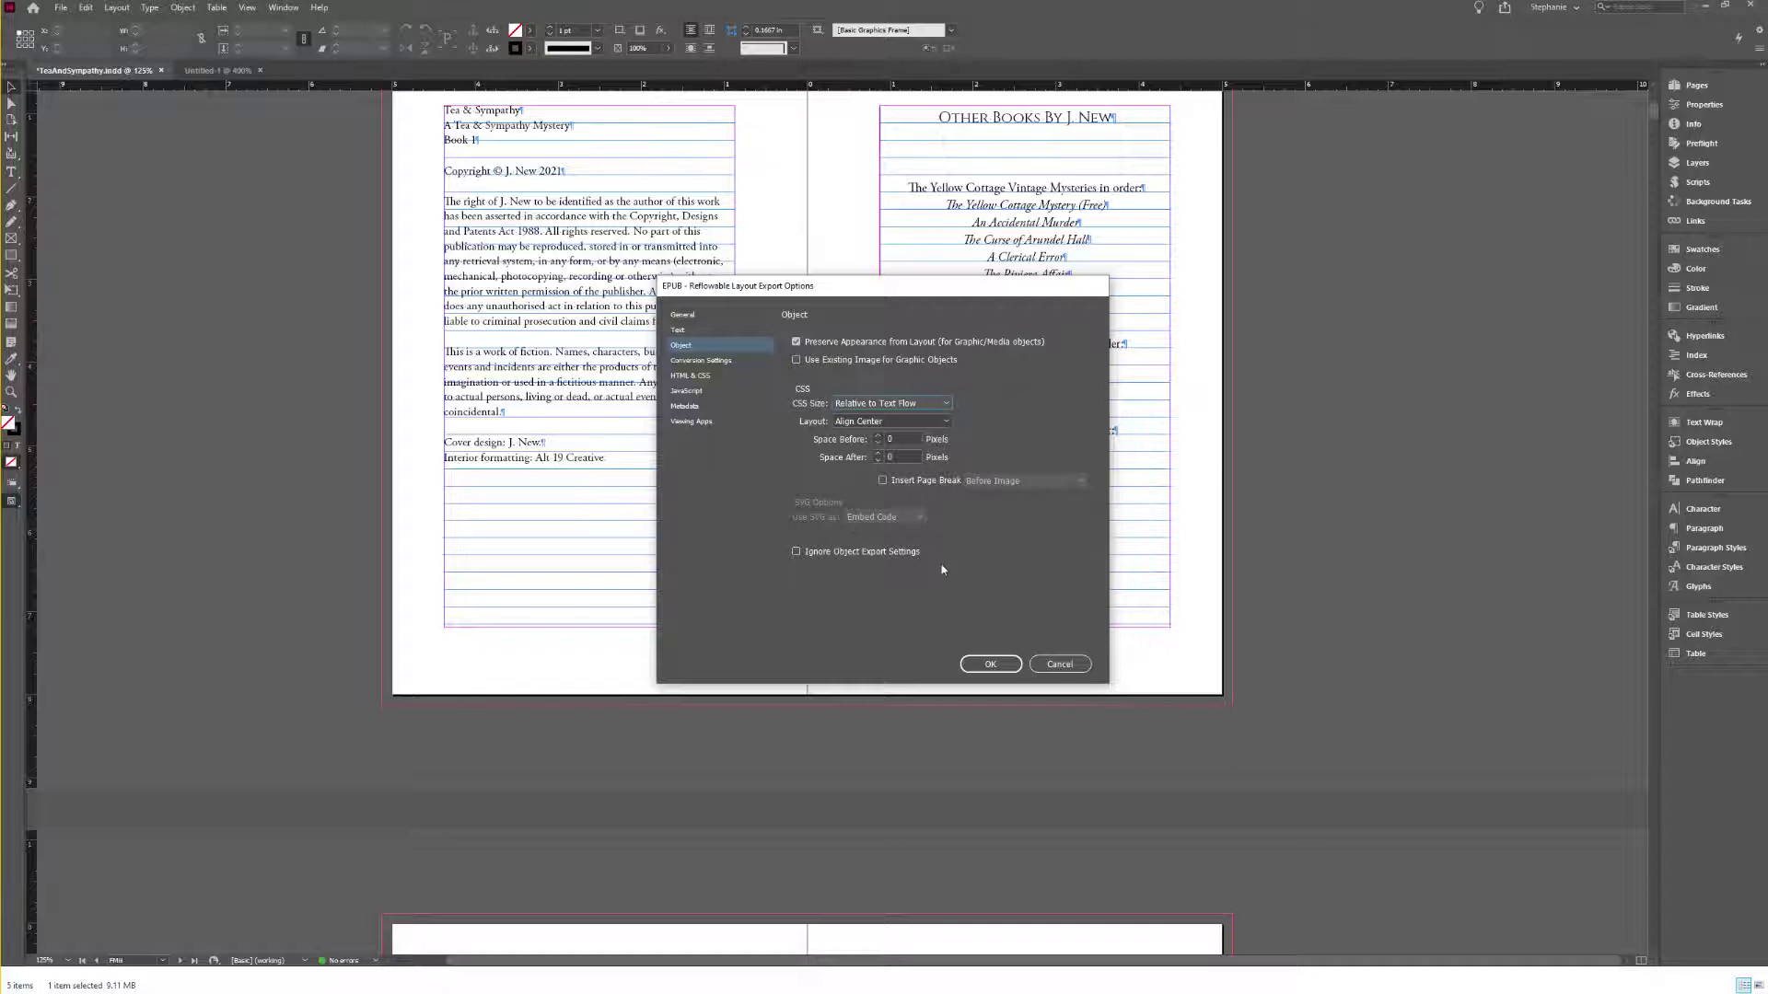
Step: Set the image conversion to Automatic format at 150 PPI, with High image quality for JPEGs
left_click(702, 364)
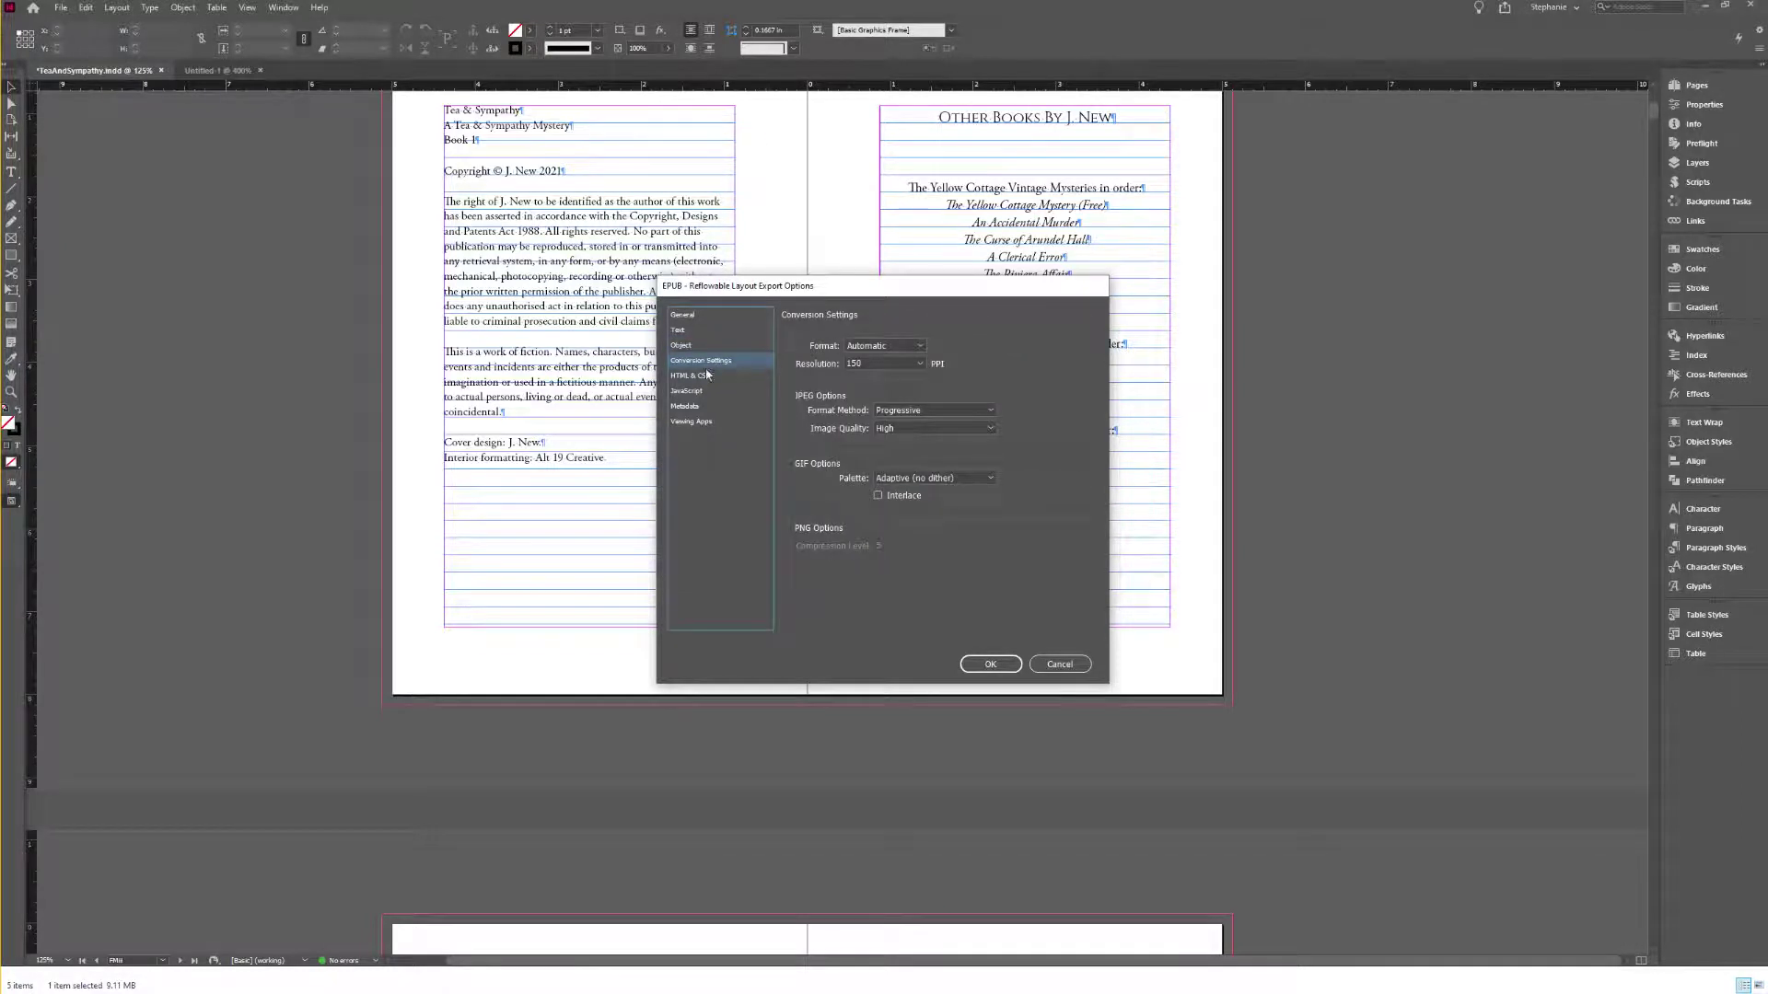
left_click(889, 347)
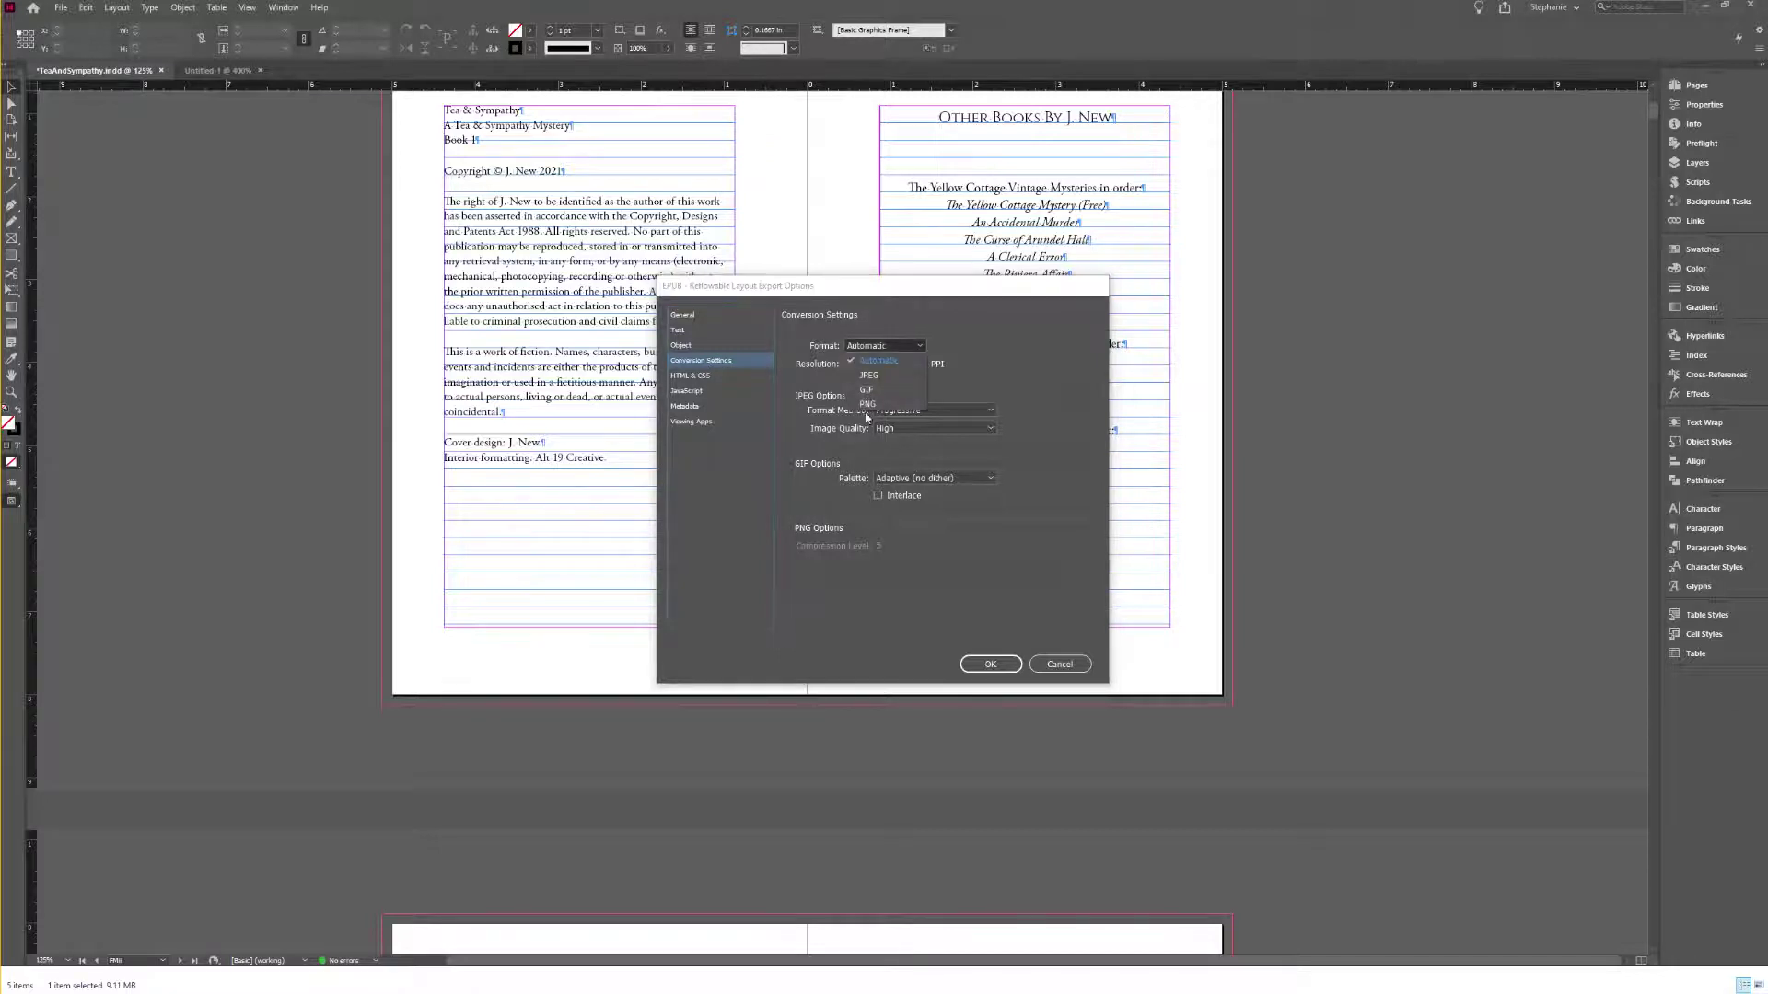
left_click(881, 360)
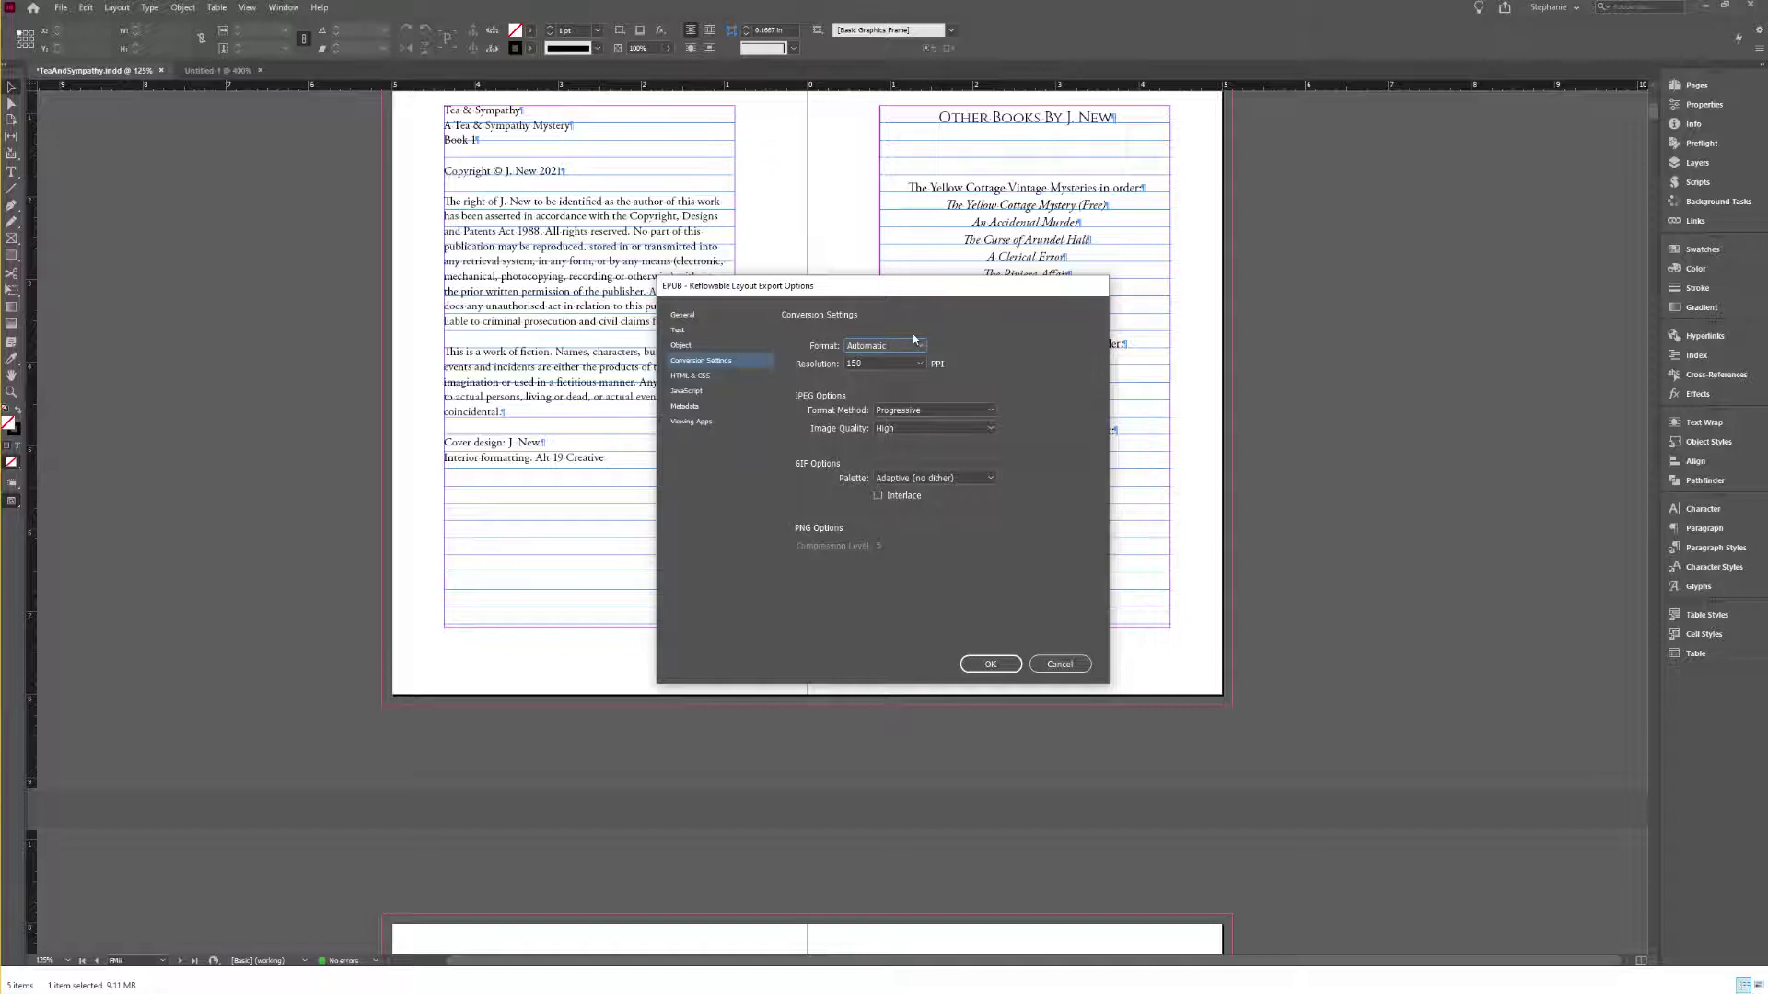
left_click(866, 364)
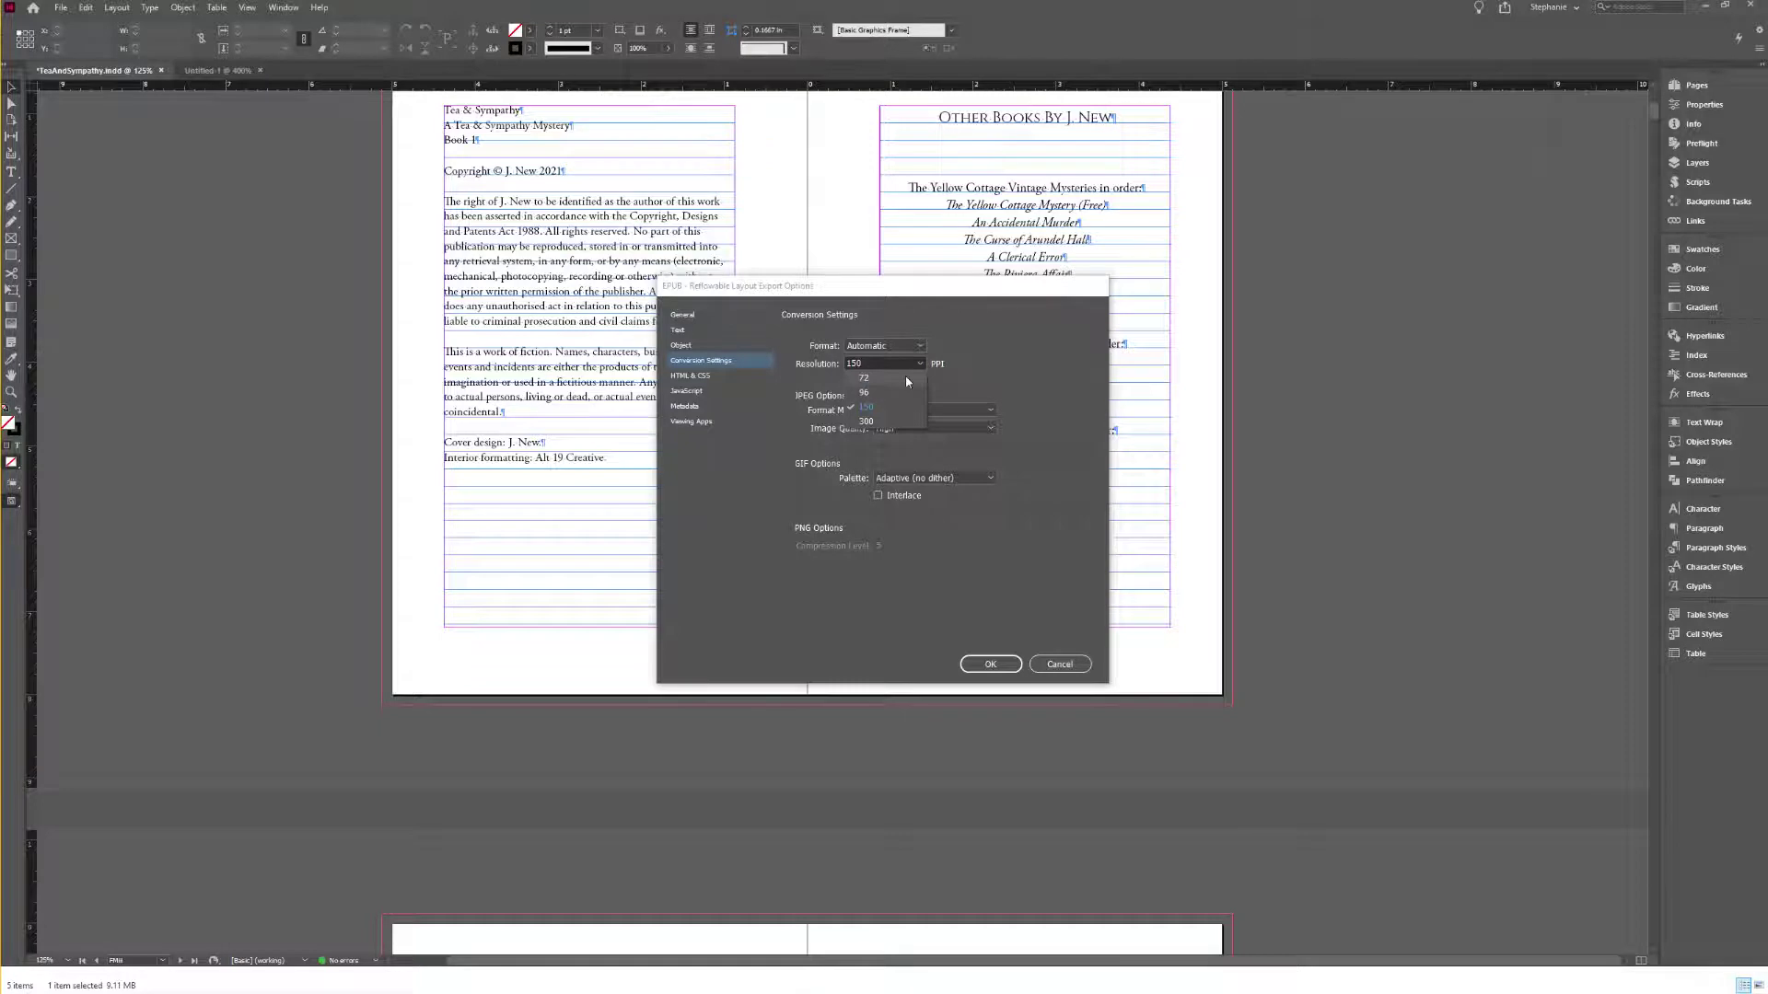
left_click(883, 408)
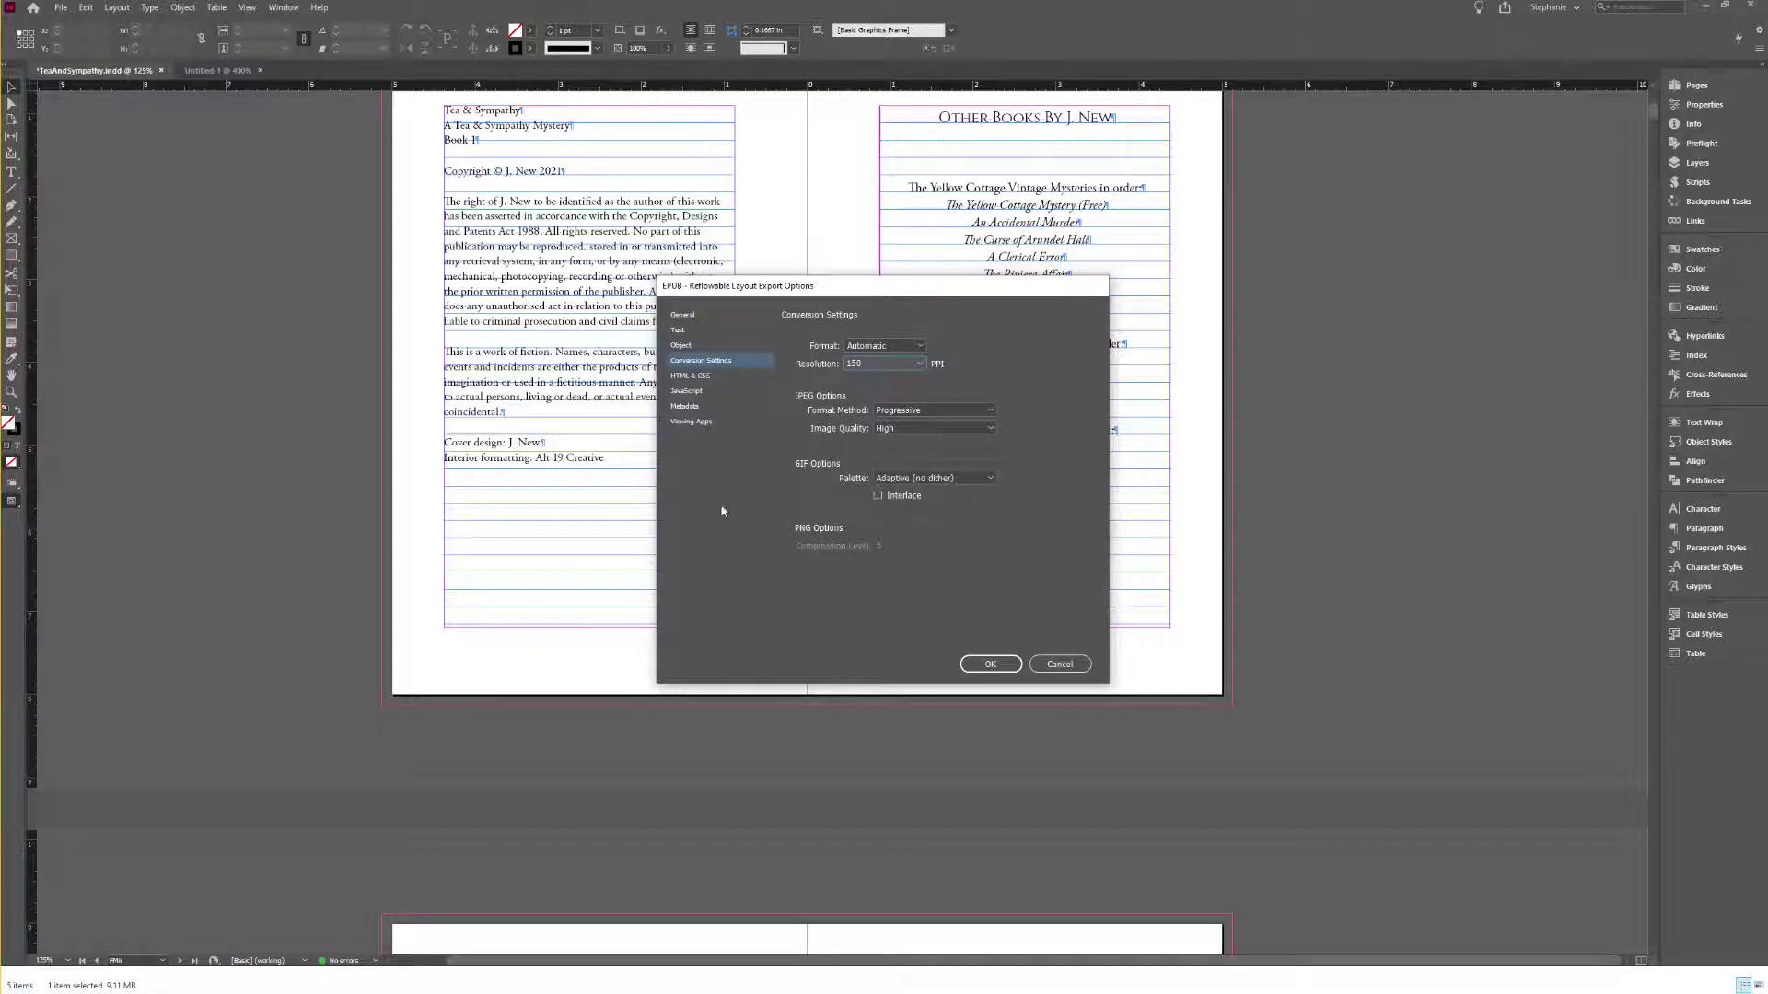
left_click(890, 429)
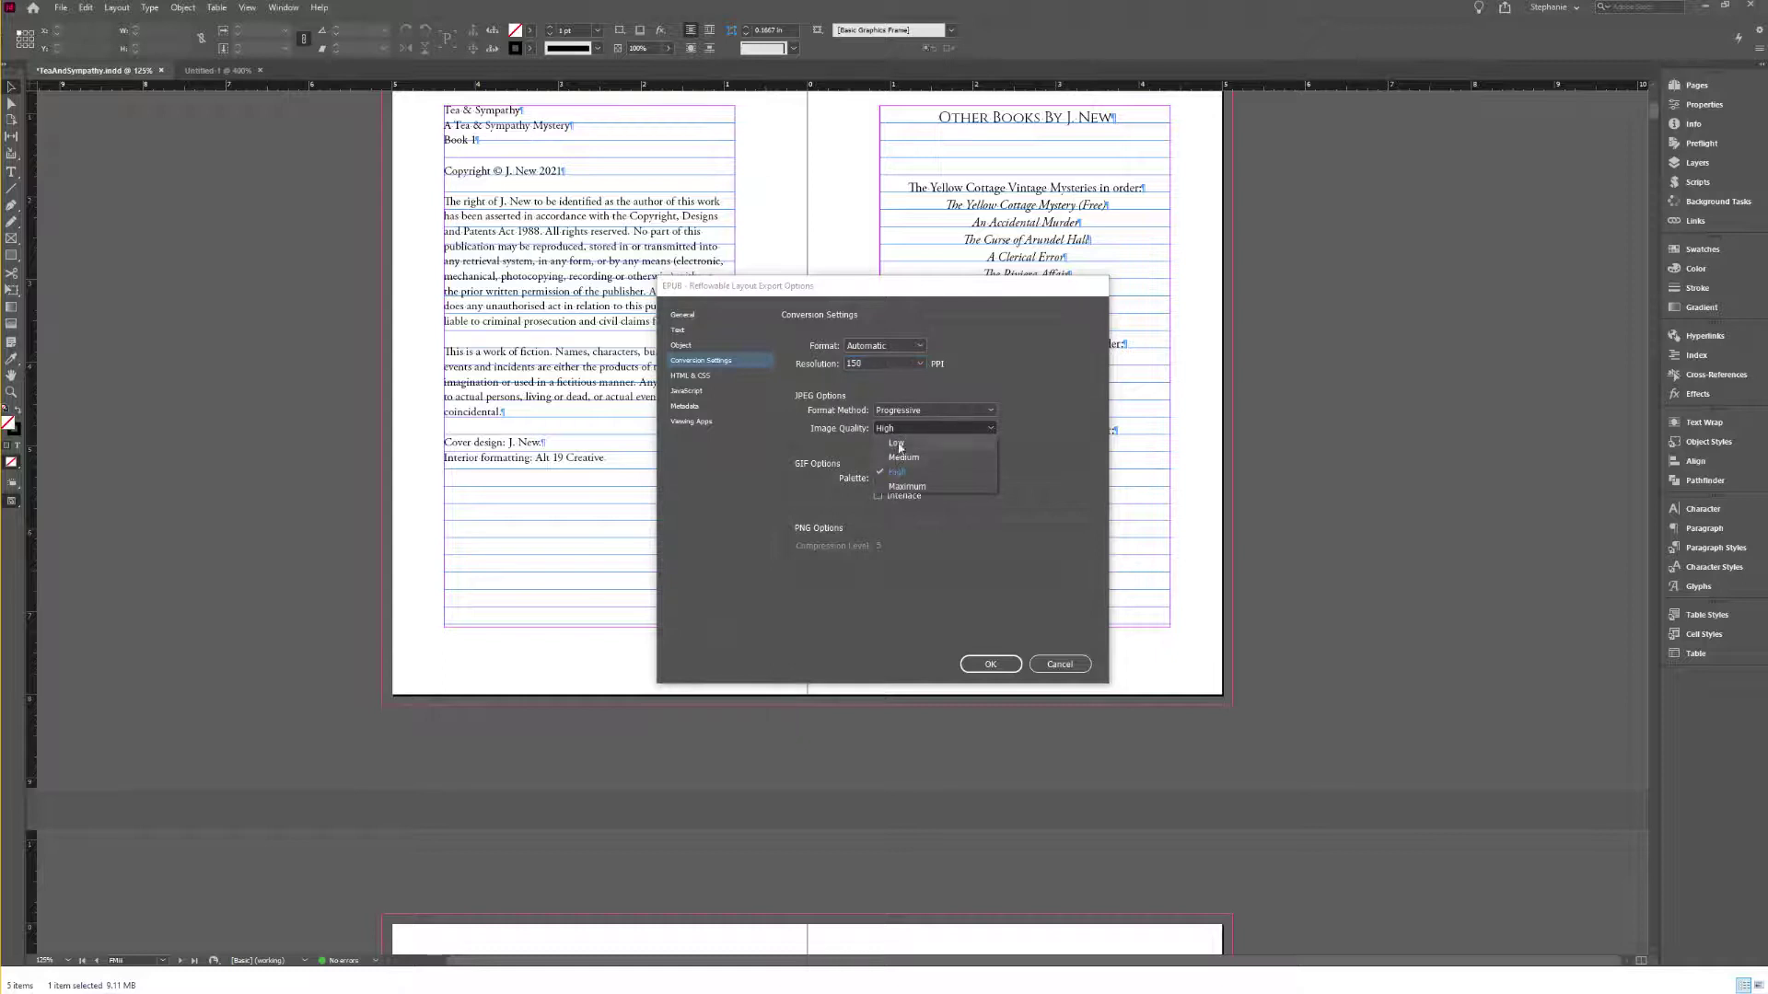
left_click(970, 435)
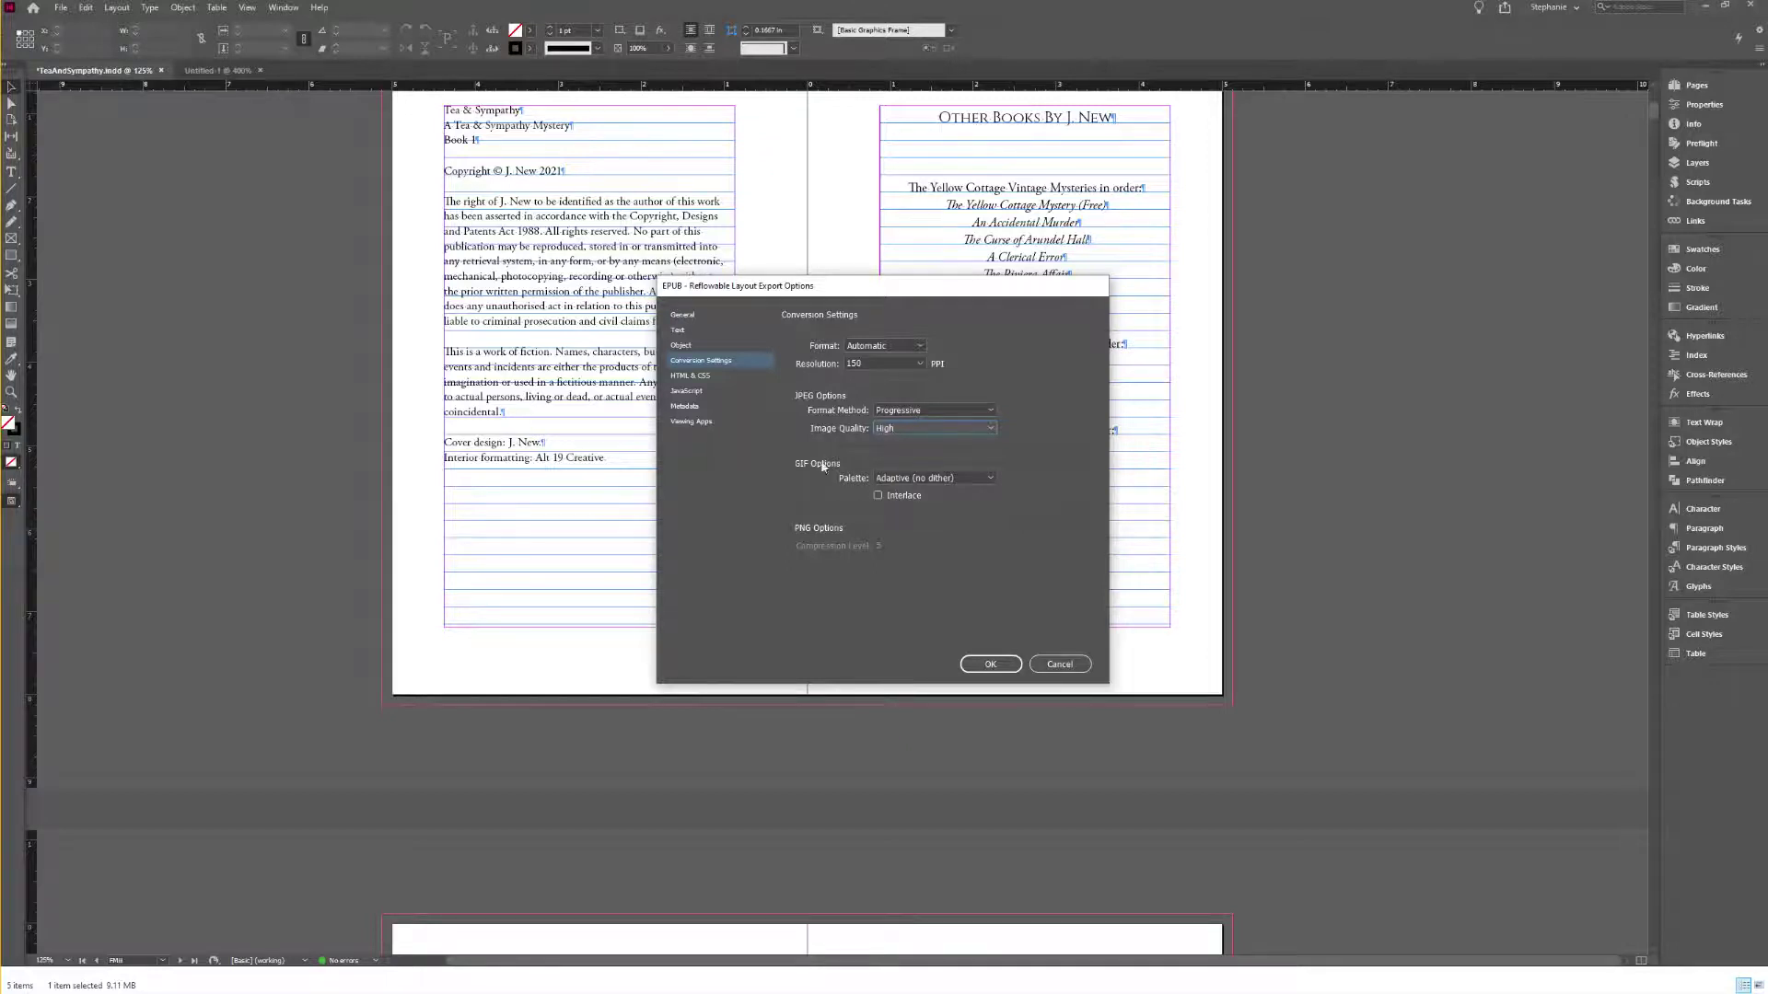
Step: Include classes in the HTML, enter a page margin of 25 pixels, and turn off Preserve Local Overrides
left_click(703, 377)
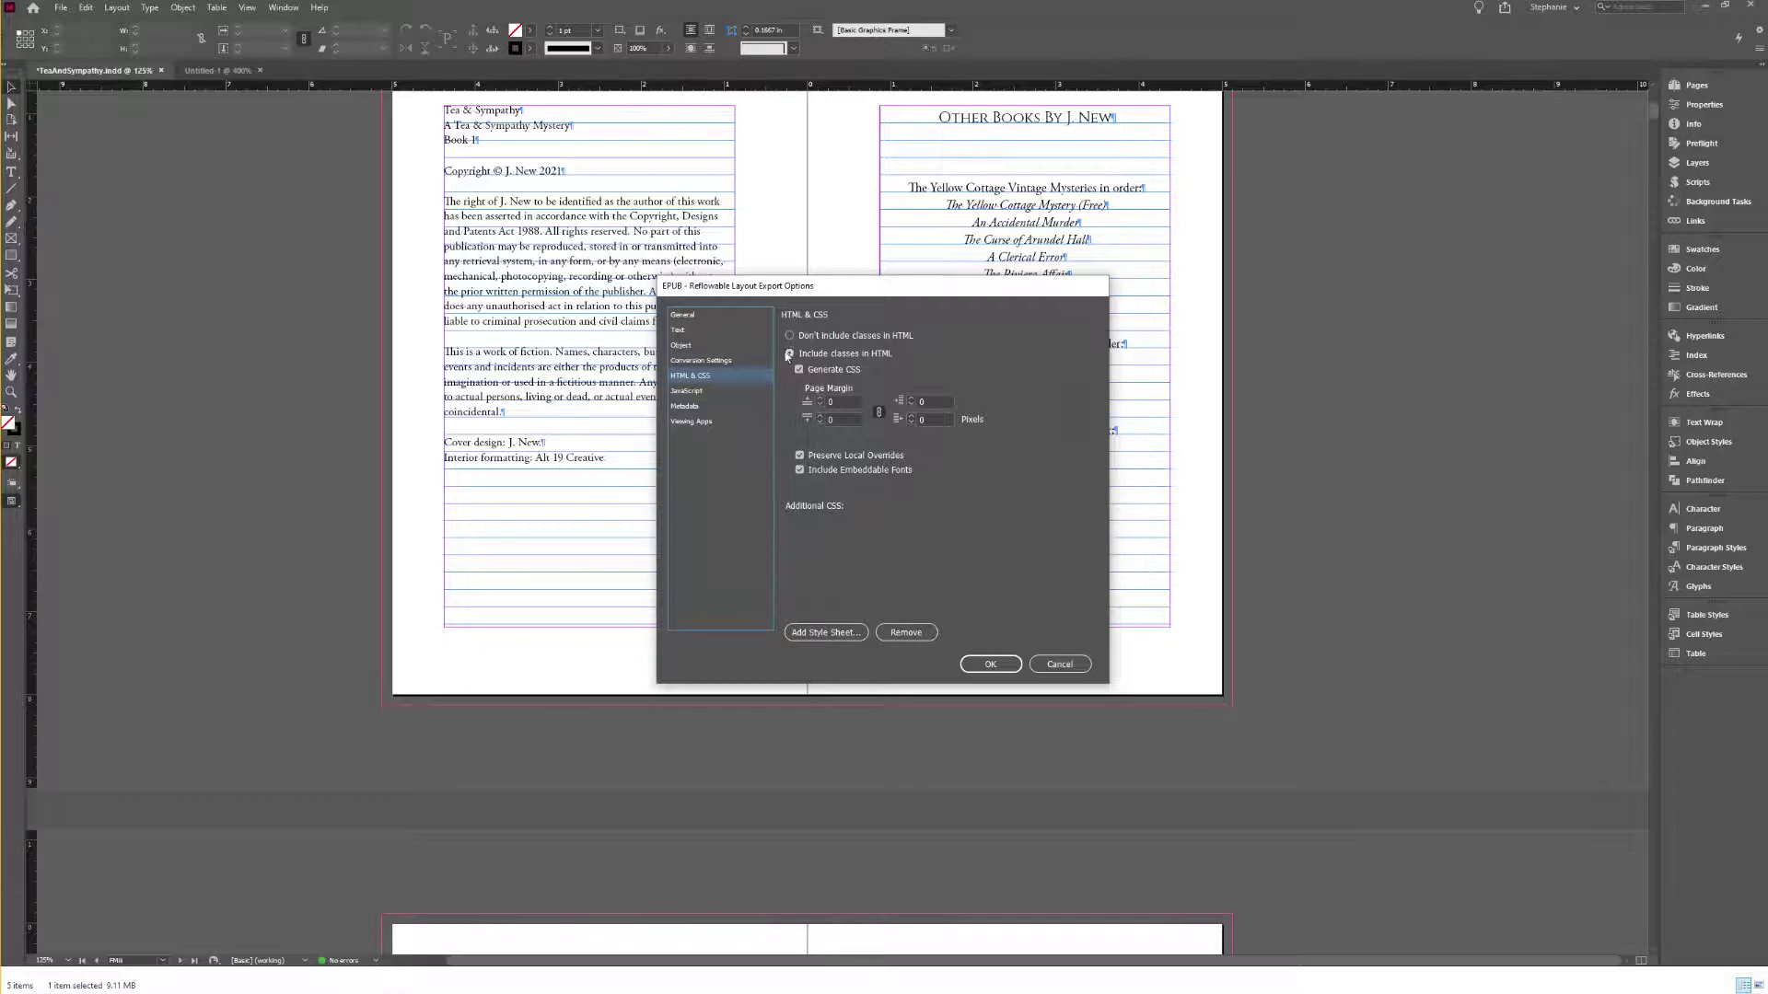
left_click(814, 358)
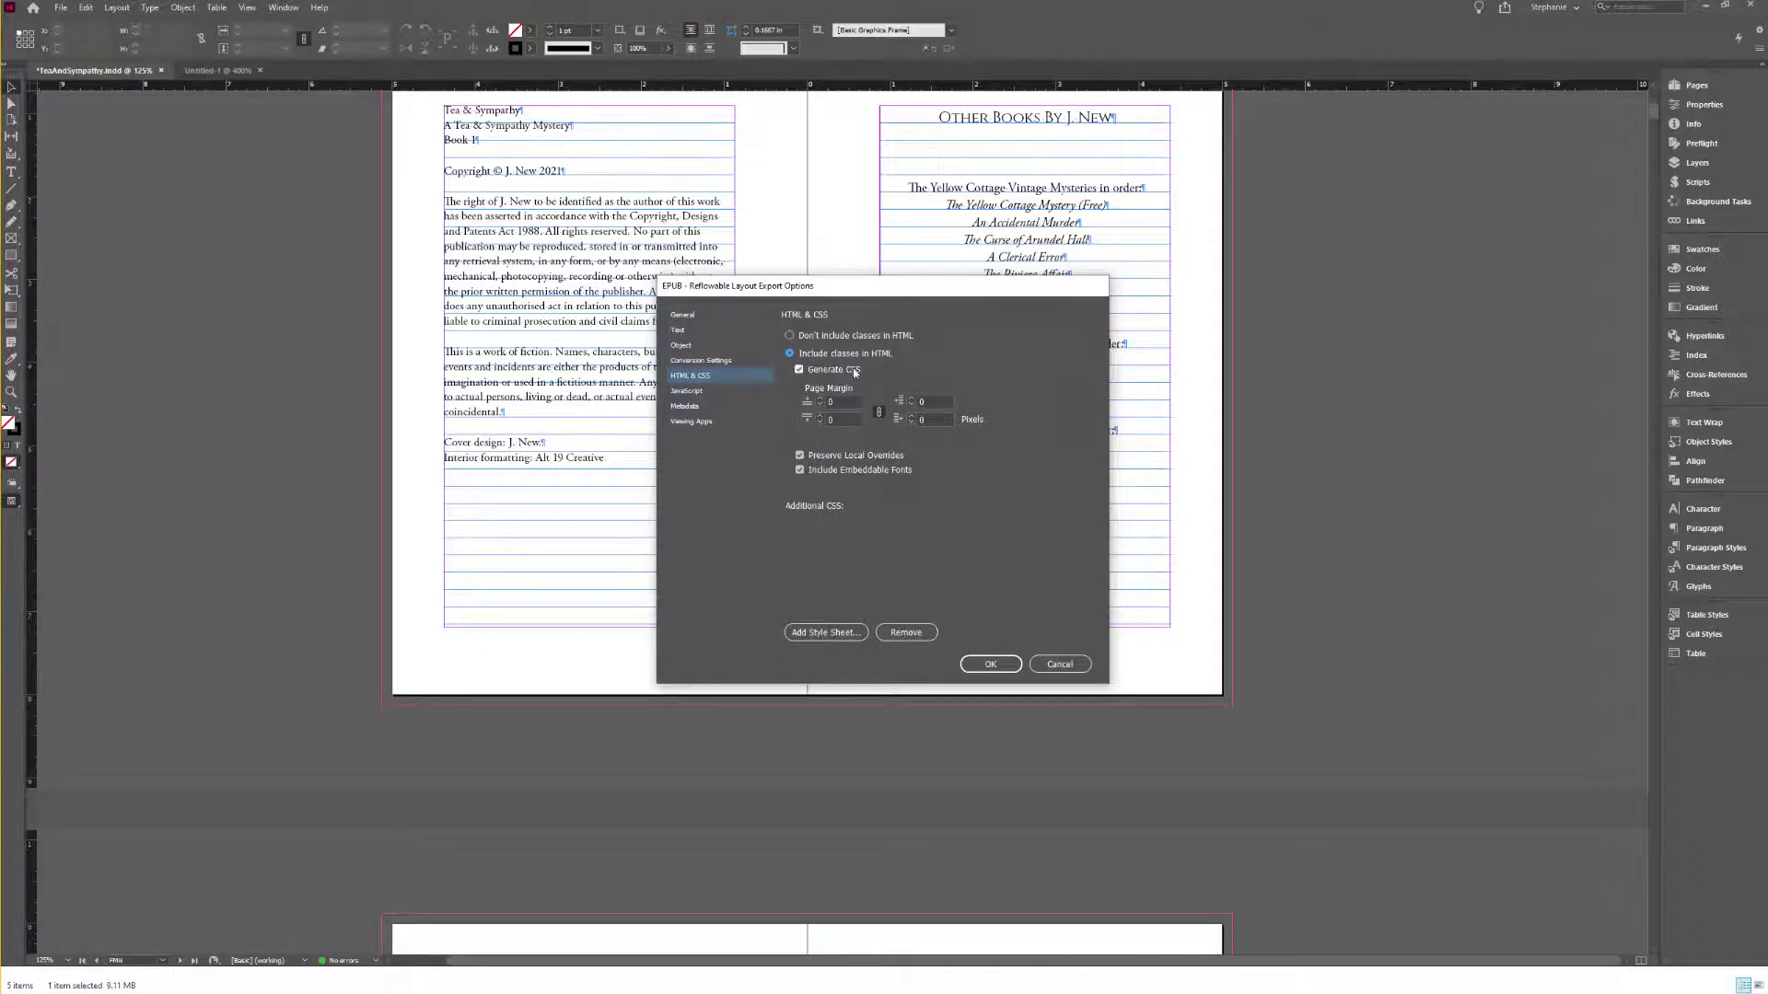
key("Tab")
type("25")
key("Tab")
left_click(799, 455)
Step: Skip adding JavaScript files and set the metadata title to Tea and Sympathy
left_click(704, 391)
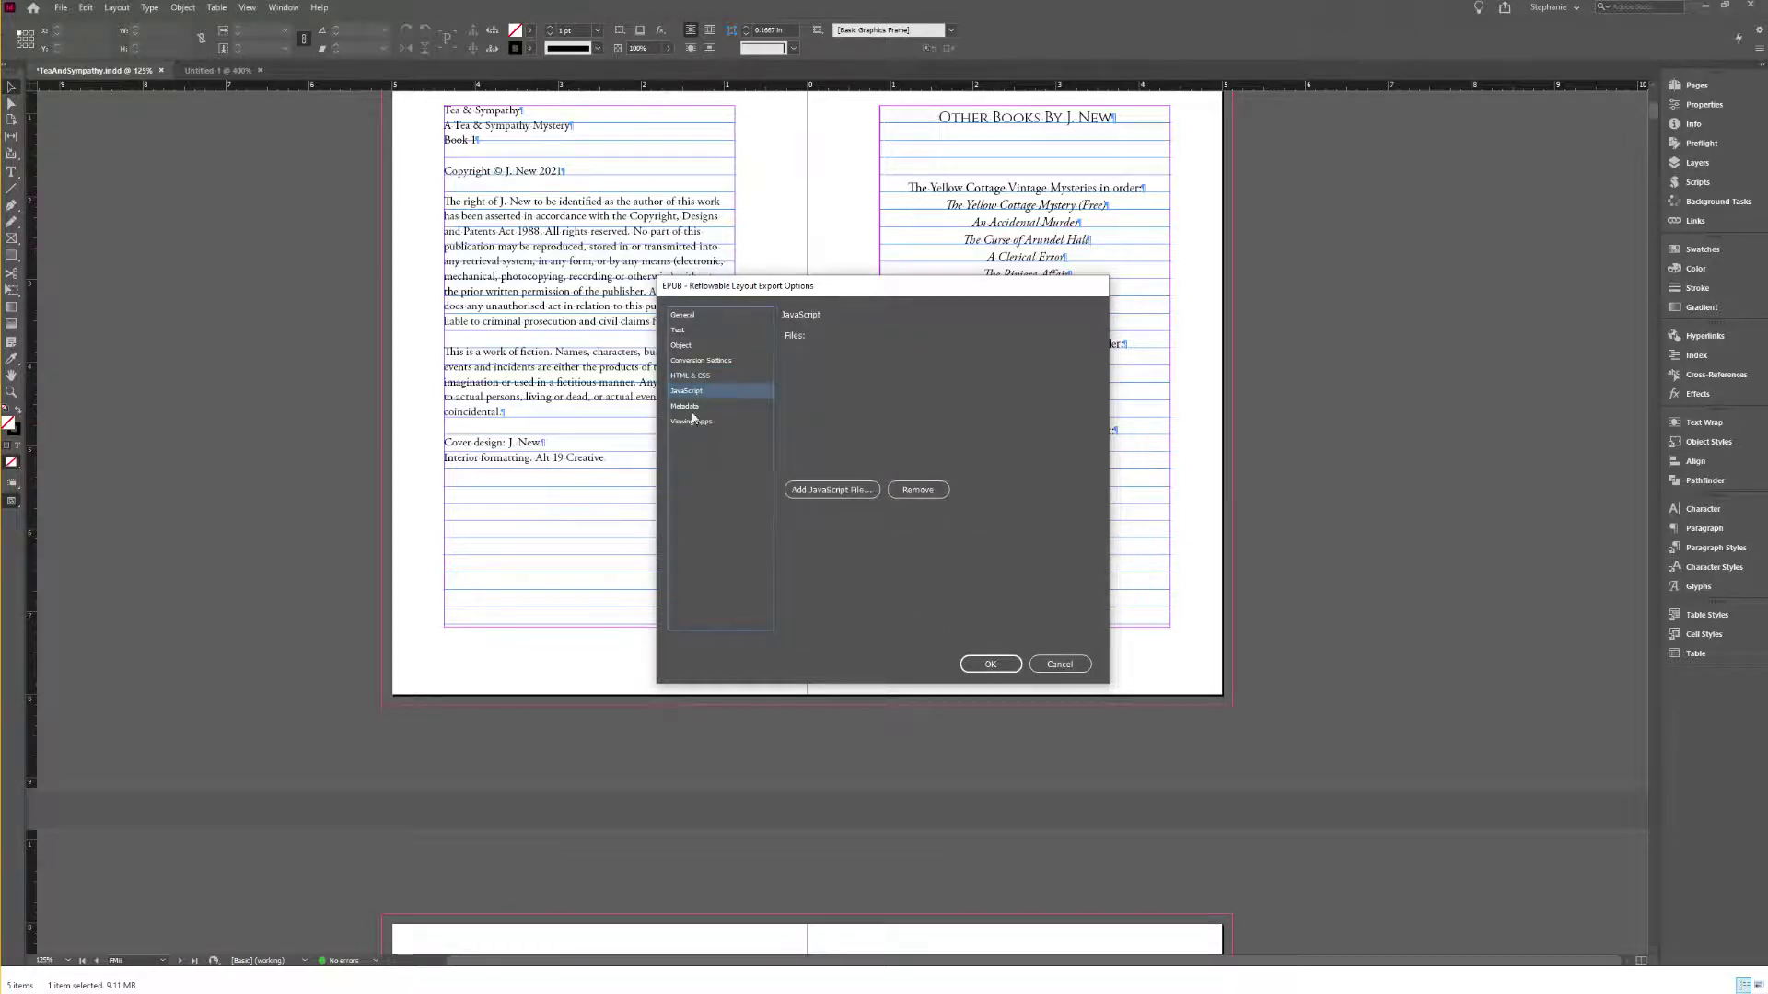
left_click(695, 407)
left_click(697, 390)
left_click(750, 406)
left_click(875, 355)
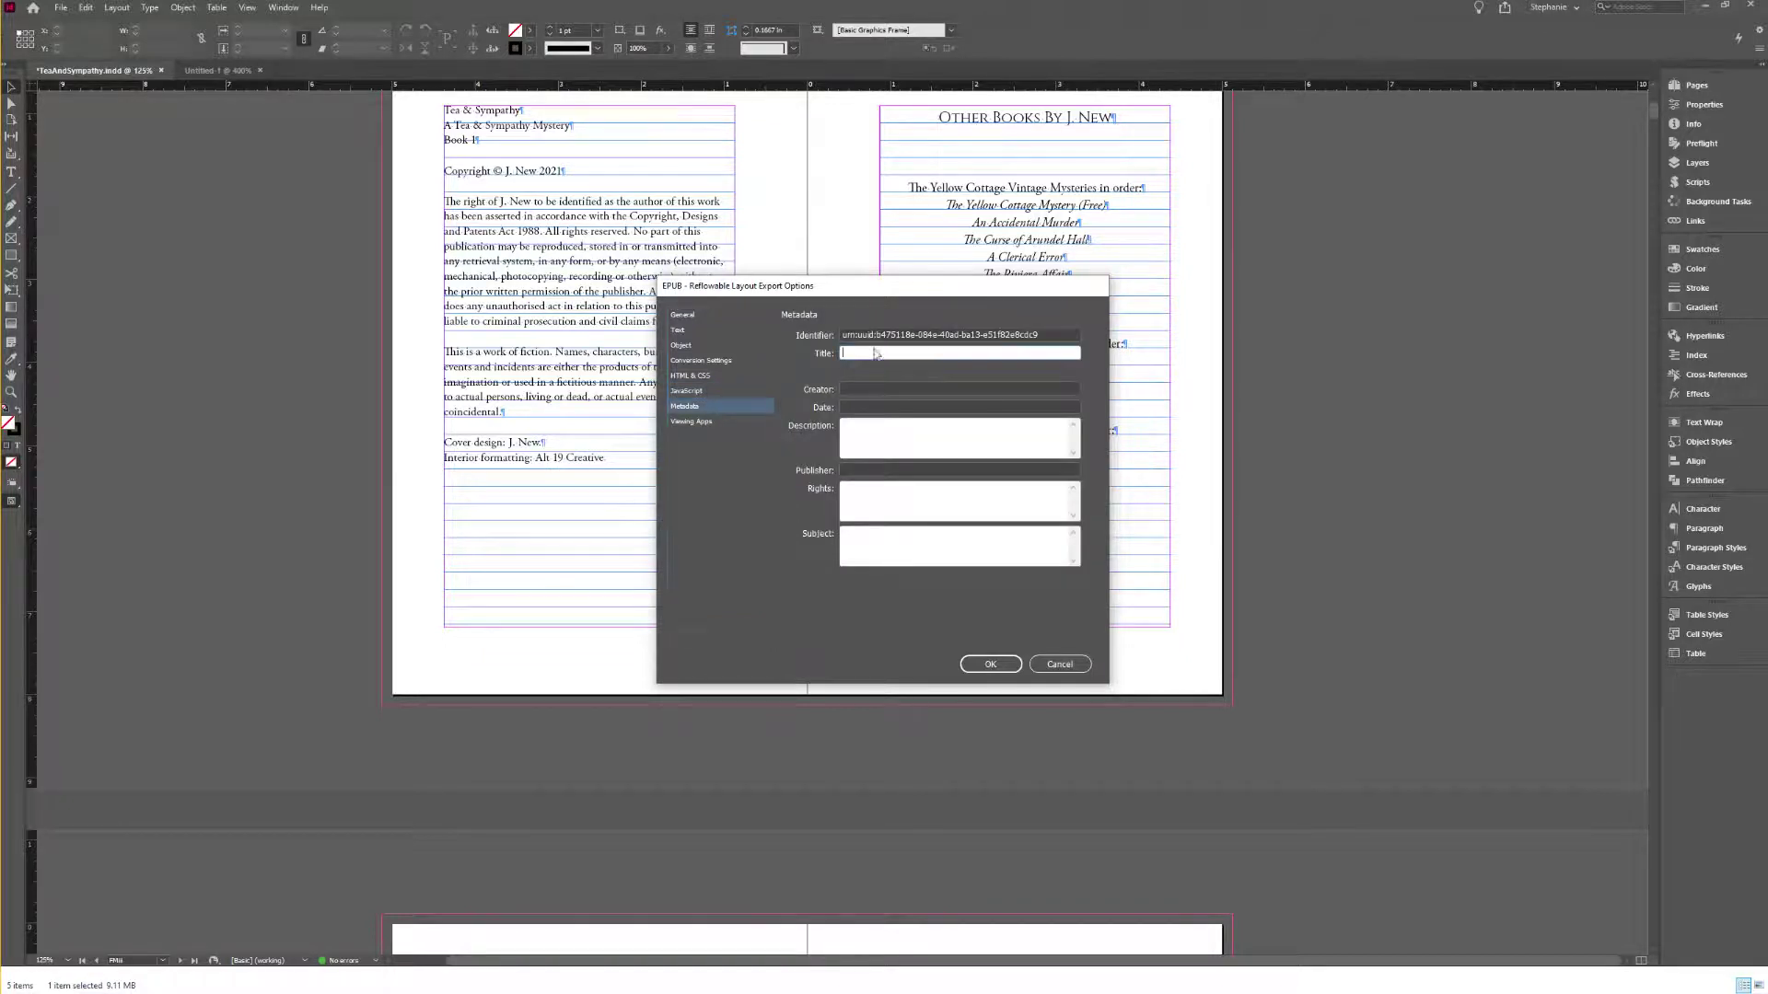
type("Tea and Symp")
key("BackSpace")
key("BackSpace")
type("ympath")
key("Tab")
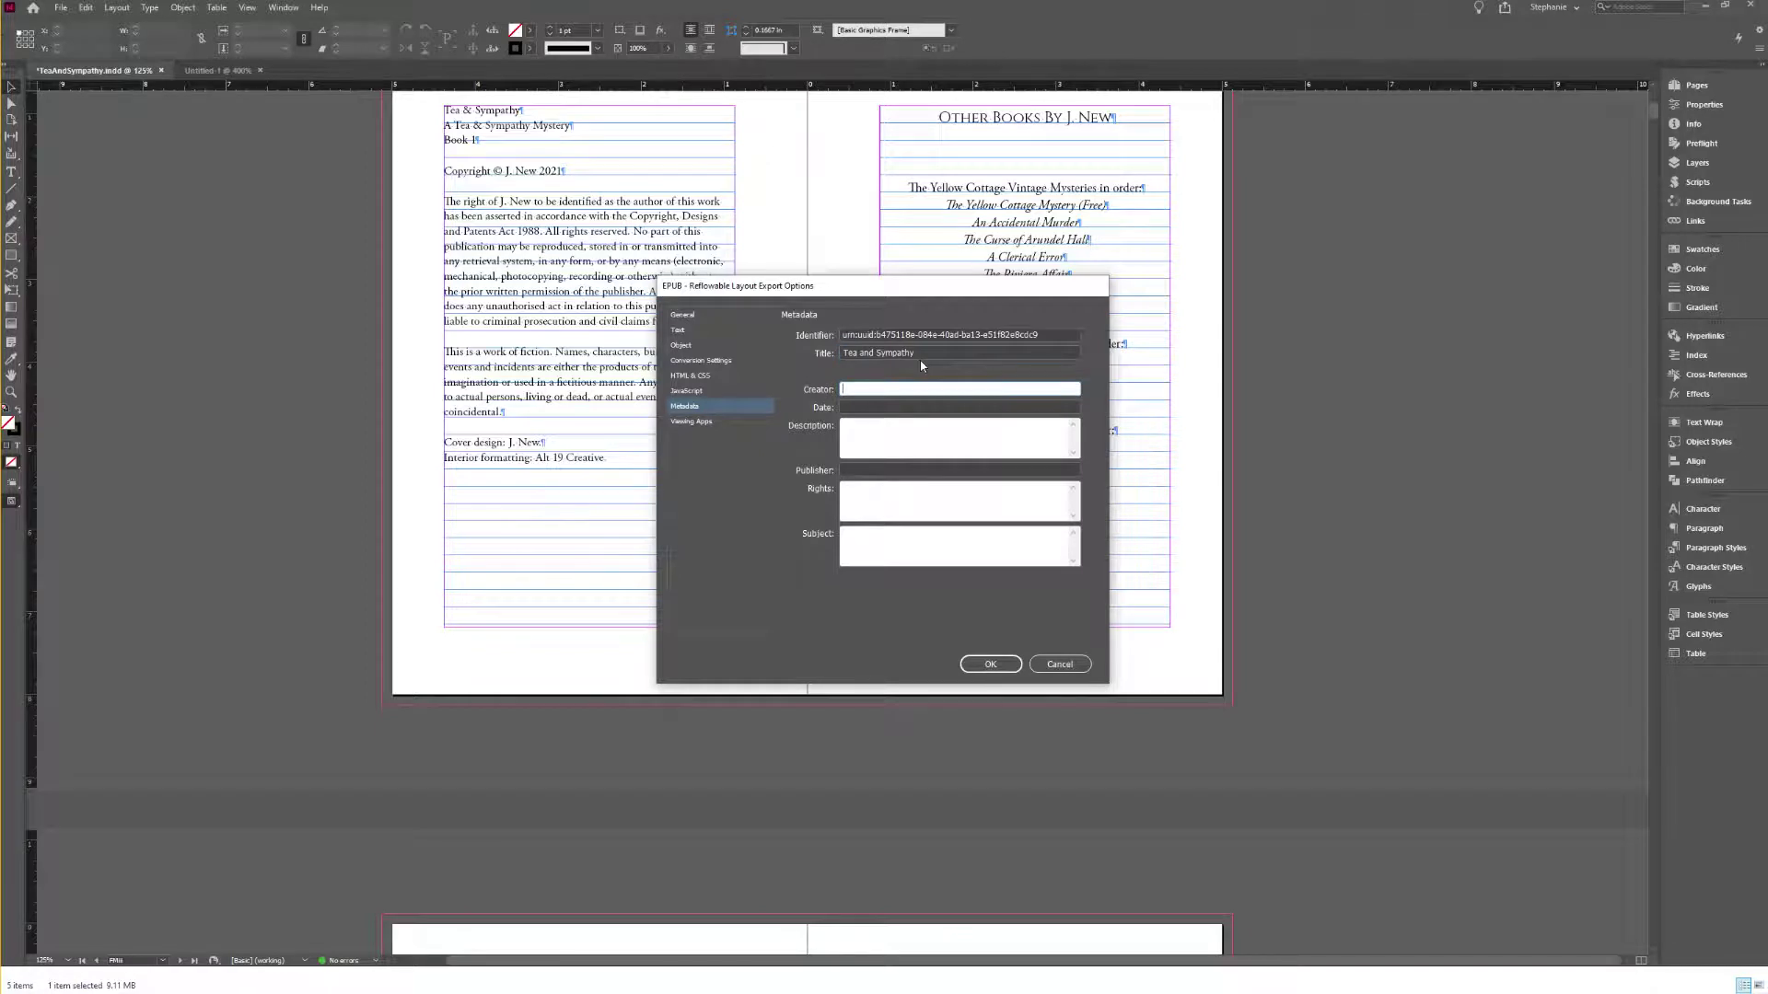
Step: Enter the author's name as the metadata creator and set the date to 2021-04-29
type("J New")
key("Tab")
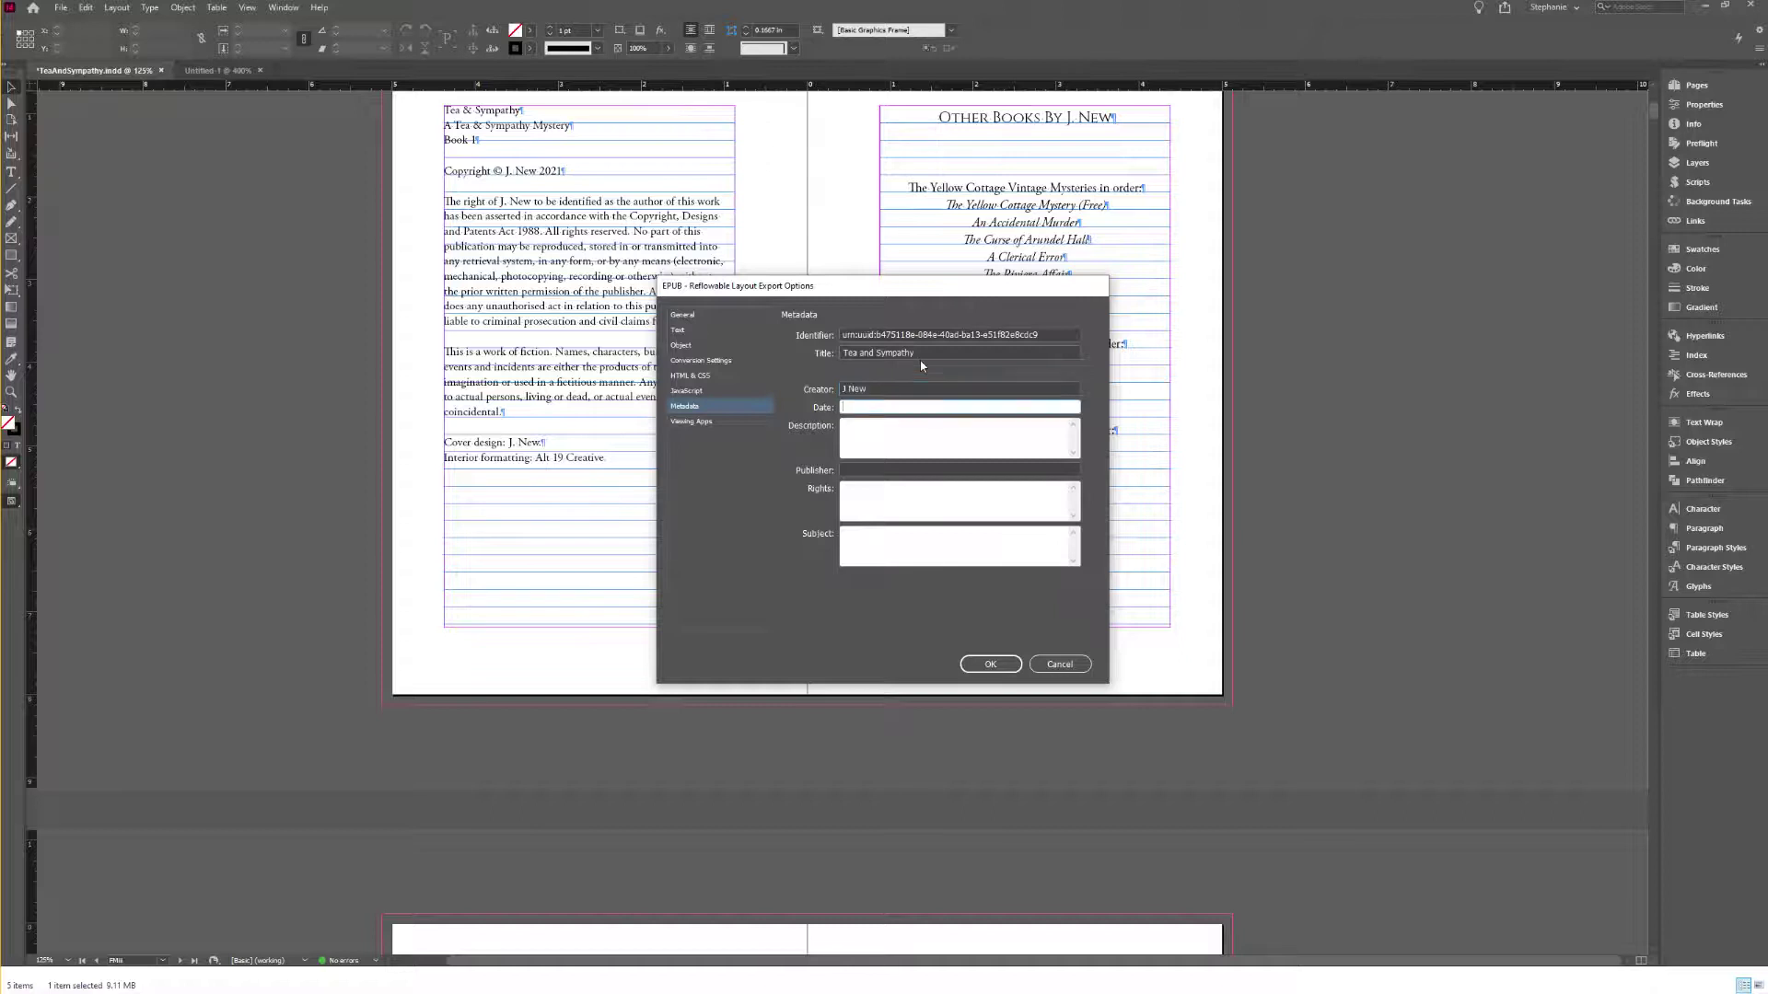
type("2020")
type("04-")
key("Tab")
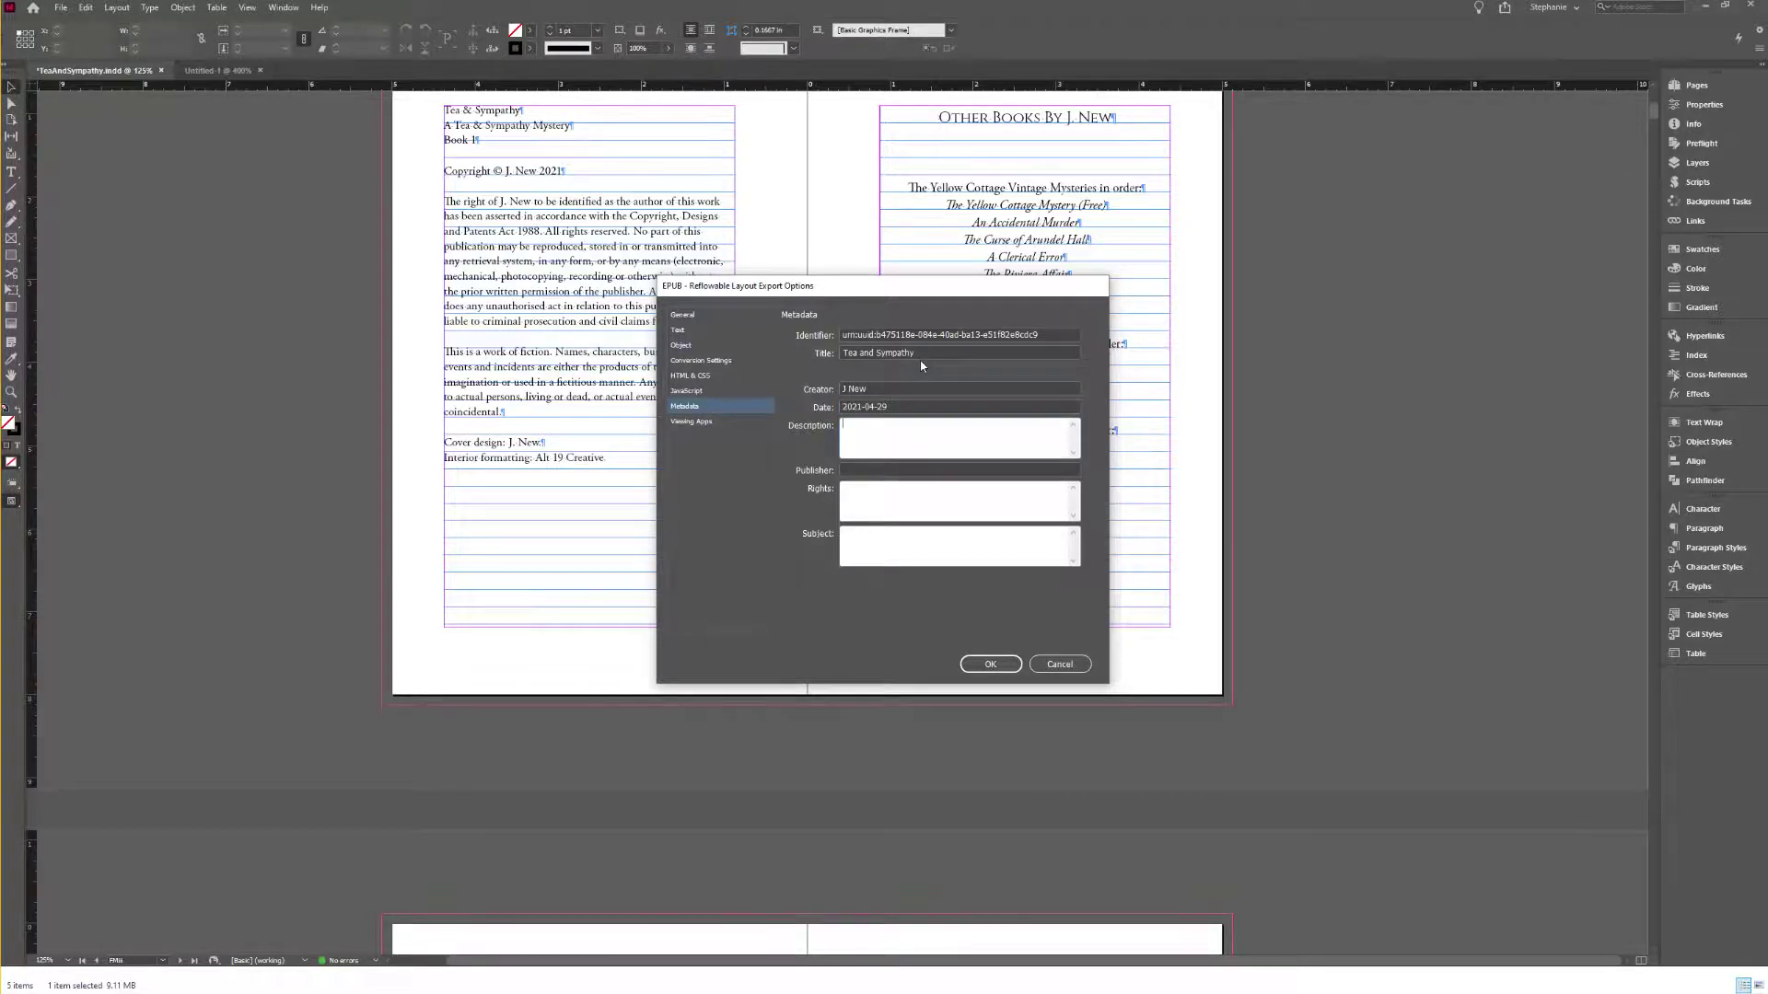
Step: Leave the remaining metadata fields blank and export the EPUB, with the system default DigitalEditions.exe as the viewing app
key("Tab")
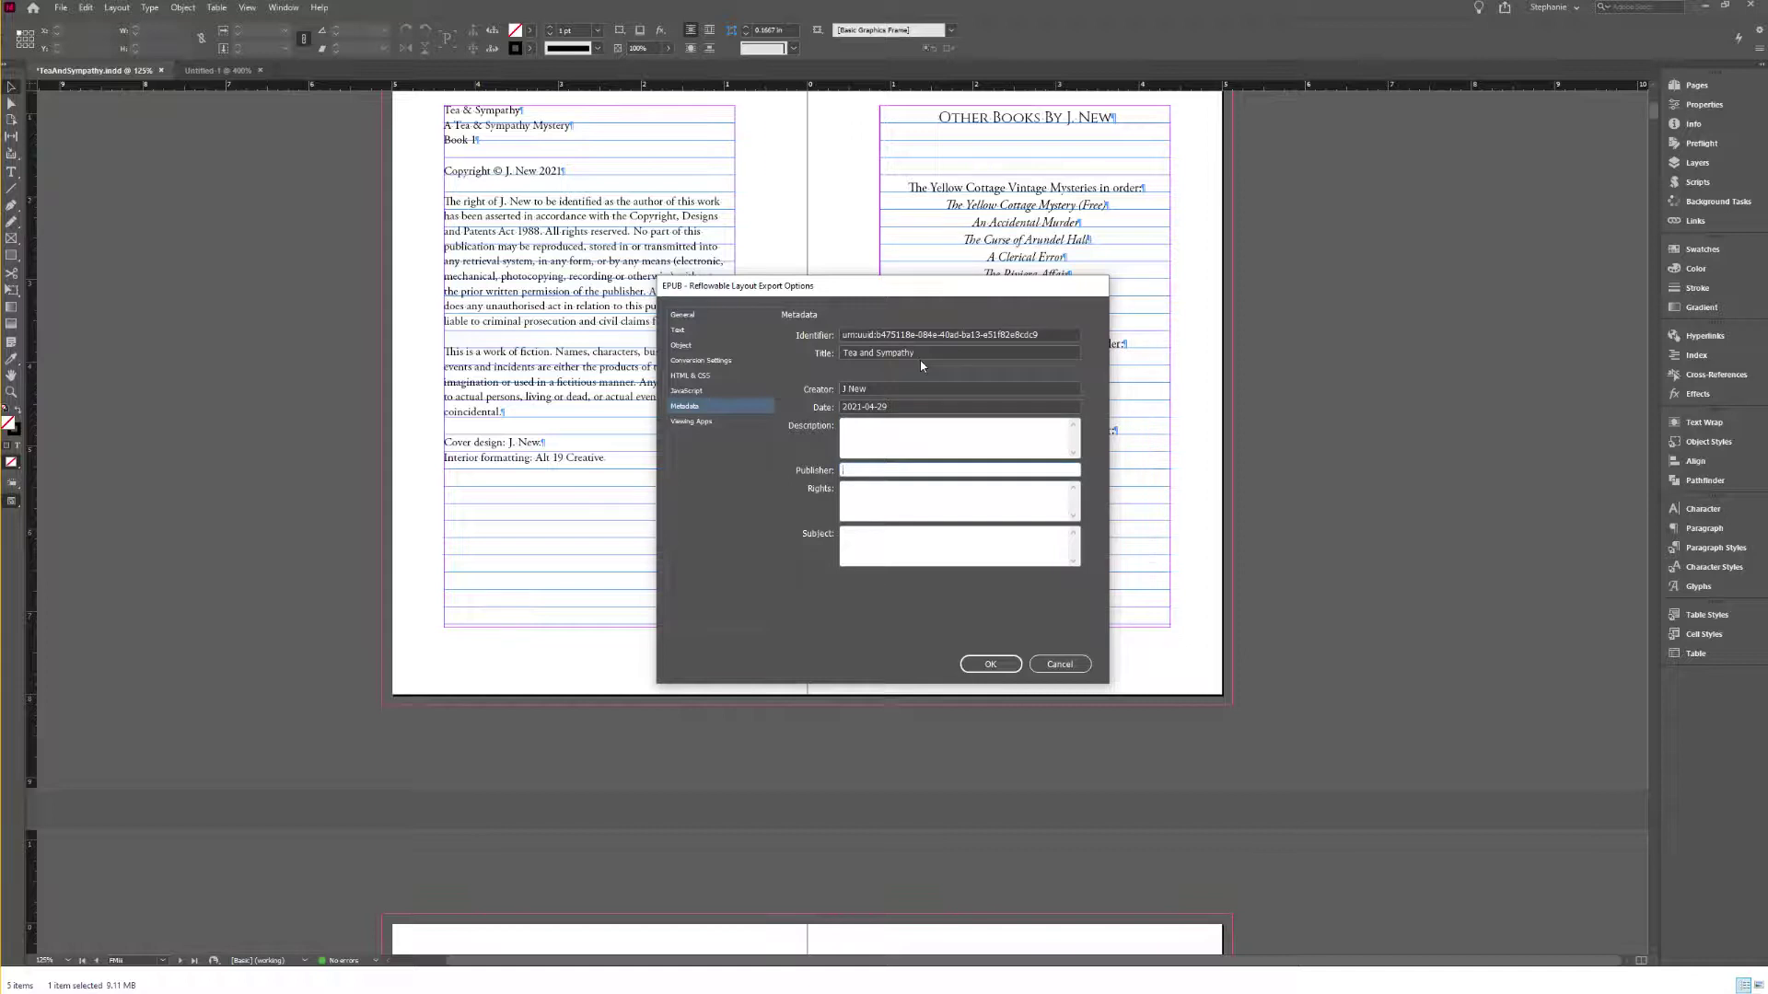
key("Tab")
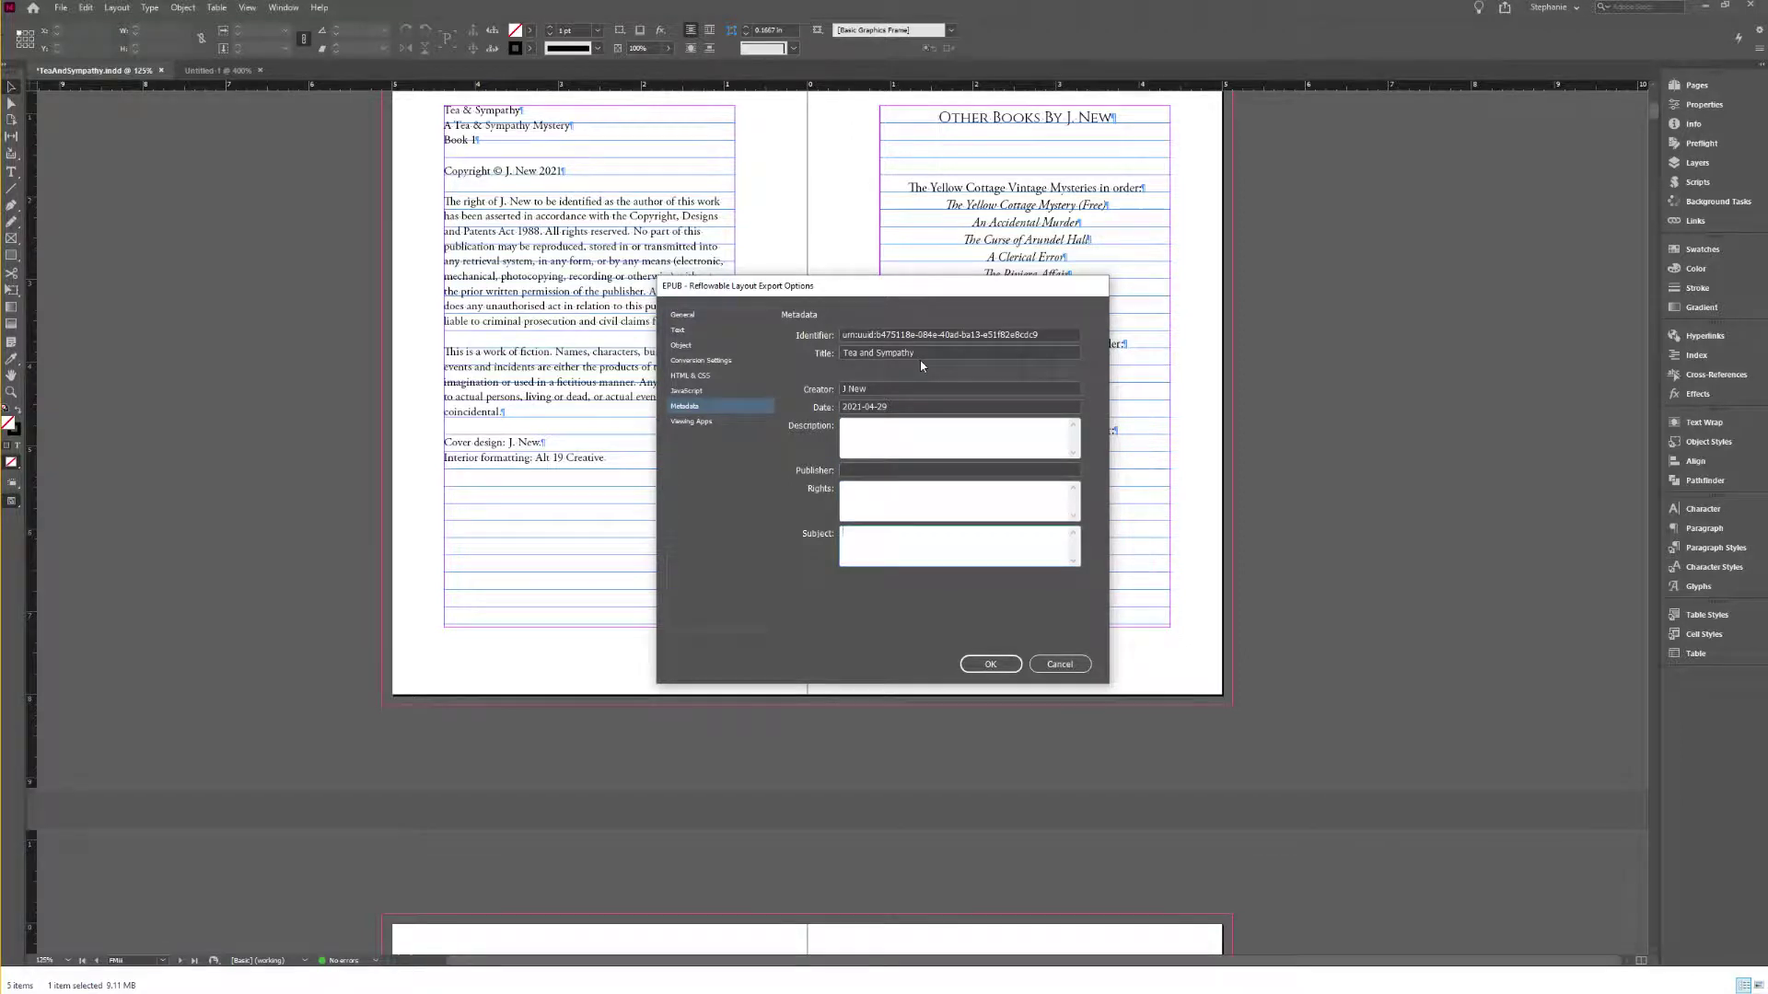
left_click(718, 421)
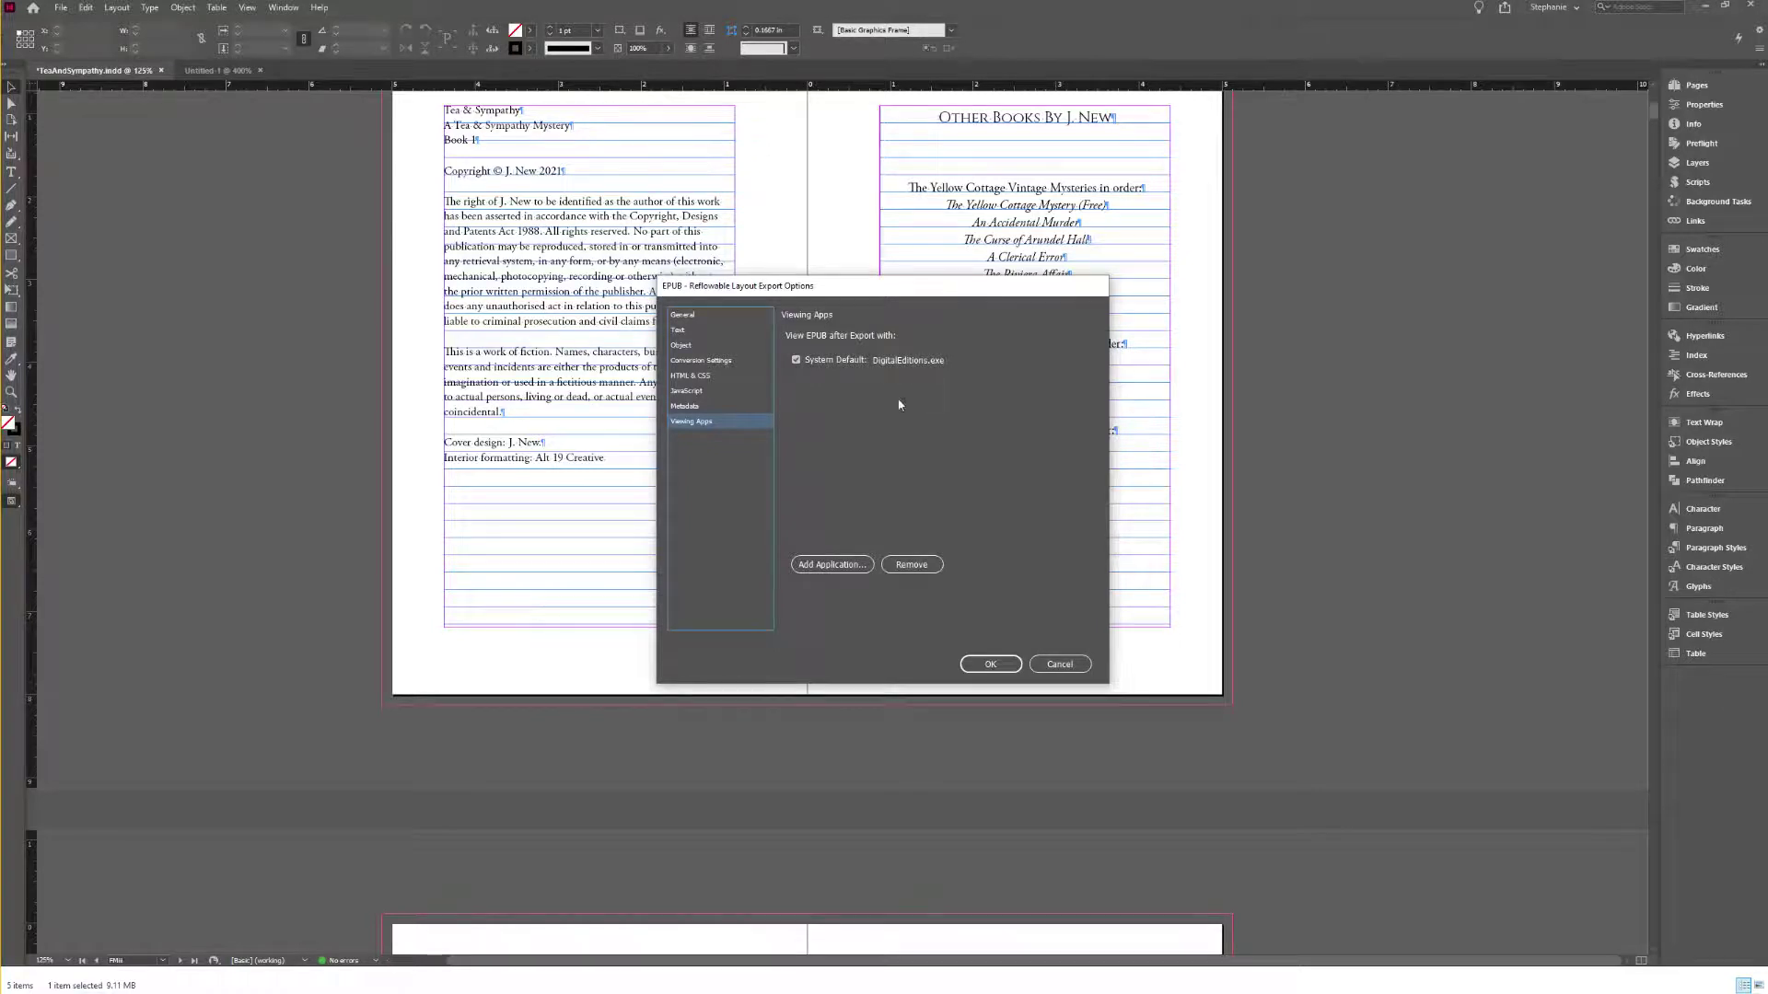
left_click(1000, 666)
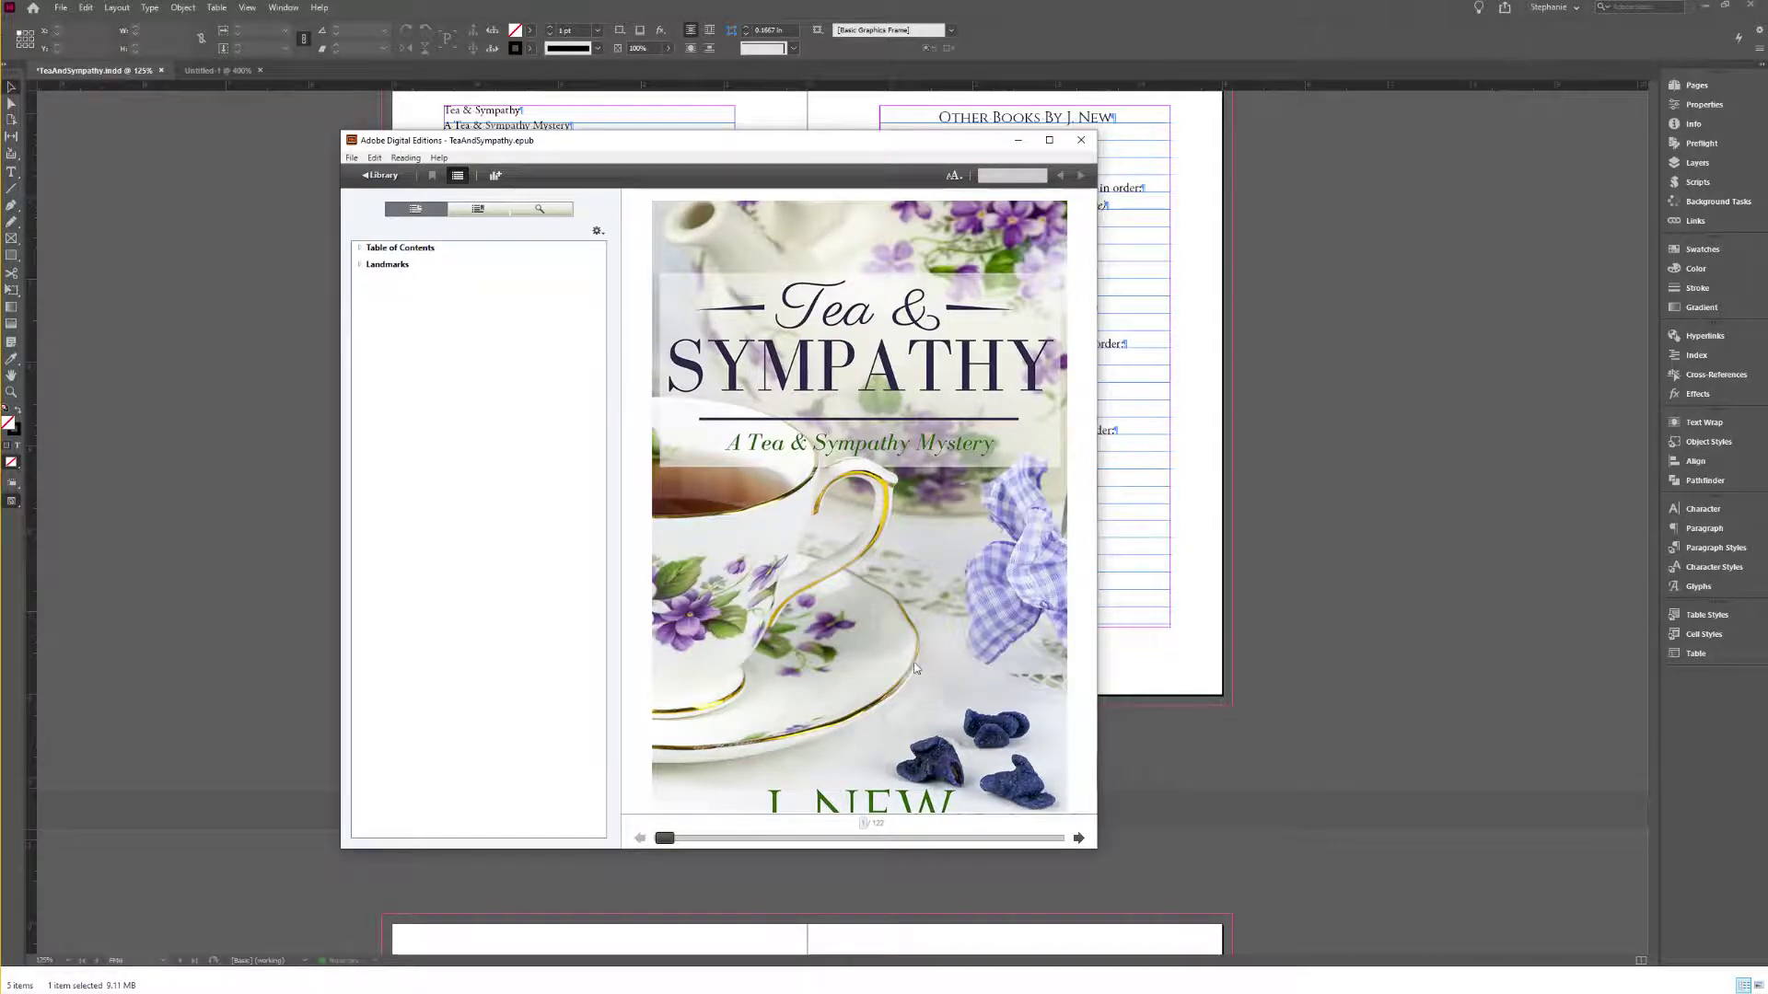
Step: In Adobe Digital Editions, expand the Table of Contents and Landmarks, and page through the front matter to the Contents page
left_click(358, 250)
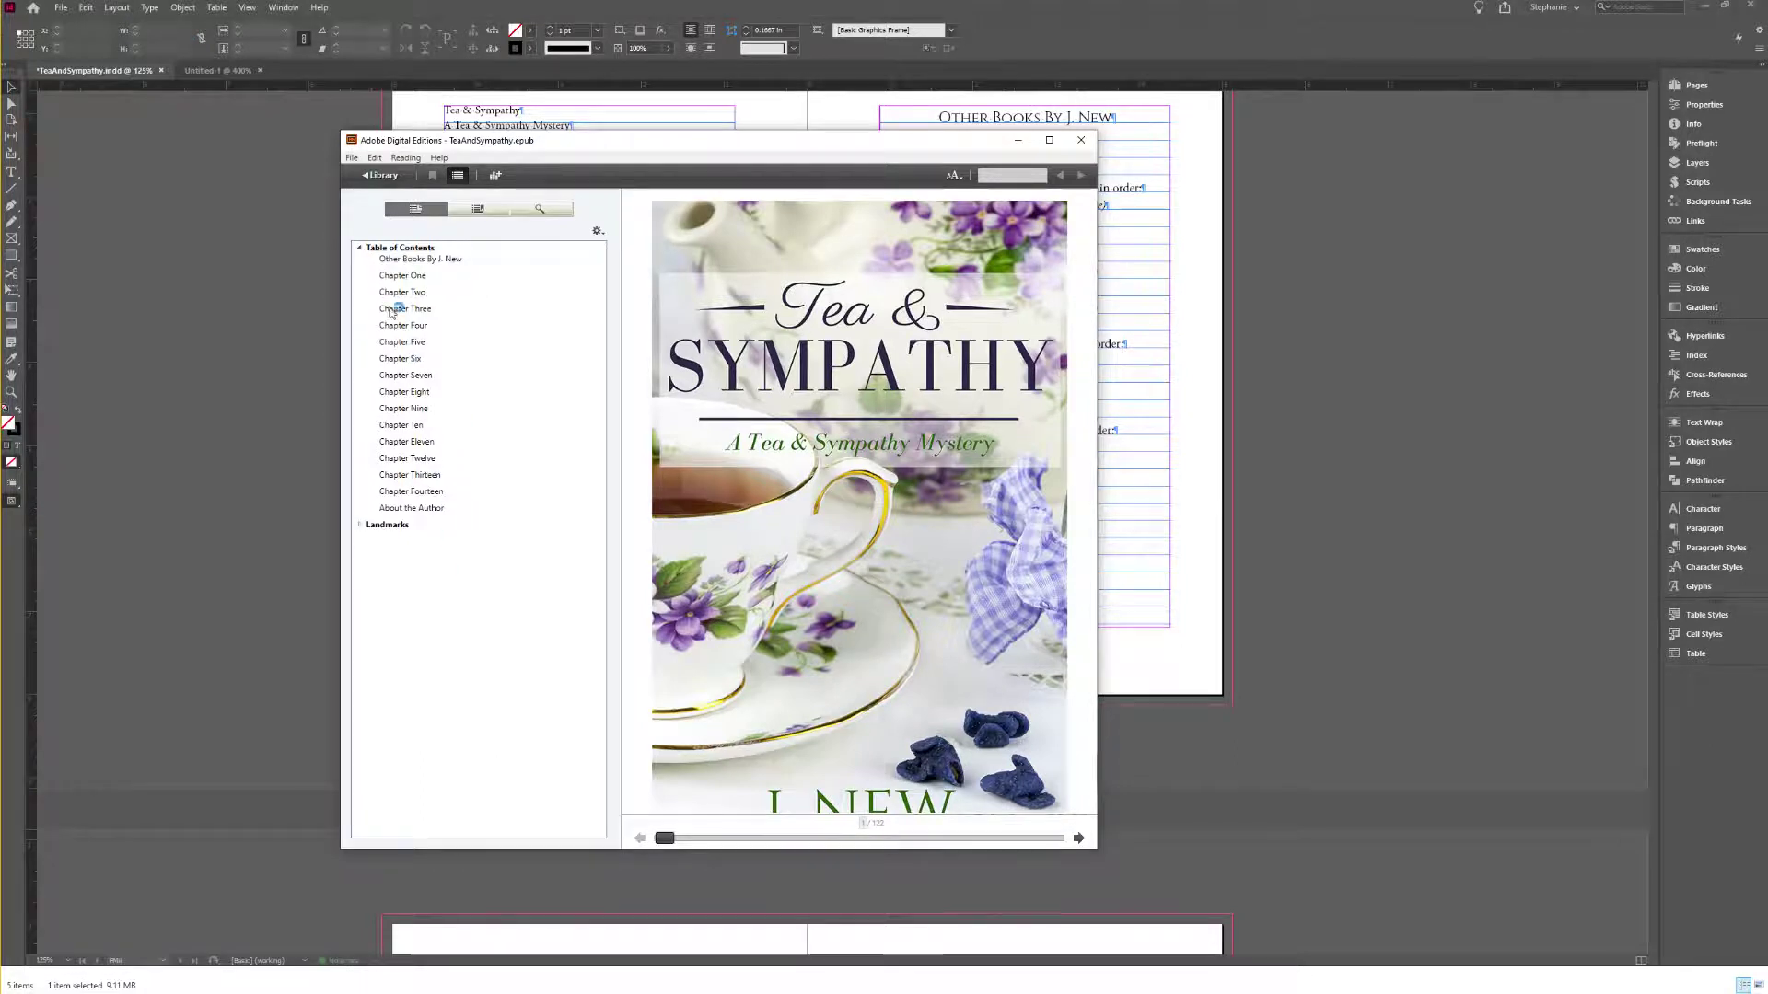
left_click(360, 525)
left_click(1078, 837)
left_click(1079, 838)
left_click(1079, 838)
left_click(1080, 838)
left_click(1079, 837)
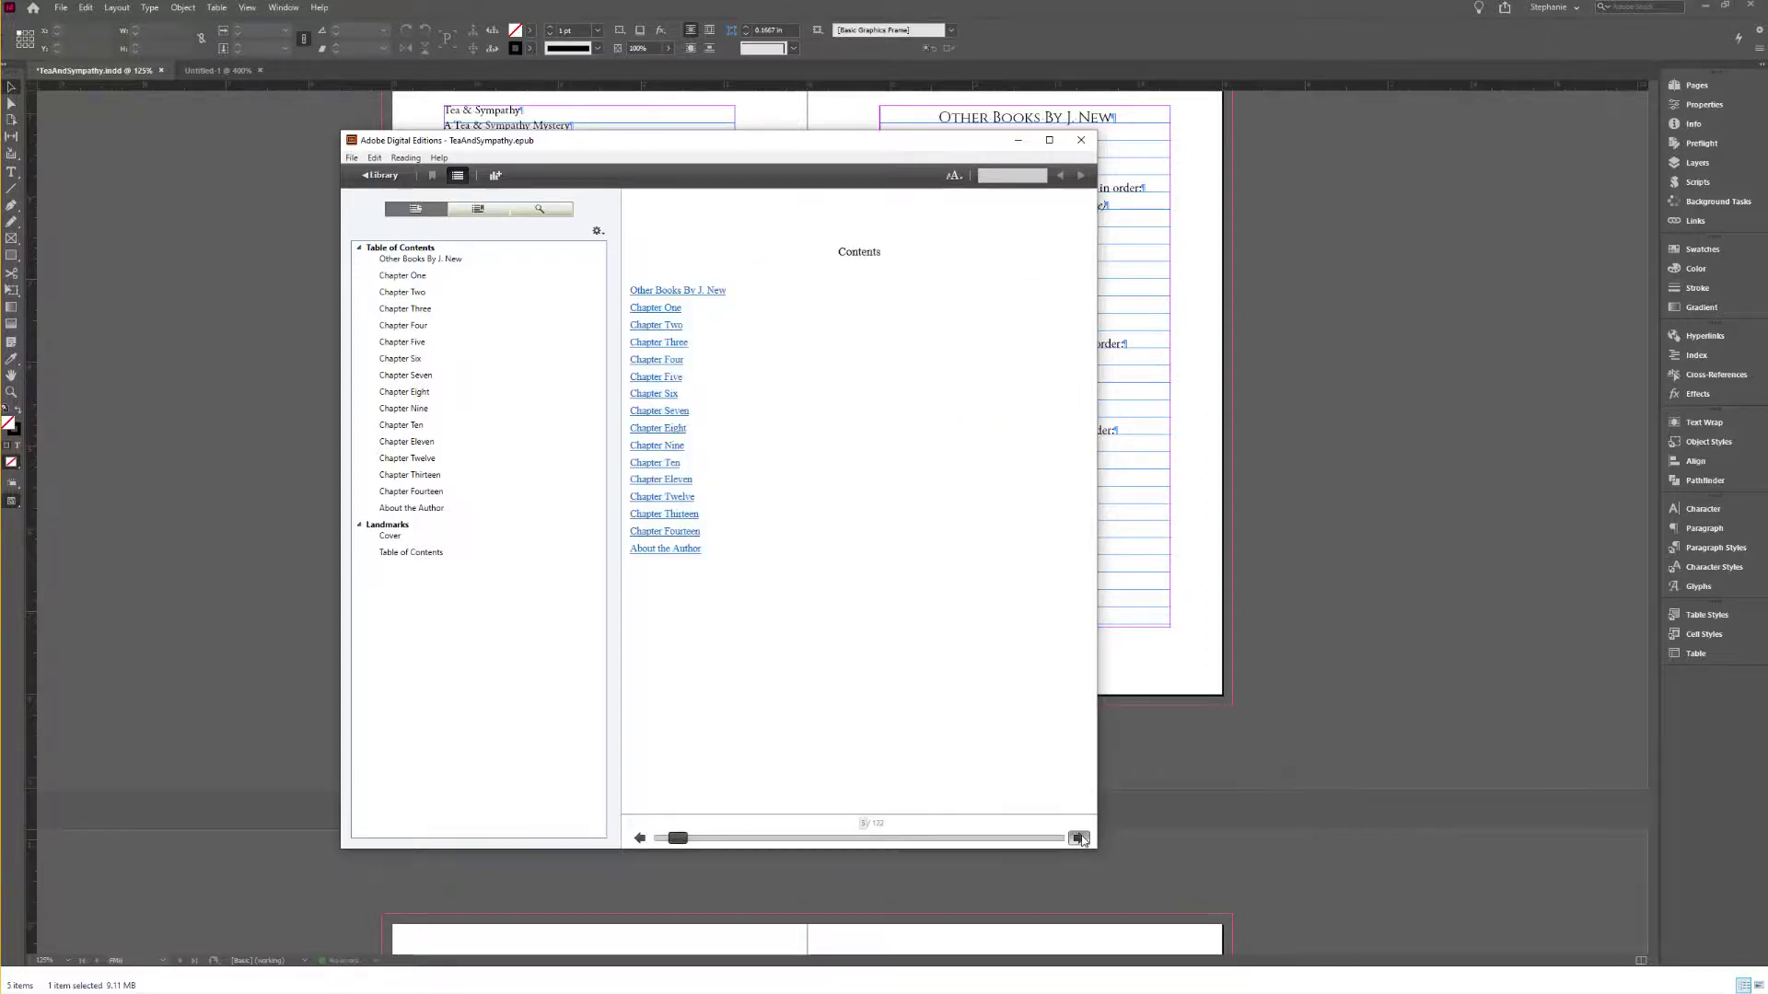
Step: Page through Chapter One to the start of Chapter Two to examine chapter openers, drop caps and scene breaks
left_click(1079, 837)
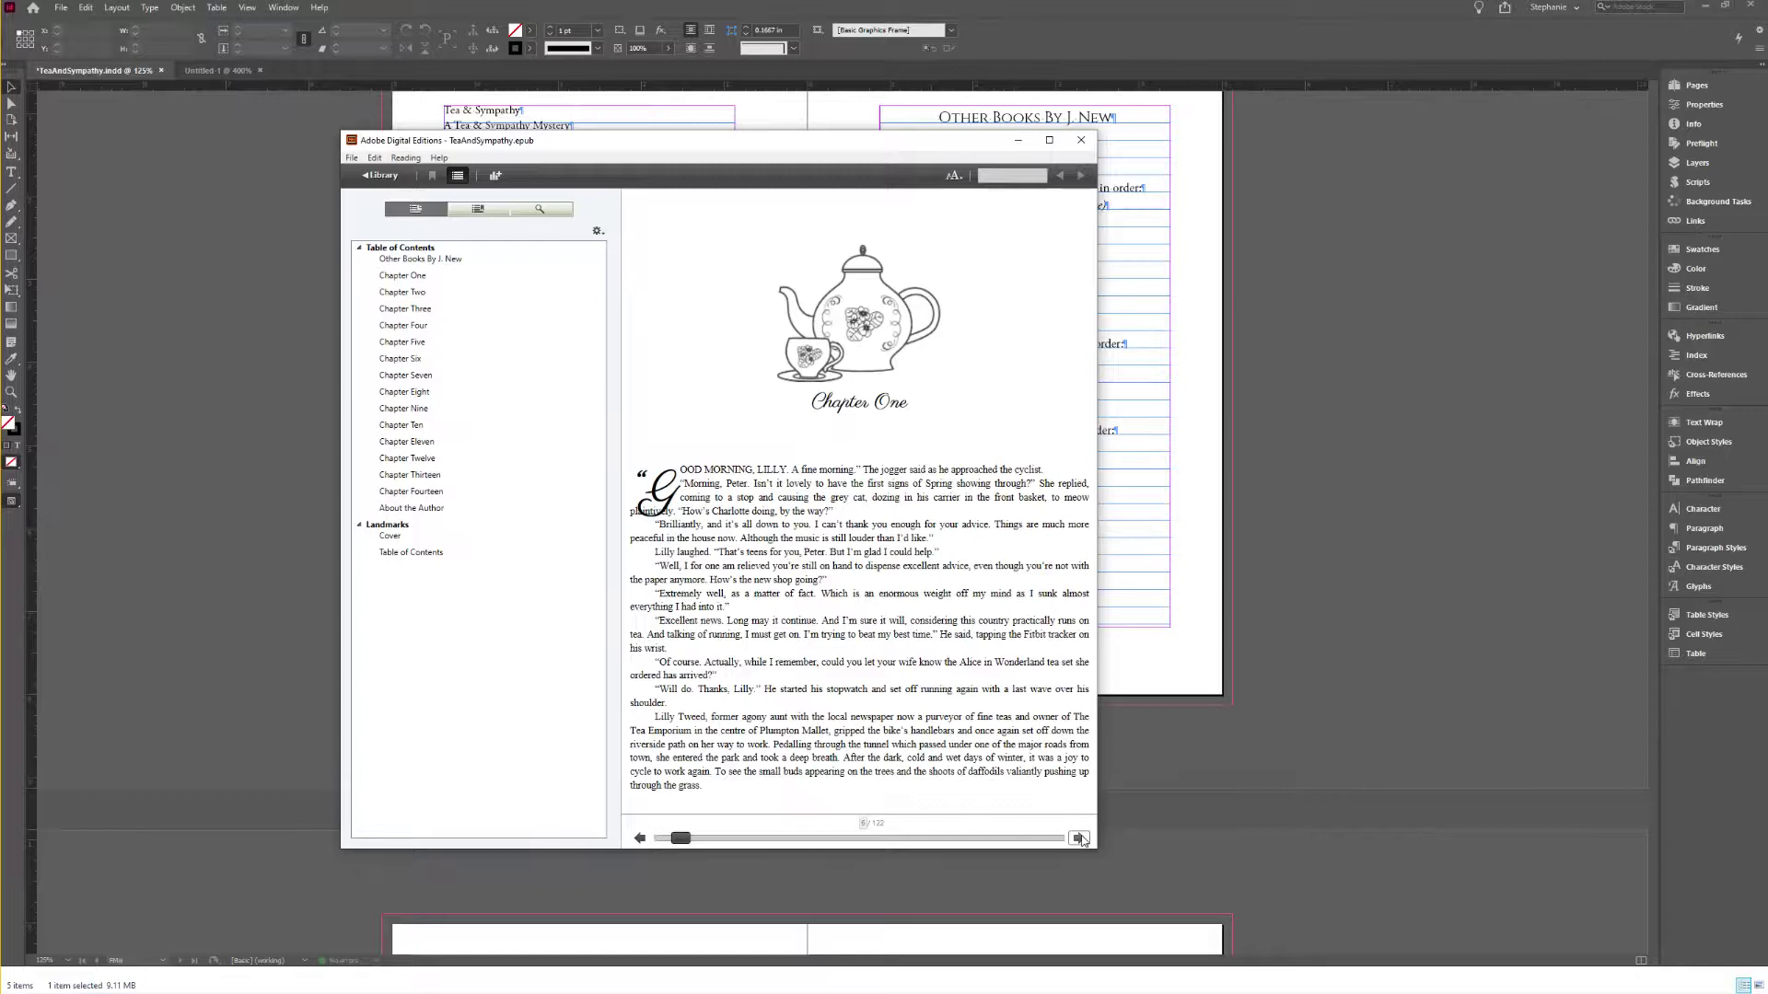
left_click(1079, 838)
left_click(1079, 838)
left_click(1078, 838)
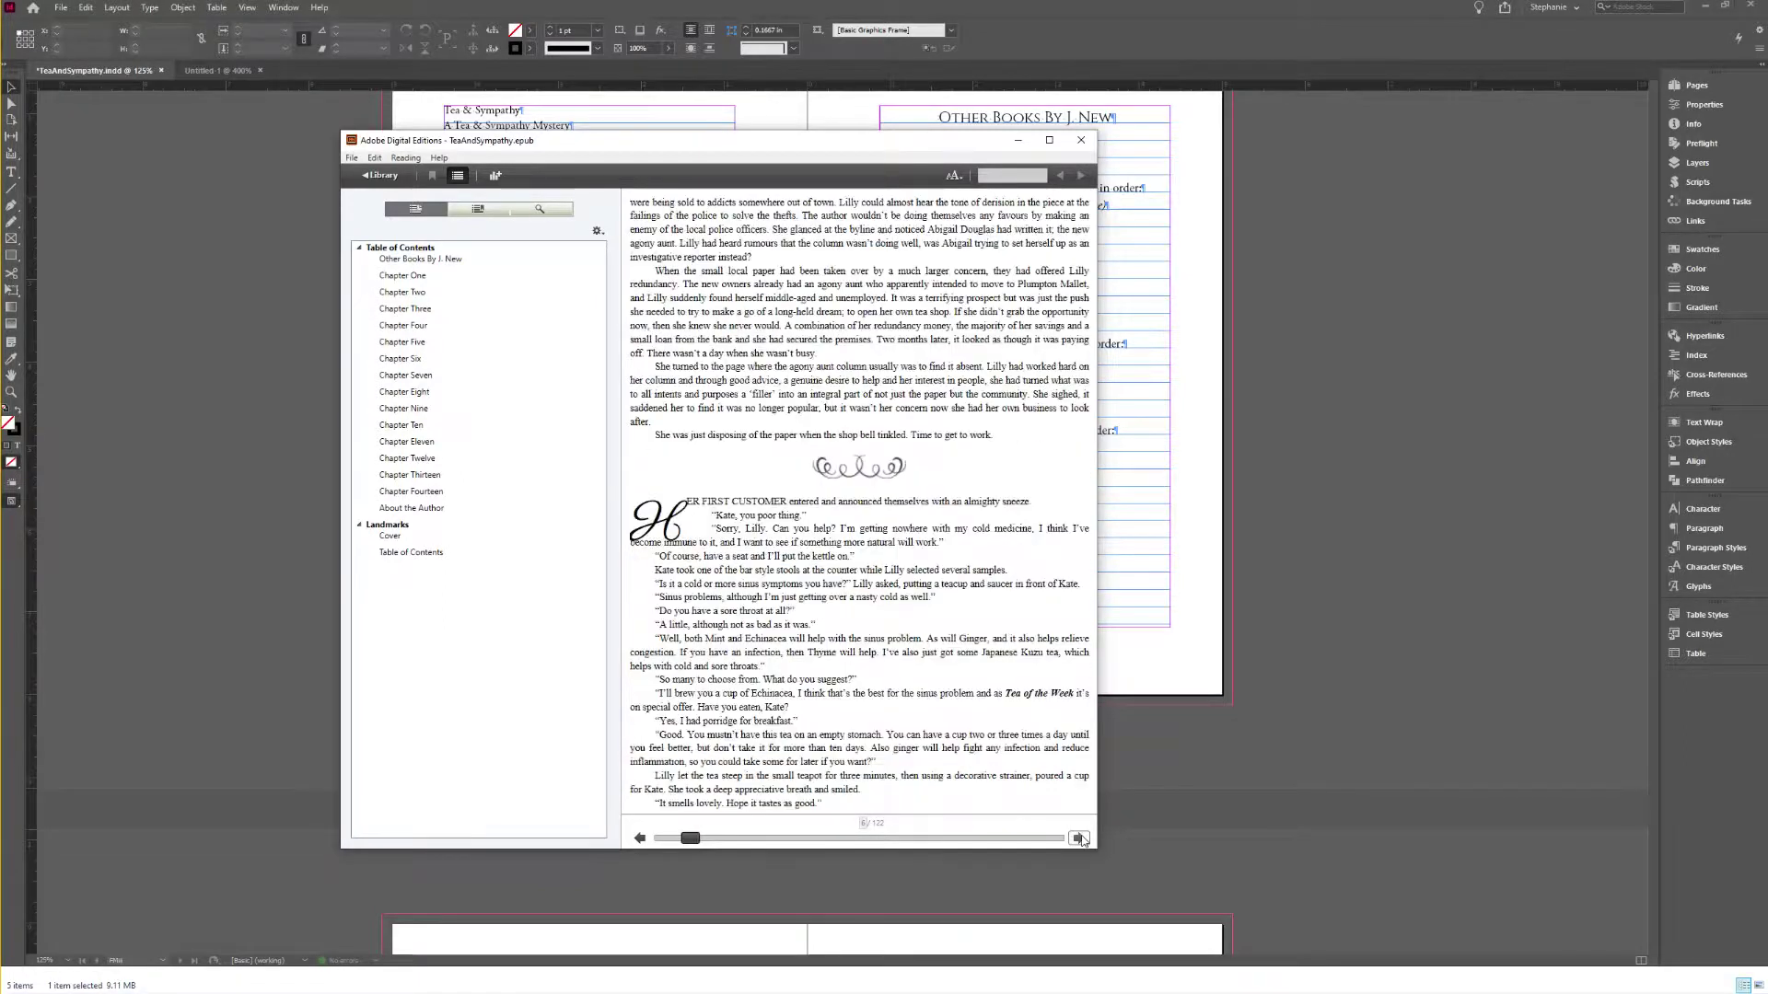
left_click(1079, 838)
left_click(1079, 837)
left_click(1079, 838)
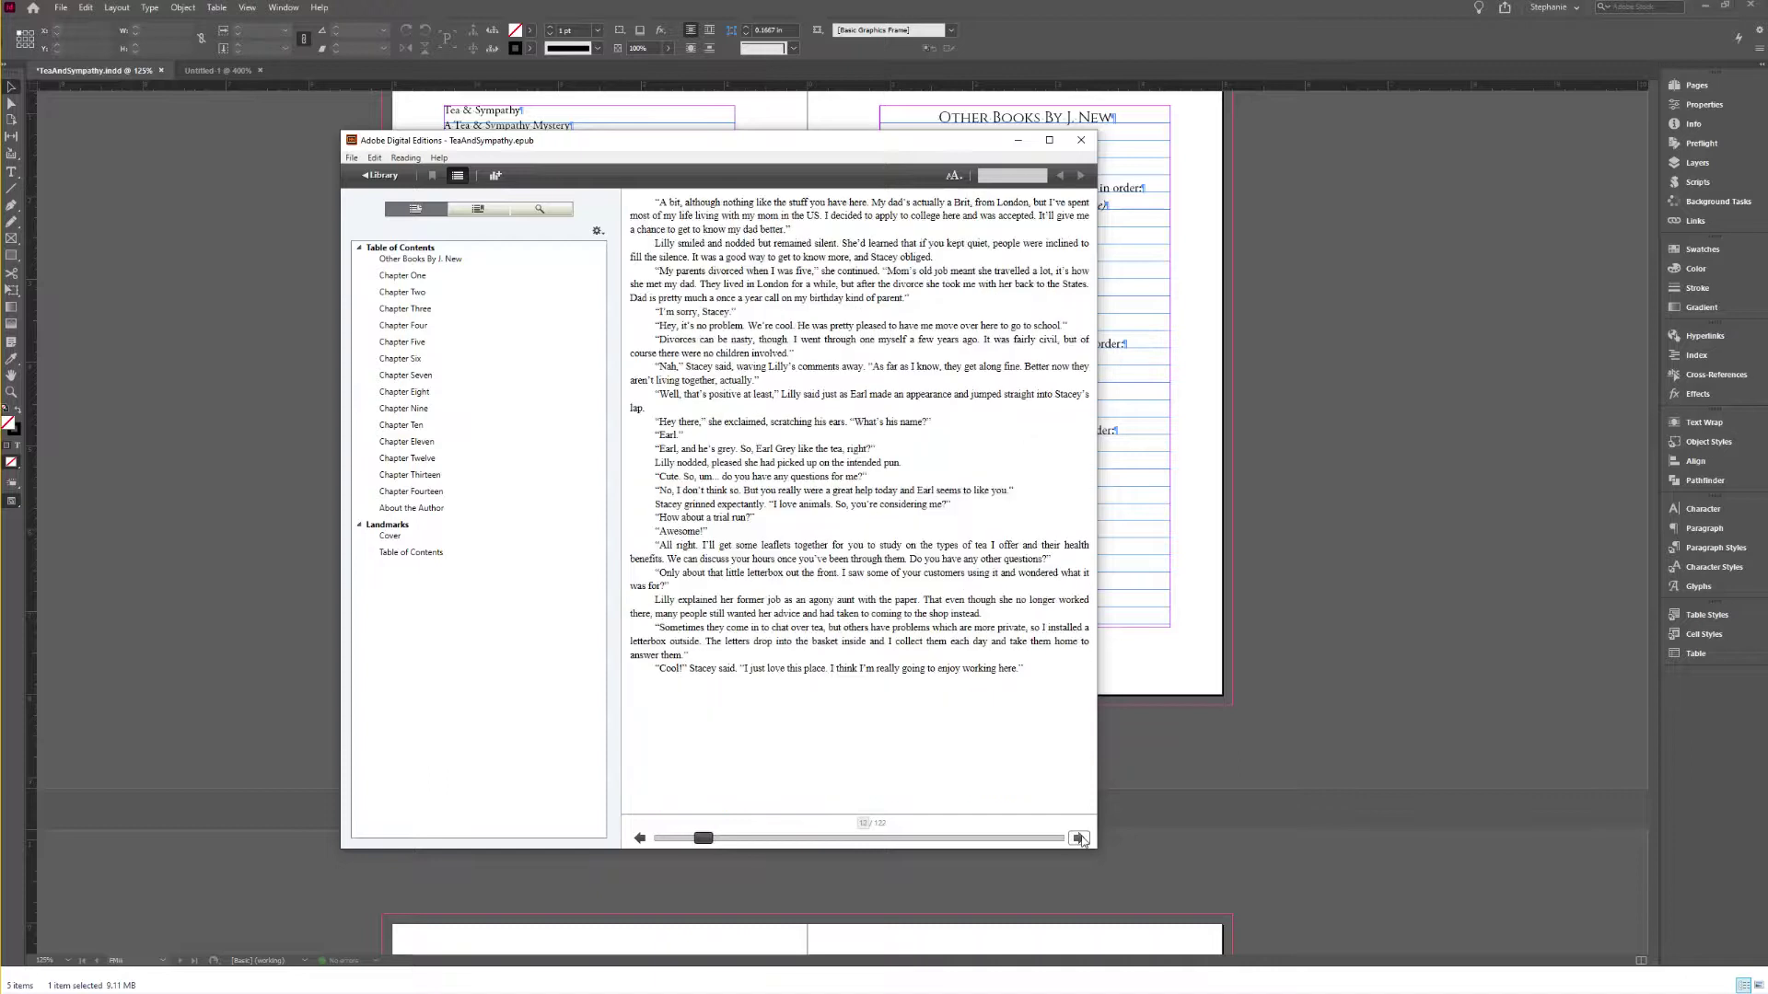
left_click(1079, 837)
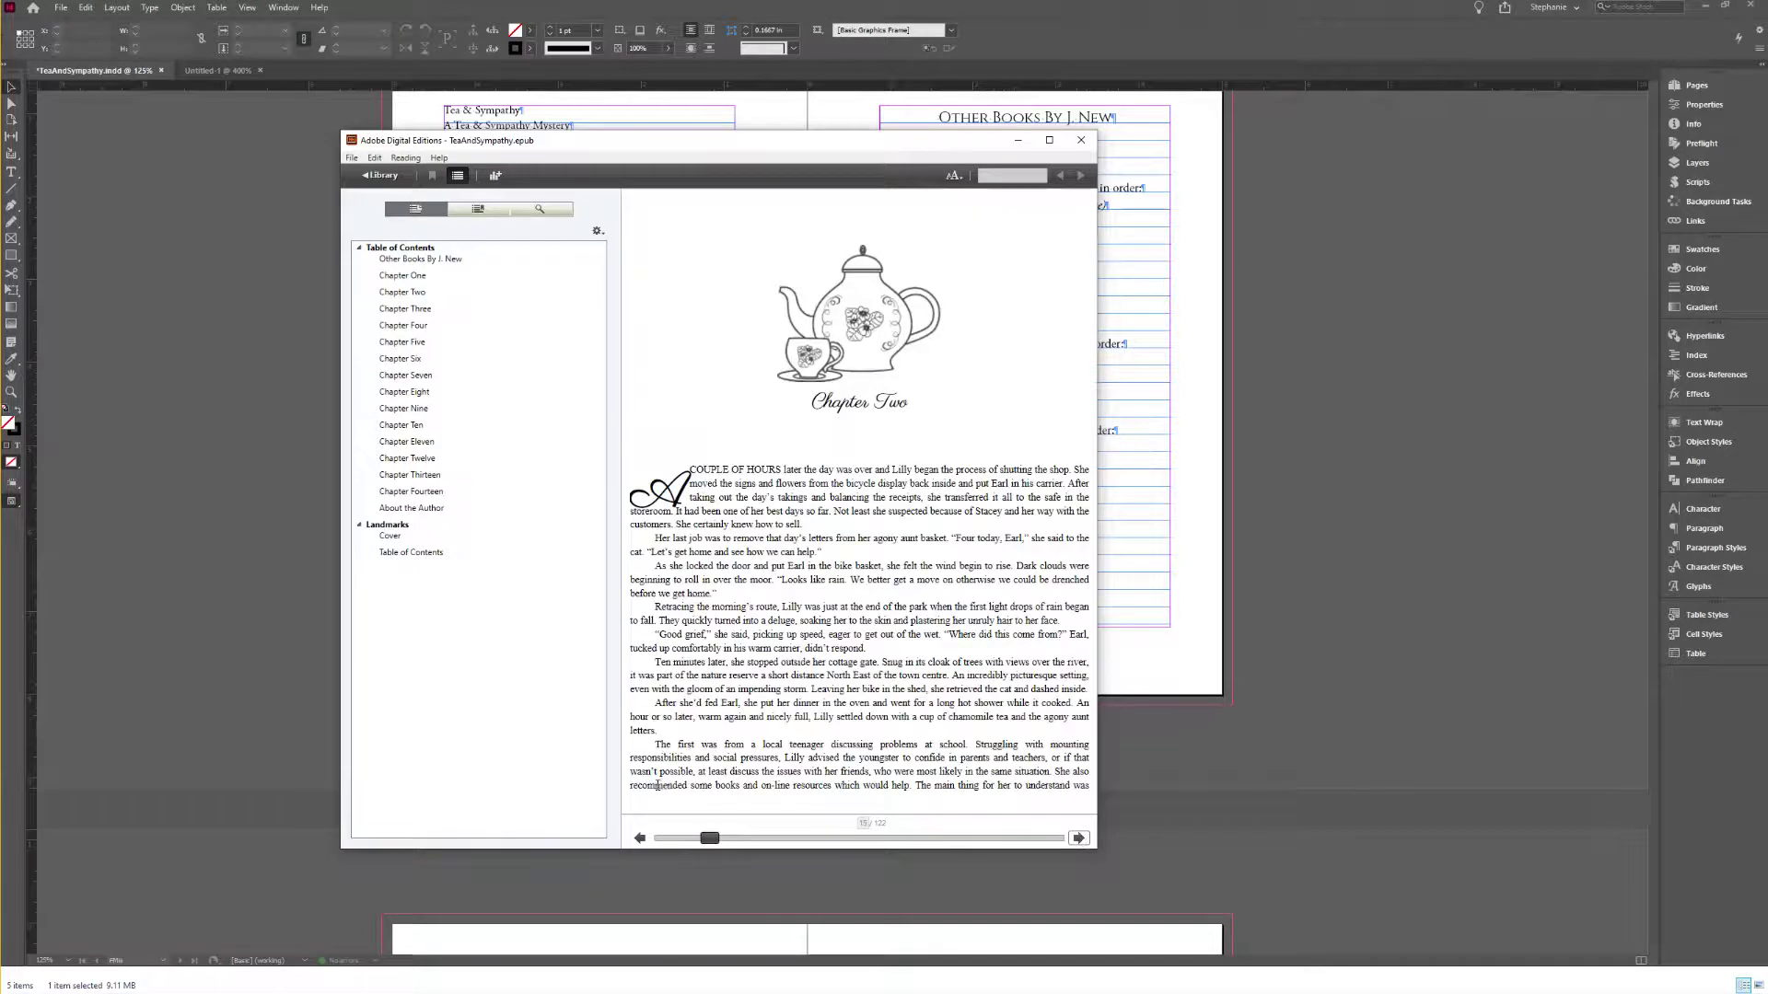
Step: Return to the cover and examine the copyright page and the headings of the Other Books and Contents pages
left_click_drag(705, 839, 665, 837)
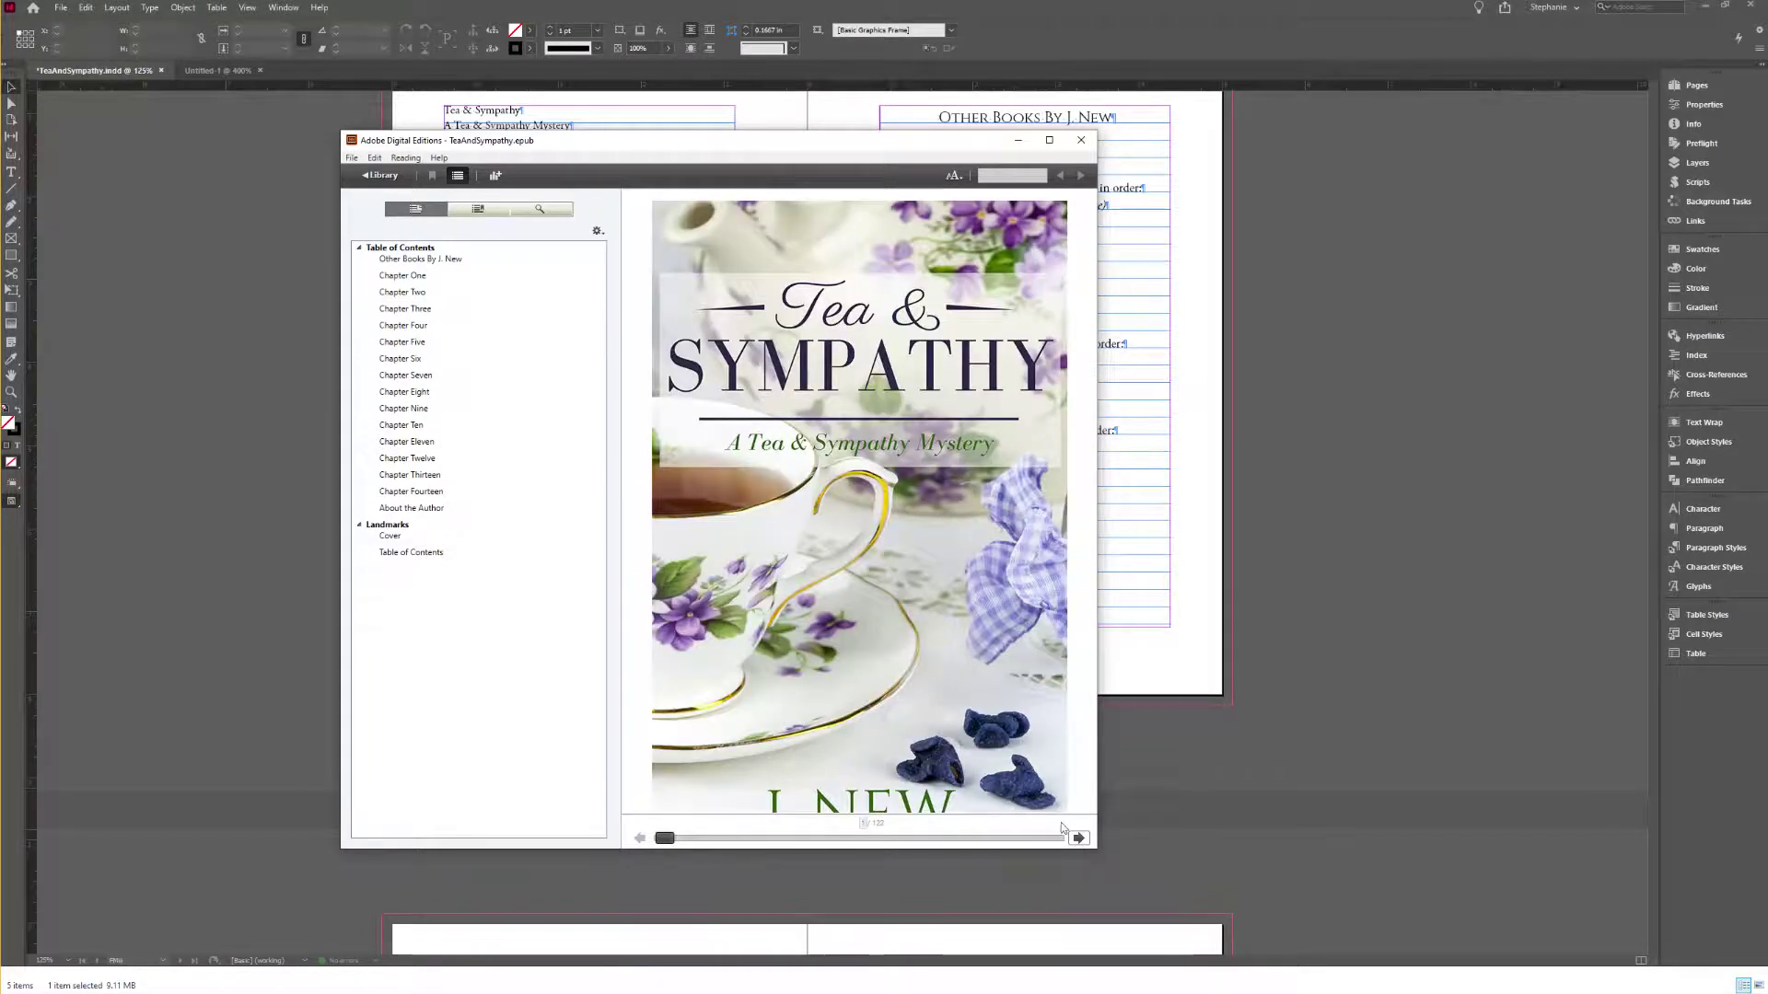
left_click(1079, 837)
left_click(1079, 837)
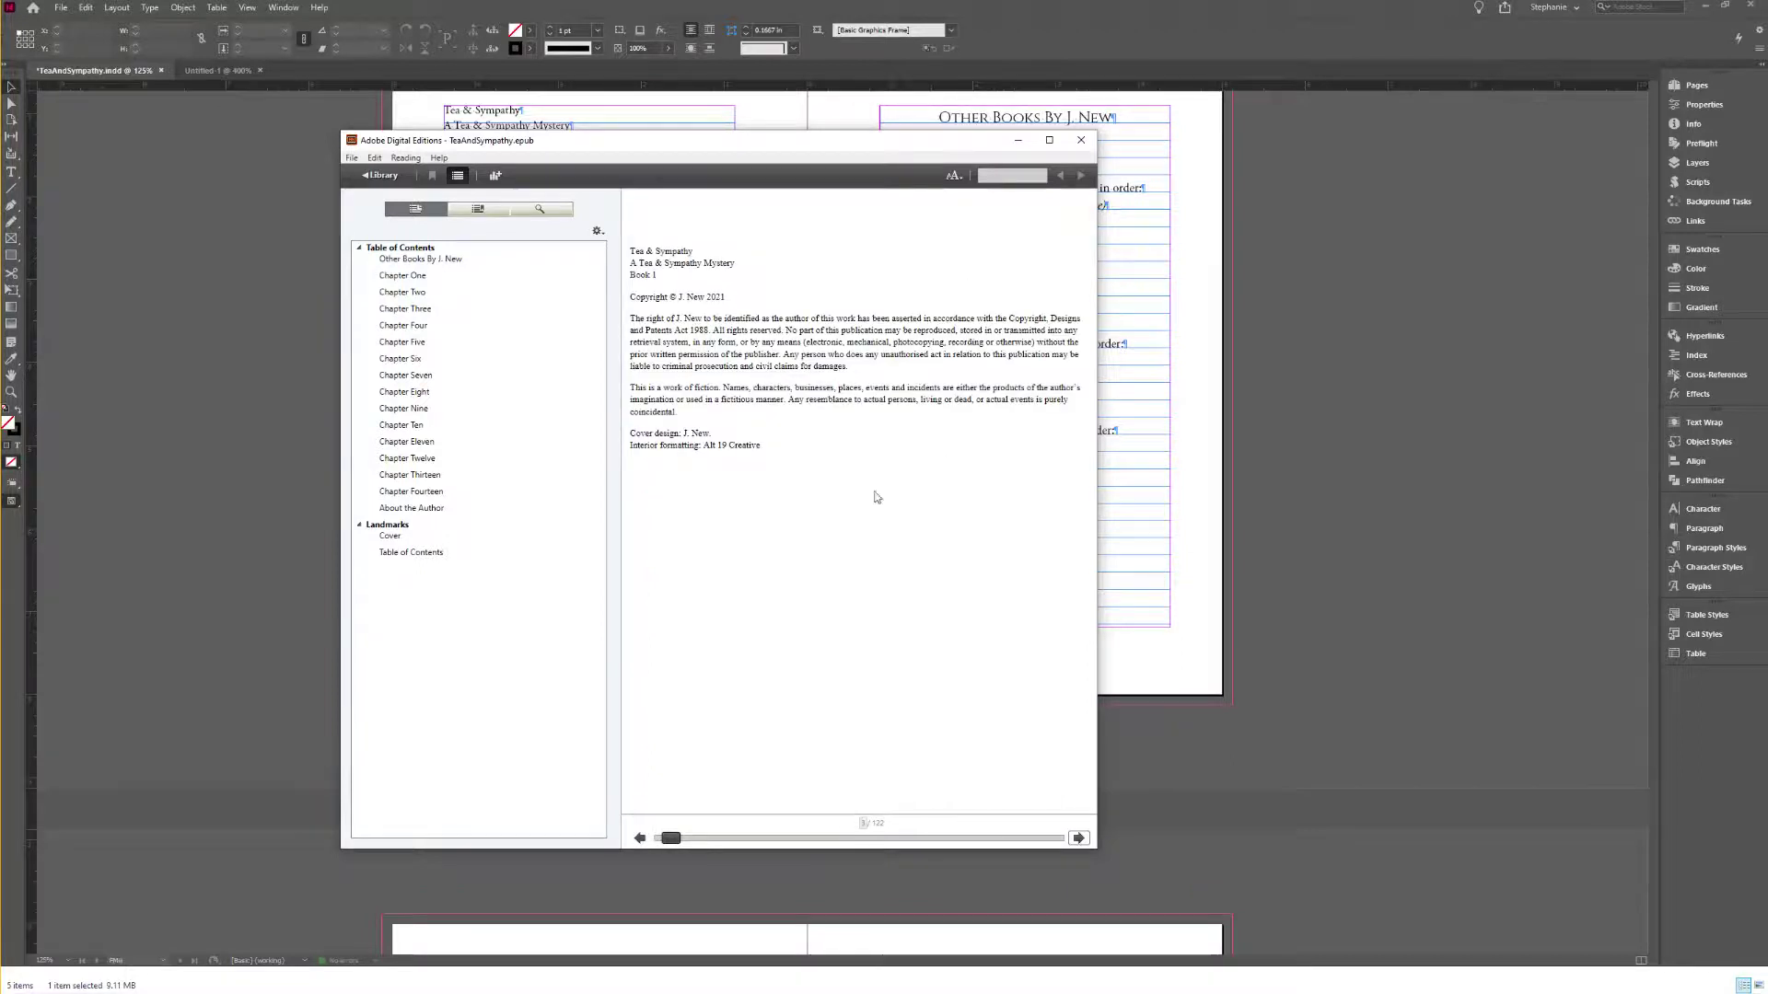
left_click(1078, 837)
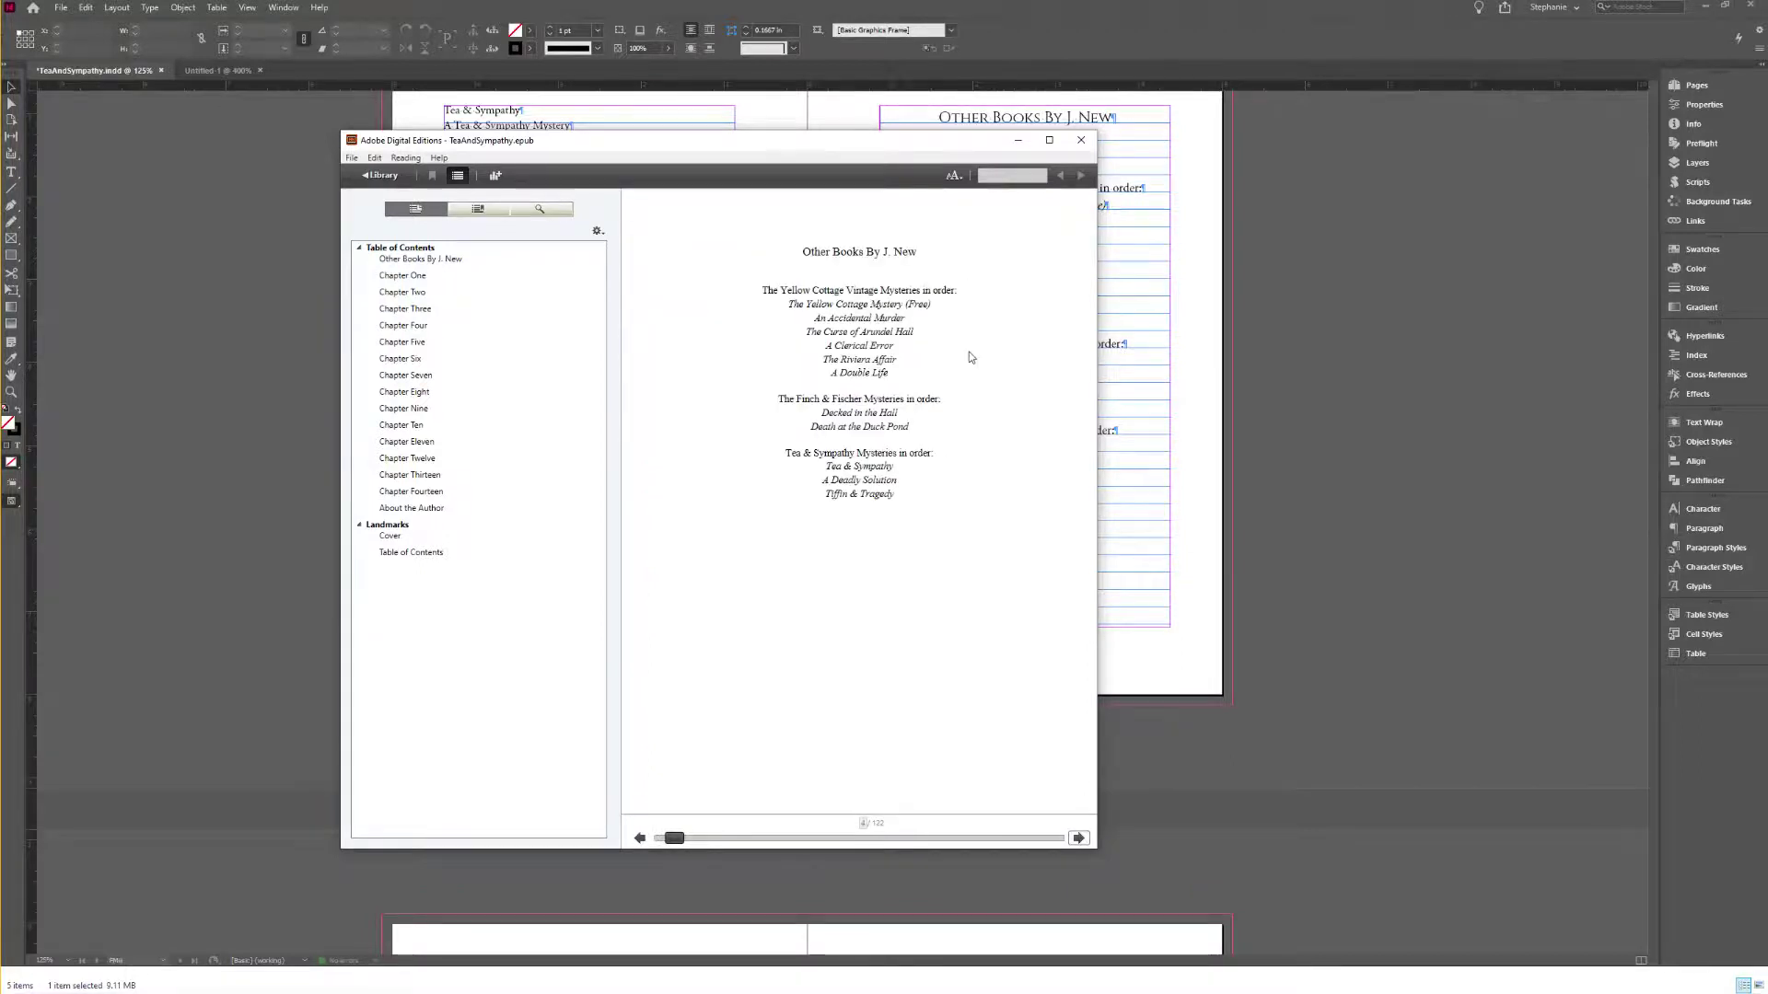
left_click_drag(884, 252, 771, 254)
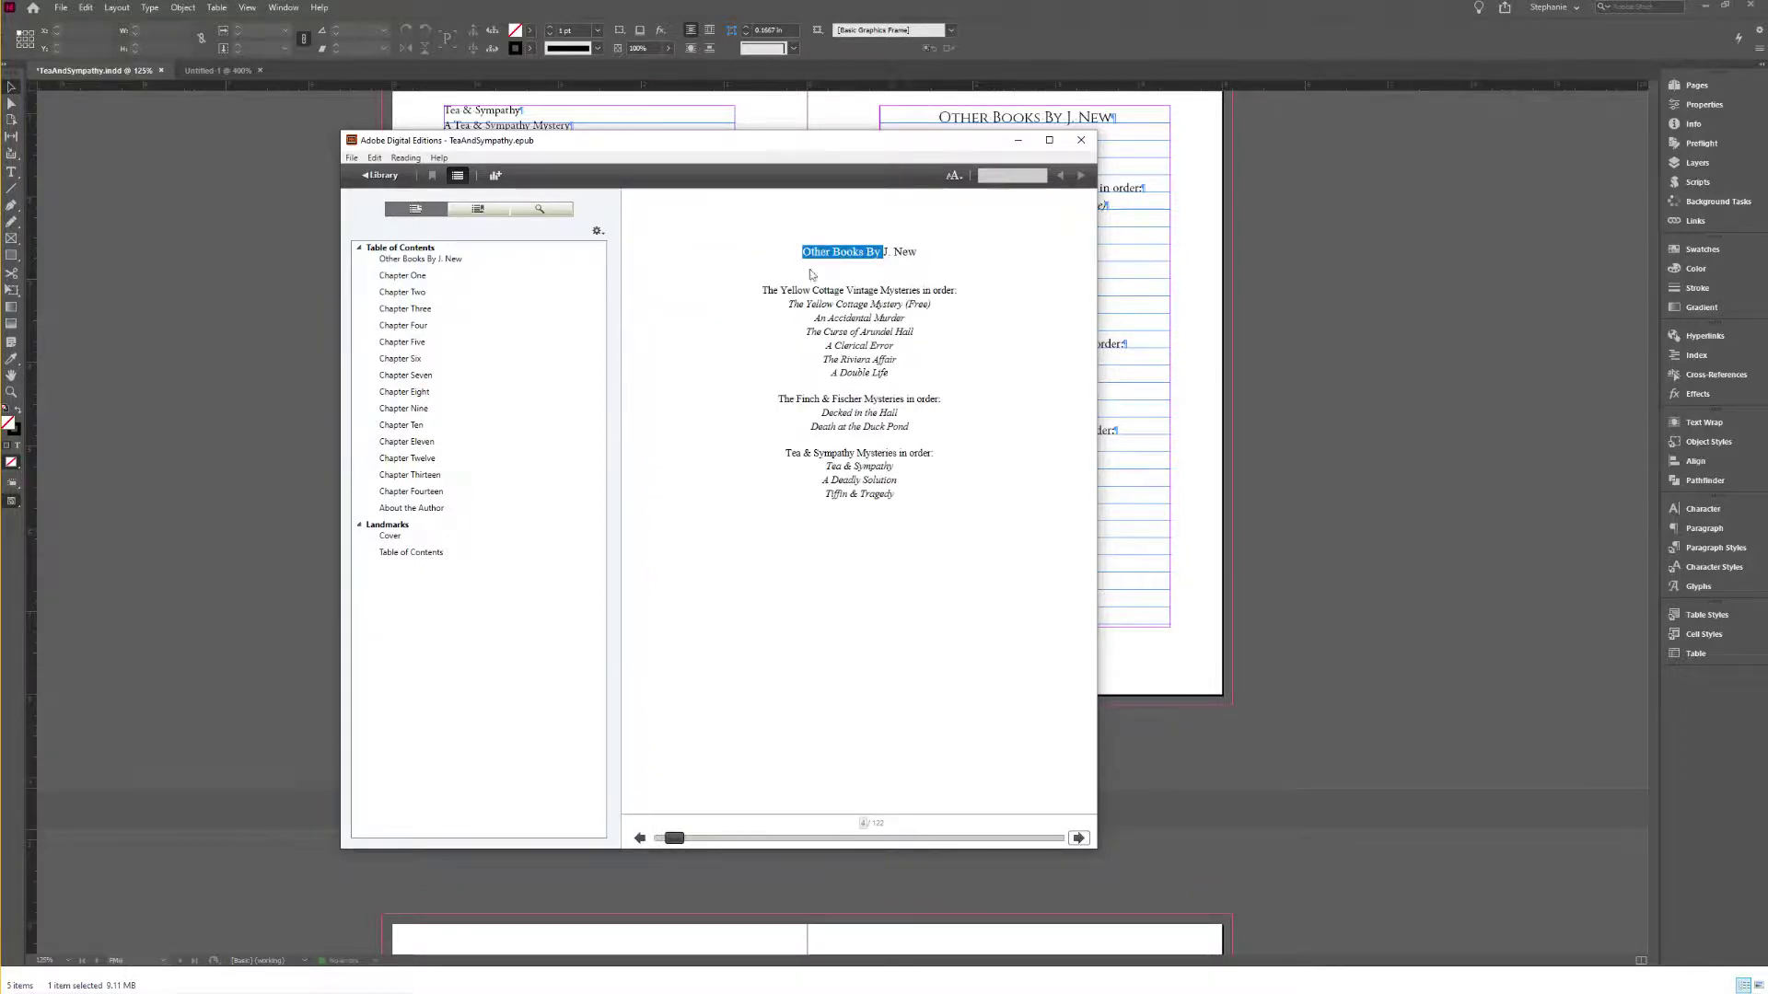
left_click(1079, 838)
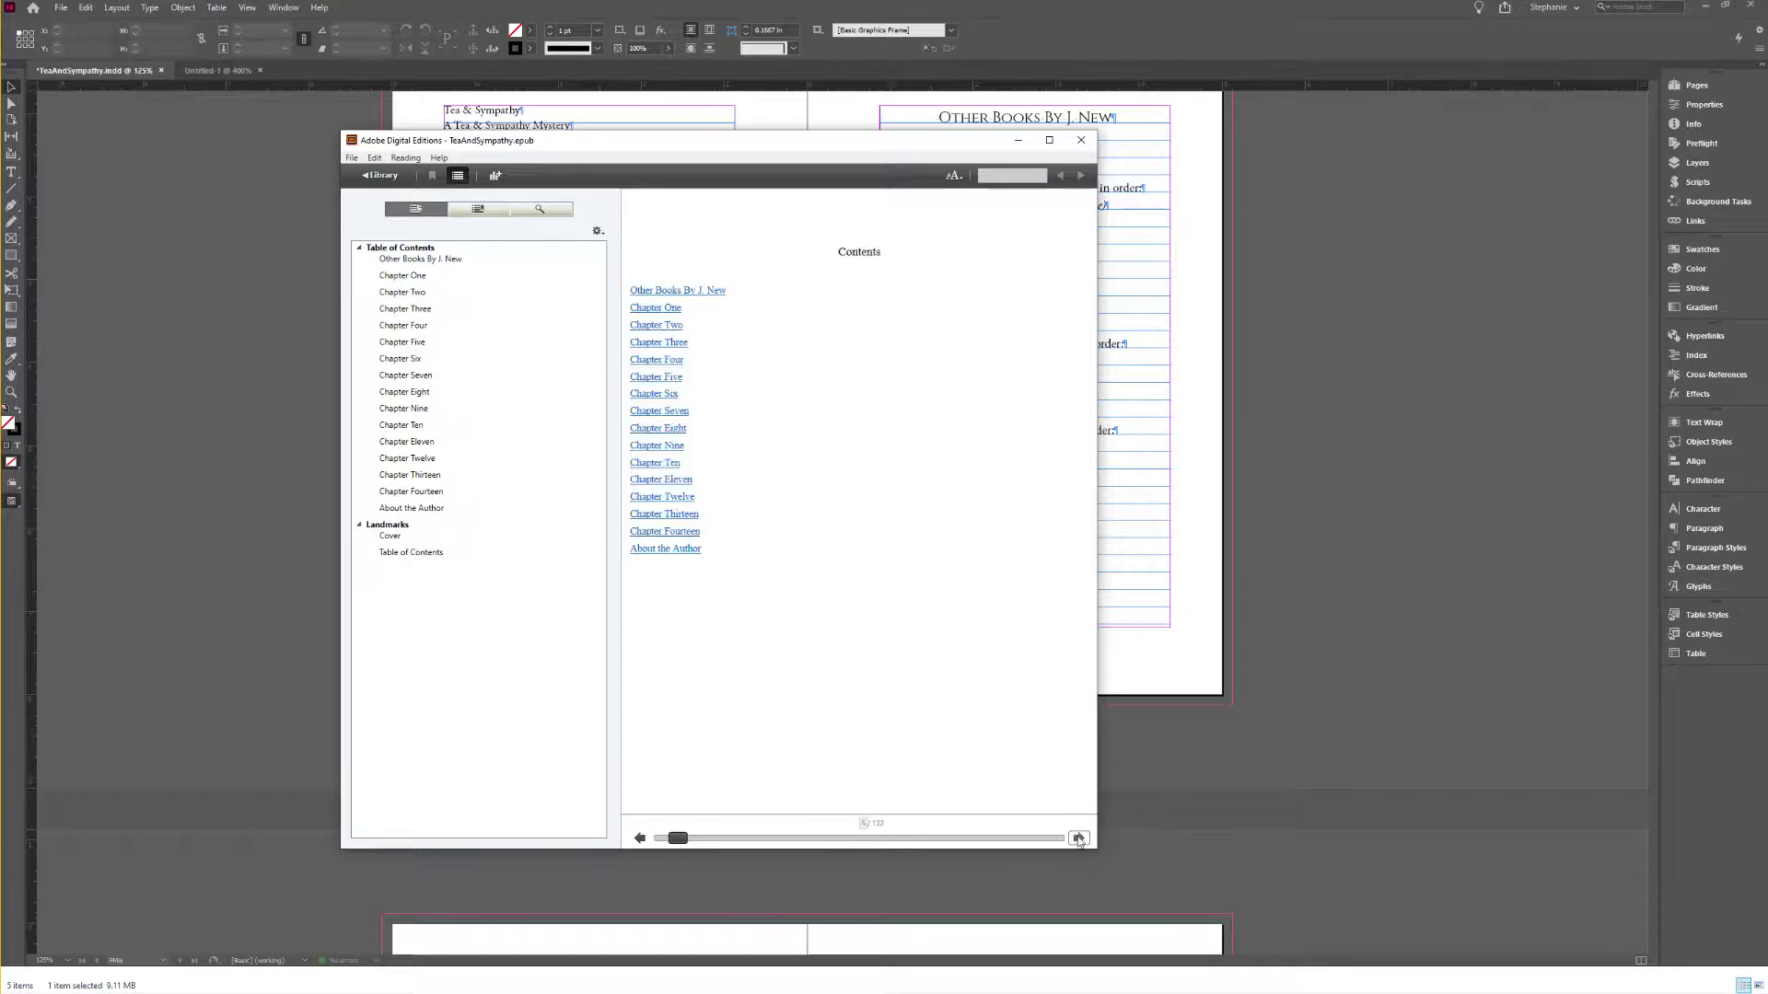
double_click(851, 253)
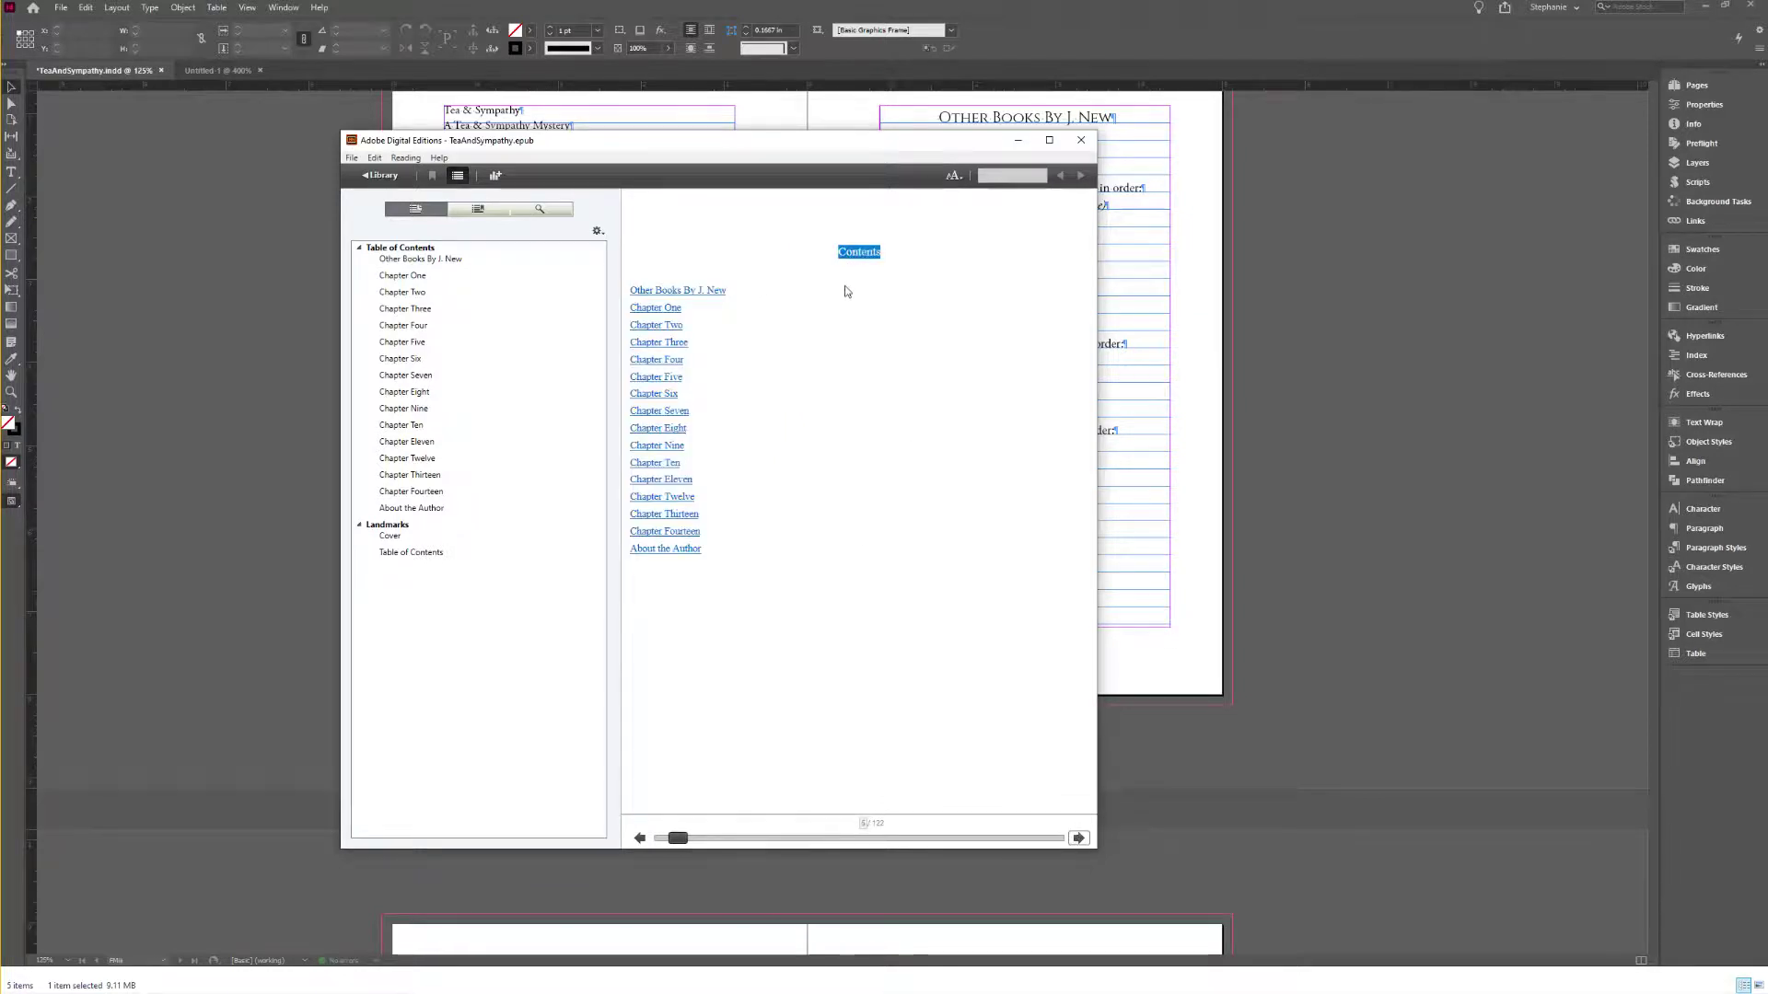
Step: Go through Chapter One again to its last page, examining the drop cap after the scene break
left_click(1079, 837)
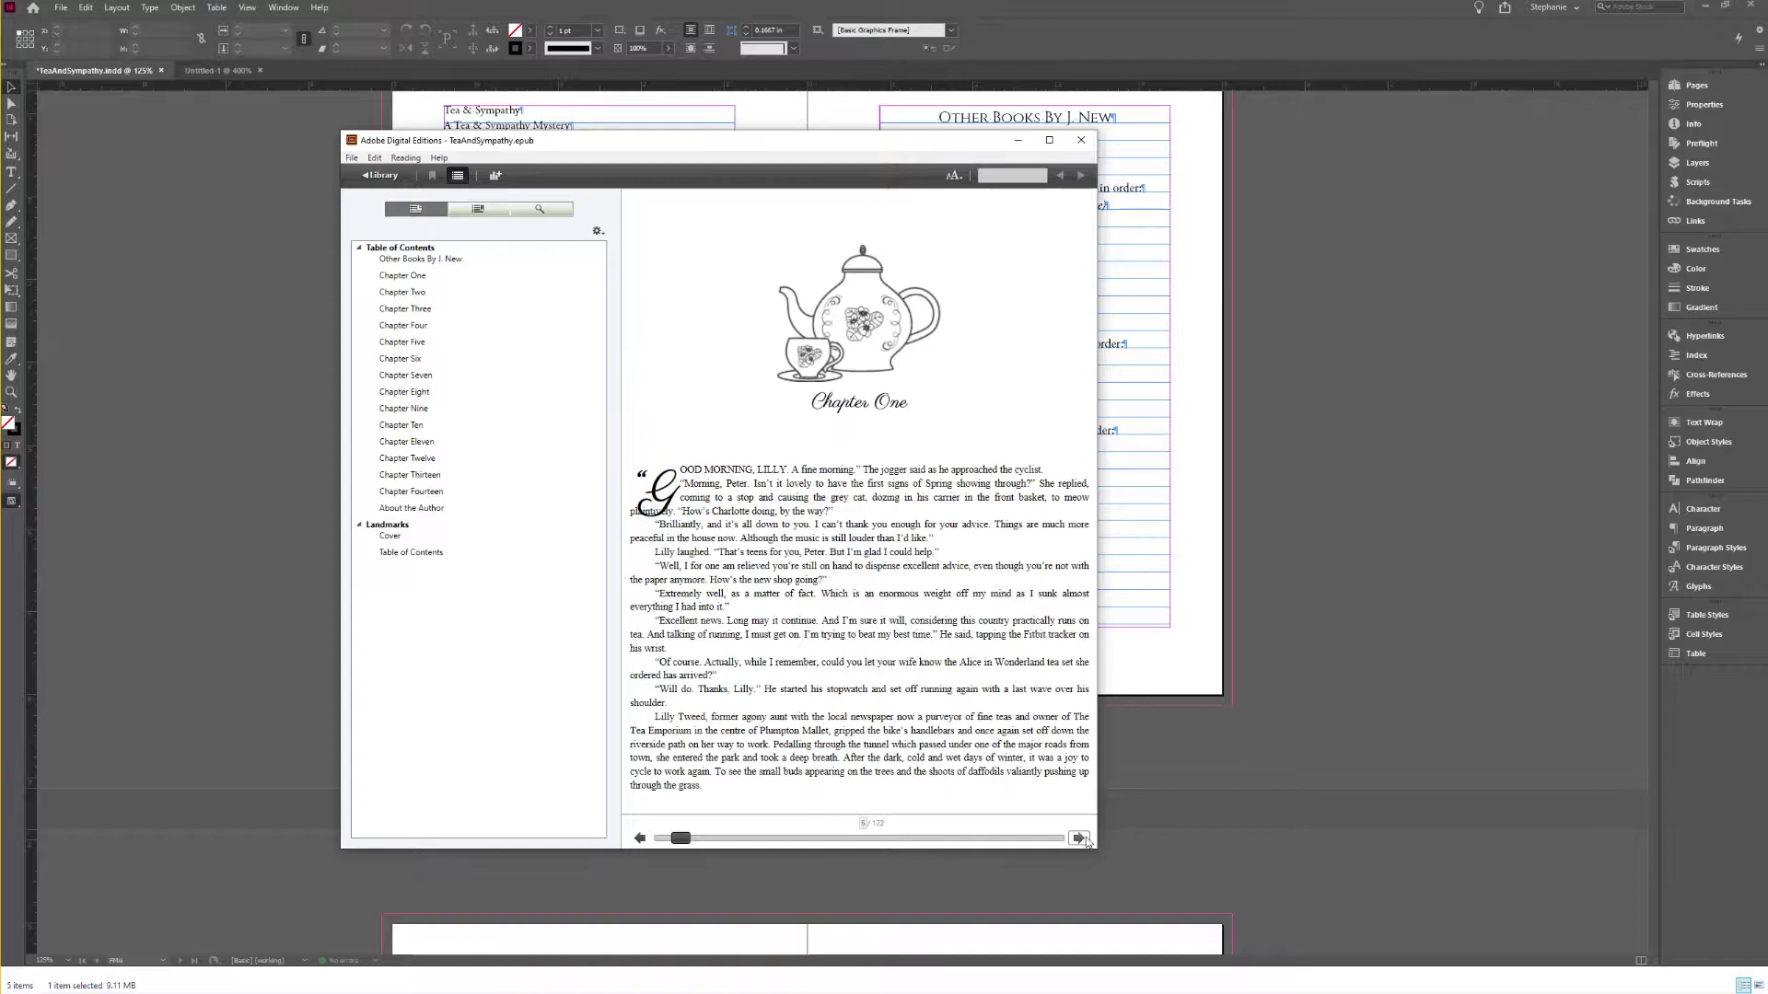
left_click(1083, 839)
left_click(1083, 838)
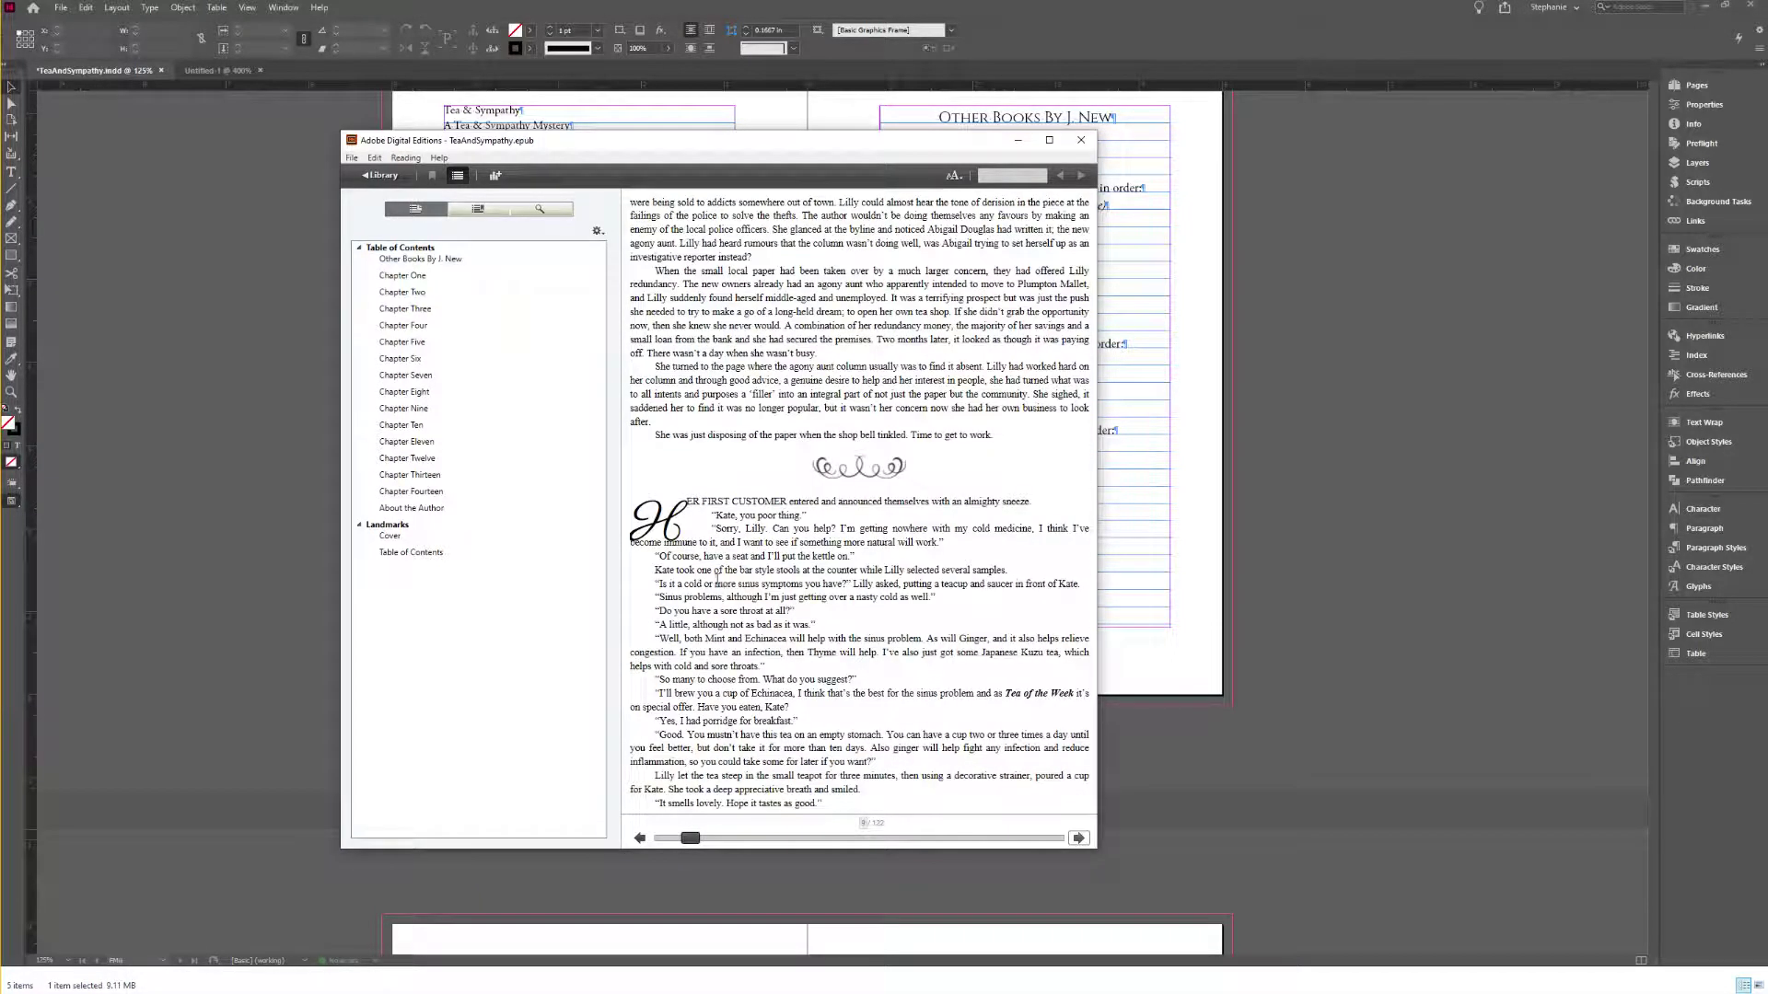
left_click(679, 521)
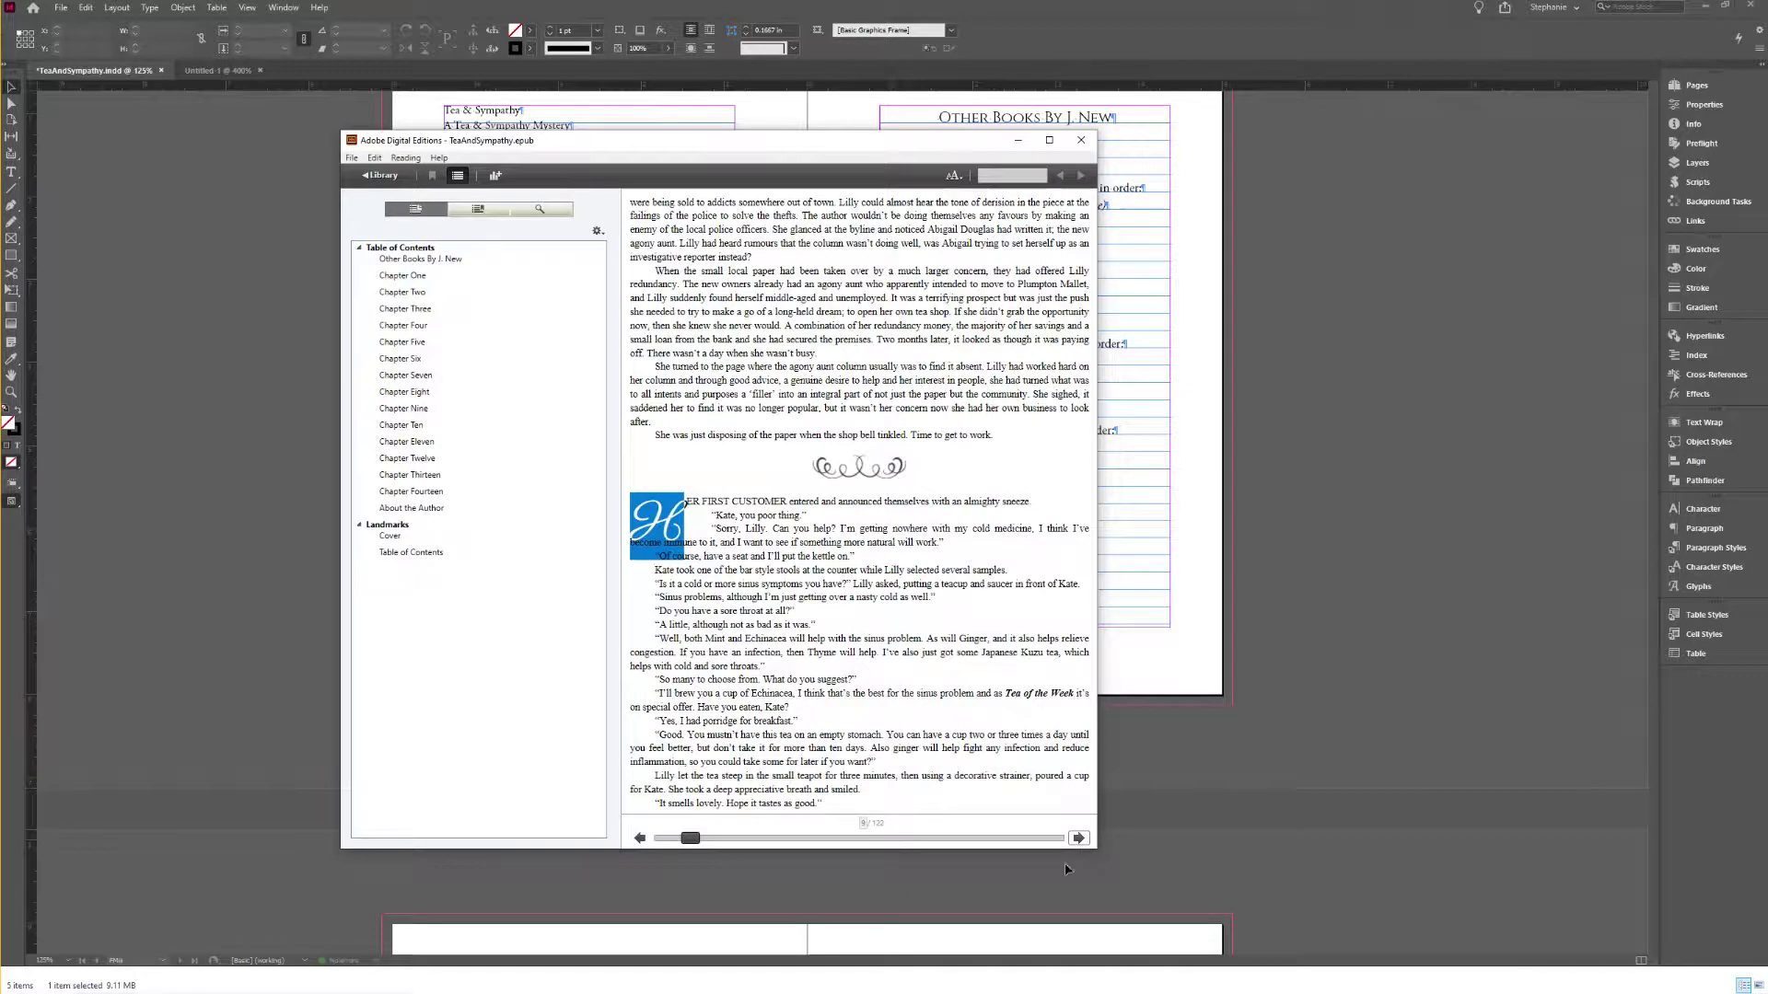
left_click(1079, 838)
left_click(1079, 839)
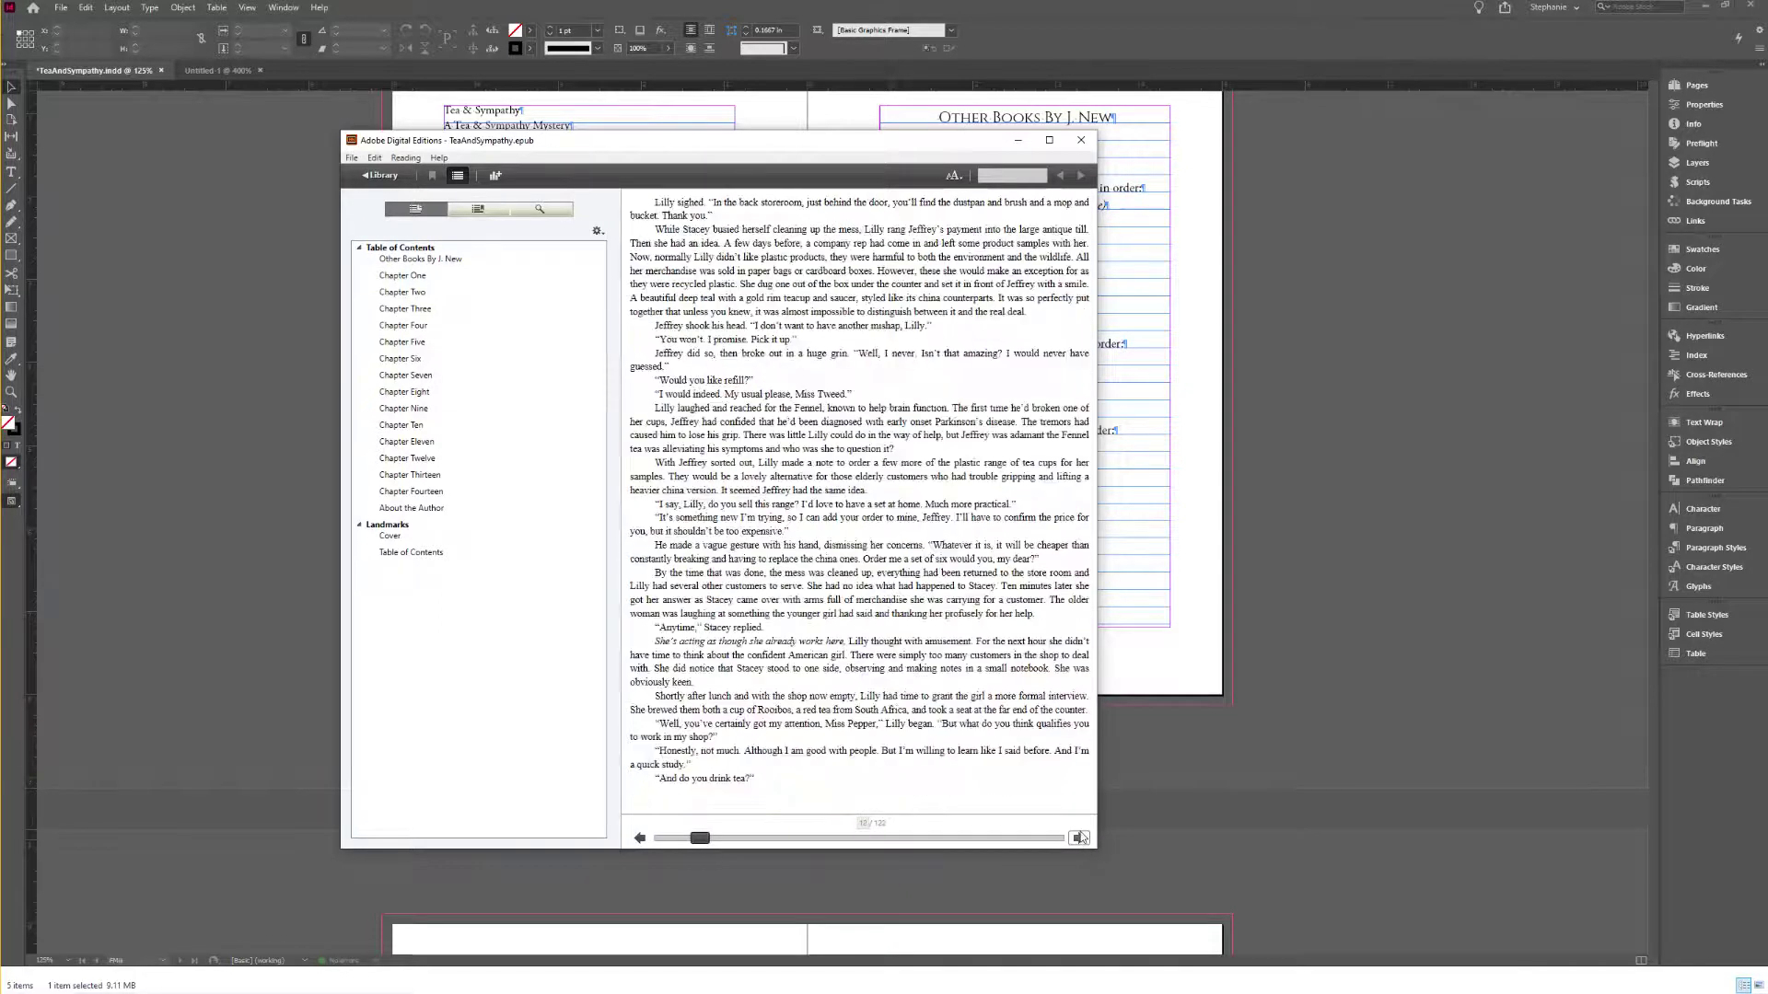
left_click(1079, 839)
left_click(1079, 839)
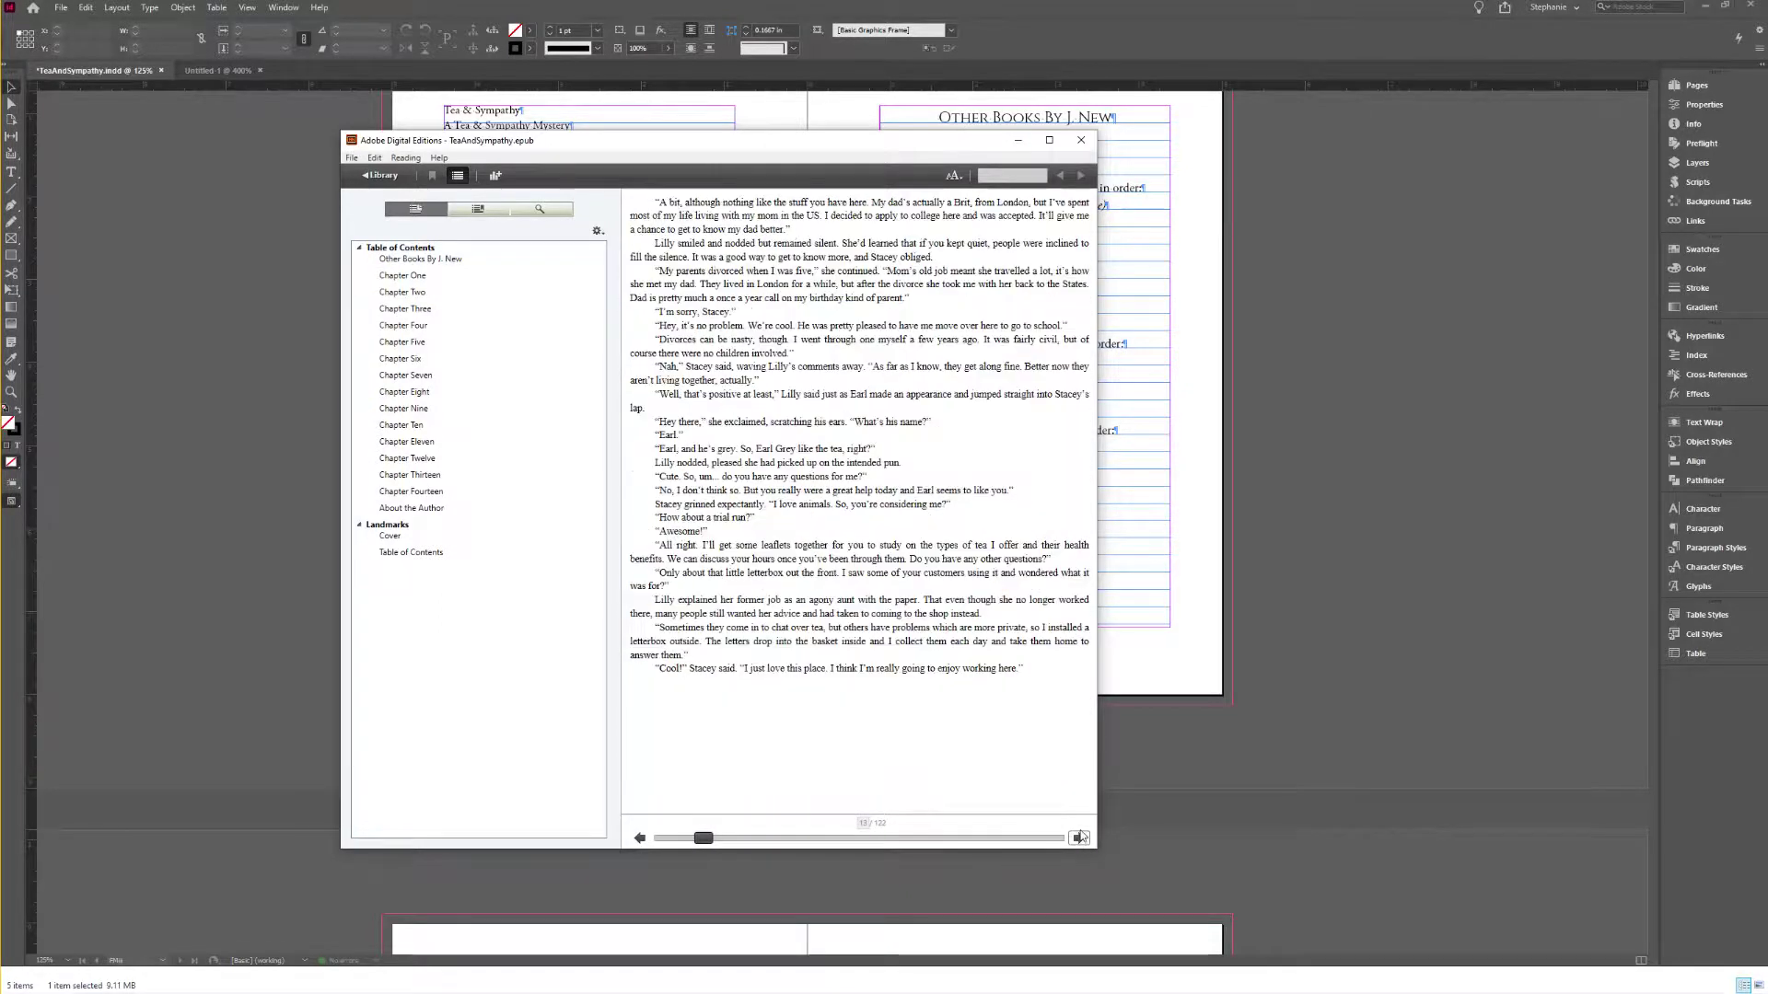
Step: Examine the About the Author page and the ebook's closing pages, closing the book without copying it to the library
left_click(1078, 839)
left_click(1079, 838)
left_click(1079, 839)
left_click_drag(722, 838, 1057, 842)
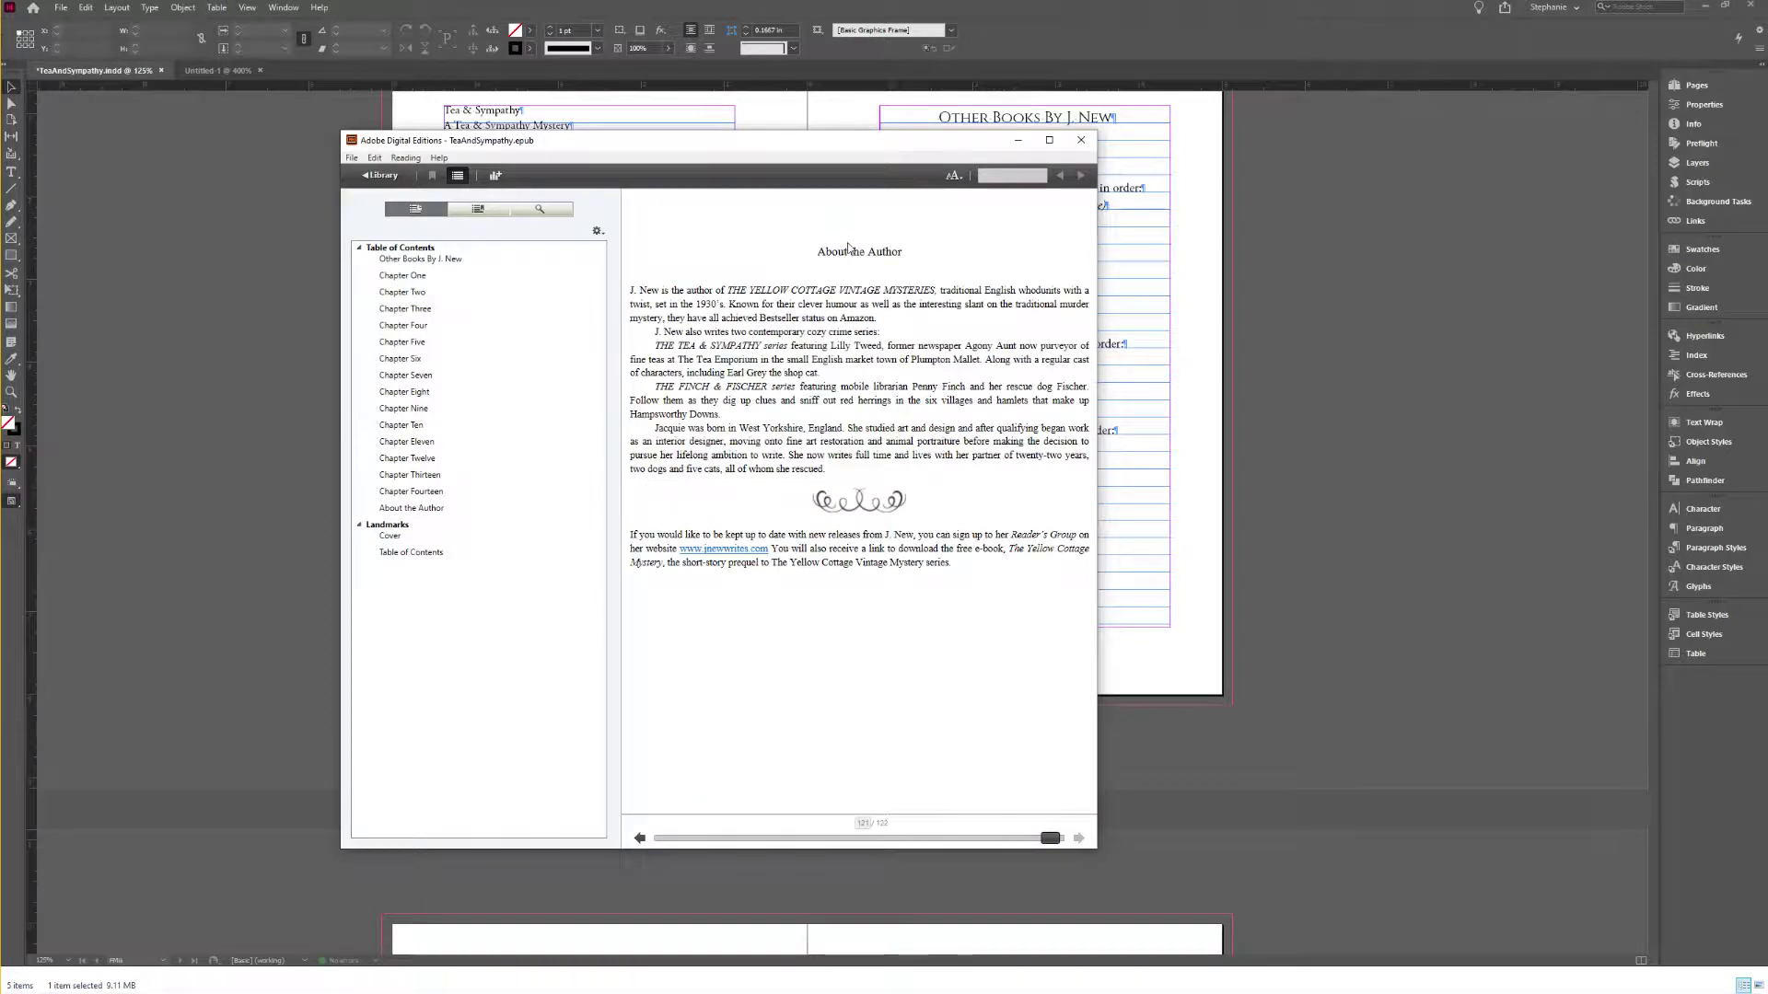
left_click(639, 838)
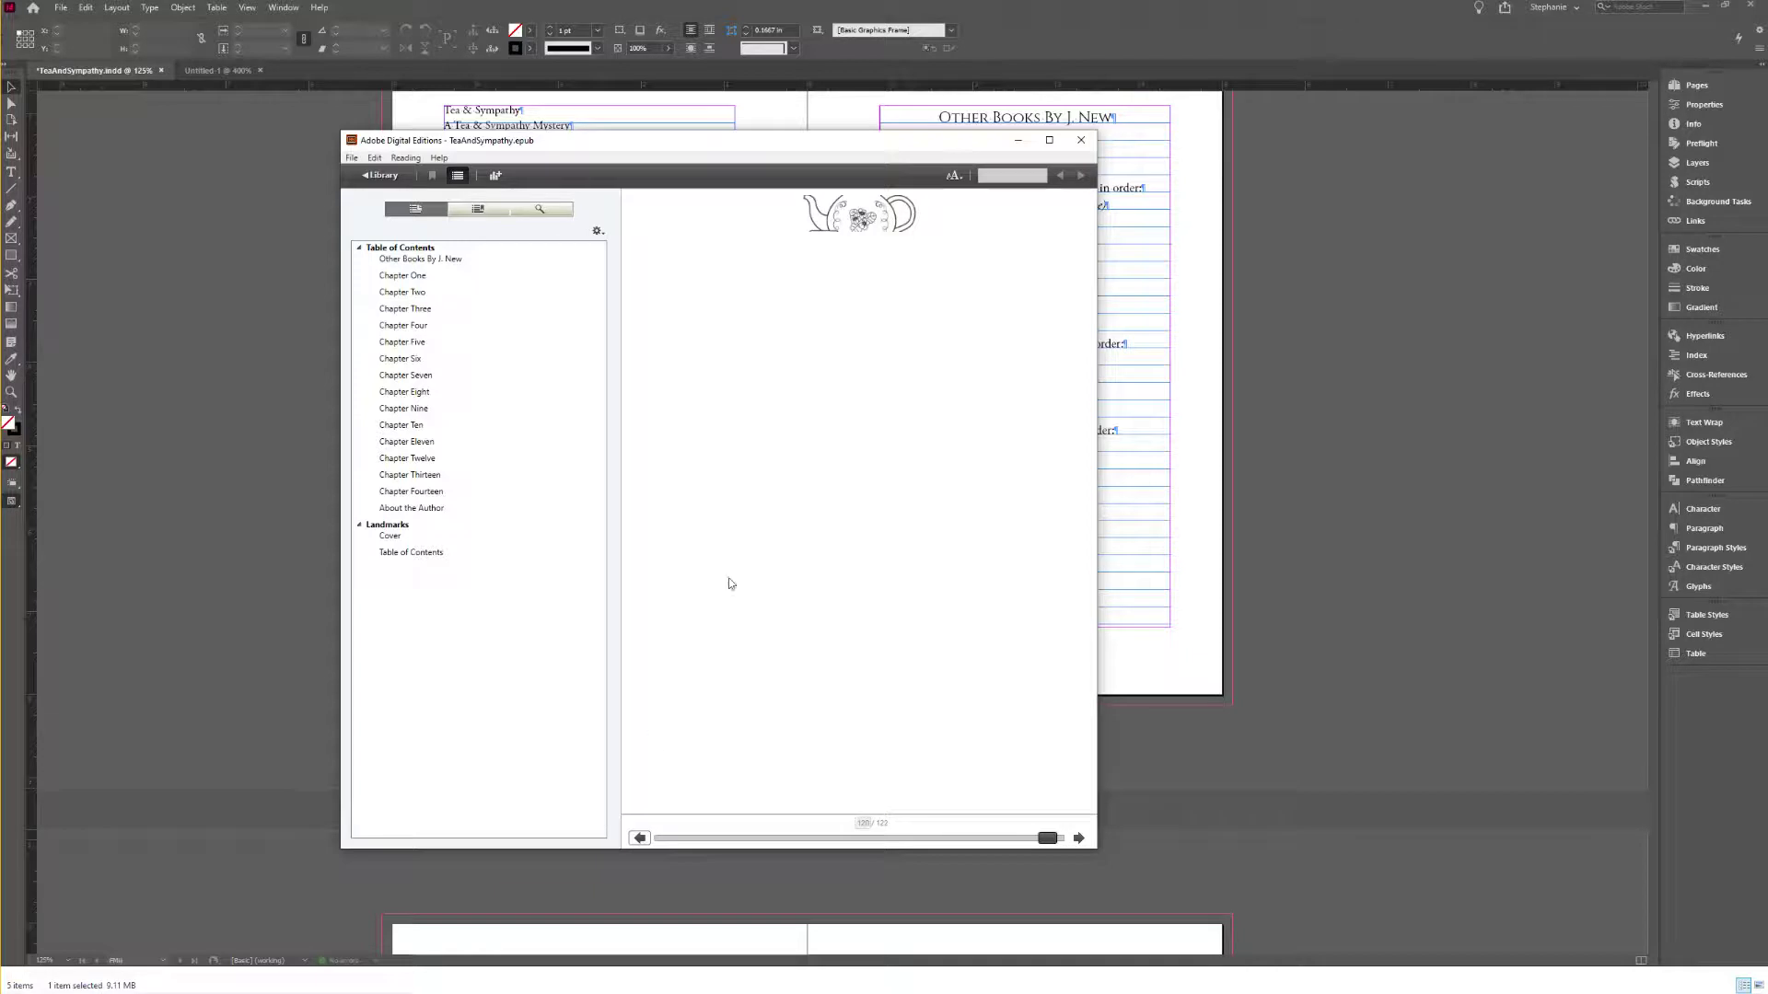
left_click(639, 838)
left_click(639, 838)
left_click(639, 838)
left_click(638, 838)
left_click(639, 838)
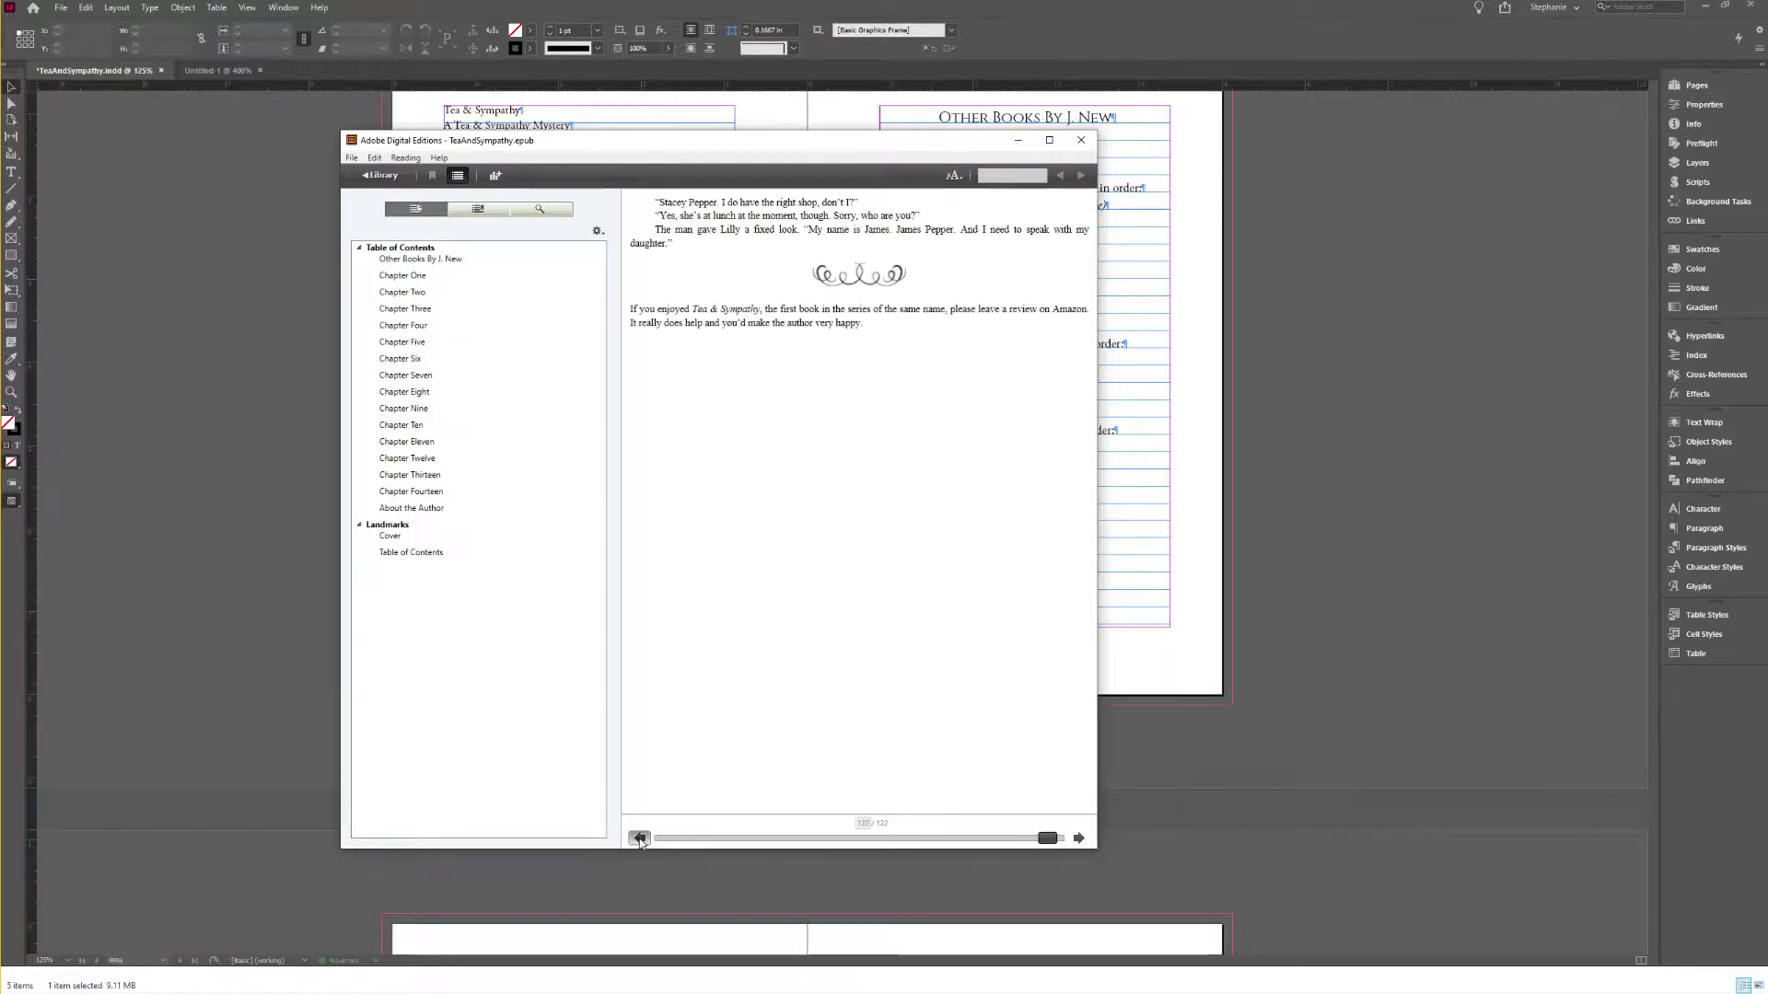
left_click(639, 837)
left_click(1081, 140)
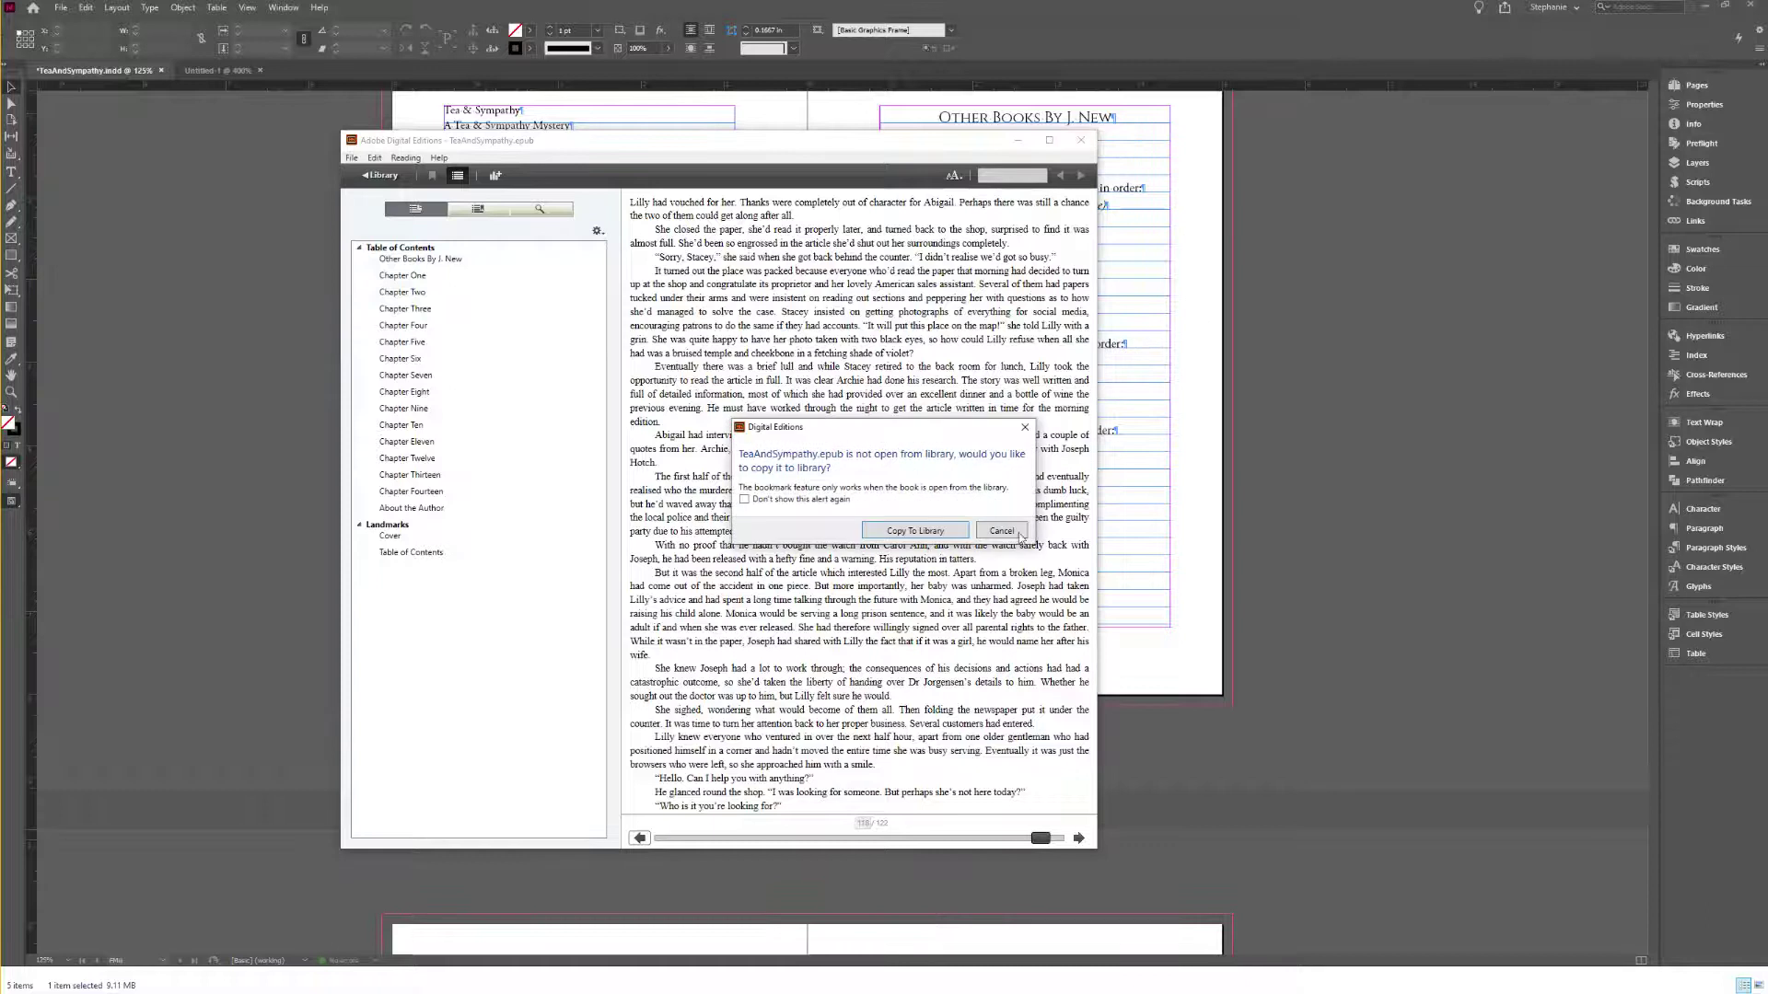
left_click(1002, 534)
Step: Look through the InDesign document from the front matter to Chapter Four to examine the chapter openers and page layout
scroll(1169, 364, "up", 5)
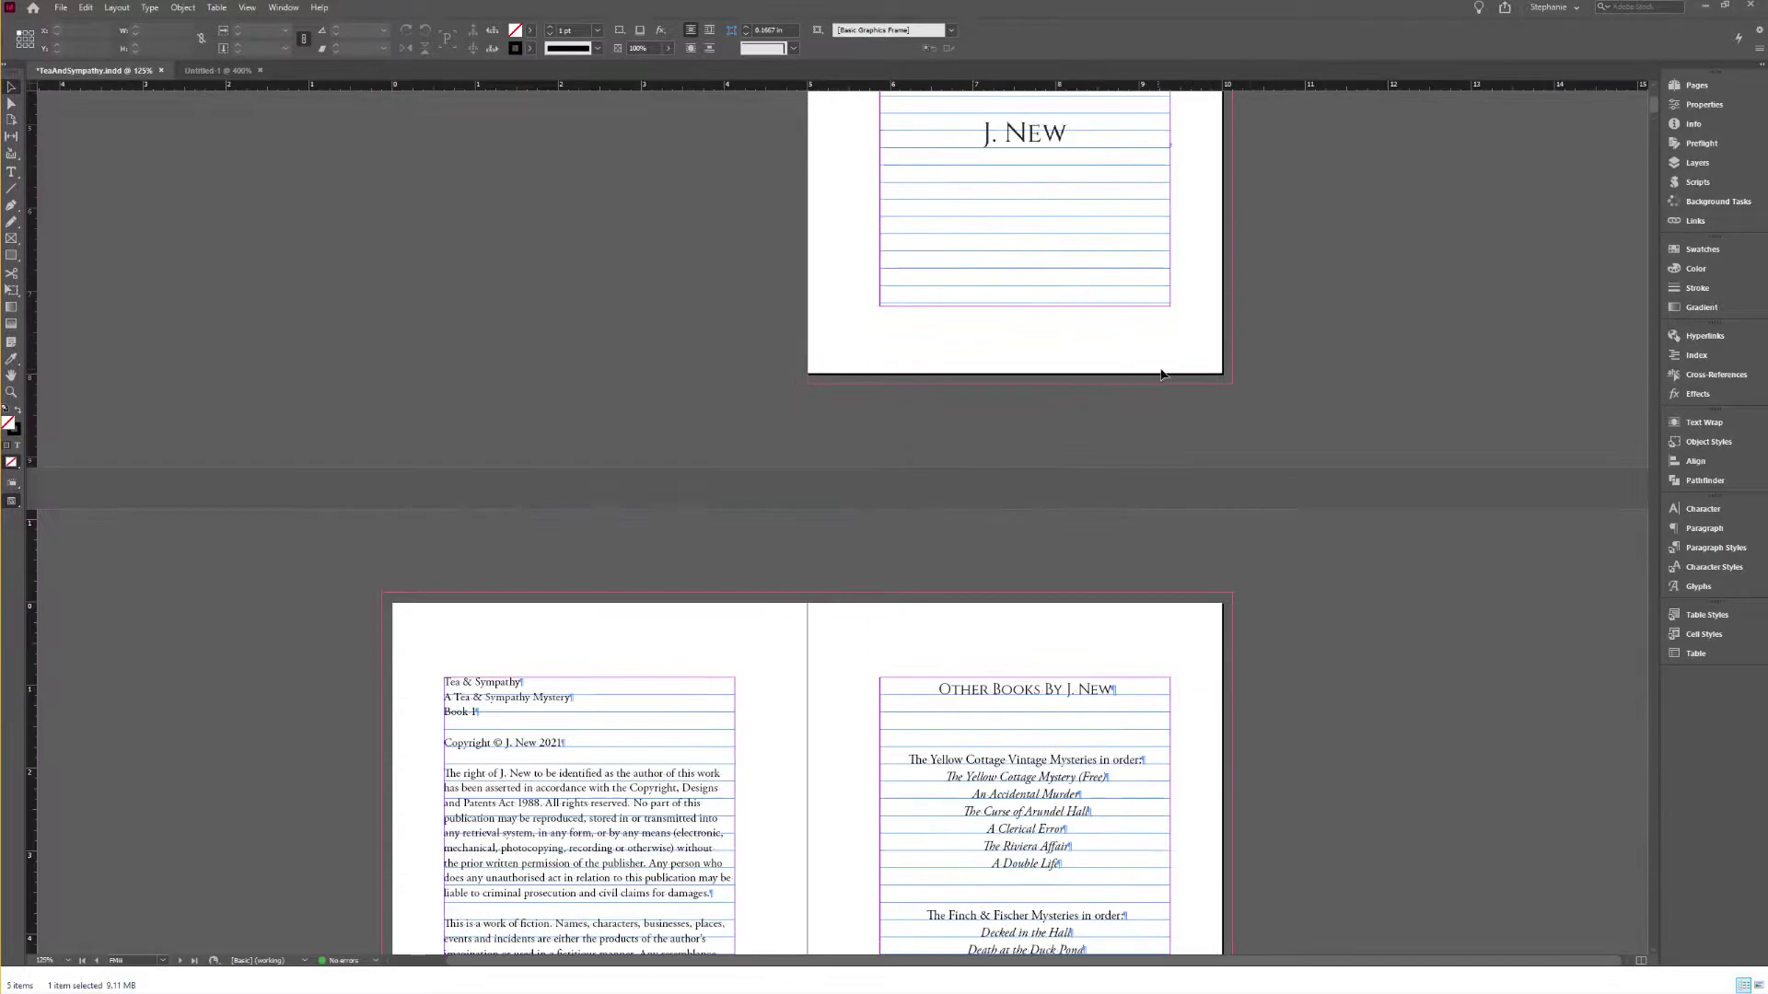
scroll(1169, 363, "up", 3)
scroll(1178, 354, "down", 20)
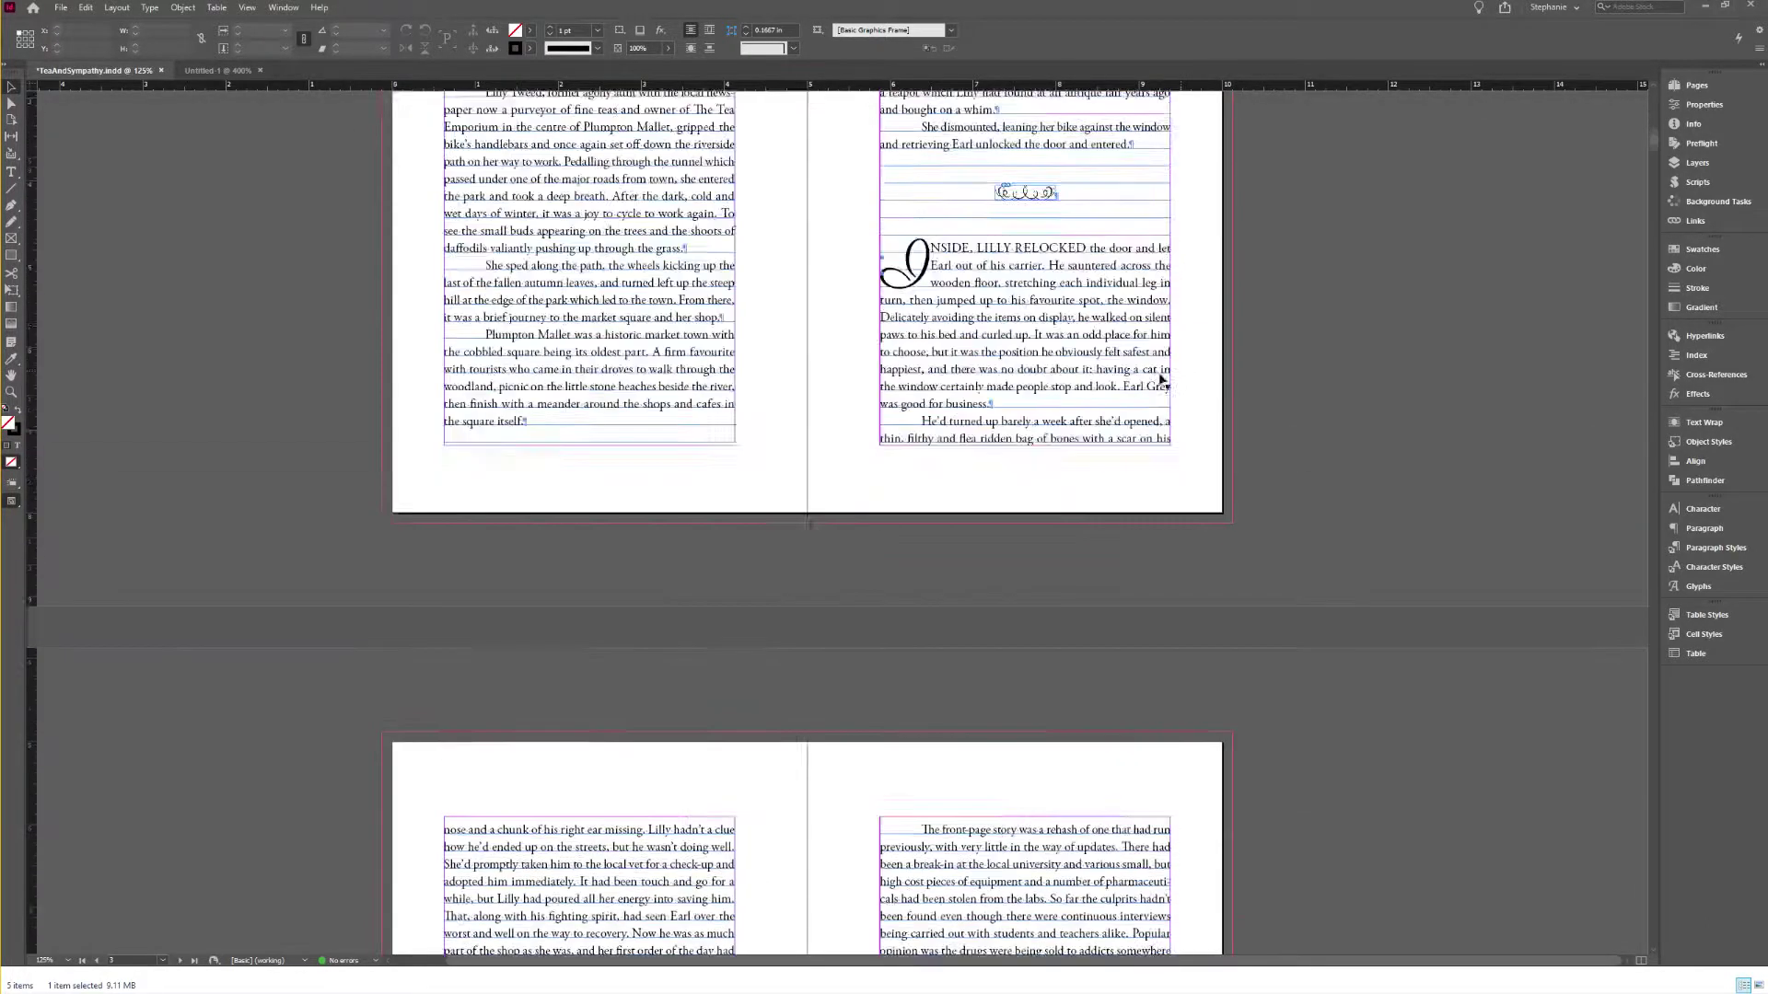
scroll(1162, 379, "down", 20)
scroll(1189, 390, "down", 15)
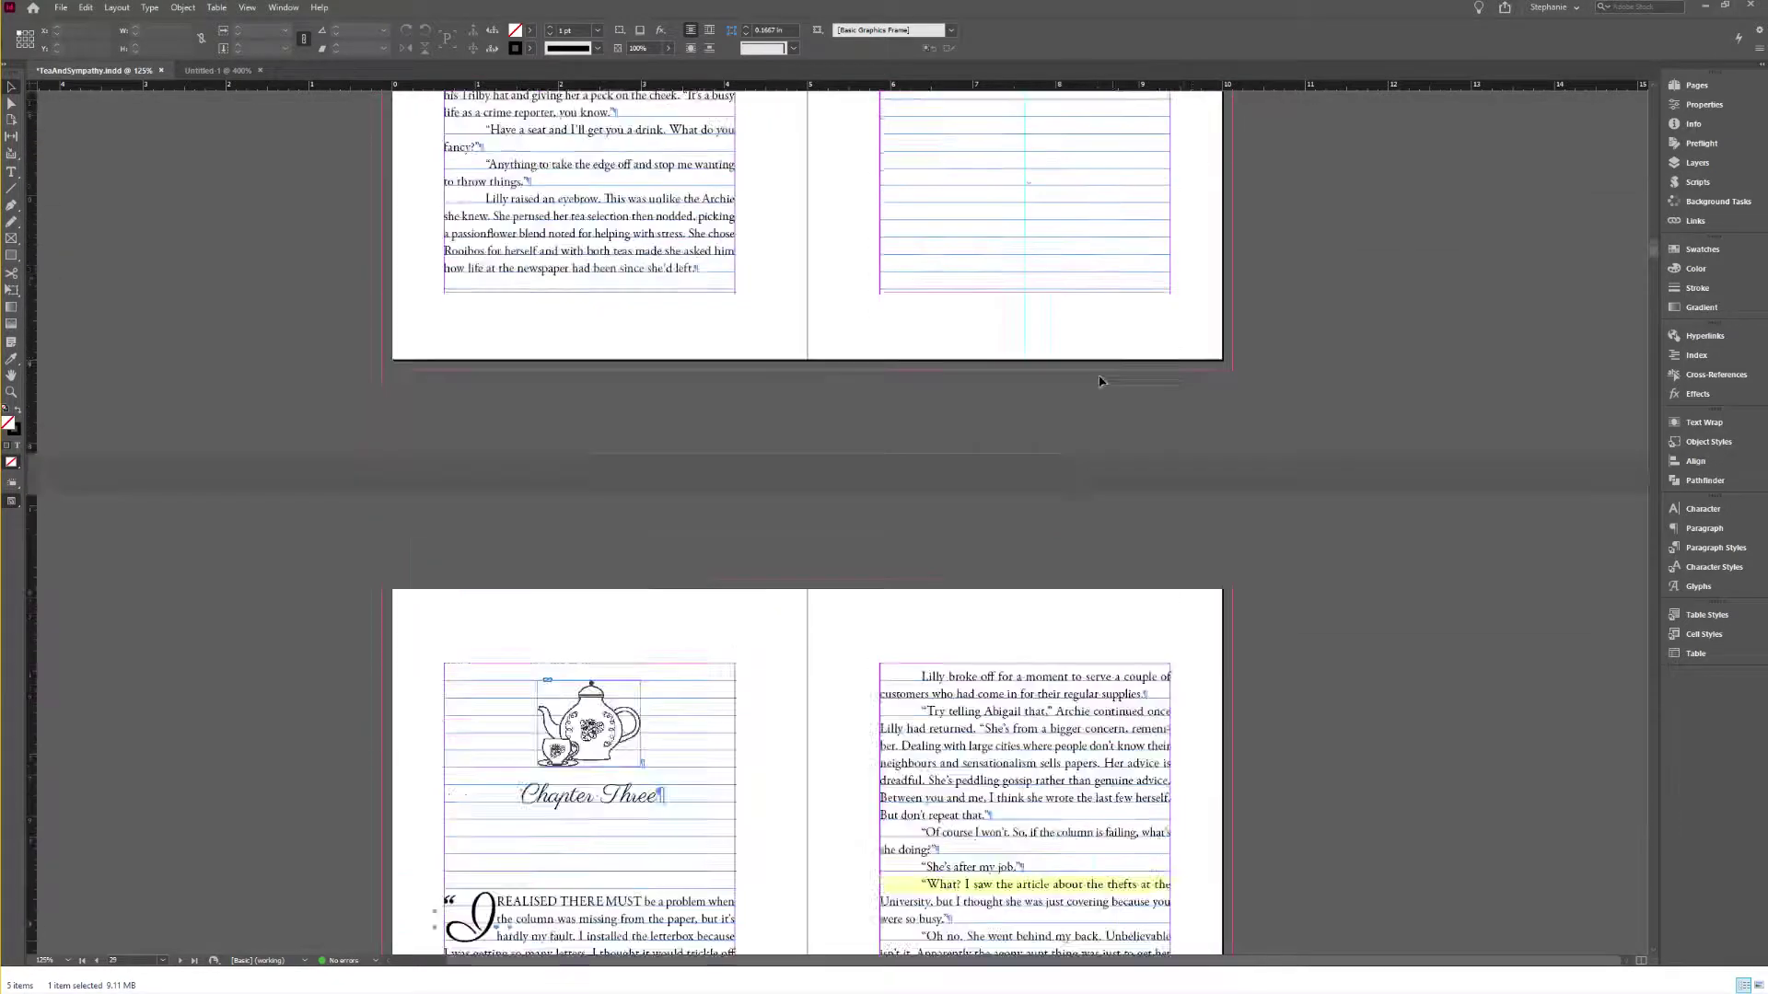
scroll(1124, 380, "down", 10)
scroll(1190, 411, "up", 8)
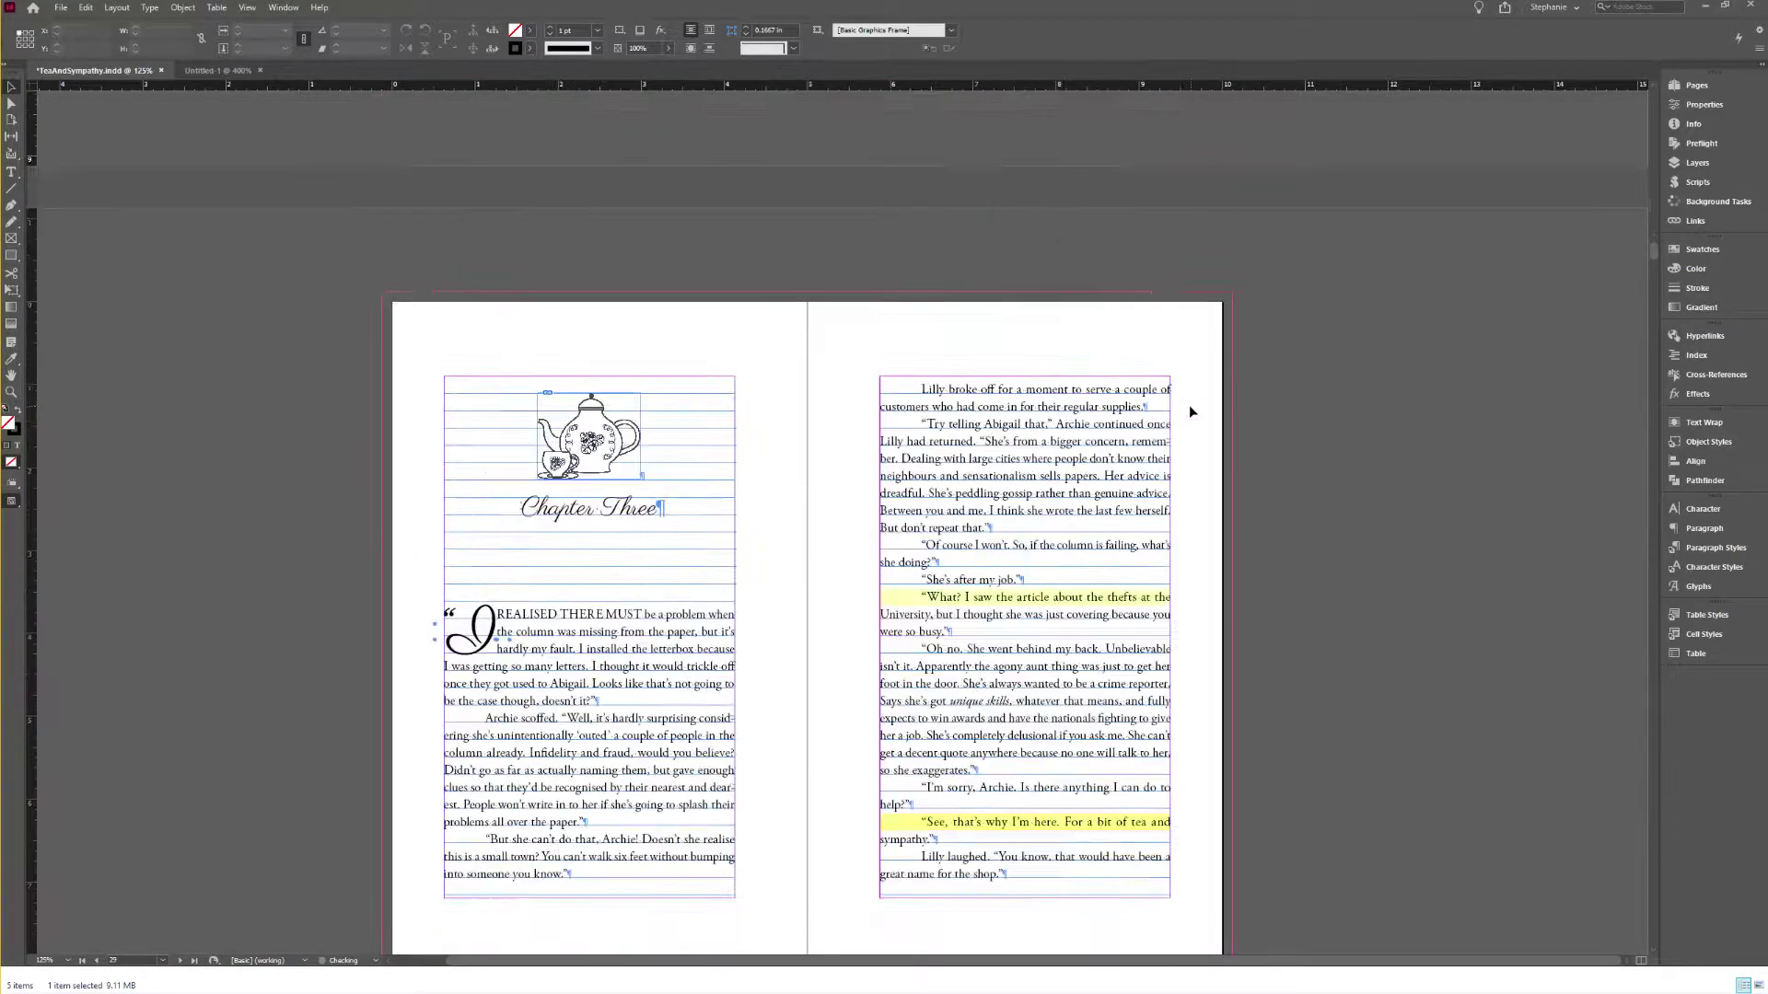
scroll(1190, 411, "down", 20)
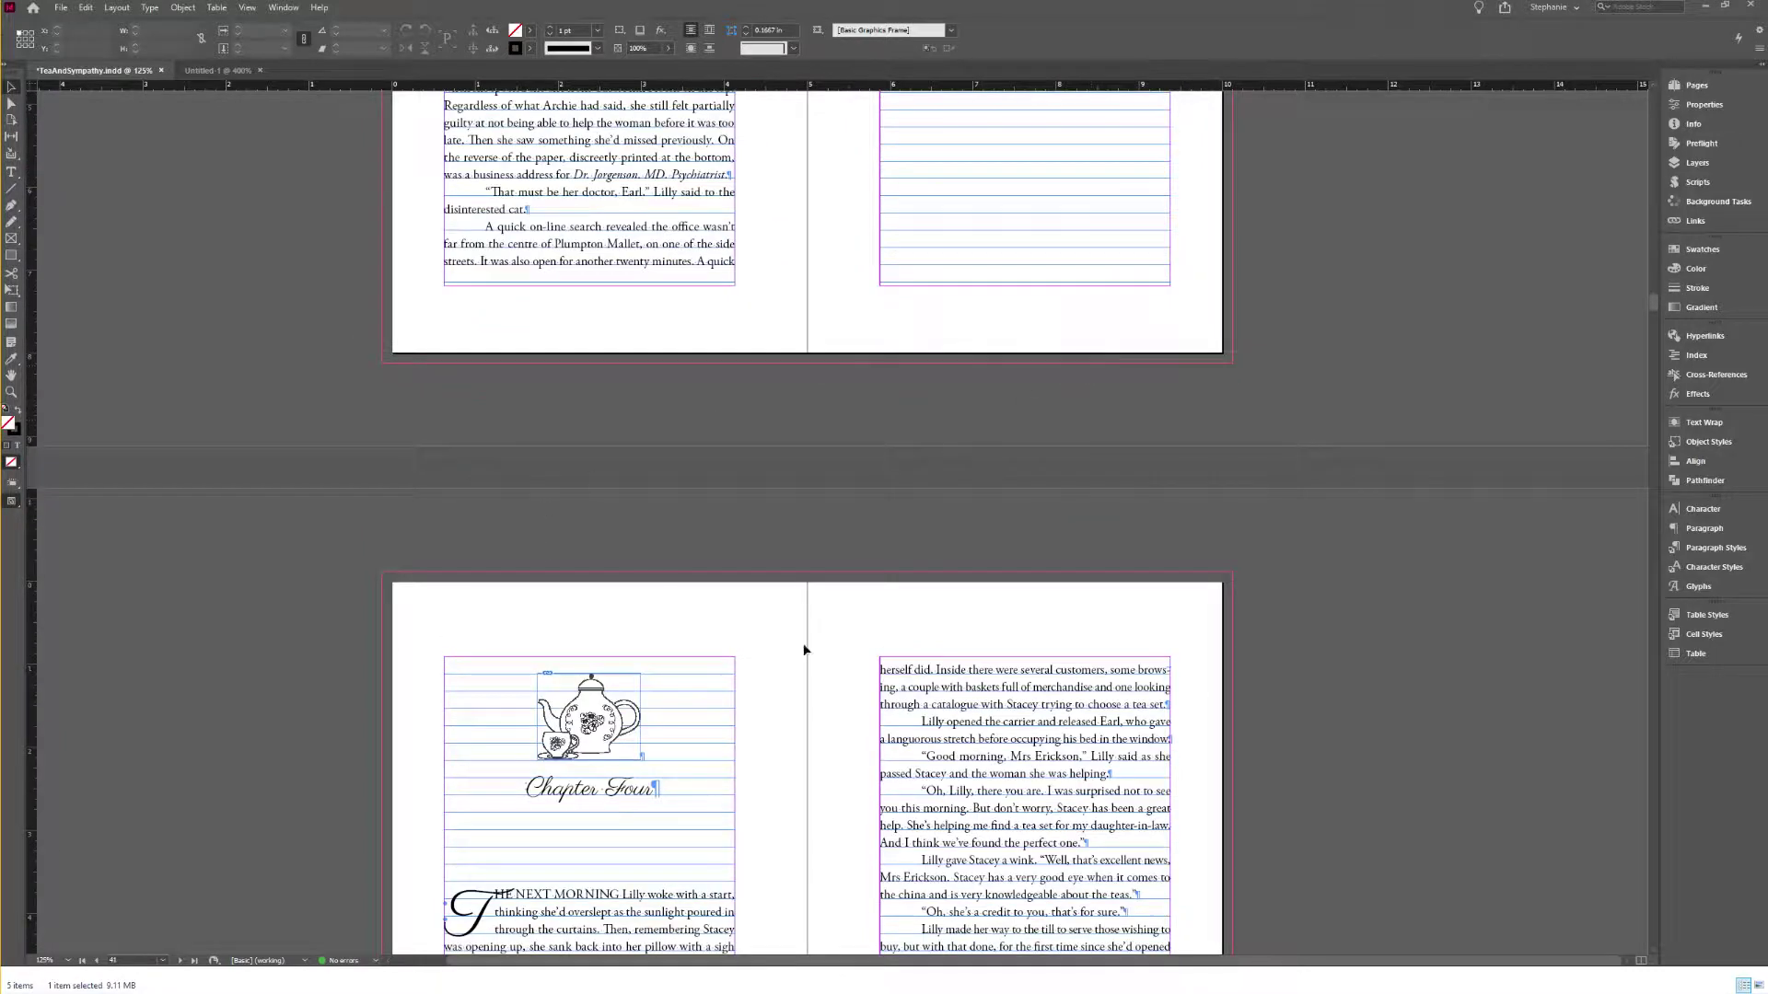
left_click(901, 729)
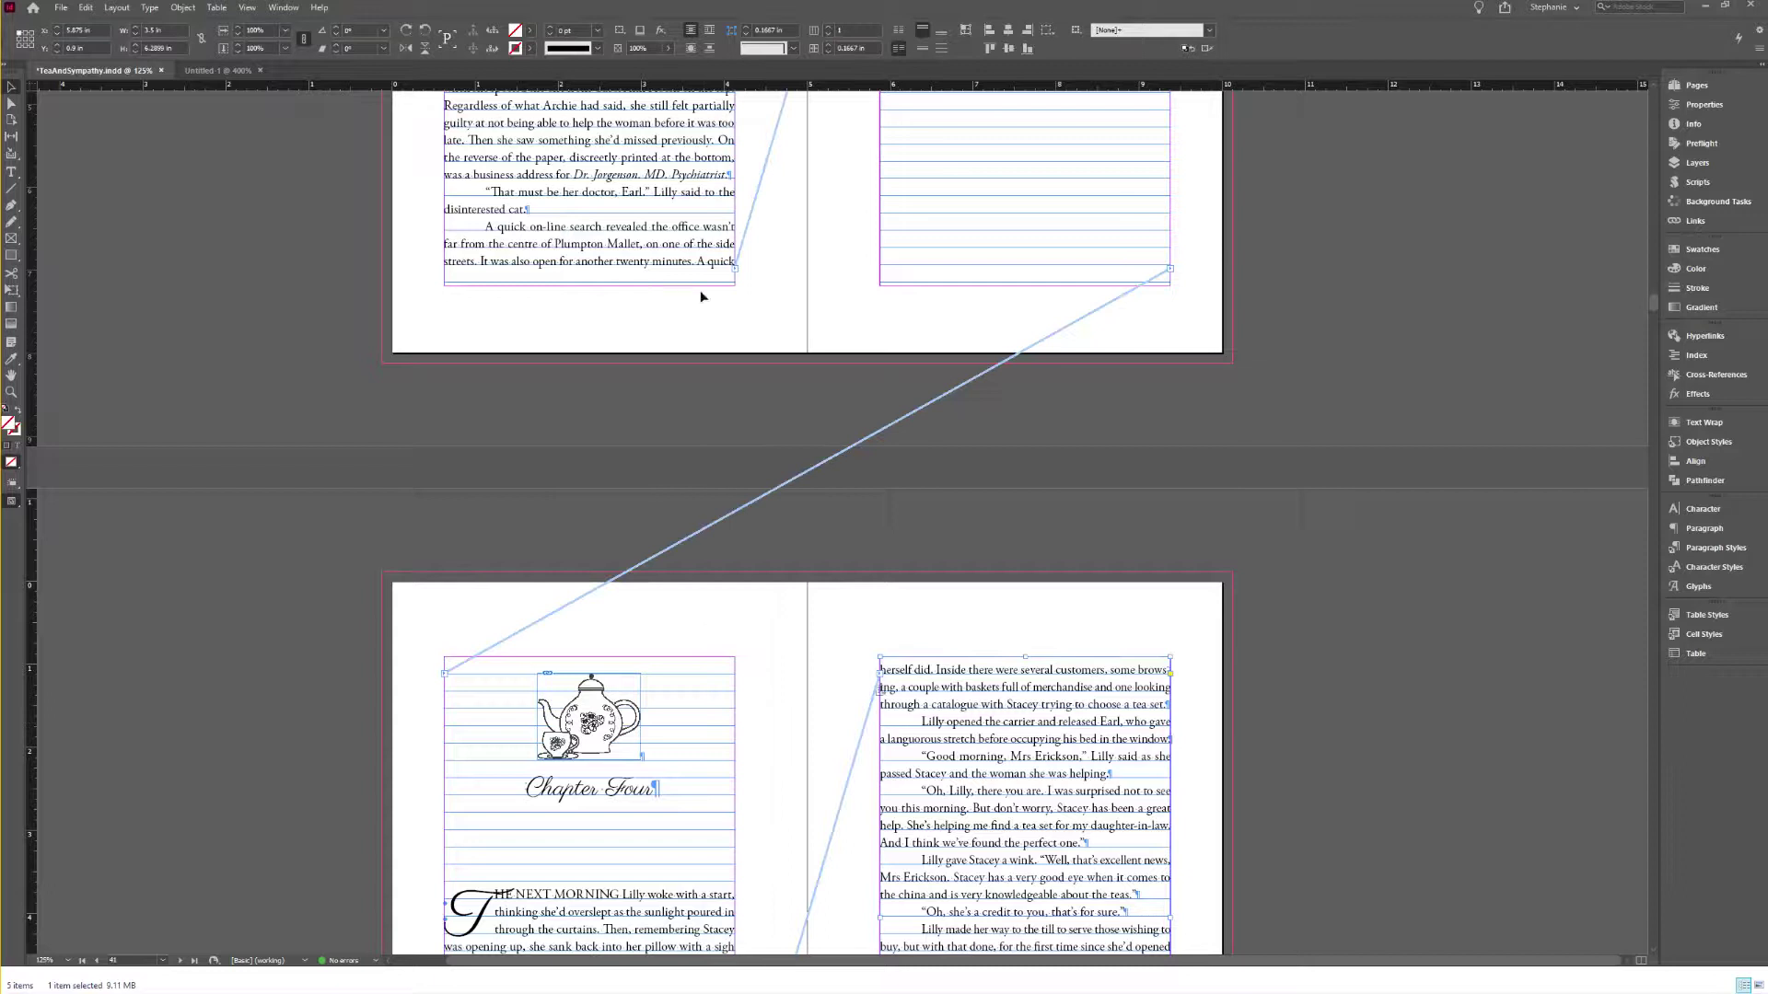
scroll(958, 325, "up", 10)
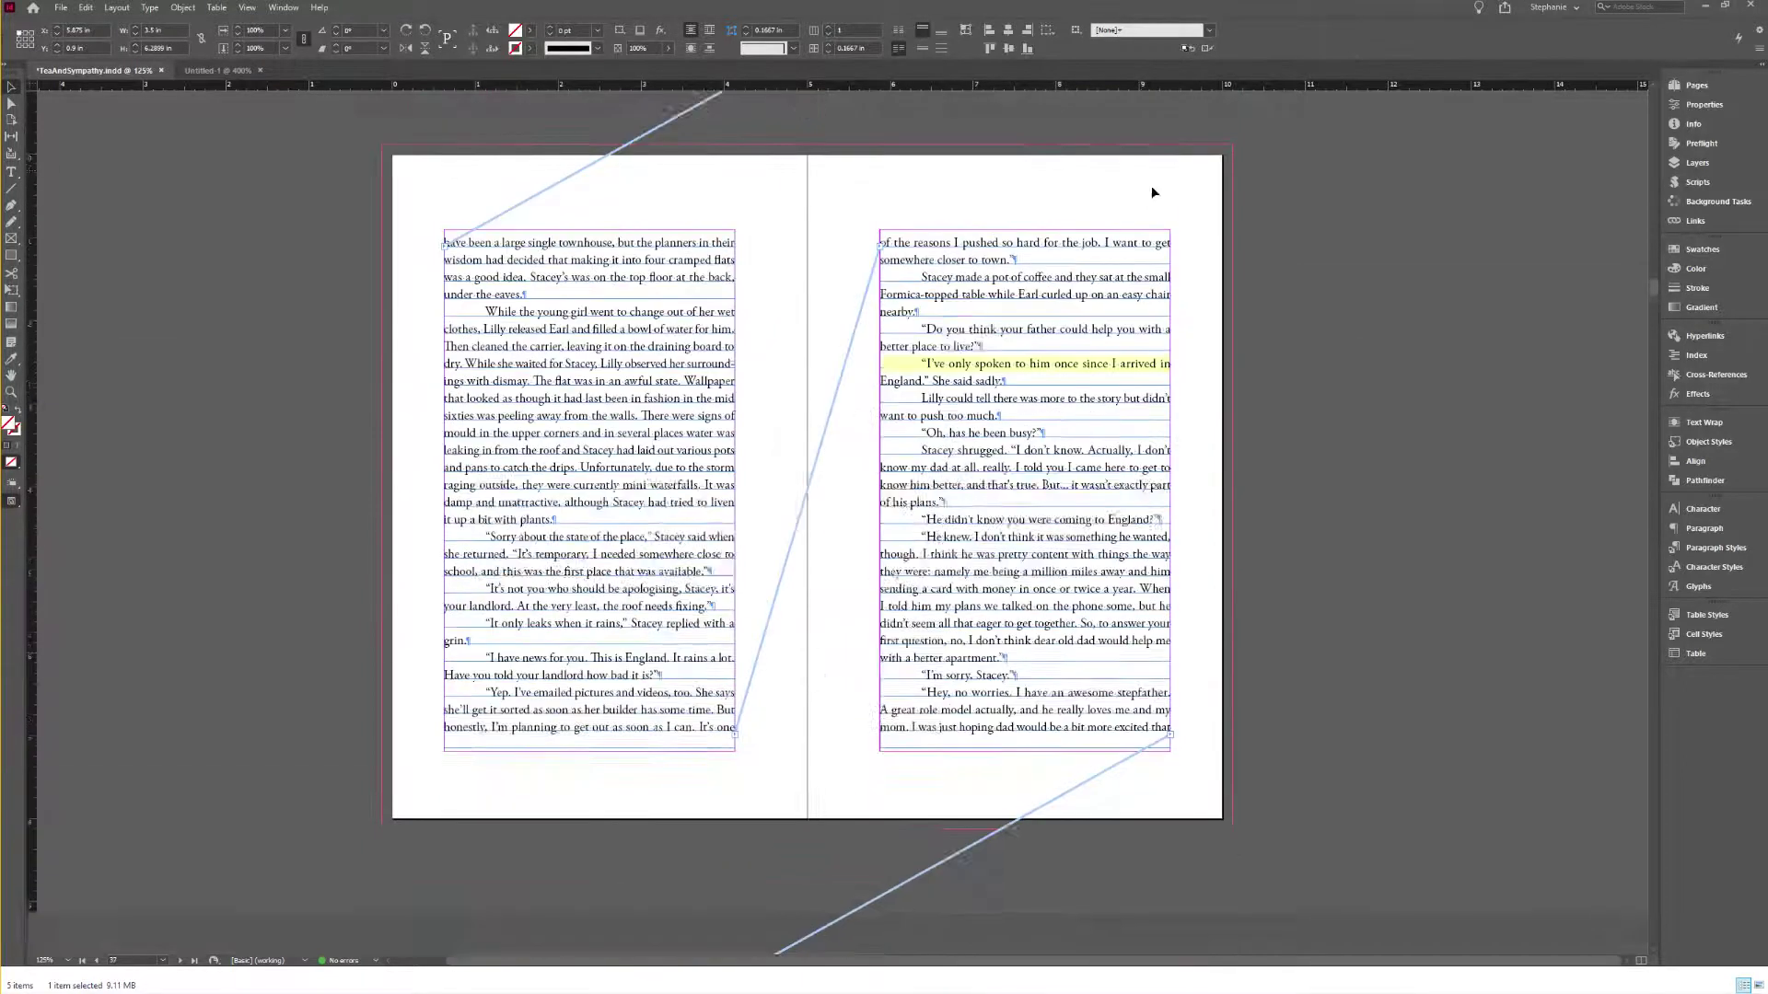
scroll(1155, 300, "up", 8)
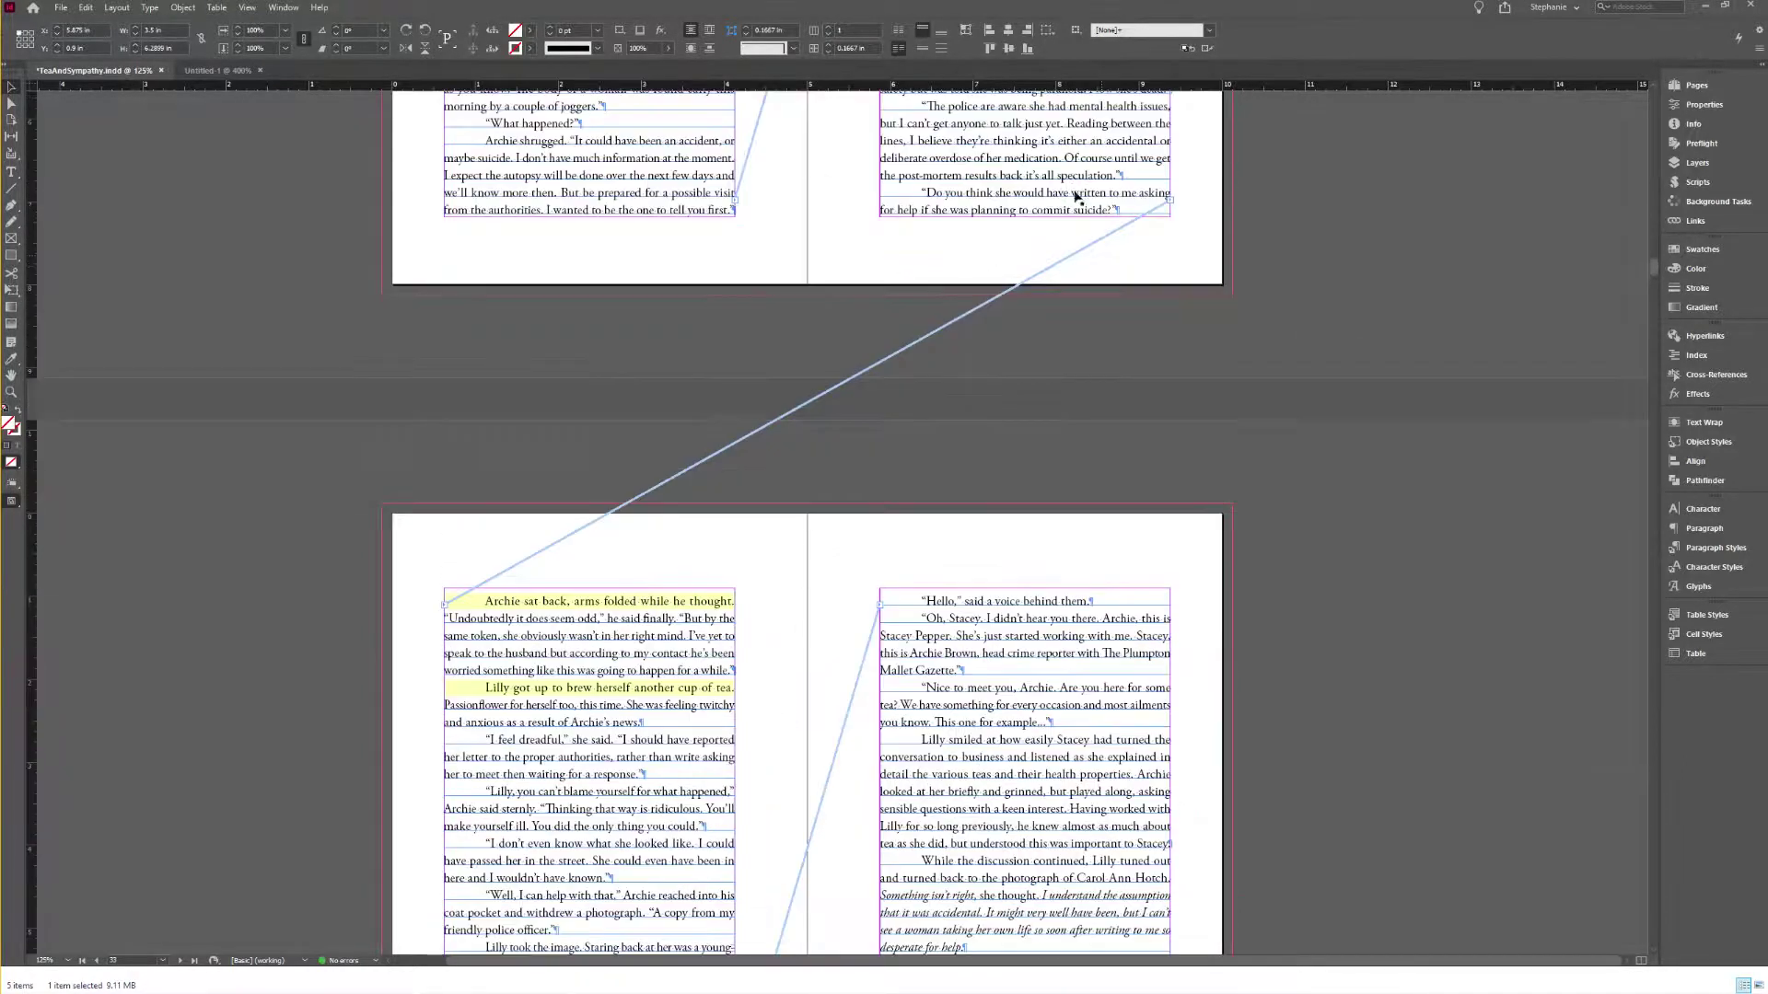
left_click(930, 266)
scroll(1215, 249, "down", 10)
scroll(1240, 235, "down", 20)
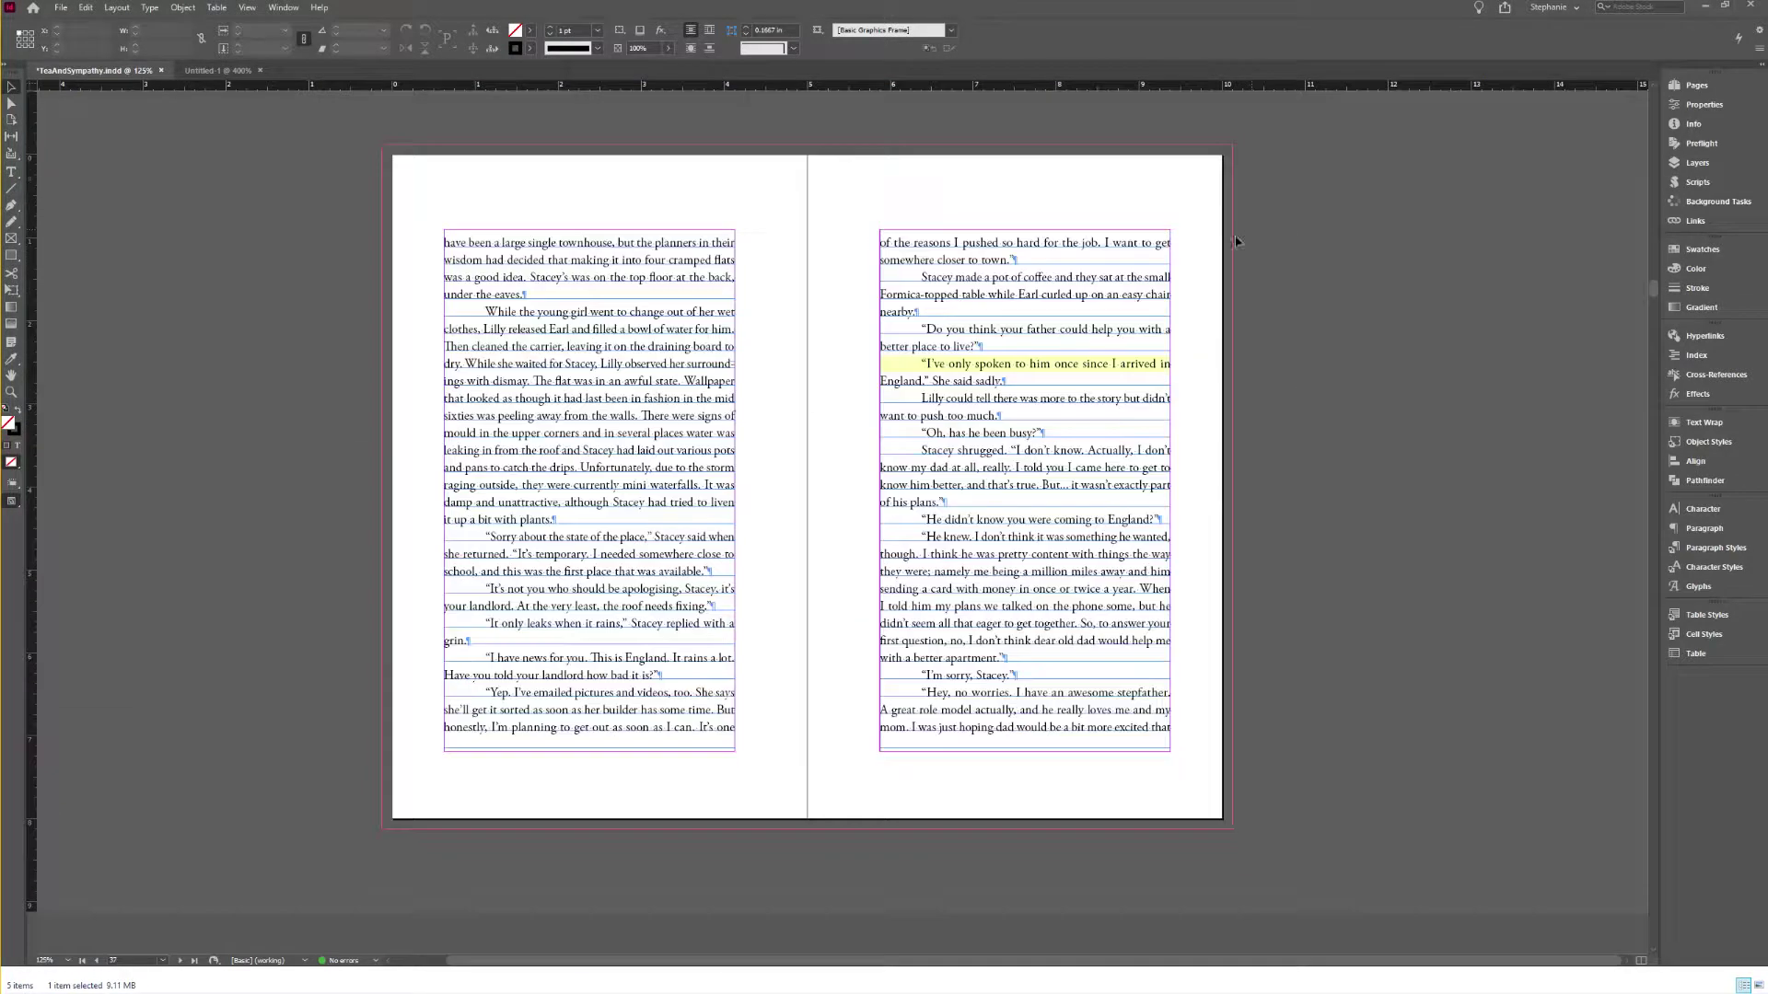
left_click(1006, 498)
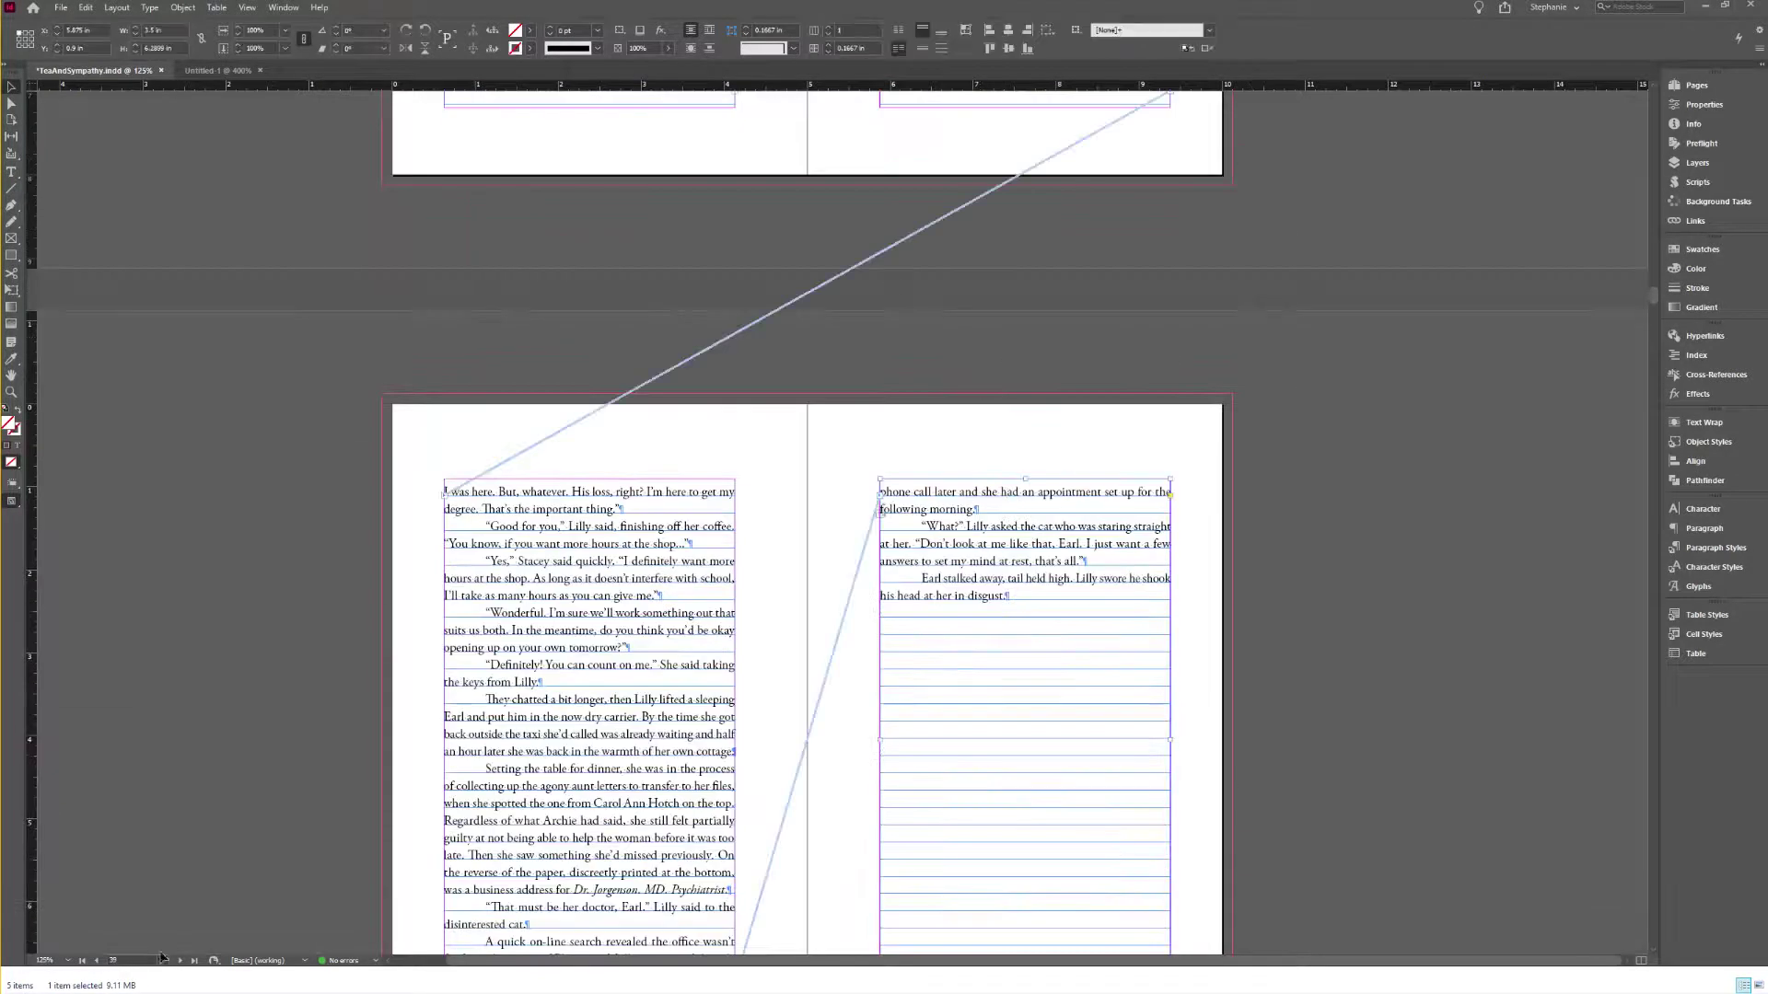
Step: Go to the About the Author page at the document's end and check the font used for its heading
left_click(195, 961)
scroll(777, 623, "up", 20)
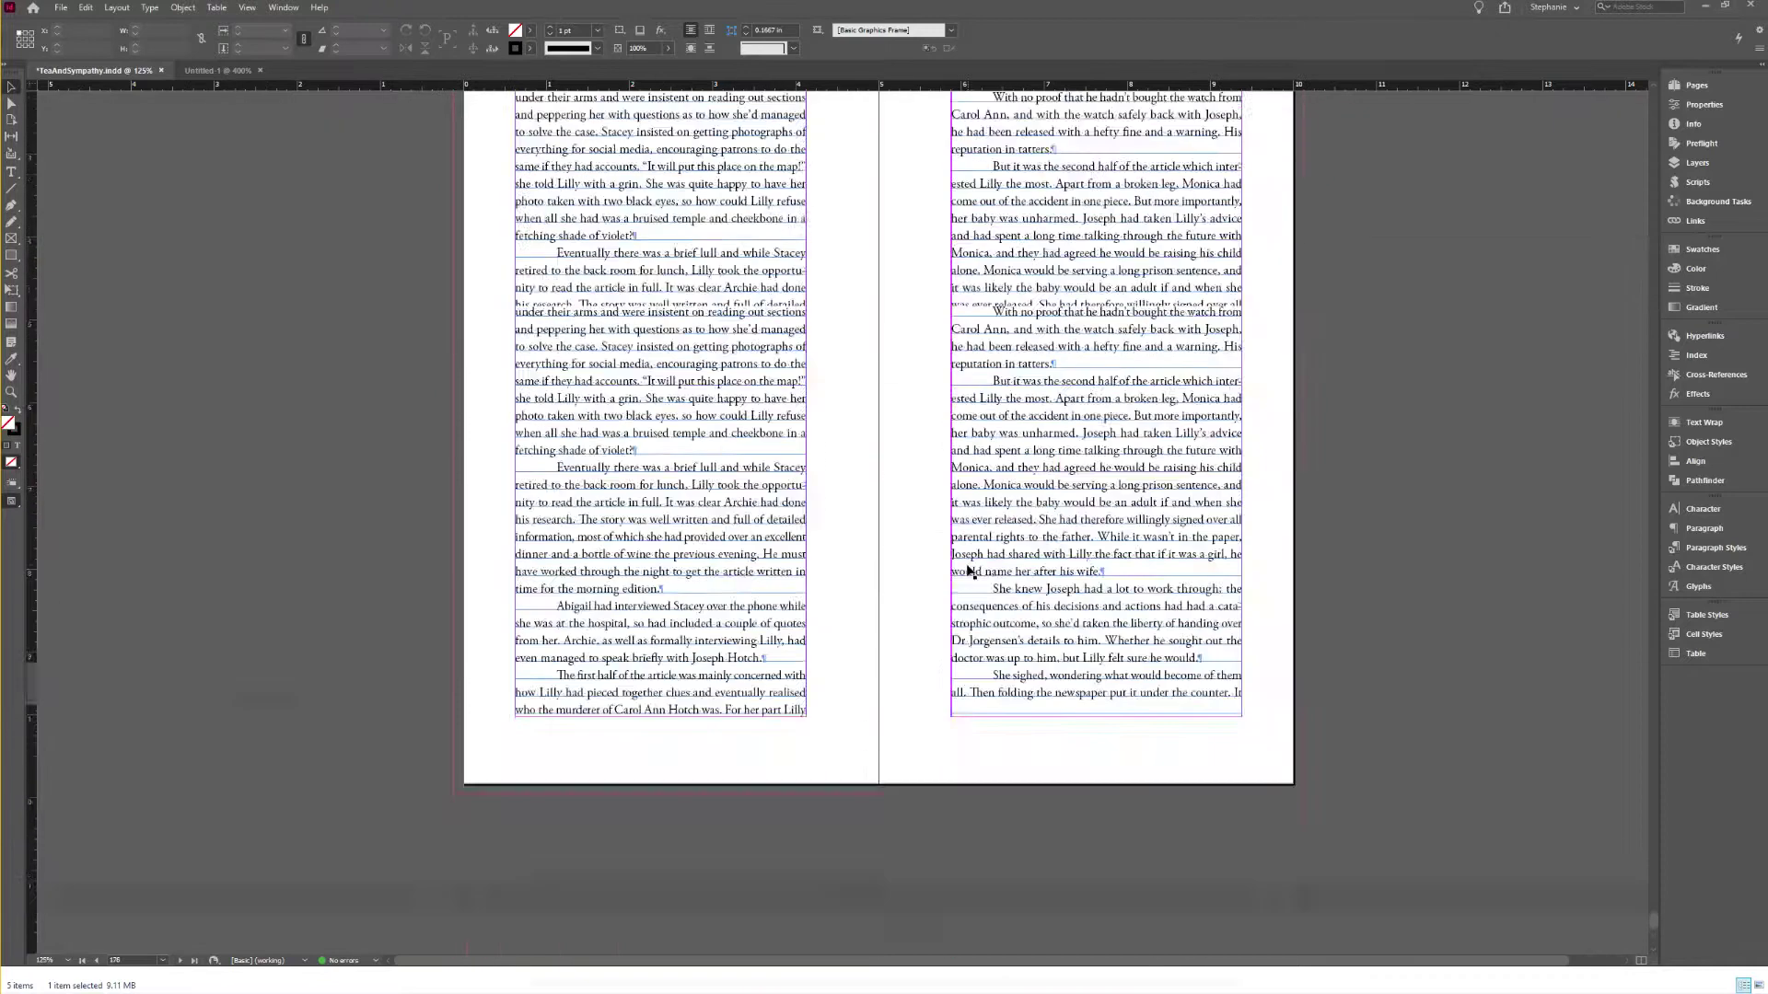
left_click(1068, 307)
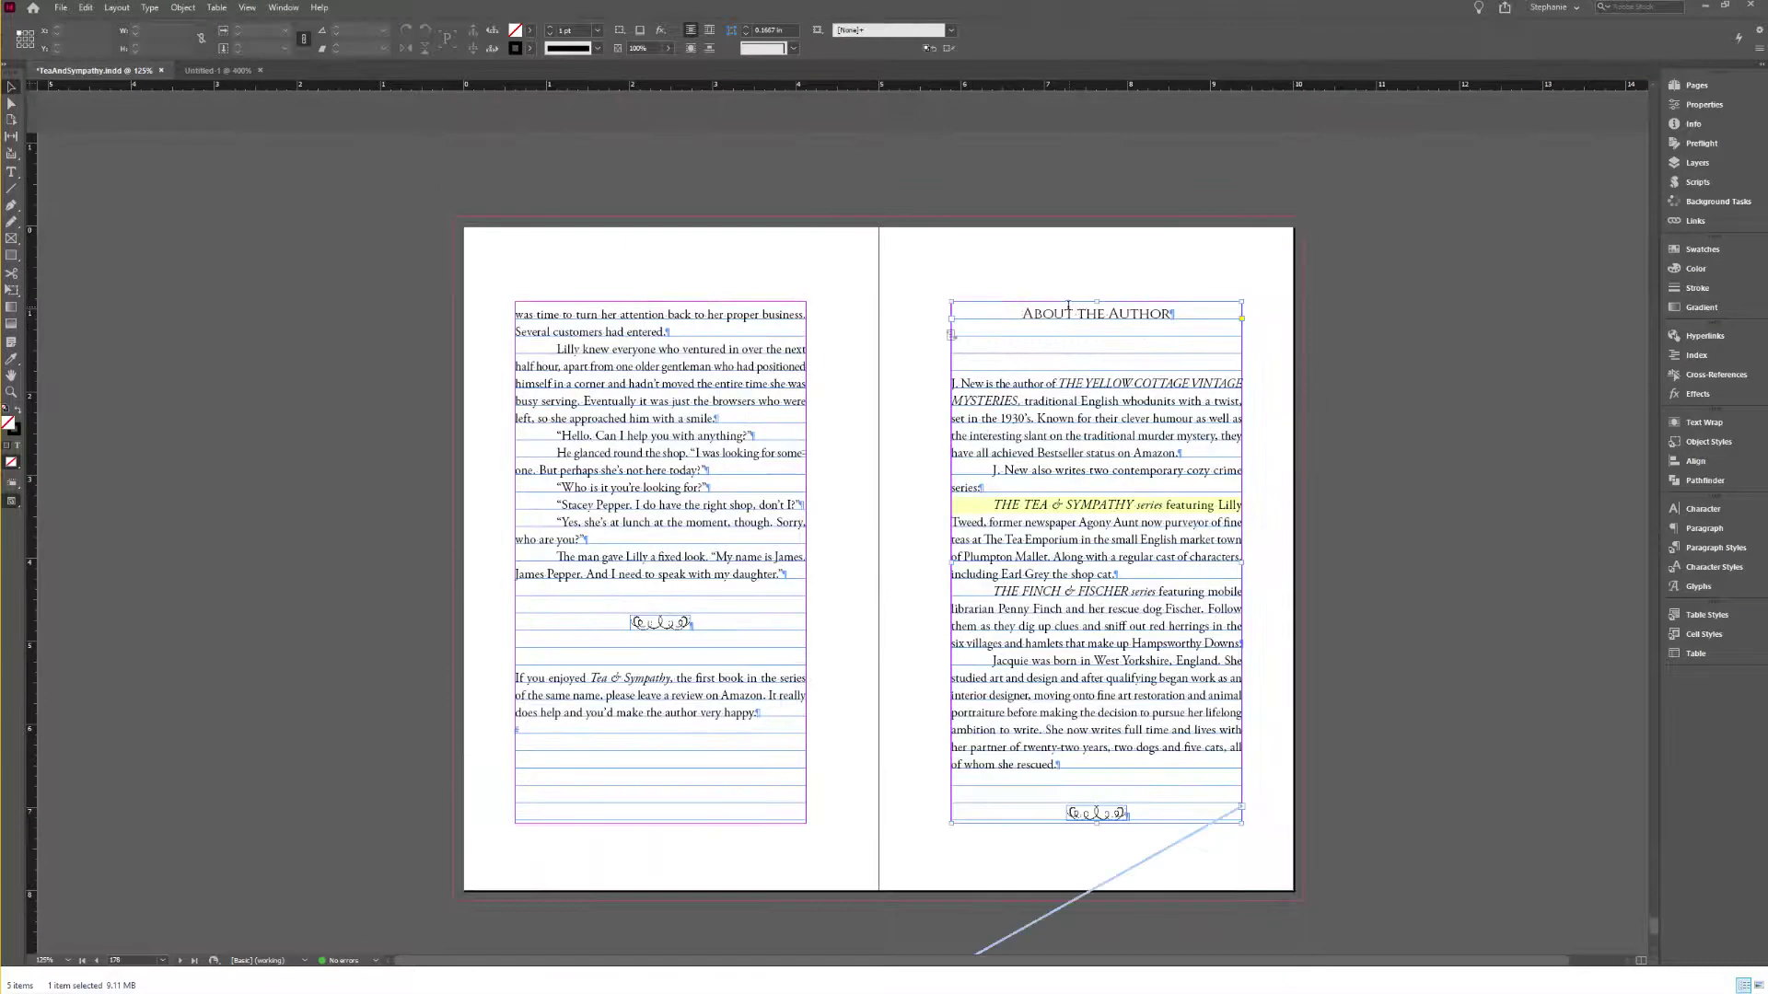
key("t")
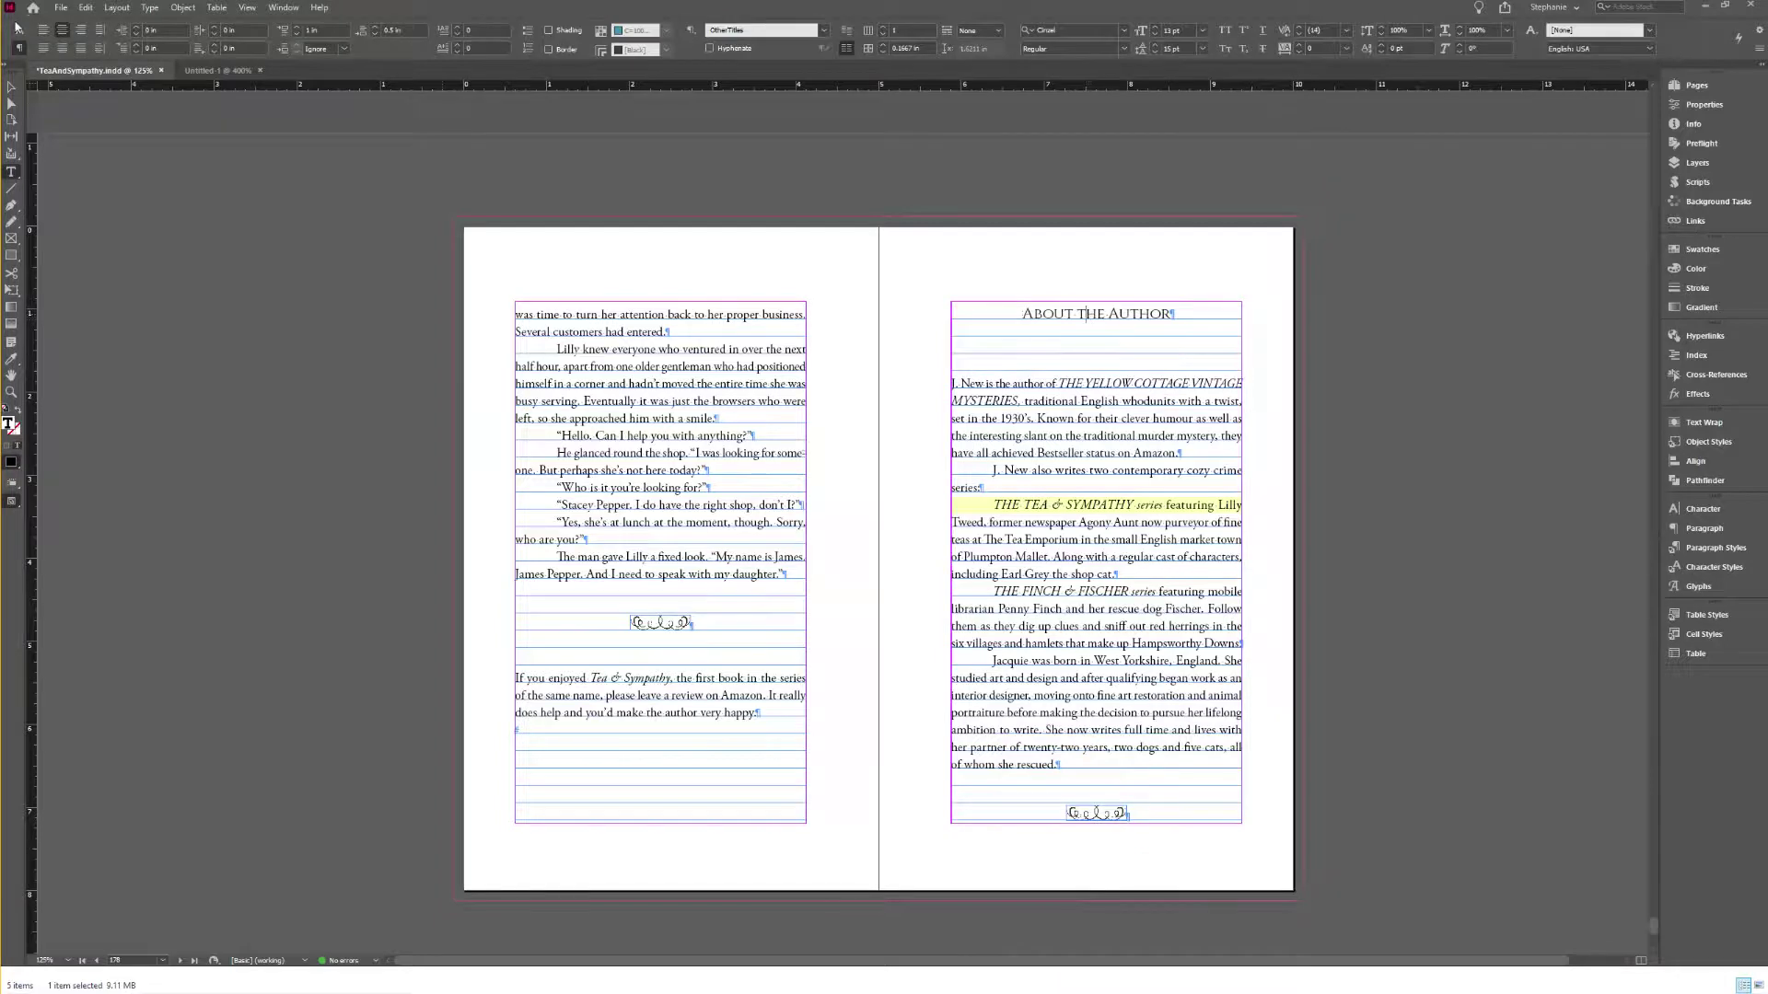
left_click(18, 29)
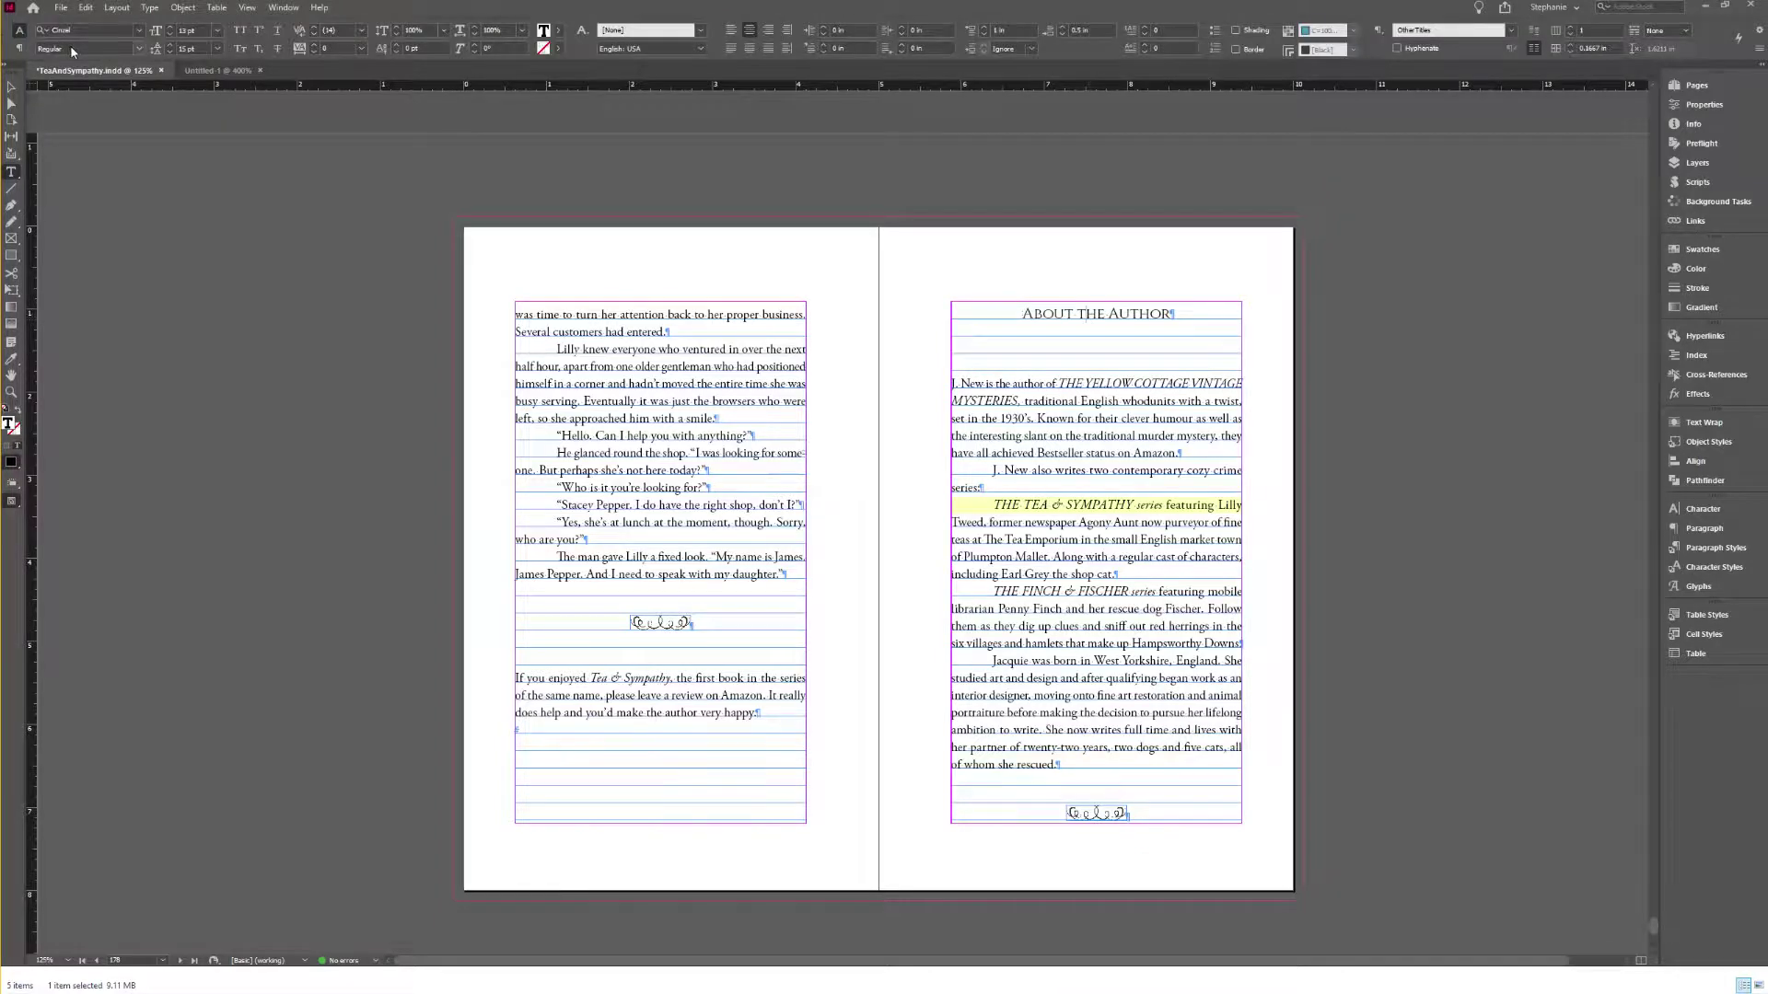
left_click(141, 32)
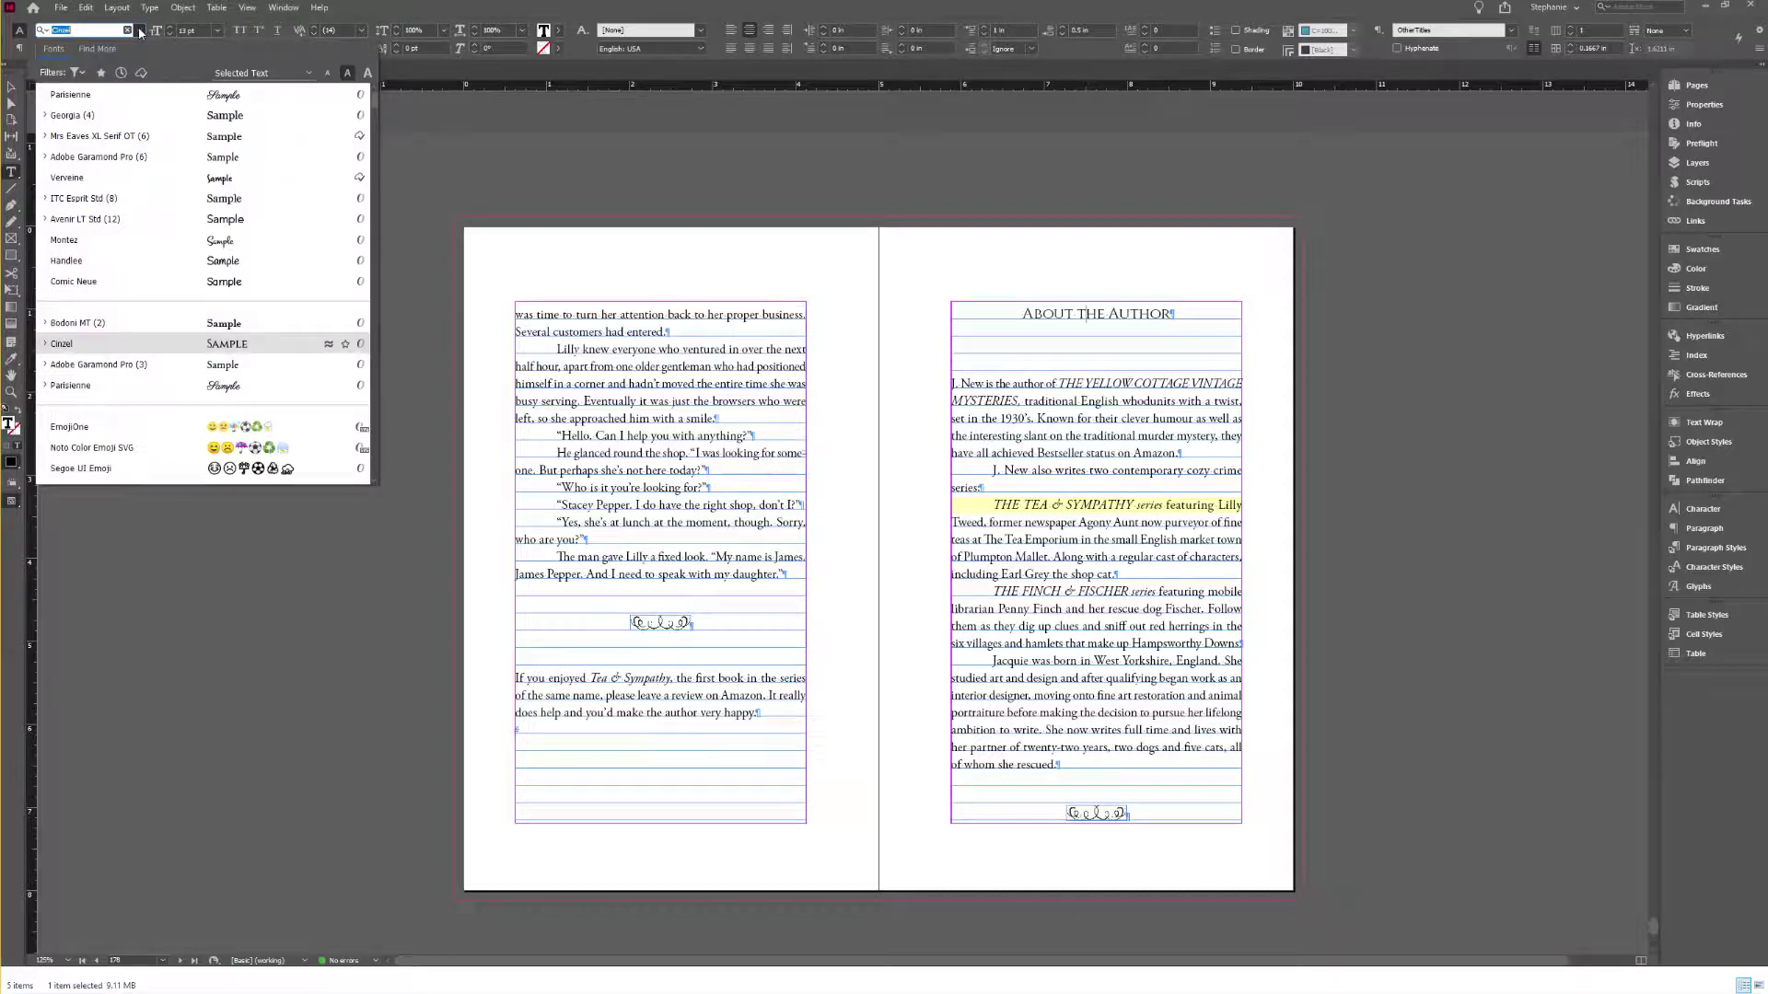
left_click(247, 346)
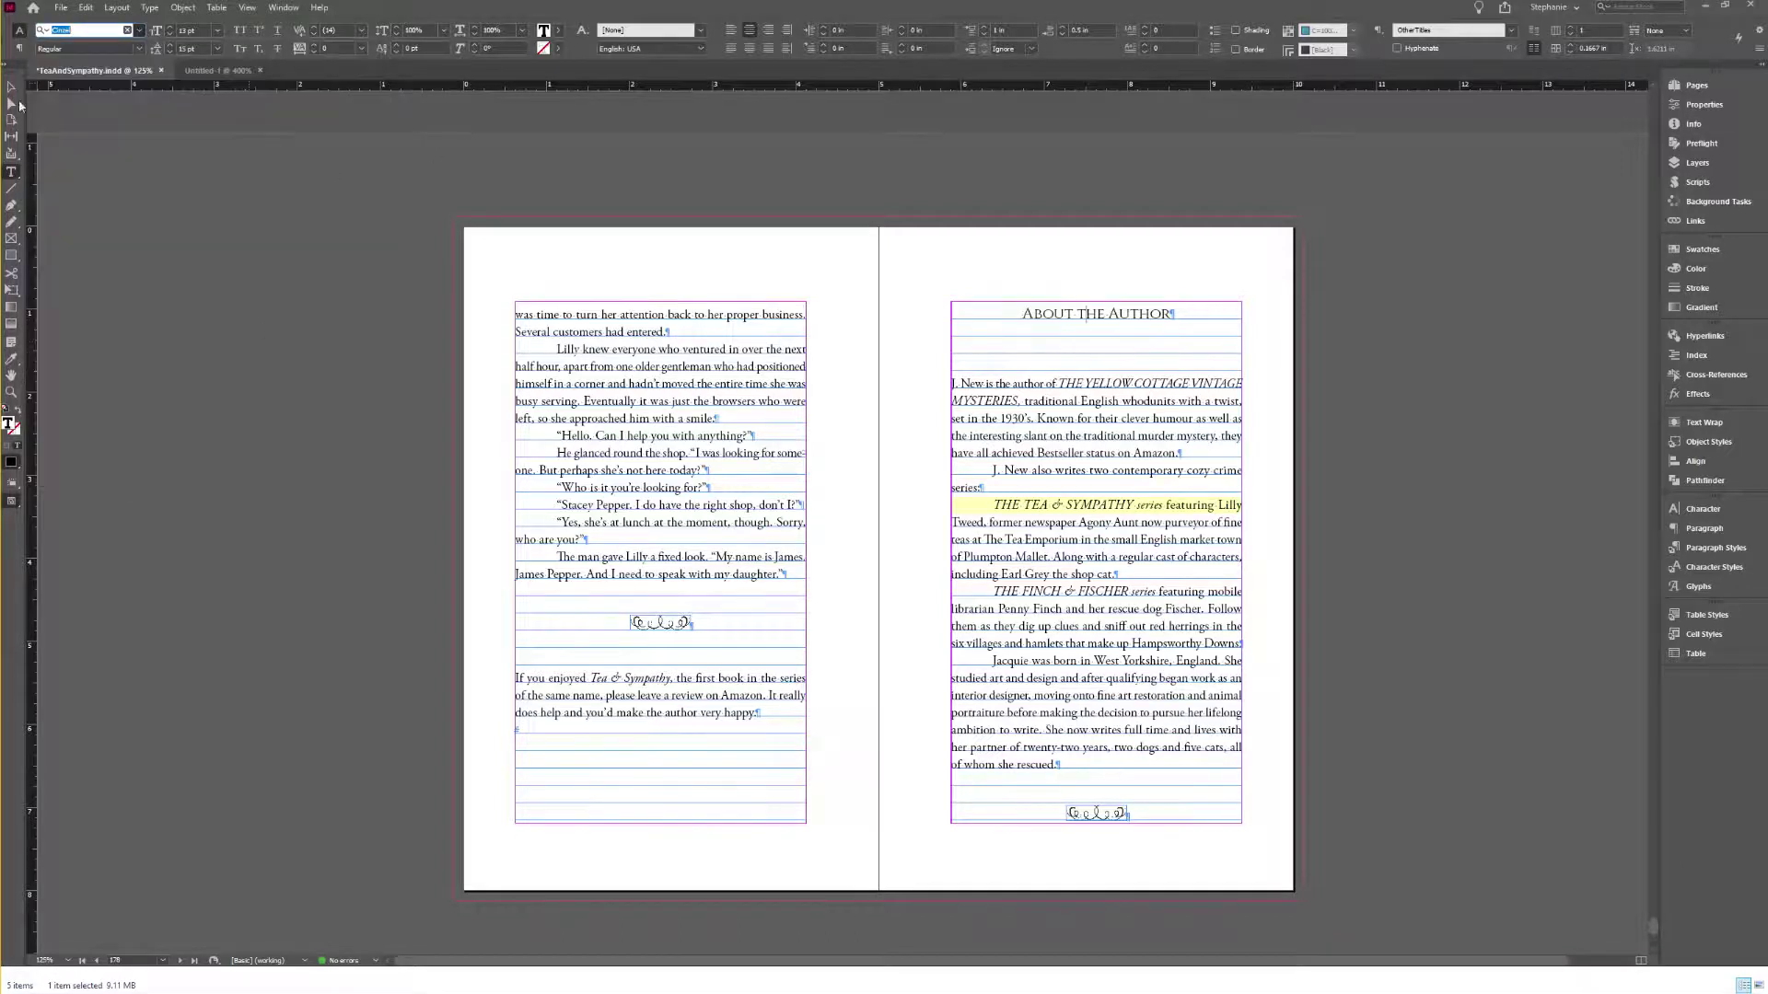
key("Escape")
key("Escape")
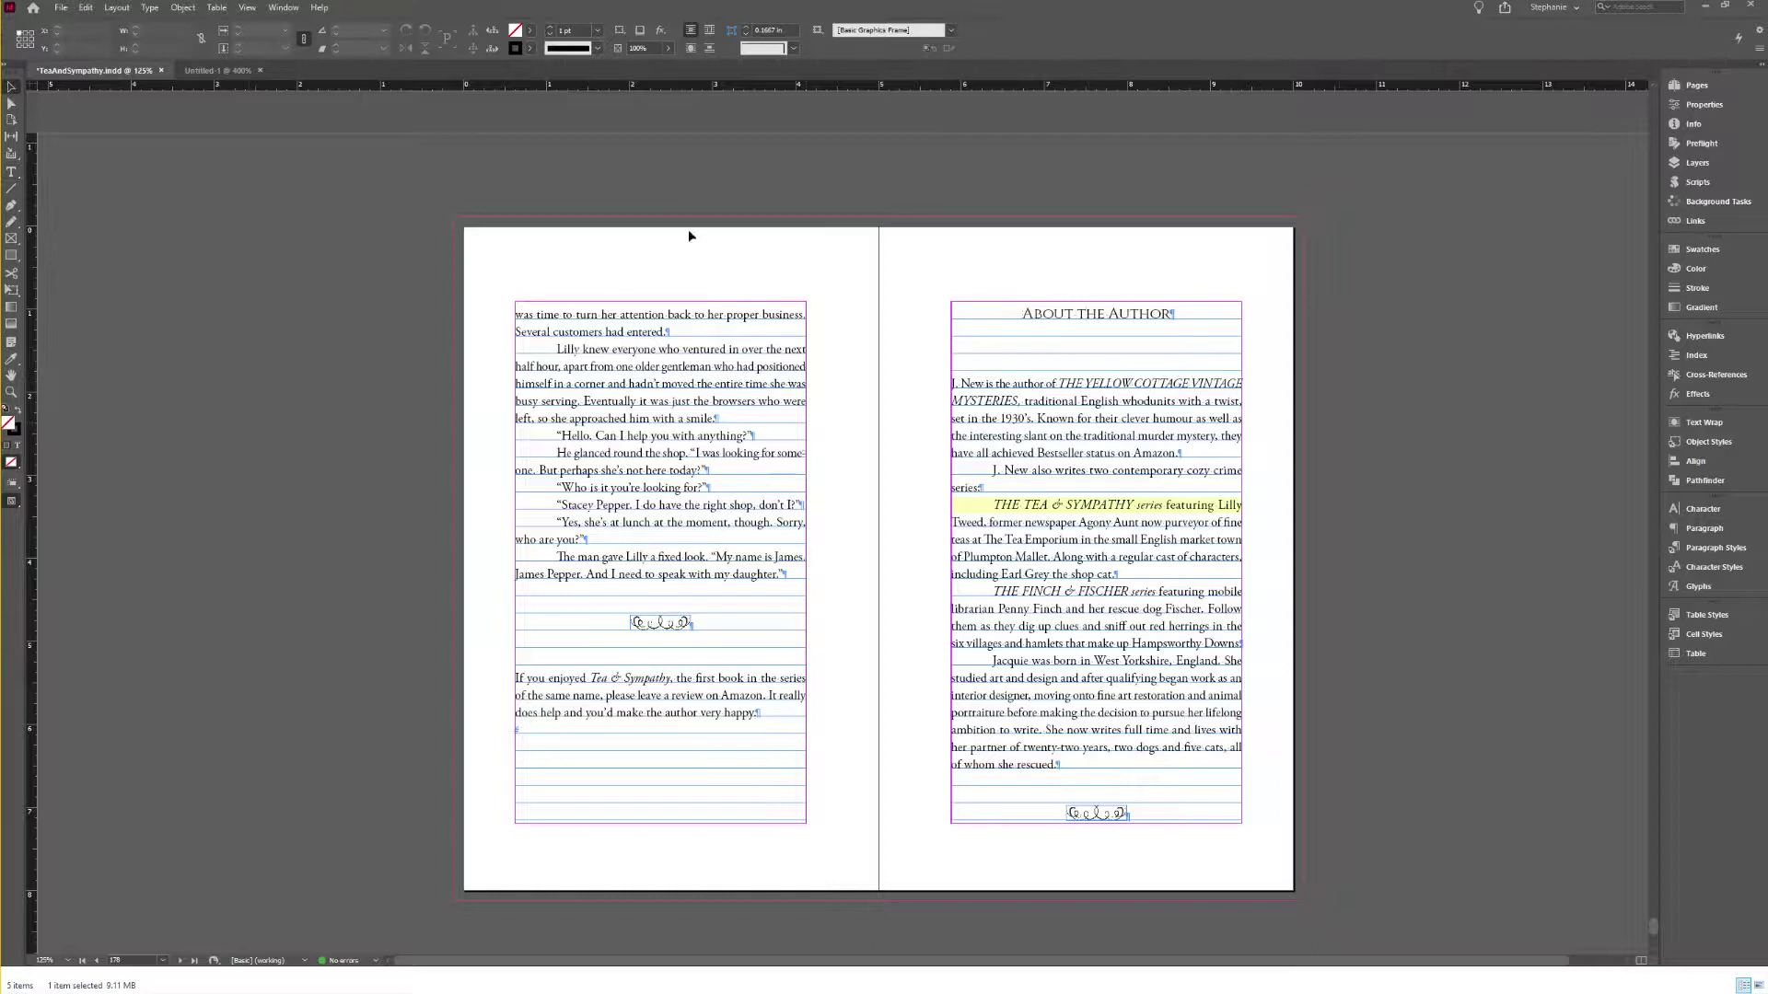
Step: Export the document as reflowable EPUB 3.0 over TeaAndSympathy.epub, and dismiss the opened preview without copying it to the library
left_click(61, 7)
left_click(102, 295)
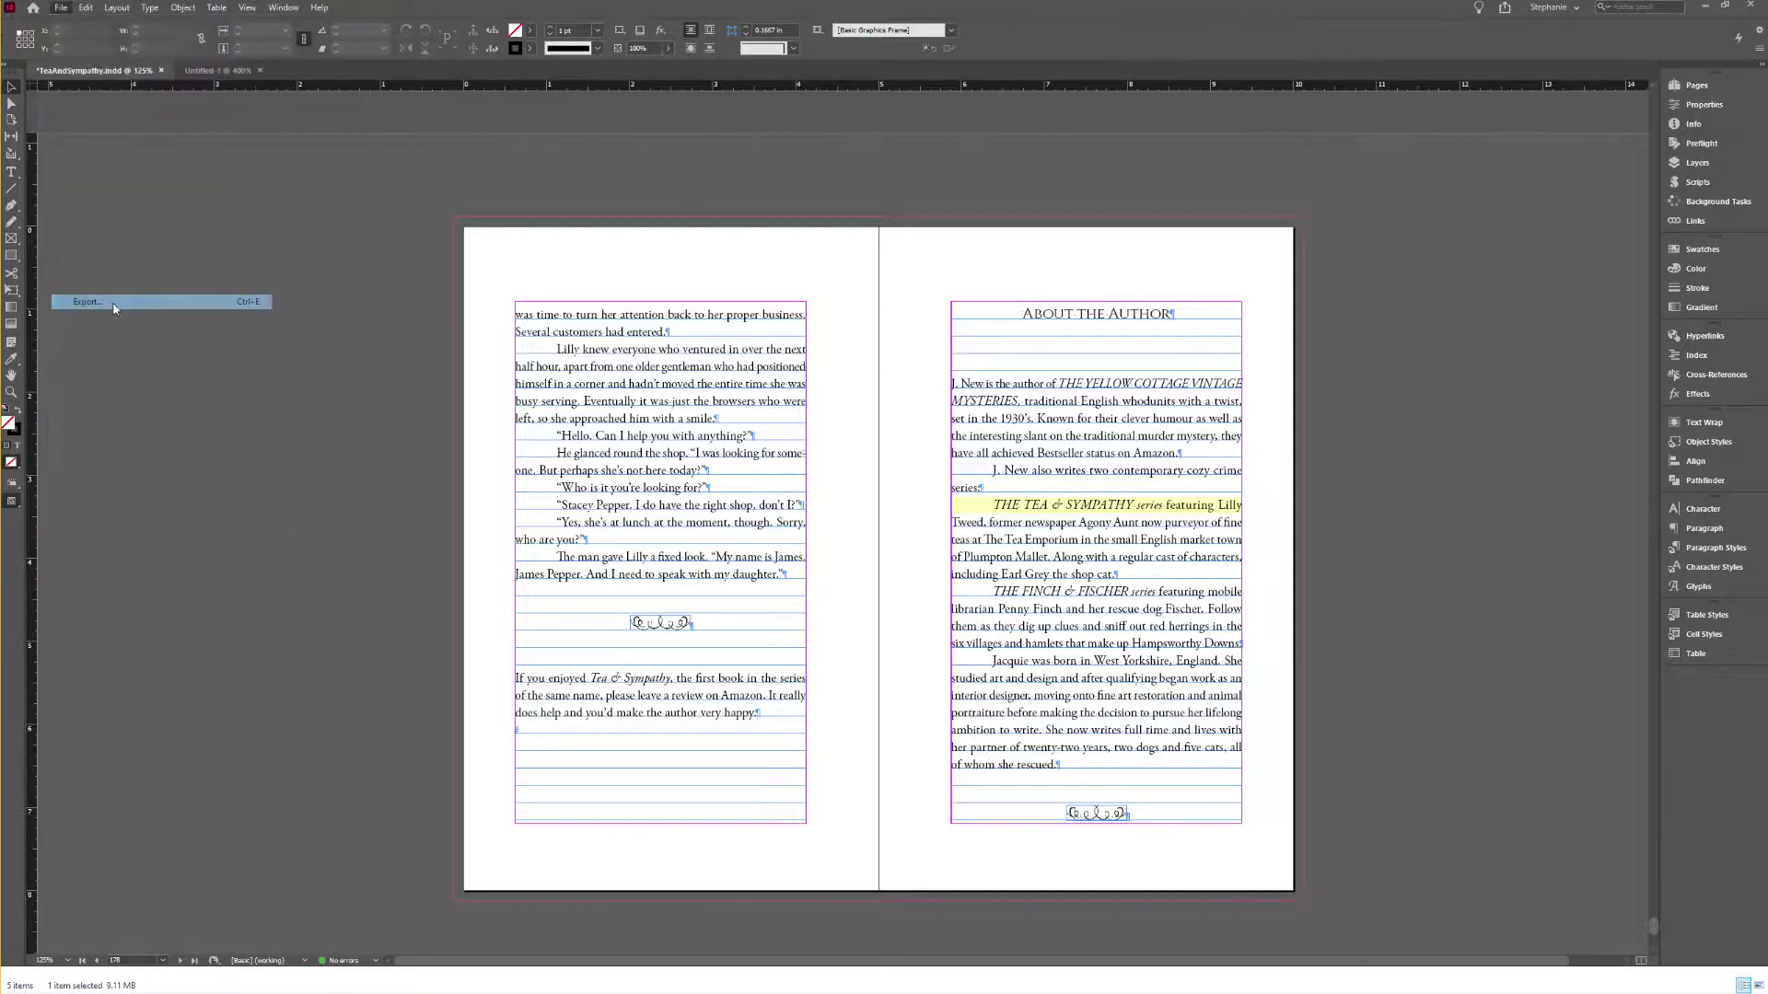
left_click(1200, 734)
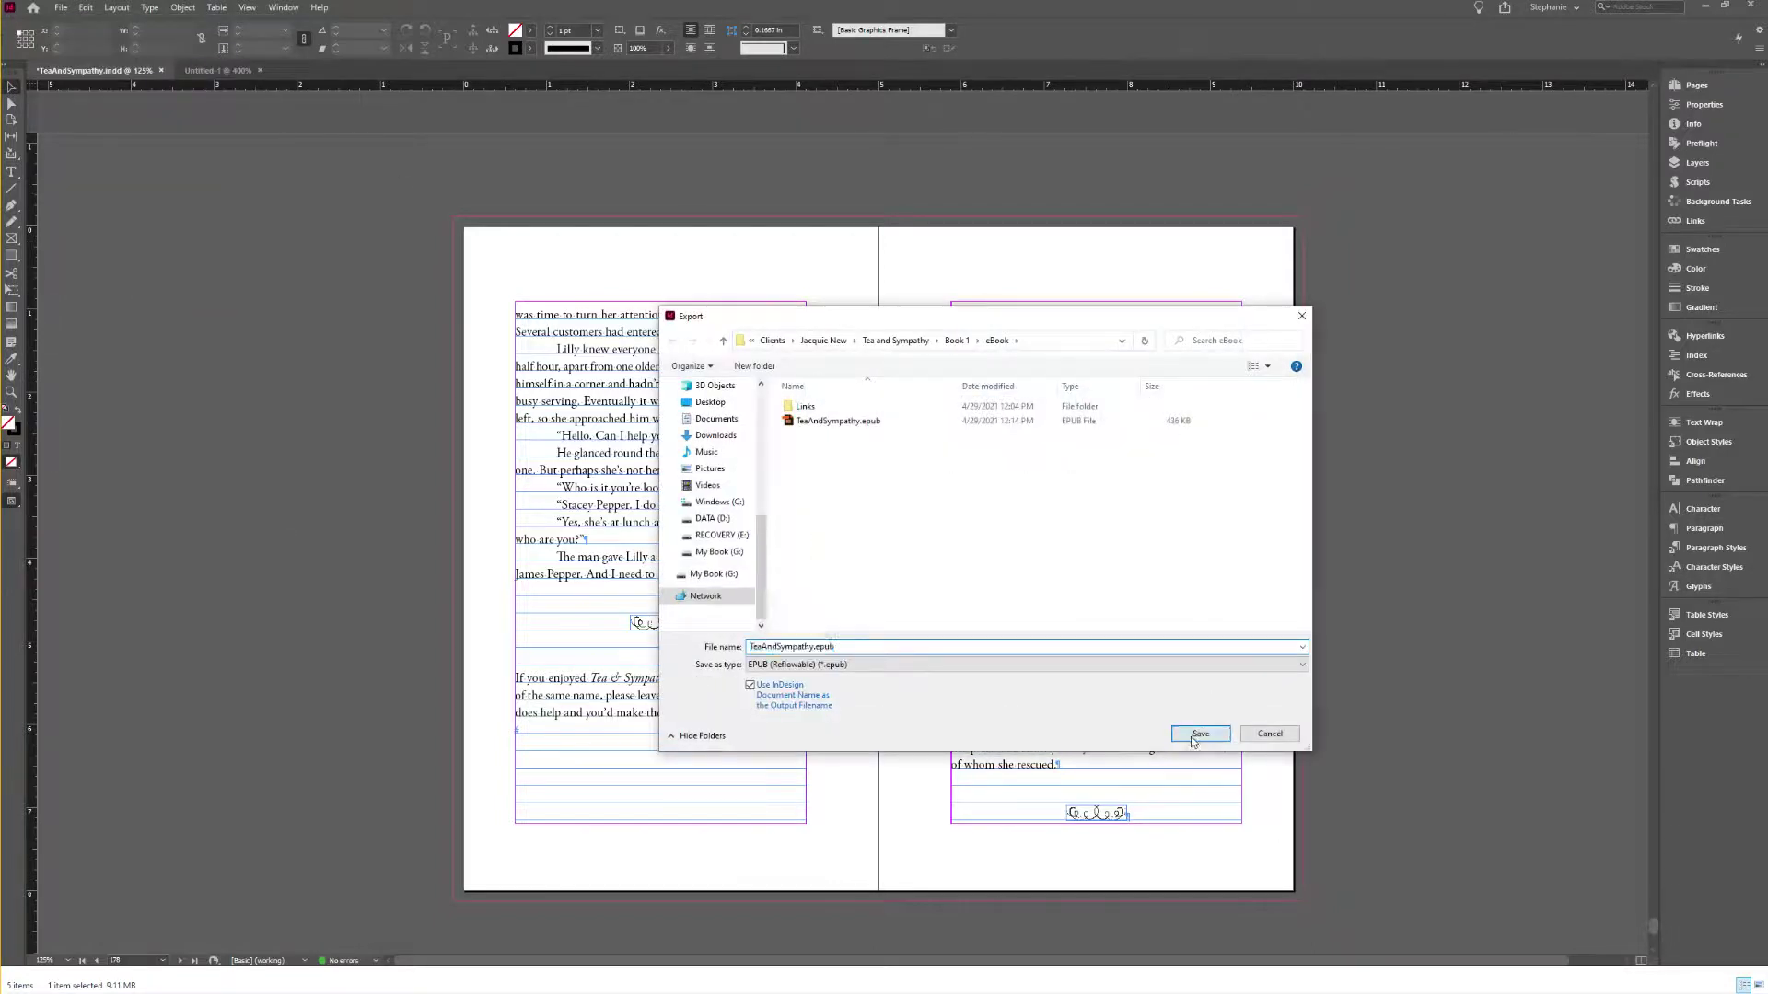
left_click(916, 488)
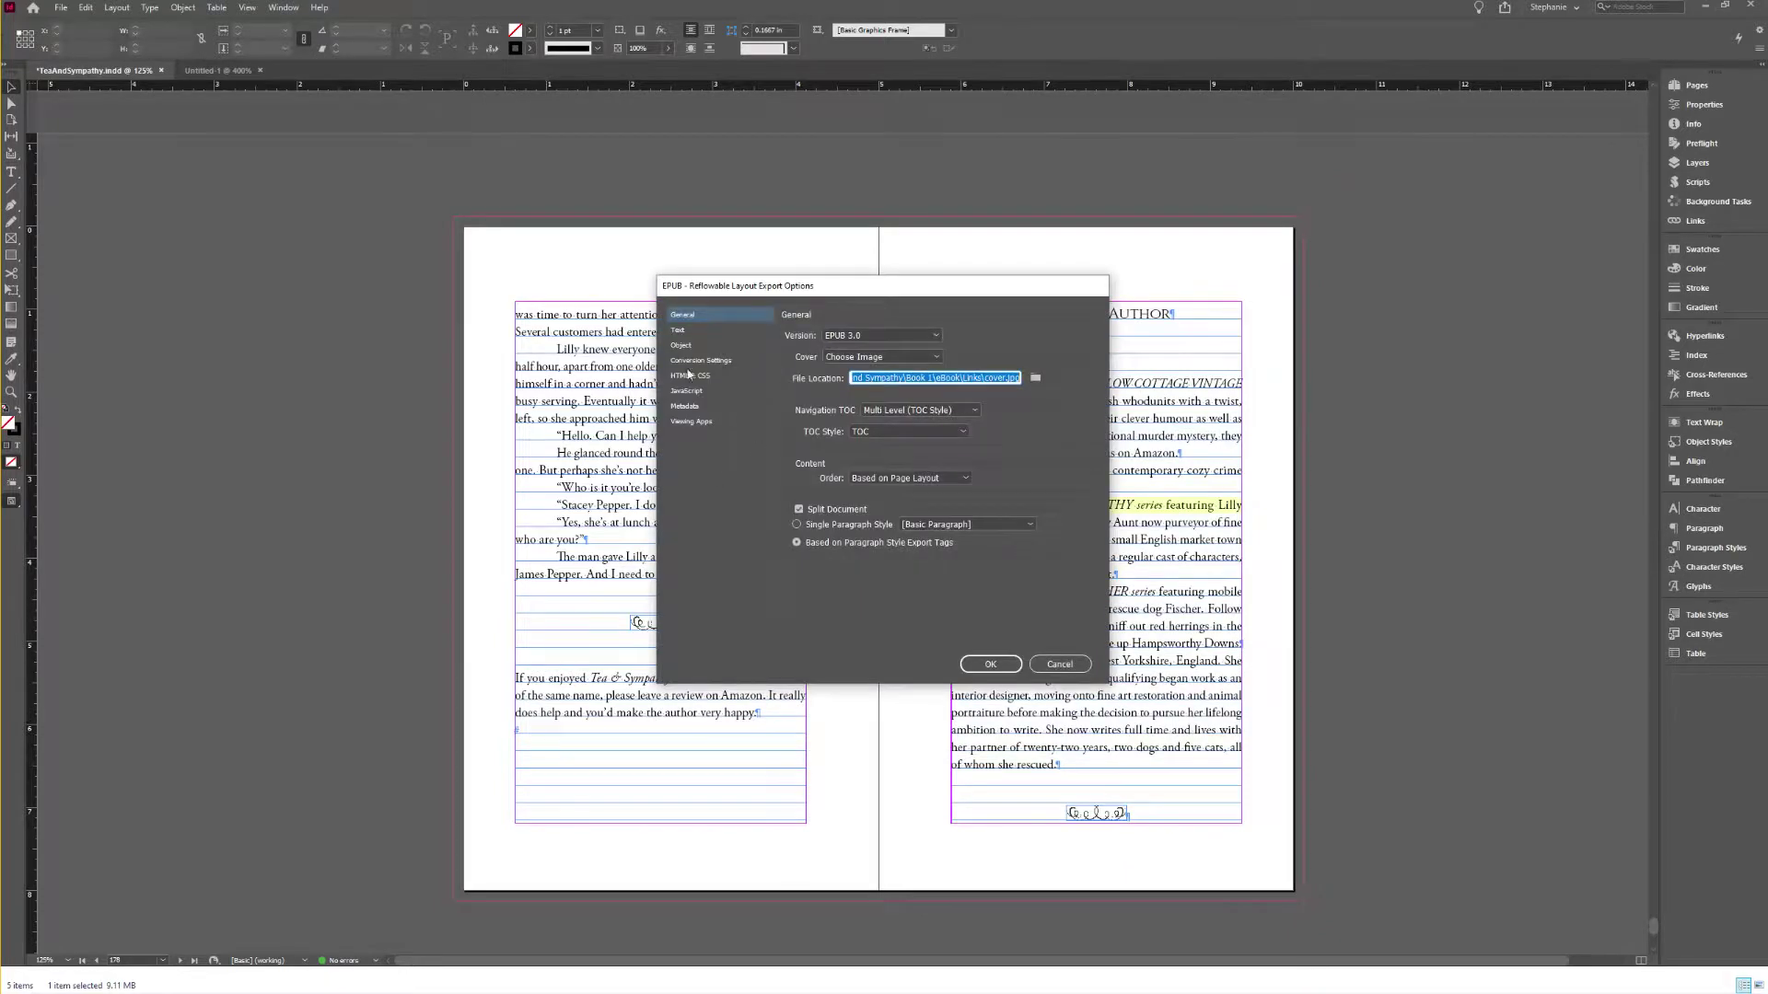
left_click(982, 665)
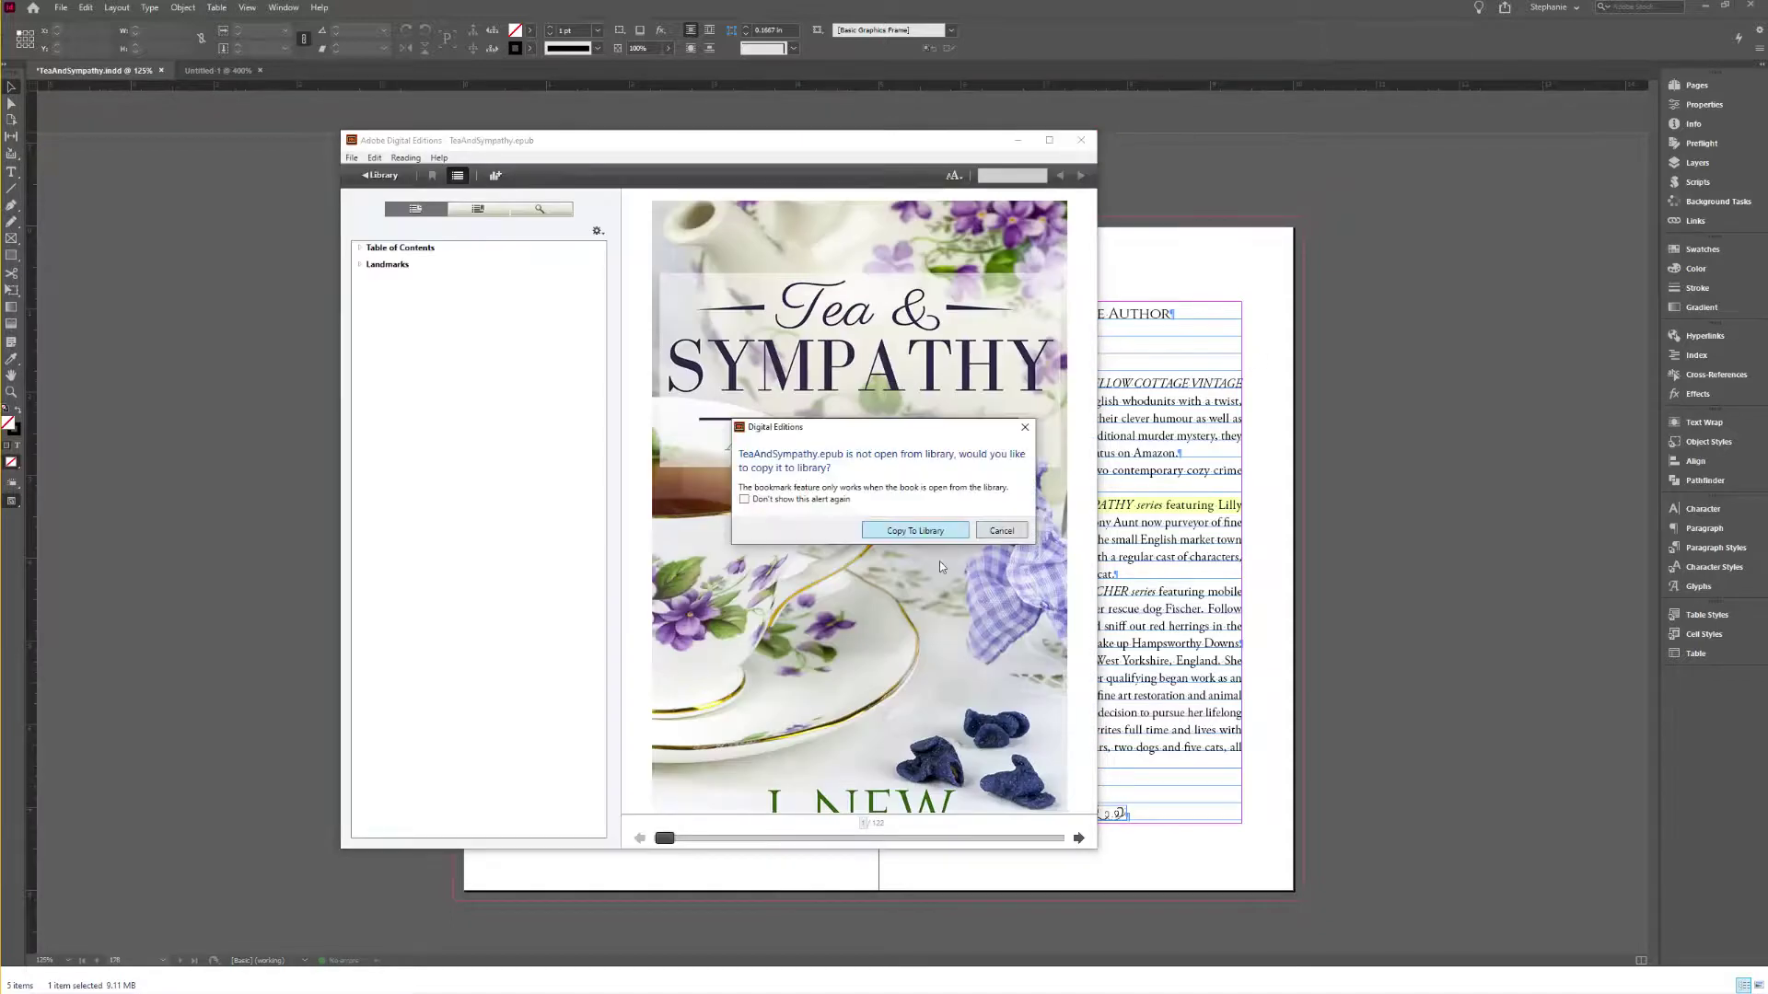
left_click(1001, 531)
left_click(385, 847)
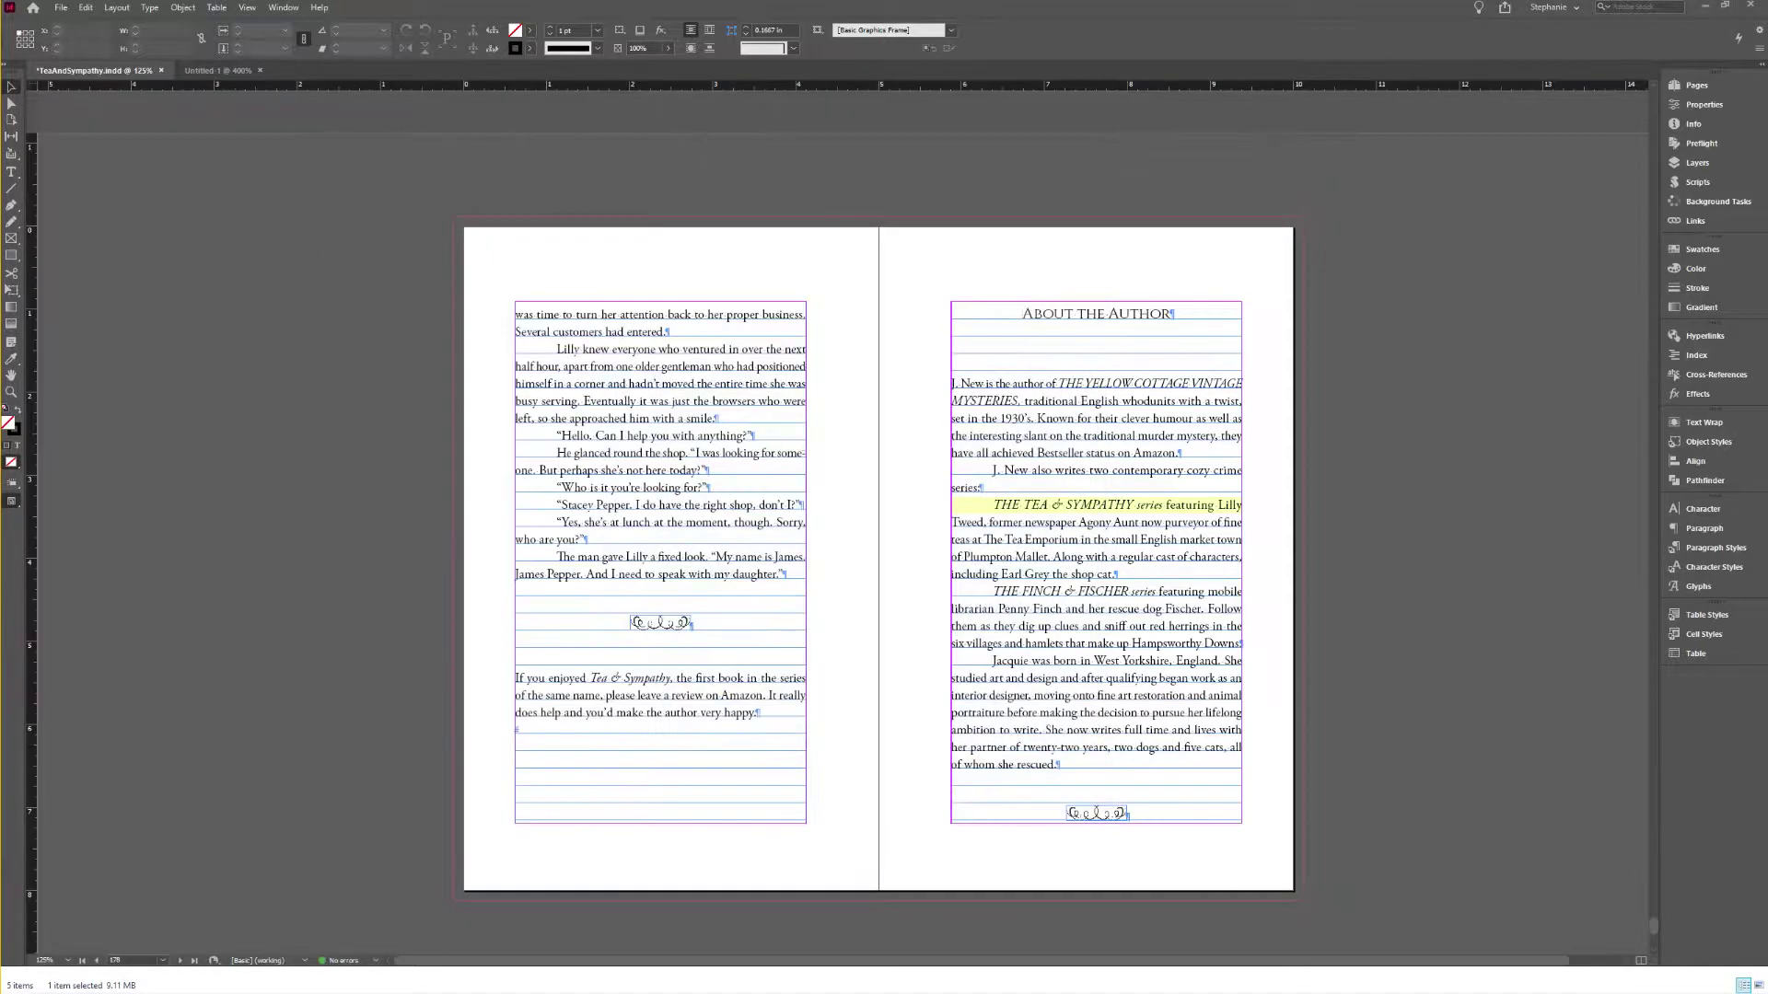
Step: In File Explorer, open the eBook folder inside Book 1 and select TeaAndSympathy.epub
left_click_drag(1767, 405, 846, 16)
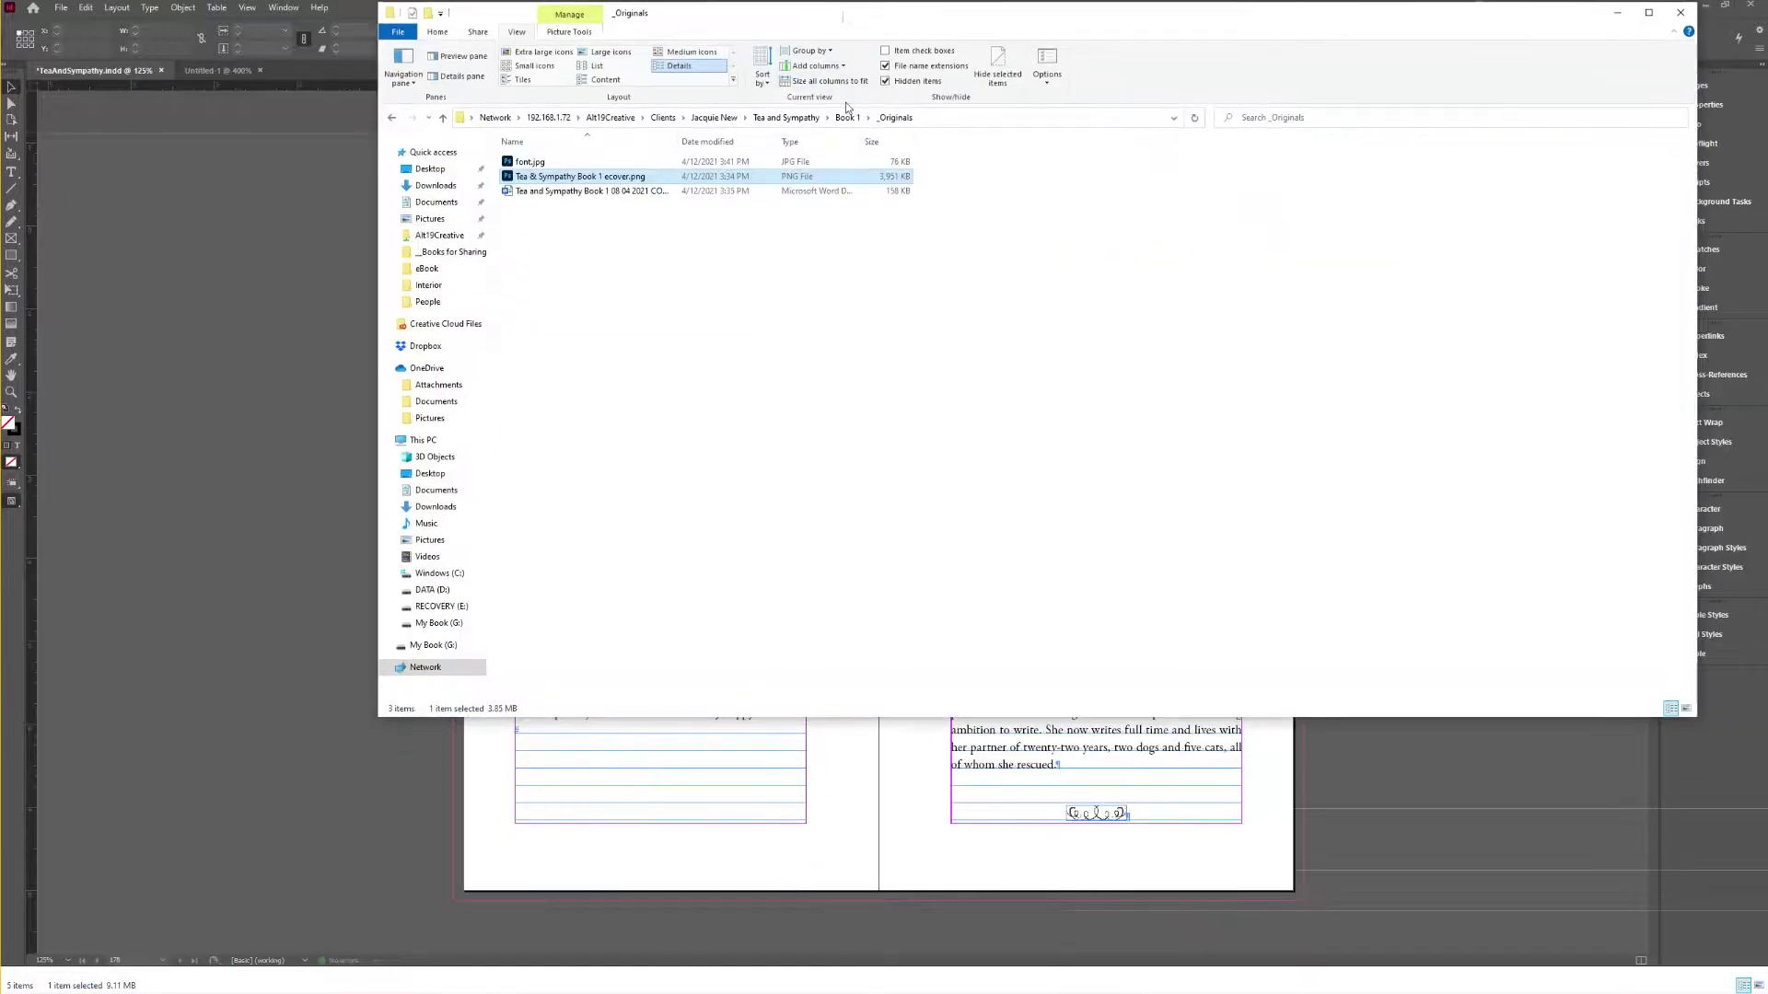
double_click(1057, 23)
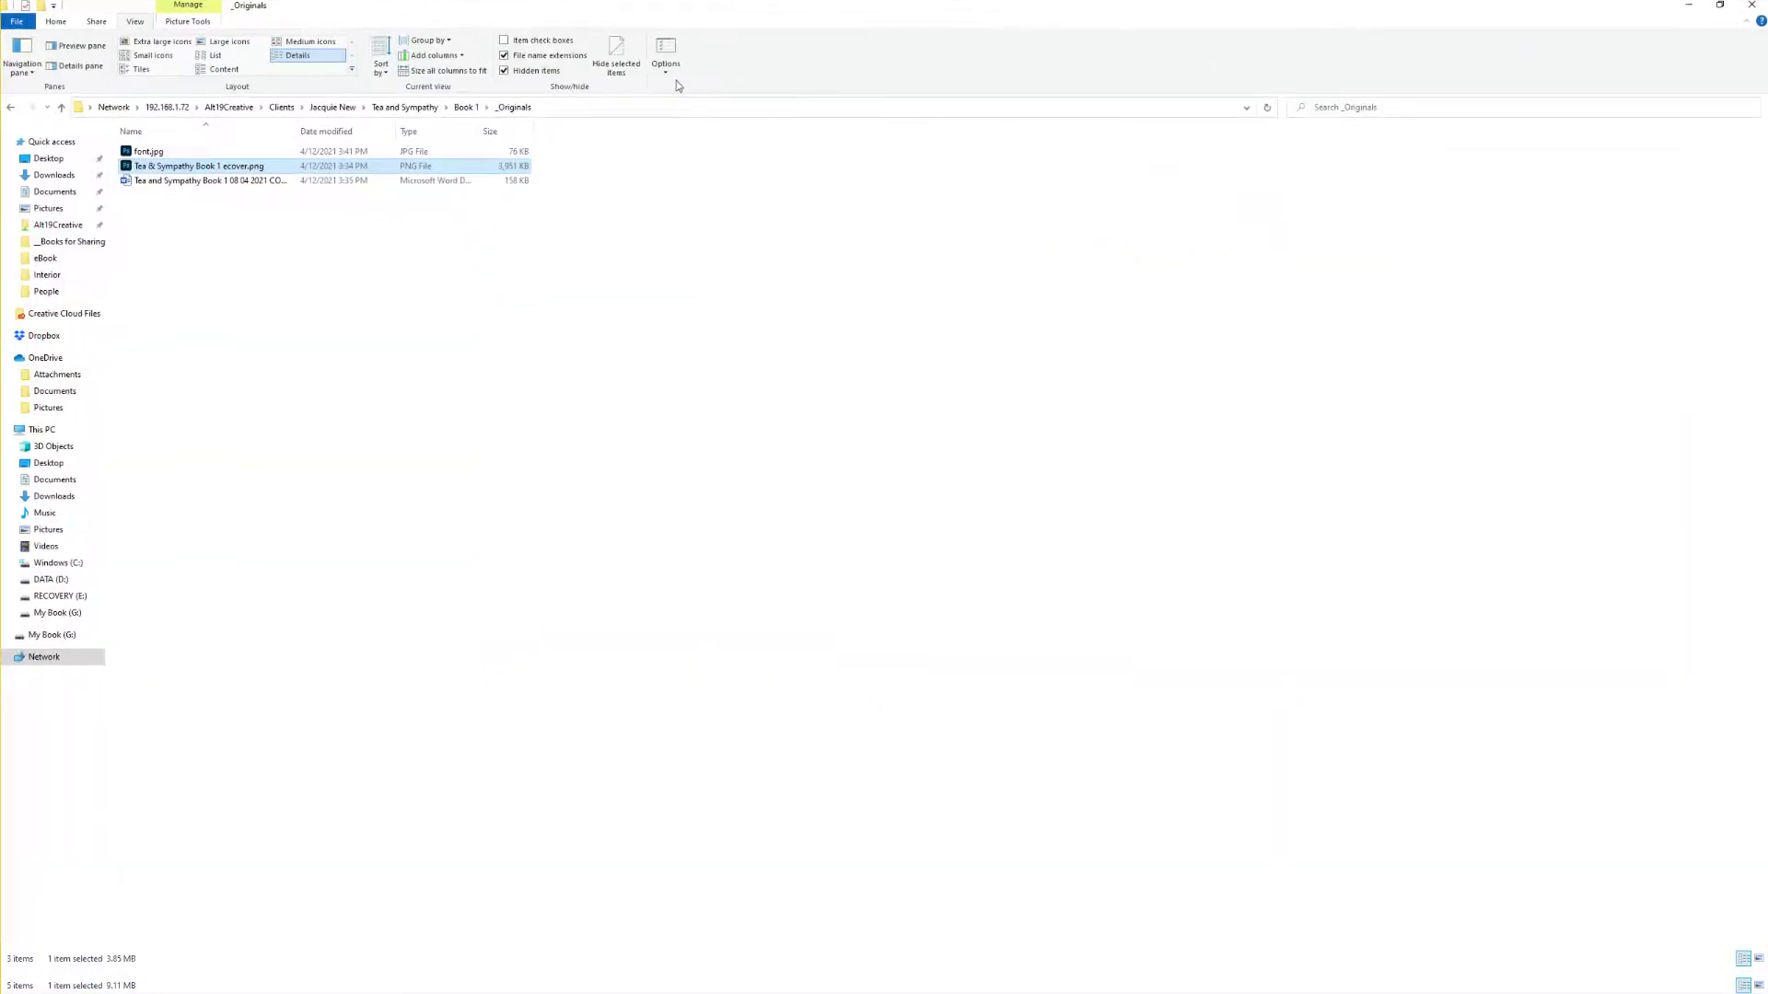
left_click(466, 108)
double_click(178, 181)
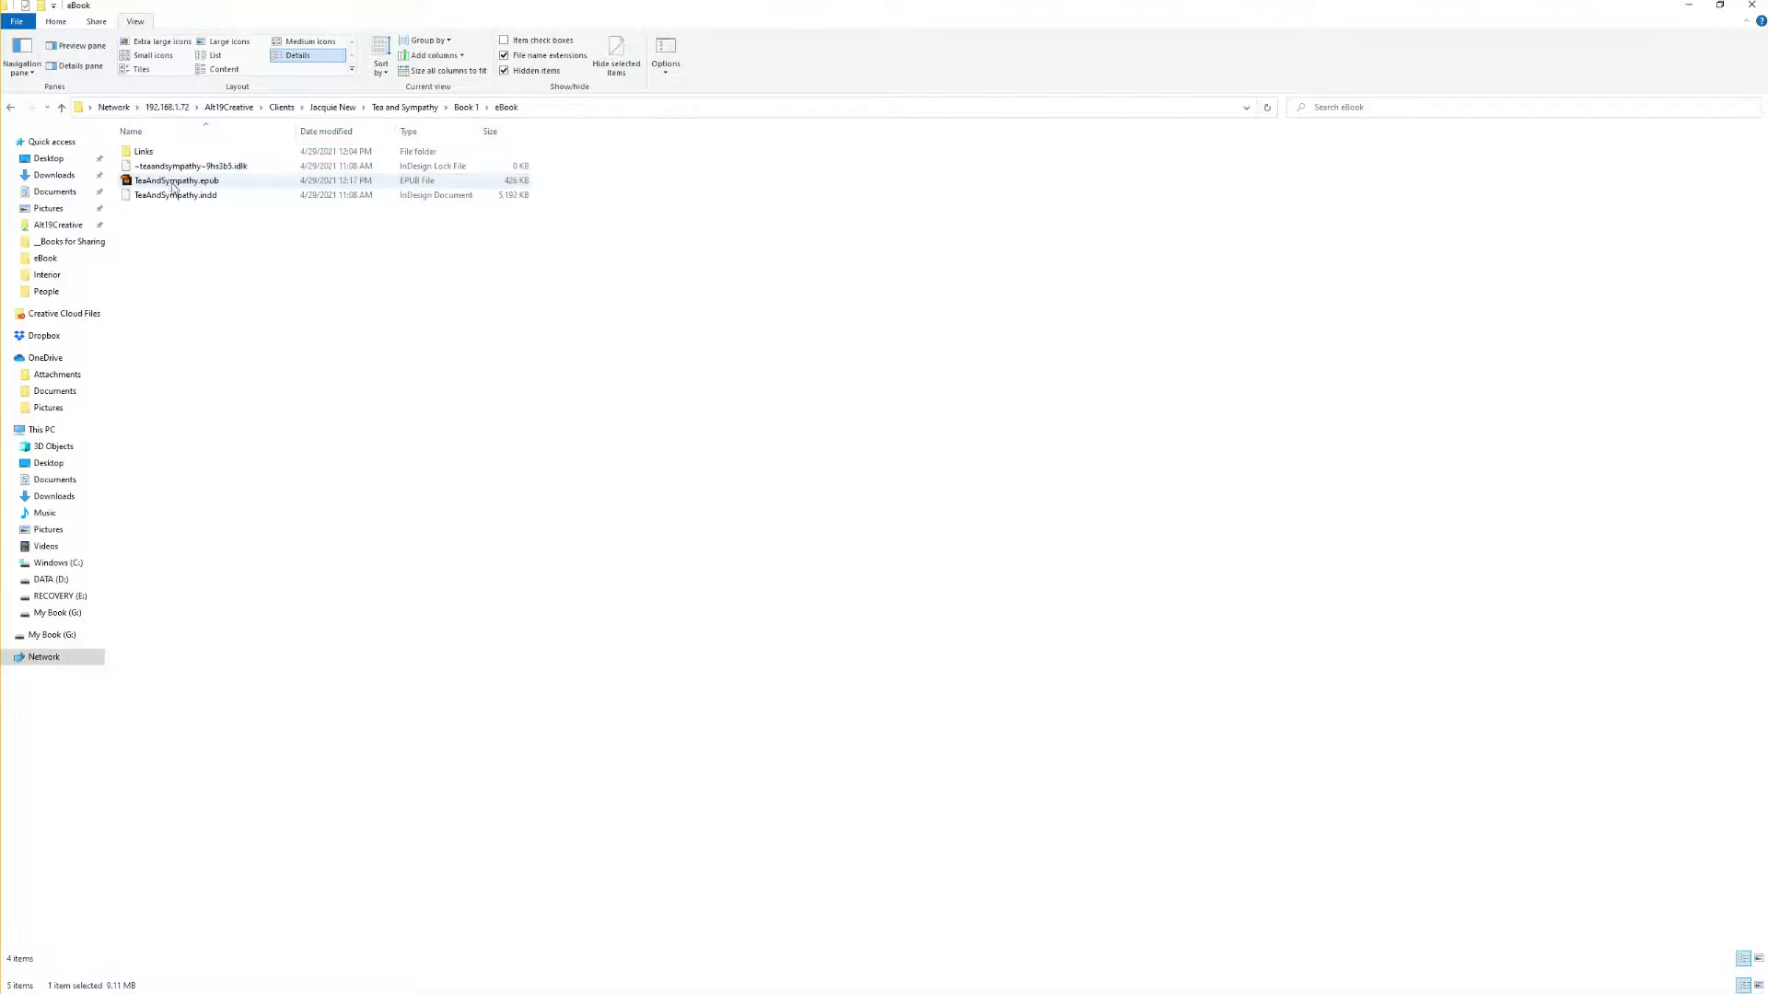
left_click(198, 181)
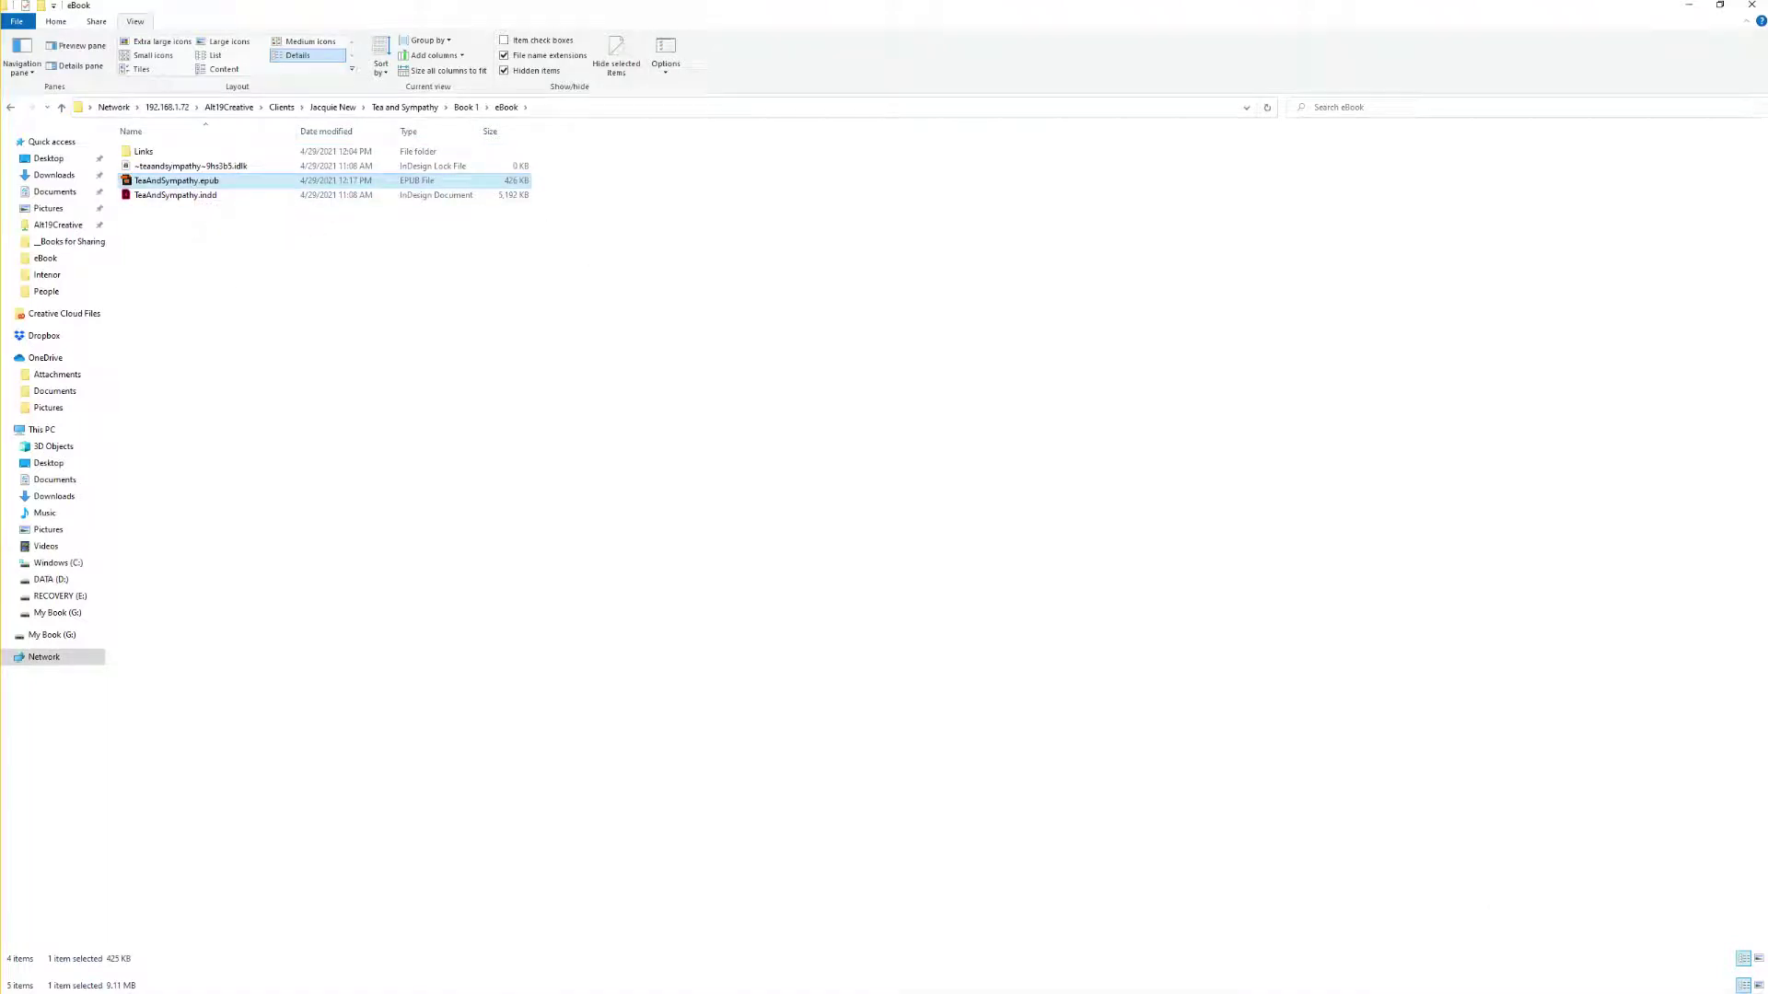
Step: Return to InDesign and close TeaAndSympathy.indd, saving its changes
key("alt+Tab")
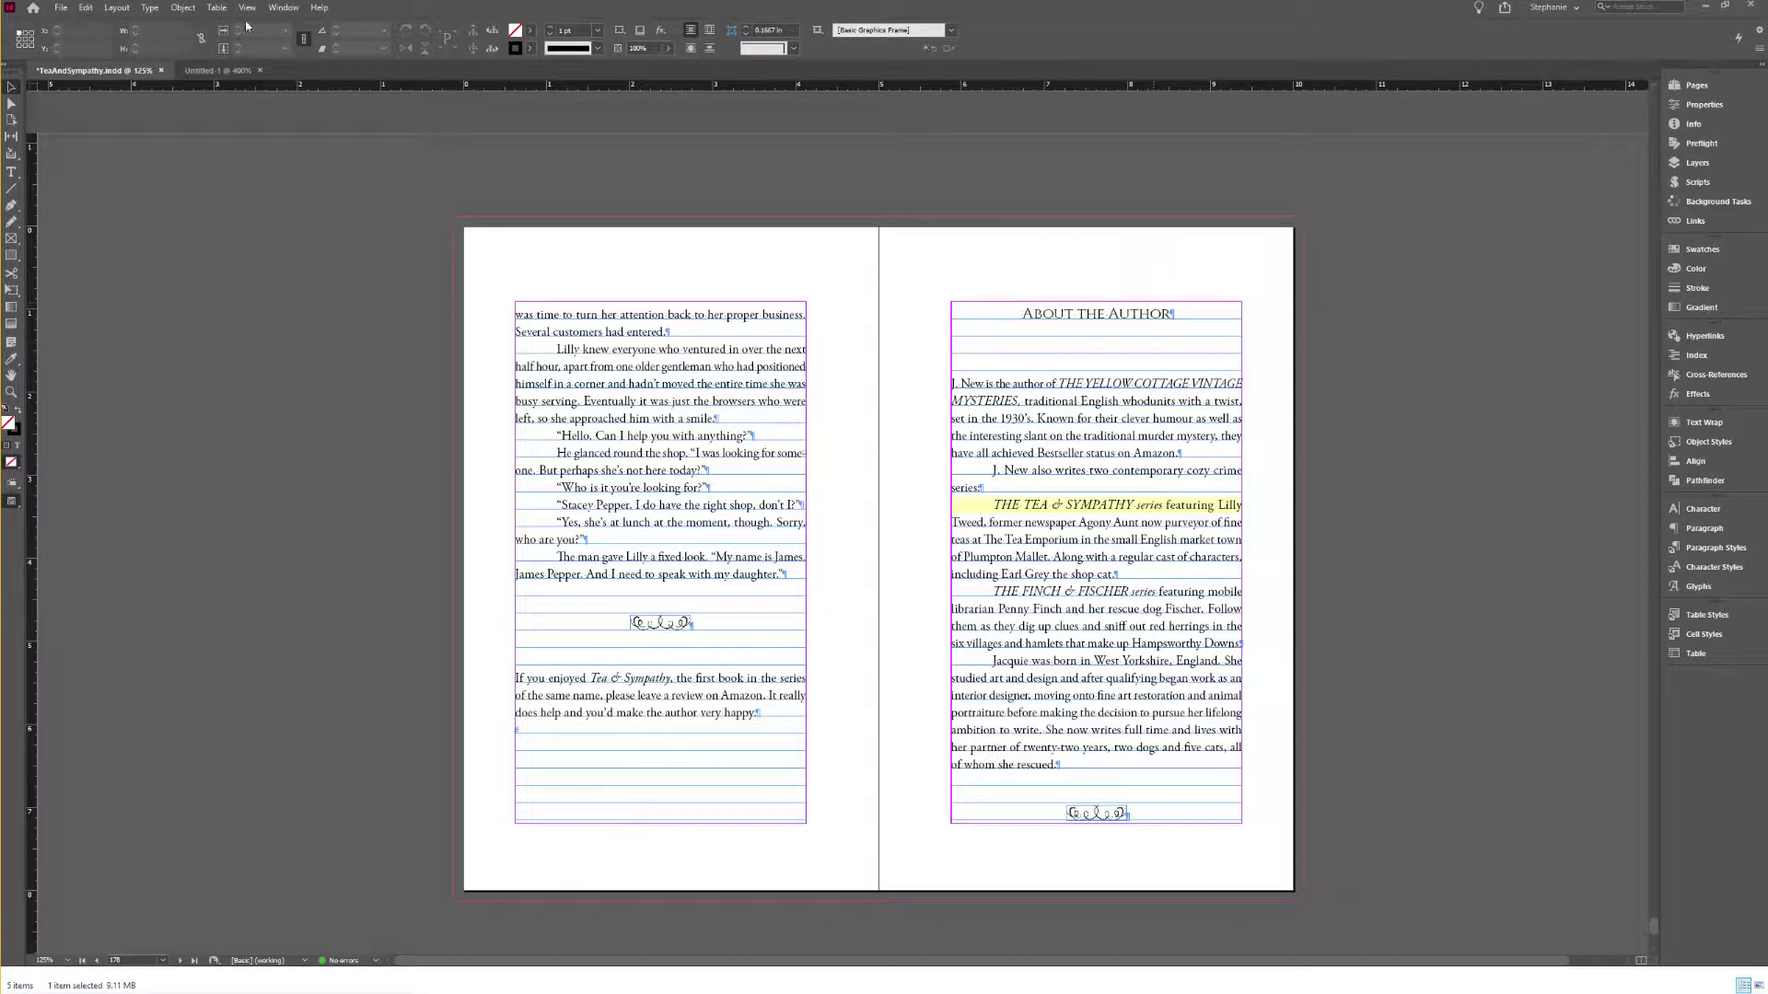
left_click(162, 73)
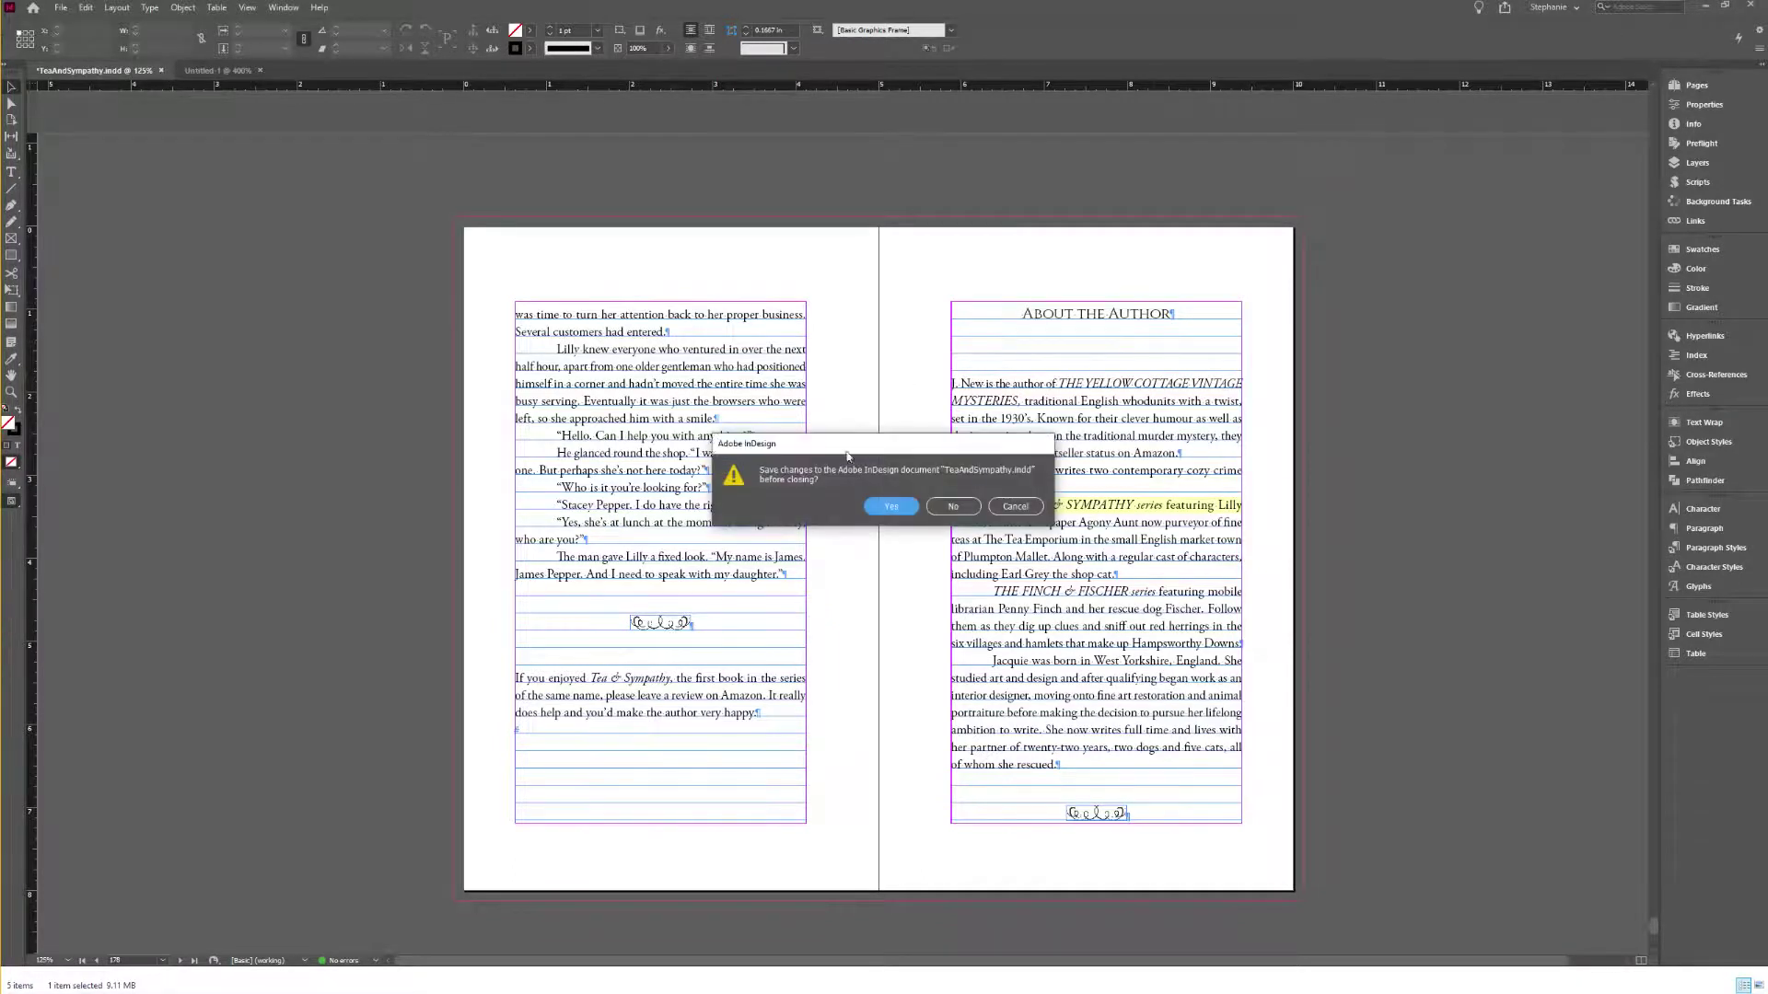
left_click(875, 502)
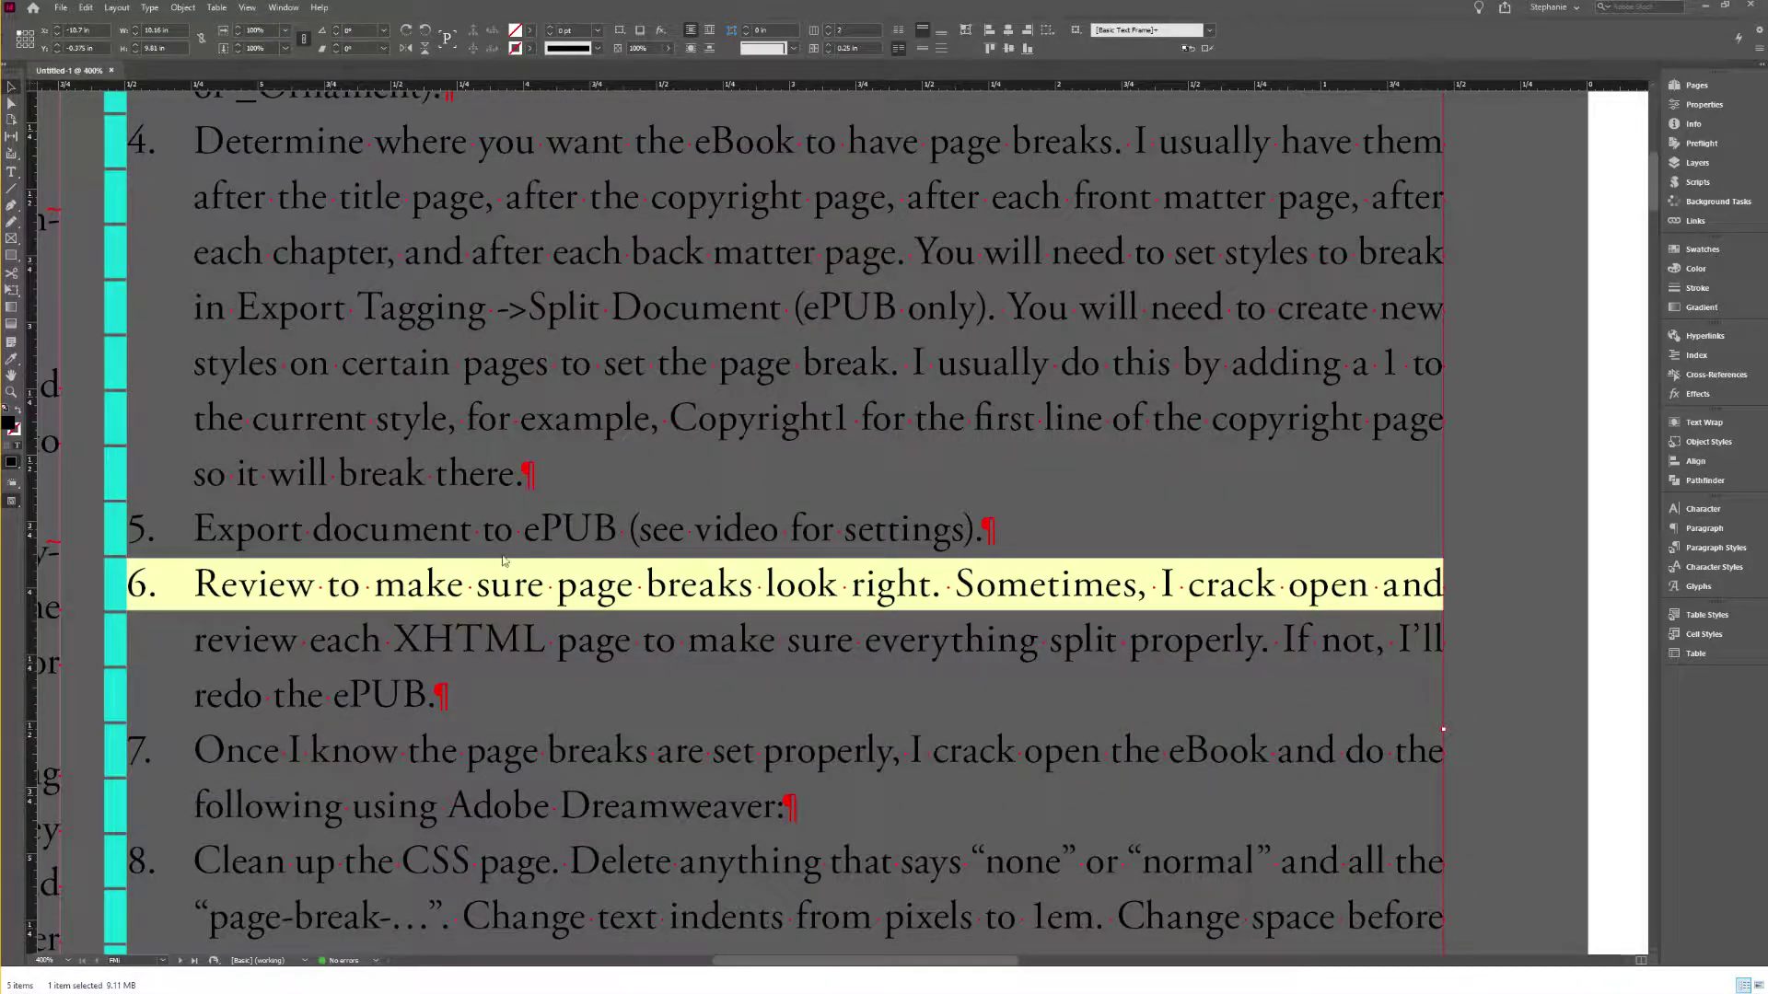
Step: Read the ebook checklist in the untitled document from the page-break review in item 6 through repackaging in item 11
scroll(492, 723, "down", 3)
double_click(478, 744)
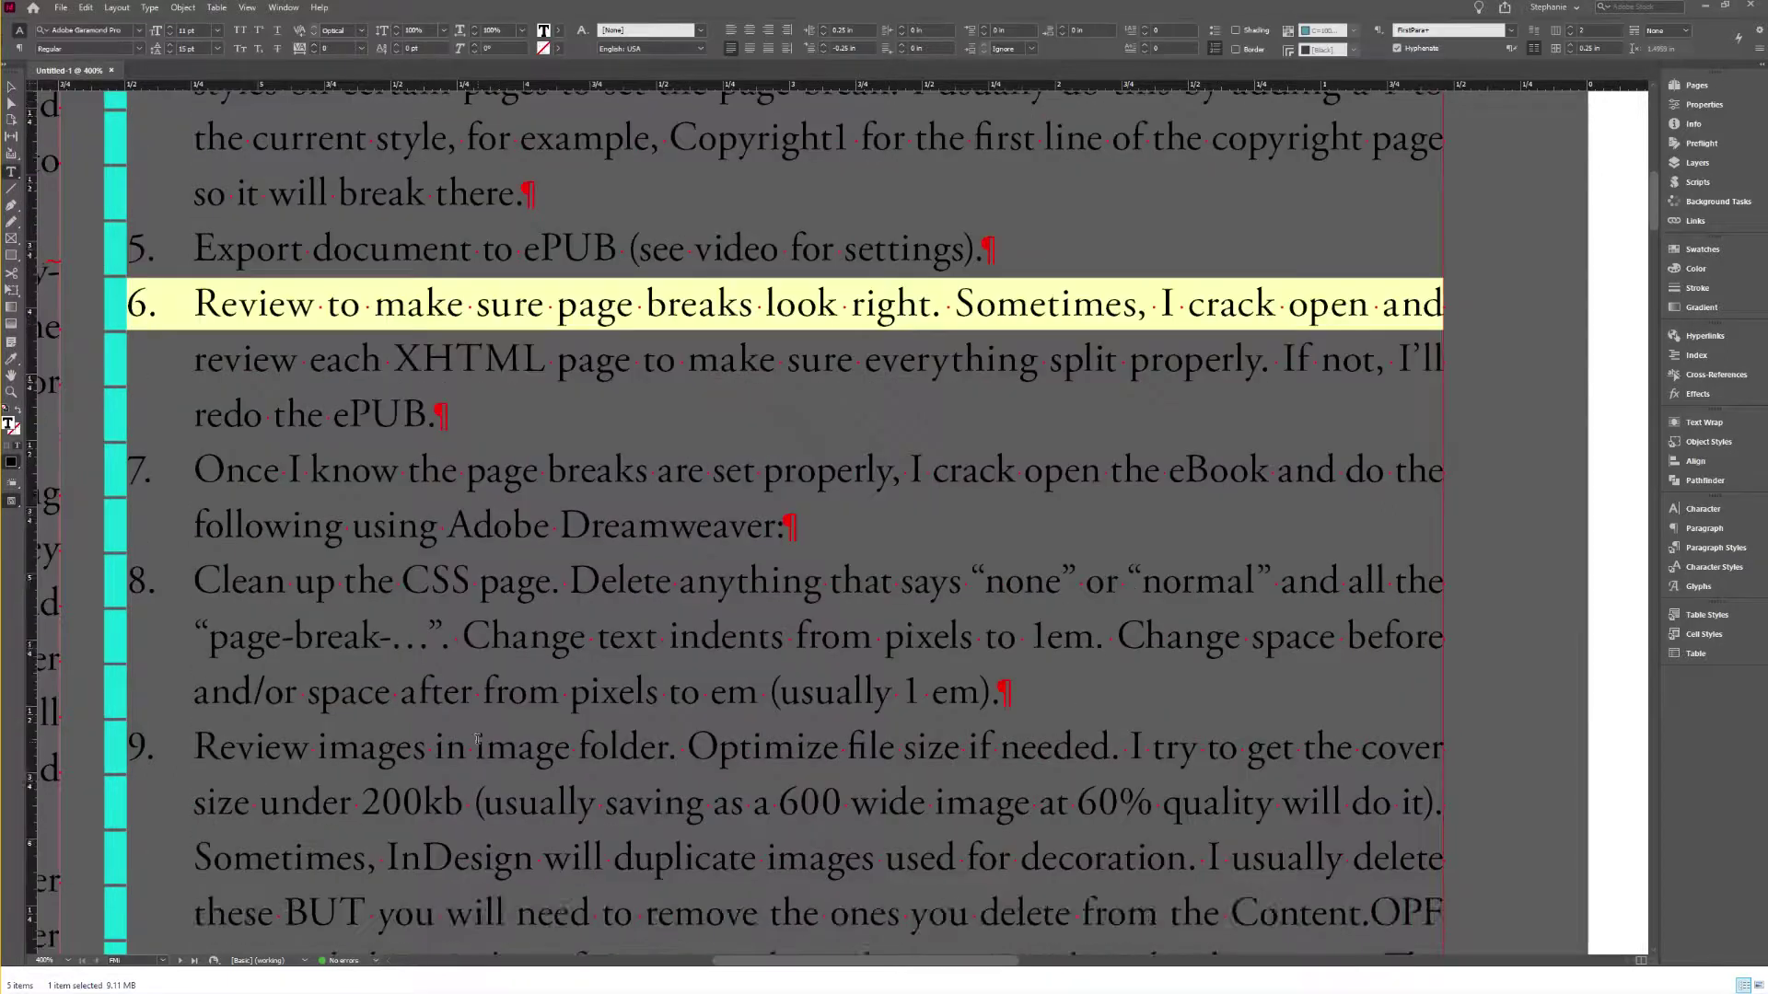
scroll(478, 743, "down", 4)
scroll(427, 608, "down", 1)
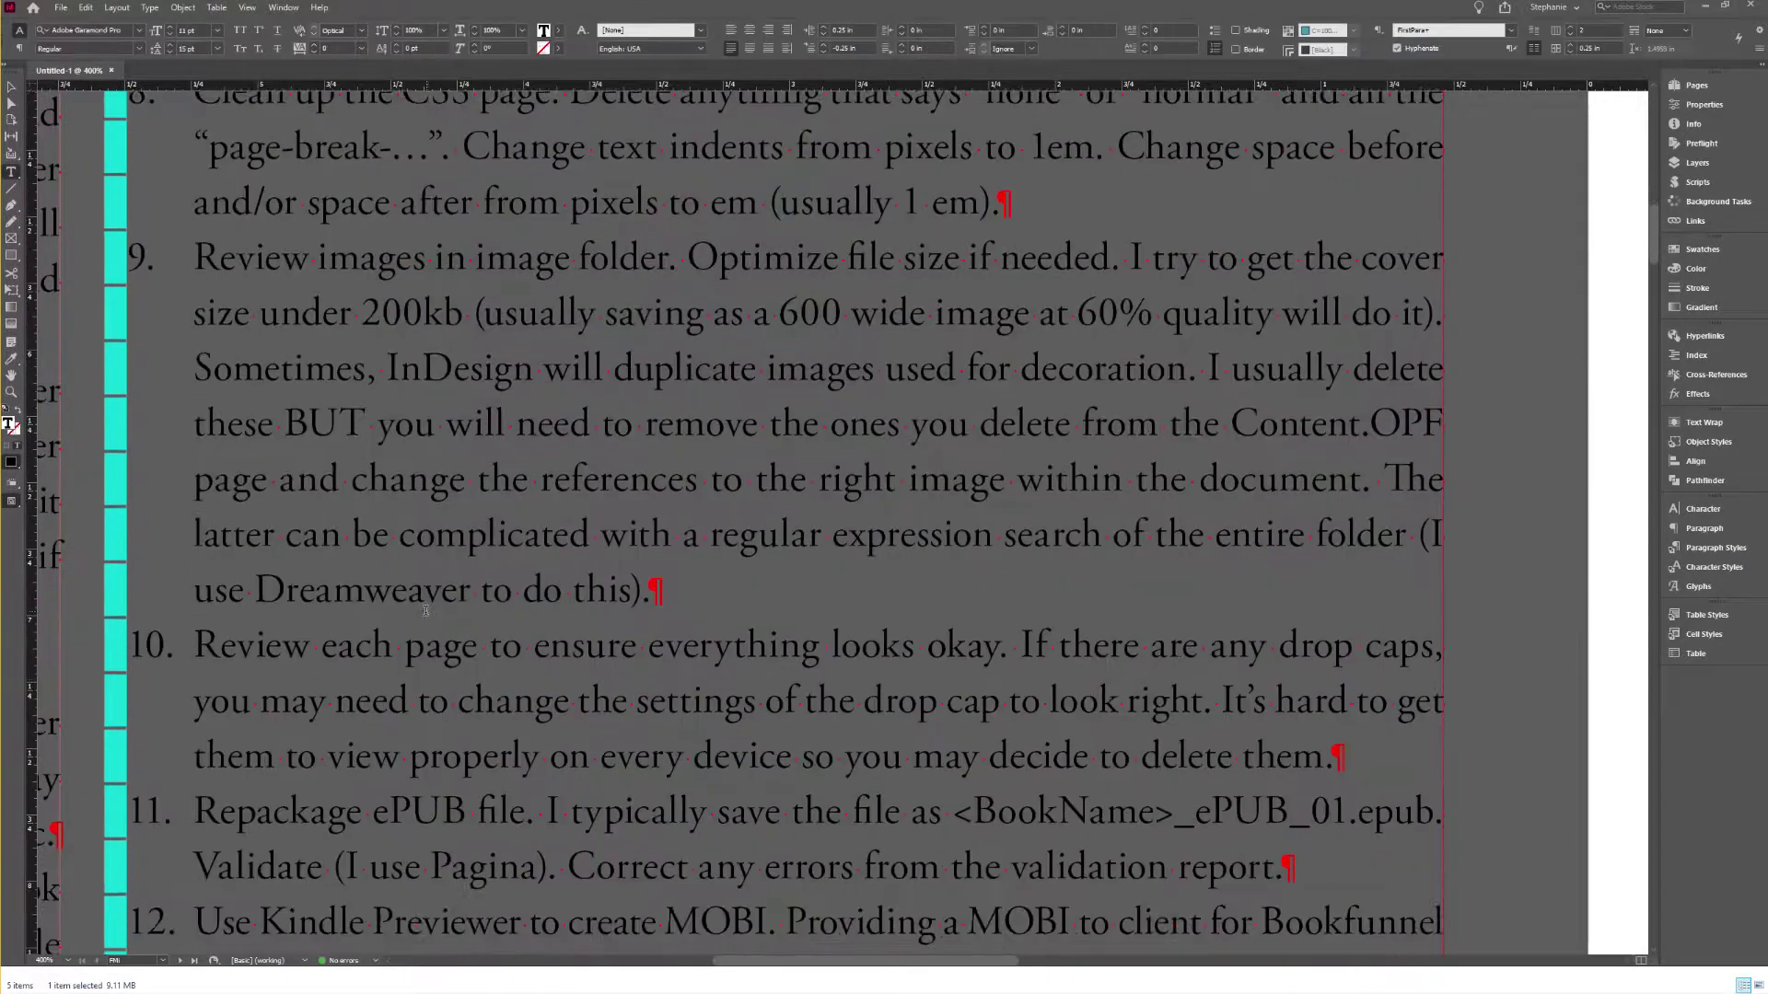
Step: Switch to File Explorer and duplicate TeaAndSympathy.epub within the eBook folder
scroll(500, 467, "down", 4)
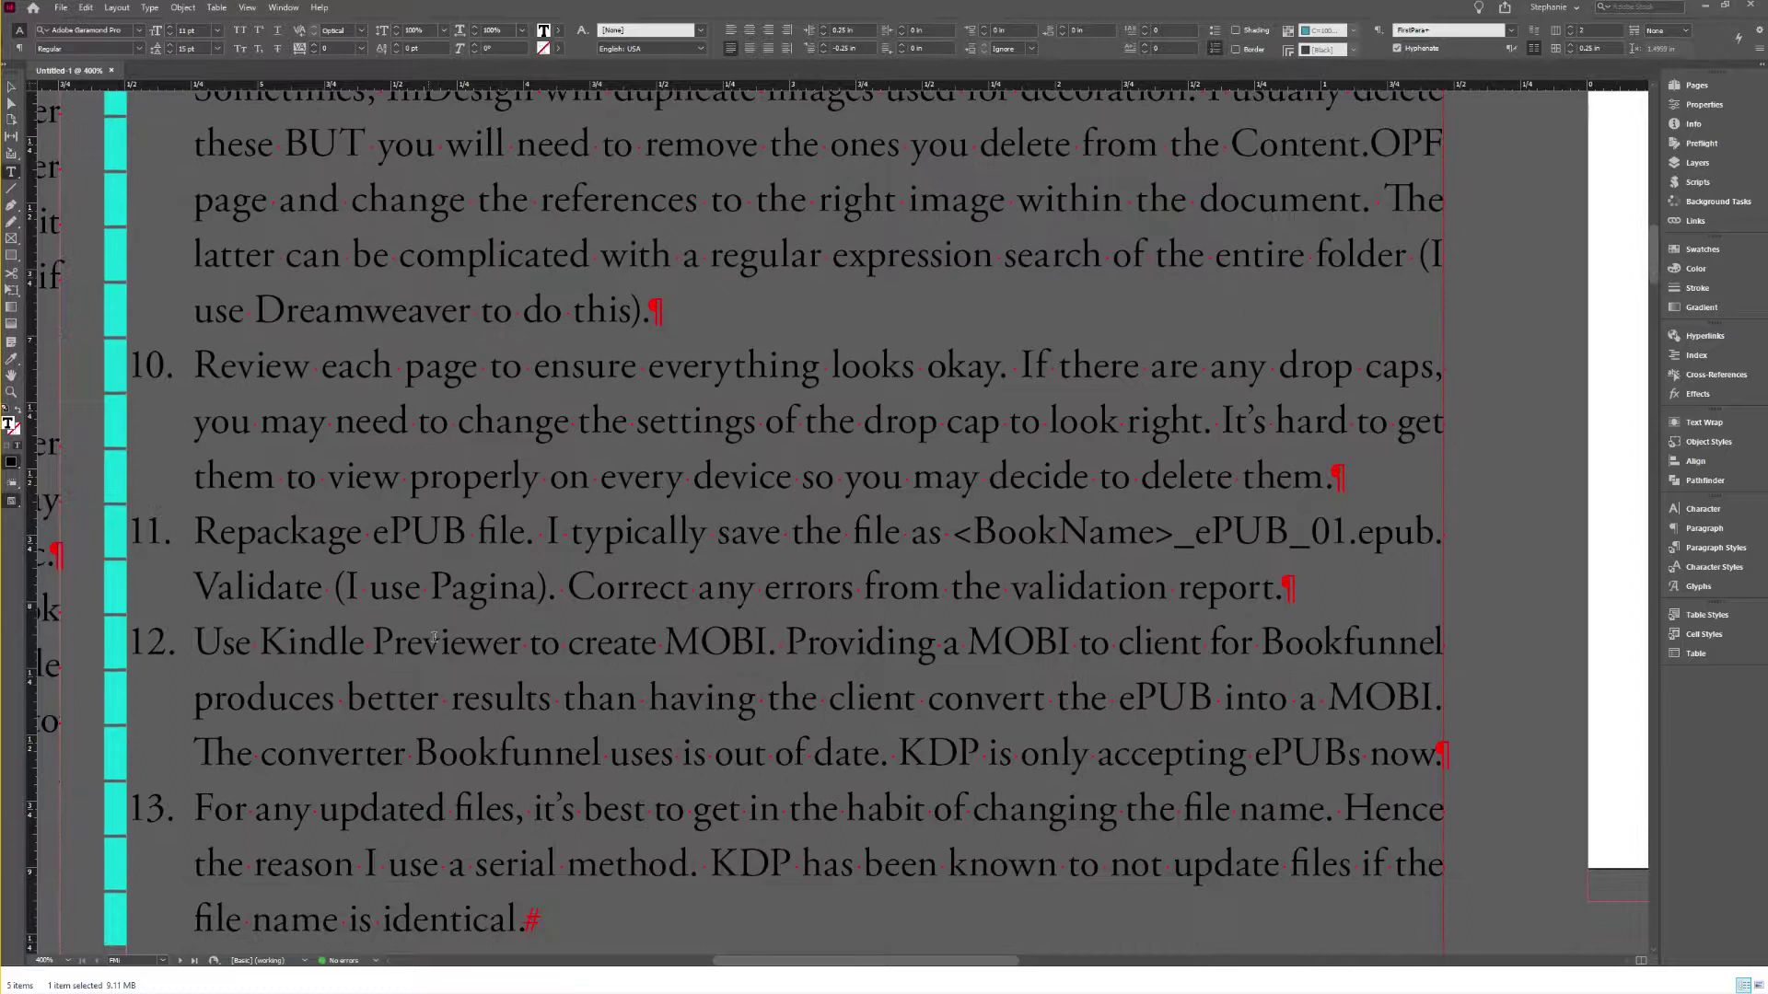
left_click(1704, 5)
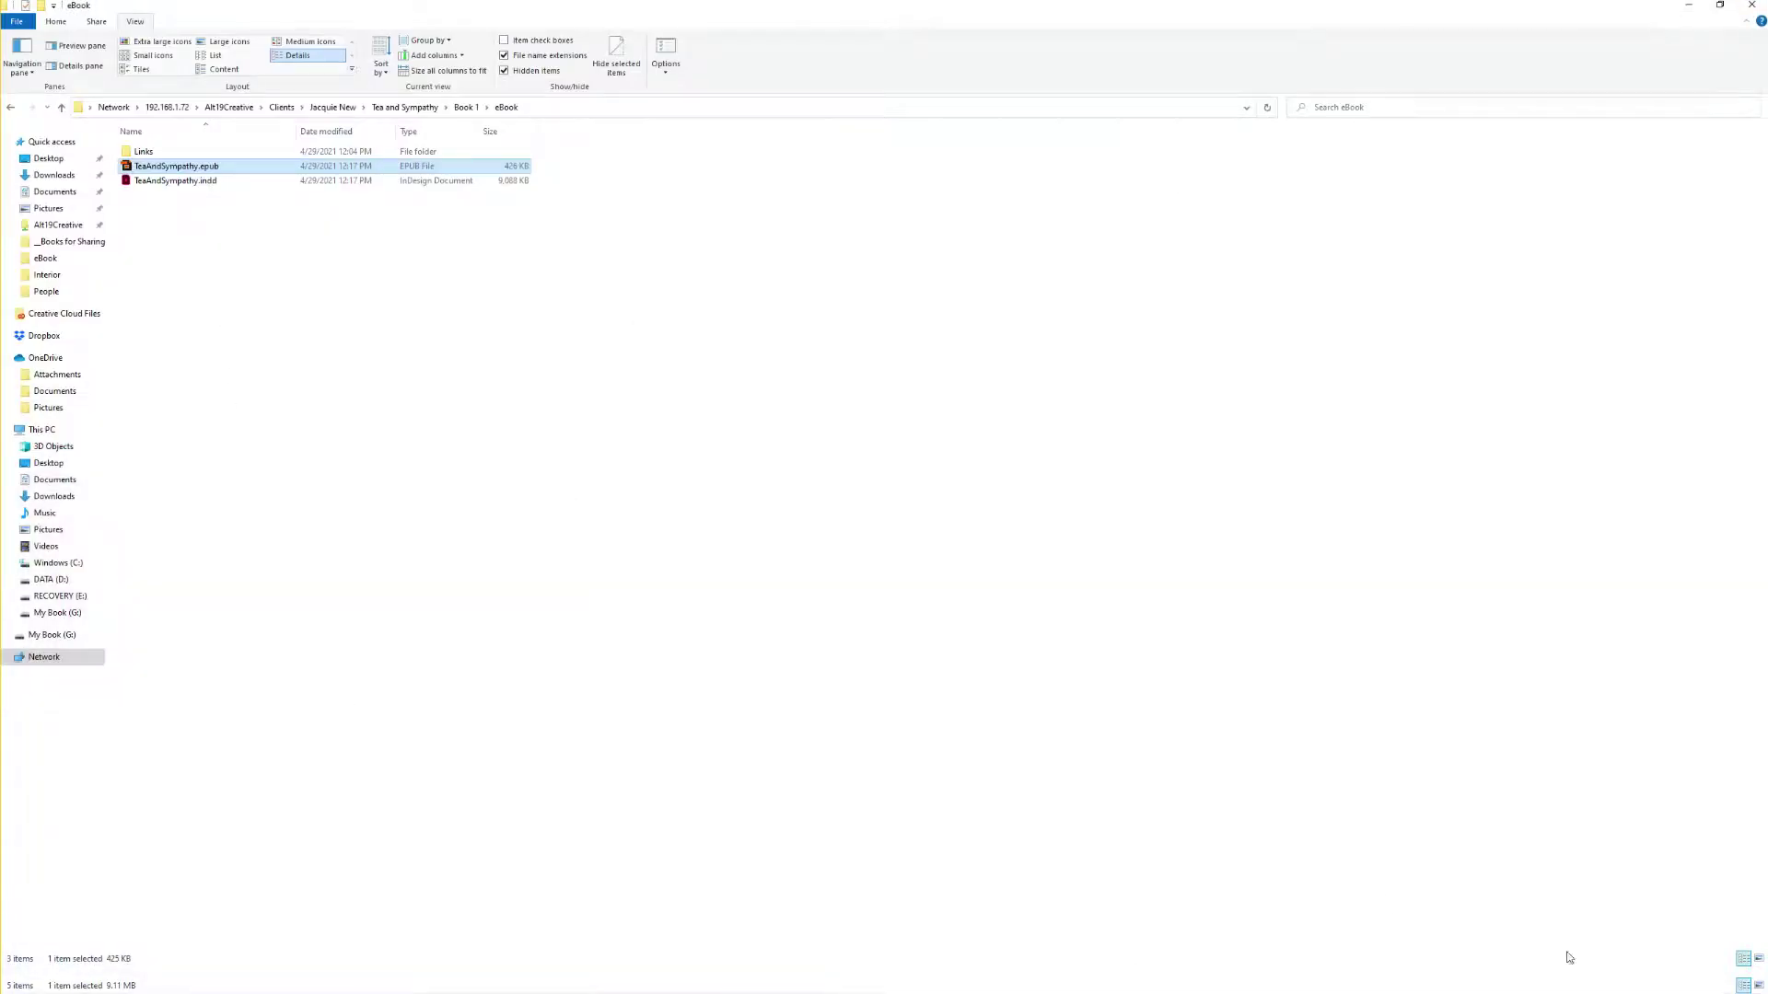
left_click(367, 304)
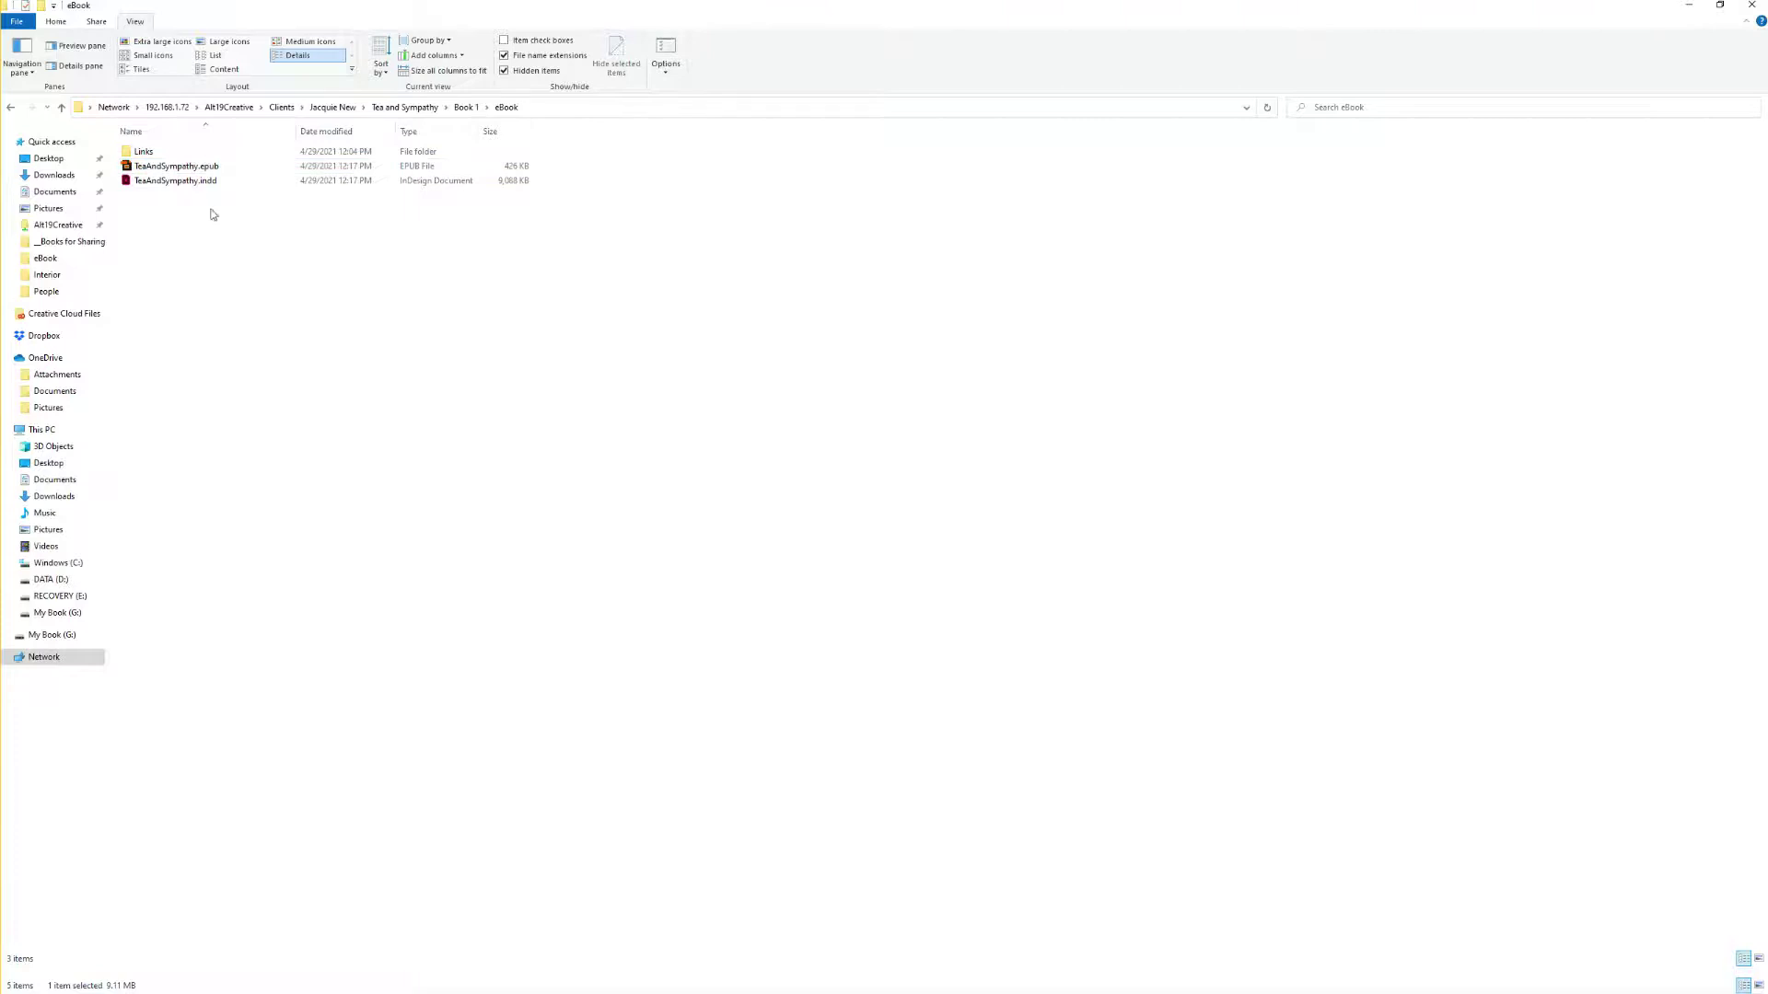
left_click(187, 173)
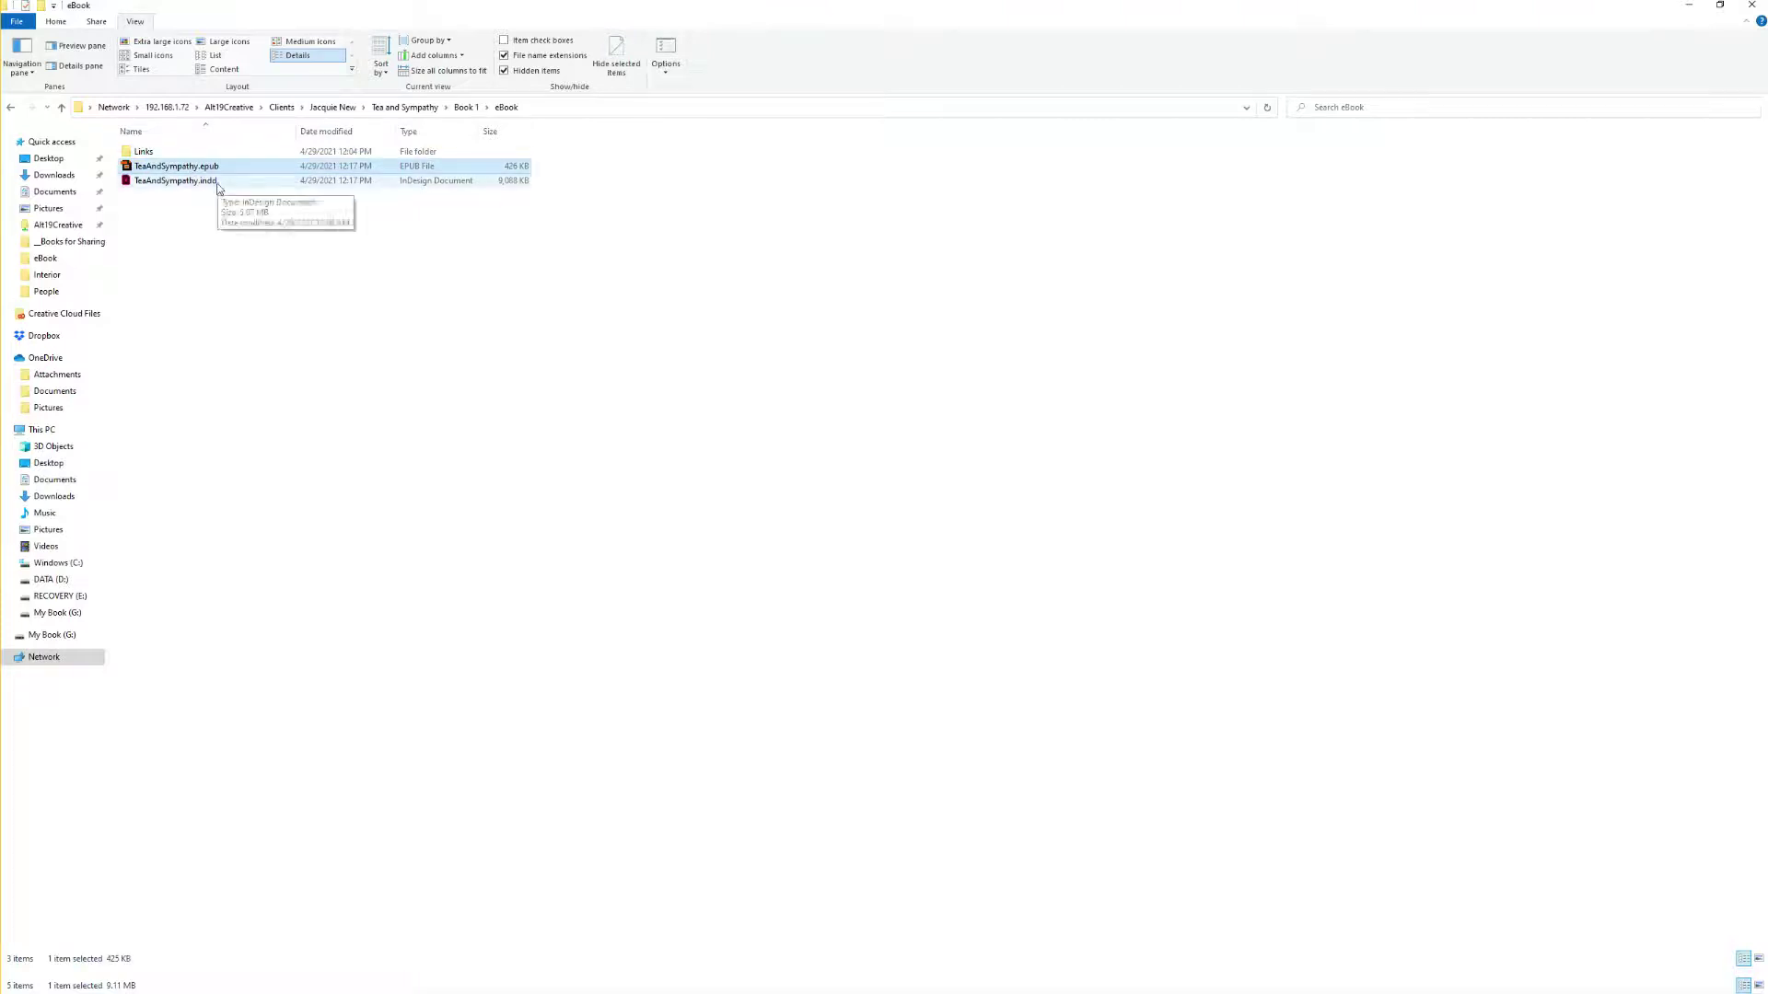
right_click(247, 248)
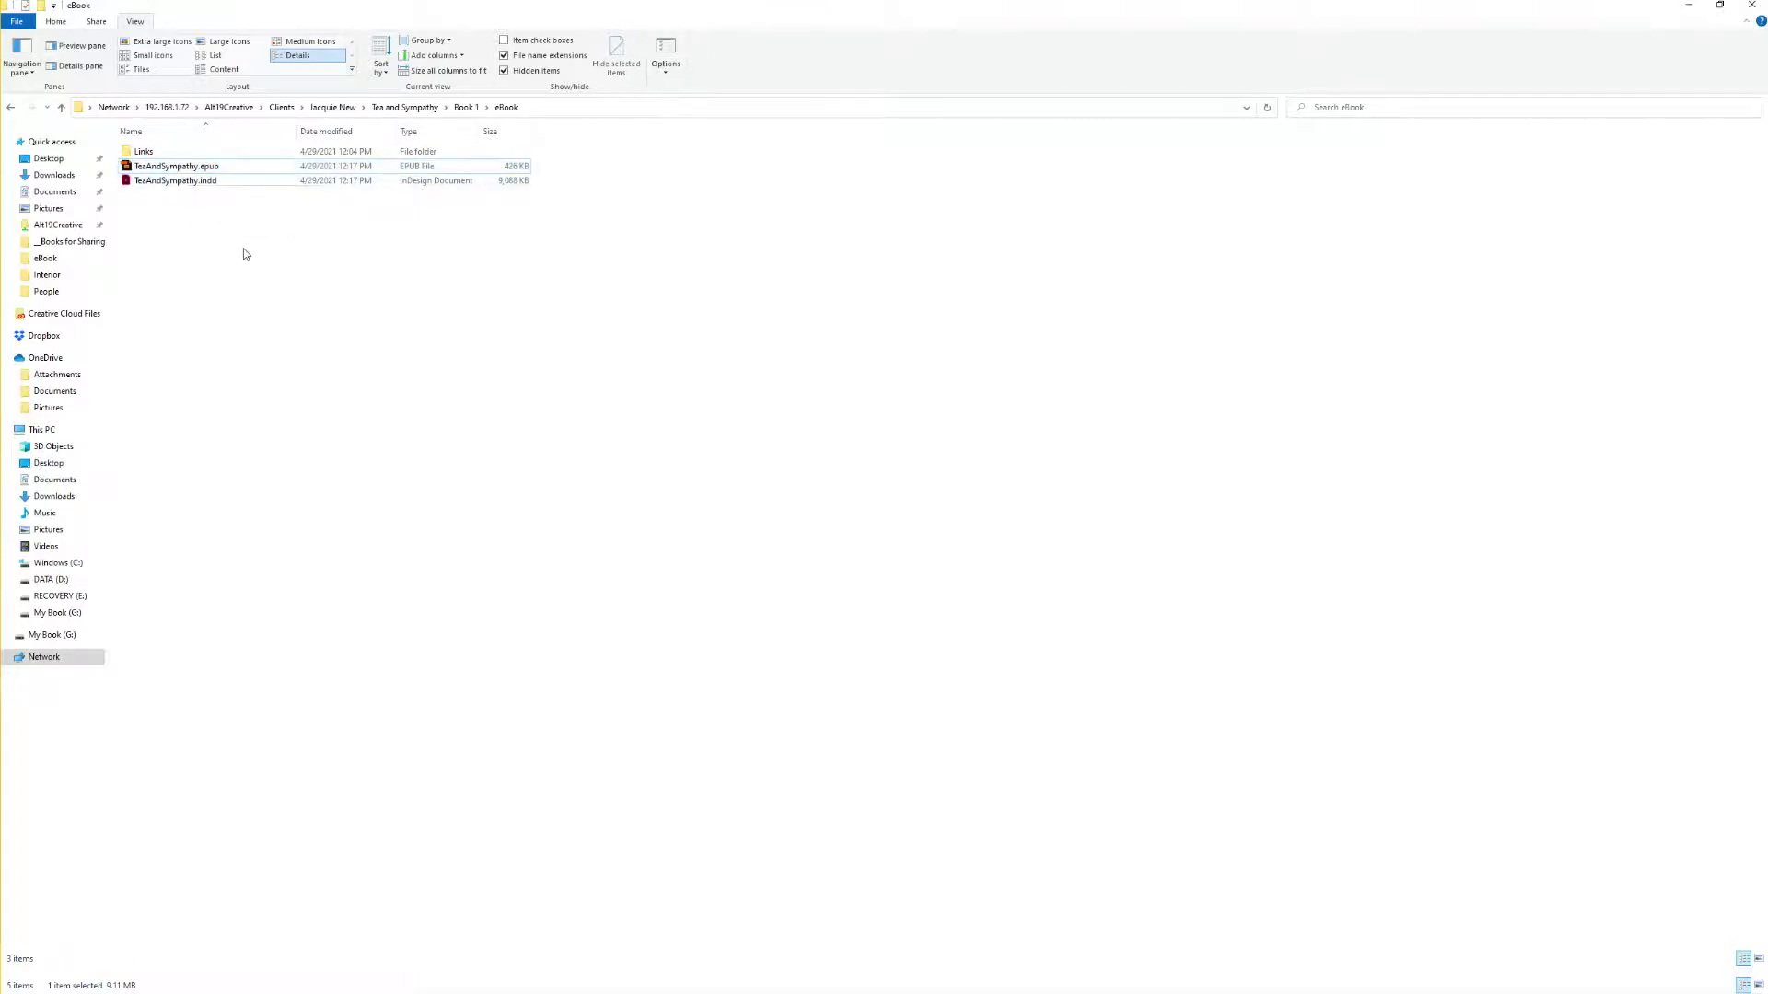
left_click(209, 348)
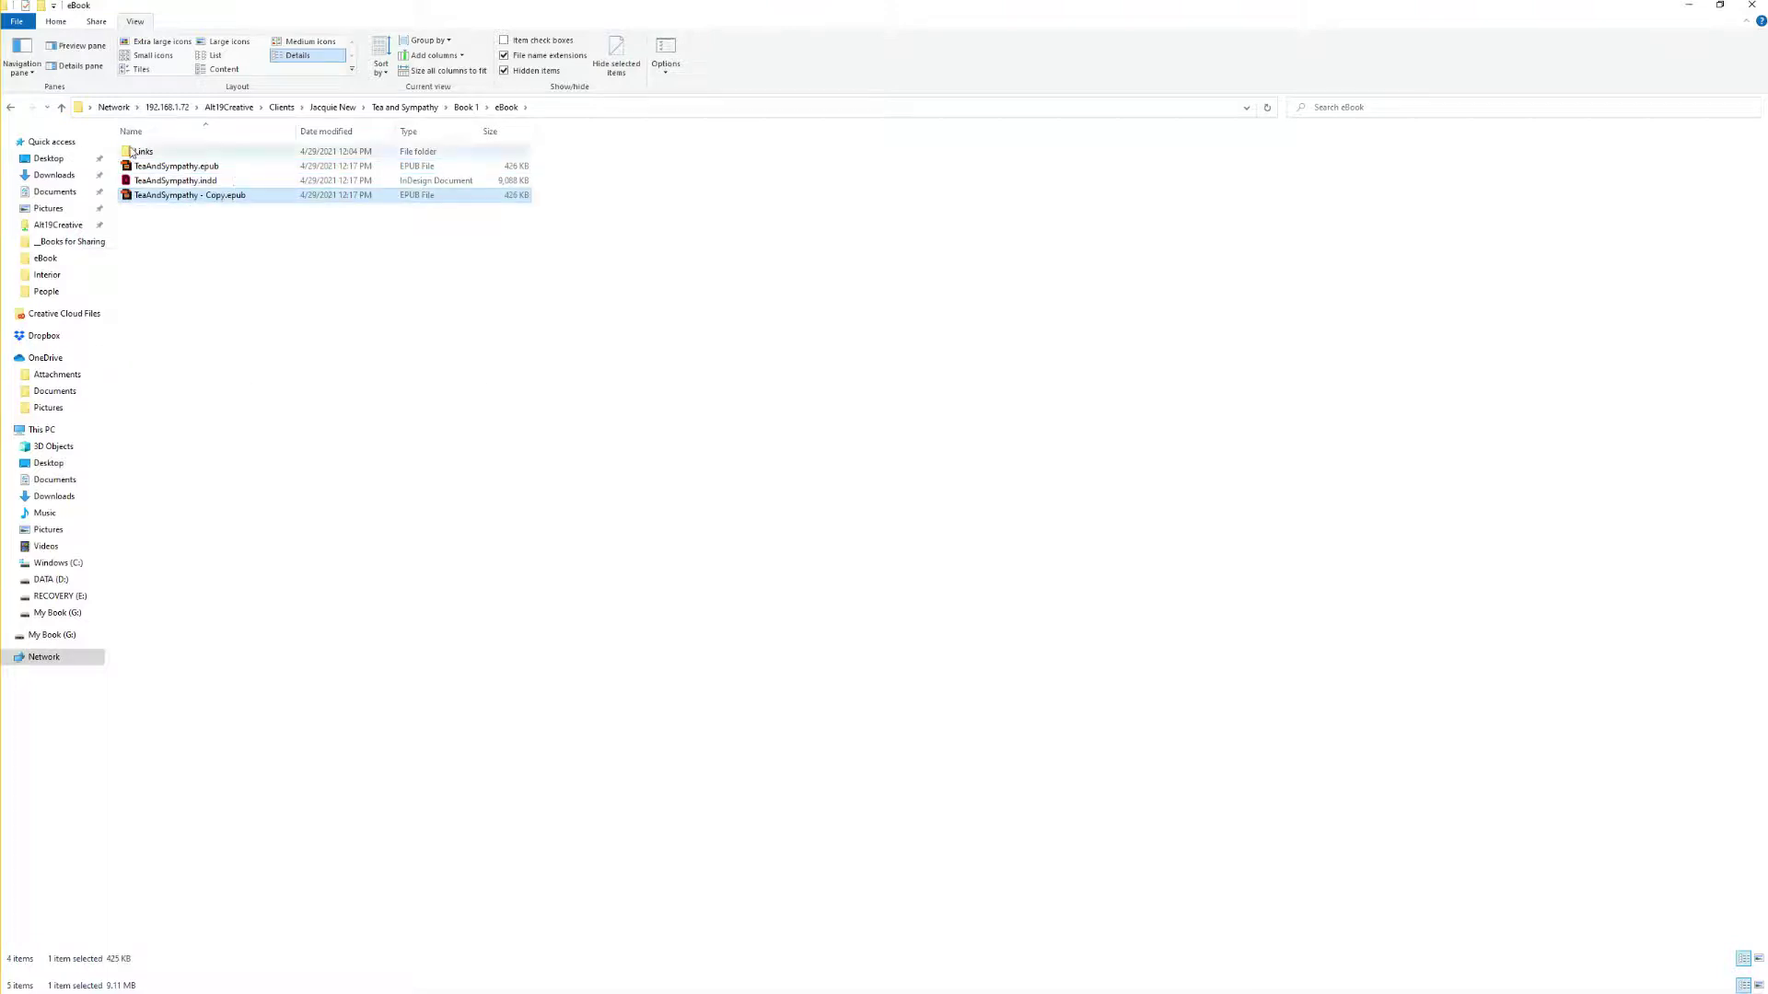
left_click(250, 199)
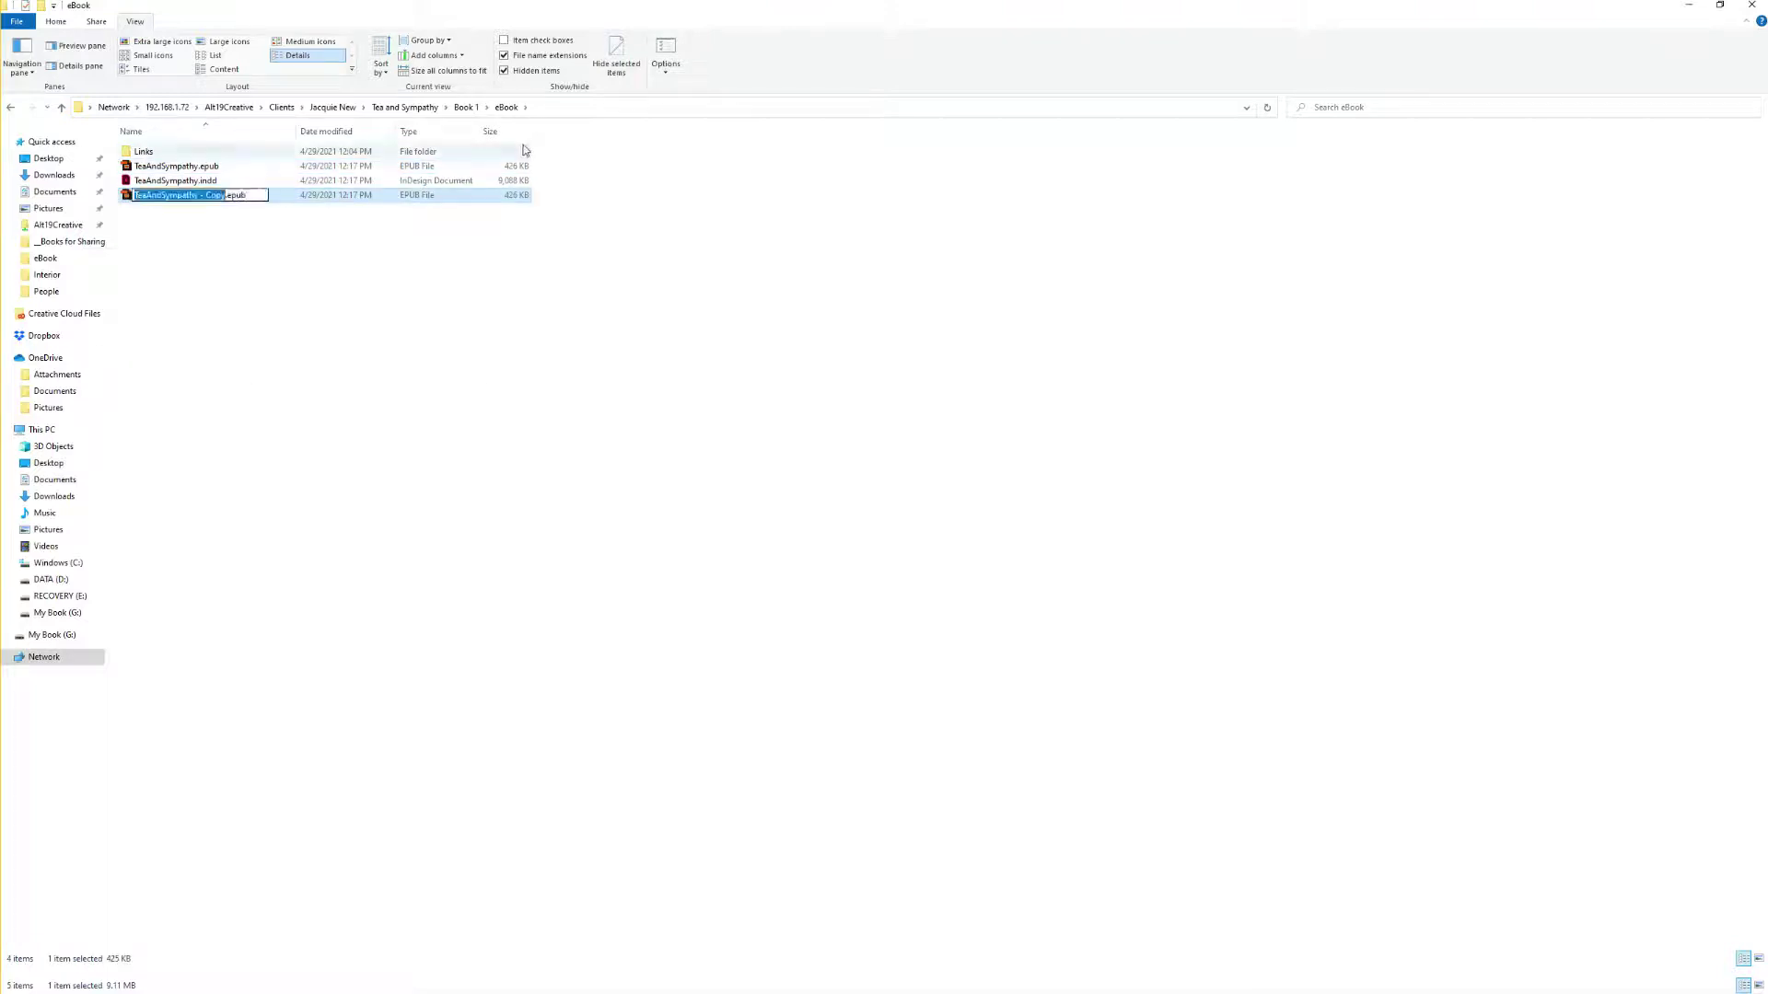
left_click(410, 314)
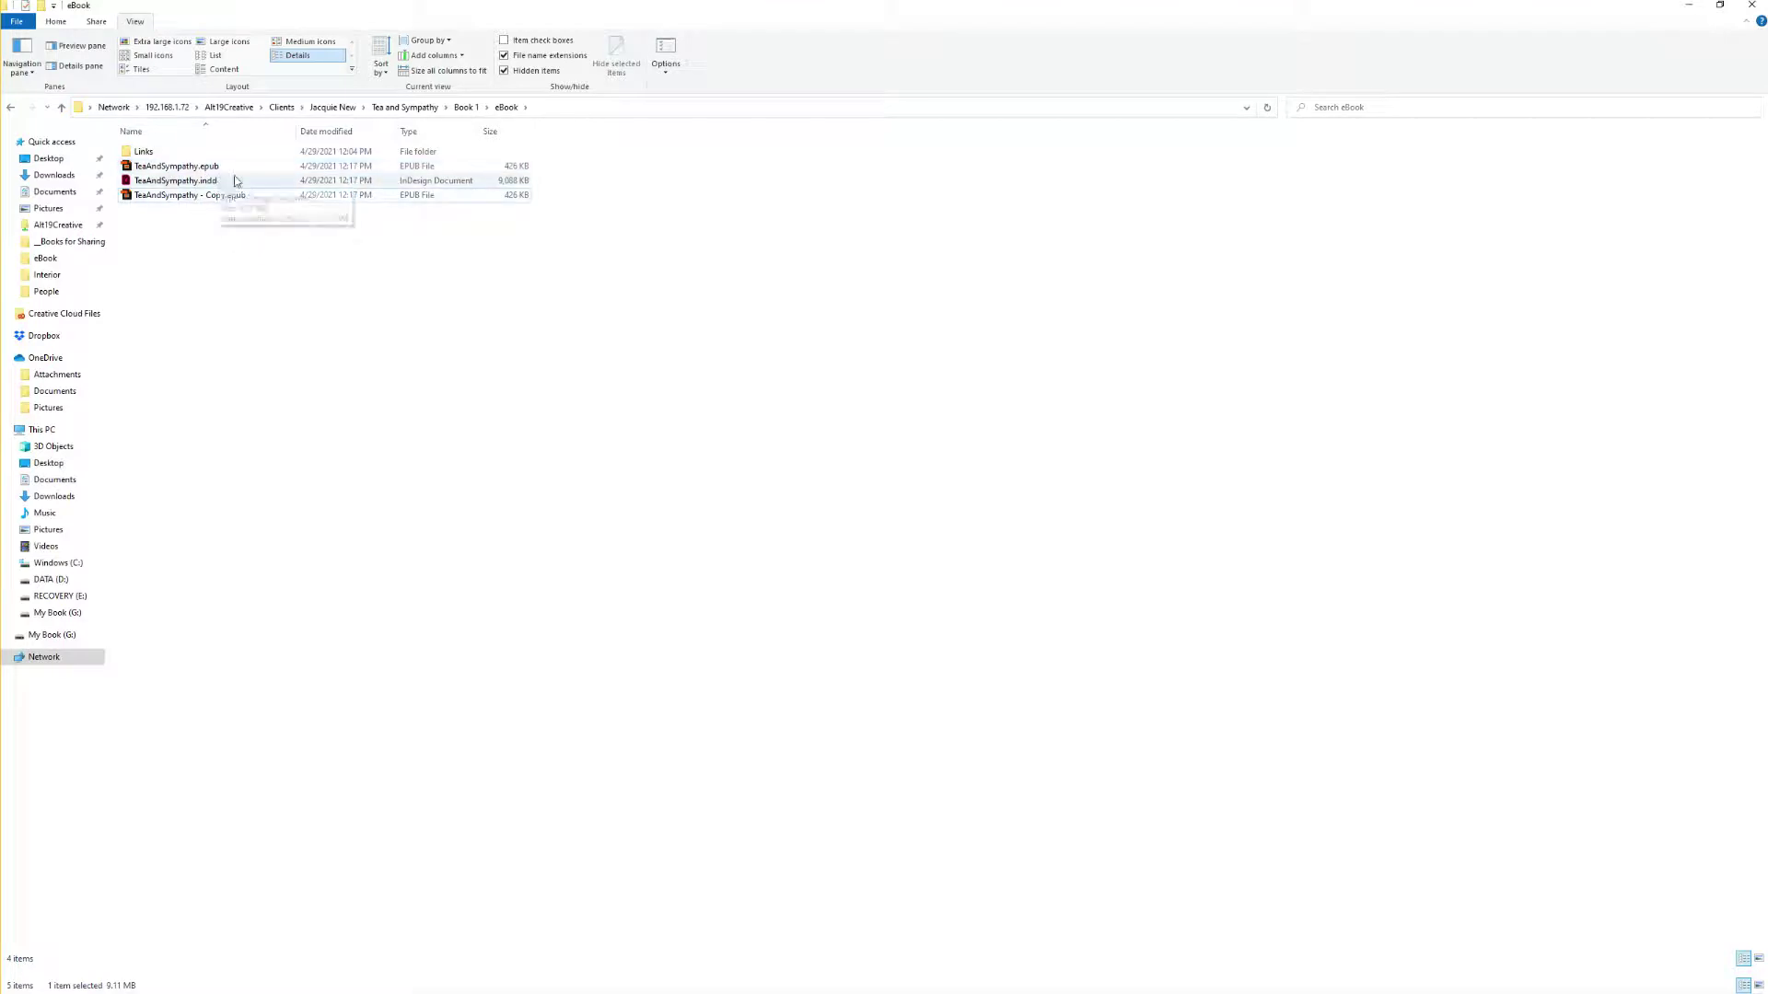
right_click(234, 258)
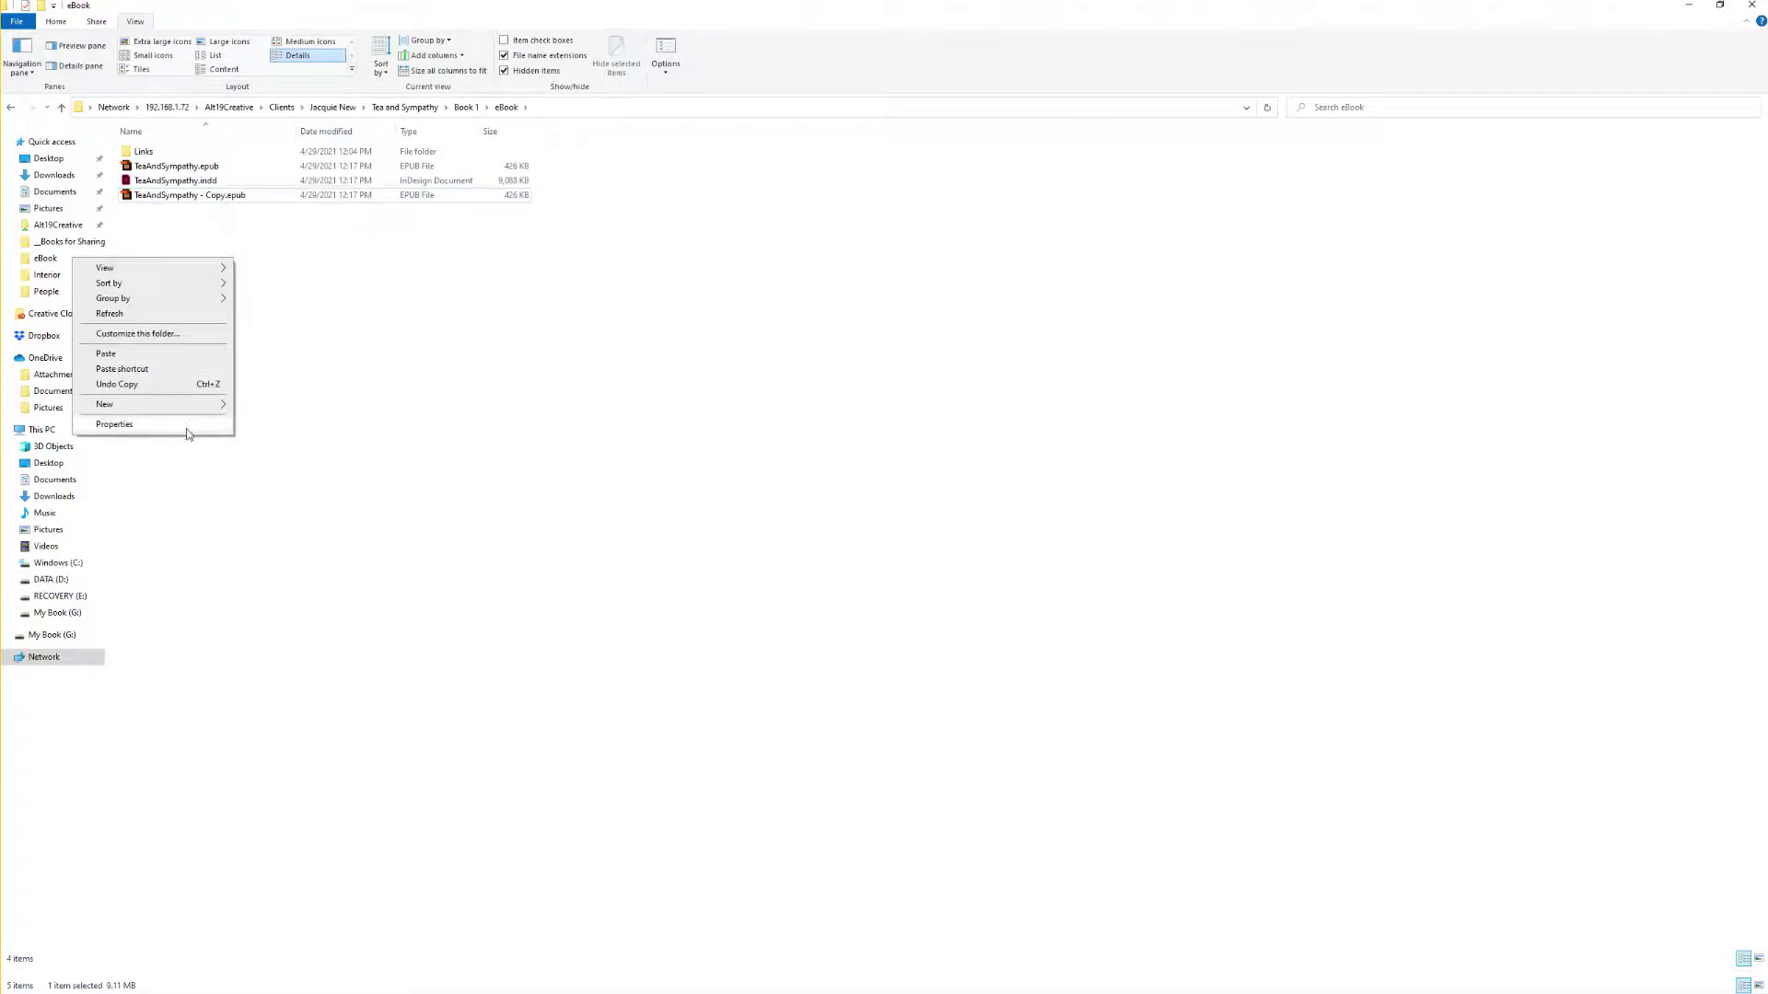
left_click(115, 423)
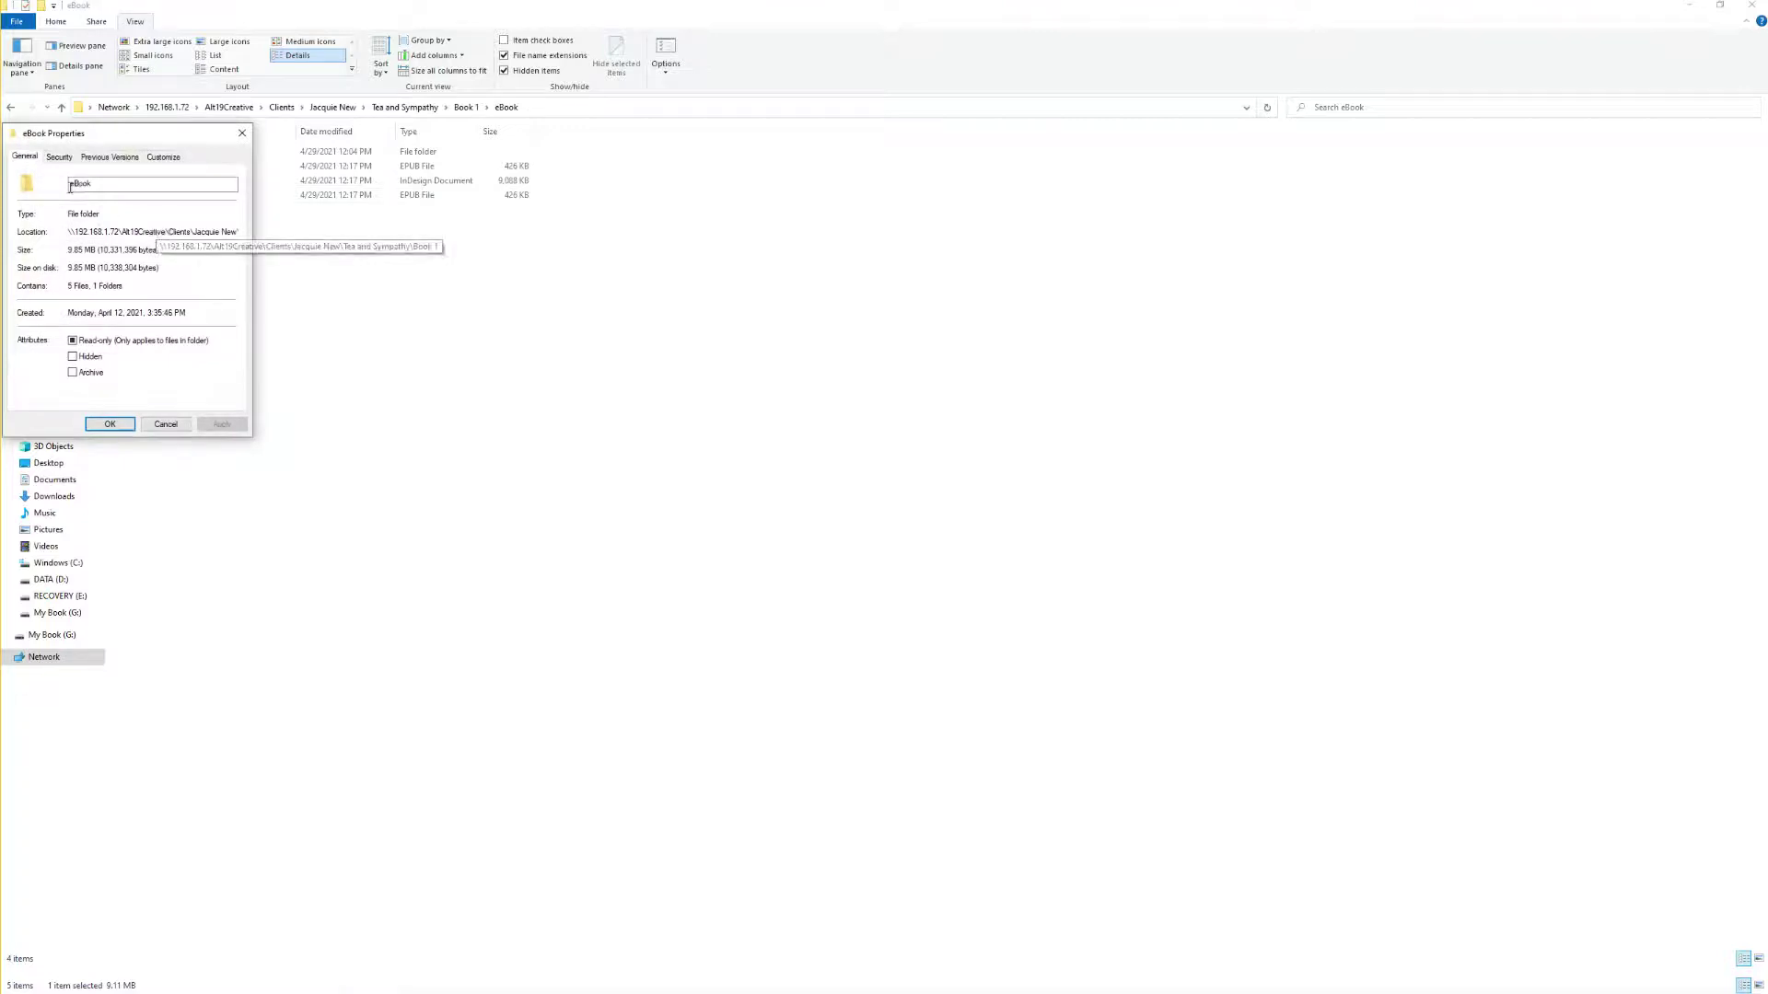
left_click(59, 156)
left_click(136, 157)
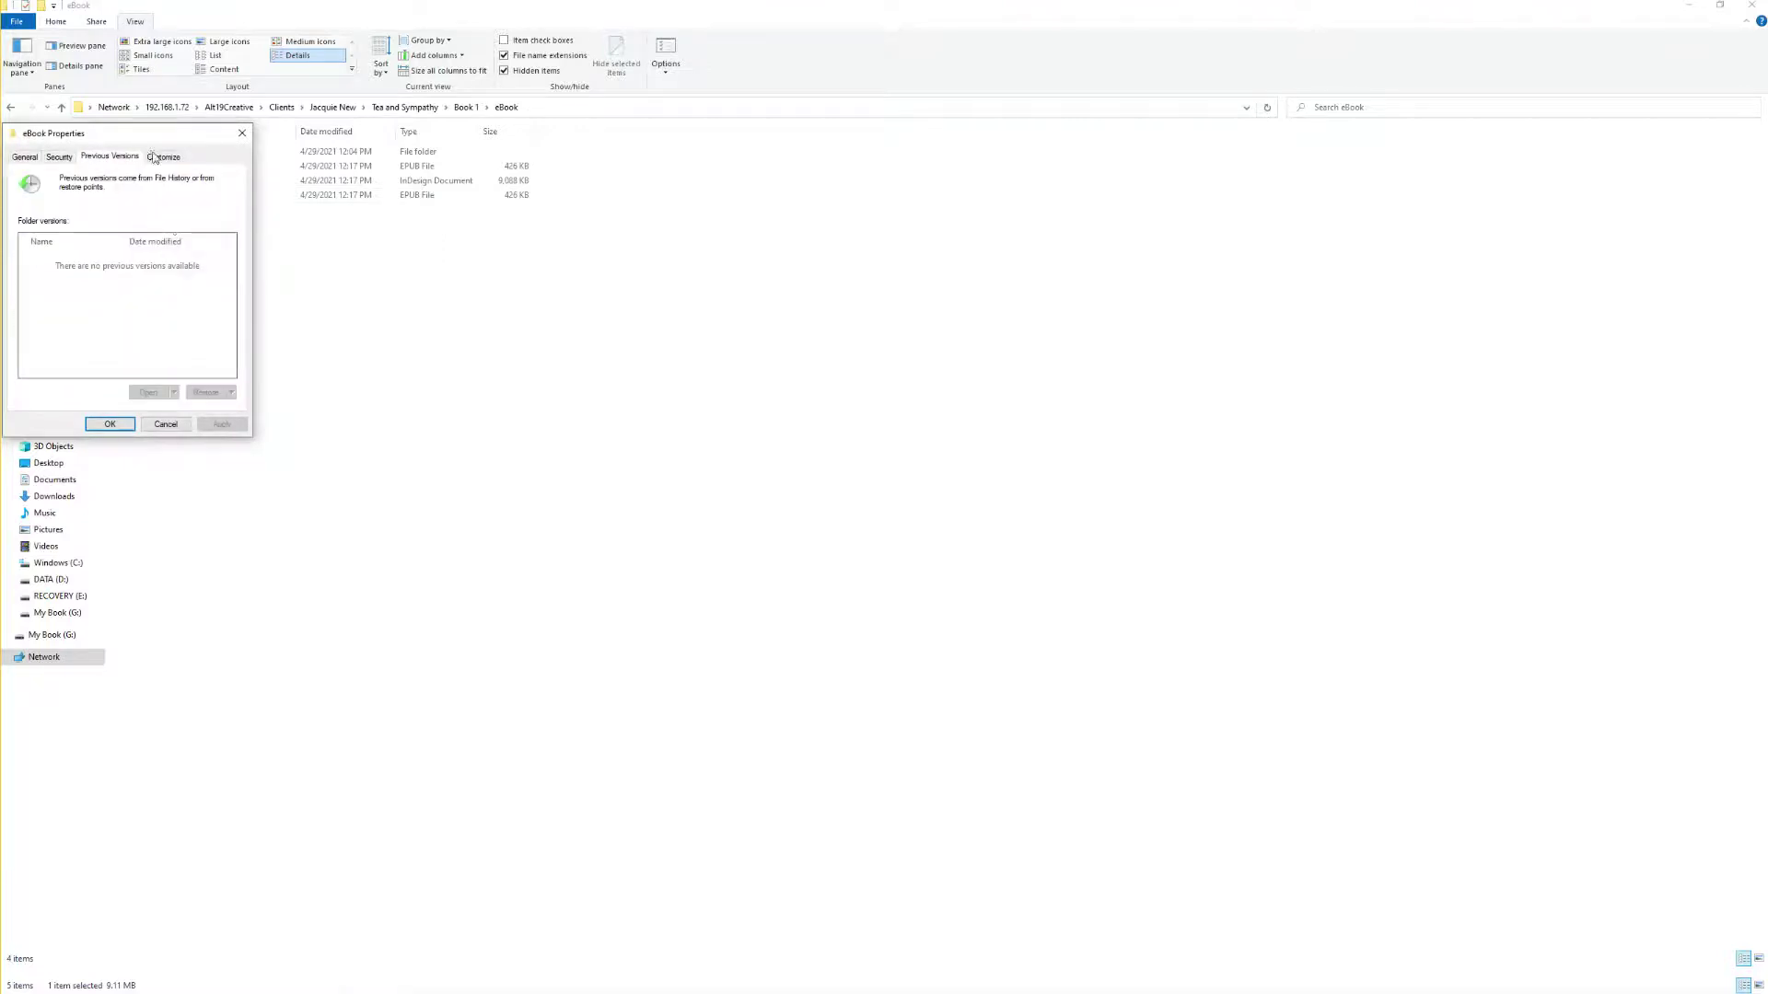
left_click(161, 159)
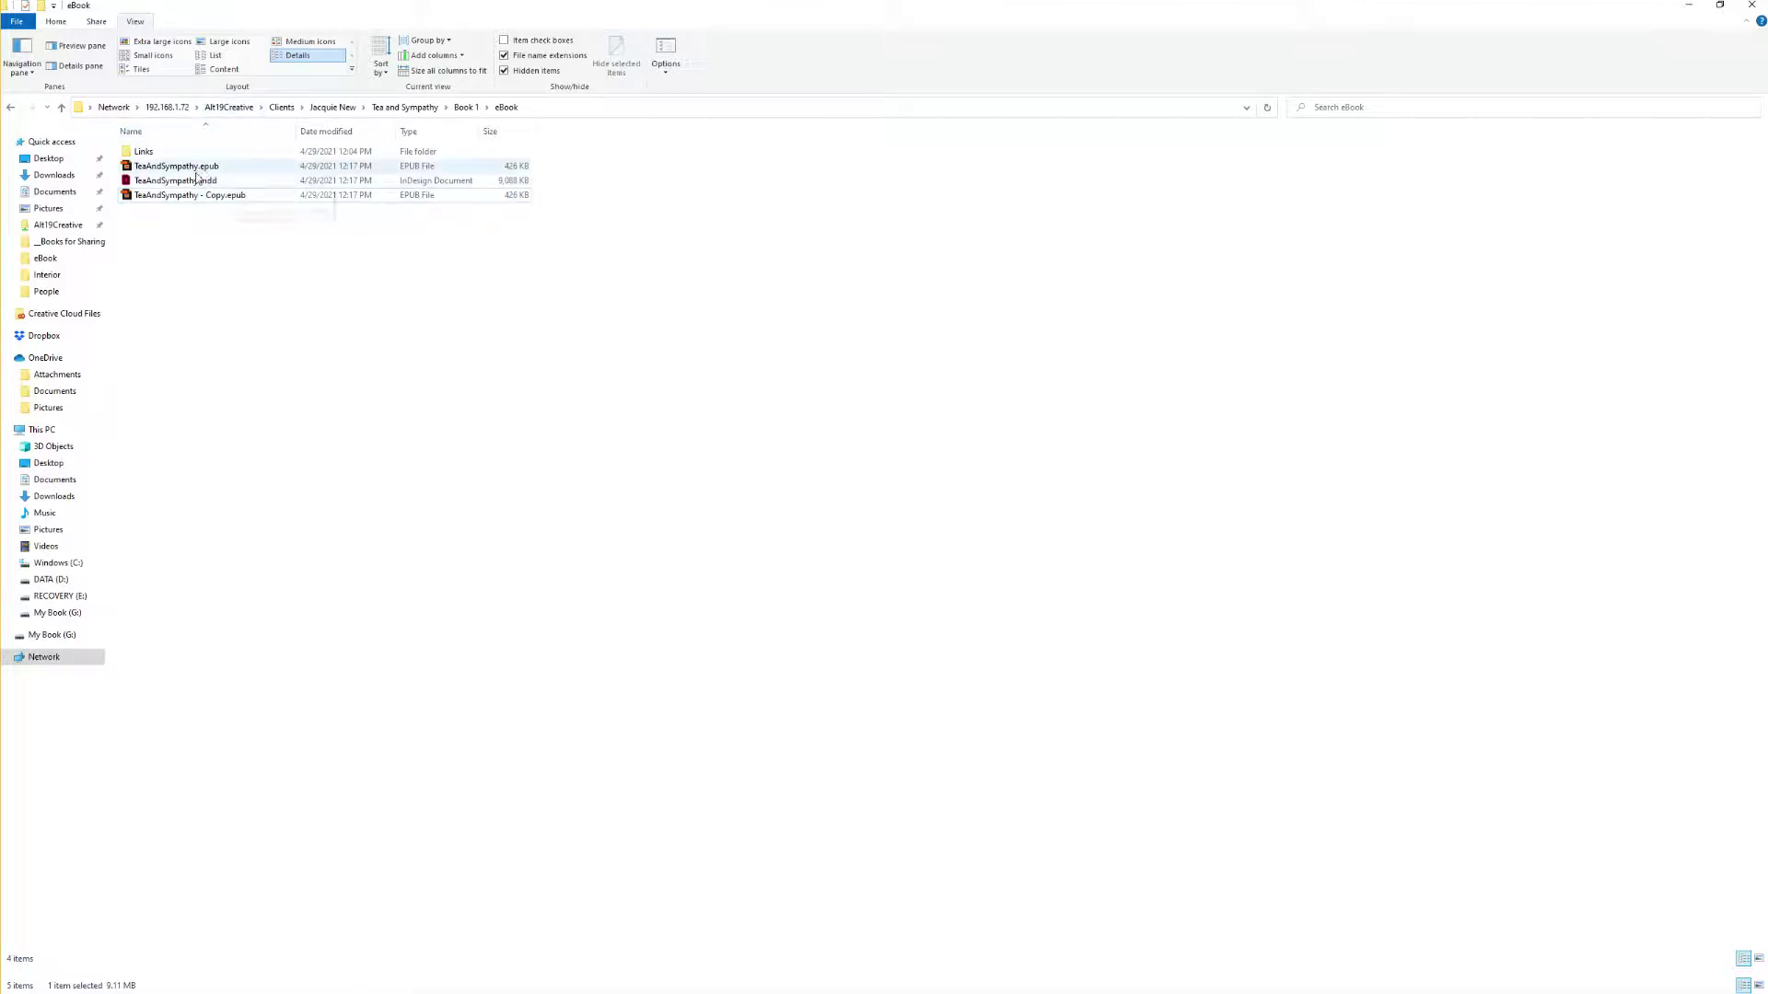
Step: Rename the copied TeaAndSympathy EPUB file as ePUB.zip and accept the extension change
left_click(241, 196)
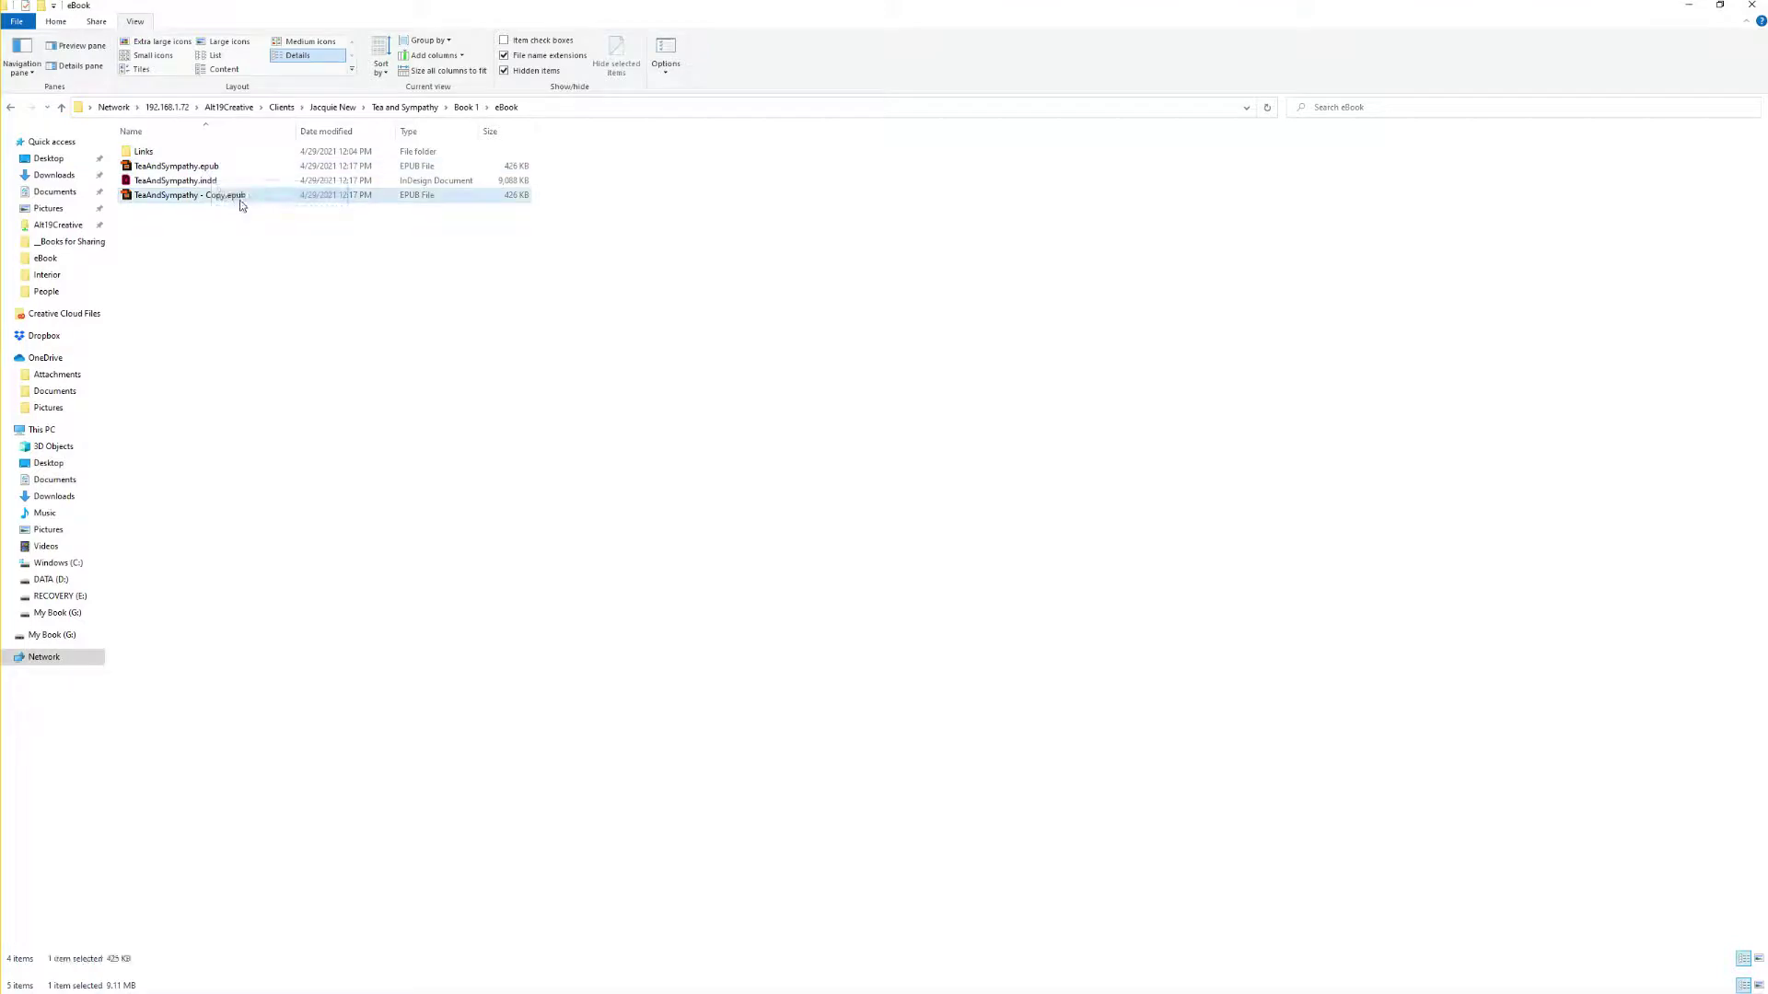
left_click(251, 196)
key("BackSpace")
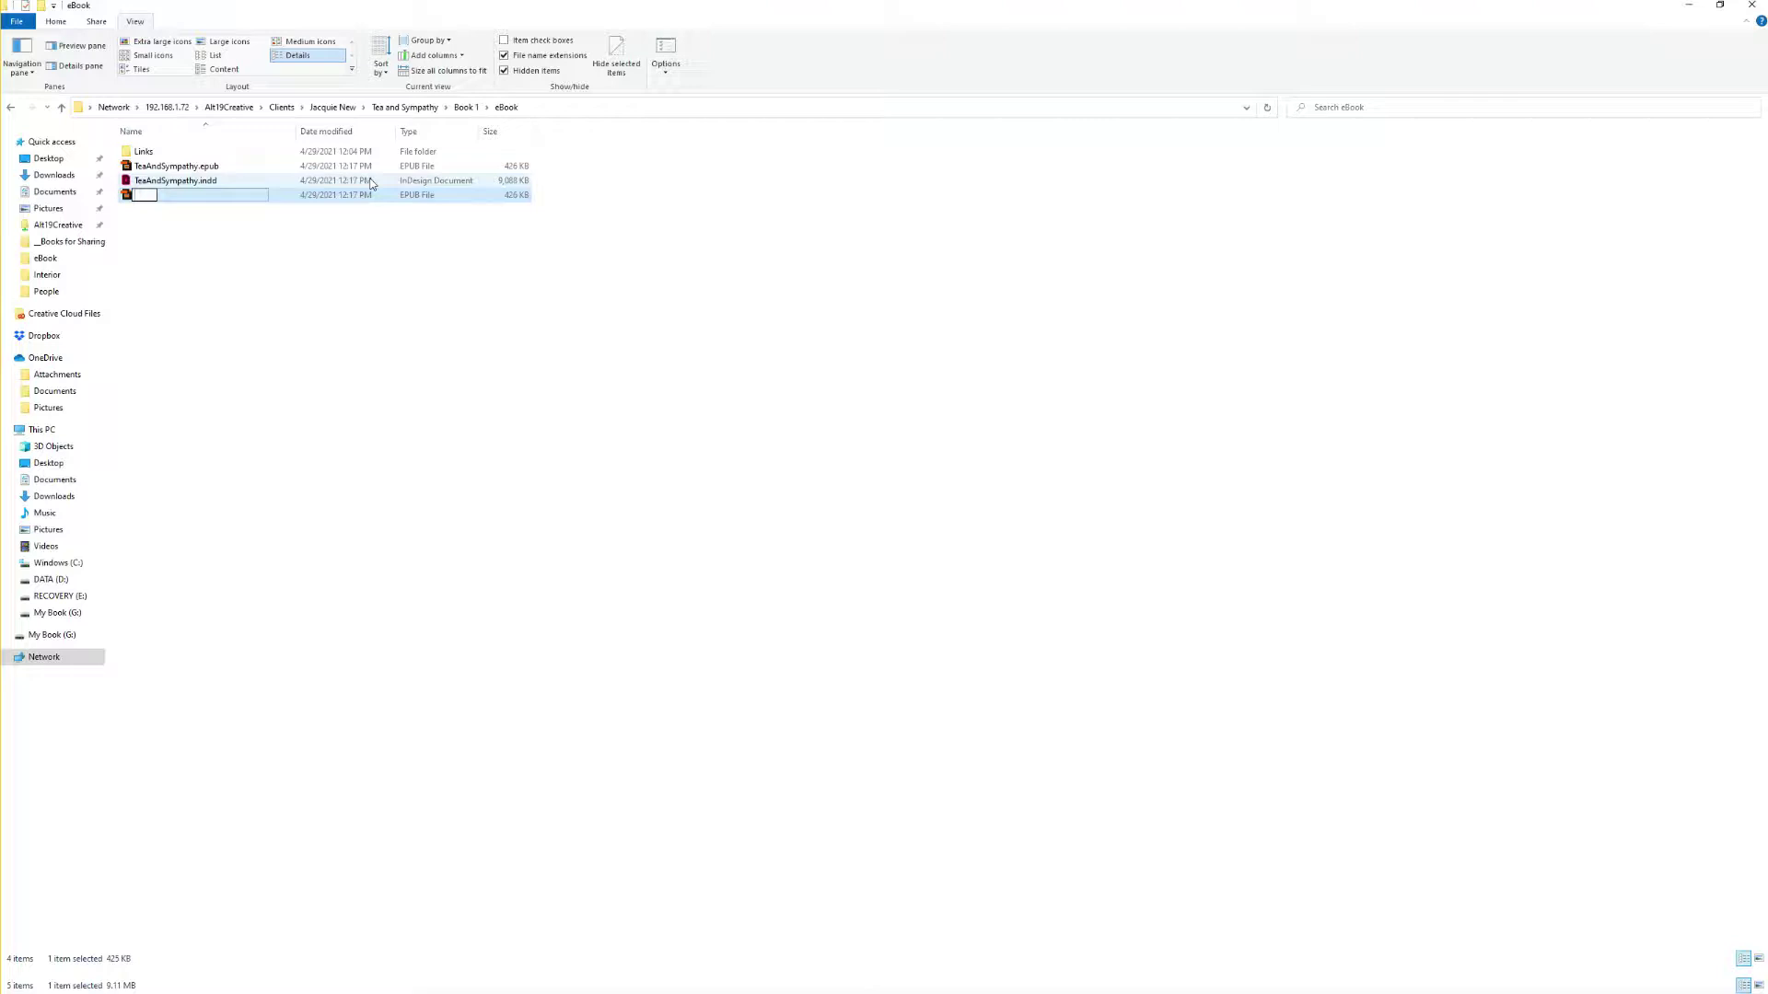
type("ePUB.zip")
key("Return")
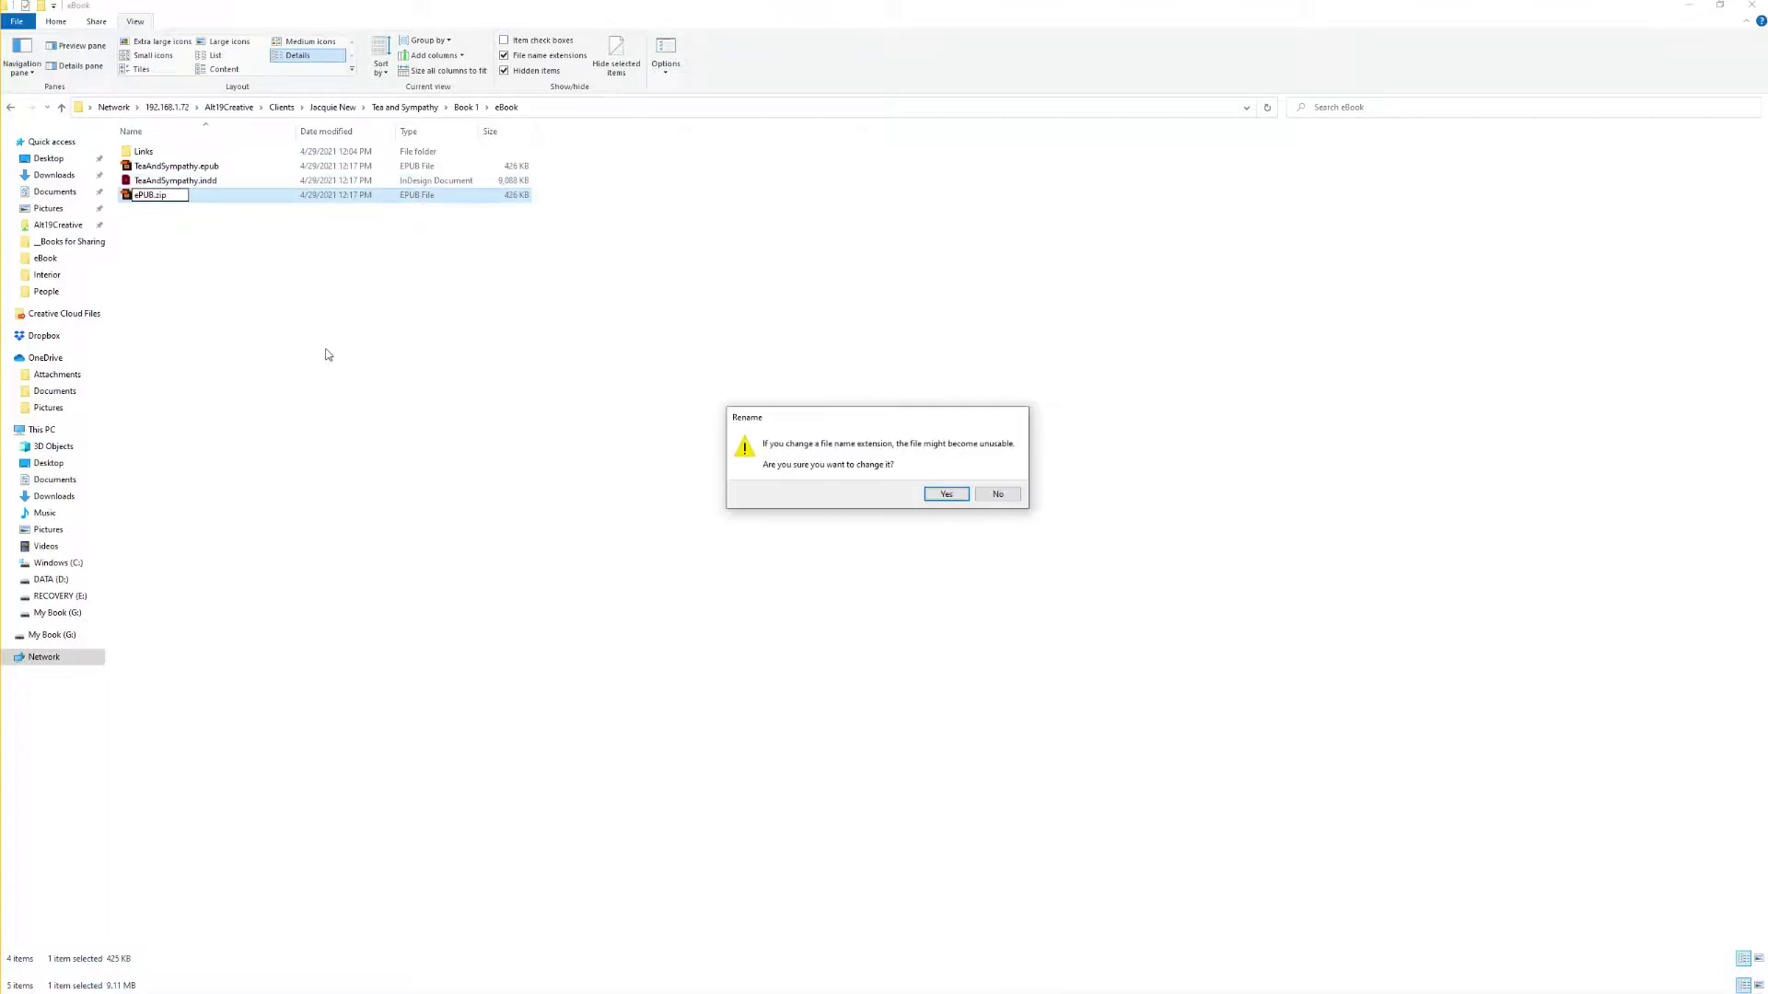
left_click(946, 495)
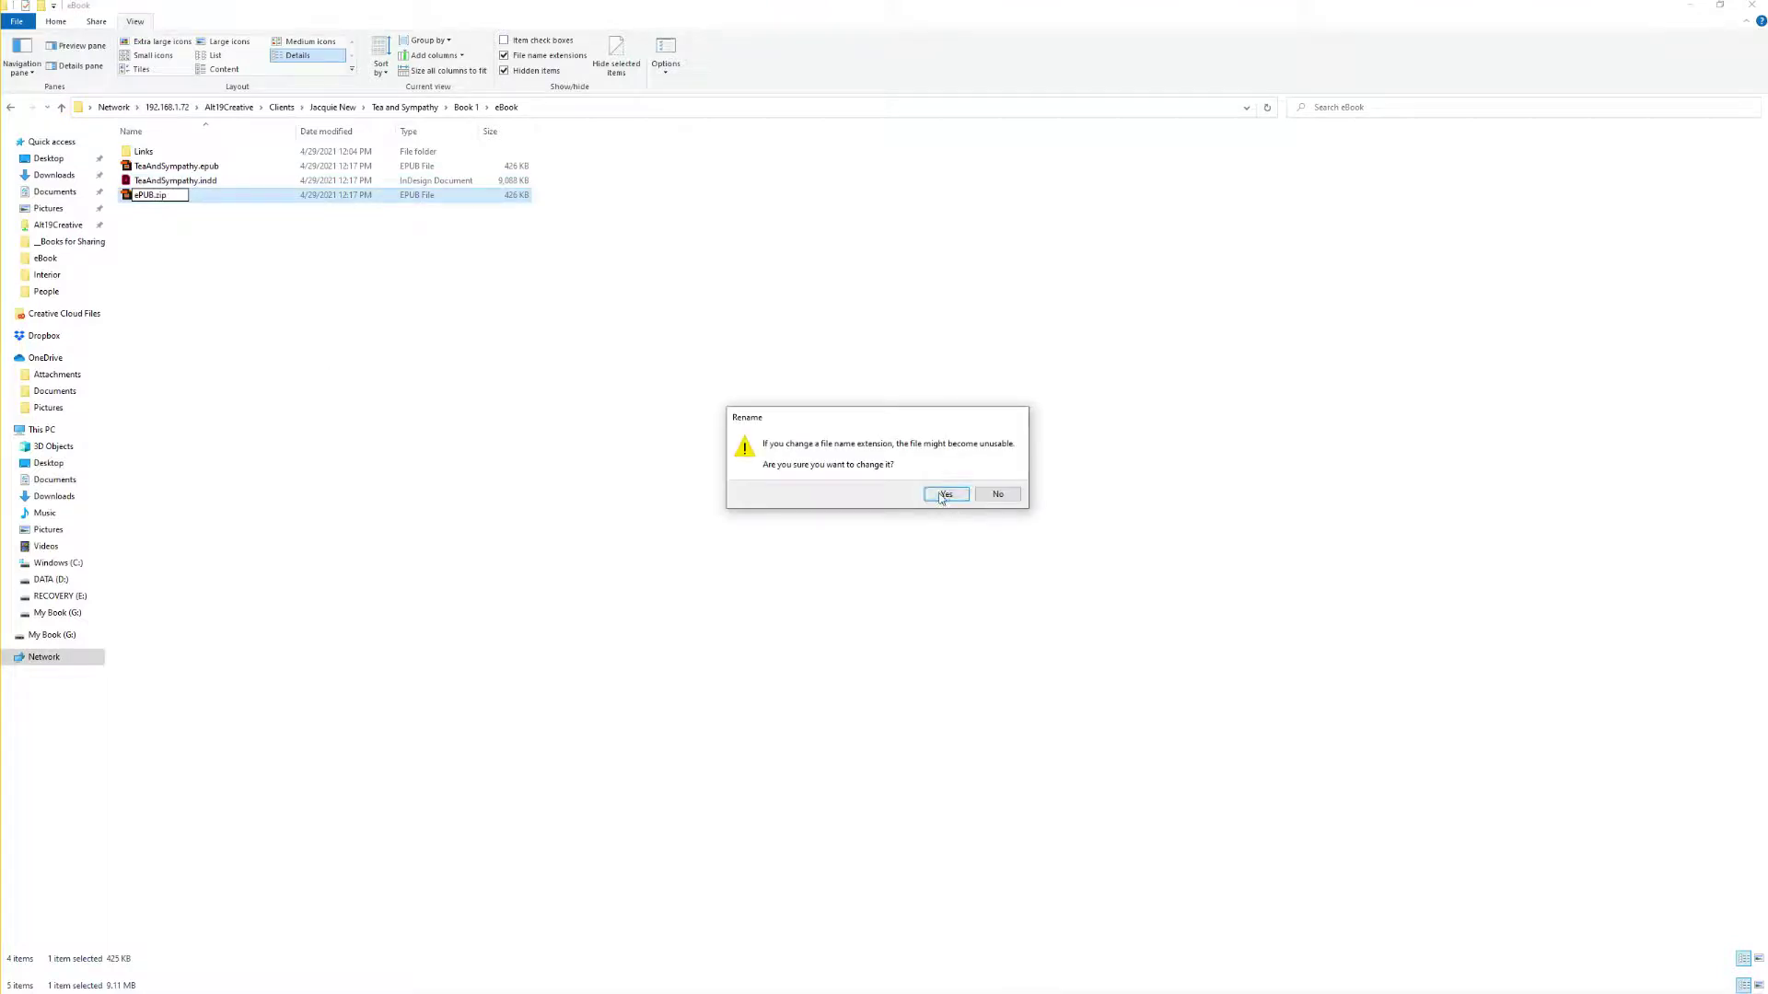
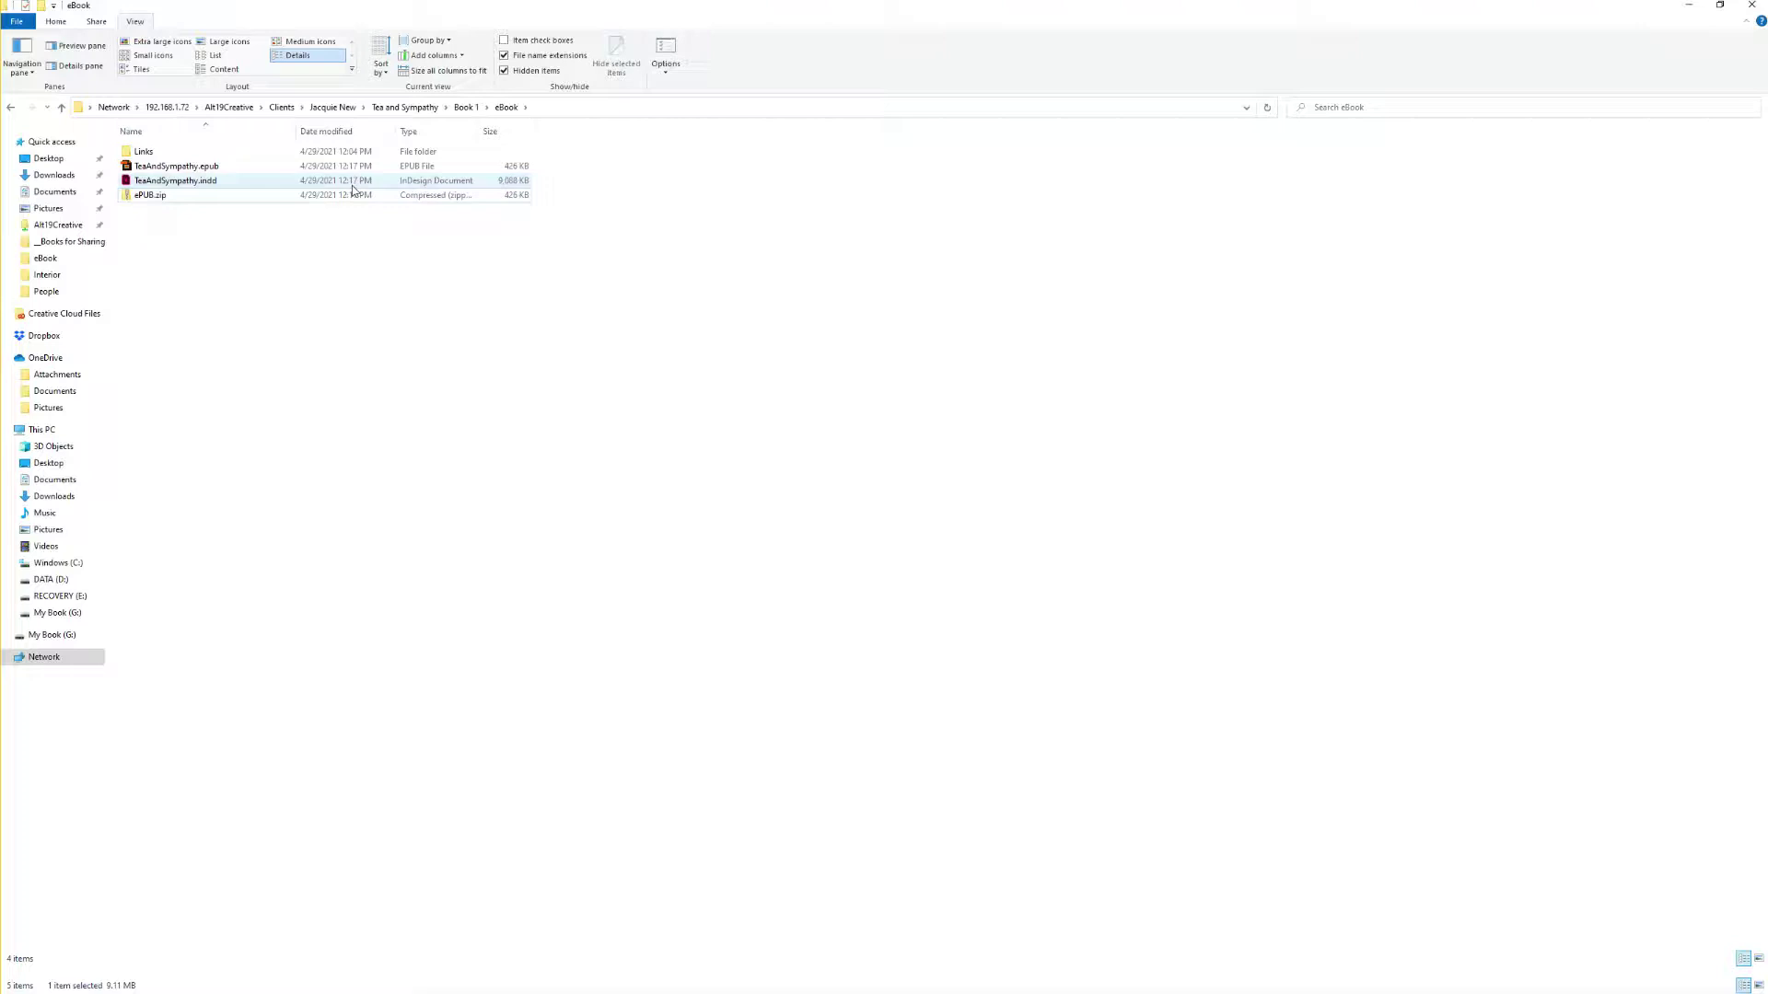
Step: Extract ePUB.zip into a folder named ePUB alongside the archive
left_click(147, 196)
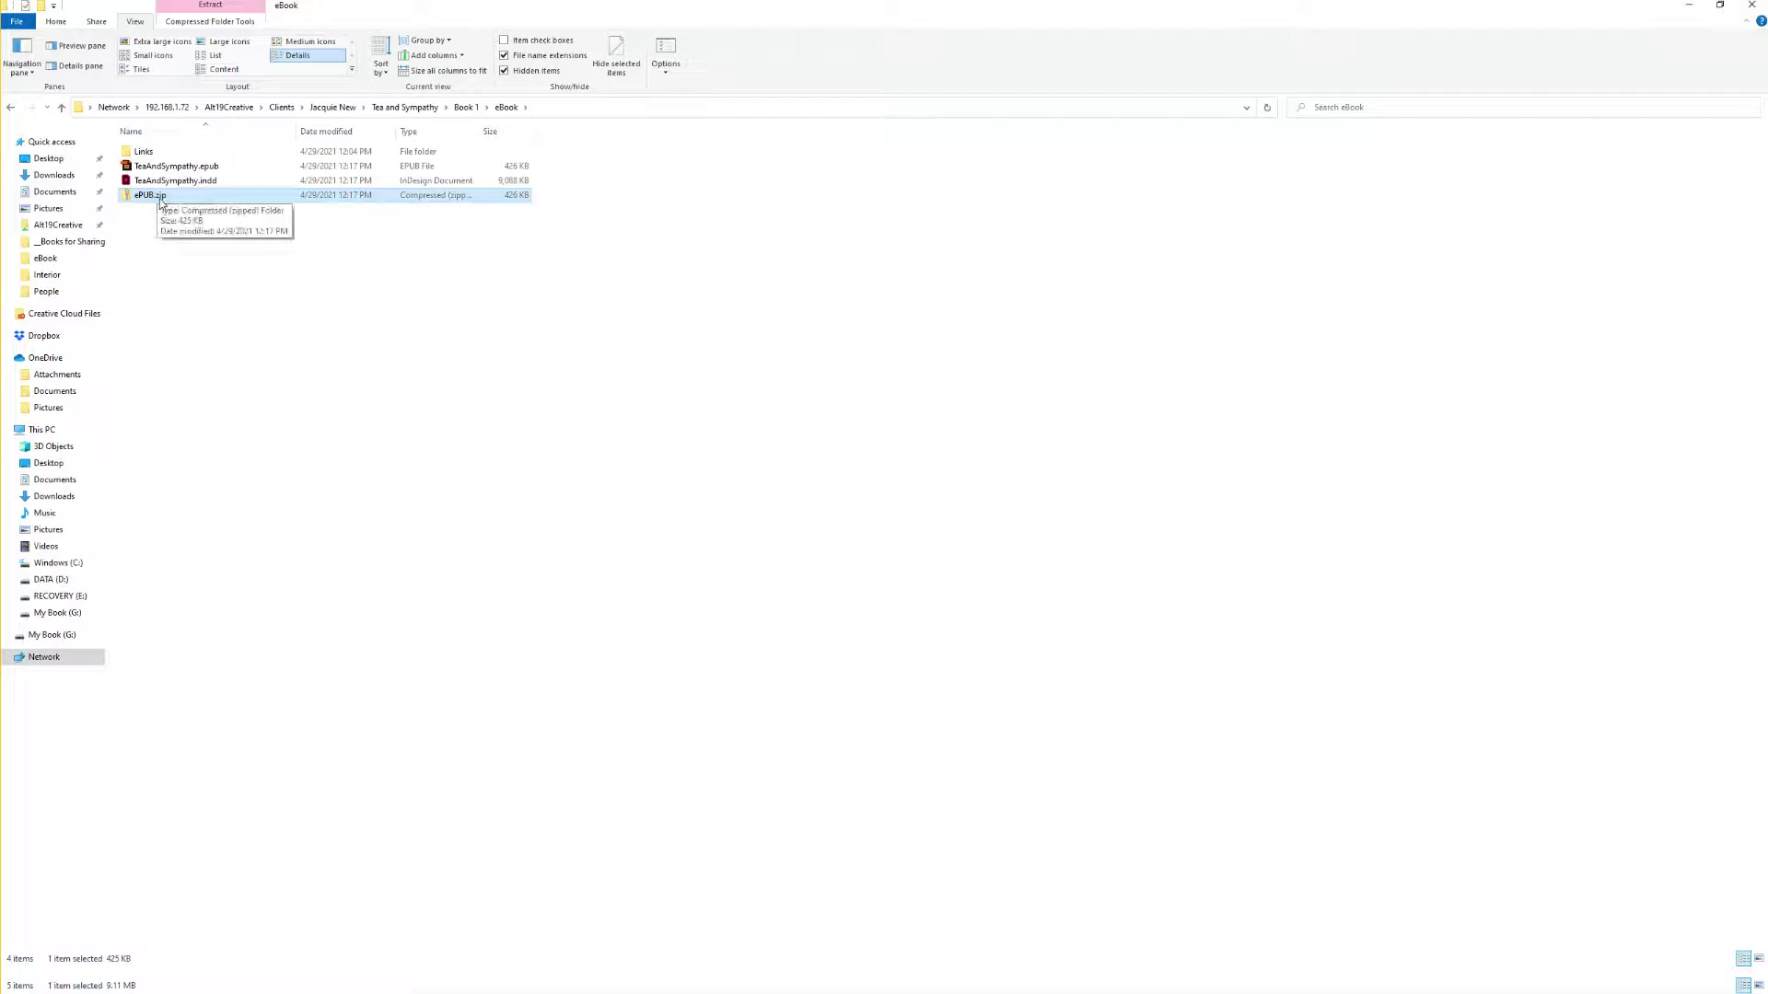
right_click(160, 201)
left_click(119, 256)
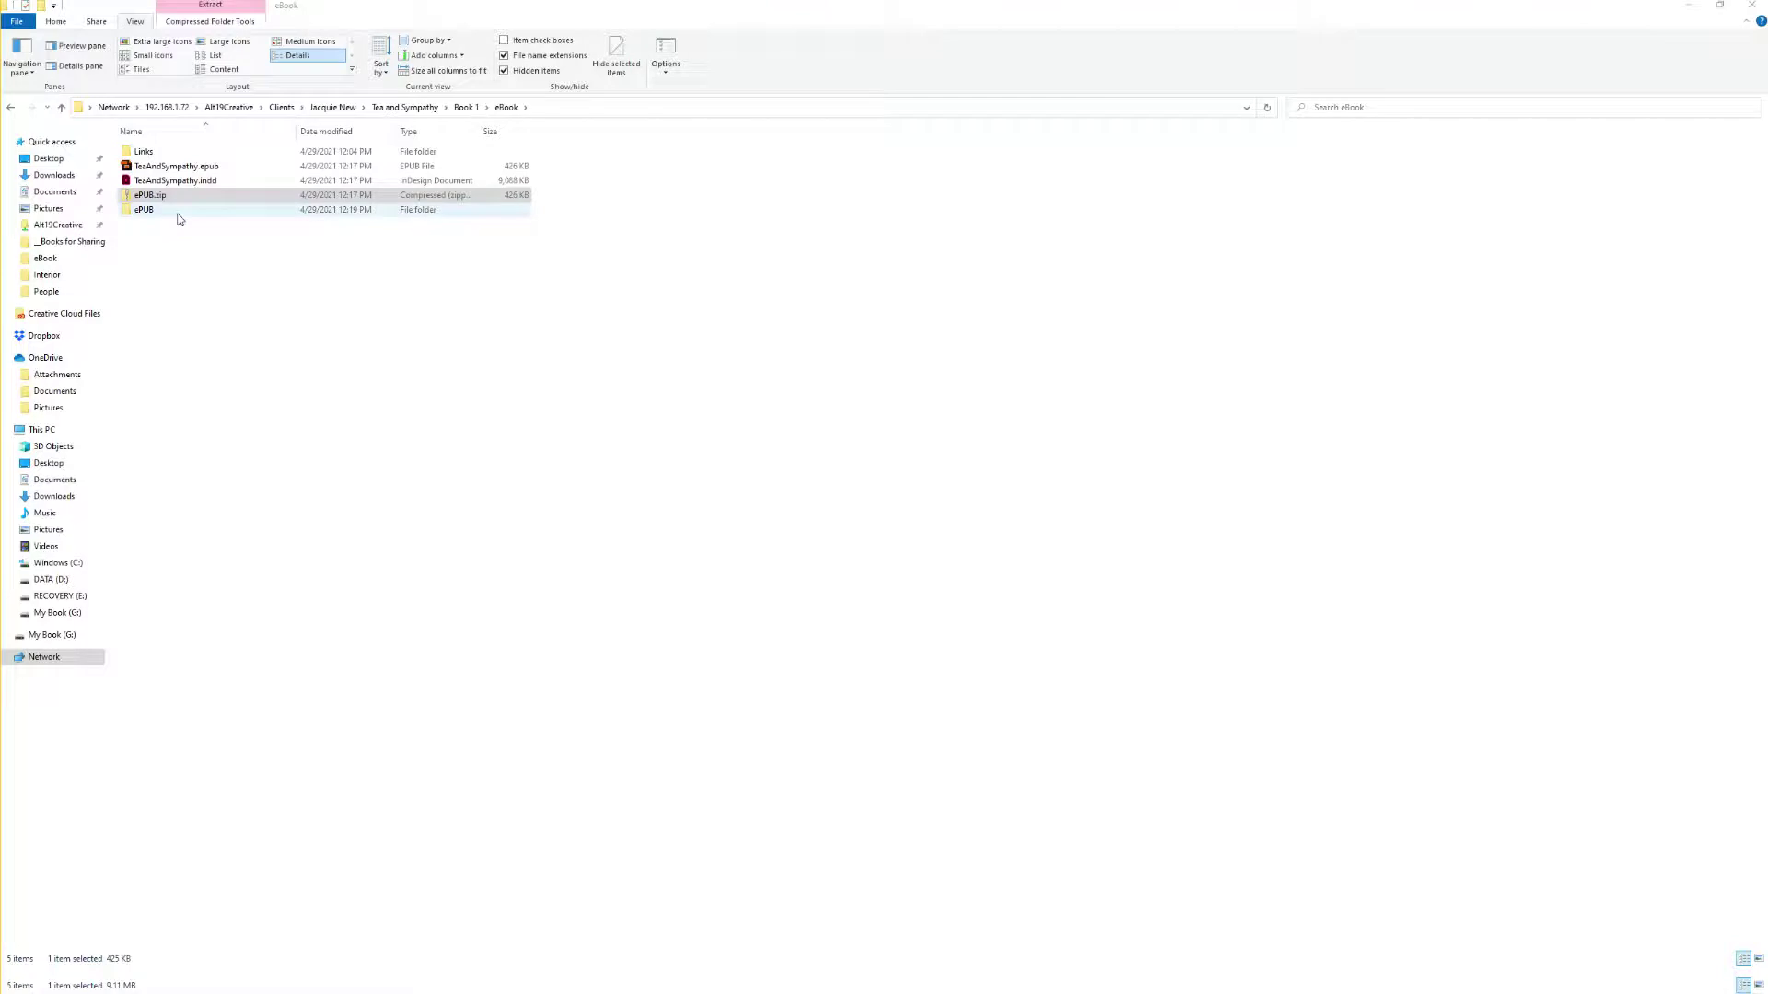
Step: Permanently delete encryption.xml from the META-INF folder inside the extracted ePUB folder
double_click(179, 211)
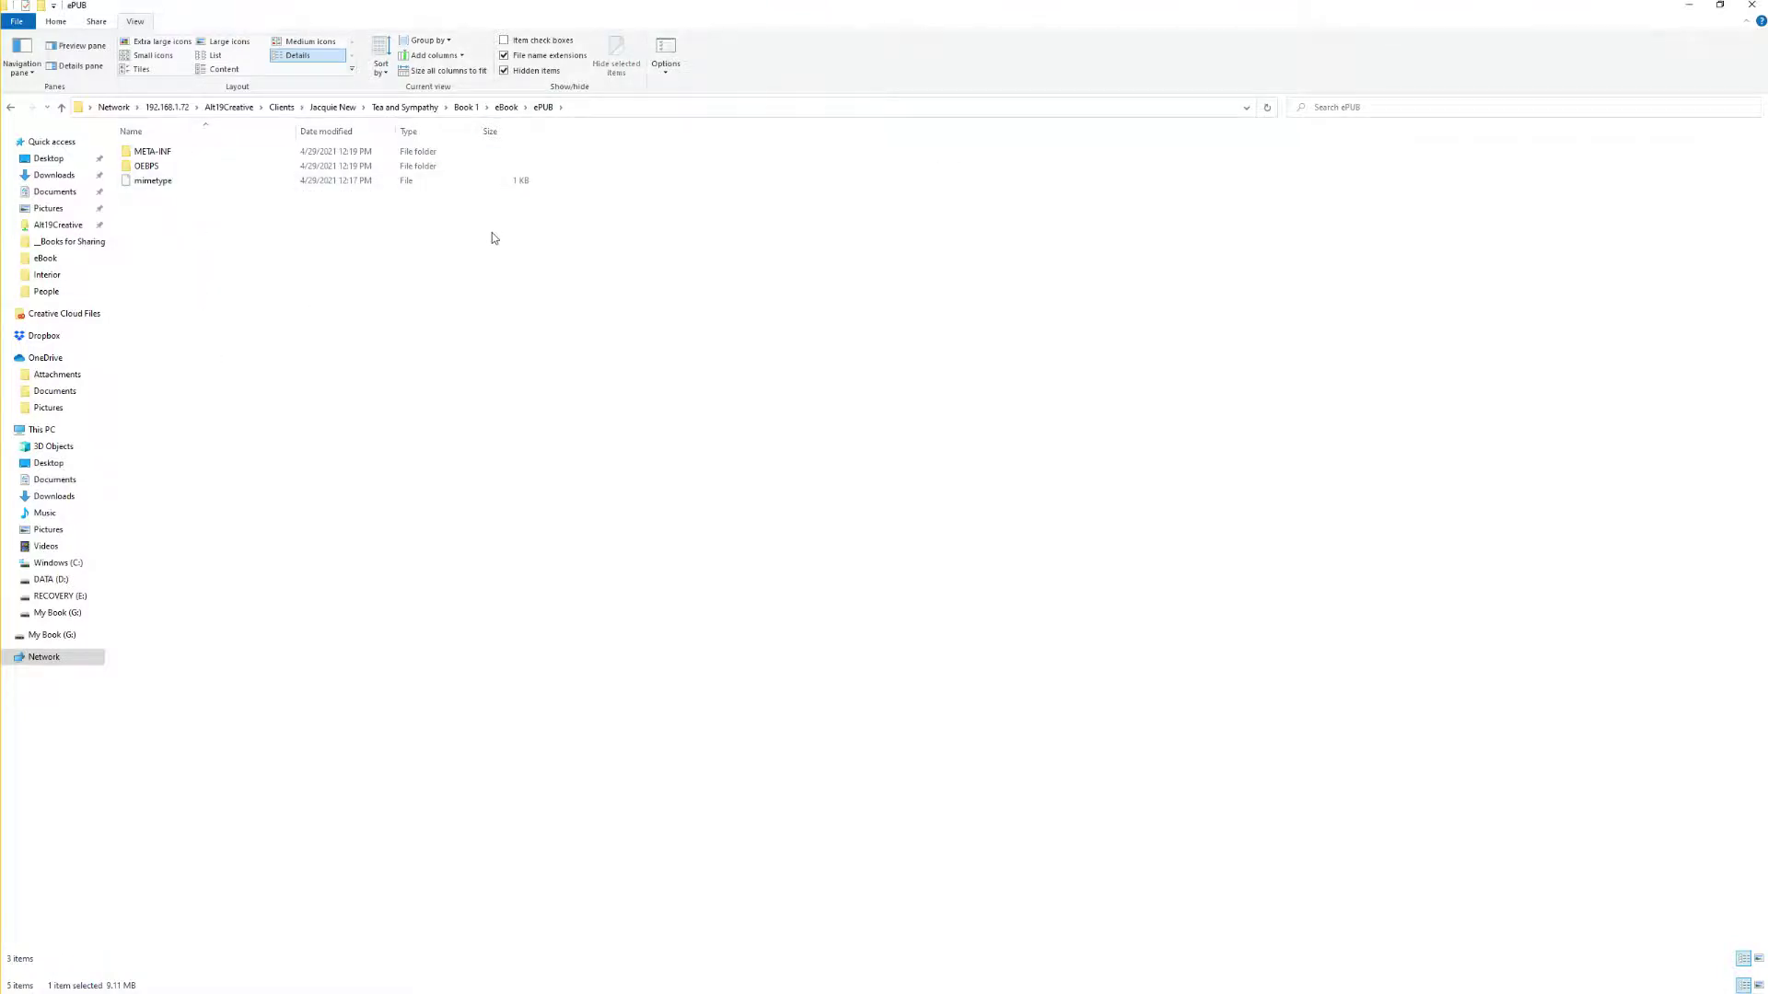
left_click(166, 188)
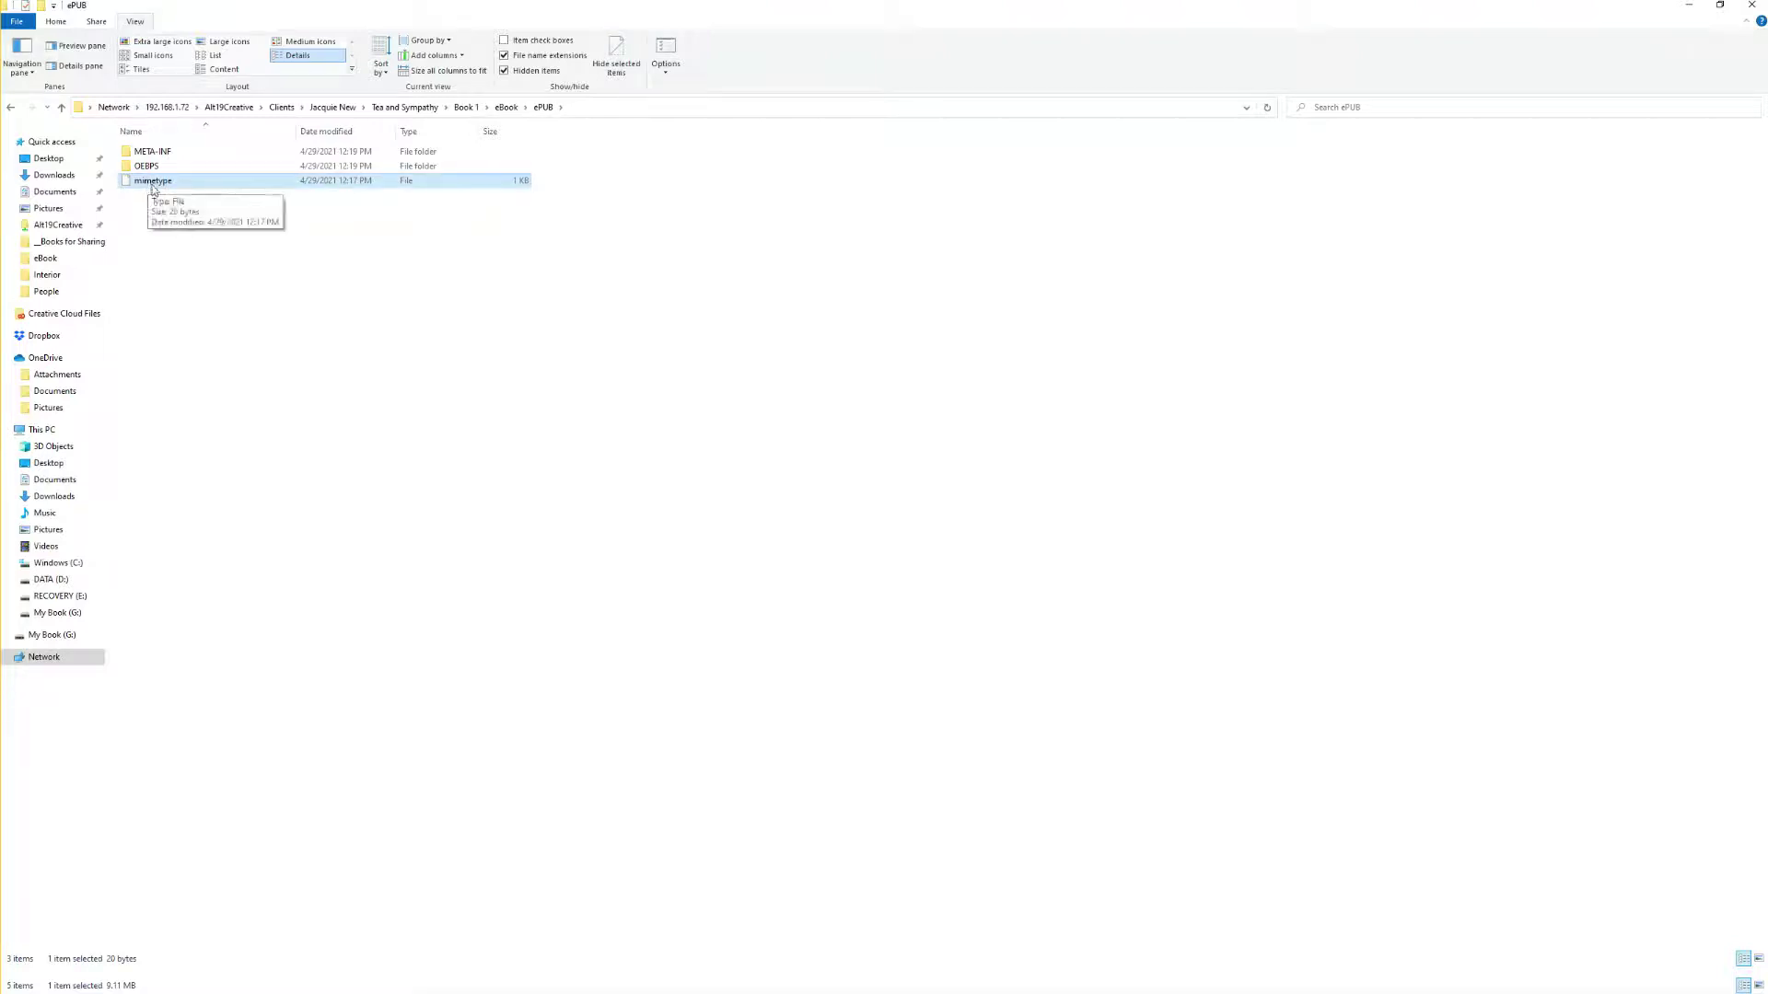
left_click(158, 228)
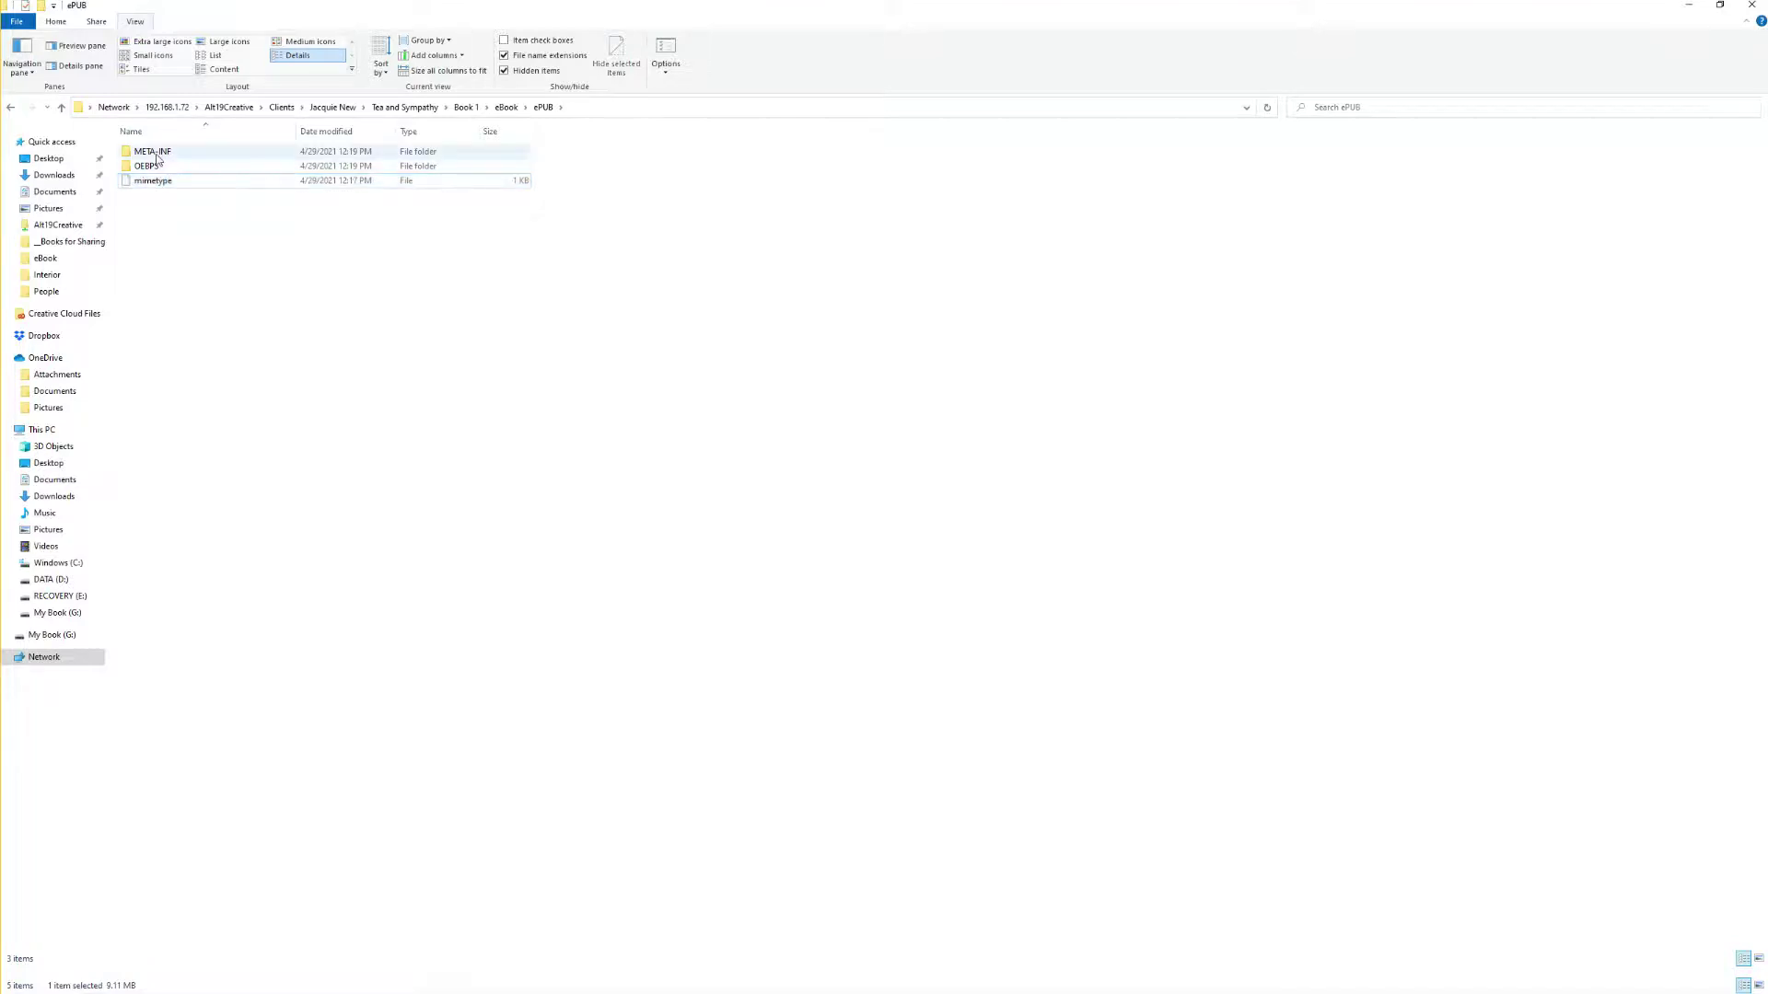
double_click(158, 157)
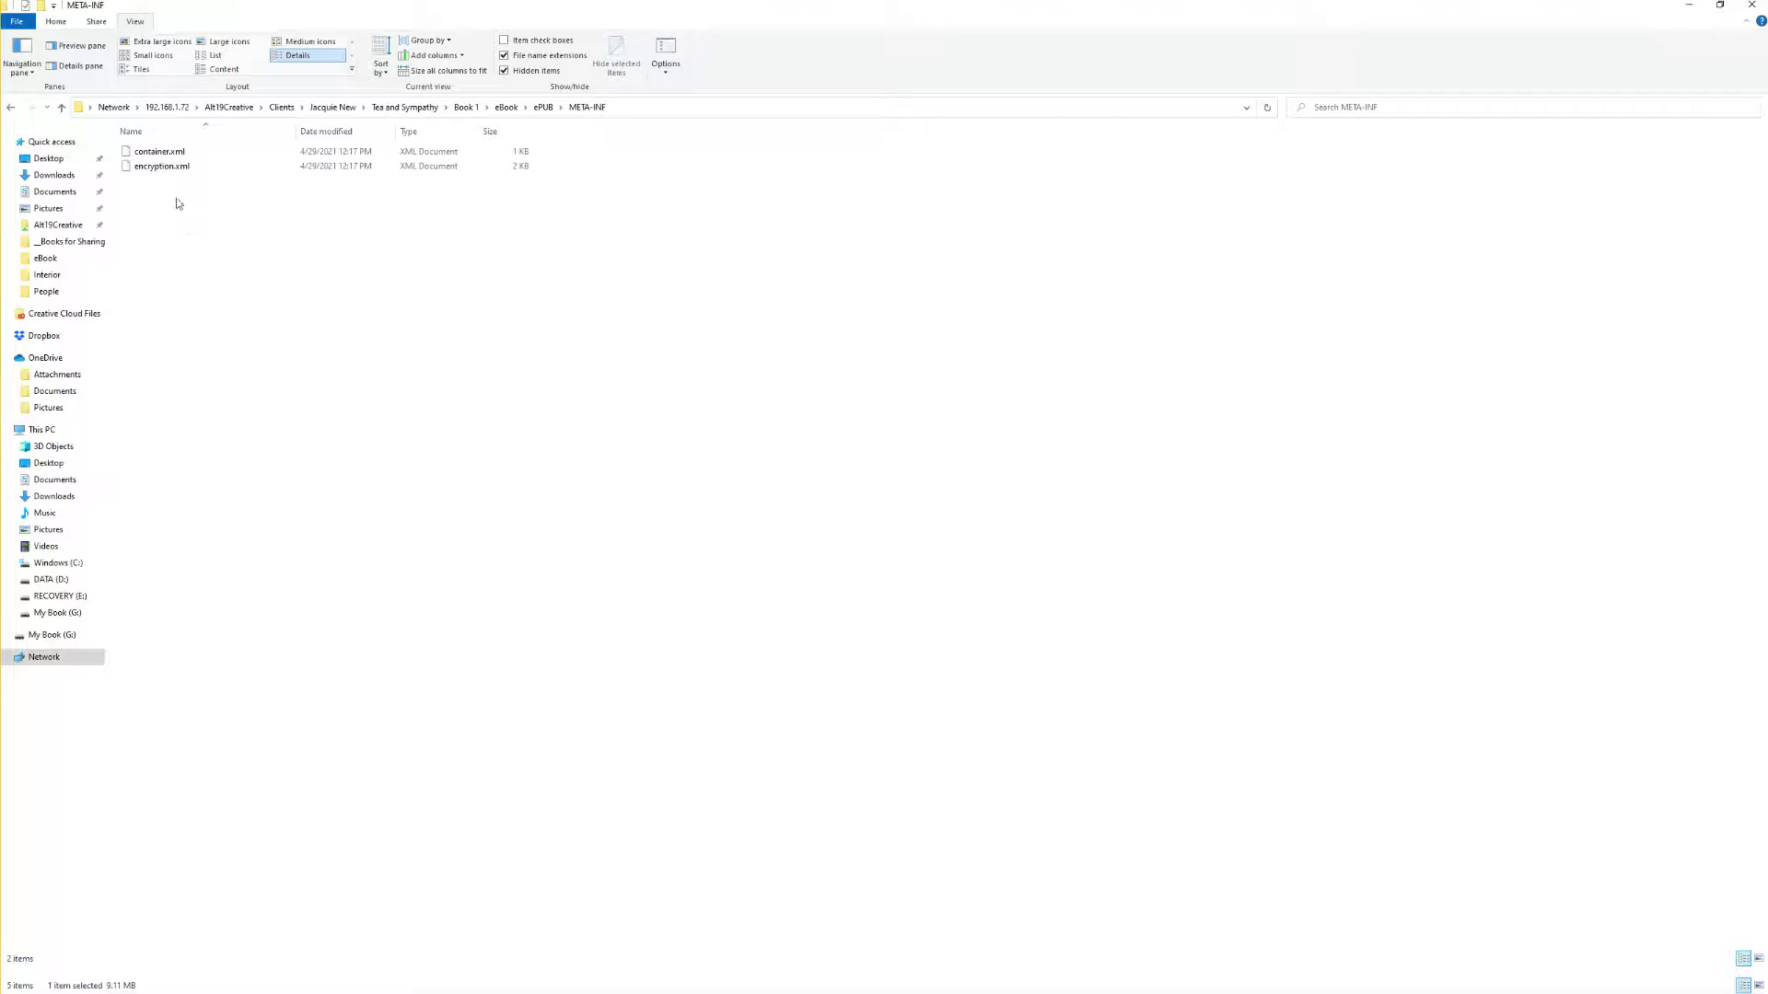
left_click(161, 168)
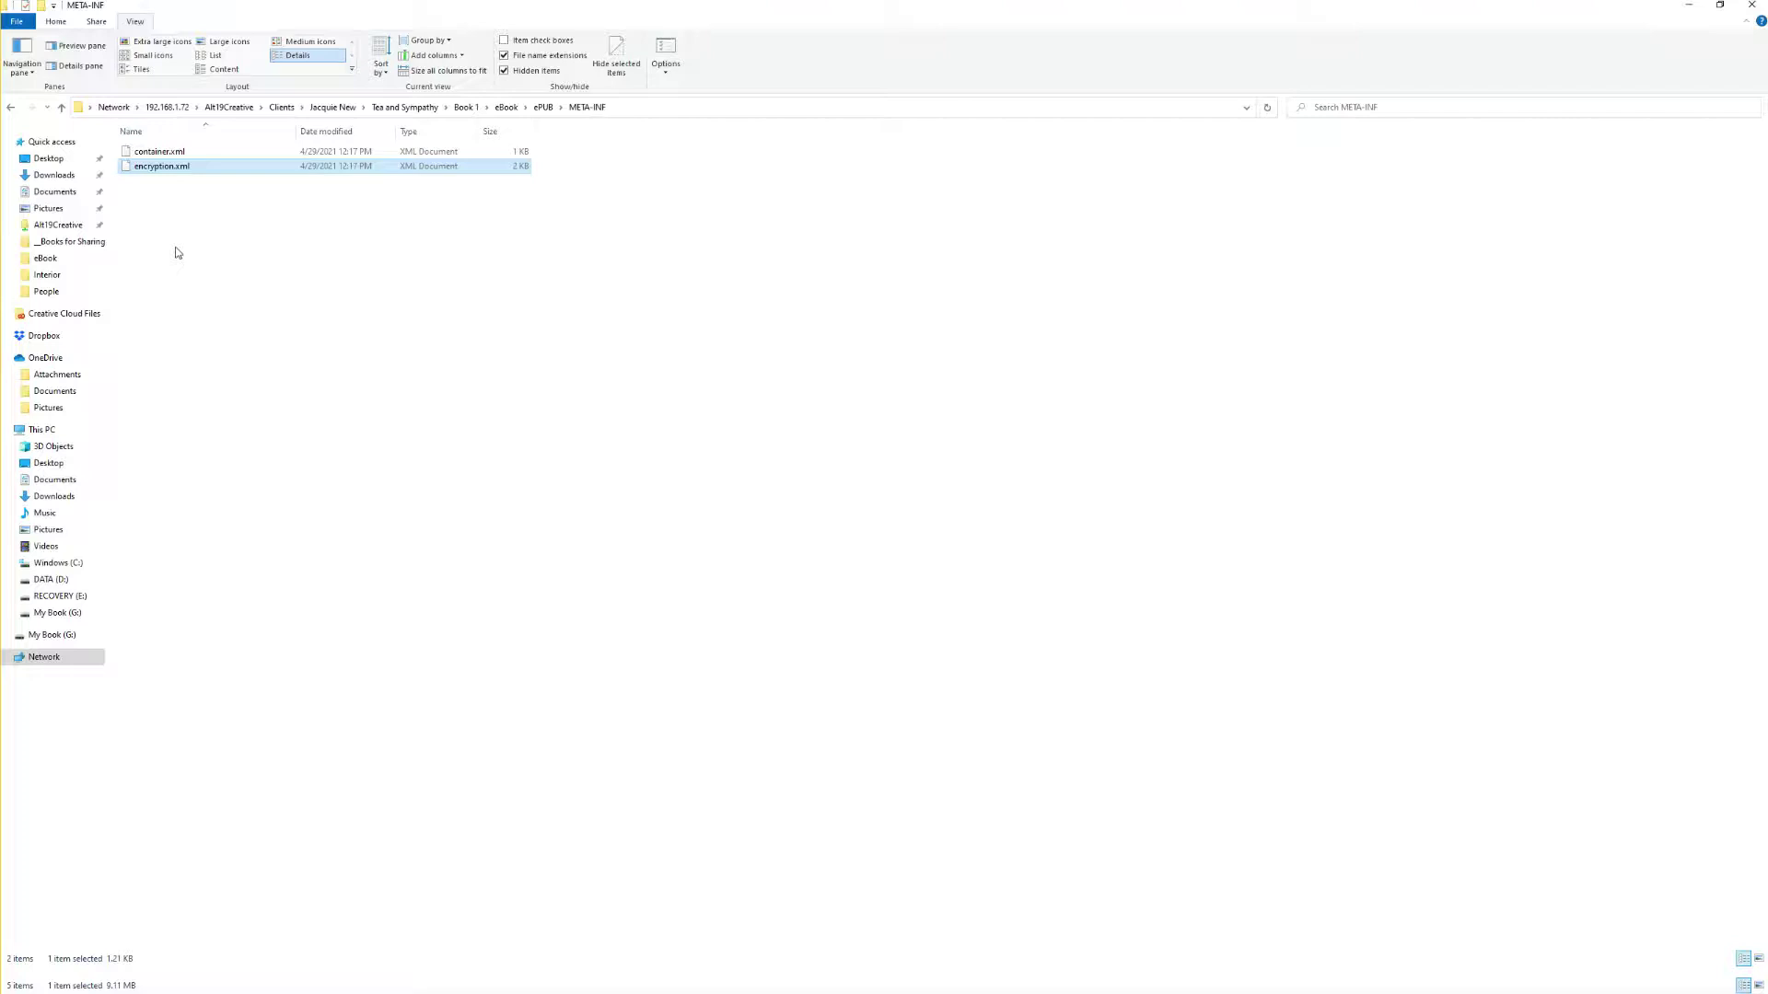
key("Delete")
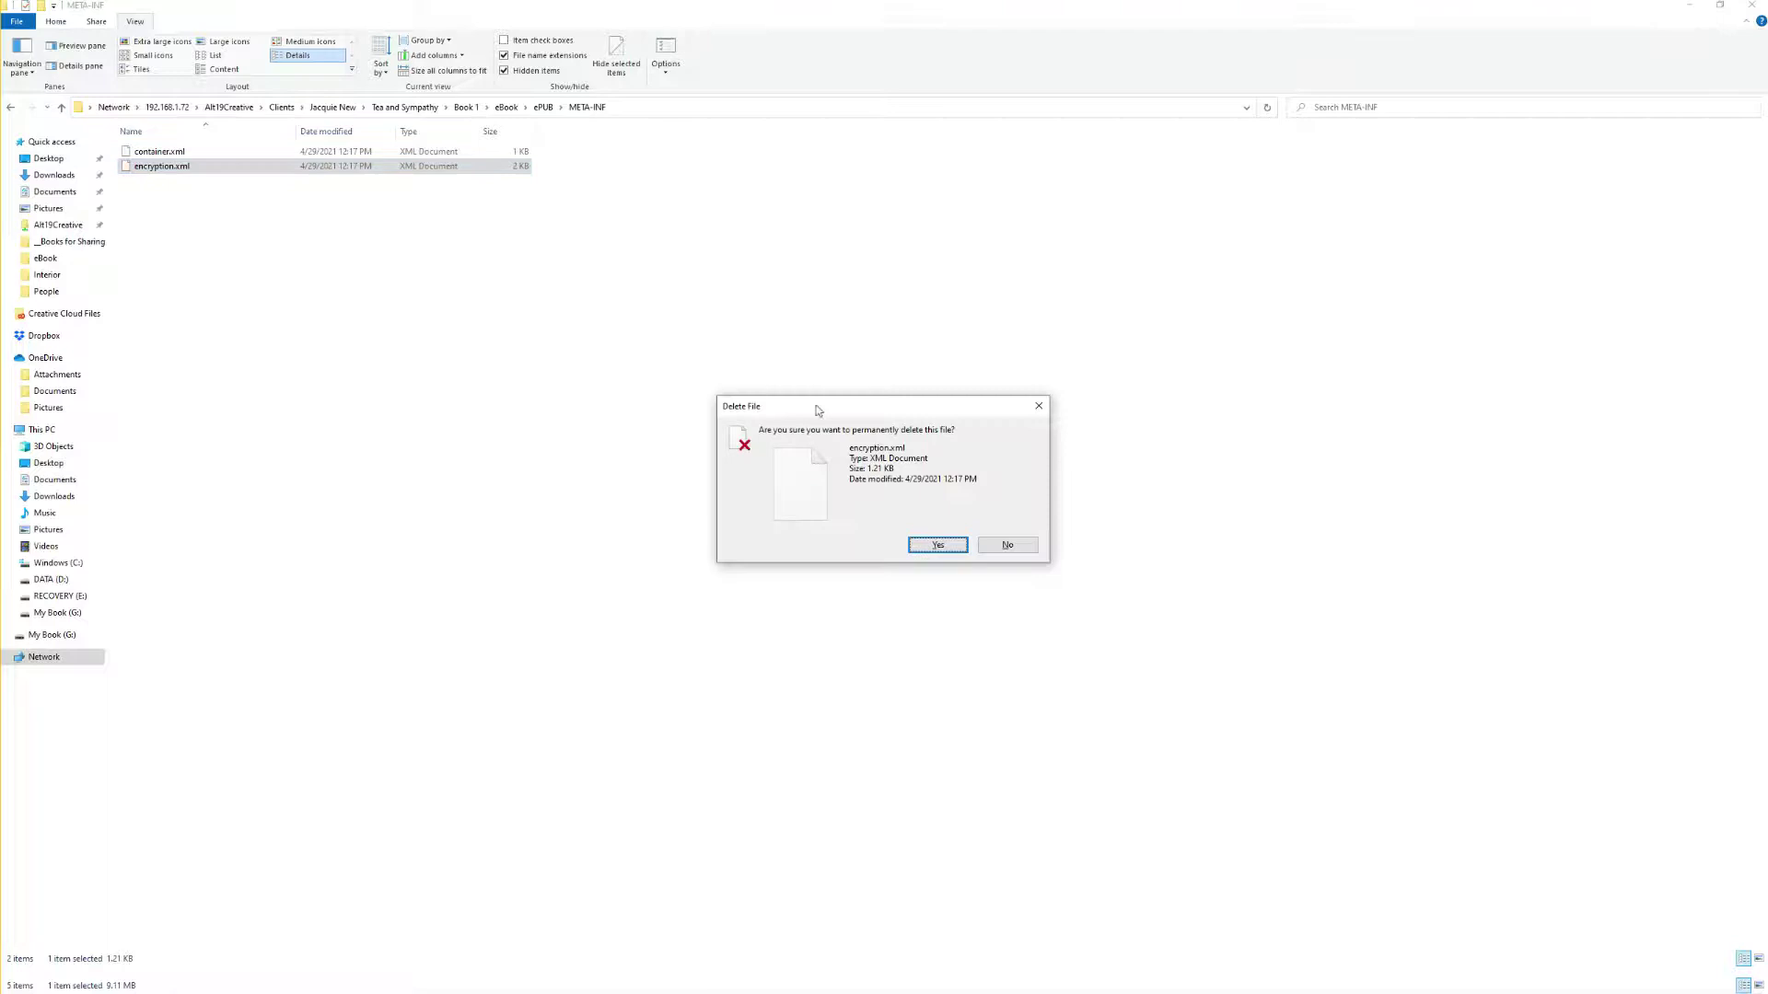
left_click(948, 545)
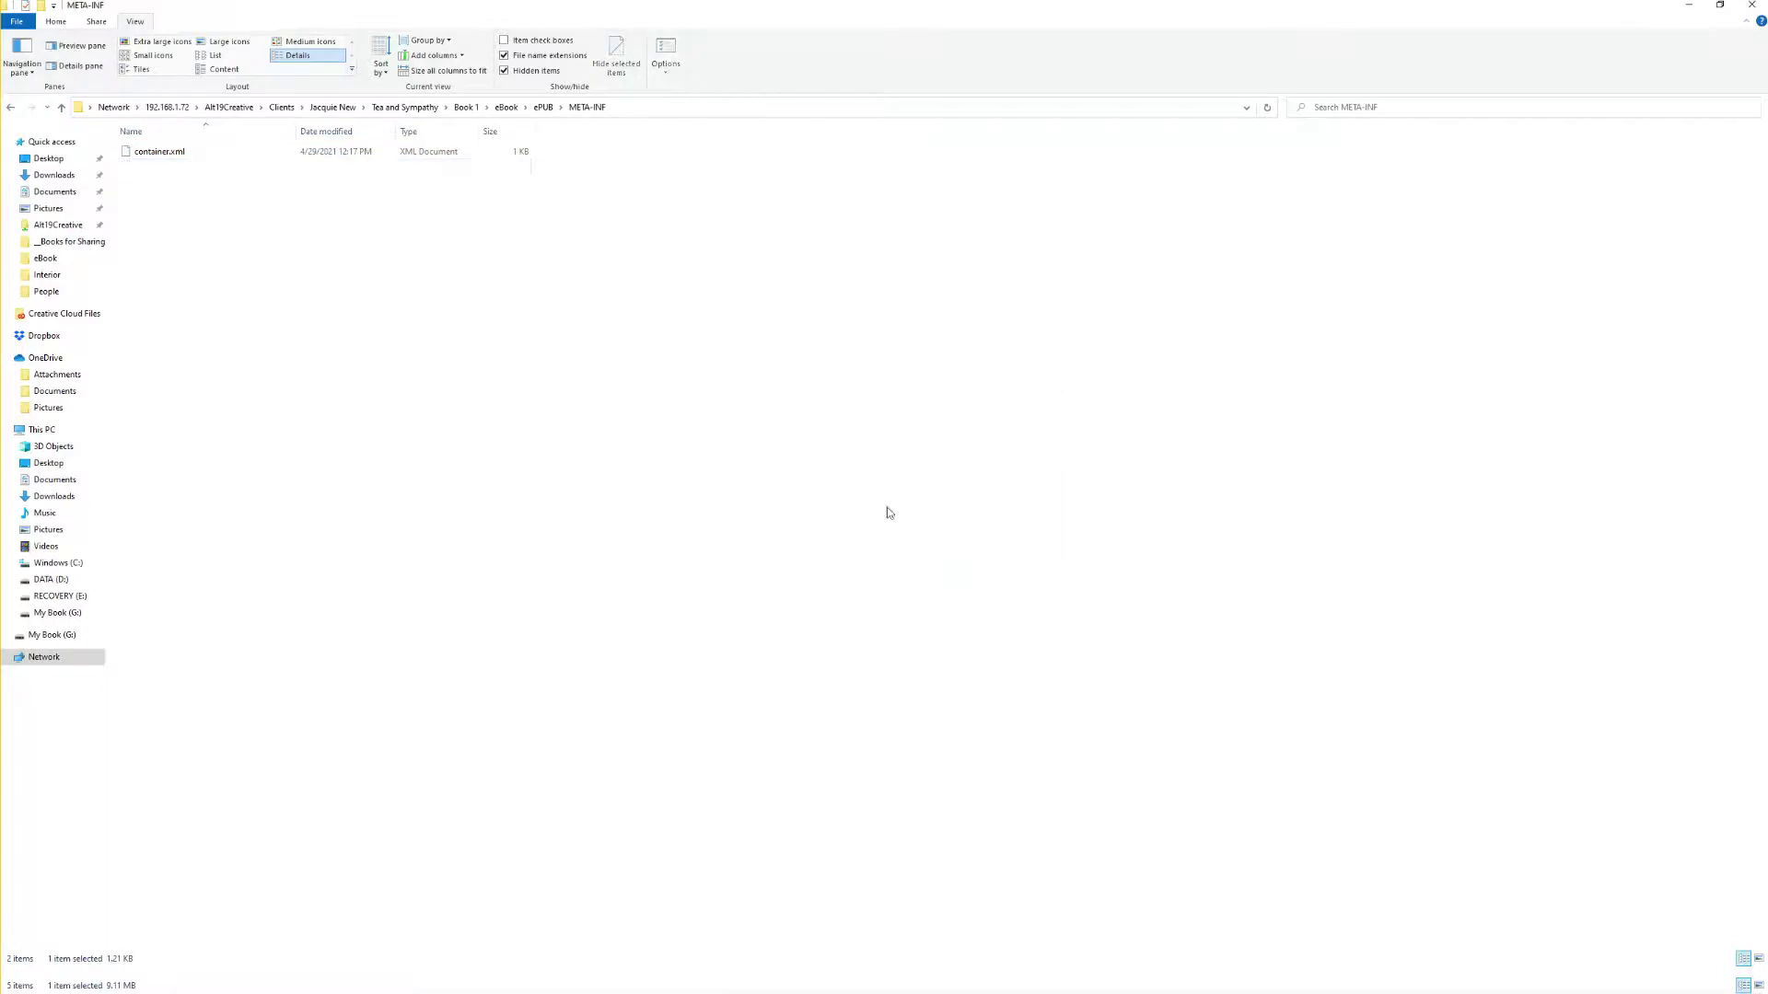
Step: Examine the contents of the OEBPS folder, including the stylesheet in its css folder and the files in its font folder
left_click(544, 108)
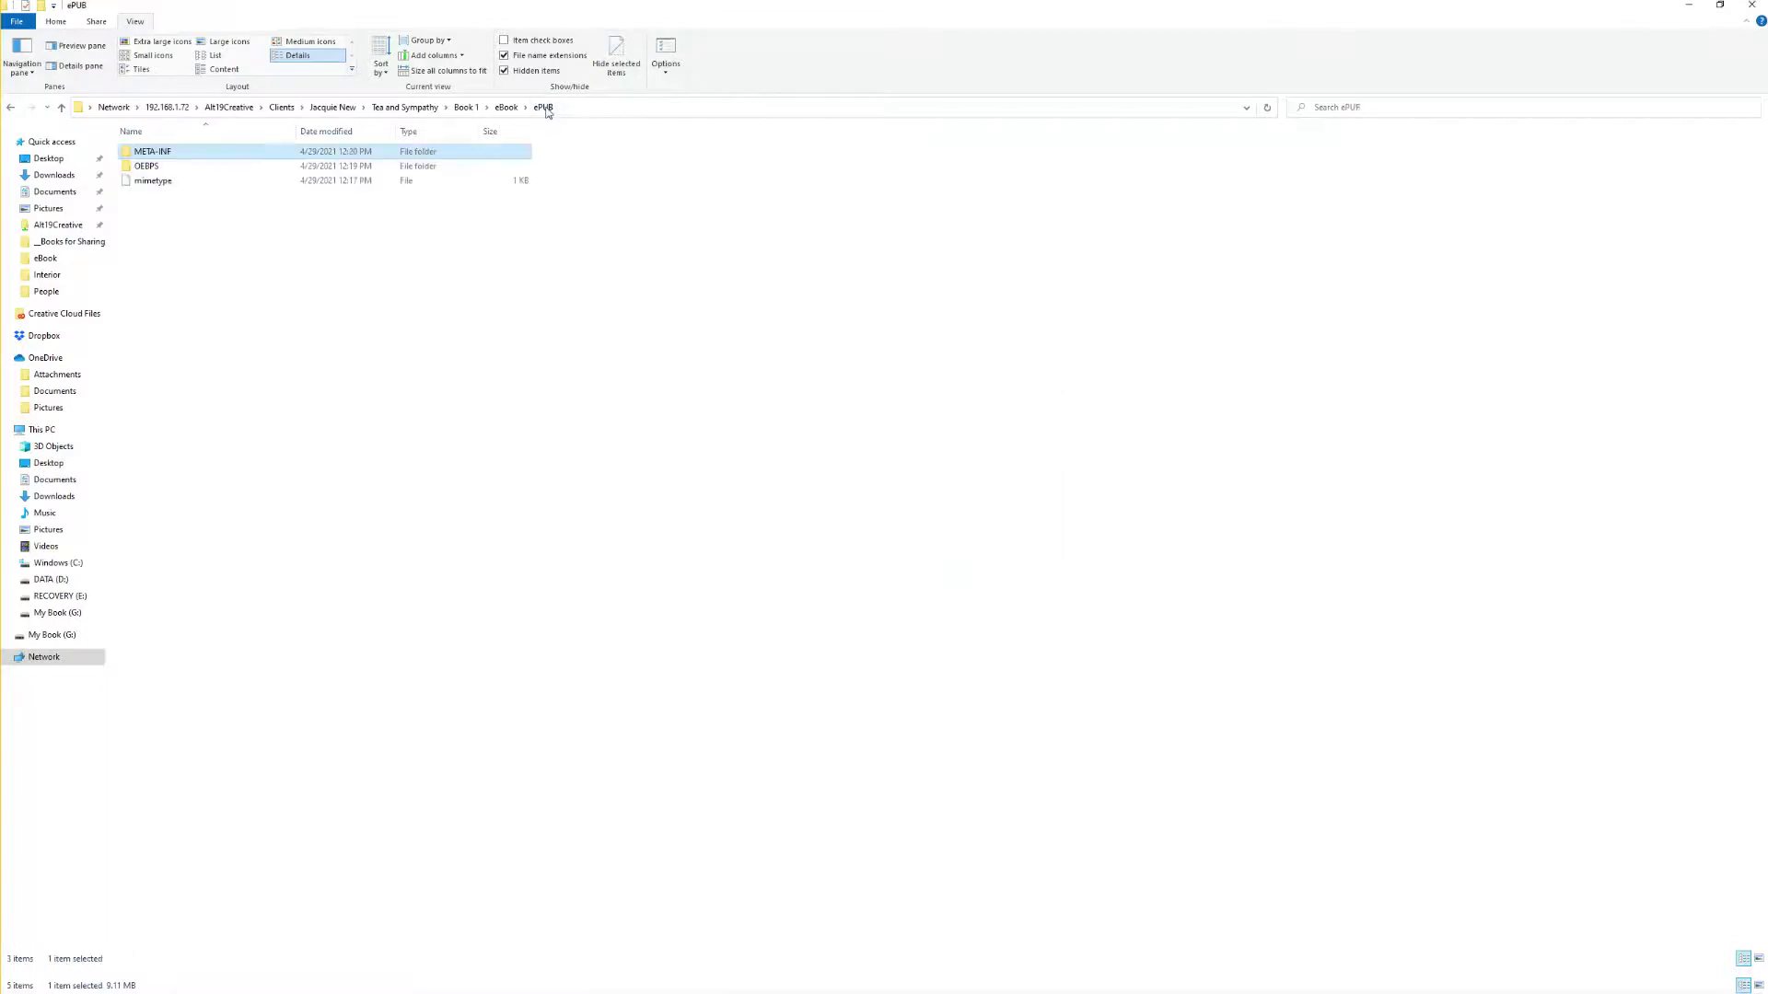
double_click(149, 167)
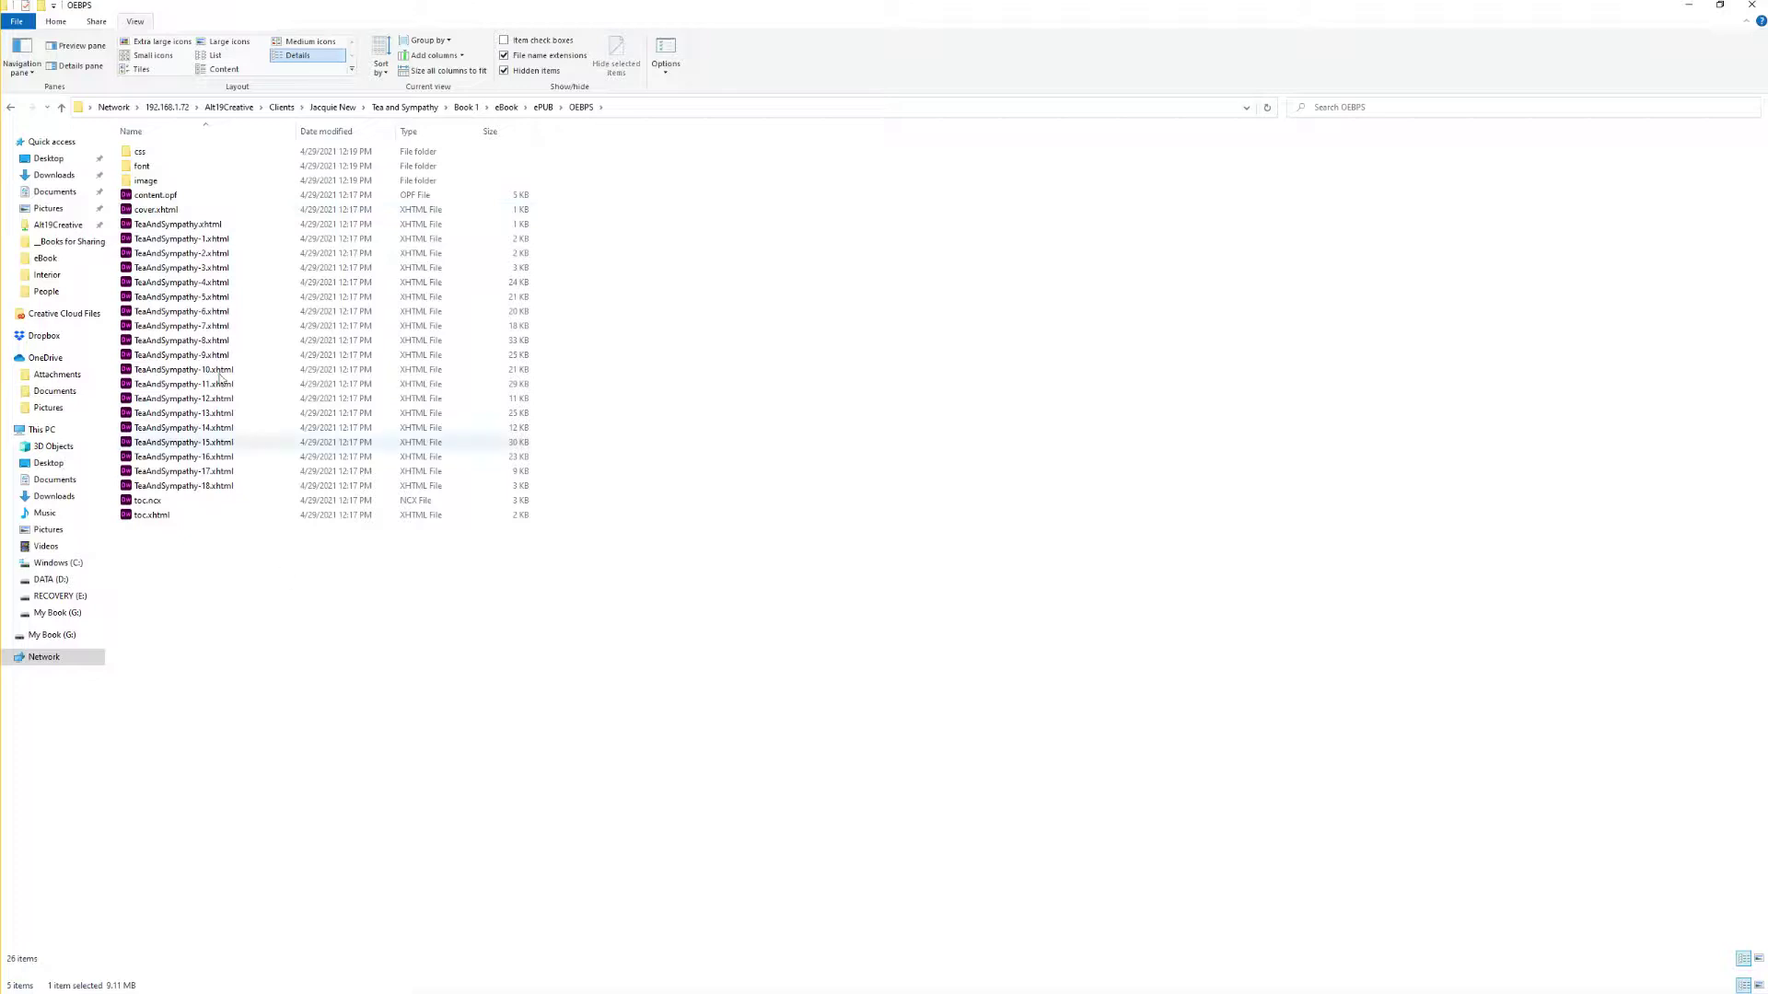
left_click(554, 110)
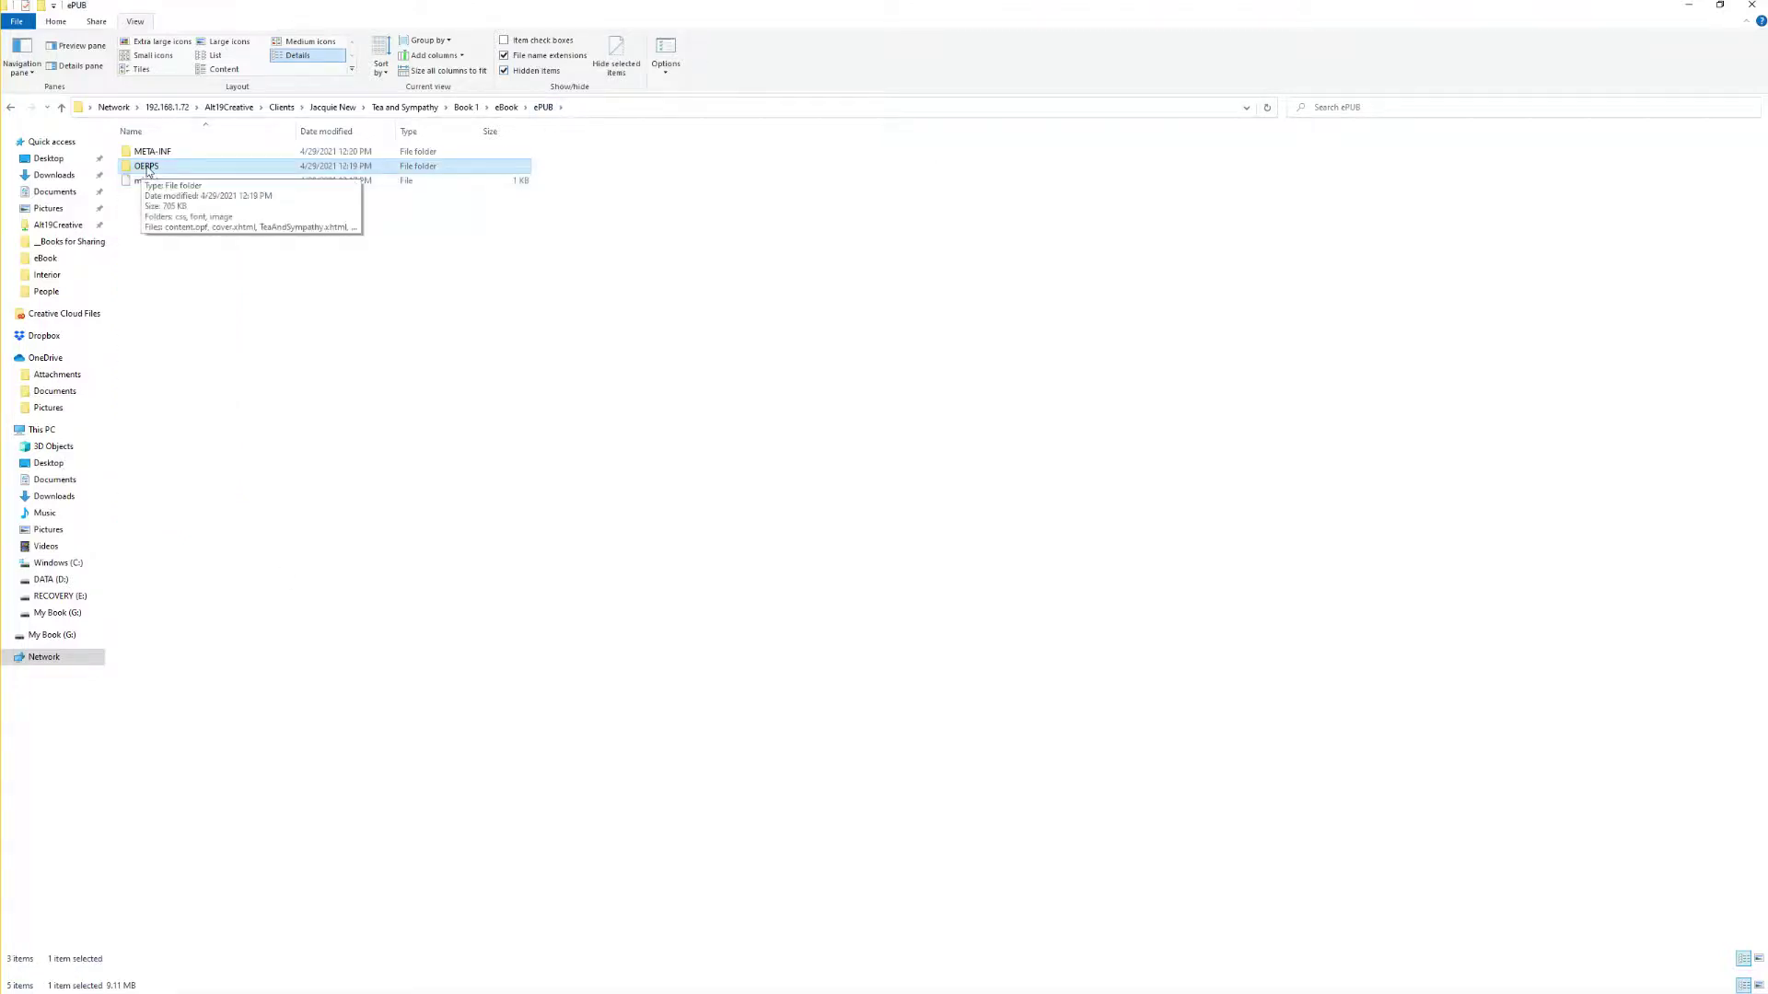
double_click(148, 168)
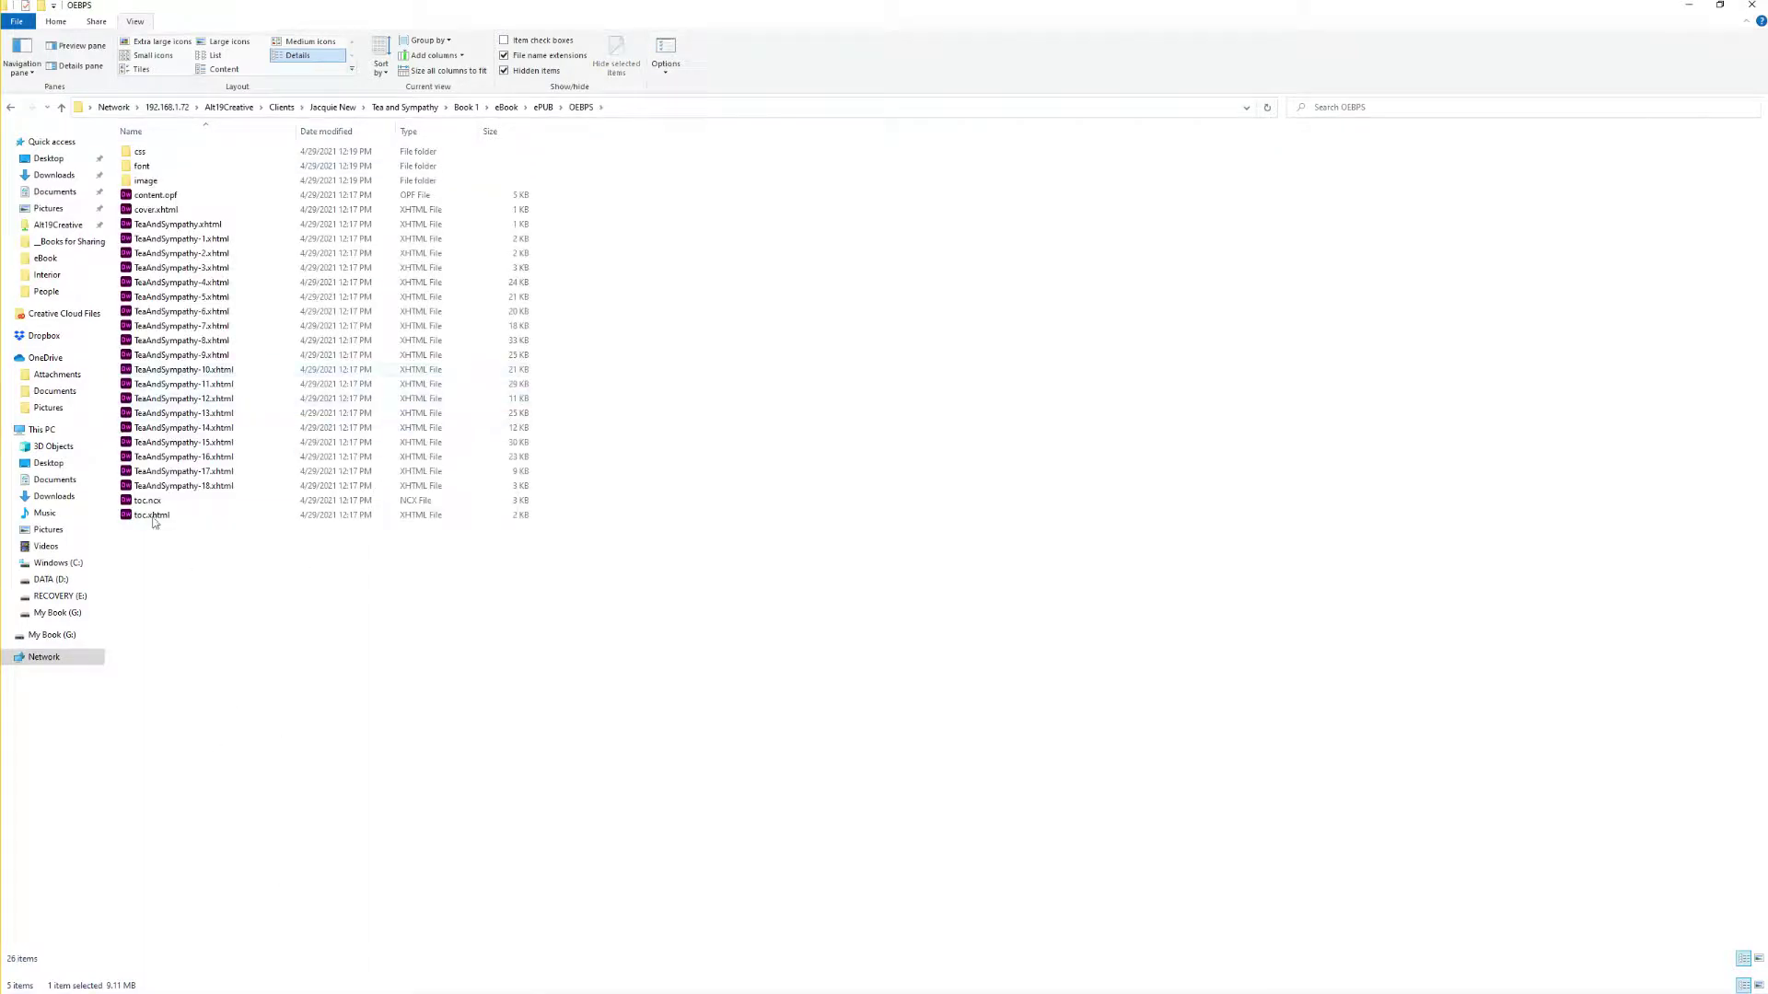
double_click(142, 154)
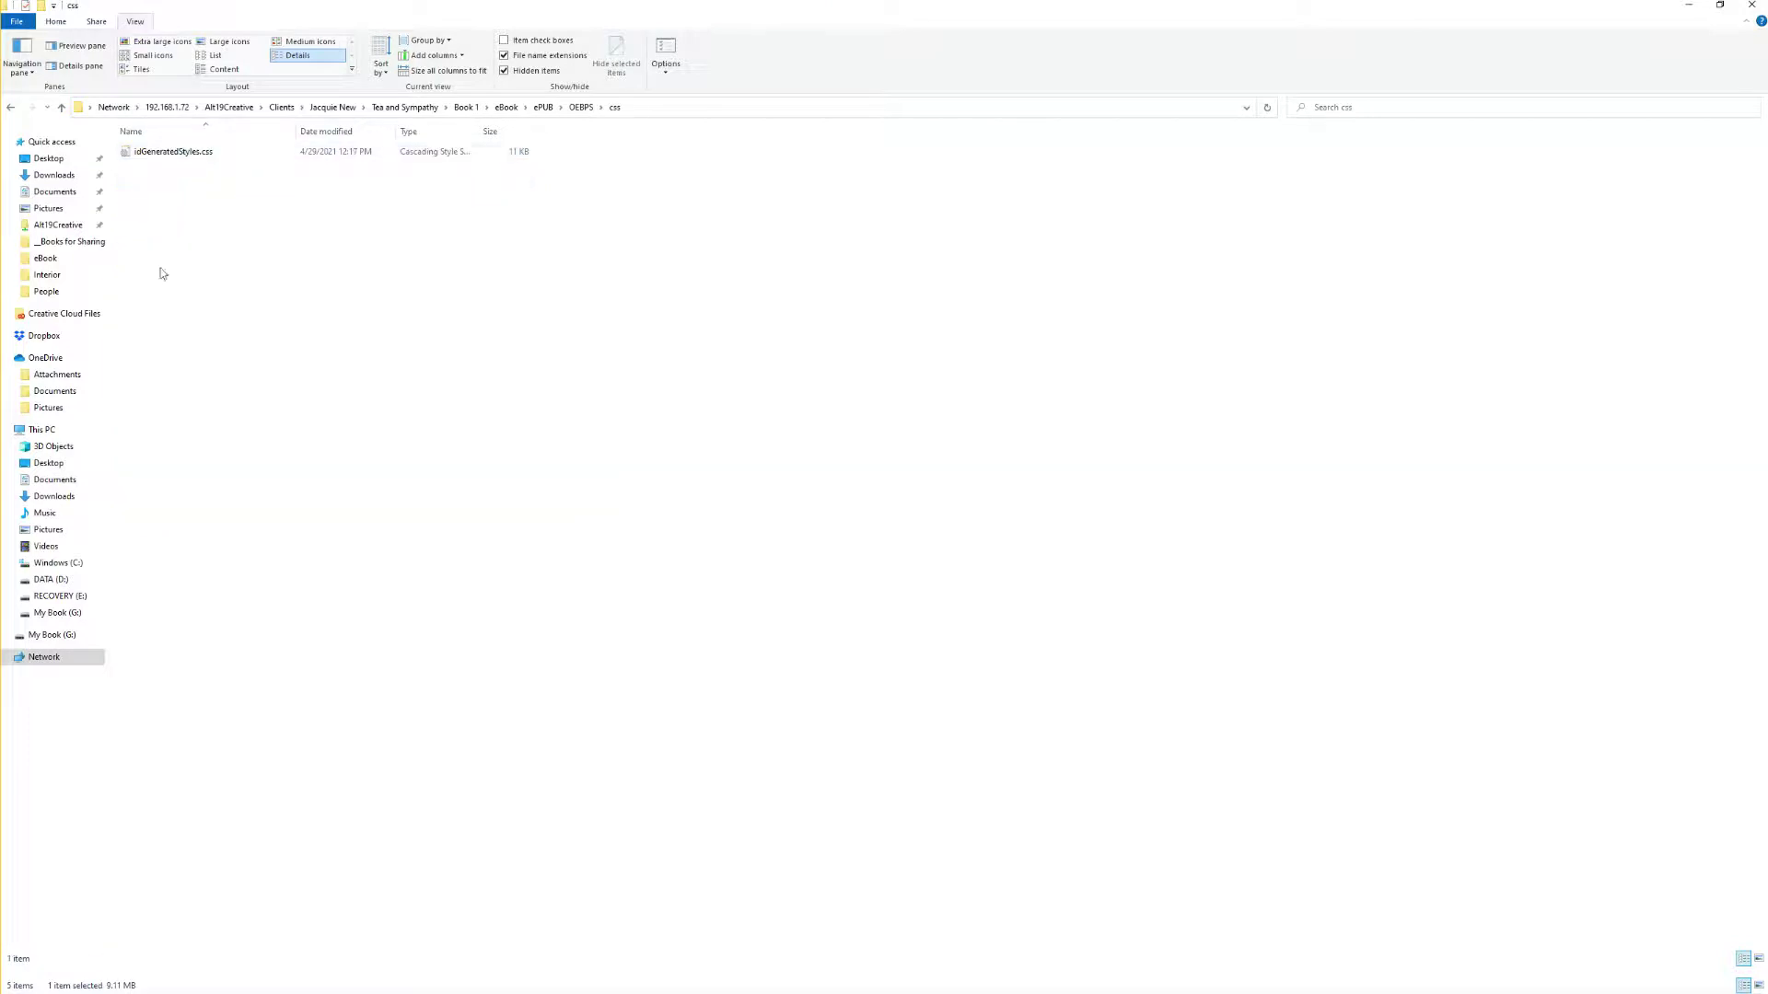
left_click(179, 156)
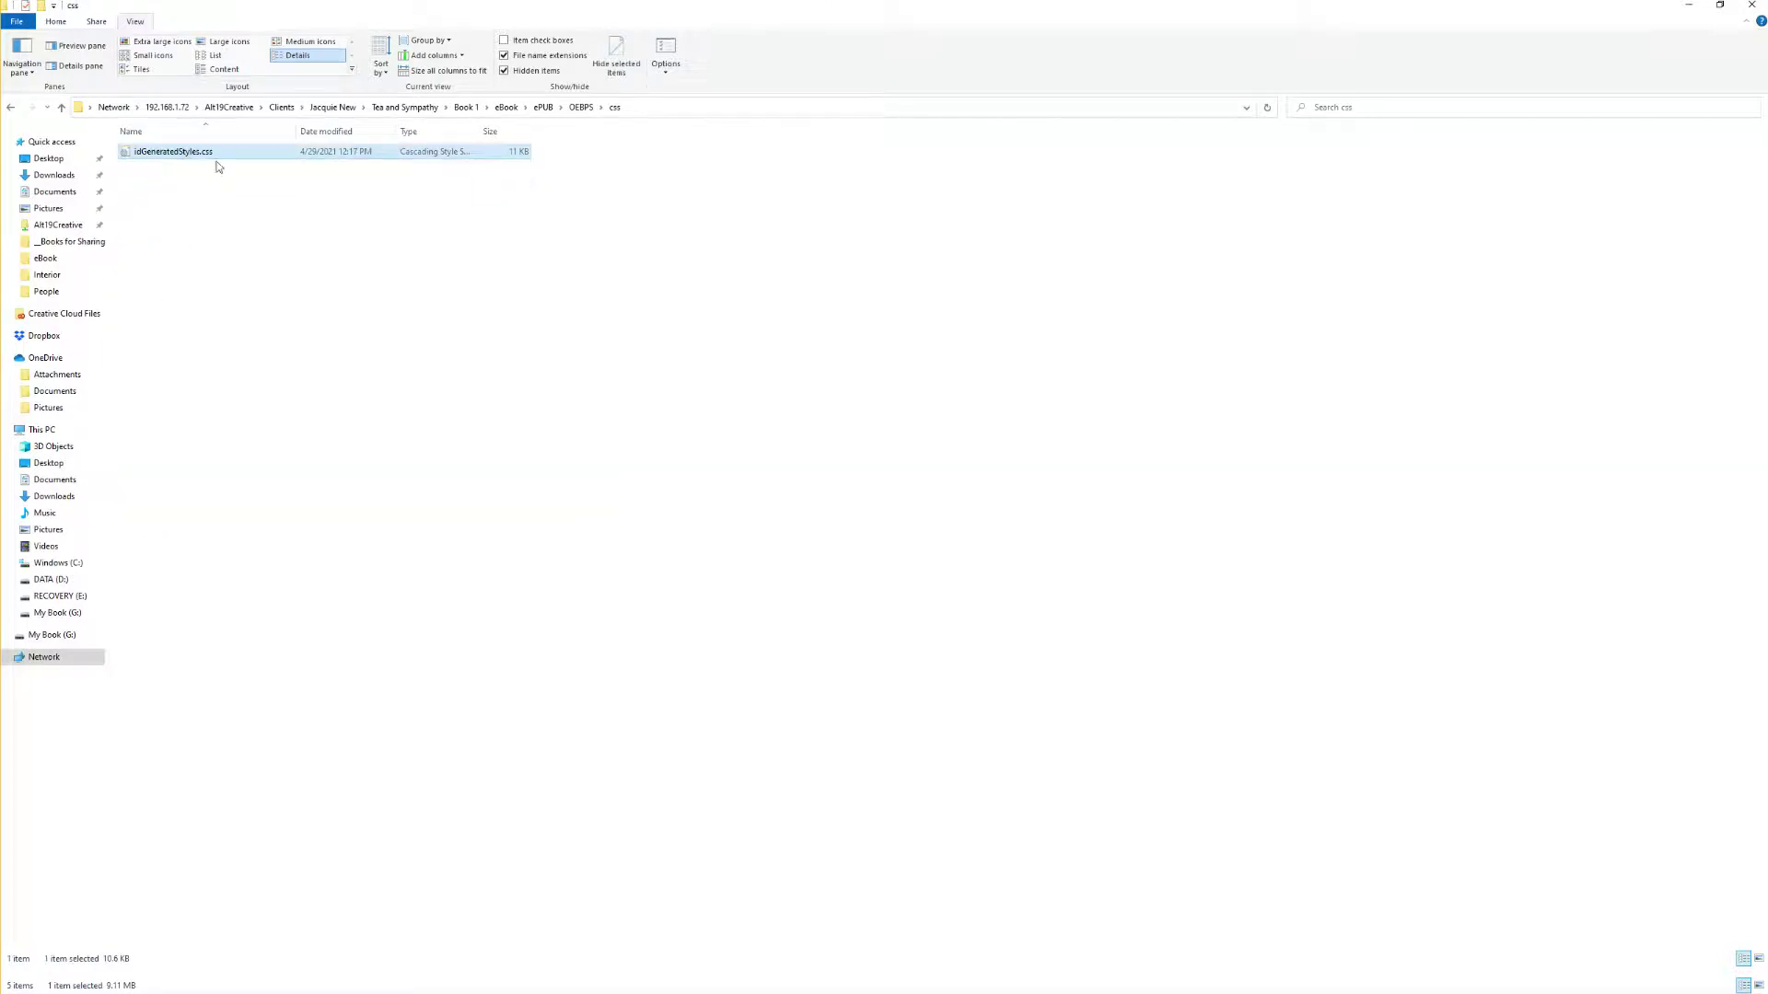
left_click(580, 107)
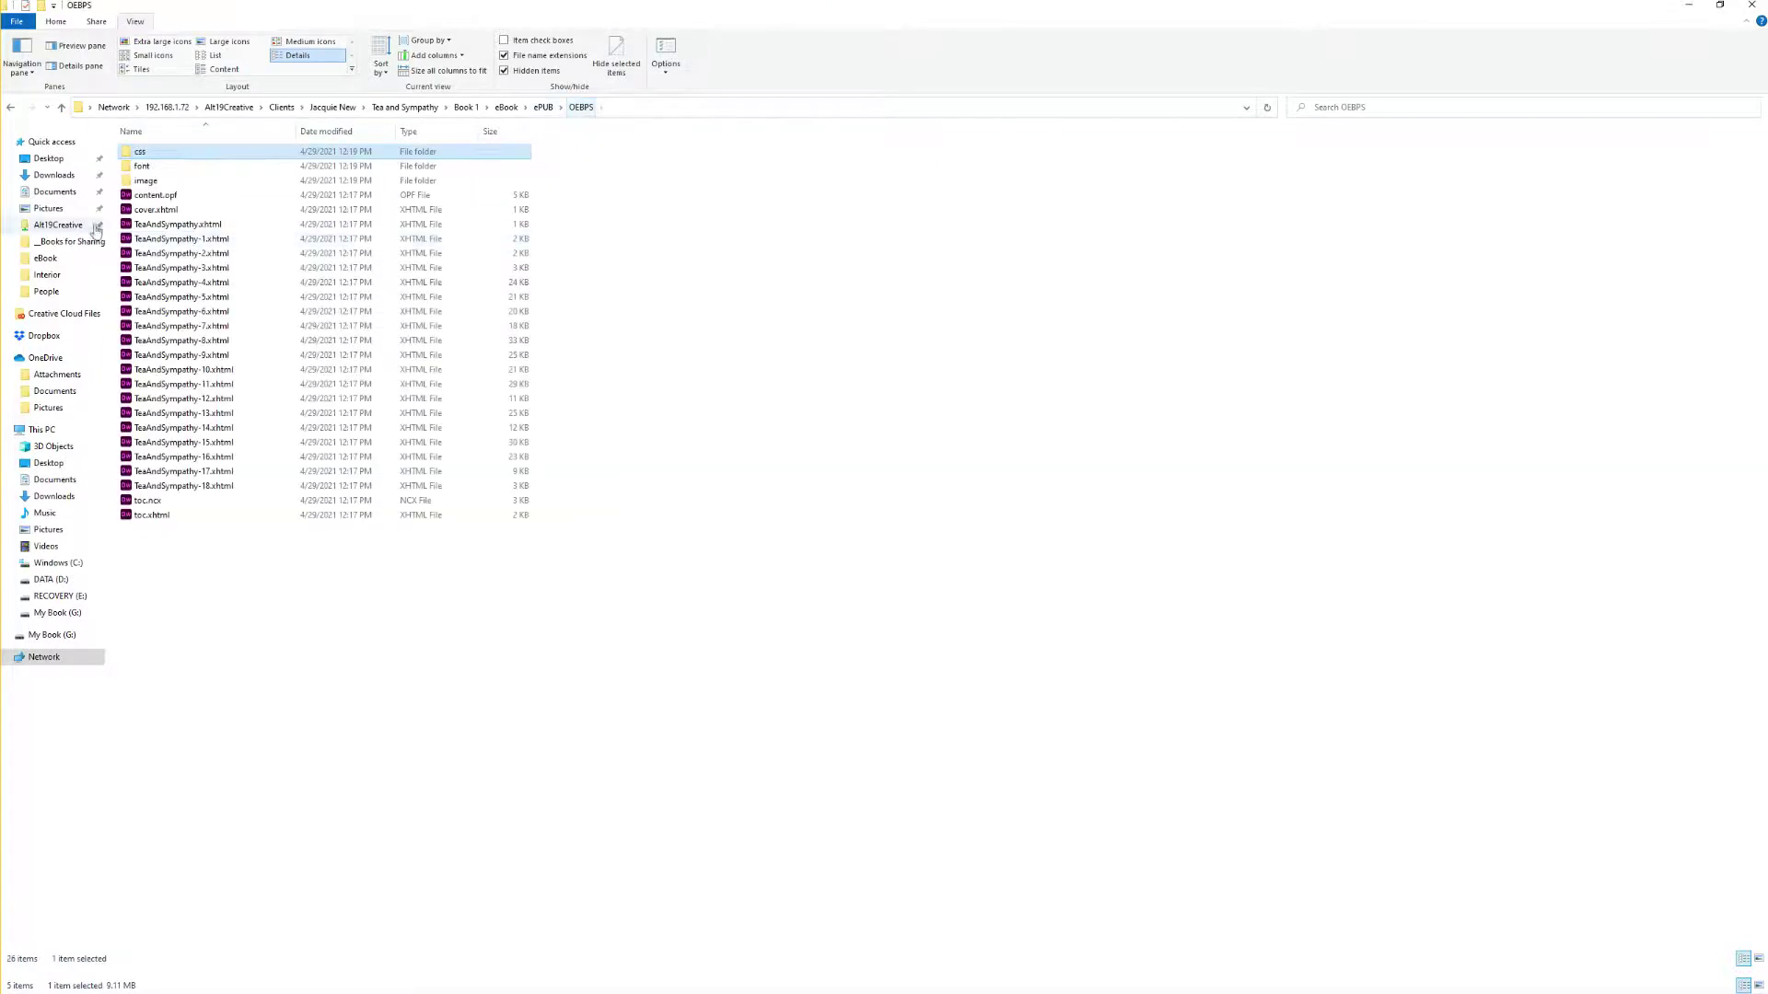
double_click(143, 165)
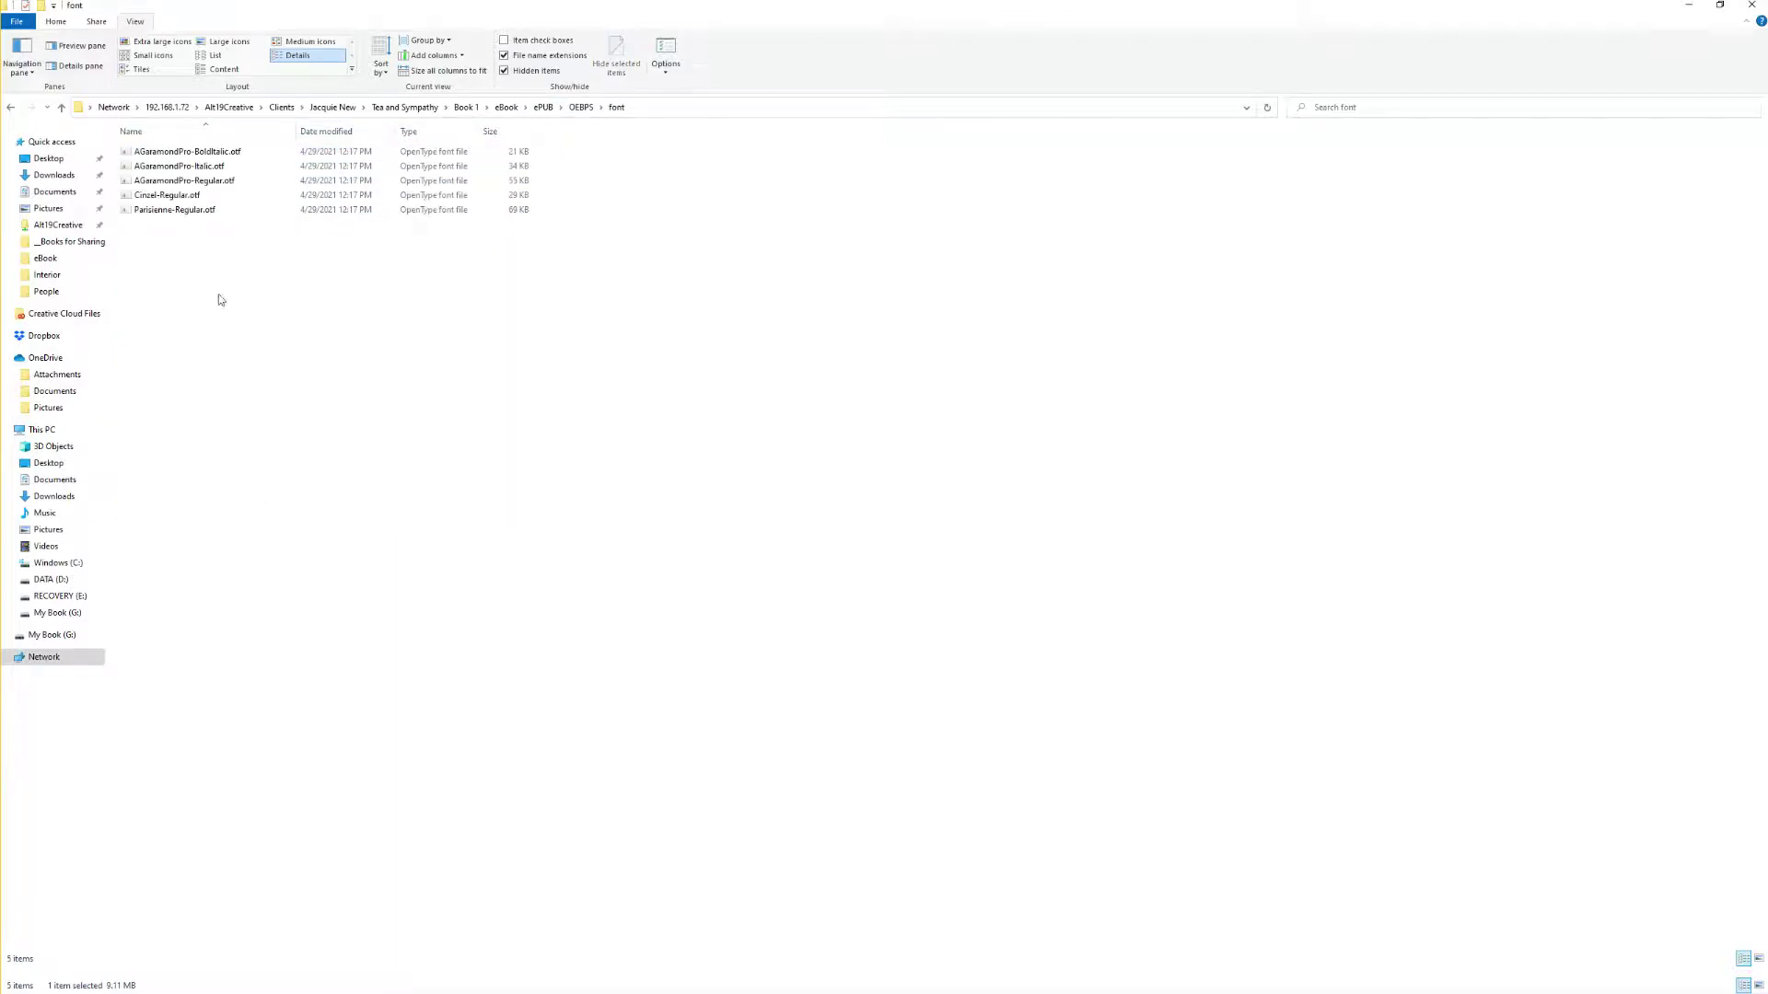
left_click(168, 197)
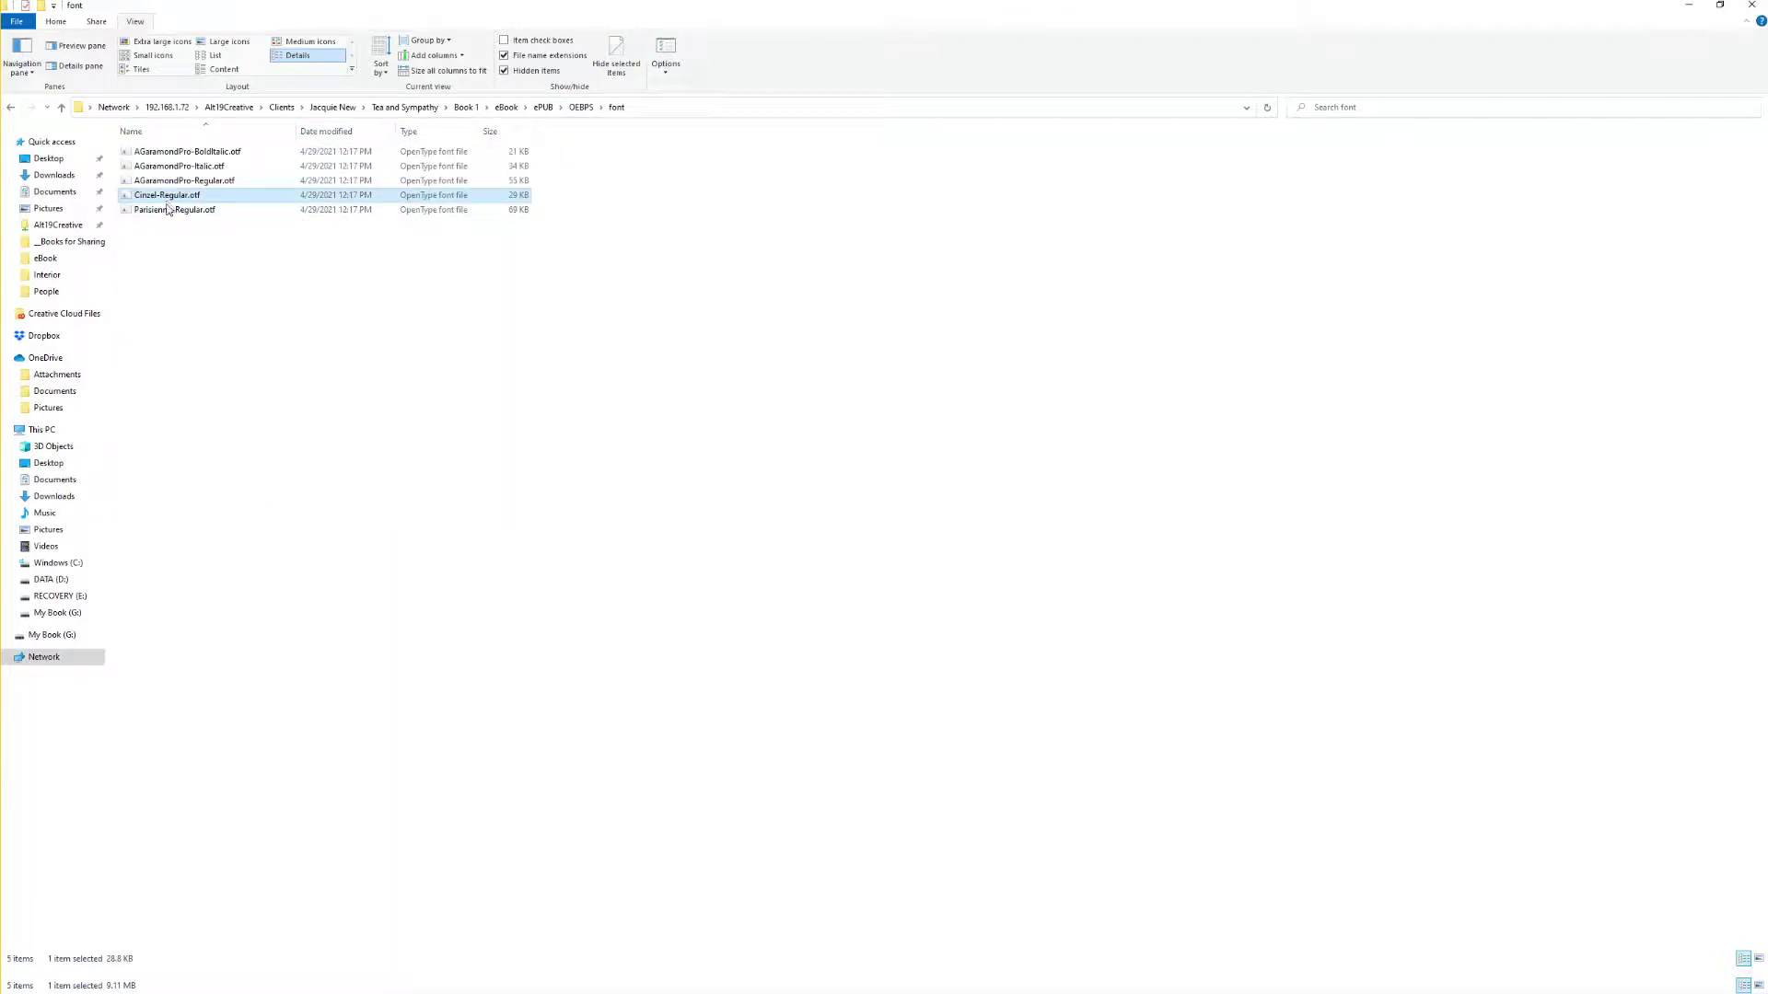
Step: Permanently delete the three AGaramondPro font files from the EPUB's font folder
left_click(212, 182)
left_click(215, 157, "shift")
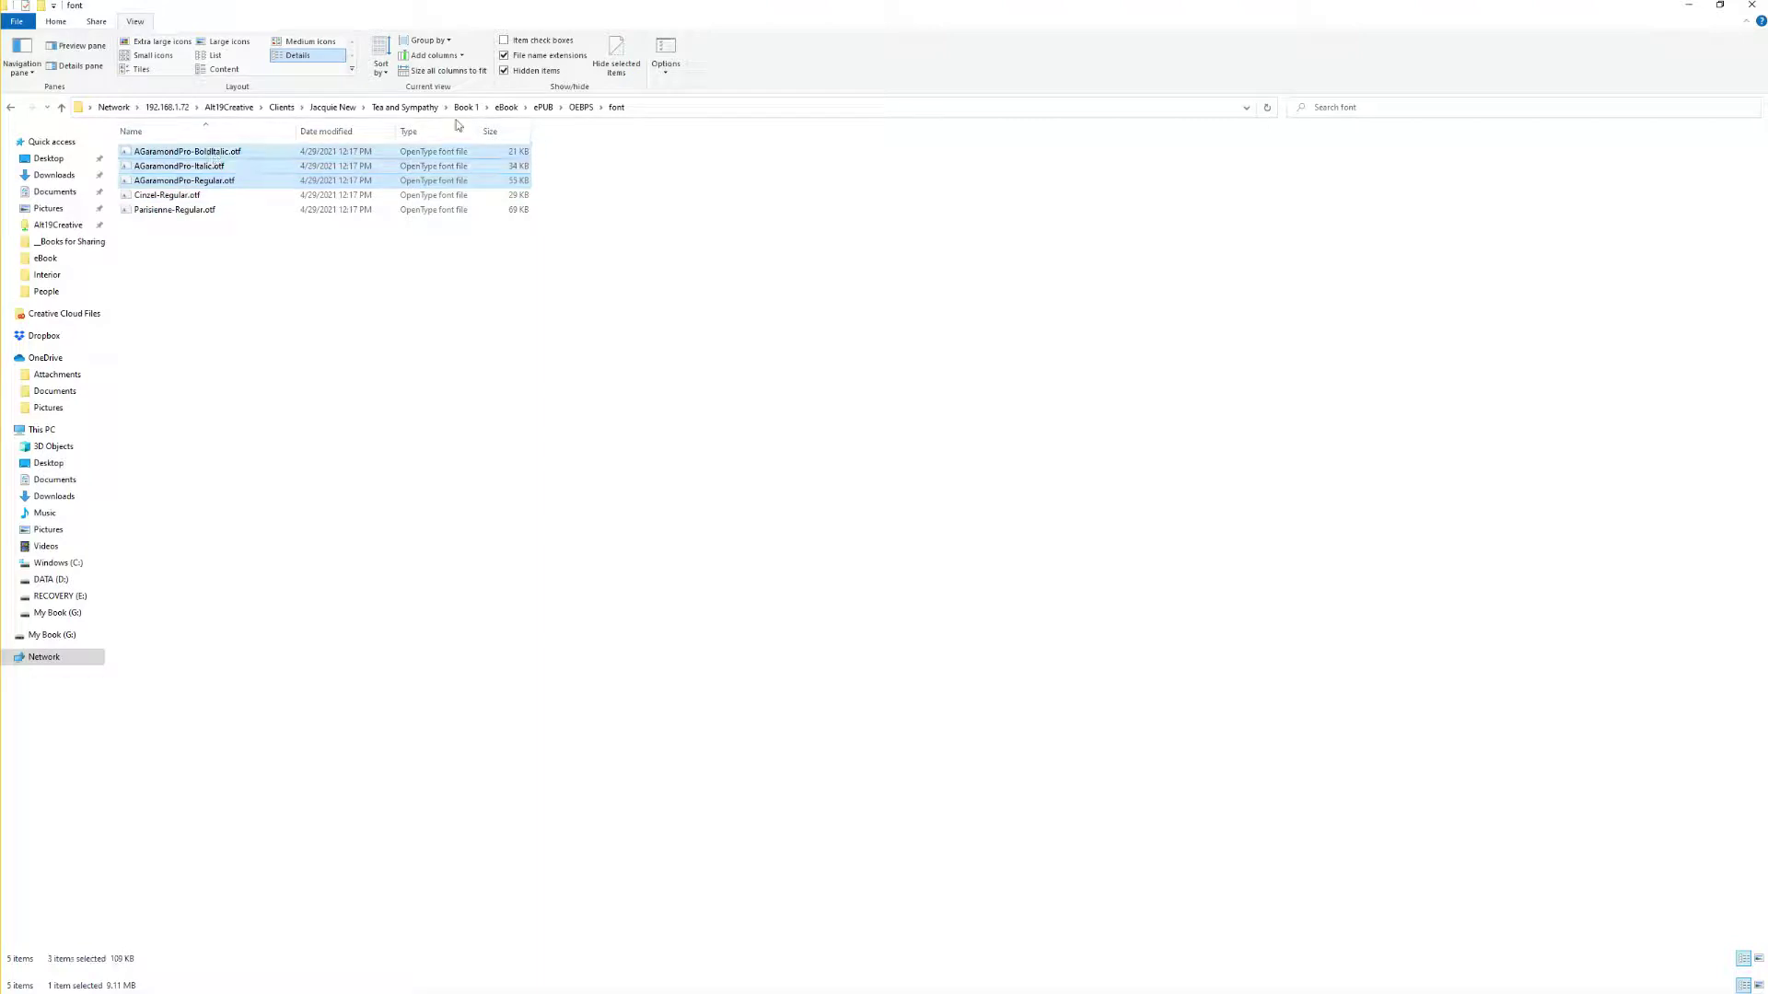
key("Delete")
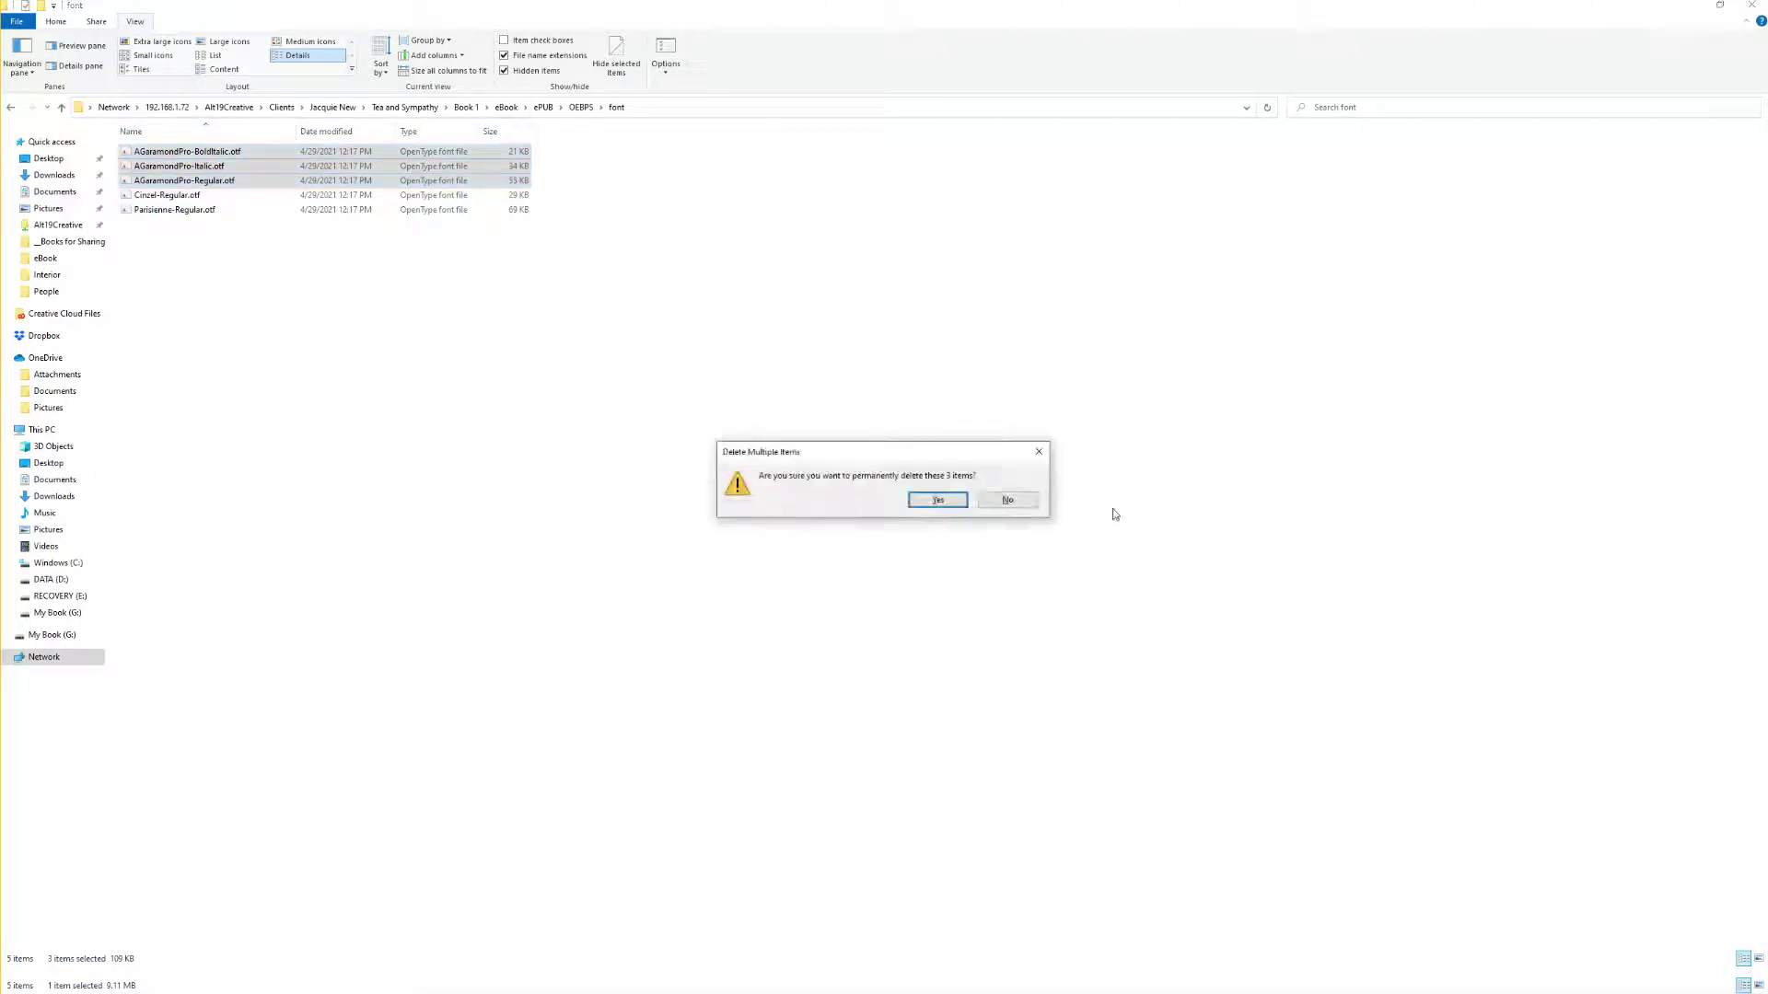
left_click(924, 501)
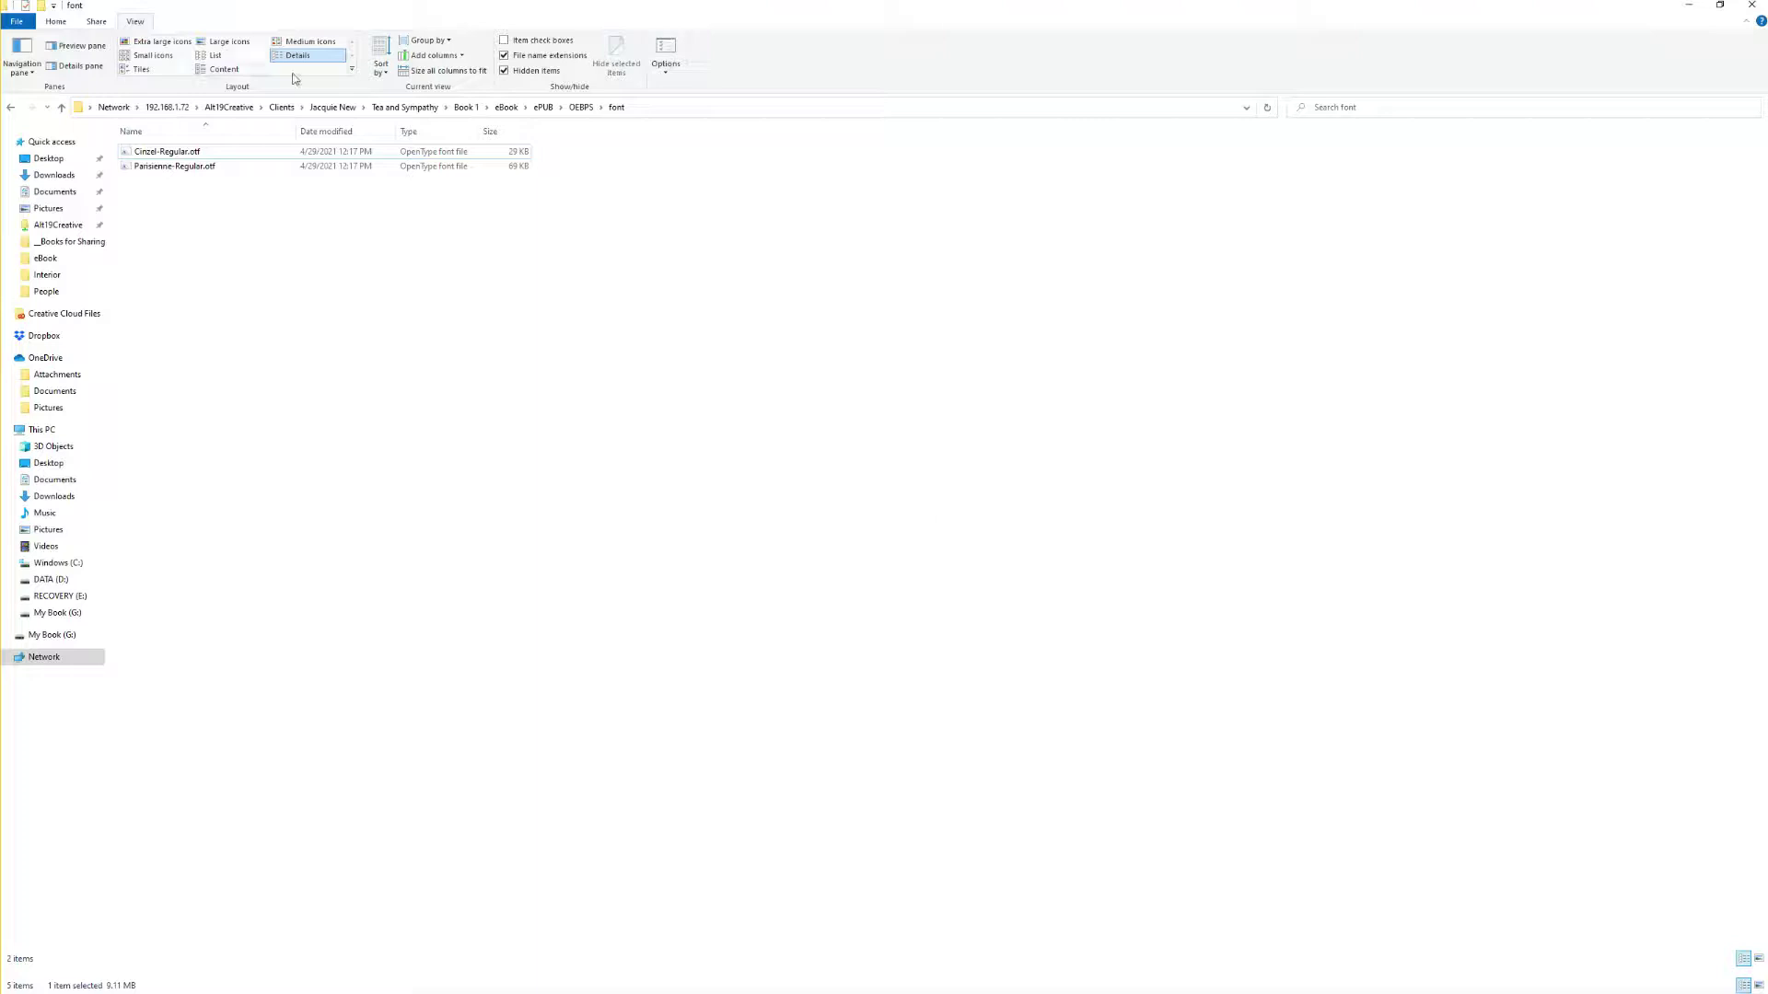
left_click(226, 153)
left_click(227, 168)
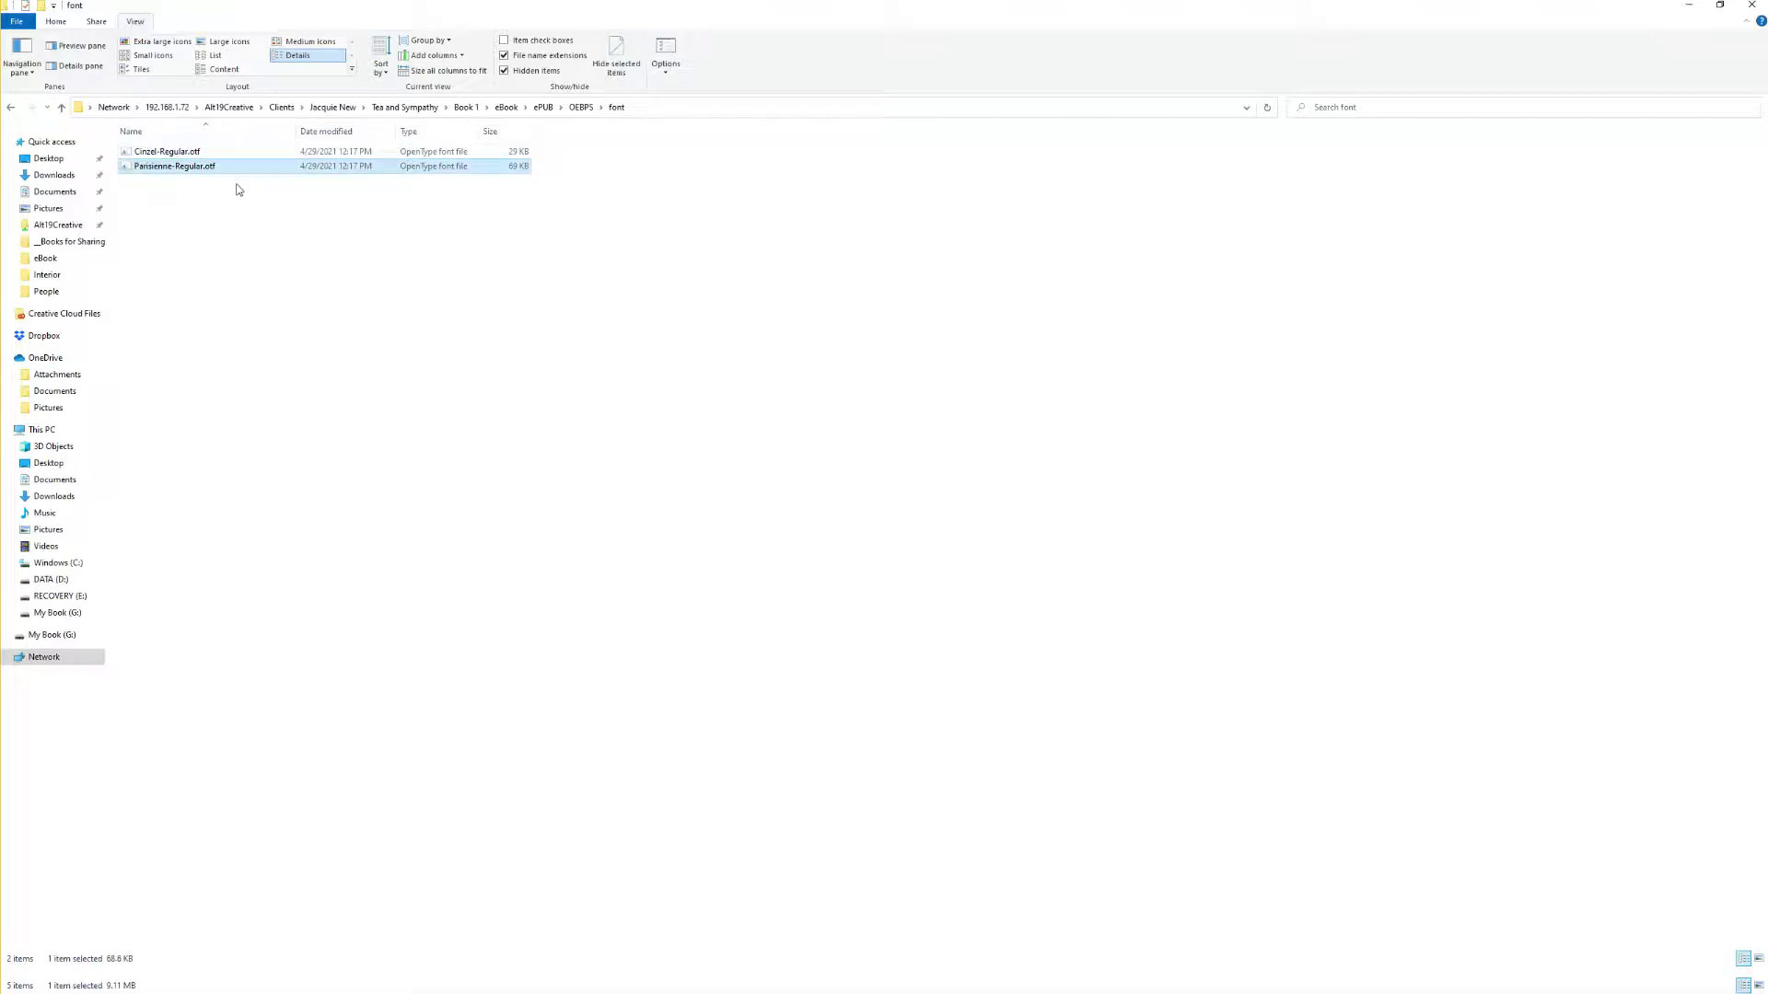
left_click(252, 217)
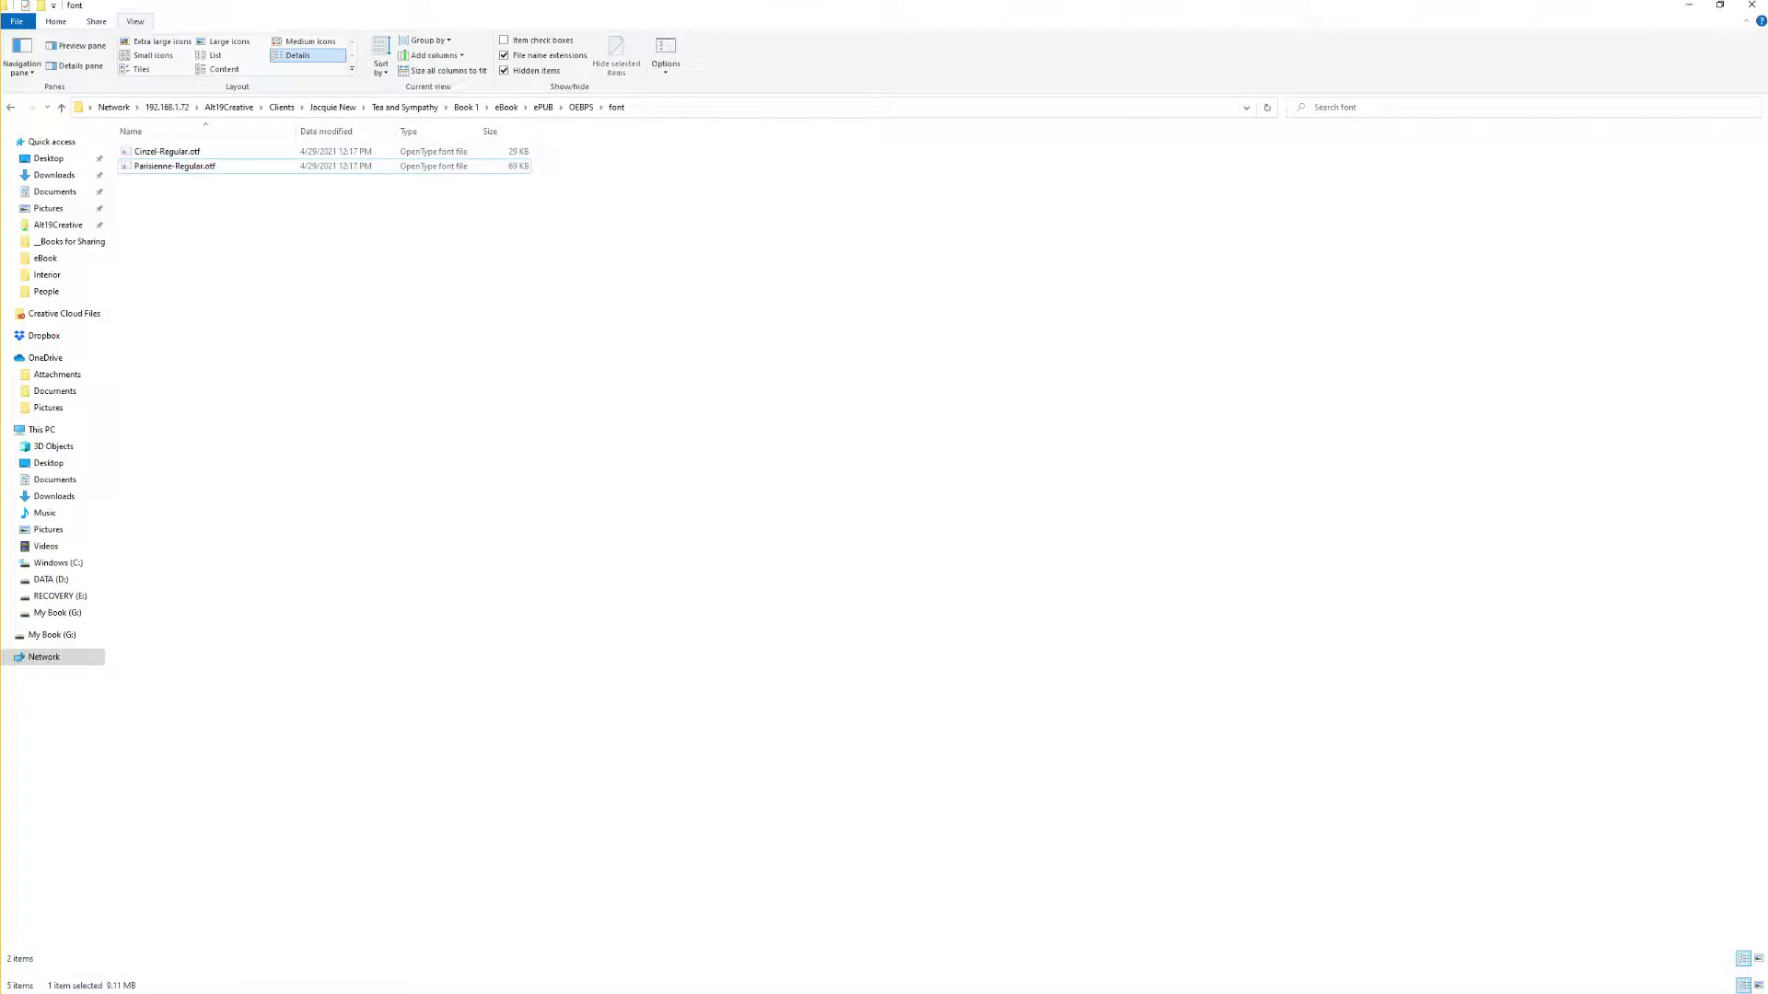
Step: Place the Google fonts Cinzel folder beside the EPUB's font folder and rename its OFL.txt as Cinzel_OFL.txt
key("super+e")
left_click_drag(707, 35, 2, 5)
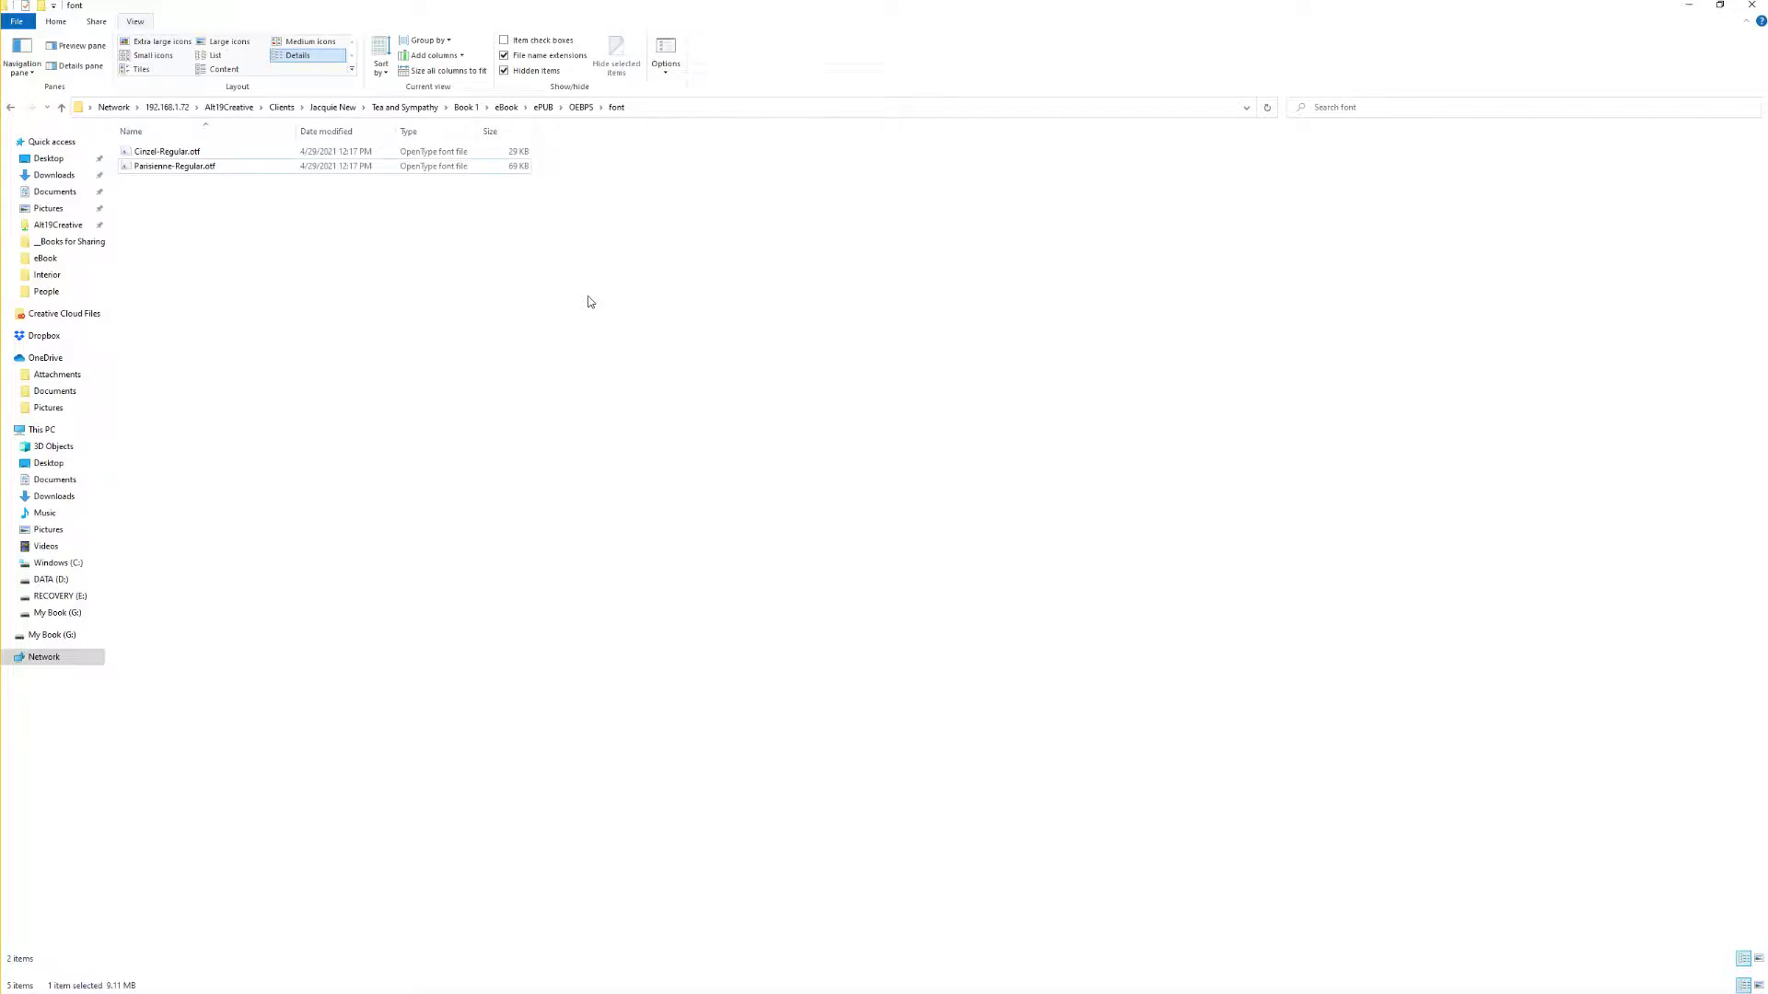
left_click(159, 170)
key("alt+Tab")
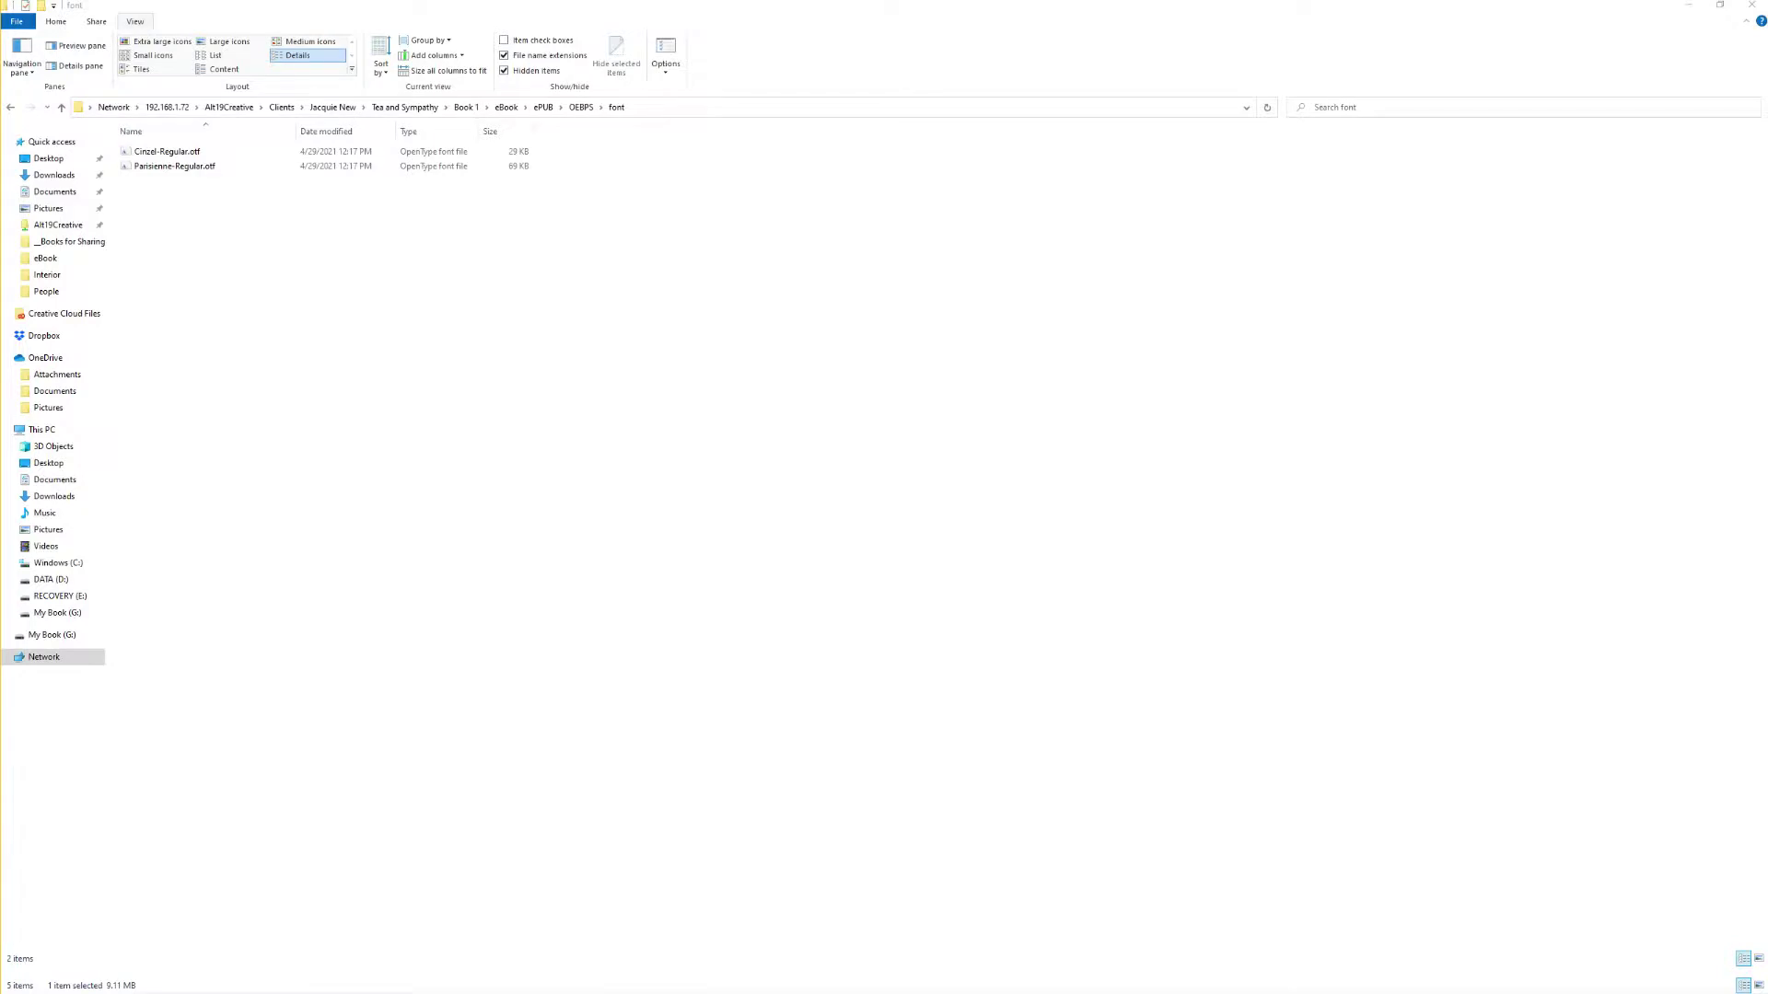
left_click_drag(935, 159, 848, 220)
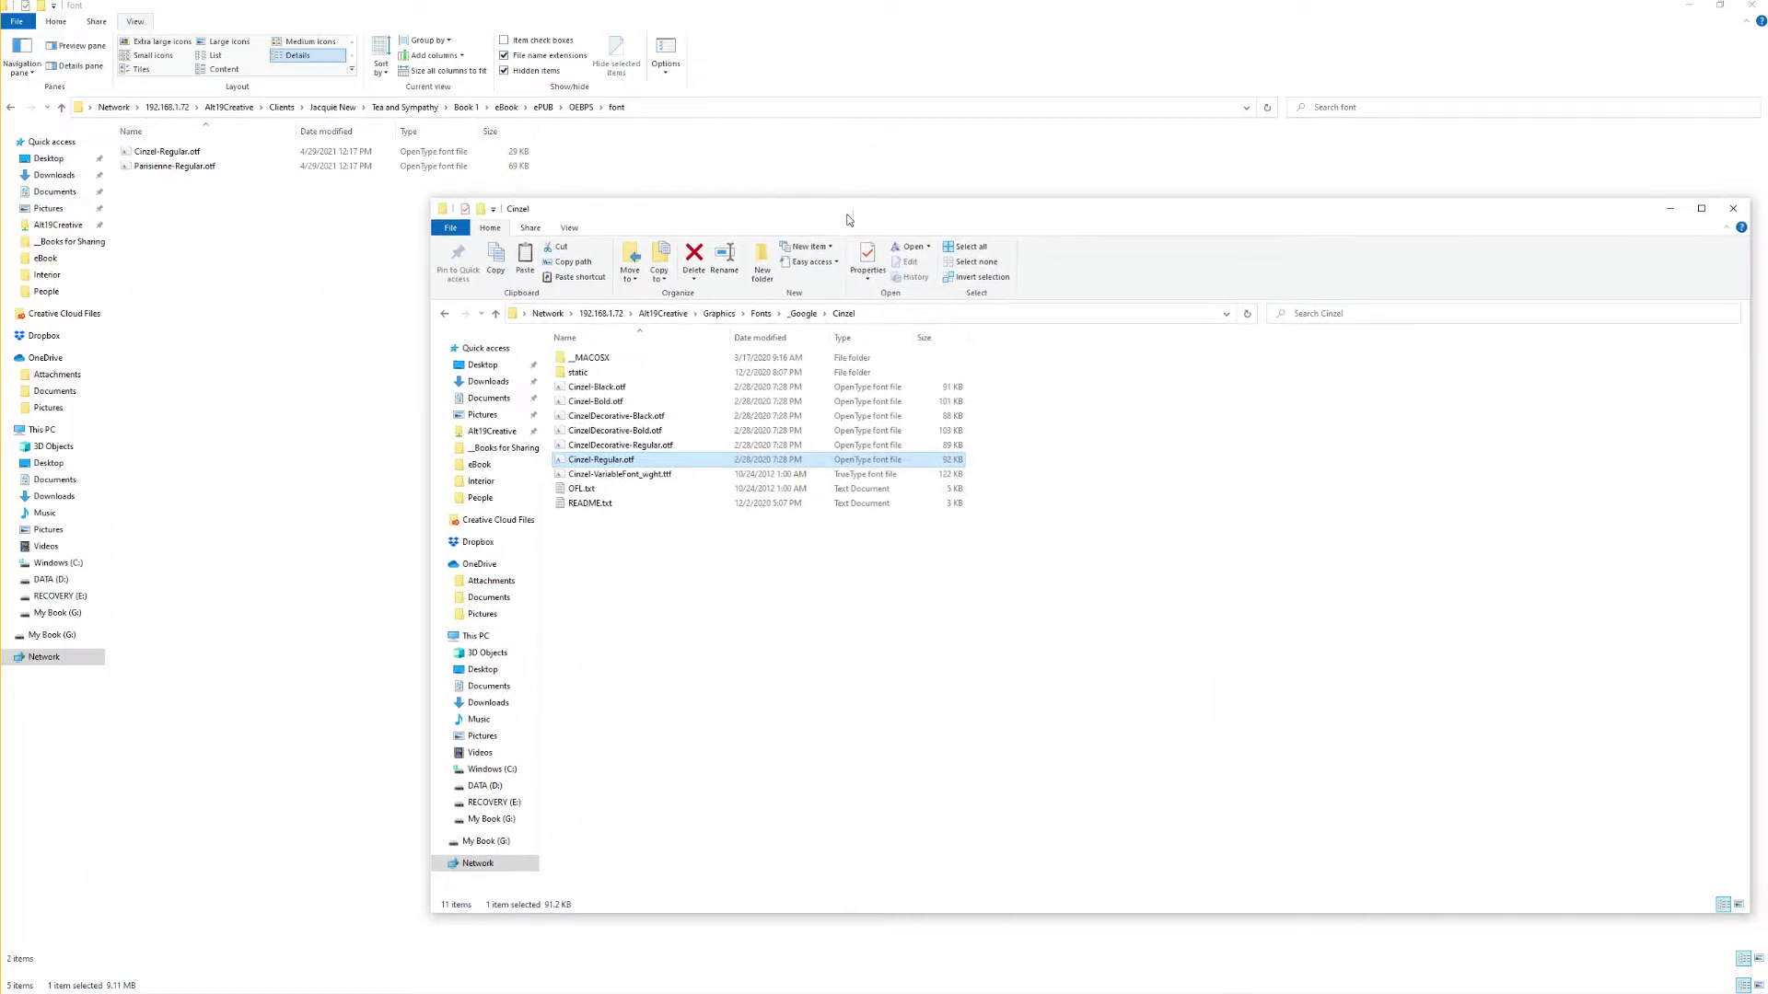
left_click(584, 489)
left_click(621, 497)
key("Home")
type("Cinzel")
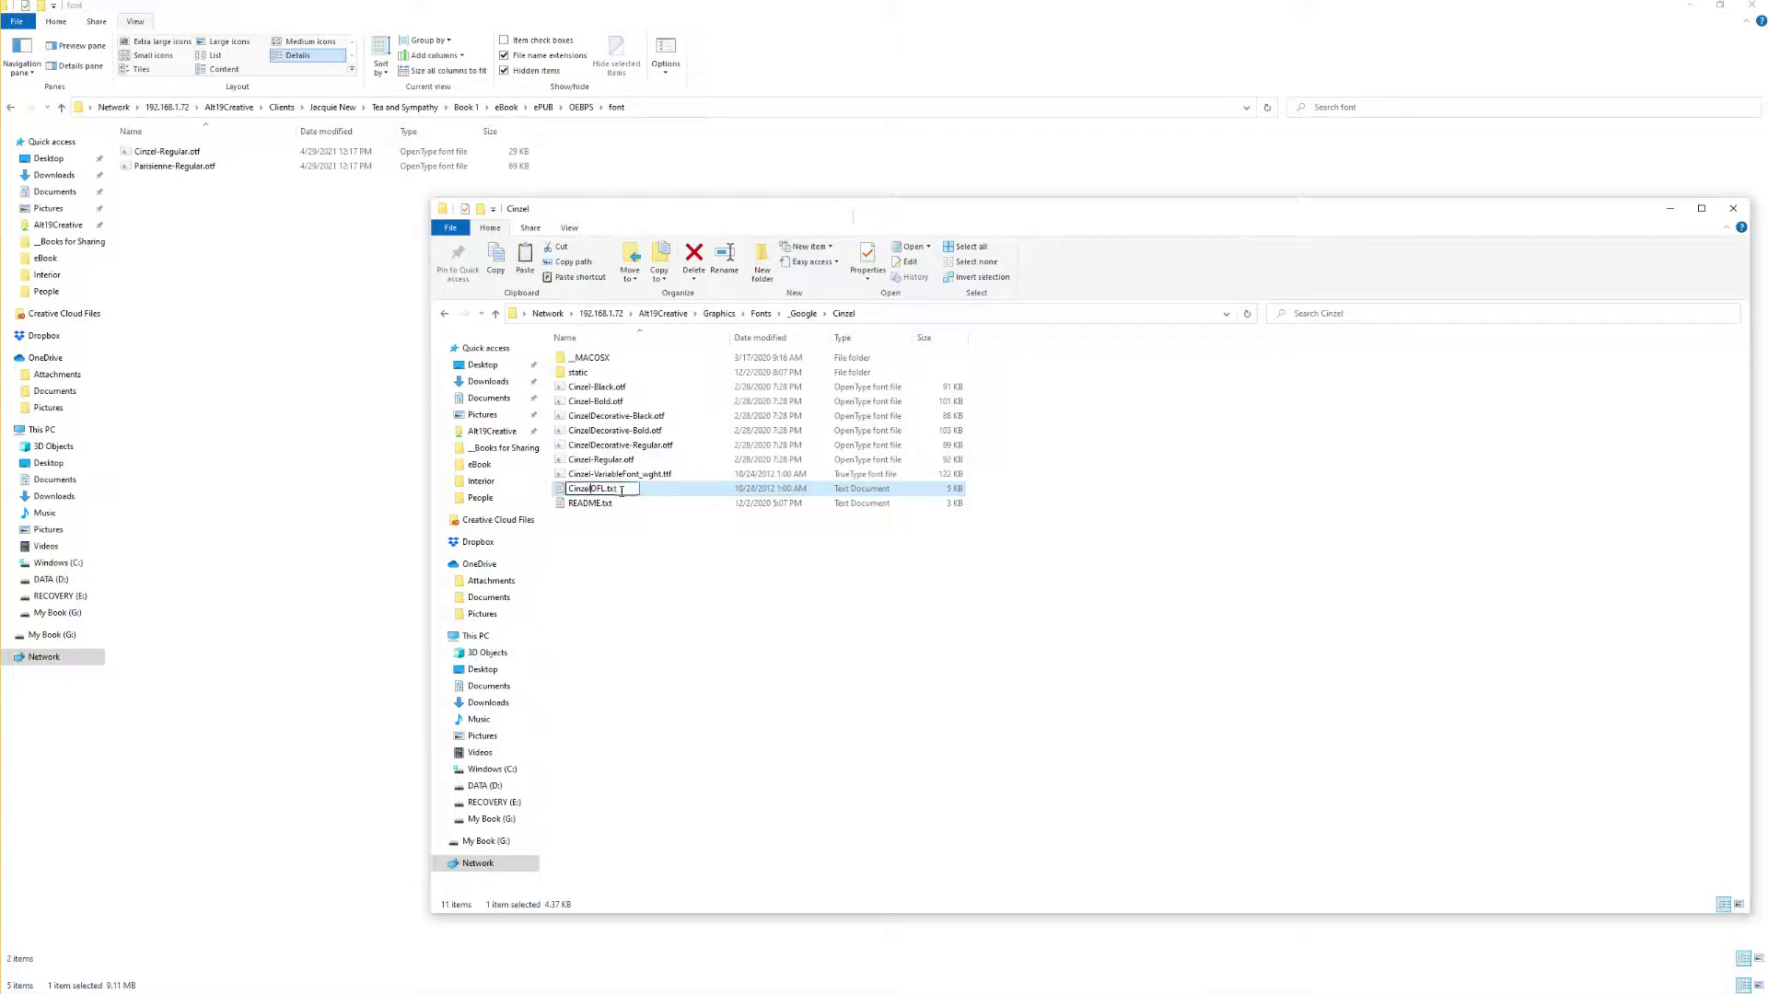
type("_")
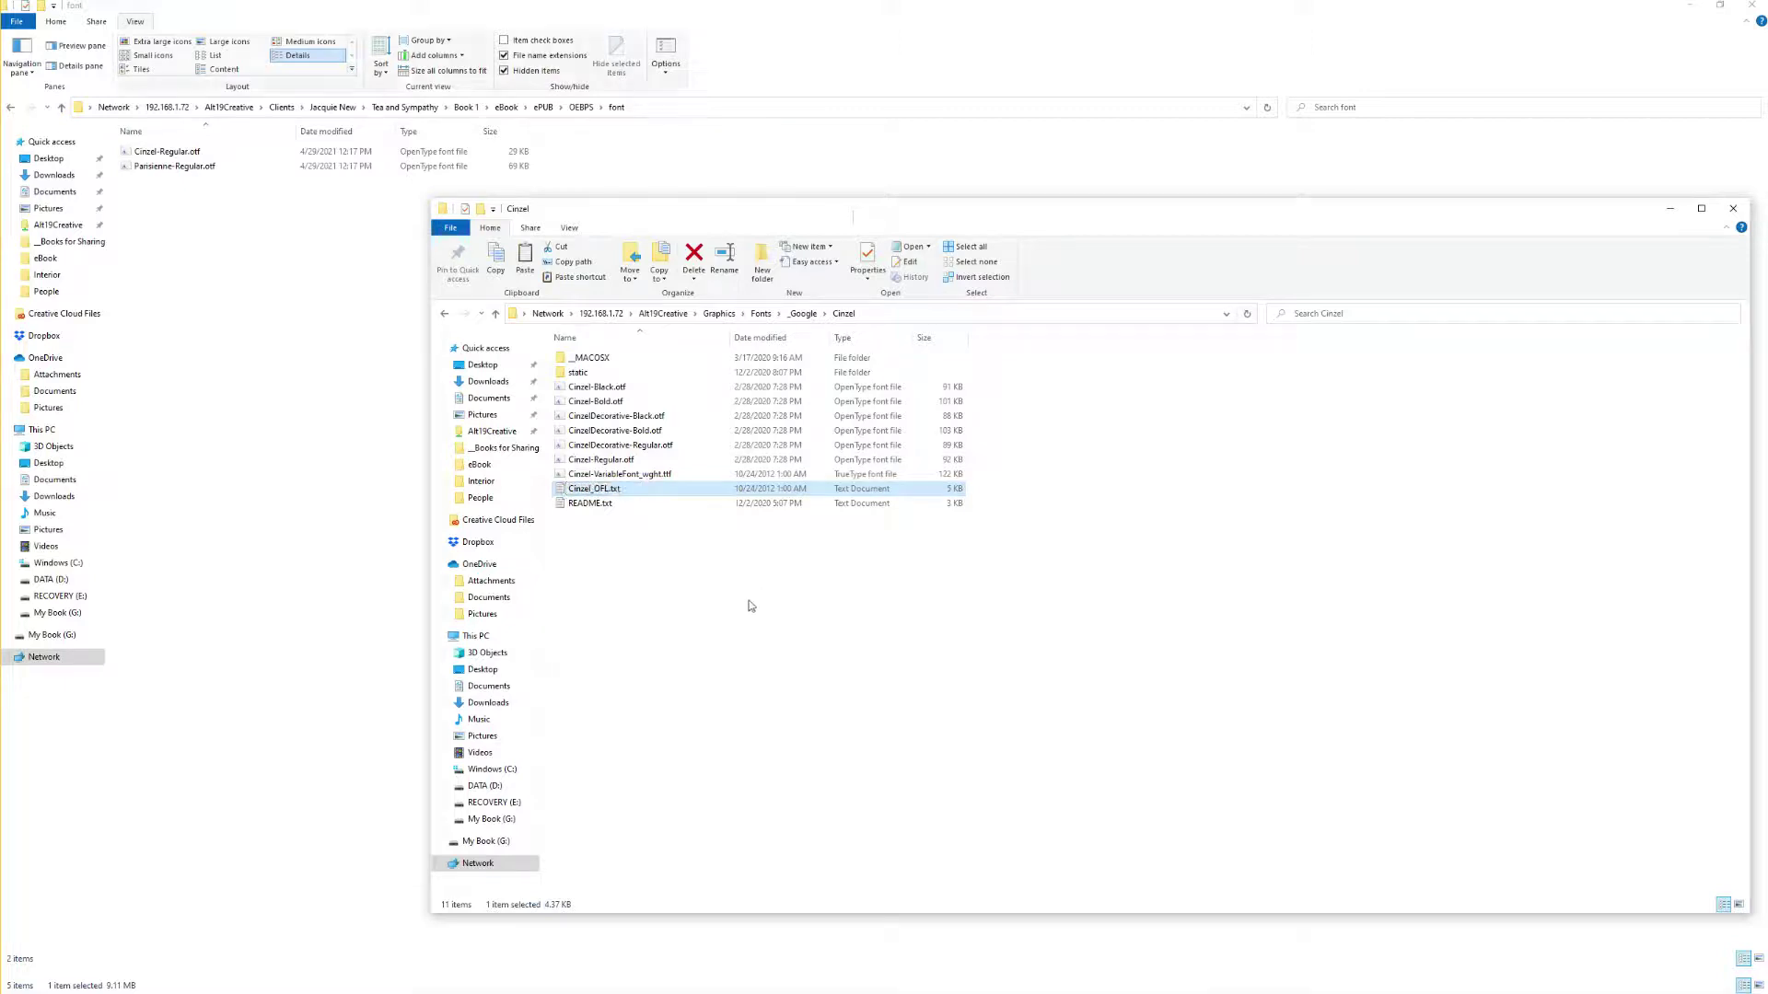
left_click(670, 515)
Step: Move Cinzel-Regular.otf and Cinzel_OFL.txt into the EPUB's font folder, replacing the existing Cinzel font file
left_click(578, 461)
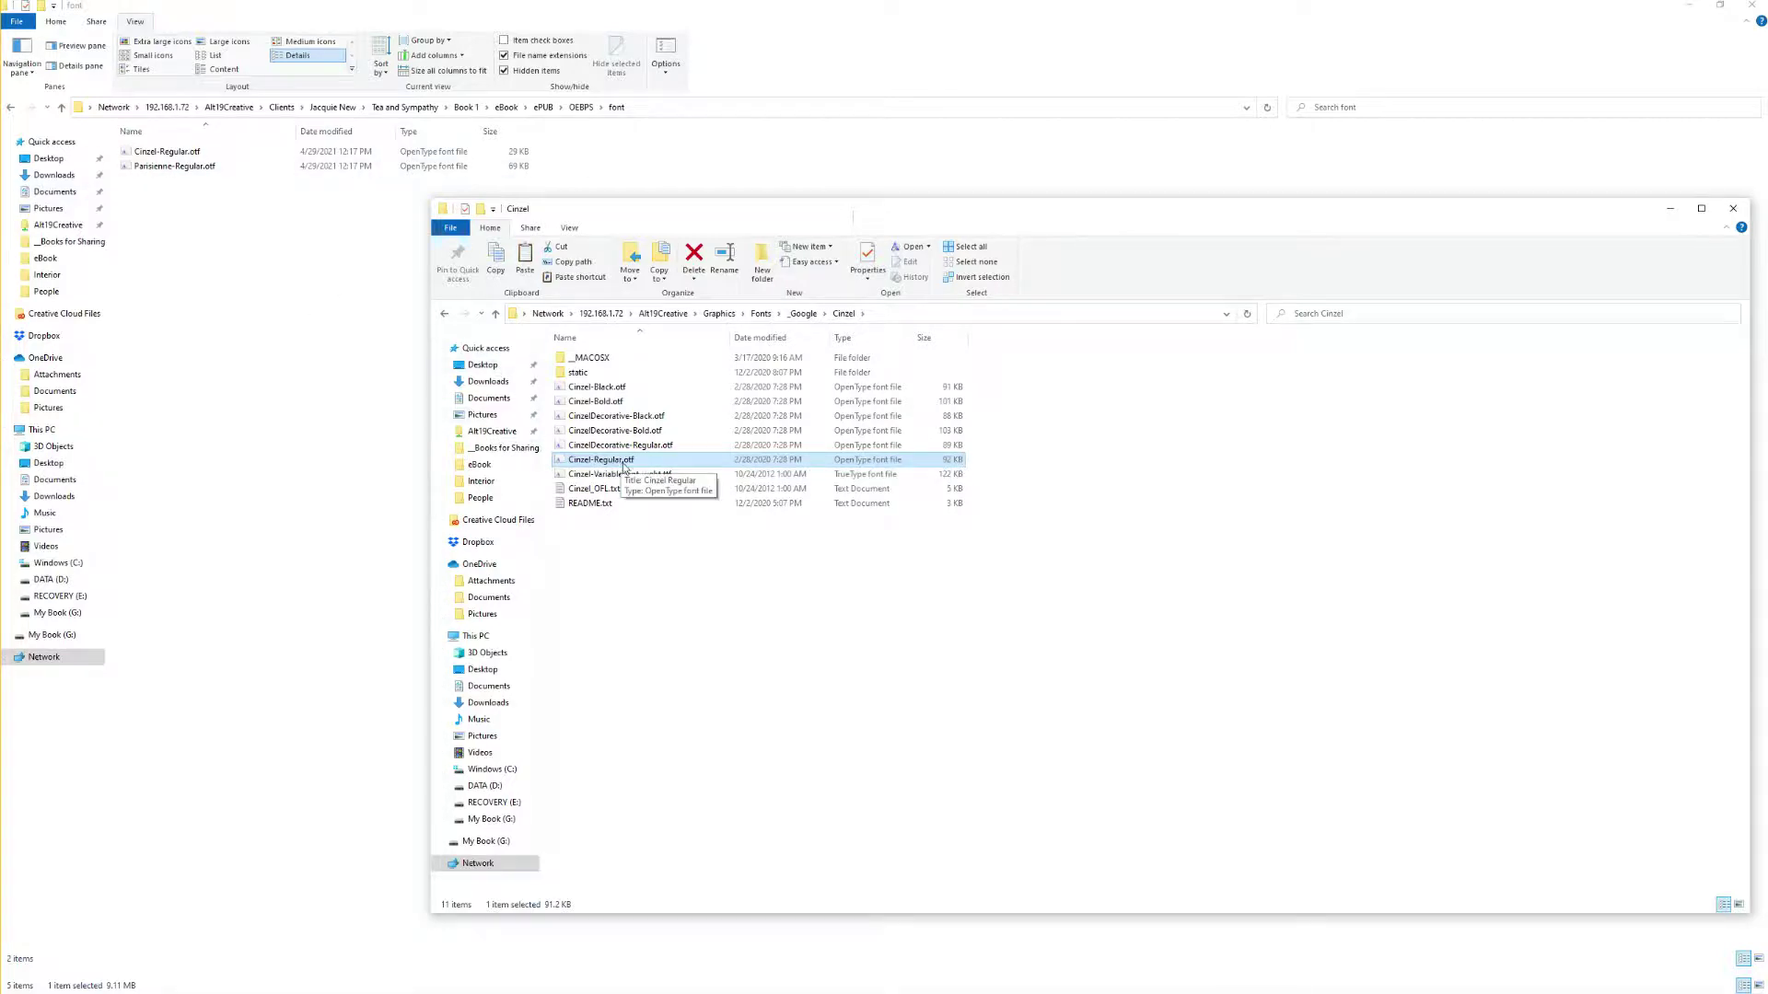
left_click_drag(603, 467, 225, 272)
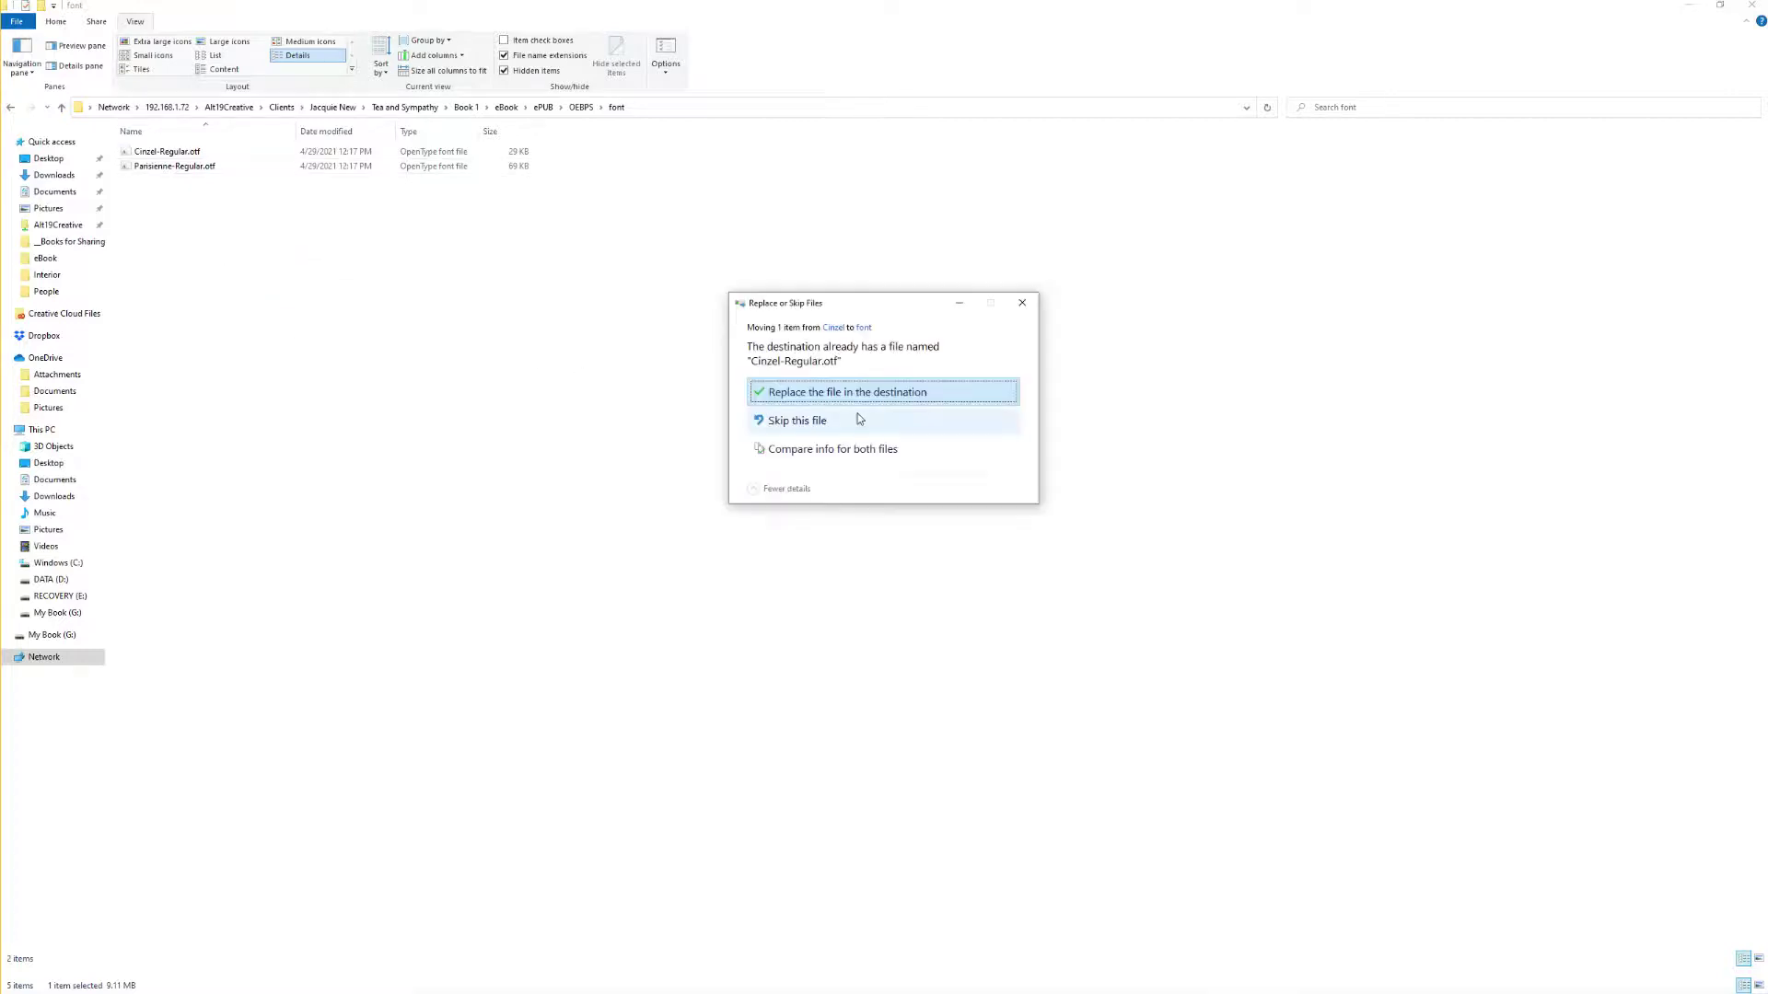
left_click(837, 396)
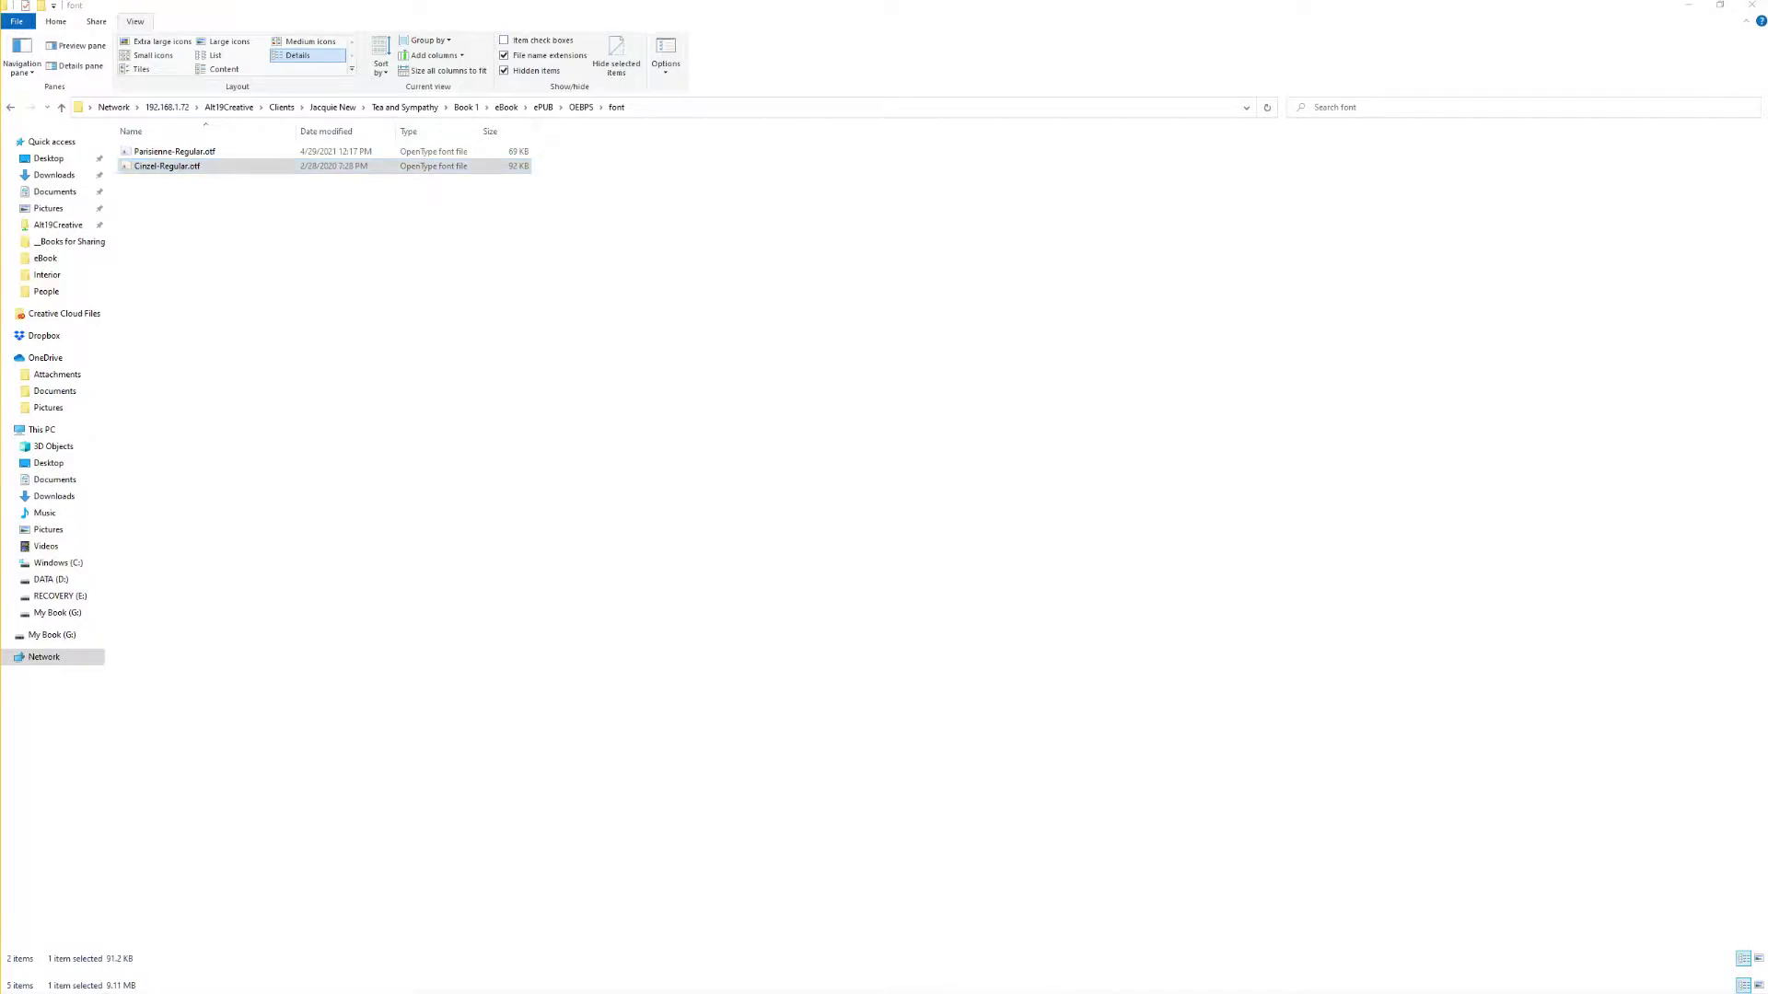
key("alt+Tab")
left_click(604, 475)
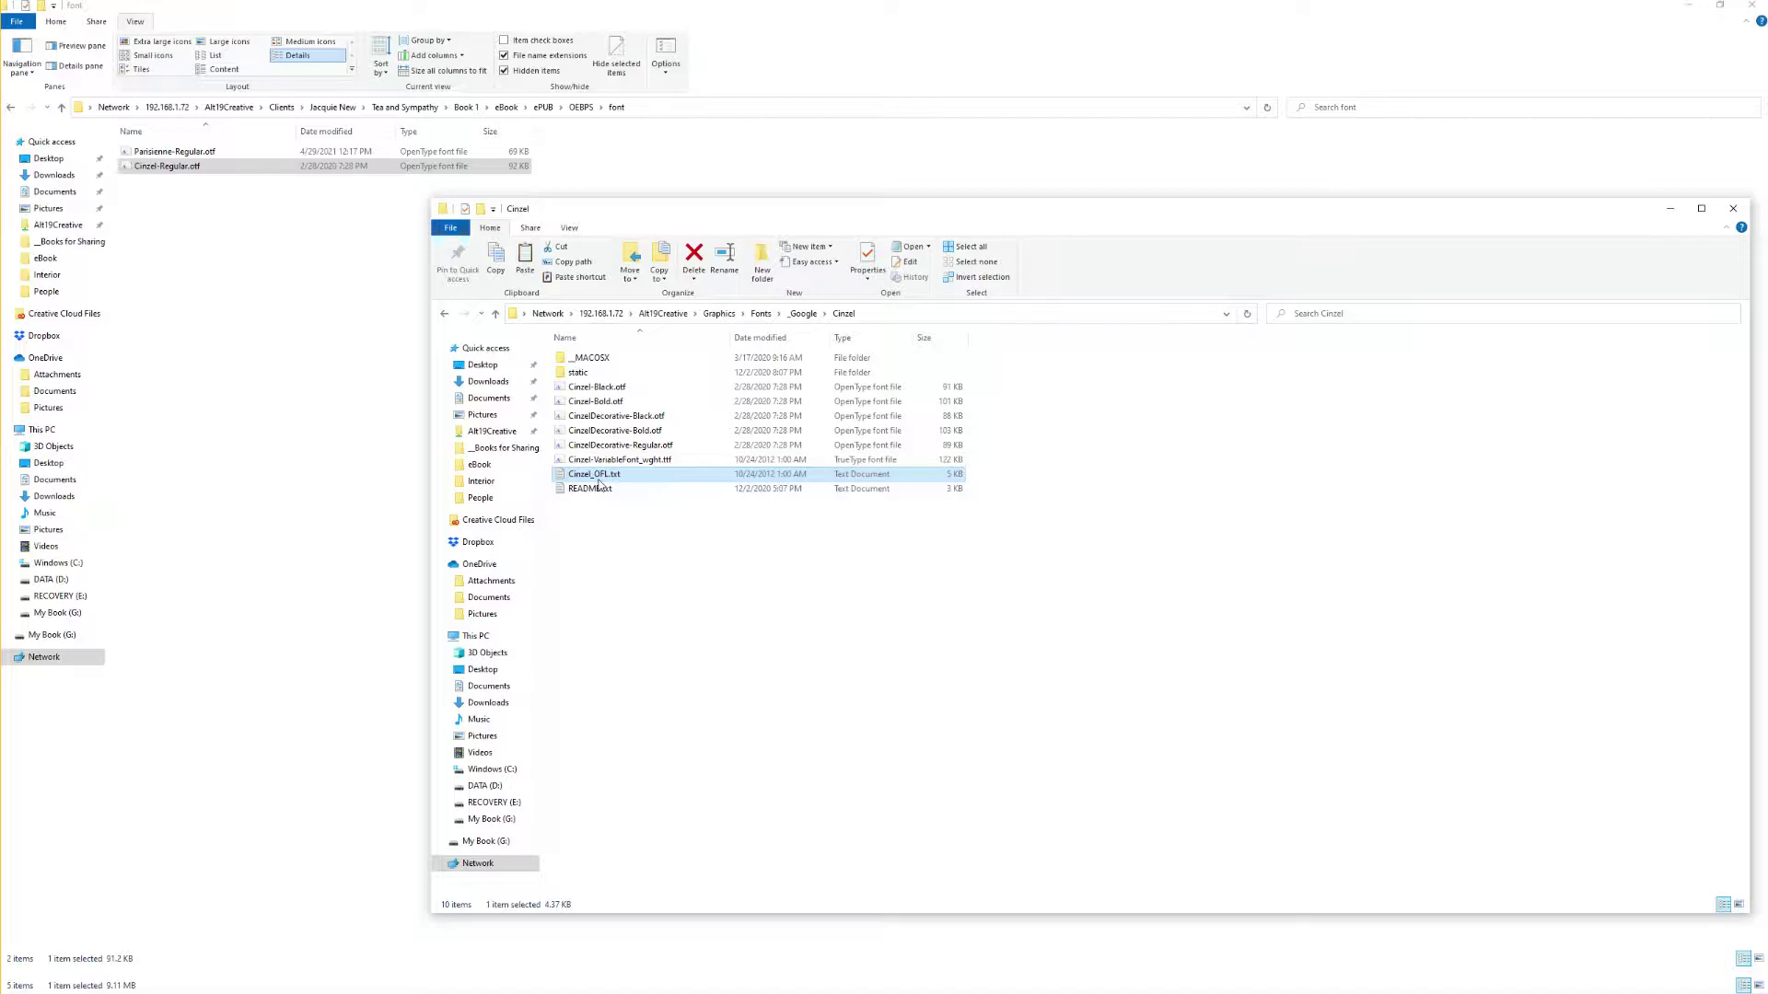
left_click_drag(606, 481, 262, 282)
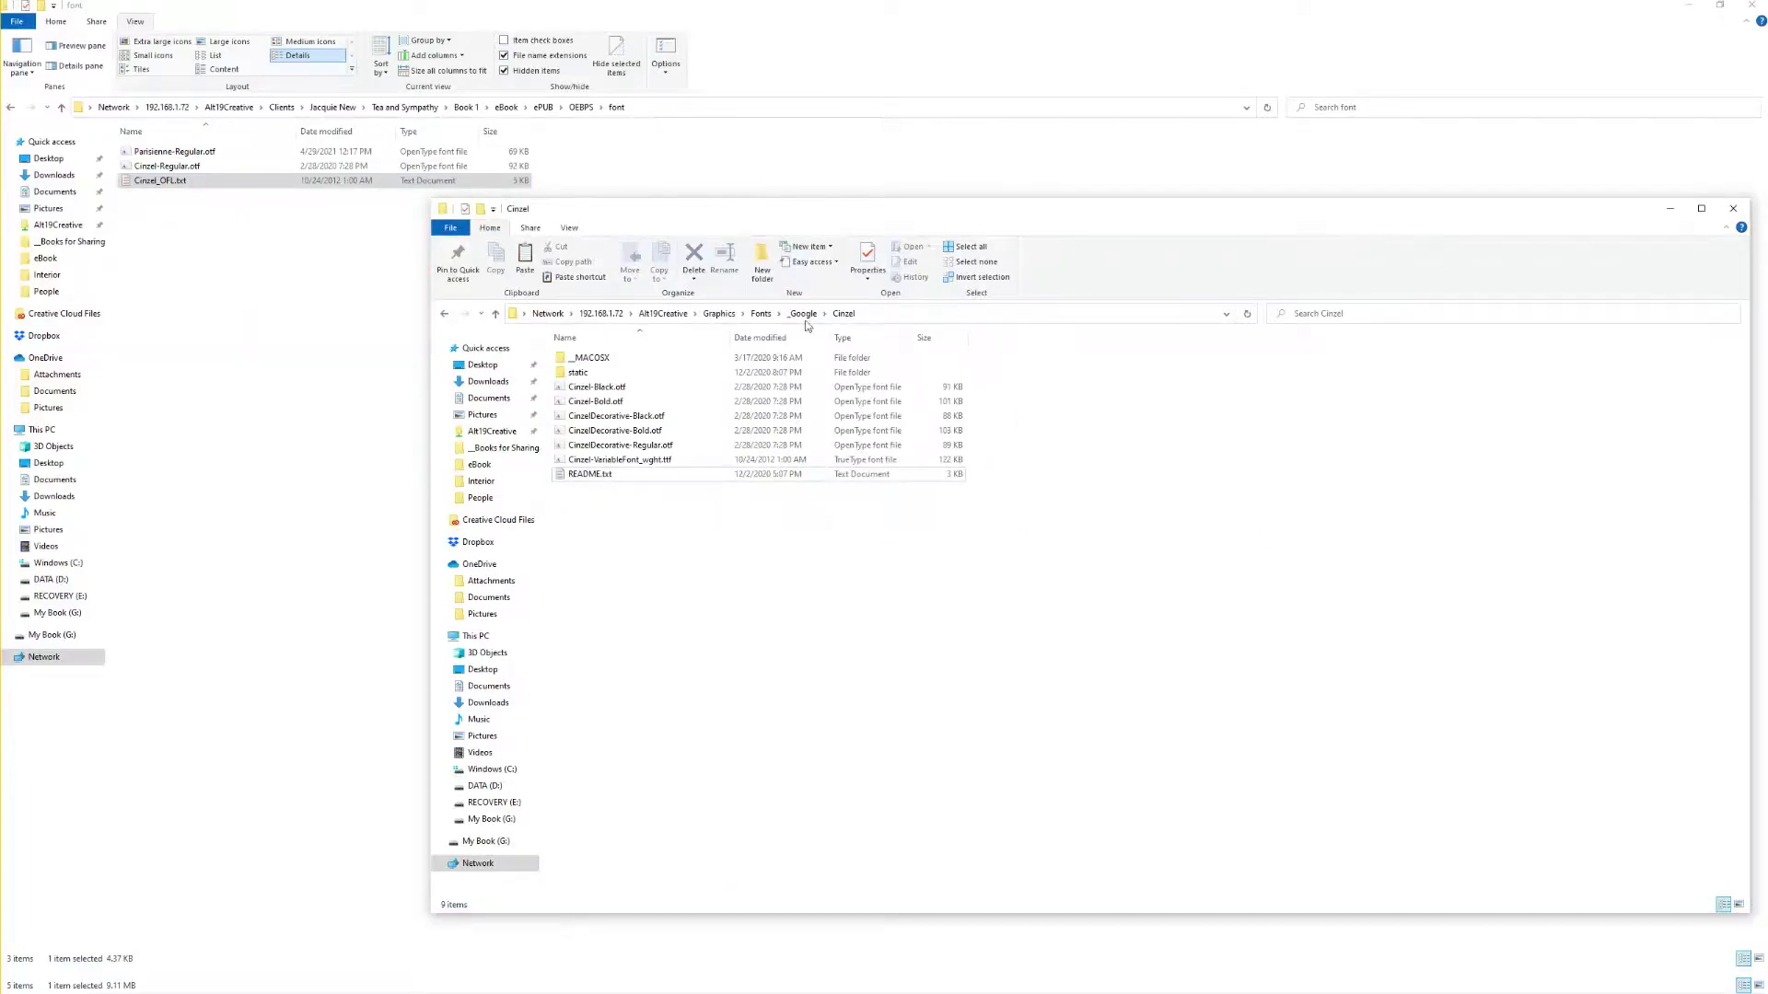
Step: In the Parisienne folder of the _Google fonts collection, rename OFL.txt as Parisienne_OFL.txt
left_click(792, 314)
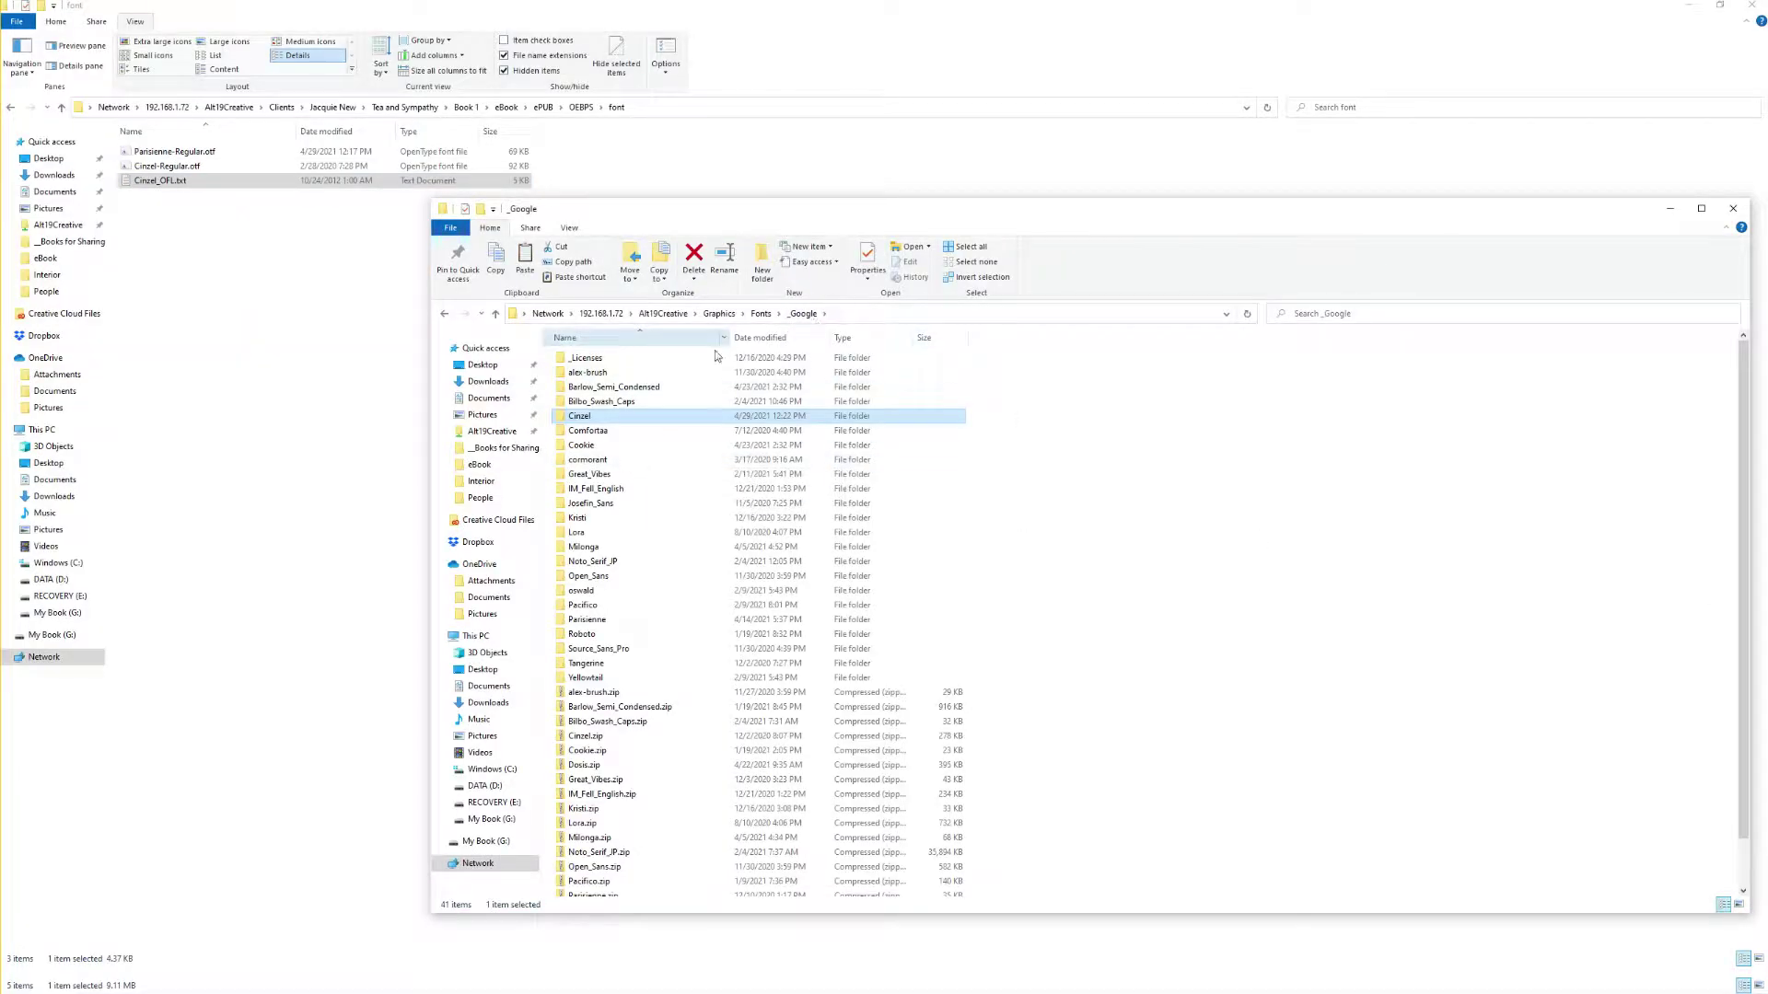
double_click(599, 618)
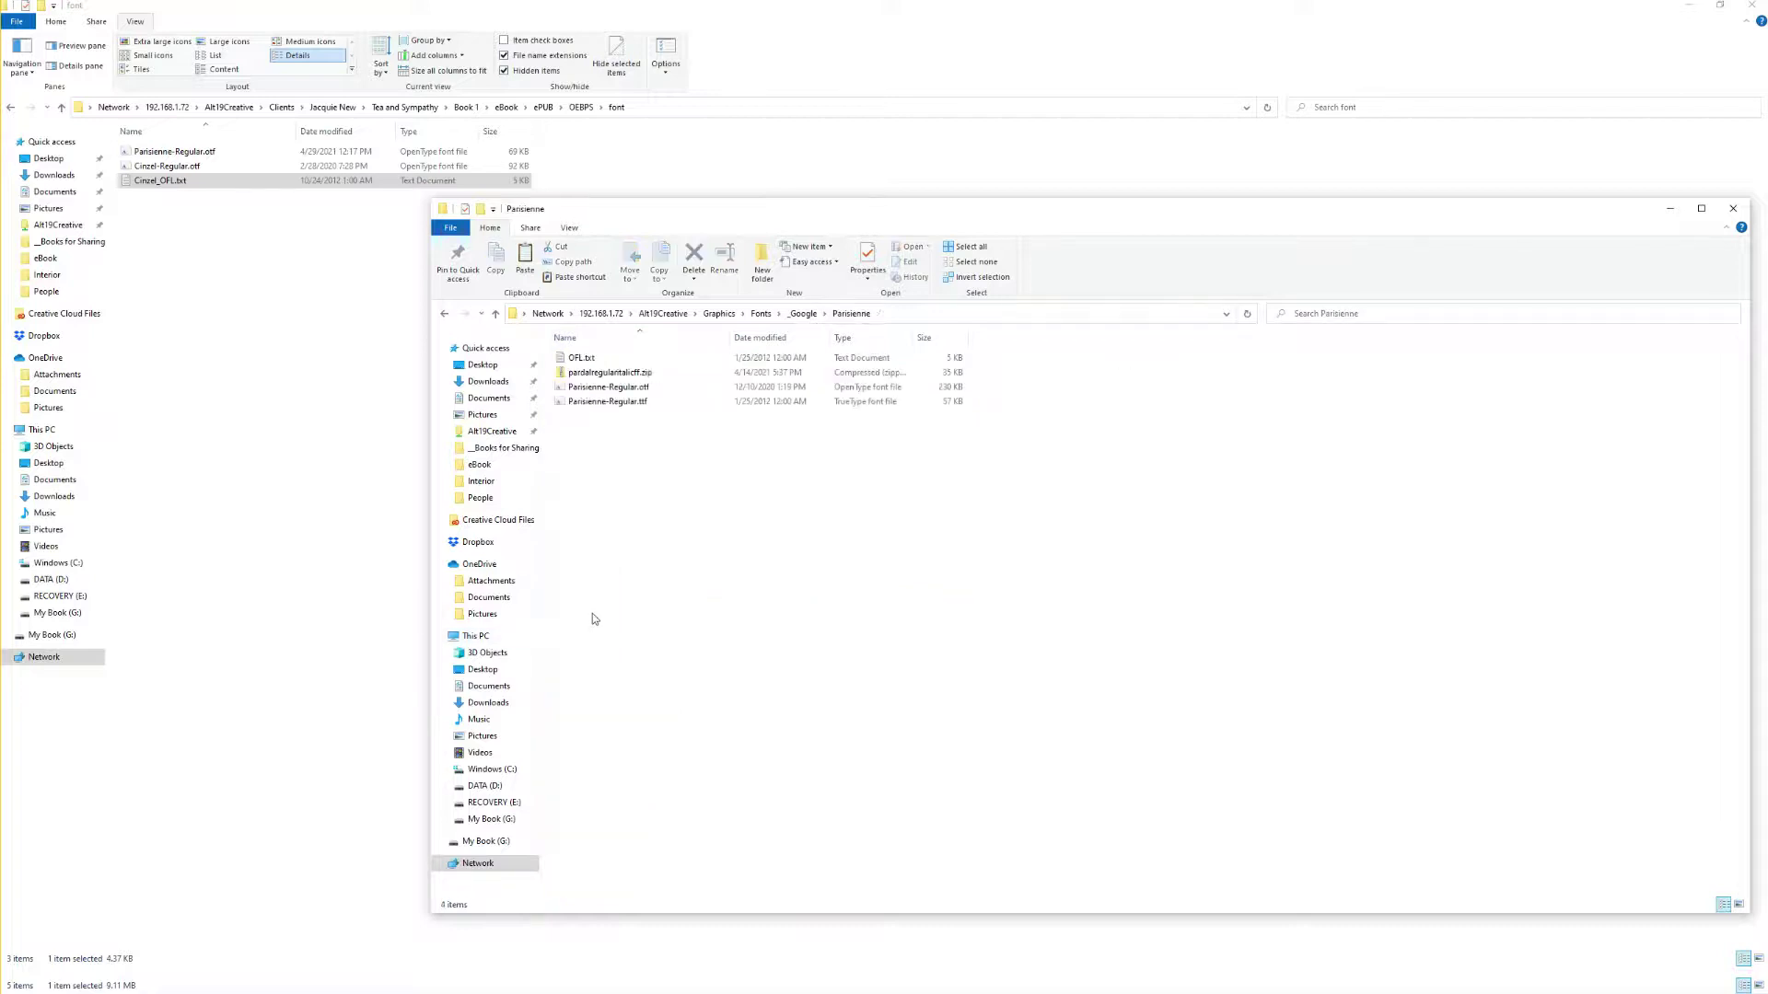
left_click_drag(635, 388, 649, 398)
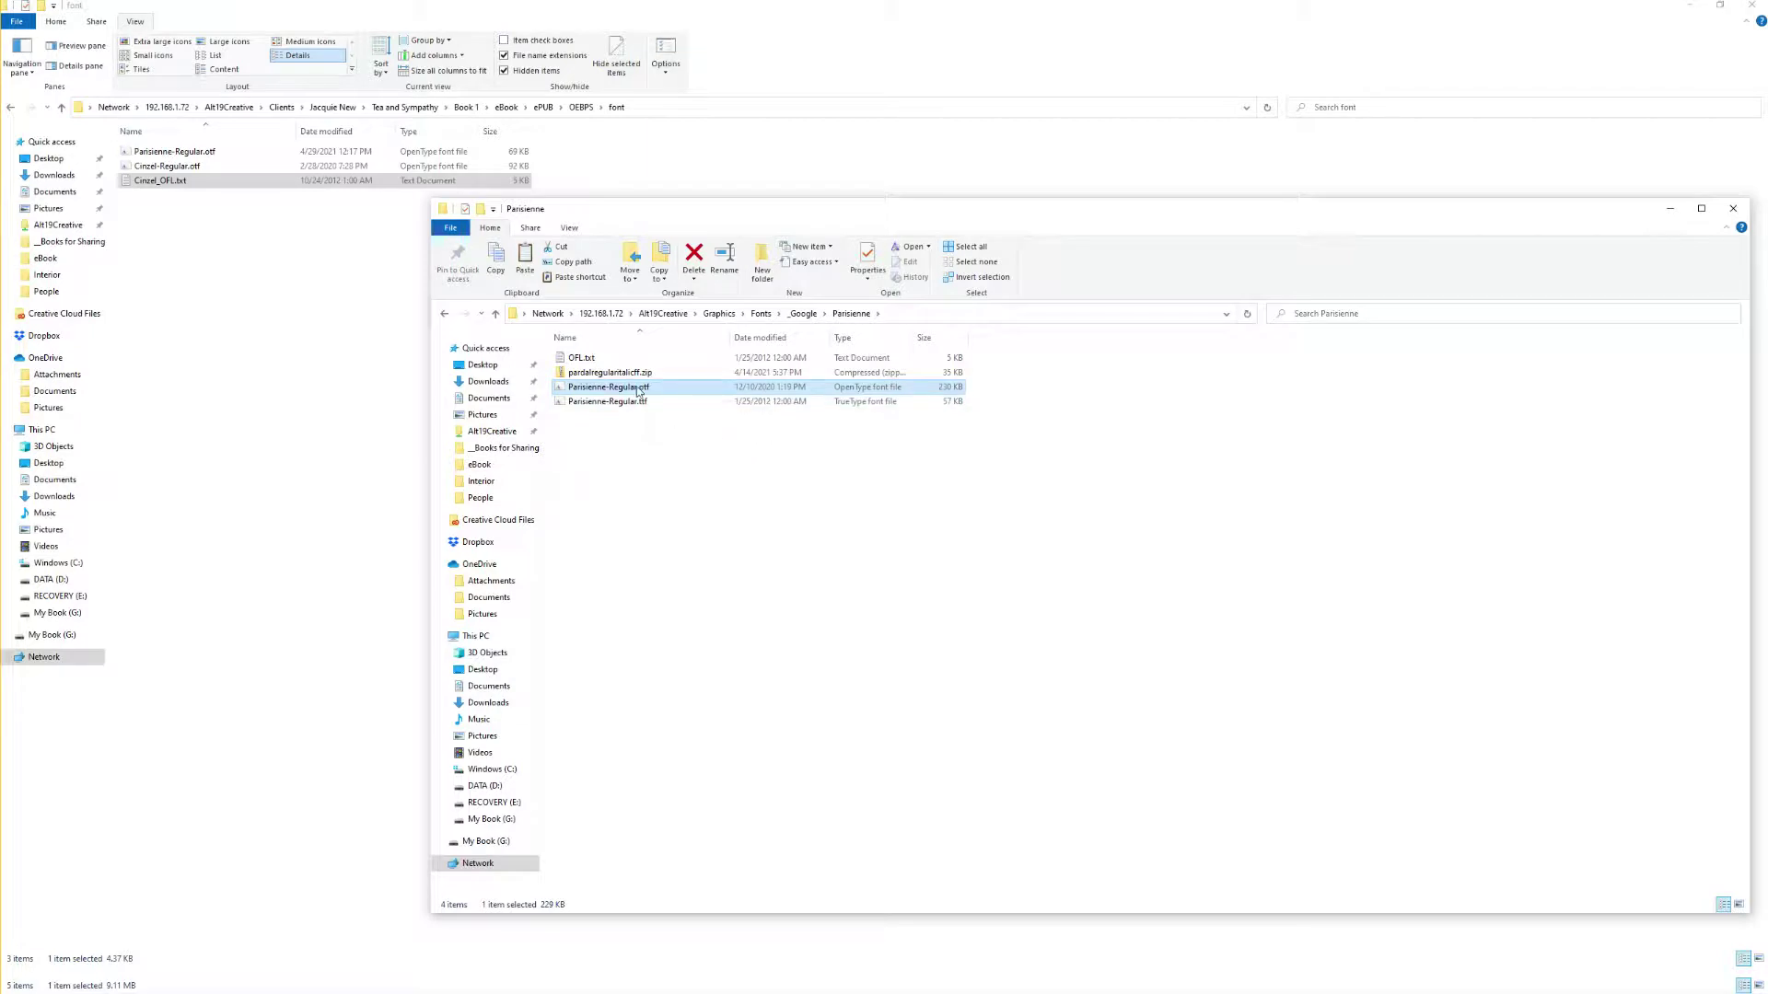
left_click(591, 358)
left_click(593, 358)
key("Home")
type("Parisienne_")
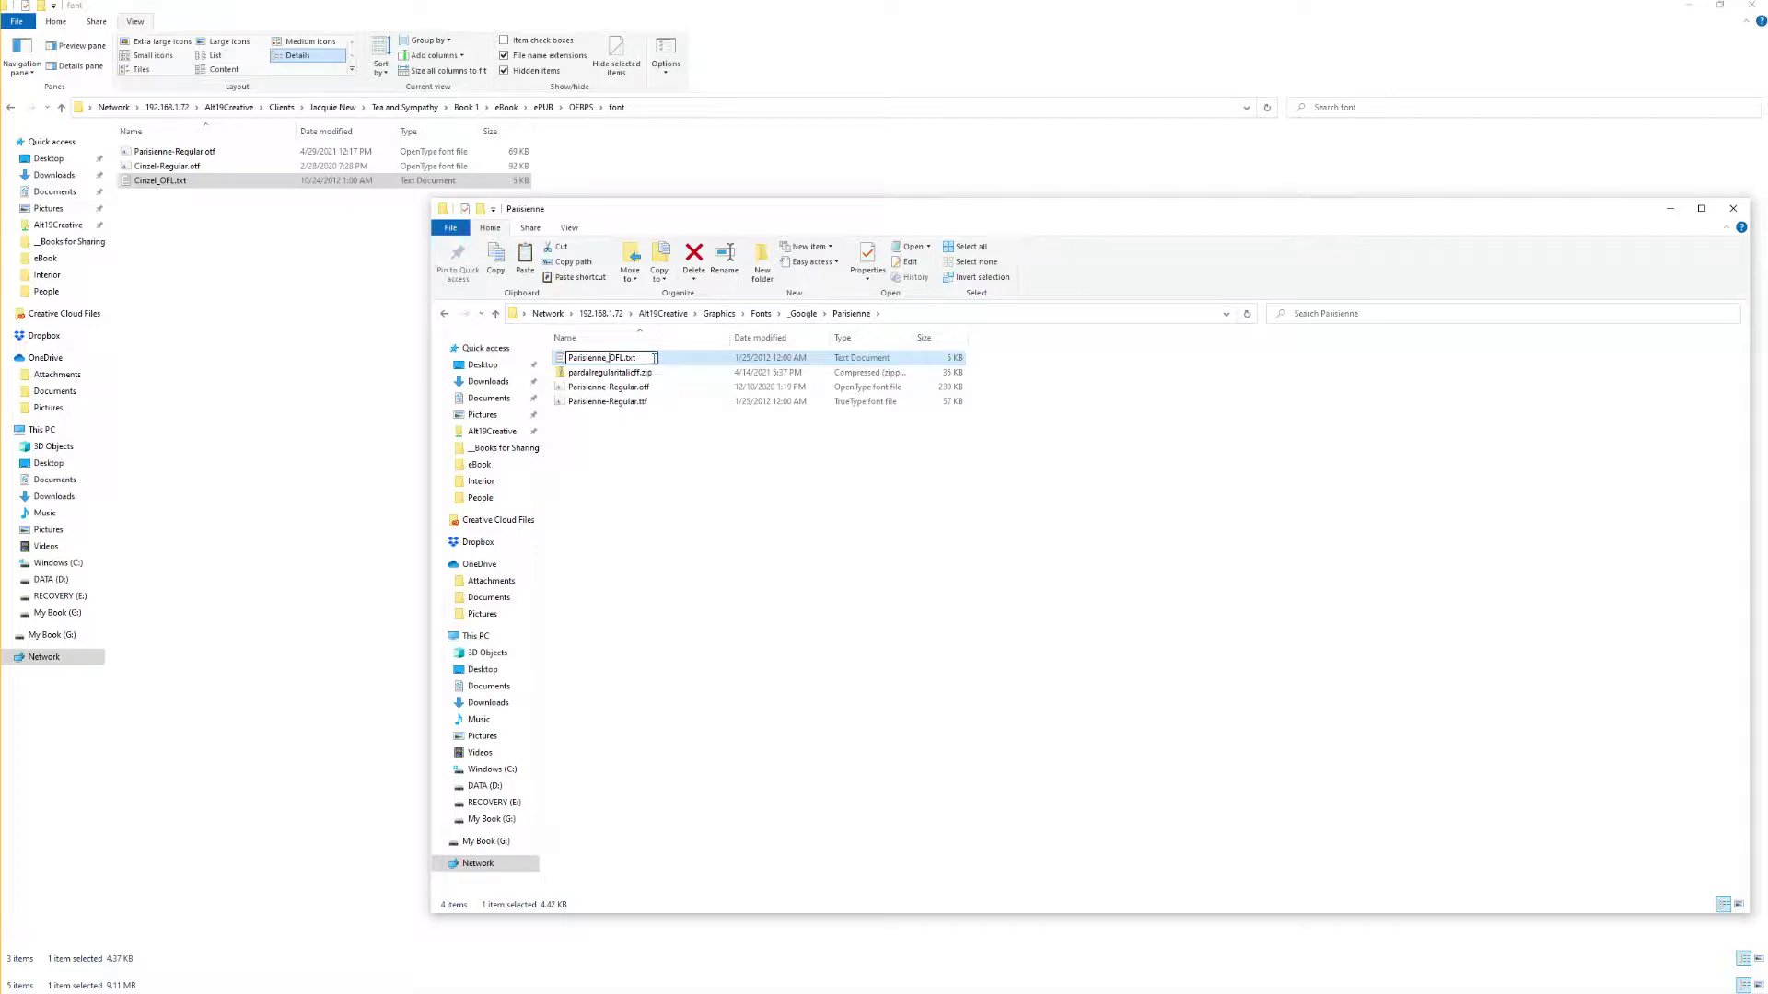
Step: Move Parisienne-Regular.otf and Parisienne_OFL.txt into the EPUB's font folder, replacing the existing Parisienne font file
left_click(608, 391)
left_click(601, 357, "ctrl")
left_click_drag(601, 359, 209, 304)
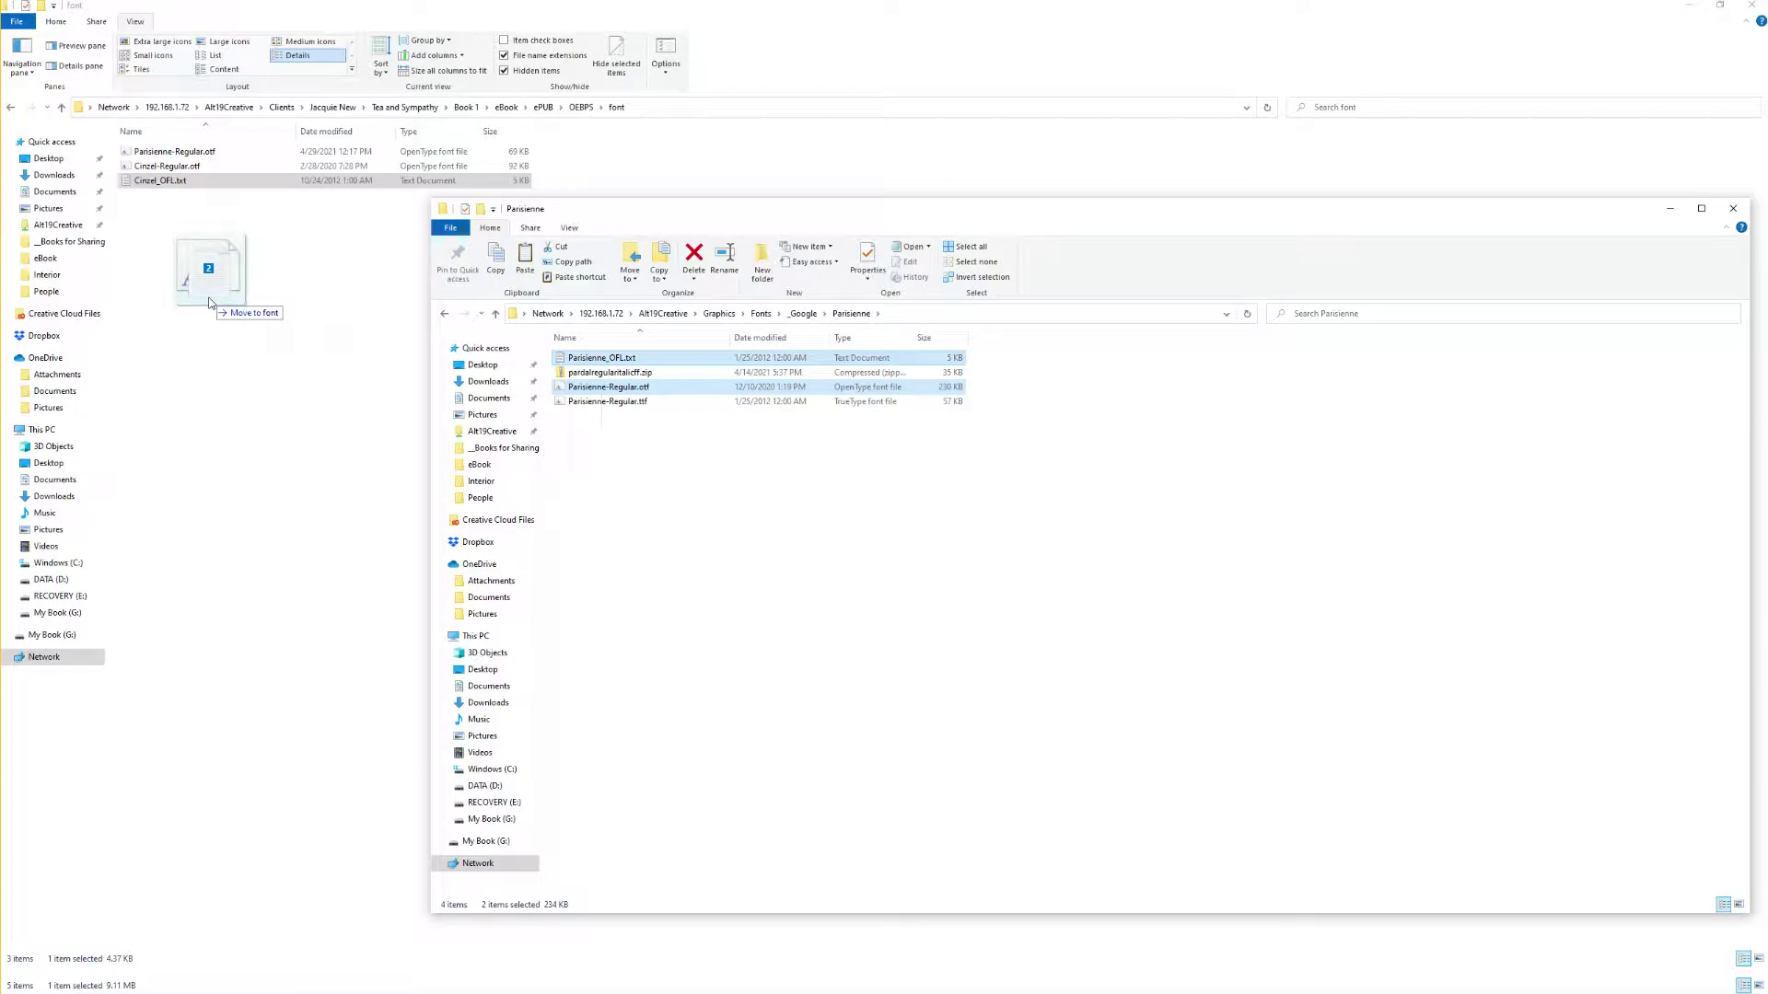
left_click_drag(210, 304, 203, 298)
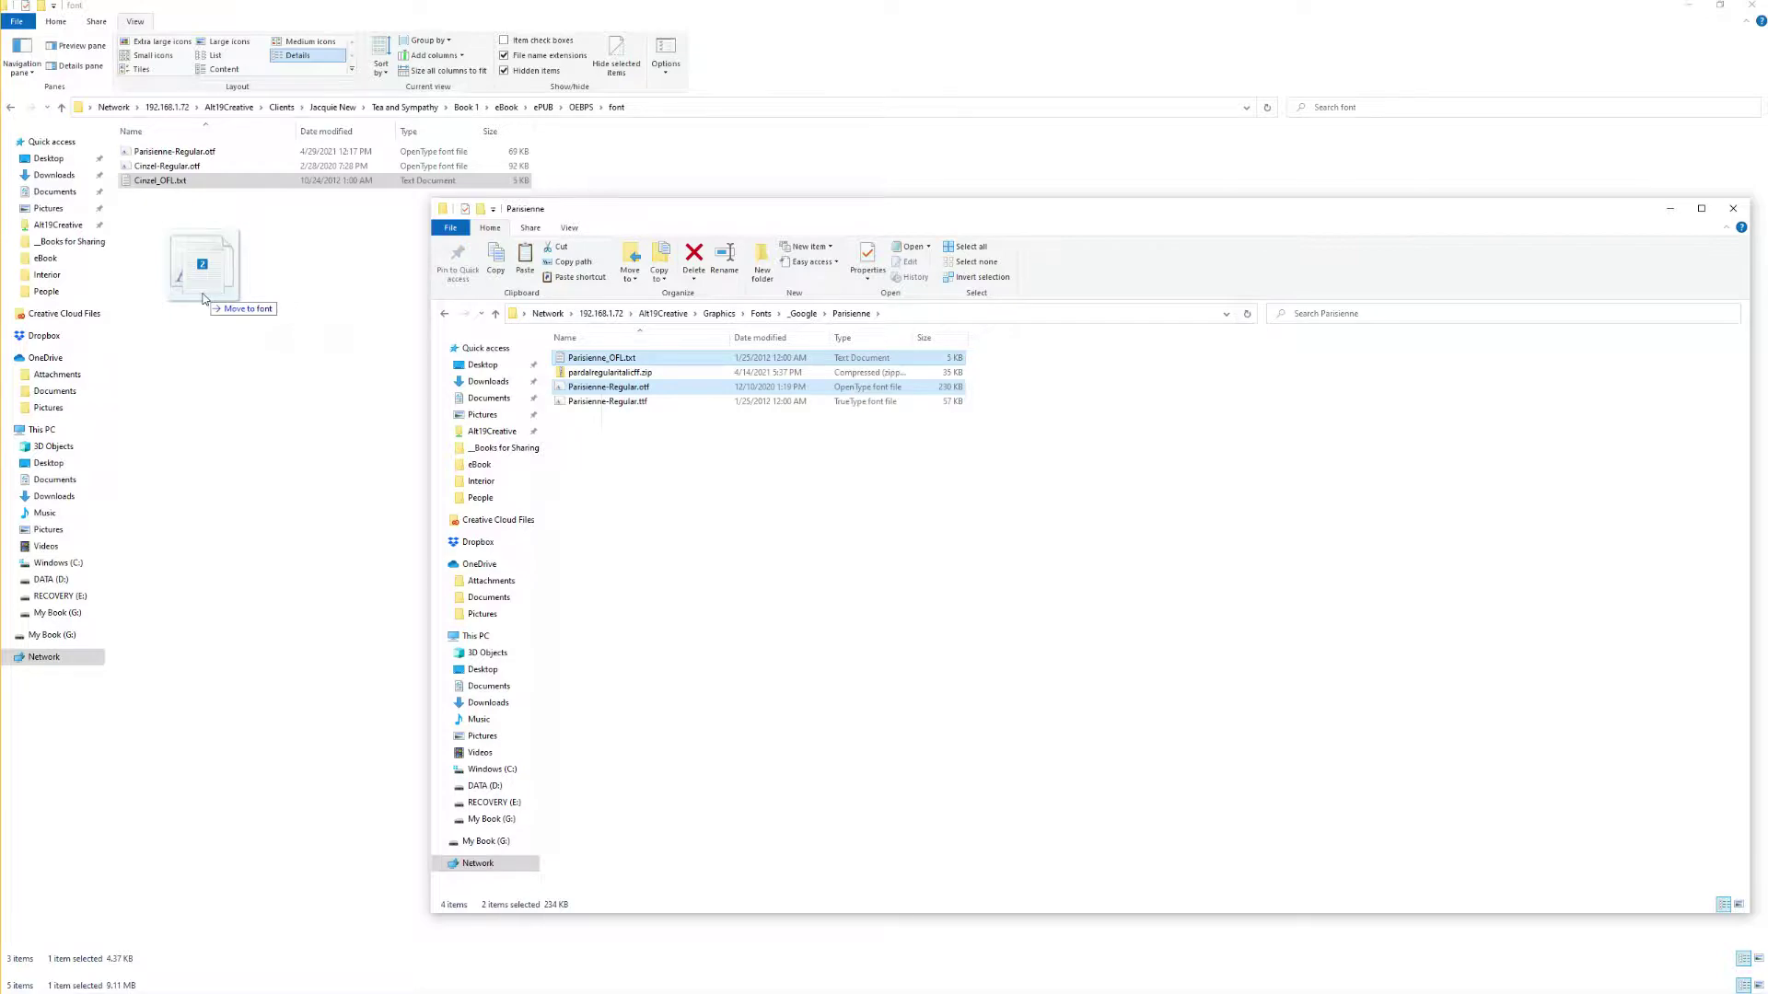
left_click_drag(203, 299, 205, 297)
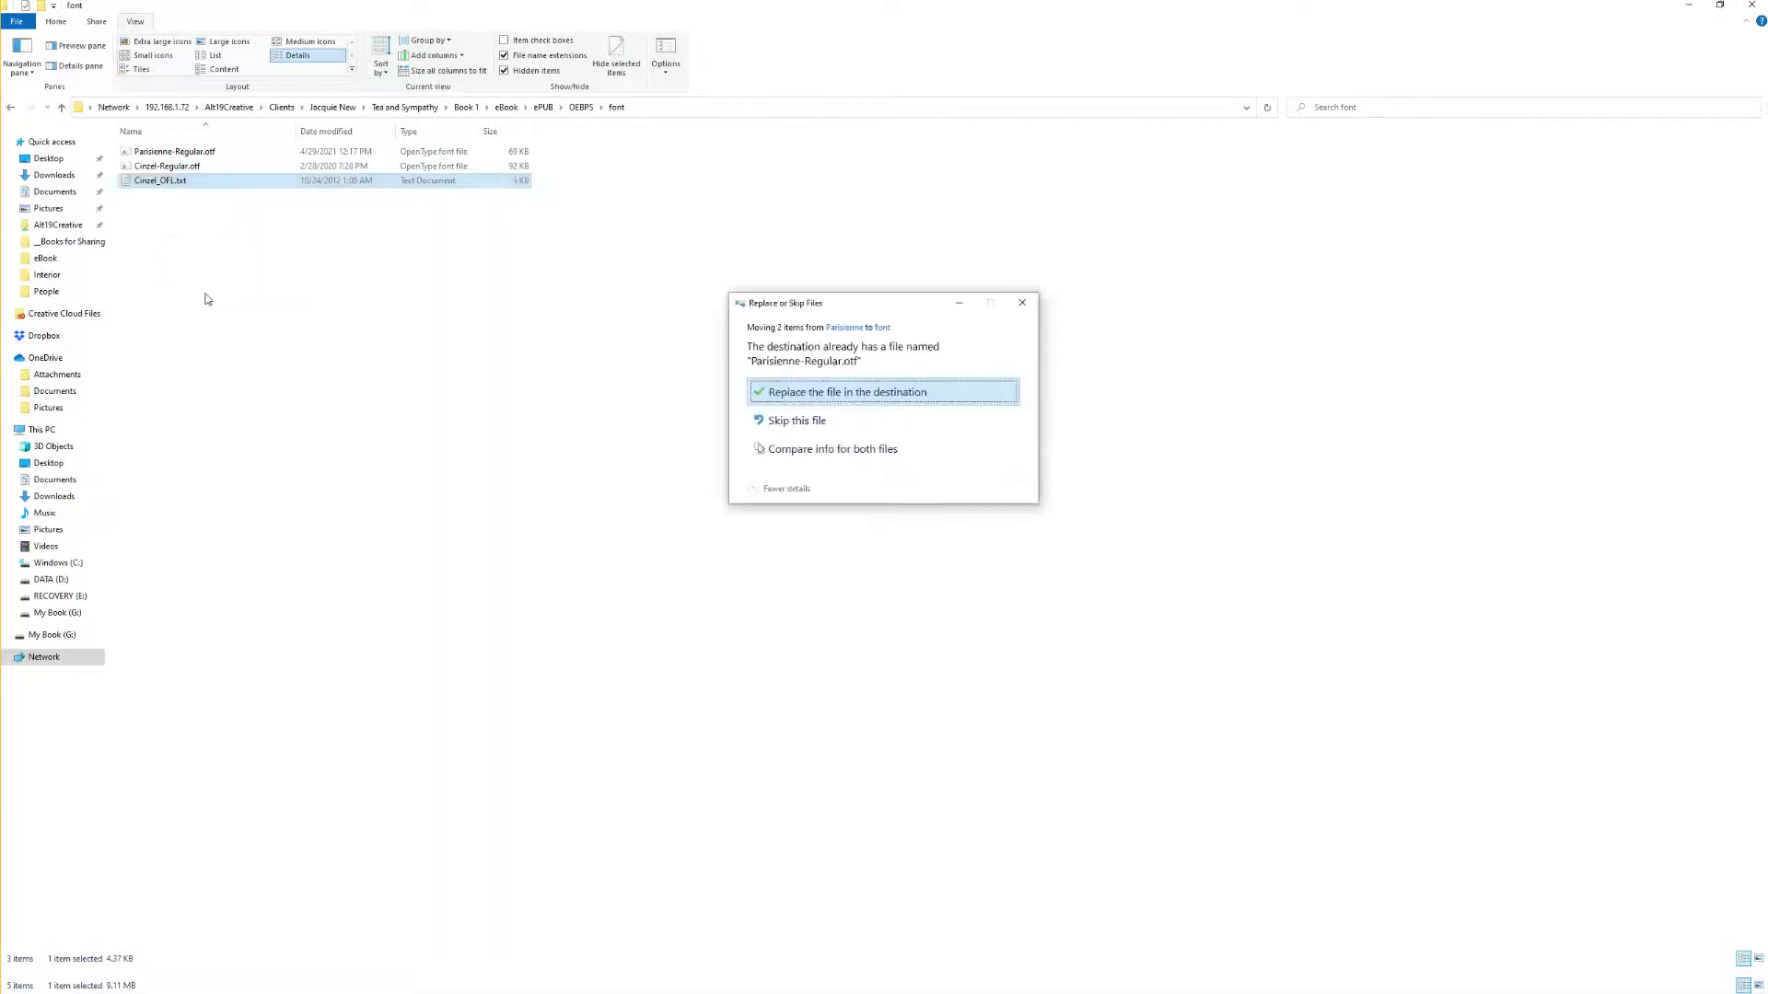
left_click(816, 398)
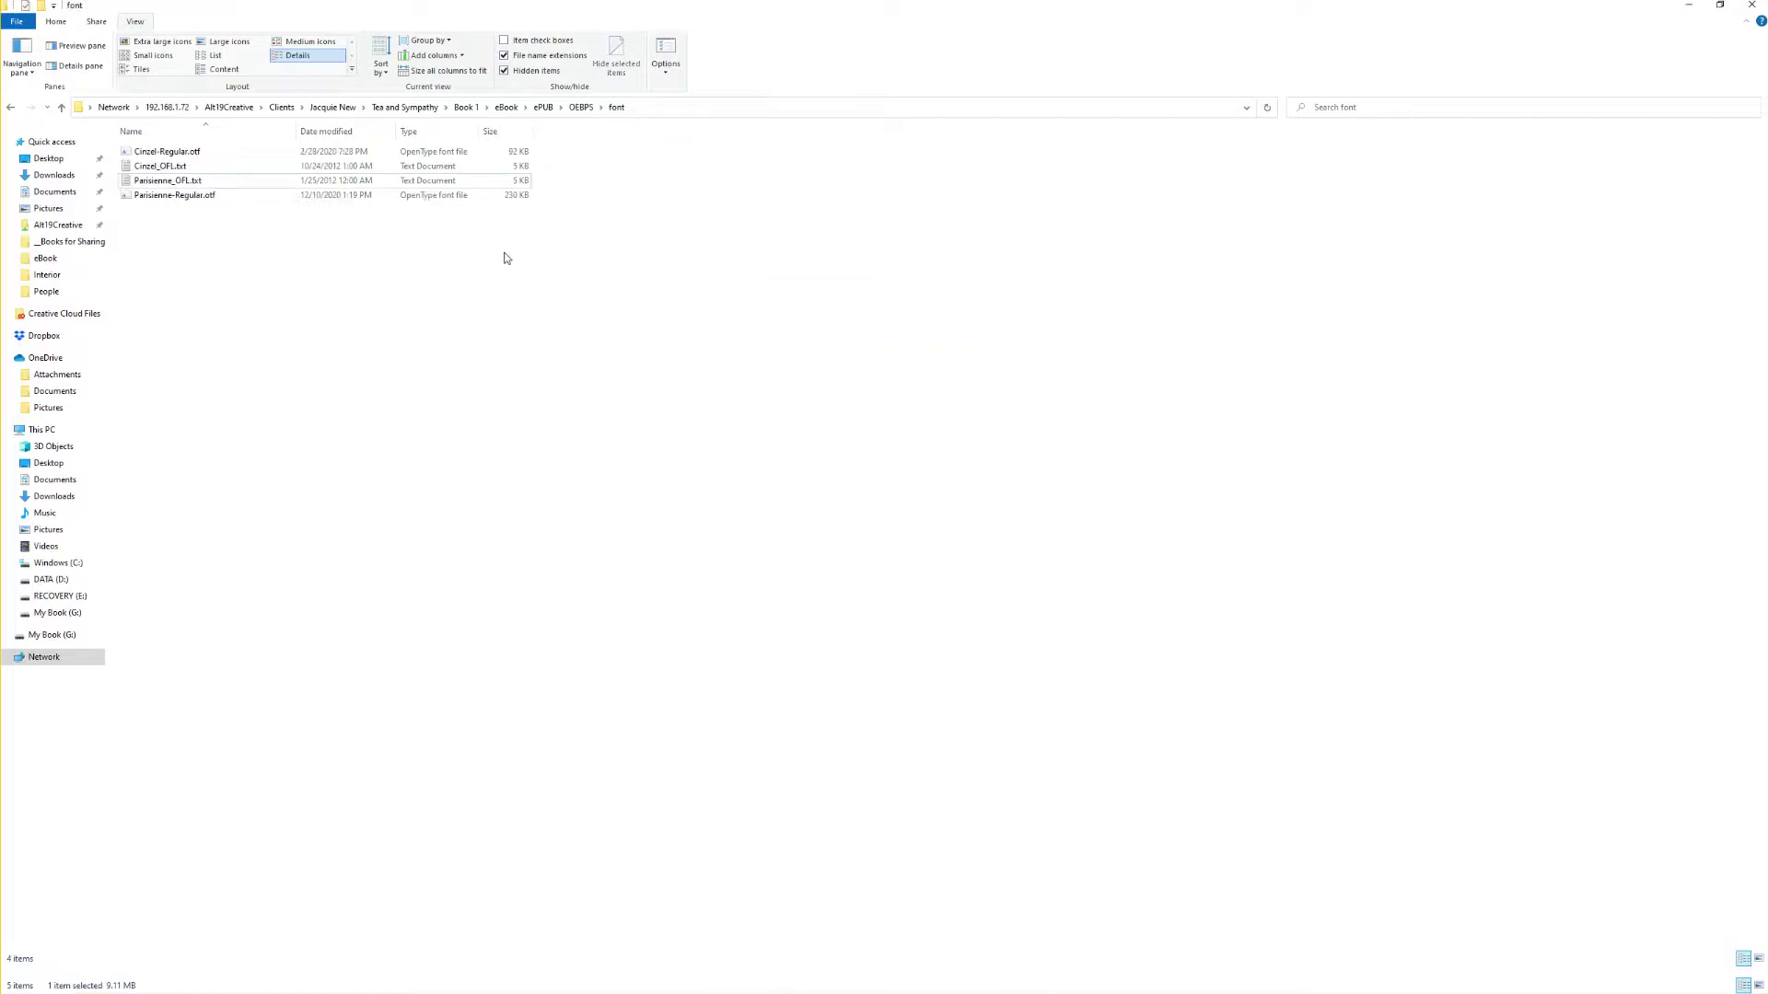
left_click(517, 201)
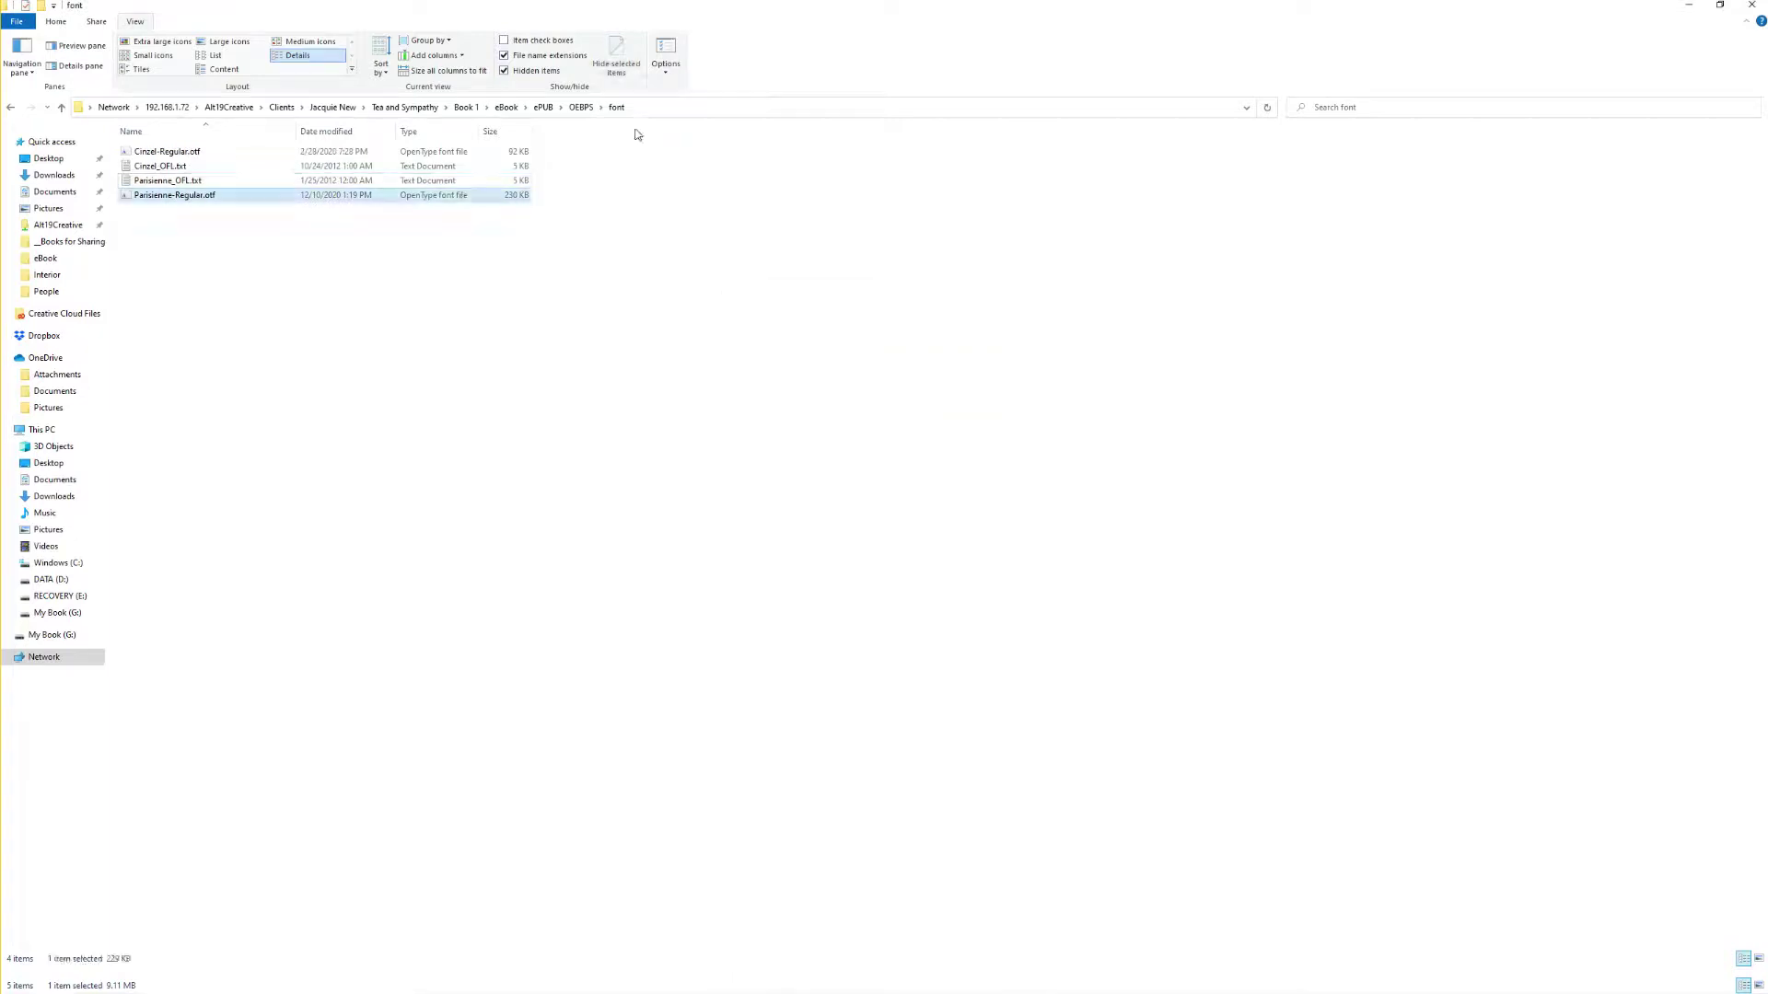
Step: Review the OEBPS file list and check the font and license files in its font folder, sorted by name
left_click(581, 106)
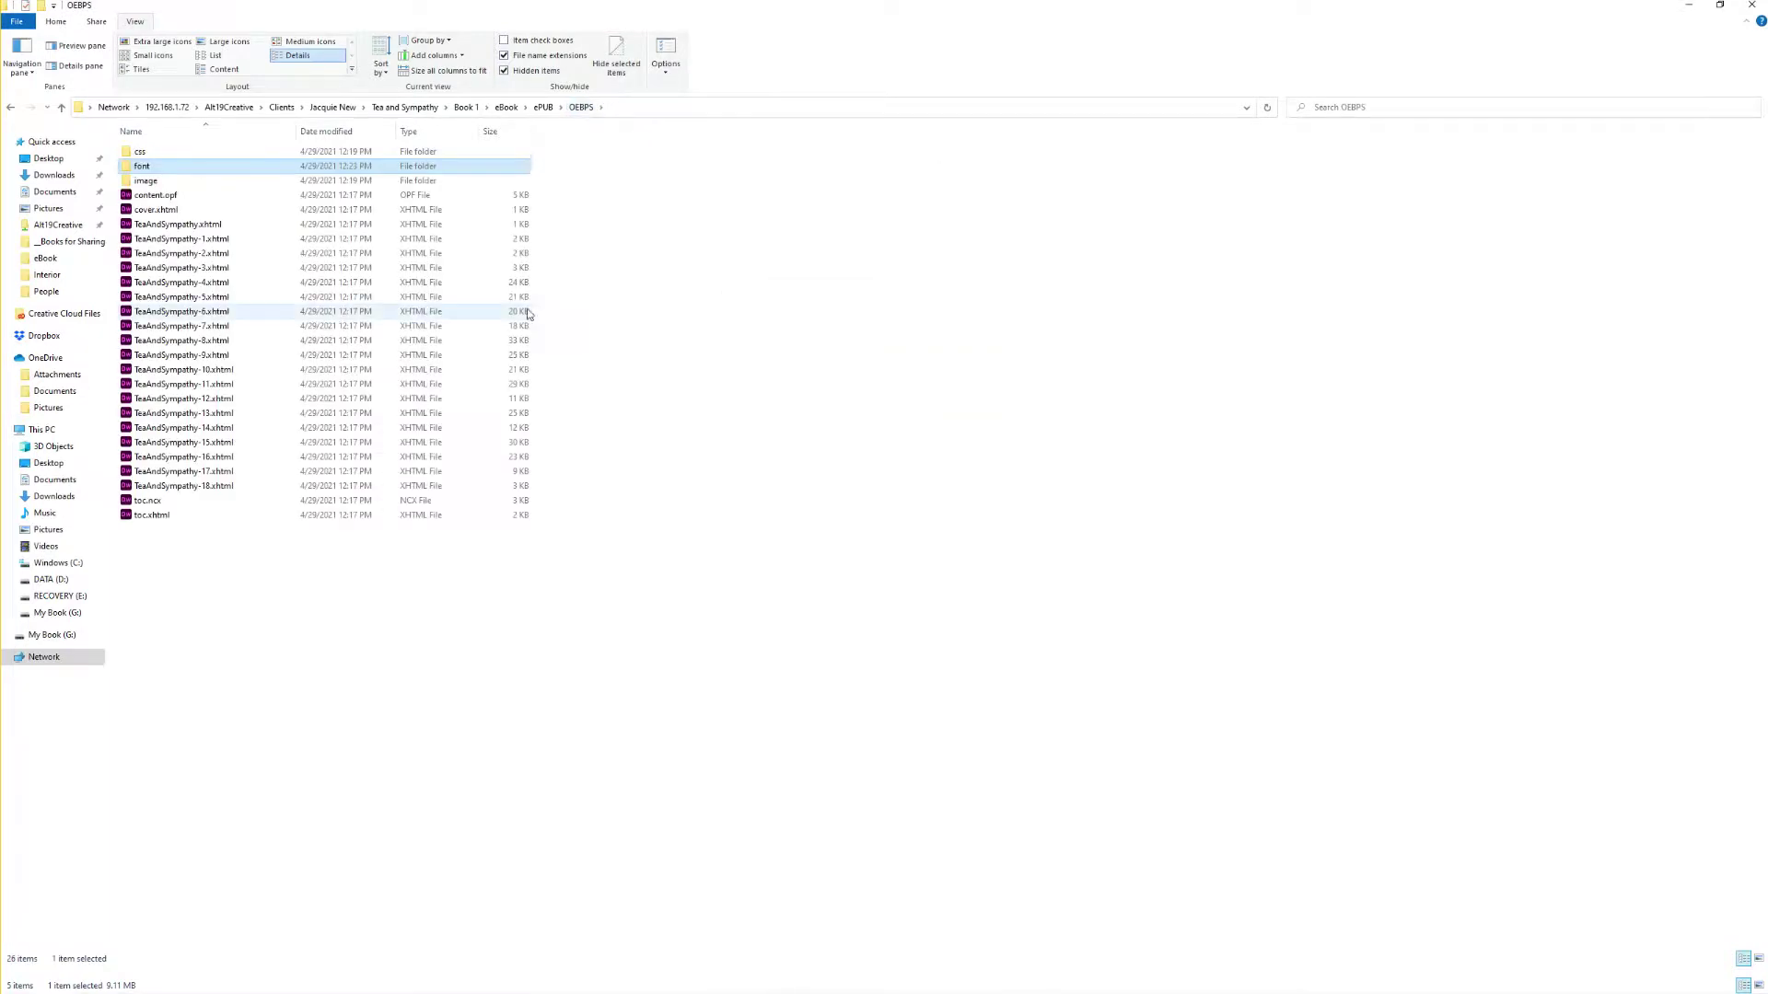
left_click(526, 311)
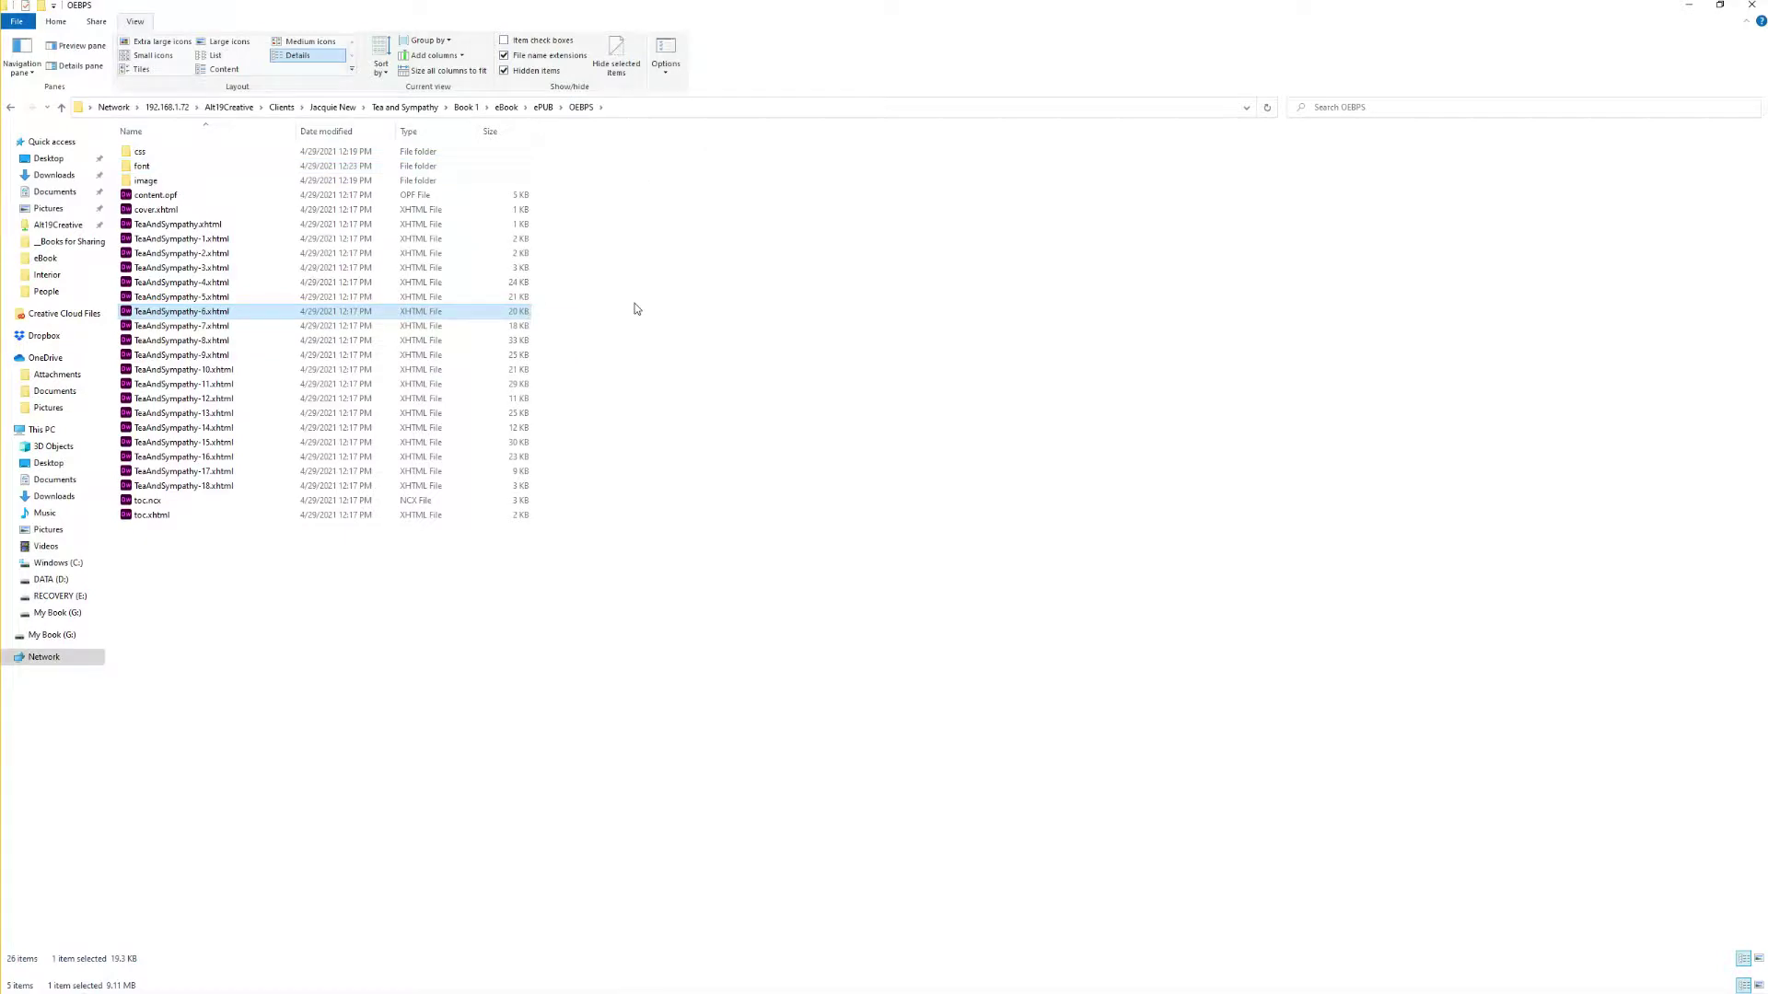
left_click(797, 348)
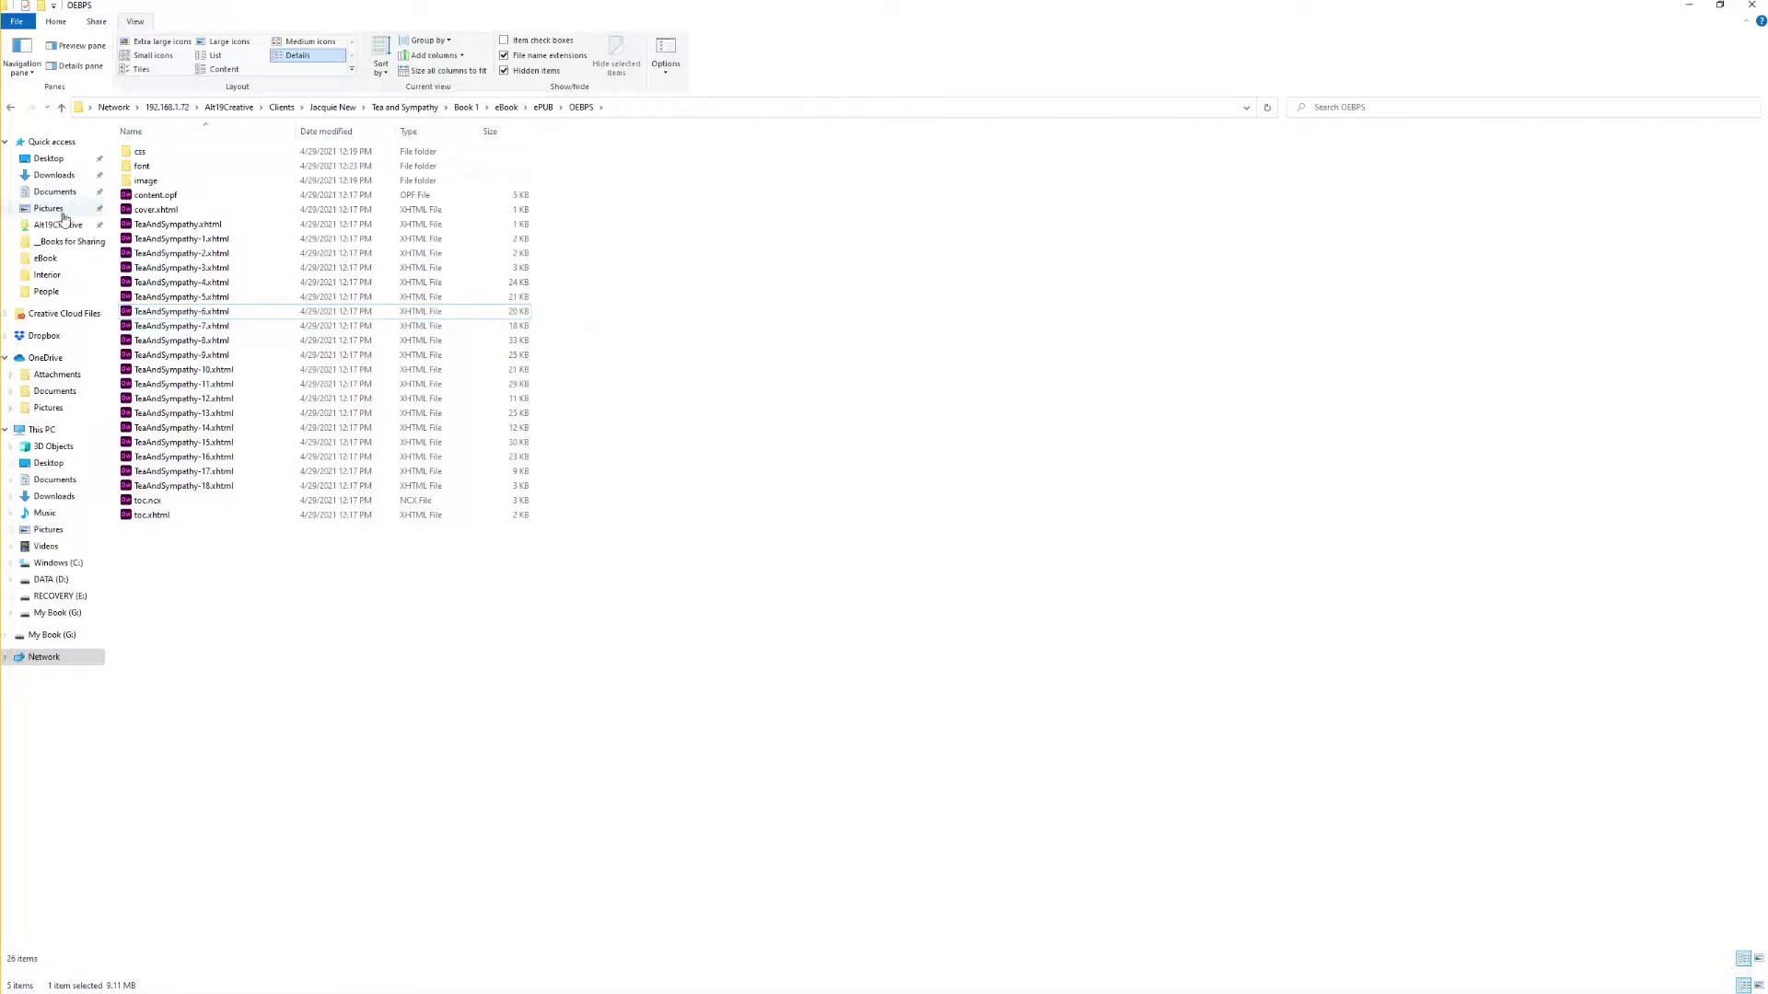
double_click(143, 170)
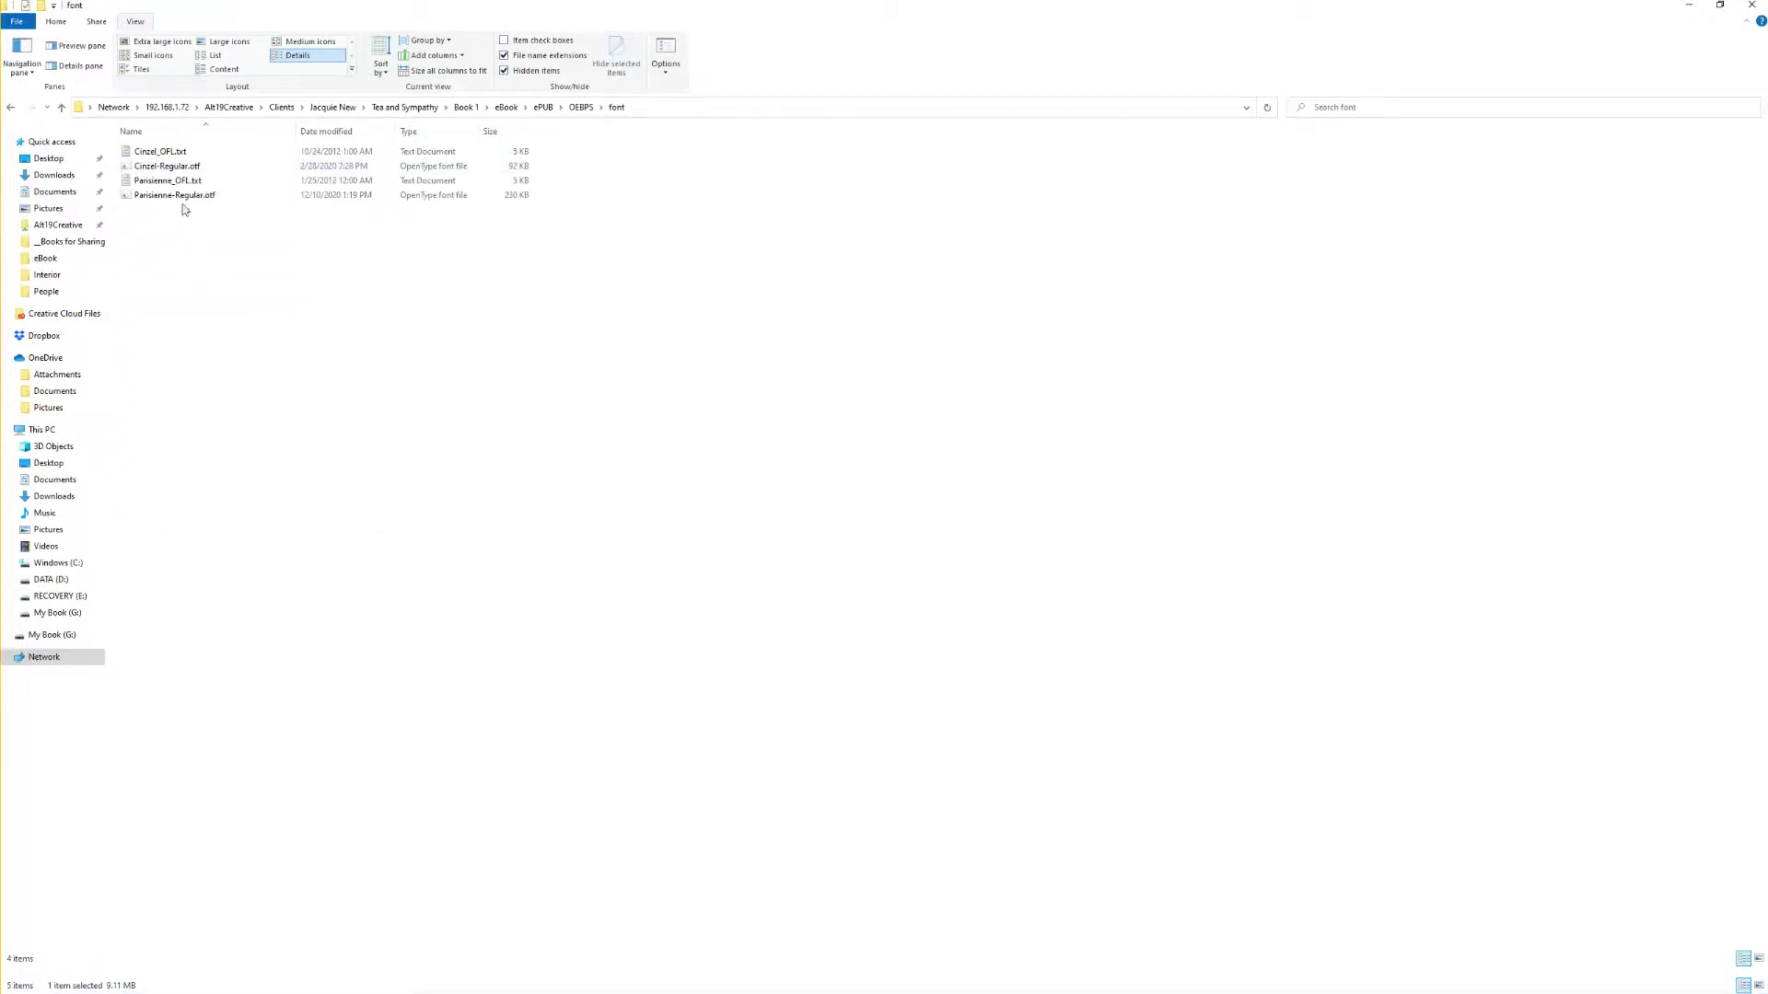
left_click(170, 151)
left_click(170, 181)
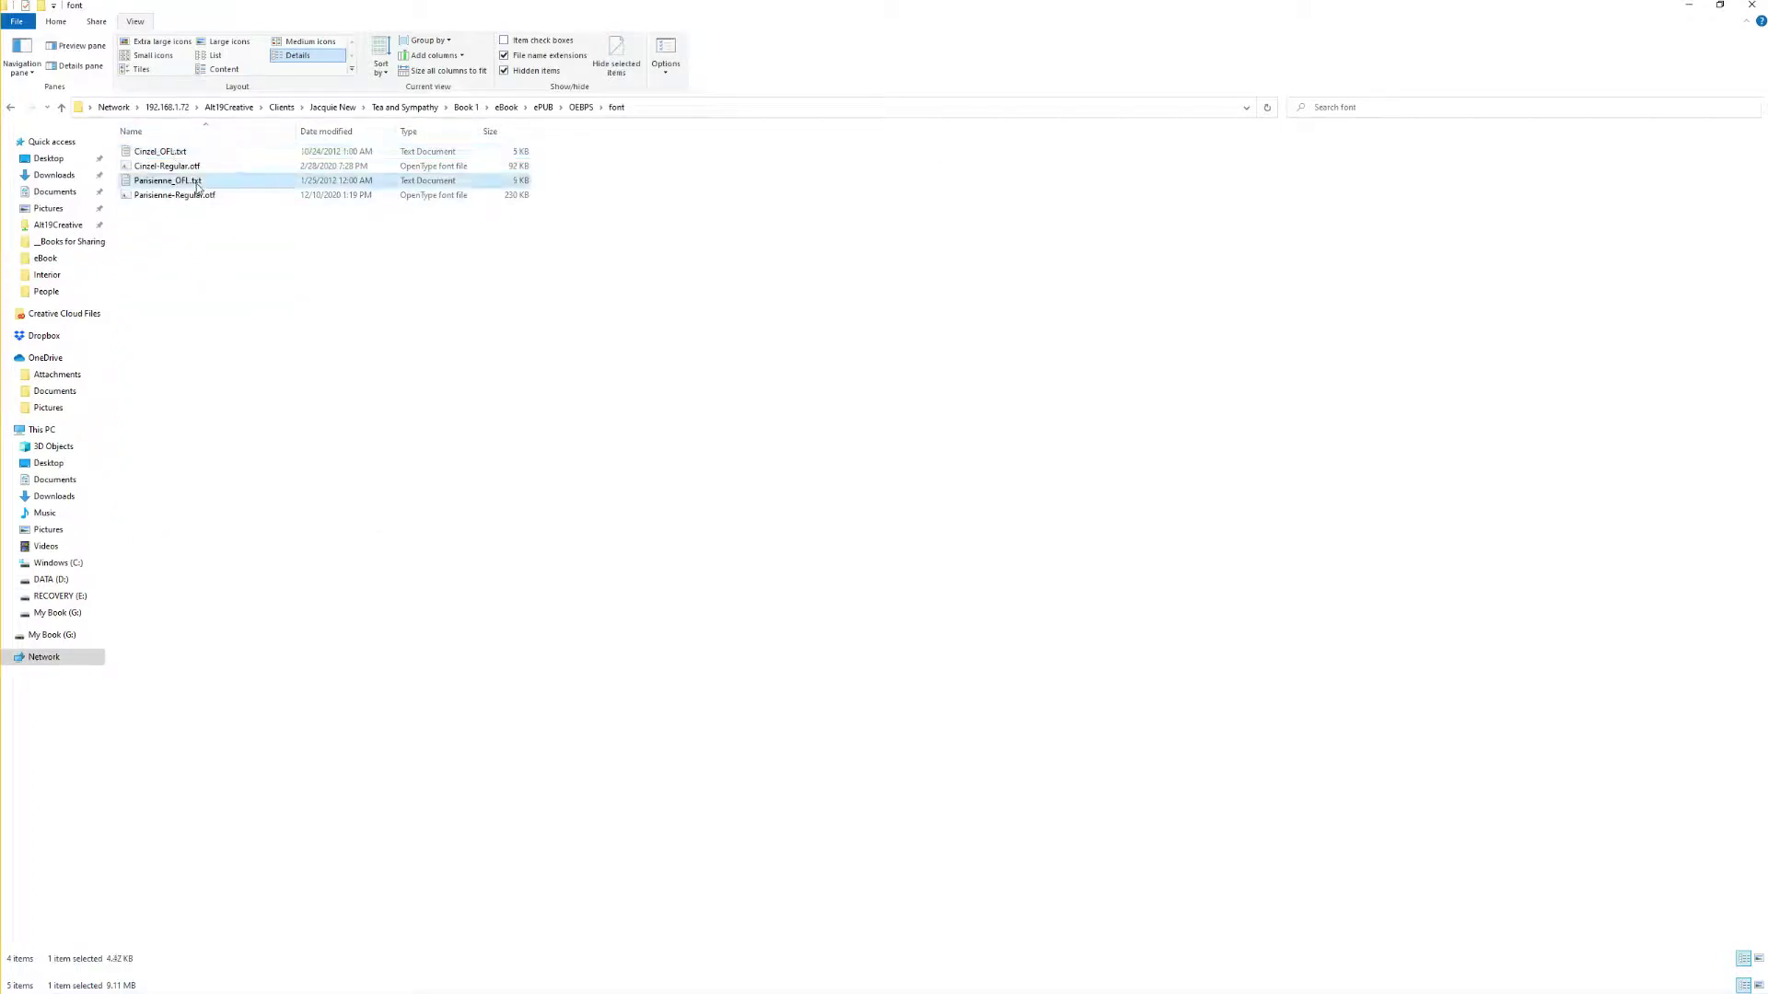
left_click(184, 131)
left_click(185, 151)
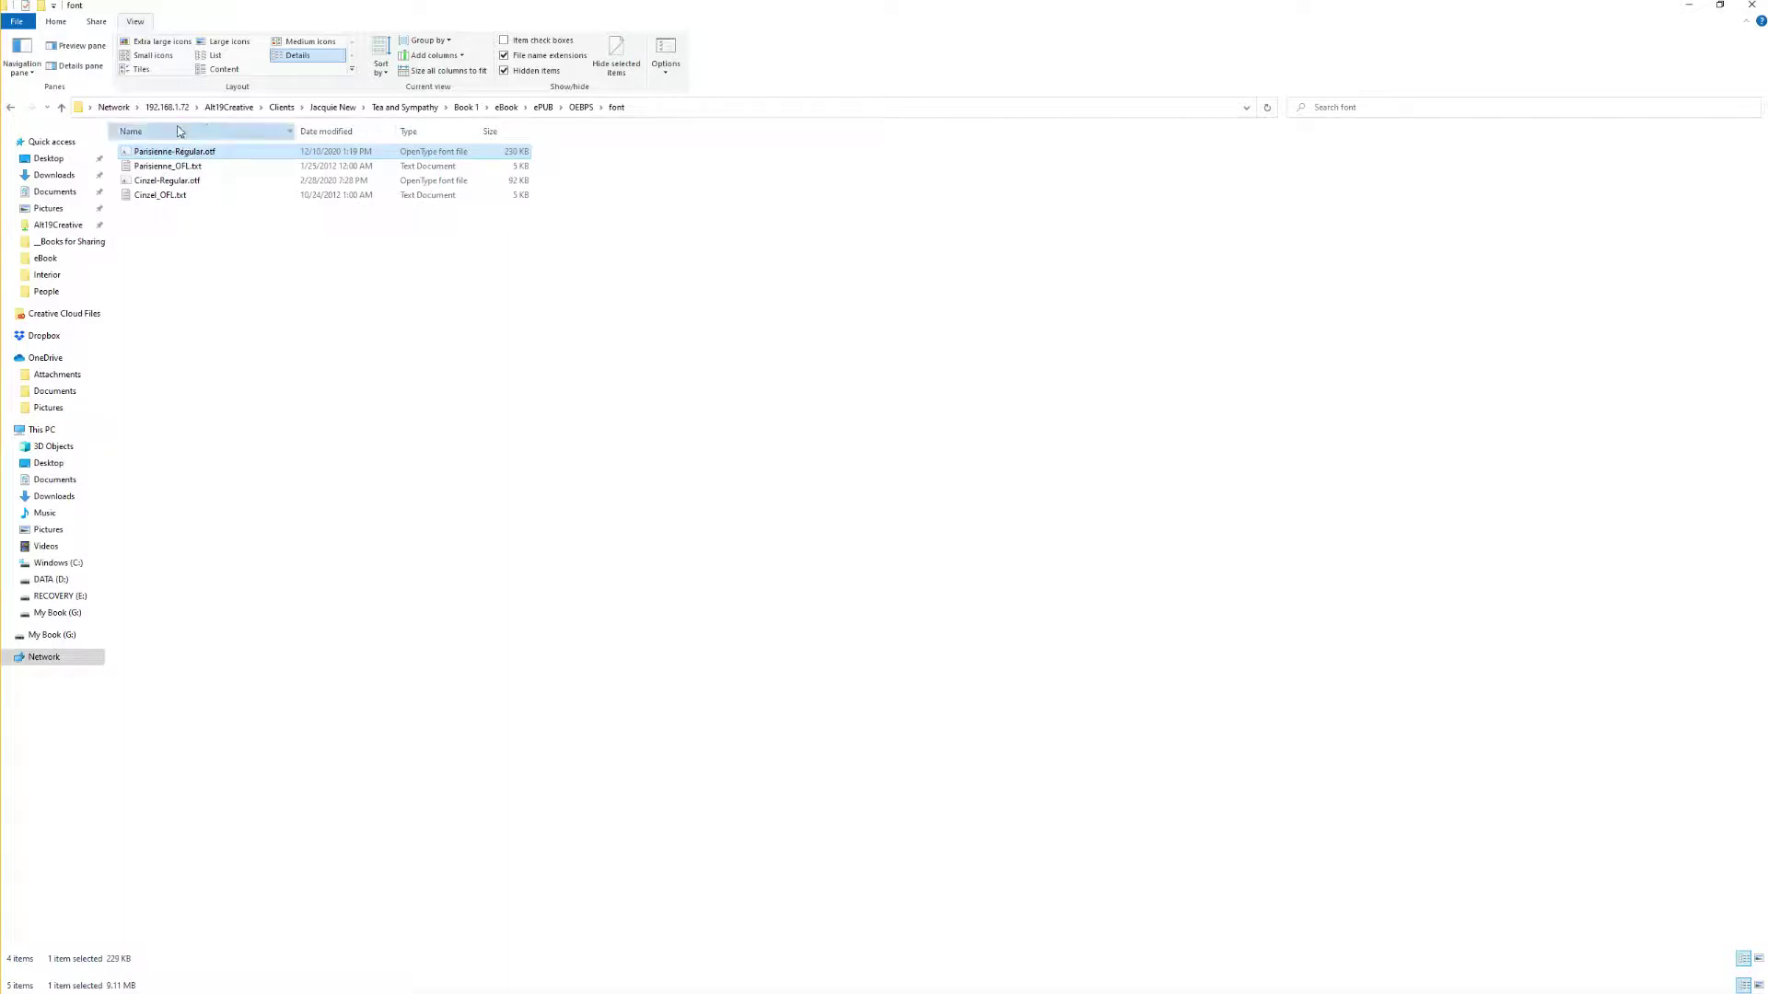
left_click(184, 131)
left_click(184, 168)
left_click(187, 195)
left_click(183, 172)
left_click(185, 195)
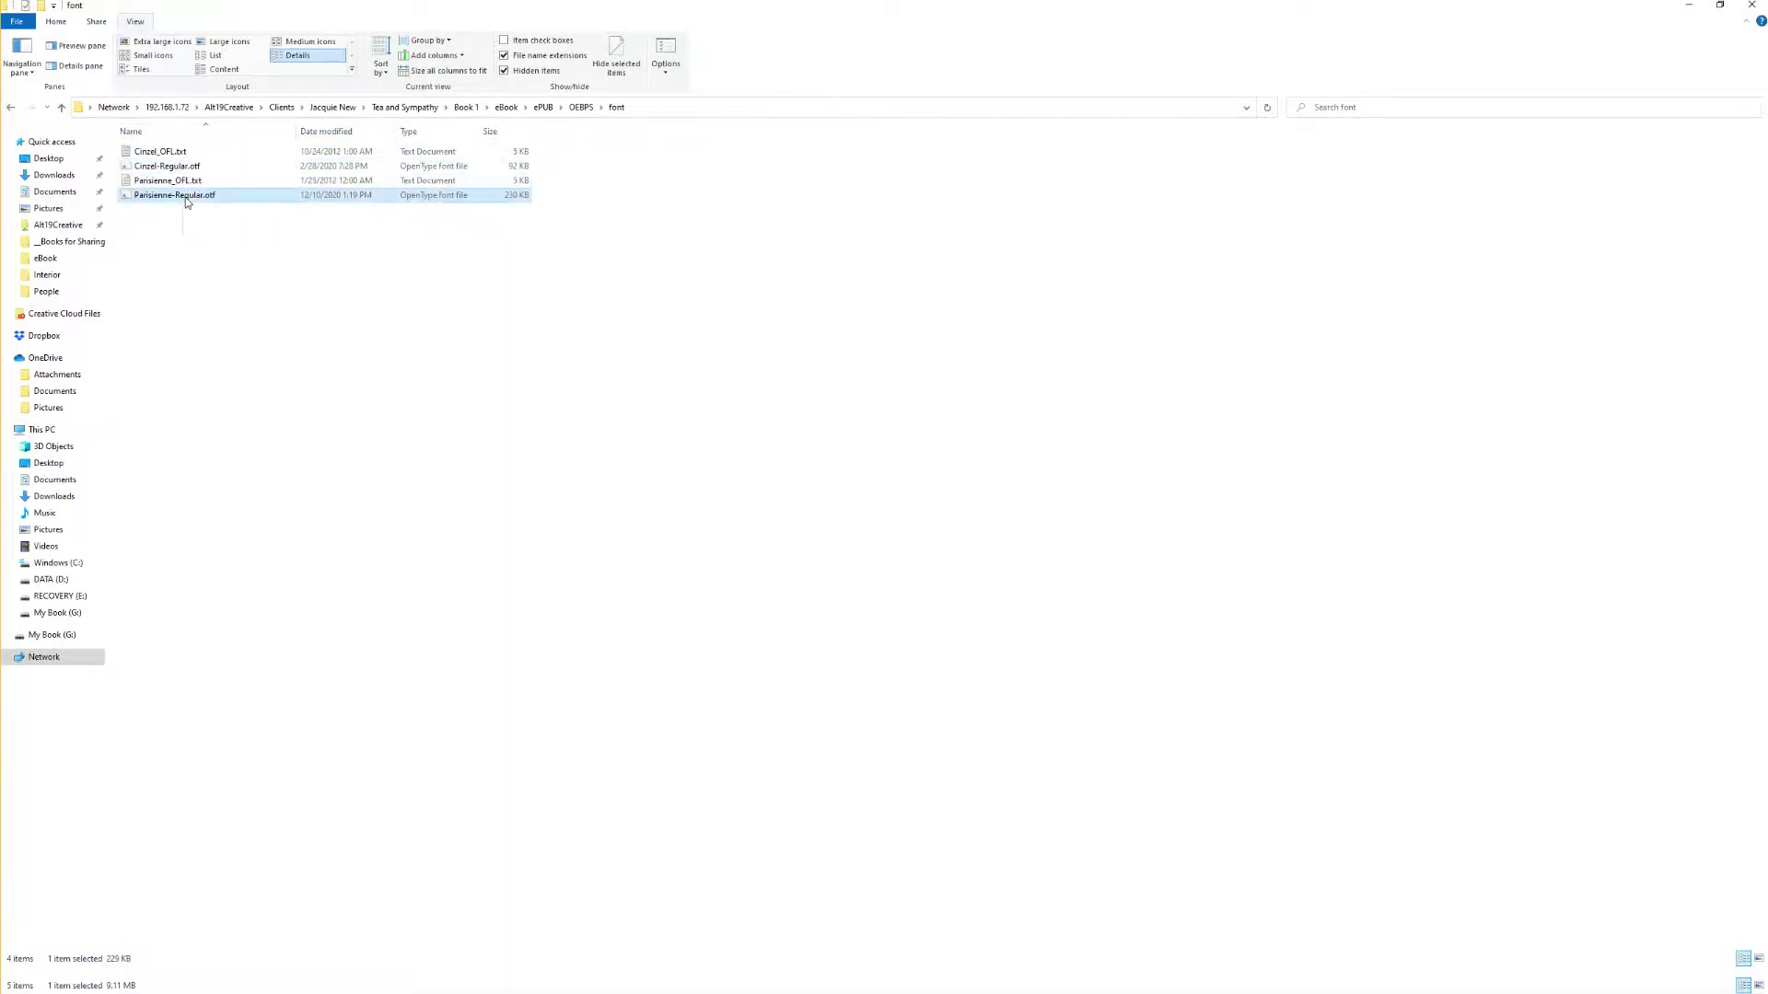
Step: Show the files in the OEBPS image folder as extra large icons and examine each picture
left_click(580, 106)
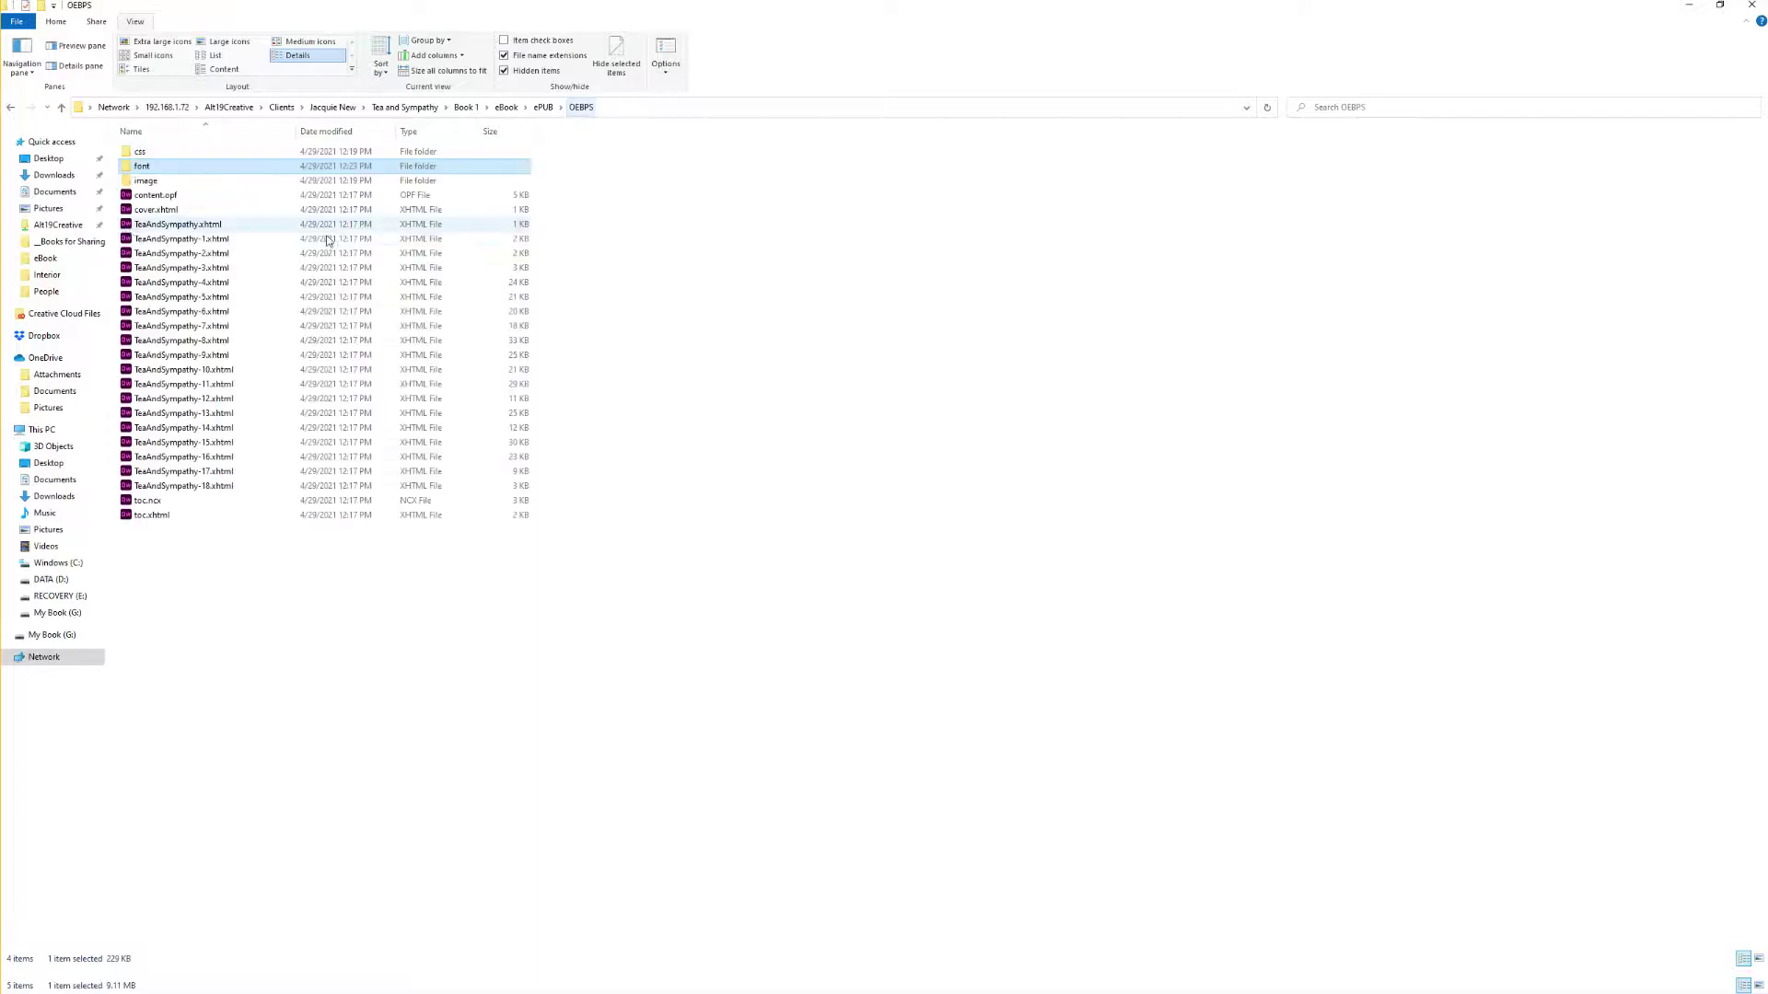
double_click(147, 181)
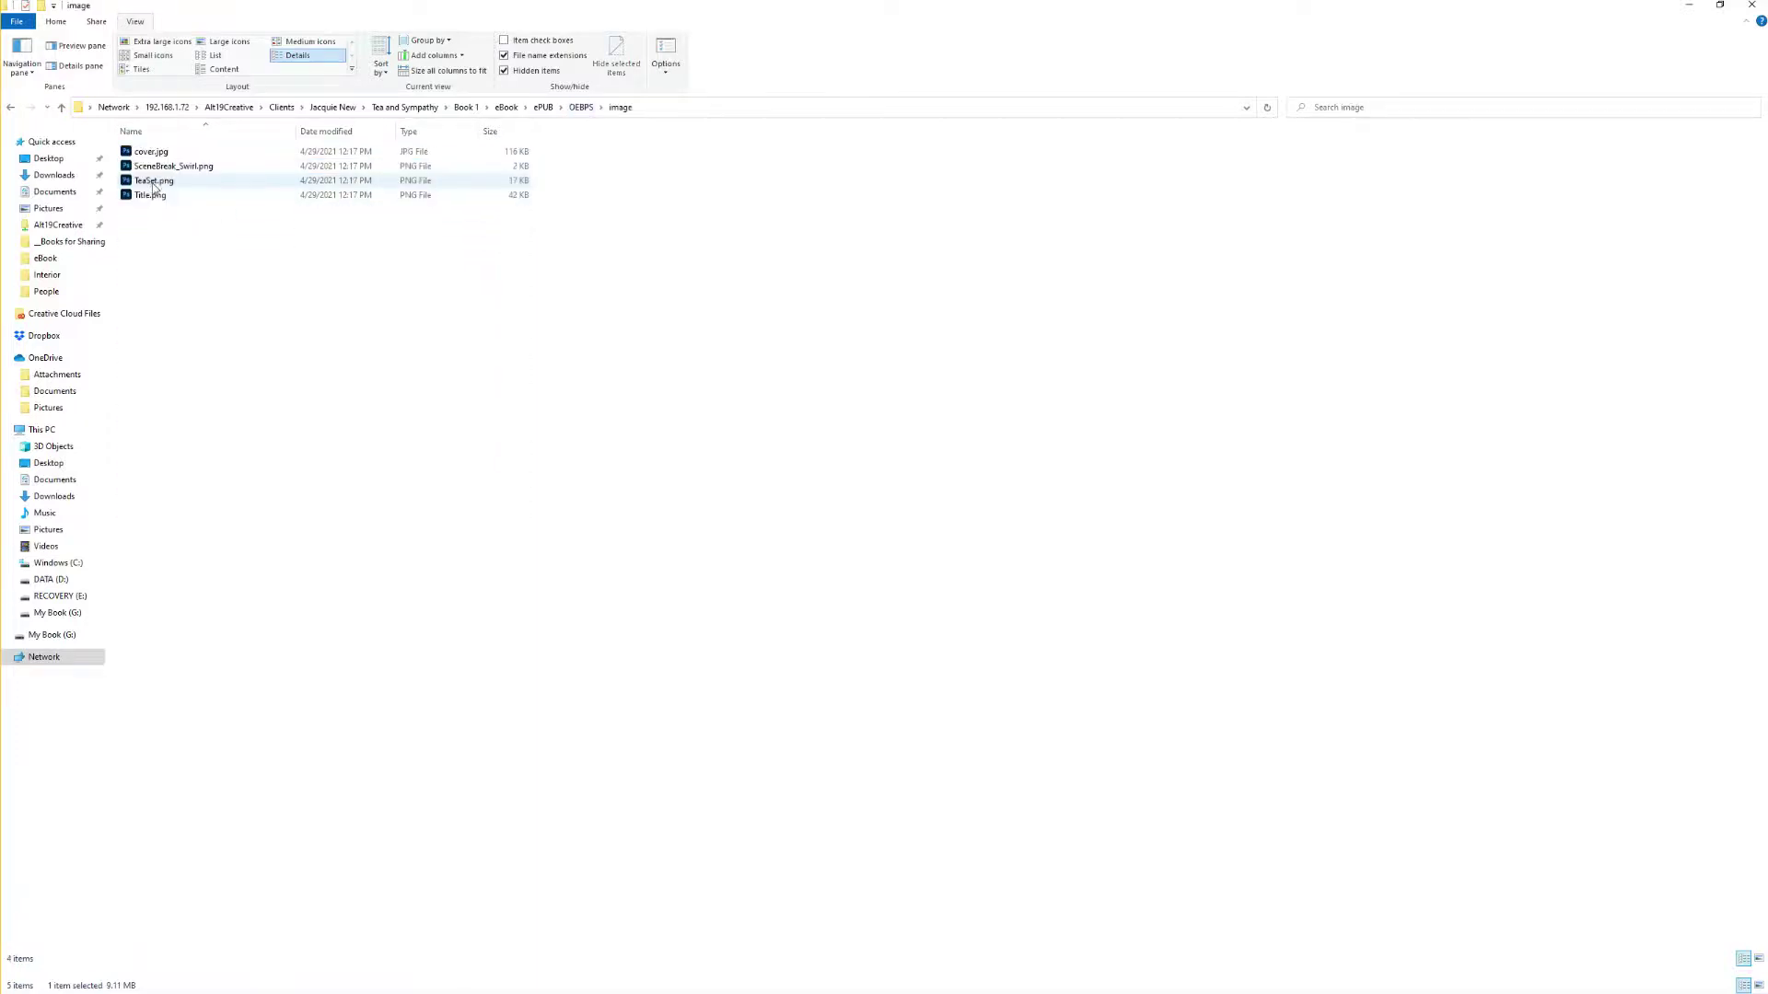
left_click(157, 42)
left_click(274, 274)
left_click(465, 276)
left_click(667, 246)
left_click(765, 263)
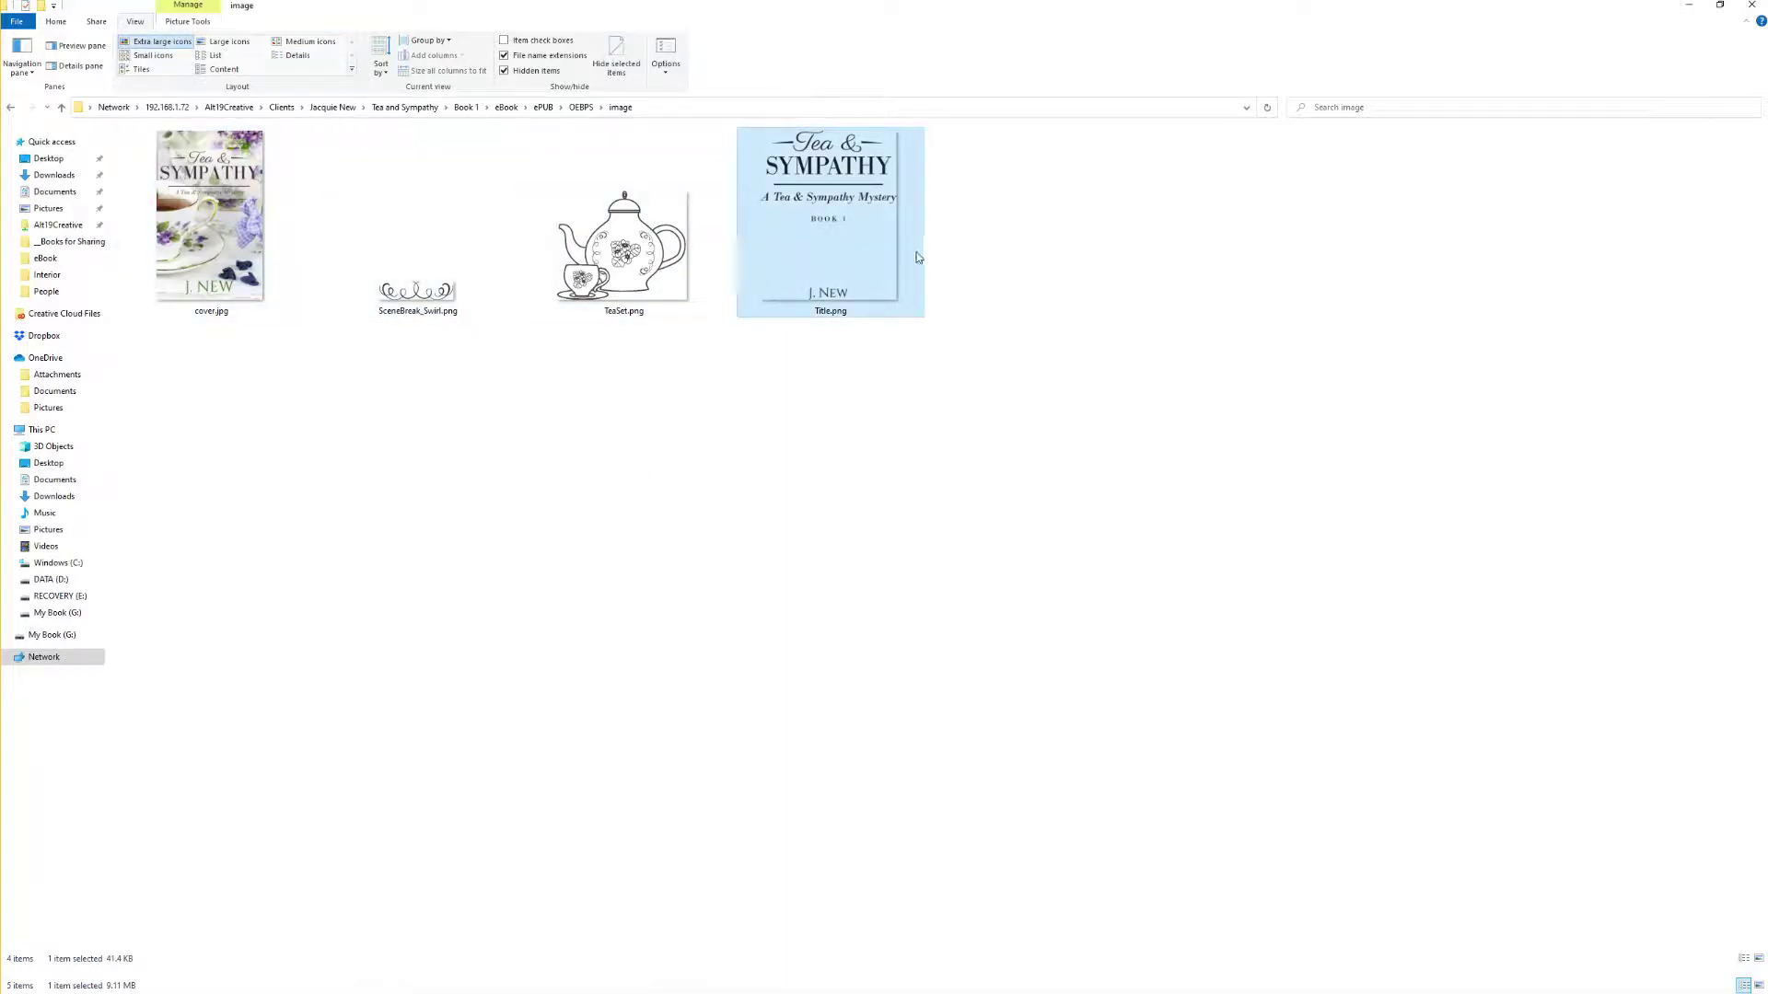
left_click(681, 567)
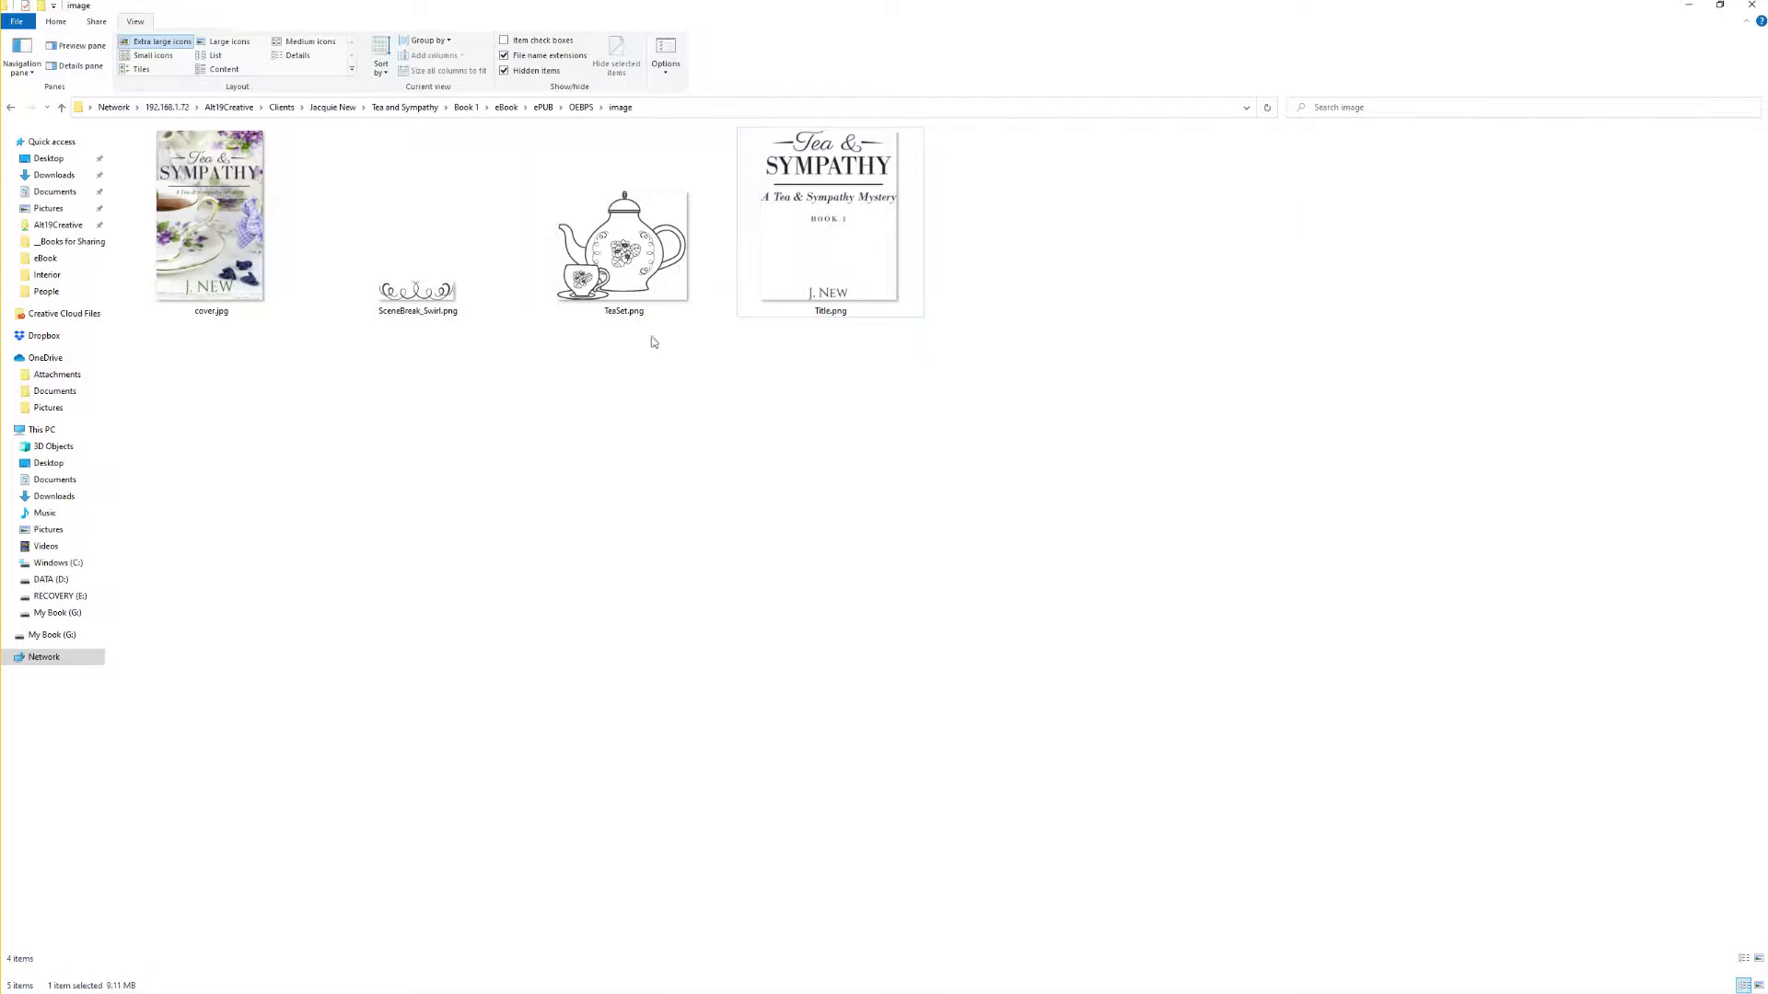
Step: Check the scene break, cover, tea set and title images, and switch the image folder back to the details view
left_click(660, 235)
left_click(422, 307)
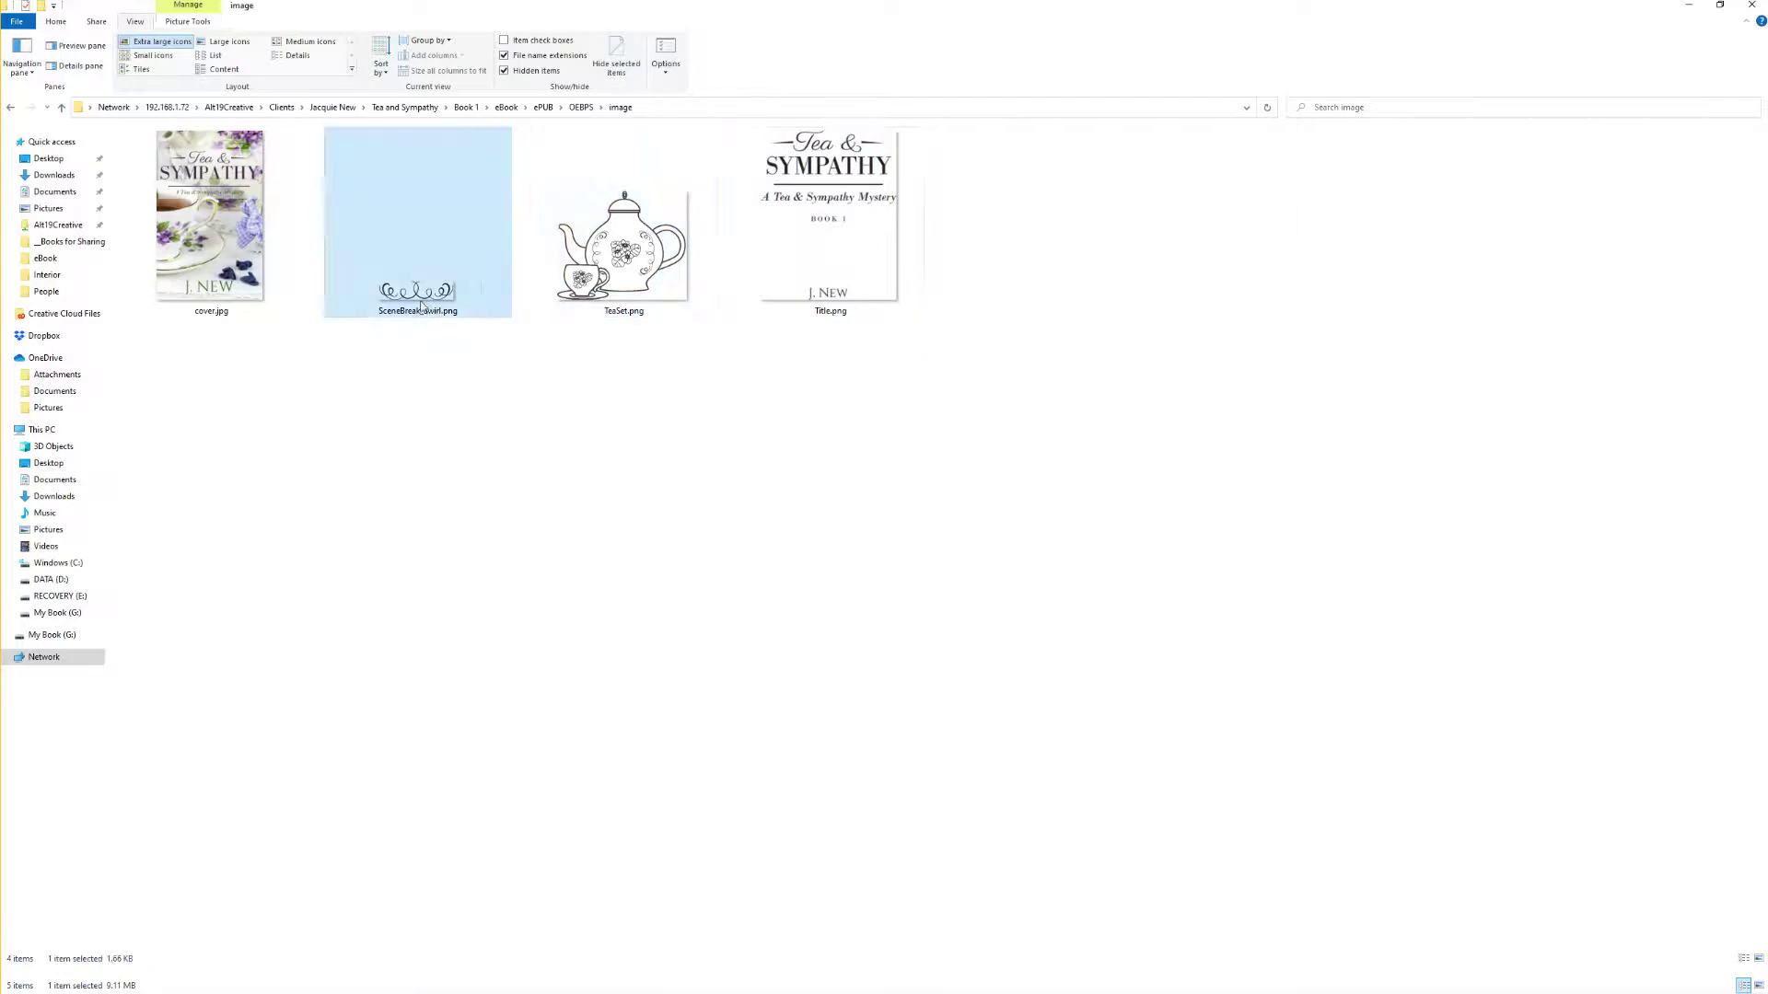
left_click(213, 173)
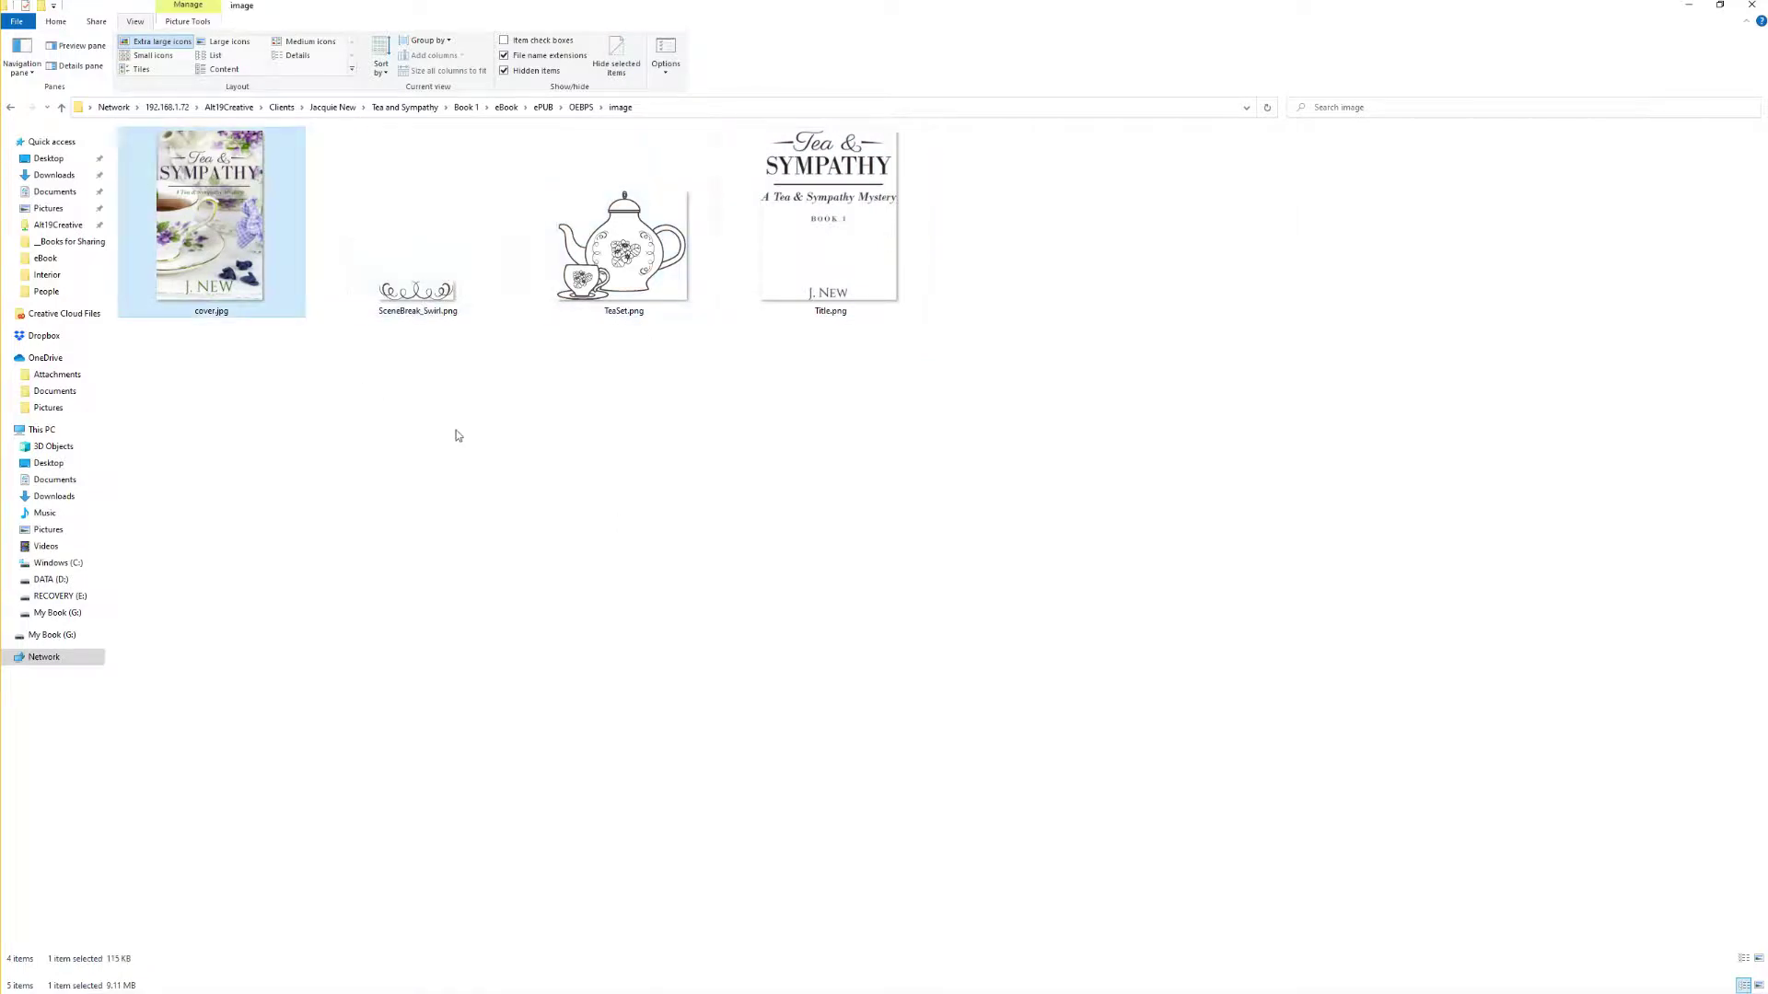
left_click(673, 431)
left_click(650, 232)
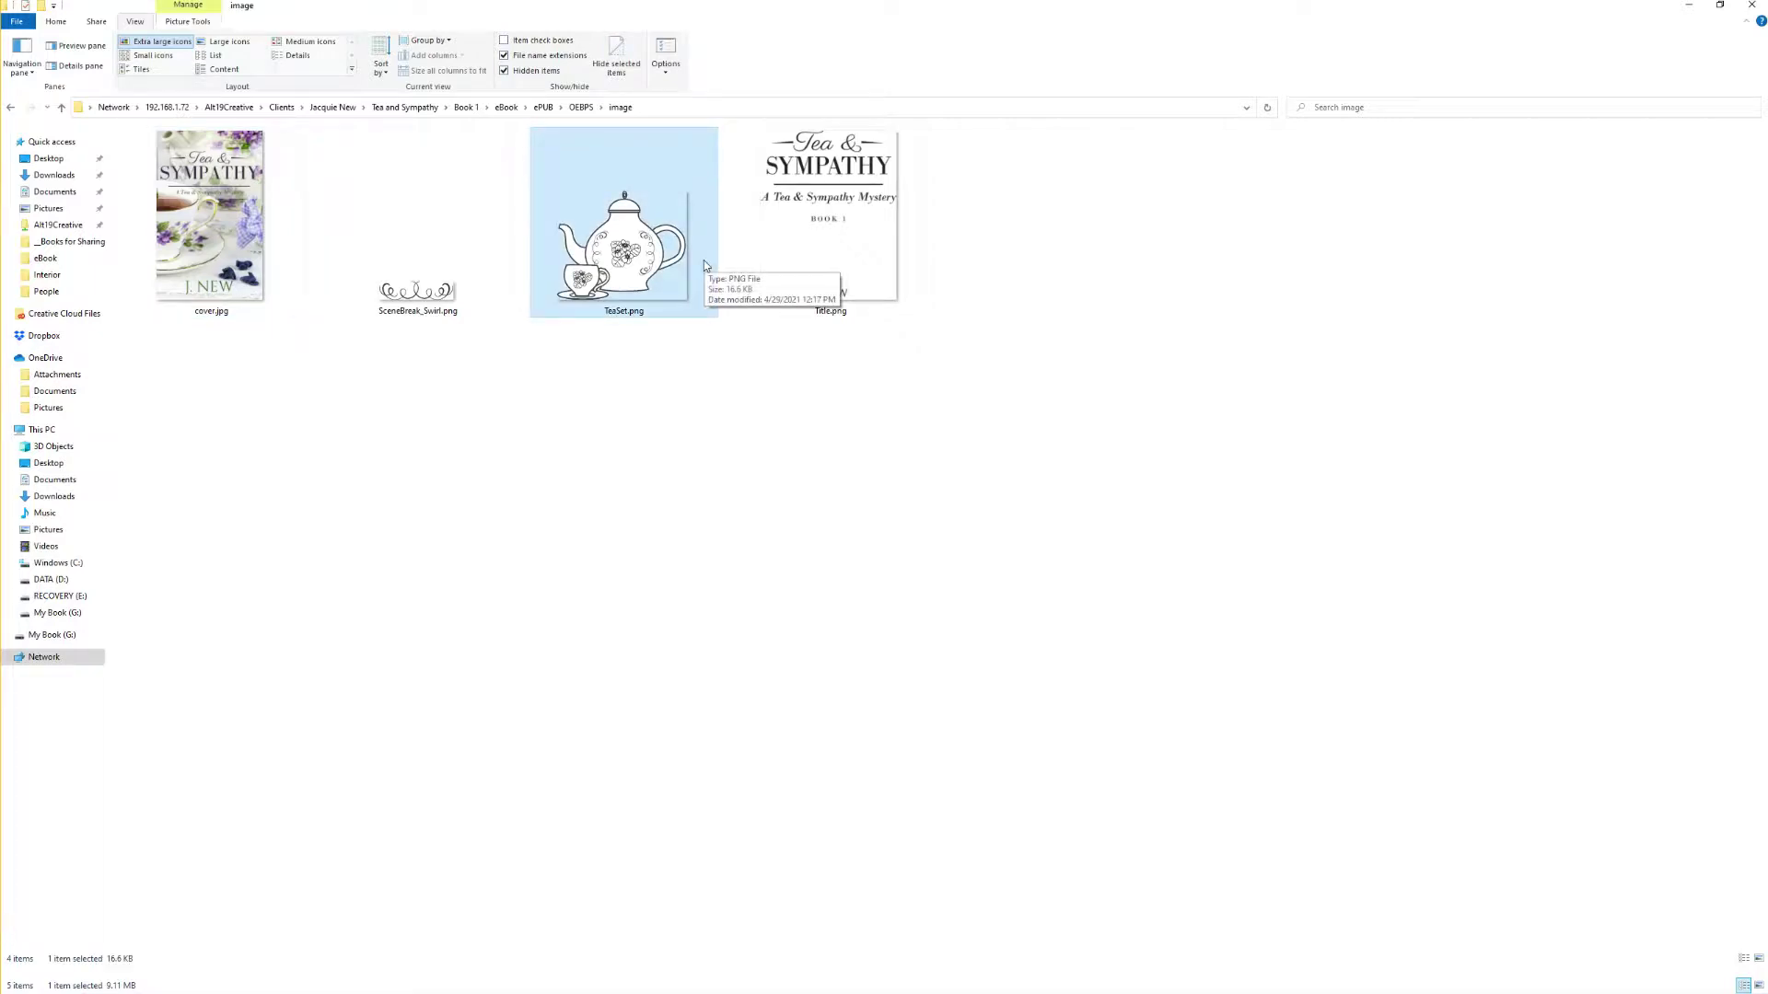
left_click(672, 396)
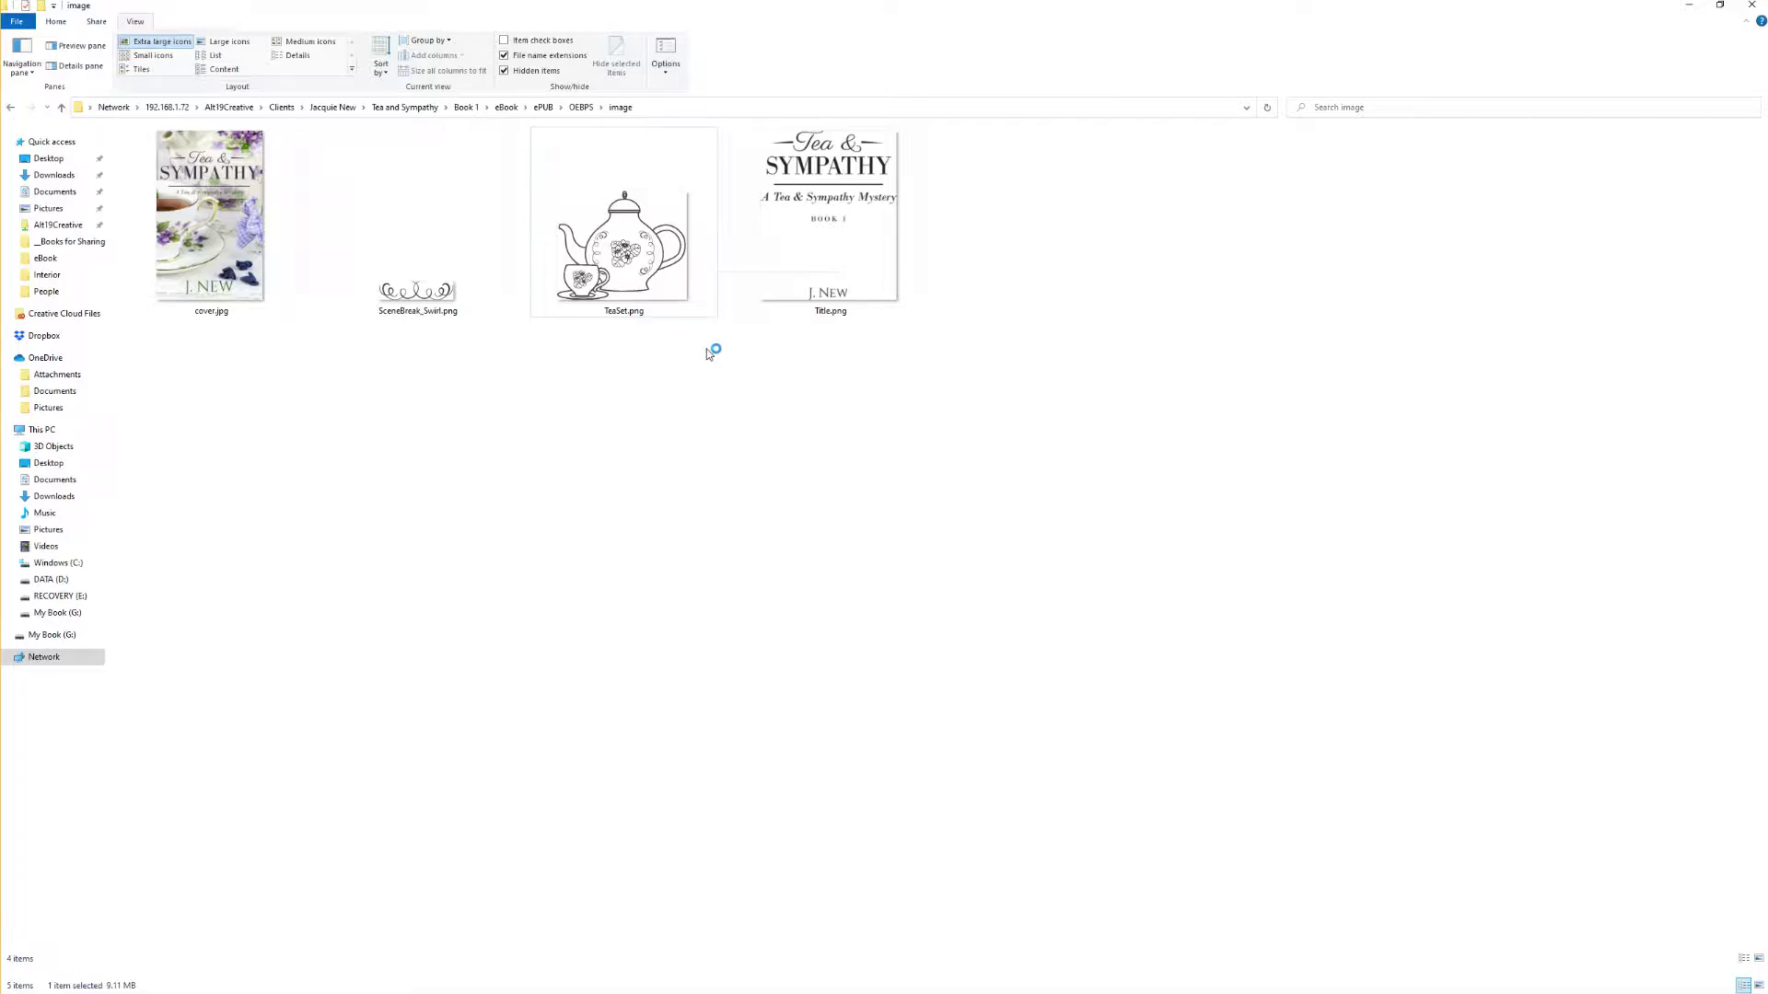
left_click(423, 311)
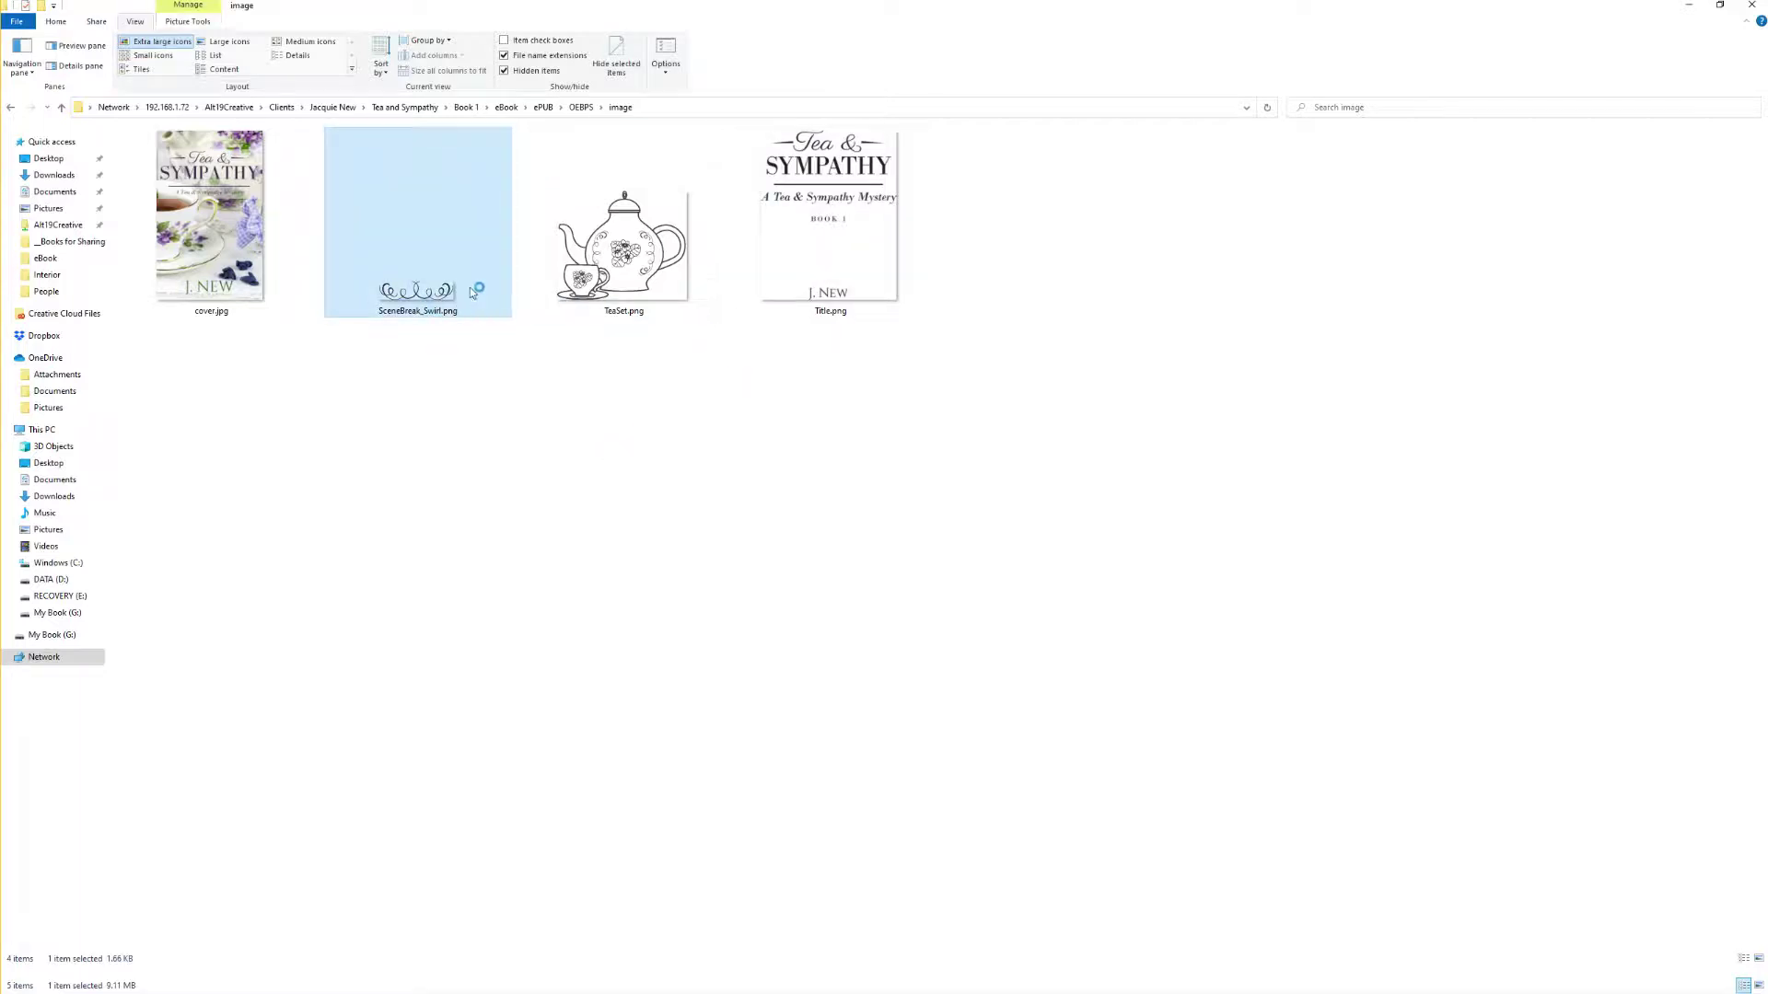
left_click(808, 268)
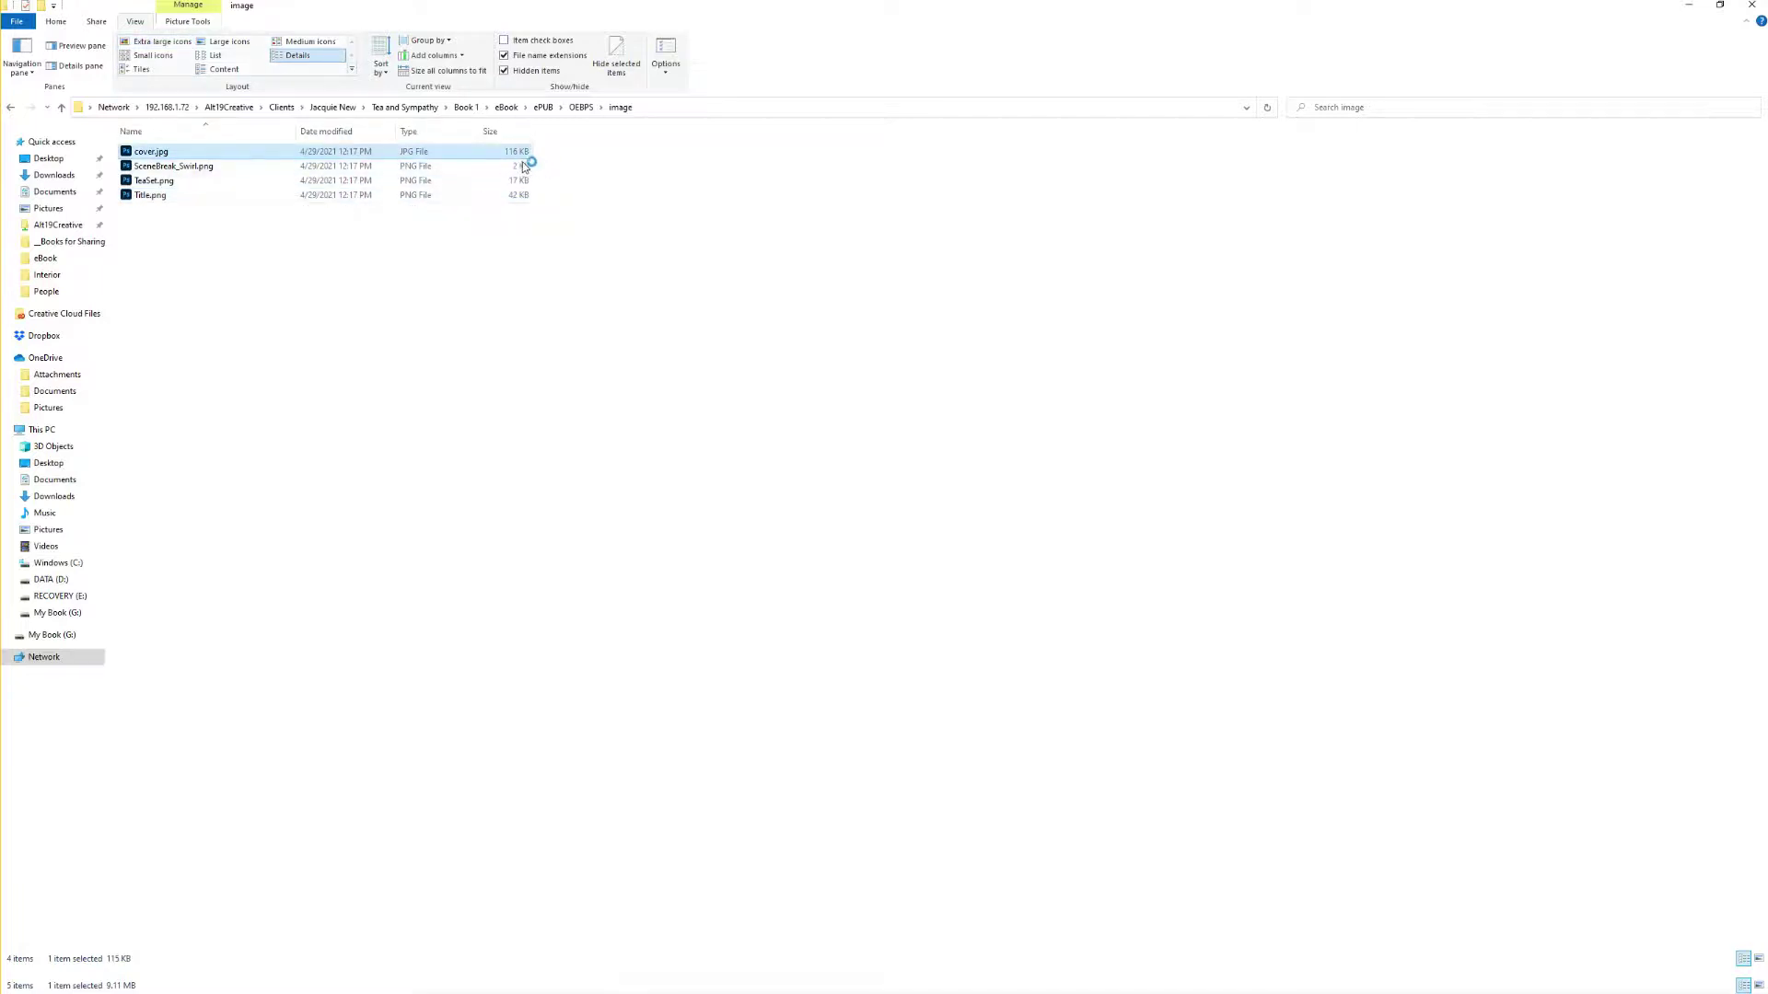
Step: Return to the OEBPS folder and review content.opf, cover.xhtml, the TeaAndSympathy chapter files, toc.ncx and toc.xhtml
left_click(578, 107)
left_click(193, 196)
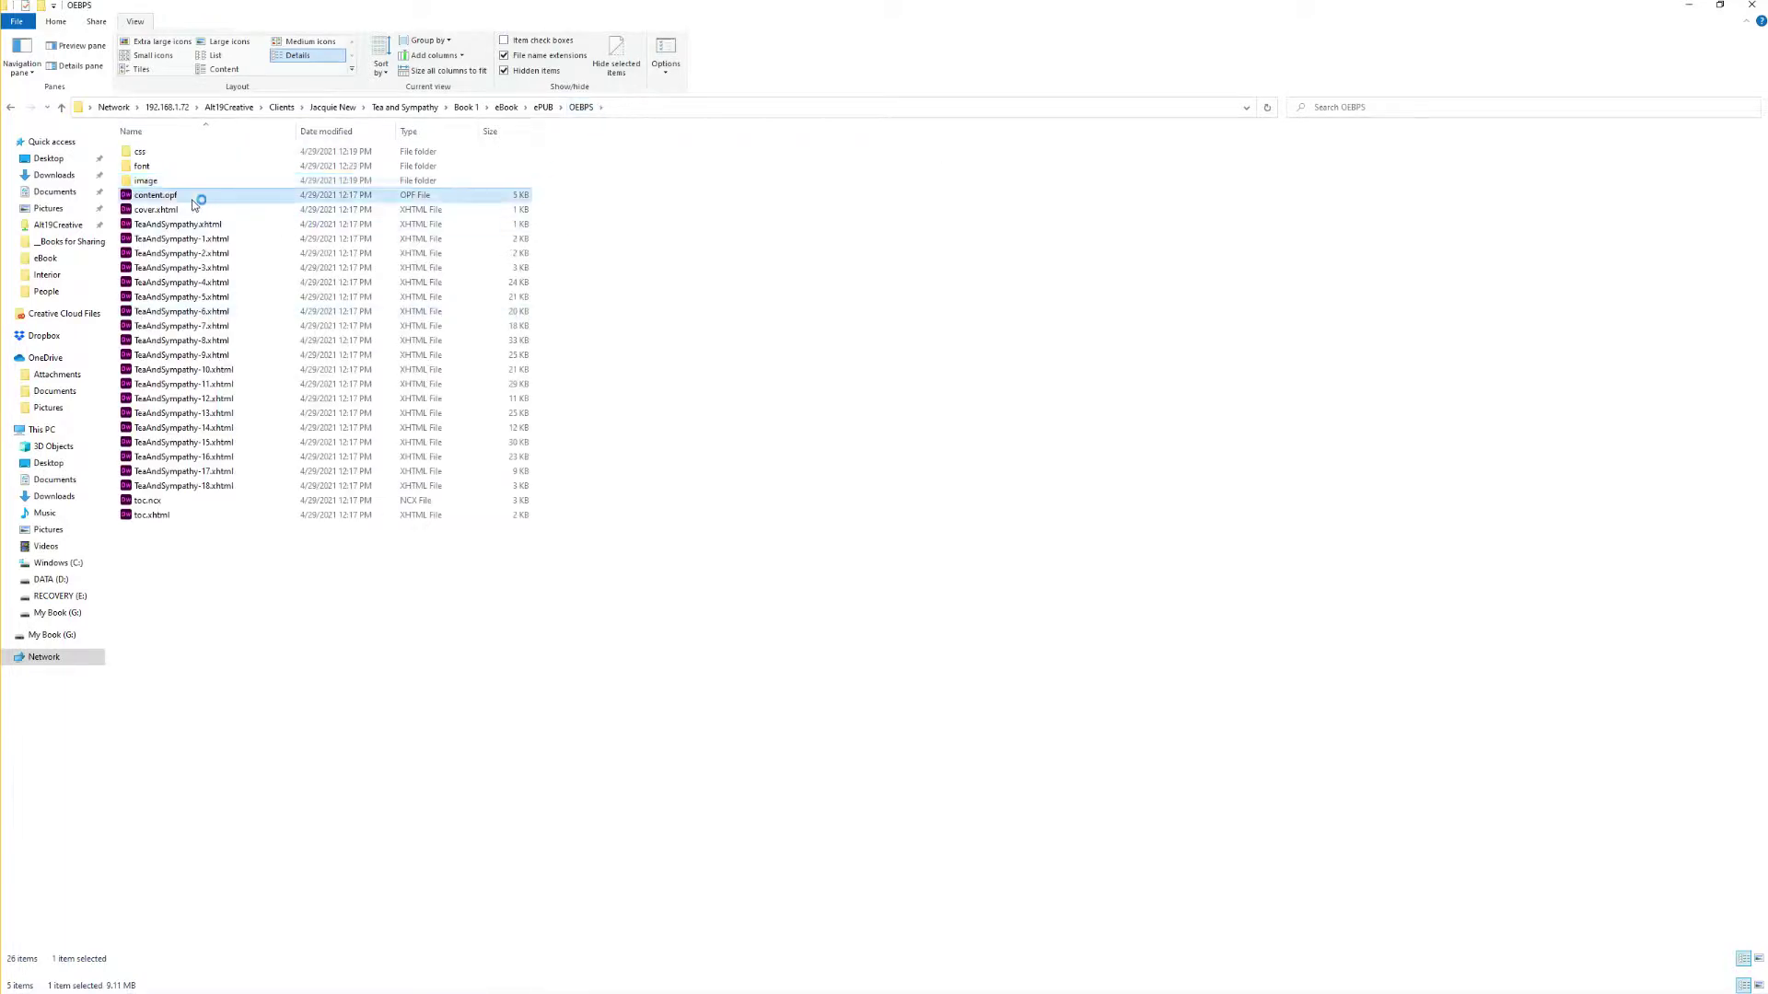
left_click(173, 517, "shift")
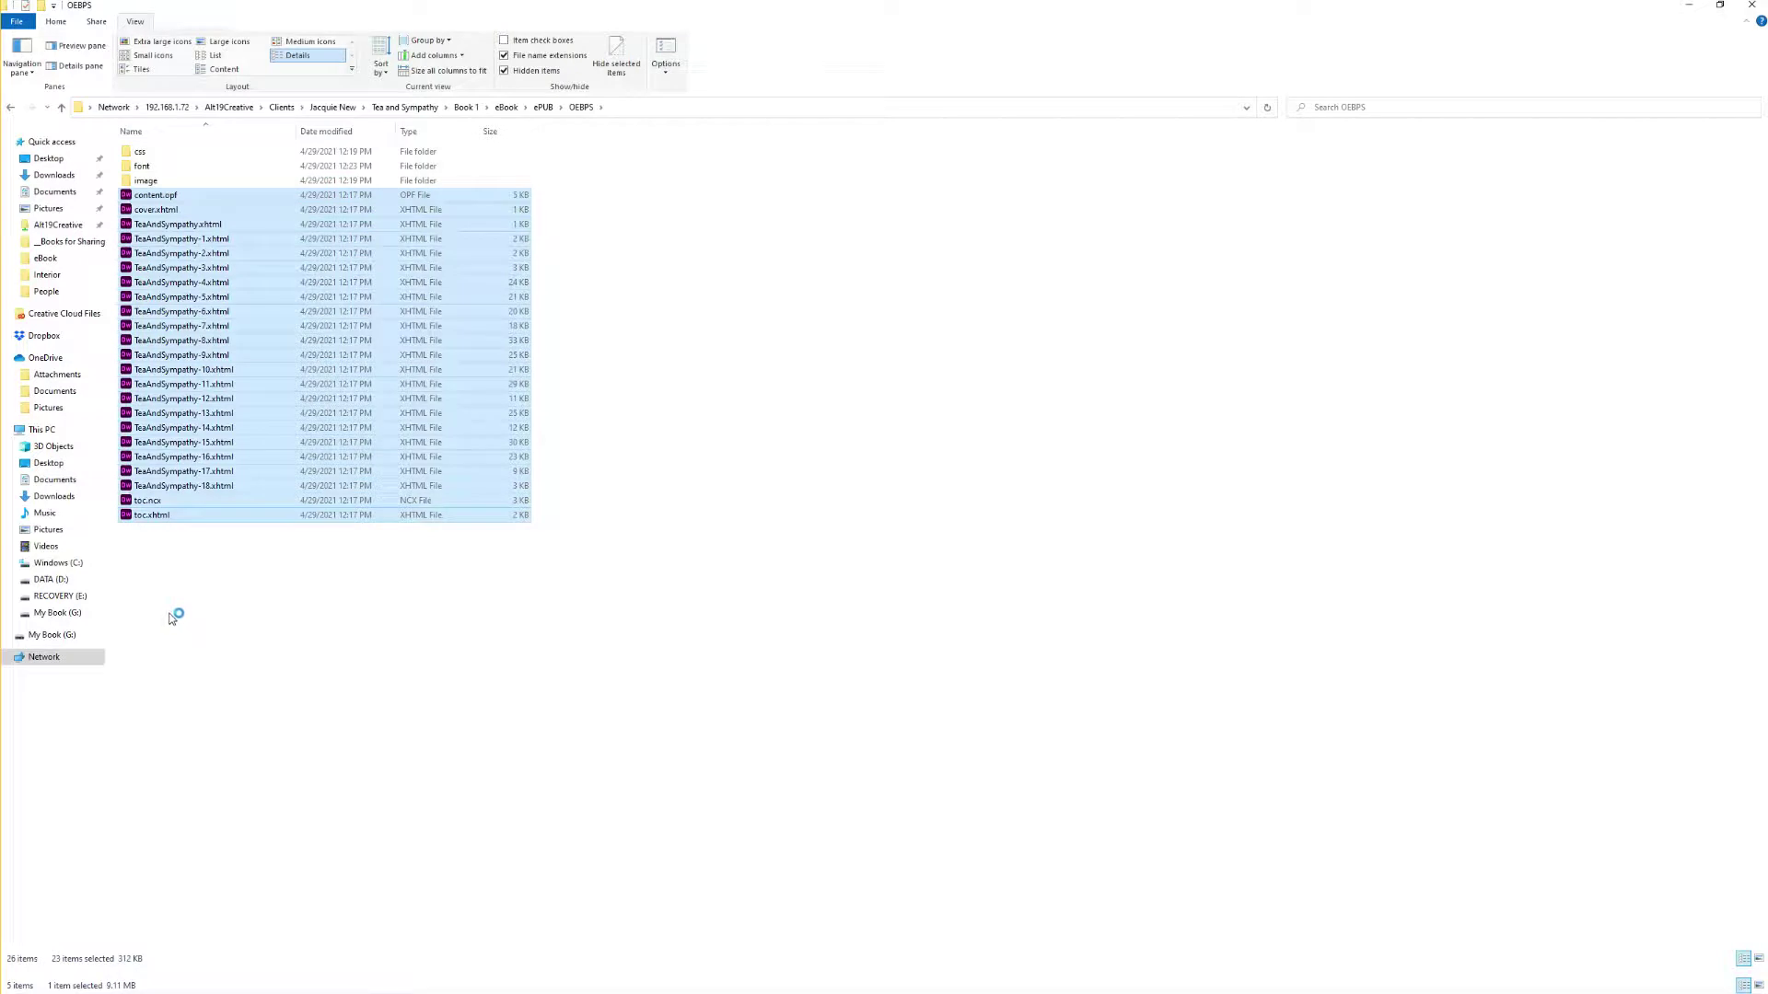
left_click(173, 197)
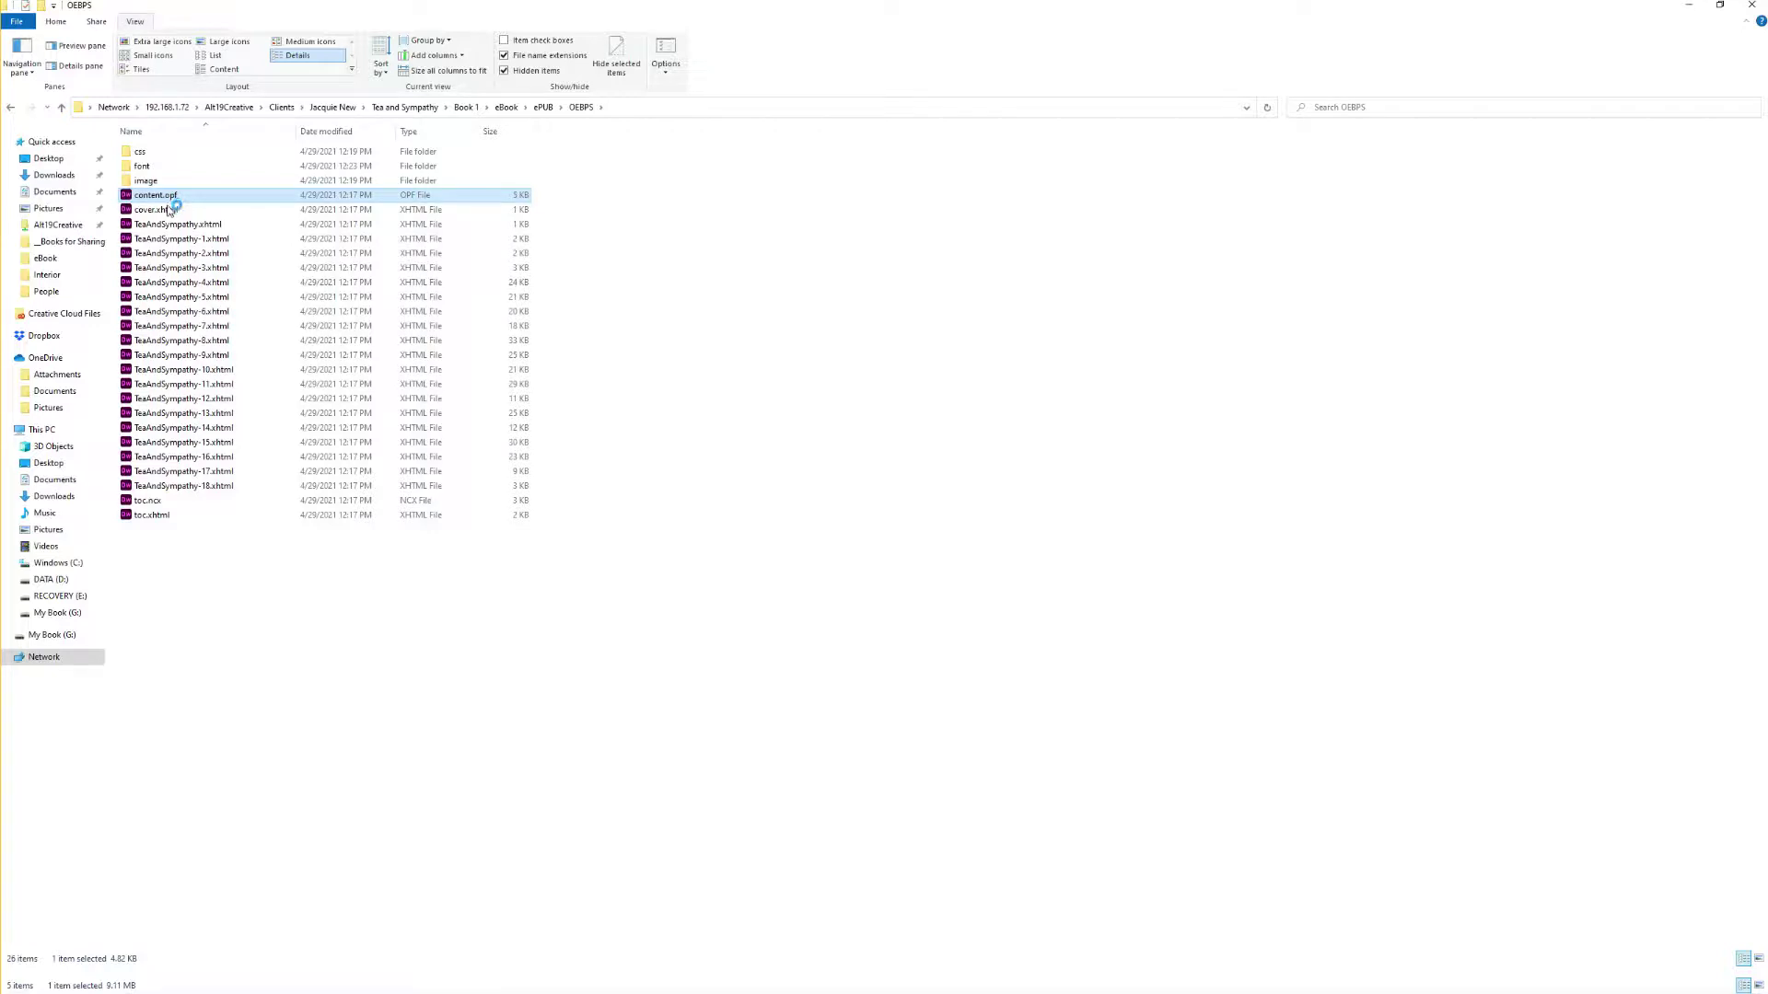
left_click(170, 211)
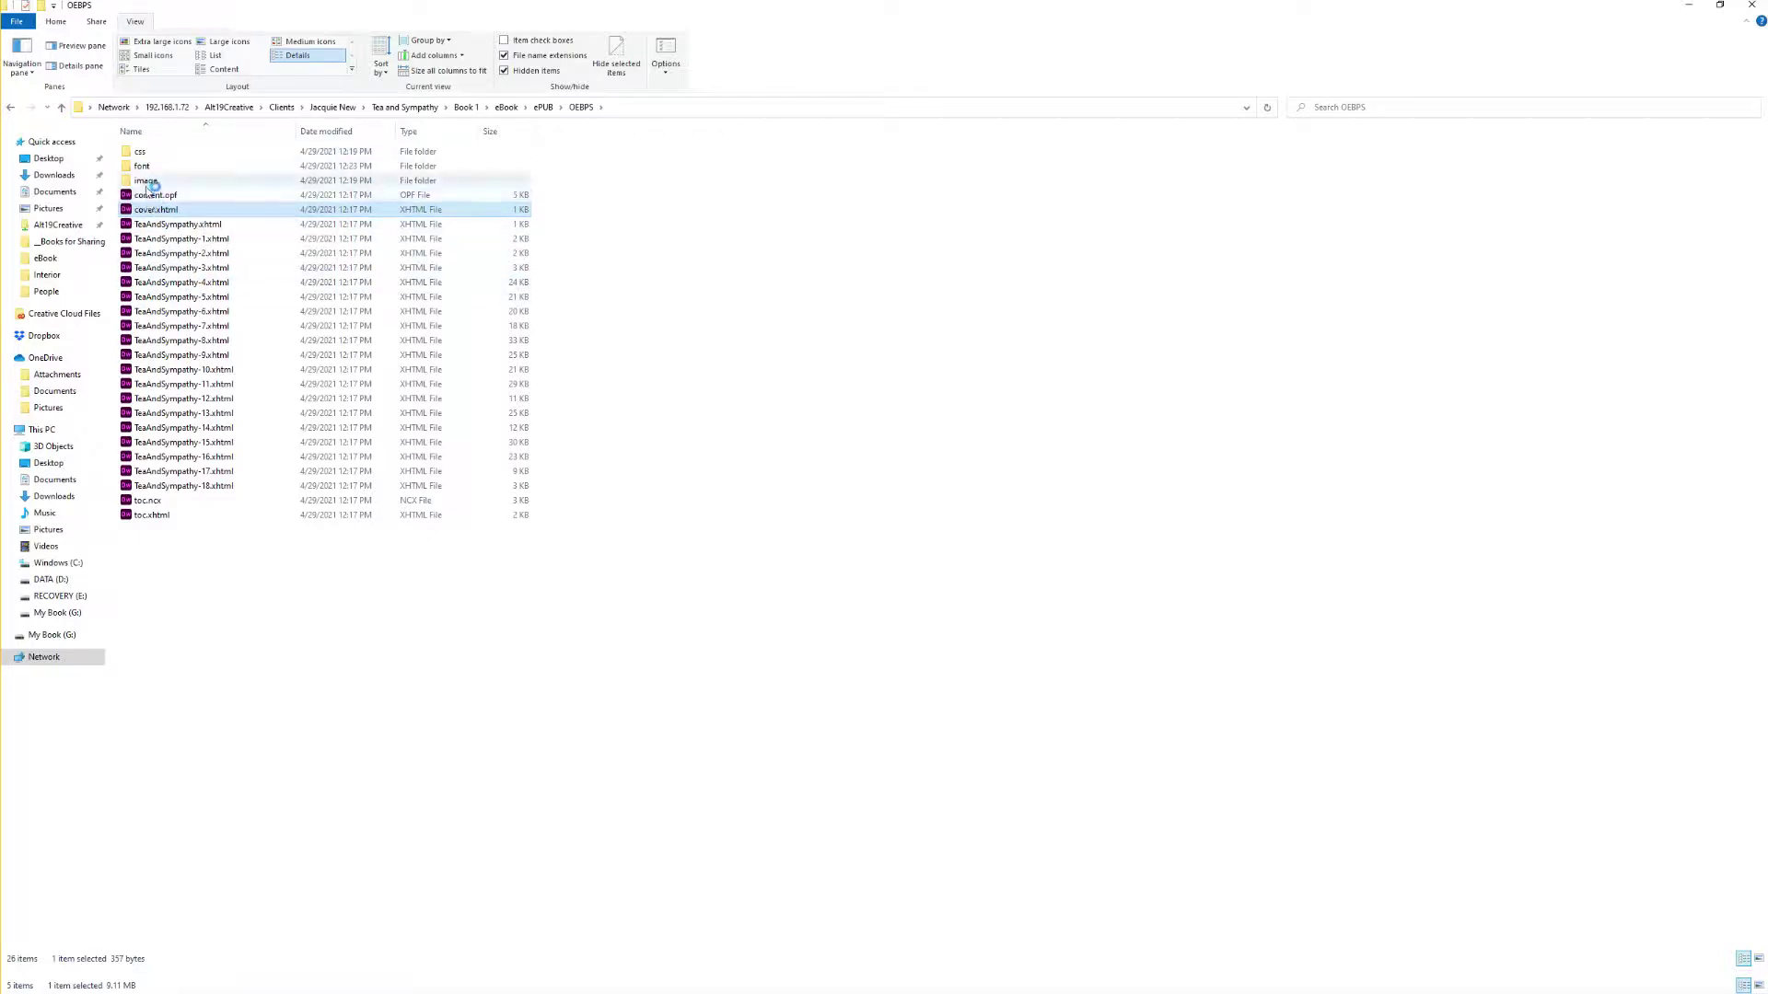
left_click(184, 225)
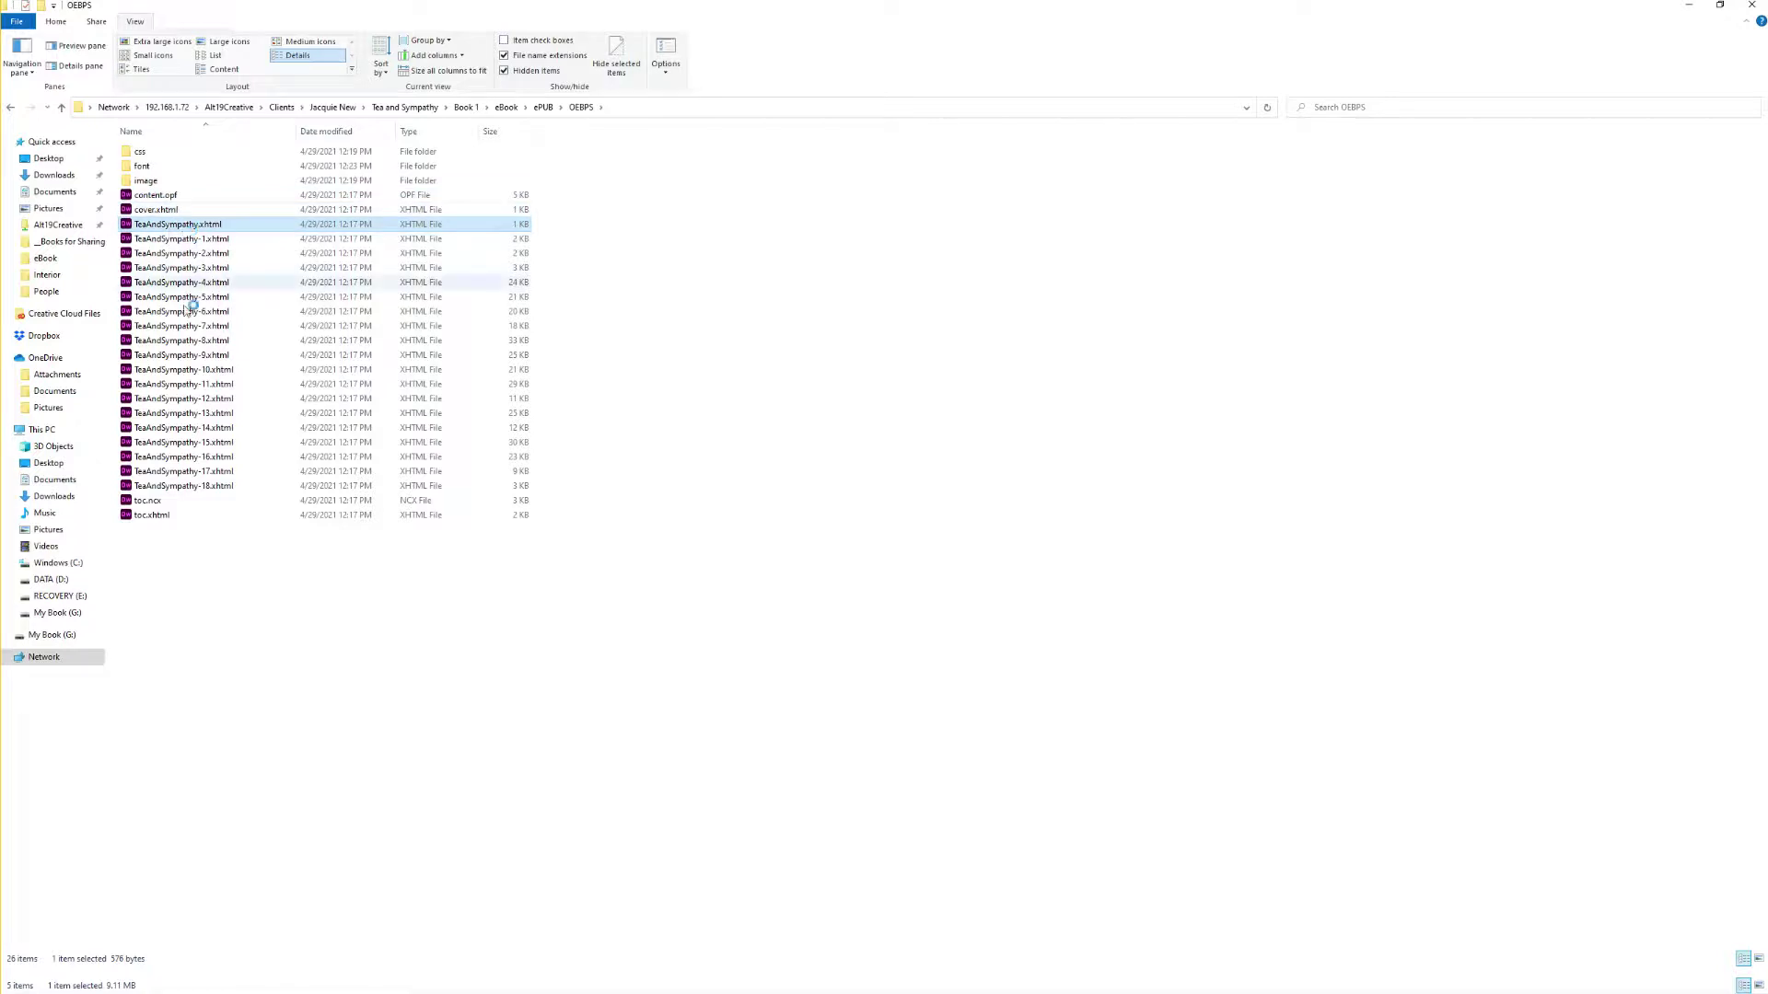
left_click(202, 485, "shift")
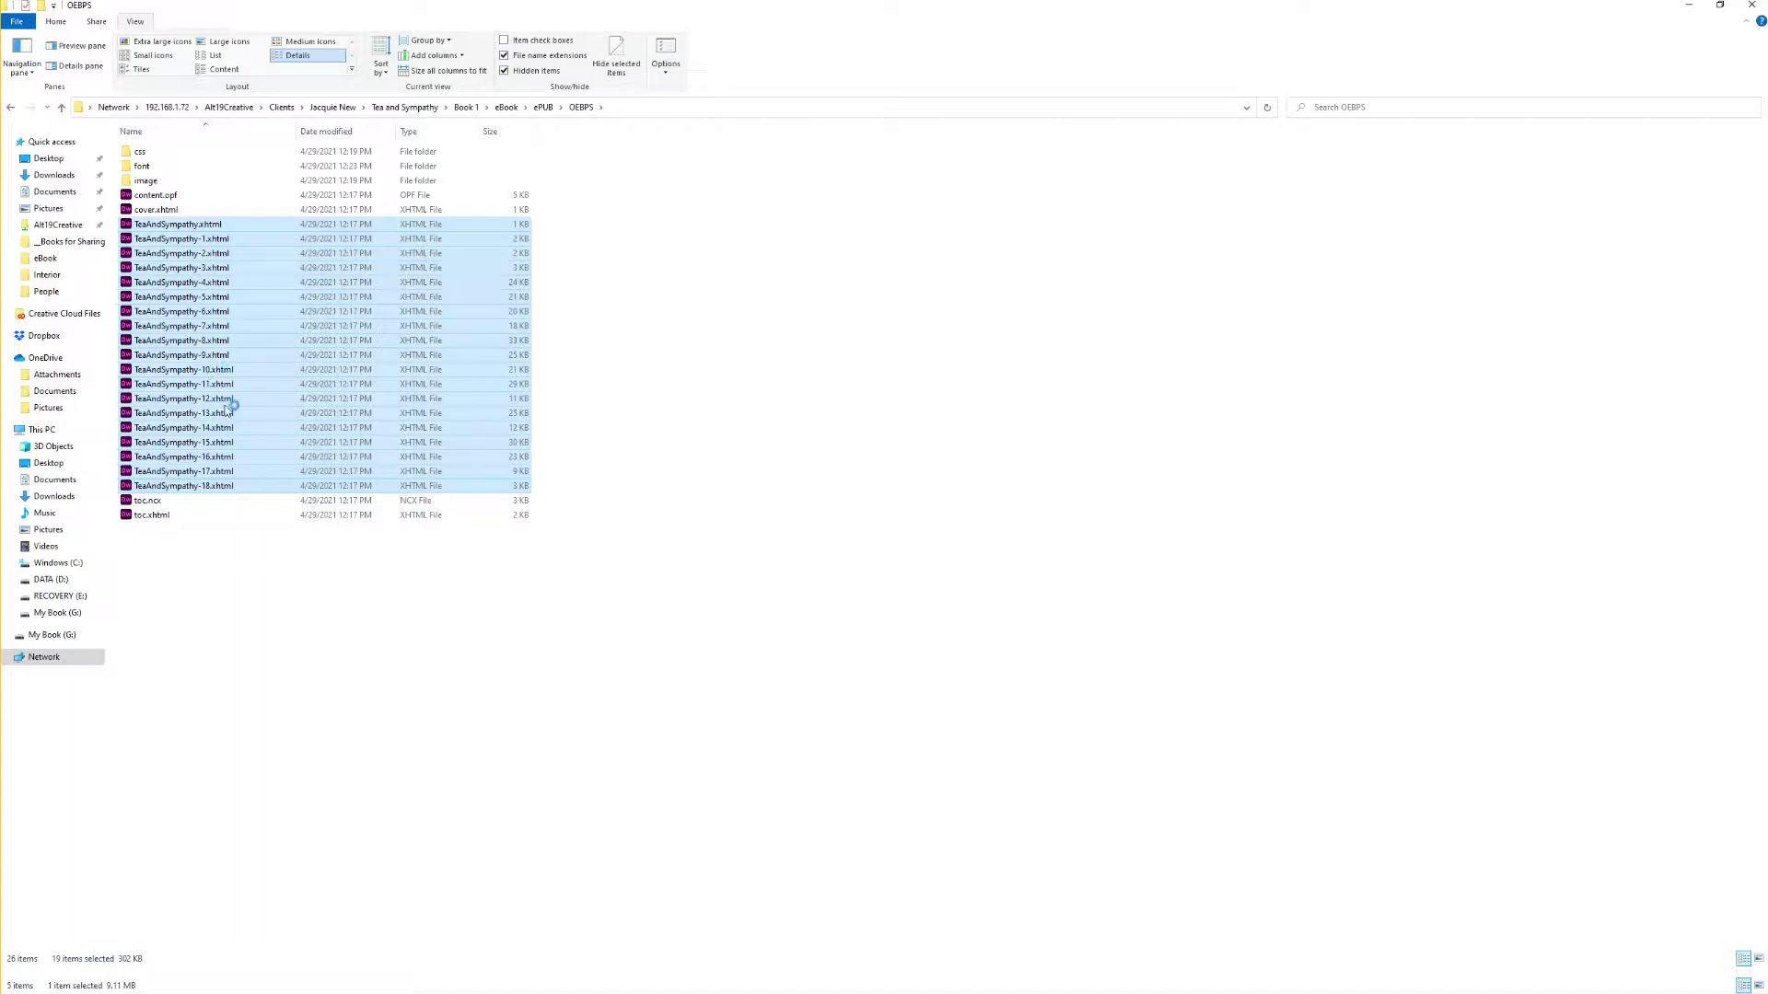
left_click(168, 505)
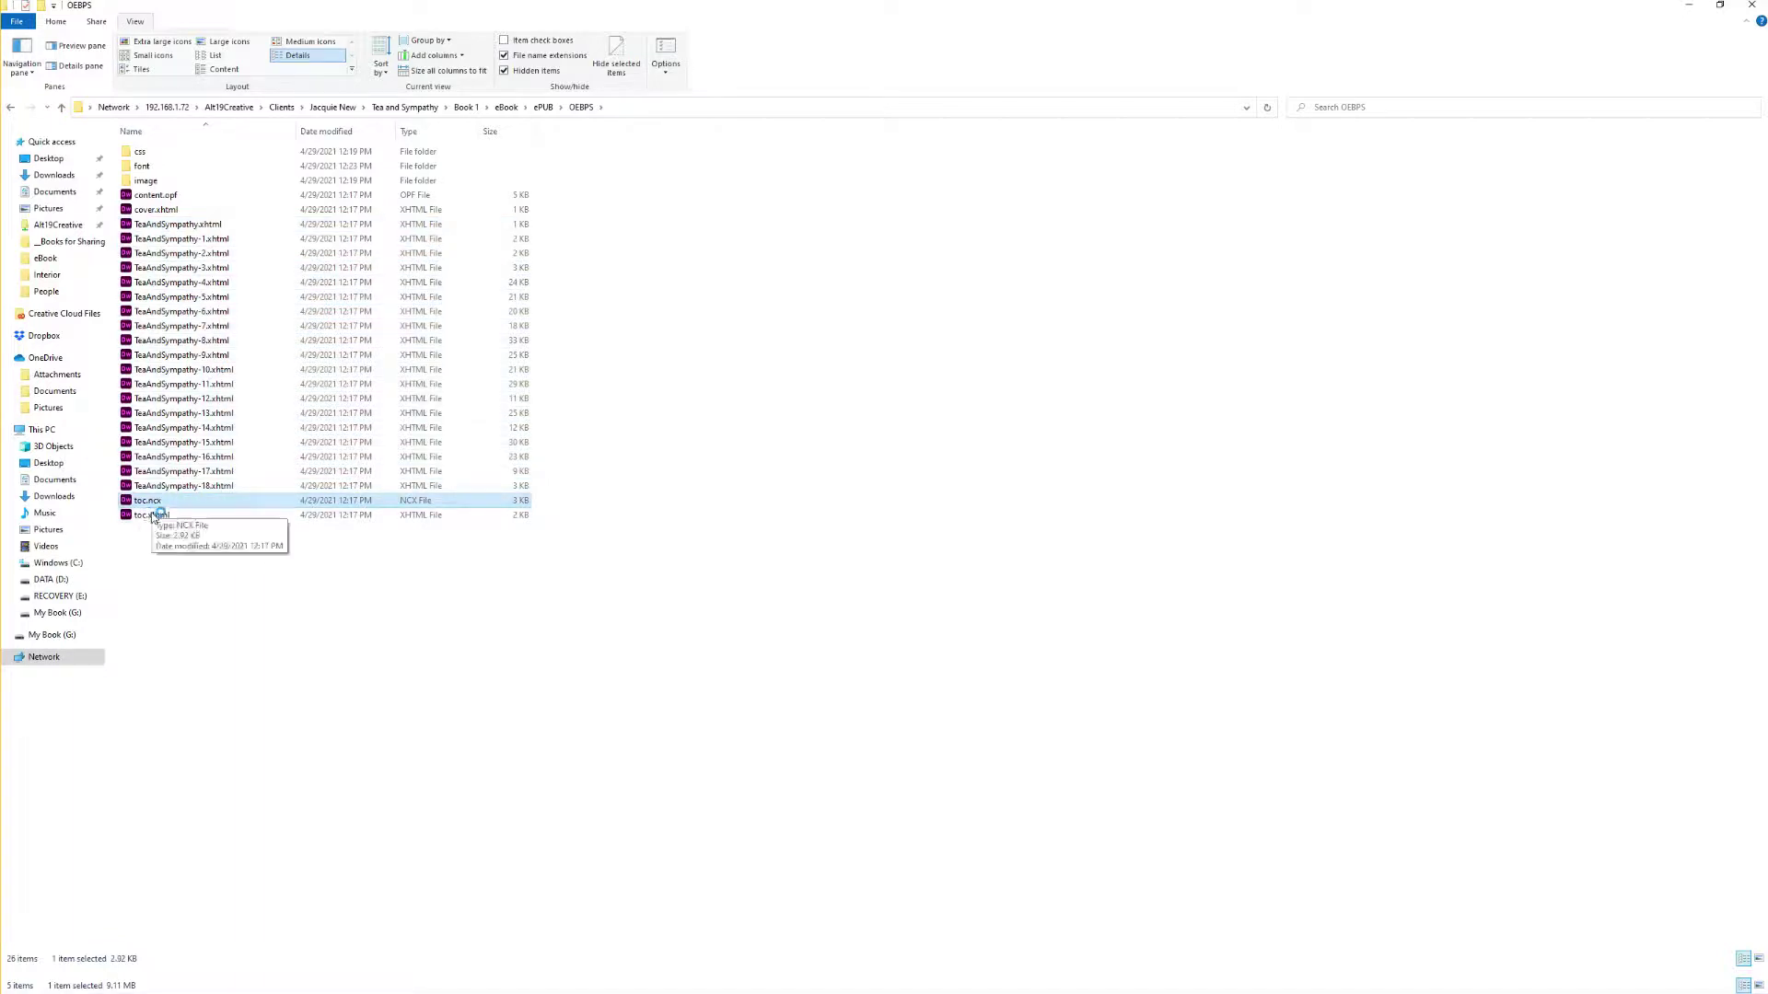
left_click(159, 516)
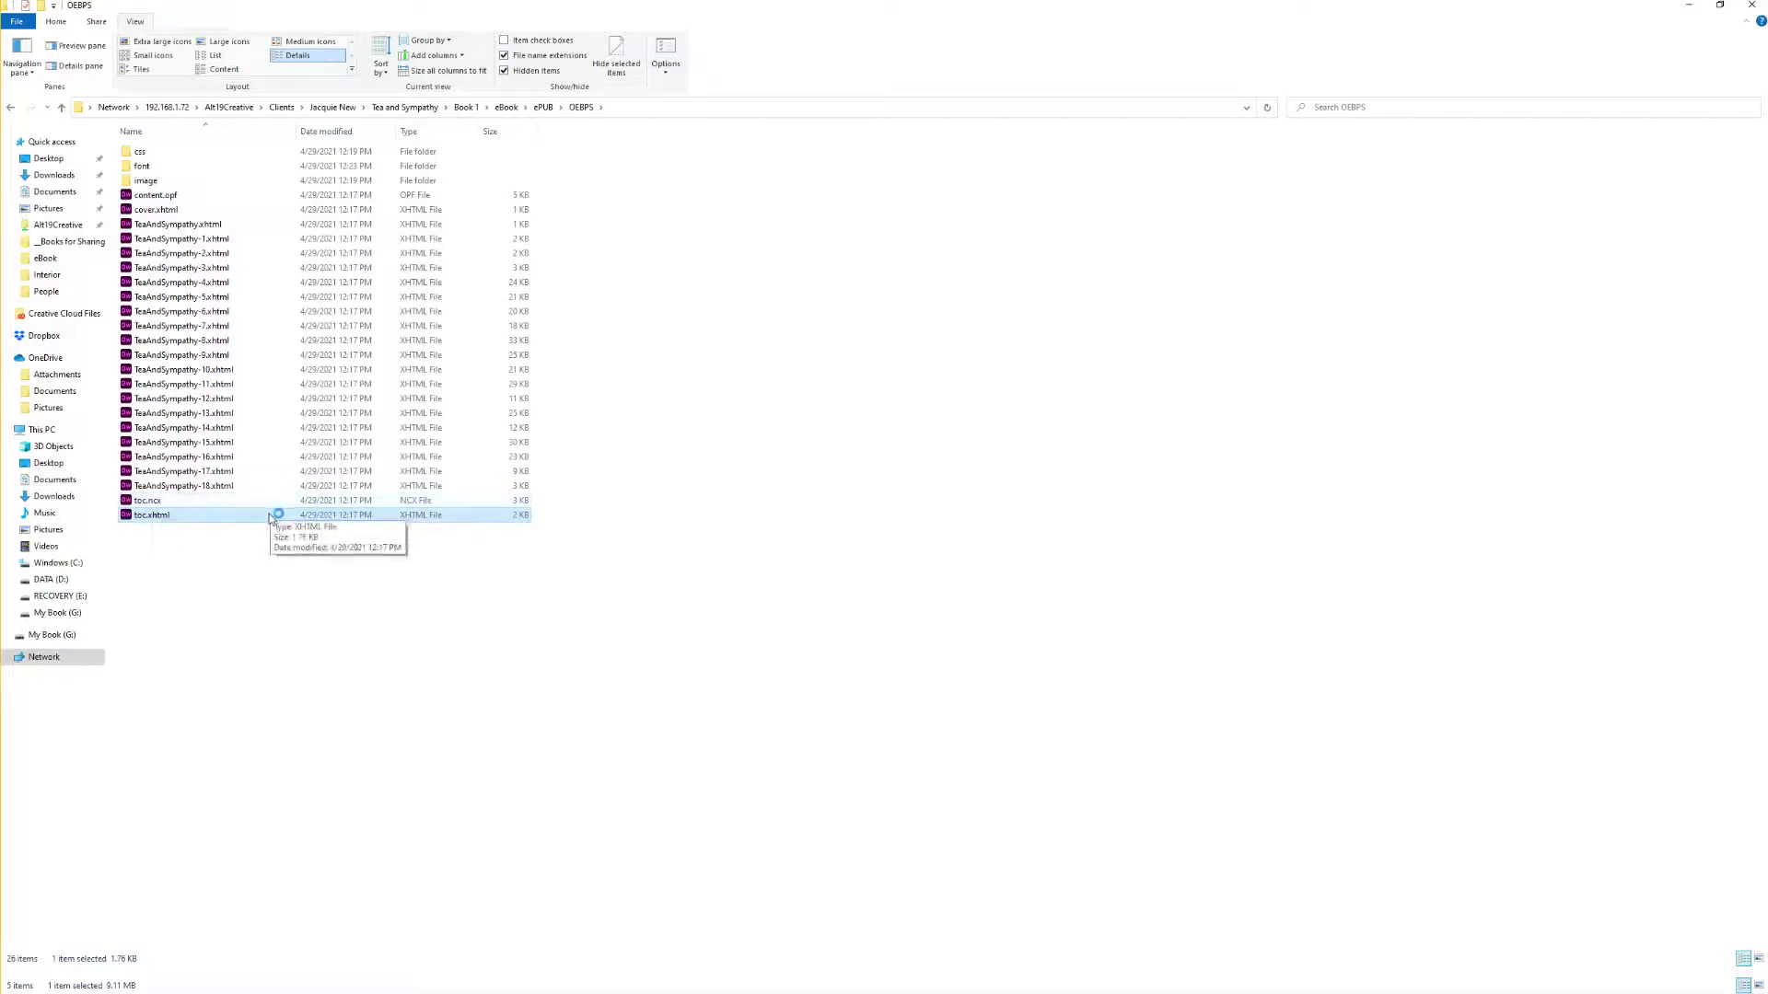
left_click(245, 555)
left_click(237, 517)
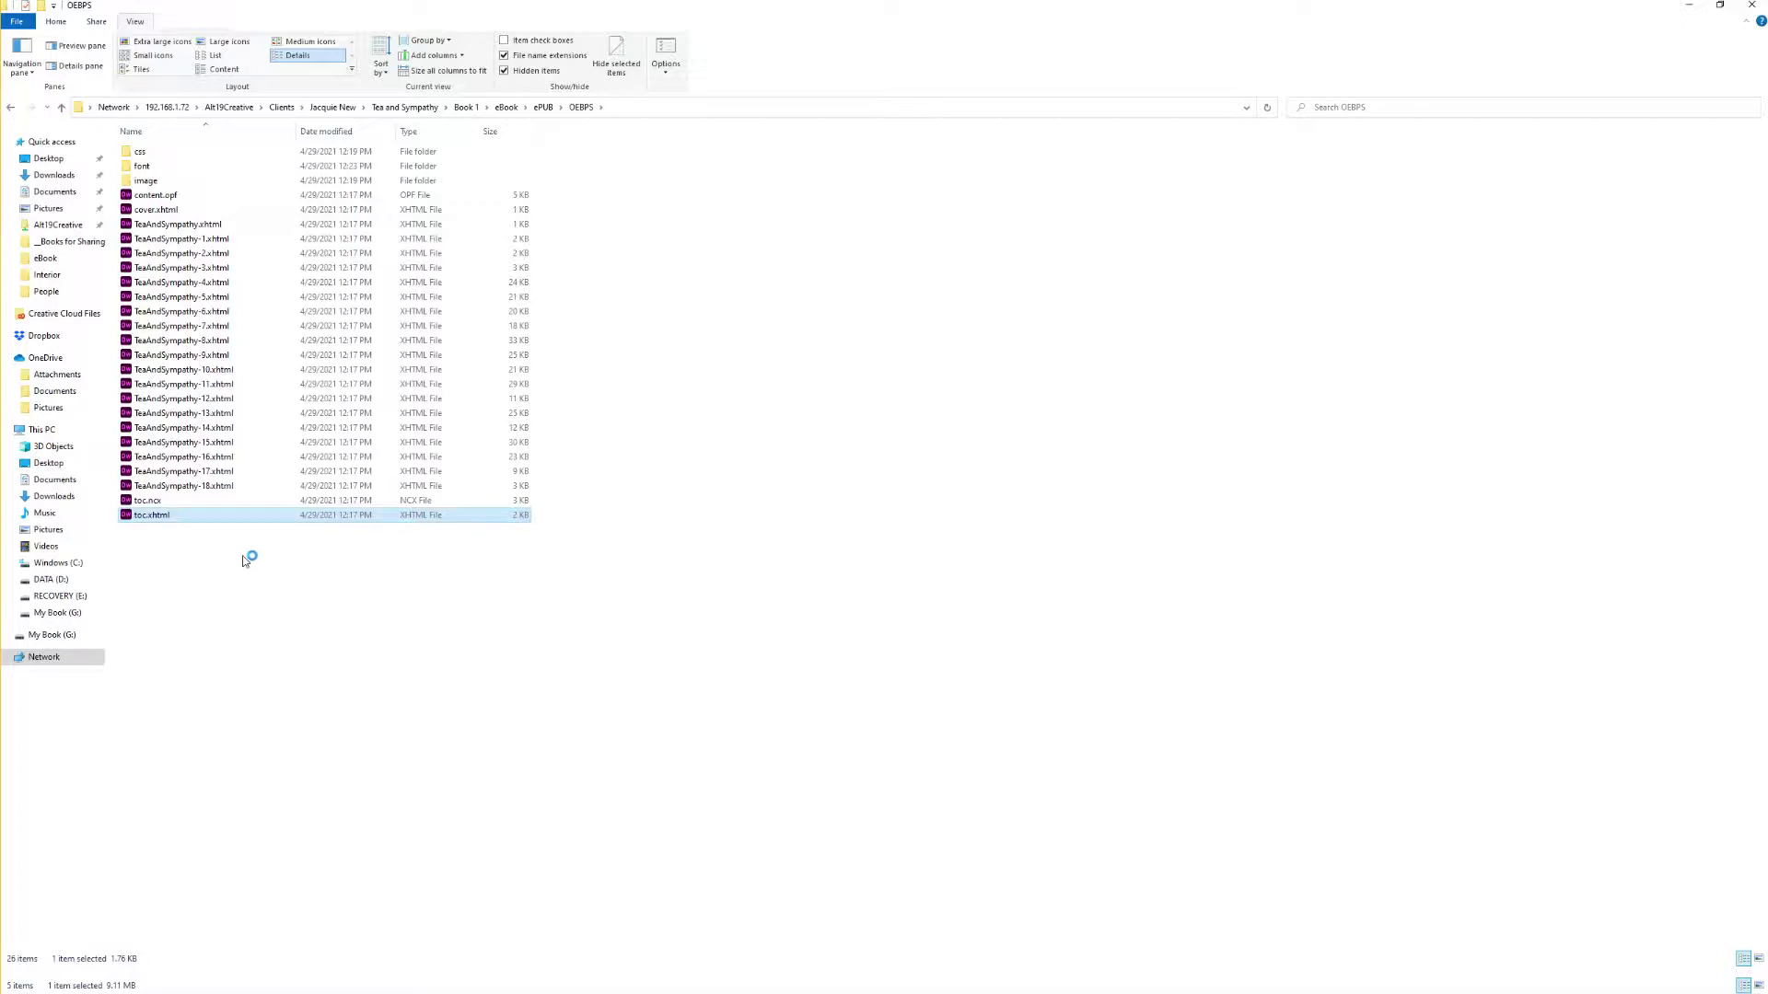
left_click(245, 556)
left_click(187, 505)
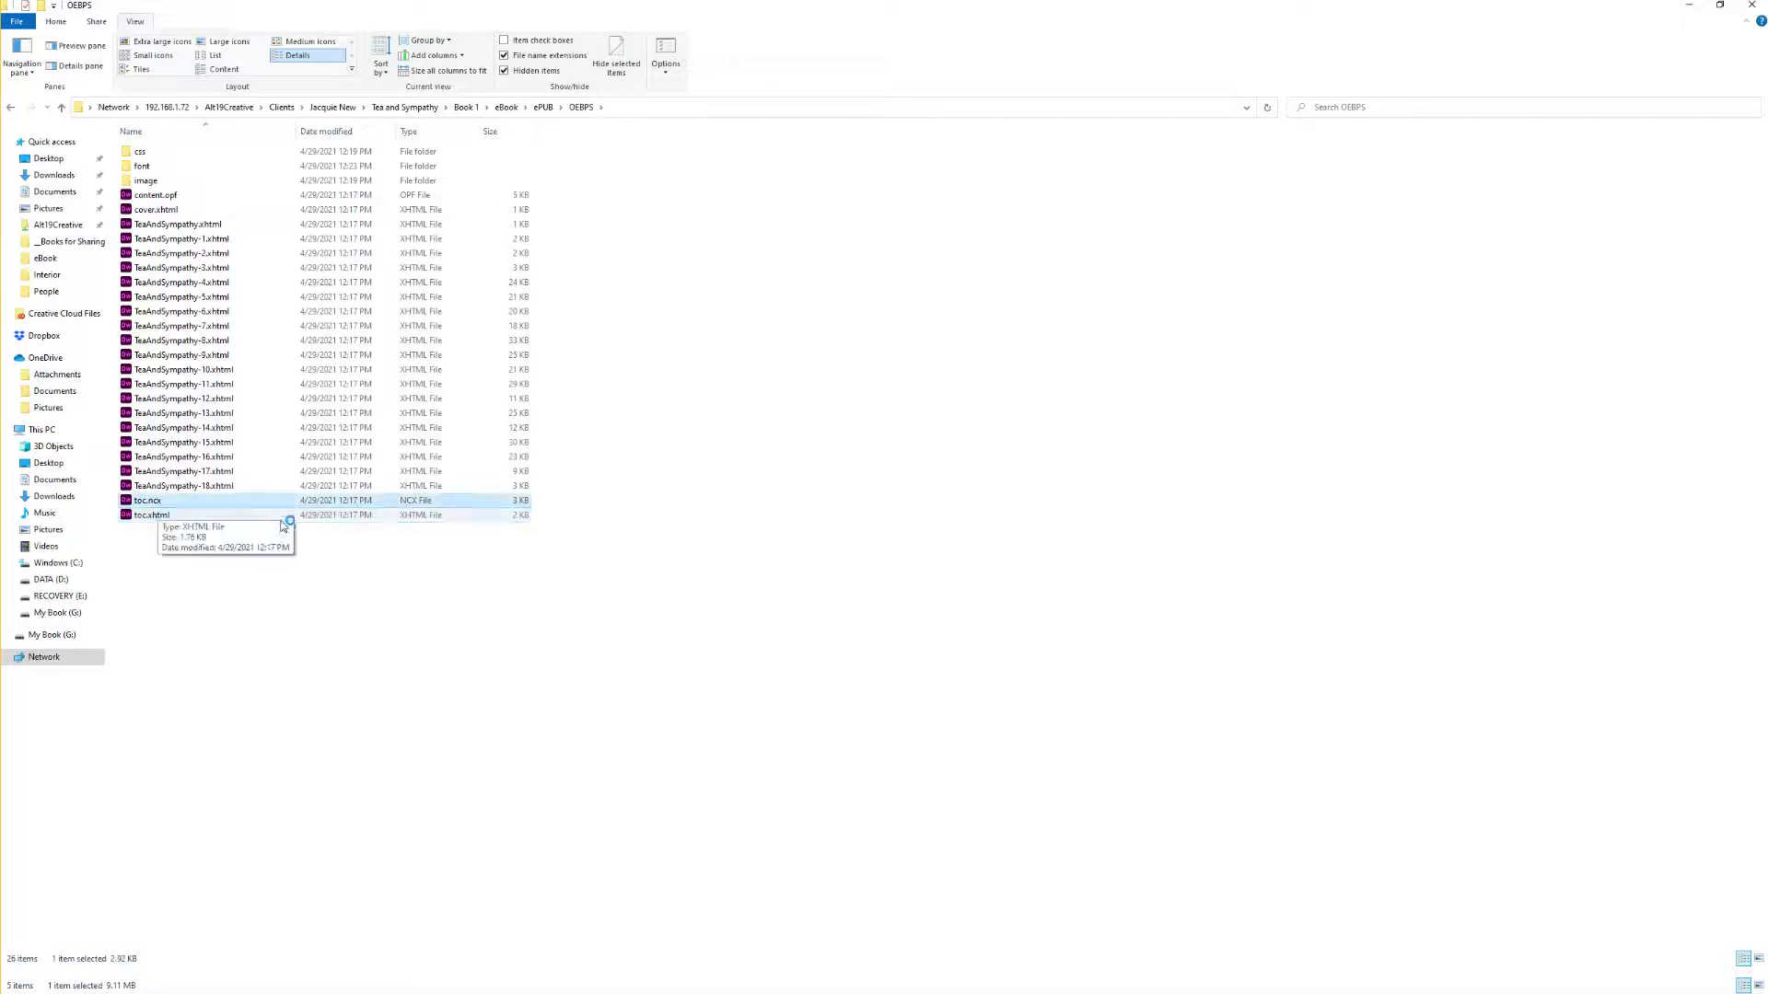
Step: Open content.opf from the OEBPS folder in Dreamweaver and maximize its window
left_click(179, 196)
right_click(185, 197)
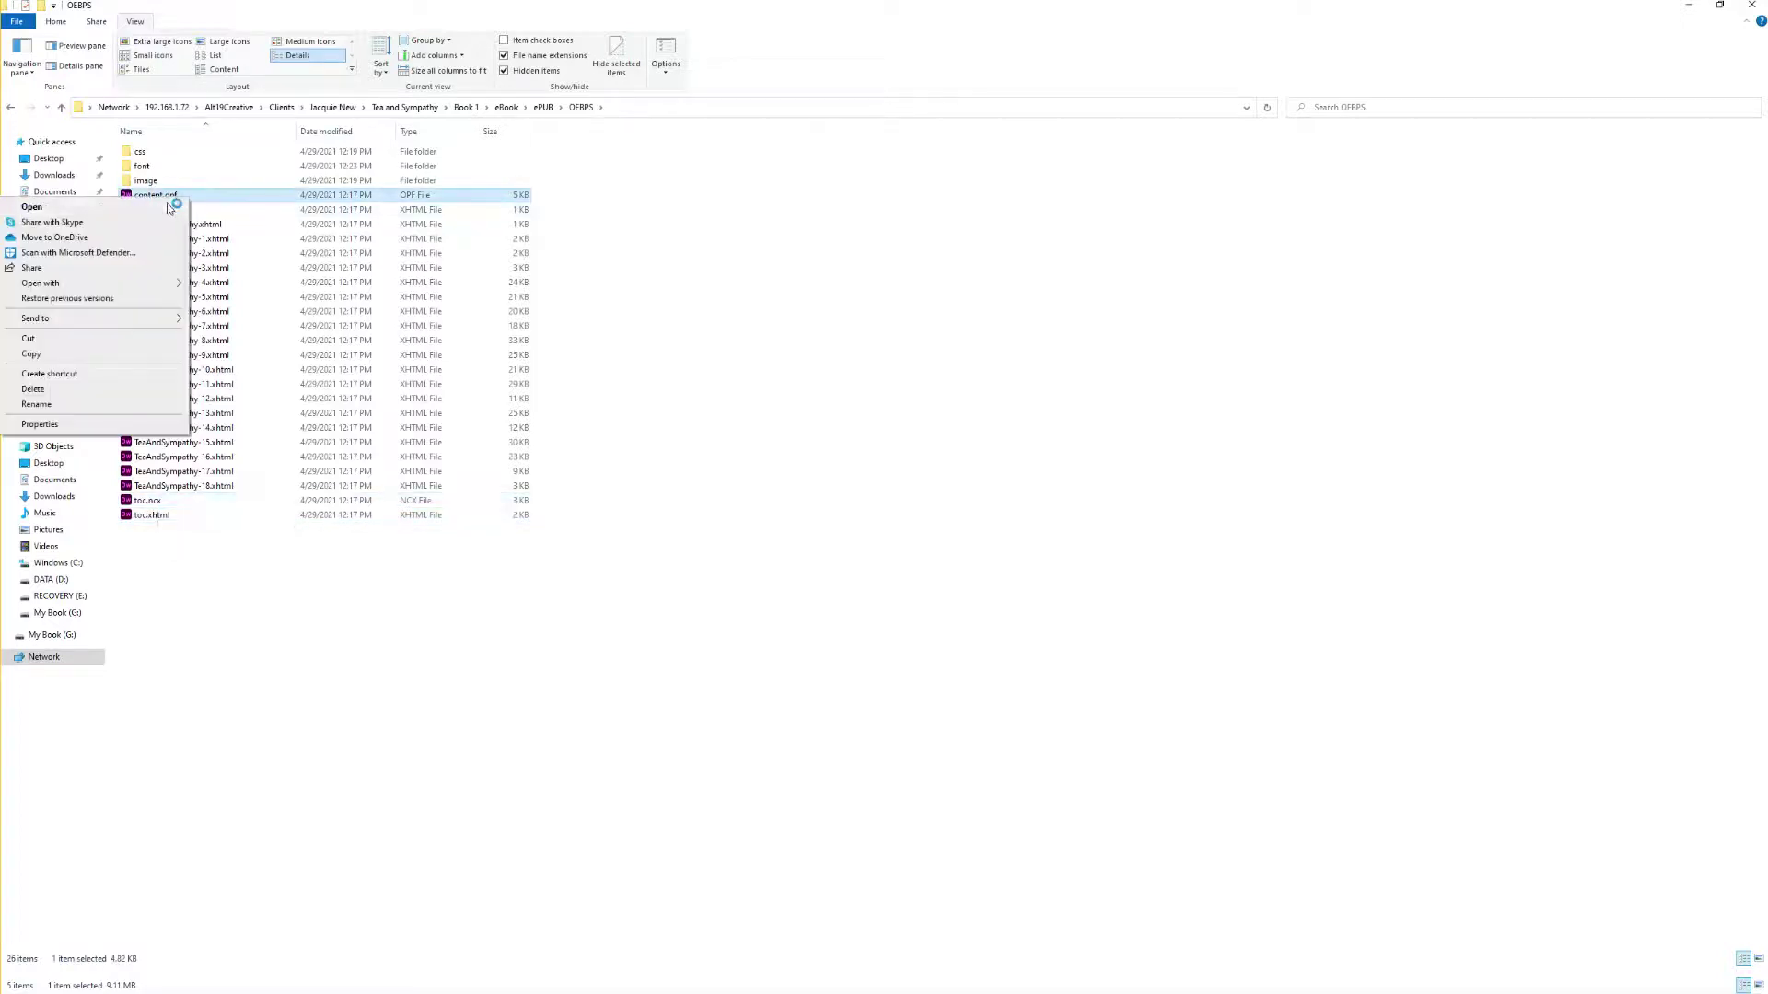
mouse_move(140, 283)
left_click(235, 282)
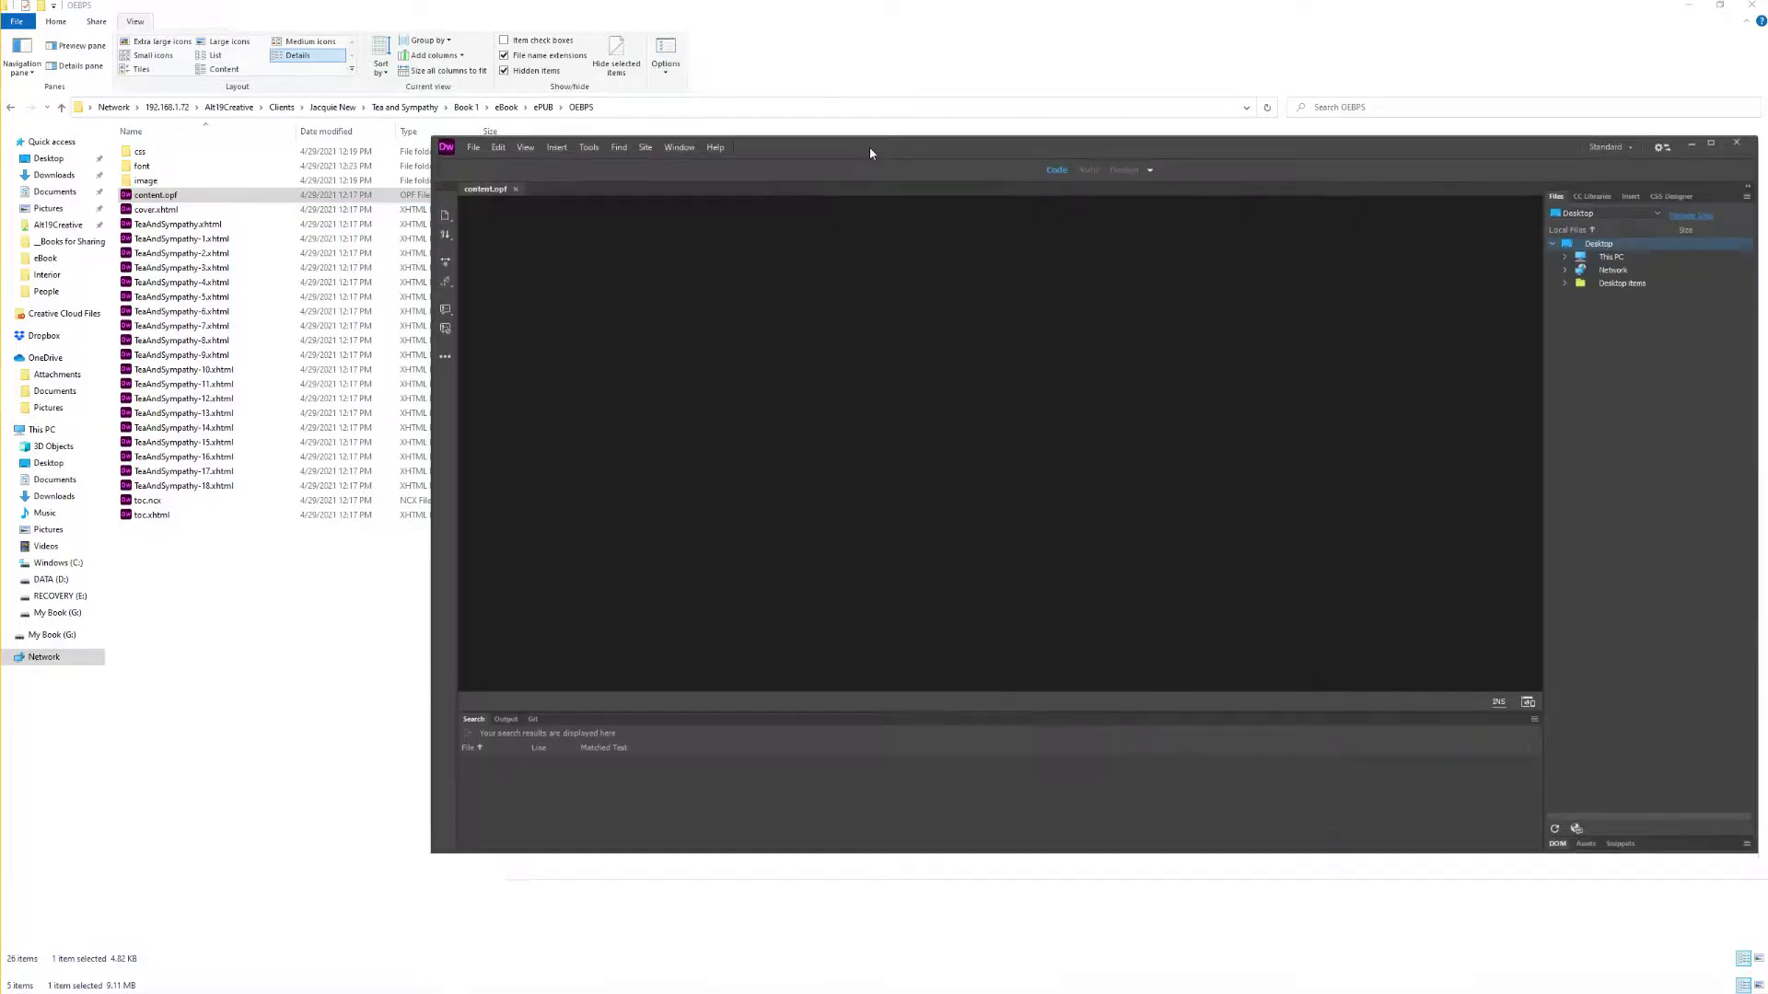
left_click_drag(869, 146, 527, 145)
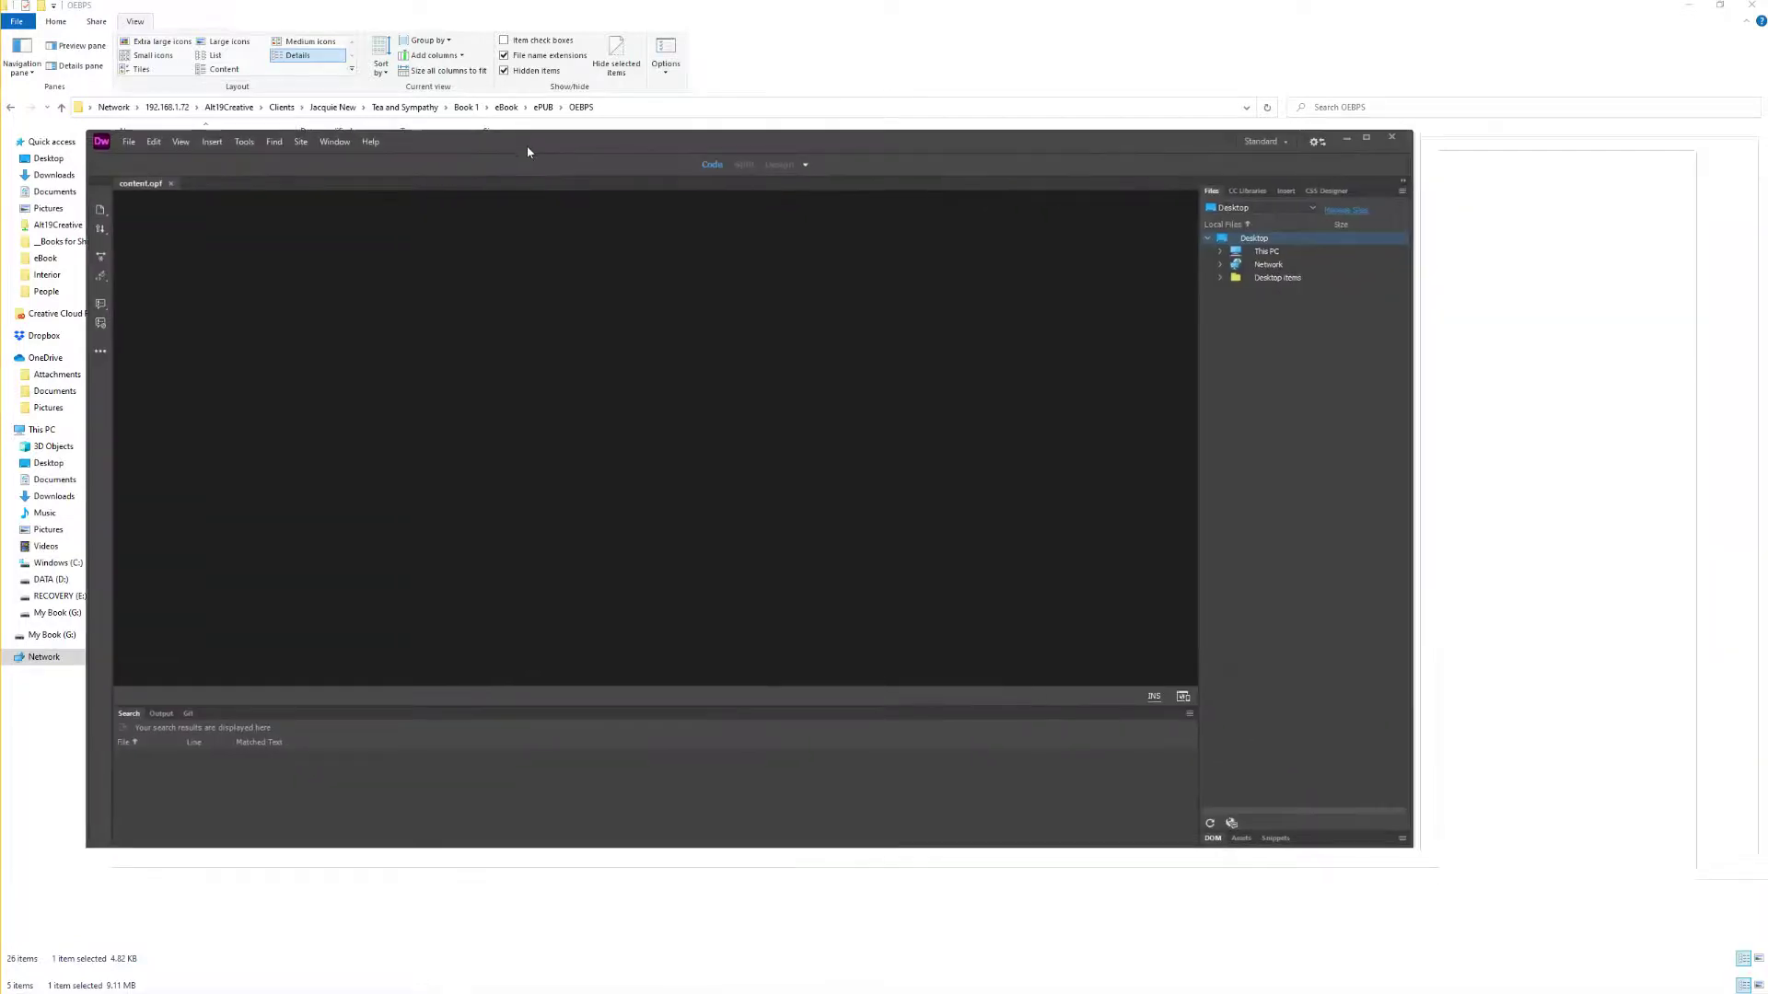
double_click(526, 145)
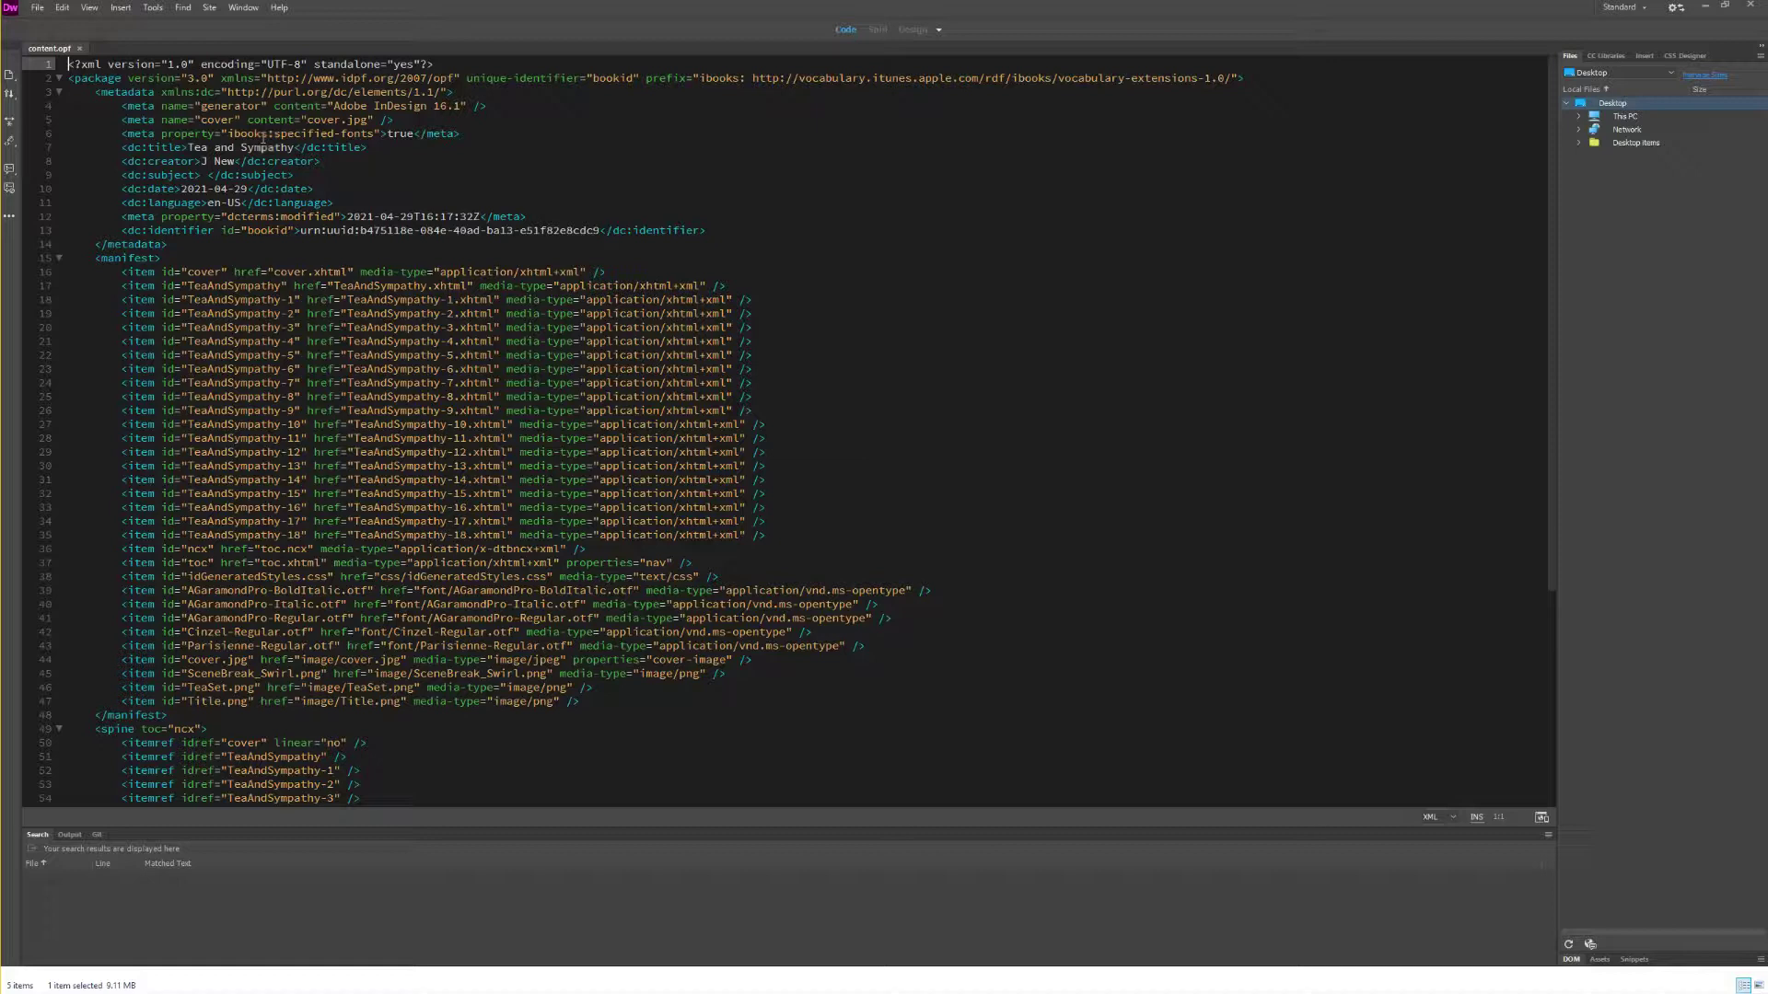
Step: Review the metadata block in content.opf and delete its empty dc:subject line
left_click(40, 175)
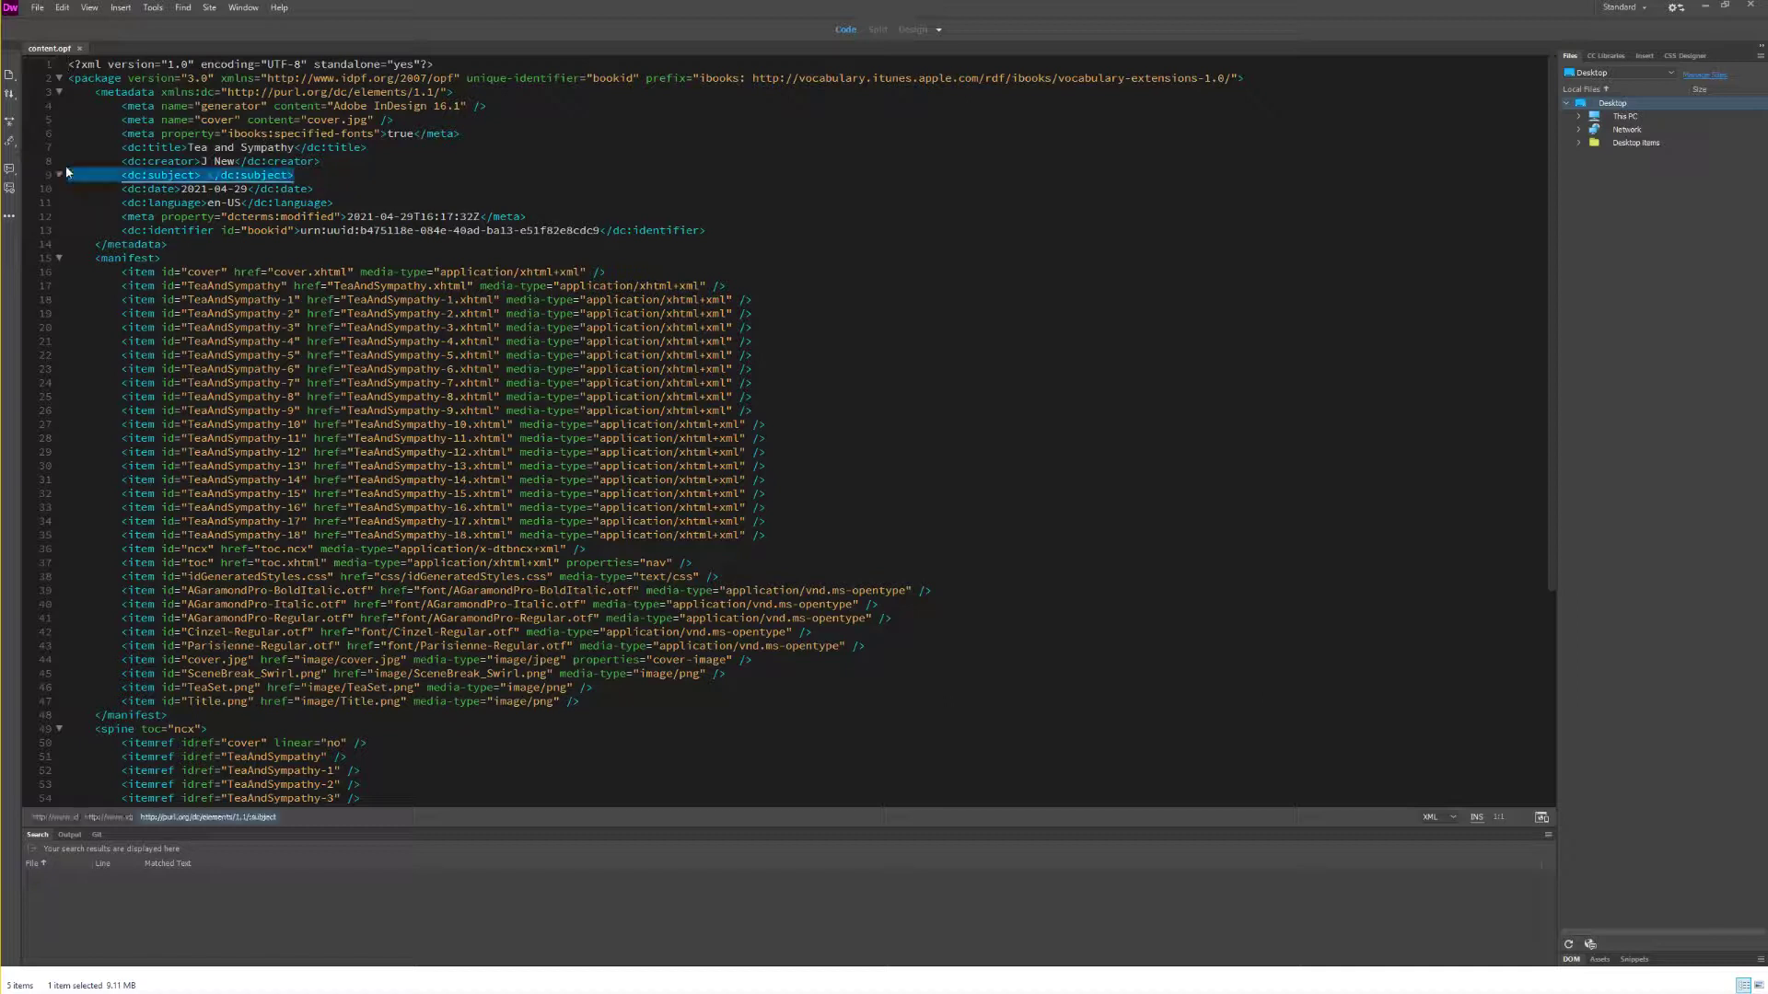
left_click_drag(128, 120, 95, 93)
left_click_drag(203, 168, 166, 245)
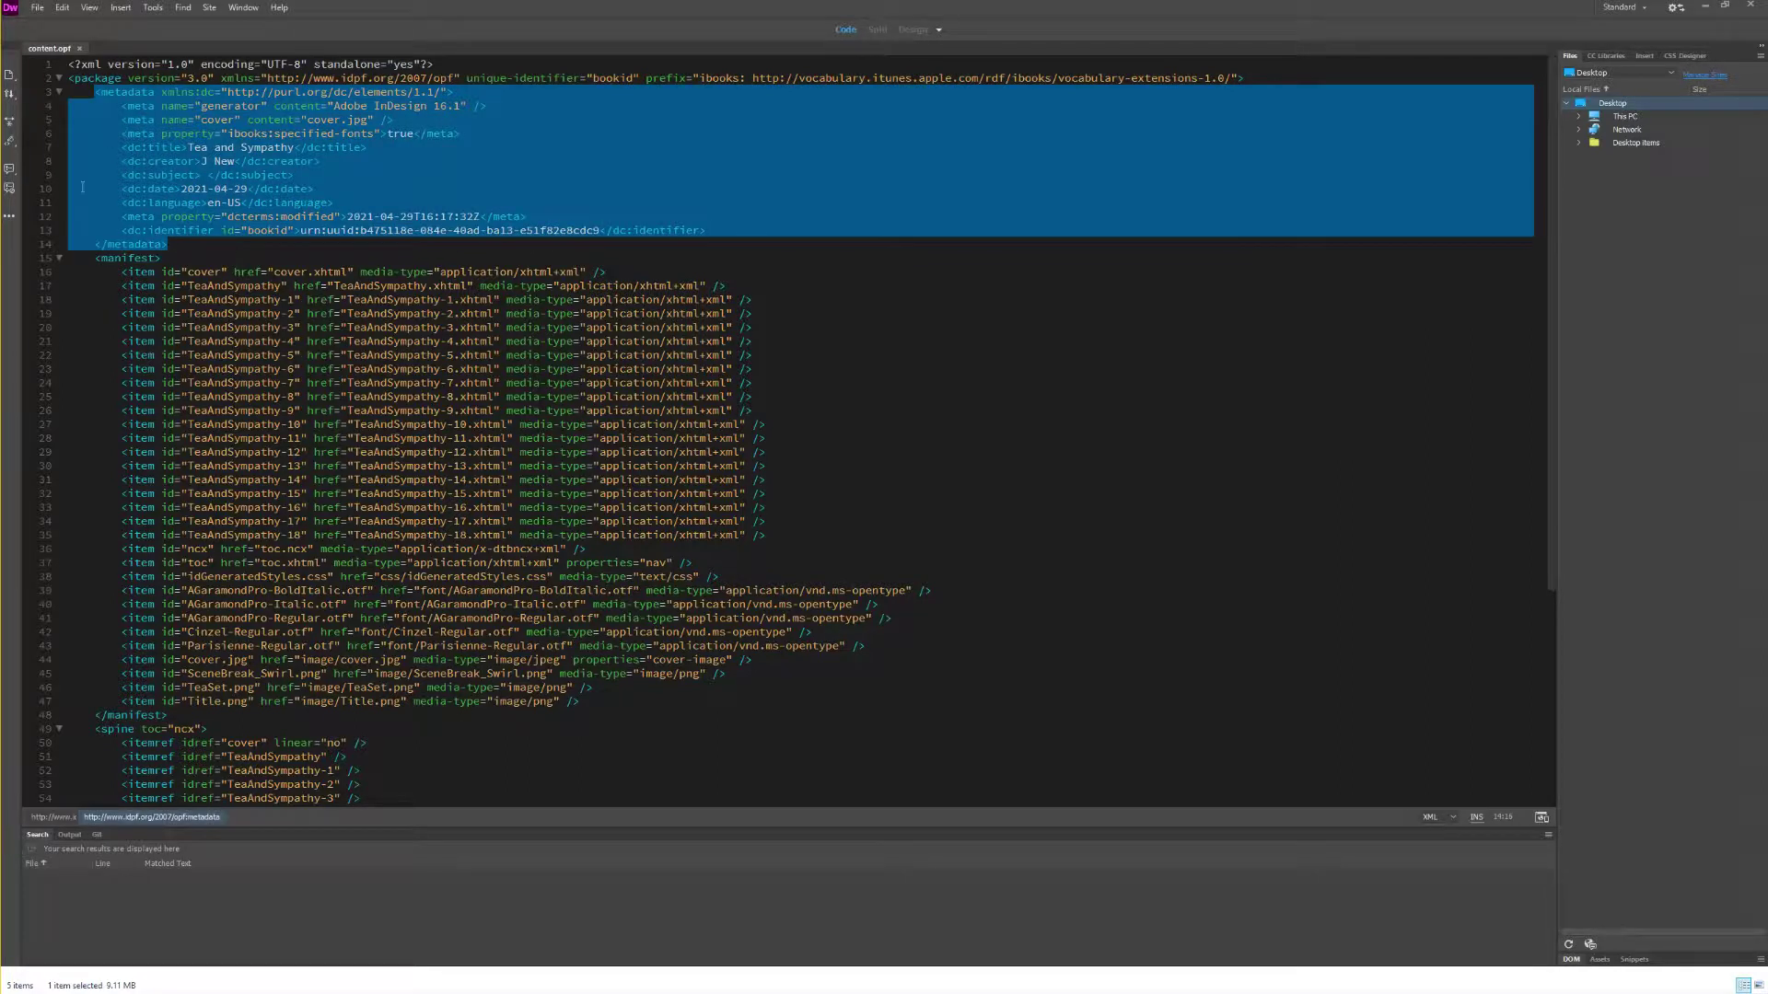
left_click(46, 174)
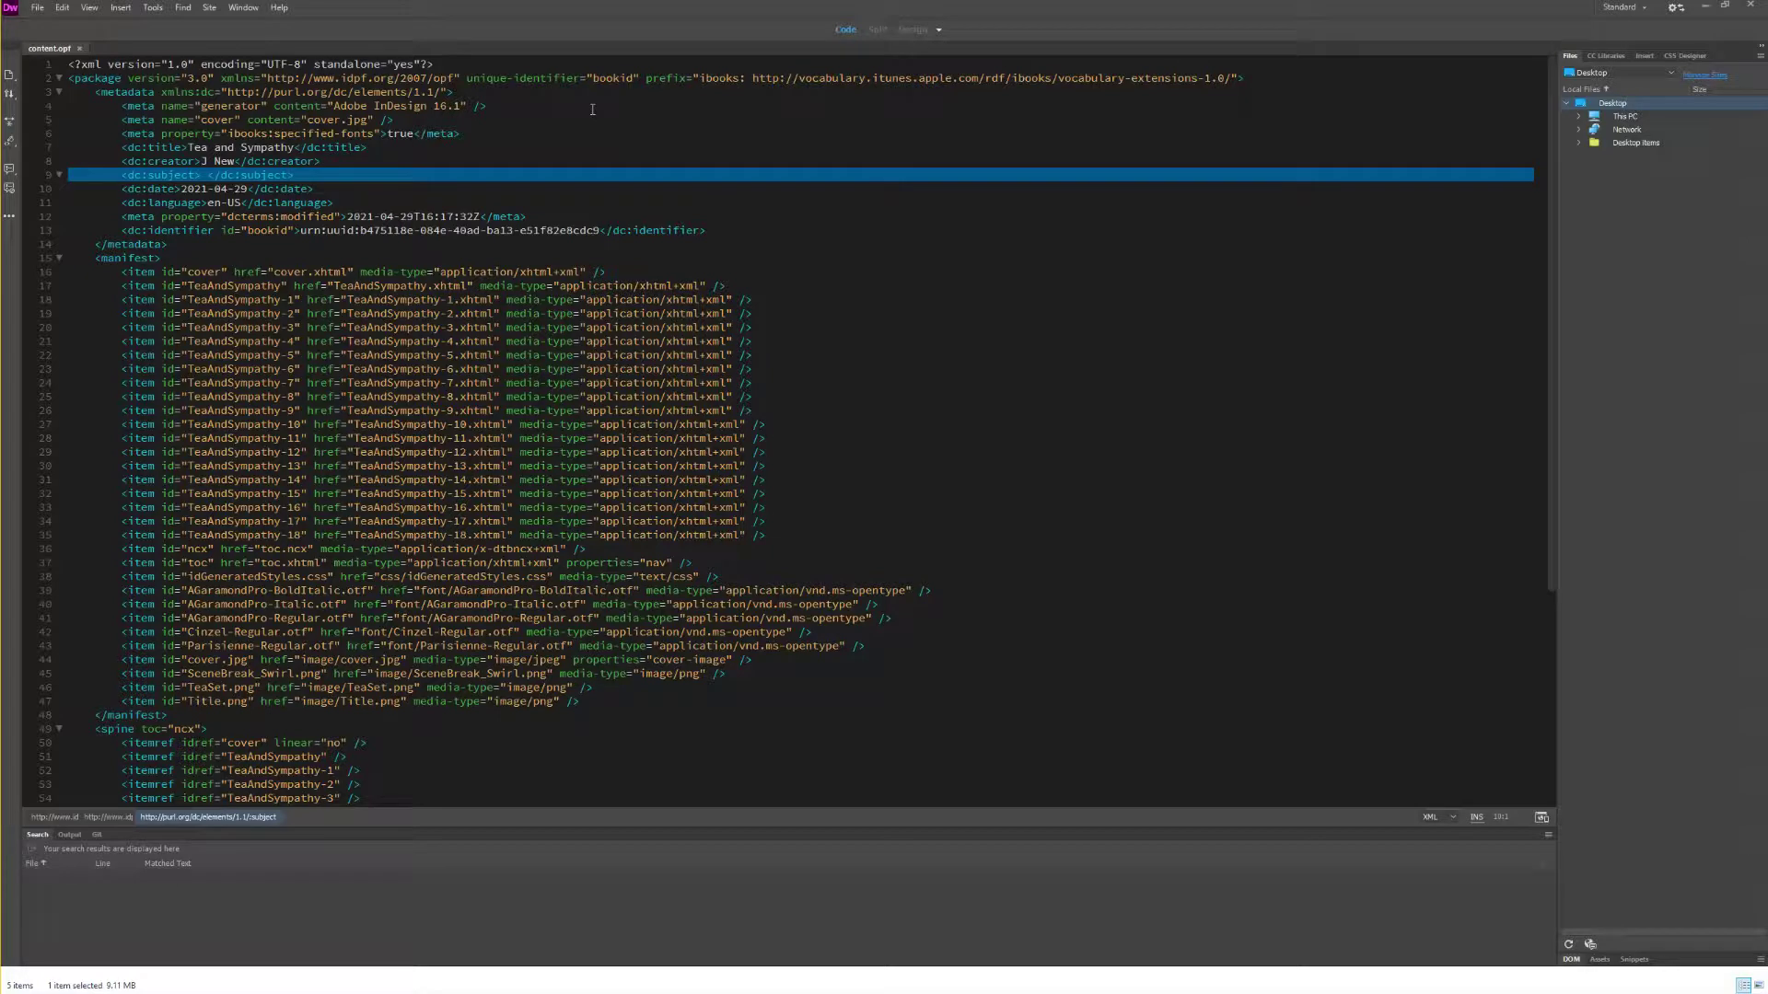
key("Delete")
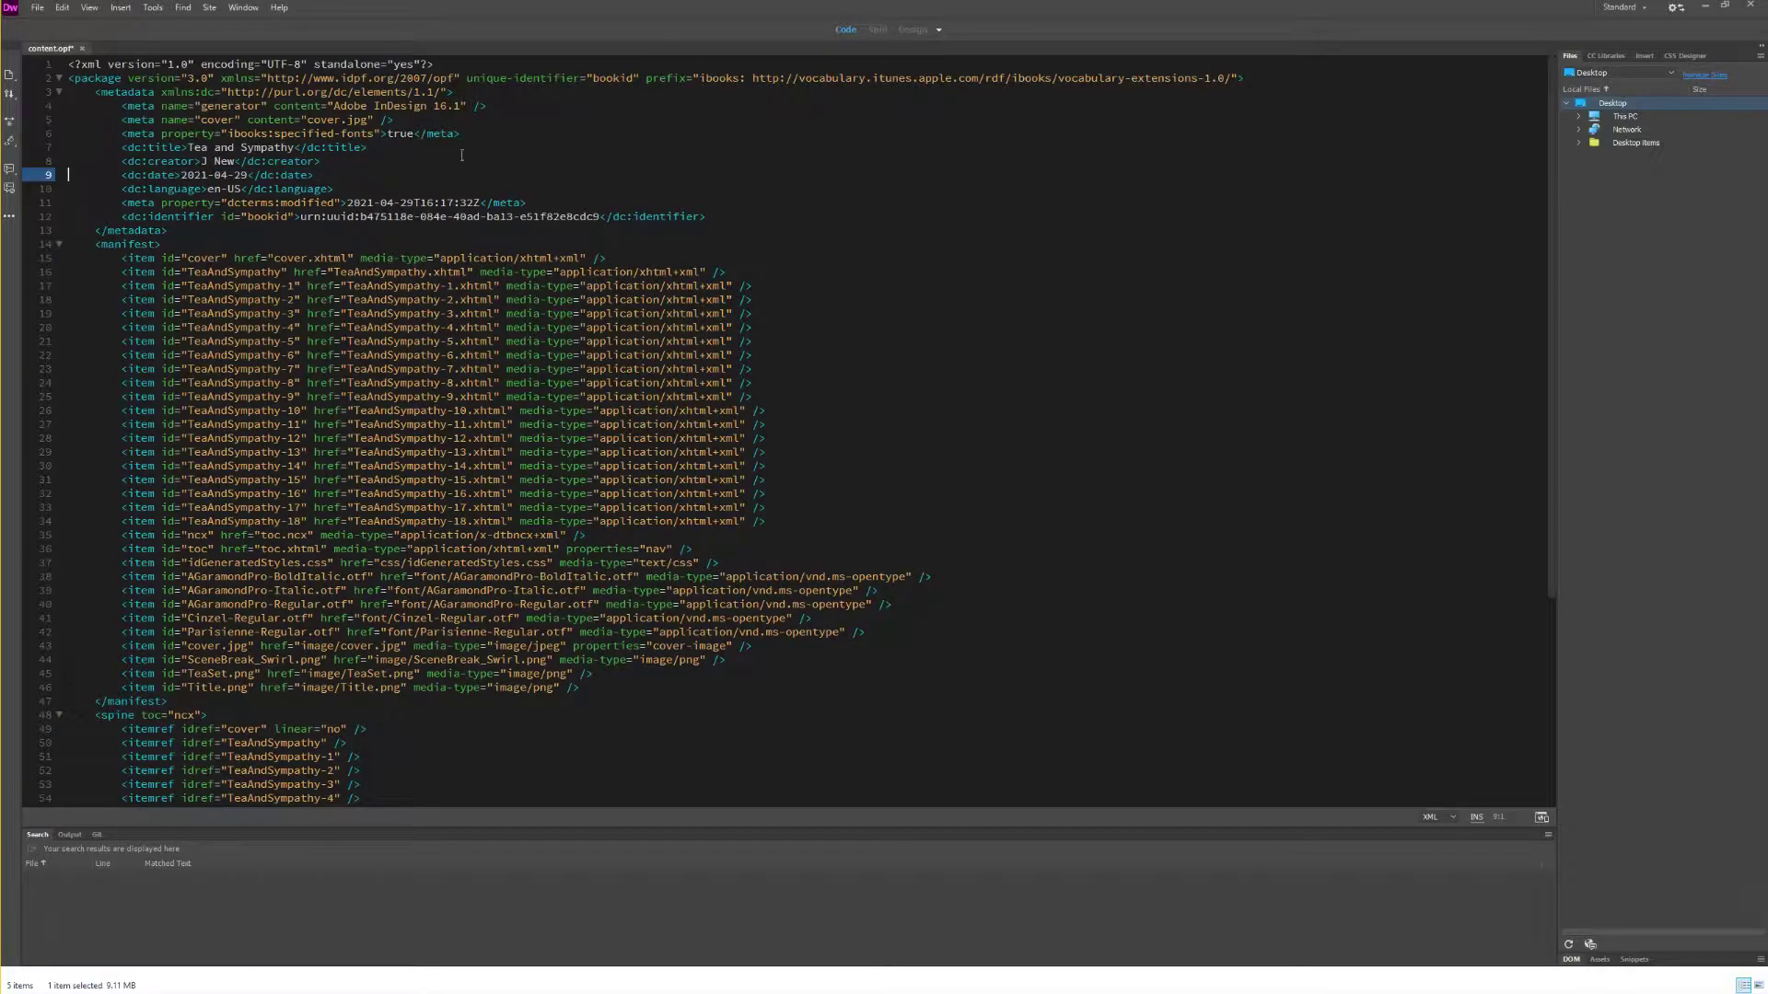
Step: Examine the remaining metadata lines in content.opf, including the language, modified date and book identifier
double_click(443, 96)
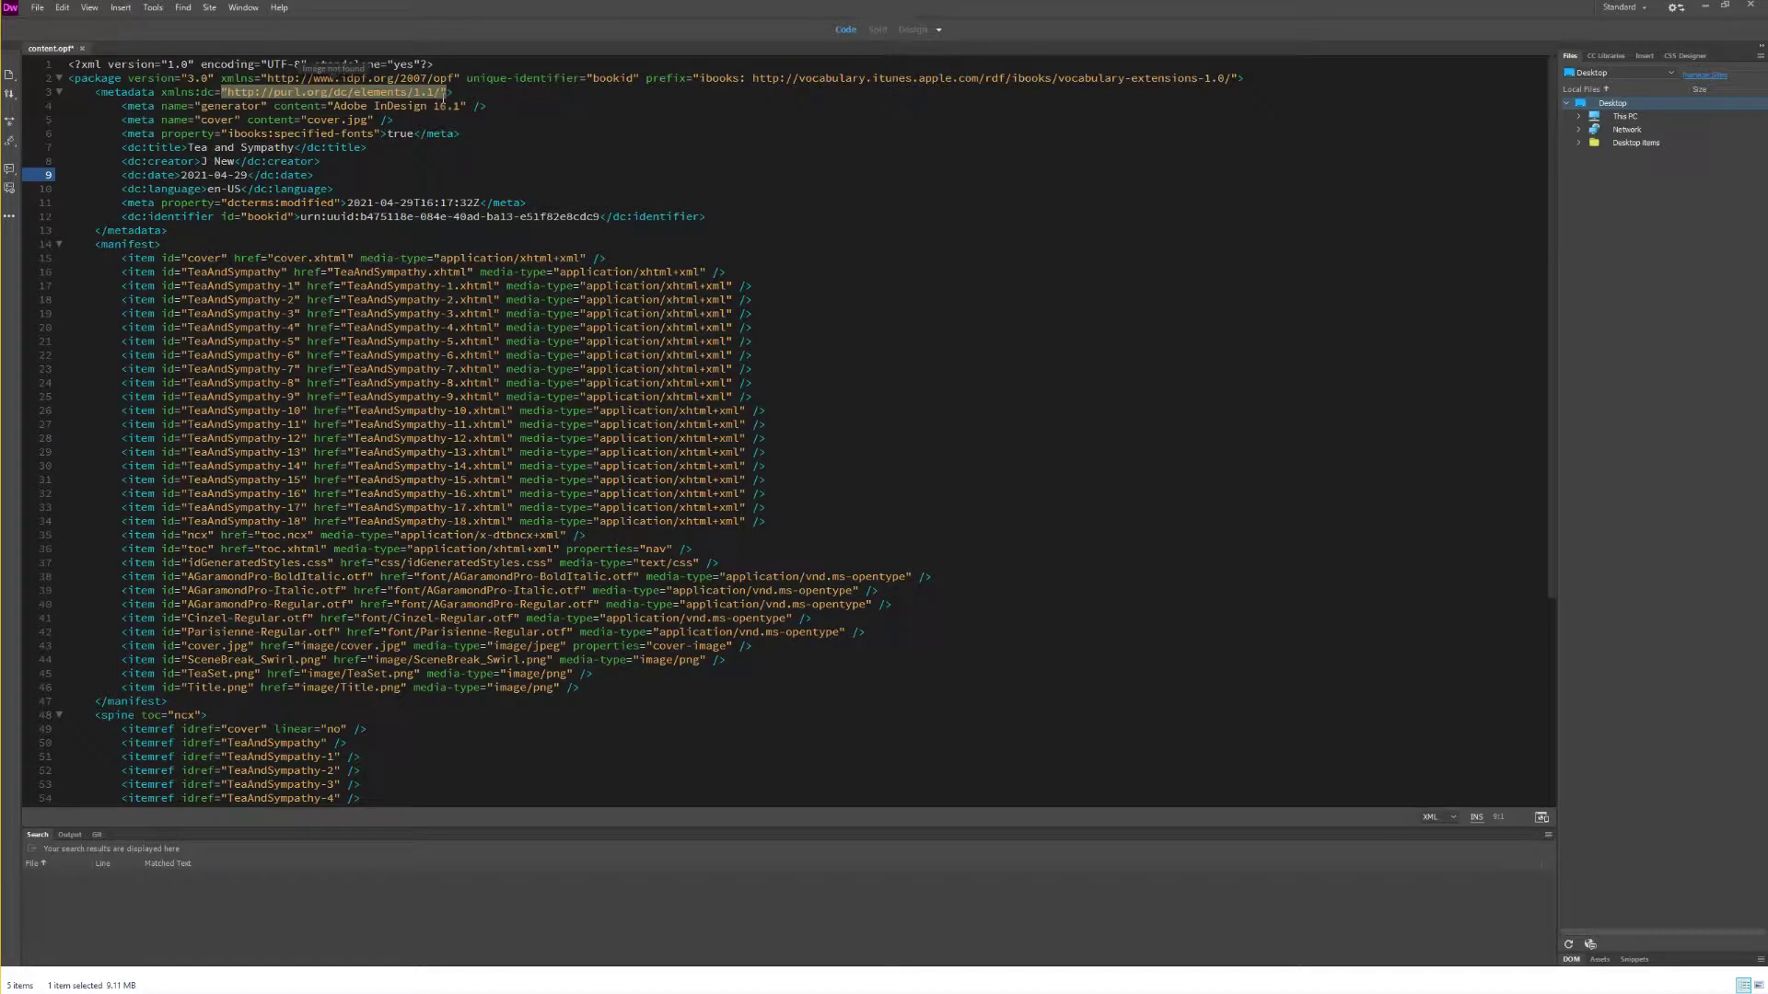
left_click(46, 189)
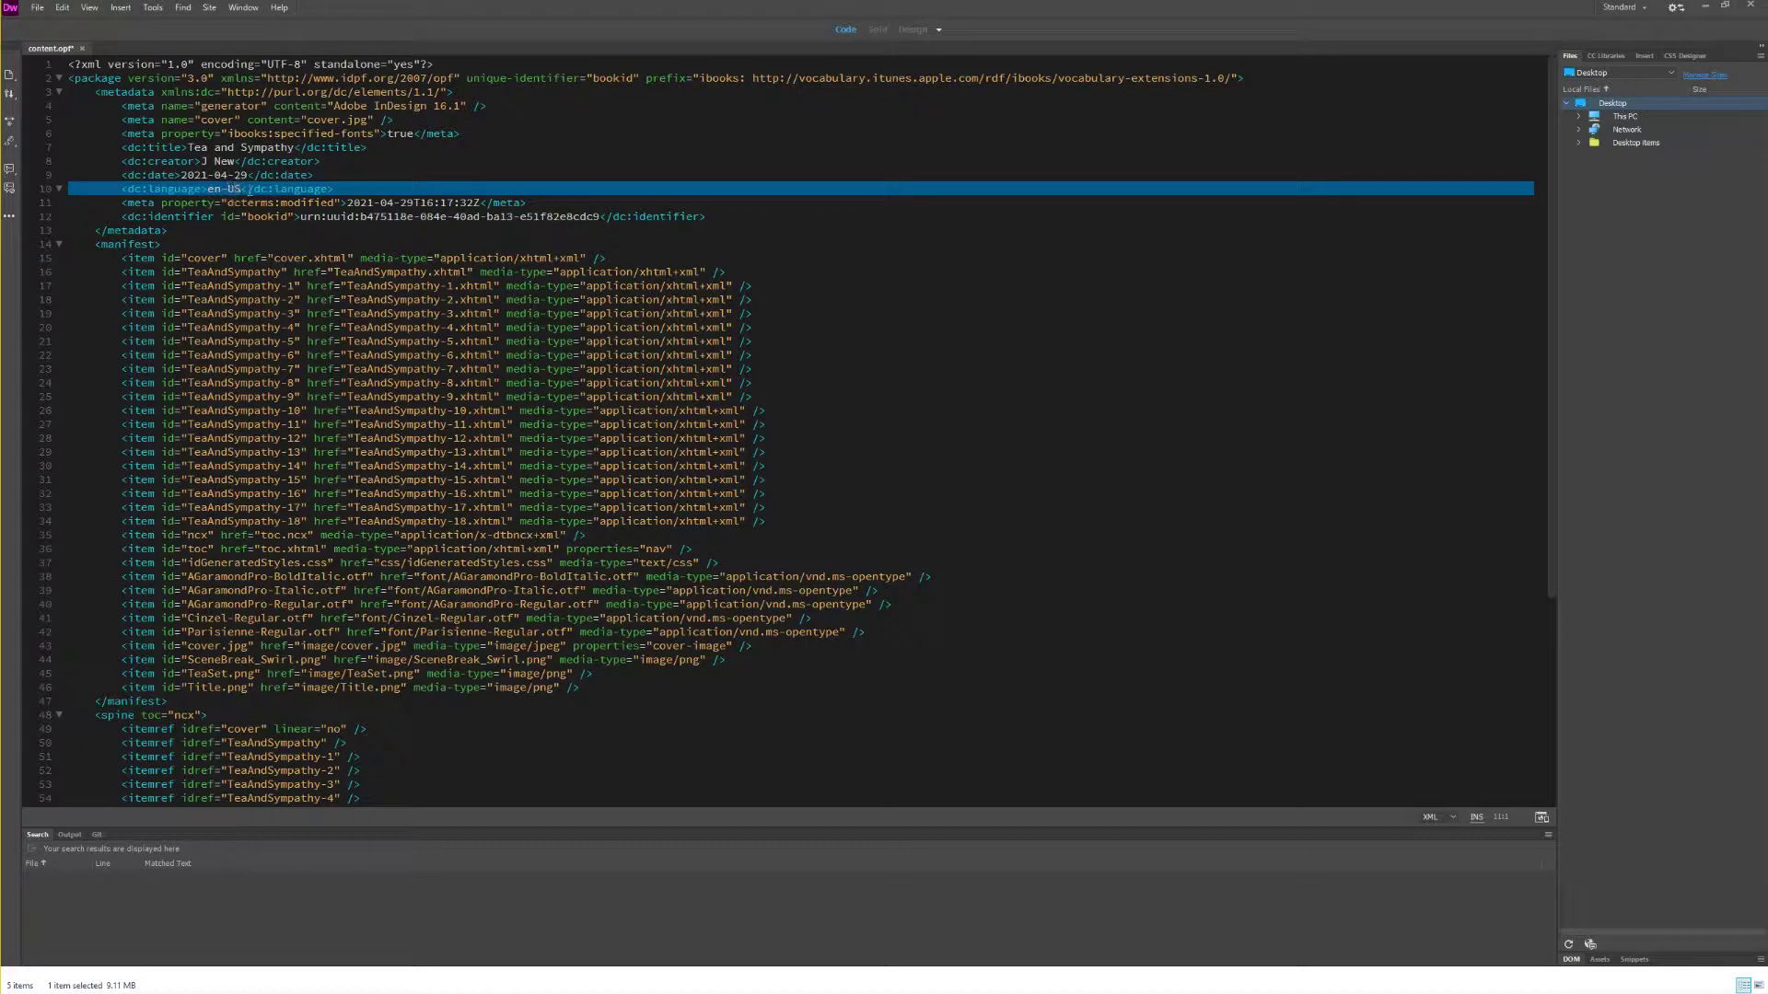
left_click(256, 188)
left_click(242, 189)
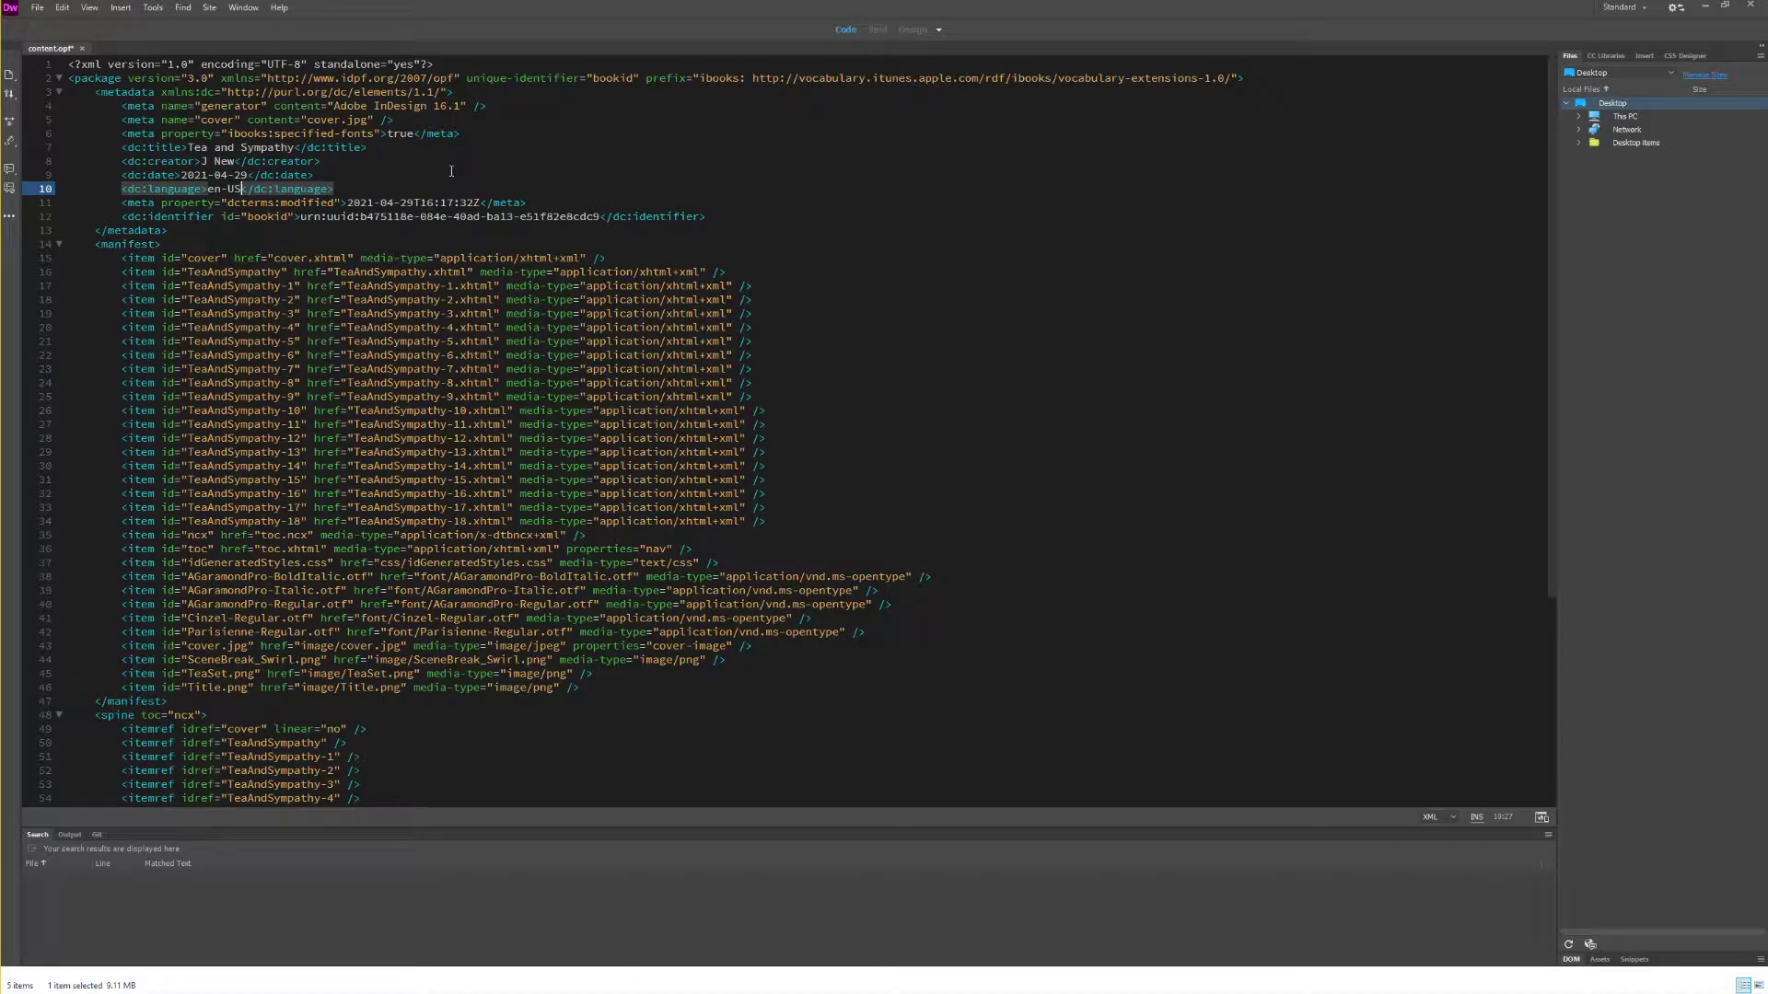
left_click(44, 203)
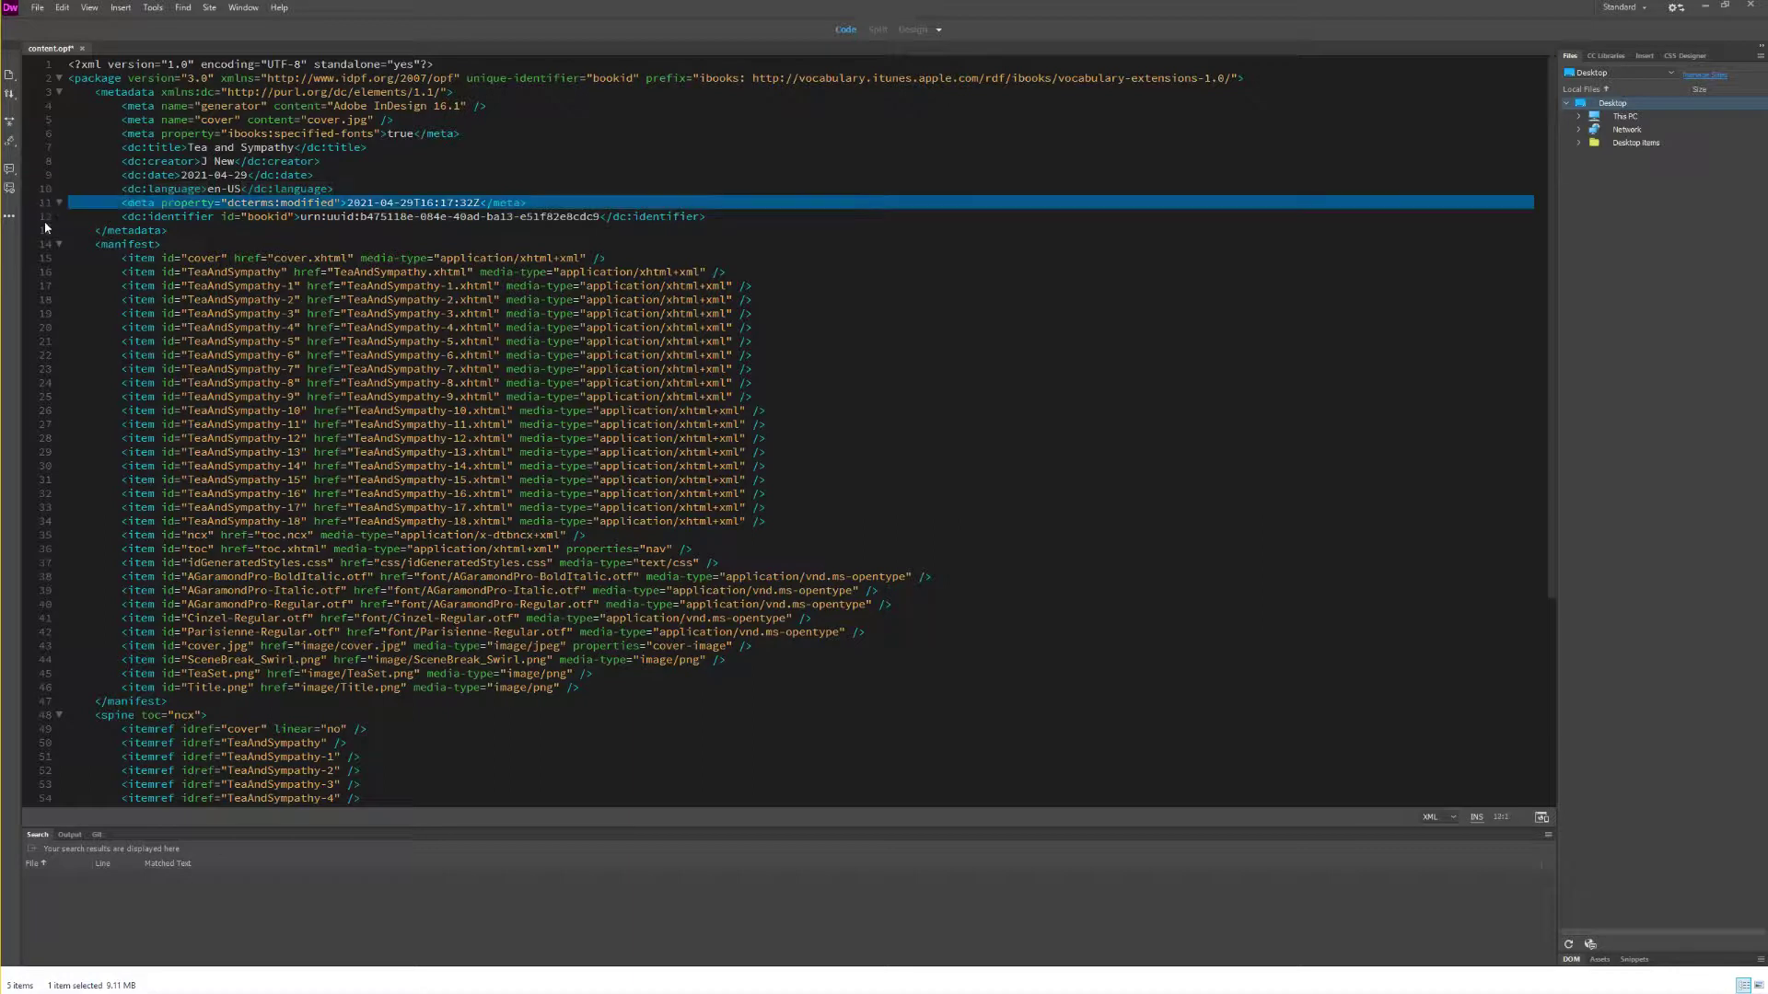
left_click(39, 217)
key("End")
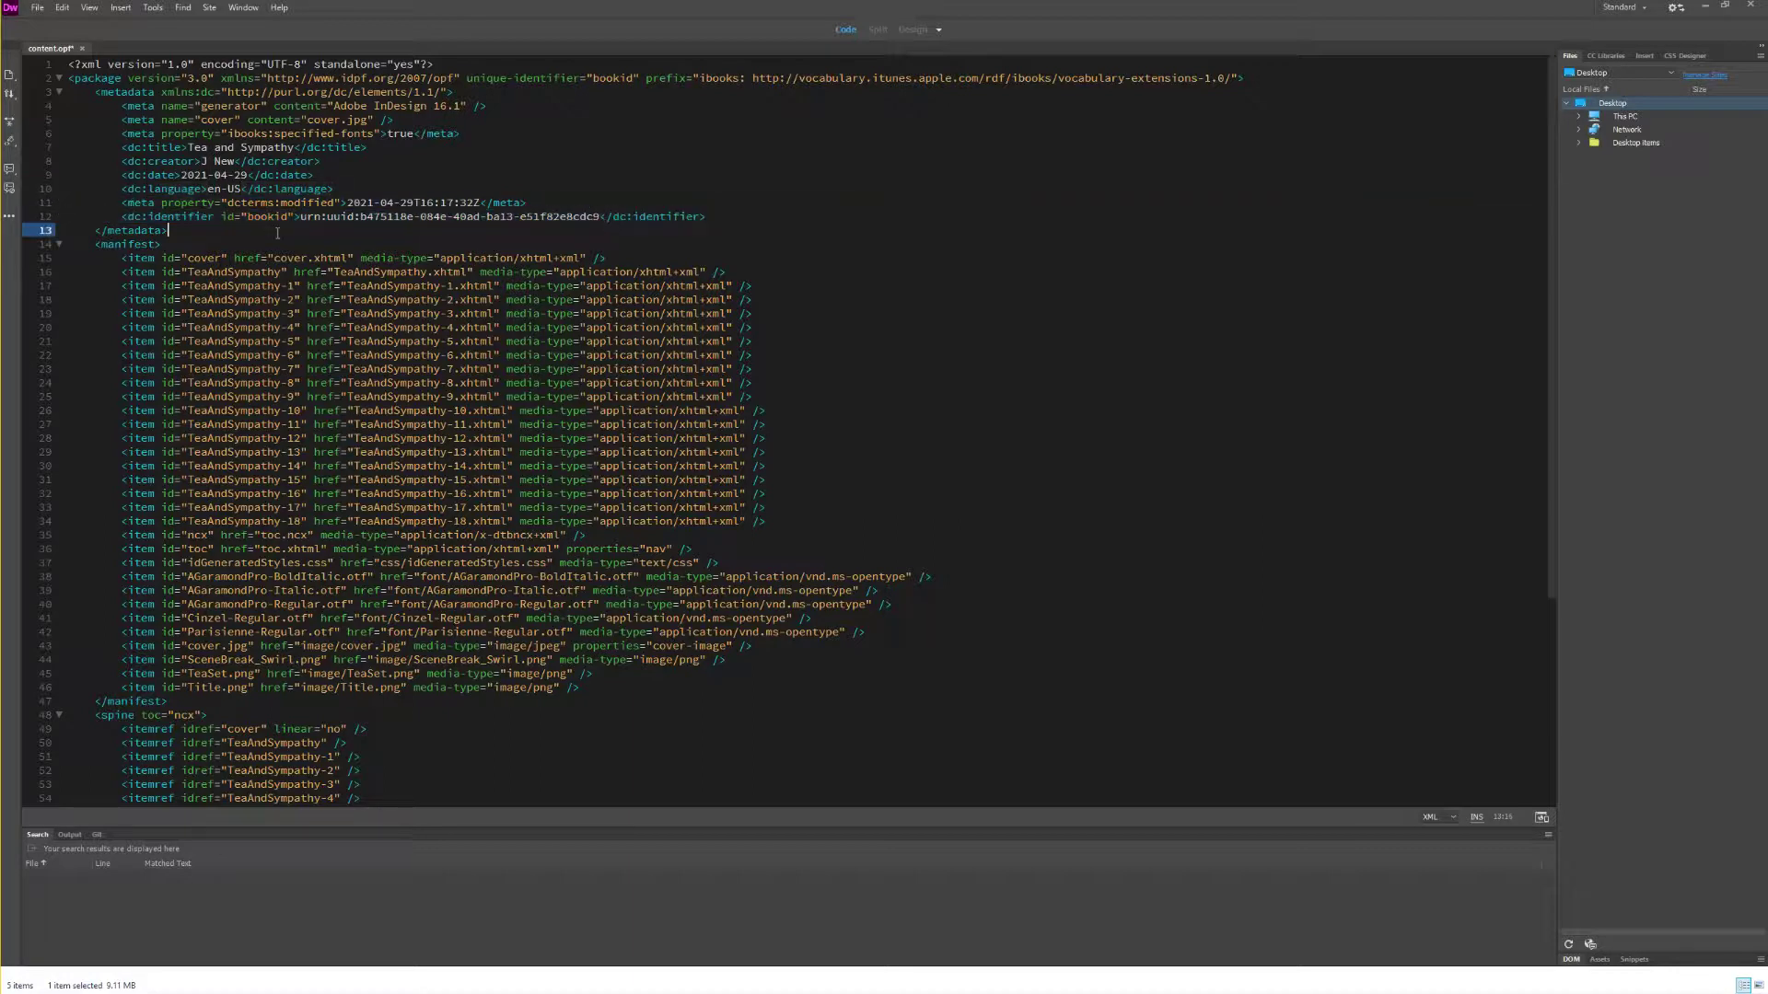
Step: Examine the manifest block in content.opf, including the cover, TeaAndSympathy chapter, toc.ncx, toc.xhtml and idGeneratedStyles.css items
left_click(145, 327)
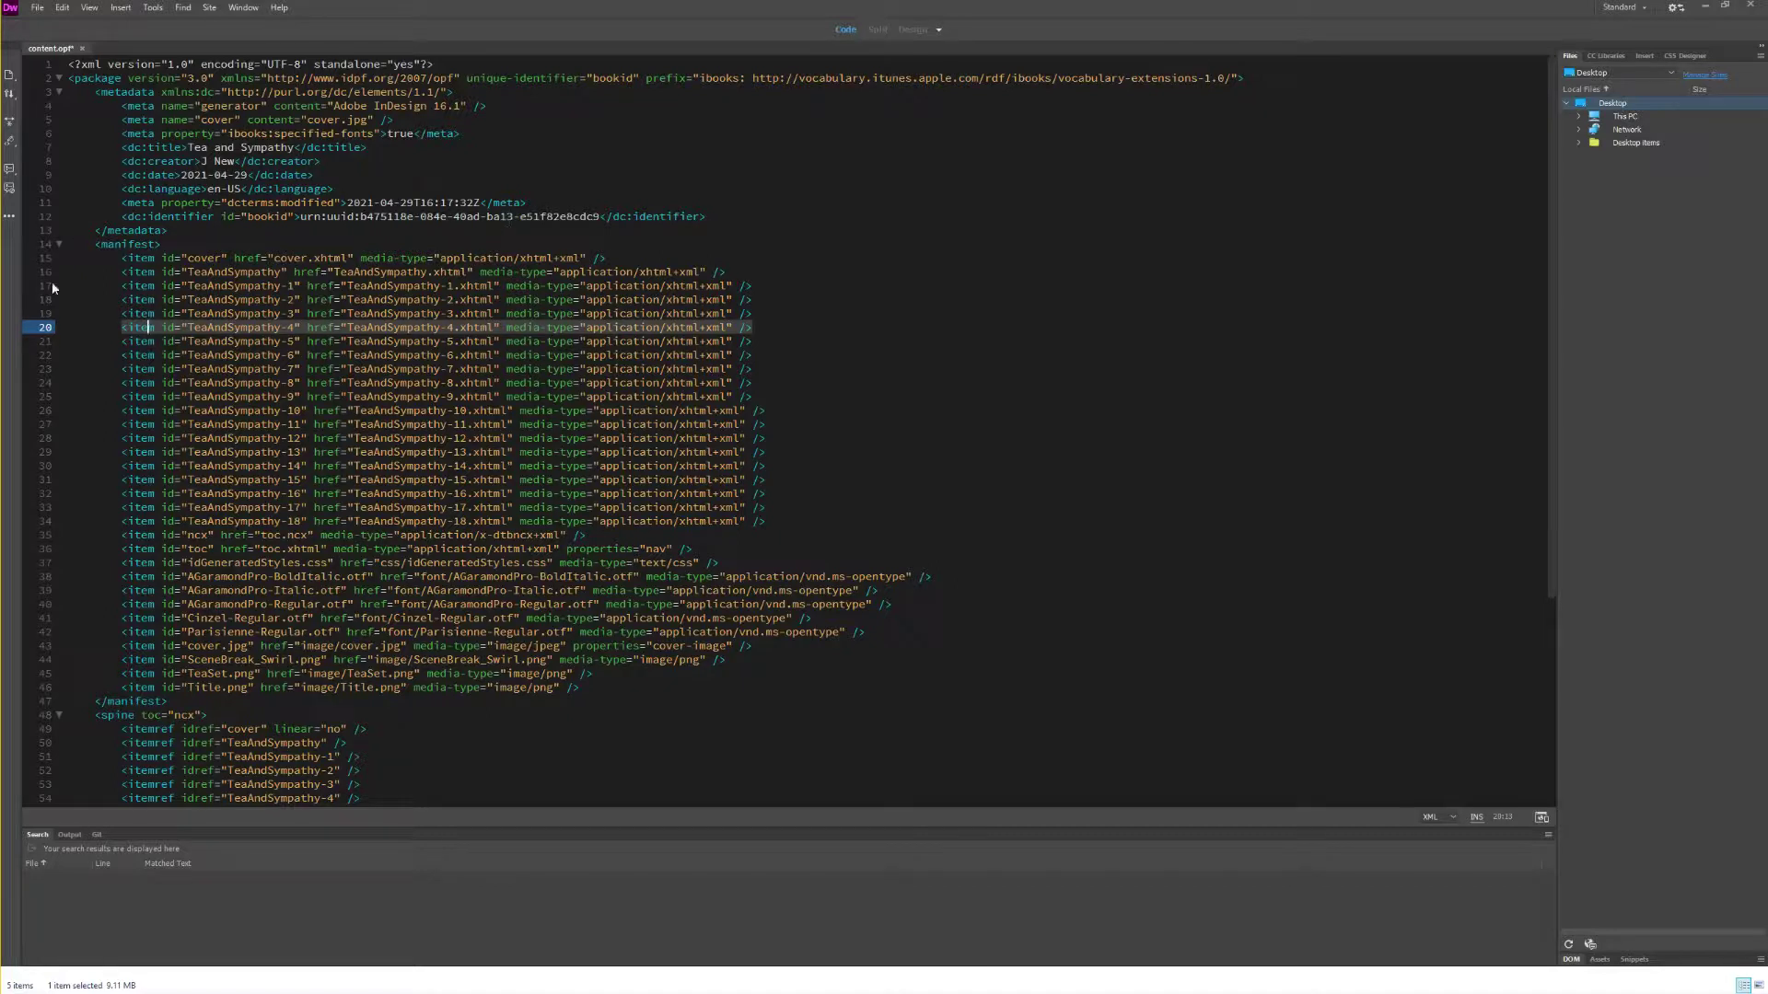
left_click_drag(41, 244, 79, 707)
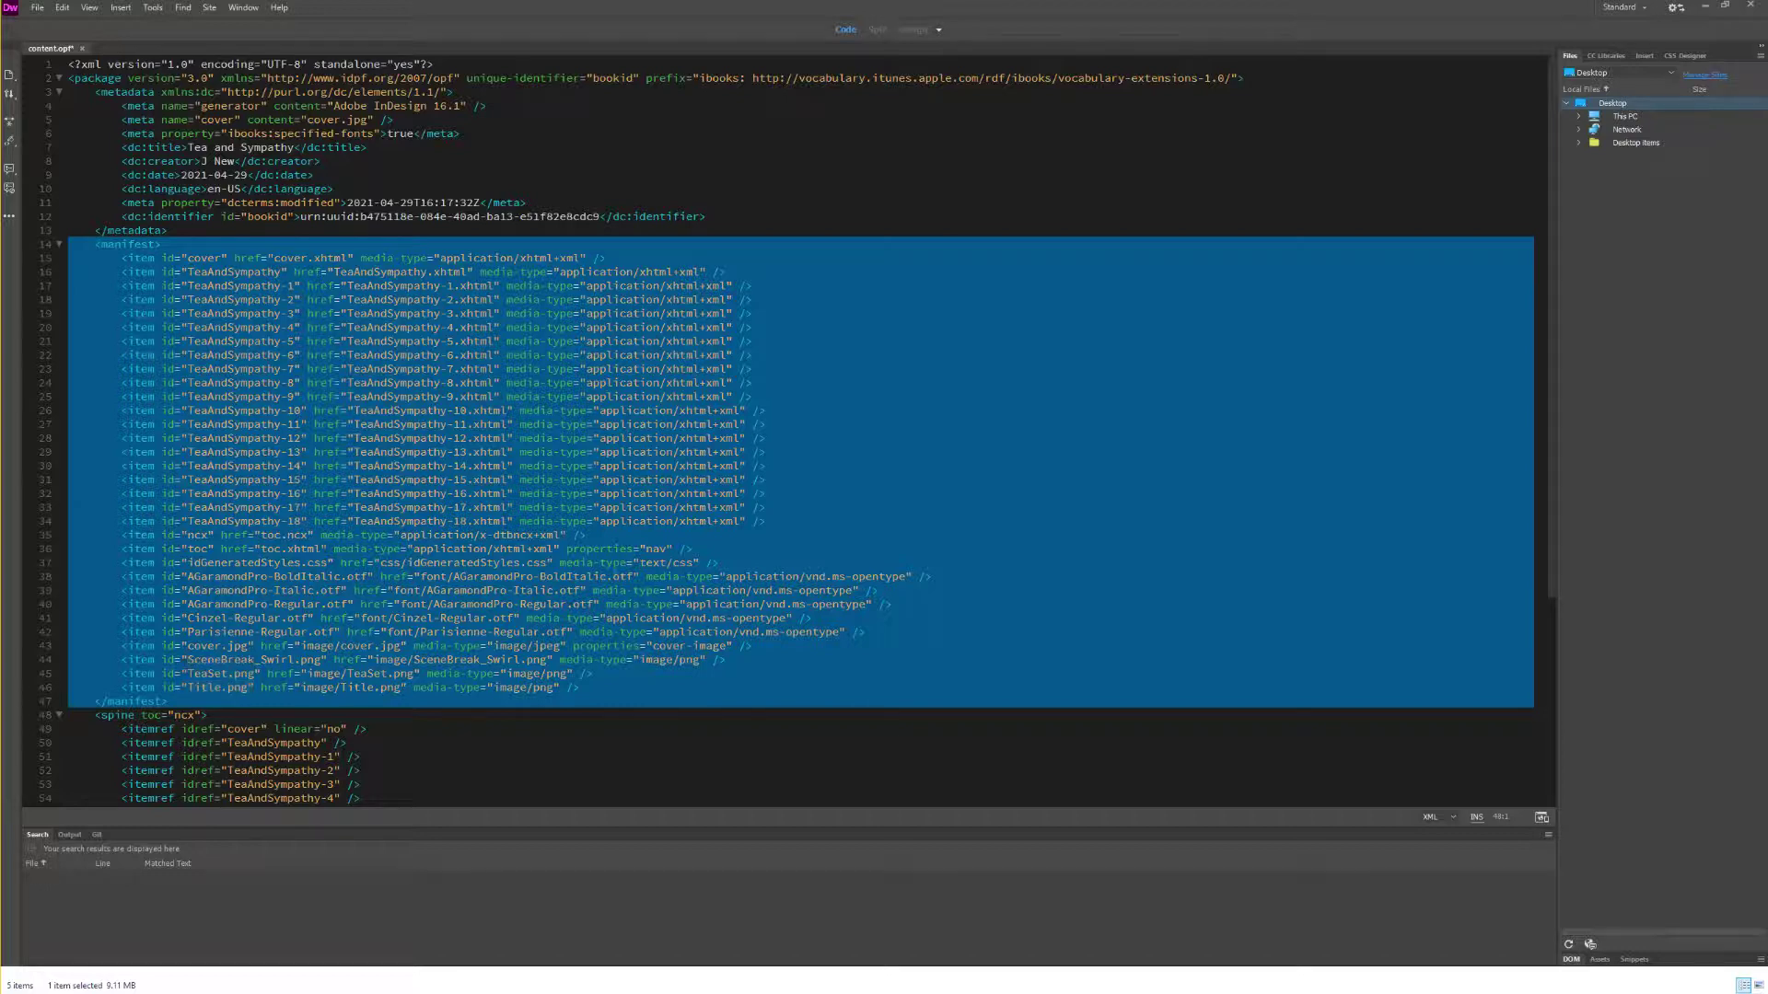
left_click(356, 258)
left_click_drag(436, 293, 431, 460)
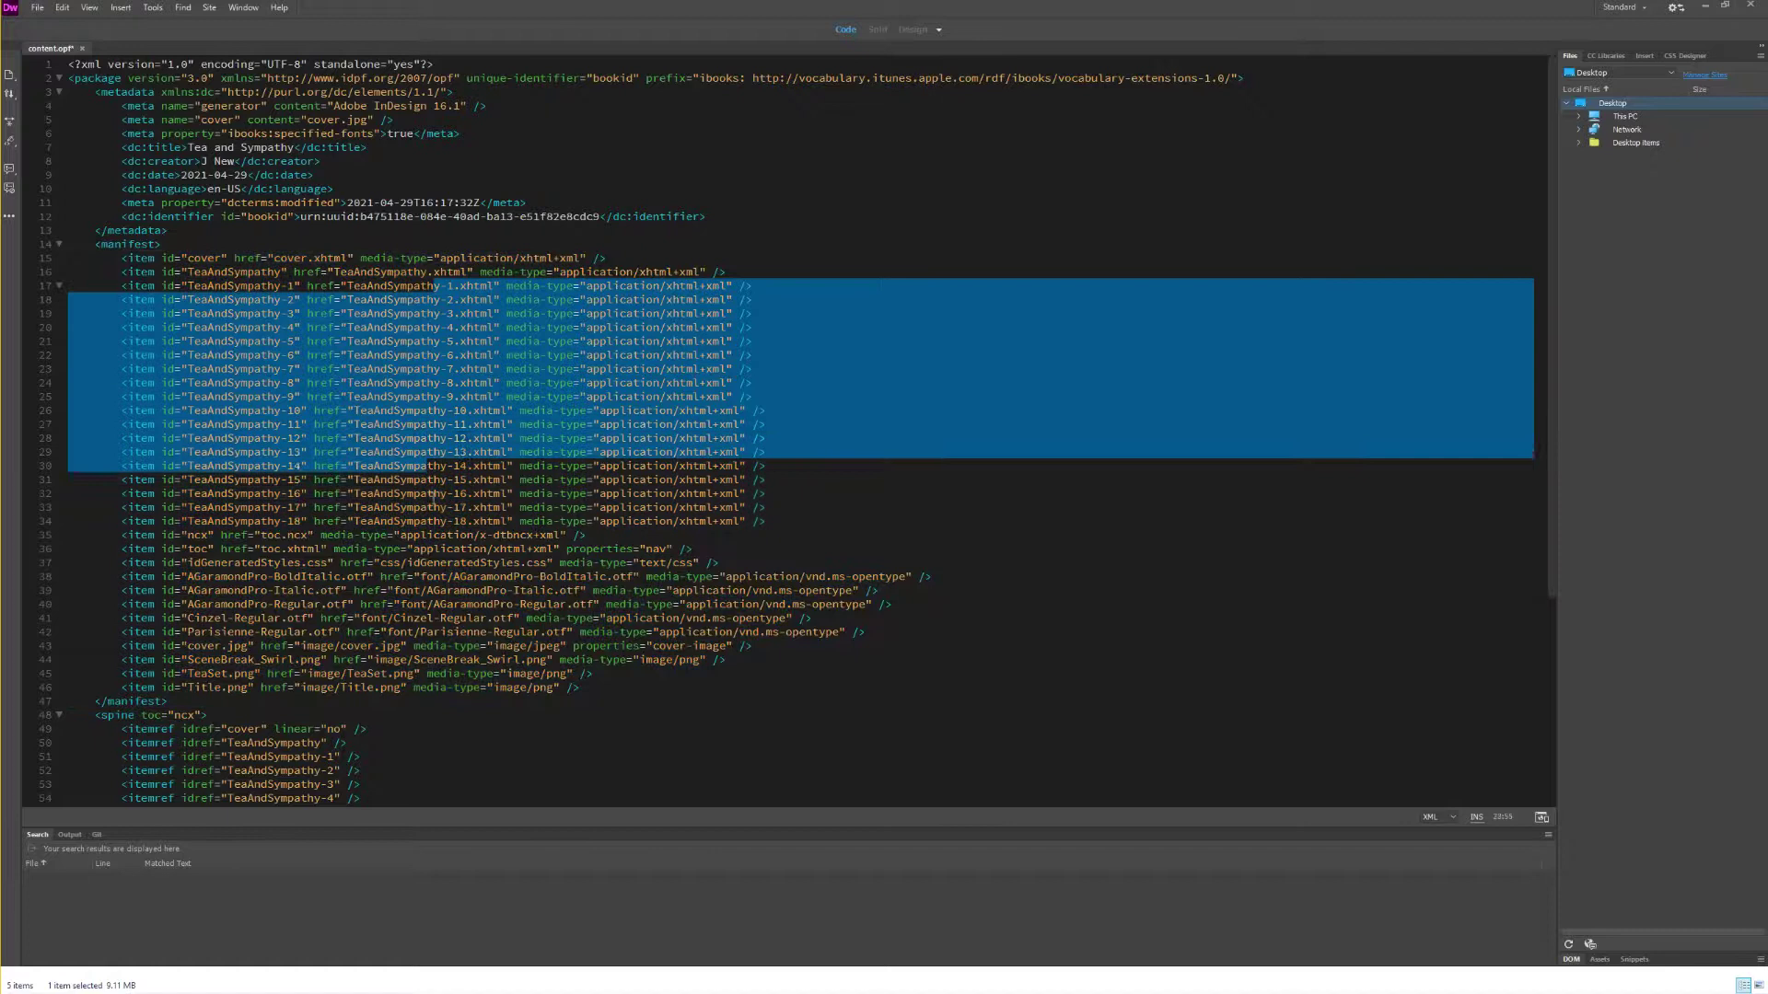
left_click(272, 533)
left_click(288, 549)
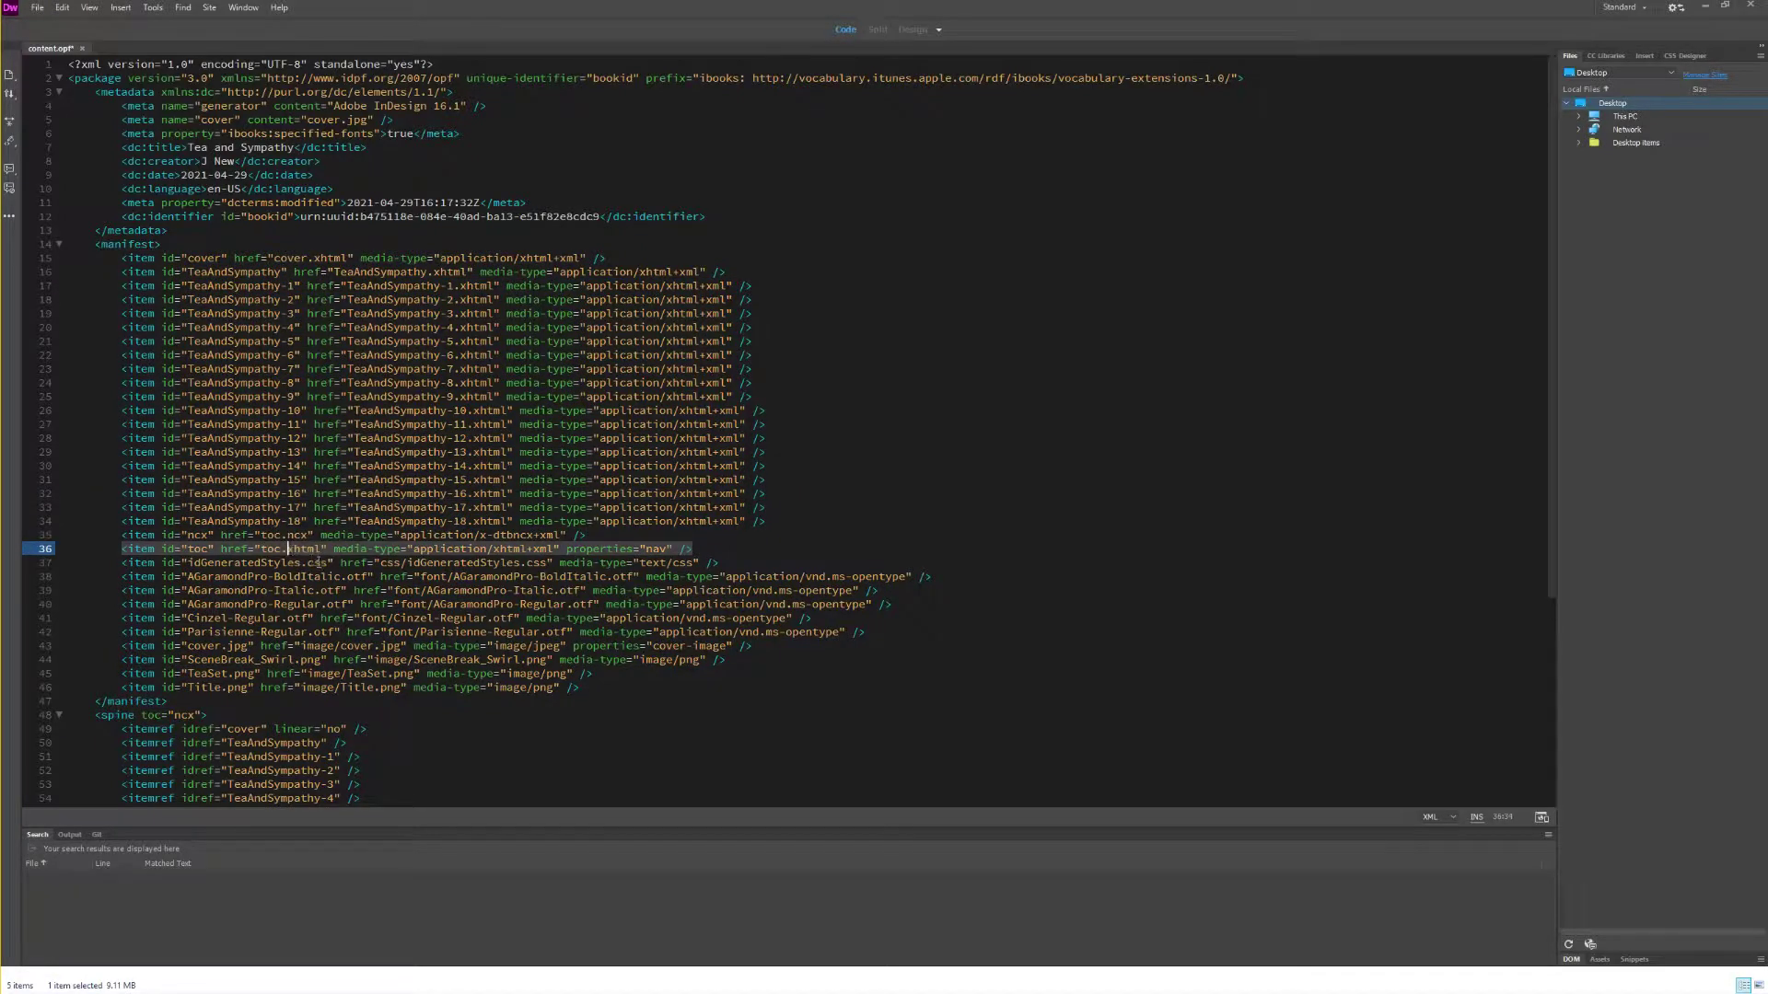
left_click(315, 568)
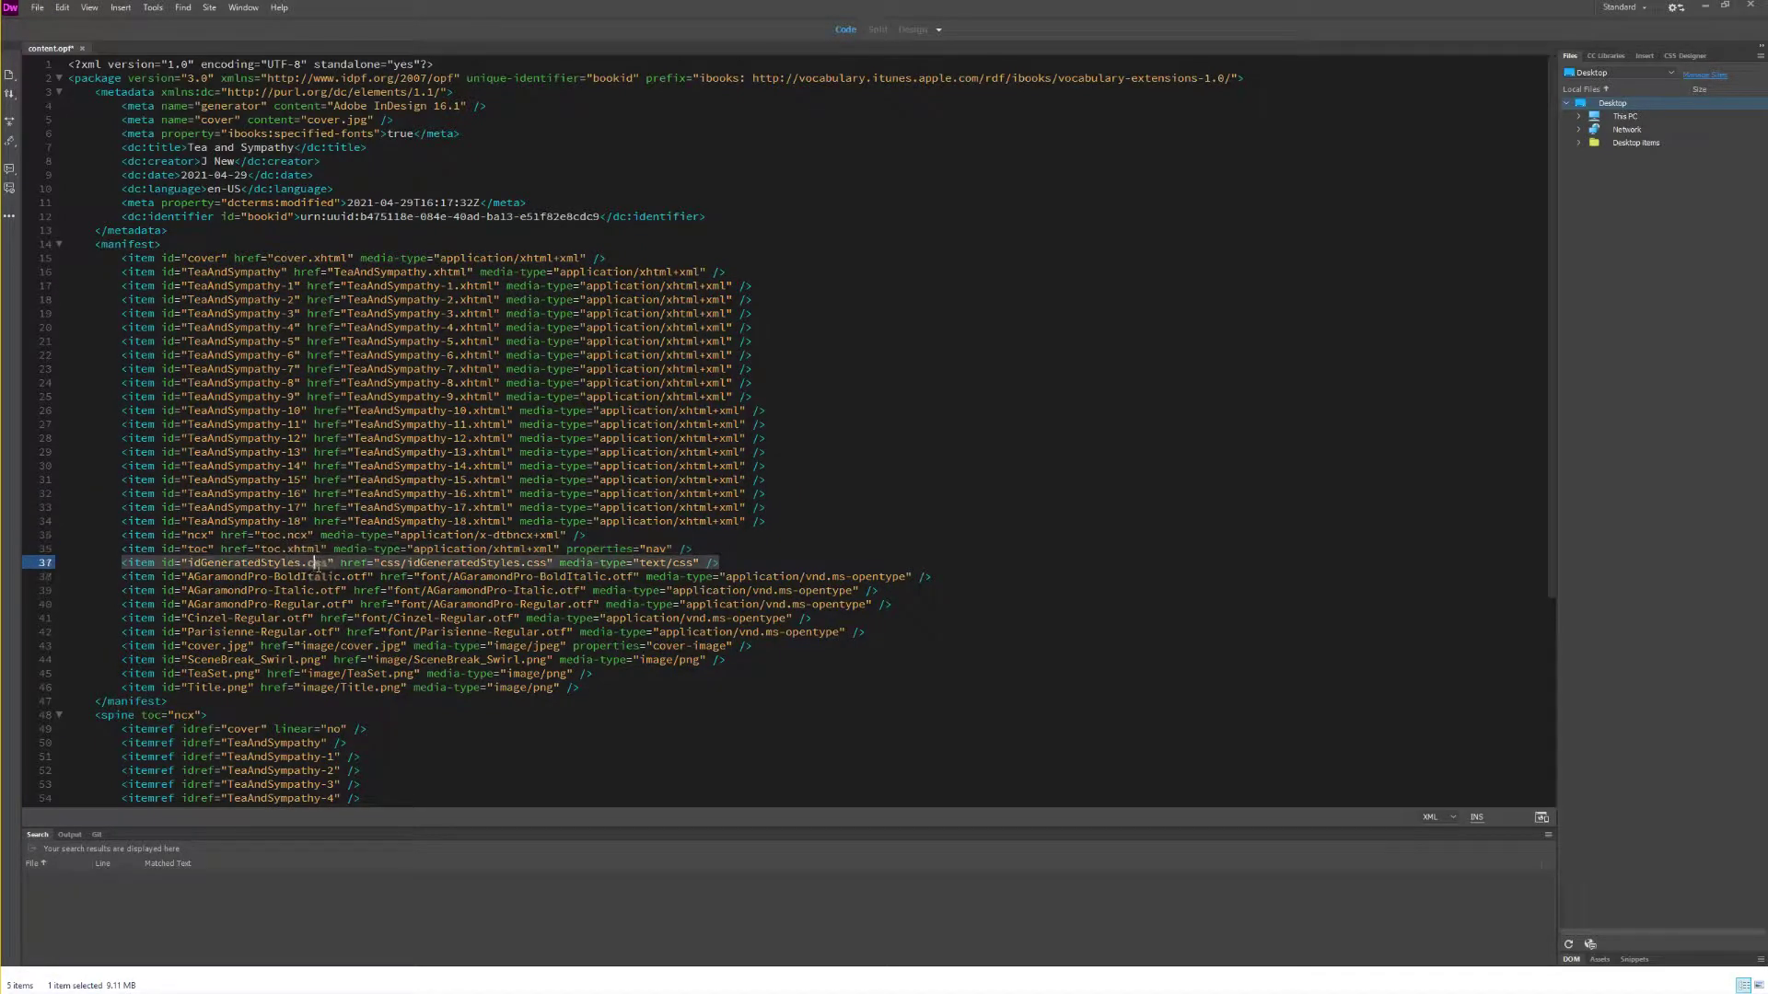
triple_click(318, 569)
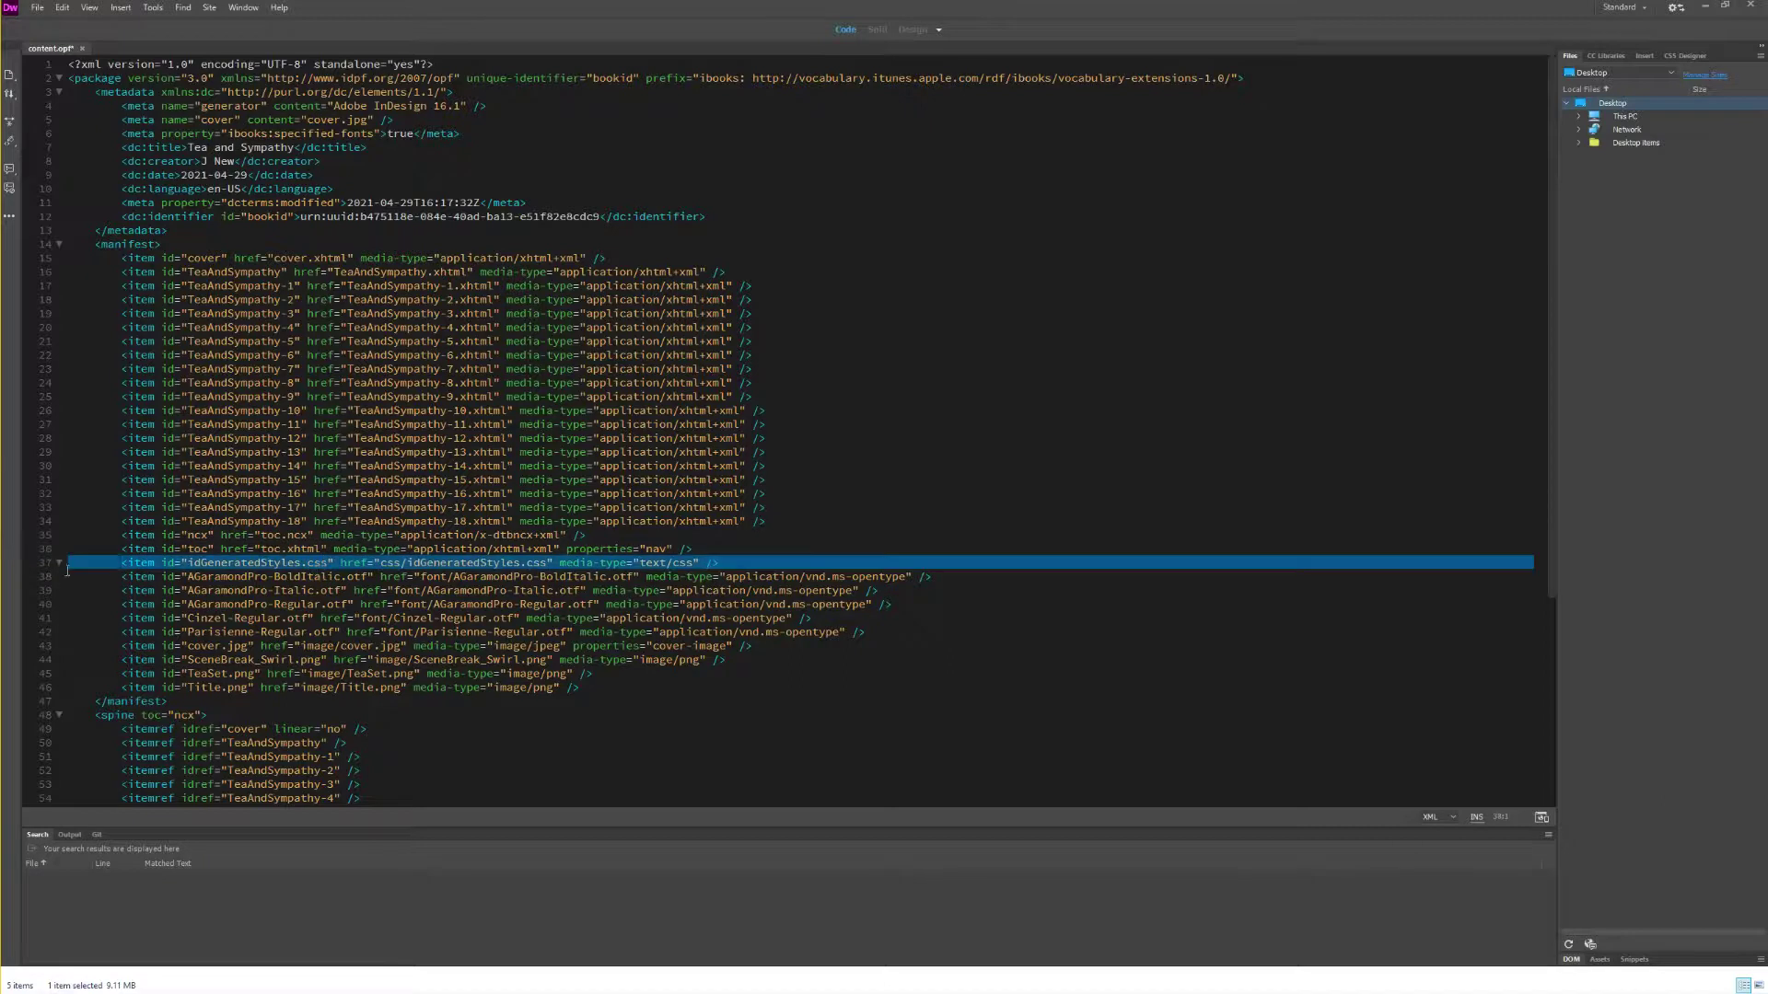
Step: Delete the three AGaramondPro font items from the manifest and add an empty line after the Parisienne-Regular.otf item
left_click_drag(36, 576, 25, 621)
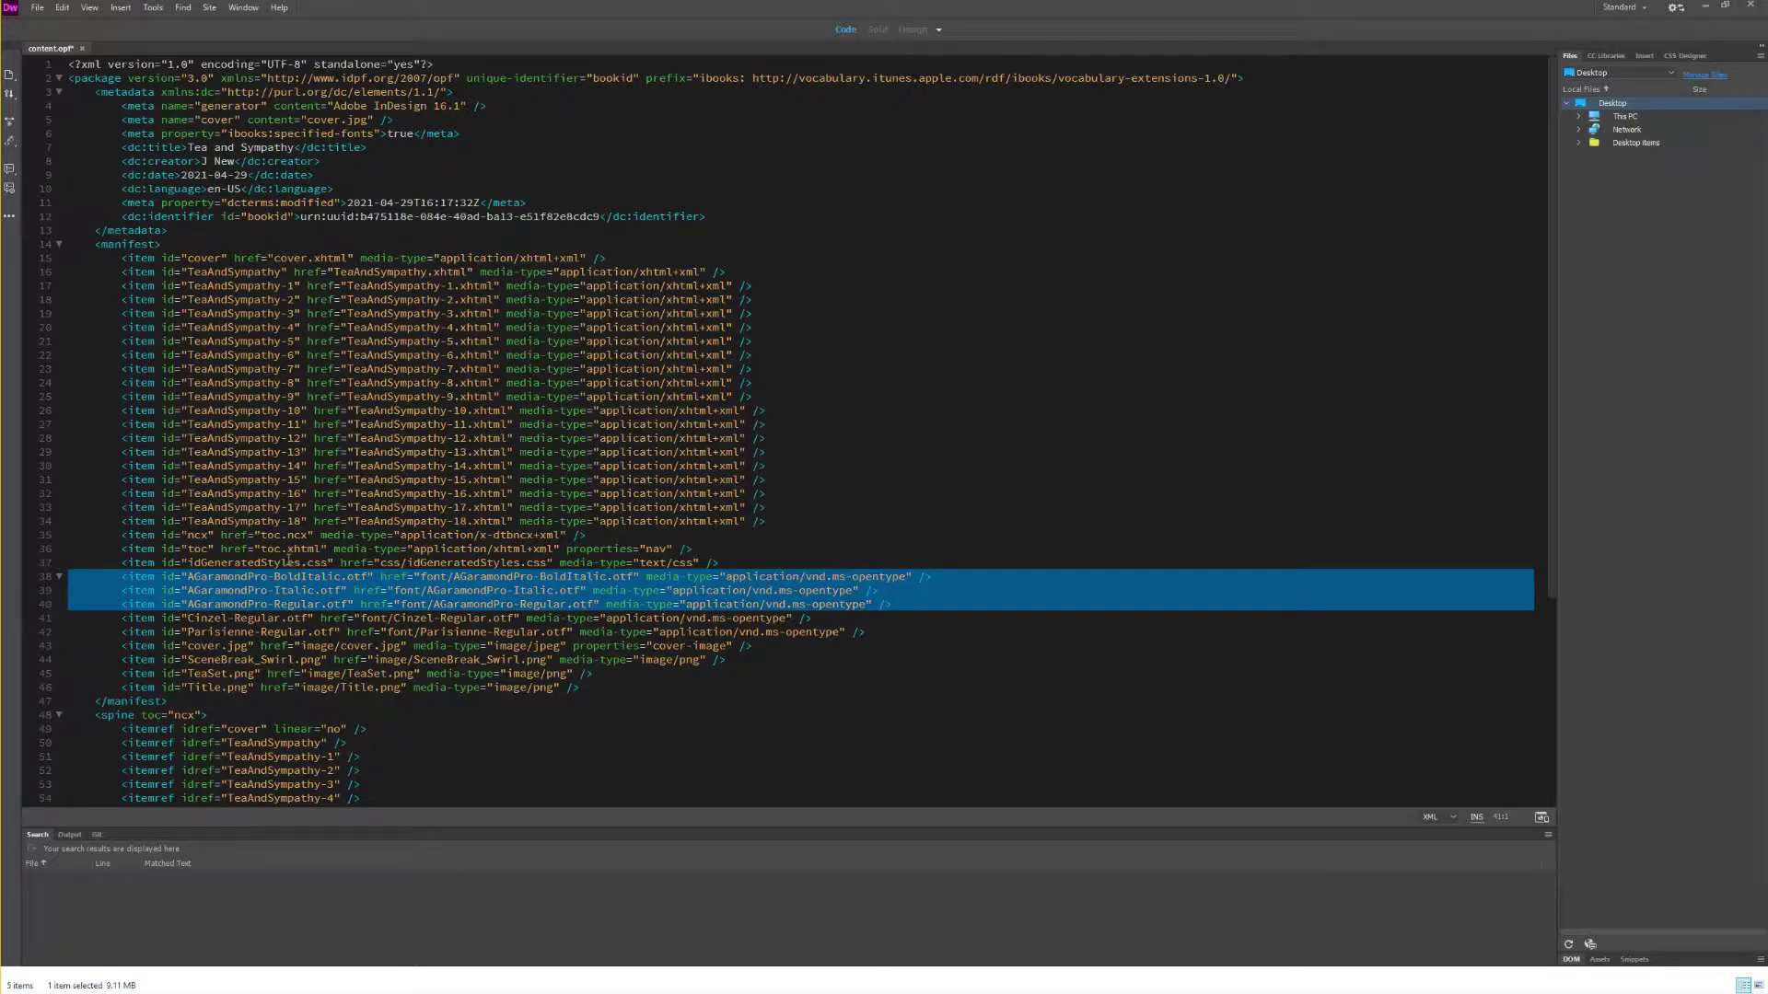
key("Delete")
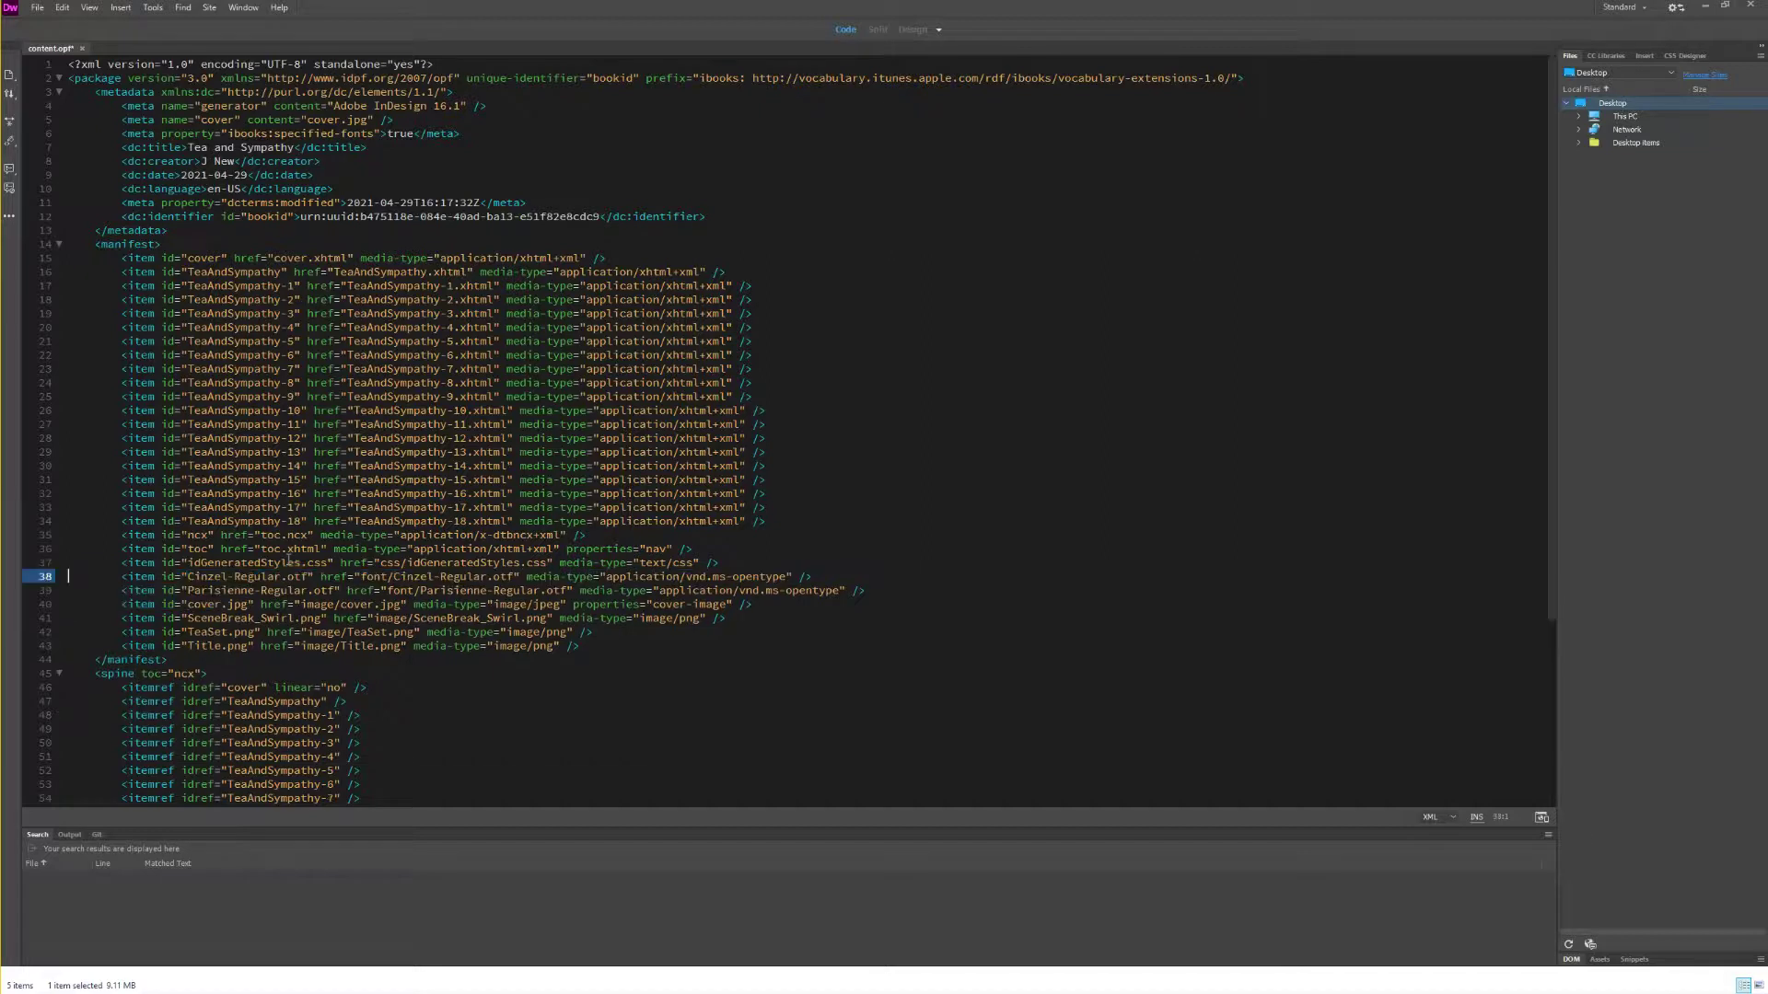
left_click(44, 578)
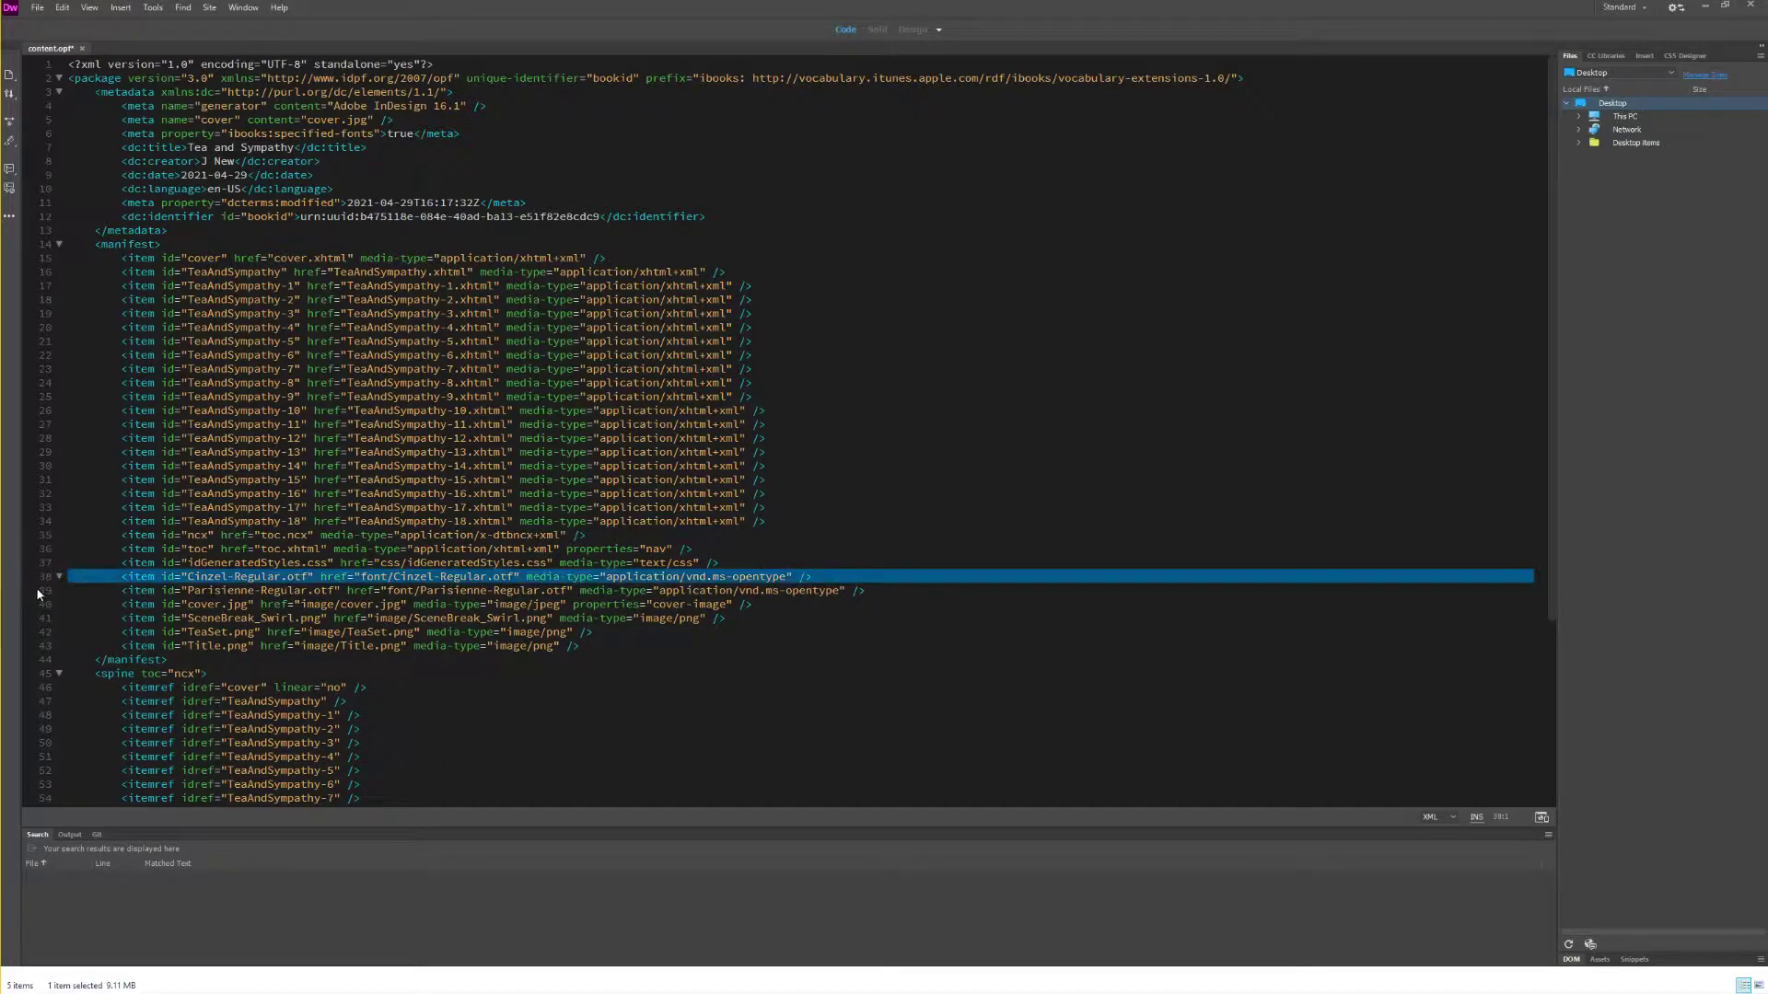
left_click(38, 593)
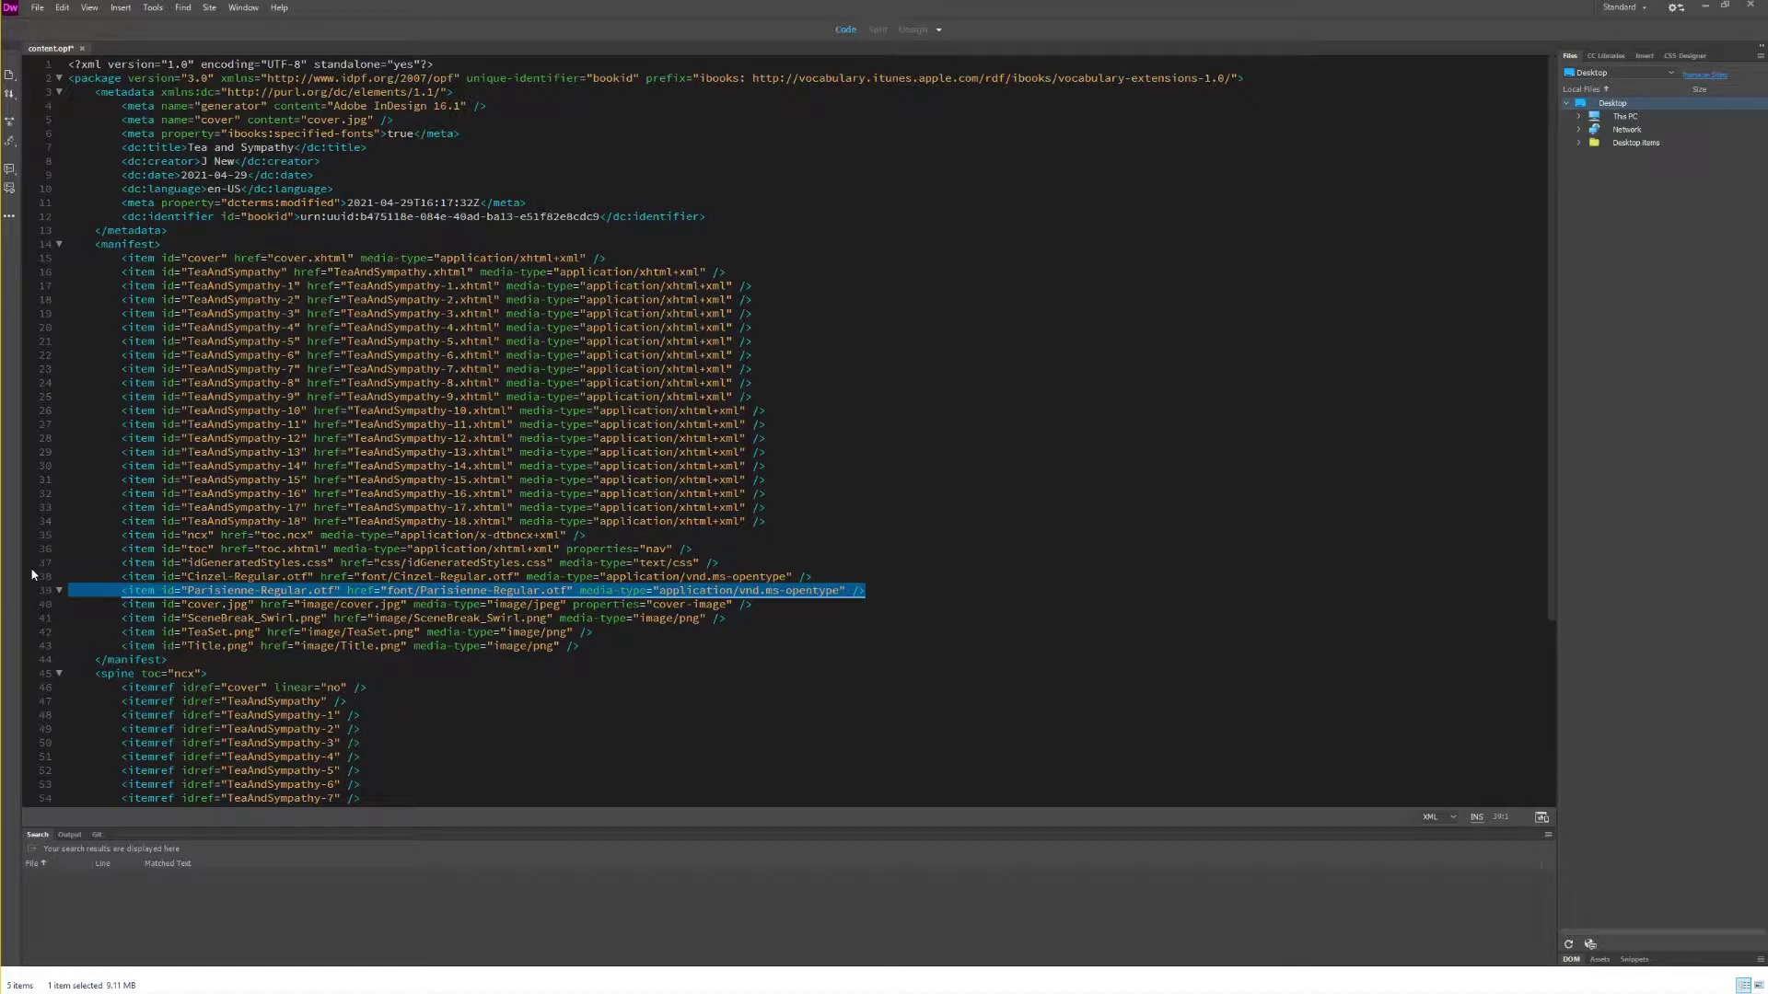
key("End")
key("Return")
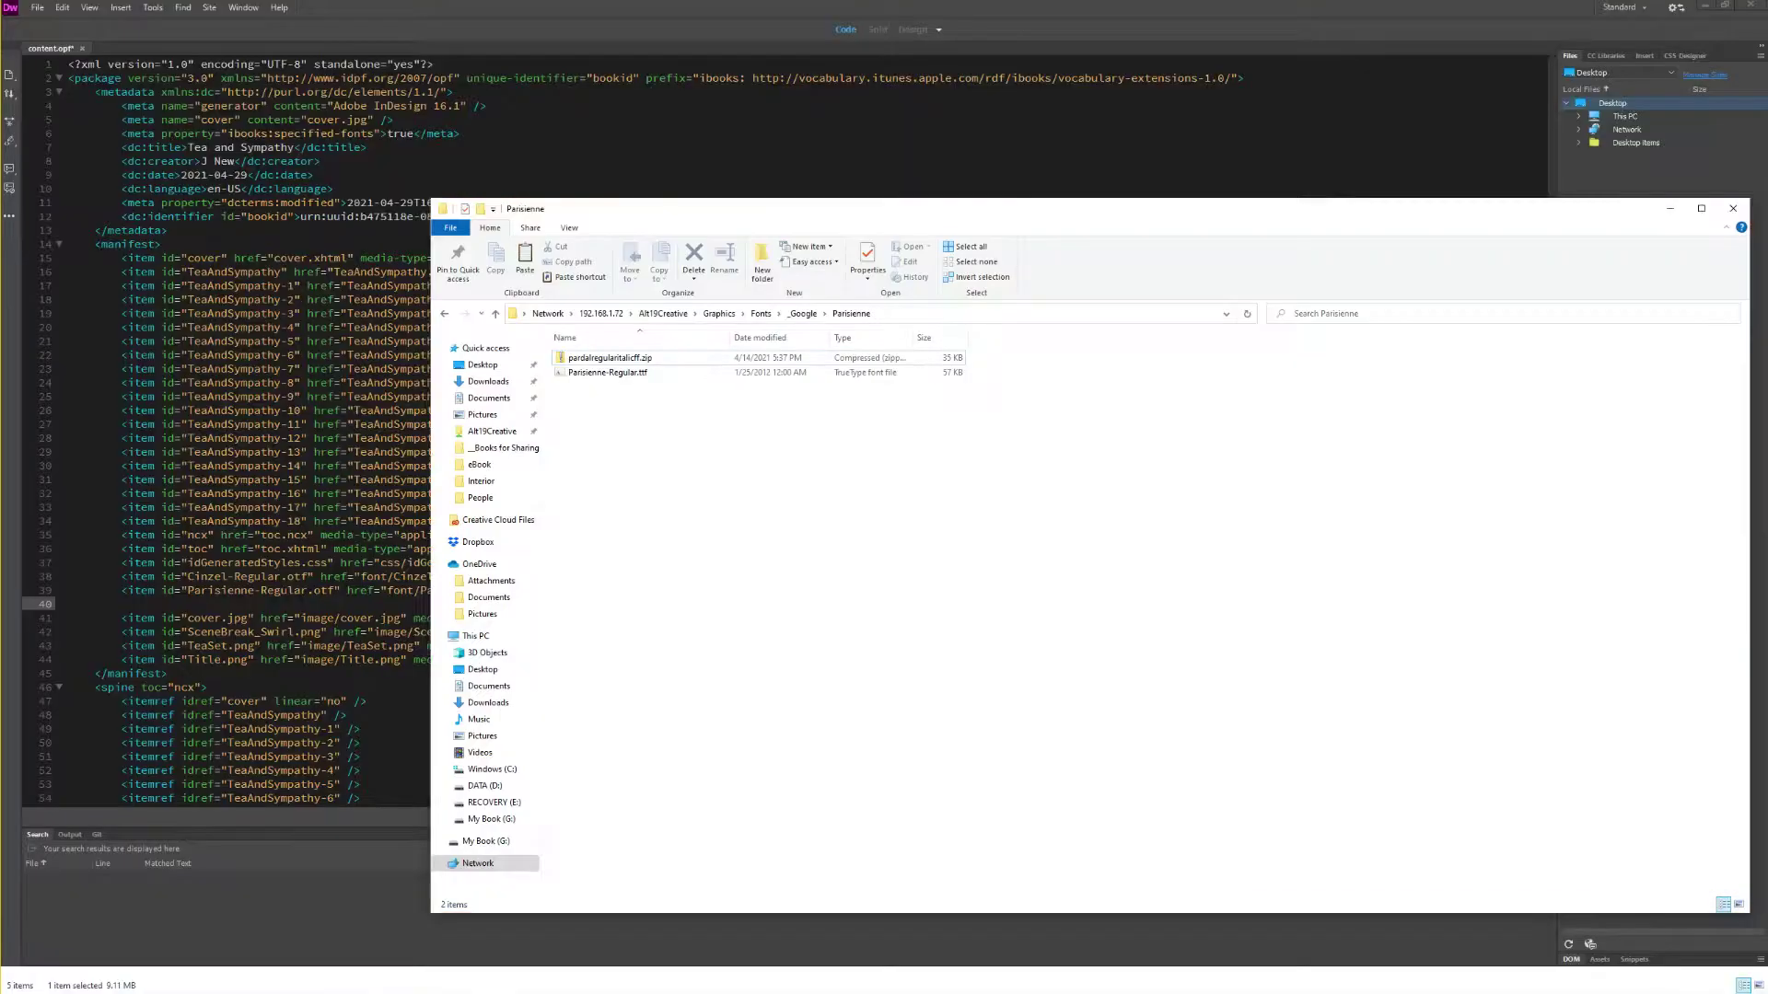
Step: Open ContentOPF_AddForSIL.txt from the _Licenses folder under Fonts\_Google and place its window beside the code
left_click(803, 313)
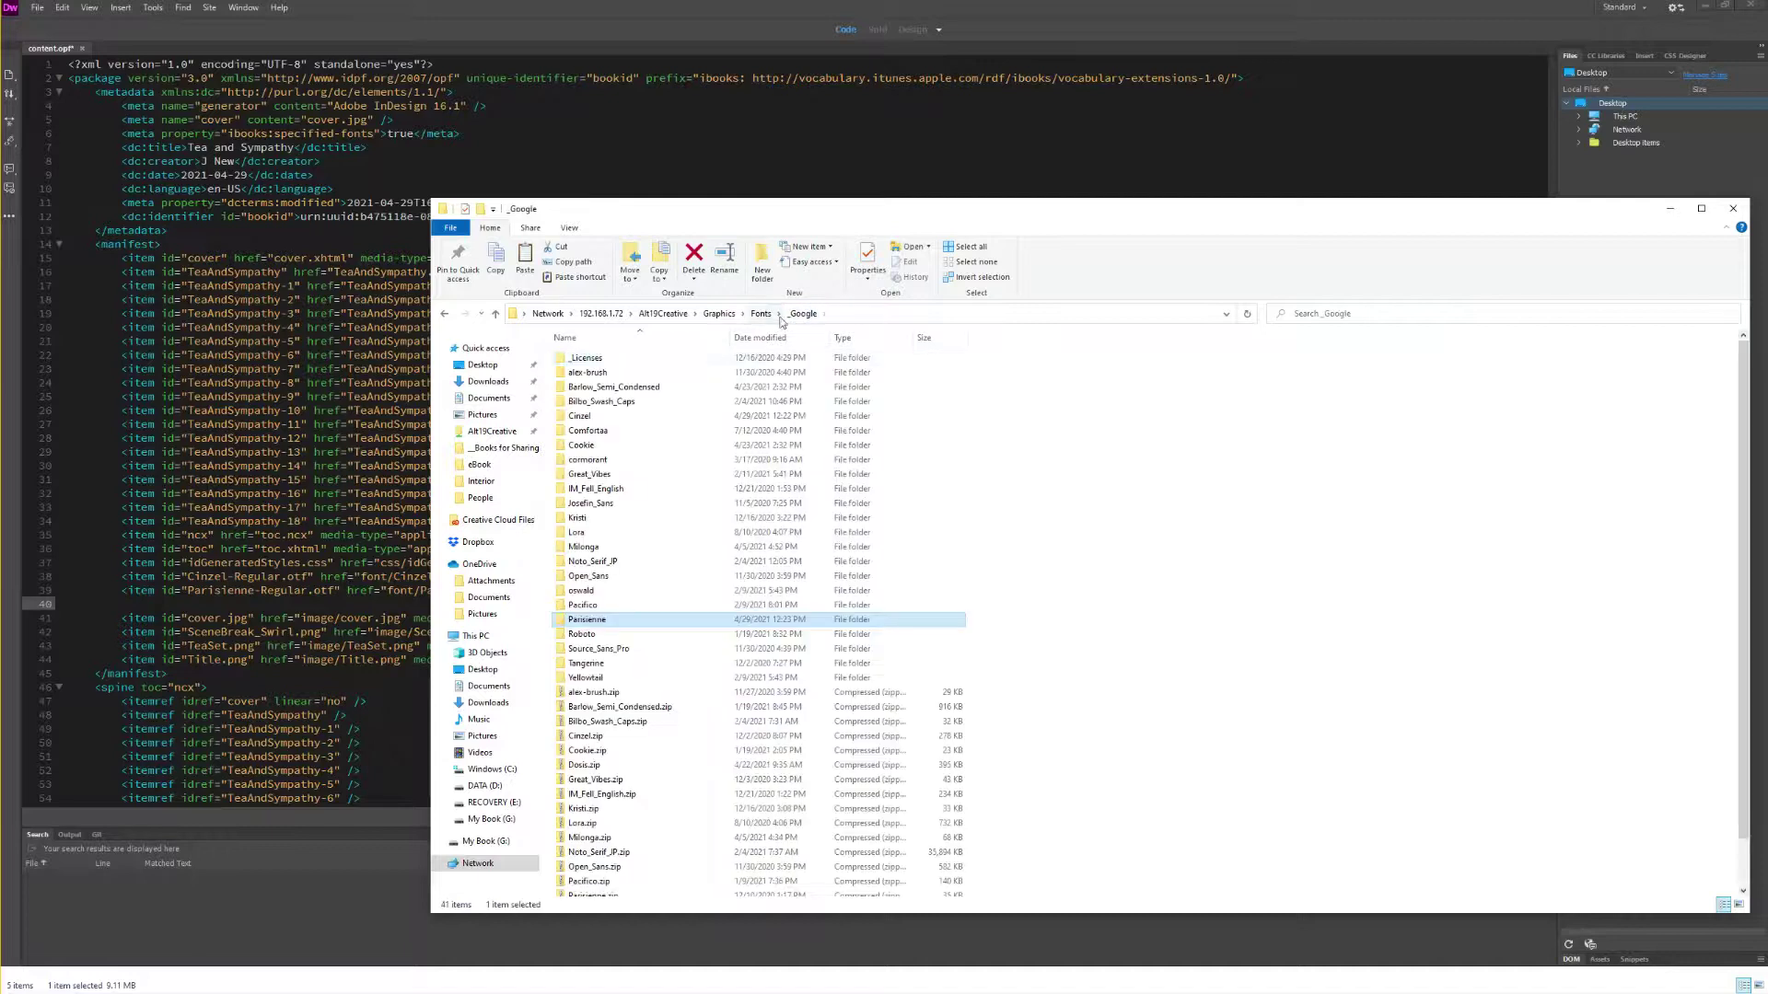
double_click(633, 359)
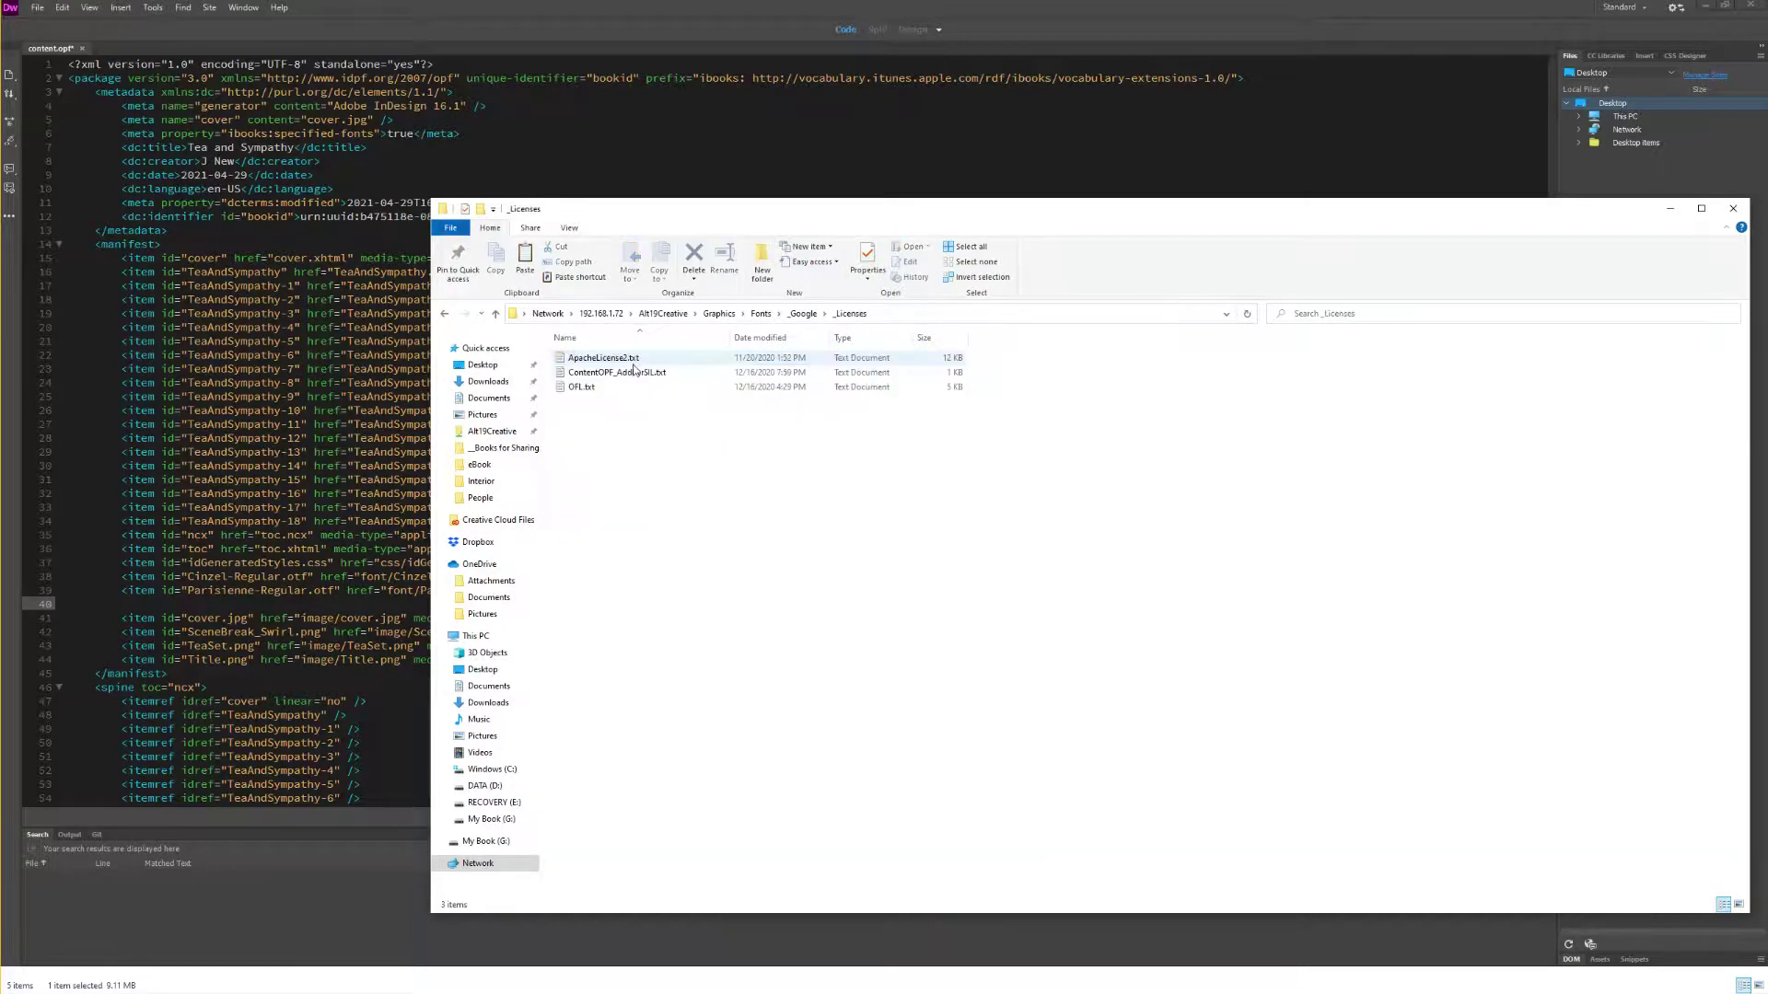
left_click(635, 373)
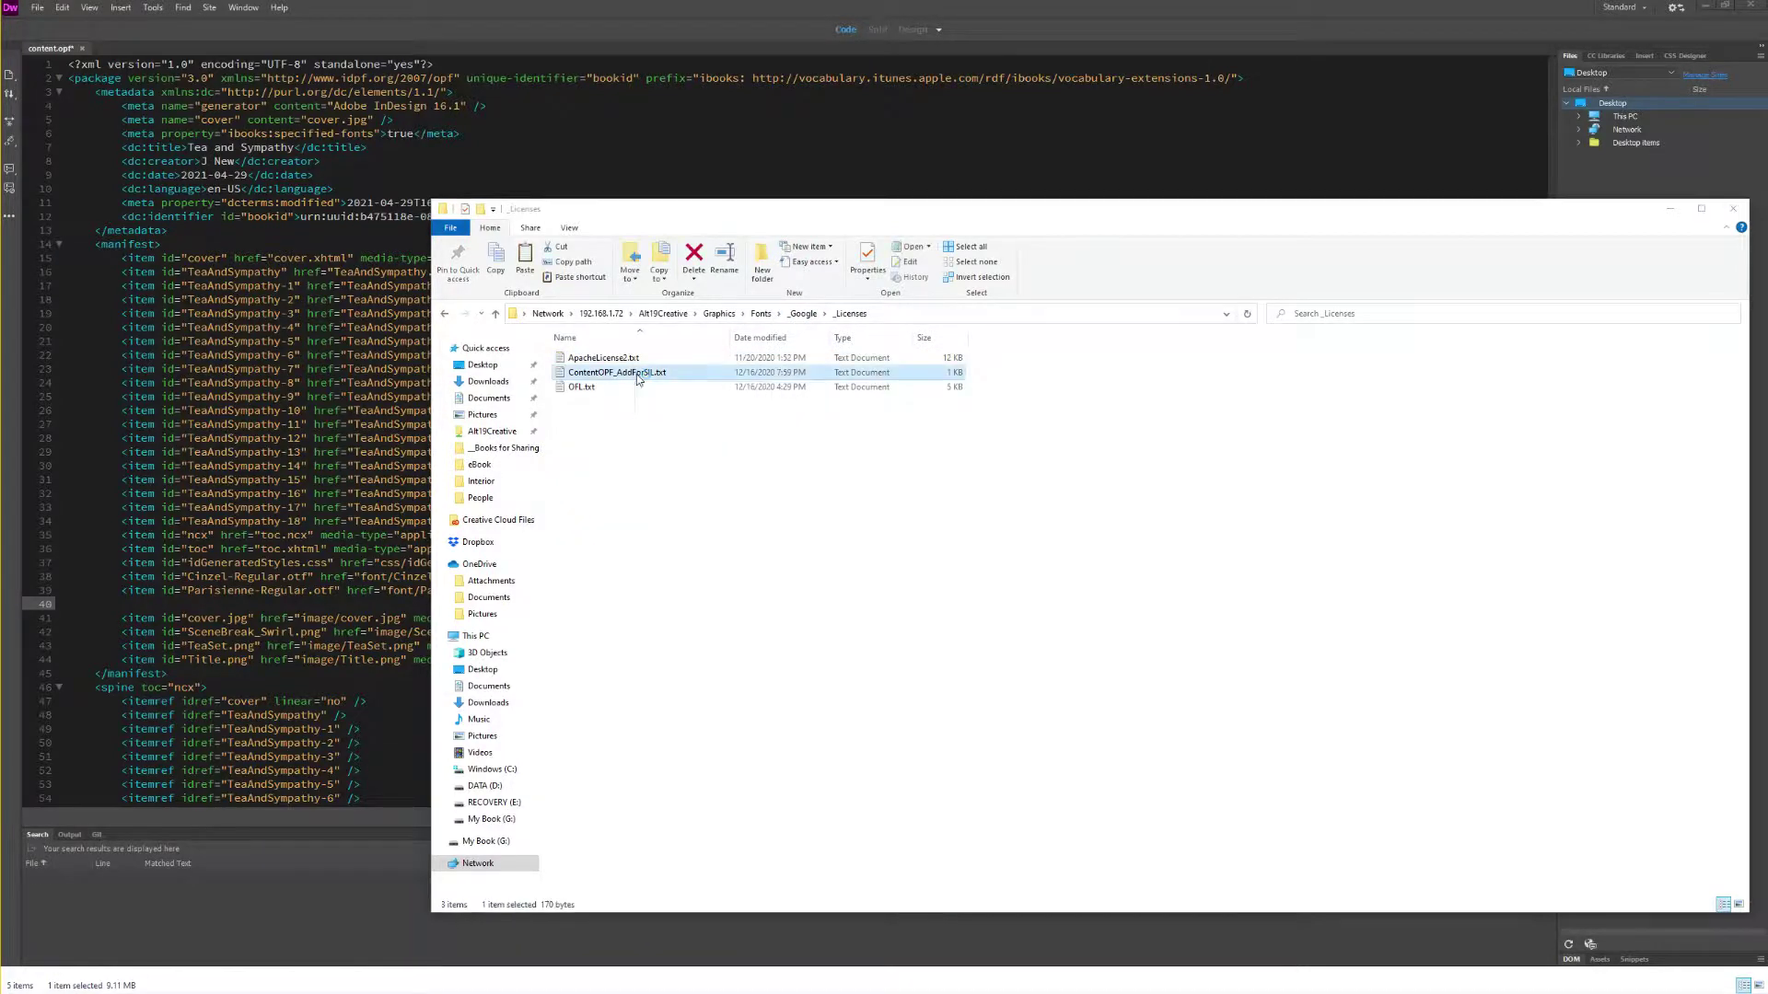
left_click(1733, 208)
left_click_drag(185, 80, 1268, 181)
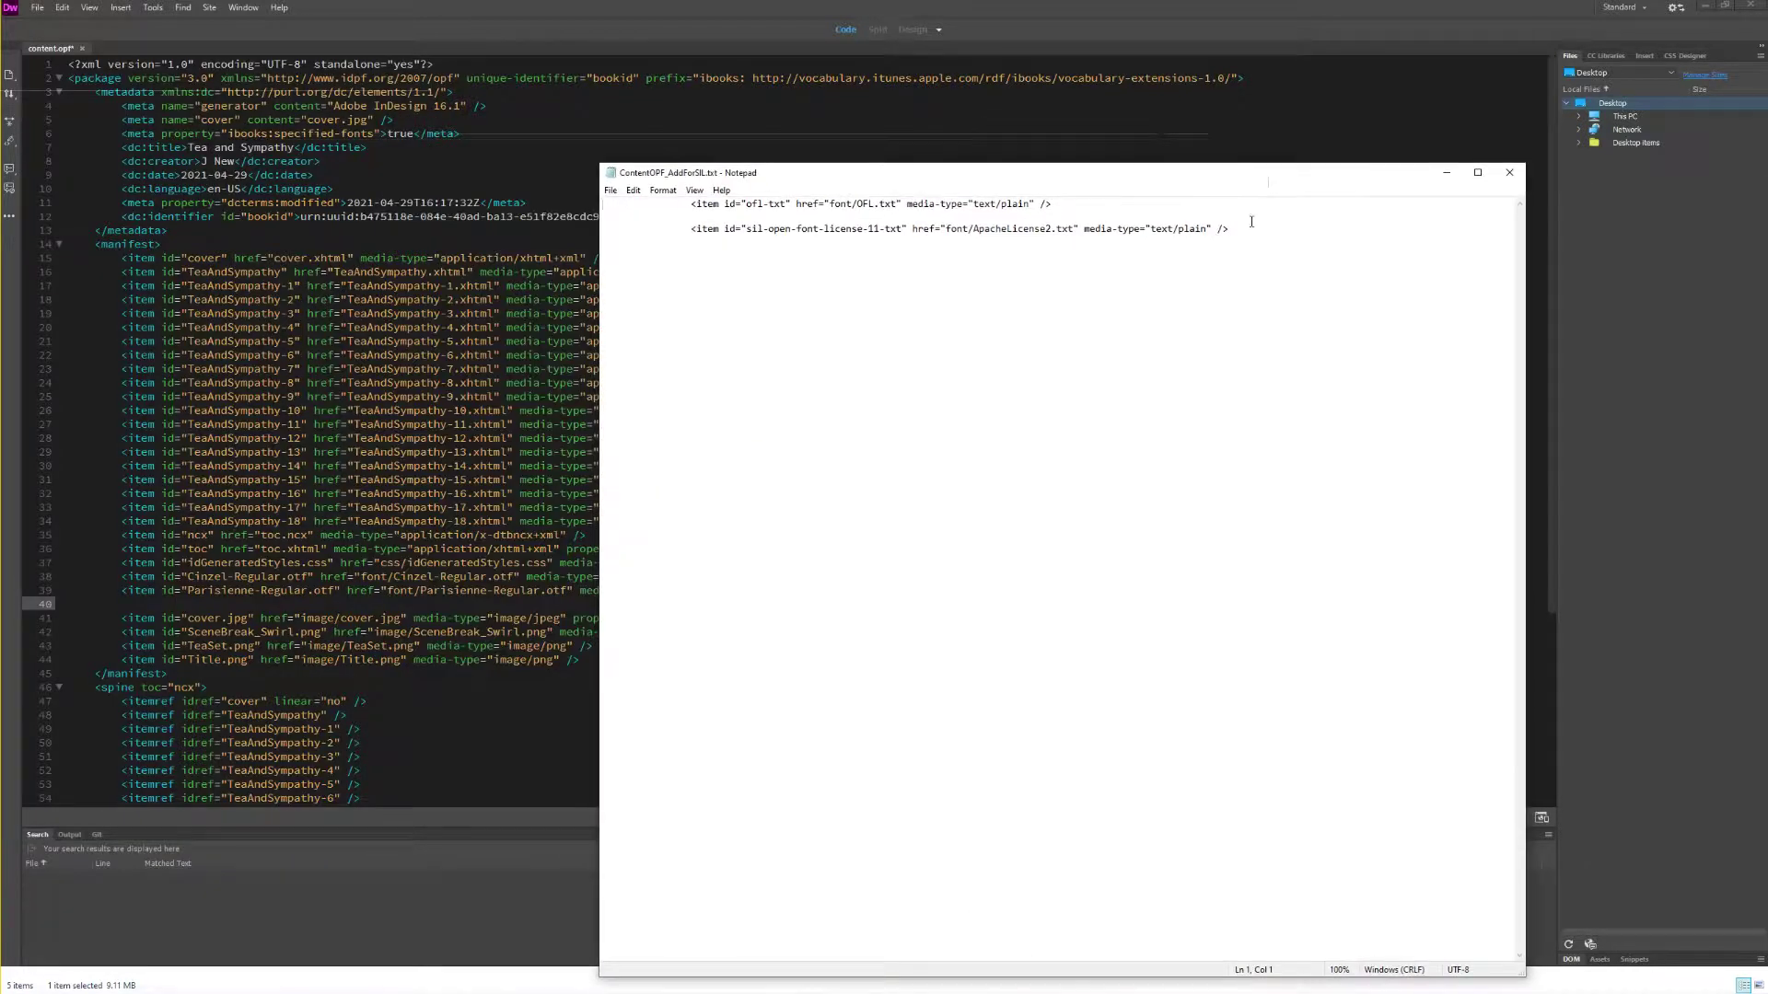
Step: Copy the ofl-txt item line from ContentOPF_AddForSIL.txt
double_click(623, 210)
left_click(626, 209)
left_click_drag(1060, 204, 583, 196)
key("ctrl+c")
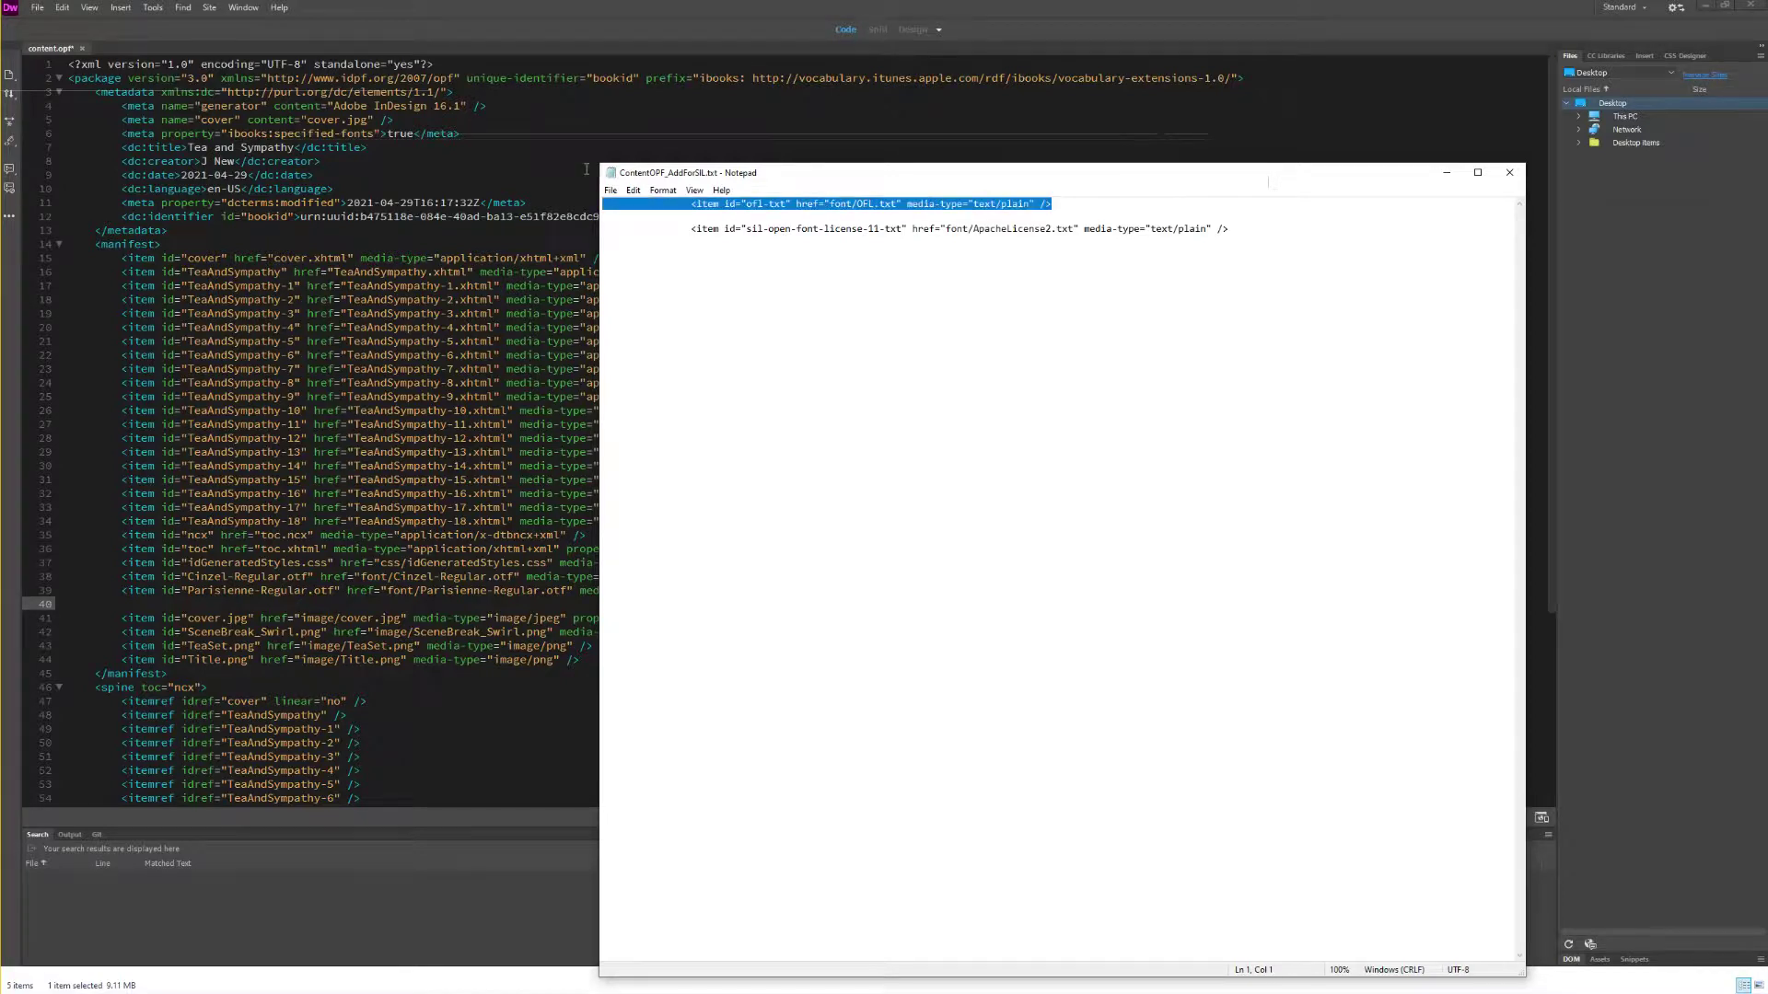
Step: Paste the ofl-txt item twice below the Parisienne-Regular.otf item and prefix the first copy's id with Cinzel_
left_click(157, 603)
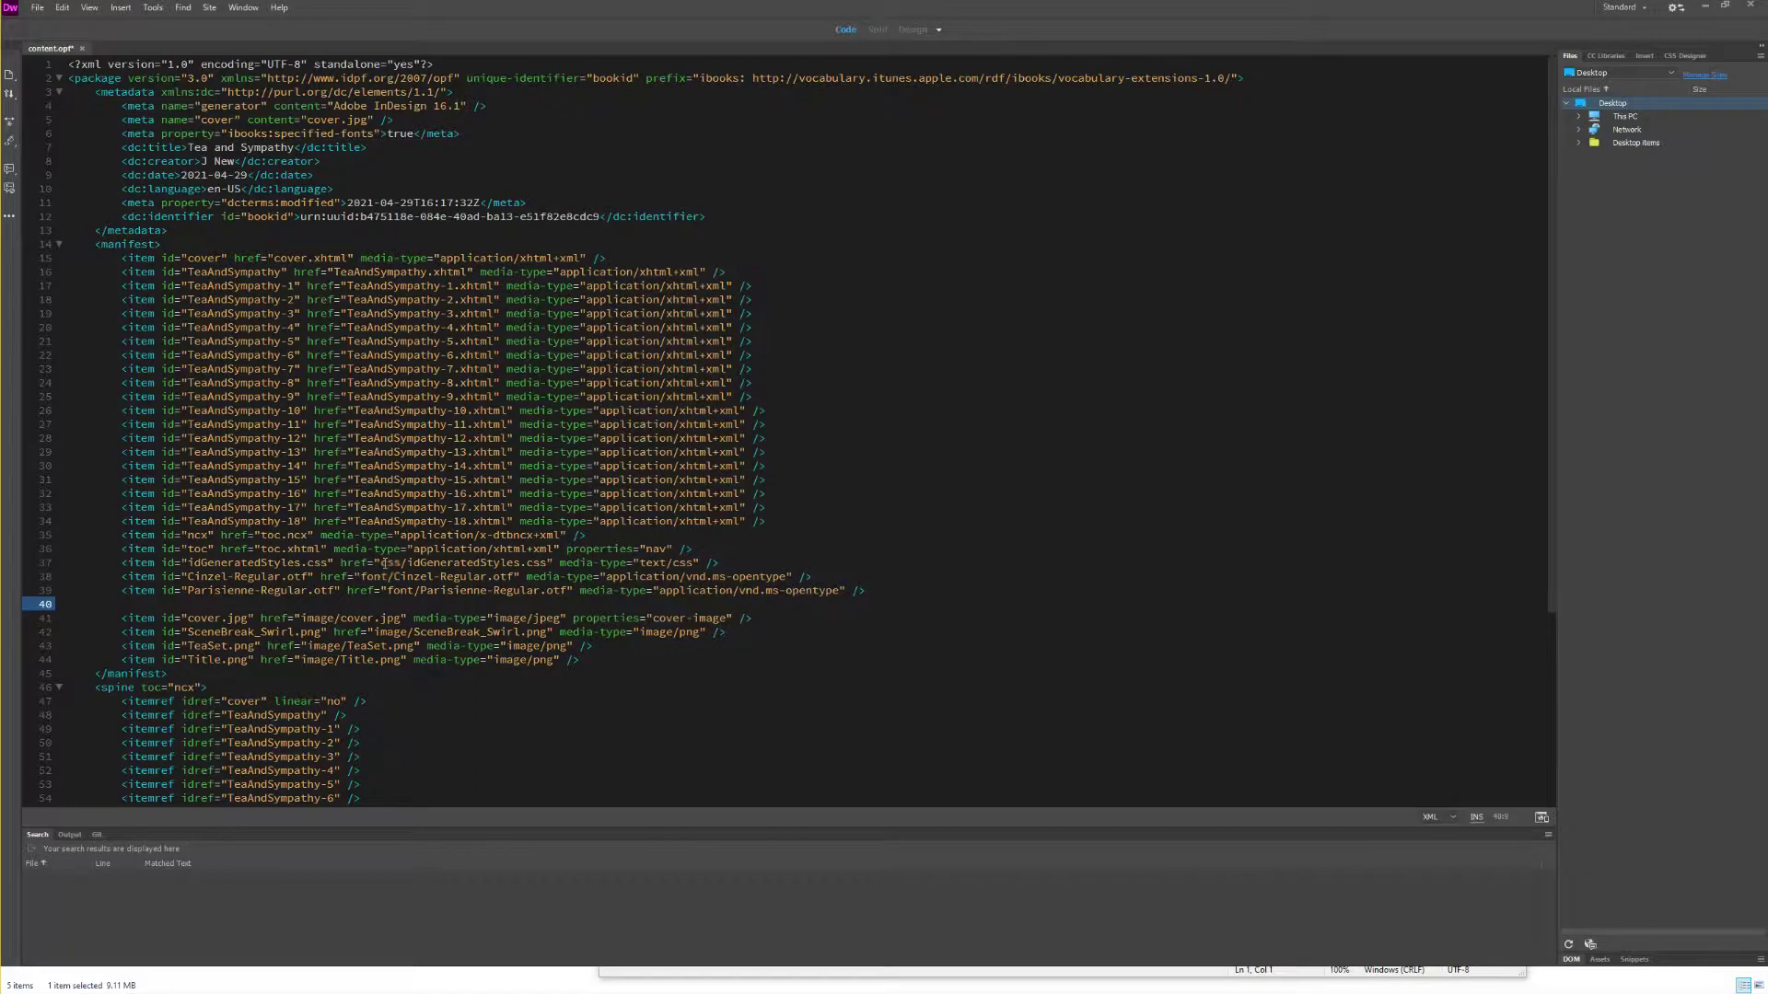
key("ctrl+v")
key("Return")
key("ctrl+v")
left_click(189, 604)
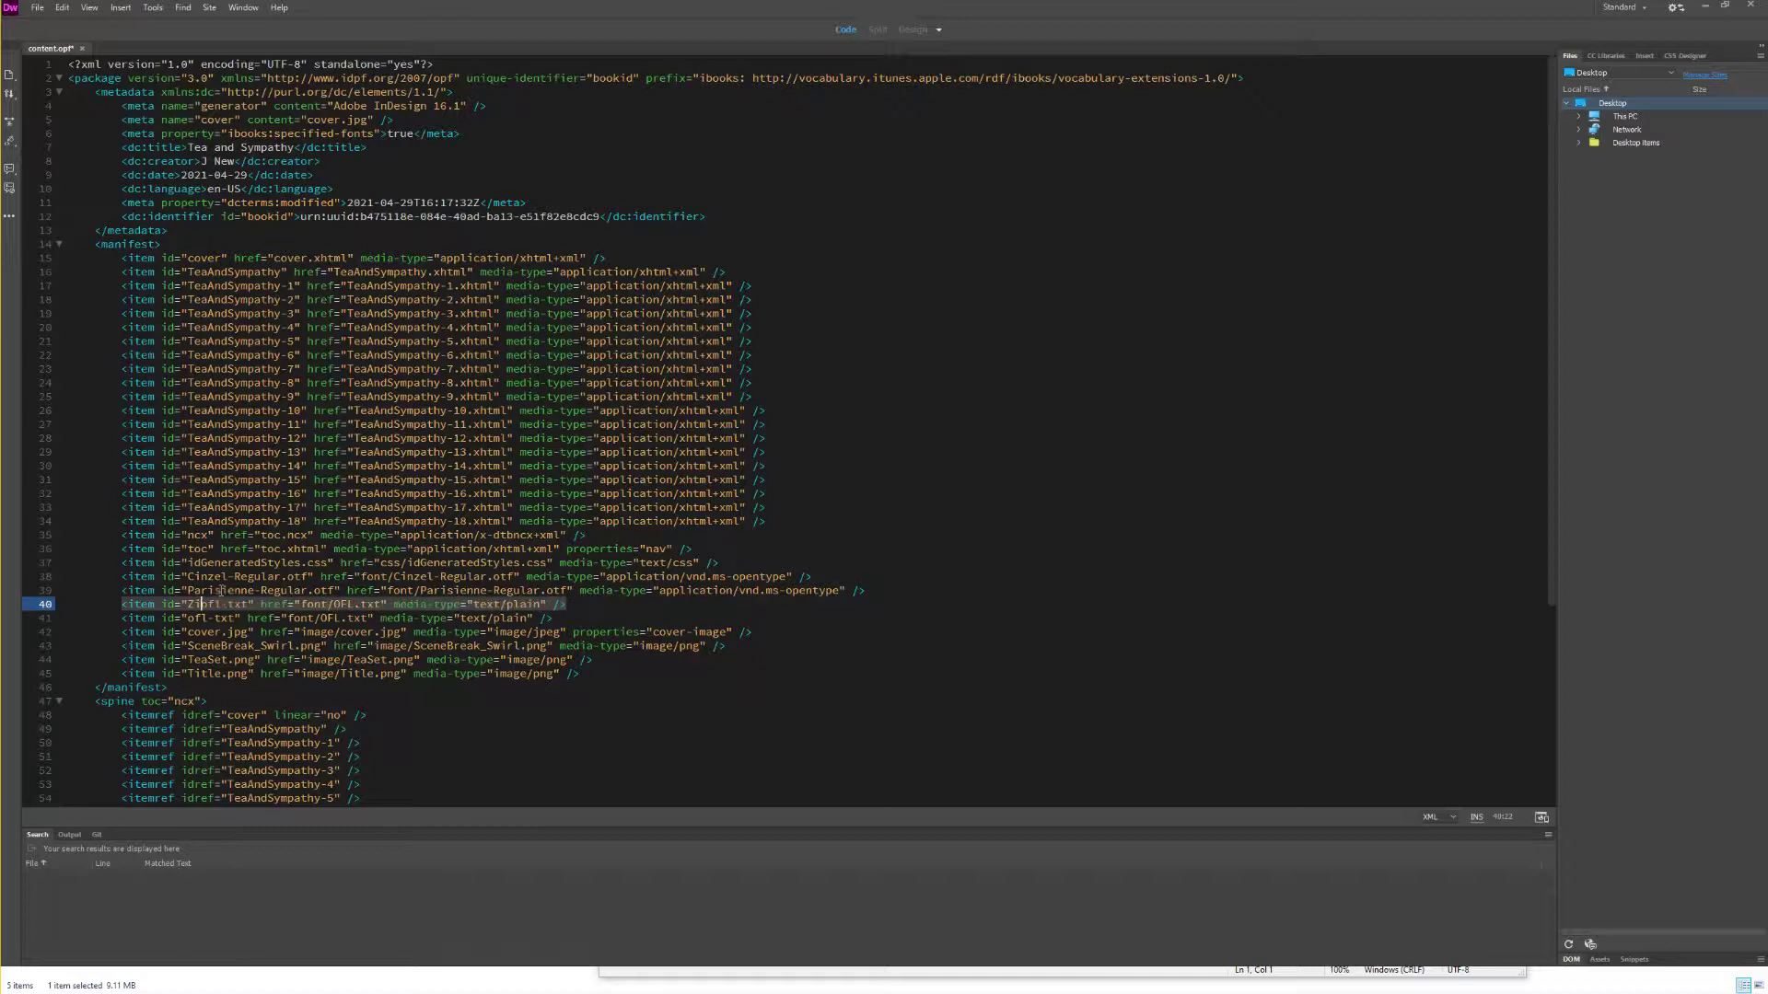
type("Cinzel_")
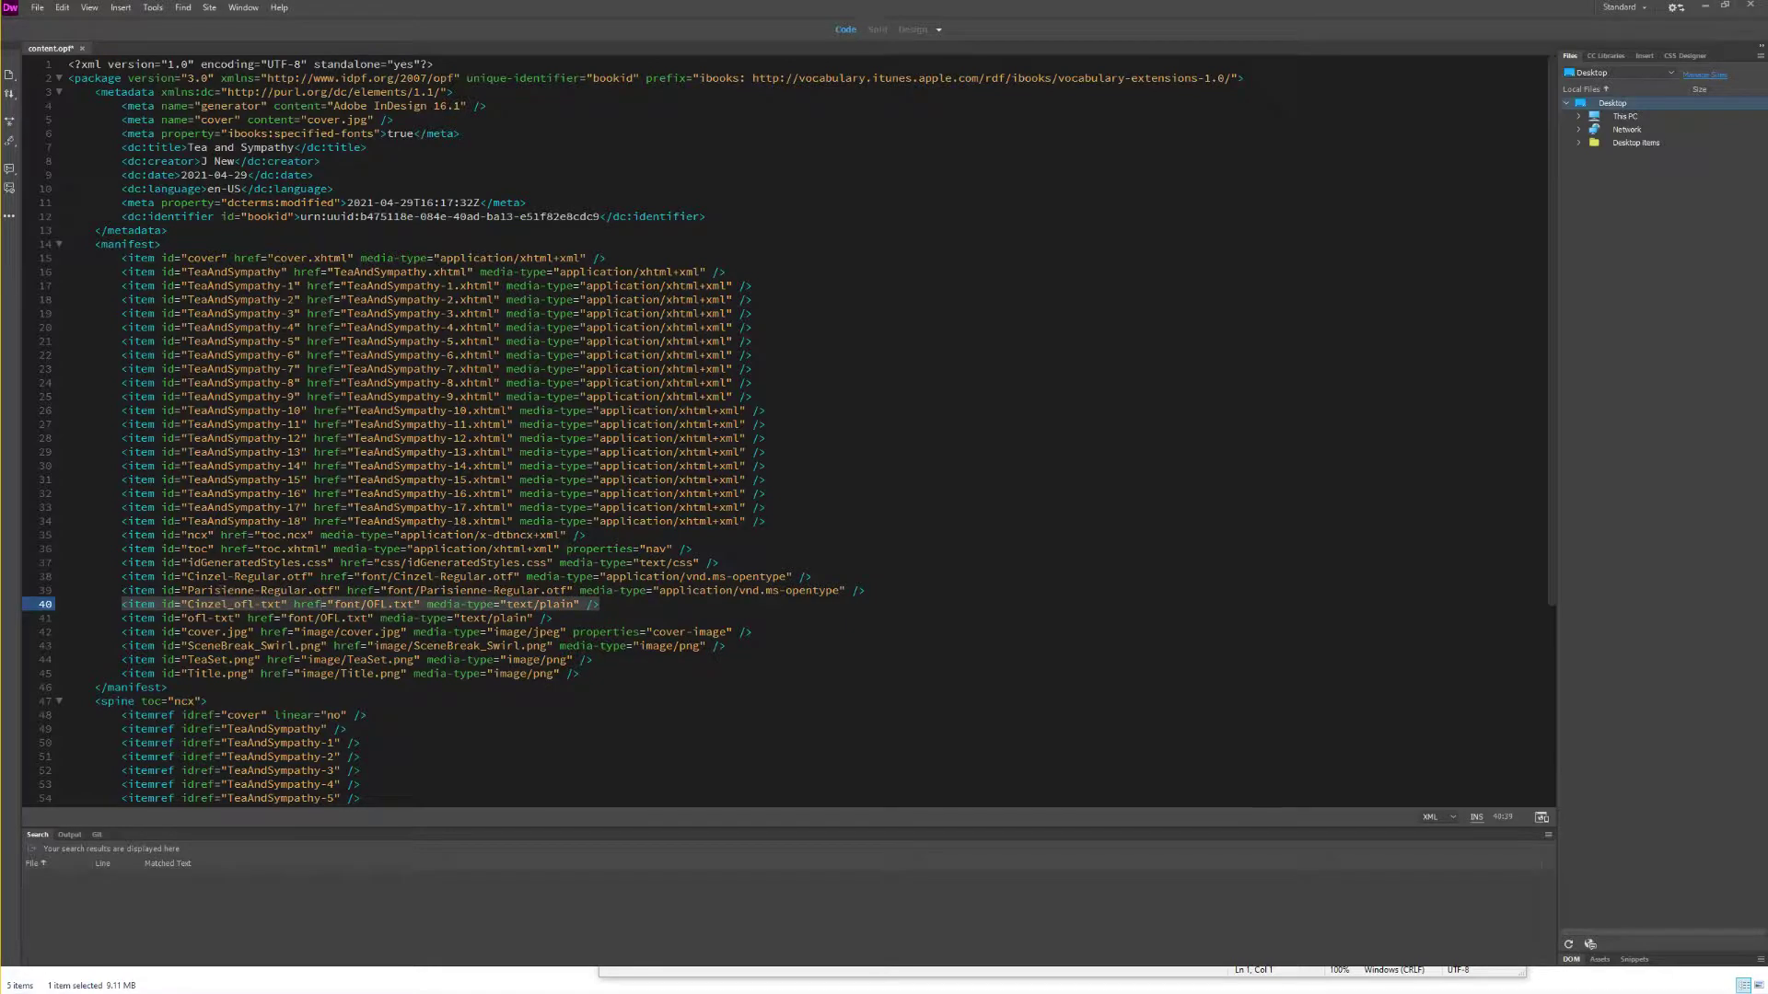
Step: Open the font folder inside the EPUB's OEBPS folder and select the file name Cinzel_OFL.txt for copying
key("super+e")
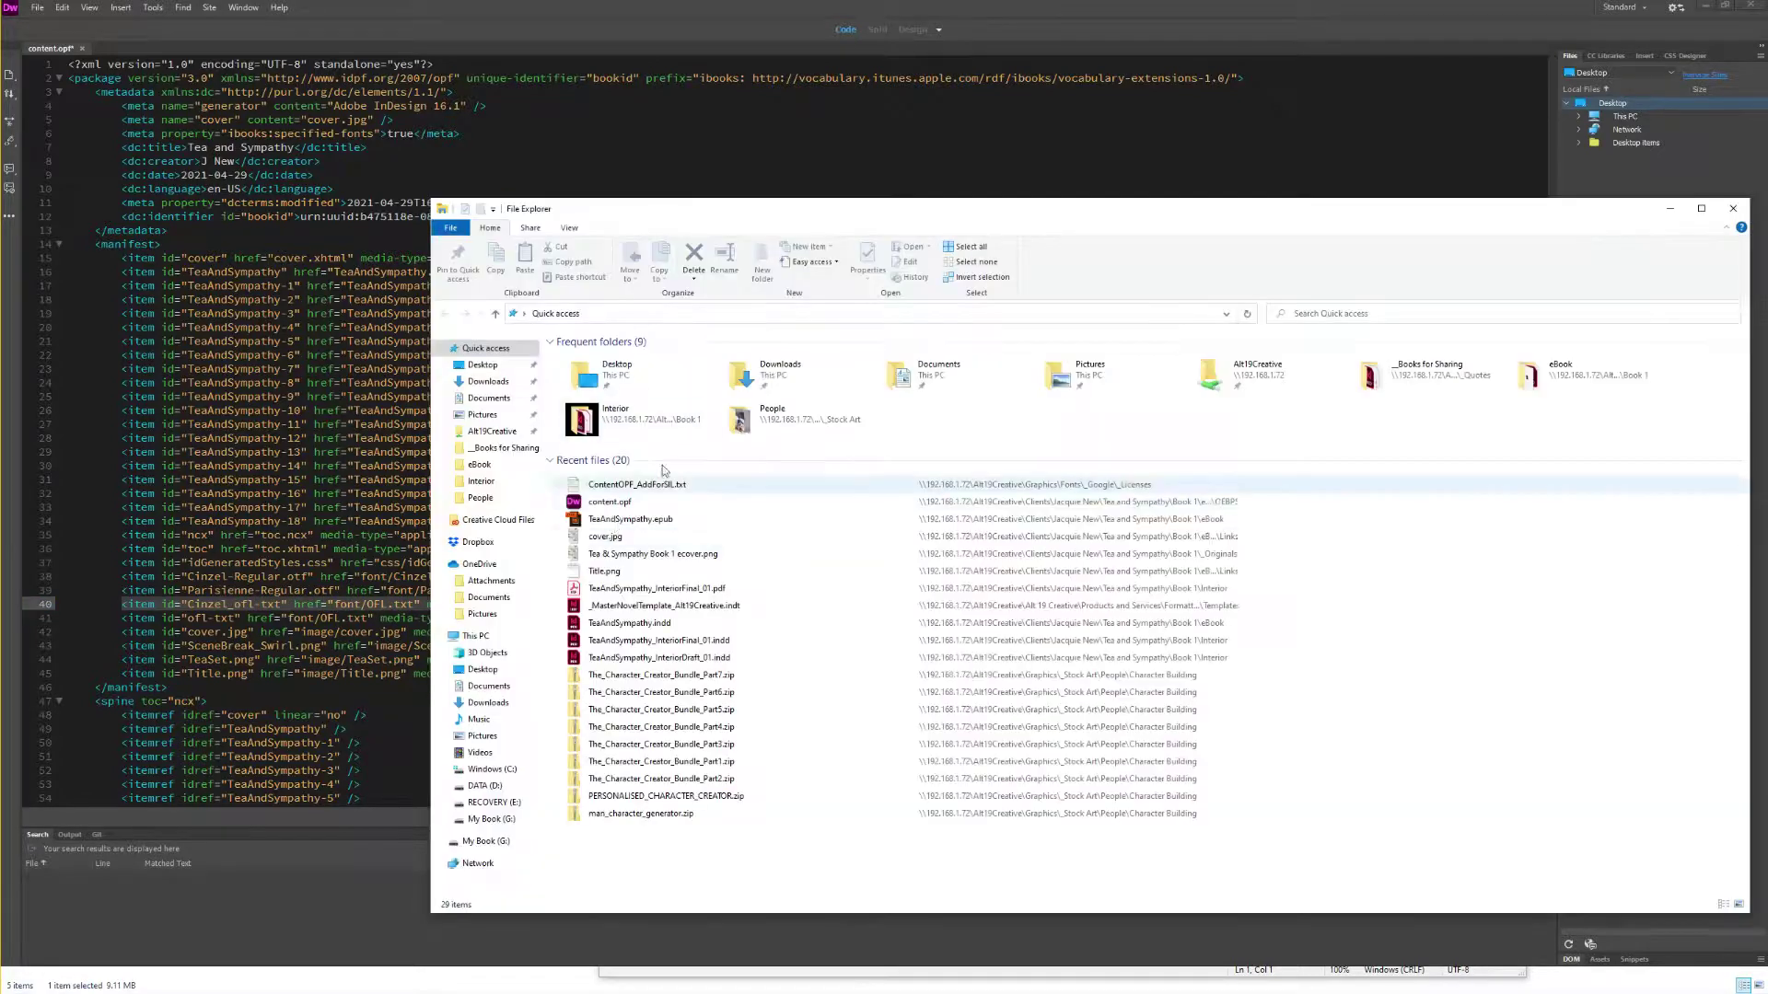
left_click(623, 502)
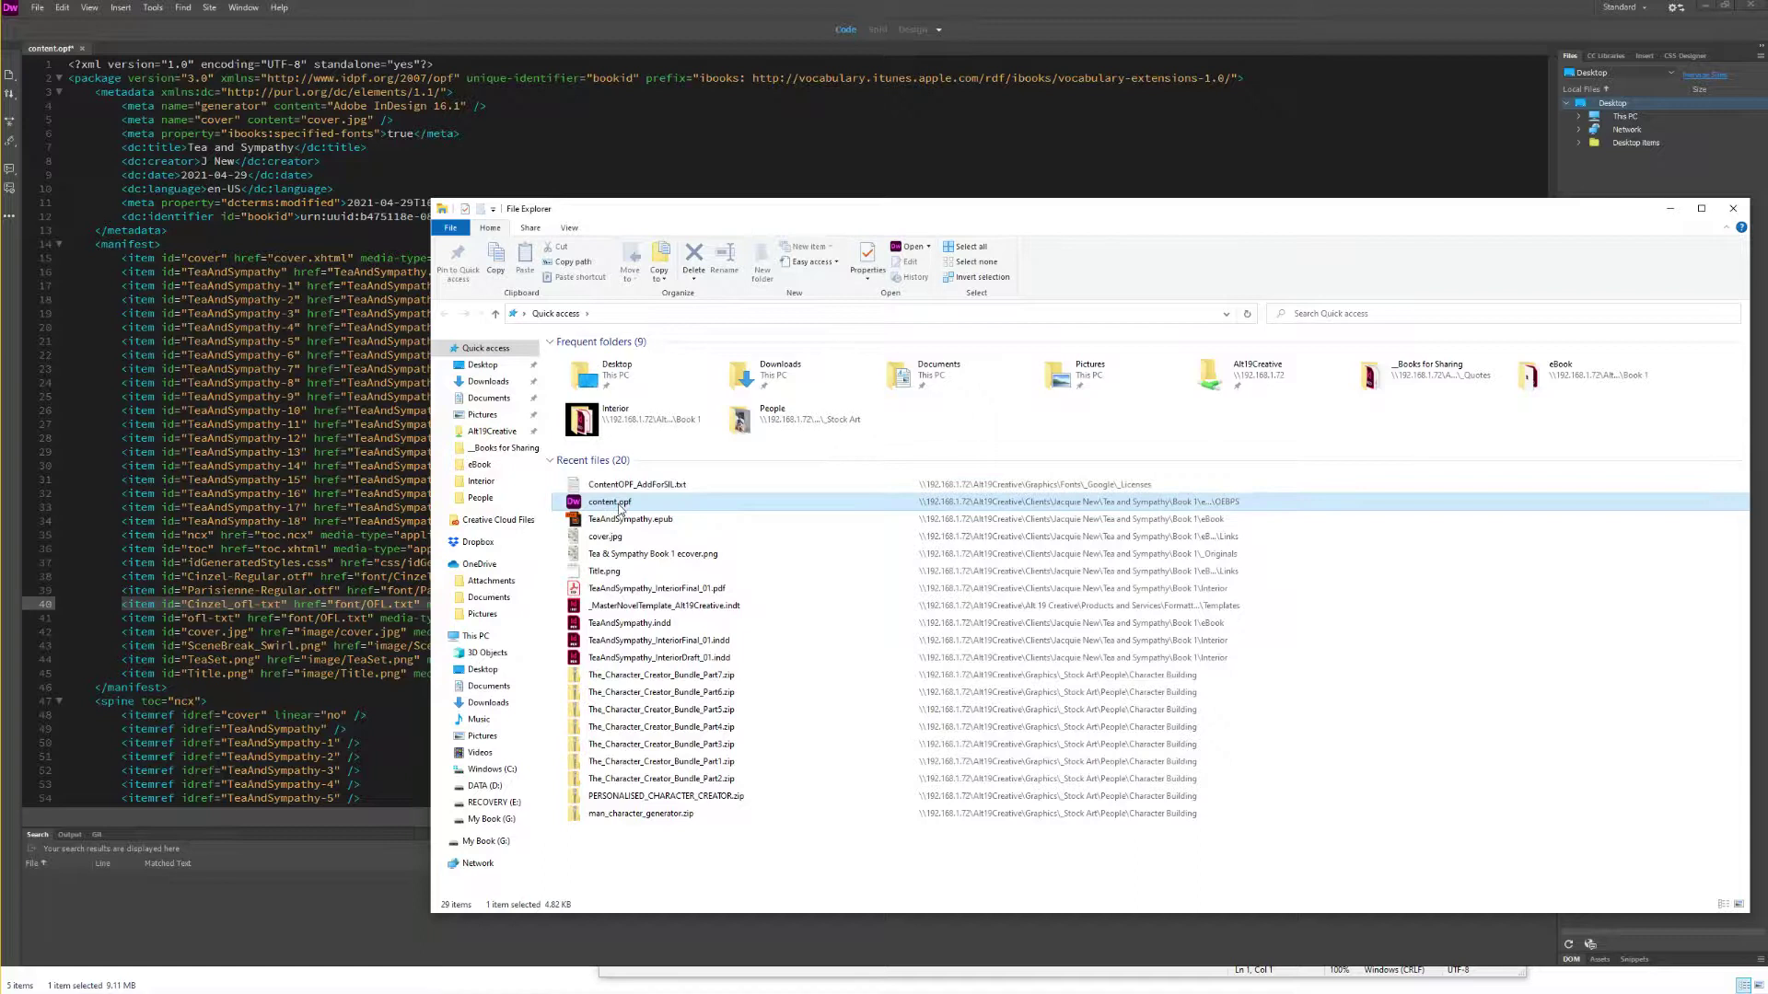
right_click(621, 504)
left_click(532, 704)
double_click(576, 372)
left_click(609, 360)
left_click(617, 361)
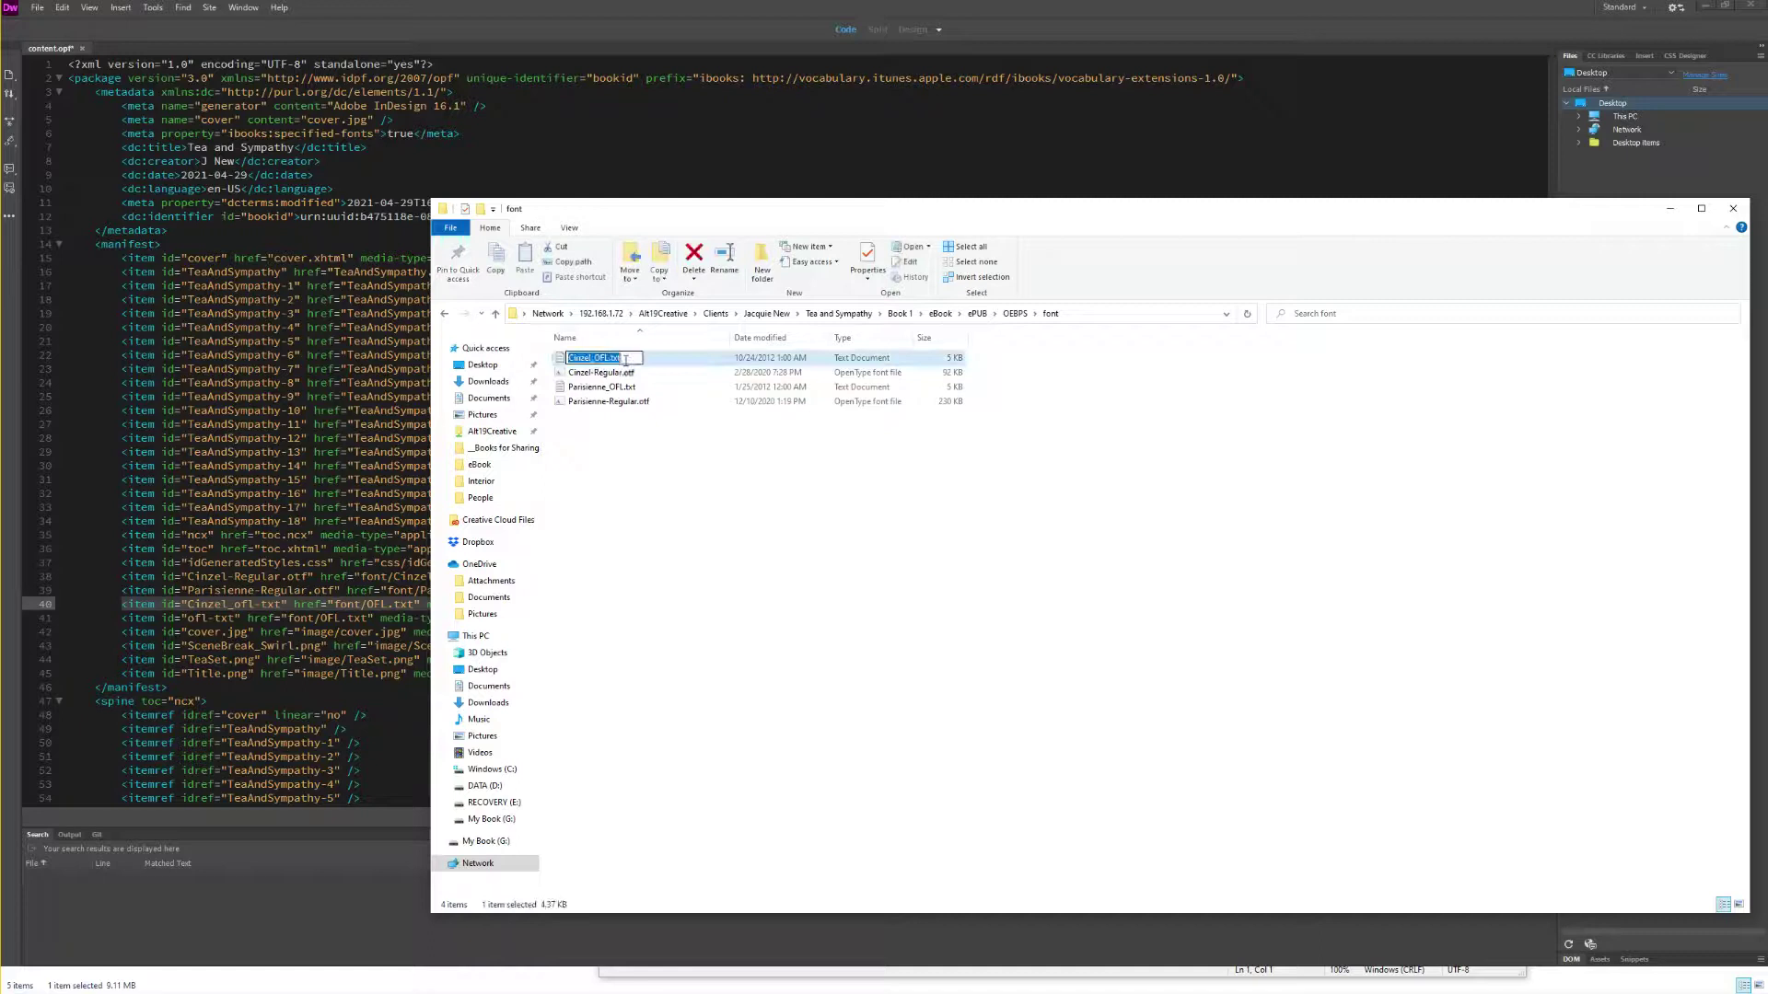
Step: Set the href of the Cinzel_ofl-txt manifest item to font/Cinzel_OFL.txt
left_click(405, 594)
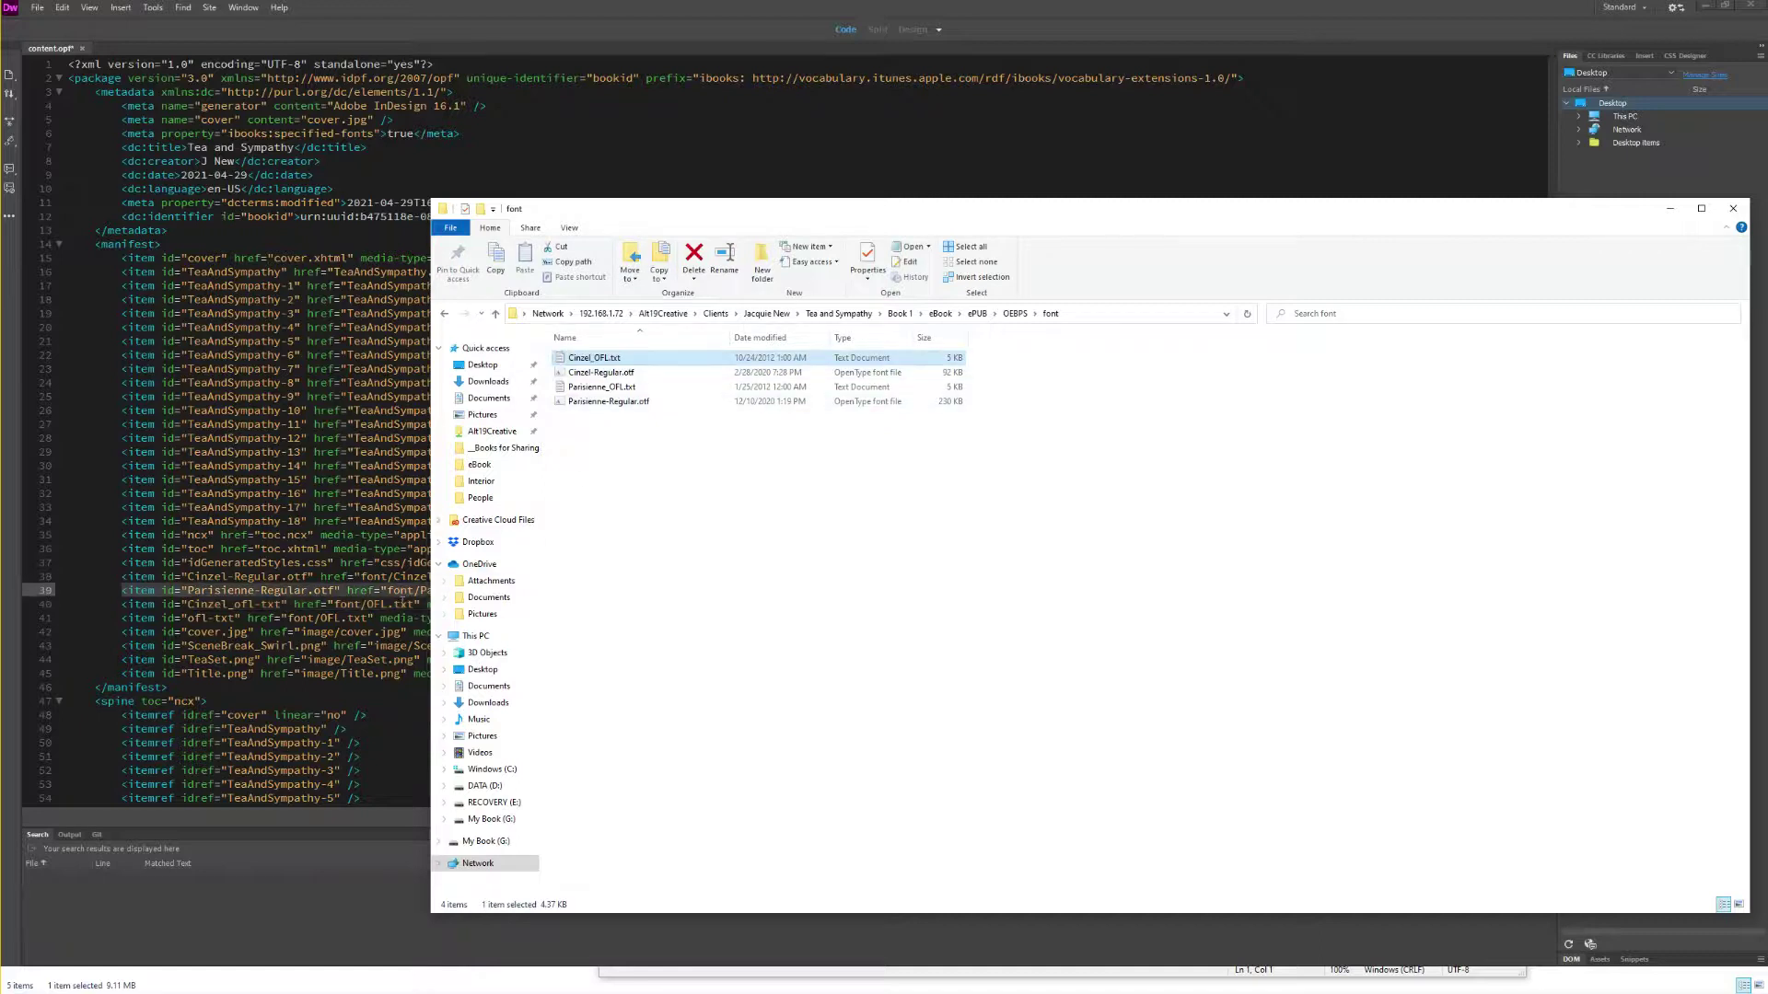
left_click(409, 594)
left_click_drag(414, 603, 371, 604)
type("Cinzel_OFL.txt")
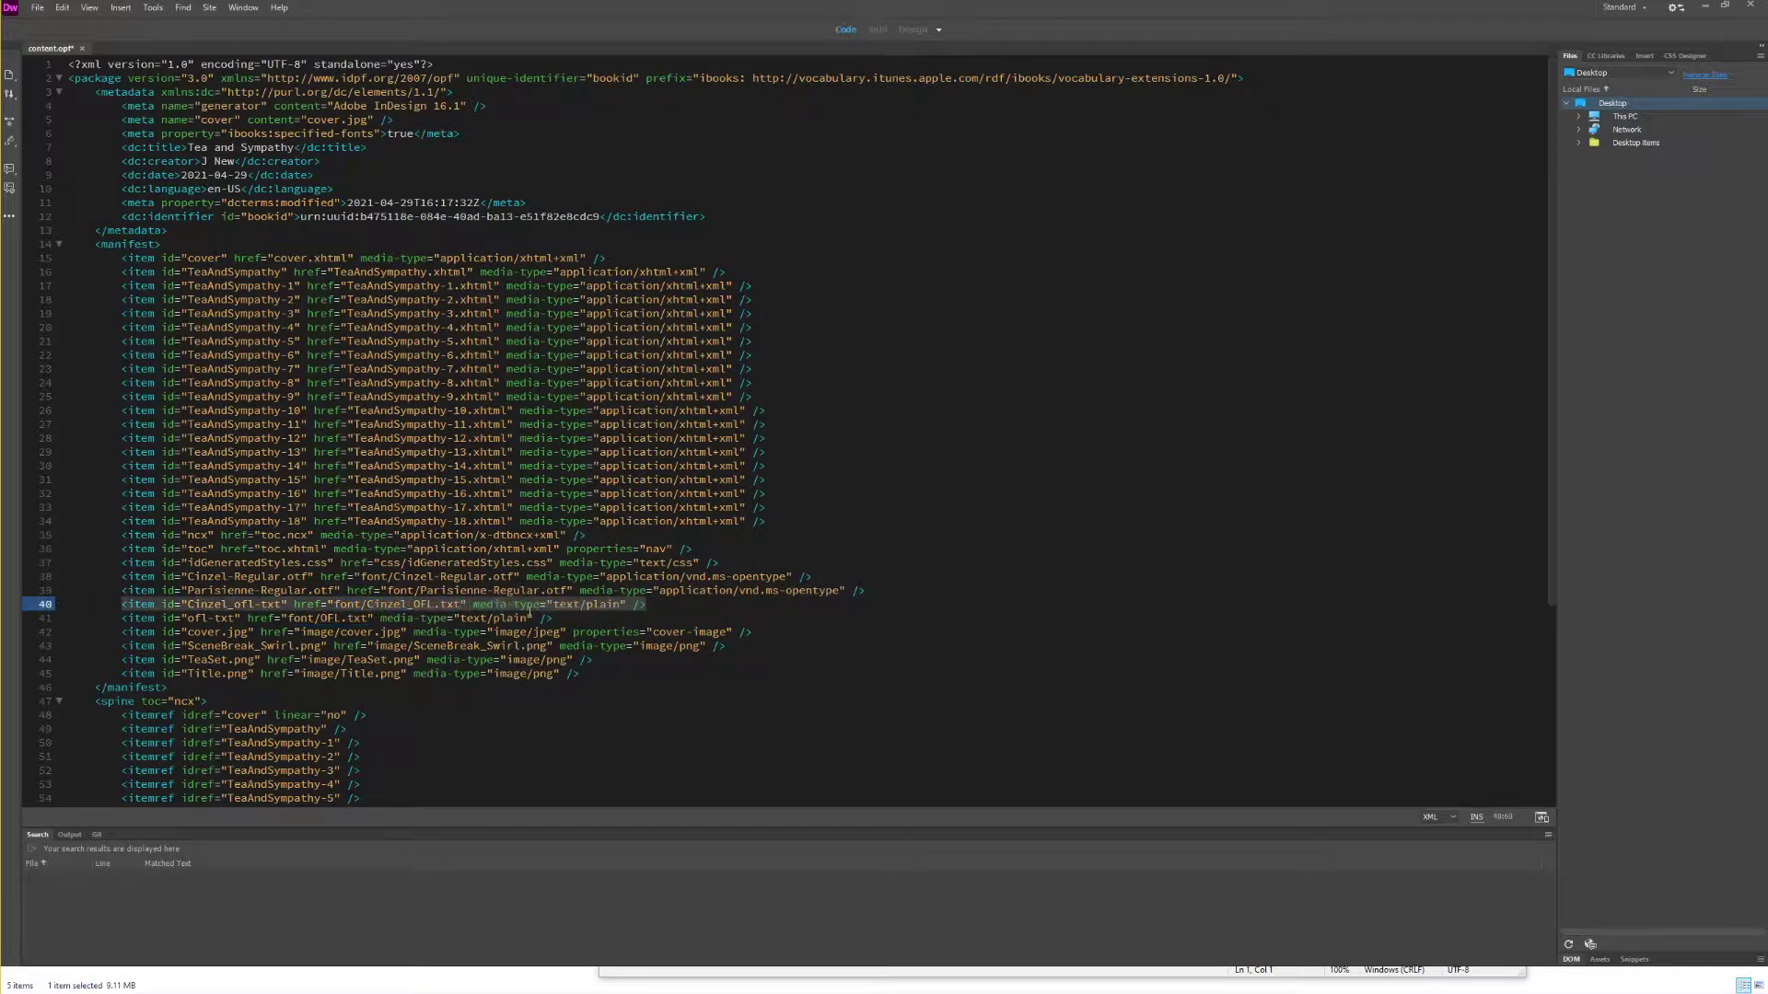
Step: Replace OFL.txt with Cinzel_OFL.txt in the second license item's href and select the word Parisienne in the Parisienne-Regular.otf item's id
left_click(541, 617)
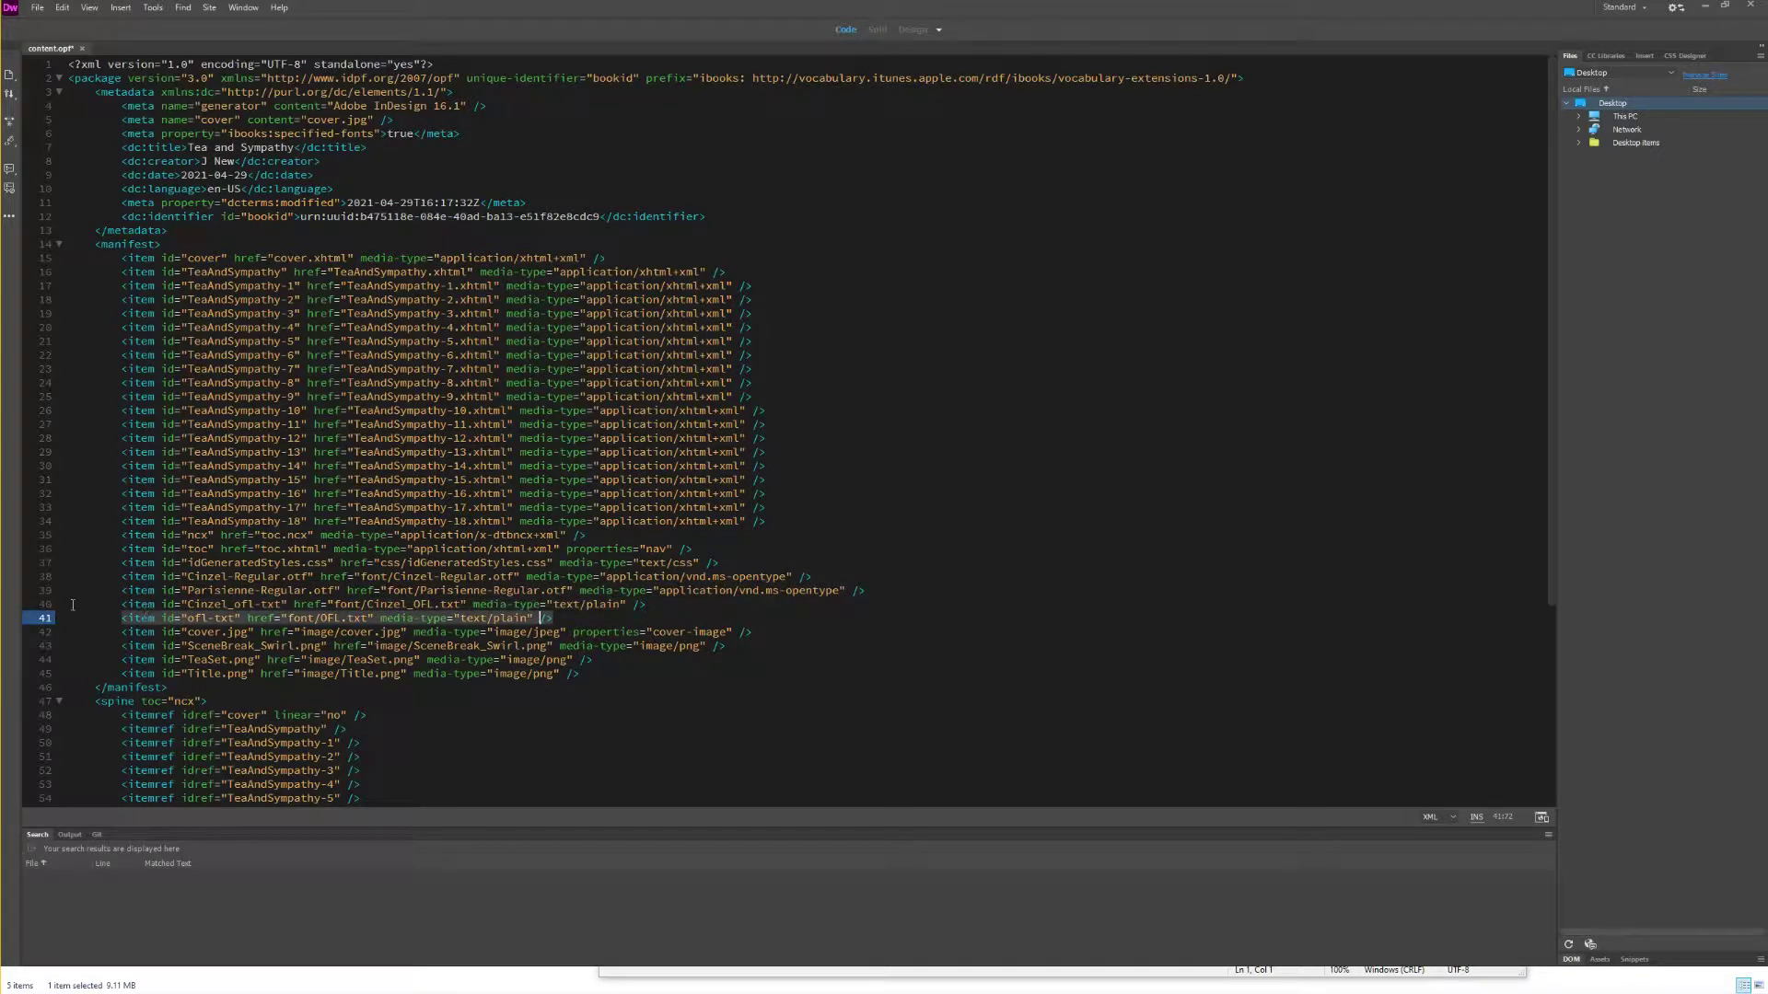
left_click(187, 618)
left_click_drag(366, 618, 189, 590)
type("Cinzel_OFL.txt")
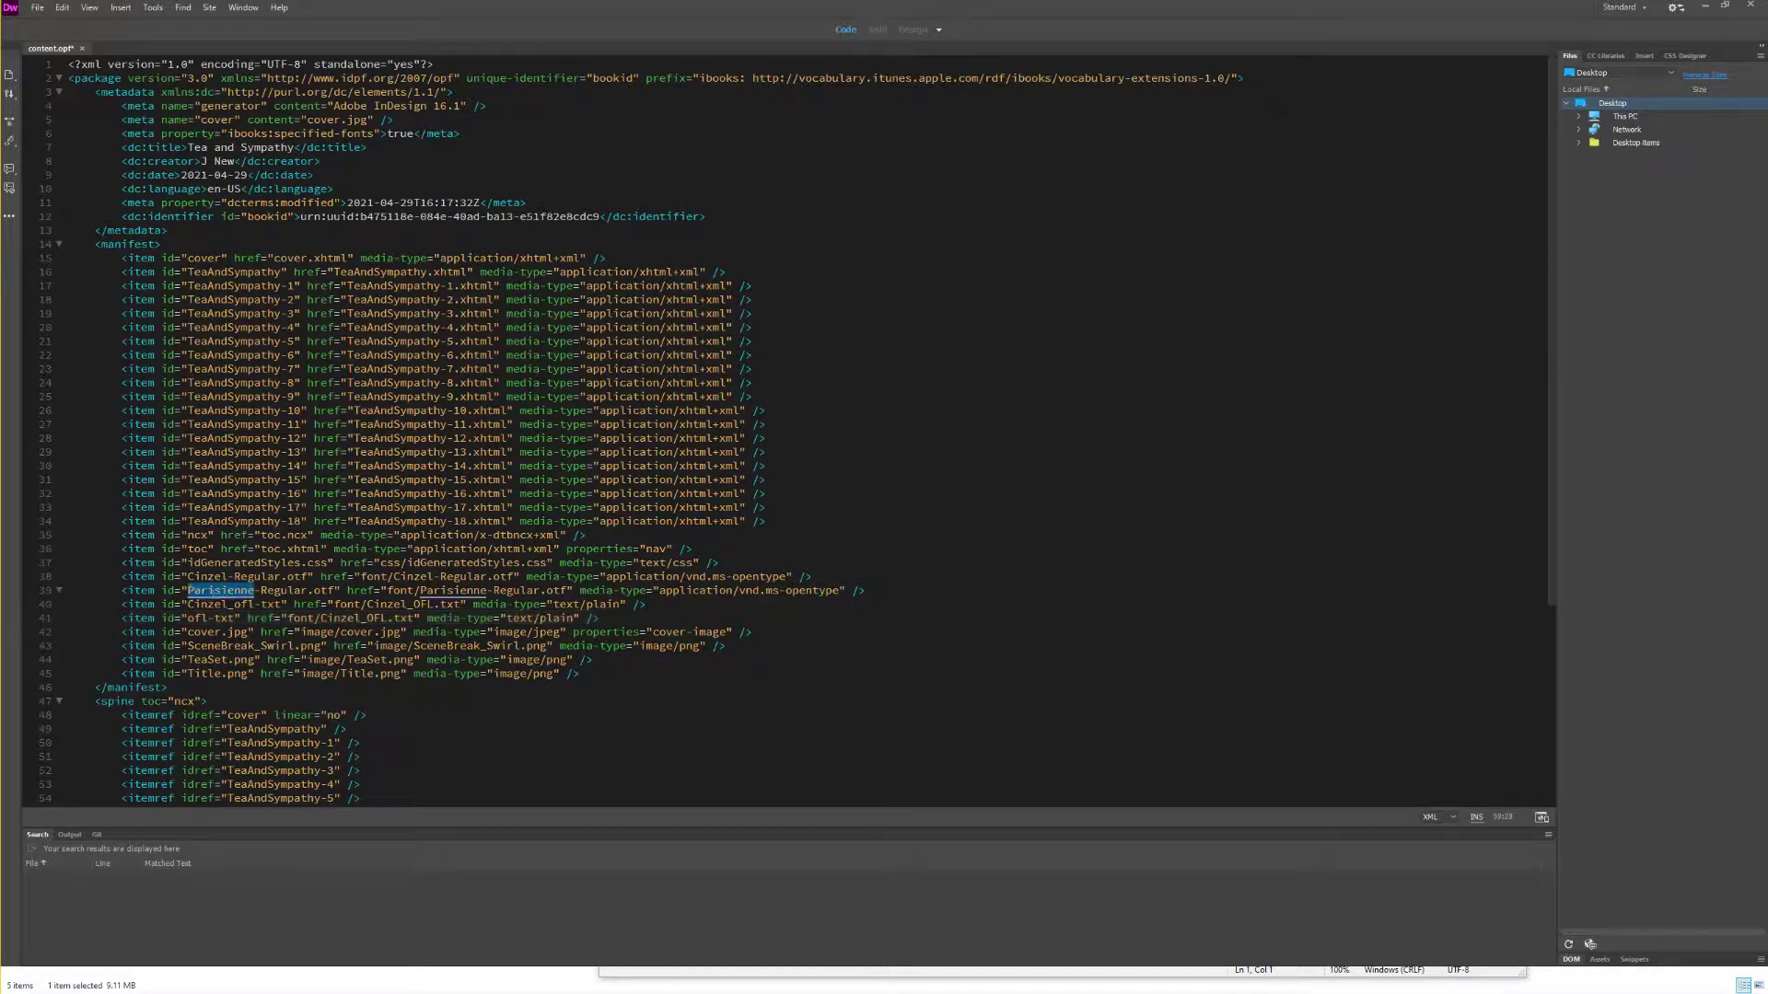
Step: Change the second license item's id to Parisienne_ofl-txt and its href to font/Parisienne_OFL.txt
key("ctrl+c")
left_click(187, 618)
key("ctrl+v")
type("_")
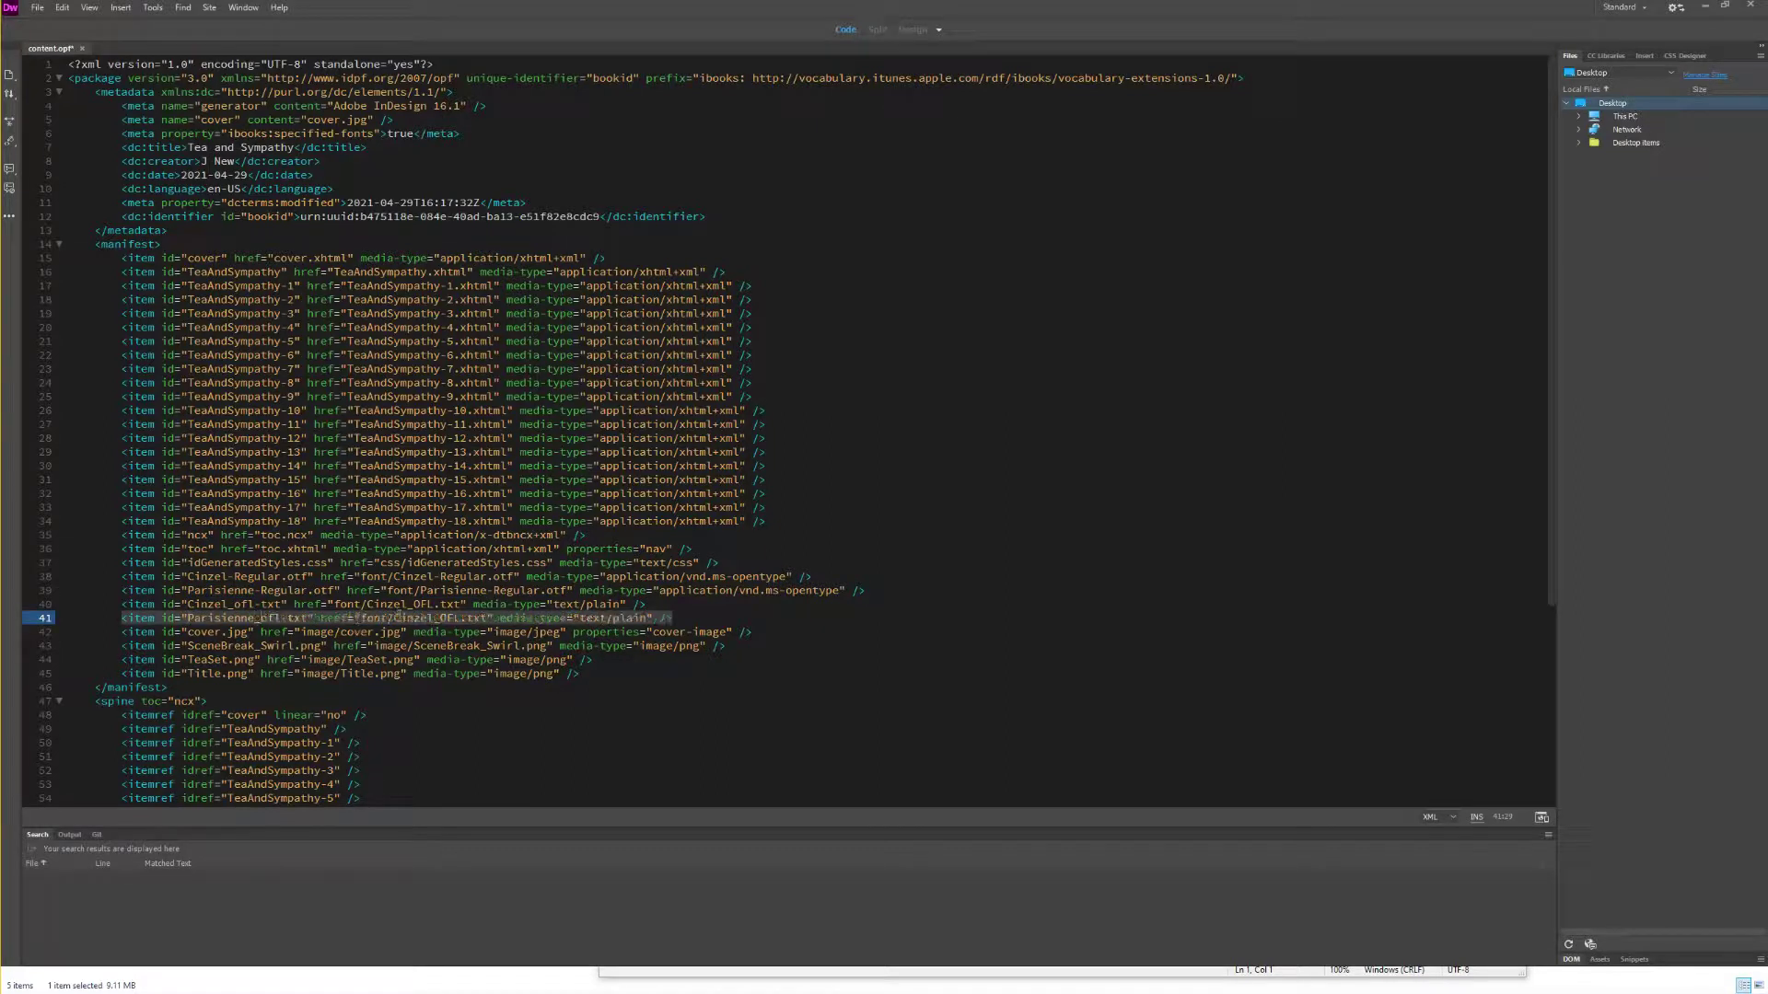
double_click(412, 617)
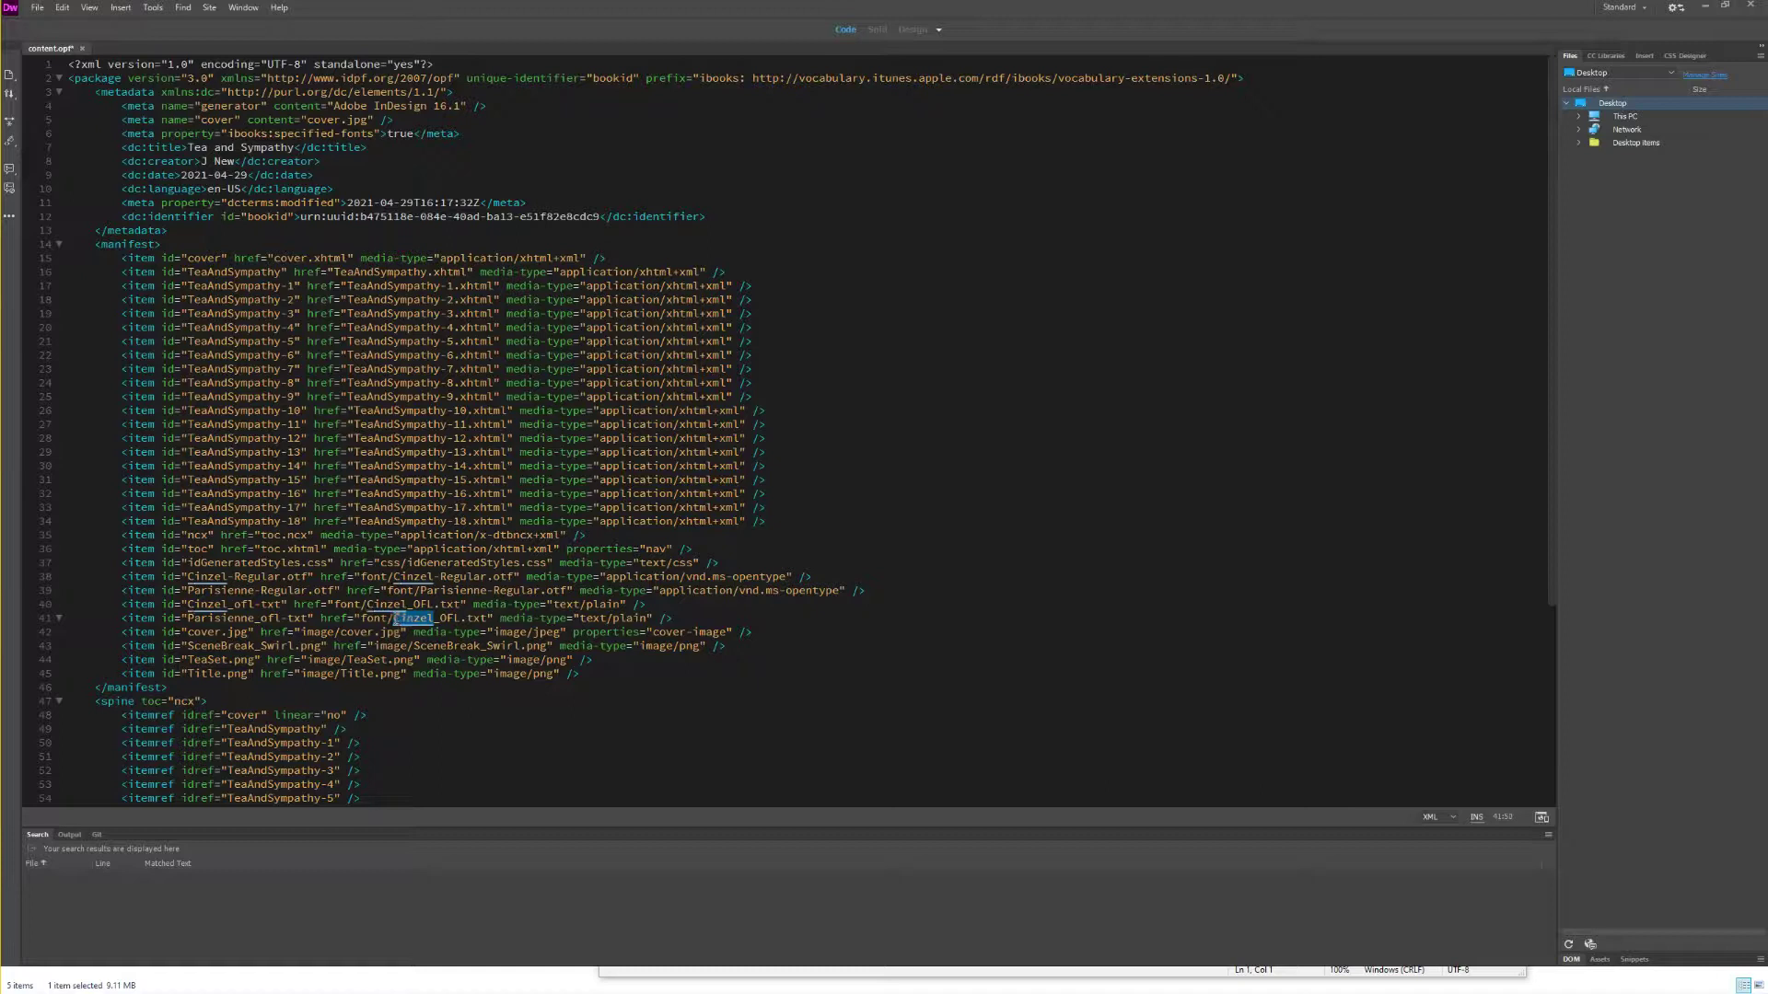
key("ctrl+v")
Step: Check the font folder's file names against the manifest, and review the image items, spine, guide and font entries in content.opf
left_click(585, 714)
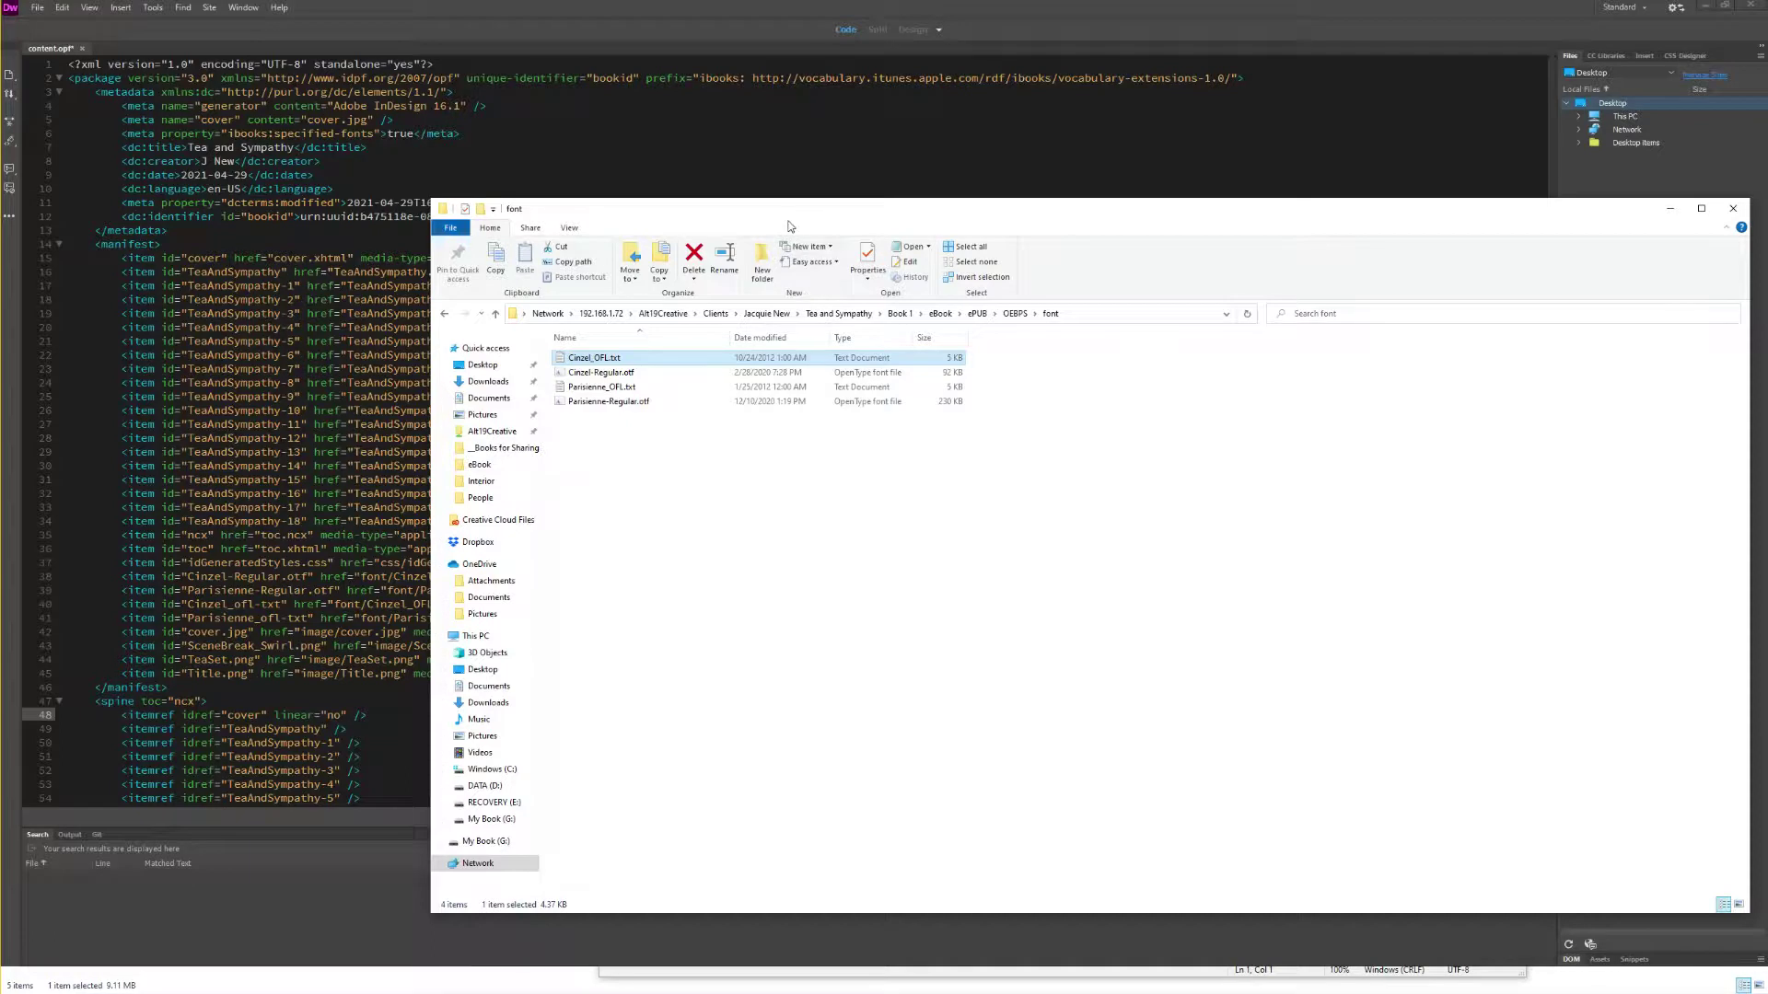
left_click(1670, 208)
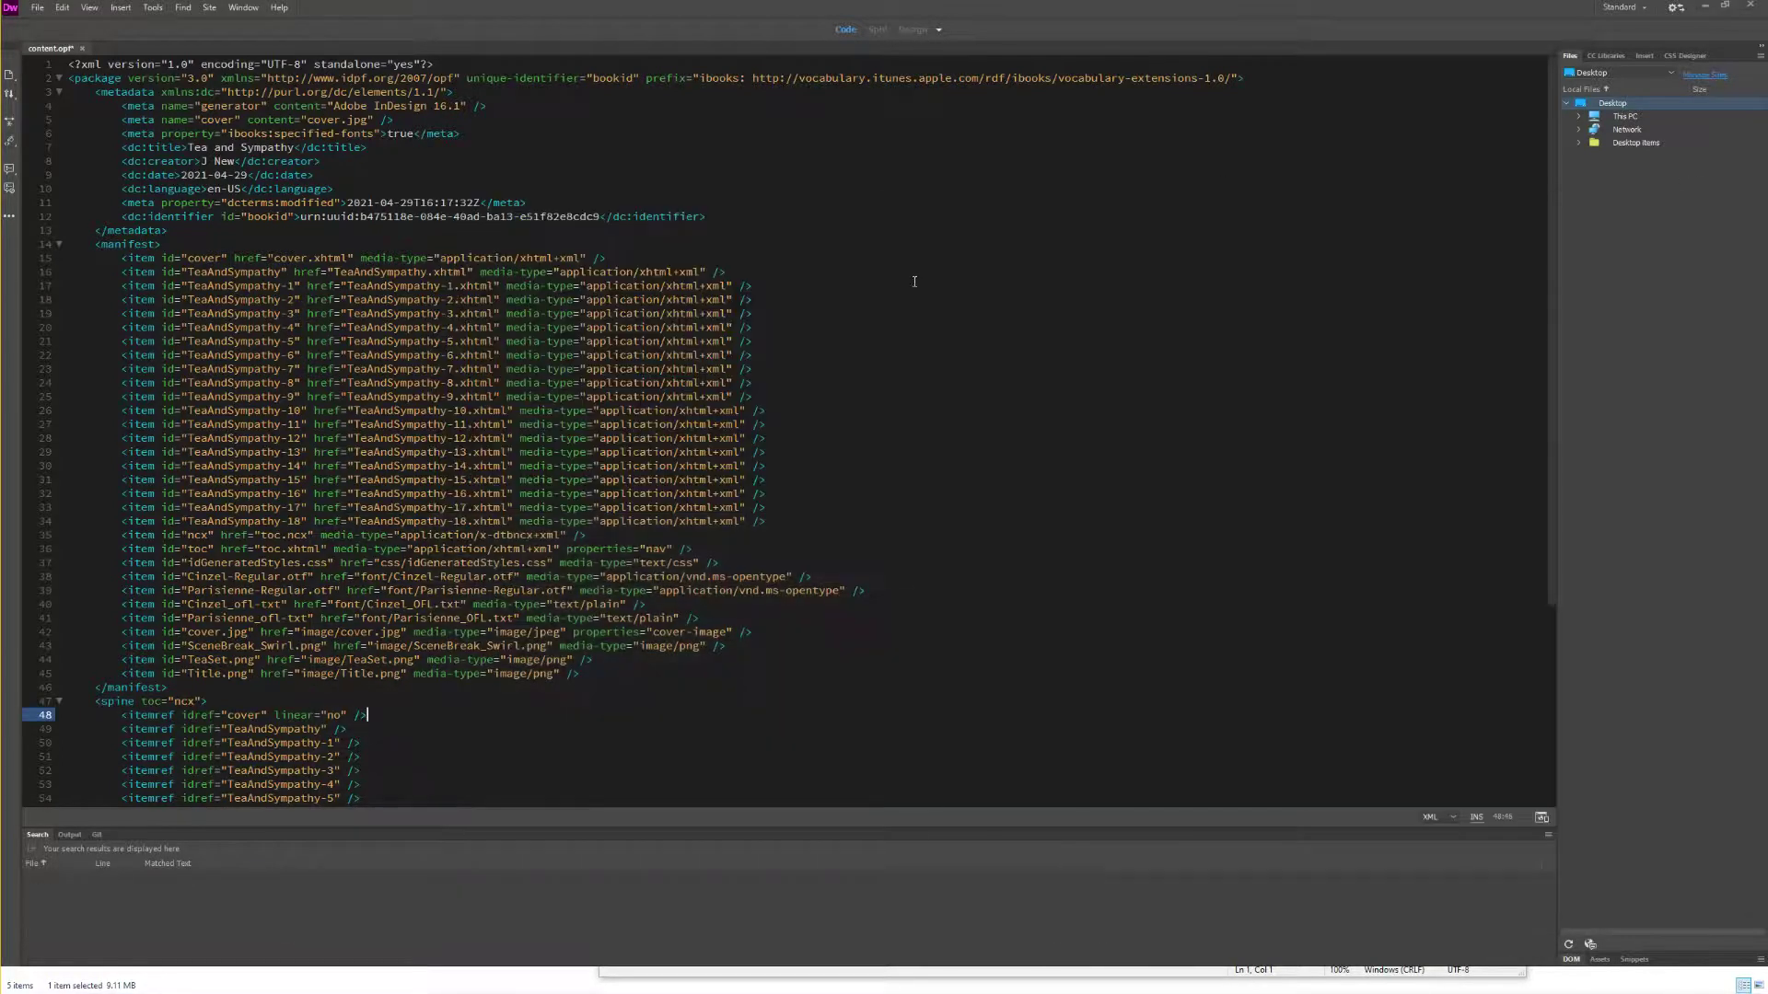
left_click(39, 647)
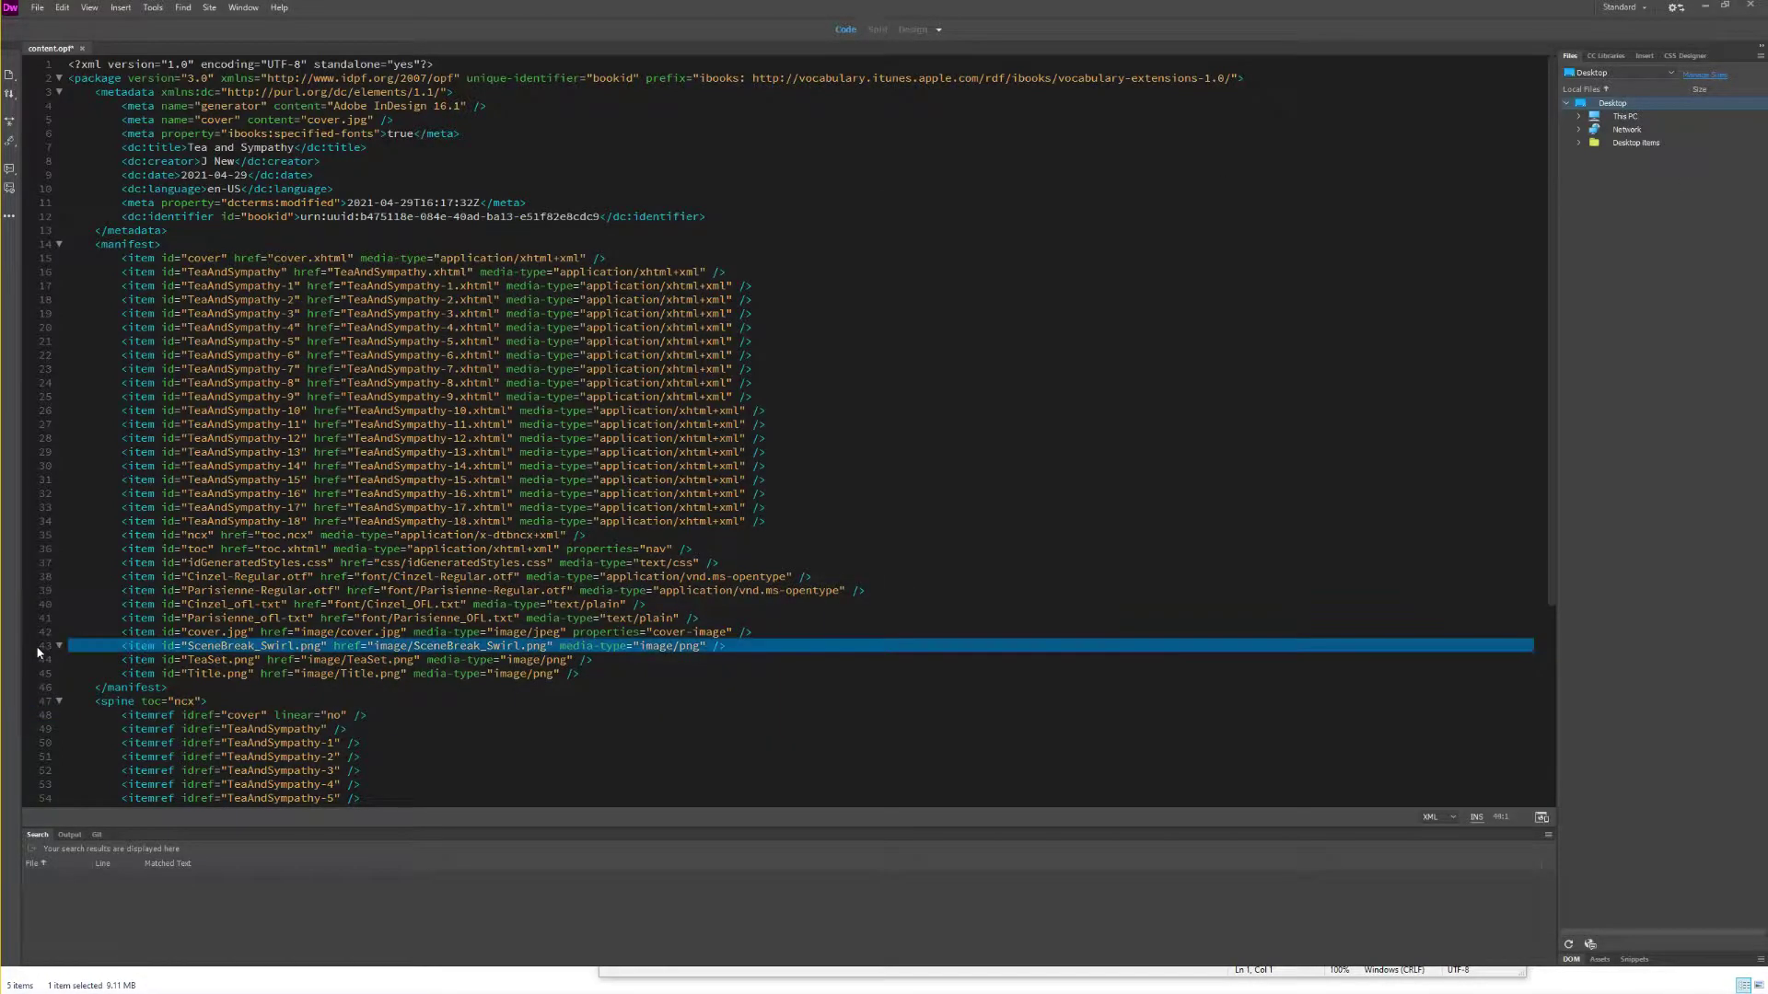
left_click(43, 660)
left_click(43, 675)
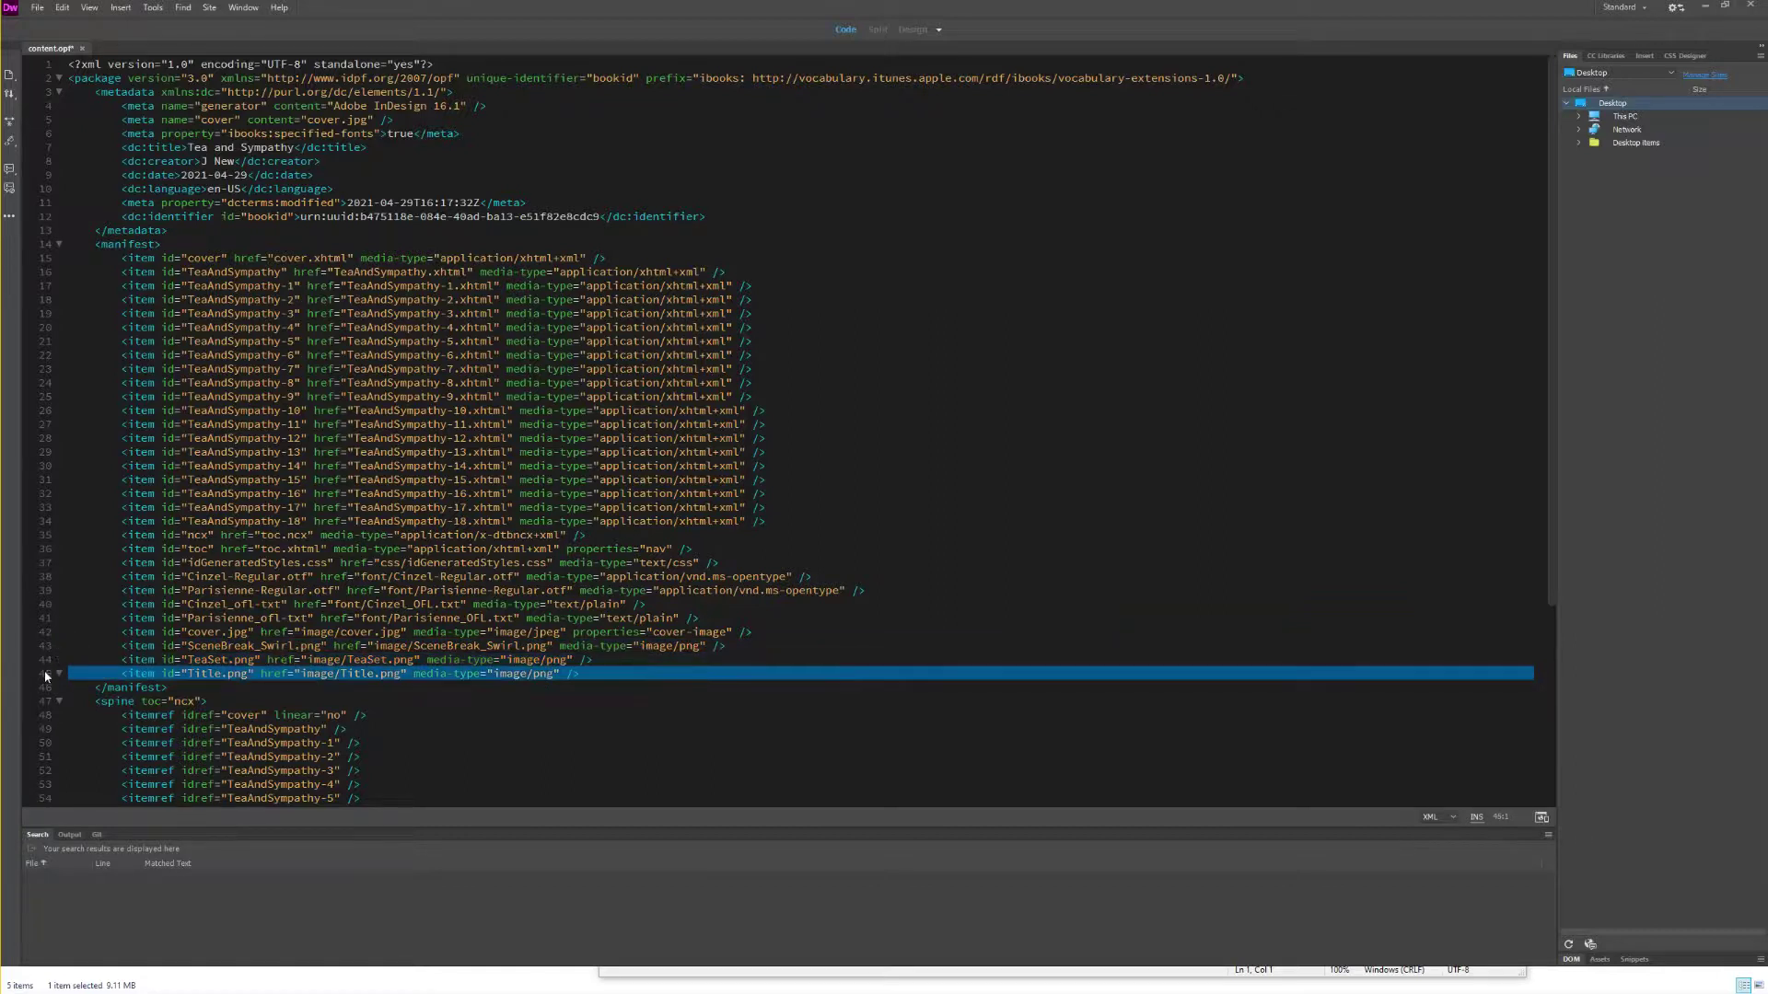
scroll(399, 605, "down", 7)
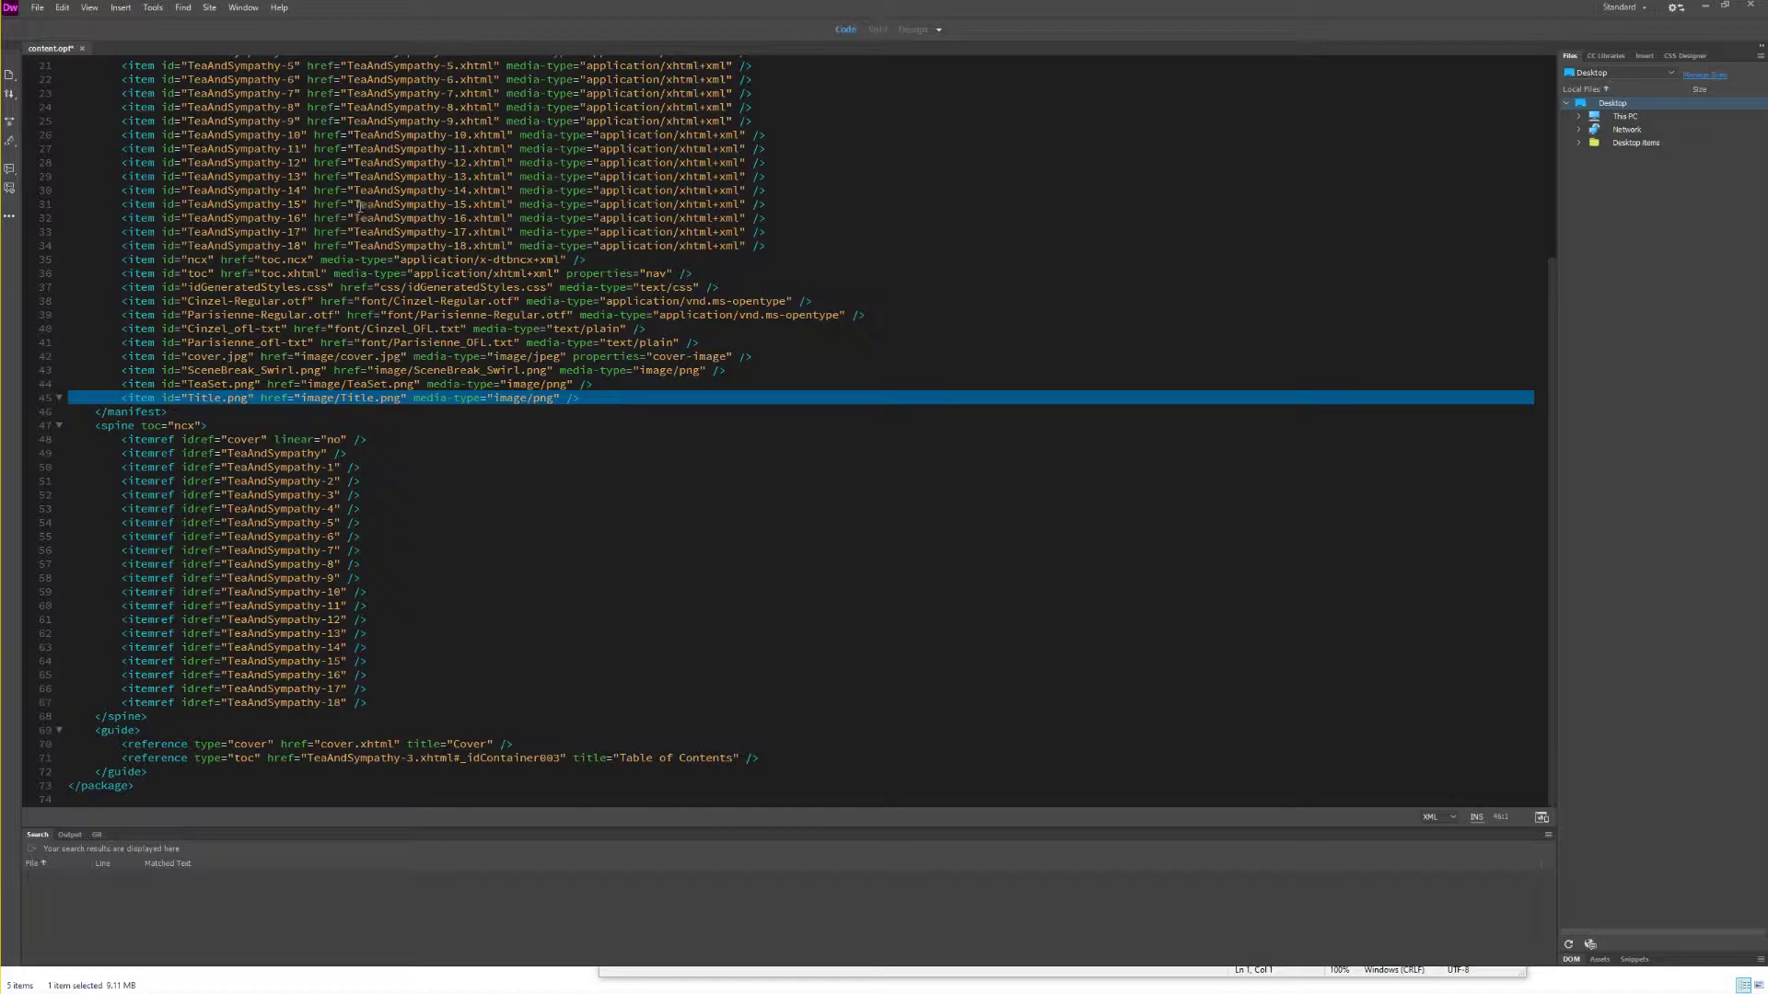
scroll(500, 267, "up", 5)
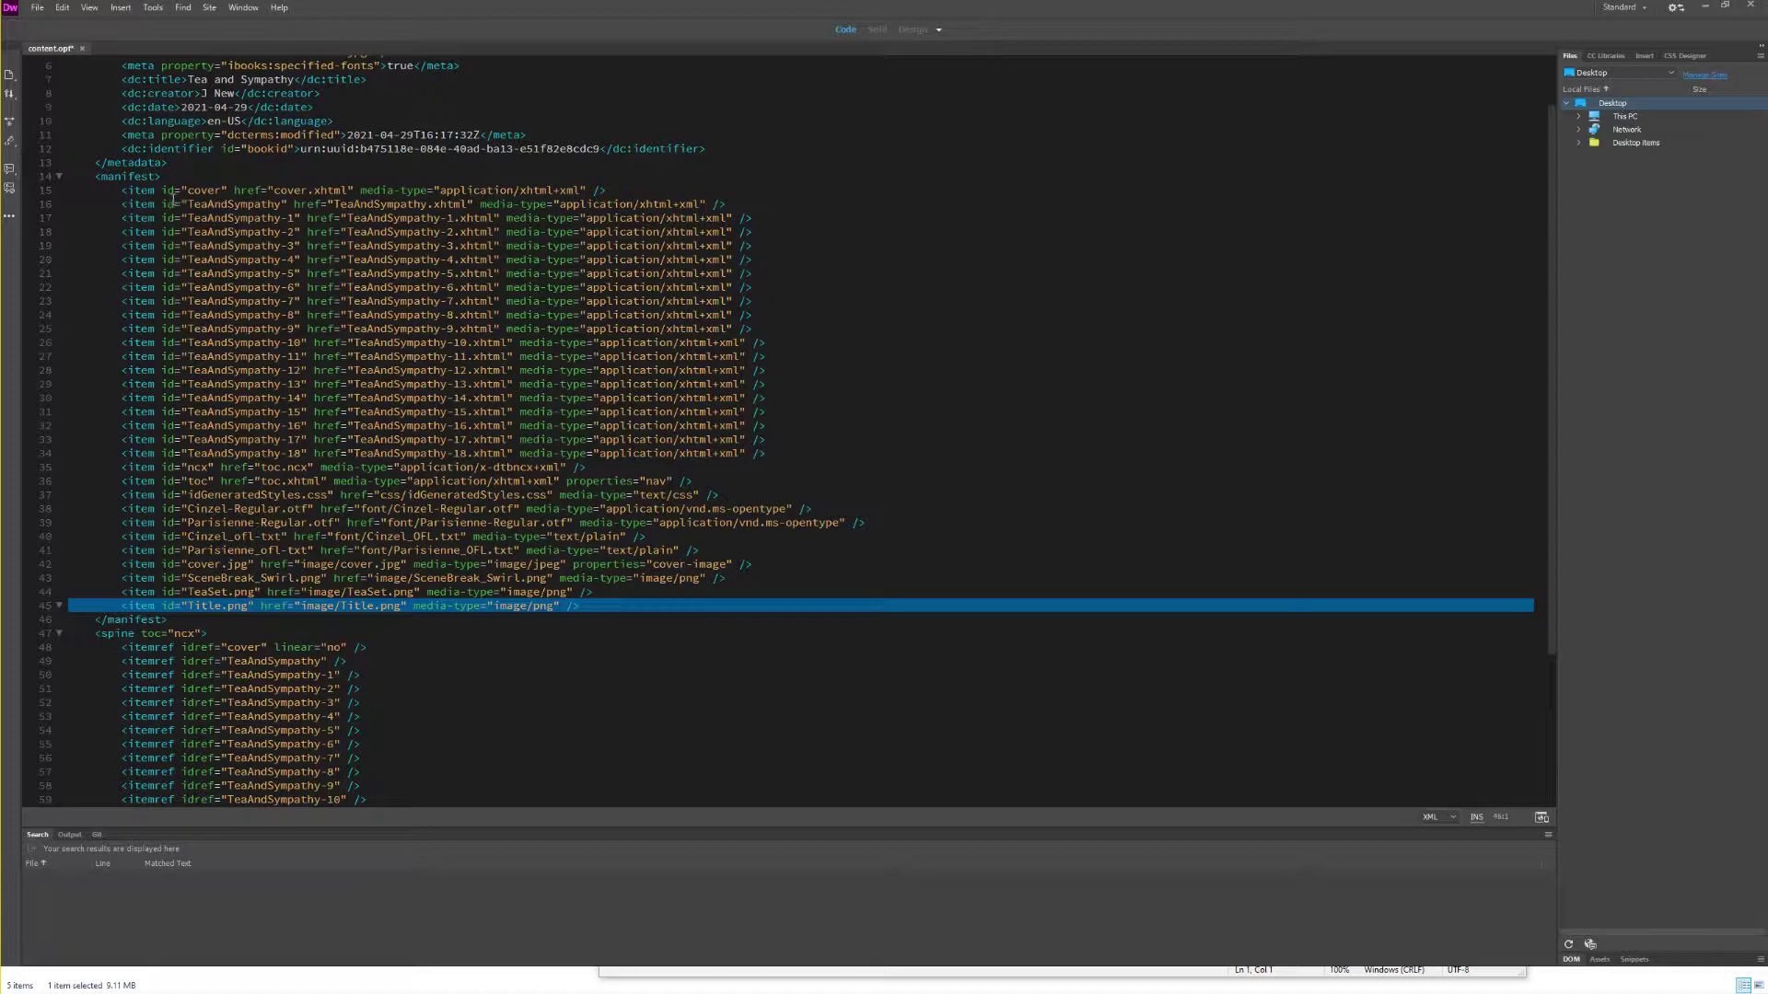
left_click(181, 509)
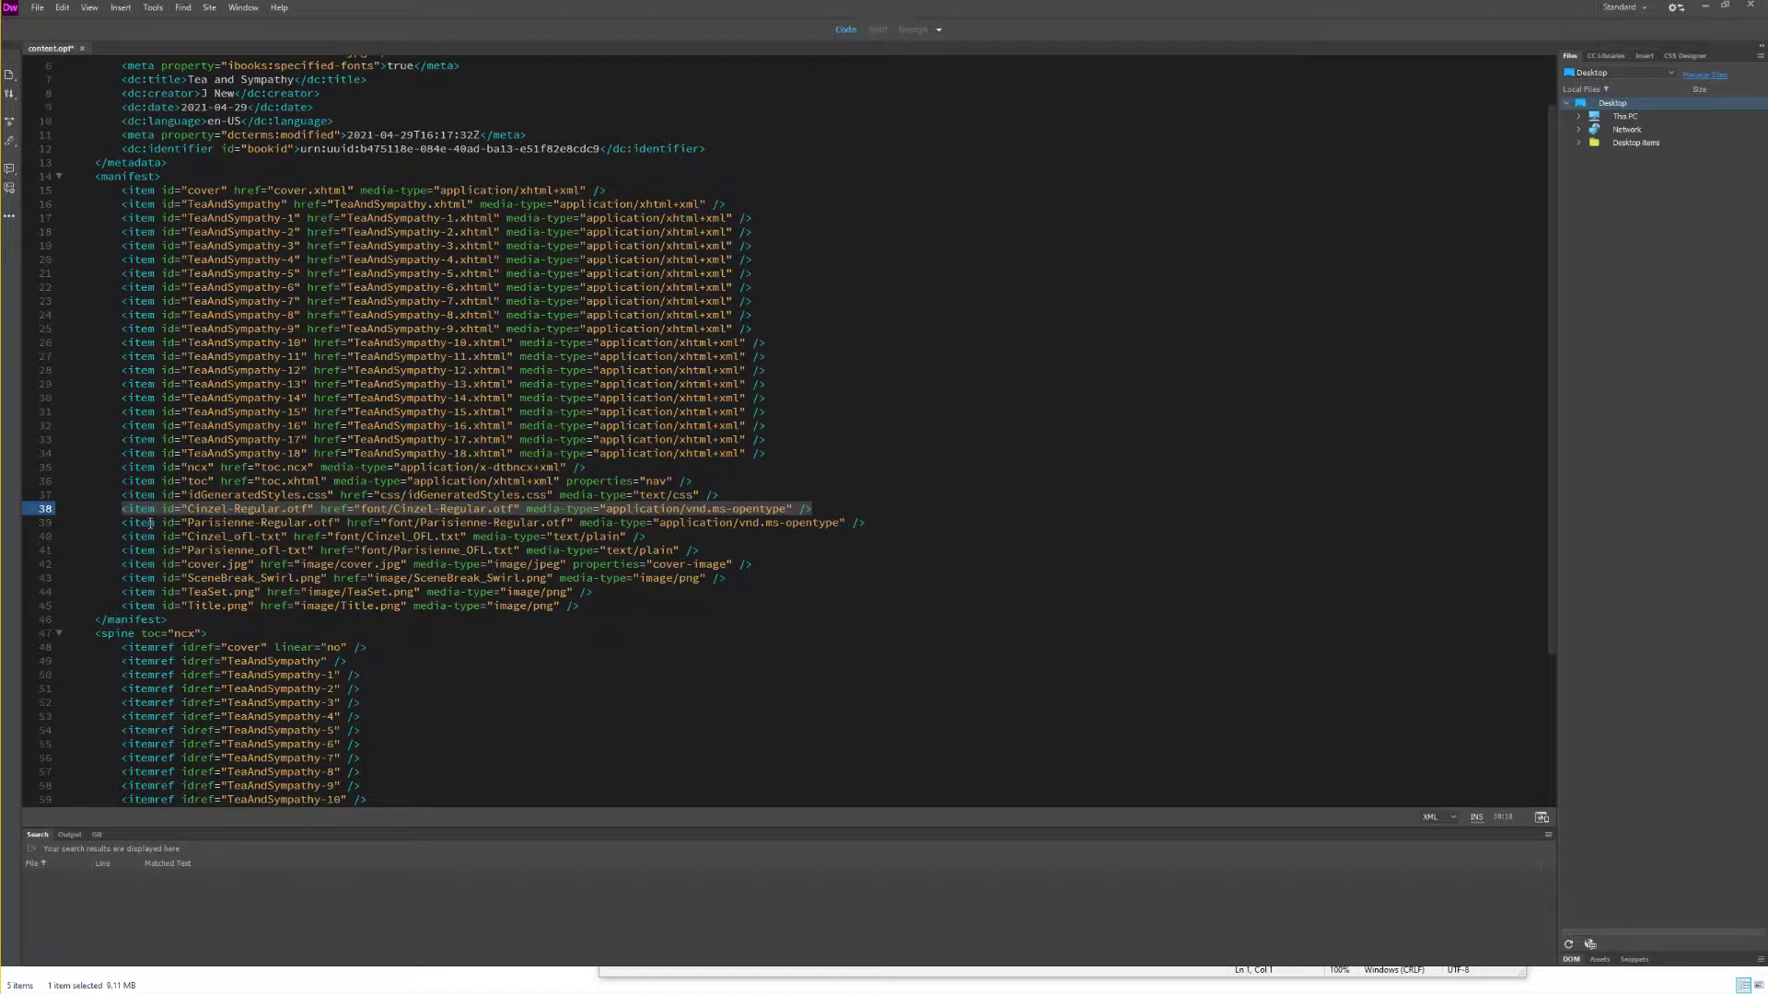
Step: Review the Cinzel and Parisienne license items in the manifest, then the spine and guide sections of content.opf
left_click(38, 534)
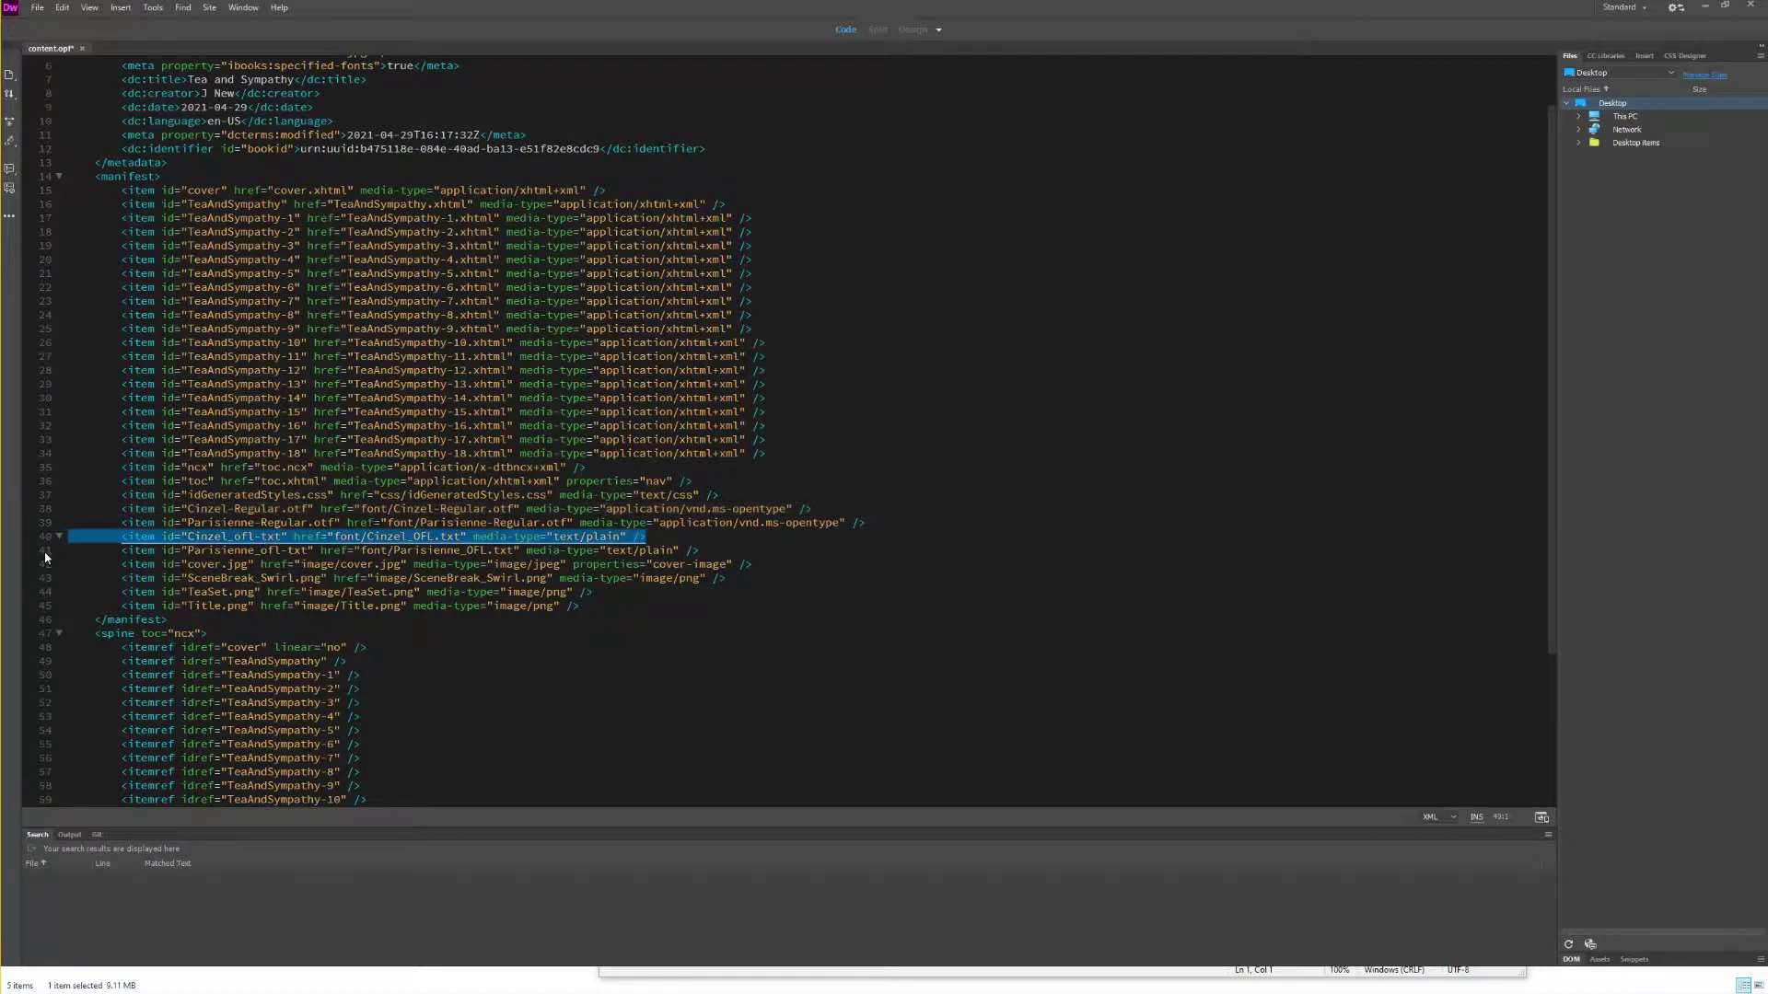
left_click(48, 554)
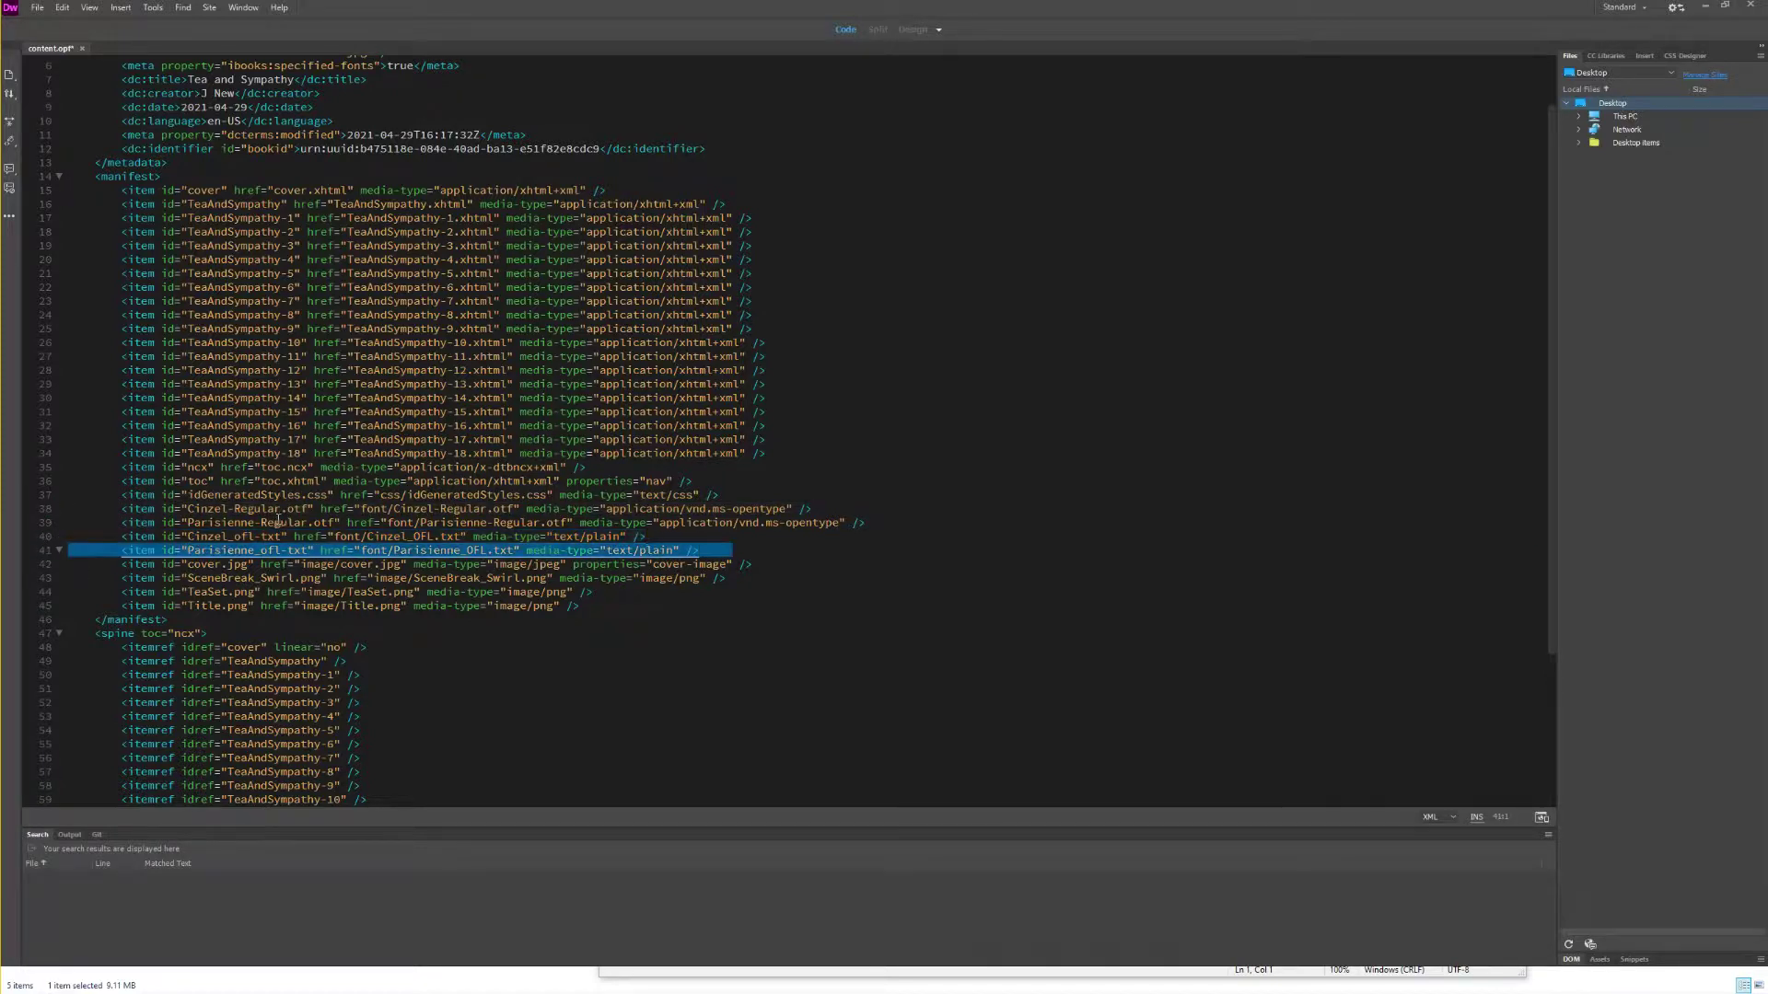
scroll(278, 522, "down", 5)
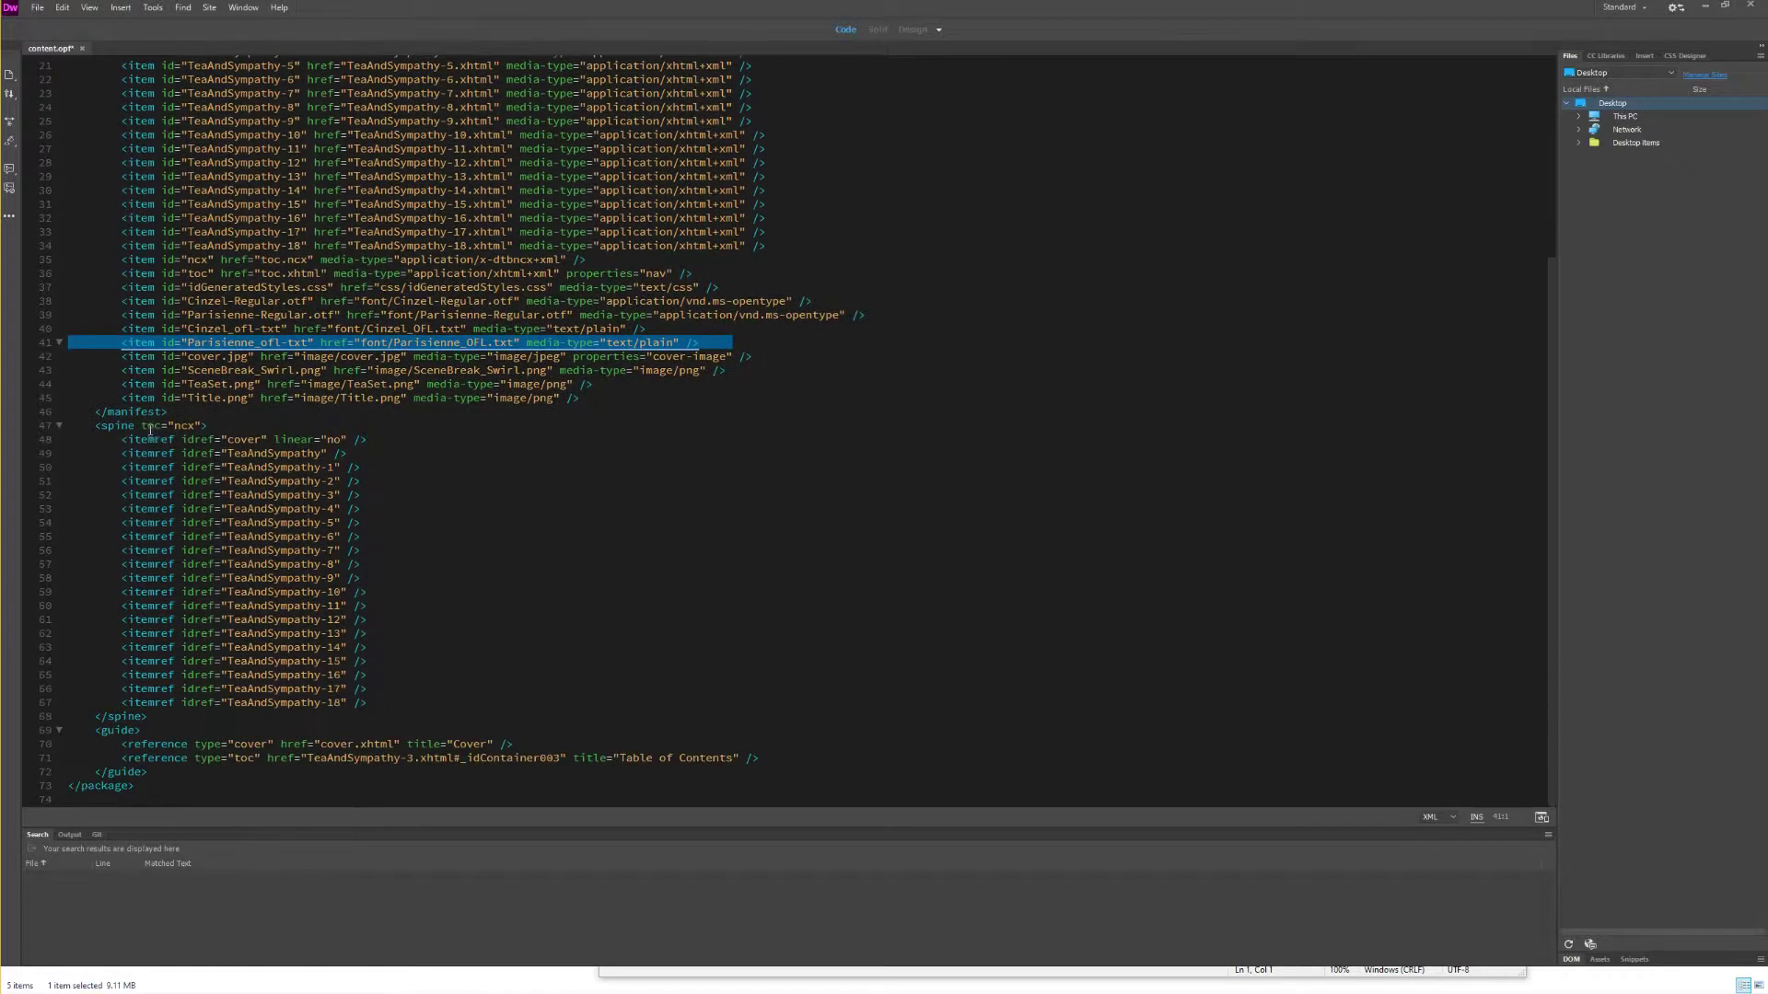
left_click_drag(41, 425, 40, 725)
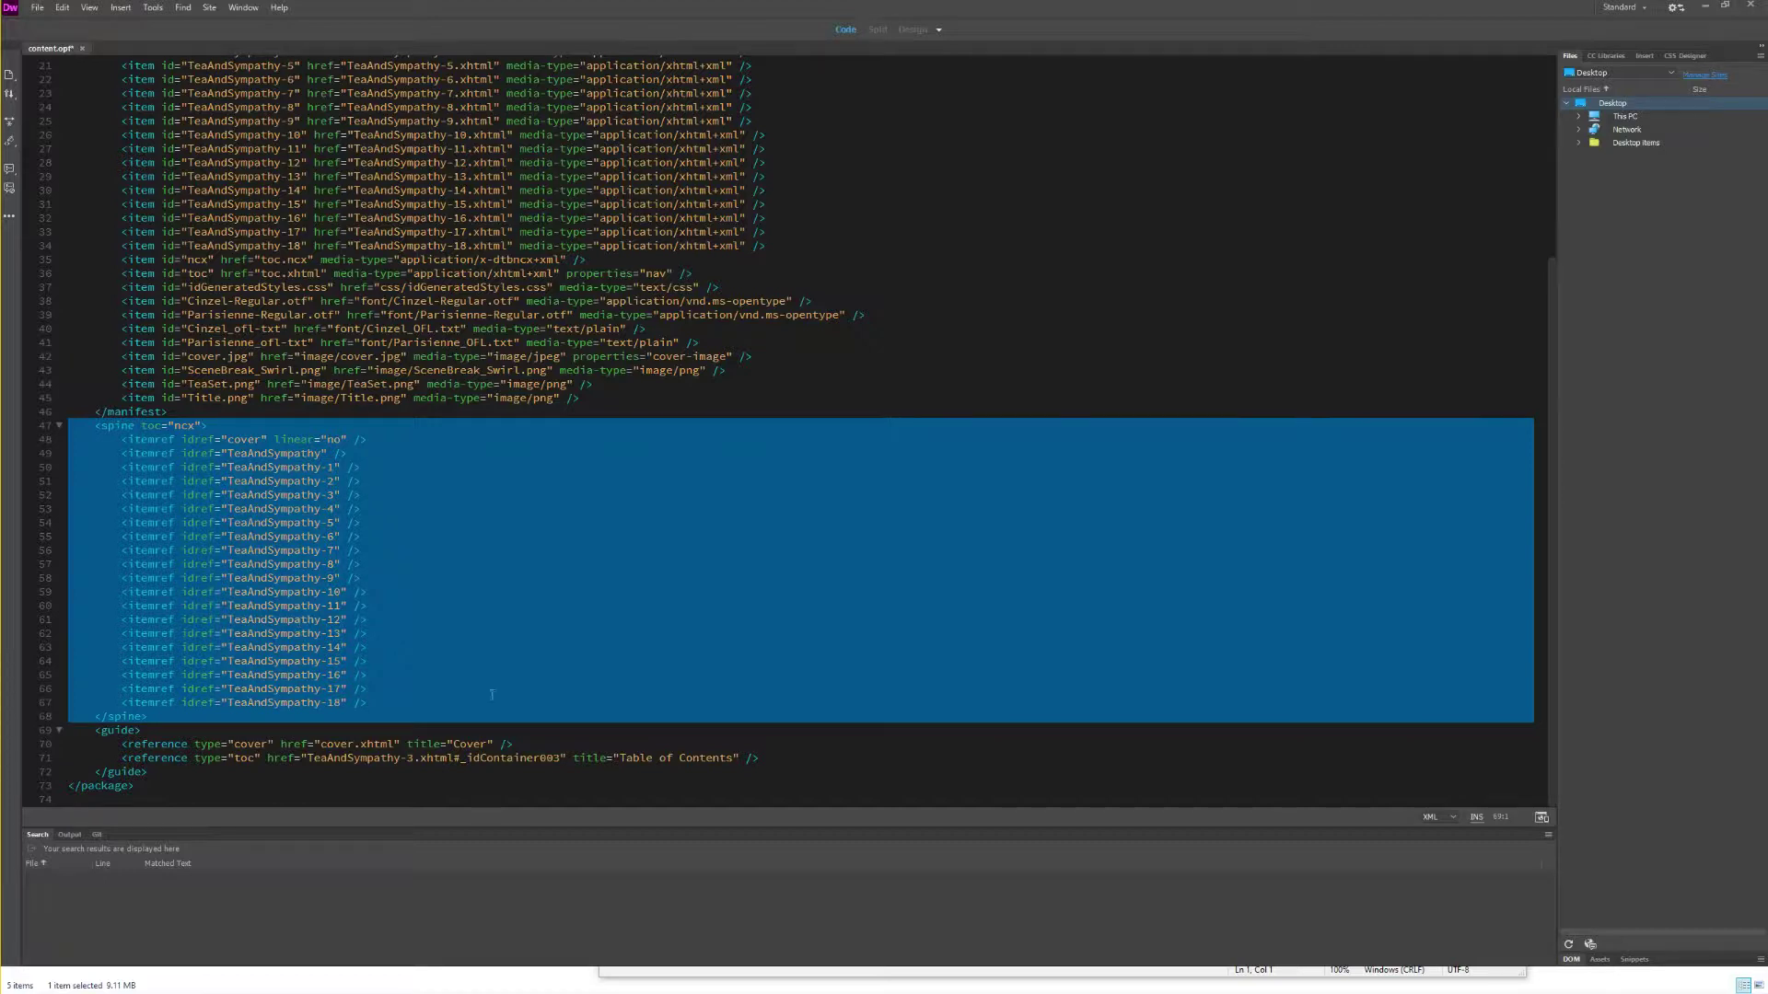
left_click_drag(35, 728, 29, 779)
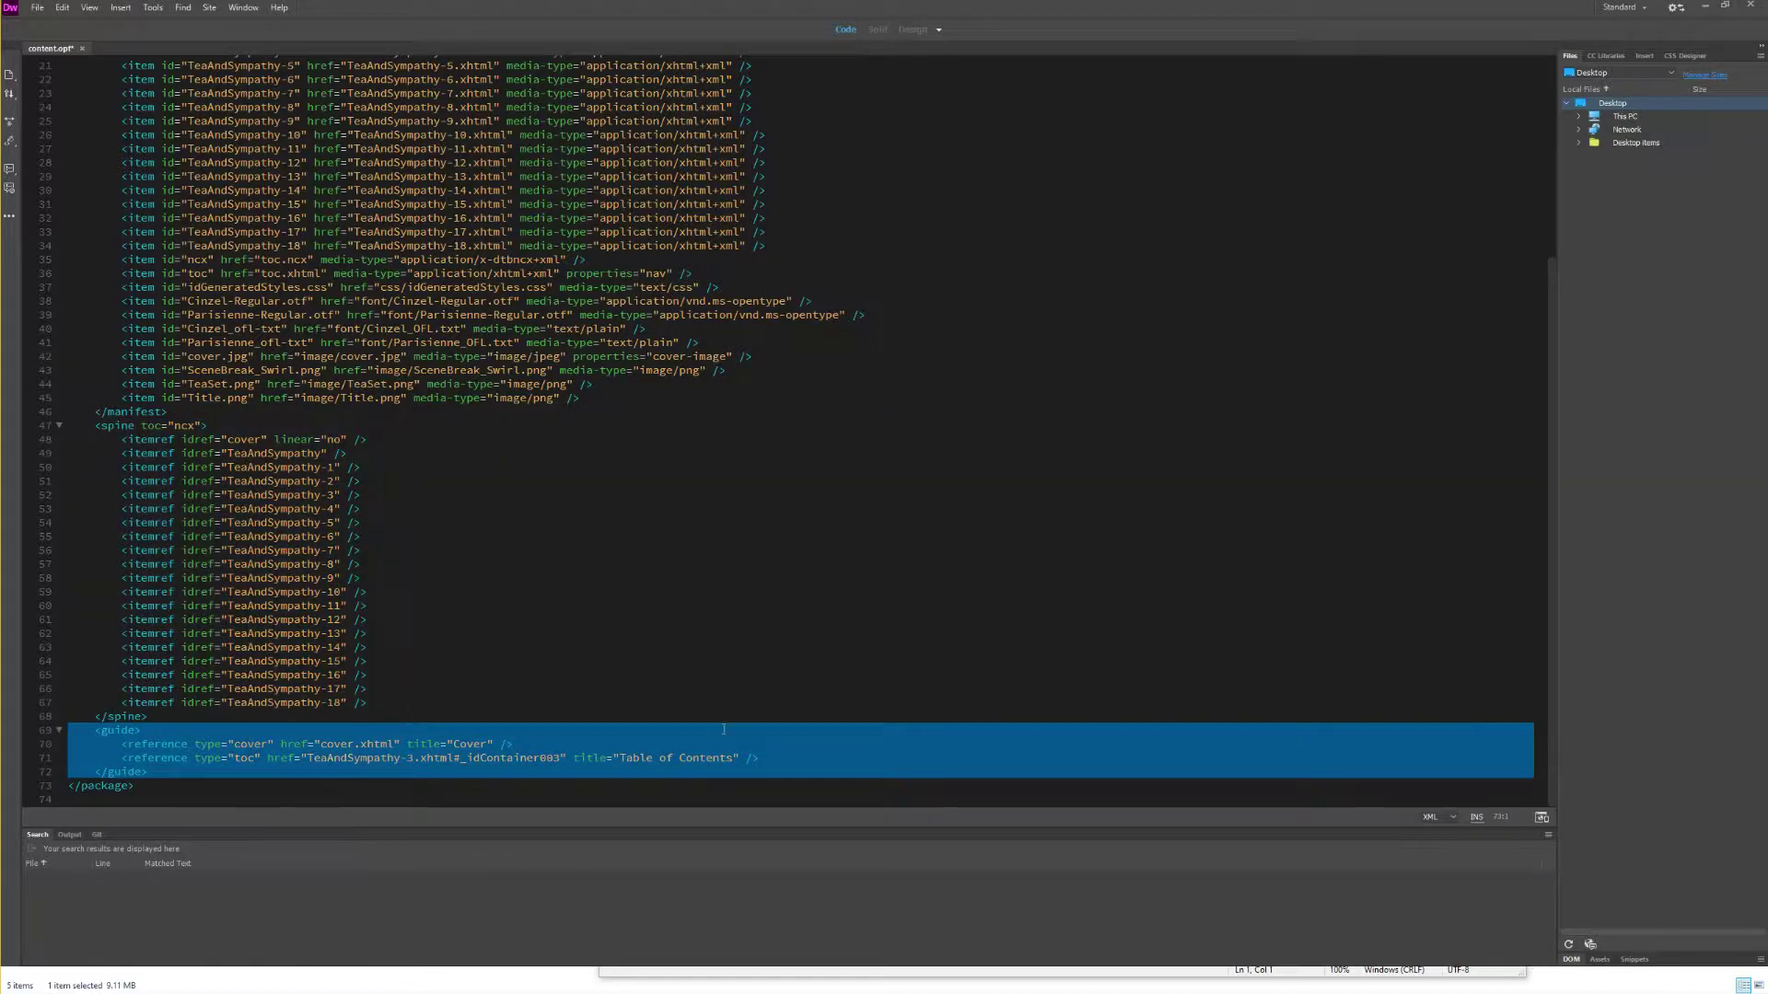
Step: Remove the #_idContainer003 anchor from the guide's Table of Contents reference, then save and close content.opf
left_click(559, 757)
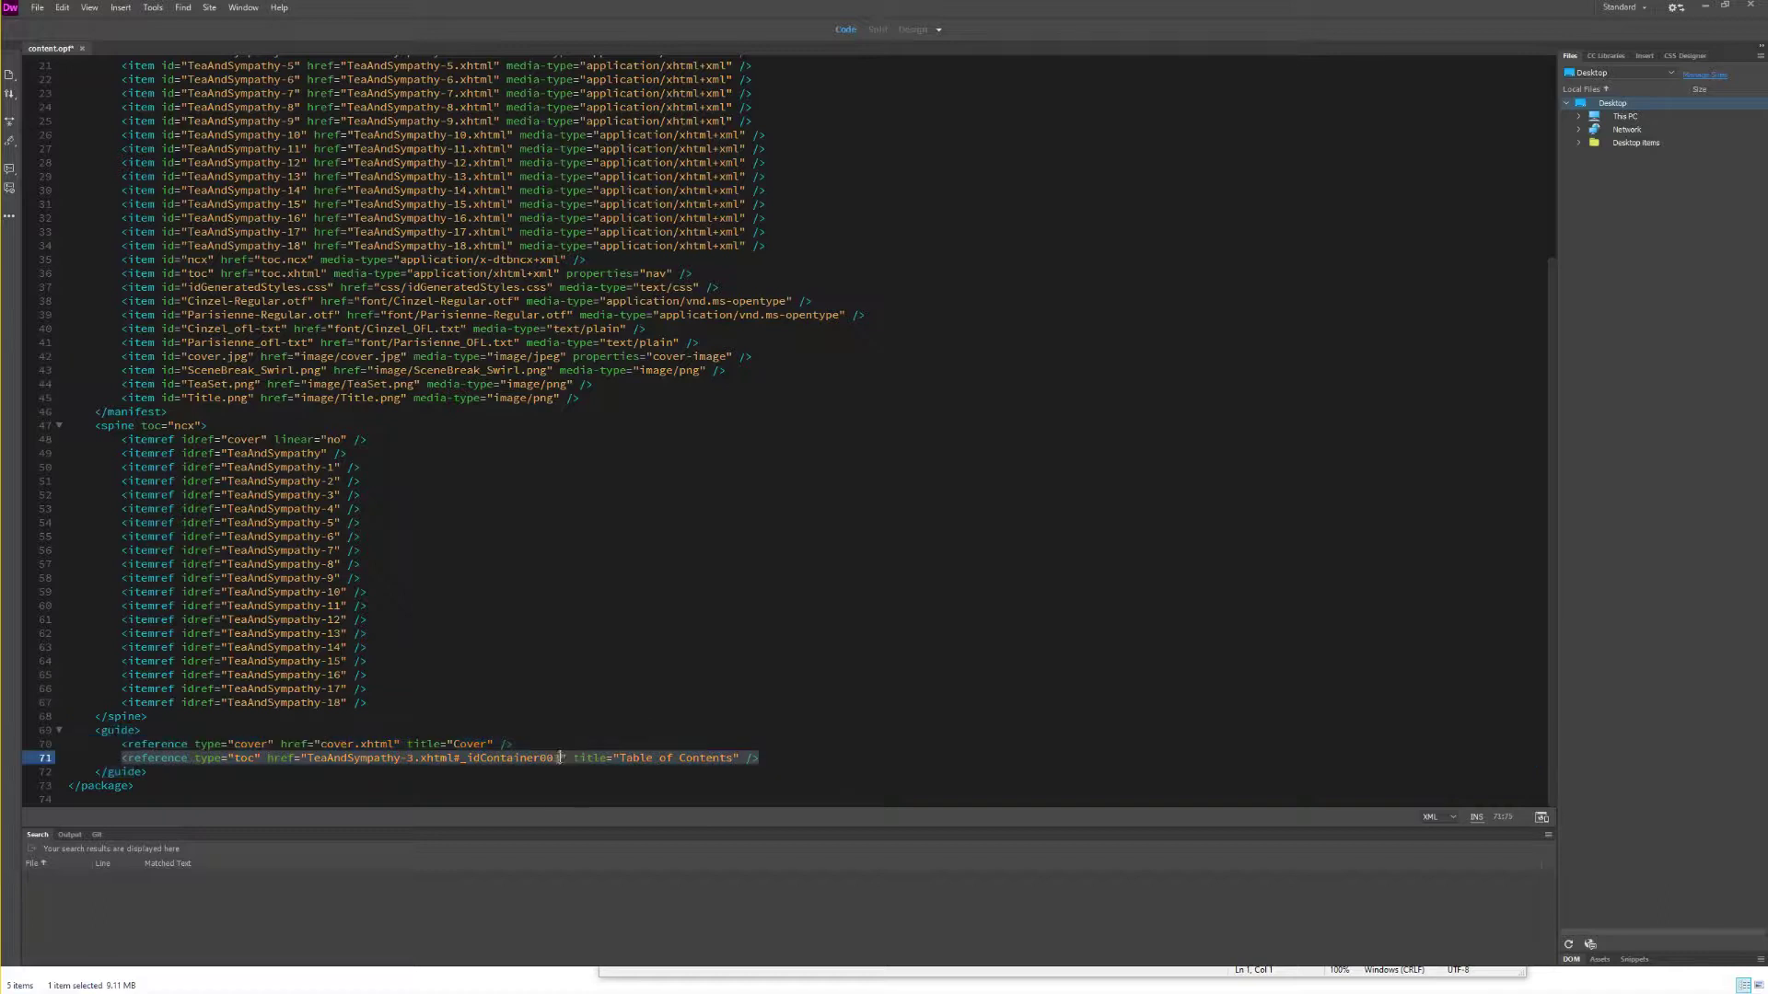
key("ctrl+shift+Left")
key("ctrl+shift+Left")
key("ctrl+shift+Left")
key("BackSpace")
key("ctrl+s")
key("ctrl+w")
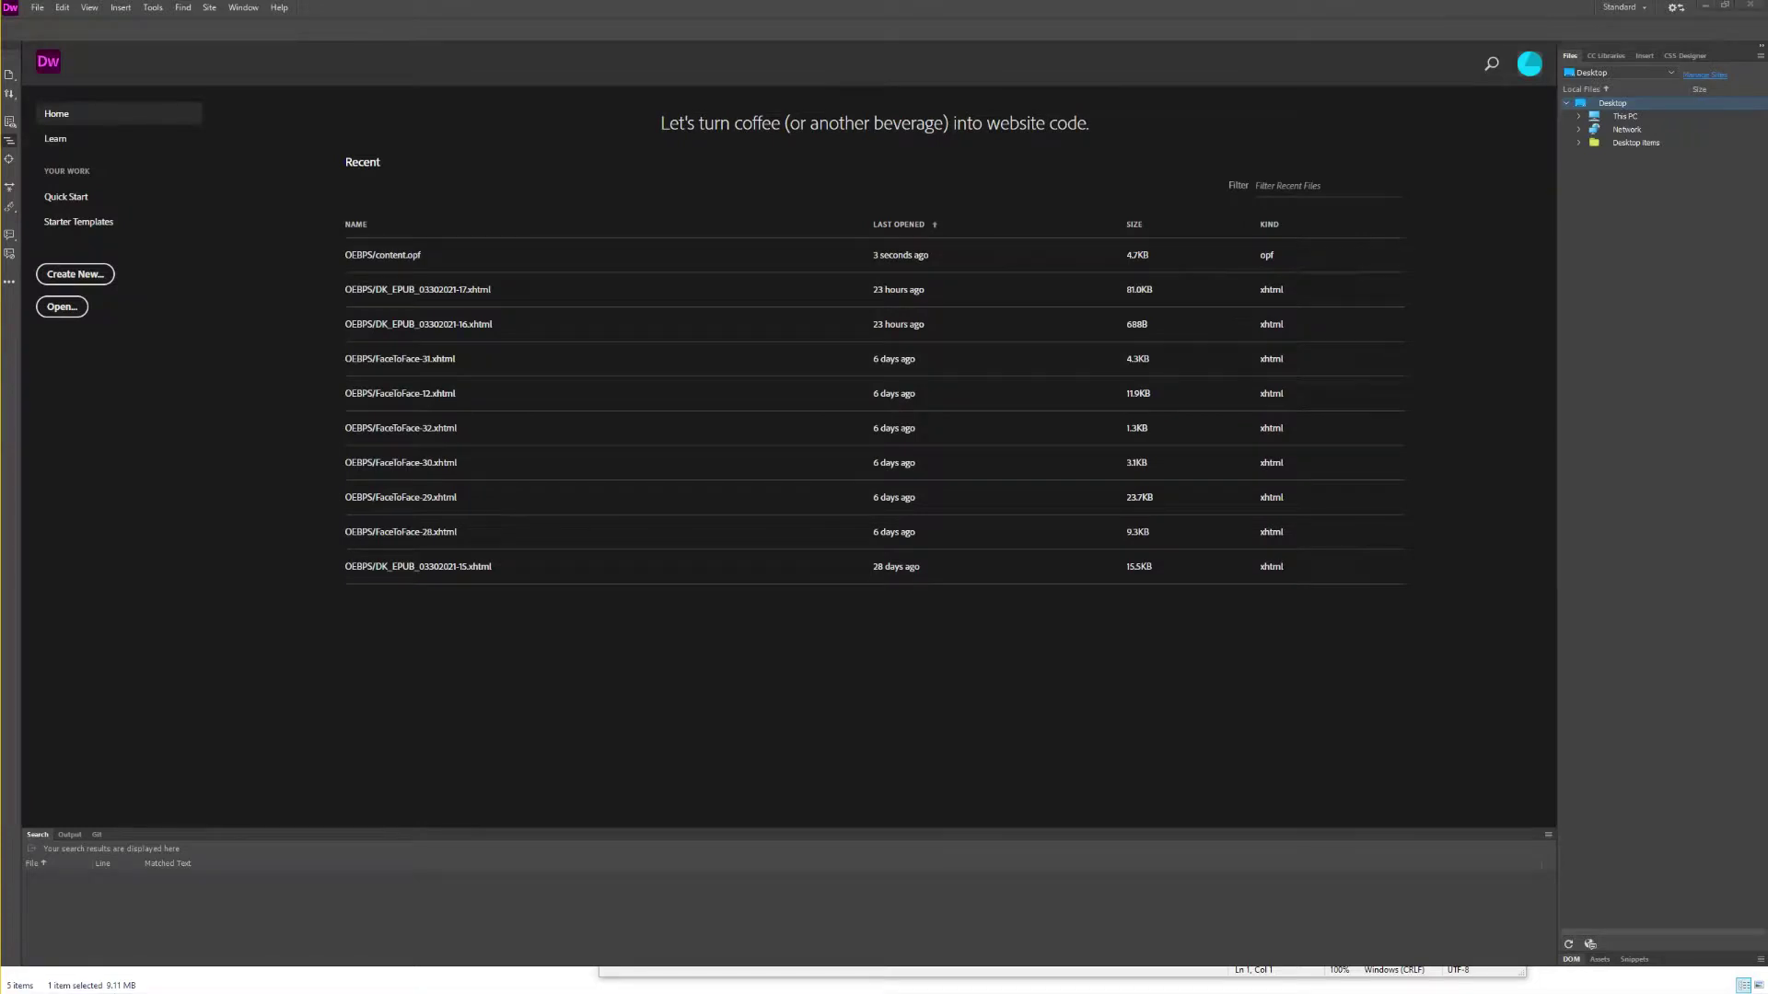
Step: Open cover.xhtml from the OEBPS folder, inspect the cover page, and close it
key("alt+Tab")
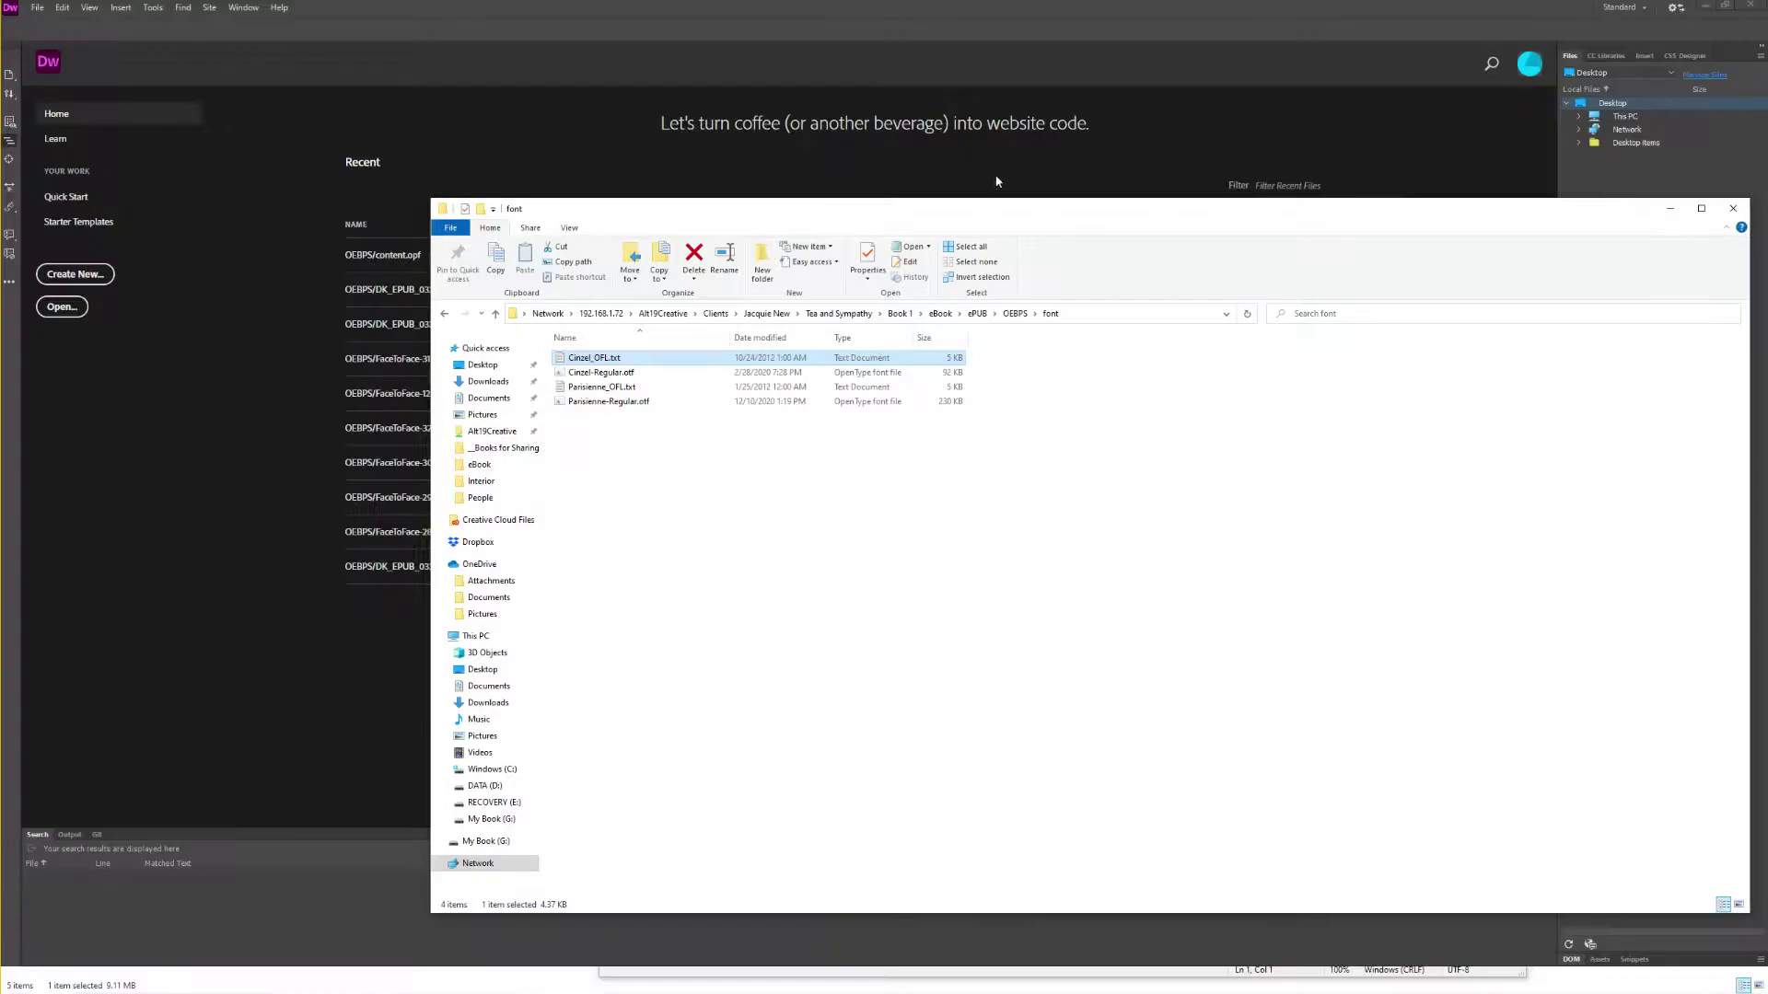
left_click(1014, 313)
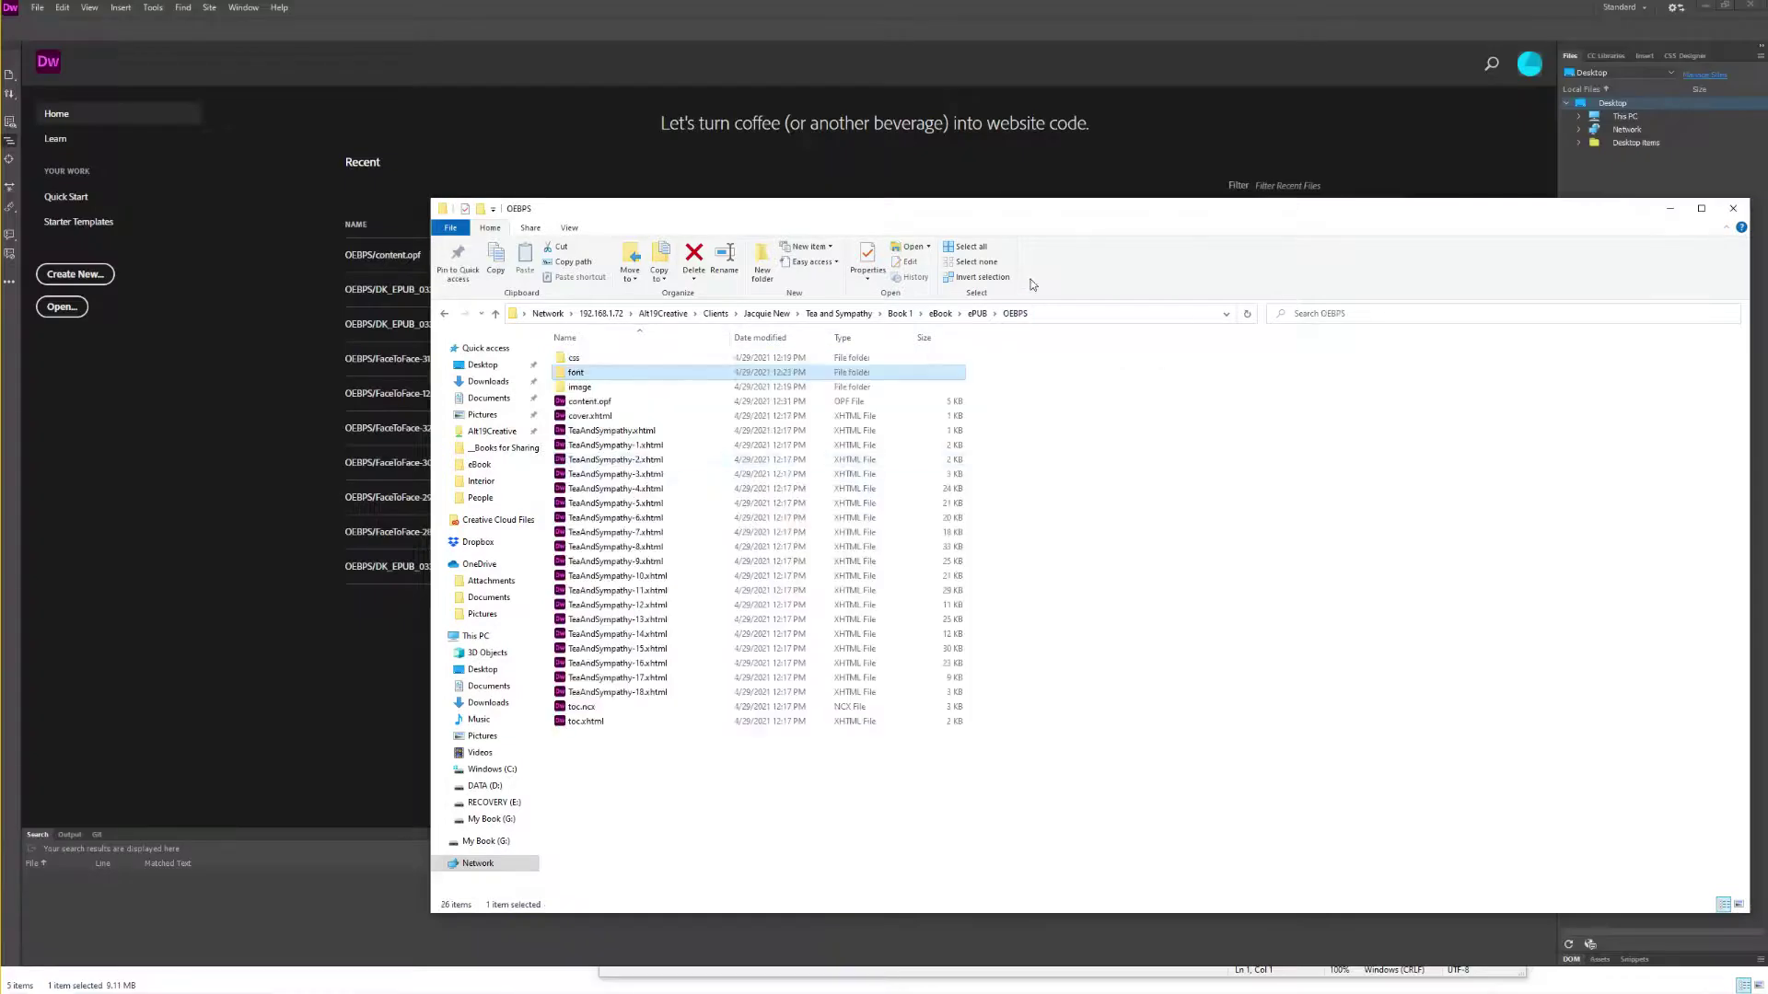
left_click(601, 417)
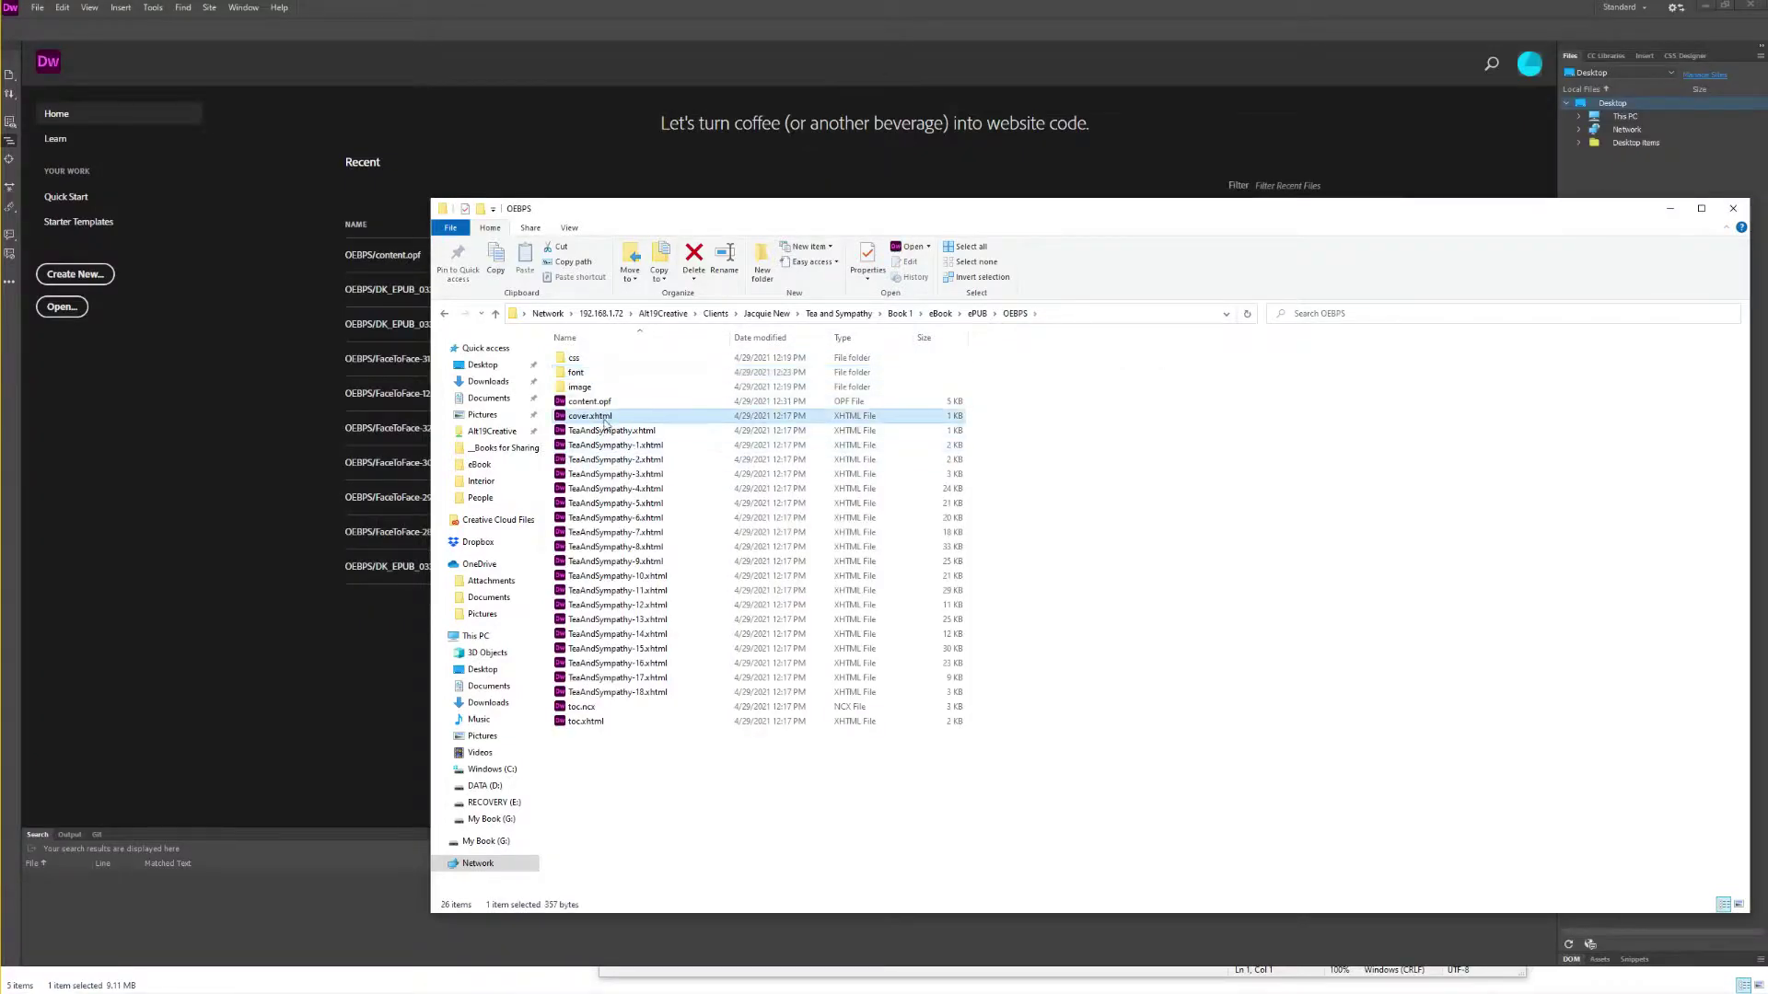
double_click(607, 417)
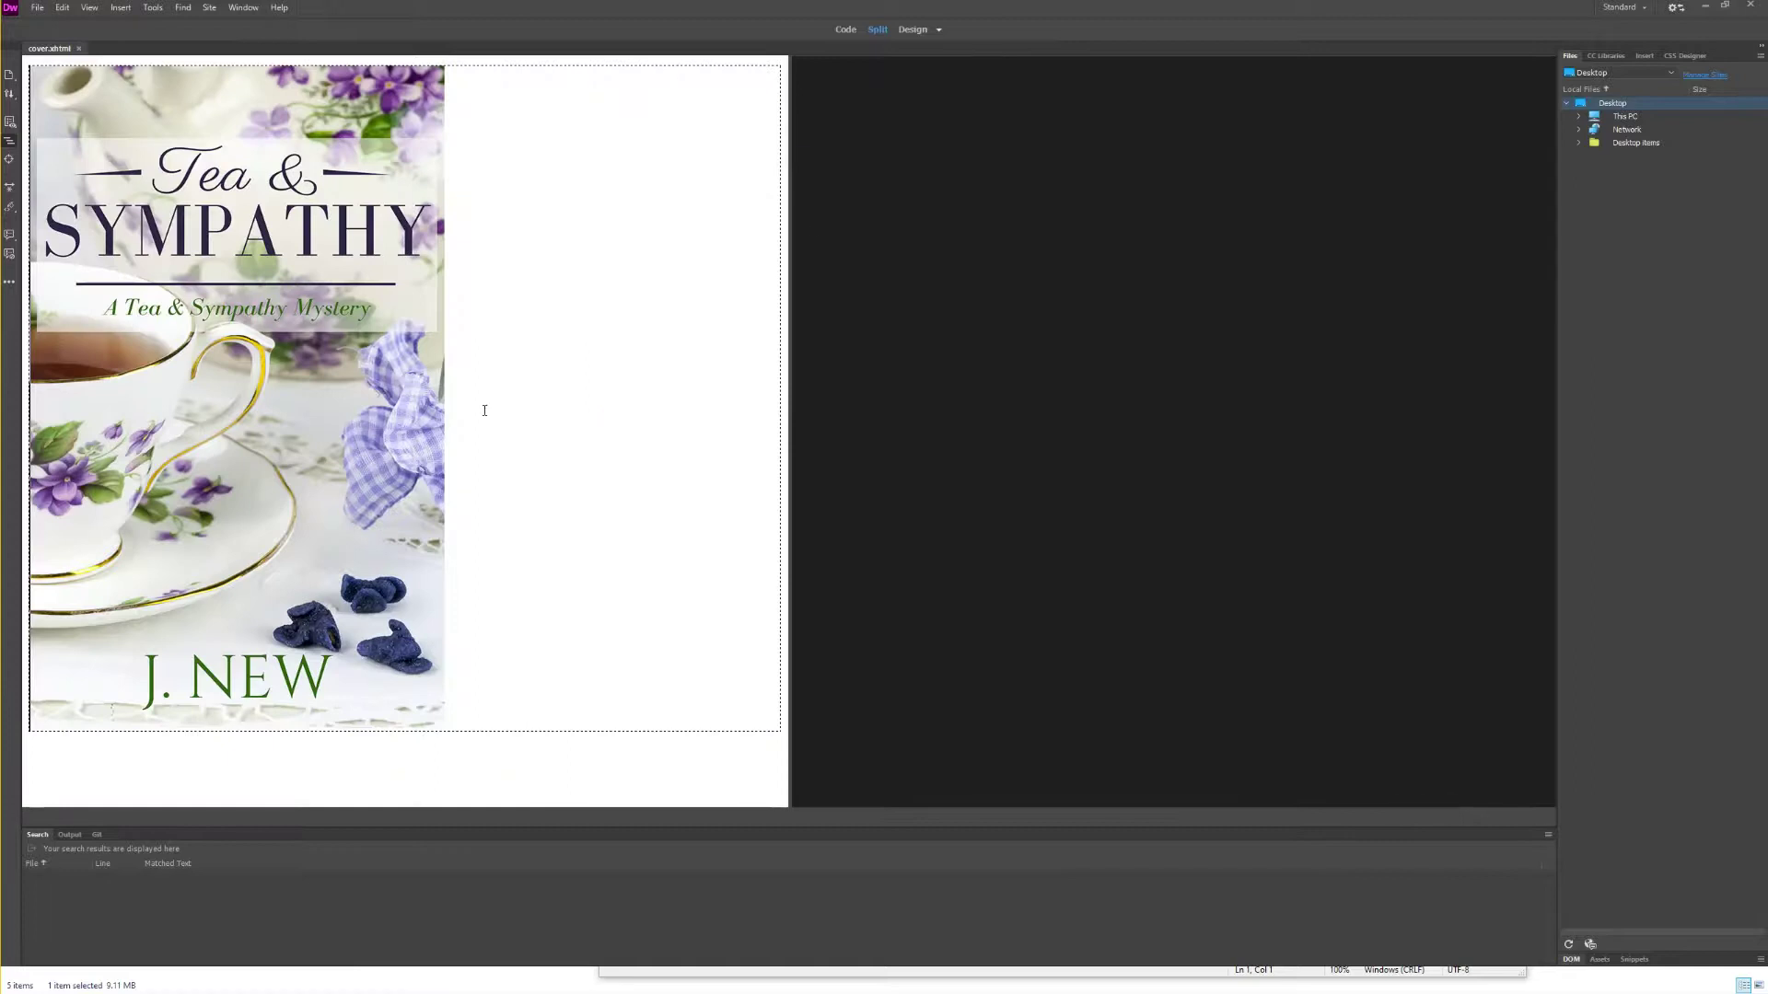
left_click(79, 48)
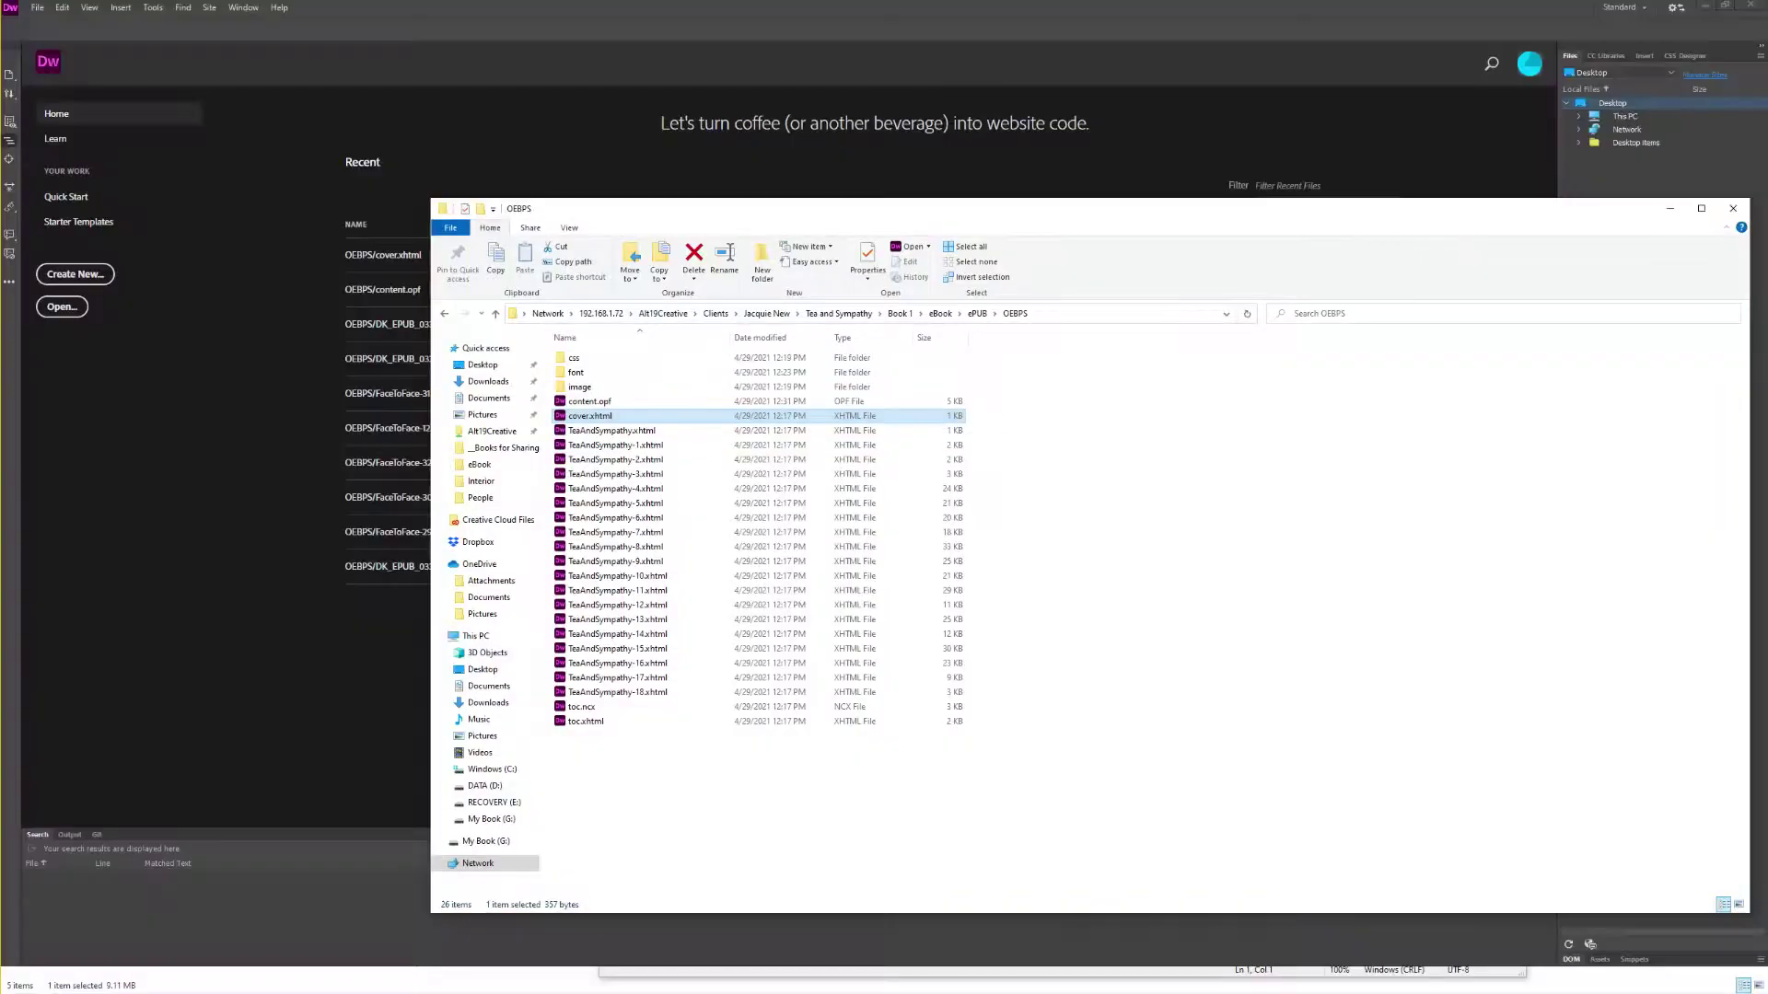
Step: Open idGeneratedStyles.css from the OEBPS css folder in Dreamweaver
left_click(648, 431)
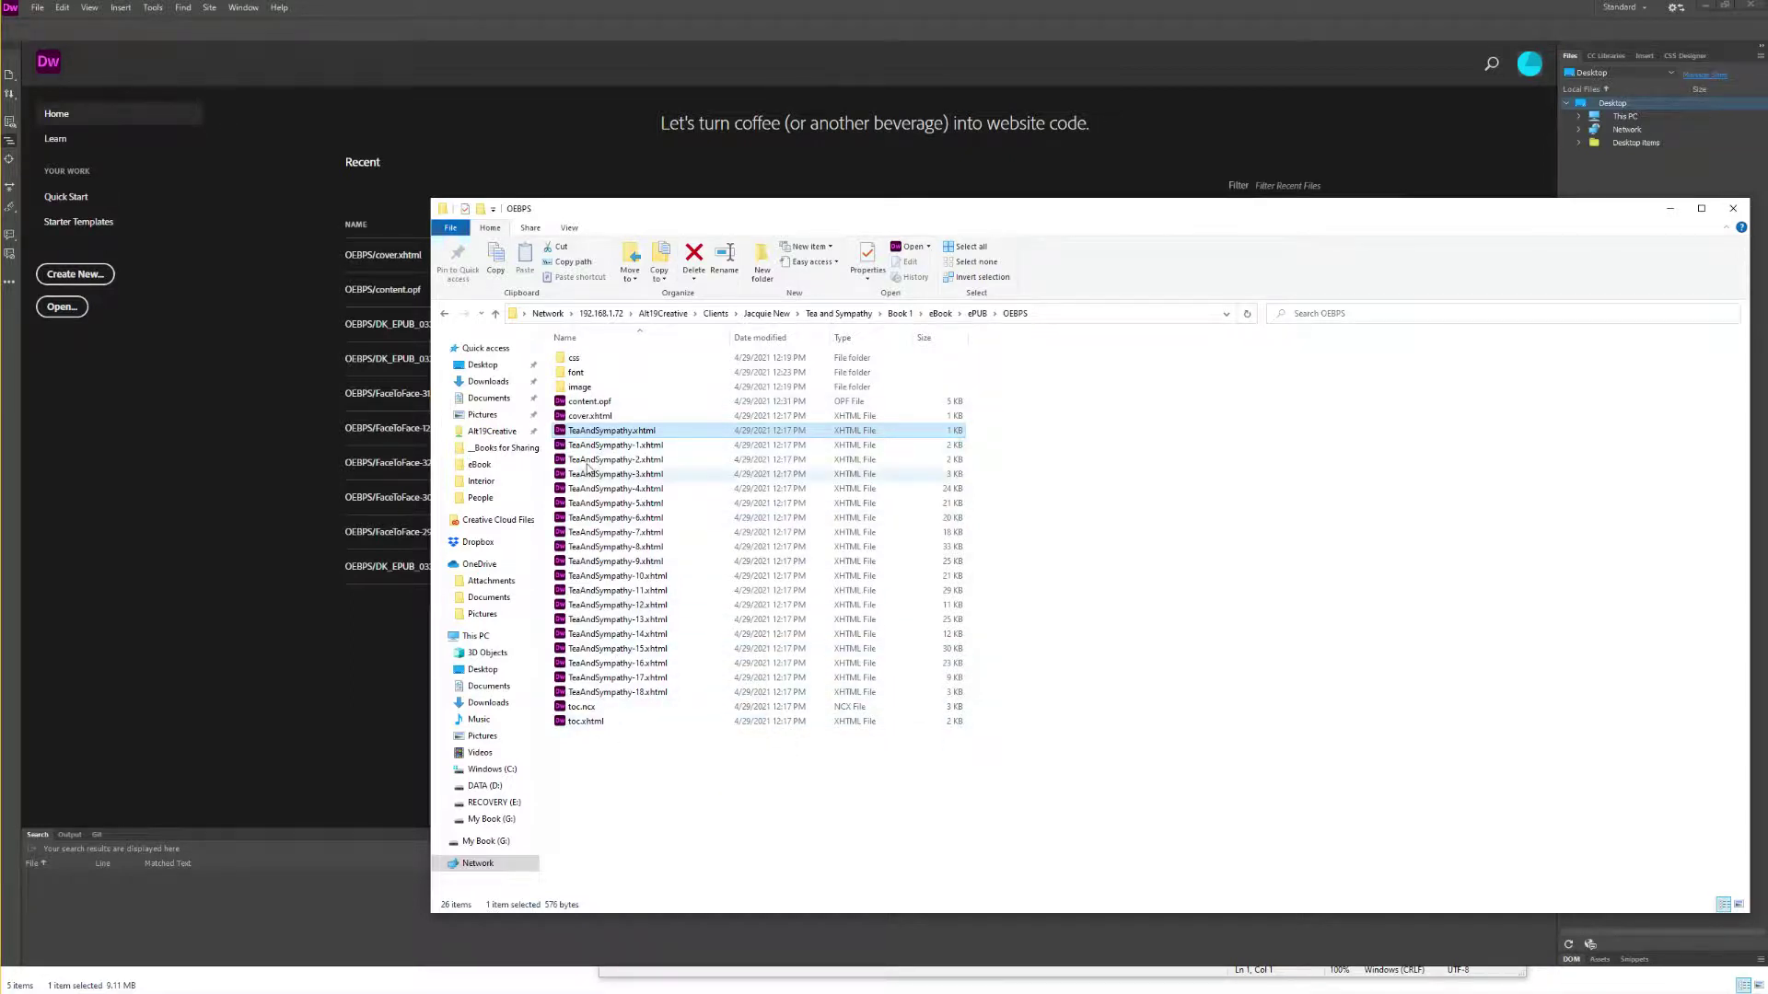
double_click(579, 361)
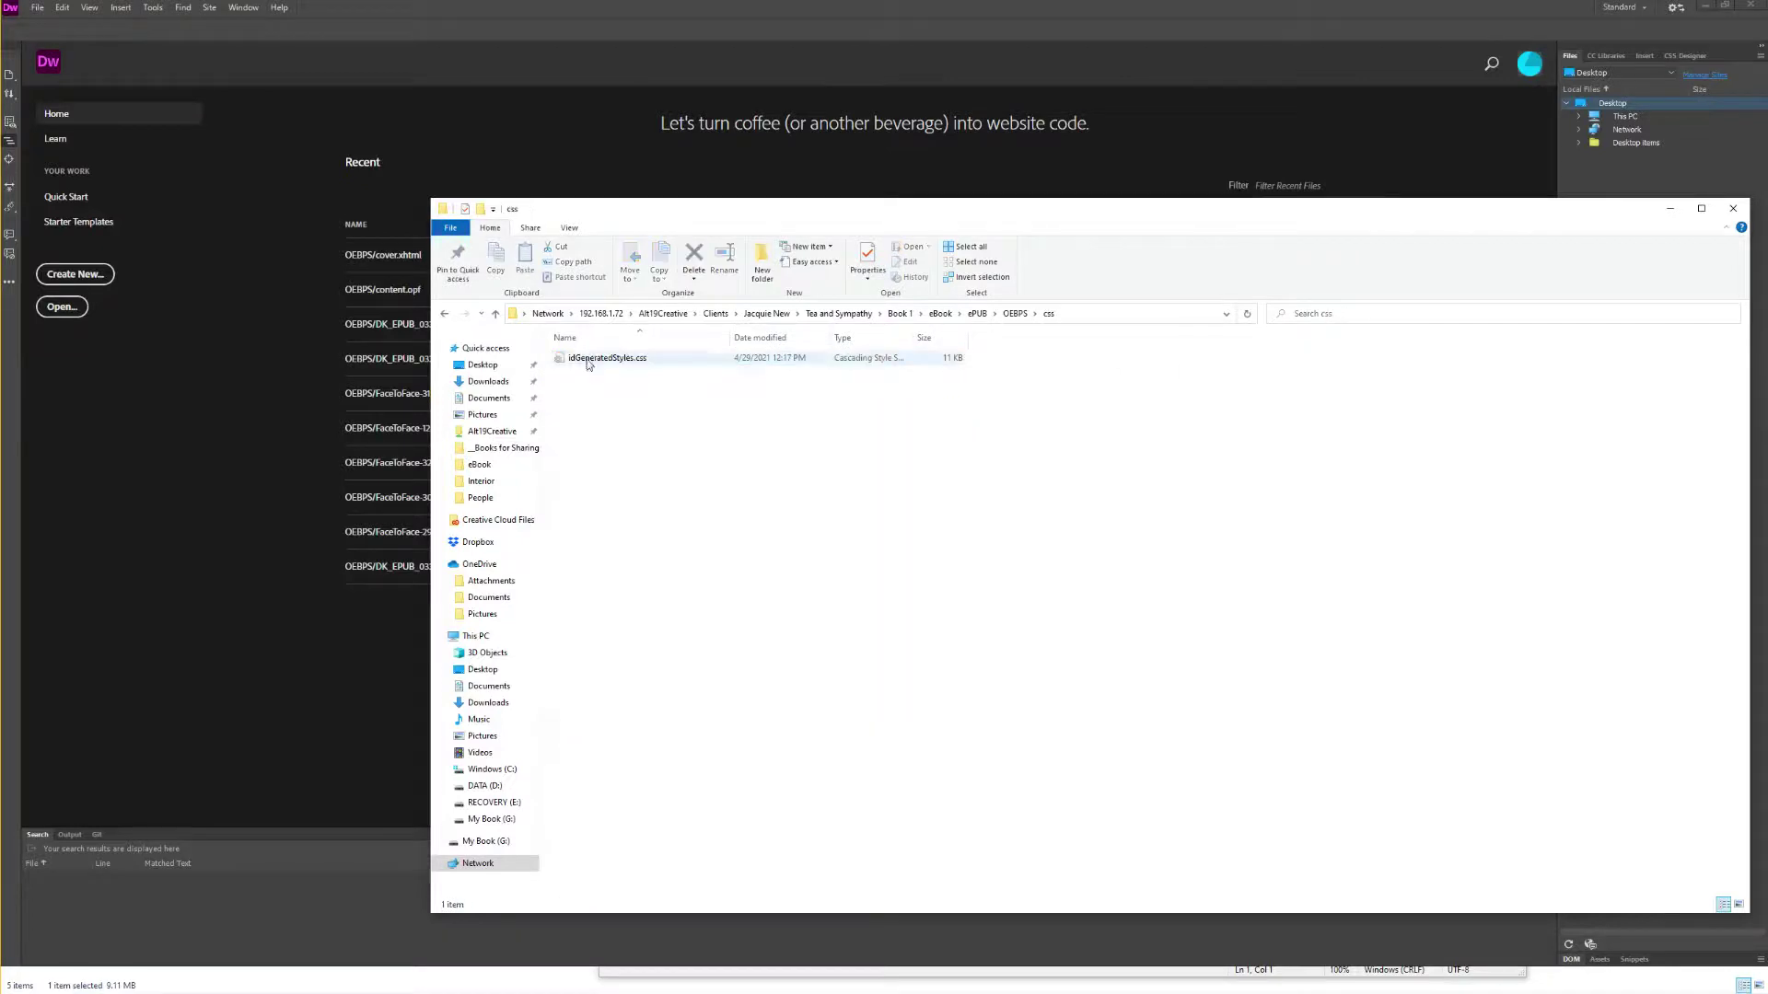
right_click(587, 361)
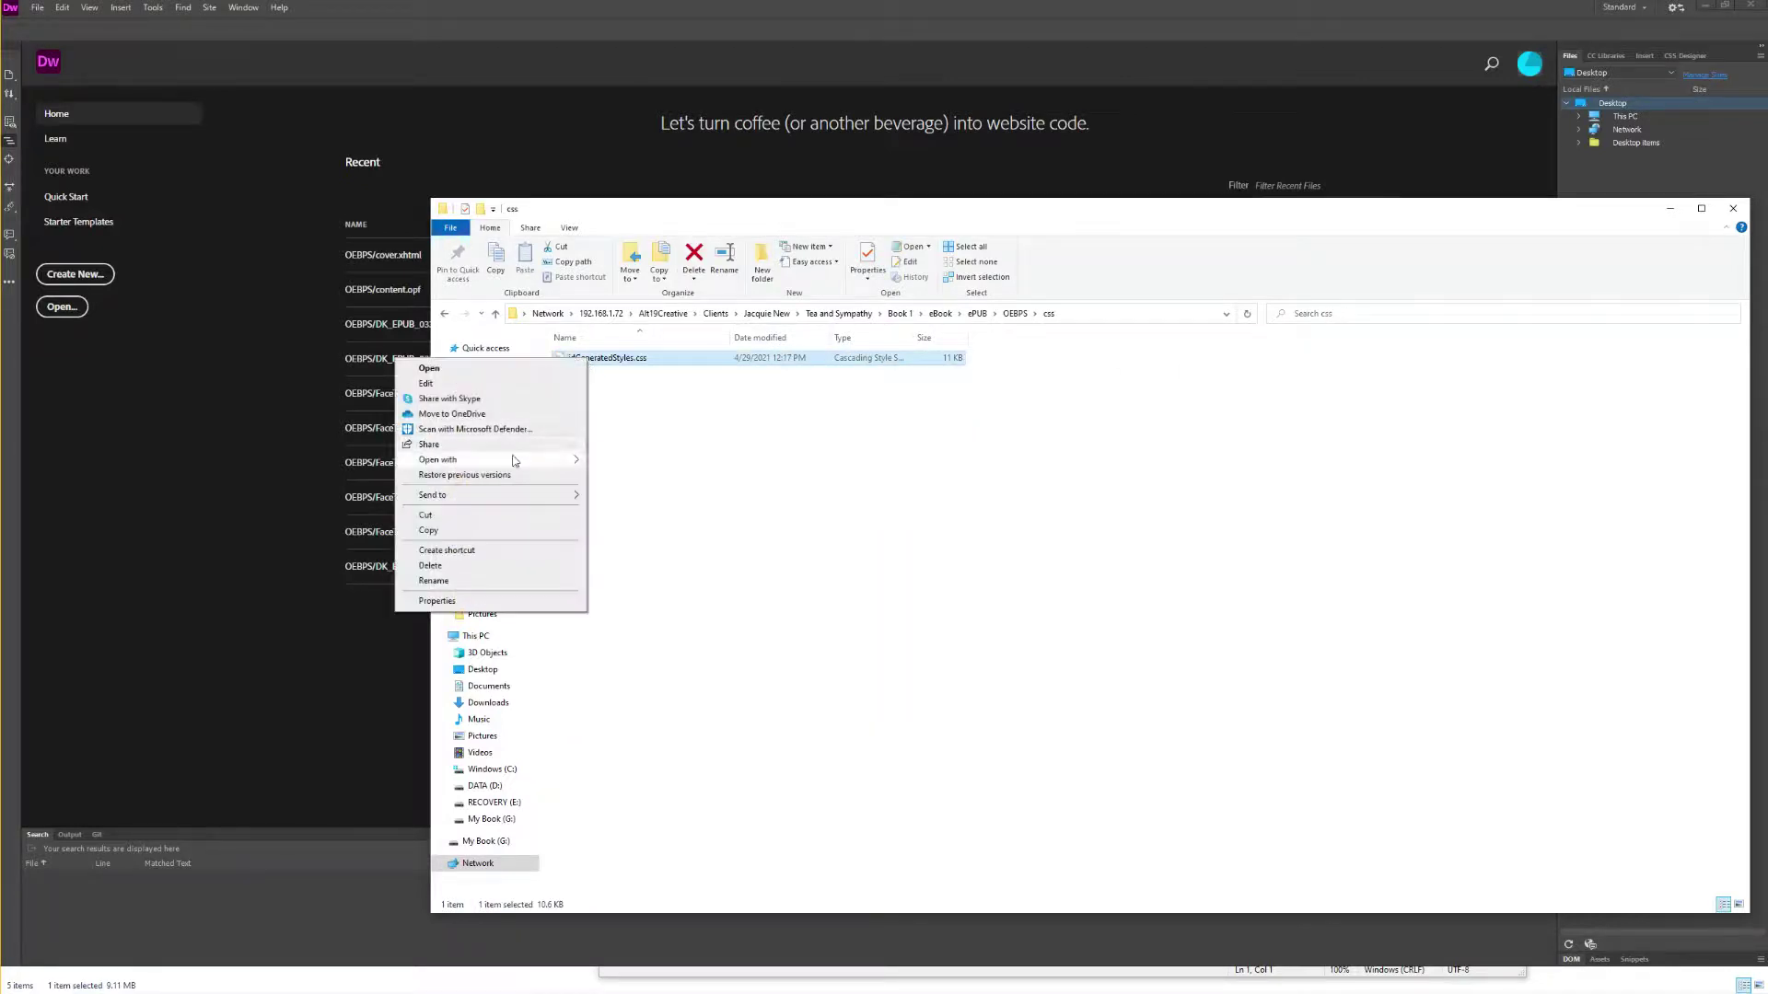
mouse_move(534, 460)
left_click(689, 461)
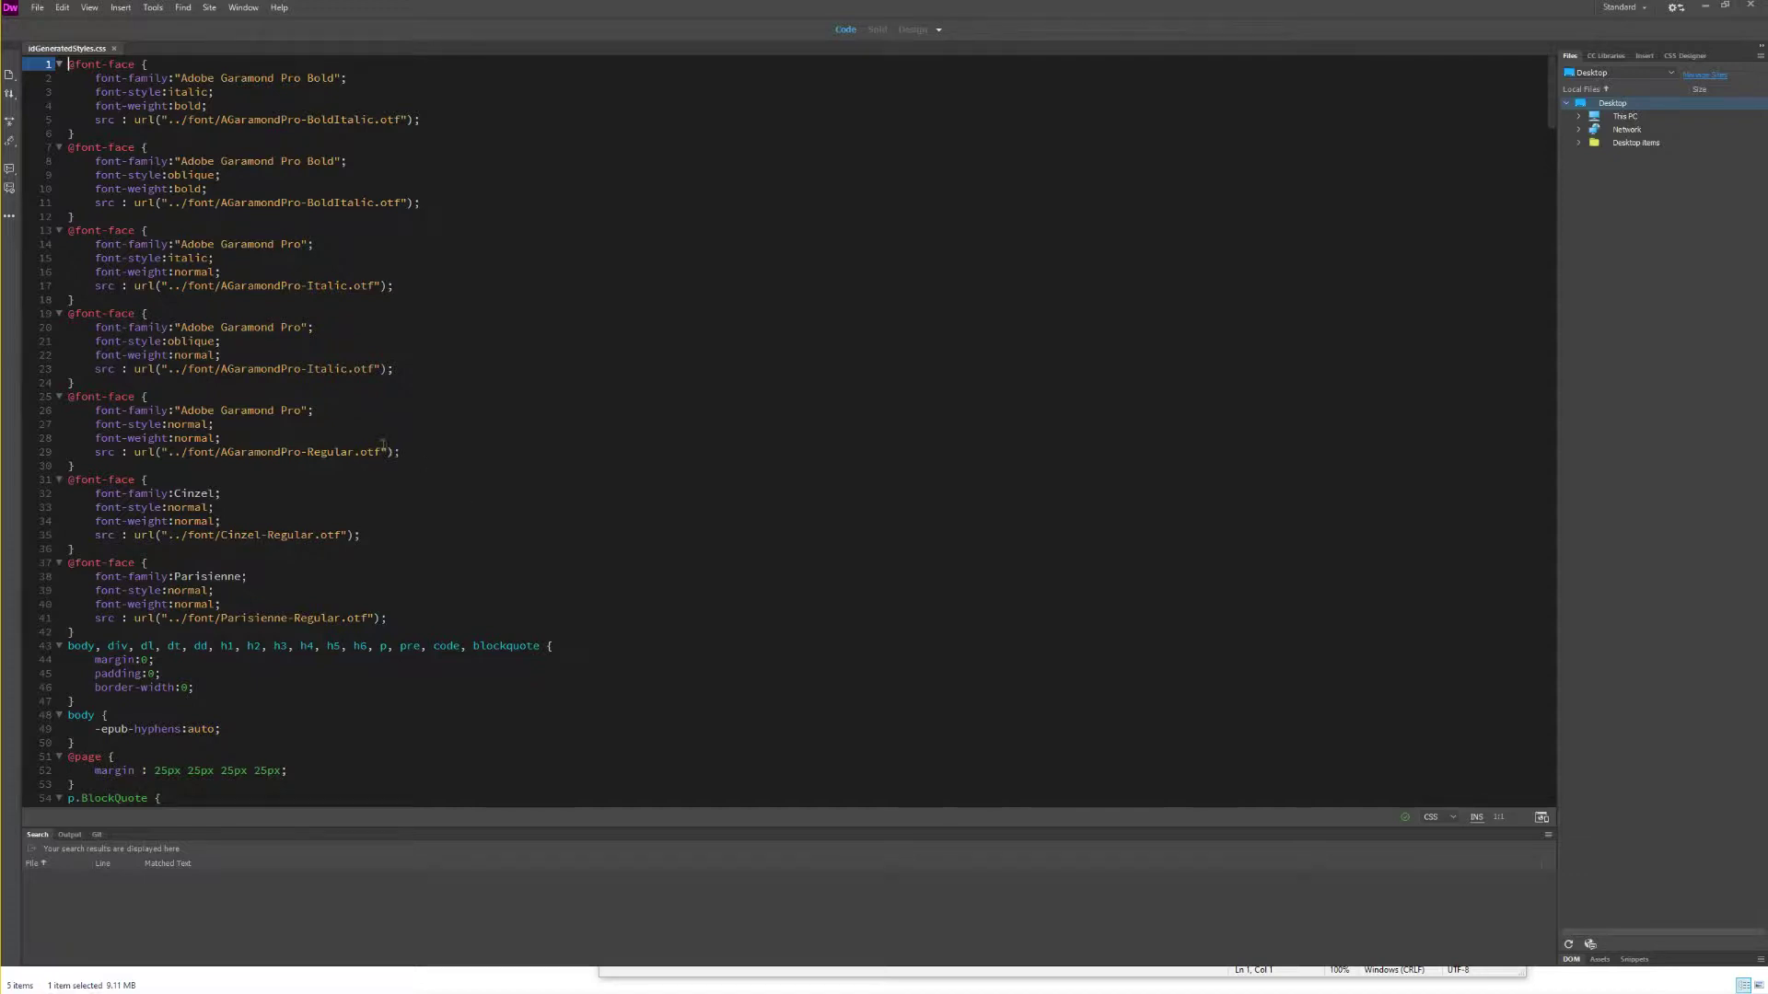
left_click(144, 467, "shift")
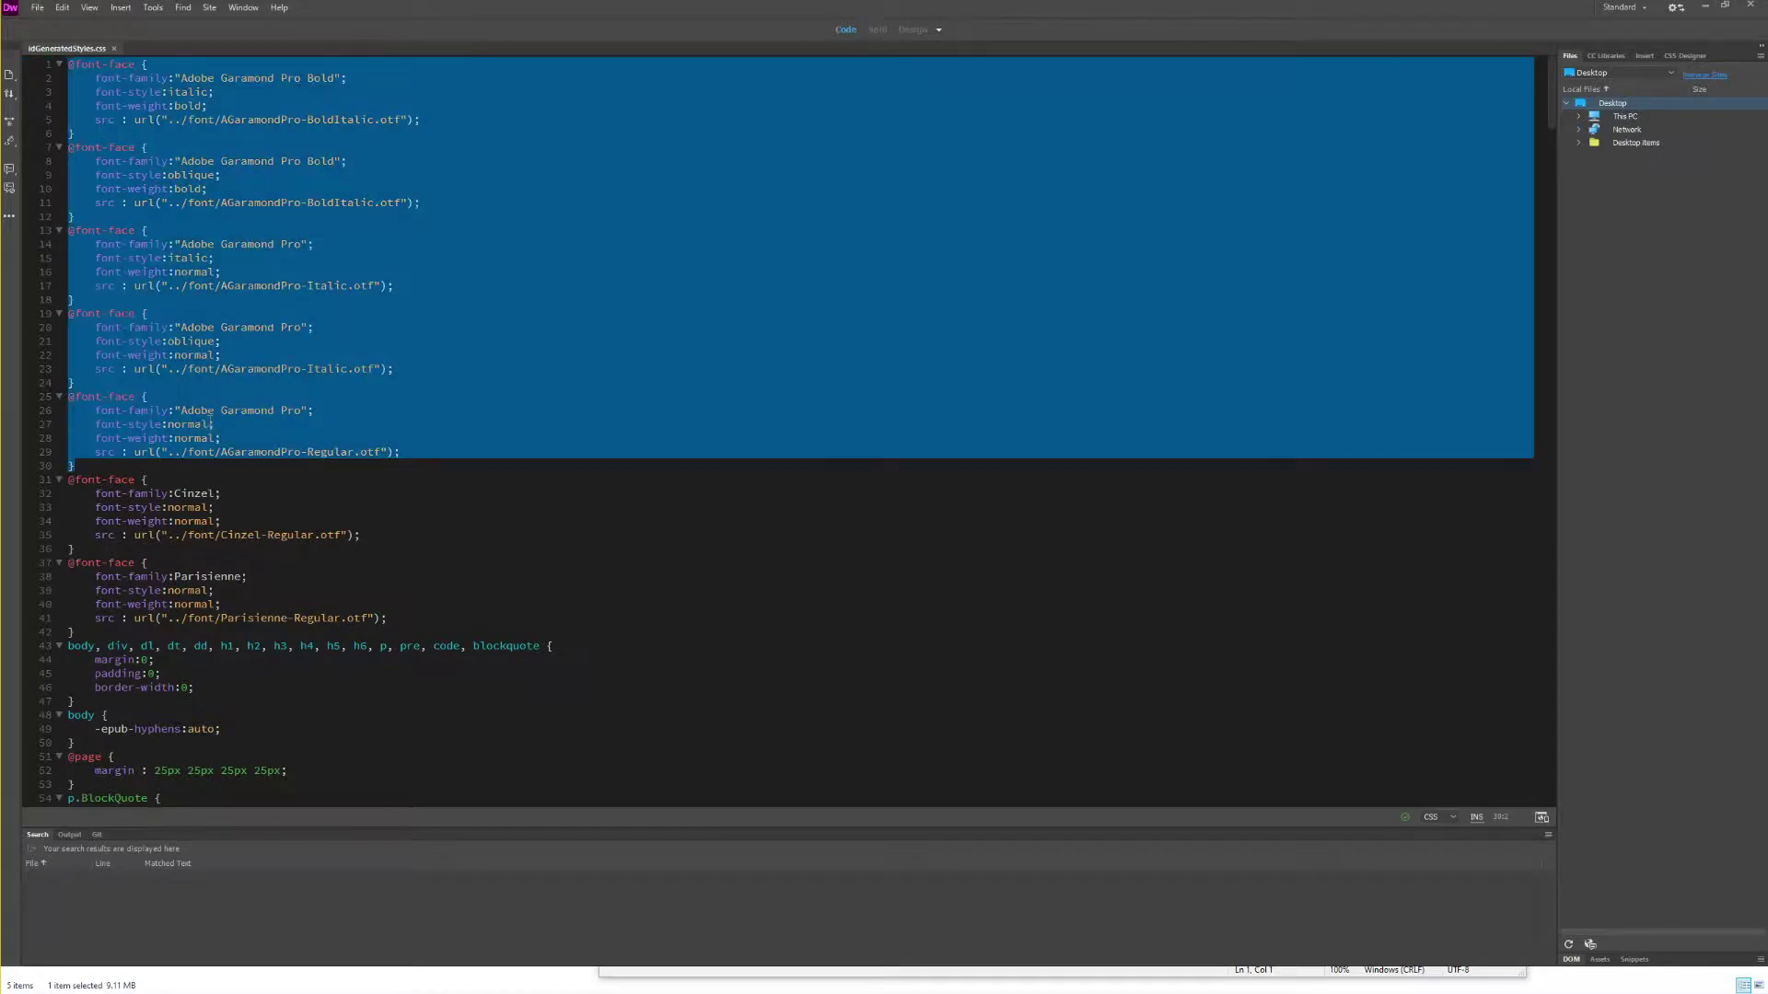
key("BackSpace")
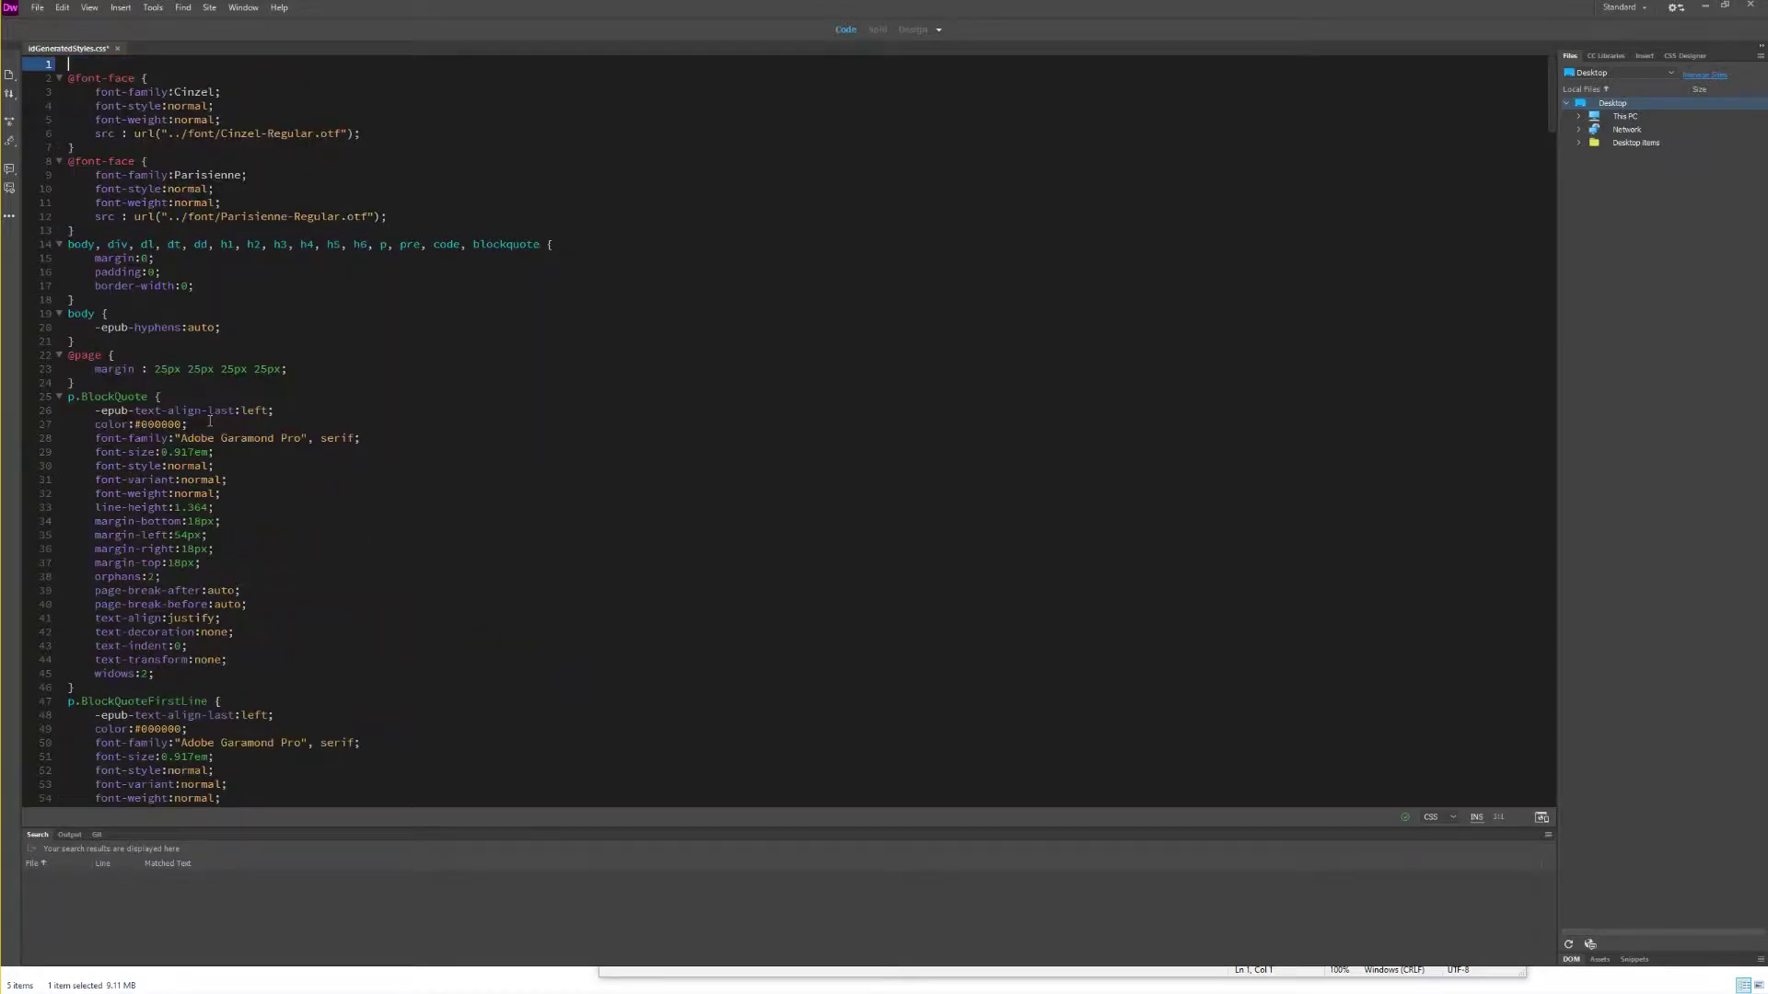
key("Delete")
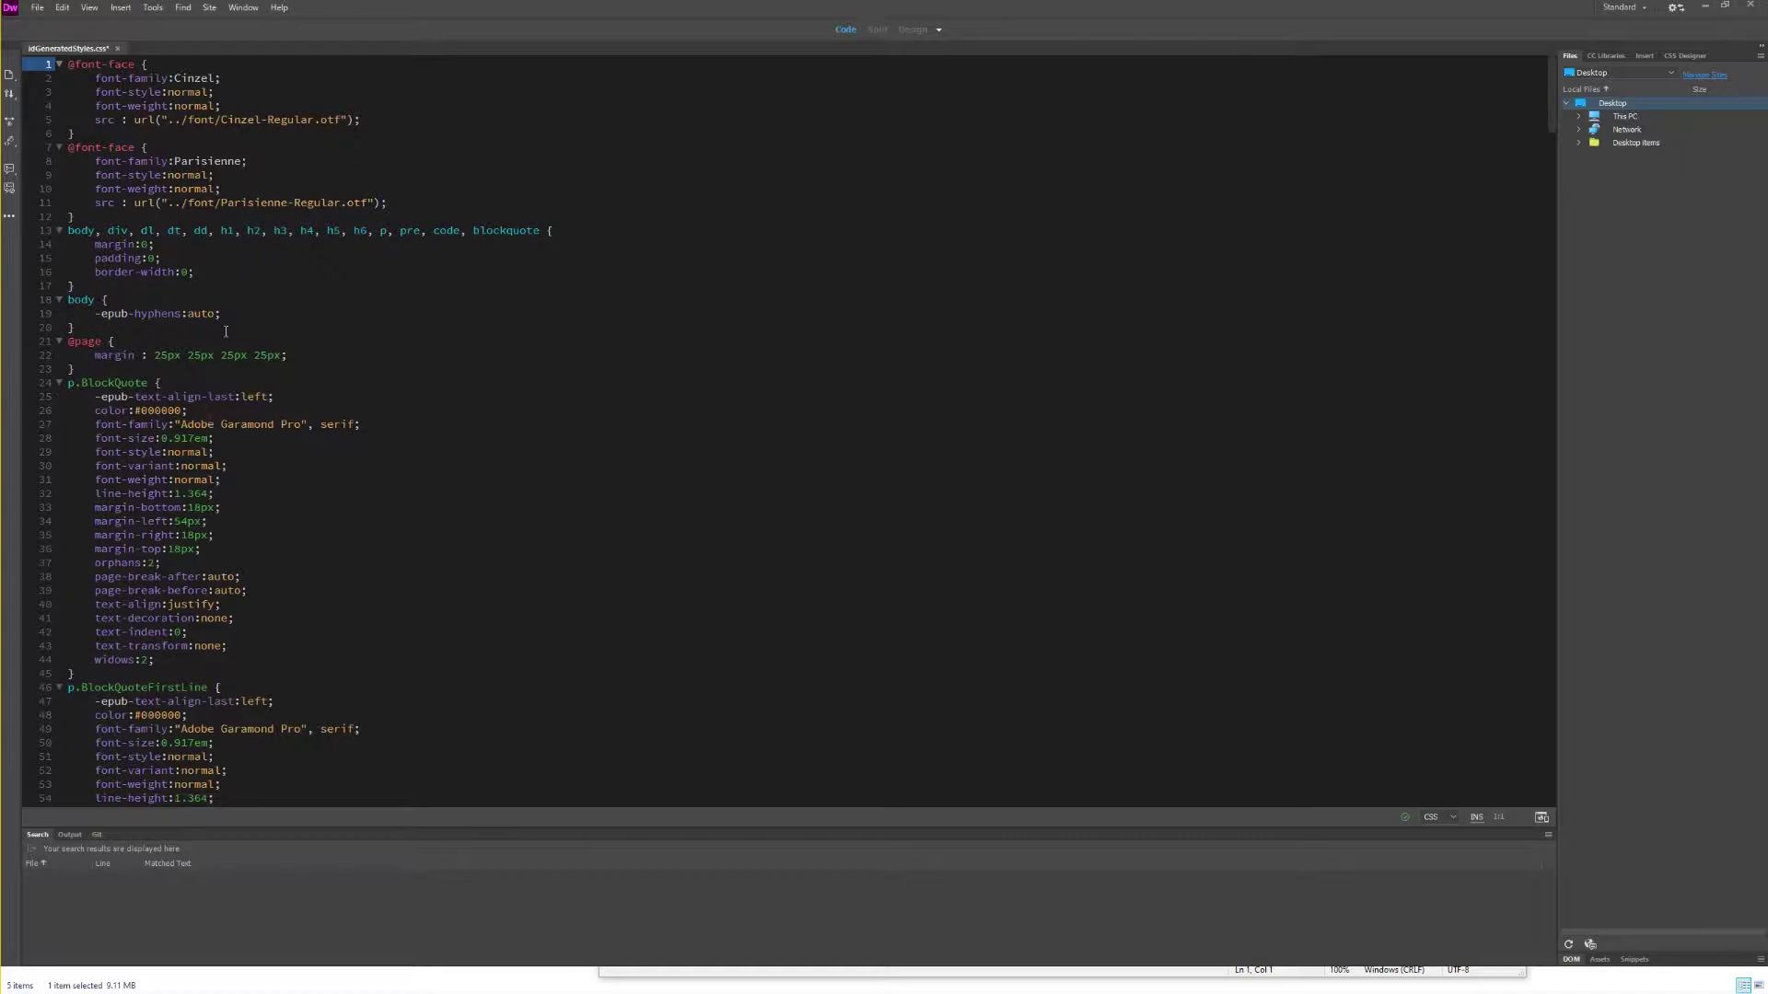
Step: Examine the Cinzel and Parisienne font-family declarations and the color line in the p.BlockQuote rule
triple_click(206, 77)
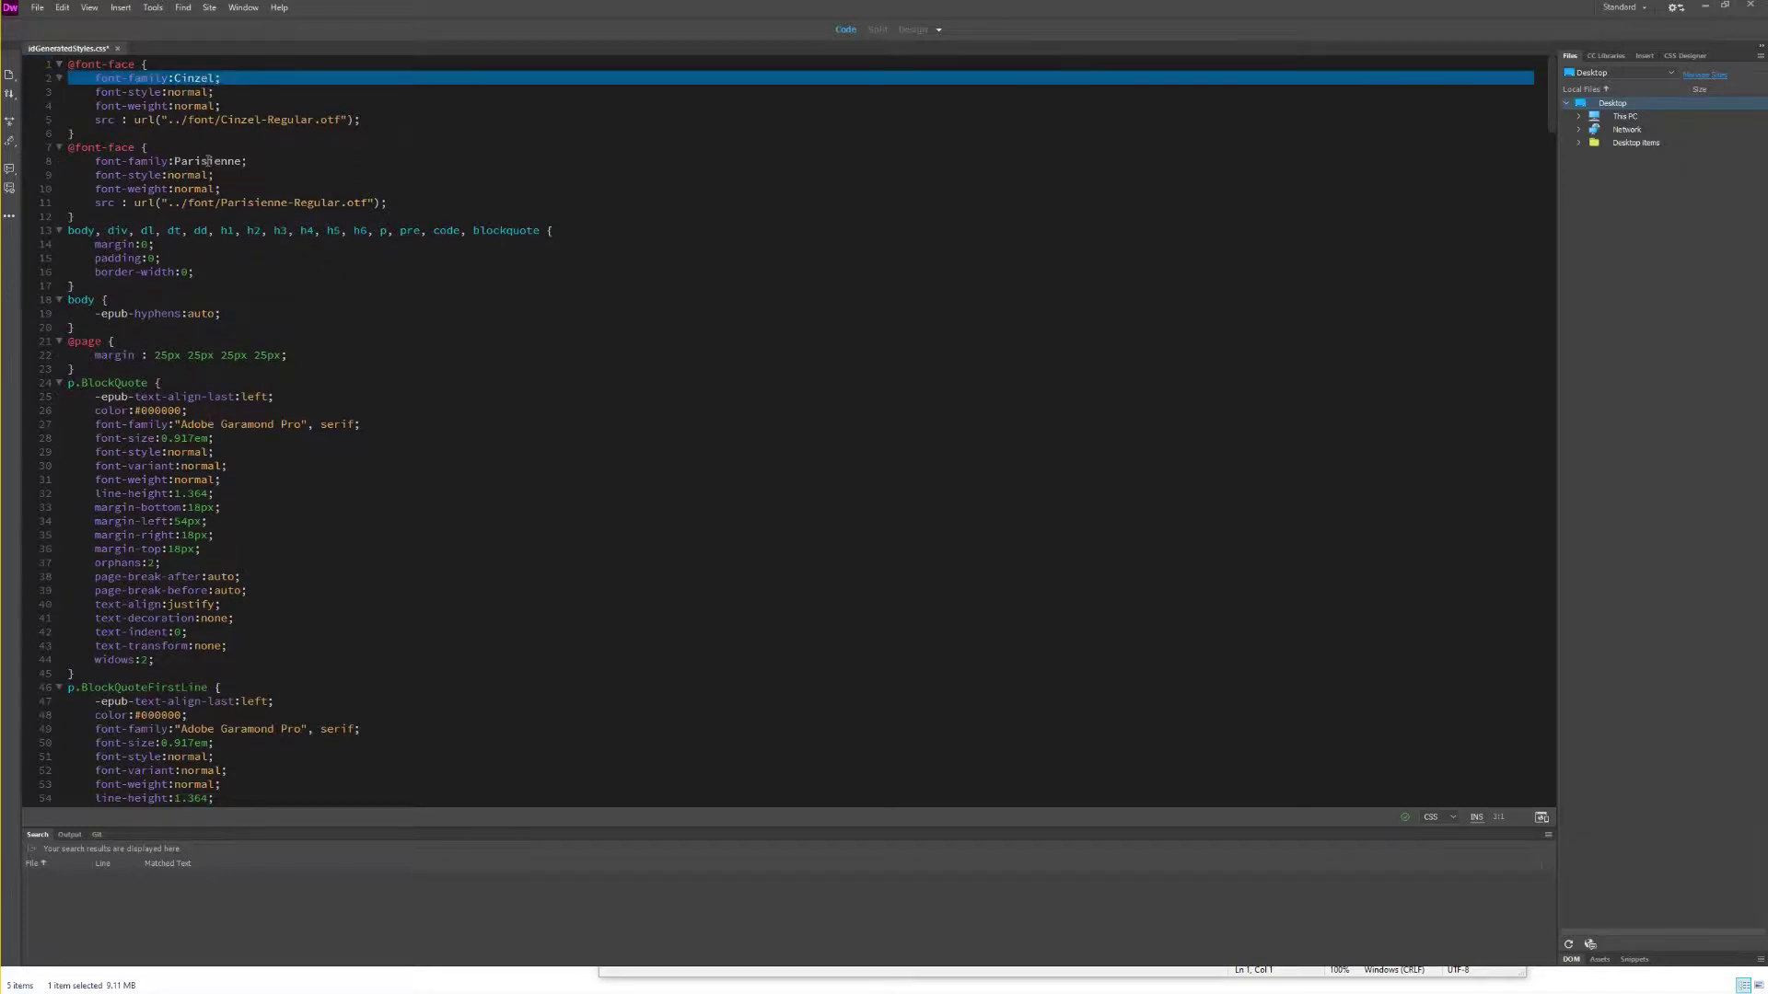
left_click(208, 161)
triple_click(208, 161)
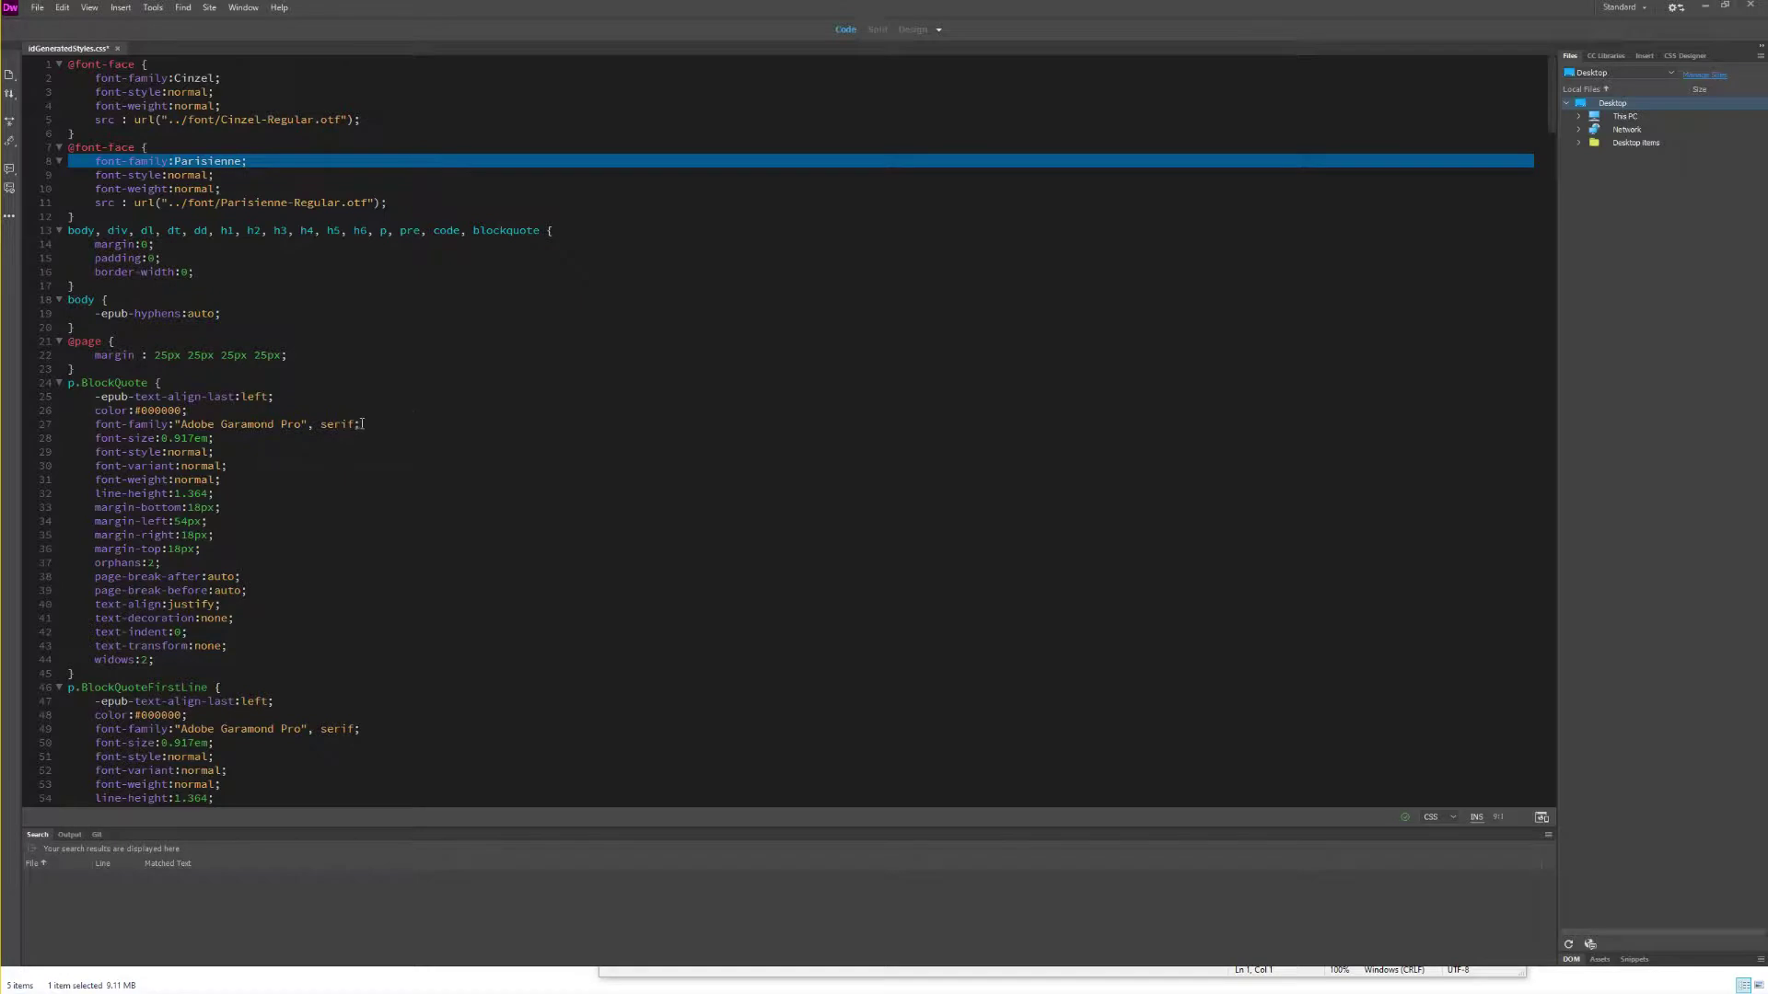
left_click_drag(437, 495, 442, 500)
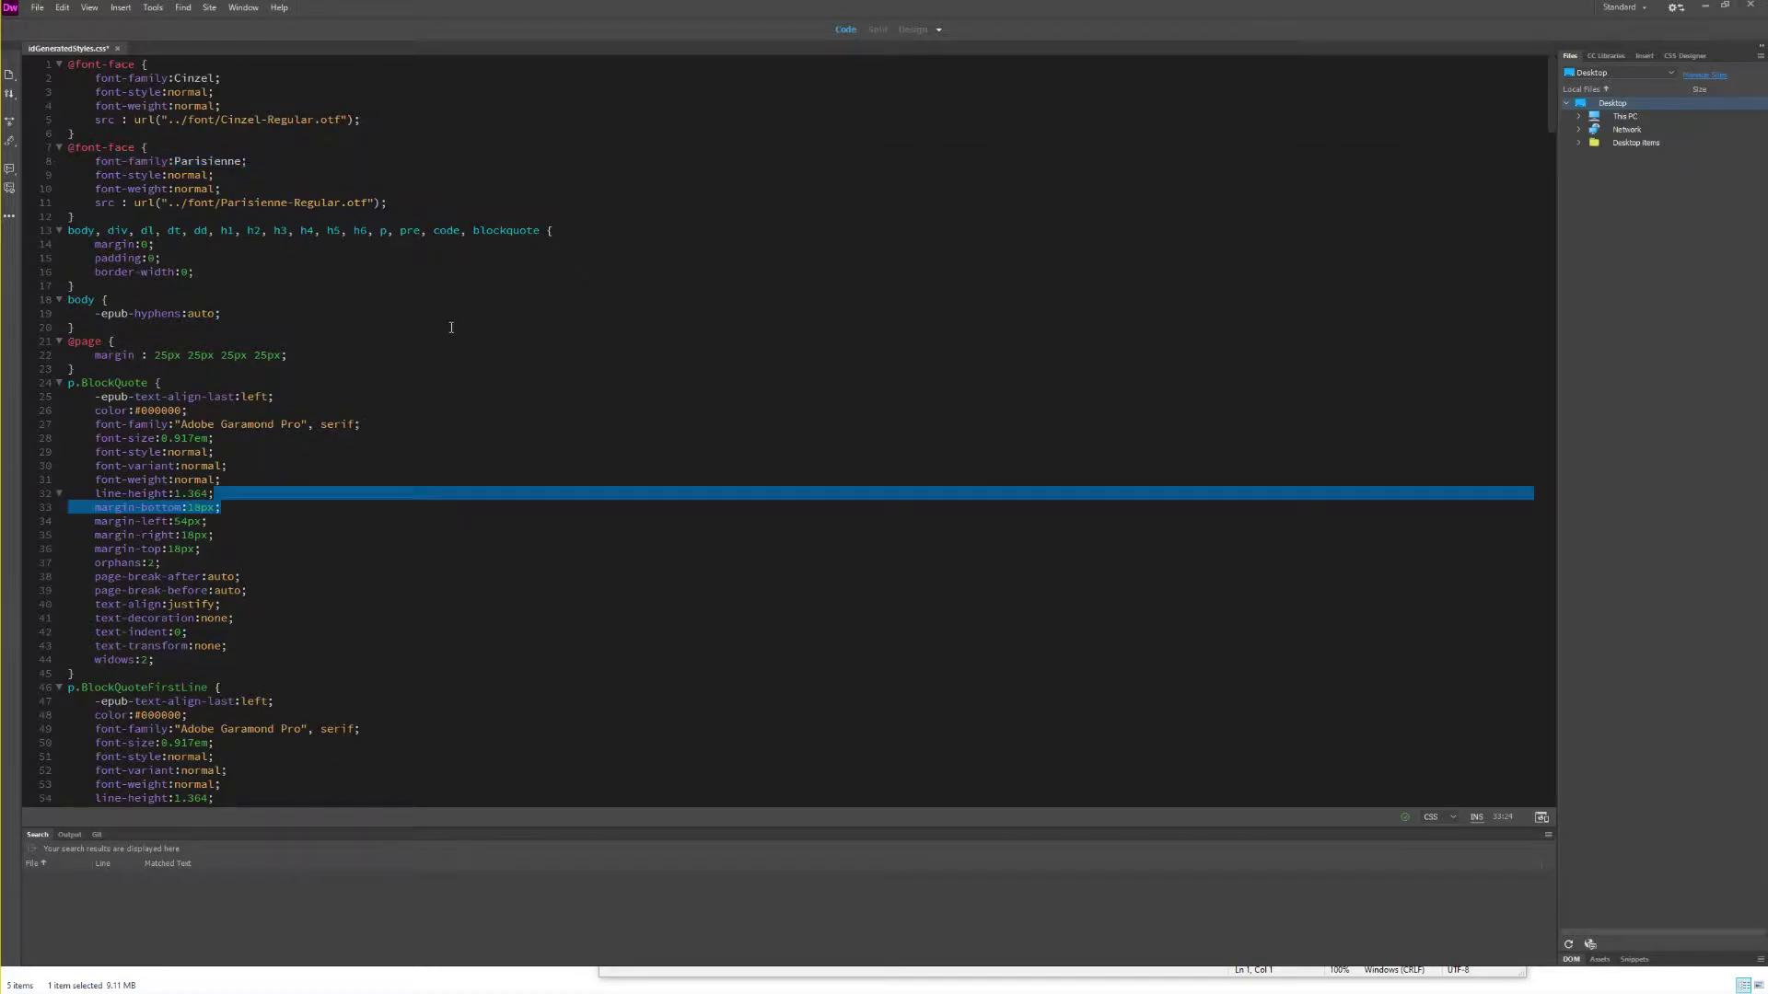
left_click_drag(42, 411, 118, 422)
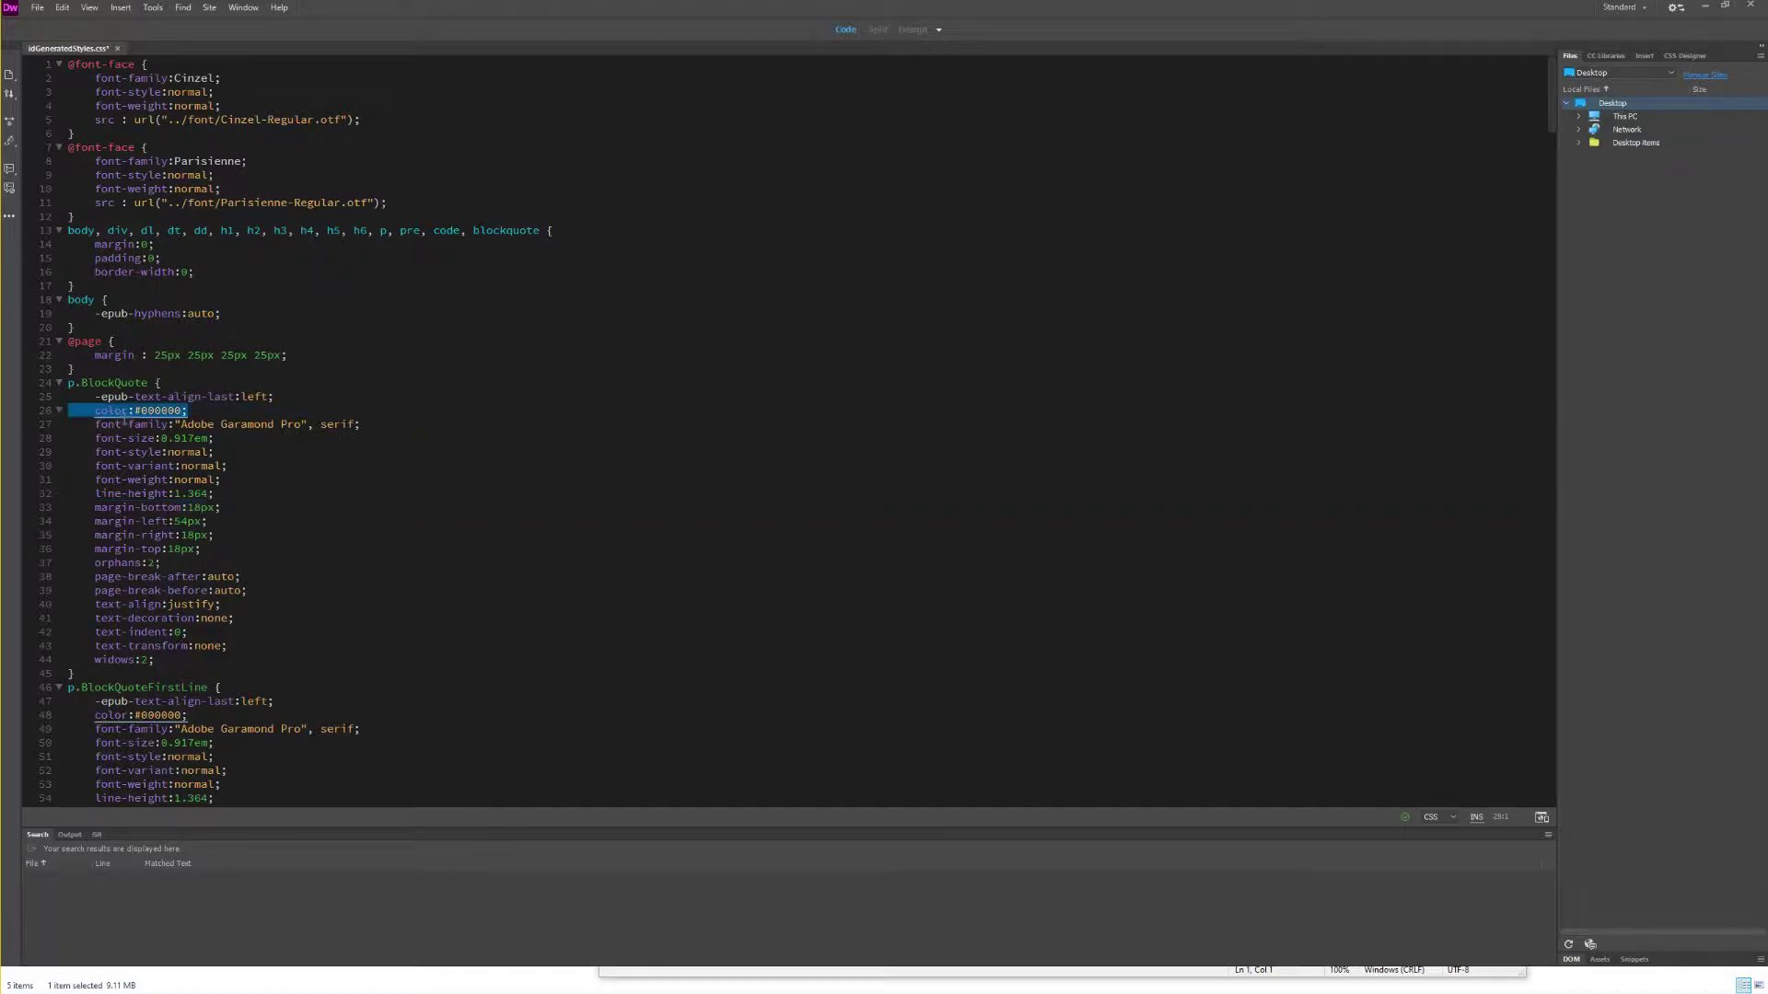
left_click(302, 479)
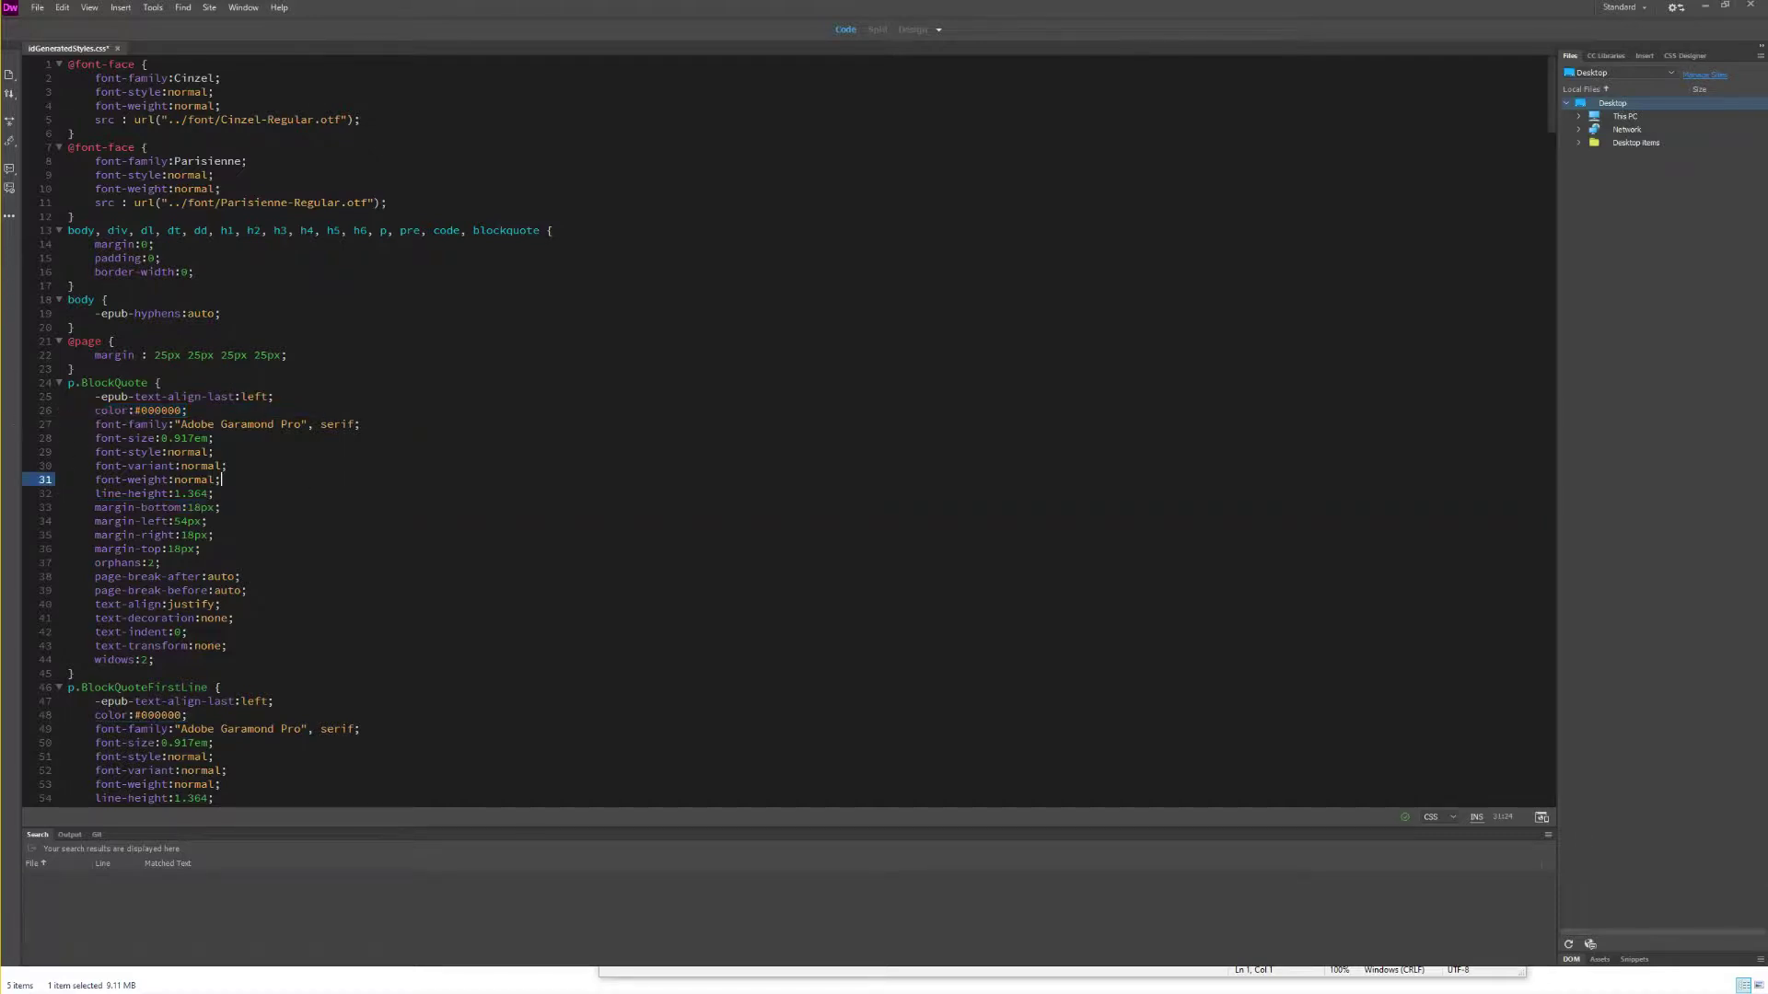
Step: Load the p.BlockQuote color:#000000; line into Find and Replace and limit the search scope to Current Document
left_click(50, 416)
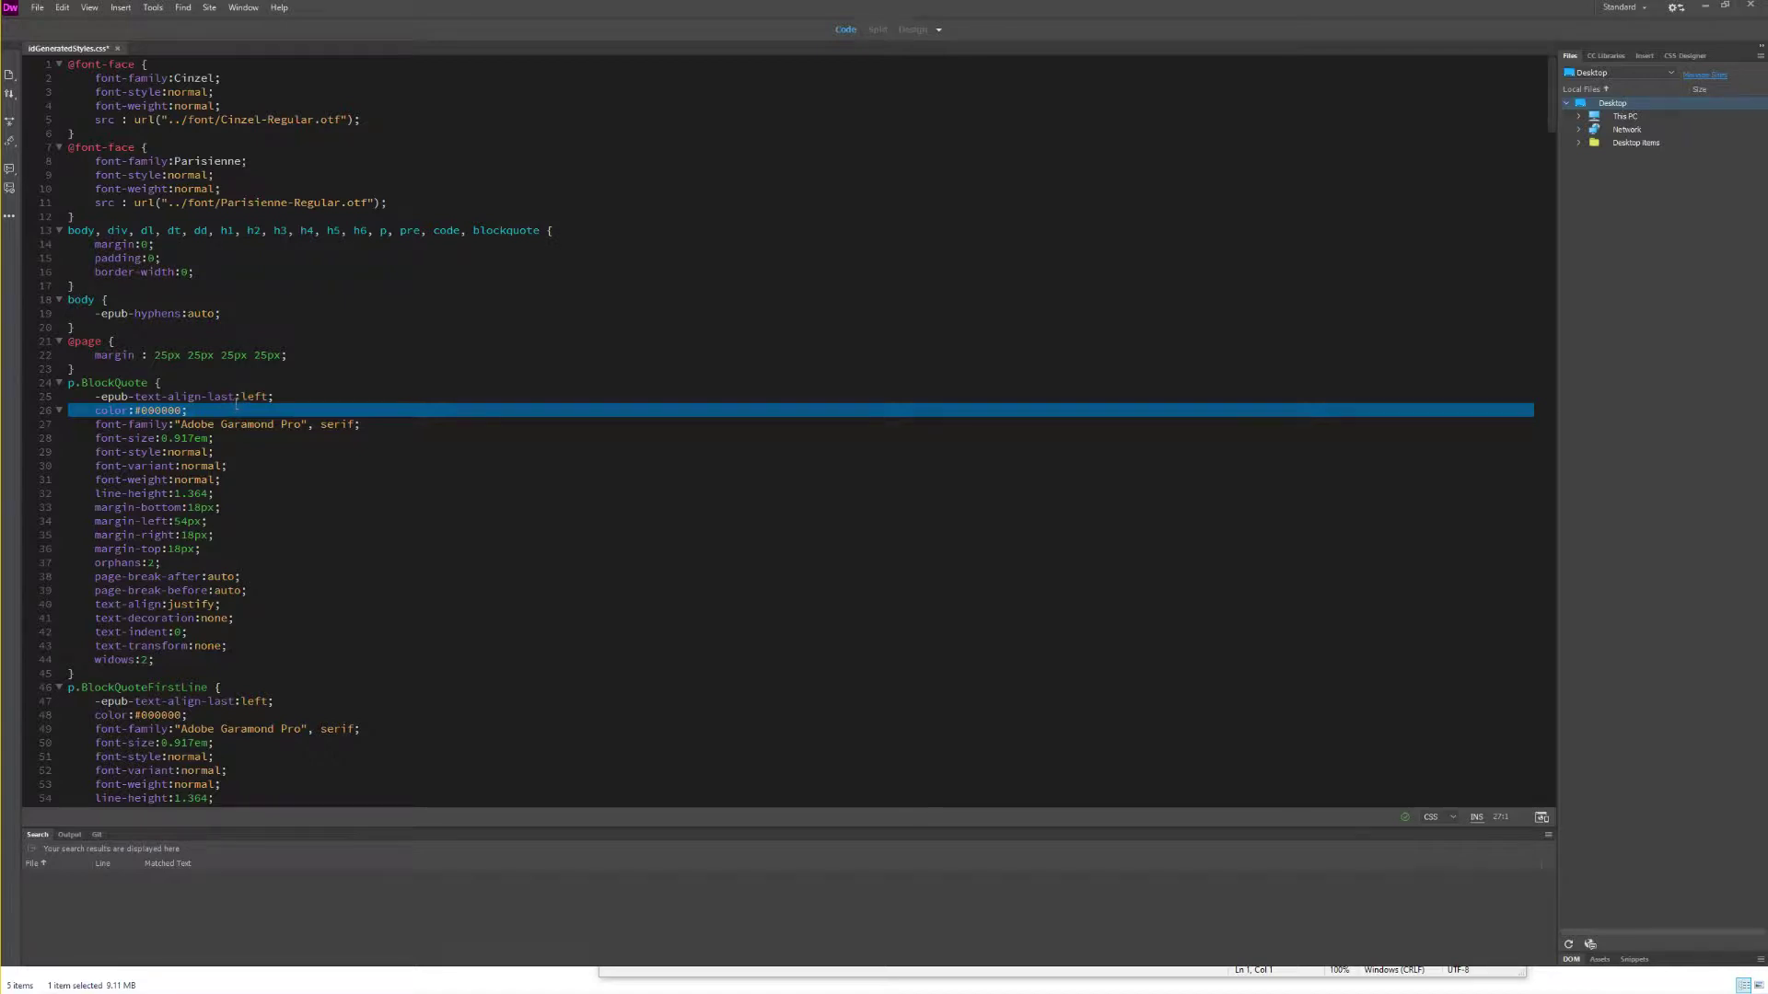
key("ctrl+f")
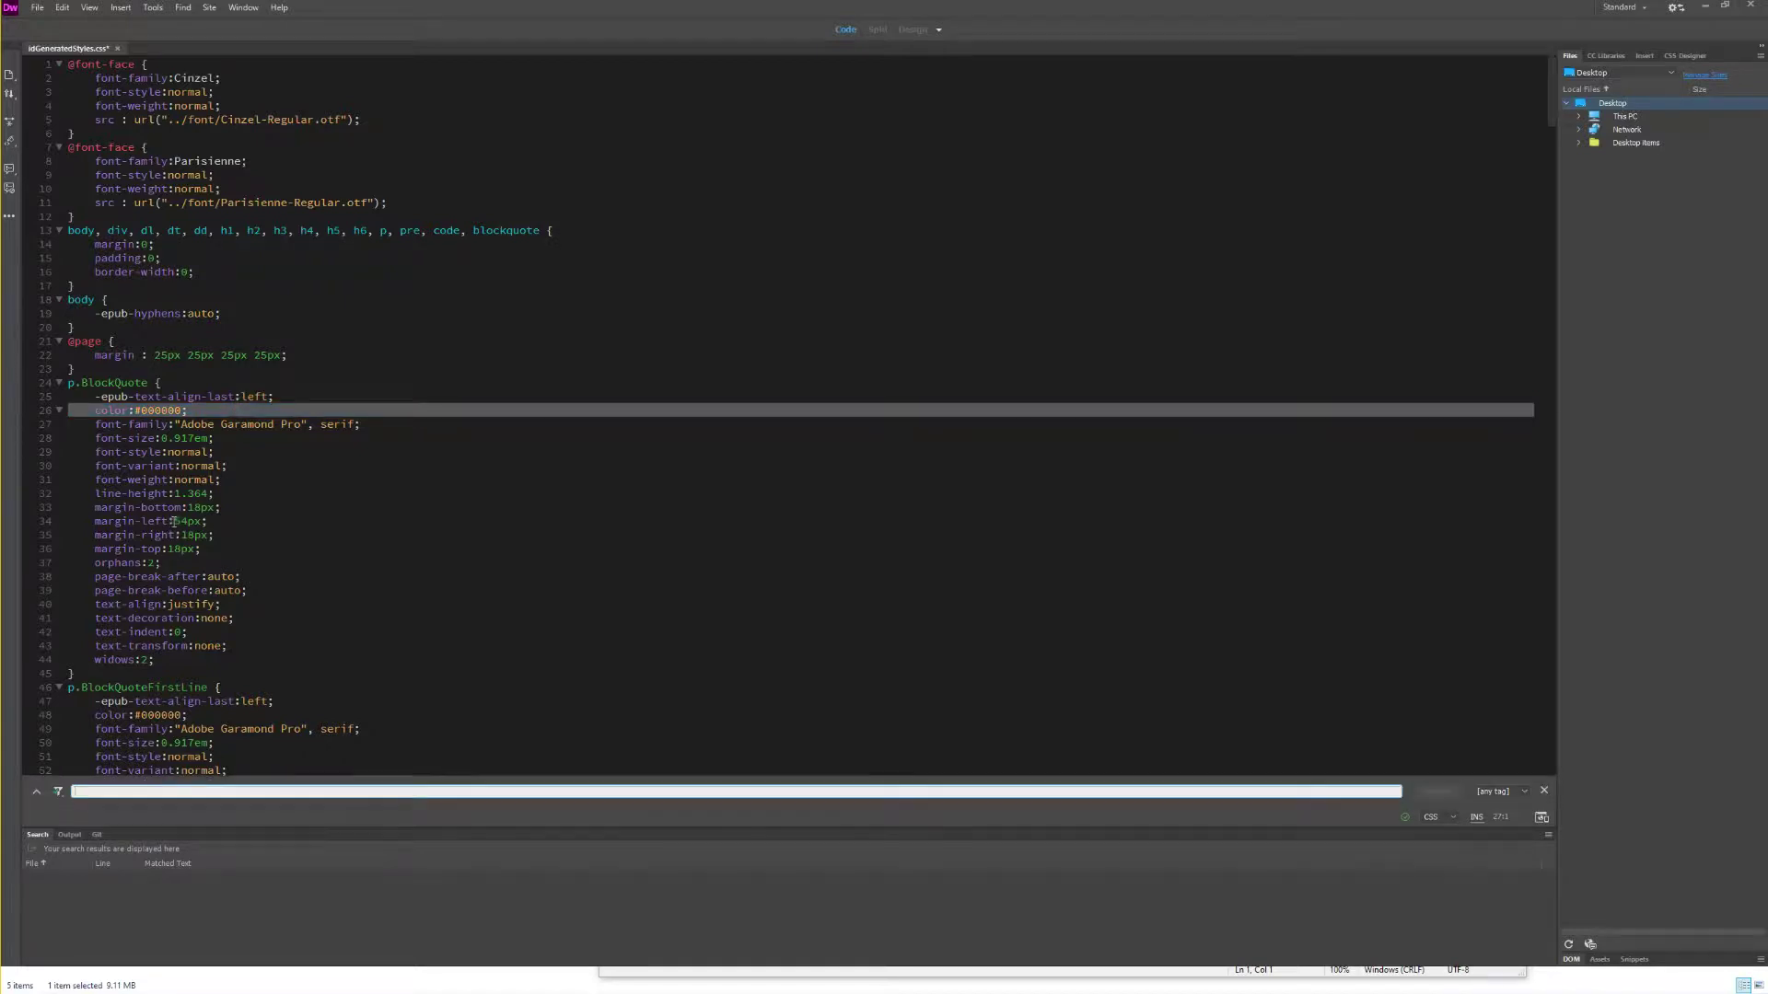
key("ctrl+shift+f")
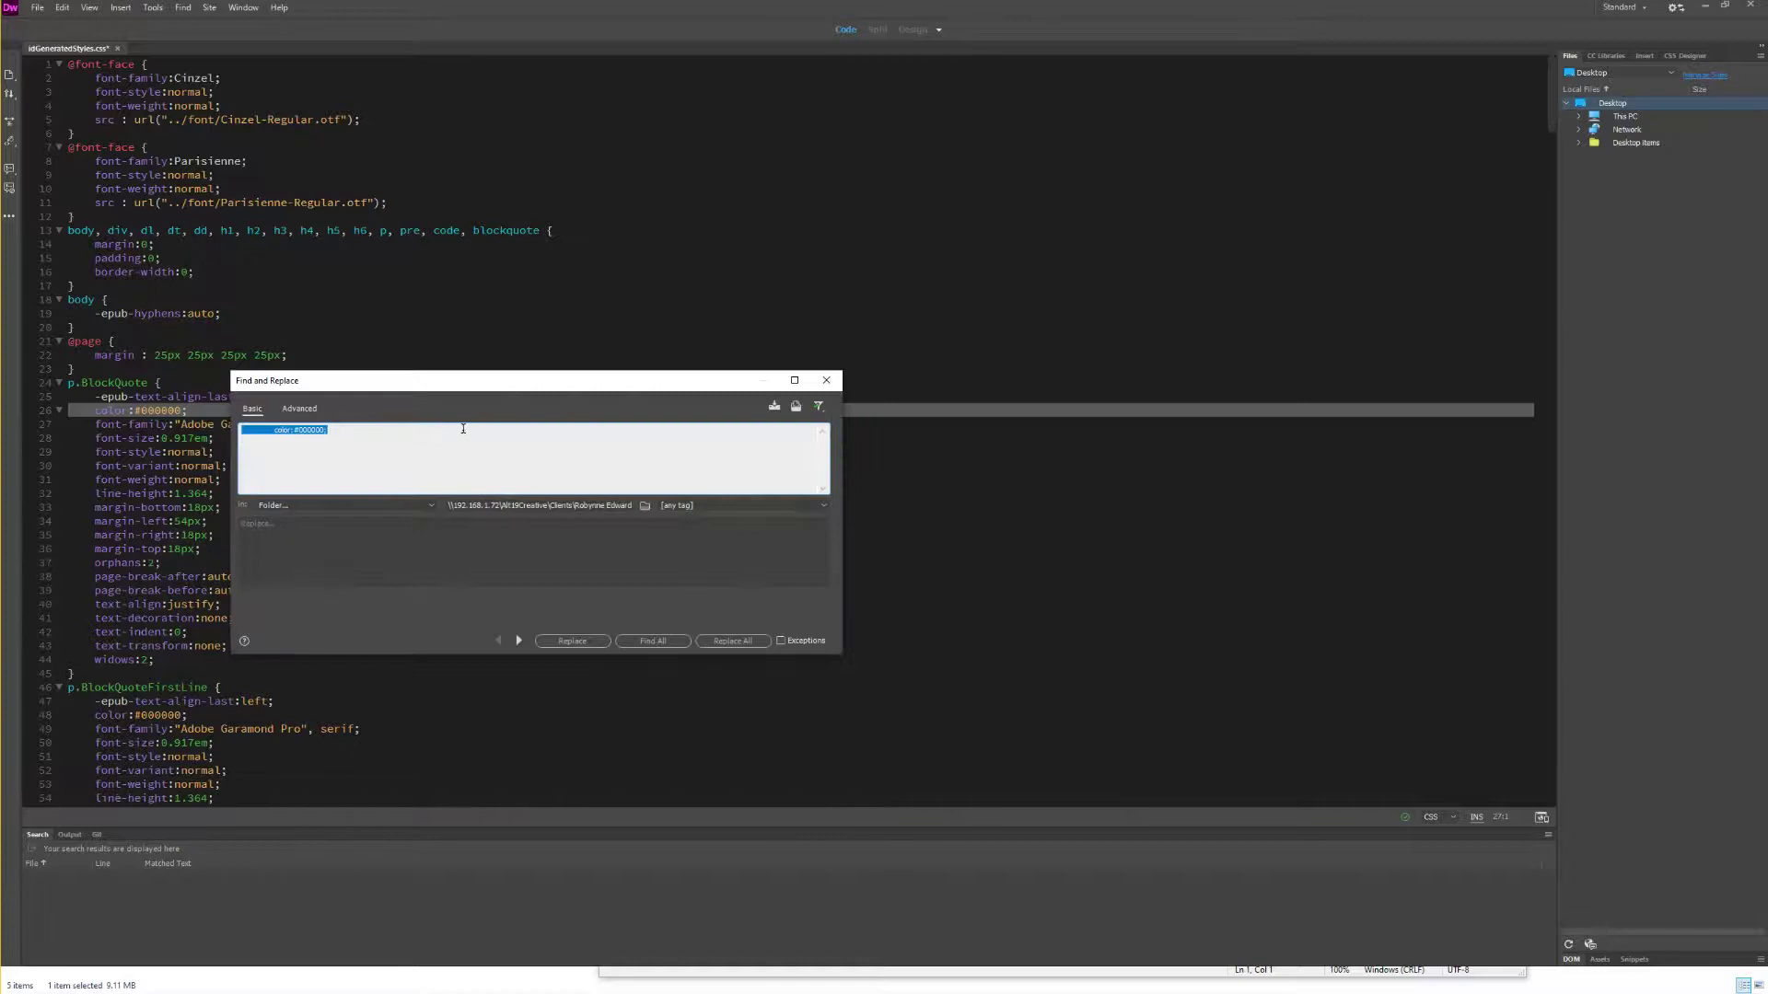
left_click_drag(451, 382, 738, 227)
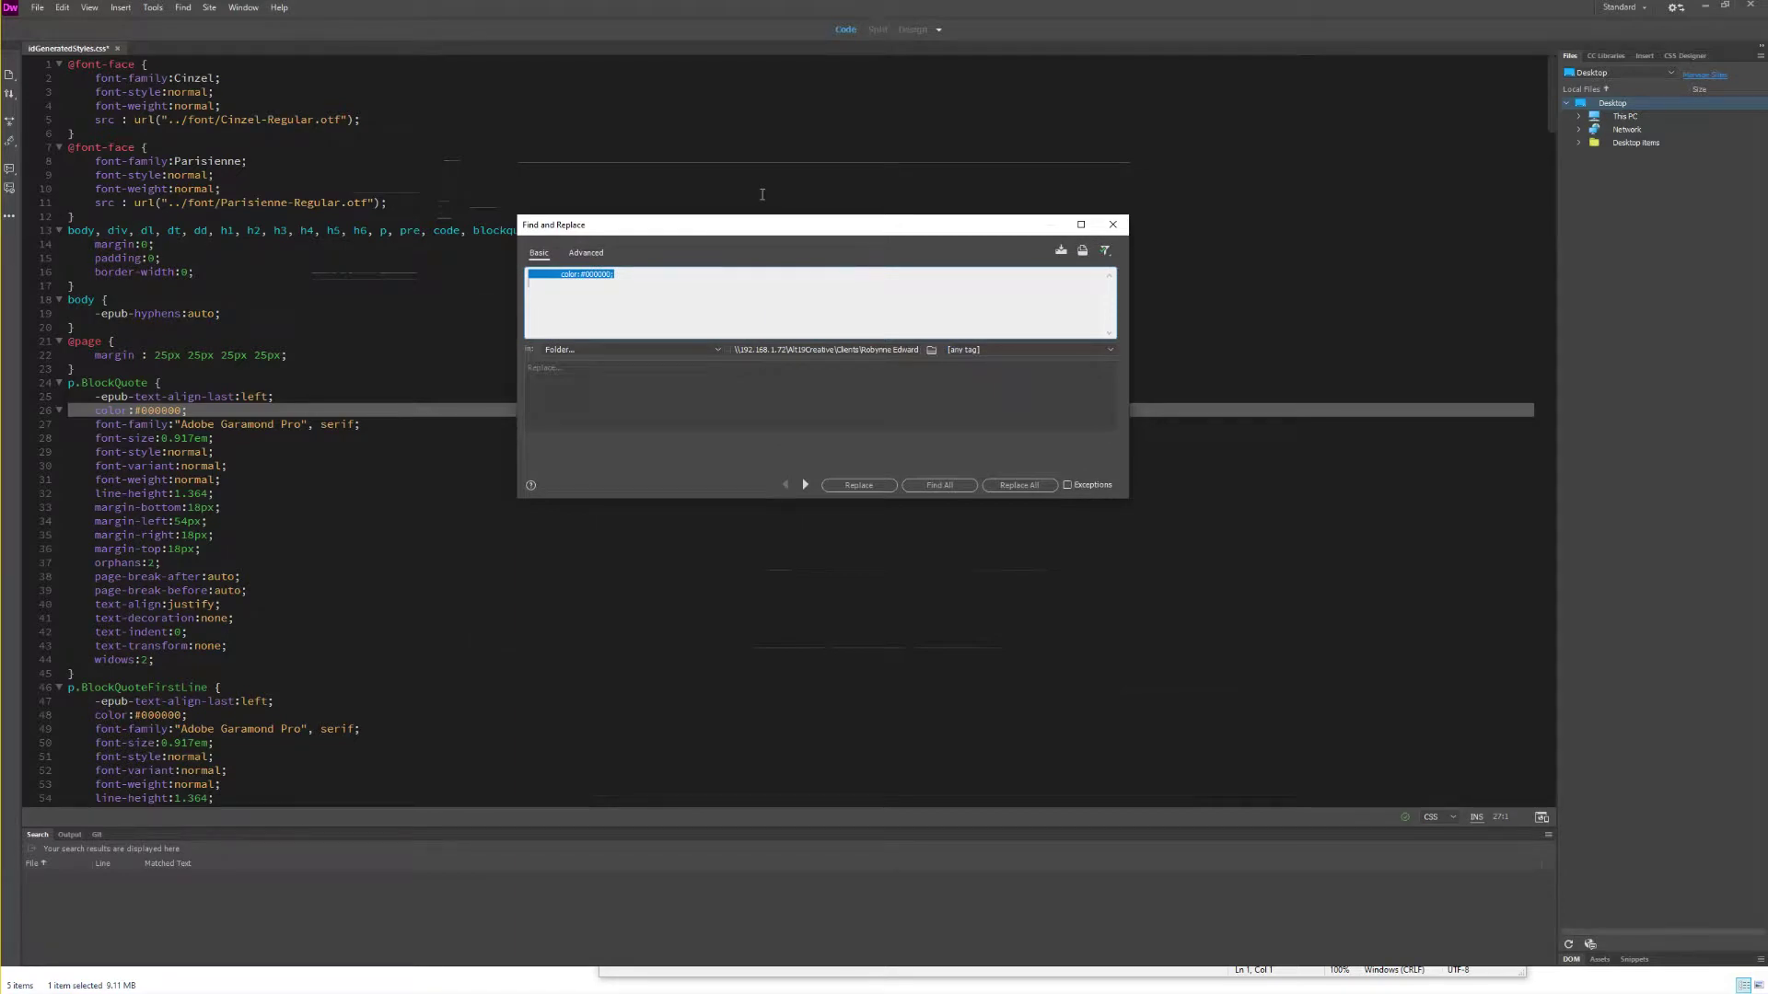
left_click(589, 349)
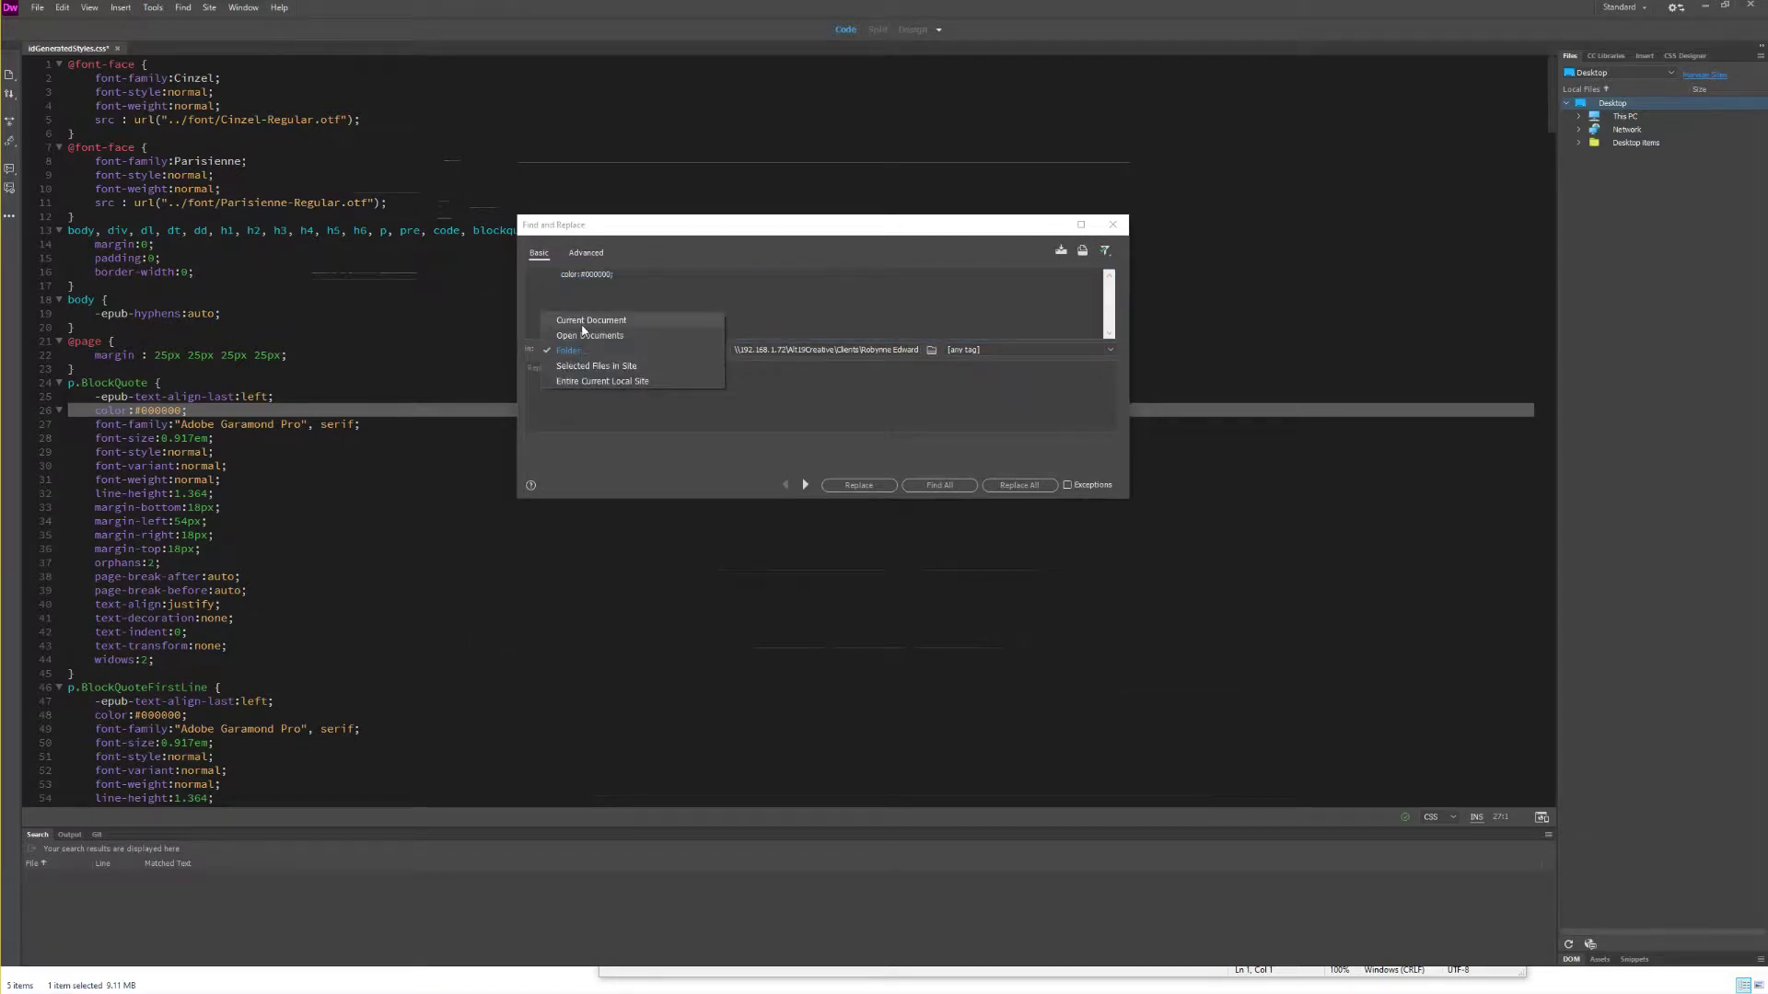
left_click(583, 322)
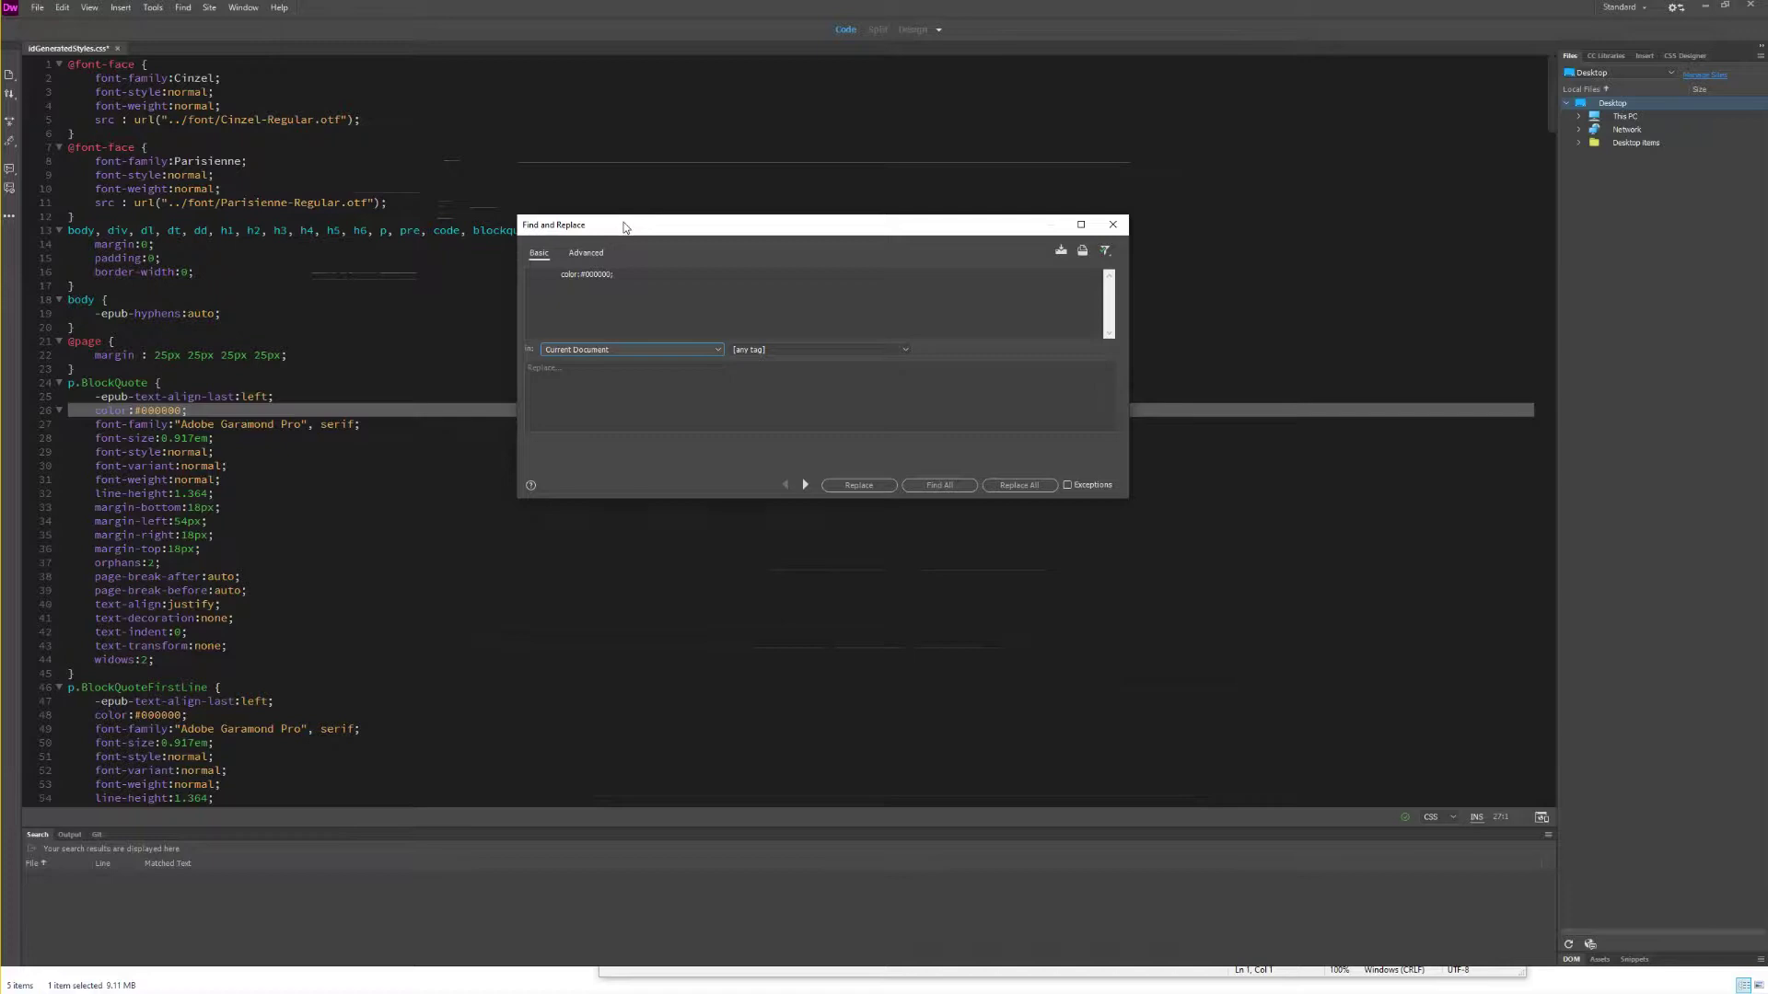
left_click(1112, 225)
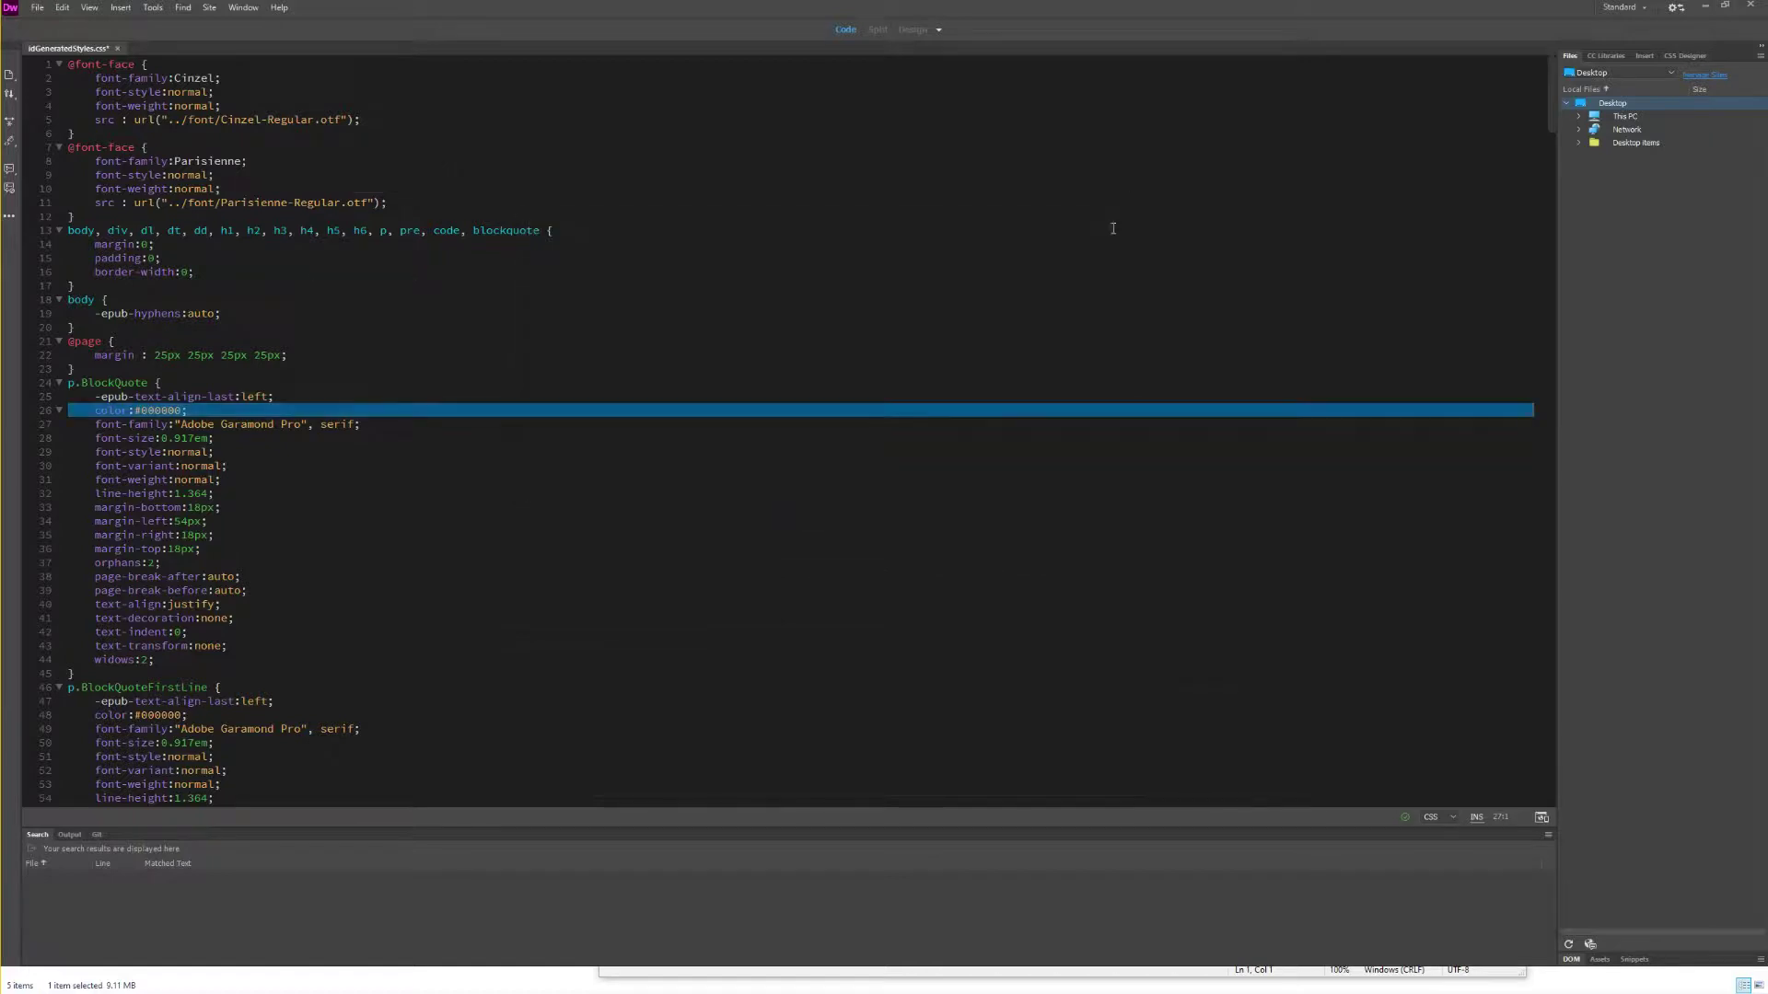
key("ctrl+f")
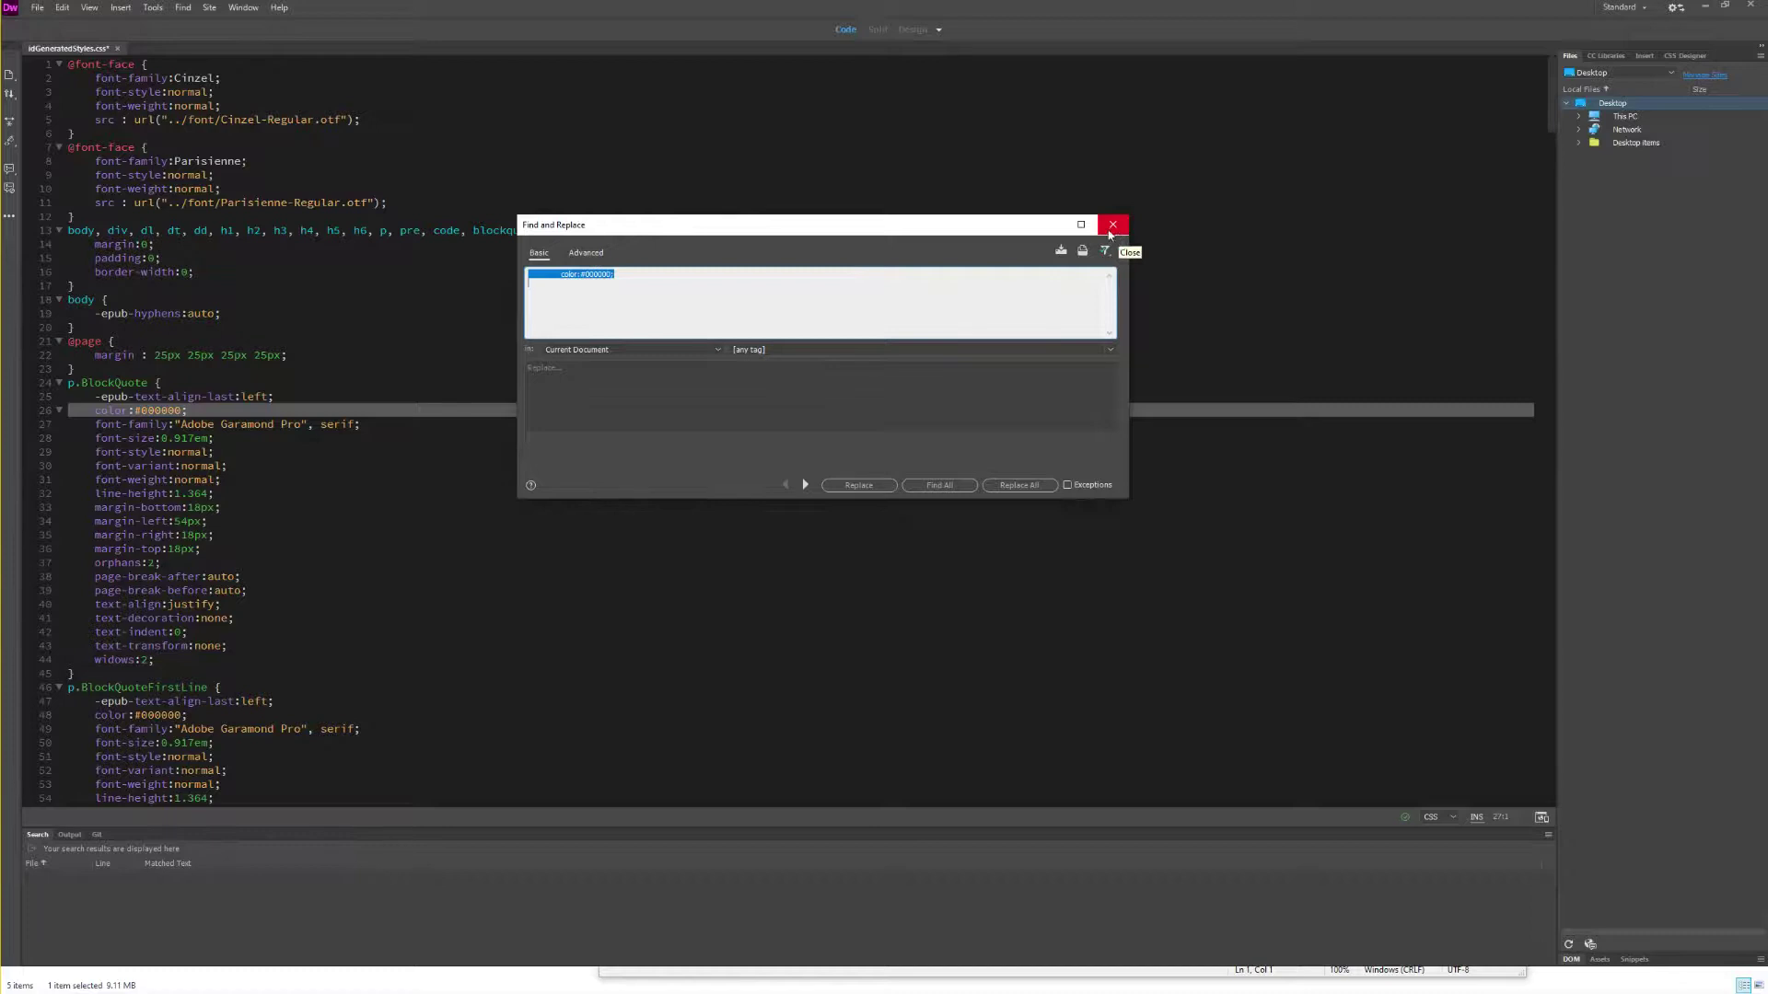
left_click(596, 307)
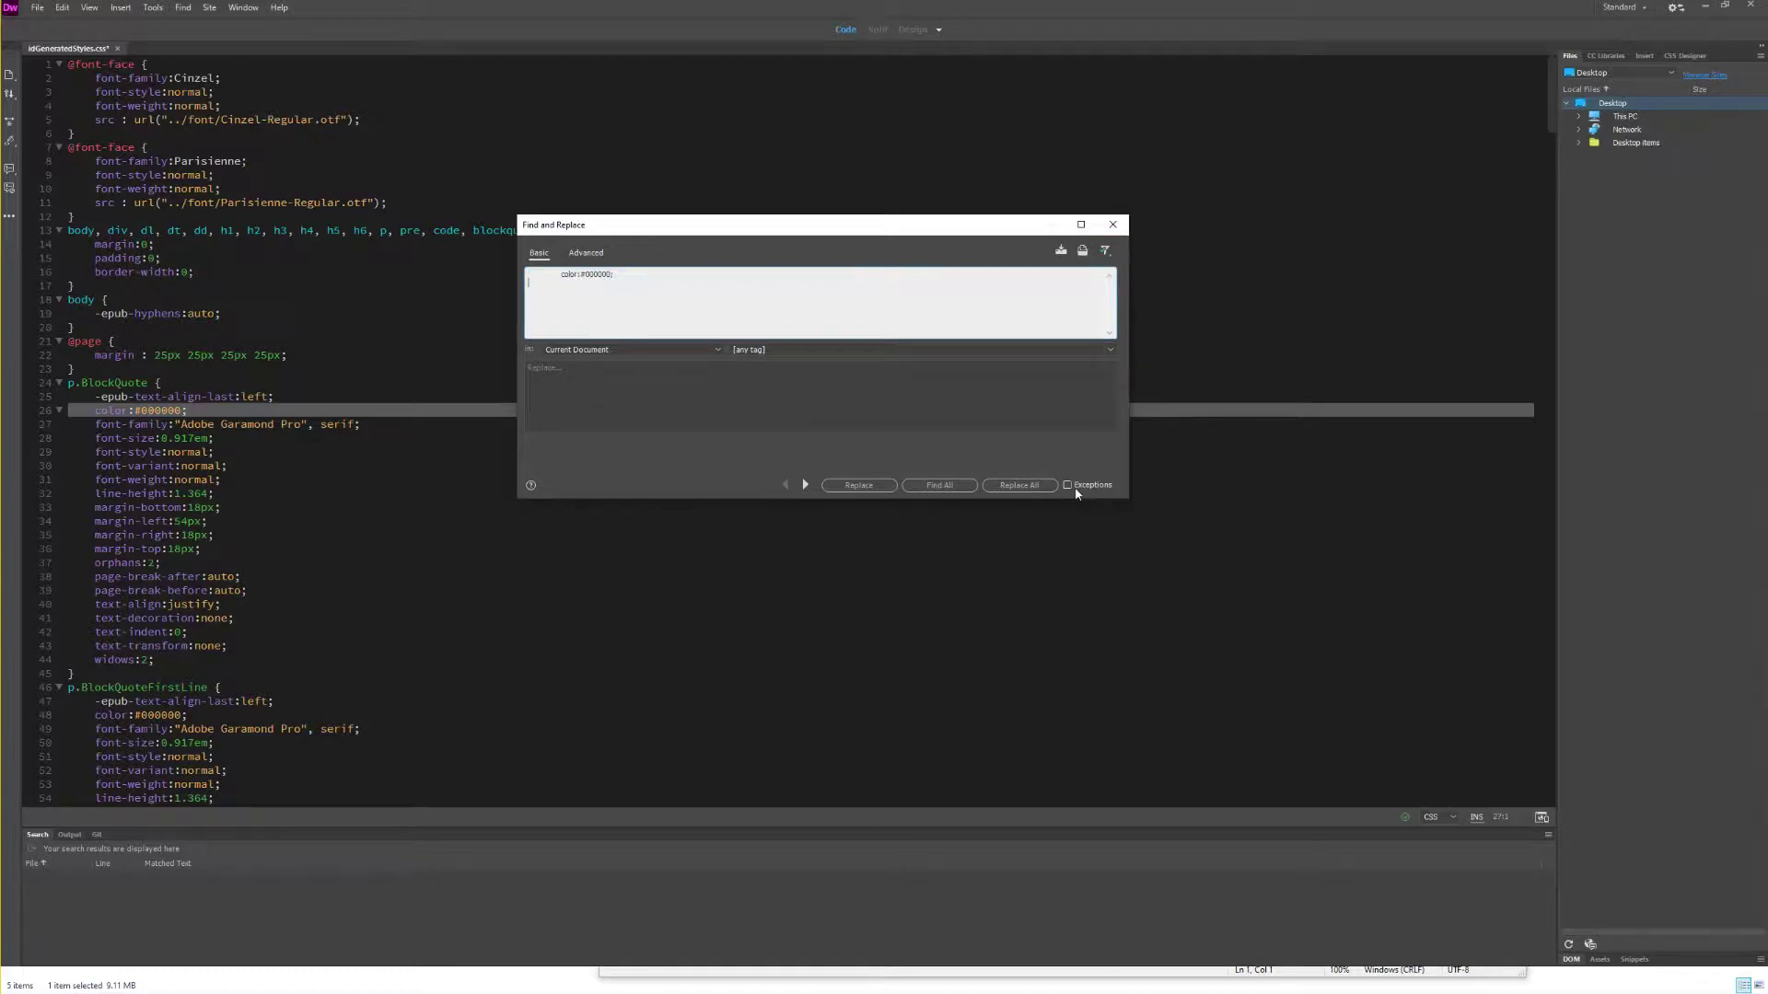
left_click(1112, 224)
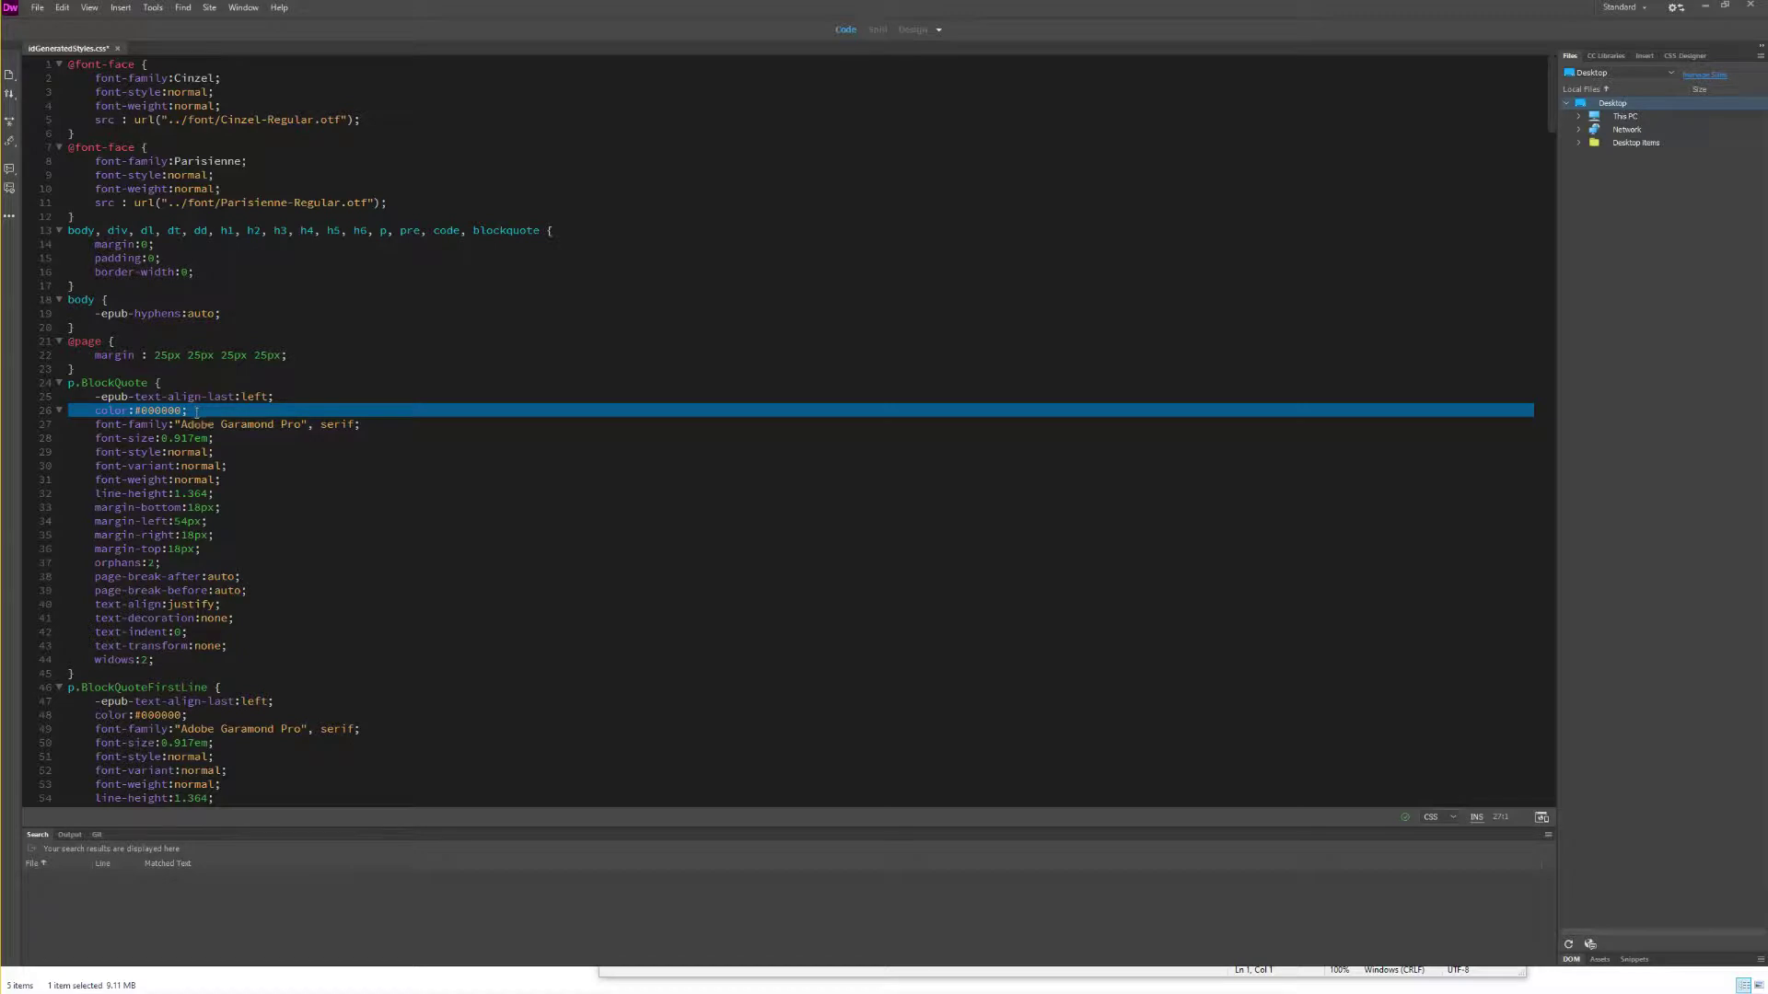
Step: Remove every color:#000000; line from the stylesheet with a replace-all using an empty replacement
key("ctrl+f")
left_click(616, 273)
left_click_drag(615, 274, 524, 272)
left_click(568, 281)
left_click(618, 274)
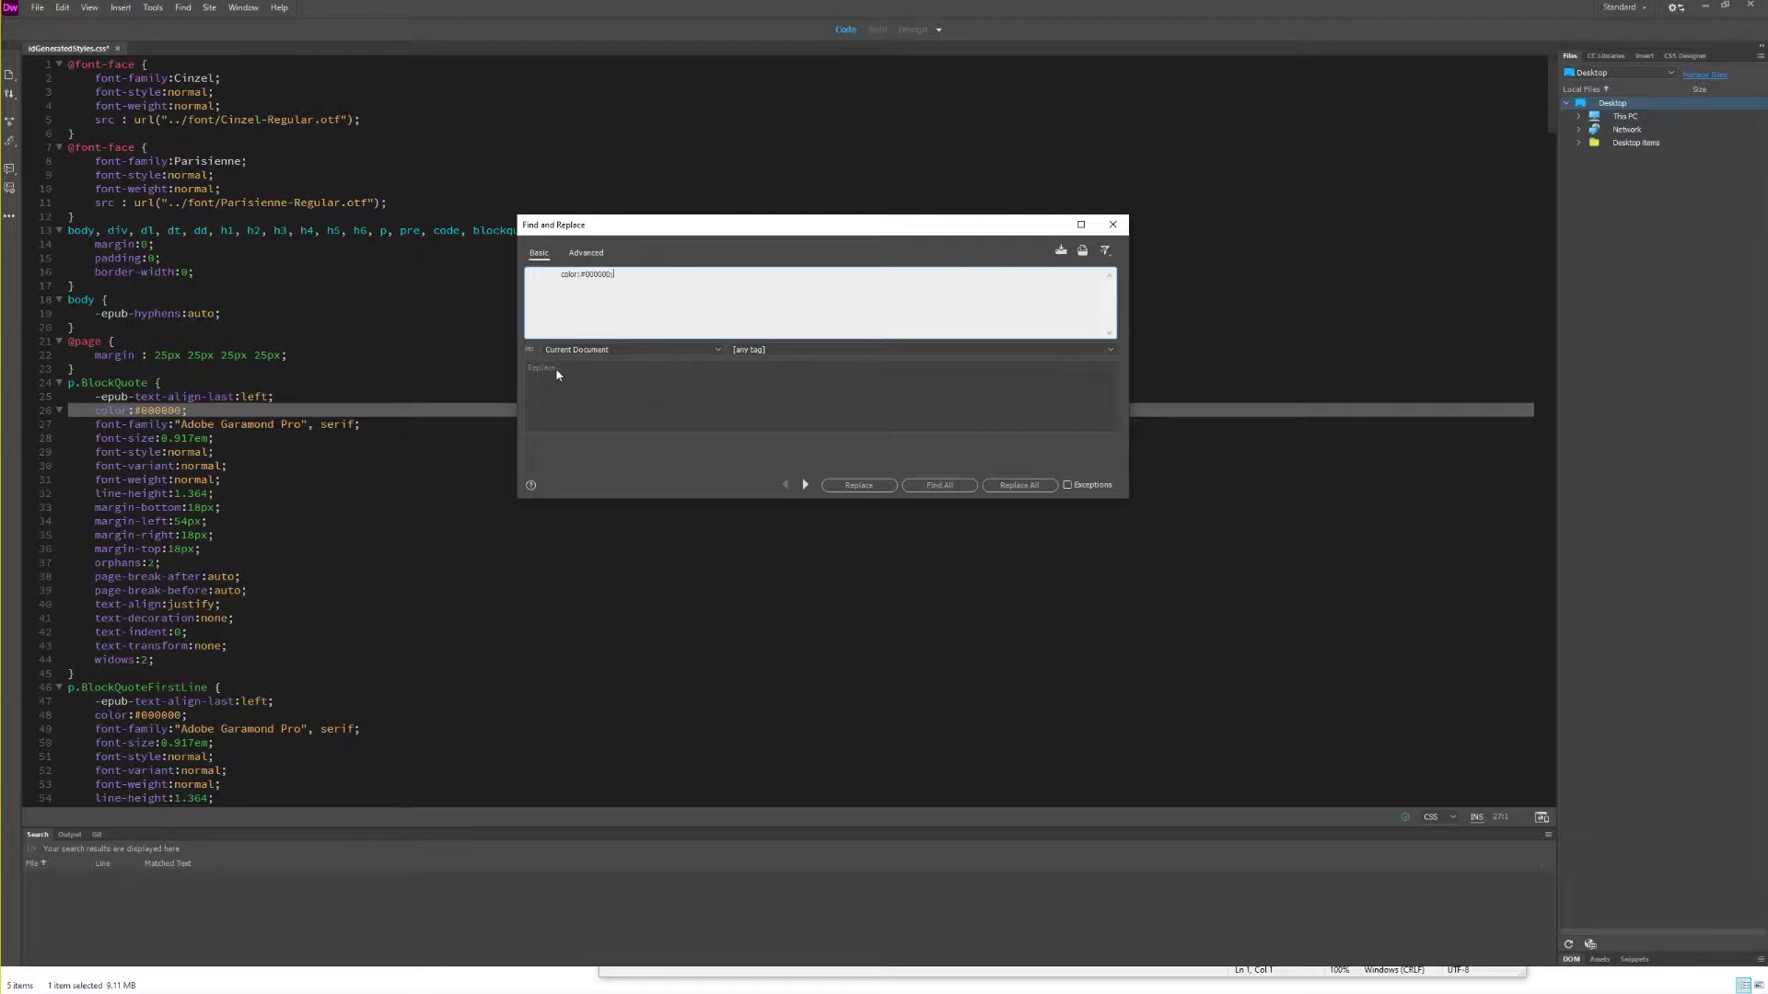
left_click(1006, 486)
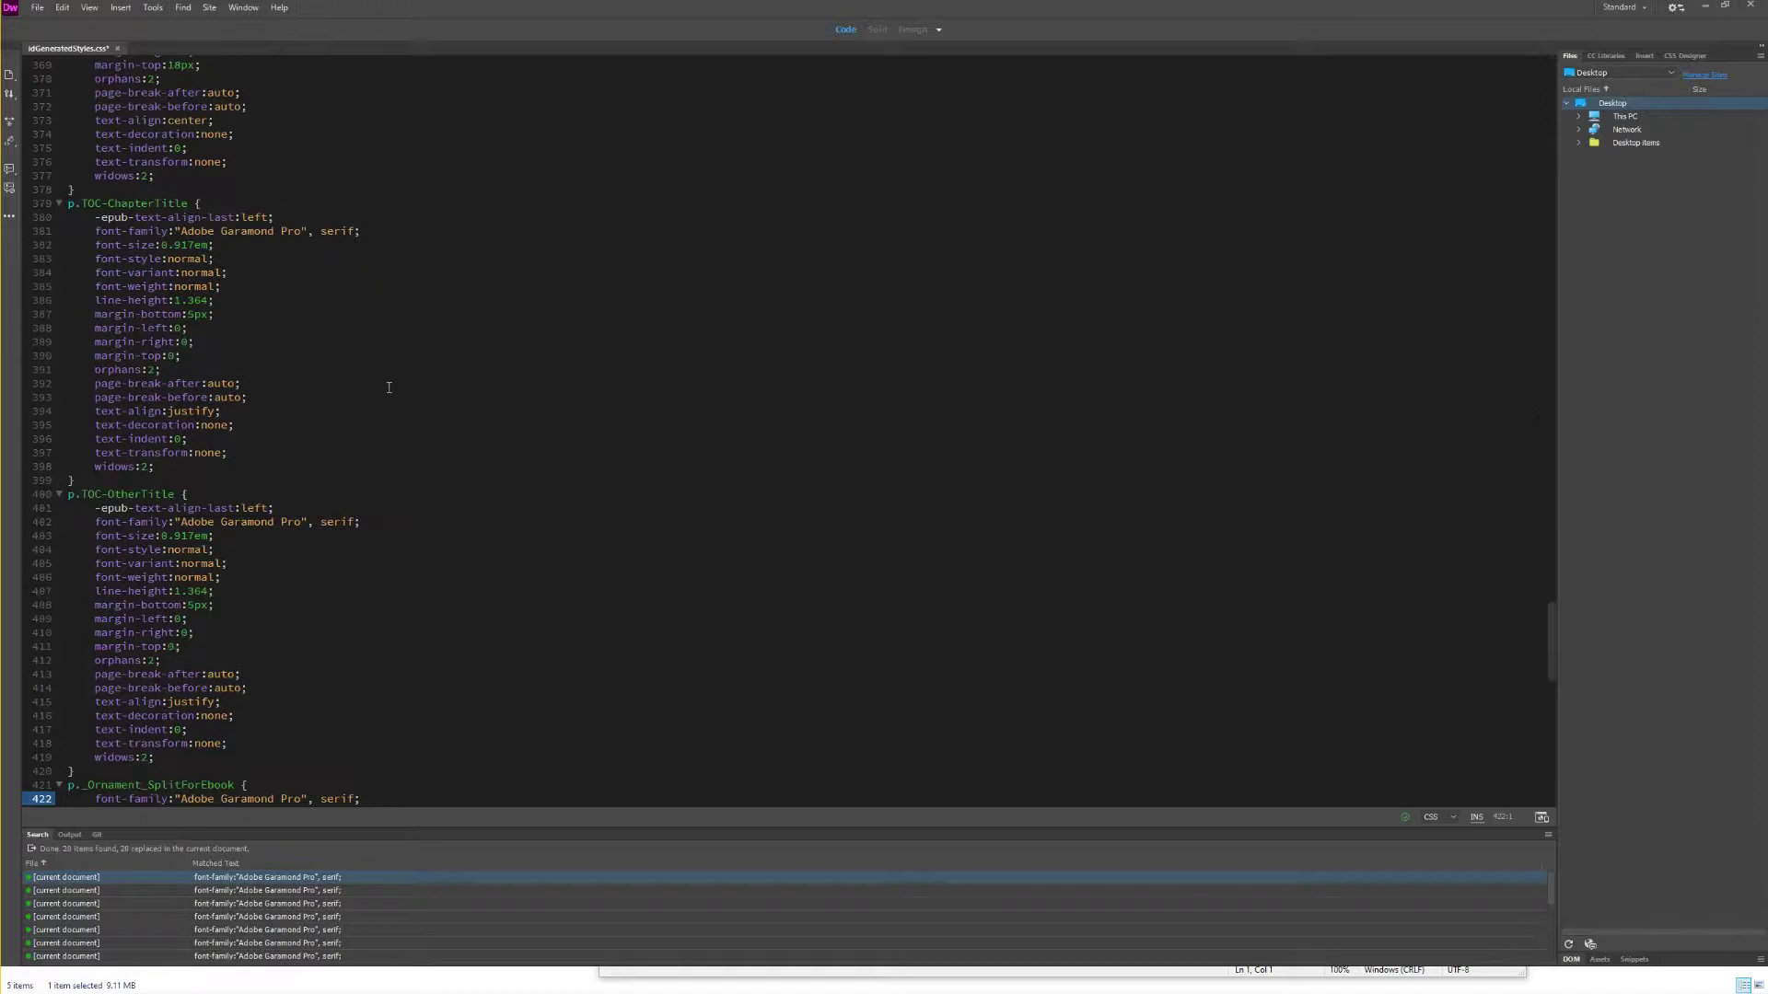
key("ctrl+Home")
Step: Strip "Adobe Garamond Pro", from all font-family declarations in the stylesheet, leaving only the serif fallback
left_click(321, 410)
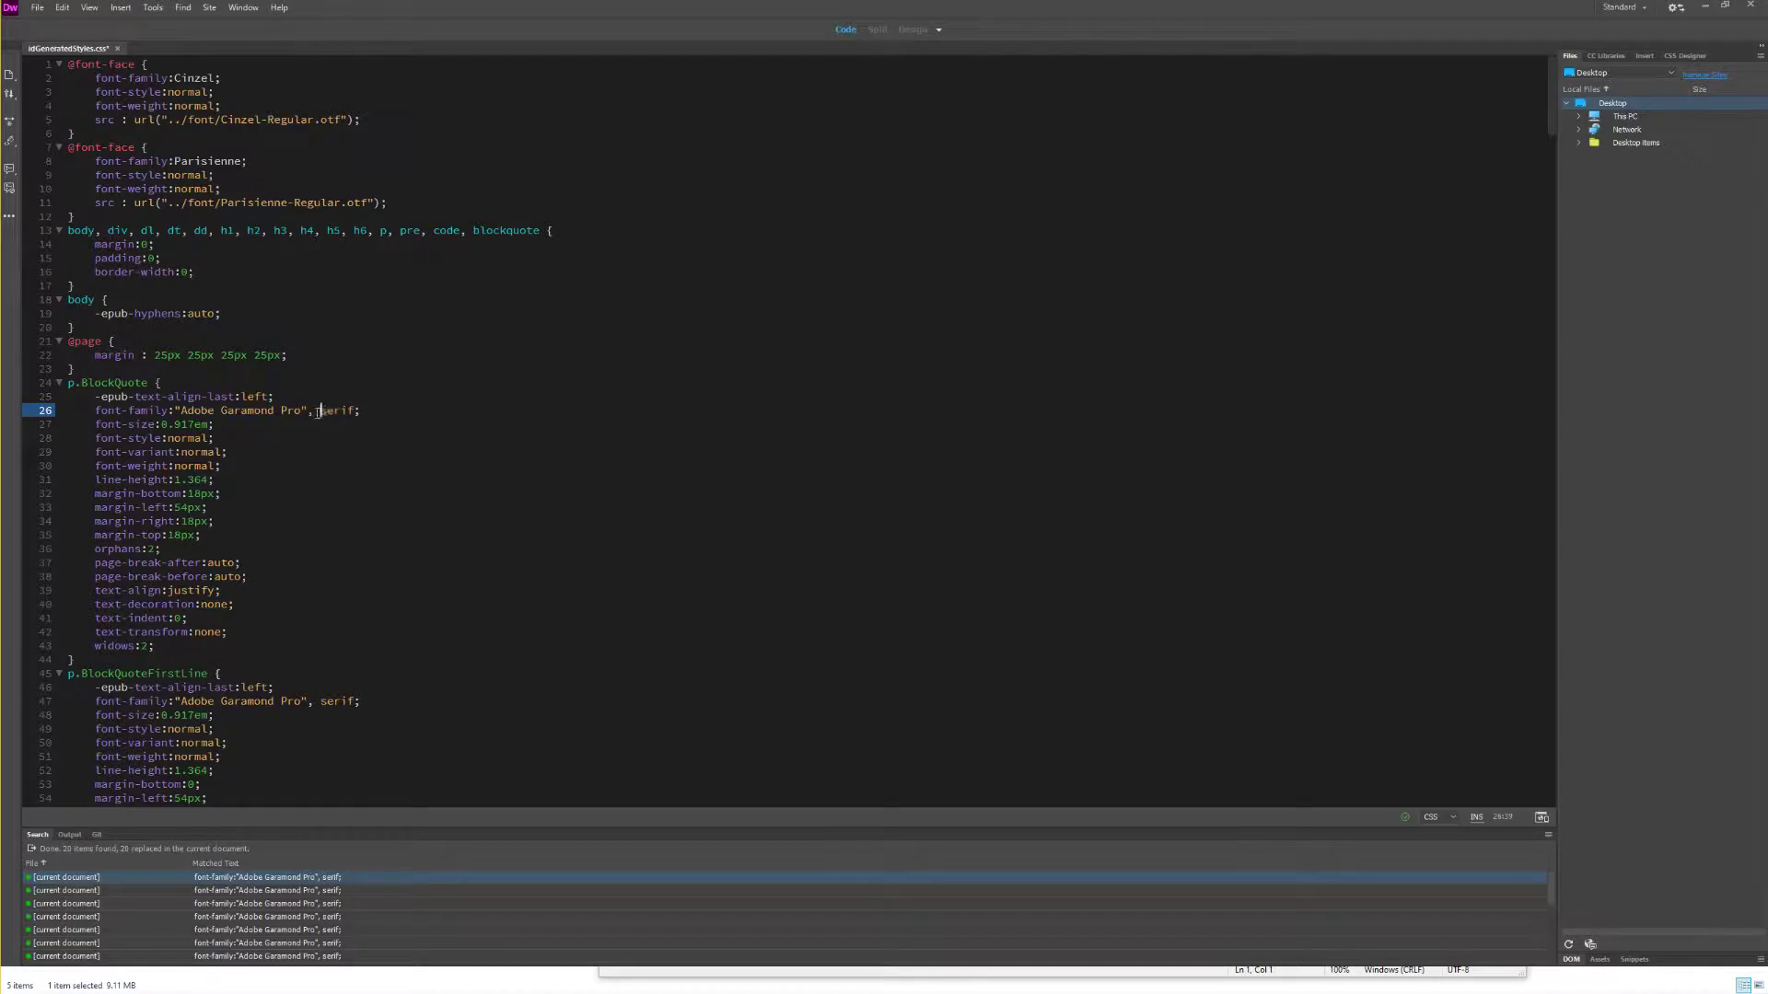
left_click_drag(176, 410, 319, 411)
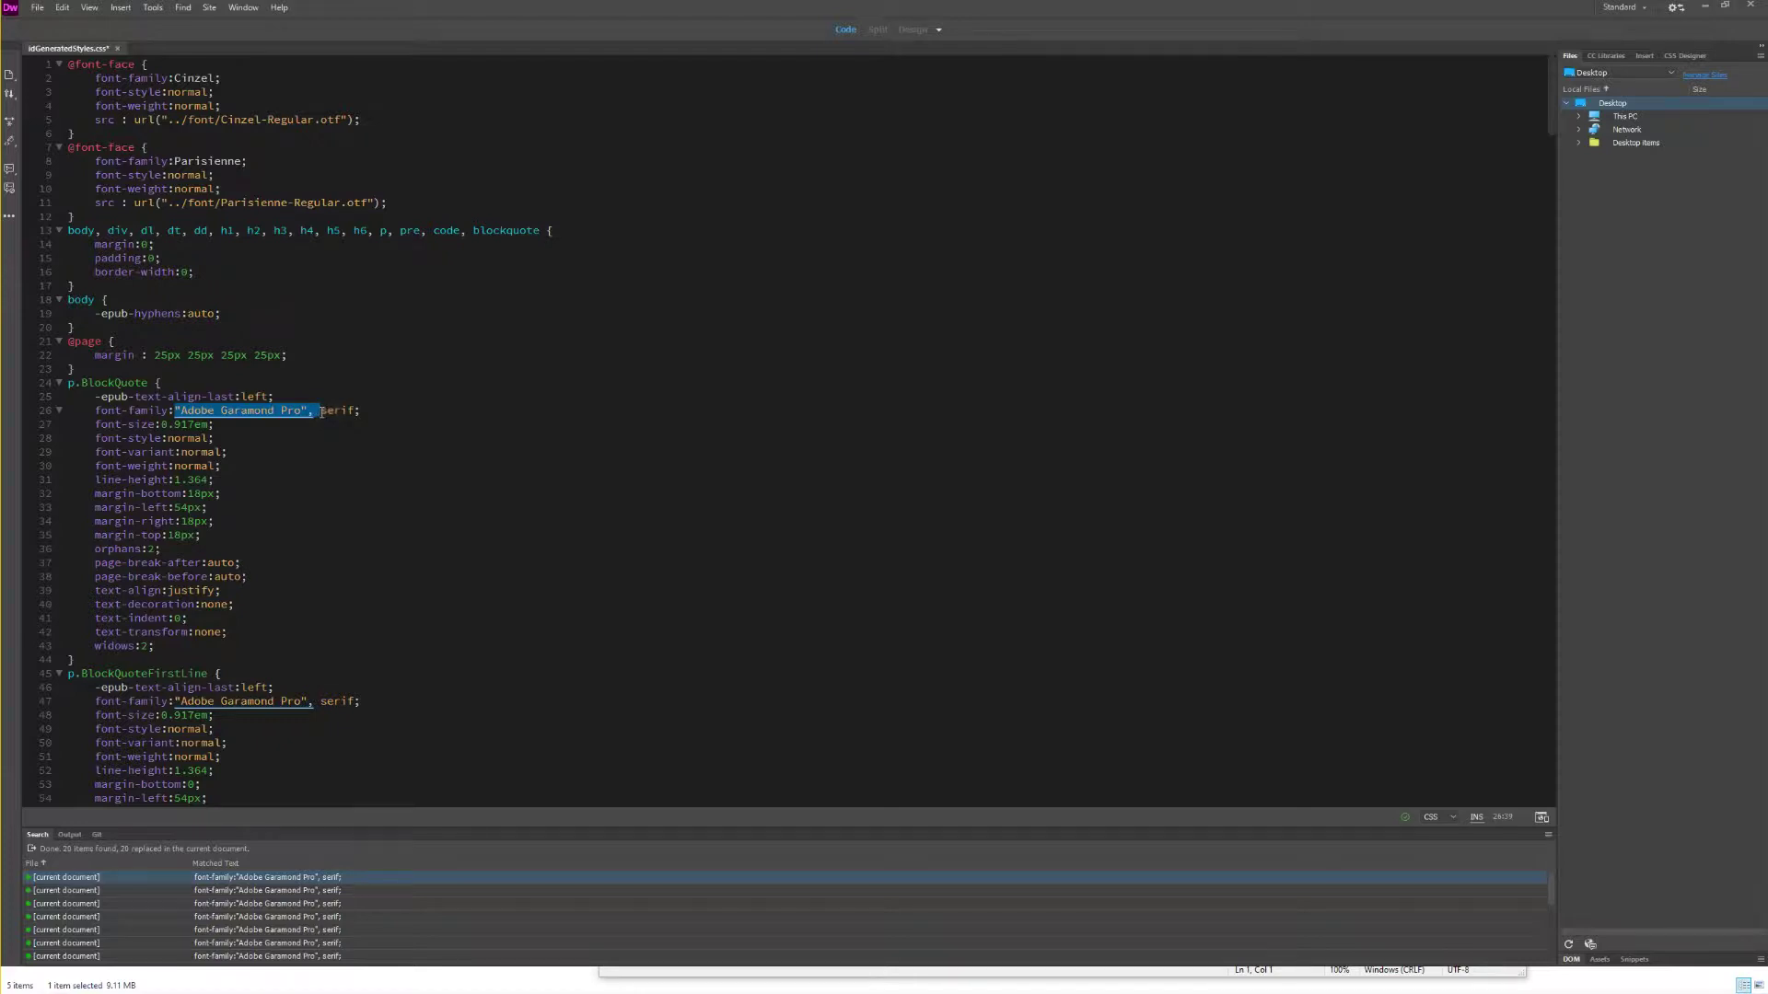
key("ctrl+shift+f")
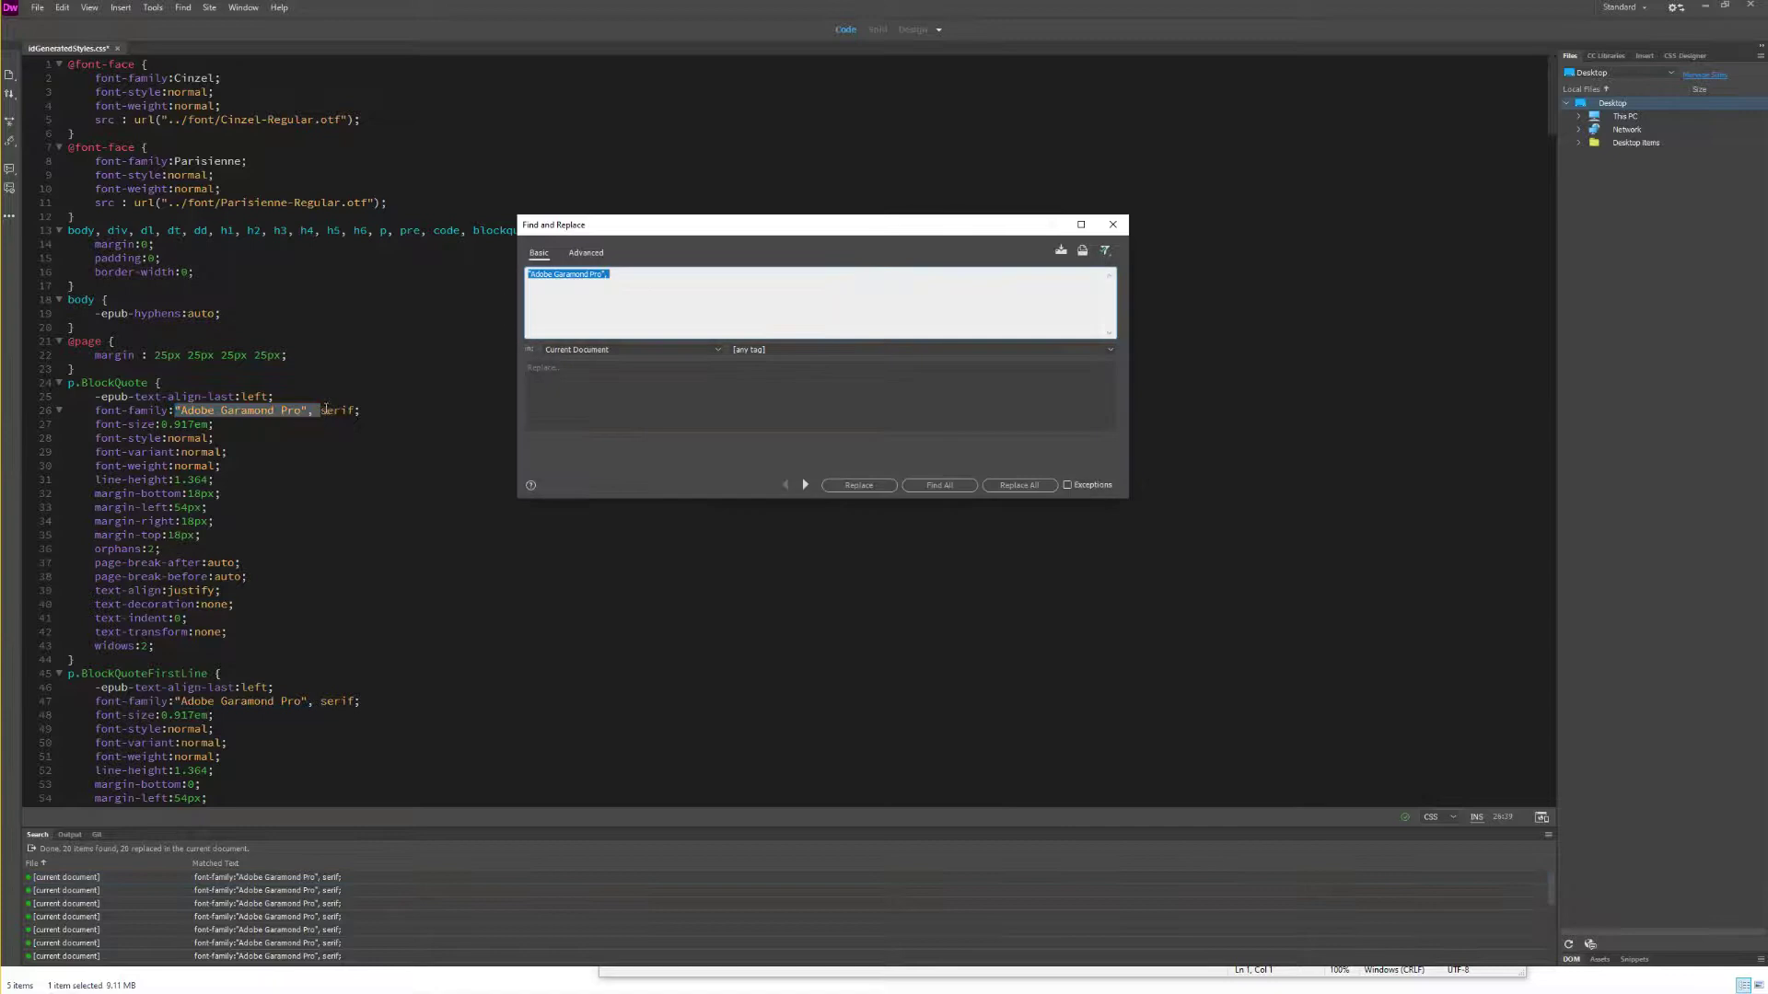
left_click(630, 273)
left_click(1019, 485)
left_click(635, 458)
key("ctrl+Home")
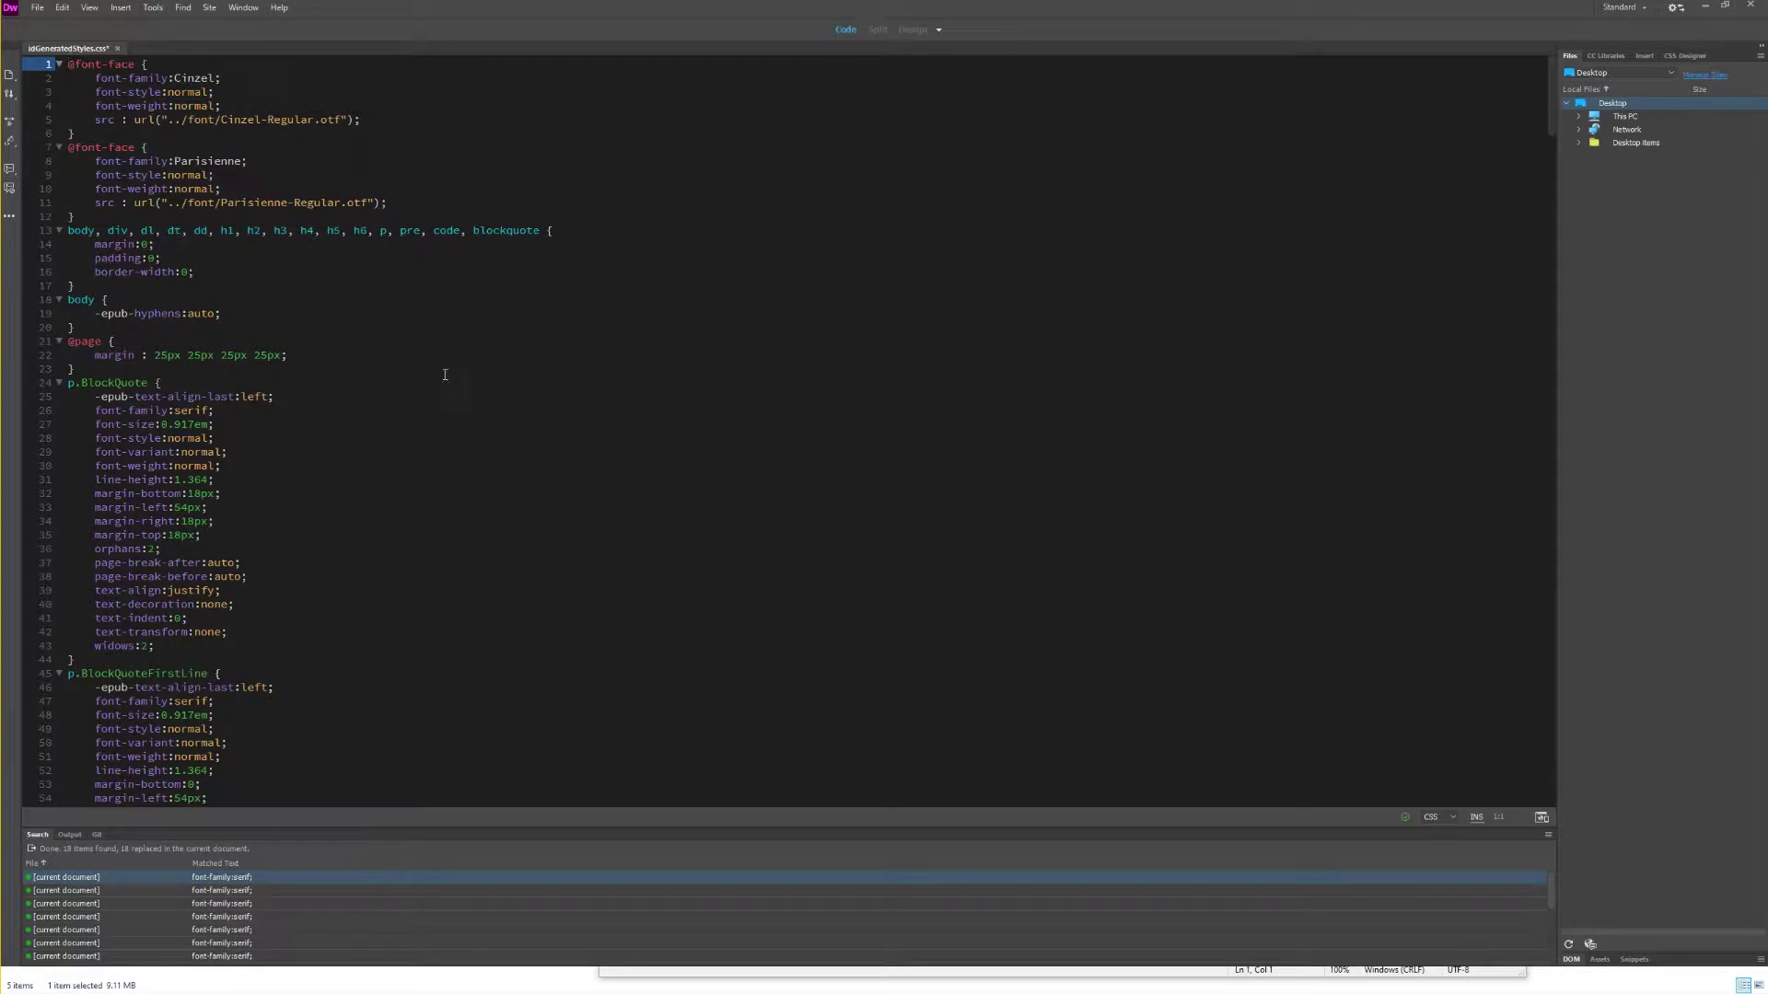
Step: Replace every font-size:0.917em; declaration in the stylesheet with font-size:1em;
left_click(300, 439)
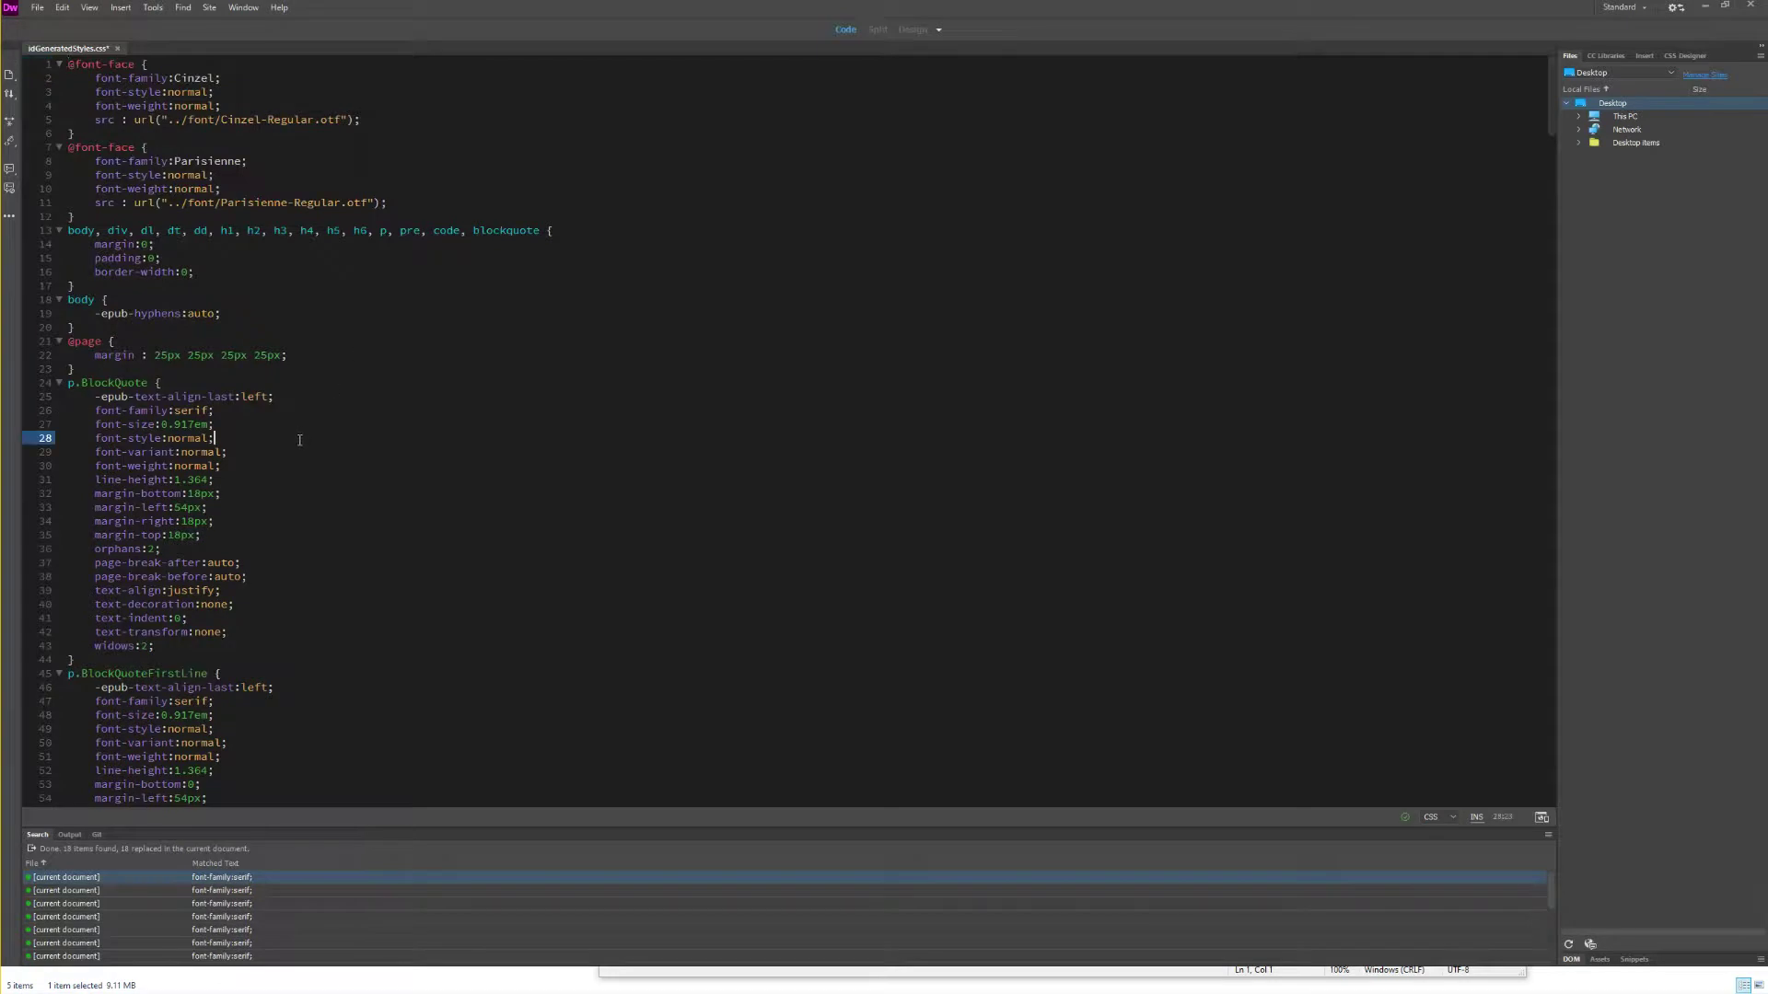
left_click(38, 425)
key("ctrl+c")
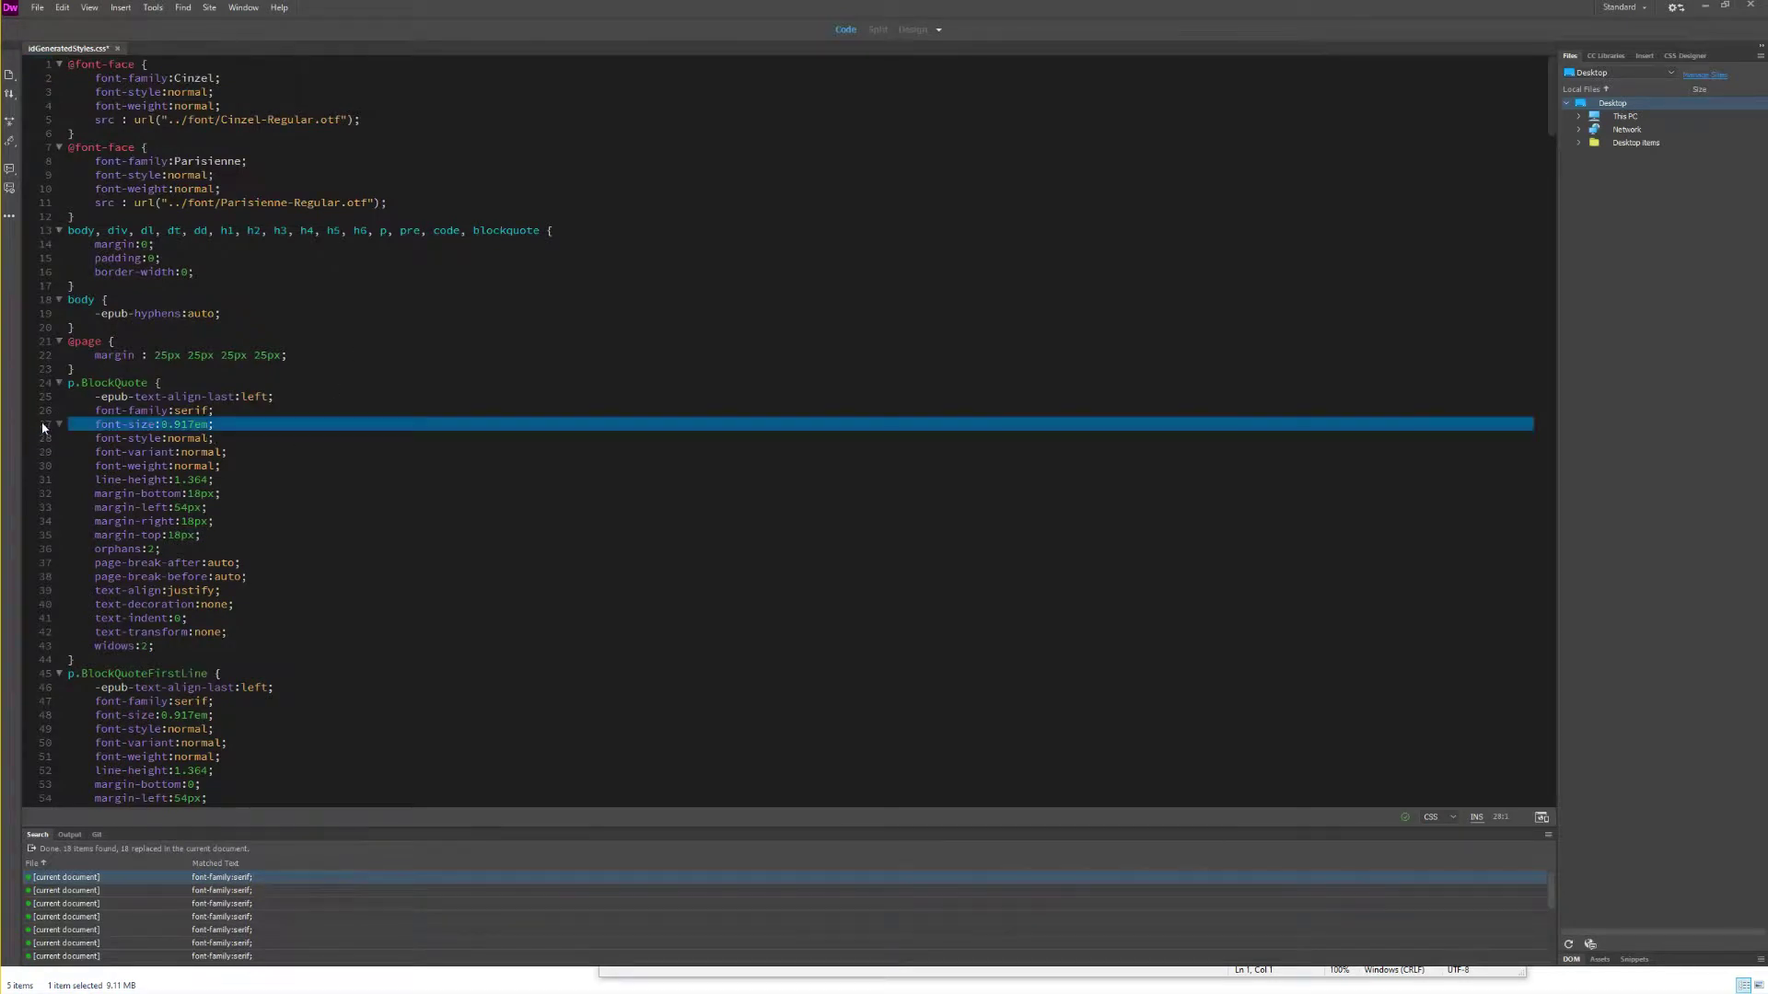
key("ctrl+shift+f")
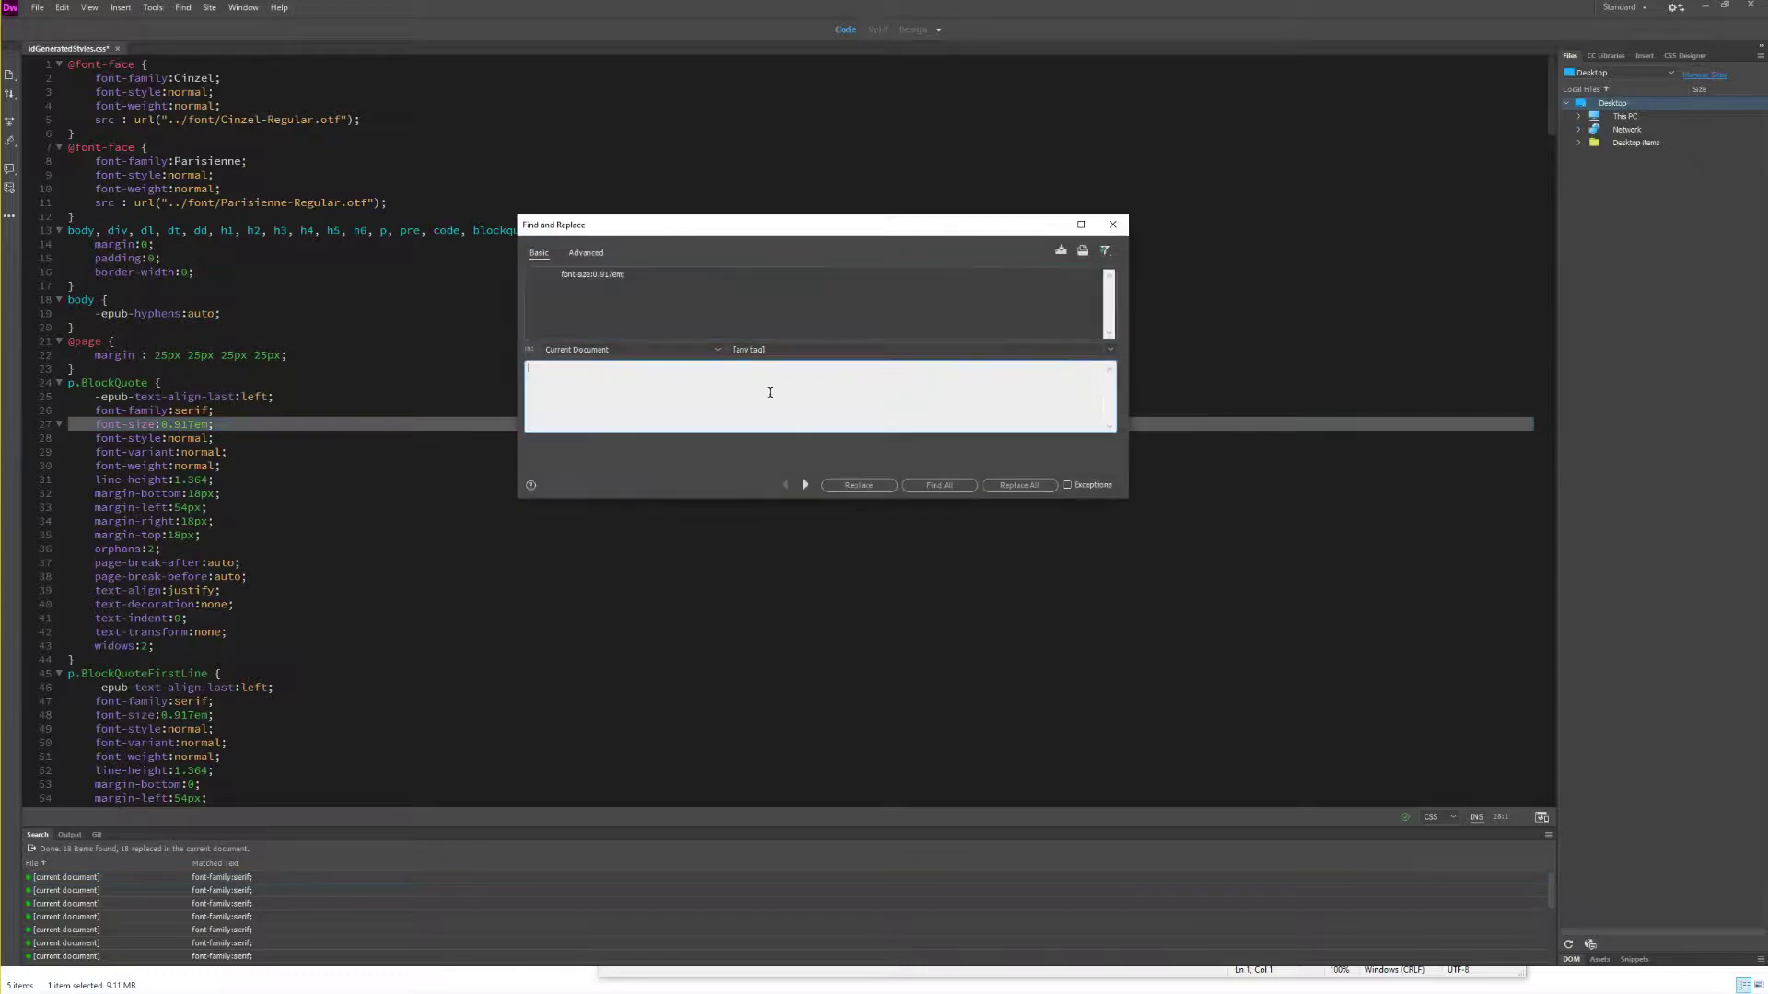
key("ctrl+v")
key("BackSpace")
key("Delete")
key("Delete")
key("Delete")
key("Delete")
type("1")
left_click_drag(645, 274, 539, 273)
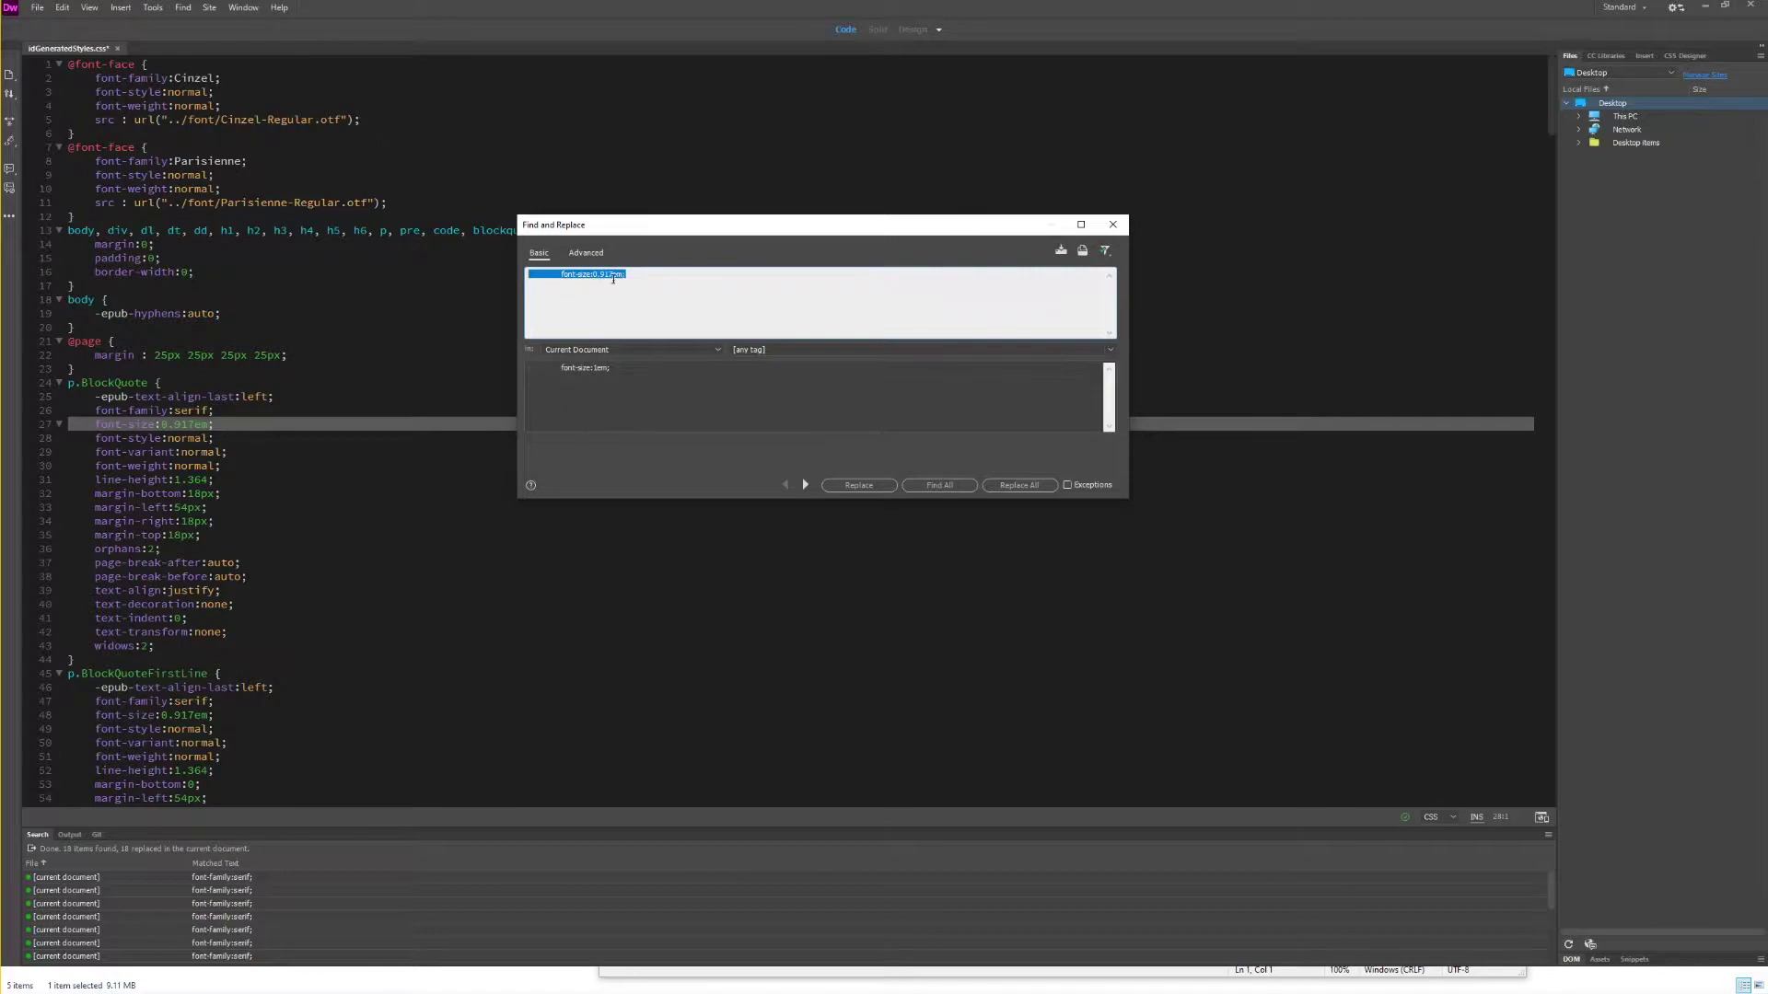
left_click(581, 403)
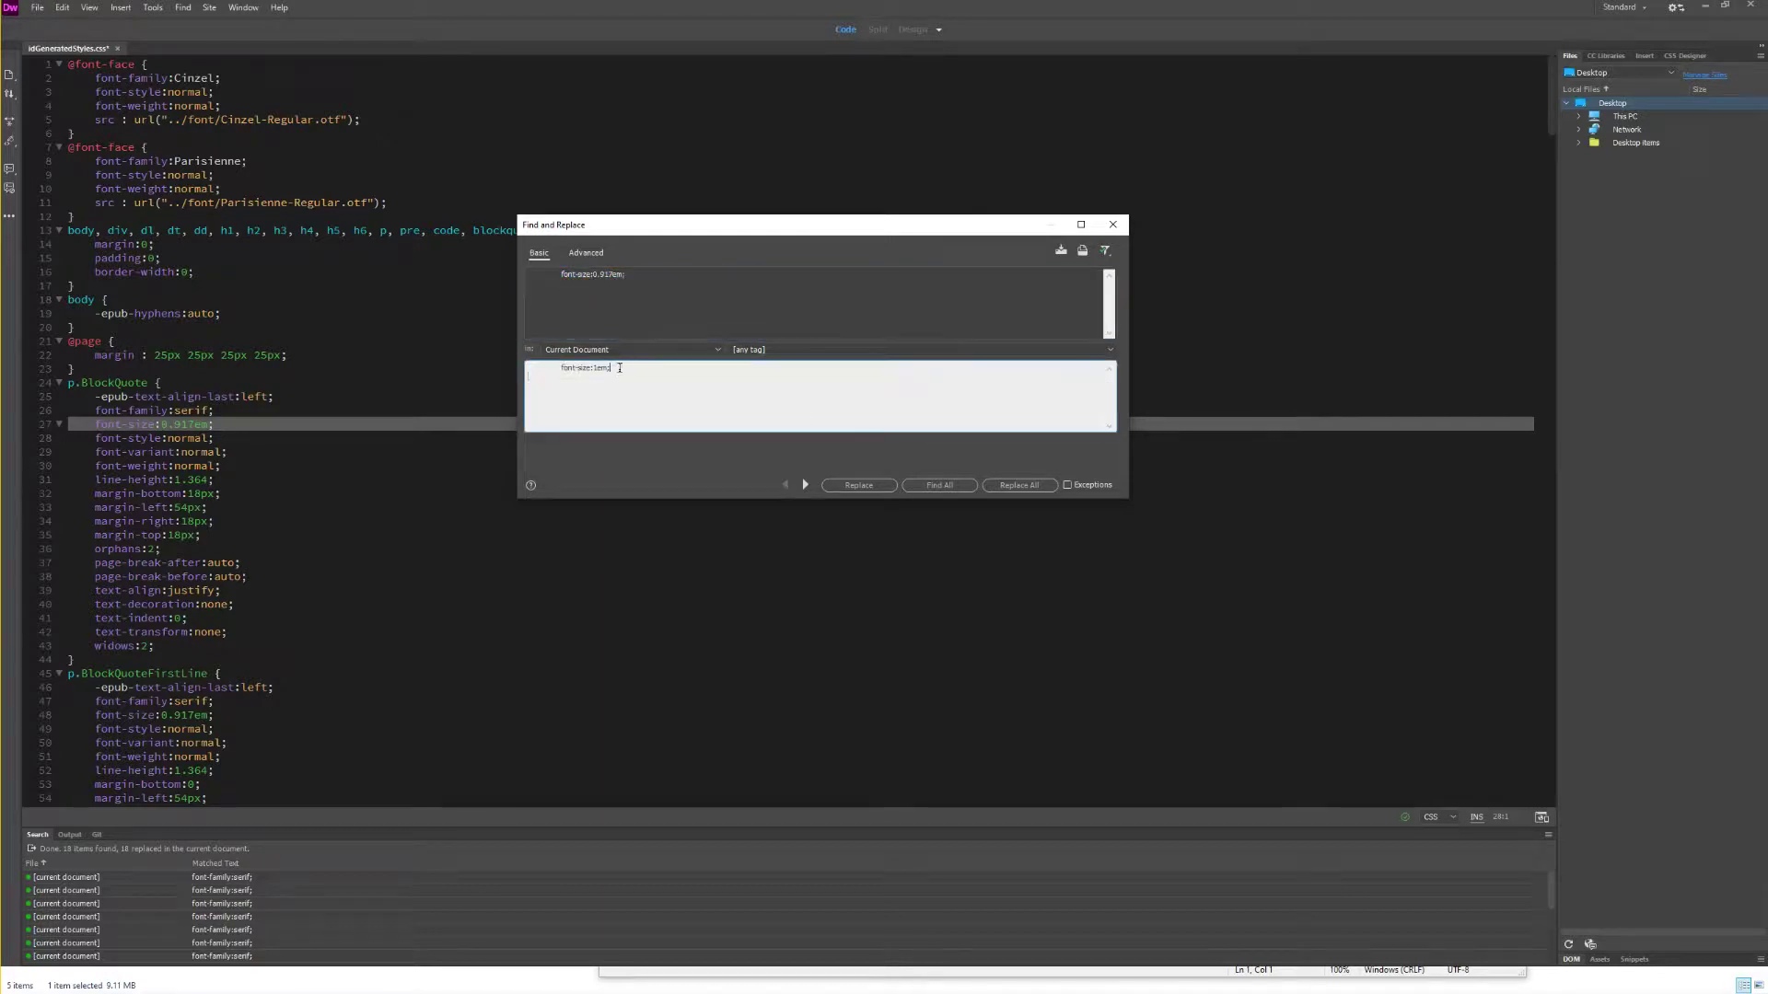
left_click(1024, 486)
left_click(406, 531)
key("ctrl+Home")
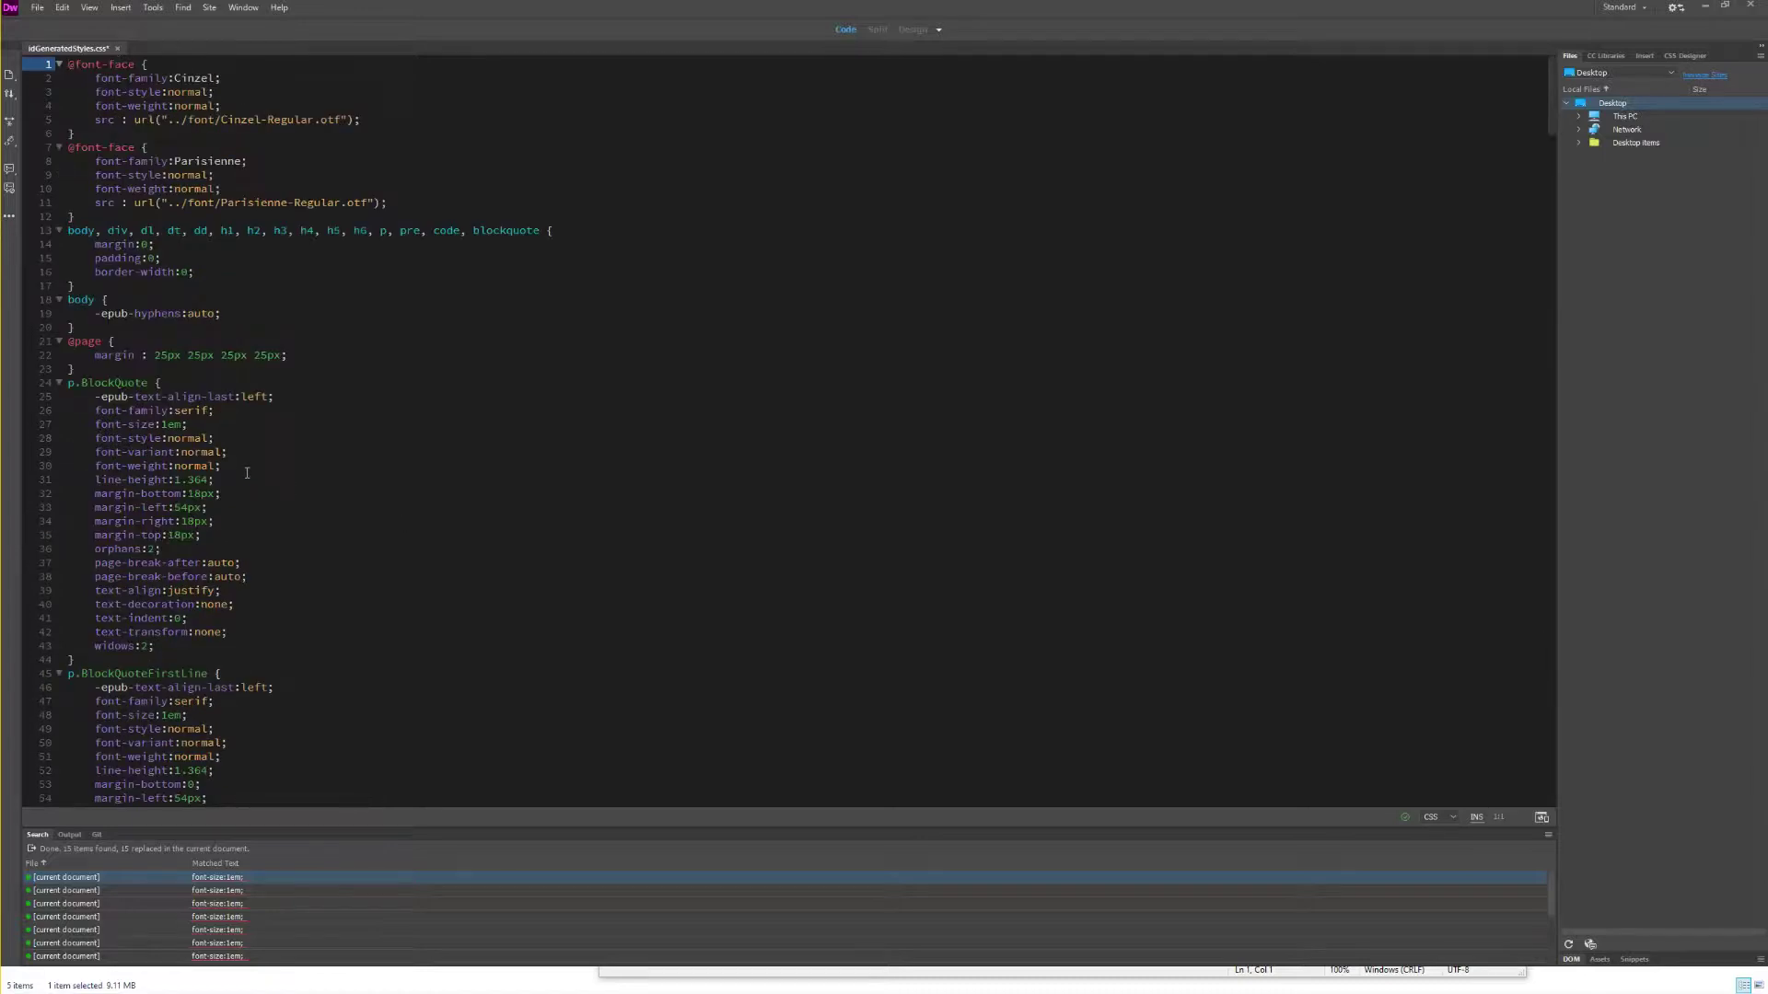
Step: Load the p.BlockQuote font-style:normal; line into Find and Replace and check that Use Regular Expressions is enabled
left_click(40, 444)
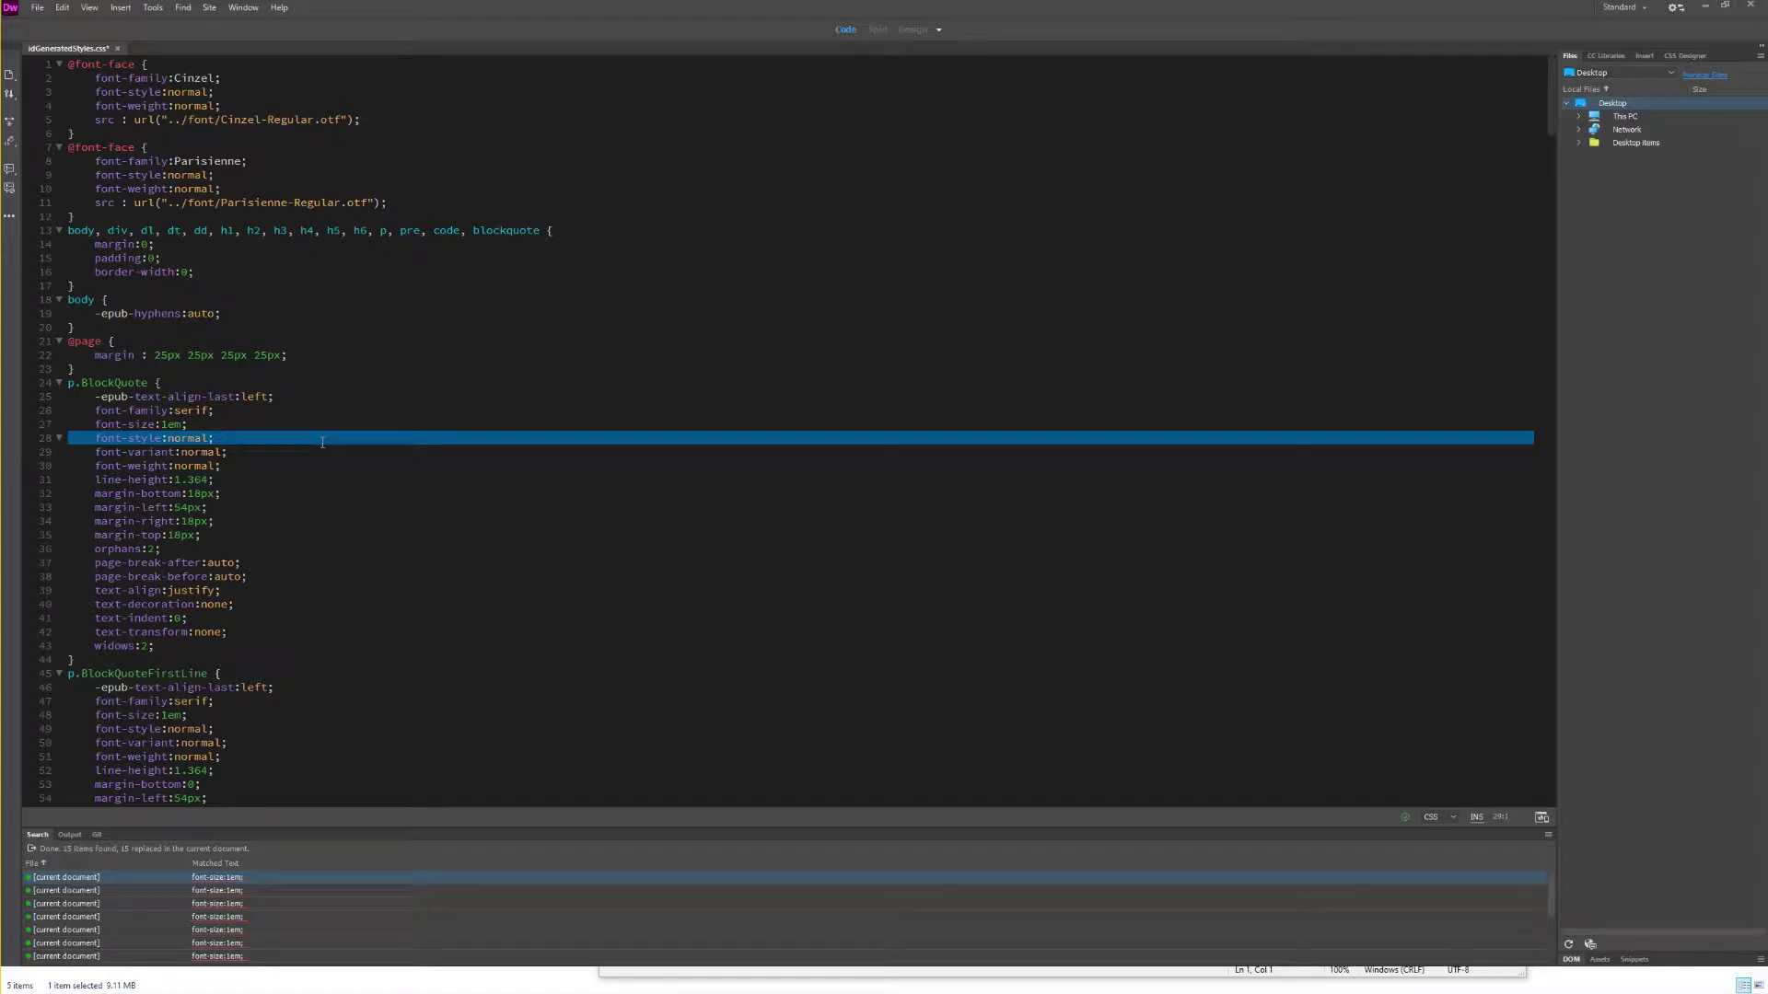
key("ctrl+f")
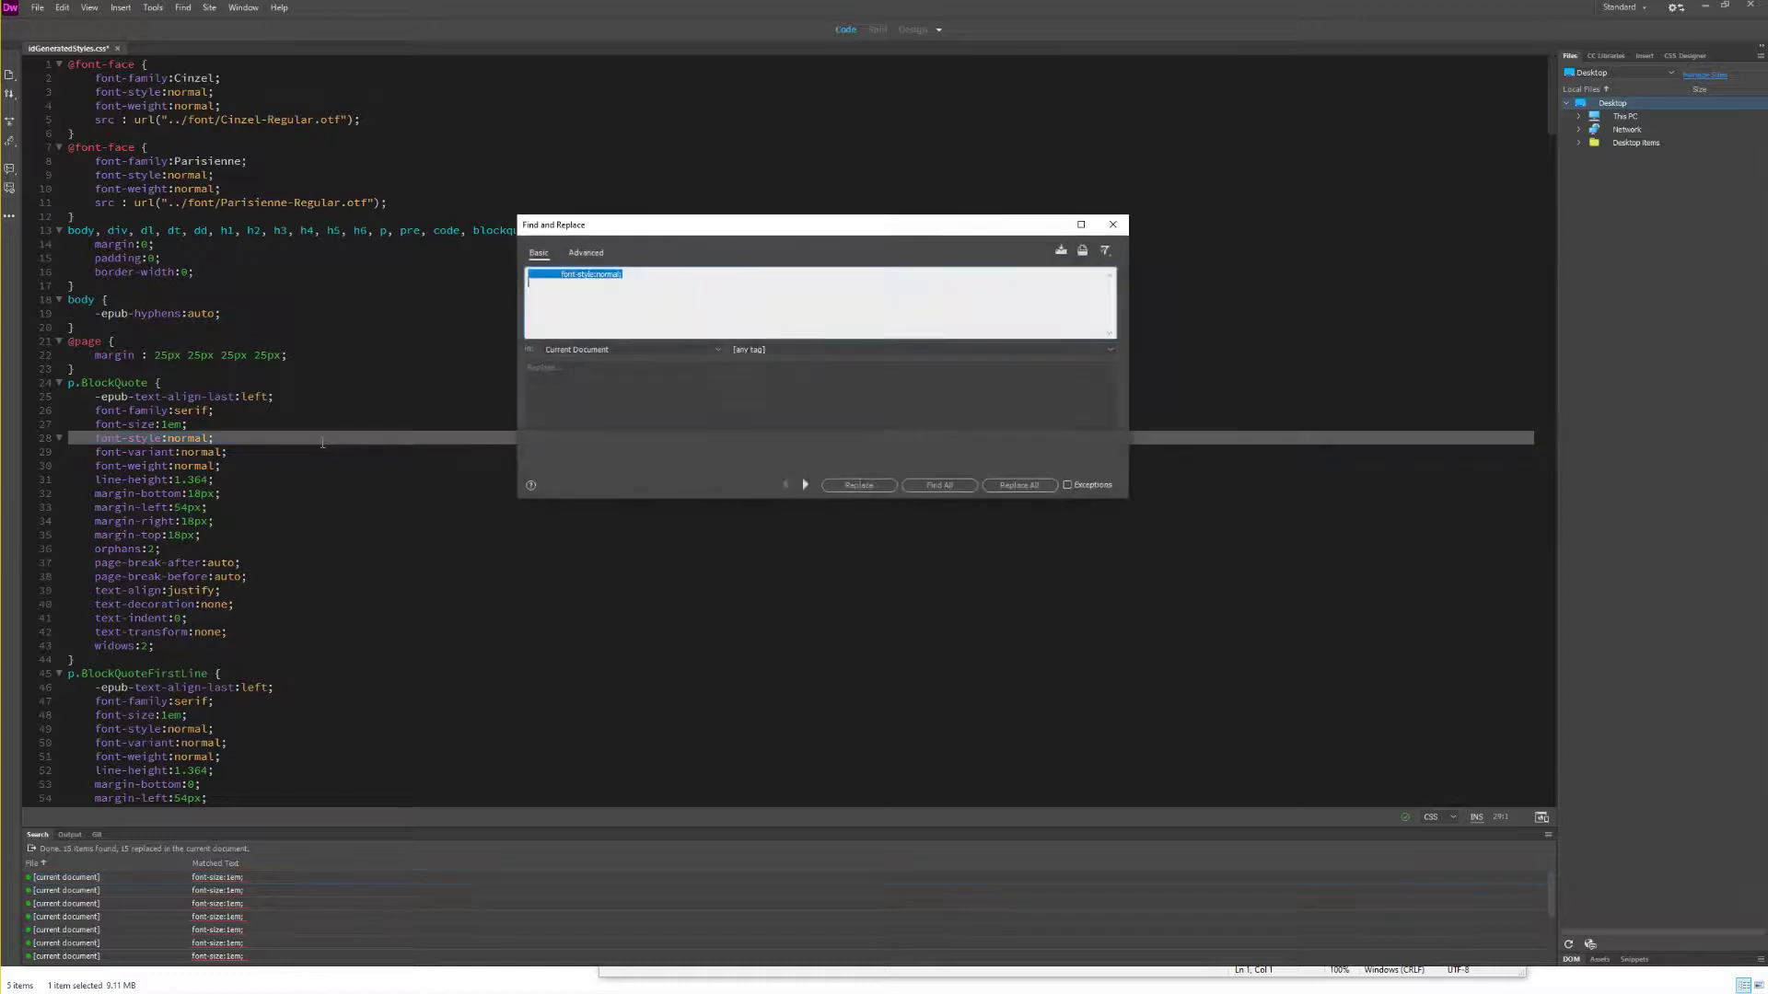
left_click(585, 272)
left_click_drag(558, 275, 595, 275)
left_click(1104, 251)
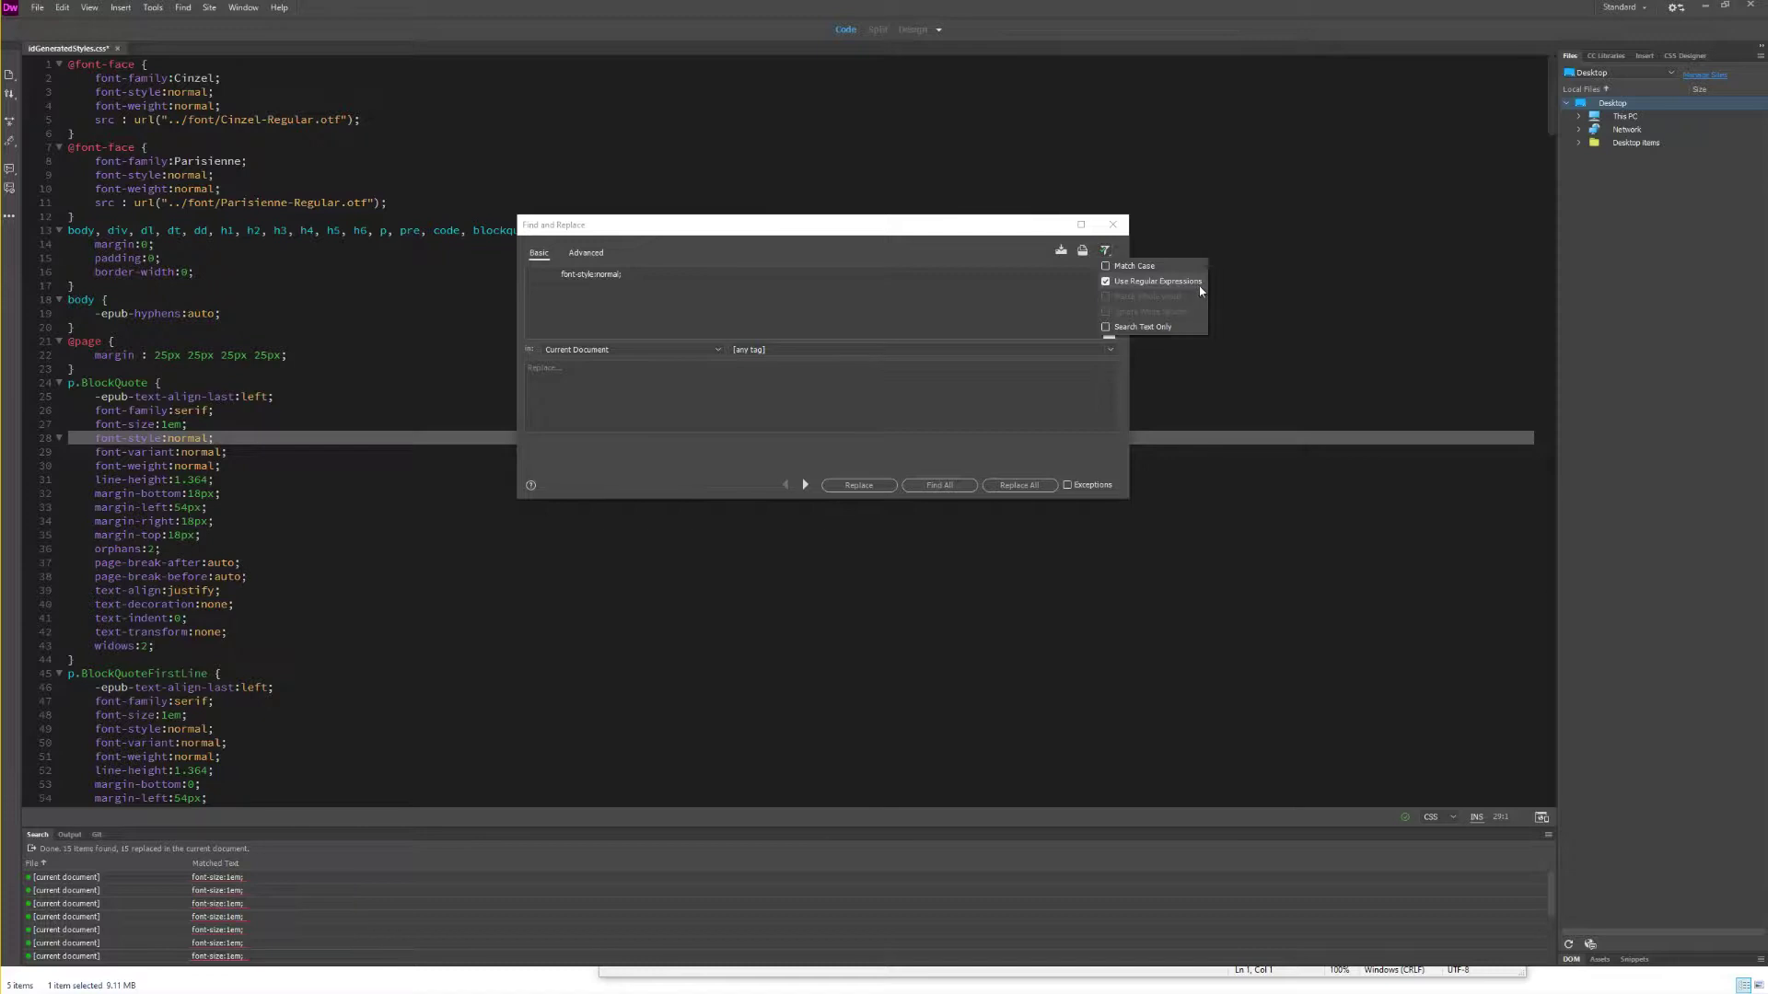
left_click(589, 275)
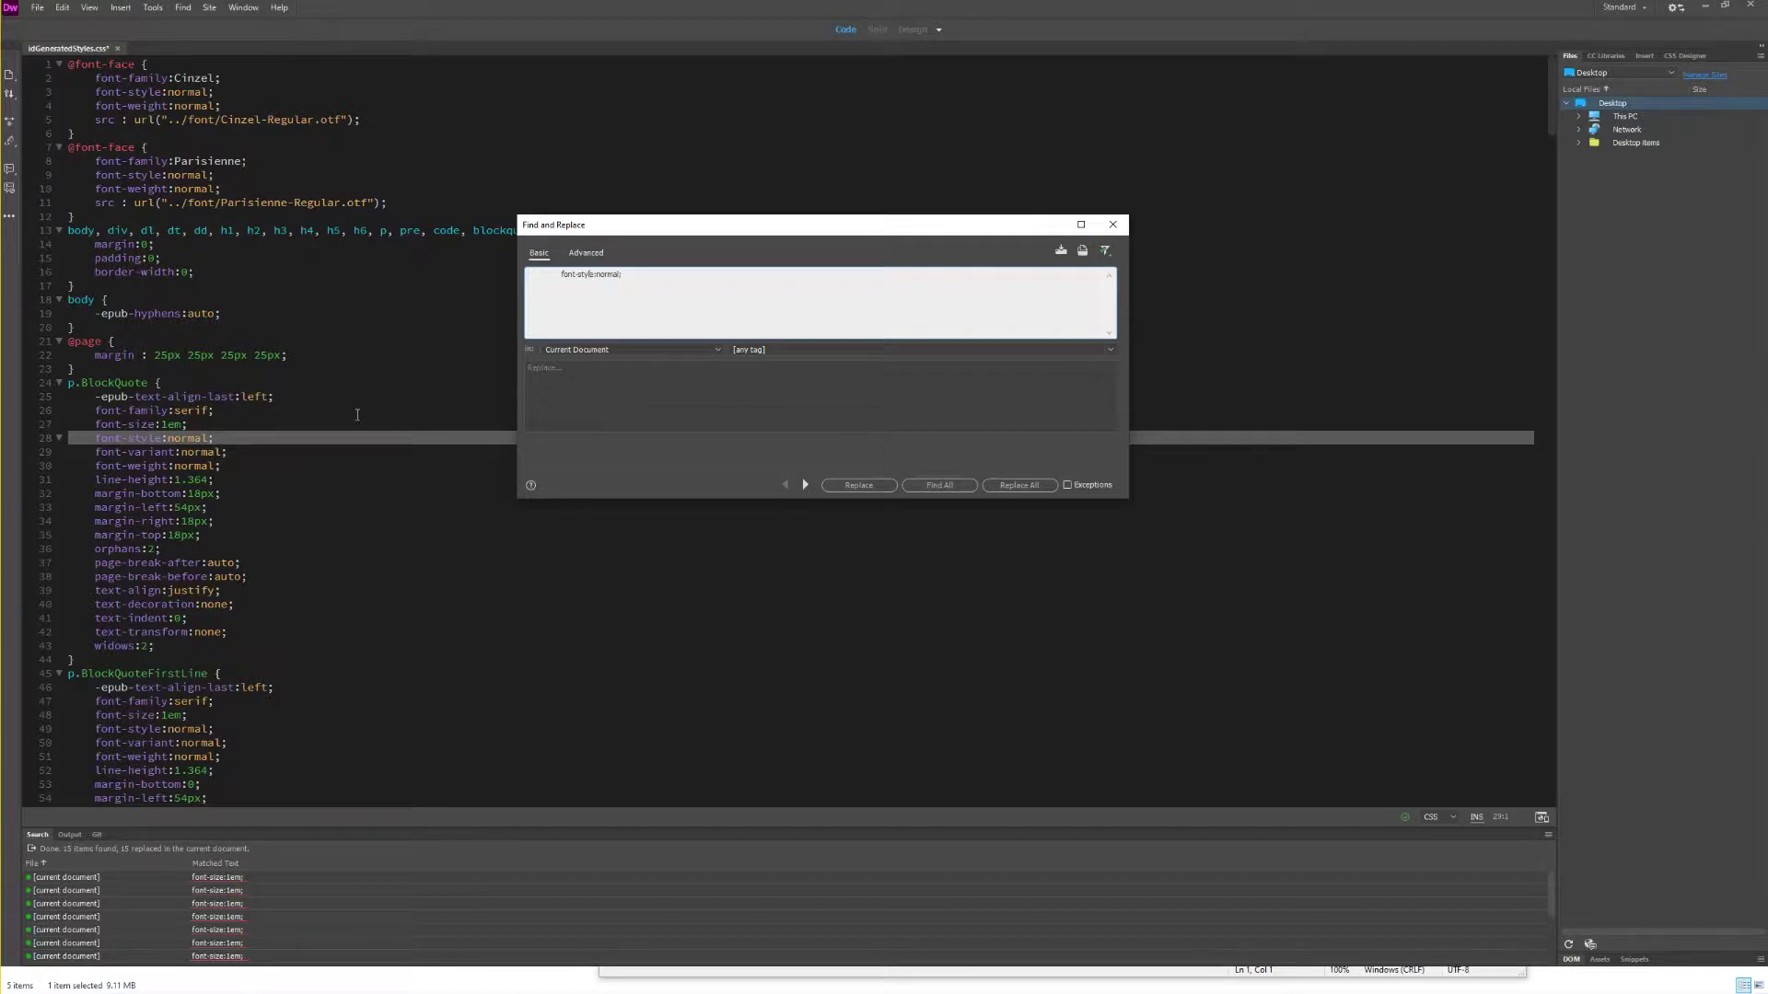
Step: Substitute a .* wildcard for the property suffix and remove all font-style, font-variant and font-weight declarations set to normal
double_click(594, 274)
key("shift+Left")
key("shift+Left")
key("shift+Left")
key("BackSpace")
type(".*)")
key("BackSpace")
key("BackSpace")
key("BackSpace")
key("BackSpace")
type(".*):")
key("shift+Right")
key("shift+Right")
key("shift+Right")
key("shift+Right")
key("Right")
left_click(1015, 488)
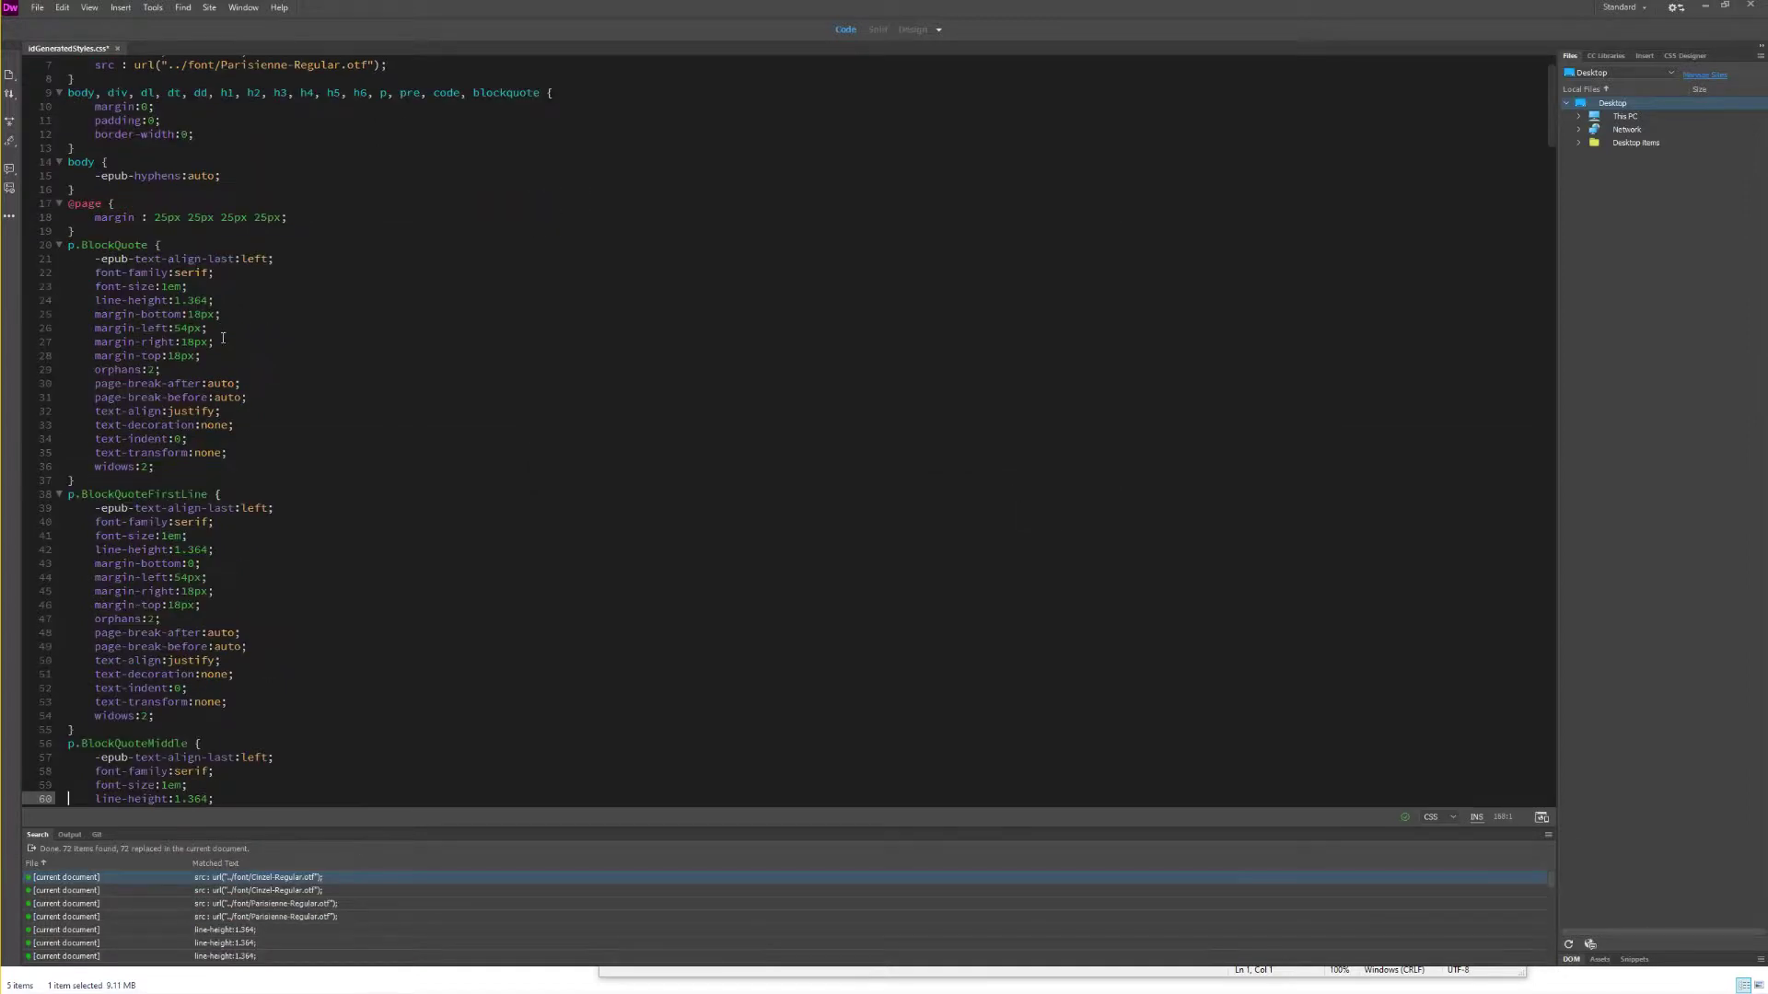
key("ctrl+Home")
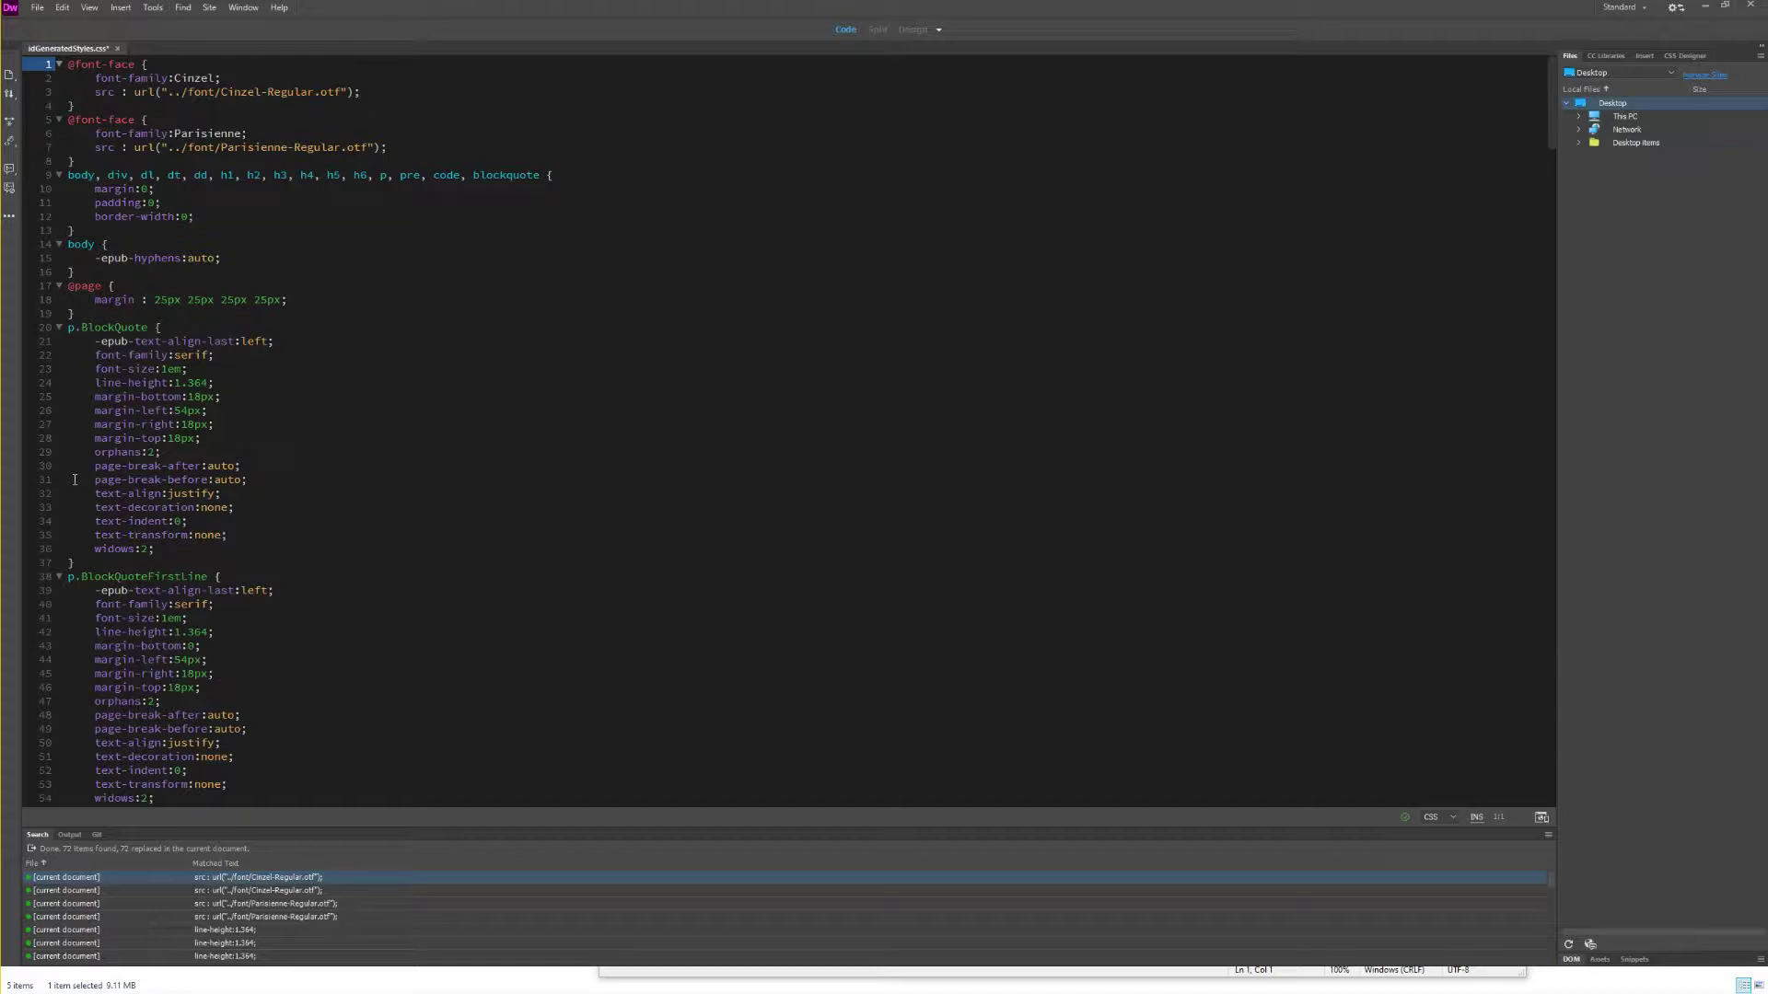
Step: Remove every orphans:2; line and every widows:2; line from the stylesheet
left_click(40, 452)
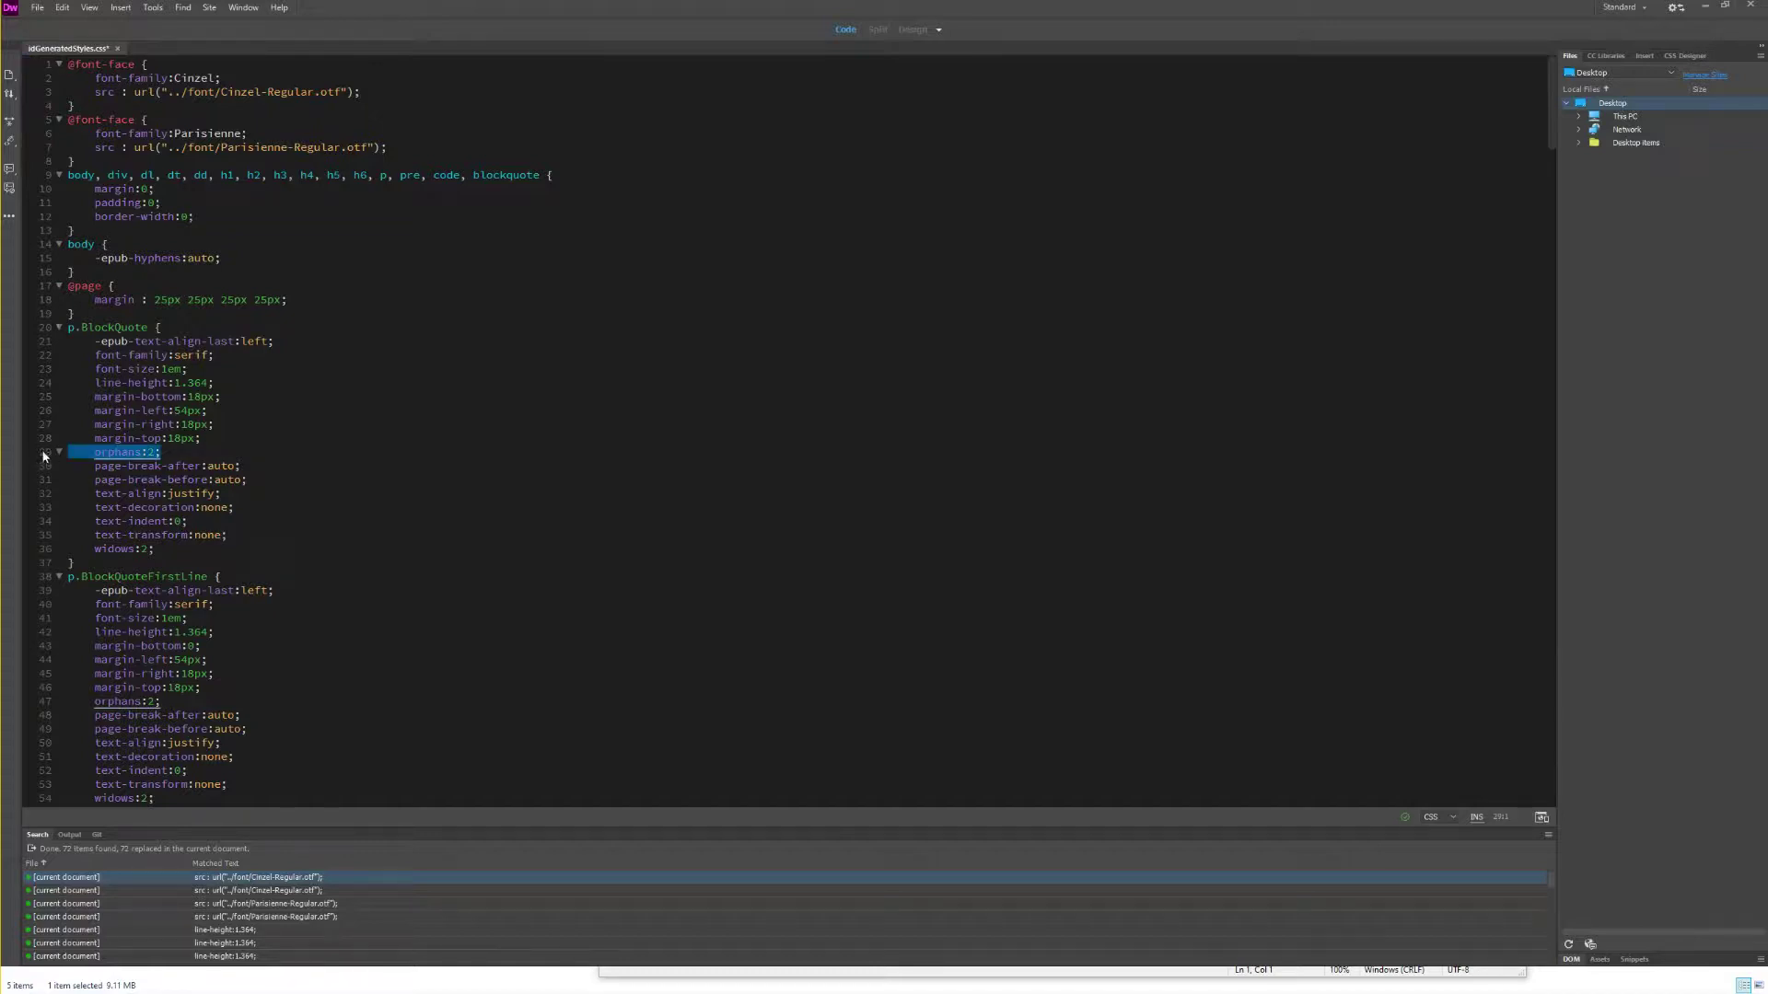
key("ctrl+shift+f")
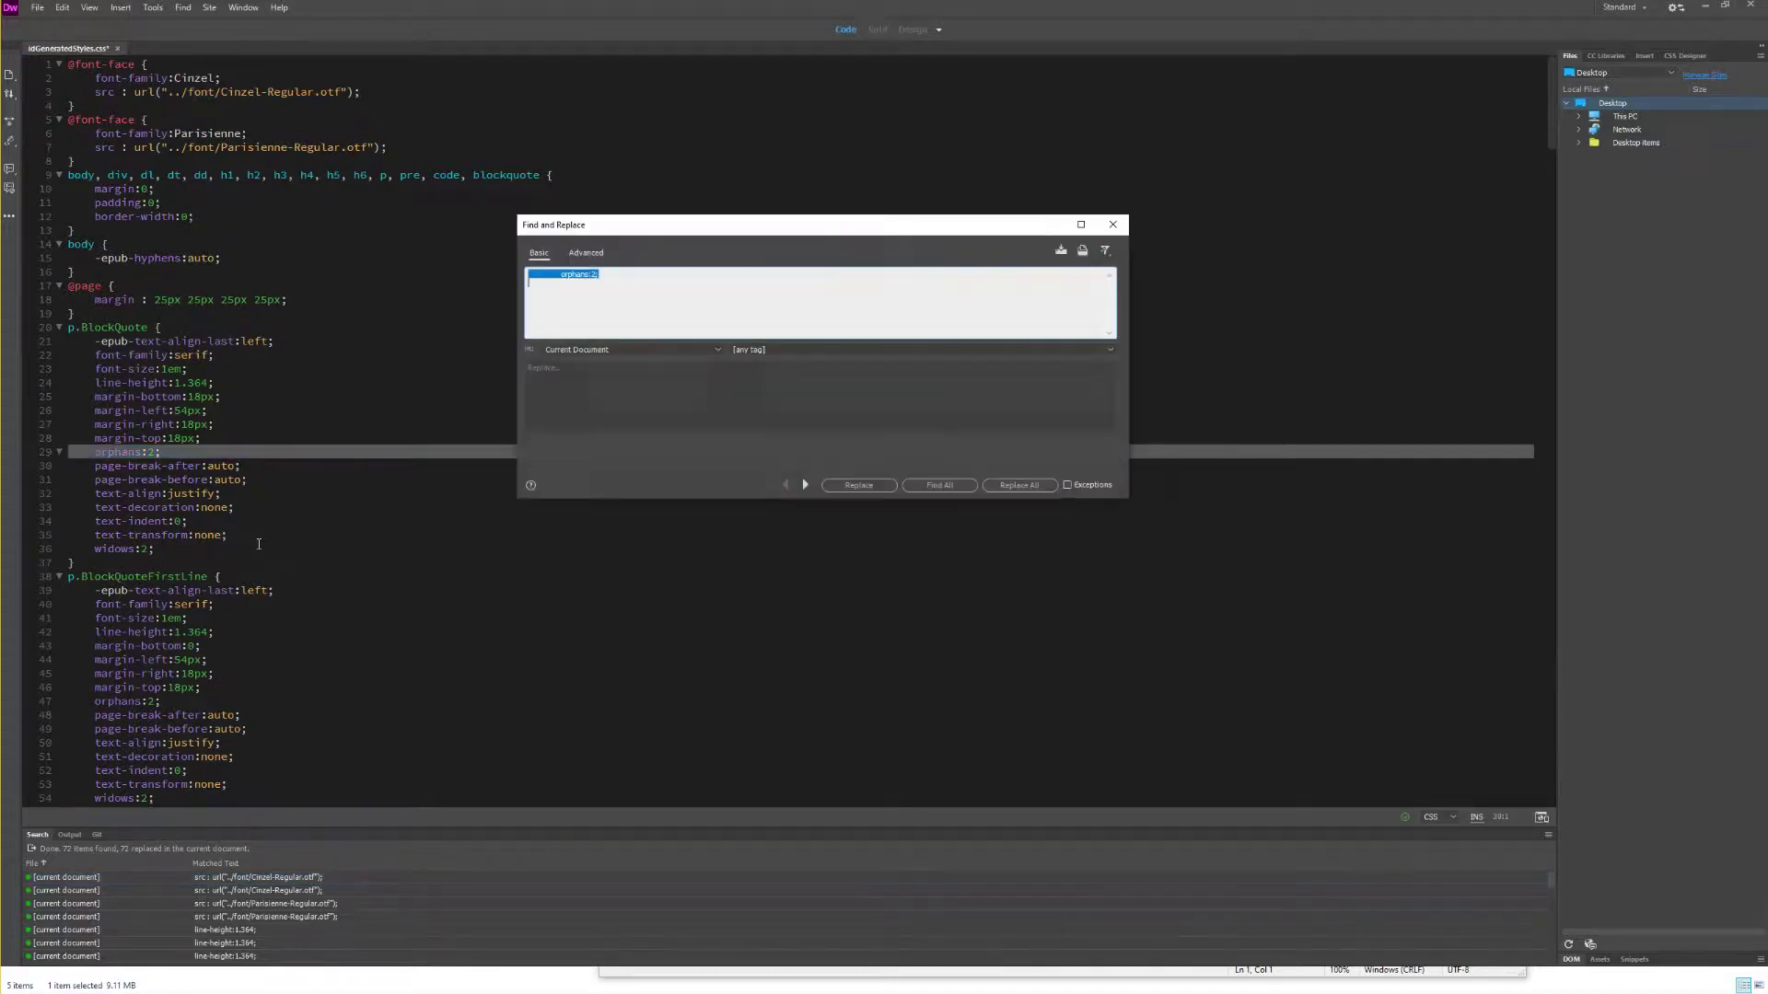
left_click(1020, 486)
scroll(327, 434, "down", 10)
left_click(40, 425)
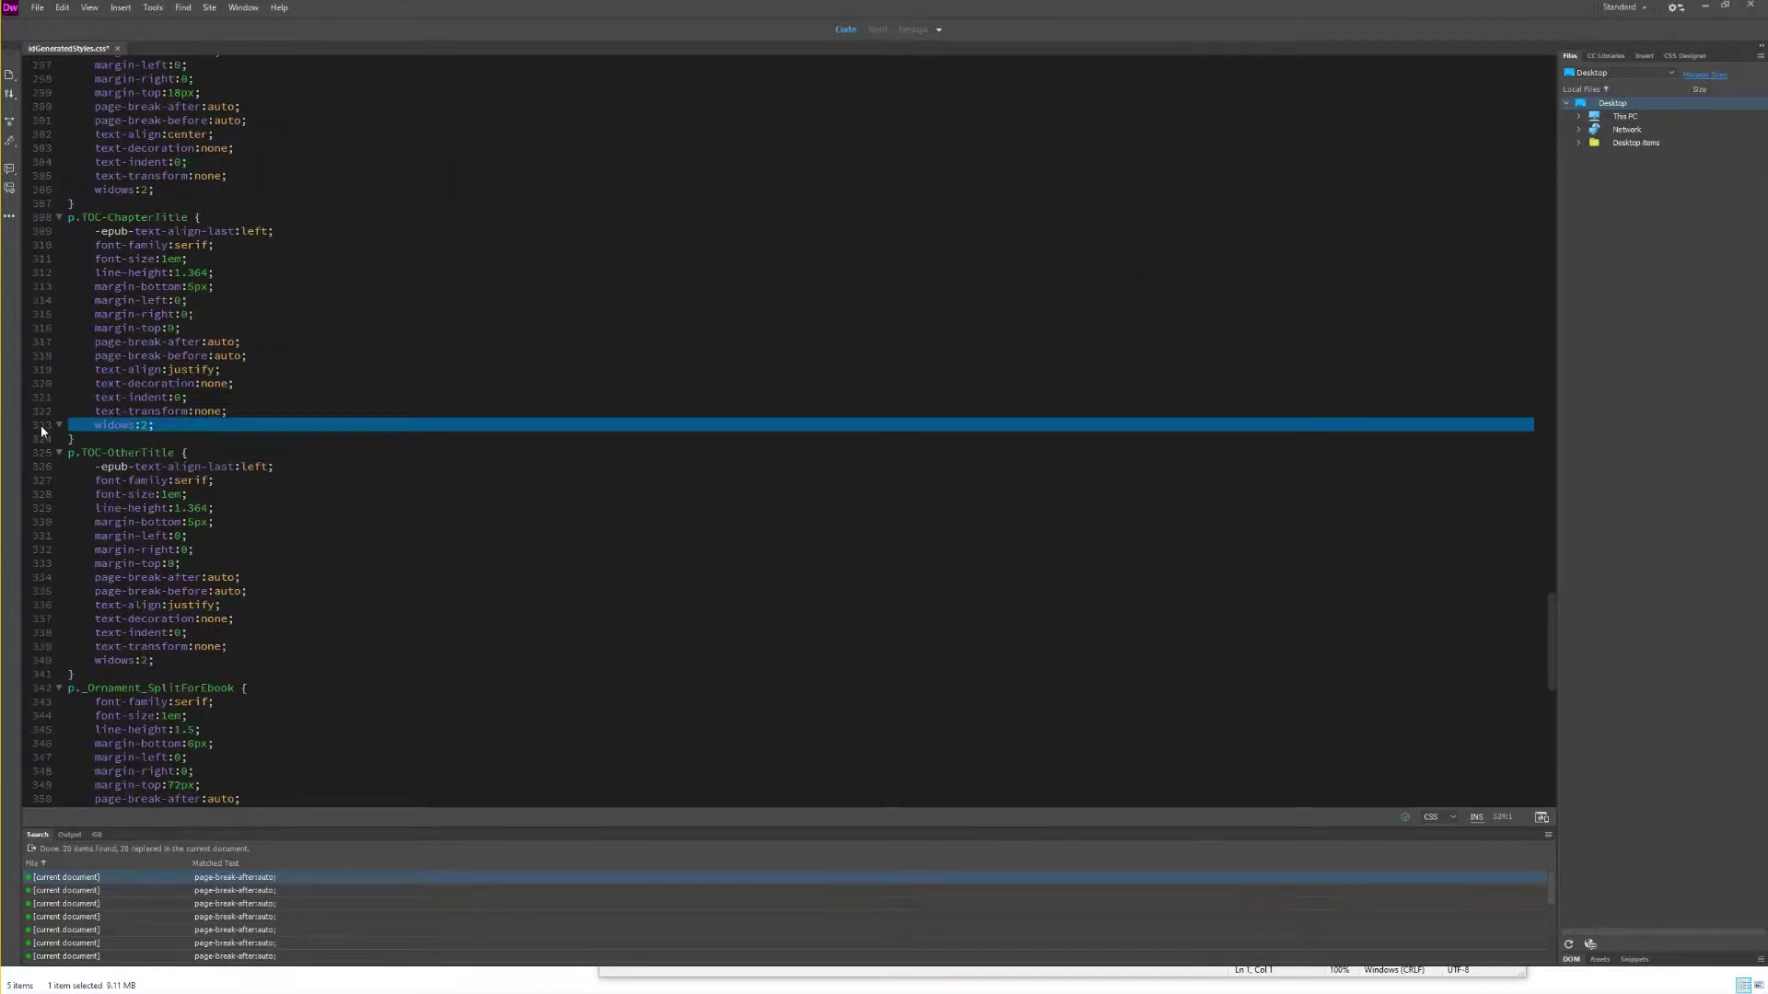
key("ctrl+shift+f")
left_click(1017, 486)
left_click(513, 555)
key("ctrl+Home")
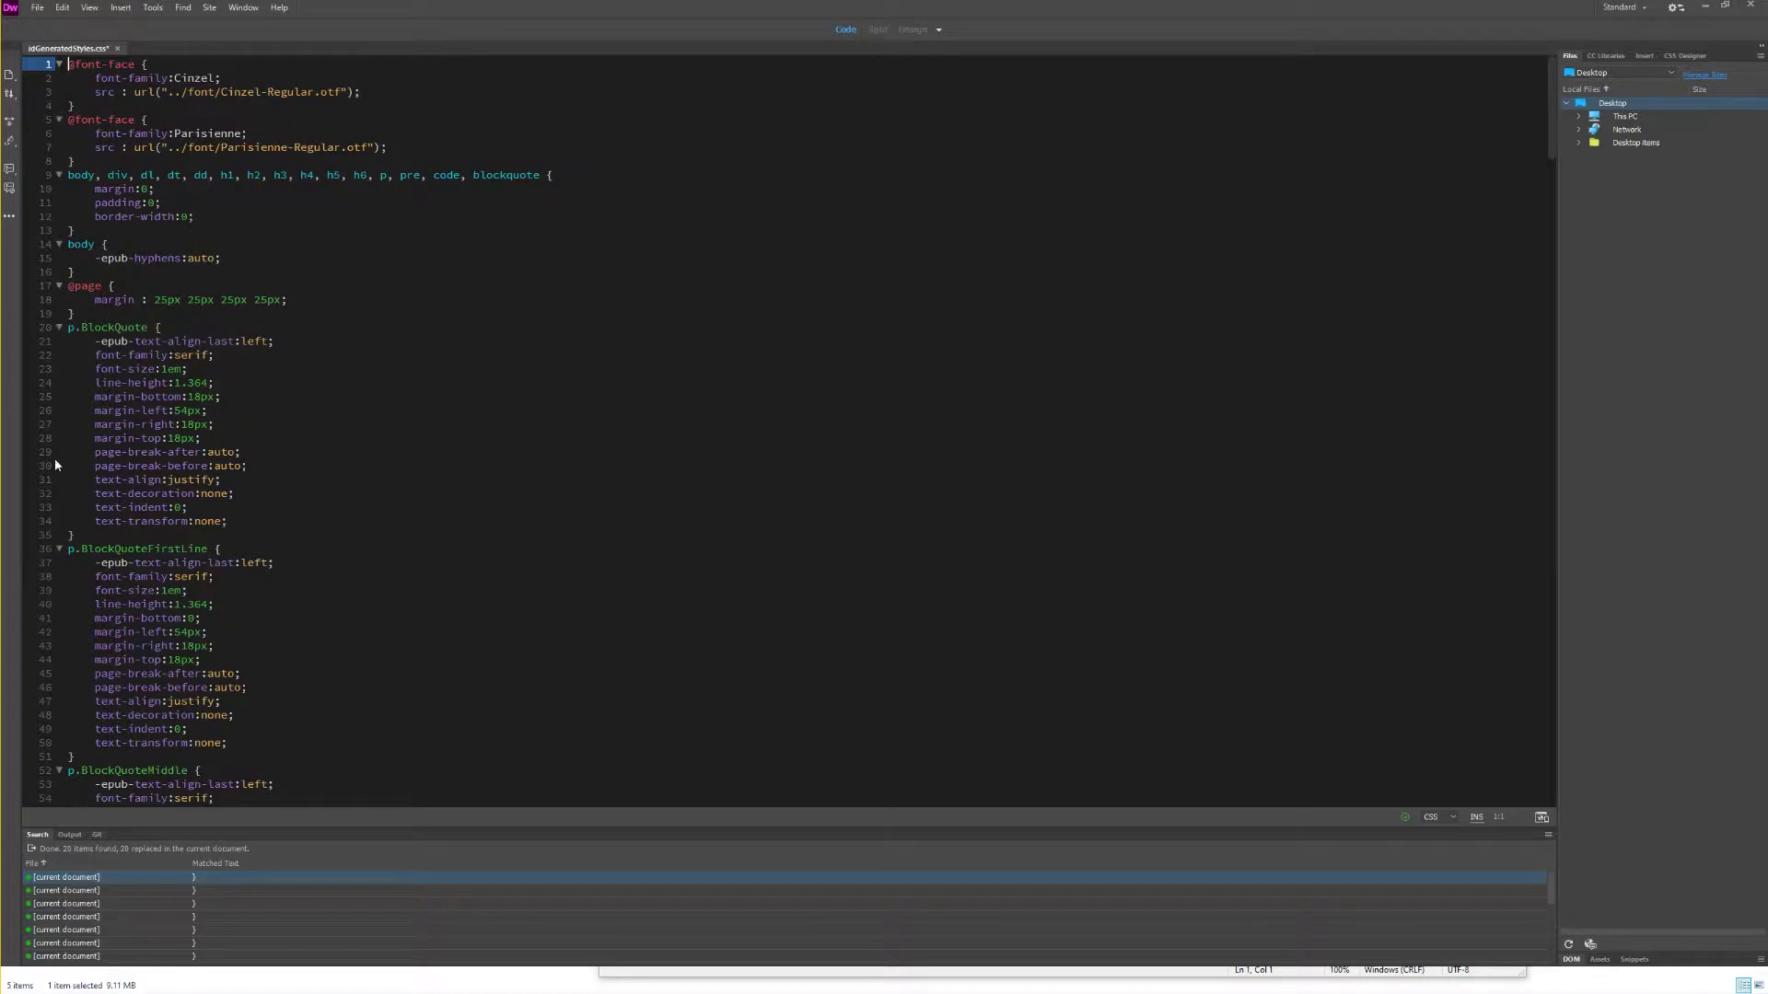
Step: Generalize the page-break-after:auto; search and remove all page-break-after:auto; and page-break-before:auto; lines from the stylesheet
left_click(31, 449)
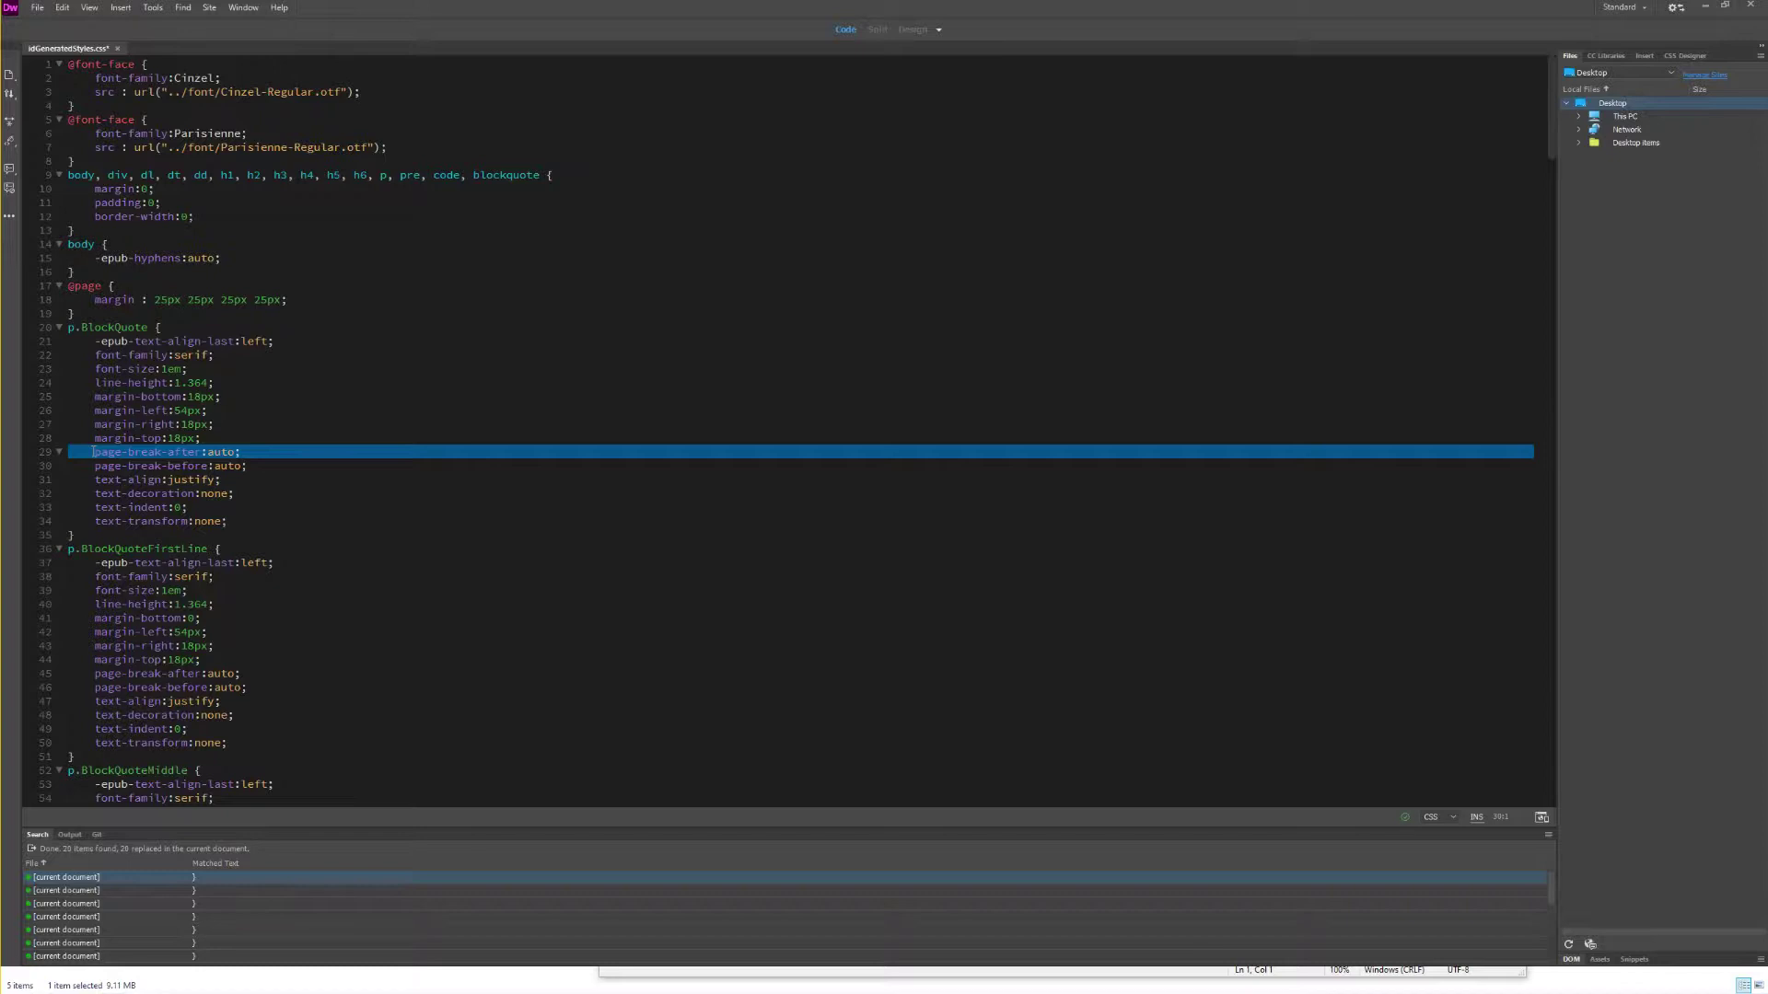
key("ctrl+shift+f")
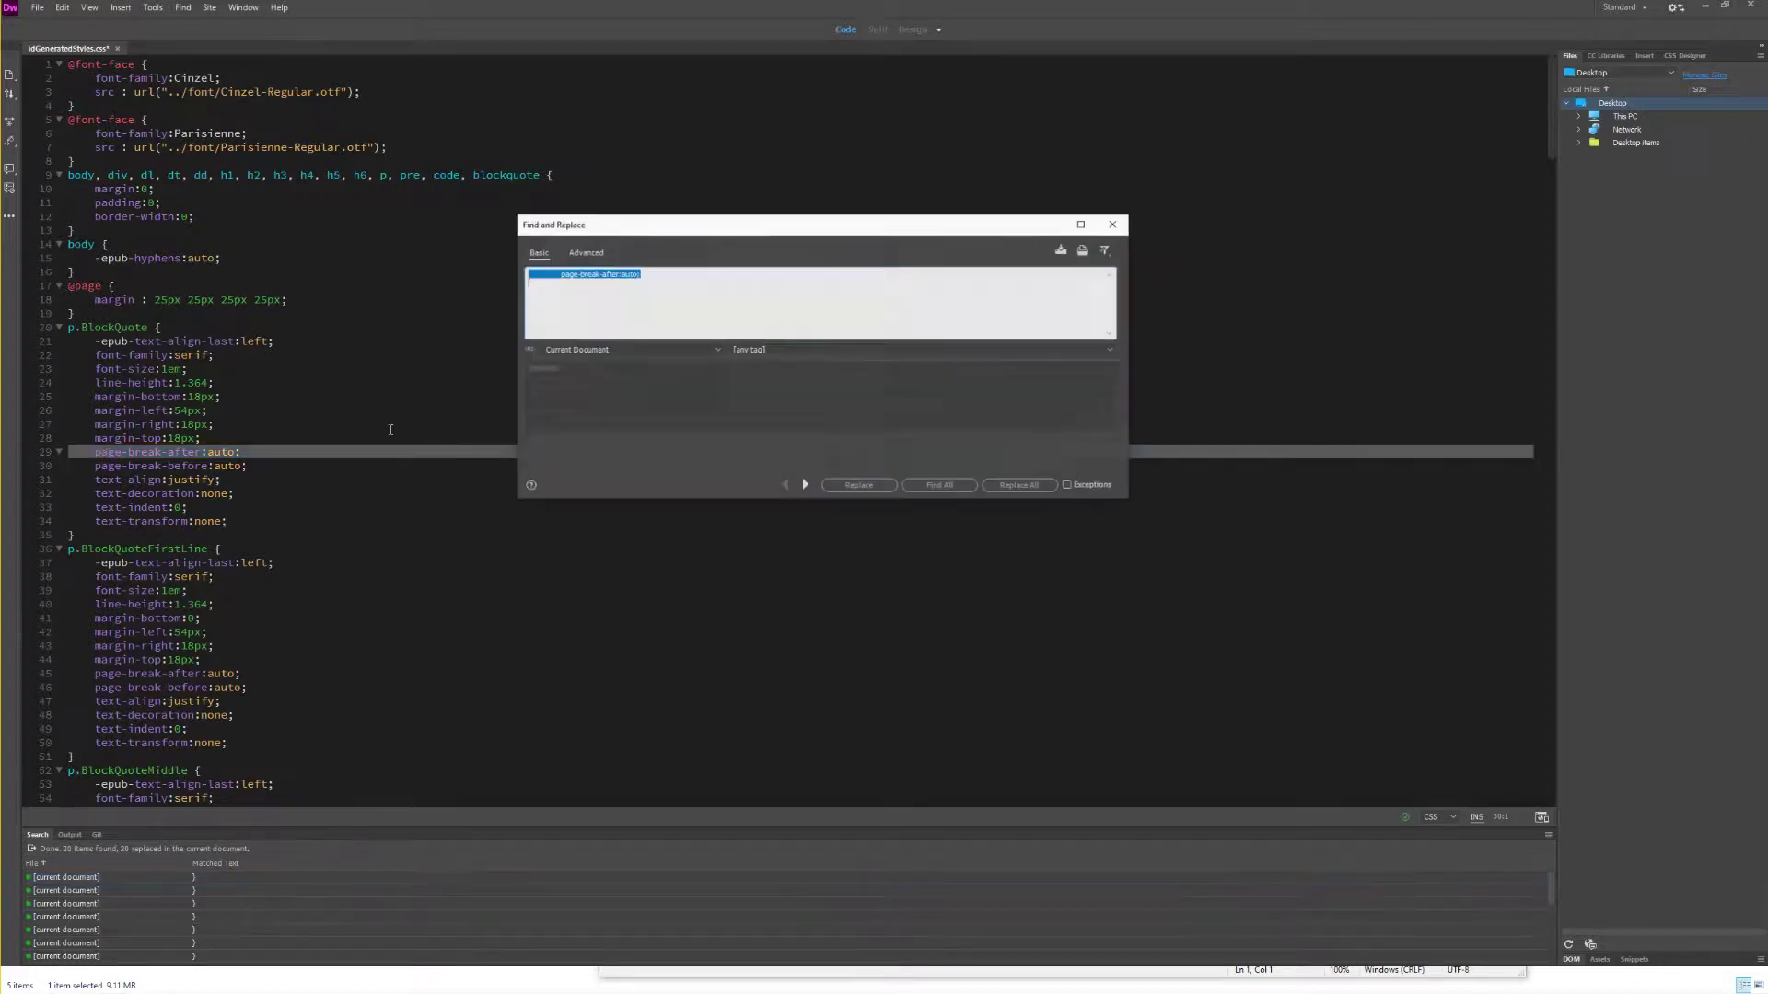
left_click(733, 399)
left_click(637, 281)
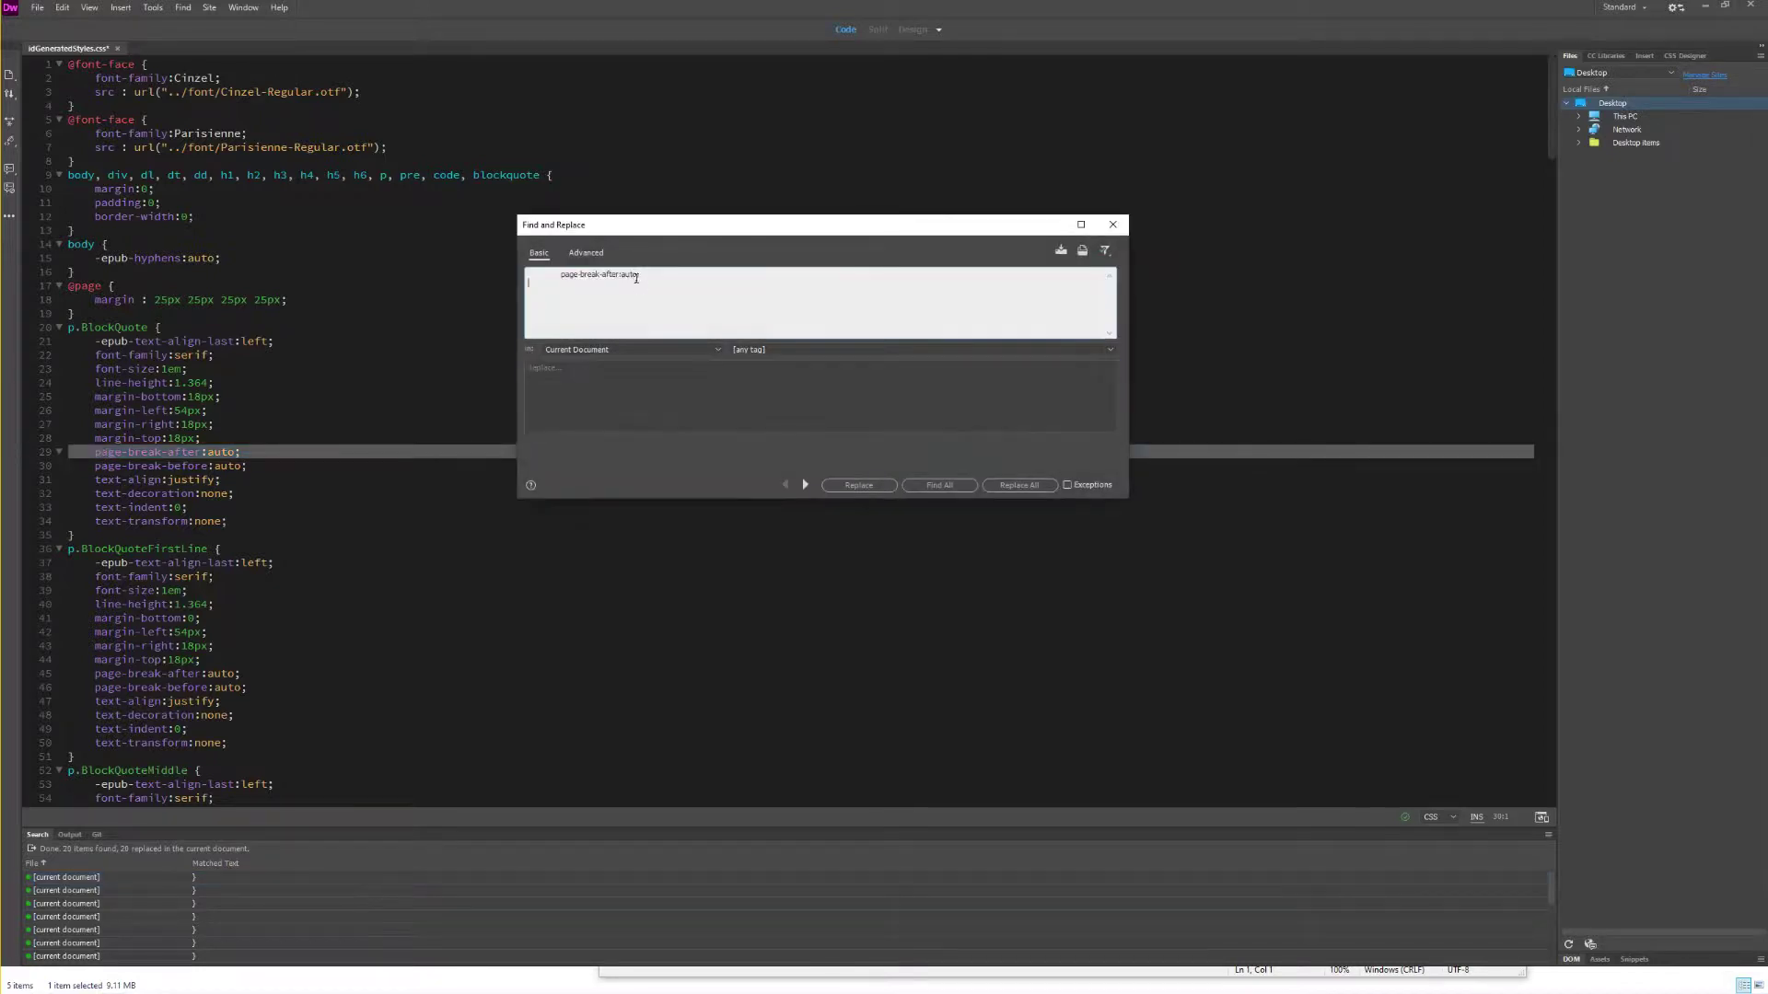
key("BackSpace")
key("shift+Left")
key("shift+Left")
key("shift+Left")
key("BackSpace")
left_click(1019, 486)
scroll(553, 497, "down", 20)
left_click(444, 487)
key("ctrl+Home")
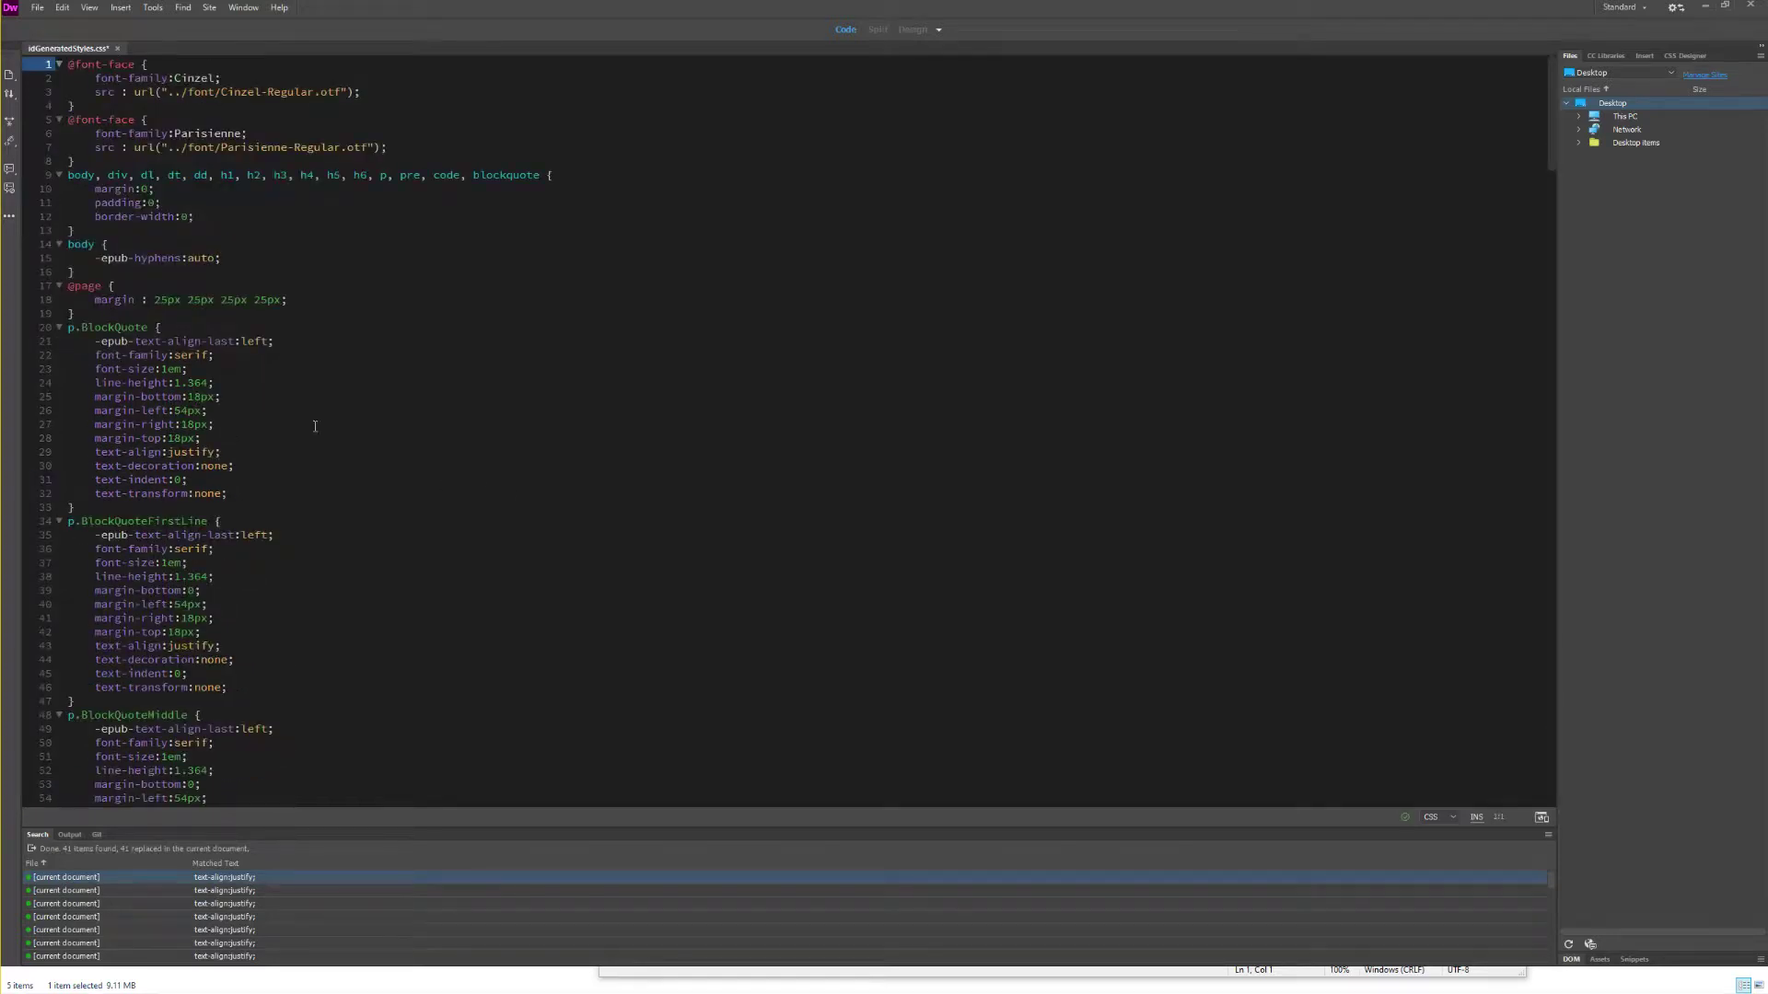
Step: Remove all text-decoration:none; and text-transform:none; lines using the regular expression (.*?):none;
left_click(33, 466)
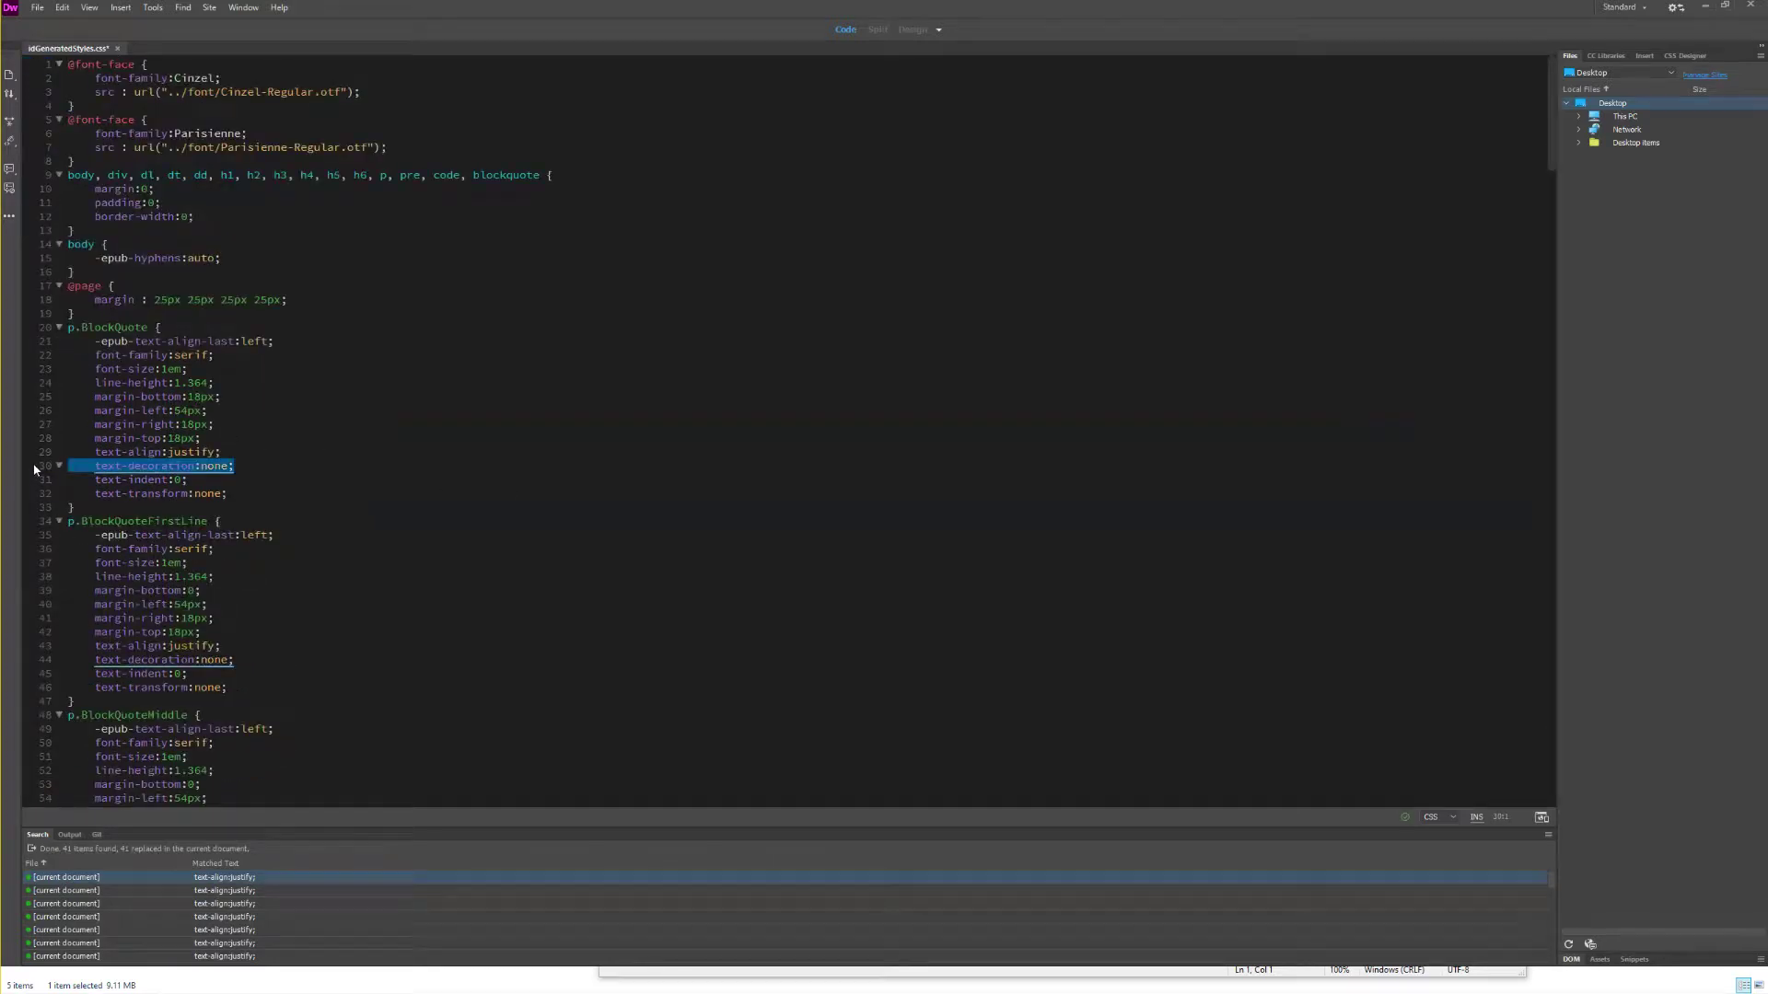
key("ctrl+f")
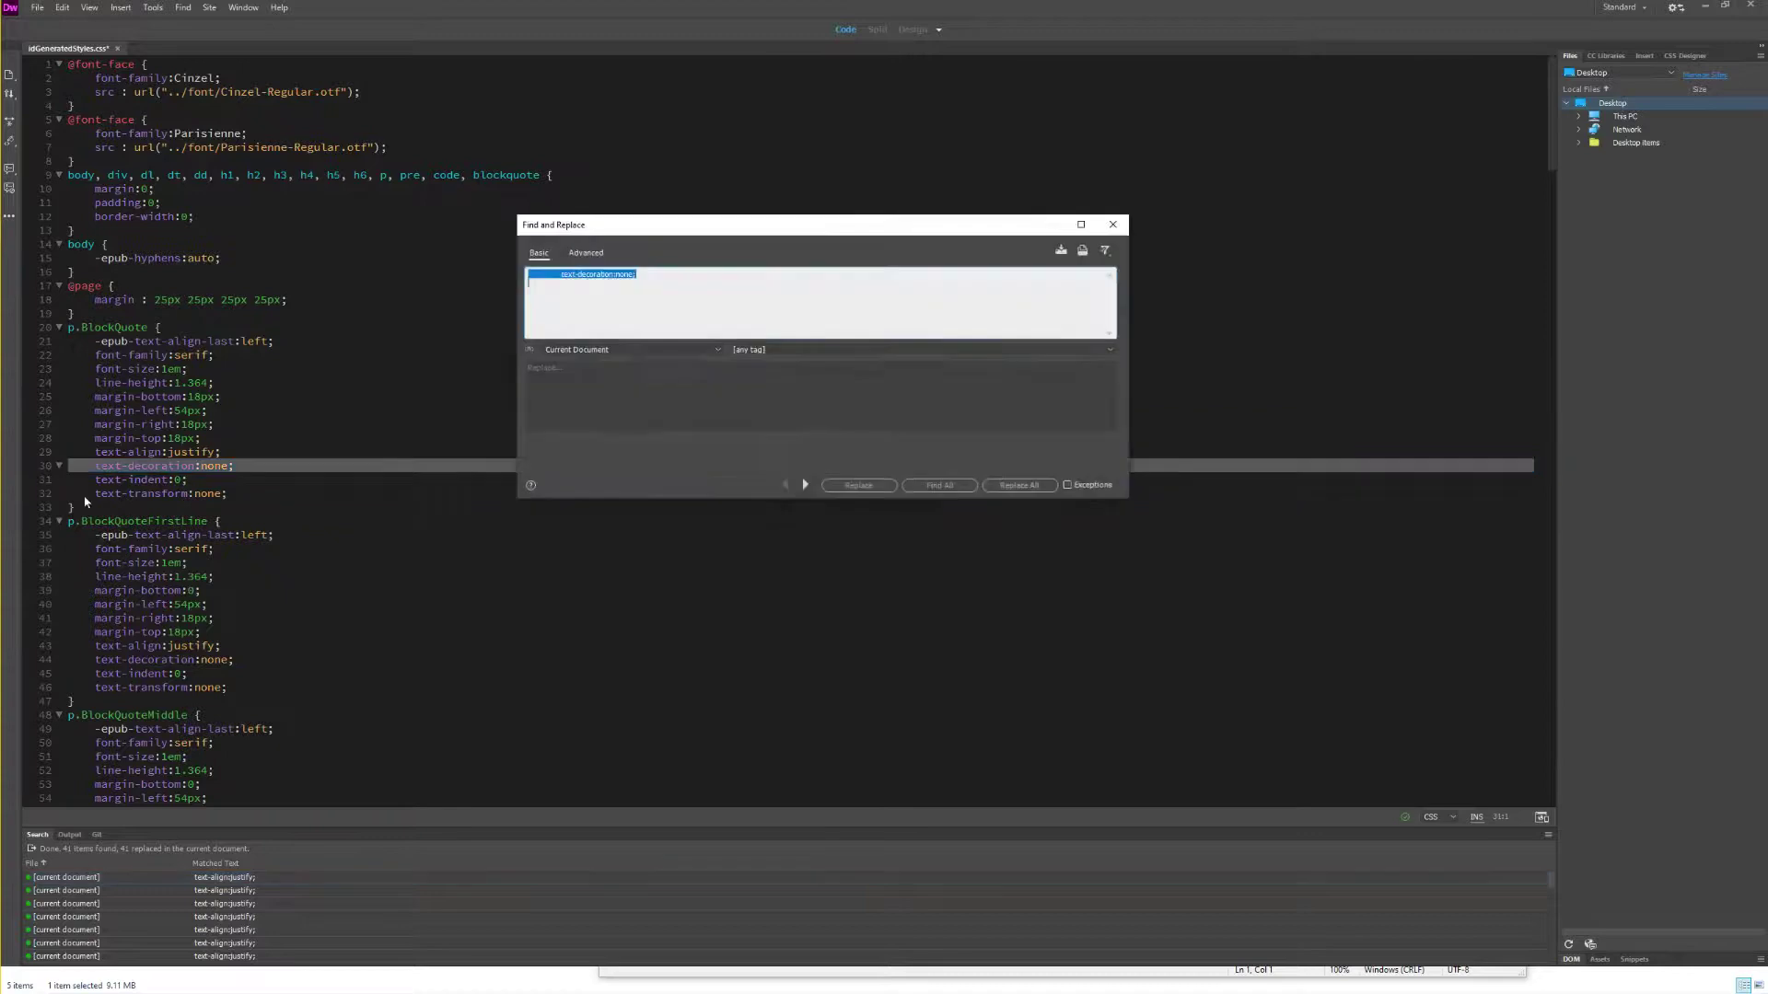
left_click(625, 277)
key("shift+Left")
key("shift+Left")
key("shift+Left")
key("shift+Left")
key("shift+Left")
key("shift+Left")
key("shift+Left")
key("shift+Left")
key("shift+Left")
key("shift+Left")
key("shift+Left")
key("shift+Left")
key("shift+Left")
key("shift+Left")
type("(.*?)")
left_click(1019, 484)
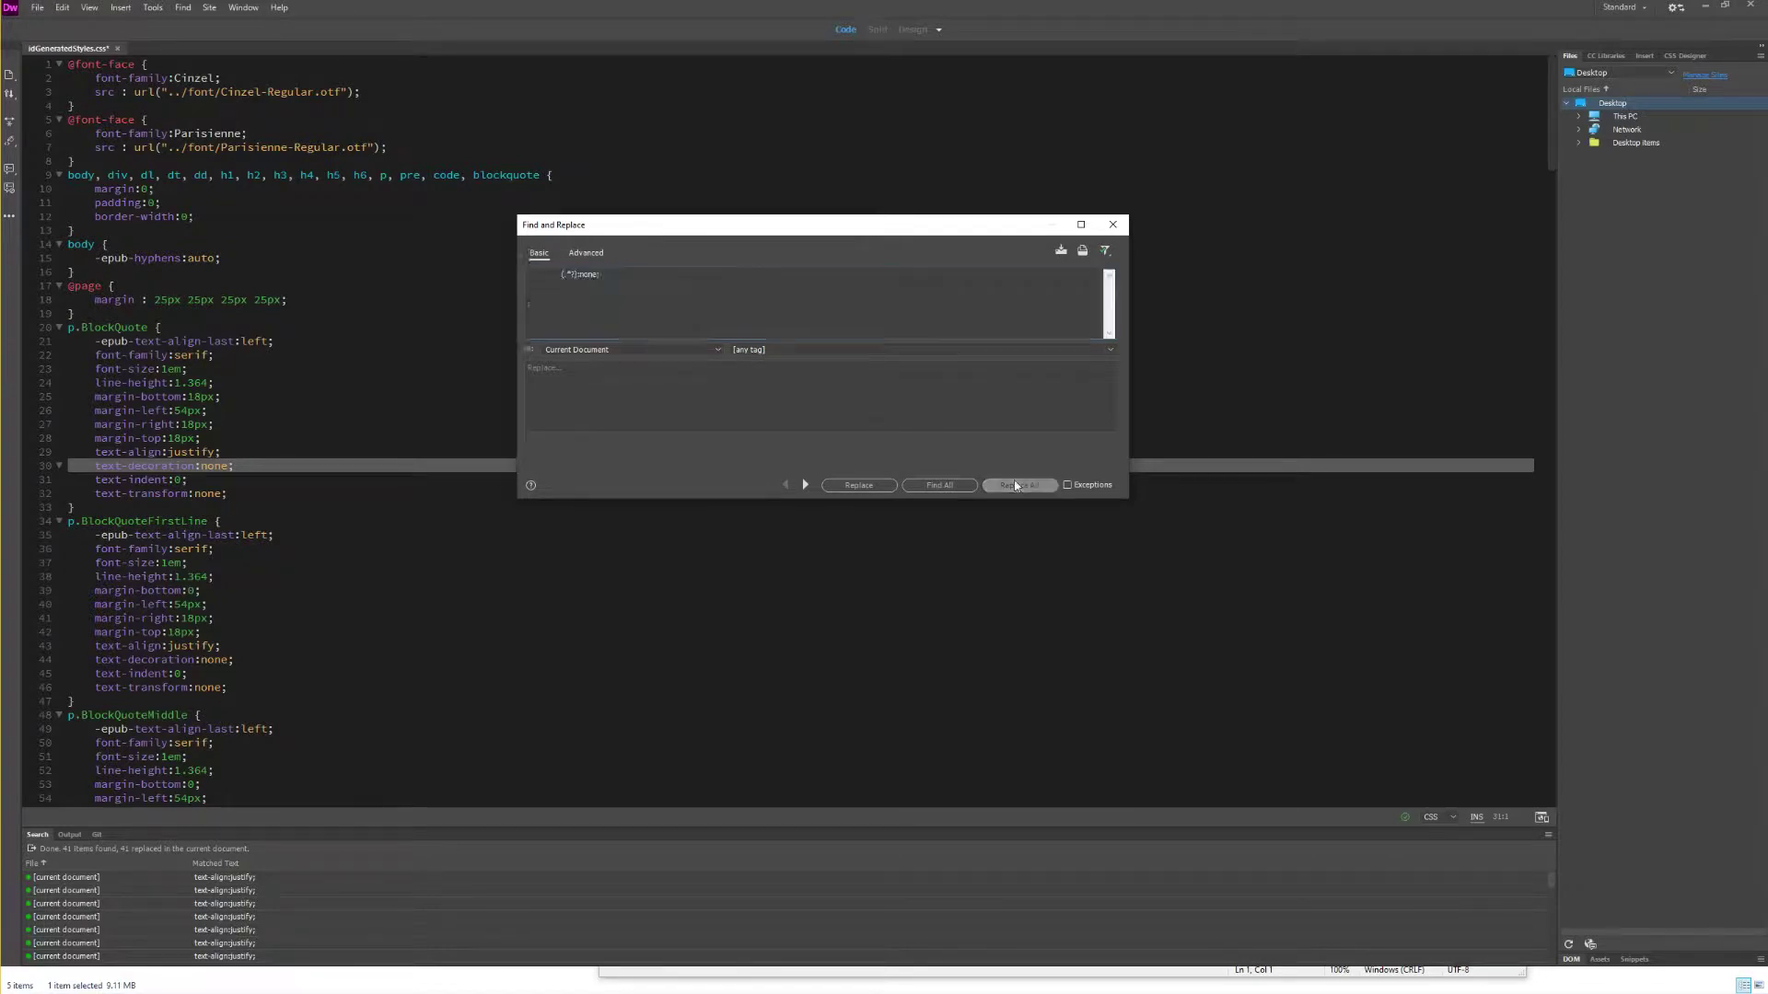
key("ctrl+Home")
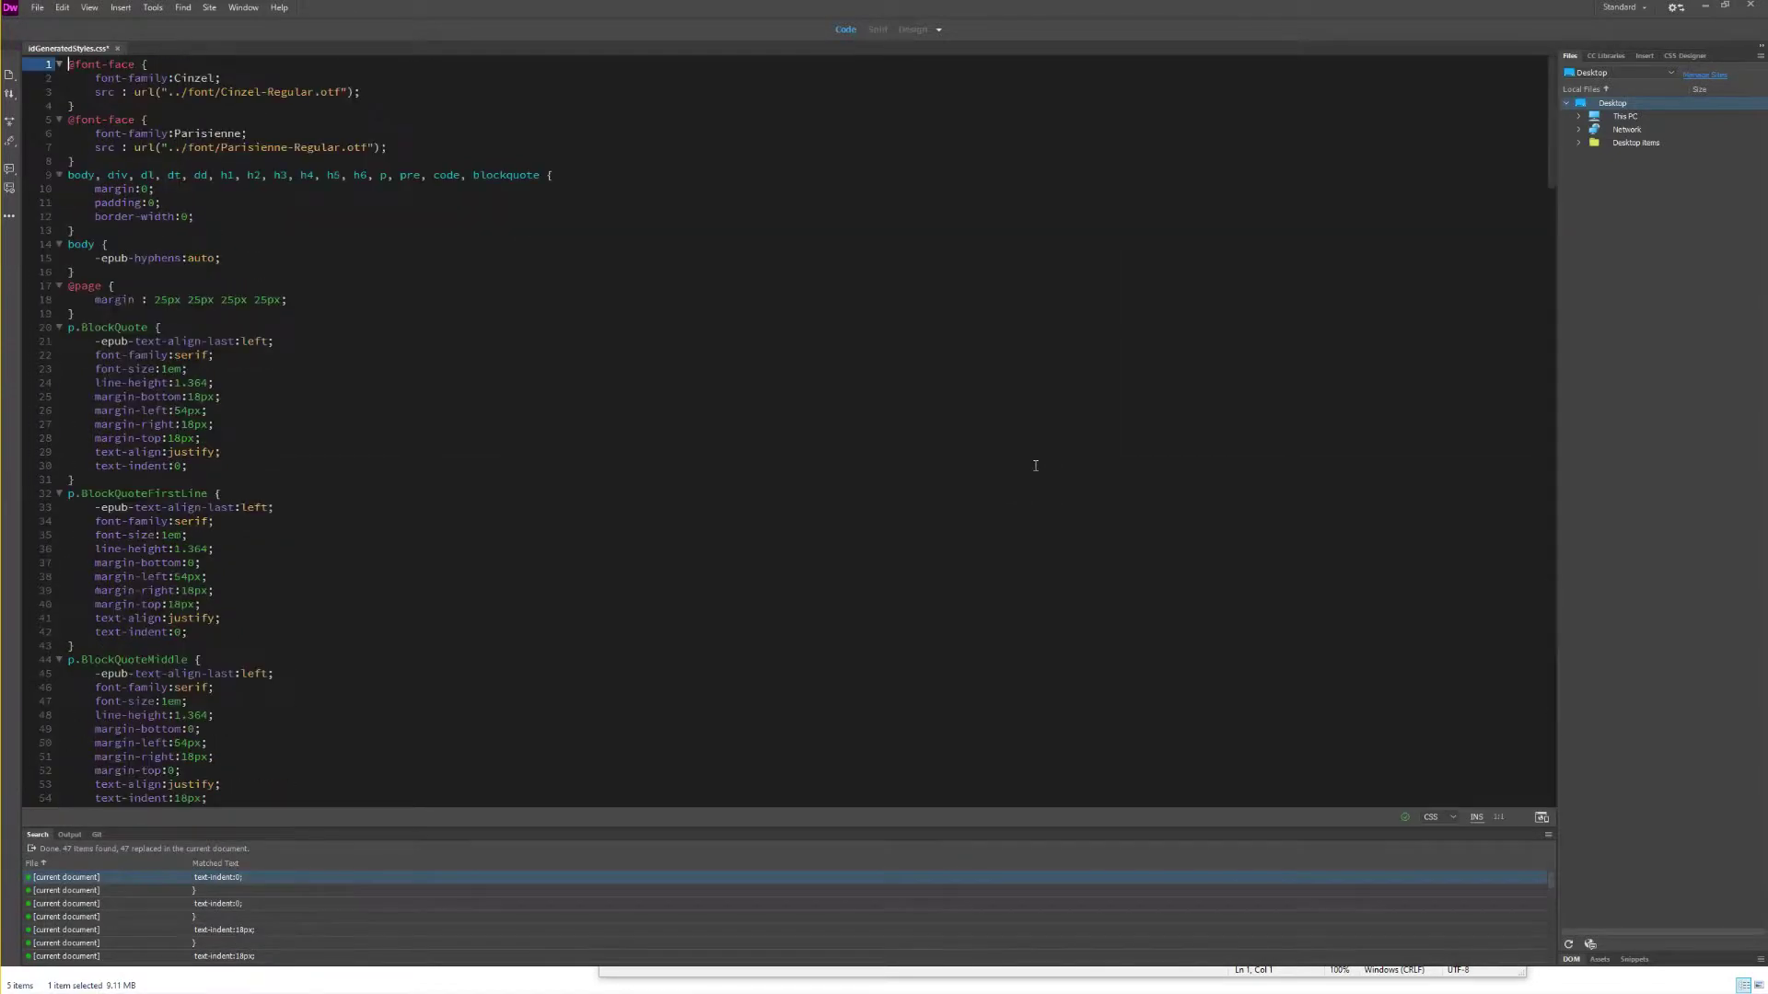
Step: Examine the remaining declarations in the block quote and centered rules, especially the p.BlockQuoteMiddleSA indent and margins
scroll(437, 502, "down", 4)
scroll(439, 493, "up", 4)
scroll(439, 493, "down", 5)
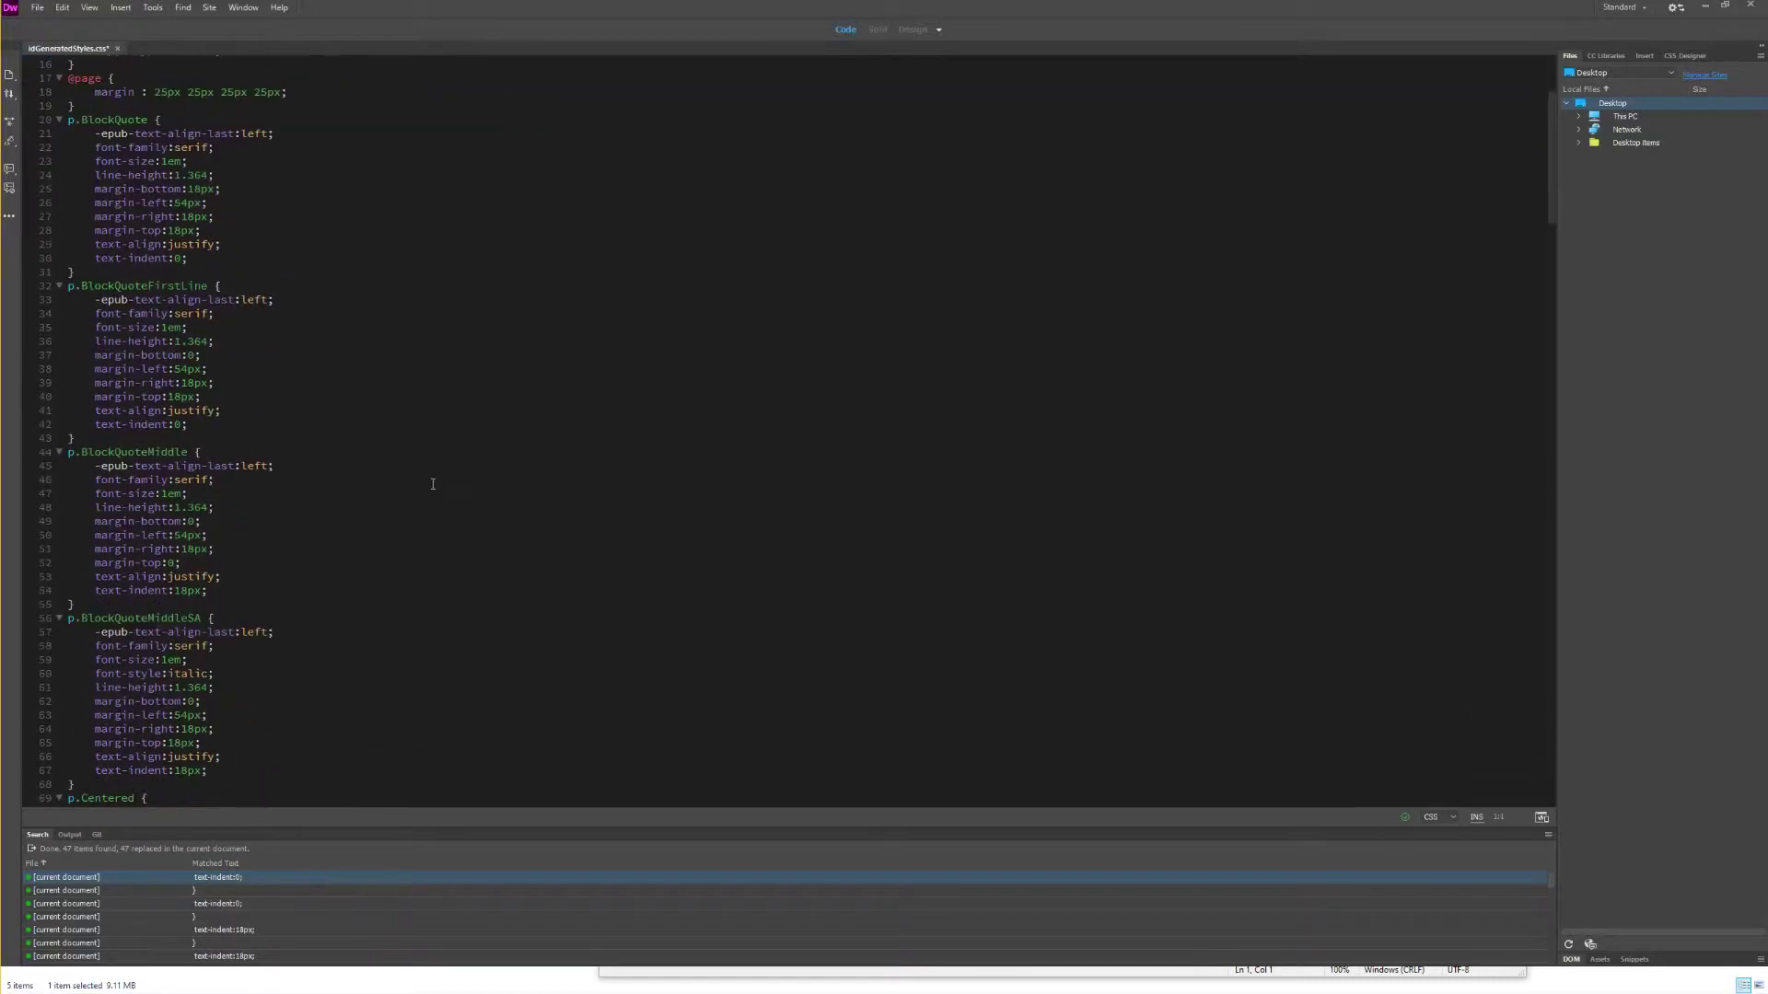
scroll(432, 484, "down", 5)
scroll(270, 506, "down", 8)
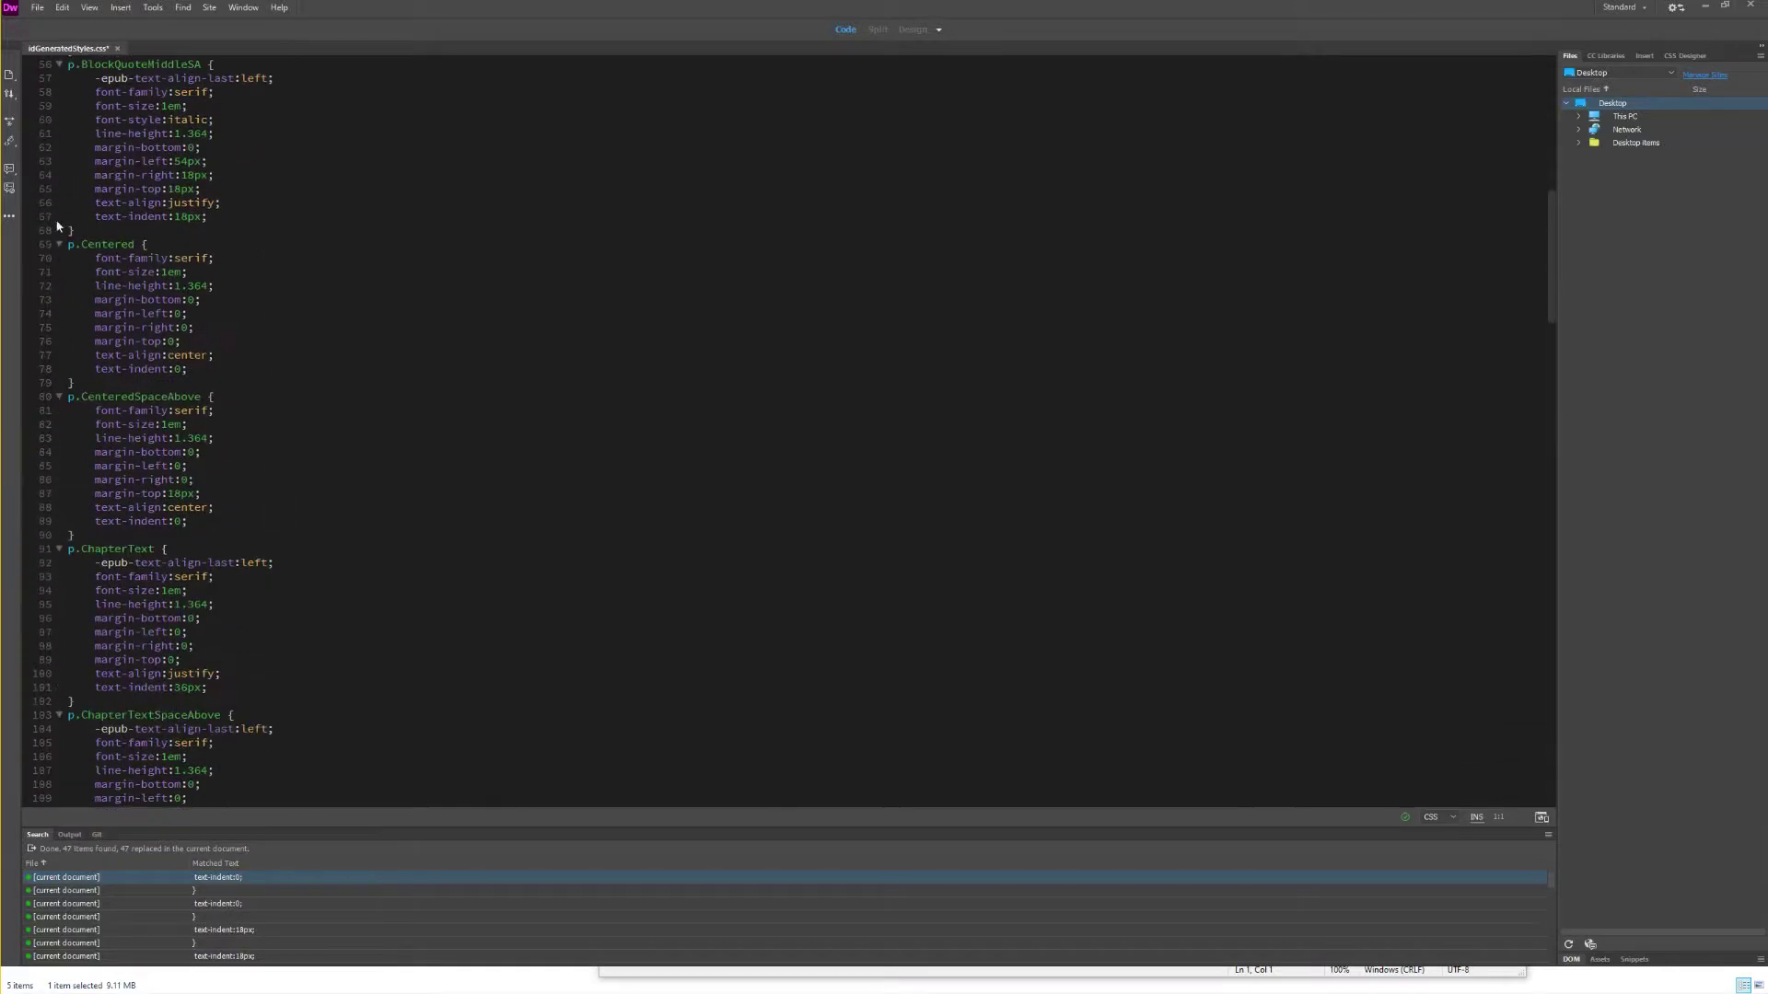
left_click(44, 216)
left_click(41, 175)
left_click(31, 146)
Step: Replace every text-indent:36px; in the stylesheet, as in p.ChapterText, with text-indent:1em;
scroll(200, 389, "down", 3)
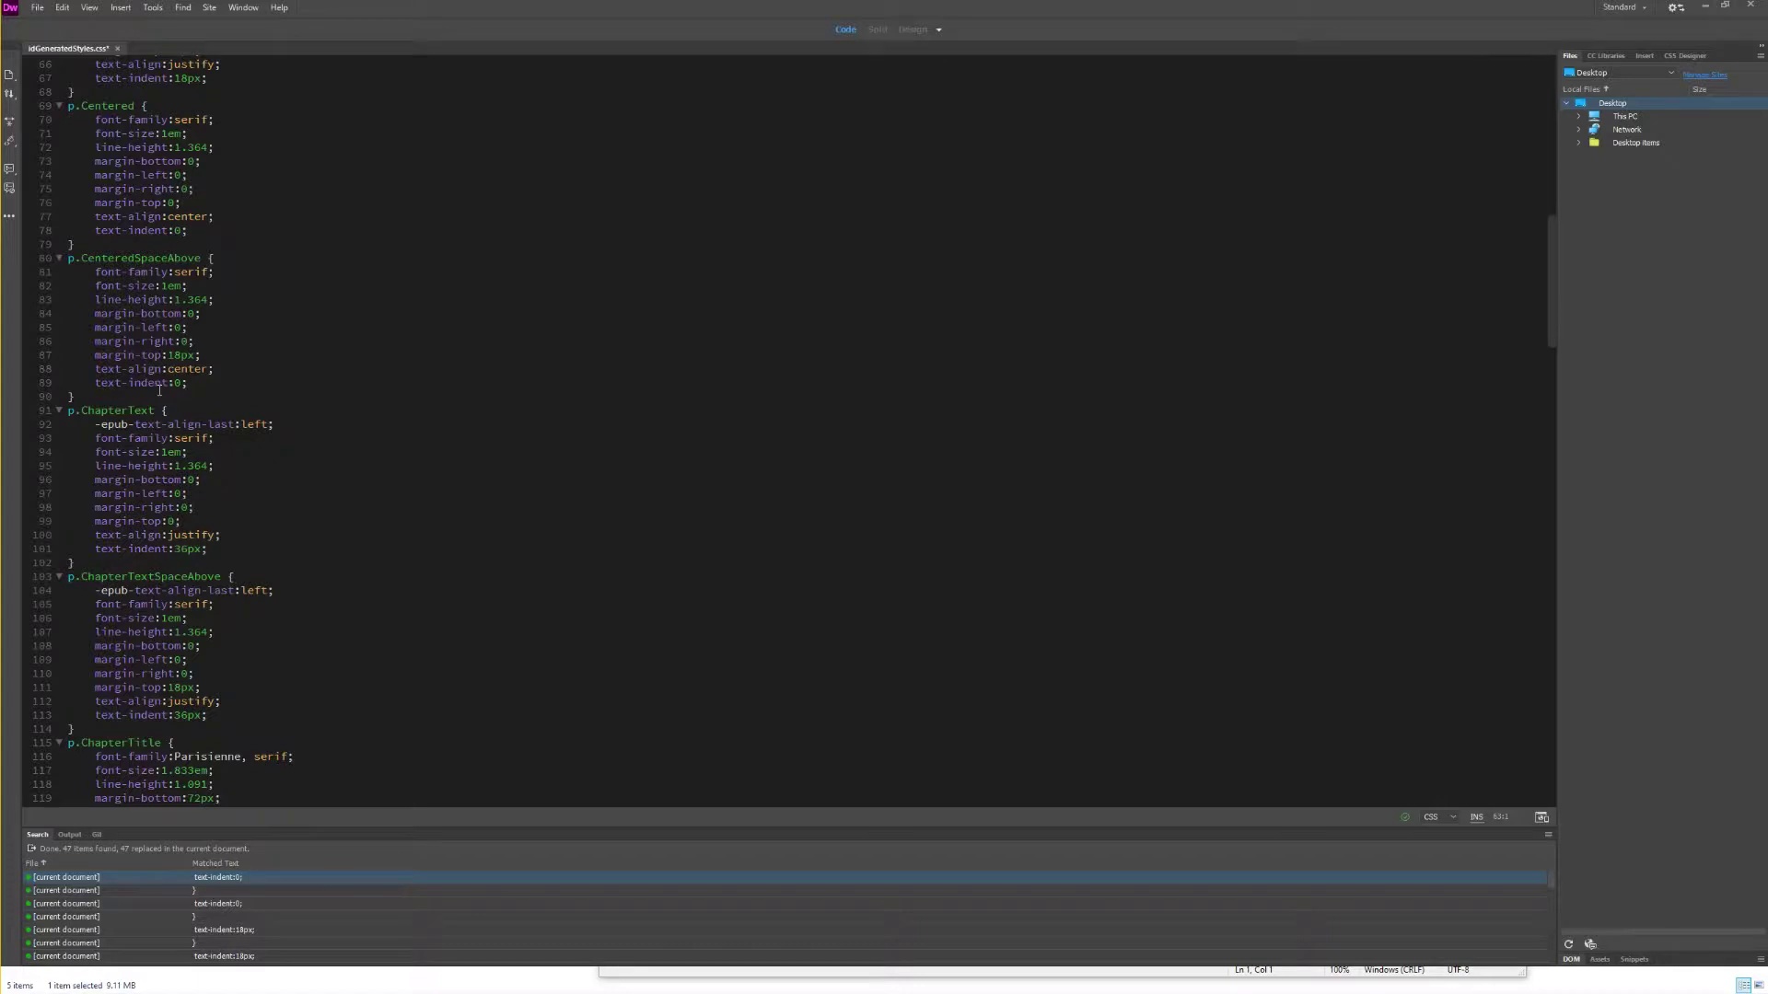
scroll(233, 495, "down", 2)
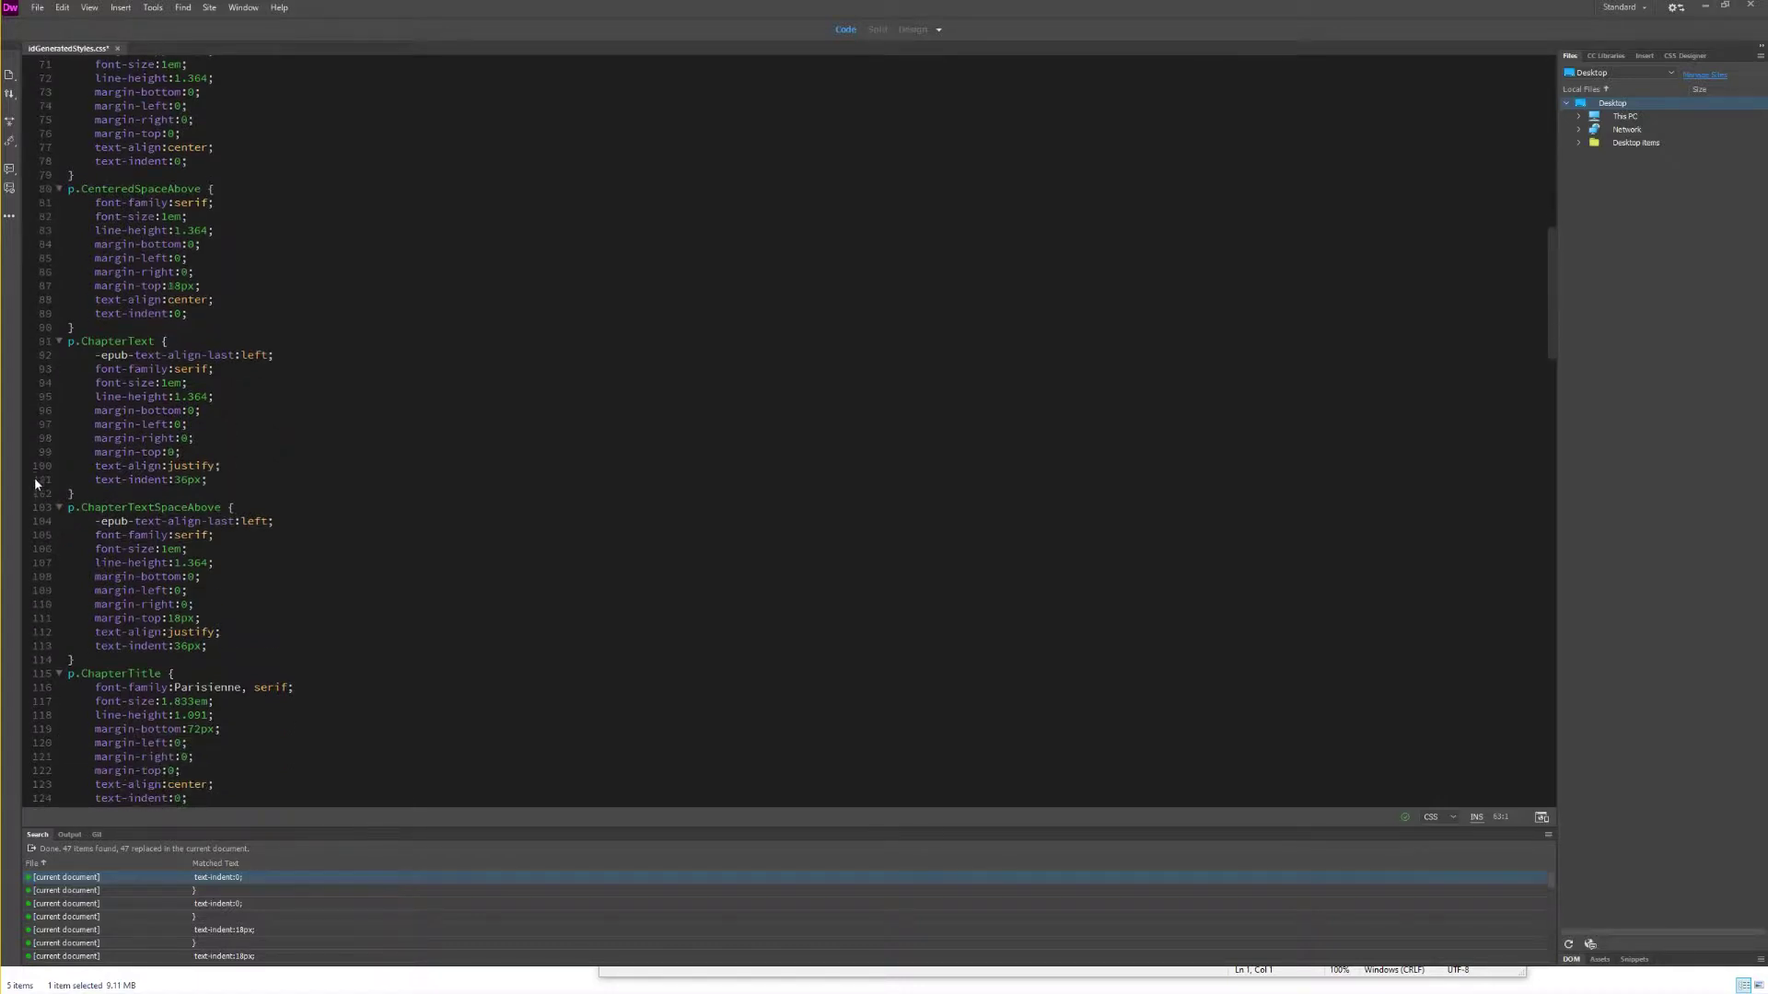
left_click(37, 479)
left_click(41, 479)
key("ctrl+c")
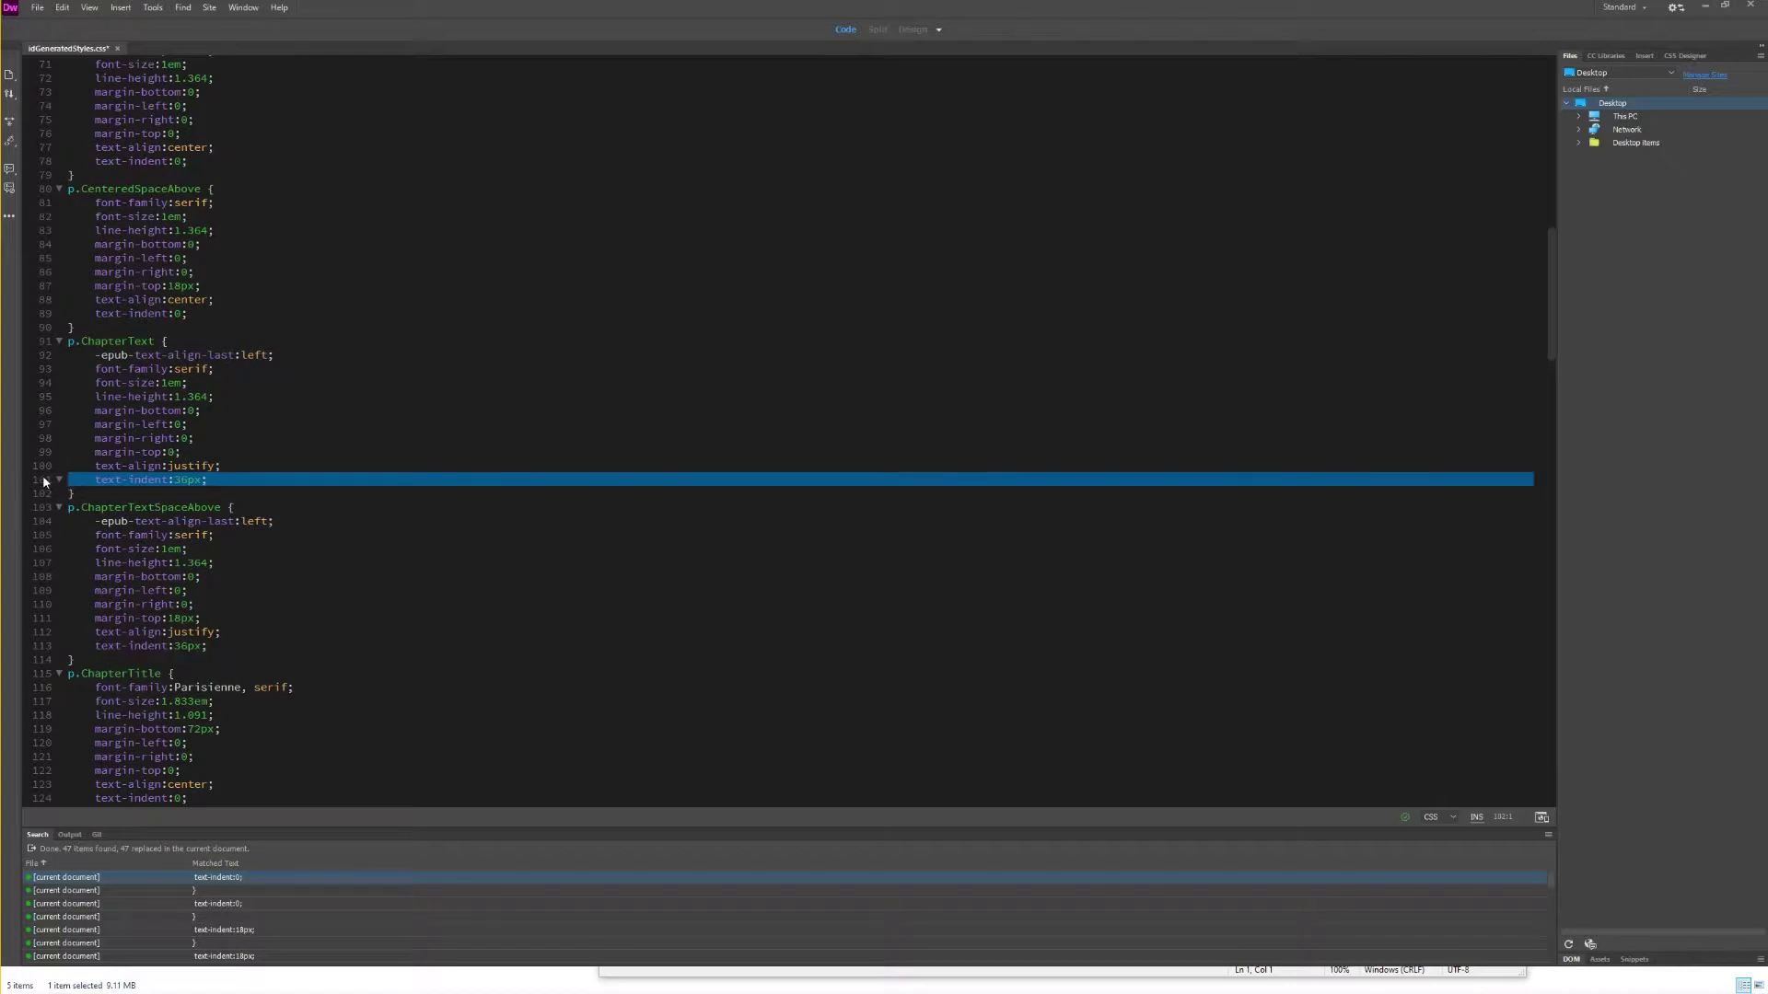
key("ctrl+shift+f")
left_click(635, 404)
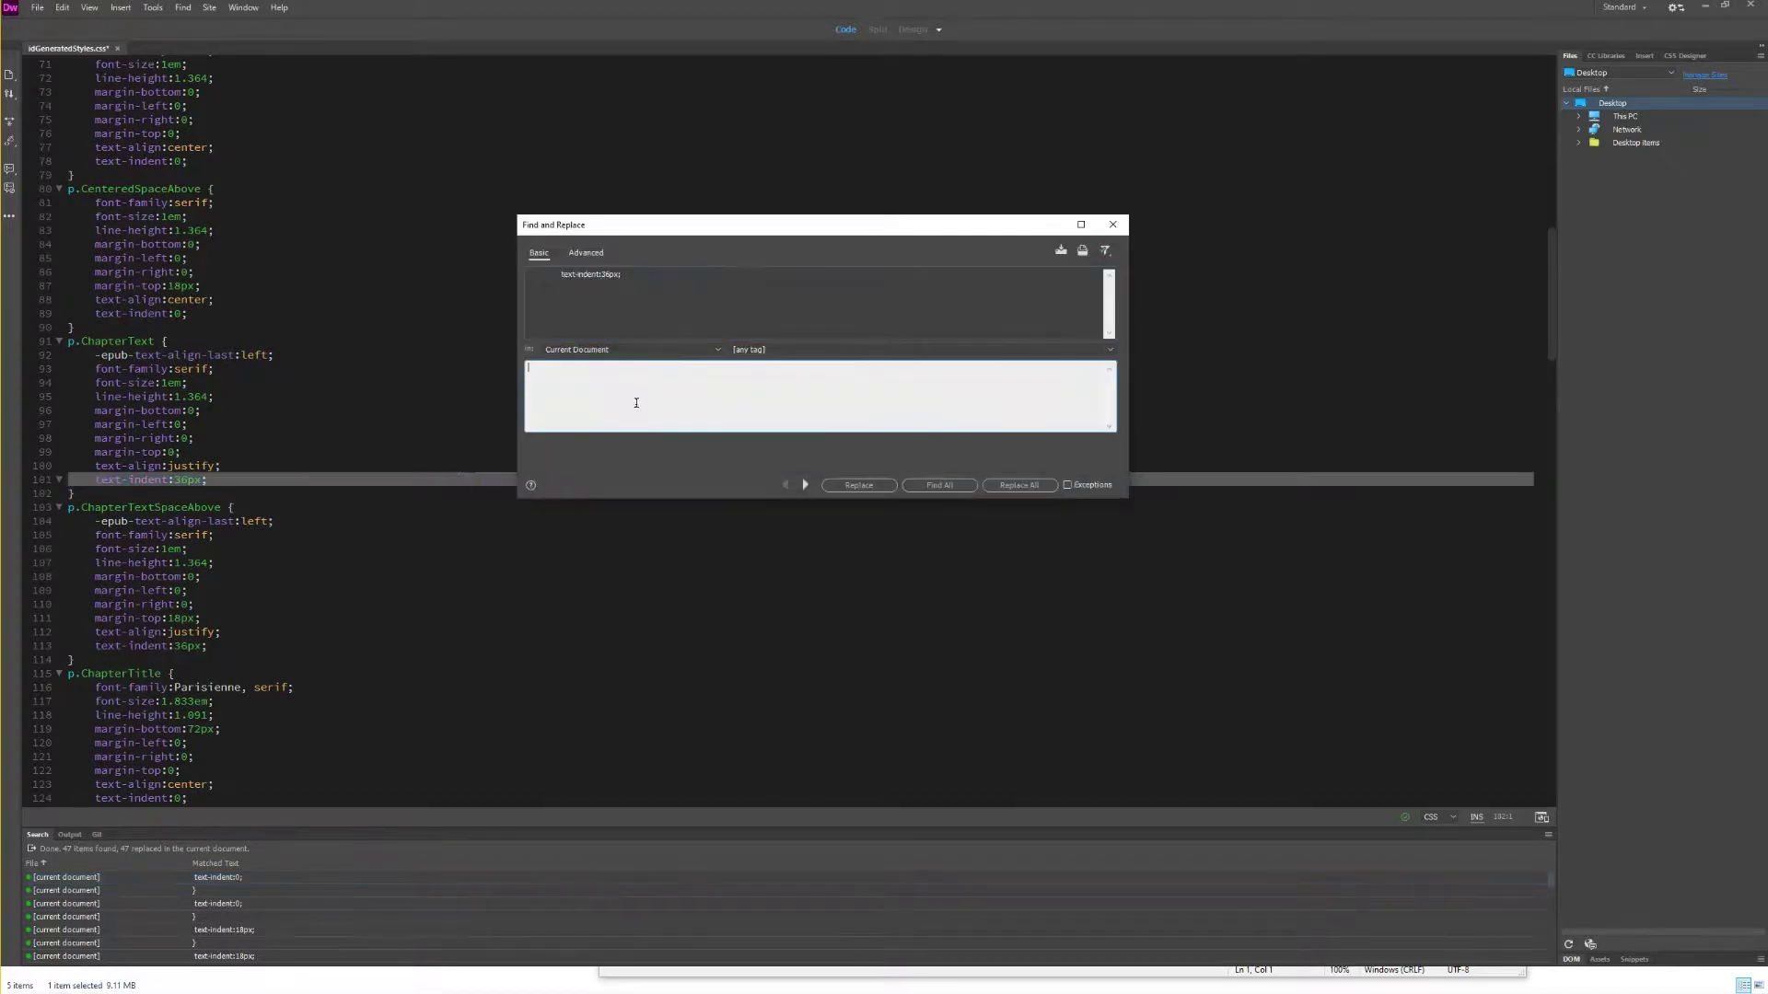
key("ctrl+v")
key("Delete")
key("Delete")
key("Delete")
key("Delete")
type("1em")
left_click(713, 297)
key("ctrl+a")
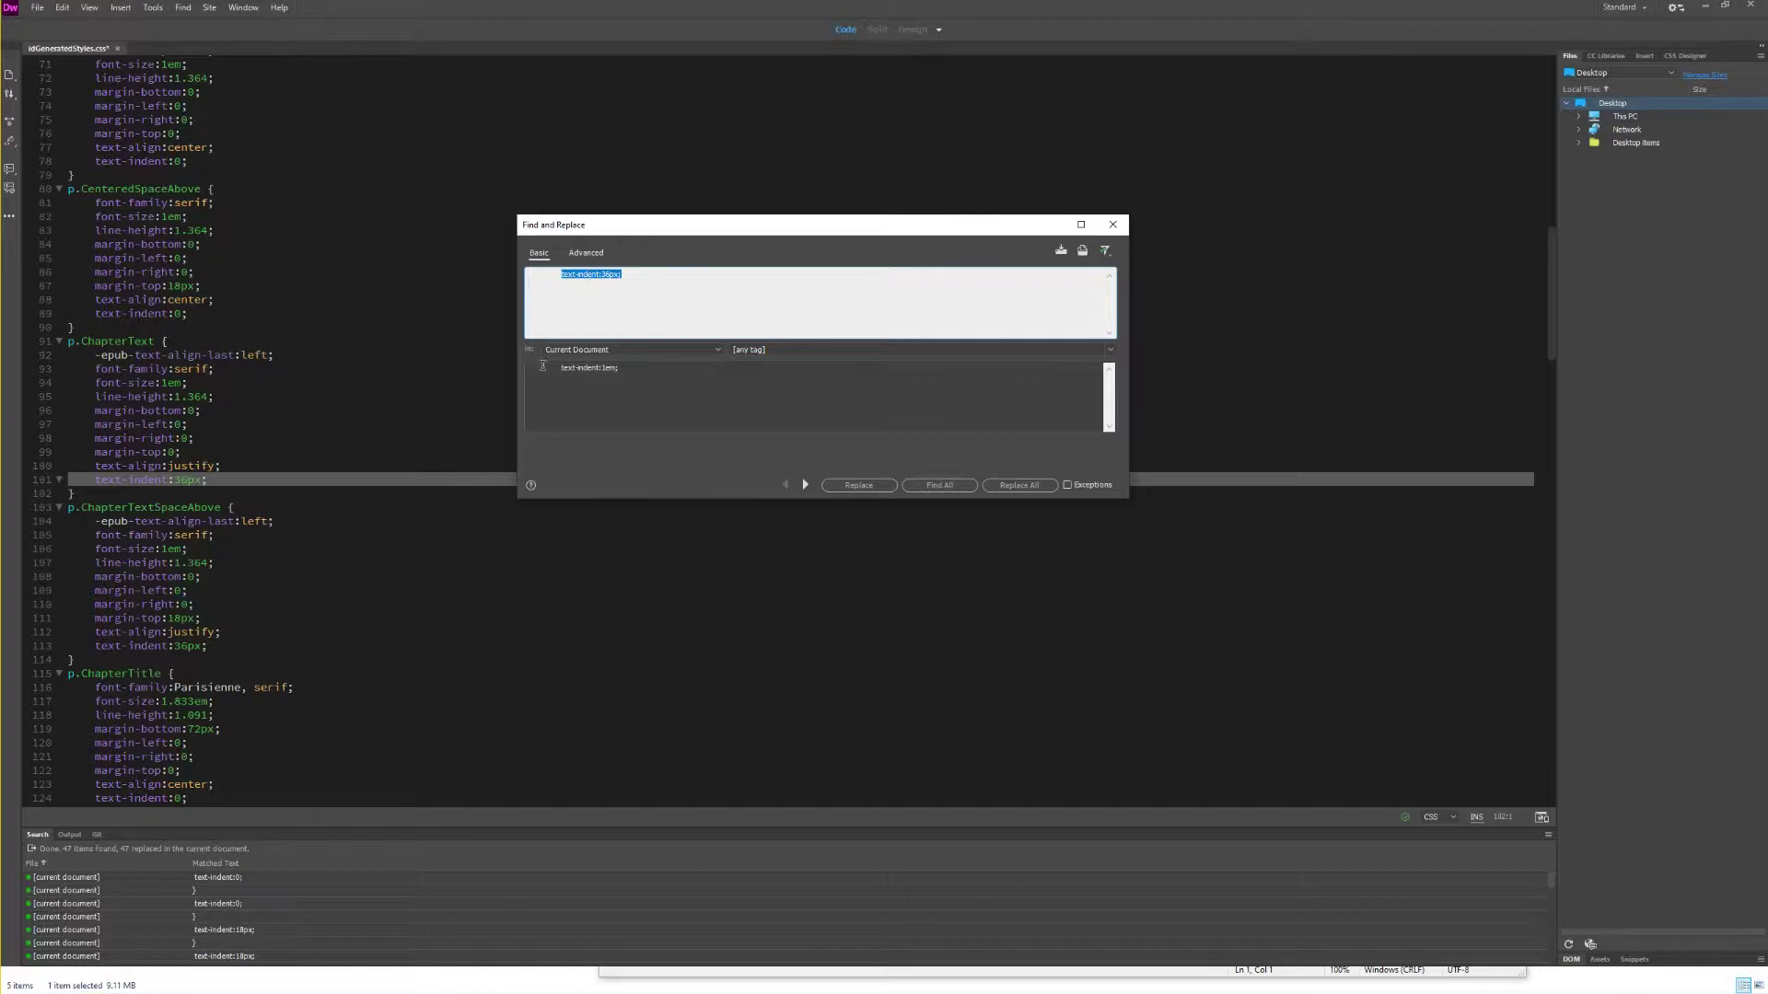
left_click(535, 362)
key("ctrl+a")
left_click(1019, 485)
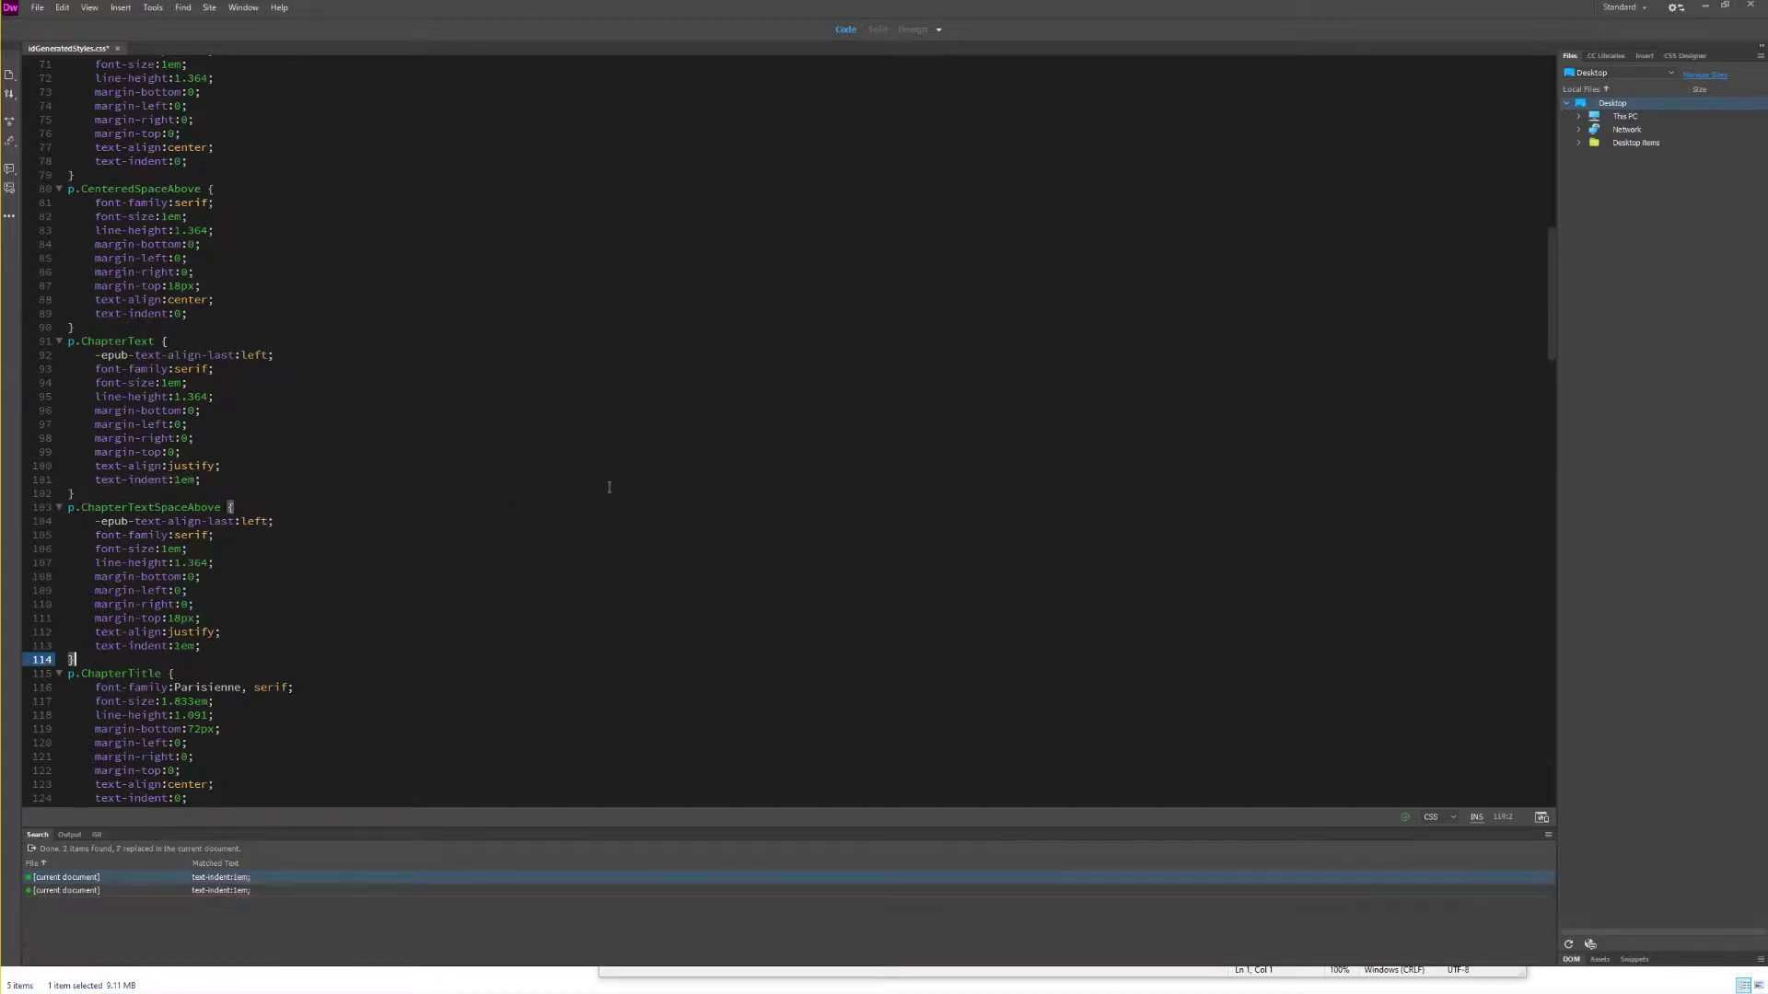
Step: Replace every margin-top:18px; in the stylesheet, as in p.ChapterTextSpaceAbove, with margin-top:1em;
left_click(464, 494)
scroll(333, 382, "up", 15)
scroll(306, 382, "down", 20)
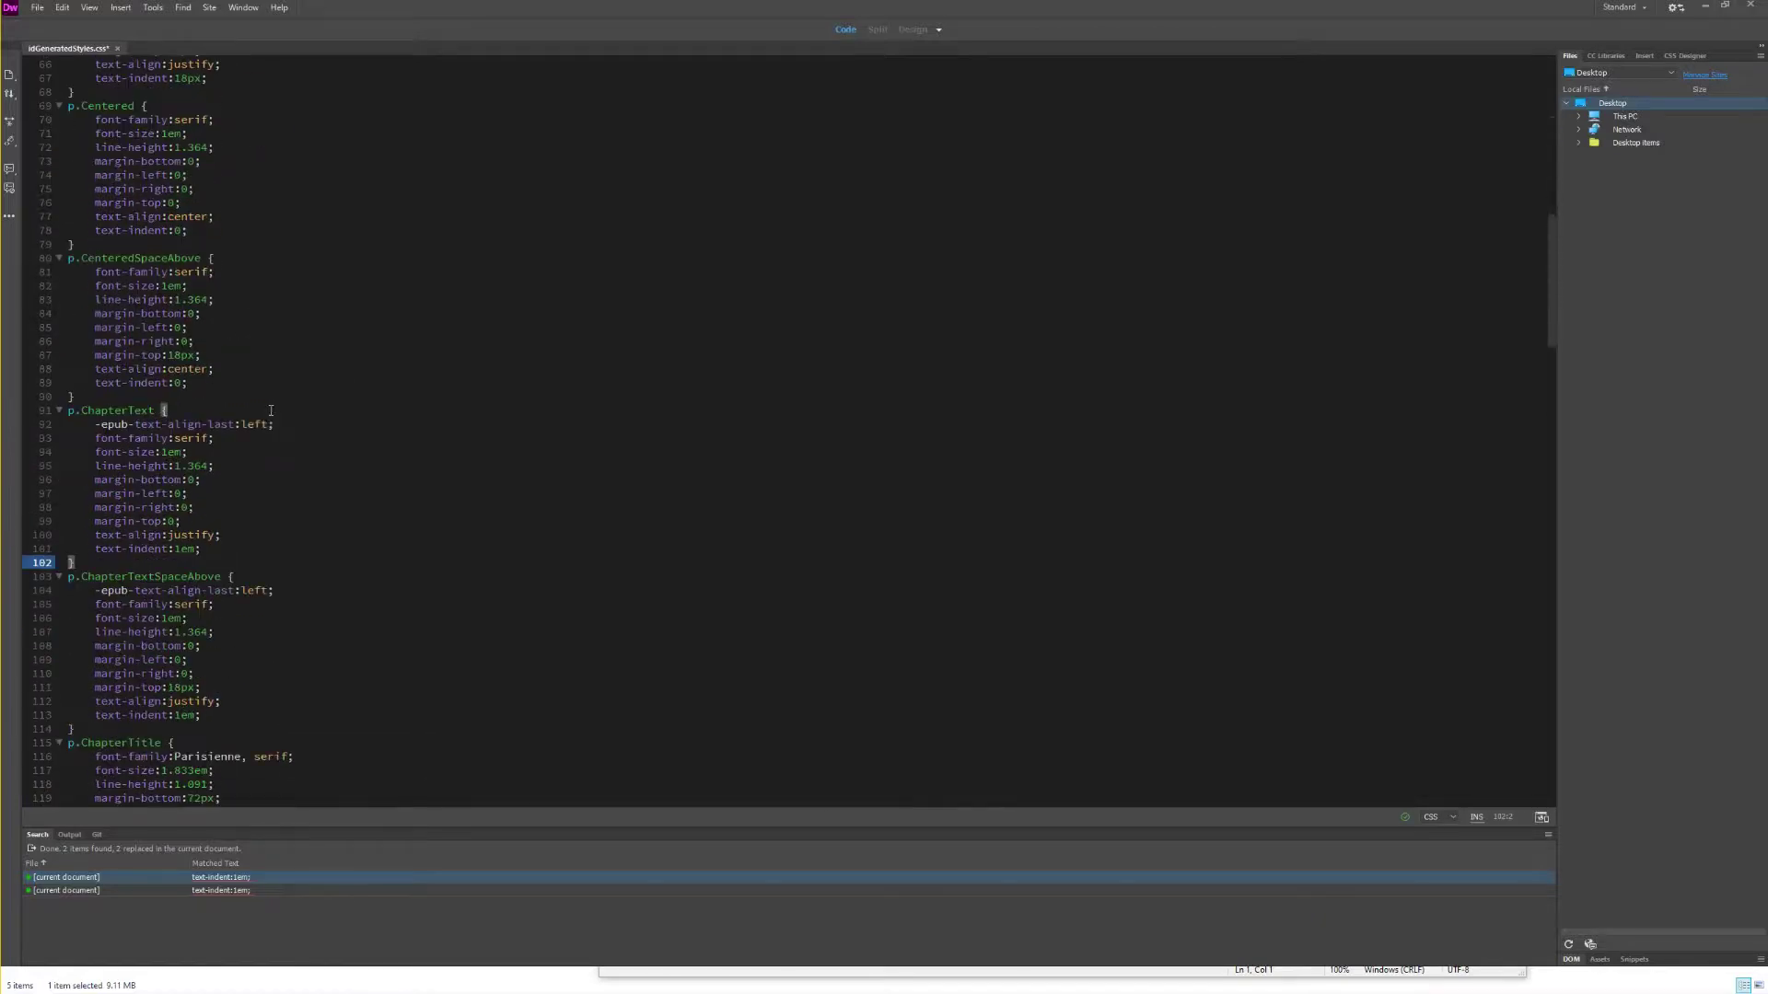
left_click(38, 412)
key("ctrl+c")
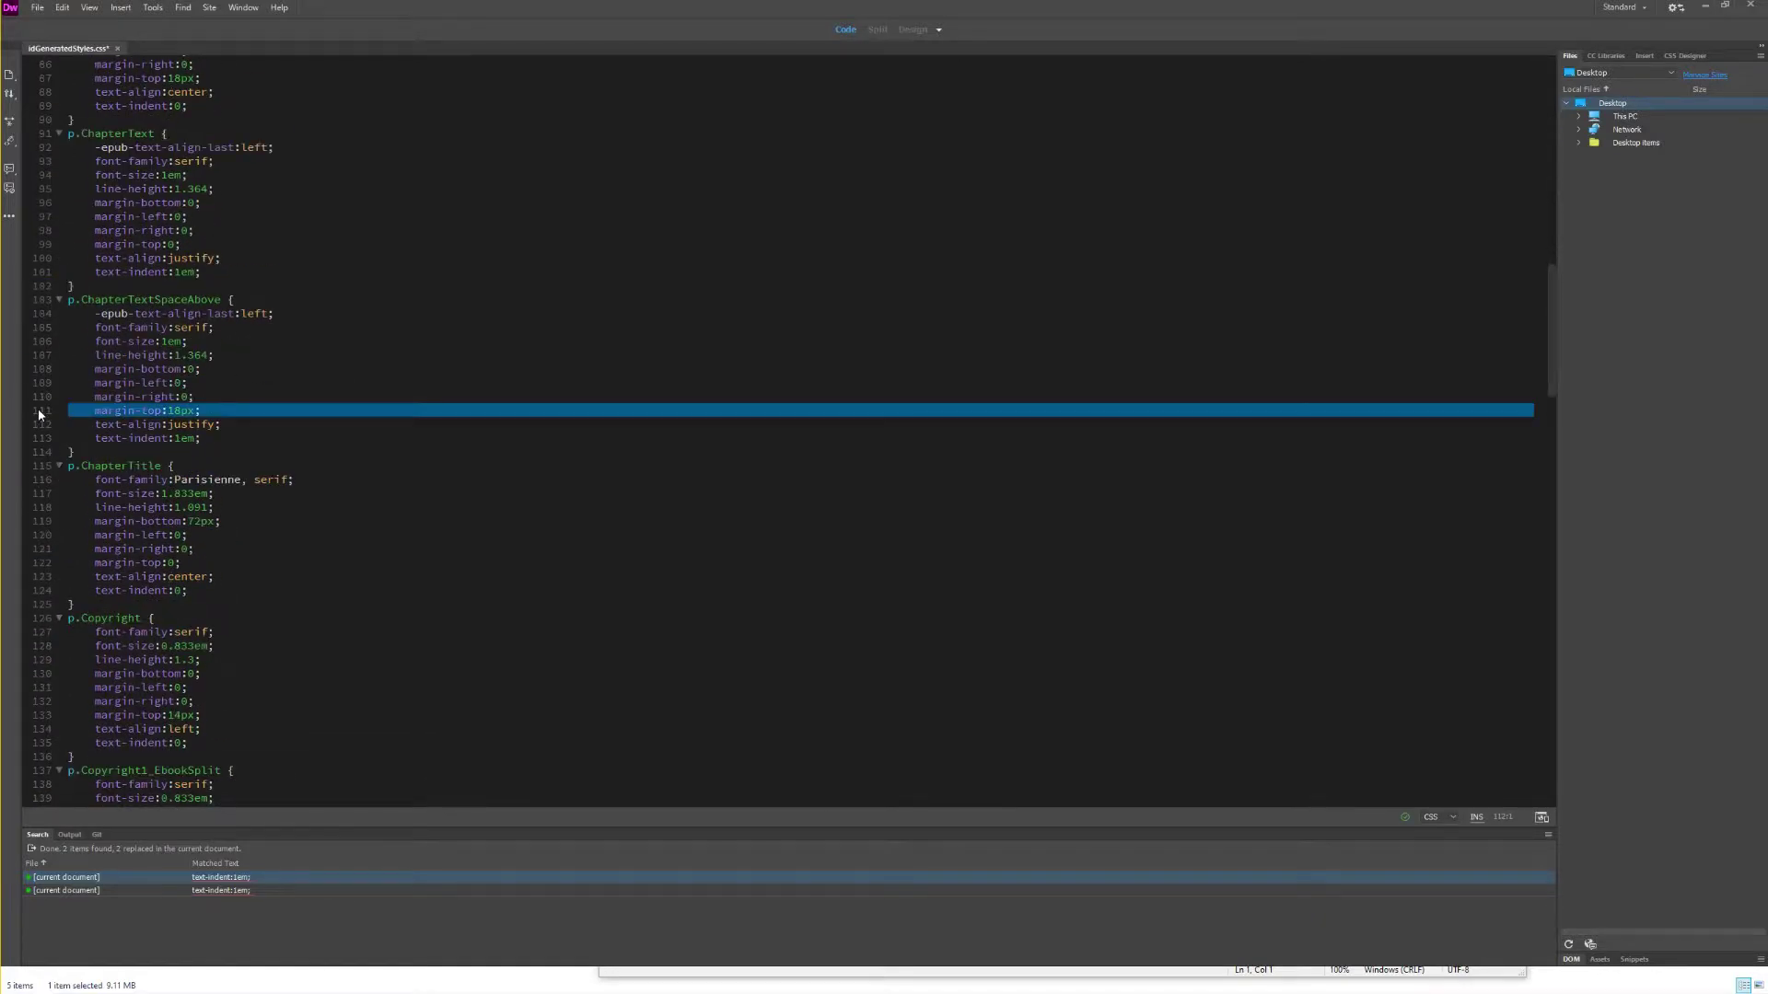
key("ctrl+shift+f")
left_click(658, 382)
key("ctrl+v")
key("Delete")
key("Delete")
key("Delete")
key("Delete")
type("1em")
left_click(737, 334)
left_click(821, 368)
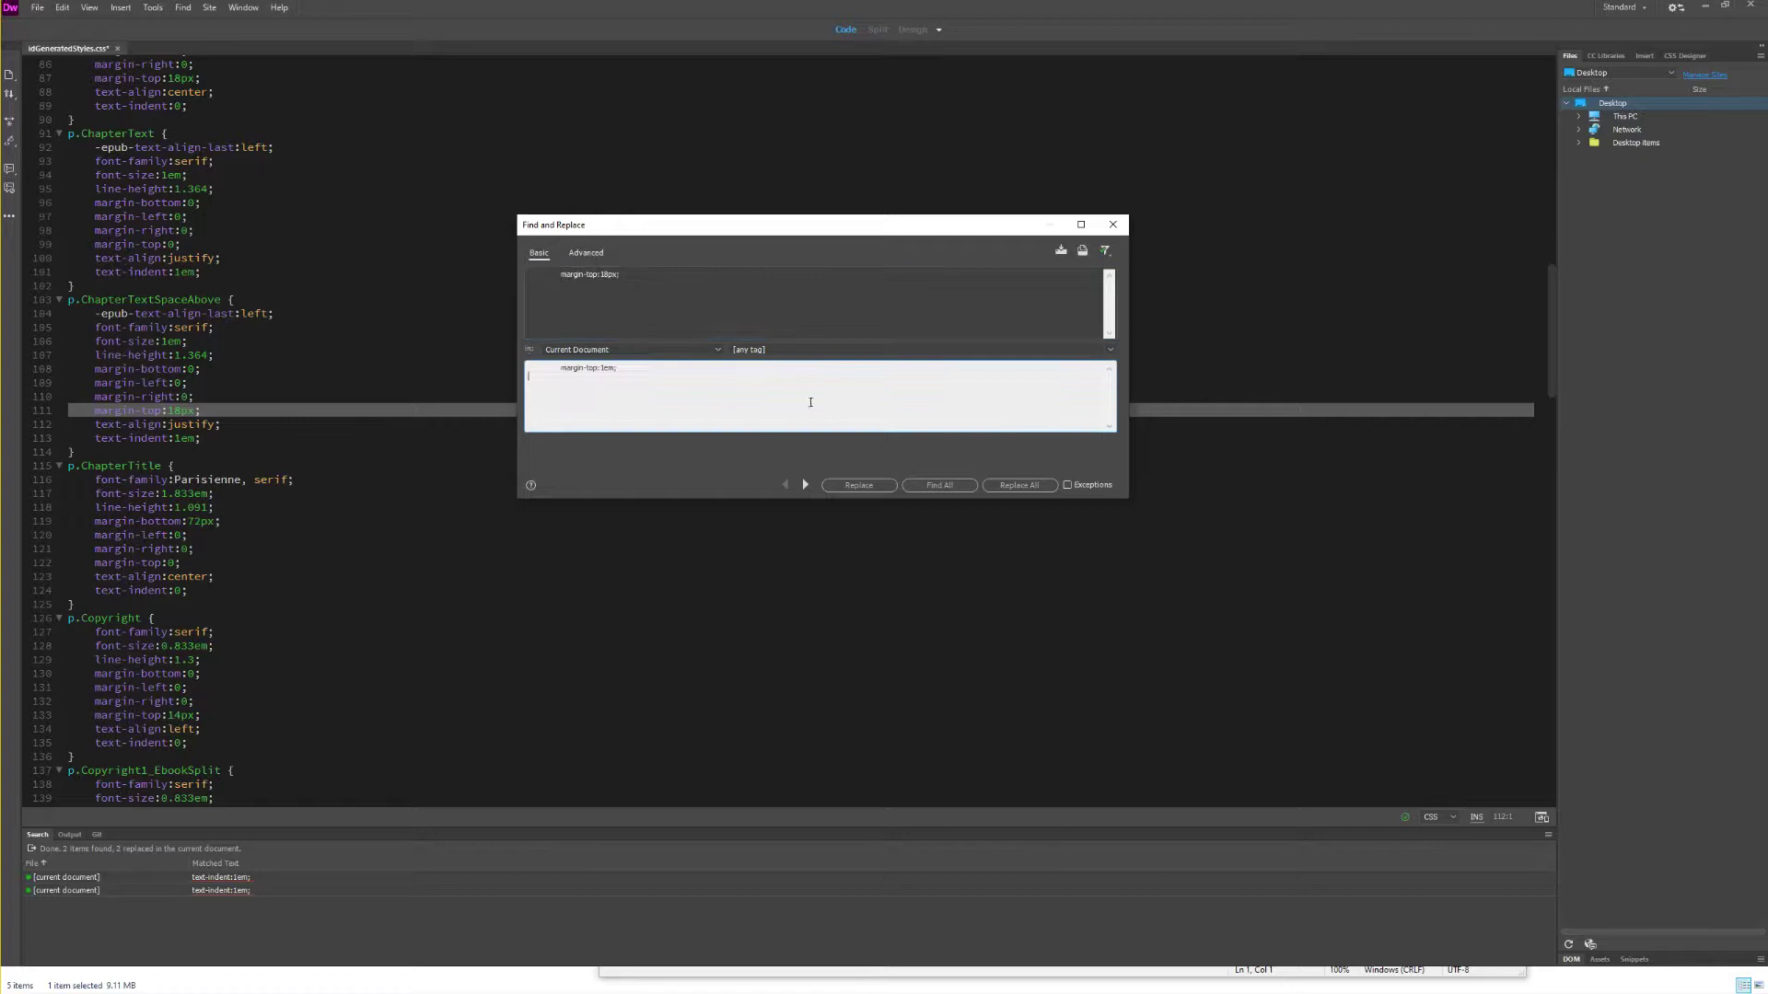
left_click(1018, 486)
left_click(463, 508)
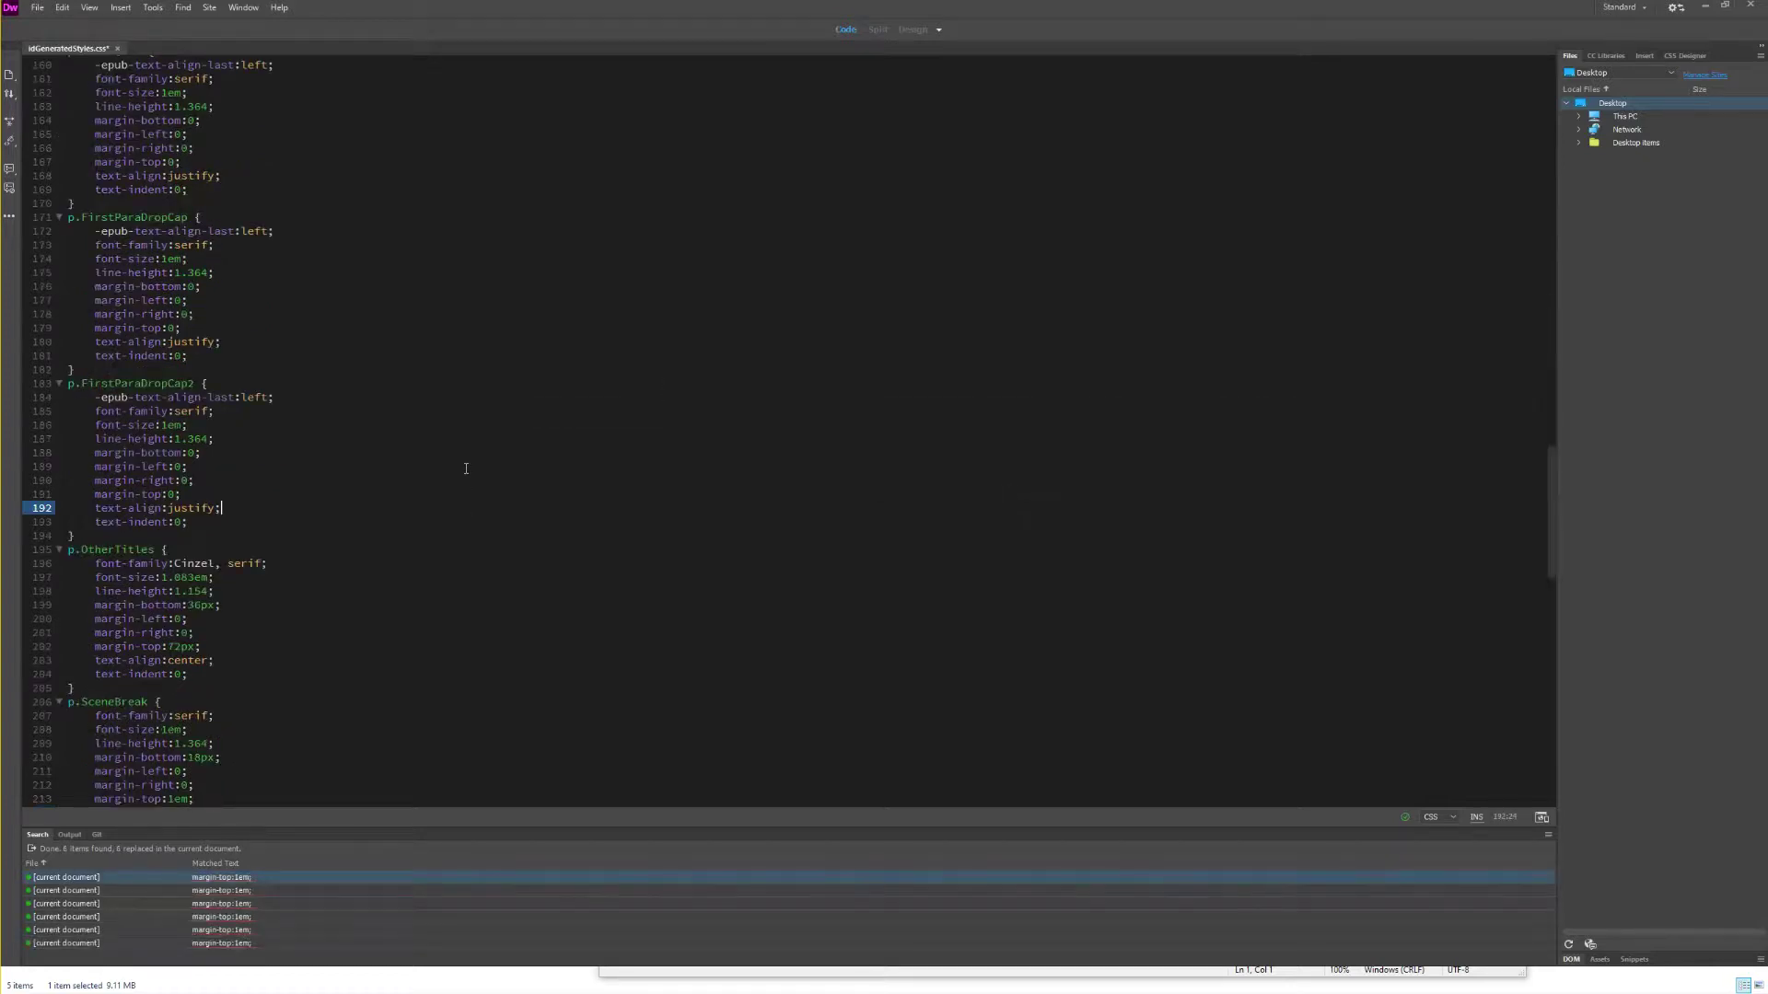
Step: Replace every margin-left:54px; in the block quote rules with margin-left:2em;
key("ctrl+Home")
scroll(299, 326, "down", 2)
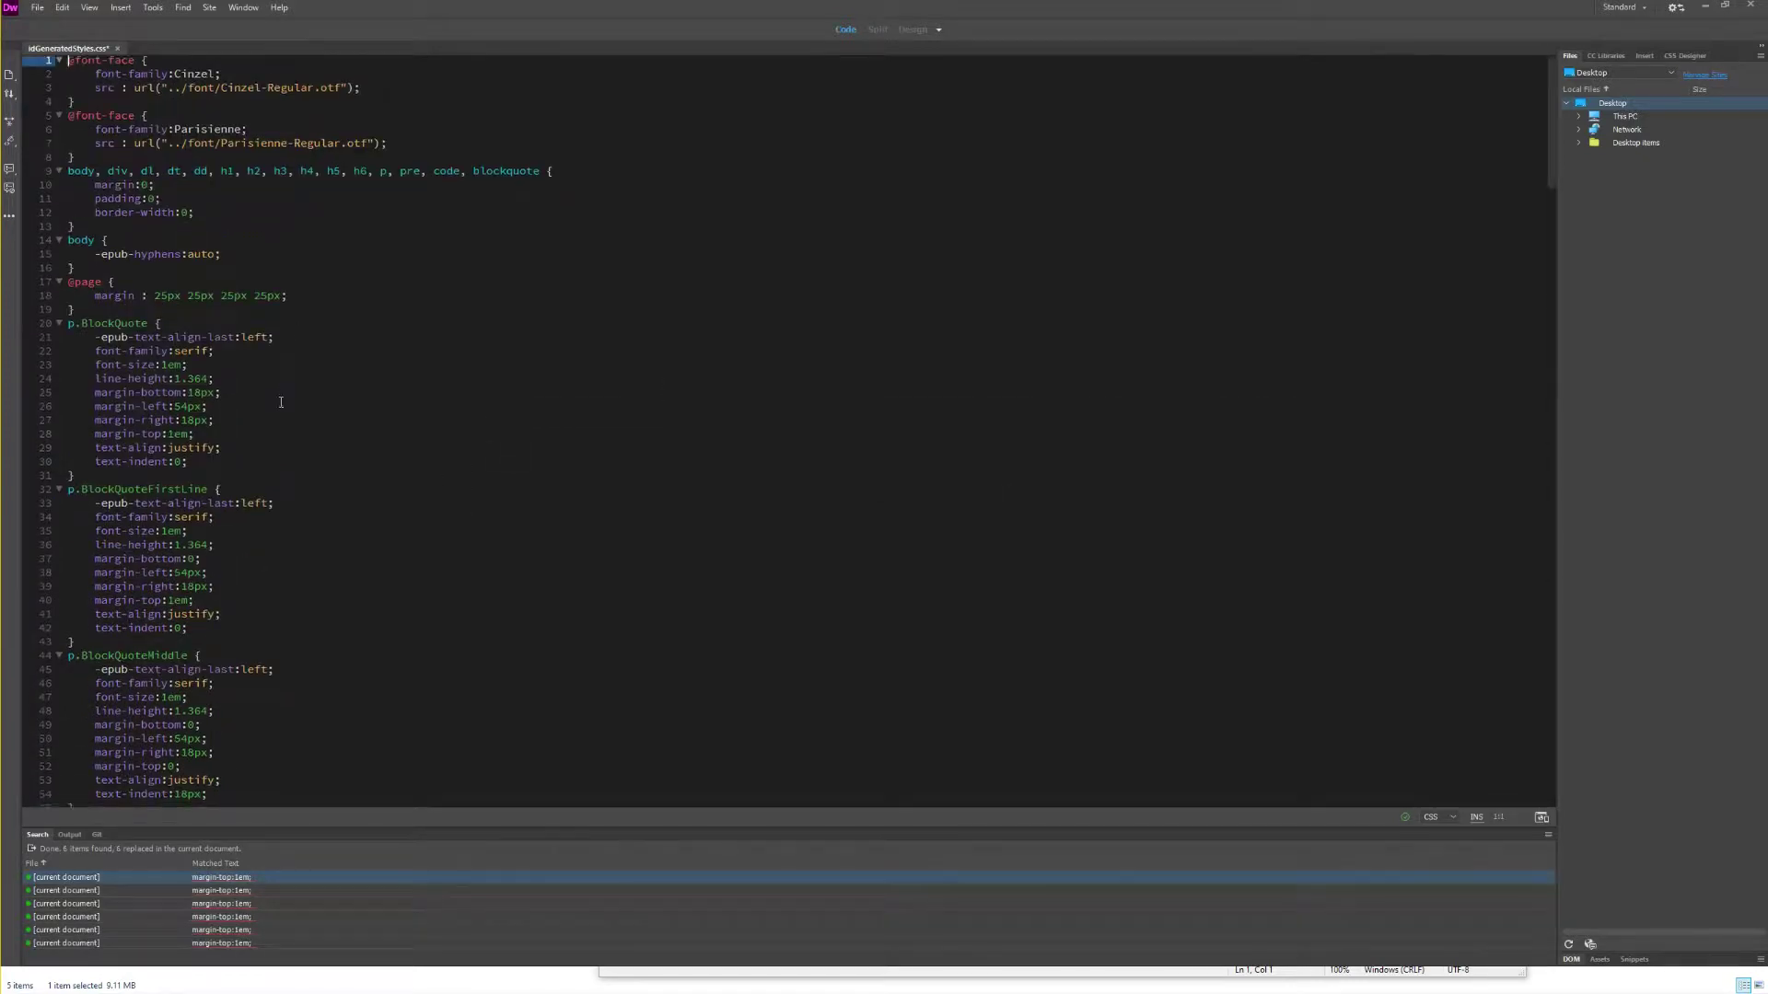
left_click(40, 344)
key("ctrl+c")
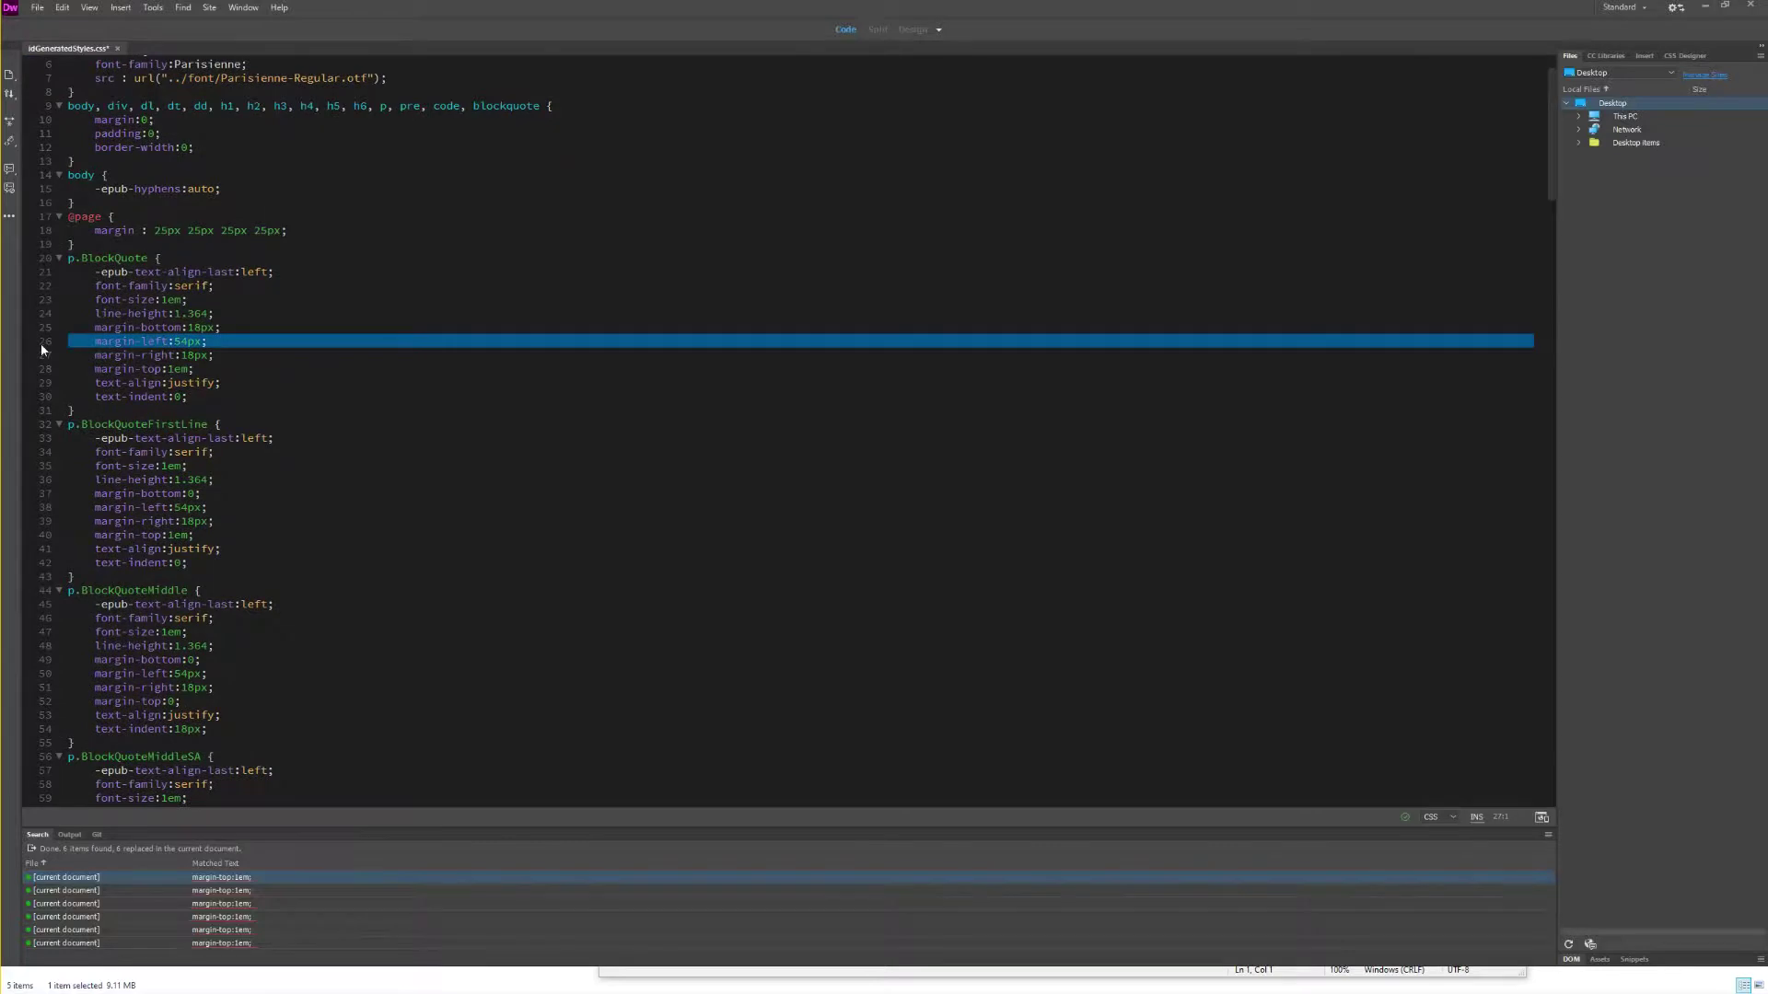
key("ctrl+h")
left_click(644, 381)
key("ctrl+v")
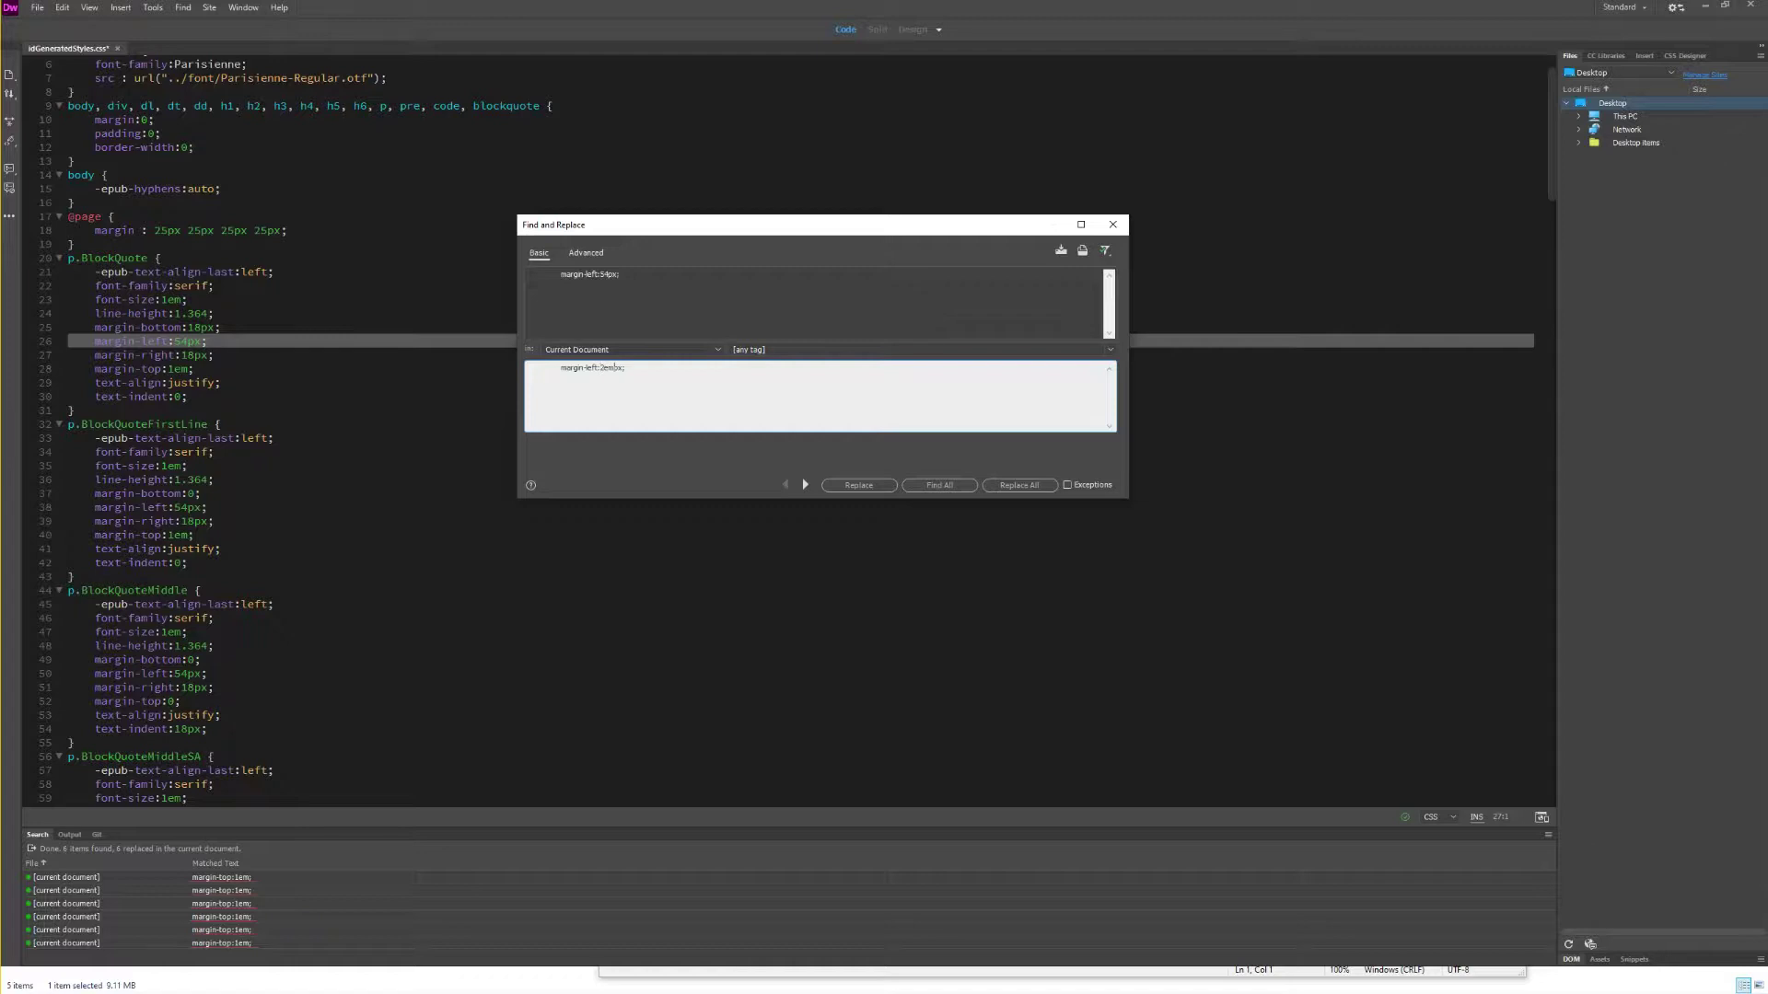
left_click(1007, 487)
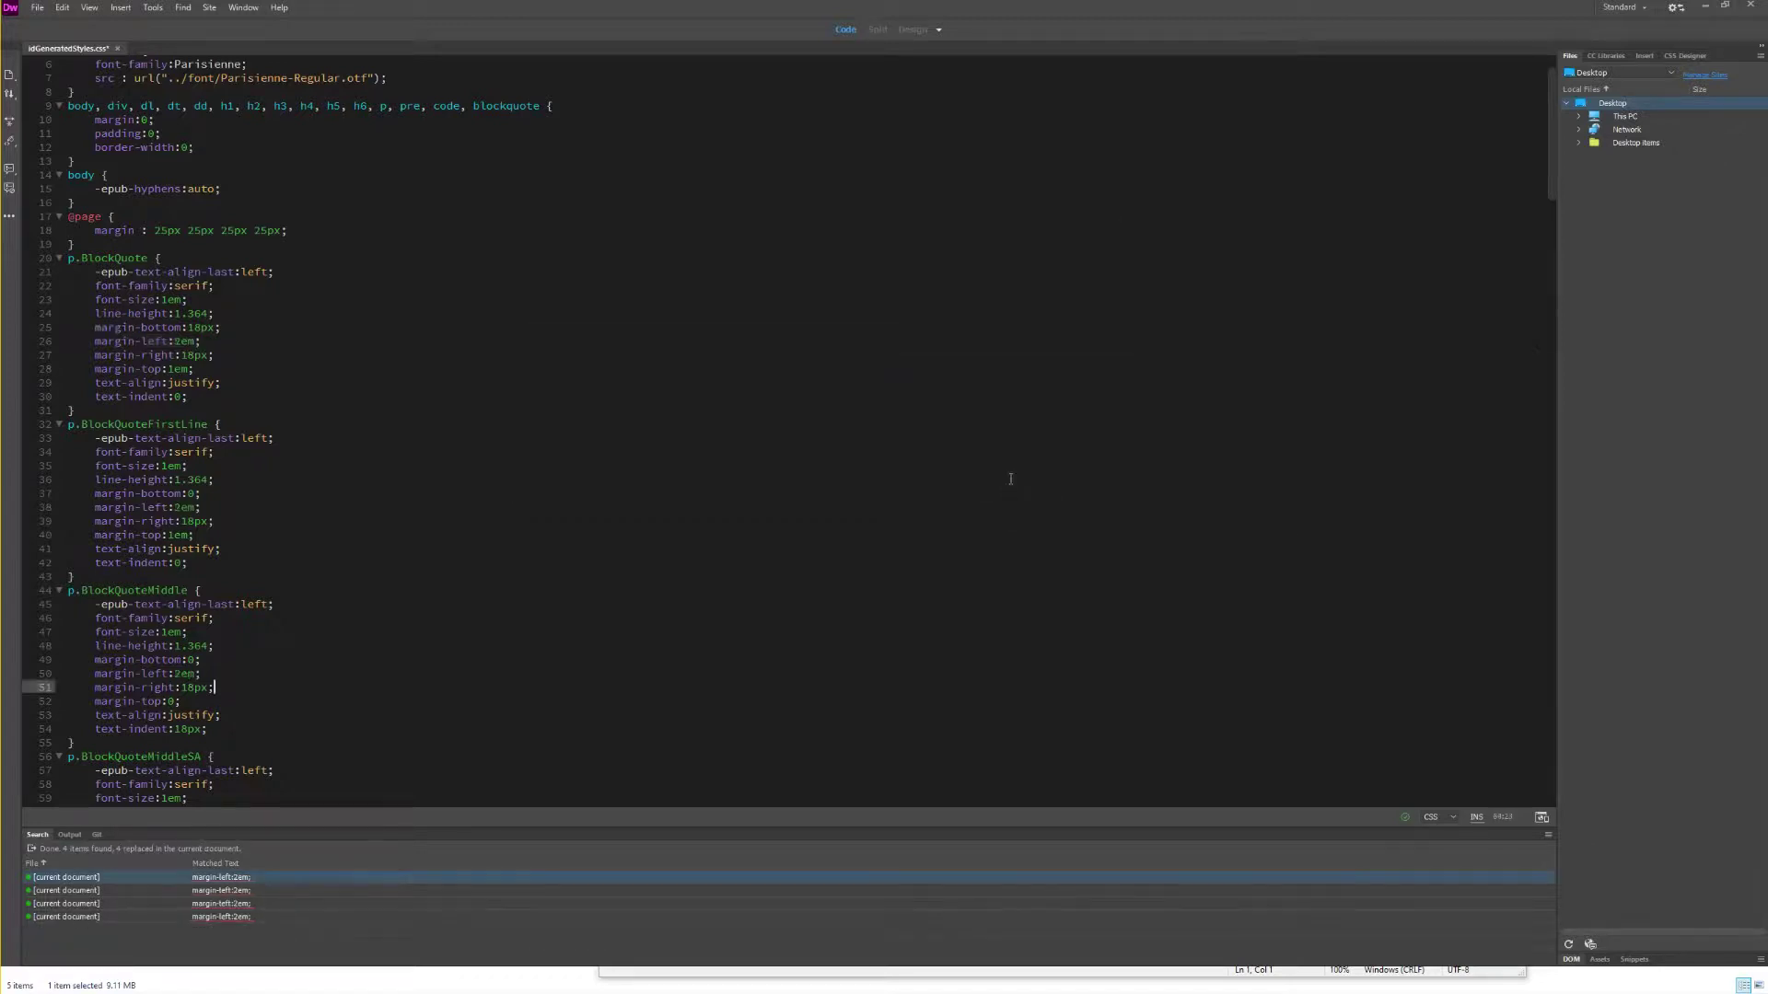
Step: Replace every margin-right:18px; in the block quote rules with margin-right:1em;
left_click(38, 304)
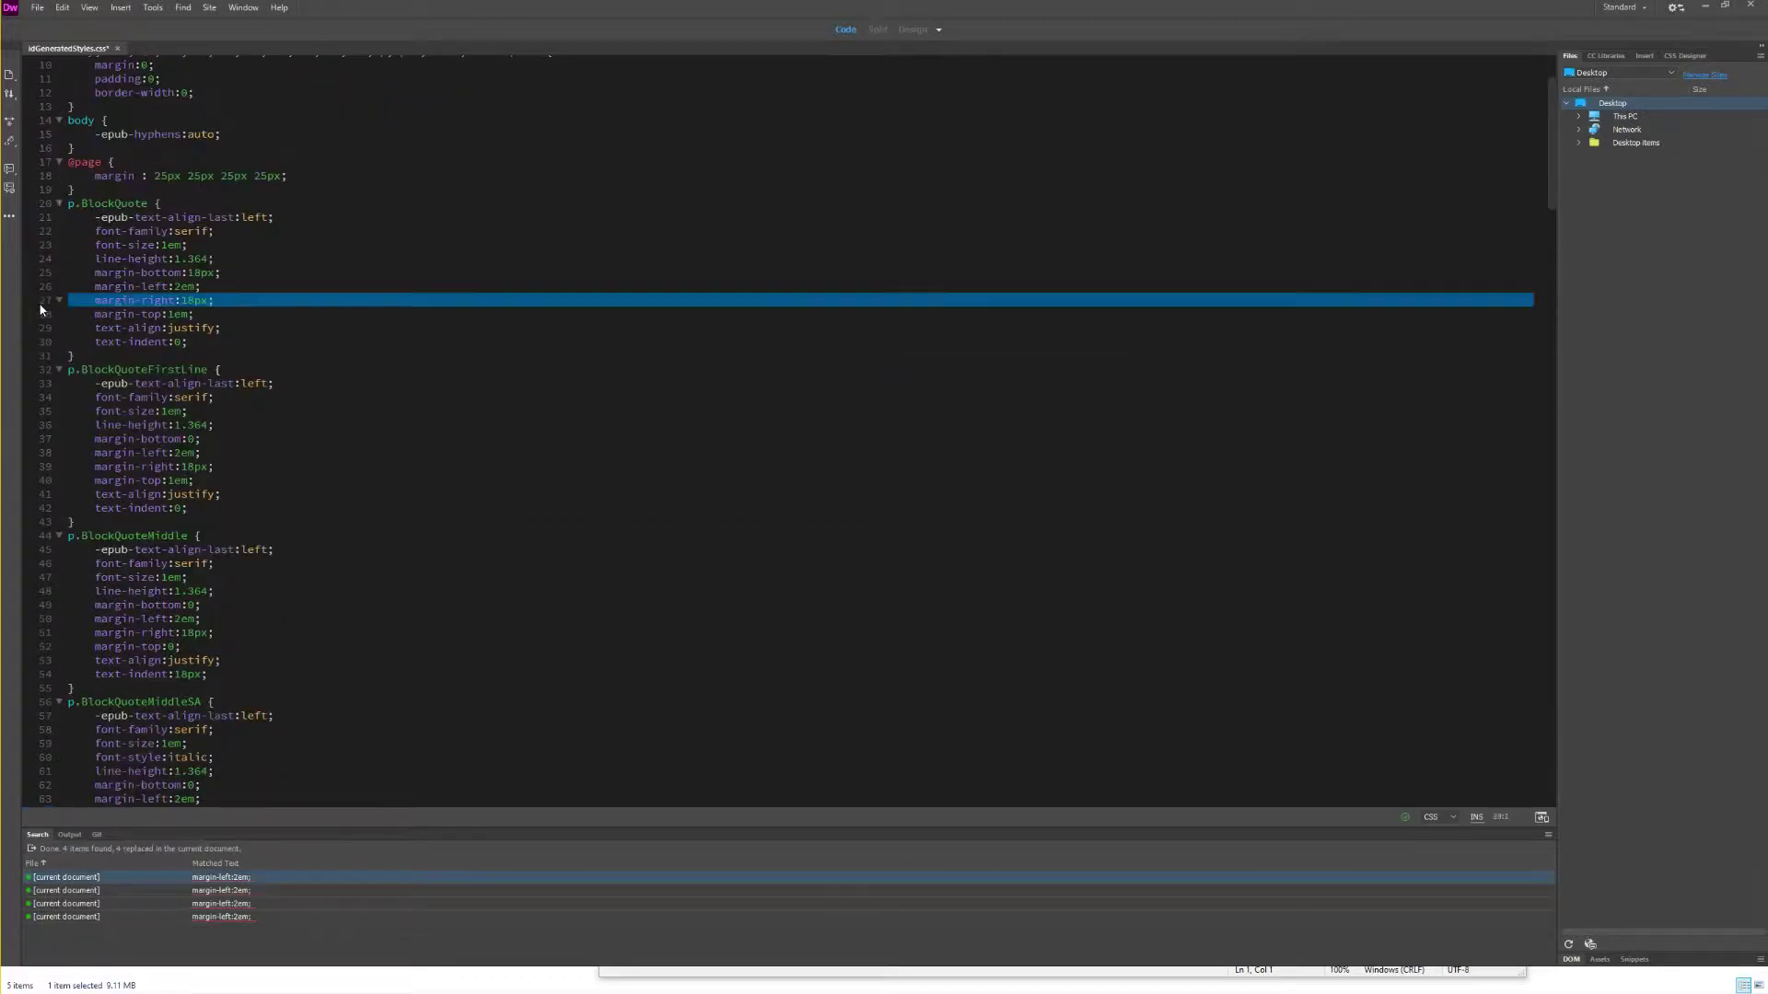
key("ctrl+f")
left_click(677, 425)
type("margin-right:18px;")
key("Delete")
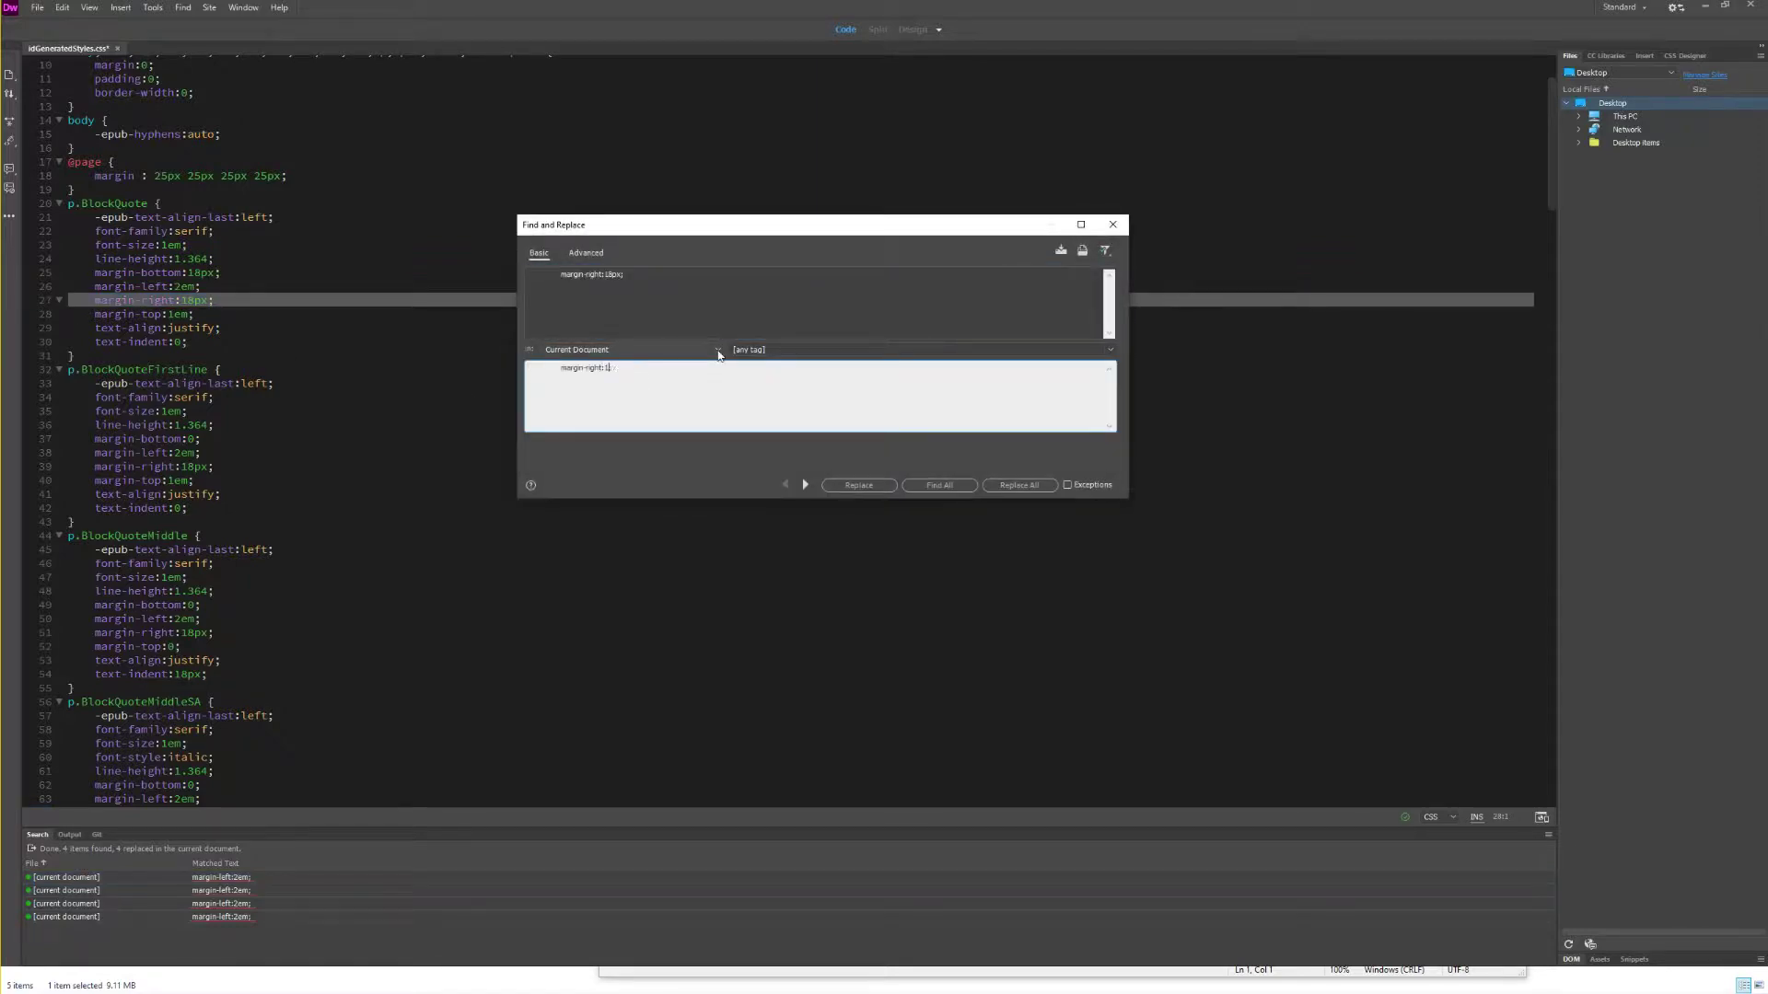
type("em")
left_click(1017, 485)
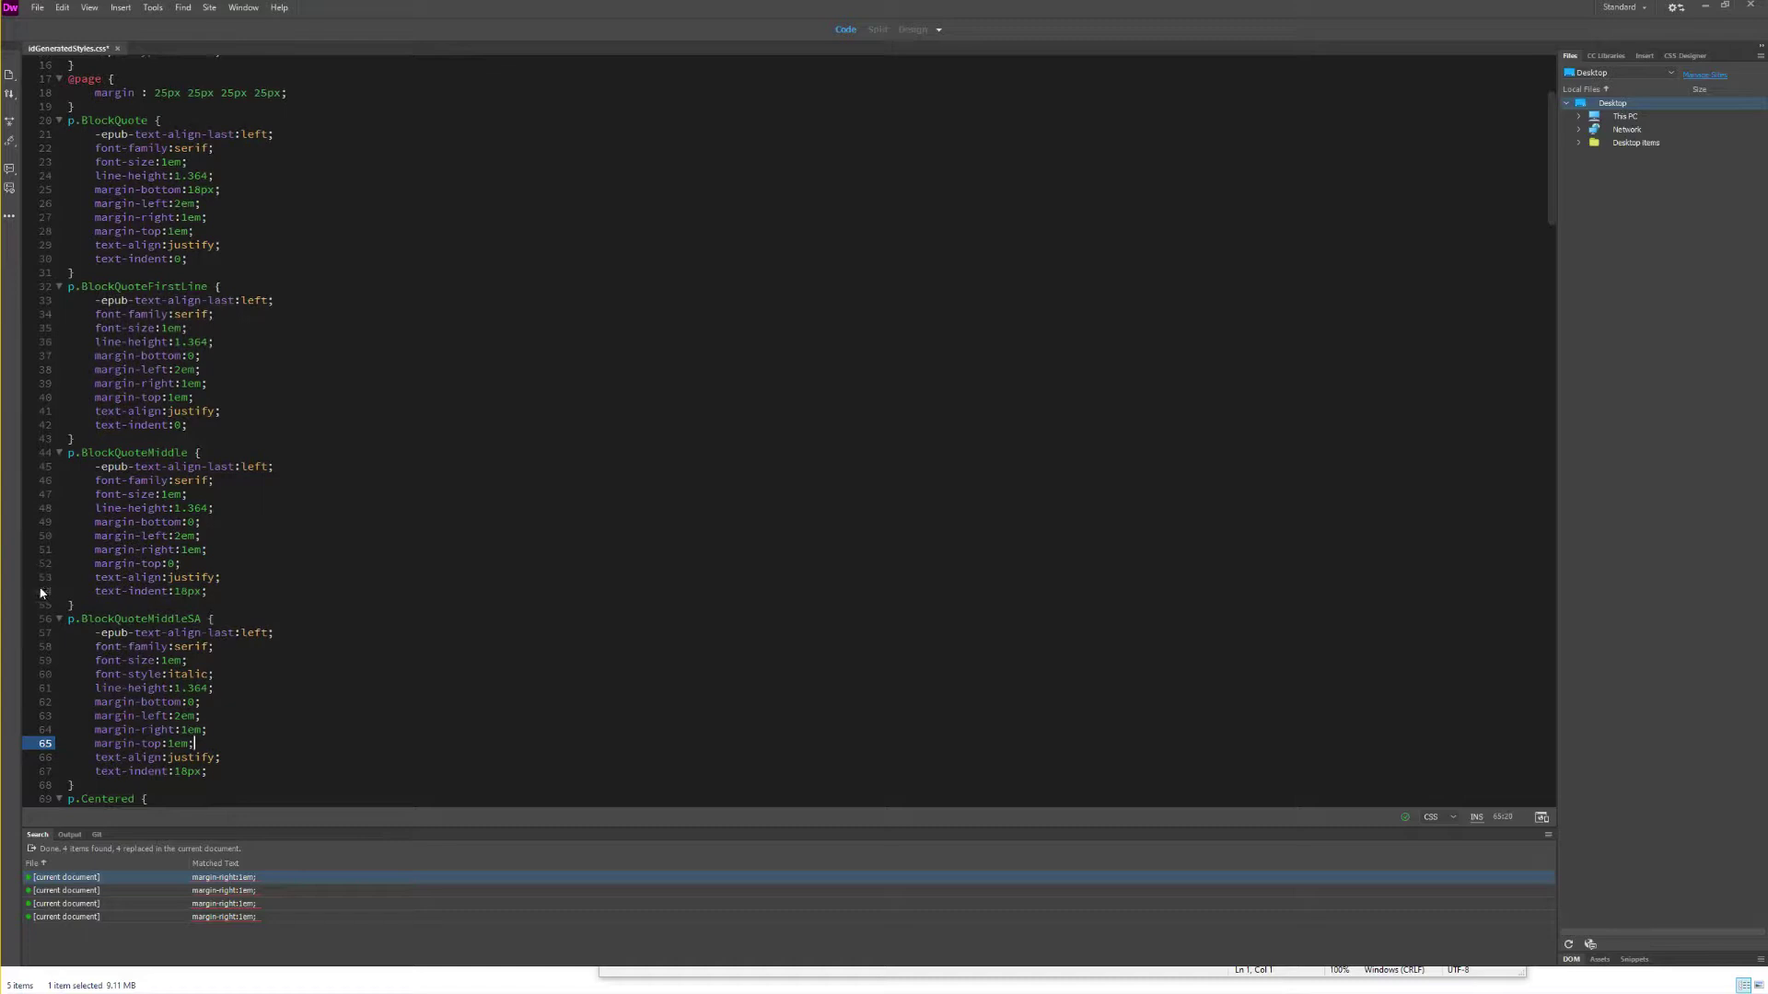
Step: Replace every text-indent:18px; in the stylesheet, as in p.BlockQuoteMiddle, with text-indent:1em;
left_click(40, 592)
key("ctrl+c")
key("ctrl+shift+f")
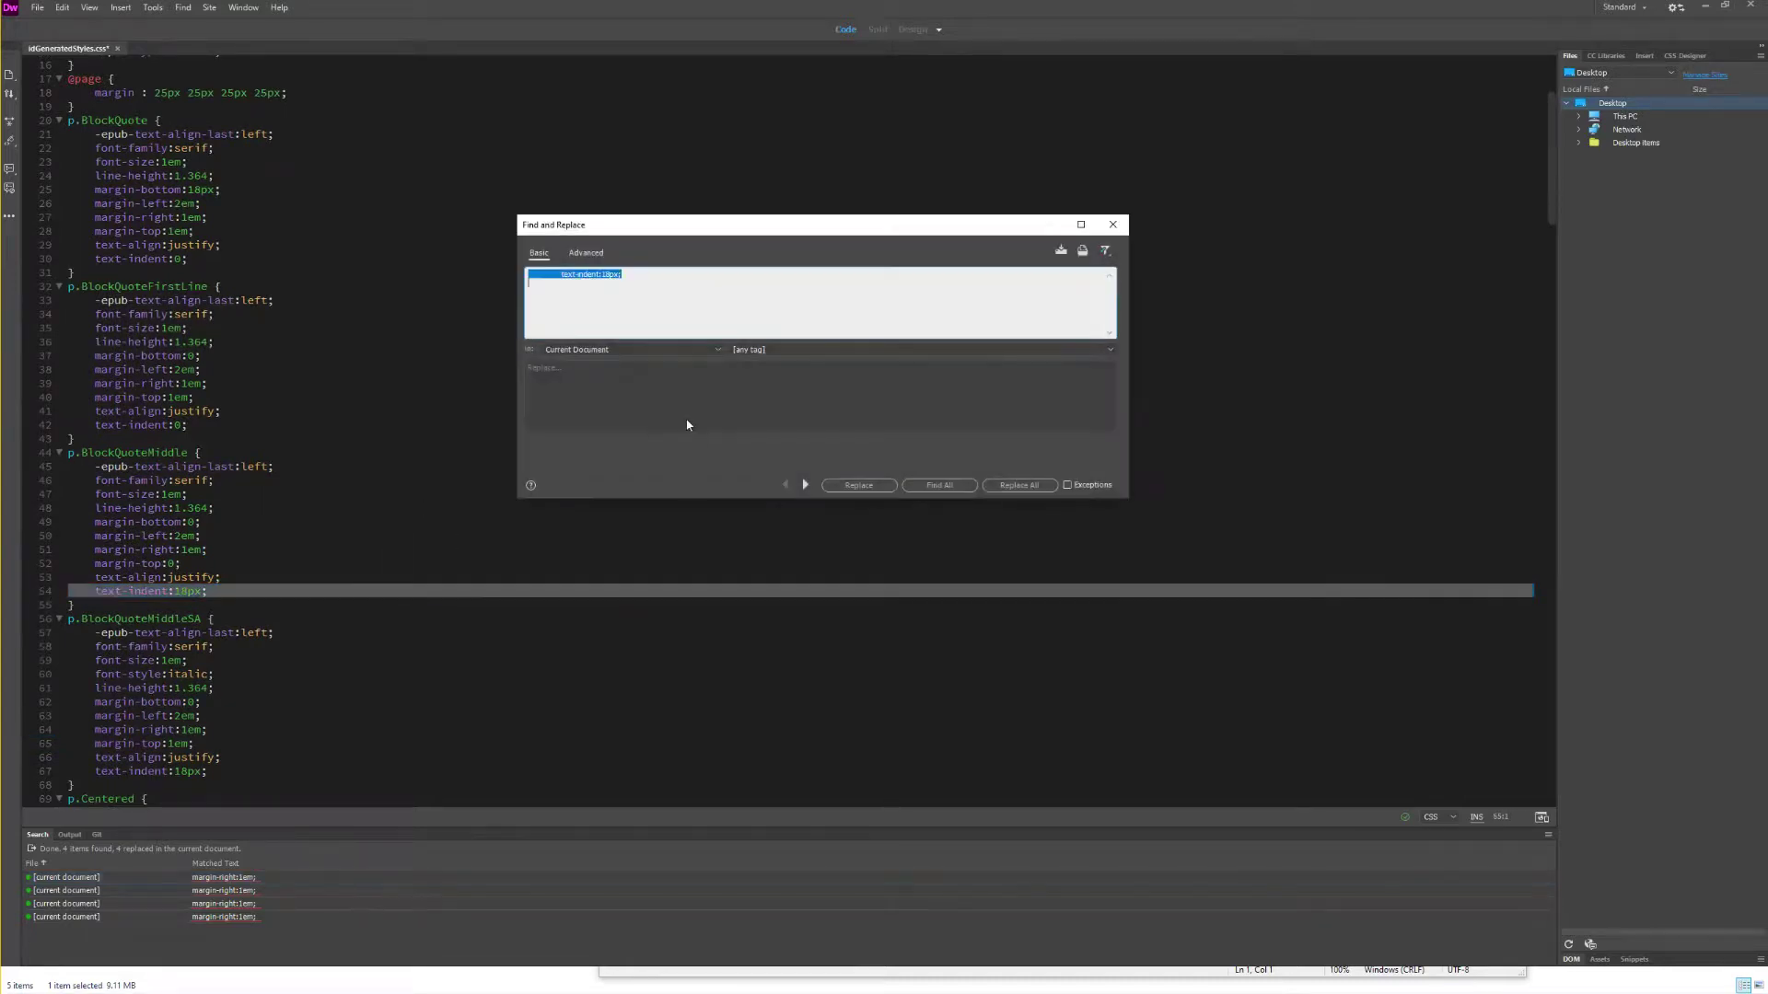
left_click(592, 402)
key("ctrl+v")
key("BackSpace")
type("em")
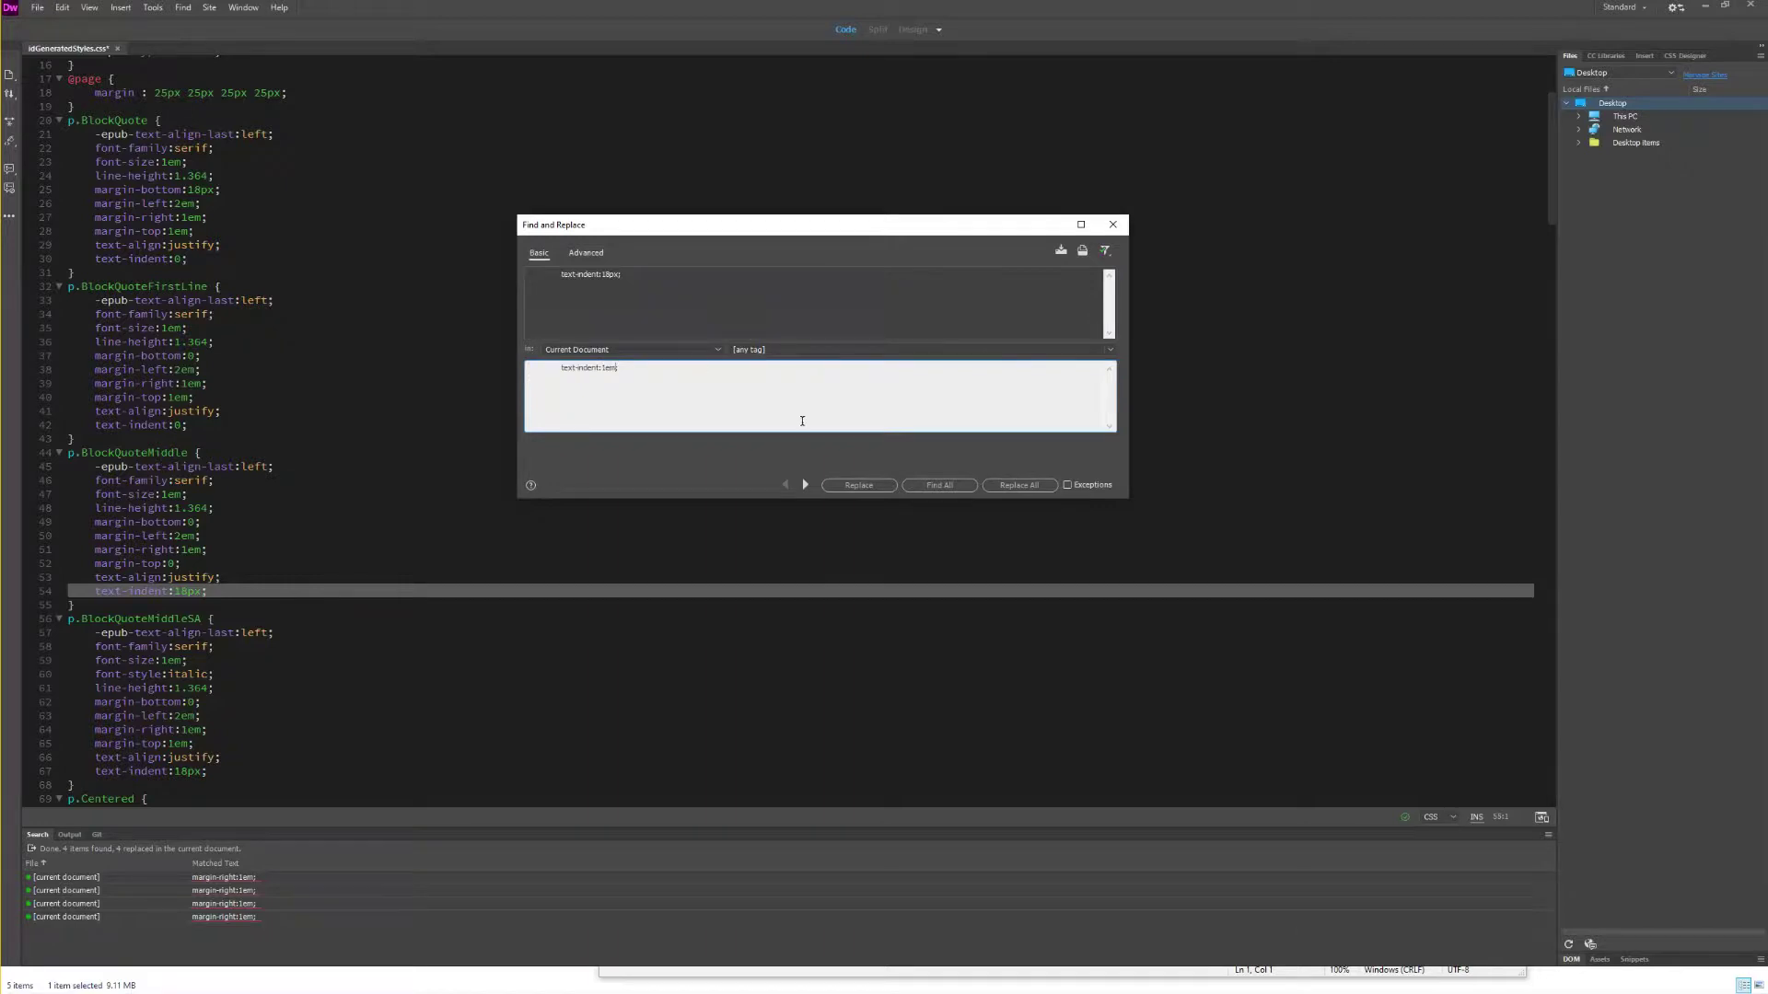
left_click(1004, 484)
Step: Review the remaining paragraph, title, copyright and span rules through to the end of the stylesheet
scroll(416, 566, "down", 13)
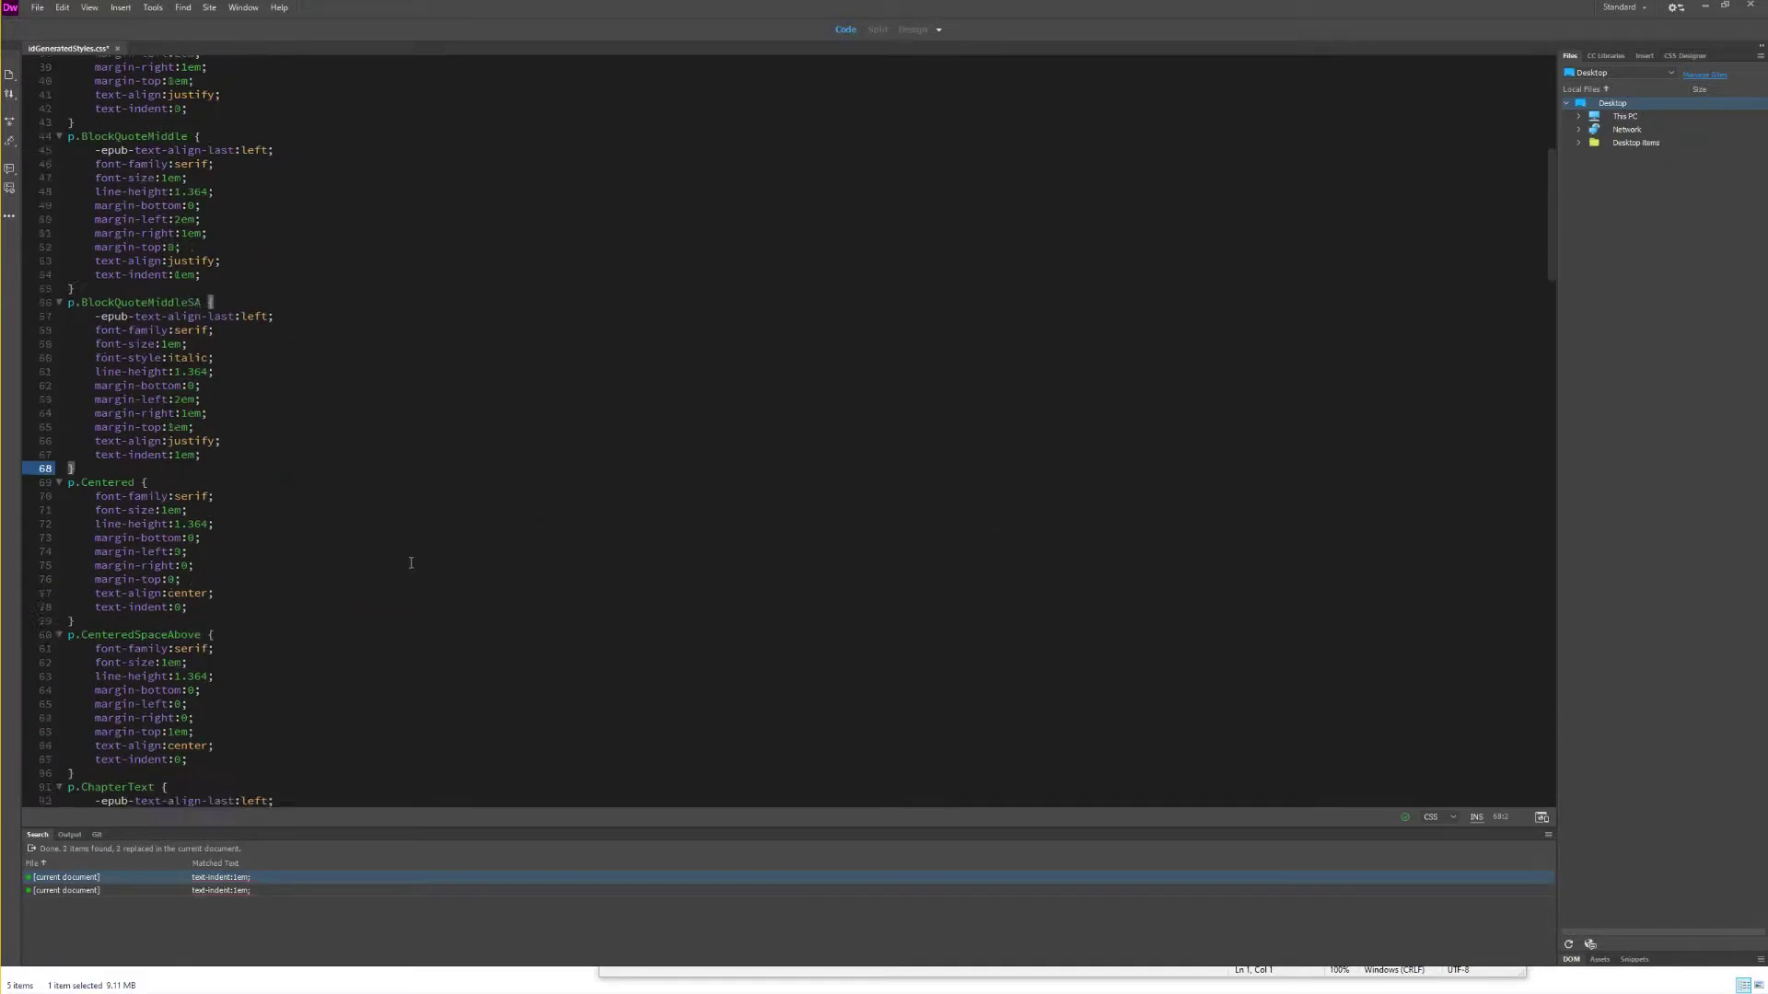
scroll(415, 536, "down", 7)
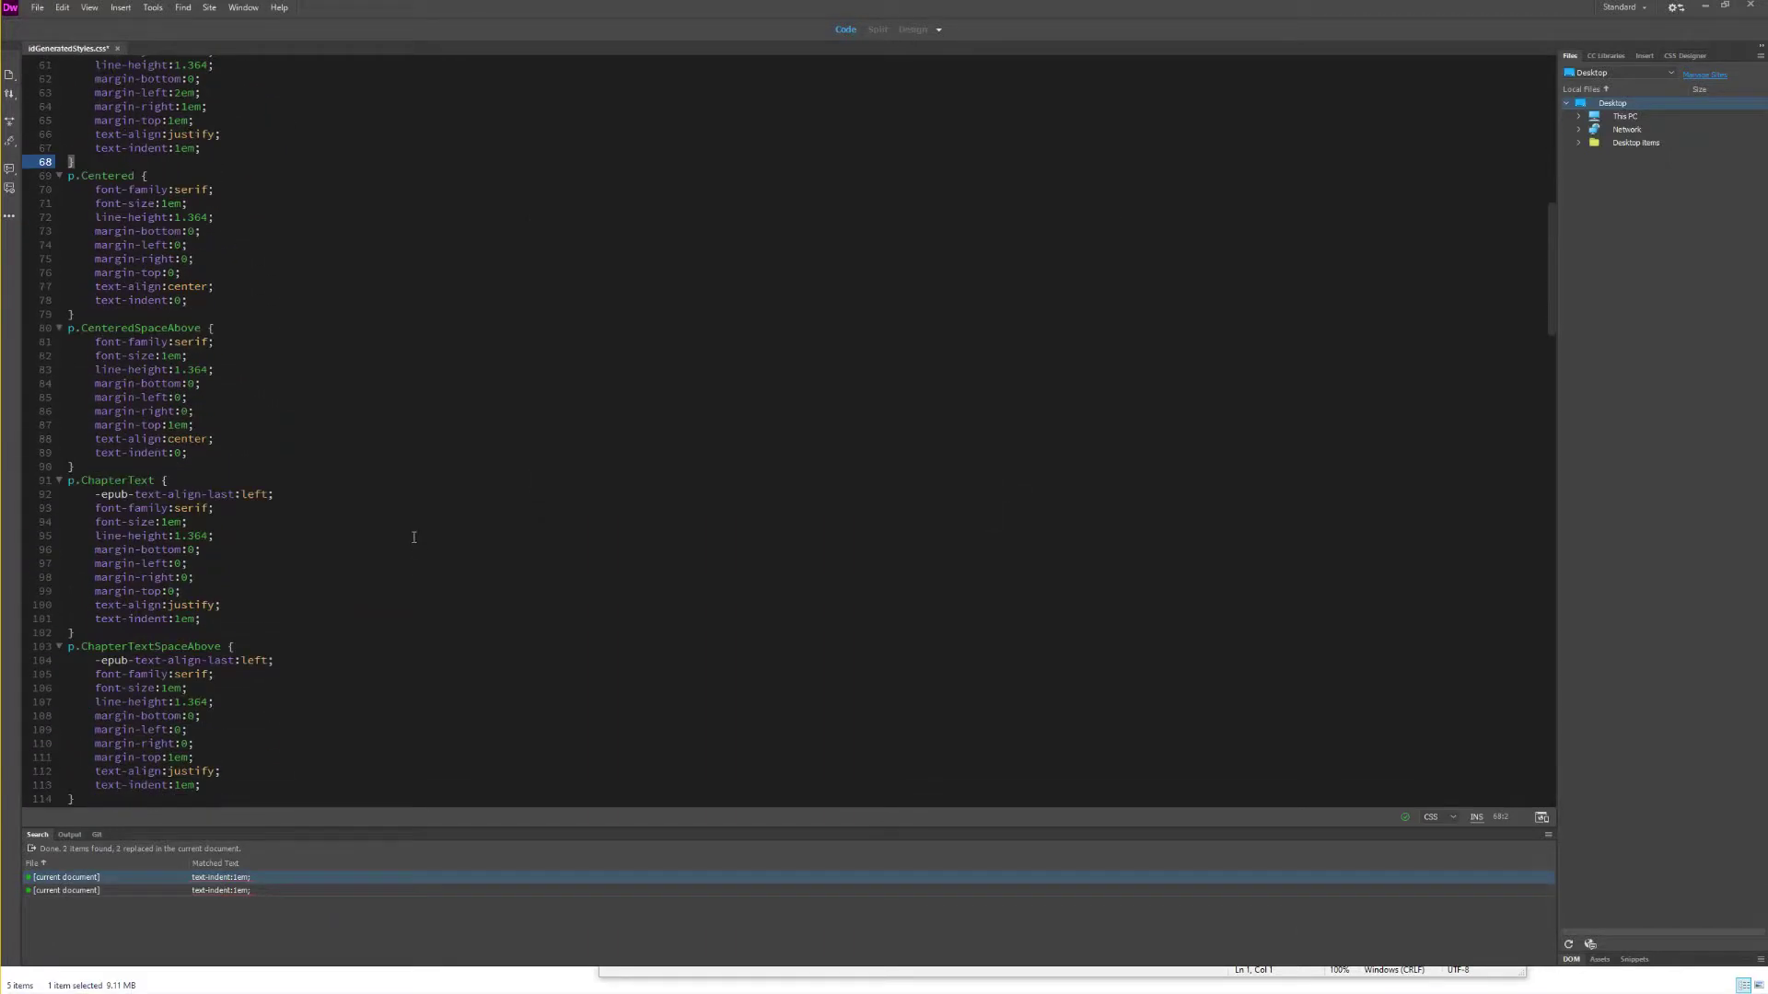
scroll(414, 536, "down", 13)
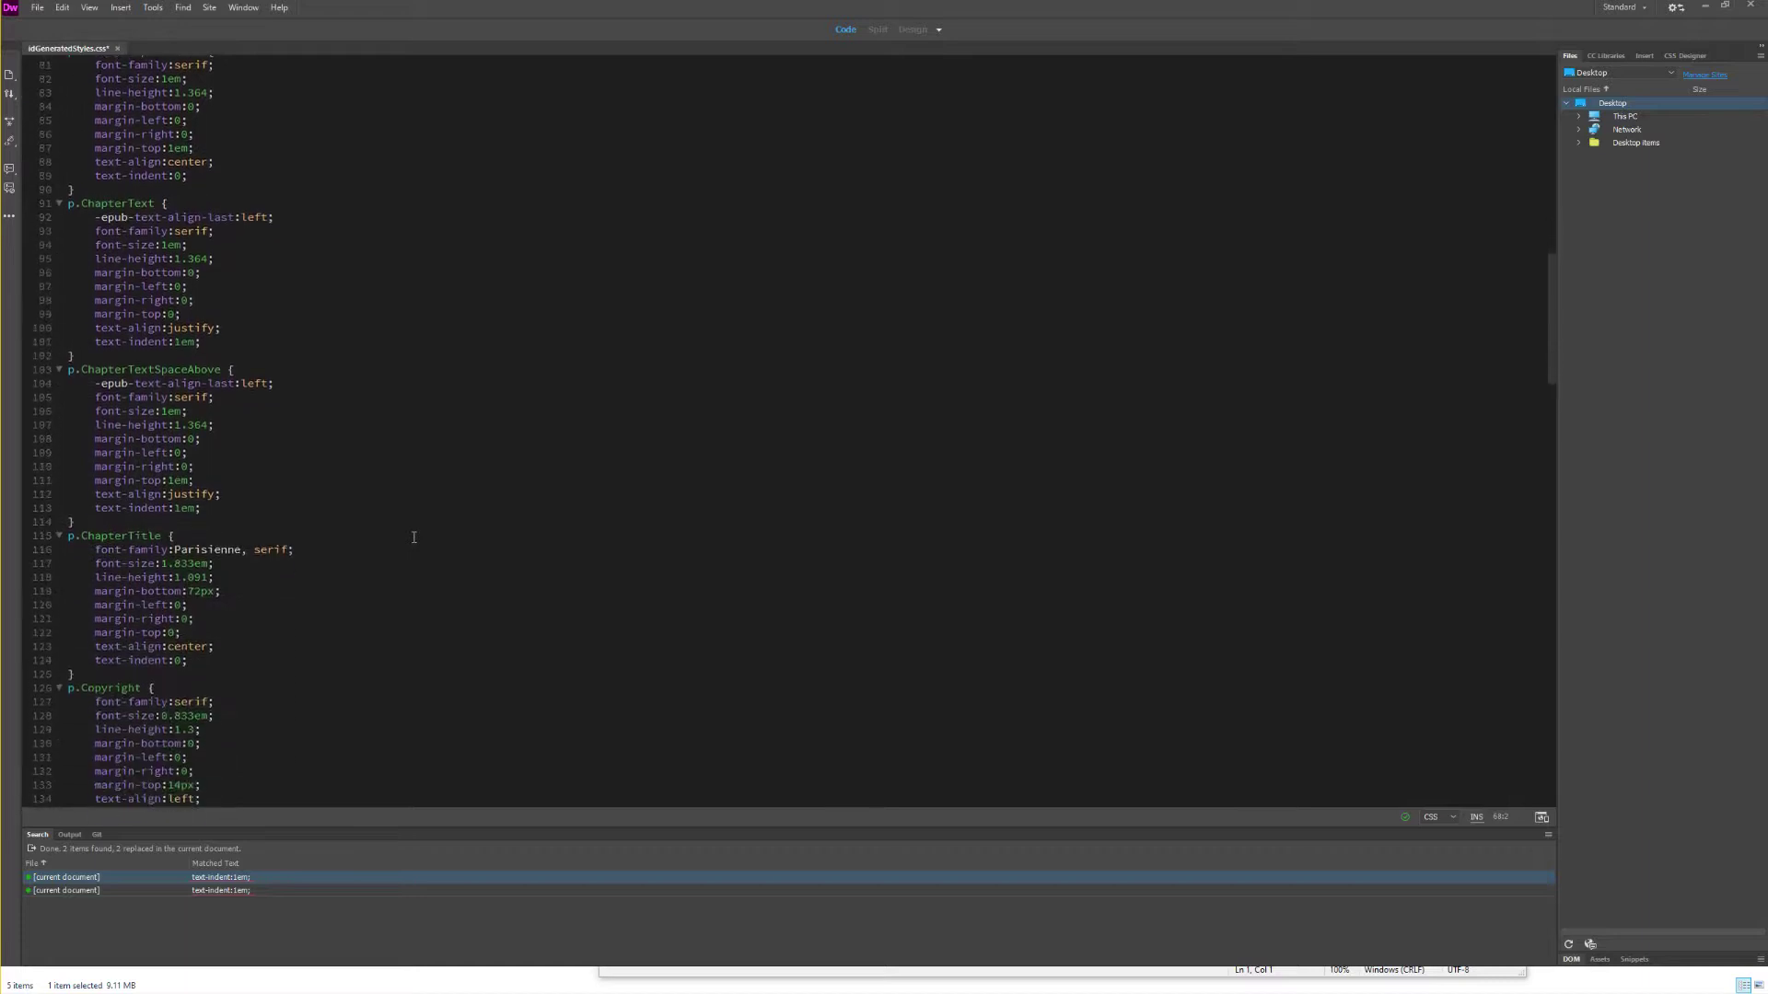
scroll(414, 537, "down", 10)
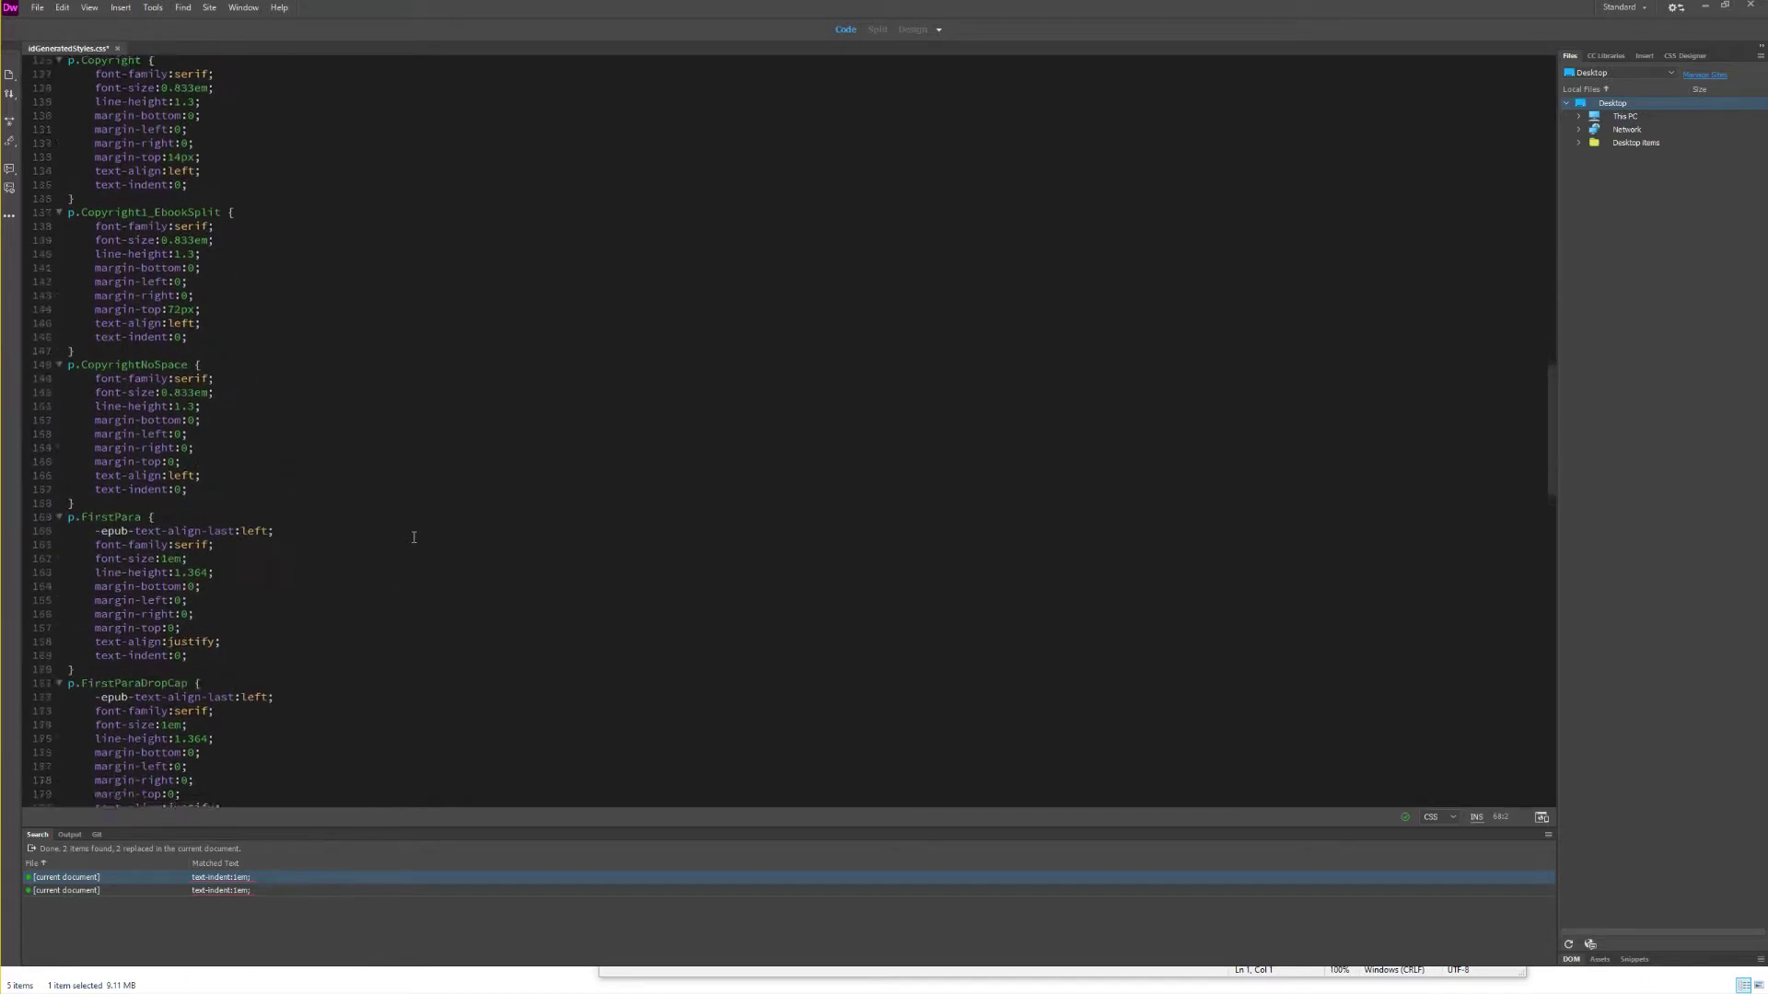
scroll(414, 536, "down", 7)
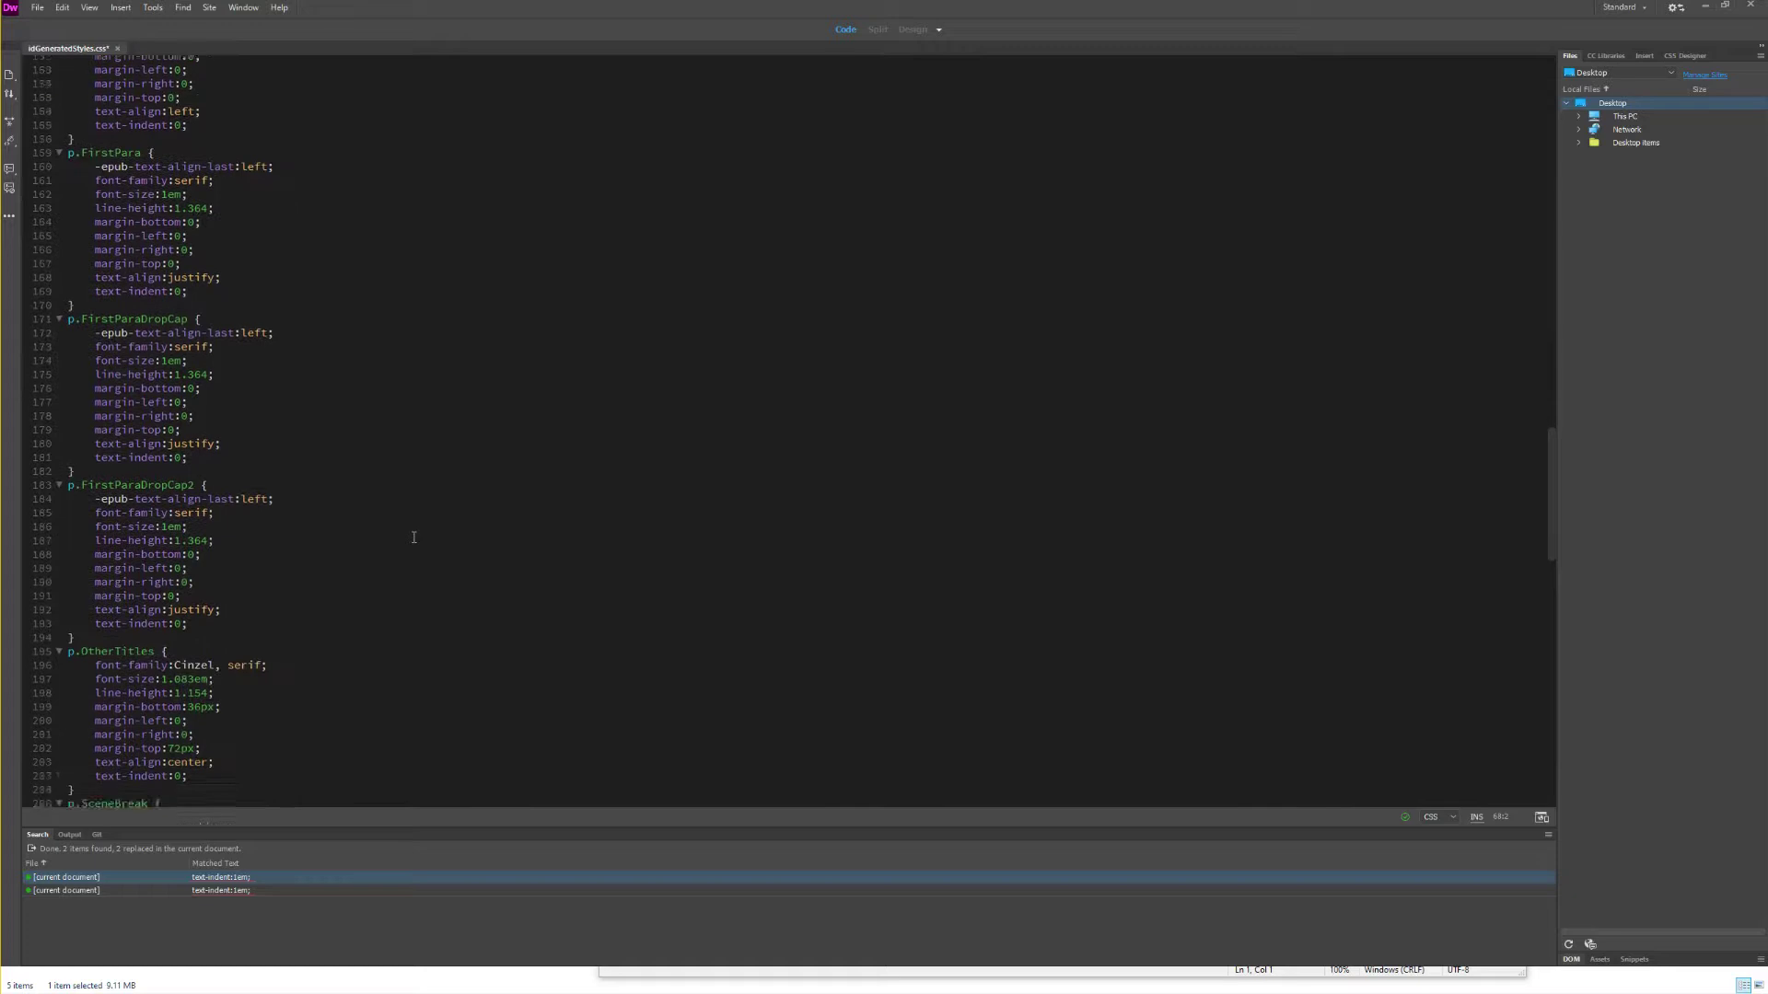
scroll(414, 537, "down", 2)
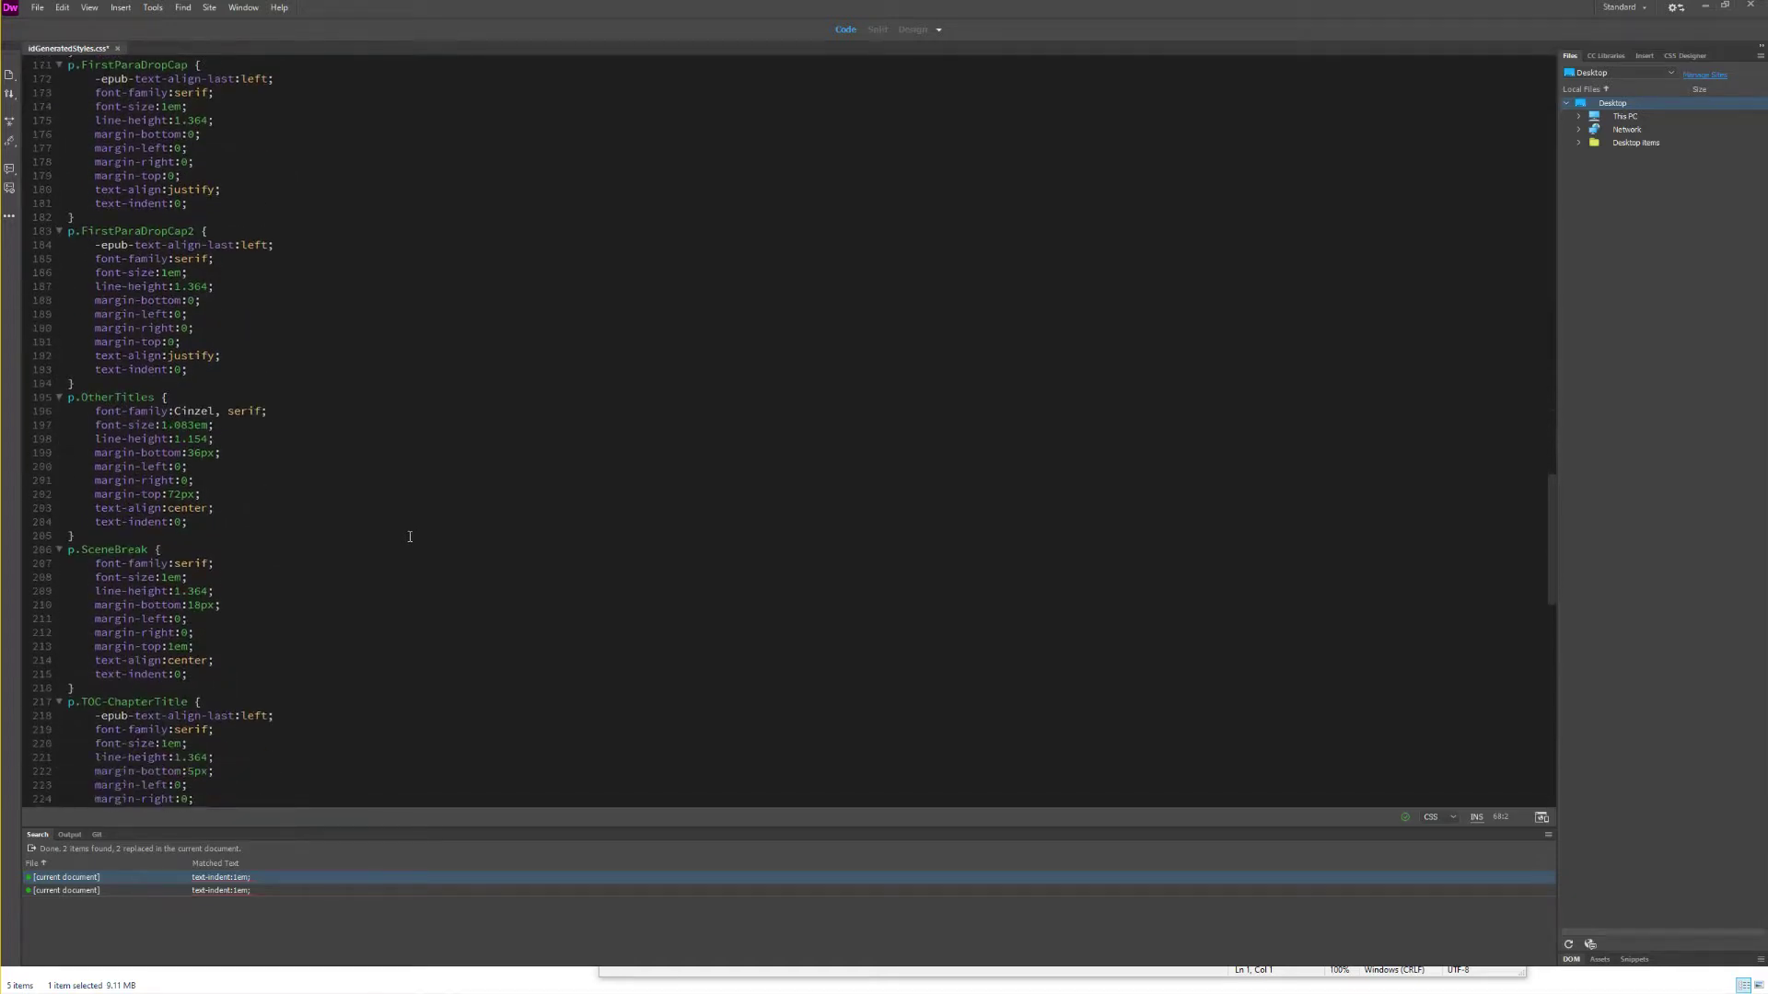
scroll(410, 536, "down", 11)
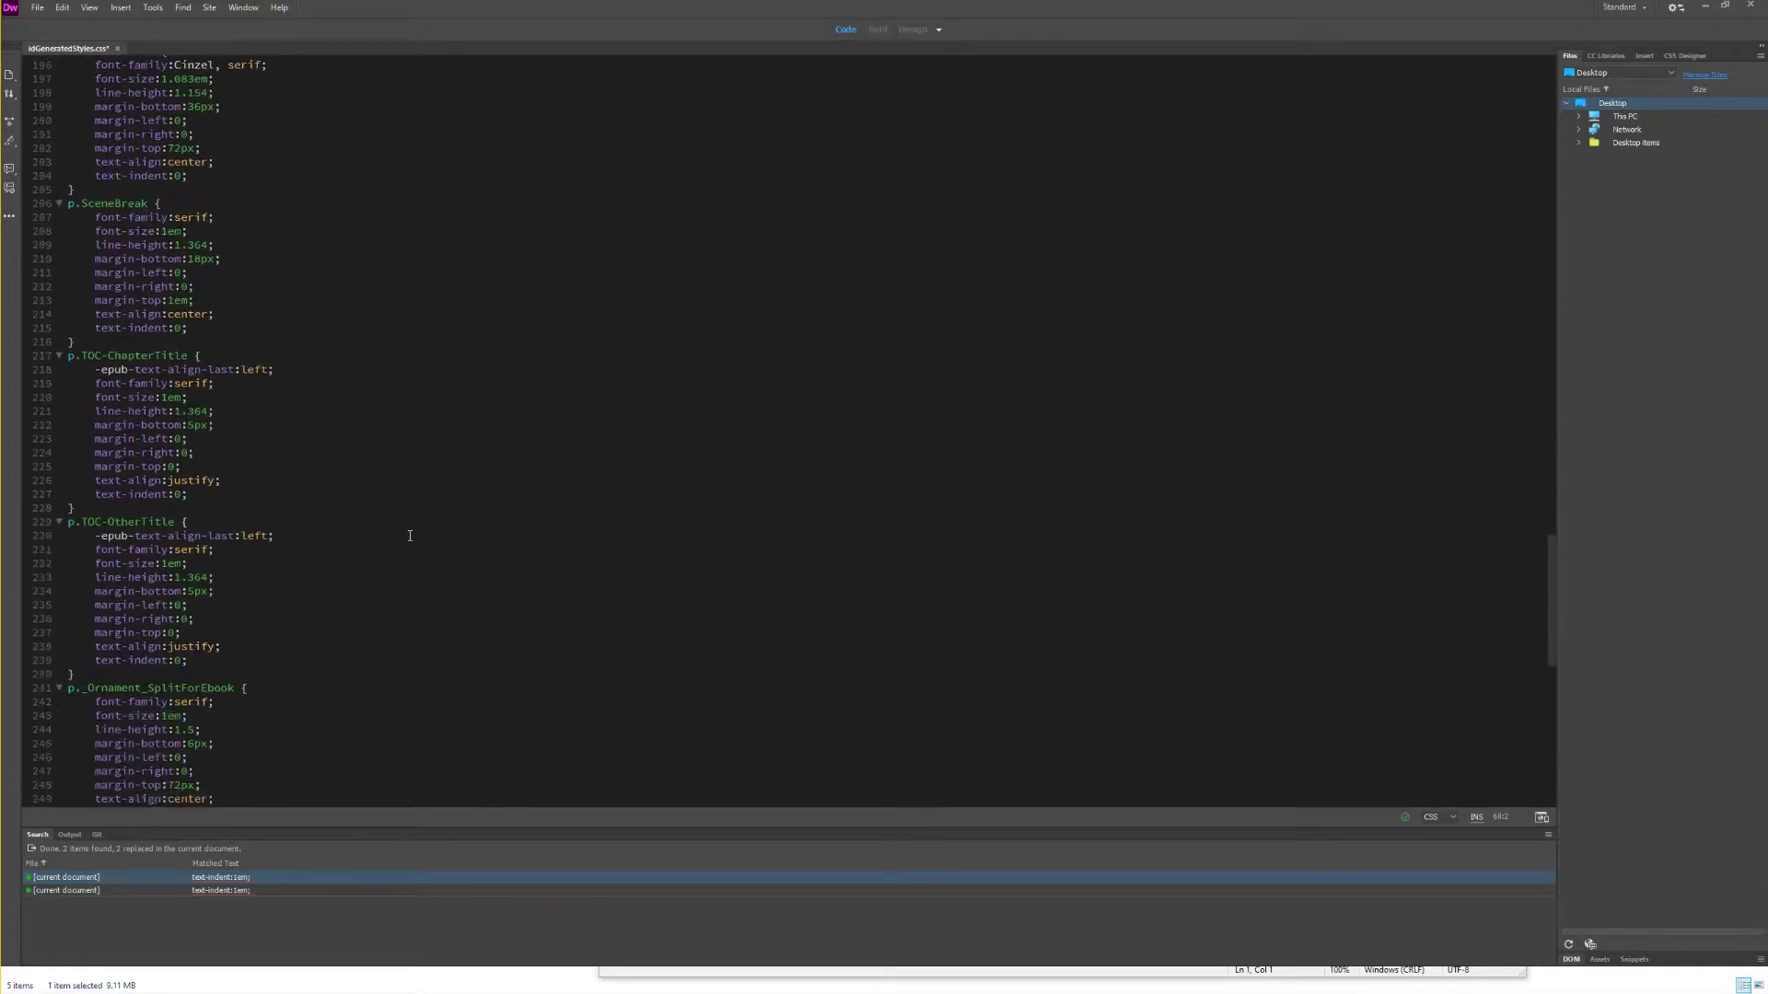
scroll(410, 536, "down", 8)
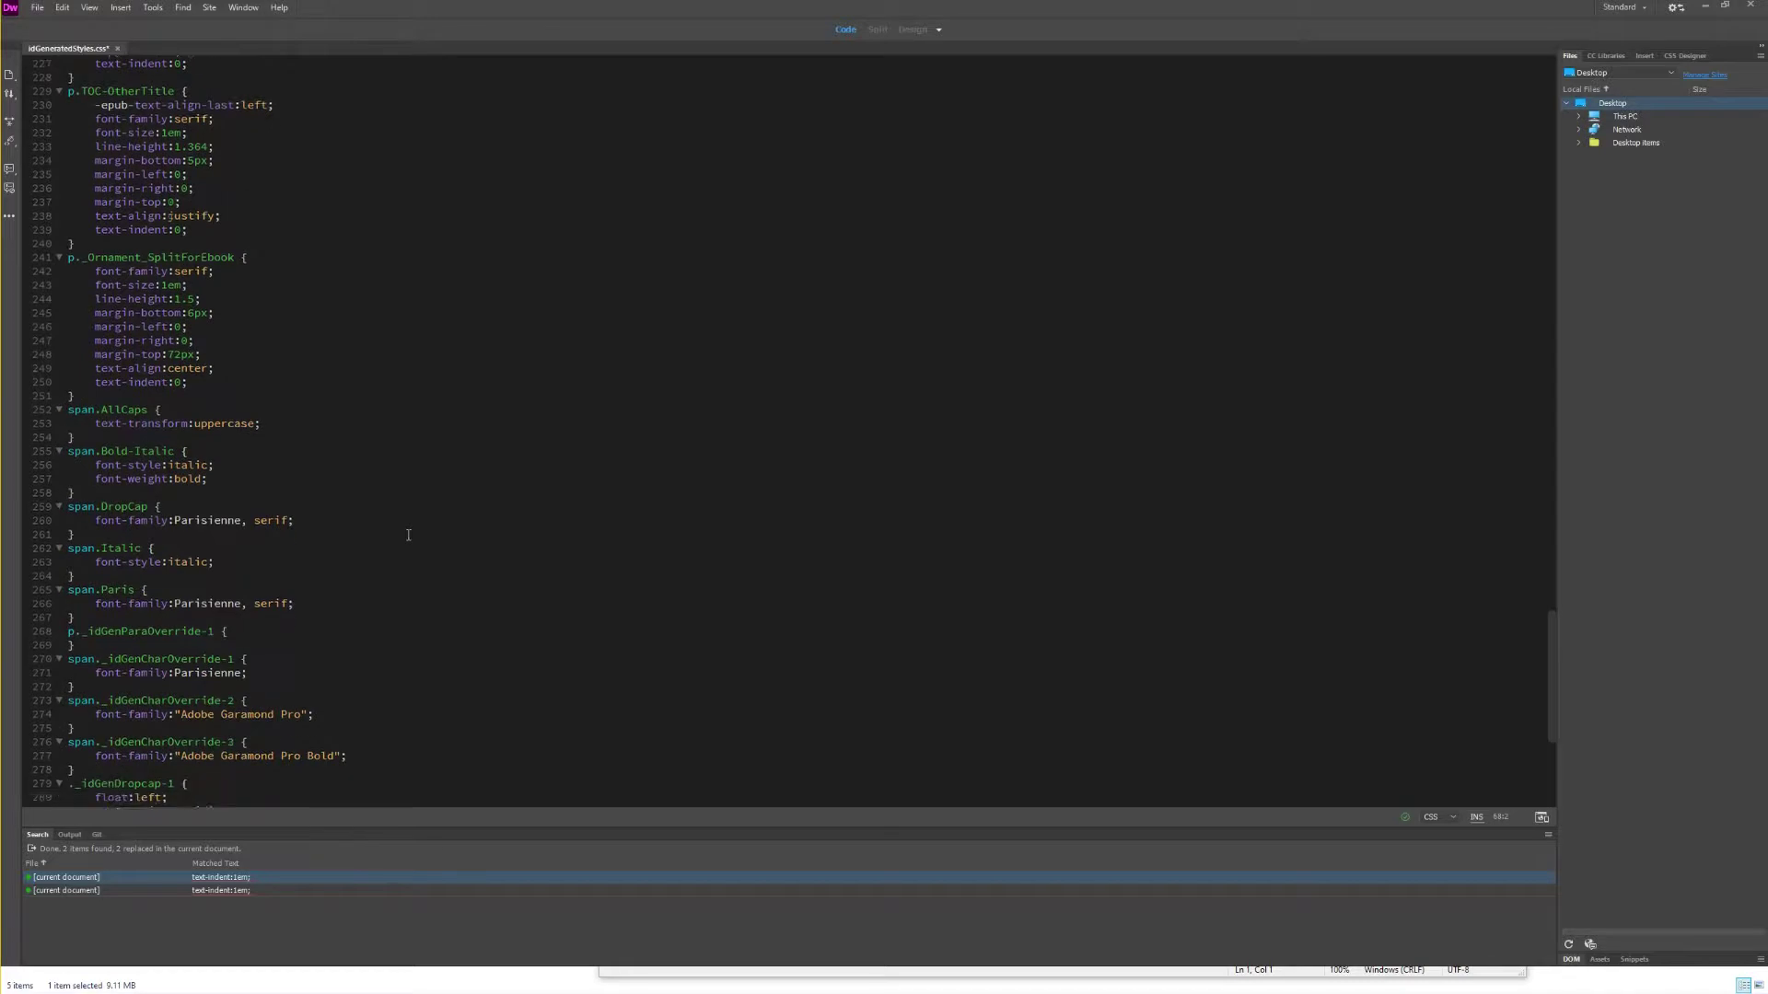
scroll(407, 535, "down", 7)
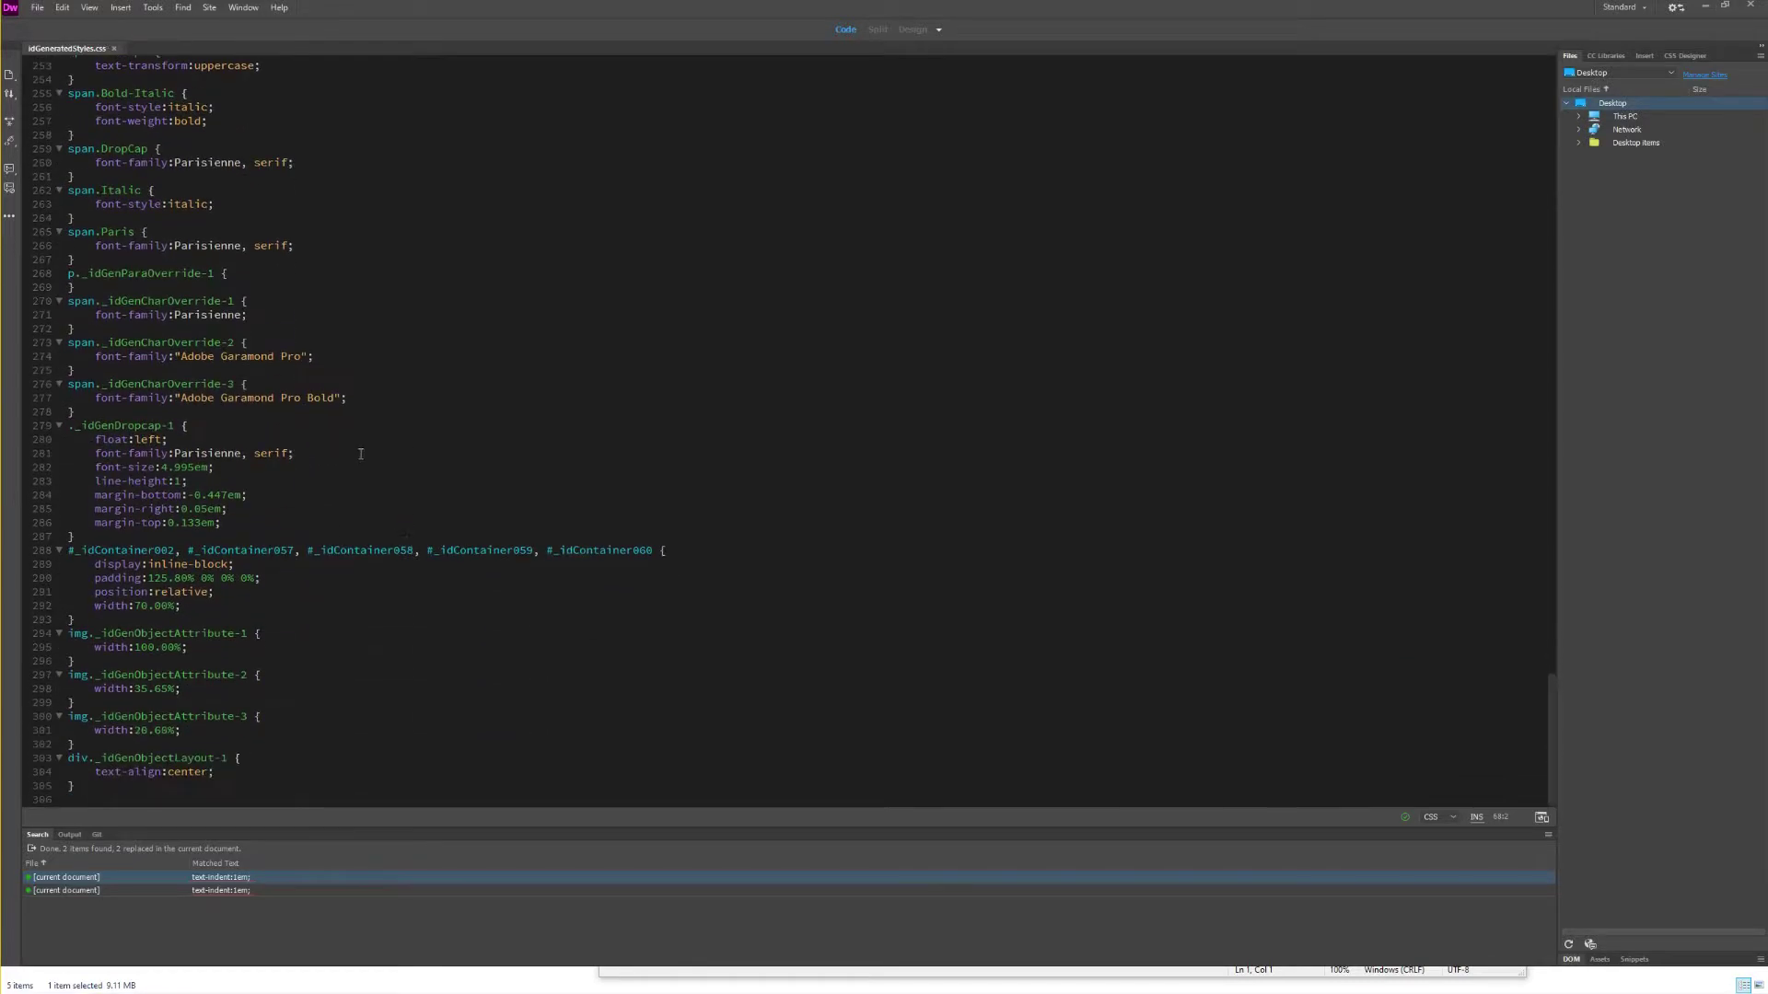
Step: Delete the span._idGenCharOverride-2 and span._idGenCharOverride-3 Adobe Garamond Pro rules, and close the stylesheet
left_click(33, 411)
left_click_drag(26, 350, 40, 427)
key("Delete")
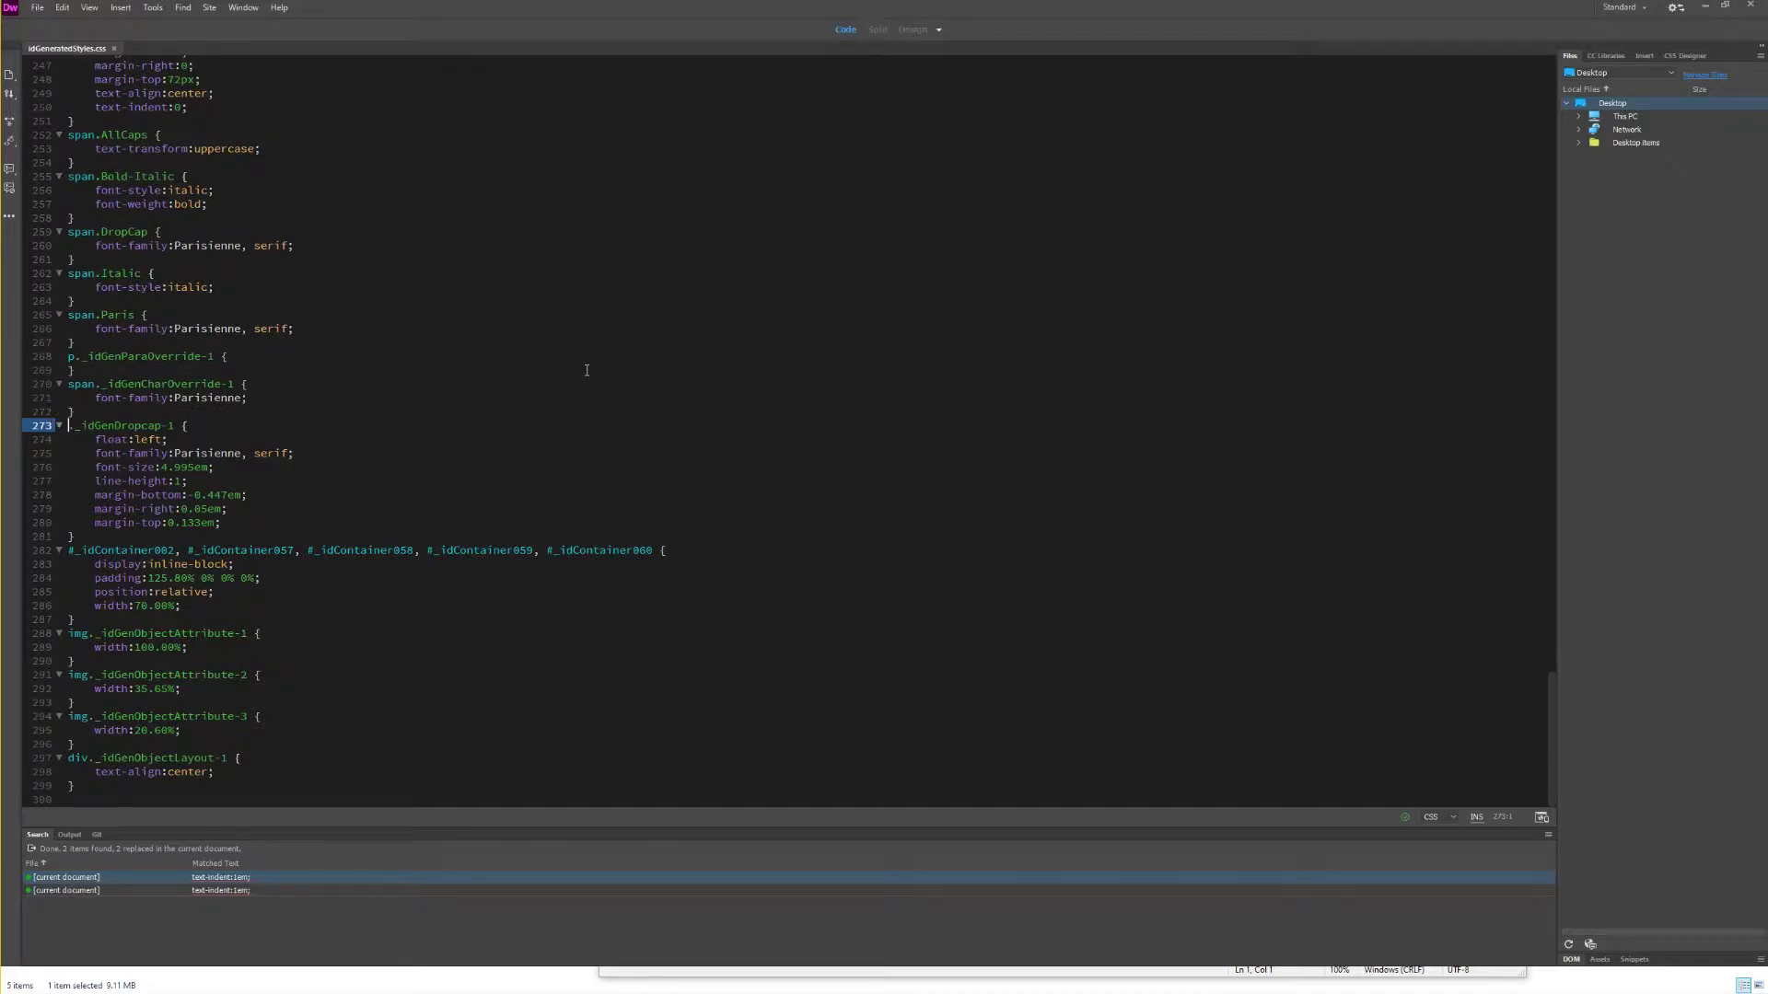
key("ctrl+w")
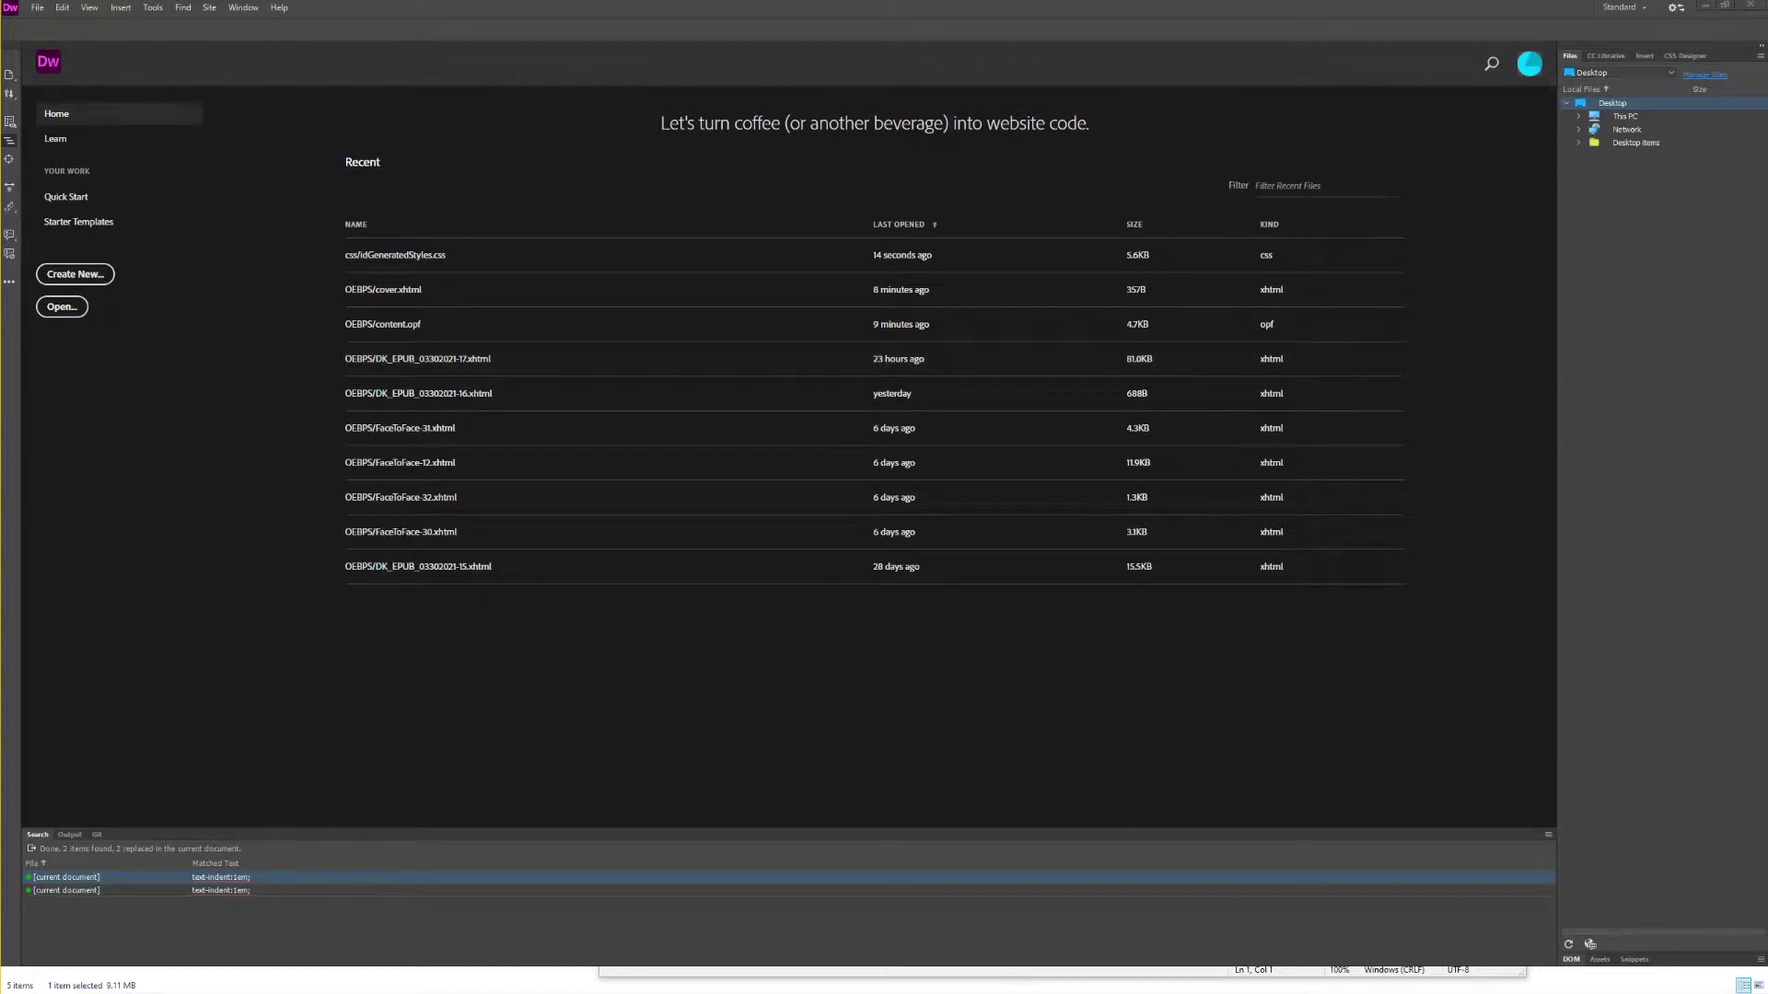
Step: Open TeaAndSympathy.xhtml through TeaAndSympathy-10.xhtml from the book's OEBPS folder in Dreamweaver
key("alt+Tab")
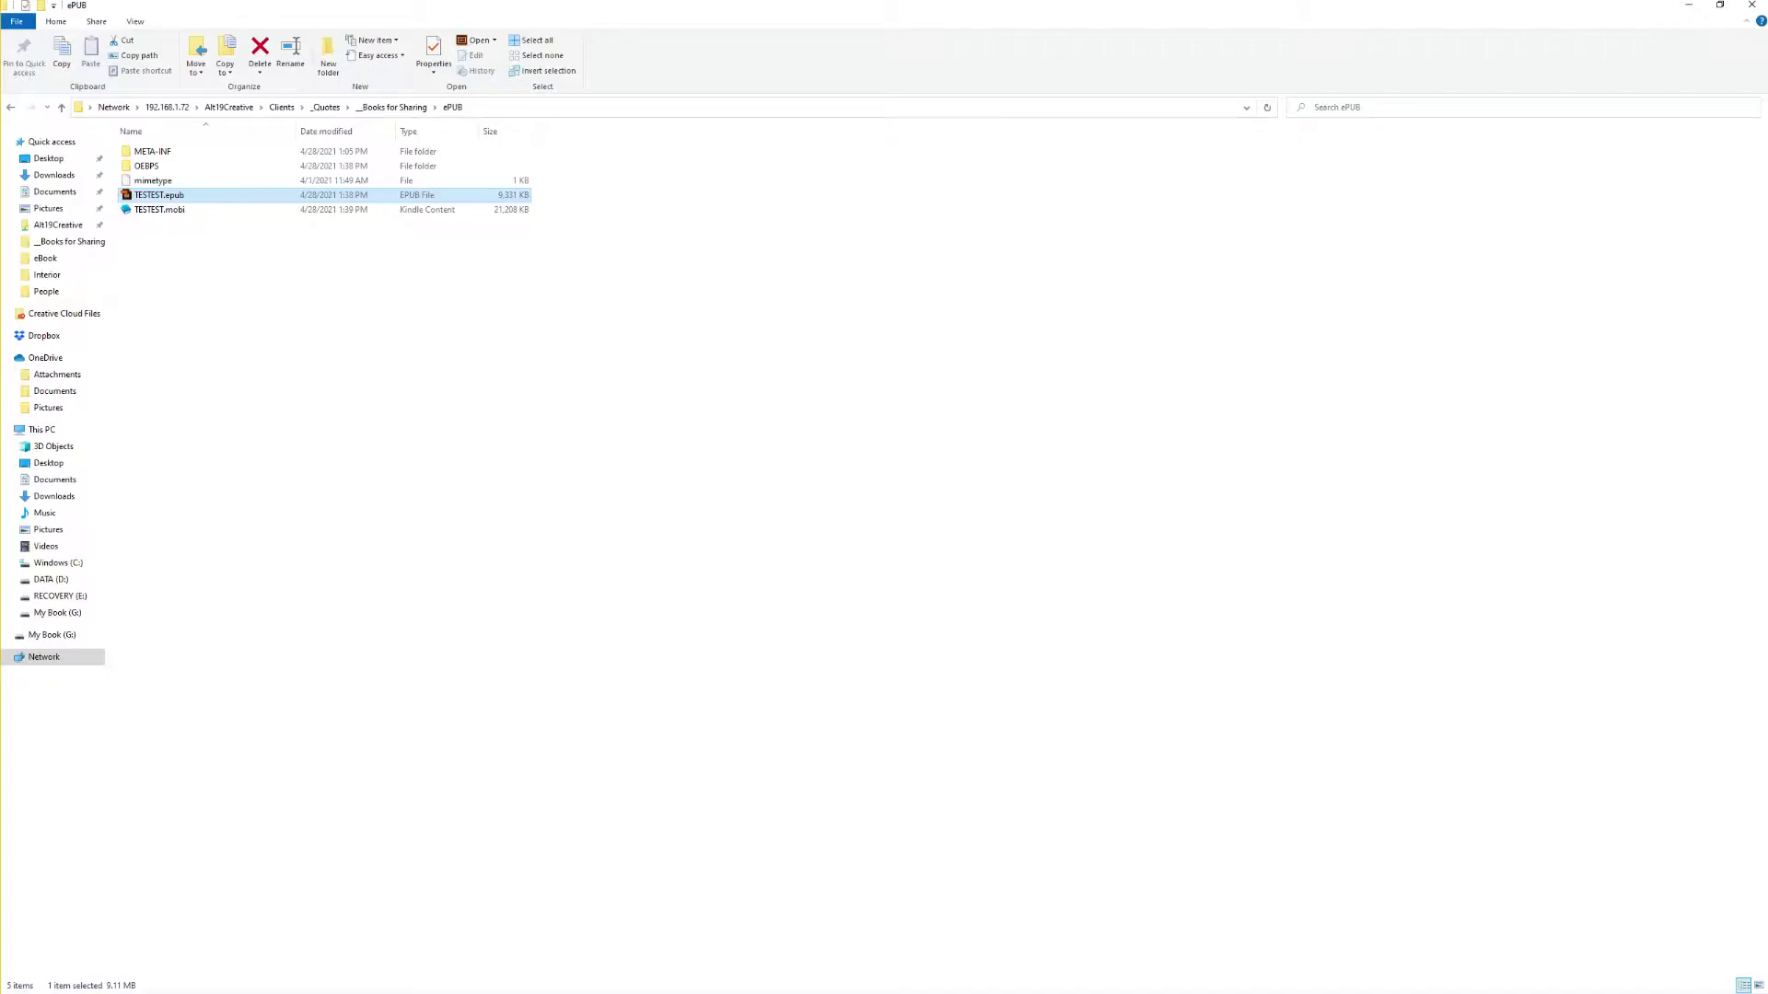
key("alt+Tab")
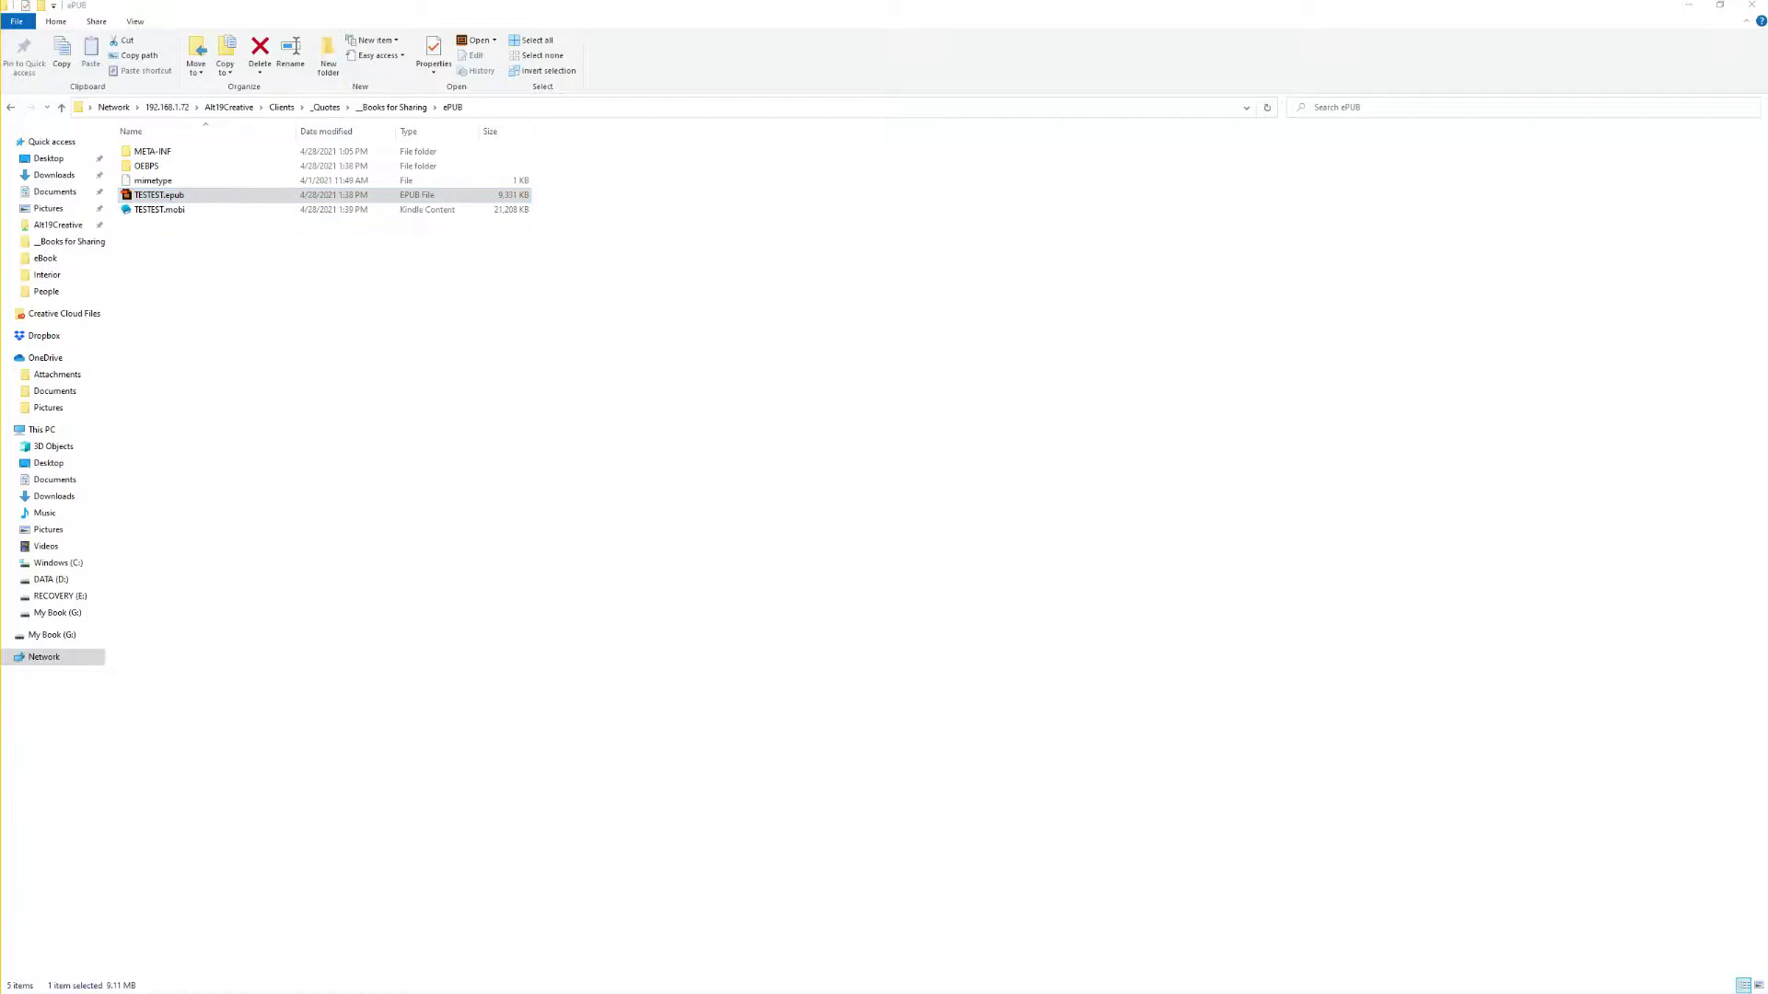
left_click(1754, 6)
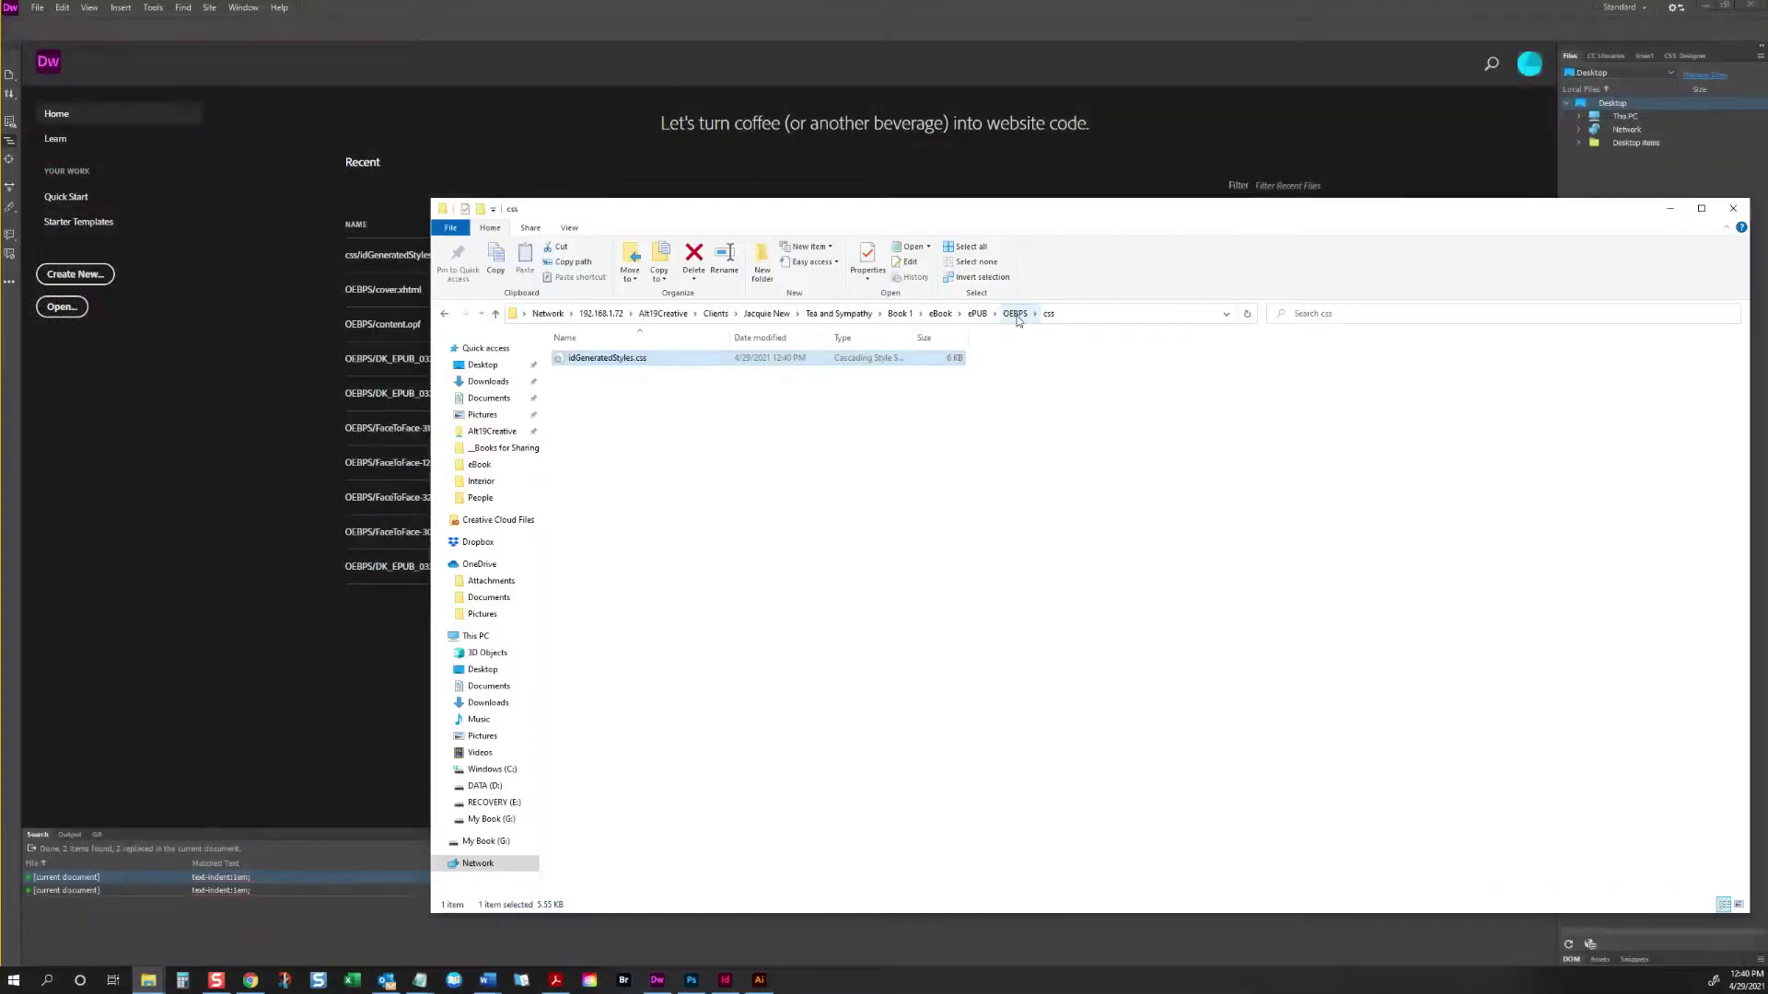
left_click(1015, 314)
left_click_drag(699, 217, 1066, 187)
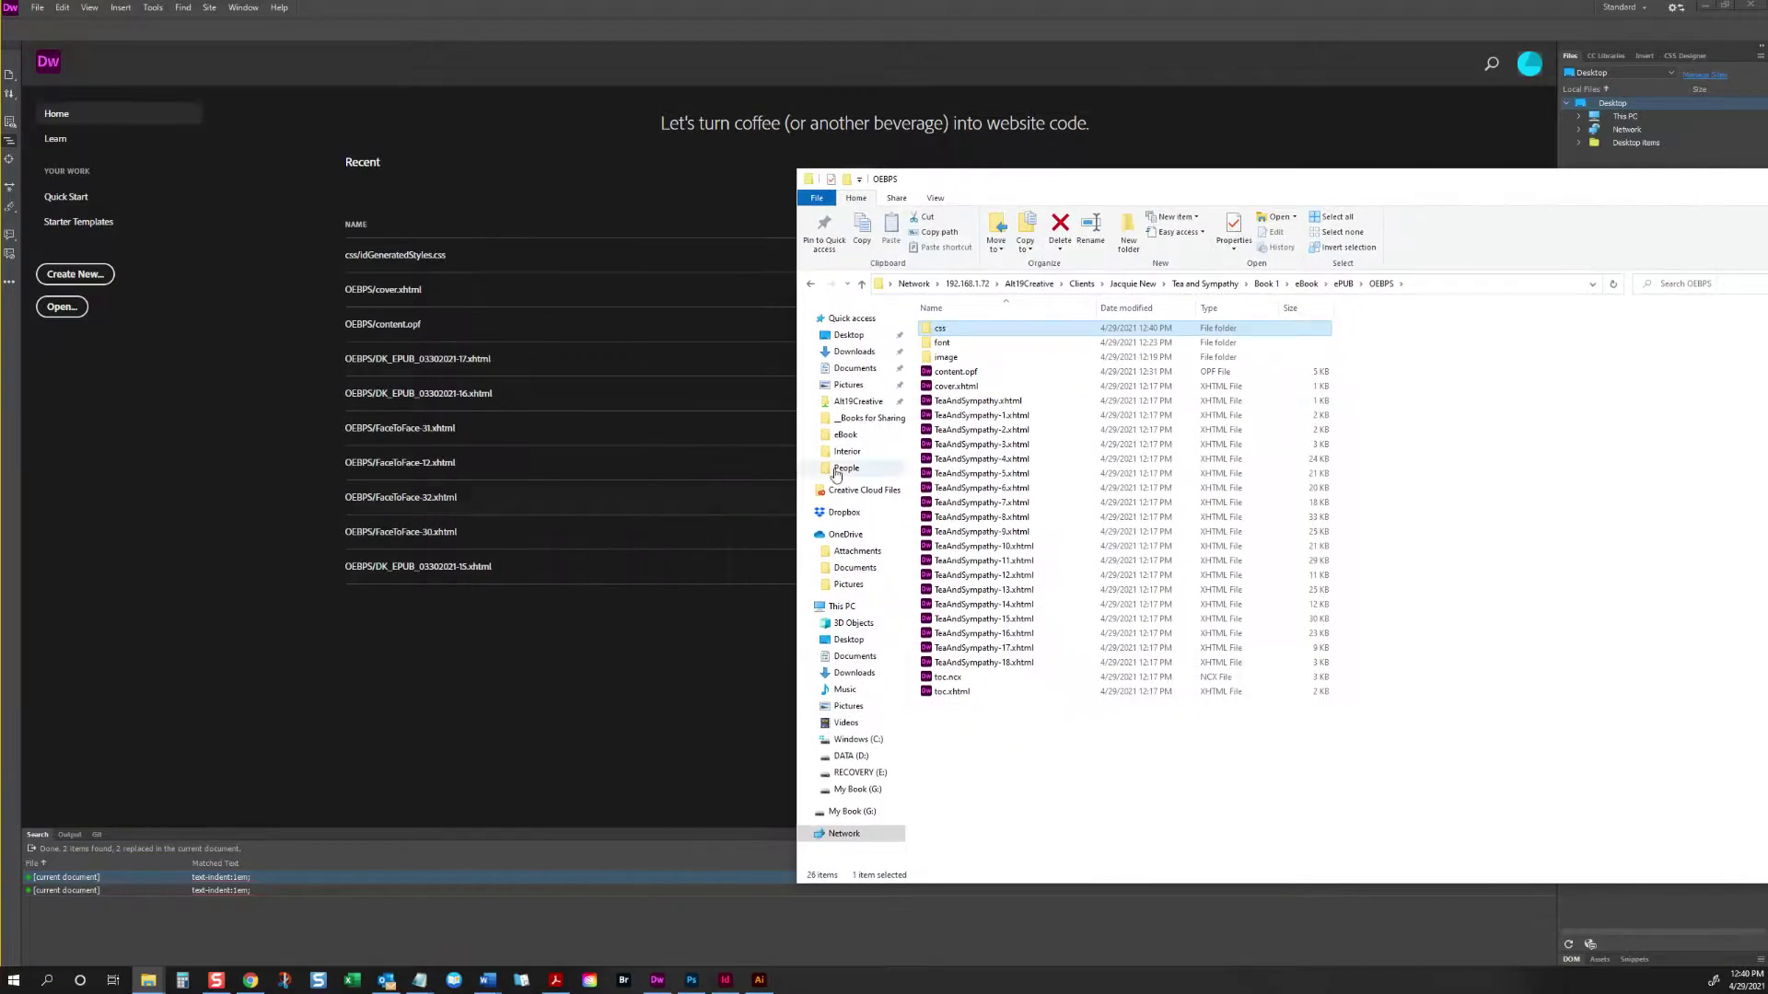
left_click(977, 401)
left_click(1009, 547, "shift")
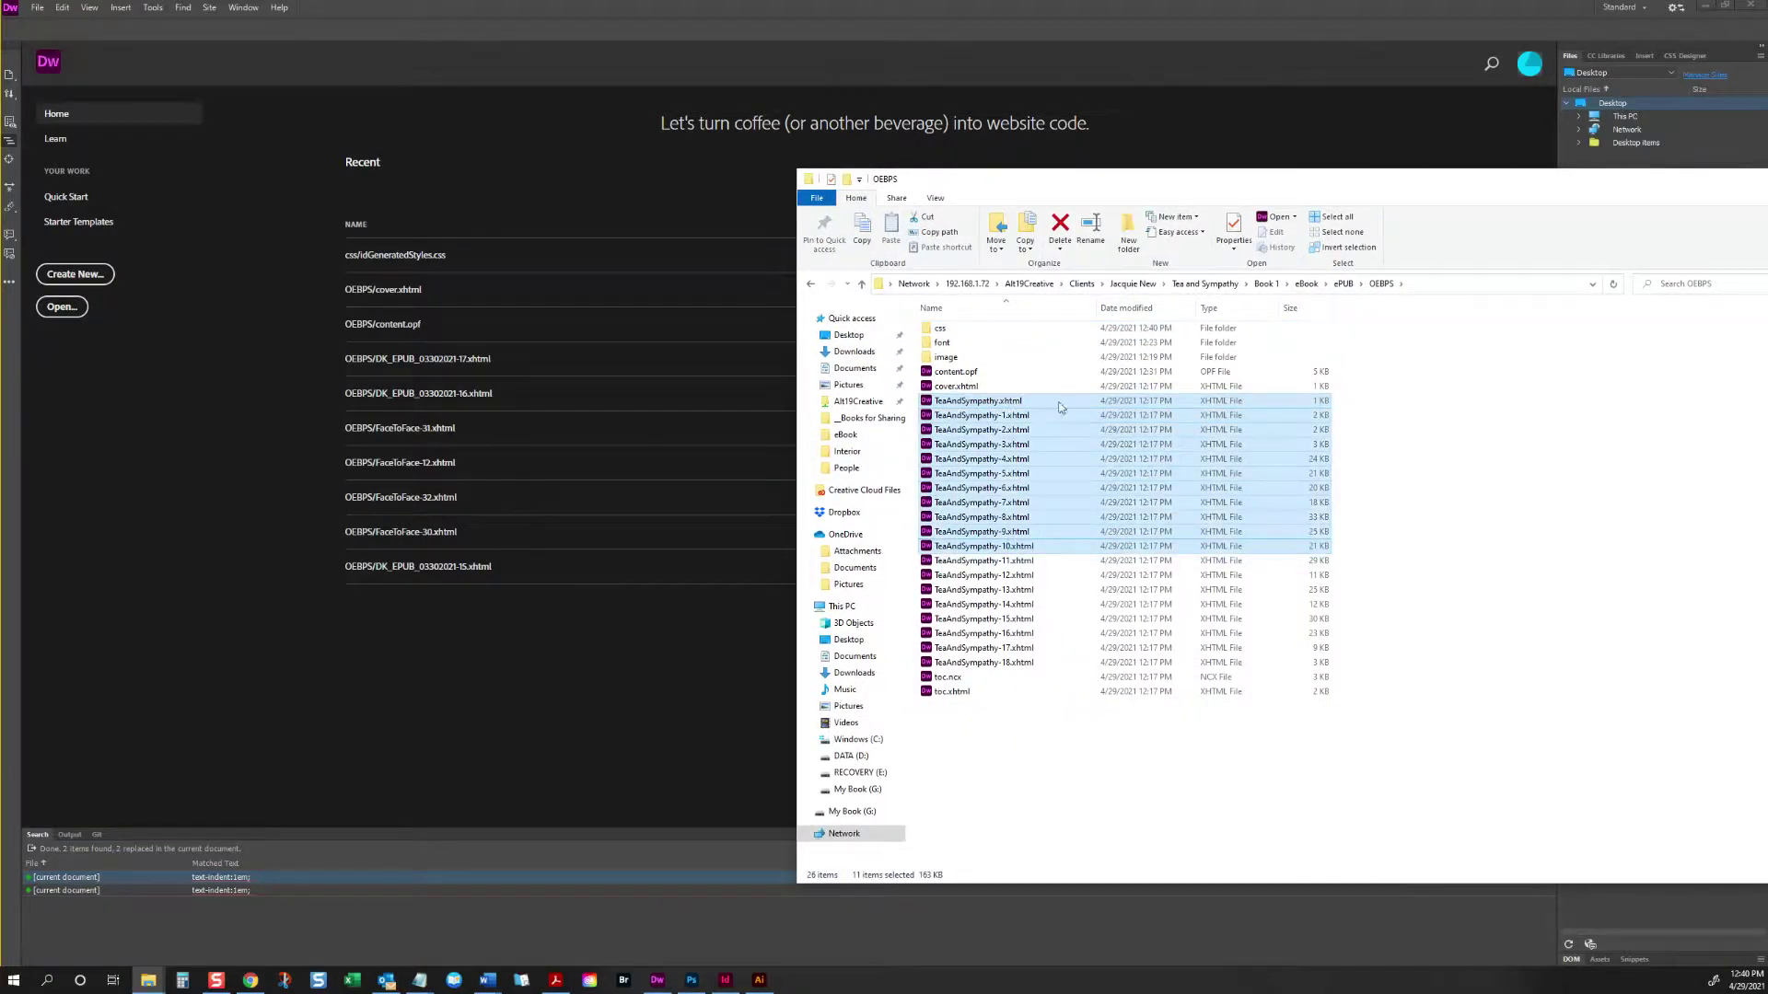
left_click_drag(1054, 398, 438, 35)
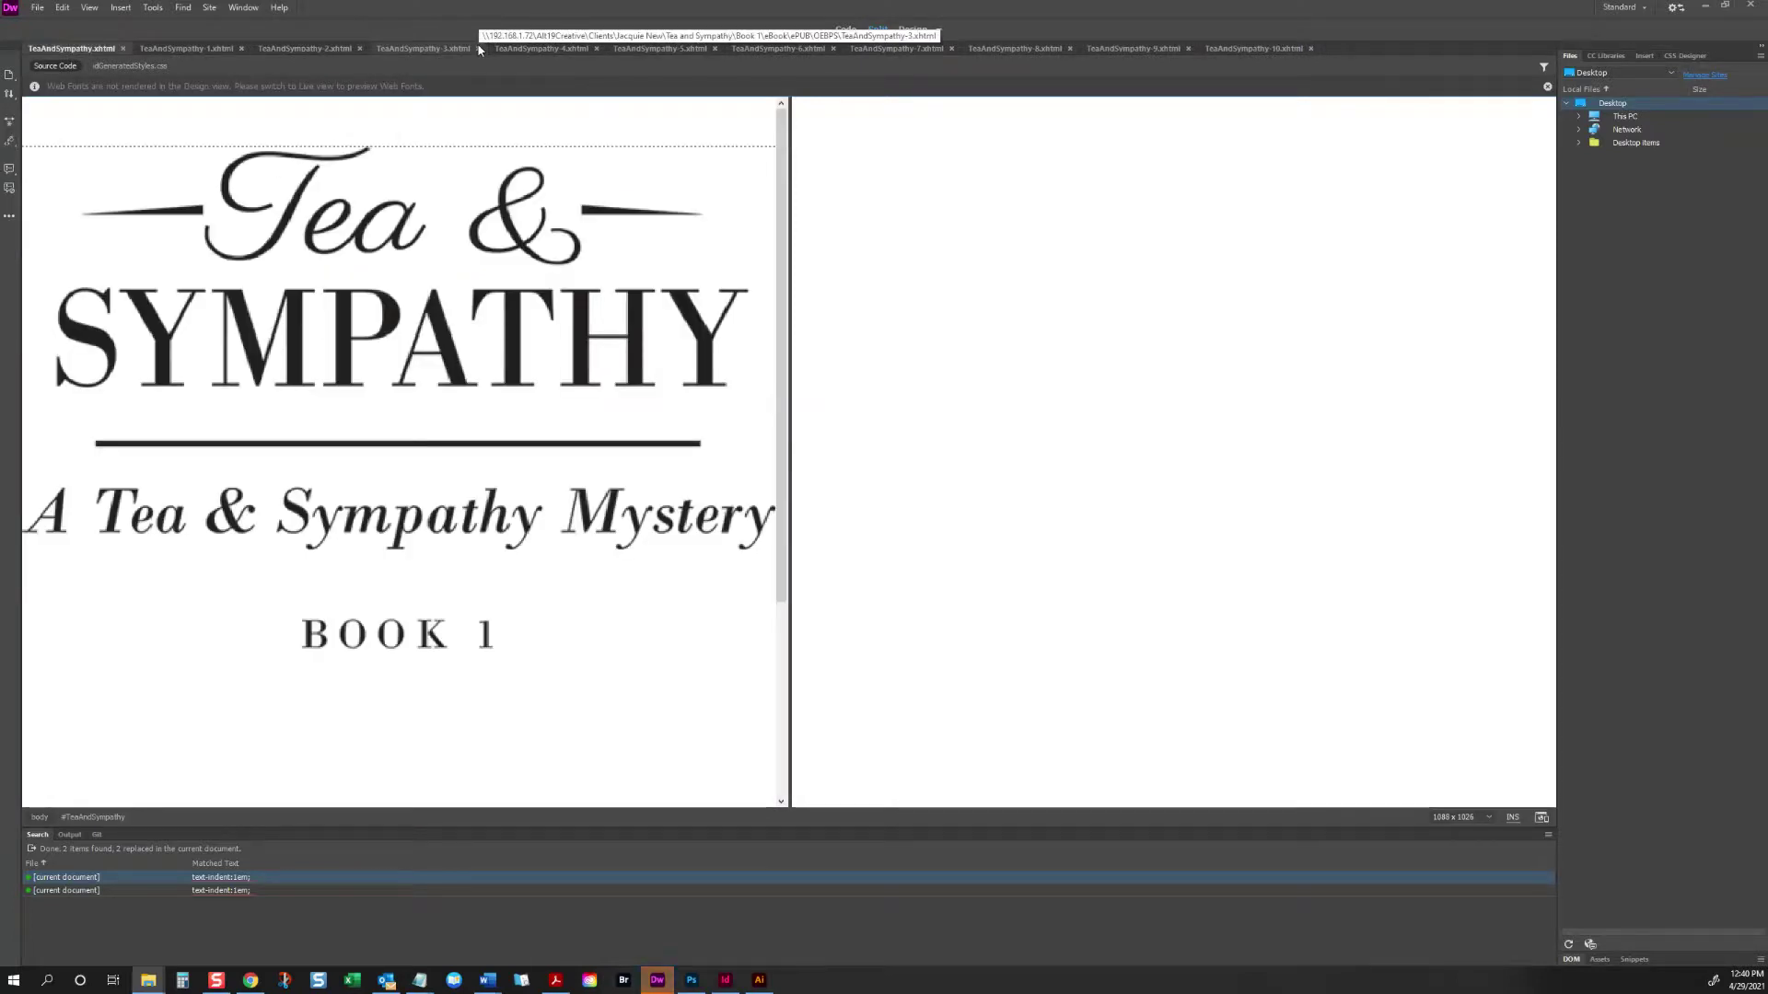
Step: Examine the title page's image and its markup in TeaAndSympathy.xhtml, along with the linked stylesheet
left_click(470, 153)
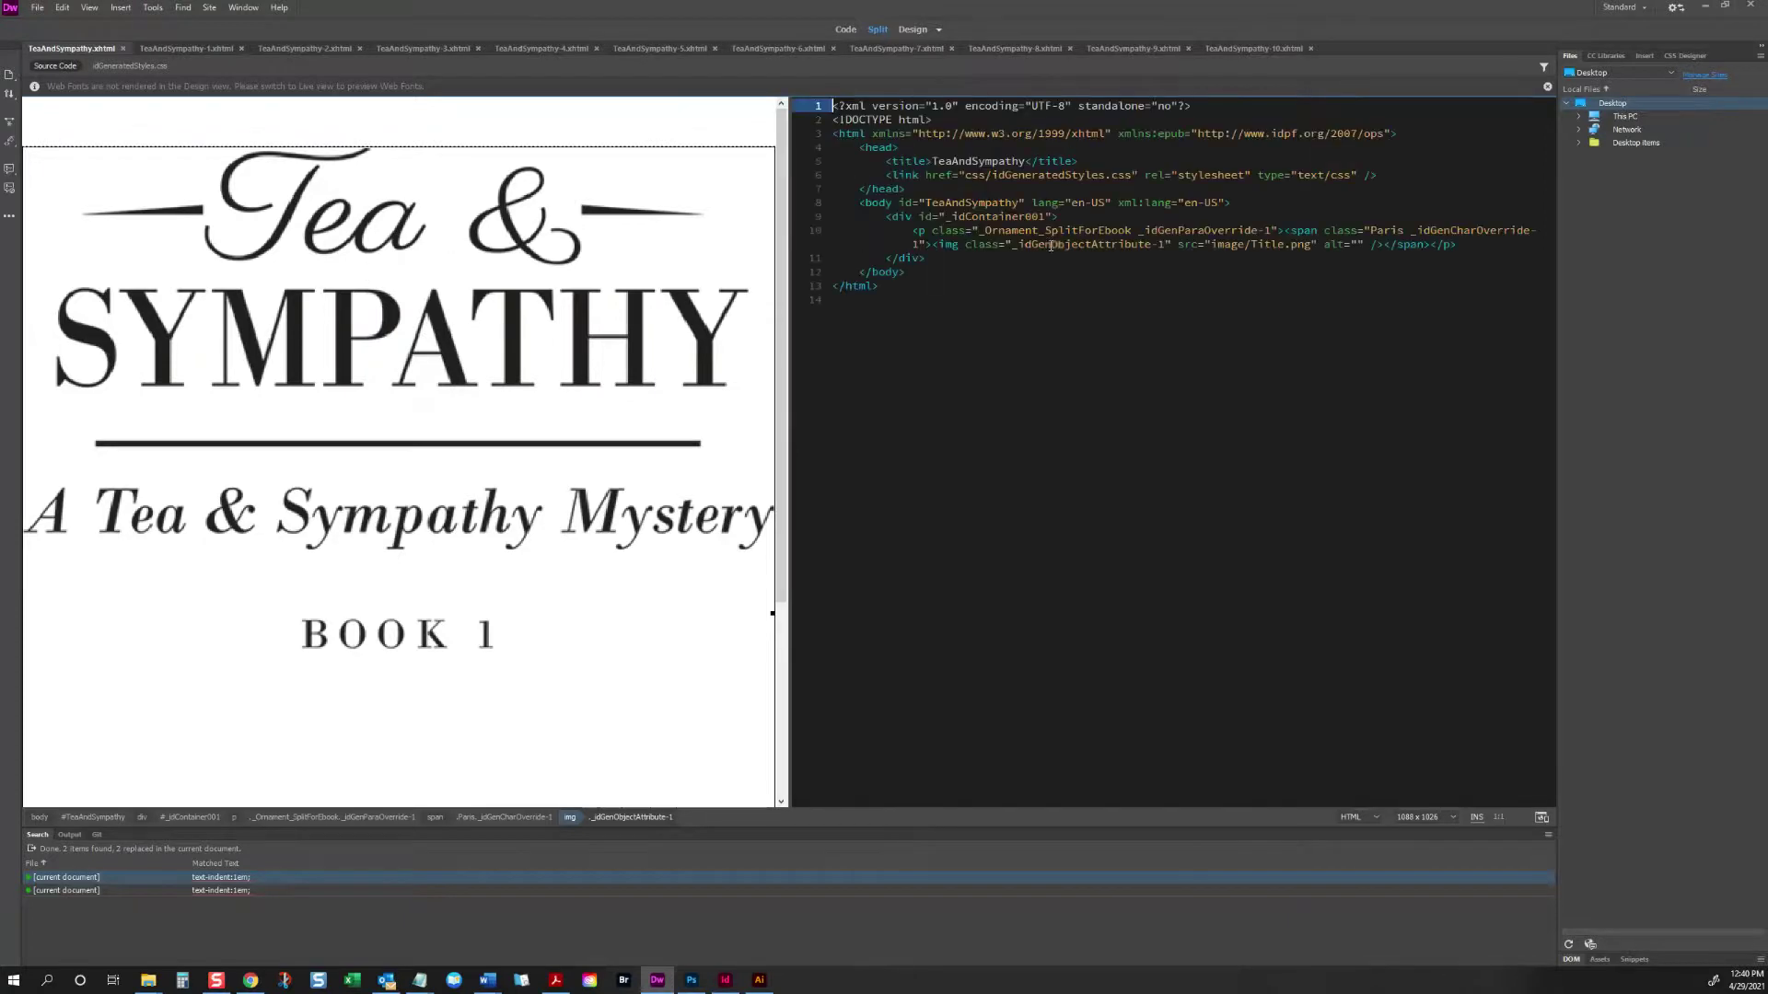
left_click(1050, 246)
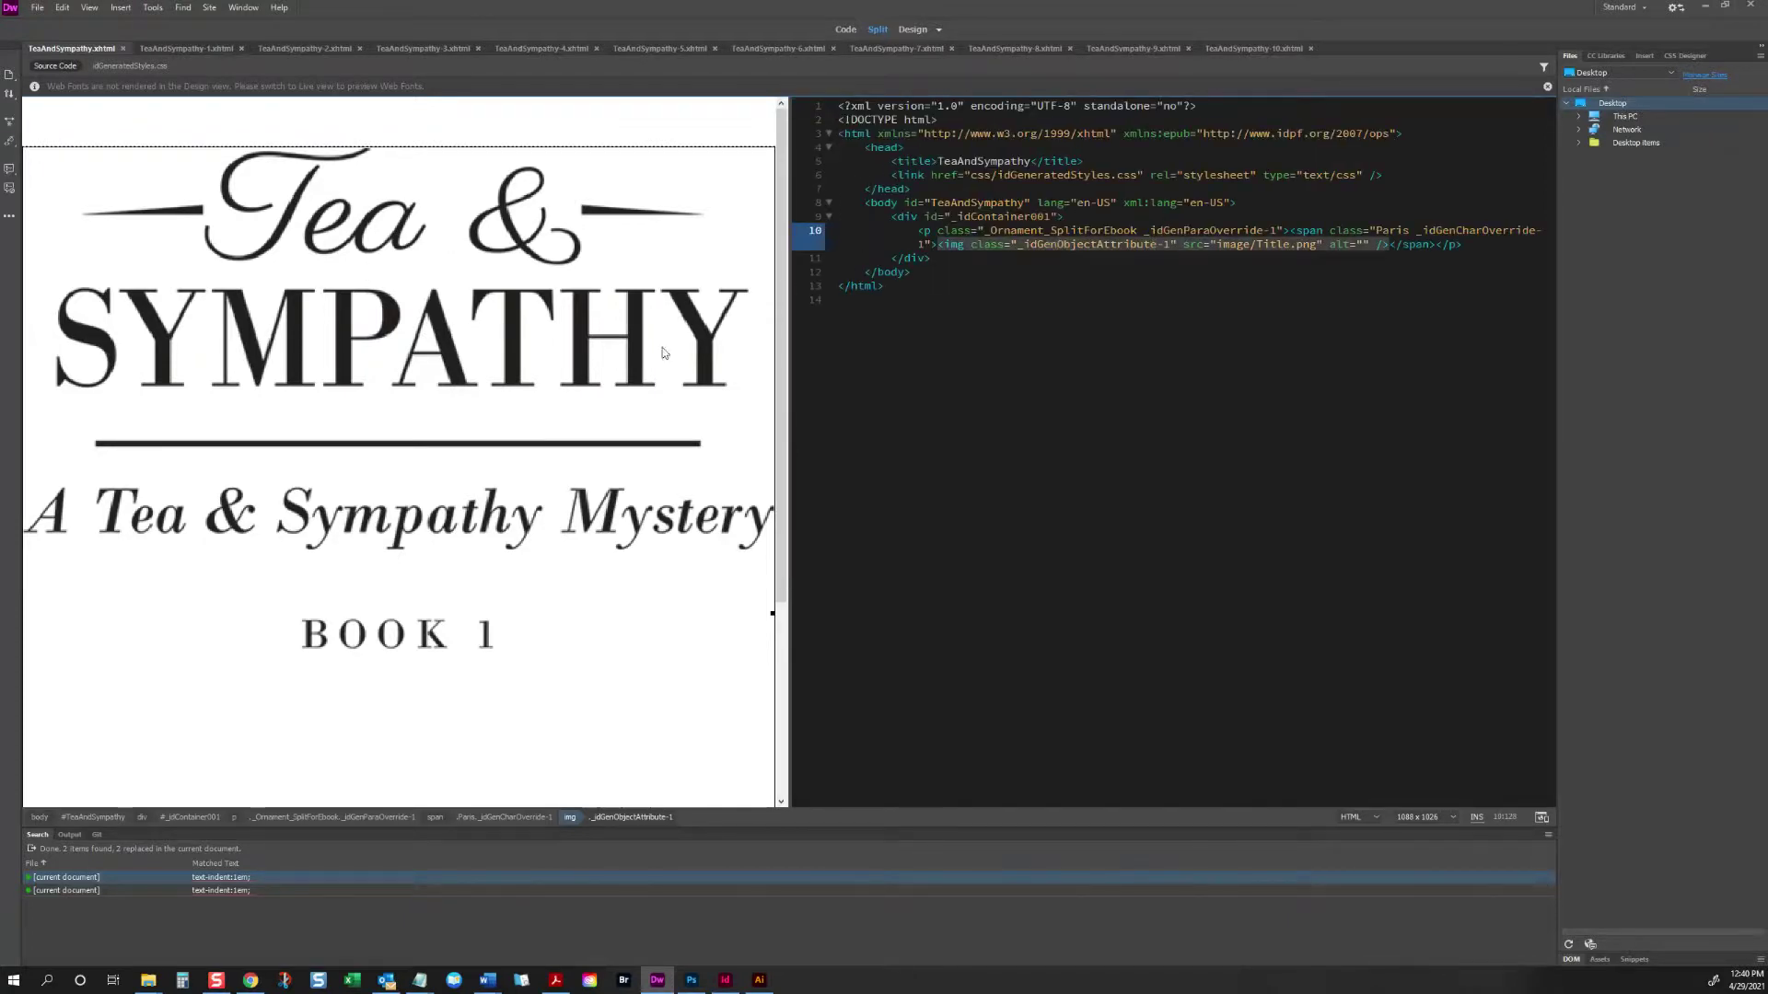
left_click(604, 394)
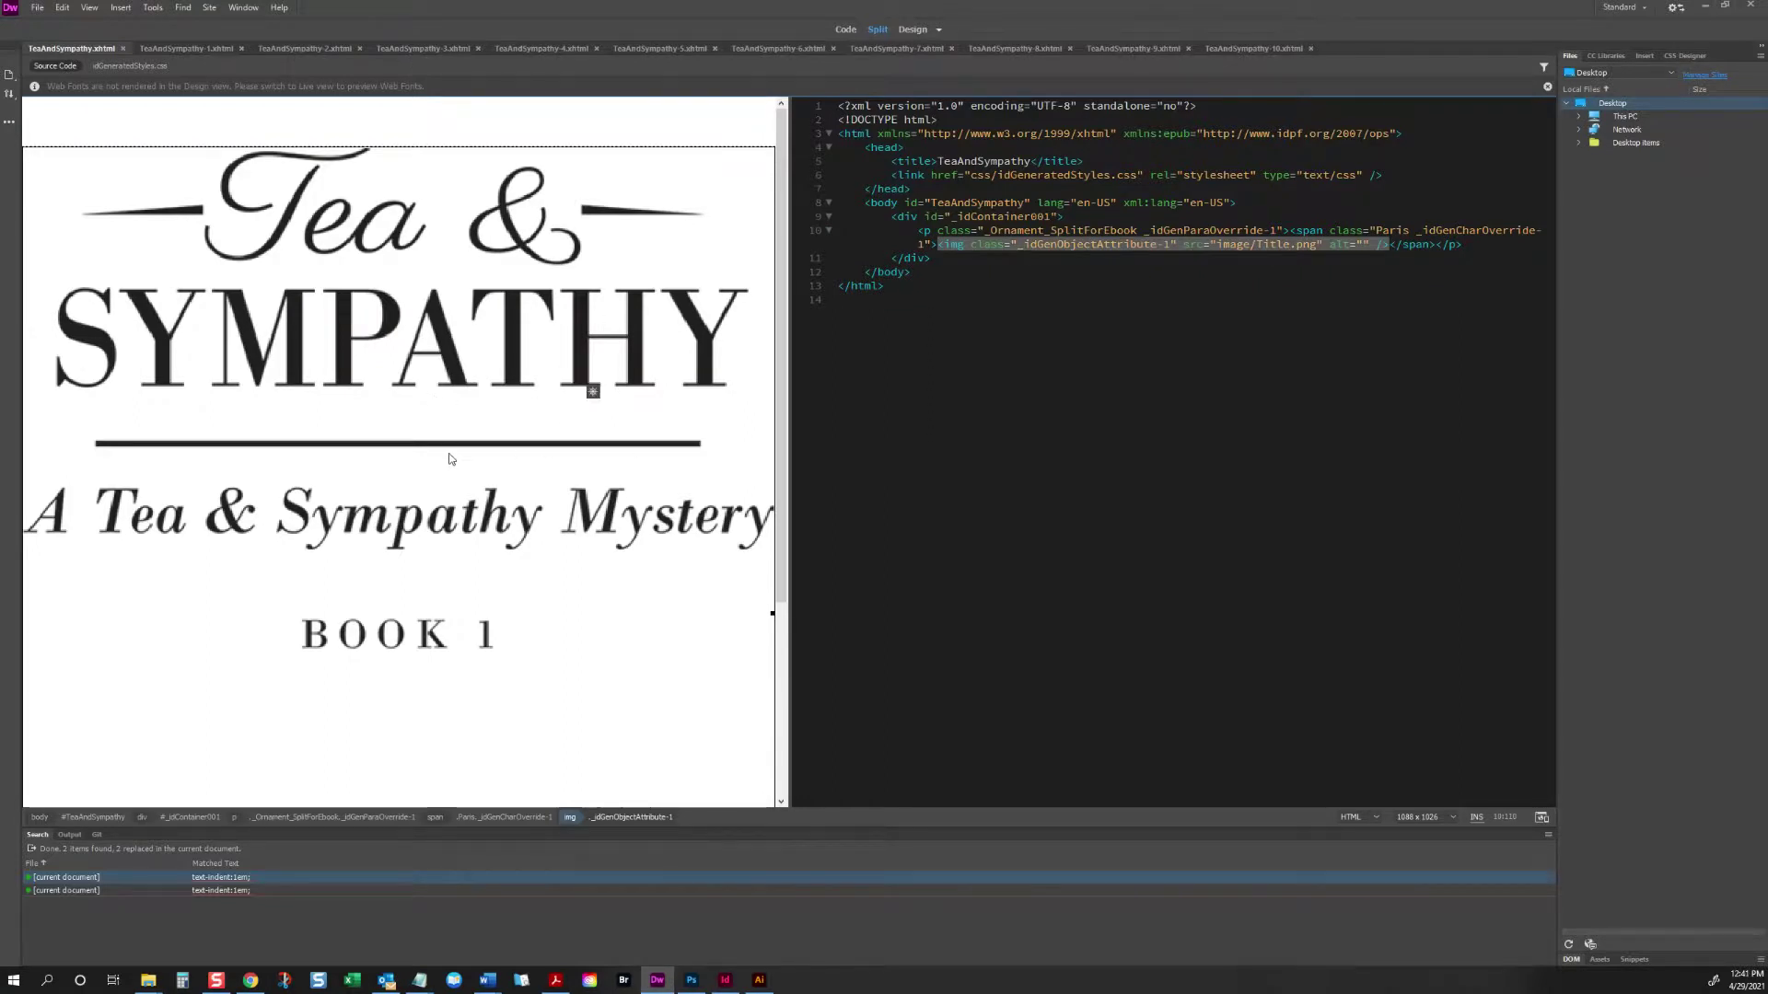
scroll(451, 458, "down", 3)
scroll(571, 461, "up", 3)
left_click(126, 65)
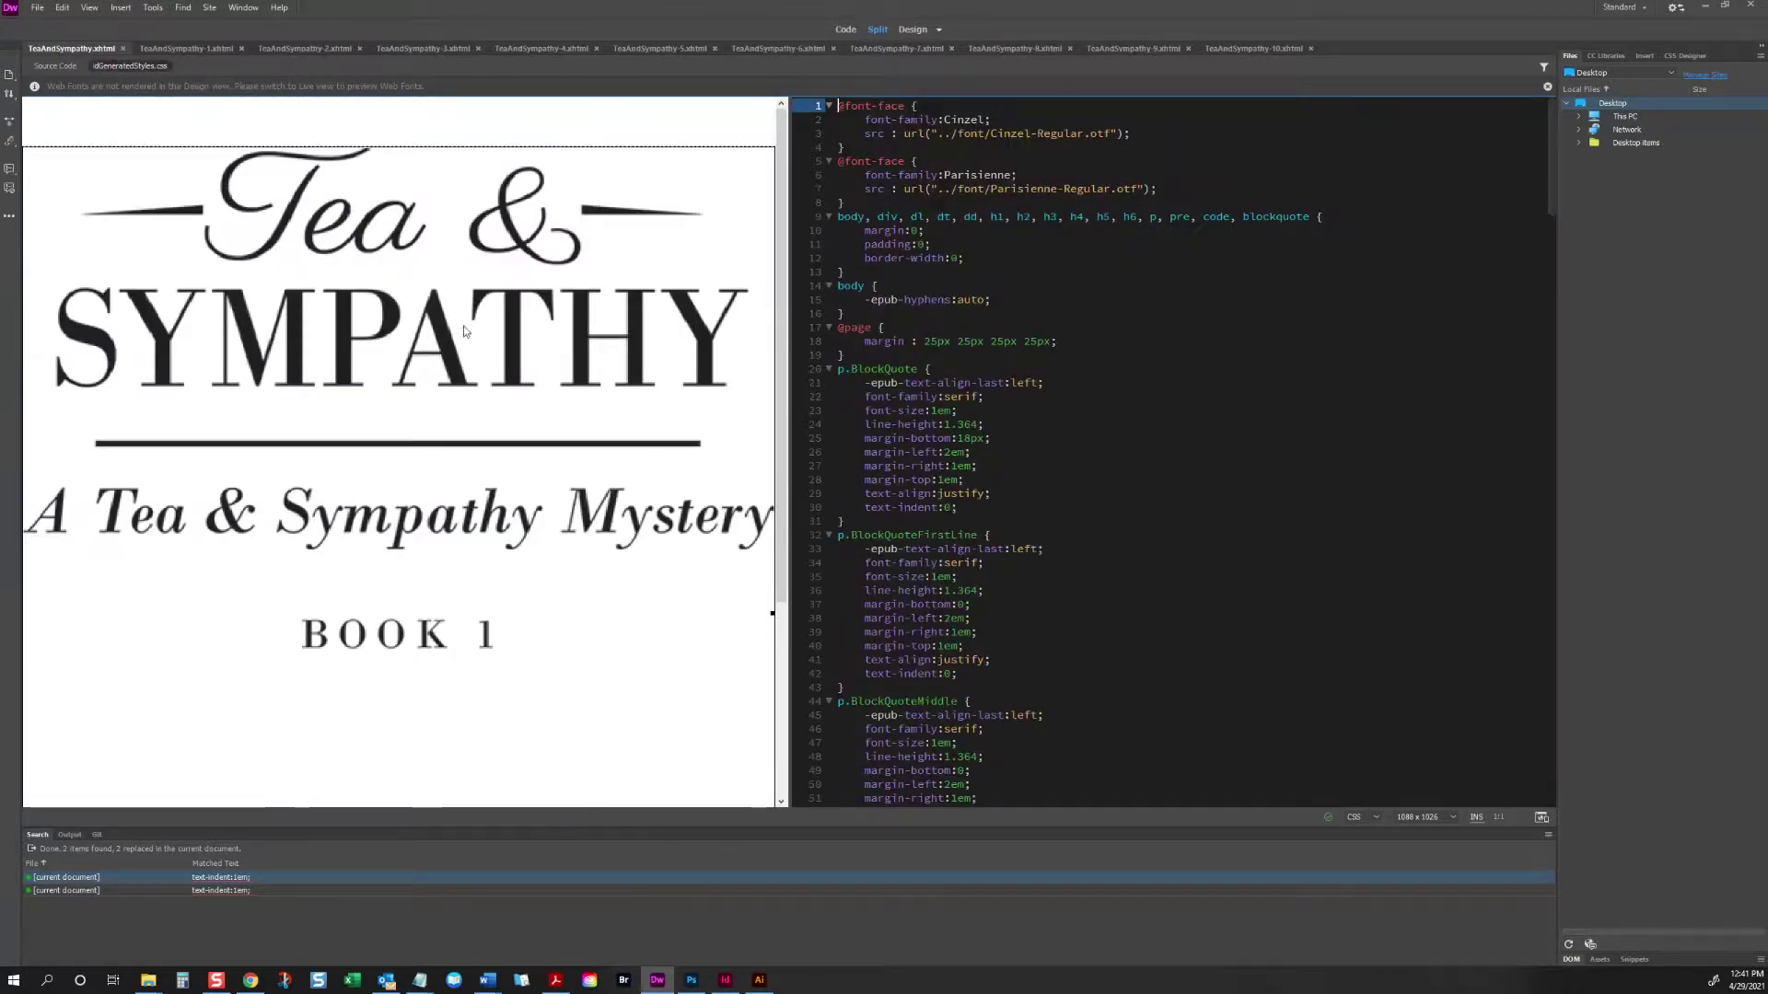
left_click(56, 65)
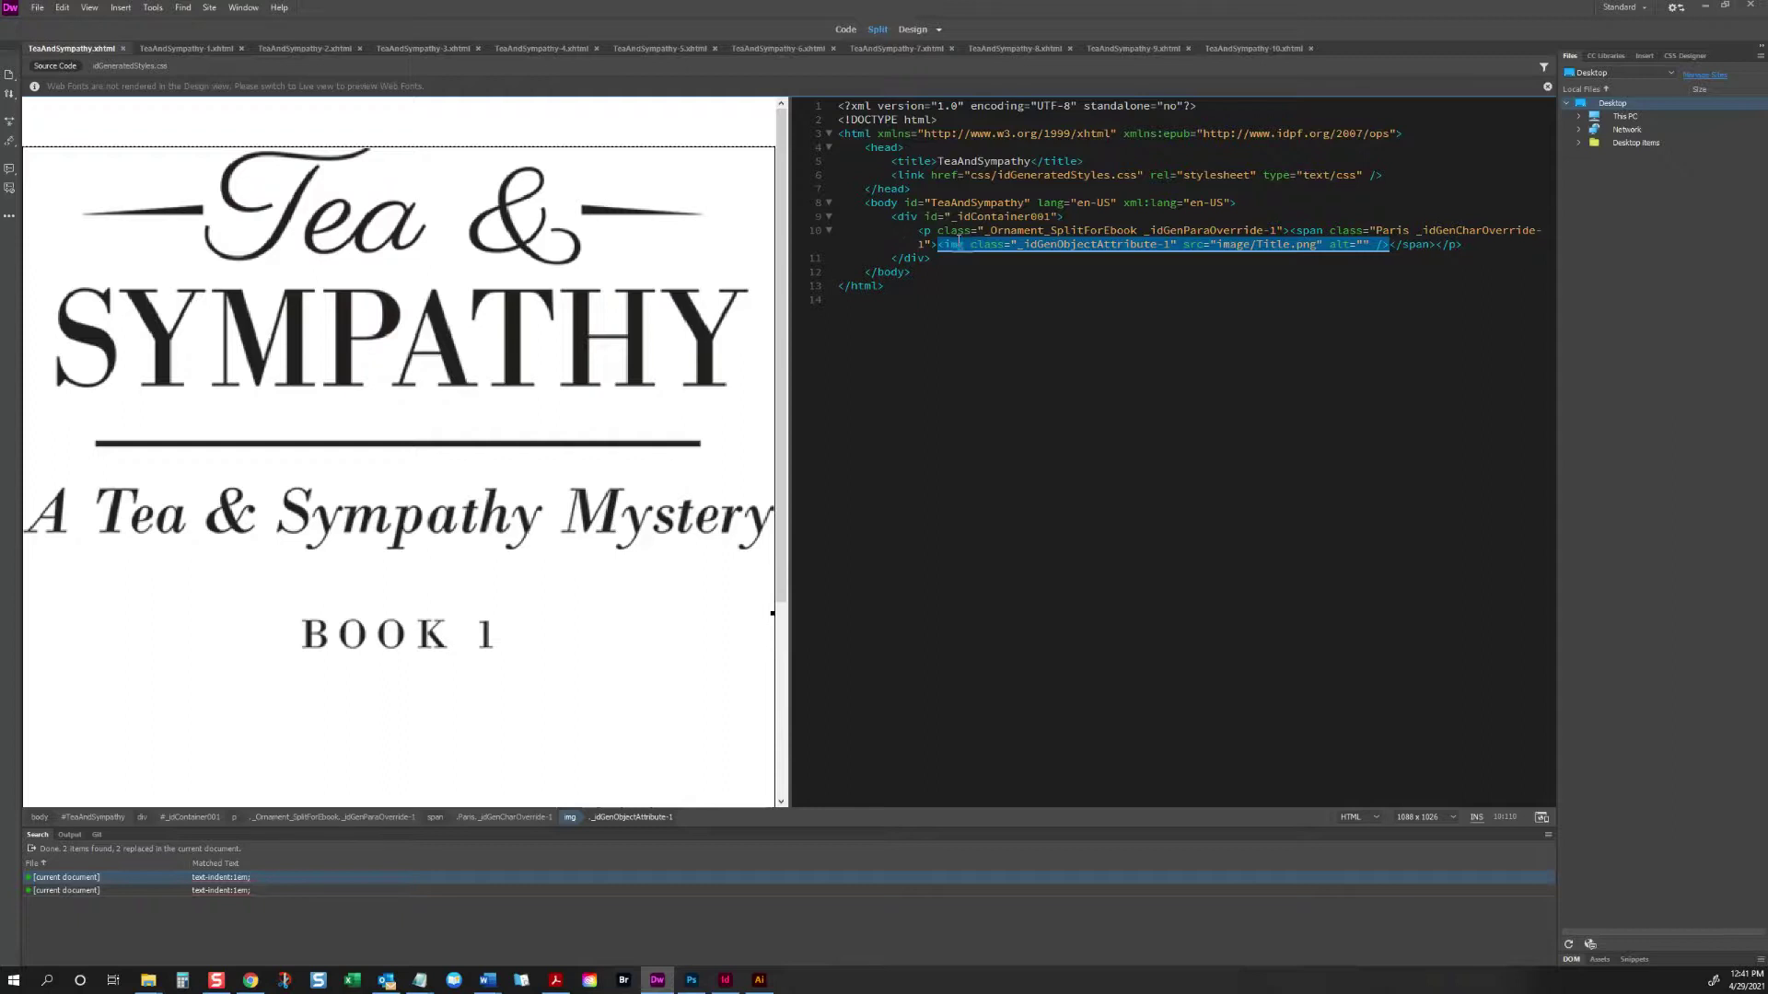
left_click(1280, 279)
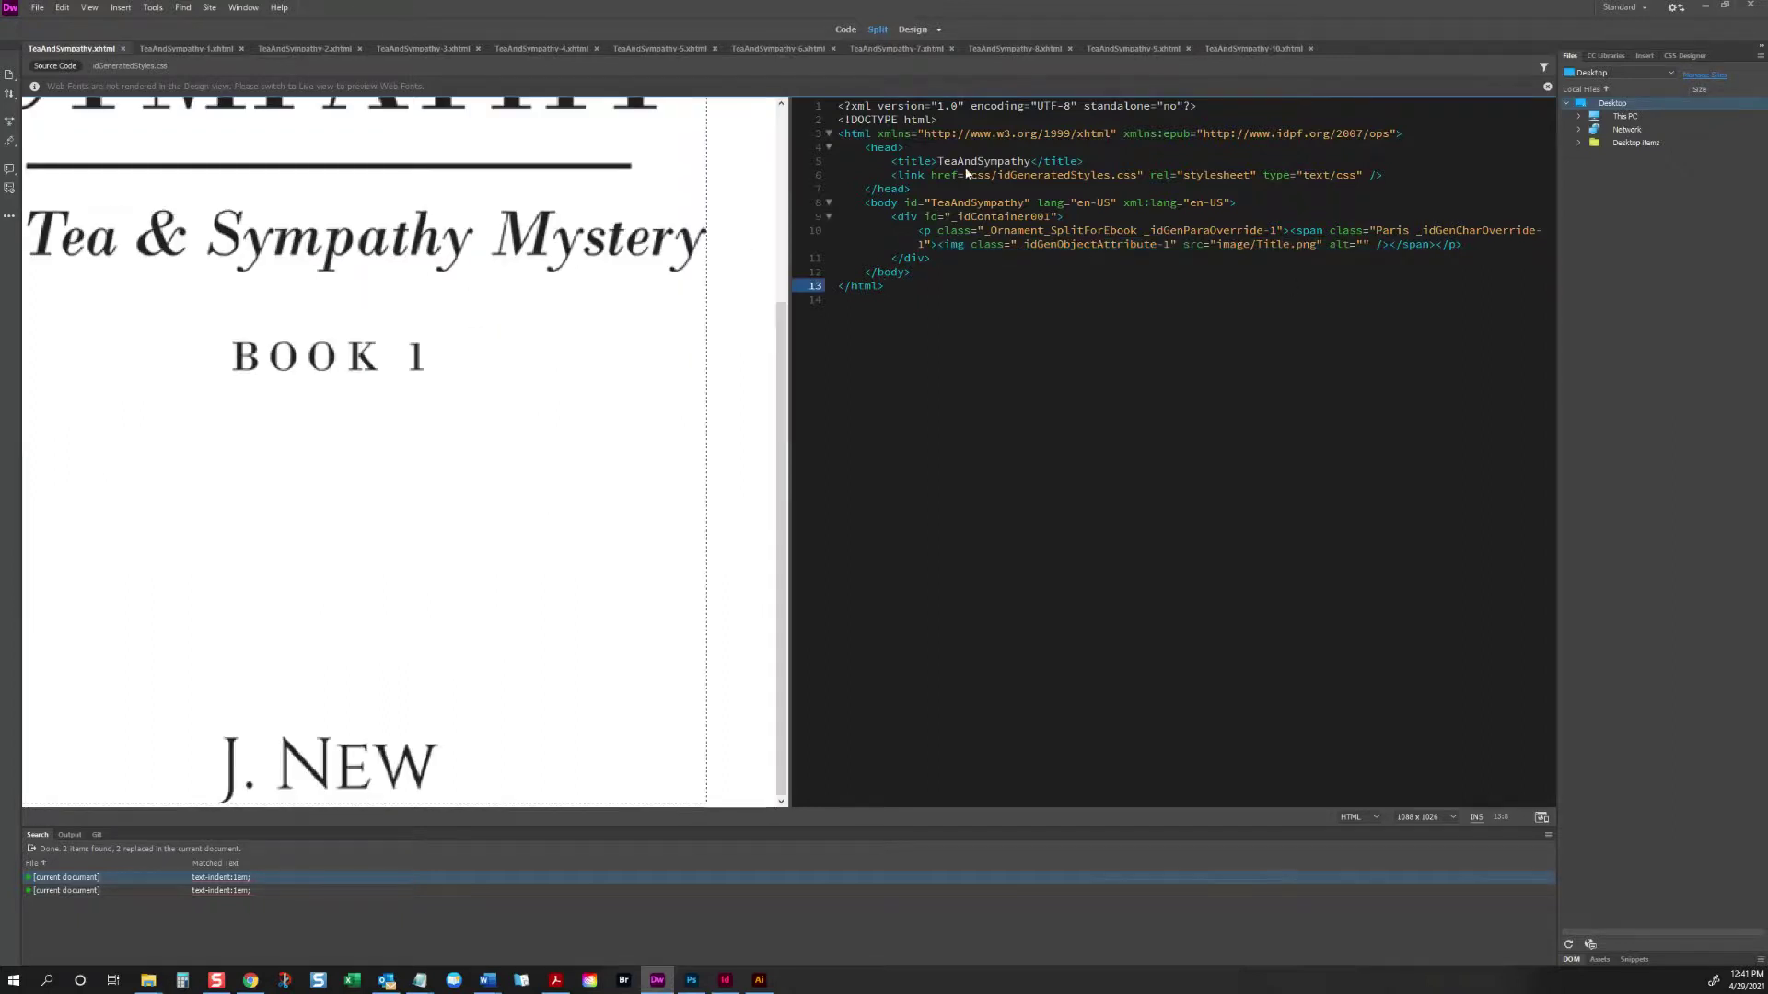
Step: Remove the _idGenParaOverride-1 class from the title page paragraph and strip the Paris _idGenCharOverride-1 span wrapping the image
left_click_drag(1278, 230, 1138, 230)
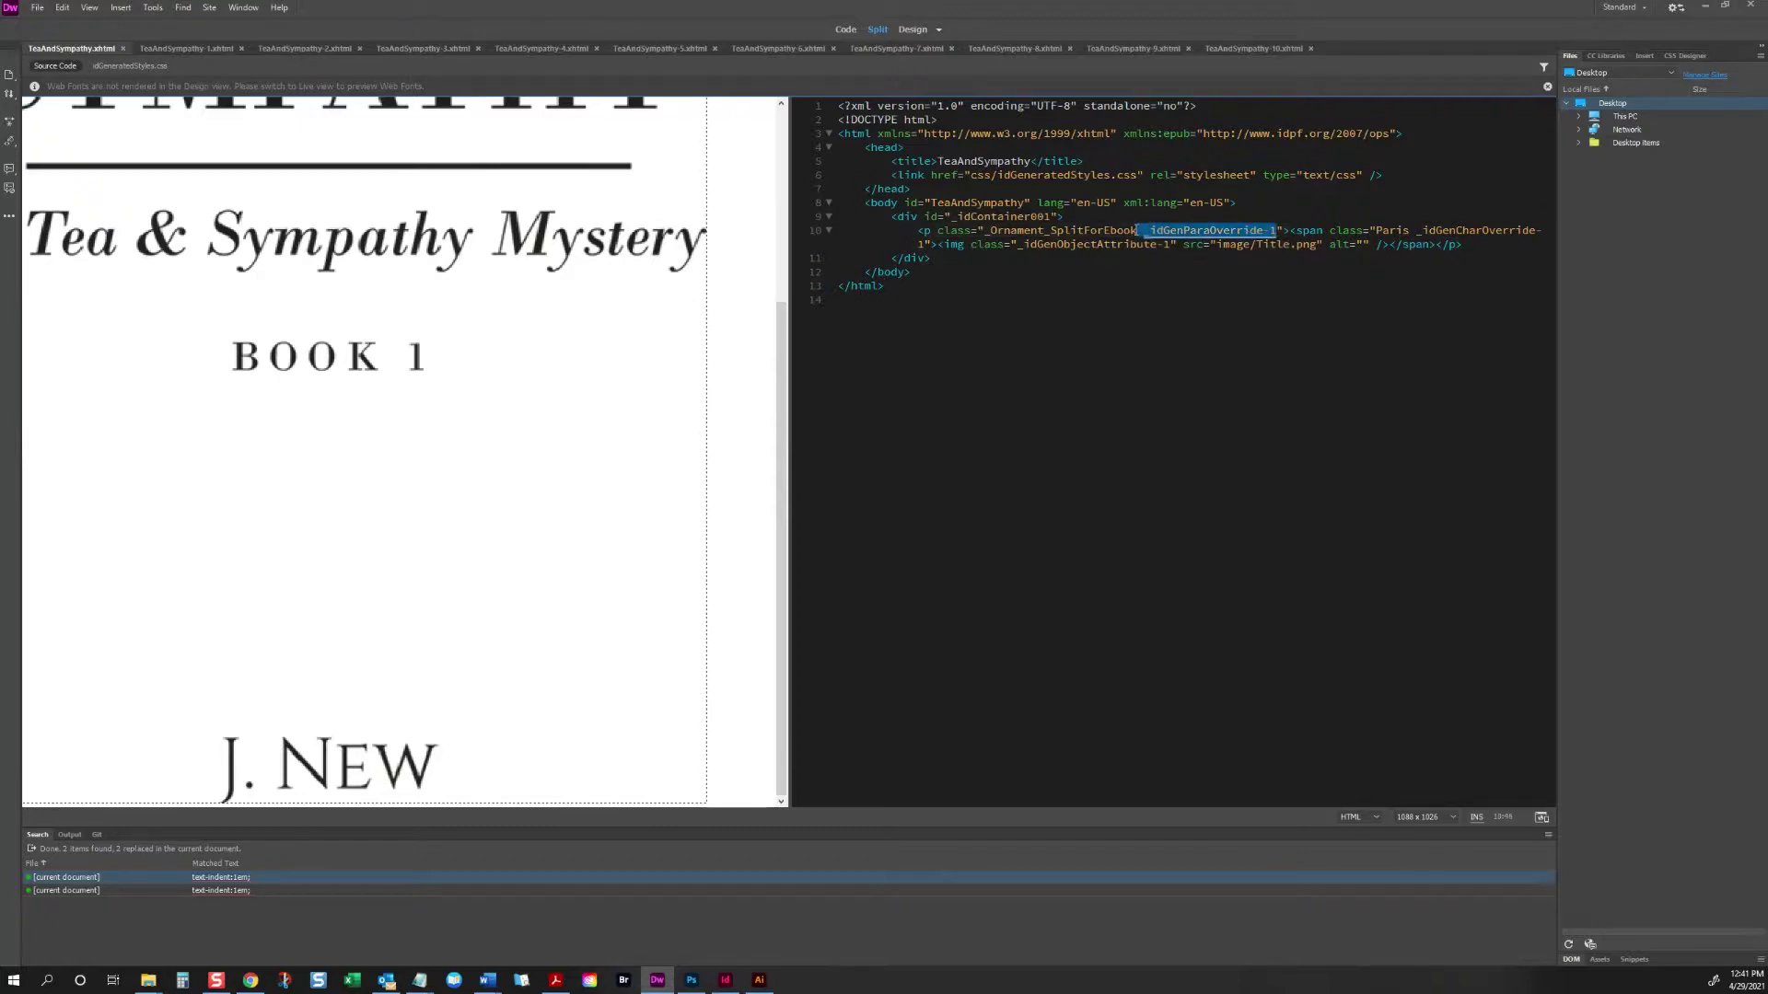
key("Delete")
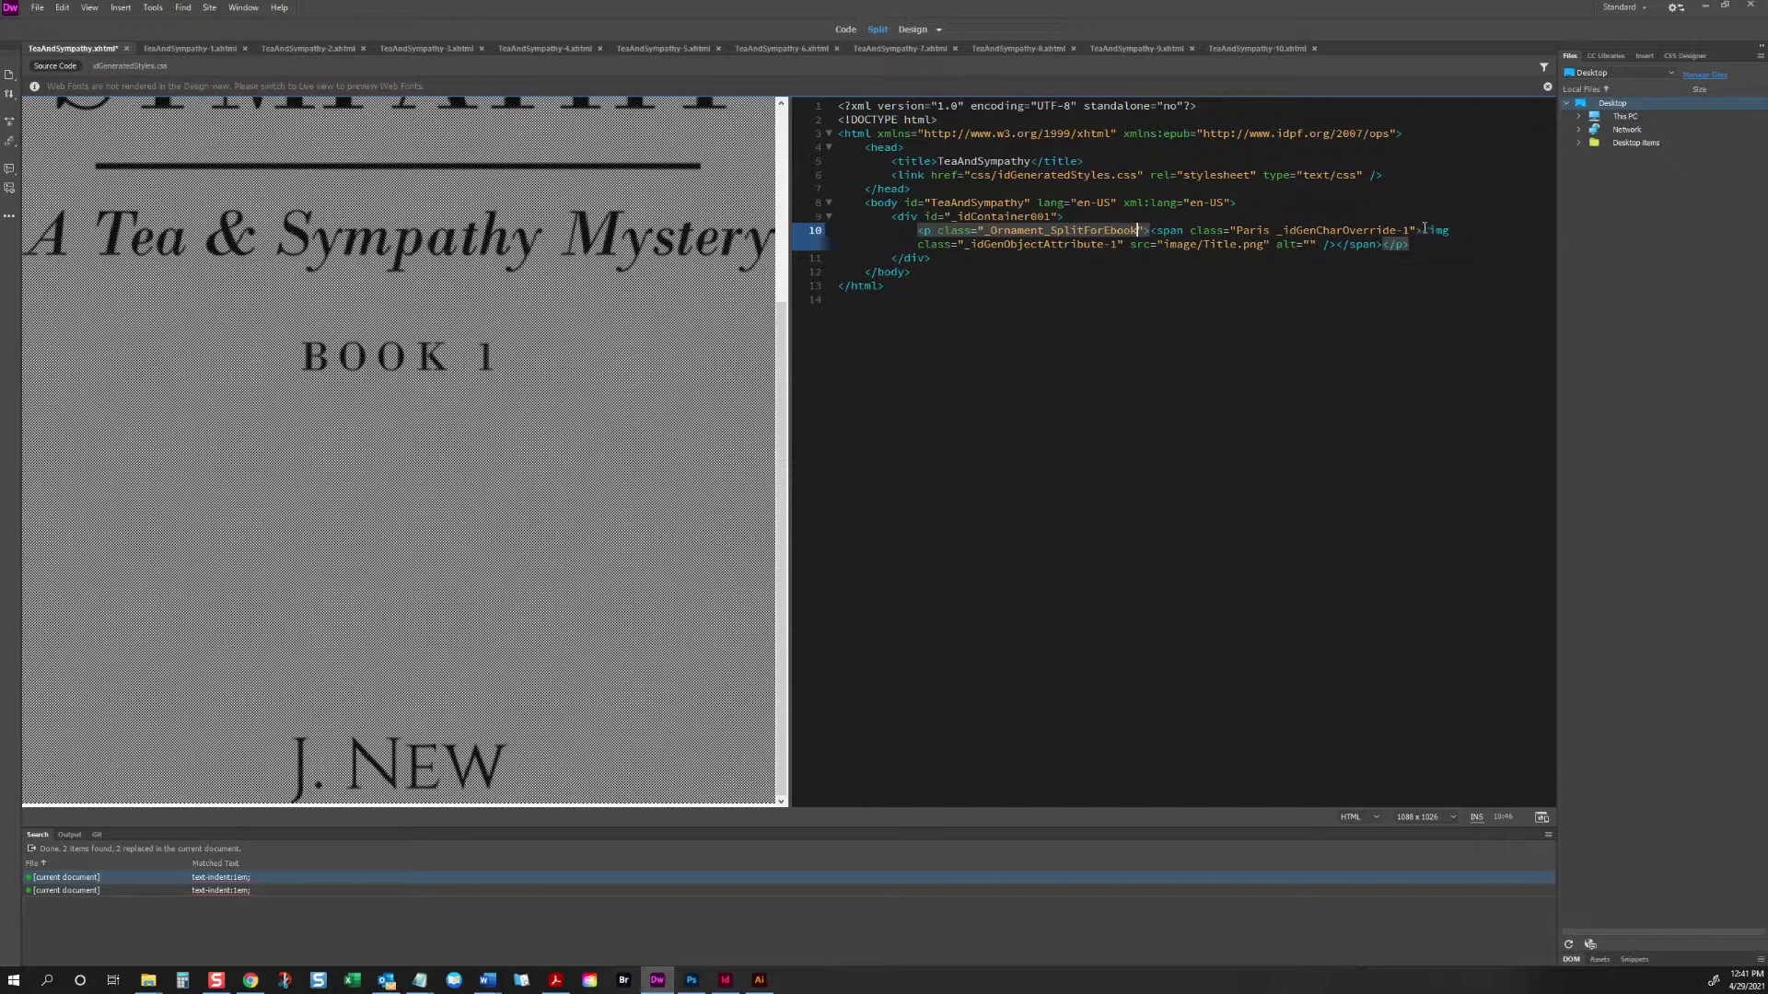
left_click_drag(1422, 229, 1145, 231)
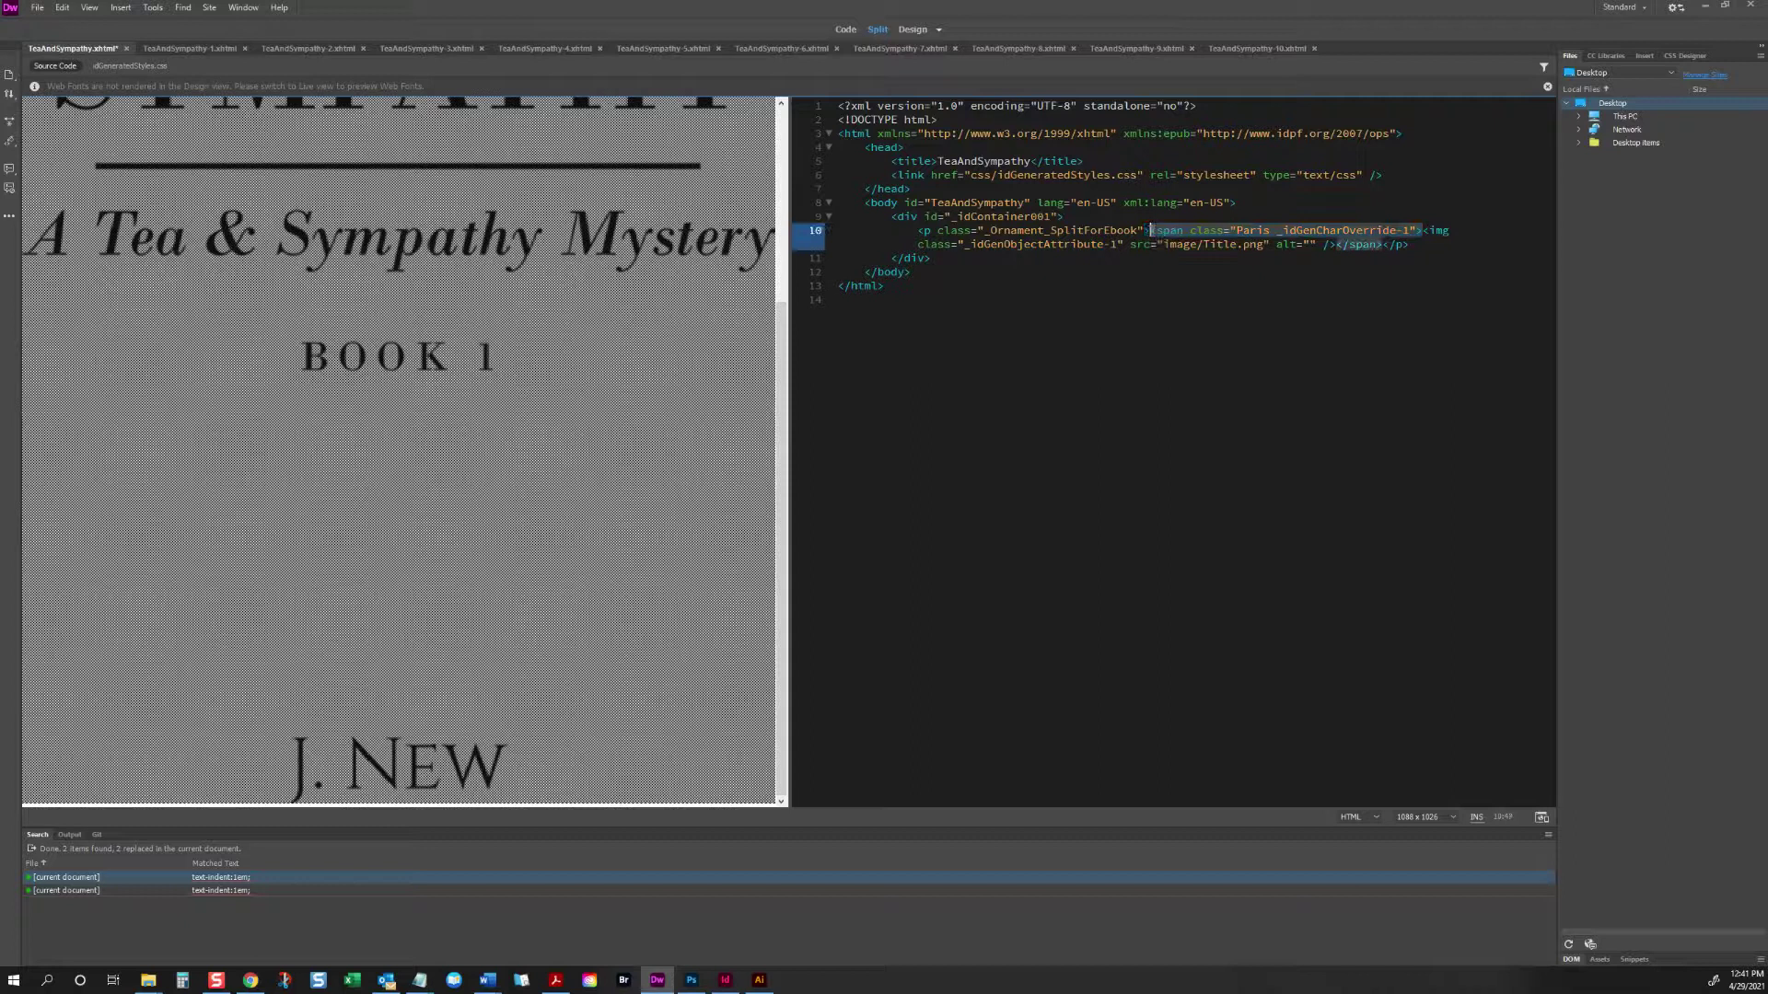
key("Delete")
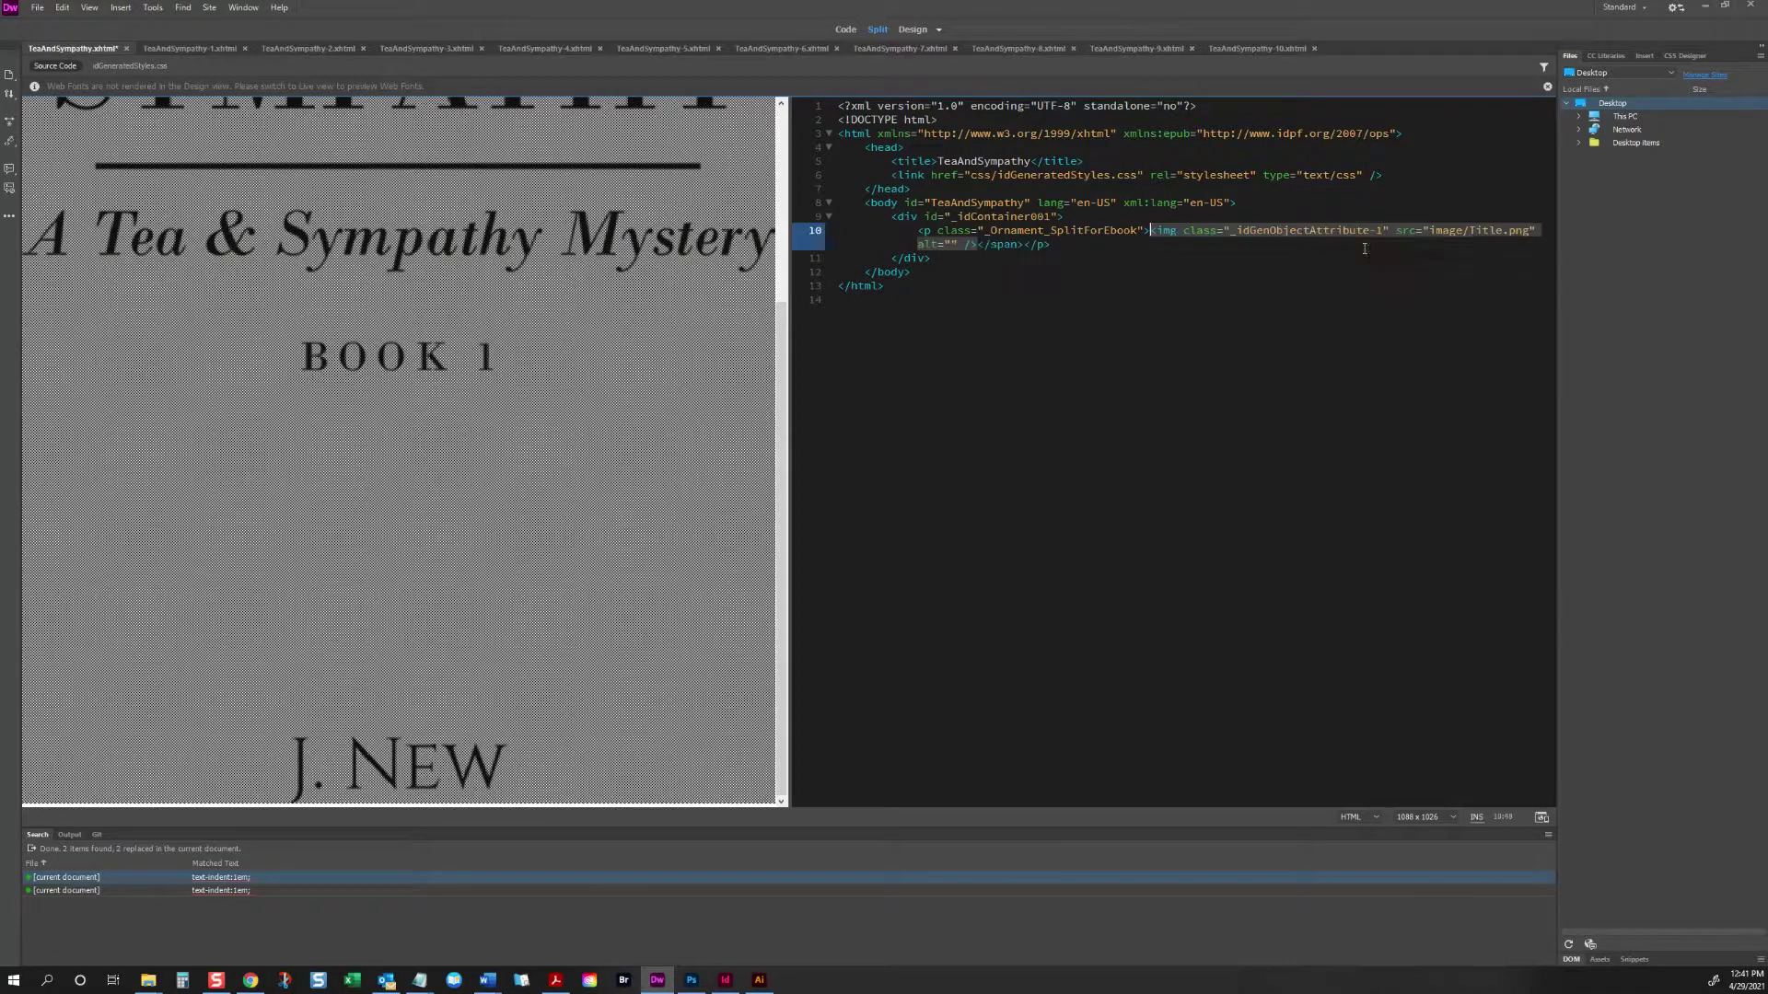
left_click_drag(974, 245, 1022, 245)
key("Delete")
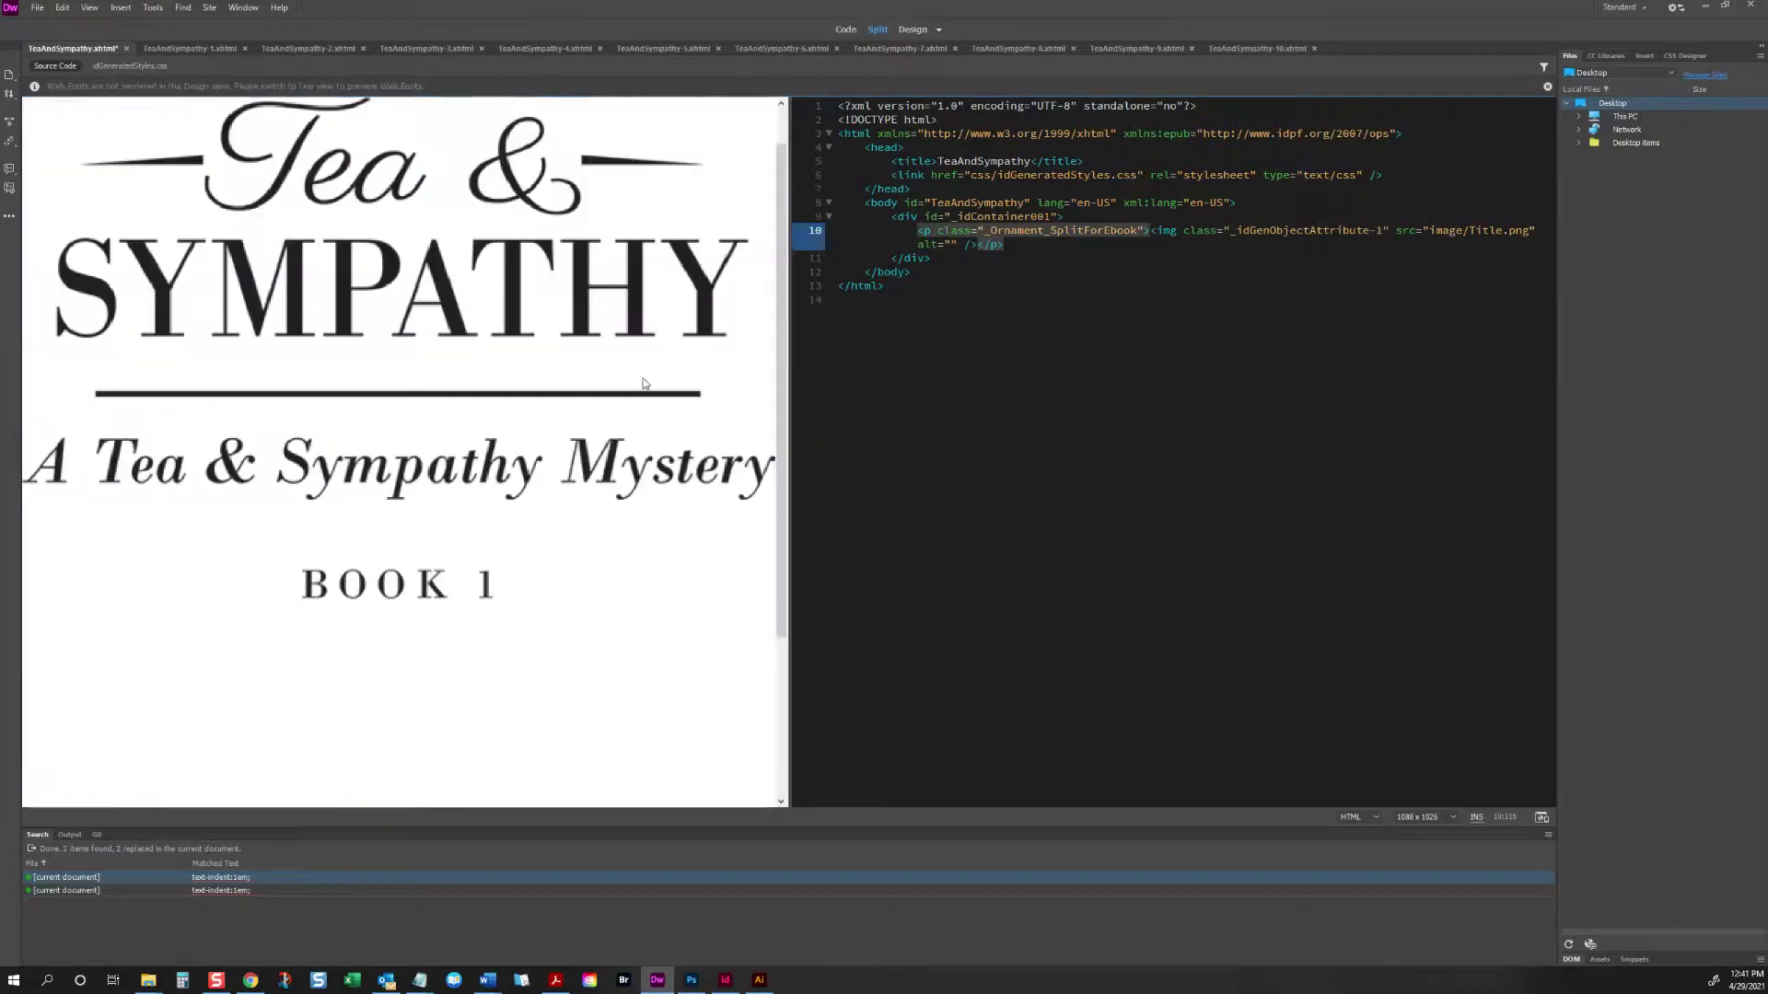
left_click(1031, 243)
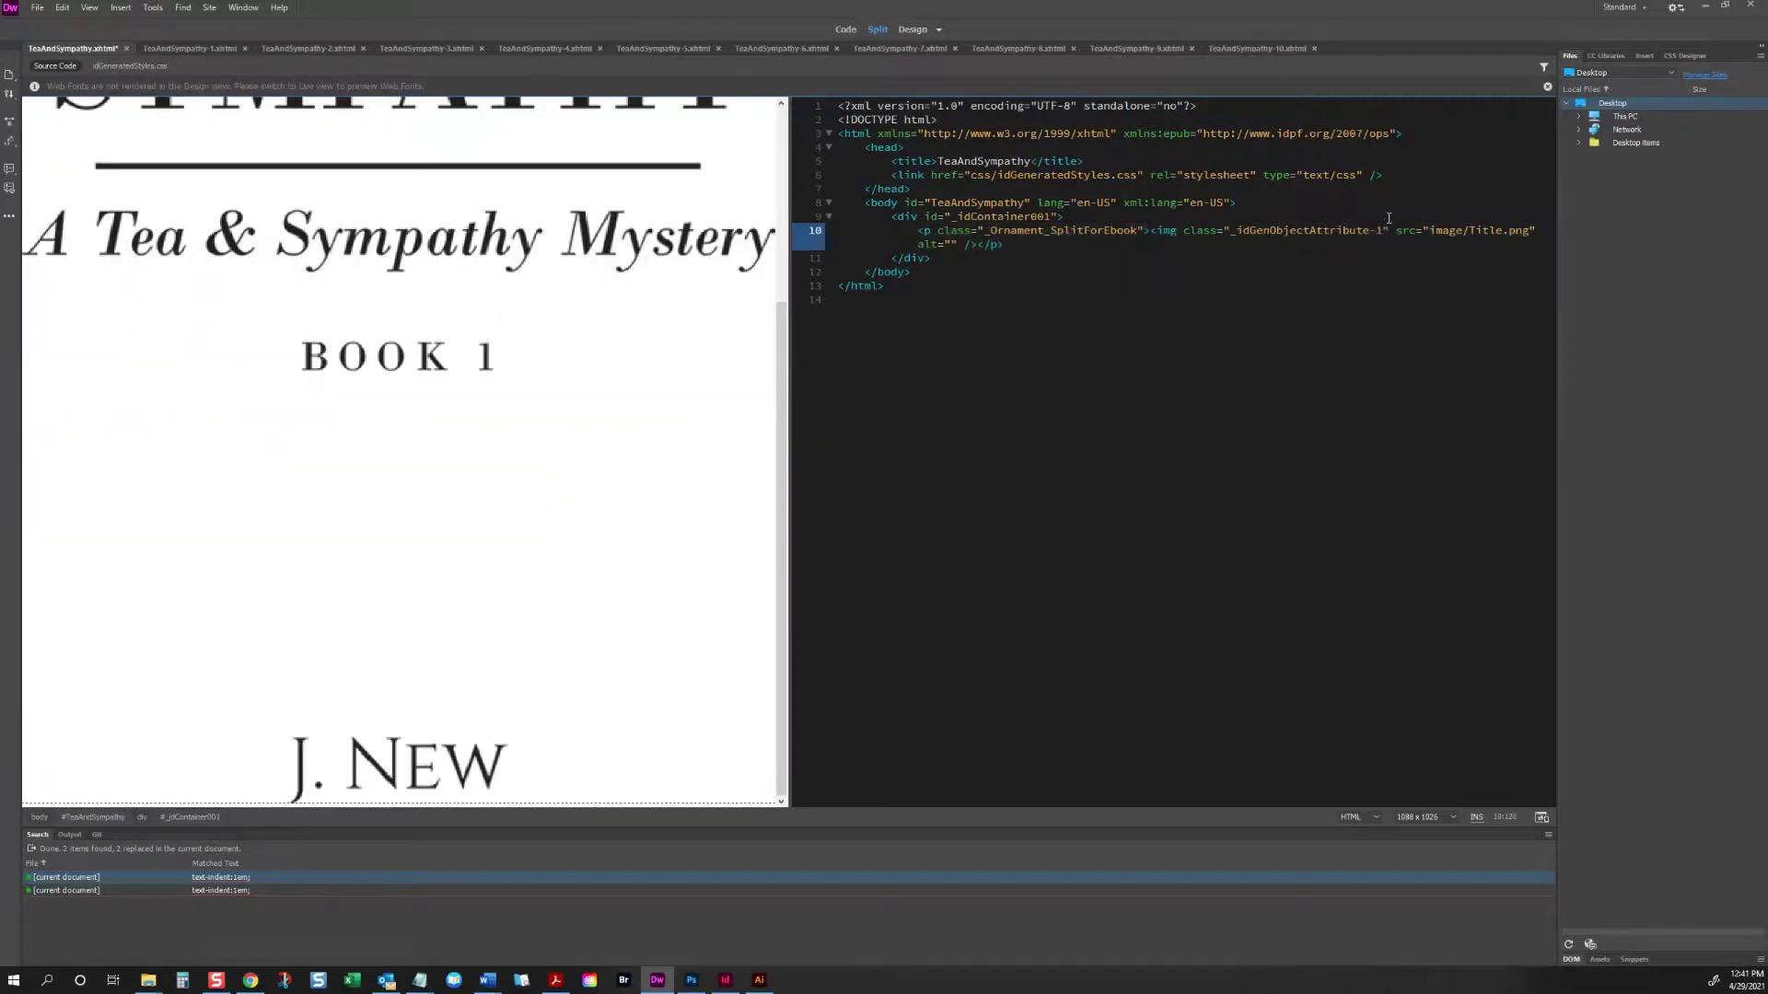
Step: Set the img._idGenObjectAttribute-1 width to 70.00% in idGeneratedStyles.css, and save the title page
left_click_drag(1384, 230, 1236, 231)
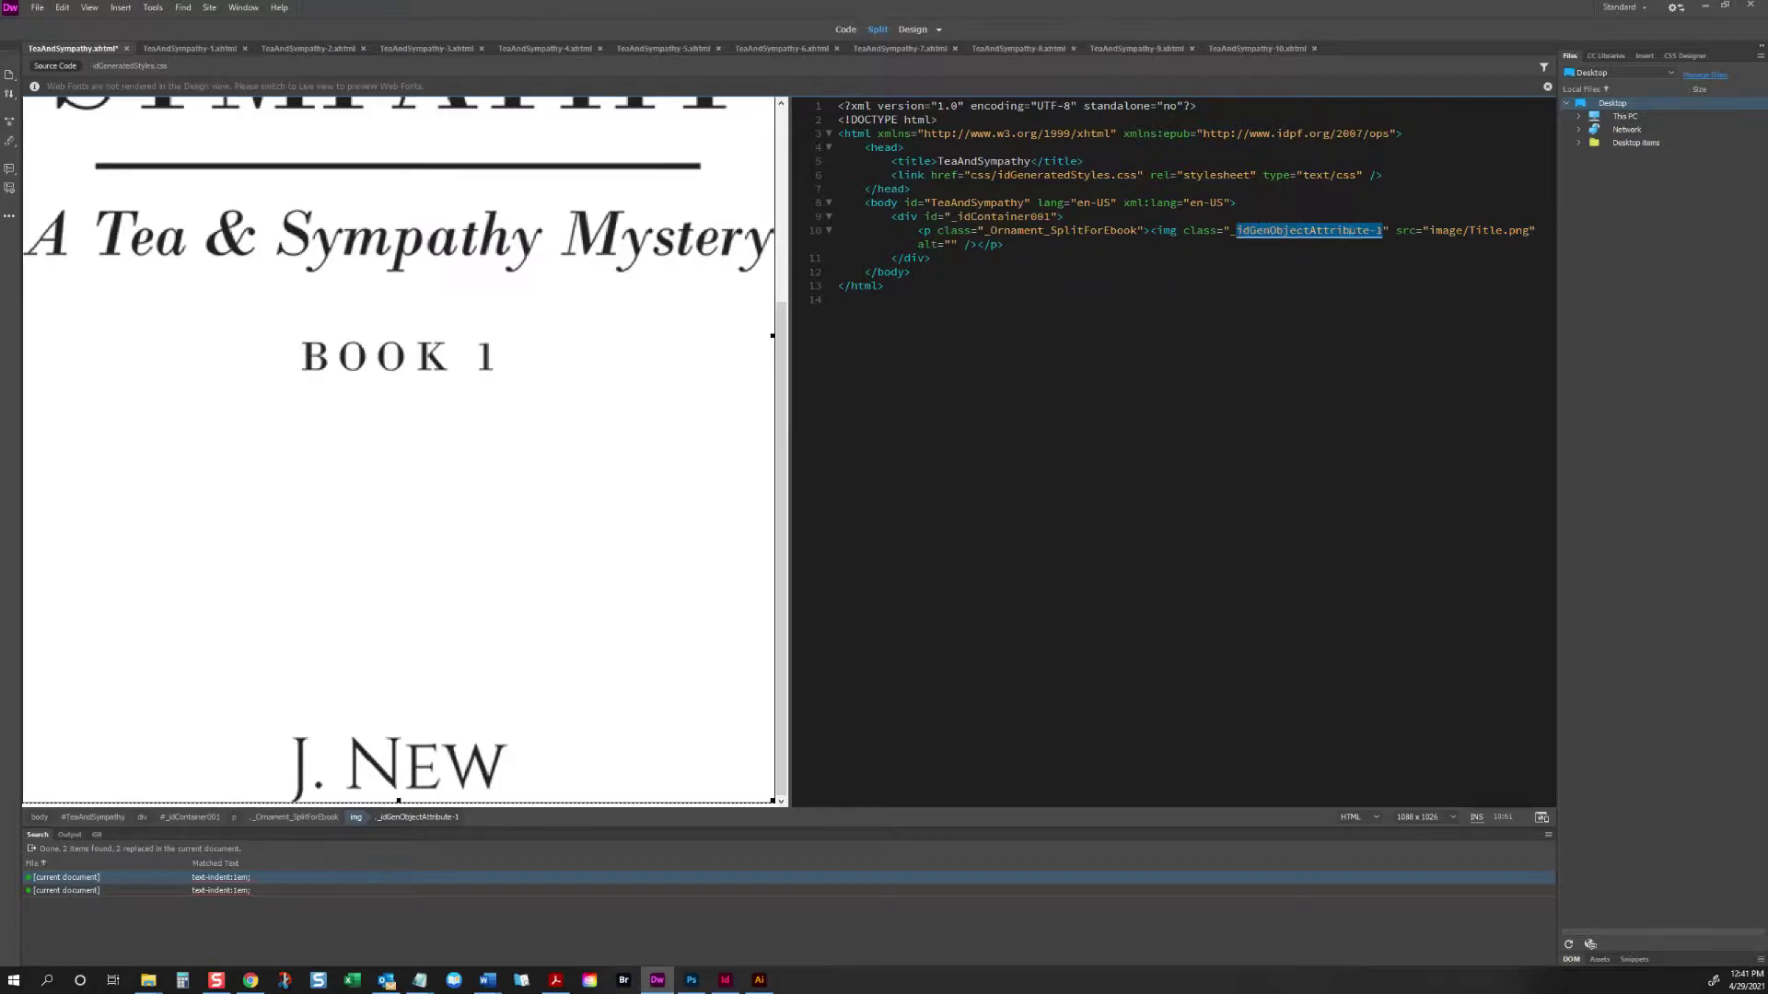
left_click(574, 216)
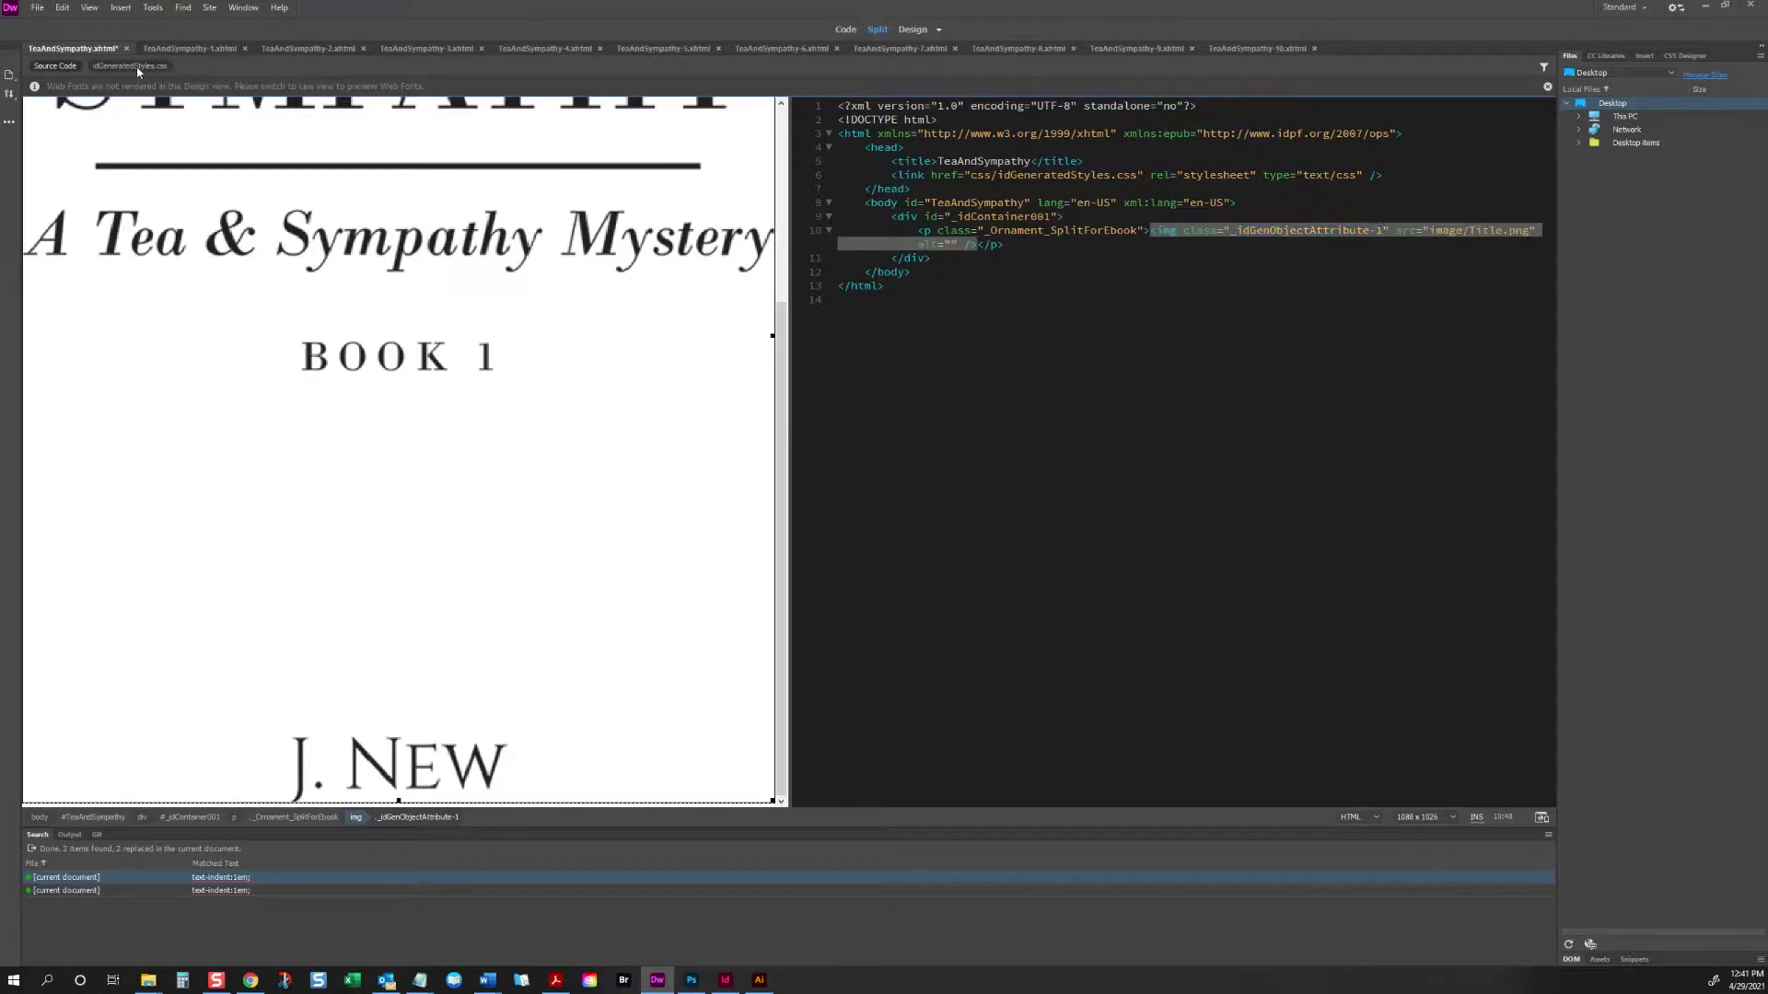
left_click(136, 67)
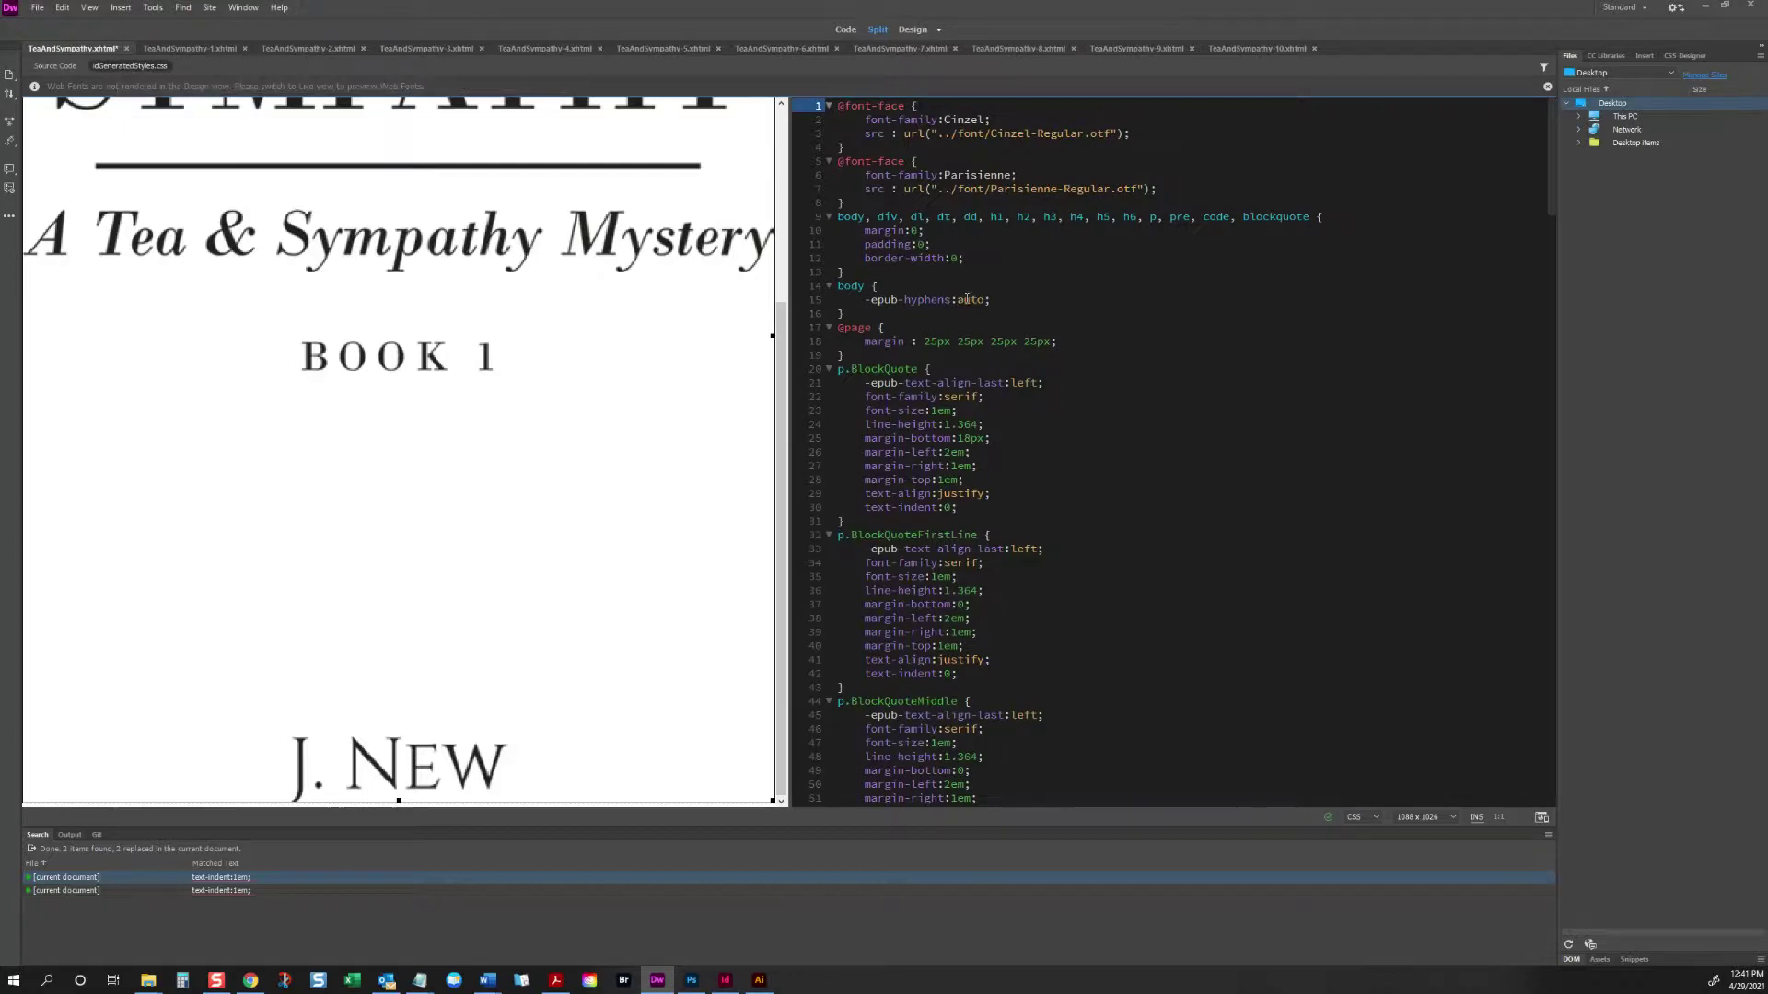
scroll(957, 571, "down", 20)
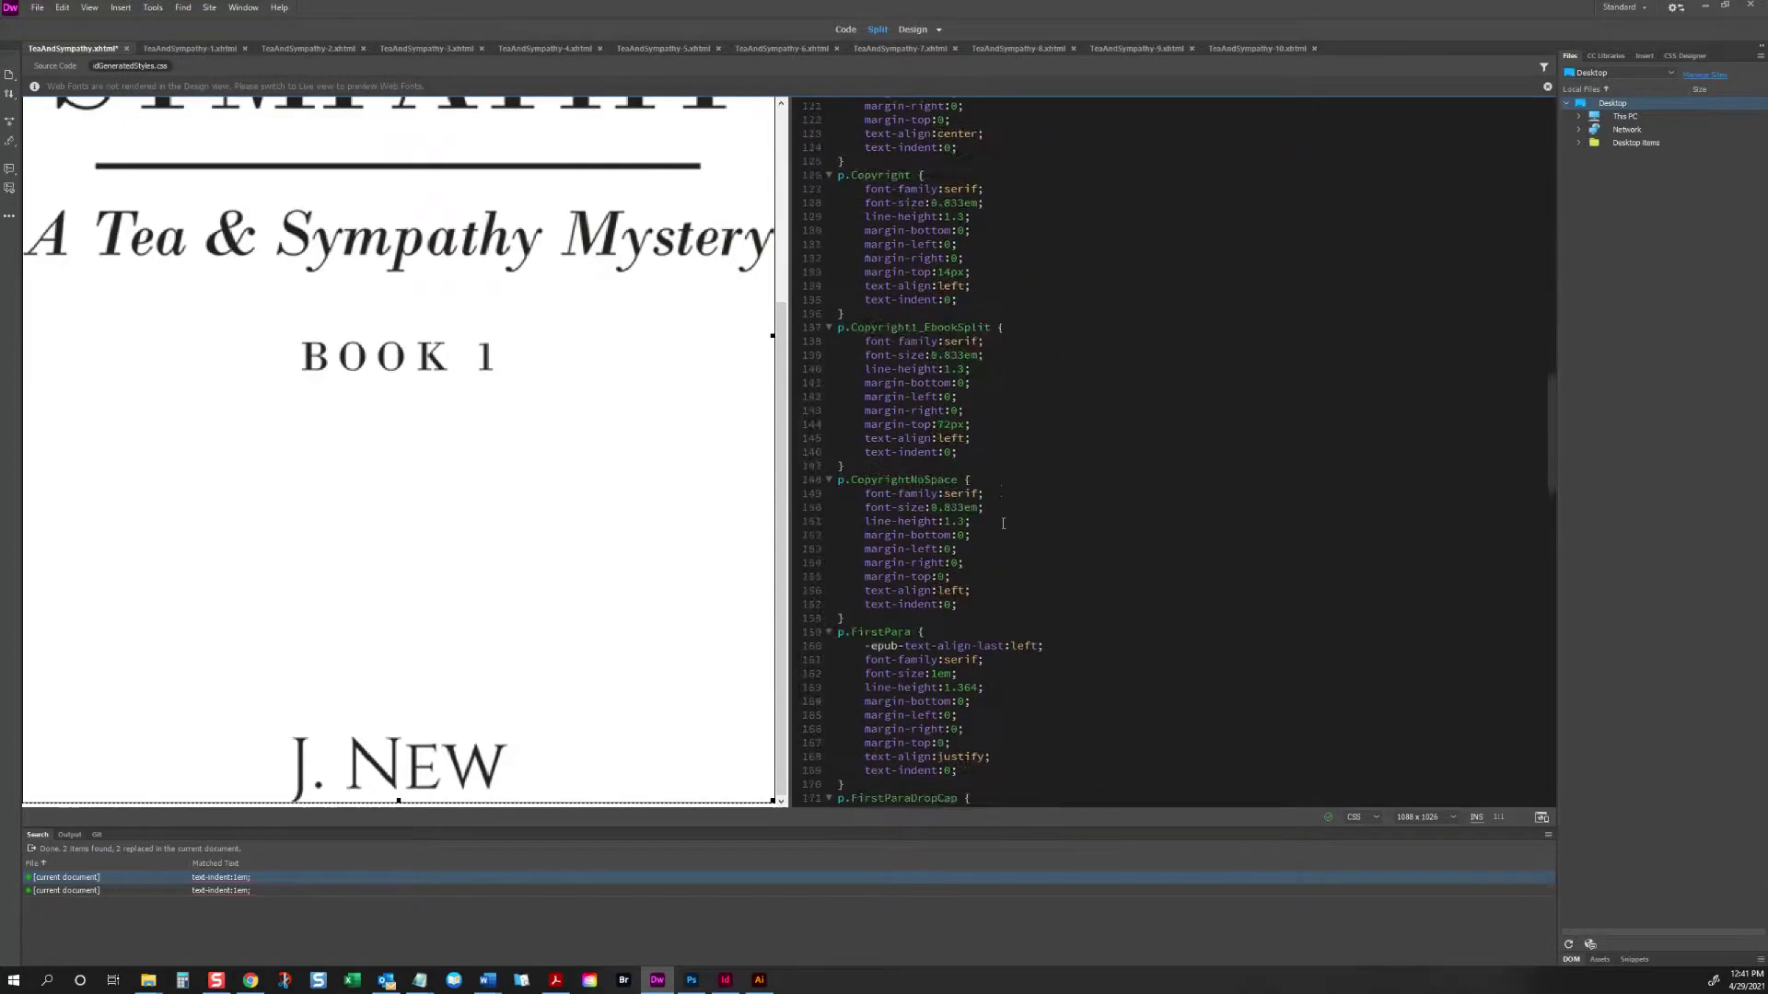
scroll(1003, 523, "down", 15)
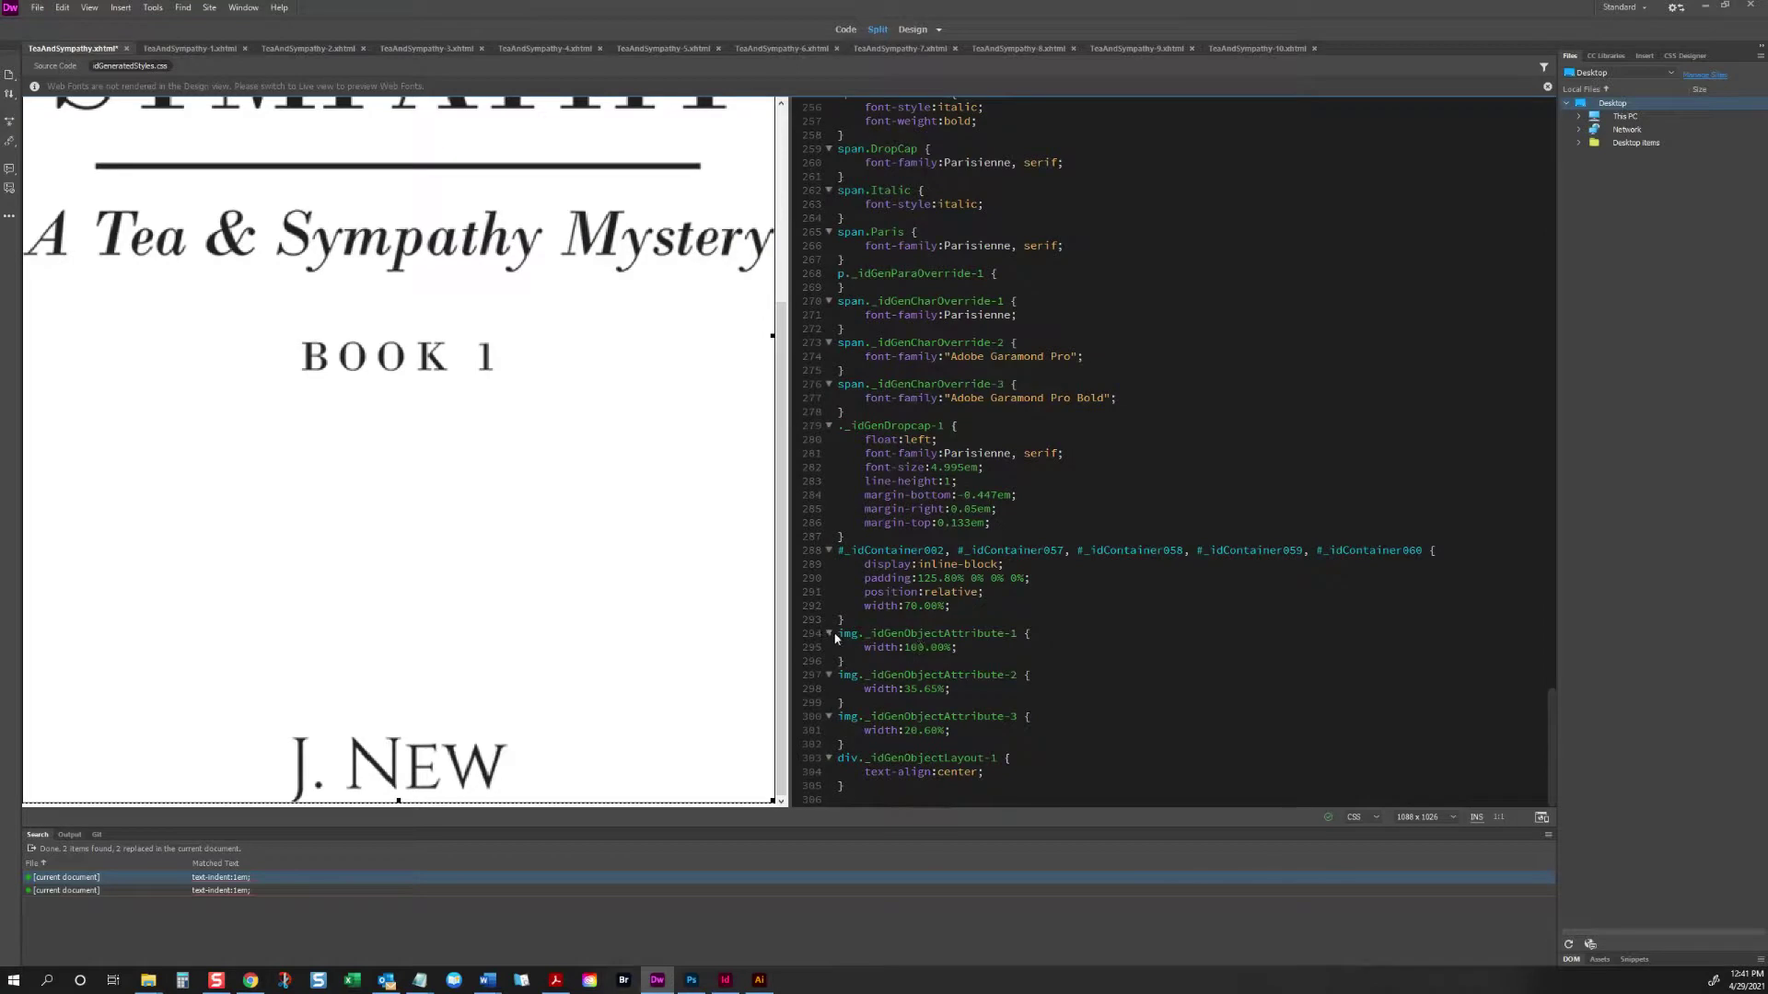
left_click_drag(835, 633, 1063, 756)
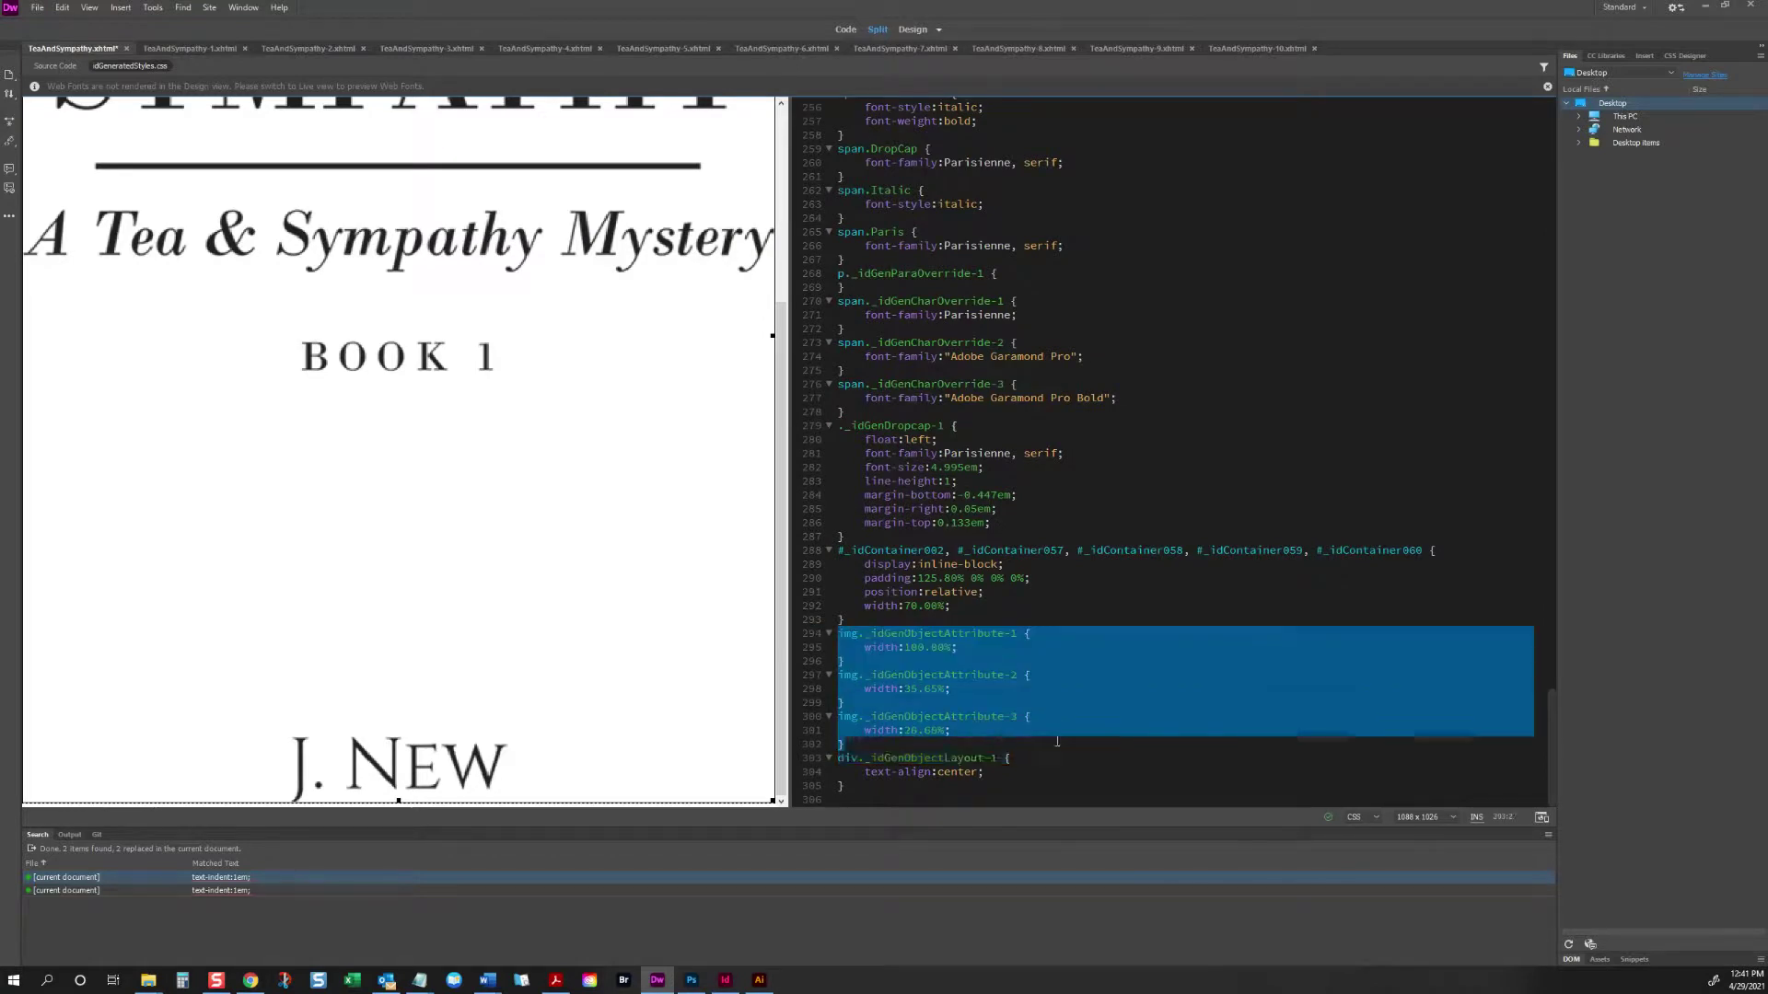
left_click(1013, 645)
left_click_drag(1010, 634, 1024, 633)
left_click(903, 647)
key("Delete")
key("Delete")
key("Delete")
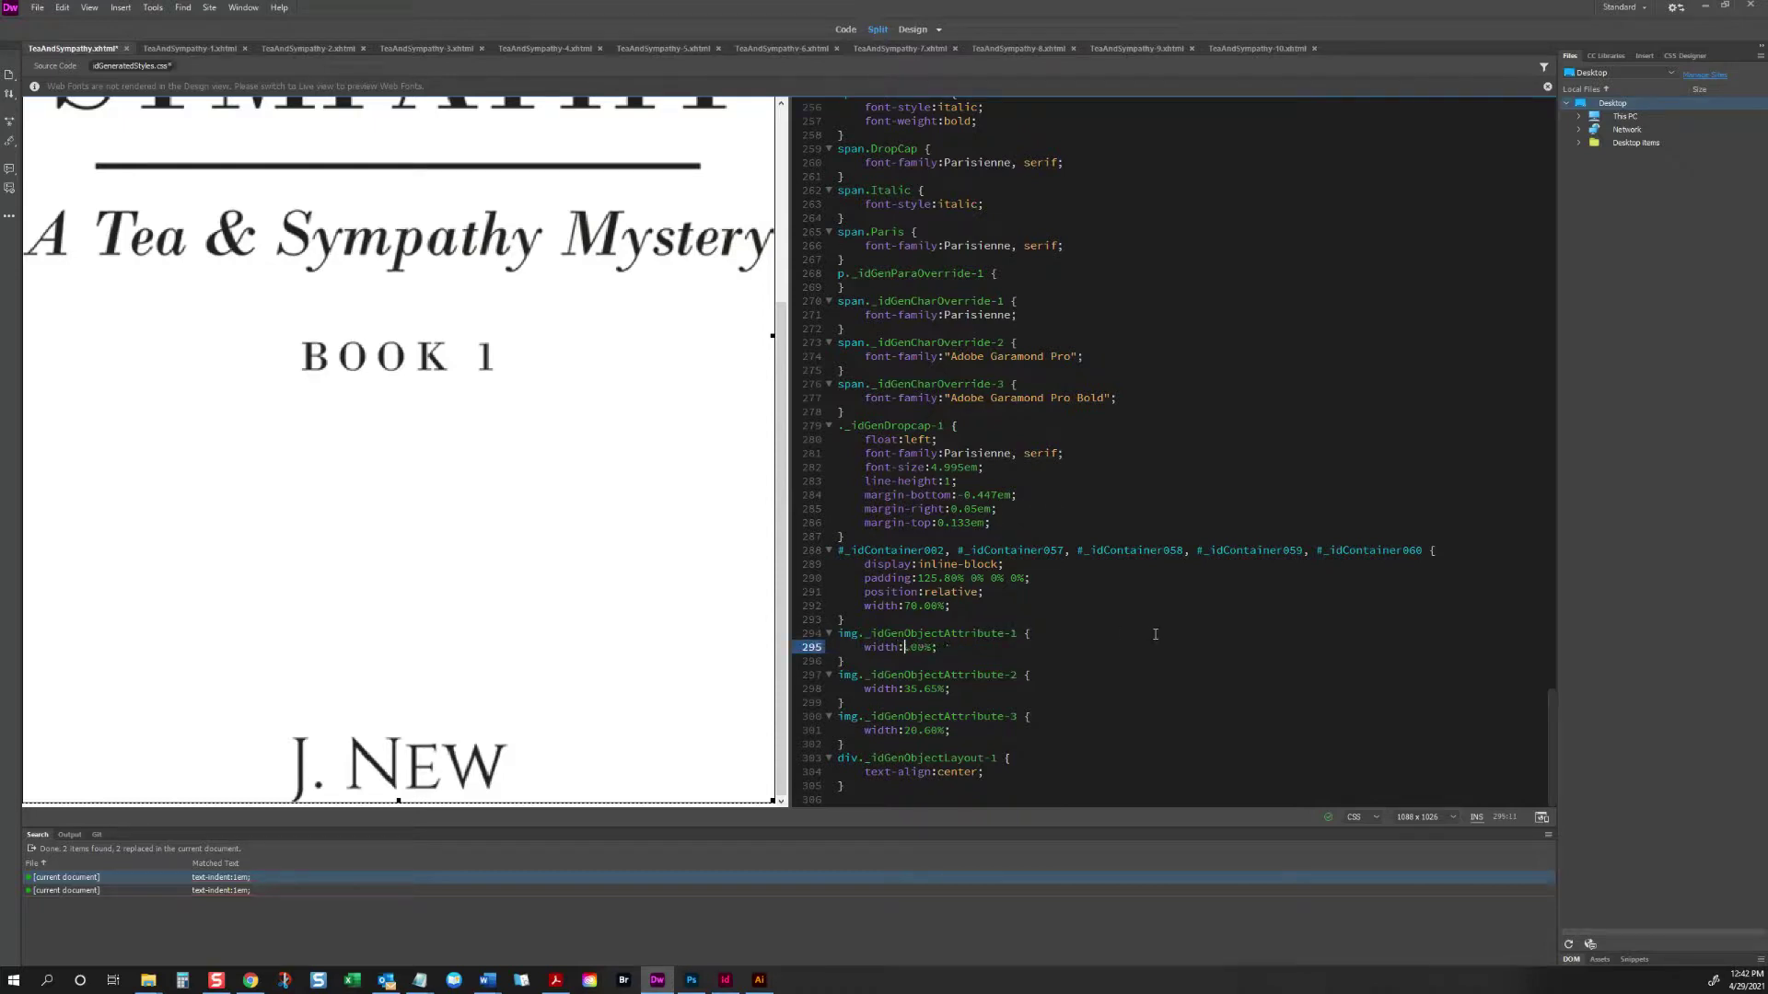
type("70")
left_click(677, 531)
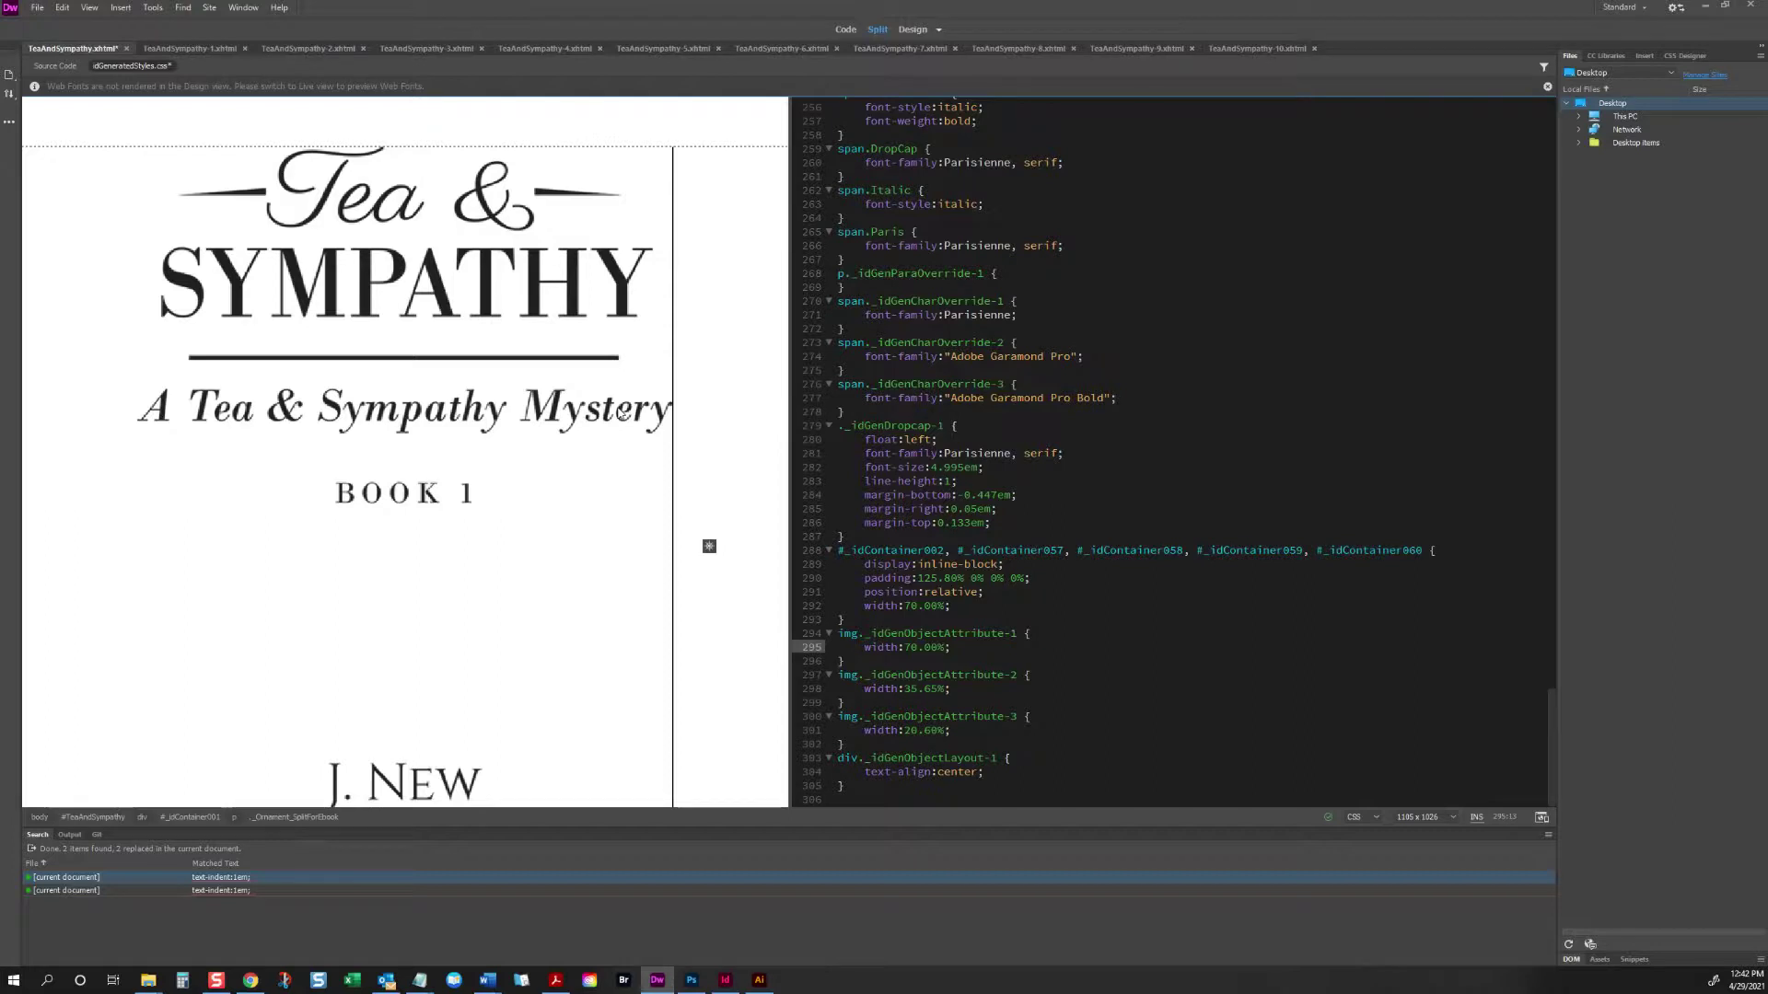
key("ctrl+s")
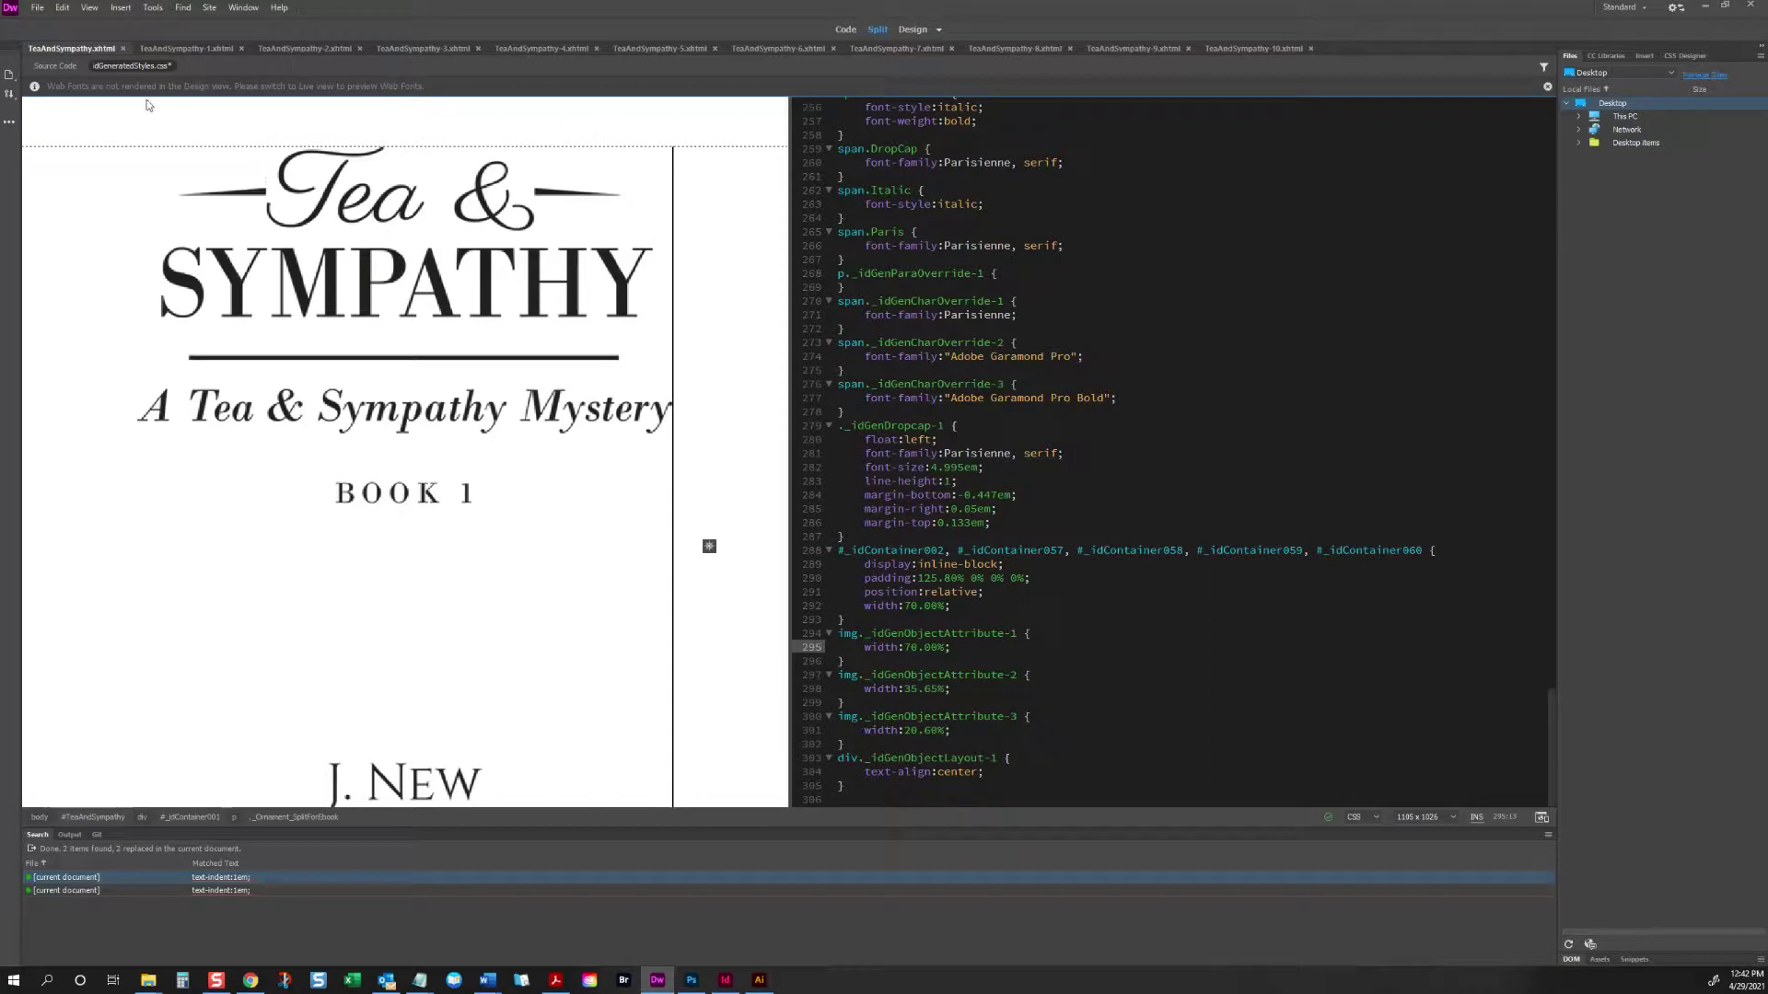
Step: Start a find and replace with the <title>TeaAndSympathy</title> line as both the search and replacement text
left_click(69, 69)
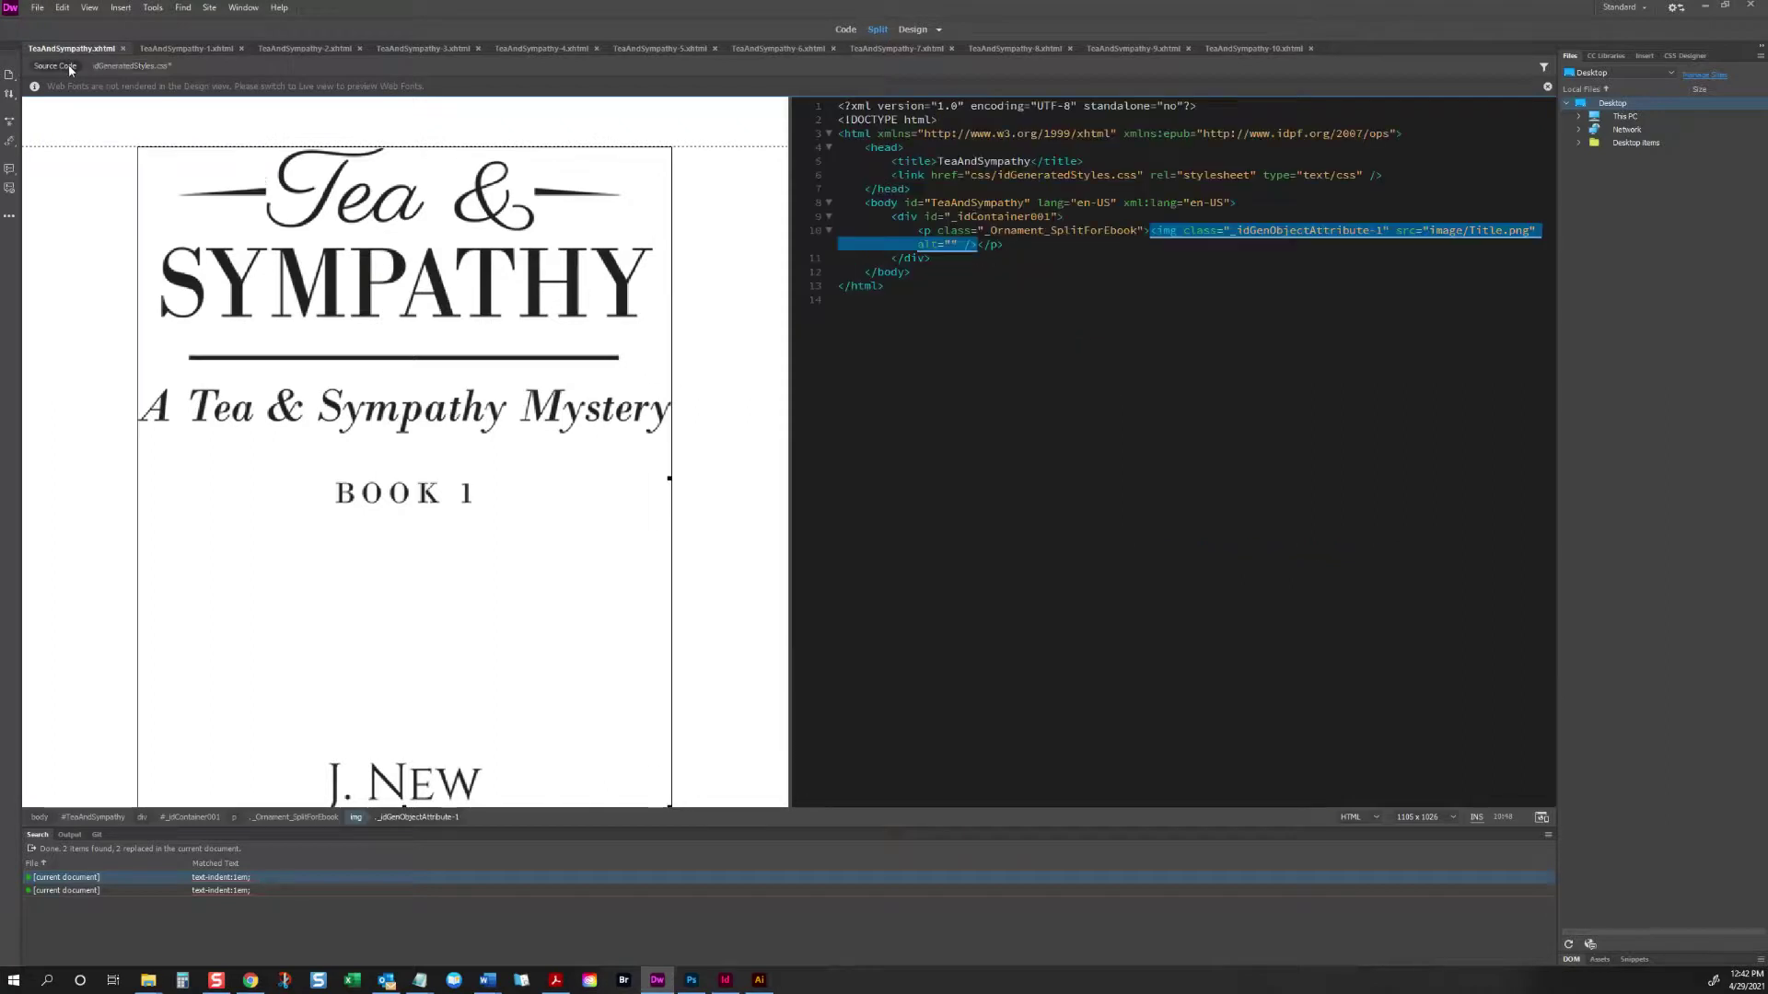
left_click(814, 160)
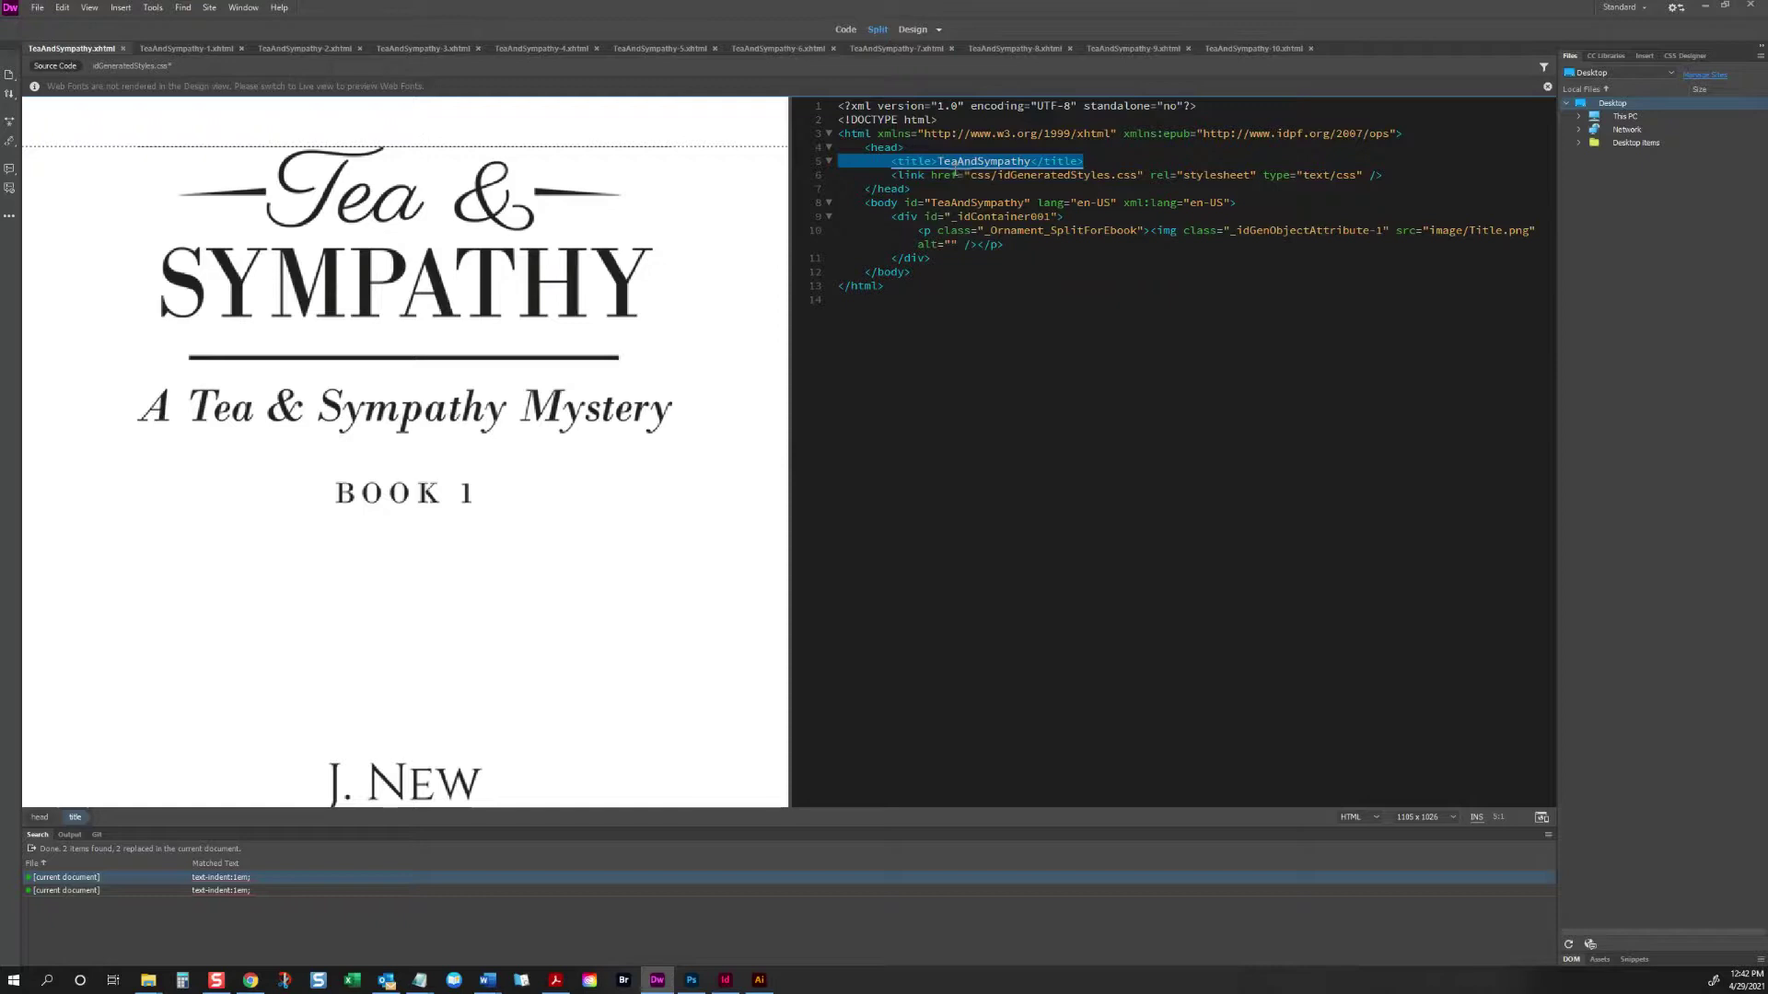
key("ctrl+shift+f")
key("ctrl+c")
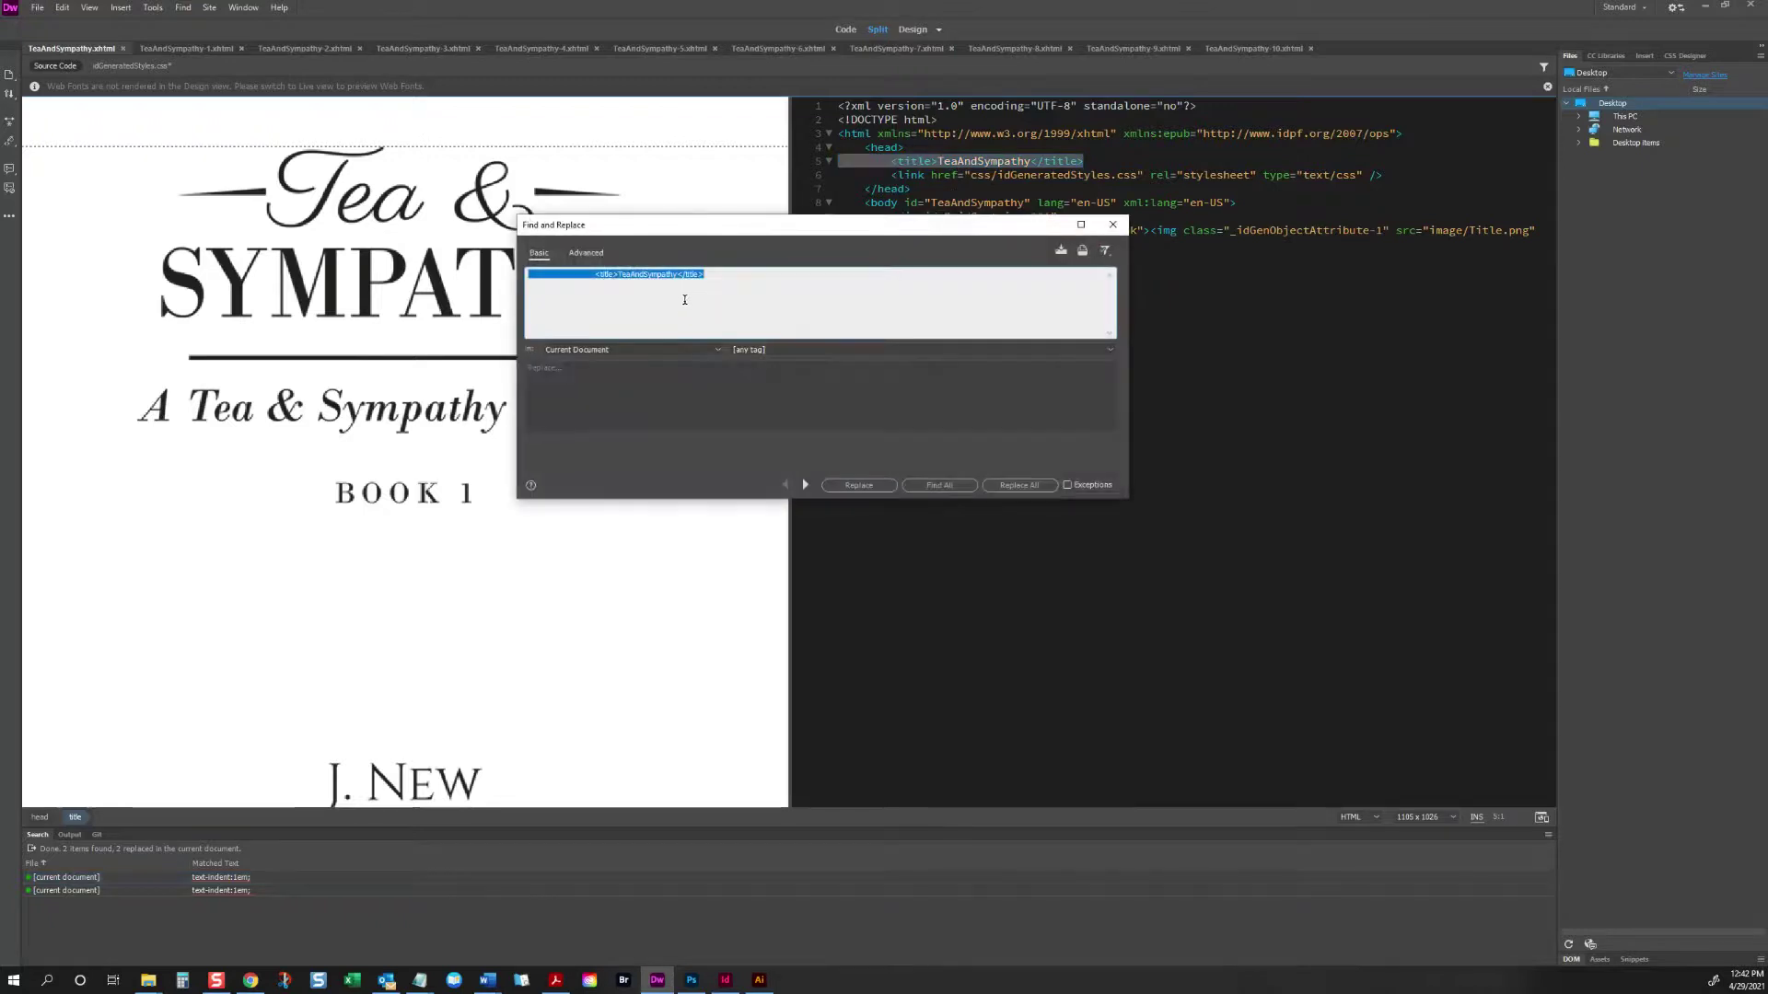
left_click(615, 383)
key("ctrl+v")
left_click(641, 276)
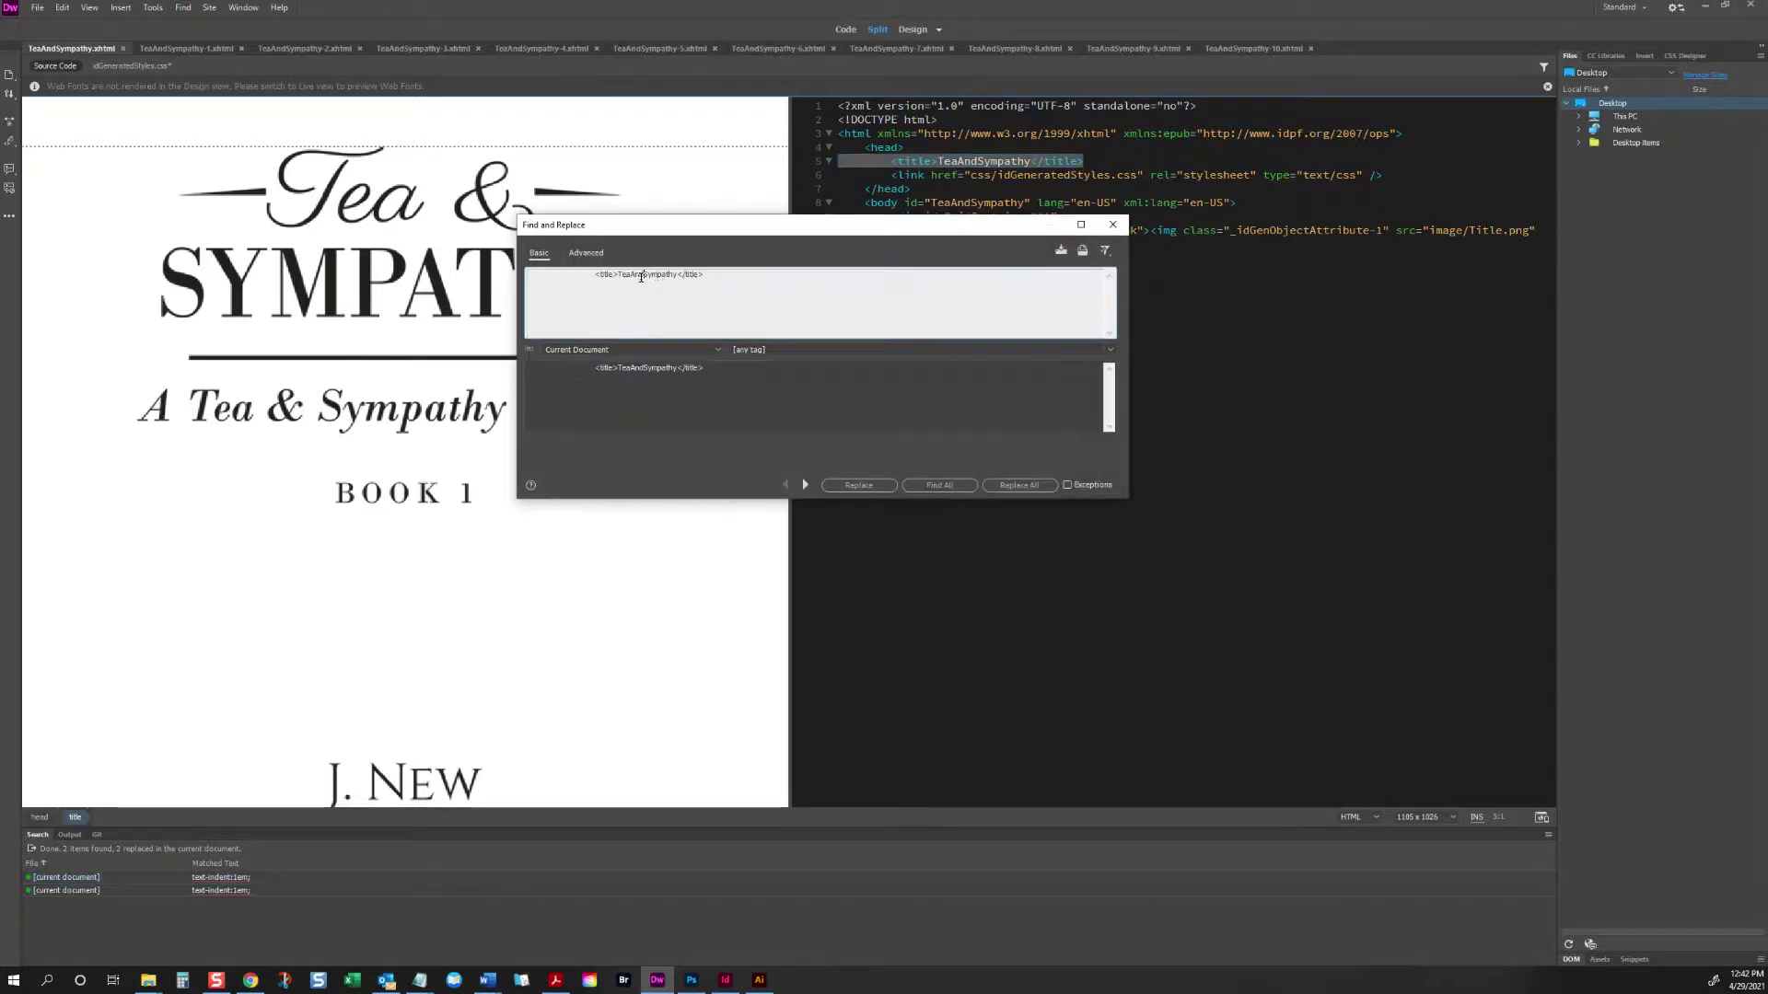
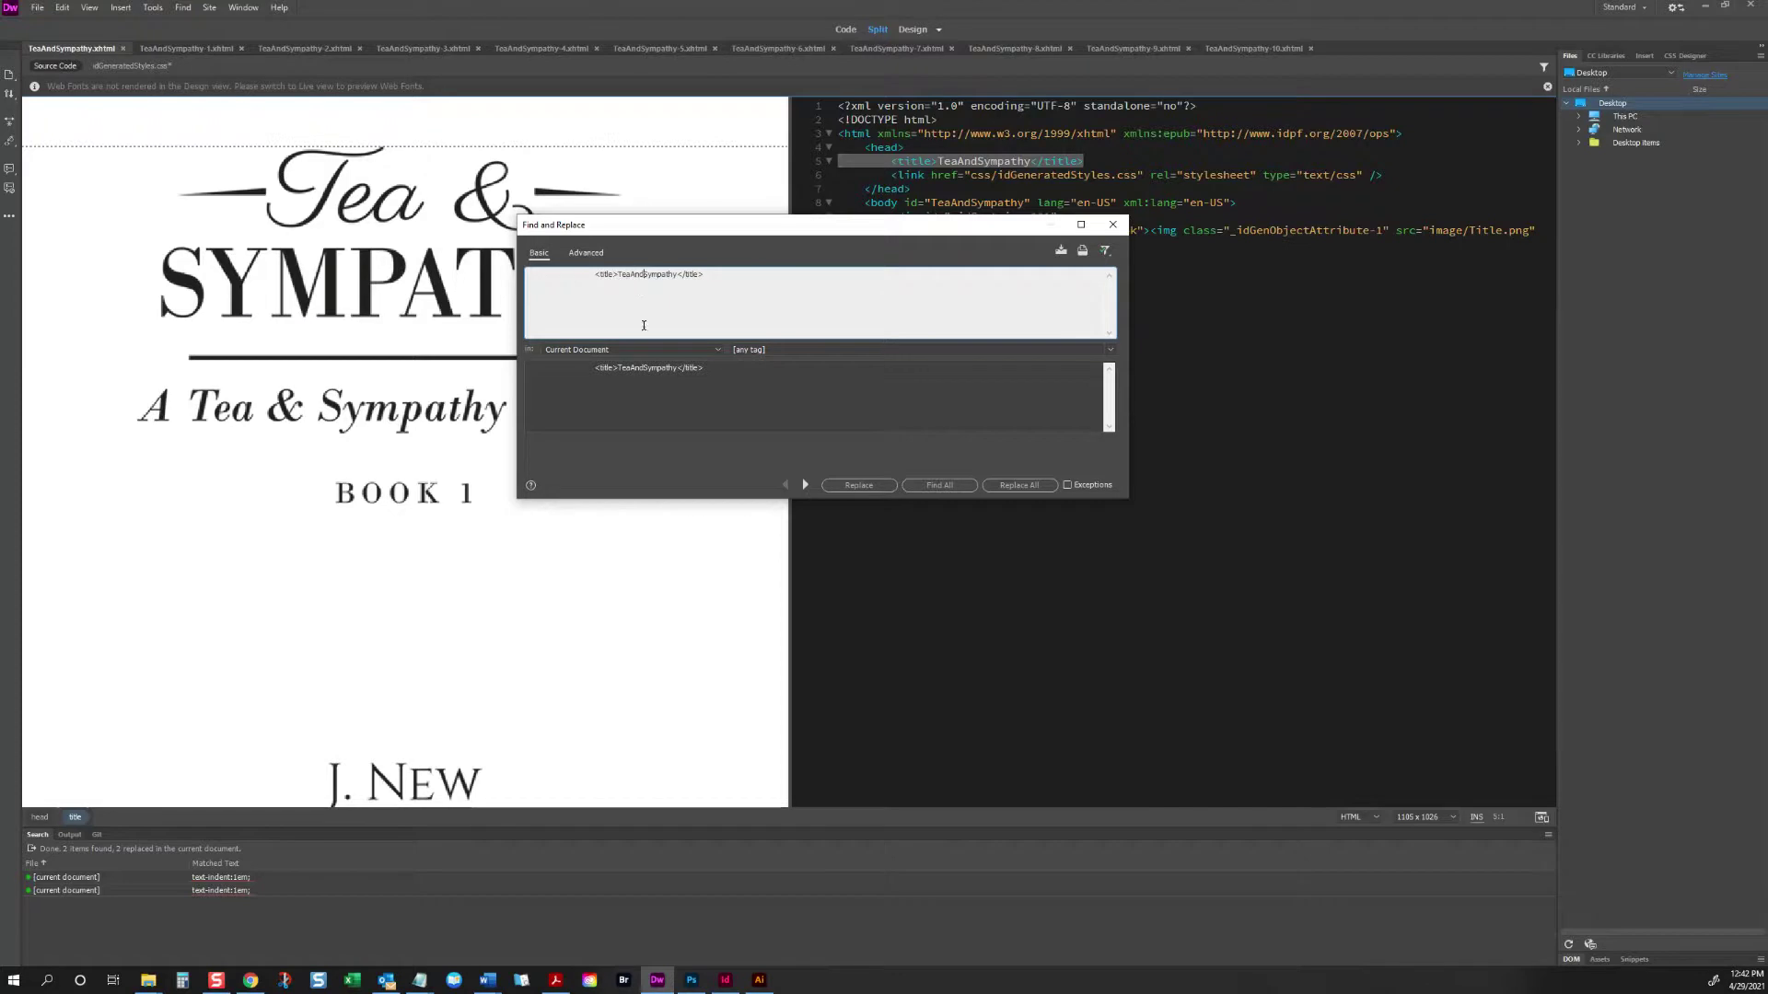
Step: Set the find and replace scope to a folder, choosing the OEBPS folder inside the client's Book 1 eBook folder
left_click(633, 346)
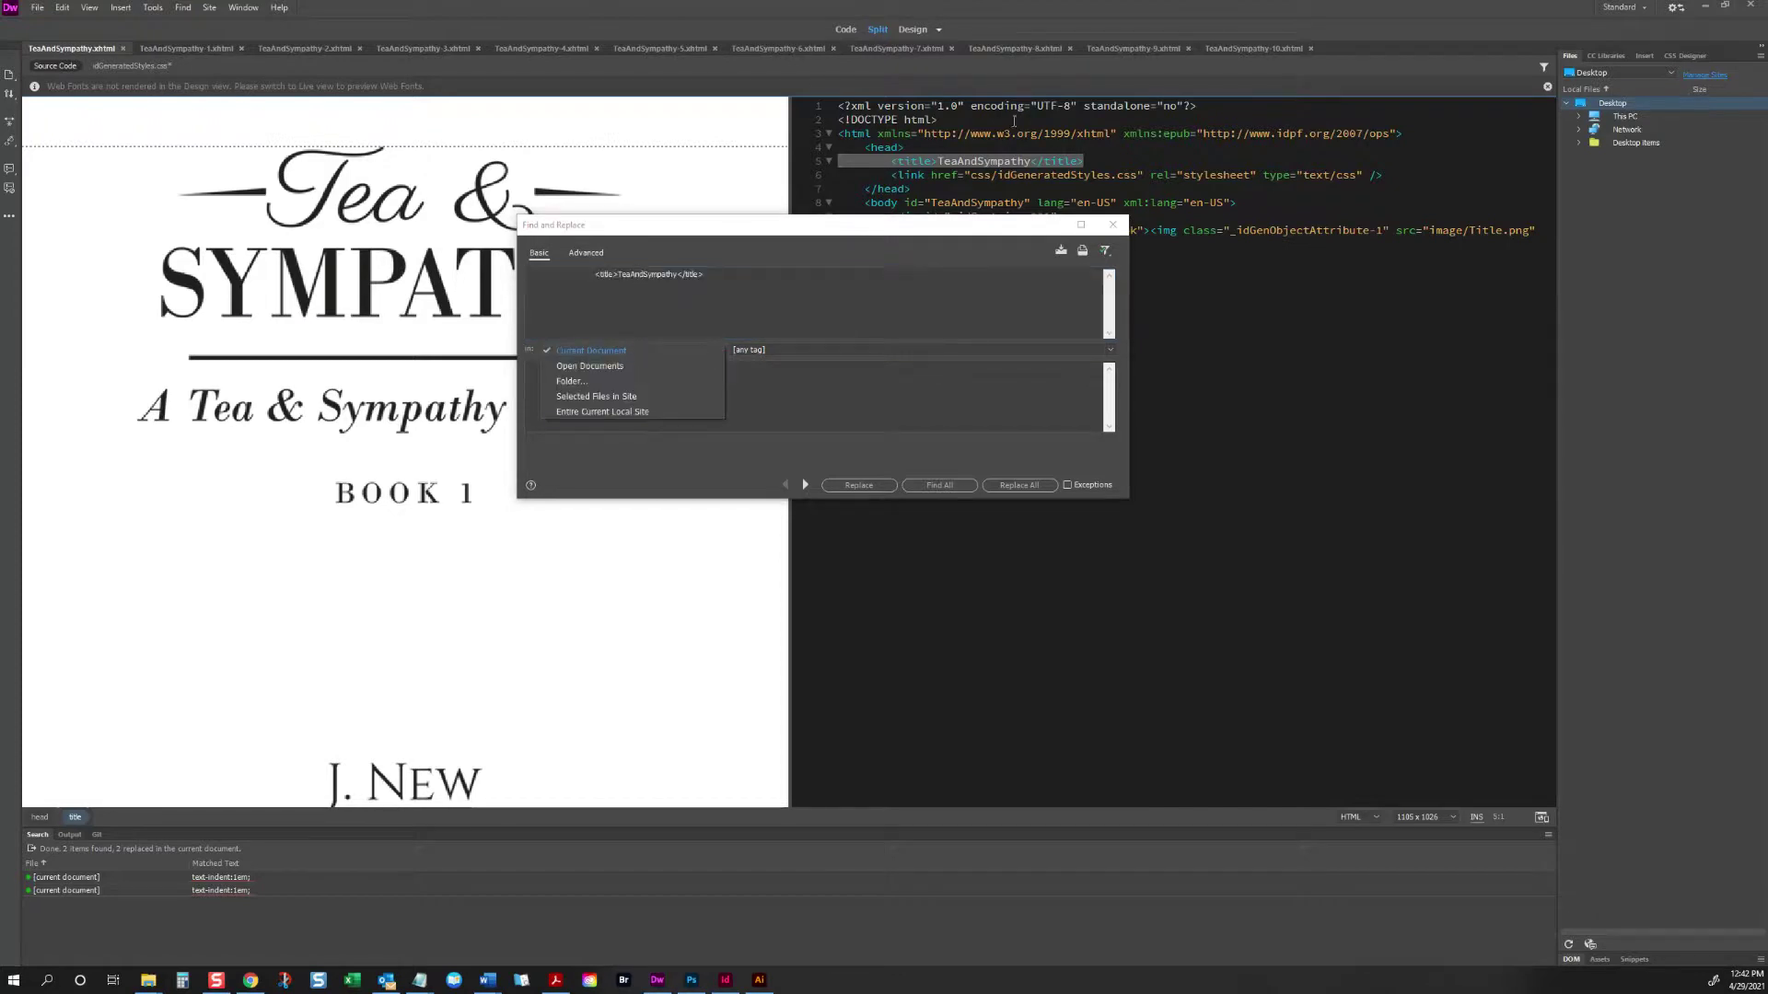
left_click(657, 382)
left_click(931, 350)
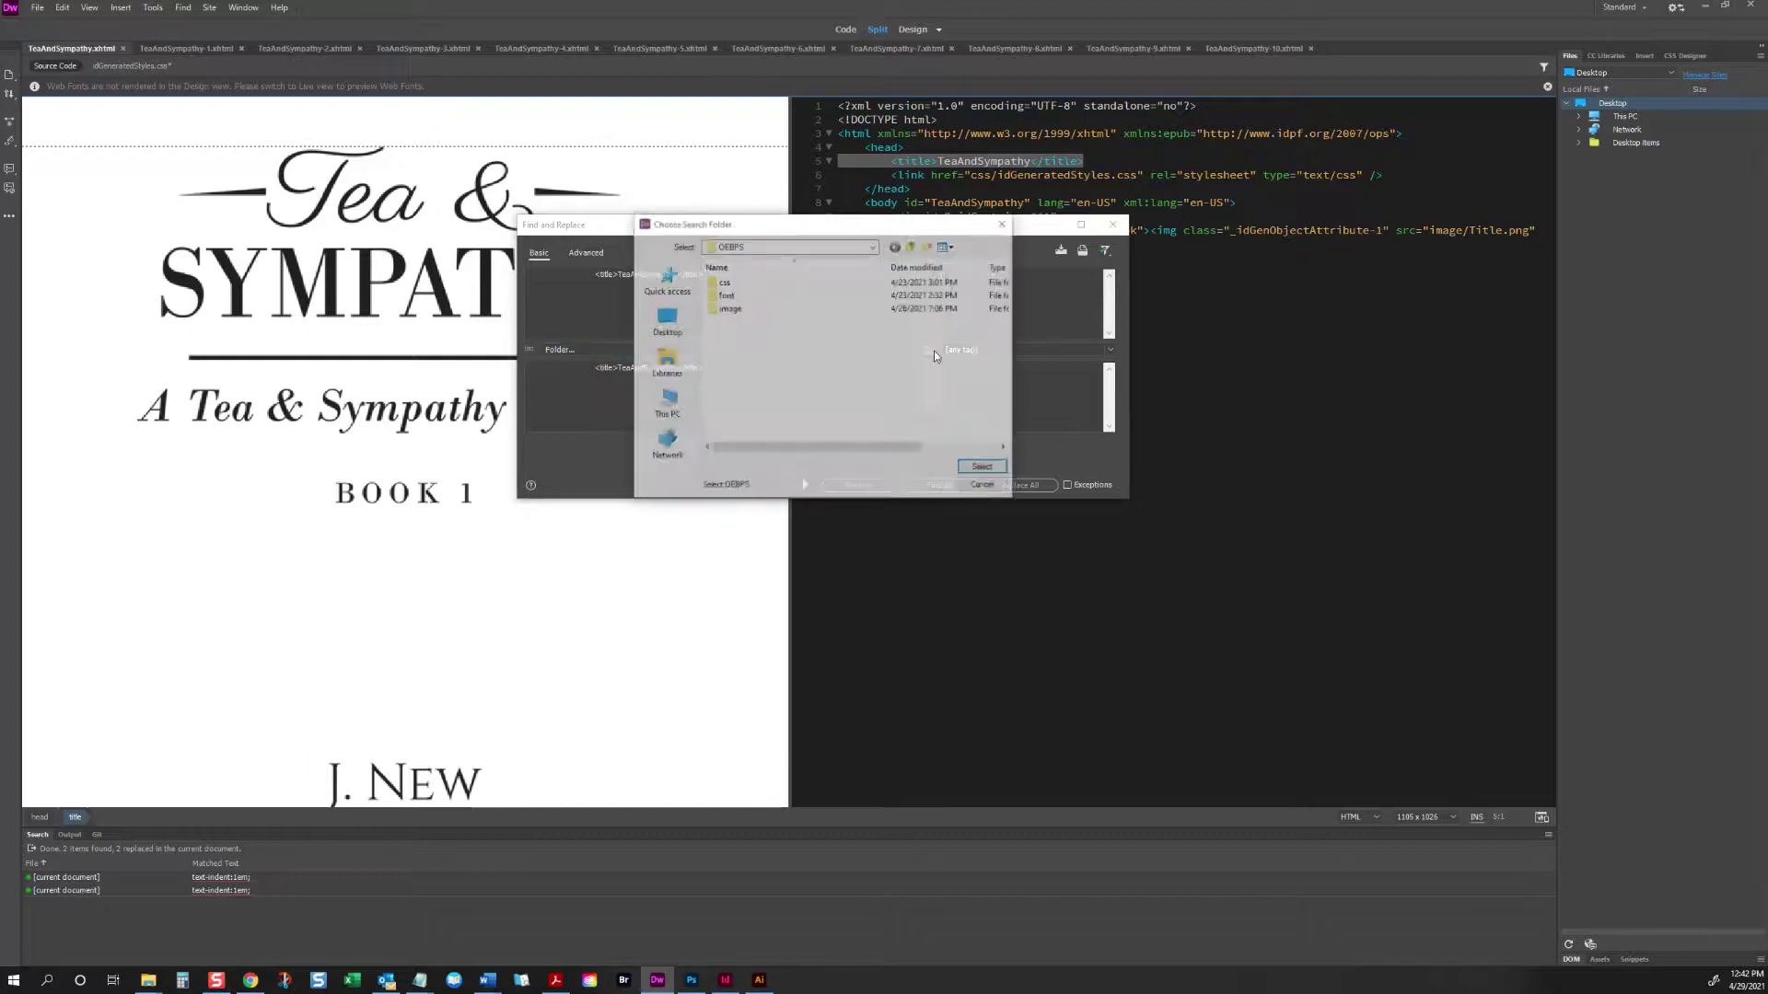
left_click(808, 246)
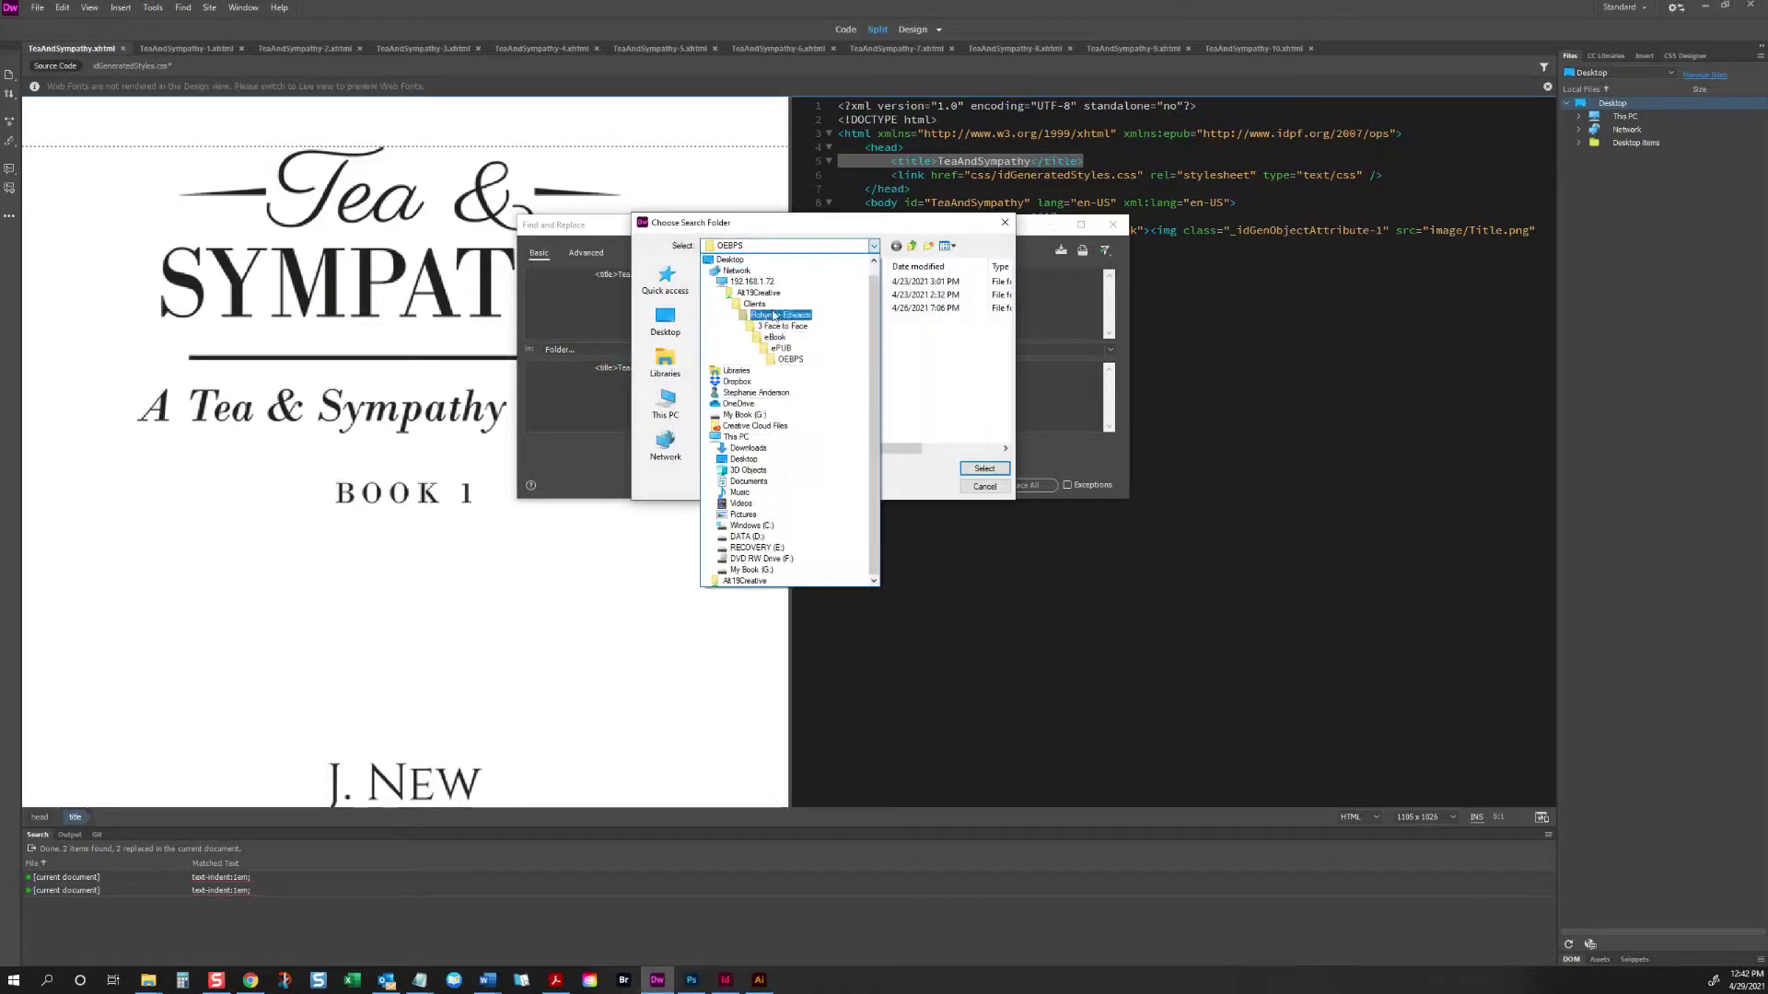
left_click(754, 304)
left_click(748, 403)
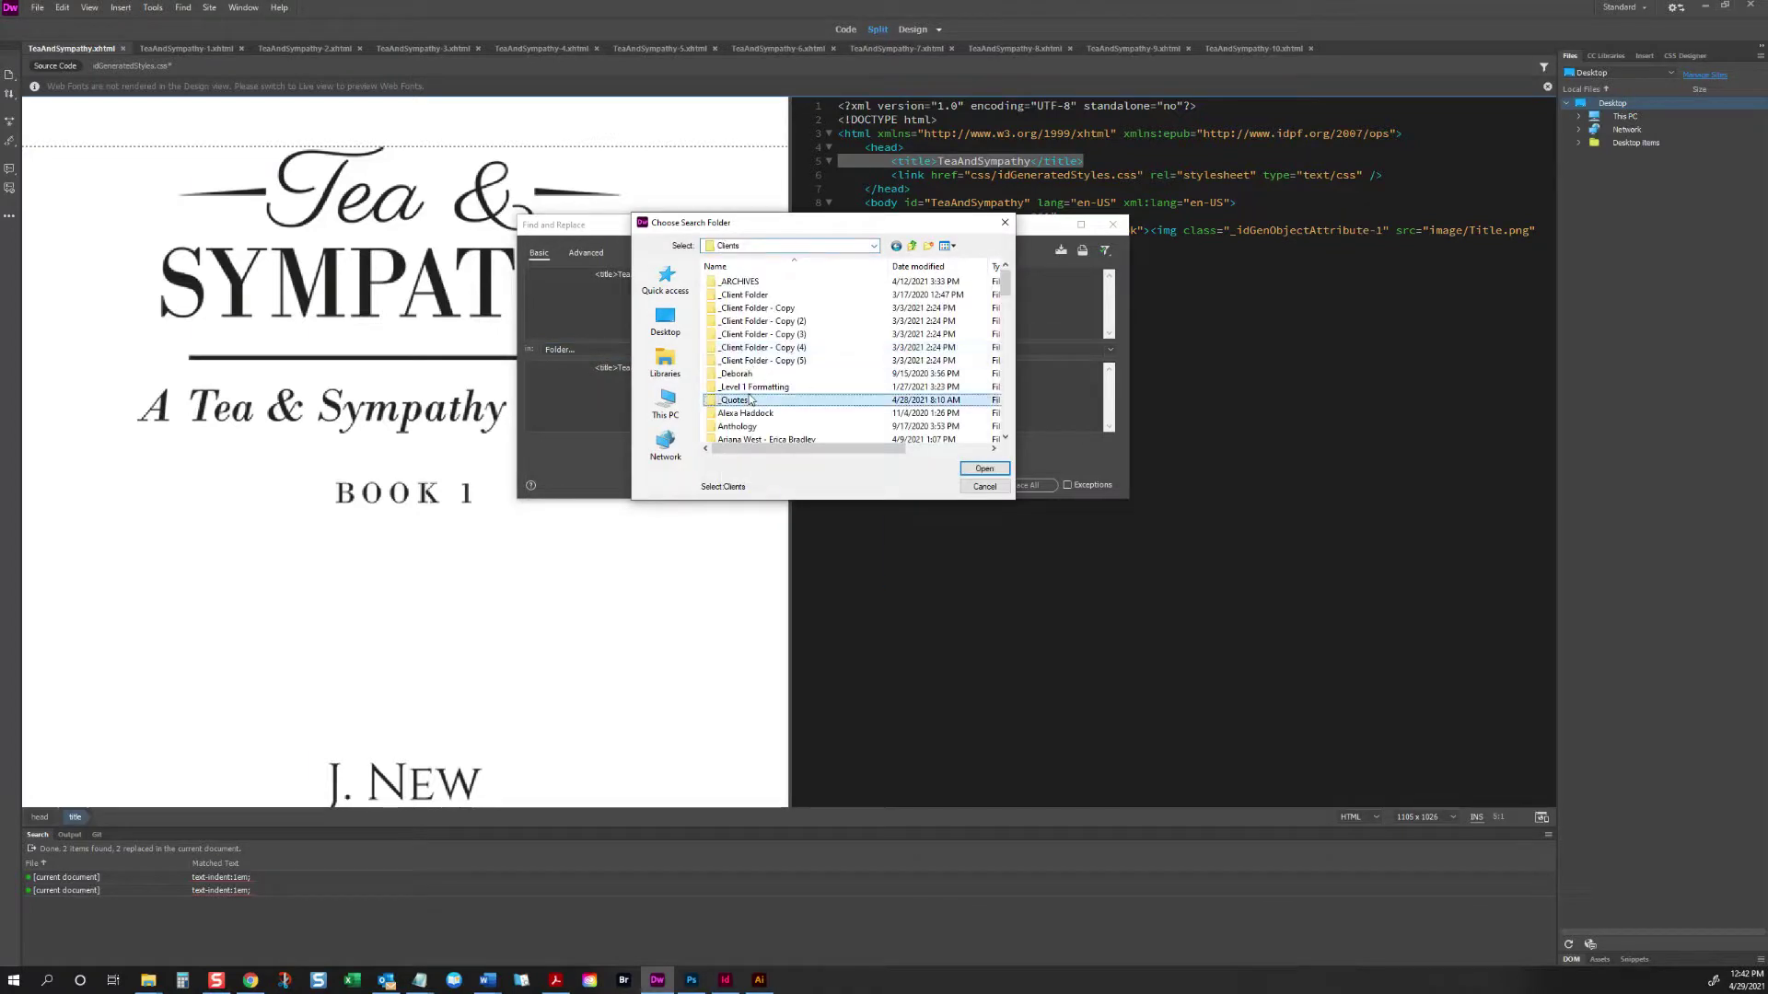
scroll(749, 400, "down", 3)
double_click(750, 399)
double_click(753, 282)
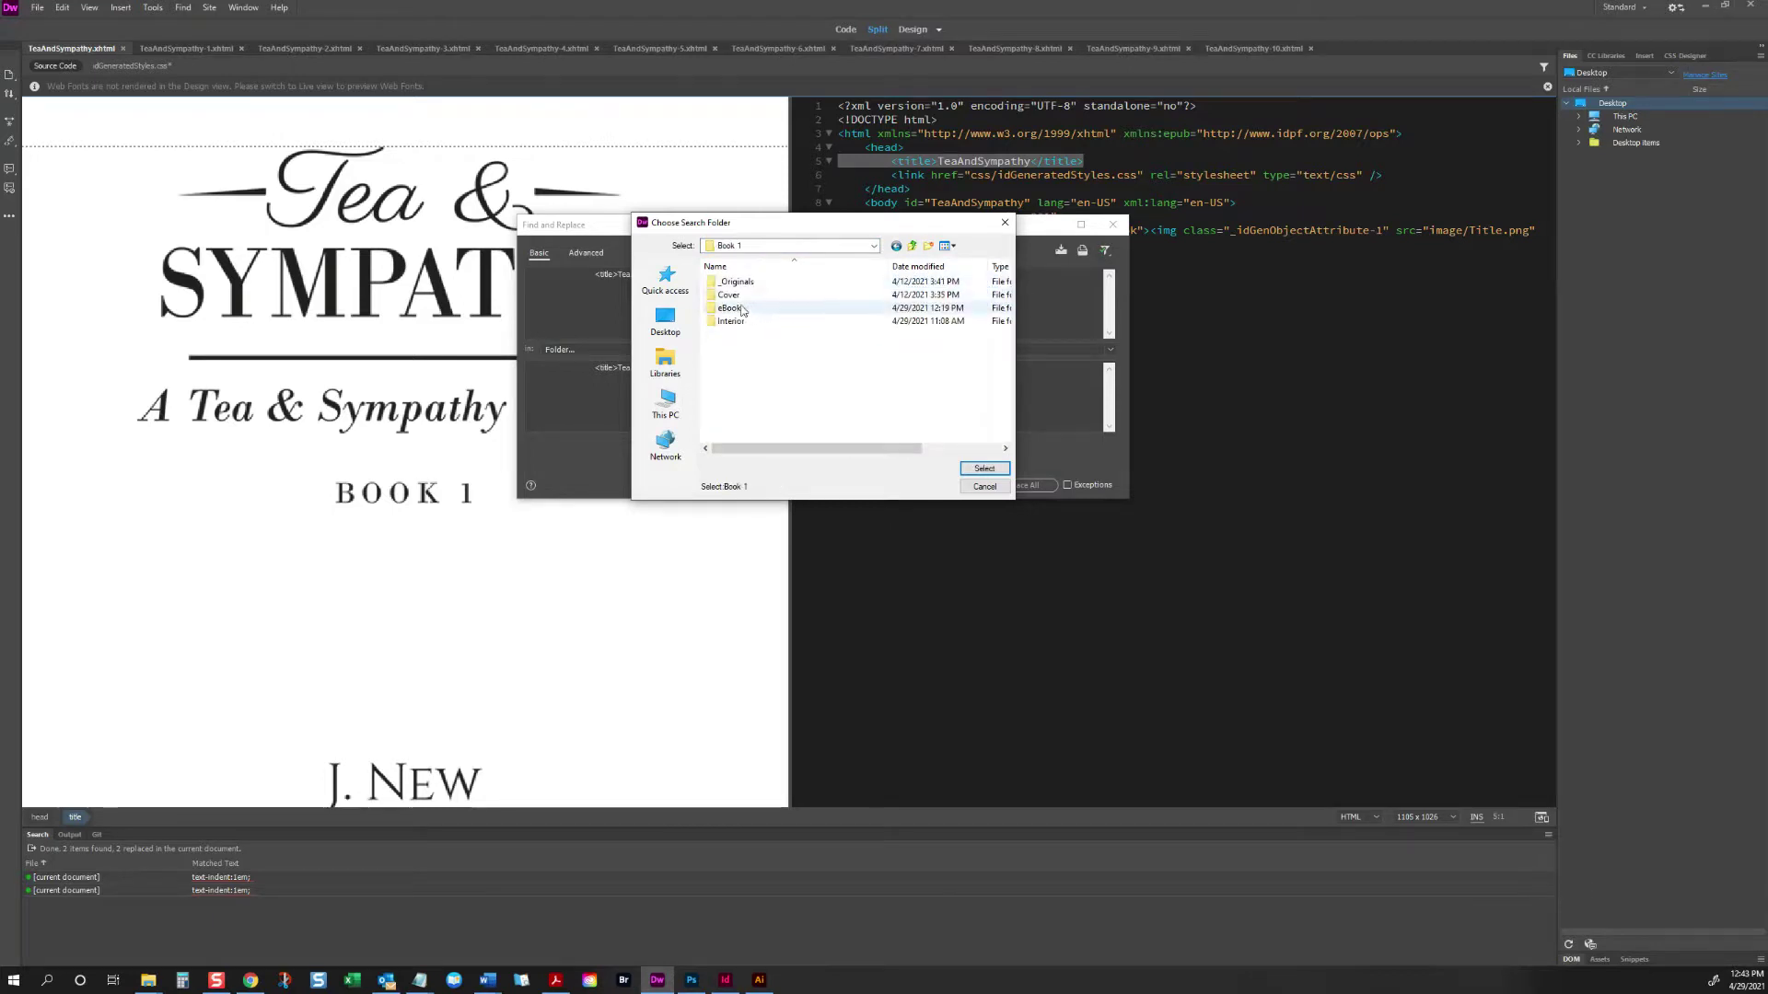
double_click(753, 309)
double_click(732, 281)
double_click(737, 296)
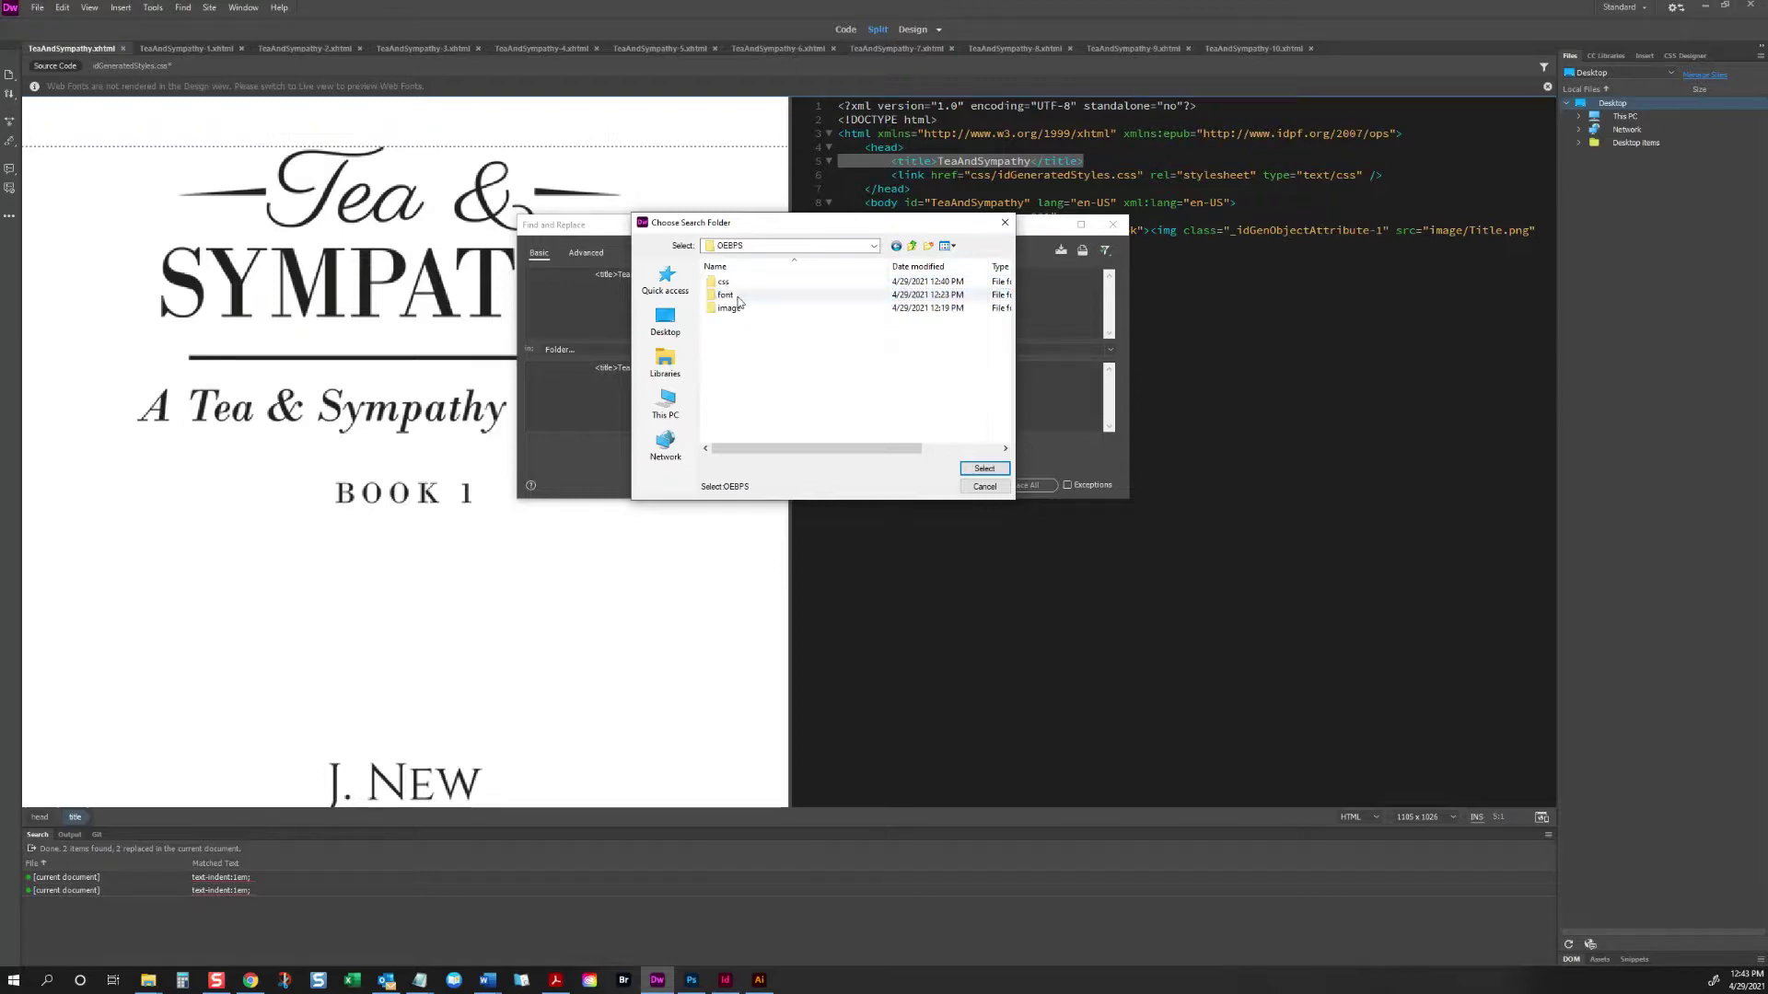
left_click(983, 467)
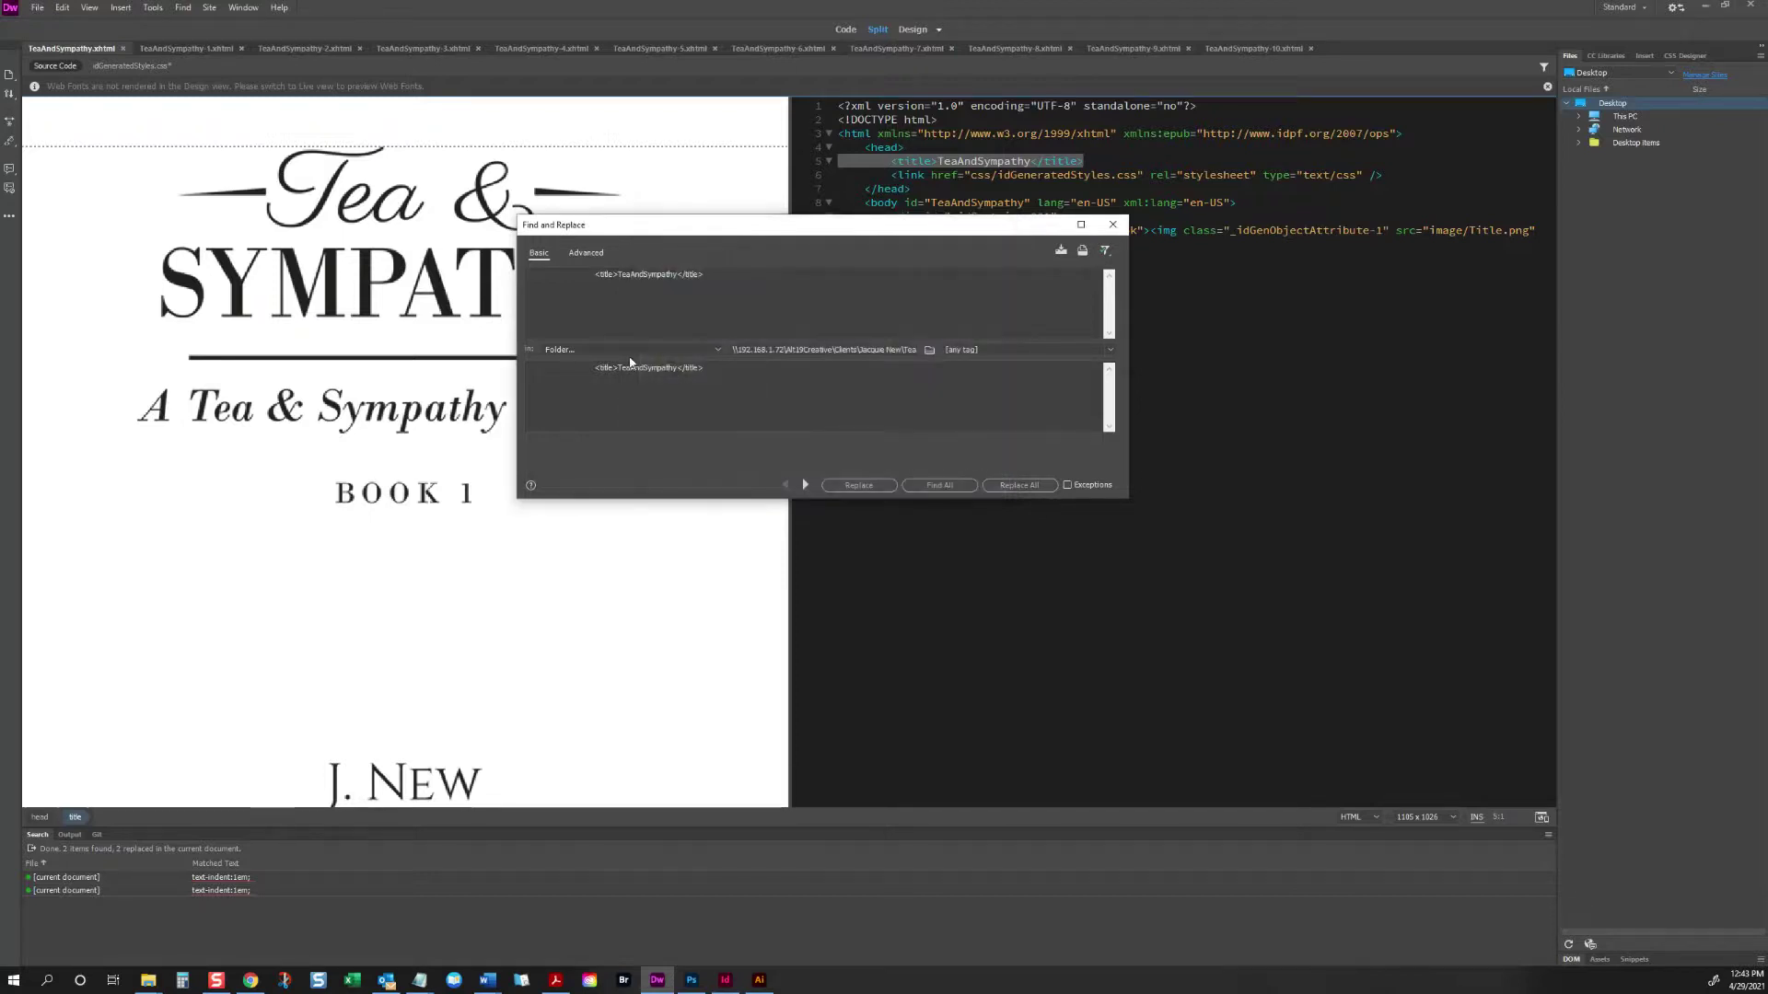
Step: Change the search text to <title>(.*?)</title> by substituting a wildcard pattern for the title wording
left_click(676, 273)
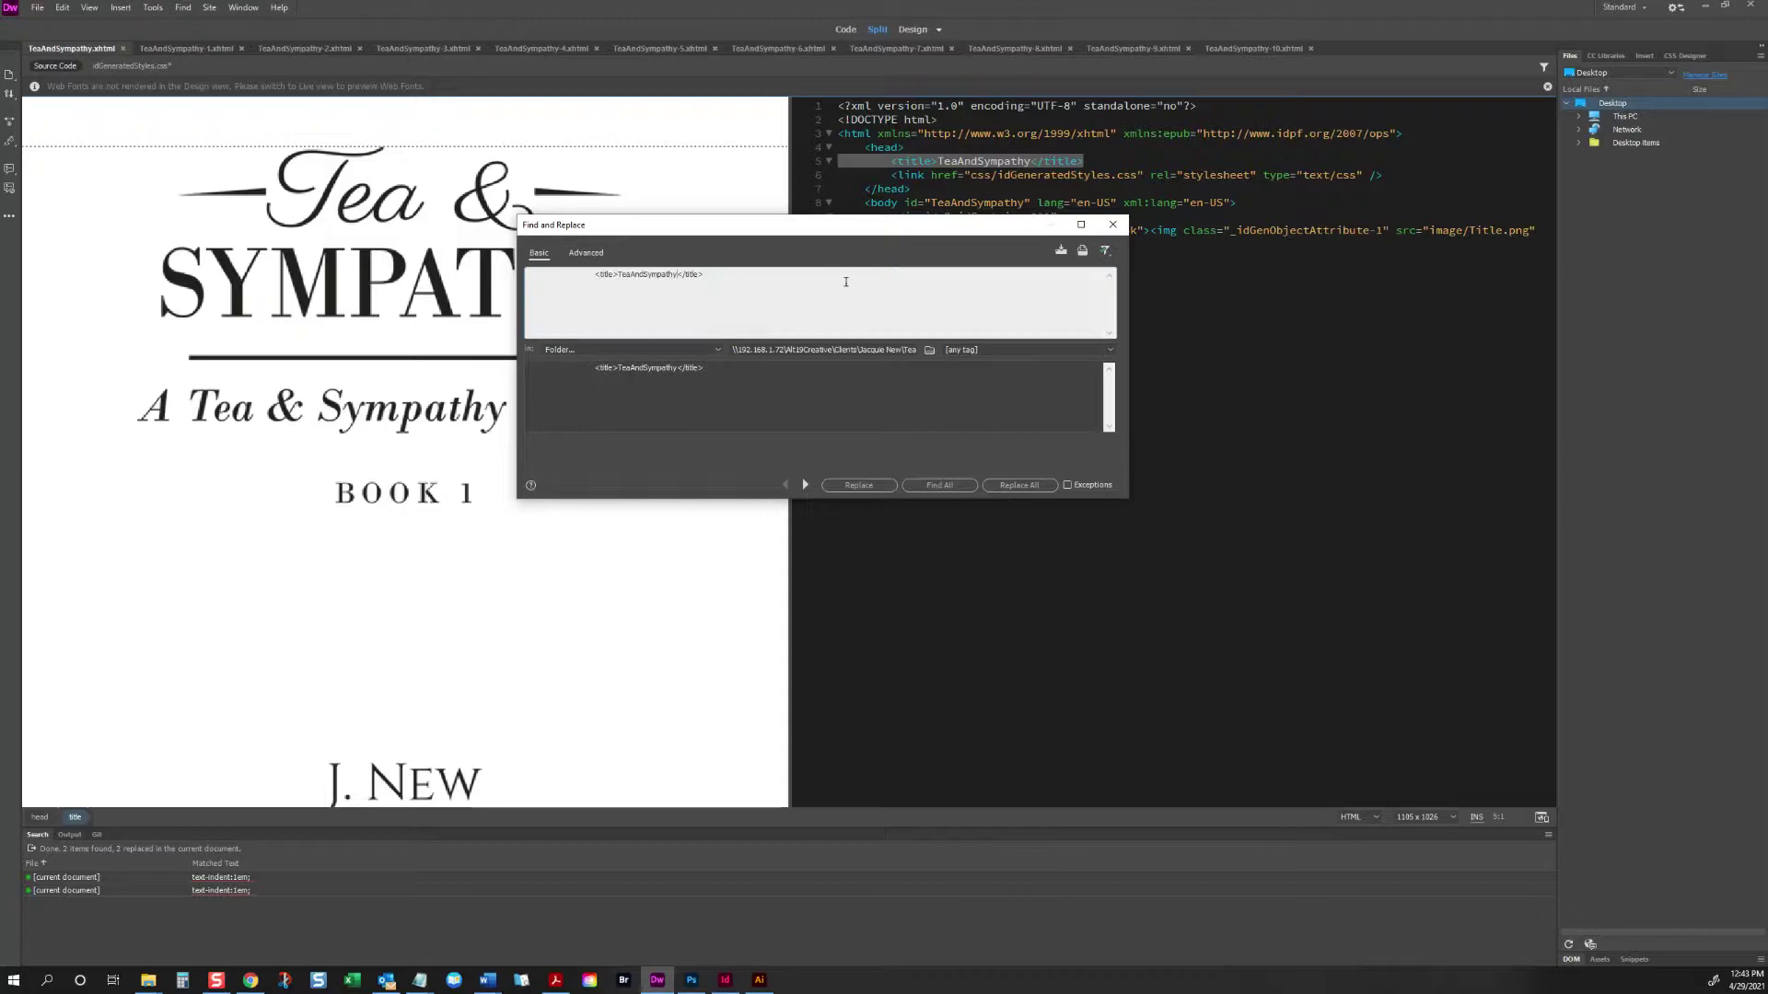
key("shift+Left")
key("shift+Left")
key("shift+Left")
key("shift+Left")
key("shift+Left")
key("shift+Left")
key("shift+Left")
key("shift+Left")
key("shift+Left")
key("shift+Left")
key("shift+Left")
key("shift+Left")
key("shift+Left")
key("BackSpace")
type("(.*?)")
Step: Change the replacement title to <title>Tea and Sympathy</title> and replace all matches throughout the folder
left_click(634, 368)
key("Delete")
type("a")
left_click(647, 367)
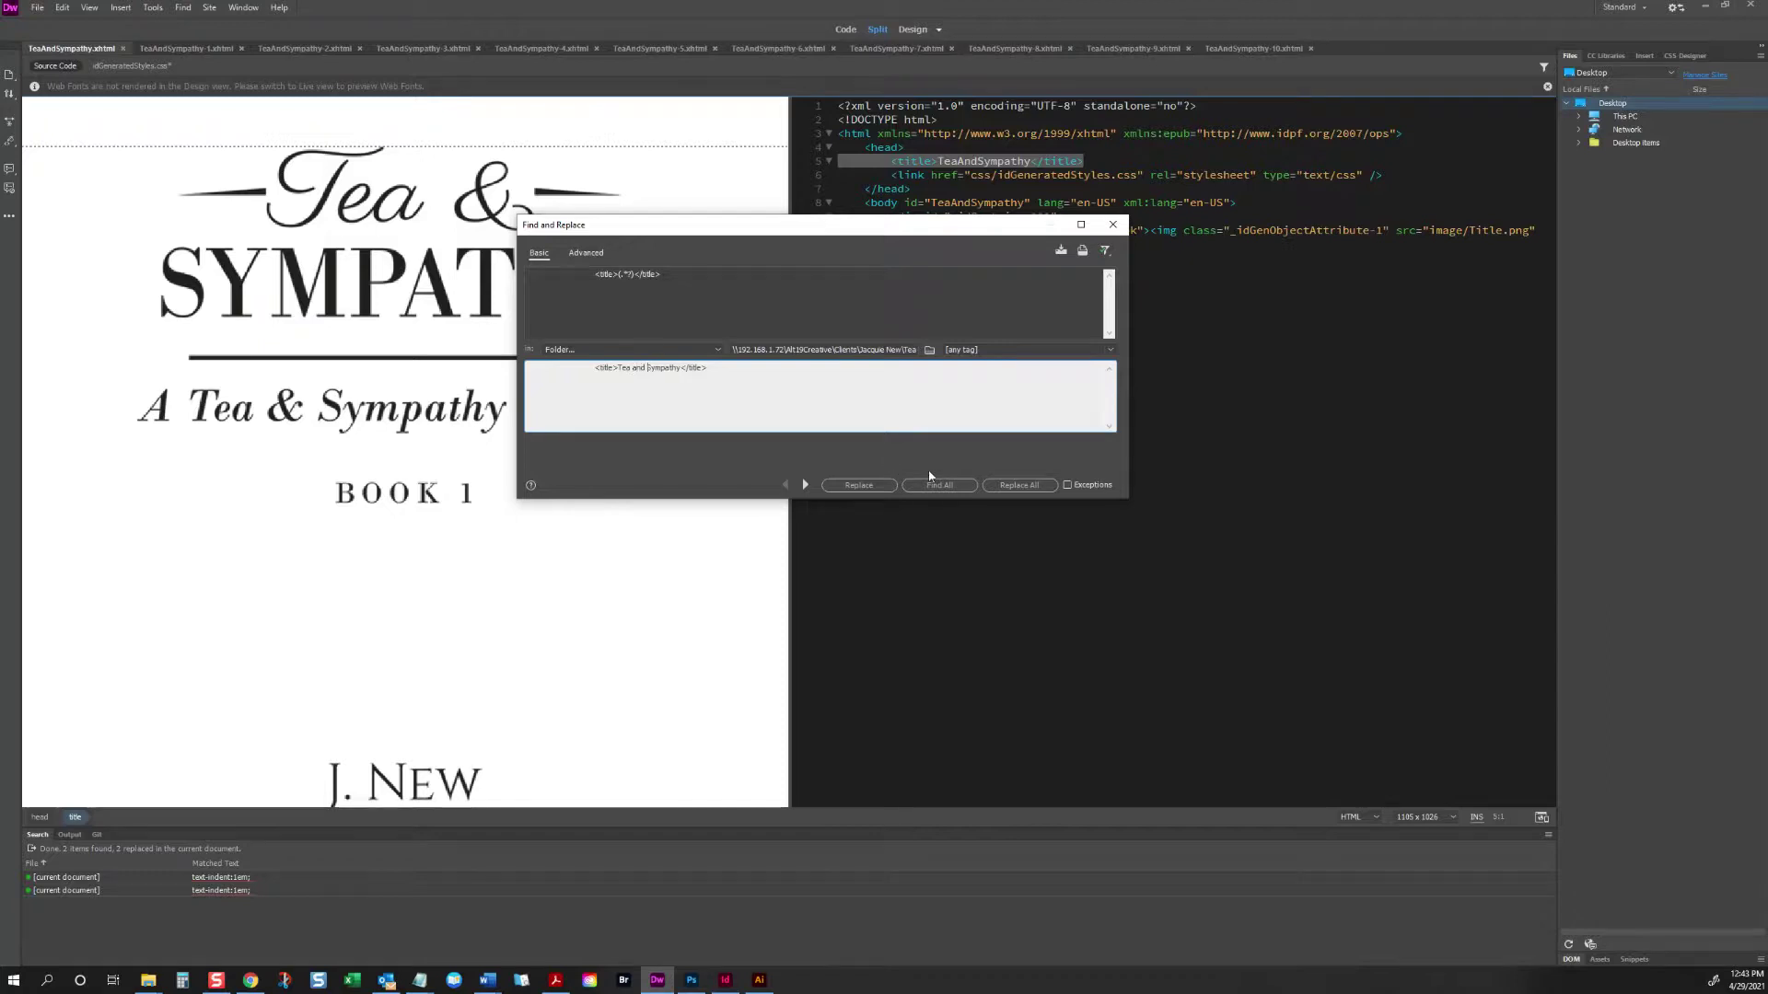
left_click(1012, 485)
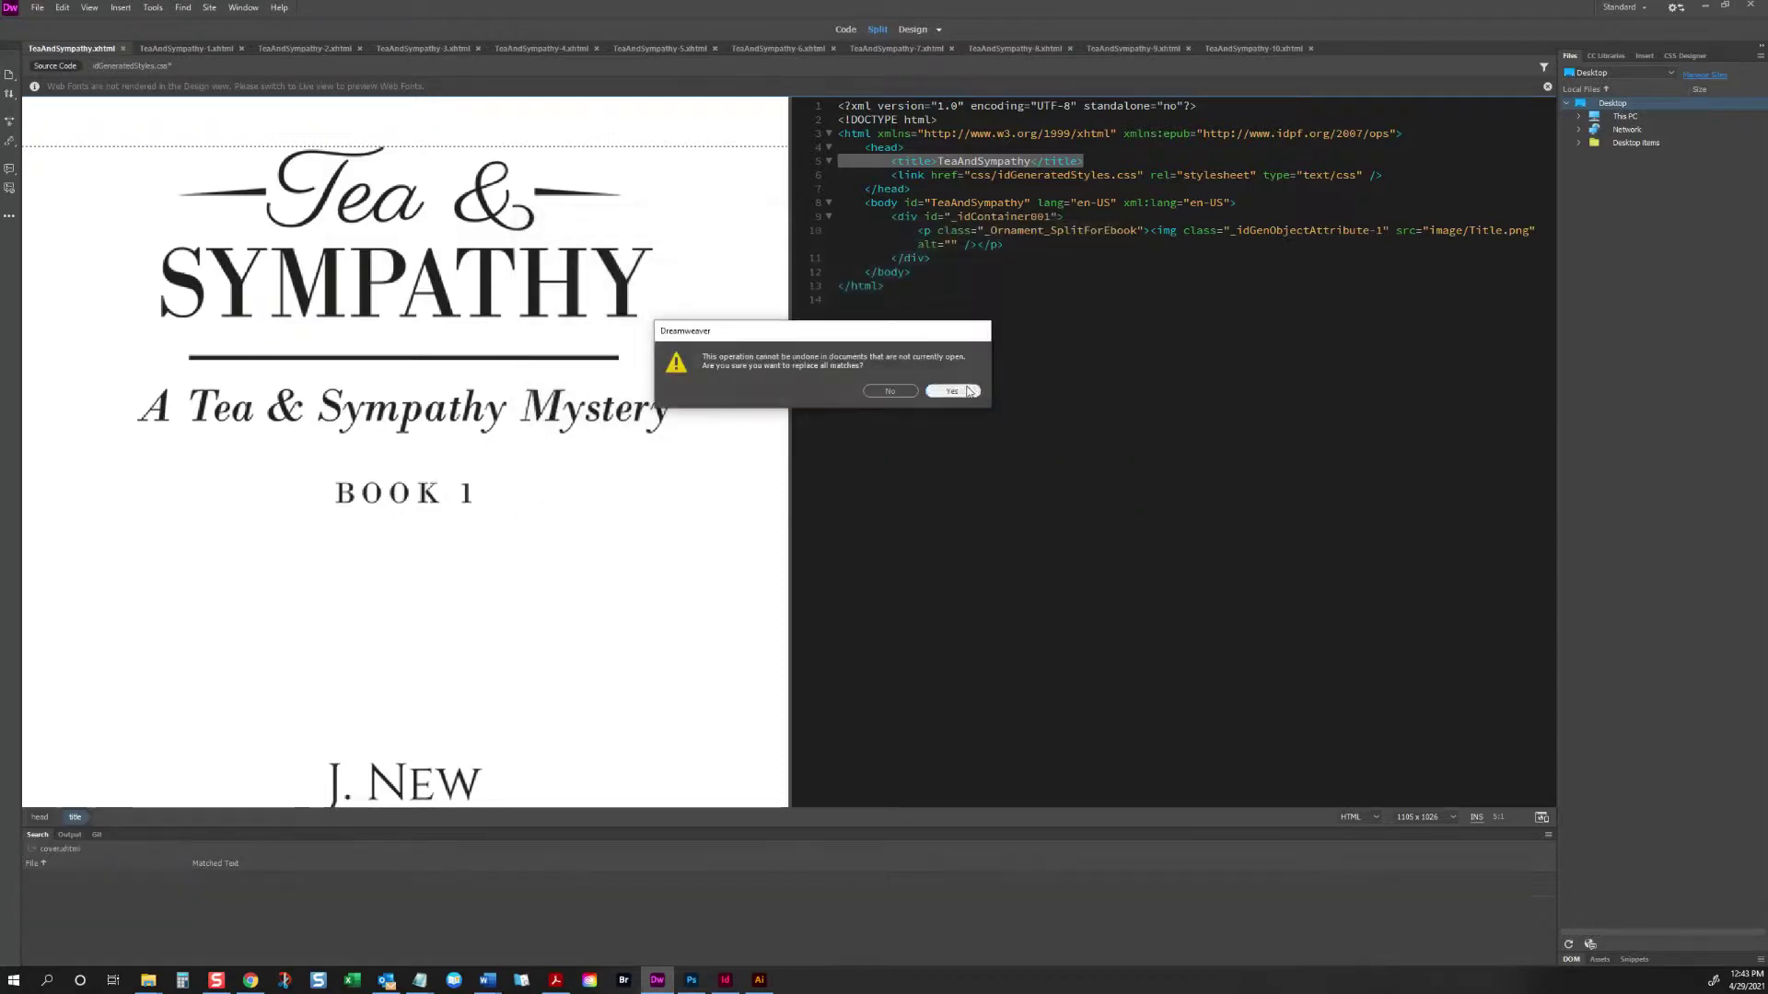
left_click(954, 390)
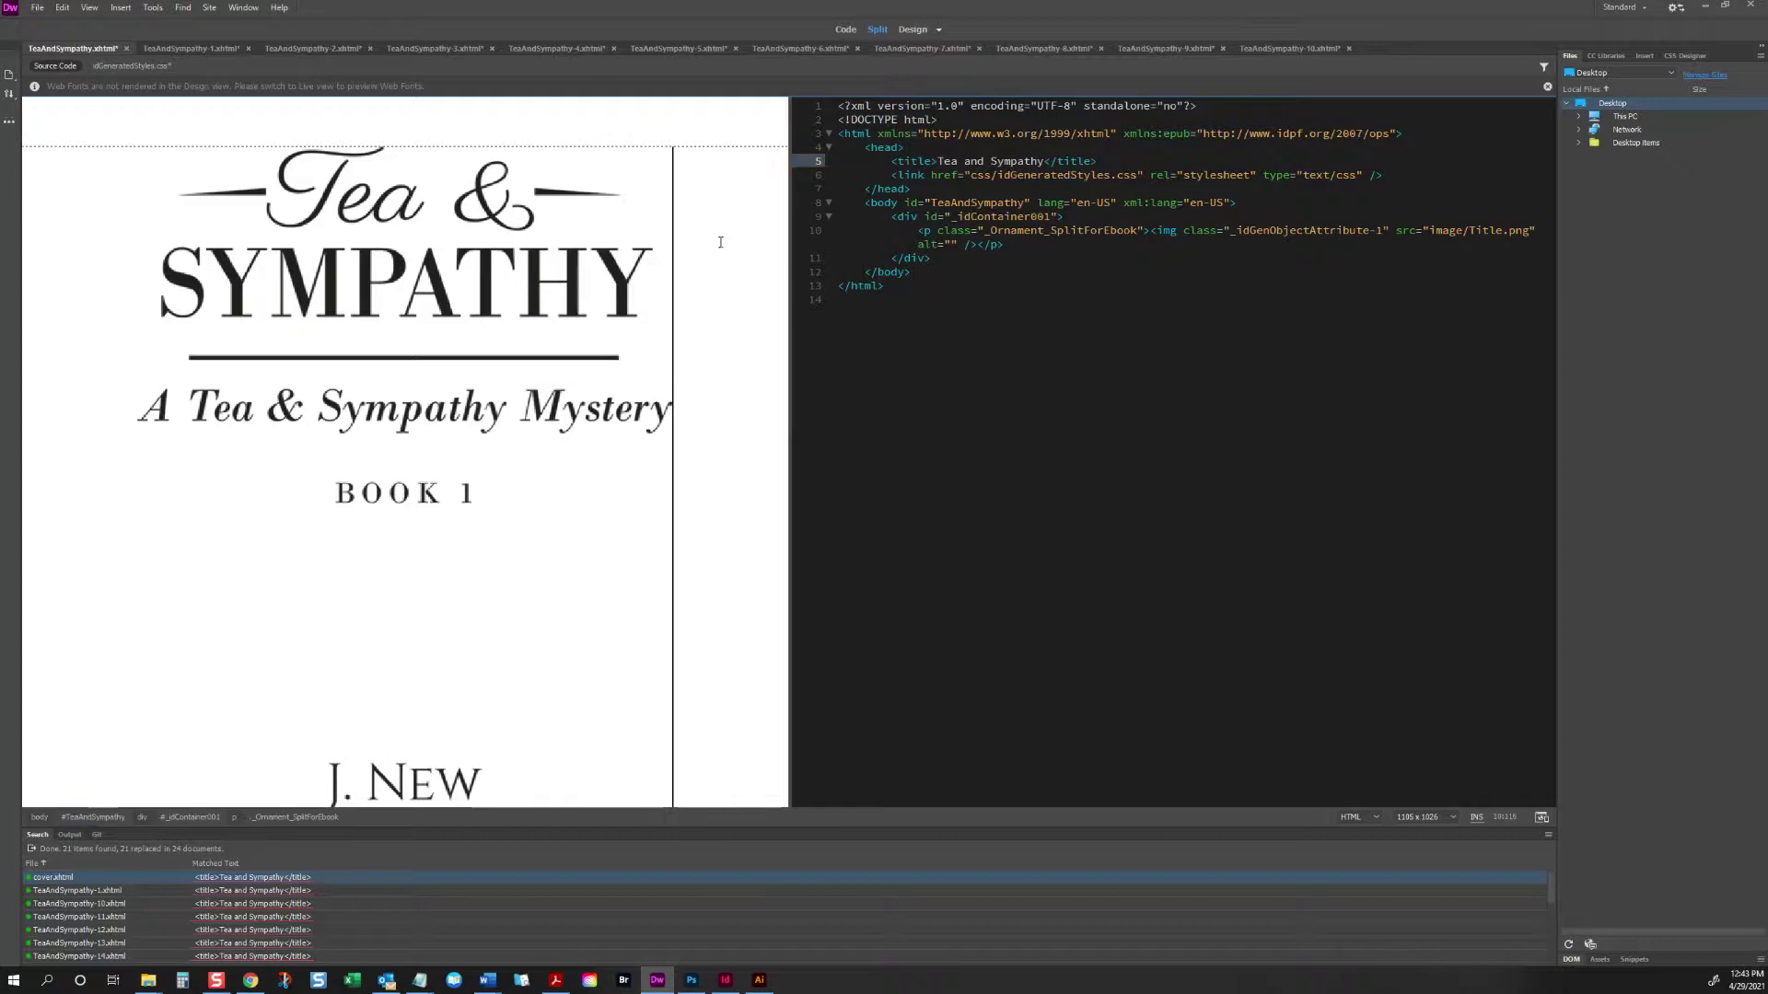
Step: Save and close the title page TeaAndSympathy.xhtml, saving the changes to idGeneratedStyles.css as well
left_click(711, 241)
key("ctrl+s")
key("ctrl+w")
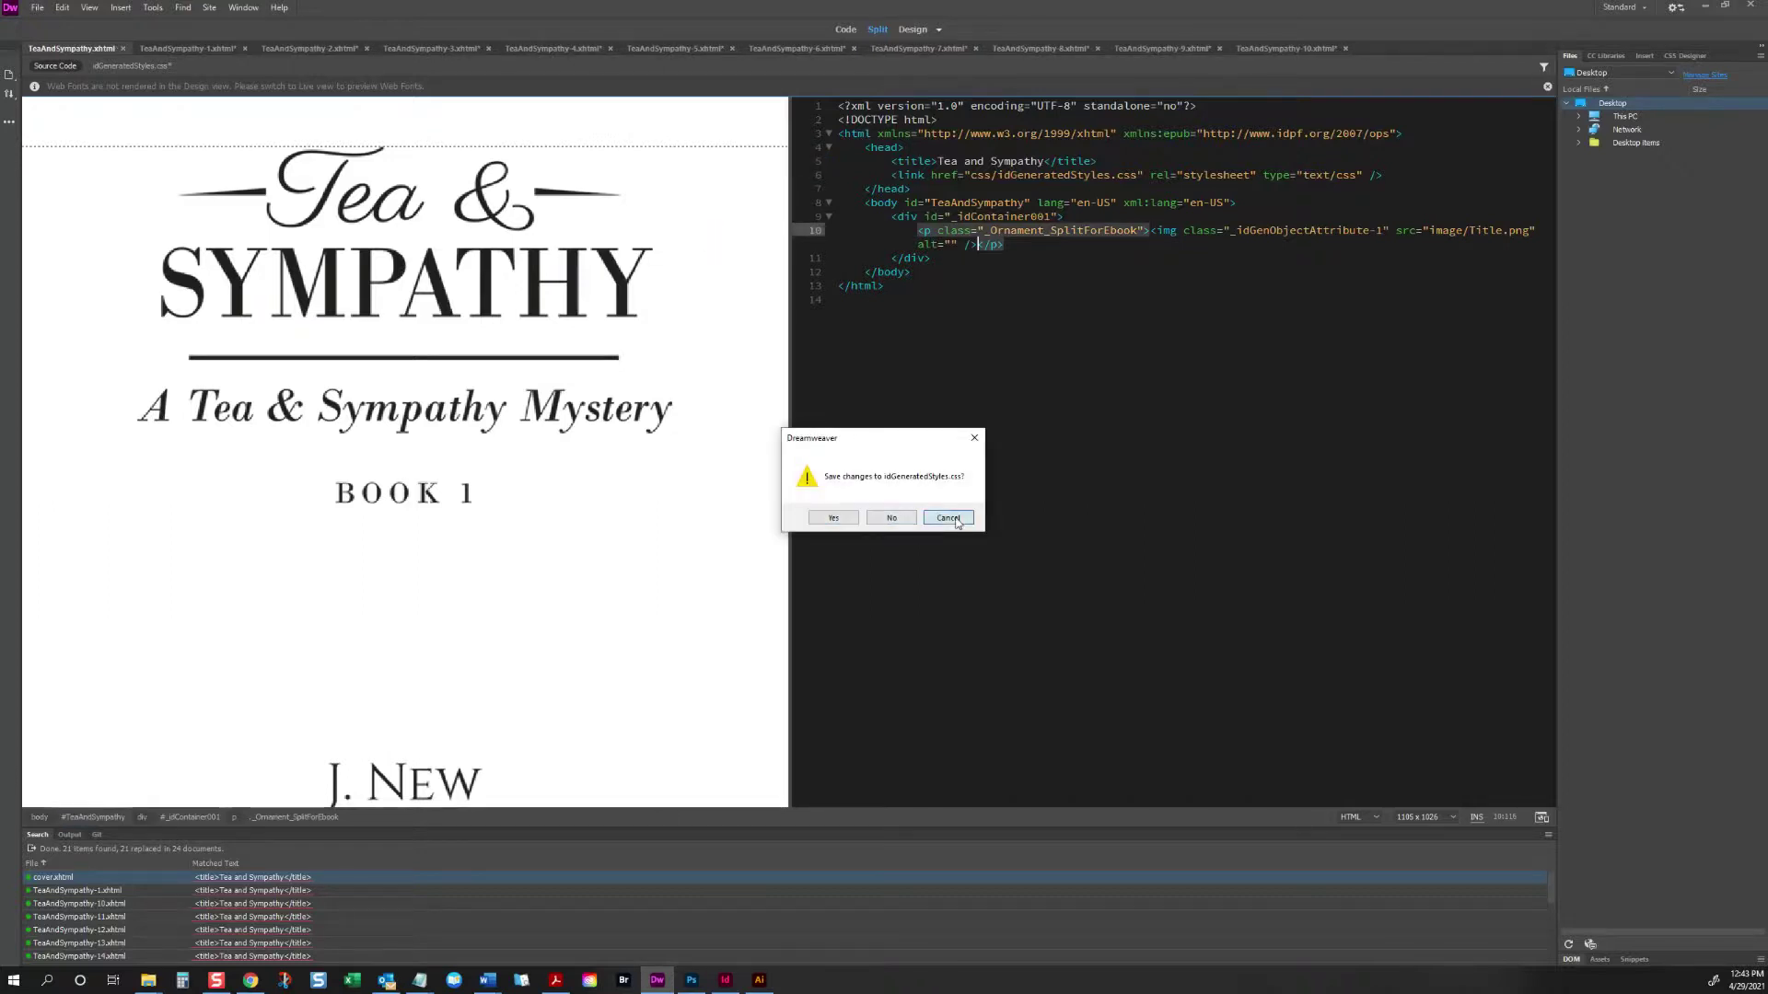
left_click(833, 517)
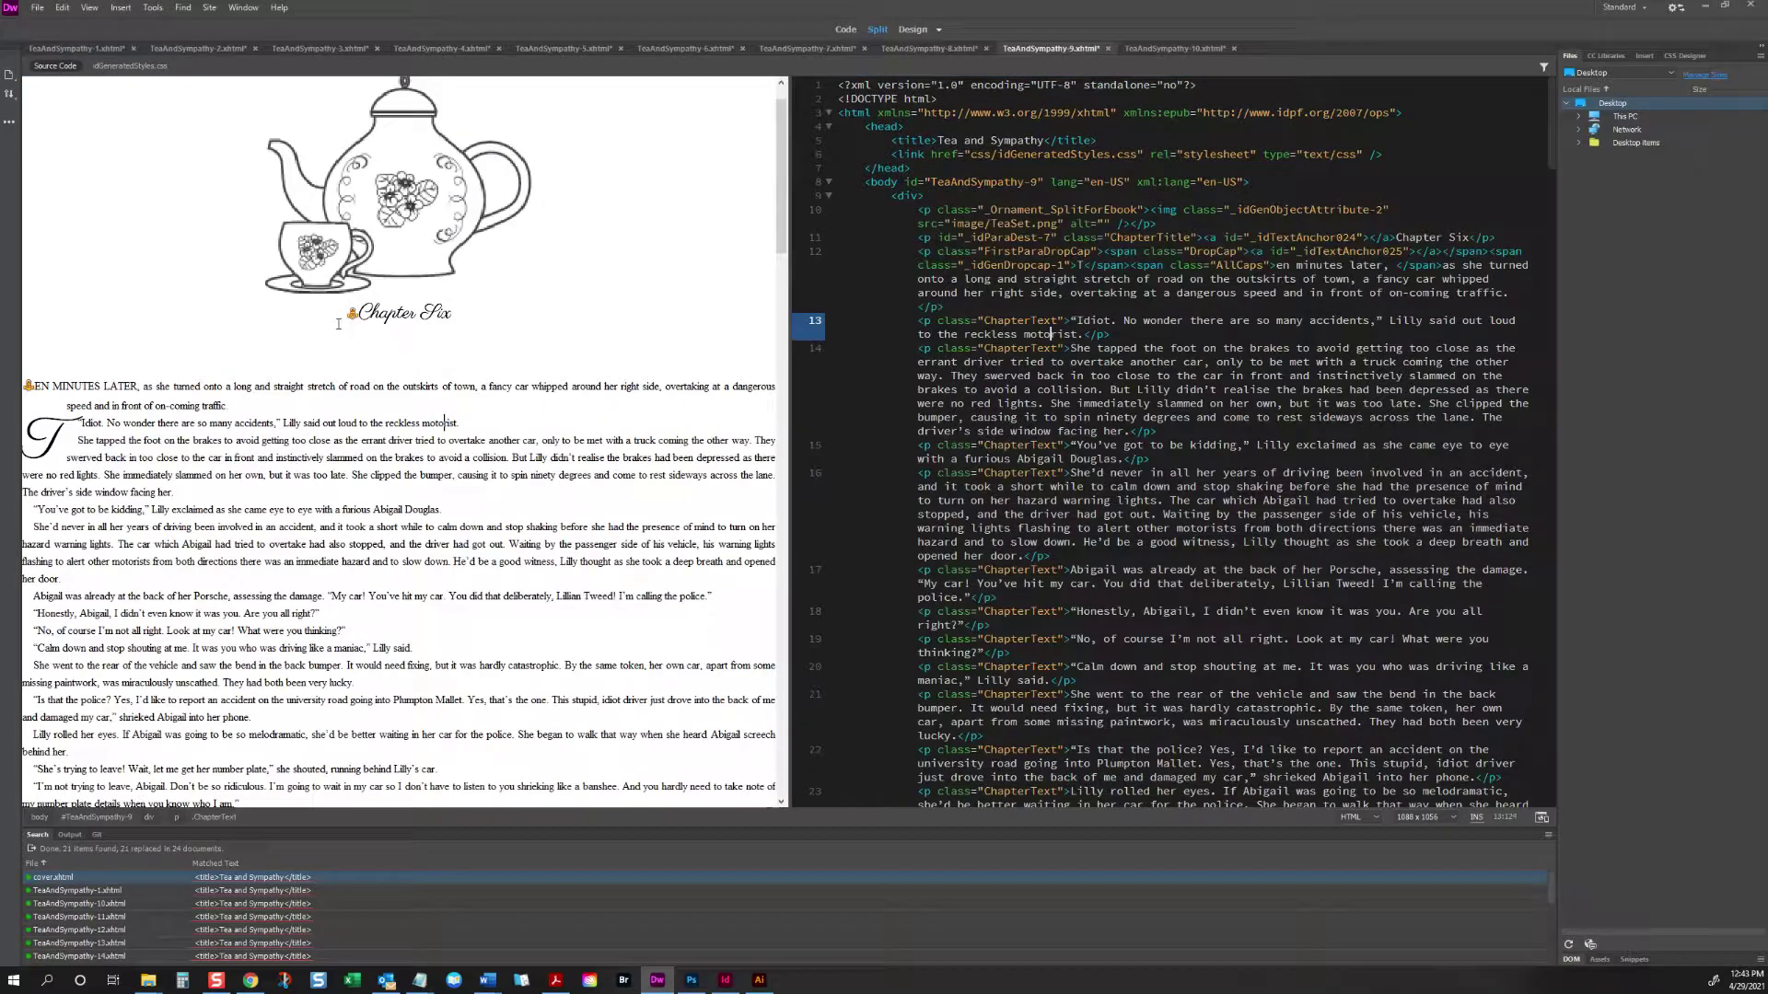
Step: Remove the _idGenParaOverride-1 class from the interior formatting line in TeaAndSympathy-1.xhtml and close the file
left_click(77, 48)
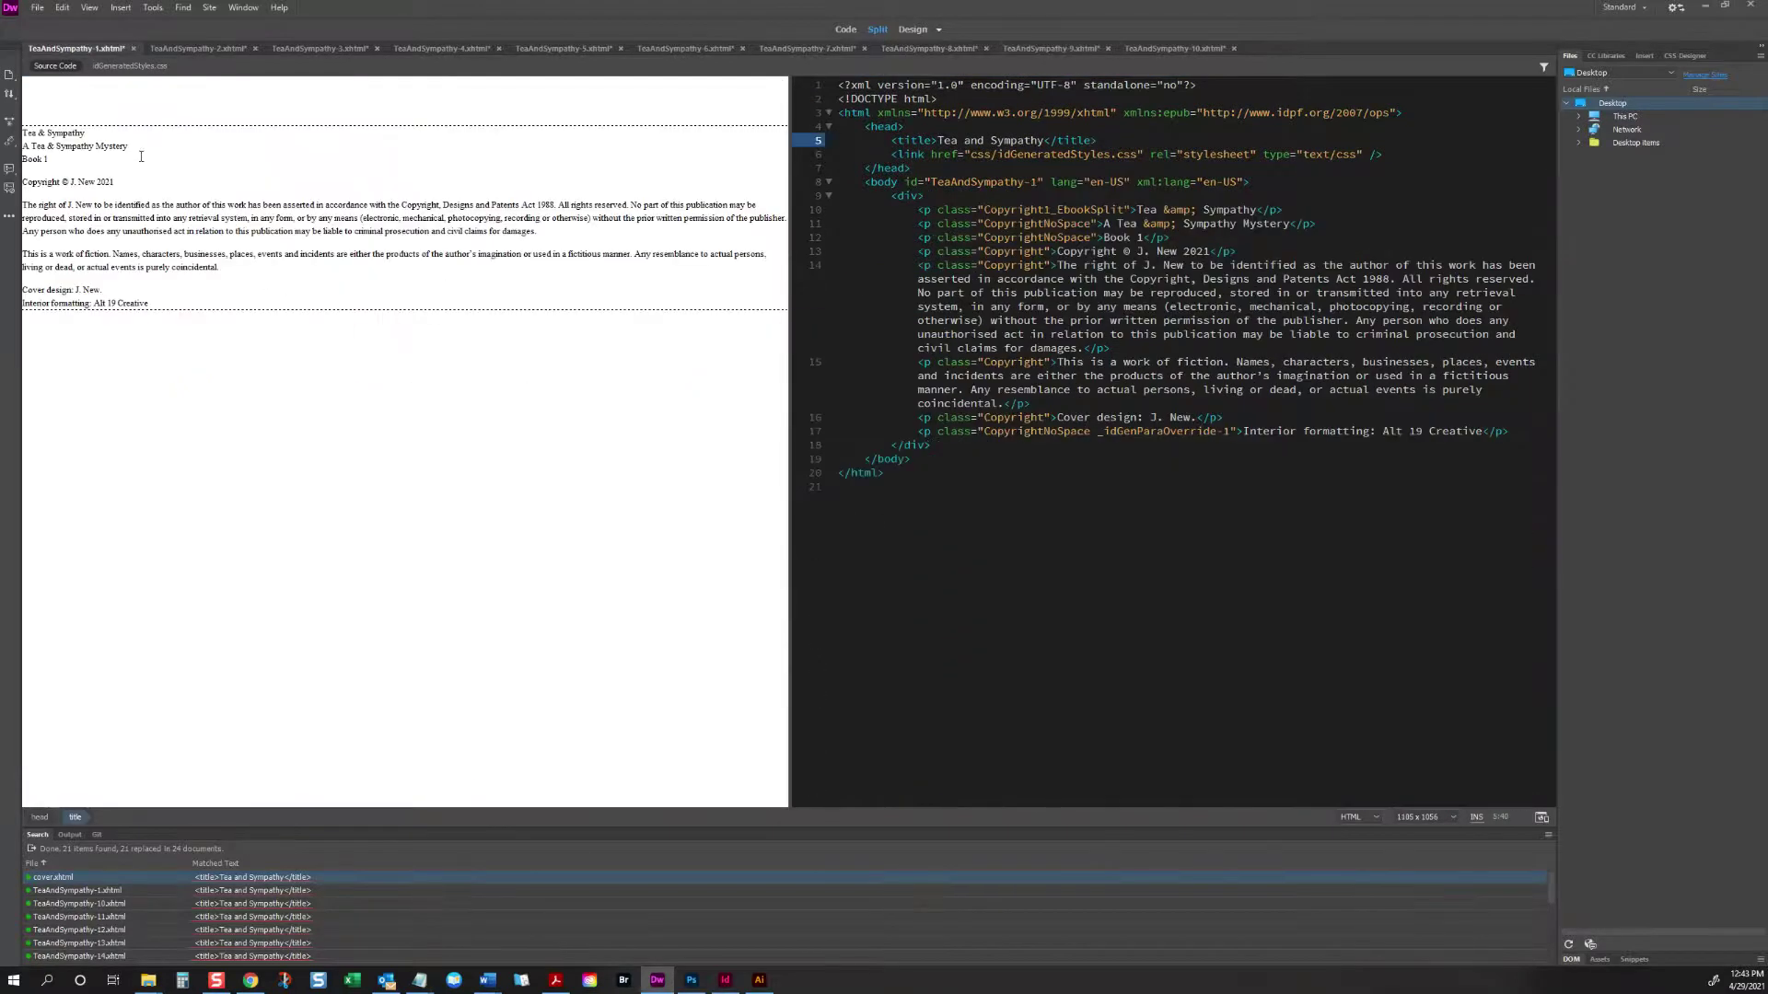
left_click(1047, 361)
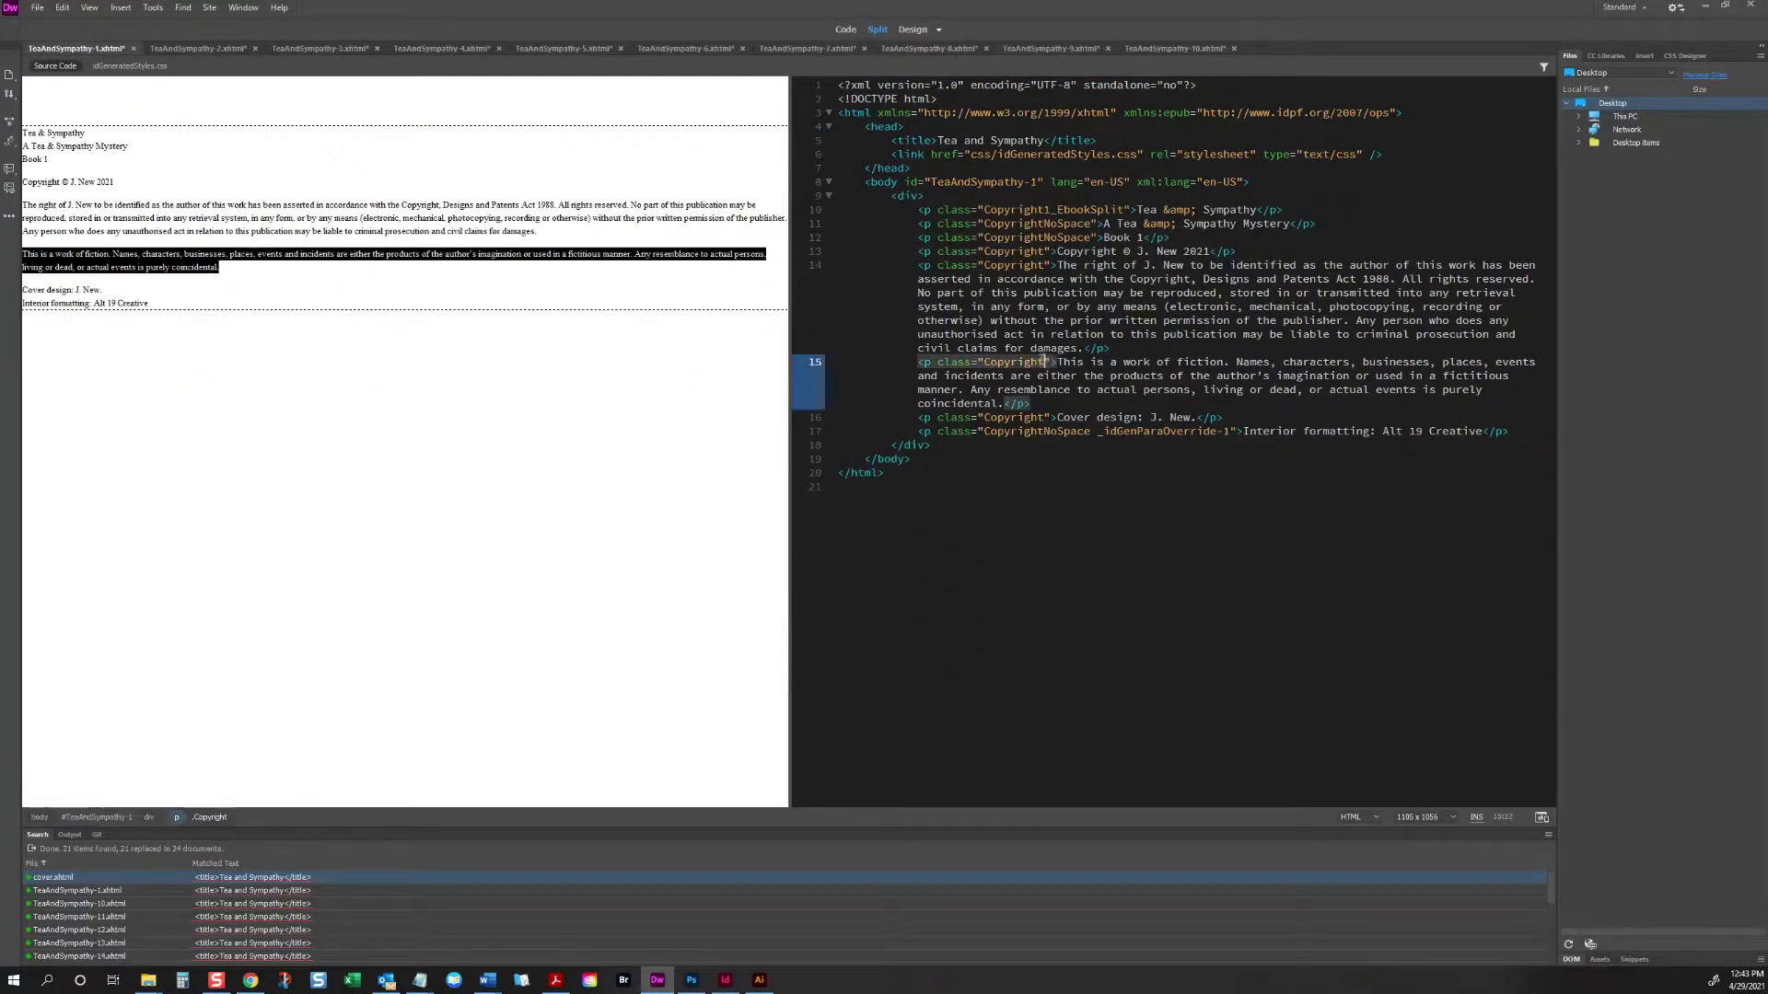
double_click(1224, 431)
left_click_drag(1229, 430, 1095, 431)
key("BackSpace")
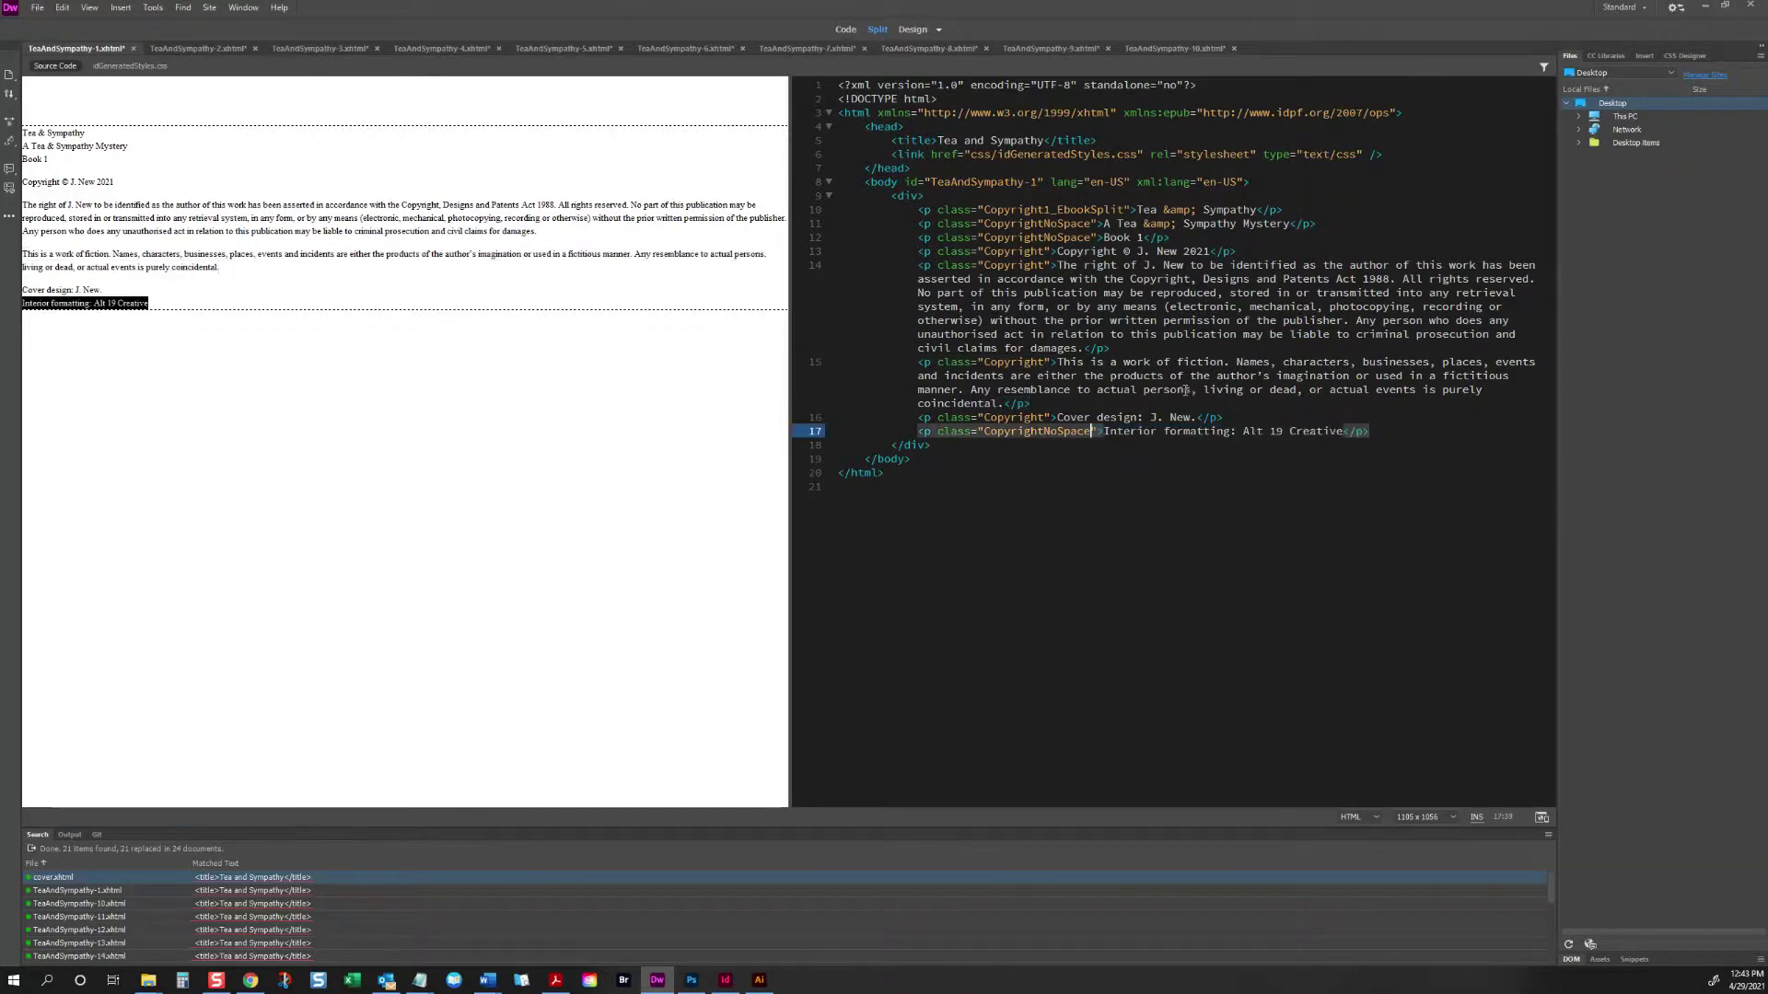
left_click(433, 325)
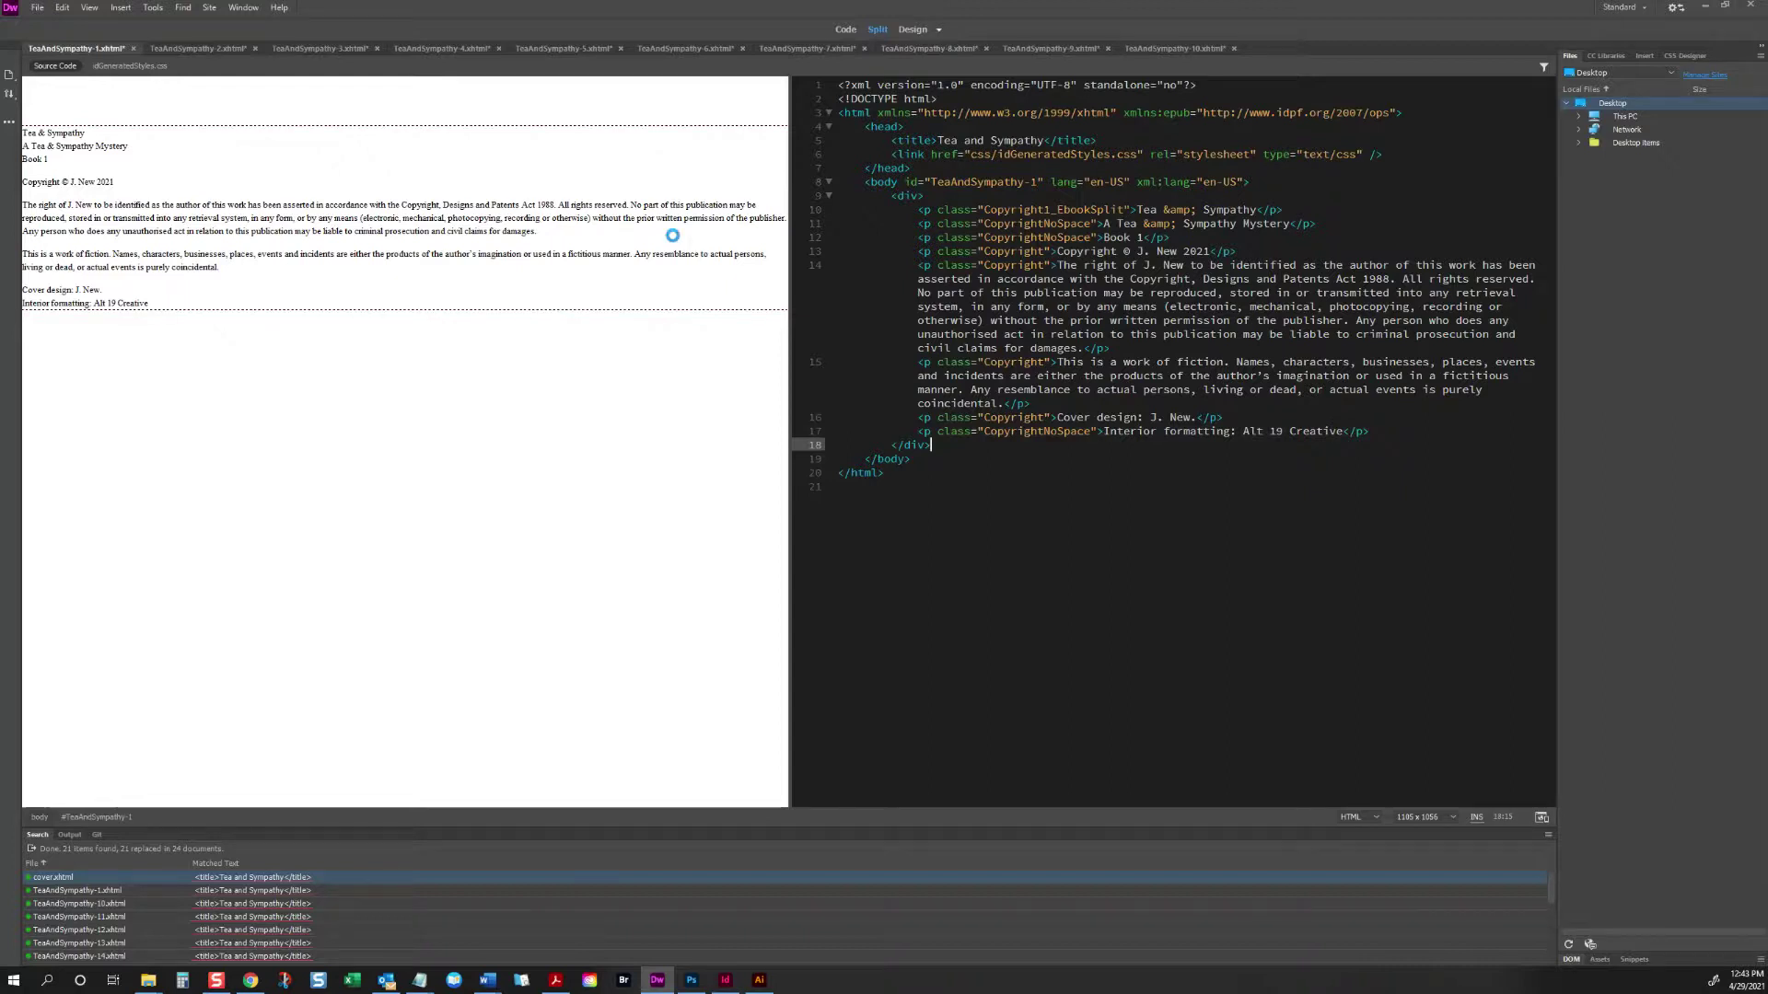
key("ctrl+w")
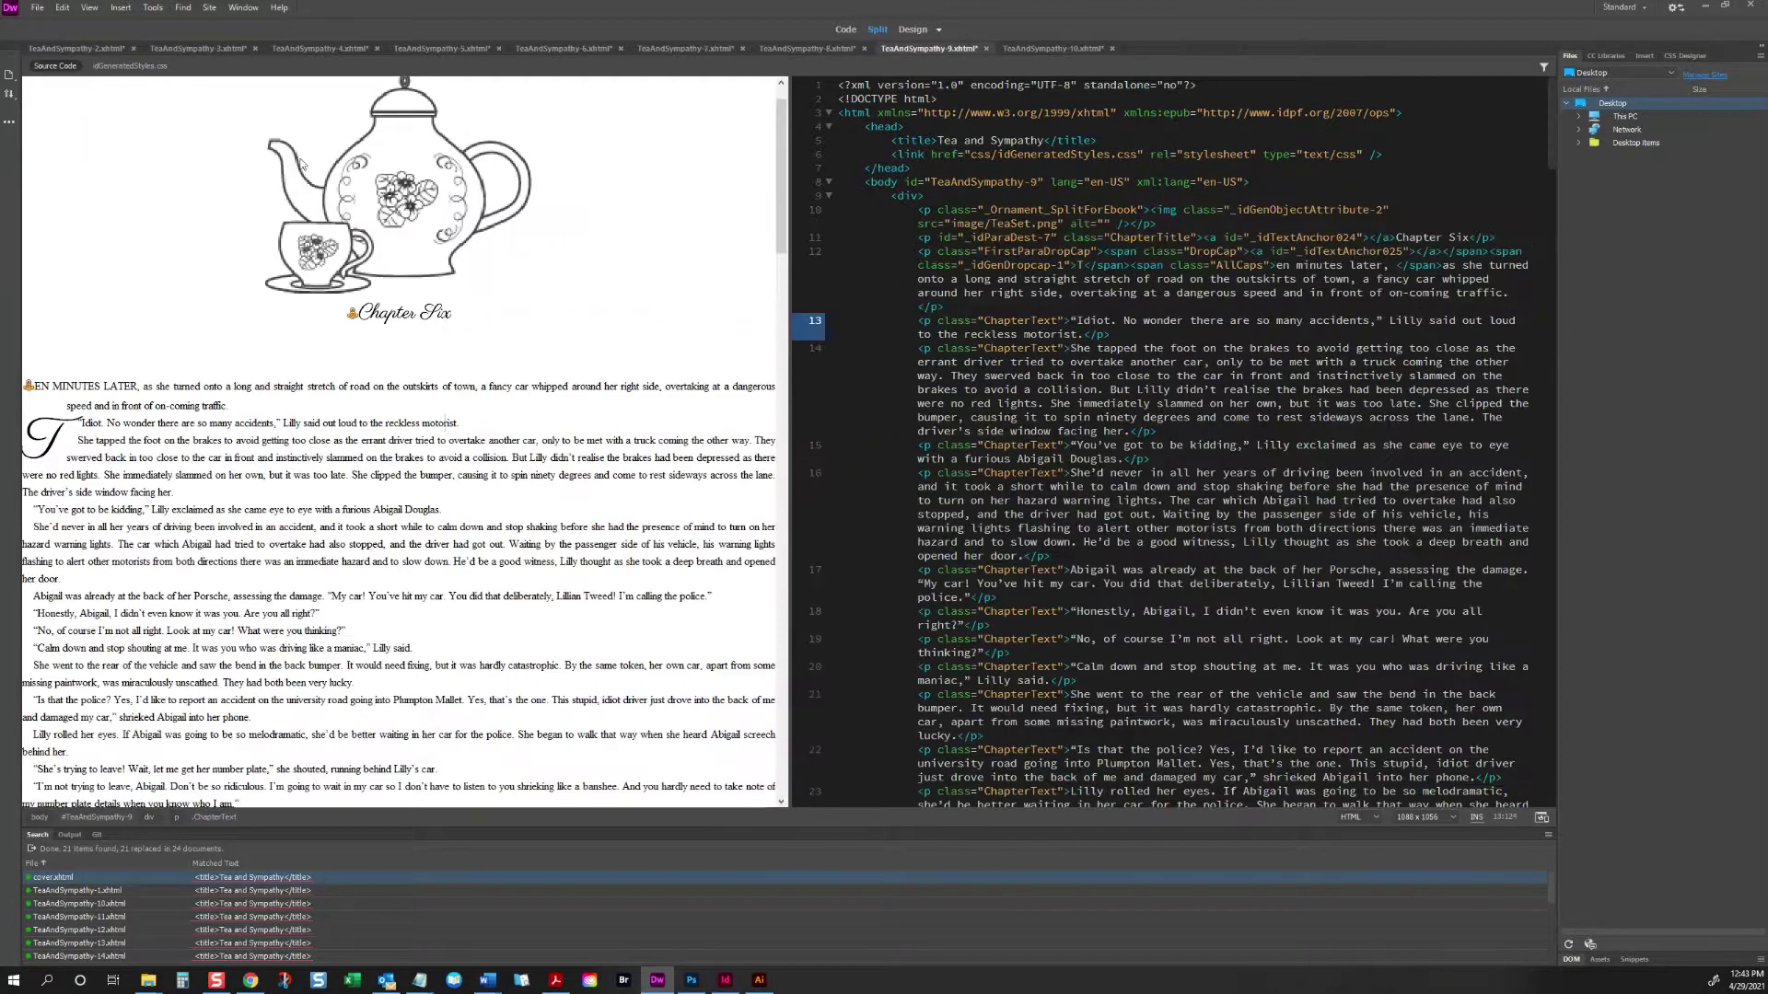
Step: Delete the empty _idGenObjectLayout-1 div containing _idContainer002 from the end of TeaAndSympathy-2.xhtml
left_click(102, 47)
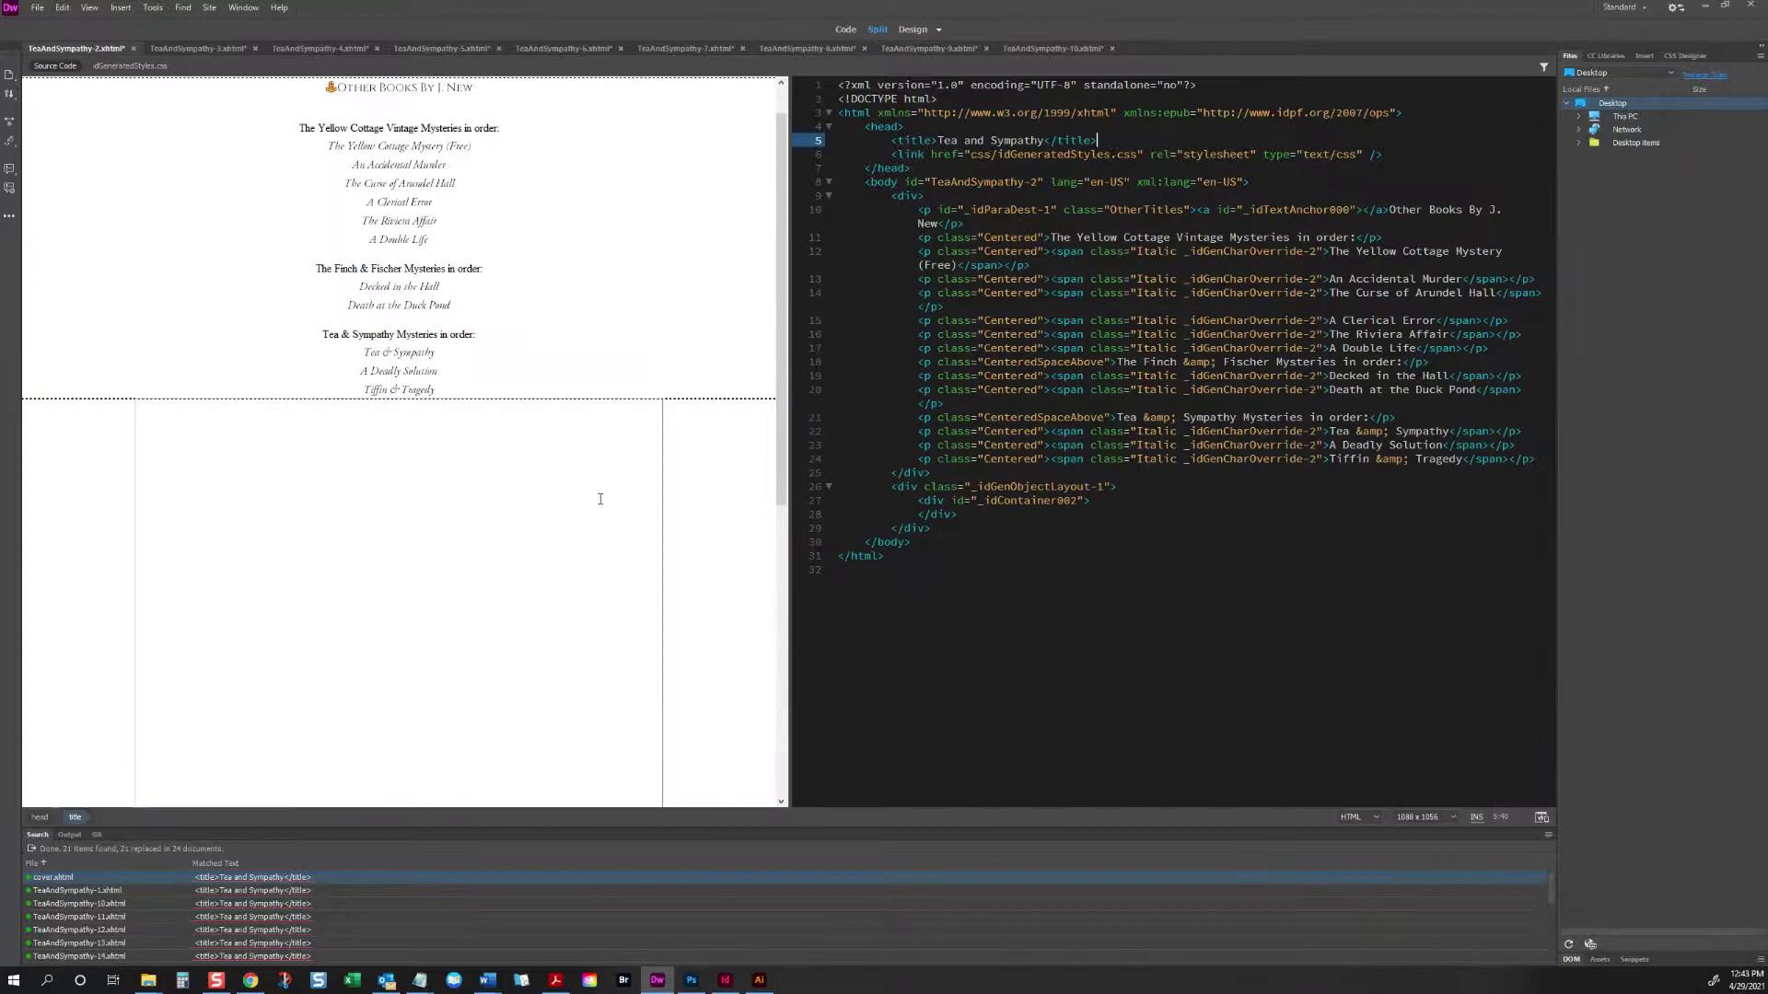
scroll(600, 497, "down", 5)
left_click(557, 539)
scroll(557, 540, "up", 5)
scroll(560, 513, "down", 5)
scroll(517, 451, "up", 5)
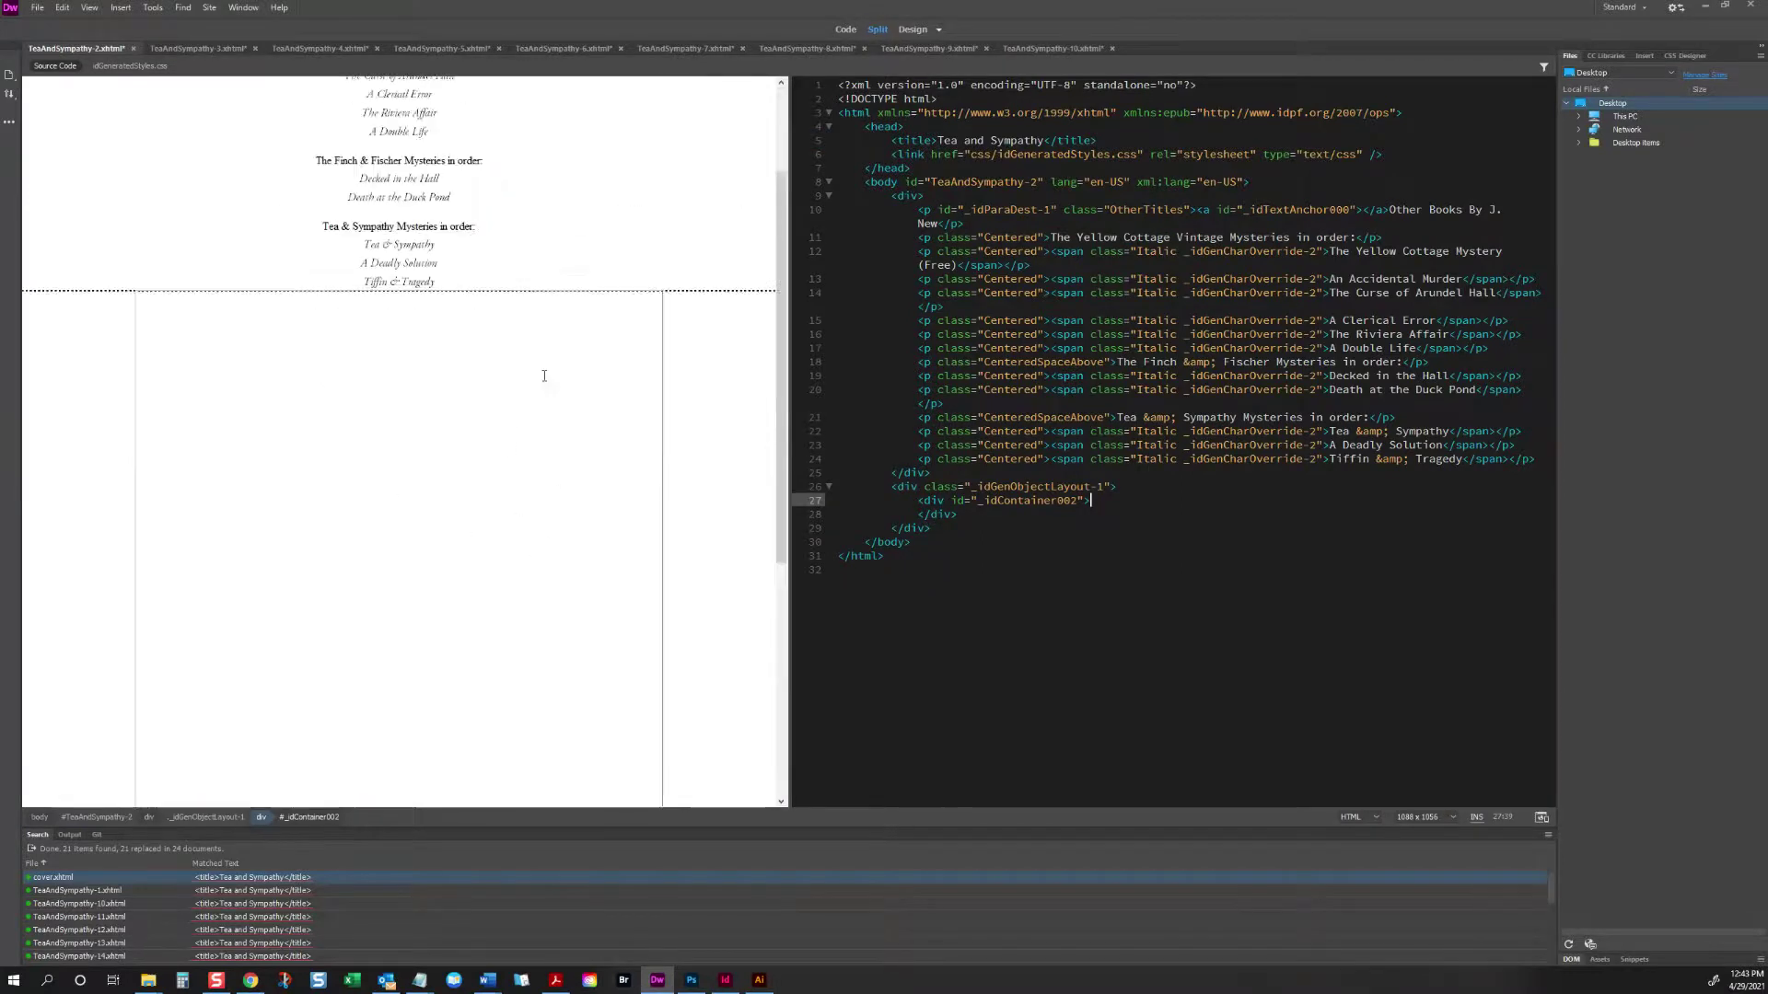
left_click(496, 433)
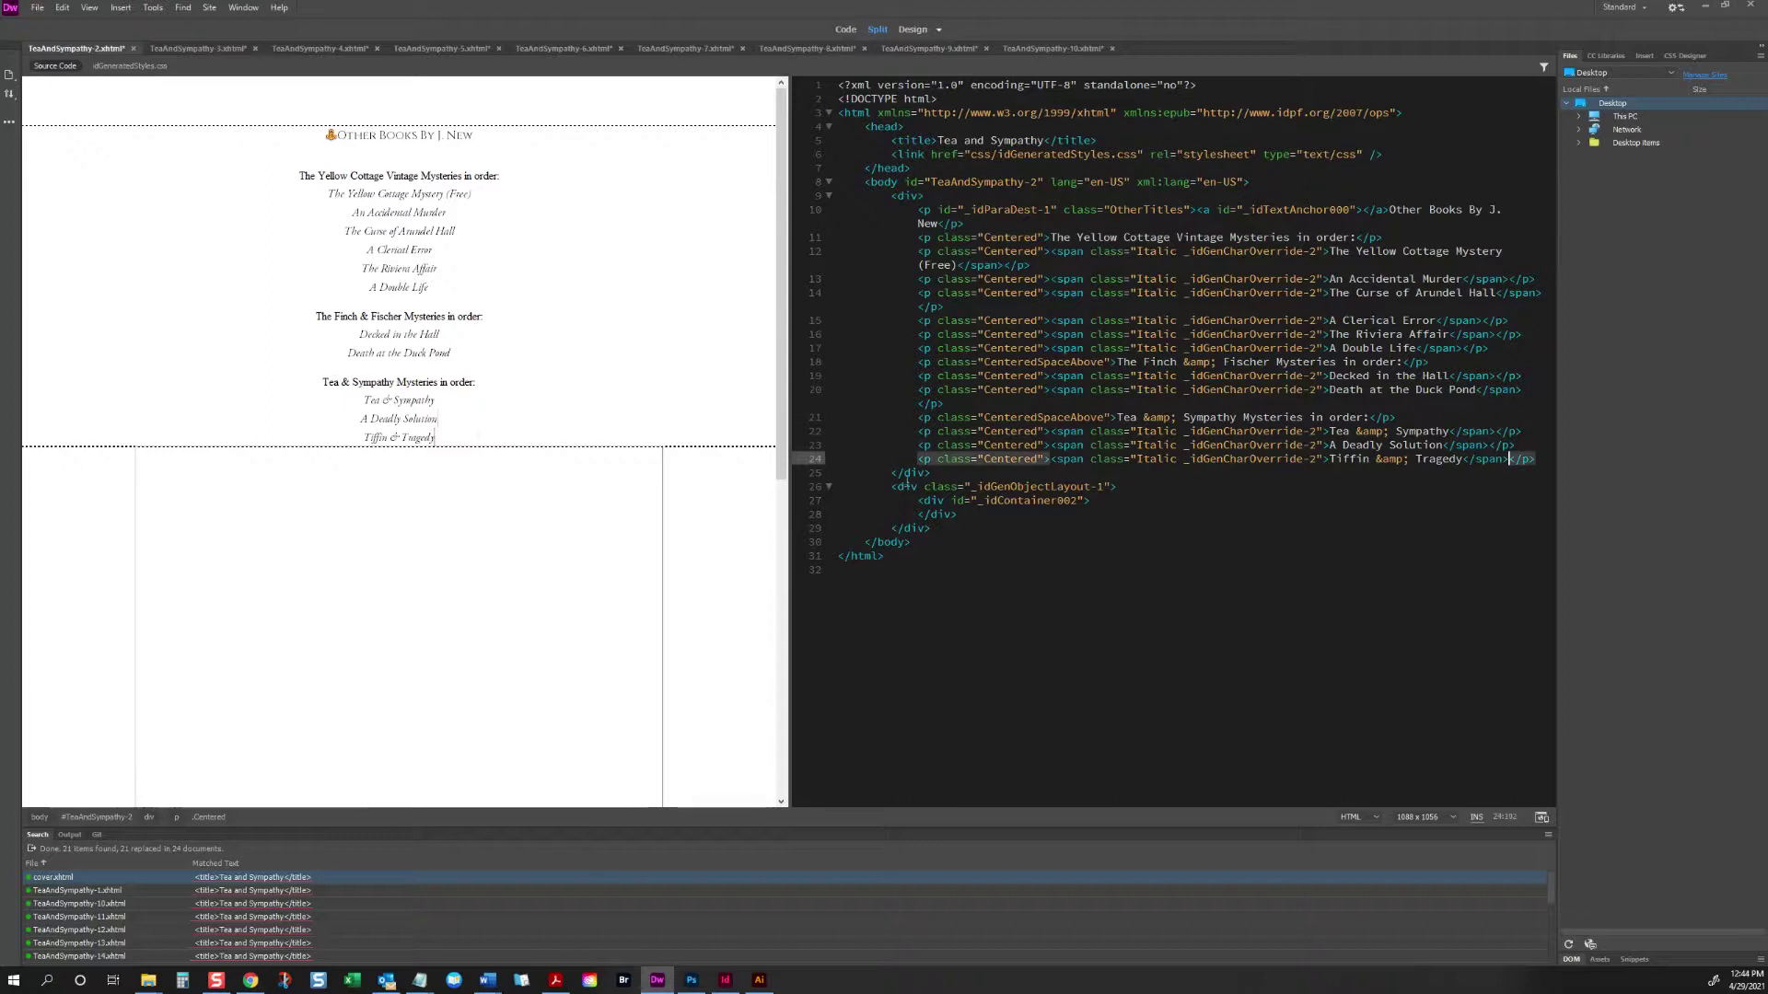
left_click_drag(813, 488, 790, 543)
key("Delete")
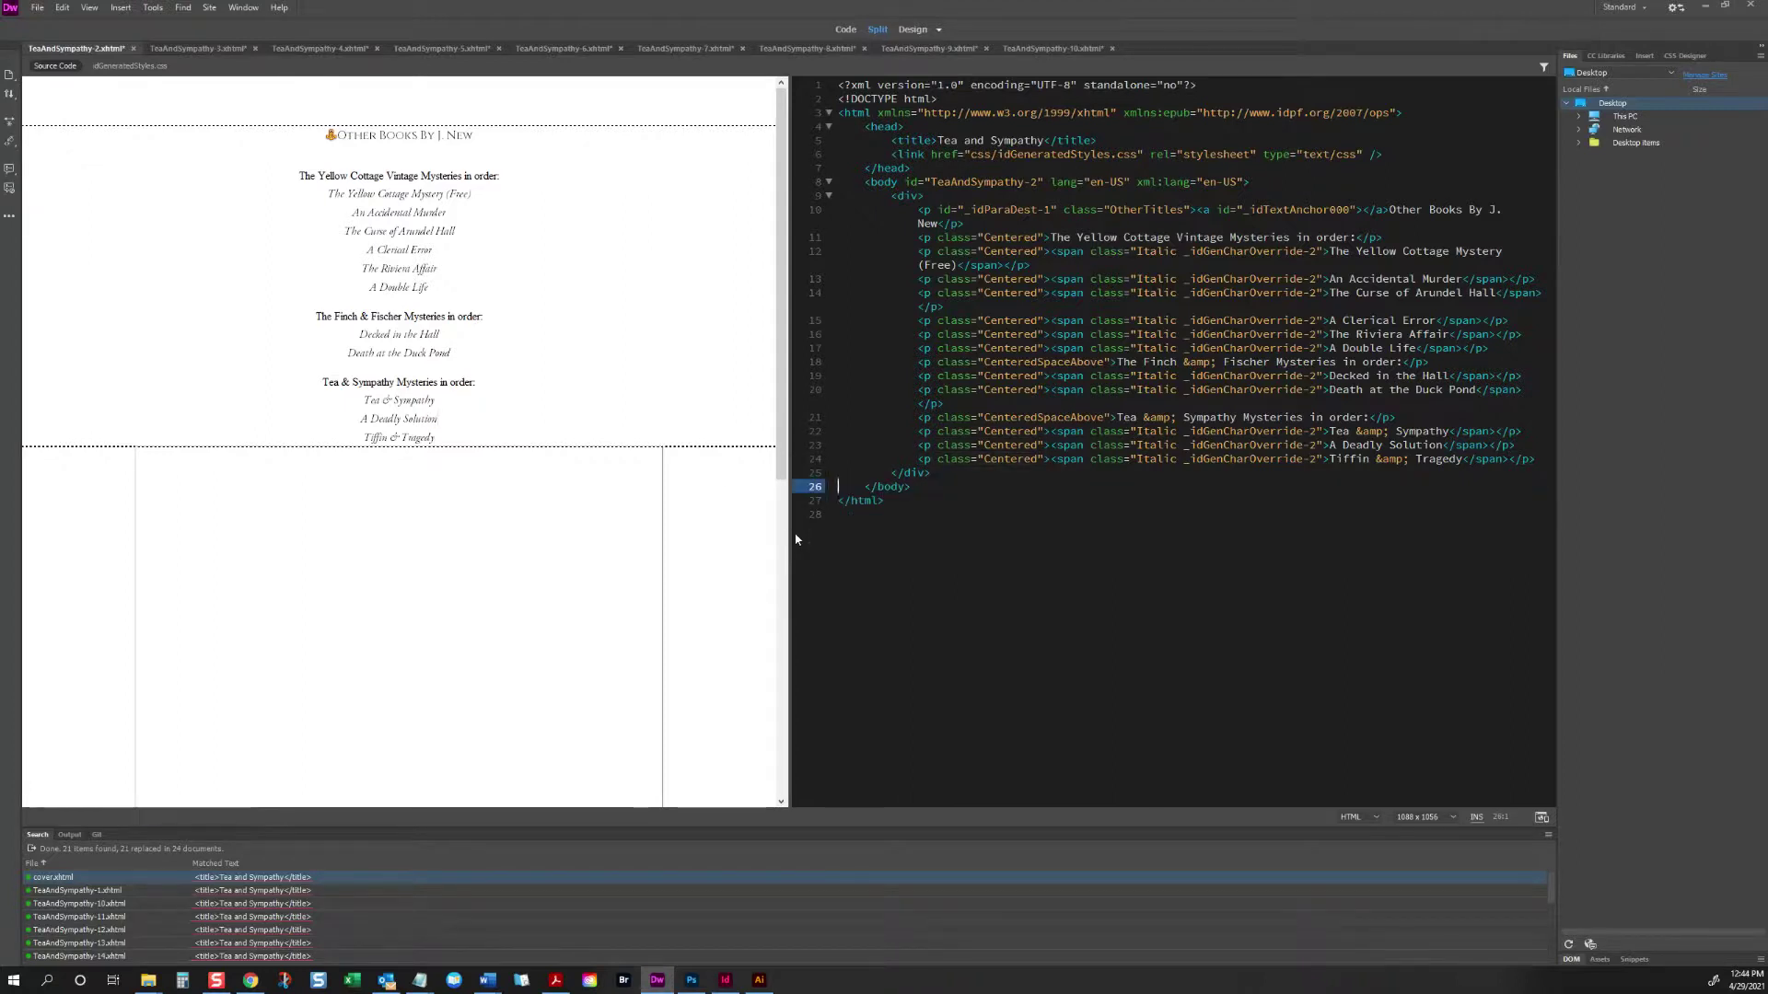
Step: Check the page title and series headings against their markup in TeaAndSympathy-2.xhtml, and close the file
left_click_drag(487, 318, 581, 286)
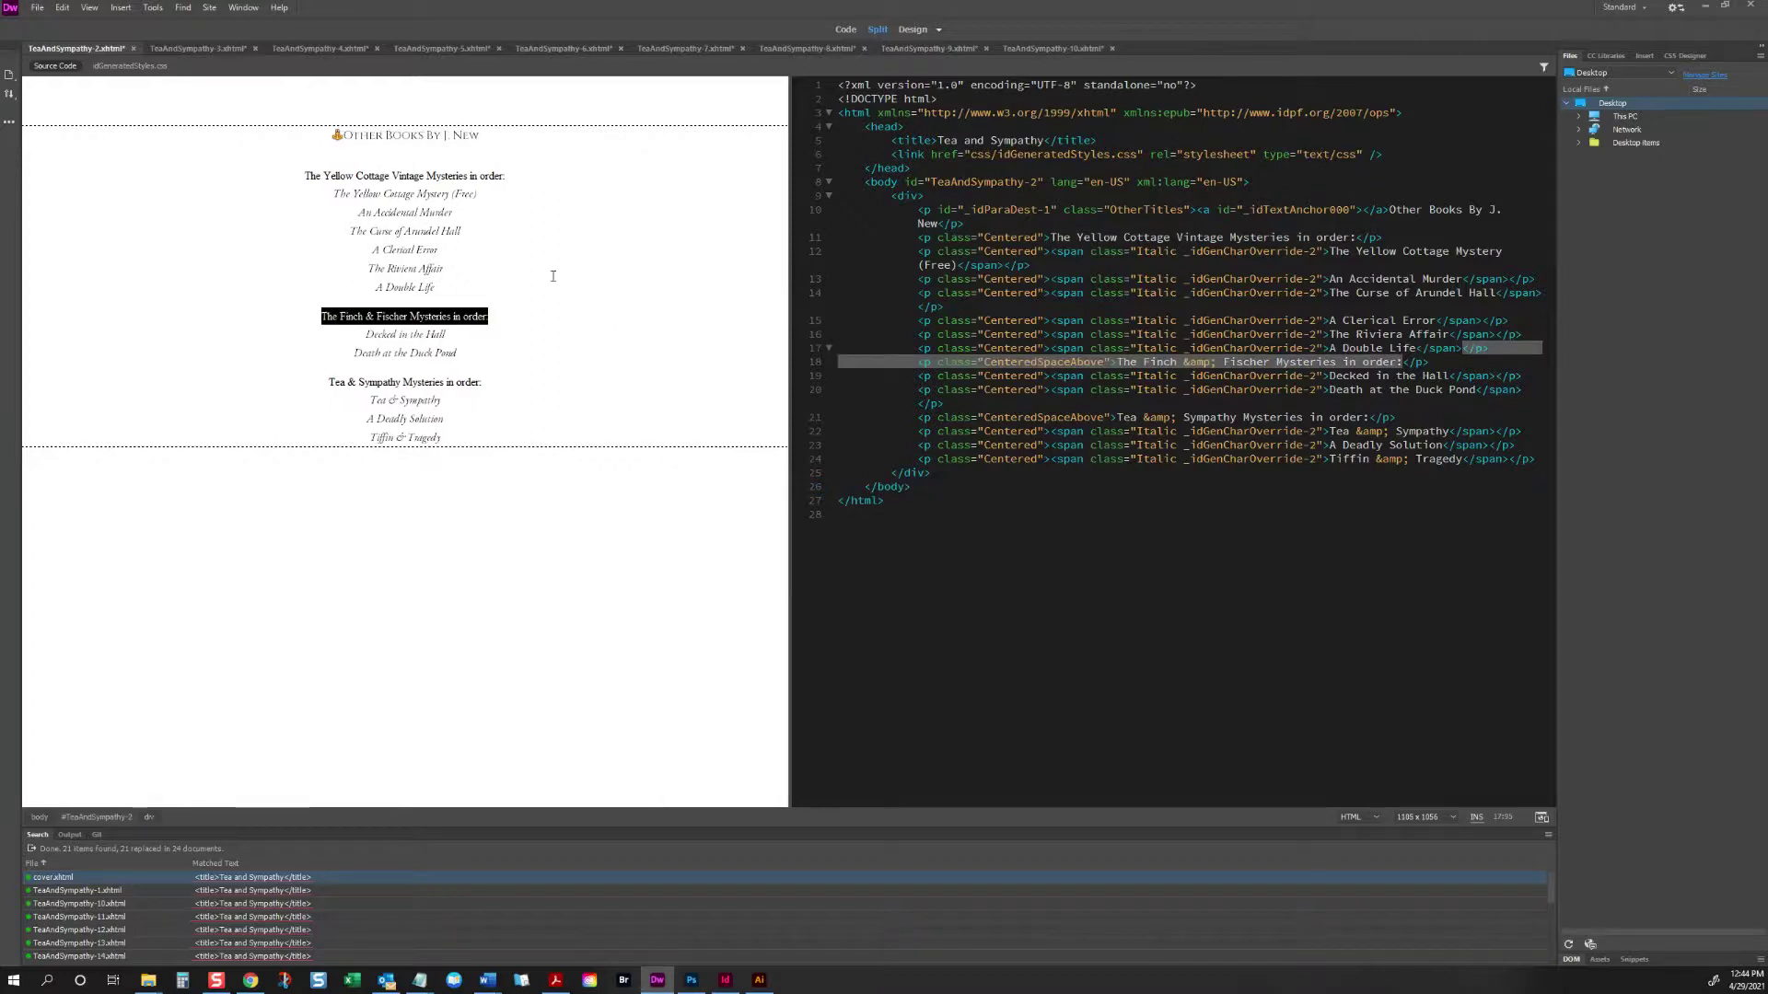
left_click(437, 316)
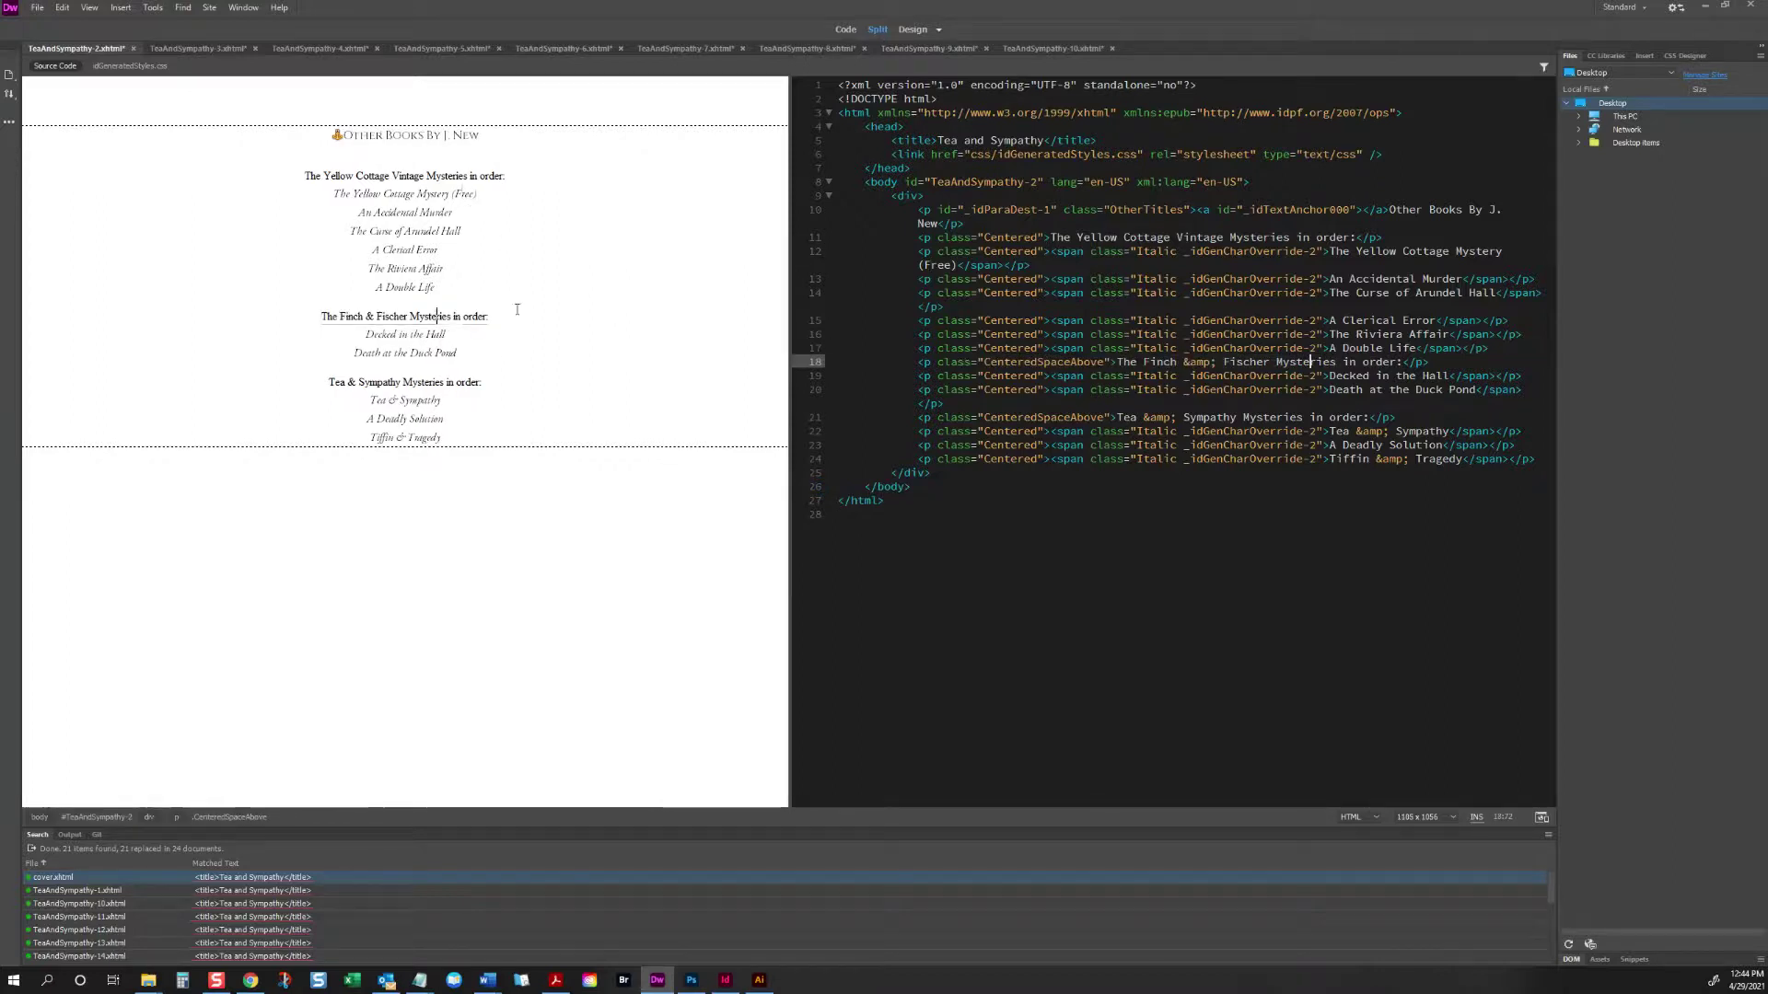
triple_click(460, 134)
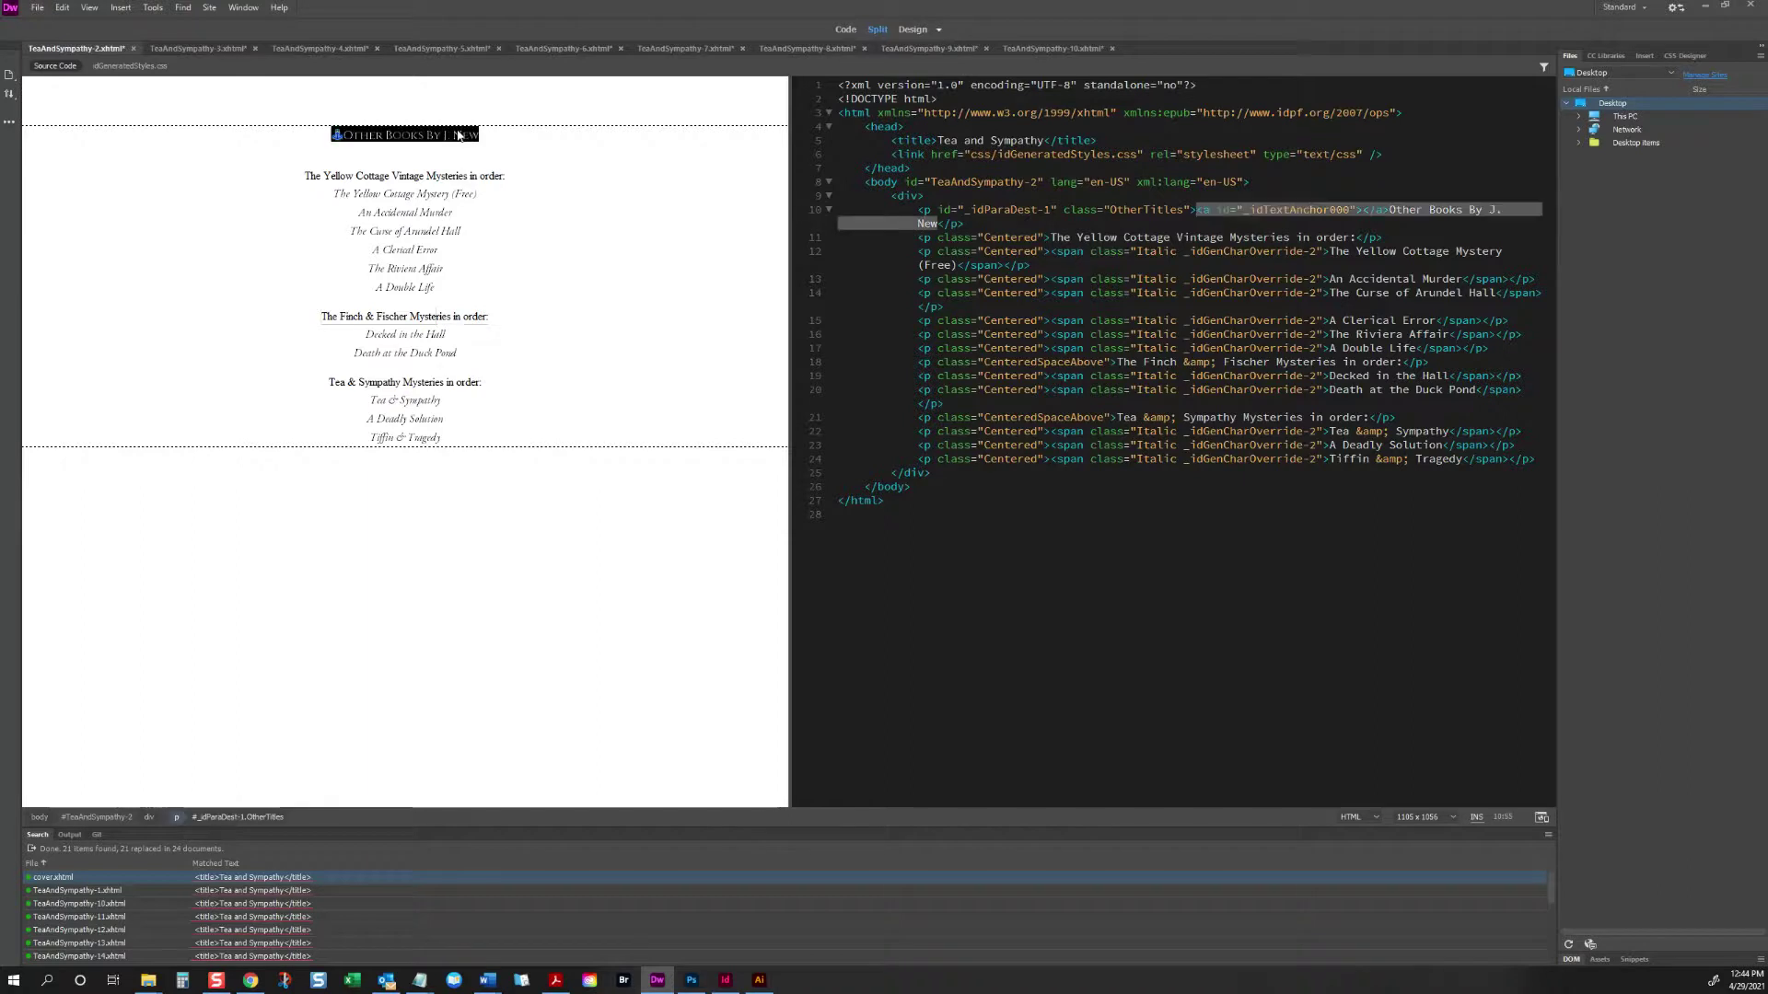
left_click(455, 382)
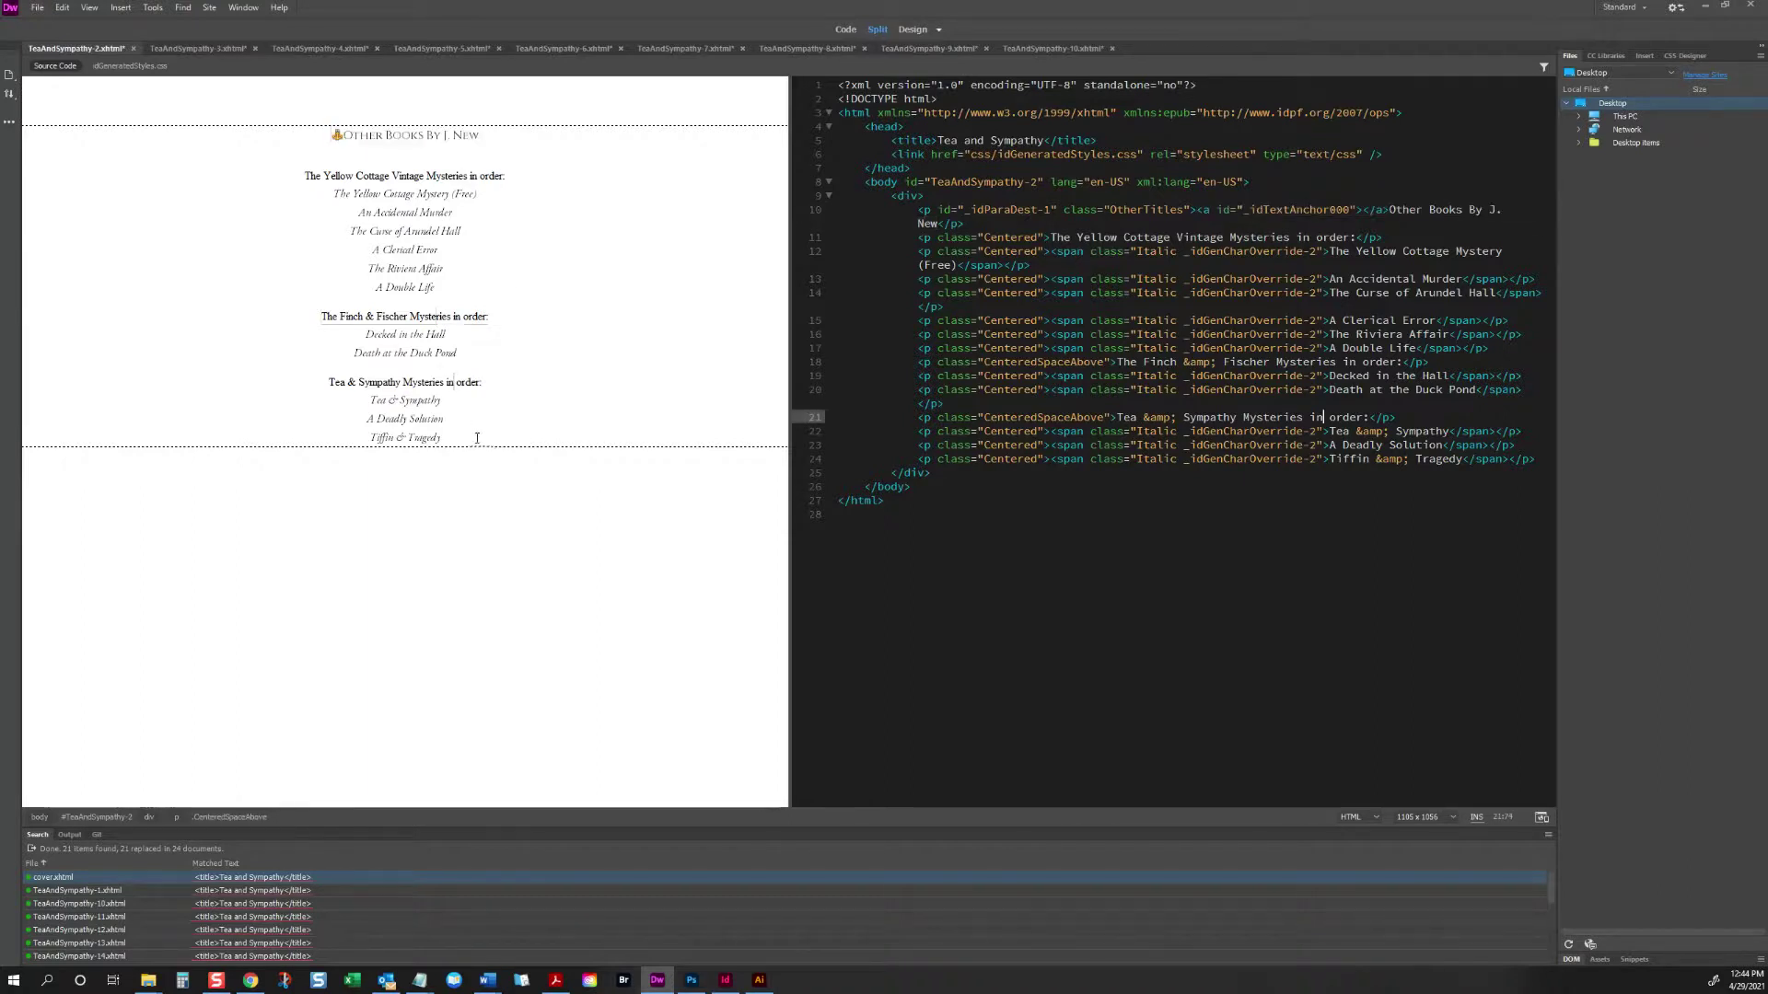
key("ctrl+w")
left_click(352, 273)
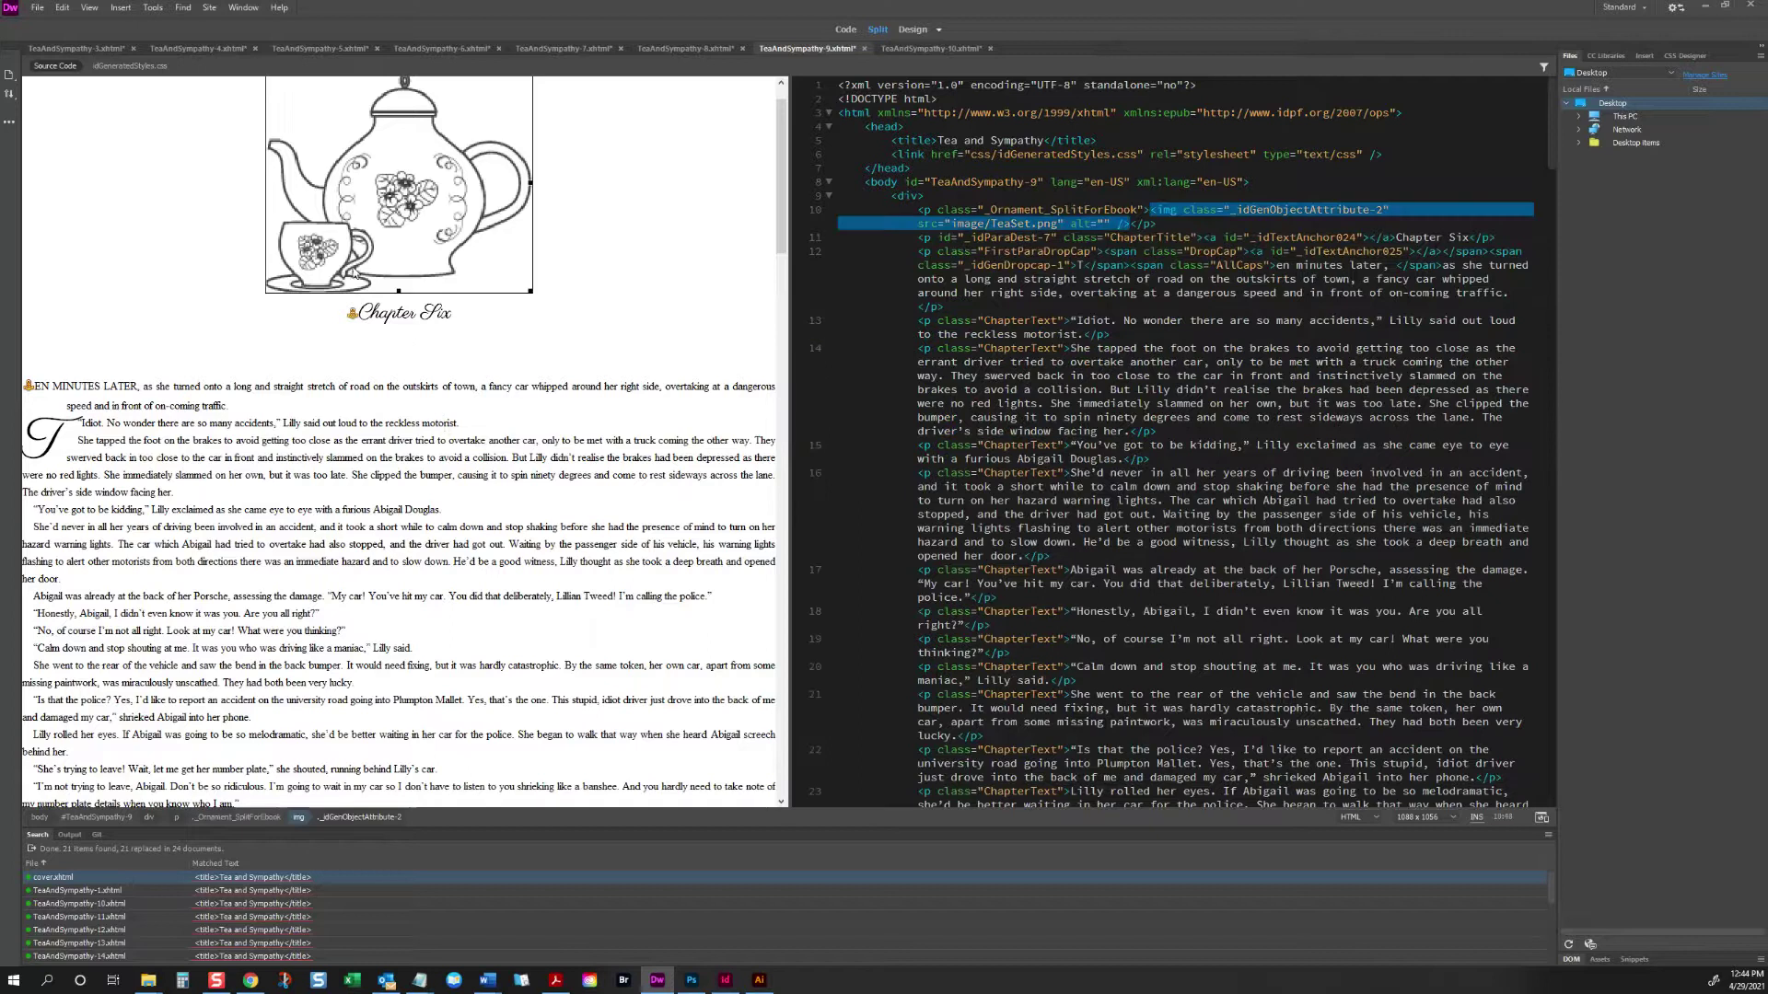
Step: For the contents page TeaAndSympathy-3.xhtml, set -epub-text-align-last to center in the stylesheet's p.TOC-ChapterTitle and p.TOC-OtherTitle rules
left_click(84, 51)
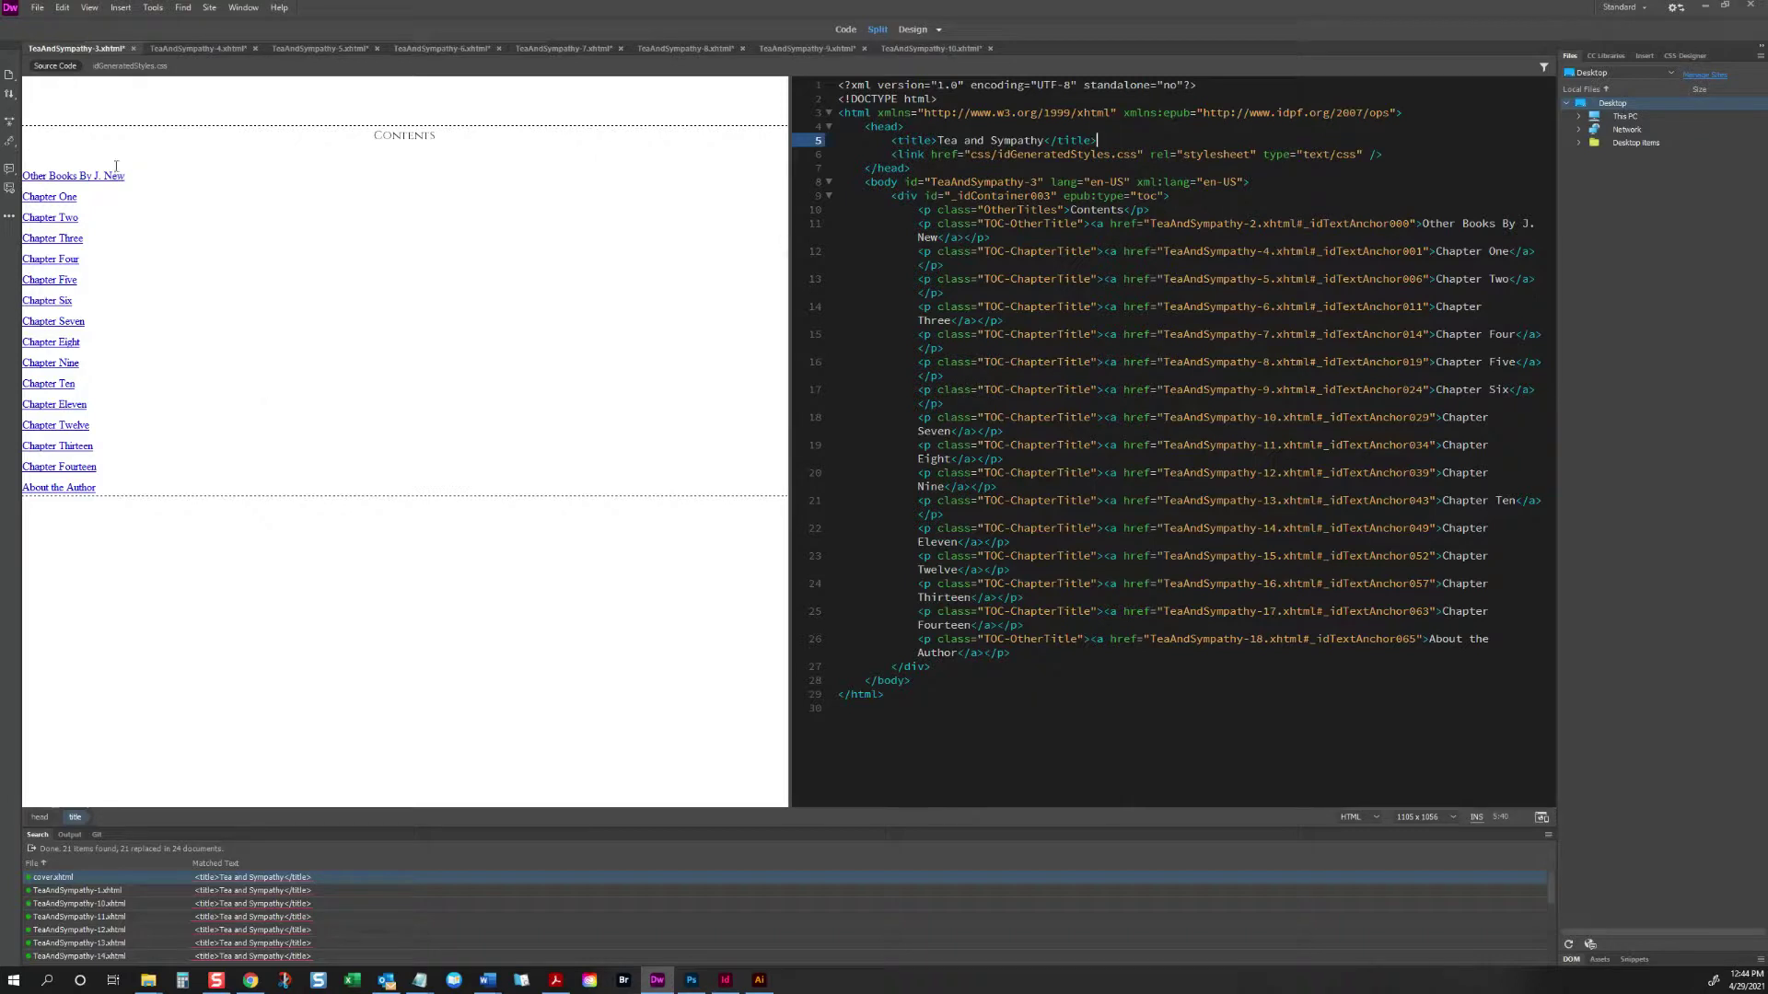
left_click(127, 66)
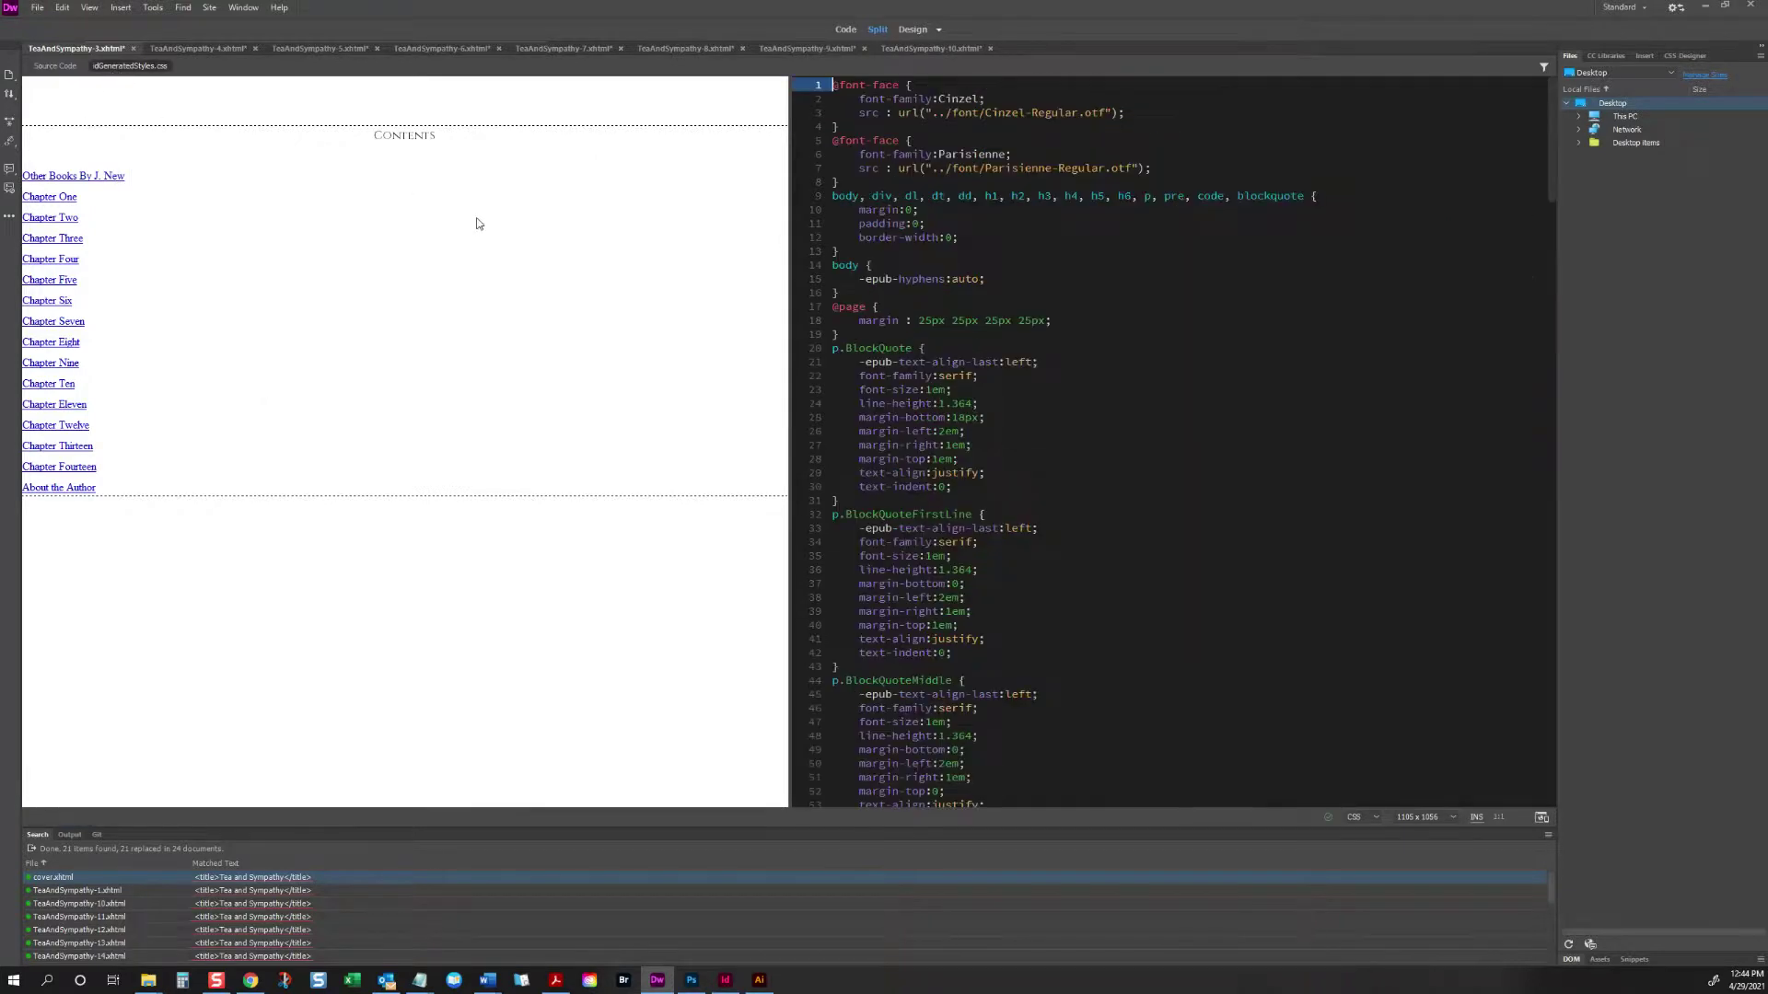
left_click(1095, 487)
key("ctrl+f")
scroll(1095, 488, "down", 10)
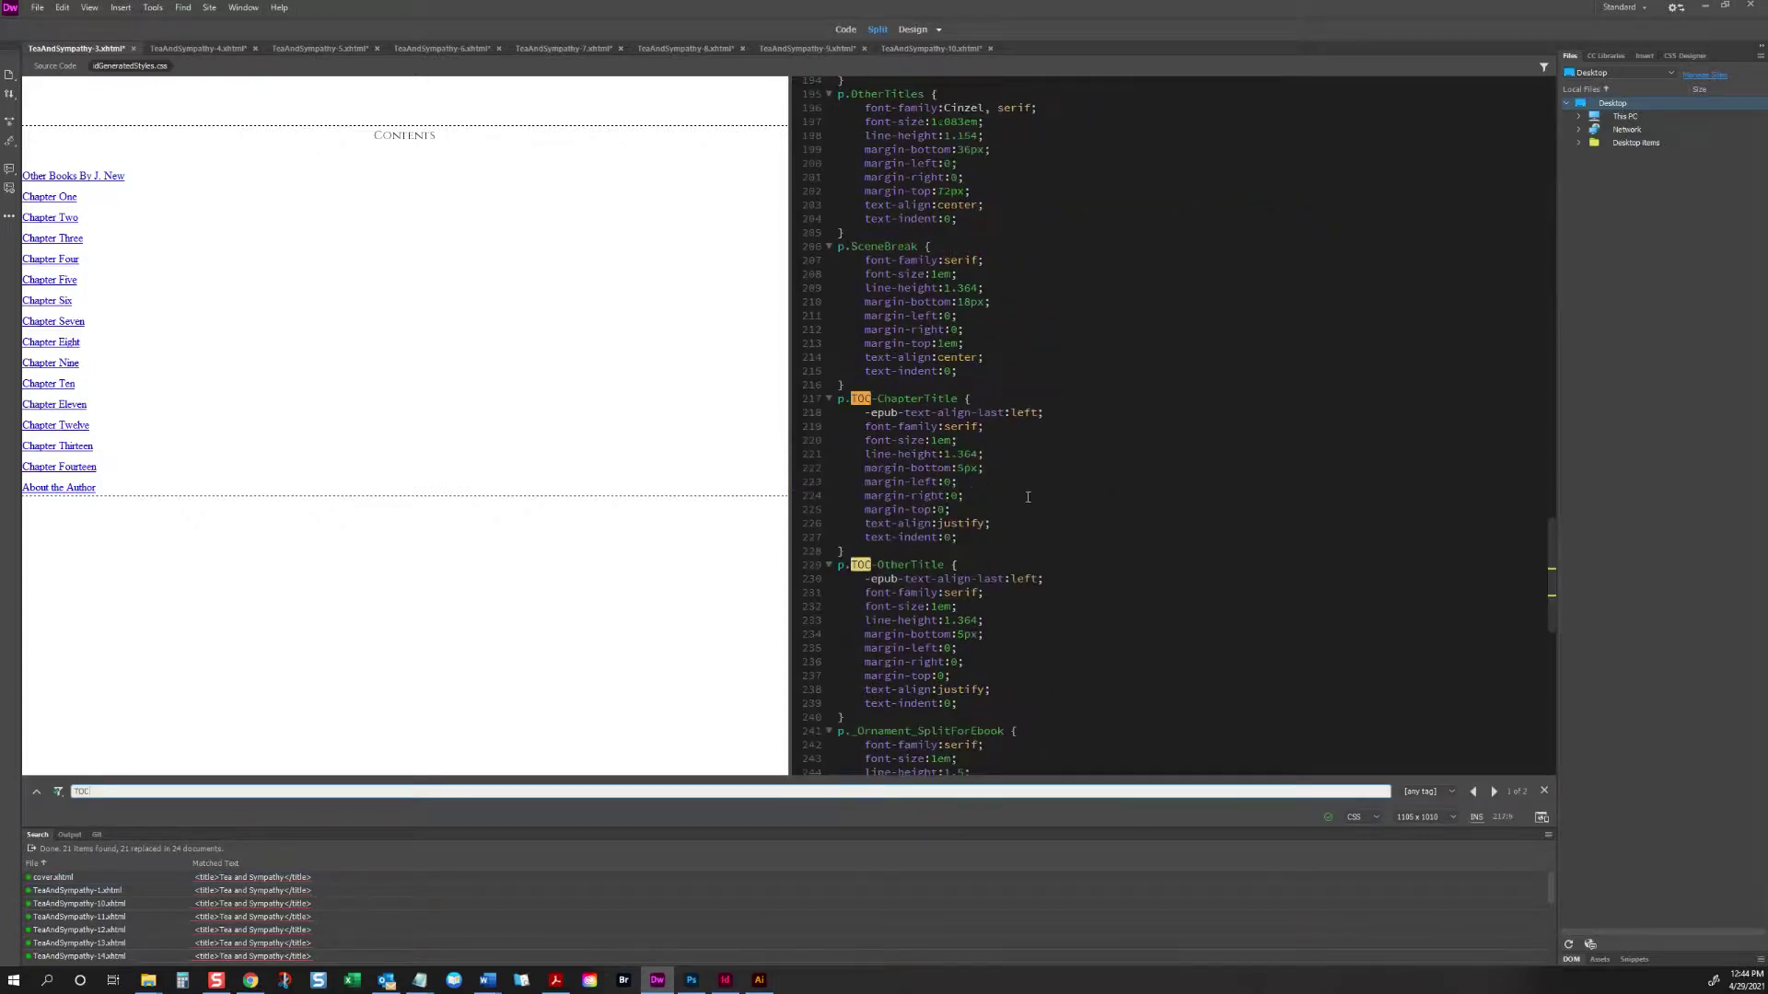
double_click(1024, 413)
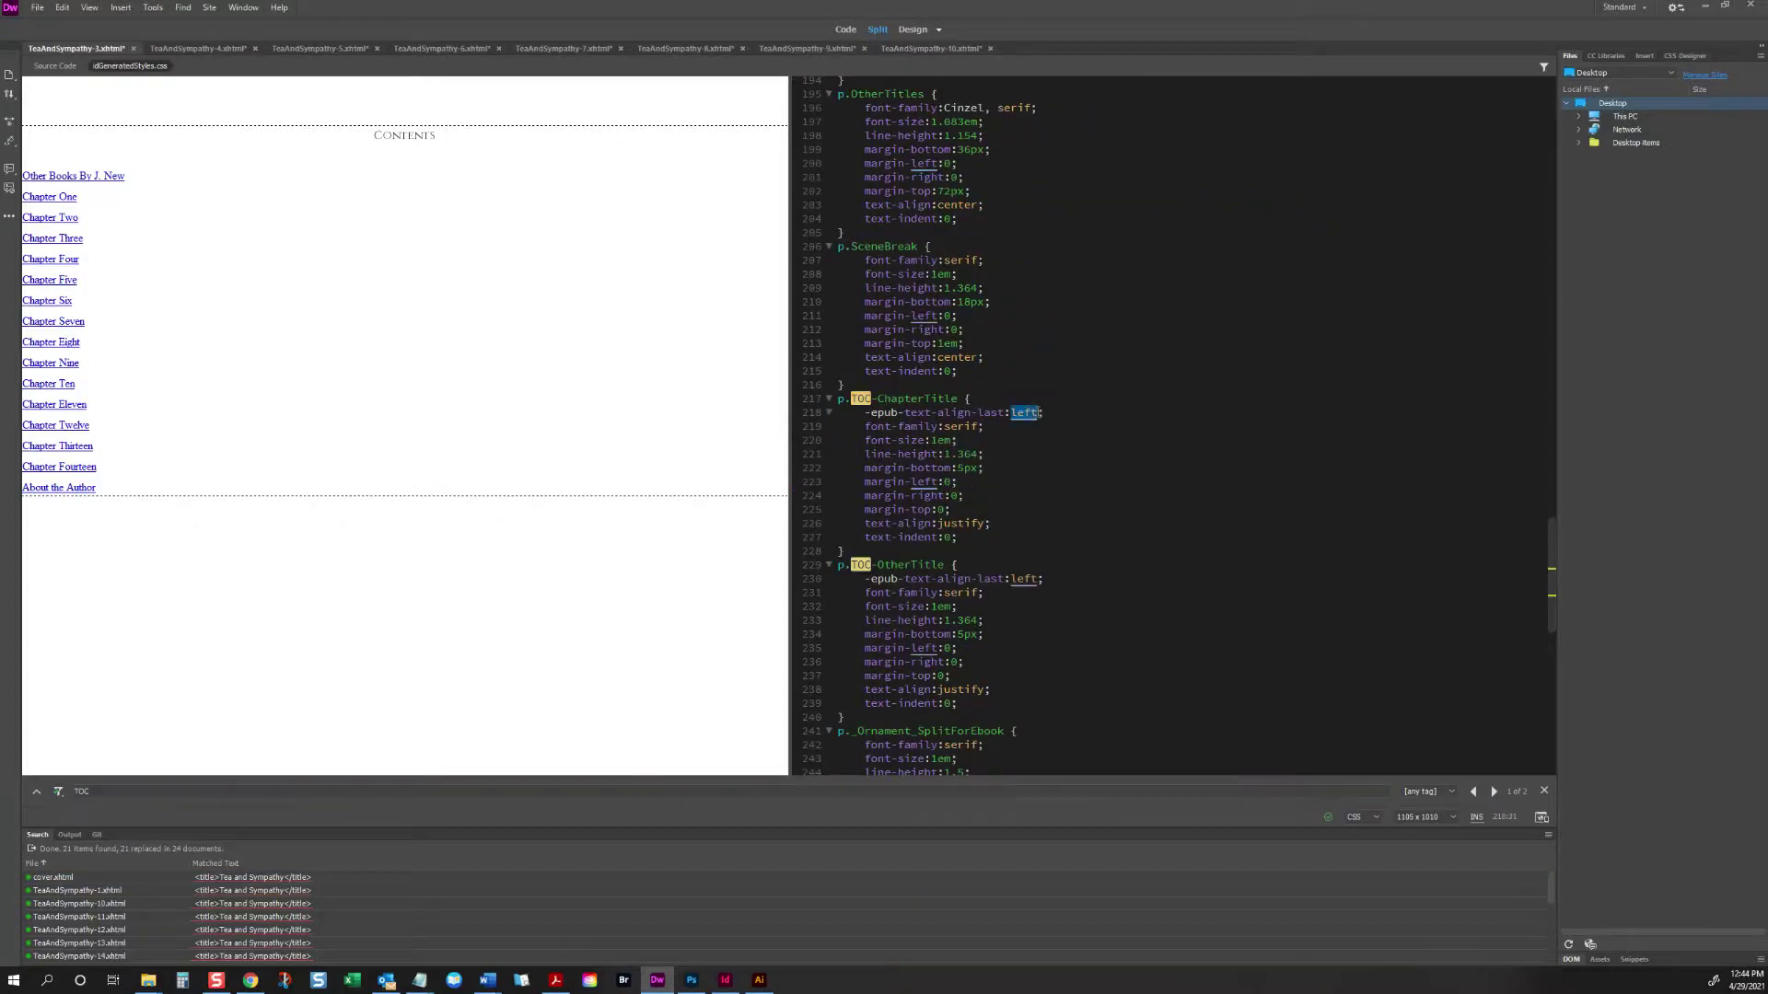
type("center")
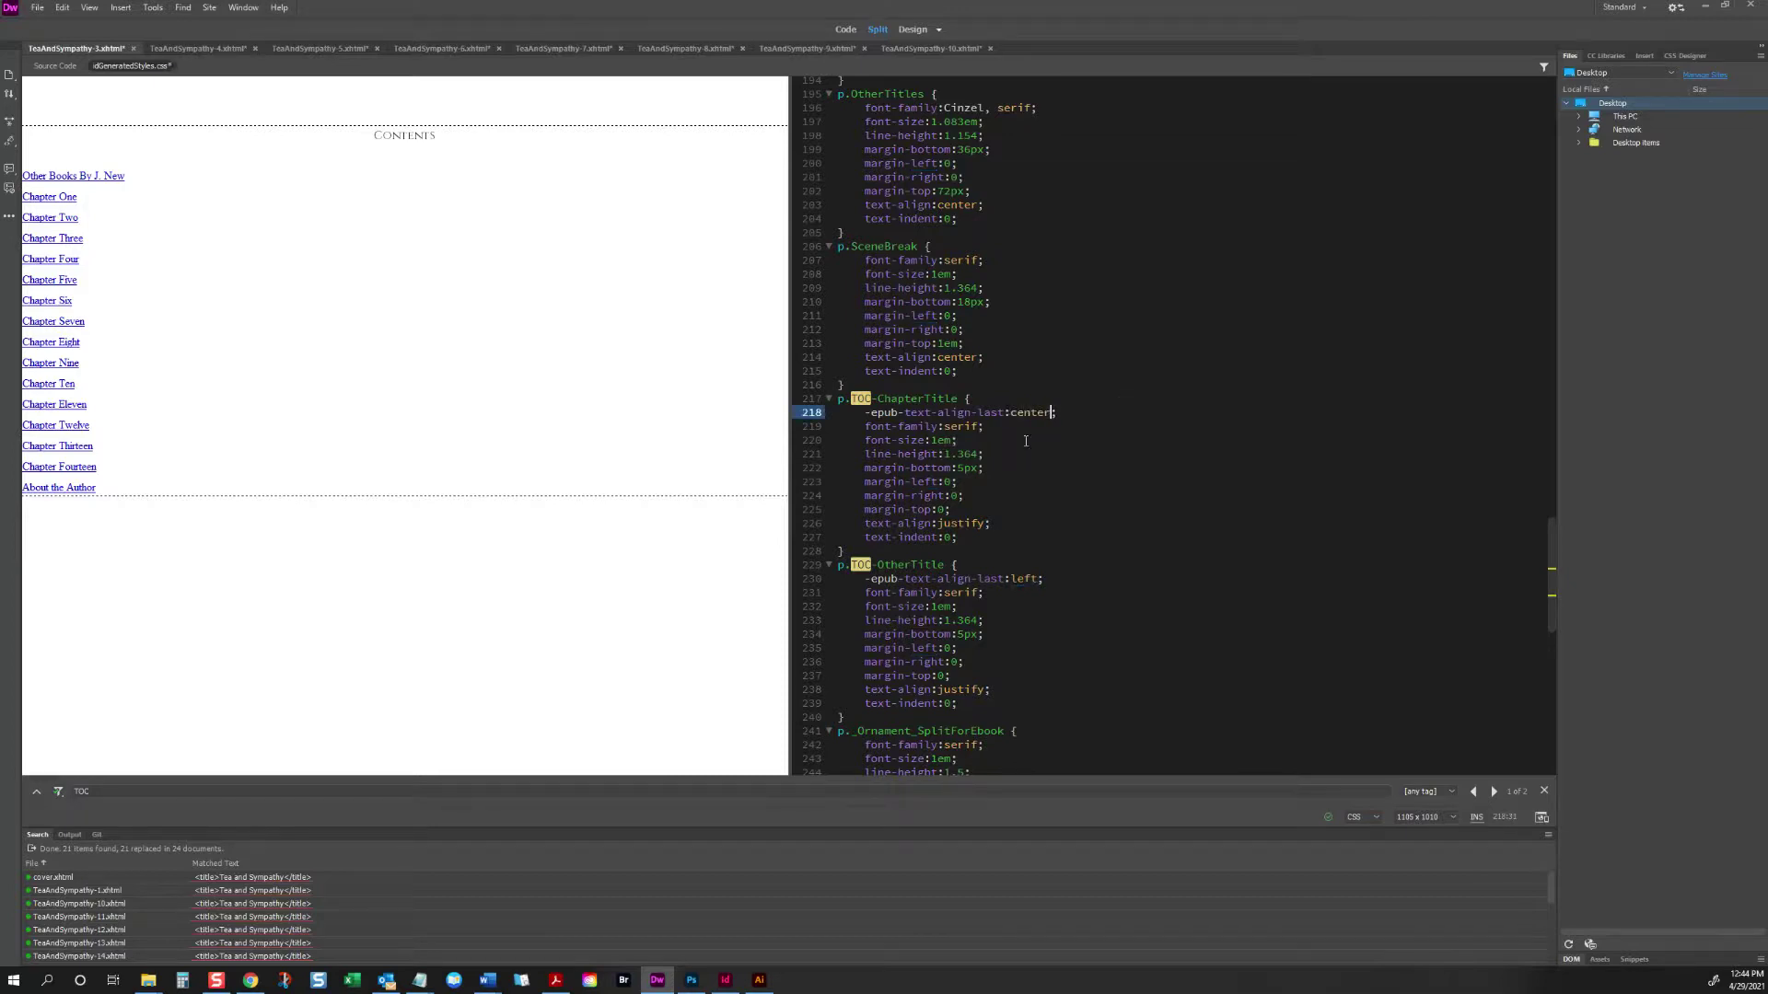
double_click(1025, 579)
type("center")
Step: Set text-align to center in the p.TOC-ChapterTitle and p.TOC-OtherTitle rules, and return to the contents page's source code
left_click(385, 309)
double_click(962, 523)
key("ctrl+z")
key("ctrl+z")
type("center")
double_click(955, 523)
type("center")
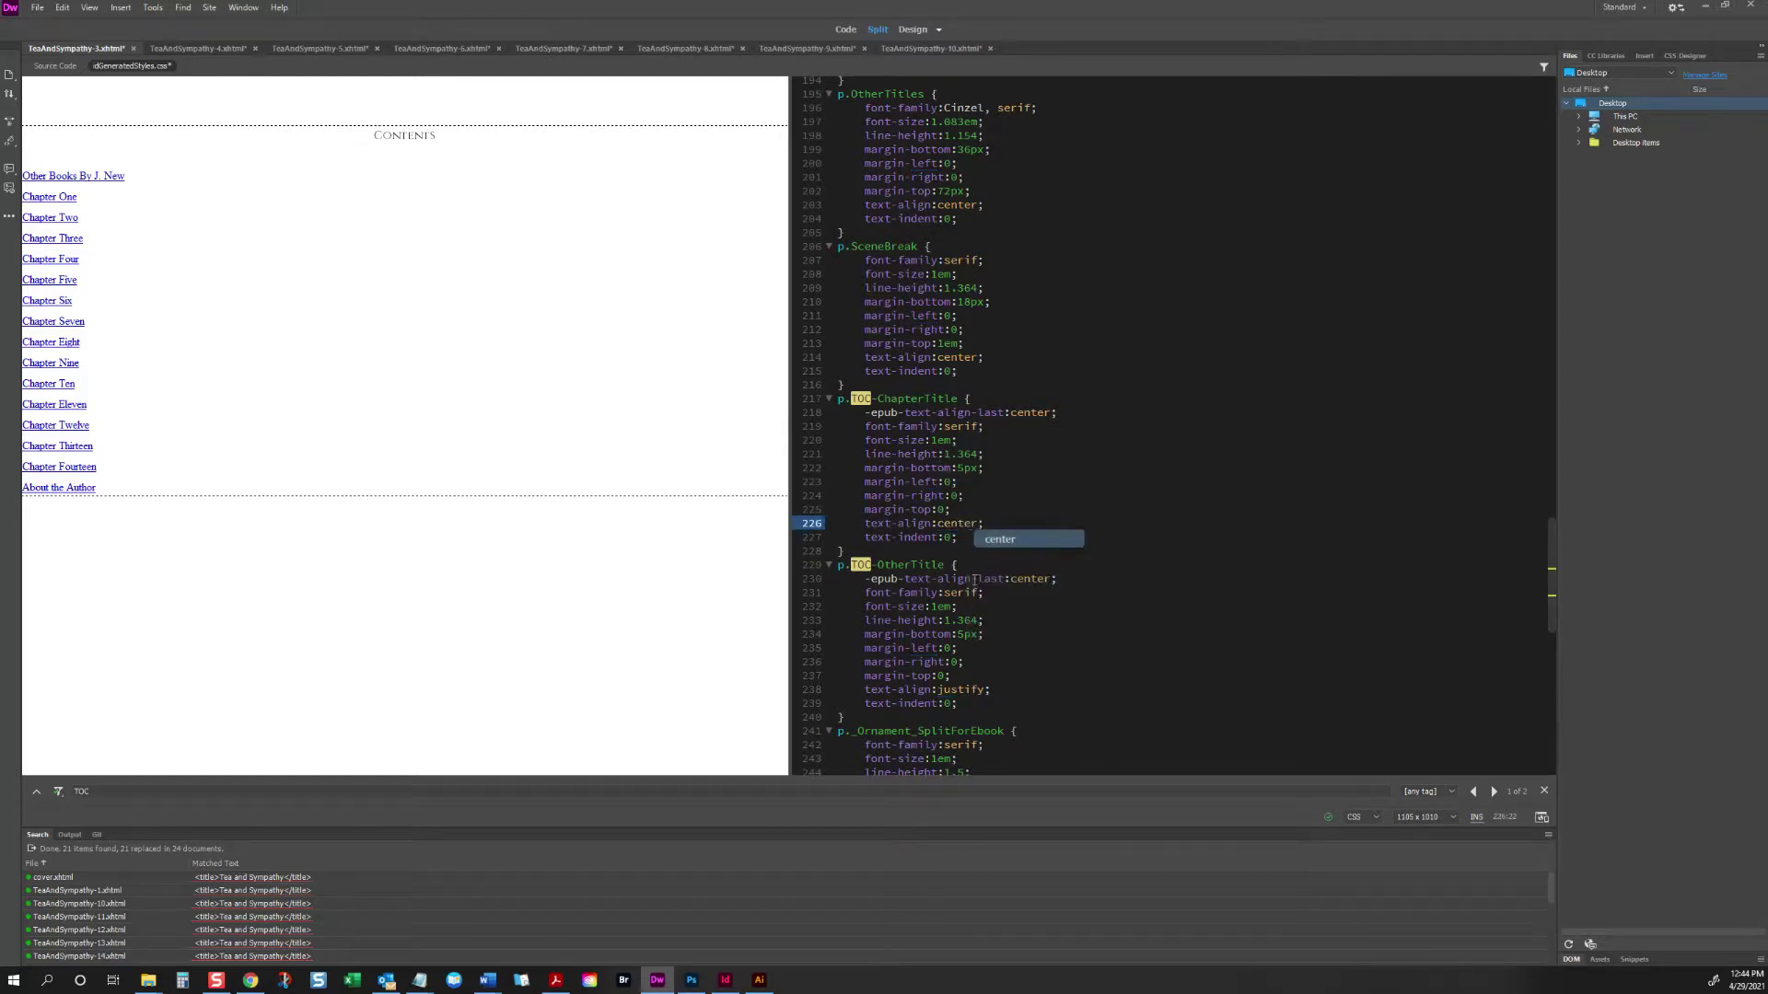
triple_click(954, 689)
double_click(956, 690)
type("center")
left_click(316, 209)
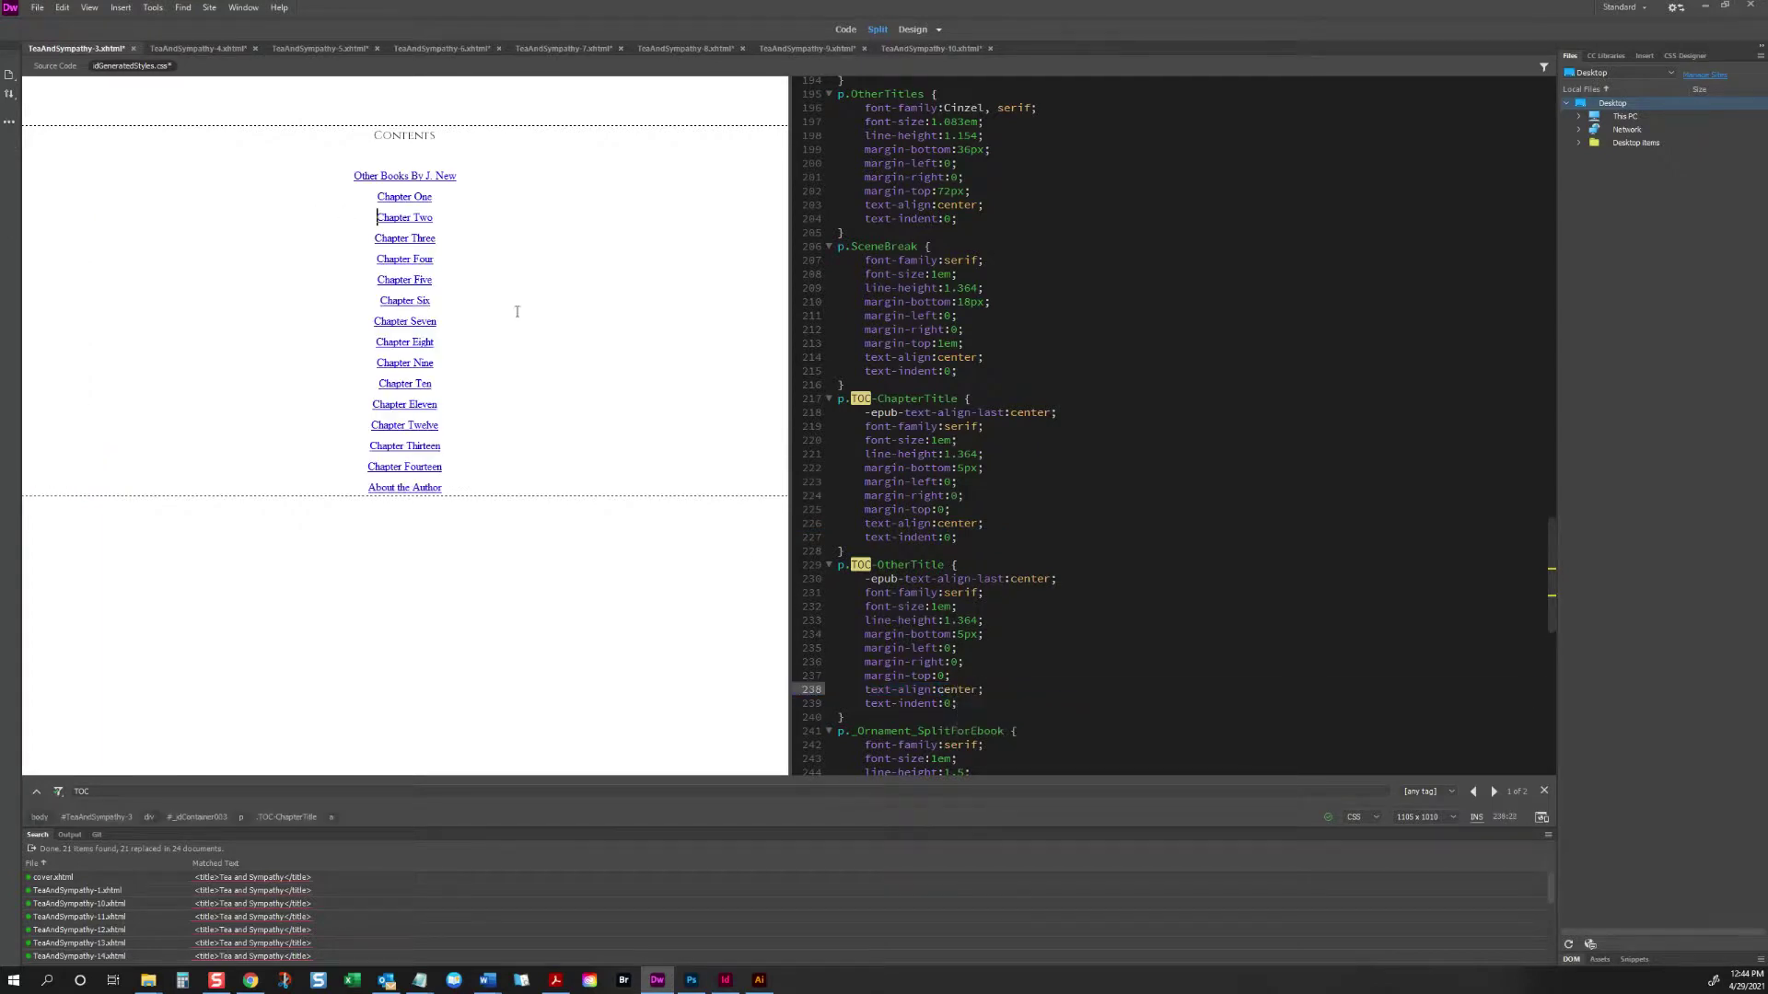
left_click(55, 65)
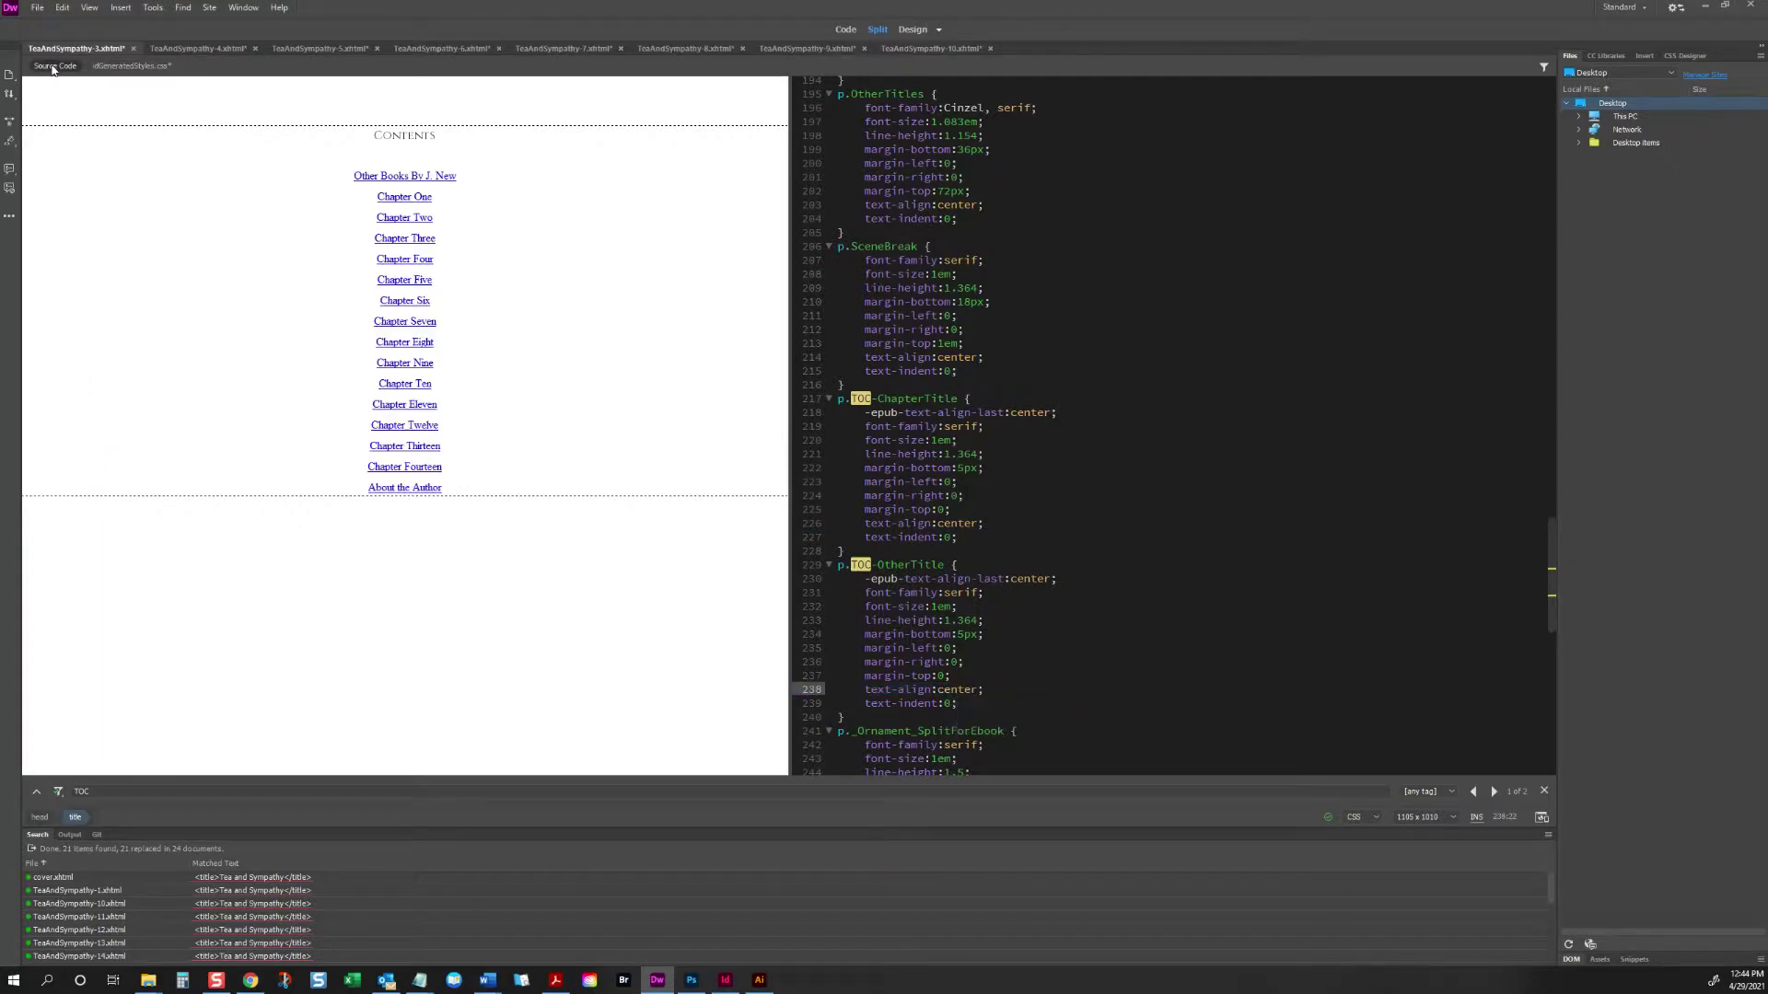
Step: Strip the anchors from all contents links in TeaAndSympathy-3.xhtml, replacing .xhtml#_idTextAnchor(.*?)"> with .xhtml"> throughout the current document
left_click(1061, 225)
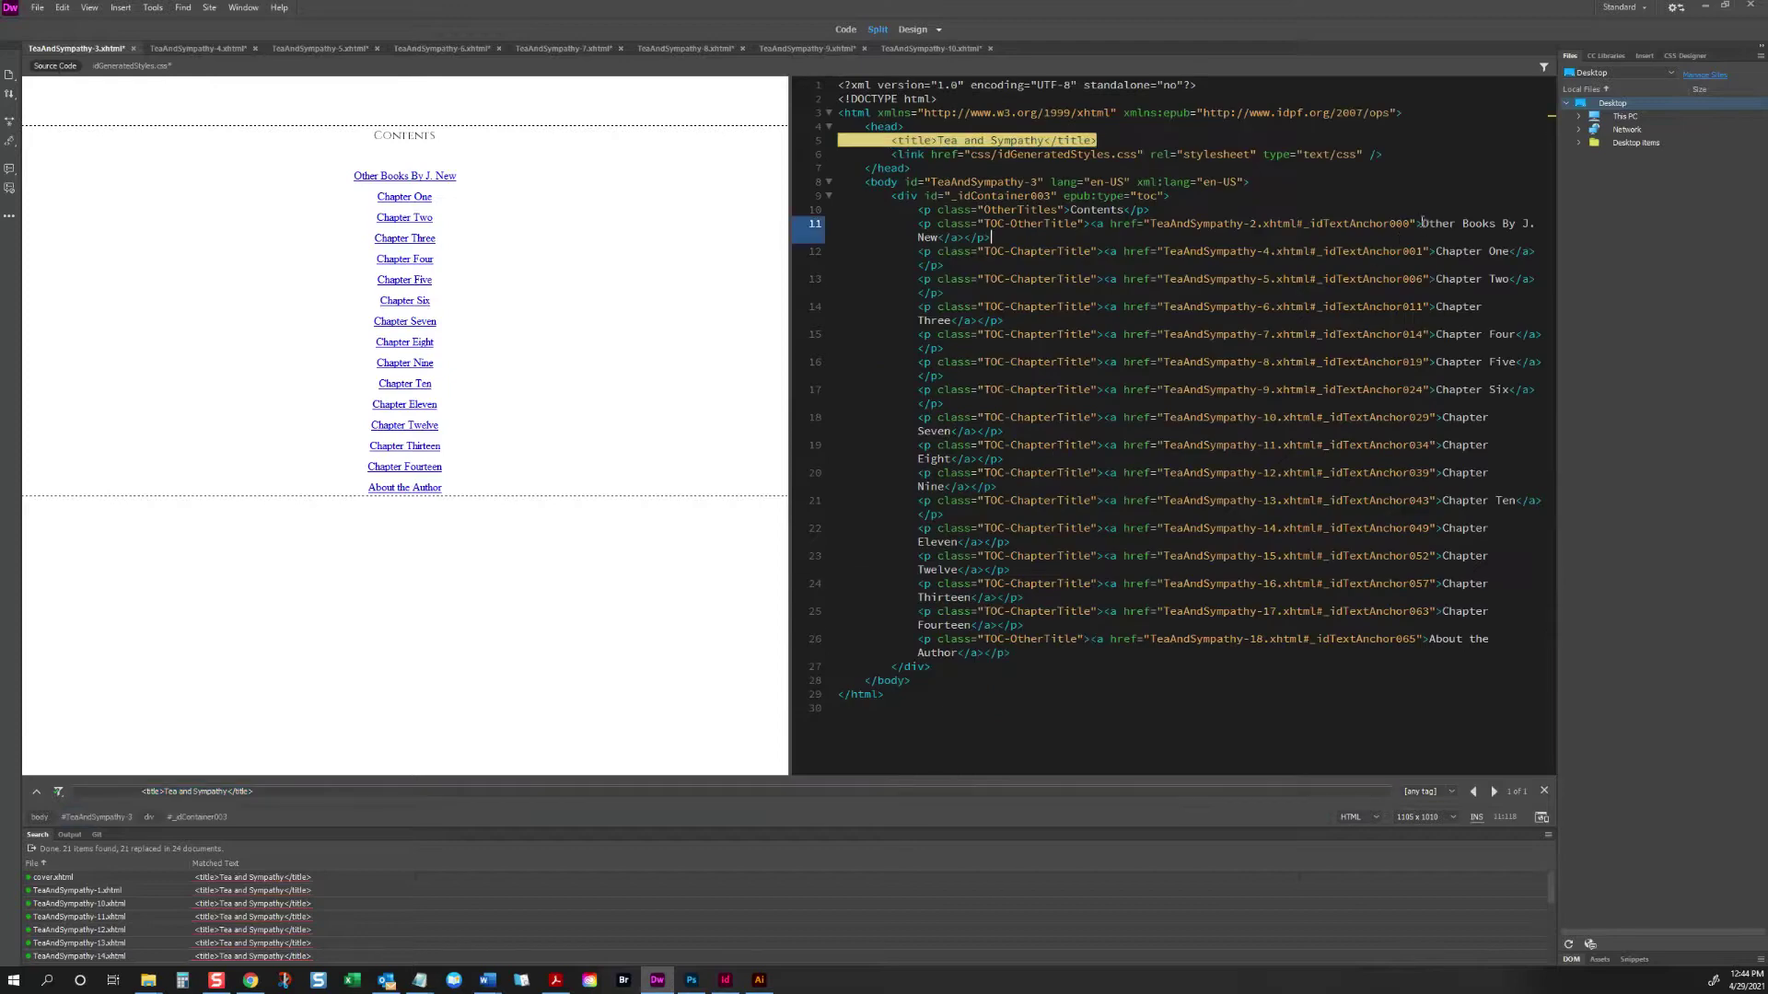
left_click(1420, 224)
left_click_drag(1421, 223, 1257, 224)
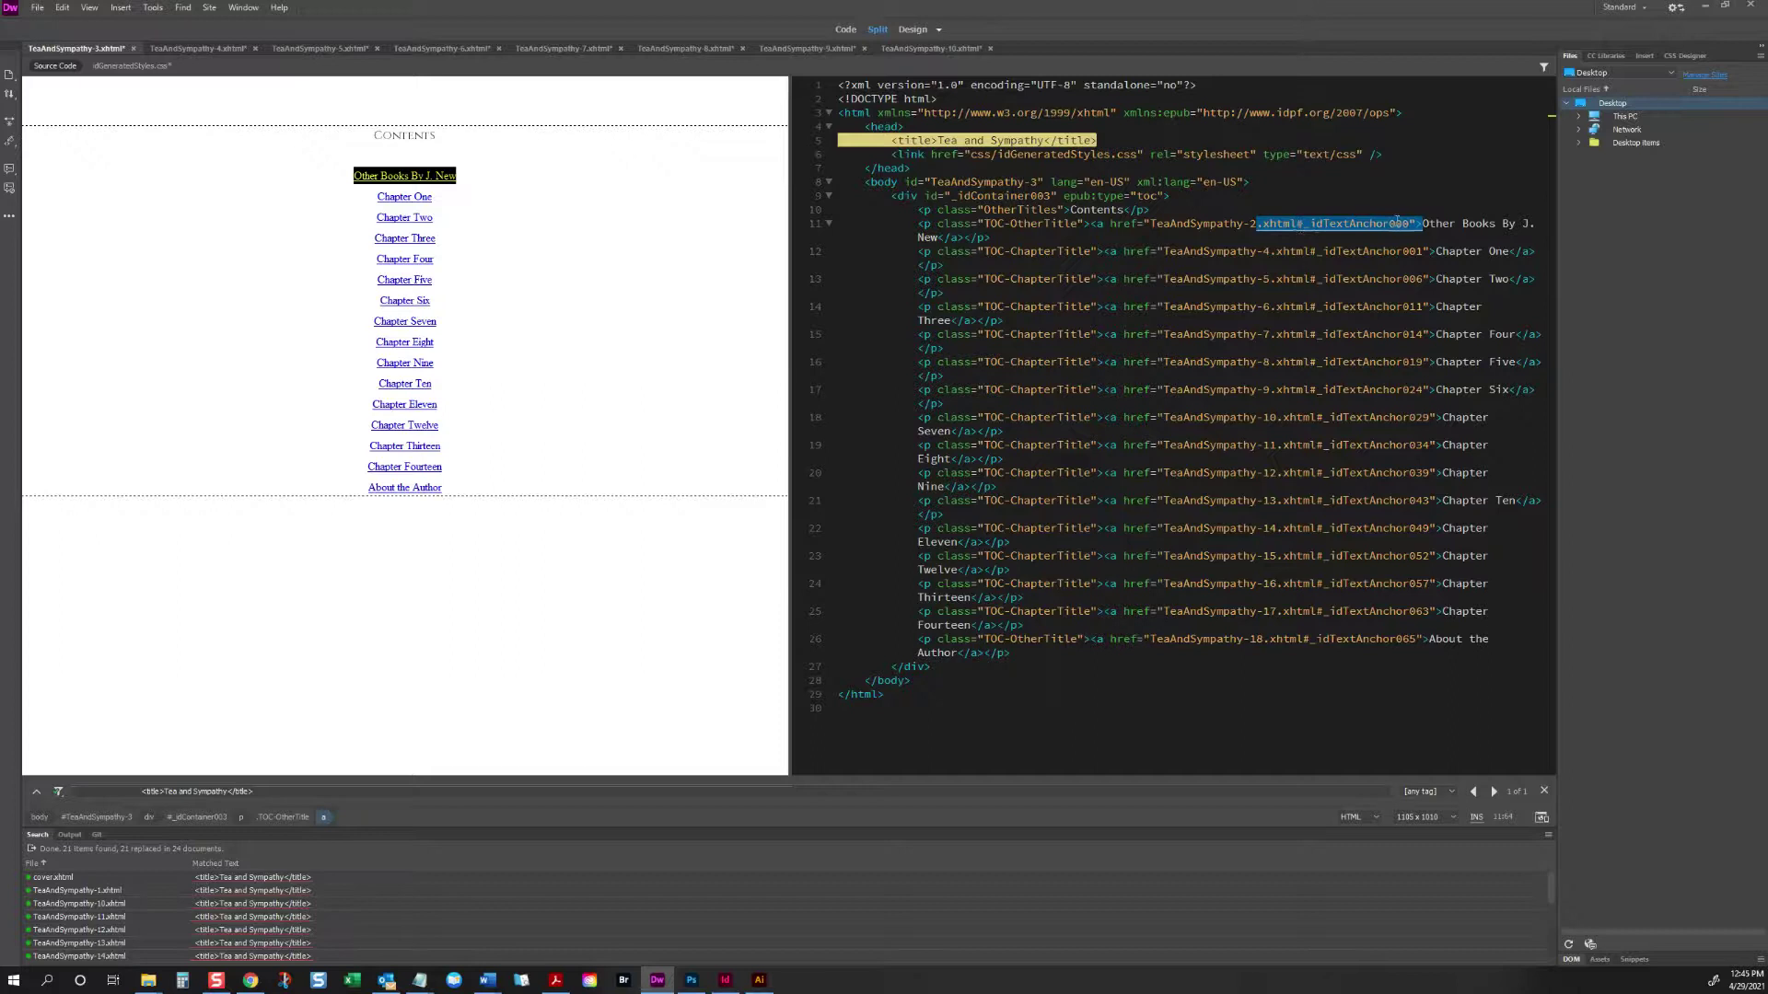
key("ctrl+shift+f")
key("ctrl+c")
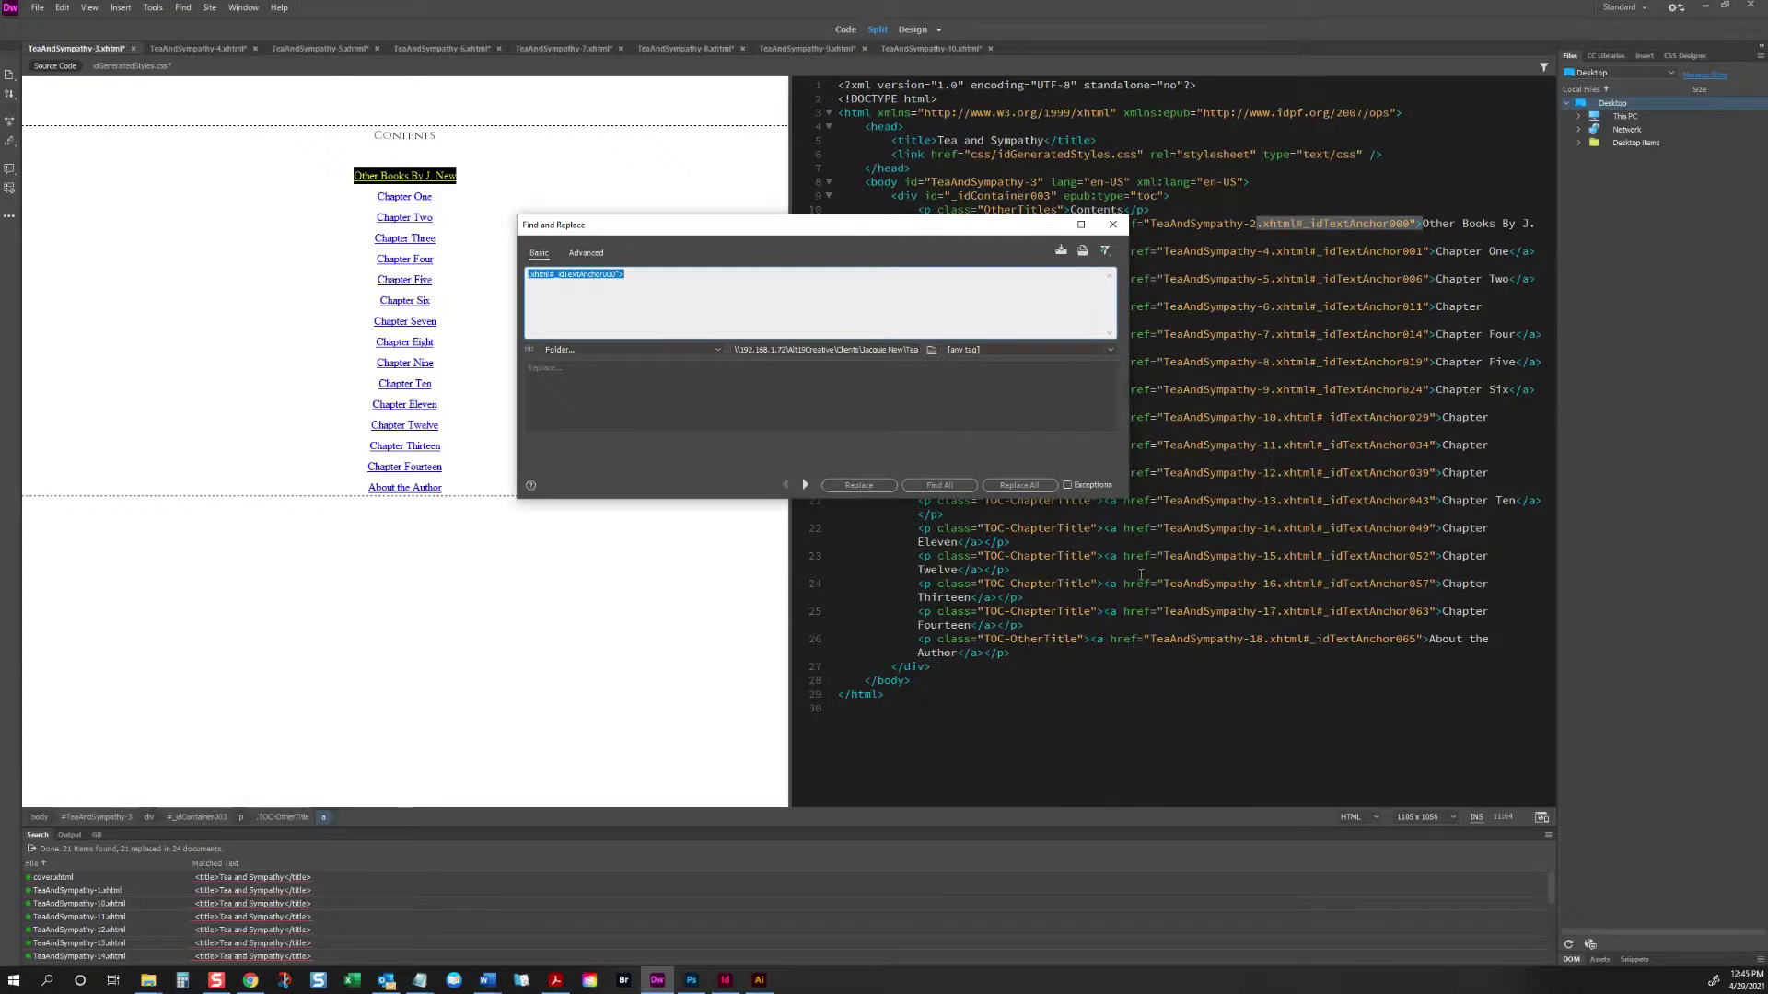
left_click(604, 282)
left_click(626, 350)
left_click(602, 320)
left_click(608, 380)
key("ctrl+v")
key("ctrl+shift+Right")
key("ctrl+shift+Right")
key("BackSpace")
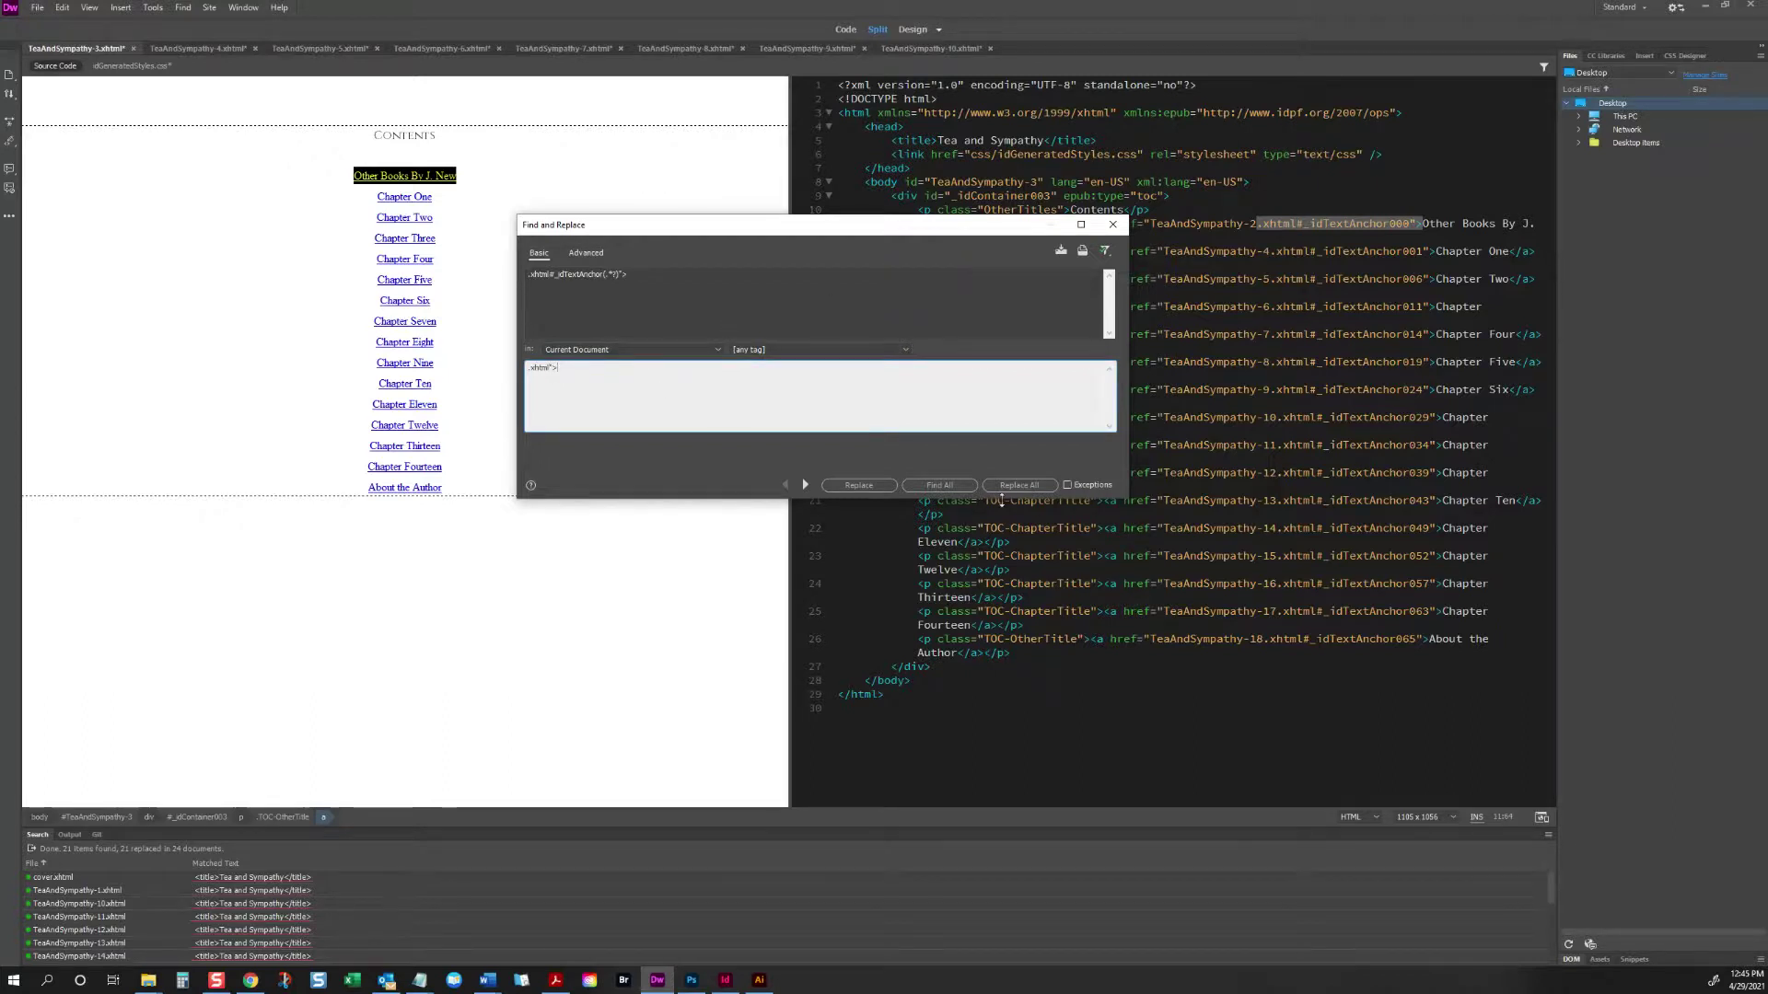
left_click(1012, 485)
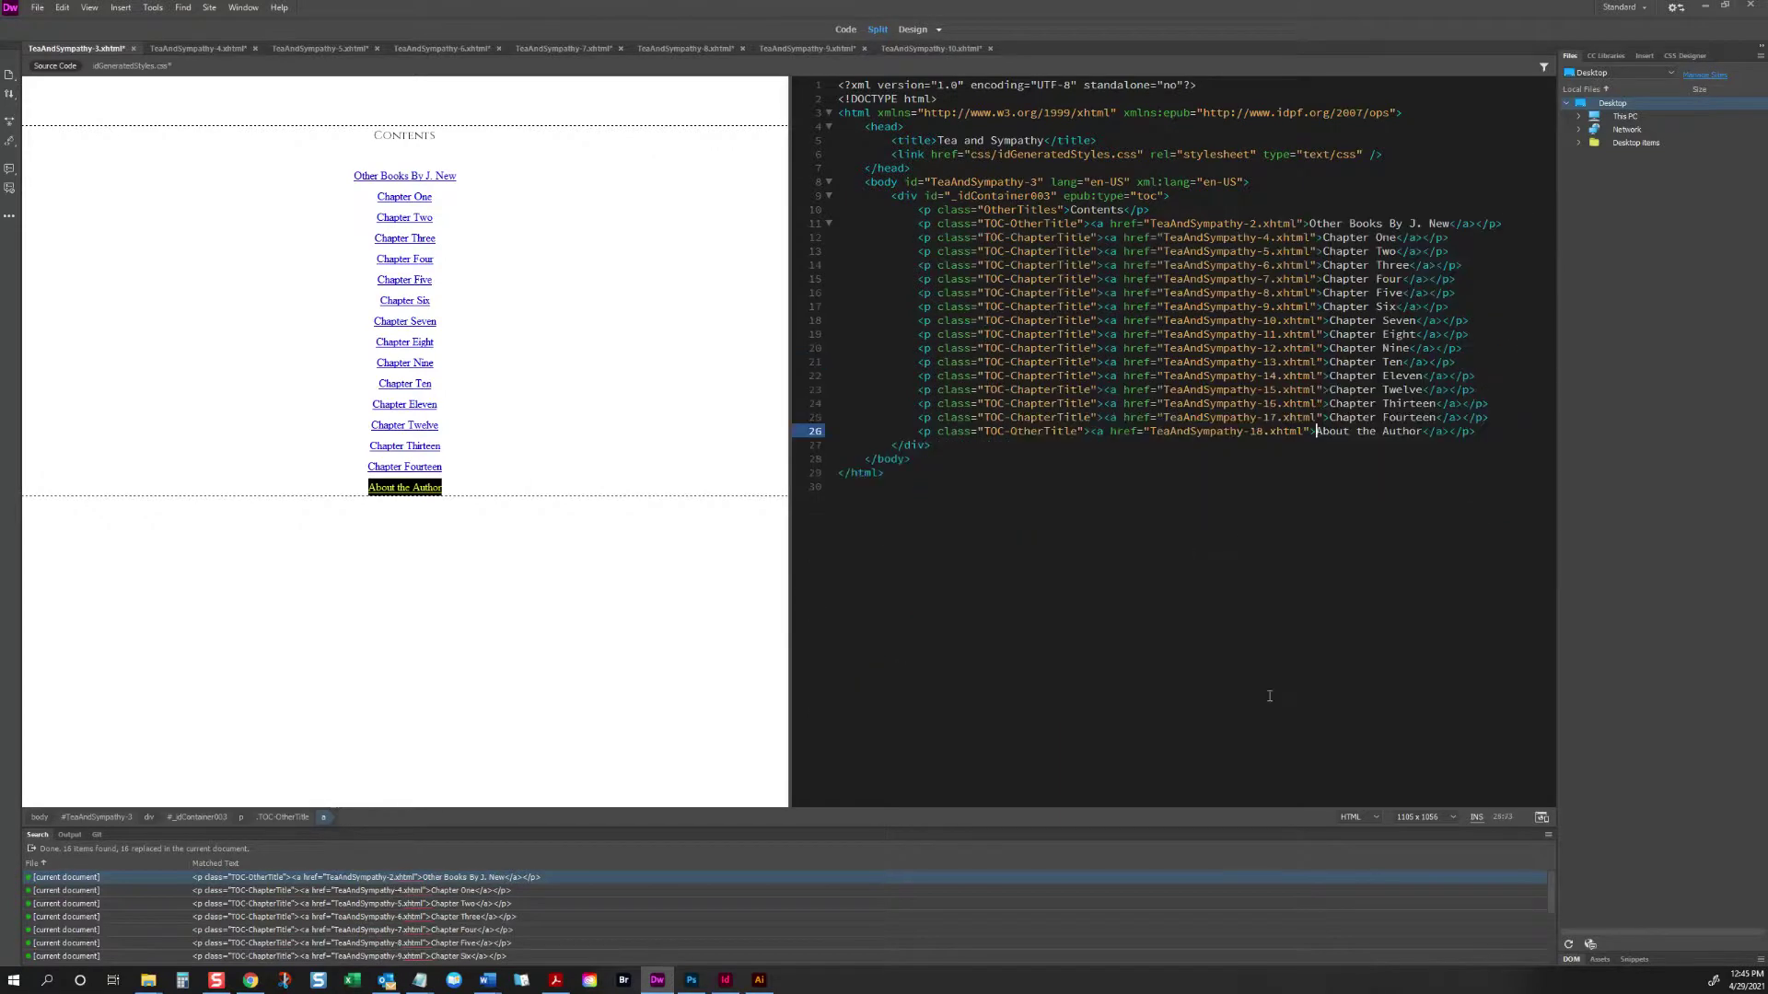
Step: Save and close the contents page TeaAndSympathy-3.xhtml, saving the changes to idGeneratedStyles.css as well
left_click(1263, 609)
left_click(667, 320)
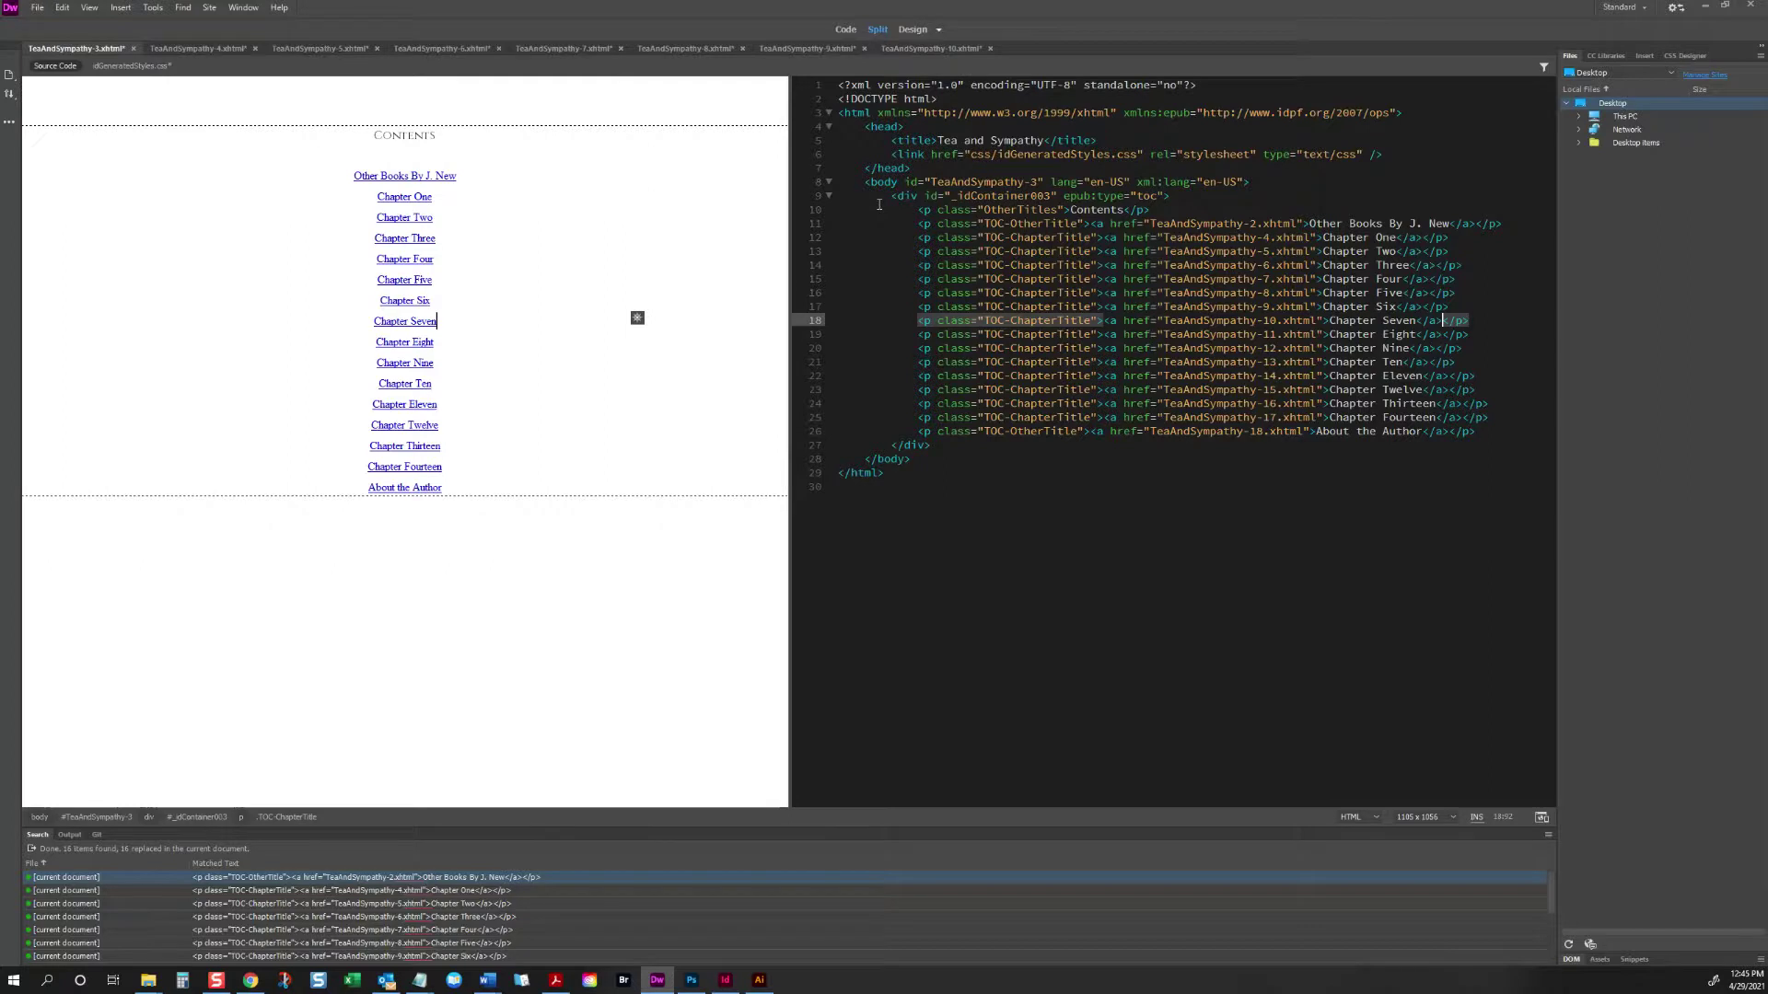
key("ctrl+s")
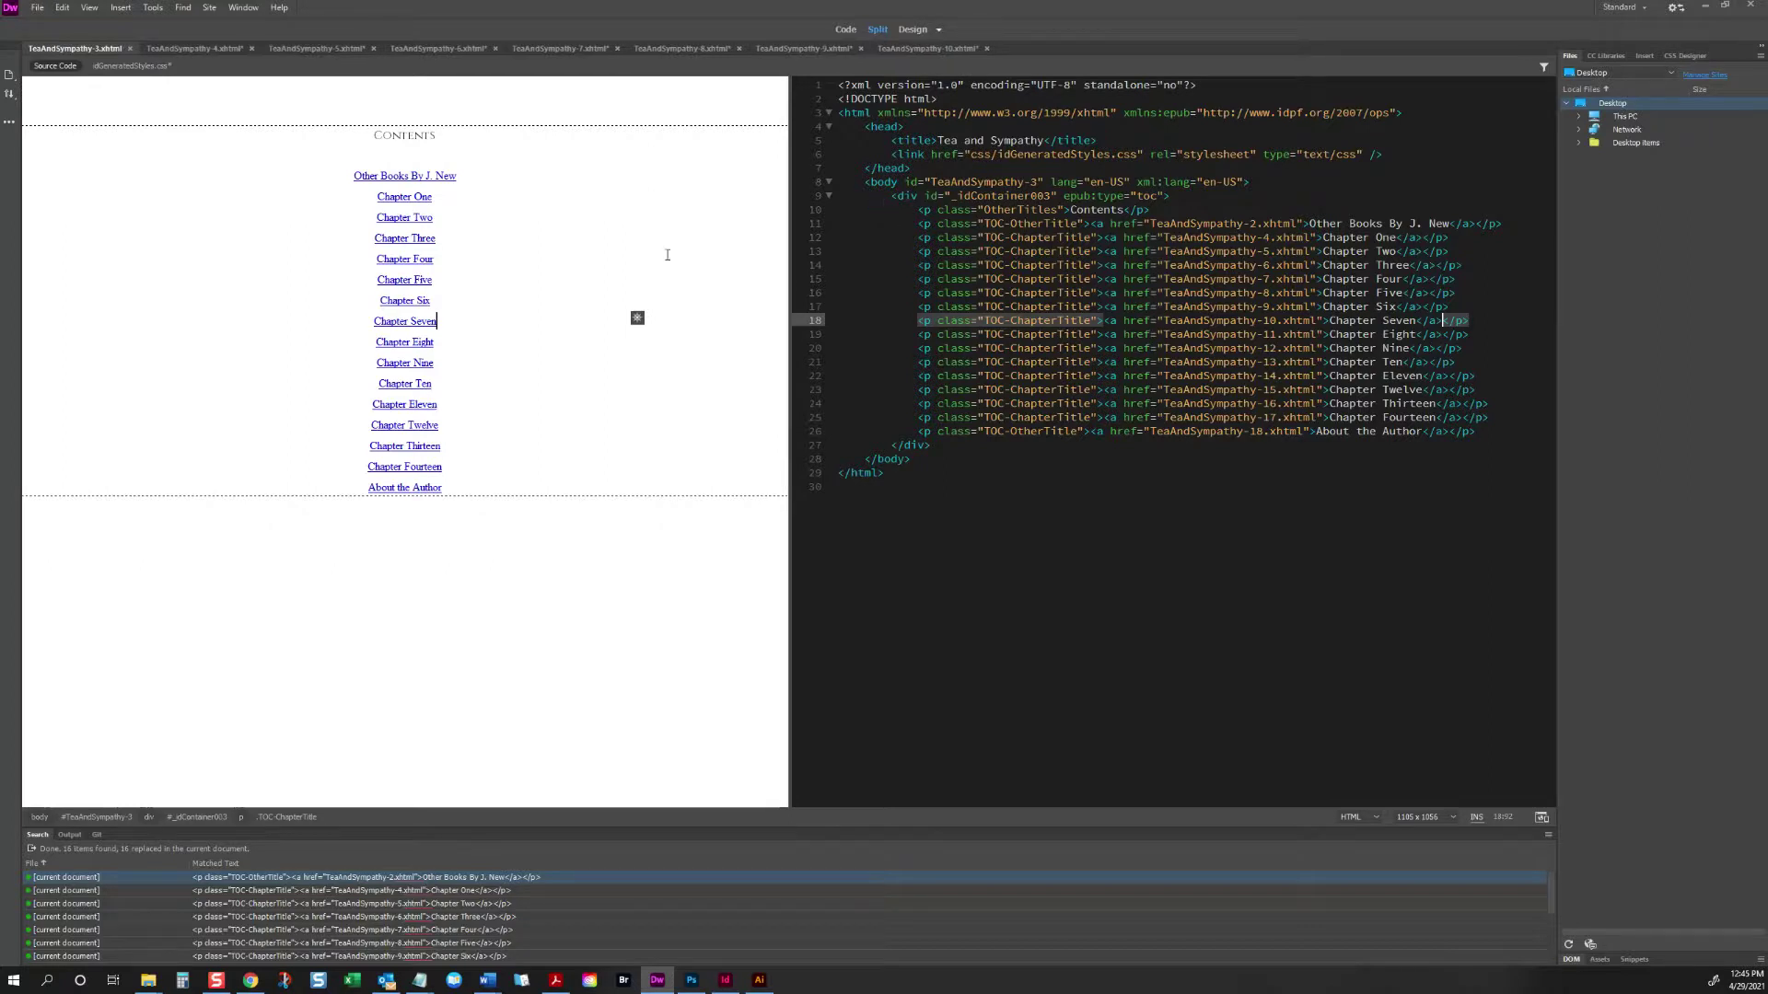
key("ctrl+w")
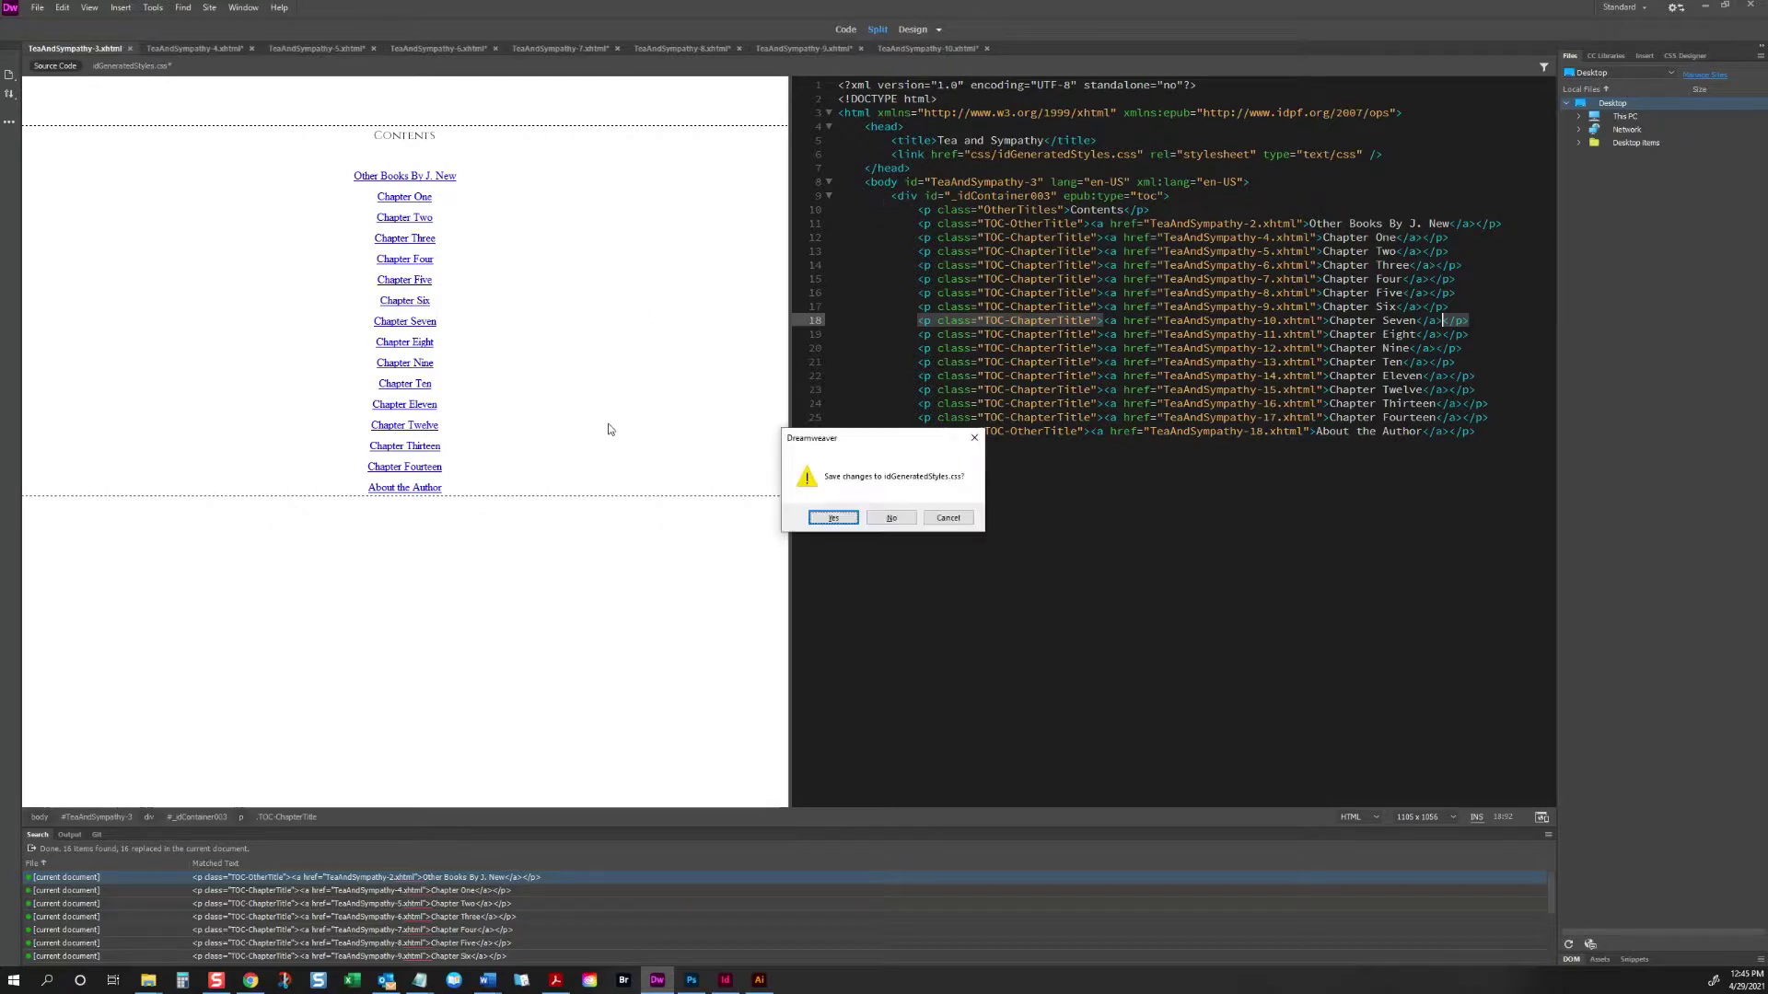
left_click(834, 518)
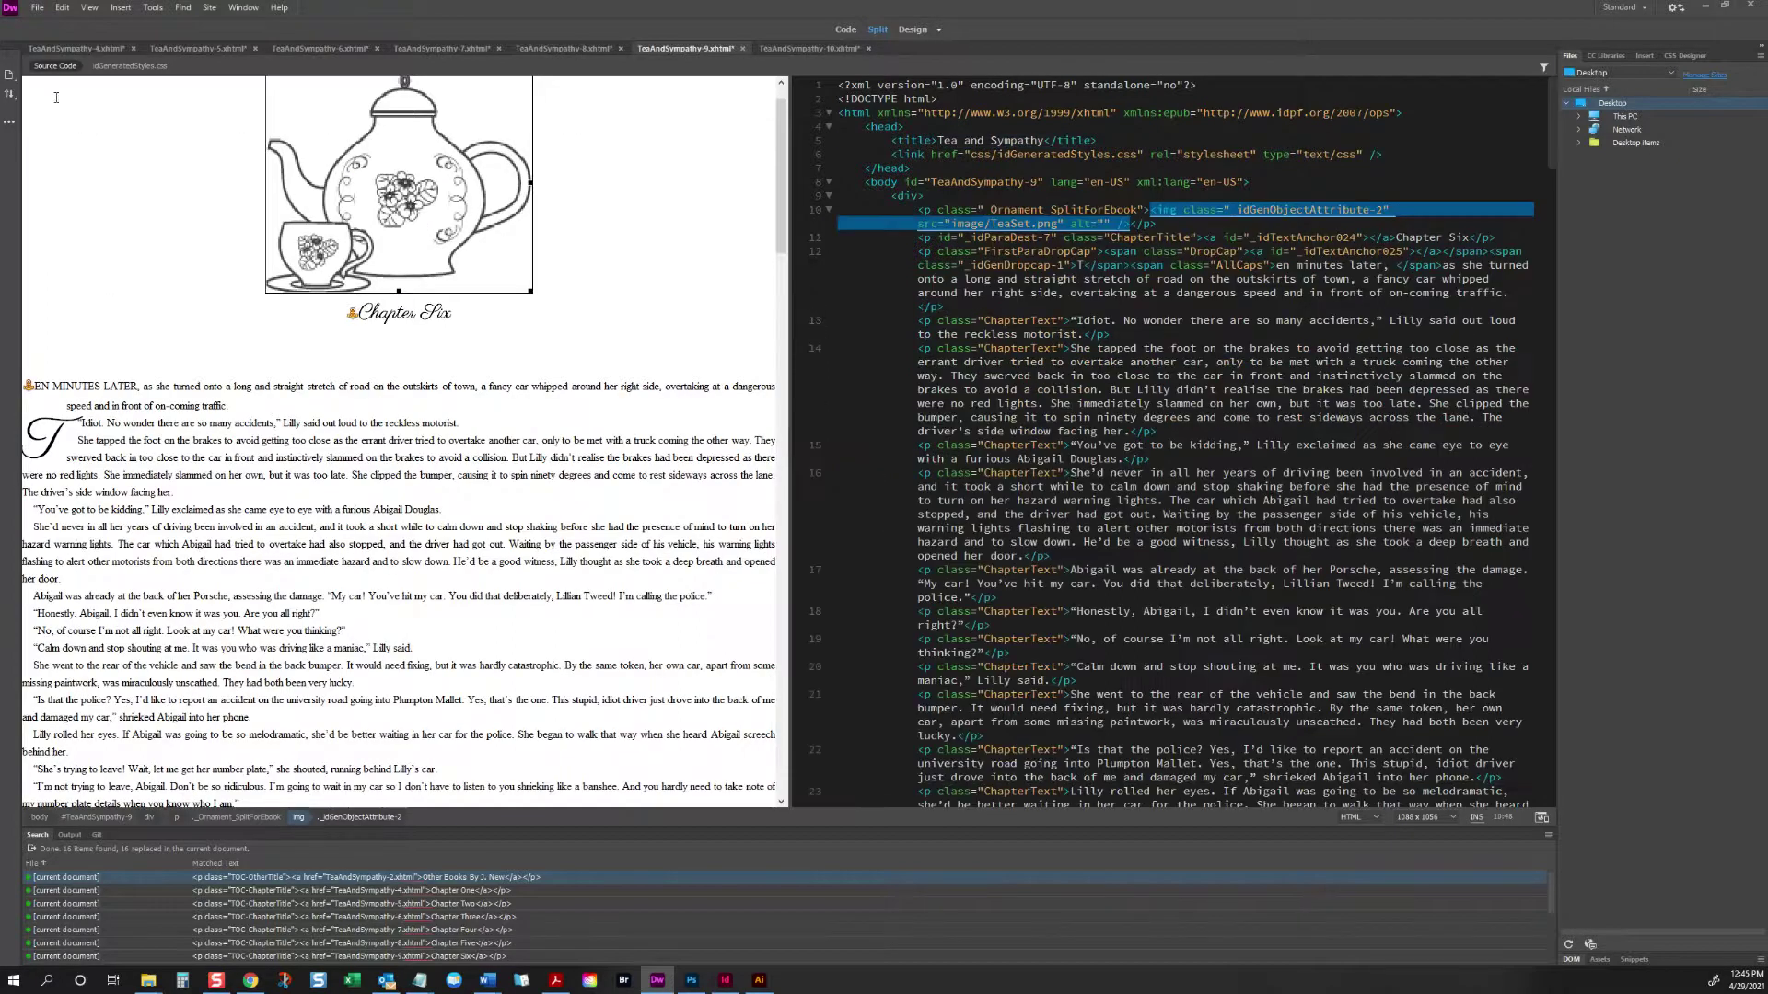
Step: For the teapot image in TeaAndSympathy-4.xhtml, set the width to 25% in the stylesheet's img._idGenObjectAttribute-2 rule
left_click(61, 51)
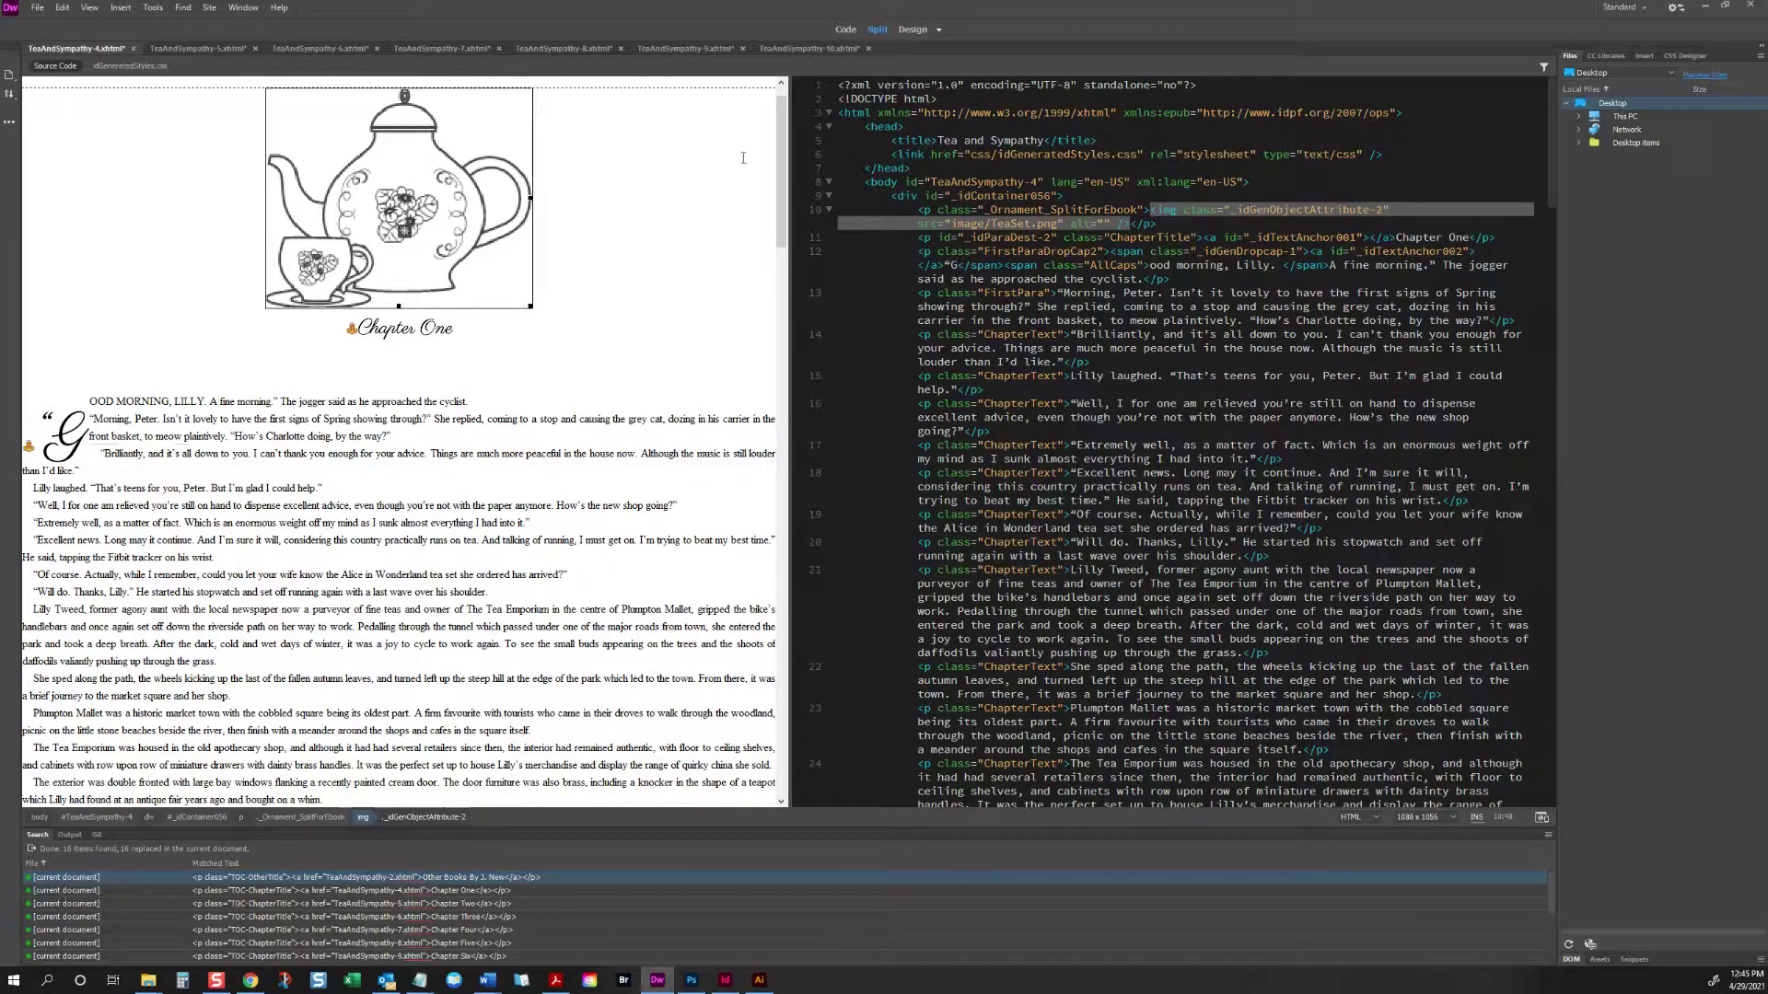
mouse_move(998, 226)
double_click(1235, 210)
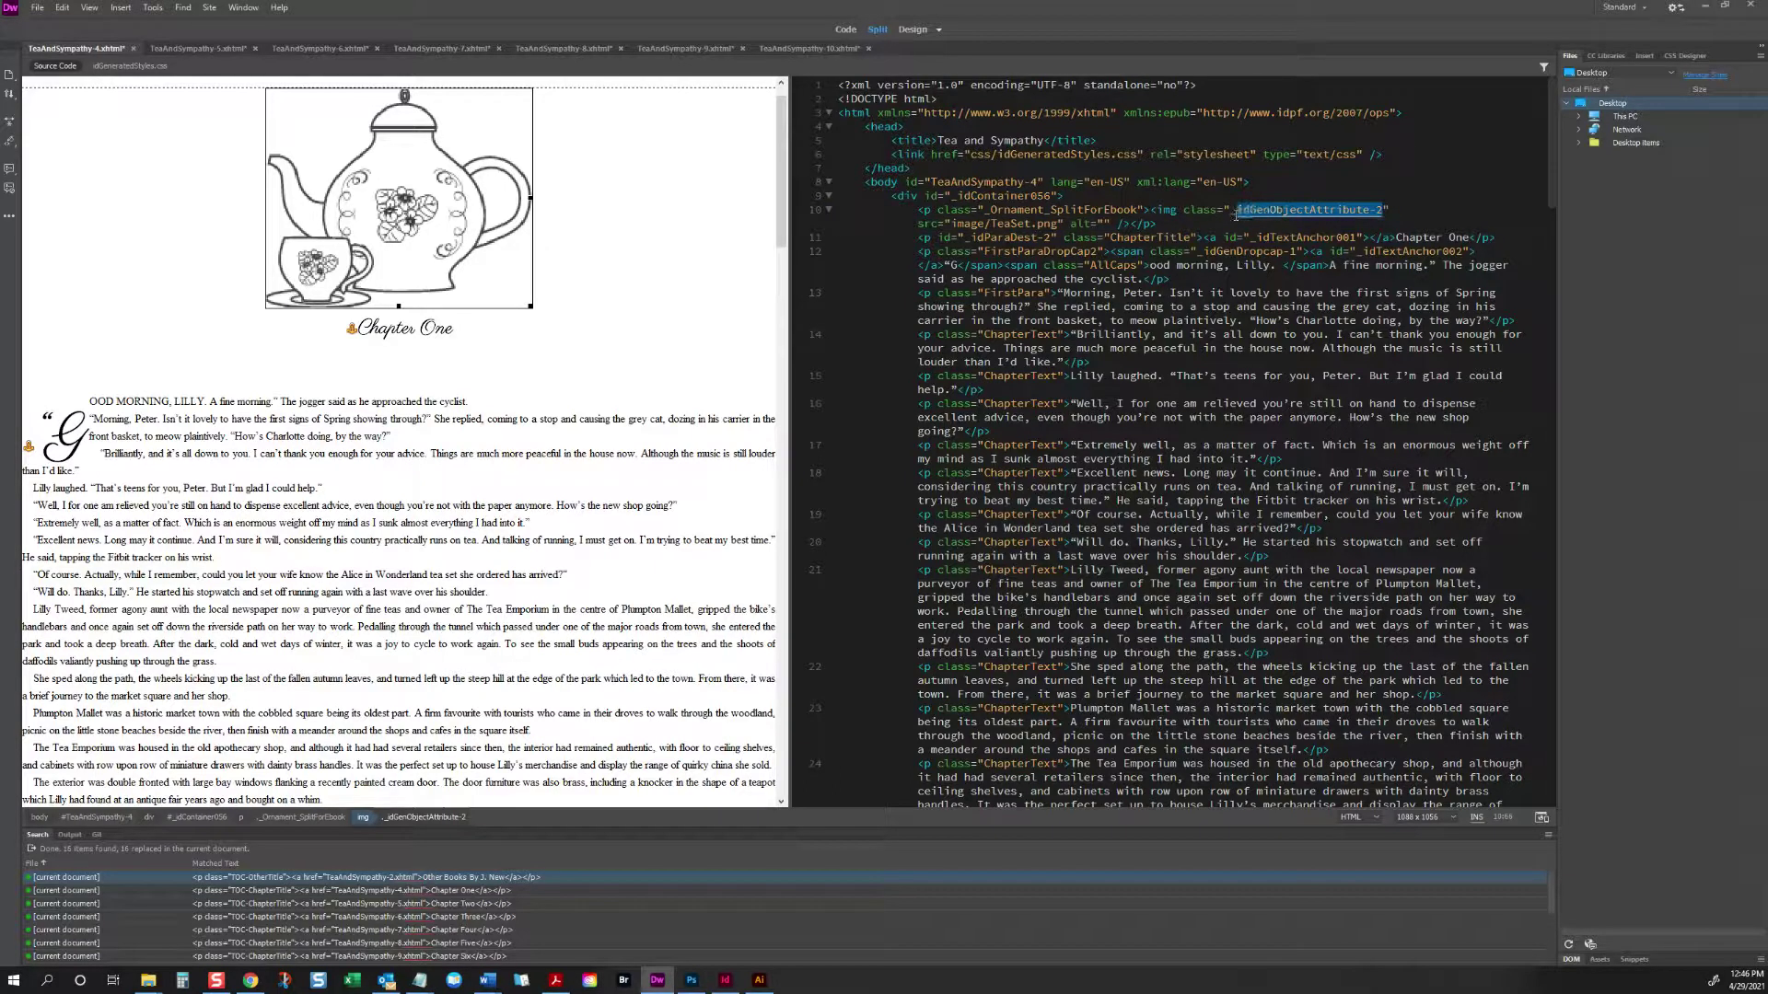
left_click_drag(1235, 212, 1162, 213)
left_click(130, 67)
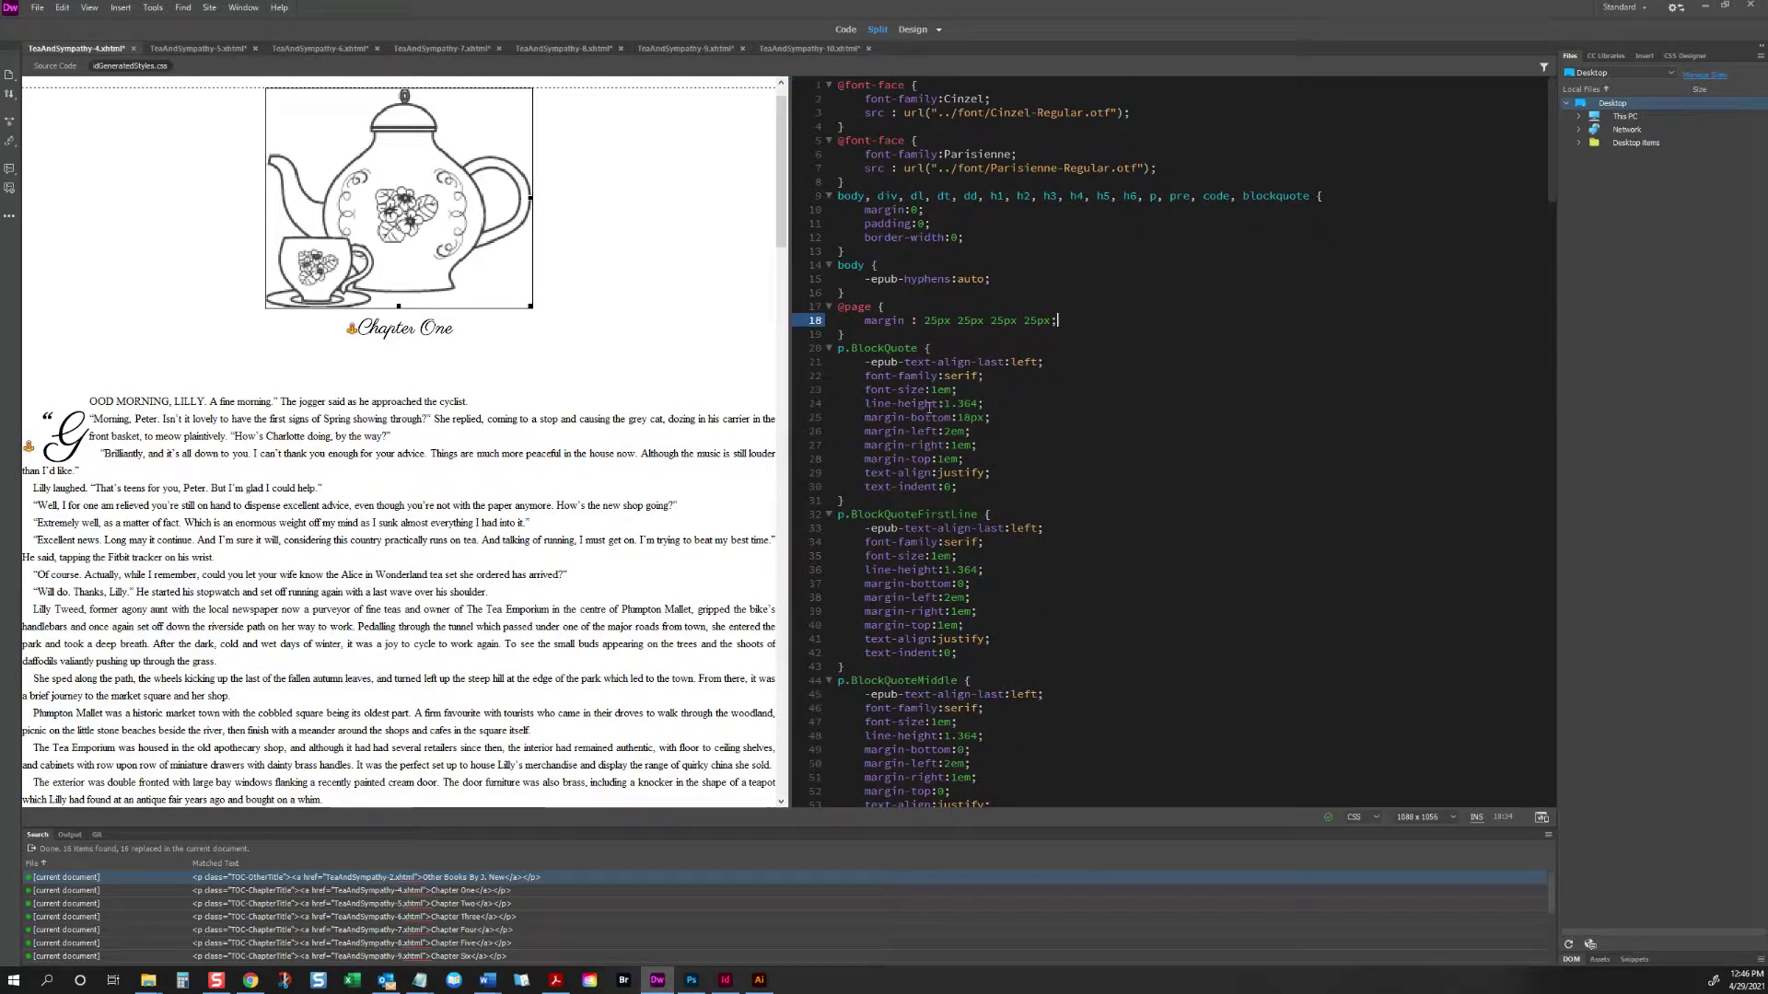
key("ctrl+End")
left_click(899, 689)
key("Delete")
key("Delete")
key("Delete")
key("Delete")
key("Delete")
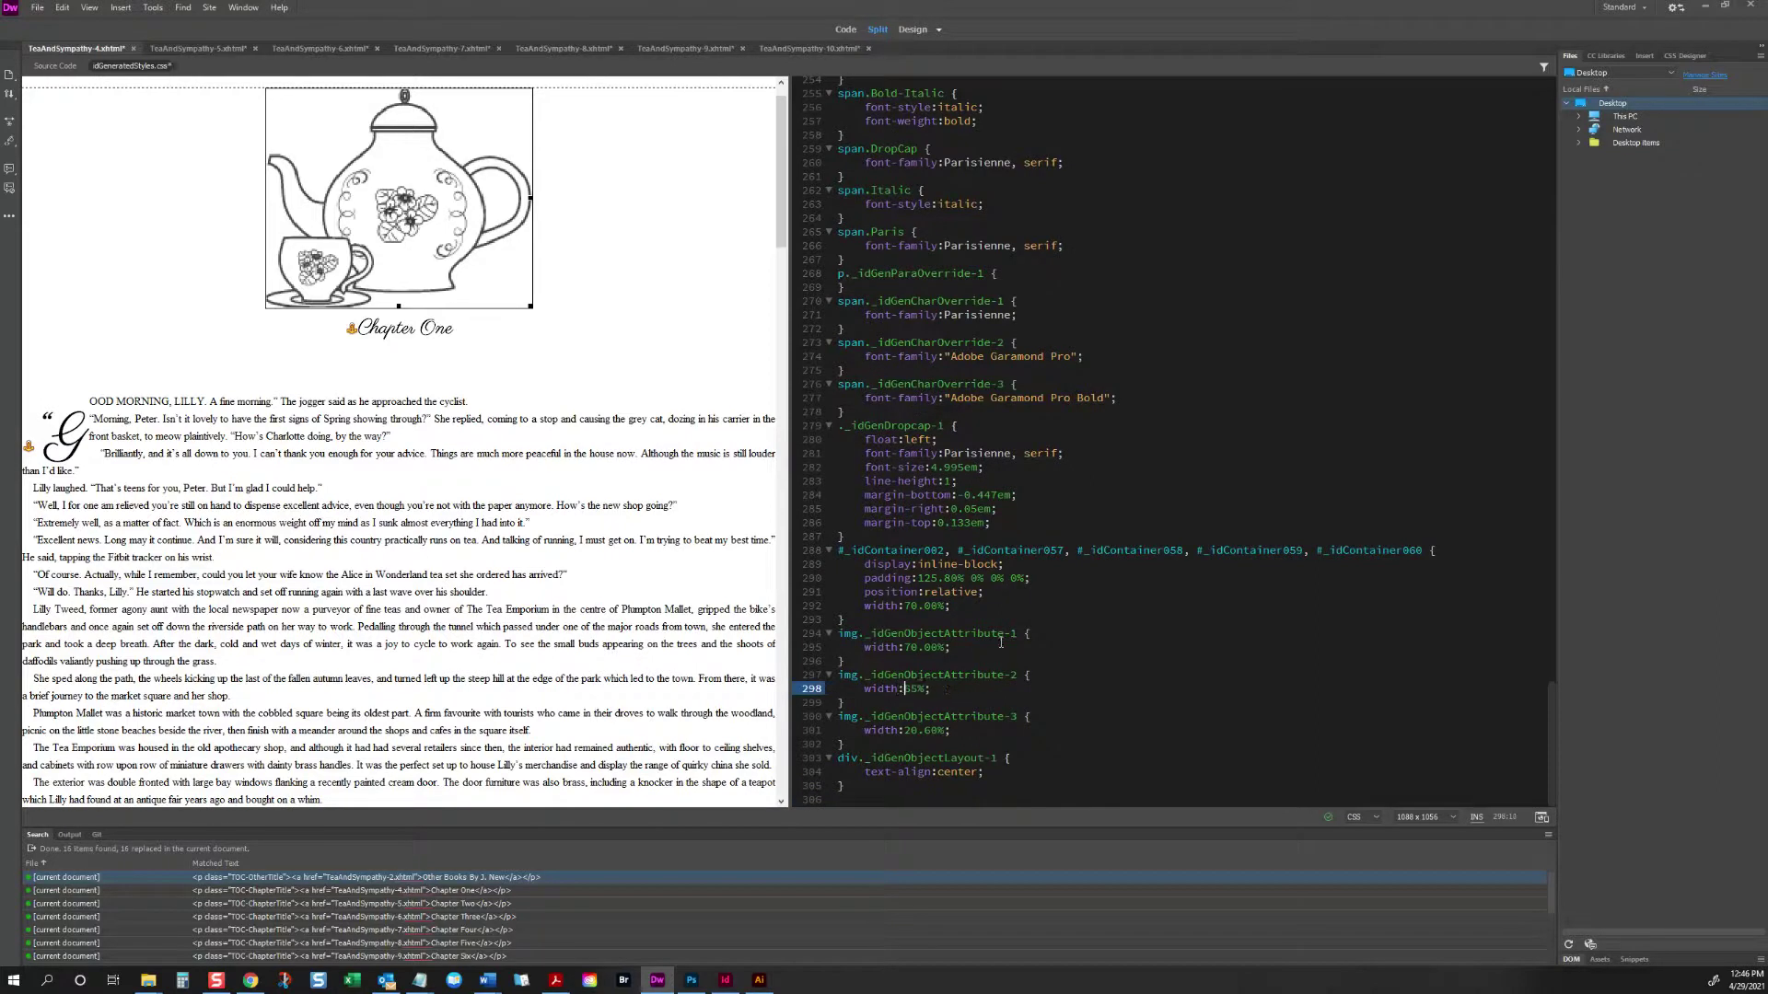
type("25")
left_click(528, 350)
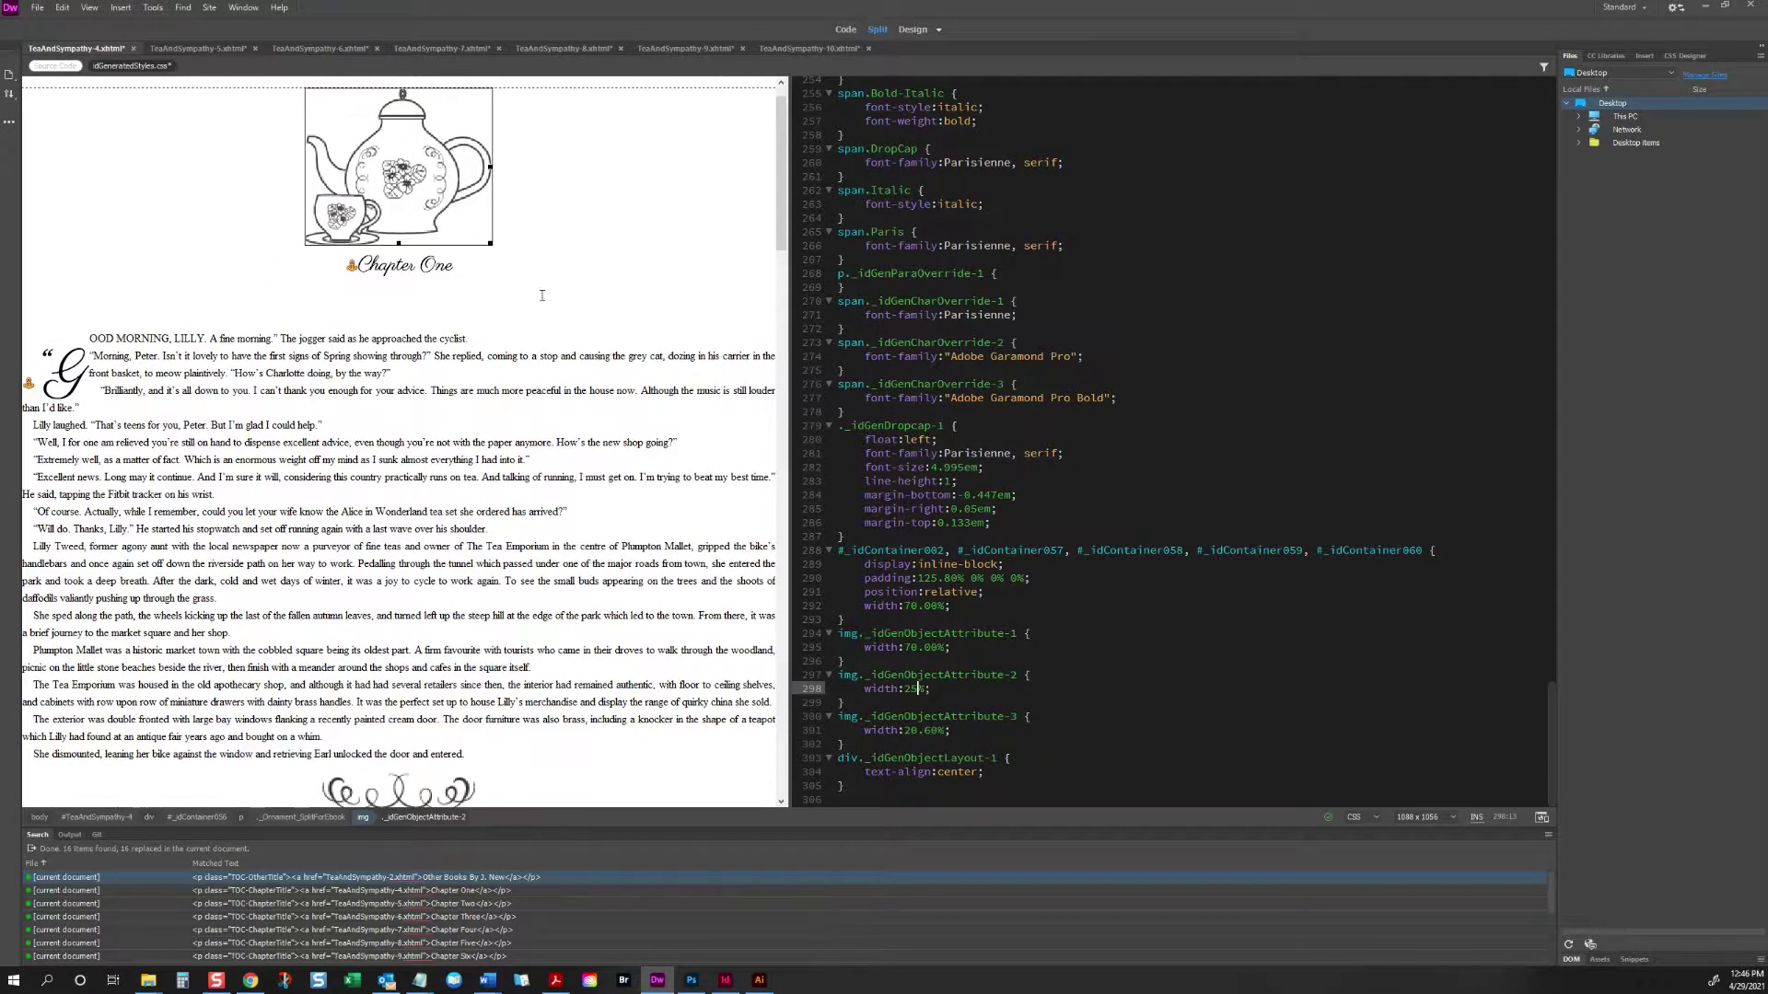
Step: Identify the class of the Chapter One heading in the source code and find the p.ChapterTitle rule in the stylesheet
triple_click(392, 278)
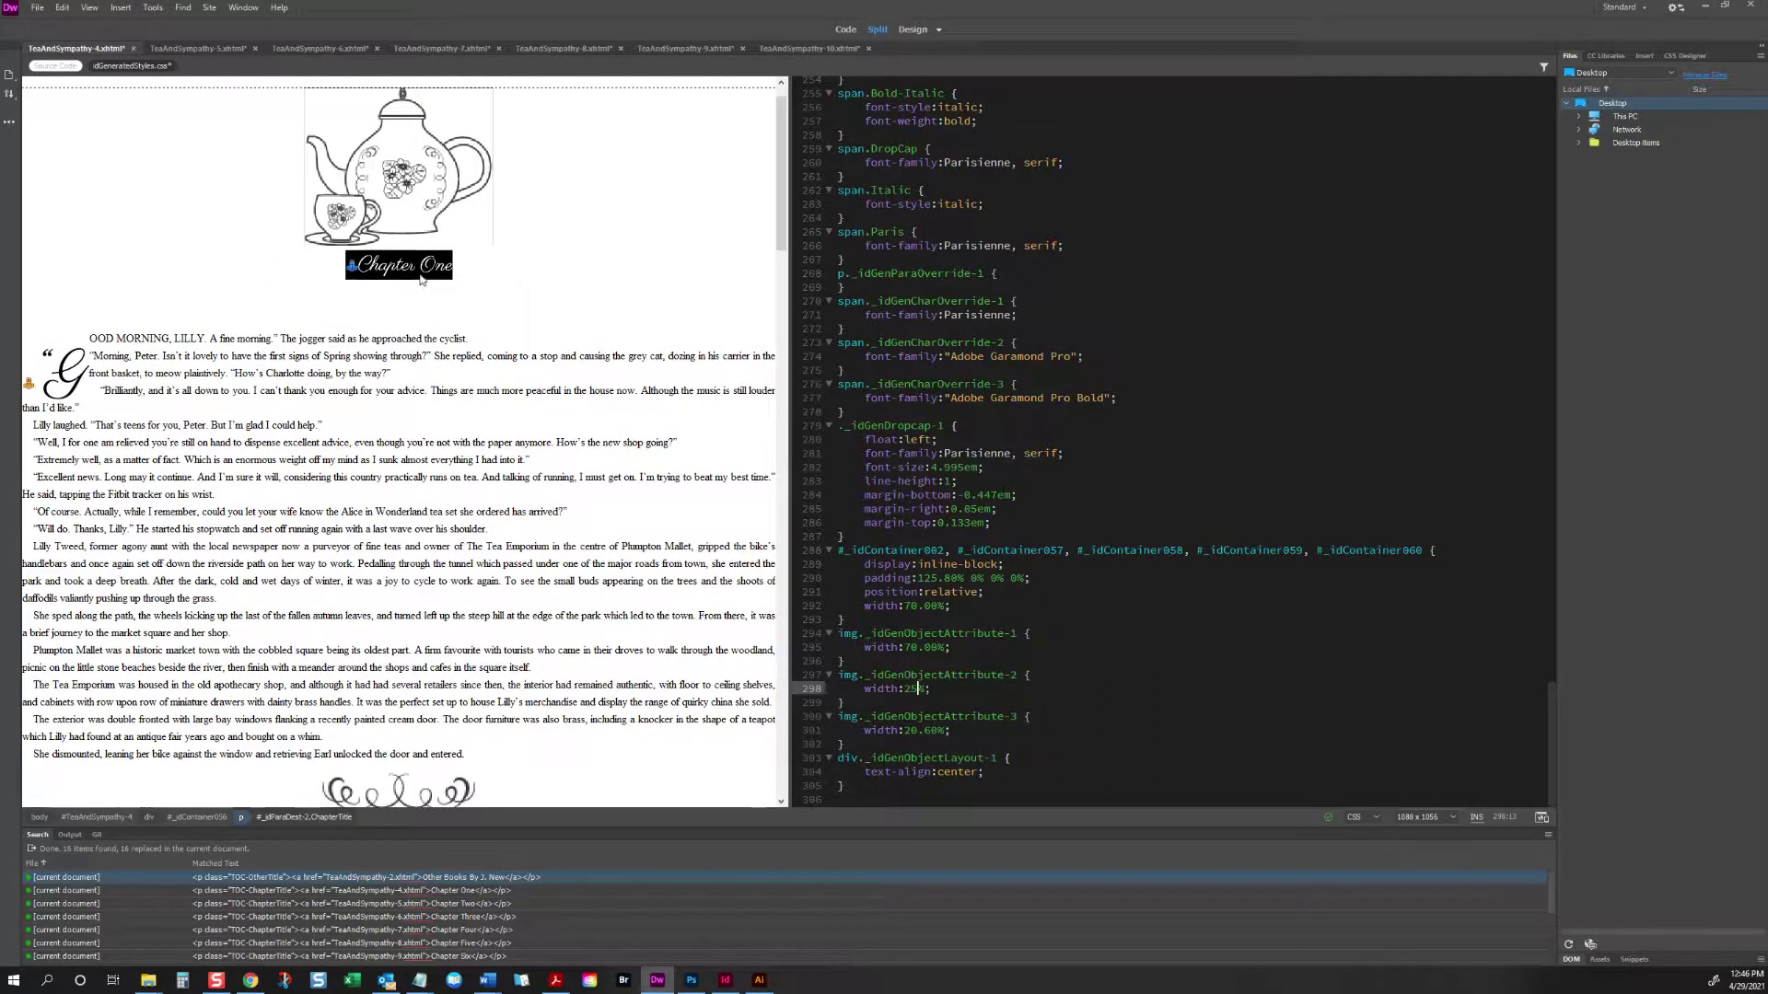
left_click(56, 65)
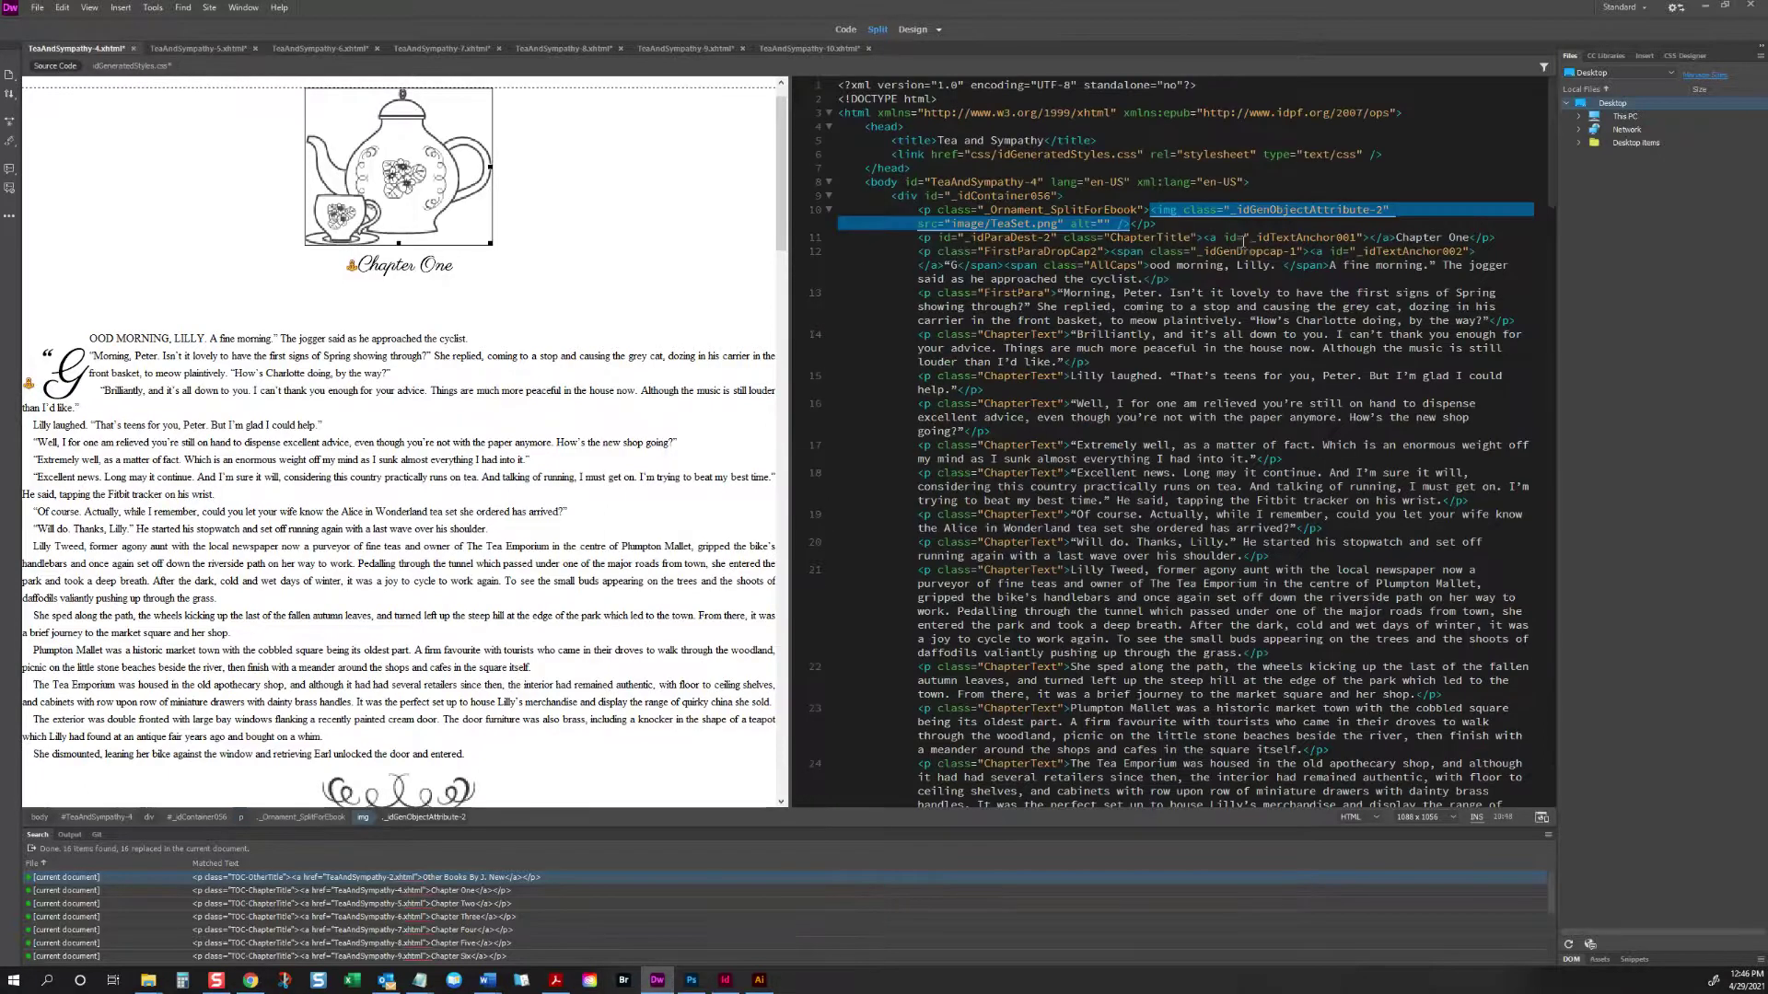
left_click(1113, 236)
double_click(1114, 237)
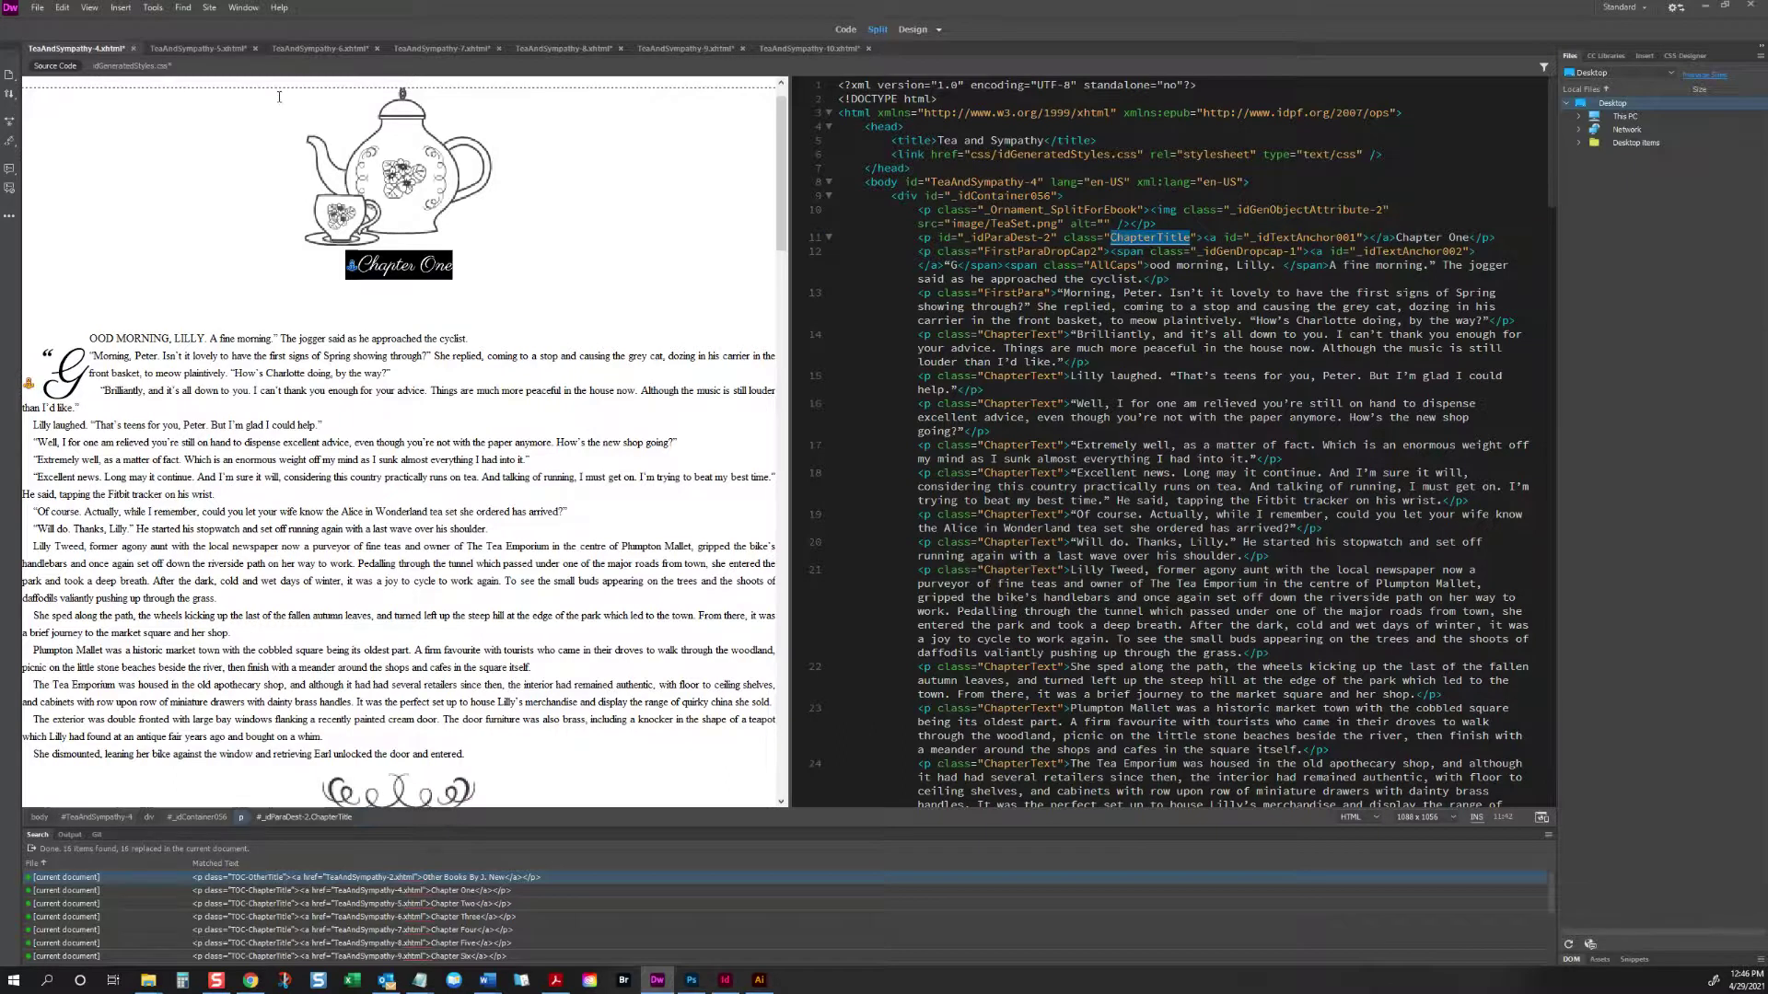
left_click(131, 65)
left_click(938, 286)
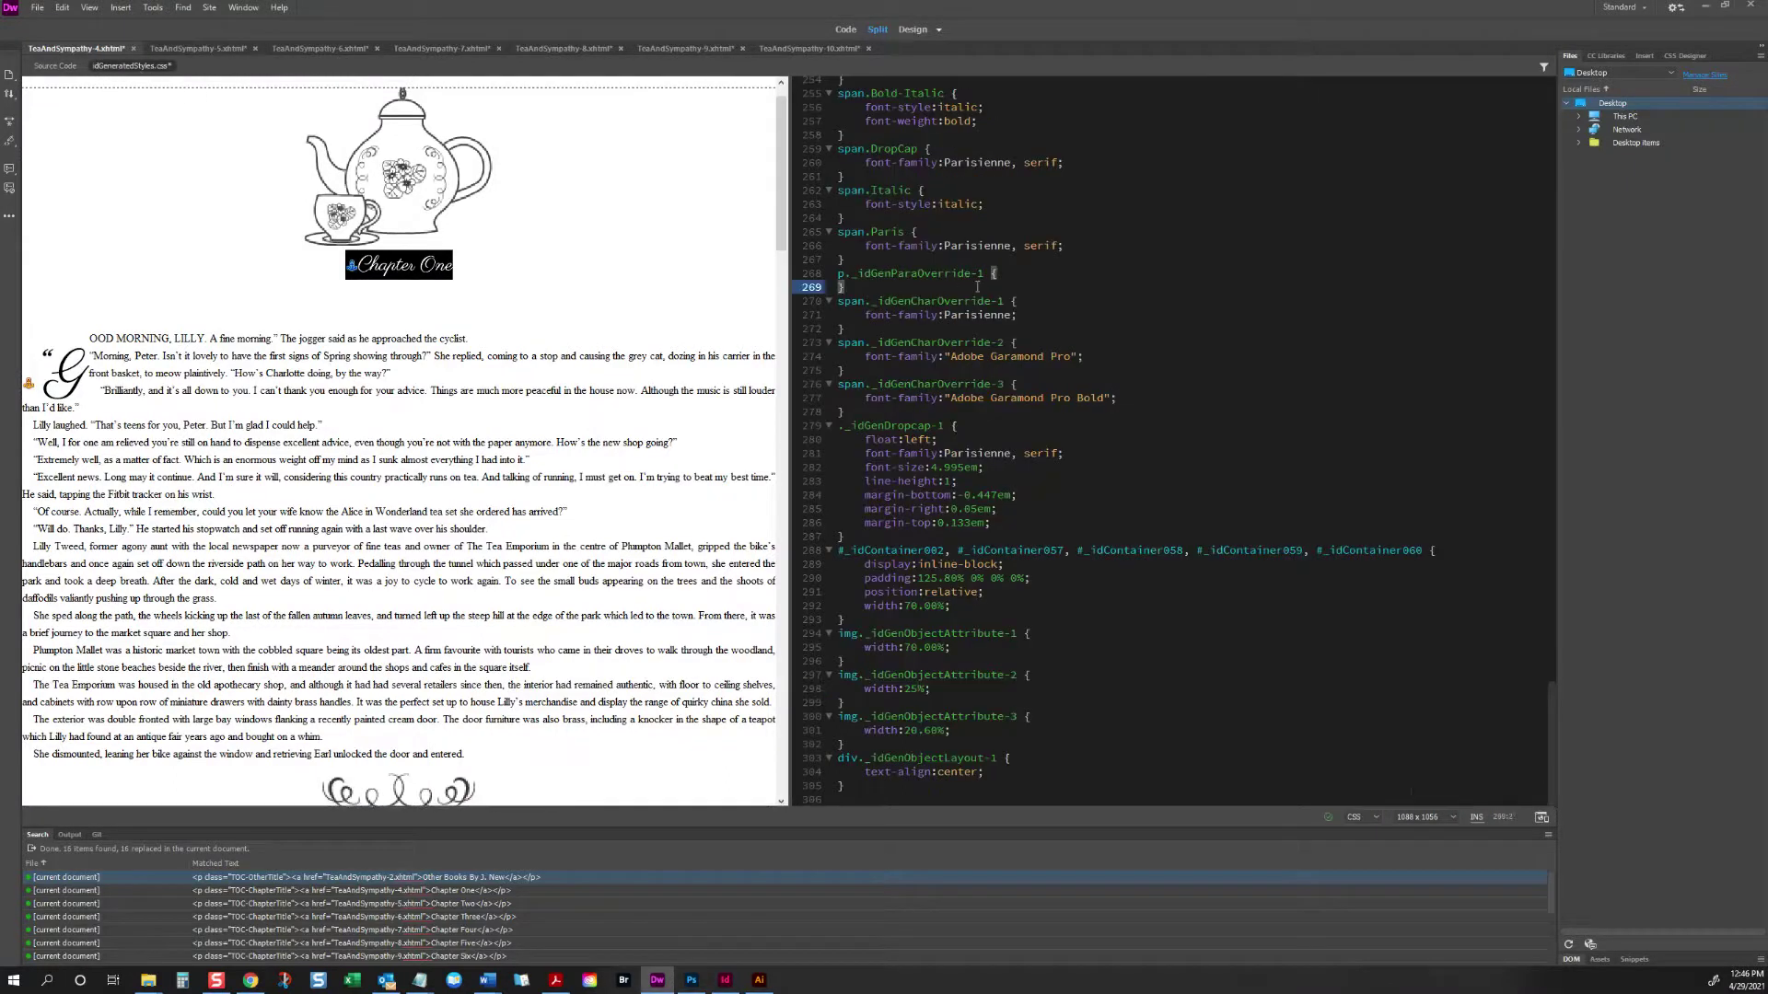
key("ctrl+f")
type("ChapterTitle")
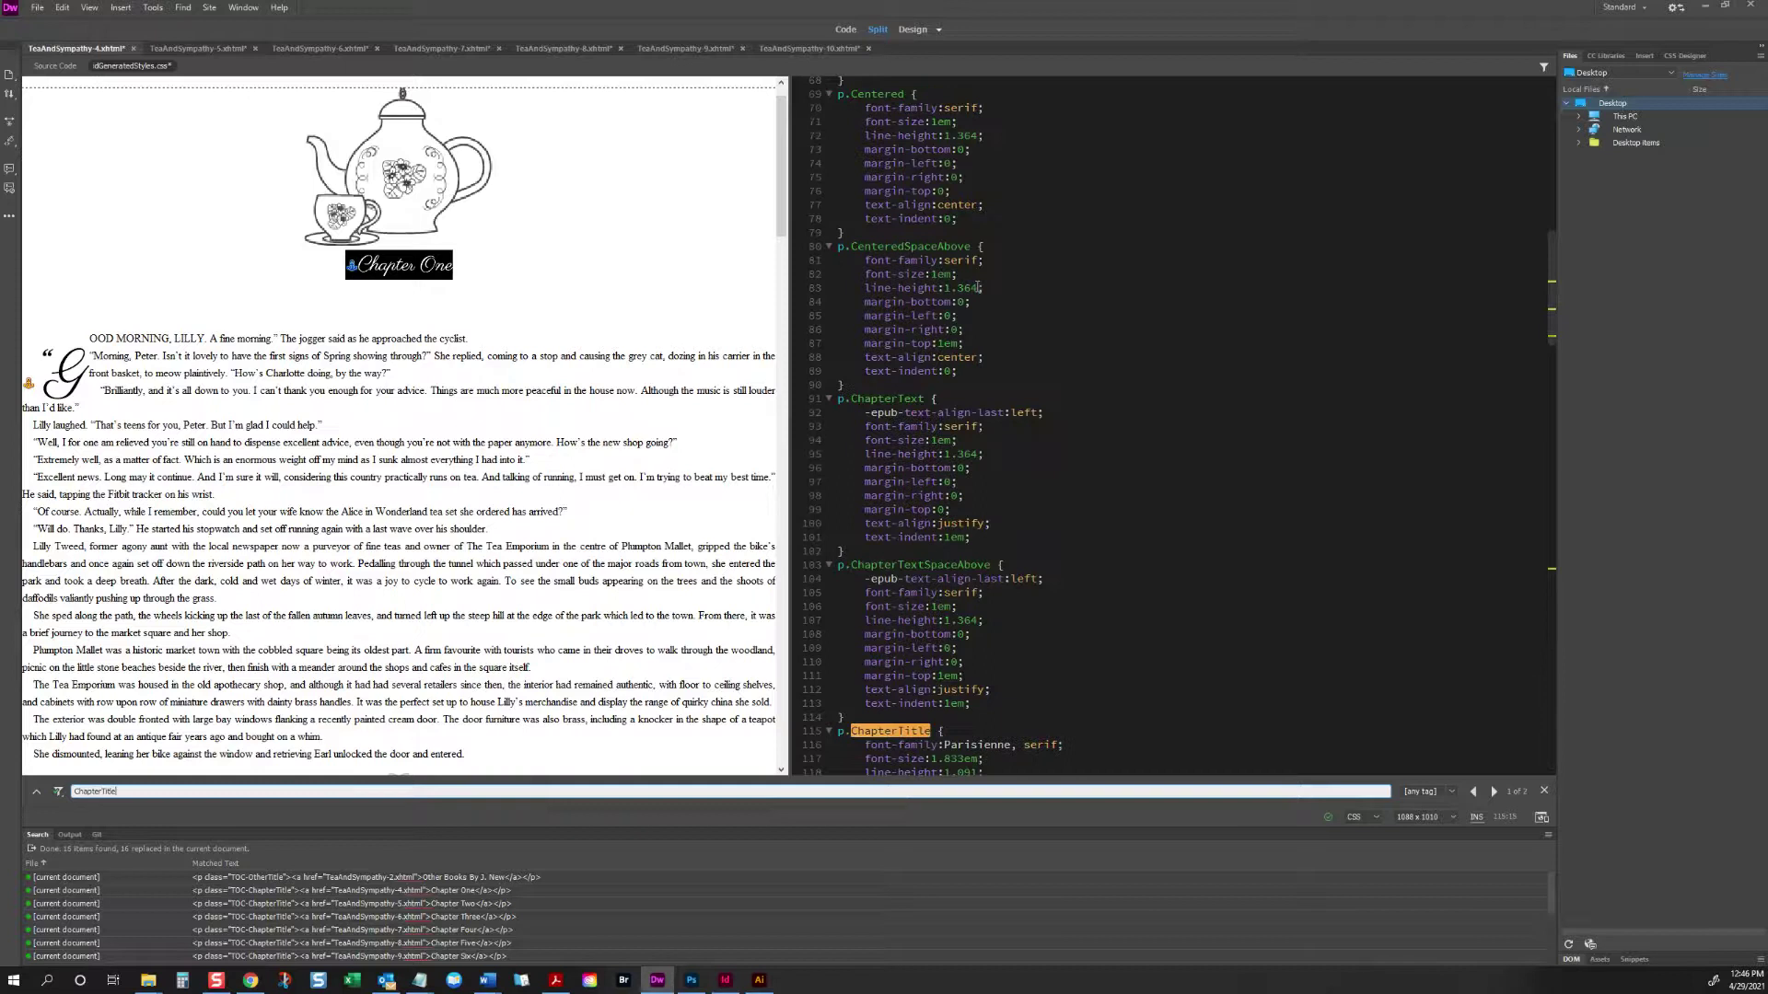
scroll(976, 432, "down", 5)
Step: Try a font-size of 2.5em in the p.ChapterTitle rule and refresh the page preview
left_click(930, 482)
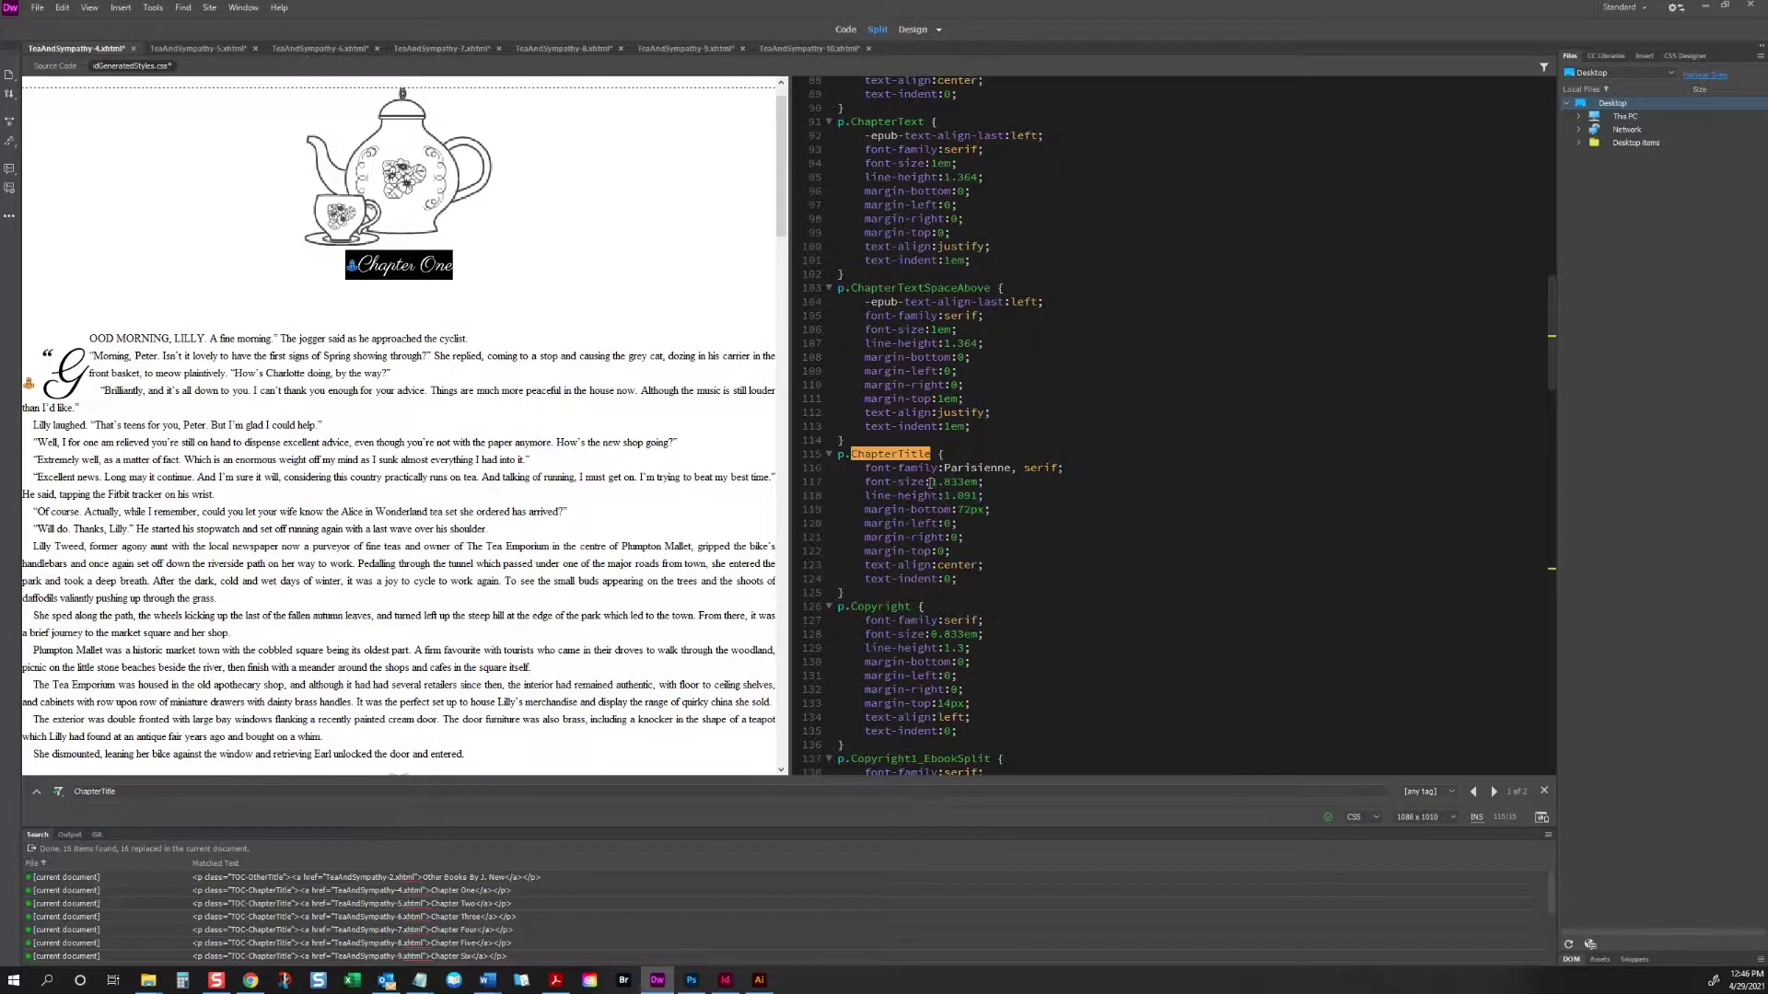
key("shift+Right")
key("shift+Right")
key("shift+Right")
key("shift+Right")
key("shift+Right")
key("shift+Right")
key("shift+Right")
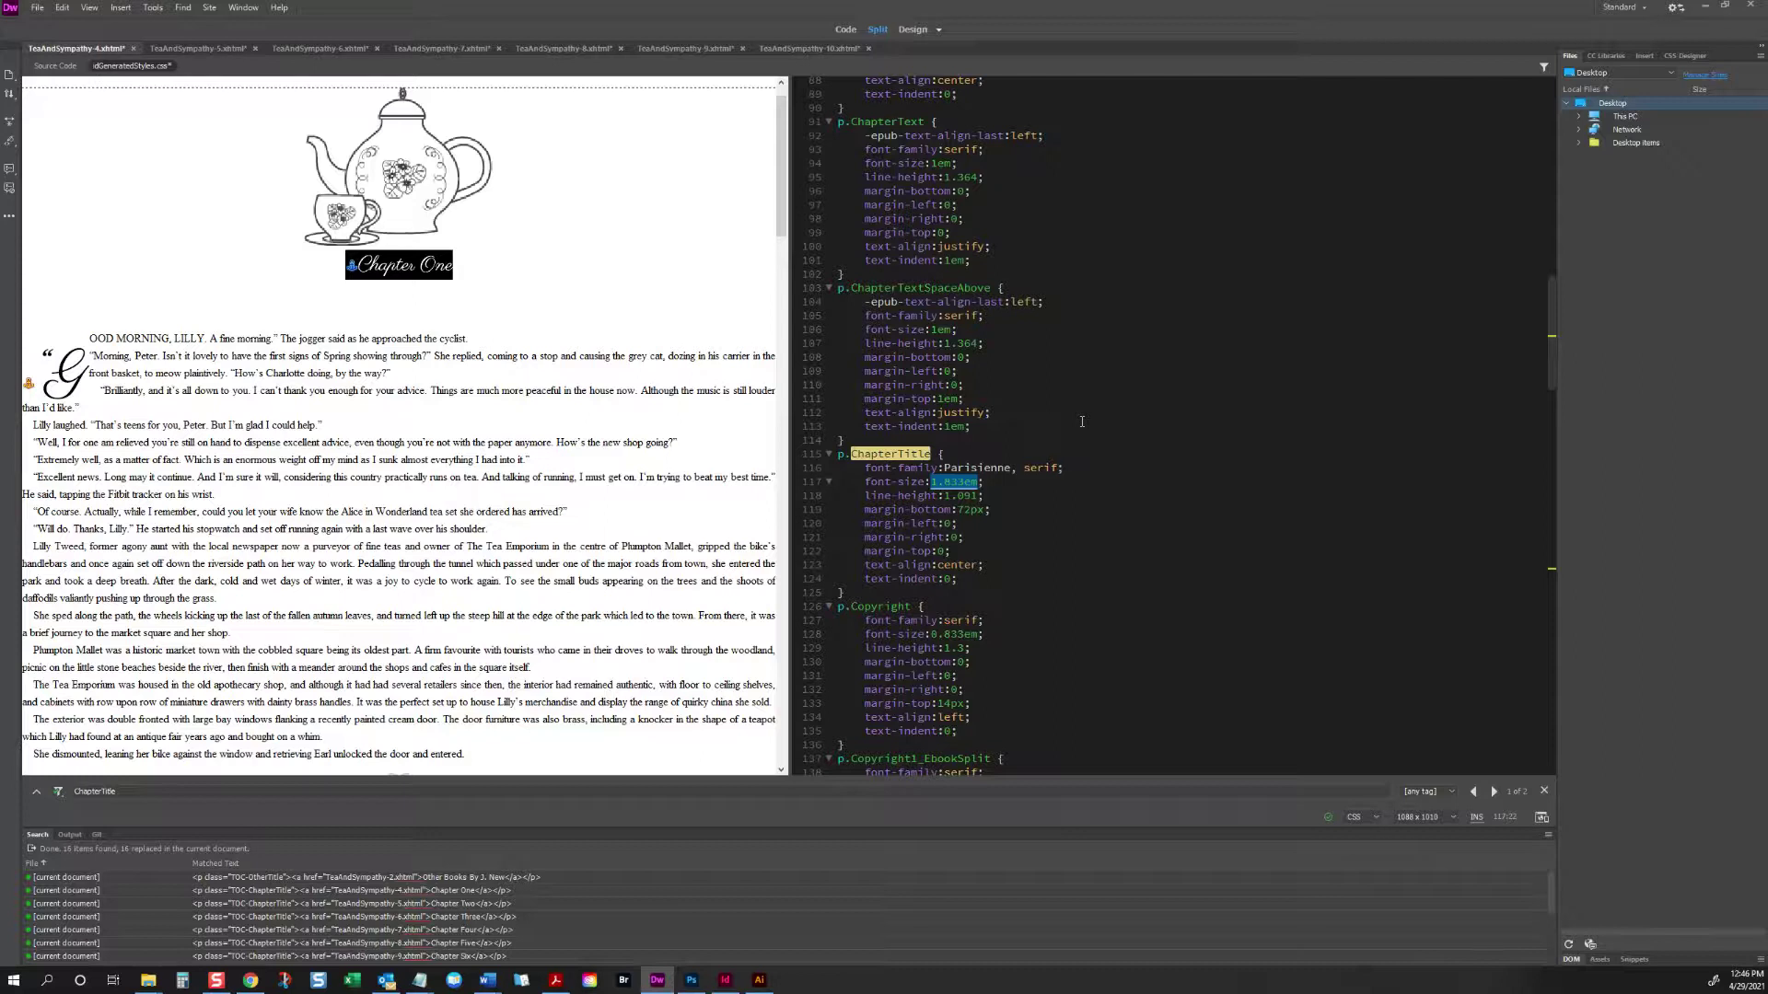
type("2.5em")
left_click(613, 384)
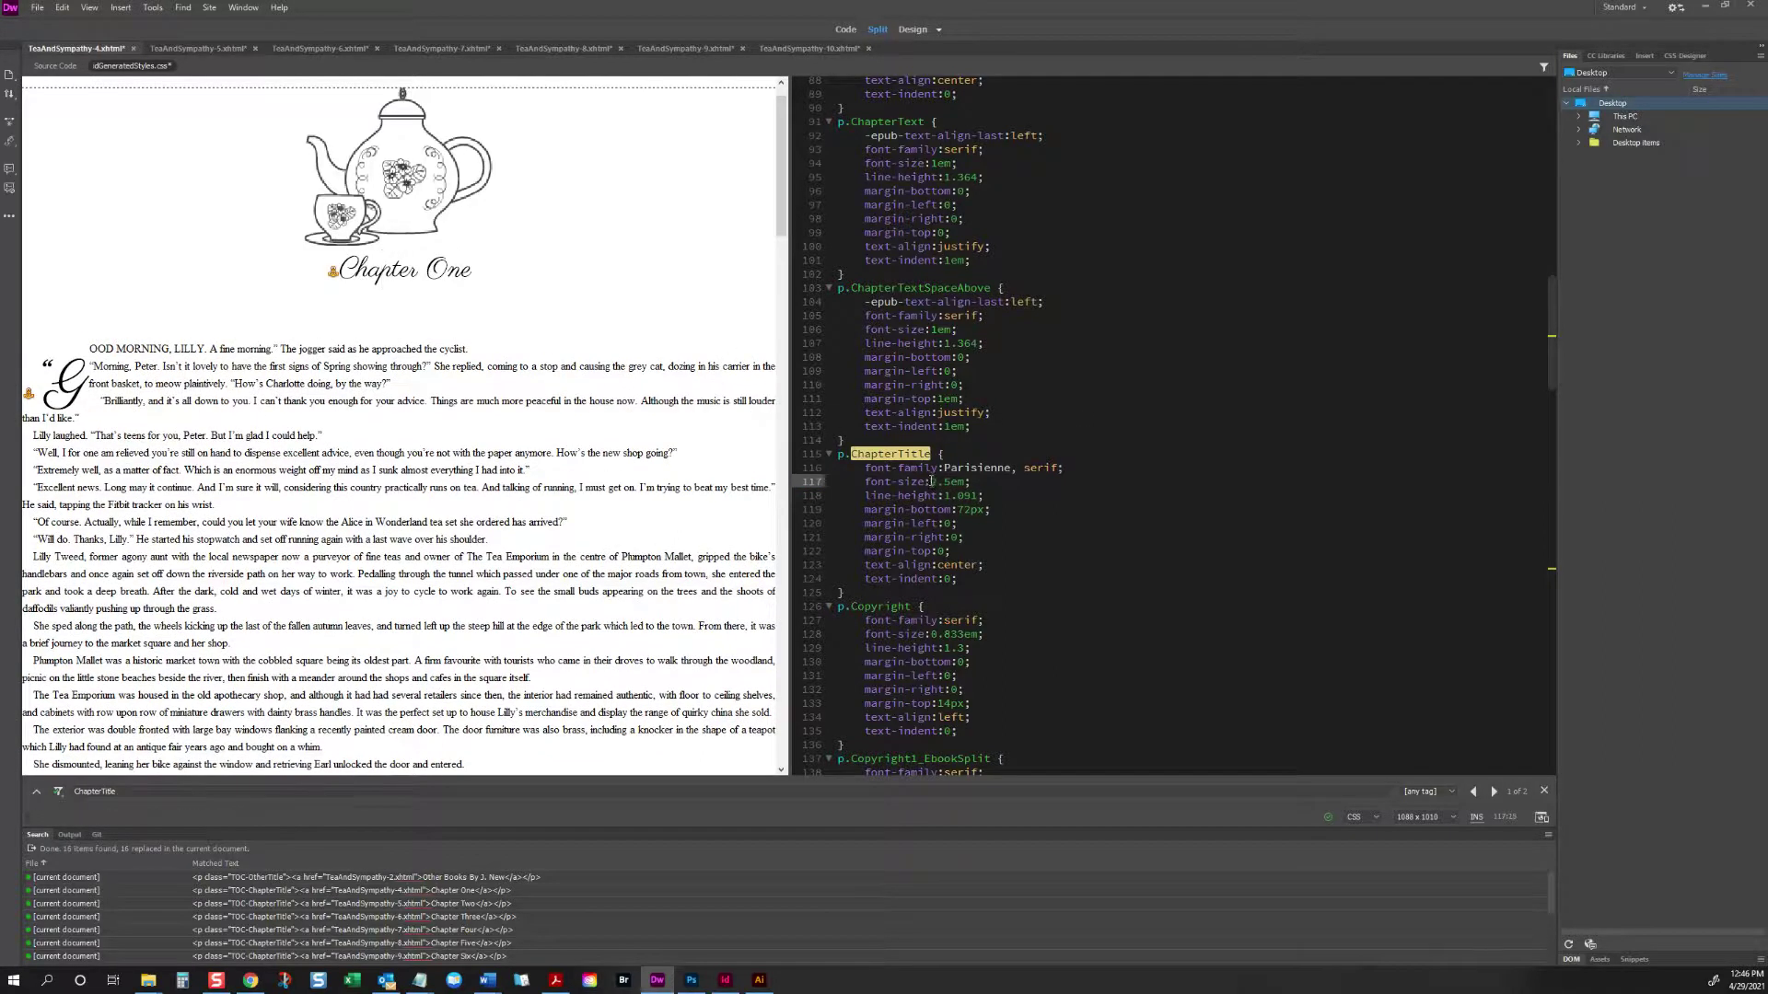
Step: Set the font-size in the p.ChapterTitle rule to 3em and save TeaAndSympathy-4.xhtml
left_click_drag(931, 481, 950, 481)
type("3")
left_click(463, 400)
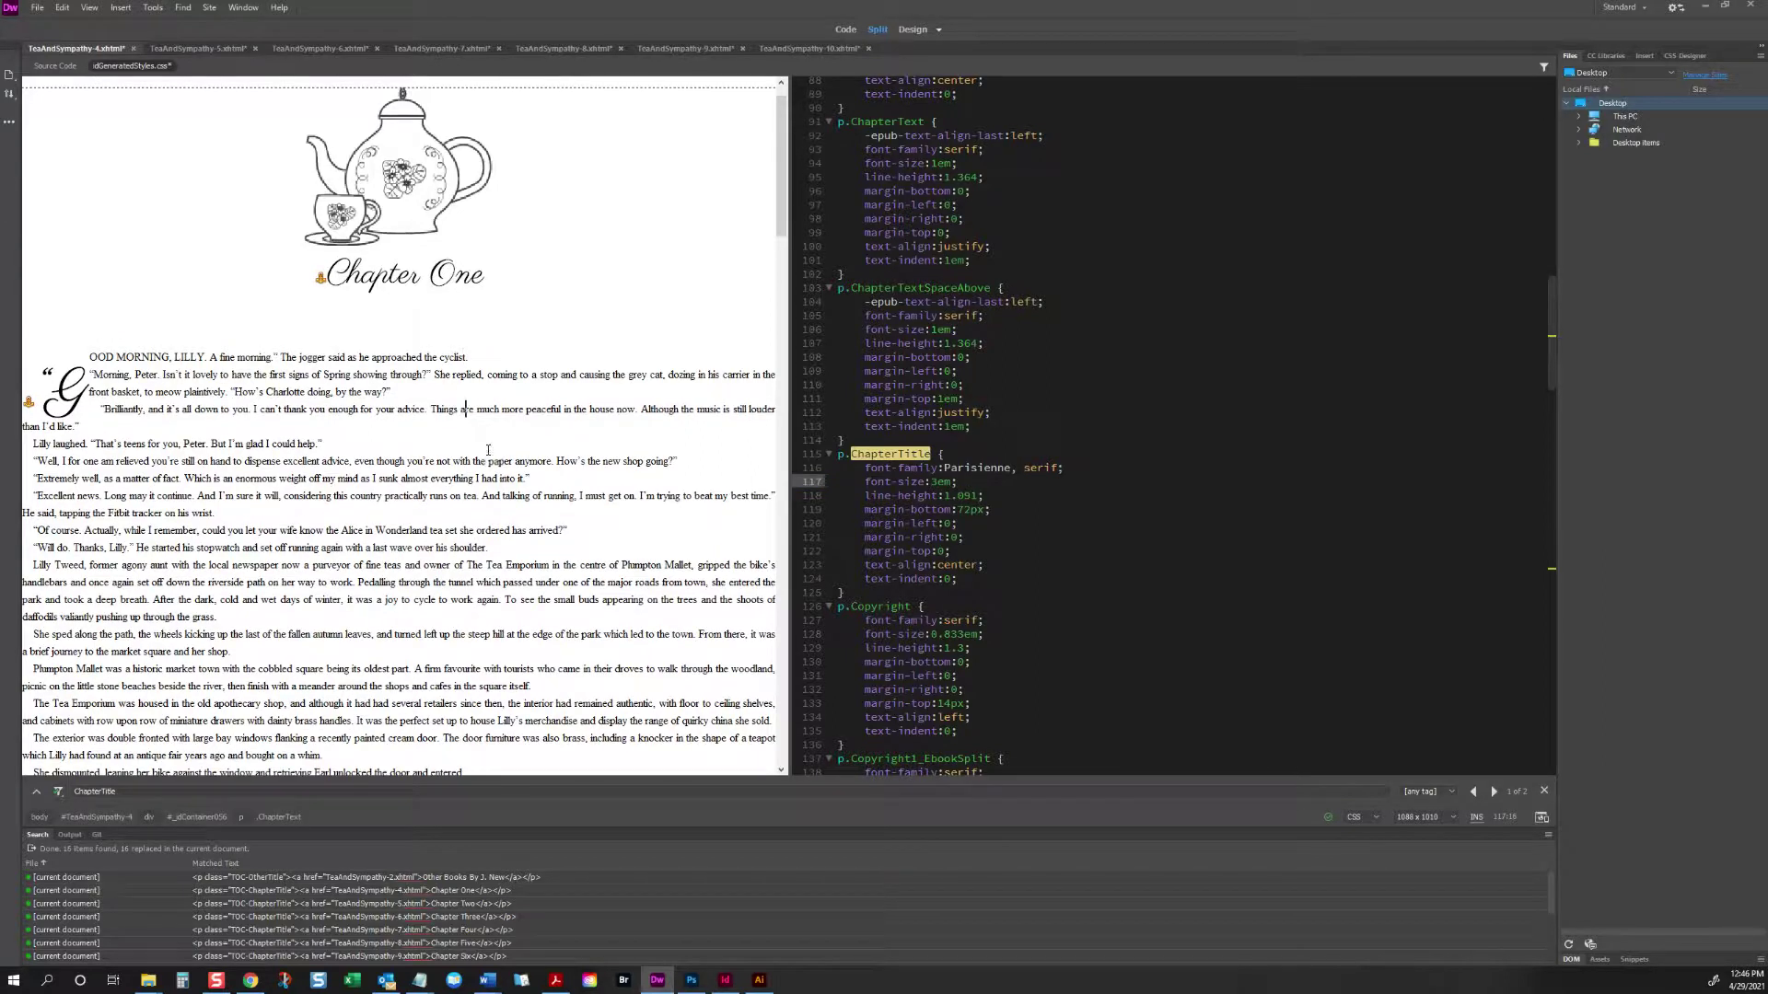
key("ctrl+s")
Step: Examine the markup of Chapter One's drop cap and find its ._idGenDropcap-1 rule in the stylesheet by searching for "Drop"
left_click(60, 66)
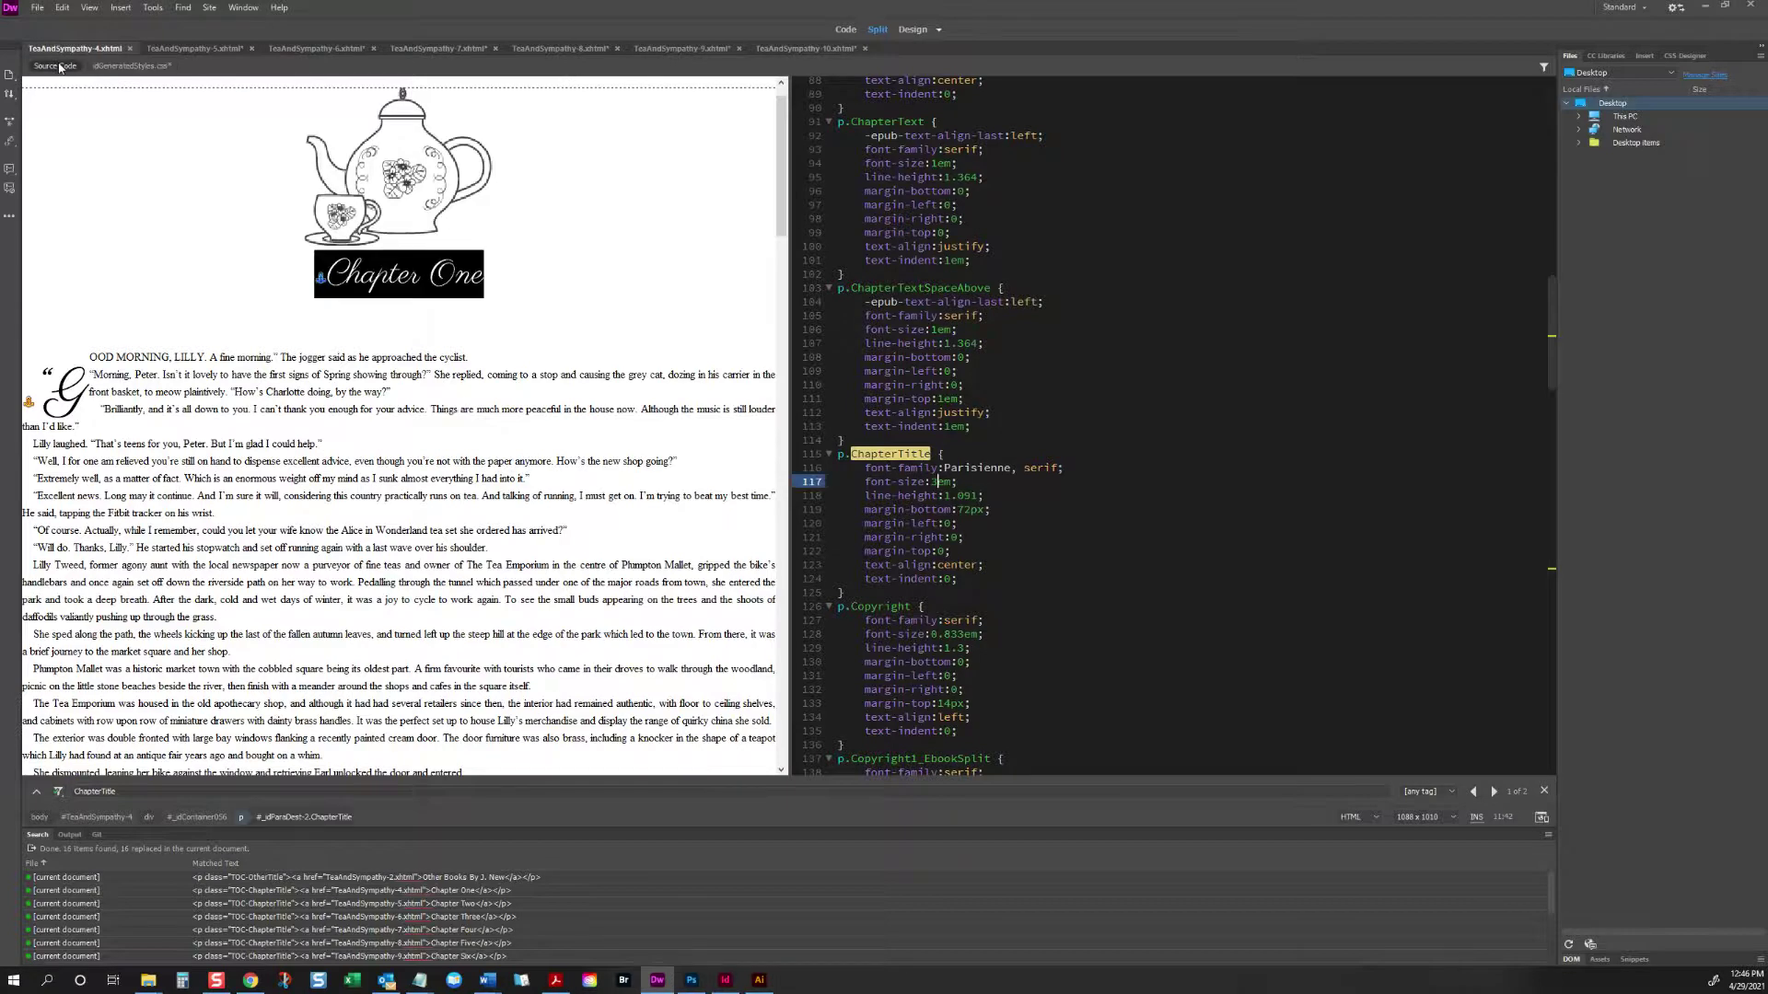
left_click(50, 378)
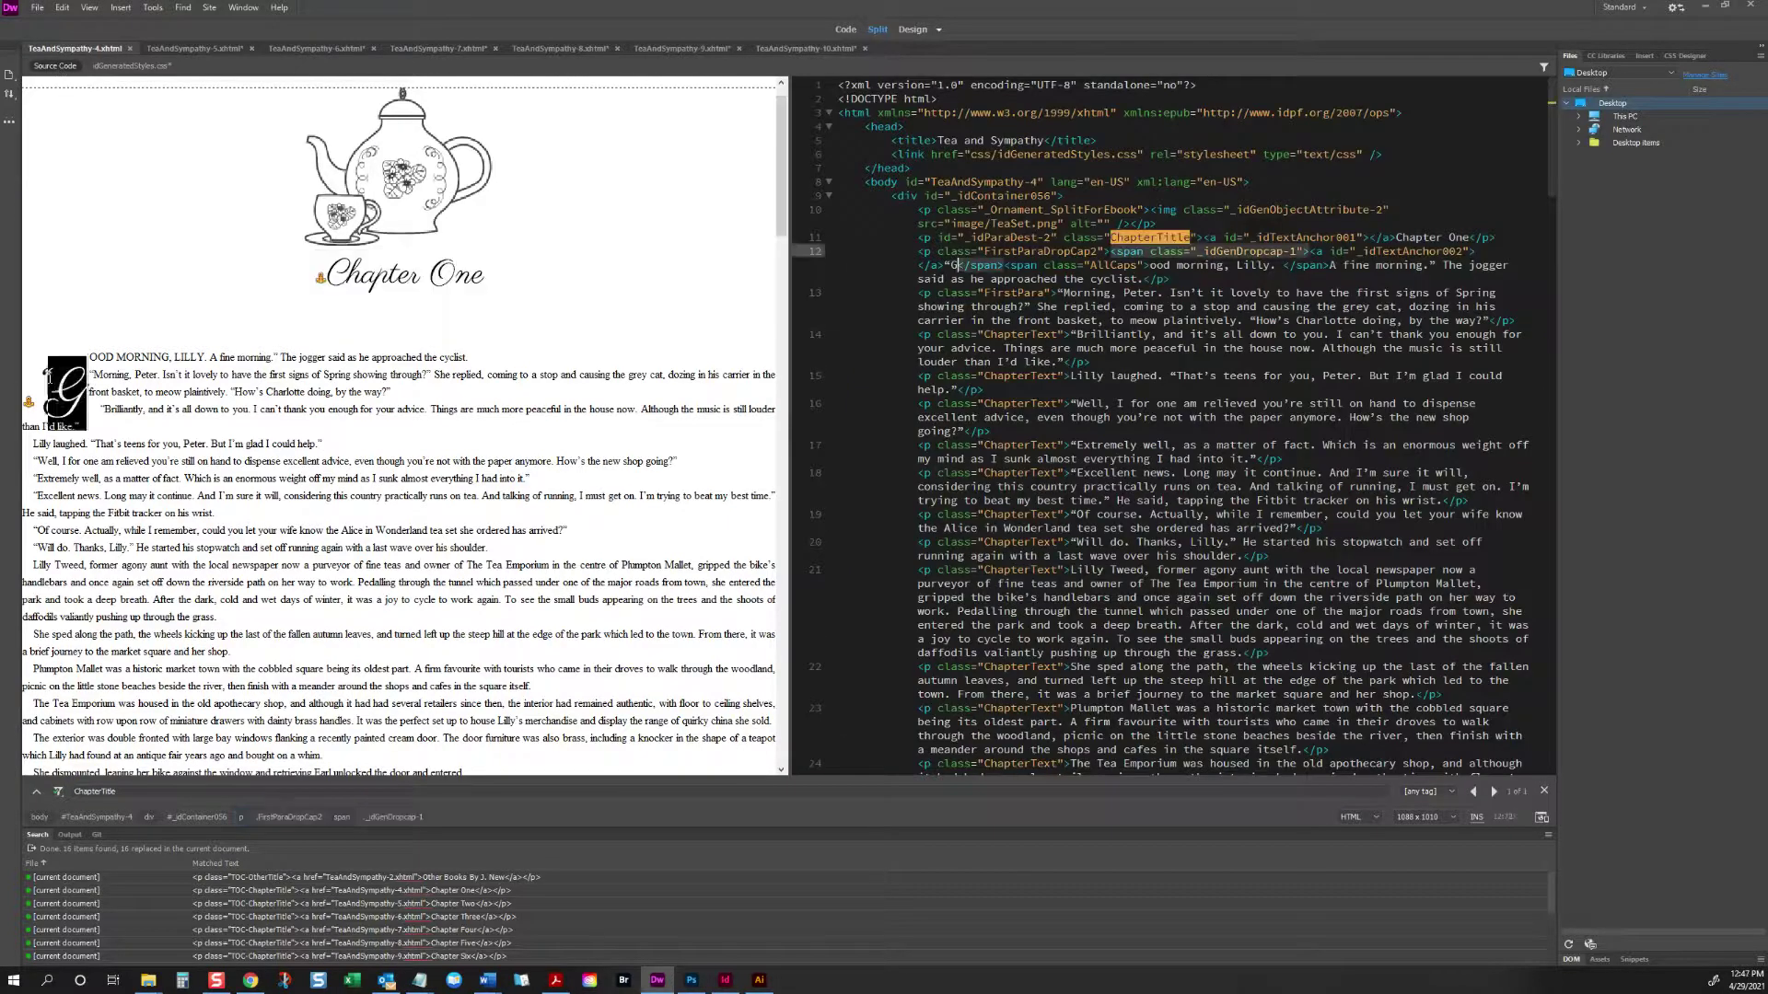
left_click(19, 385)
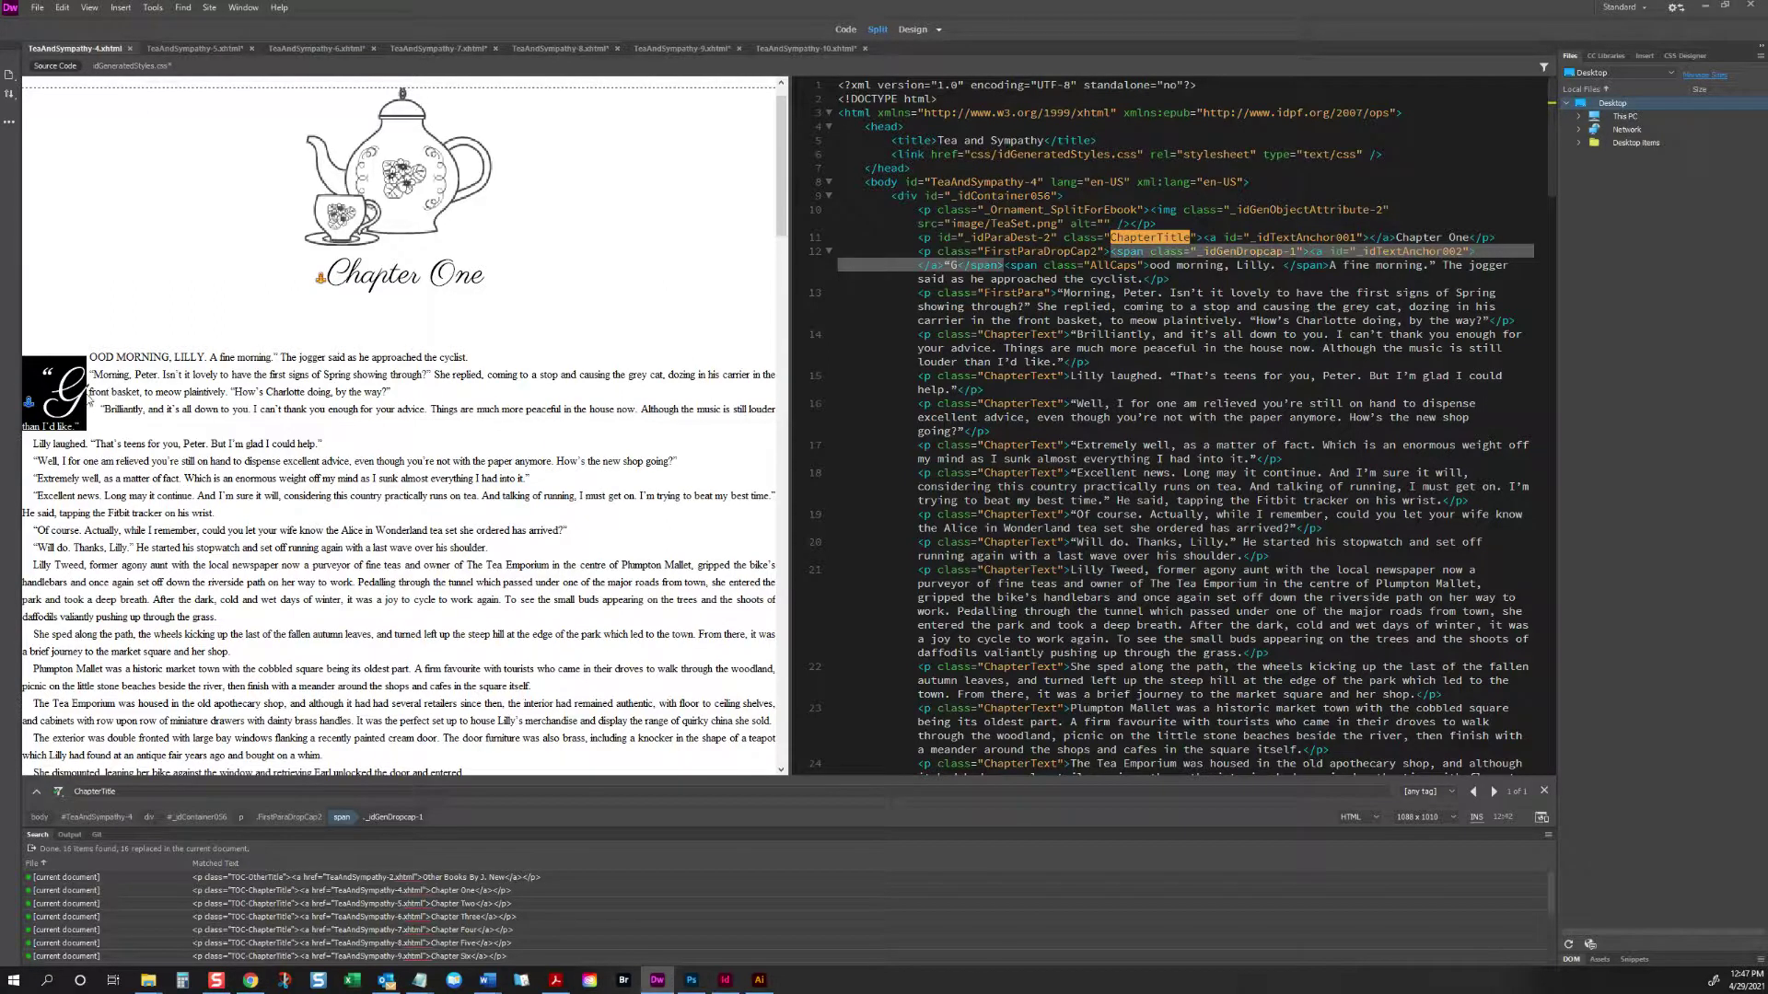
left_click(71, 382)
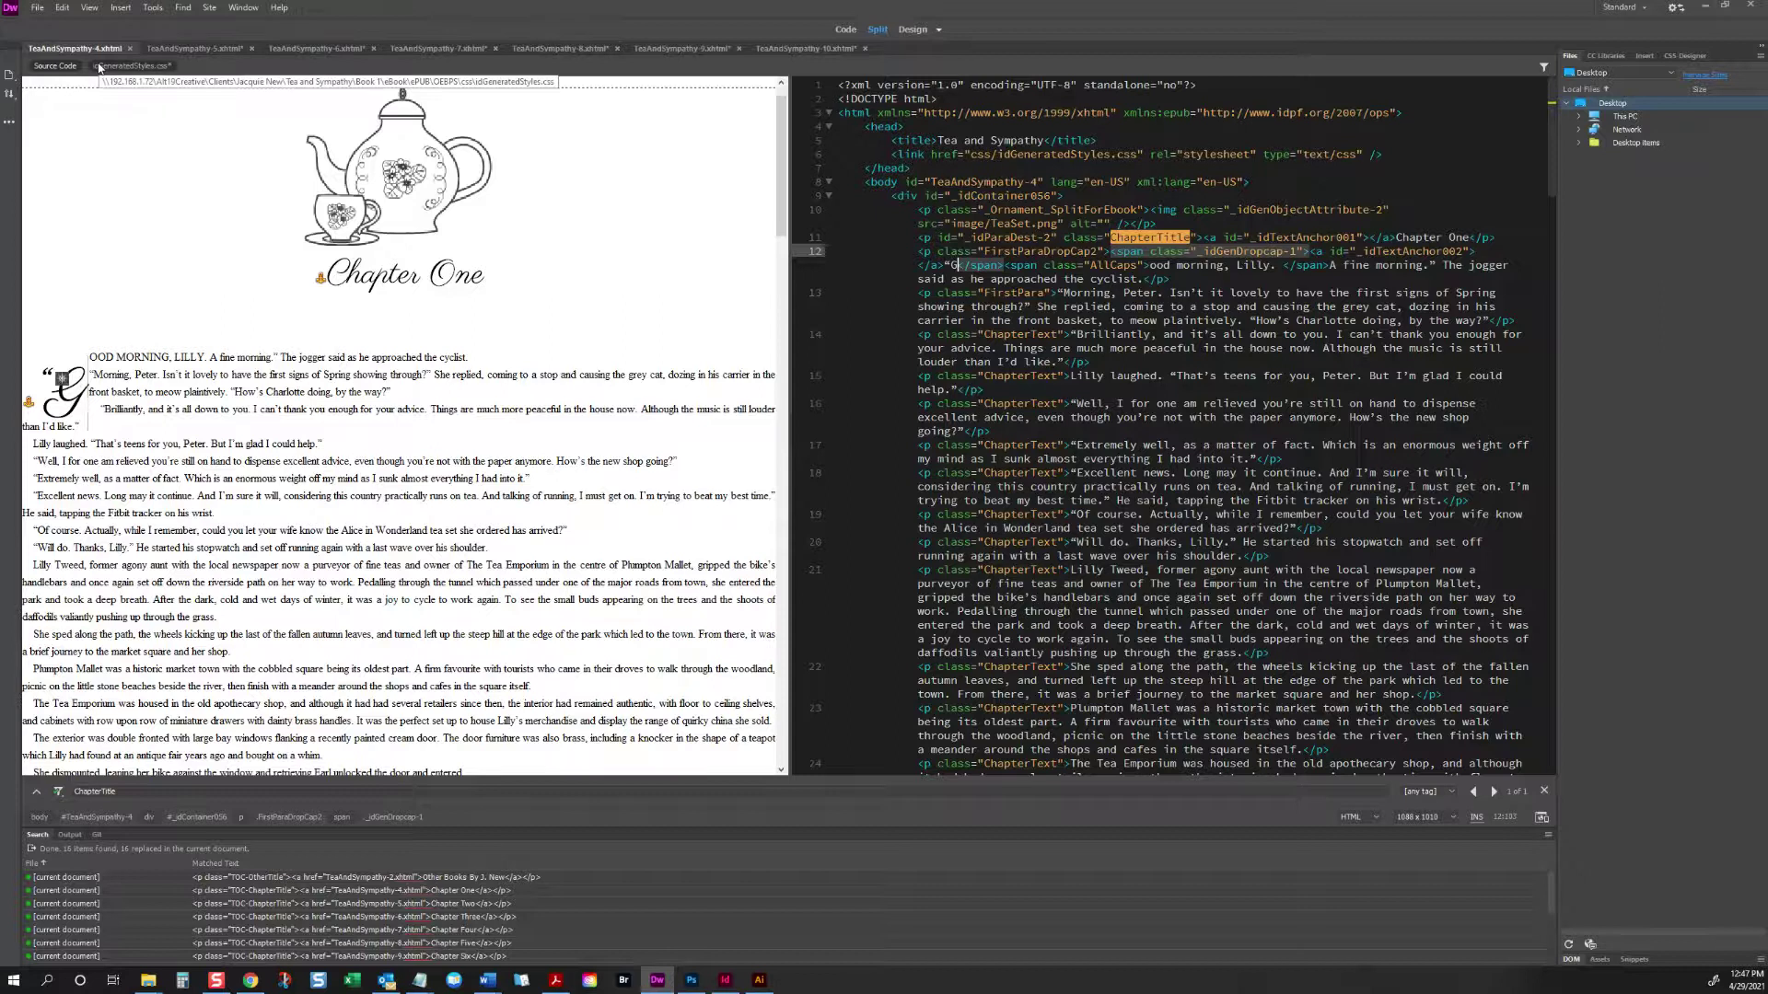
left_click(100, 67)
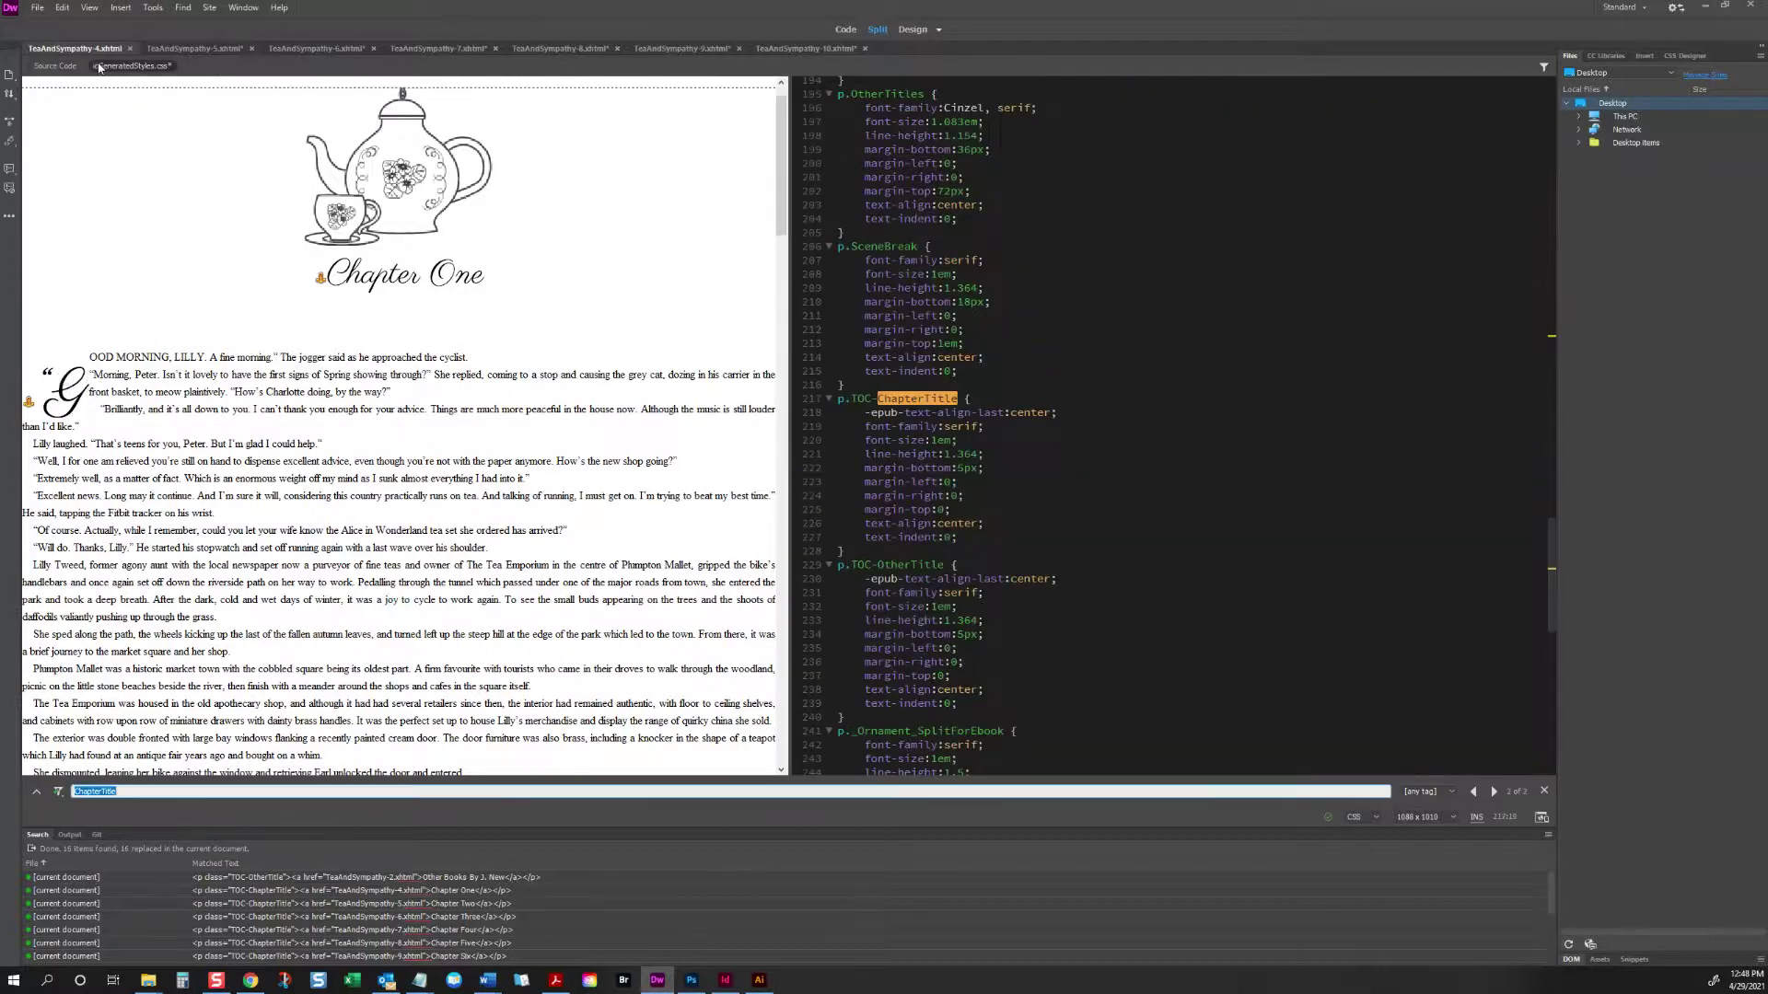
key("Return")
type("Drop")
scroll(1098, 436, "down", 7)
left_click_drag(814, 398, 822, 505)
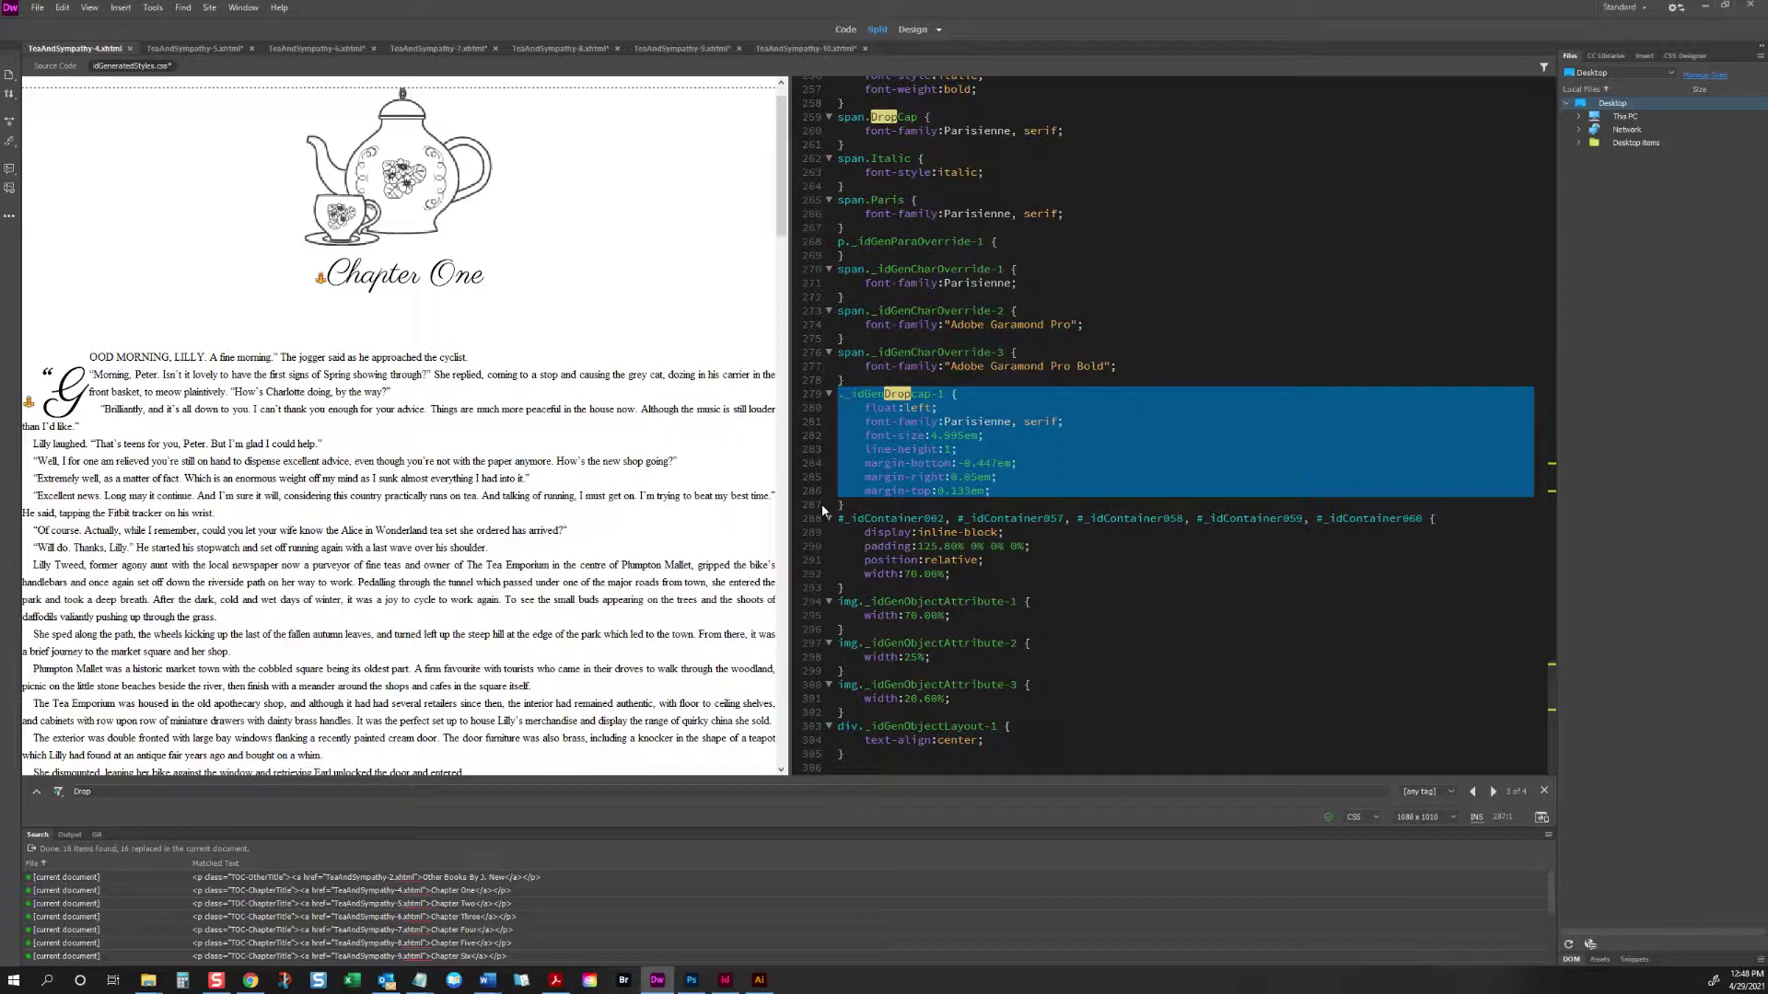
left_click(917, 408)
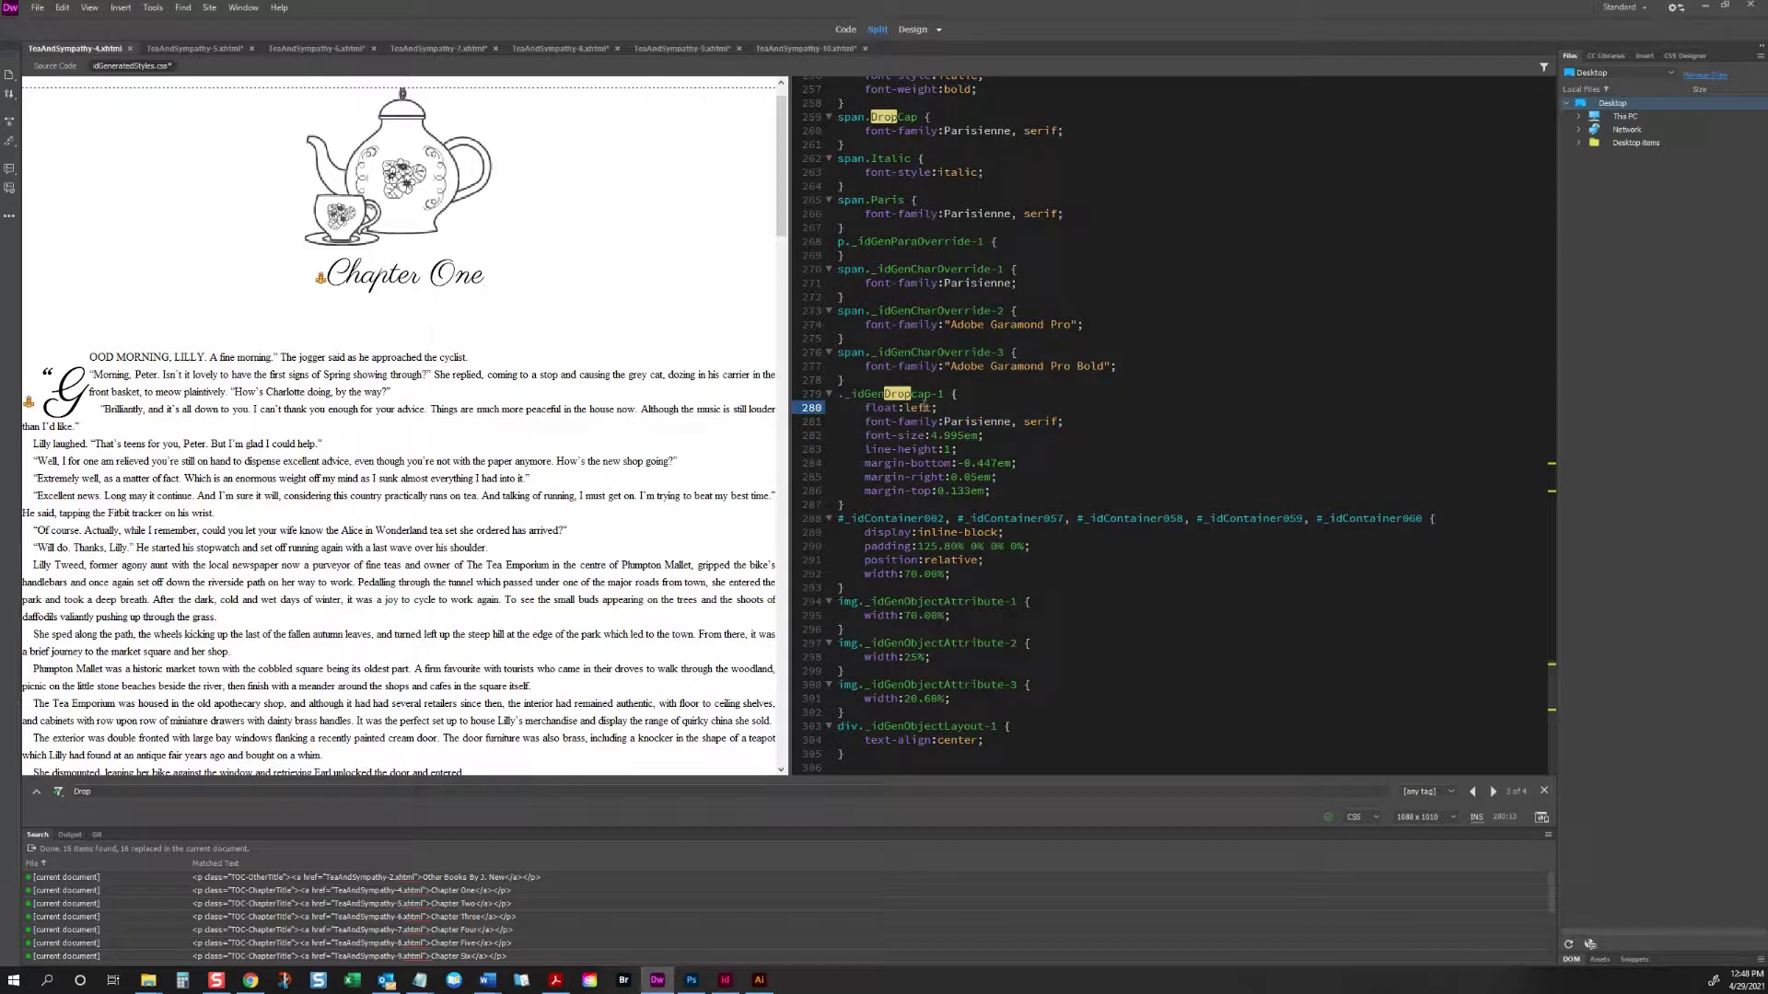
Step: Set the font-size in the ._idGenDropcap-1 rule to 4em and refresh the page preview
left_click(1004, 421)
left_click(928, 436)
key("shift+Right")
key("shift+Right")
key("shift+Right")
key("shift+Right")
key("shift+Right")
type("4")
left_click(715, 438)
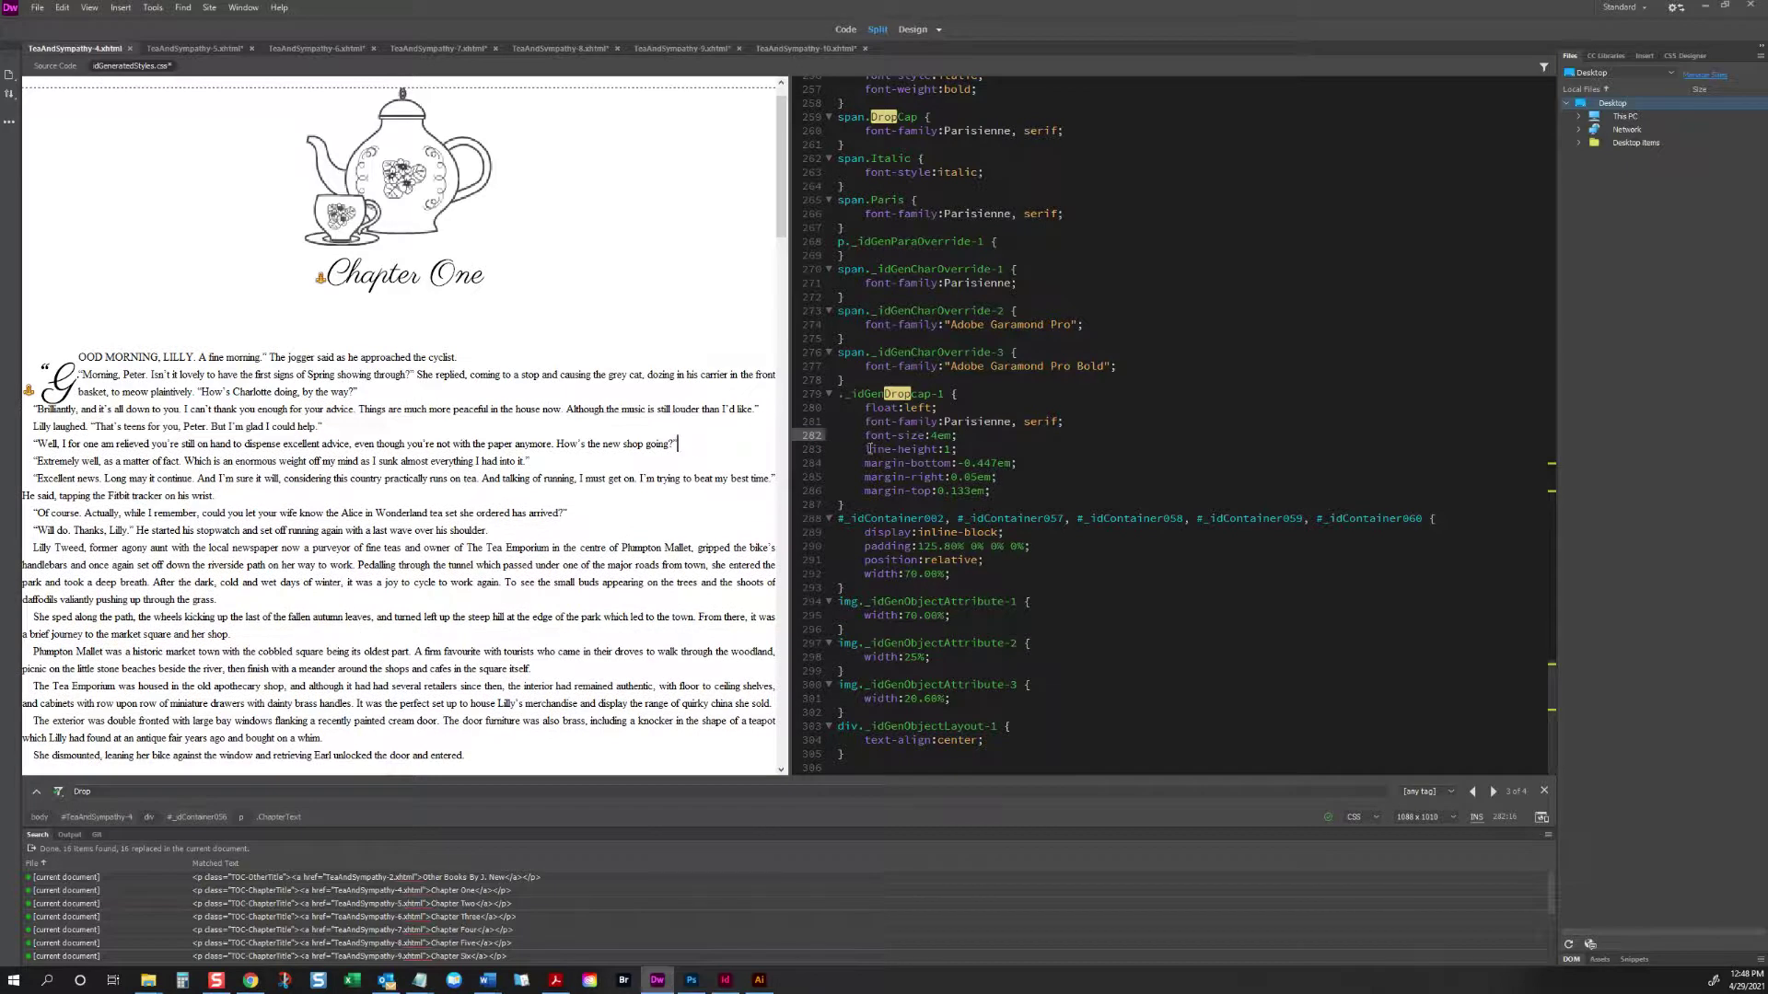
Step: Try margin-bottom values of -0.1em and -0.2em in the ._idGenDropcap-1 rule
left_click(957, 450)
left_click(989, 463)
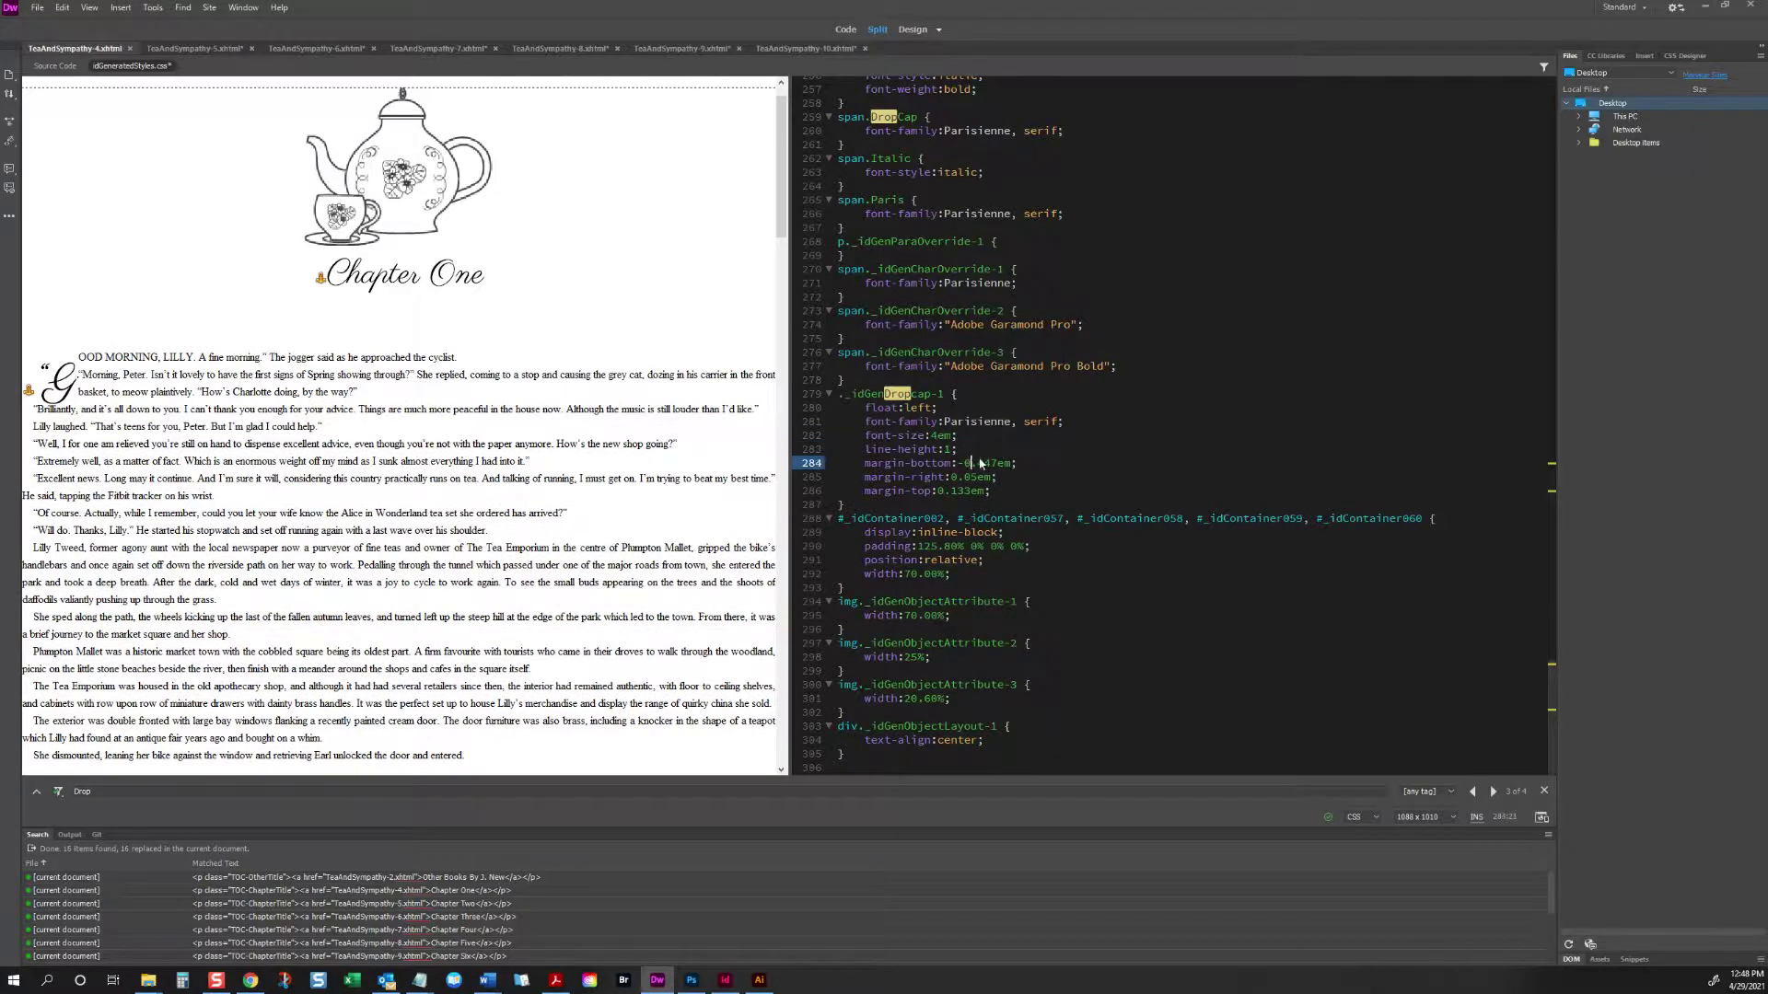
key("Delete")
key("Delete")
key("Delete")
type("1")
left_click(591, 434)
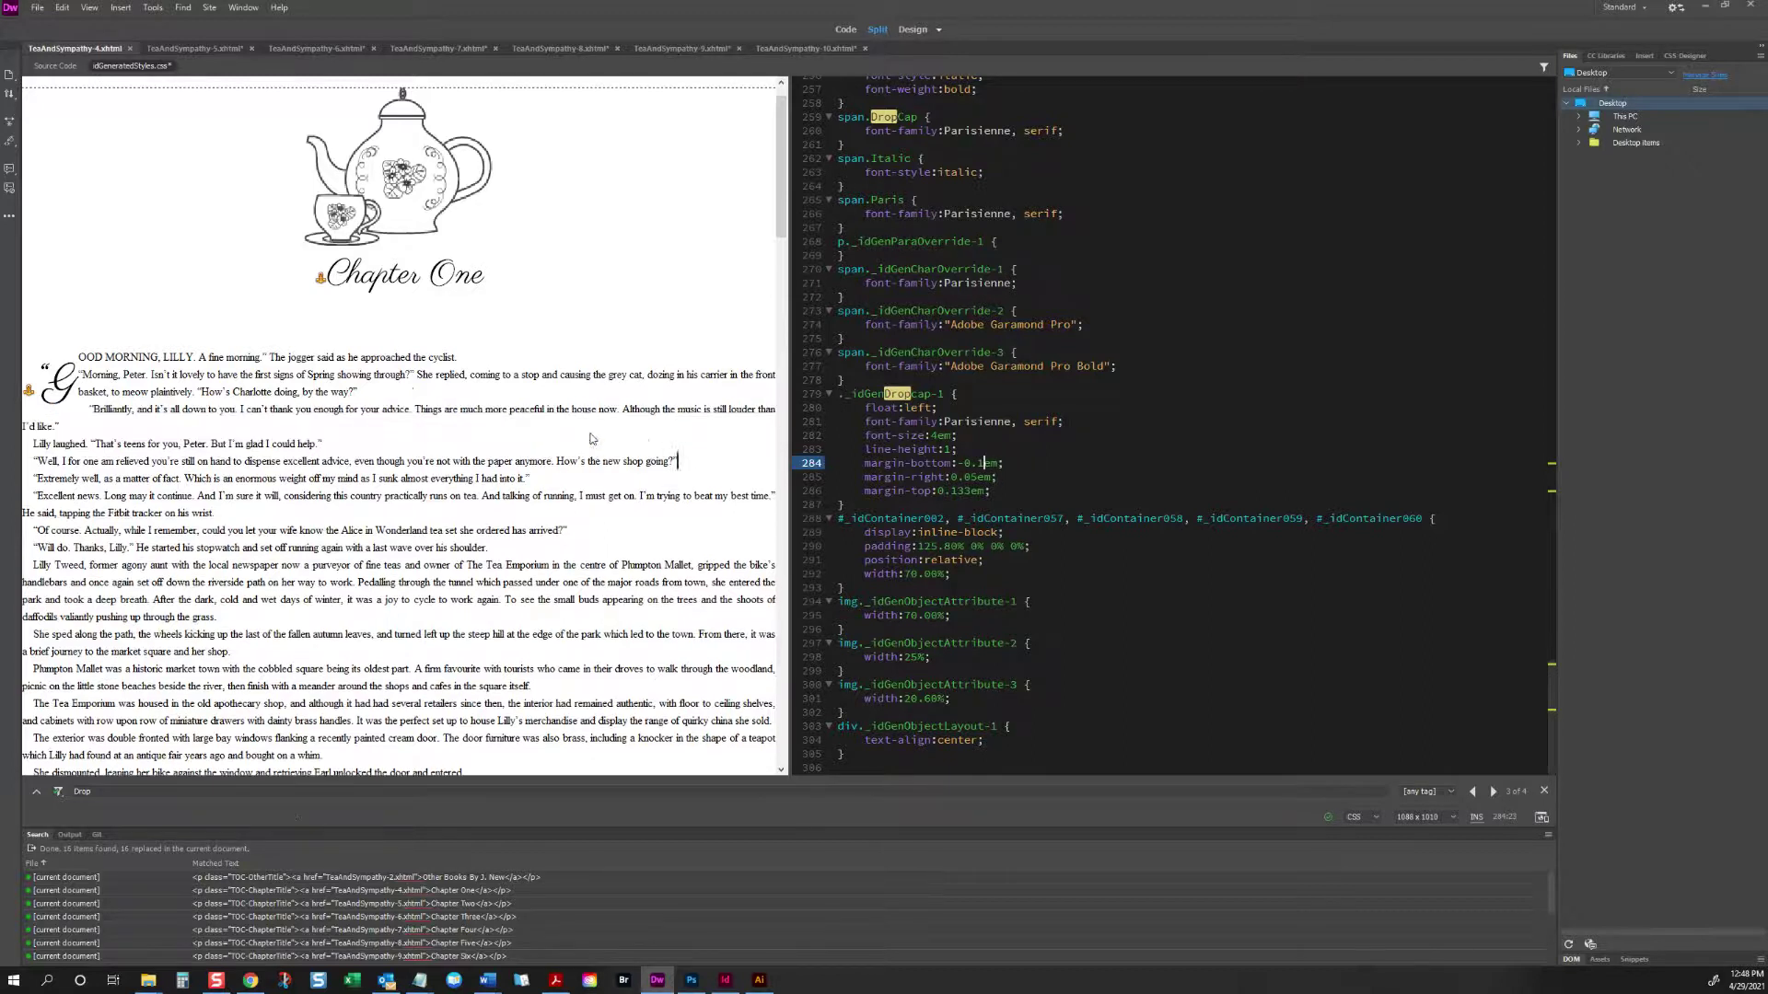
left_click(978, 463)
key("BackSpace")
type("2")
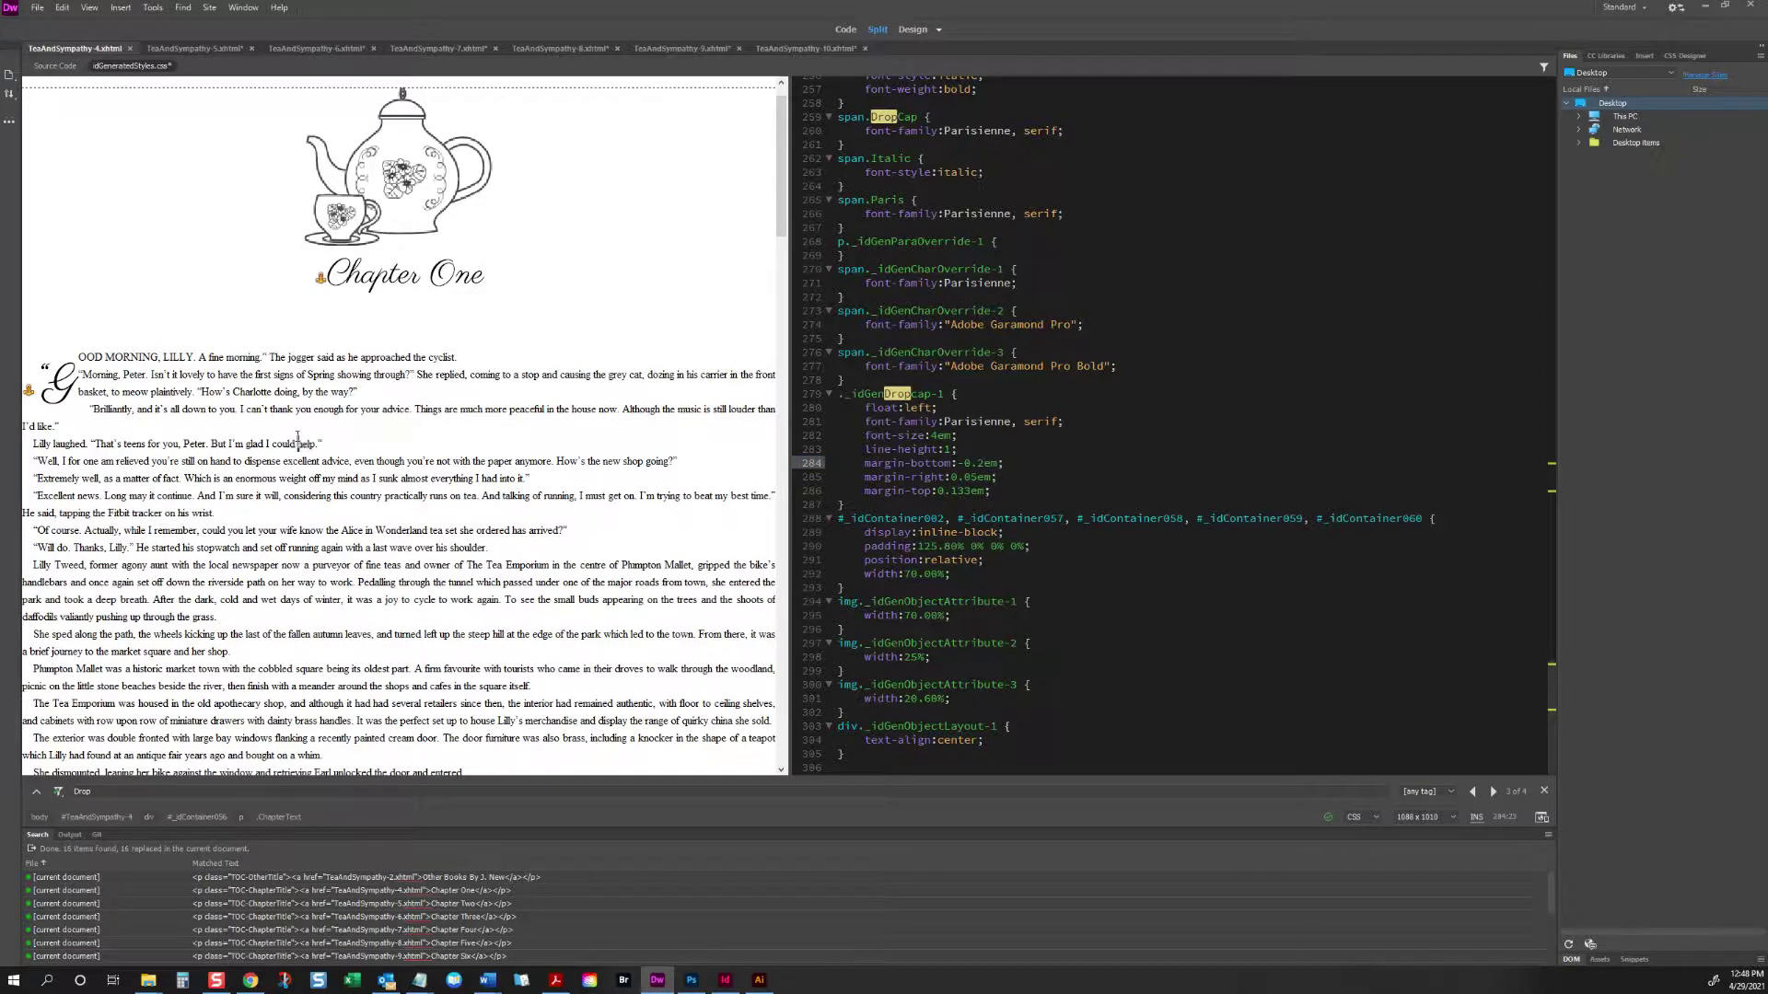
Step: Undo the margin-bottom edits in the ._idGenDropcap-1 rule
left_click(990, 460)
key("ctrl+z")
key("ctrl+z")
key("ctrl+z")
key("ctrl+z")
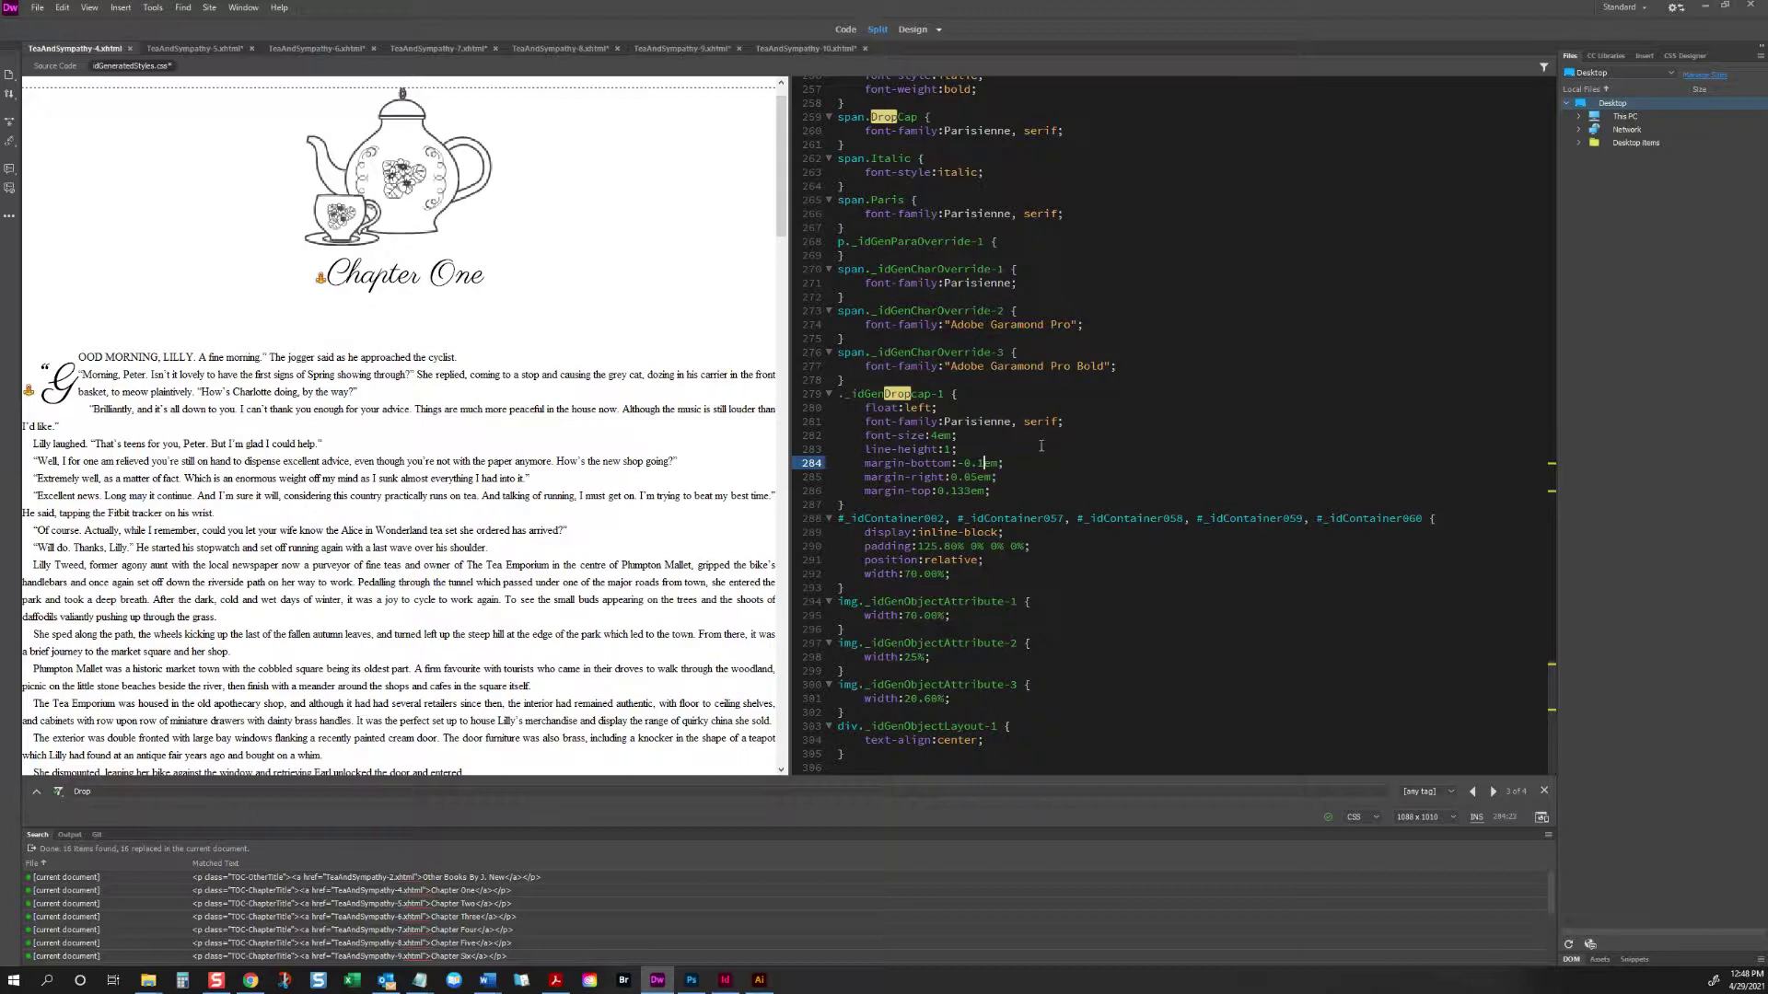
Step: Set the drop cap rule's margin-right to 0.1em and refresh the page preview
key("Down")
key("Left")
key("Left")
key("Left")
key("Right")
key("Right")
key("Delete")
key("Delete")
type("1")
left_click(469, 321)
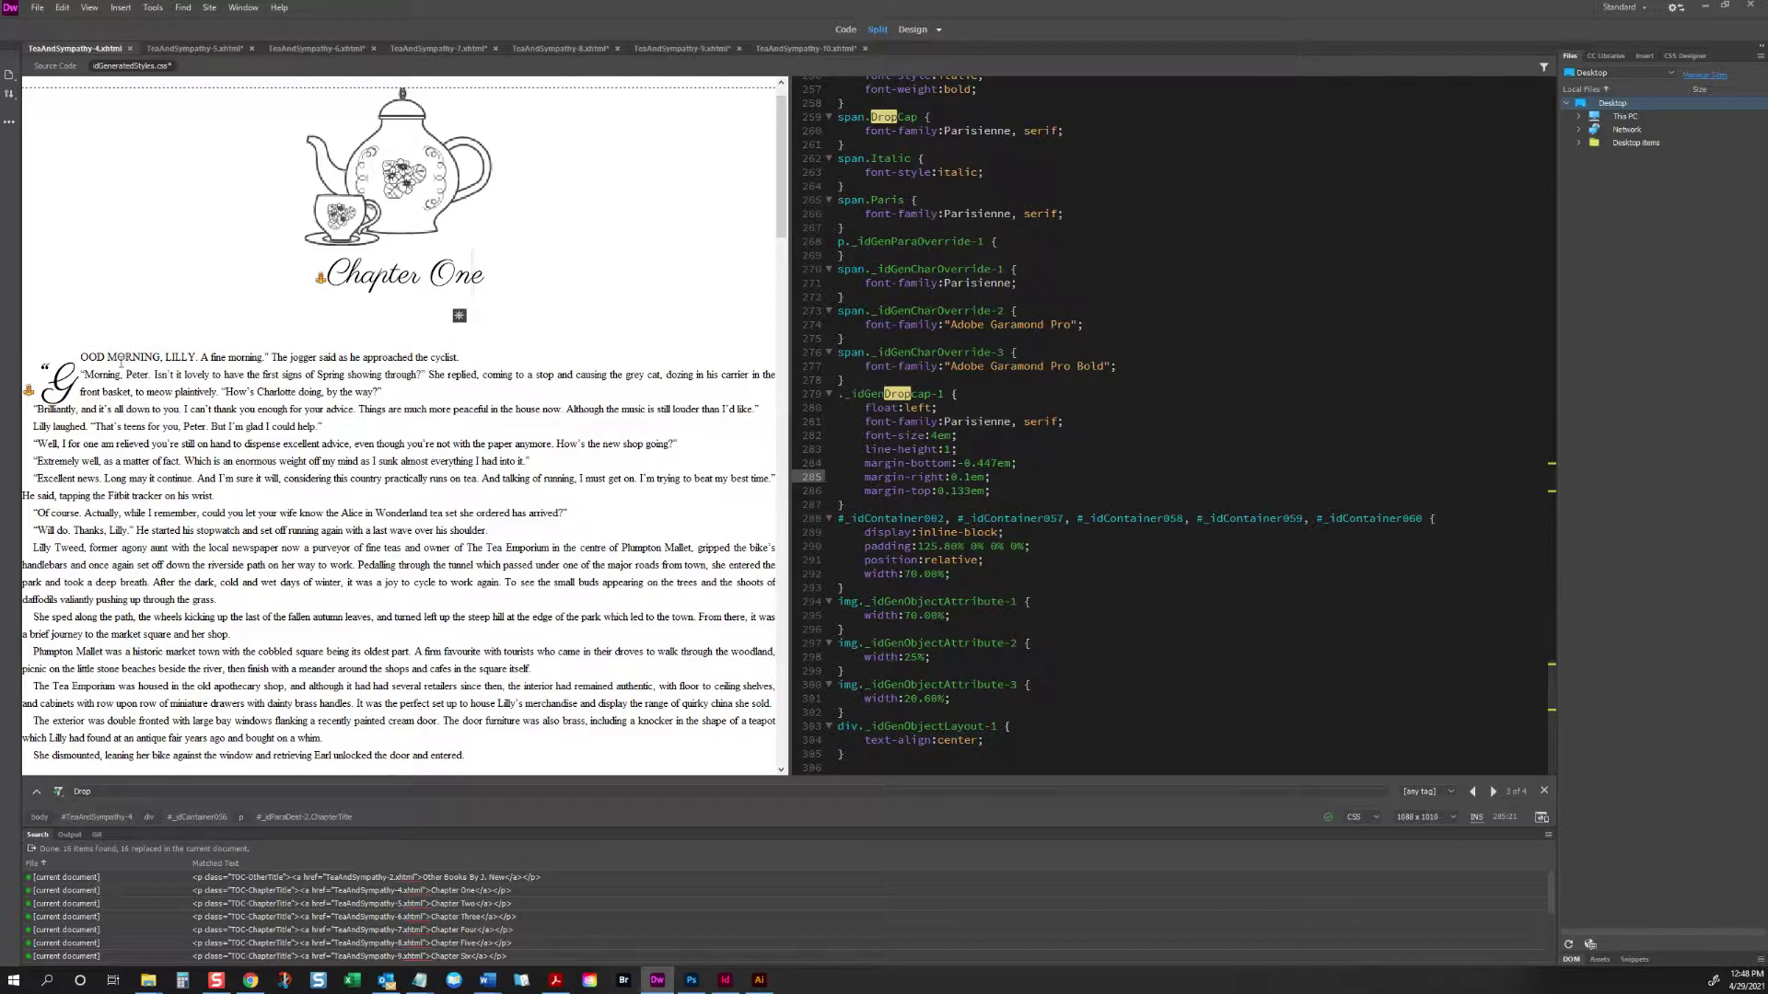
Step: Try a margin-top of -0.15em in the ._idGenDropcap-1 rule and refresh the page preview
left_click(951, 490)
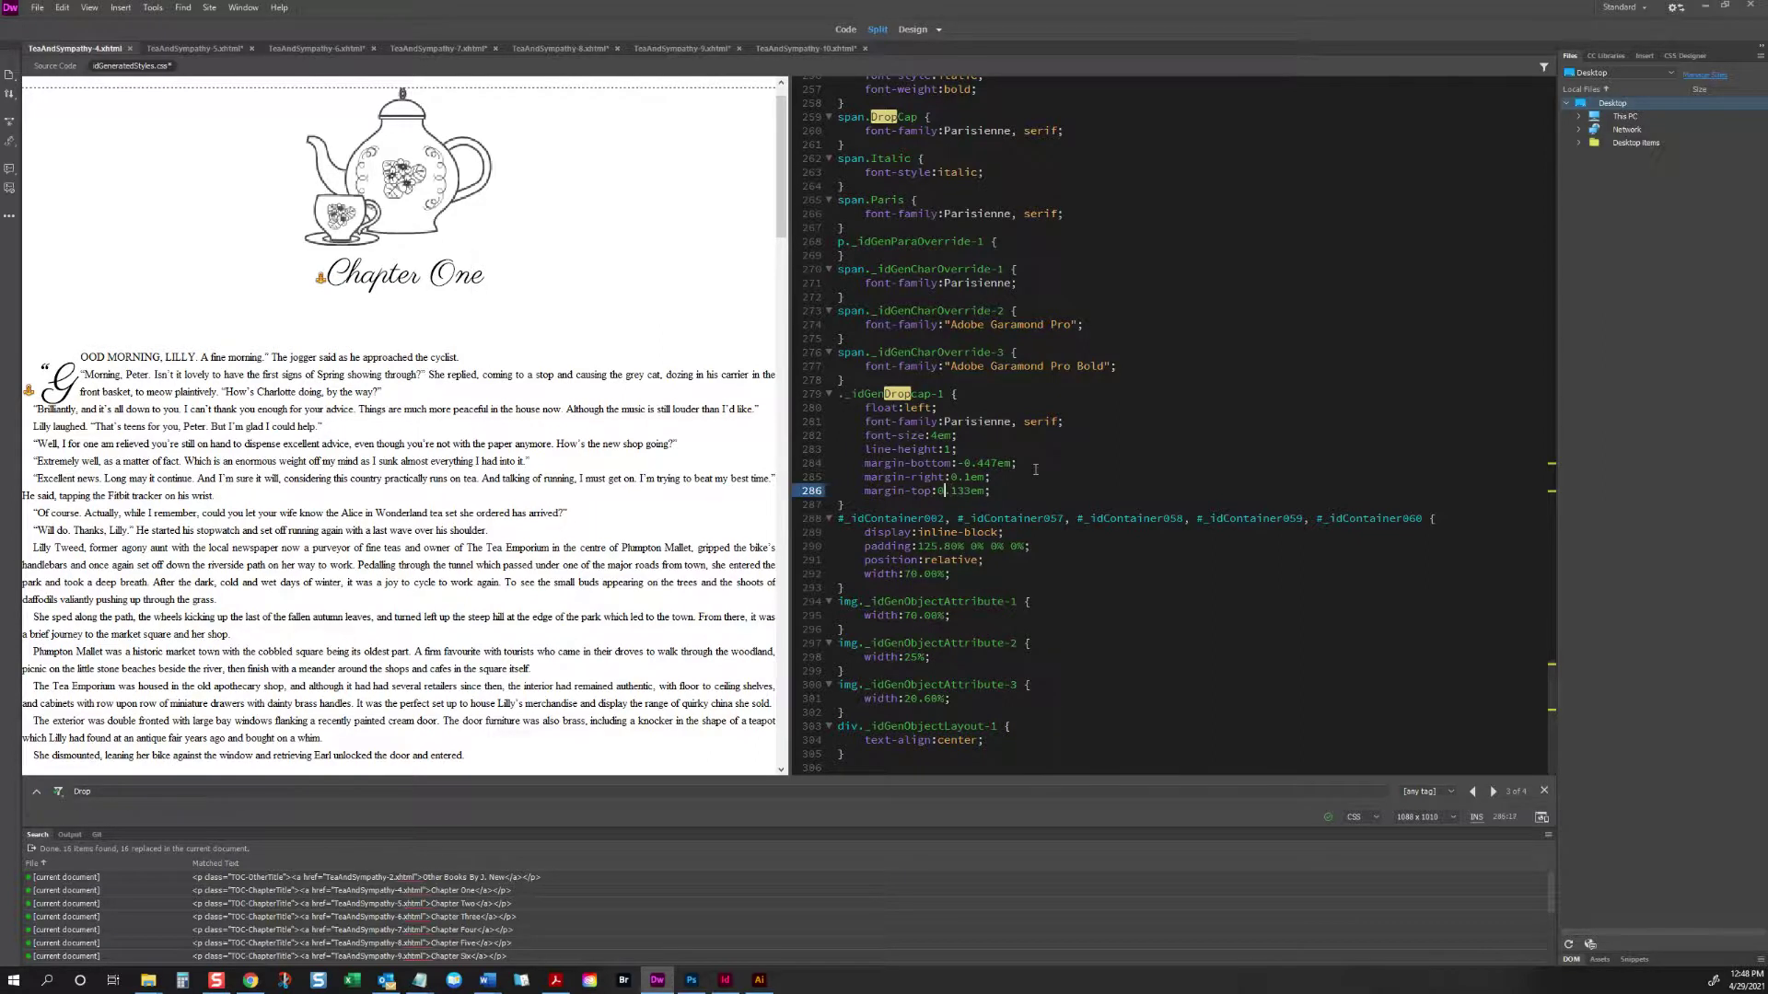
type("-")
key("Right")
type("5")
left_click(660, 408)
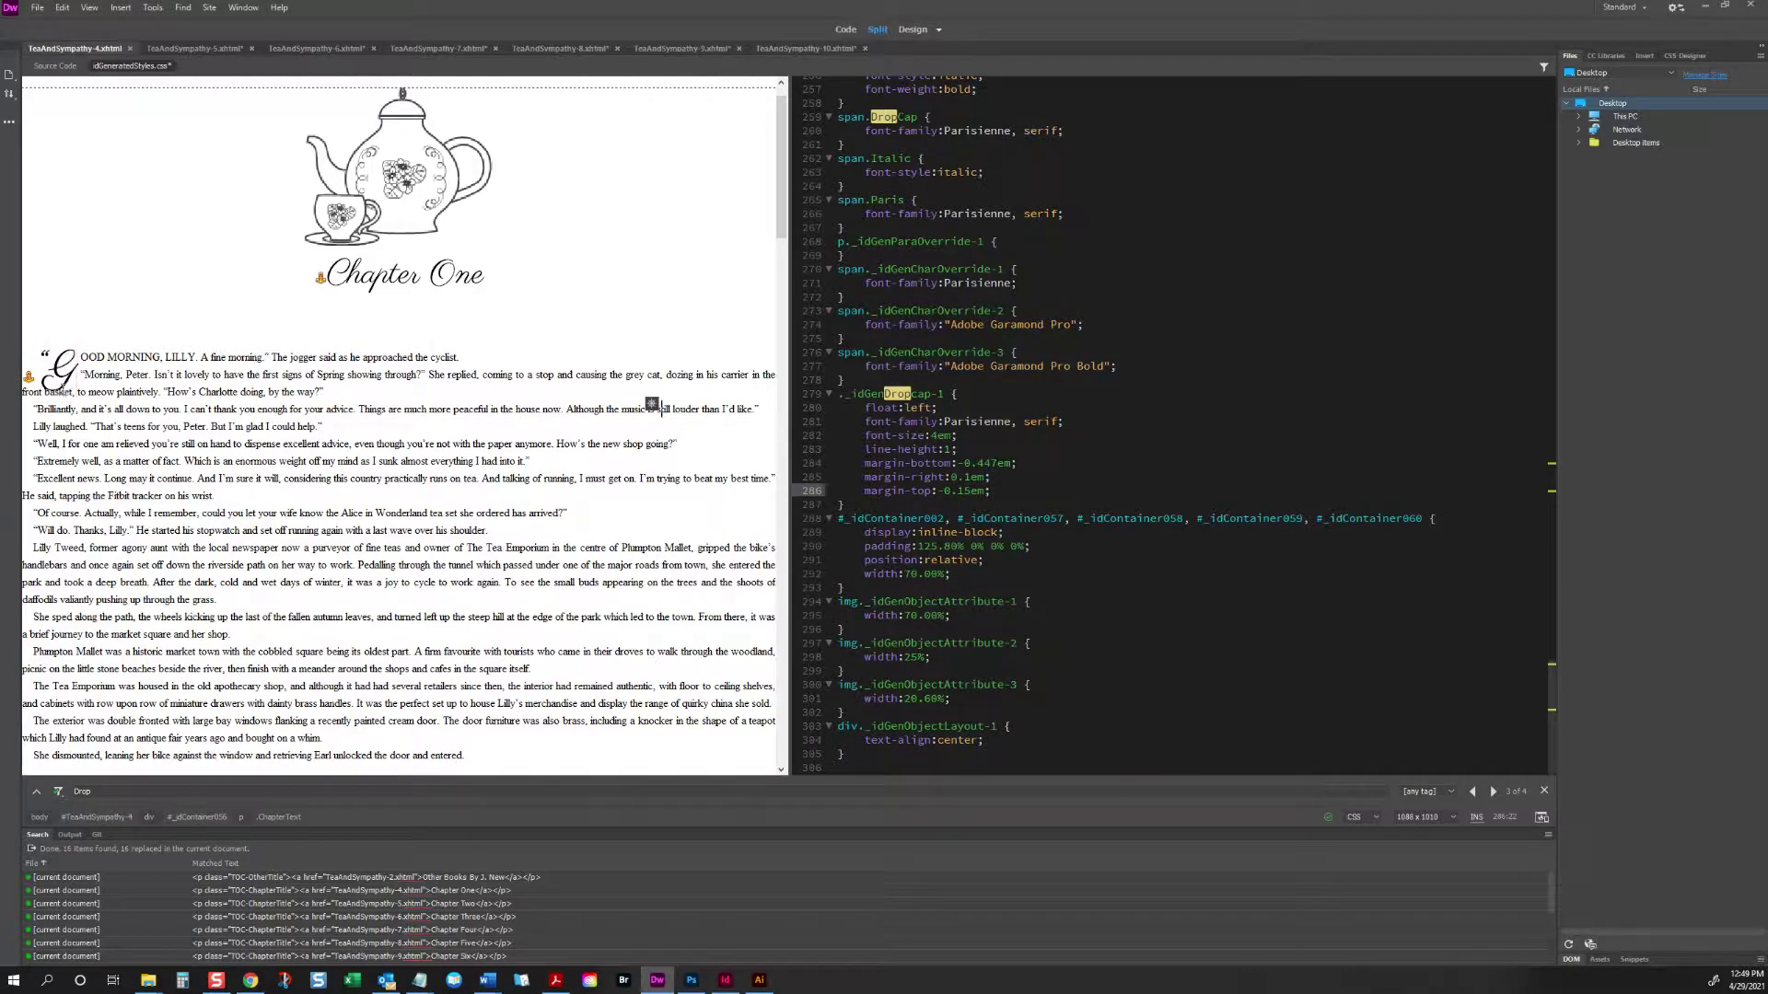
Step: Set the margin-top in the ._idGenDropcap-1 rule to -0.20em
left_click(960, 490)
key("Delete")
type("20")
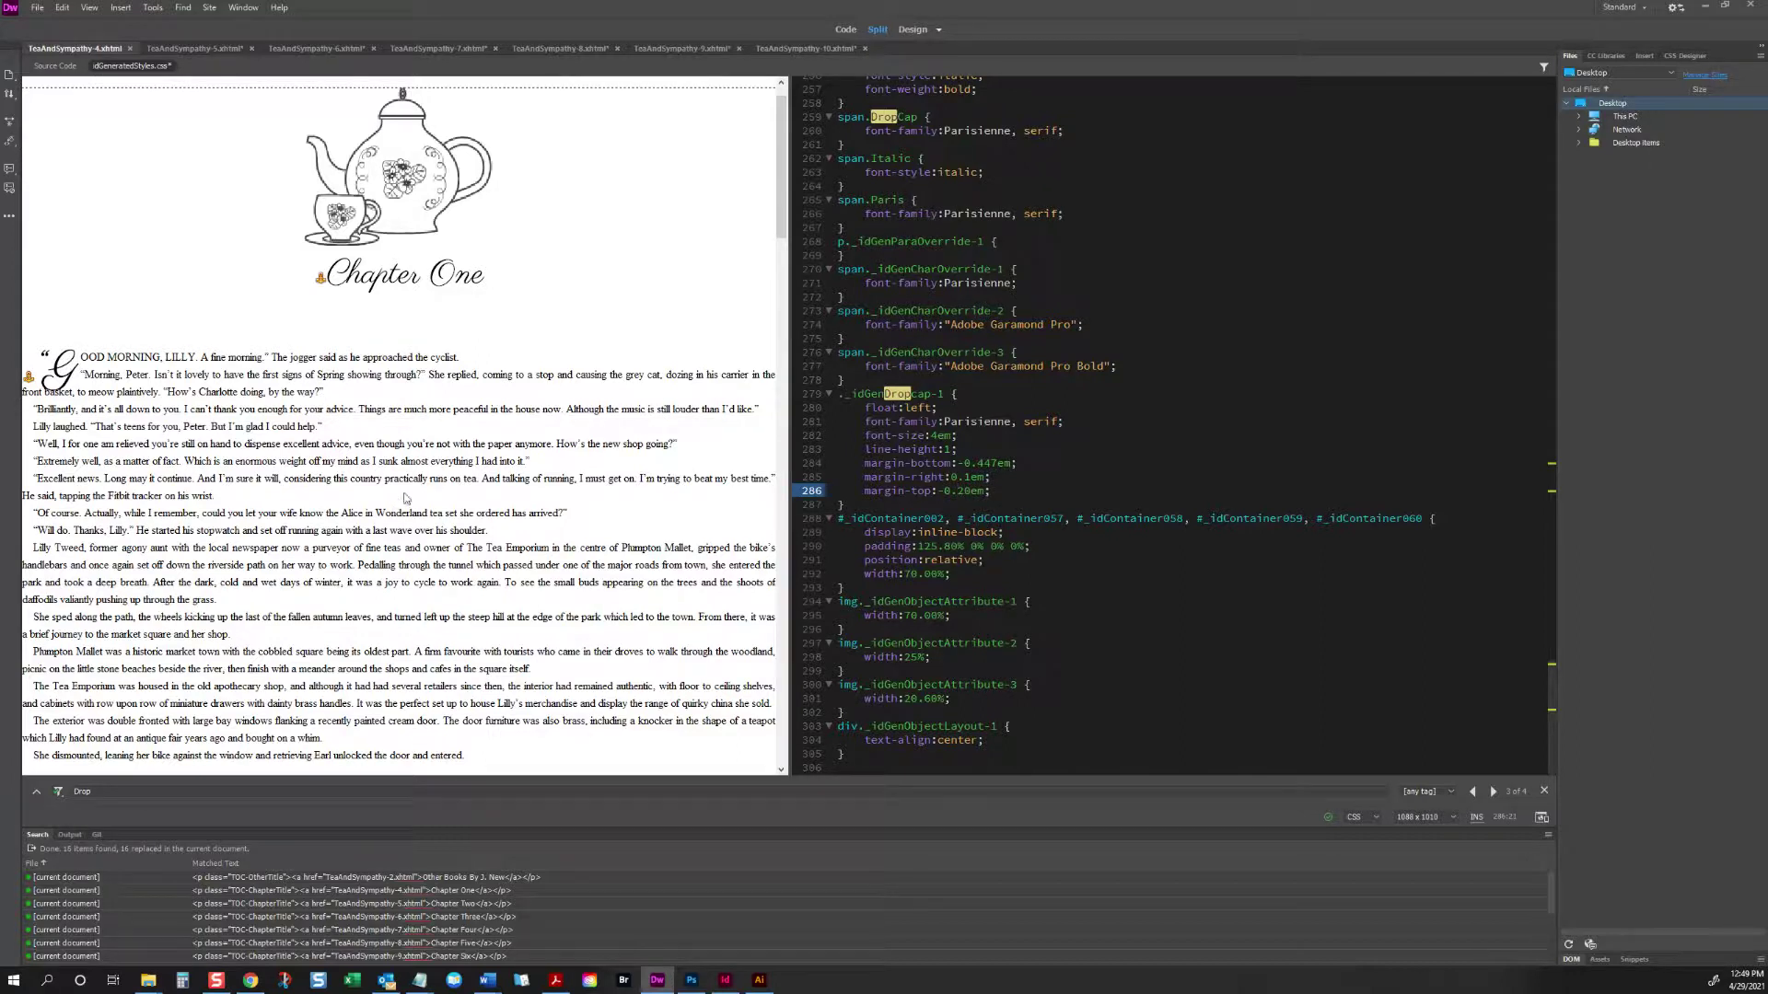
Step: Review the drop caps at each scene opening in Chapter One and examine their markup in the page's source code
left_click(398, 444)
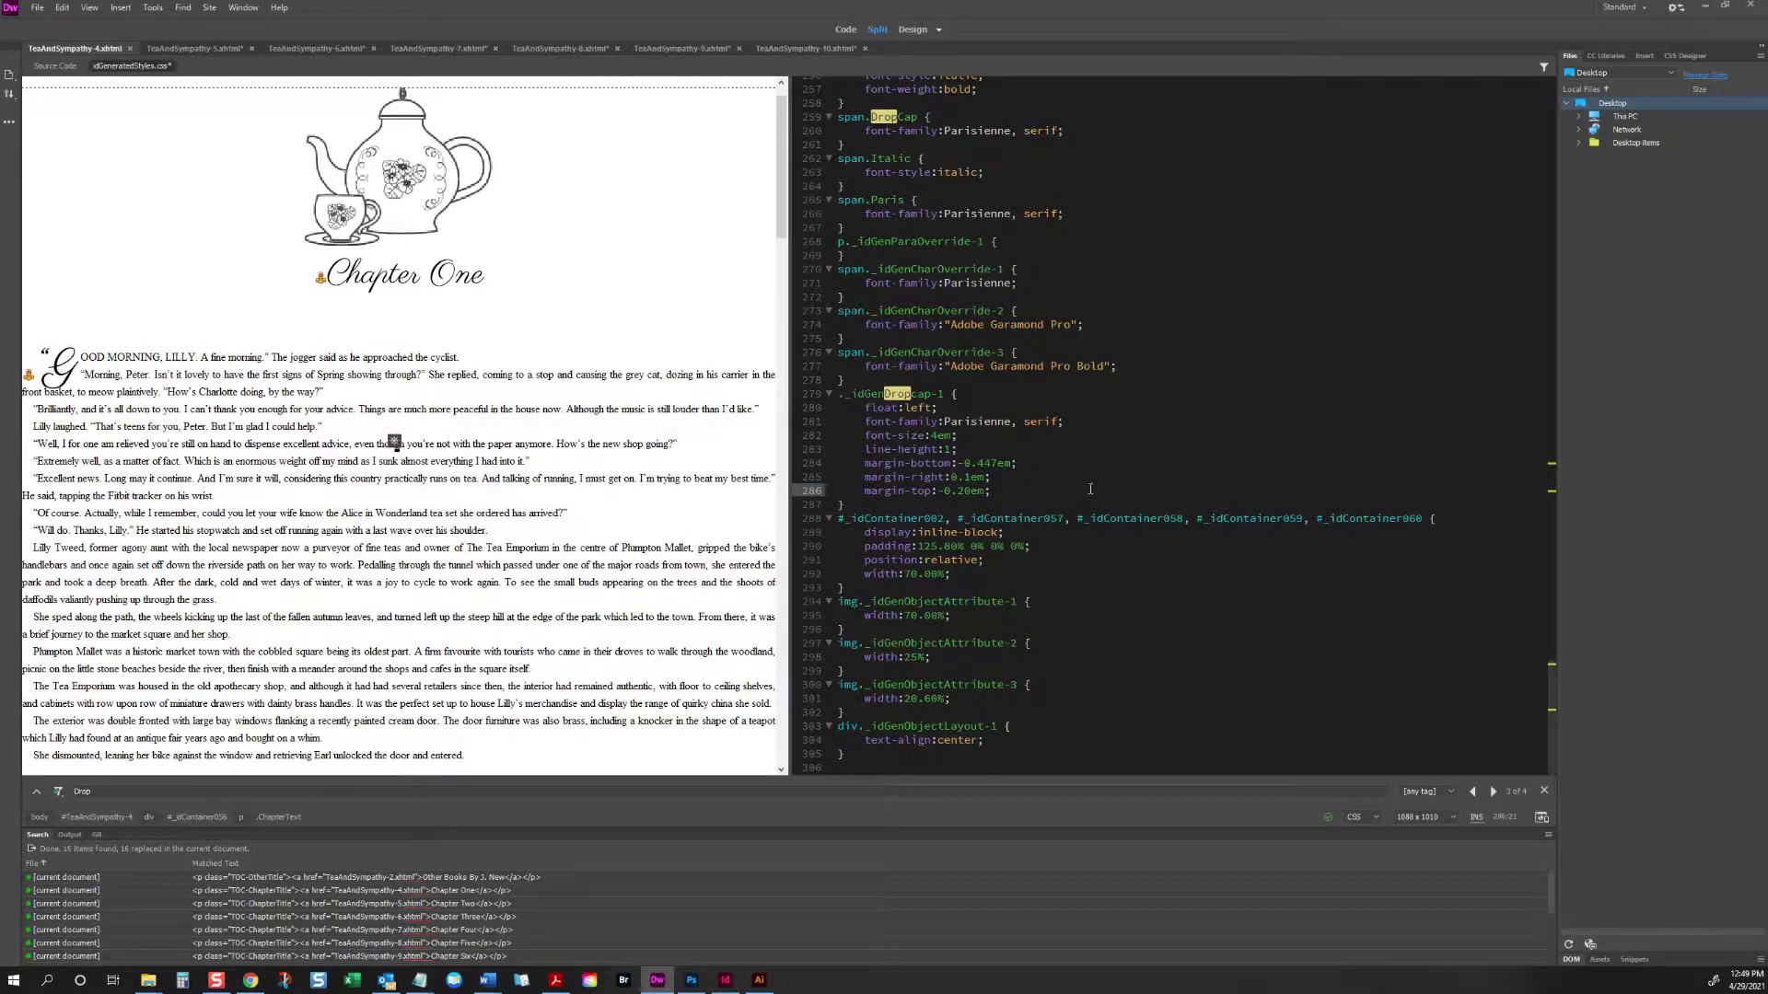
left_click(982, 463)
left_click(277, 373)
scroll(349, 396, "down", 5)
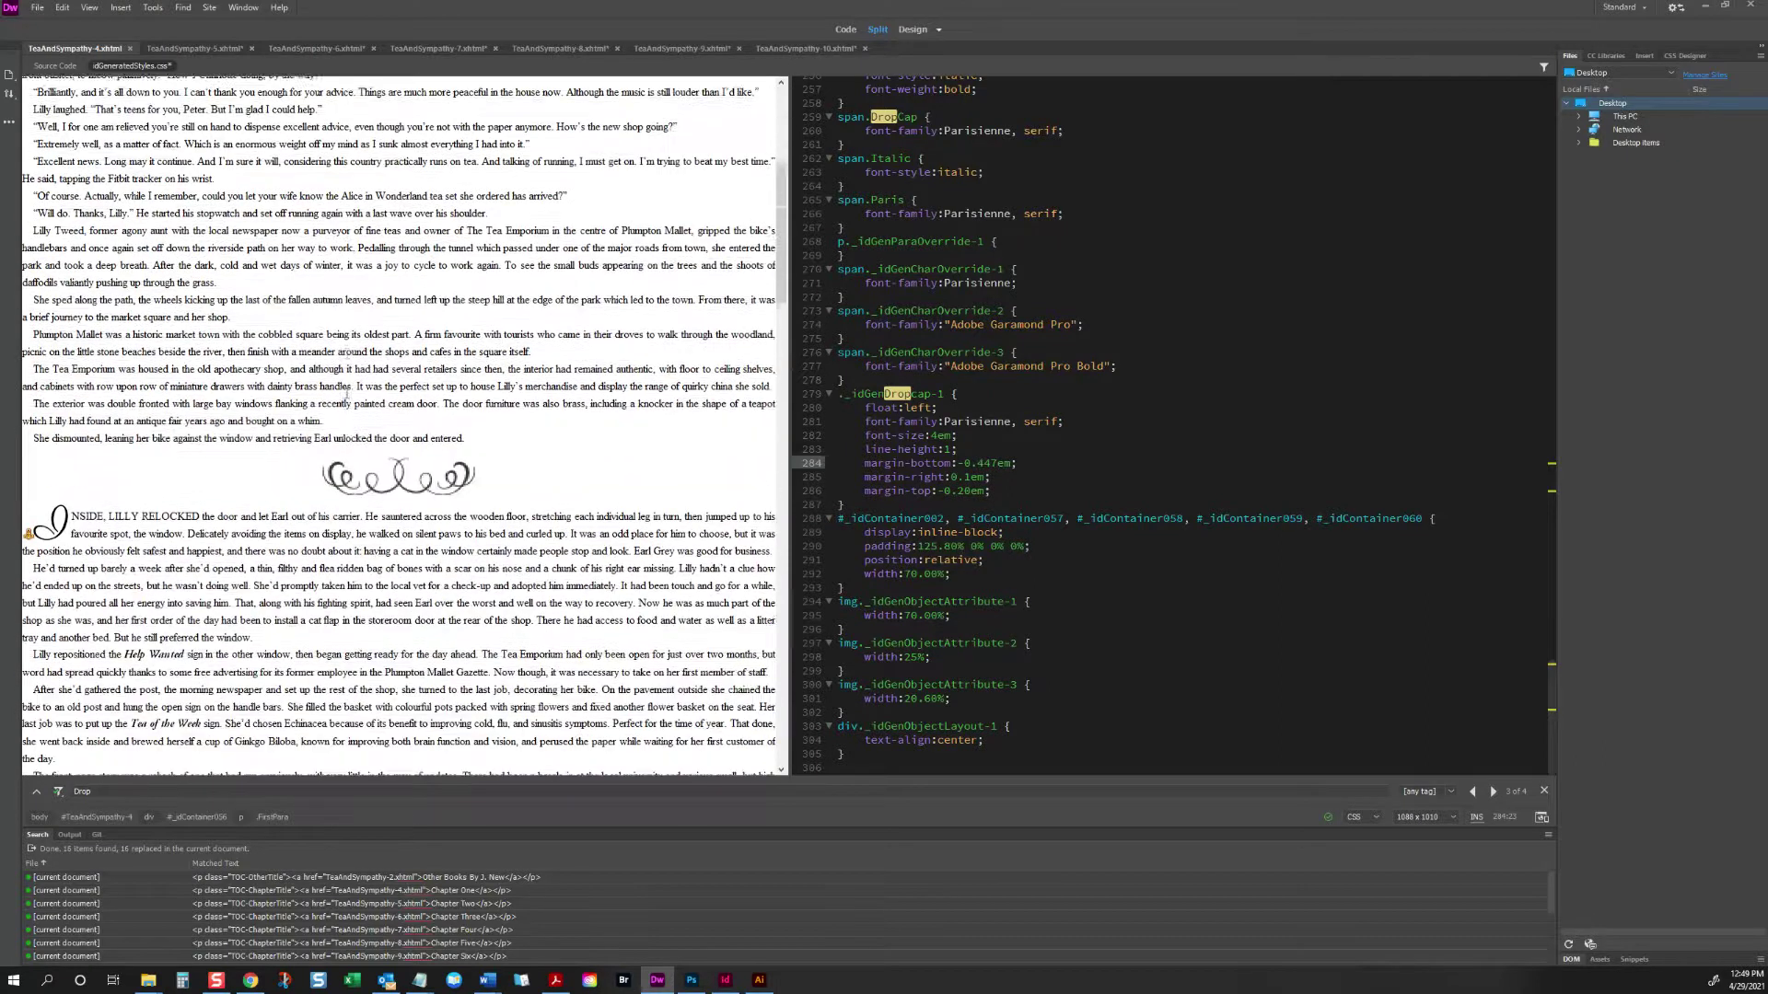
scroll(72, 435, "down", 6)
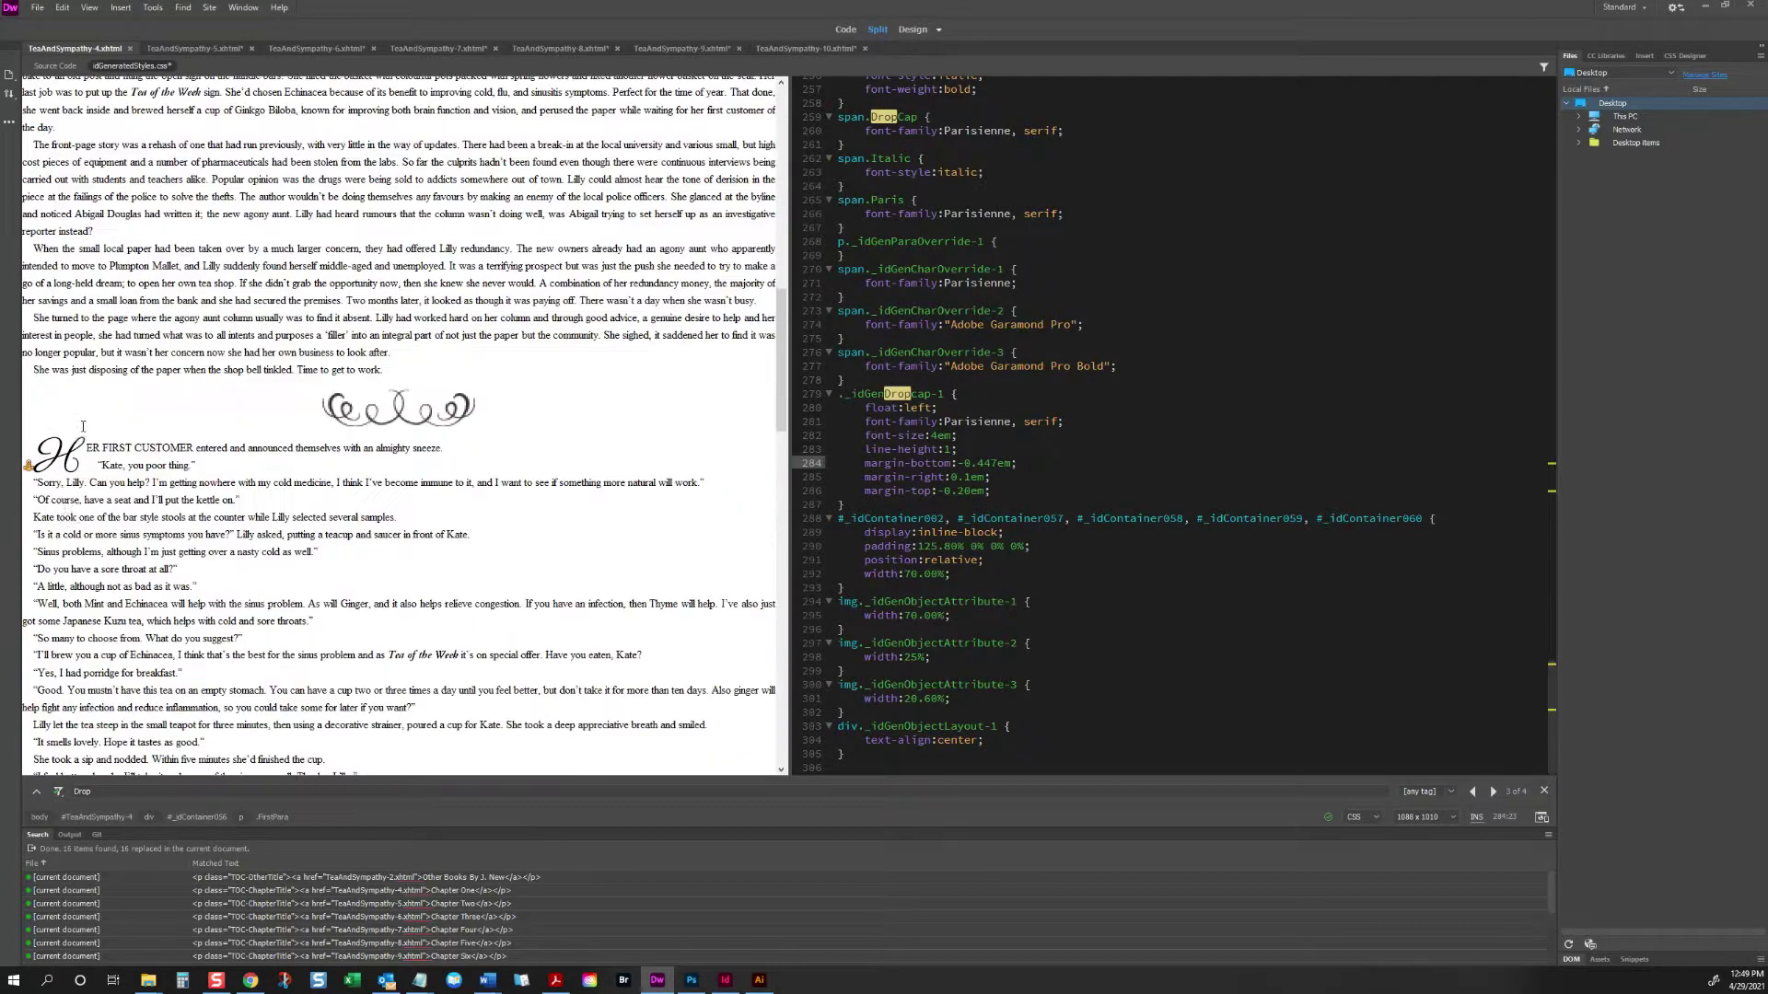
scroll(62, 501, "down", 14)
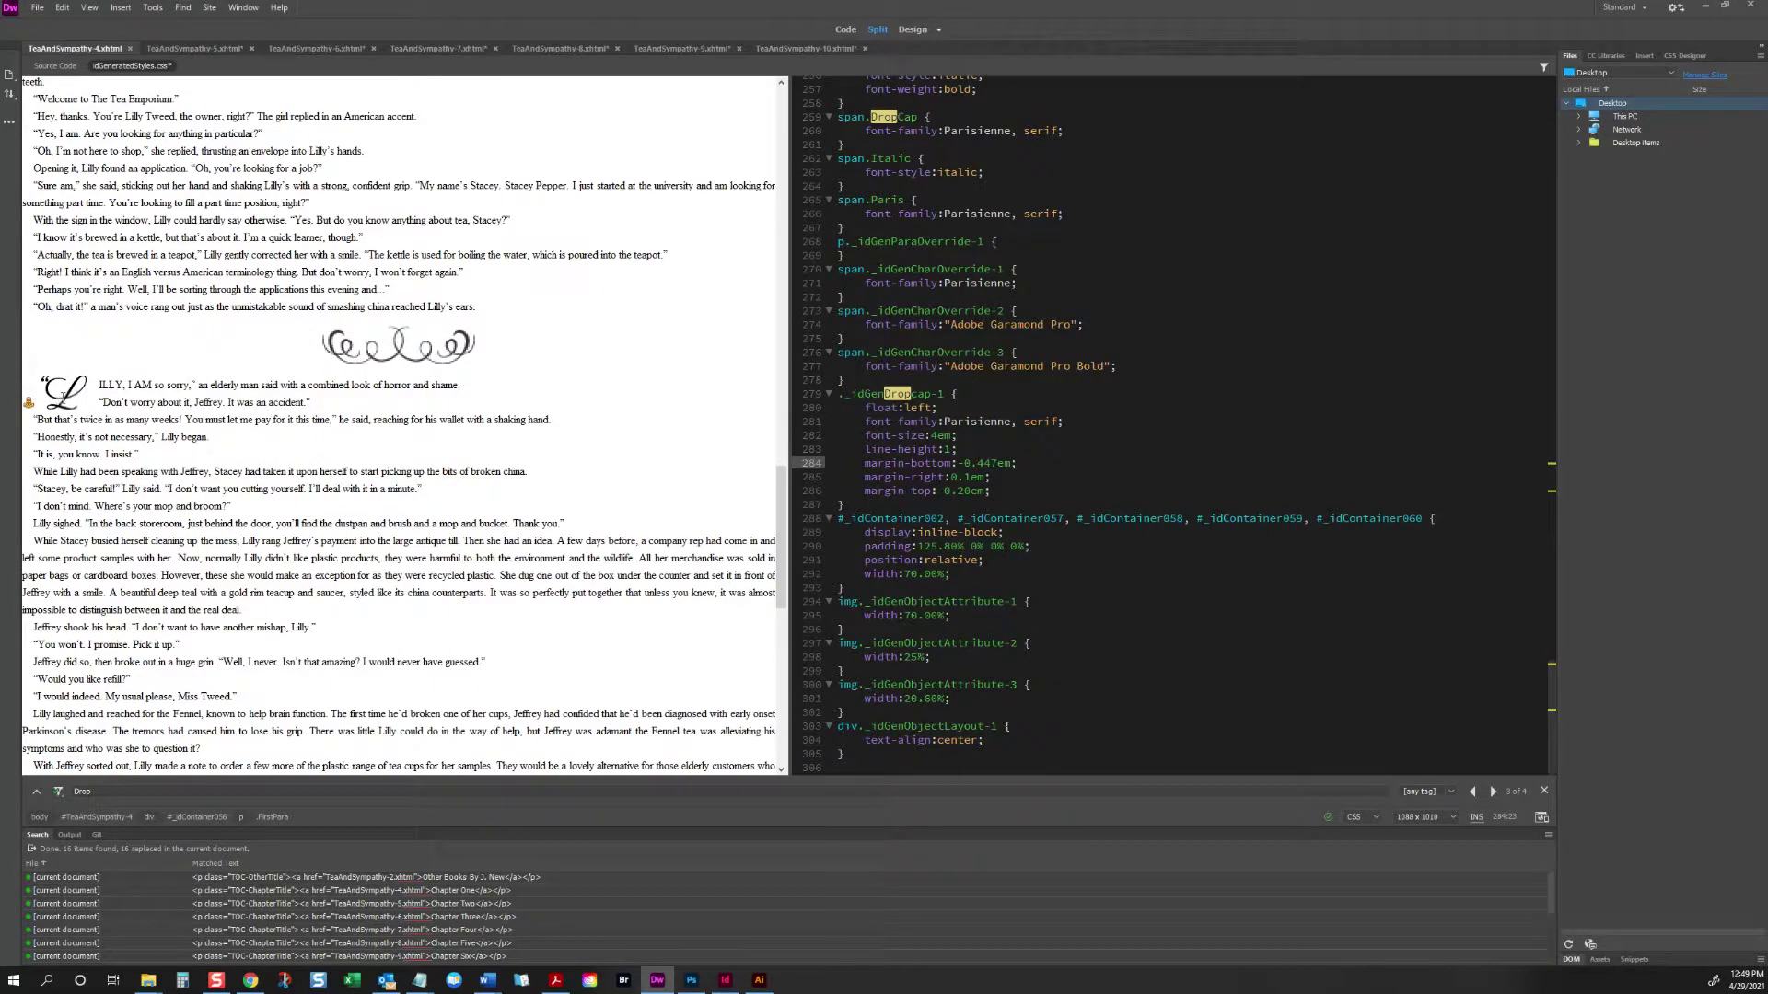
left_click(90, 389)
left_click(65, 66)
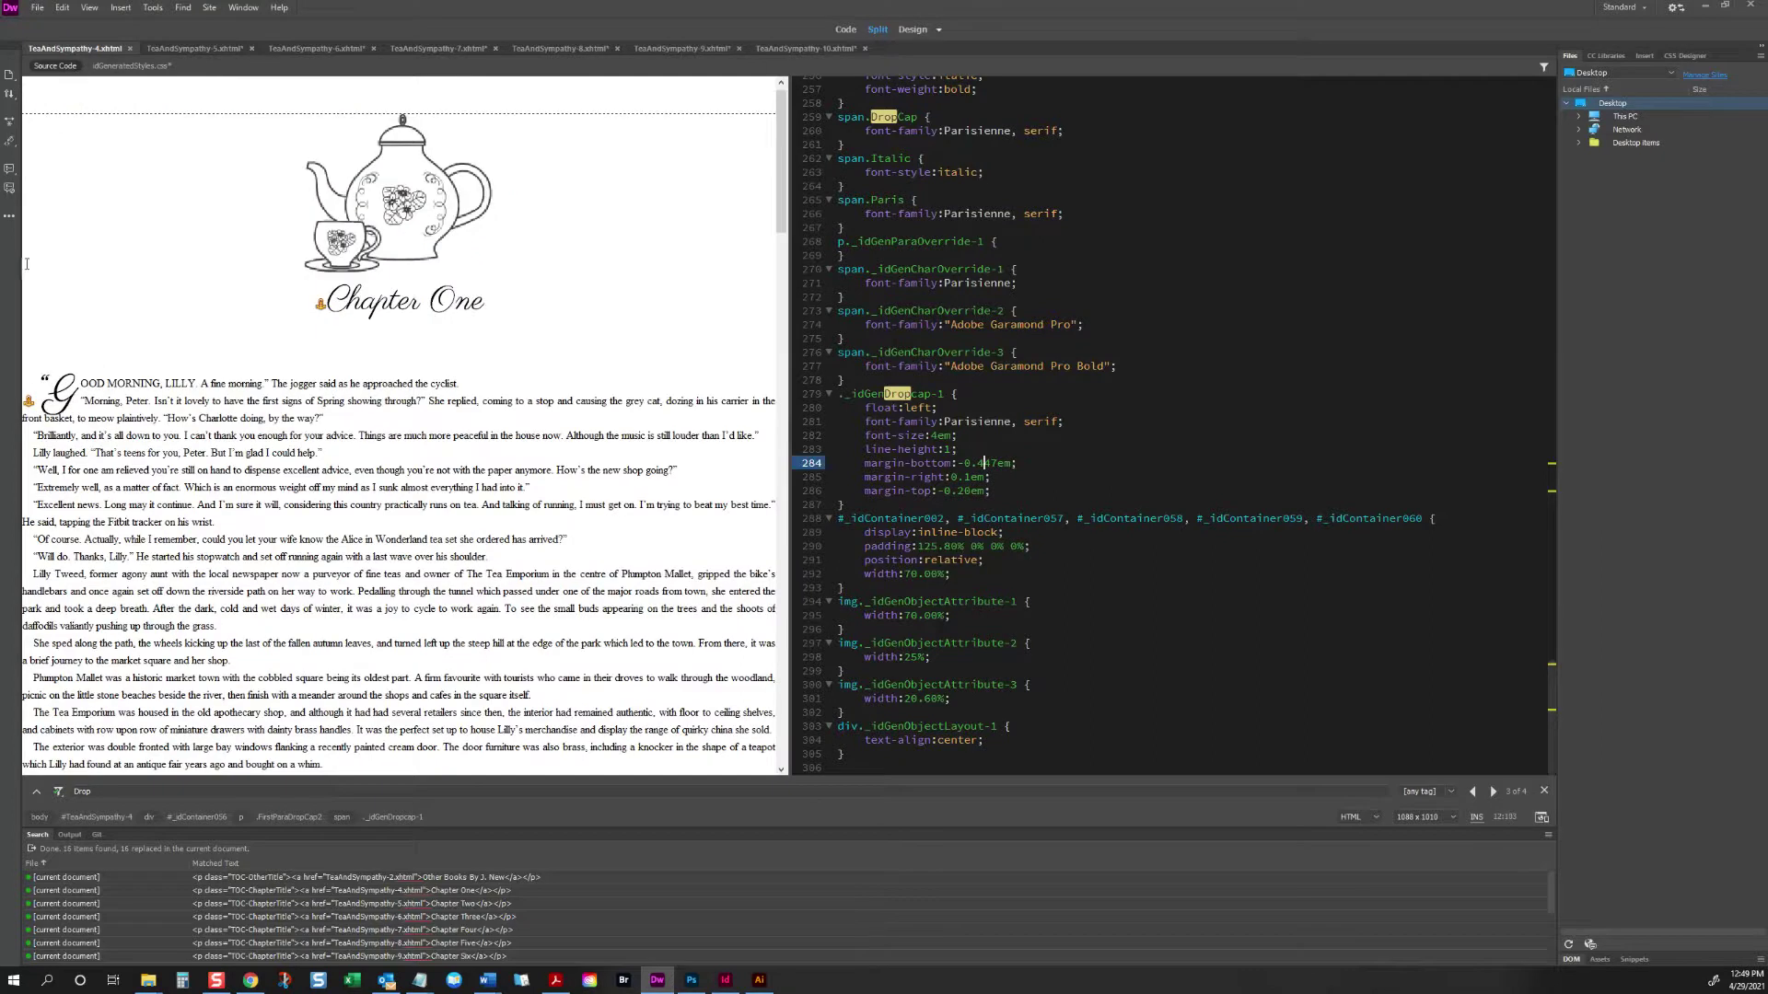
left_click(65, 581)
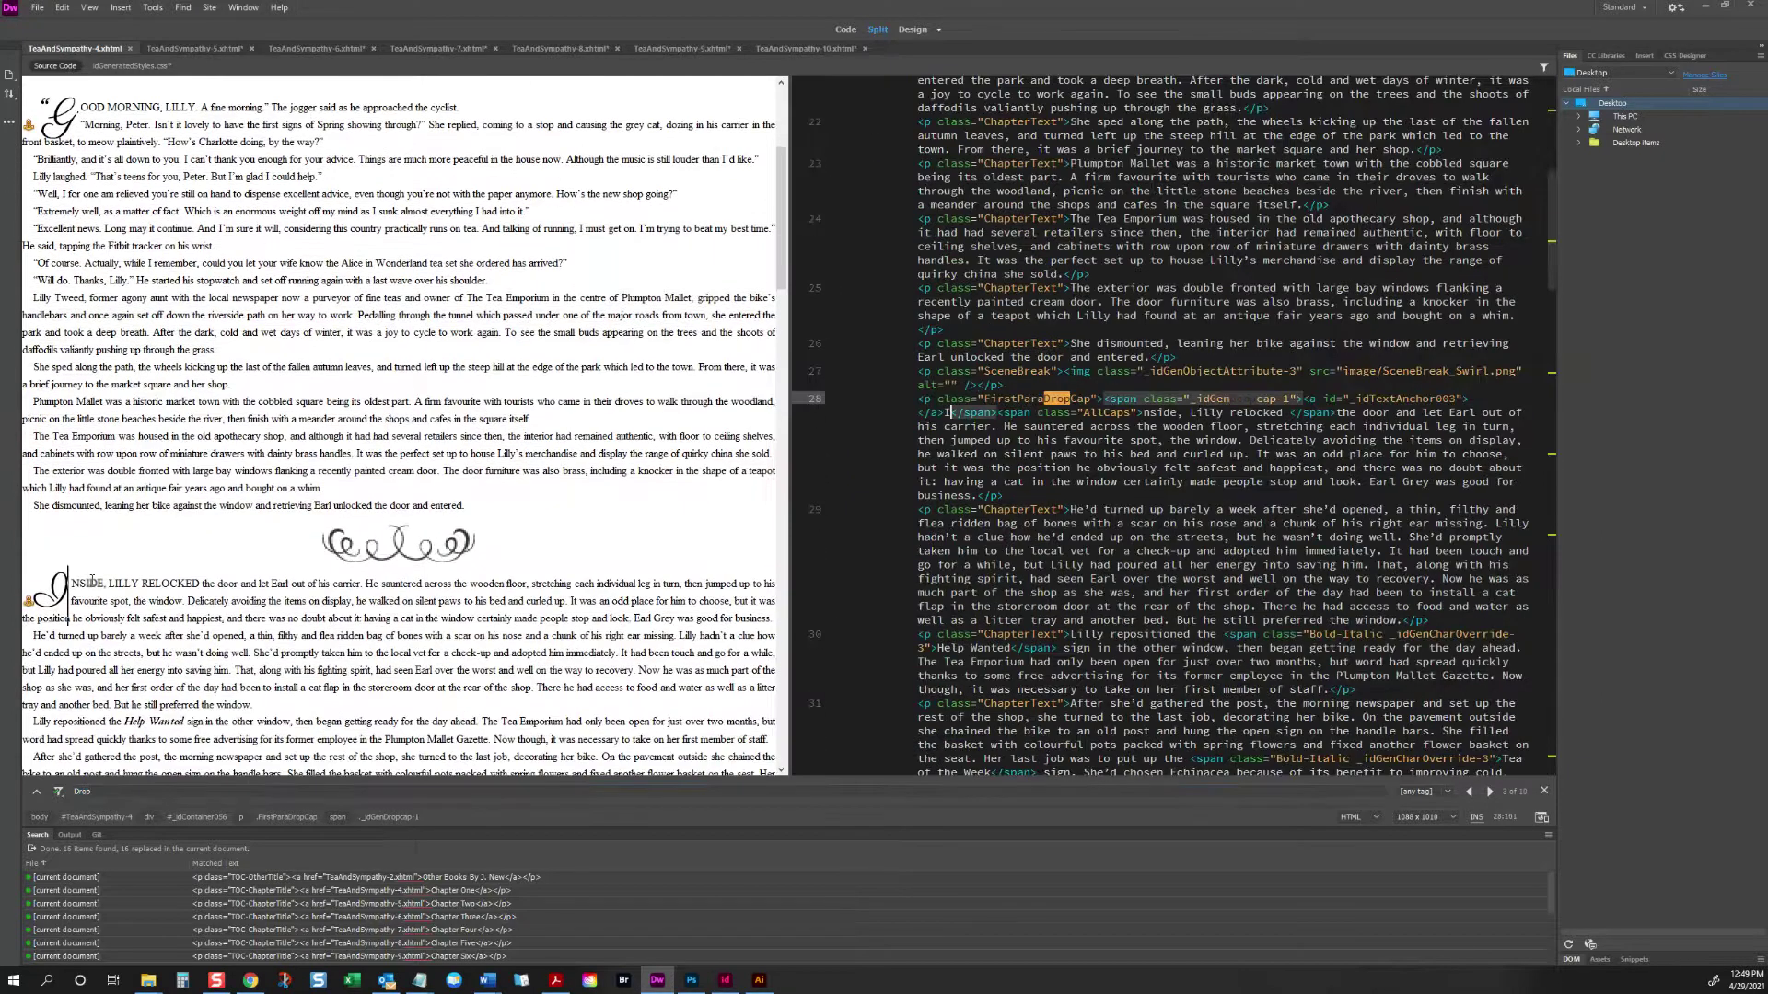
scroll(90, 582, "down", 2)
scroll(103, 574, "down", 15)
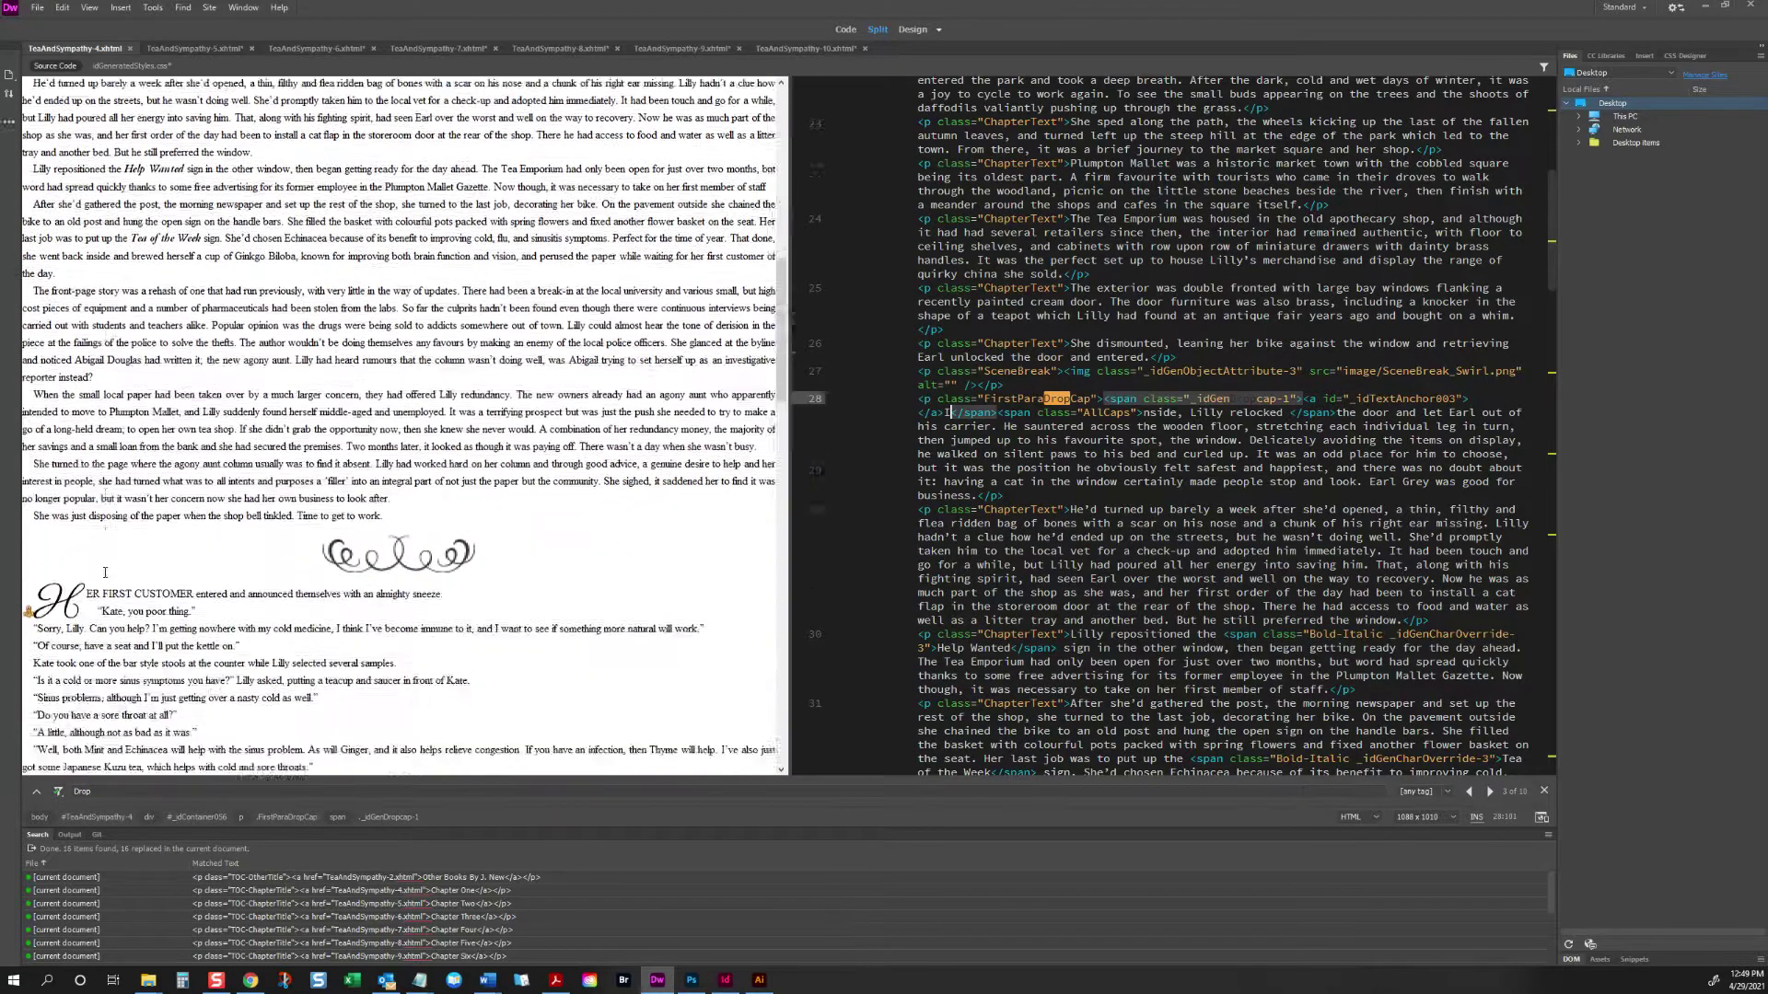
left_click(65, 622)
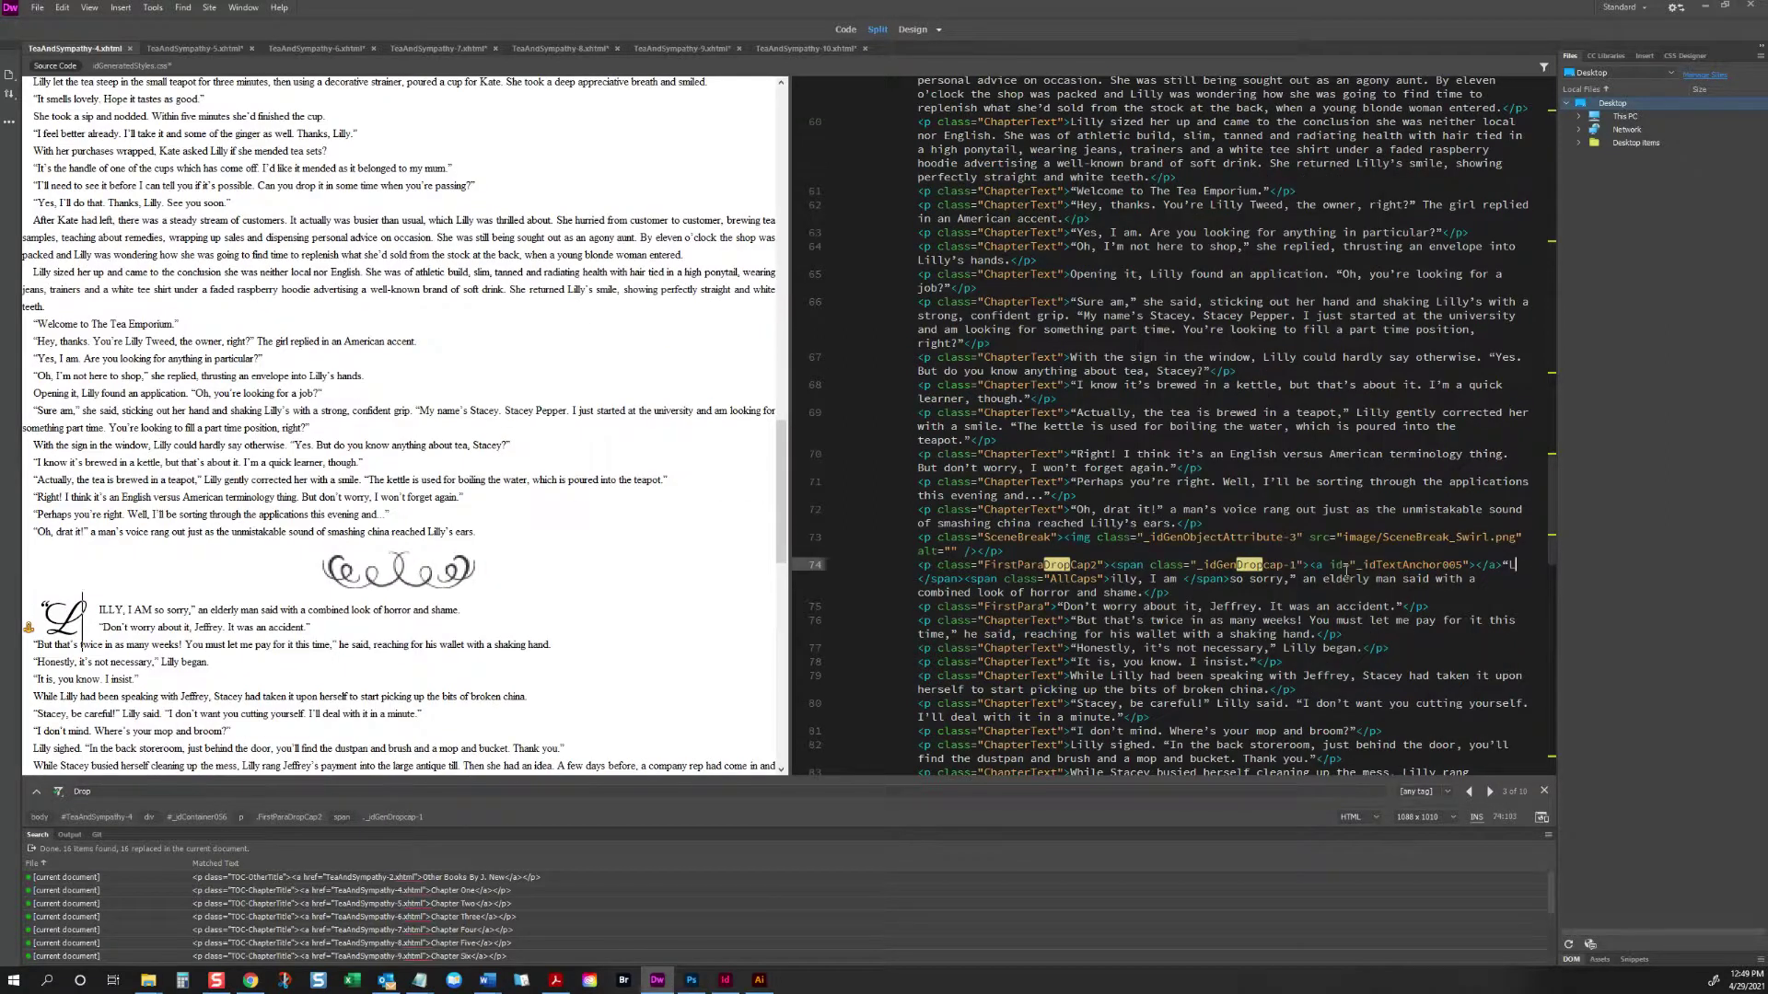
Step: Retype the capital L after the opening quotation mark in the "Lilly, I am so sorry" drop cap
left_click(1105, 578)
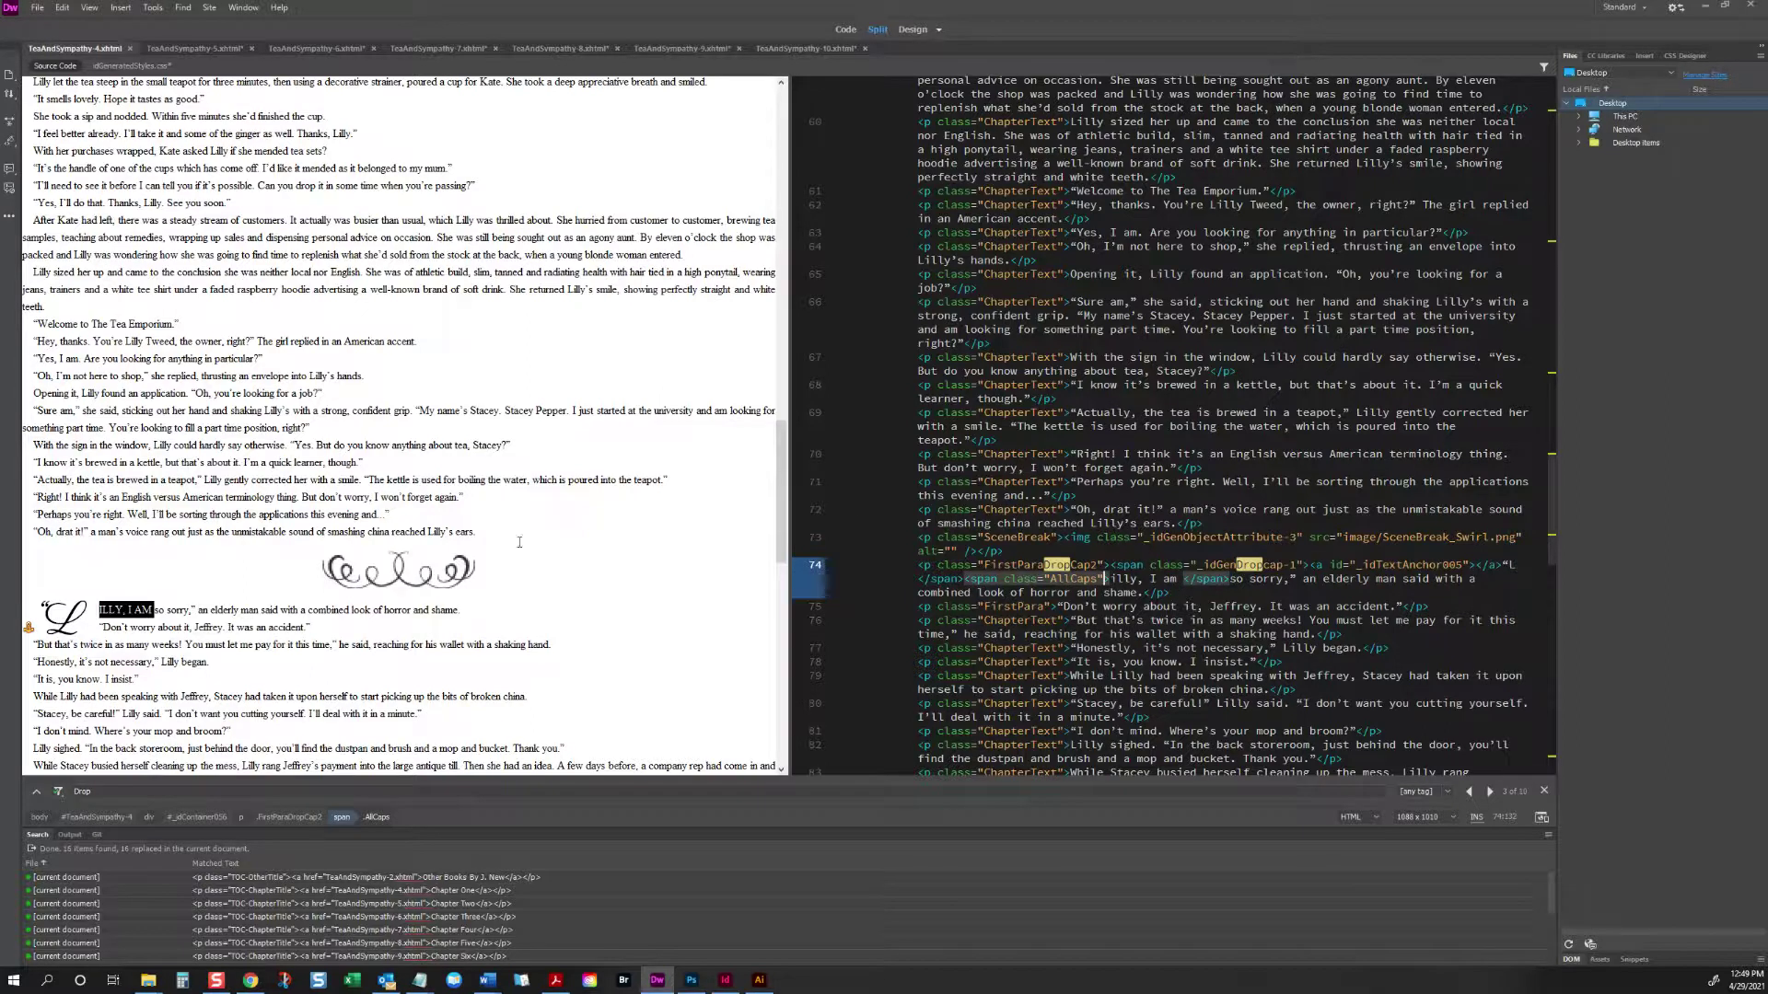
left_click(56, 616)
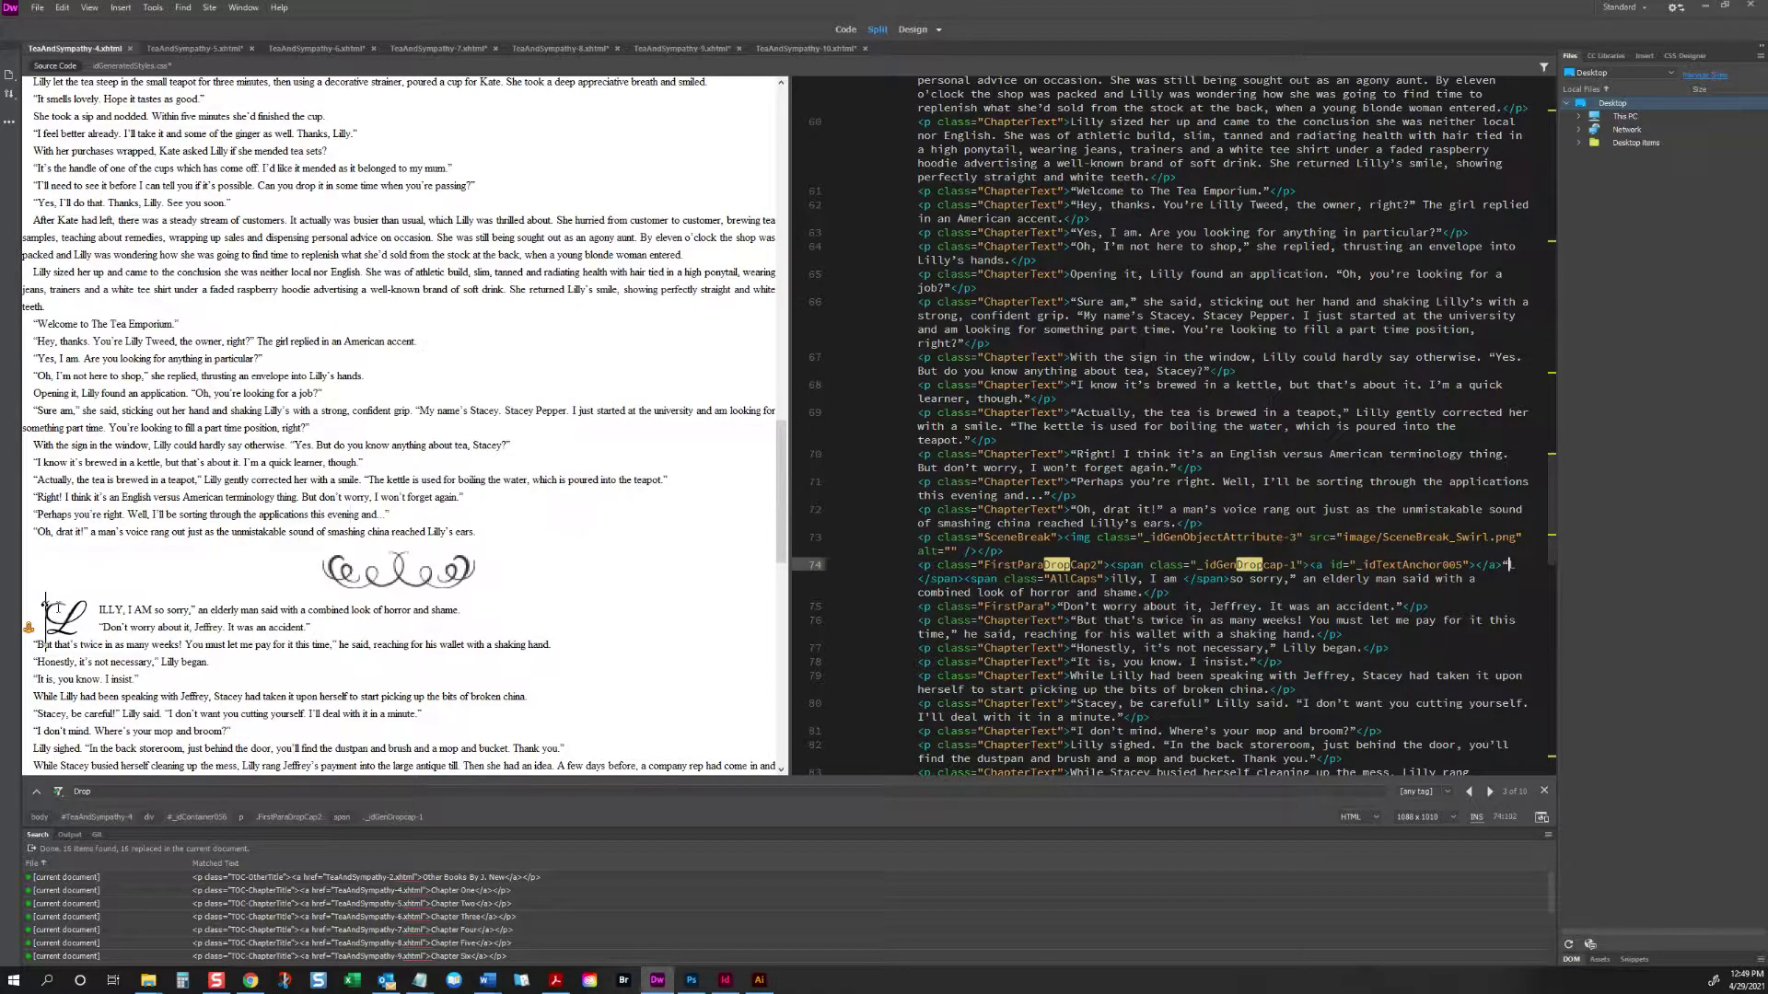
left_click_drag(57, 609, 92, 610)
left_click(96, 611)
left_click(1513, 565)
type("L")
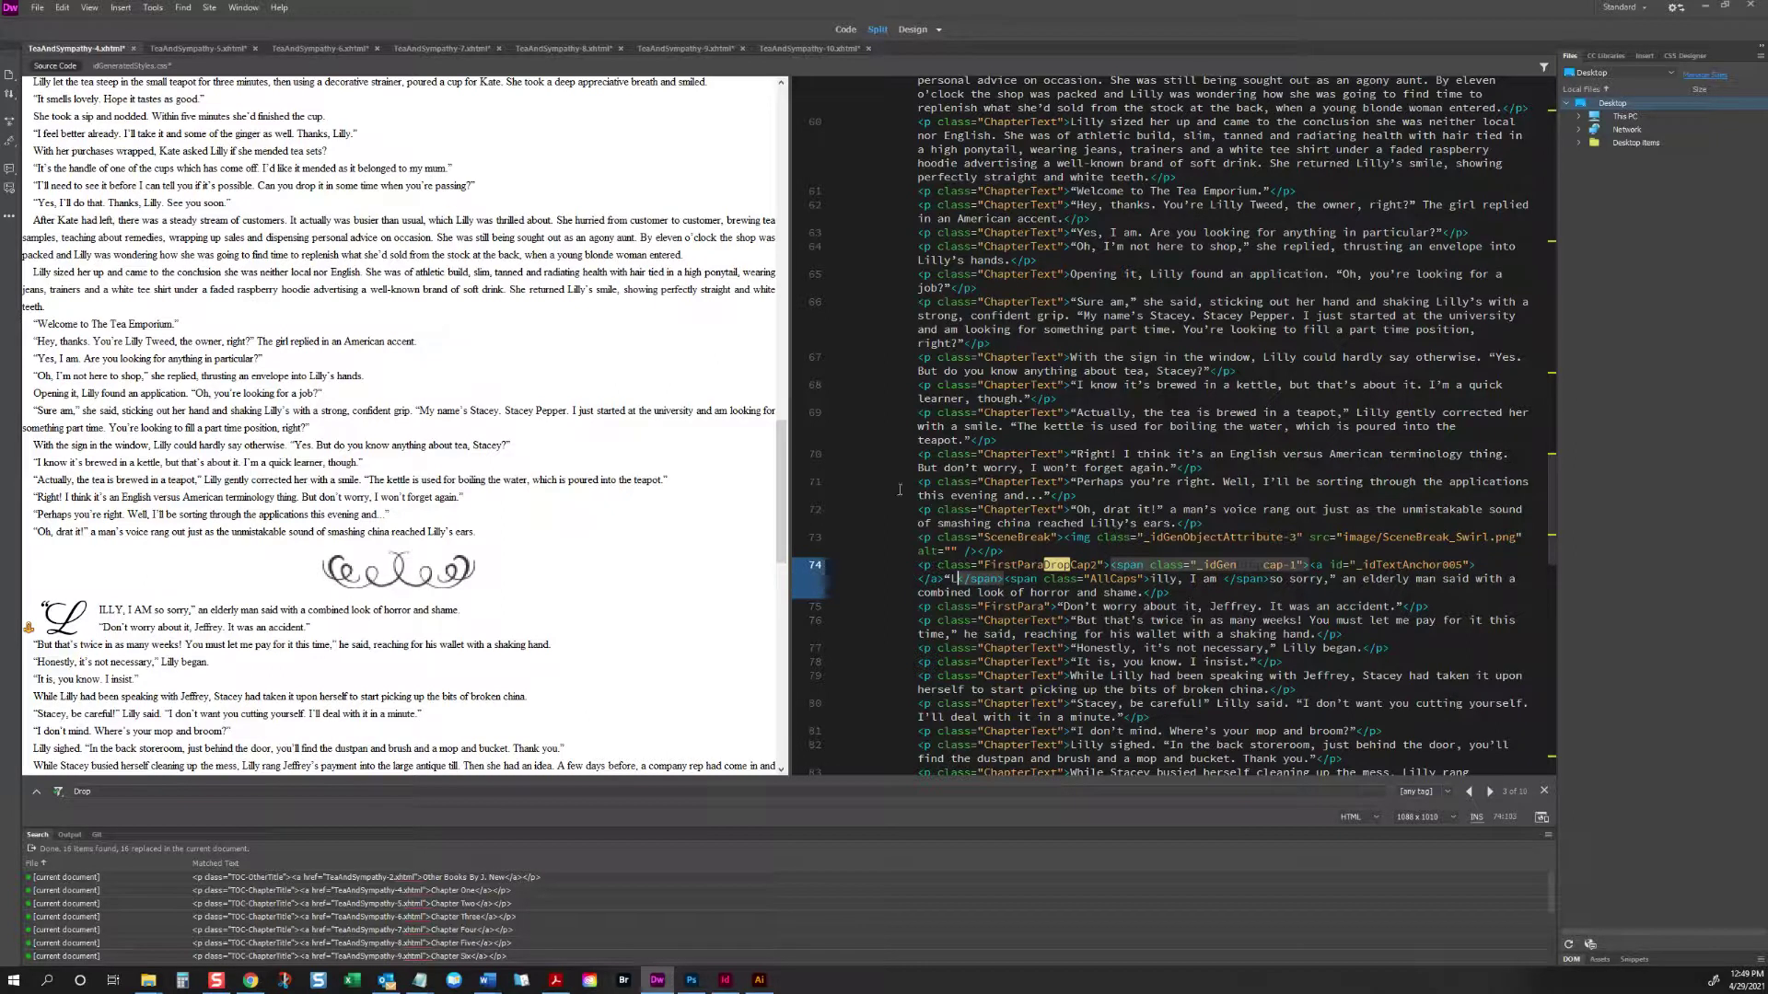
left_click(274, 463)
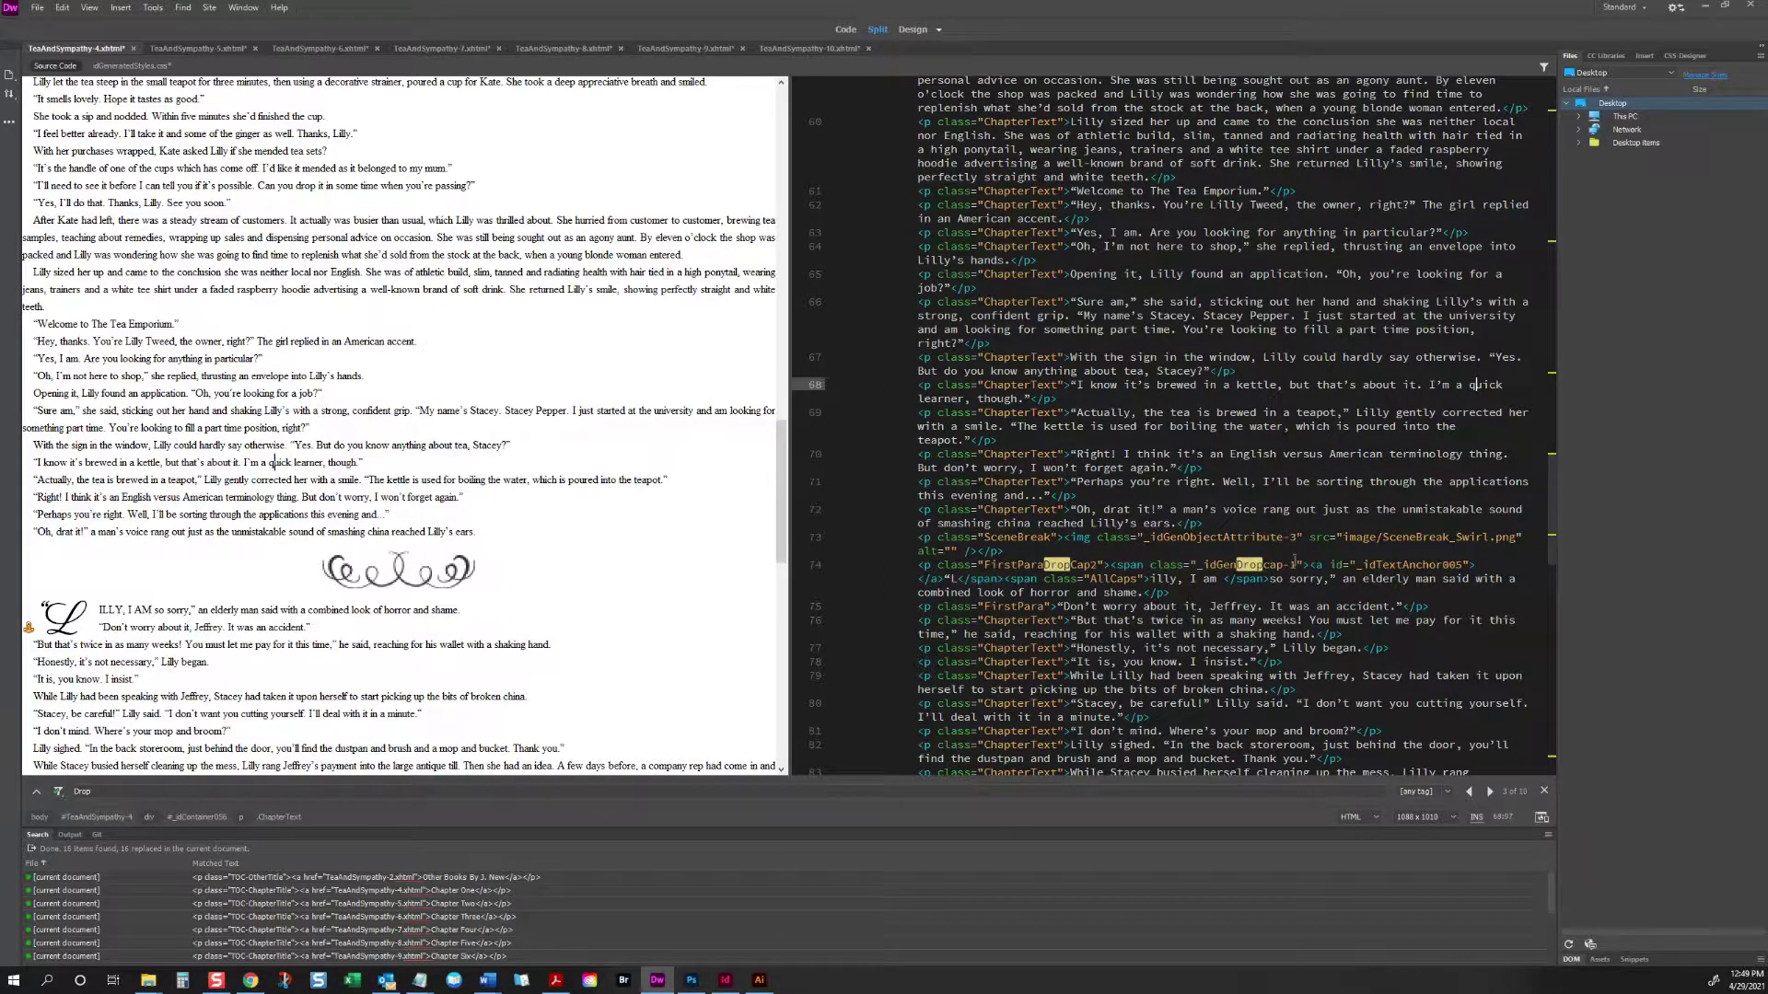
Step: Duplicate the ._idGenDropcap-1 rule in idGeneratedStyles.css, placing the copy directly below the original
left_click_drag(1317, 565, 1111, 566)
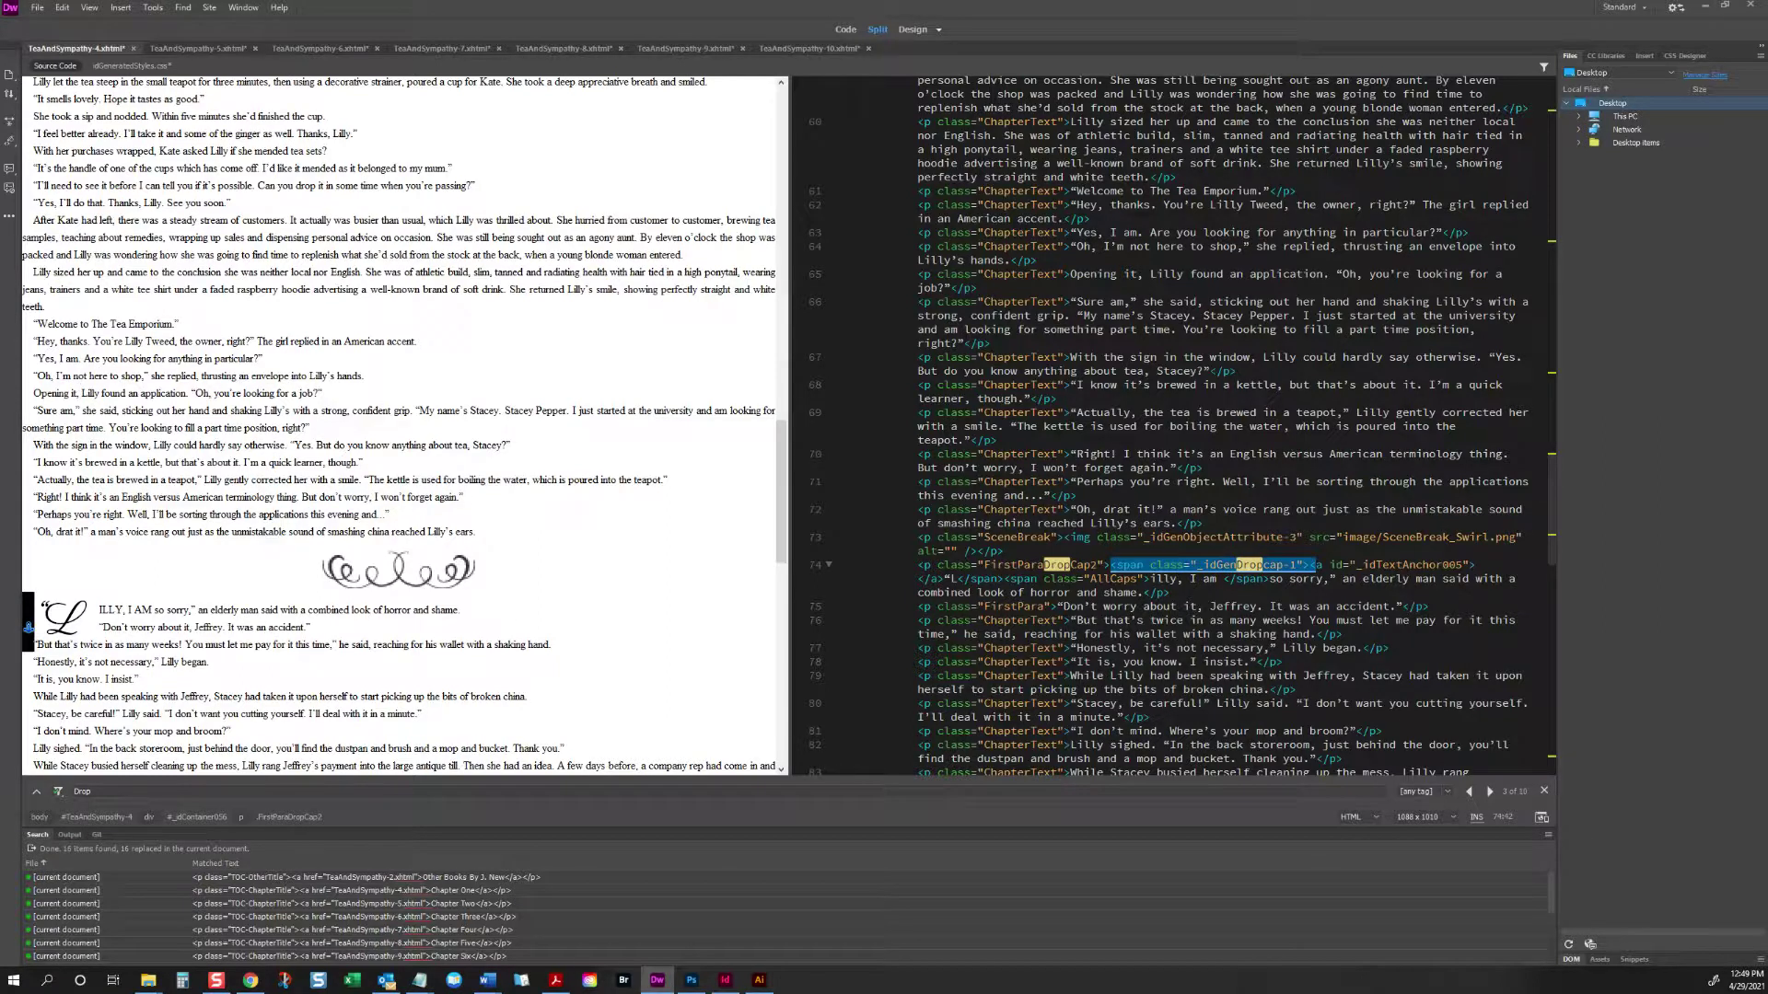
left_click(111, 67)
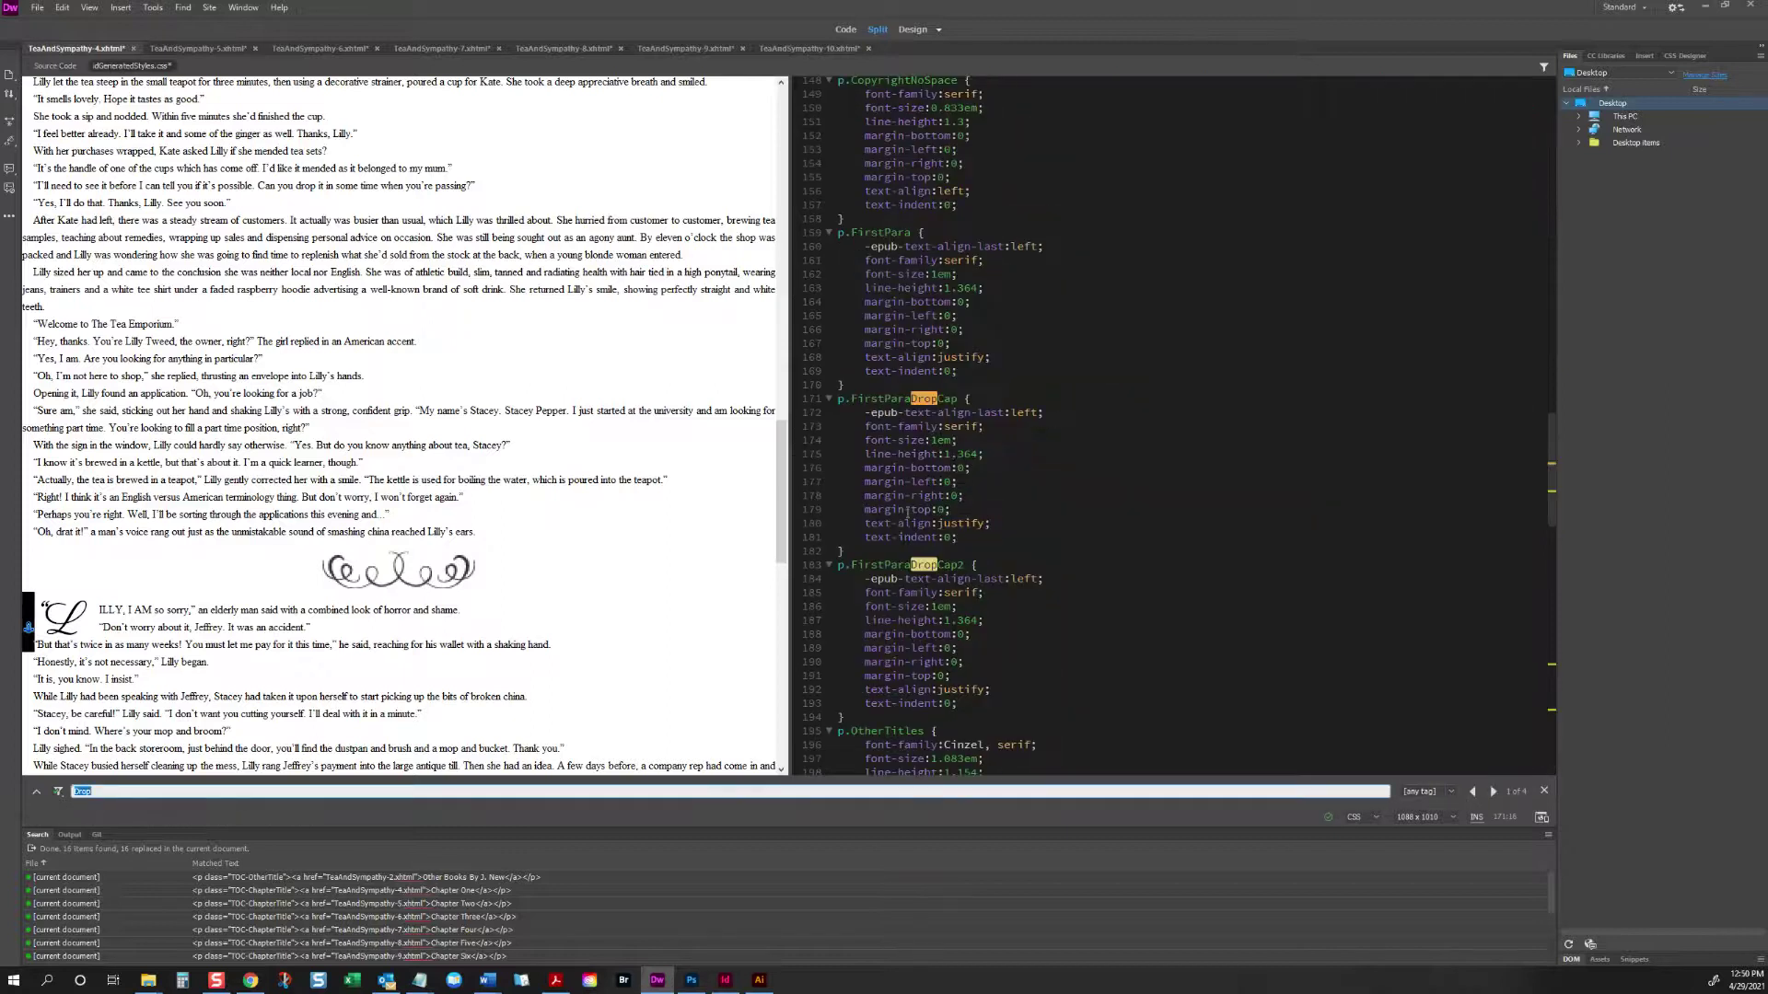
scroll(955, 704, "down", 15)
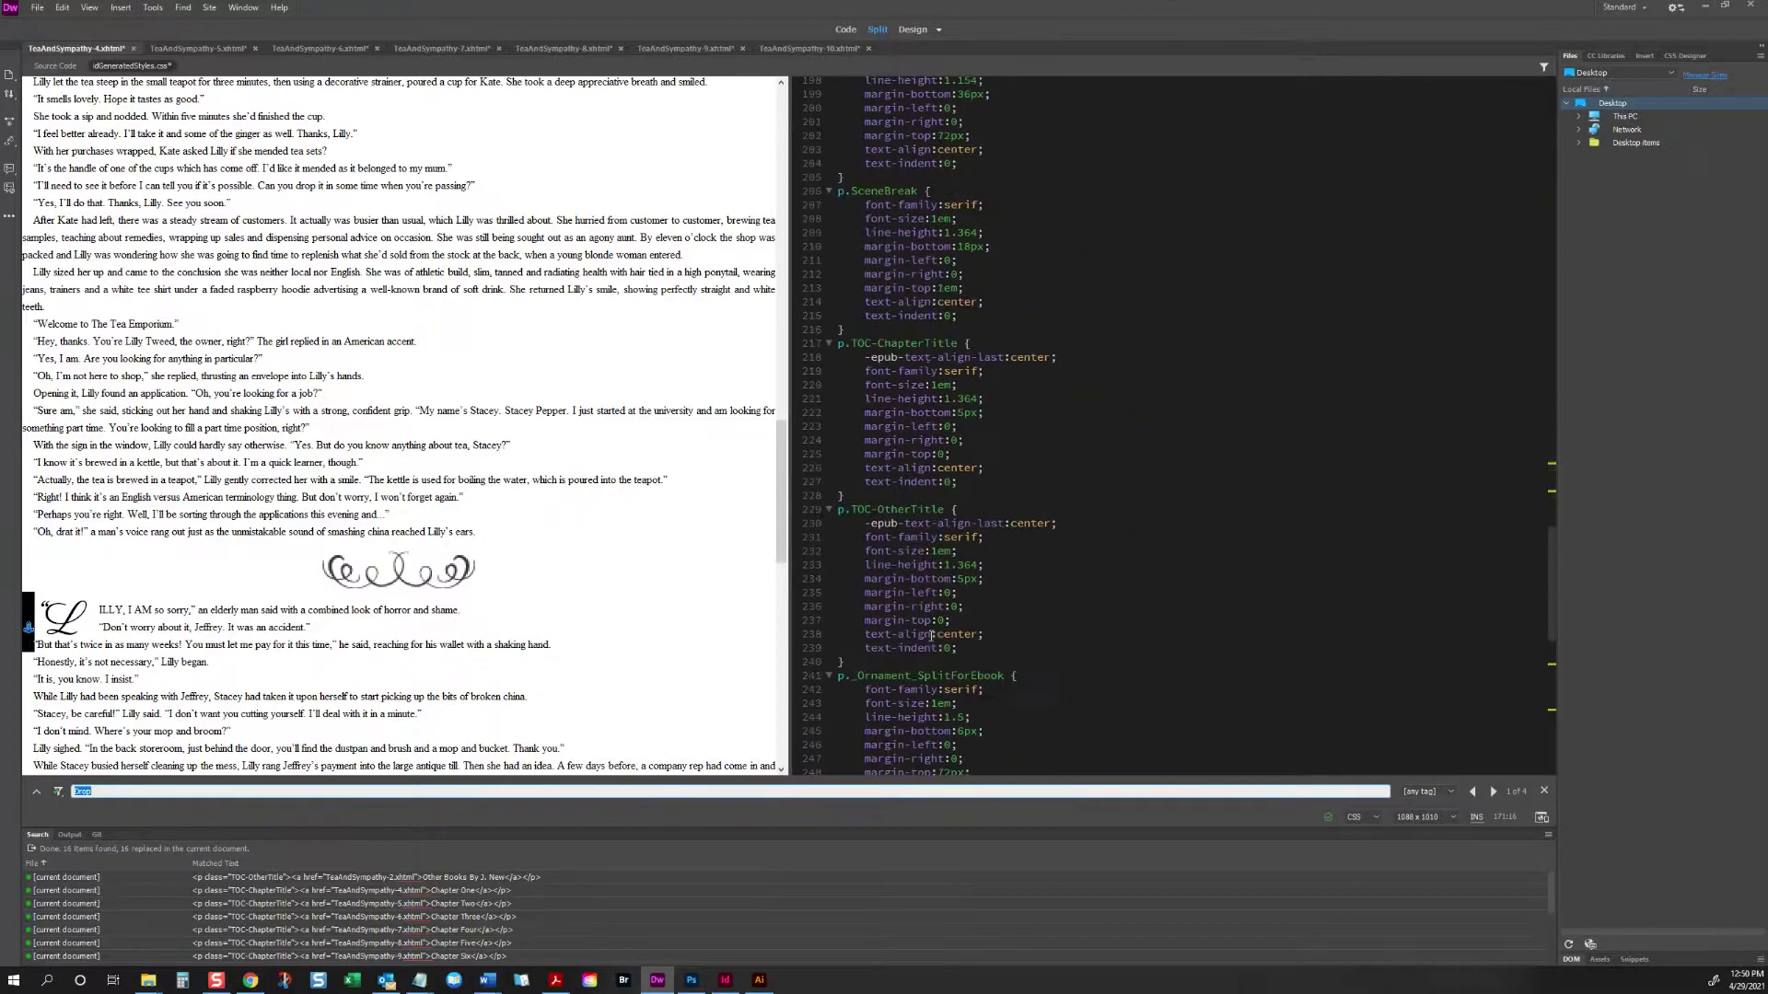
scroll(931, 634, "down", 6)
scroll(930, 661, "down", 12)
left_click(840, 550)
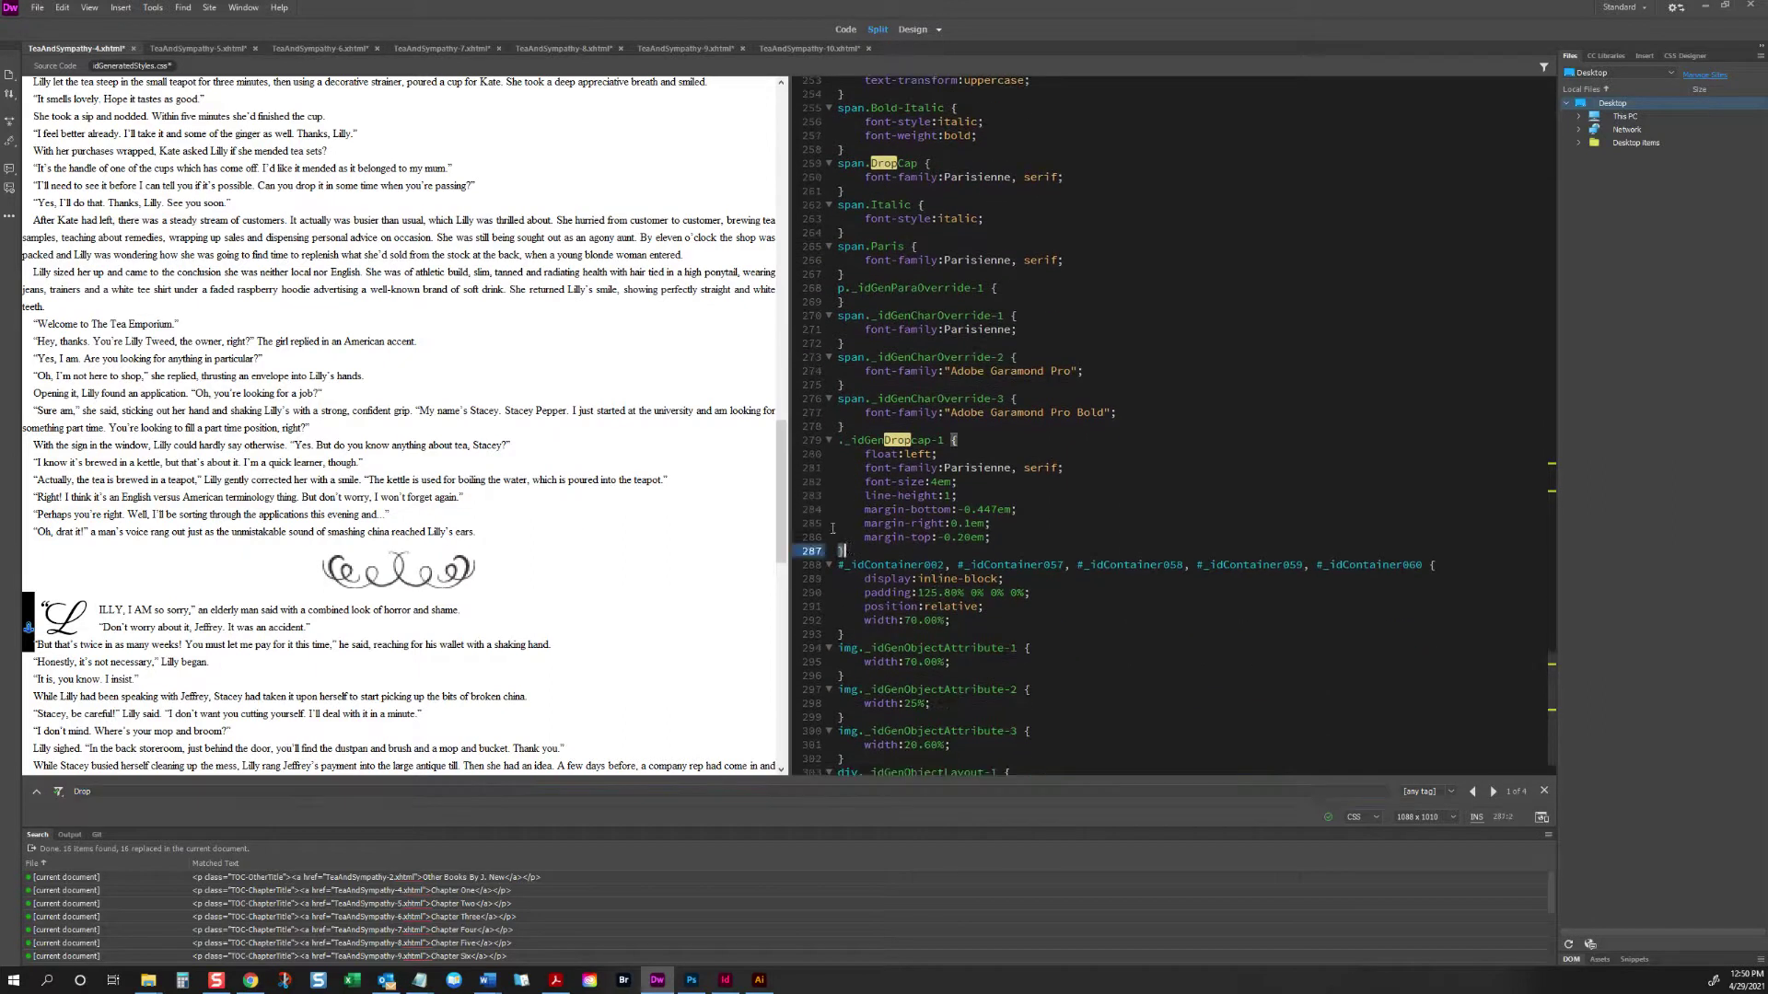
left_click(794, 442, "shift")
key("ctrl+c")
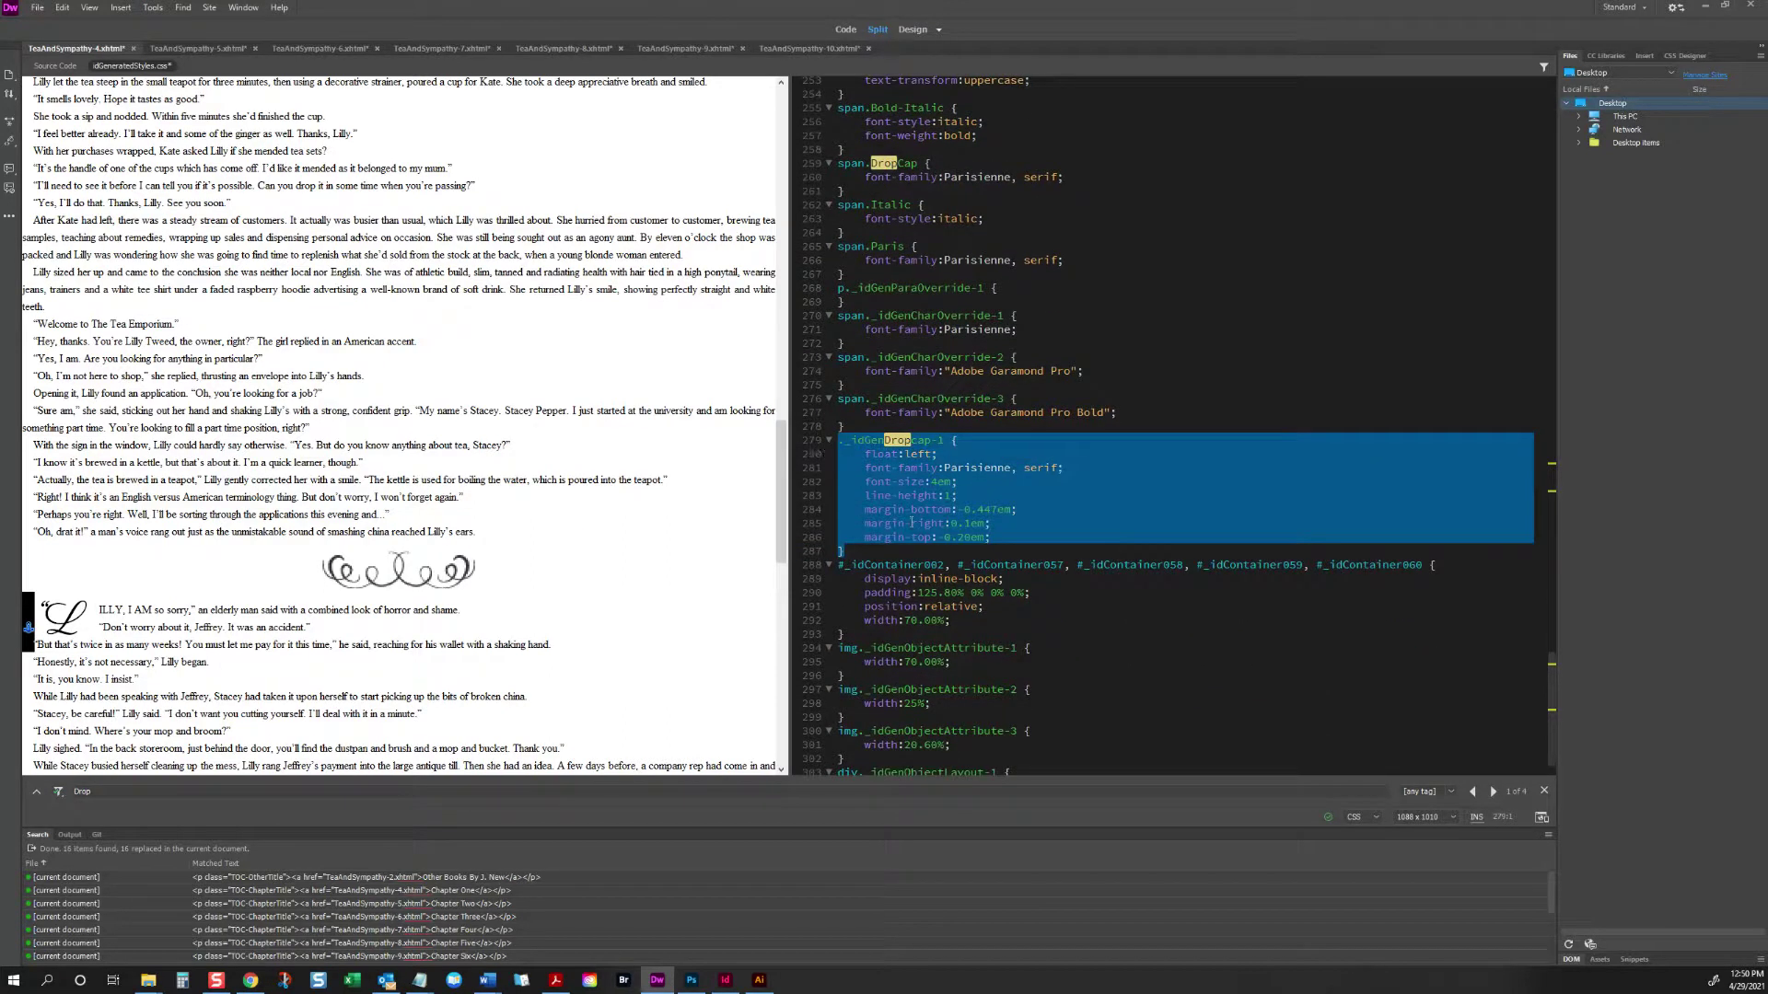
left_click(861, 548)
key("Return")
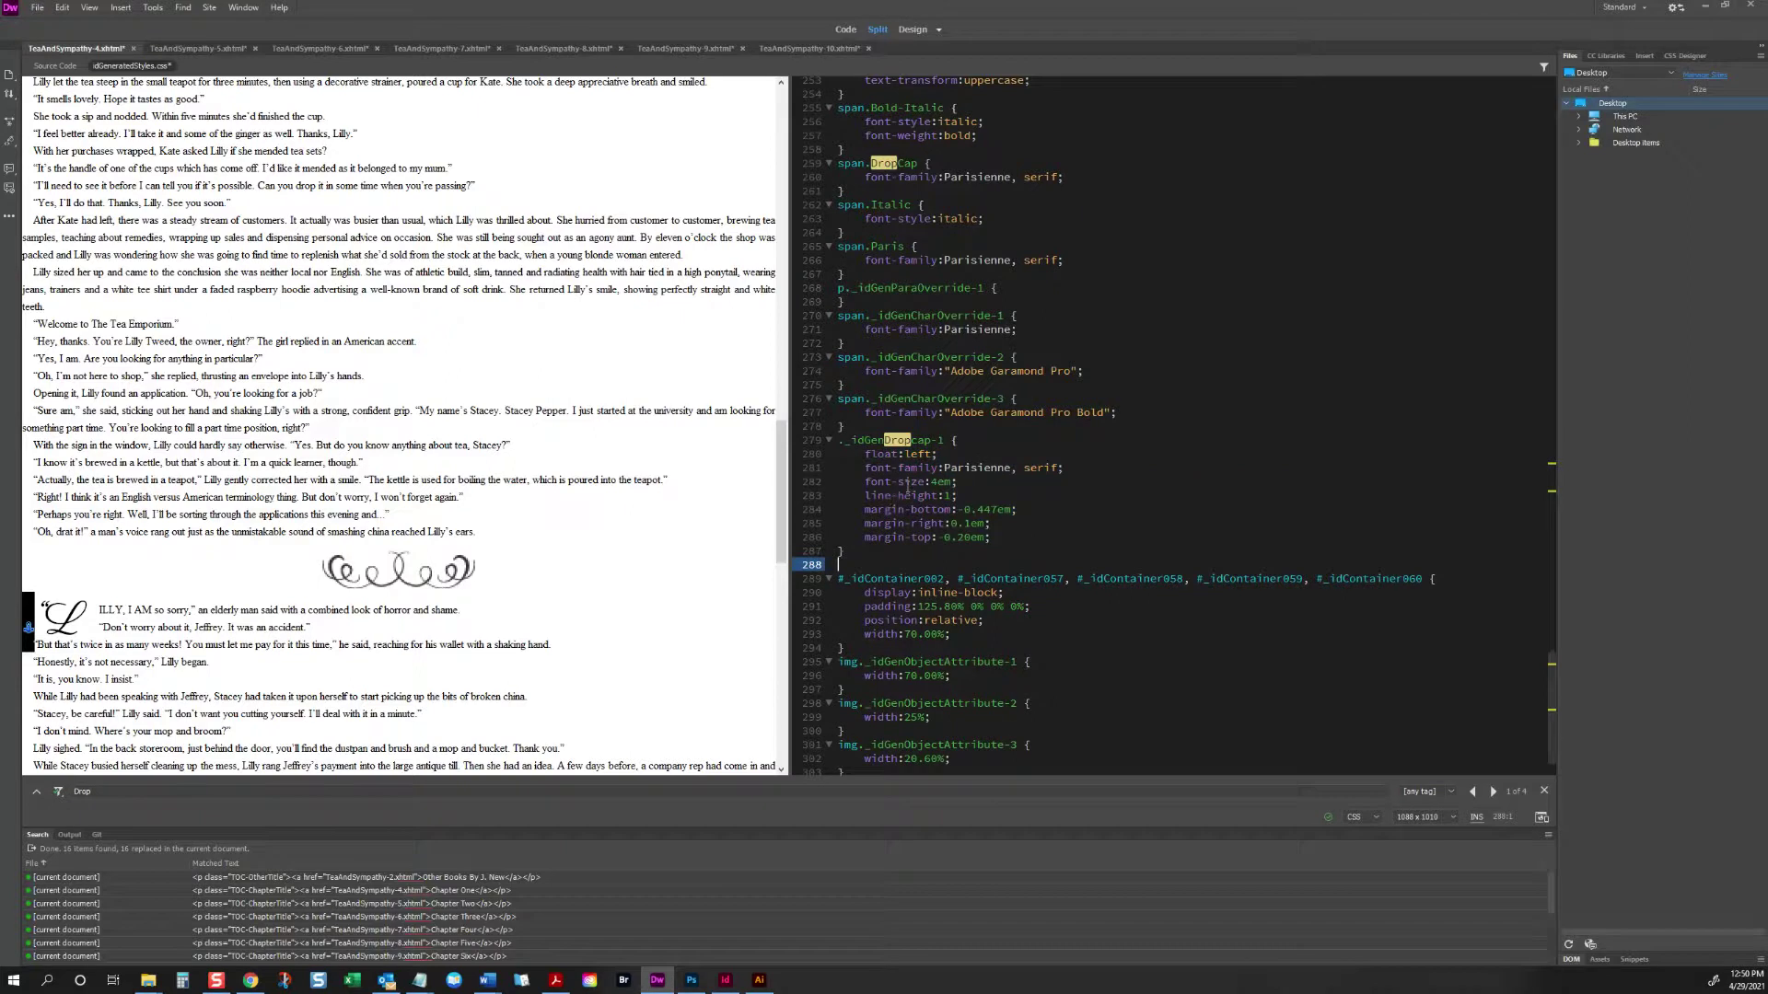
key("ctrl+v")
Step: Rename the copied rule ._idGenDropcap-2, set its margin-right to 0em and save
left_click(936, 564)
type("2")
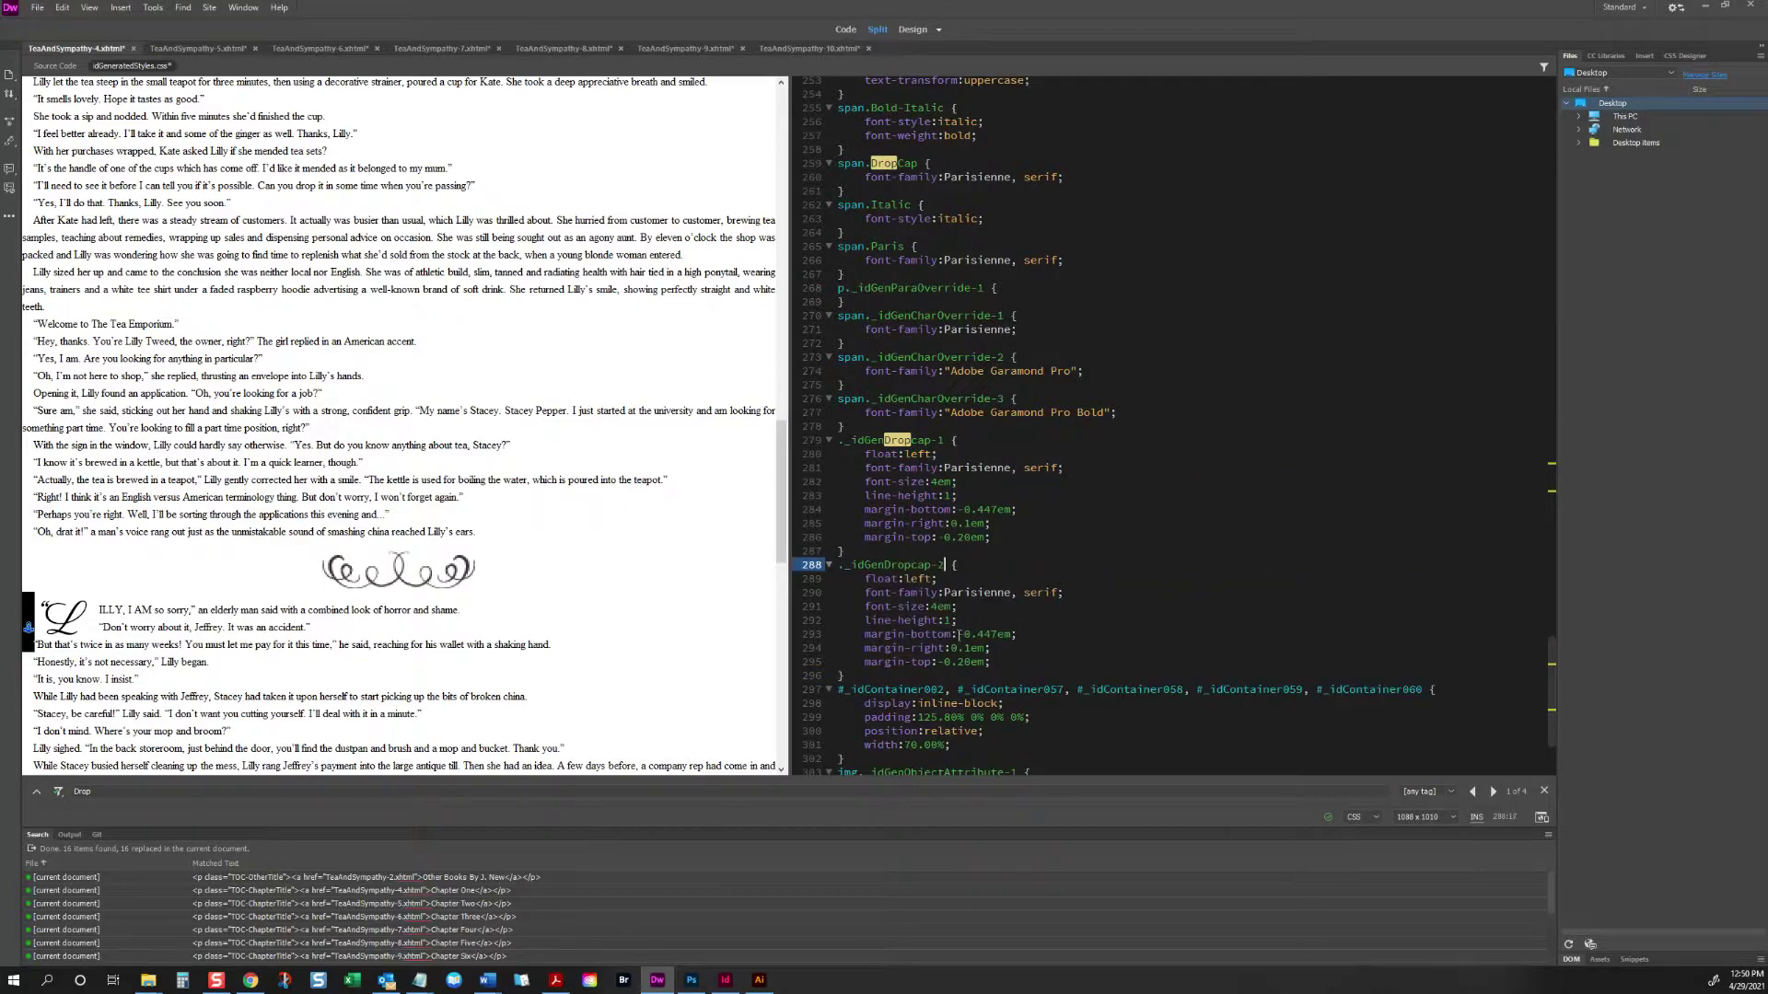
left_click(947, 648)
key("BackSpace")
left_click(119, 615)
key("ctrl+s")
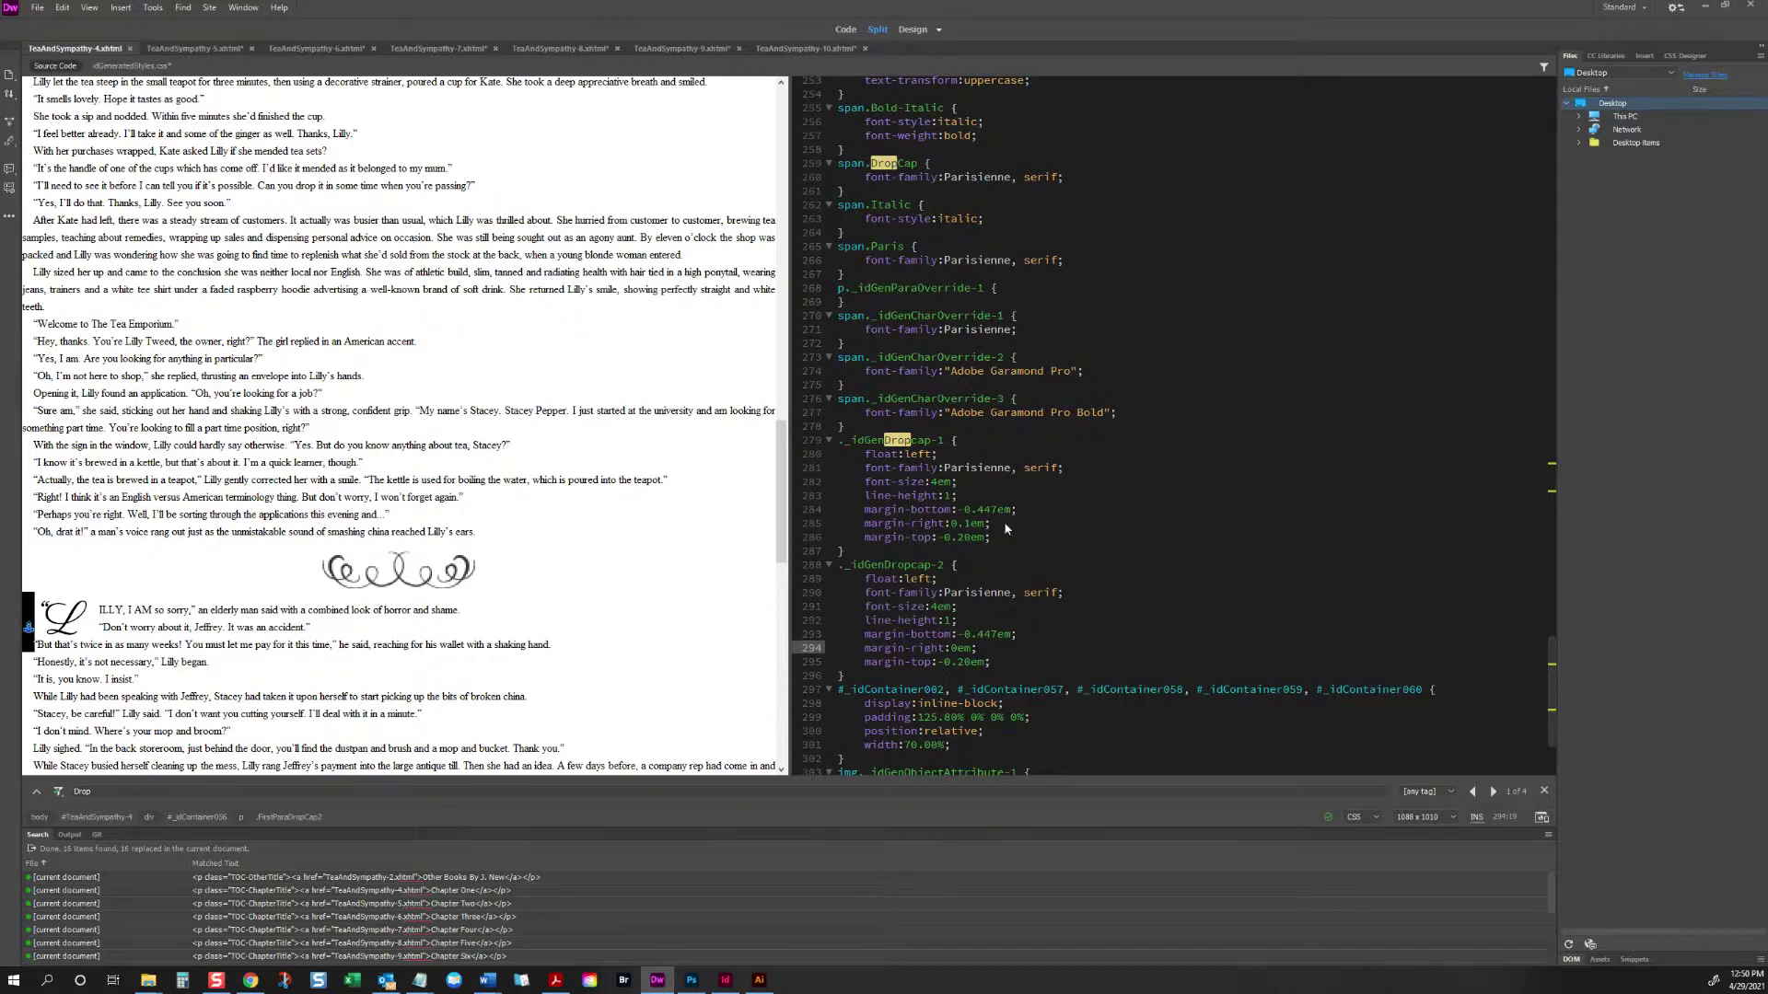
Step: Change the span class of the "Lilly, I am so sorry" drop cap to _idGenDropcap-2 in the HTML source
left_click(69, 615)
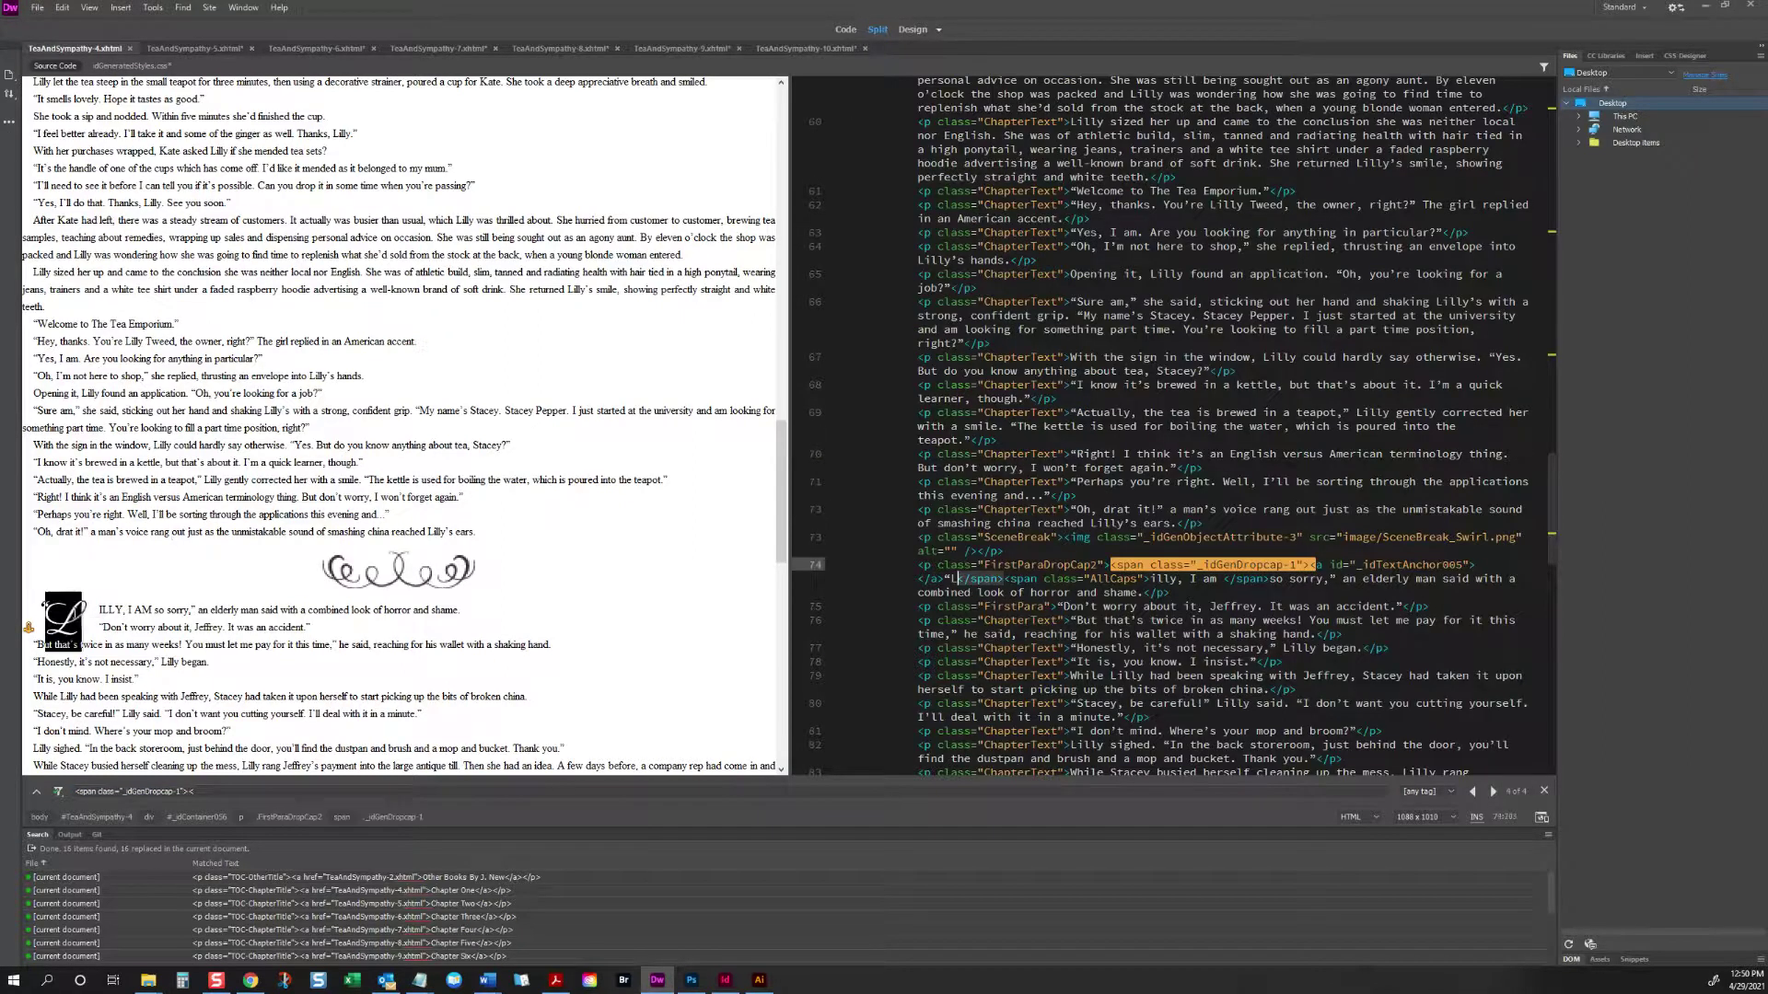
left_click(29, 627)
left_click(1366, 579)
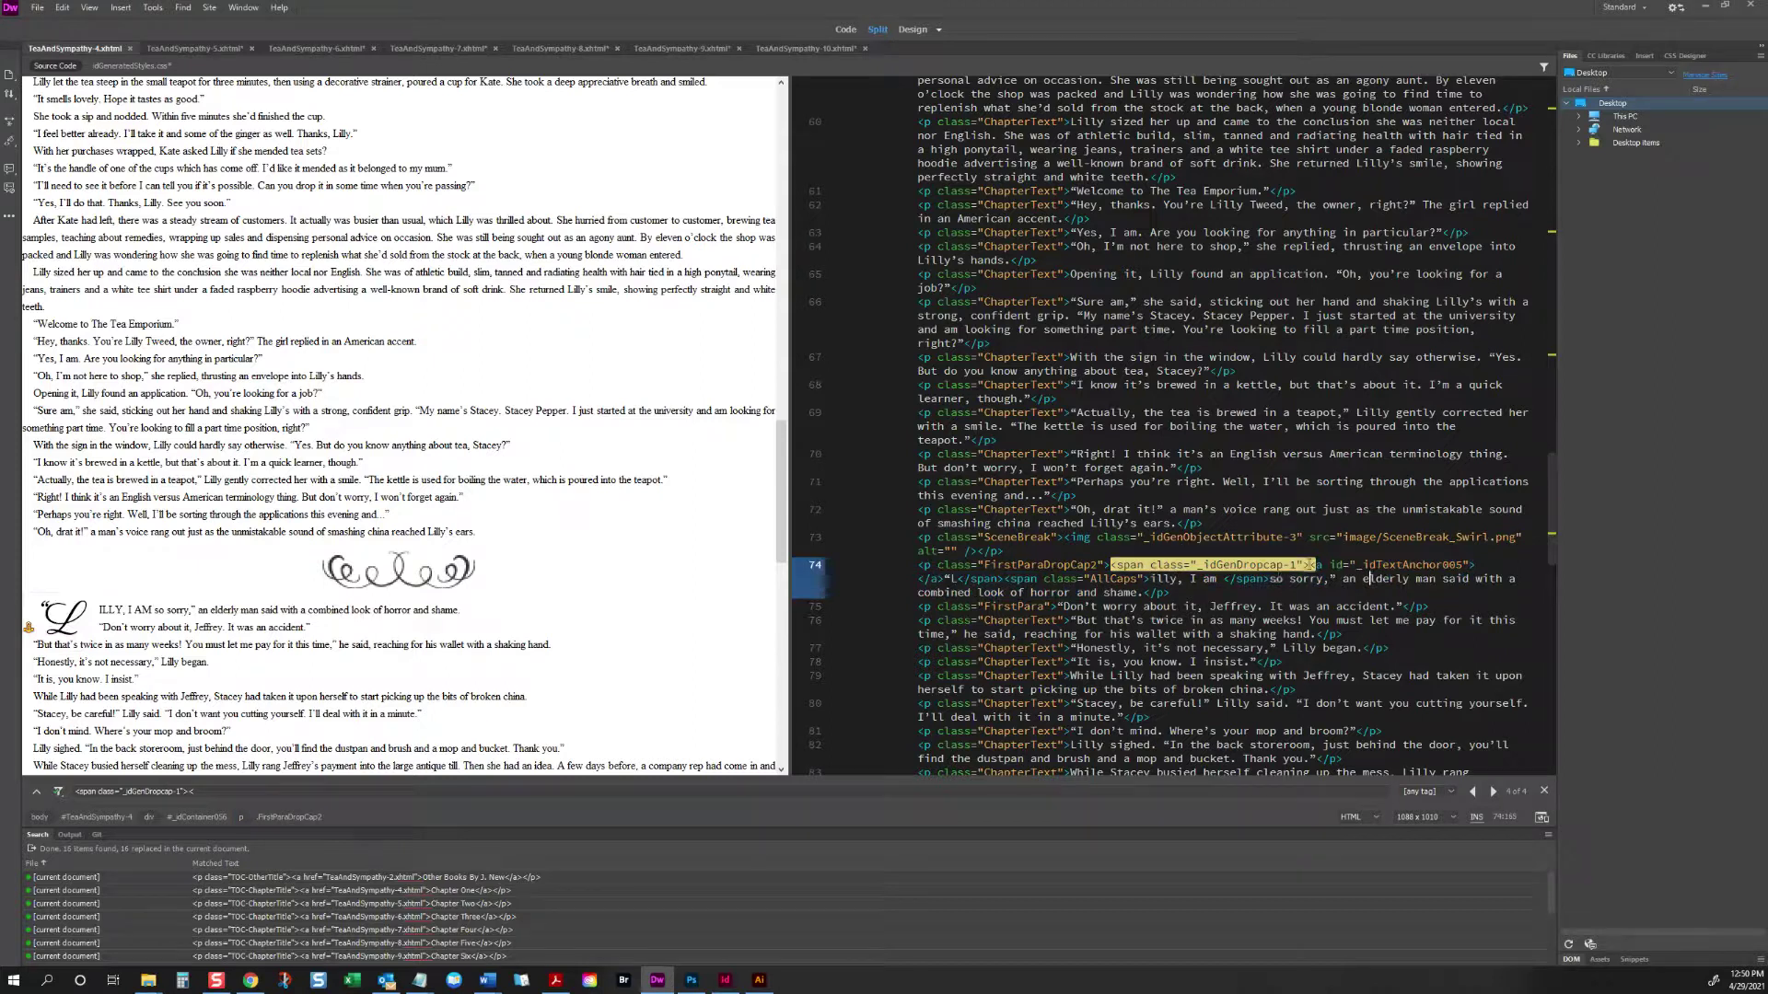
left_click(1309, 567)
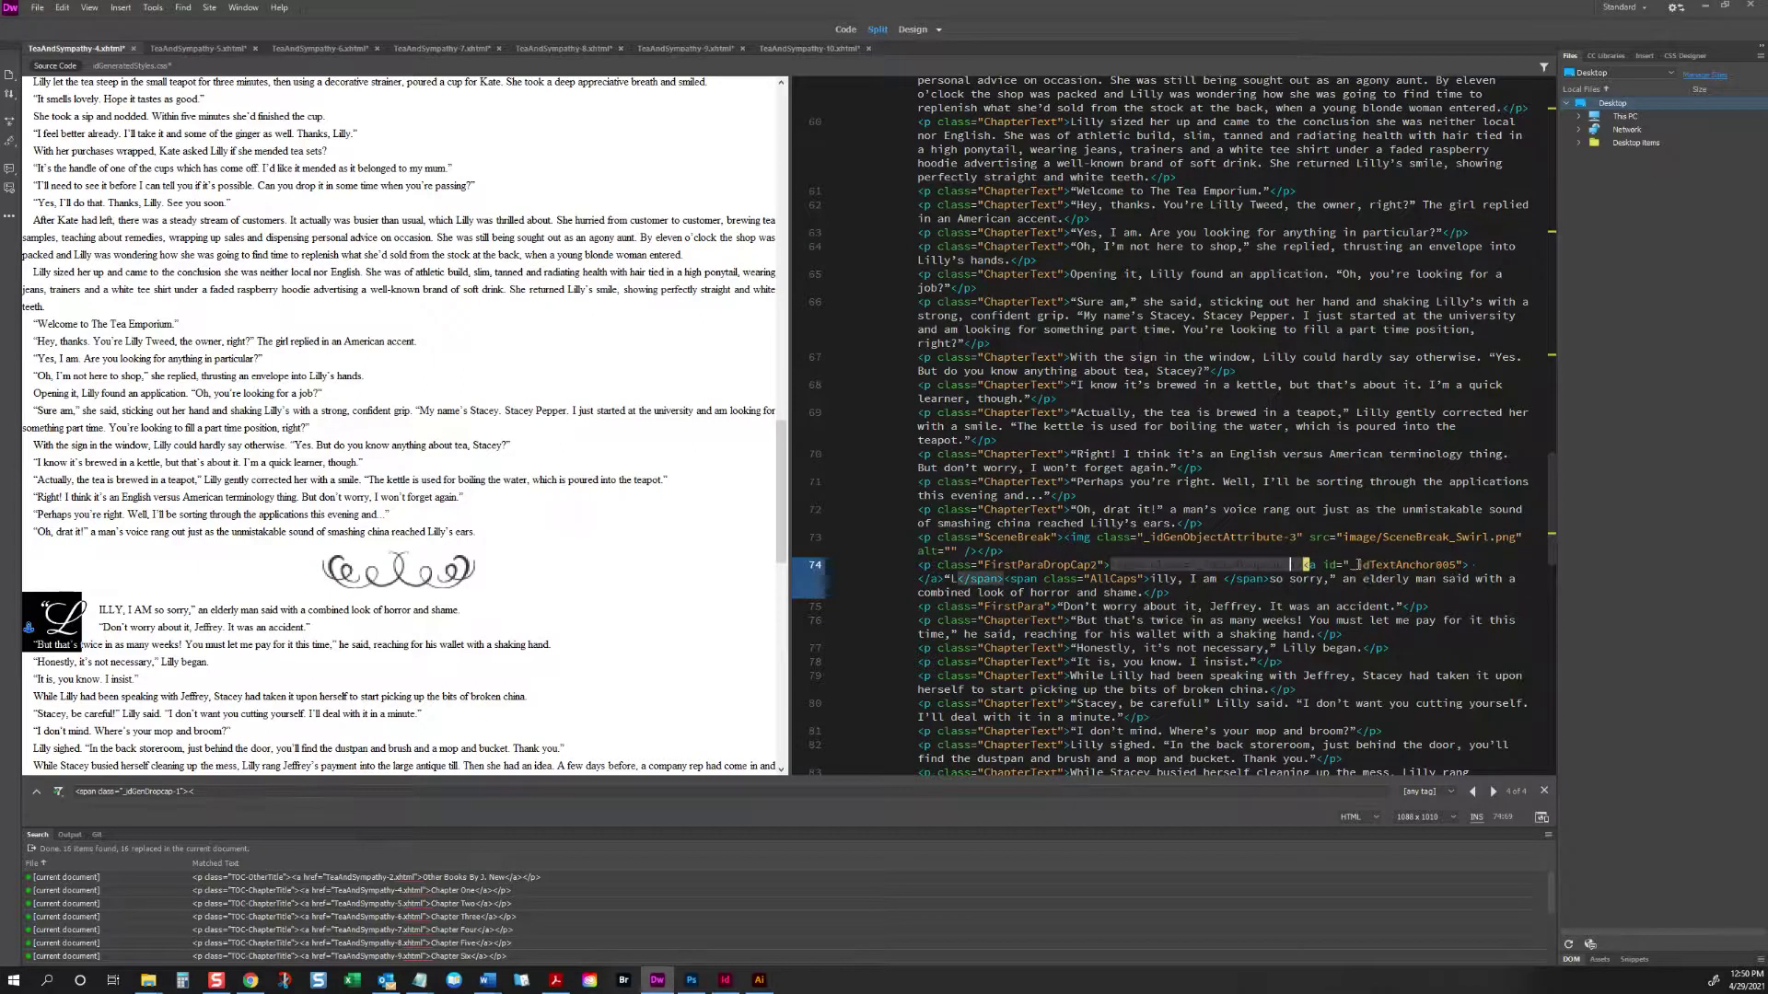
left_click(247, 645)
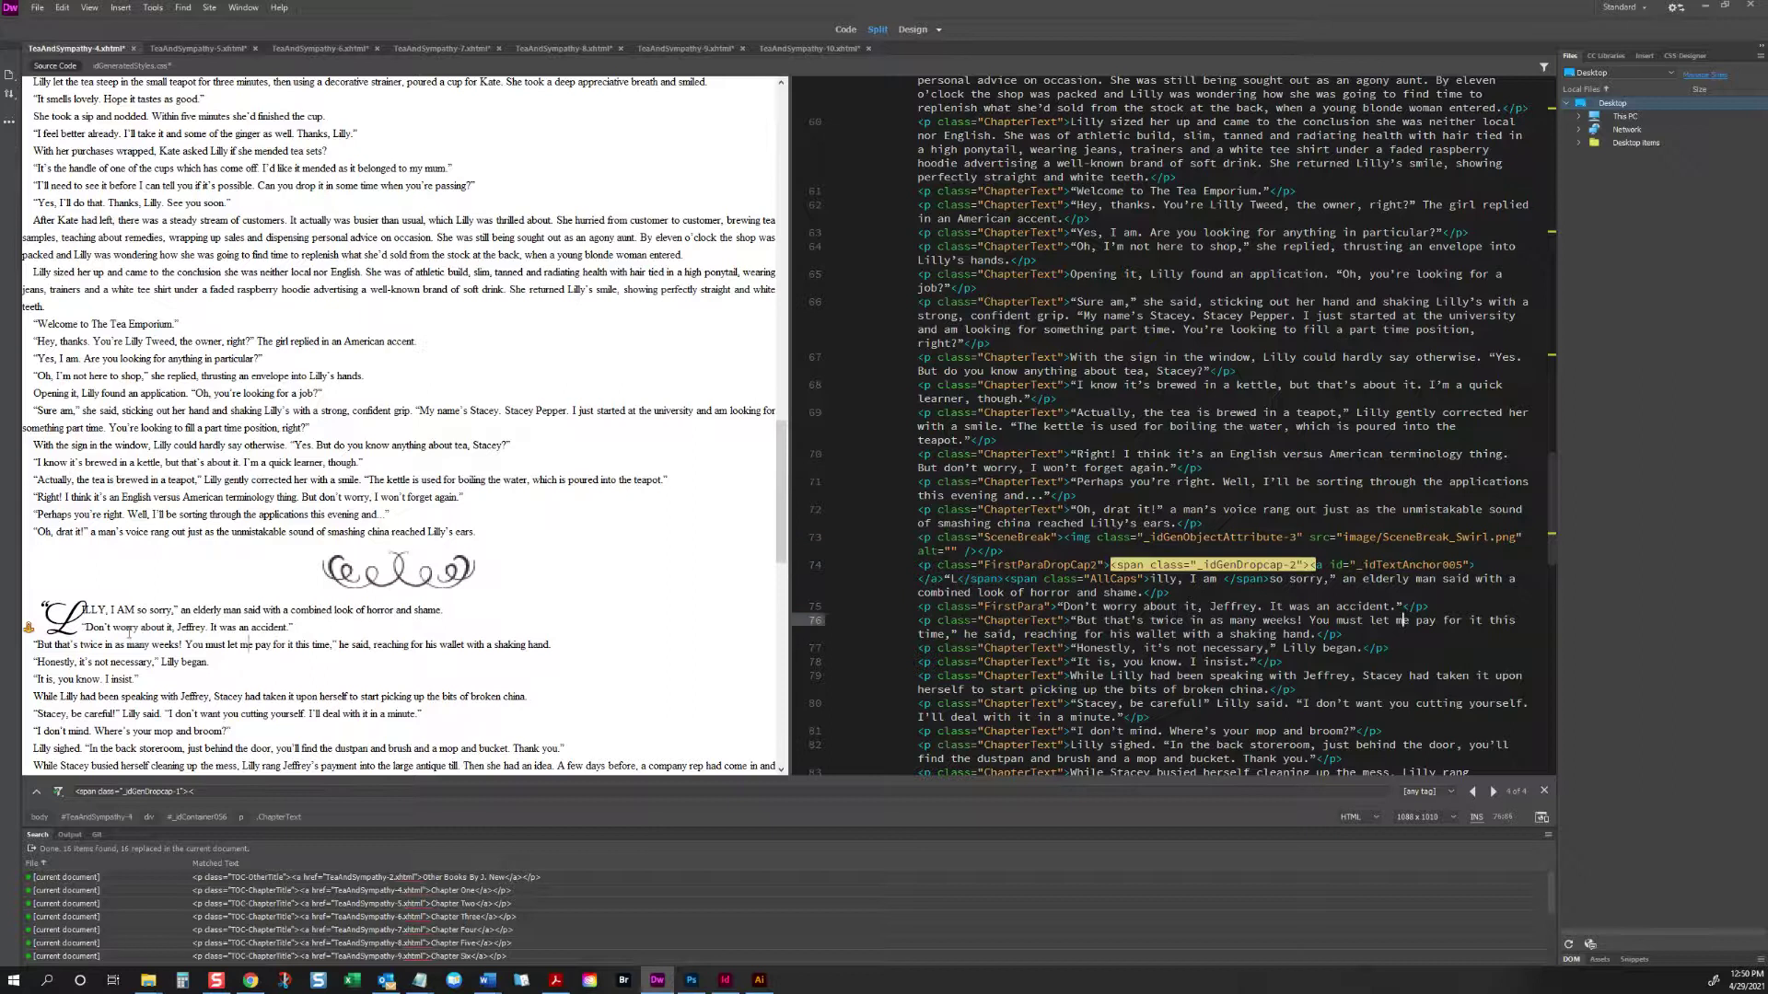
Step: Try margin-right values of 0.05em, 0.08em and 0.1em in the ._idGenDropcap-2 rule, checking the preview
left_click(132, 65)
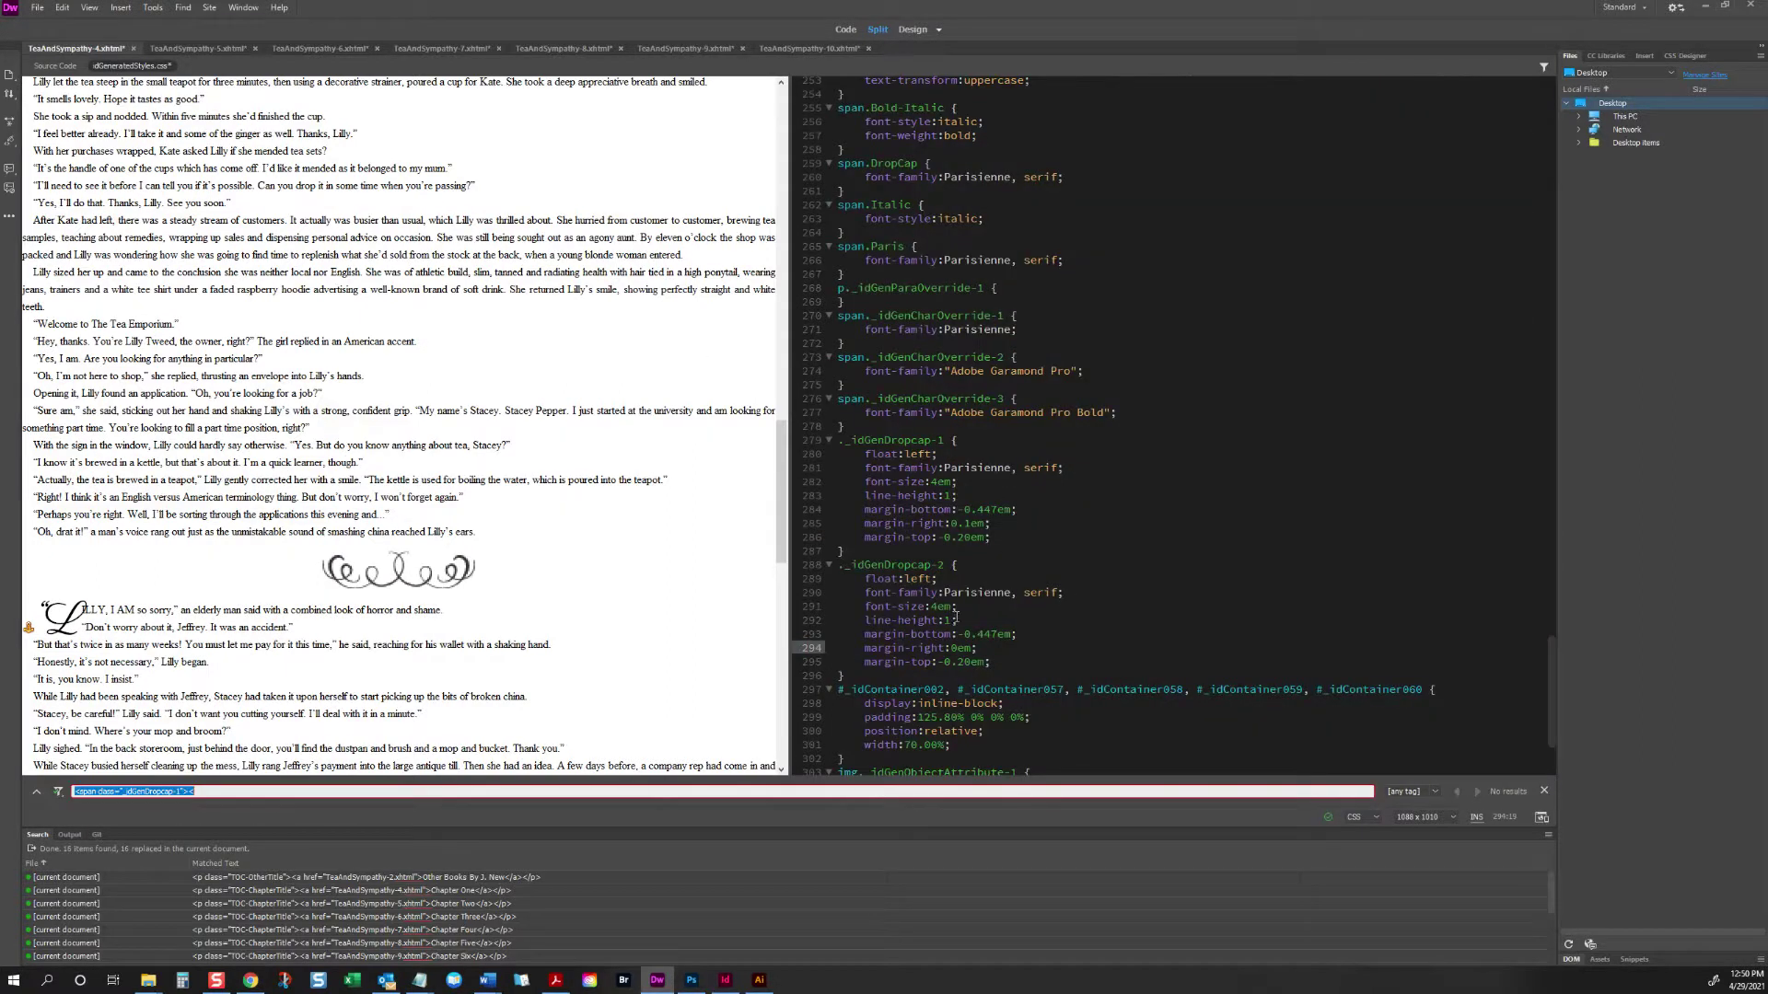
left_click(960, 649)
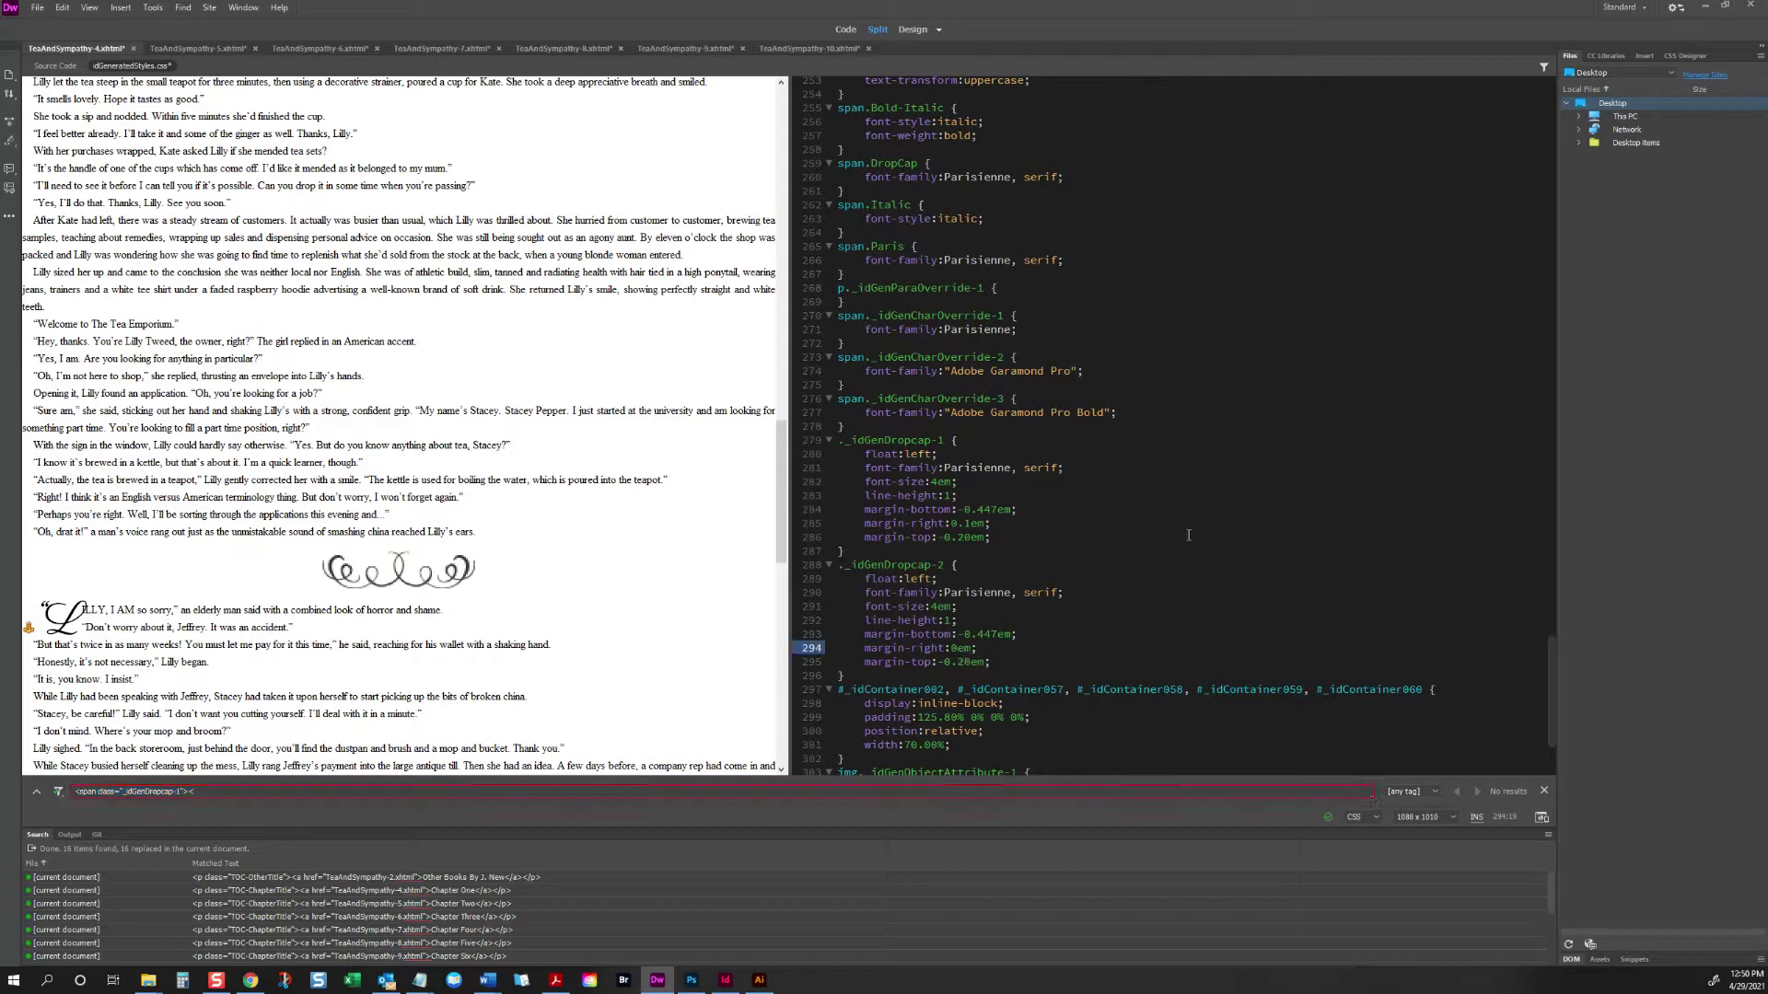
type(".05")
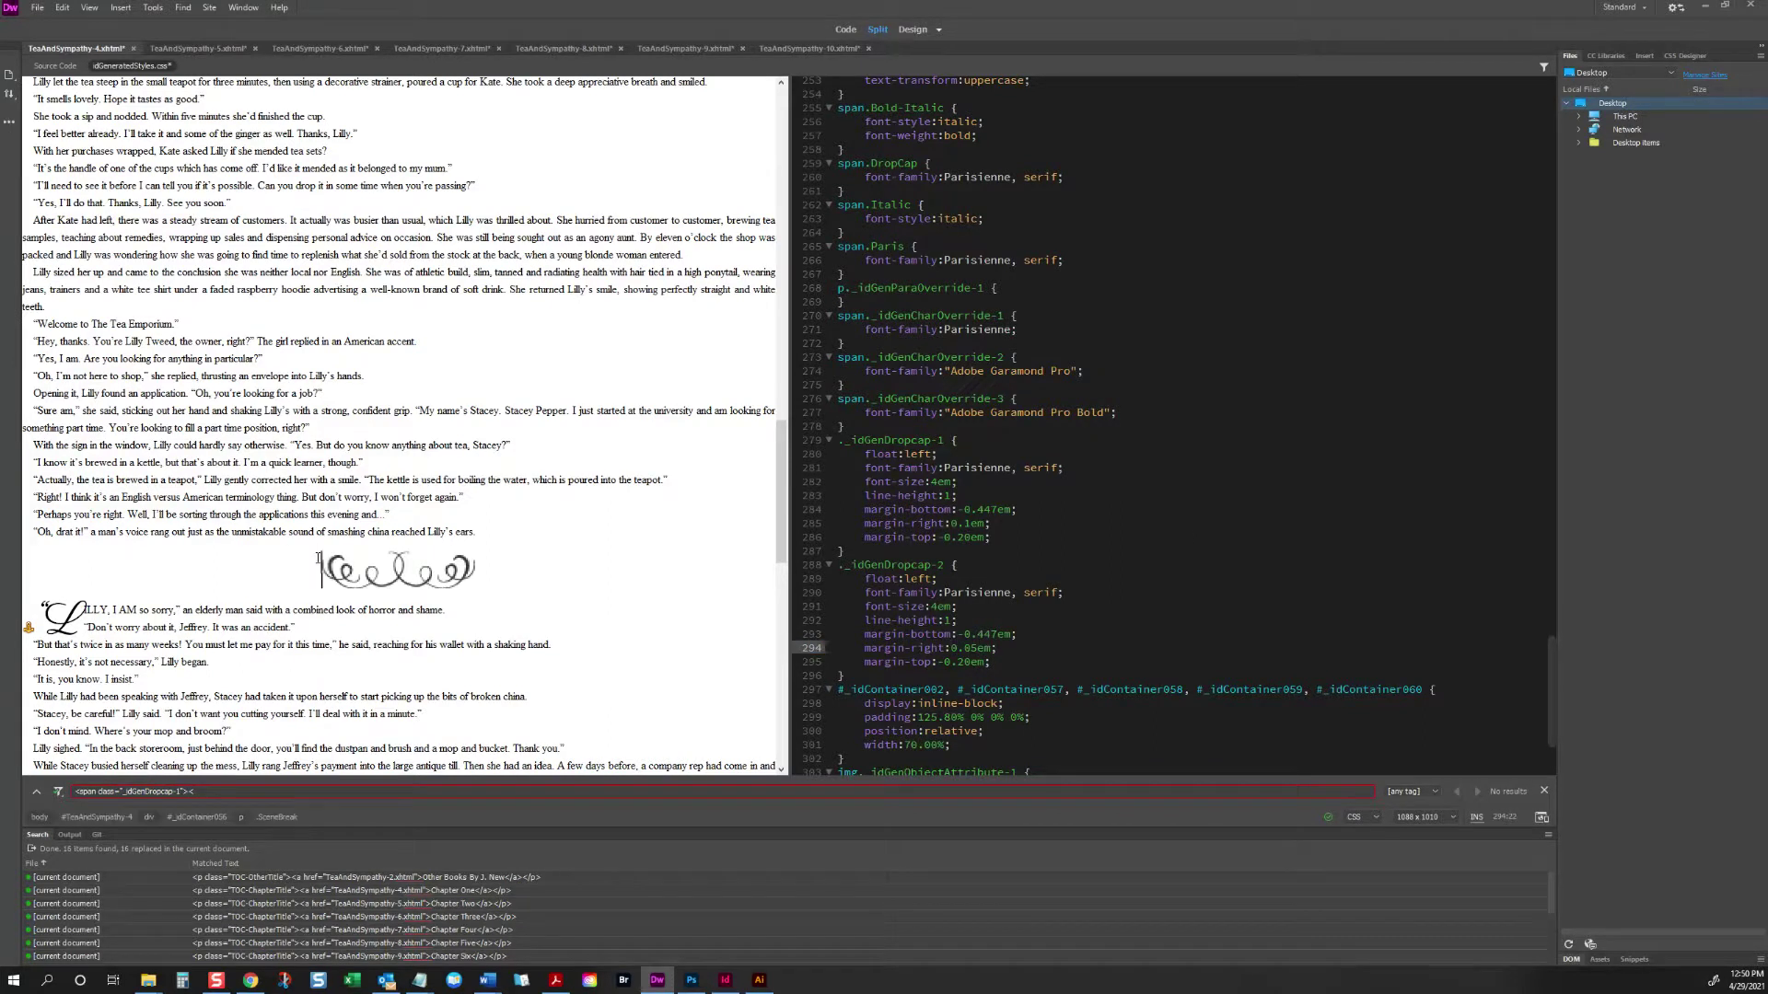
left_click(971, 649)
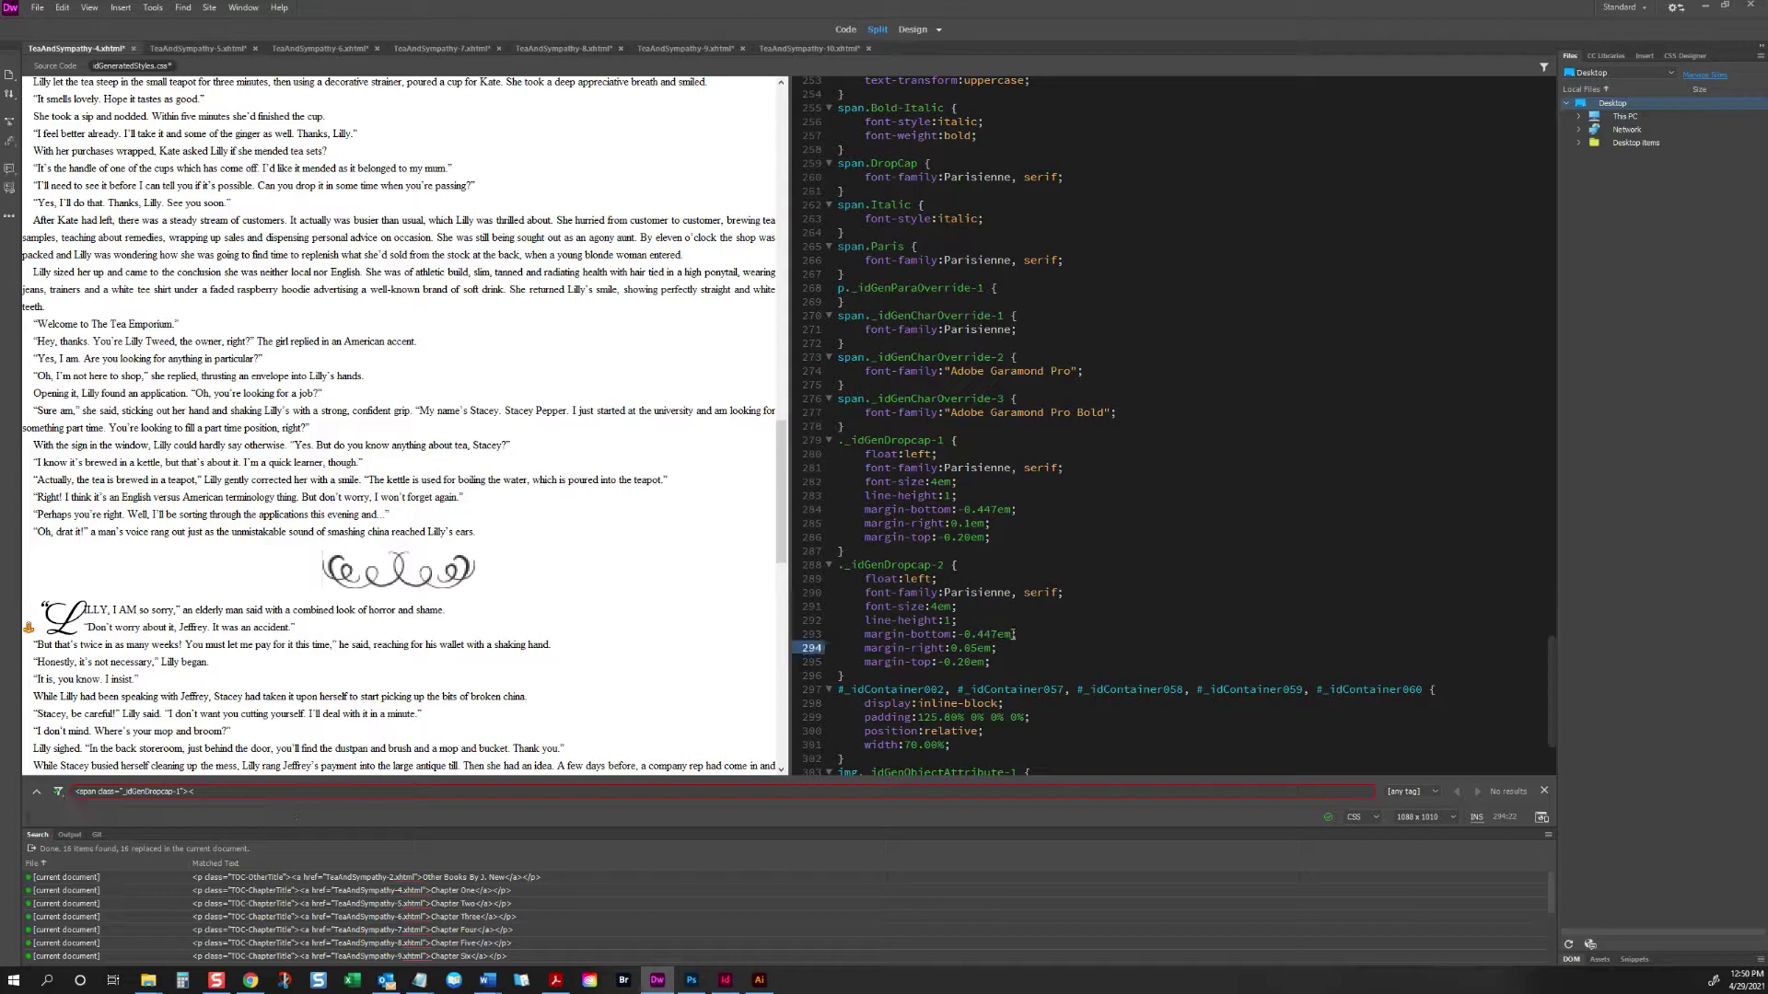
type("8")
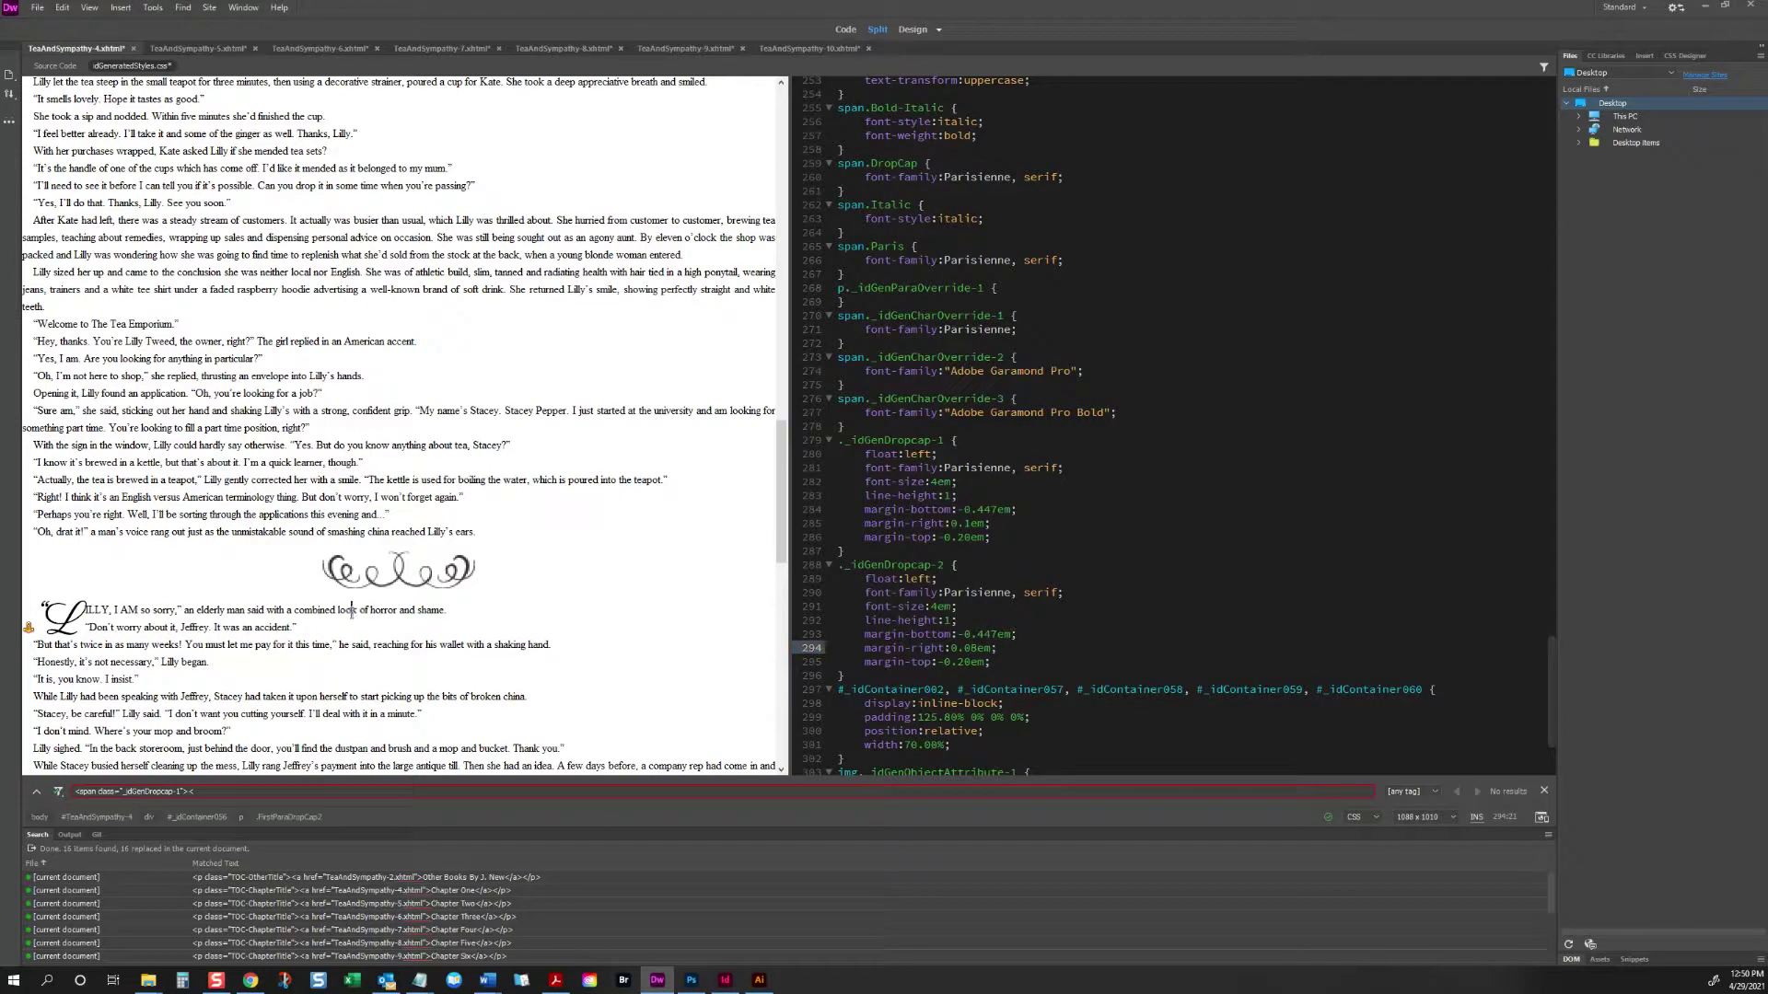
left_click(962, 648)
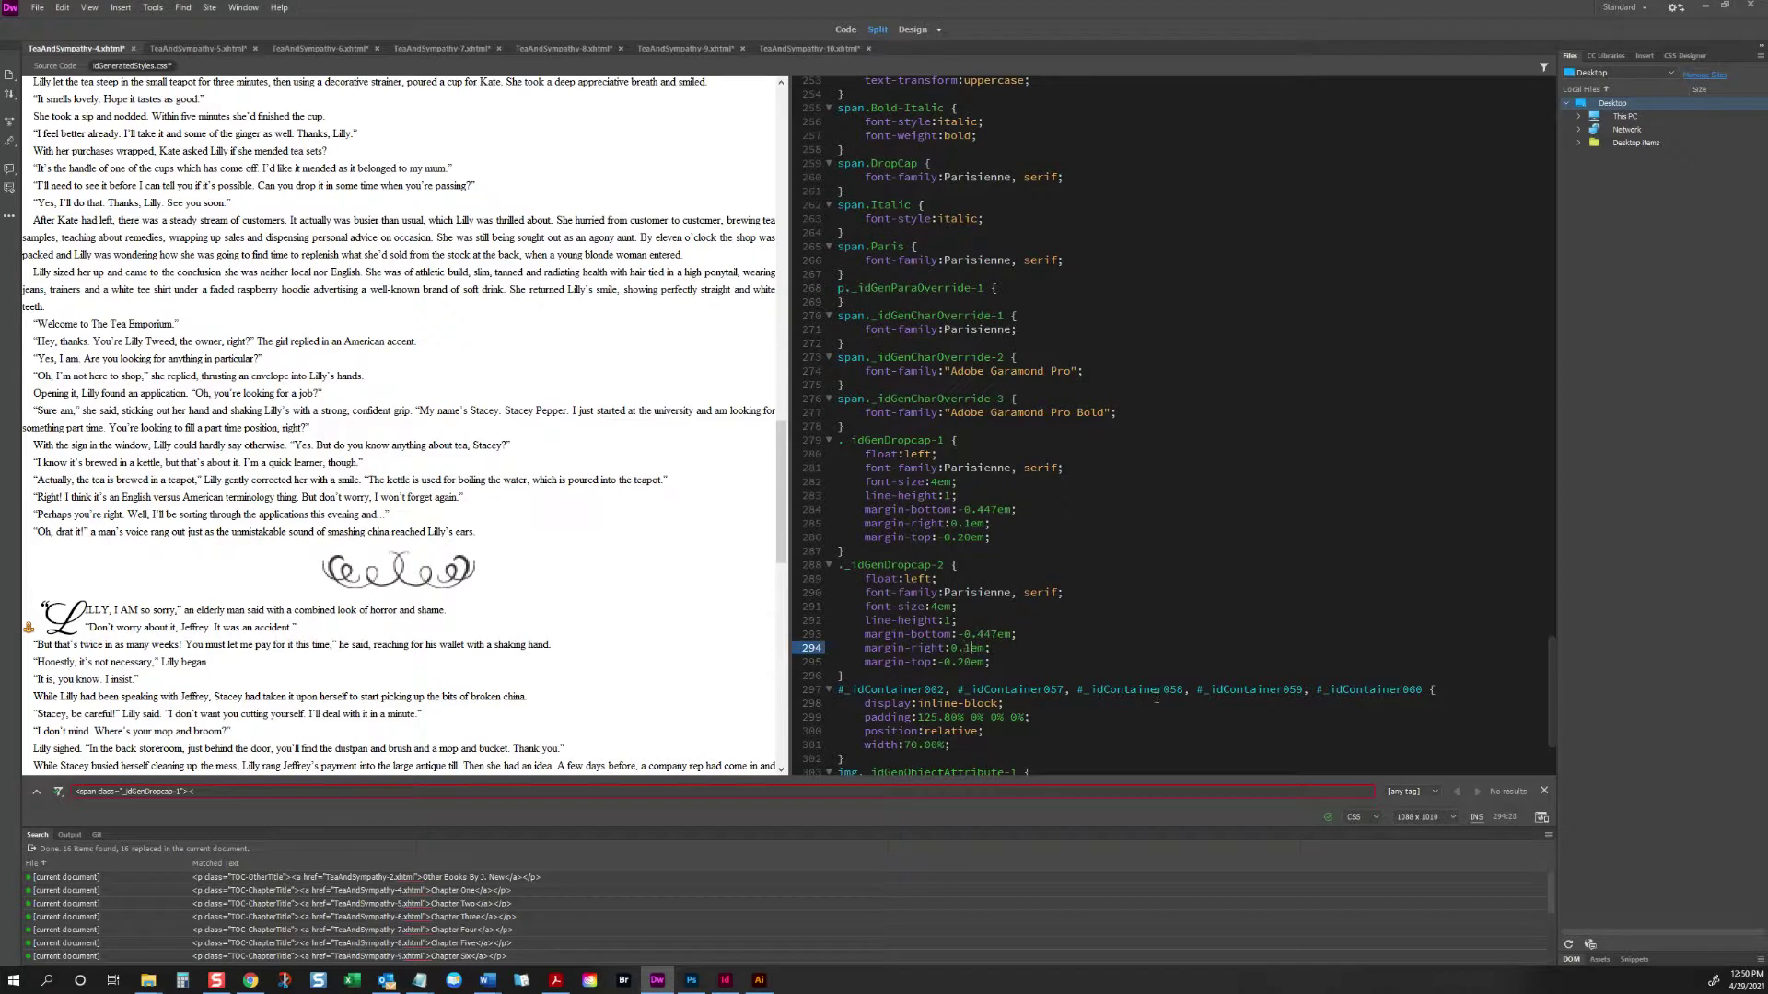
left_click(511, 650)
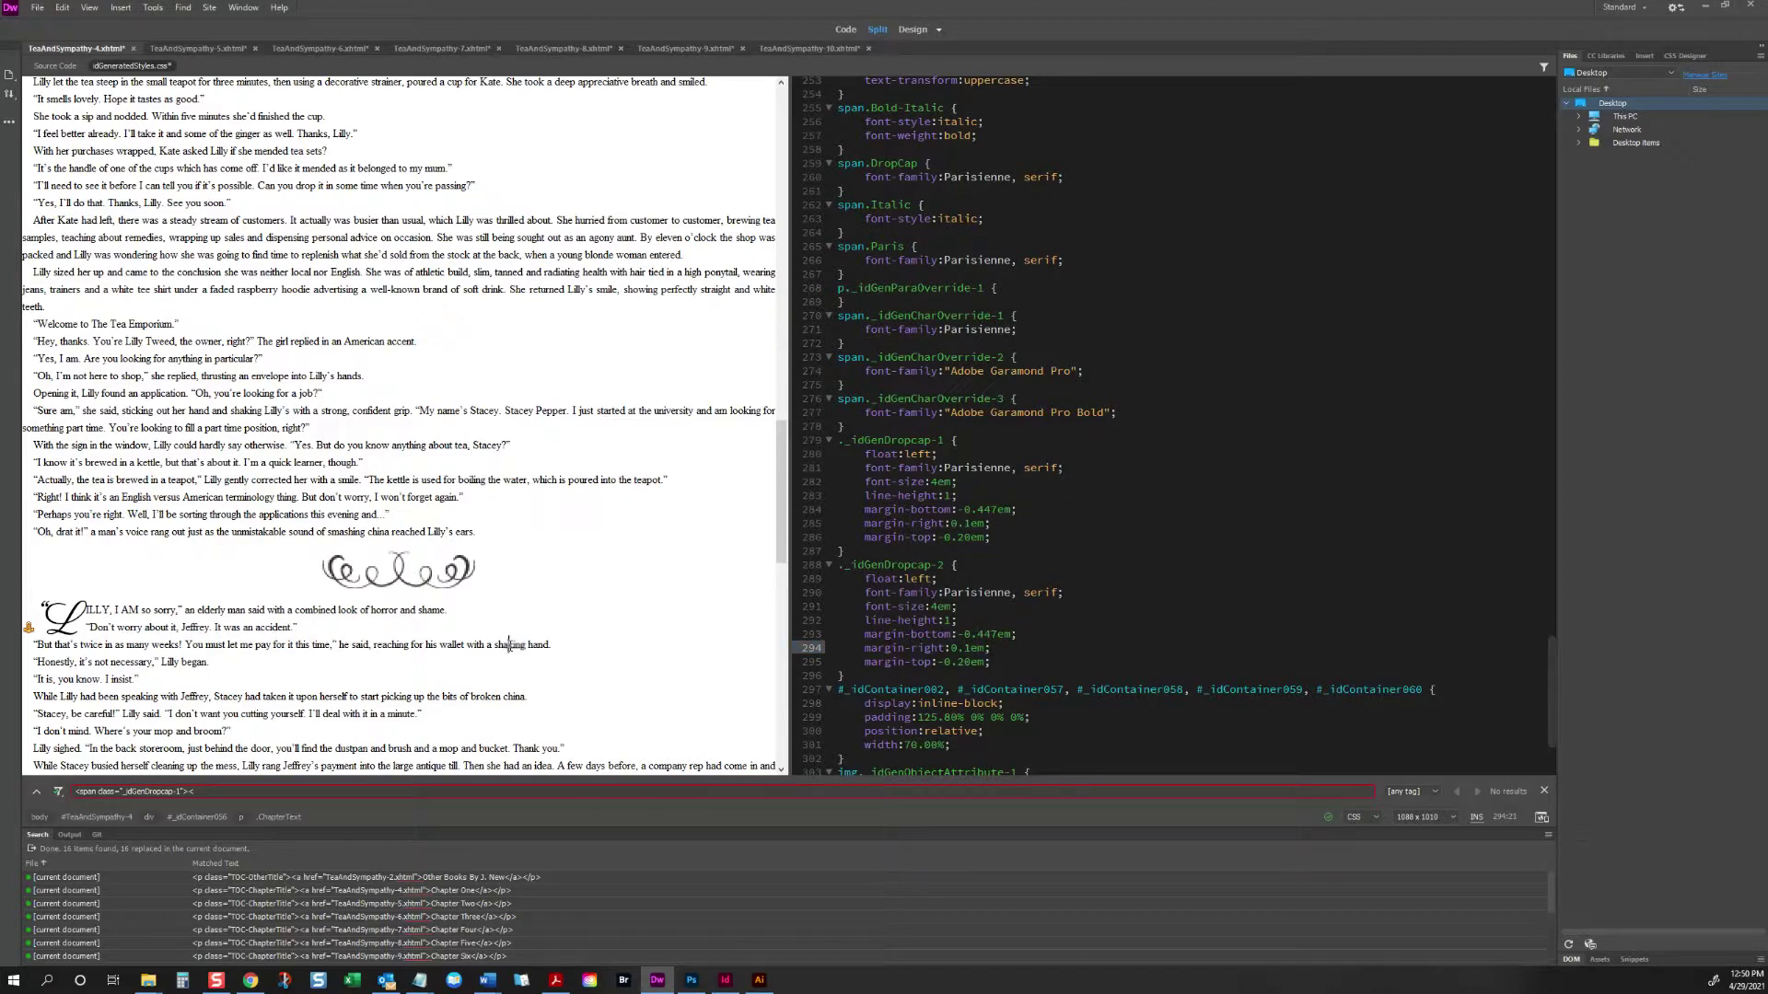
Step: Set margin-right in the ._idGenDropcap-2 rule to 0.15em and refresh the preview
left_click(964, 647)
type("5")
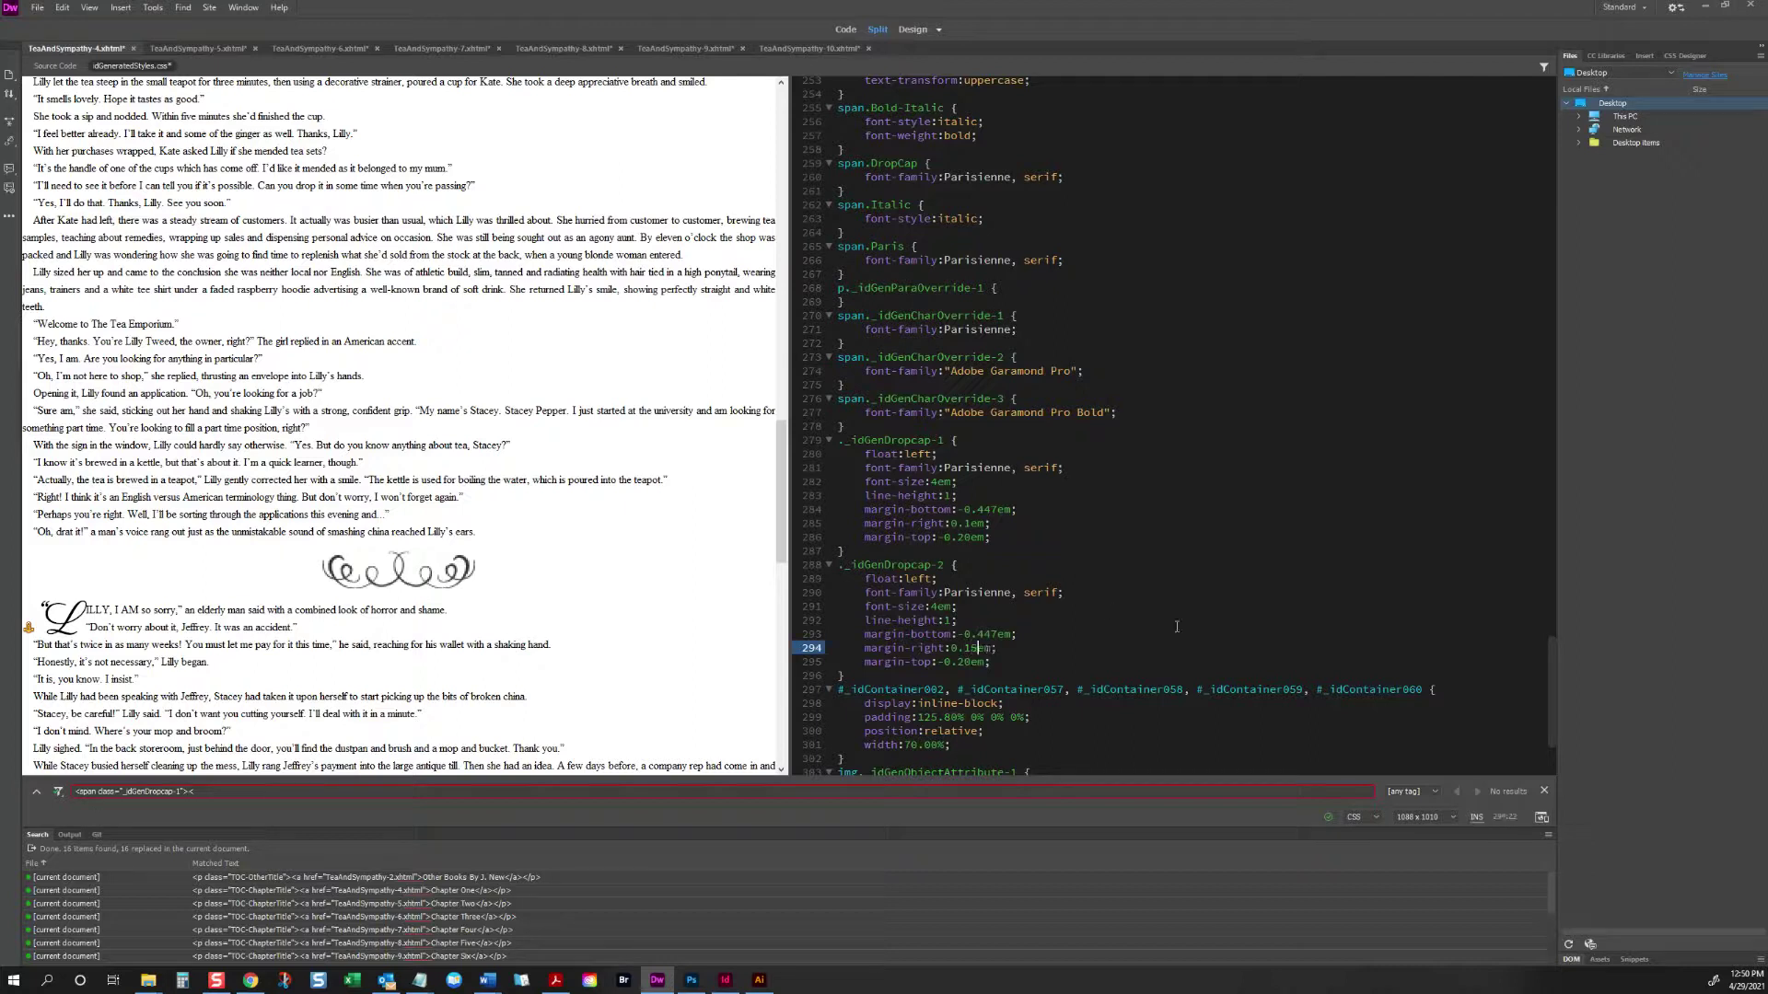
left_click(569, 625)
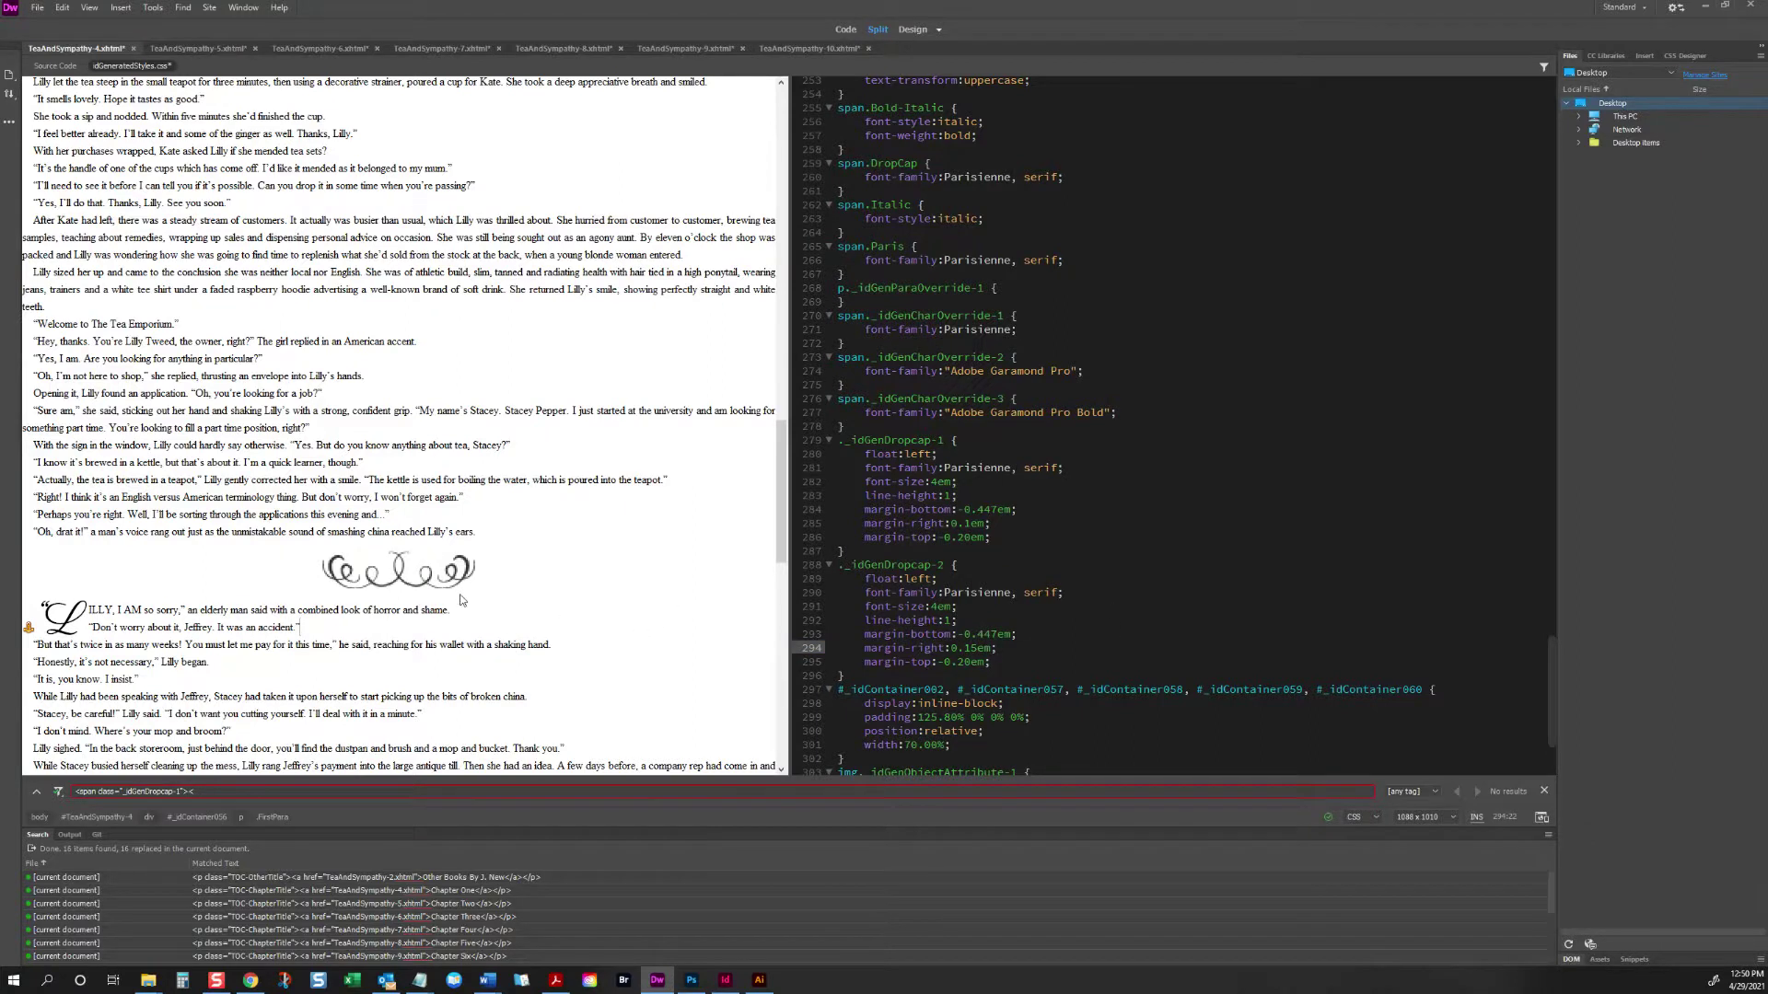
Step: Check the rest of Chapter One for further drop caps and save the changes
scroll(476, 600, "down", 10)
left_click(475, 598)
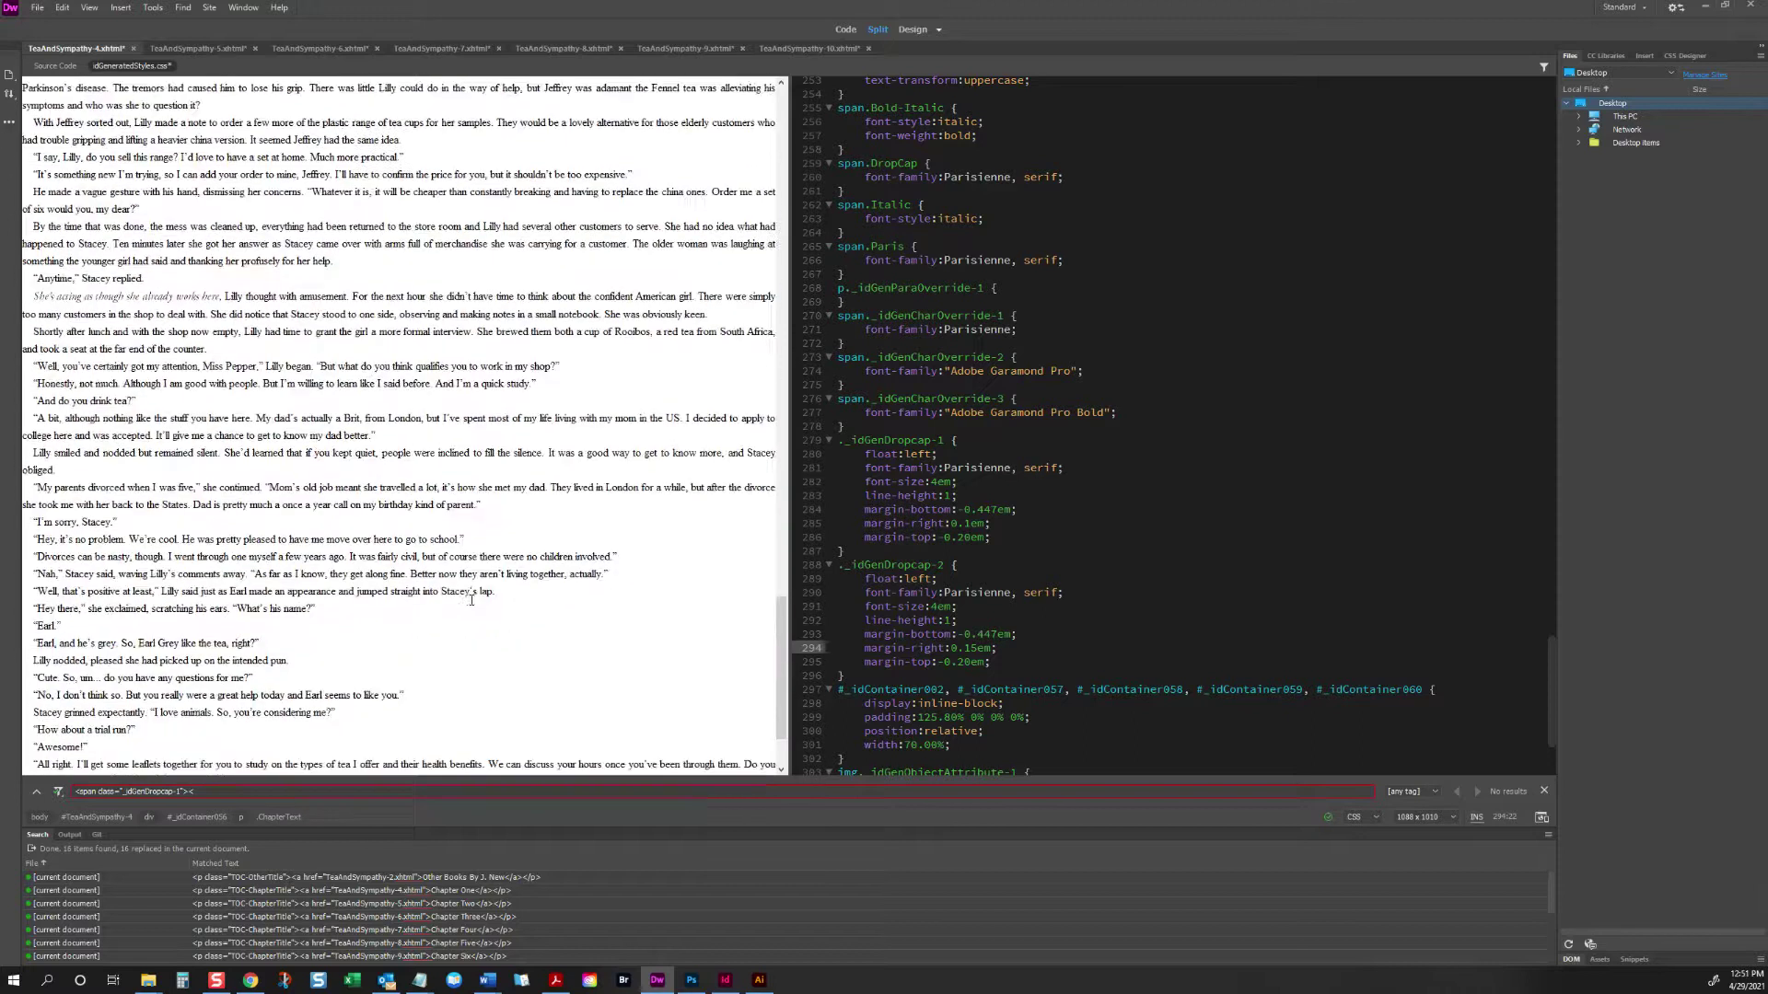
scroll(475, 597, "down", 3)
key("ctrl+s")
key("Return")
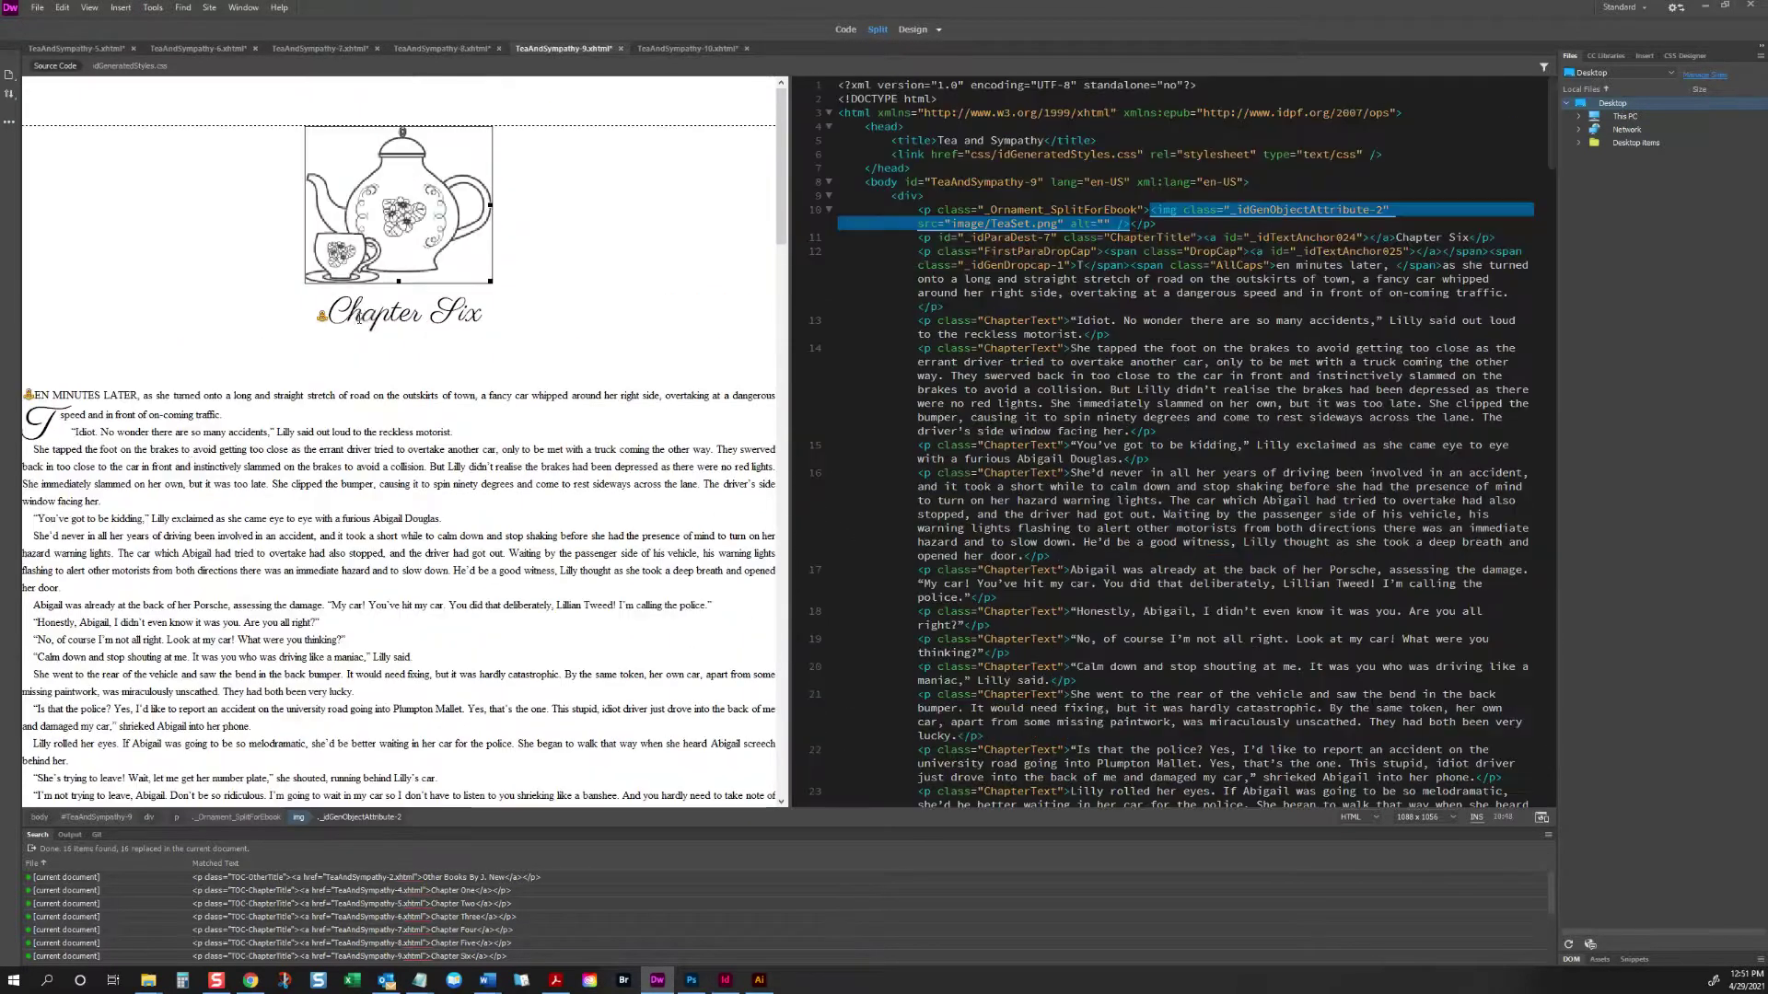
Step: Change the span class of the "Lilly took Fred" drop cap in Chapter Two to _idGenDropcap-2
left_click(81, 49)
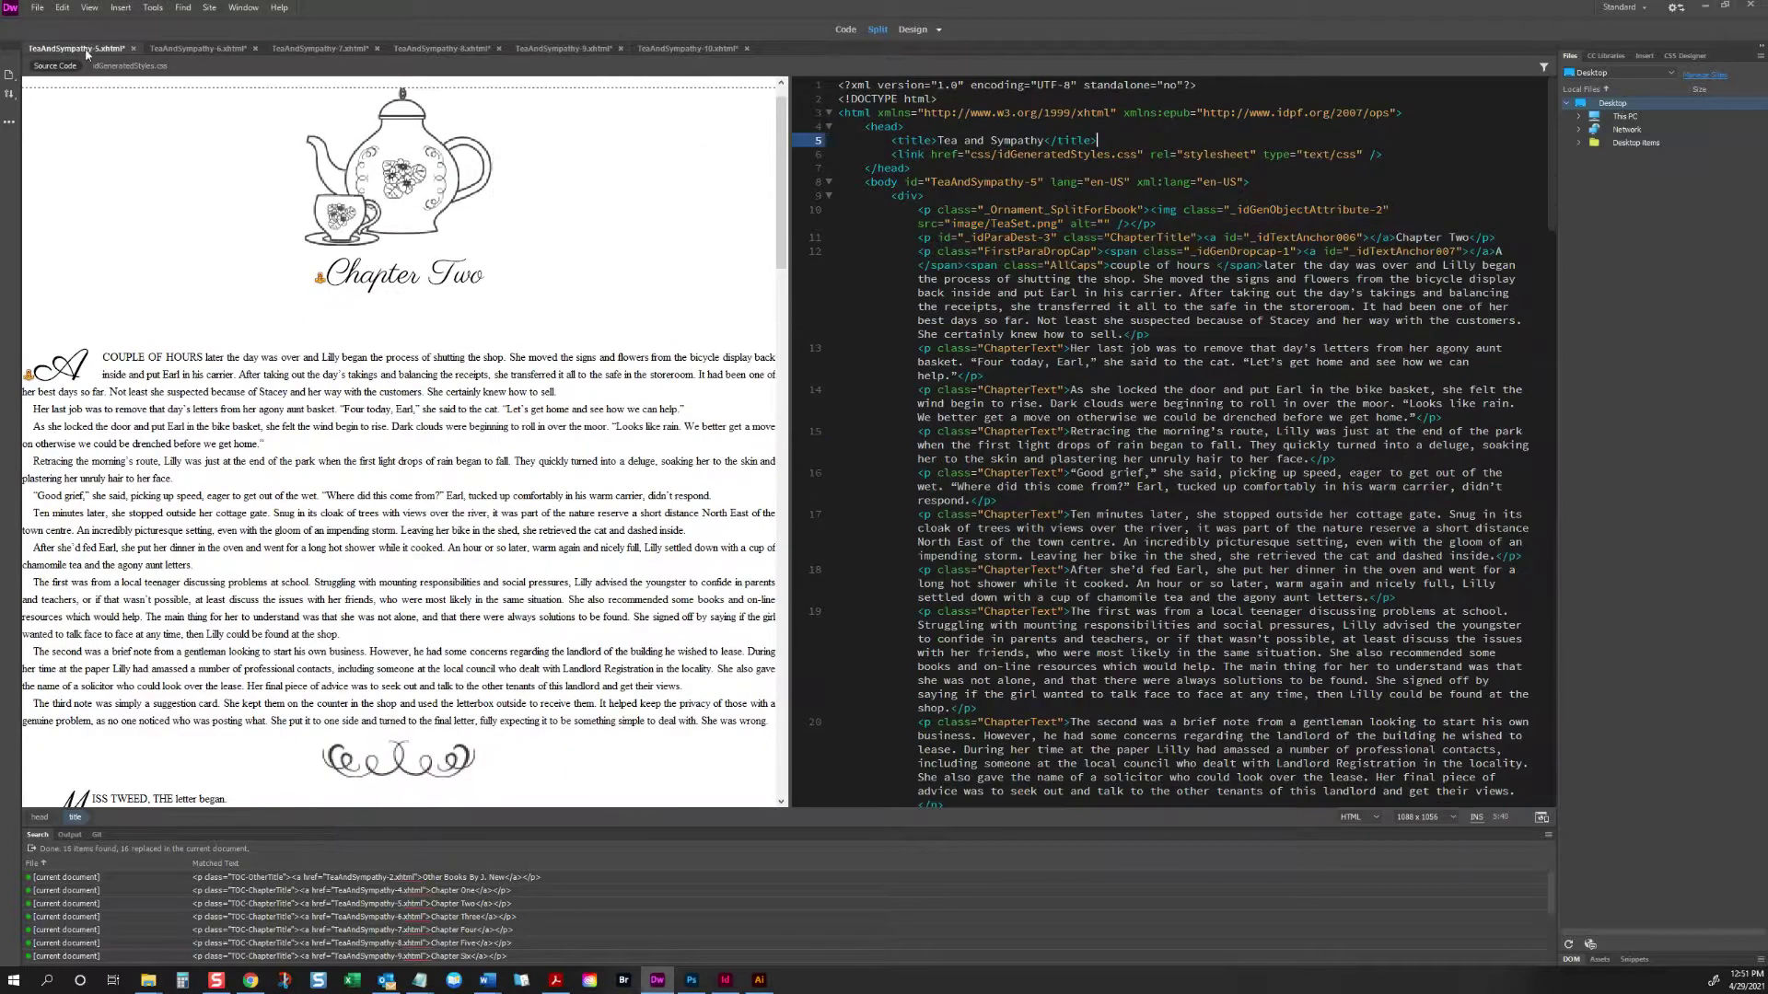
left_click(114, 355)
scroll(166, 367, "down", 5)
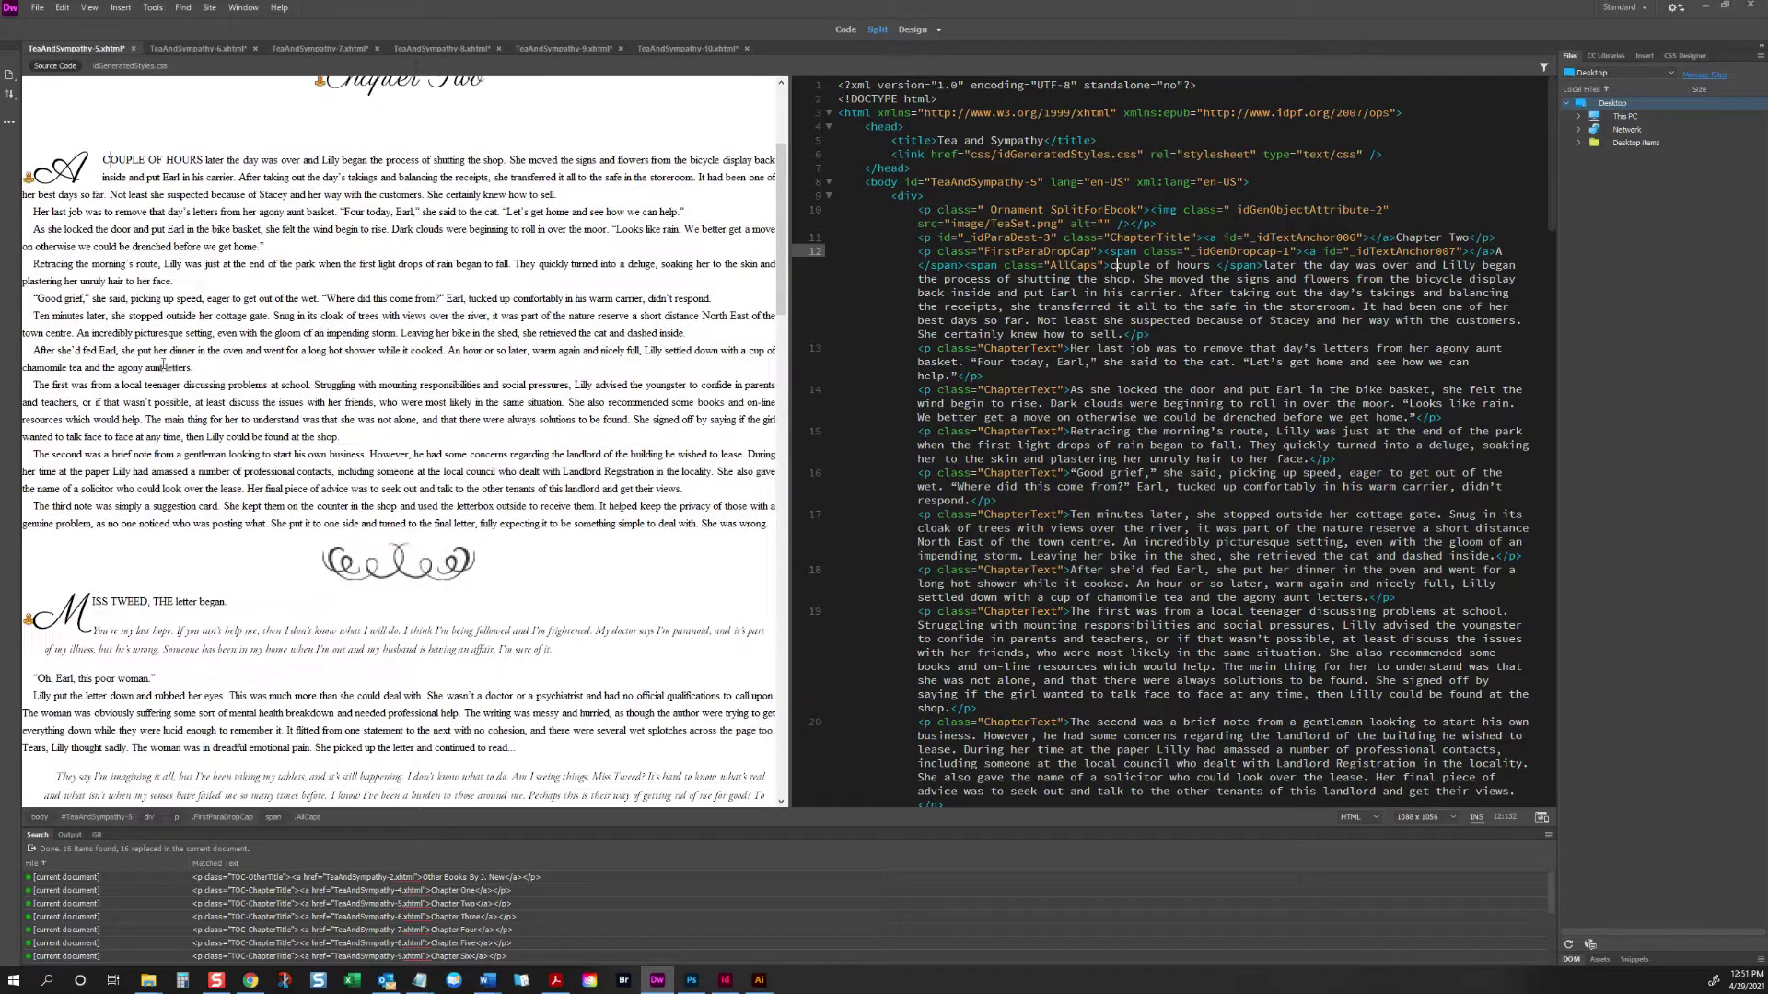
scroll(163, 364, "down", 20)
scroll(164, 361, "down", 15)
left_click(39, 228)
left_click(51, 227)
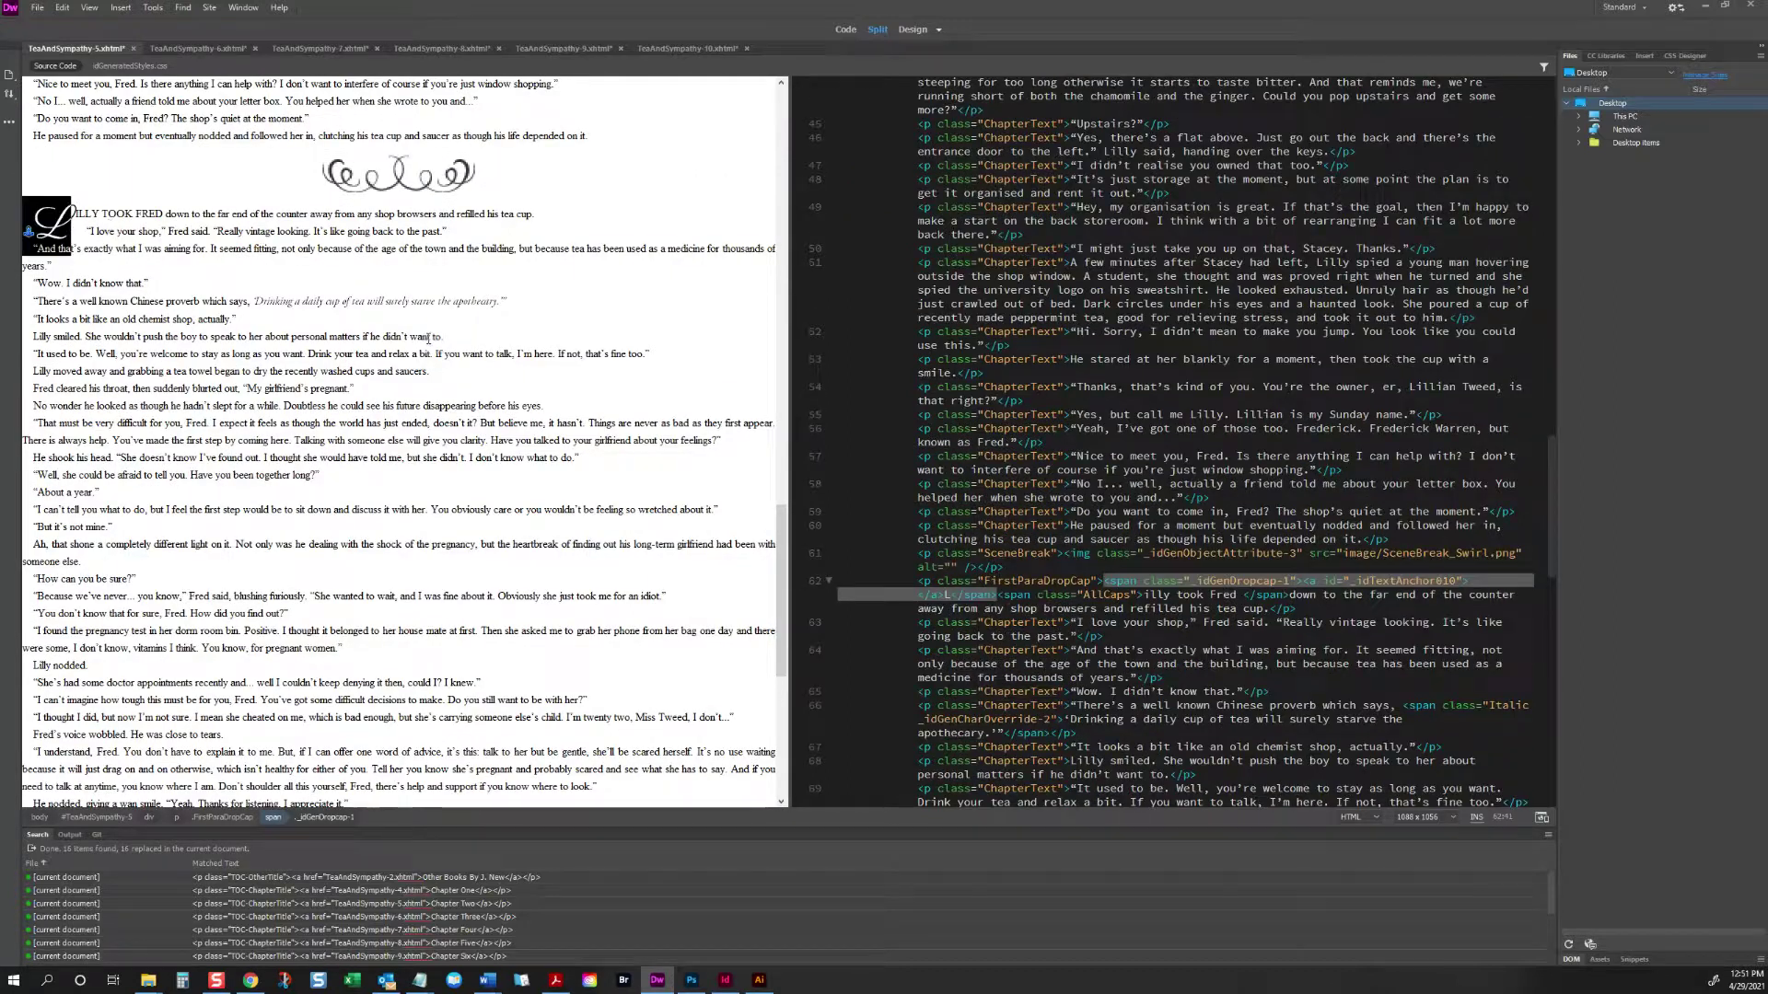
left_click(1288, 581)
key("BackSpace")
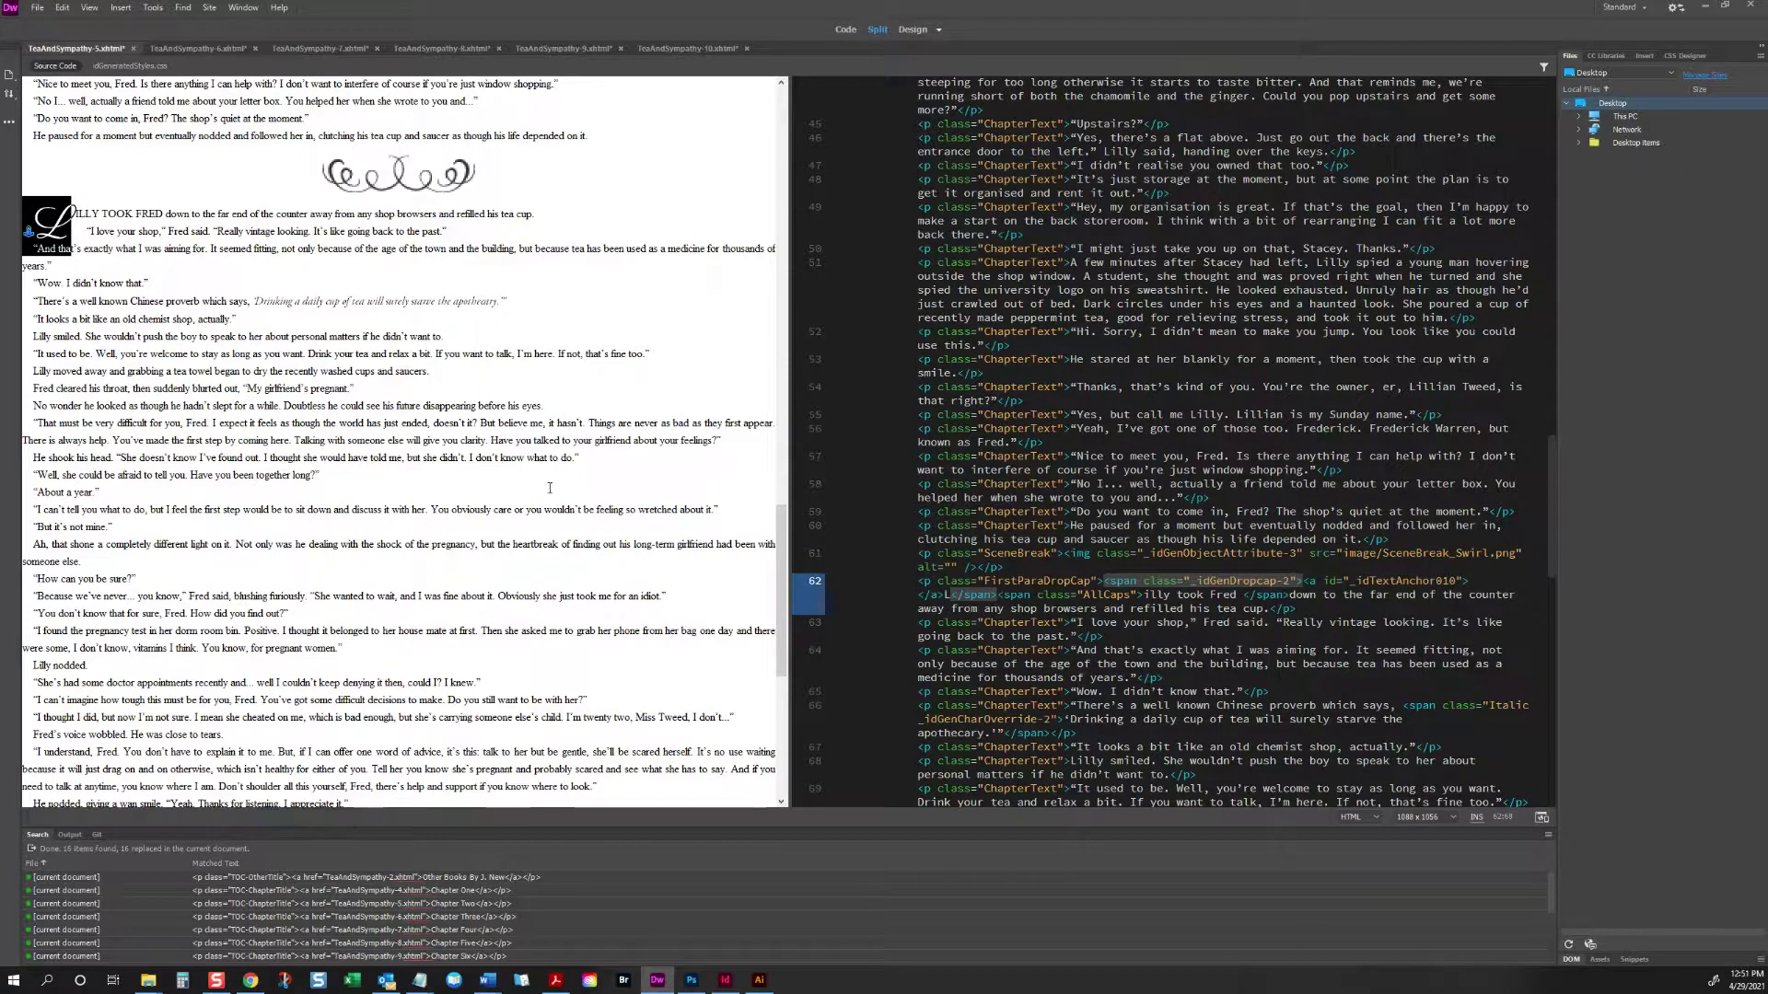
Step: Check the rest of Chapter Two for further drop caps and close its file
left_click(467, 457)
scroll(249, 350, "down", 4)
scroll(249, 350, "down", 4)
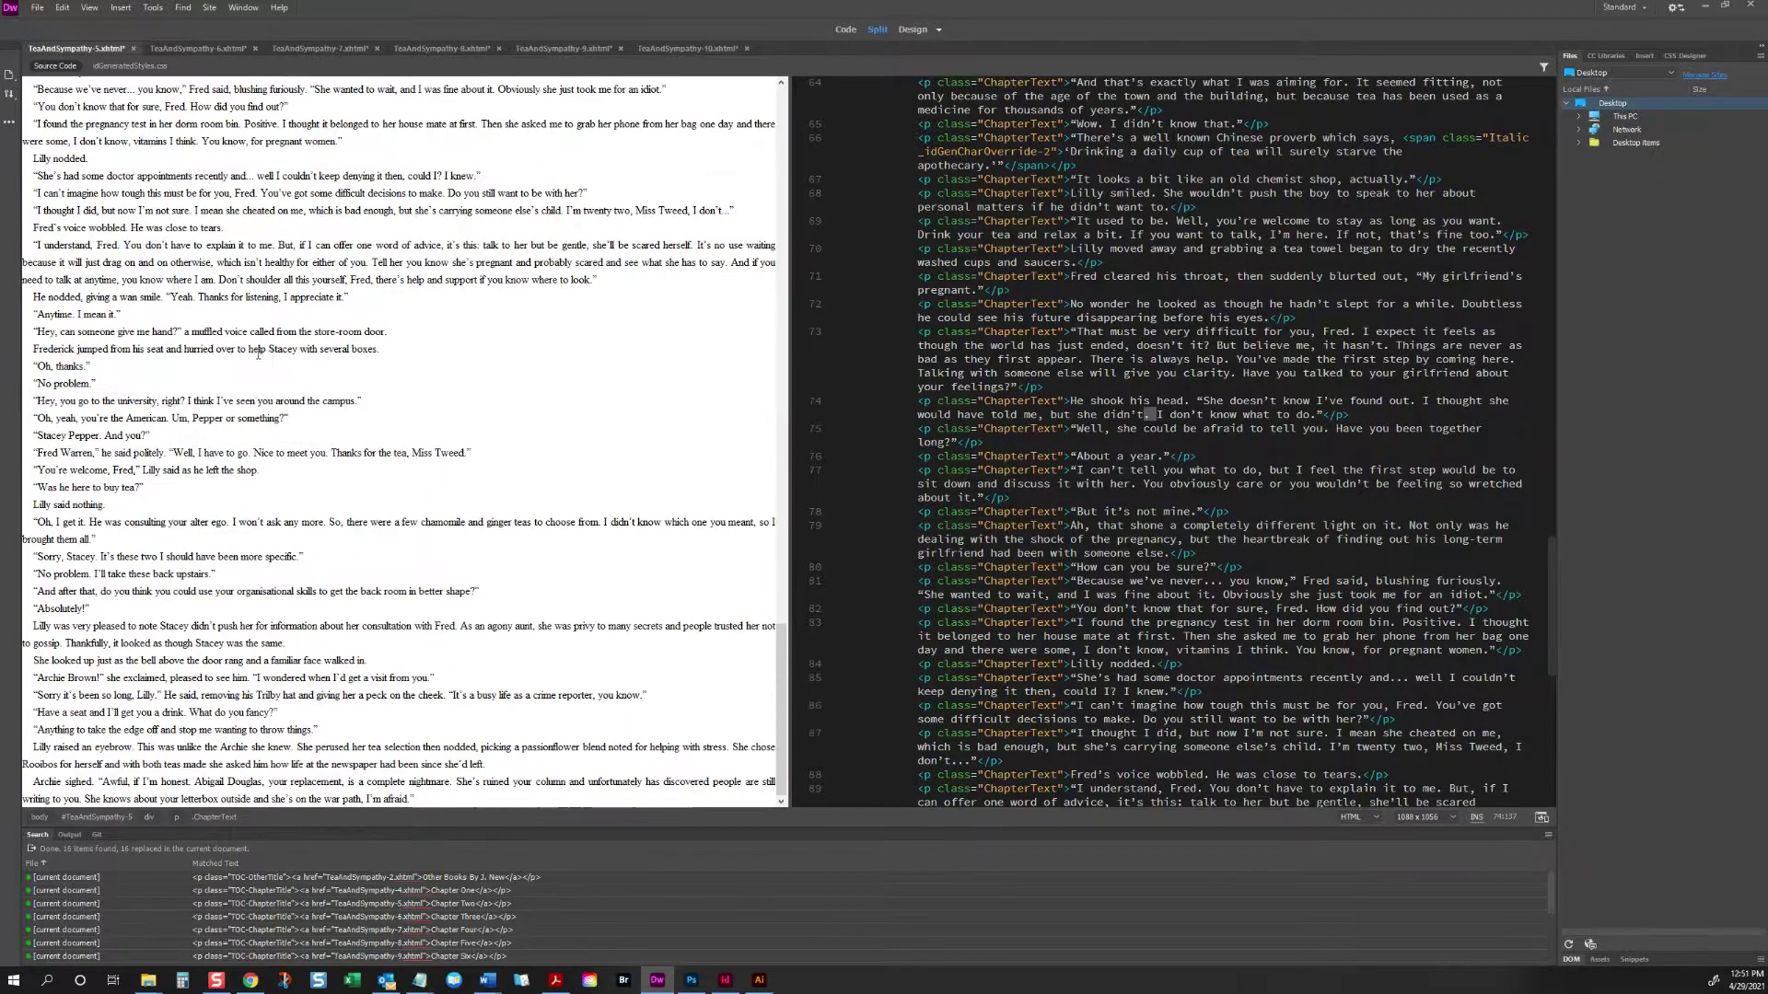
key("ctrl+w")
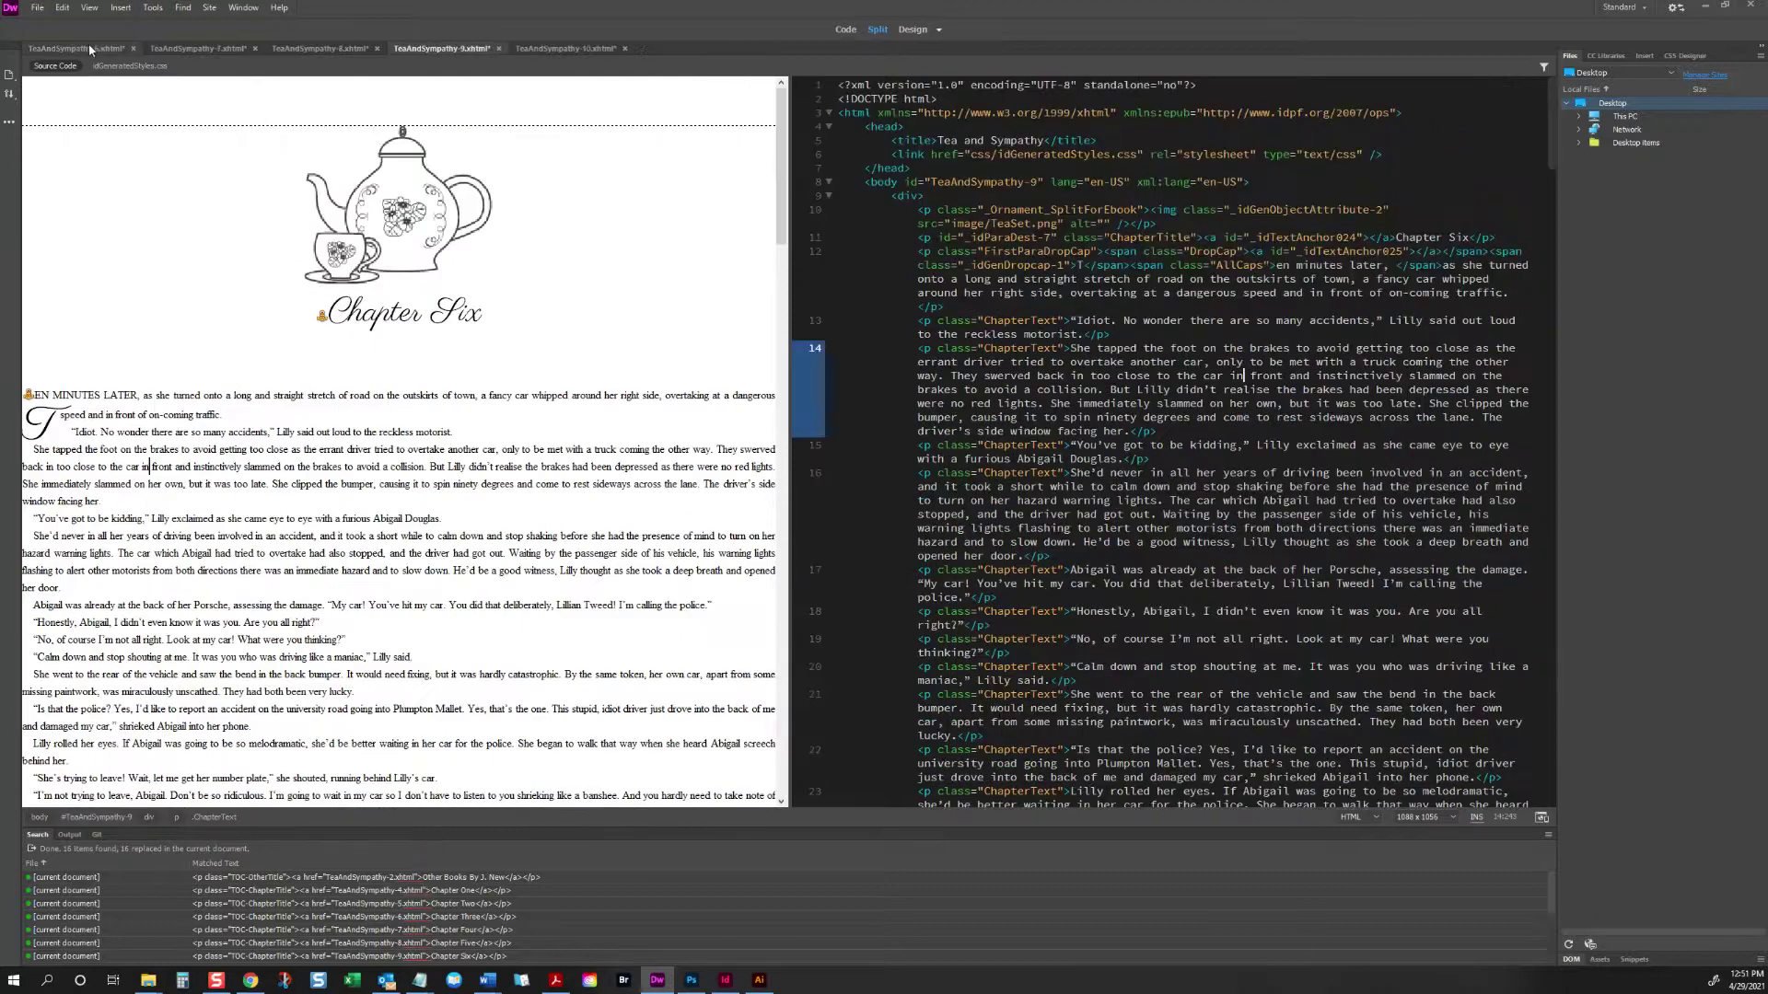
Step: Insert a space before "realised" inside the AllCaps span of Chapter Three's opening paragraph
left_click(91, 50)
left_click(89, 359)
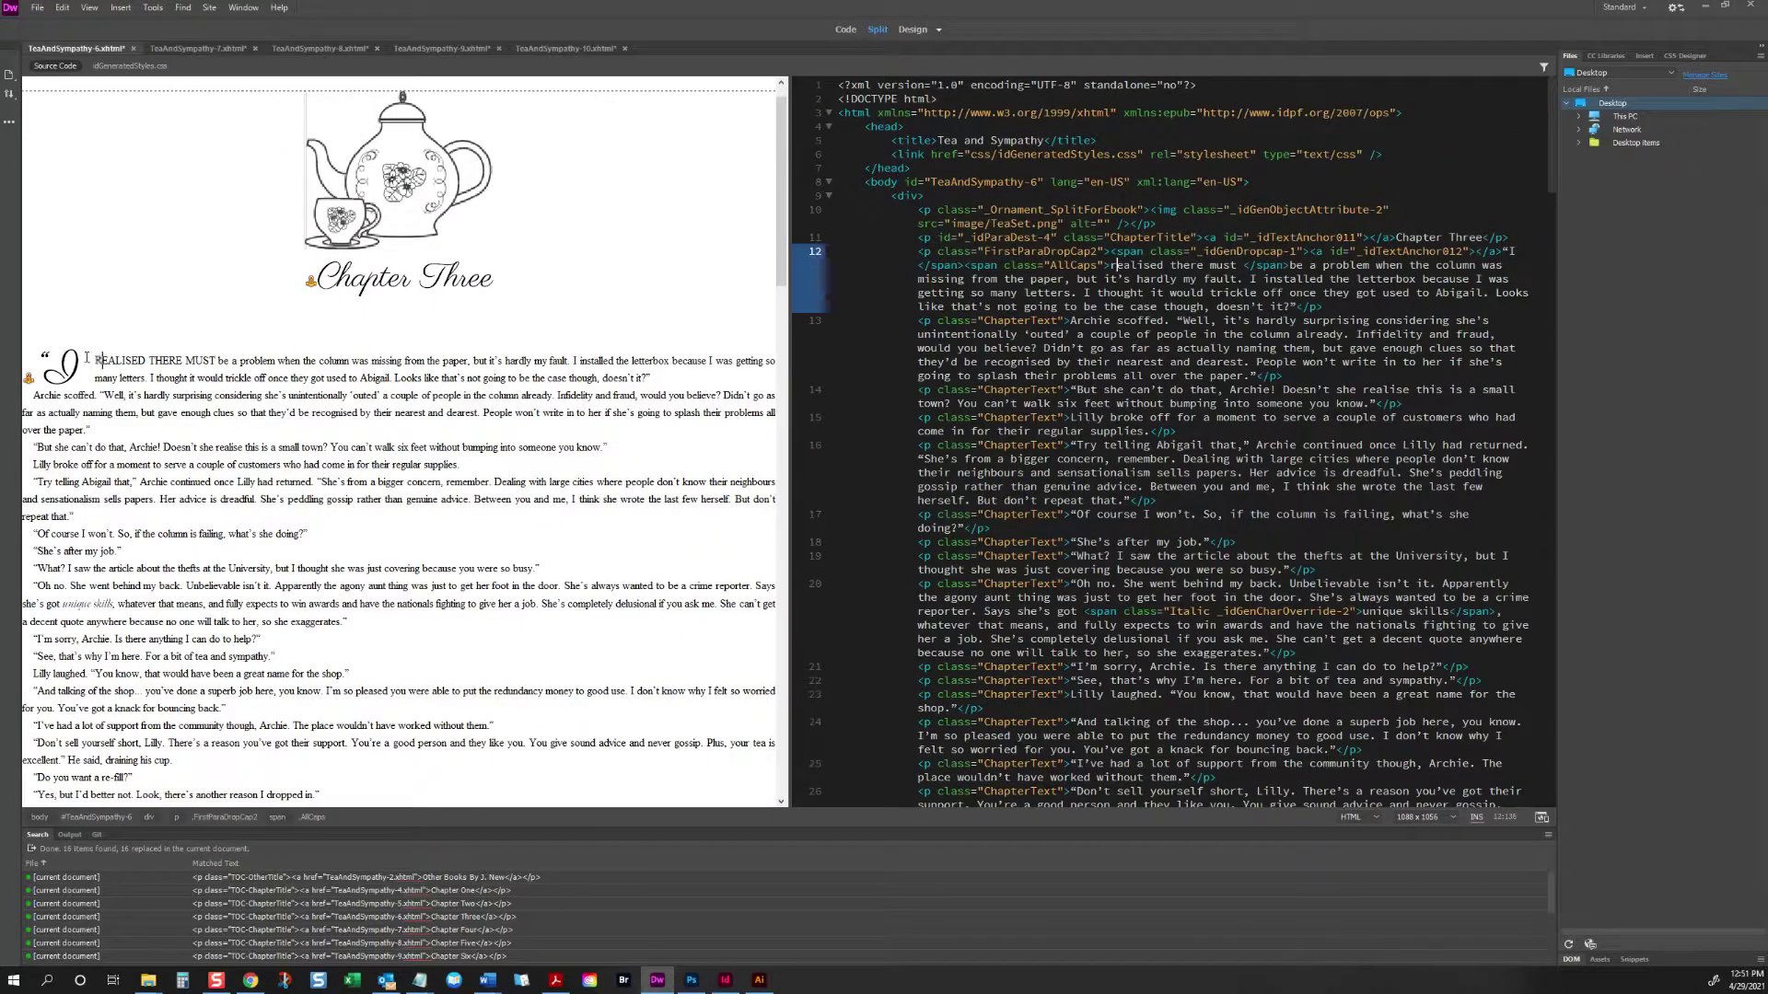
left_click(86, 359)
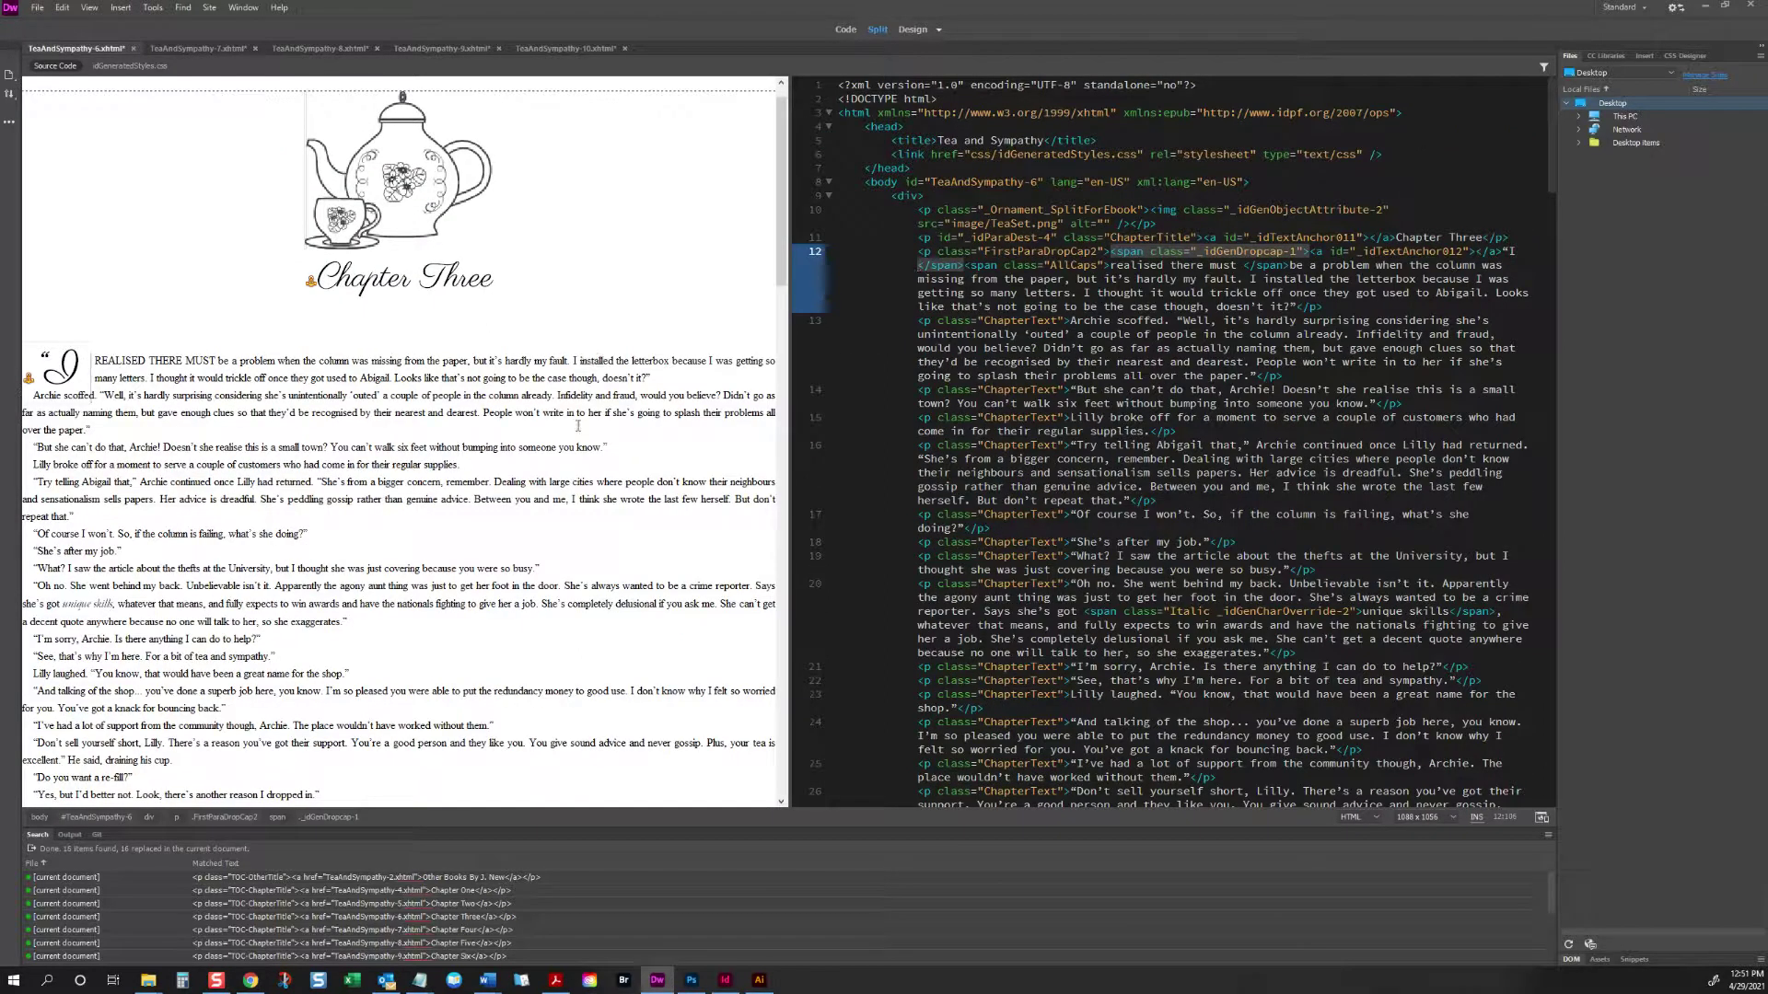
left_click(1111, 266)
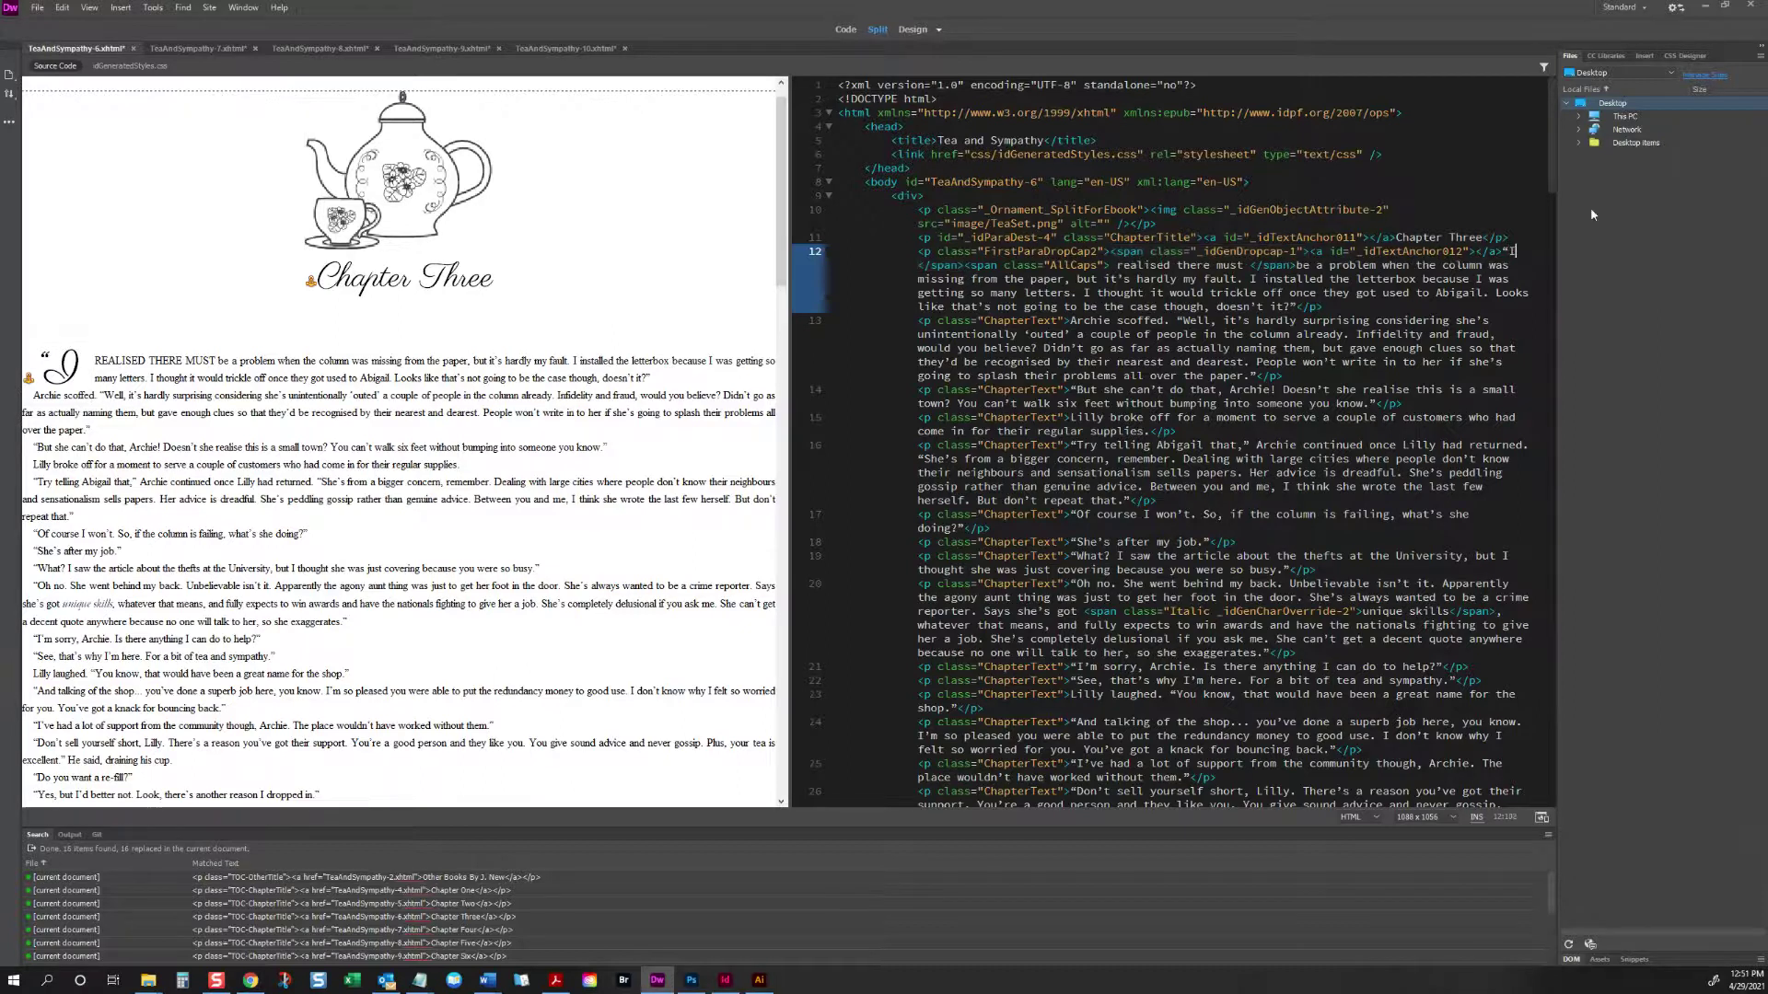
Step: Change the span class of the "Lilly couldn't help" drop cap in Chapter Three to _idGenDropcap-2 and refresh the preview
left_click(242, 479)
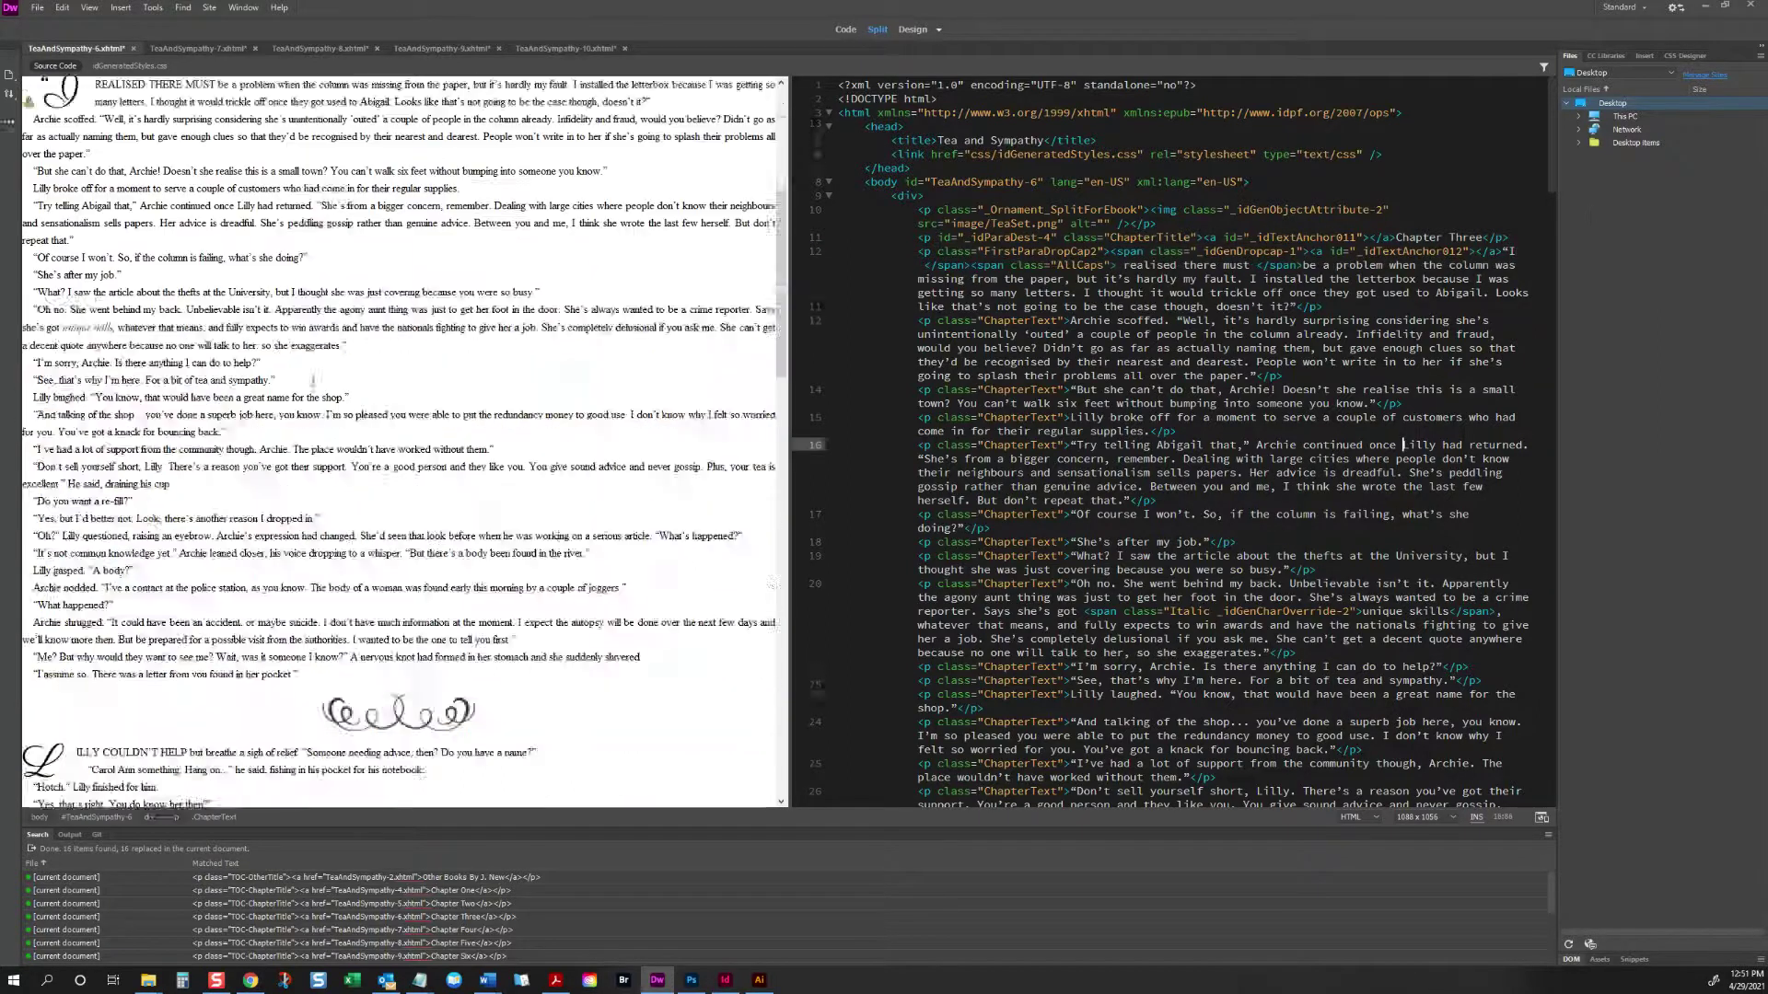
scroll(303, 382, "down", 5)
left_click(48, 521)
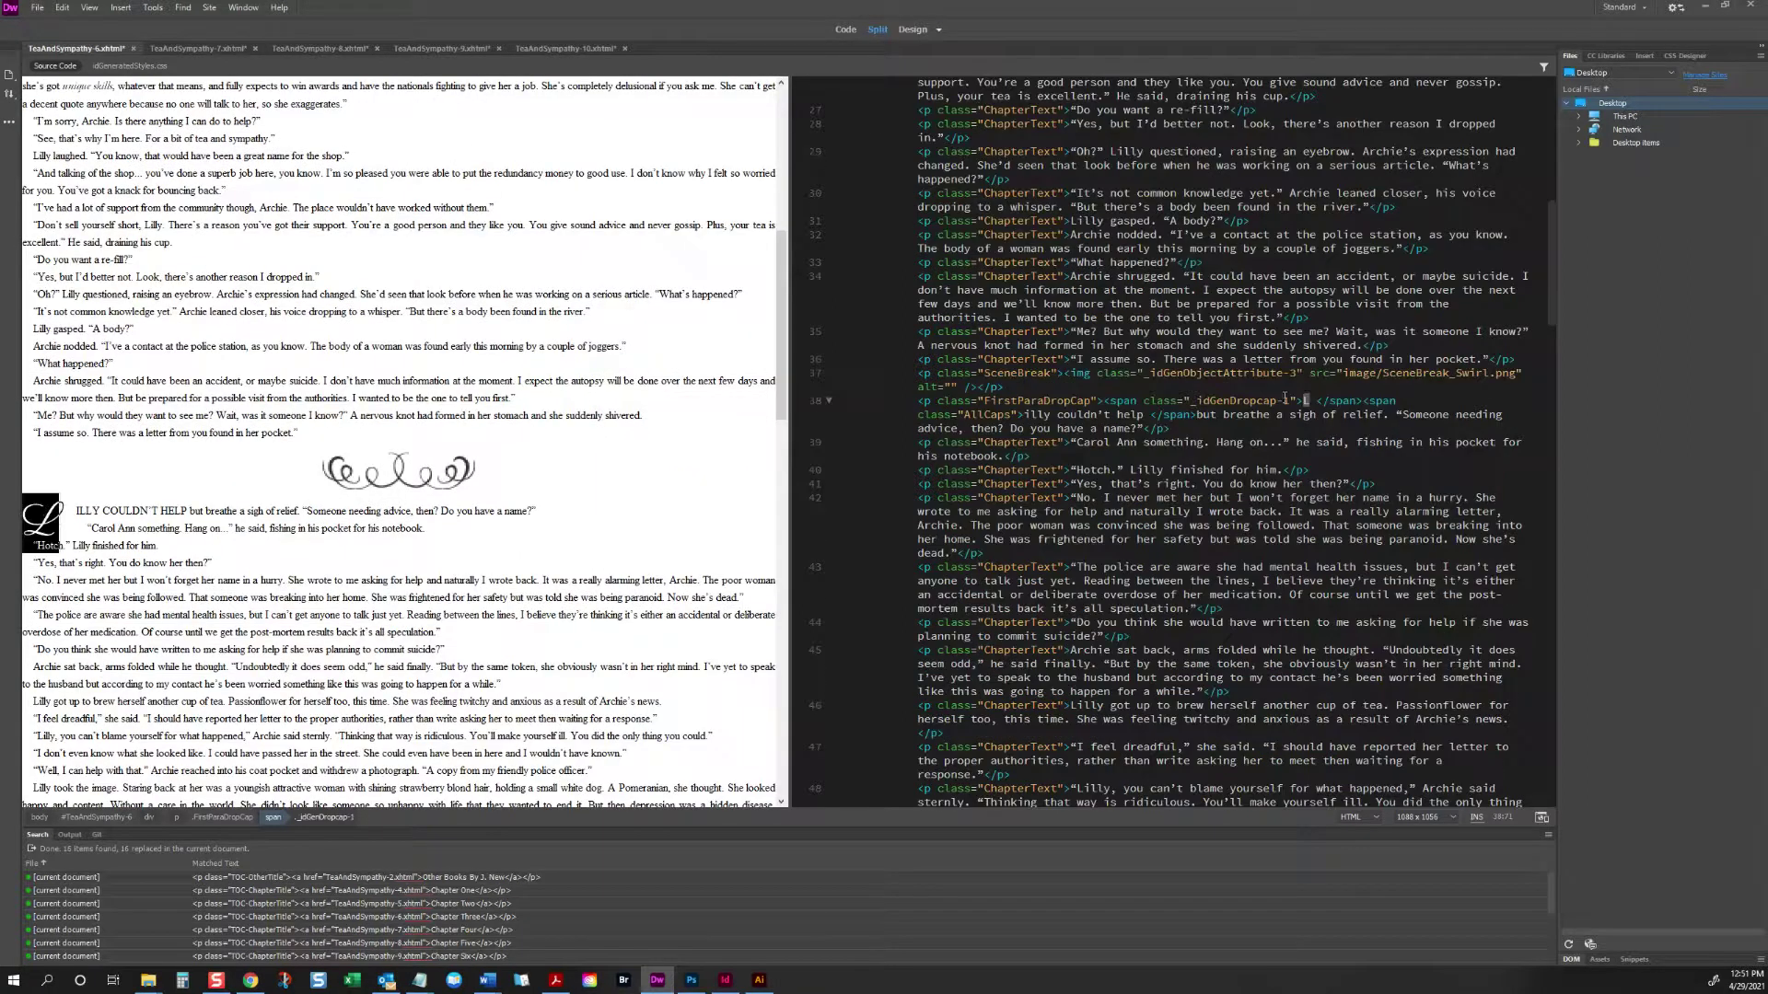
left_click_drag(1286, 401, 1316, 394)
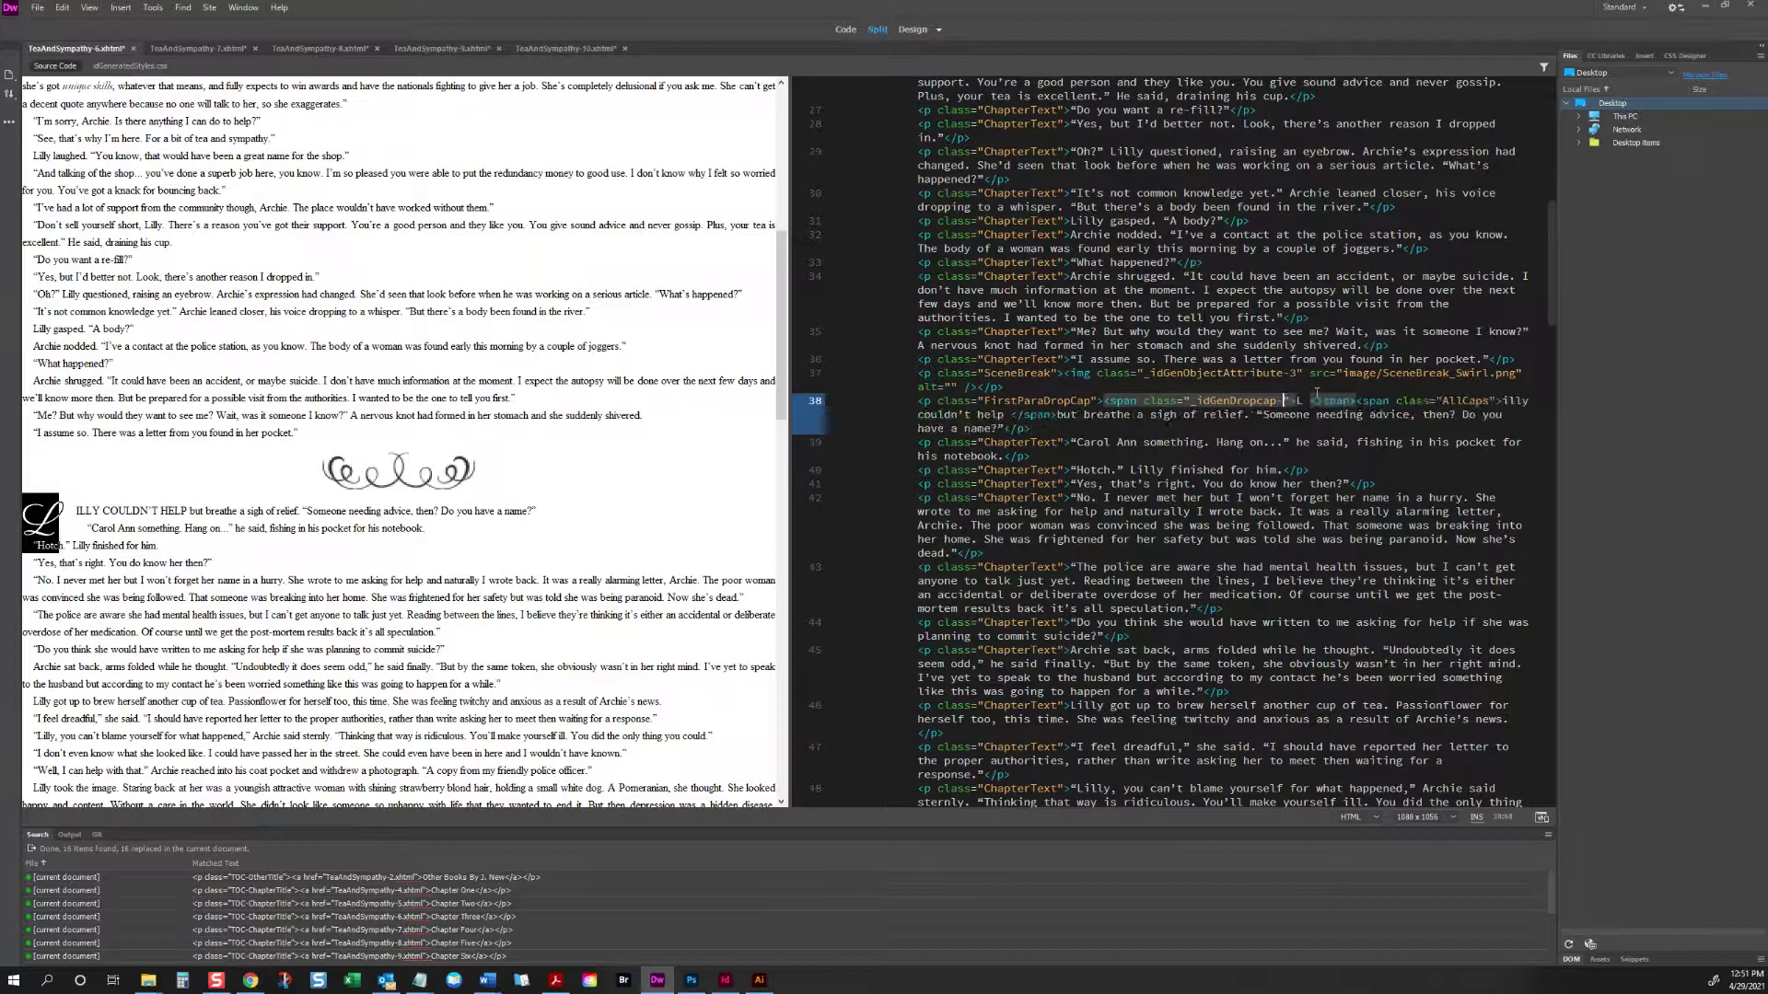
key("BackSpace")
left_click(281, 547)
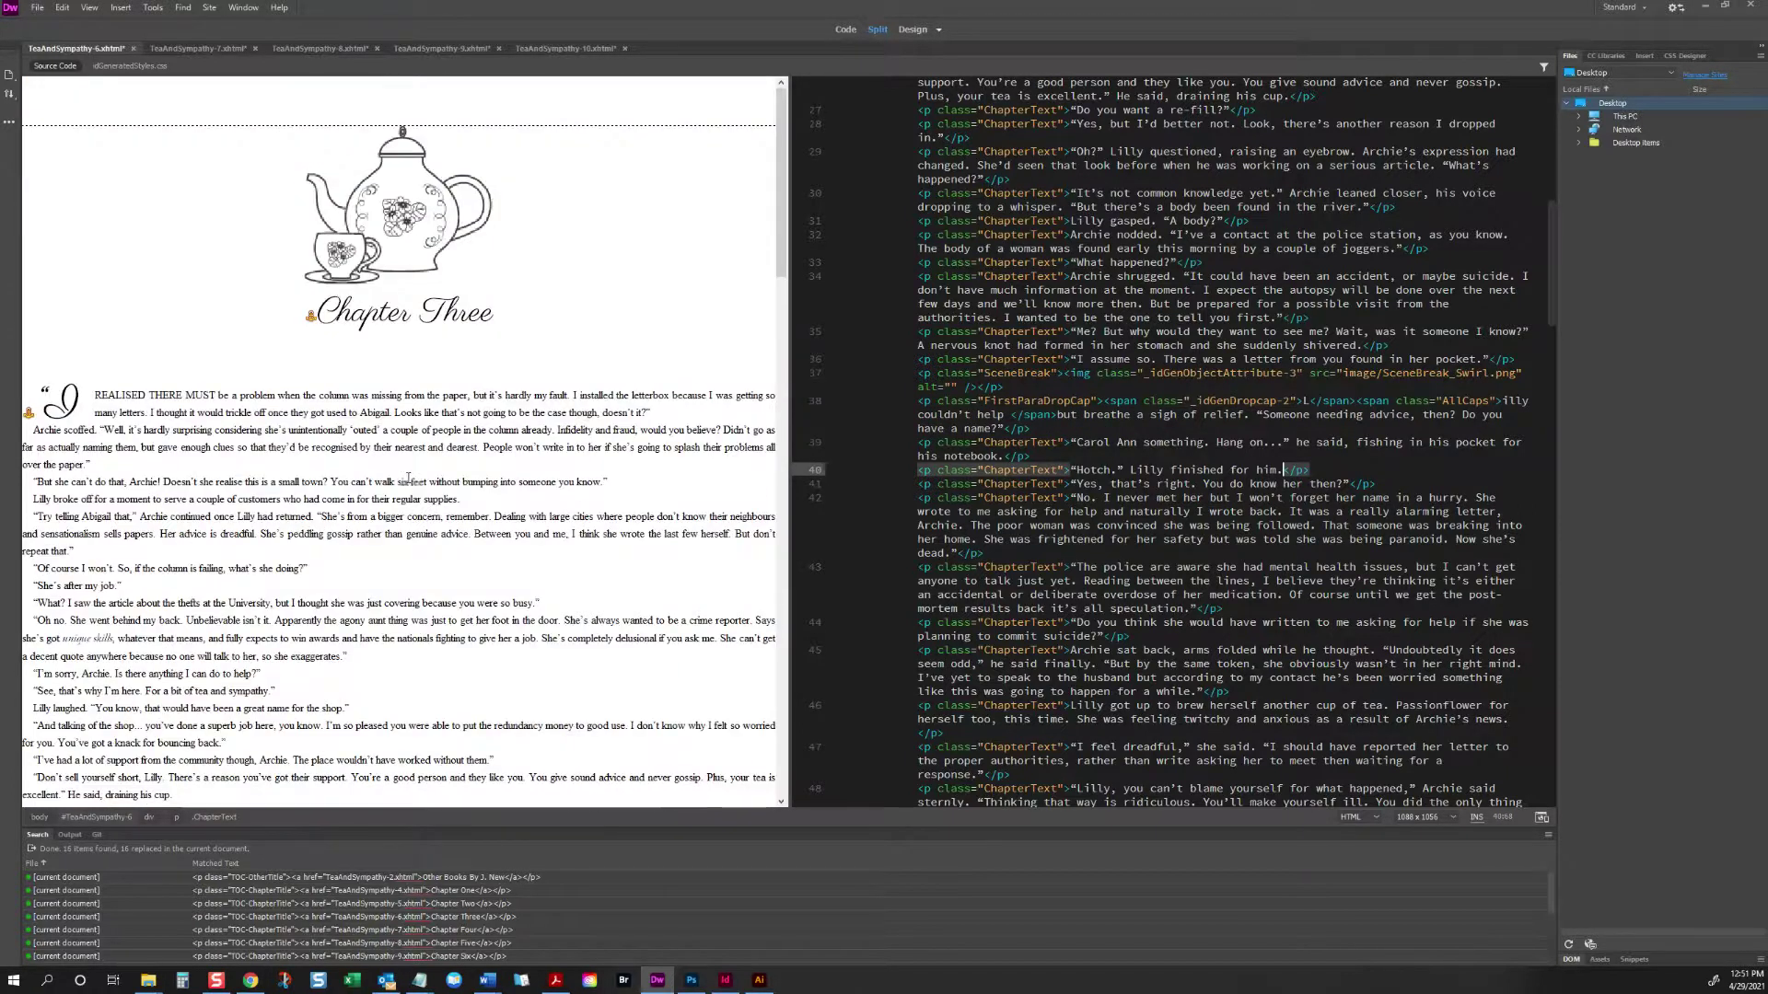
Step: Change the span class of the "Lilly had already" drop cap in Chapter Three to _idGenDropcap-2
scroll(368, 451, "down", 15)
left_click(53, 370)
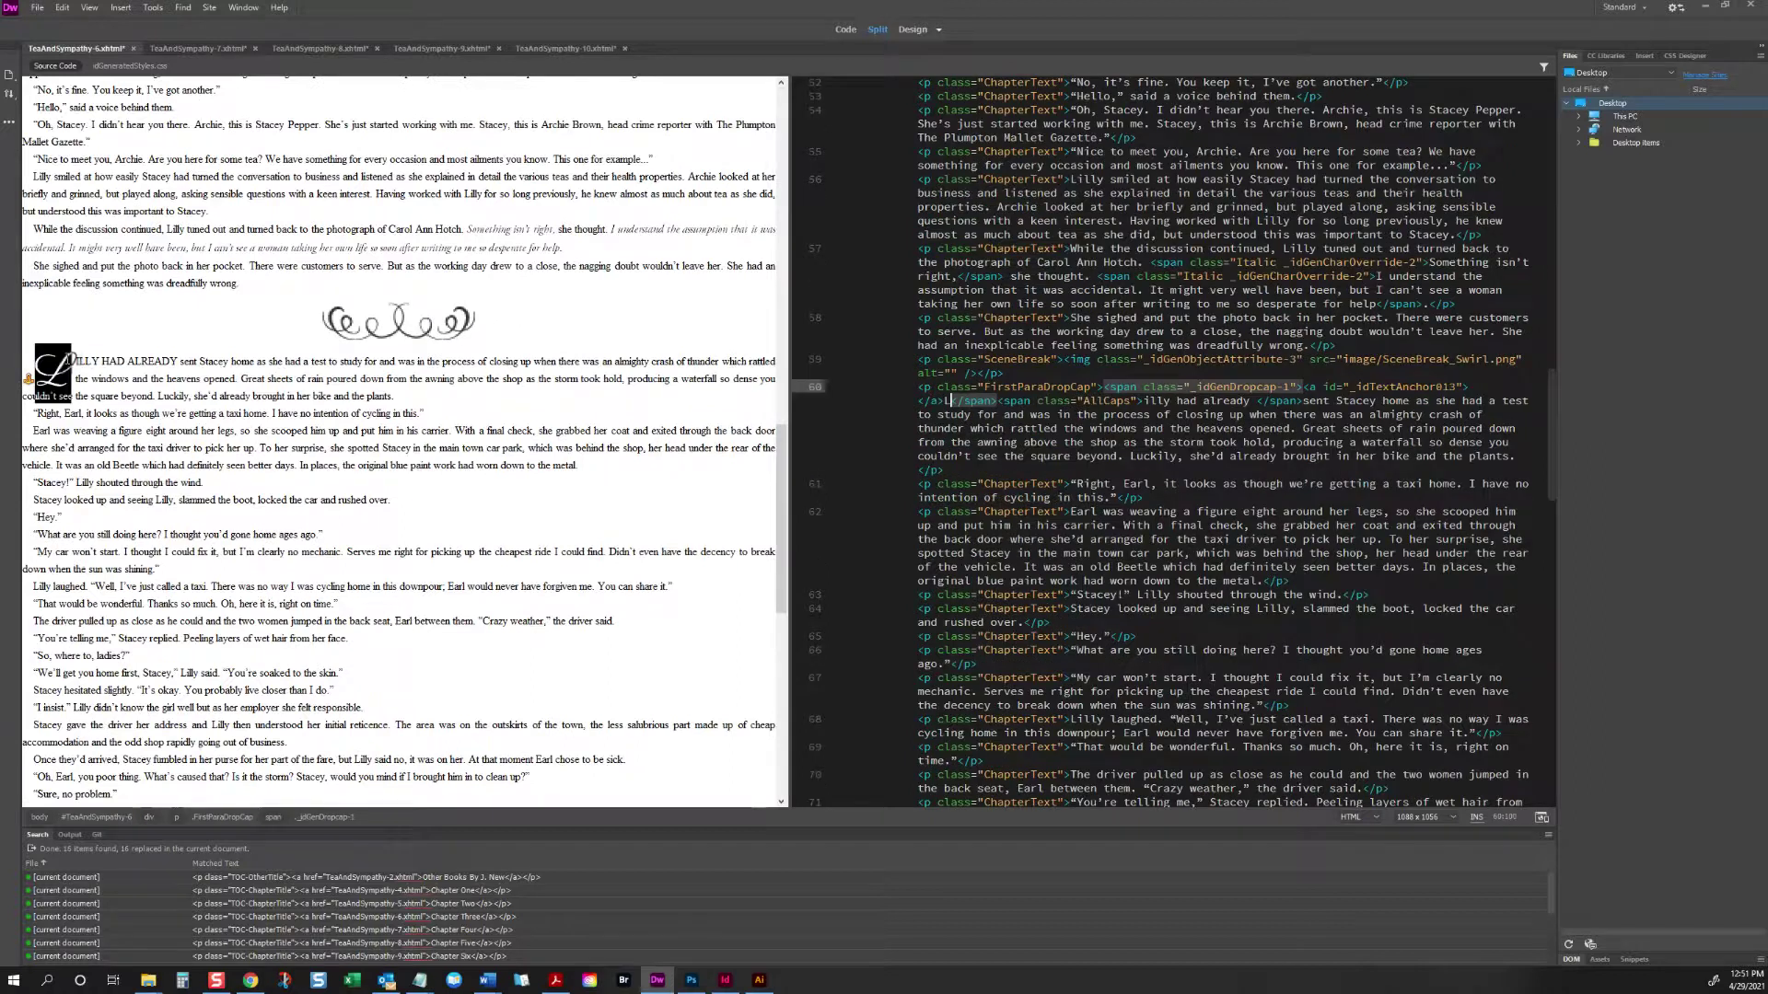
left_click(1285, 386)
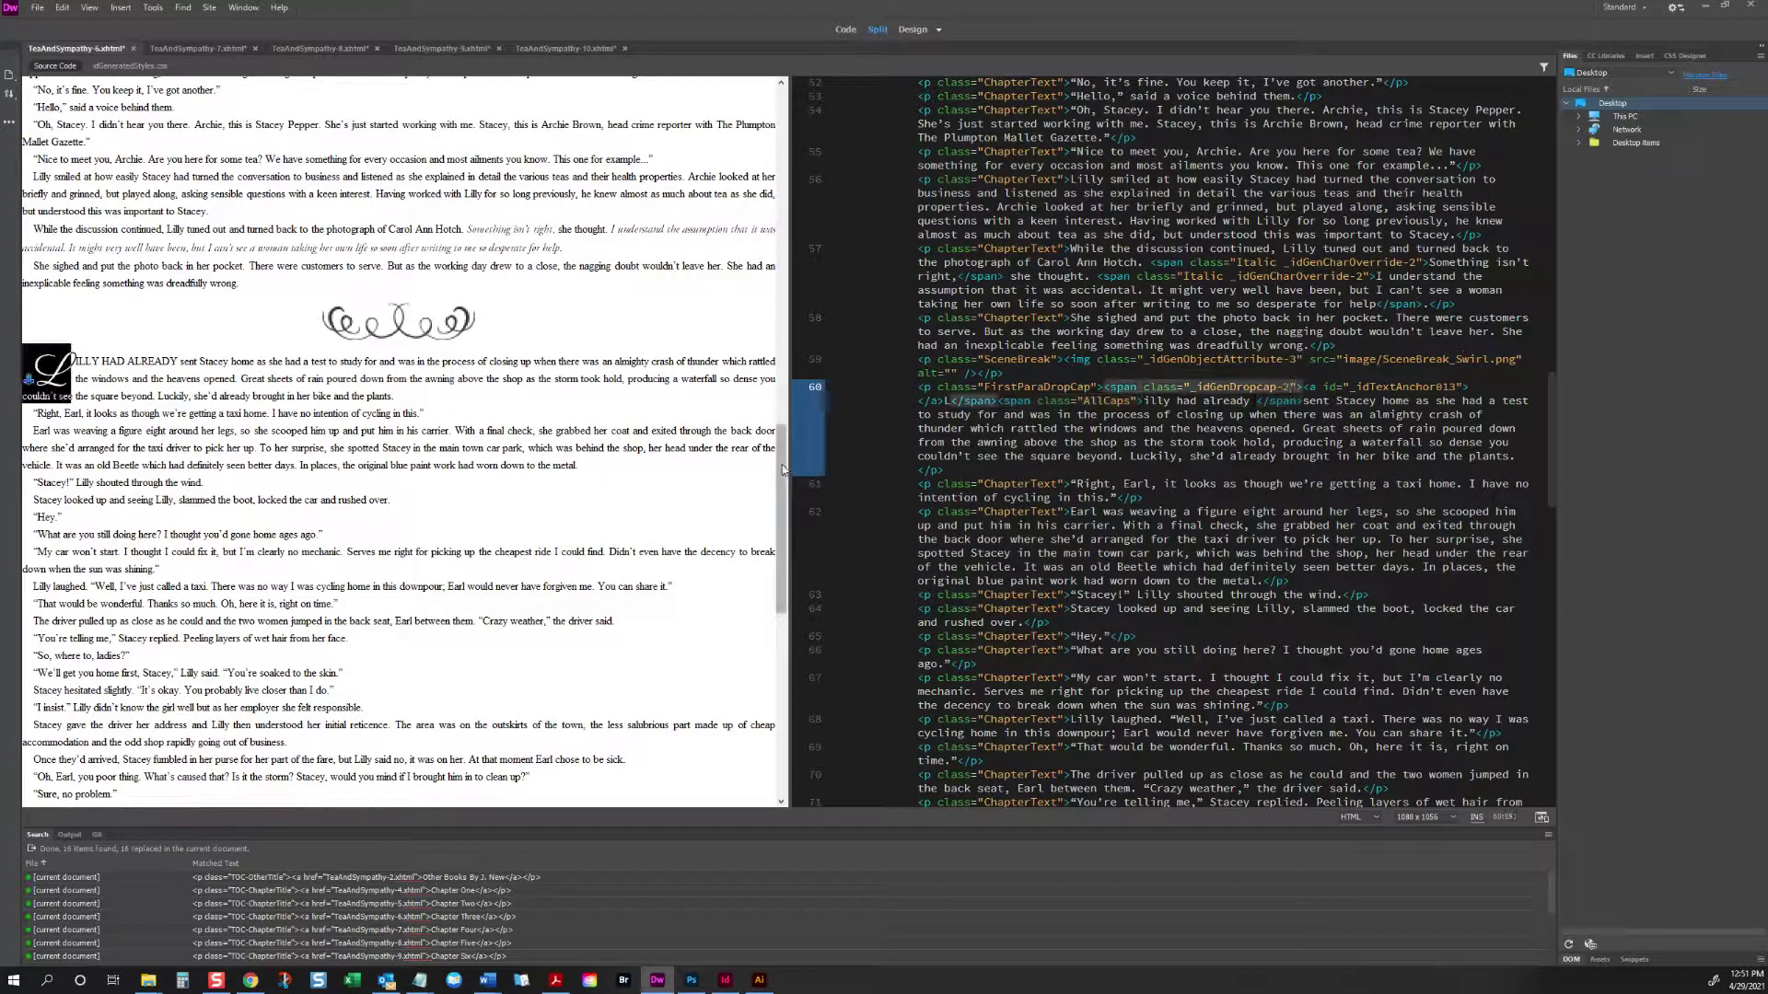
type("2")
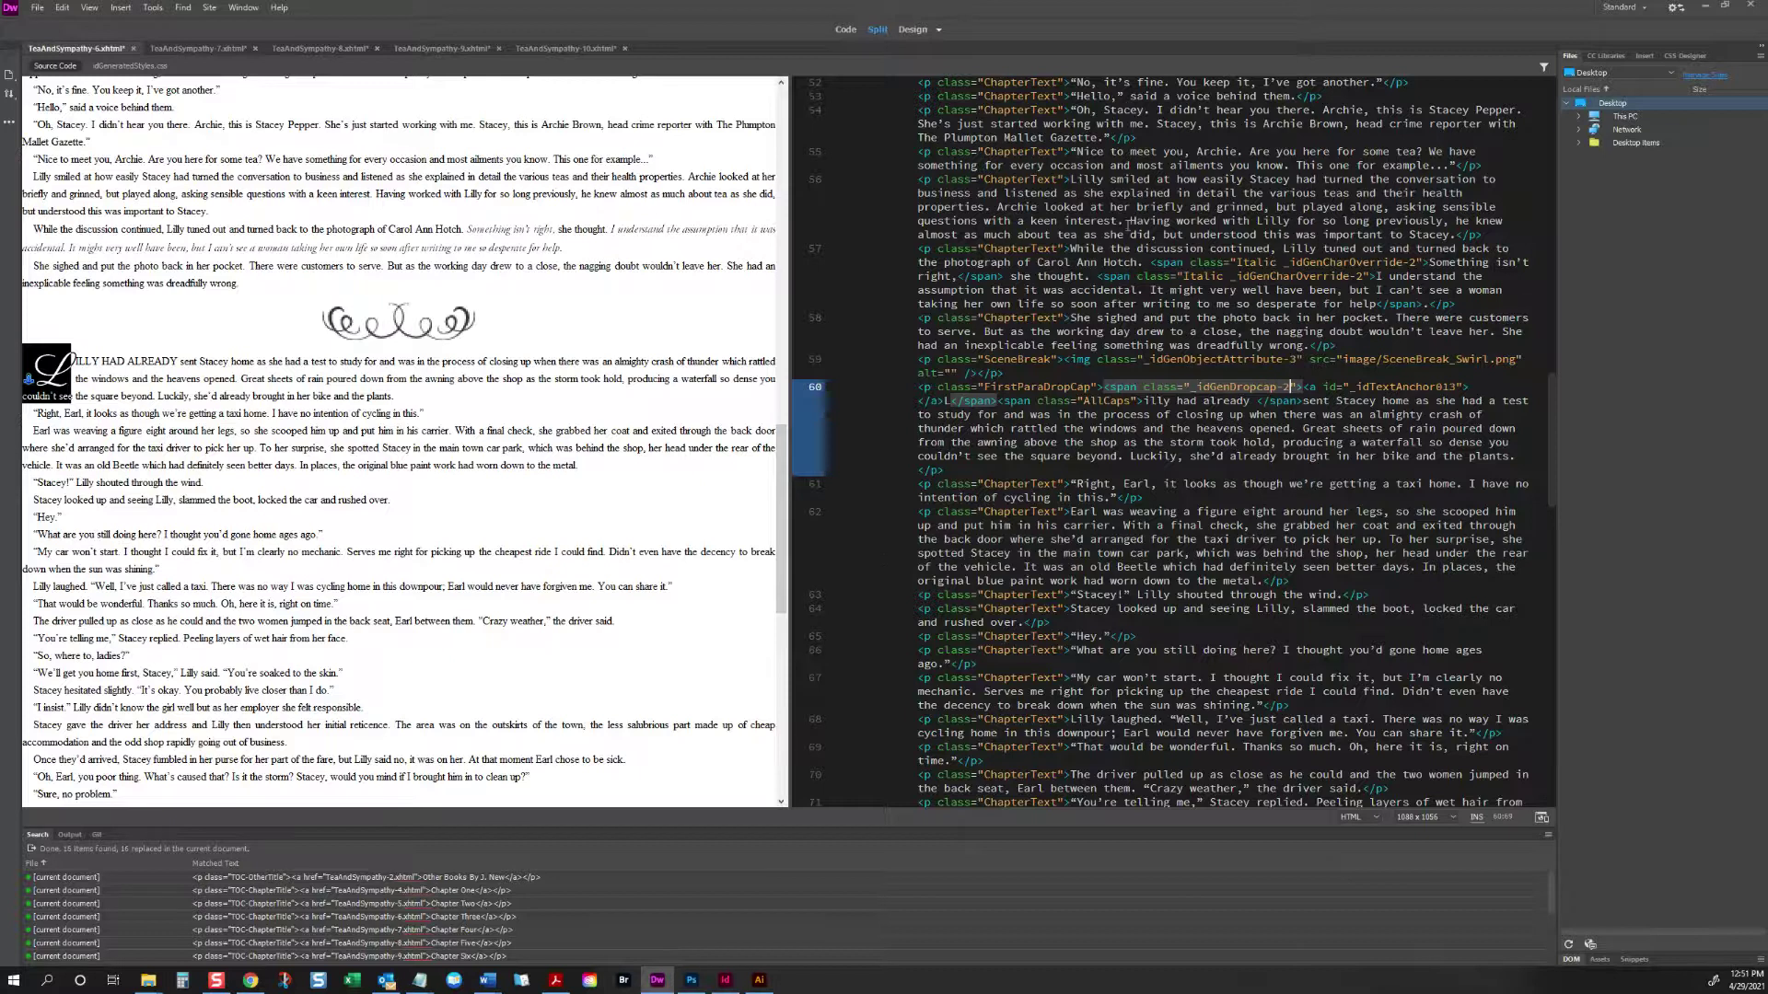
Step: Check the remainder of Chapter Three for more drop caps and close its file
scroll(1081, 387, "down", 15)
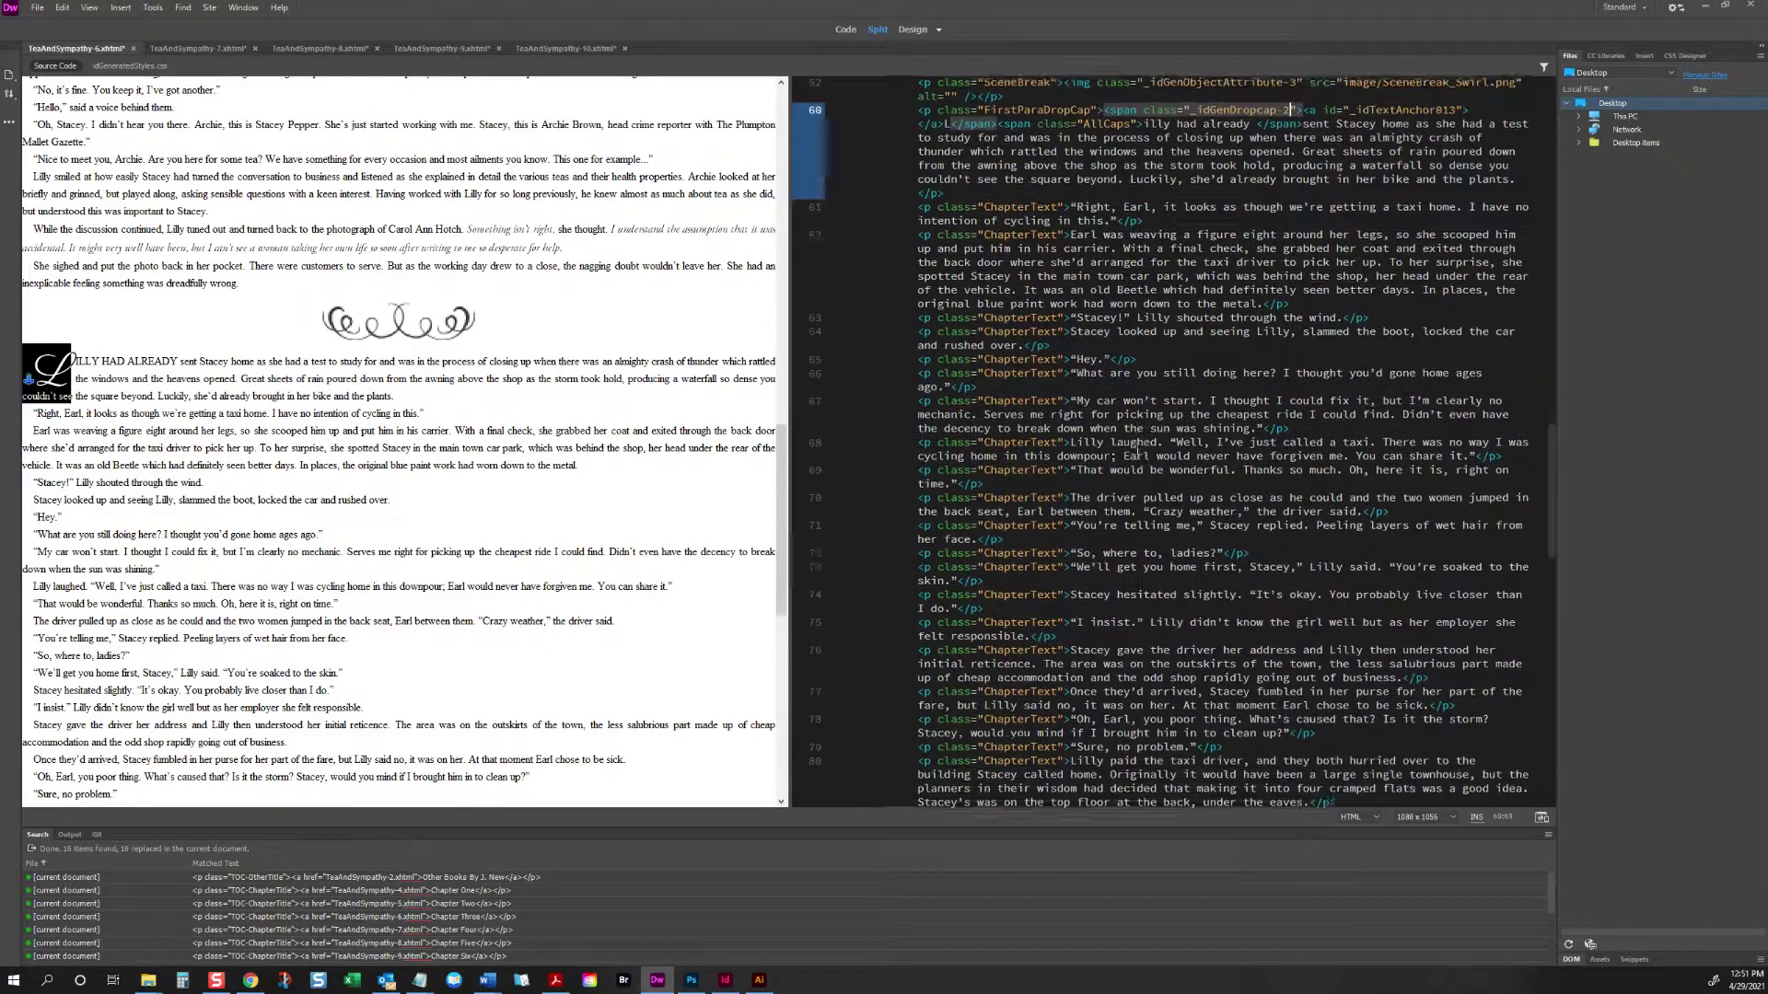
scroll(315, 512, "down", 13)
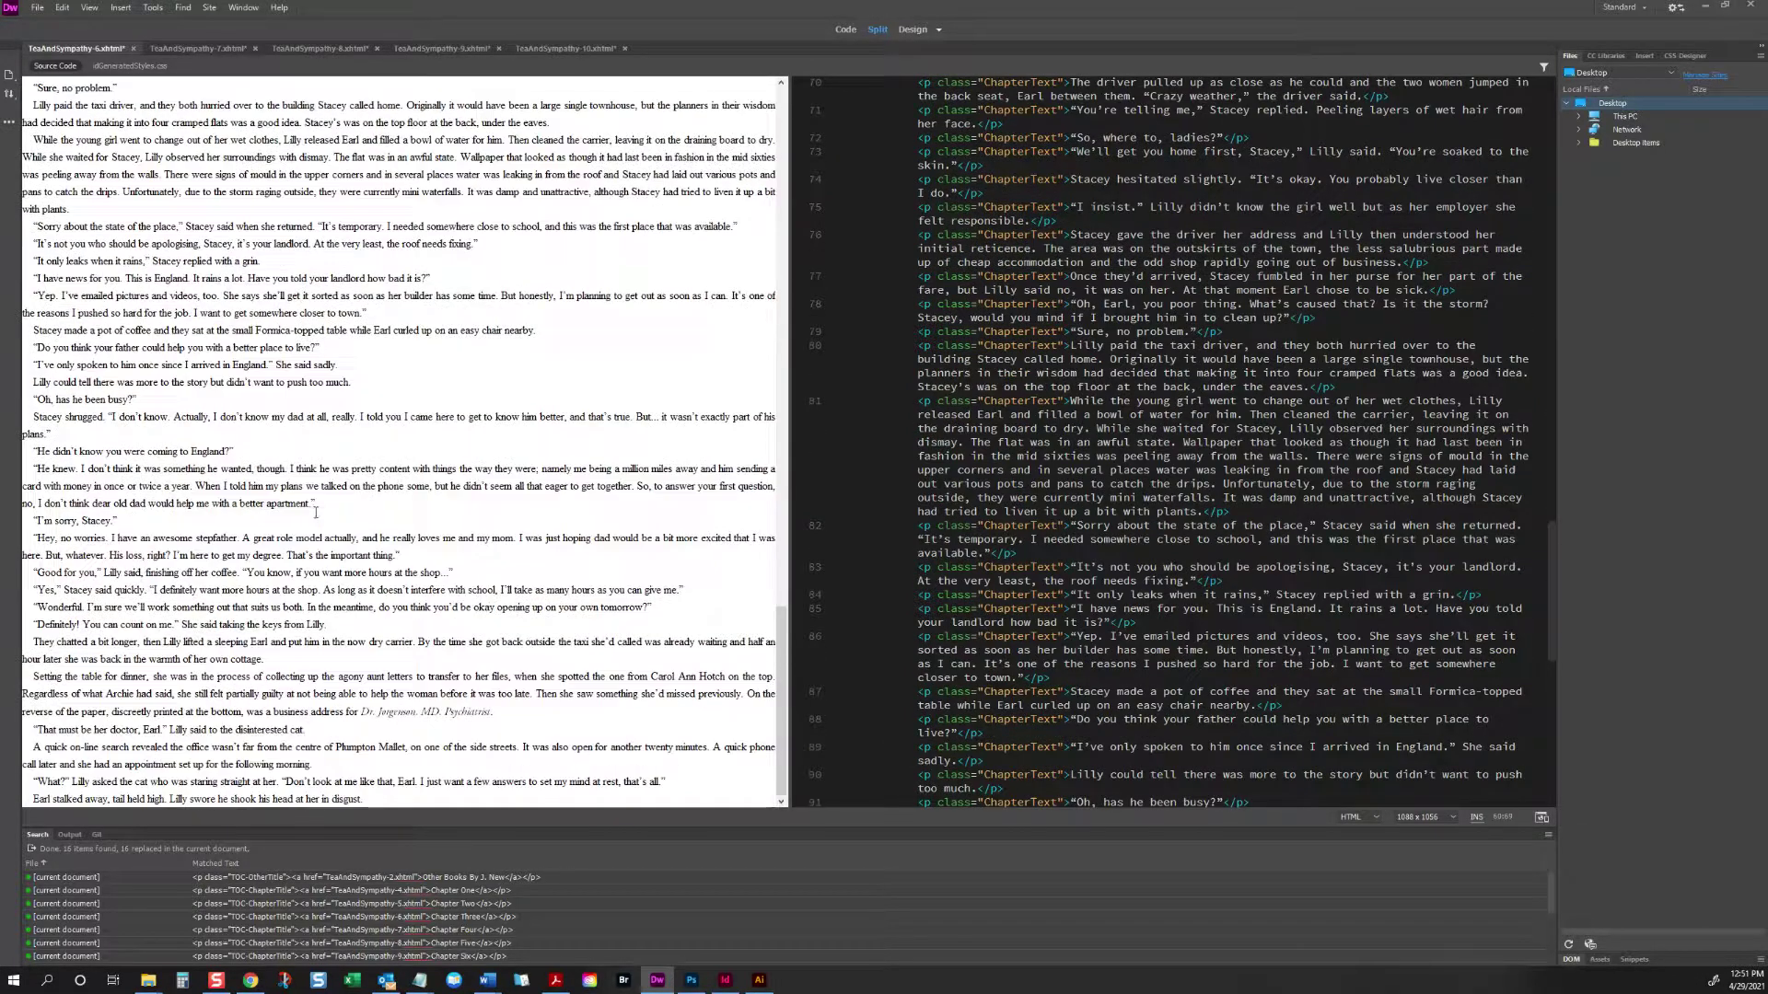
left_click(322, 517)
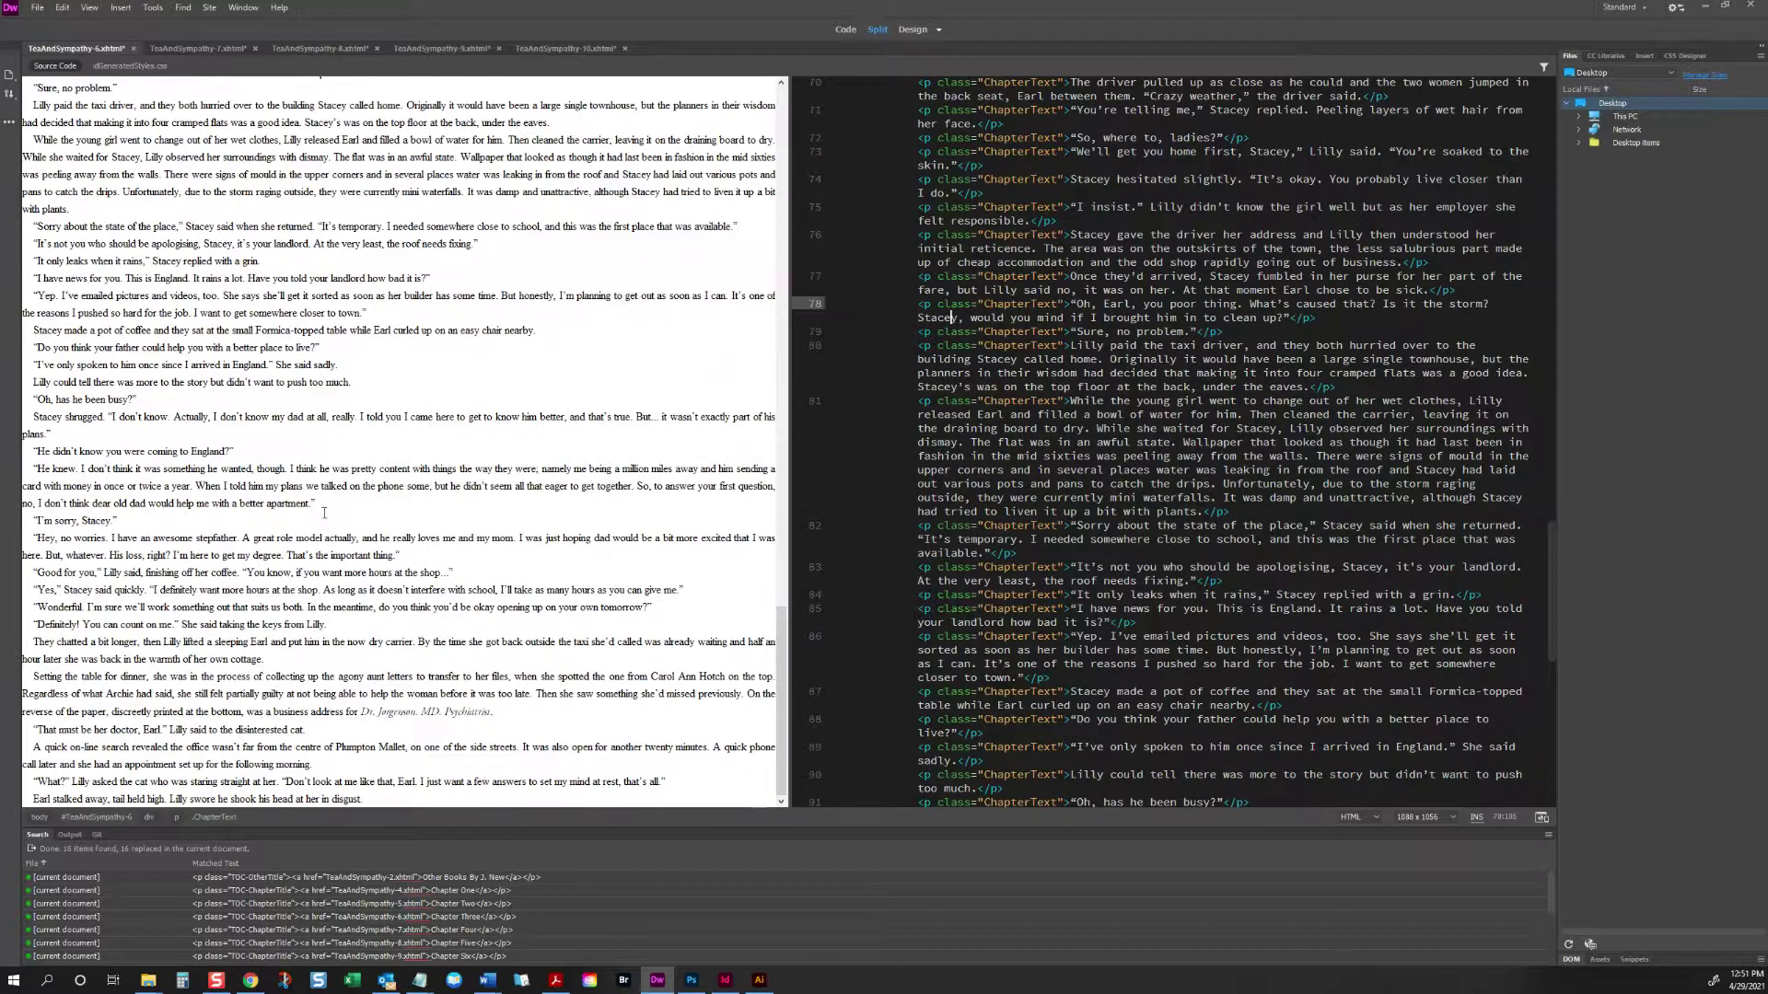
key("ctrl+w")
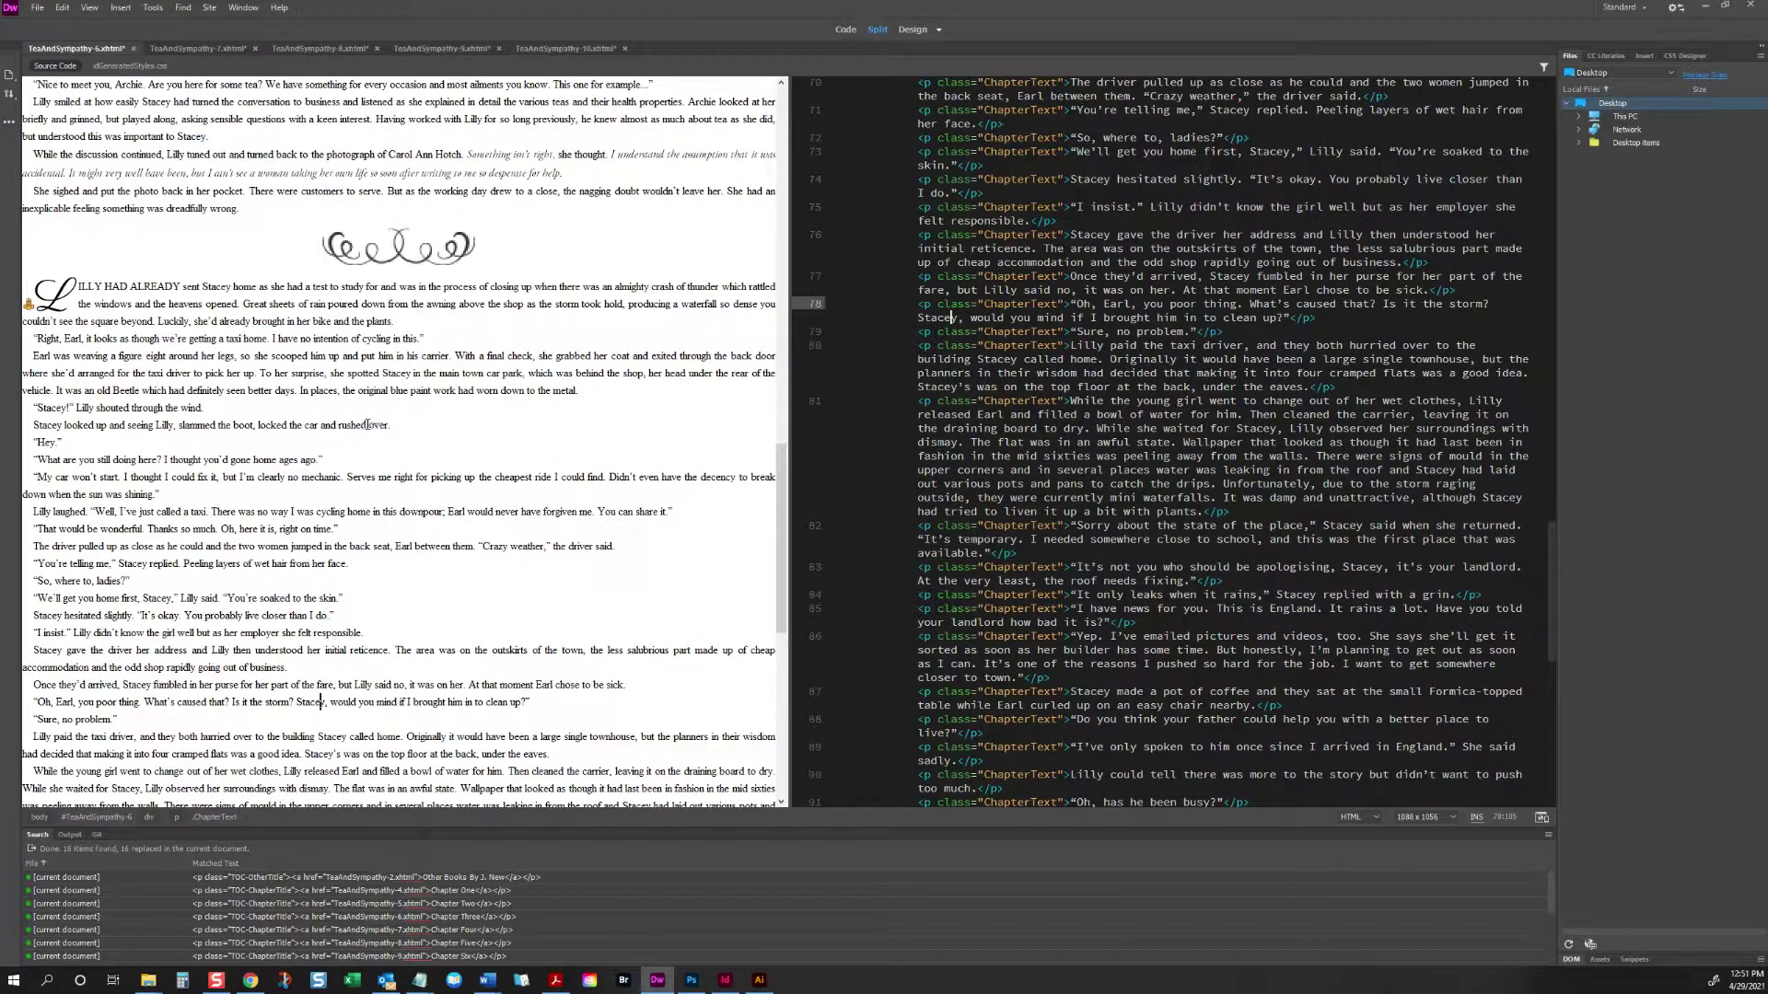
Step: Delete the empty DropCap span and its _idTextAnchor025 anchor from the first paragraph of Chapter Six
left_click(321, 316)
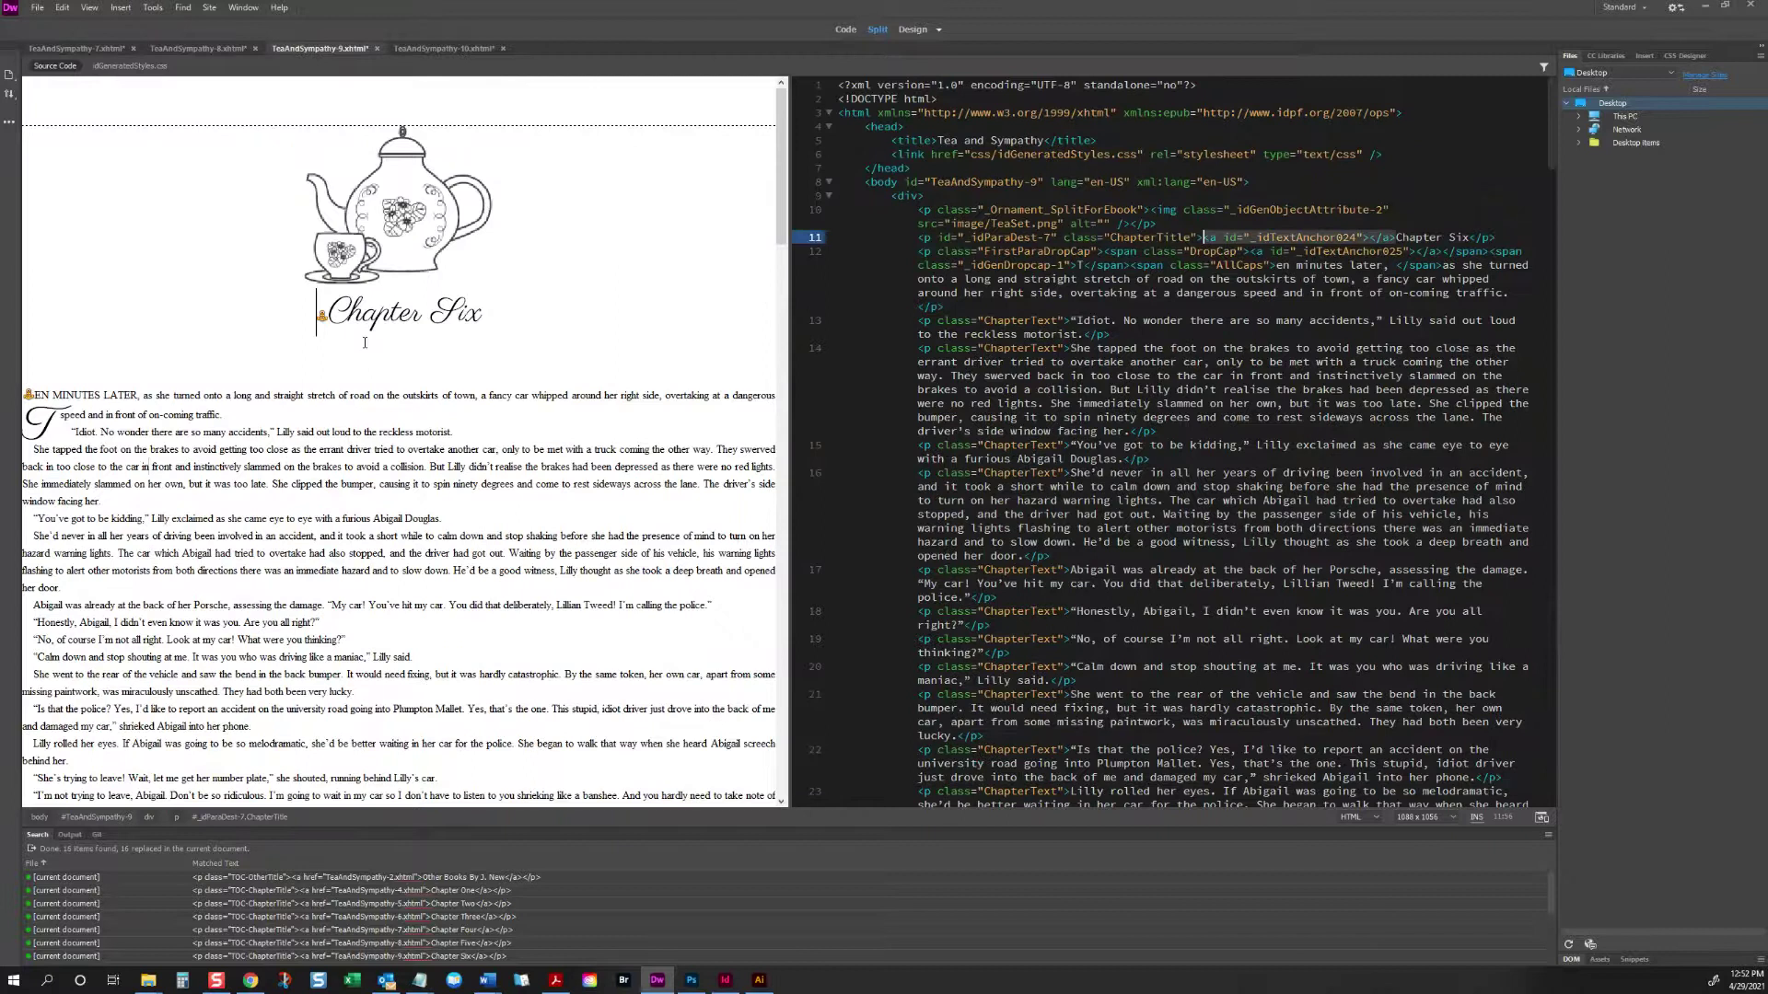
left_click(46, 416)
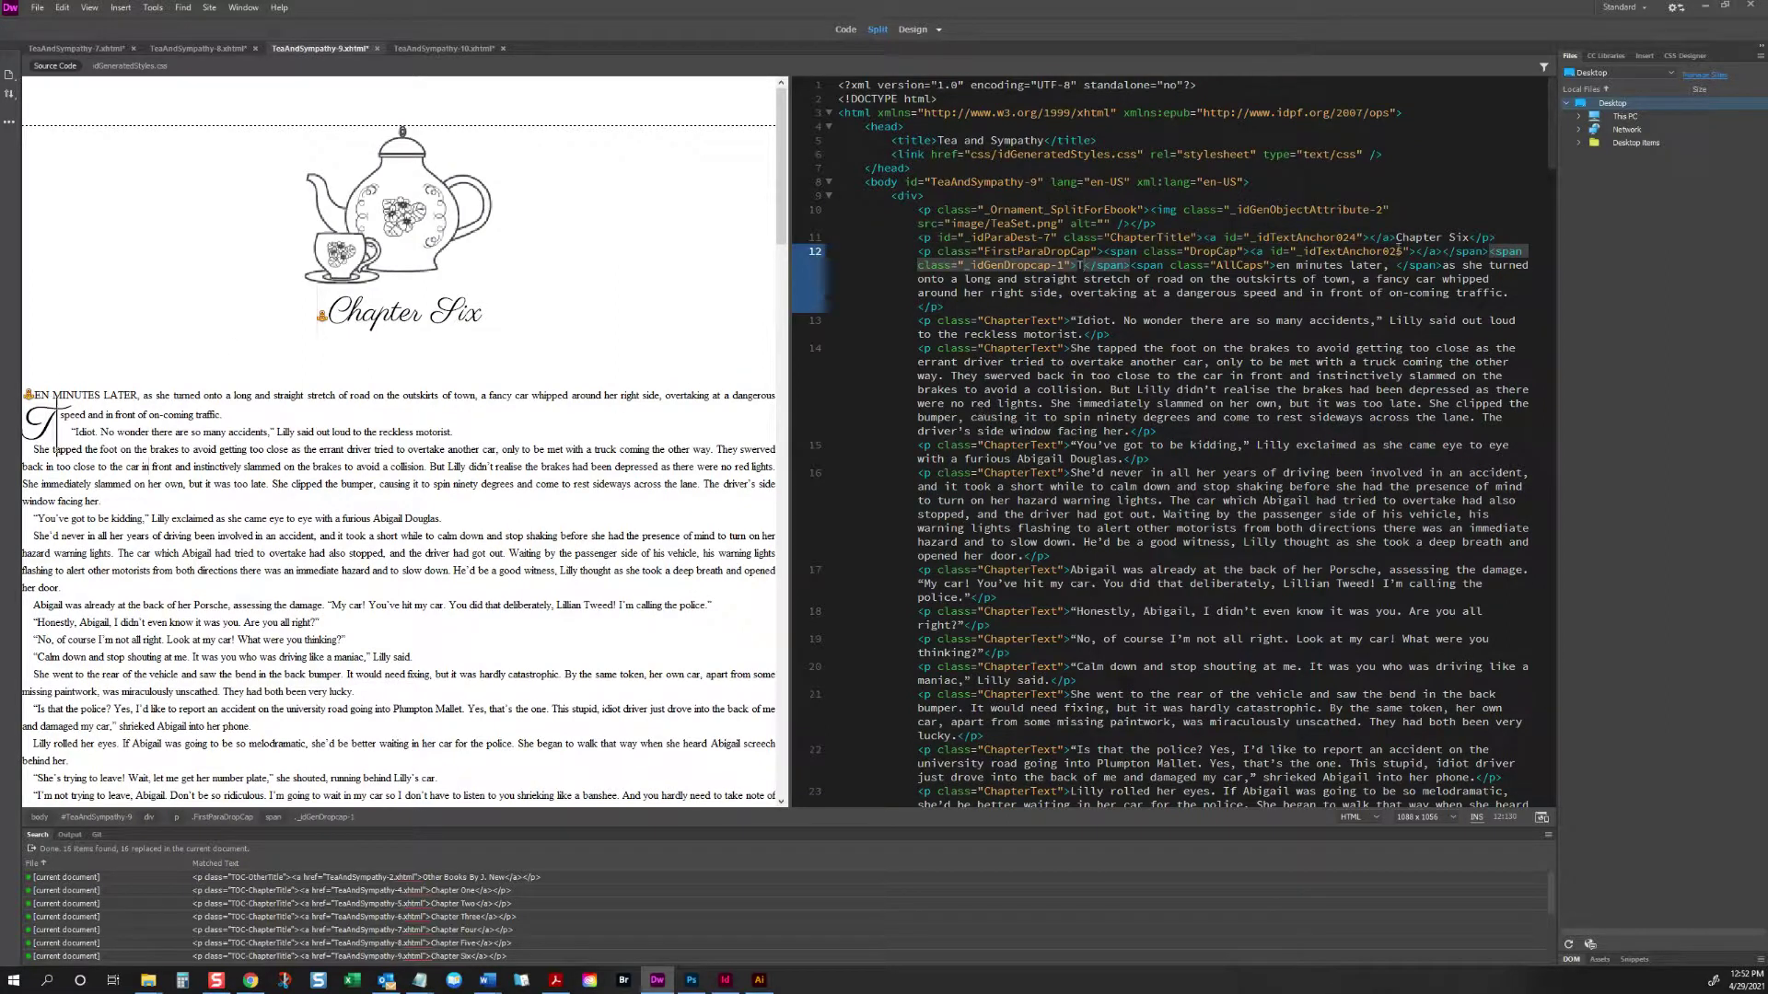
left_click(1254, 252)
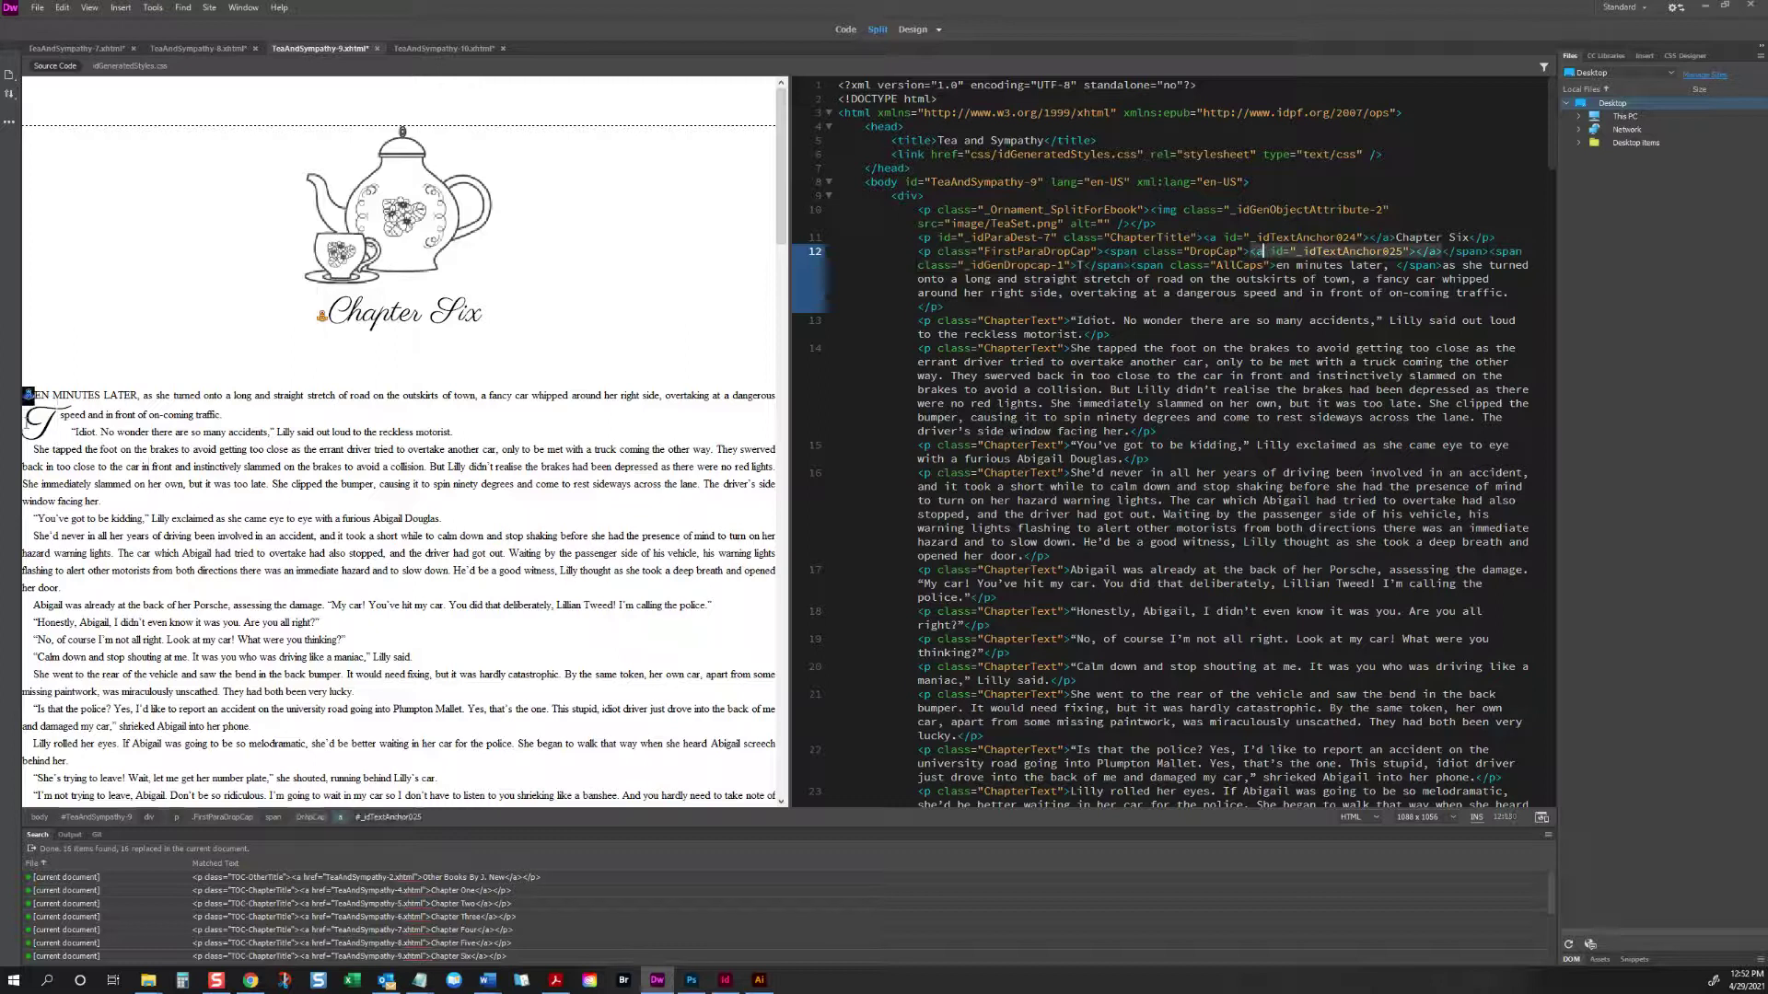
left_click(1078, 265)
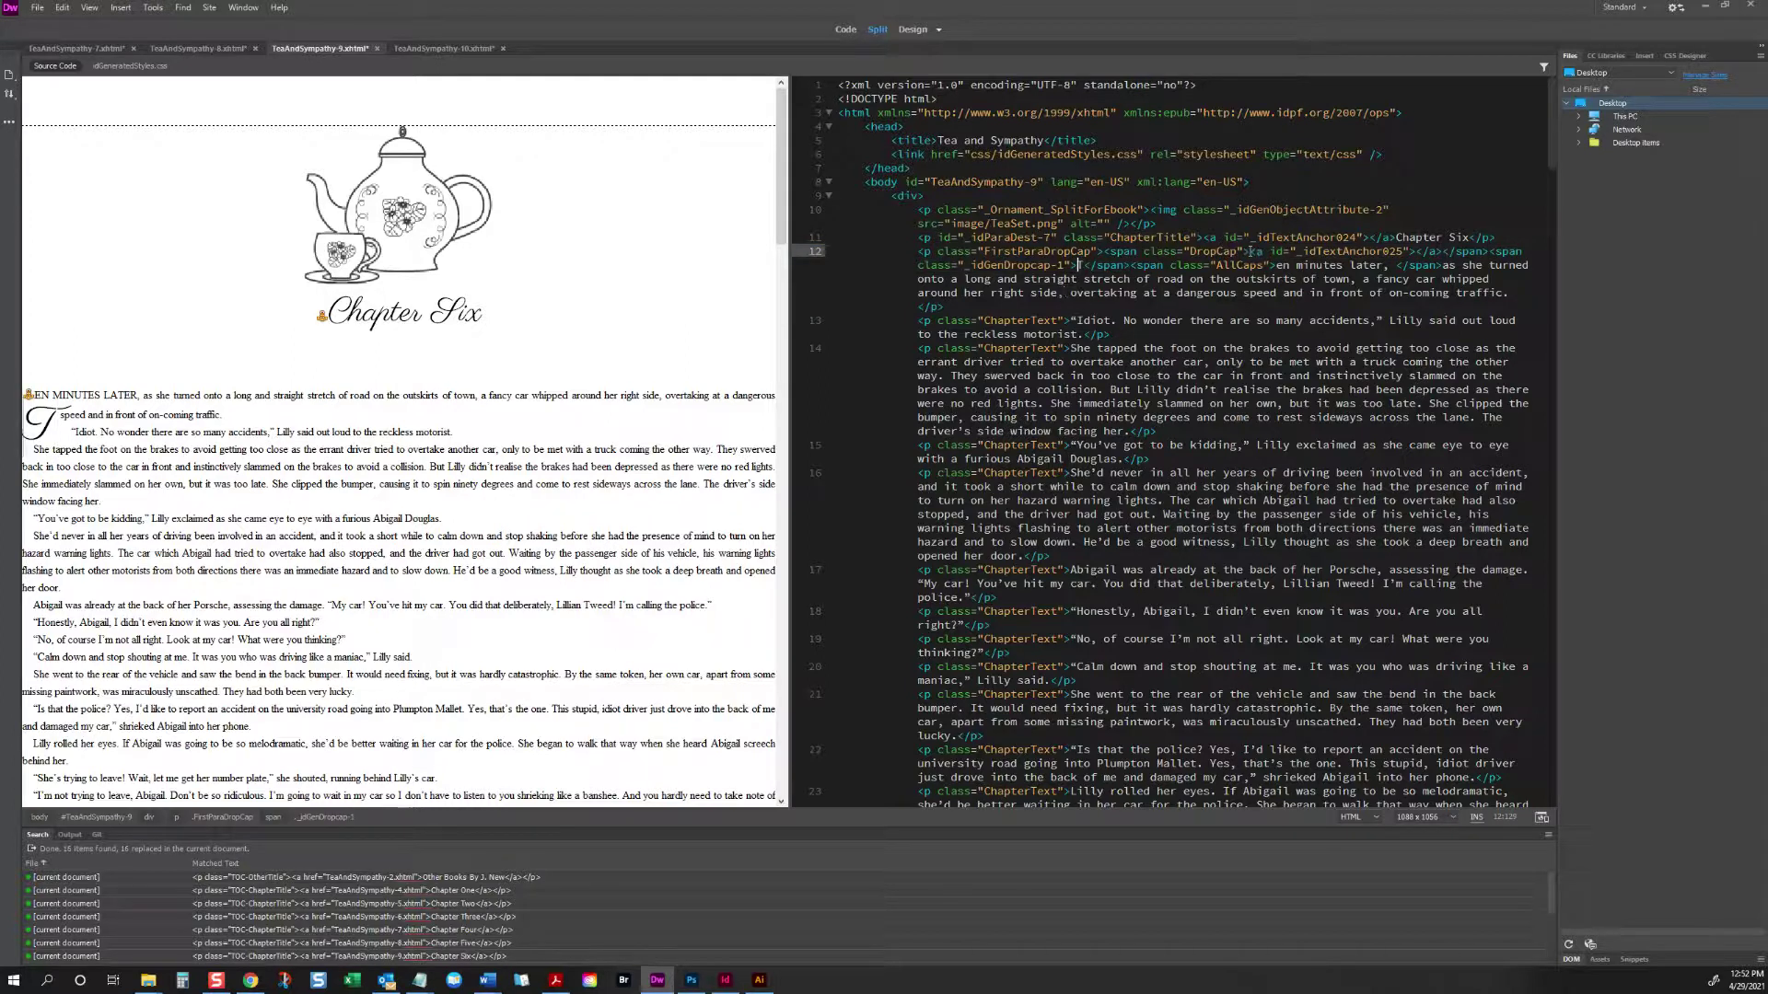
left_click_drag(1248, 252, 1095, 252)
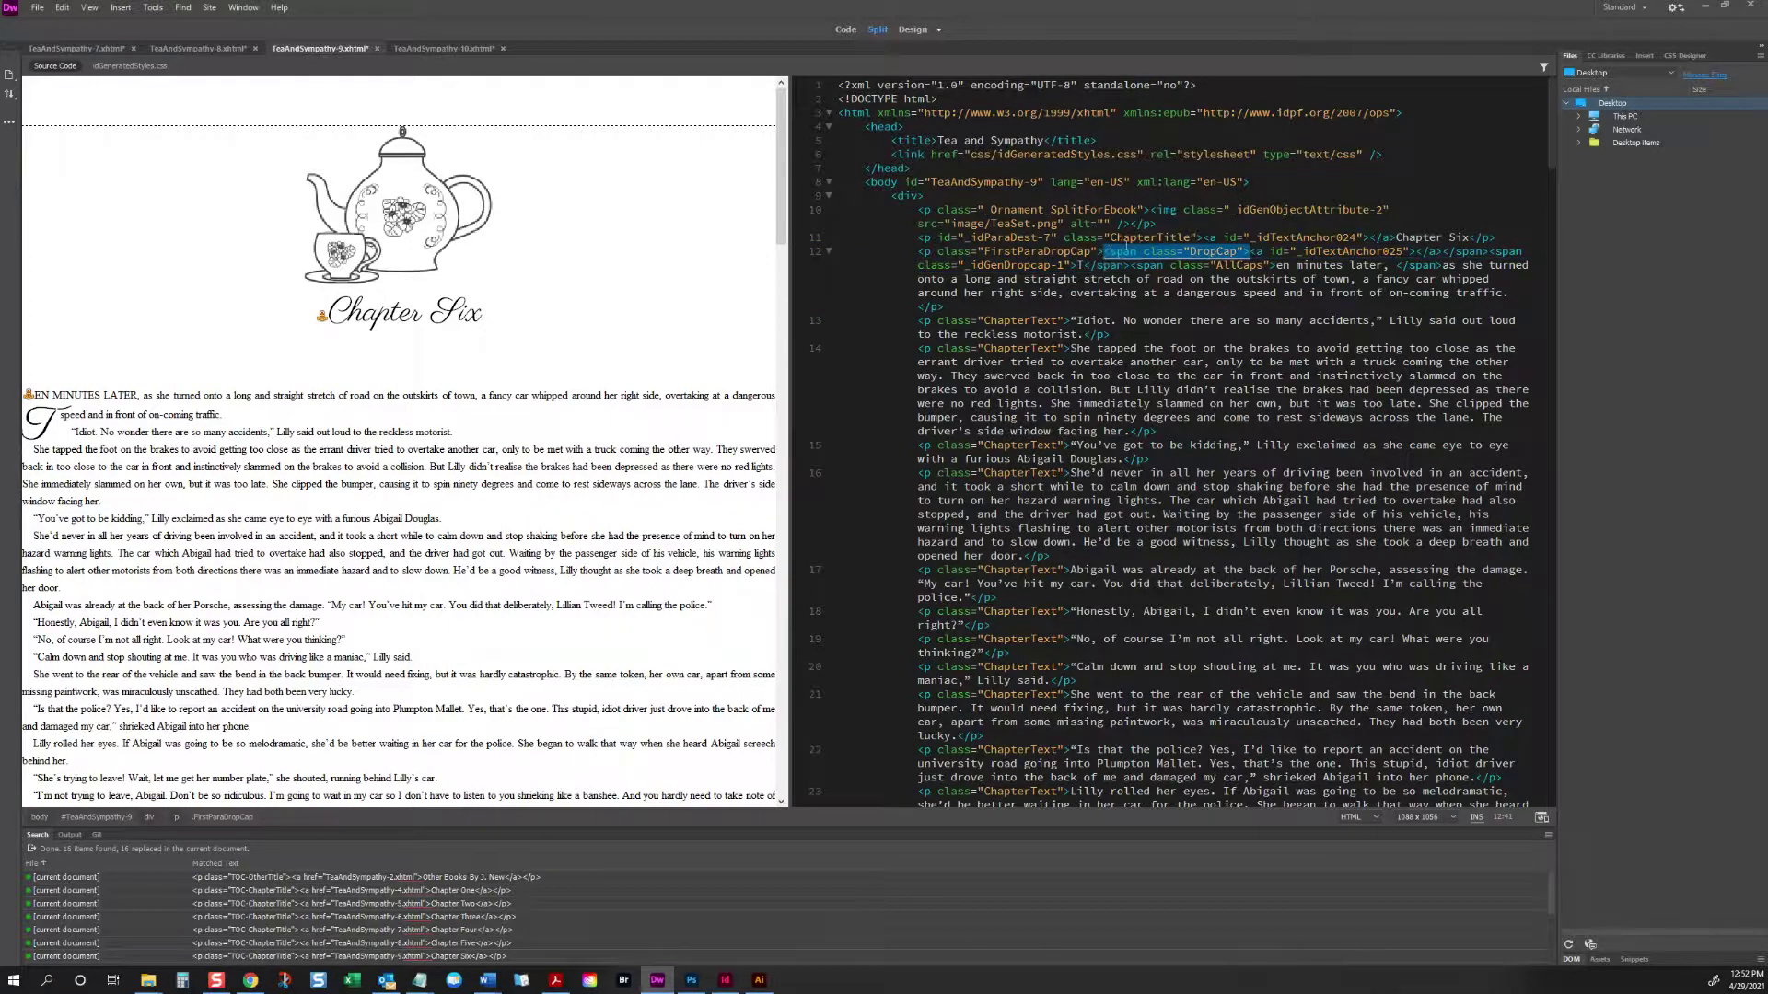
key("Delete")
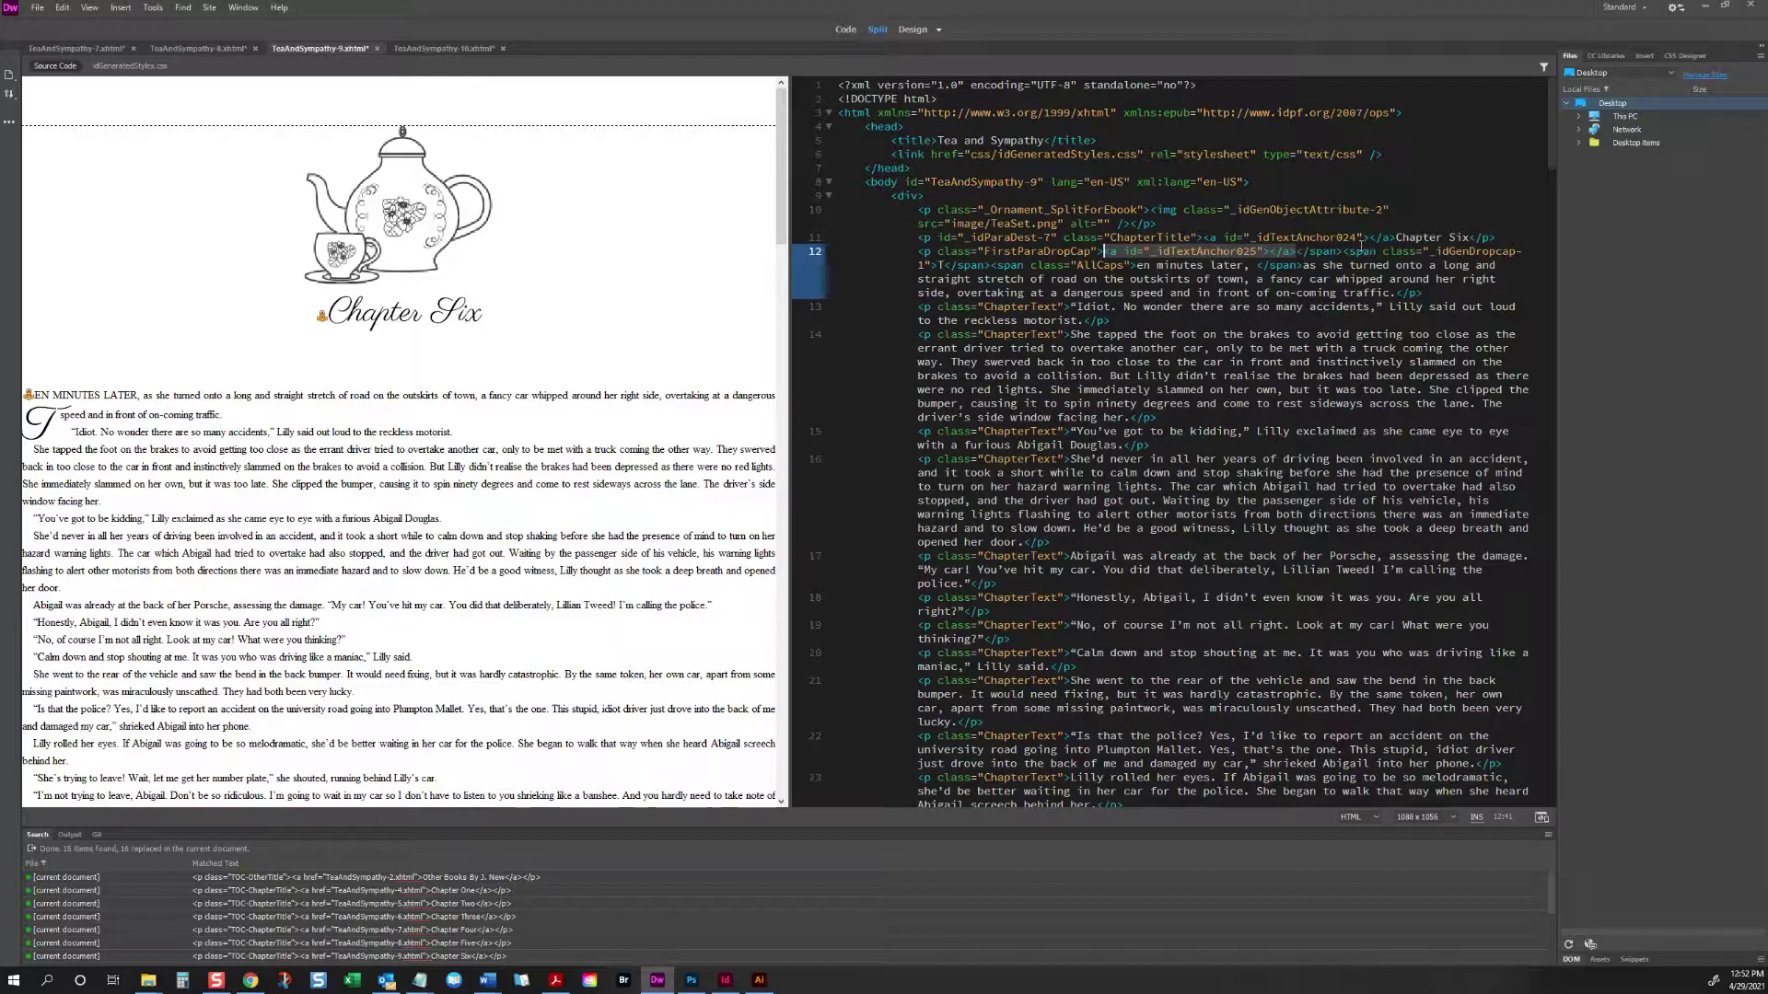
left_click(1342, 250, "shift")
key("Delete")
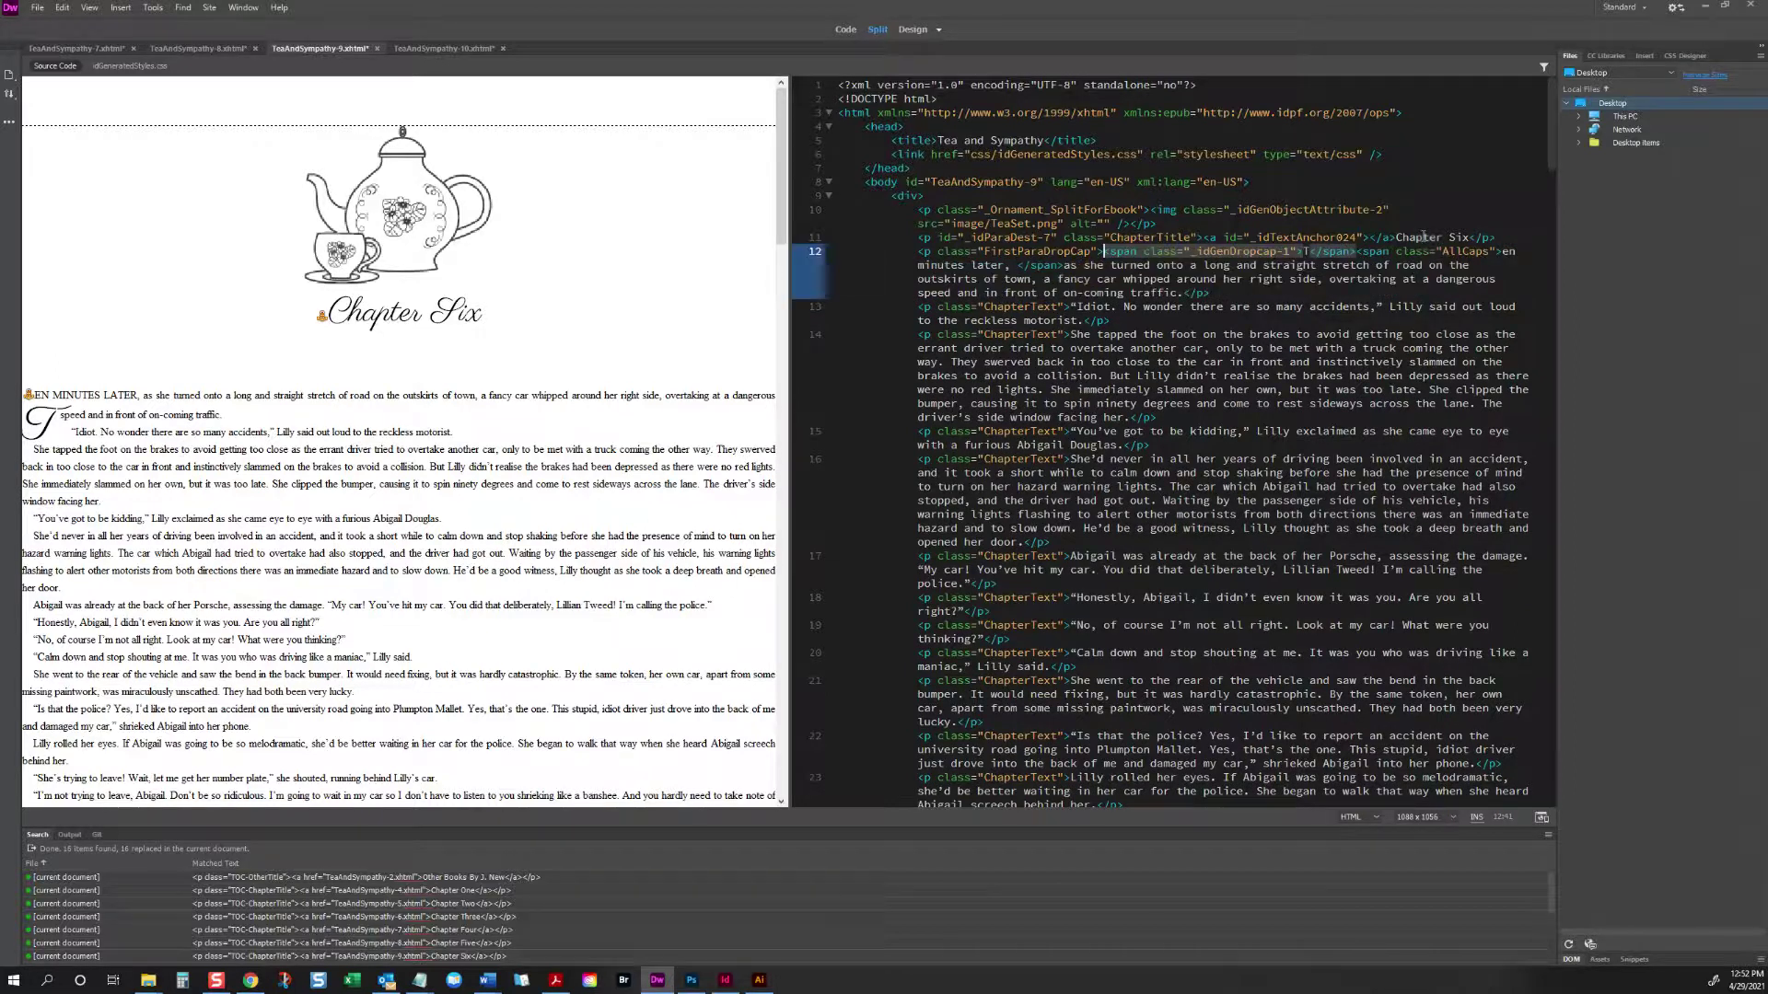
Step: Delete the _idTextAnchor024 anchor from the Chapter Six title line in the HTML source
left_click(1355, 251)
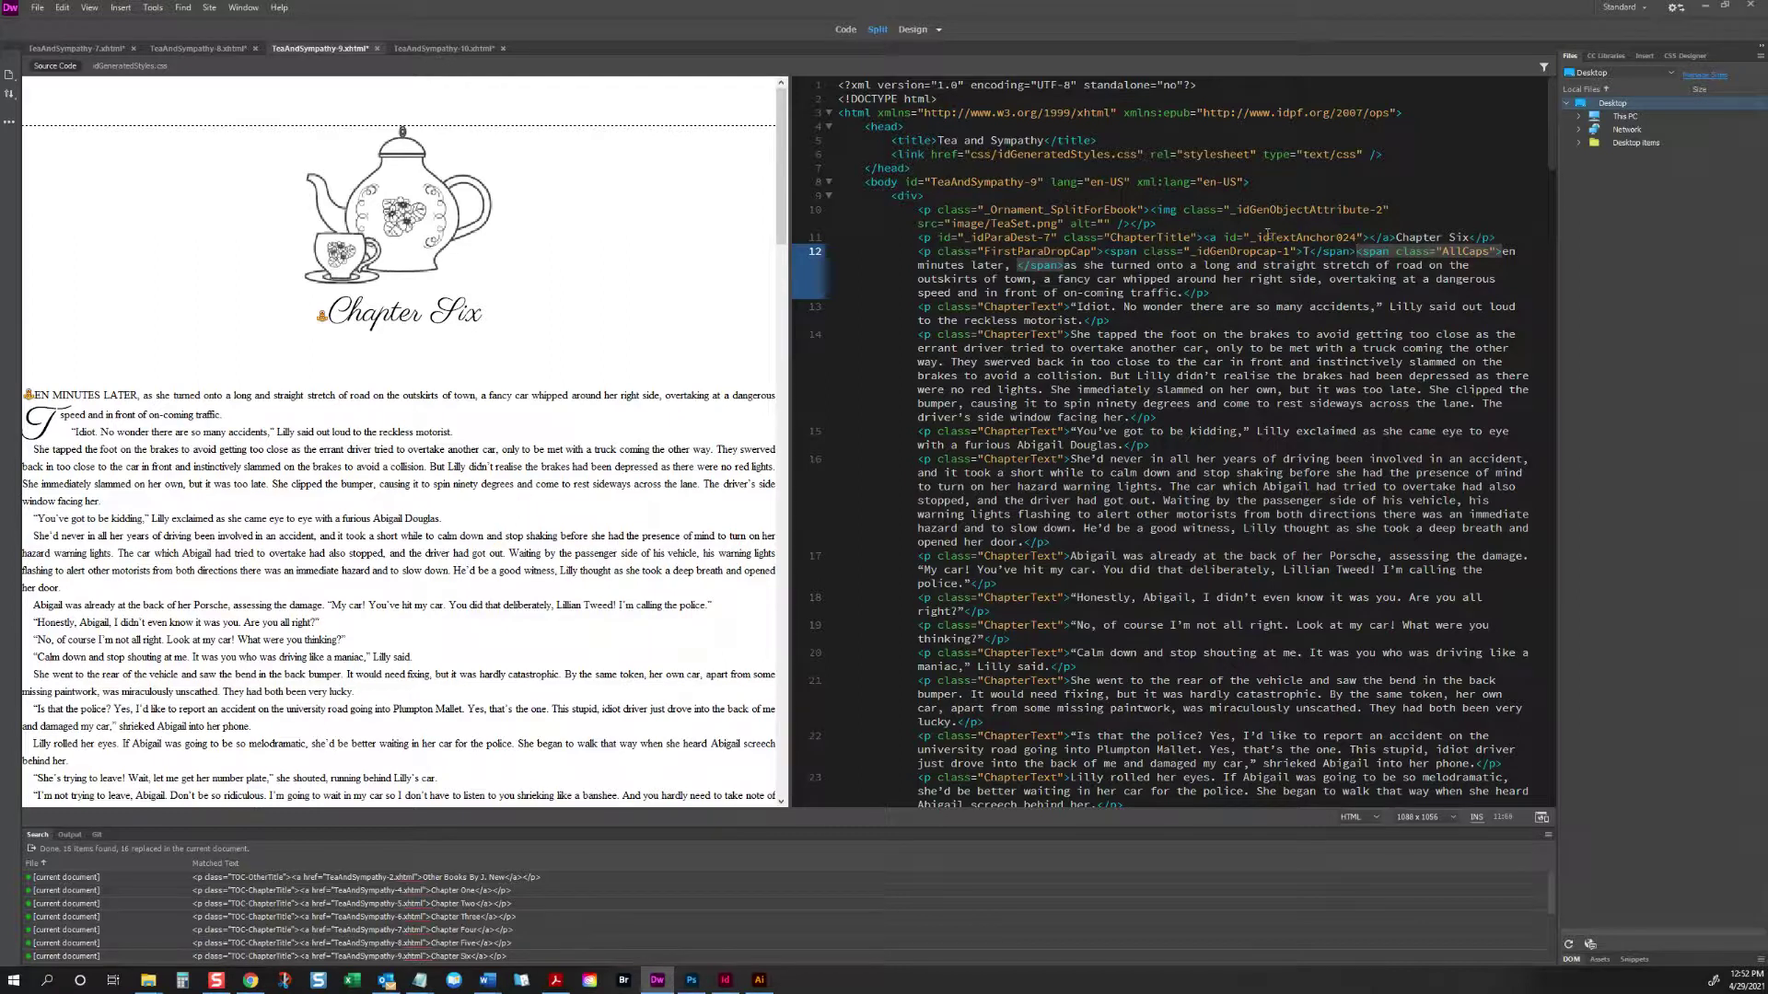
left_click(1269, 236)
left_click(919, 238)
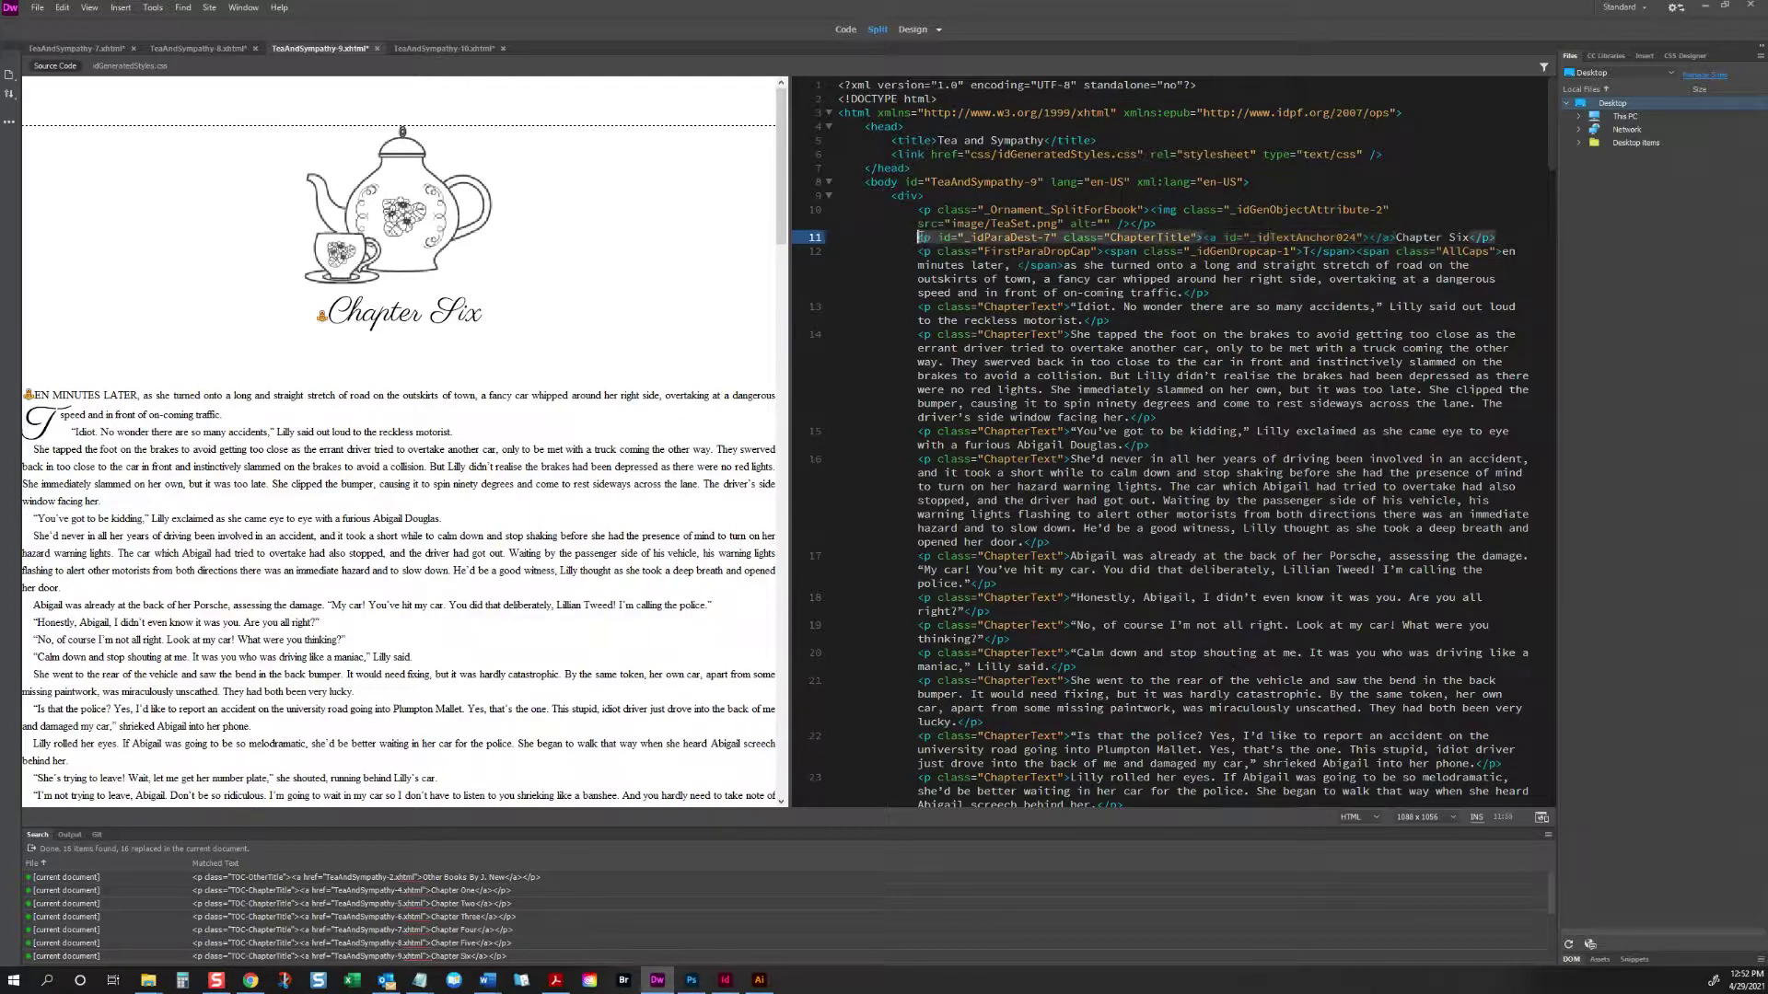
left_click(1391, 238)
left_click_drag(1391, 238, 1206, 238)
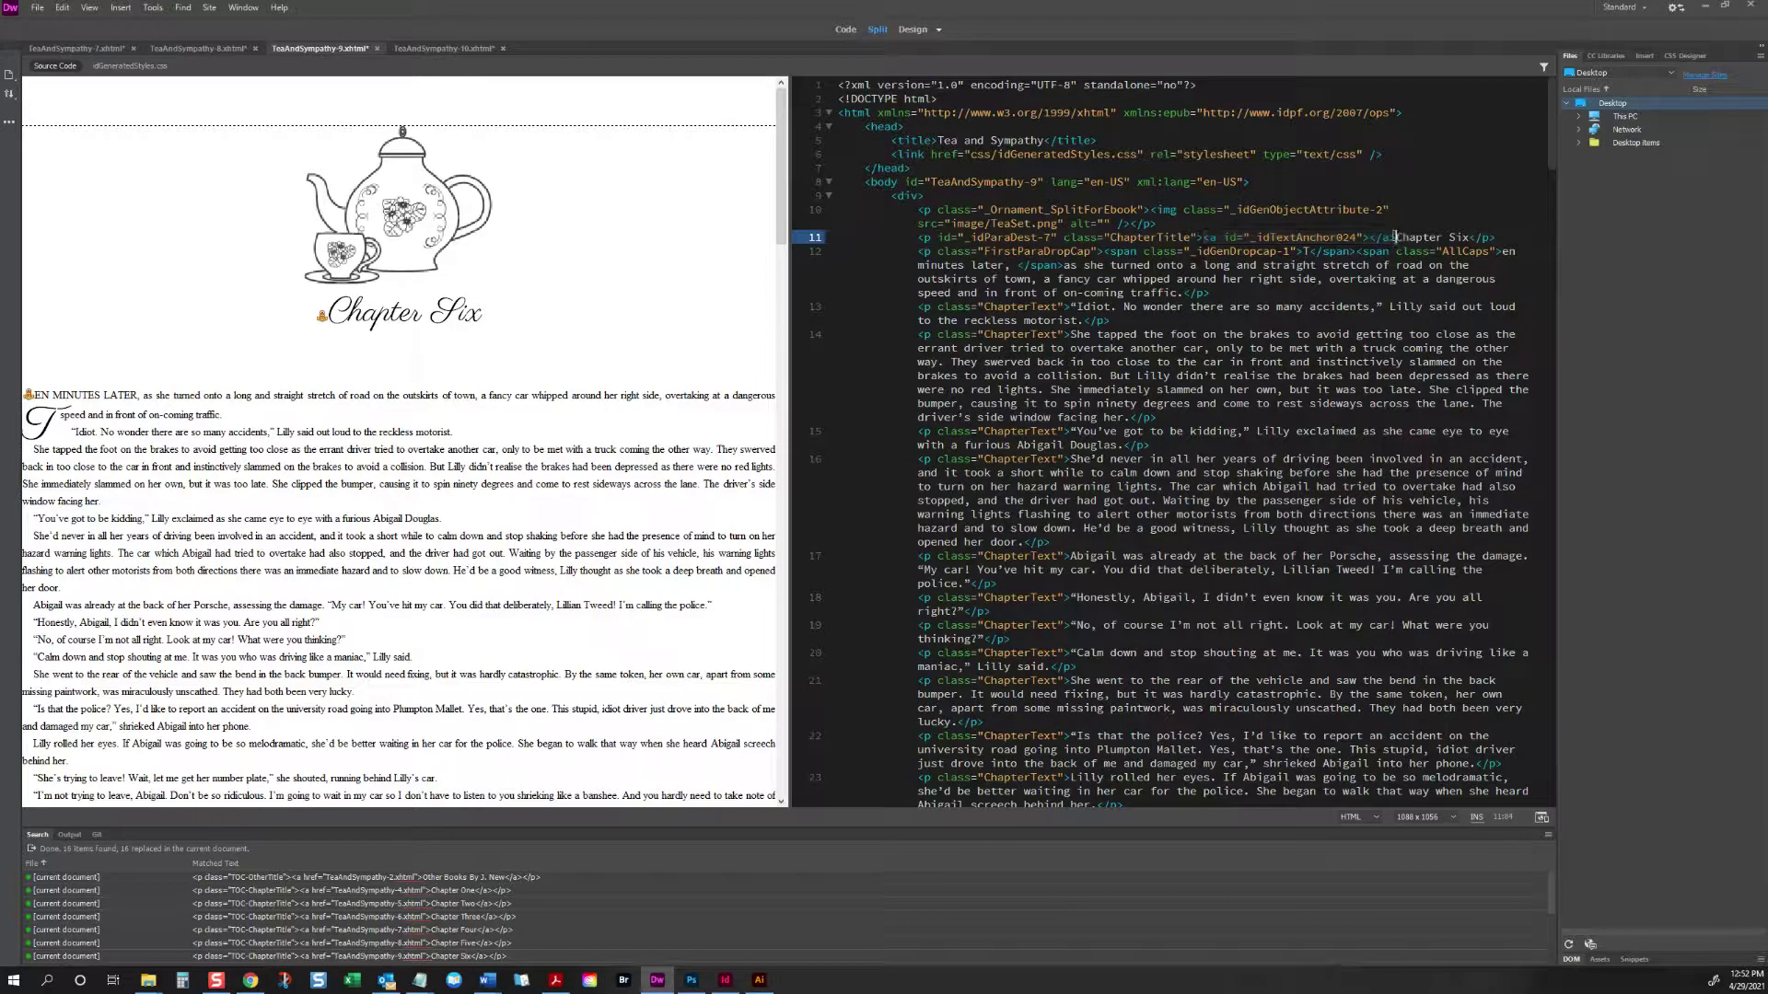
key("Delete")
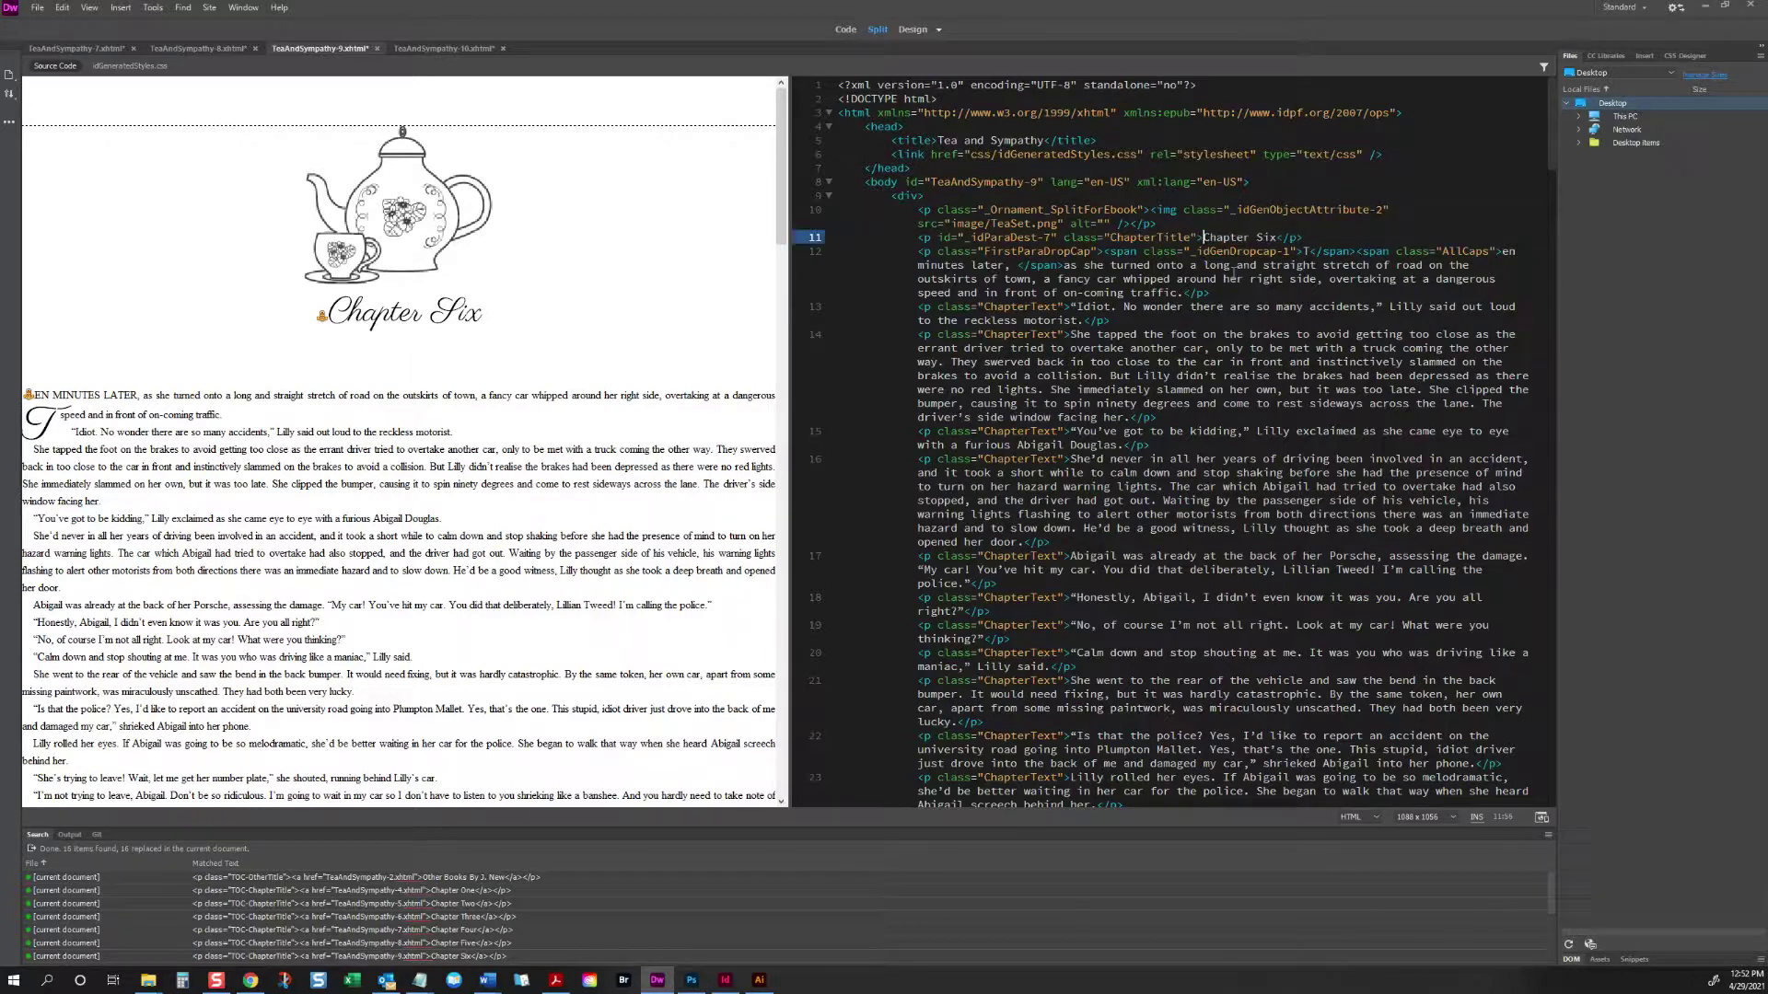
Step: Refresh the Chapter Six preview and check the opening drop cap and title
left_click(955, 252)
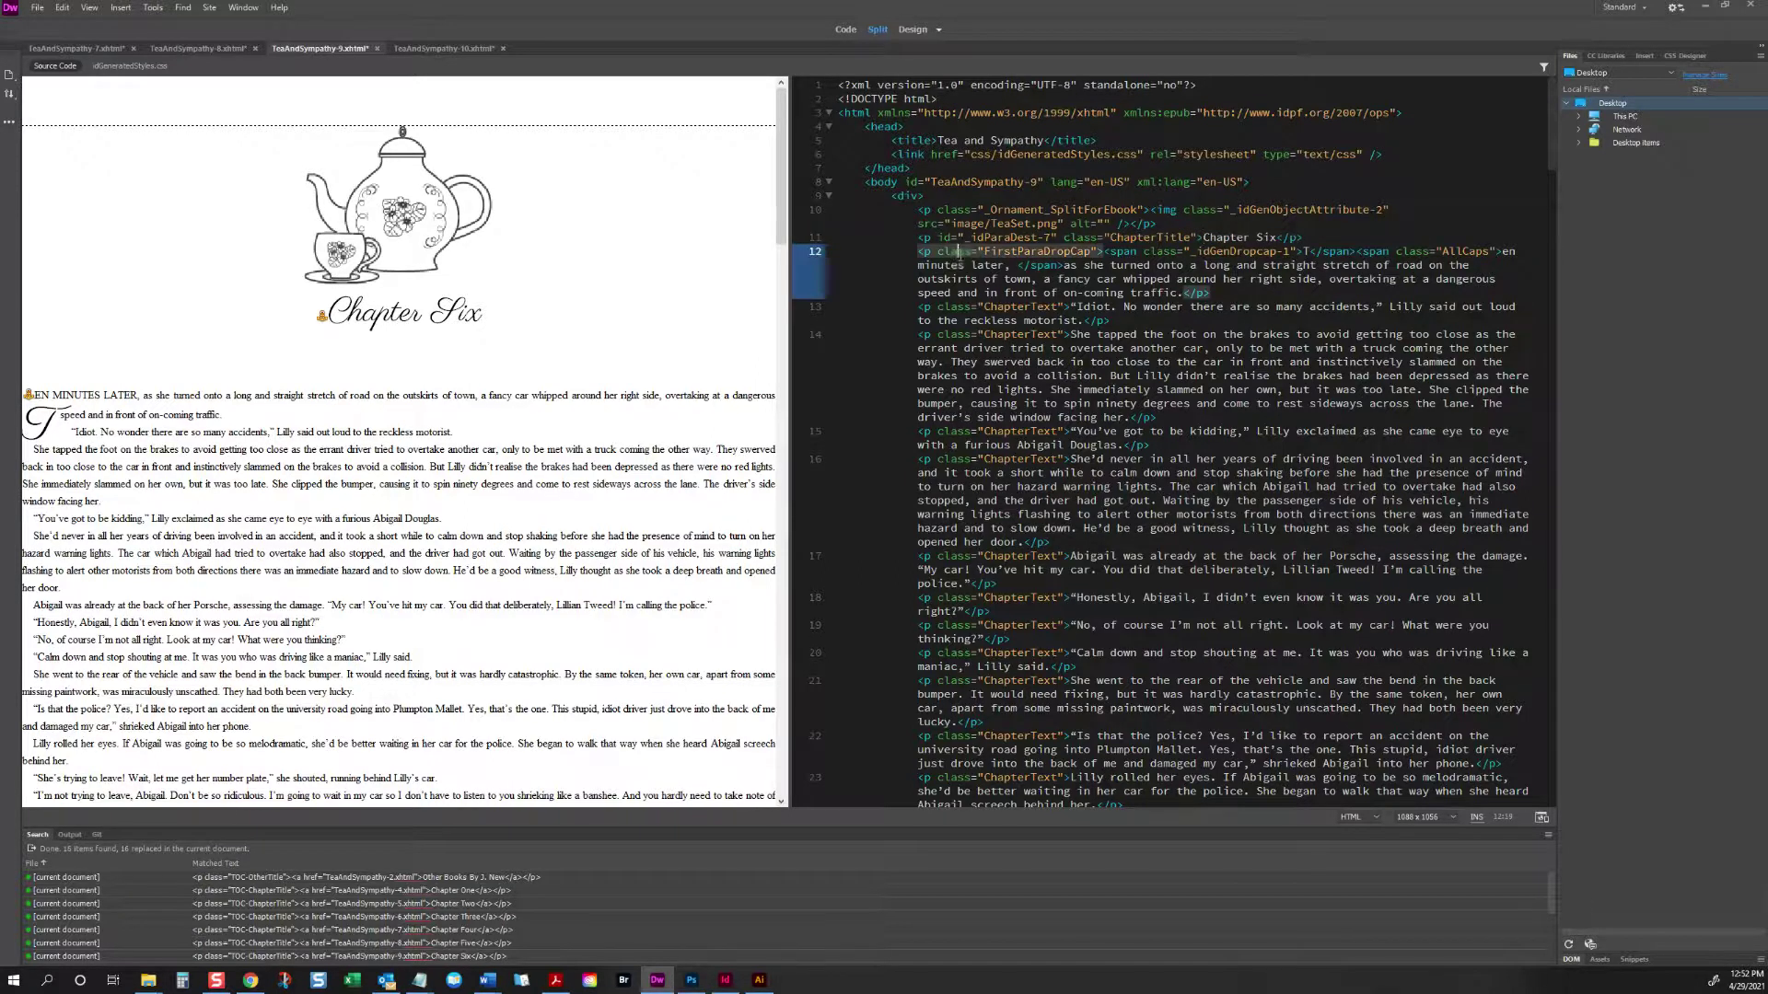
left_click(1109, 251)
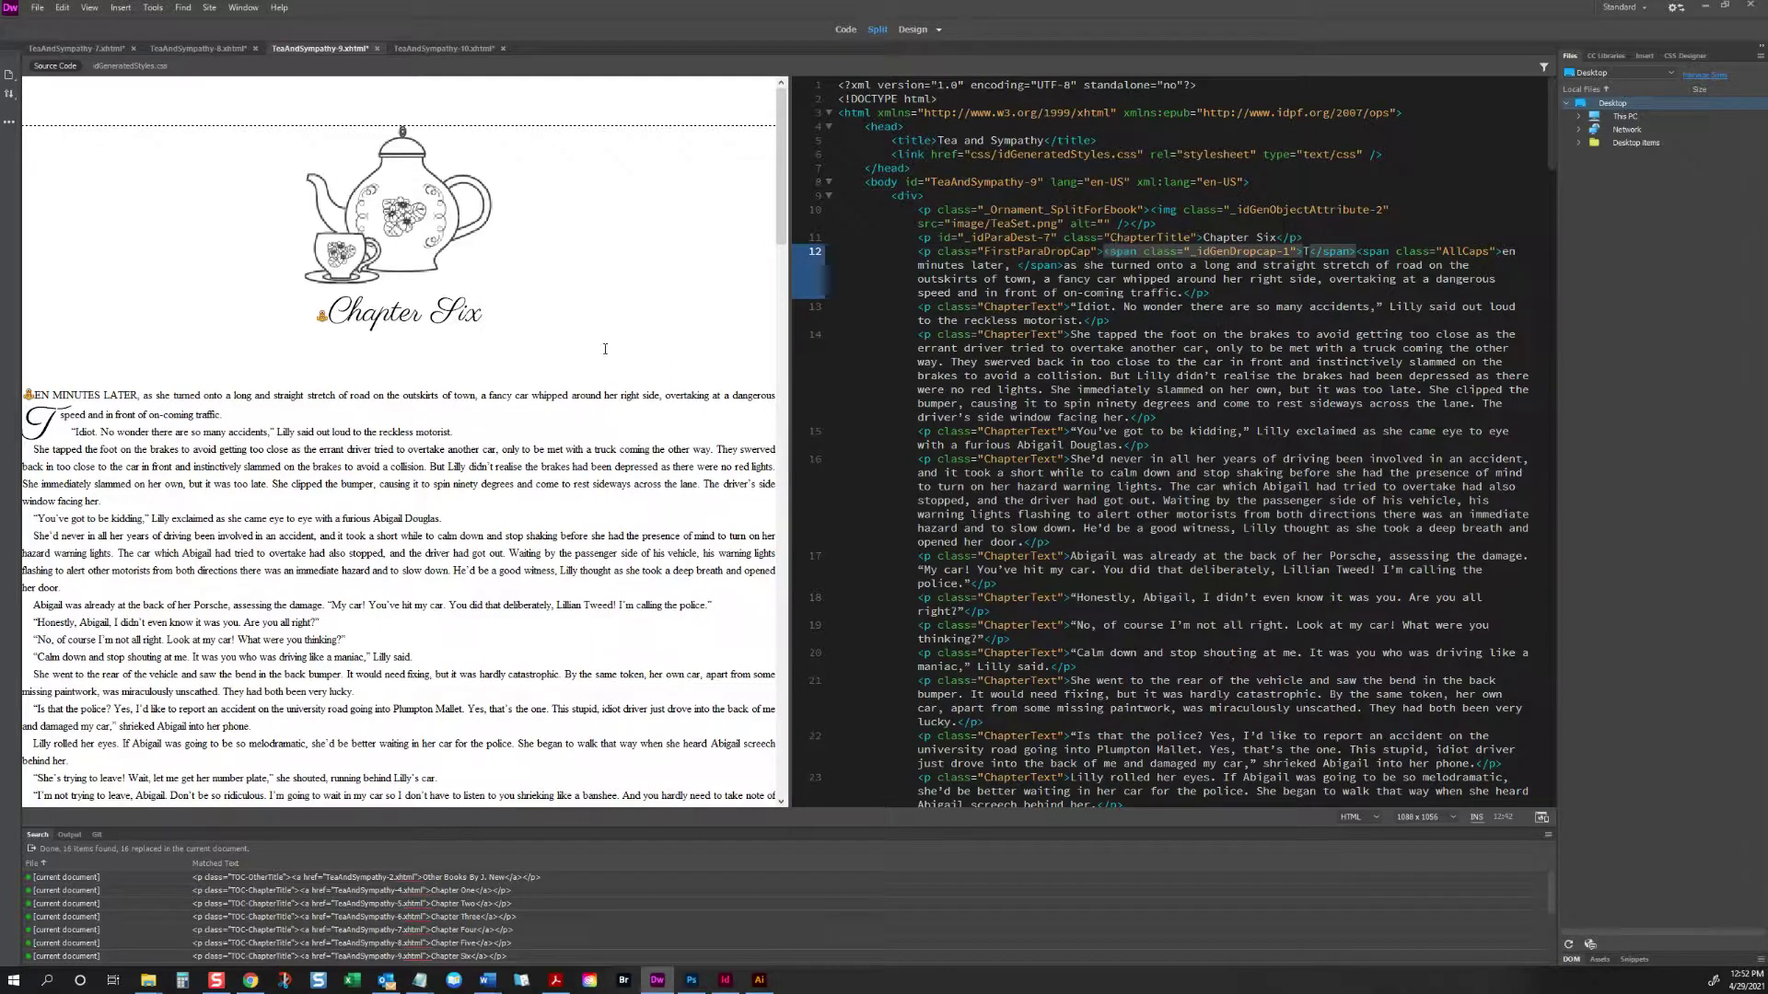
left_click(301, 534)
scroll(301, 482, "down", 20)
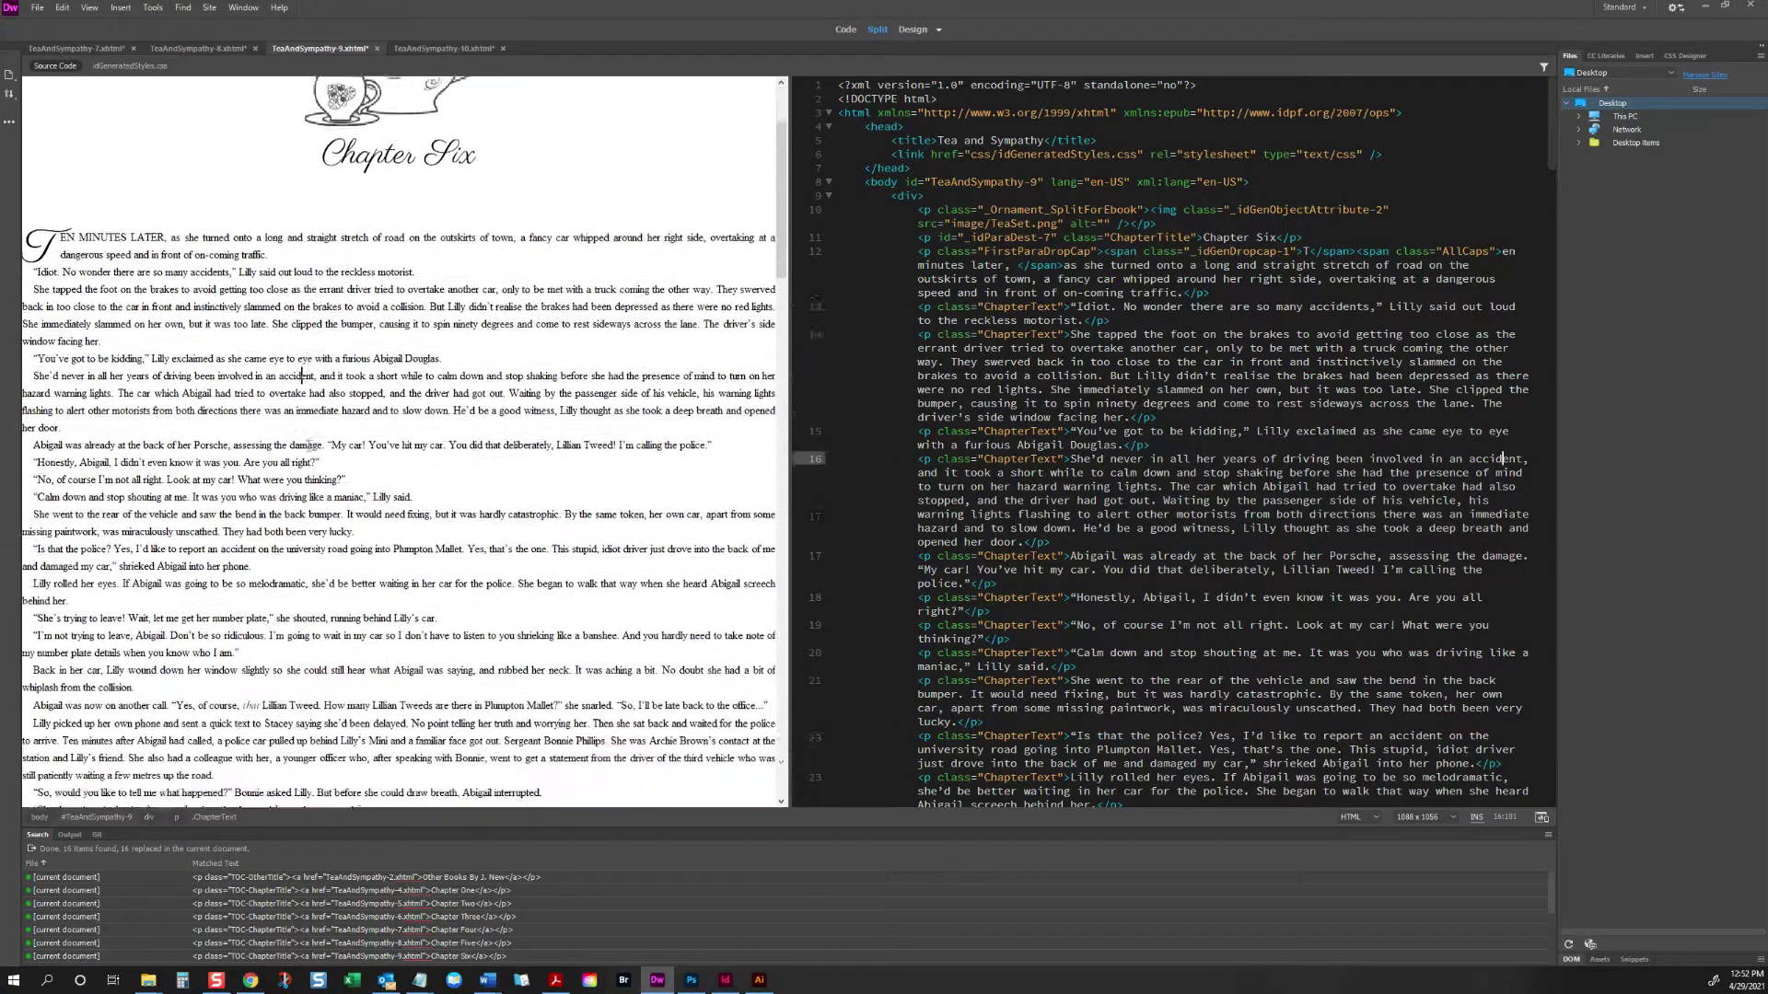
scroll(320, 443, "up", 10)
scroll(307, 428, "up", 10)
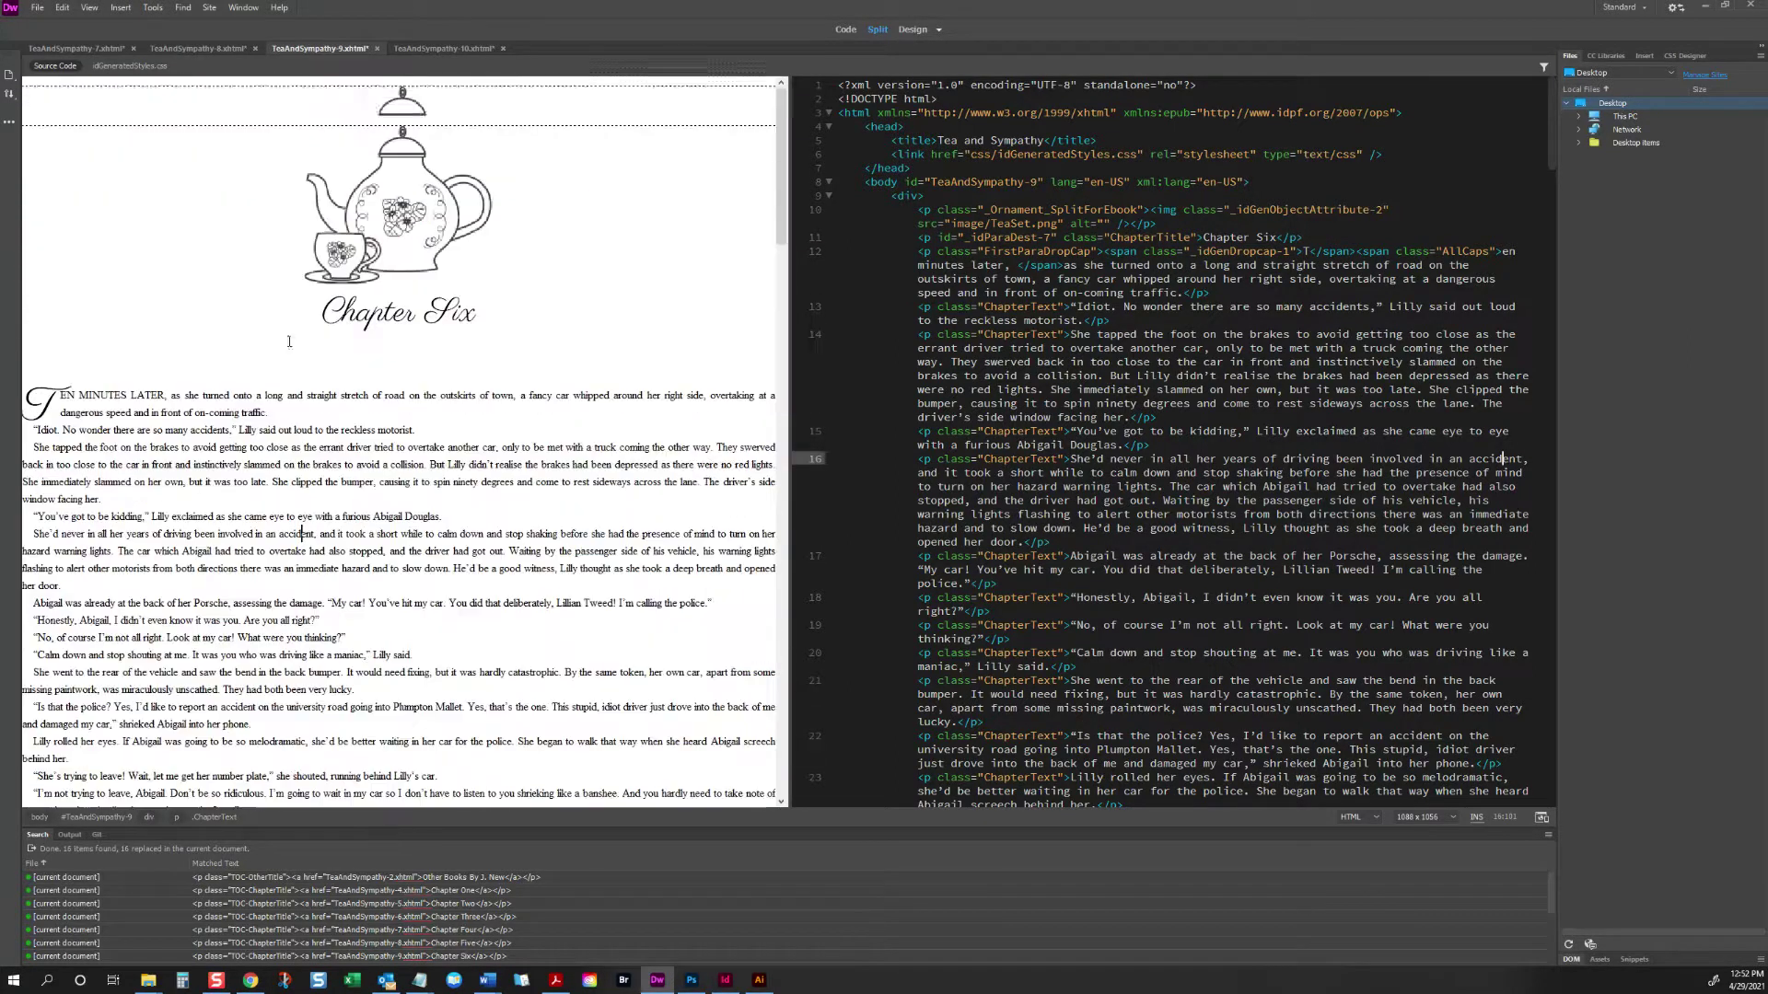
Step: Change the opening drop cap's span class in Chapter Six to _idGenDropcap-2 and refresh the preview
triple_click(41, 397)
left_click(40, 397)
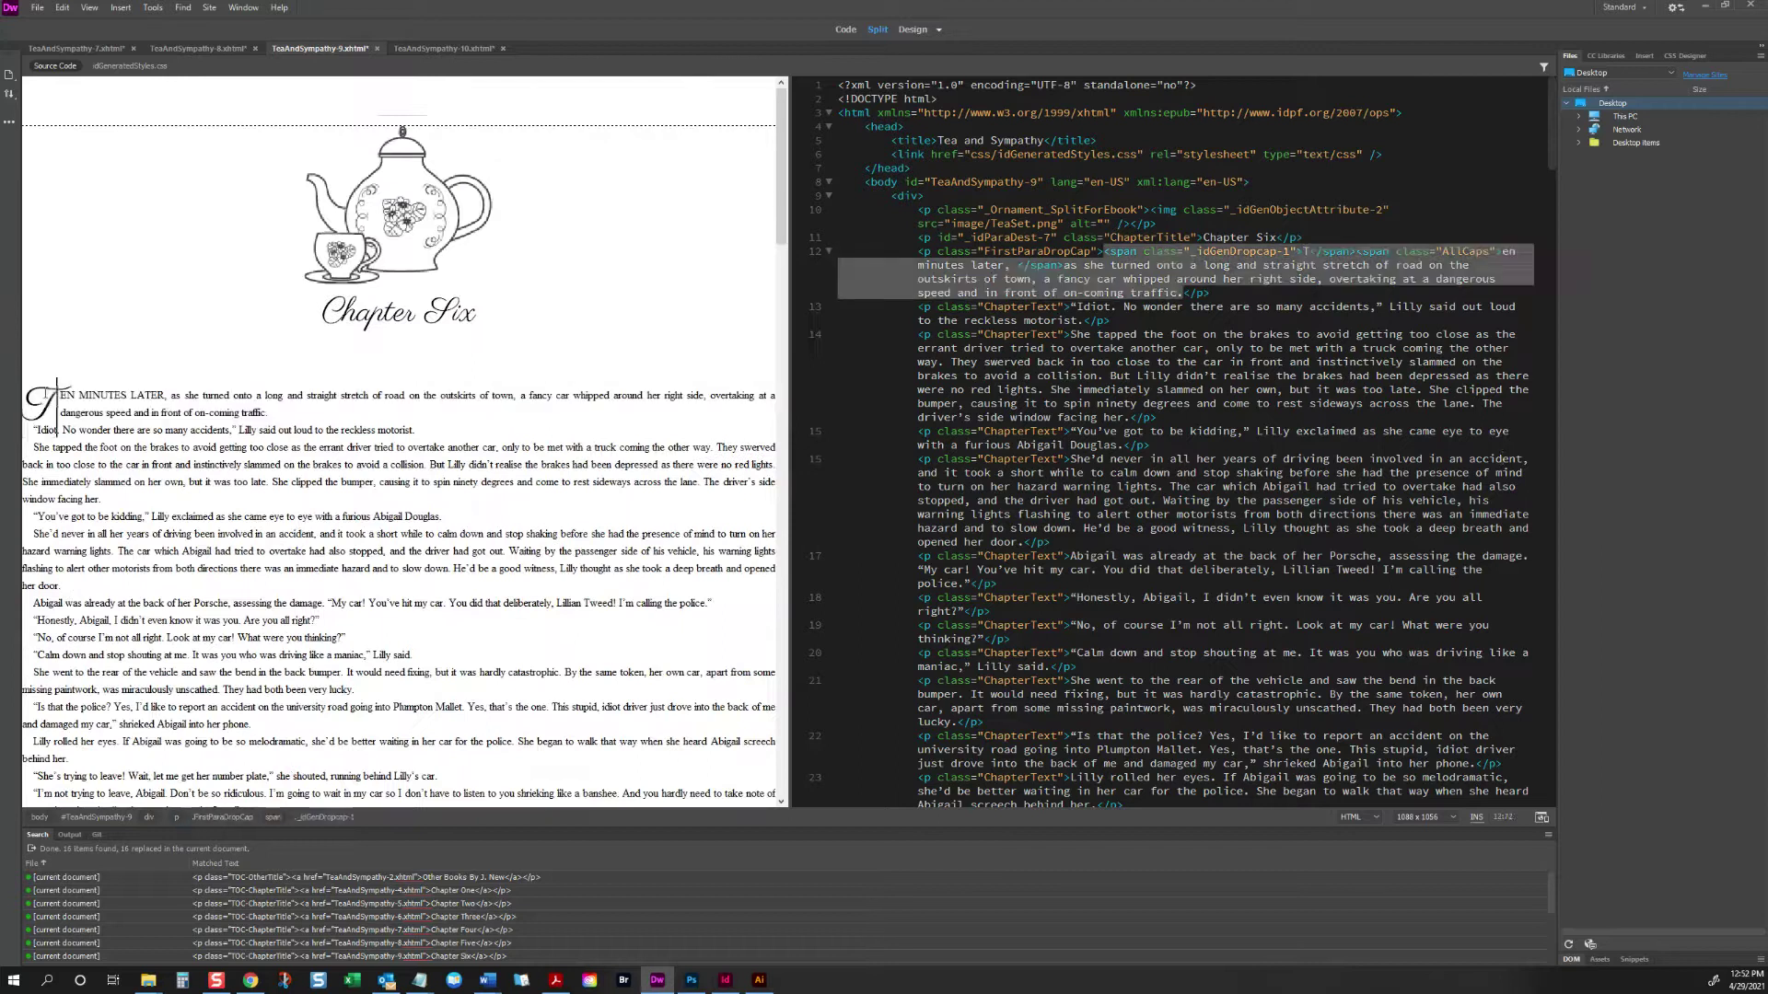
key("Left")
key("Left")
key("Left")
key("BackSpace")
type("2")
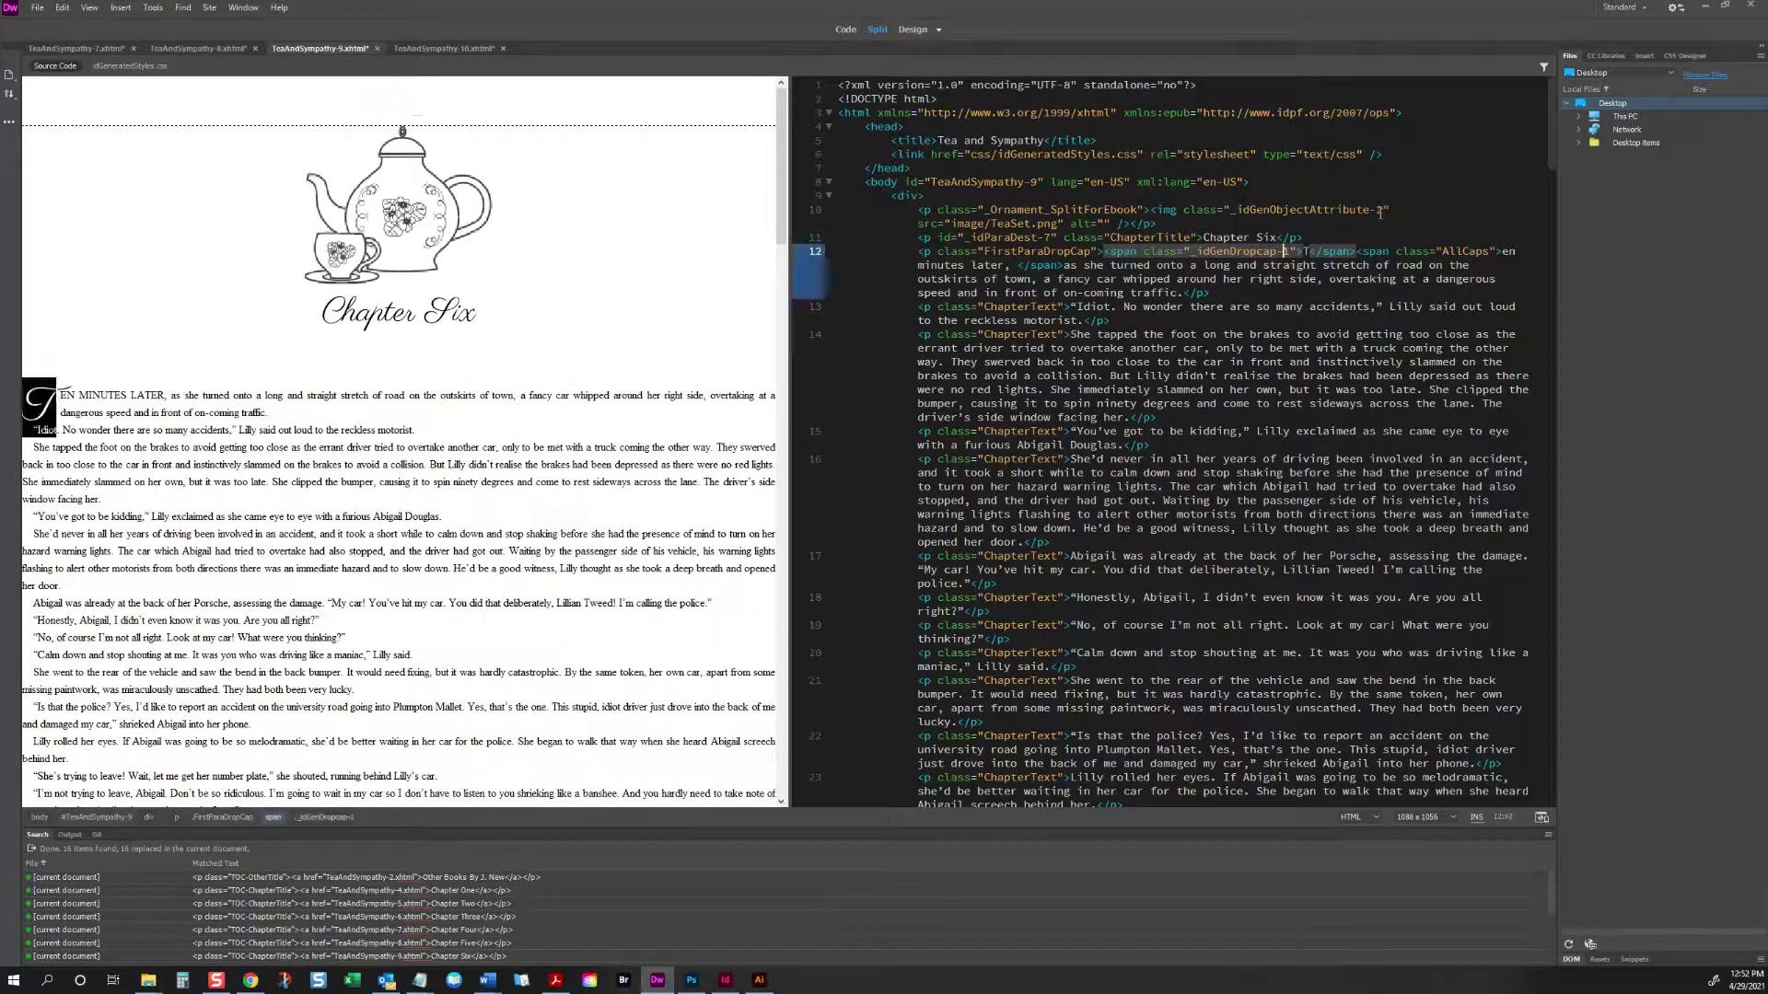
left_click(330, 551)
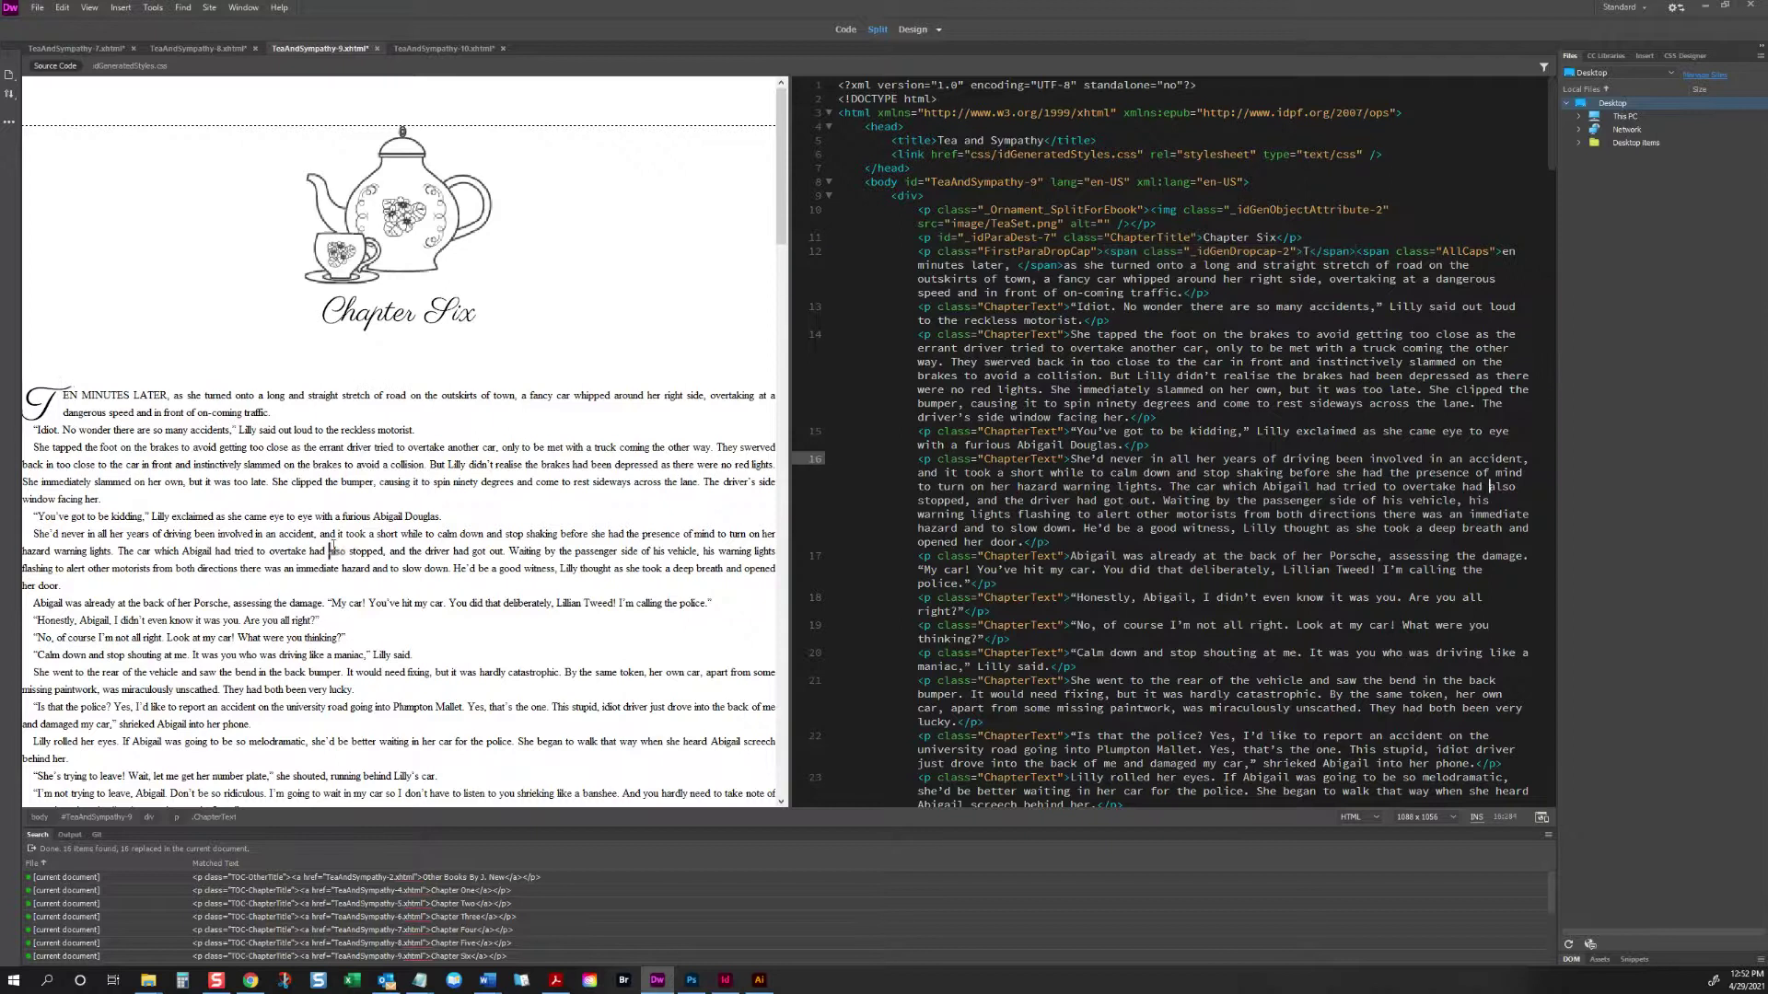
Step: Delete the empty DropCap span and its _idTextAnchor026 anchor from the scene-opening paragraph on line 75 of Chapter Six
scroll(284, 517, "down", 10)
scroll(284, 518, "down", 4)
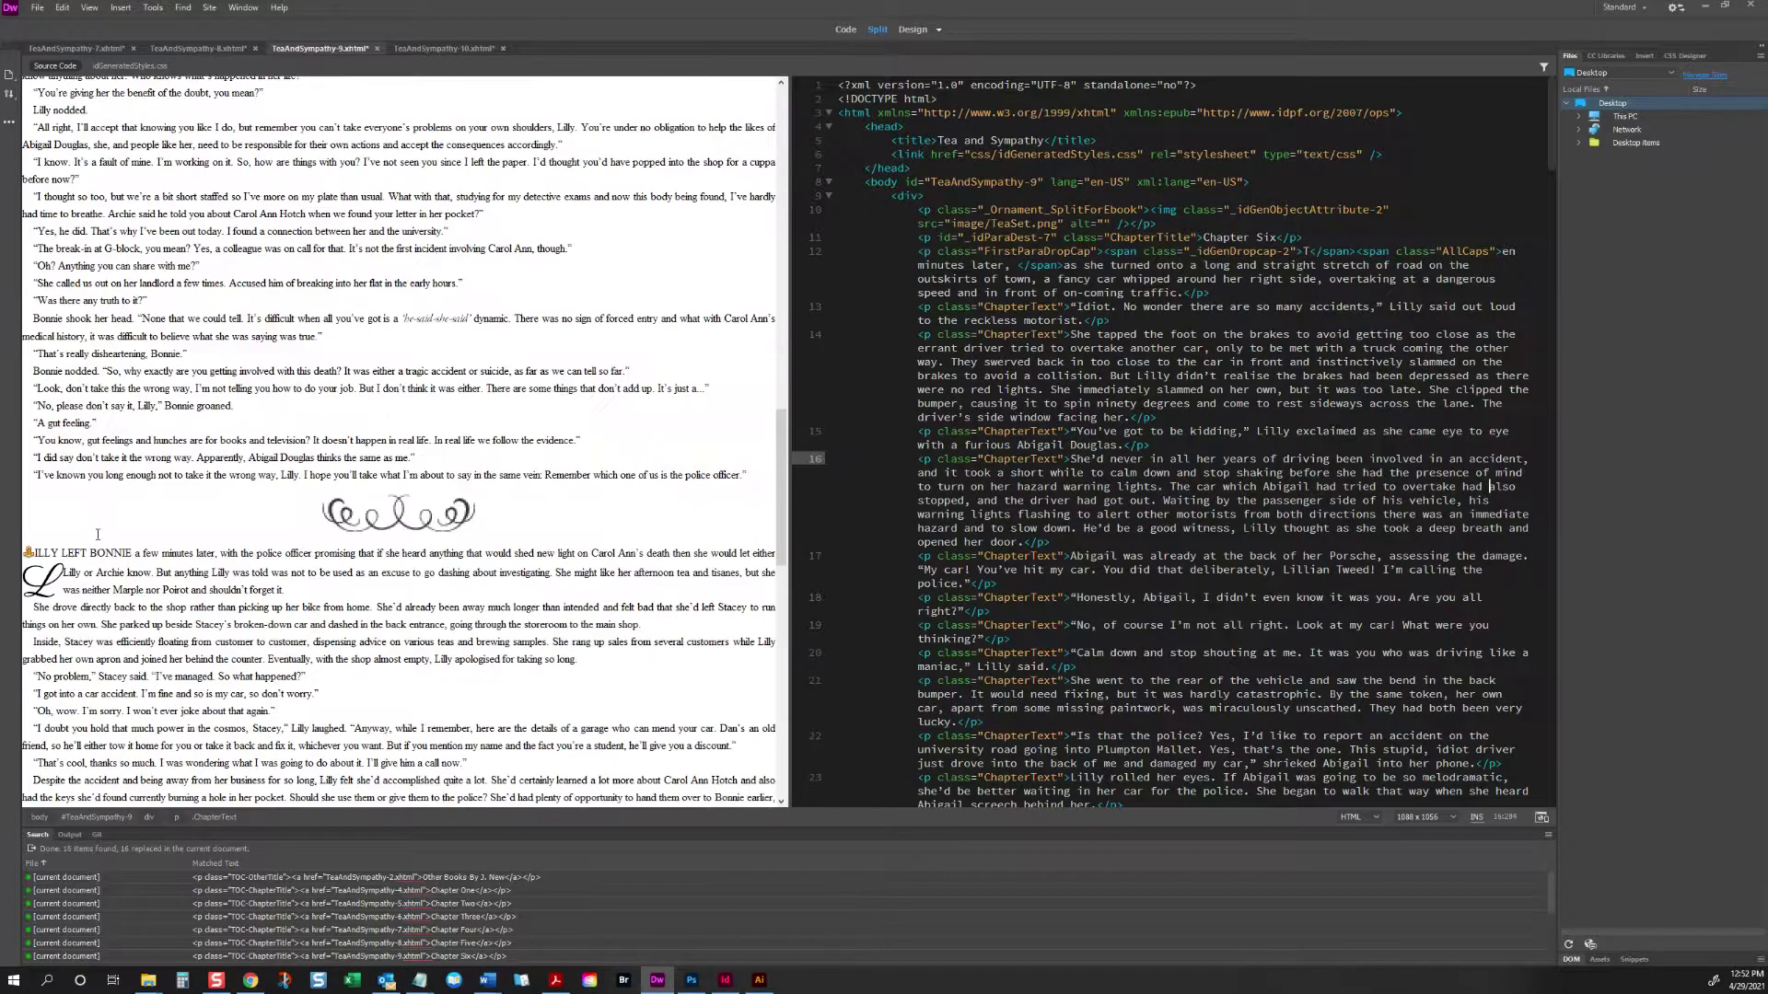
left_click(48, 578)
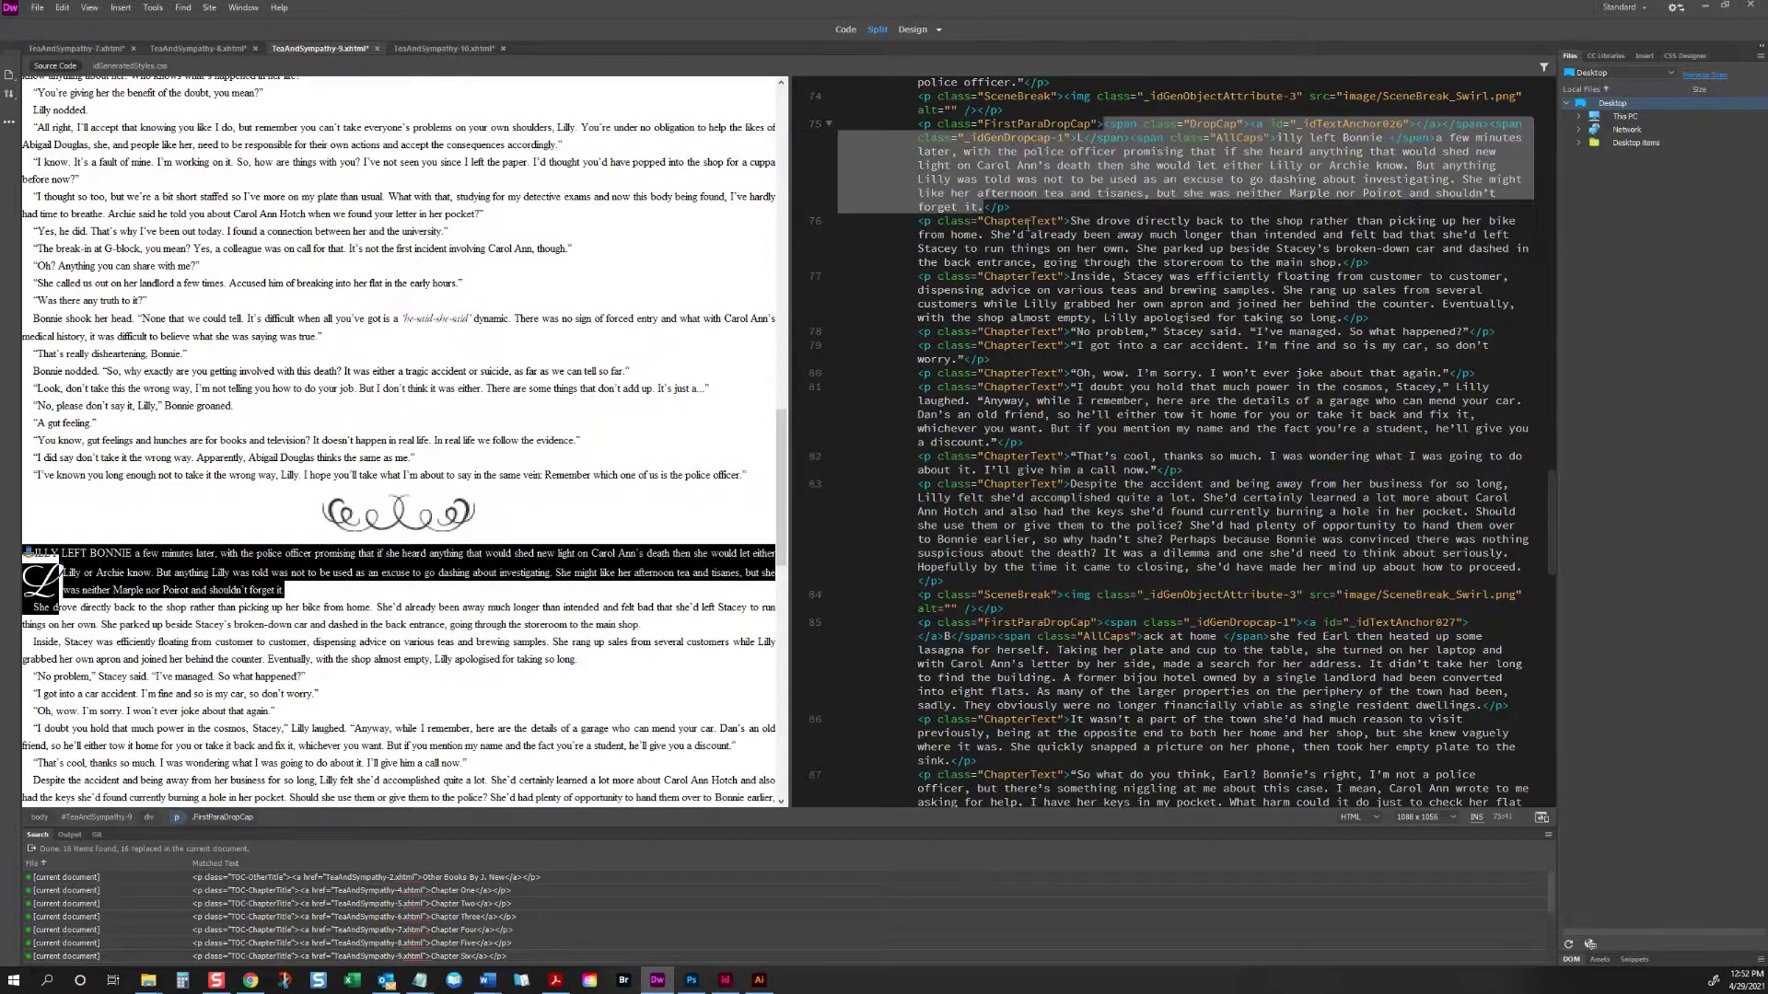
left_click(1193, 123)
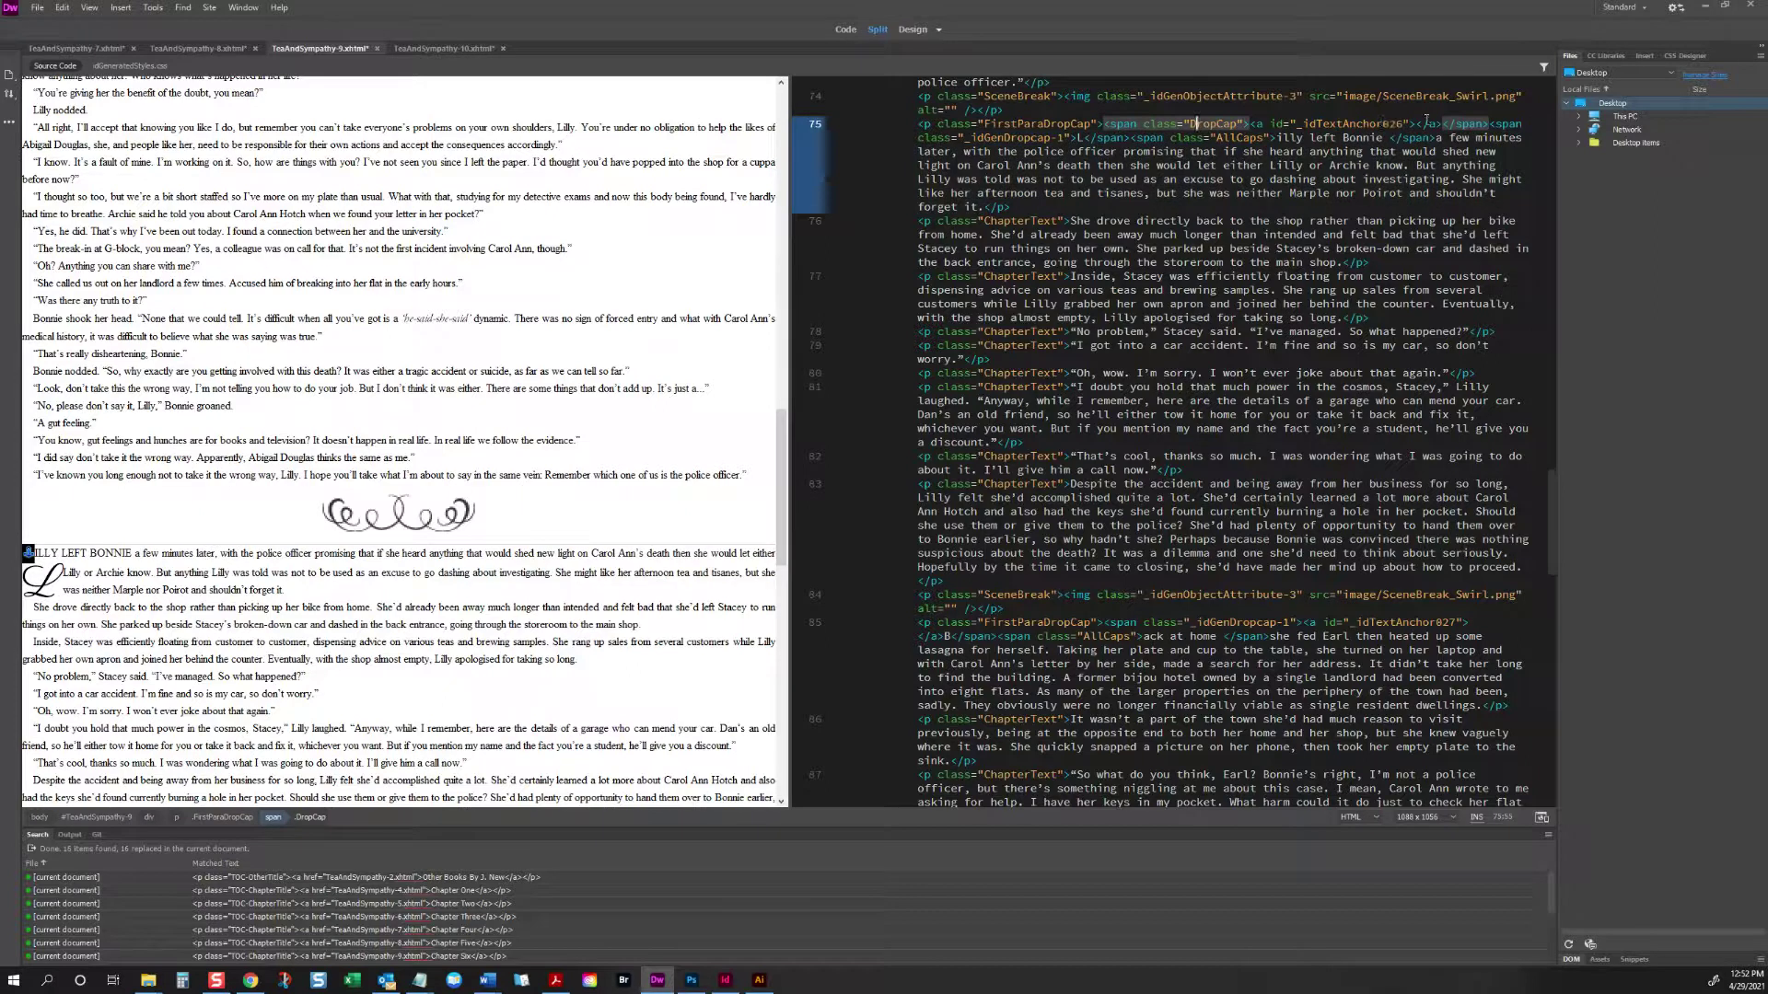
left_click_drag(1104, 123, 1243, 123)
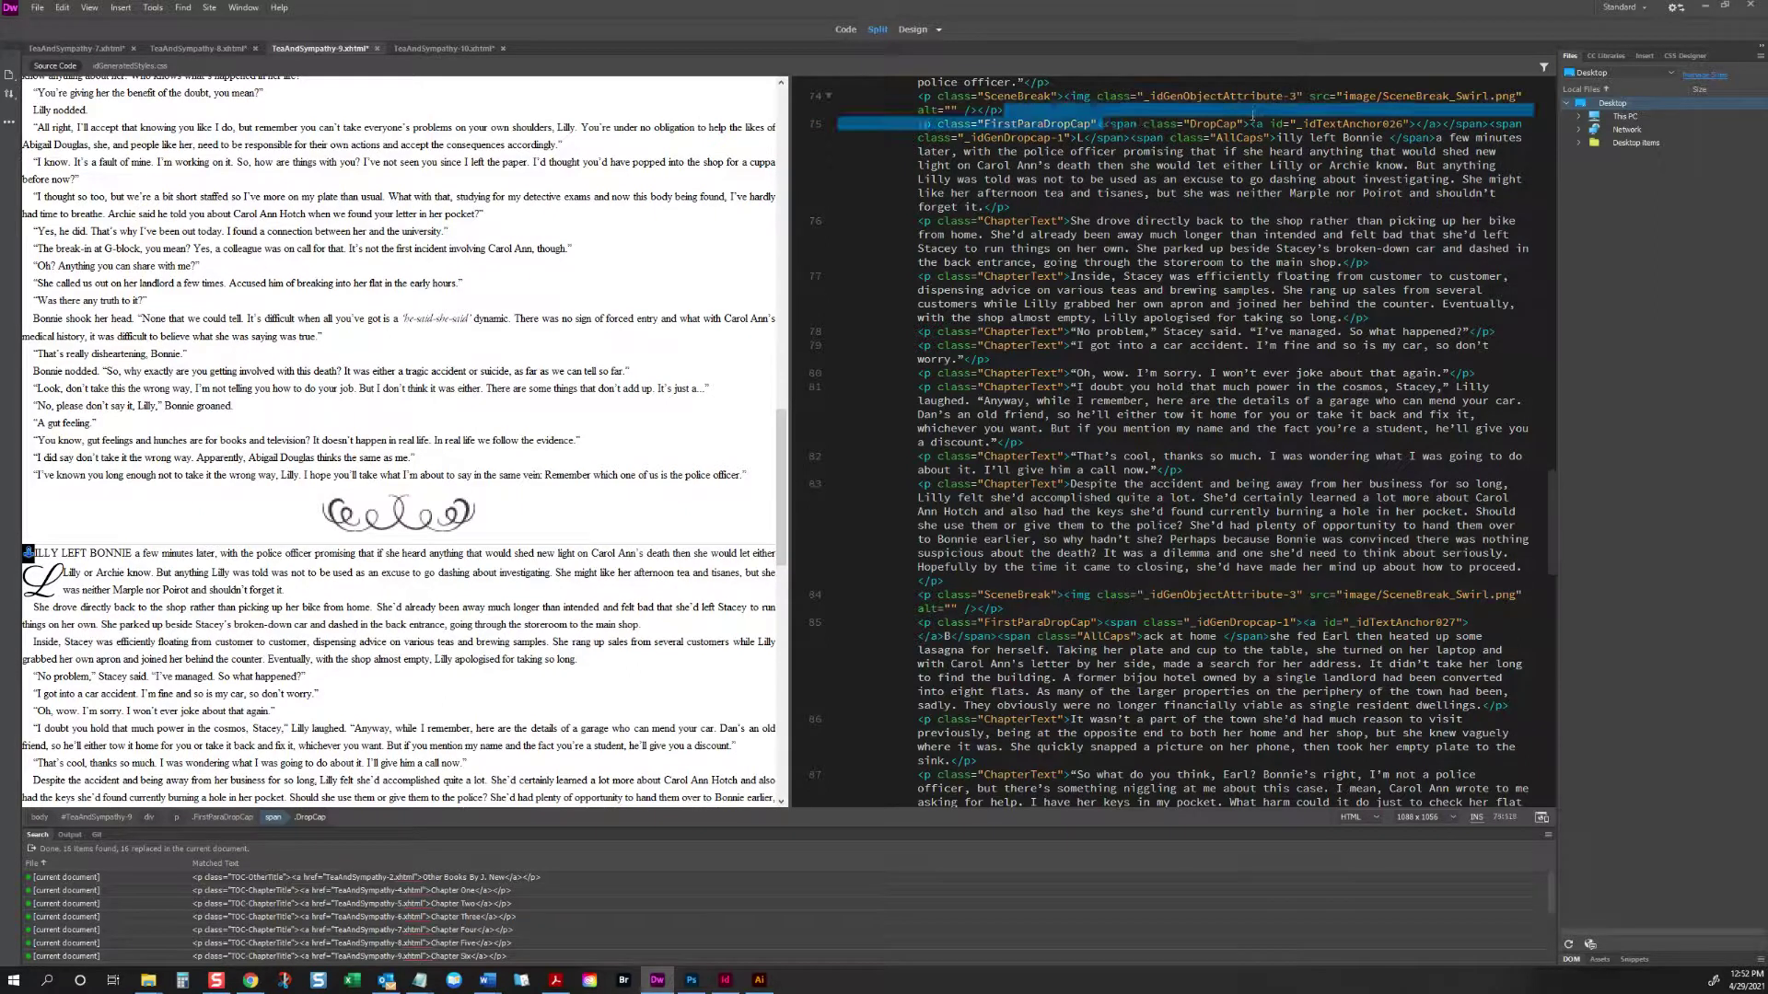
key("Delete")
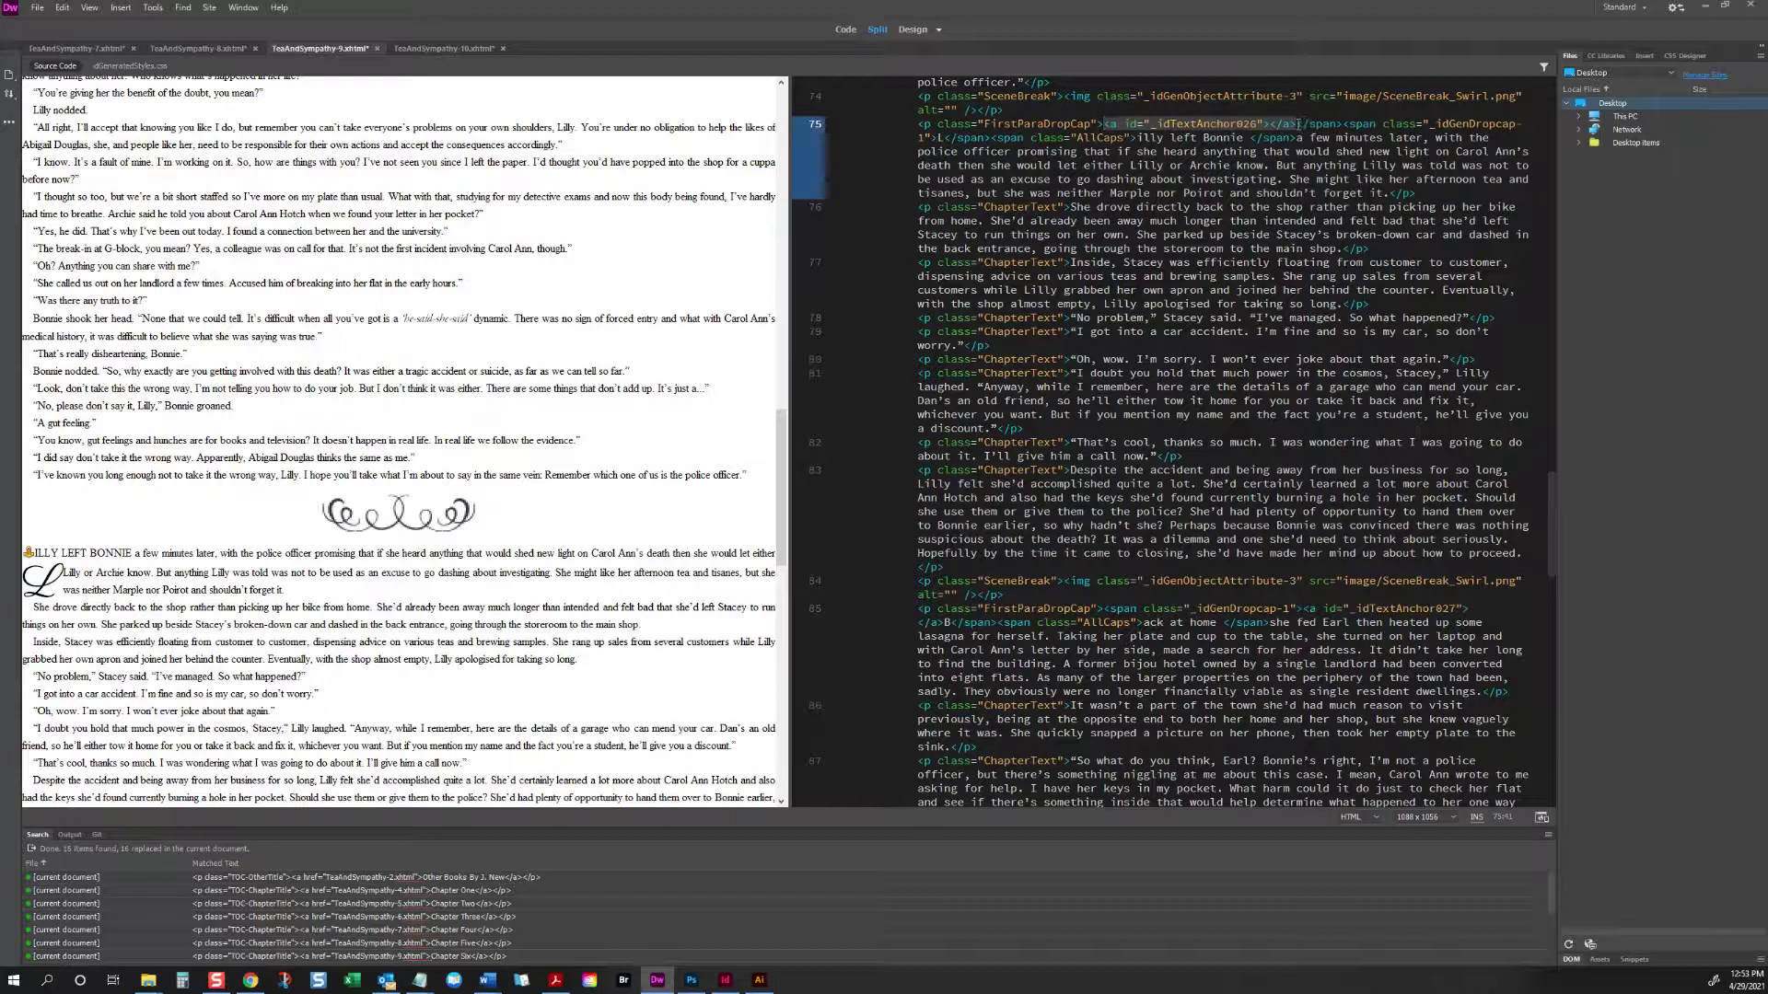
left_click(1297, 123)
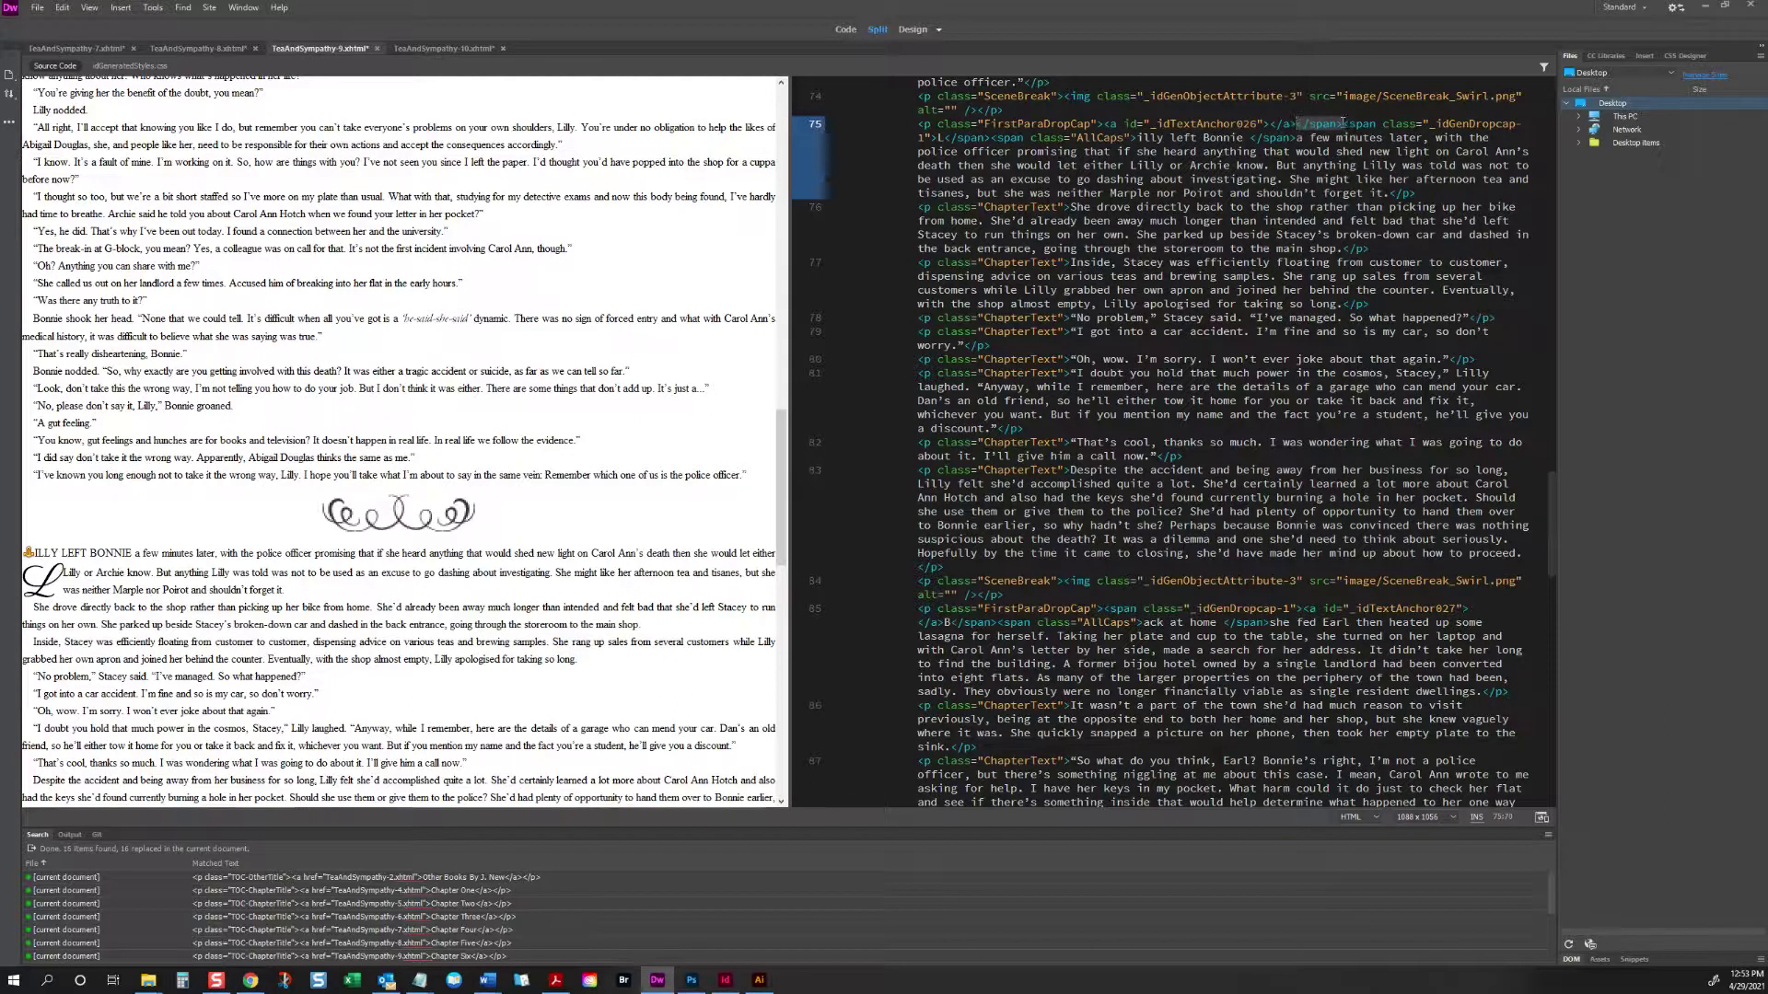
left_click_drag(1343, 123, 1105, 123)
key("Delete")
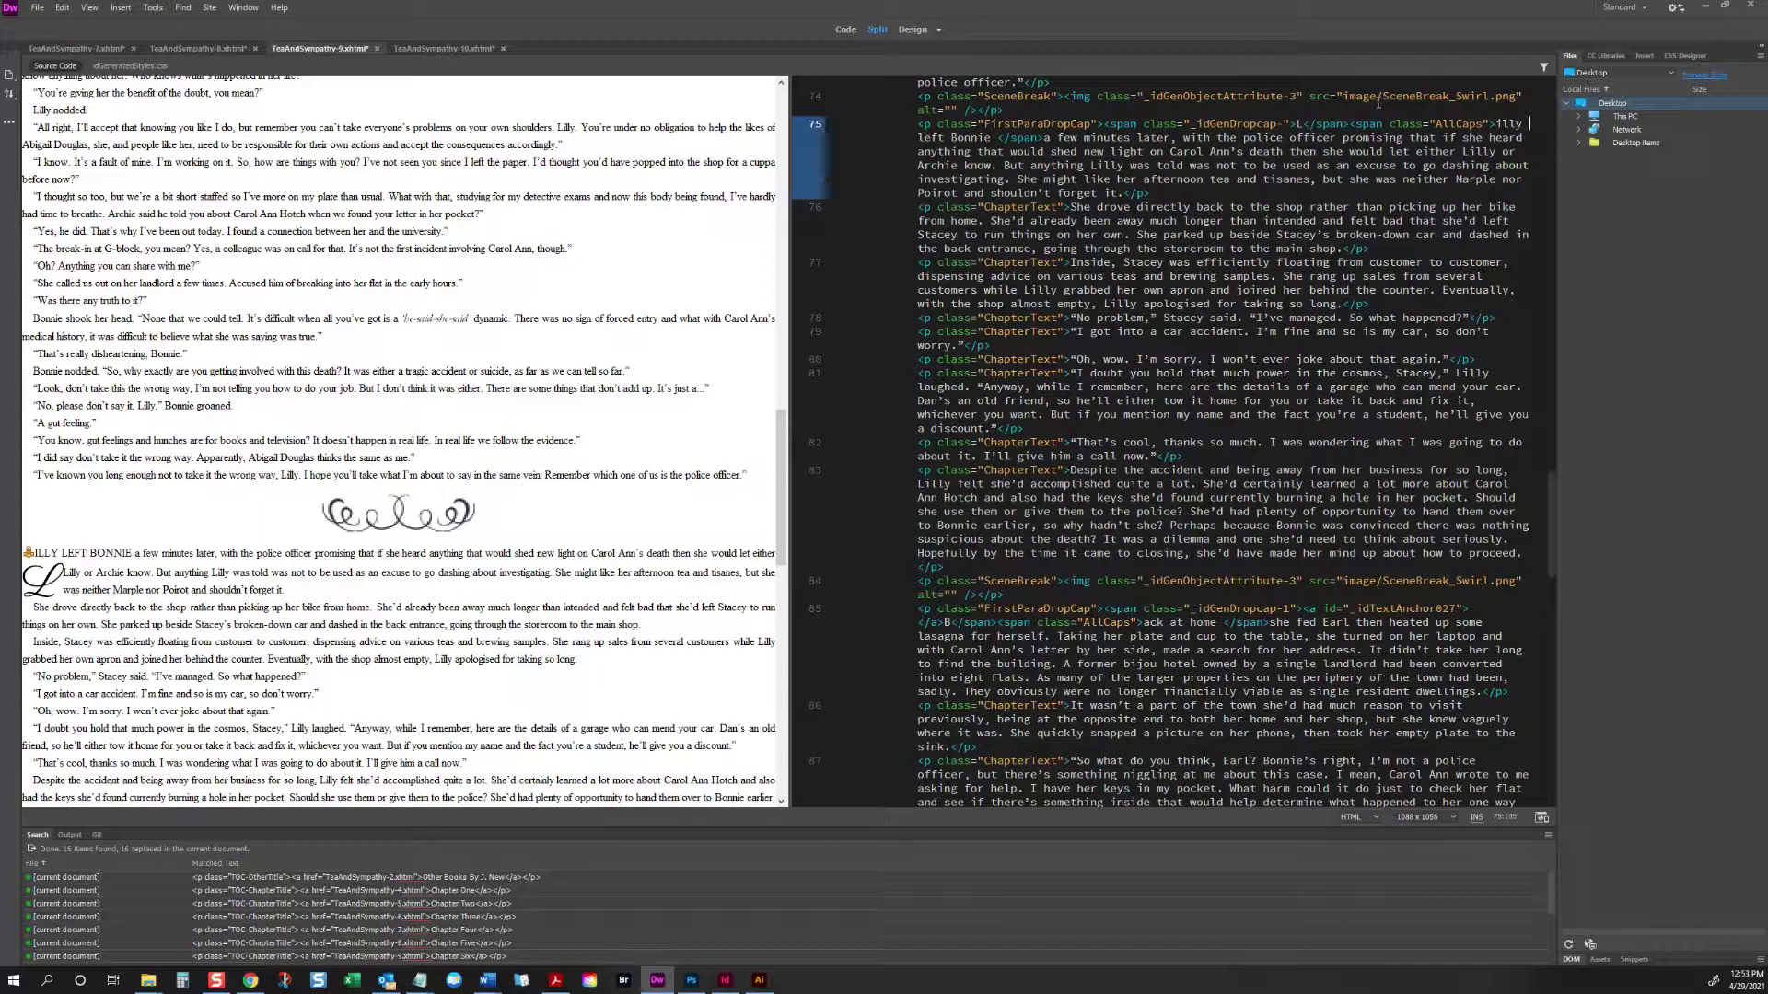
Step: Set the drop cap class on line 75 of Chapter Six to _idGenDropcap-2 and refresh the preview
left_click(1288, 123)
type("2")
left_click(359, 521)
Step: Remove the extra space after the drop cap "I" in the "I knew it!" paragraph on line 98 of Chapter Six
scroll(167, 515, "down", 6)
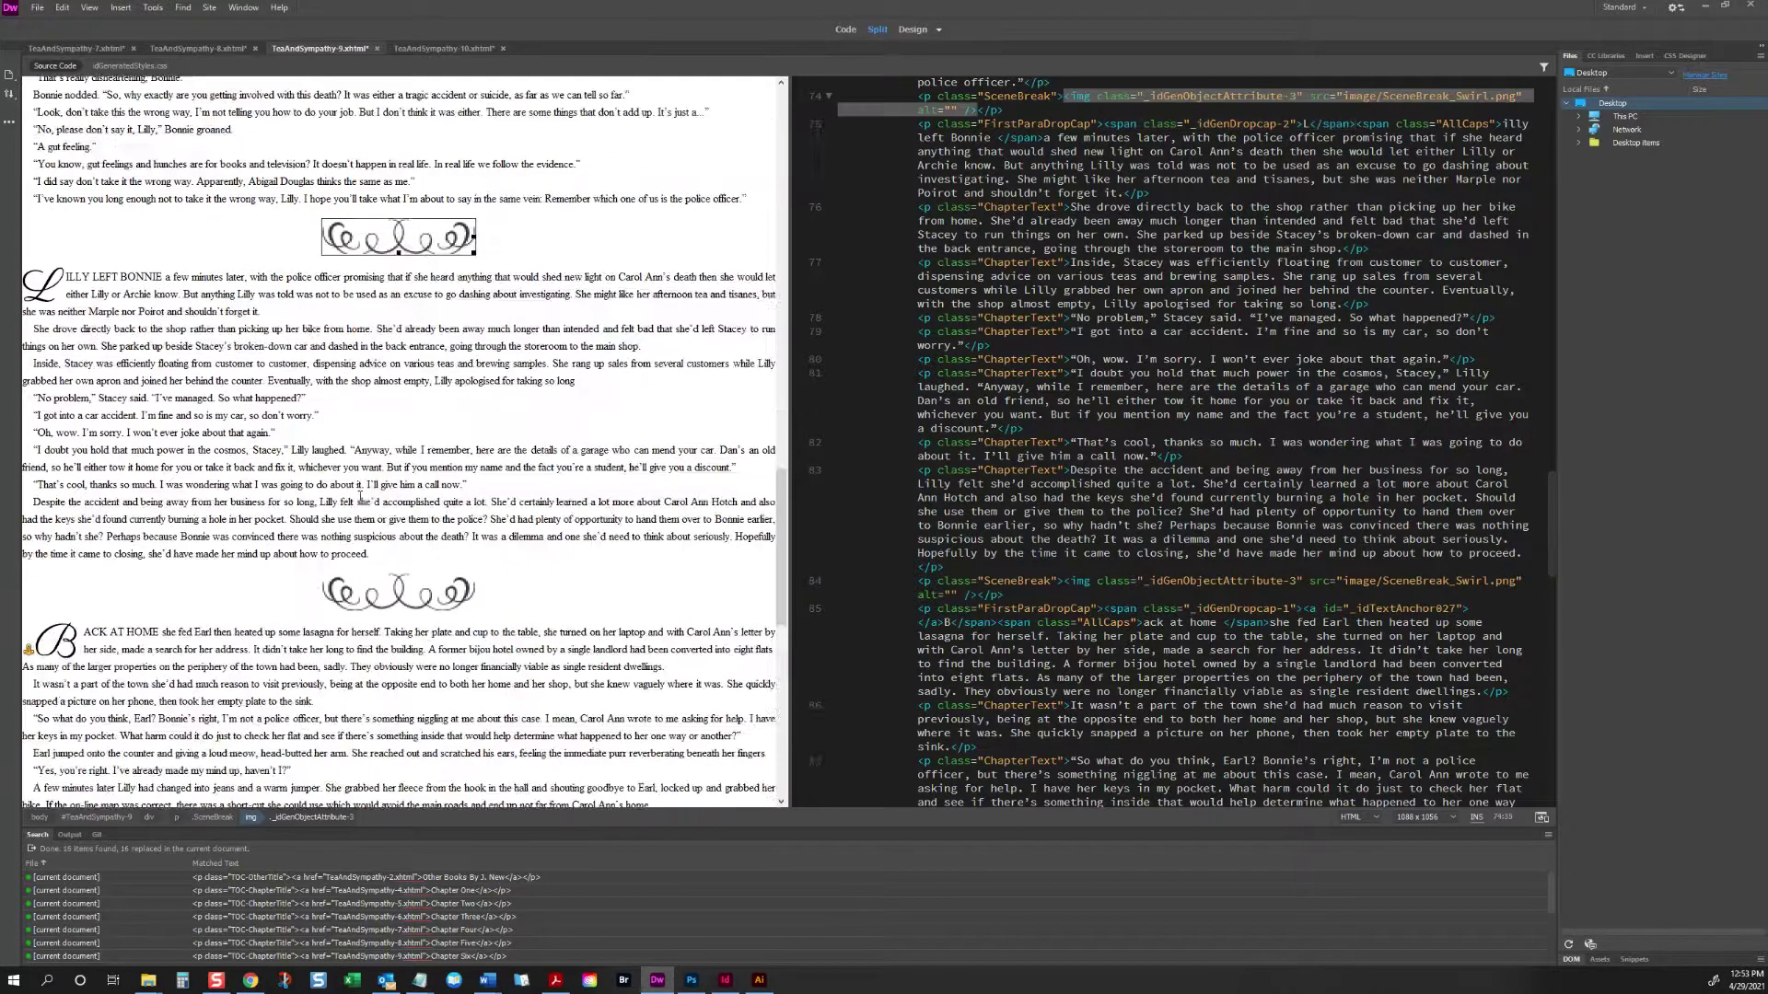
scroll(168, 515, "down", 5)
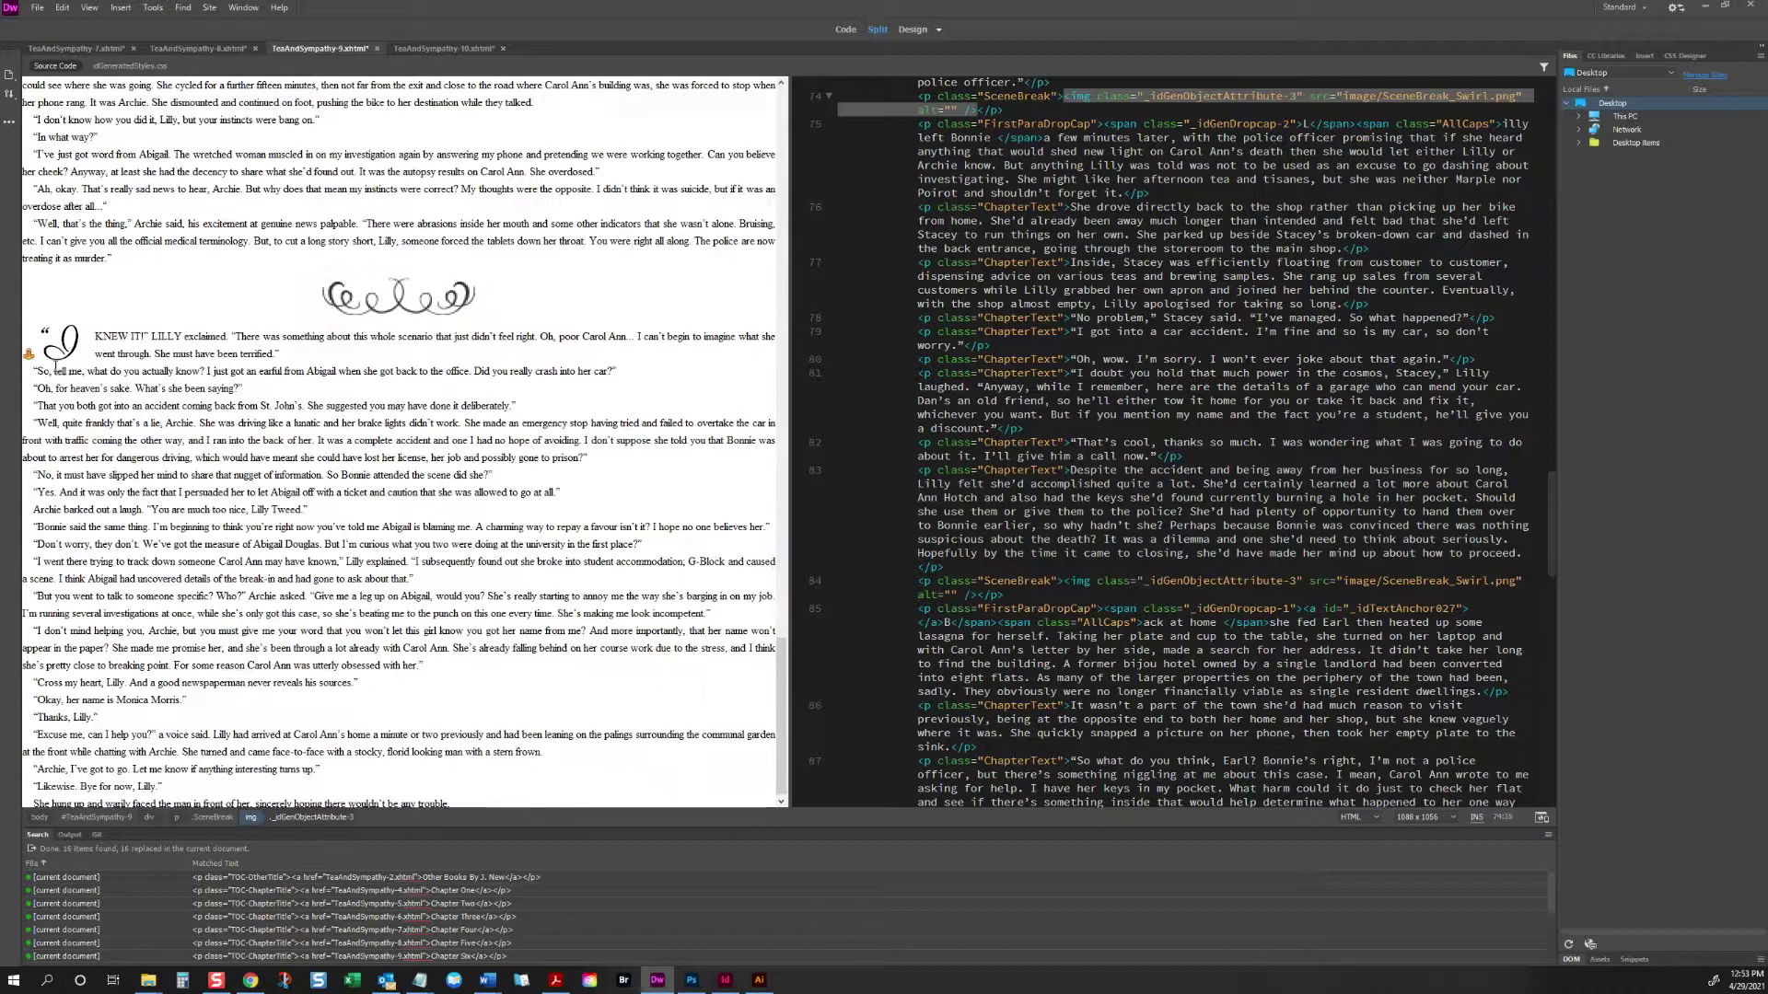
left_click(72, 362)
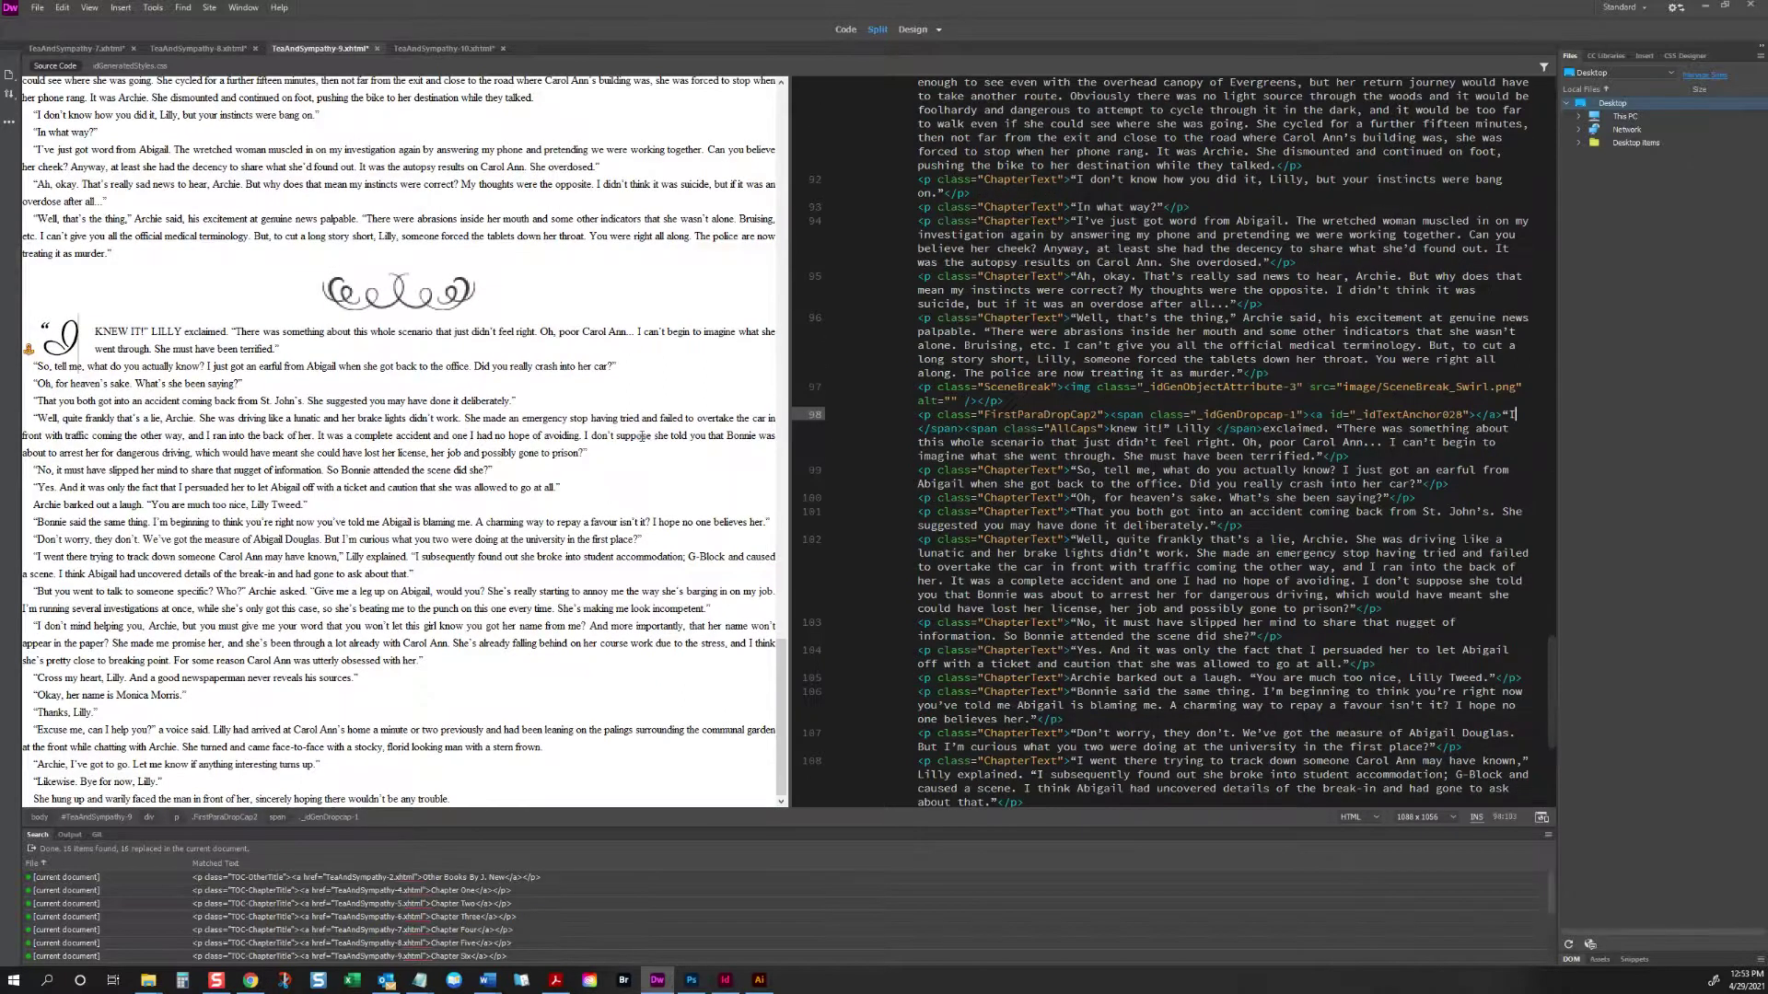
triple_click(57, 337)
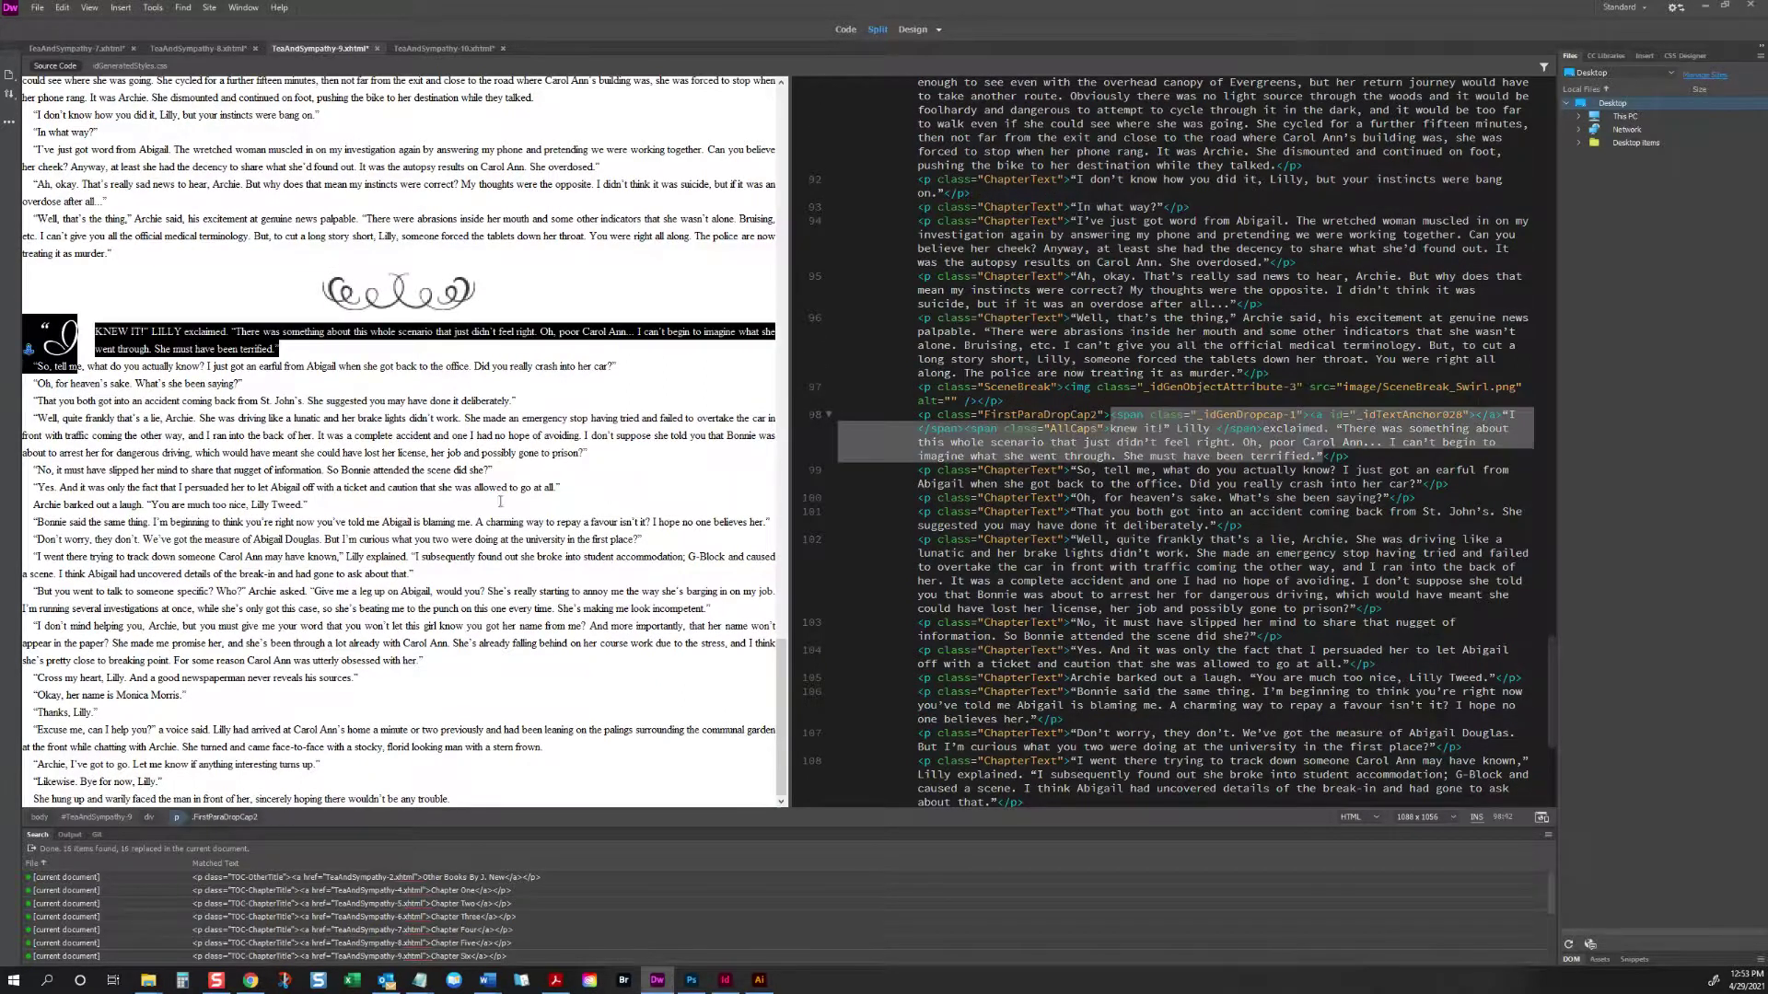
left_click(1511, 414)
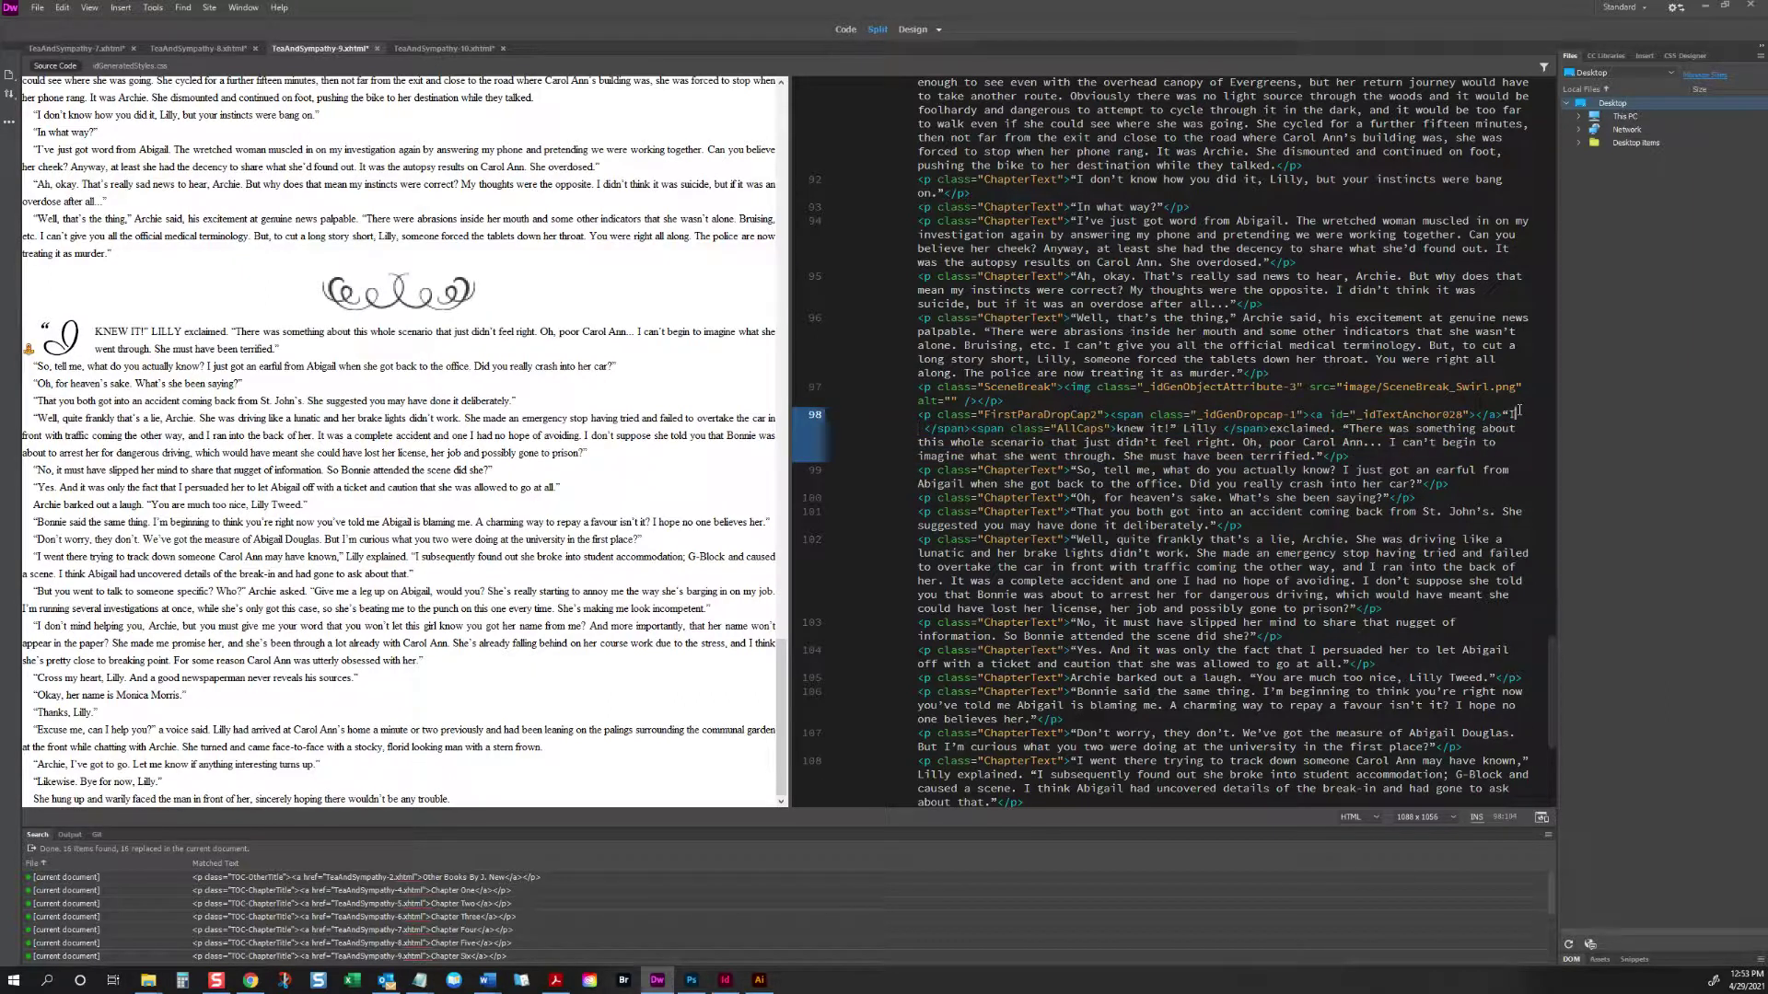
key("BackSpace")
key("Right")
key("Right")
key("Right")
key("Right")
key("Right")
key("Right")
key("Right")
key("Right")
key("Right")
key("Right")
key("Right")
key("Right")
key("Right")
key("Right")
key("Right")
key("Right")
key("Right")
key("Right")
key("Right")
key("Right")
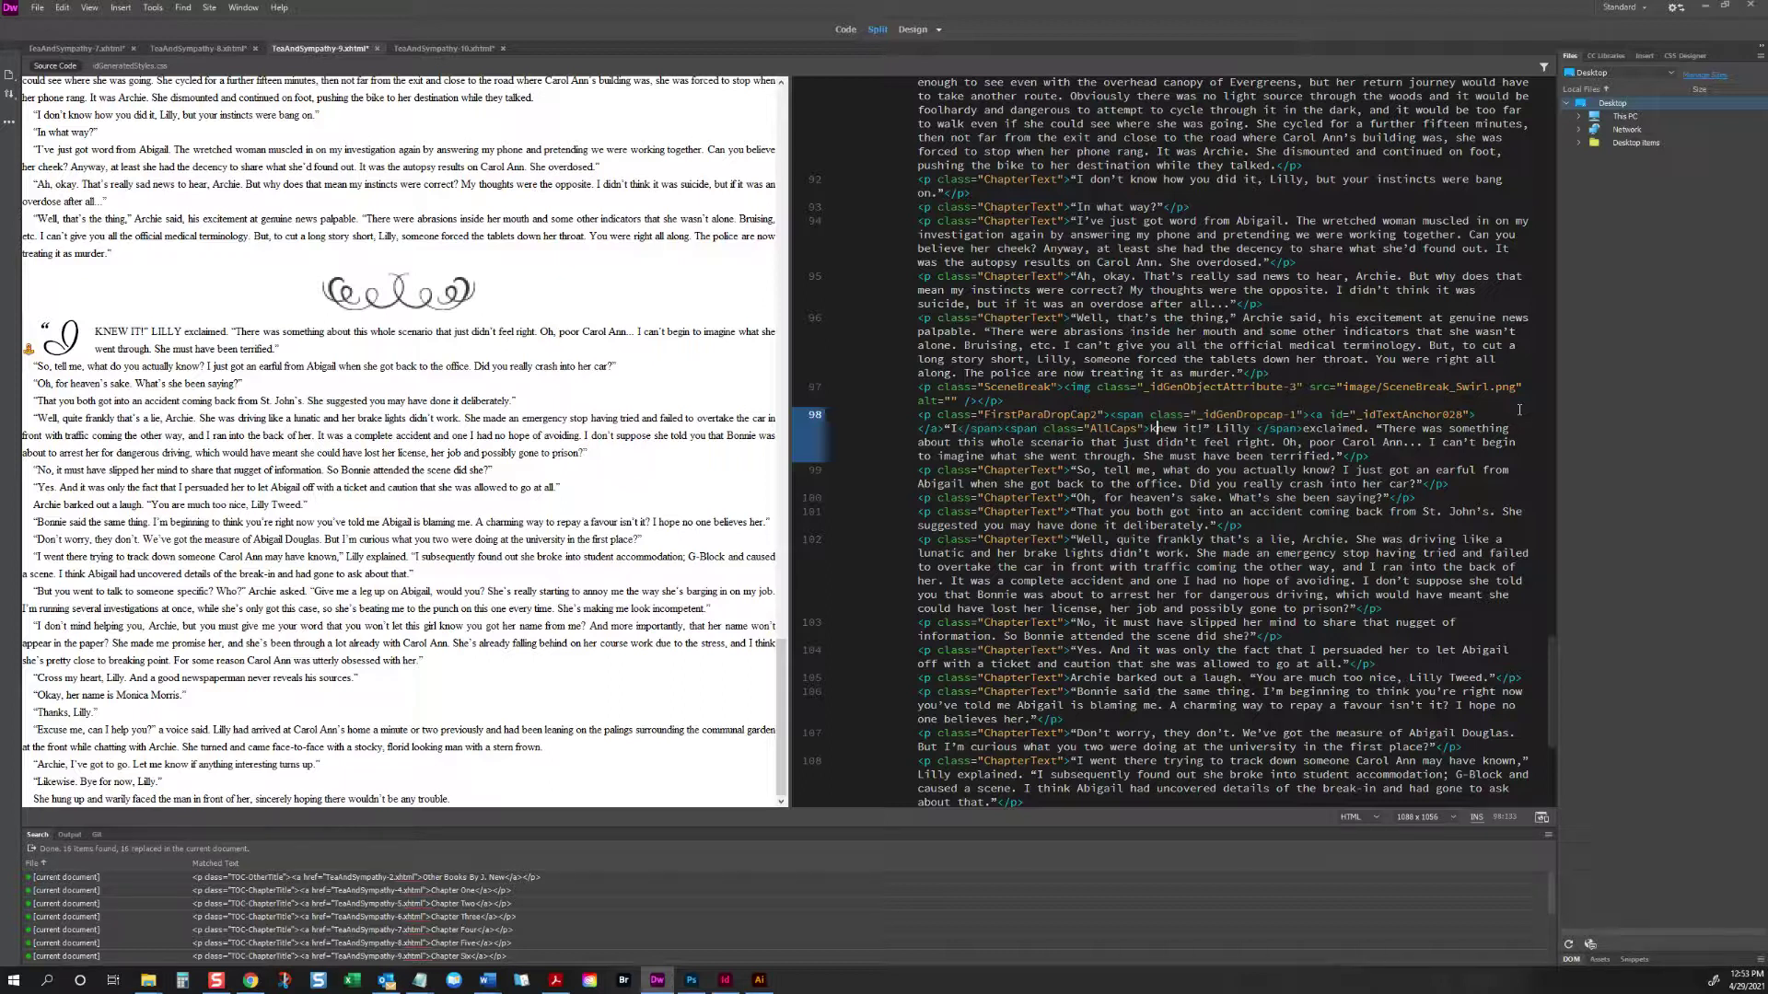
Step: Check the "I knew it!" drop cap in the preview and close the Chapter Six file
left_click(436, 541)
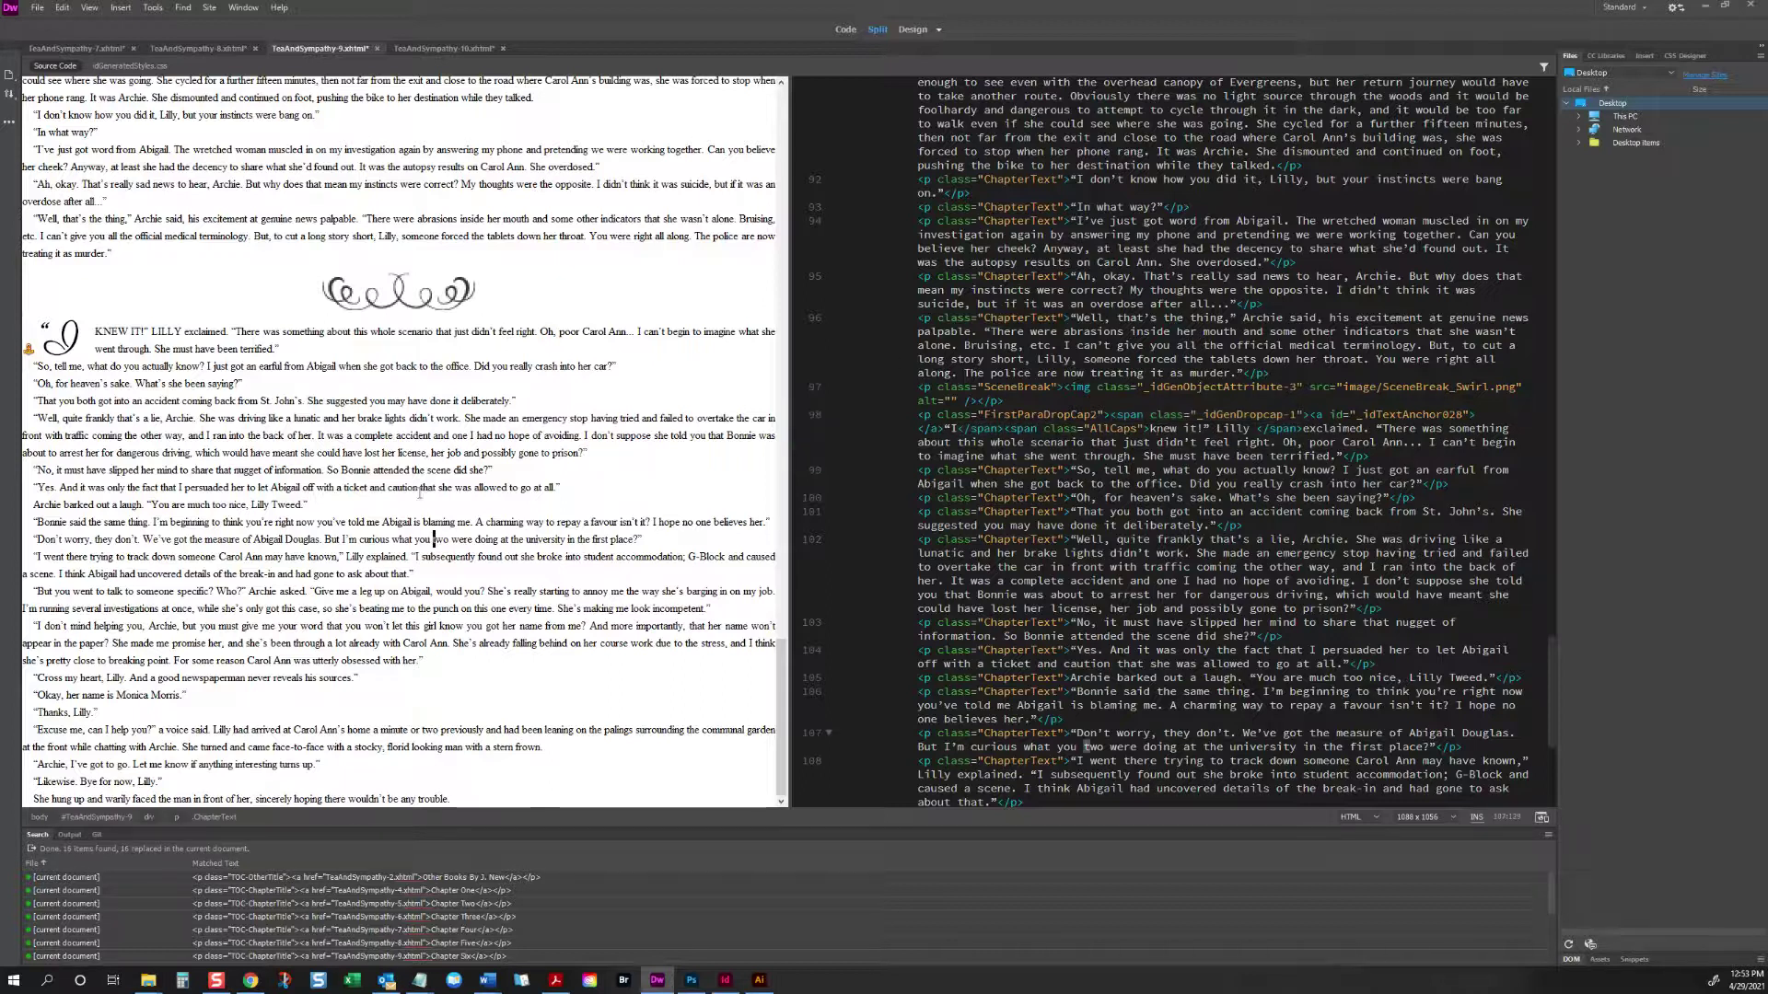
scroll(251, 488, "up", 3)
key("ctrl+w")
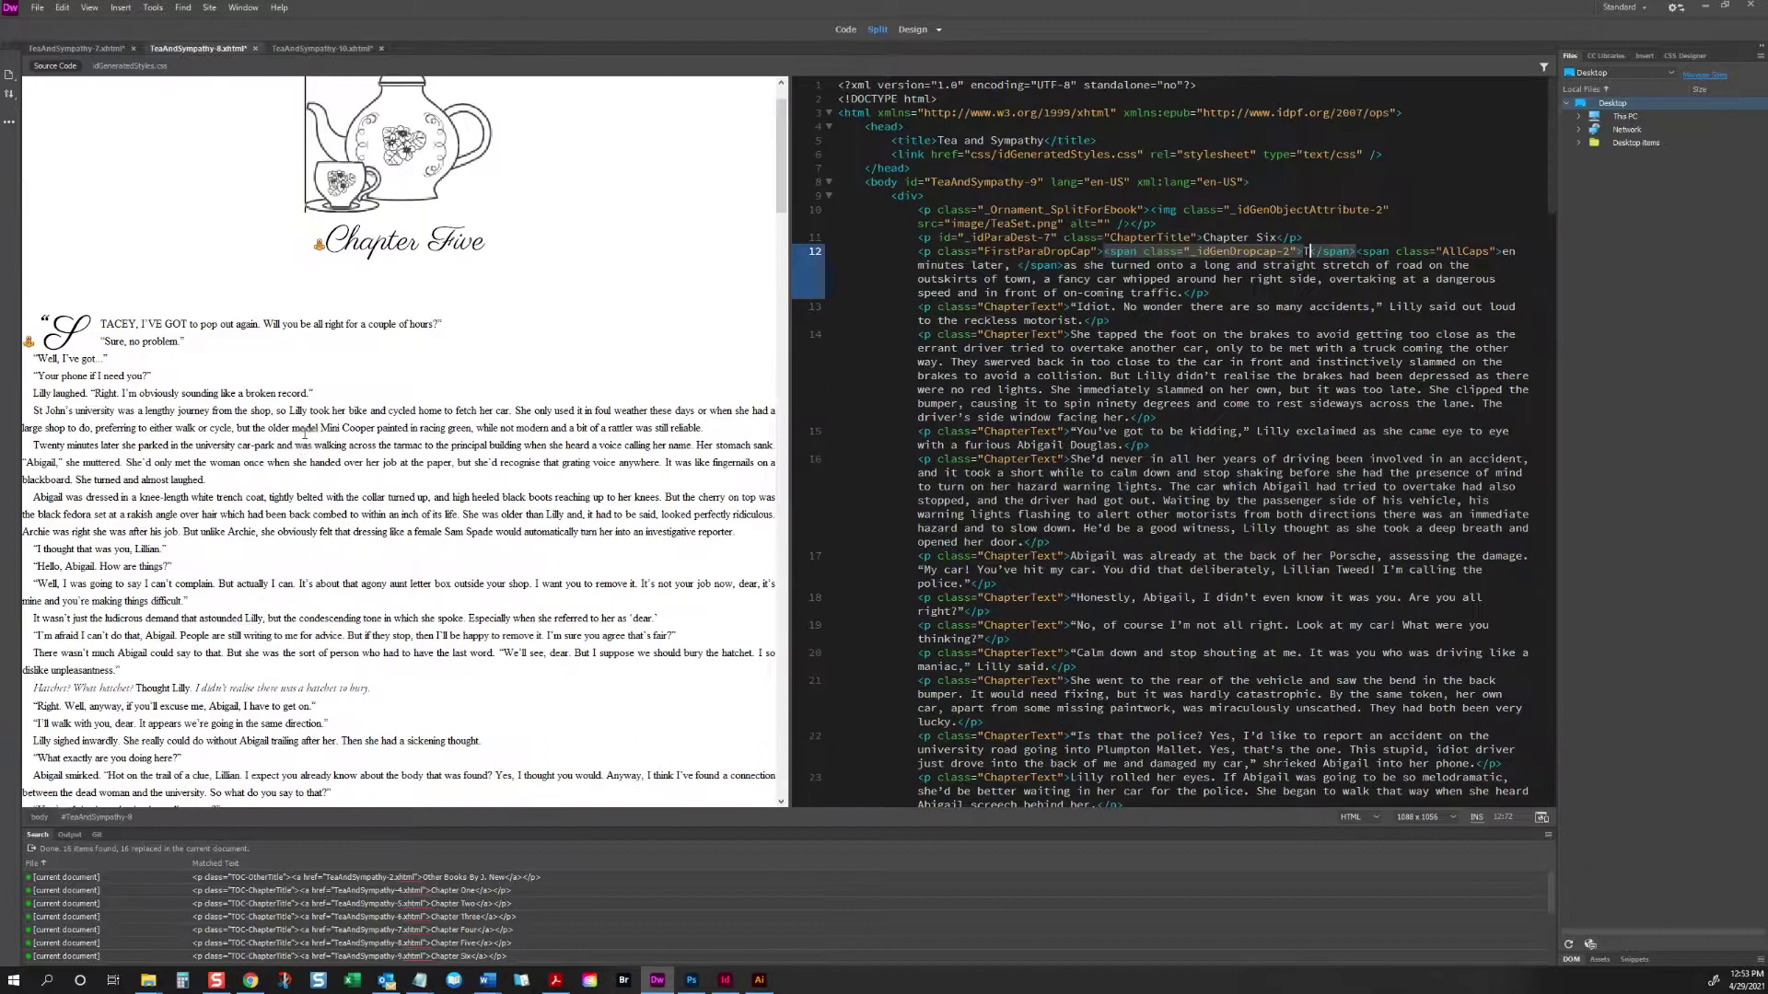
Step: Change the drop cap class of the scene-opening paragraph on line 81 of Chapter Five to _idGenDropcap-2
scroll(282, 442, "down", 15)
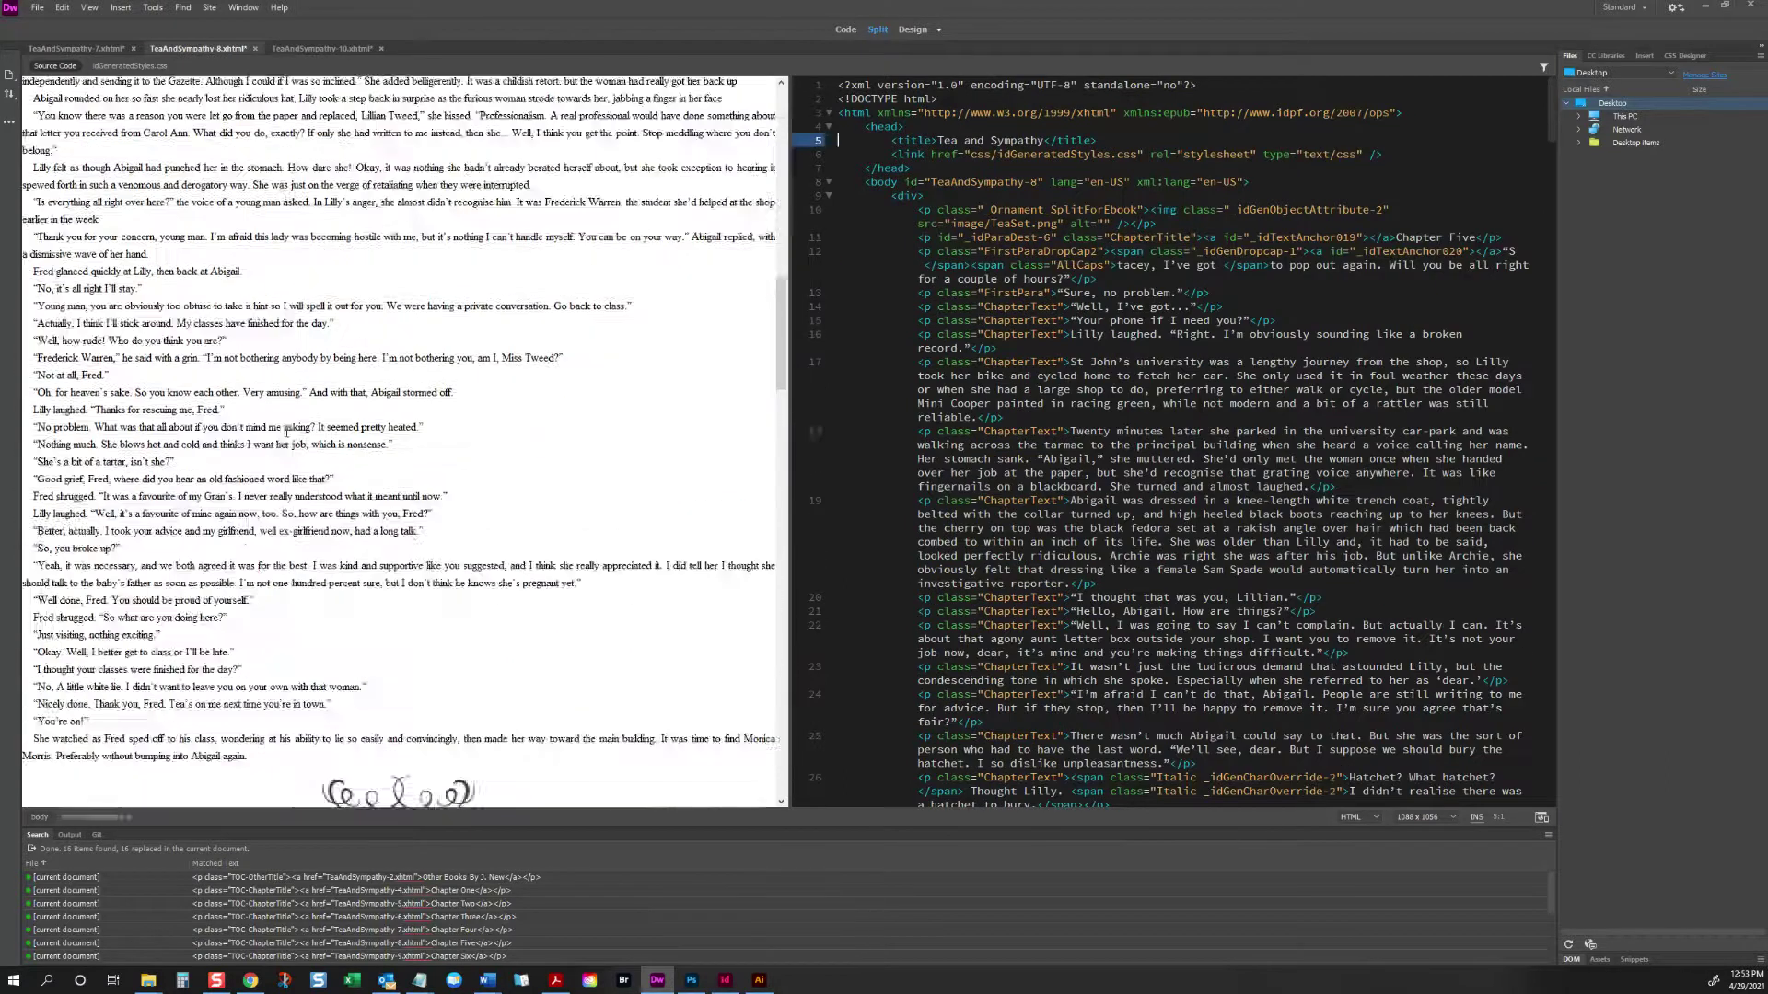
scroll(289, 429, "down", 3)
triple_click(50, 120)
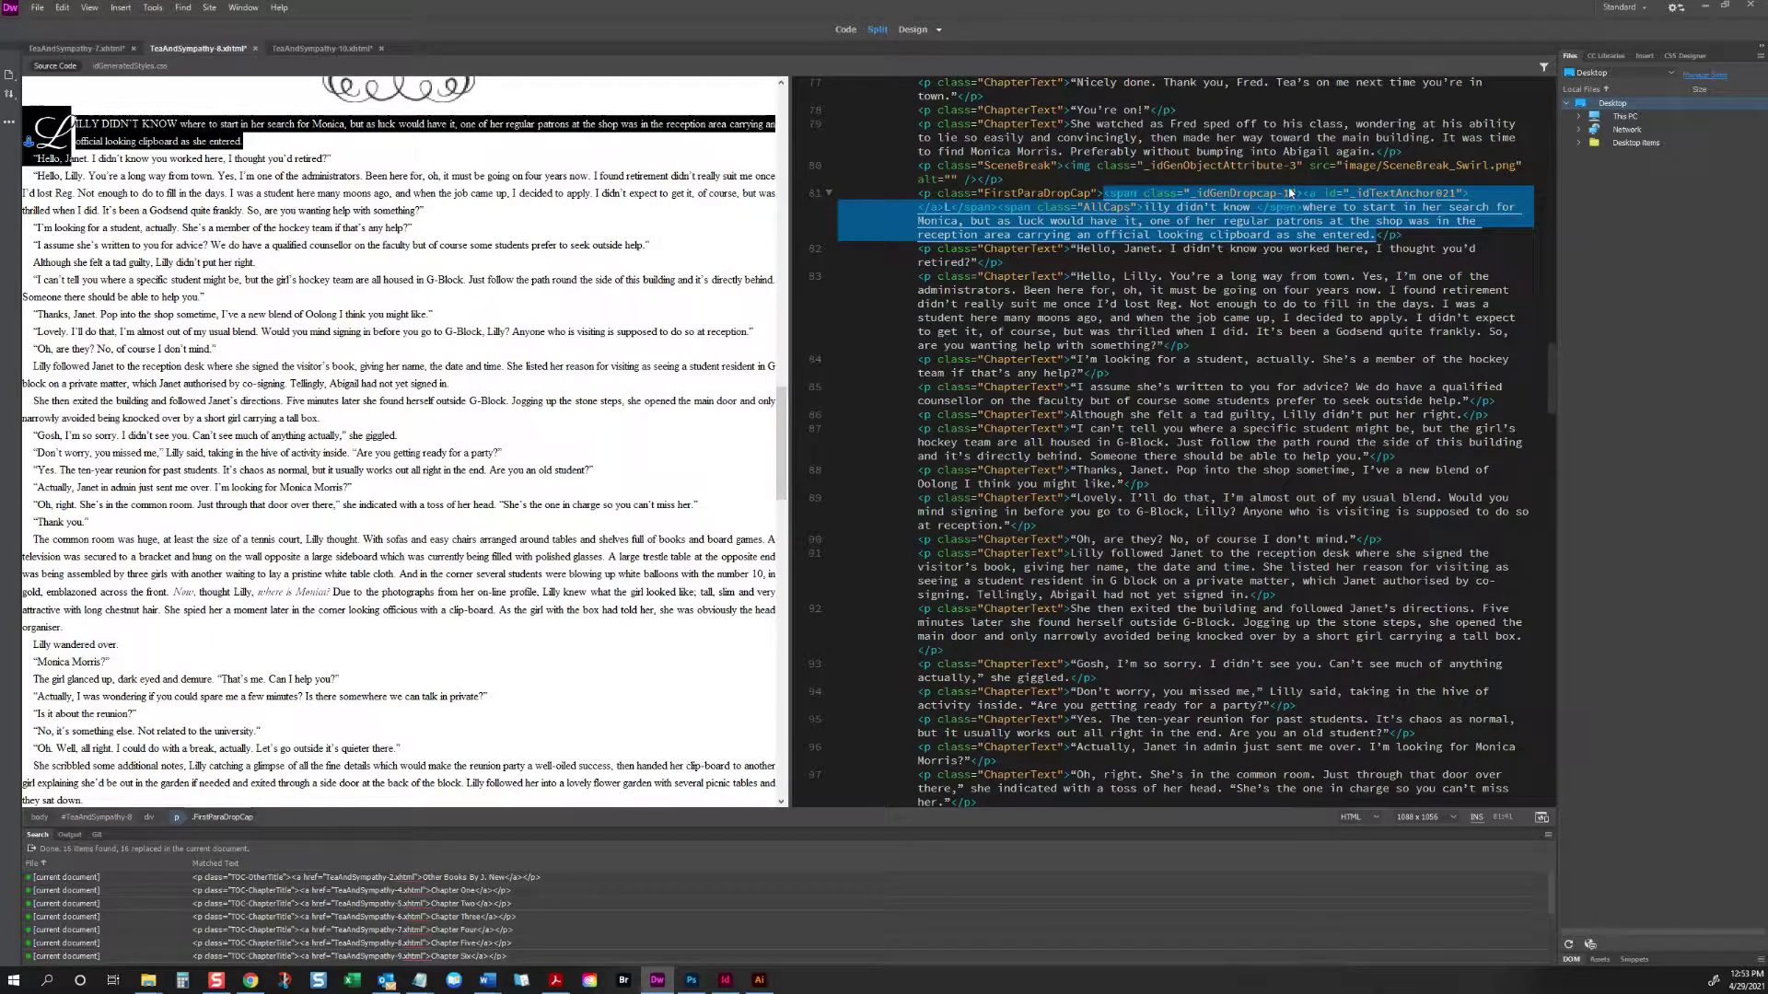
left_click(1290, 193)
key("BackSpace")
type("2")
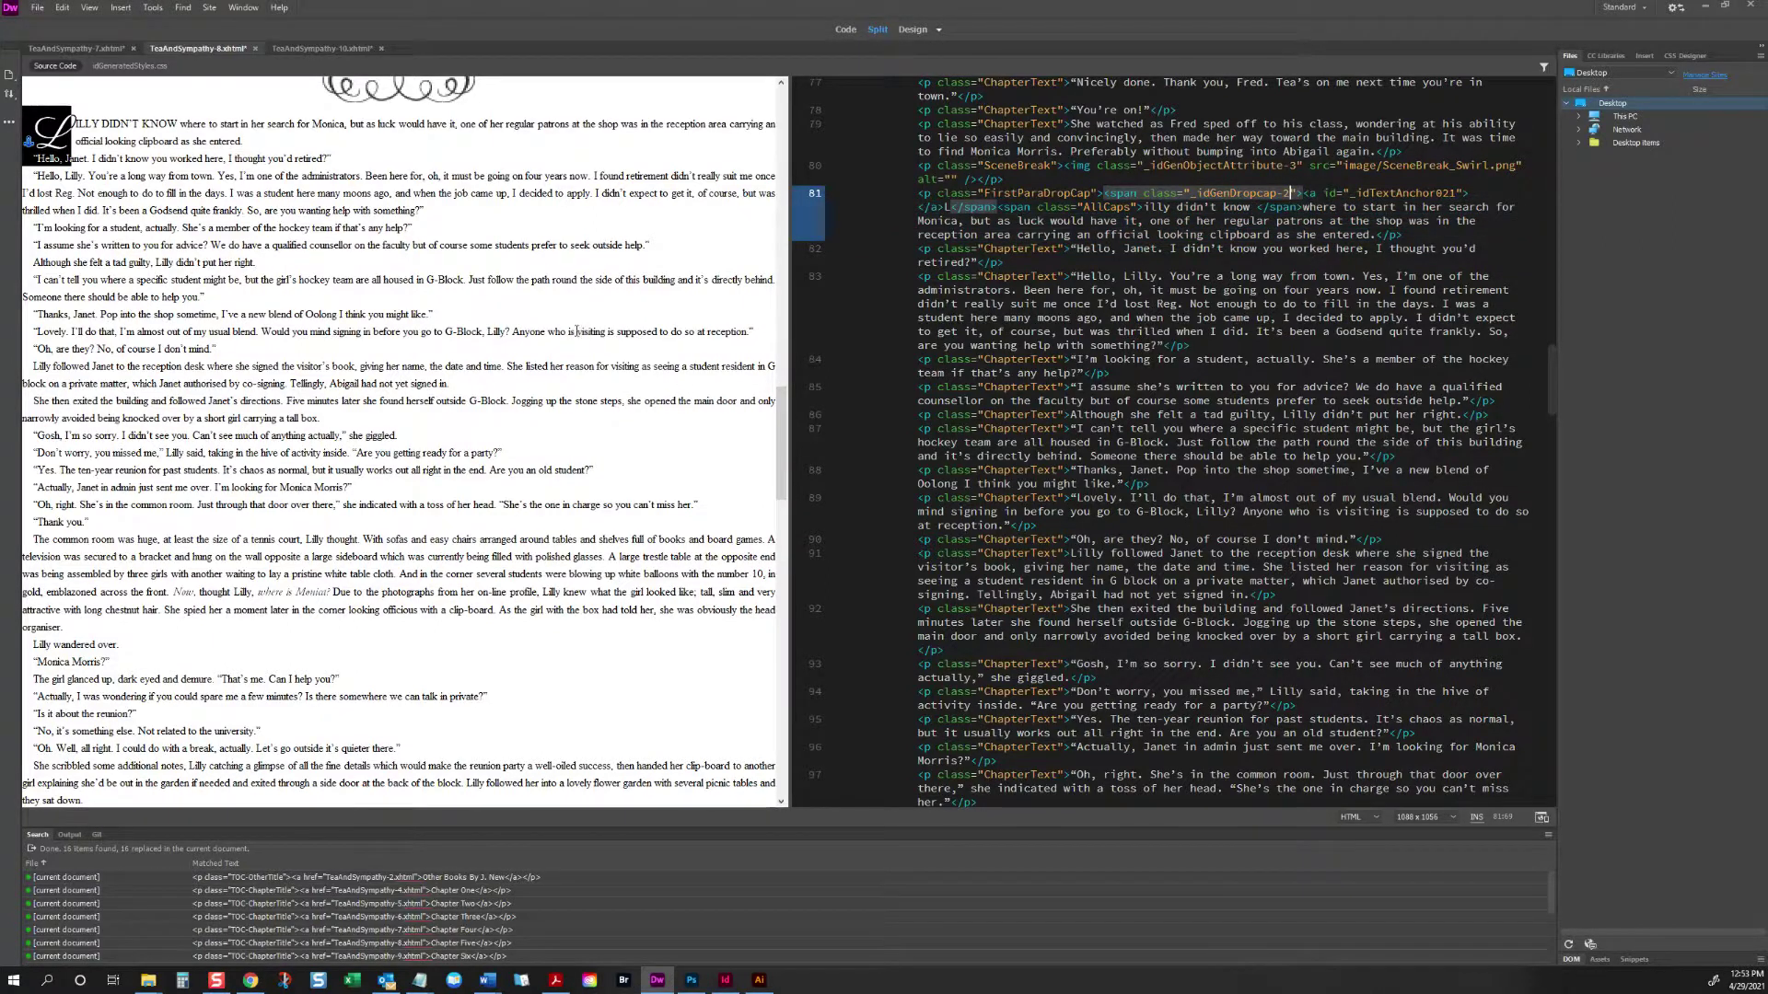
left_click(360, 389)
Step: Delete the empty DropCap span and its _idTextAnchor022 anchor from the paragraph on line 139 of Chapter Five
scroll(360, 389, "down", 5)
scroll(360, 389, "down", 10)
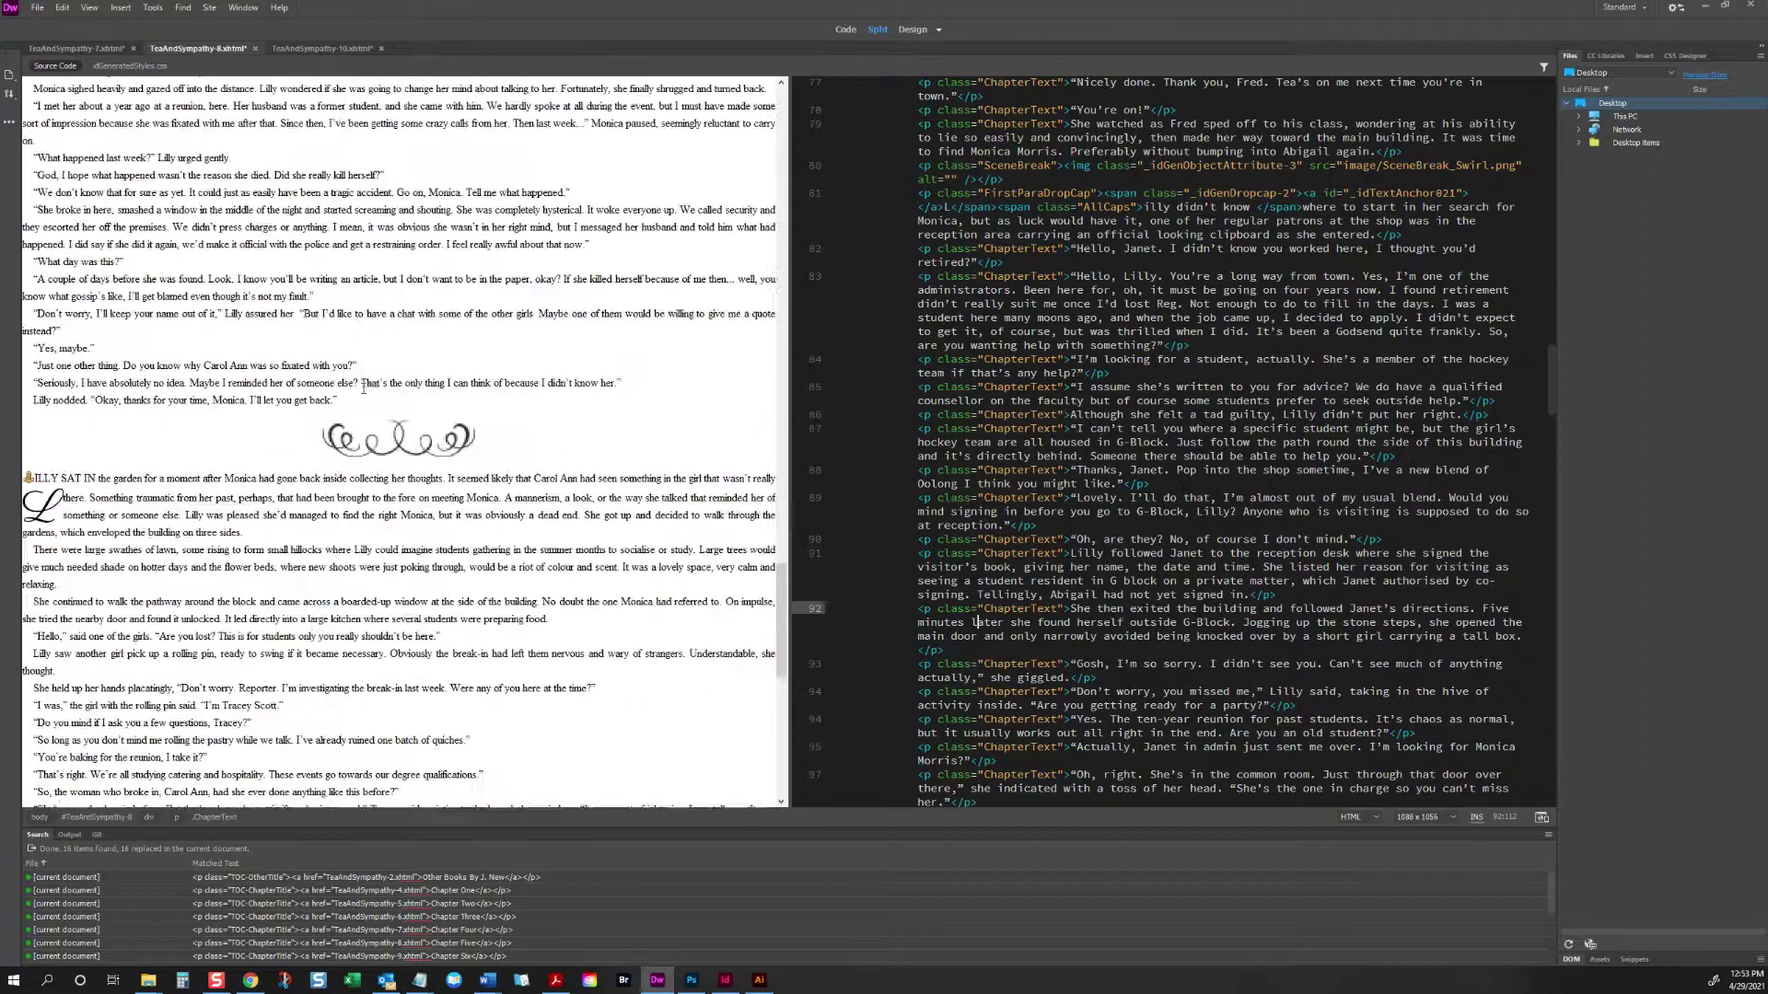
triple_click(426, 244)
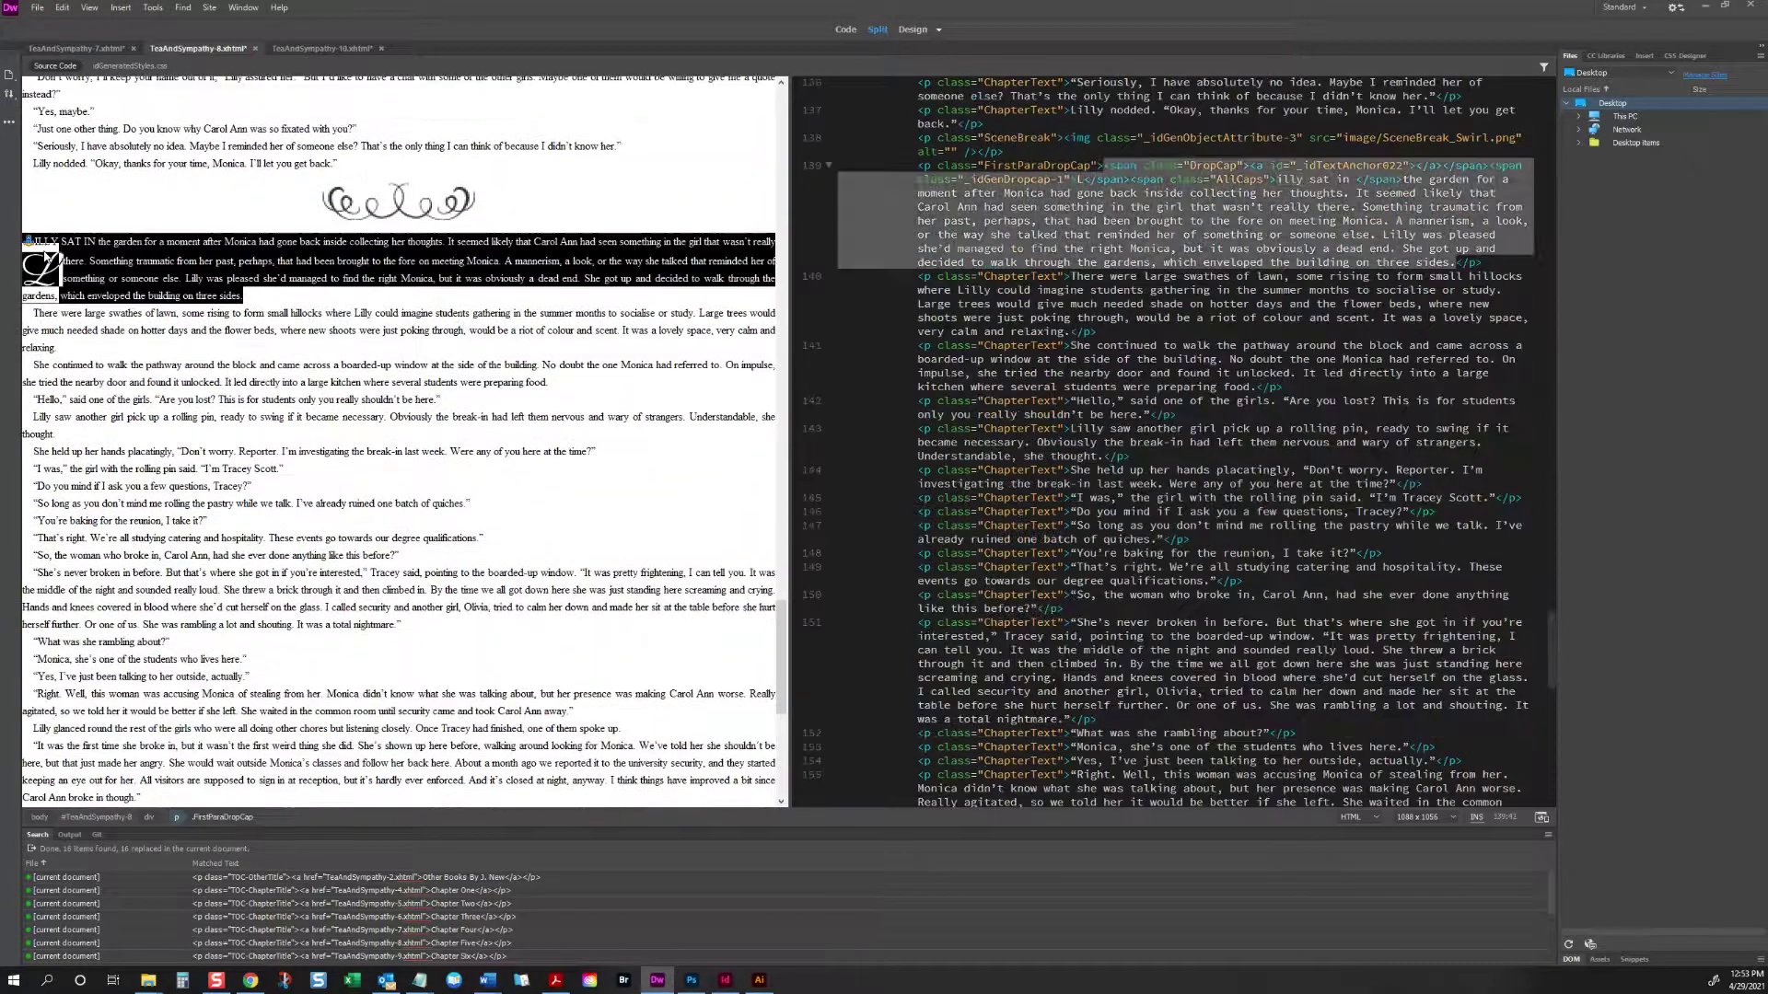
left_click(1102, 166)
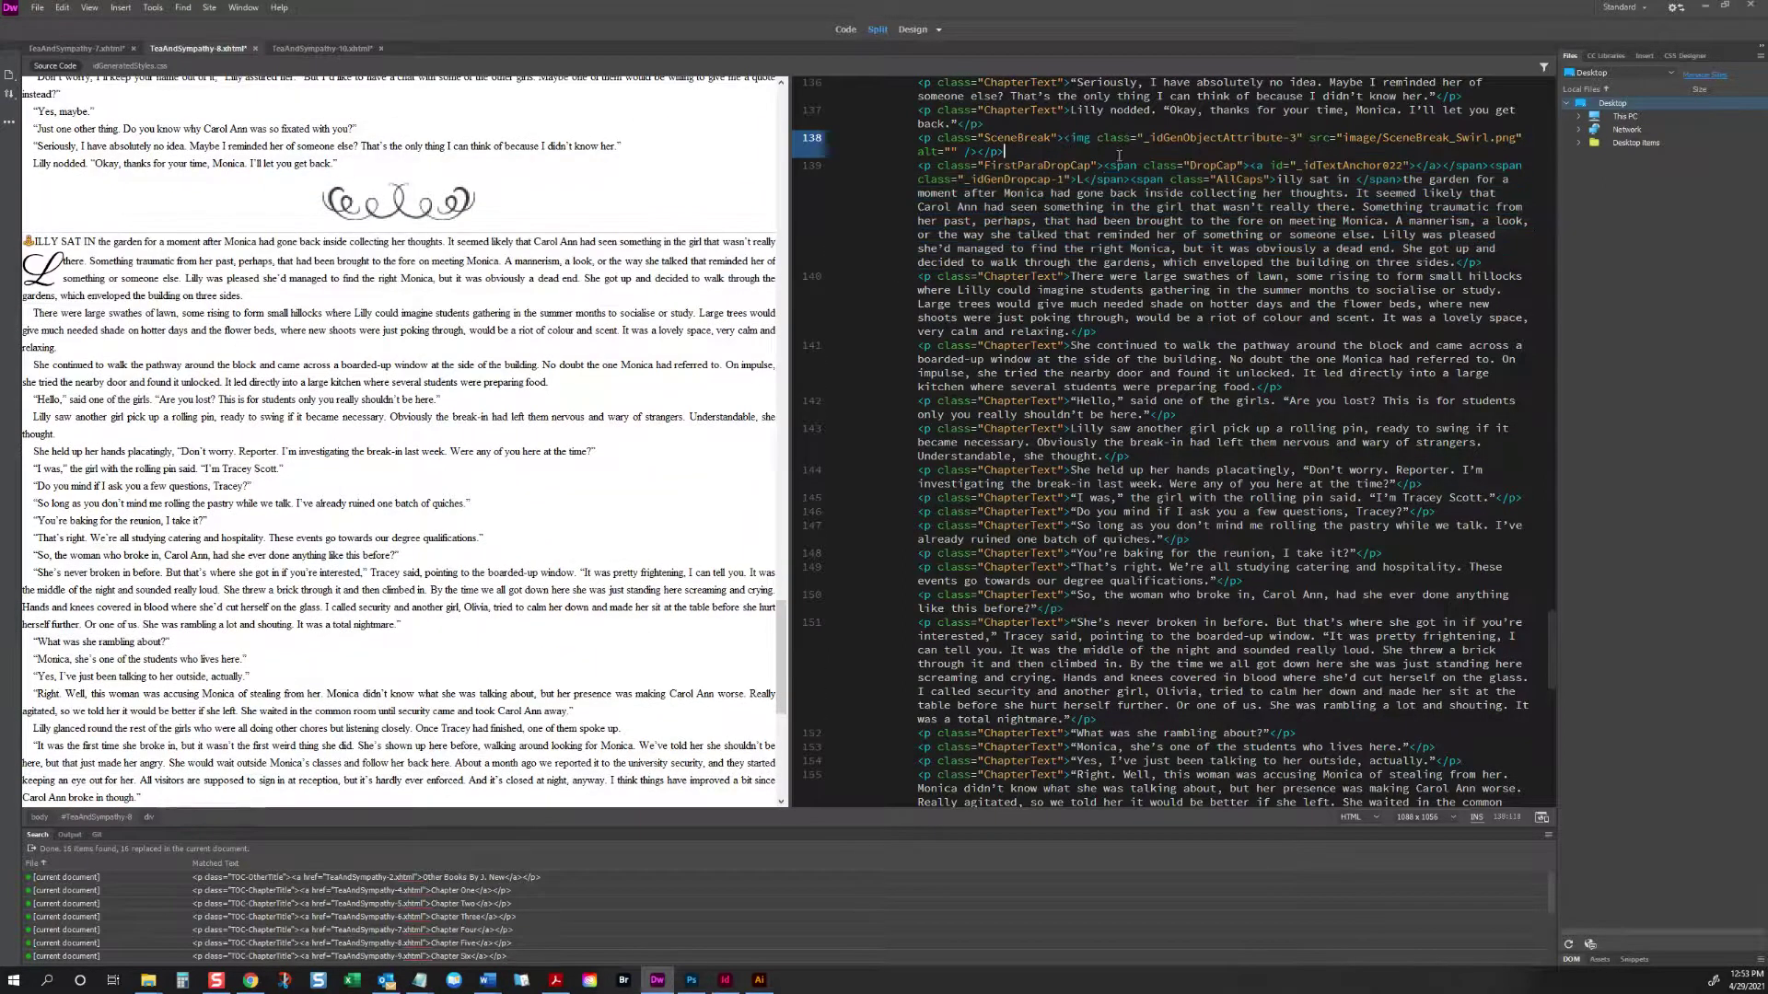
left_click_drag(1102, 165, 1378, 148)
left_click_drag(1104, 165, 1484, 166)
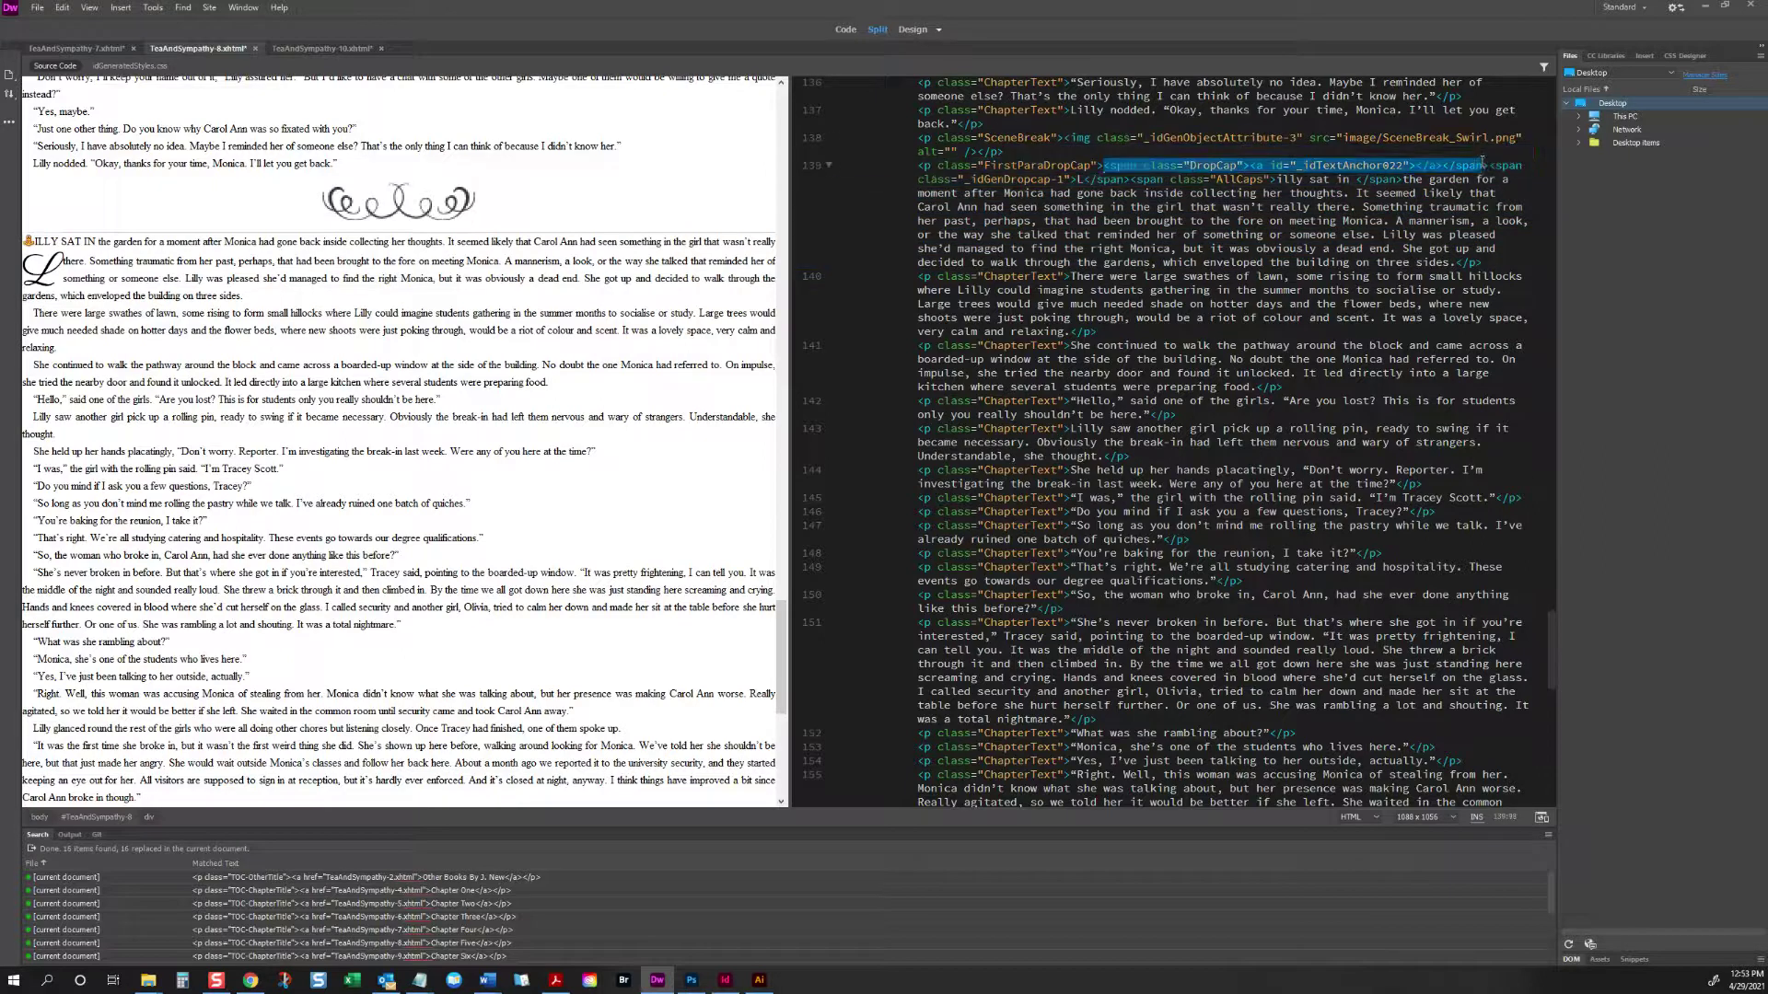
key("Delete")
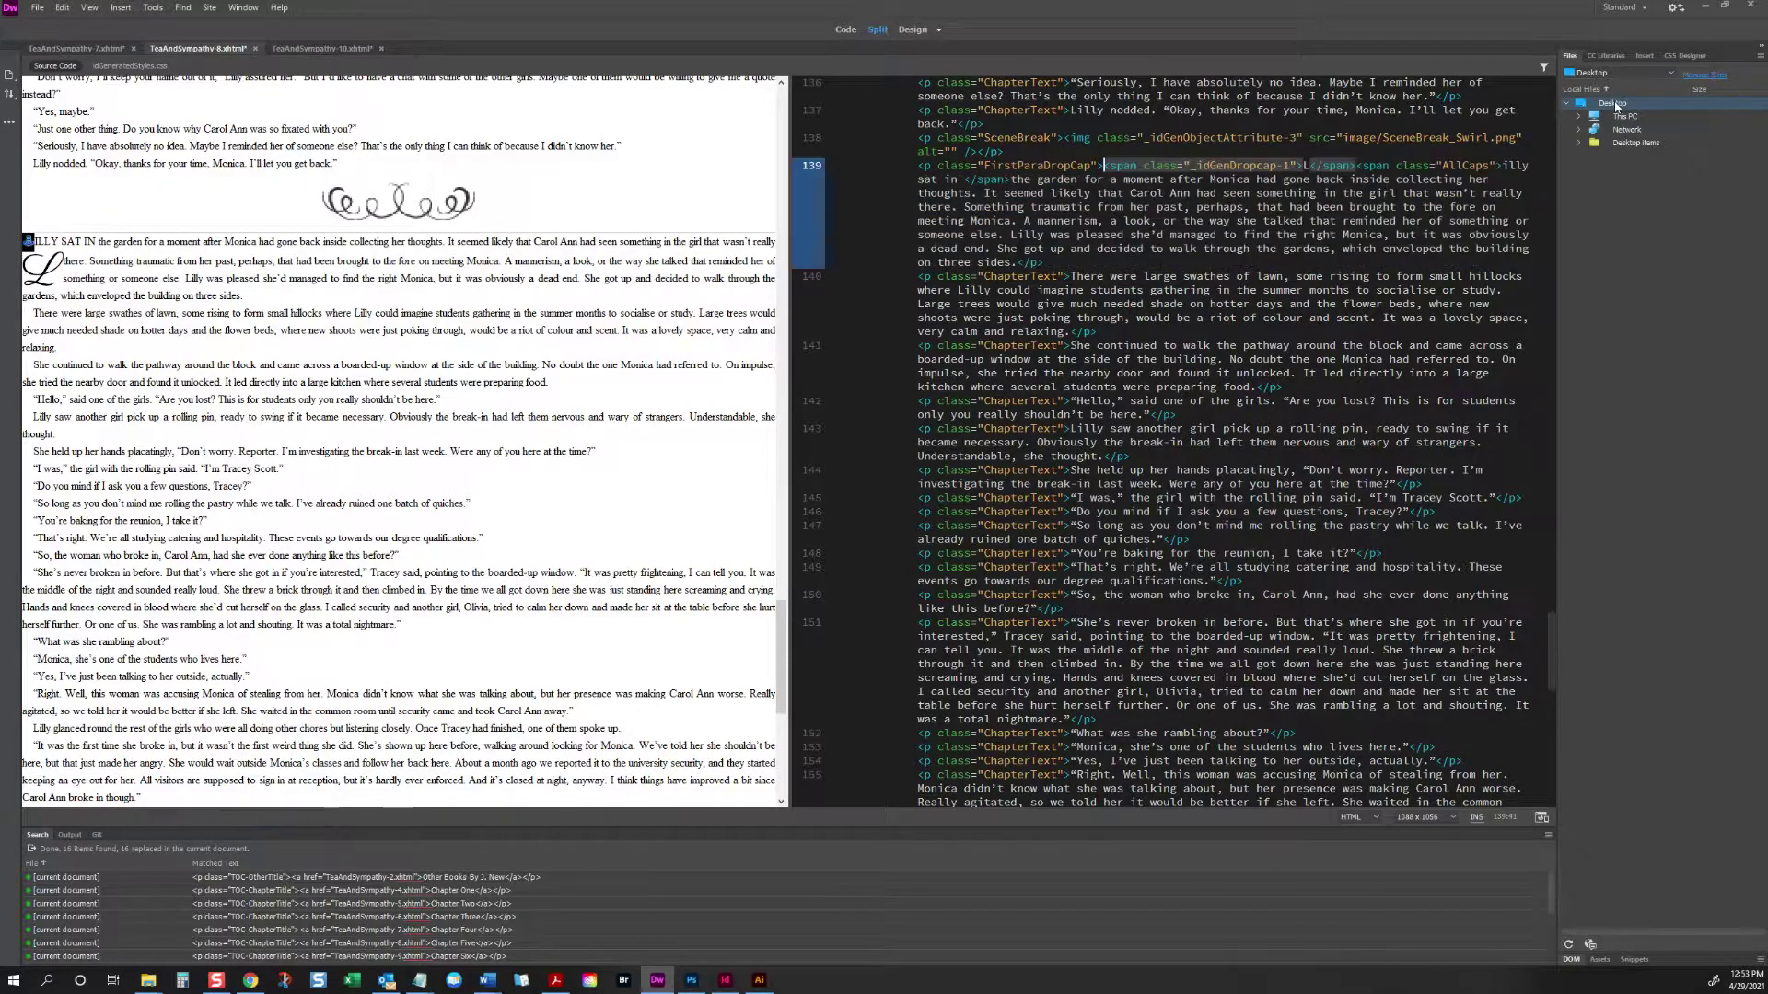
left_click(400, 329)
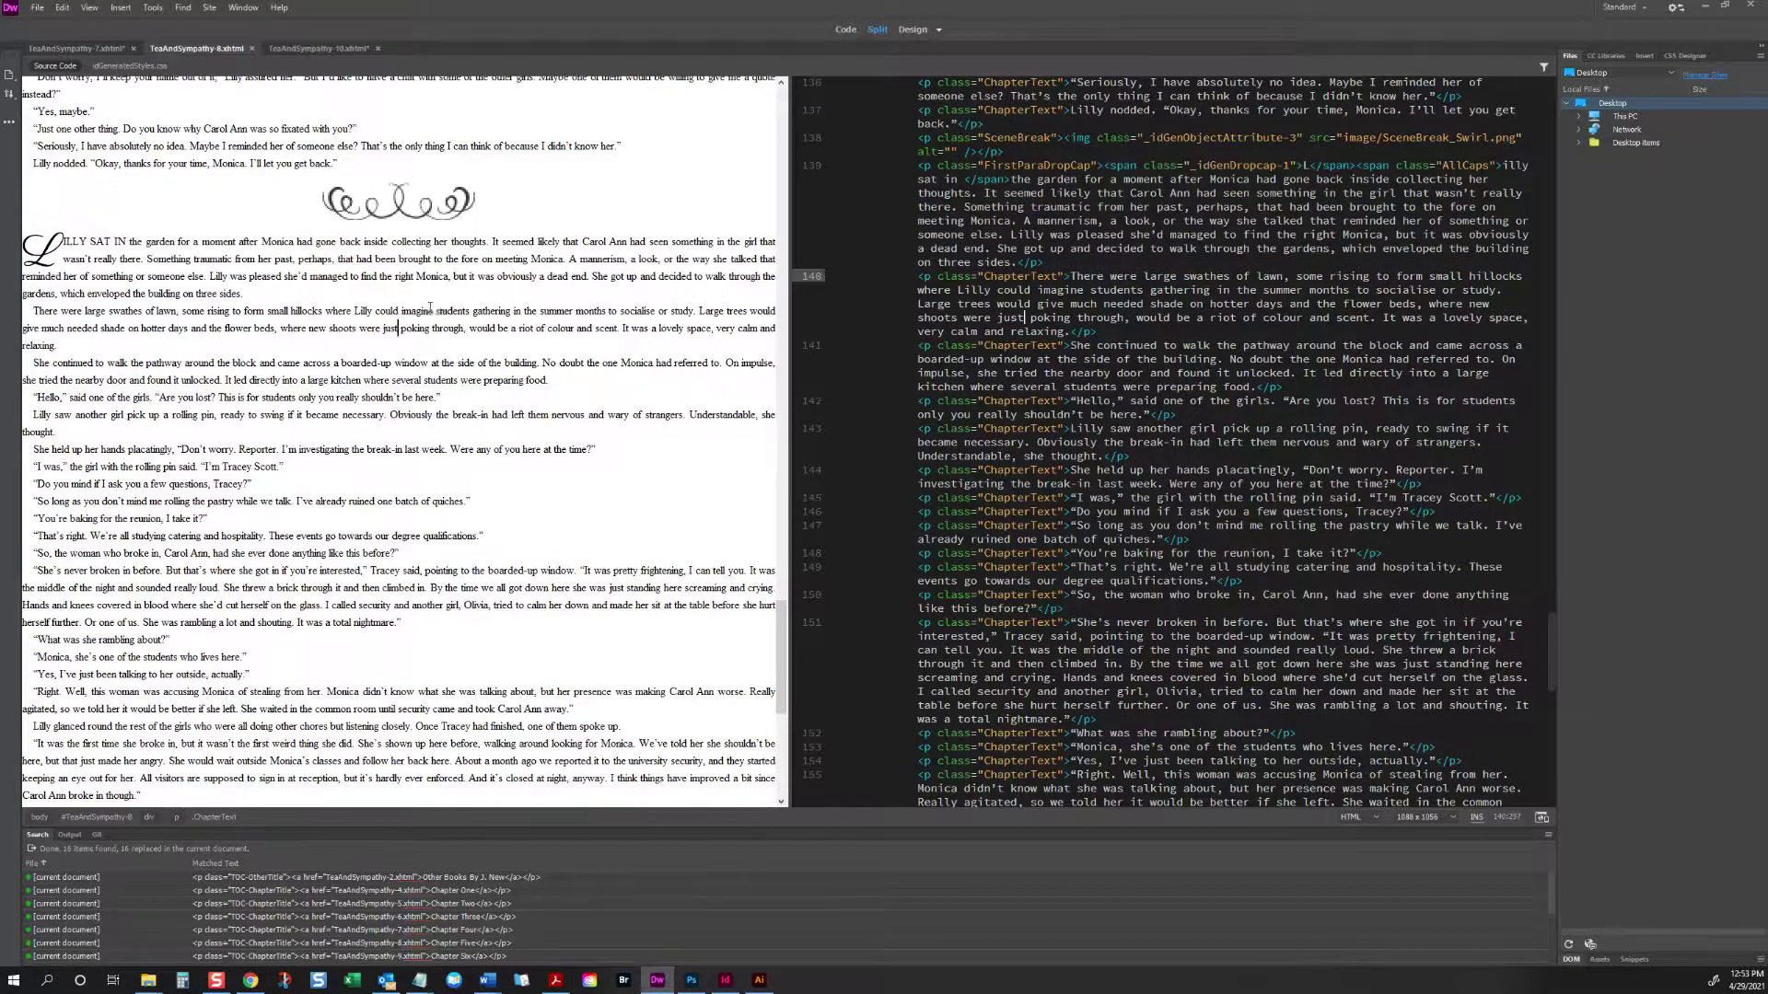
Step: Set the drop cap class on line 139 to _idGenDropcap-2 and check the final scene's drop cap "A" in Chapter Five
left_click(1280, 167)
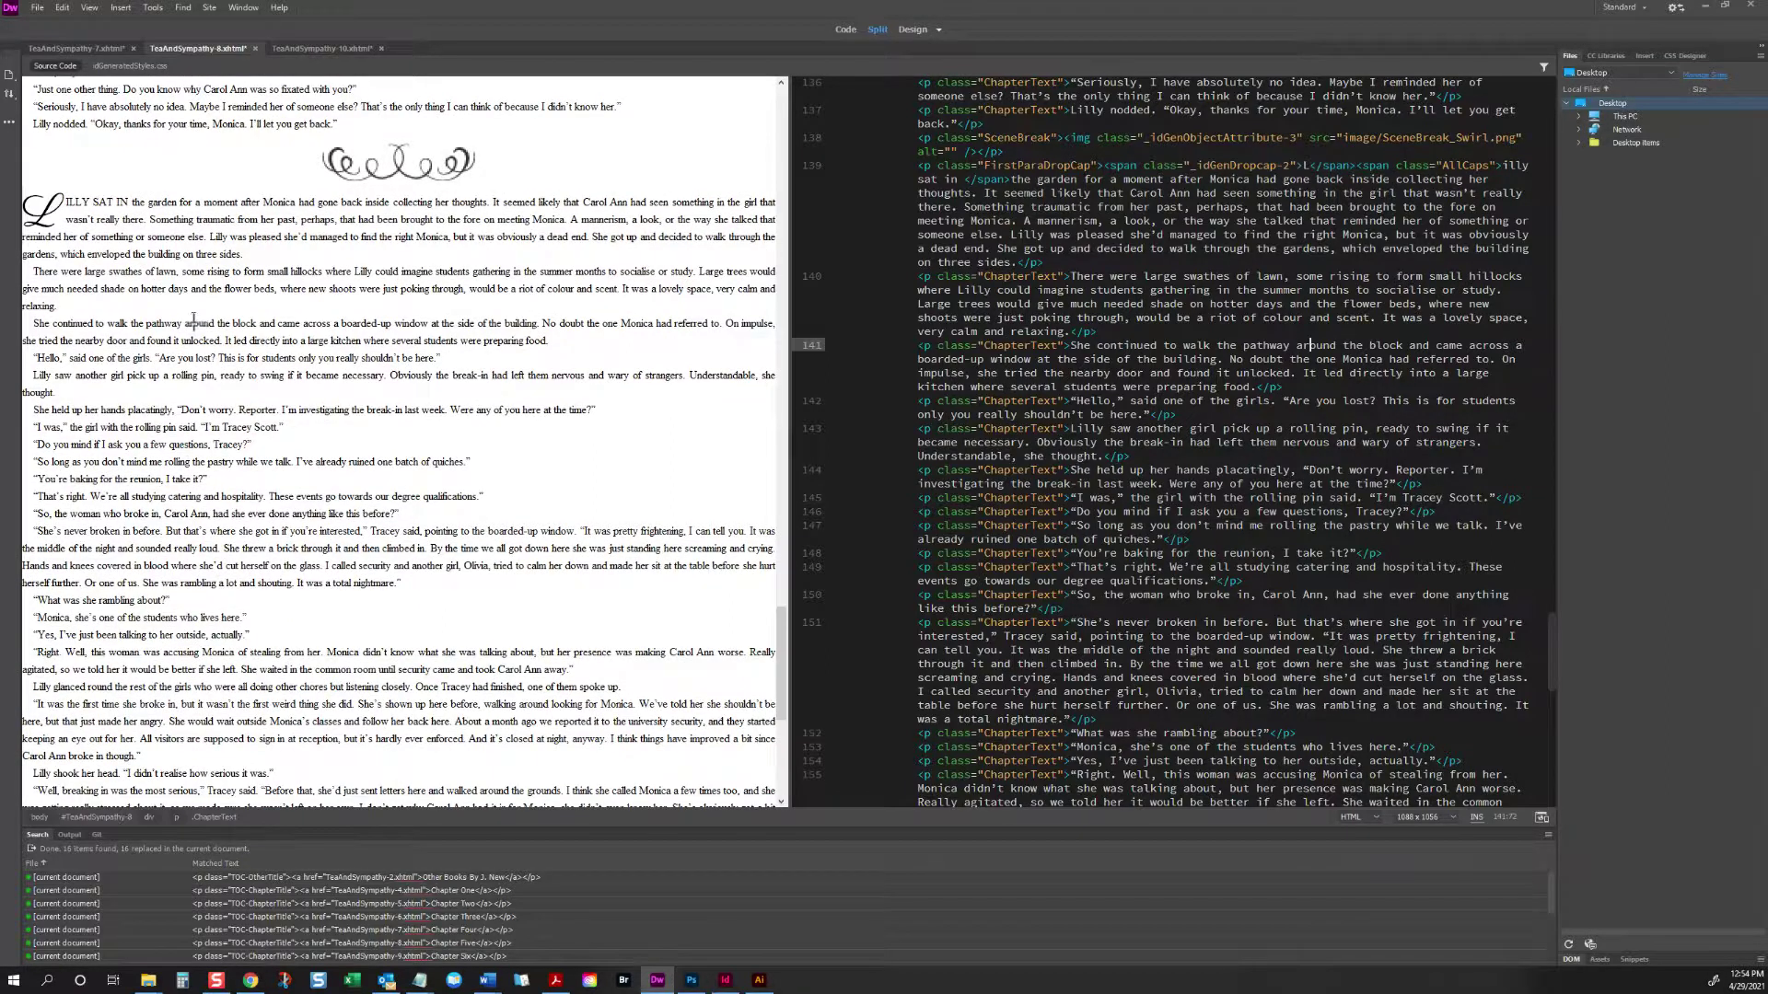
scroll(57, 538, "down", 5)
left_click(58, 534)
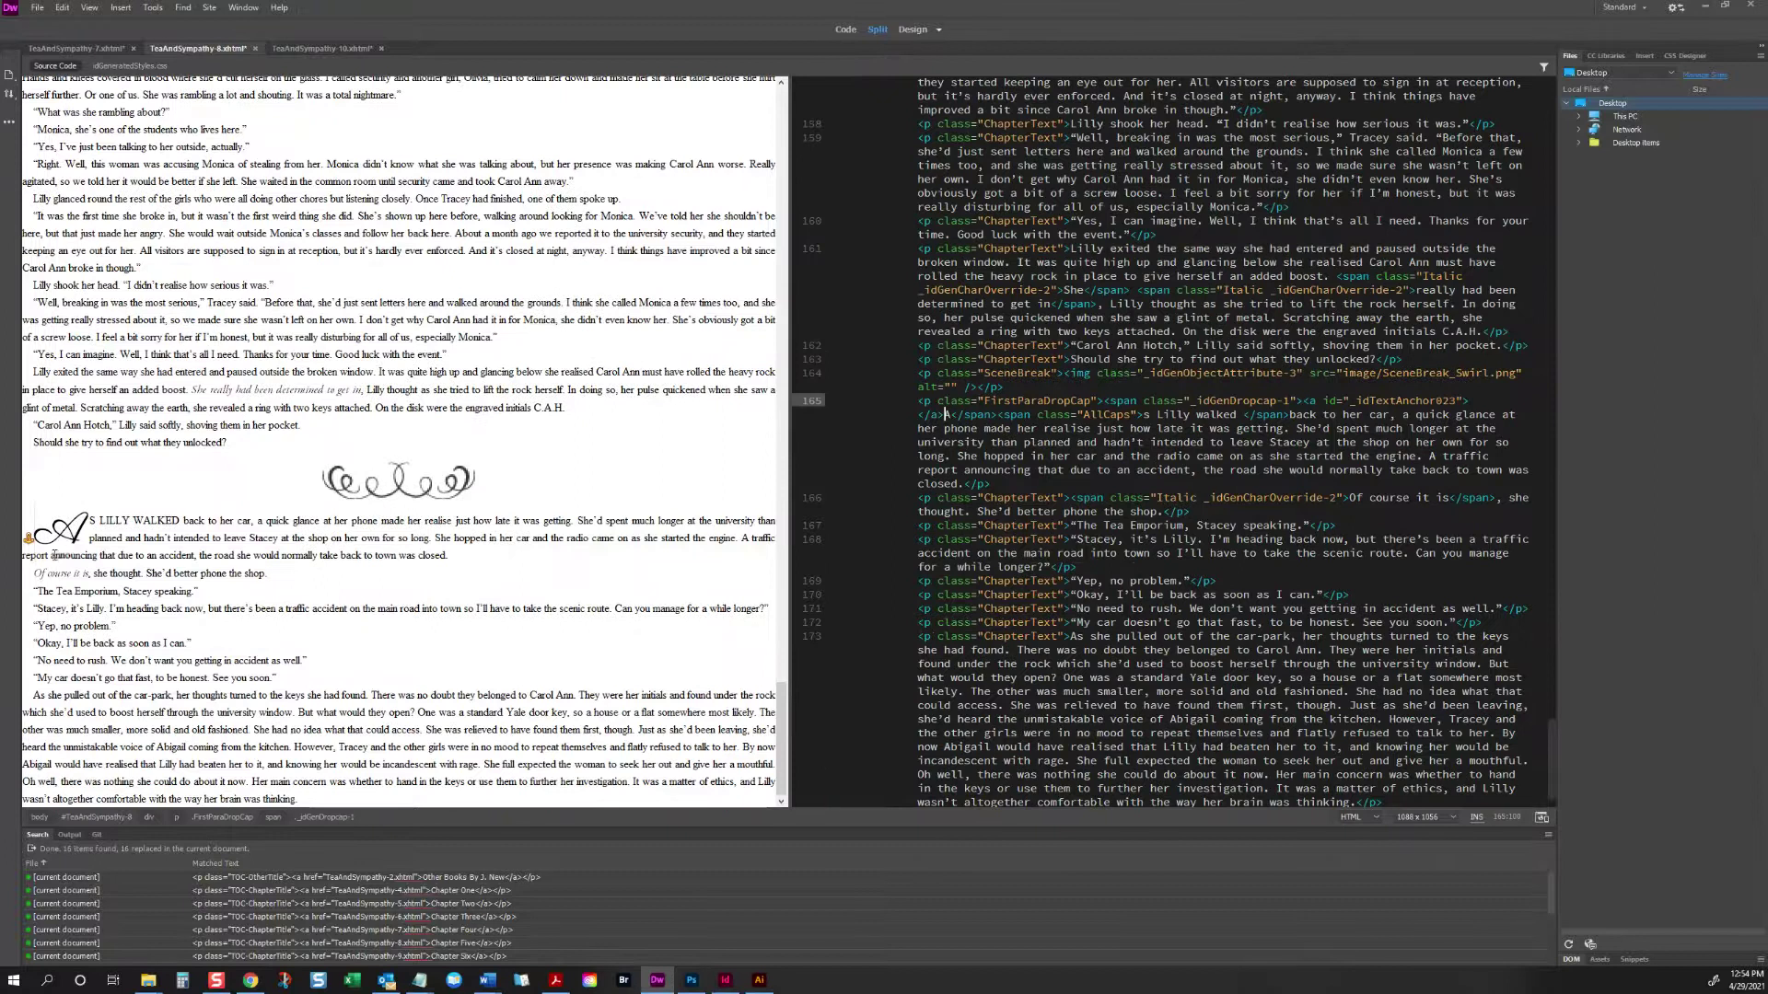
Step: Close the Chapter Five file and open Find and Replace with Chapter Four's DropCap span containing _idTextAnchor015 as the search text
left_click(255, 48)
left_click(64, 394)
left_click_drag(1249, 251, 1104, 251)
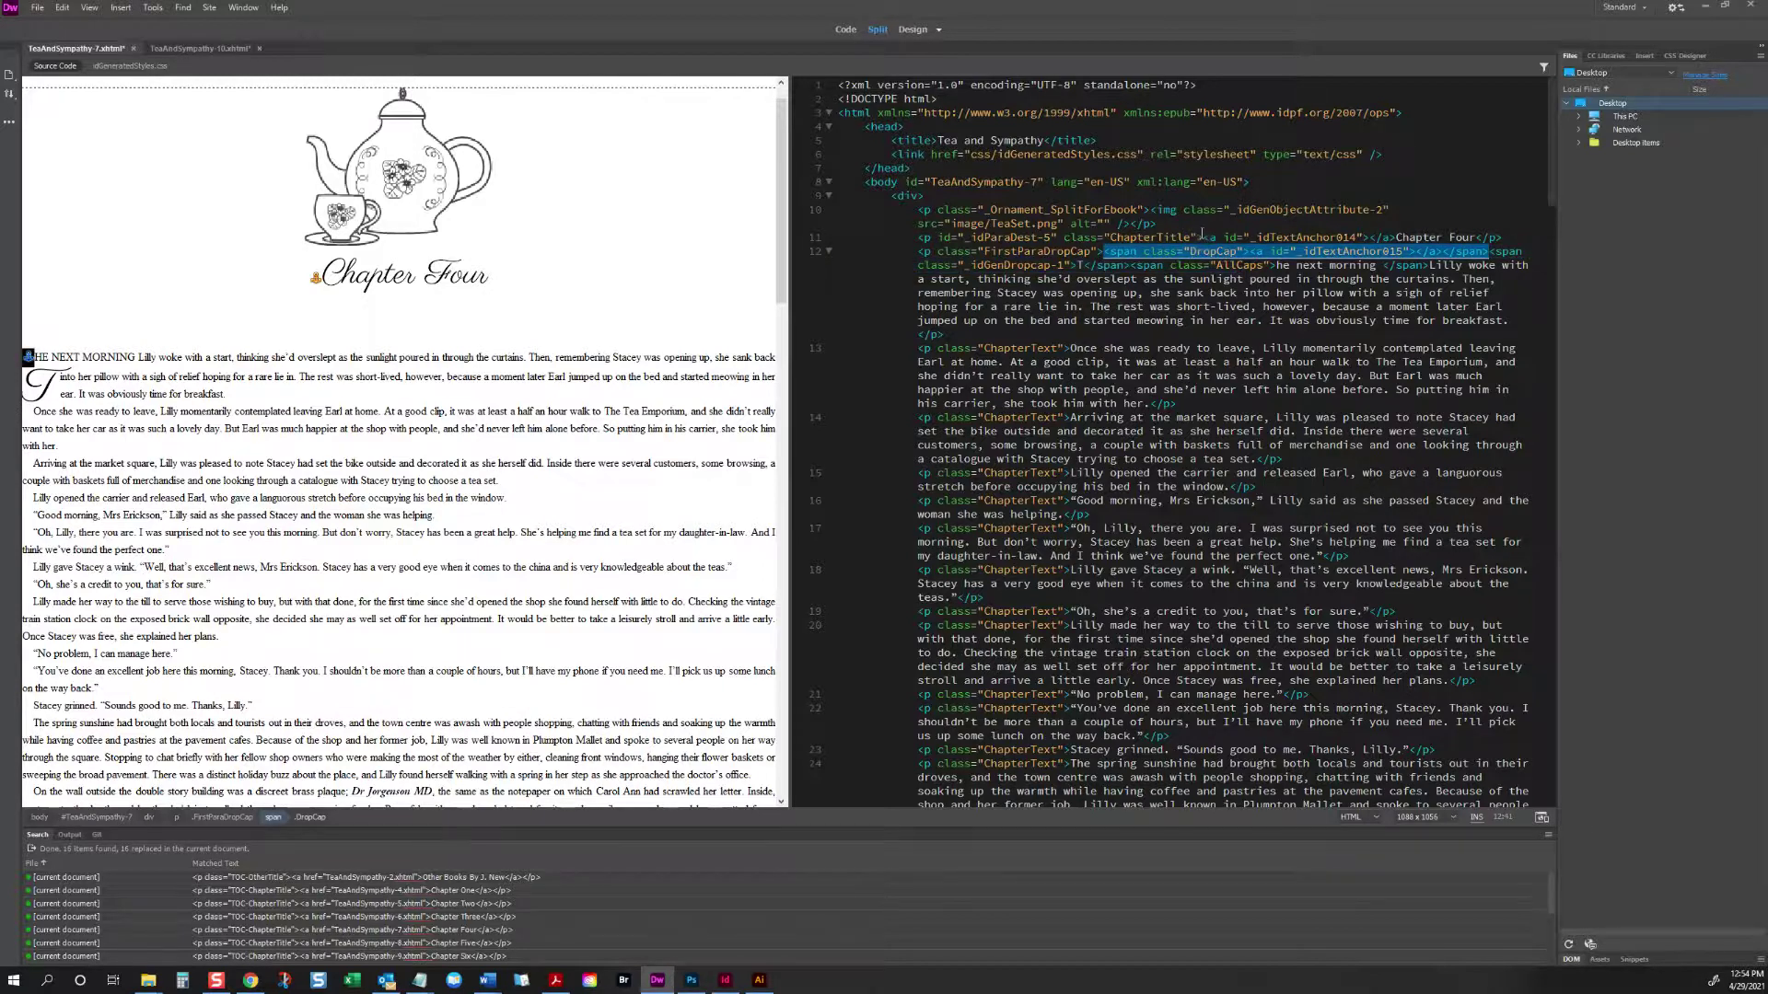
key("ctrl+f")
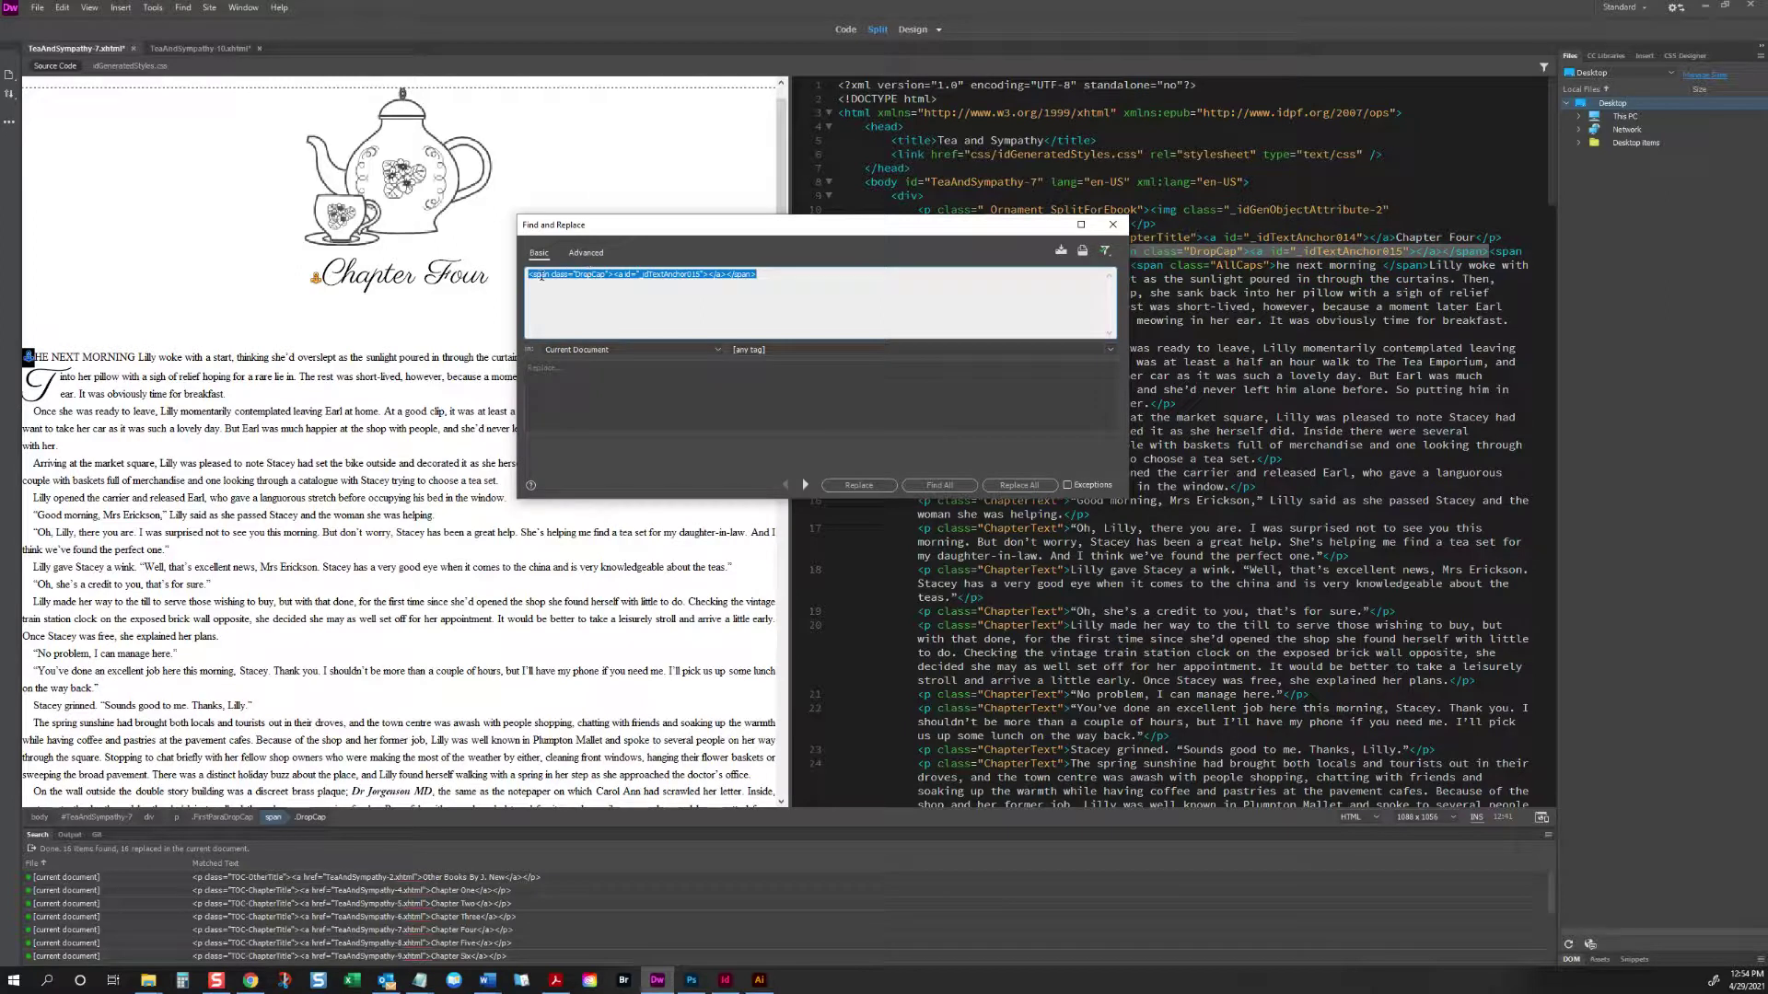
Step: Generalise the search text to <span class="DropCap">(.*?)</span> by substituting a wildcard group for the anchor
left_click(613, 275)
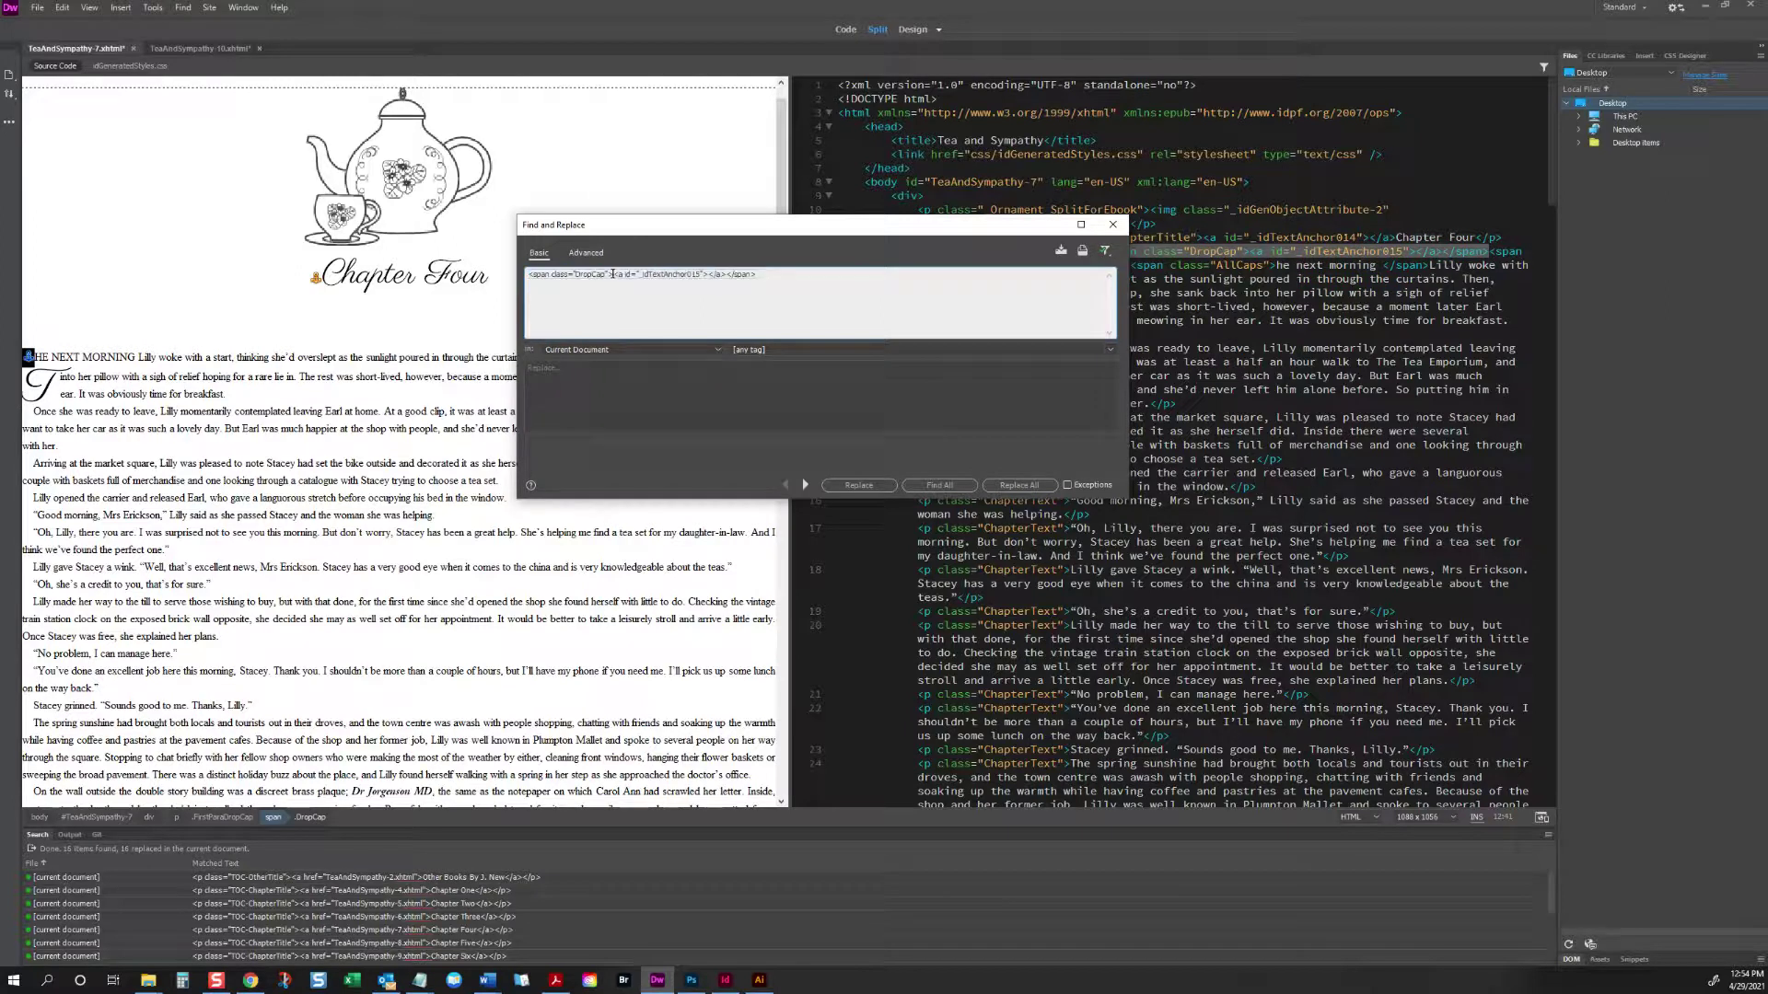
left_click(725, 274, "shift")
key("BackSpace")
type("(.*?)")
key("BackSpace")
Step: Set the replacement text to $1 so that only the content captured by the (.*?) group is kept
left_click(591, 400)
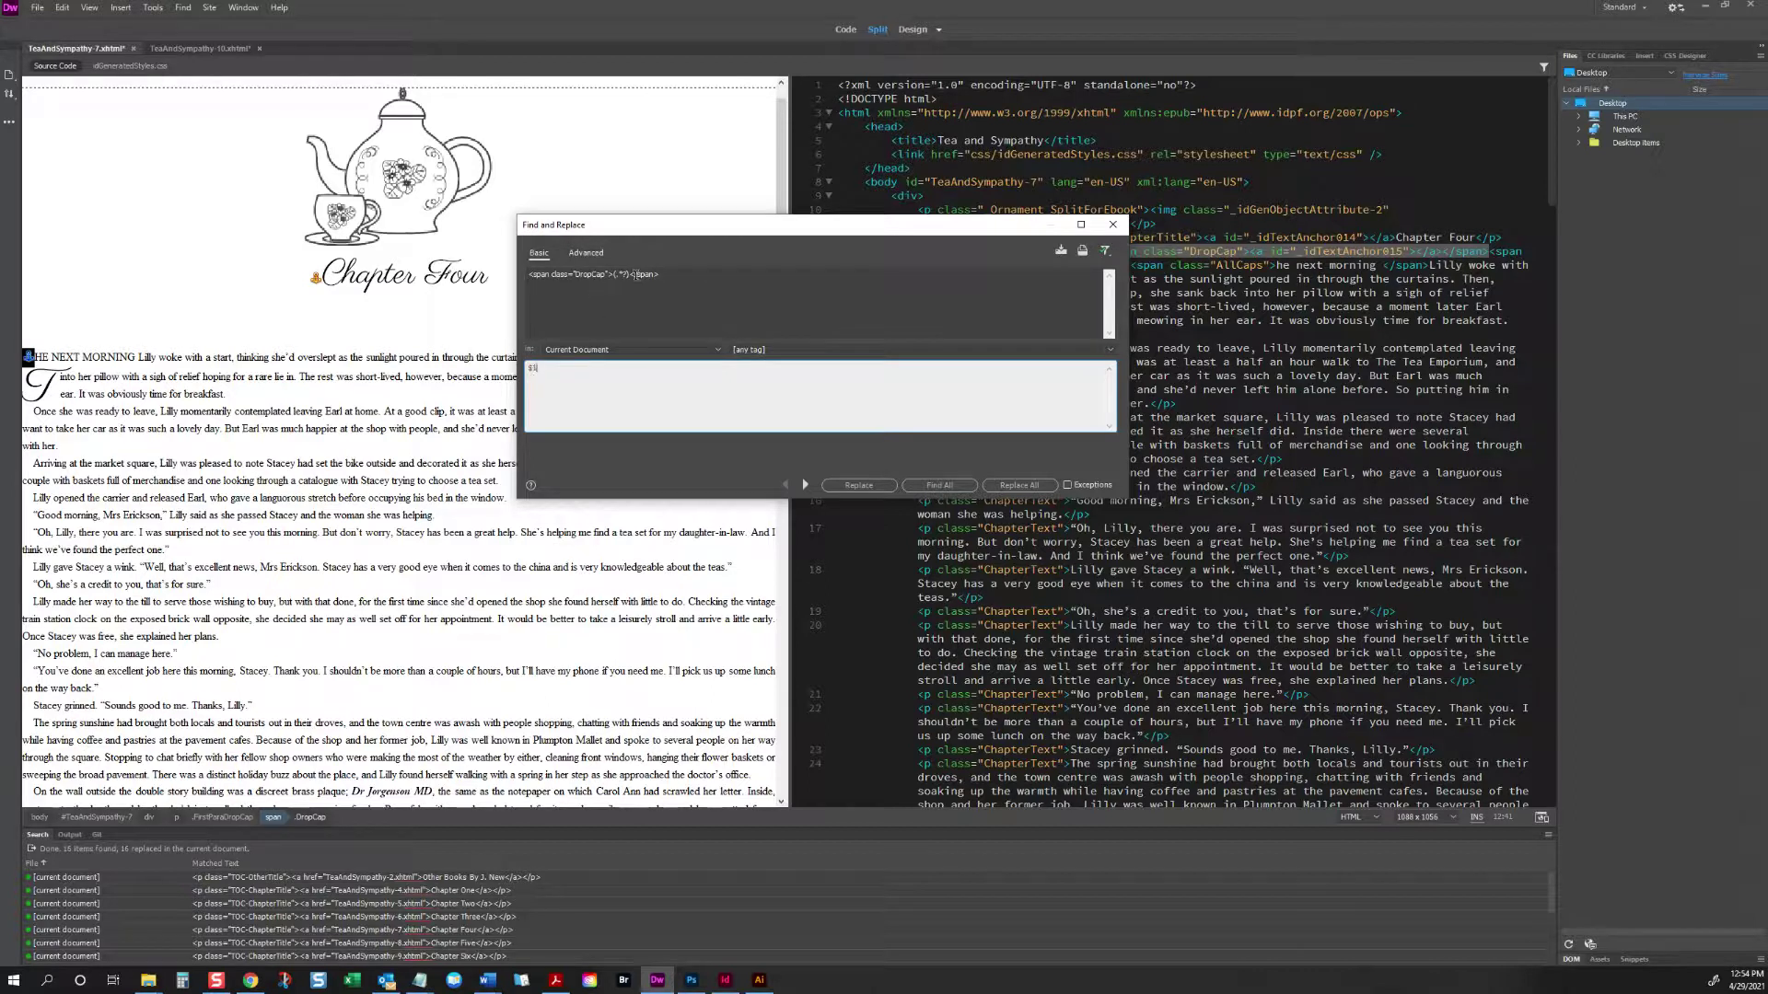
left_click(624, 274)
double_click(626, 275)
left_click(629, 275)
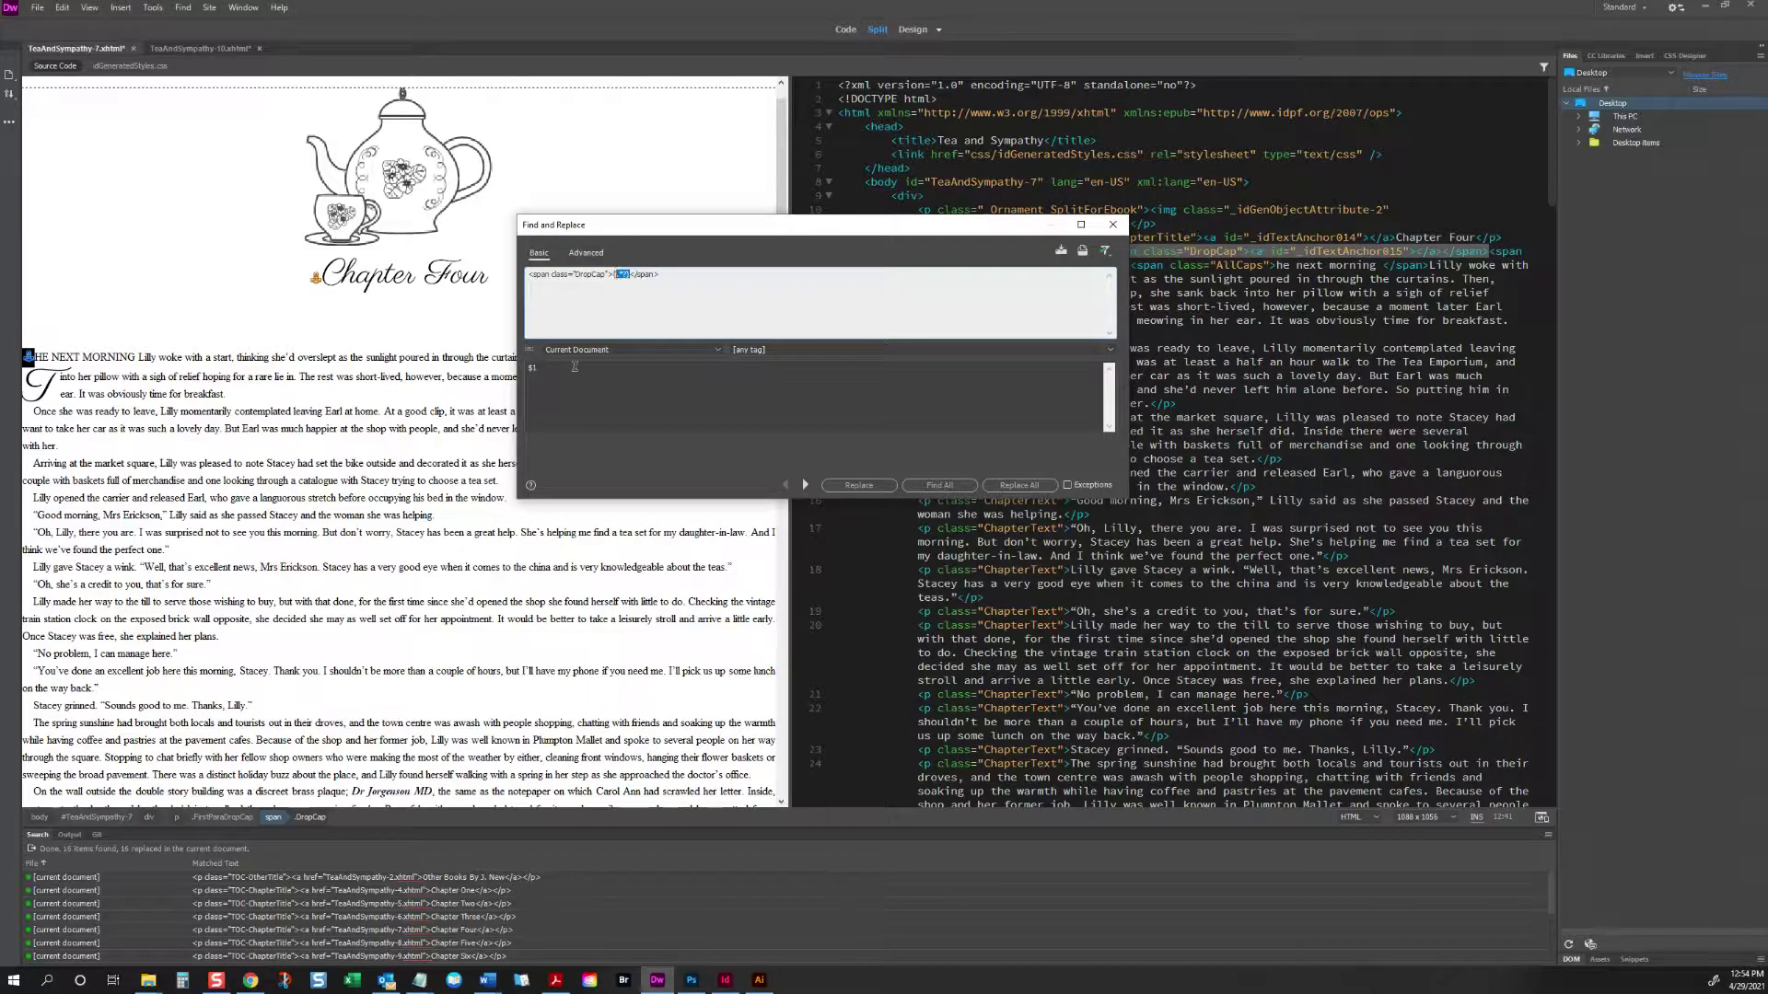
left_click(570, 364)
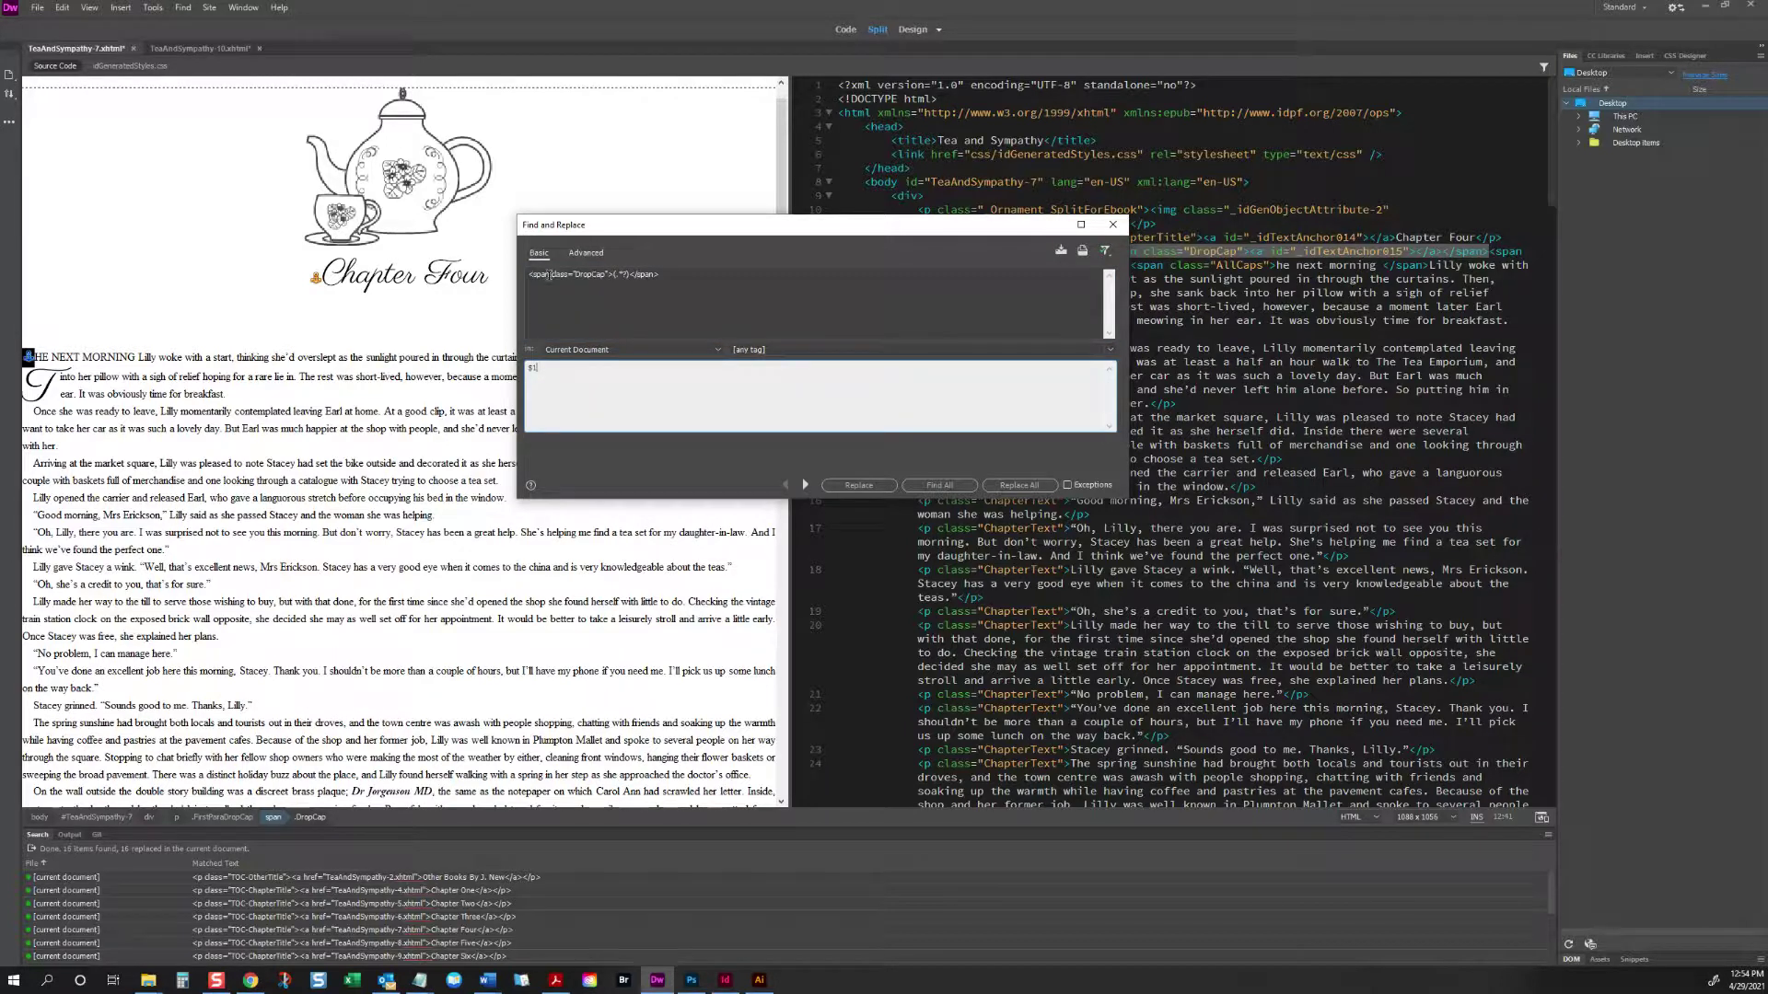
Step: Set the search scope to the OEBPS folder and replace every match across its files, keeping only the content inside the DropCap spans
left_click(641, 350)
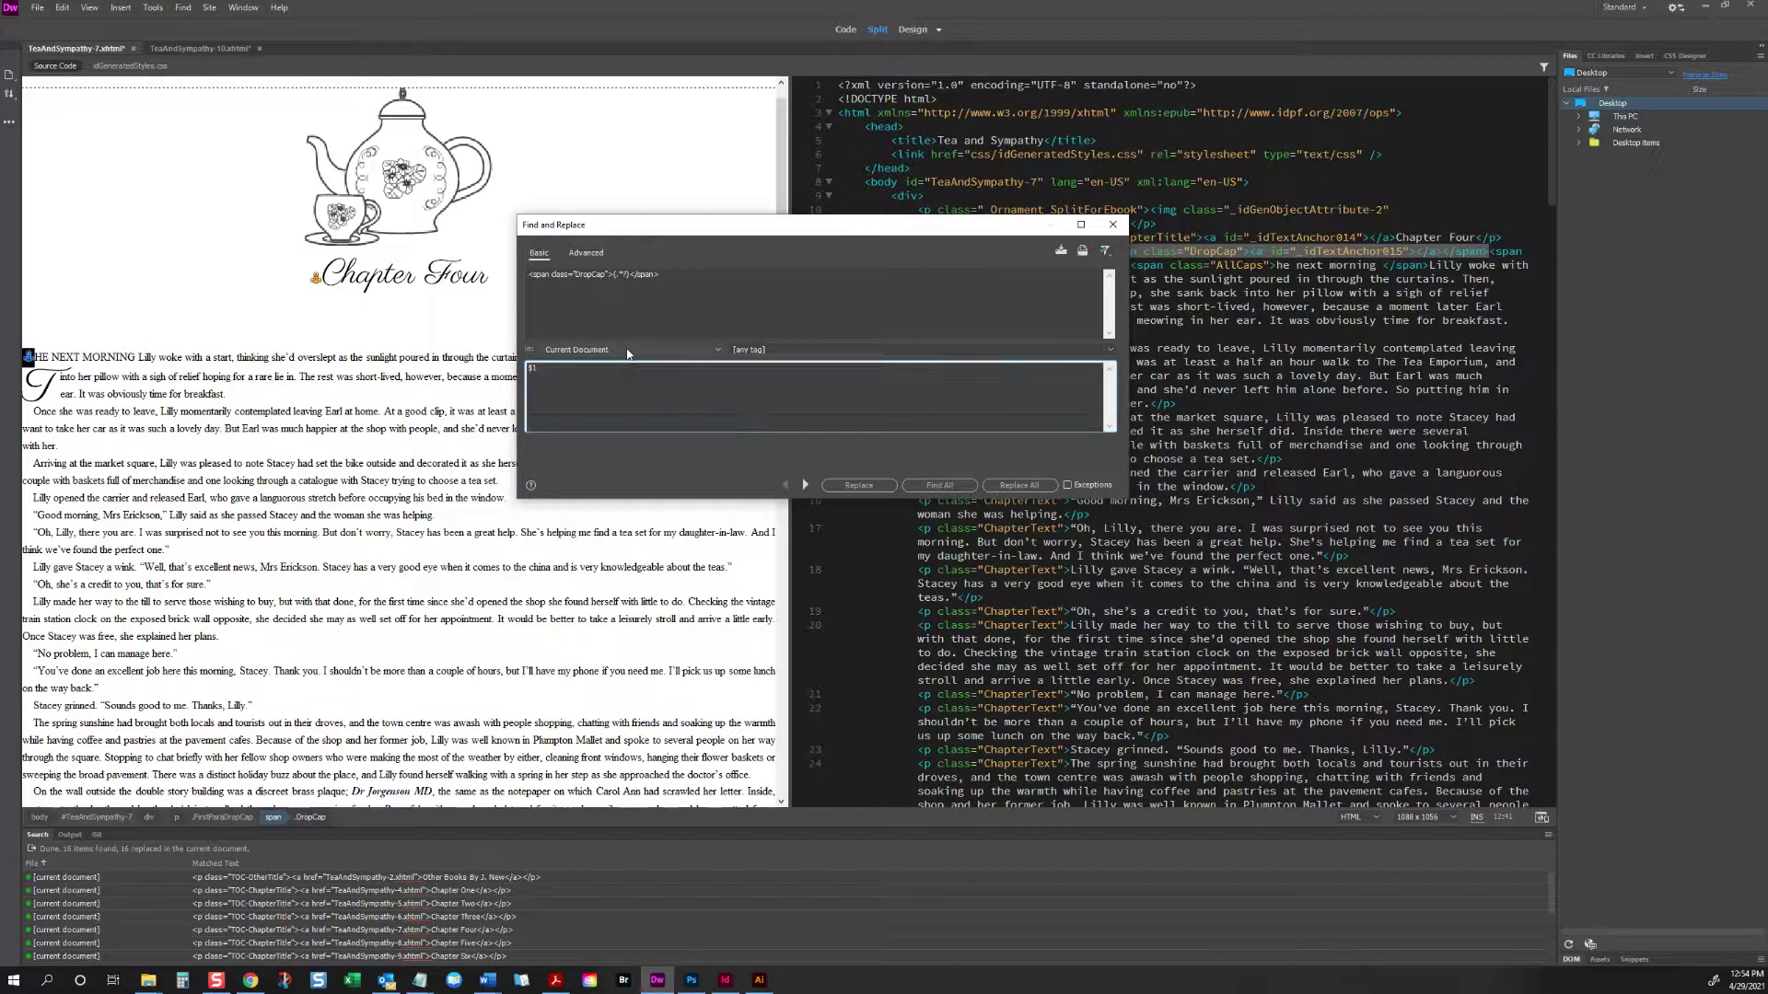
left_click(619, 373)
left_click(928, 351)
left_click(790, 246)
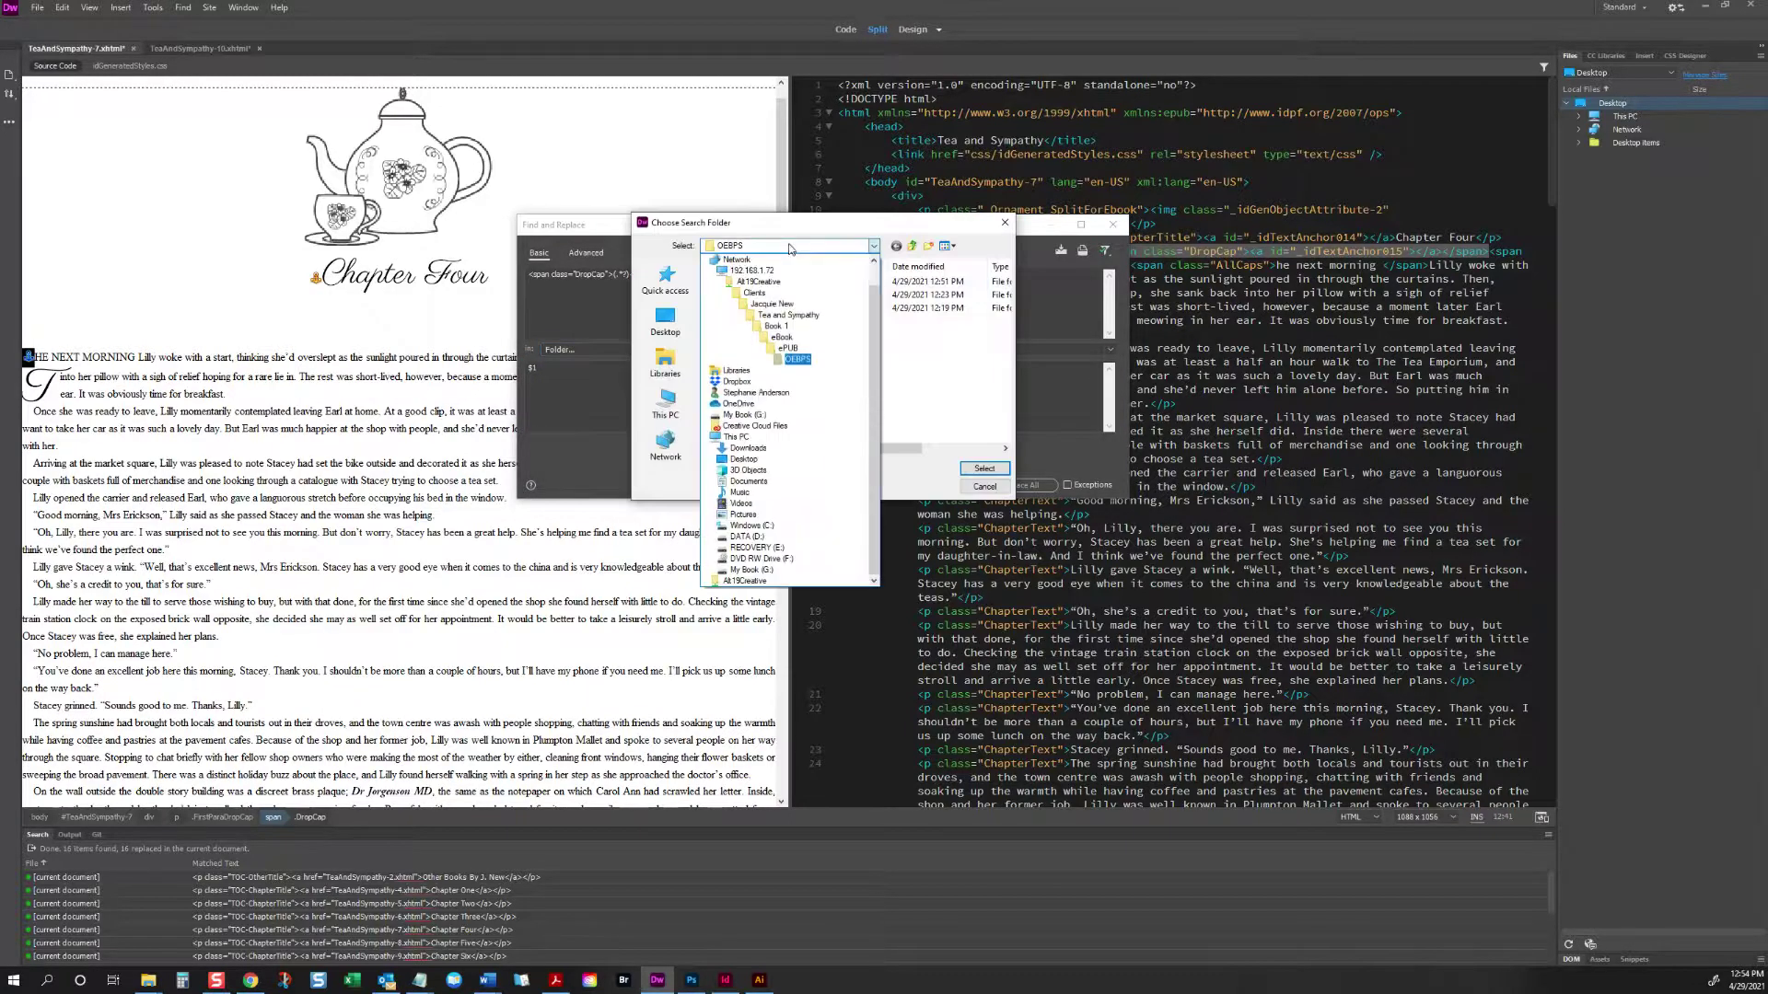
left_click(790, 247)
left_click(982, 464)
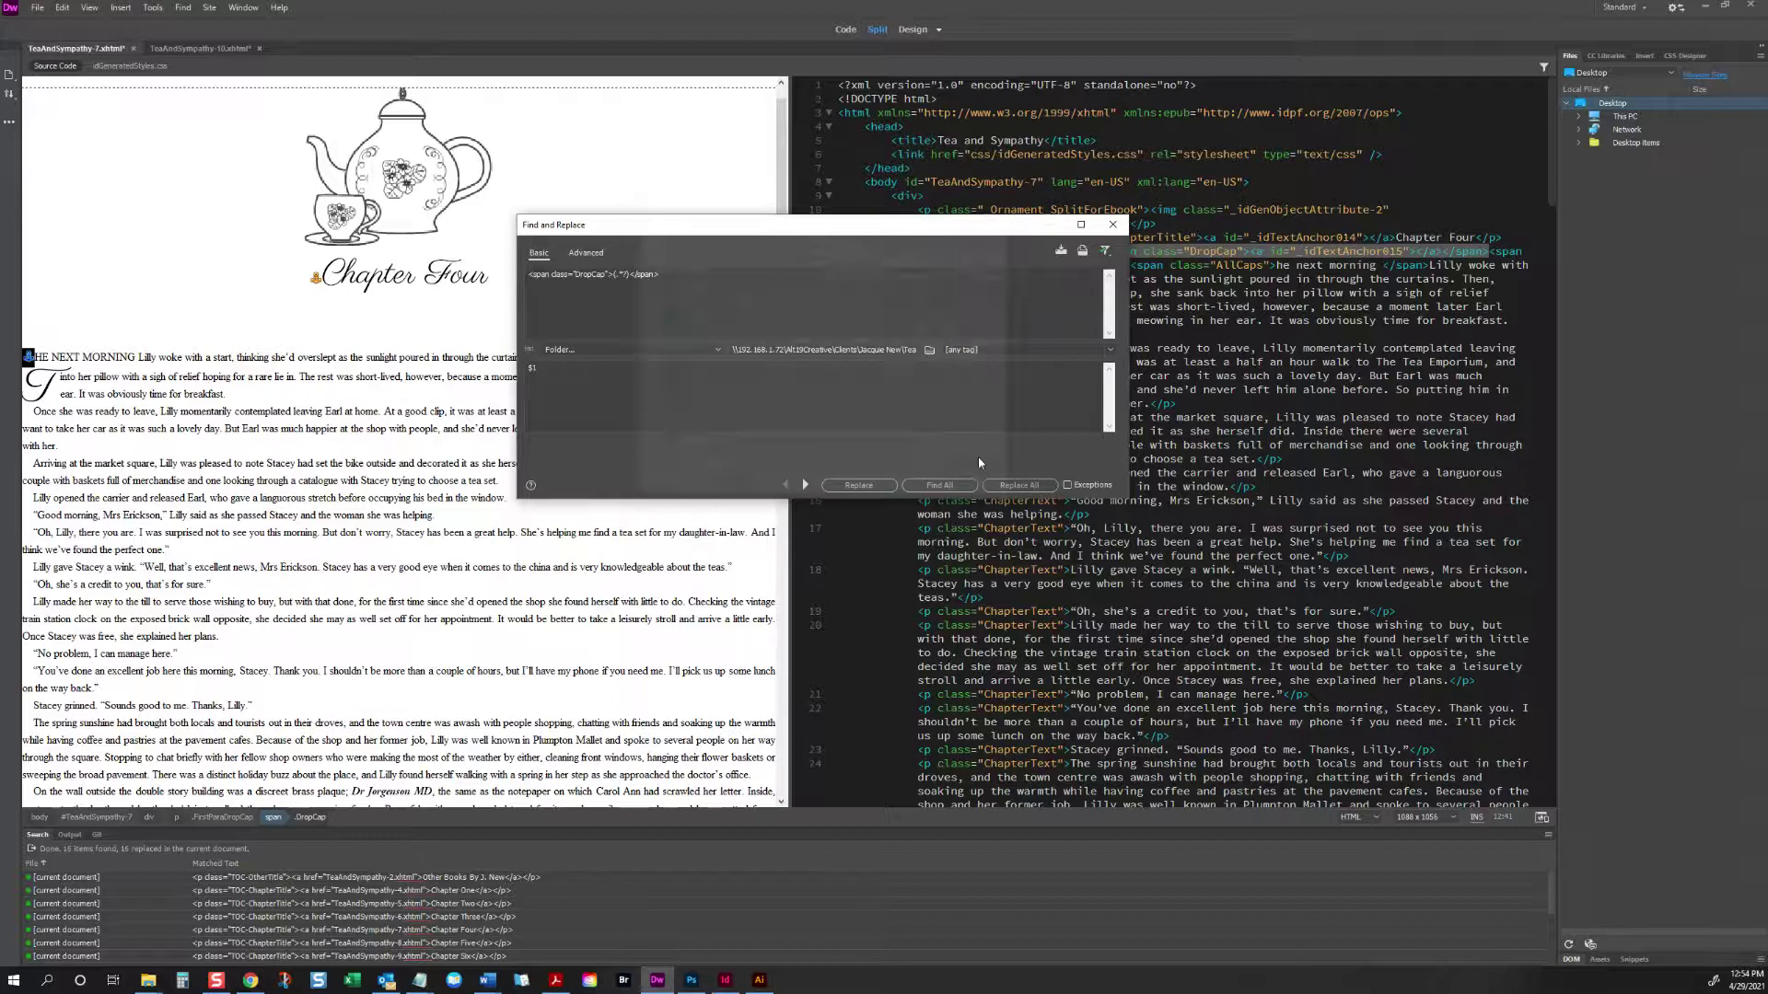
left_click(1020, 485)
left_click(944, 390)
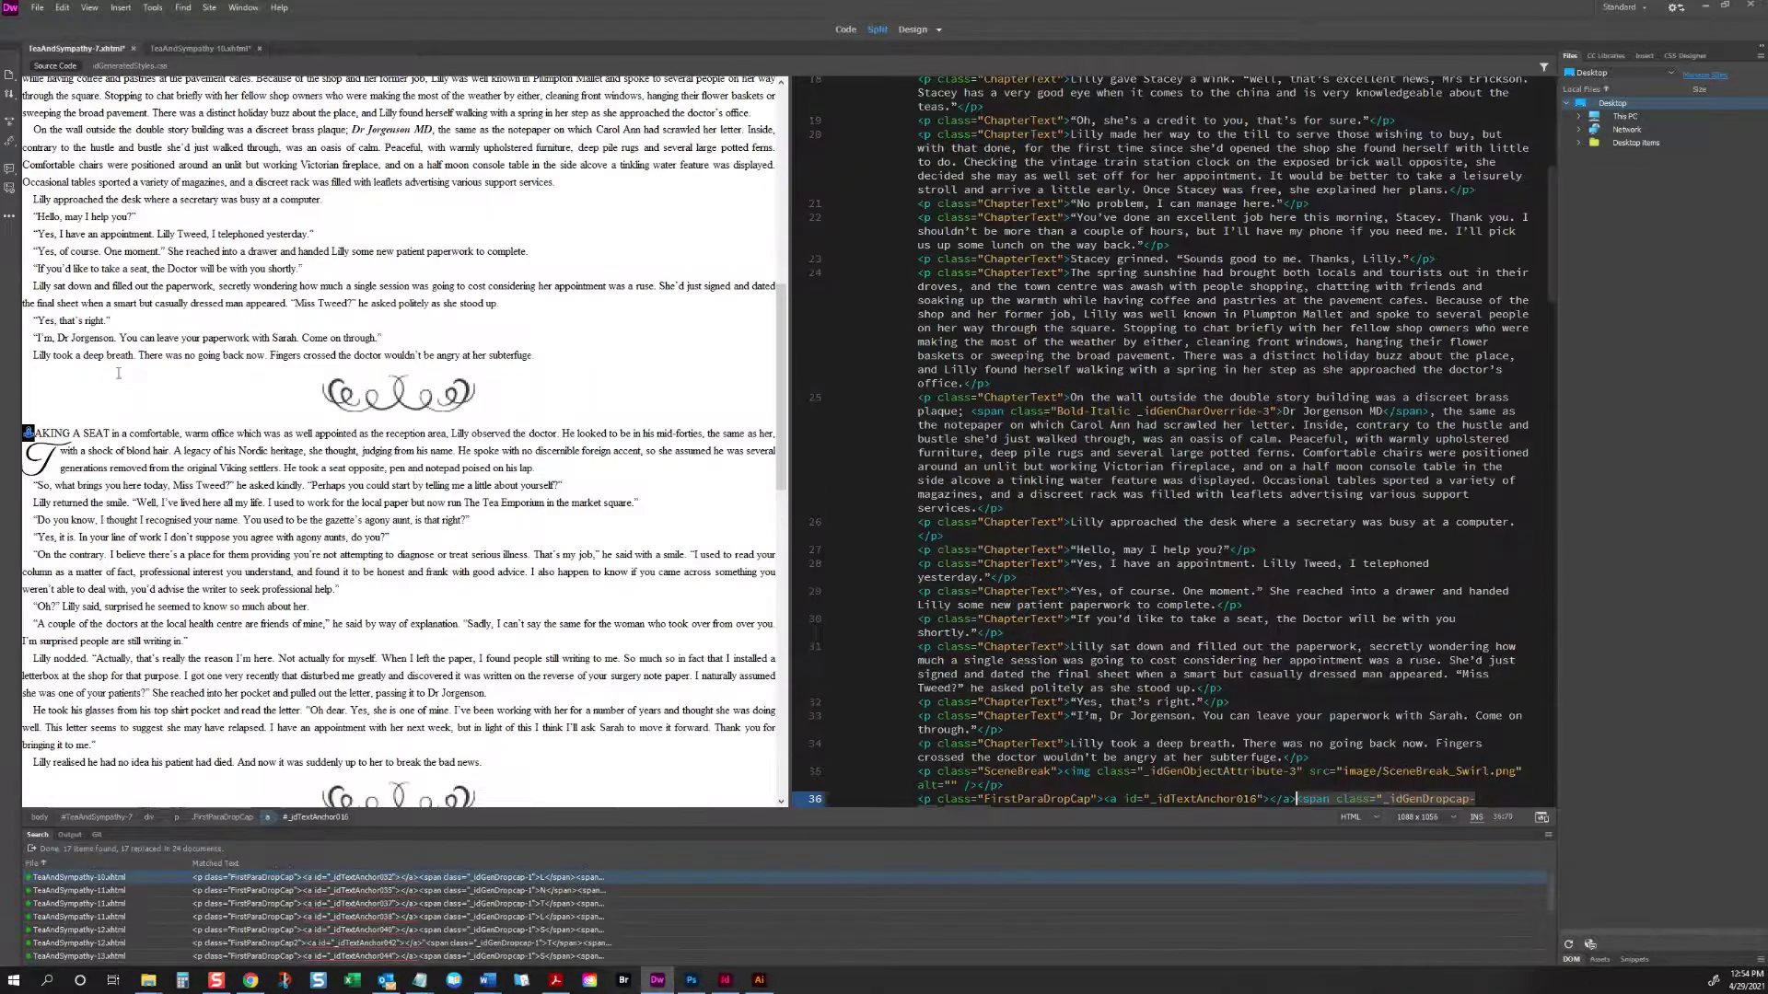
Step: Check the drop caps and remaining anchors in Chapter Four, from the "Taking a seat" scene back to the chapter heading
left_click(111, 385)
scroll(185, 350, "up", 8)
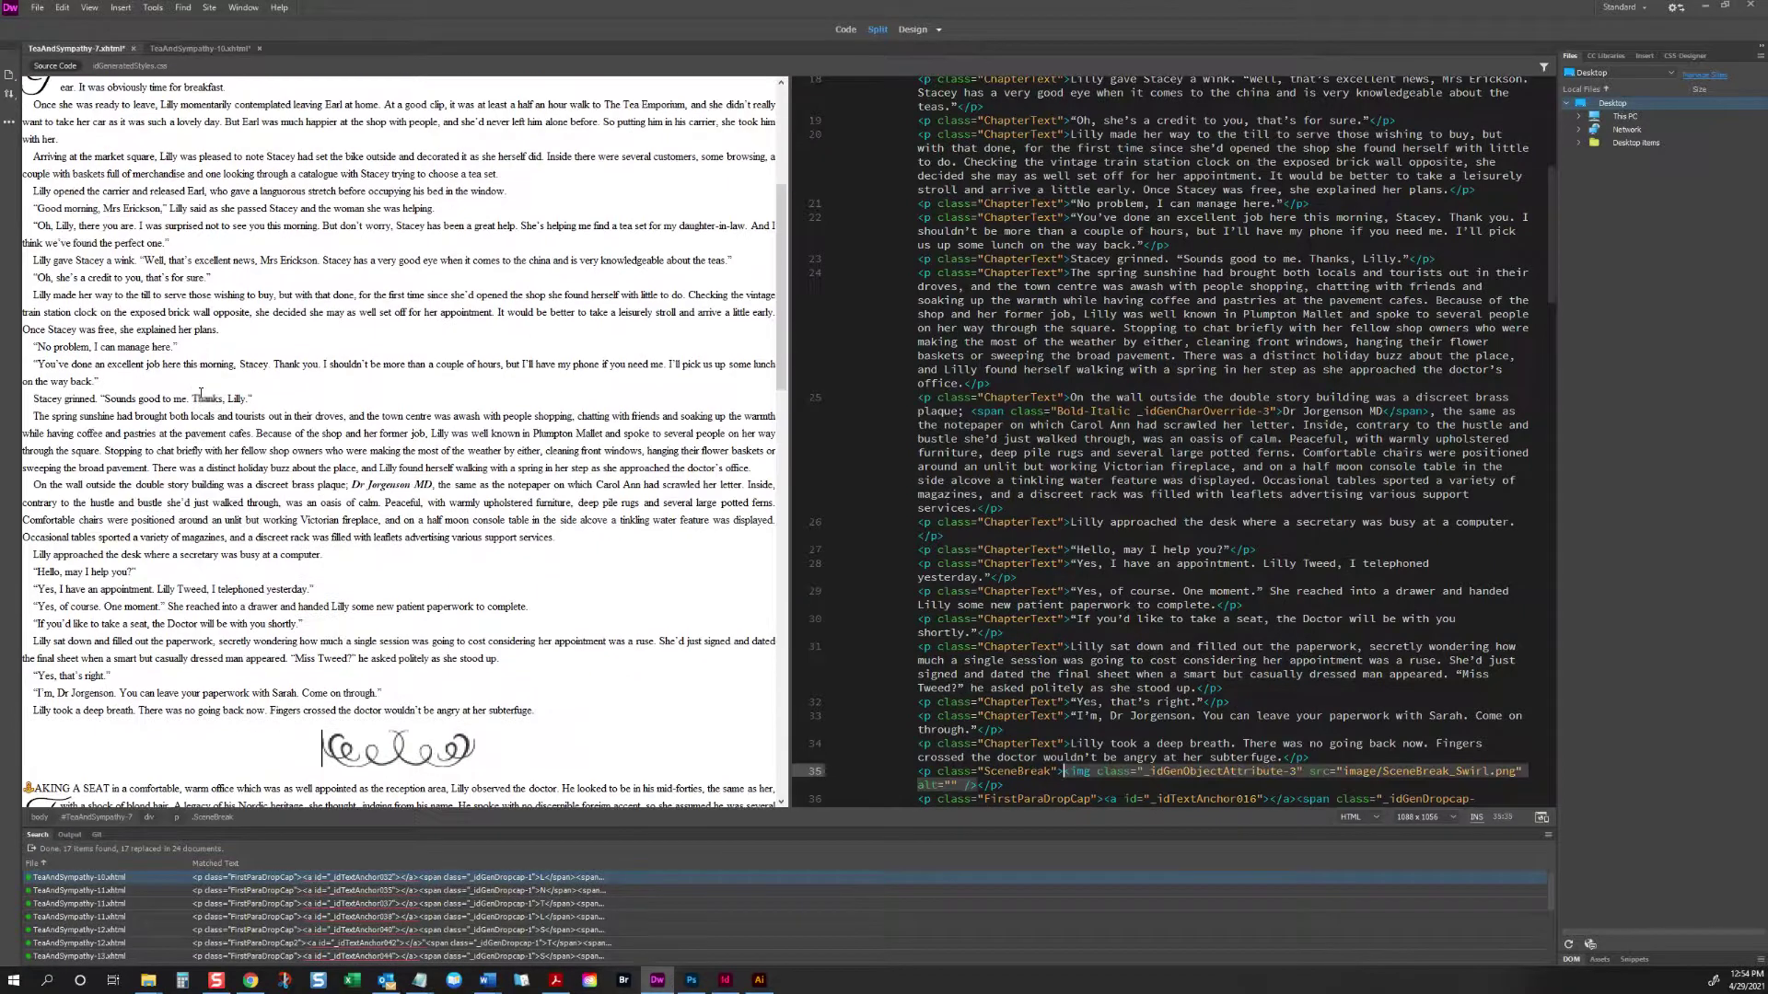
right_click(139, 411)
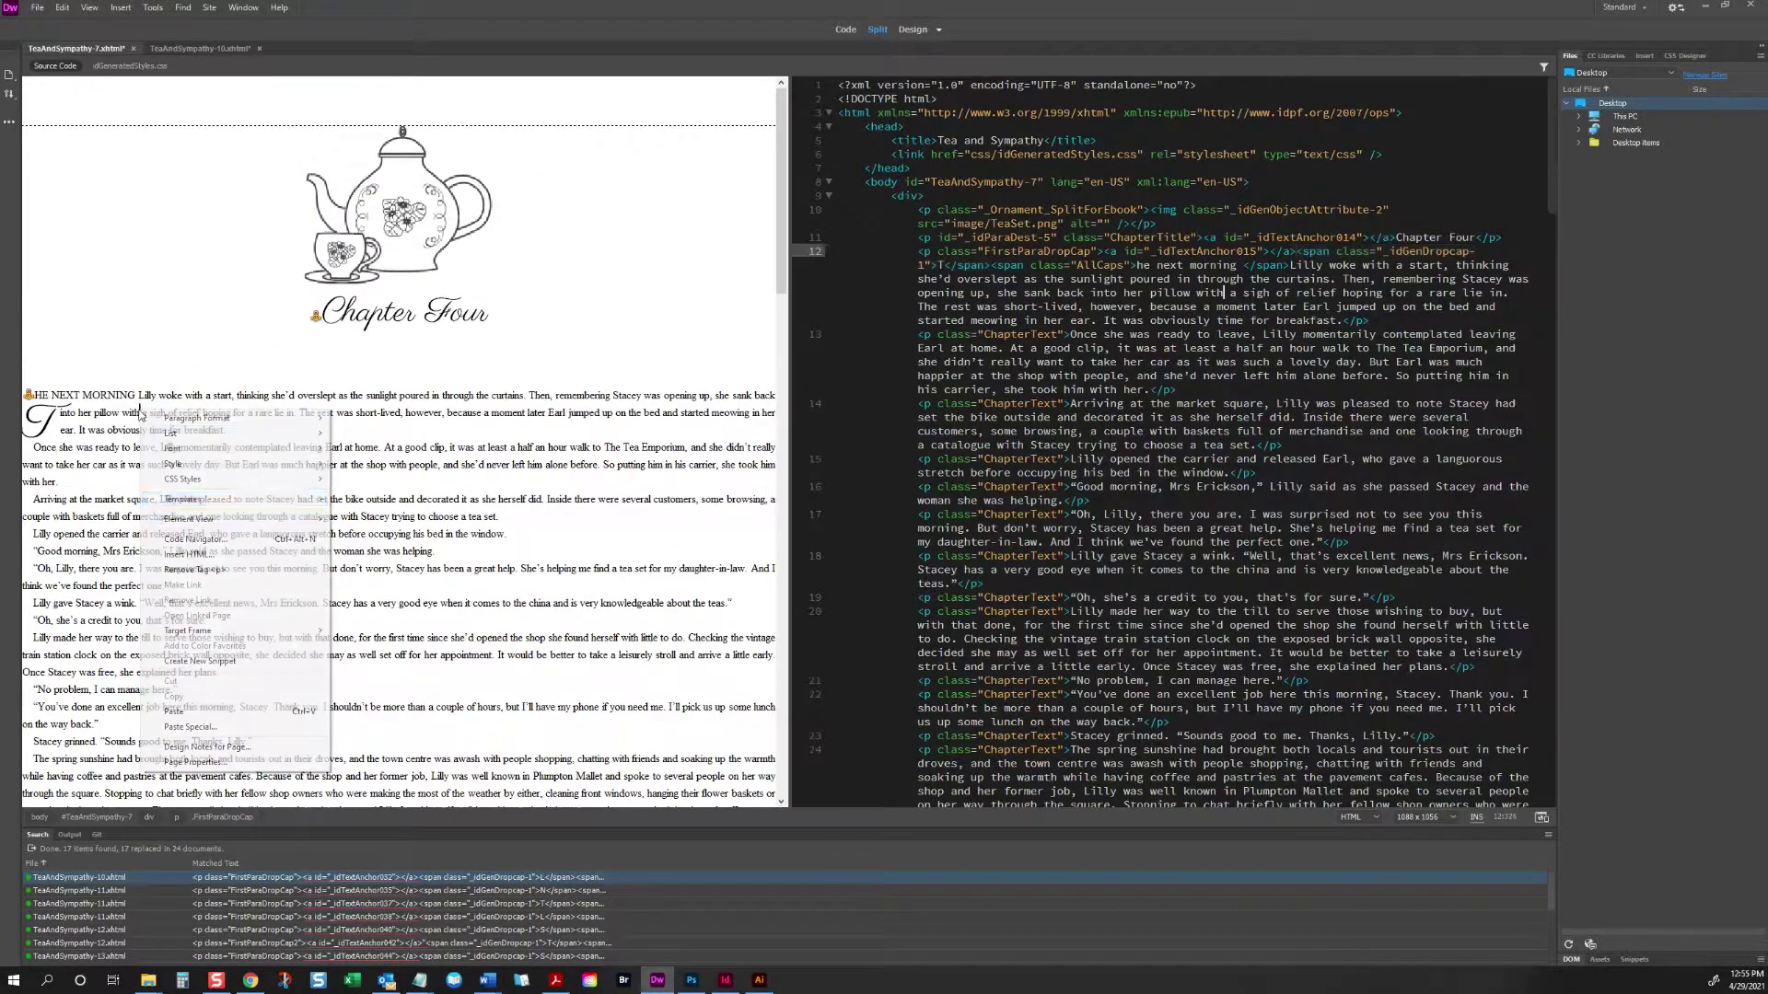
left_click(314, 350)
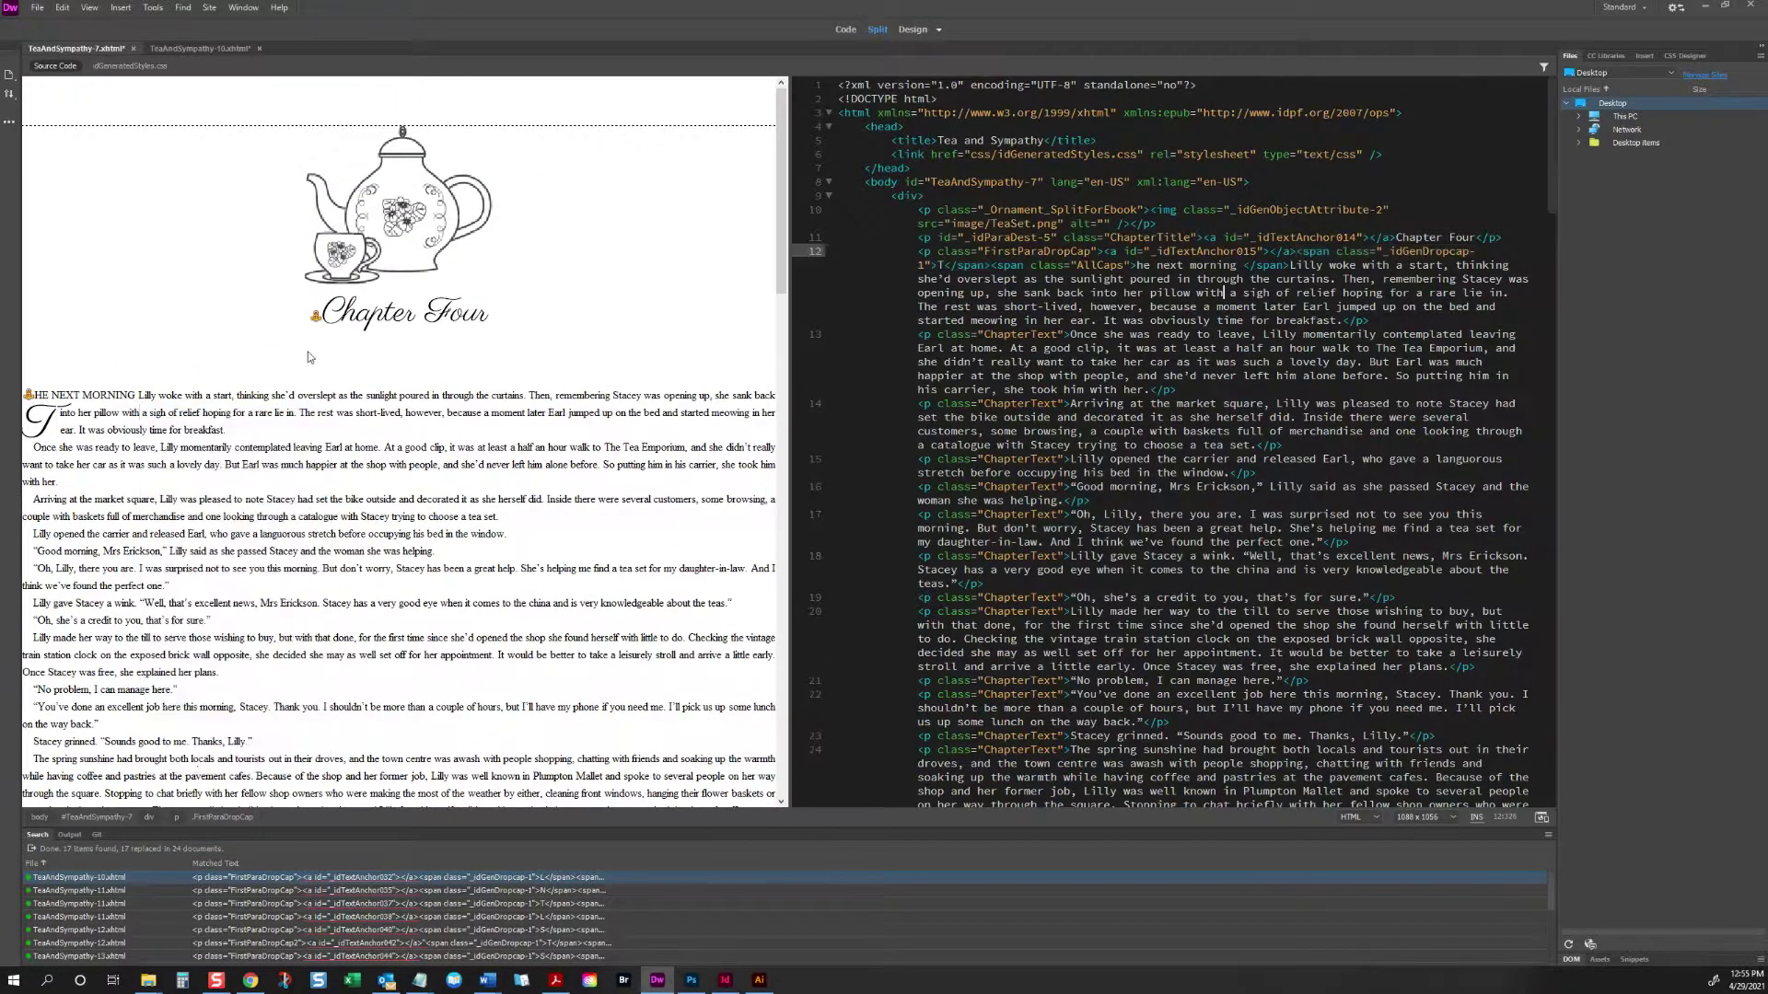
right_click(221, 291)
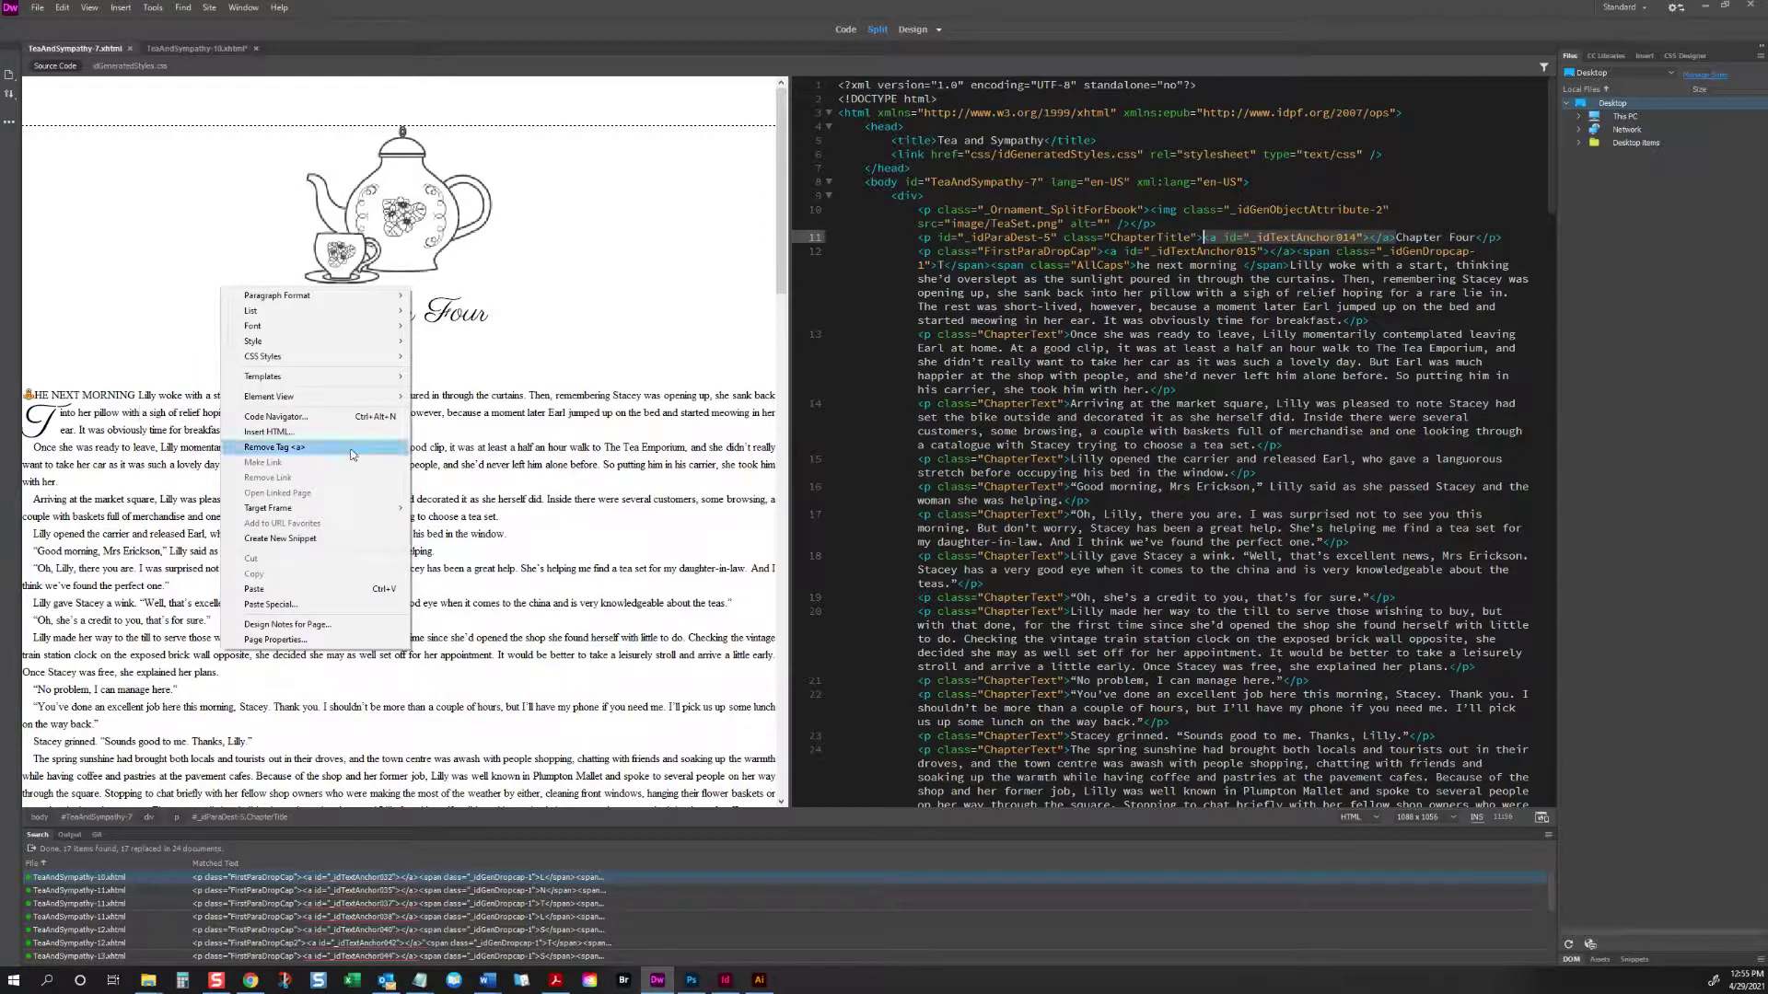
left_click(64, 8)
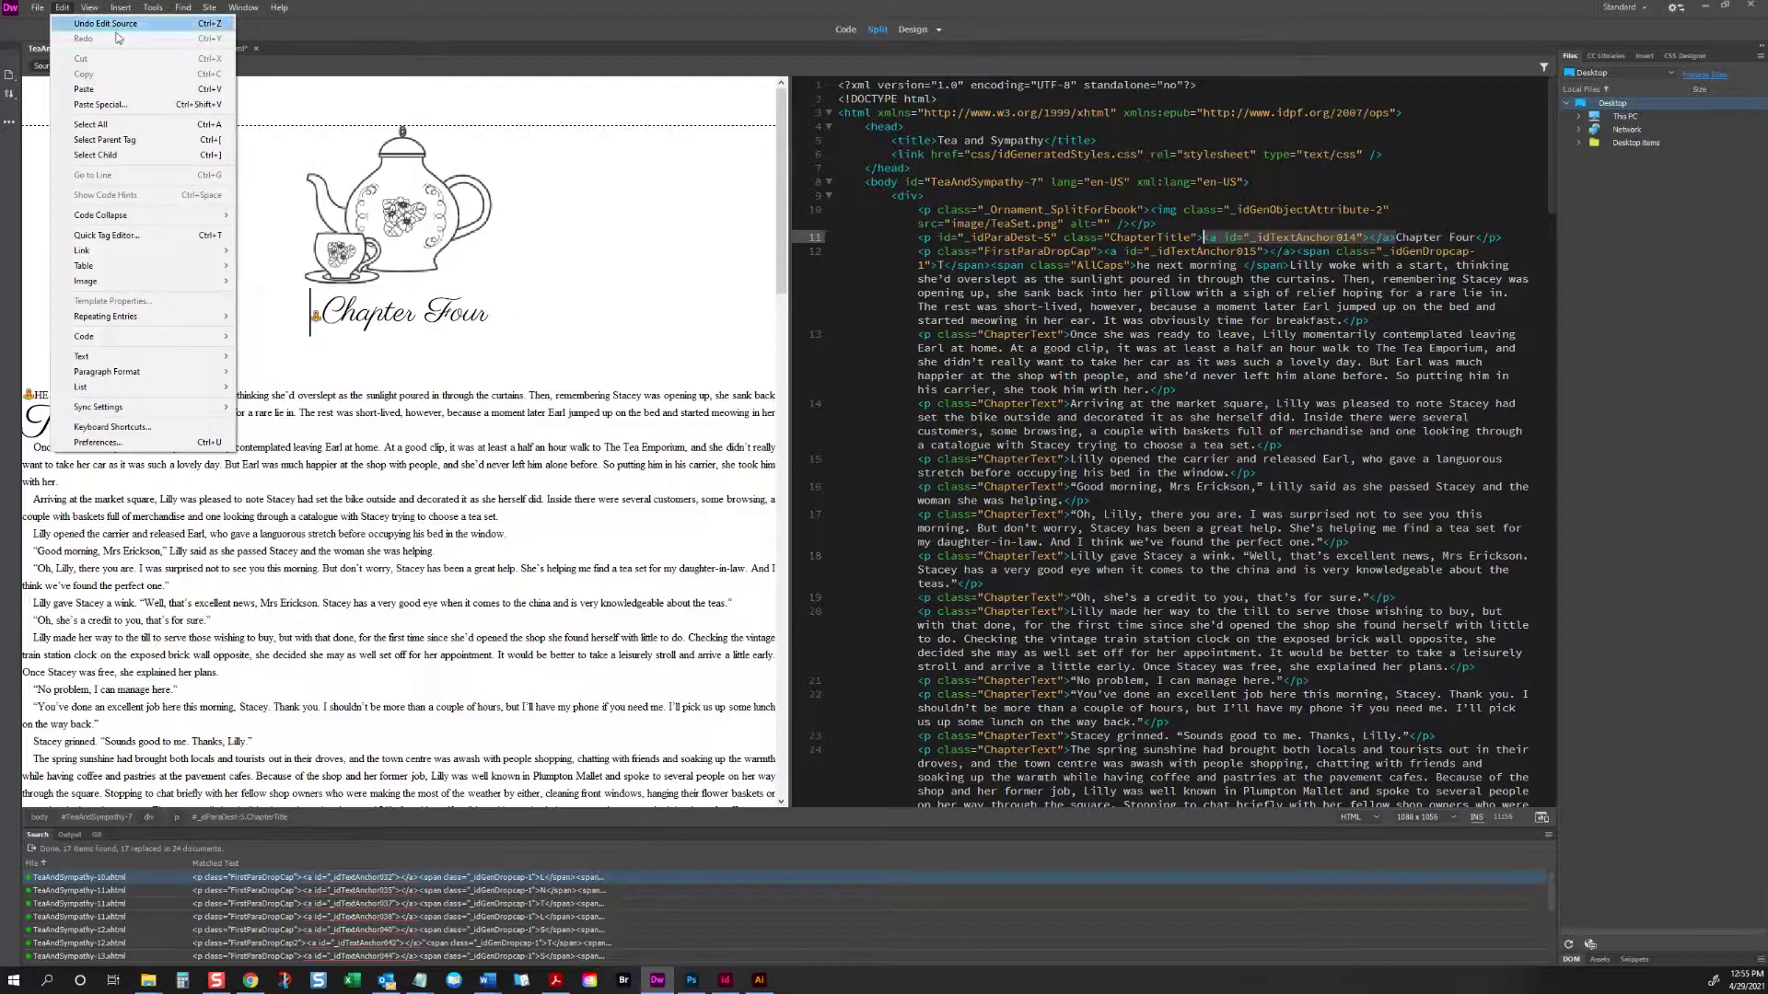
left_click(718, 238)
Step: Switch to the Chapter Seven file, find the "Lilly took" scene's drop cap and refresh the design view
left_click(196, 47)
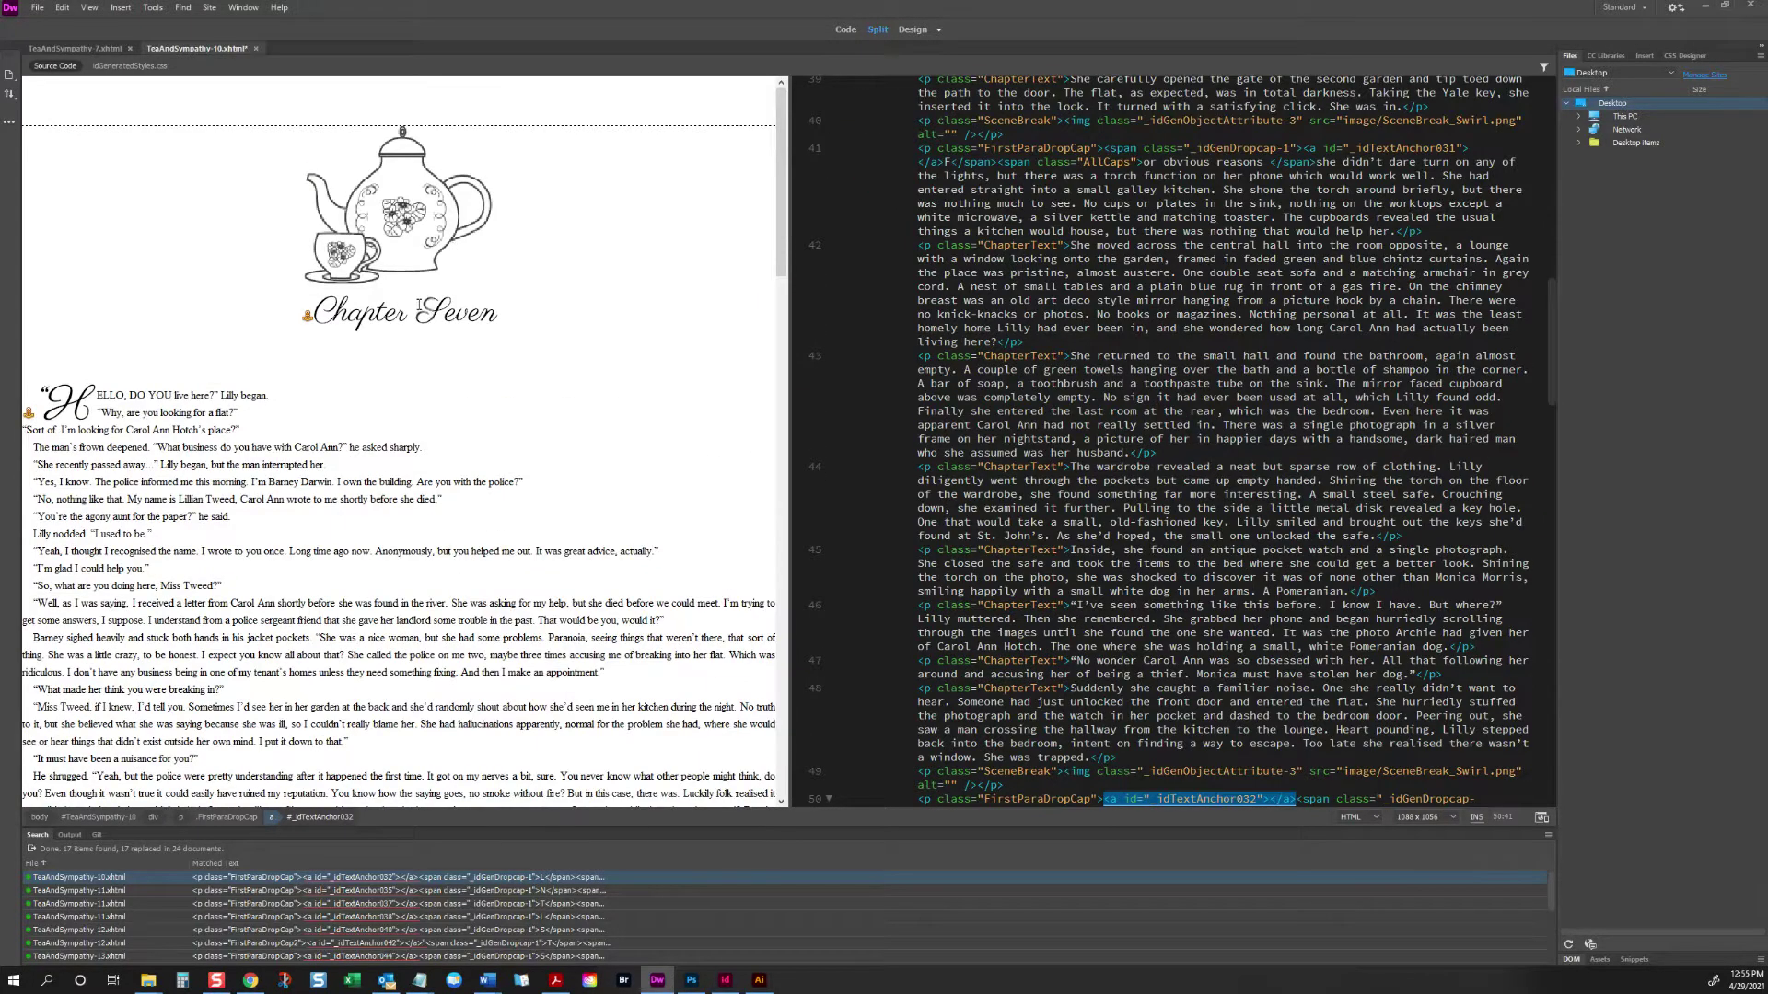
scroll(419, 306, "down", 20)
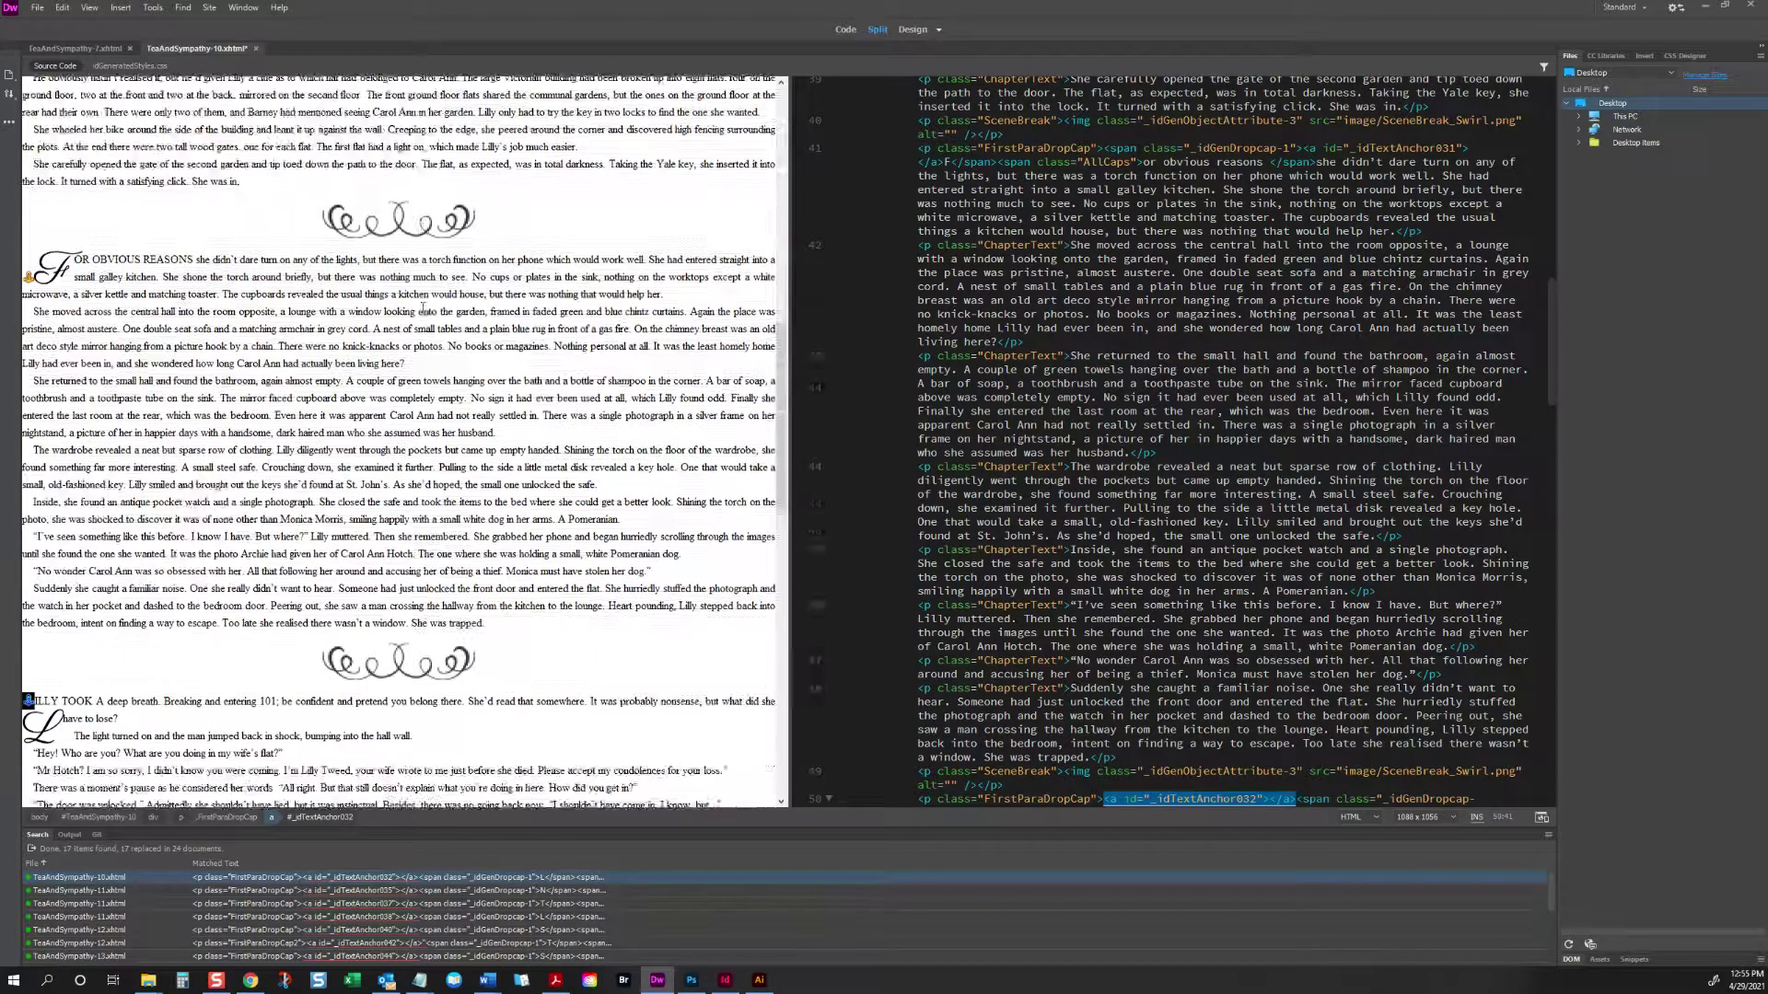
left_click(180, 817)
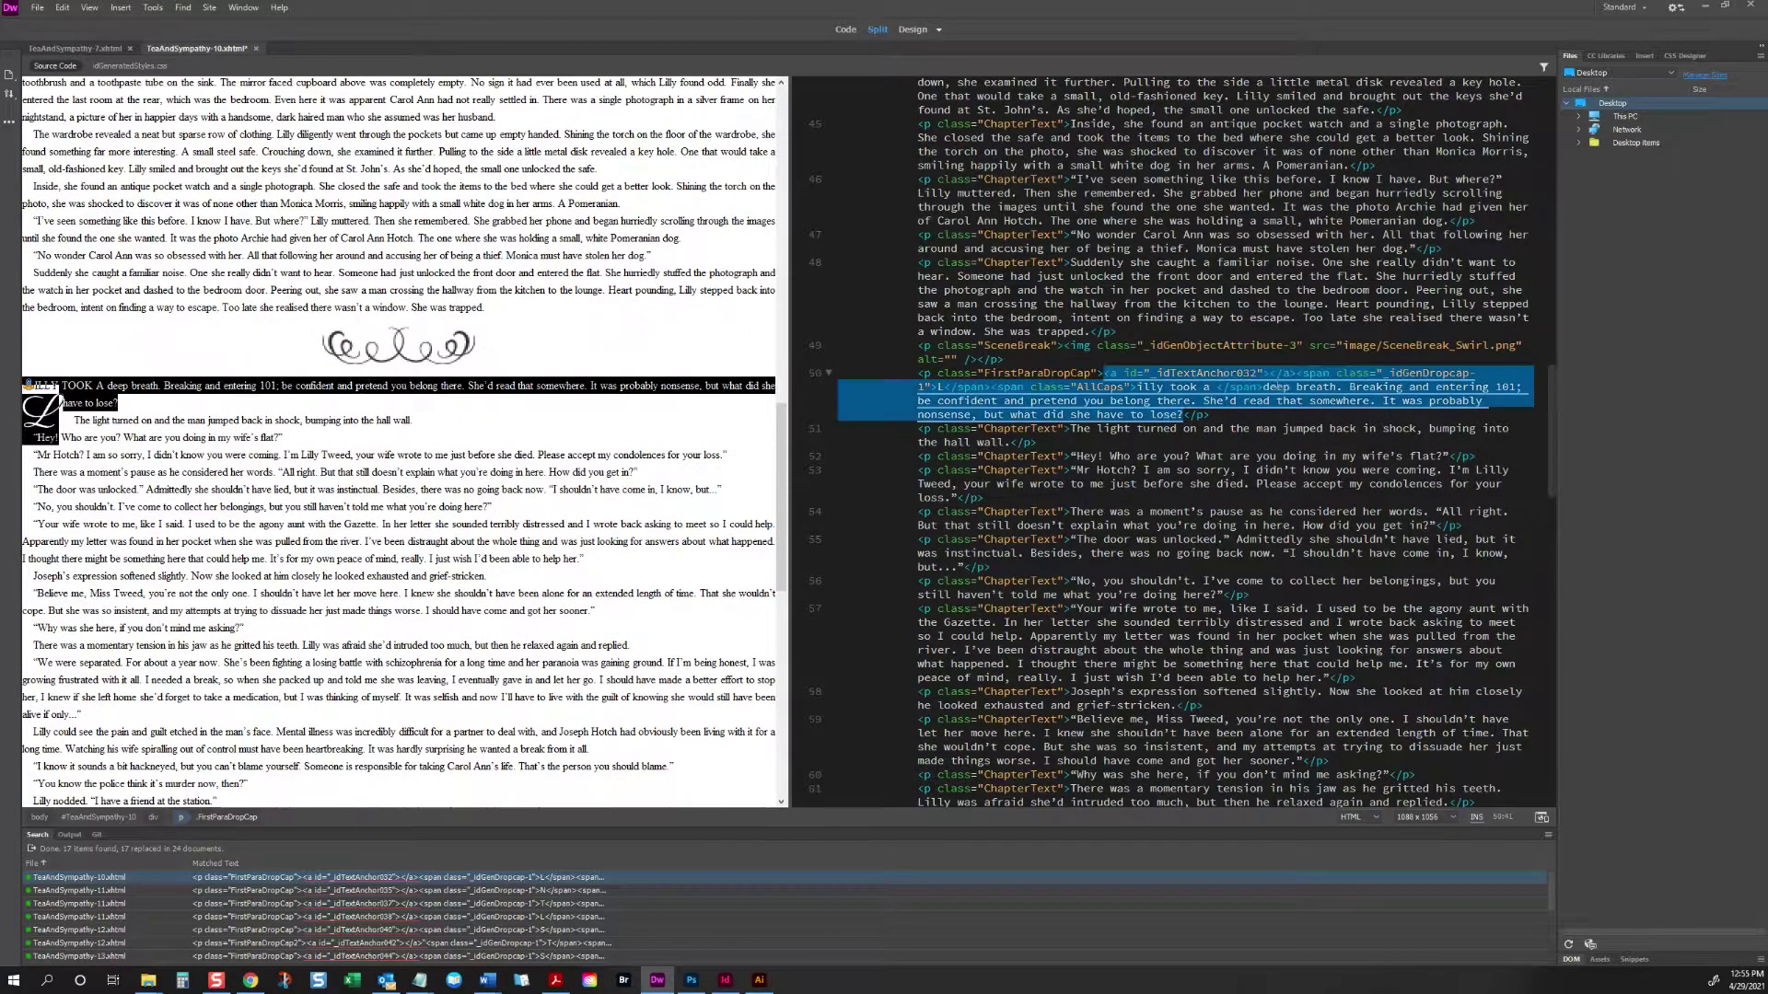
left_click(513, 438)
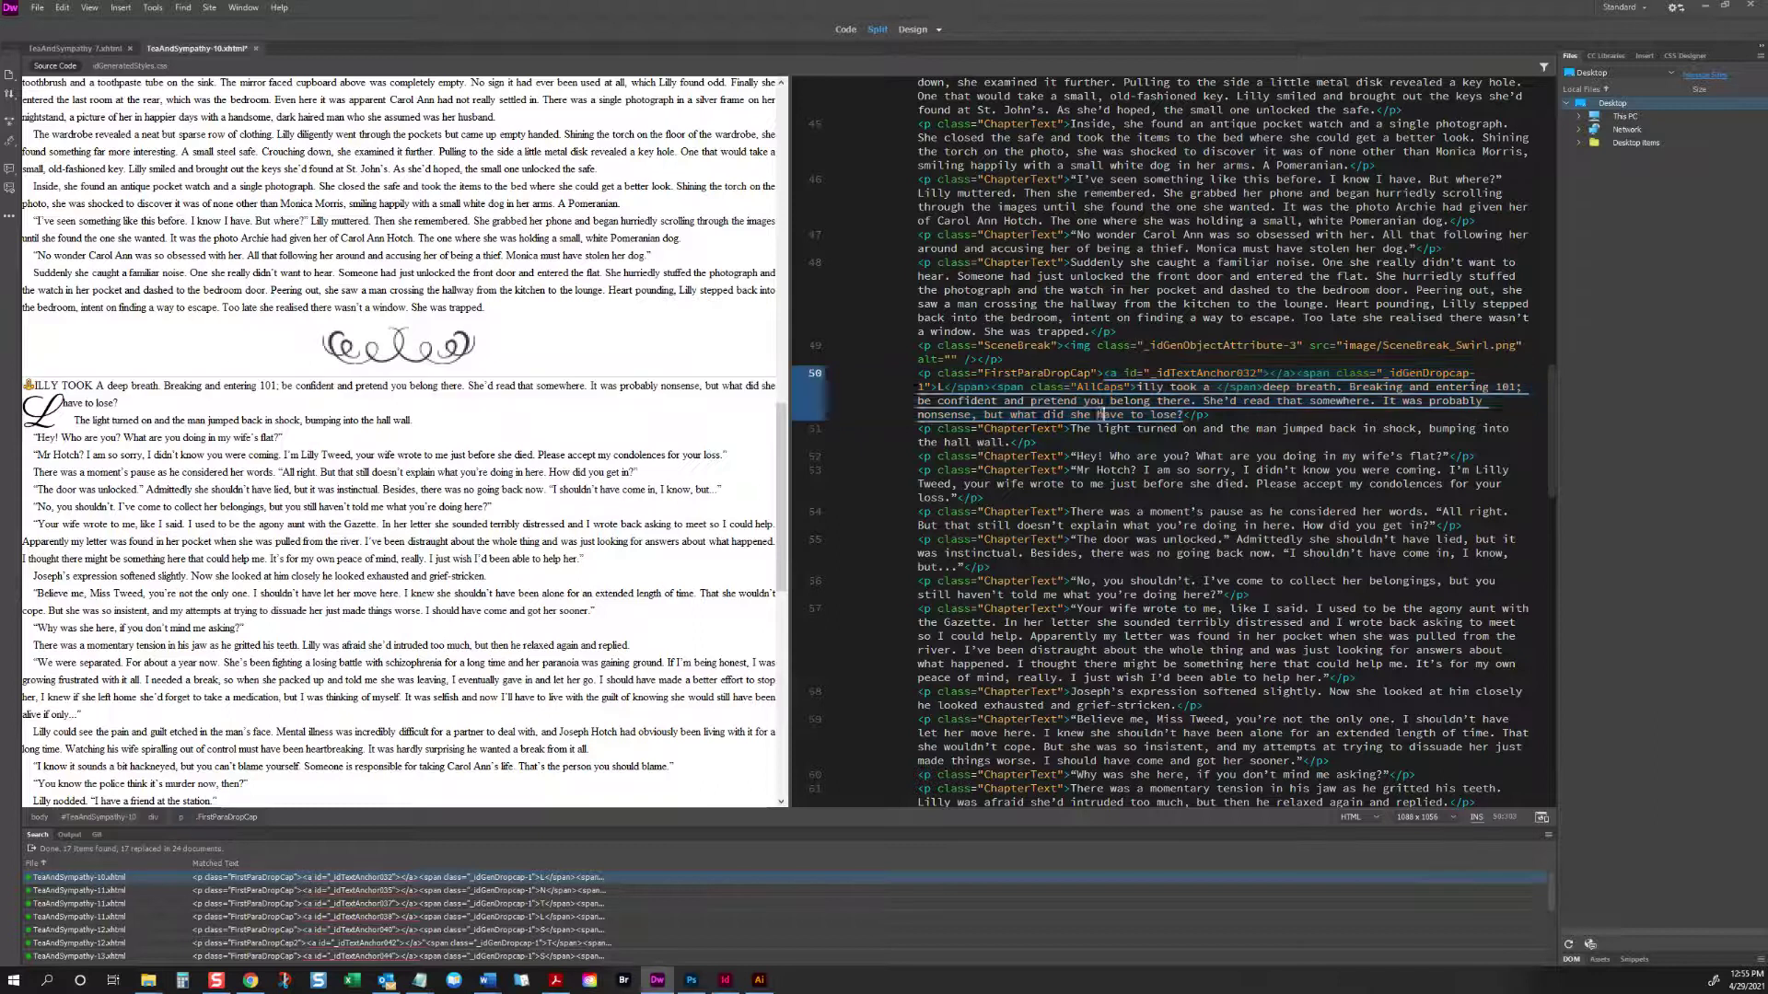
right_click(513, 438)
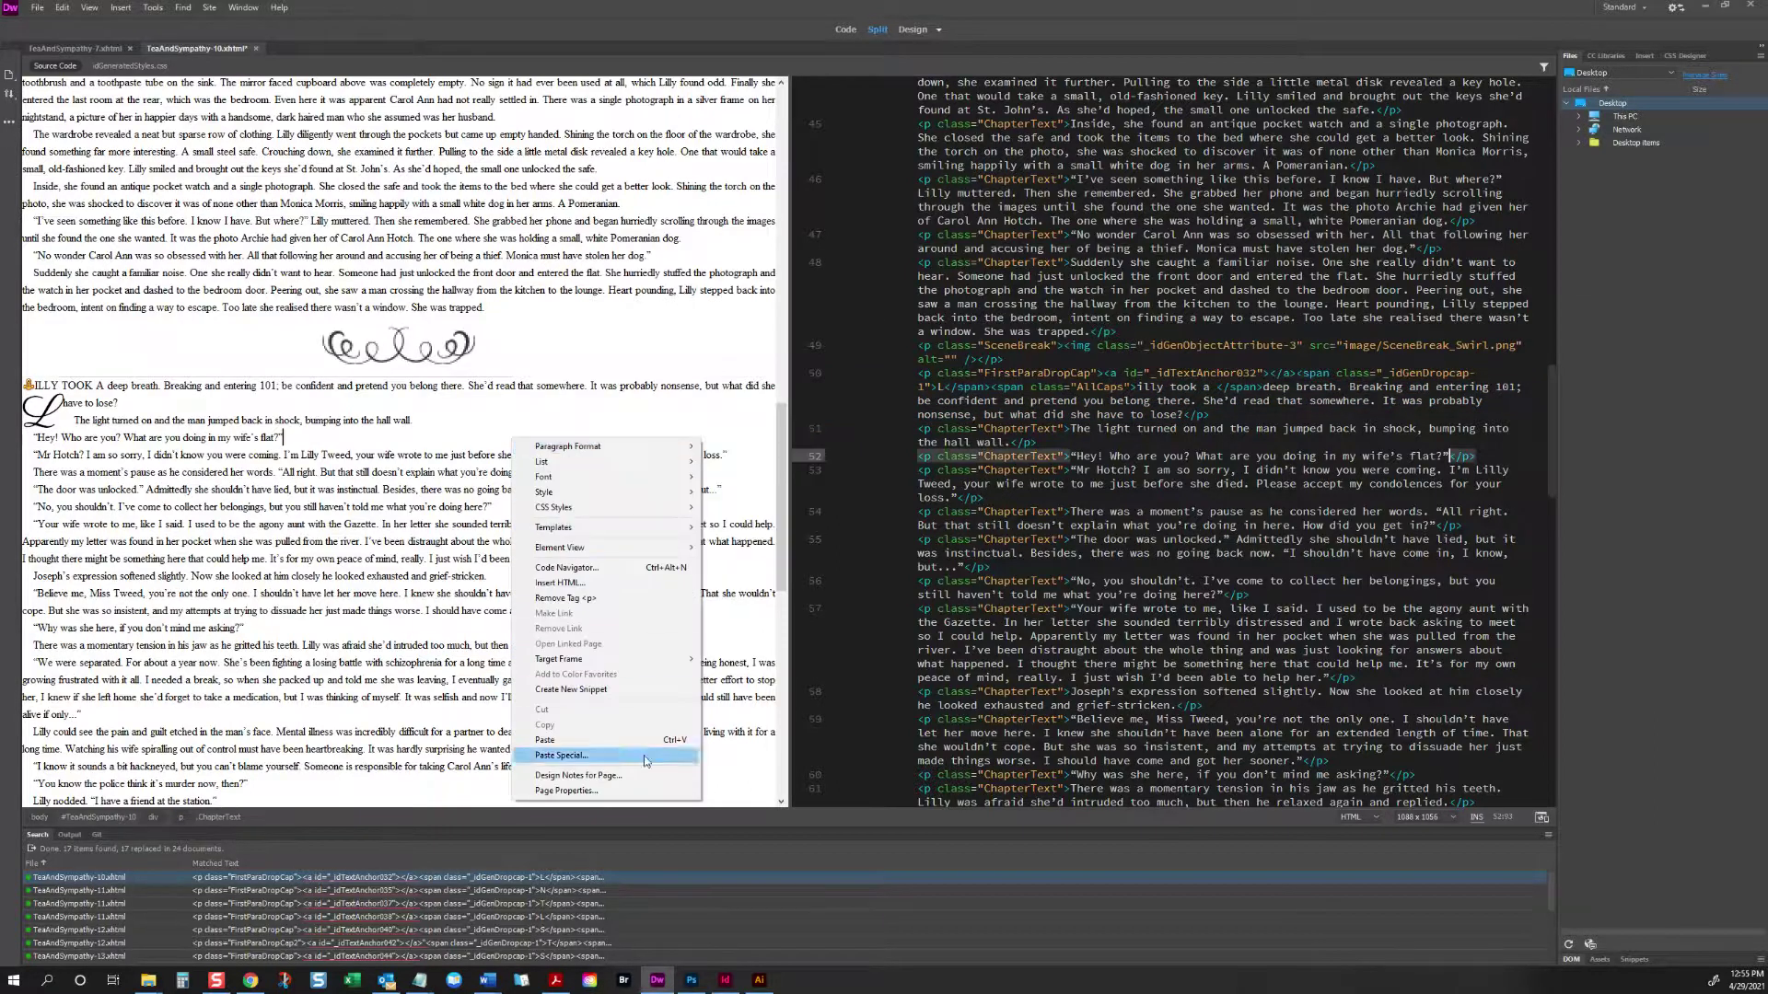
mouse_move(627, 663)
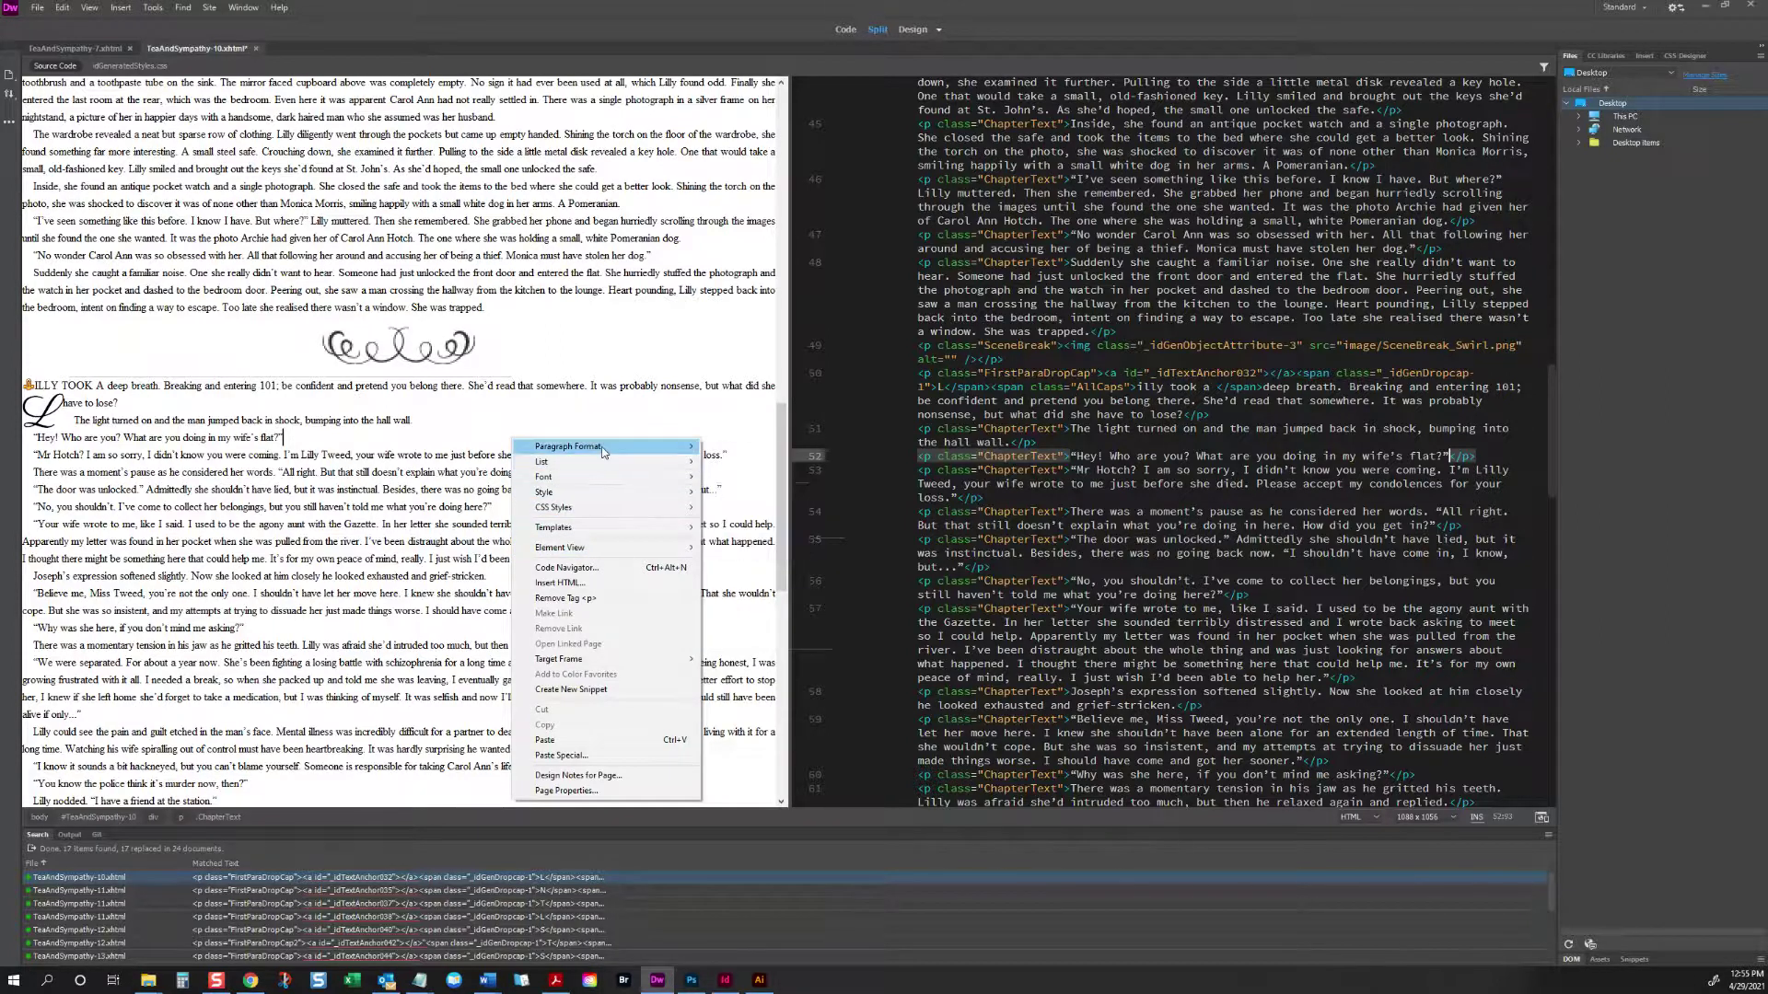
left_click(246, 7)
mouse_move(210, 8)
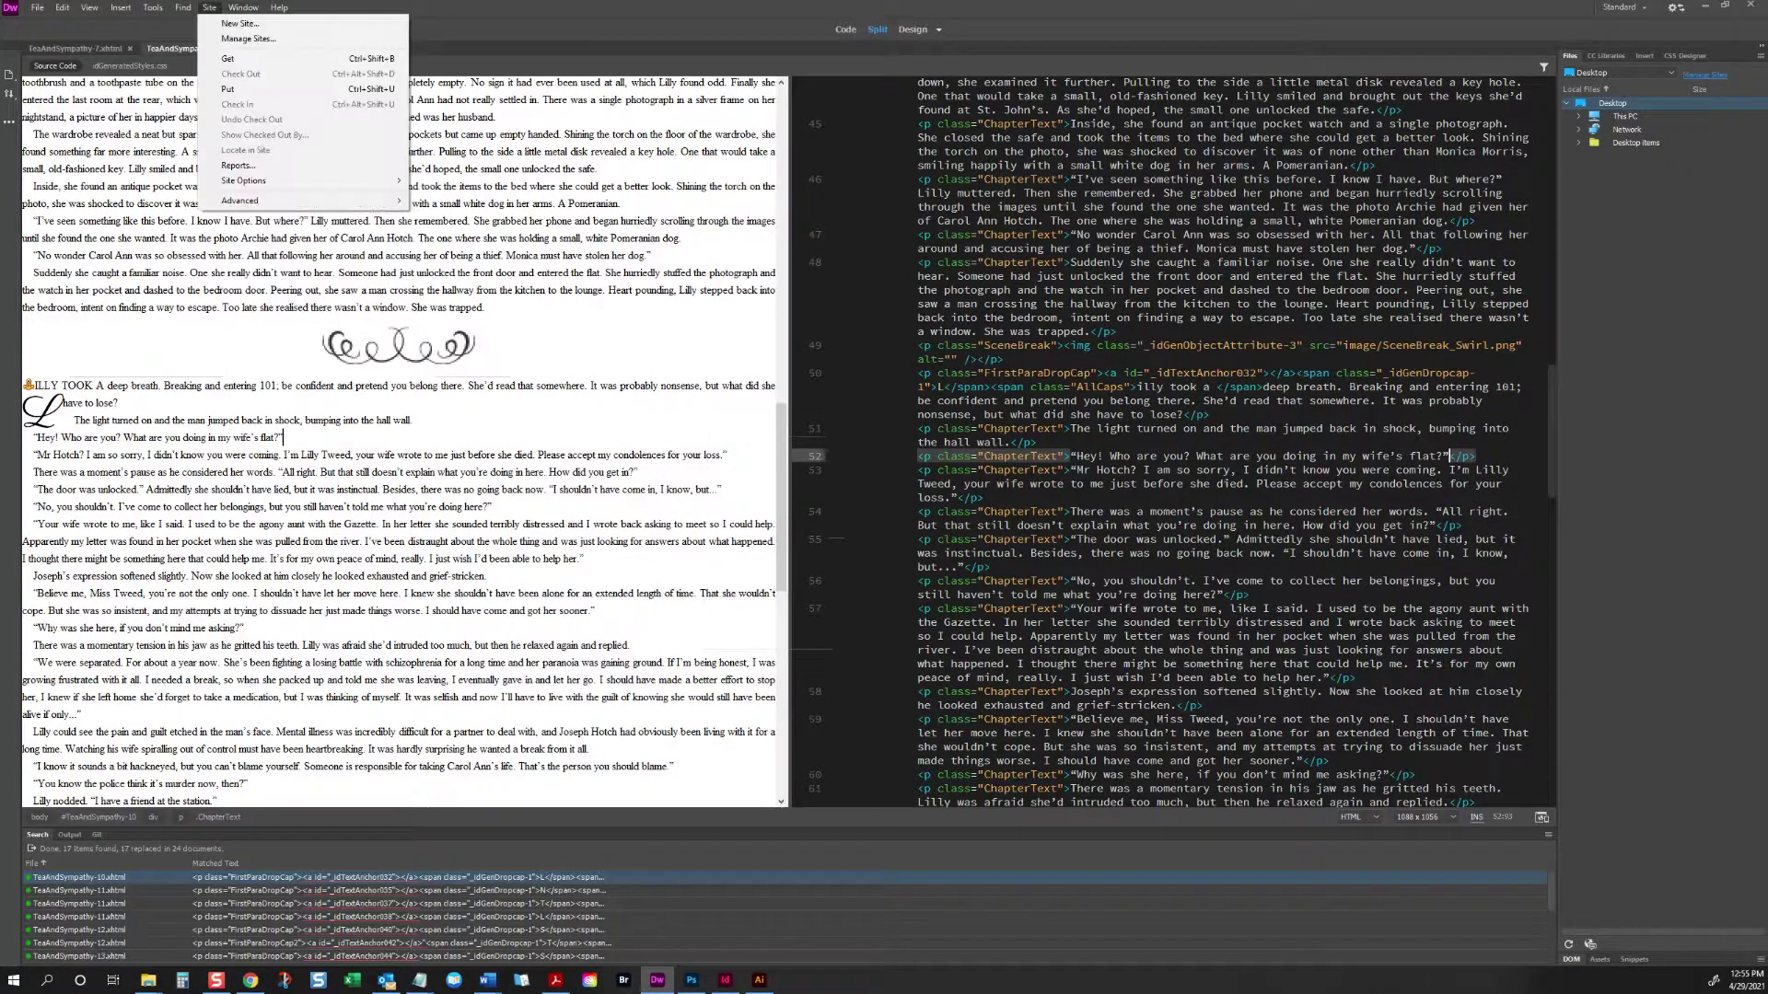
mouse_move(89, 8)
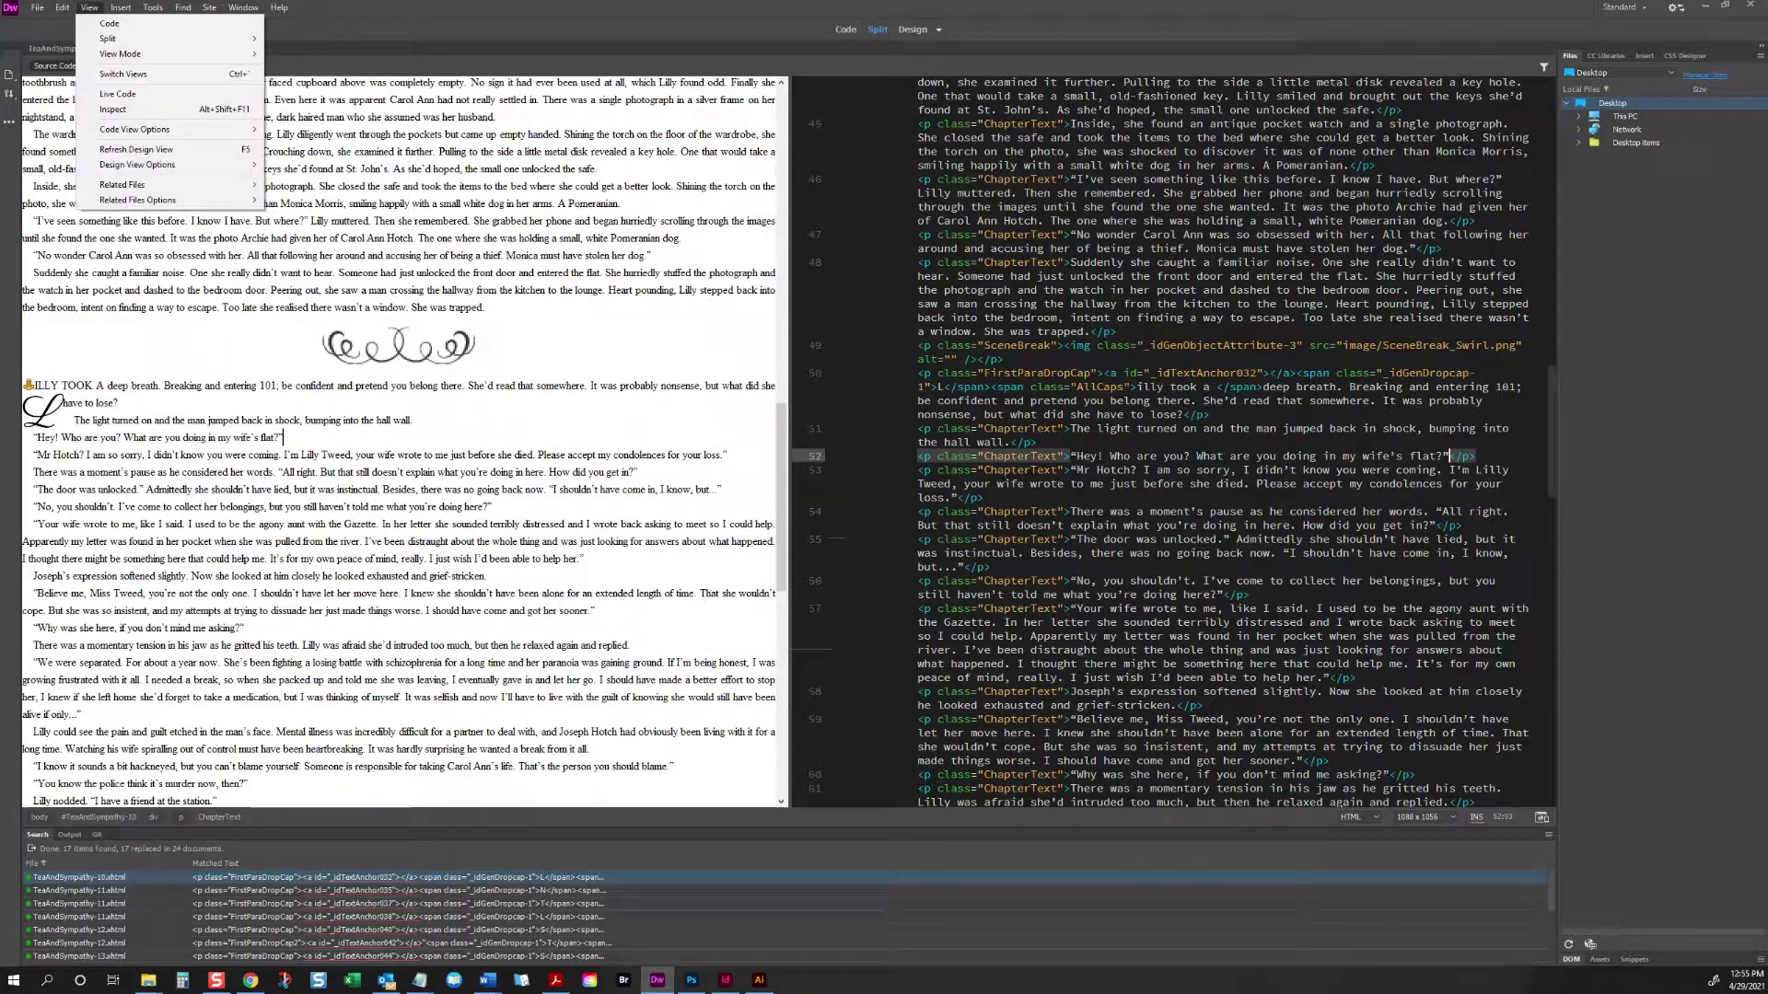
left_click(138, 150)
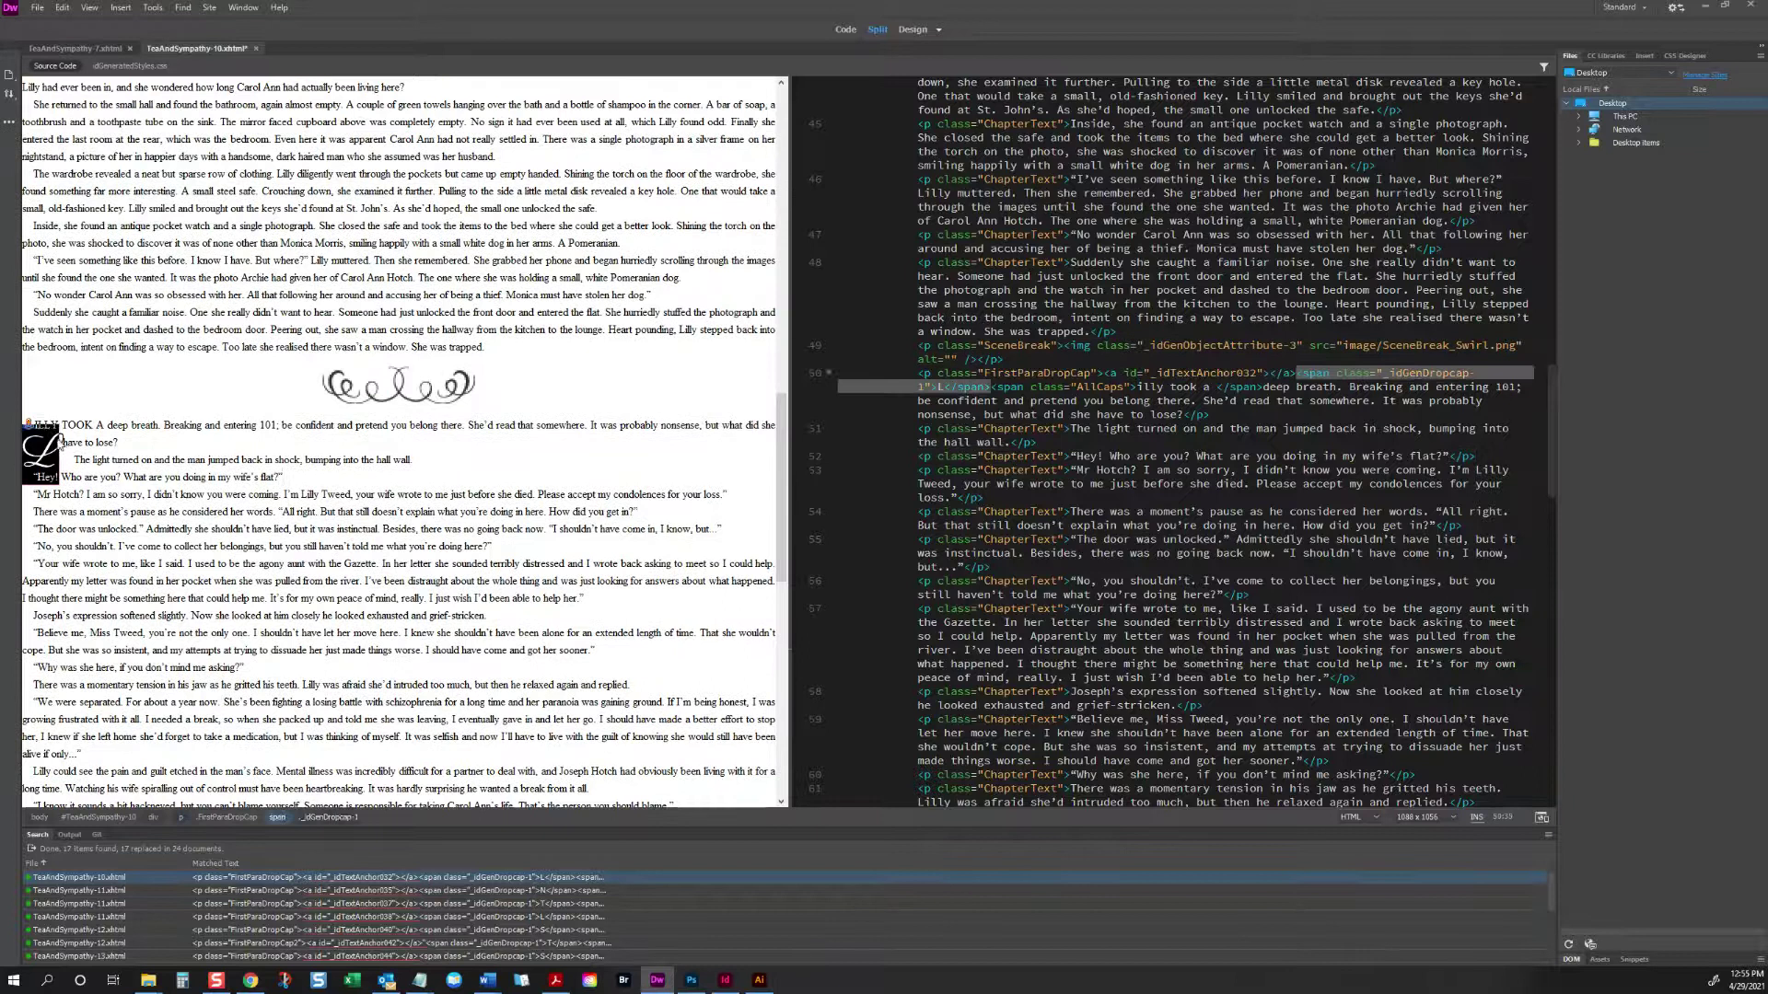
Step: Delete the _idTextAnchor032 anchor tag before the drop cap "L" on line 50 of Chapter Seven
triple_click(62, 442)
left_click(1313, 368)
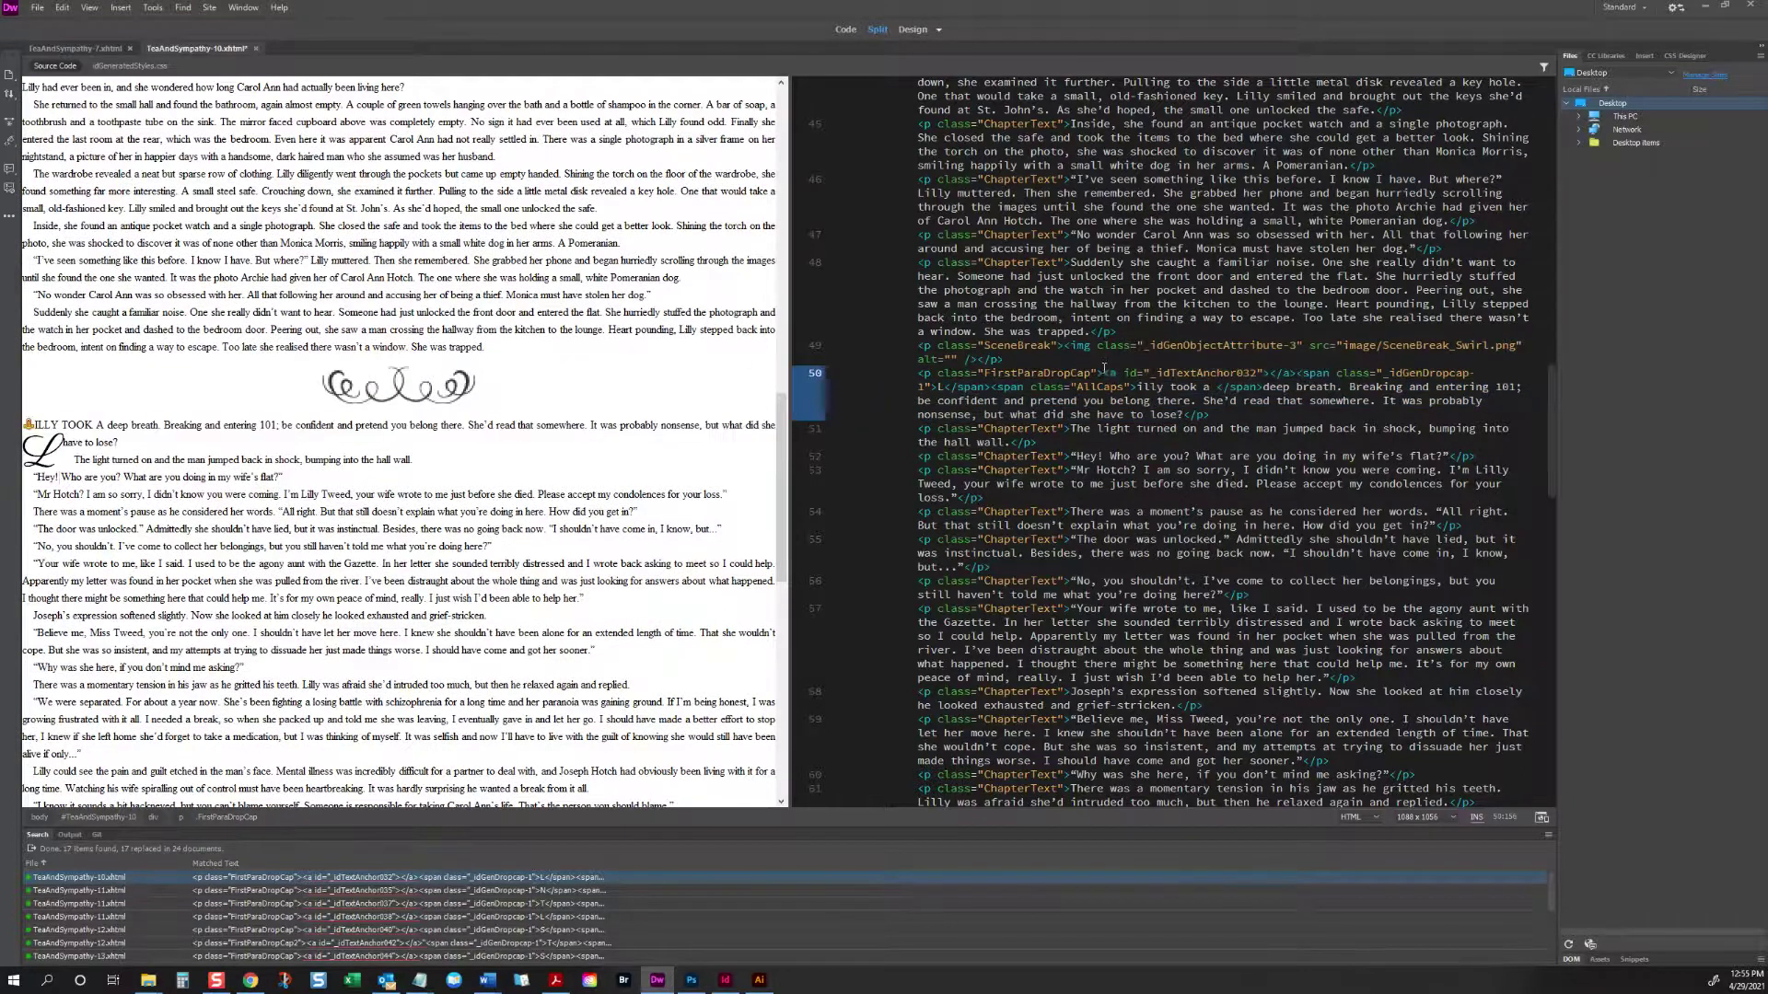
left_click_drag(1103, 373, 1289, 373)
key("Delete")
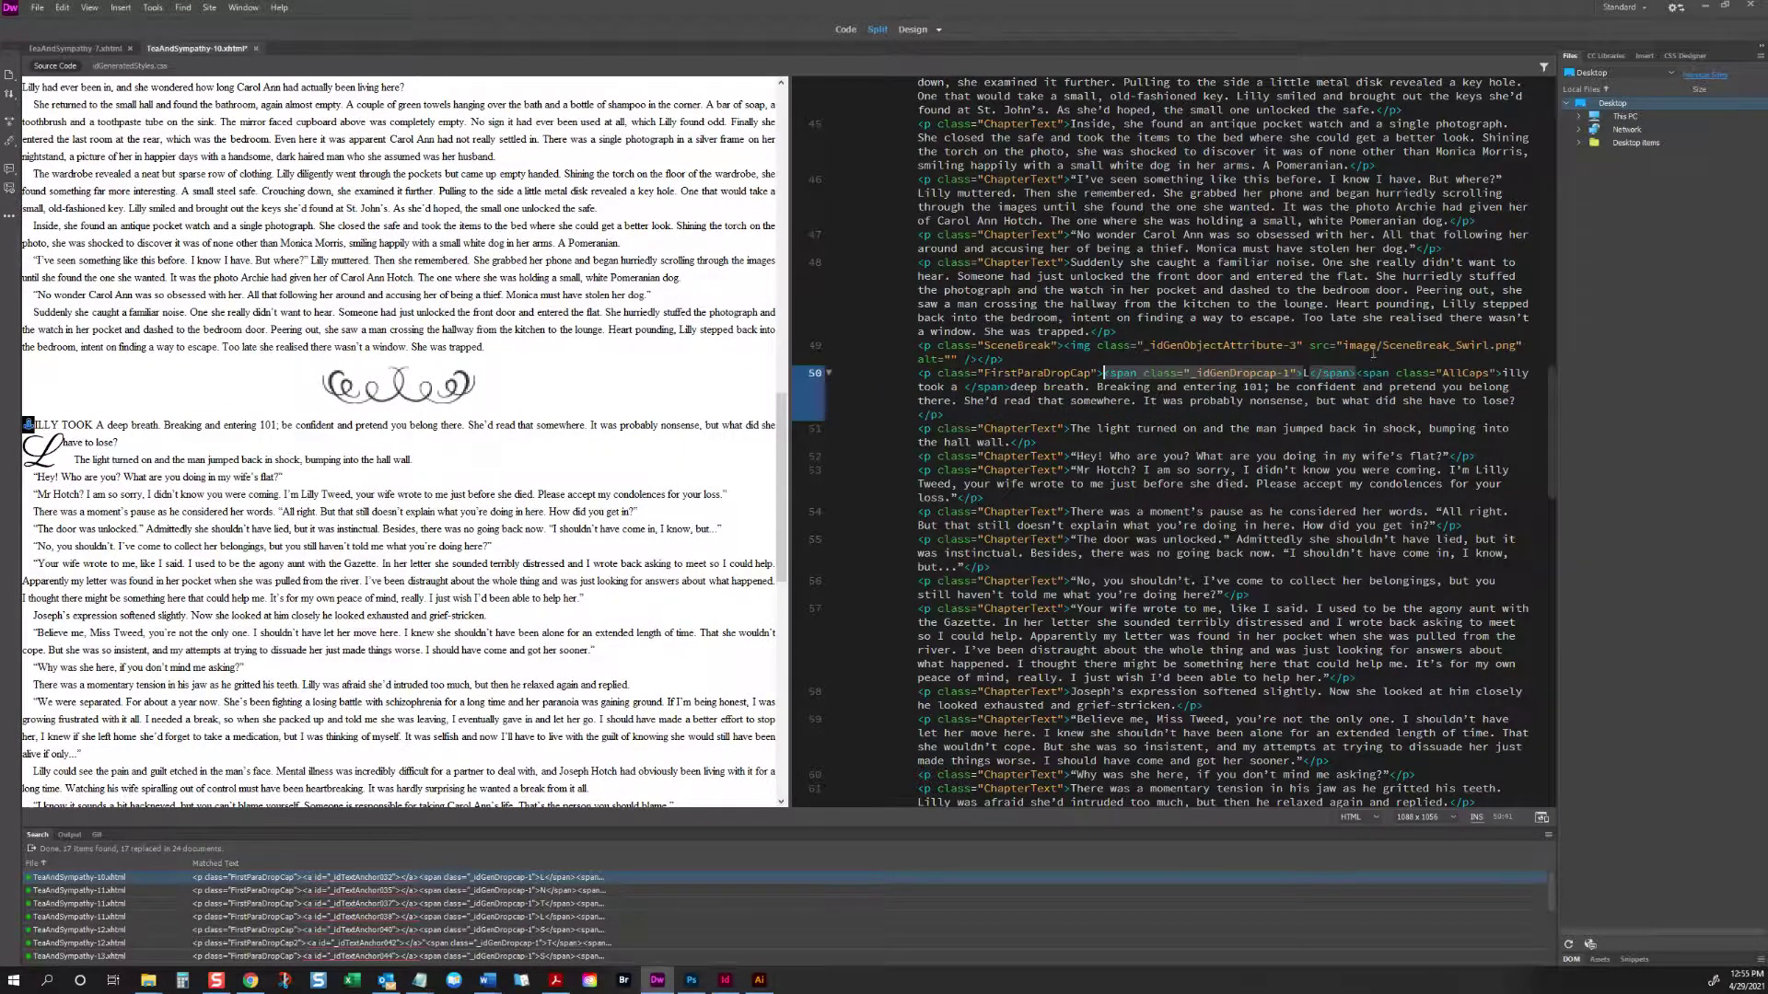
left_click(272, 442)
Step: Set the class of the drop cap "L" on line 50 to _idGenDropcap-2
left_click(42, 433)
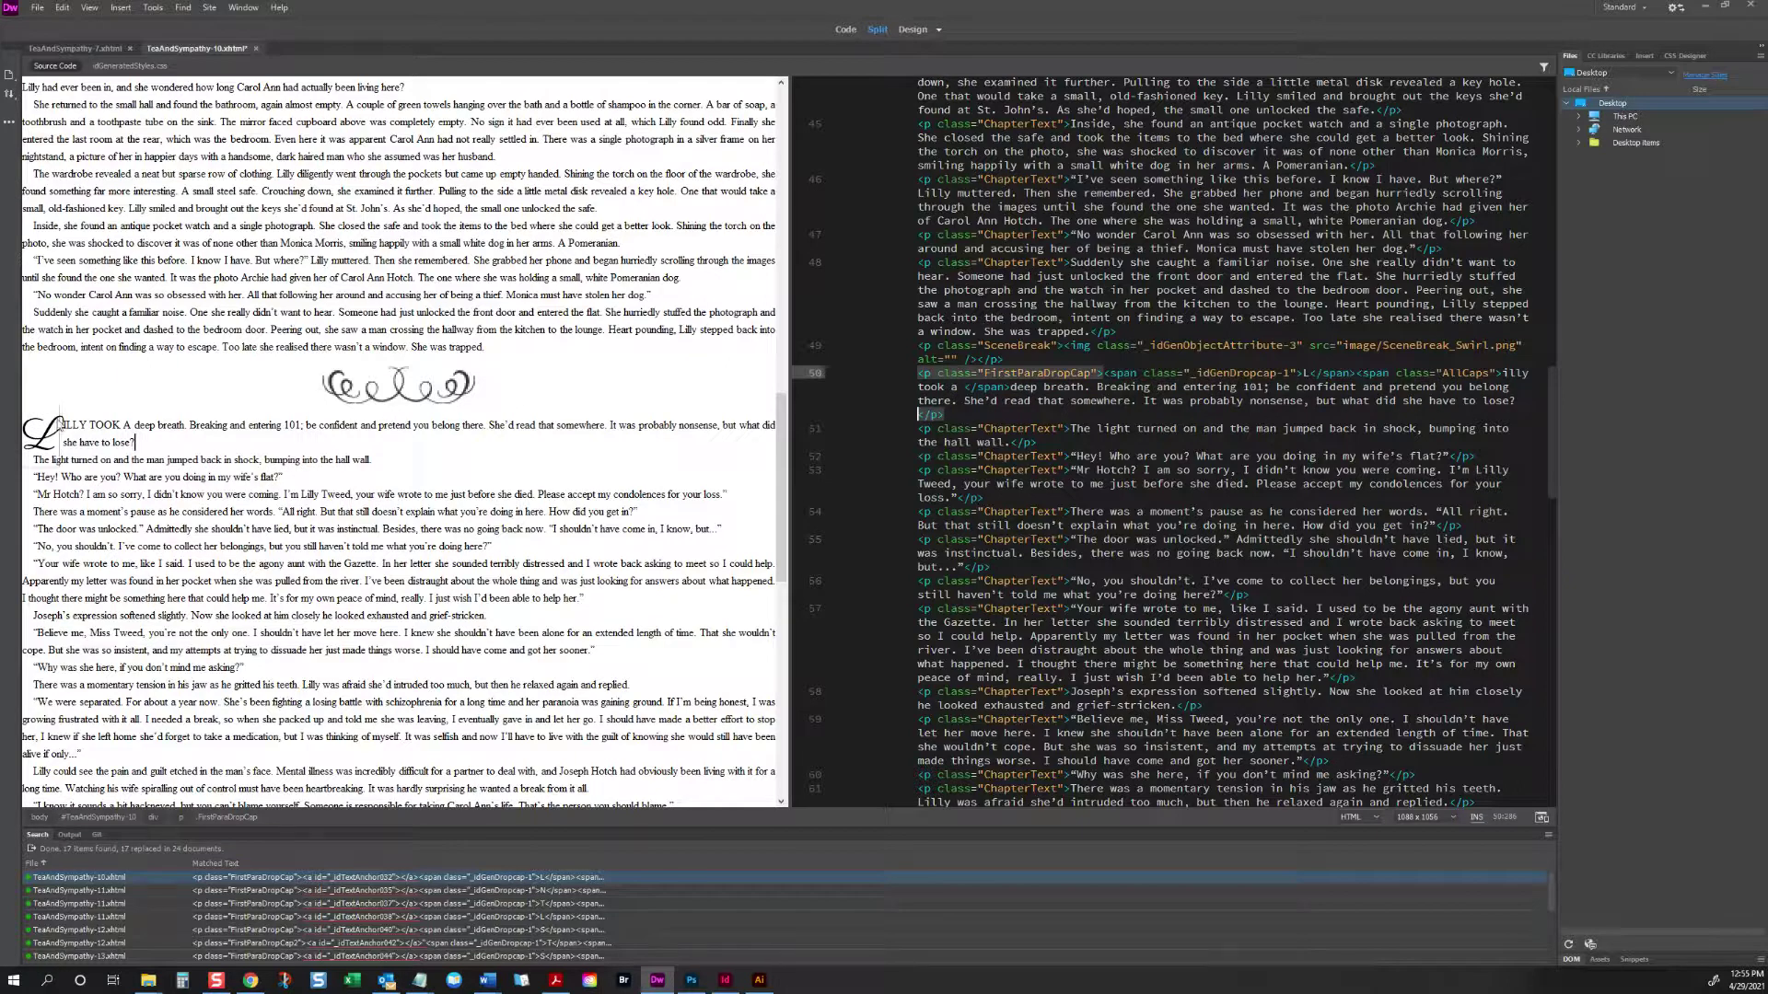
left_click(1292, 373)
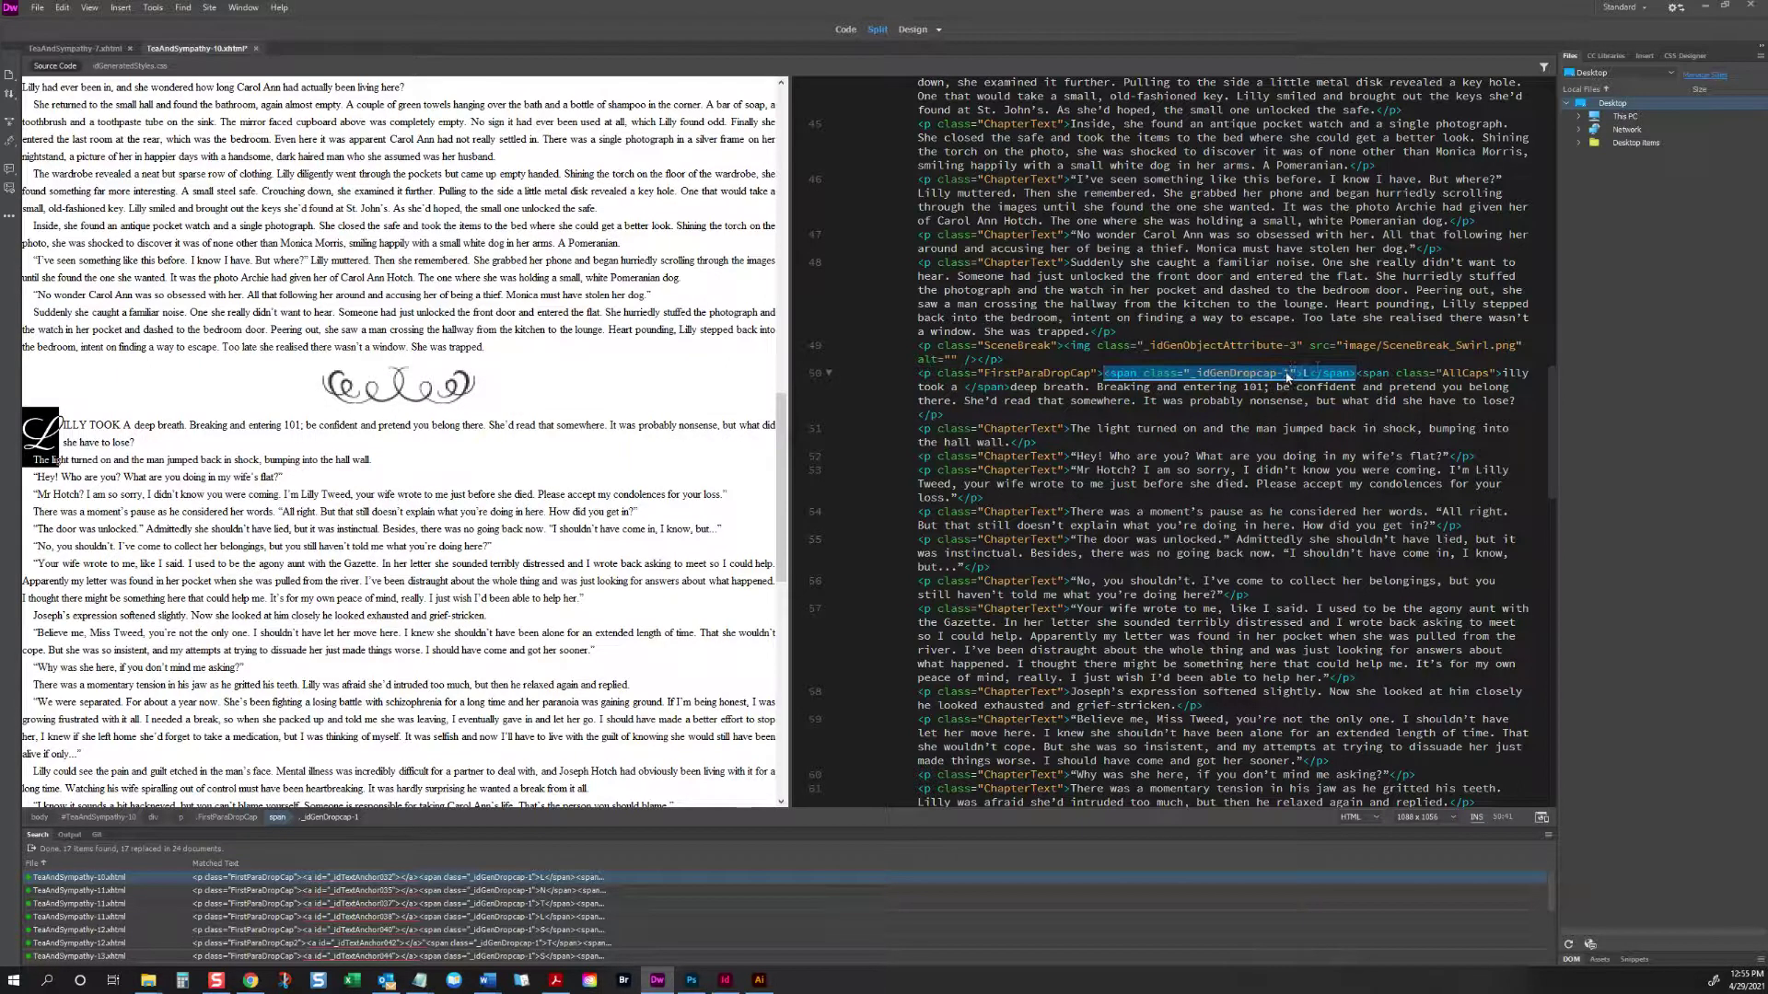
key("BackSpace")
type("2")
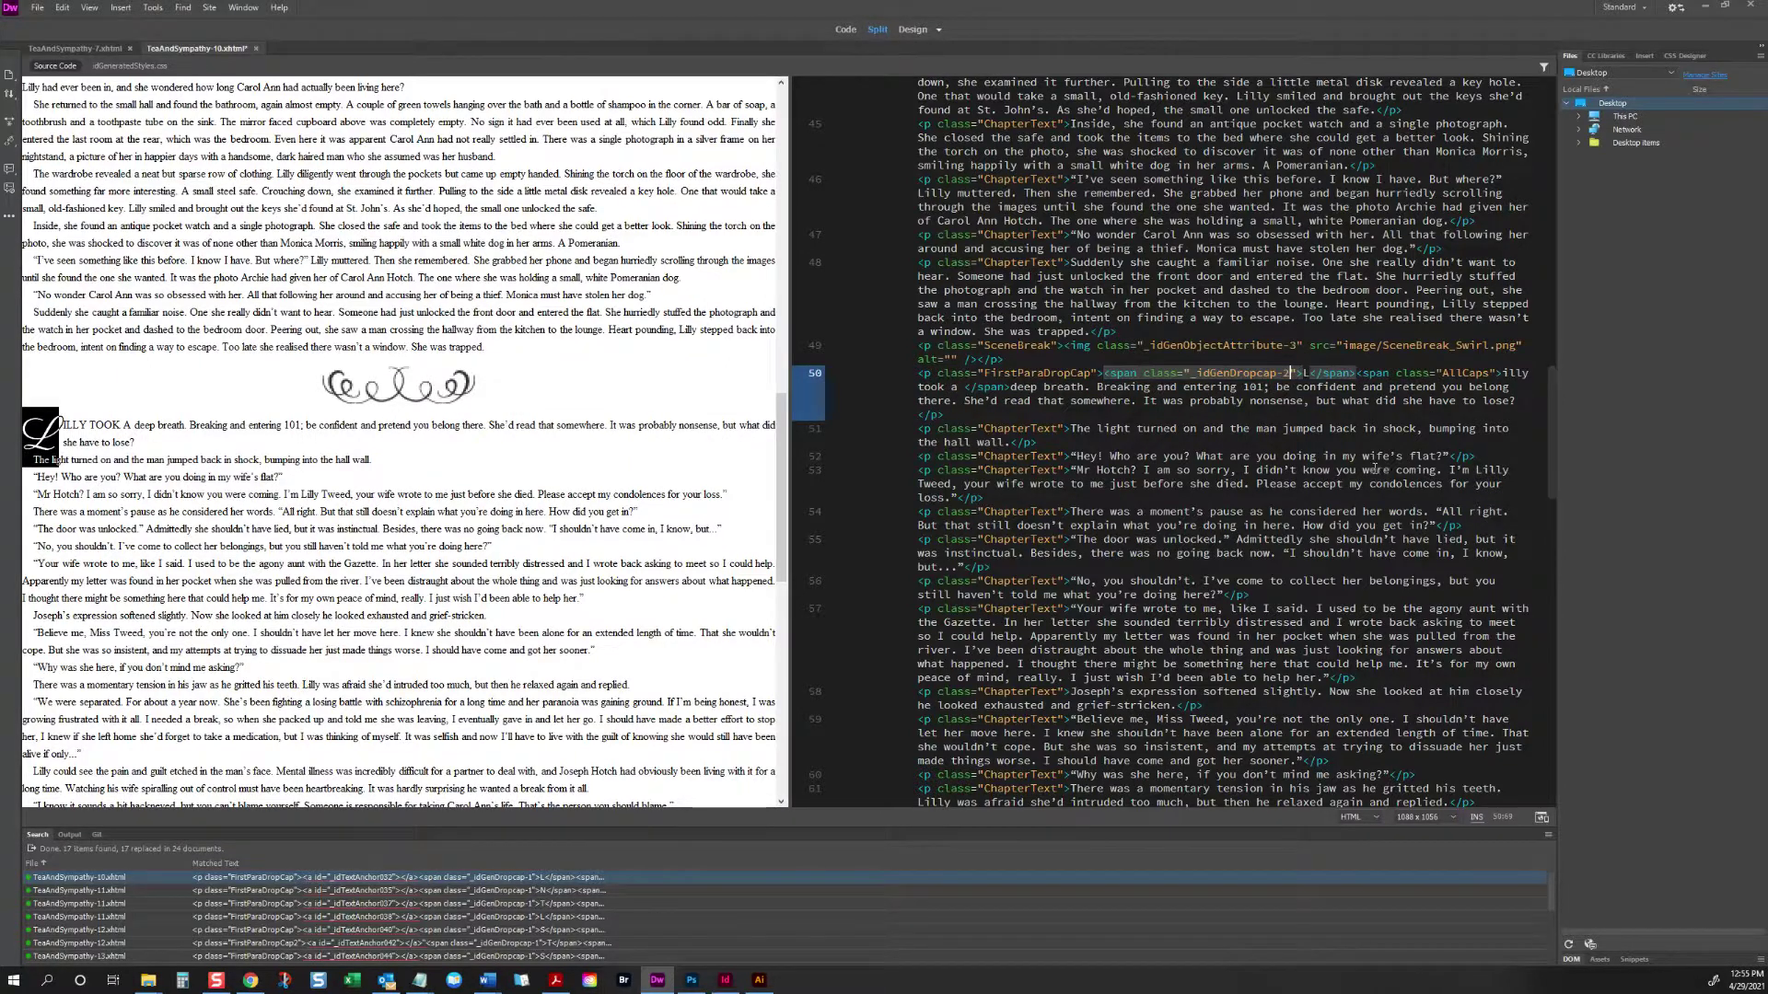
left_click(565, 468)
Step: Delete the stray anchor from the drop cap "A" in the "Actually, yes, there" scene
scroll(561, 443, "down", 15)
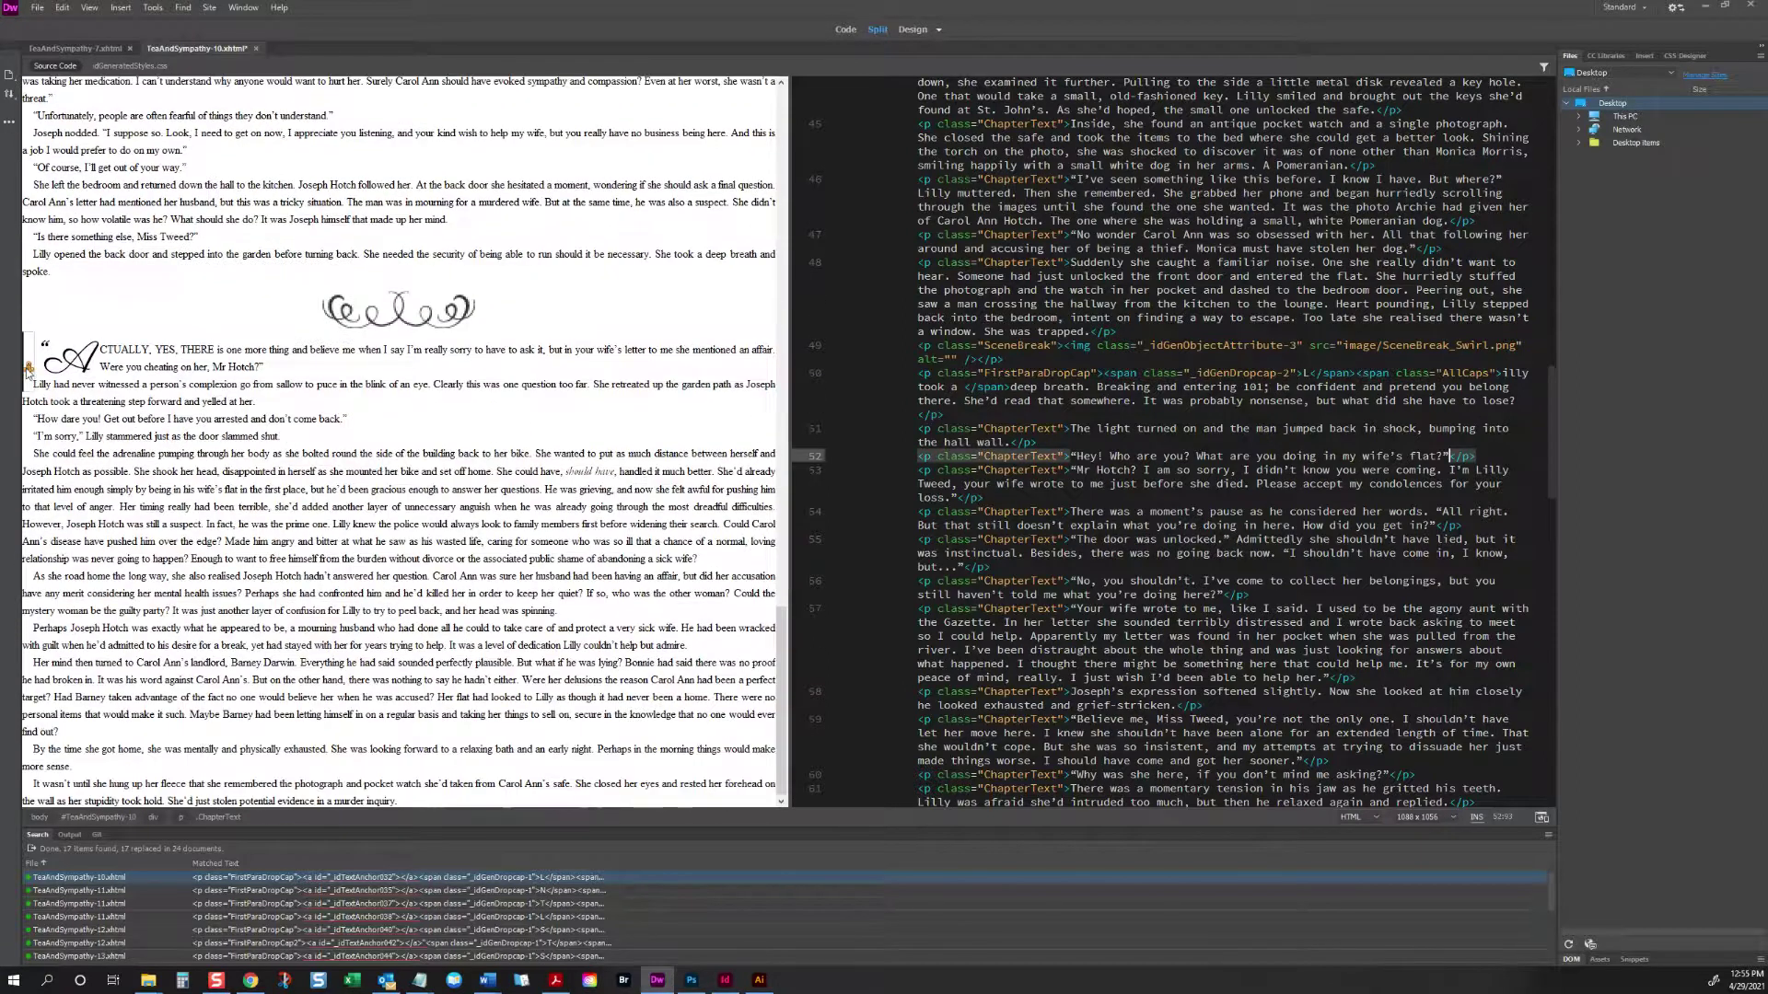
left_click(29, 368)
left_click(278, 436)
scroll(564, 352, "up", 5)
scroll(565, 353, "down", 5)
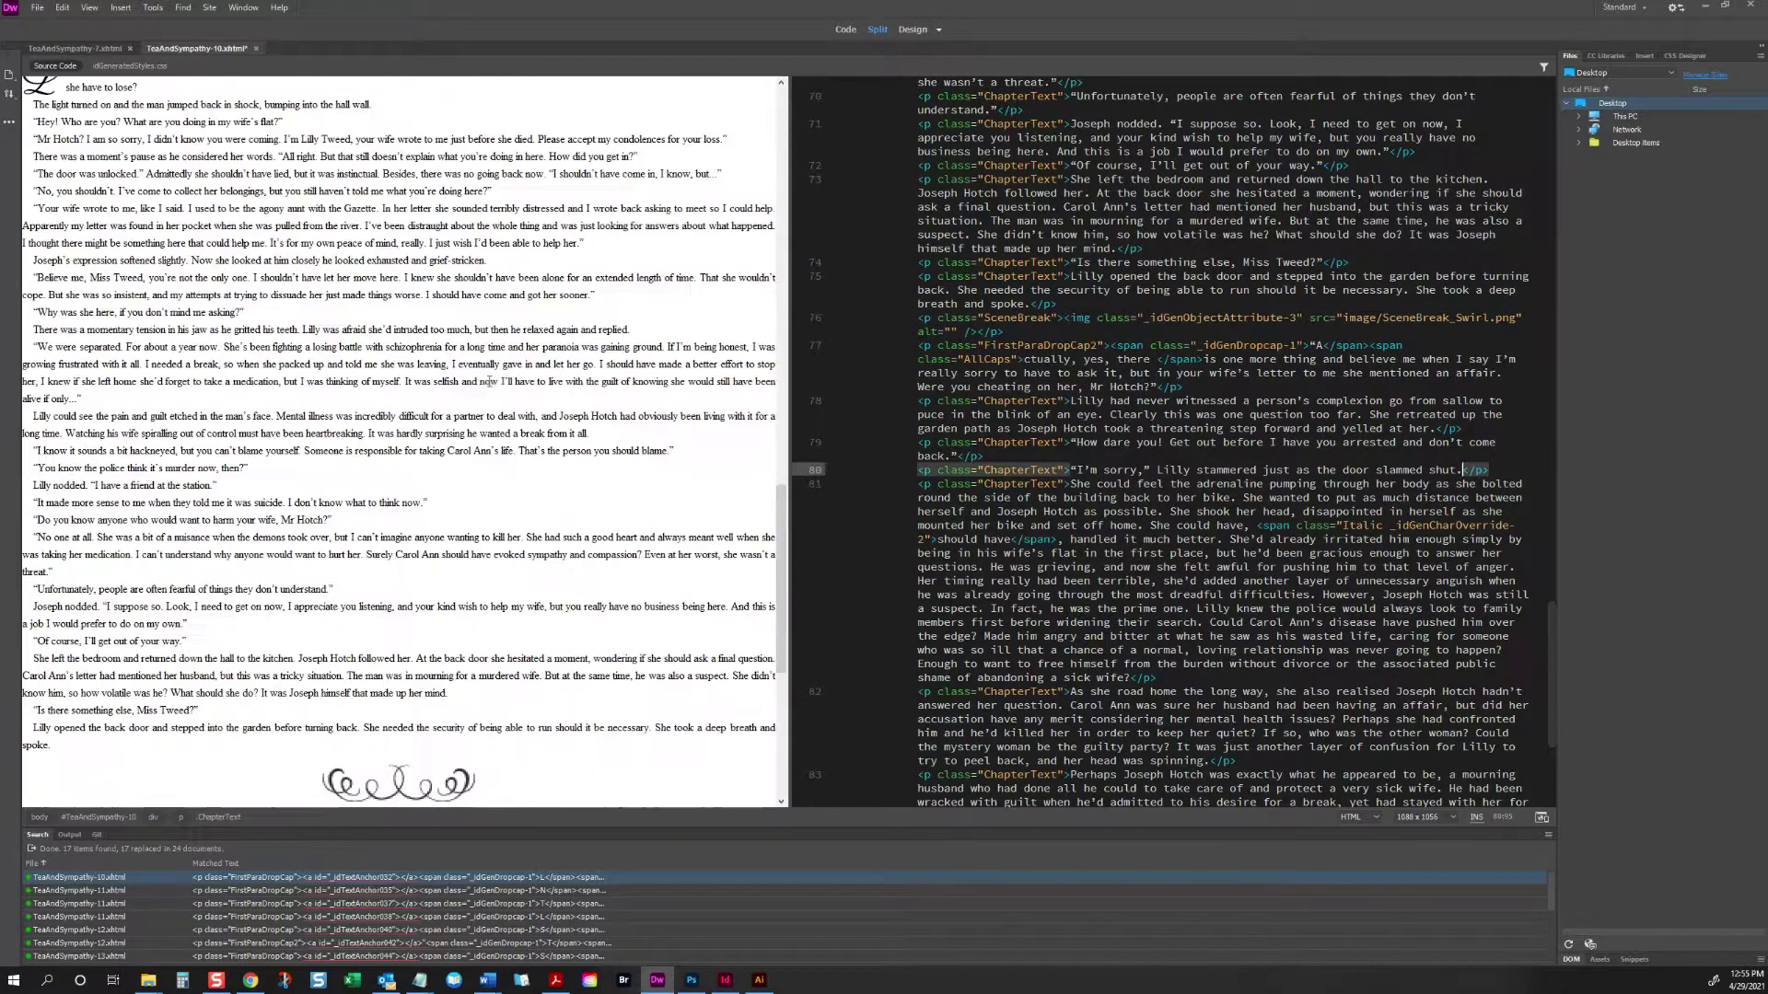
Step: Delete the anchors from the drop caps of the "For obvious reasons" scene and Chapter Seven's opening "Hello, do you" paragraph
scroll(125, 440, "up", 10)
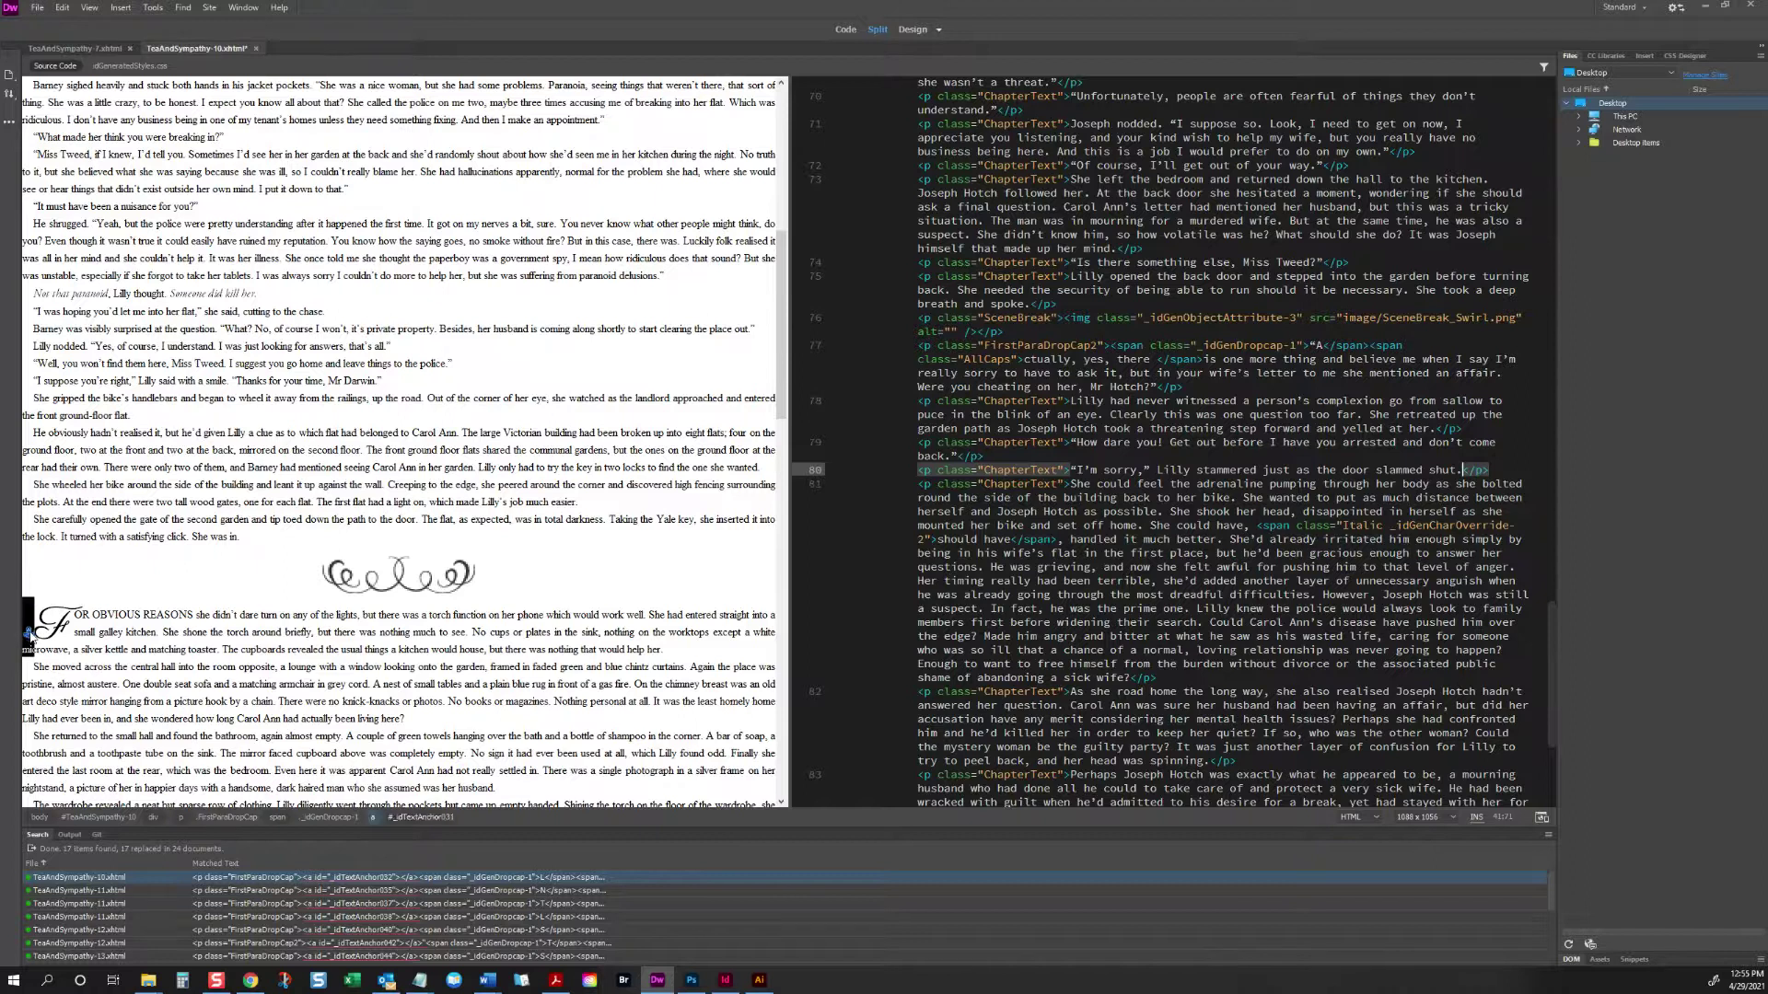
left_click(30, 631)
scroll(226, 480, "up", 6)
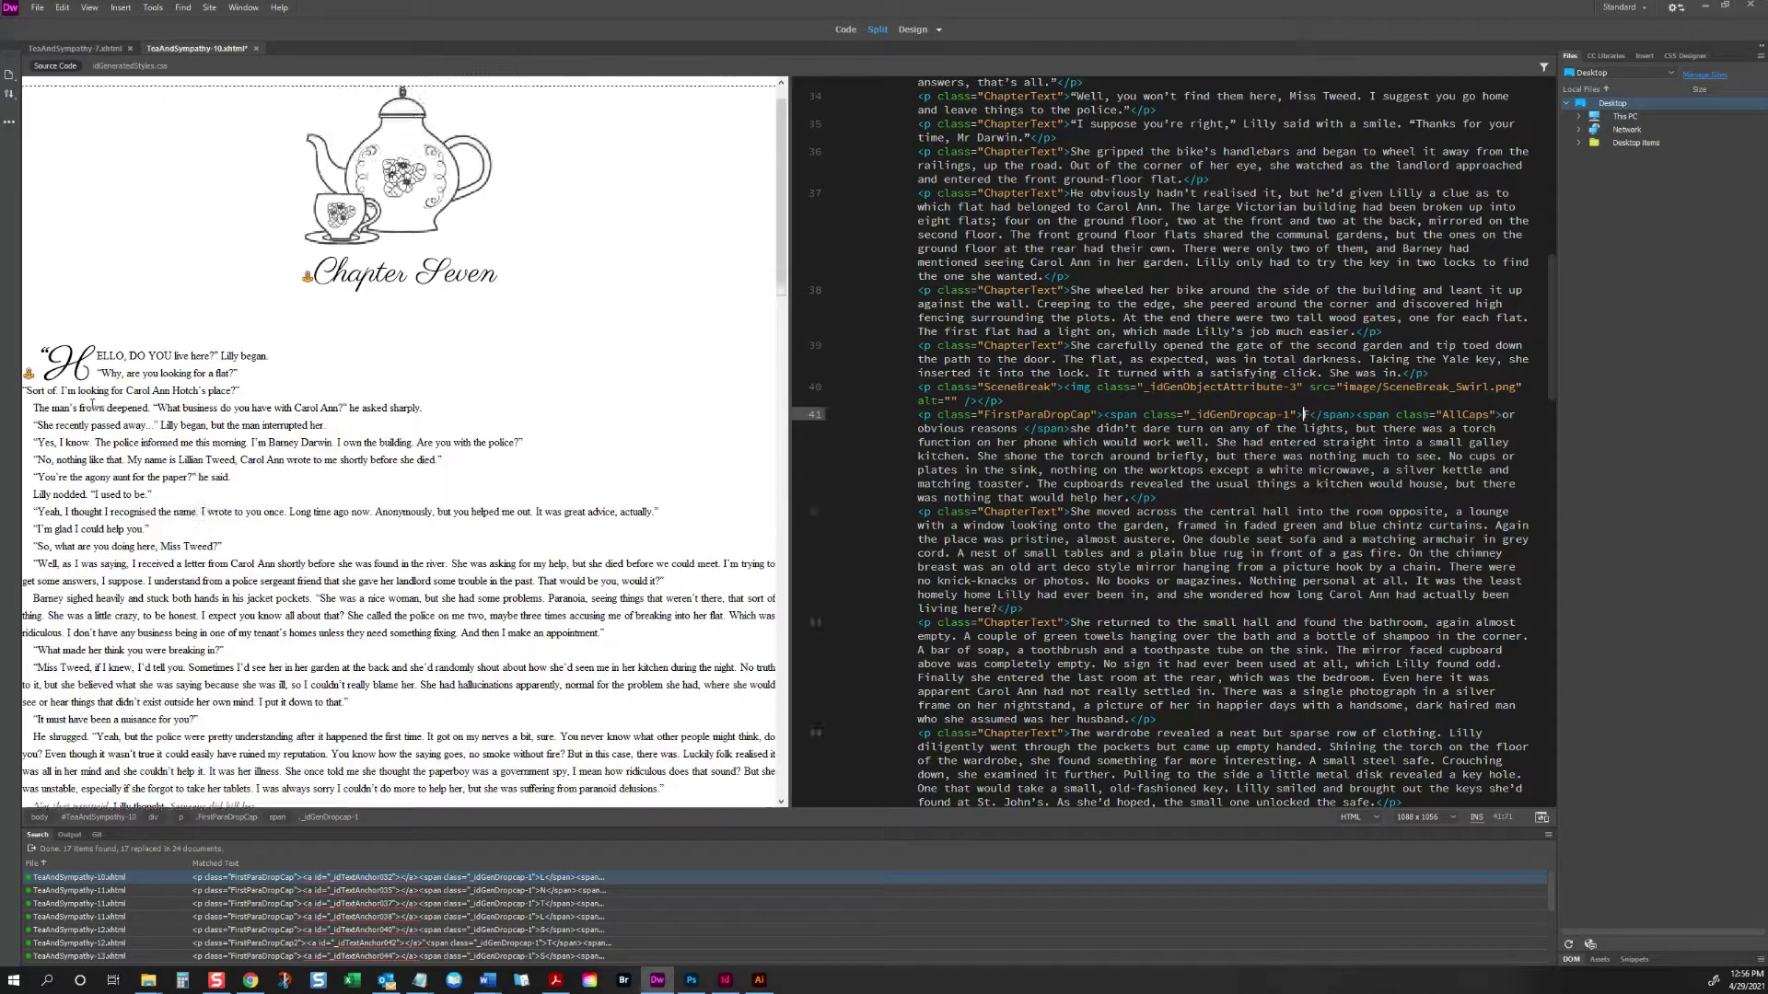
left_click(34, 376)
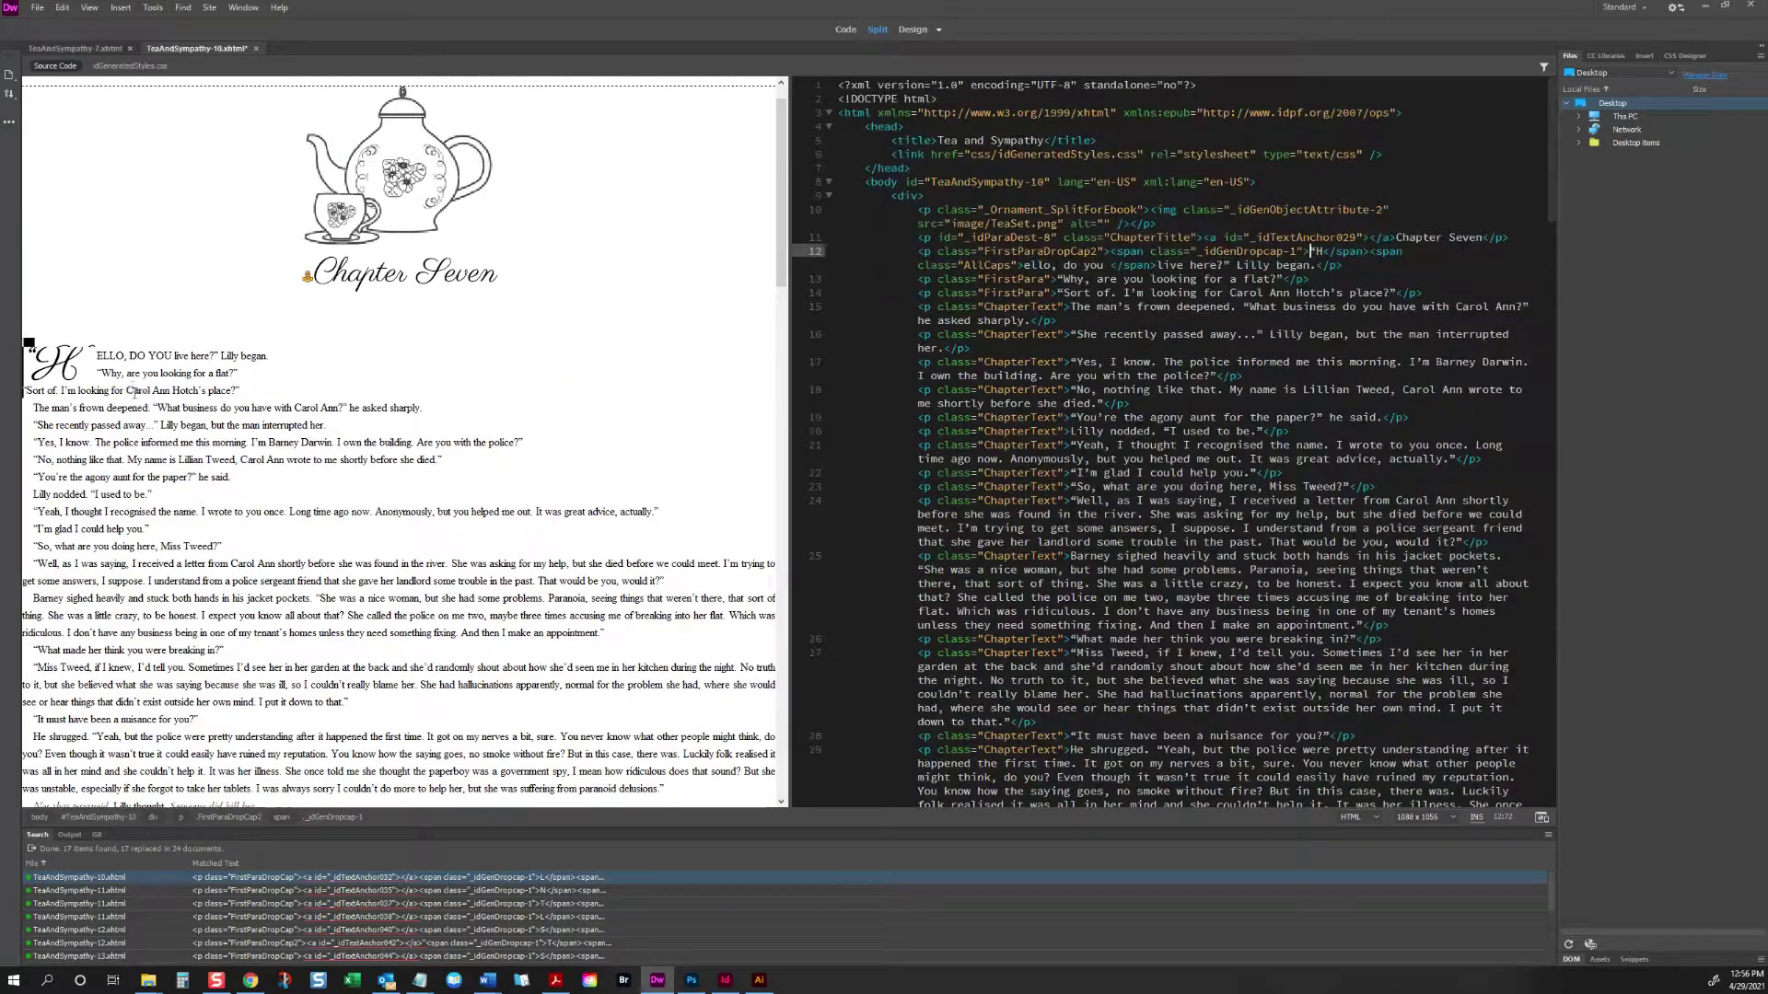
left_click(144, 442)
scroll(148, 441, "up", 3)
left_click(149, 396)
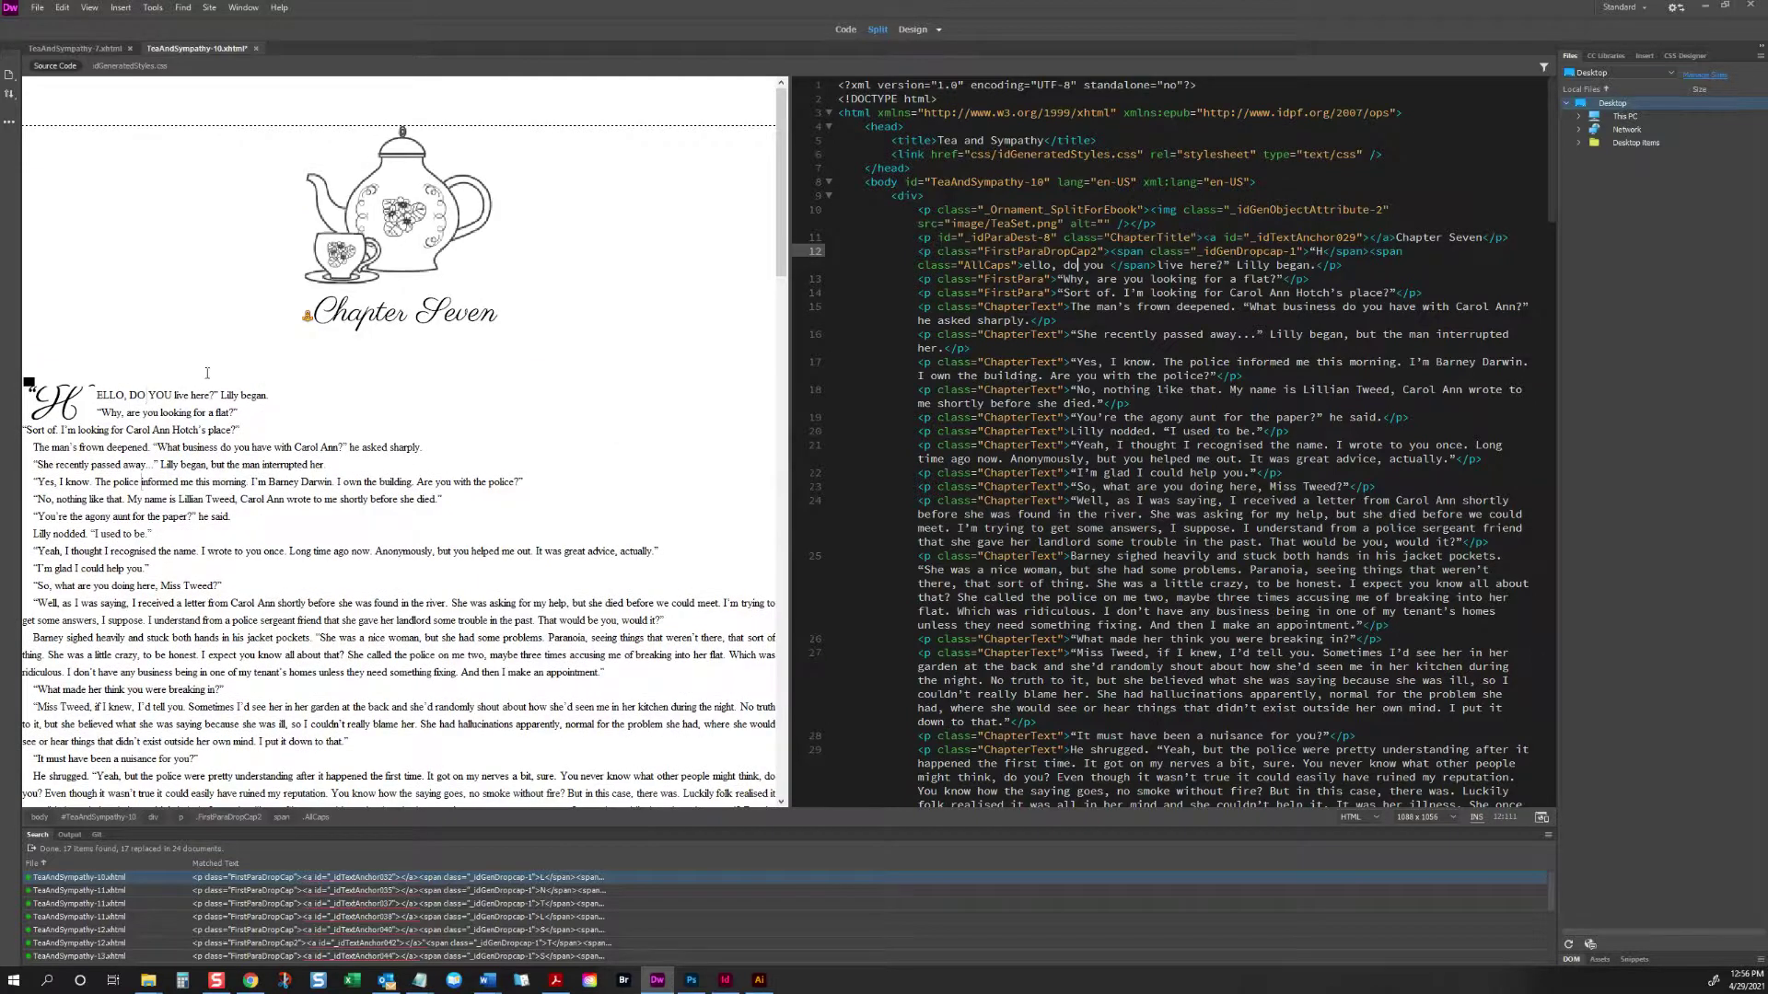
Step: Check the remaining drop caps through Chapter Seven and close its file
scroll(207, 373, "down", 20)
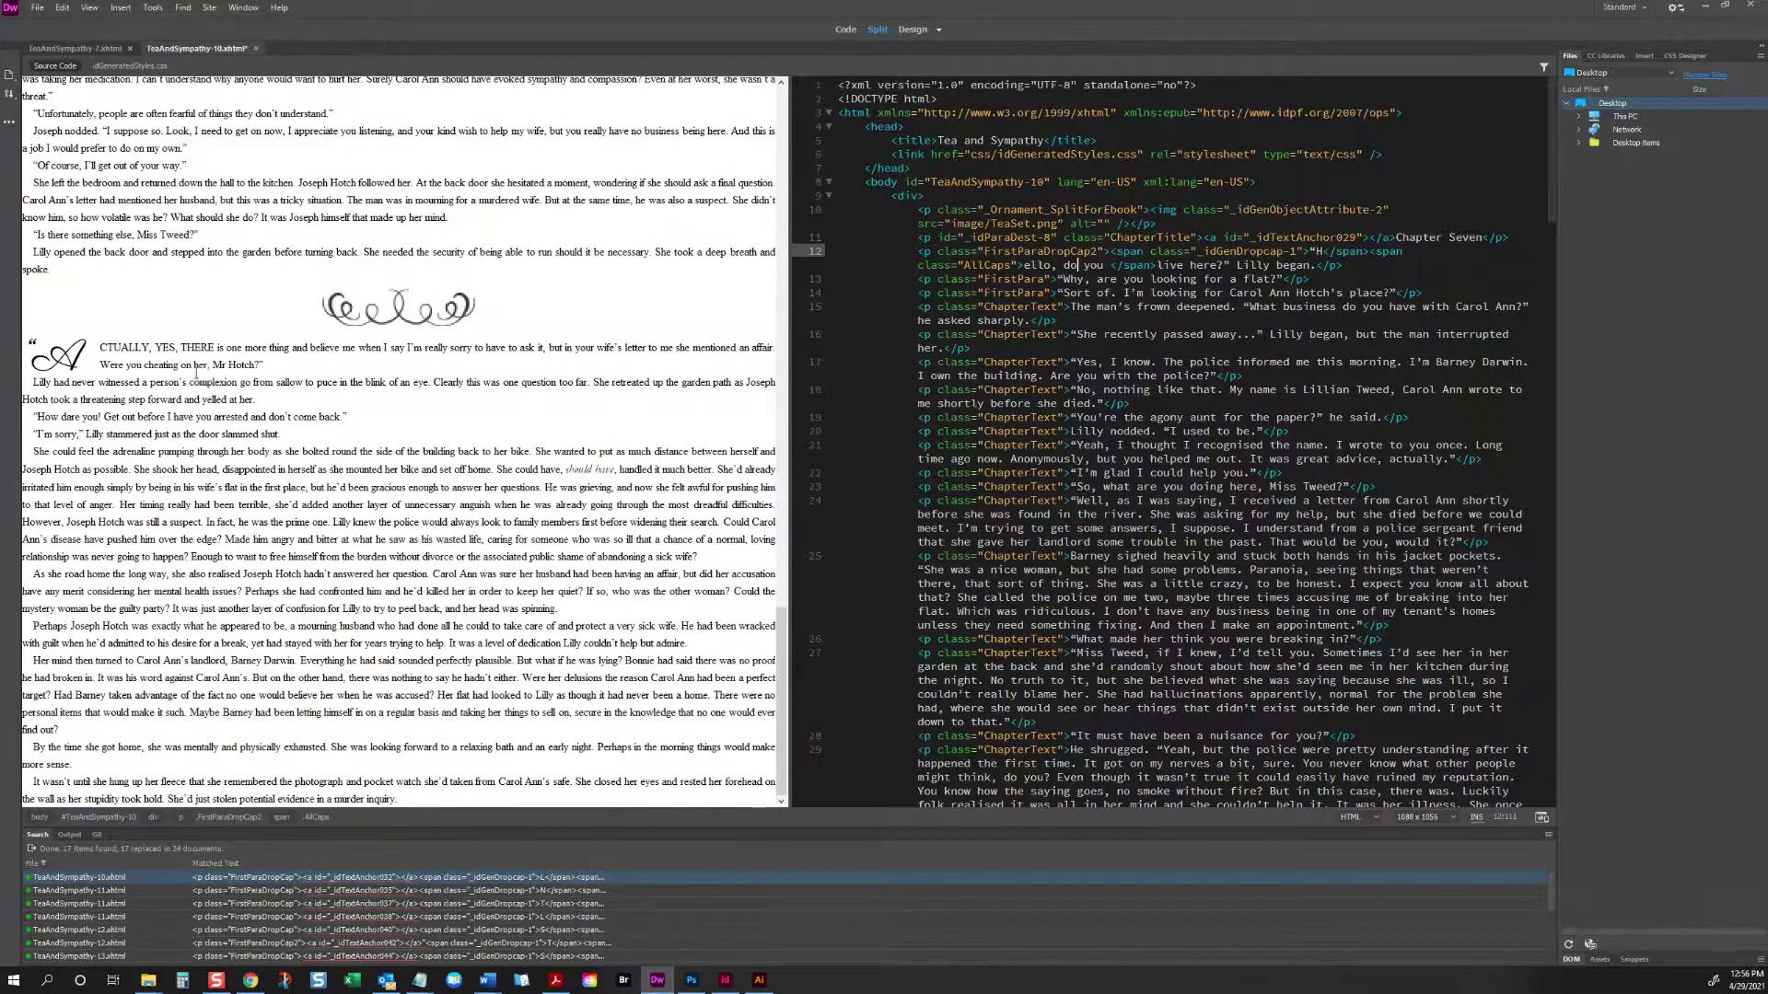
scroll(197, 373, "up", 5)
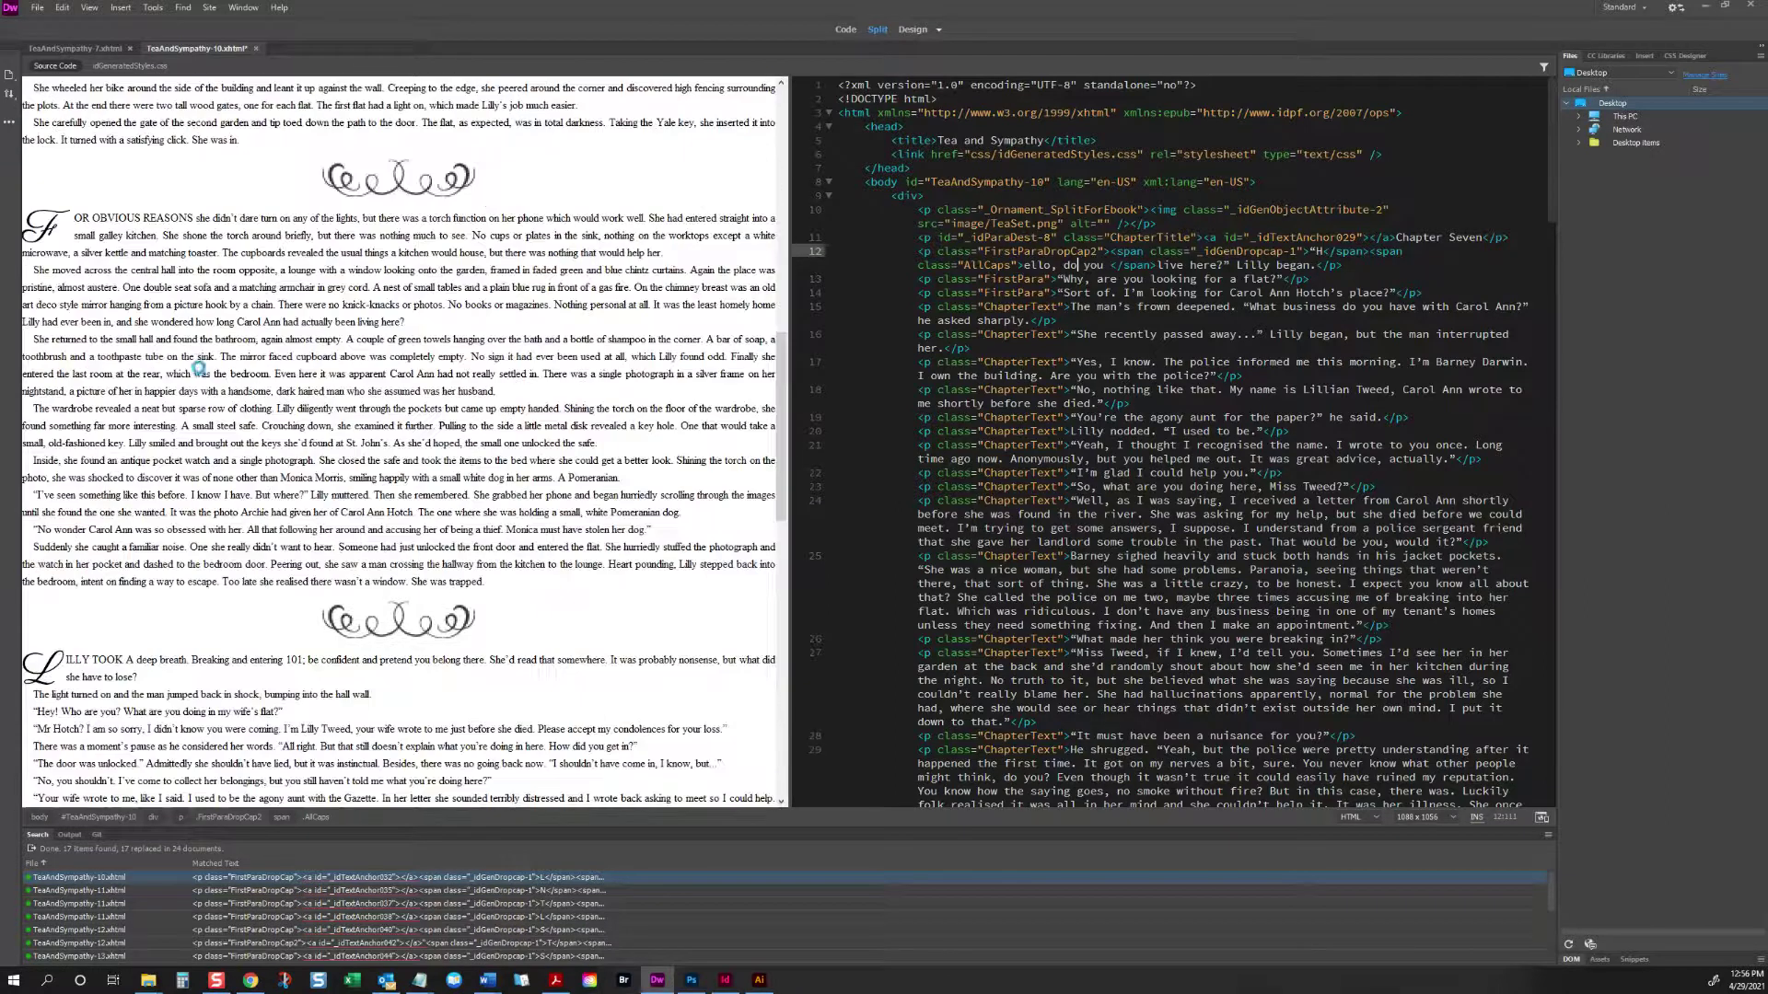
key("ctrl+w")
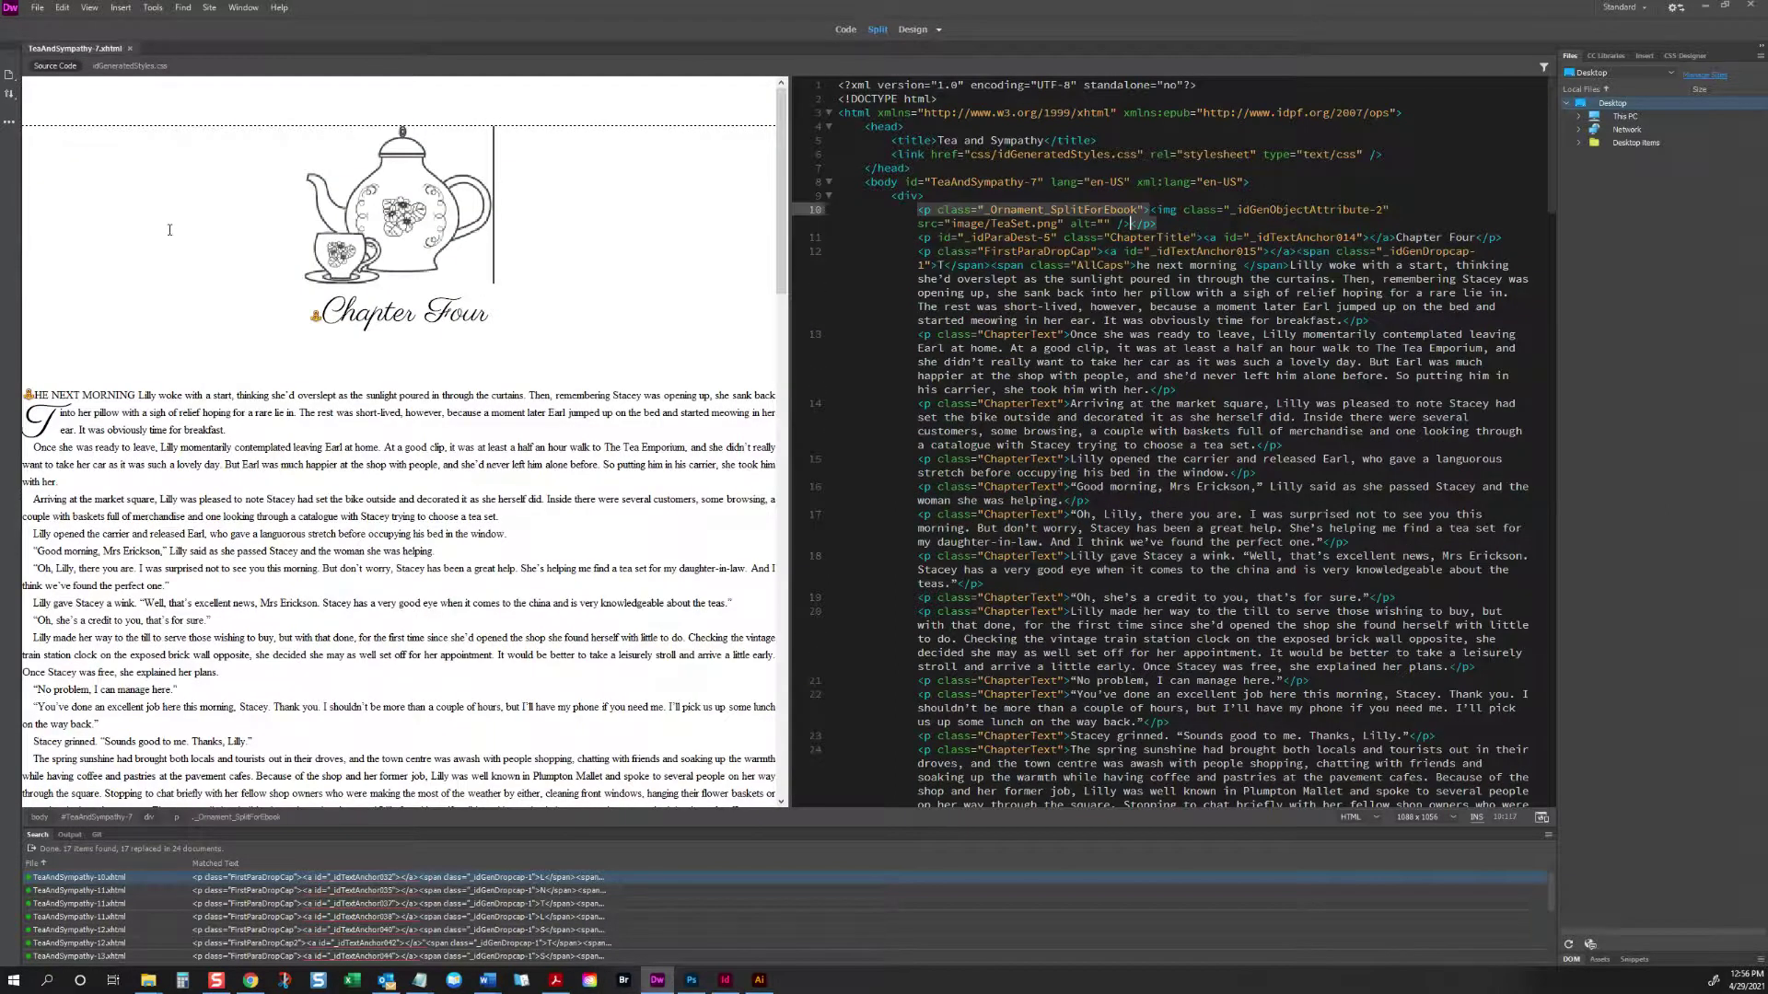
Step: Delete the _idTextAnchor015 anchor from the drop cap of Chapter Four's opening "The next morning" paragraph
scroll(198, 309, "down", 2)
left_click(32, 277)
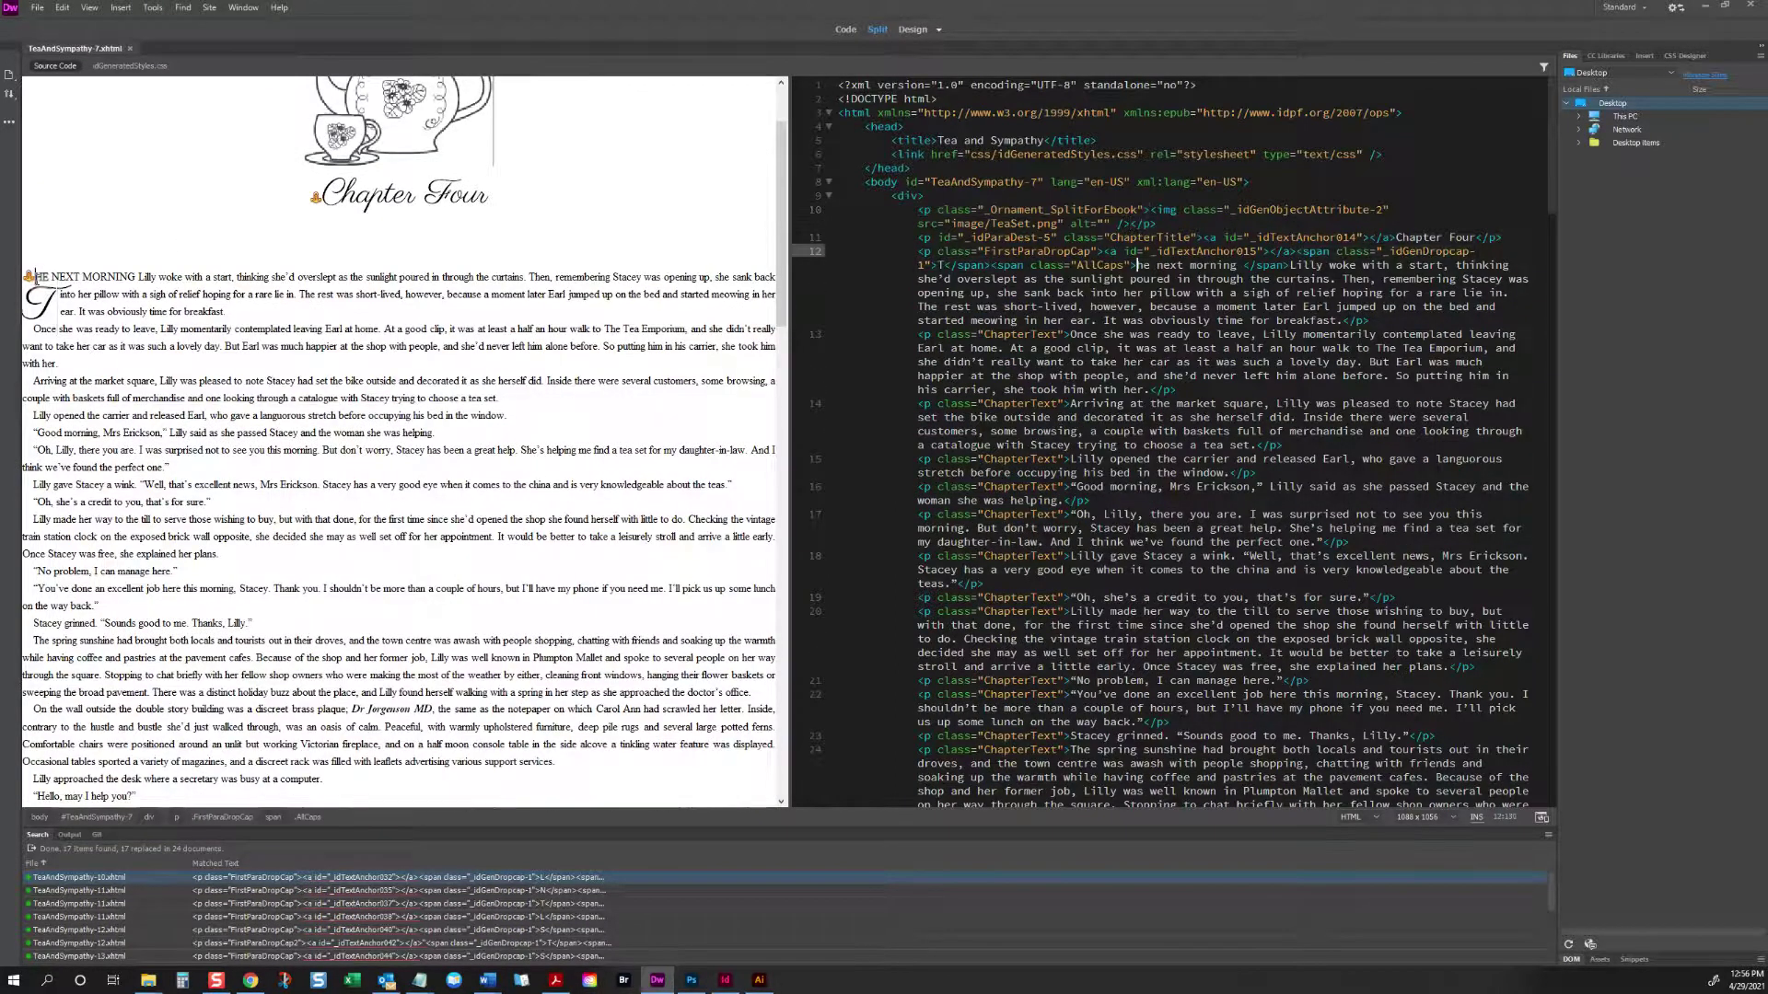
key("Delete")
left_click(110, 294)
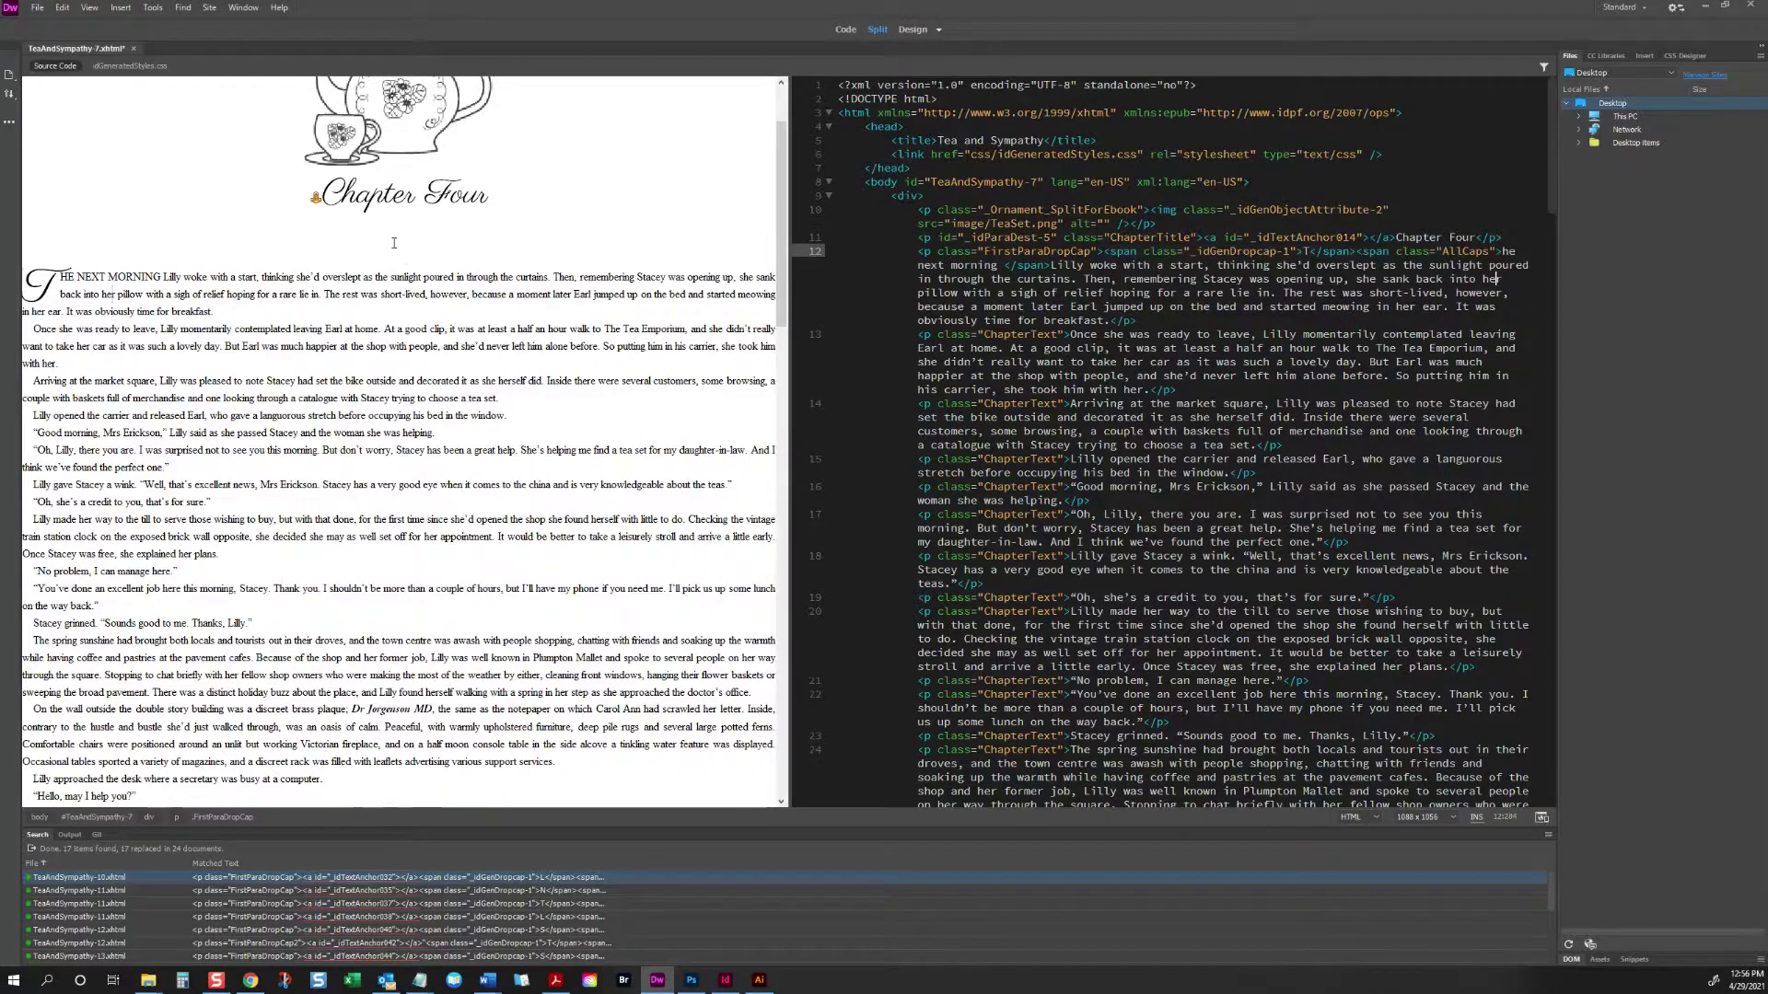
Step: Delete the stray anchor from the drop cap "T" in Chapter Four's "Taking a seat" scene
scroll(394, 246, "down", 1)
scroll(594, 373, "down", 5)
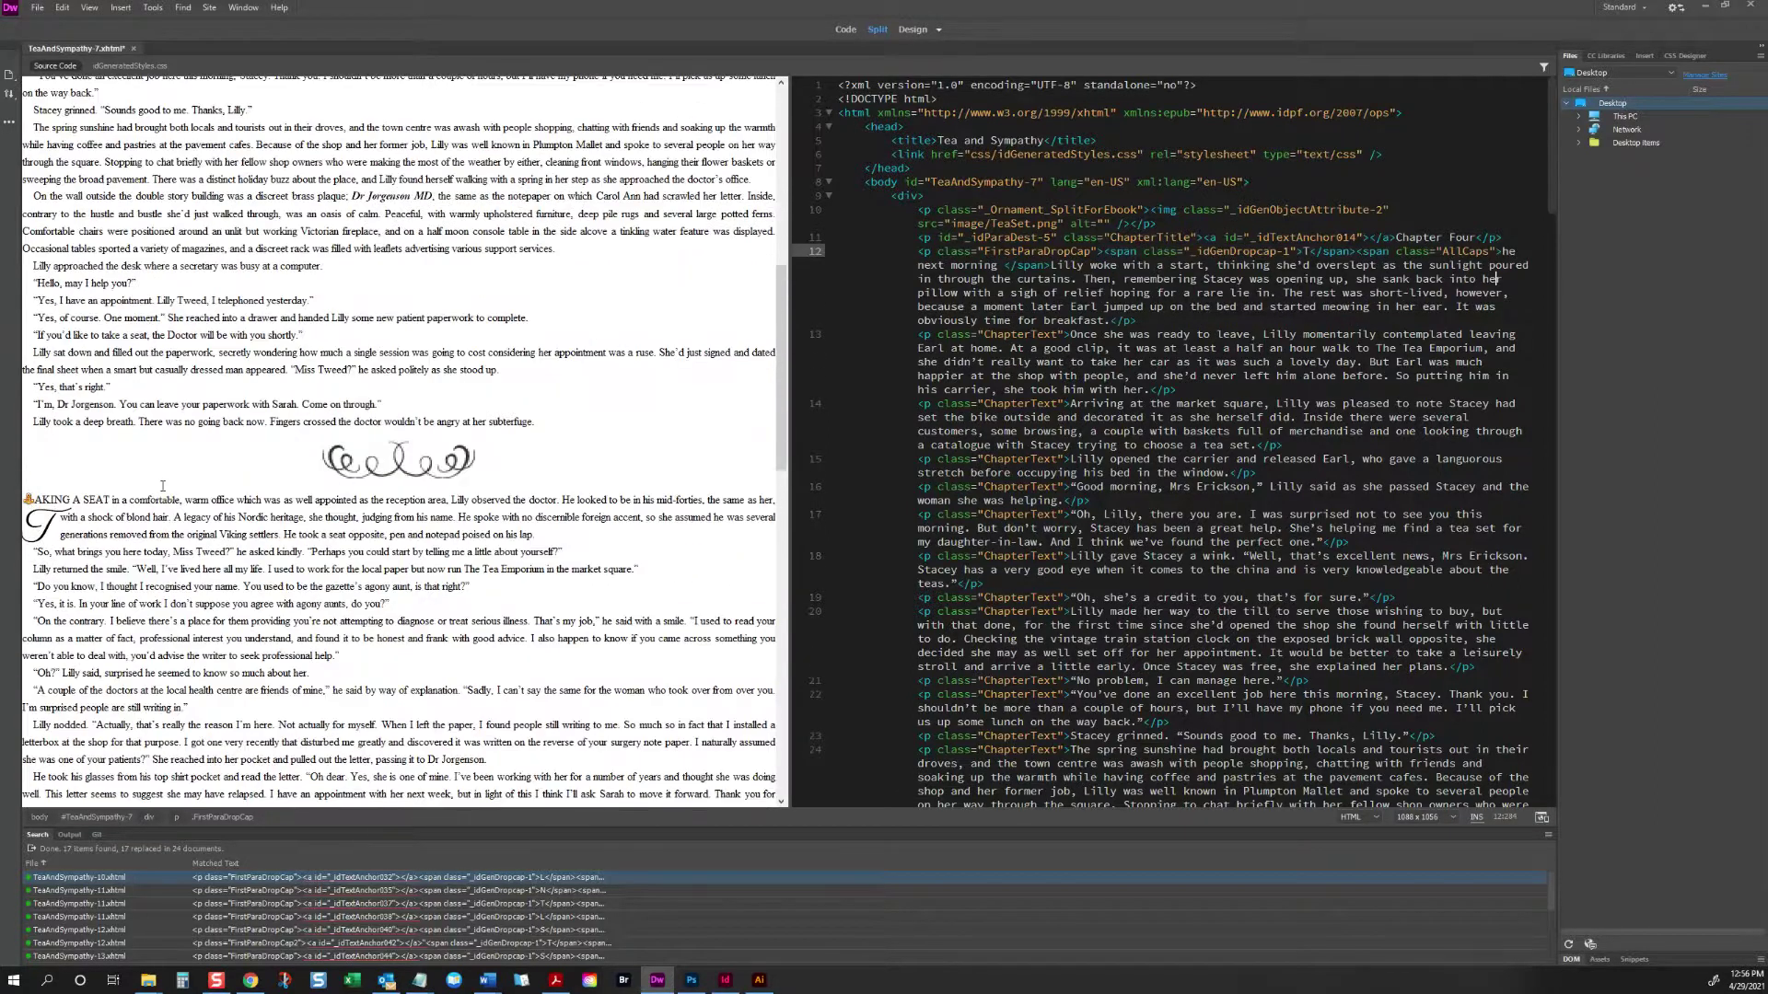
left_click(29, 498)
key("Delete")
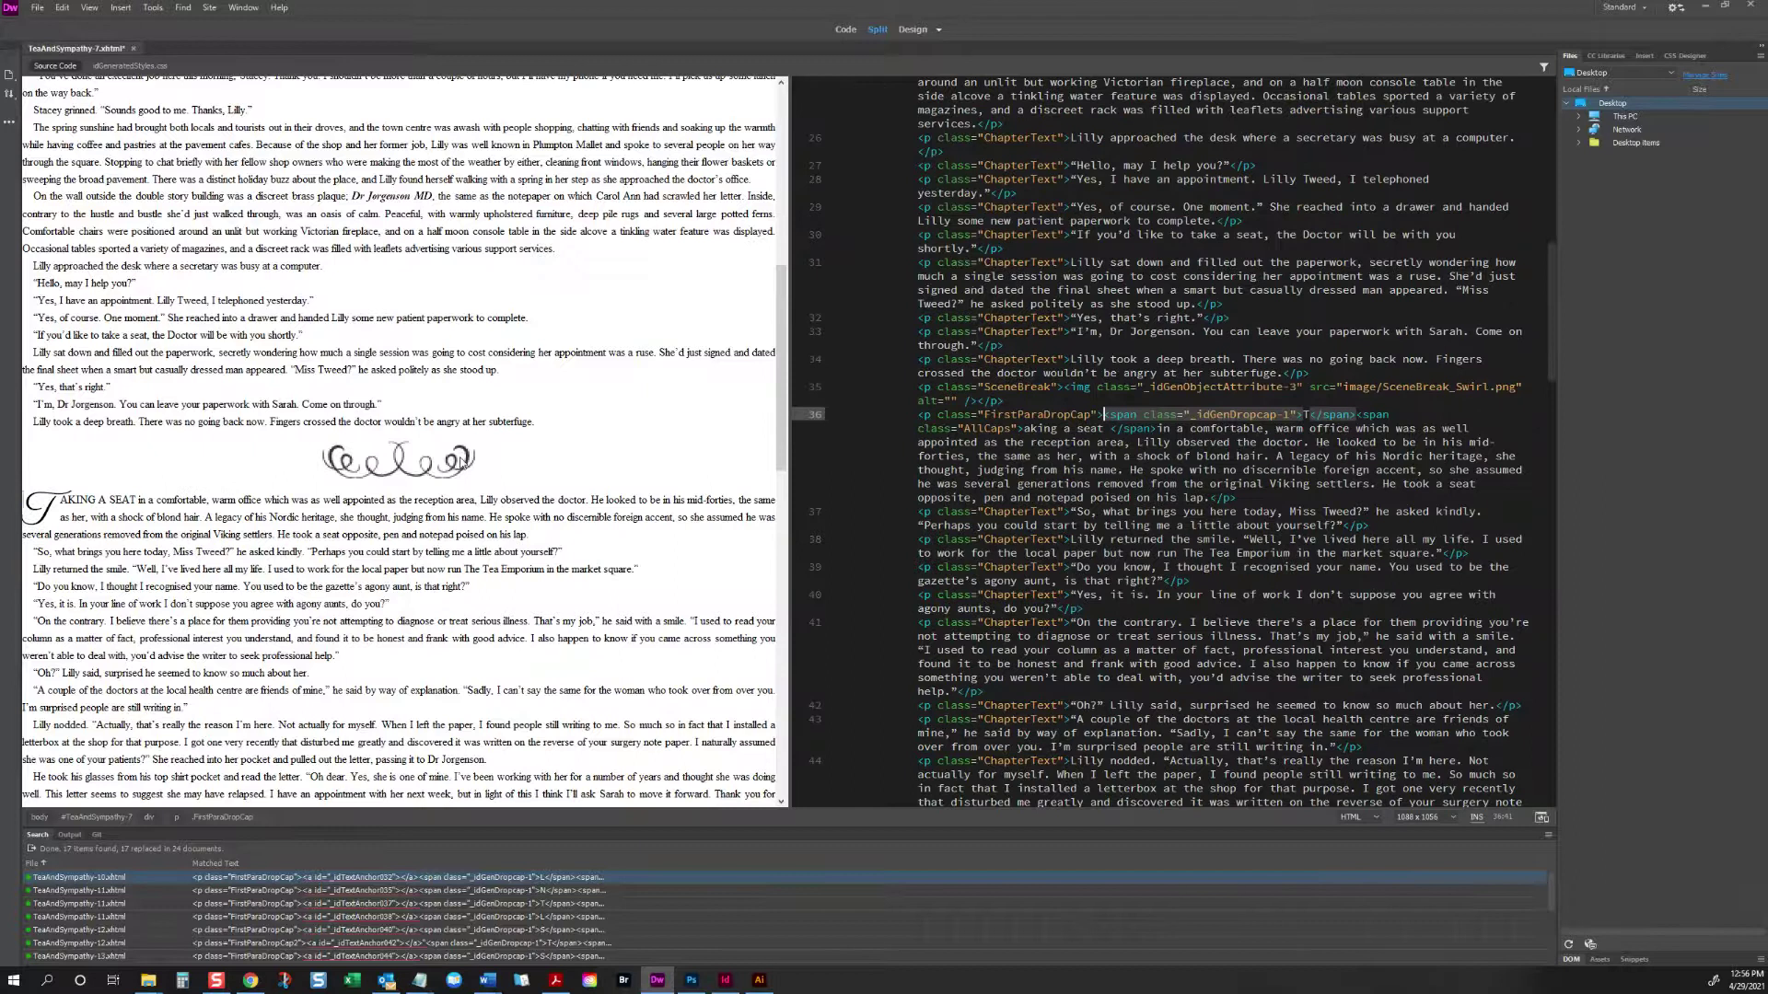
left_click(497, 458)
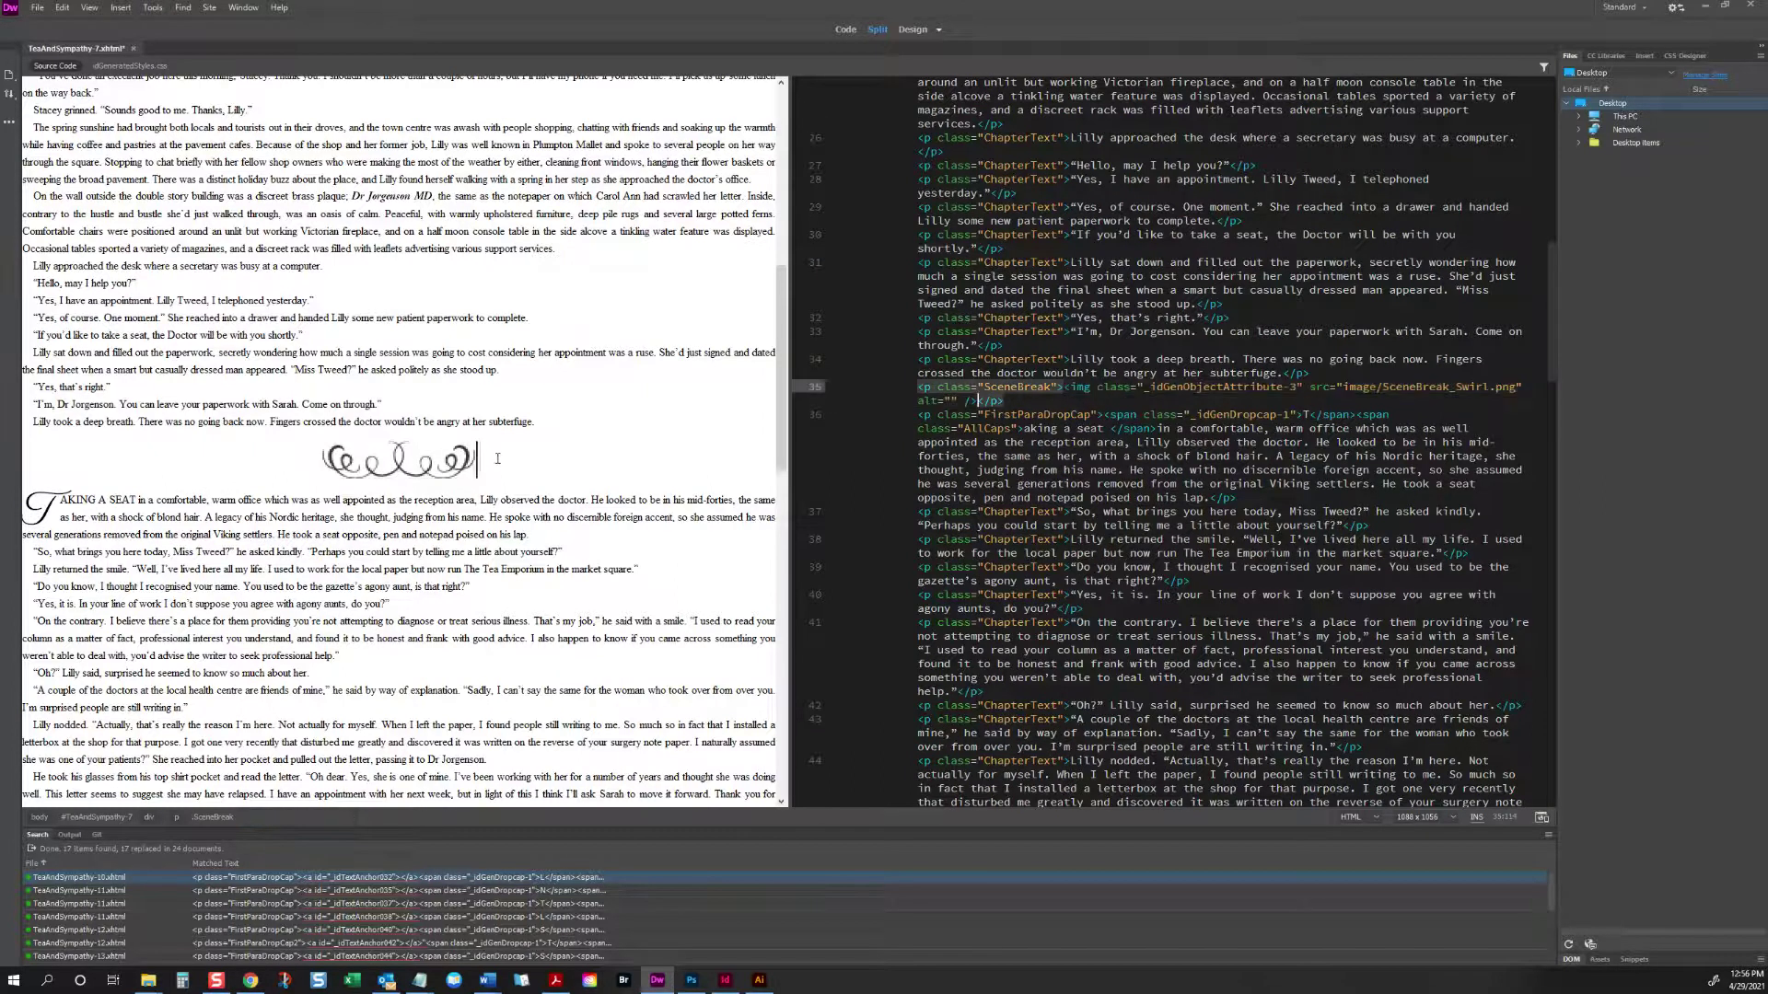
Step: Open the title page file TeaAndSympathy.xhtml from the OEBPS folder and select its title image
left_click(37, 8)
left_click(65, 37)
double_click(181, 159)
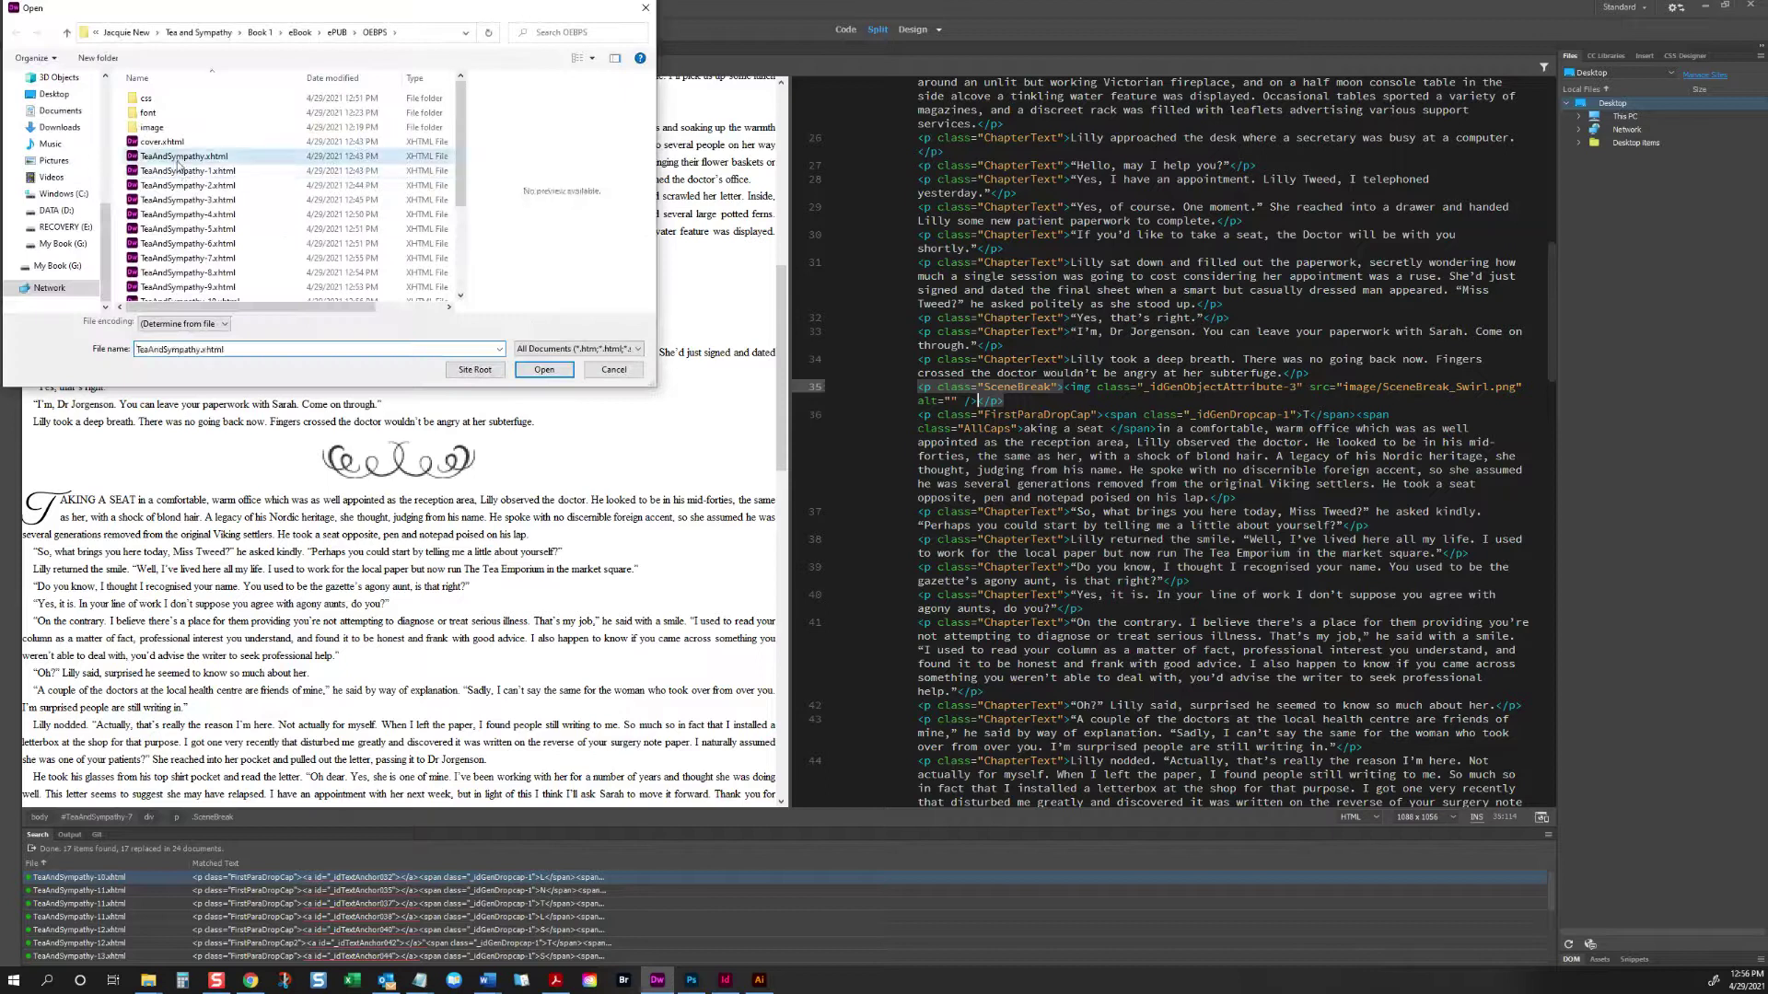
left_click(362, 240)
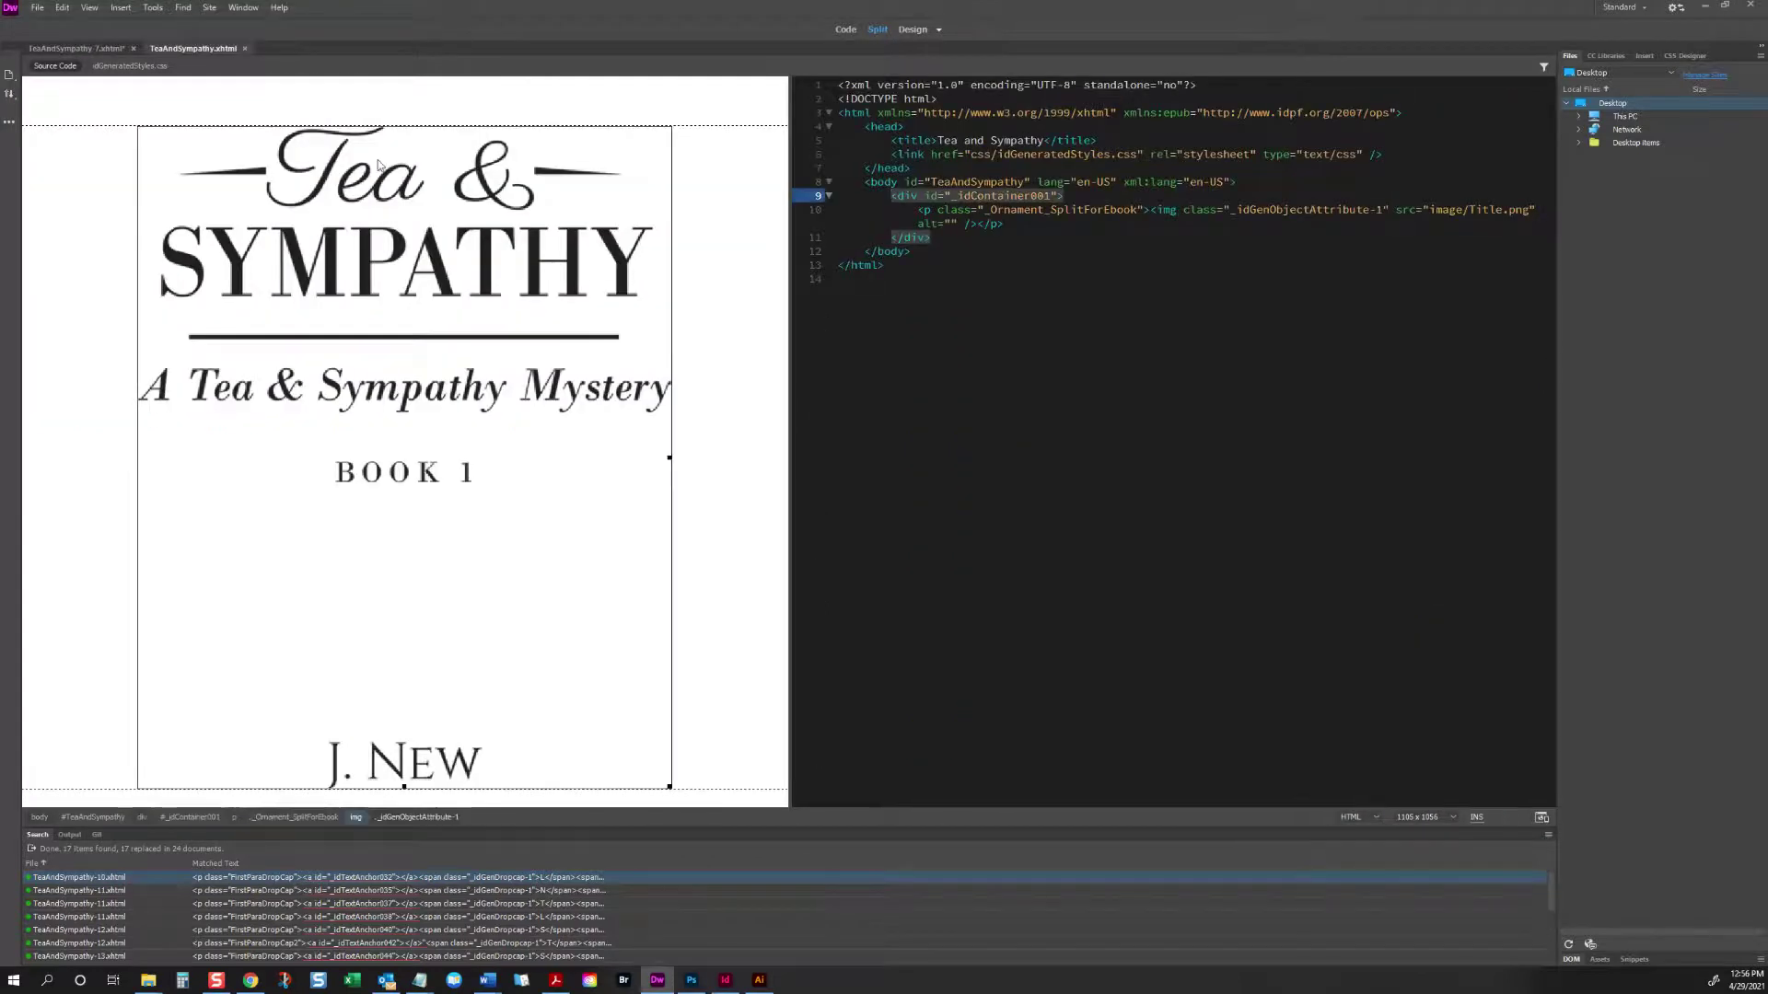
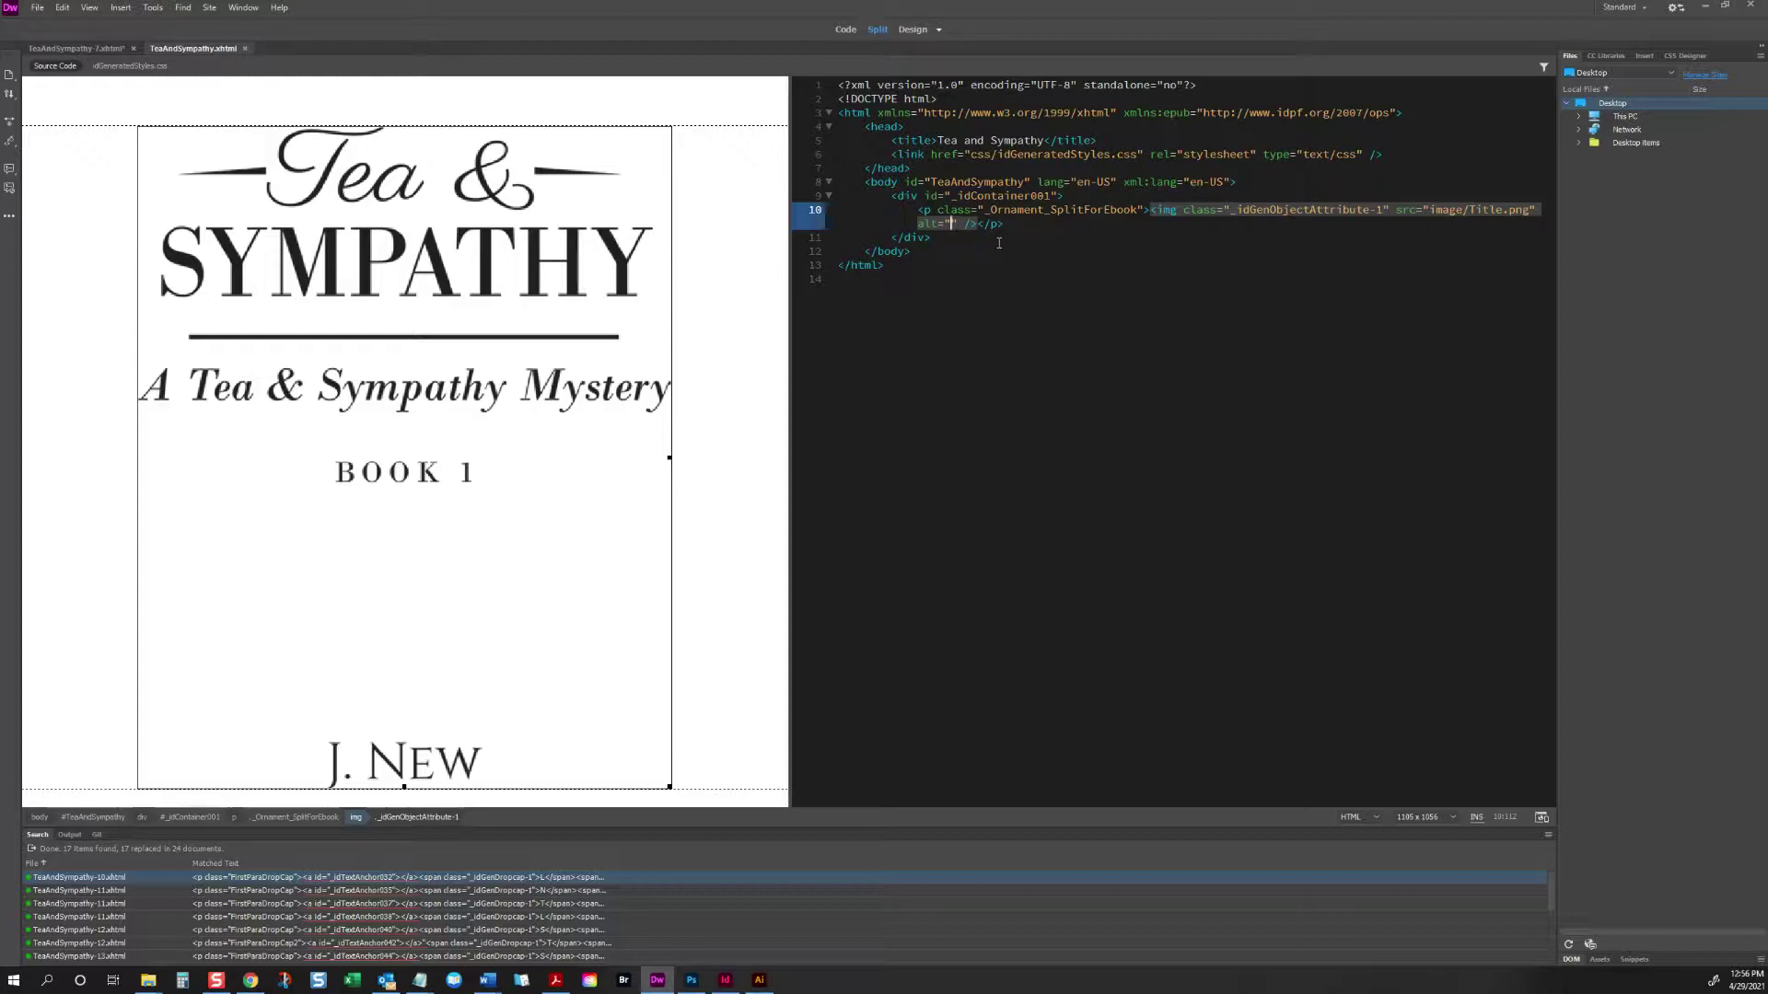
Step: Set the title image's alt text to "Tea and Sympathy, Book One in the Tea and Sympathy Mystery by" plus the author's name, and close the file
type("Tea and ")
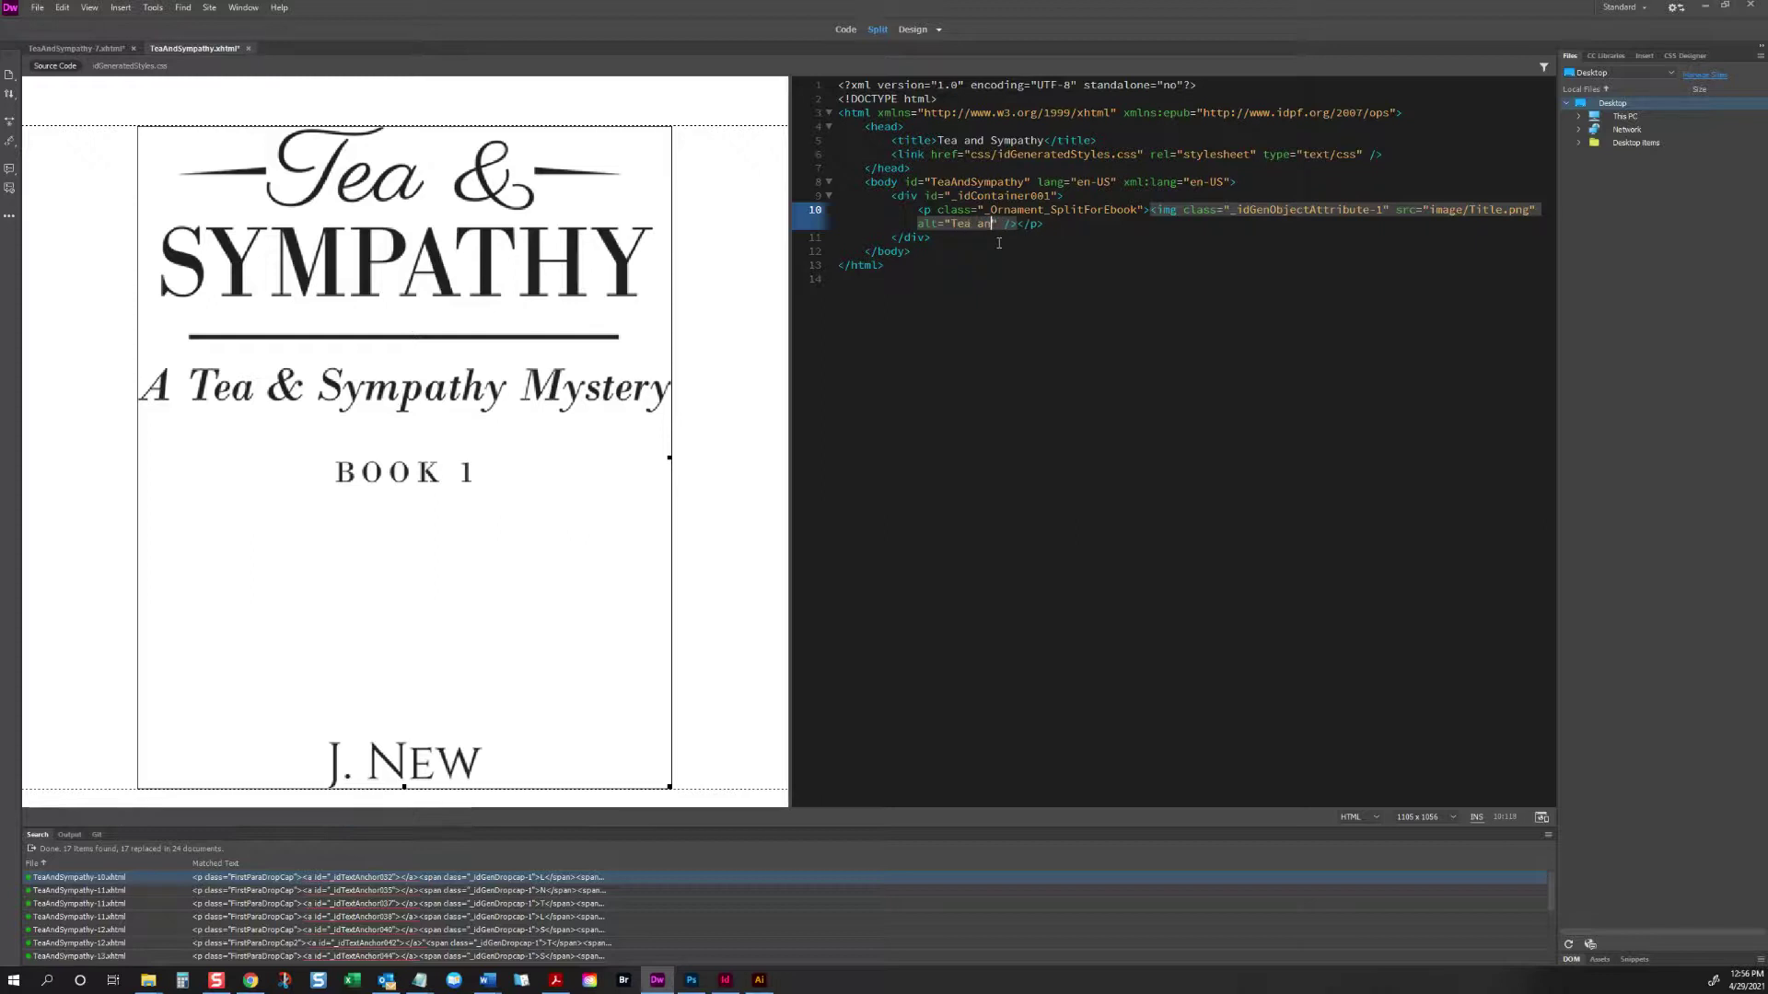
type("Sympathy")
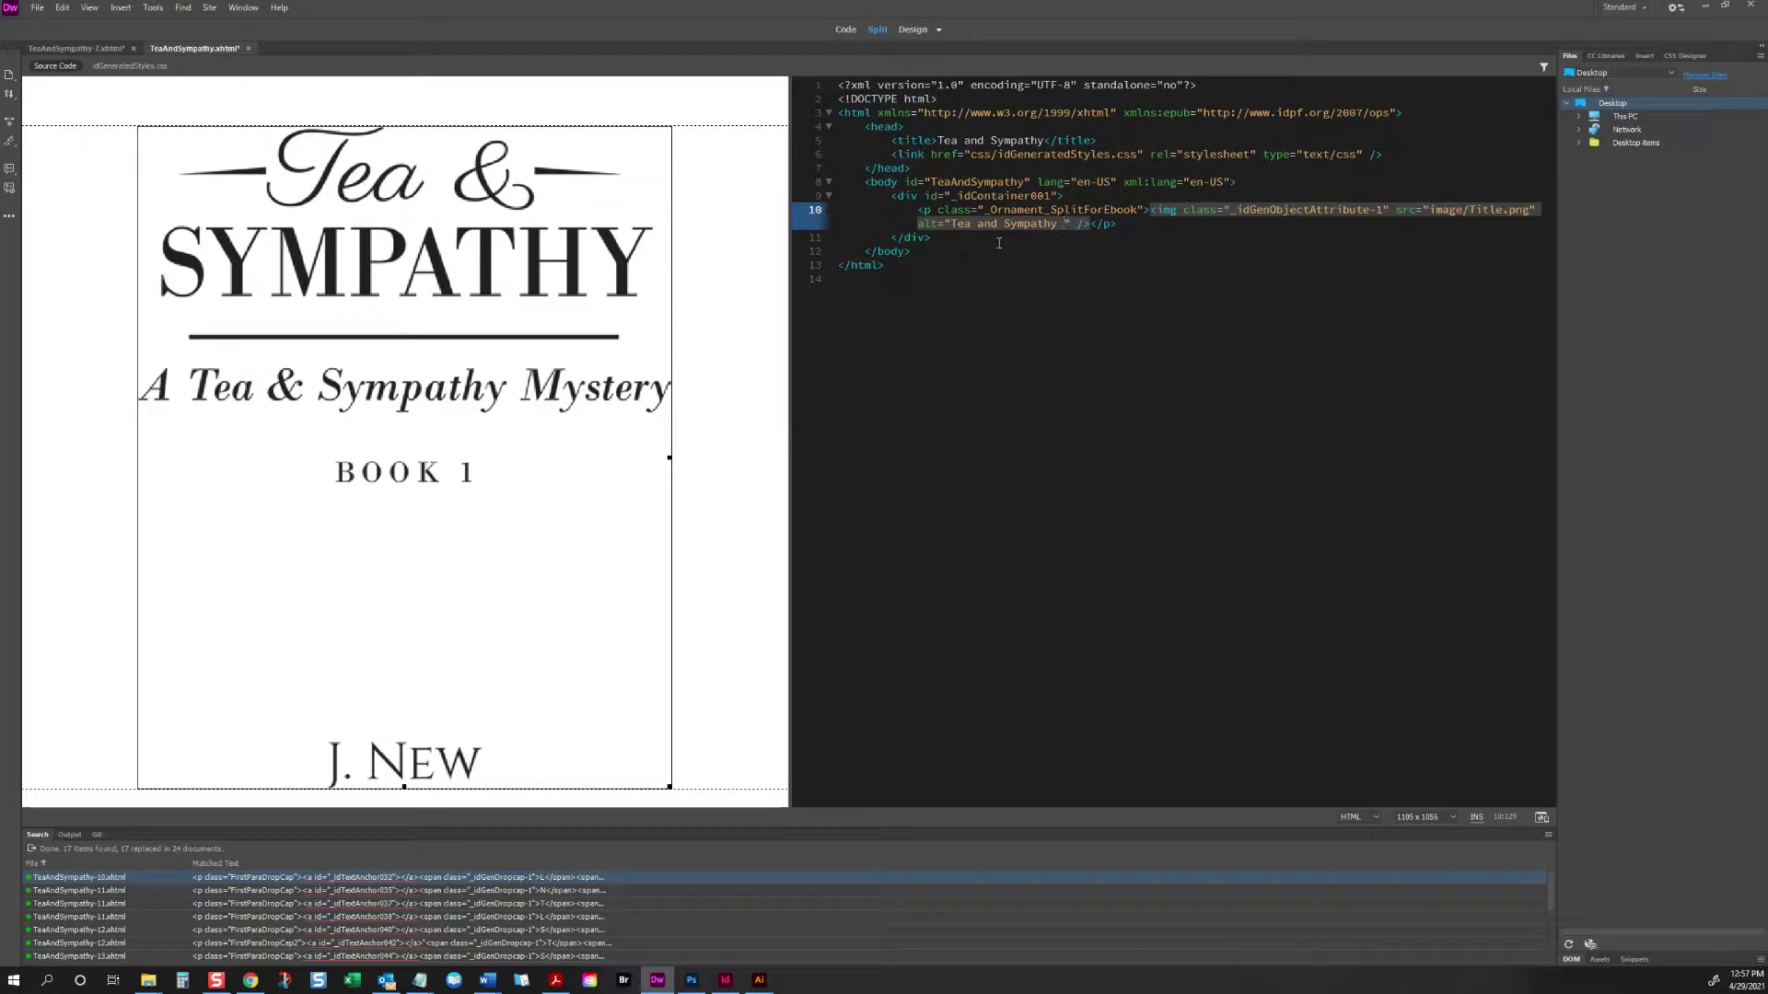
key("BackSpace")
type(", A Tea")
type(" and Sy")
key("BackSpace")
key("BackSpace")
key("BackSpace")
key("BackSpace")
key("BackSpace")
key("BackSpace")
key("BackSpace")
key("BackSpace")
key("BackSpace")
key("BackSpace")
key("BackSpace")
key("BackSpace")
type("Book One ")
type("in the Tea")
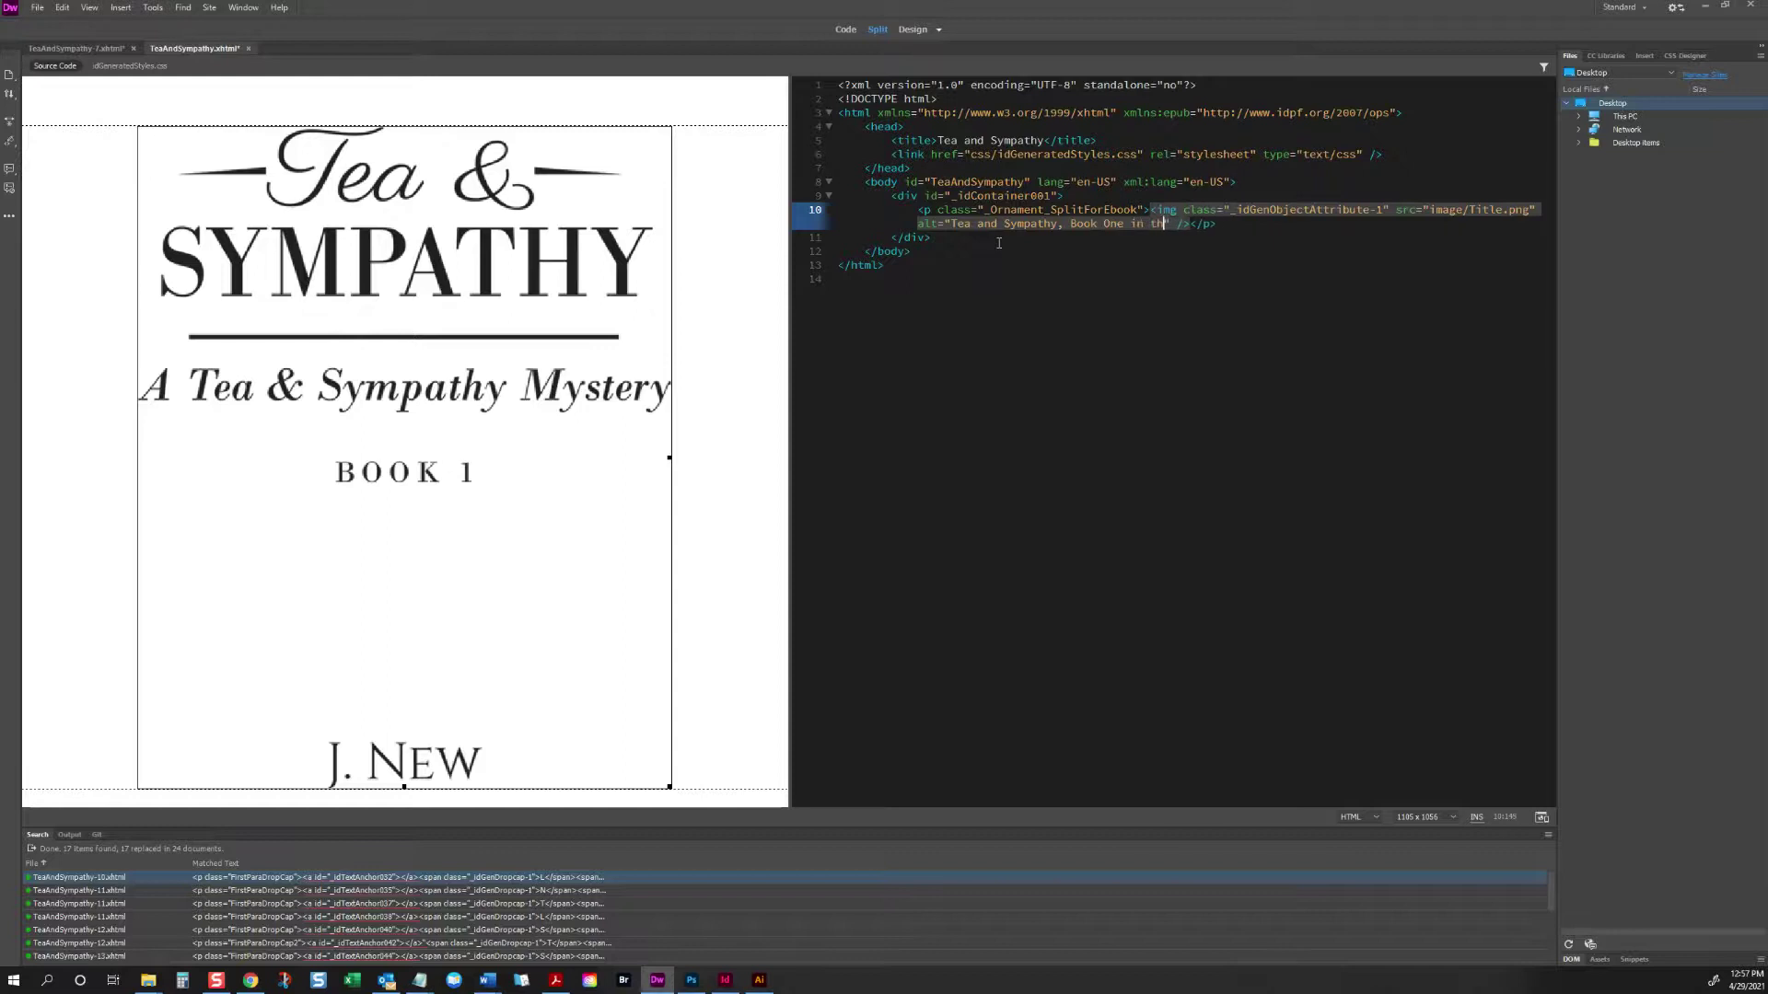
type(" and ")
type("S")
type("ym")
type("pathy Musterty")
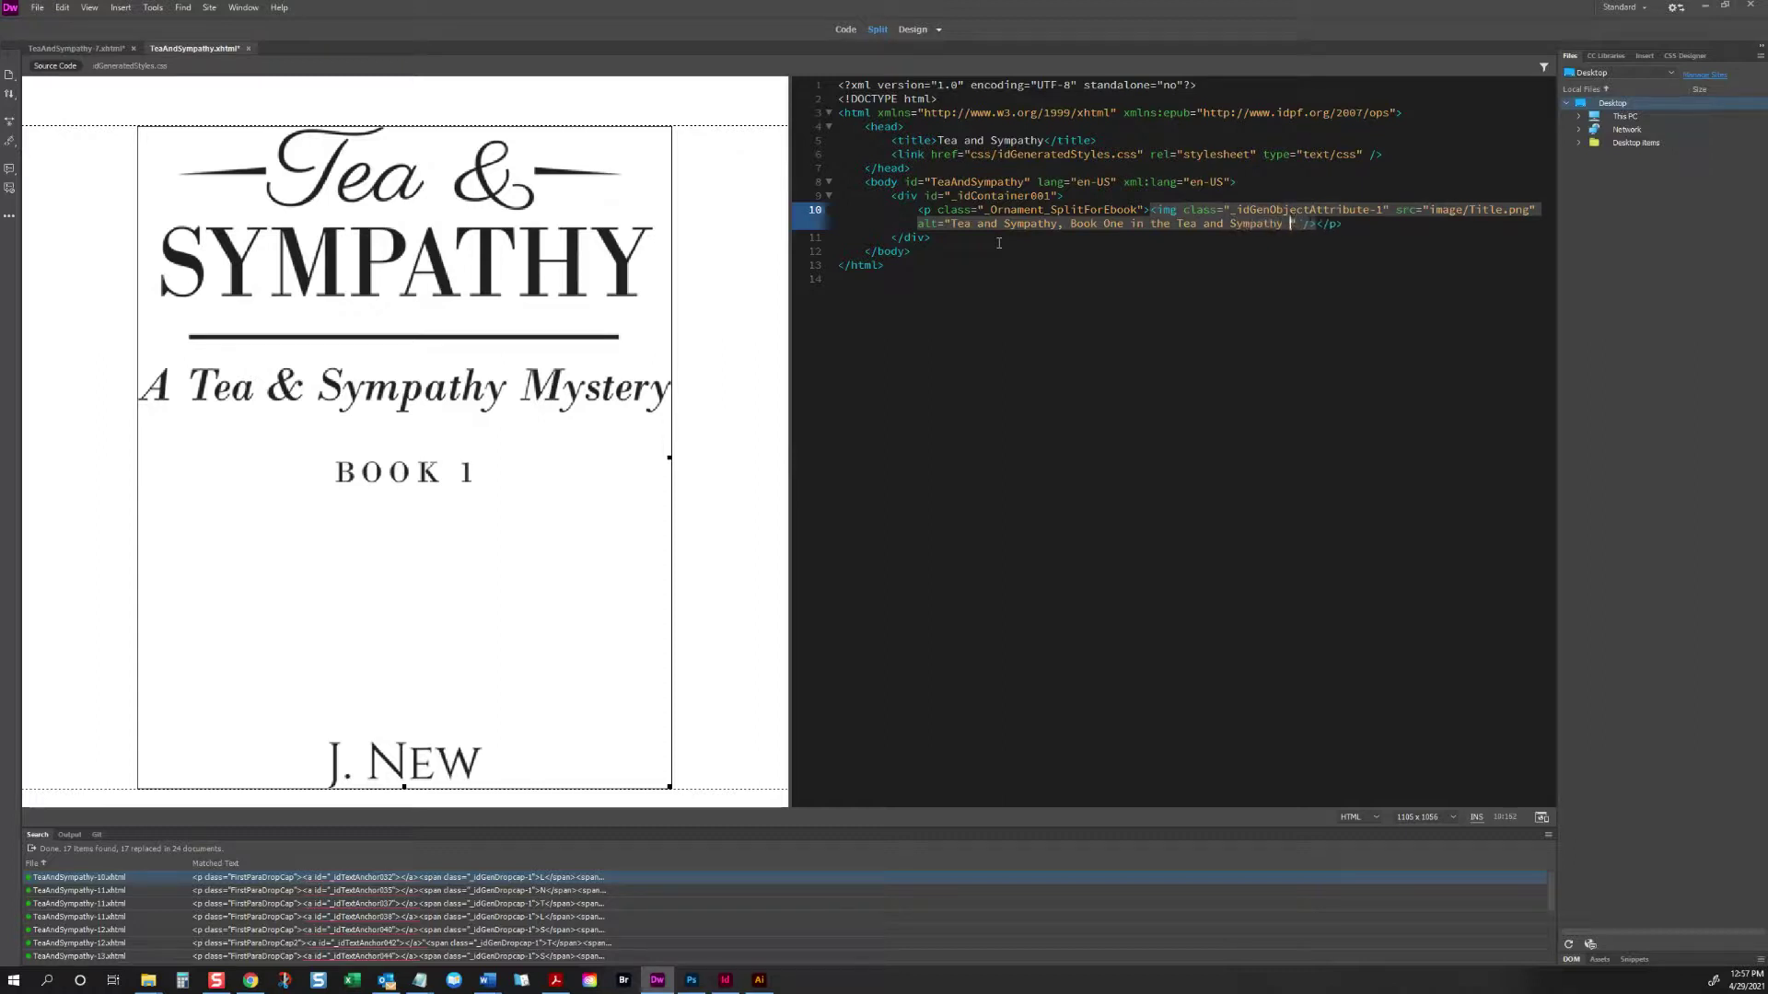
key("BackSpace")
key("BackSpace")
key("BackSpace")
key("BackSpace")
key("BackSpace")
key("BackSpace")
key("BackSpace")
type("ystery by J New")
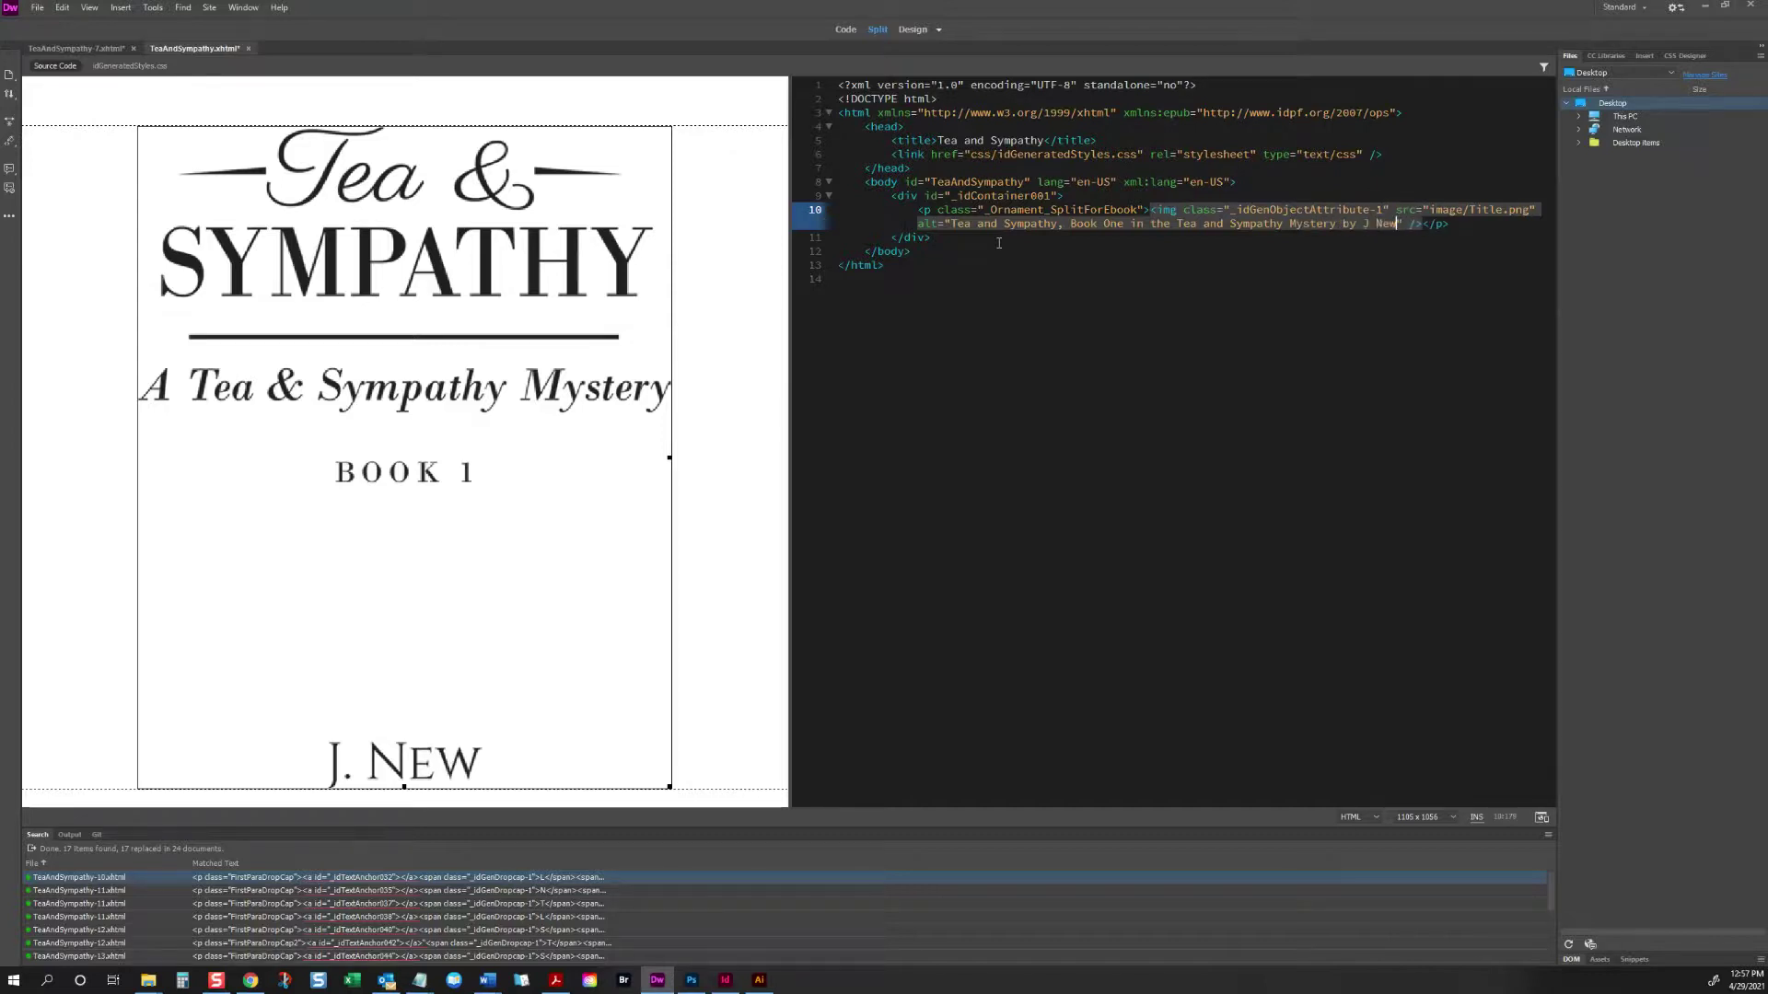
key("ctrl+w")
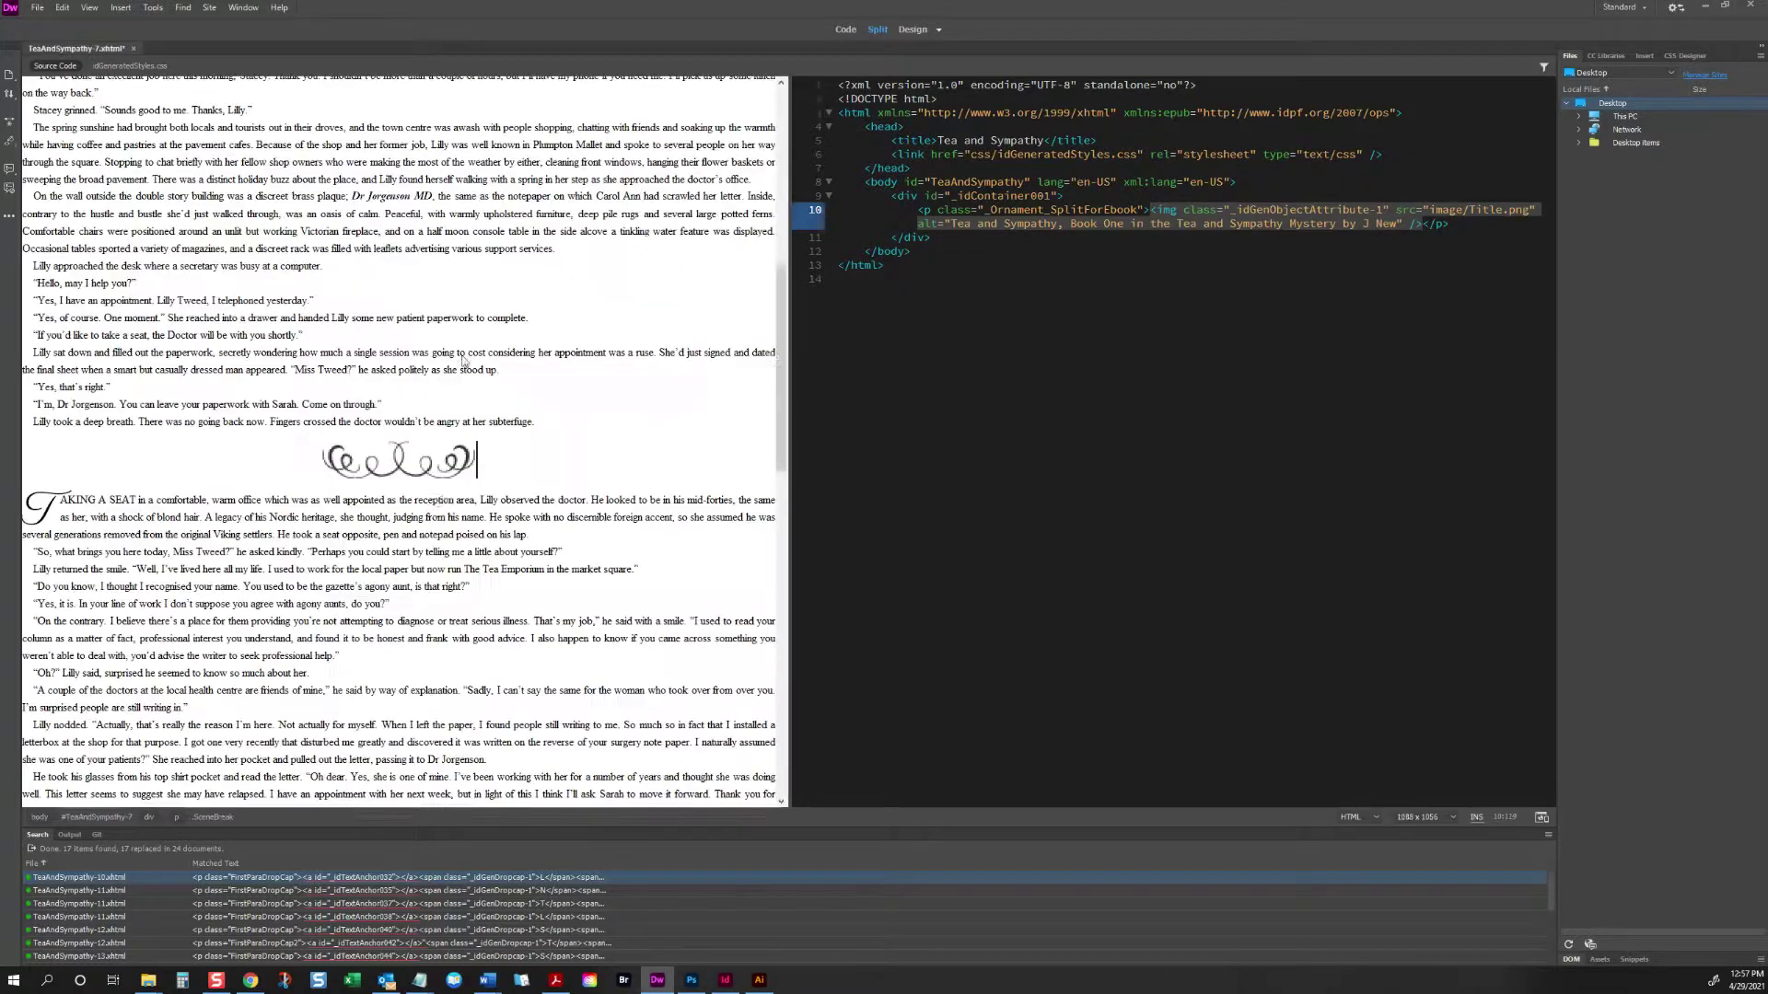
Step: Enter the SceneBreak_Swirl.png paragraph's code as both the search text and the replacement text of a folder-wide Find and Replace
left_click(400, 472)
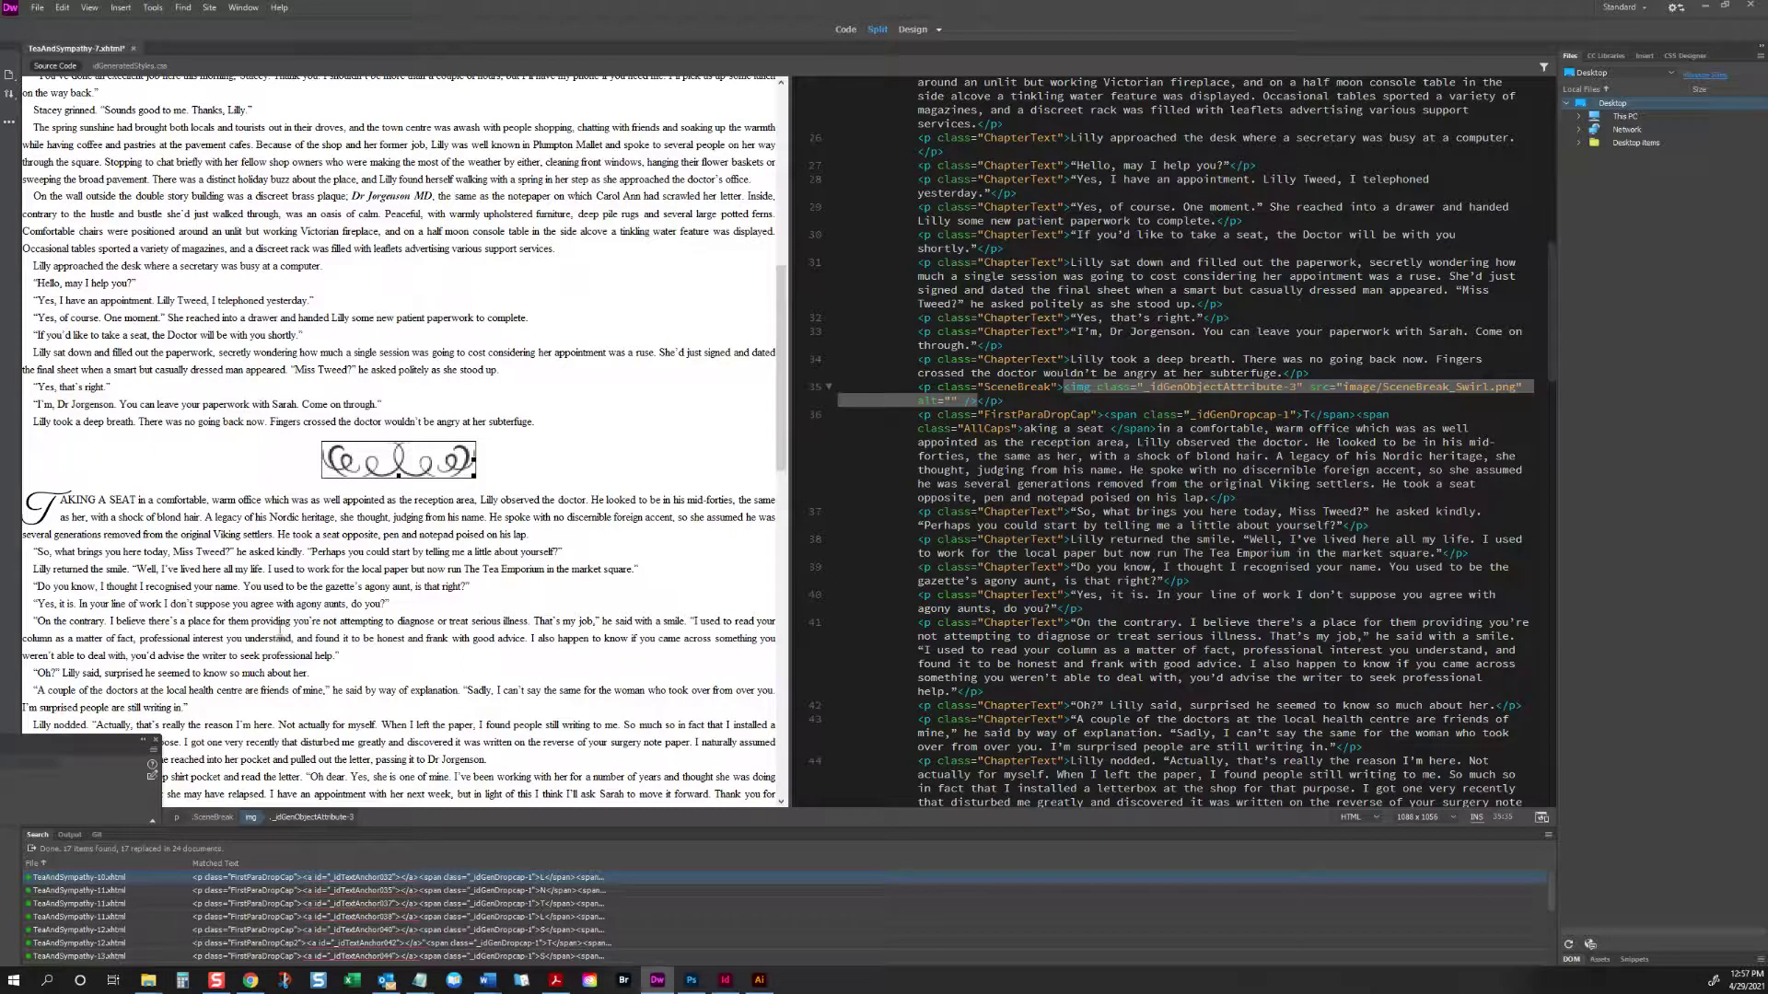
left_click(526, 460)
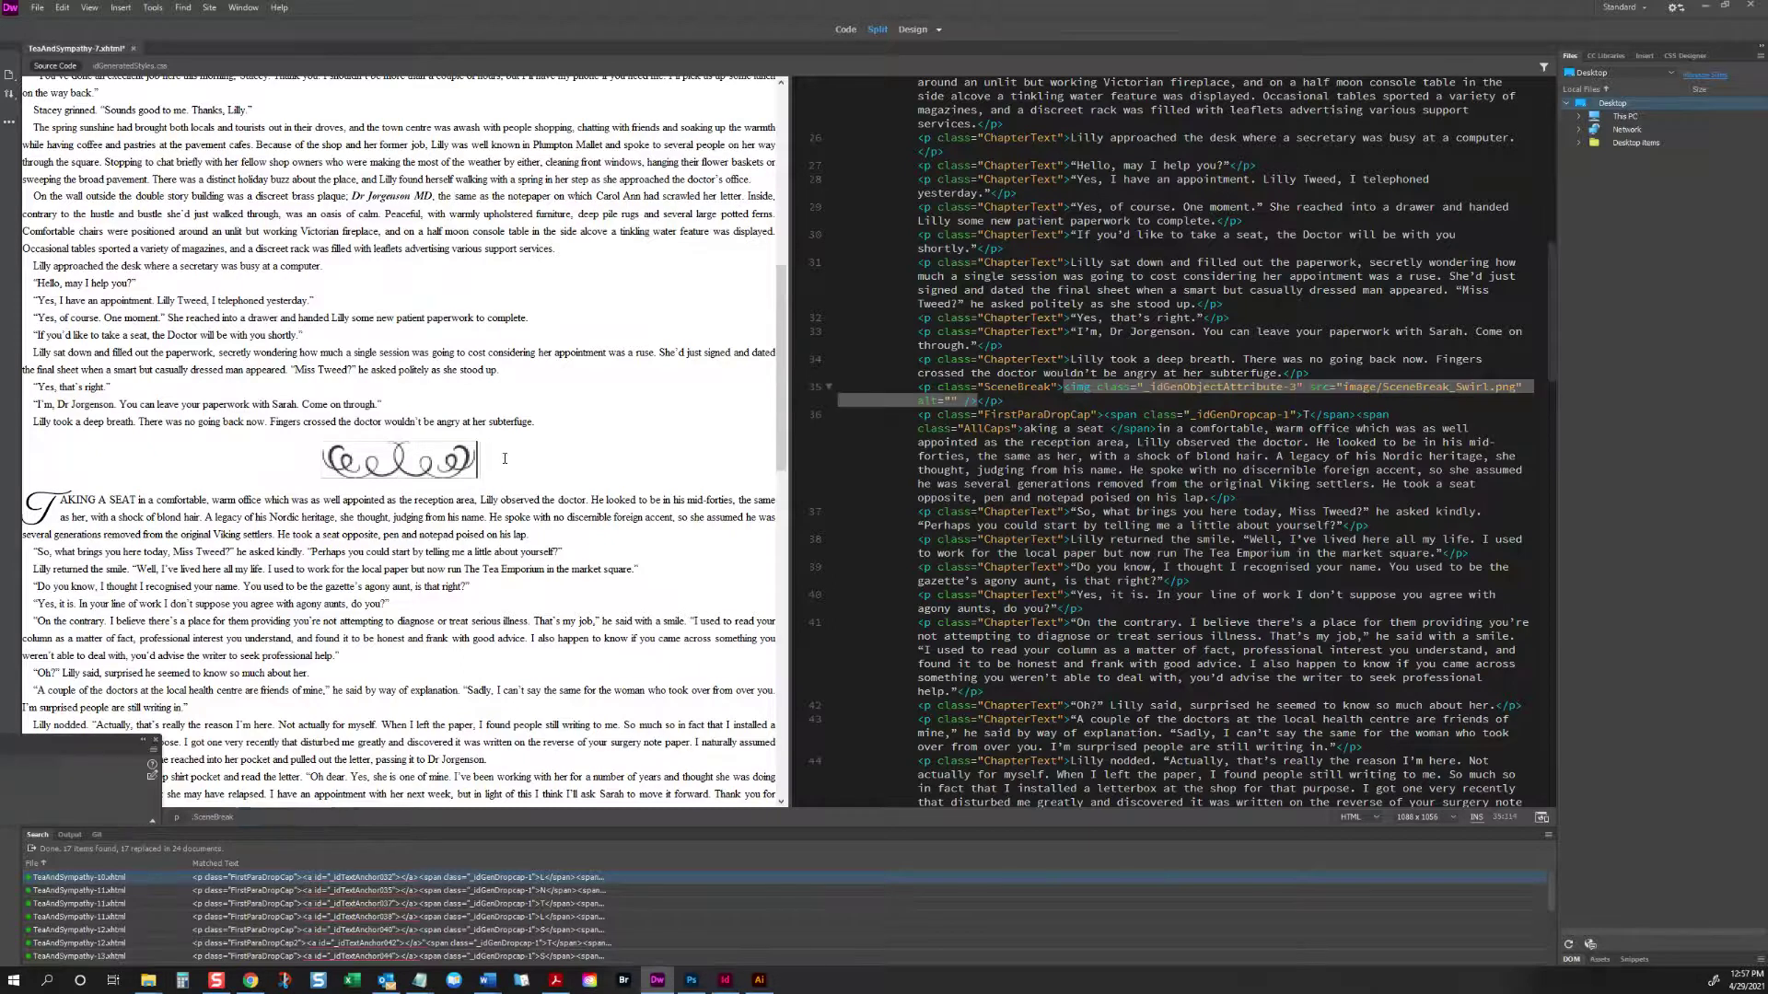
left_click(817, 394)
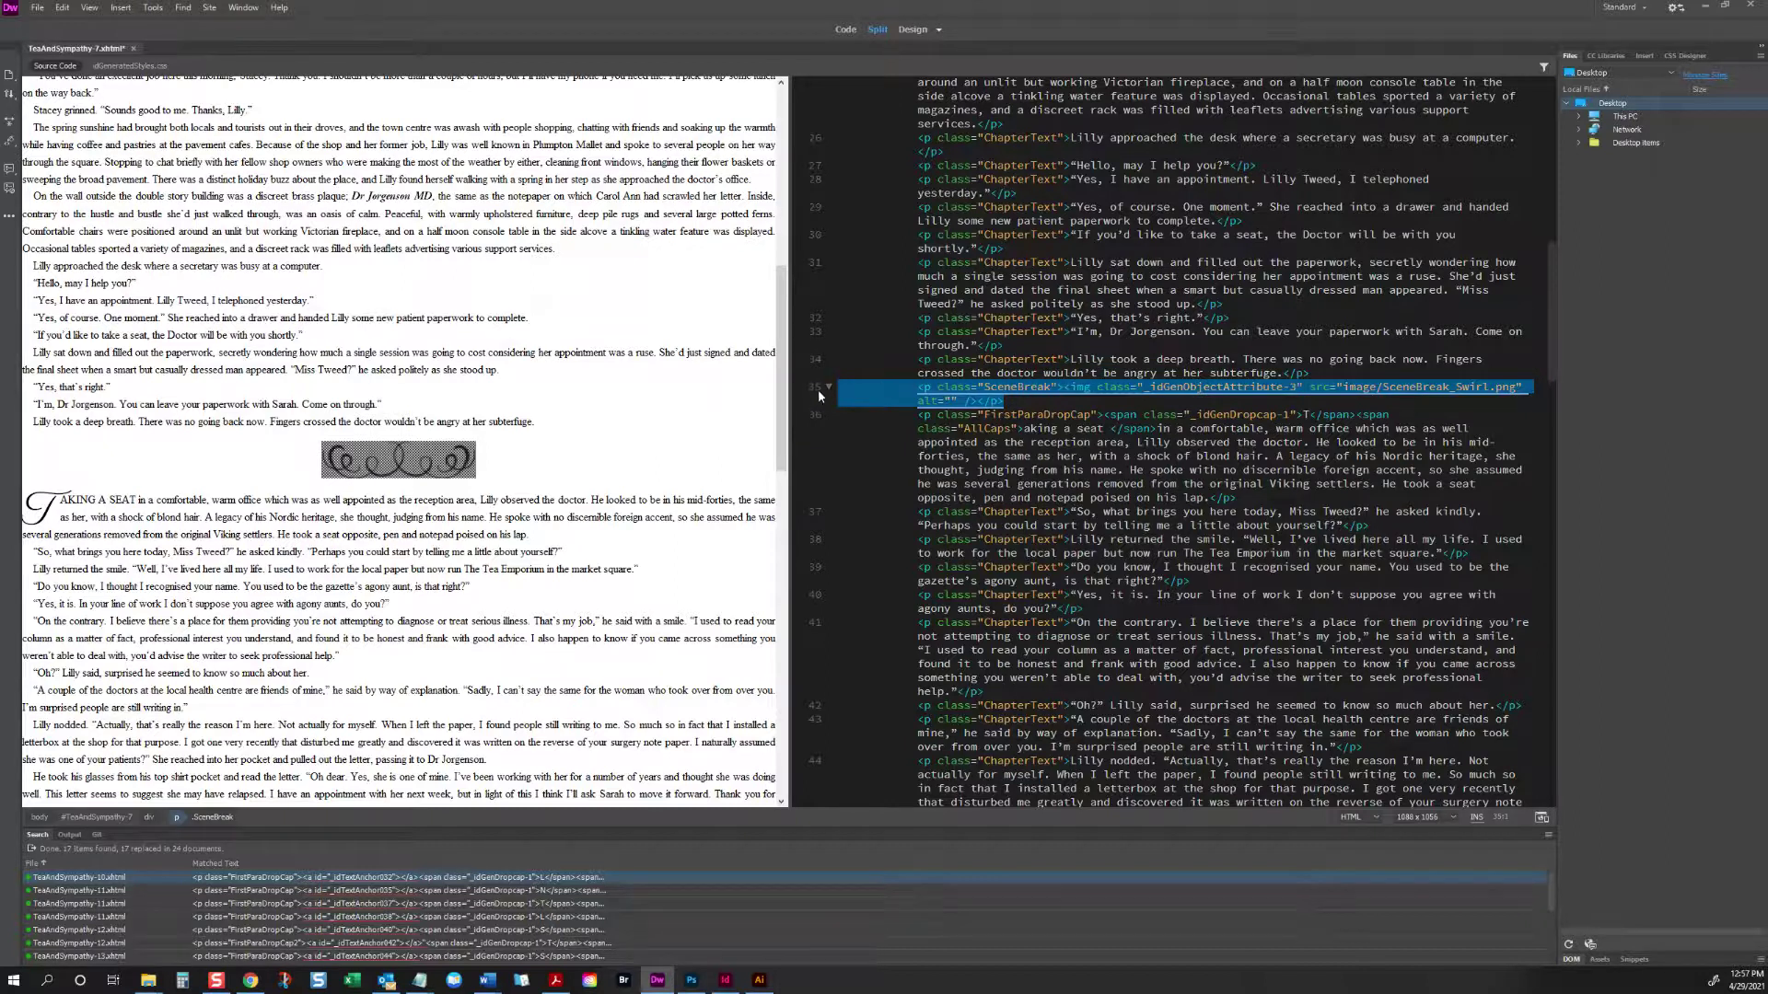
key("ctrl+shift+f")
key("ctrl+c")
left_click(972, 387)
key("ctrl+v")
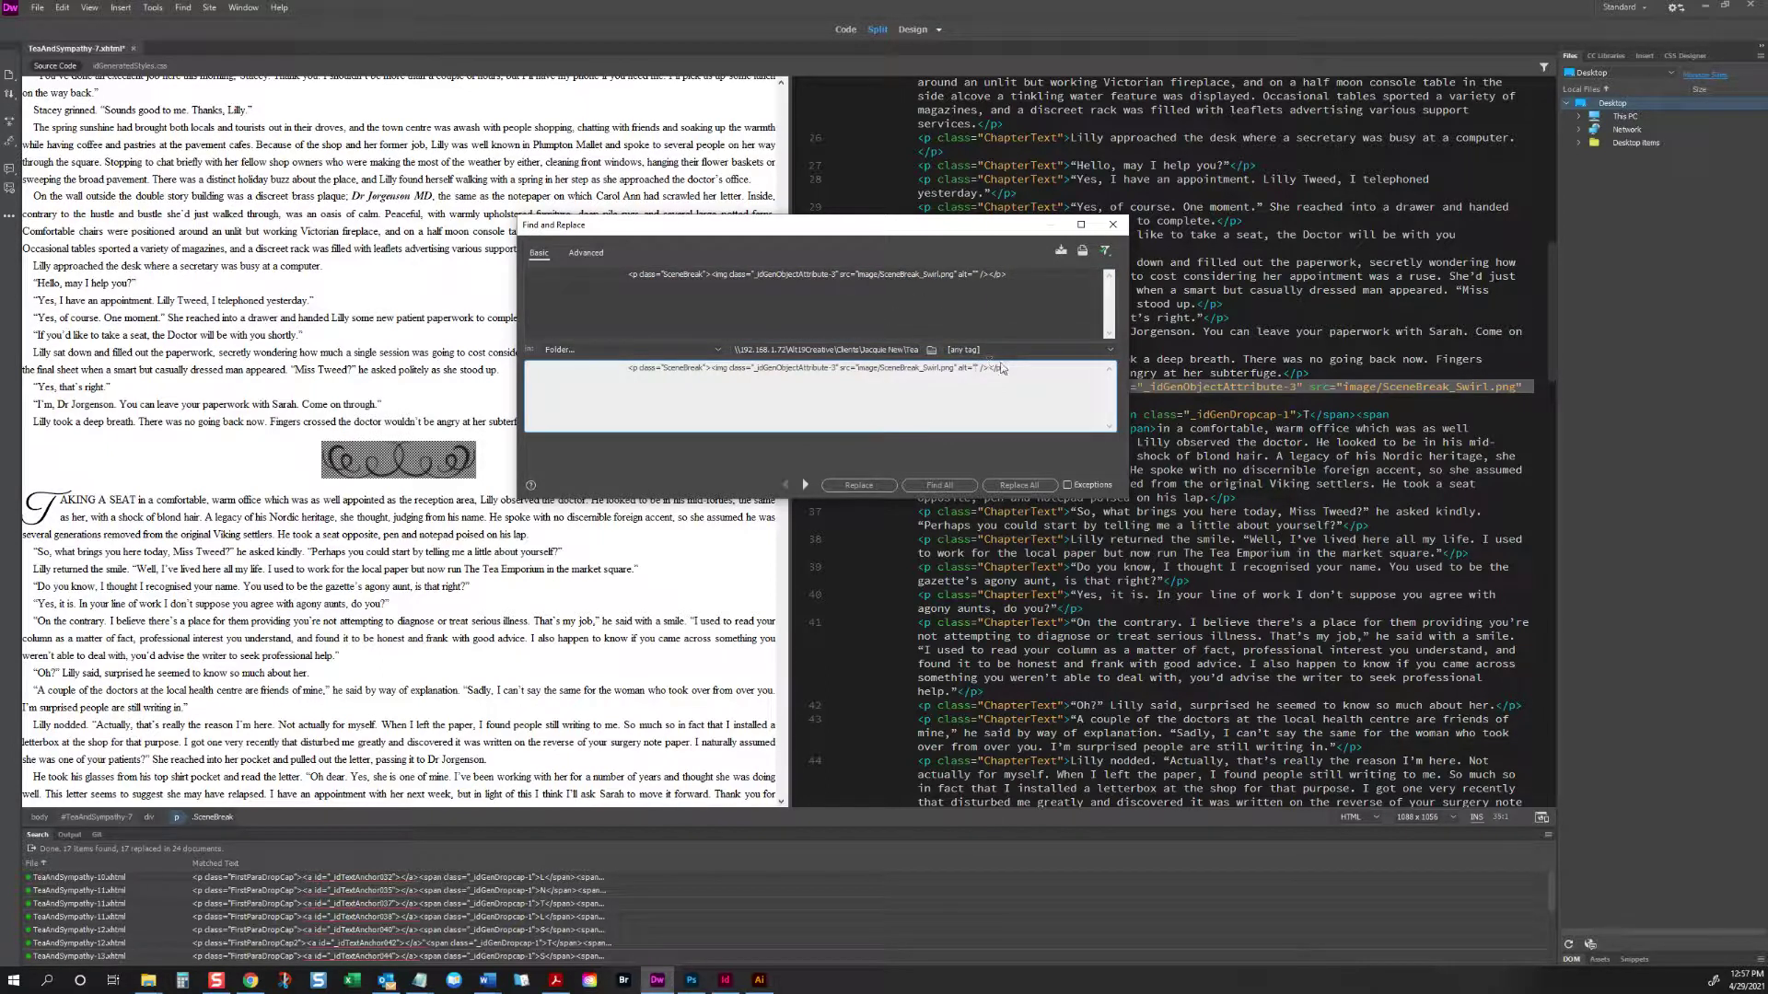
Step: Add the alt text "scene break" to the replacement code and replace all matches across the folder's documents
type("scene break")
left_click_drag(1001, 366, 974, 367)
left_click(955, 384)
left_click(1020, 486)
left_click(1022, 485)
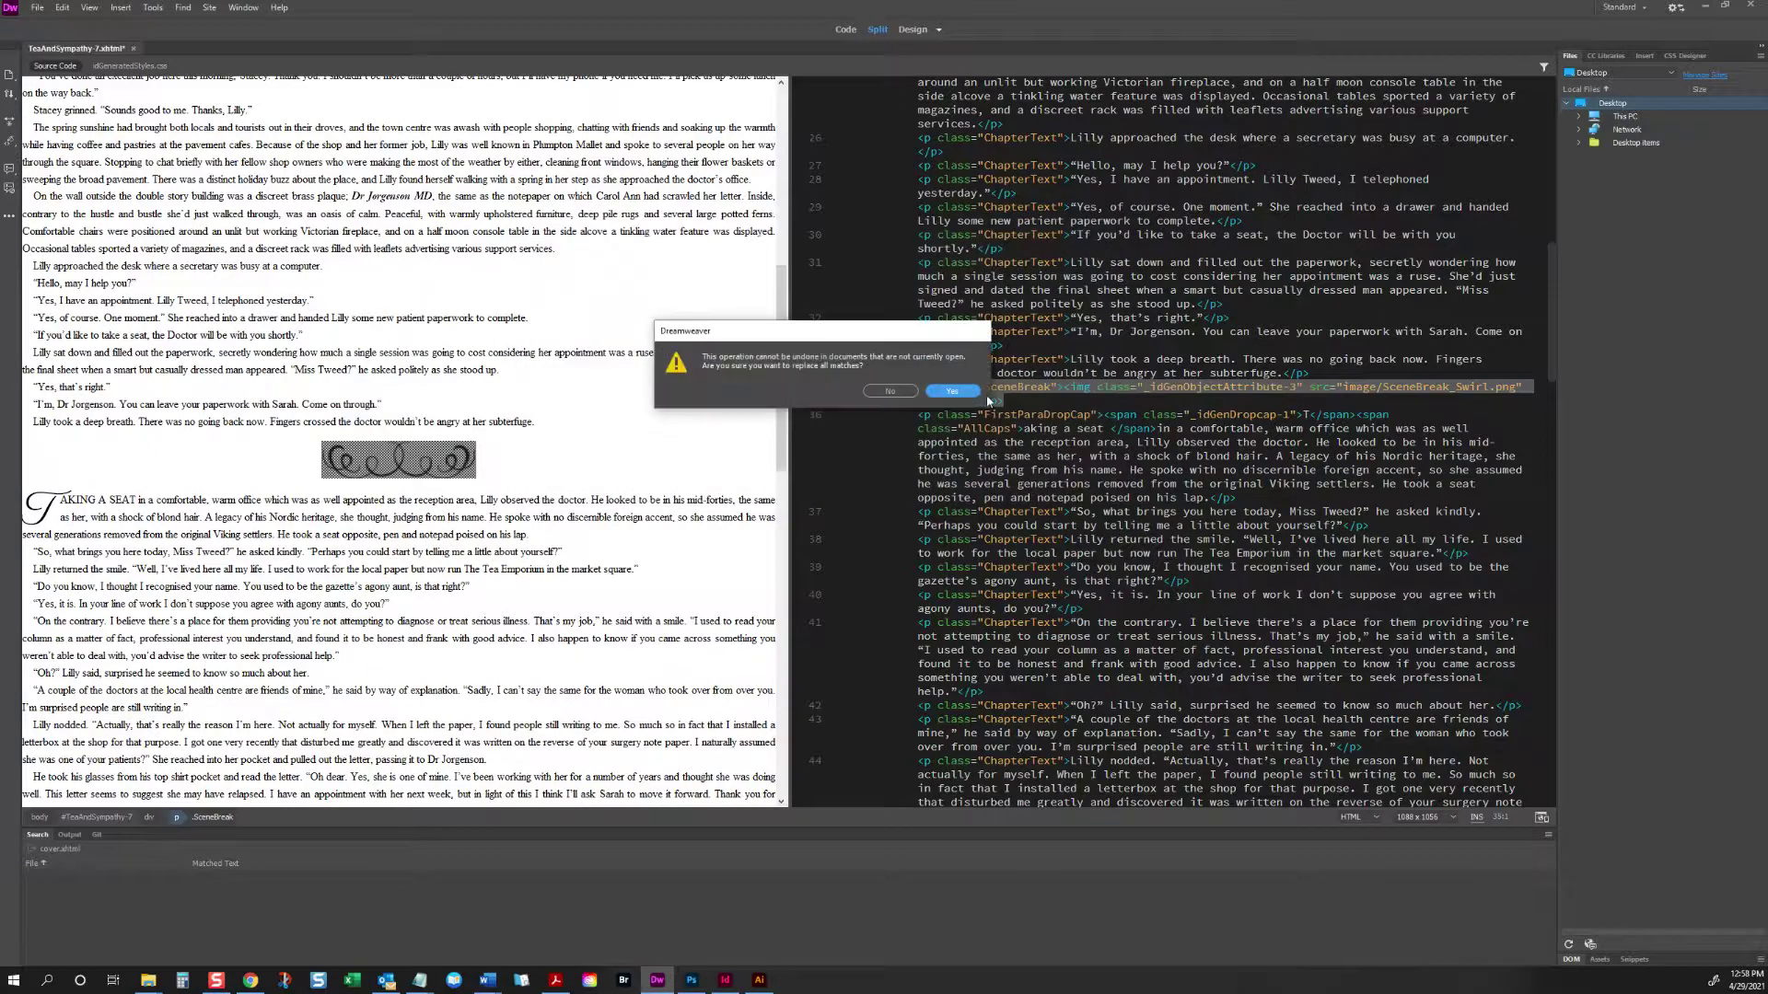
left_click(952, 390)
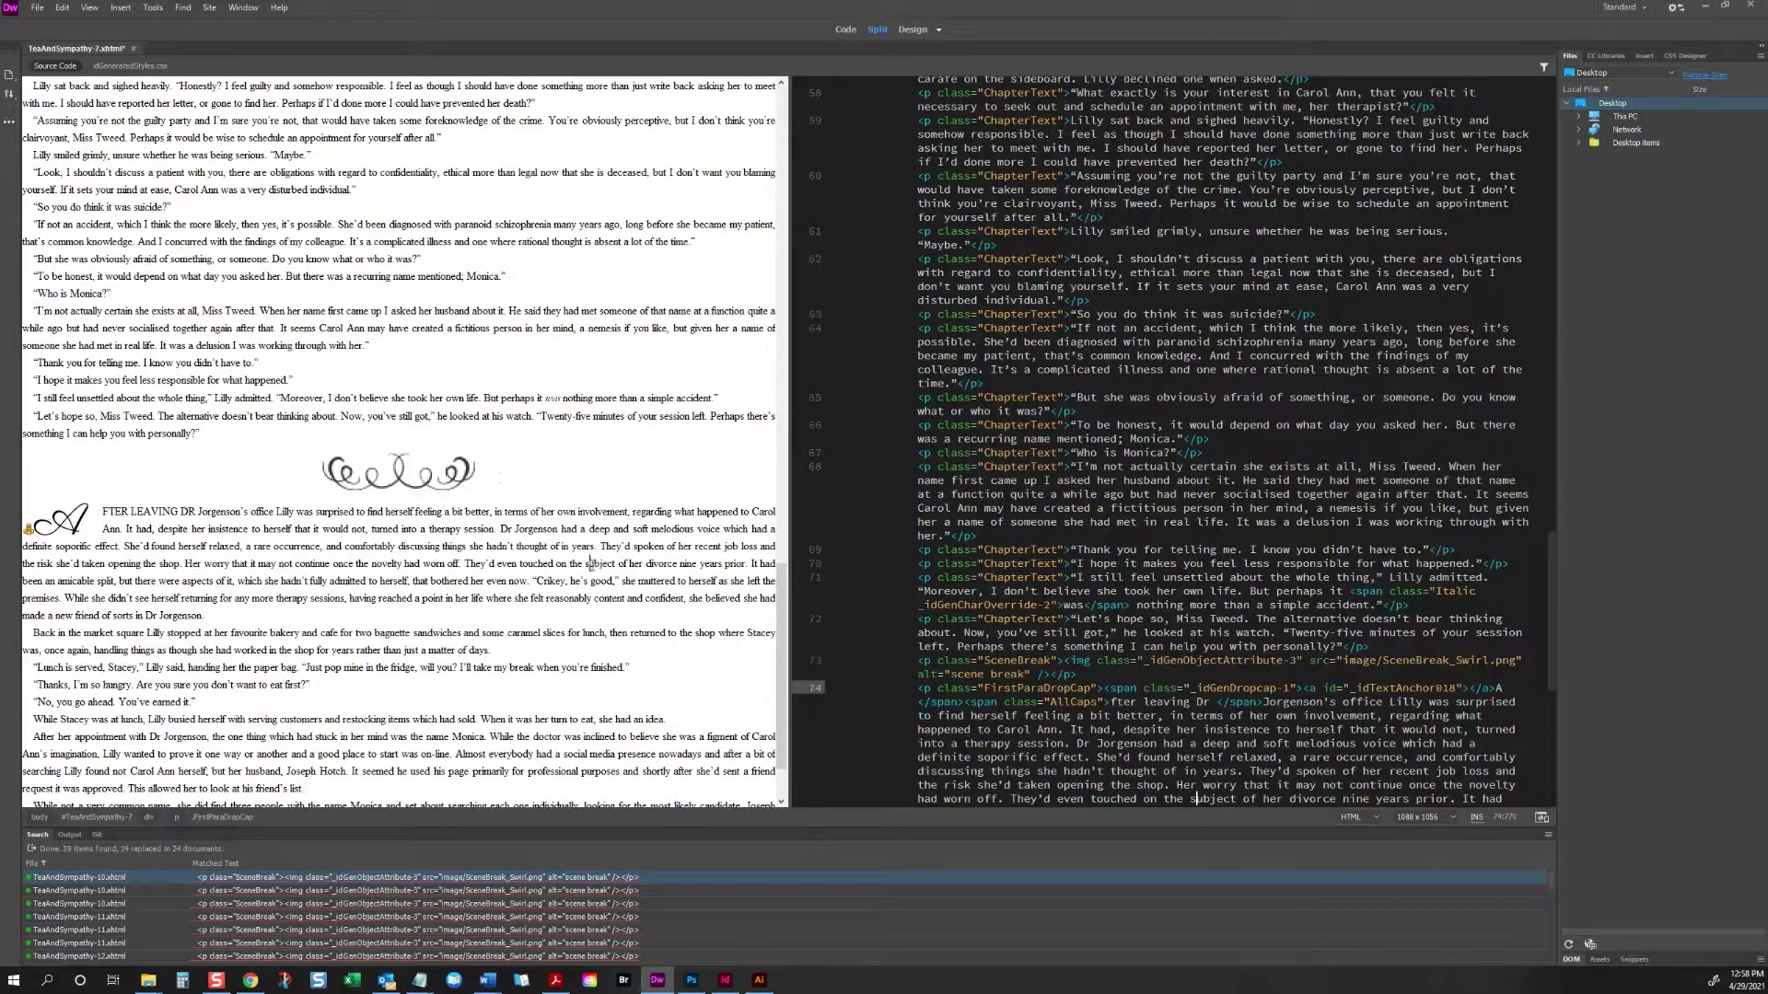
Step: Delete the stray anchors from the drop caps of Chapter Four's "After leaving" and "I am so sorry" scenes
left_click(501, 473)
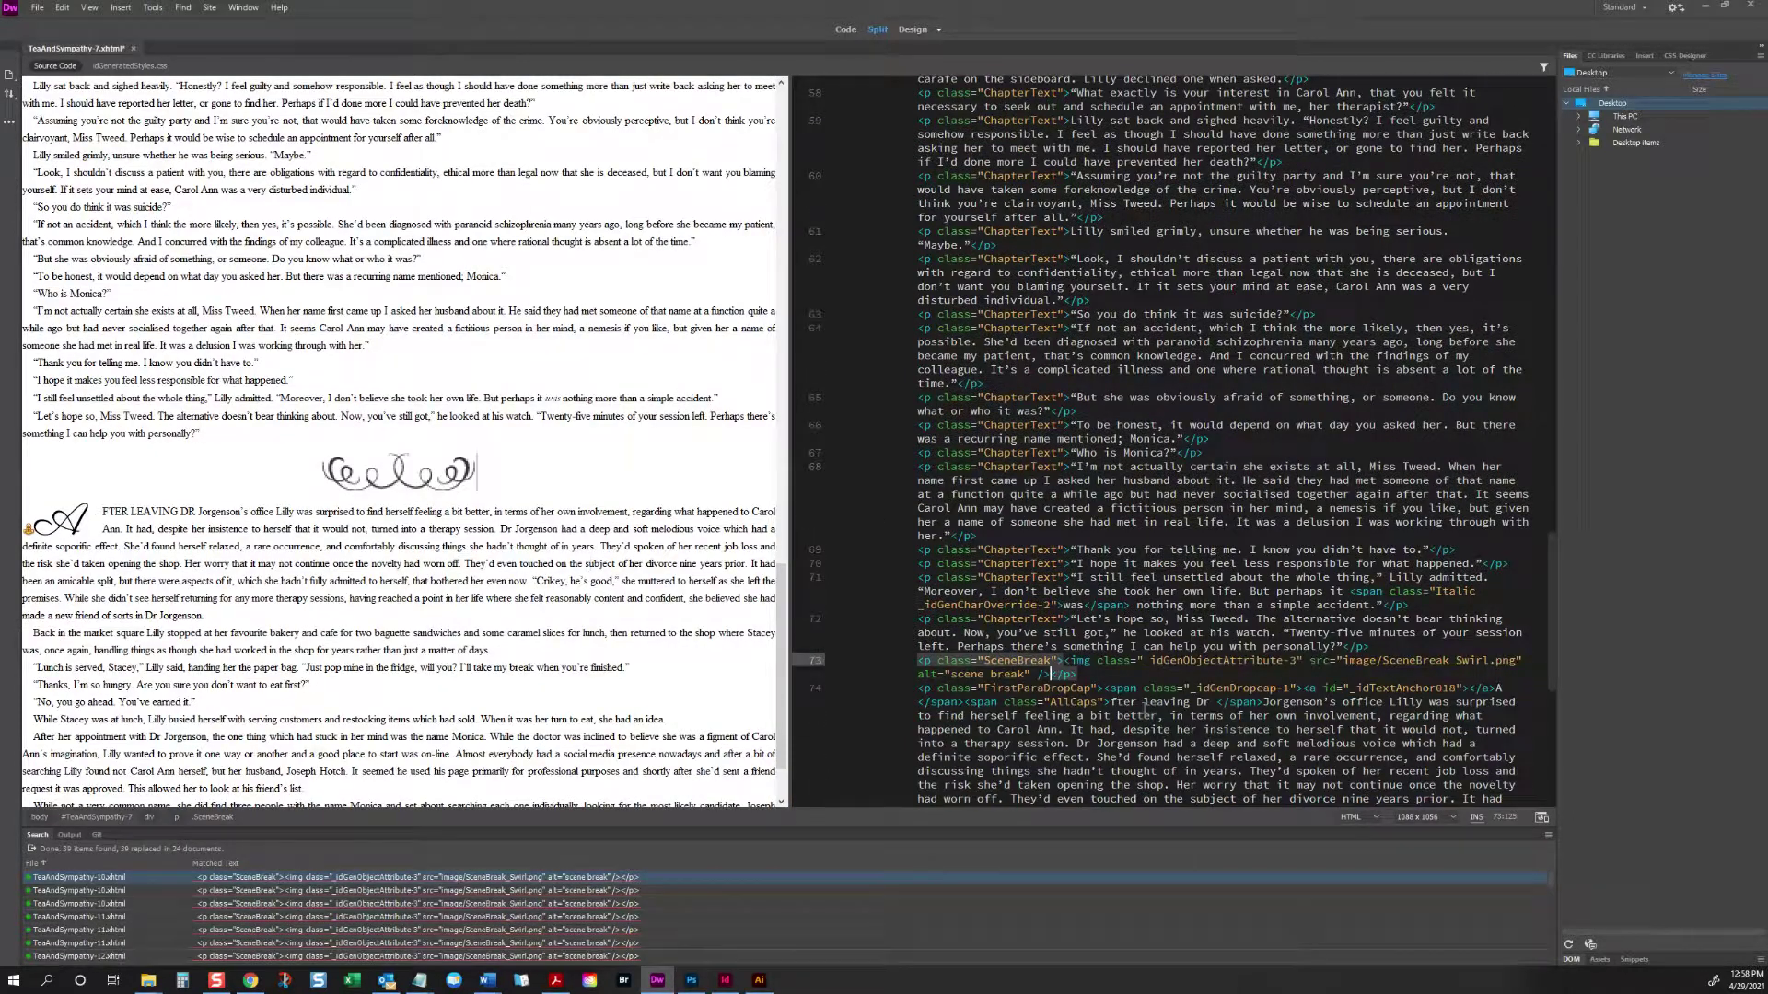
left_click(1114, 670)
left_click(560, 512)
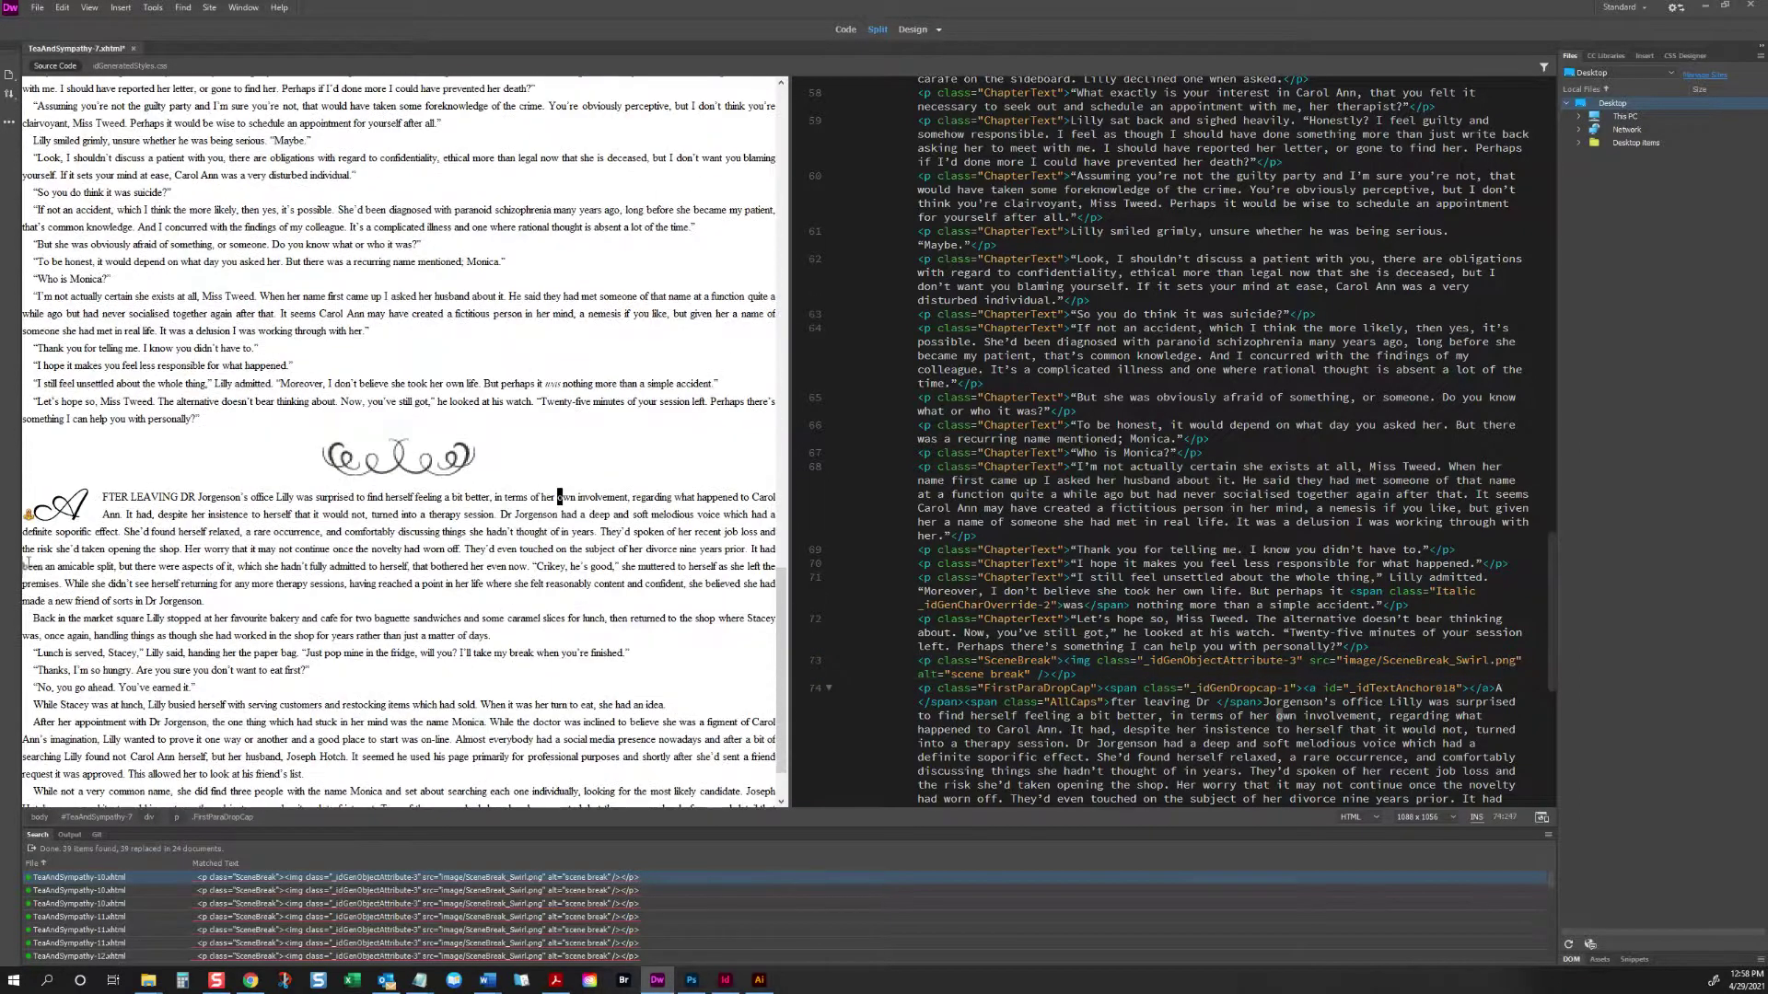
left_click(104, 515)
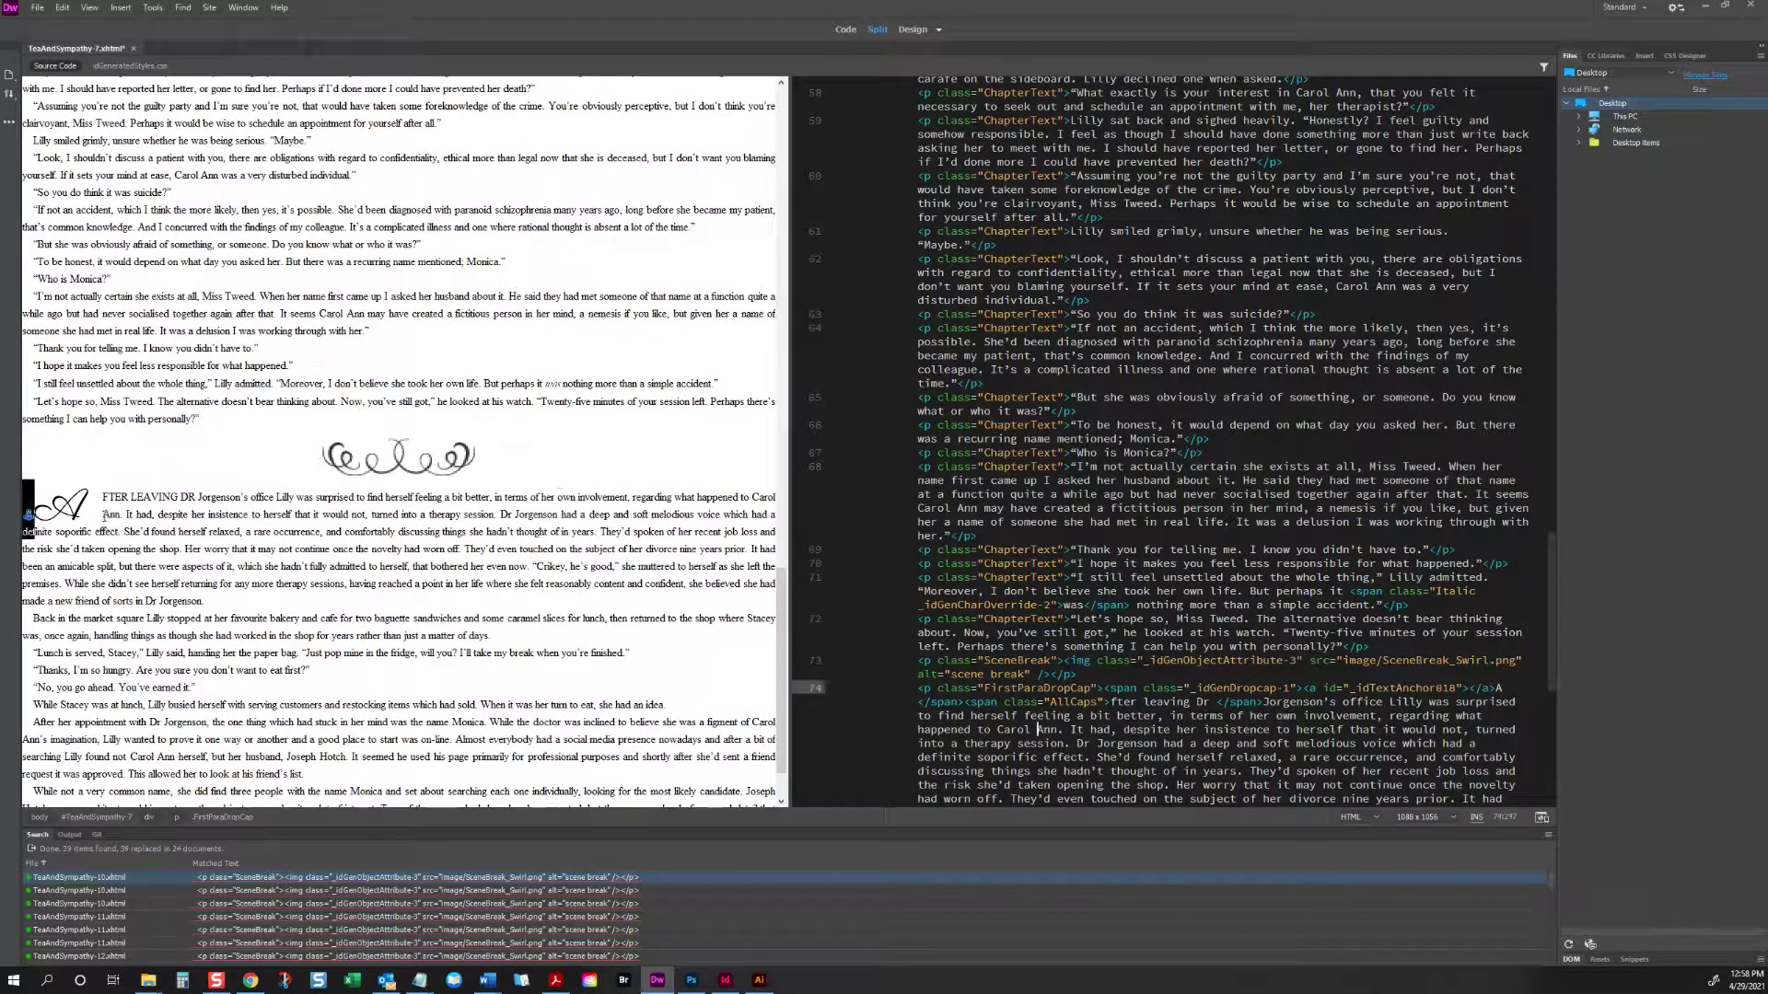
key("Delete")
scroll(773, 560, "up", 3)
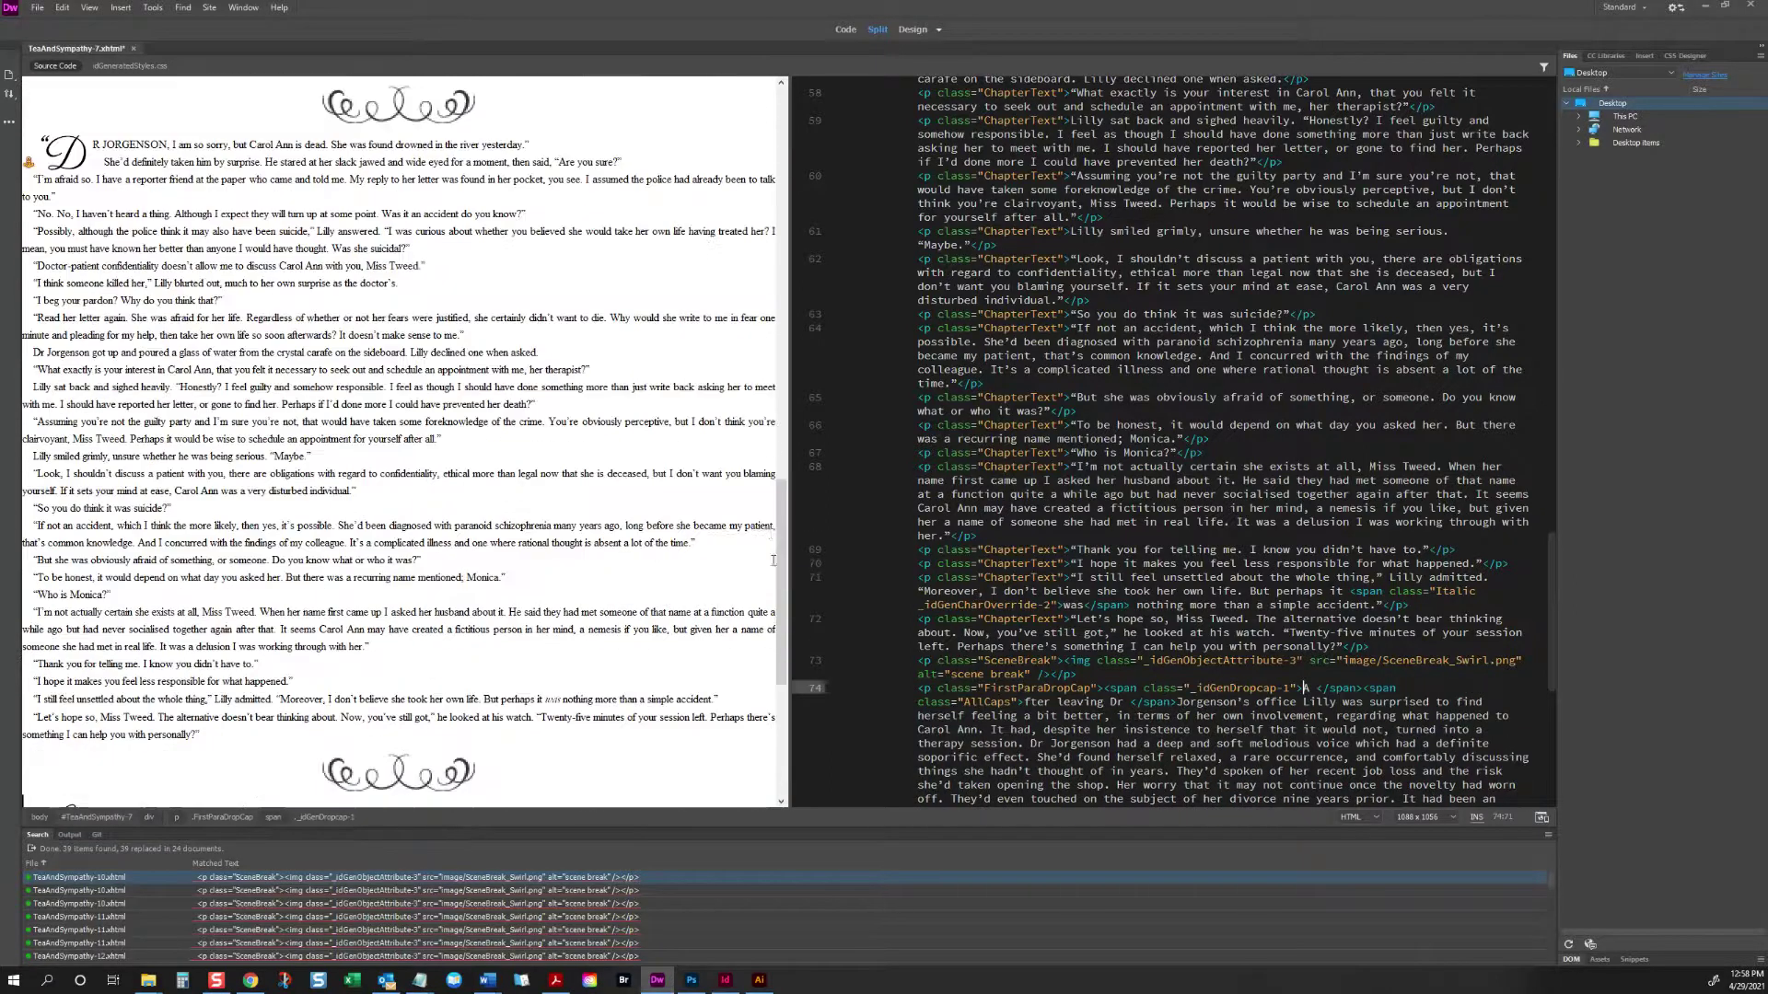
scroll(692, 330, "up", 2)
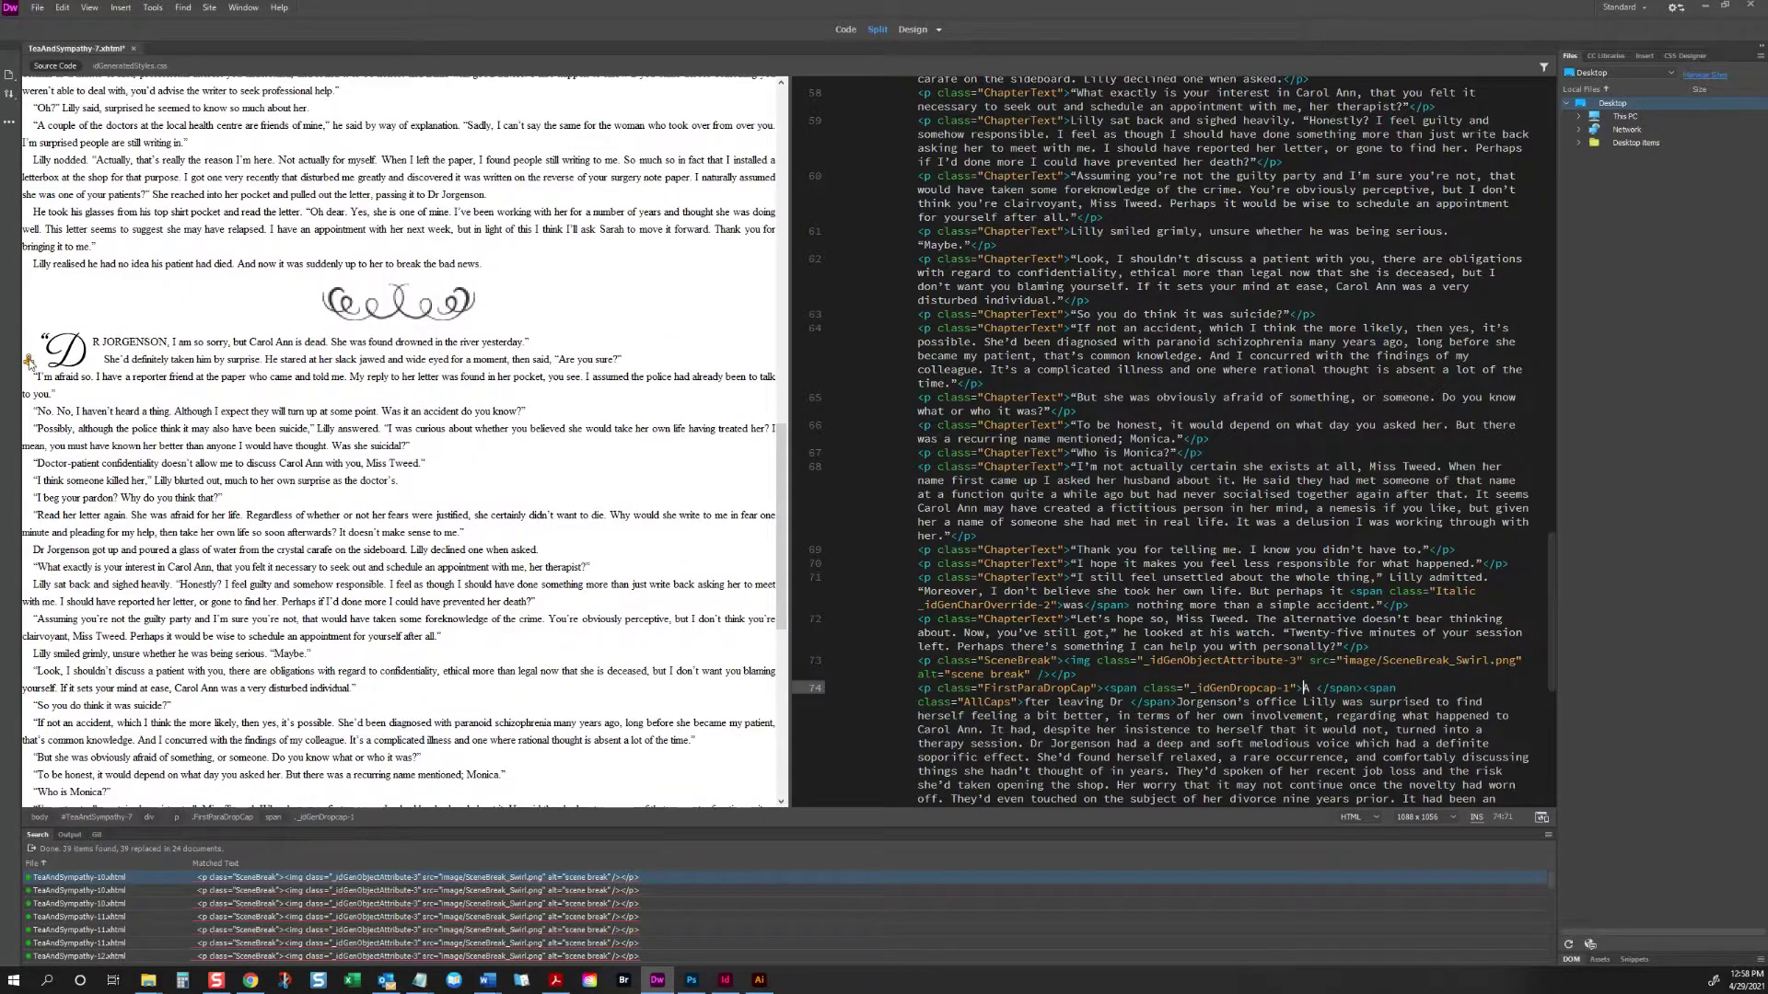
left_click(63, 357)
Step: Change the drop cap class of Chapter Four's opening "The next morning" paragraph to _idGenDropcap-2
scroll(126, 347, "up", 5)
scroll(126, 347, "up", 7)
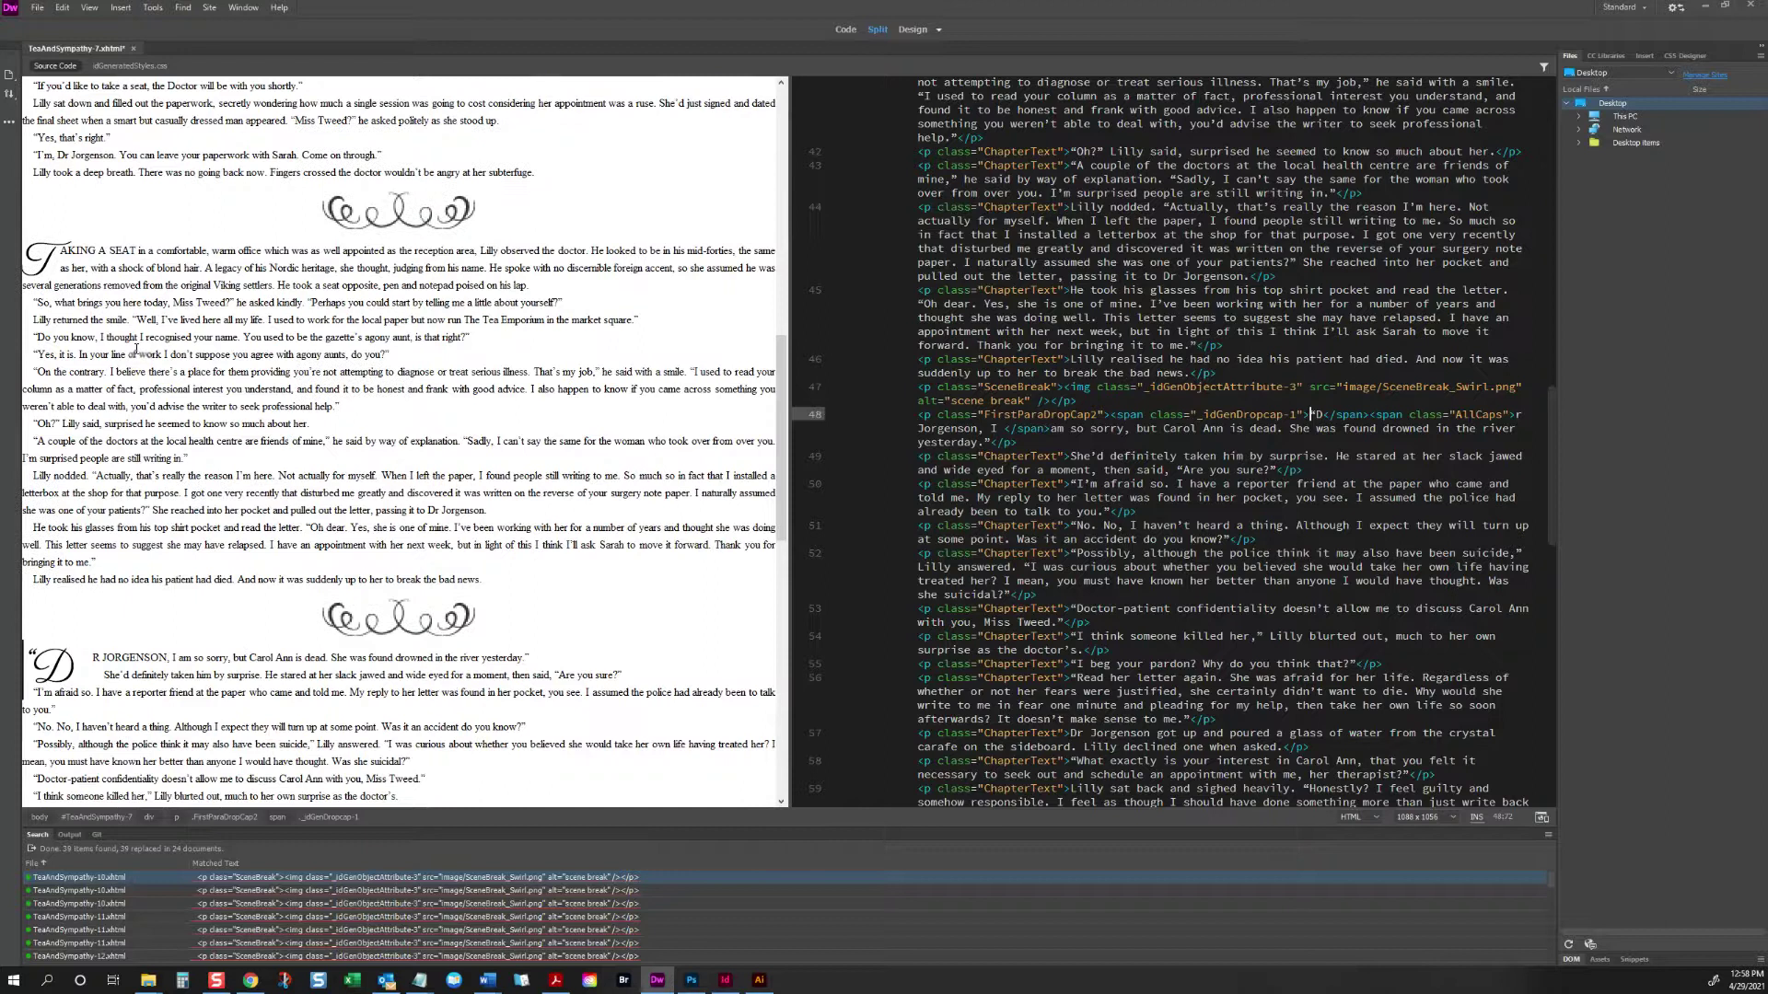
scroll(134, 349, "up", 1)
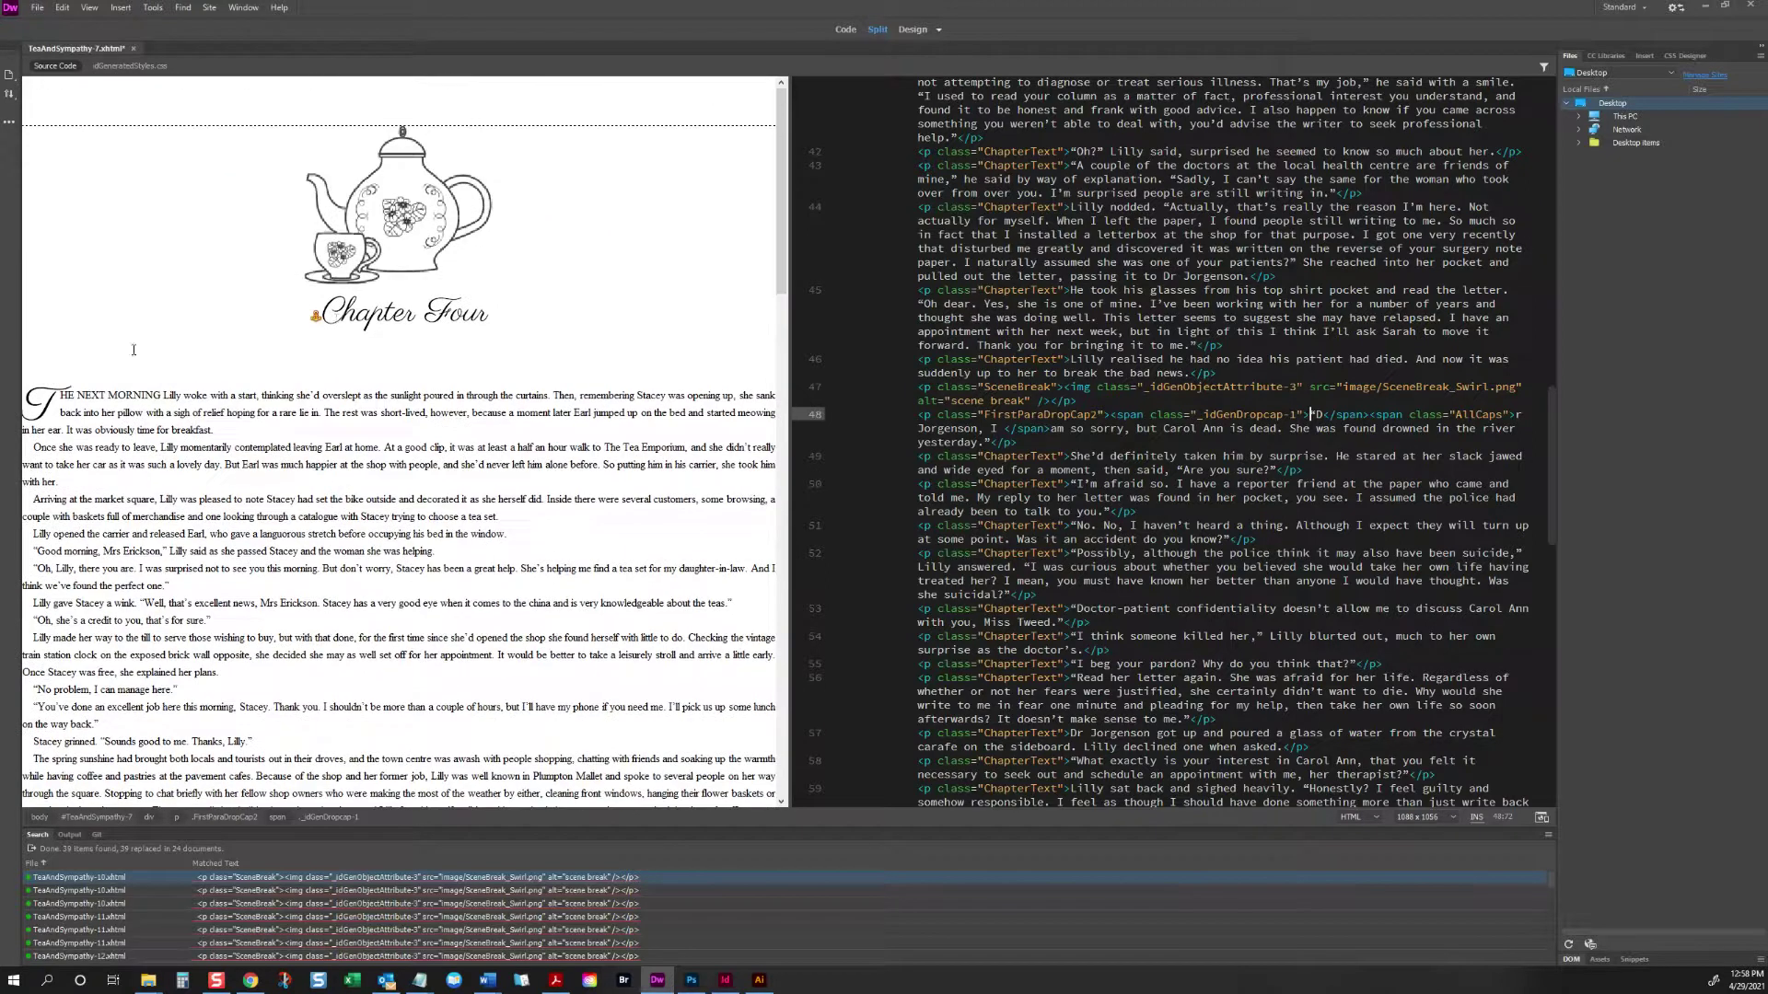
left_click(335, 319)
key("Down")
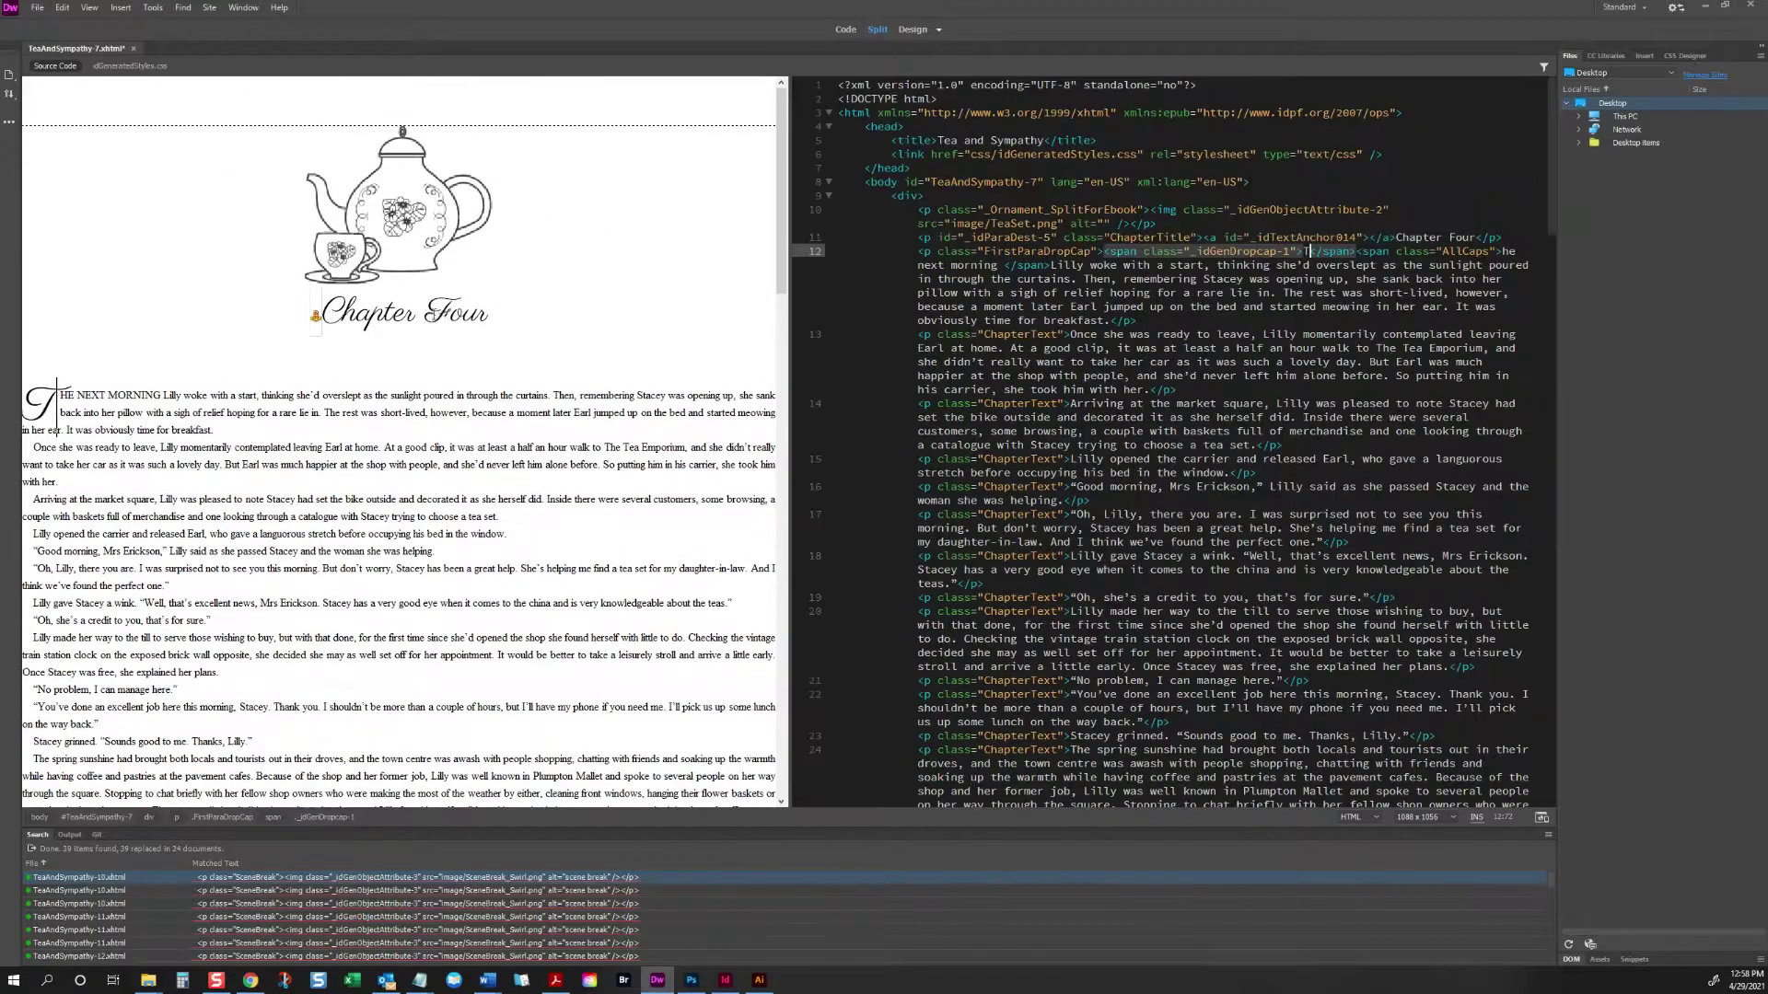
type("2")
left_click(727, 379)
Step: Change the drop cap class of the "Taking a seat" paragraph to _idGenDropcap-2
scroll(632, 385, "down", 7)
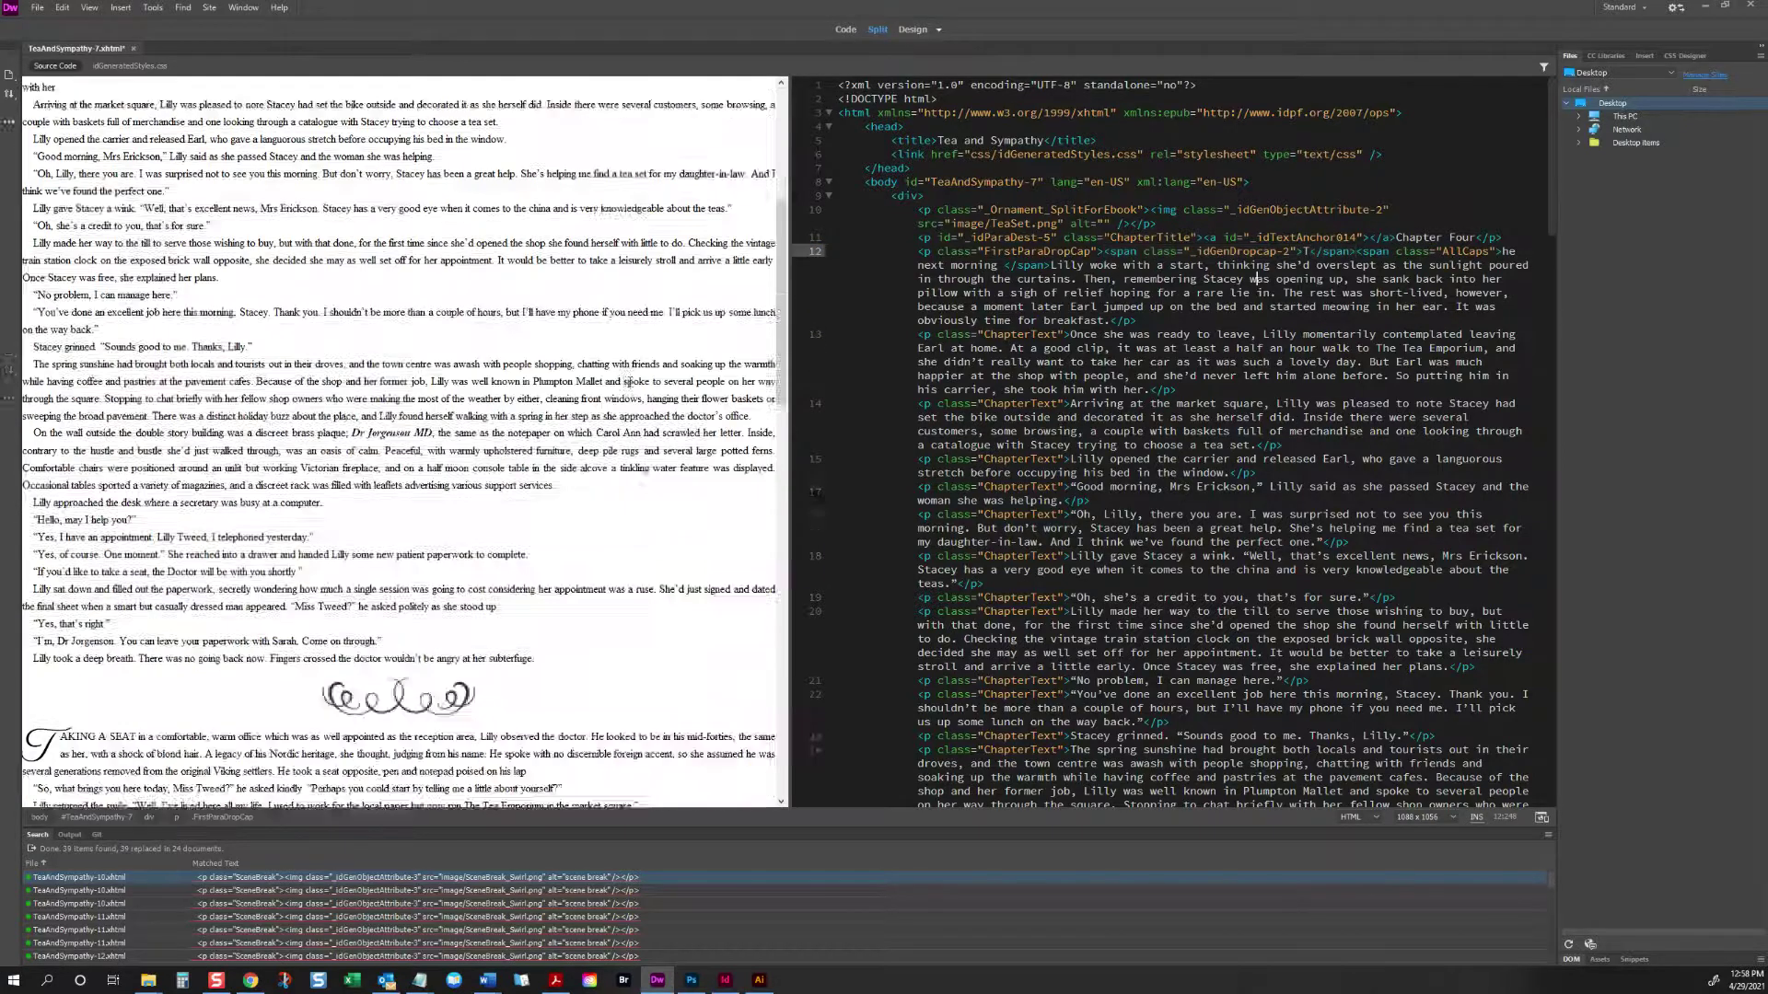
left_click(38, 470)
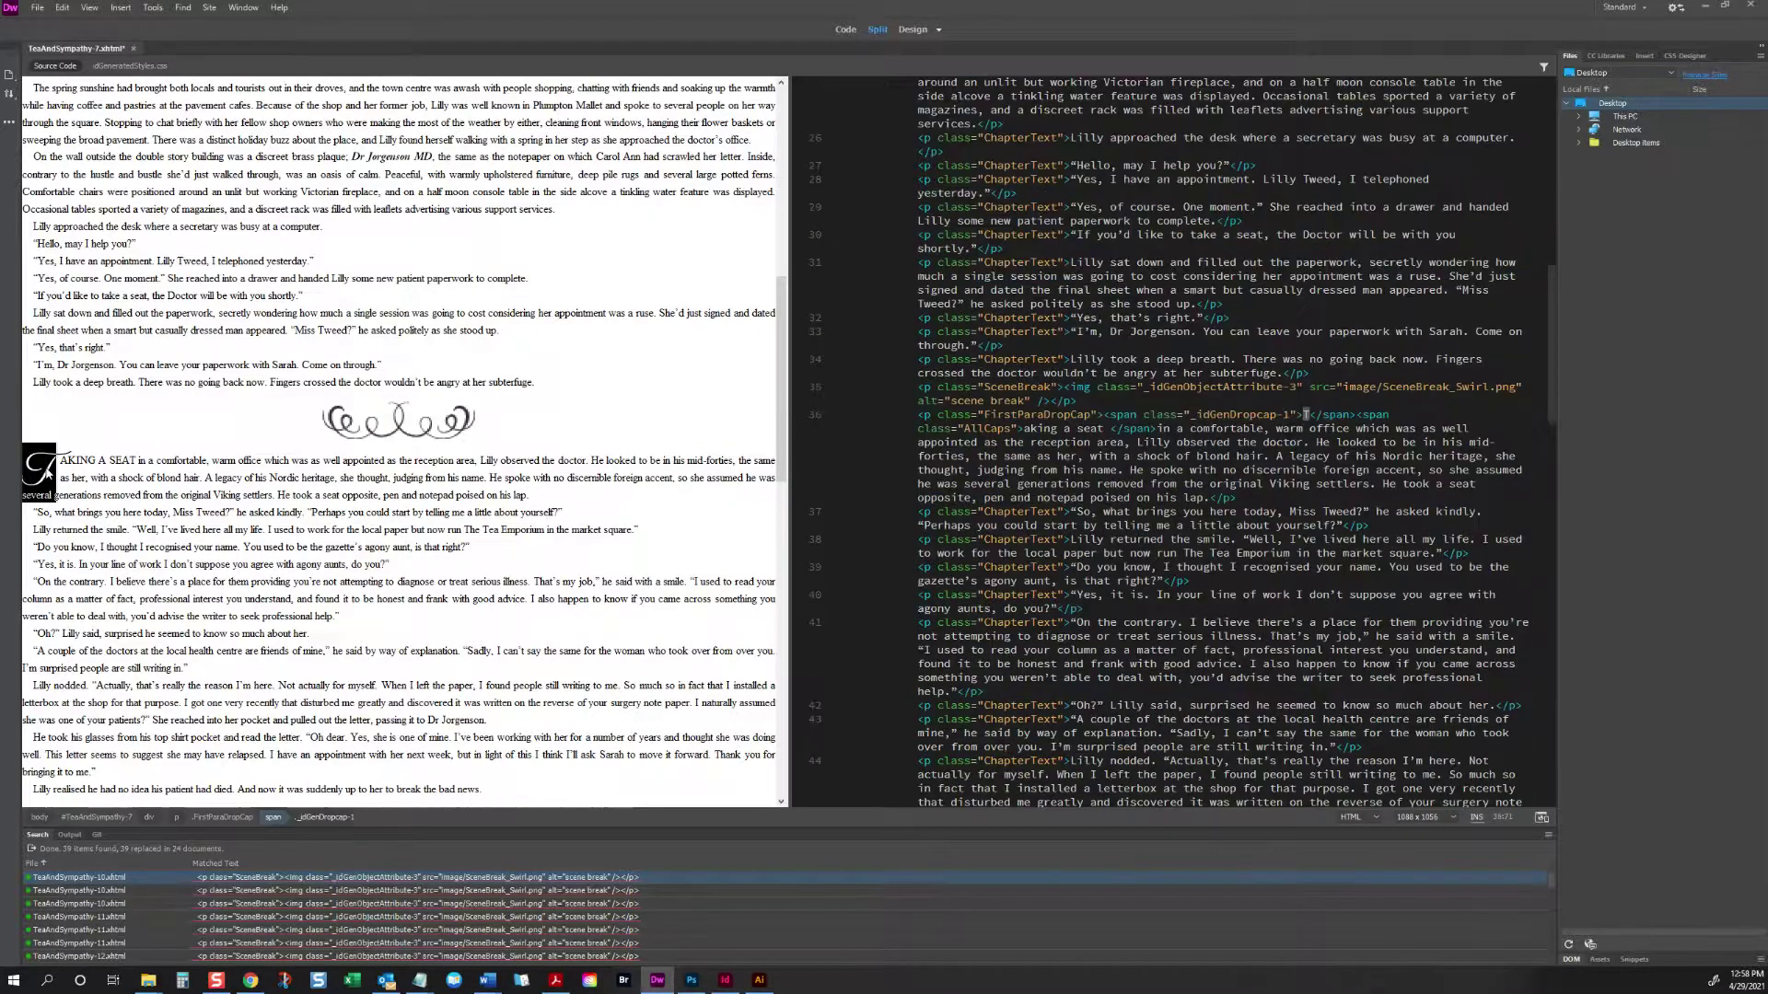
double_click(1286, 414)
type("2")
left_click(462, 594)
Step: Delete the space after the drop cap "A" in the "After leaving" paragraph and close Chapter Four's file
scroll(462, 582, "down", 5)
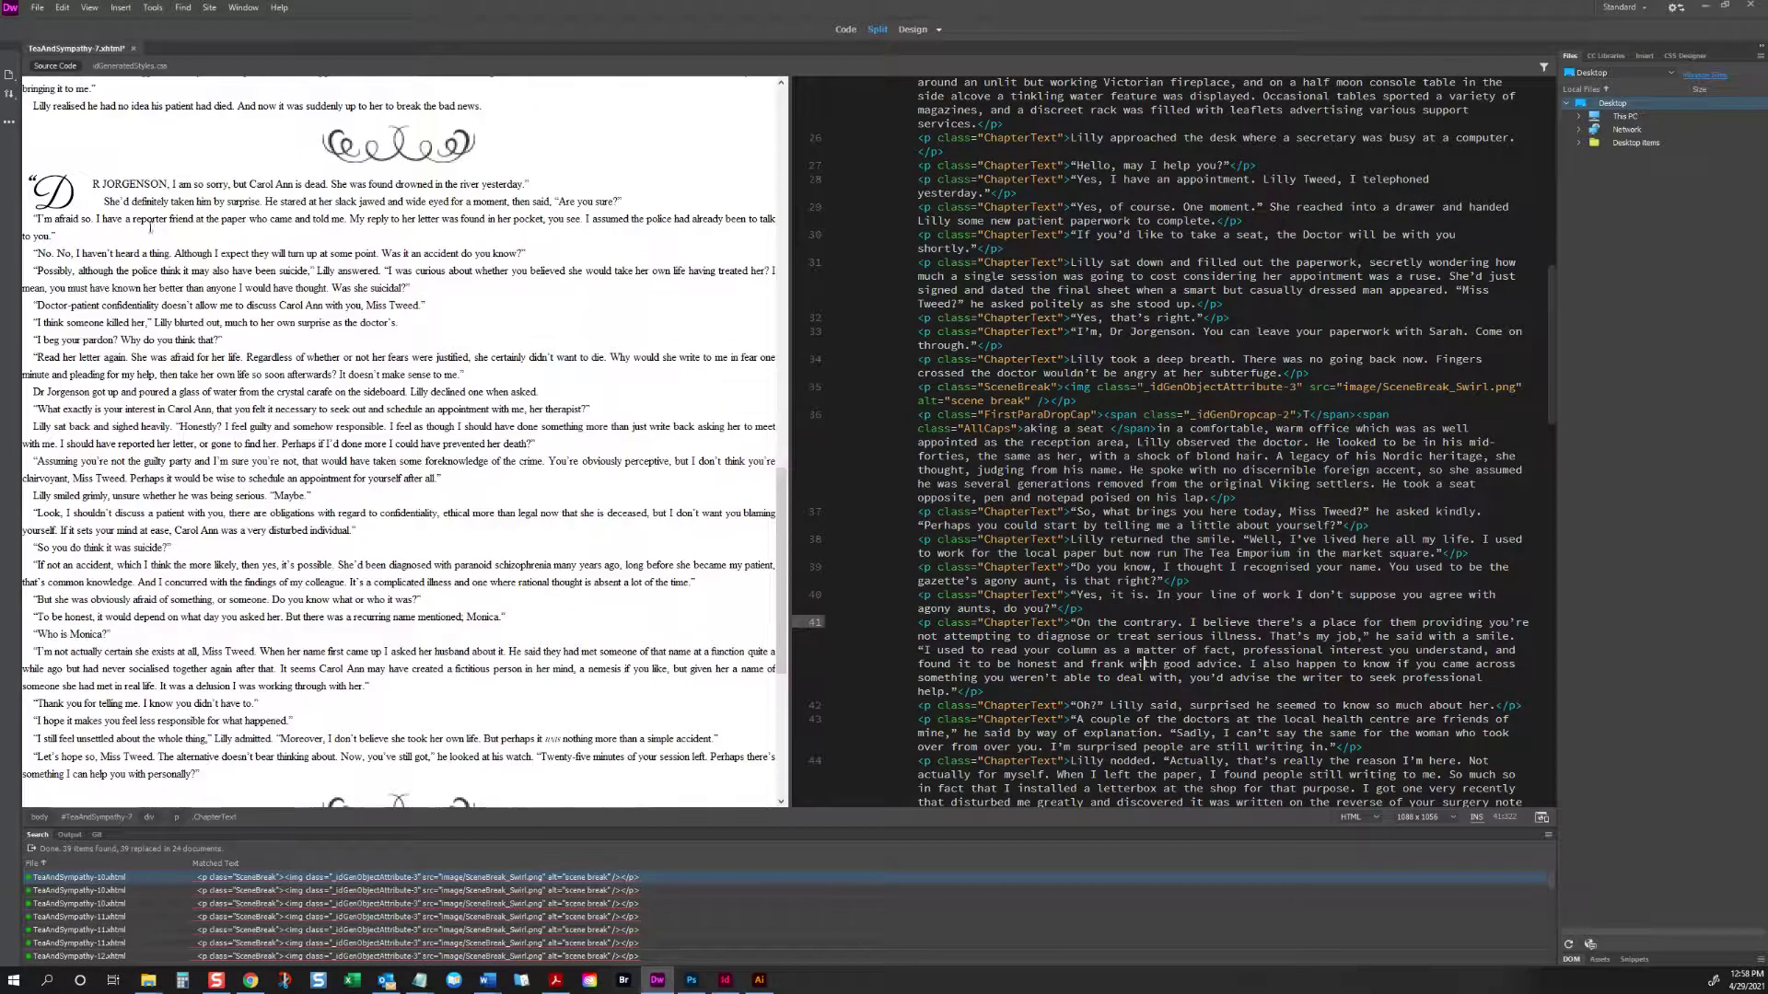
left_click(74, 194)
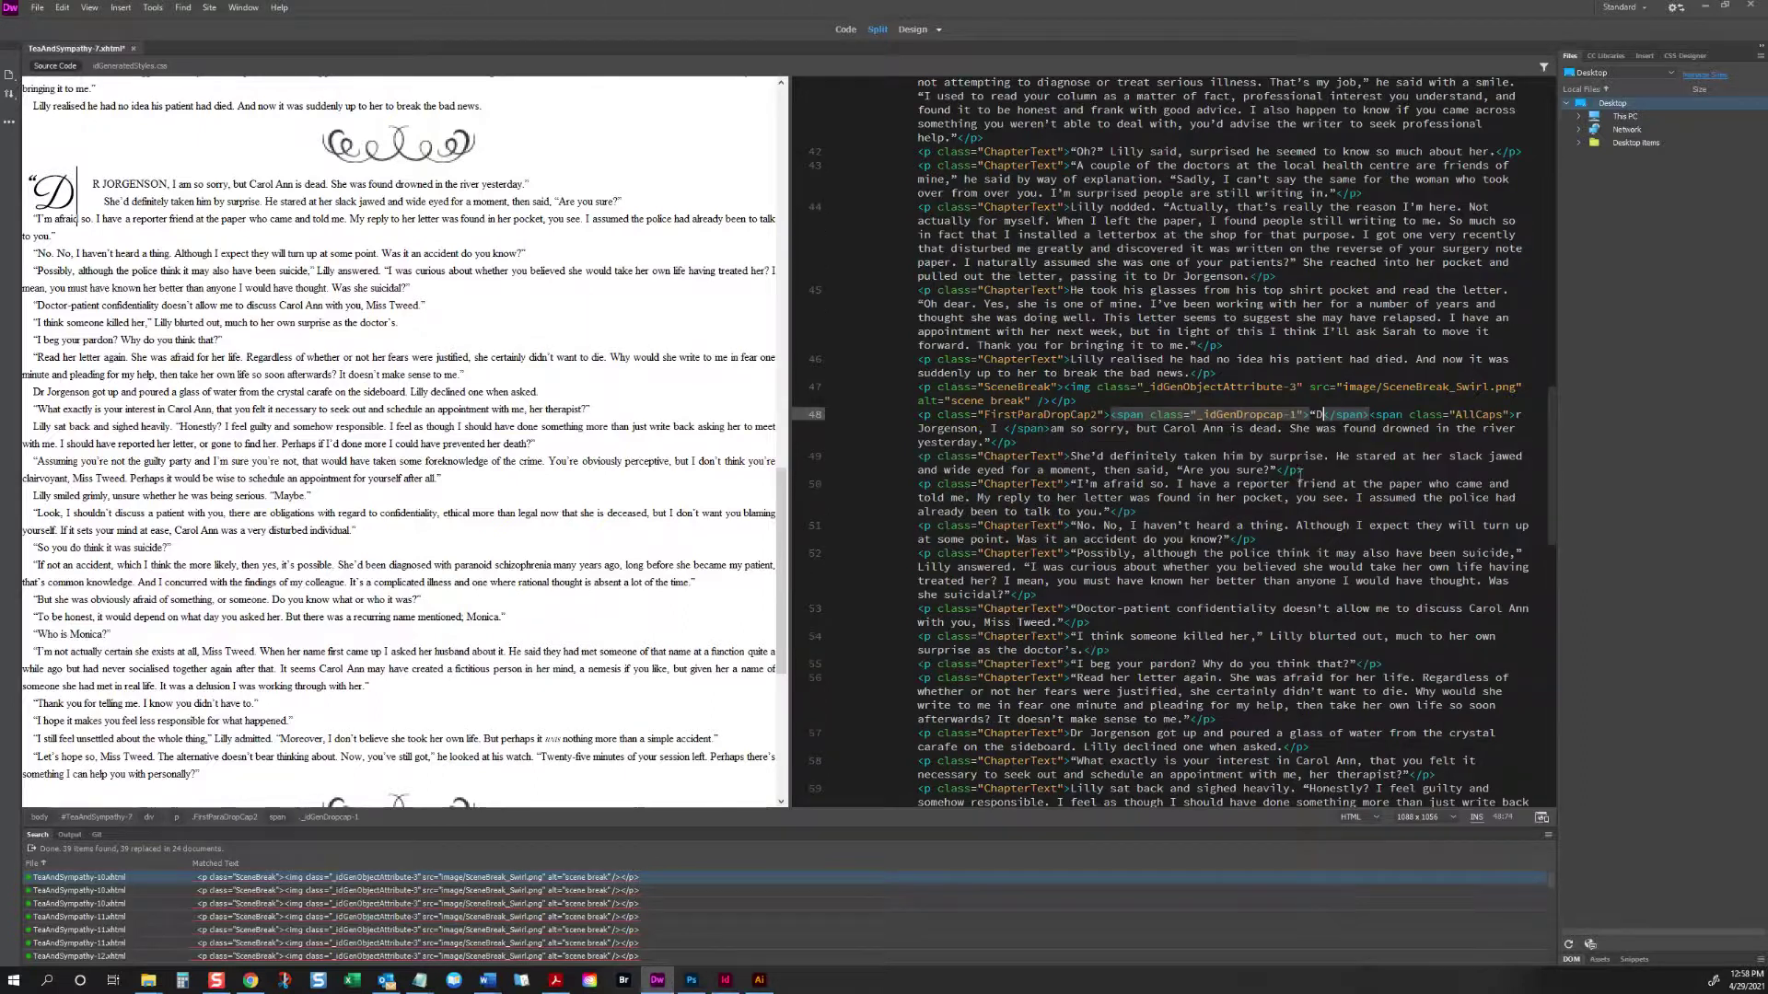
scroll(539, 501, "down", 4)
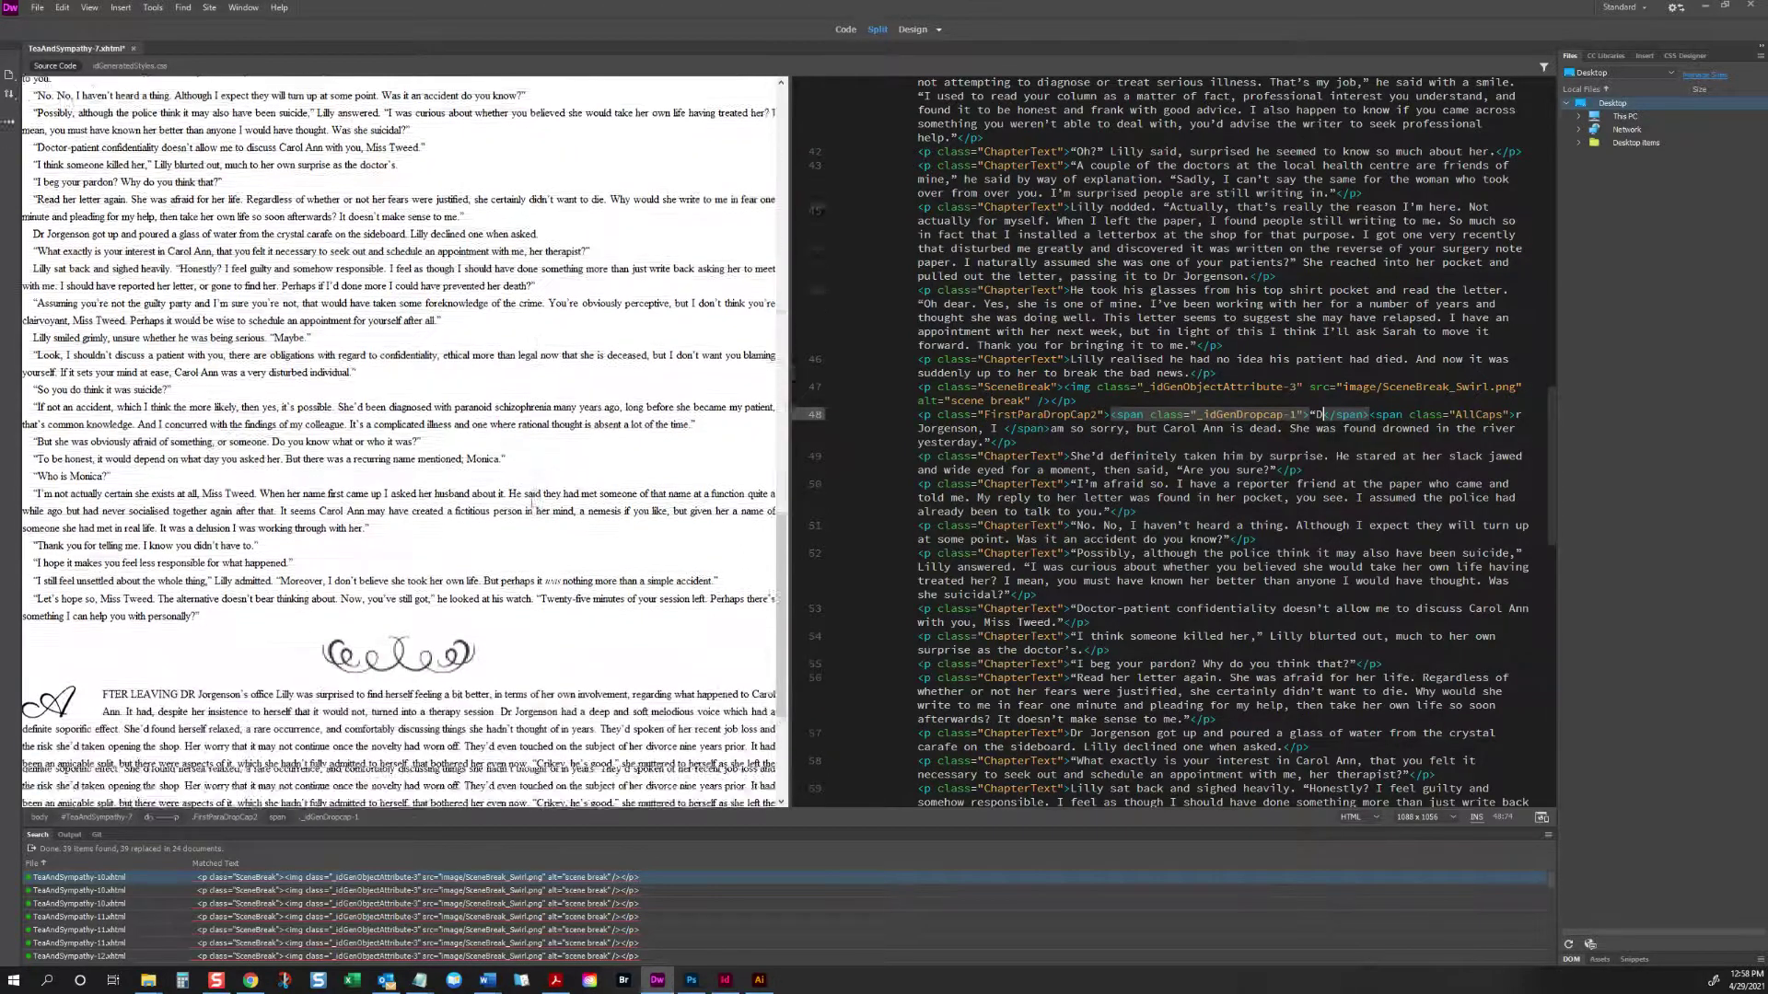
left_click(75, 575)
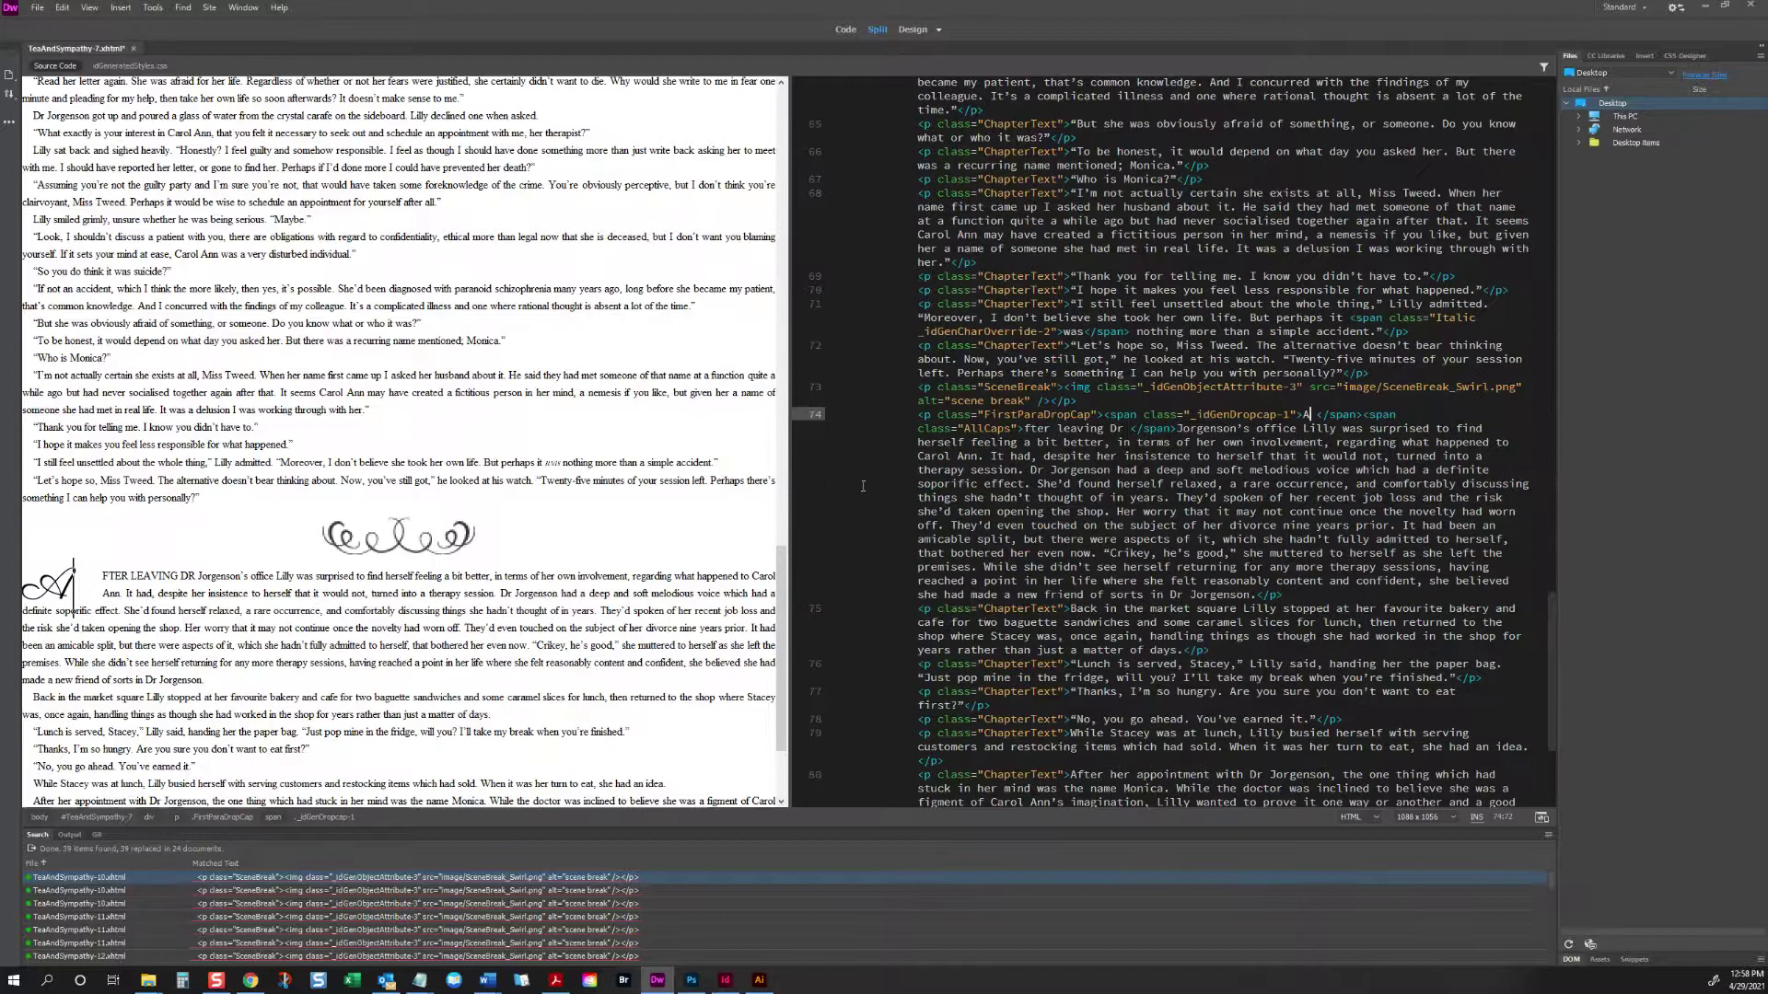
left_click(1308, 415)
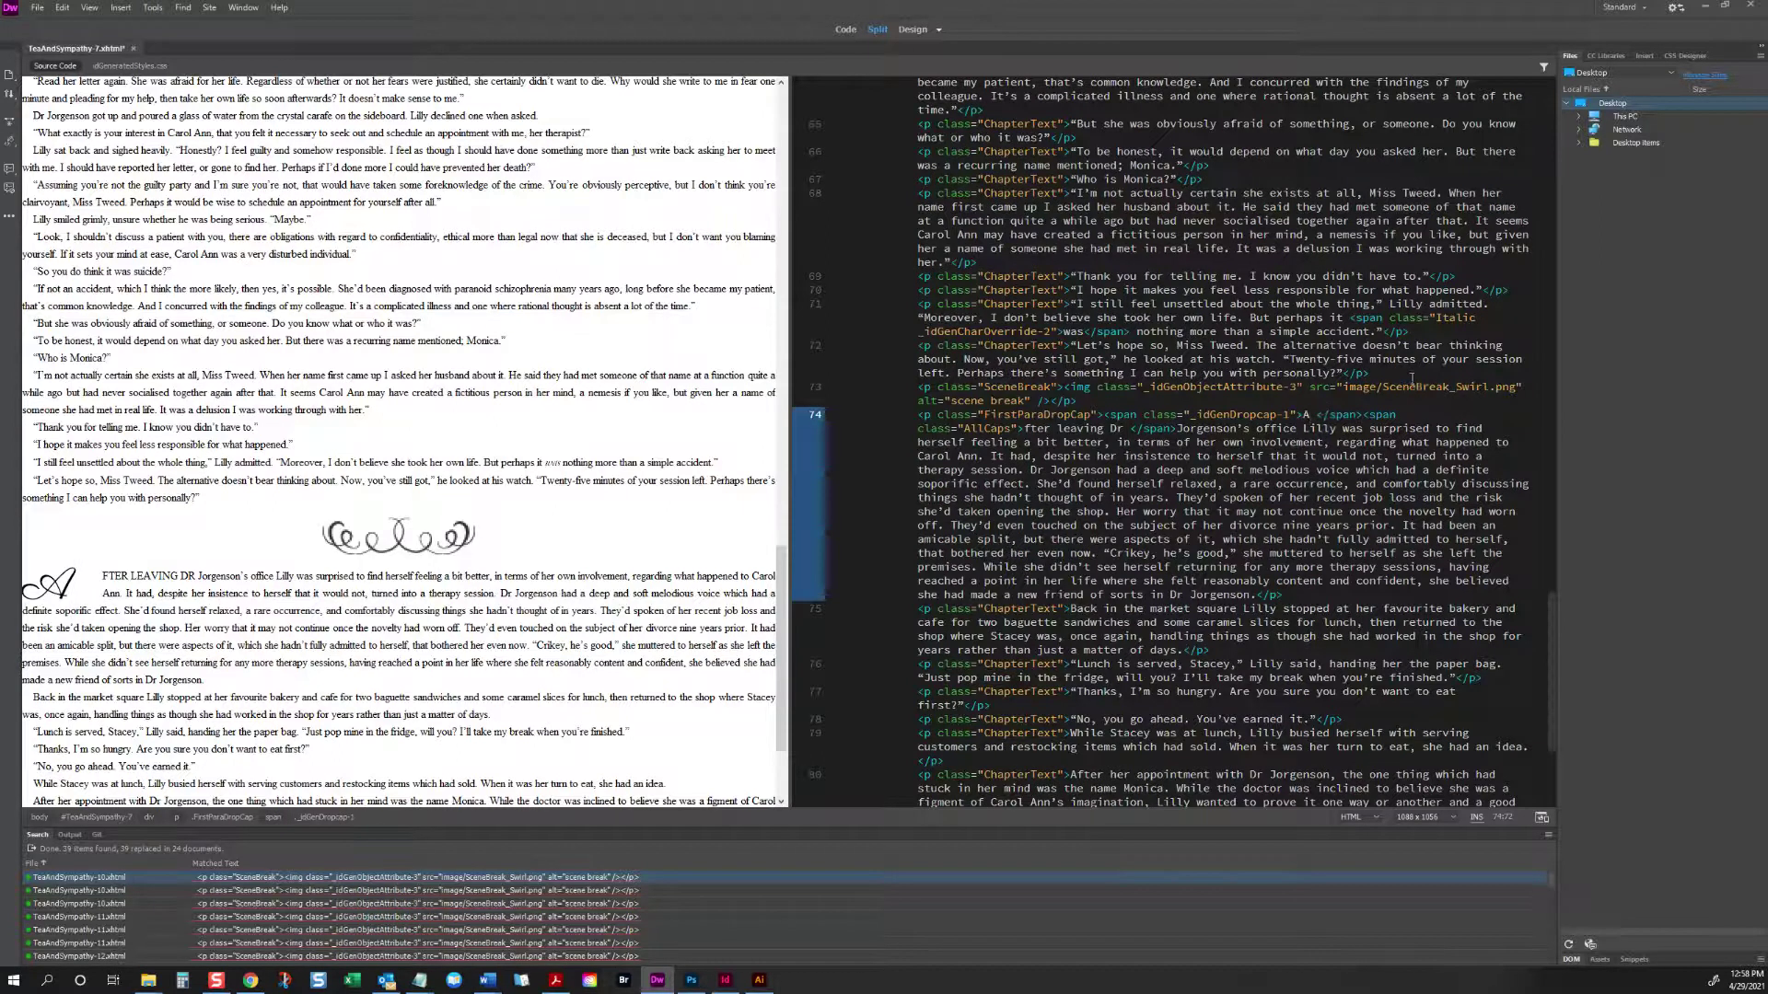
key("Delete")
left_click(272, 448)
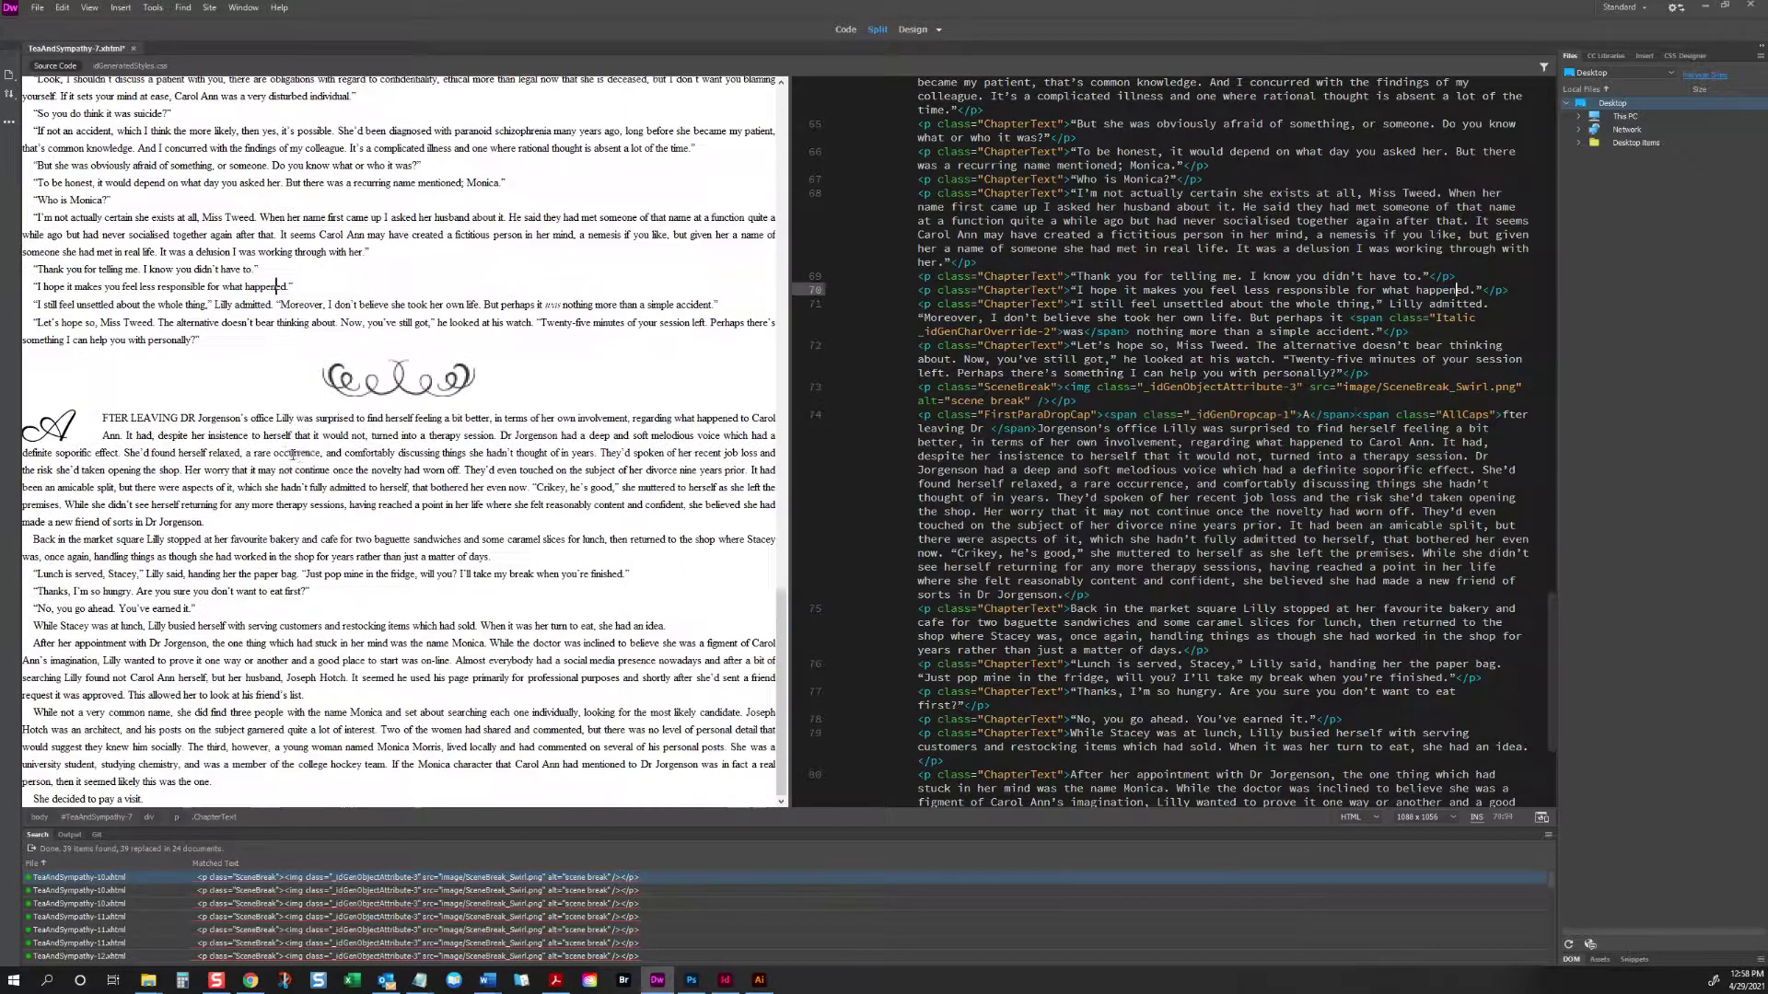
key("ctrl+w")
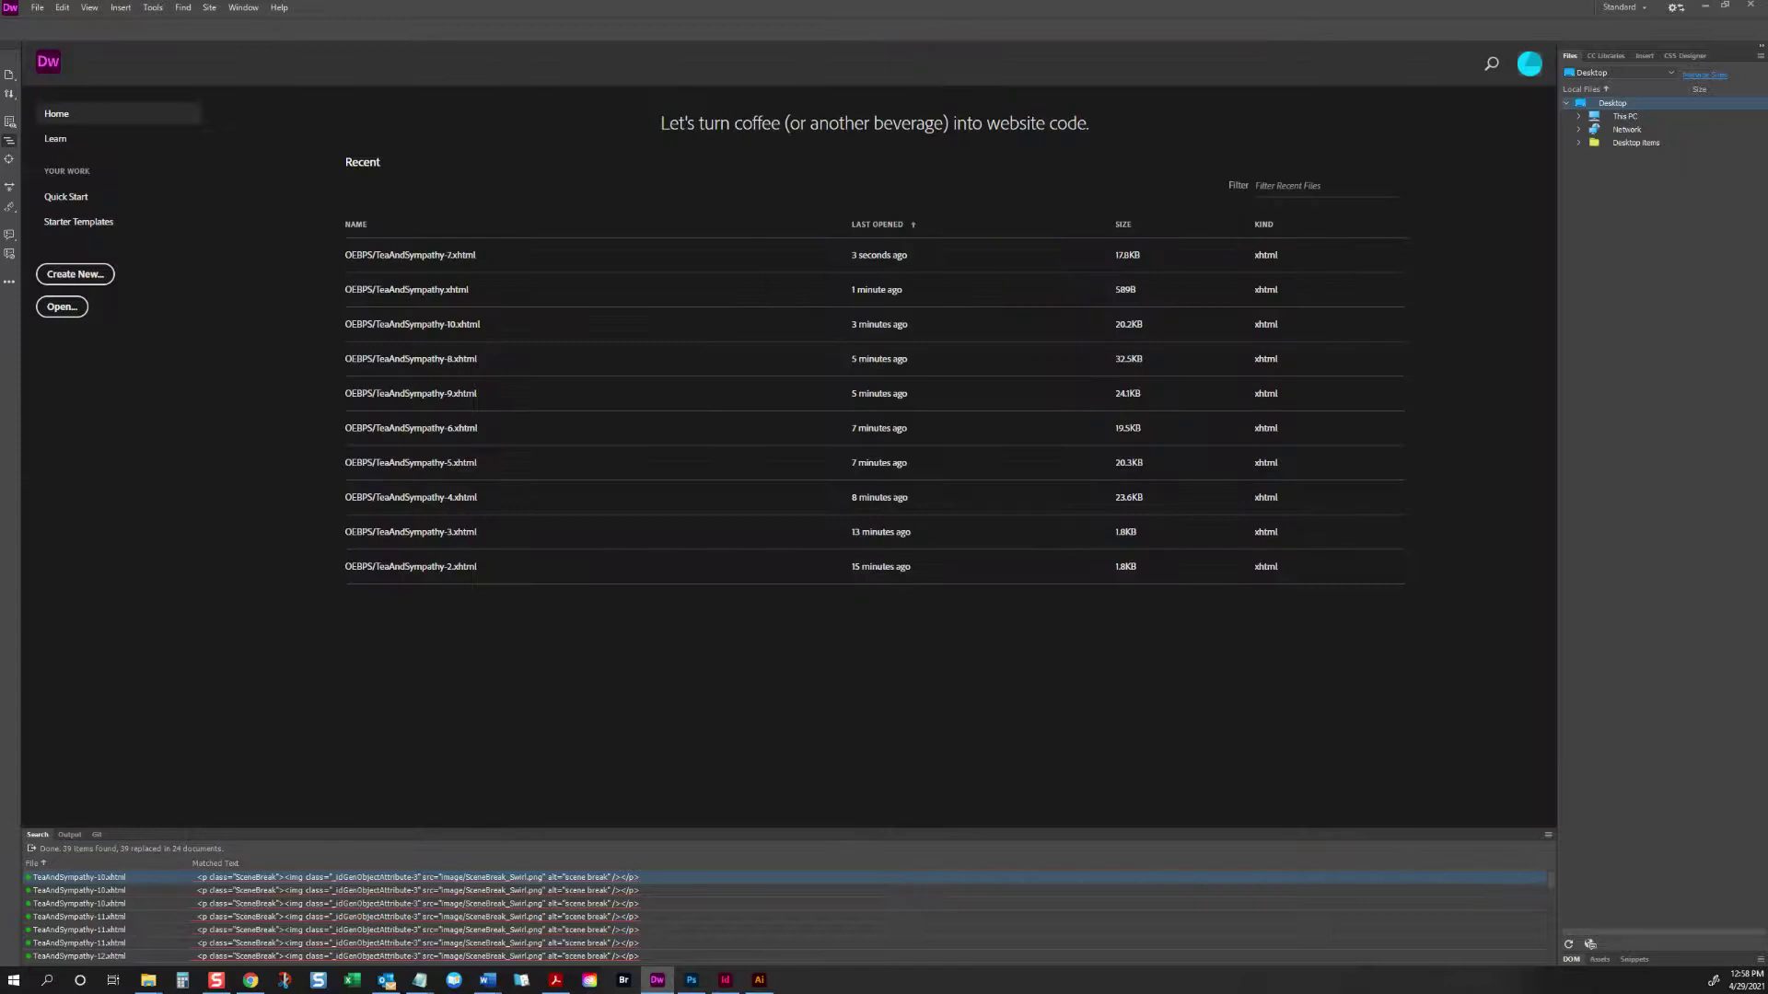
Step: Open TeaAndSympathy-11.xhtml through TeaAndSympathy-18.xhtml from the OEBPS folder in Dreamweaver
left_click(148, 980)
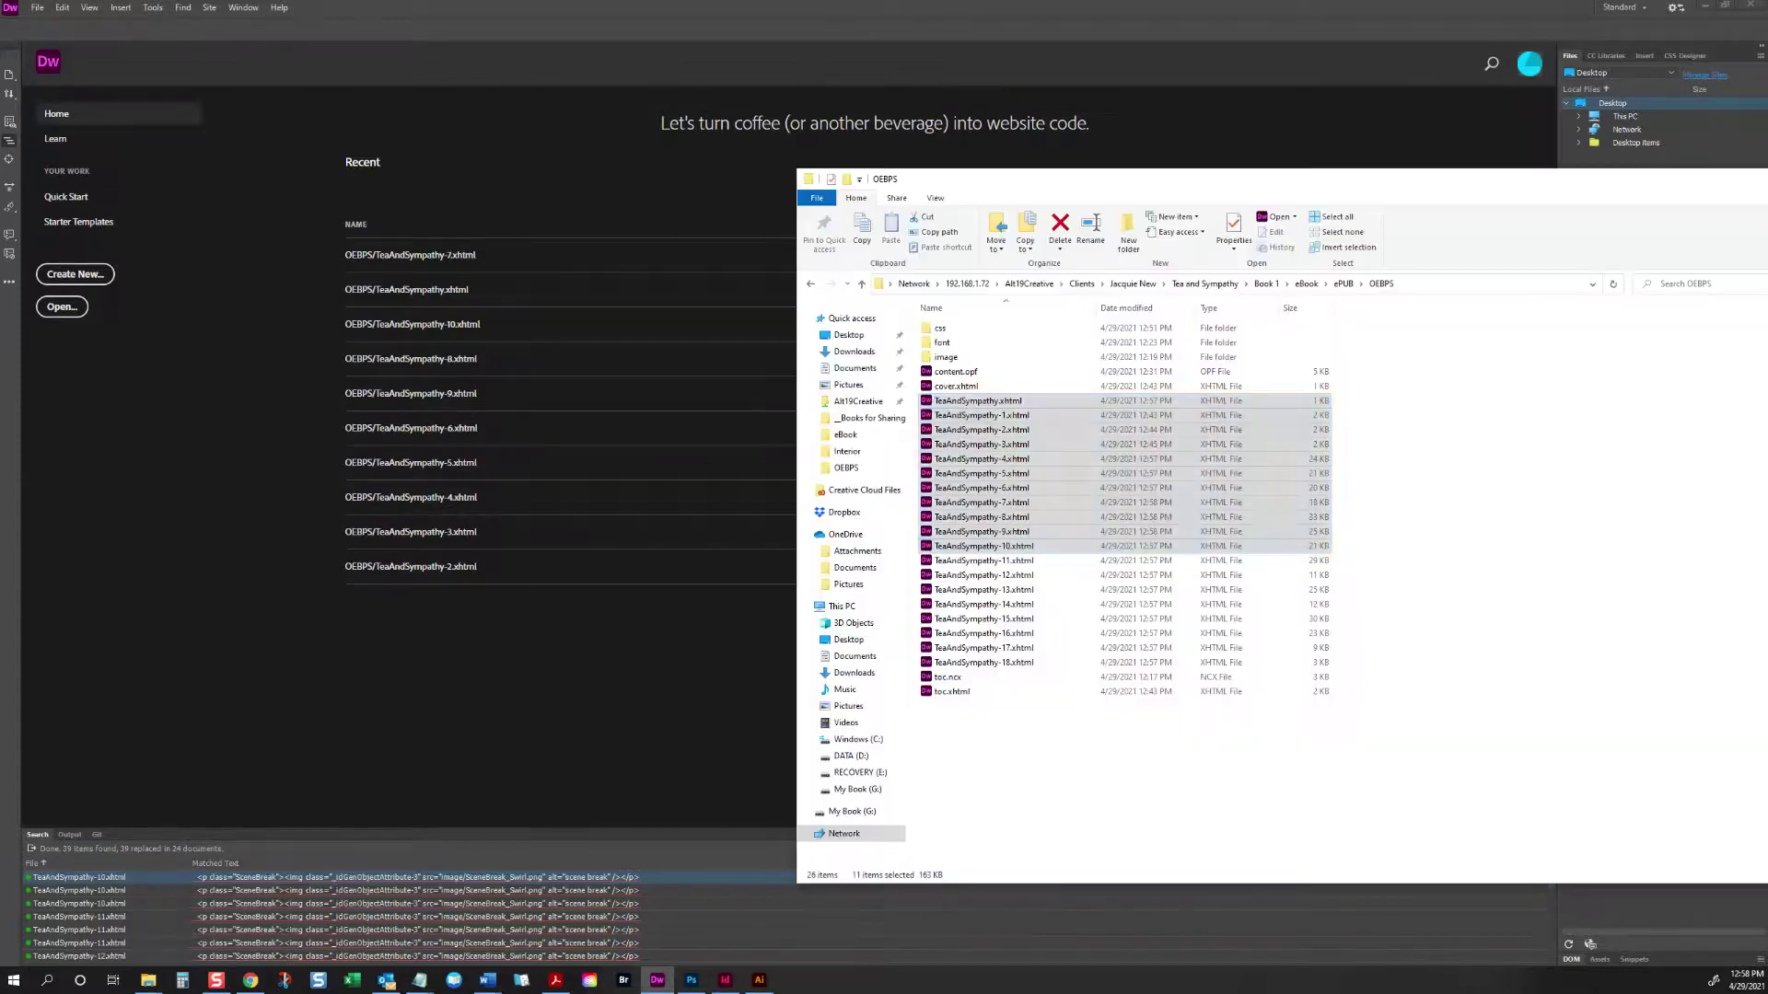
left_click(1001, 562)
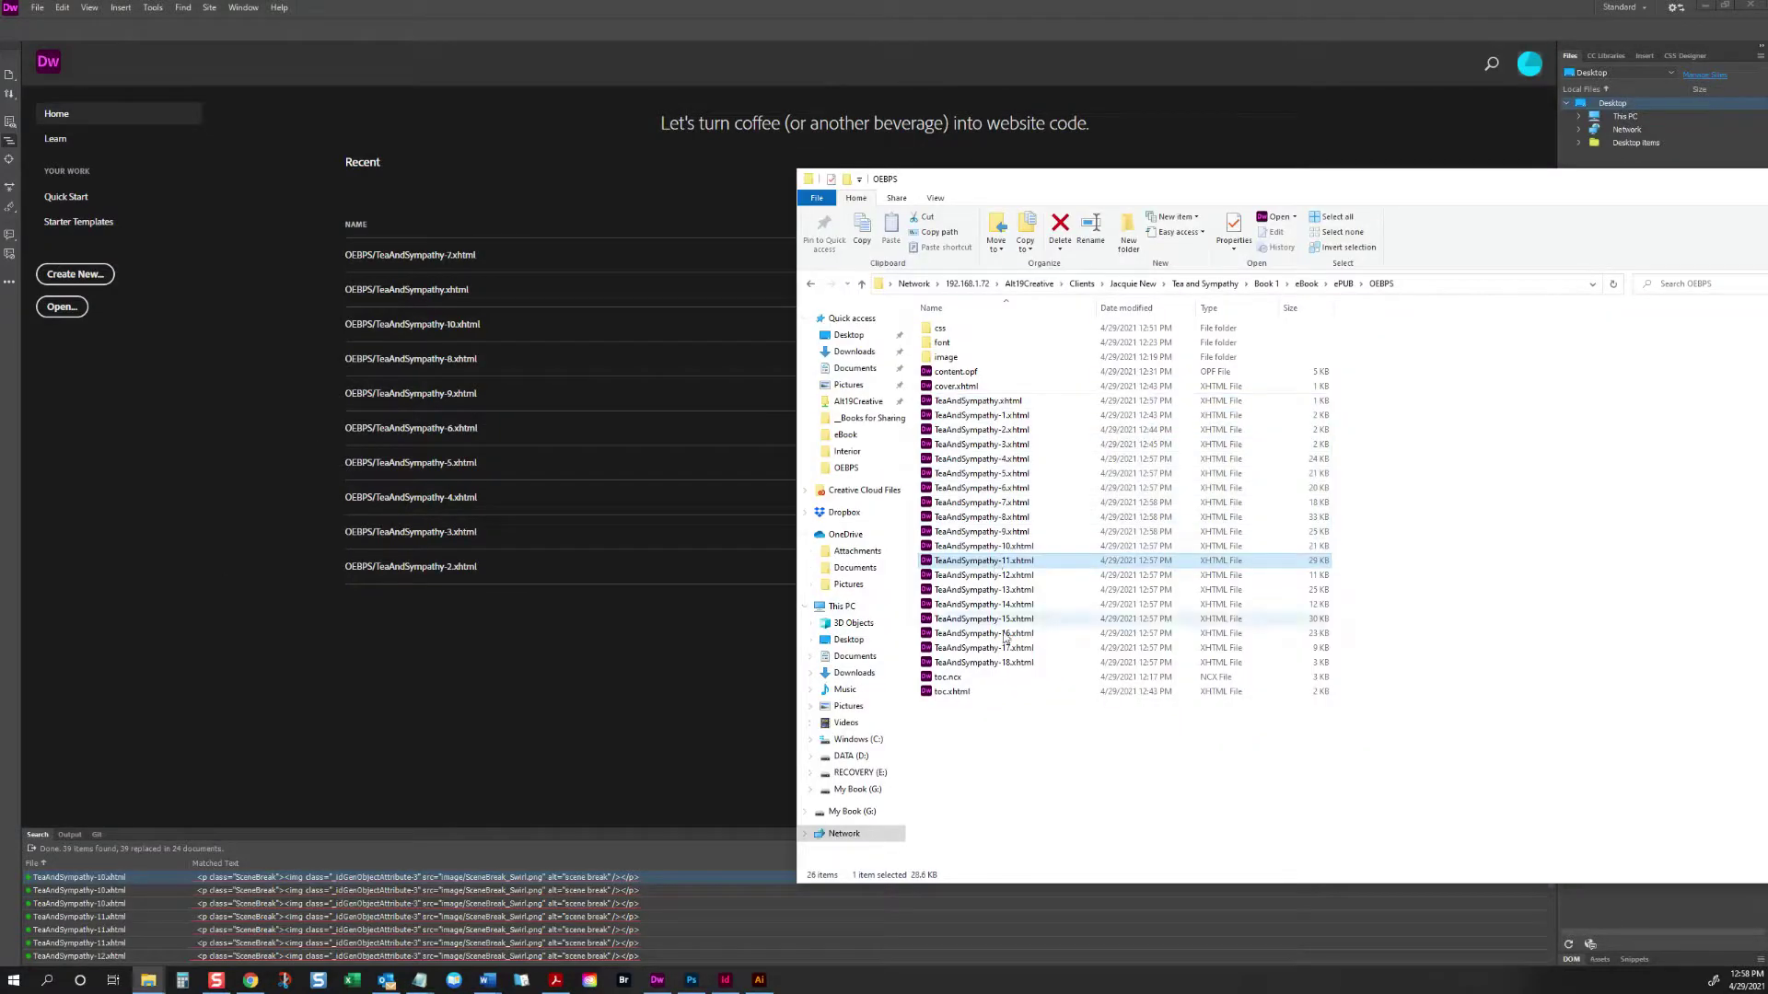
left_click(1005, 664, "shift")
left_click_drag(1004, 568, 300, 174)
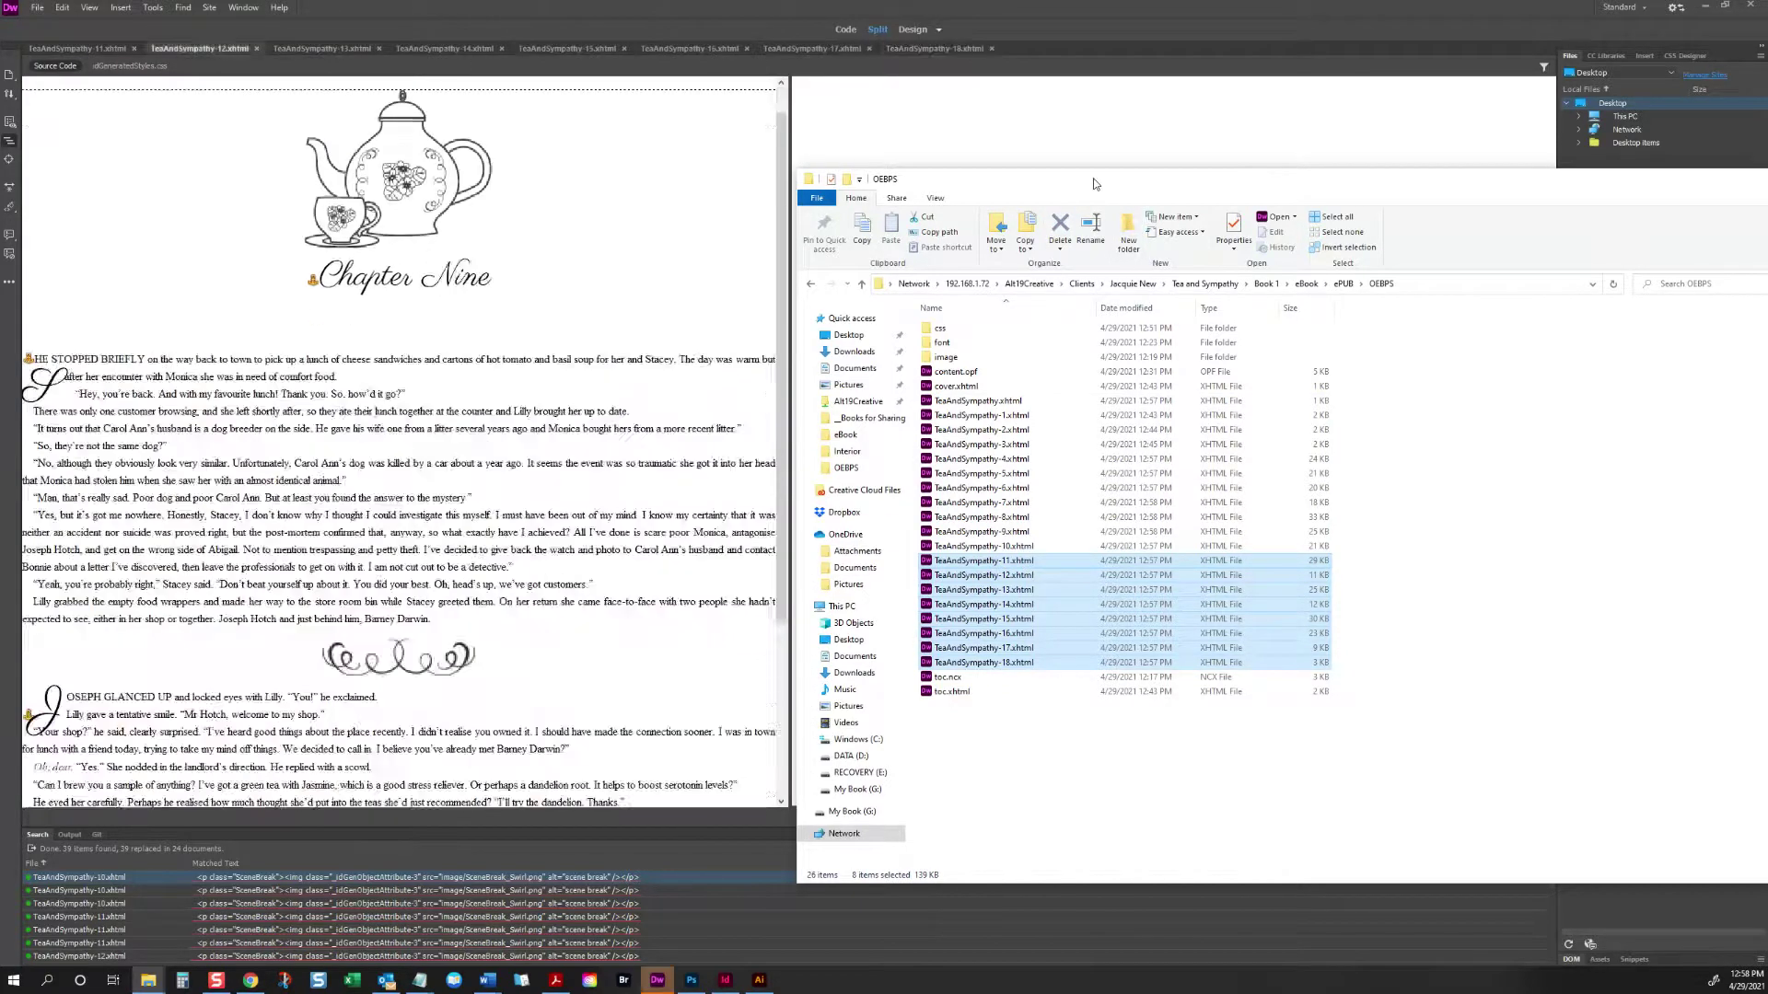
left_click(506, 299)
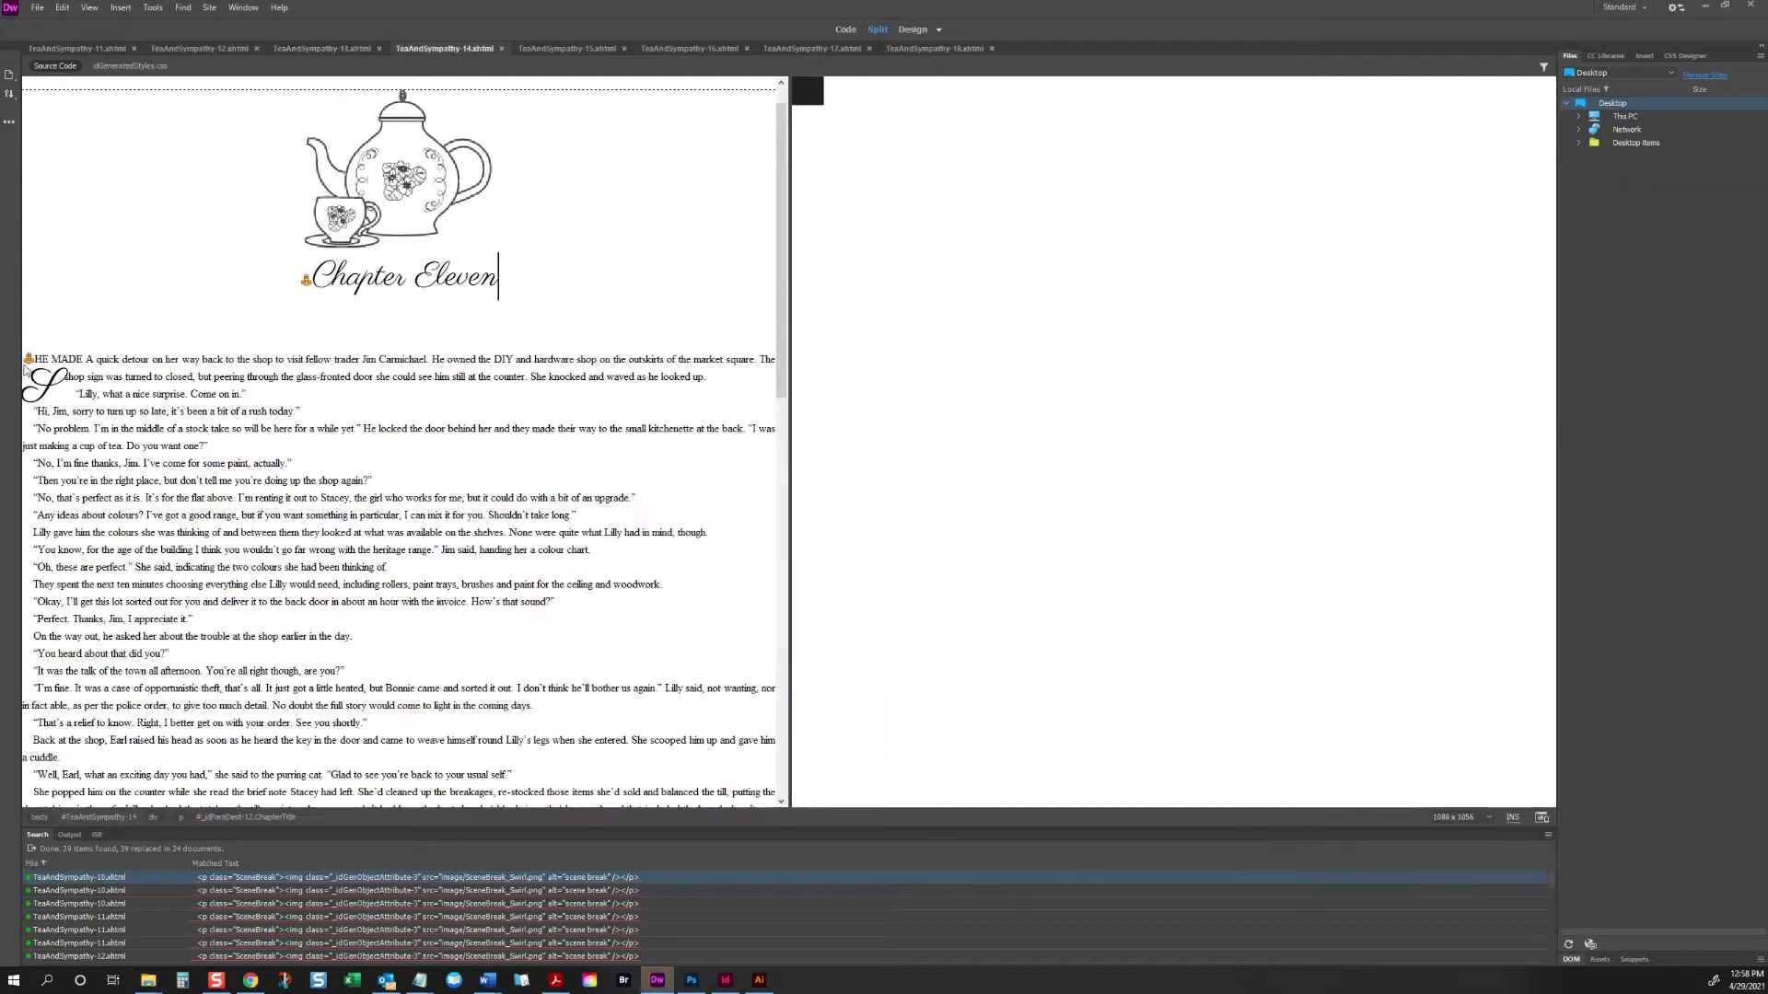
Step: In Chapter Eleven's opening paragraph, delete the stray drop cap anchor and change the drop cap class to _idGenDropcap-2
left_click(122, 384)
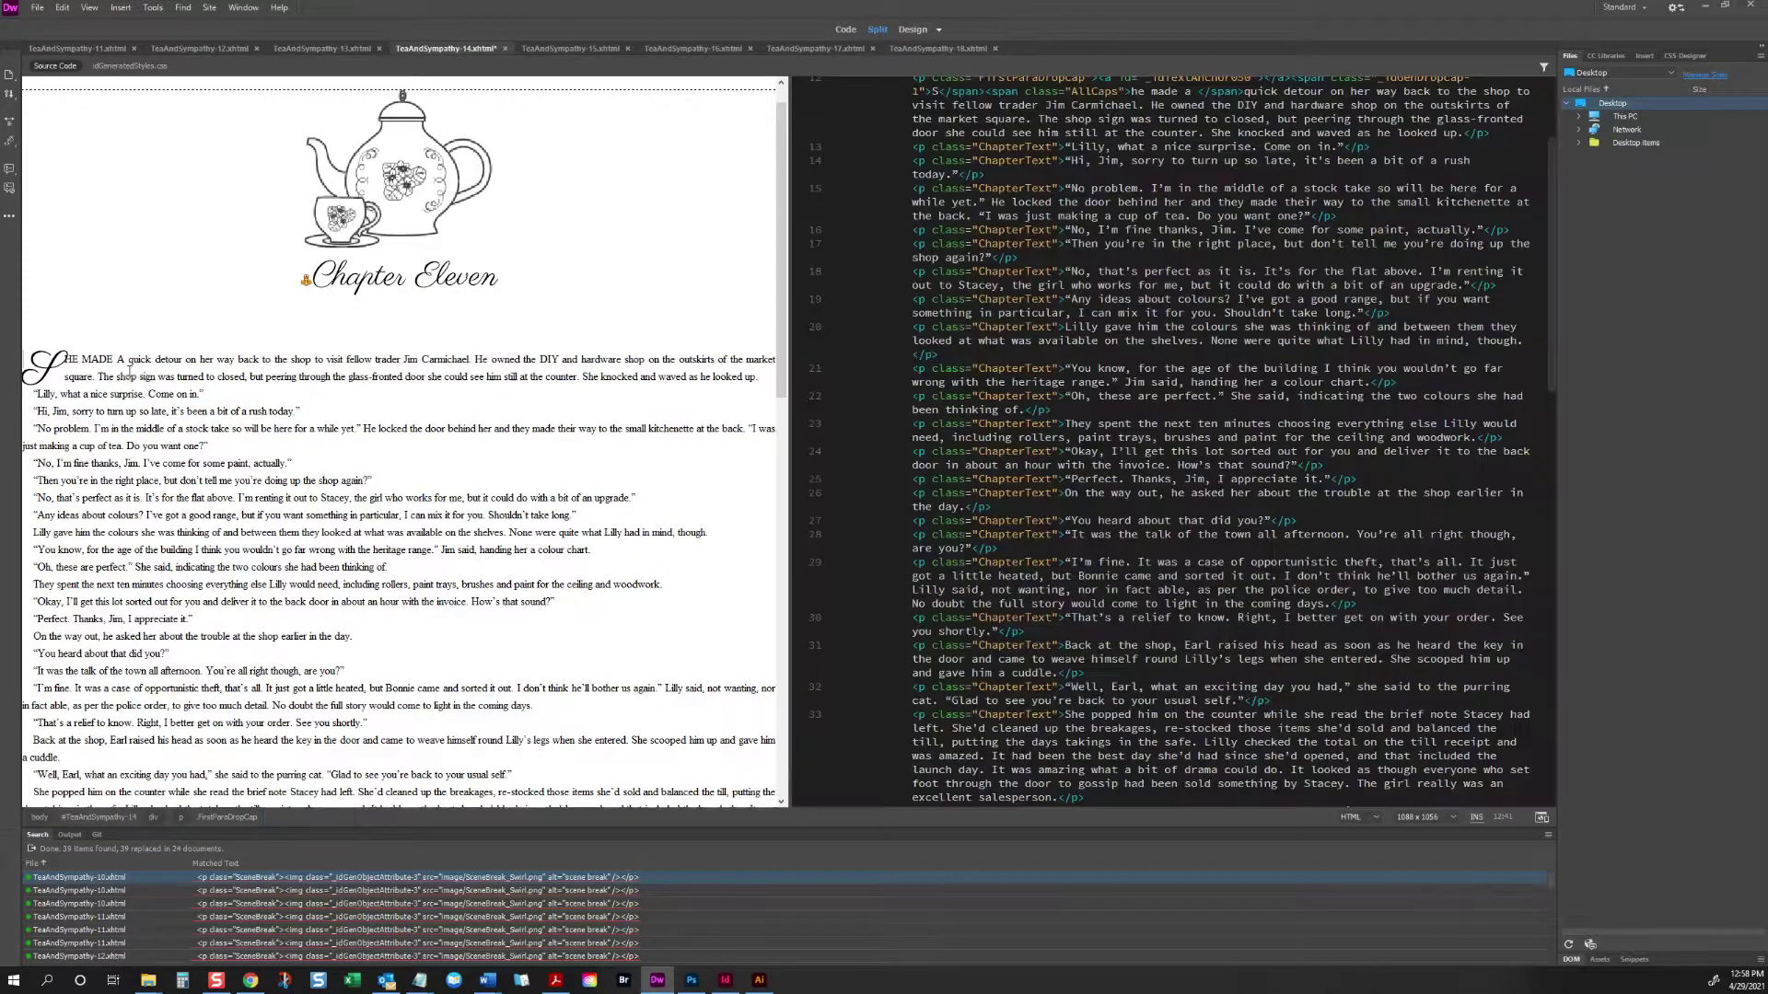
scroll(1261, 147, "up", 4)
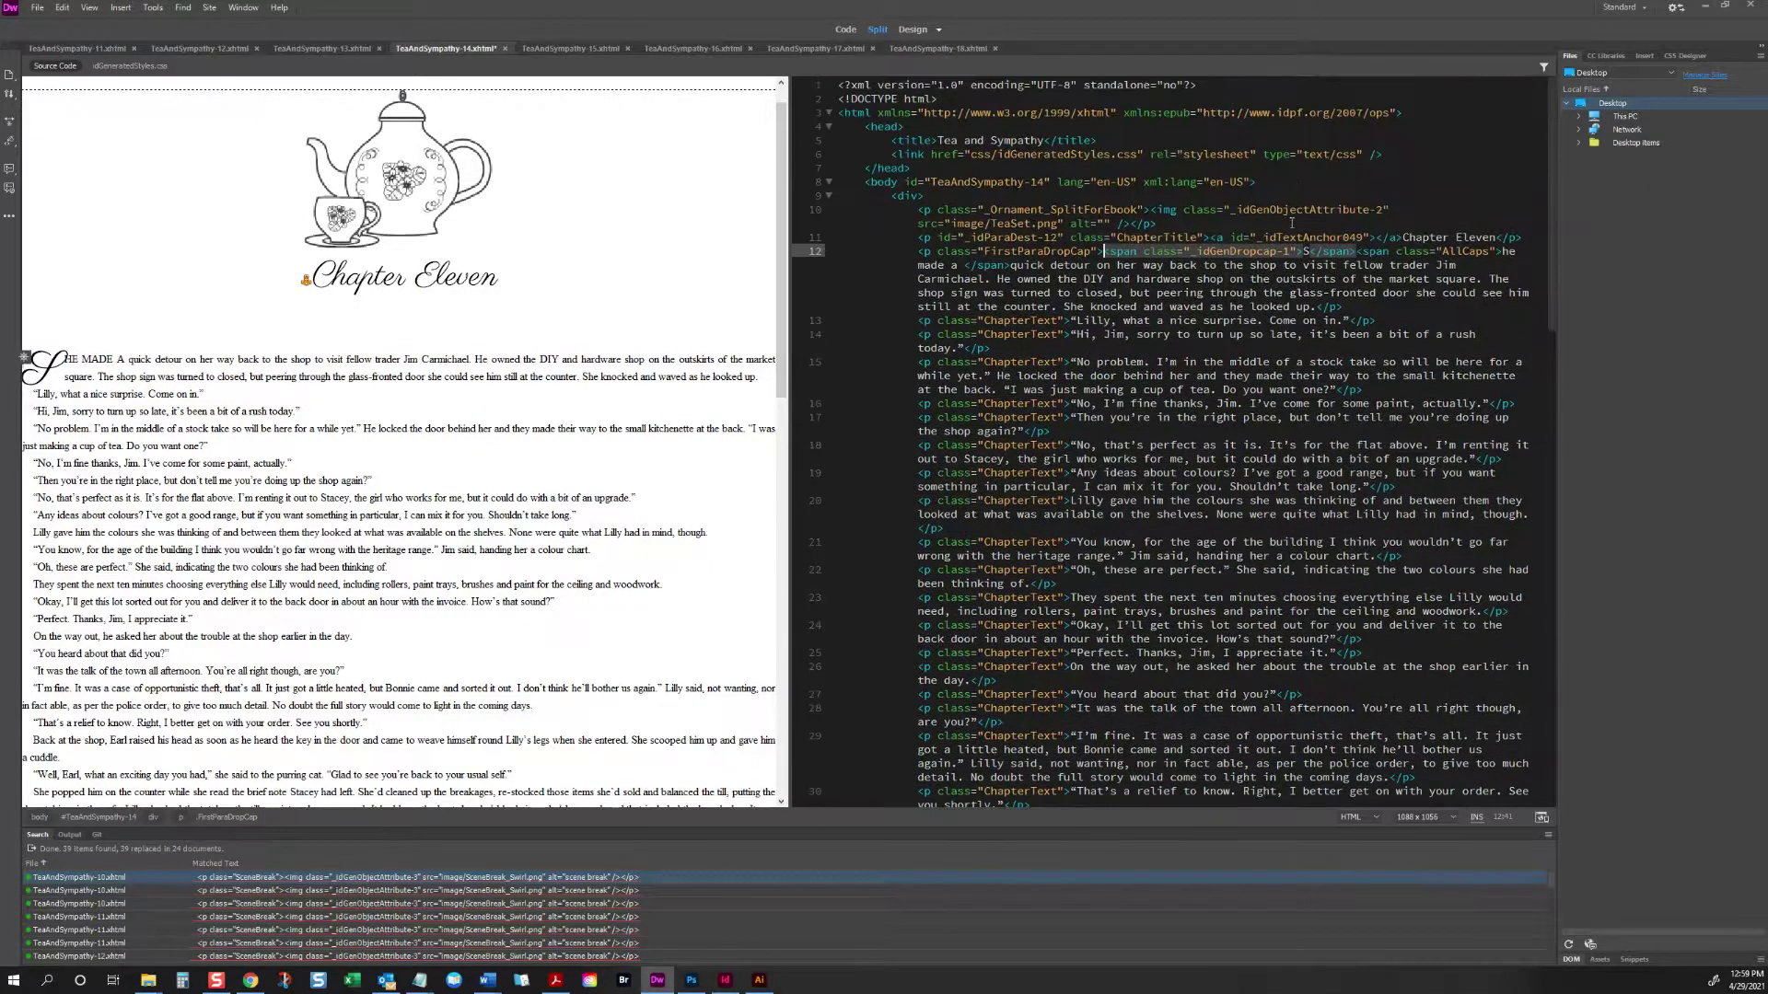
left_click(1289, 251)
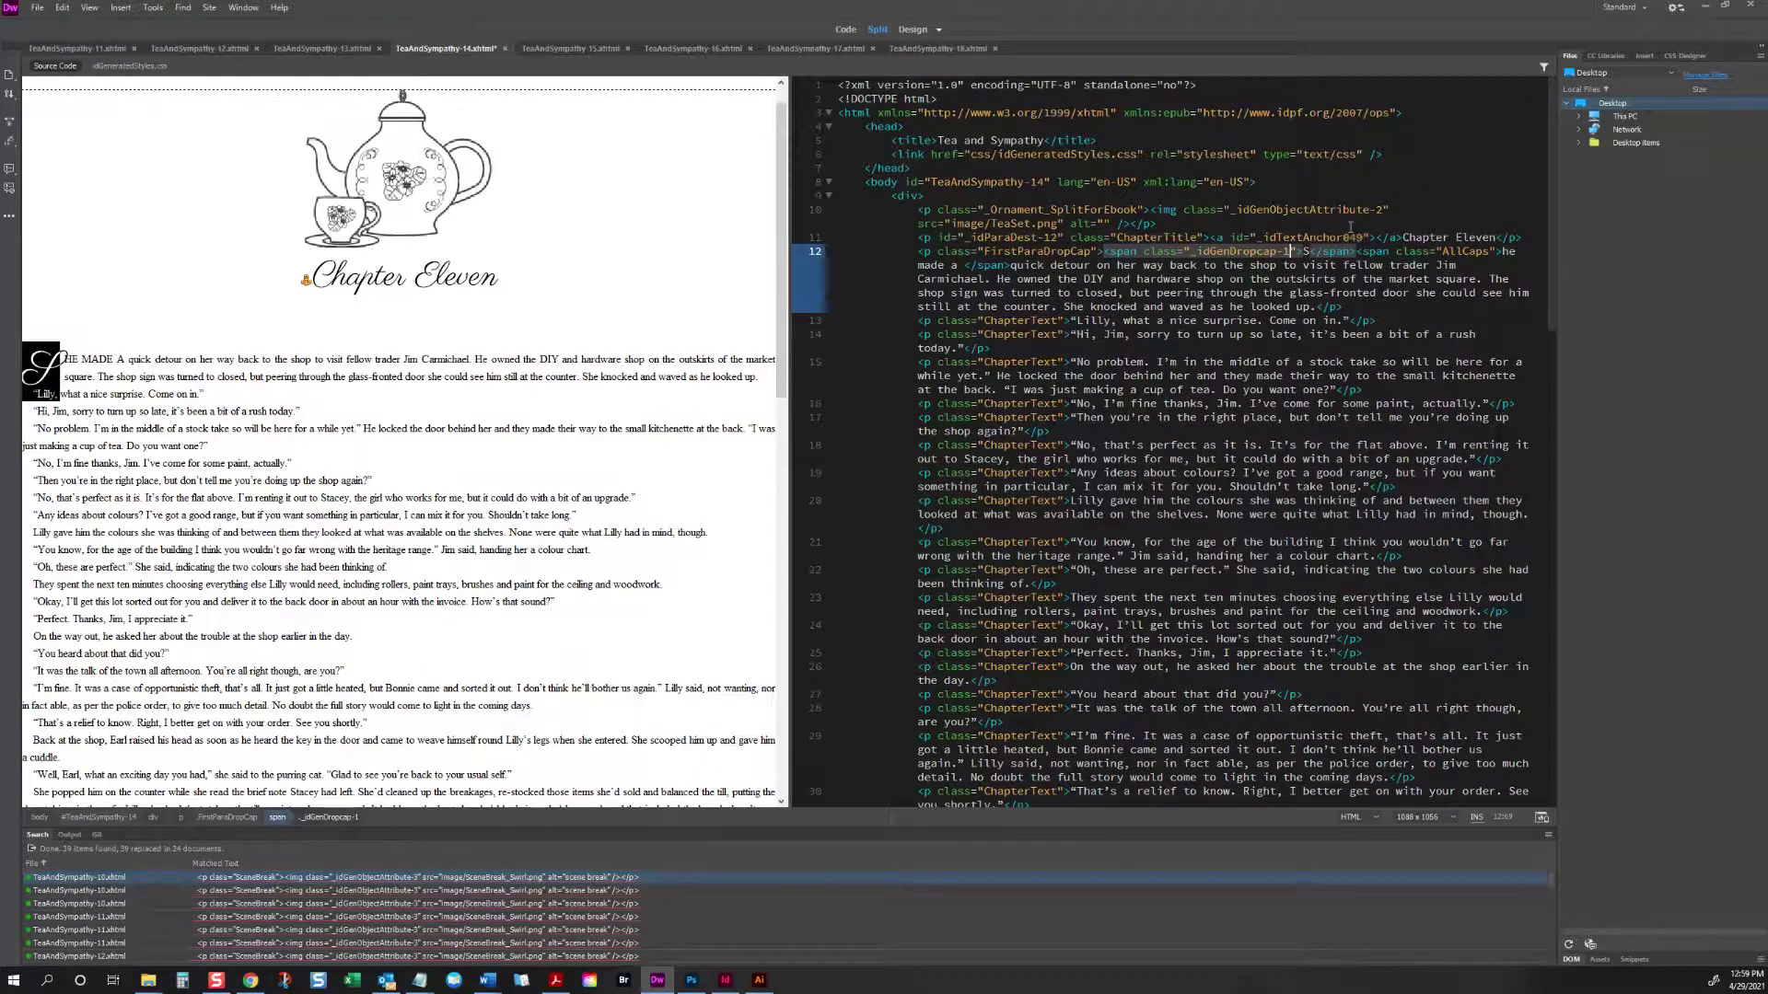
key("BackSpace")
type("2")
Step: Delete the stray anchor from the drop cap of Chapter Eleven's "When she'd bought" scene, then save and close the file
left_click(211, 426)
scroll(101, 626, "down", 6)
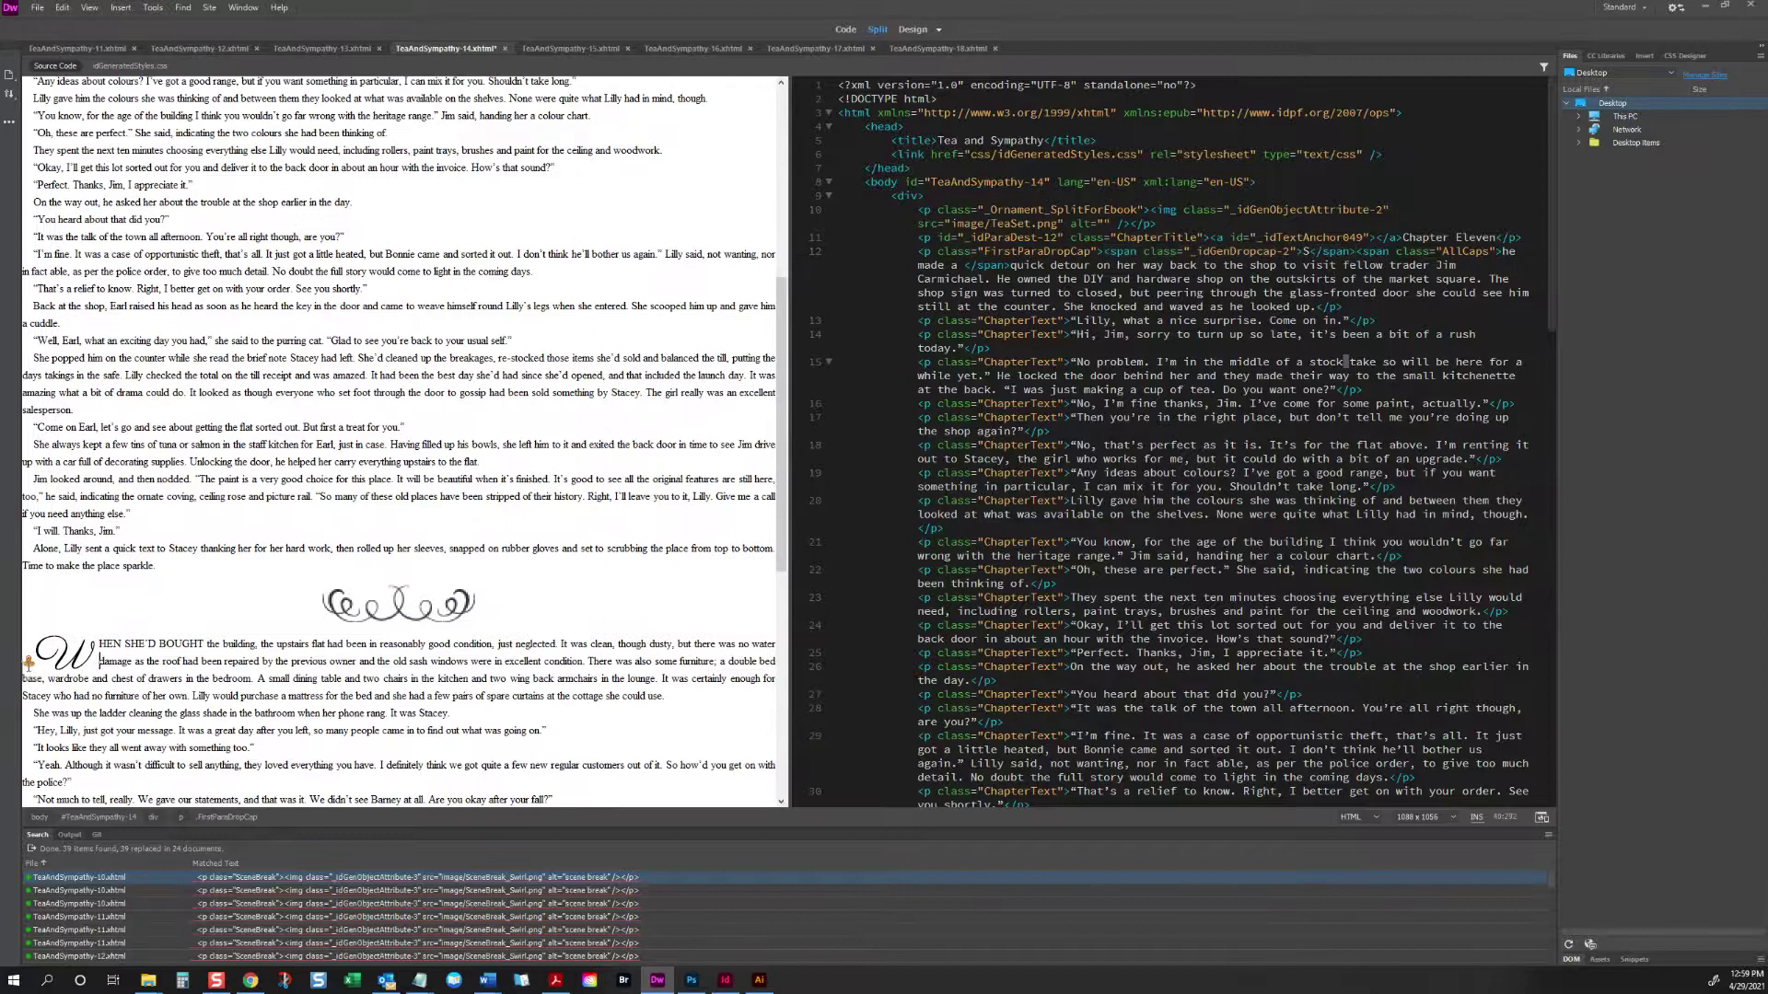
left_click(31, 665)
scroll(280, 543, "down", 2)
scroll(279, 543, "down", 5)
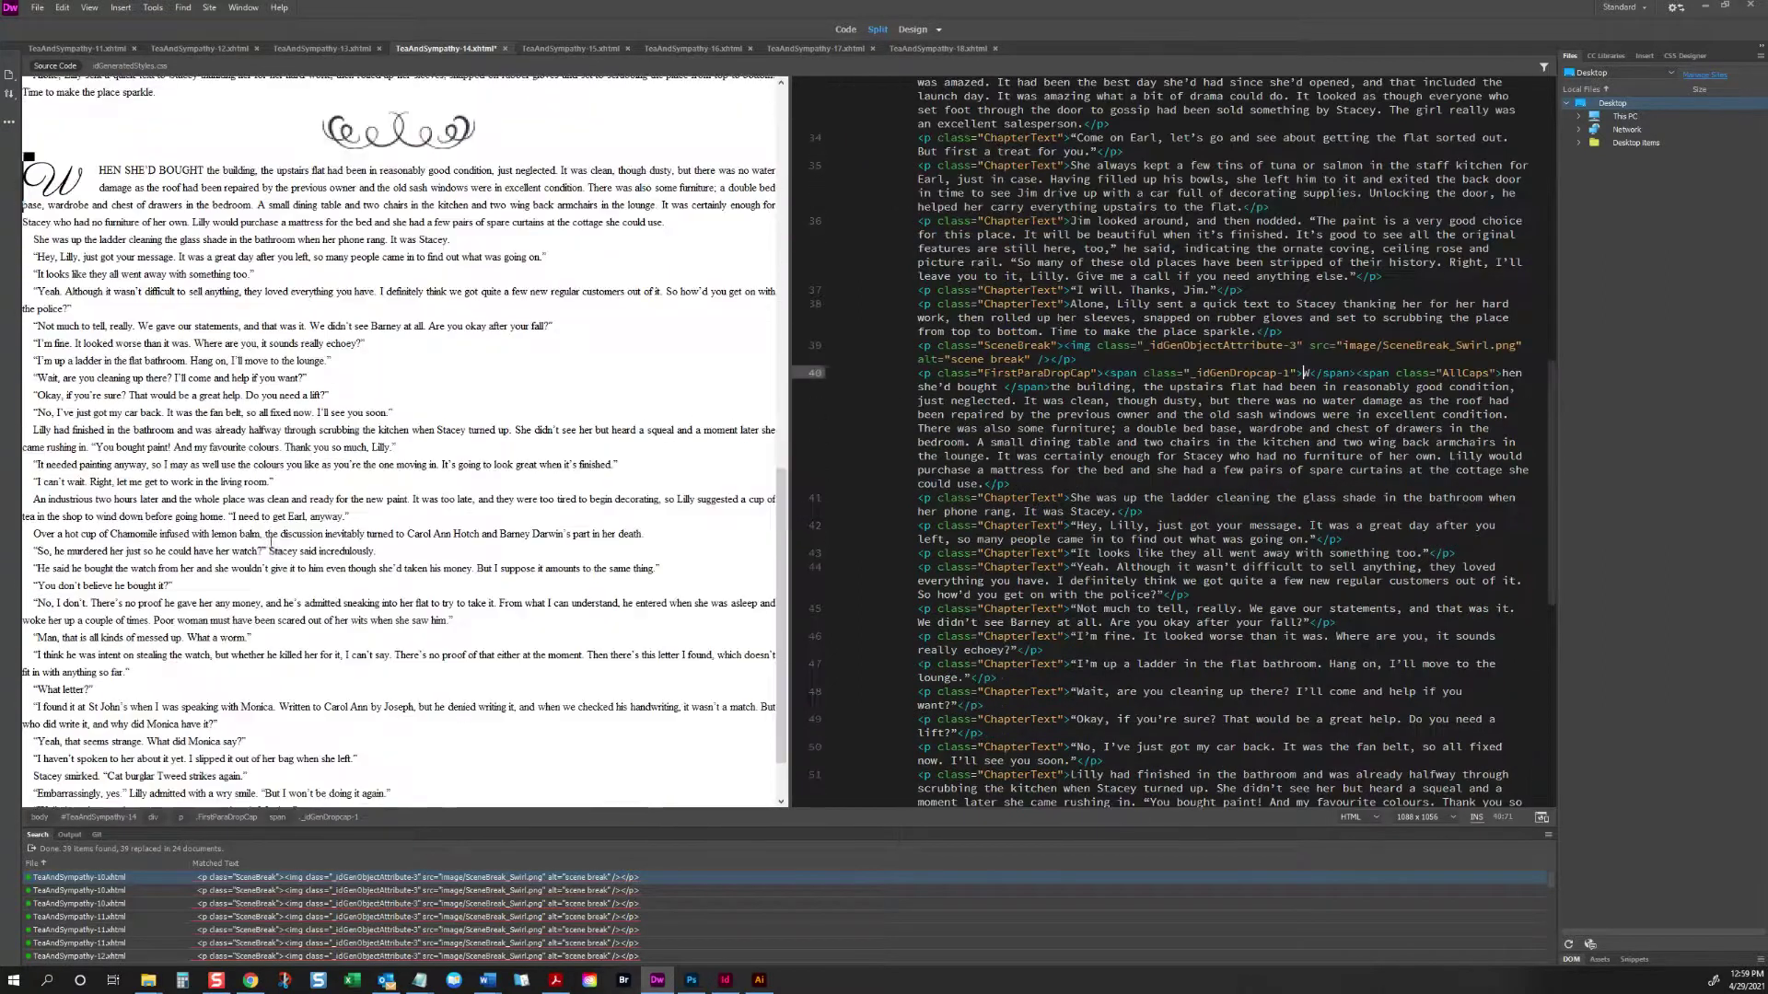
left_click(232, 539)
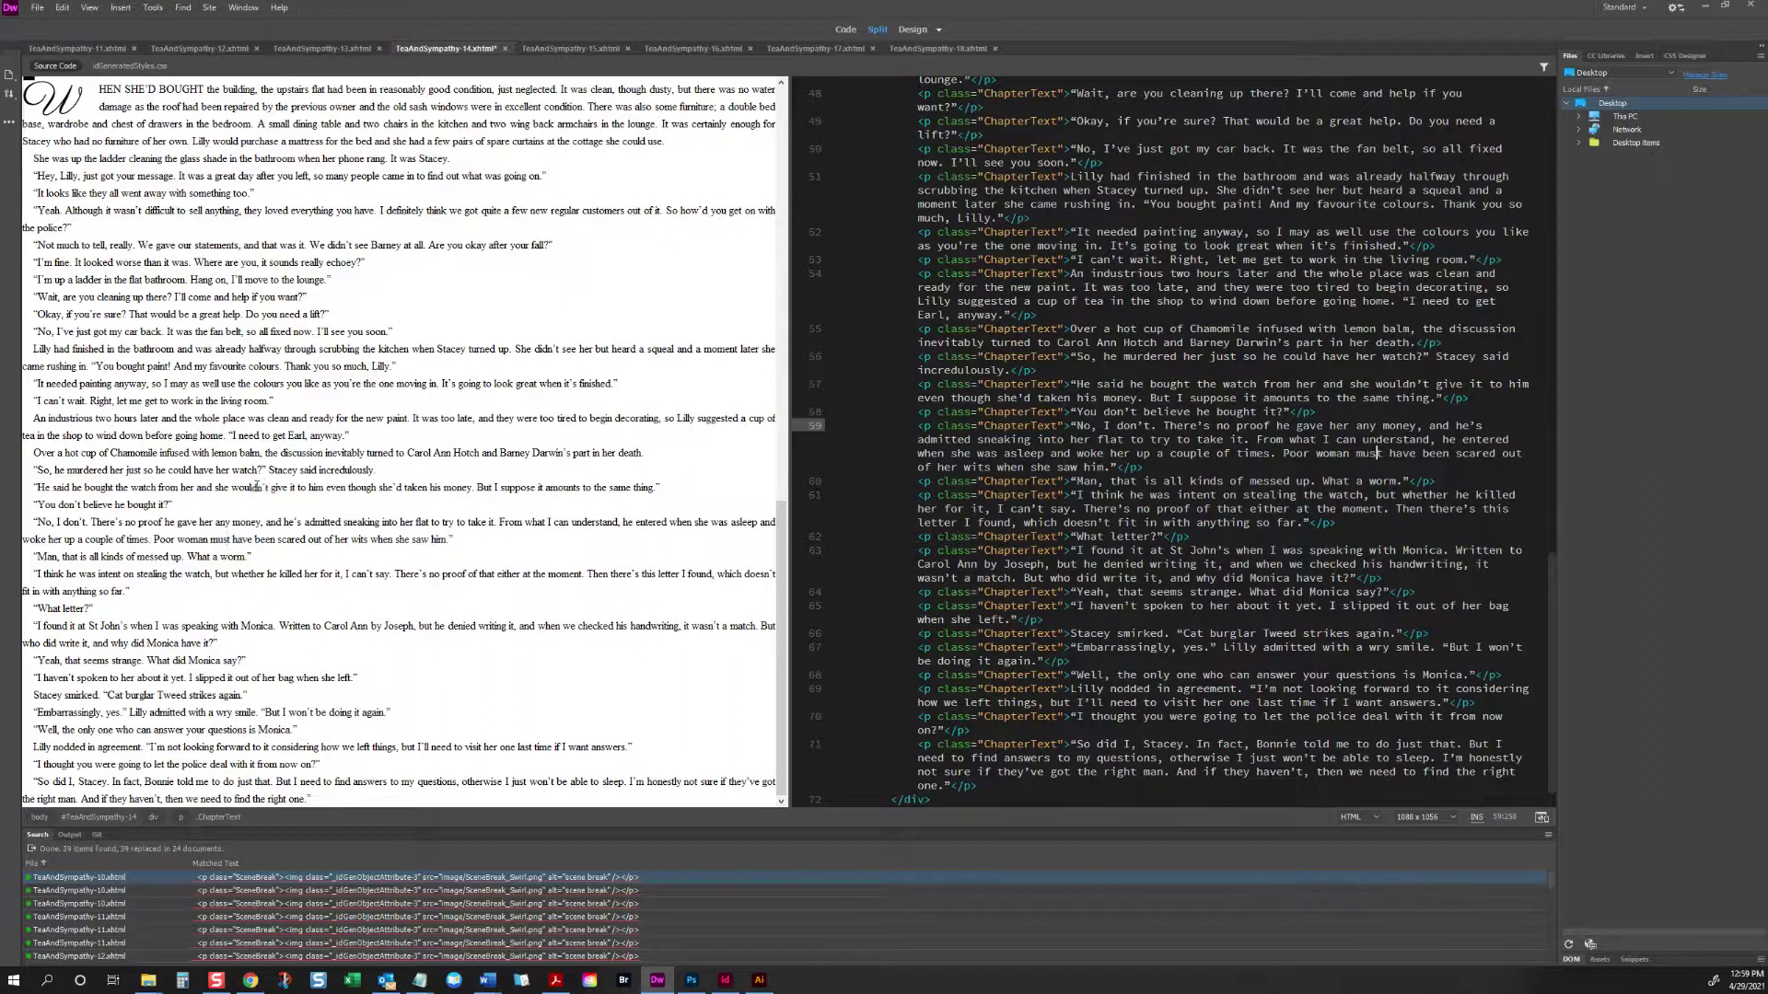
scroll(257, 487, "up", 15)
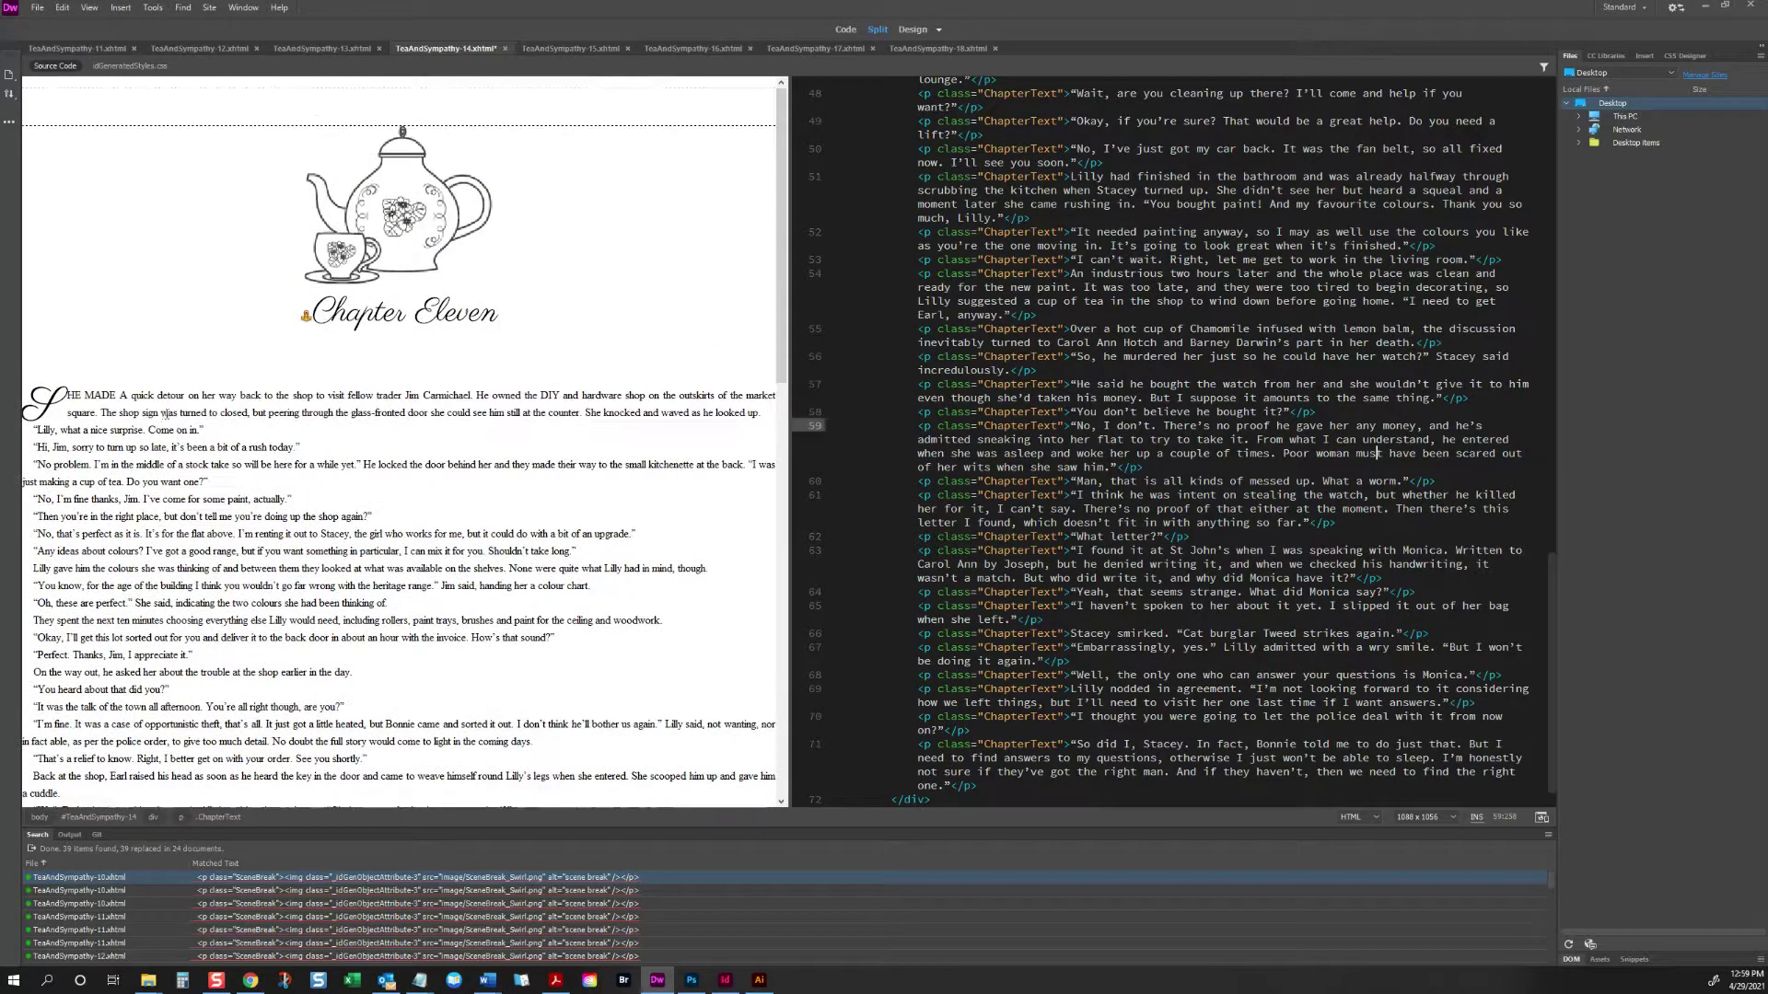
key("ctrl+s")
key("ctrl+w")
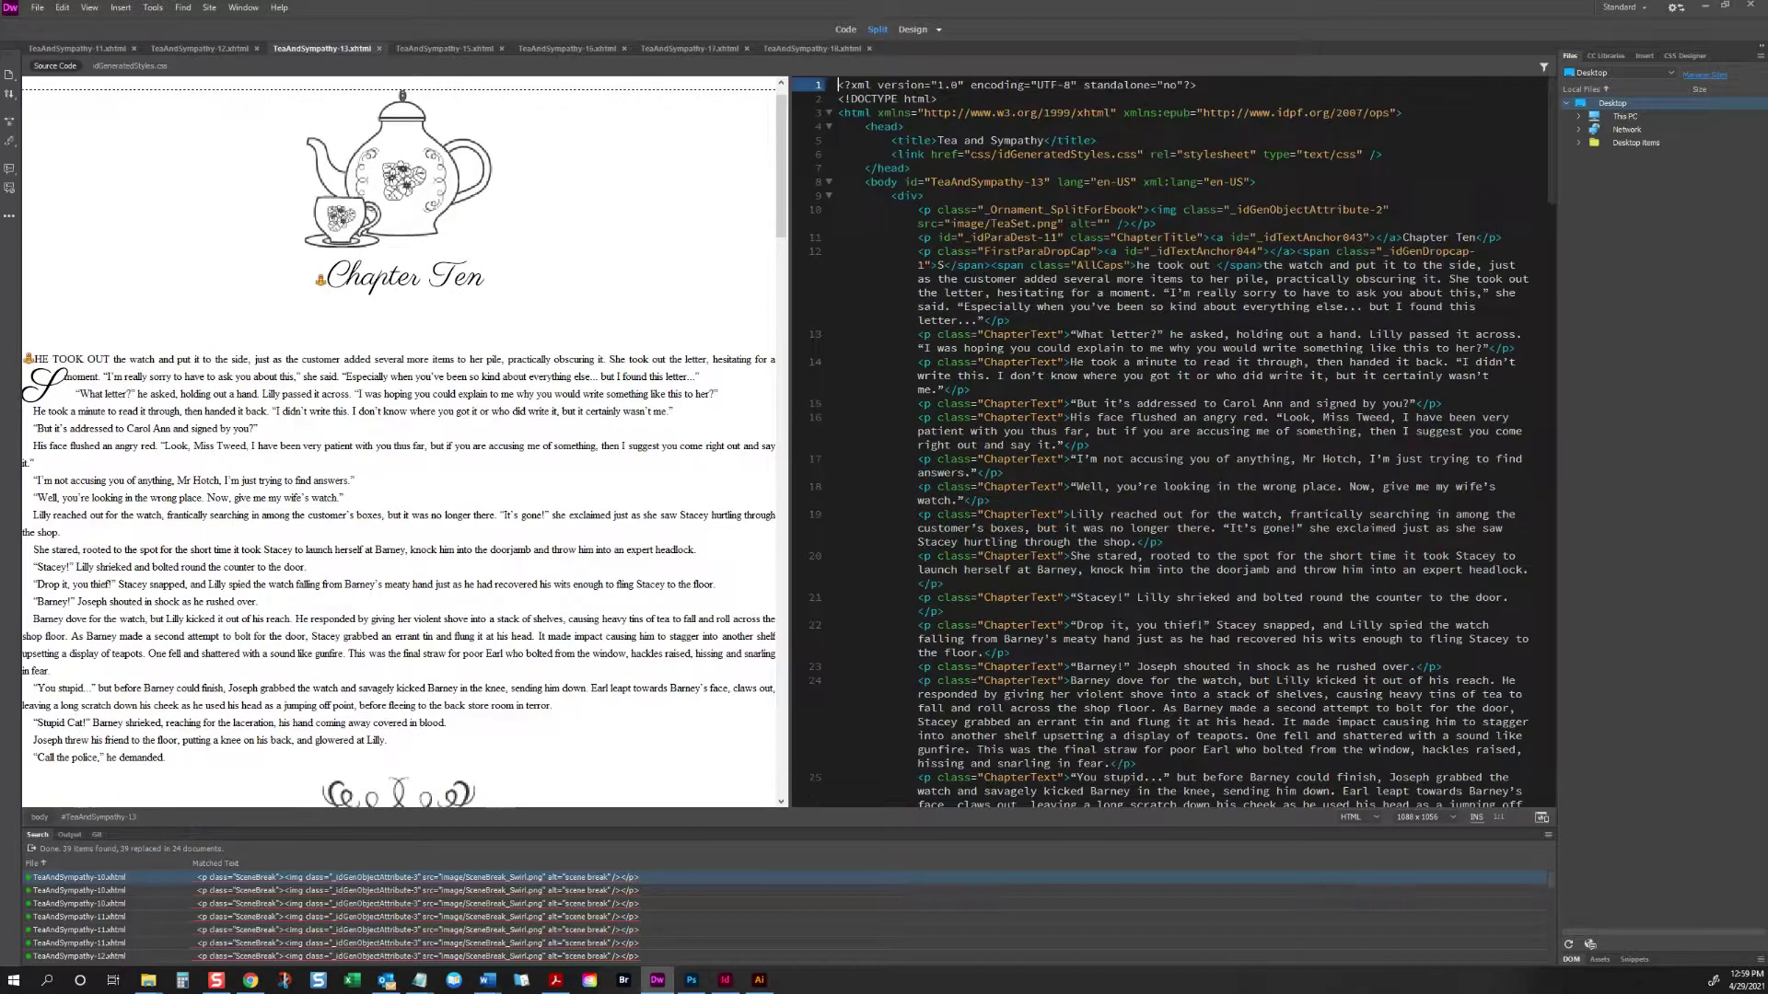
Step: In Chapter Ten's opening "She took out" paragraph, delete the drop cap anchor and change the drop cap class to _idGenDropcap-2
left_click(28, 359)
key("Delete")
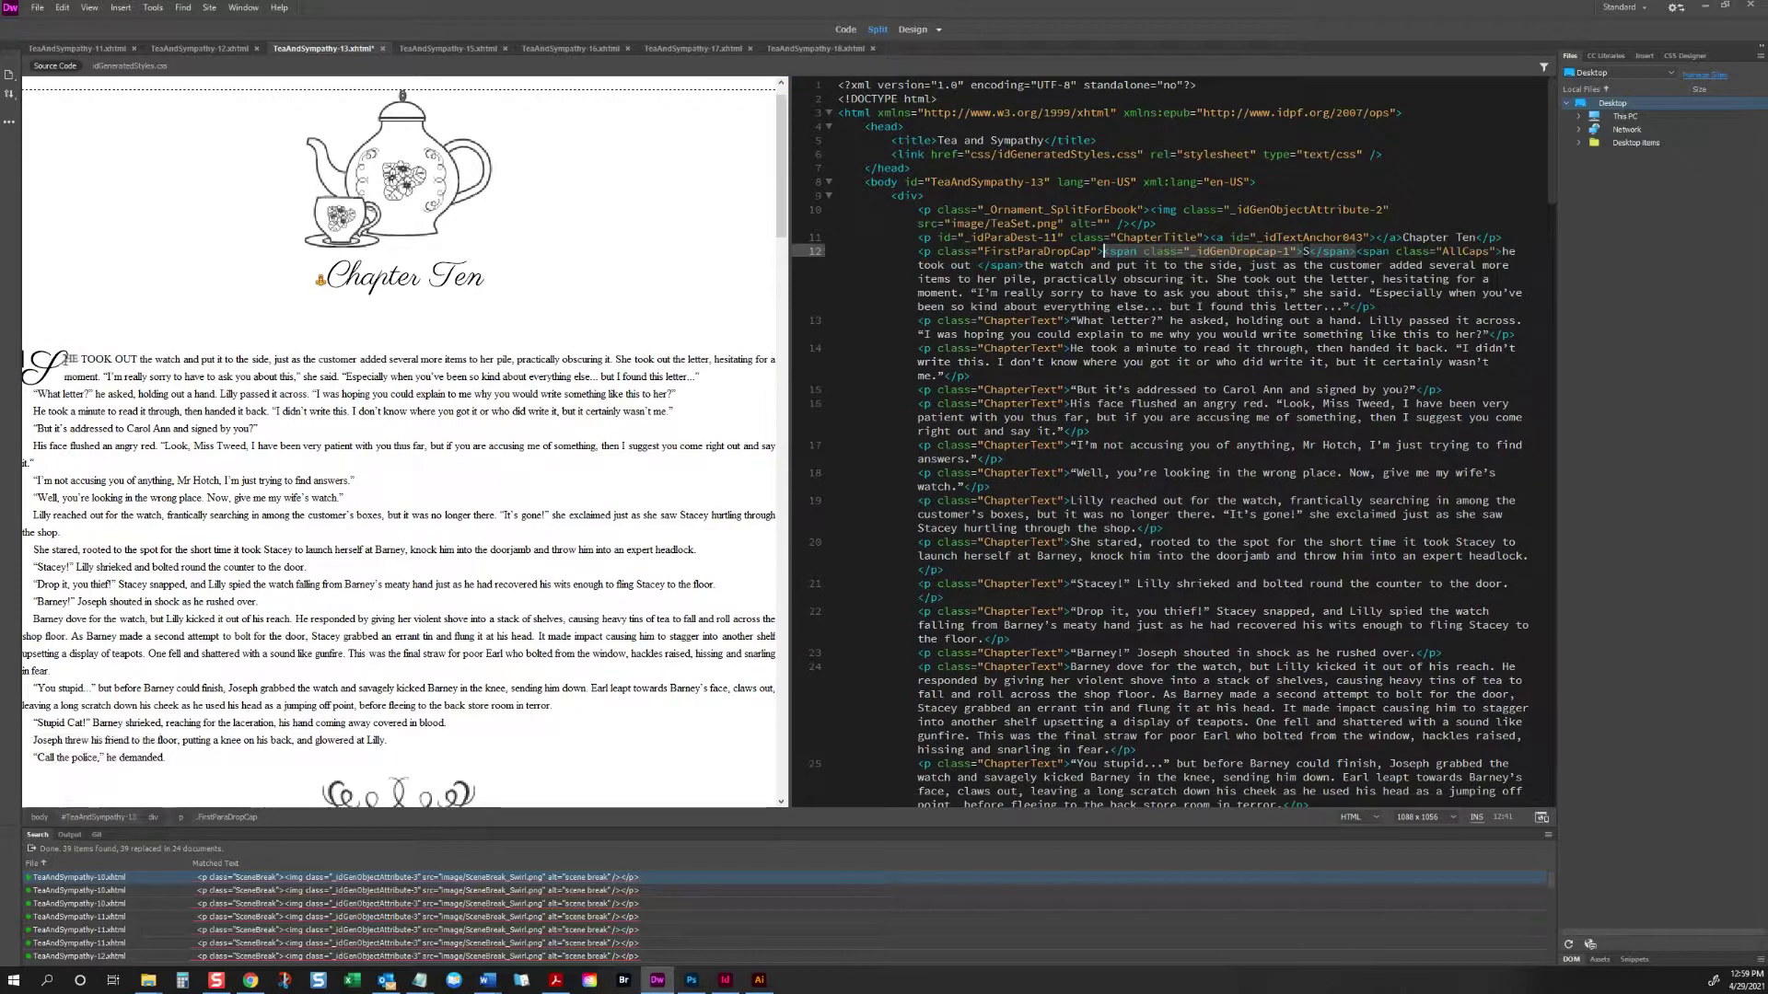
left_click(53, 287)
key("Left")
key("Left")
key("Left")
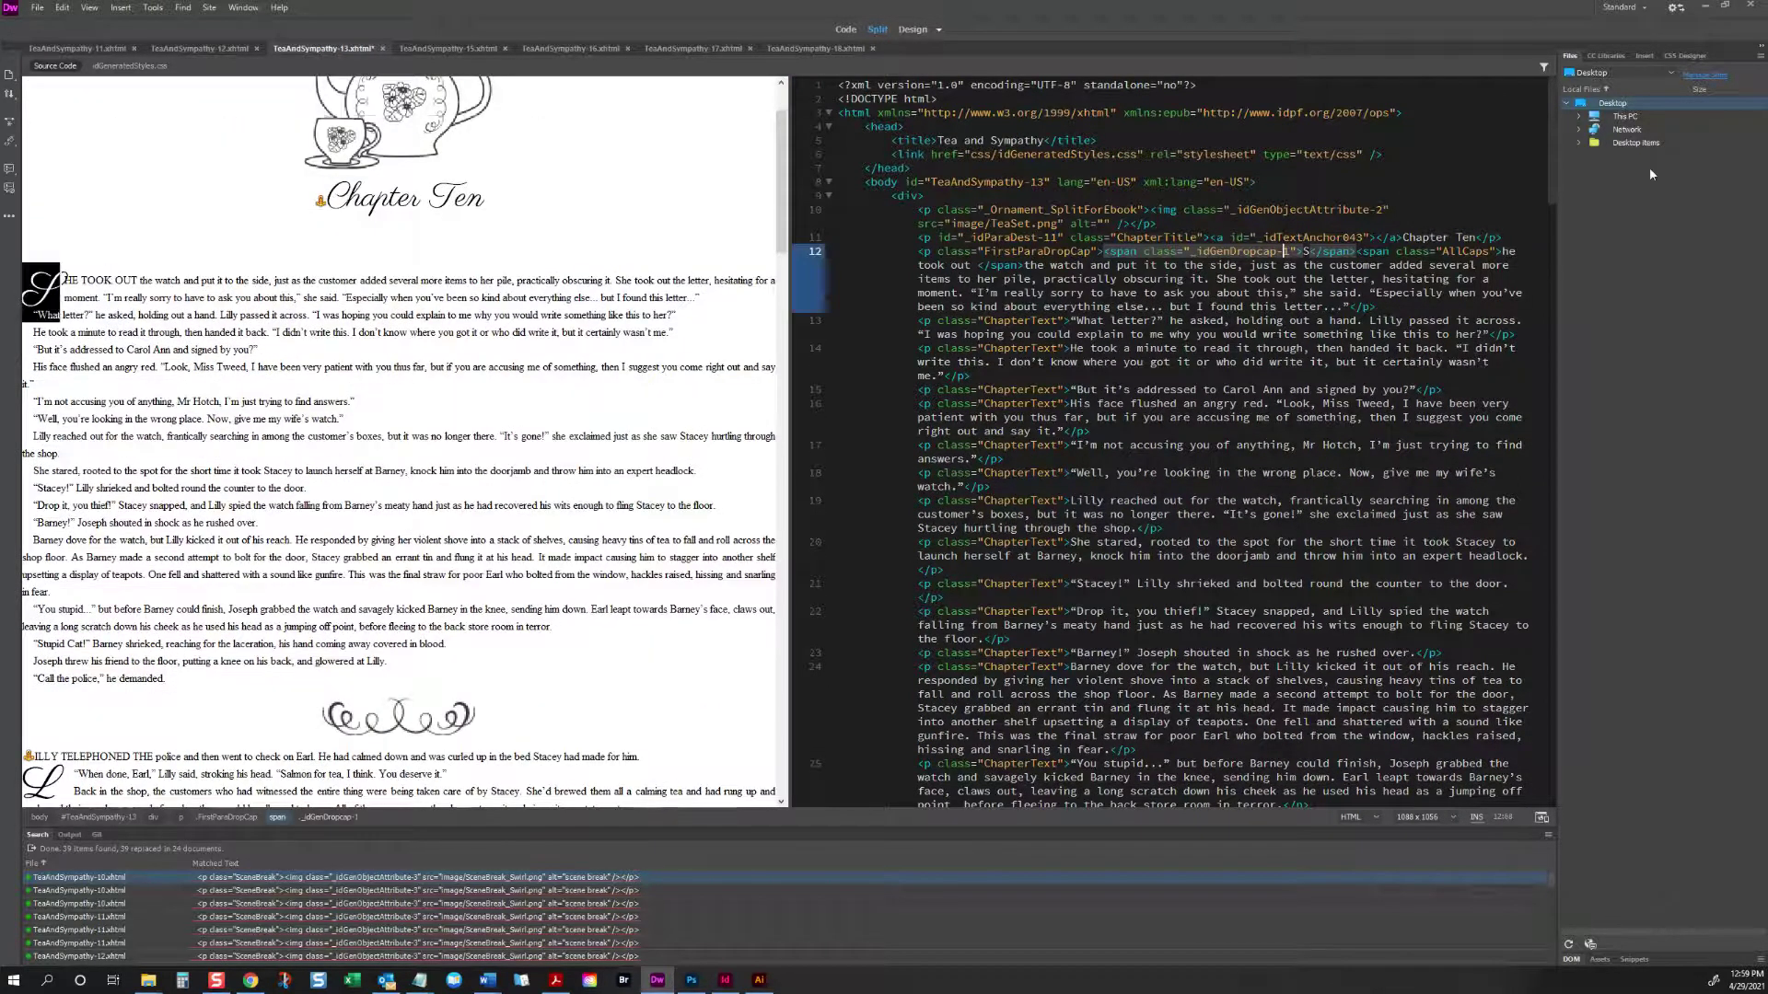
key("BackSpace")
type("2")
Step: Delete the anchor from the "telephoned the police" paragraph and change its drop cap class to _idGenDropcap-2
scroll(316, 579, "down", 3)
left_click(27, 598)
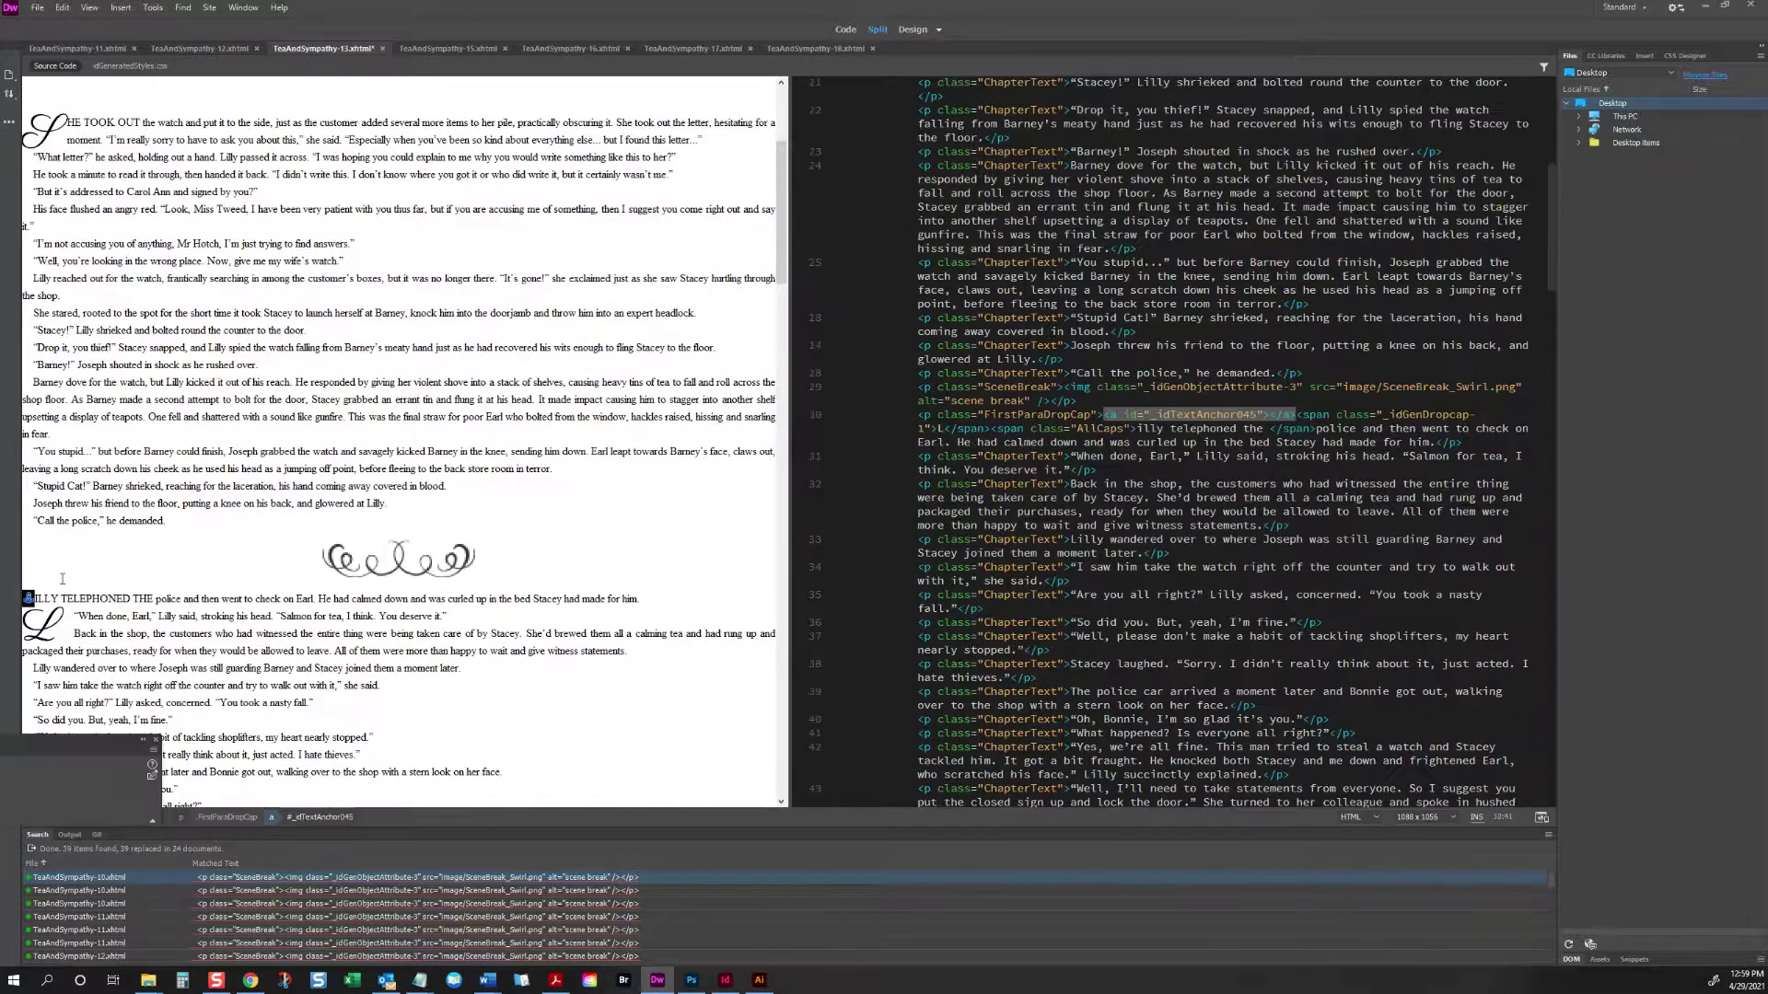
key("Delete")
left_click(1291, 415)
key("BackSpace")
type("2")
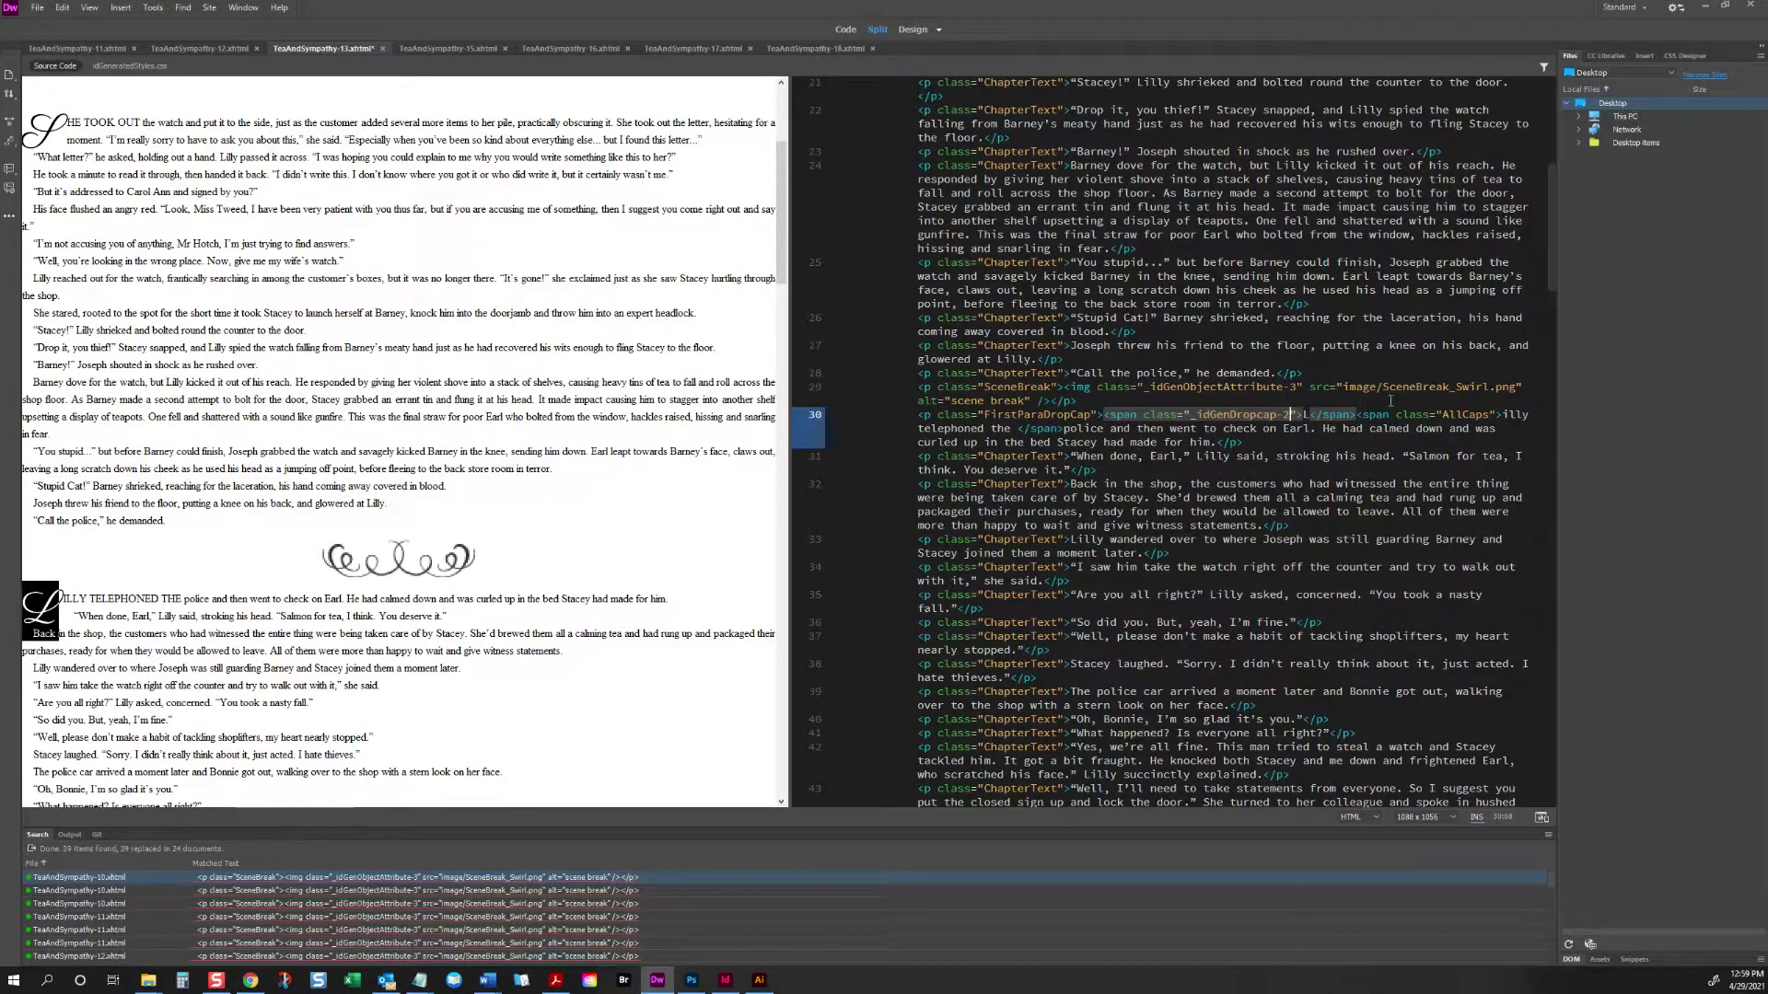
Step: Delete the stray anchors from the drop caps of Chapter Ten's "At the police station" and "stood up instinctively" scenes
scroll(704, 512, "down", 10)
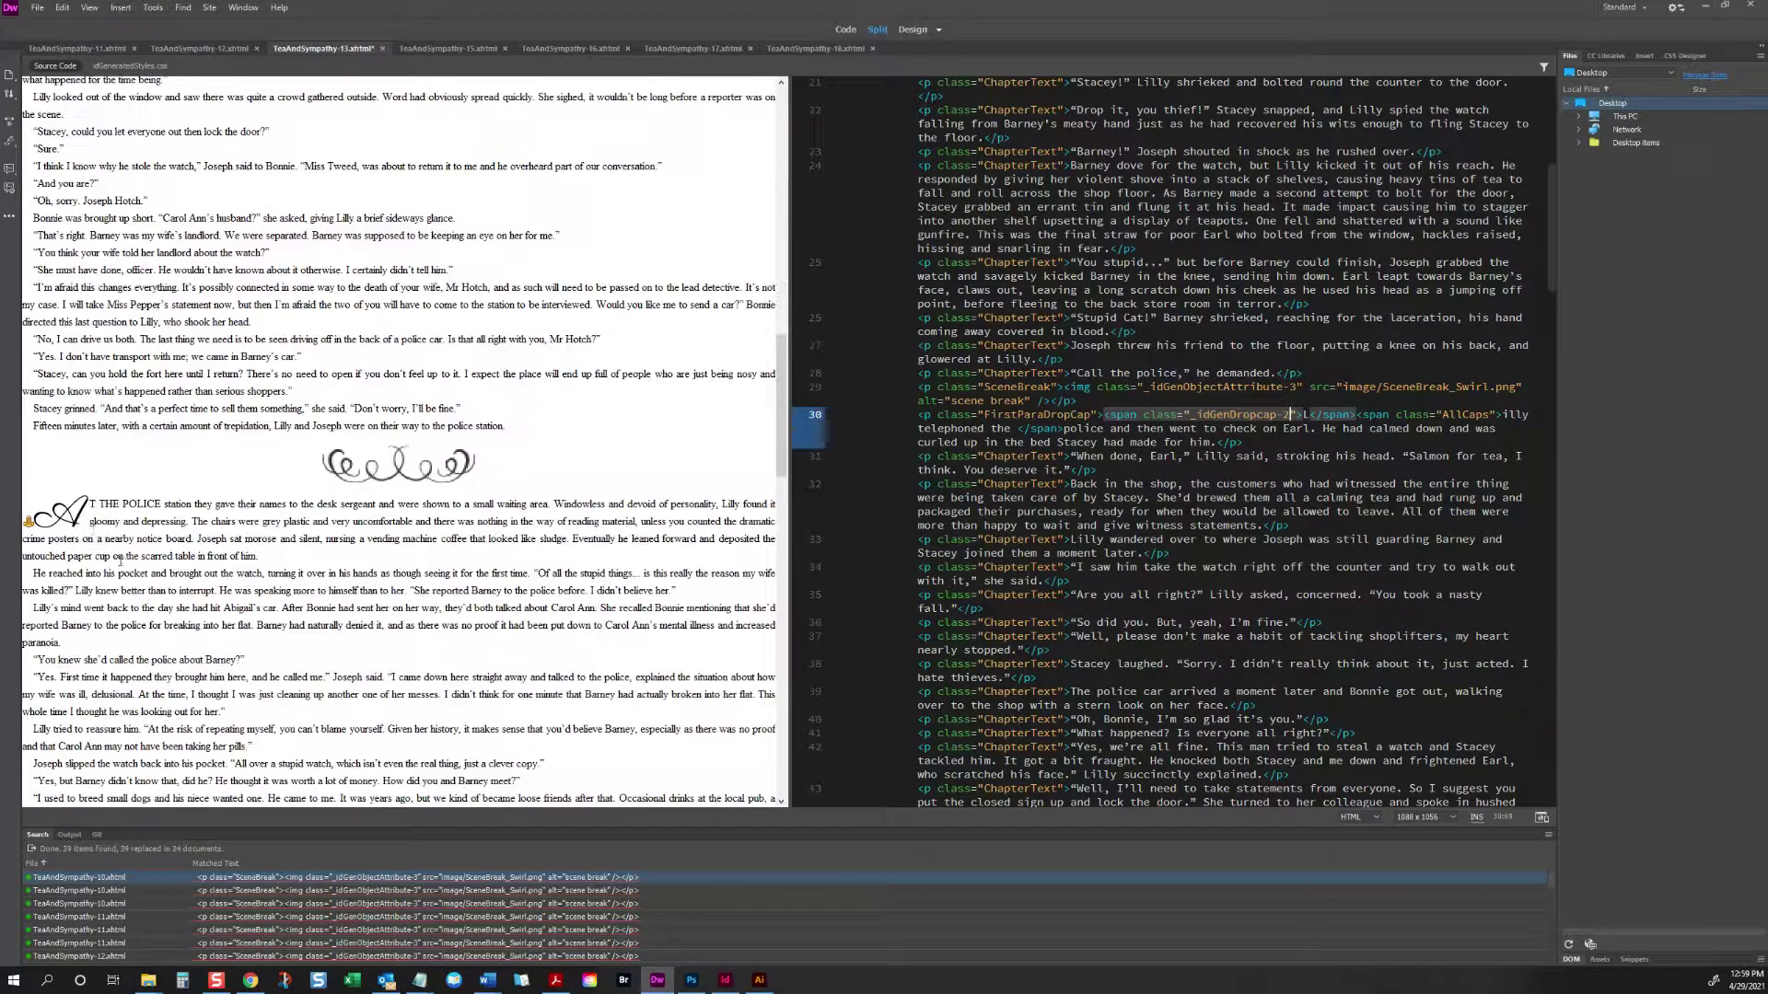
left_click(89, 527)
scroll(59, 518, "down", 10)
left_click(27, 528)
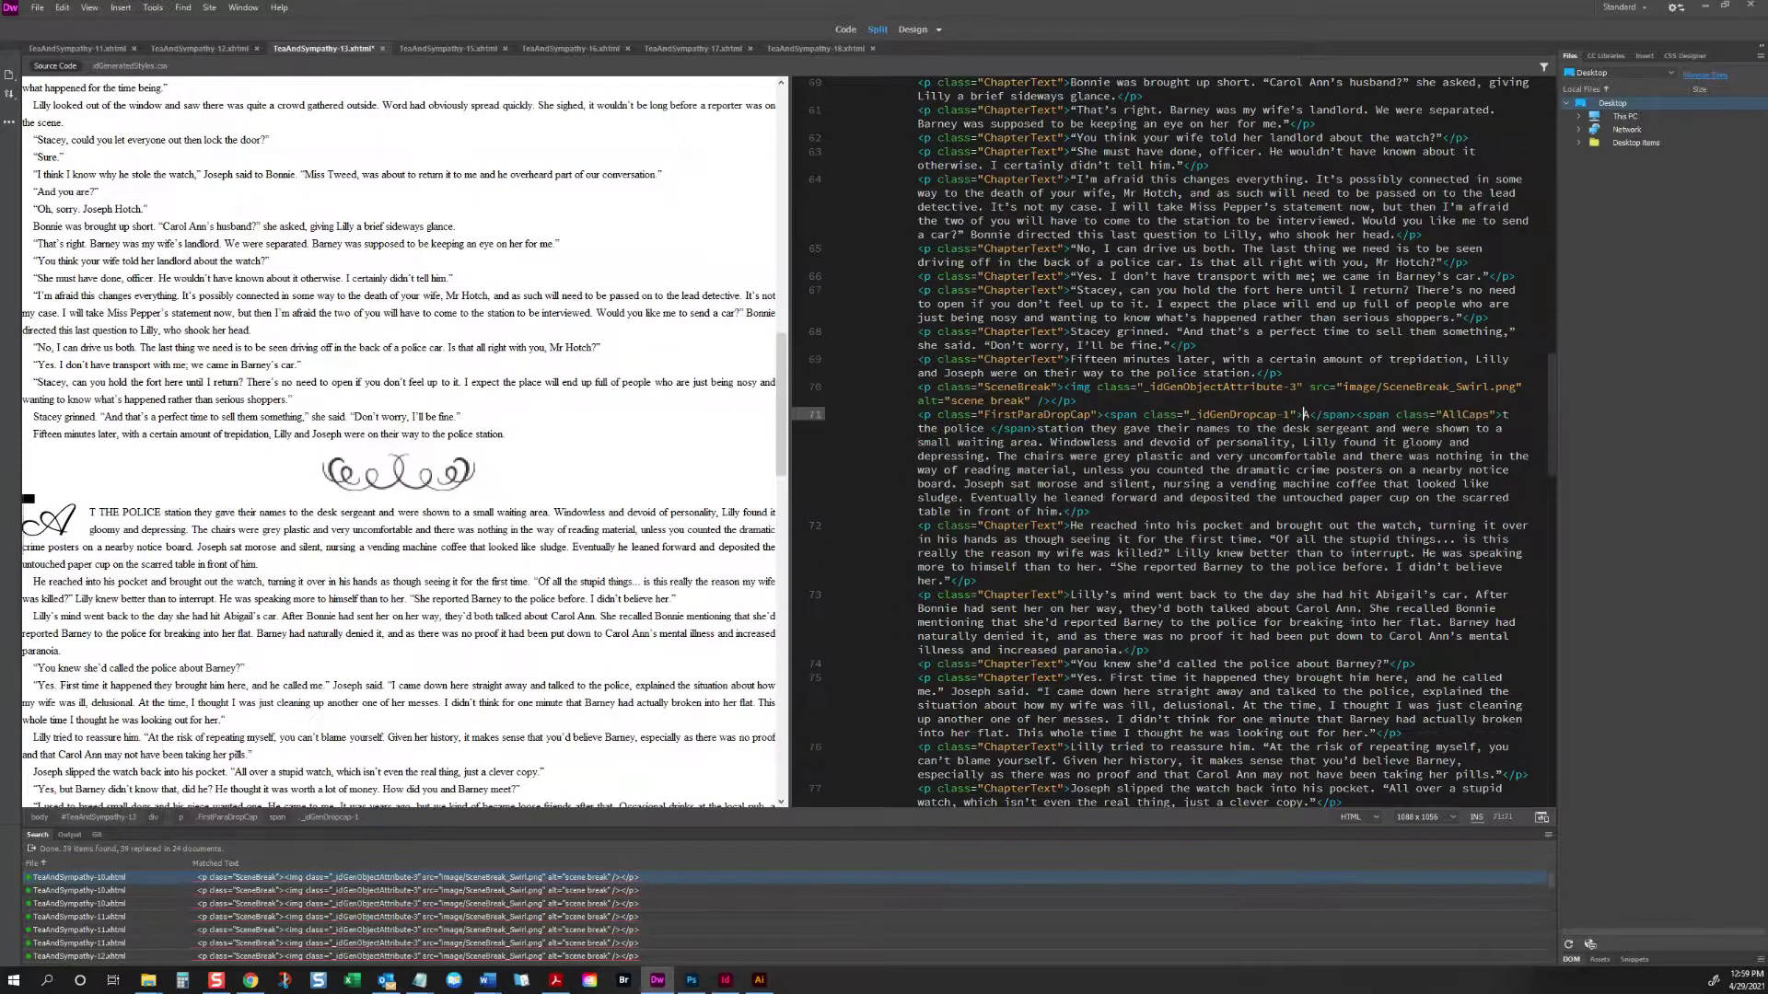
left_click(74, 551)
scroll(78, 556, "down", 14)
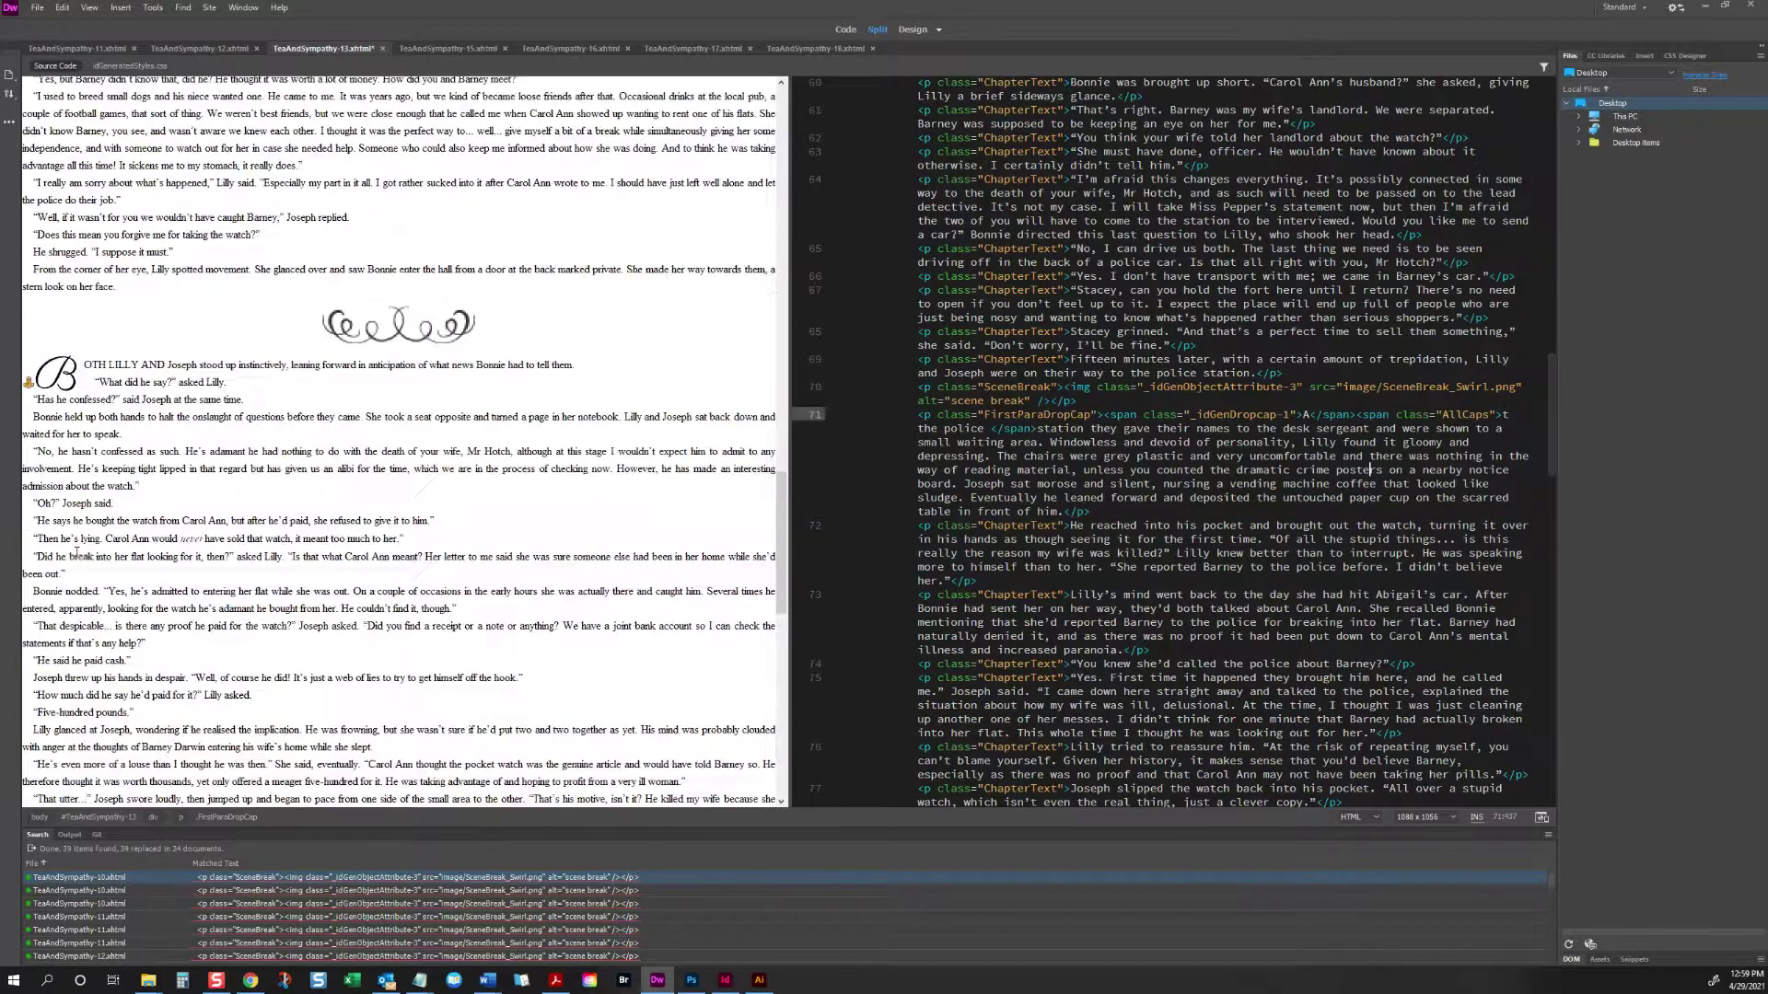
left_click(27, 381)
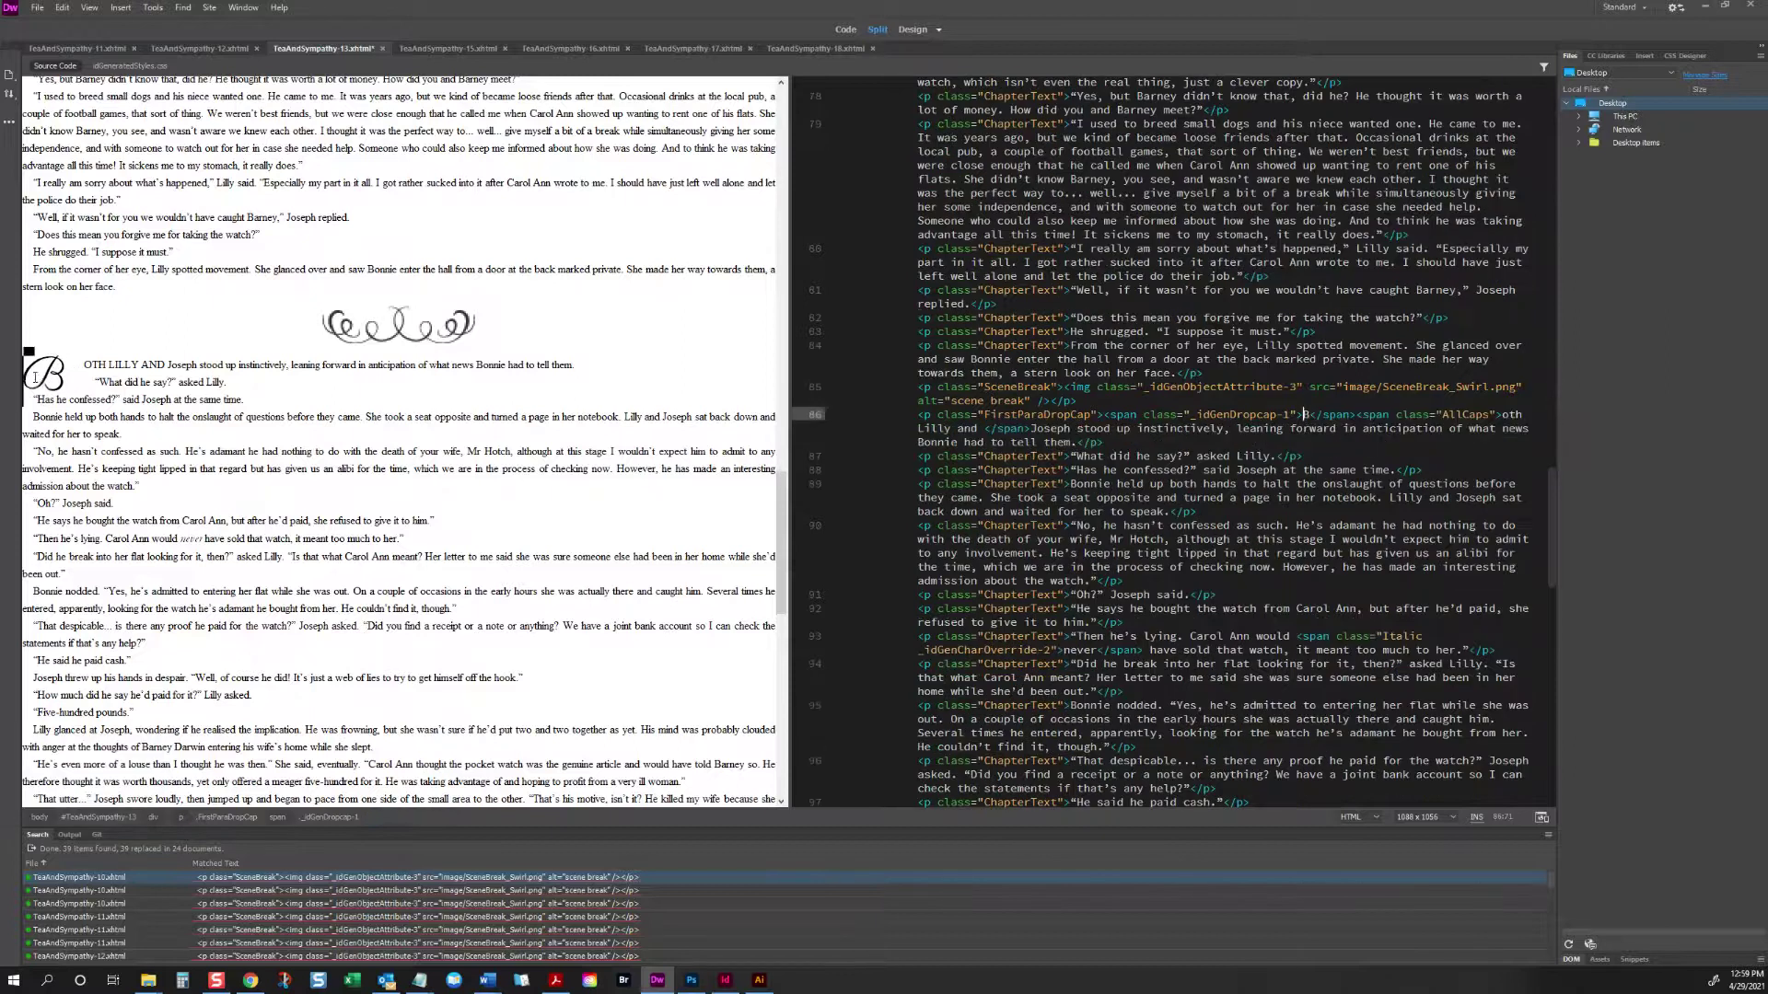
Step: Delete the stray anchor from the drop cap of the "Do you think" scene and close Chapter Ten's file
scroll(152, 373, "down", 5)
scroll(152, 373, "up", 2)
left_click(144, 403)
scroll(144, 403, "down", 20)
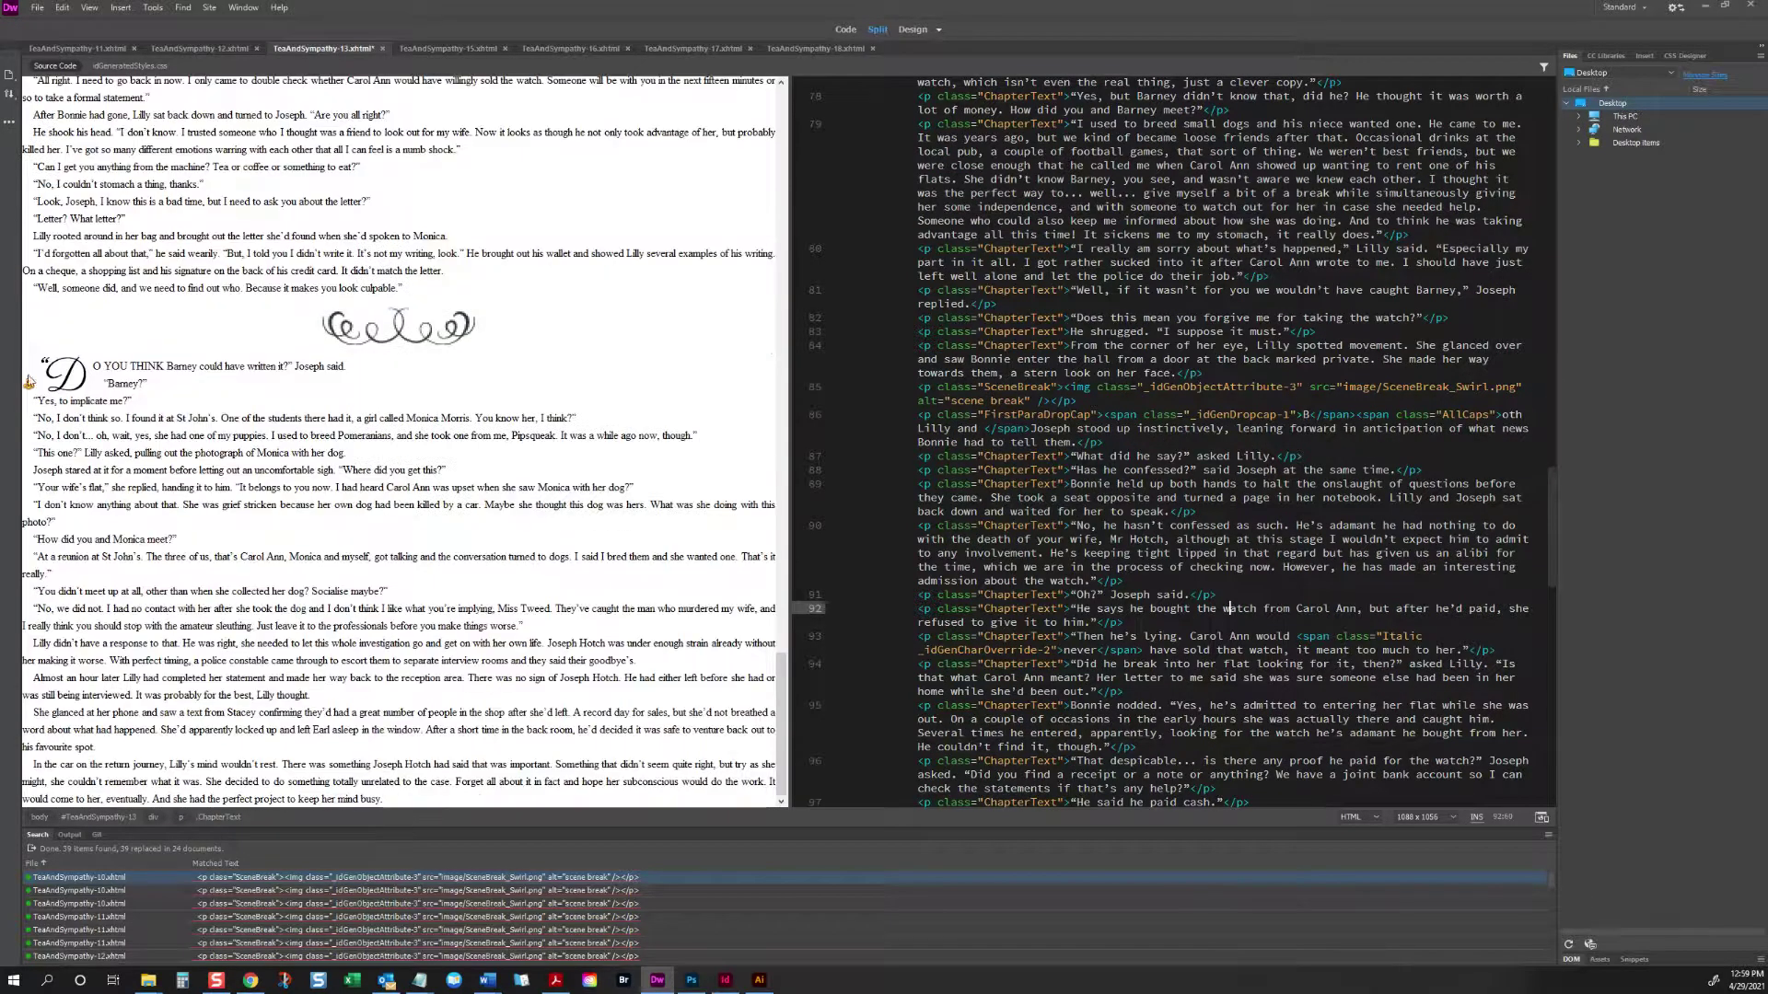
left_click(29, 376)
left_click(236, 471)
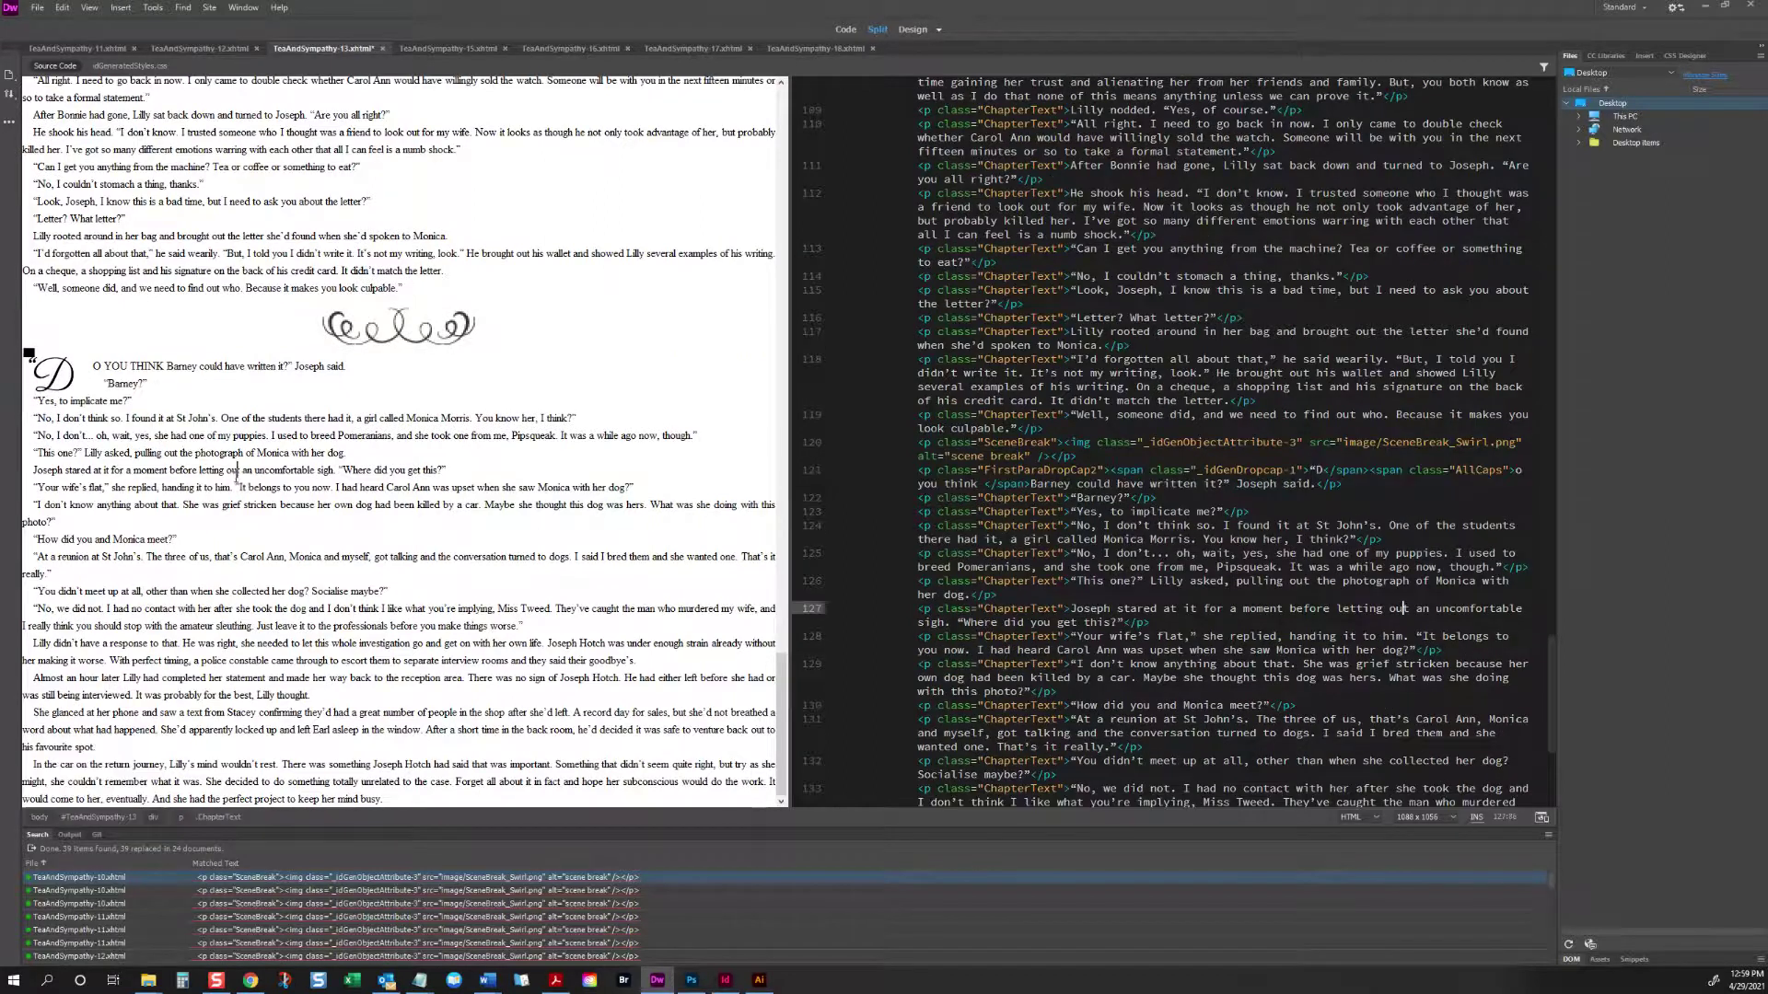
key("ctrl+w")
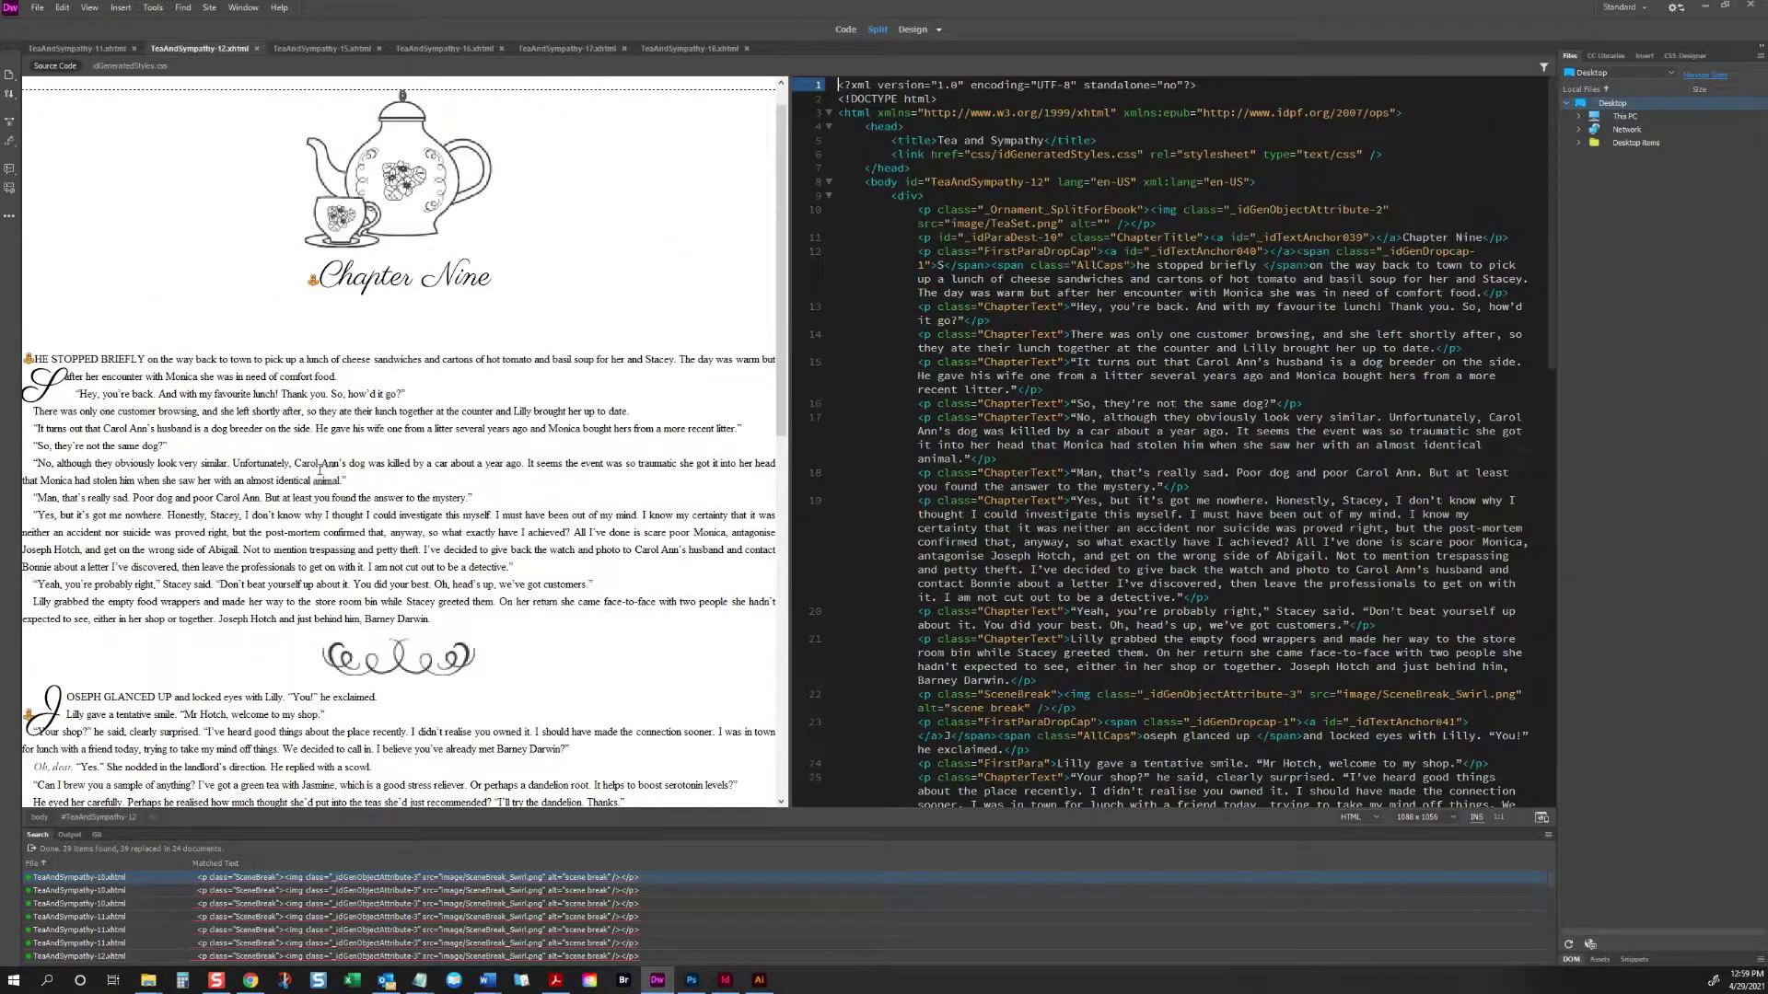
Step: Replace every numbered _idTextAnchor anchor tag in the folder's files with nothing, using a wildcard pattern for the anchor number
left_click(28, 360)
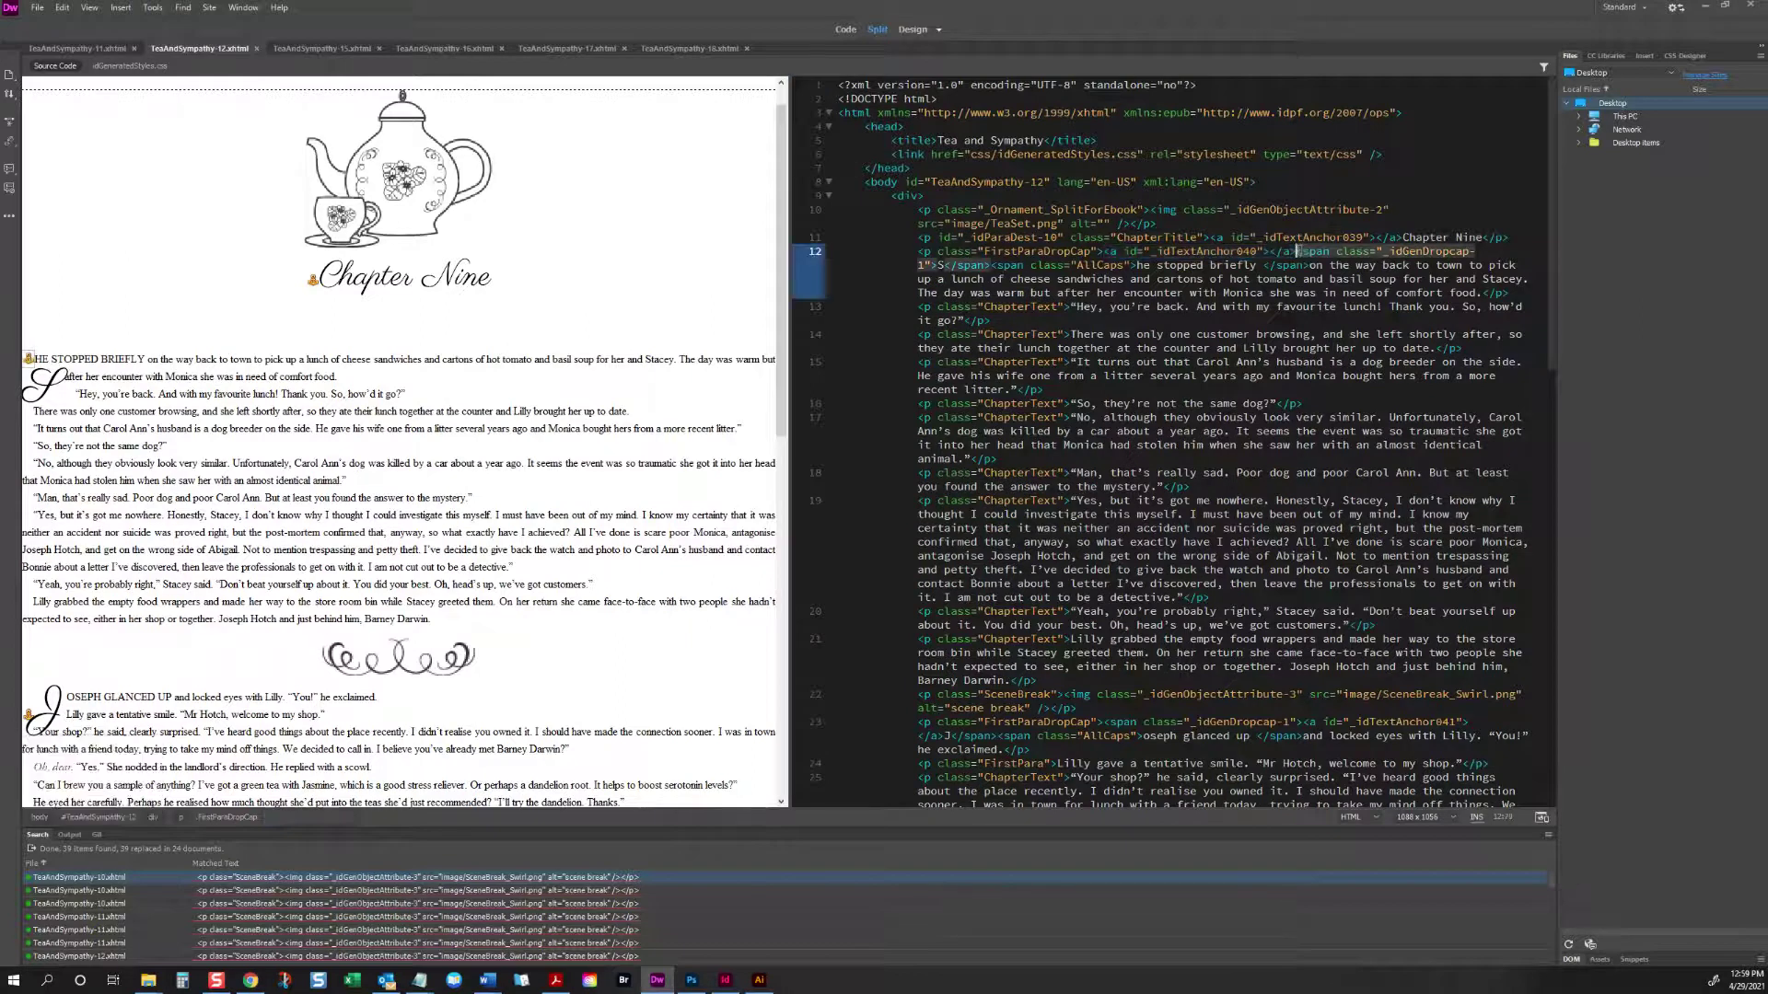
left_click_drag(1296, 252, 1098, 252)
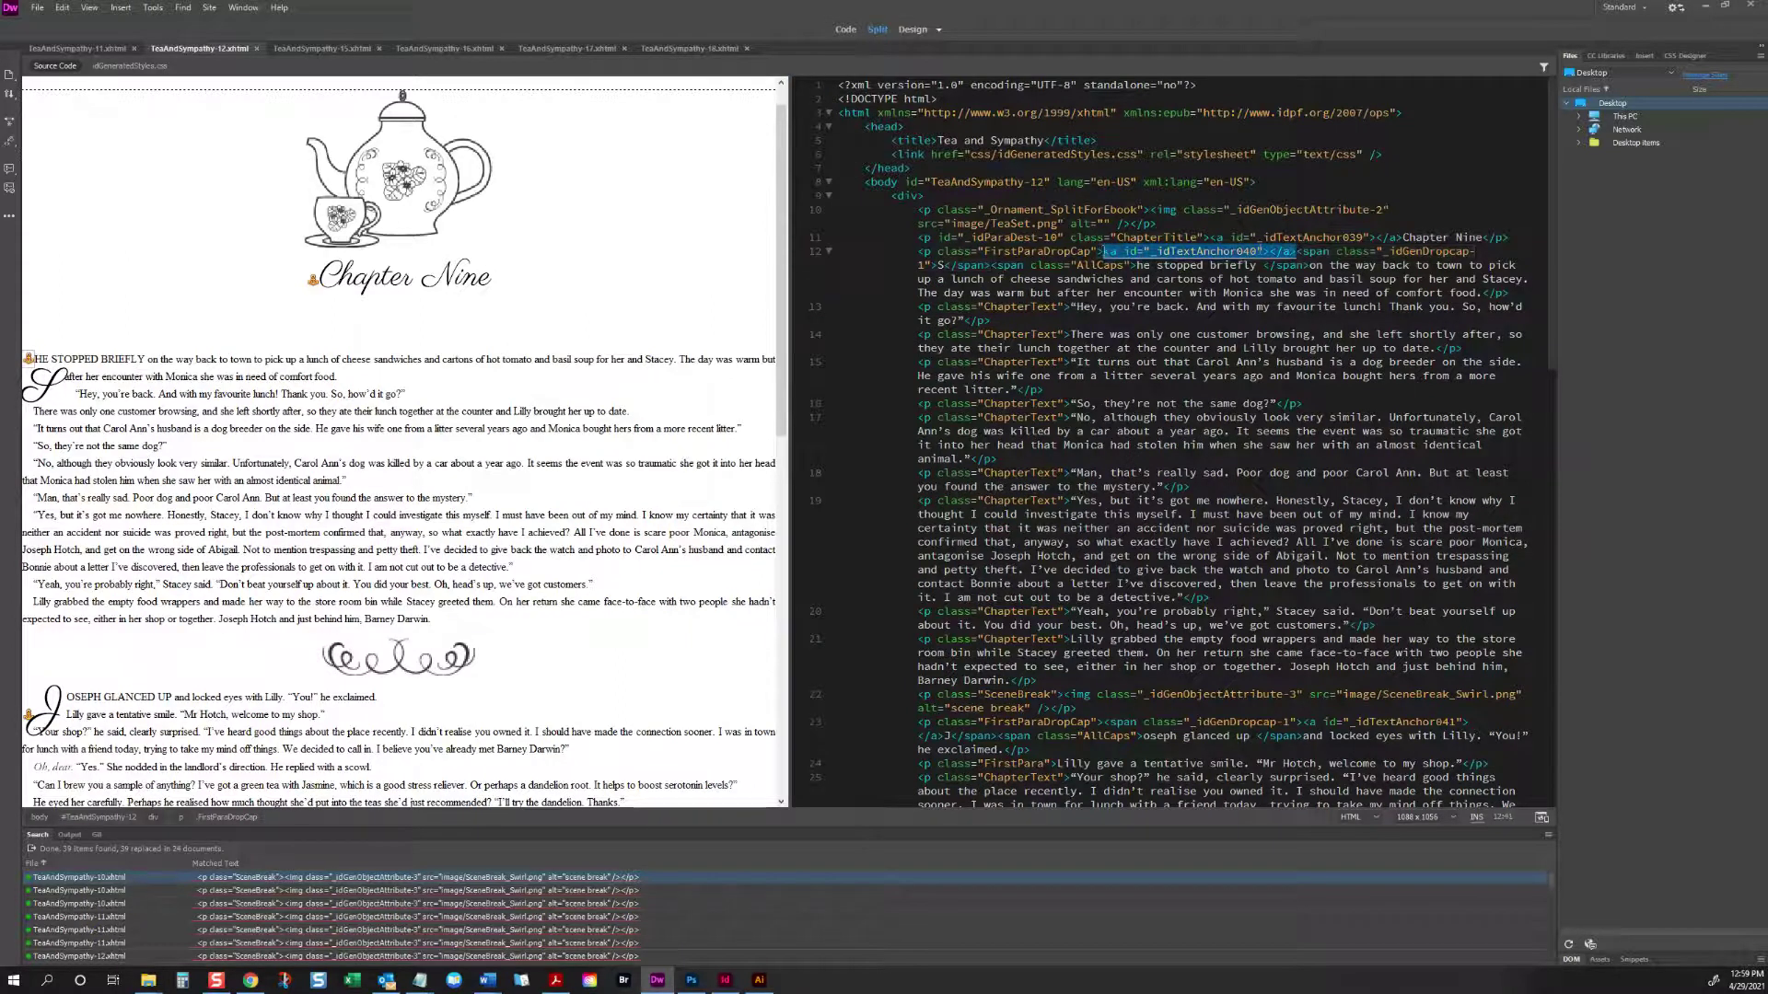
key("ctrl+shift+f")
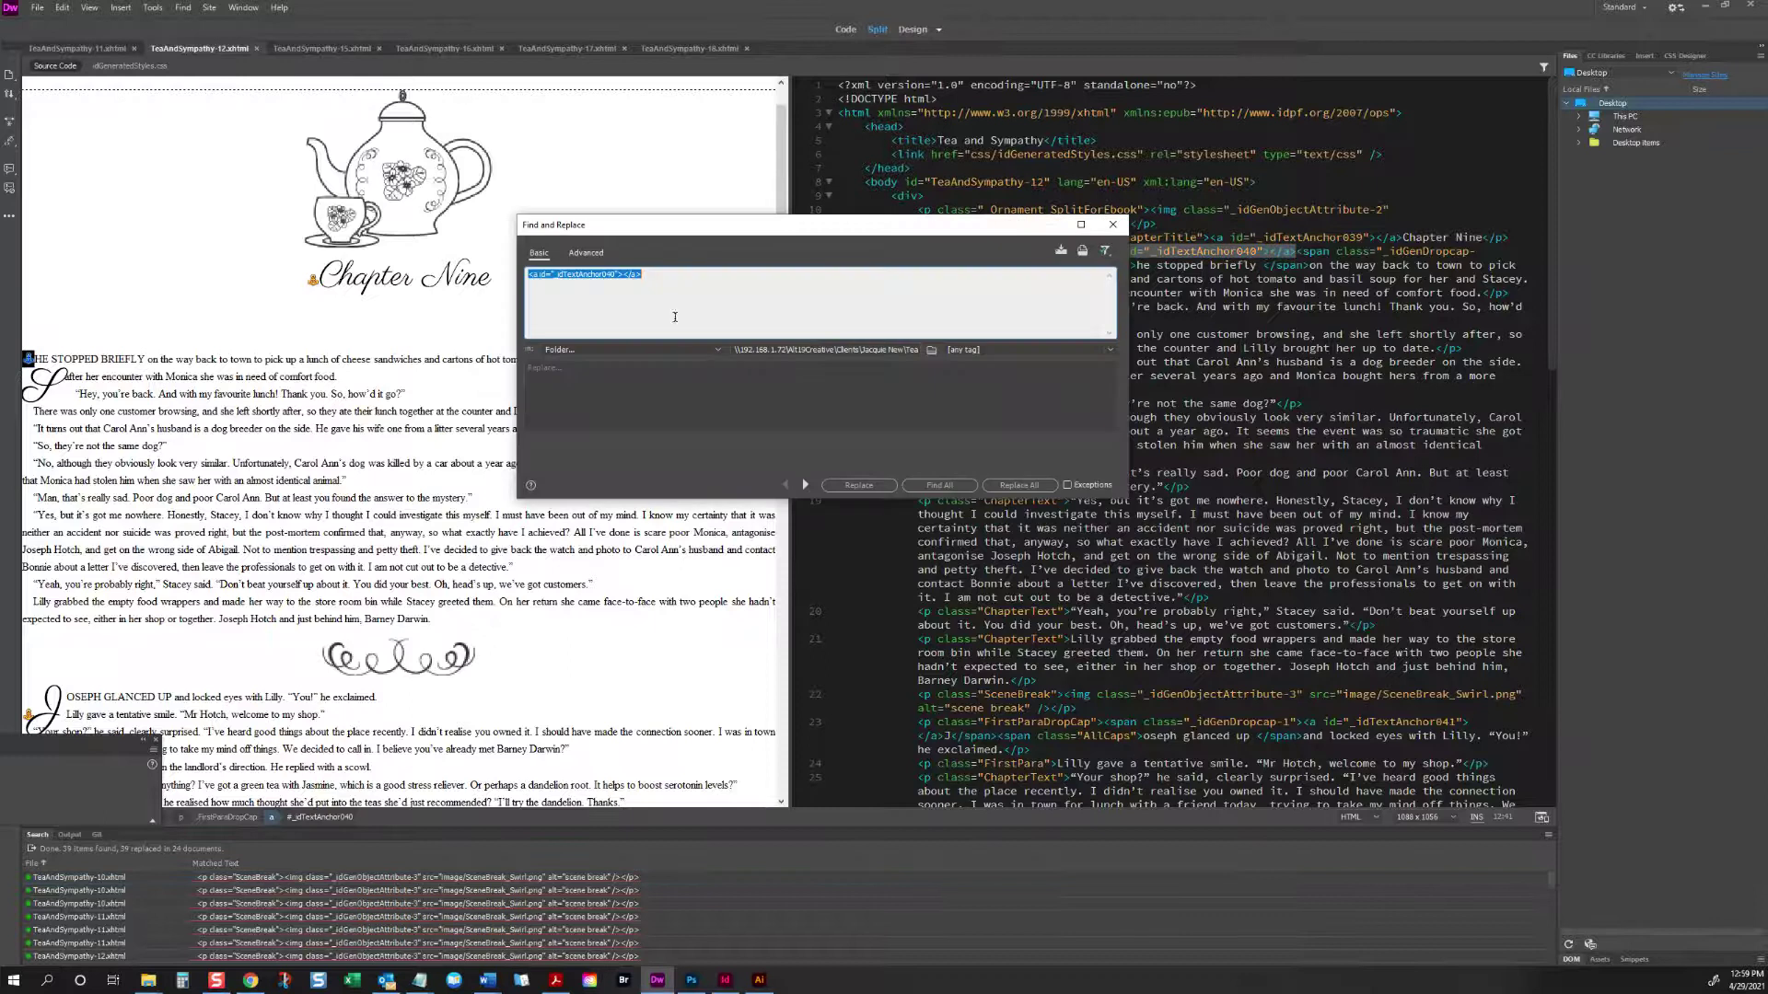
left_click(603, 273)
type("\\")
left_click(638, 366)
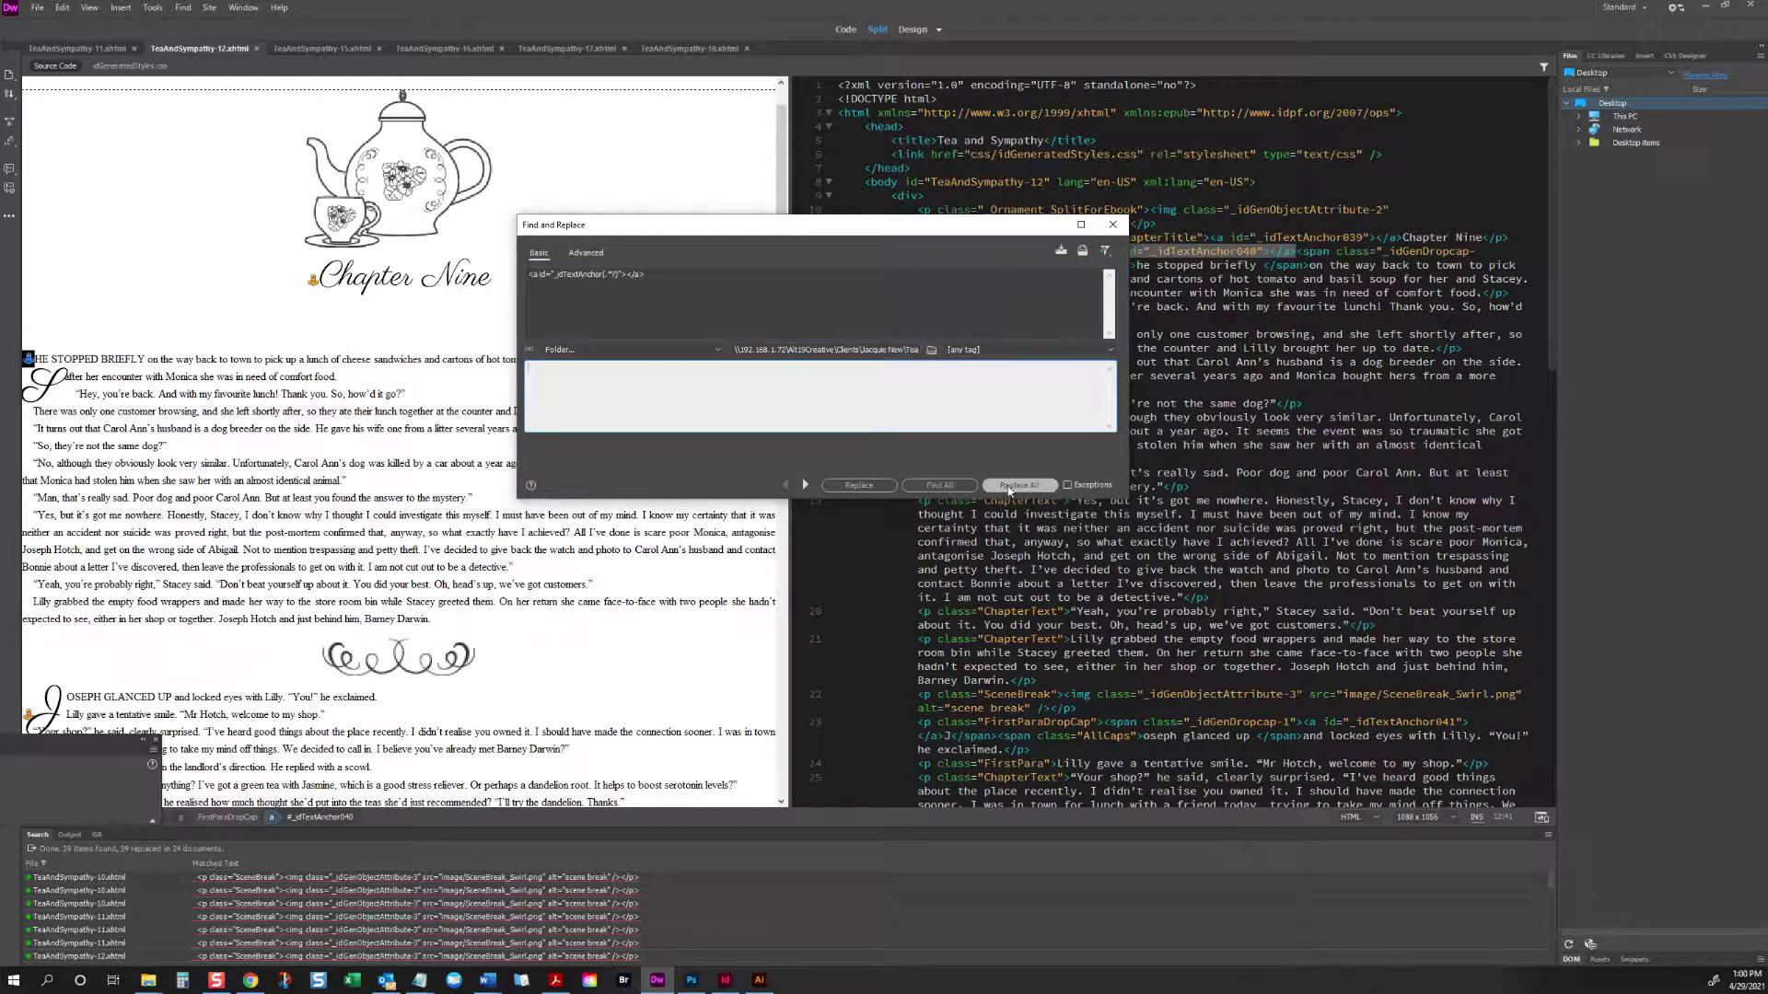
left_click(1013, 486)
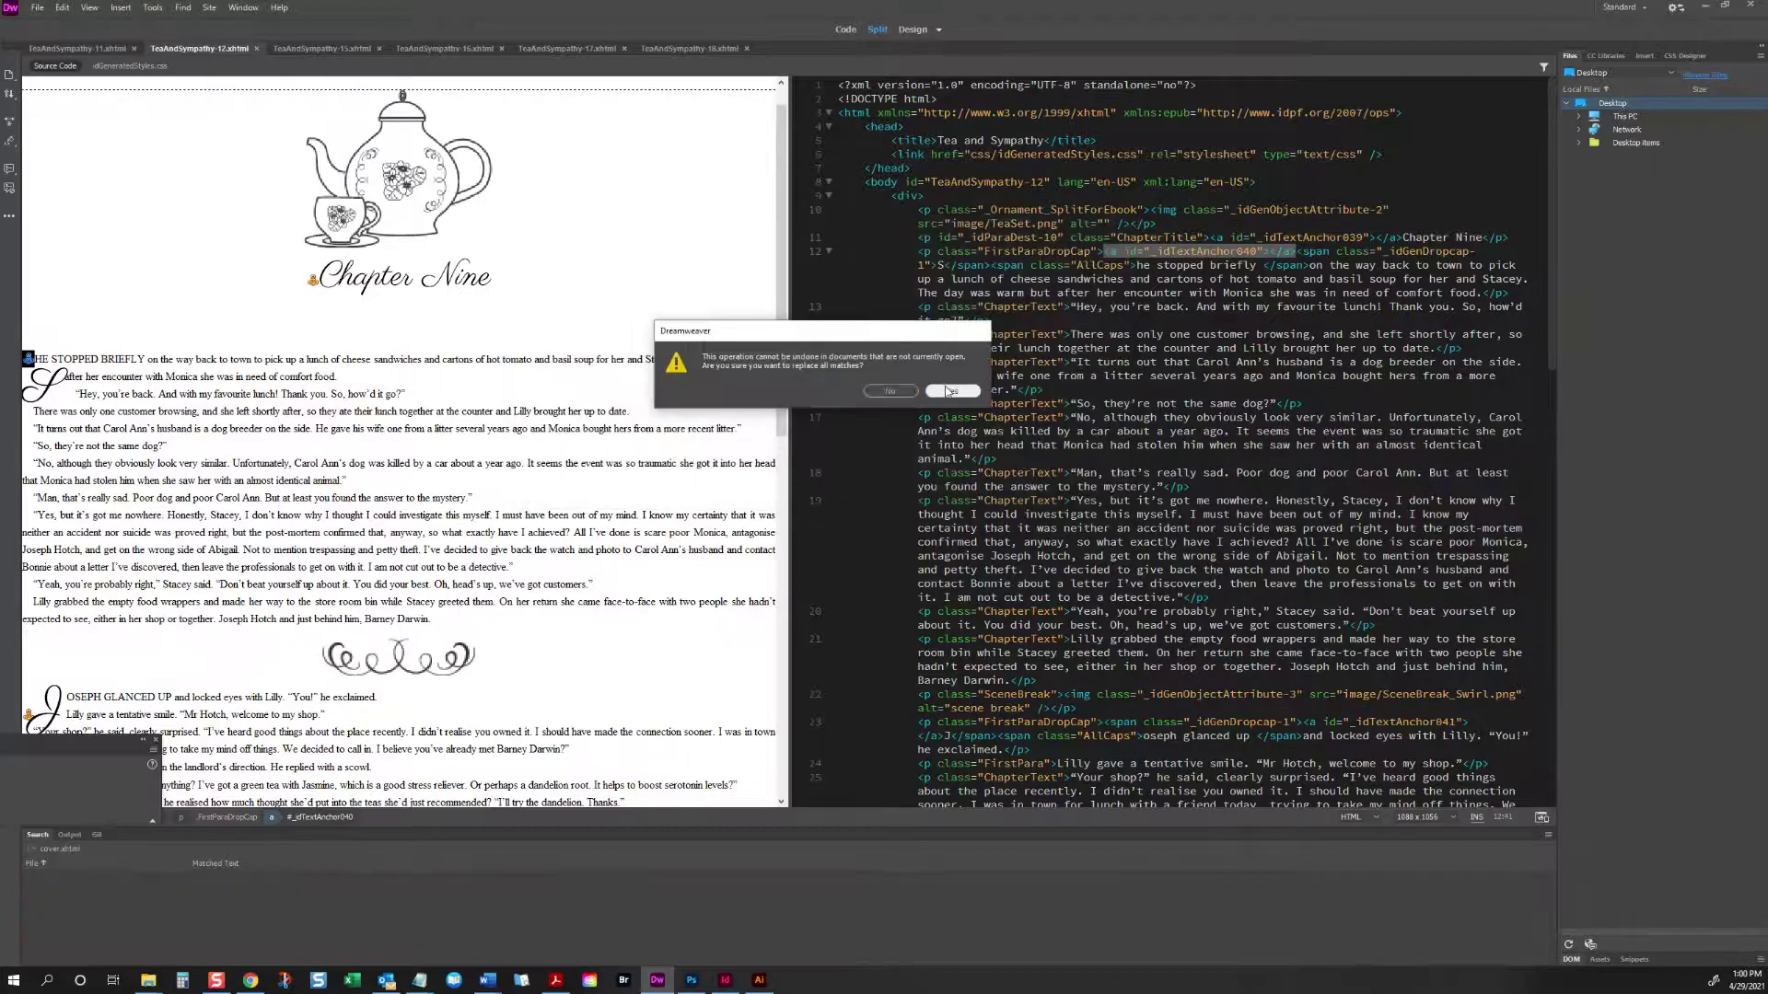
left_click(948, 391)
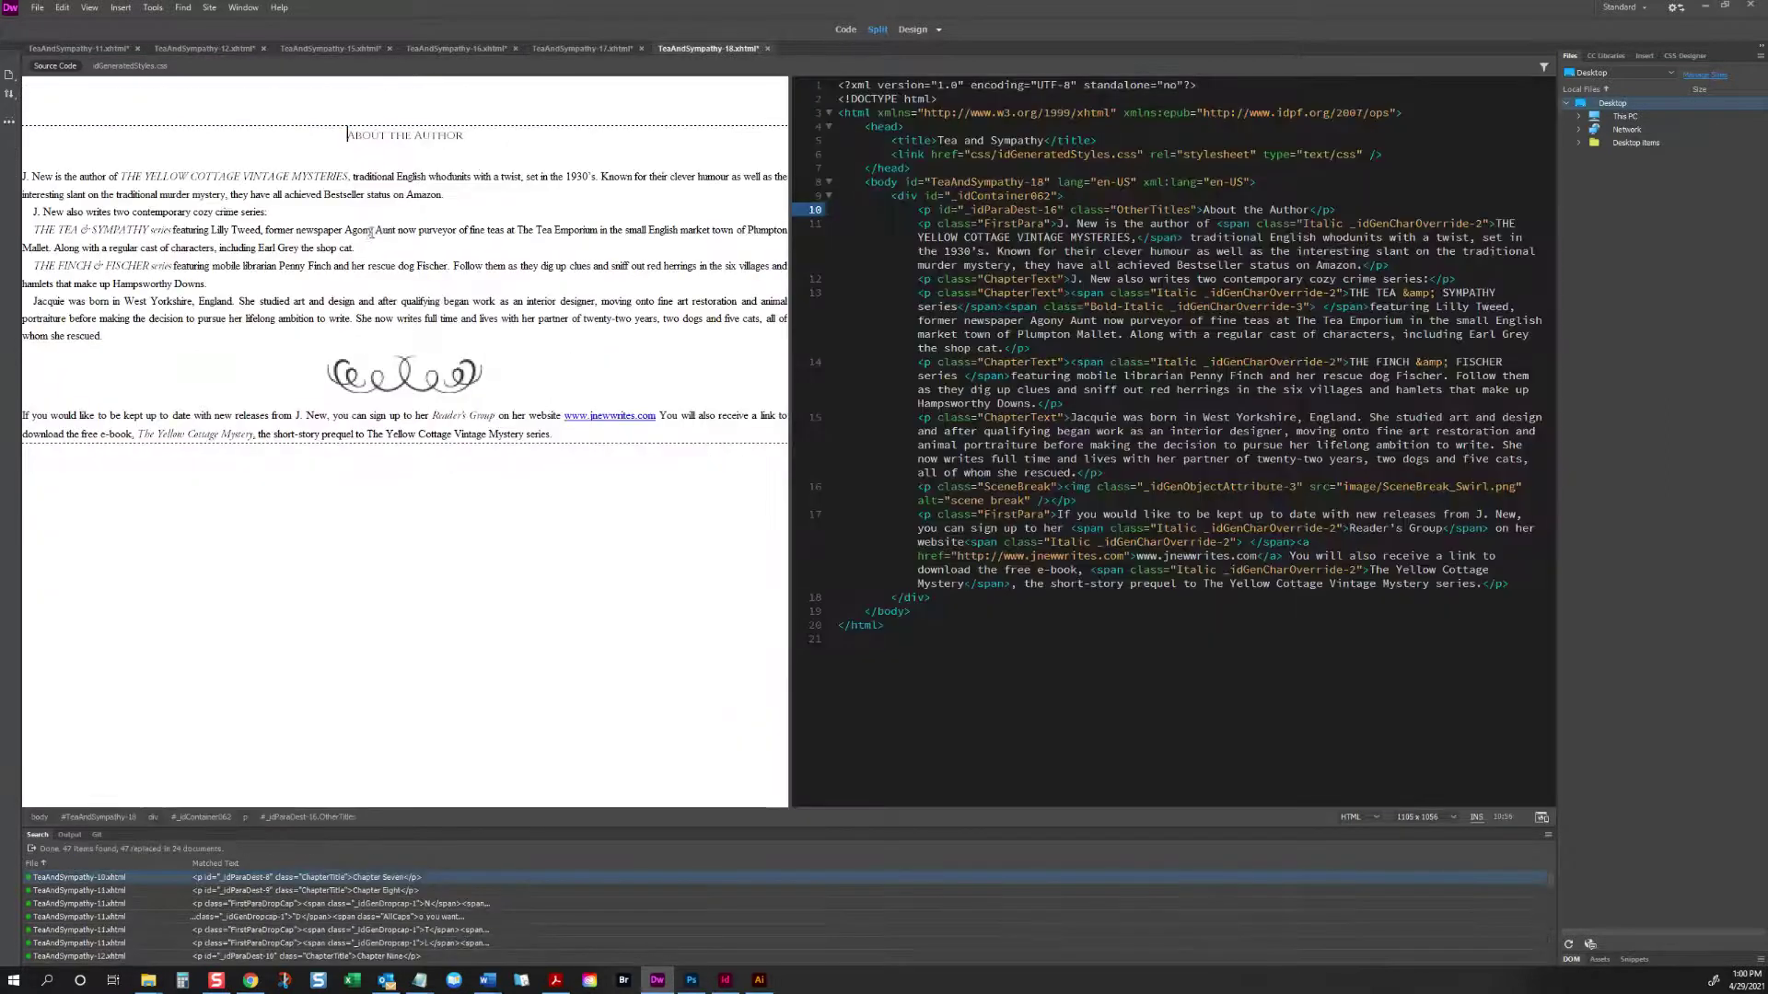
Step: Find the OtherTitles style in idGeneratedStyles.css and set its font size to 2em for the "About the Author" heading
triple_click(406, 137)
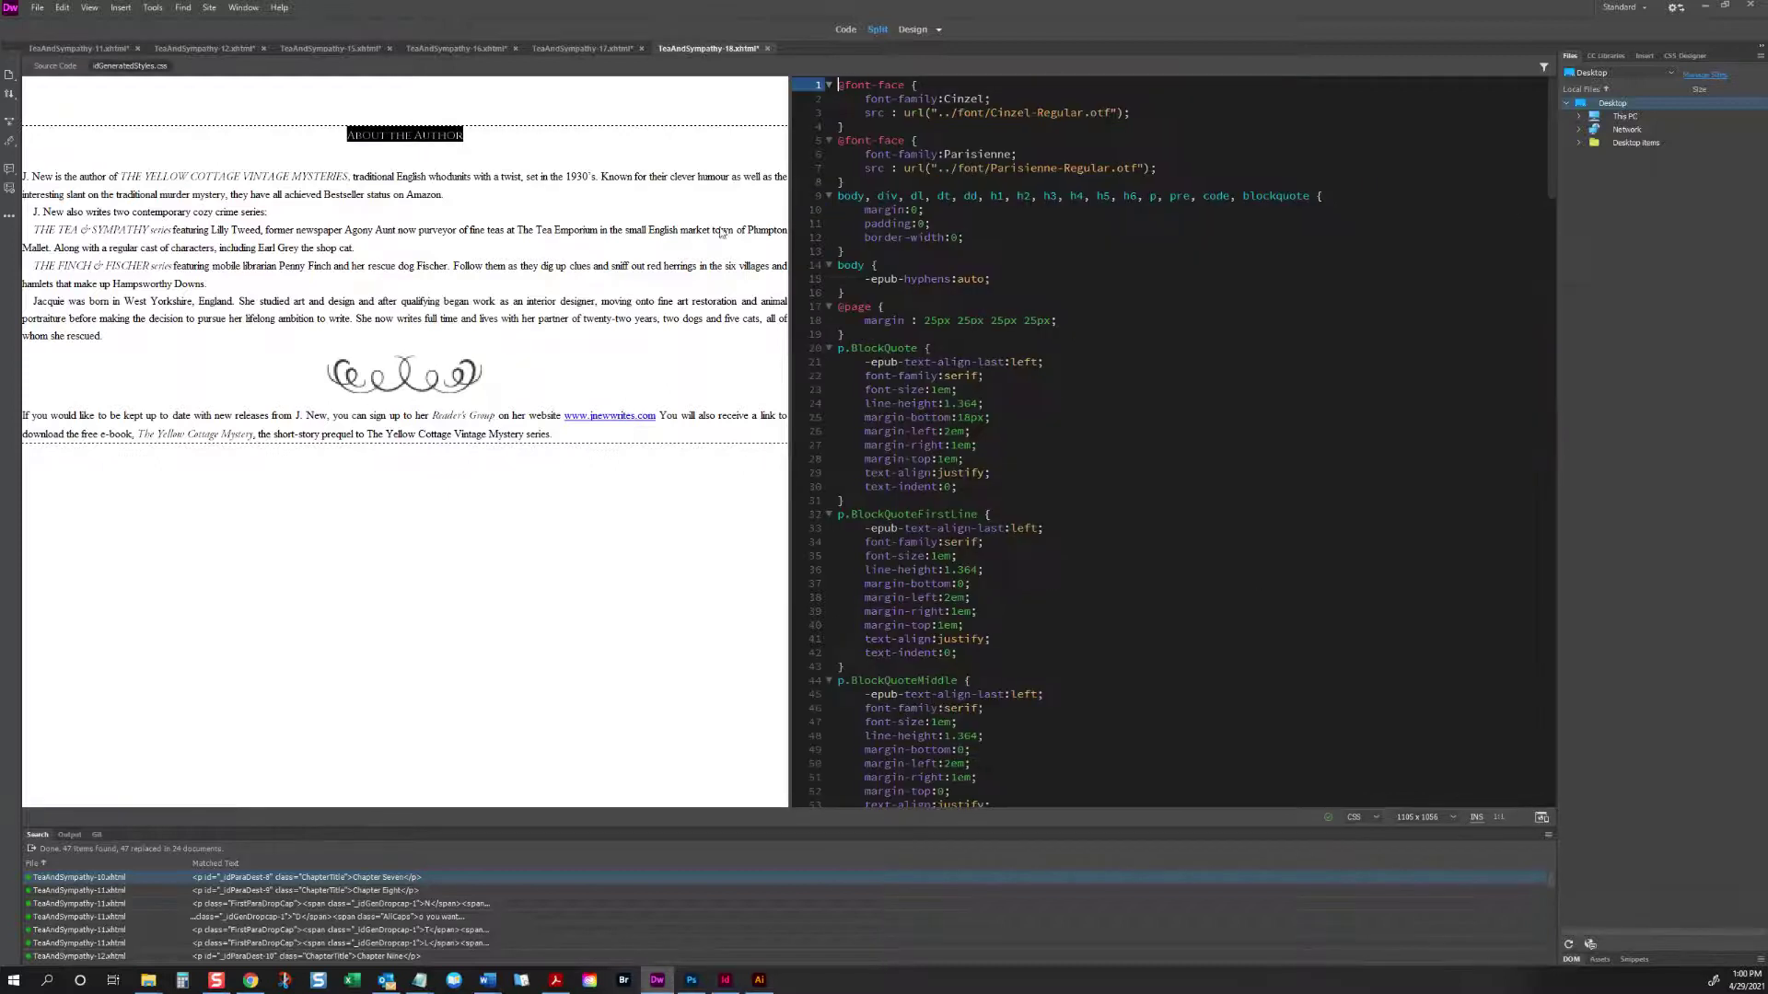
key("ctrl+f")
type("Other")
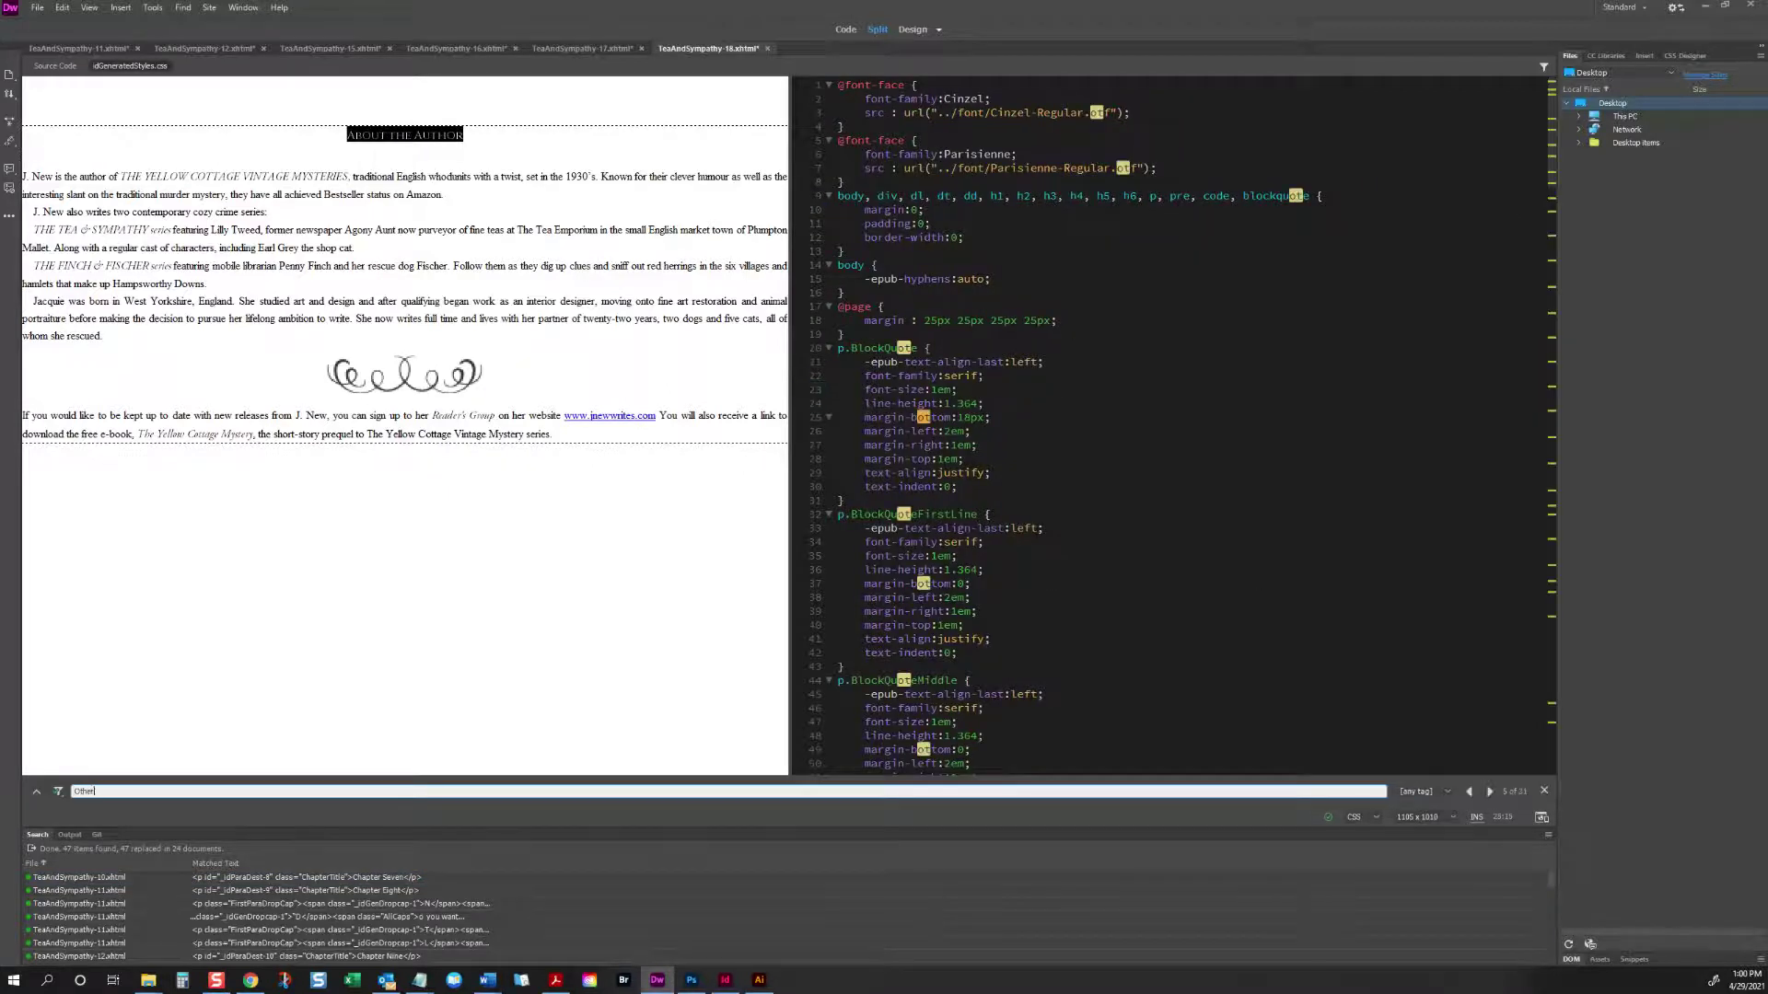
type("Title")
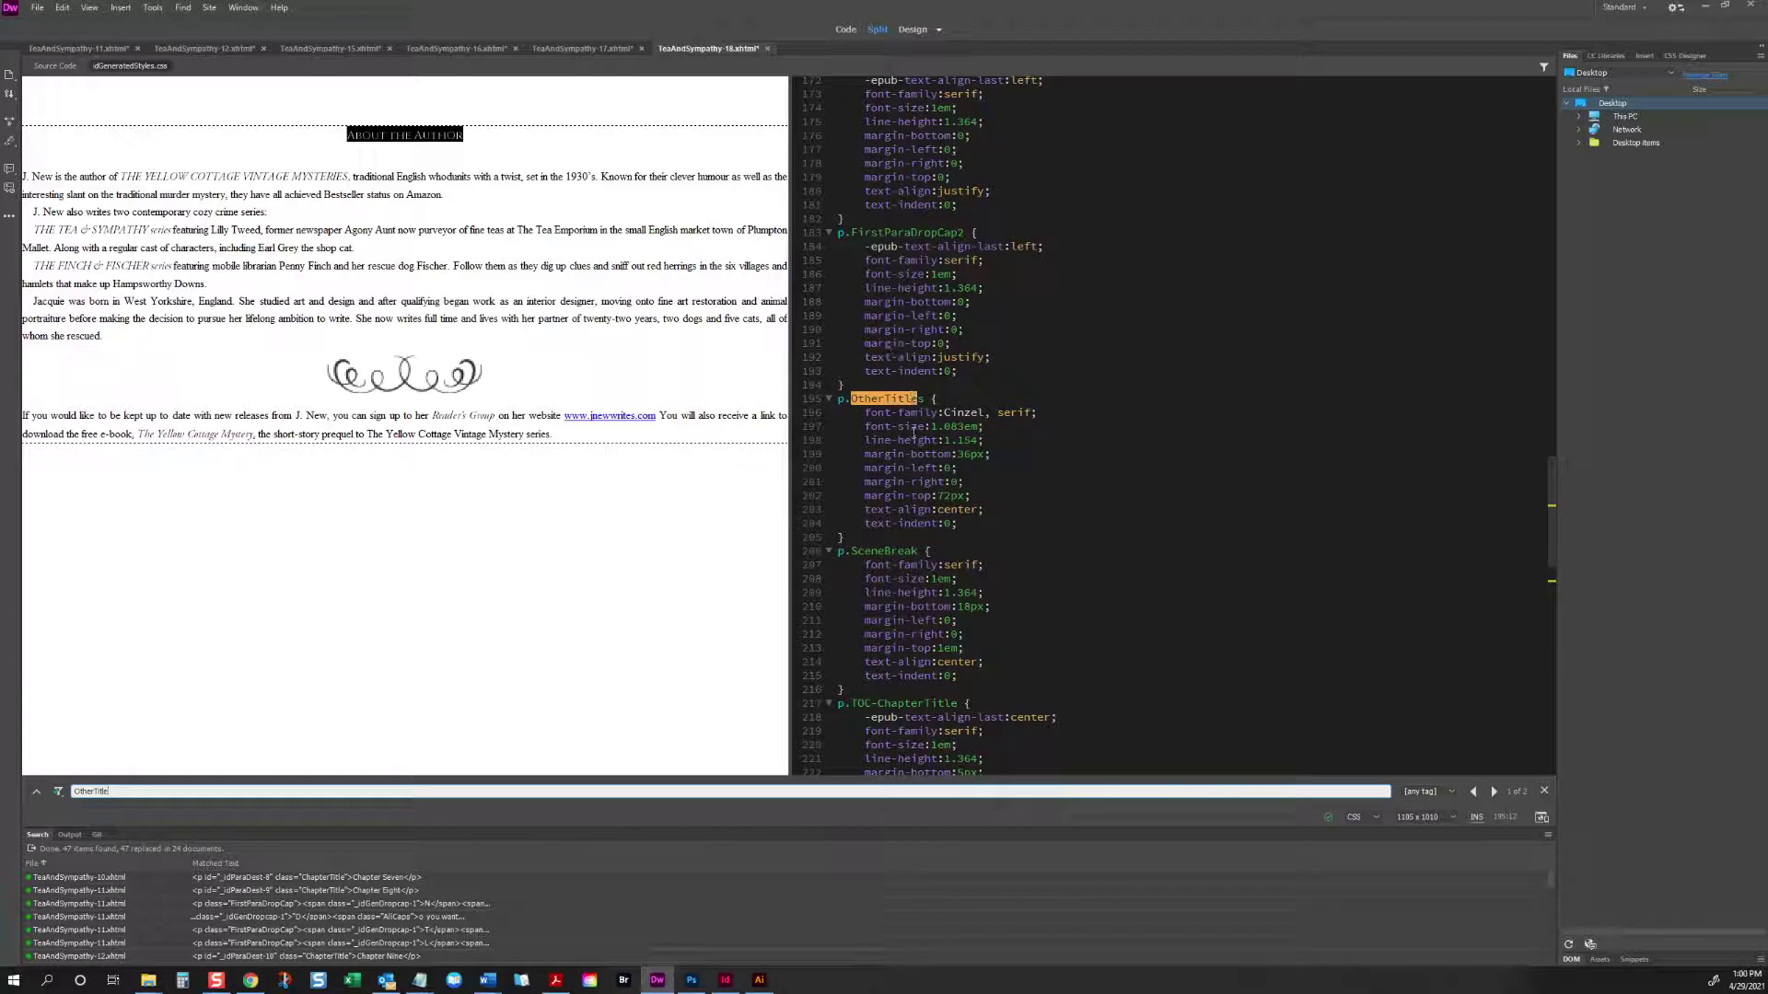
left_click(943, 426)
key("shift+Right")
key("shift+Right")
key("shift+Right")
key("shift+Right")
key("shift+Right")
type("2")
left_click(621, 304)
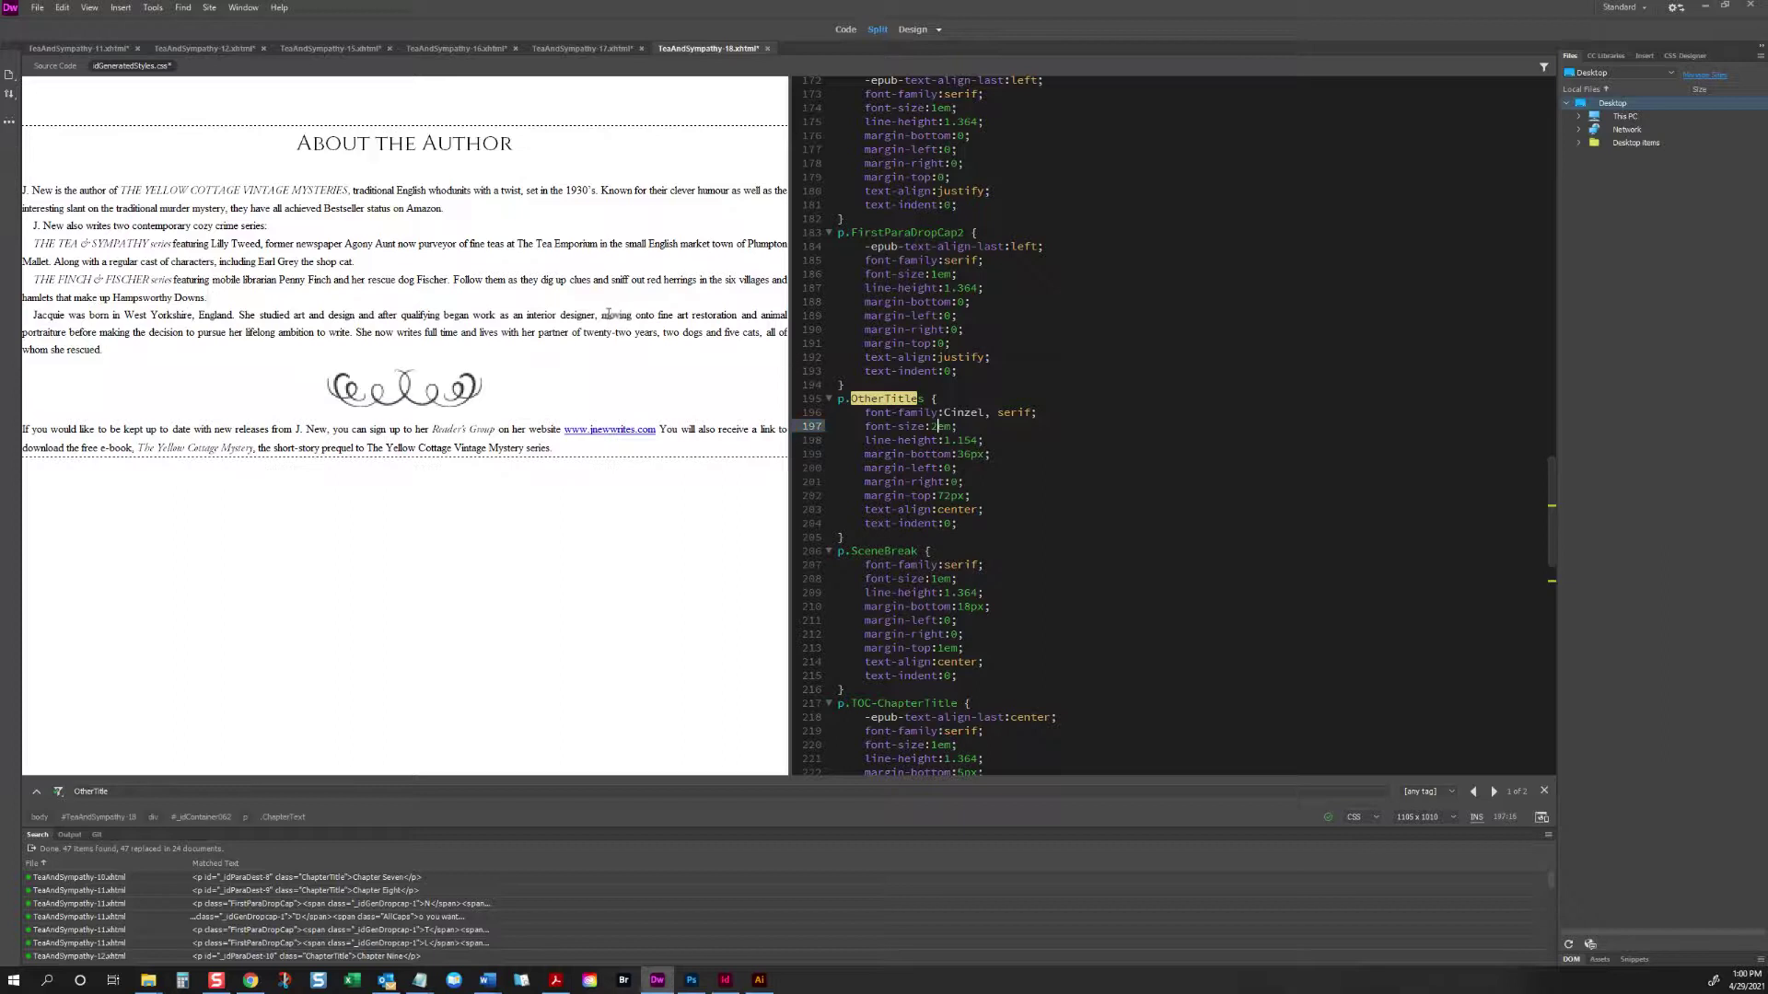
Step: Return to the source code of the "About the Author" page in TeaAndSympathy-18.xhtml
left_click(572, 426)
left_click(58, 66)
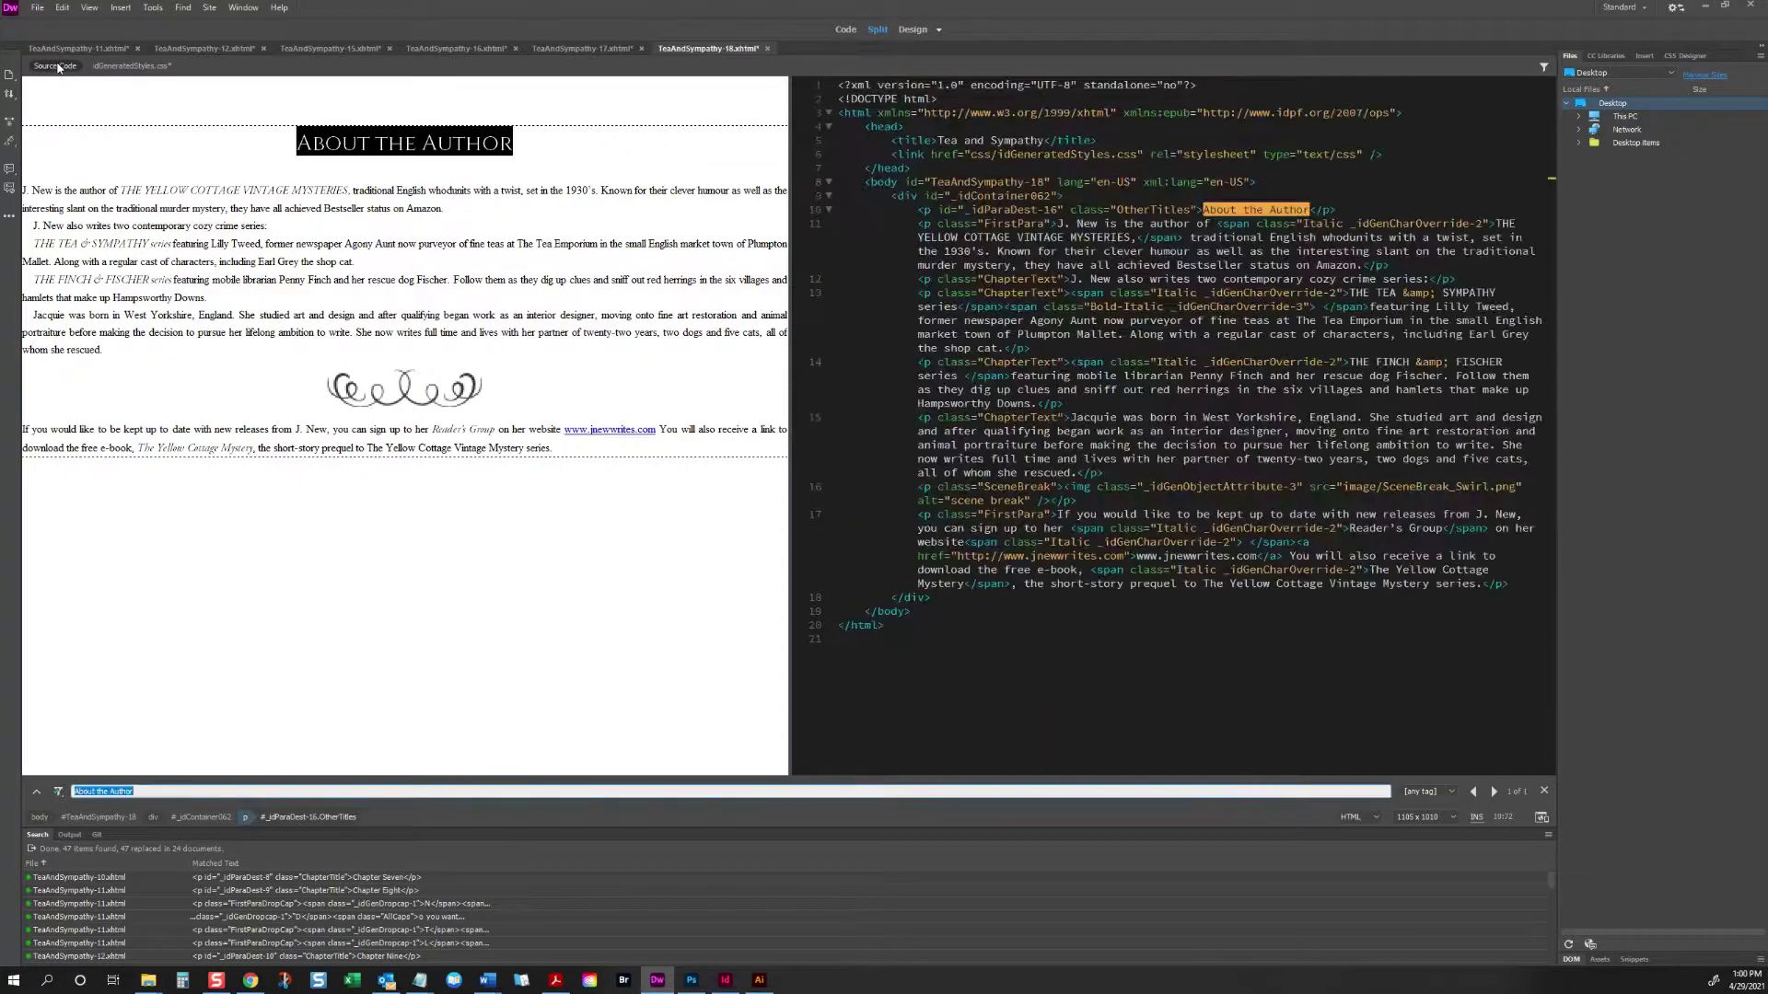
left_click(306, 262)
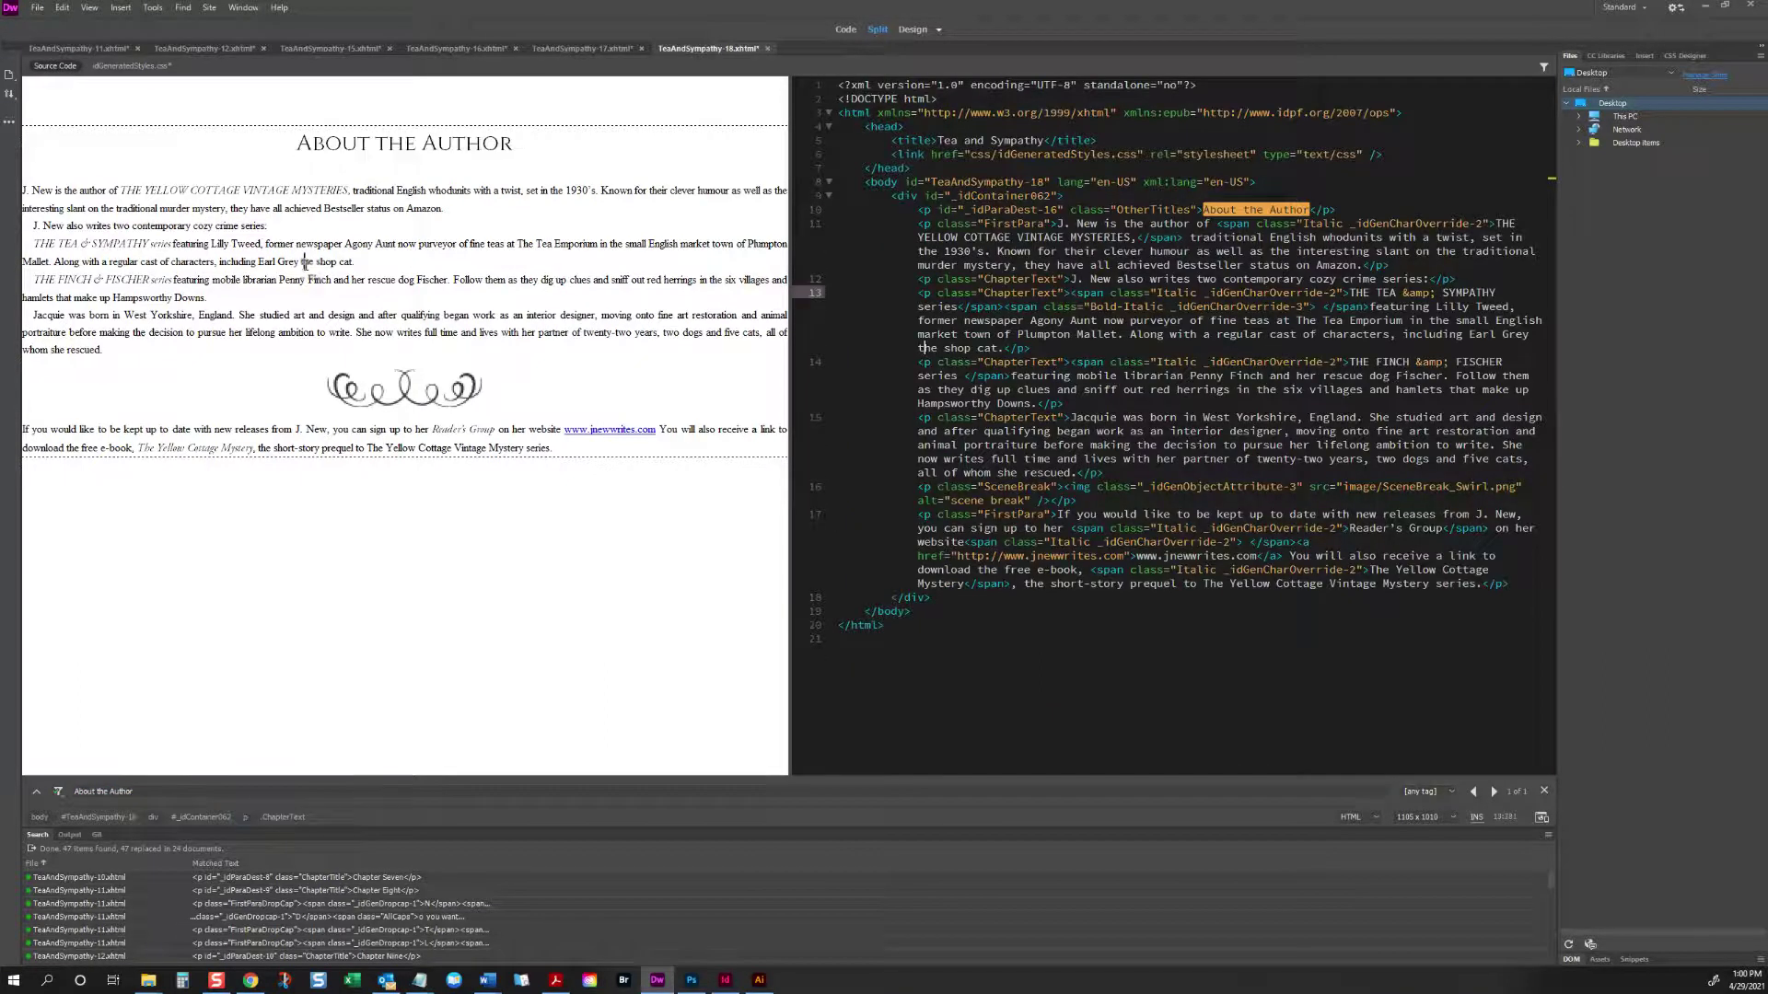
Step: Close the "About the Author" page and save the changes to idGeneratedStyles.css
key("ctrl+w")
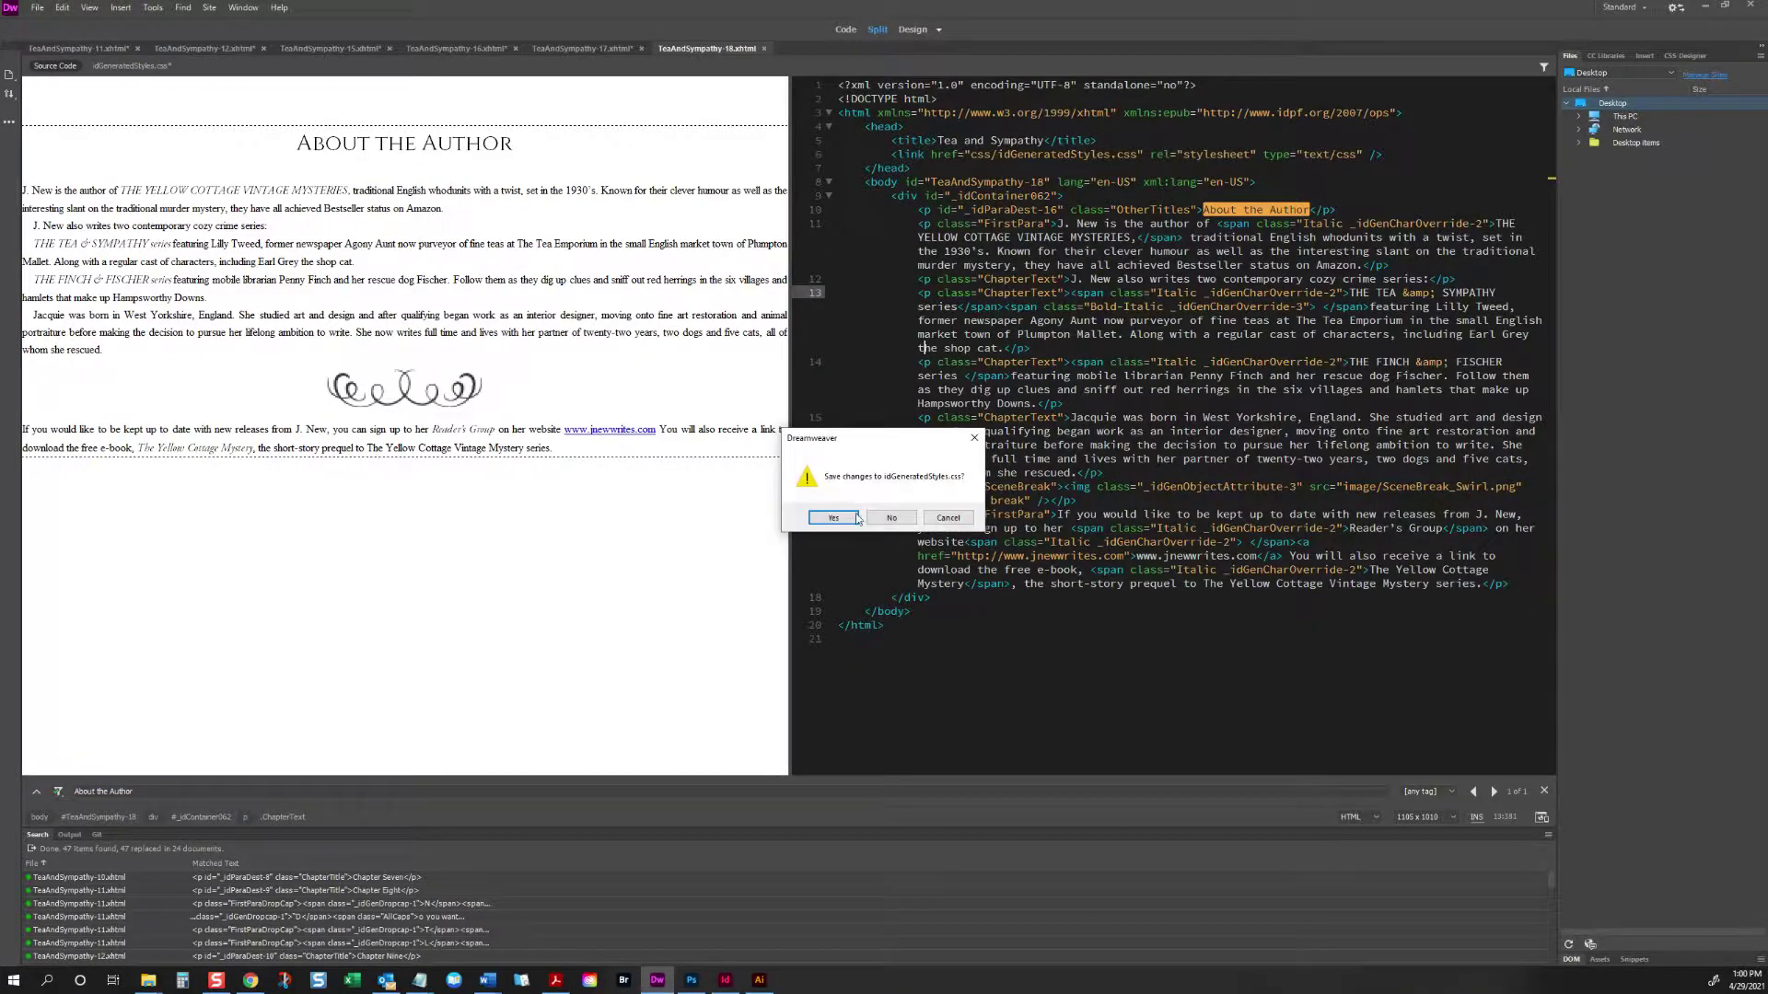
left_click(838, 513)
Step: Delete the four empty _idGenObjectLayout-1 div blocks after Chapter Fourteen's text, and save and close the file
scroll(437, 455, "down", 20)
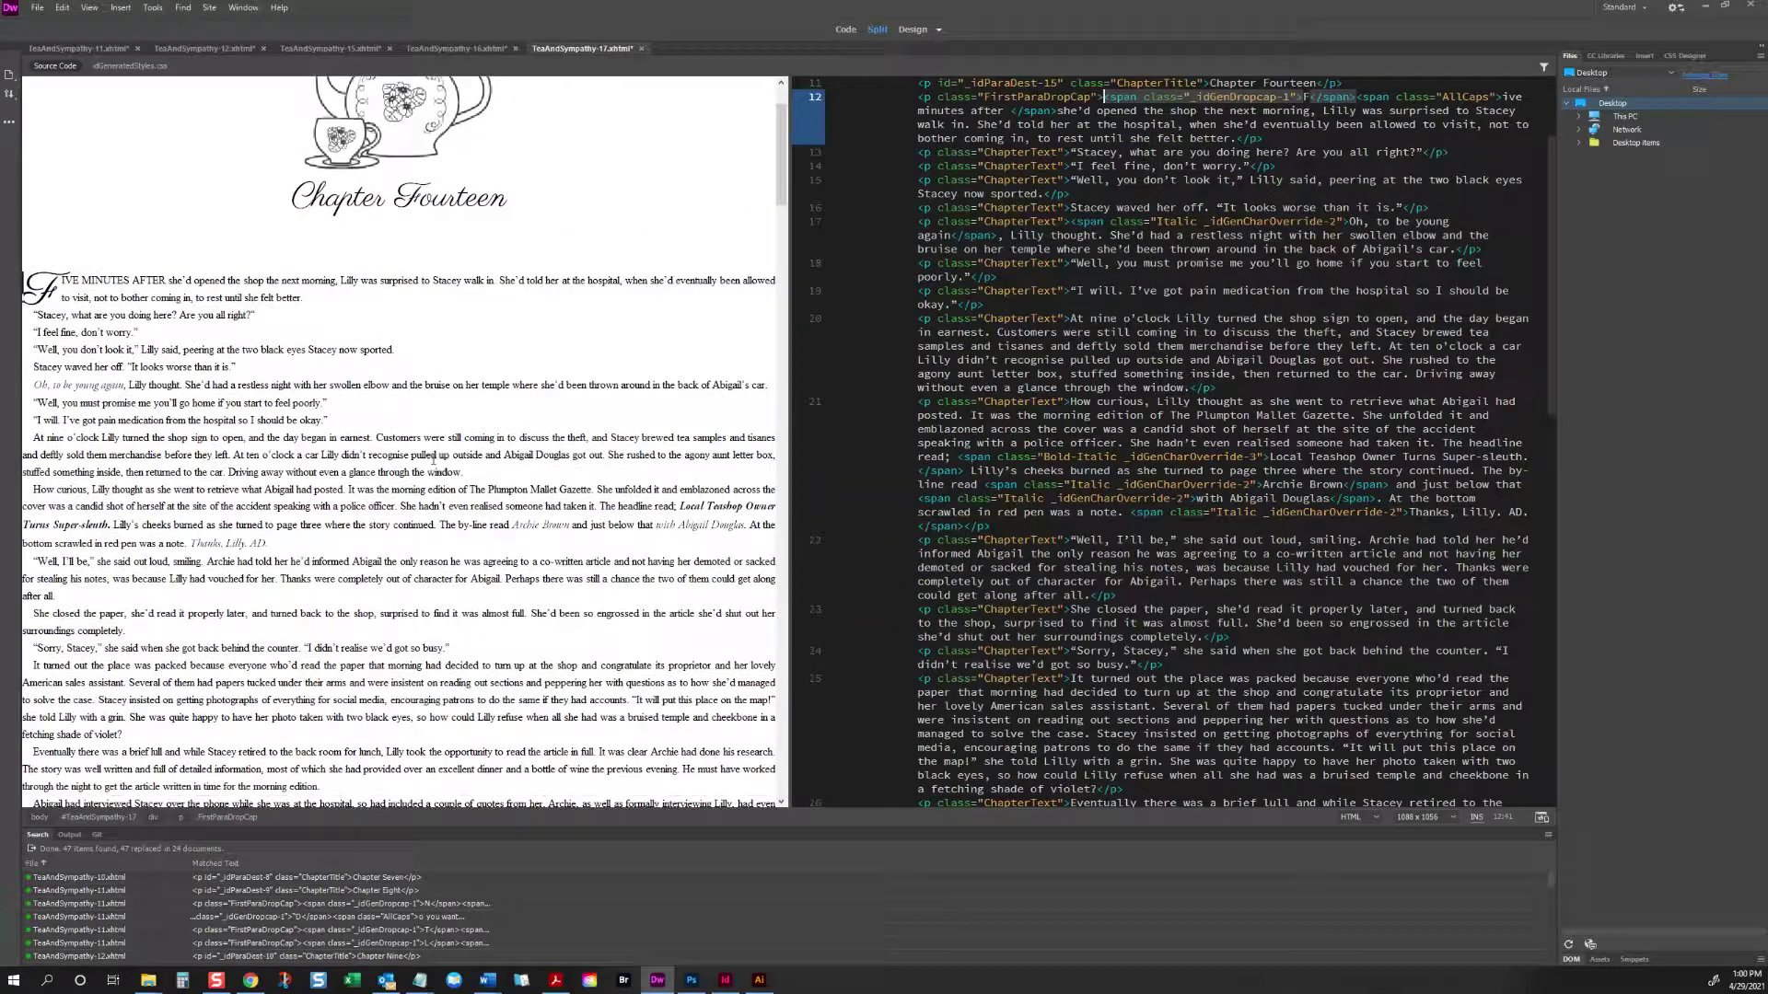
scroll(437, 456, "down", 5)
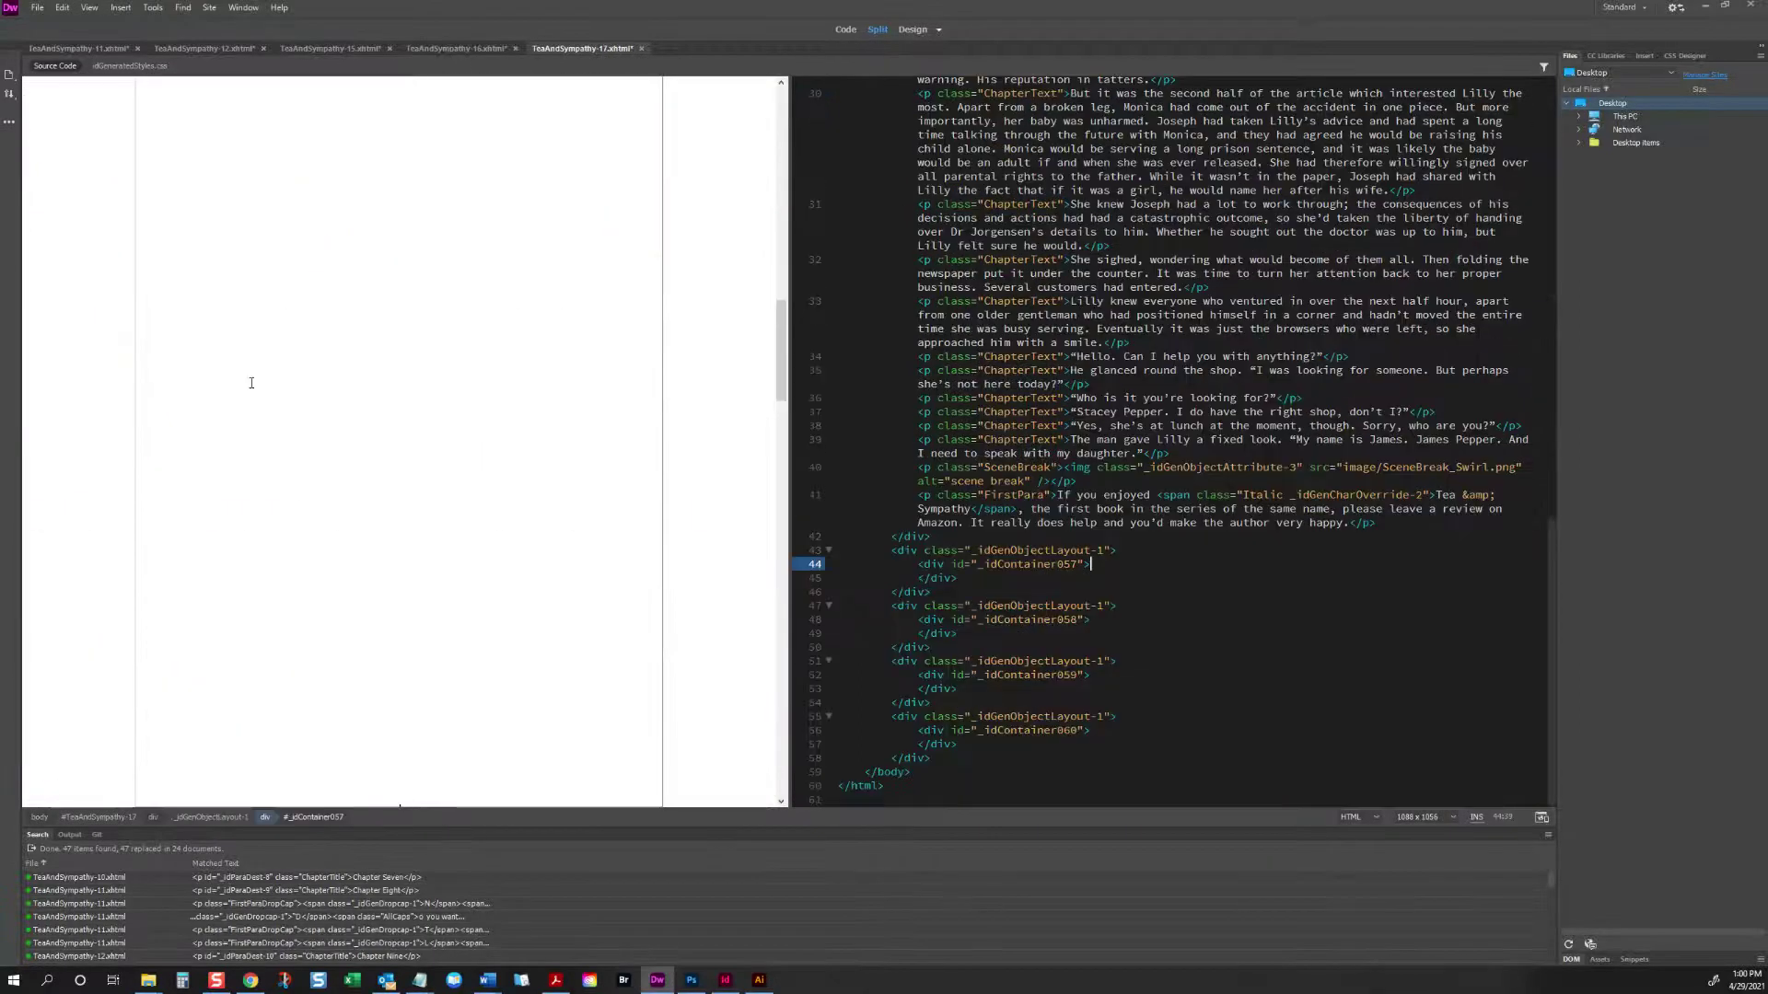
left_click(622, 512)
scroll(622, 513, "down", 5)
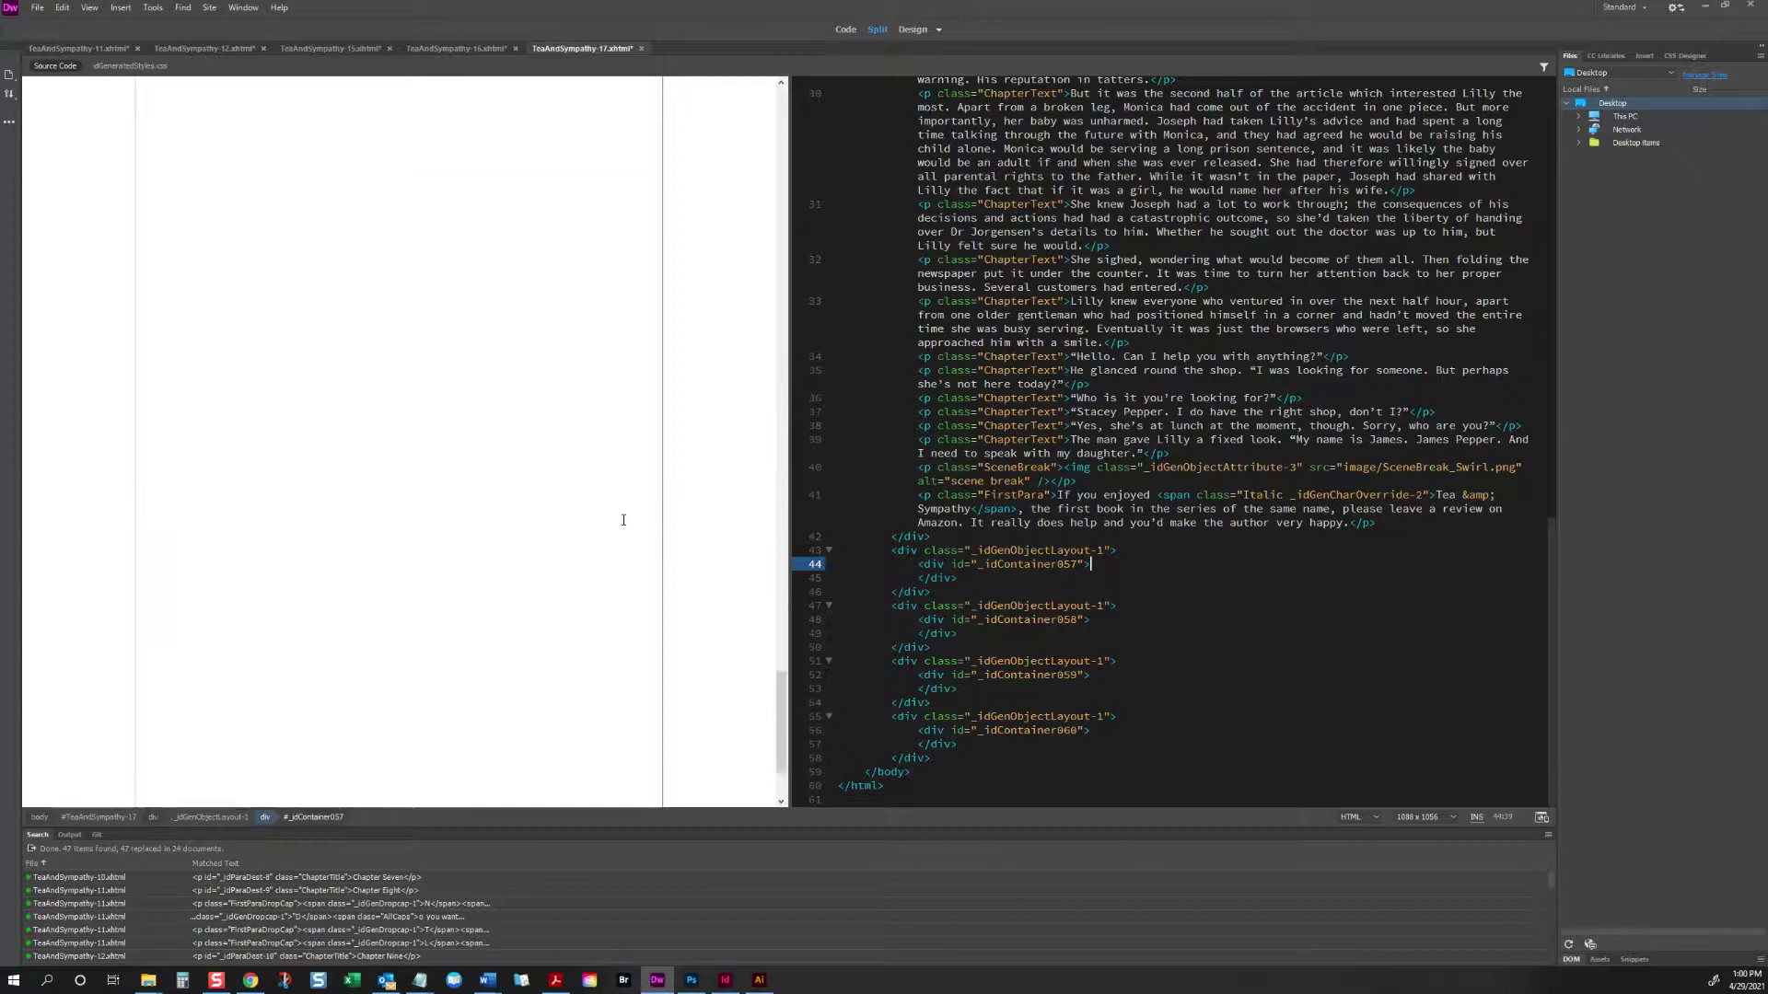
left_click(621, 513)
left_click_drag(807, 547, 798, 772)
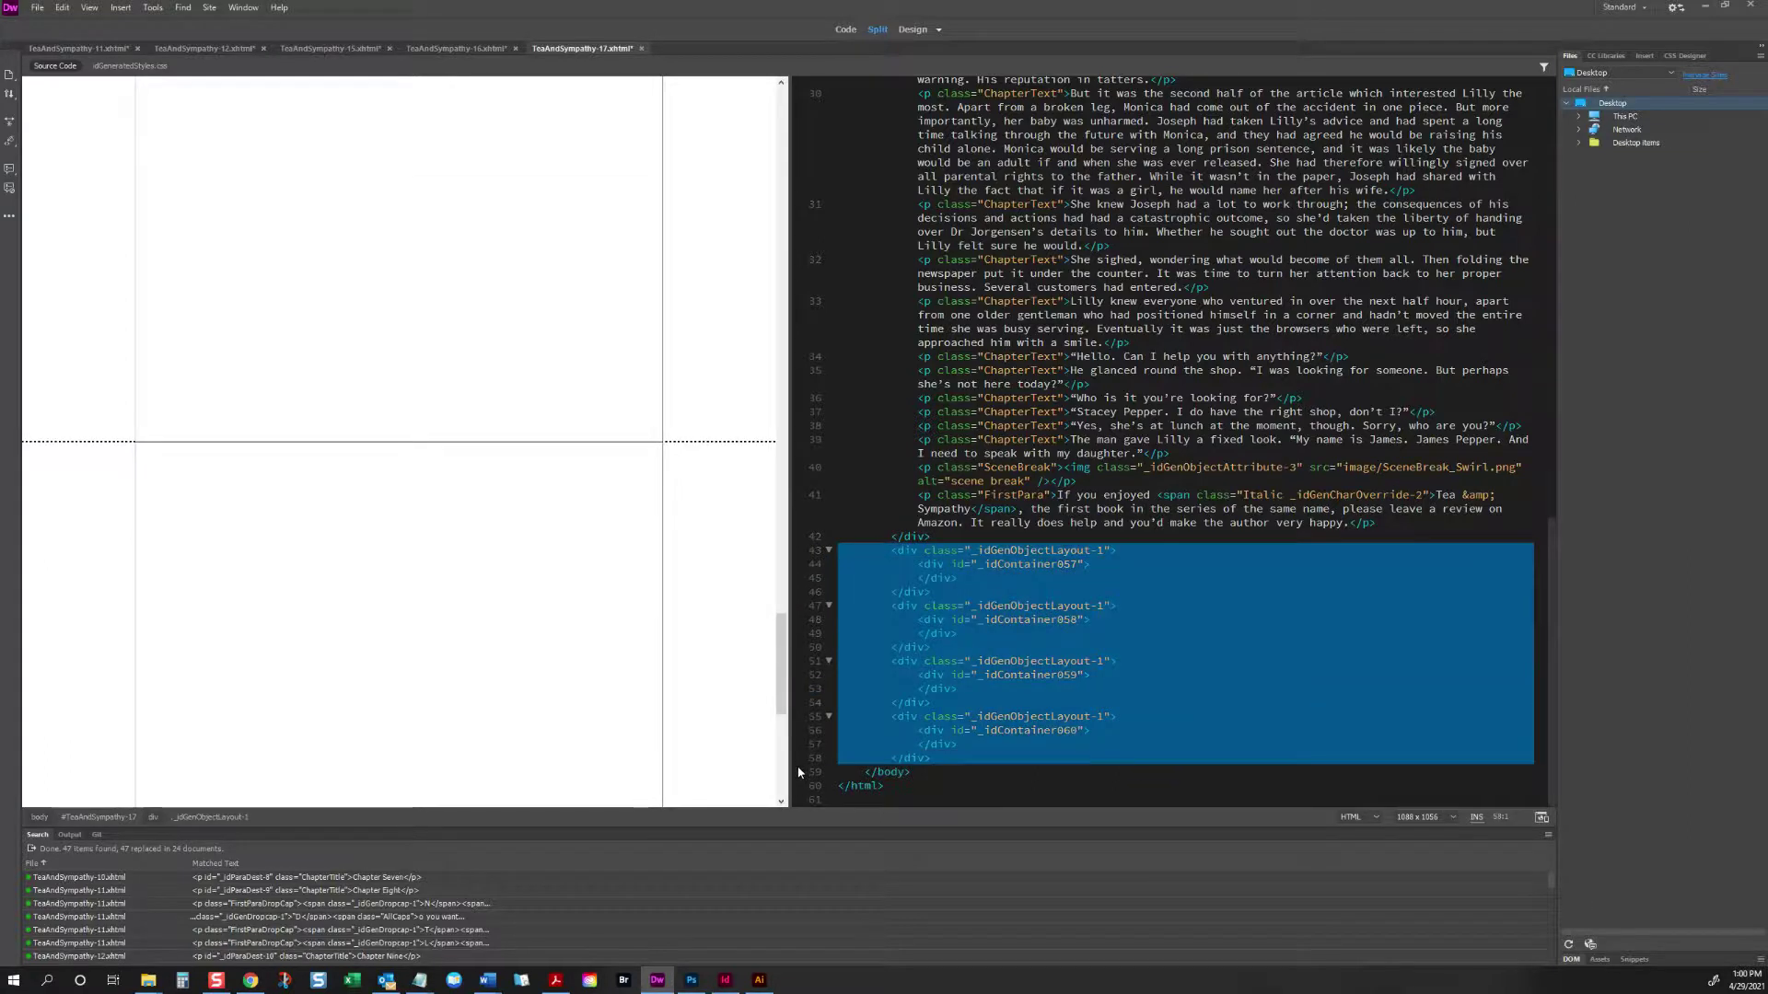
key("Delete")
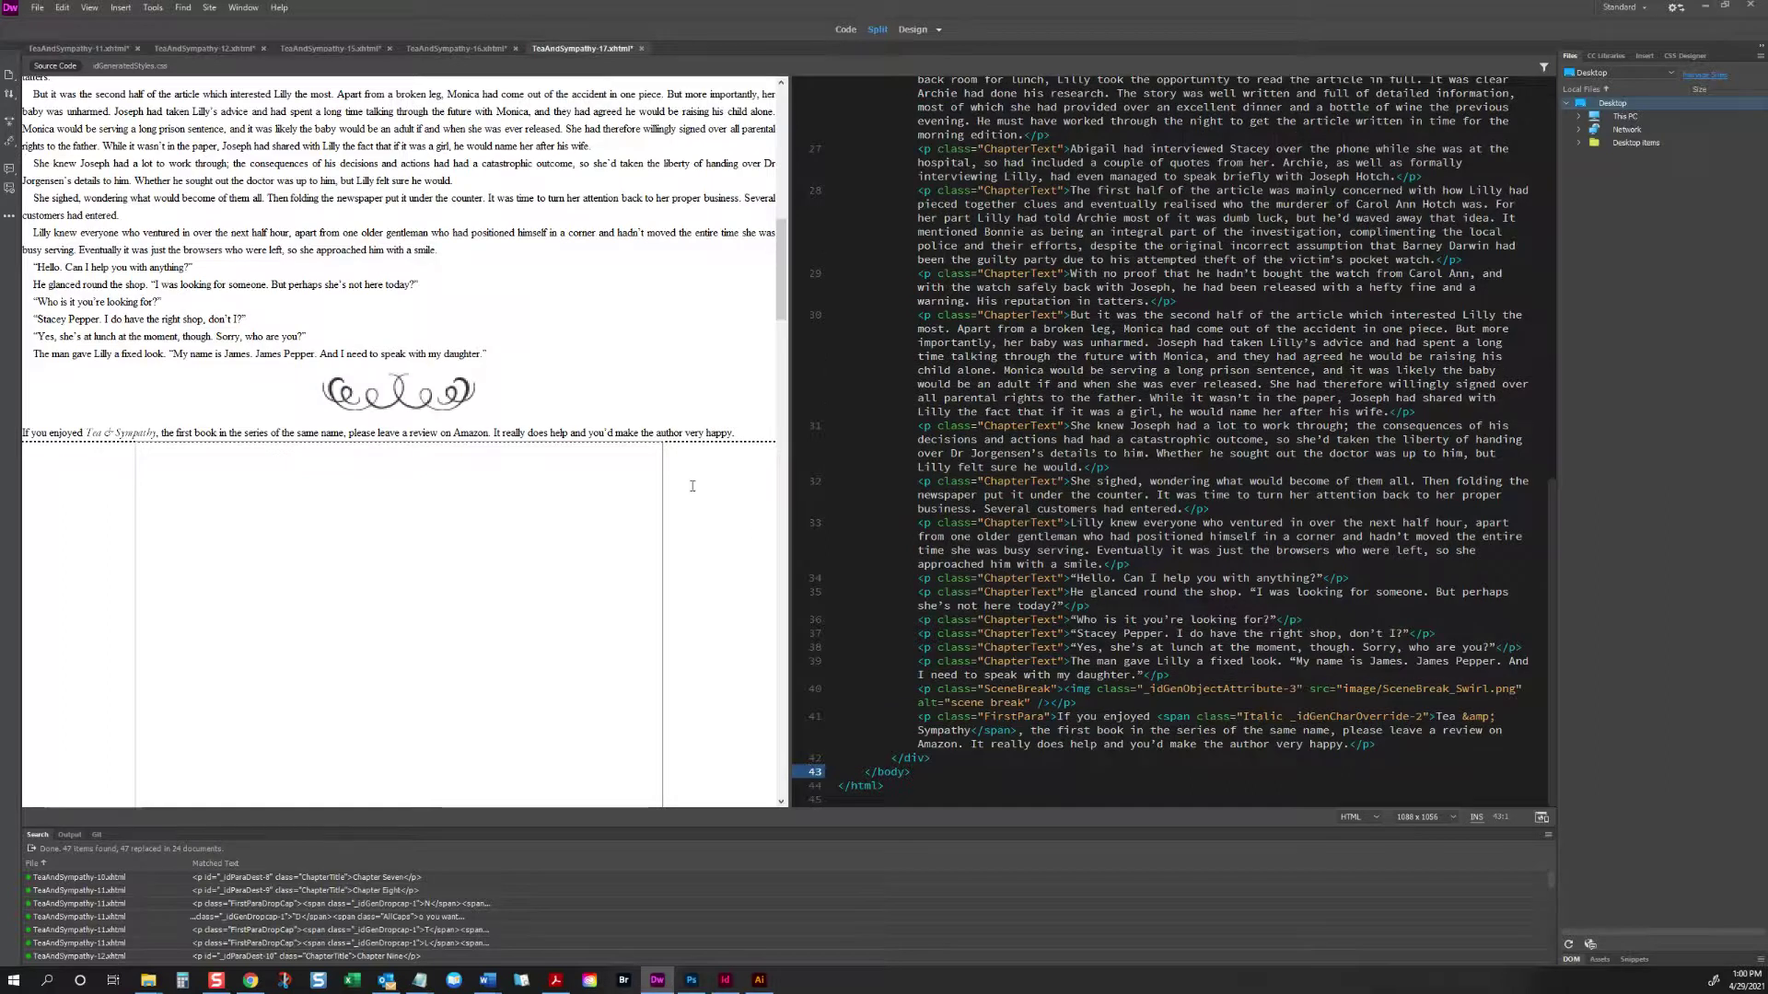
left_click(651, 459)
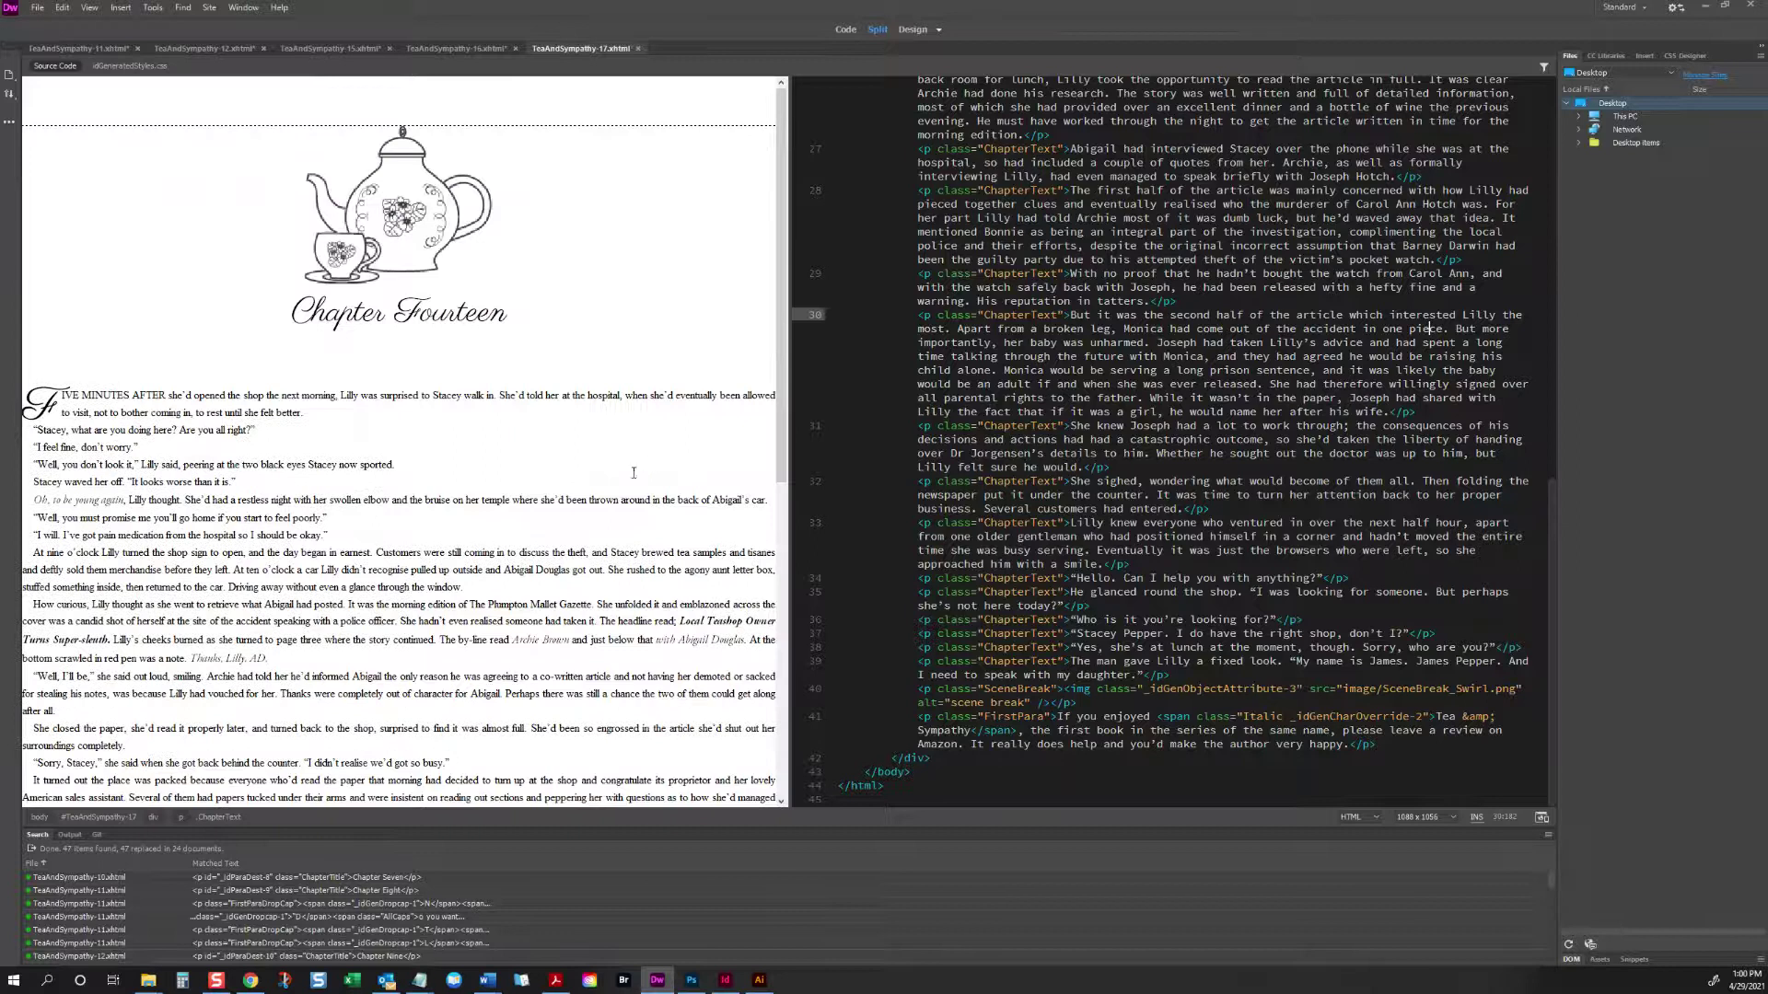
key("ctrl+w")
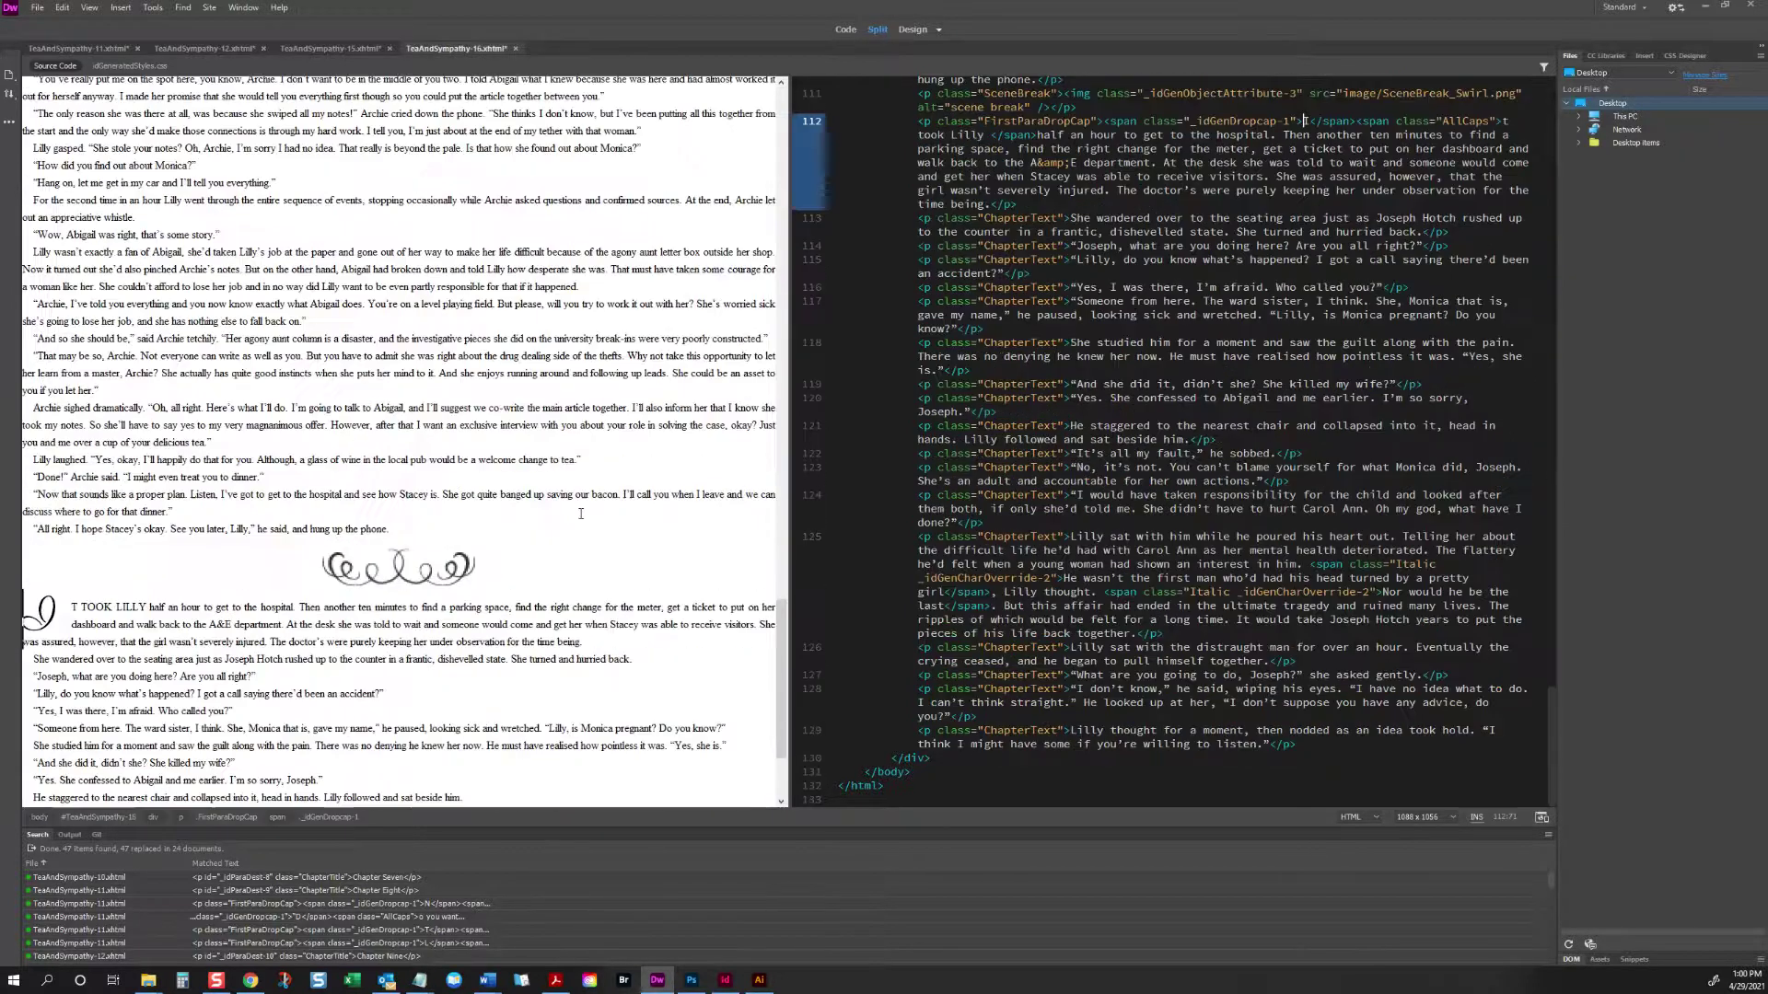
Step: Change the drop cap class of Chapter Thirteen's "Lilly, what's this" scene to _idGenDropcap-2
scroll(562, 500, "up", 6)
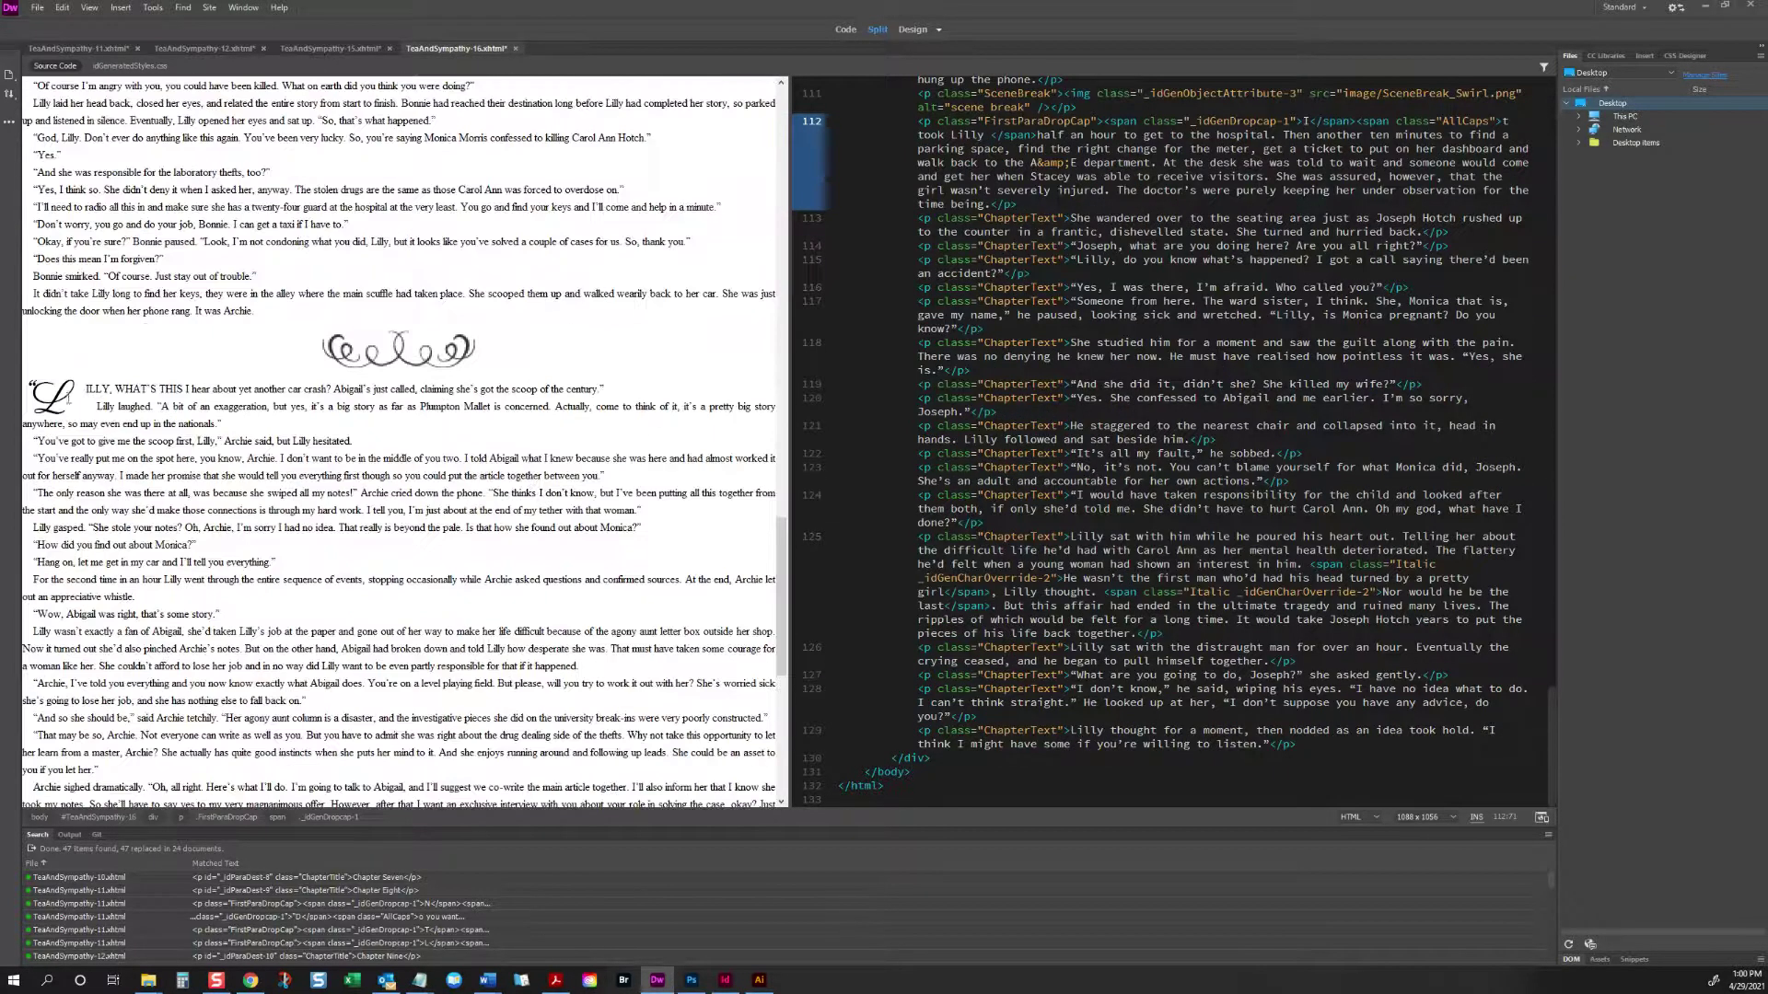
left_click(37, 395)
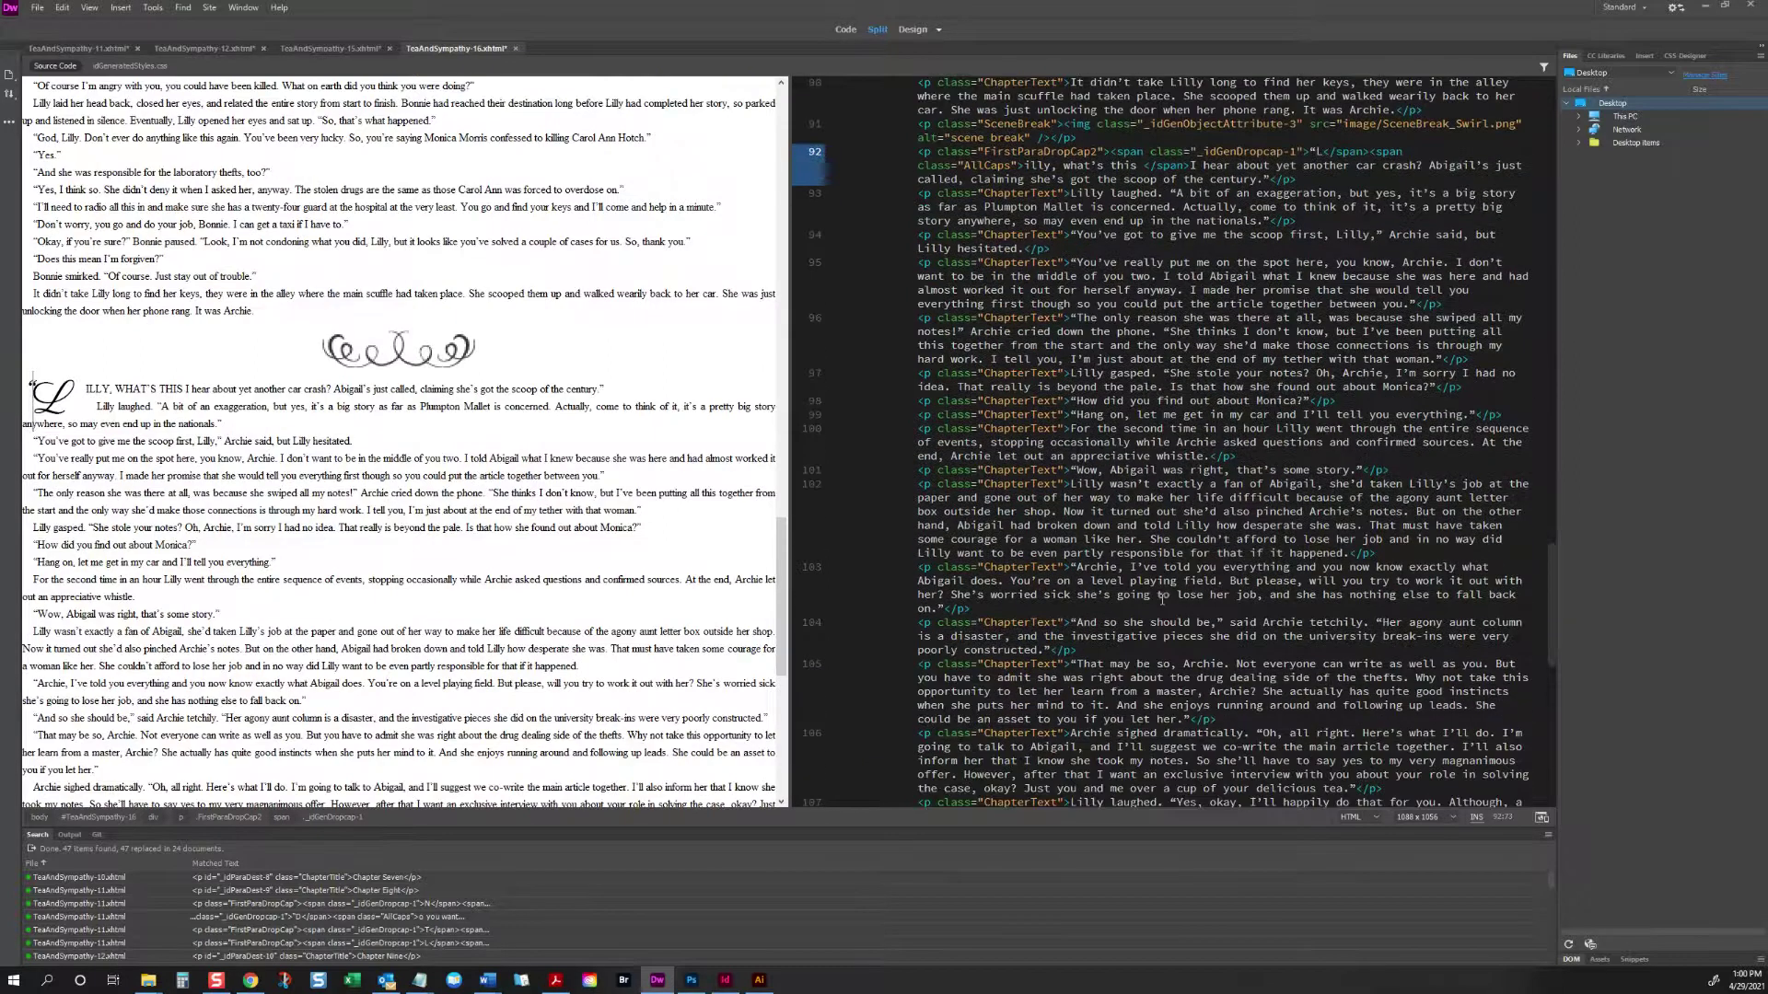
scroll(1162, 600, "up", 2)
left_click(1318, 220)
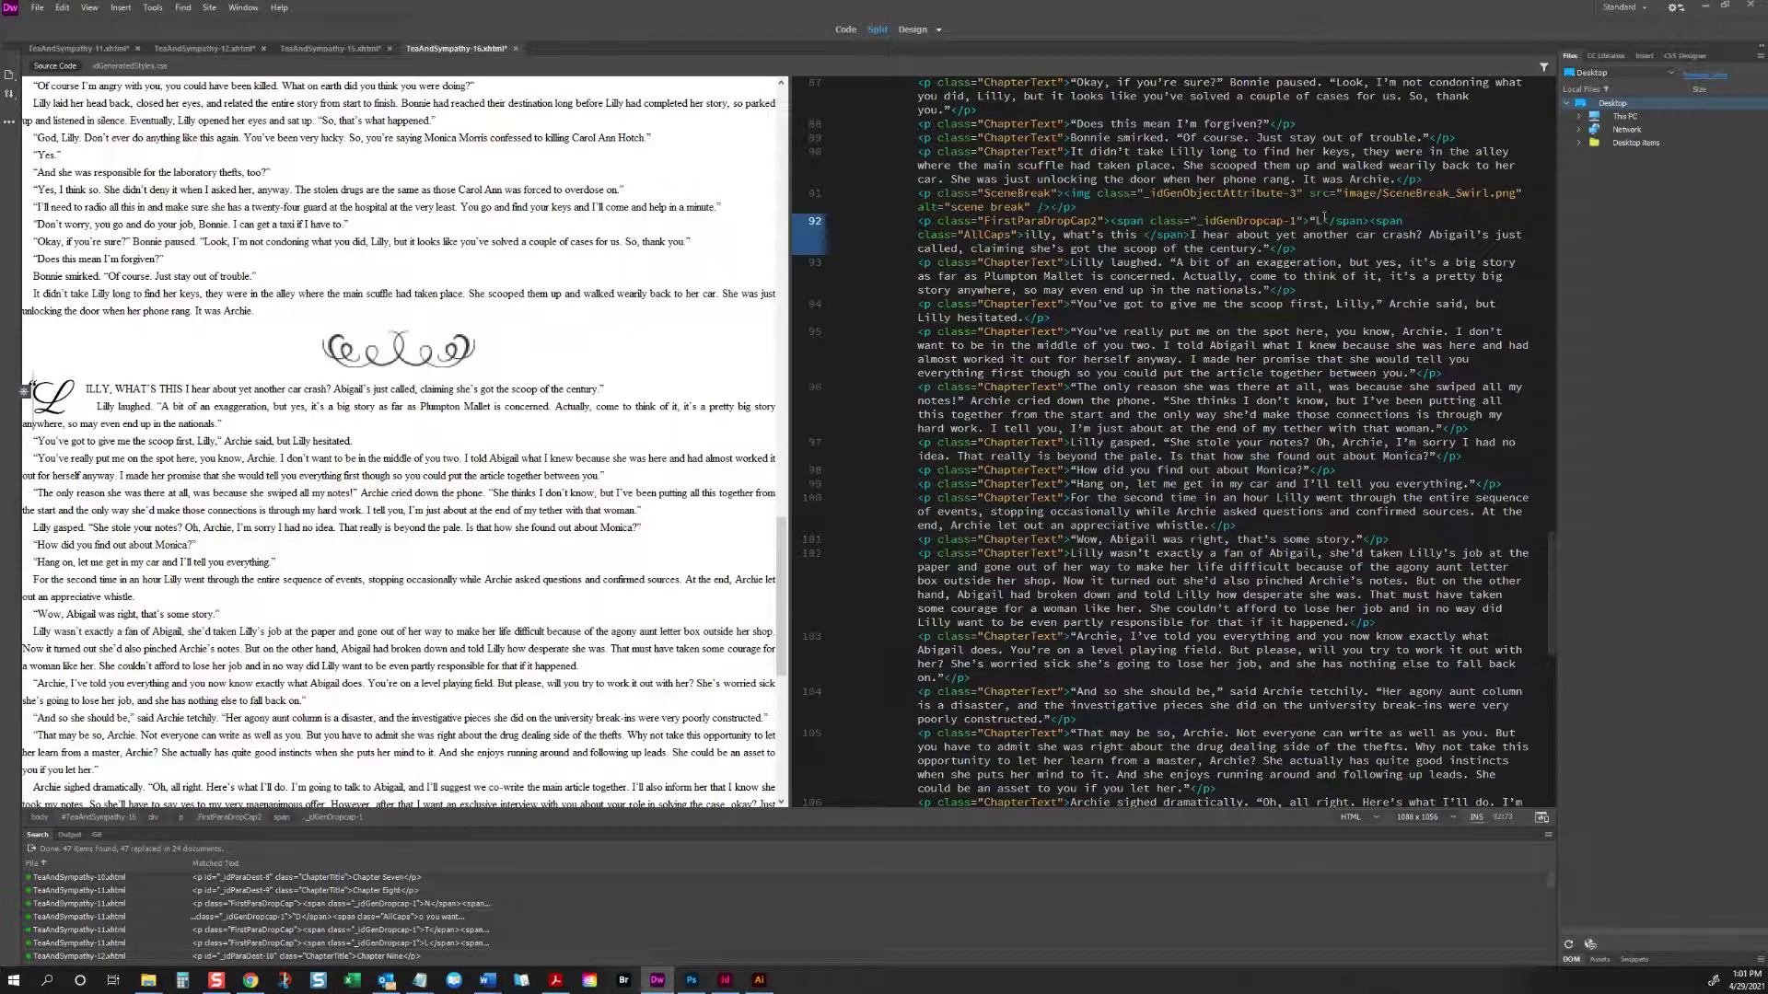
key("Left")
key("Left")
key("Left")
key("BackSpace")
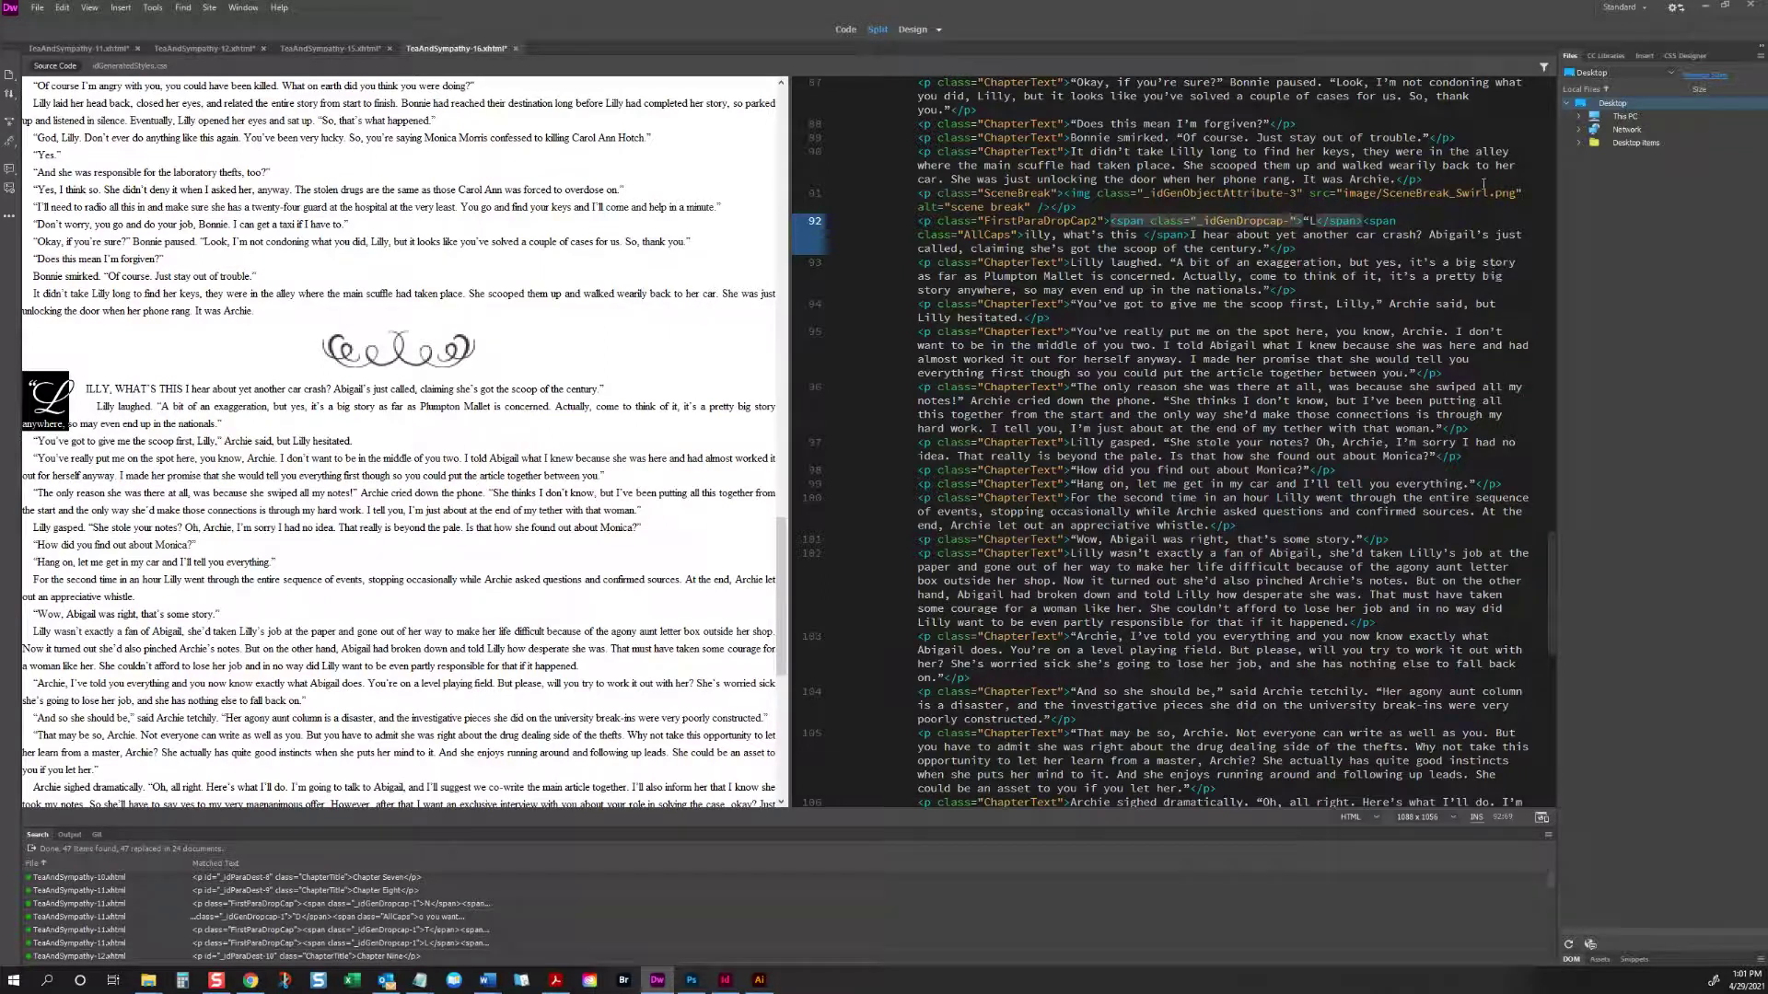
left_click(1289, 221)
type("2")
left_click(265, 258)
Step: Check the "Once the police" drop cap and change the class of the "Lilly fumbled in" drop cap to _idGenDropcap-2
scroll(265, 238, "up", 10)
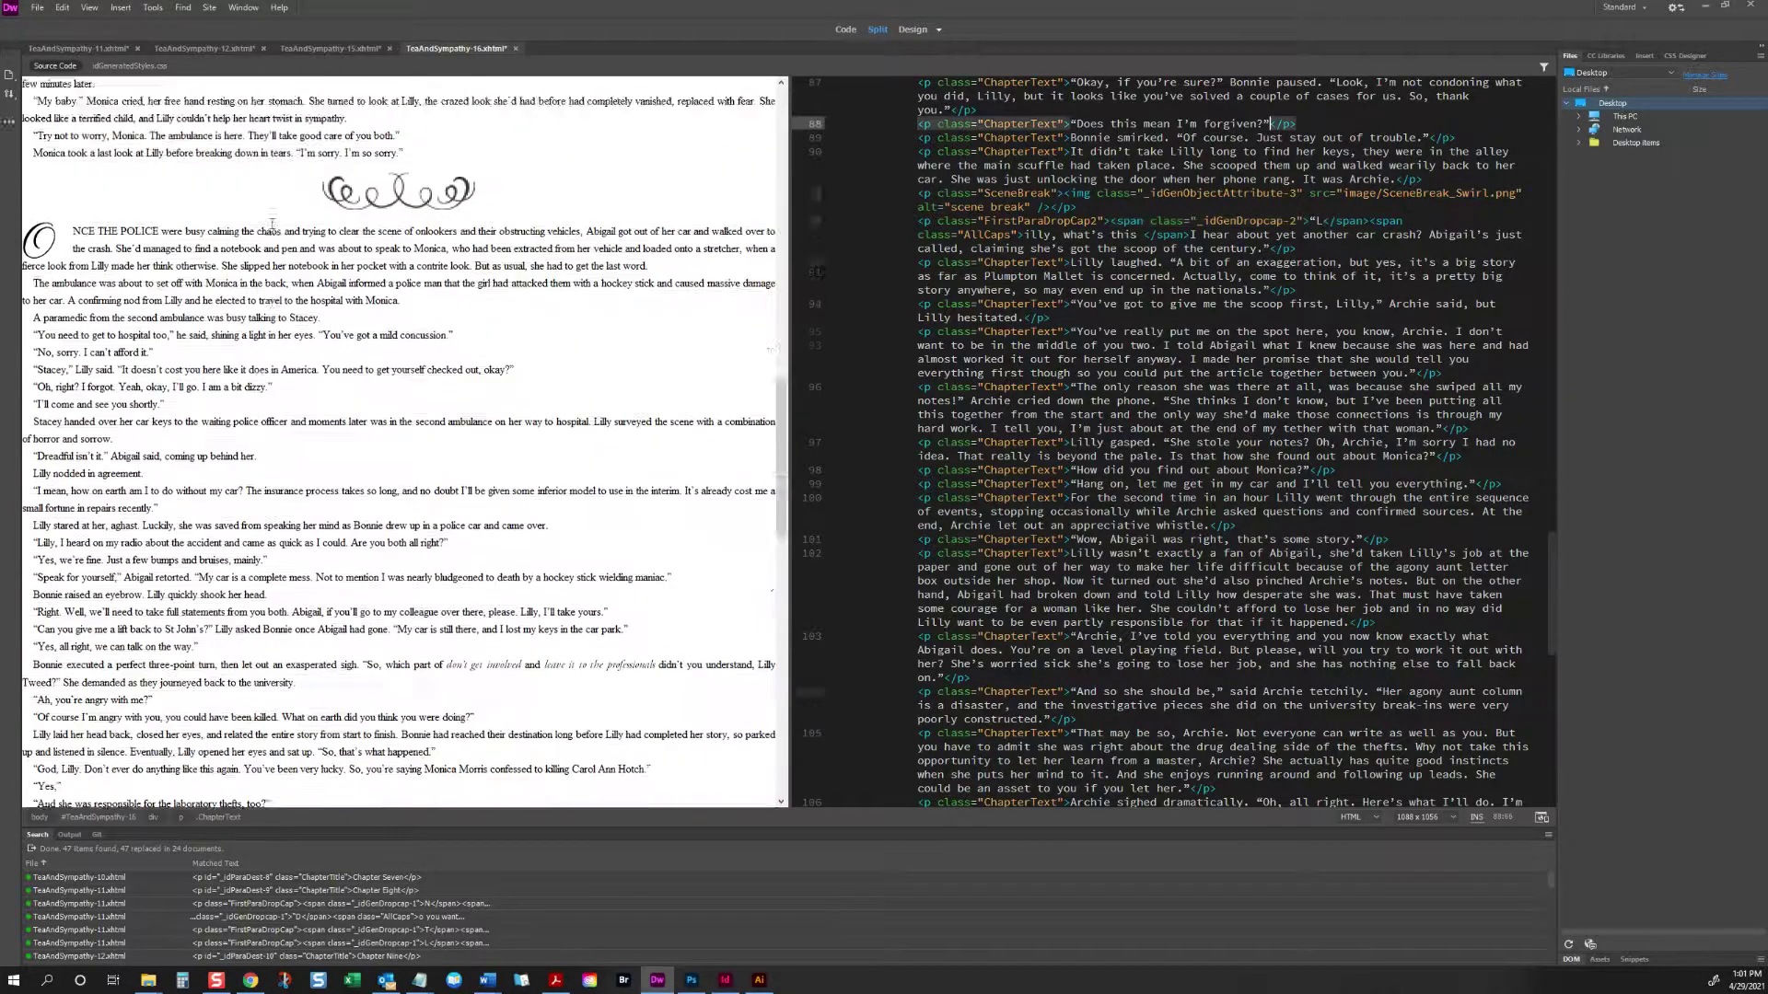
scroll(263, 223, "up", 1)
left_click(62, 393)
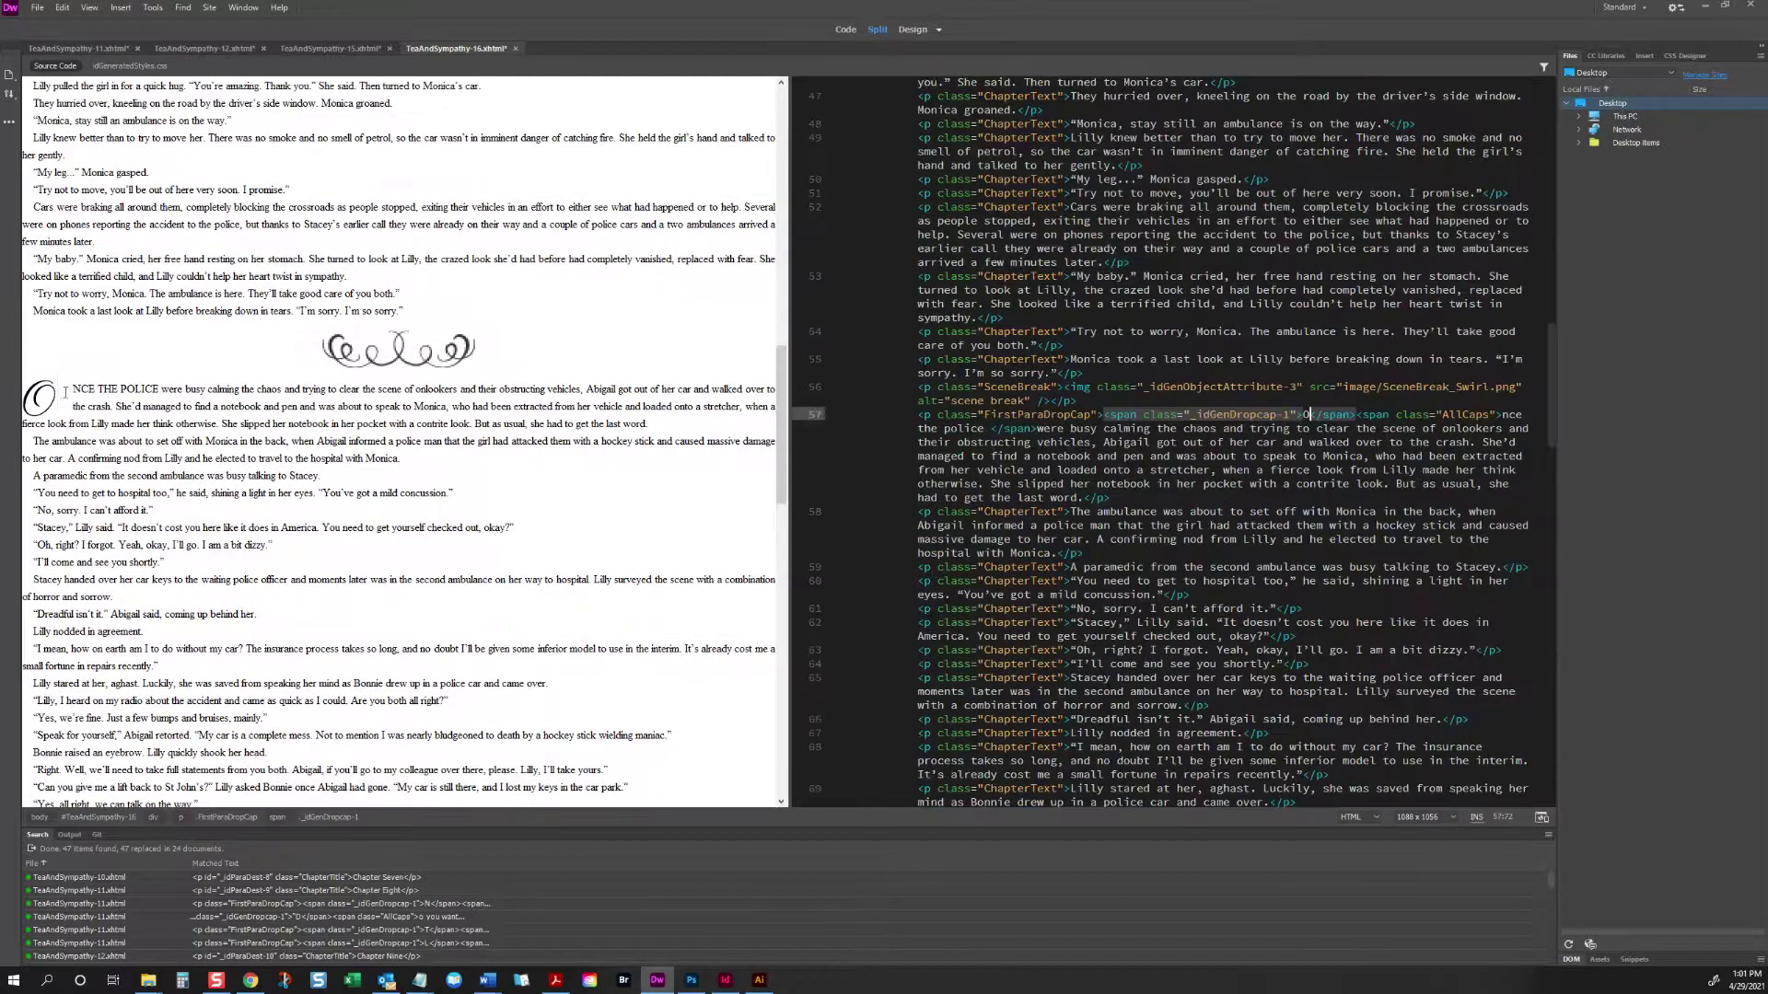
scroll(309, 231, "up", 6)
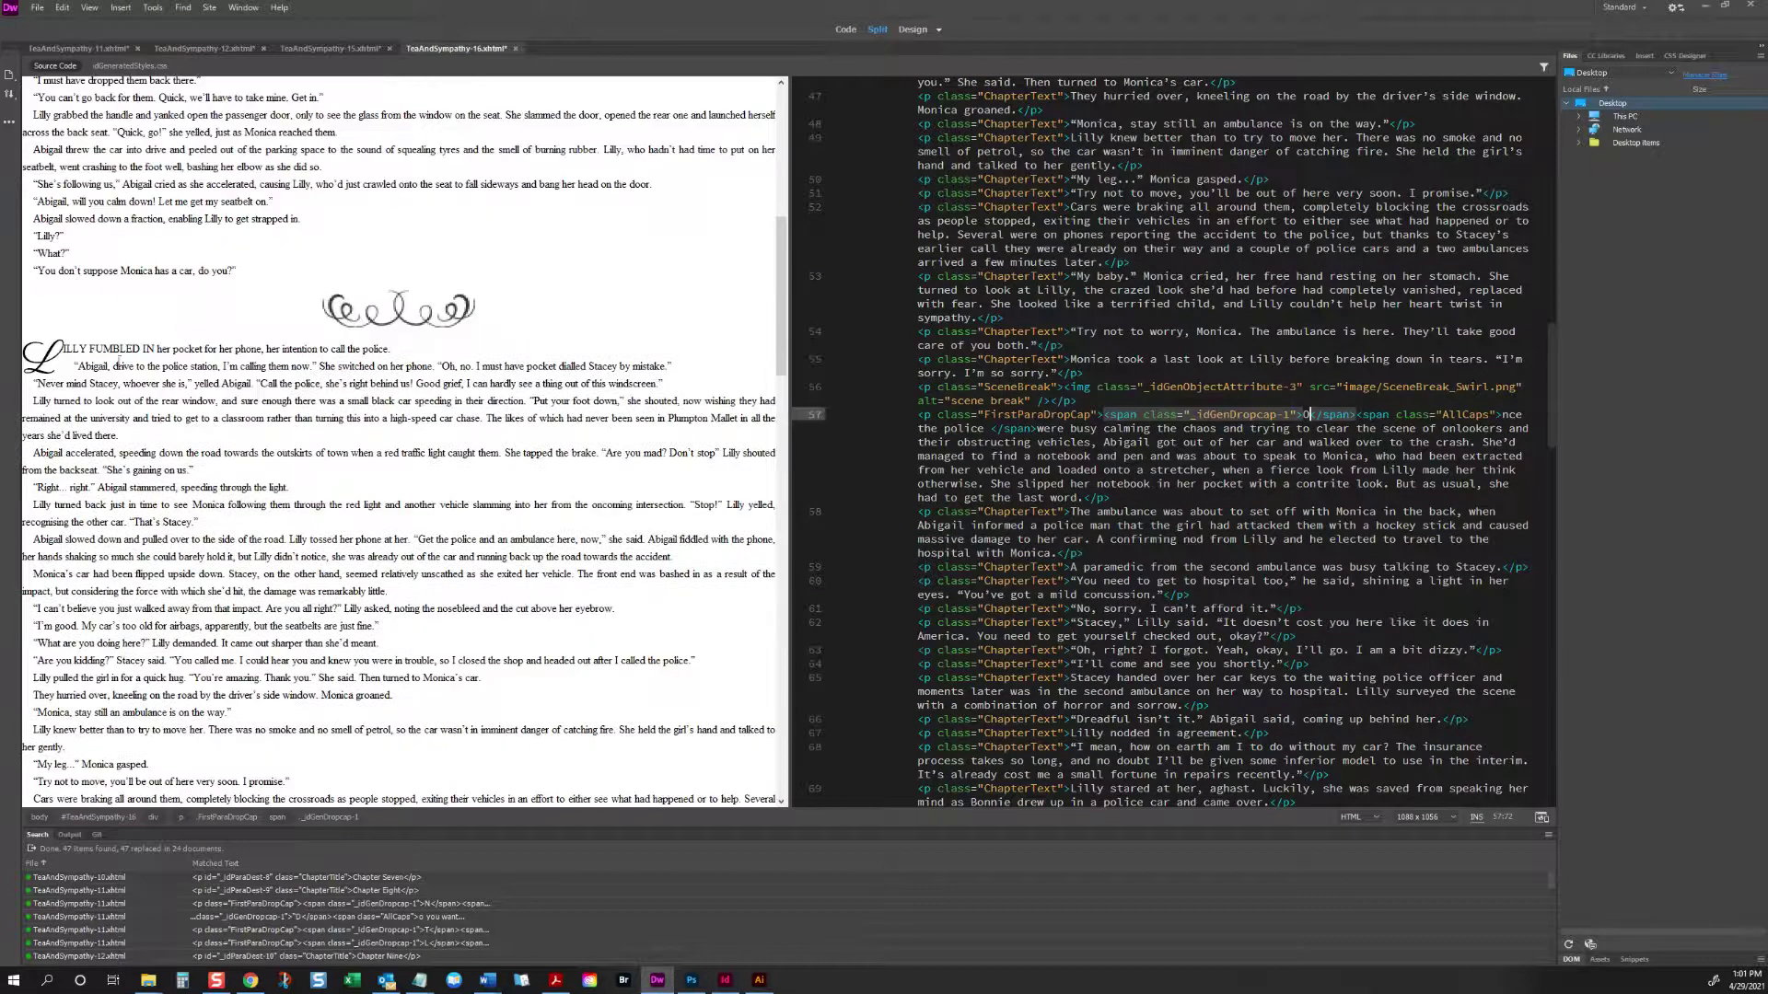
left_click(59, 377)
left_click(1291, 414)
key("BackSpace")
type("4")
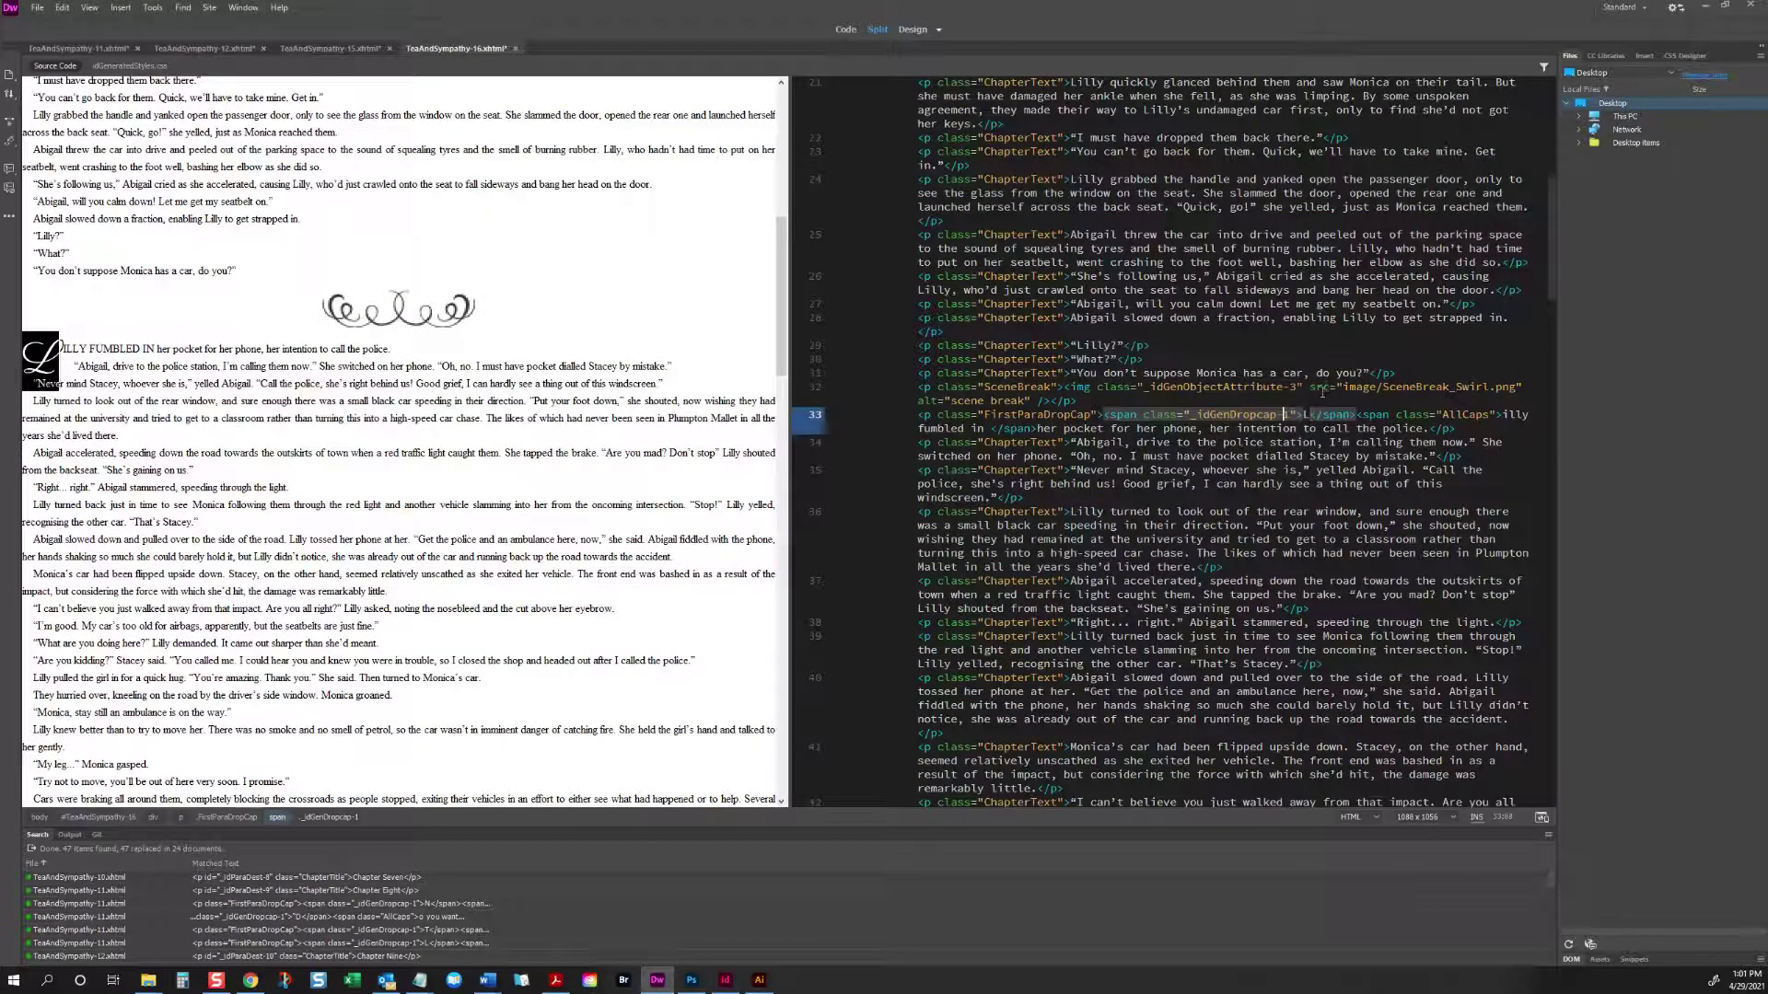
Step: Set the drop cap class of Chapter Thirteen's opening paragraph to _idGenDropcap-2, and save and close the file
scroll(599, 336, "up", 5)
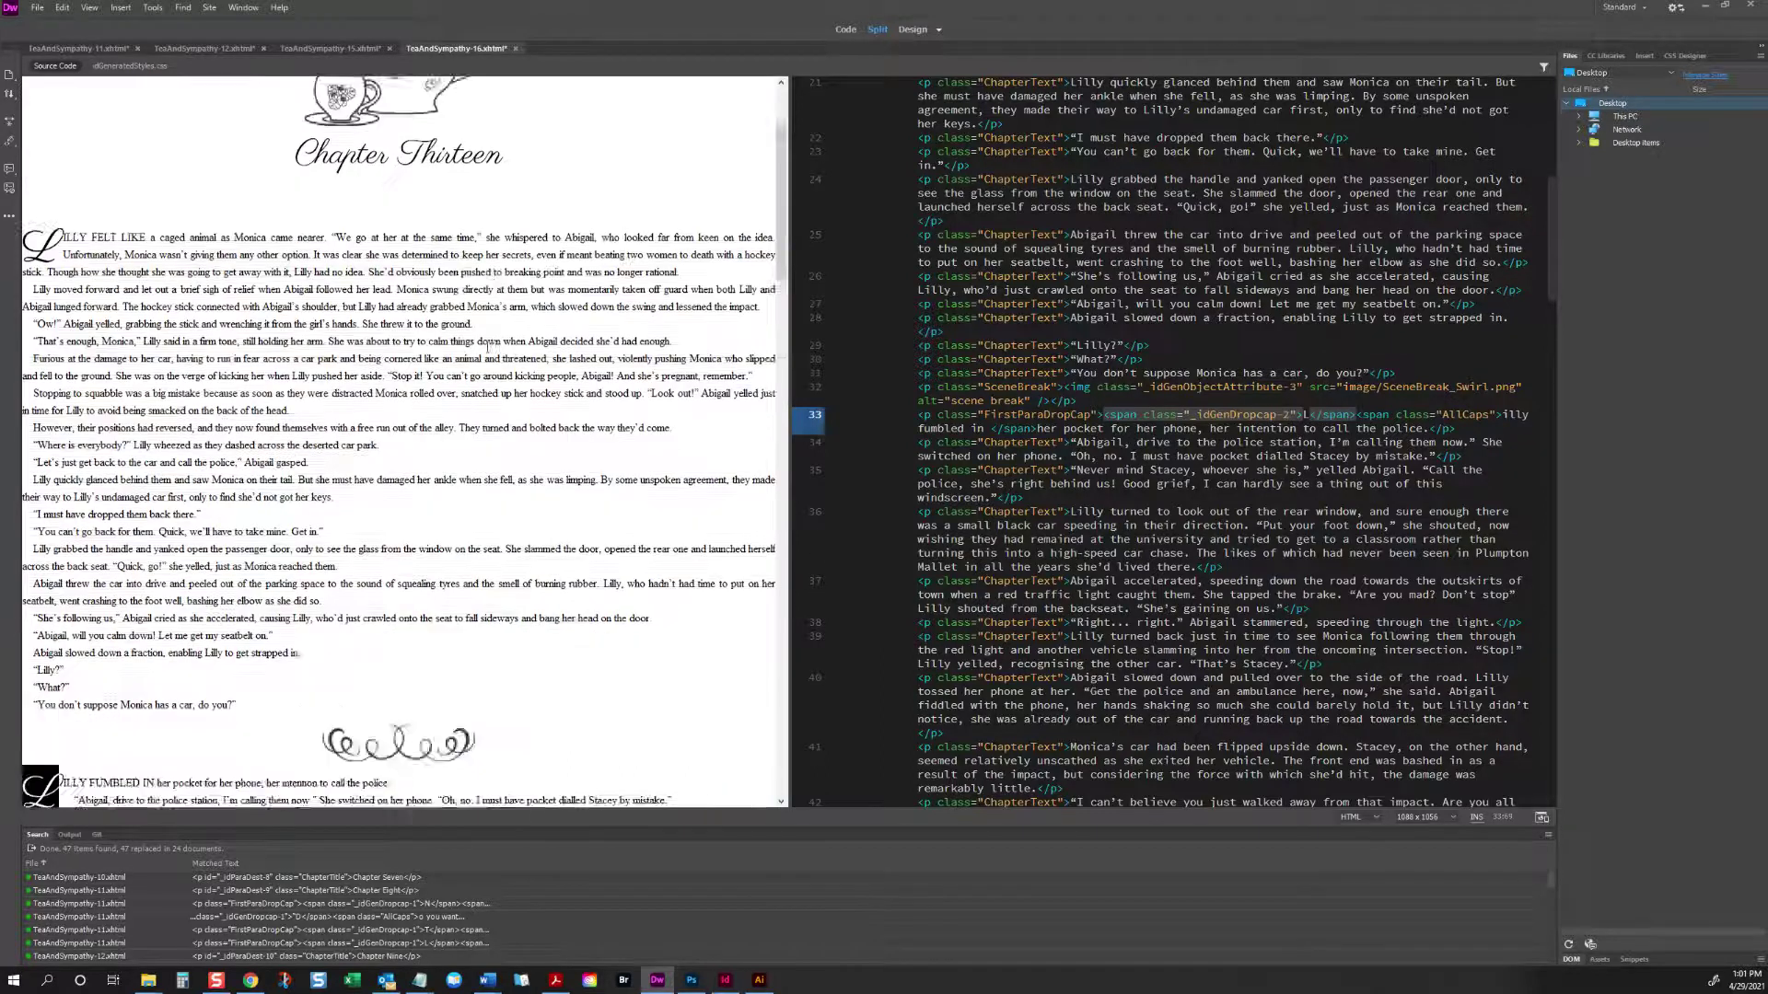
left_click(52, 346)
left_click(60, 223)
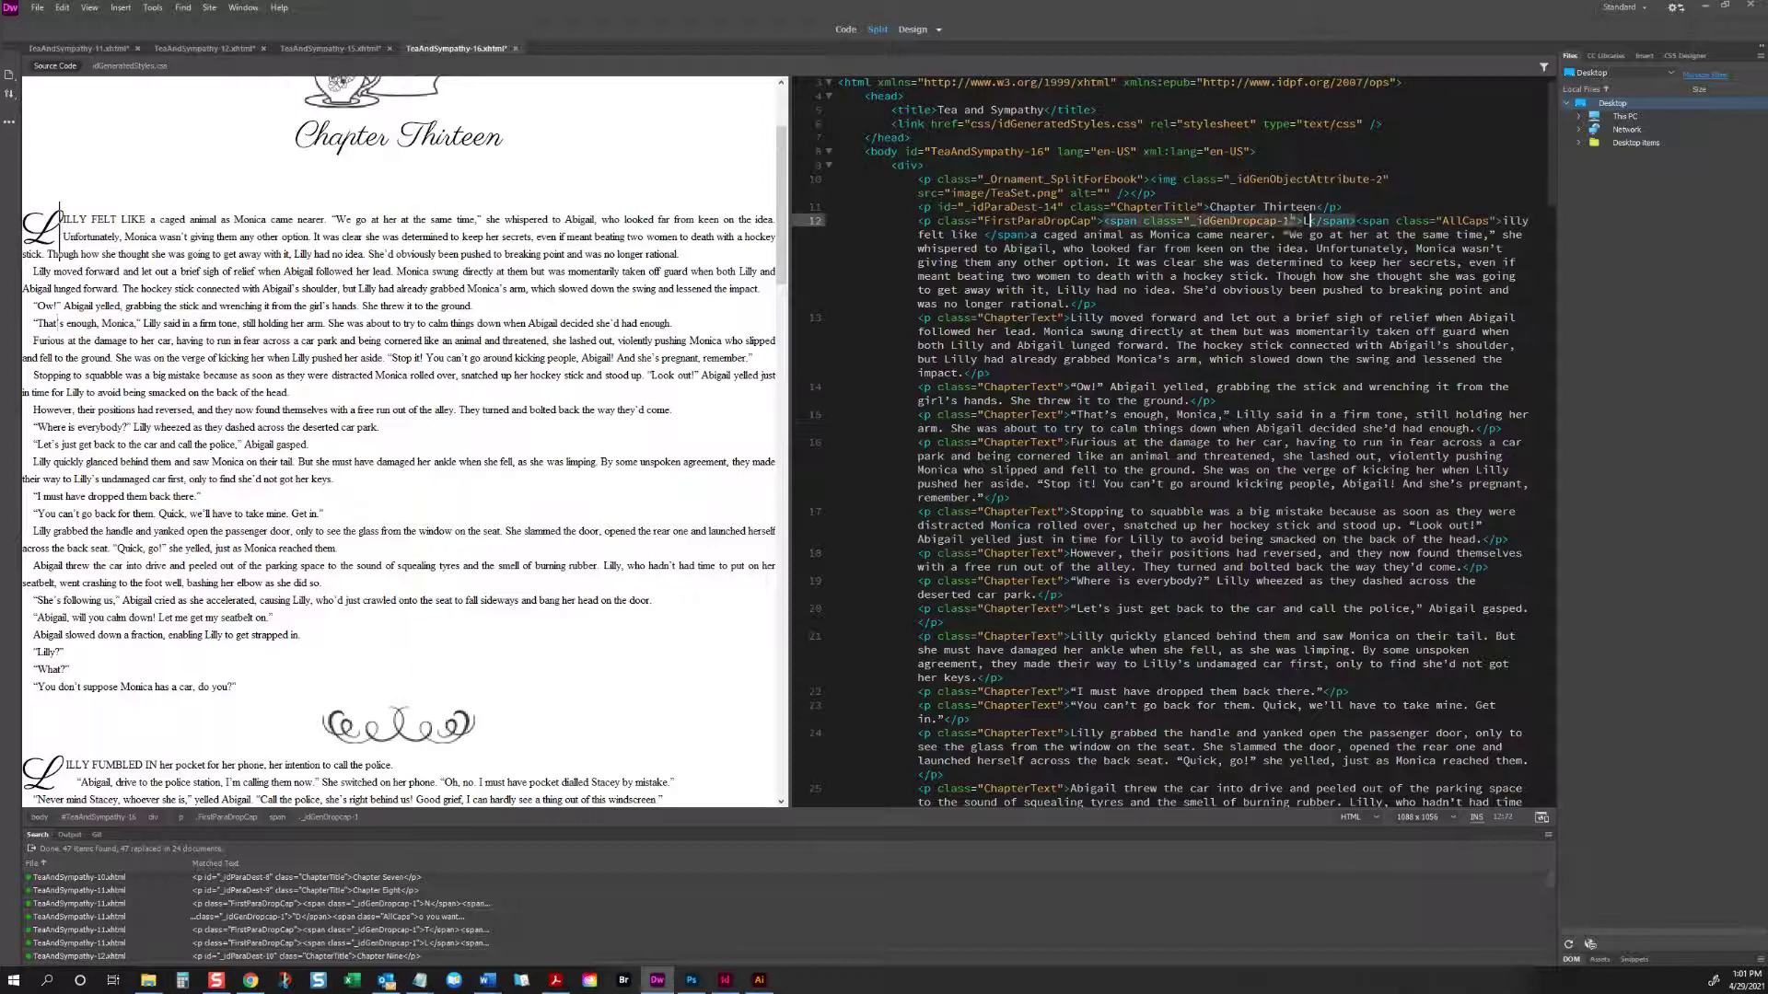
left_click(1289, 221)
key("BackSpace")
type("2")
left_click(530, 324)
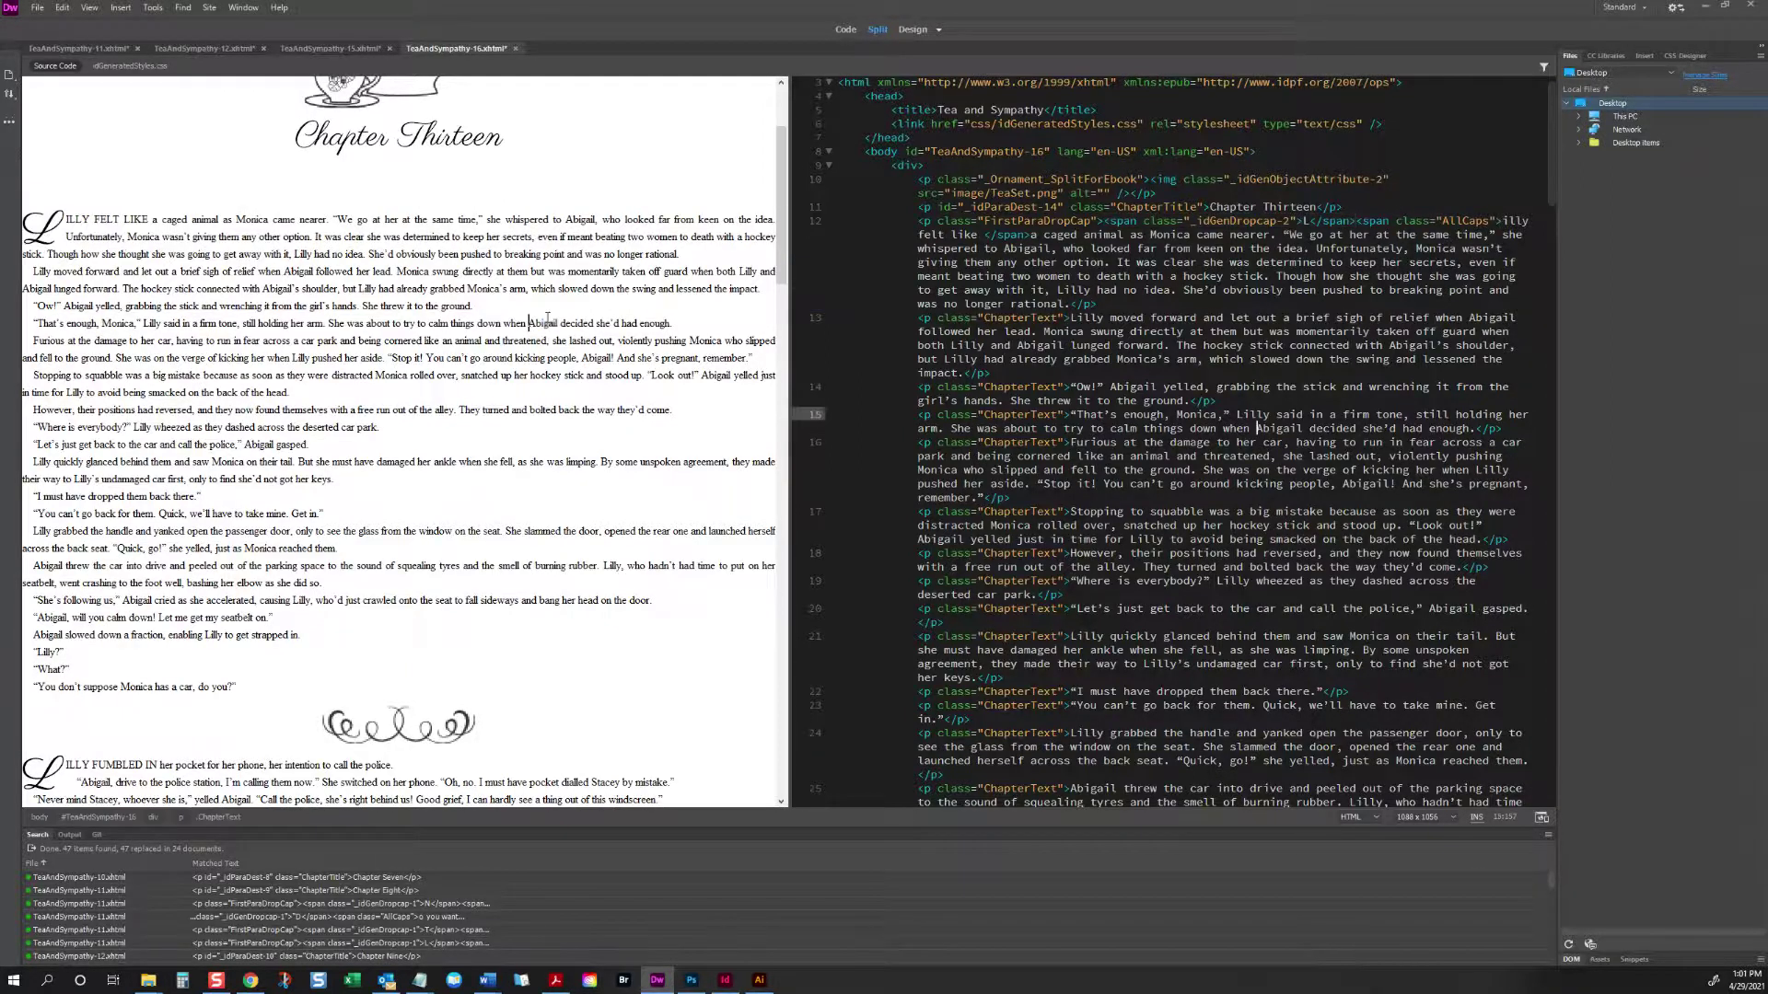
key("ctrl+s")
key("ctrl+w")
Step: Review Chapter Twelve's scene openings and change the "Lilly spent" drop cap class to _idGenDropcap-2
scroll(371, 365, "down", 3)
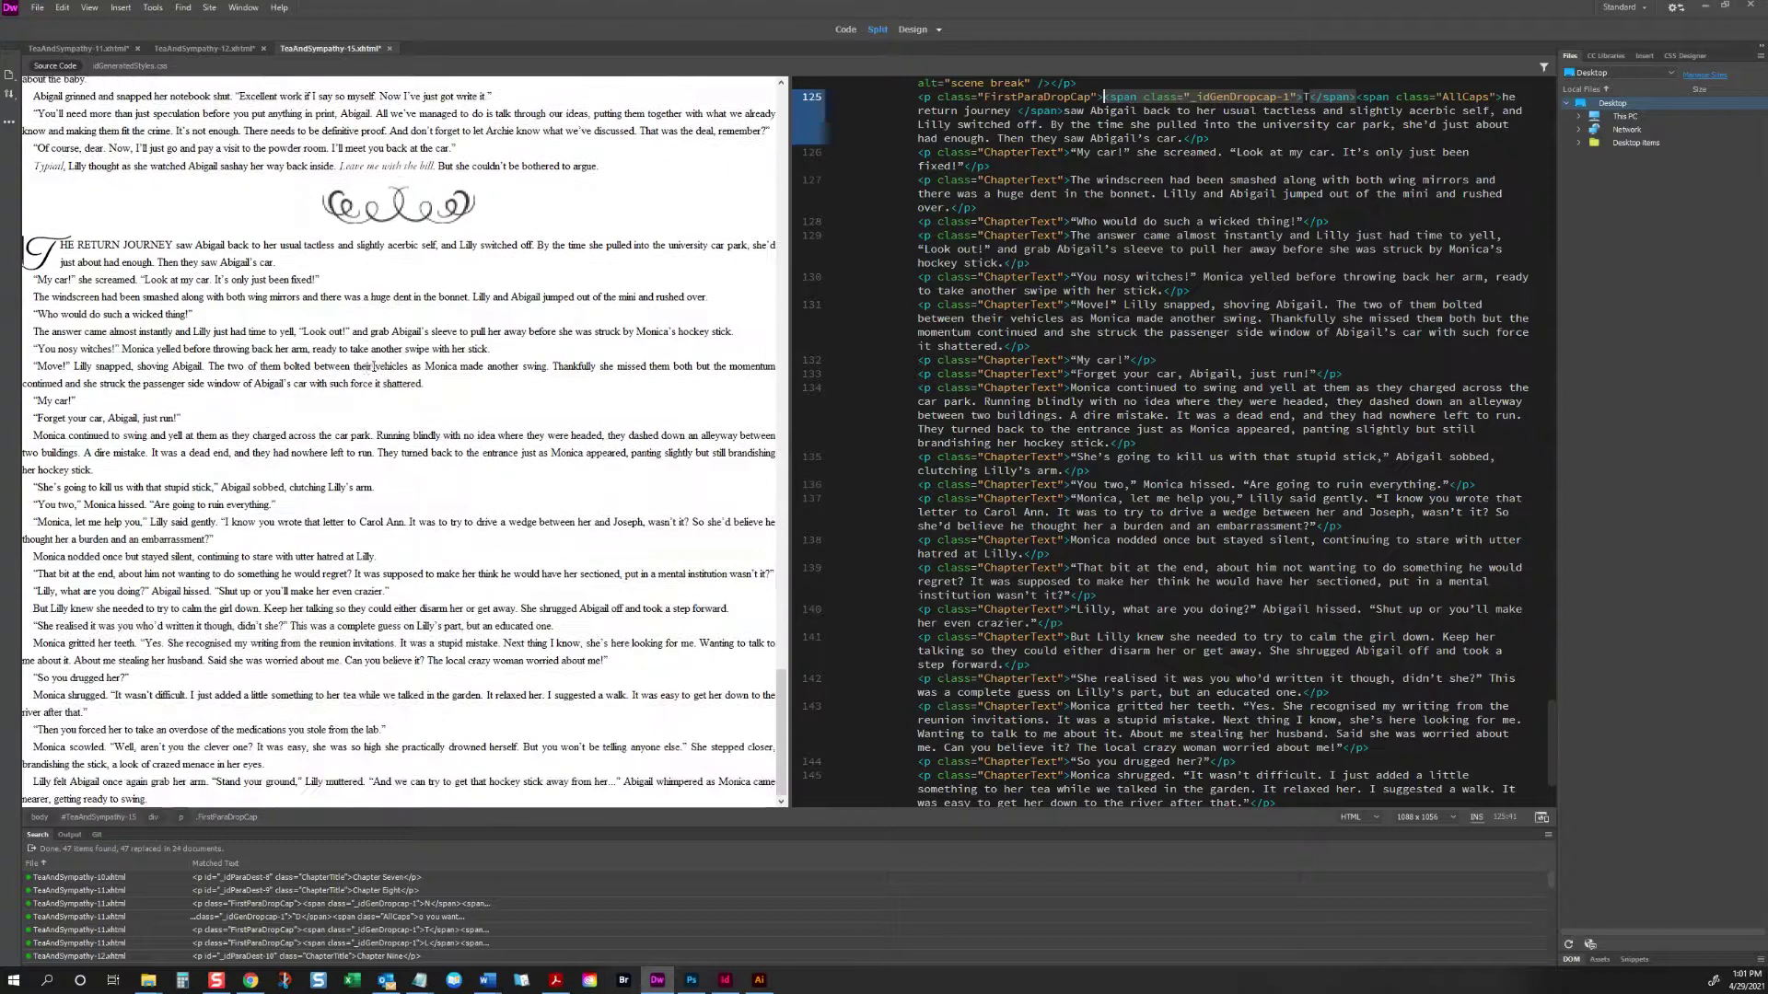
scroll(364, 365, "up", 15)
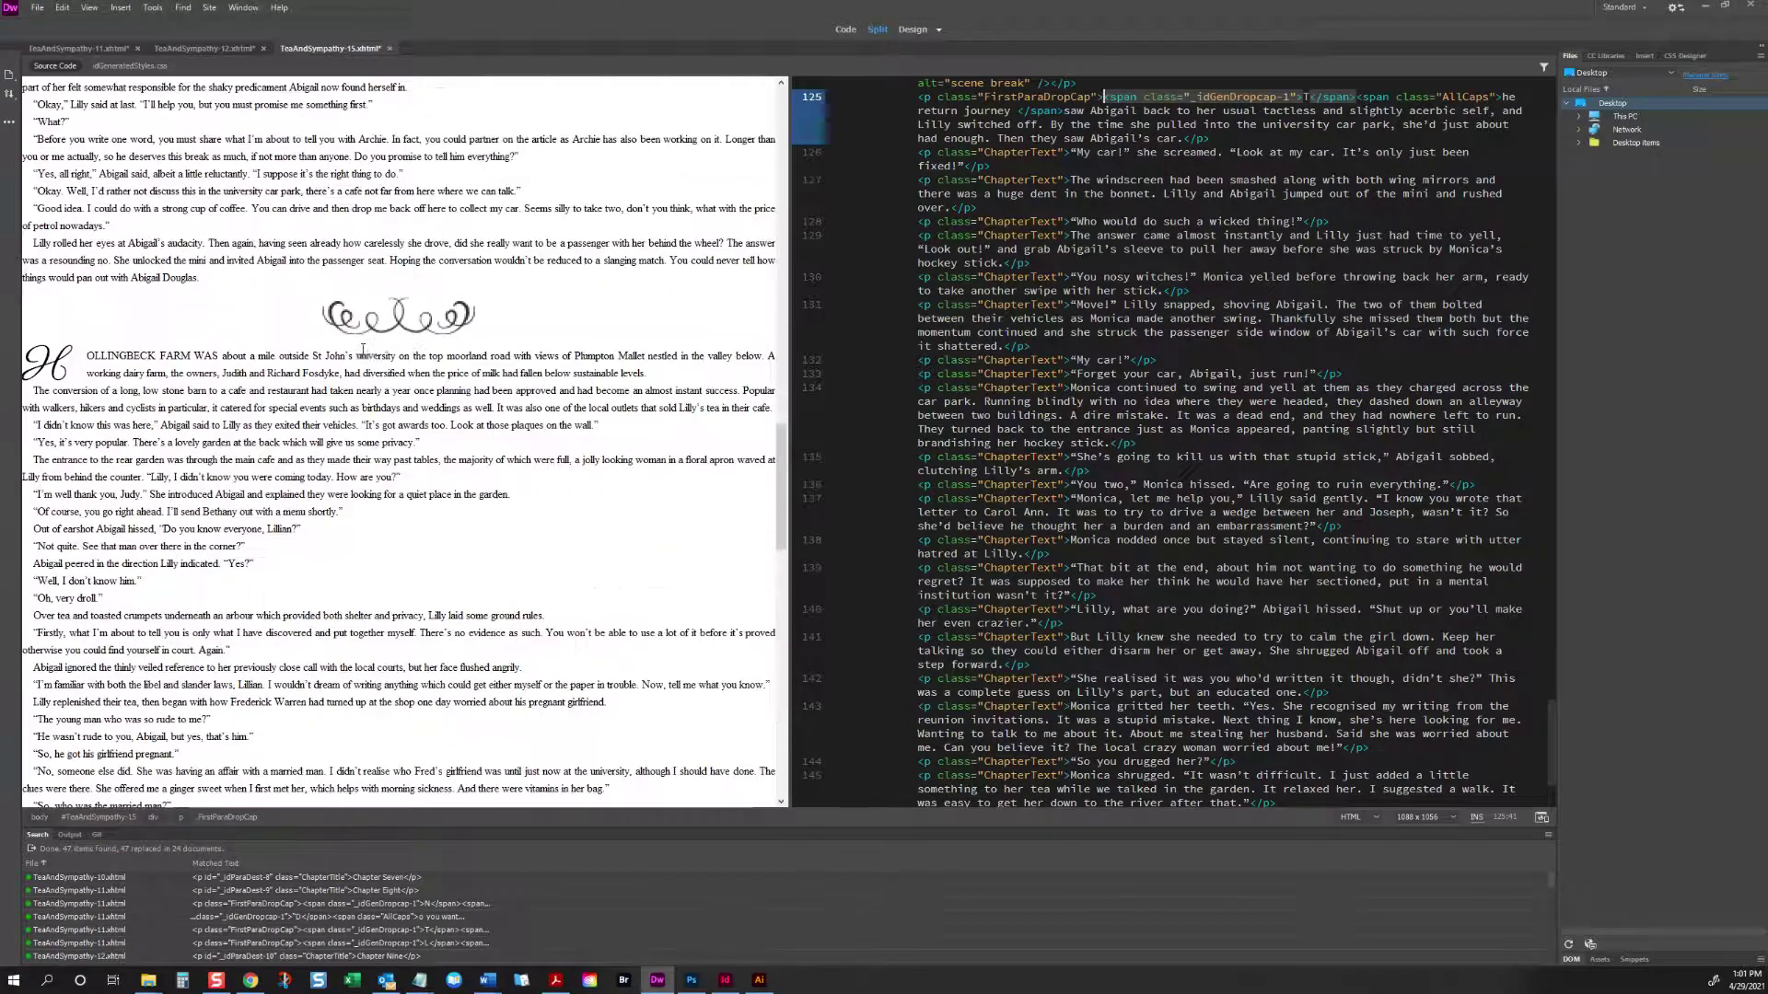
scroll(363, 348, "down", 4)
scroll(277, 414, "up", 3)
left_click(75, 547)
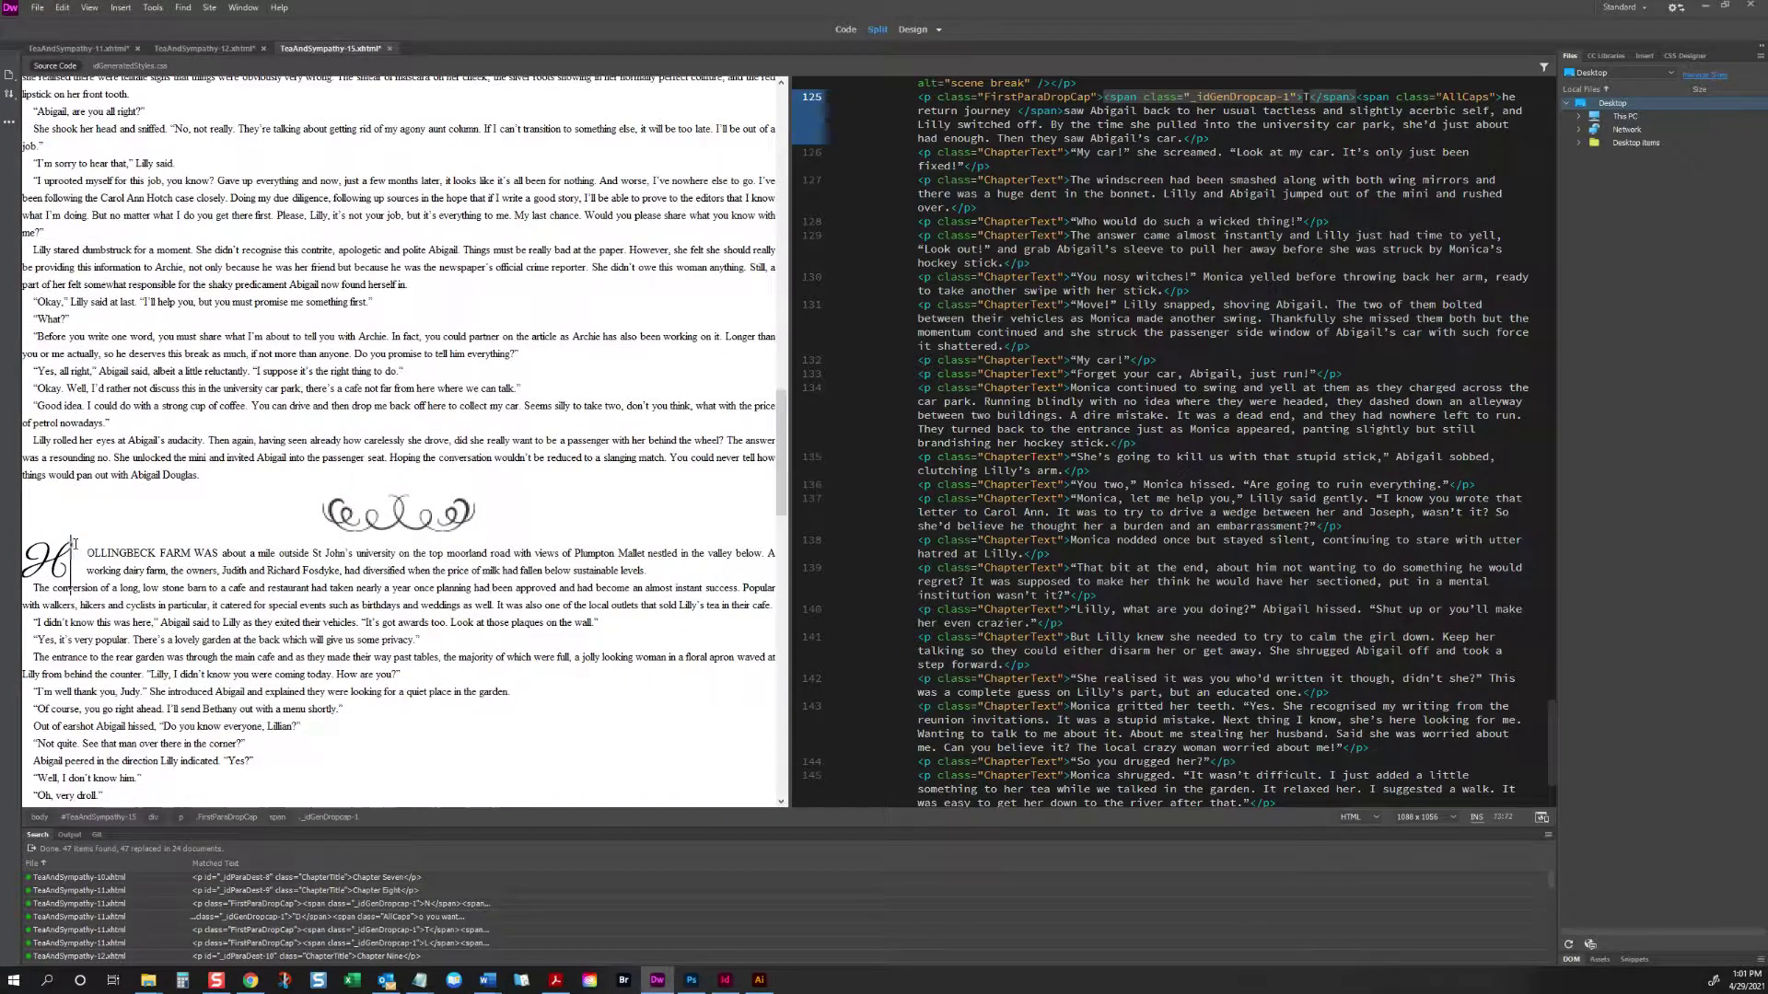
scroll(312, 438, "up", 5)
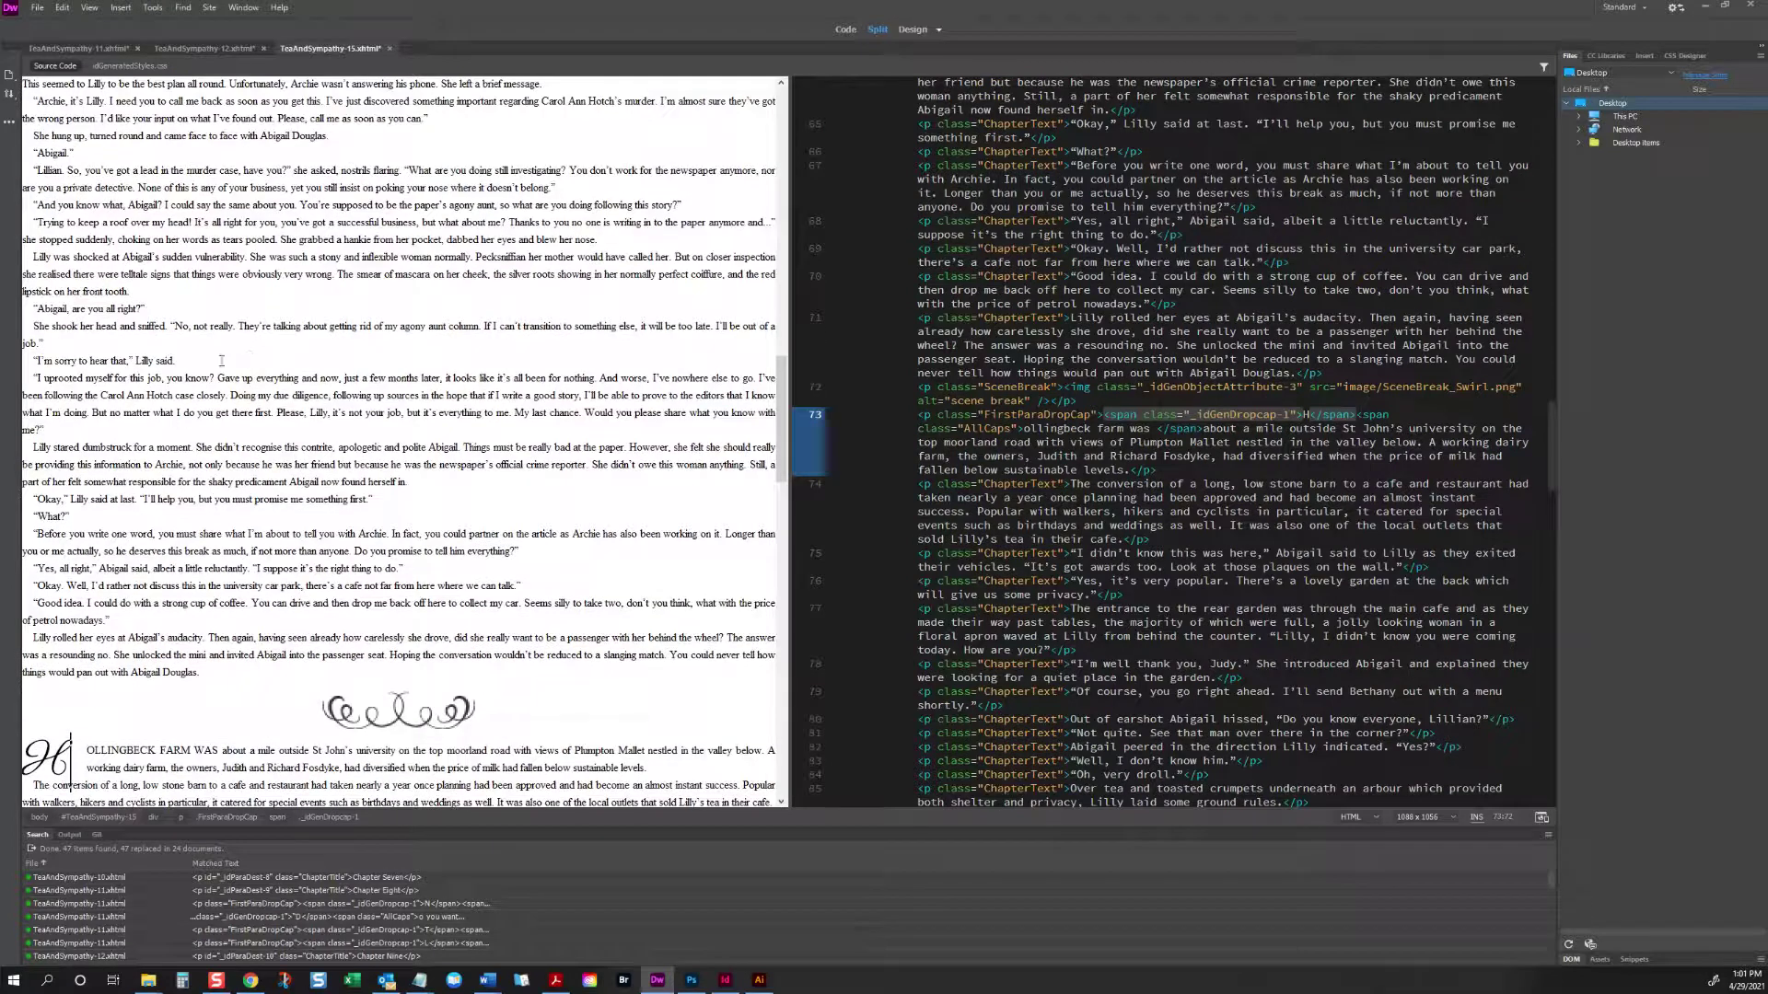
left_click(57, 265)
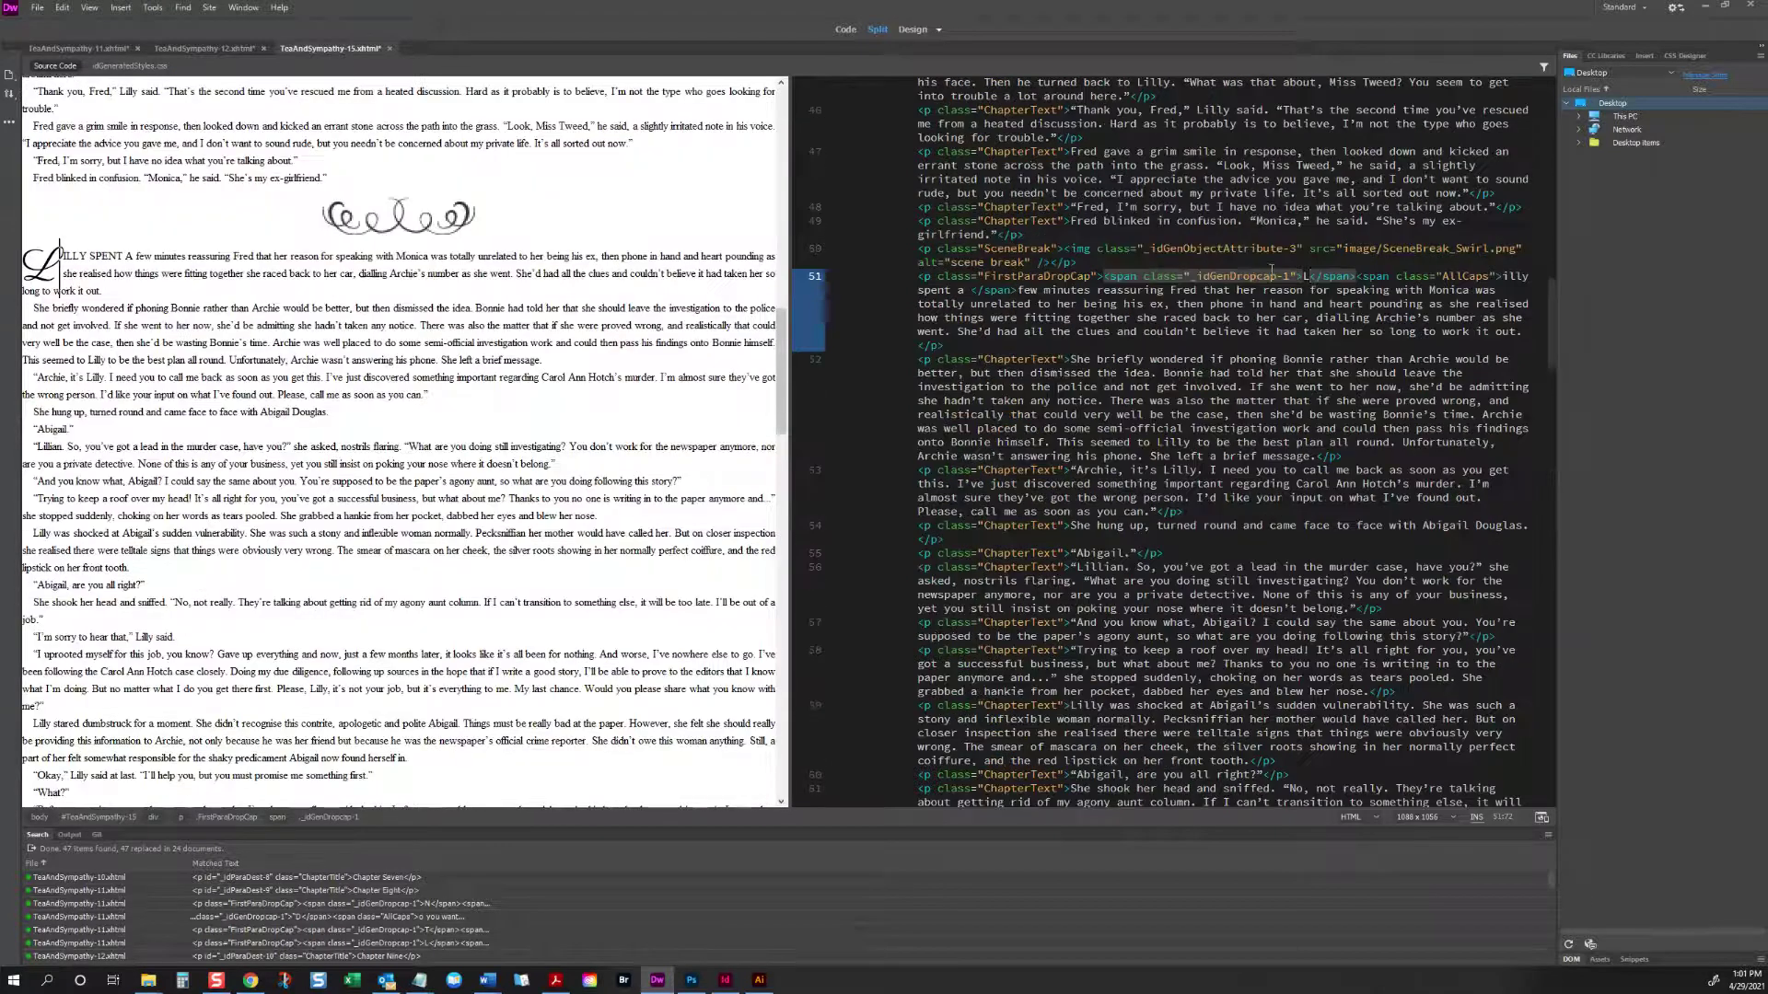
type("2")
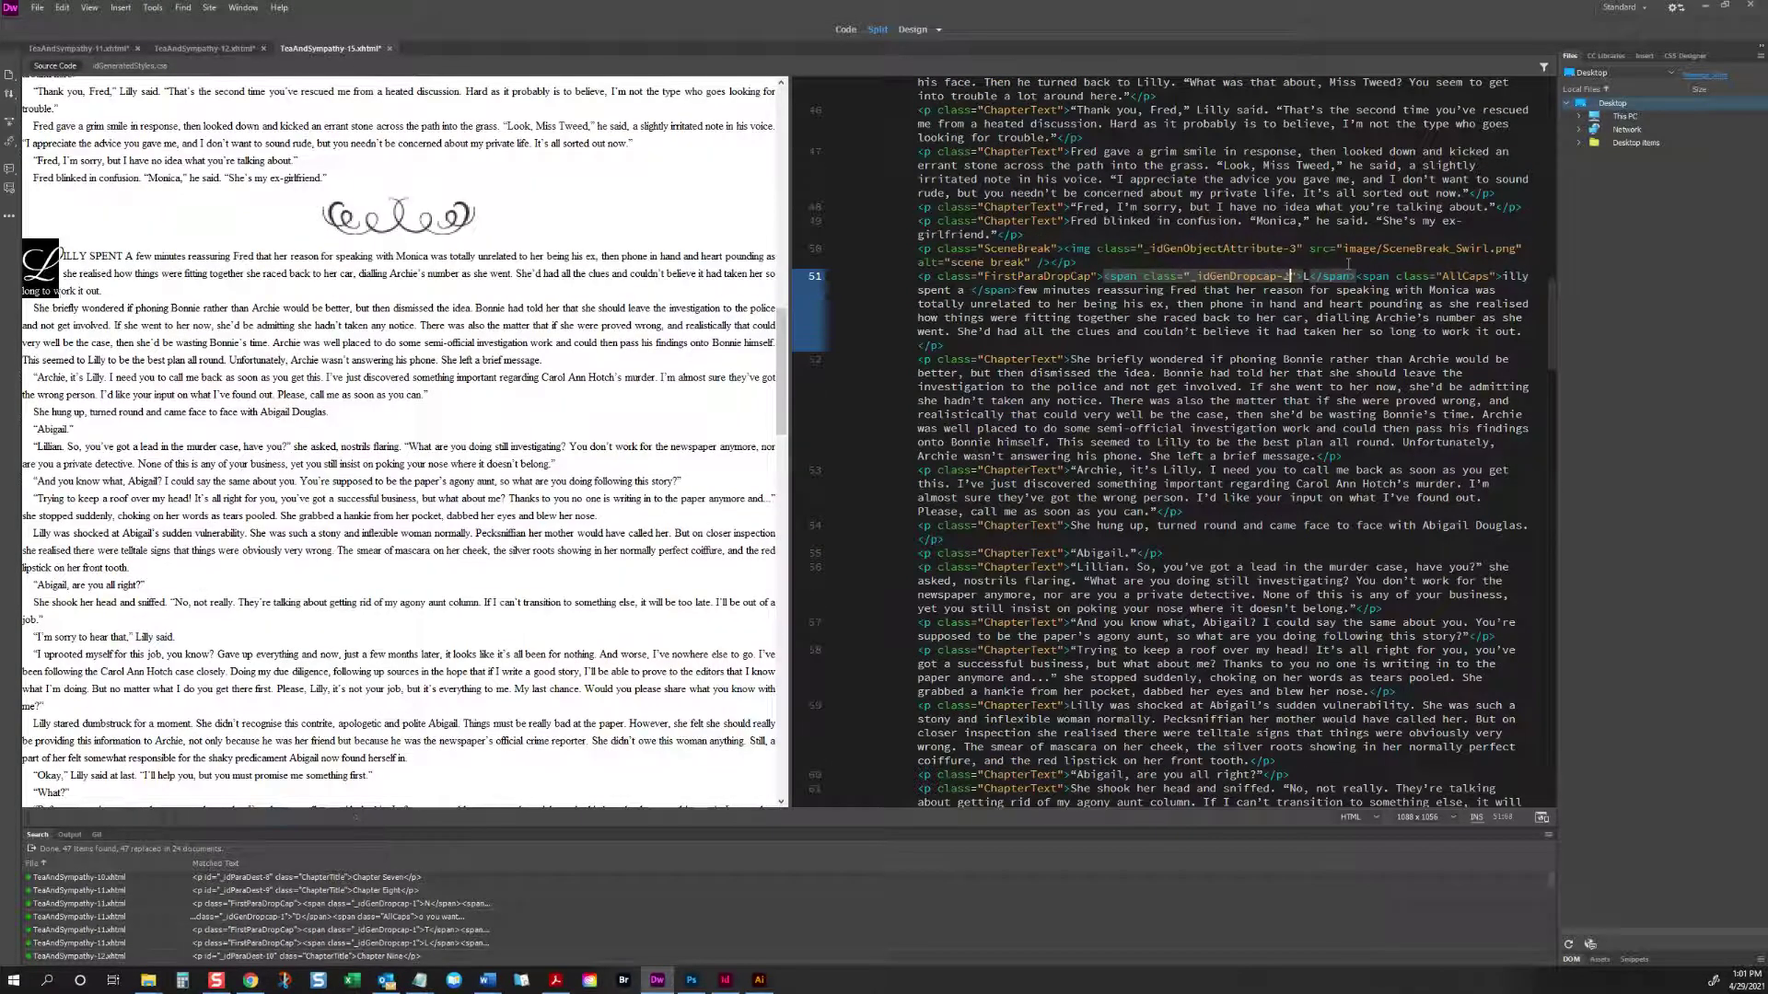
left_click(385, 217)
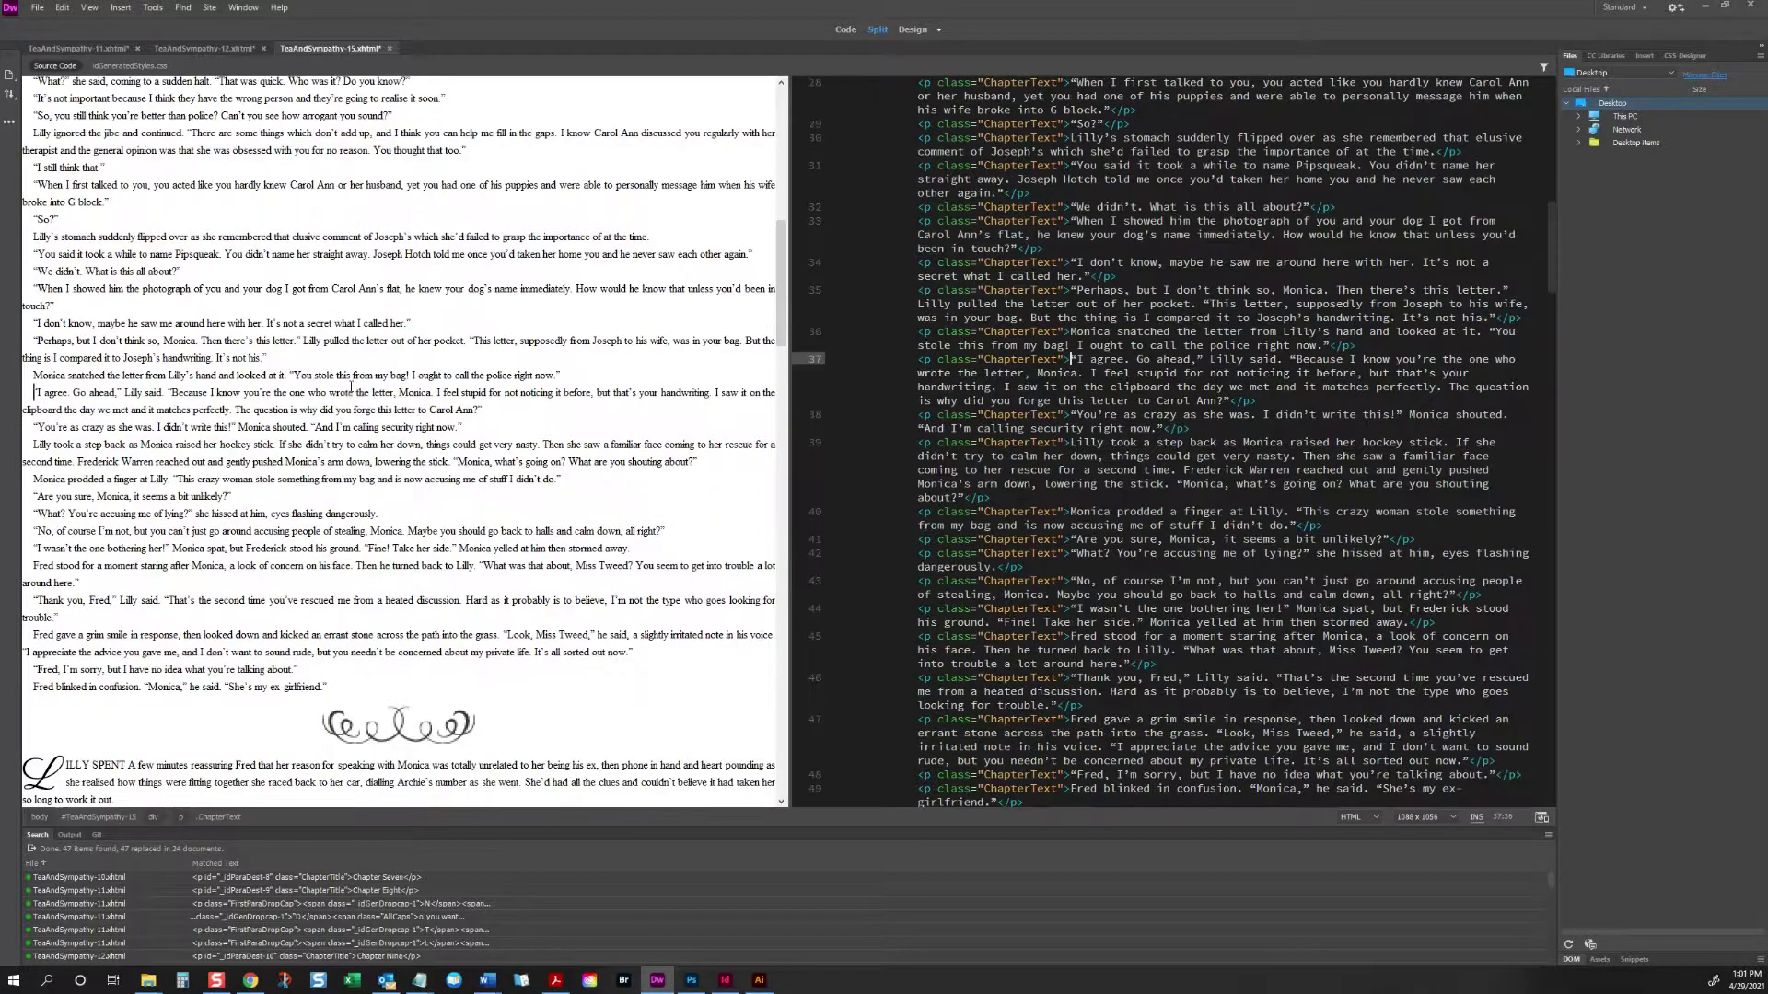
Step: Change the drop cap class of Chapter Twelve's opening "The following morning" paragraph to _idGenDropcap-2
left_click(53, 379)
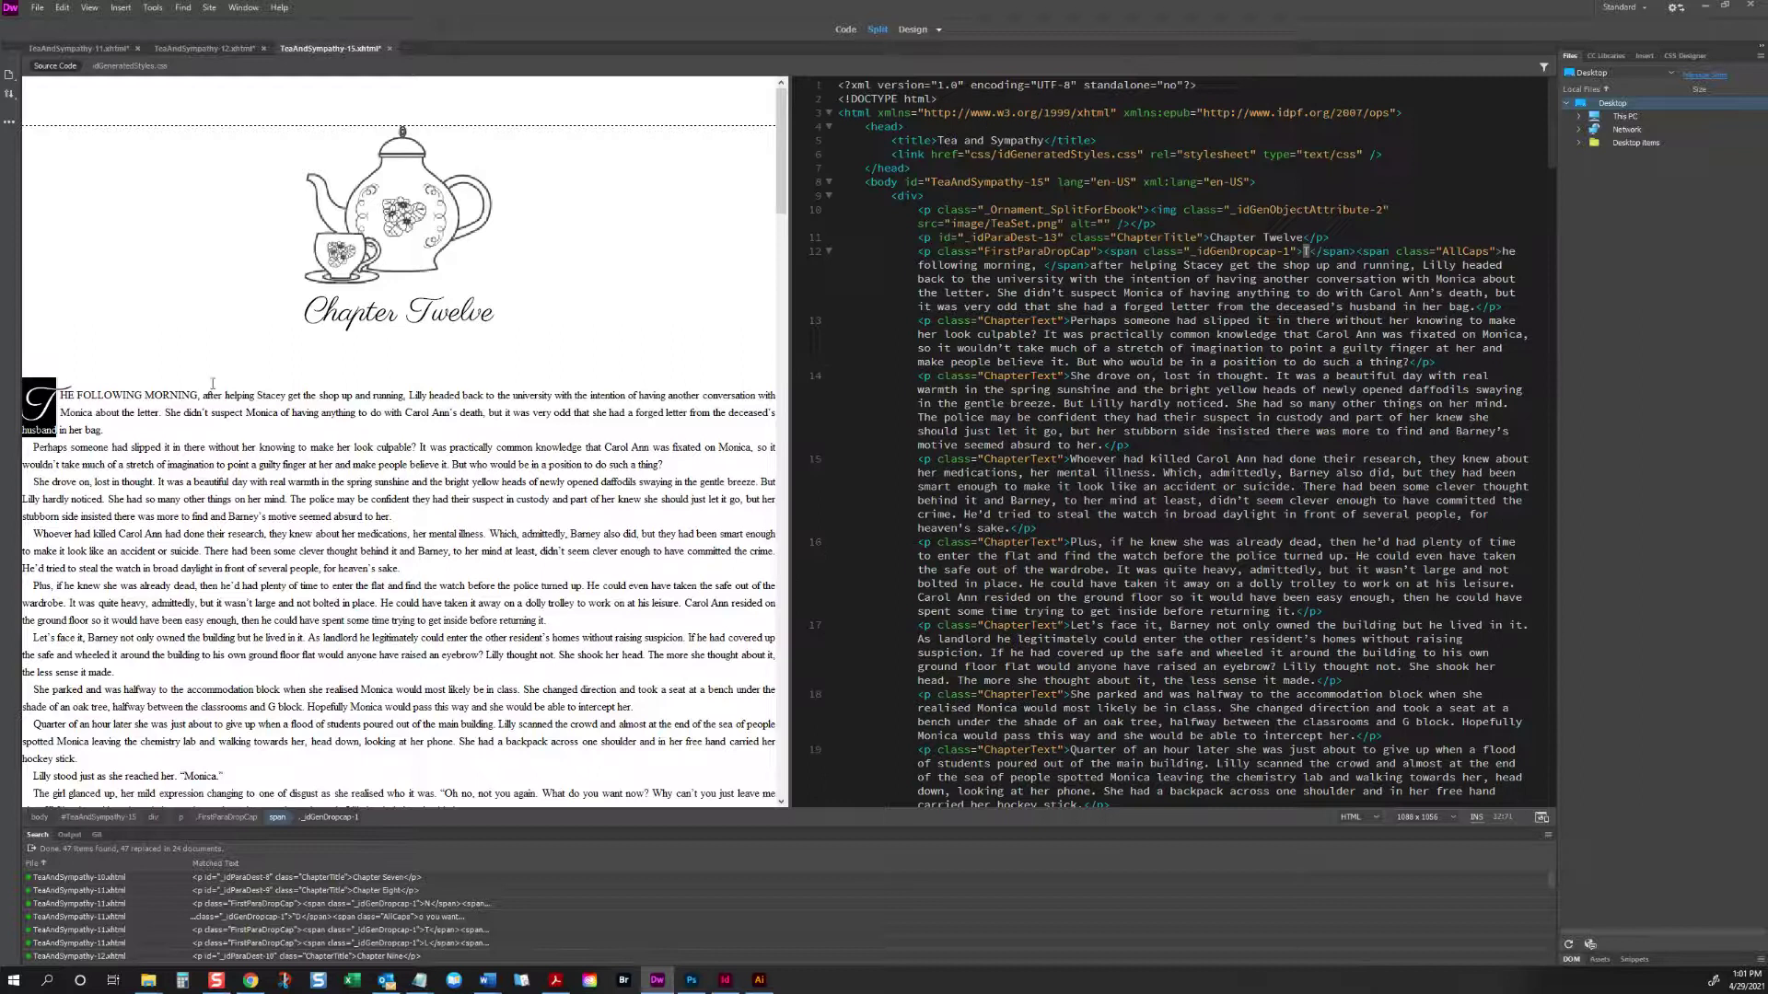
left_click(1303, 250)
key("BackSpace")
type("2")
Step: Change the drop cap class of the final "The return journey" scene to _idGenDropcap-2 and close Chapter Twelve's file
scroll(606, 365, "down", 20)
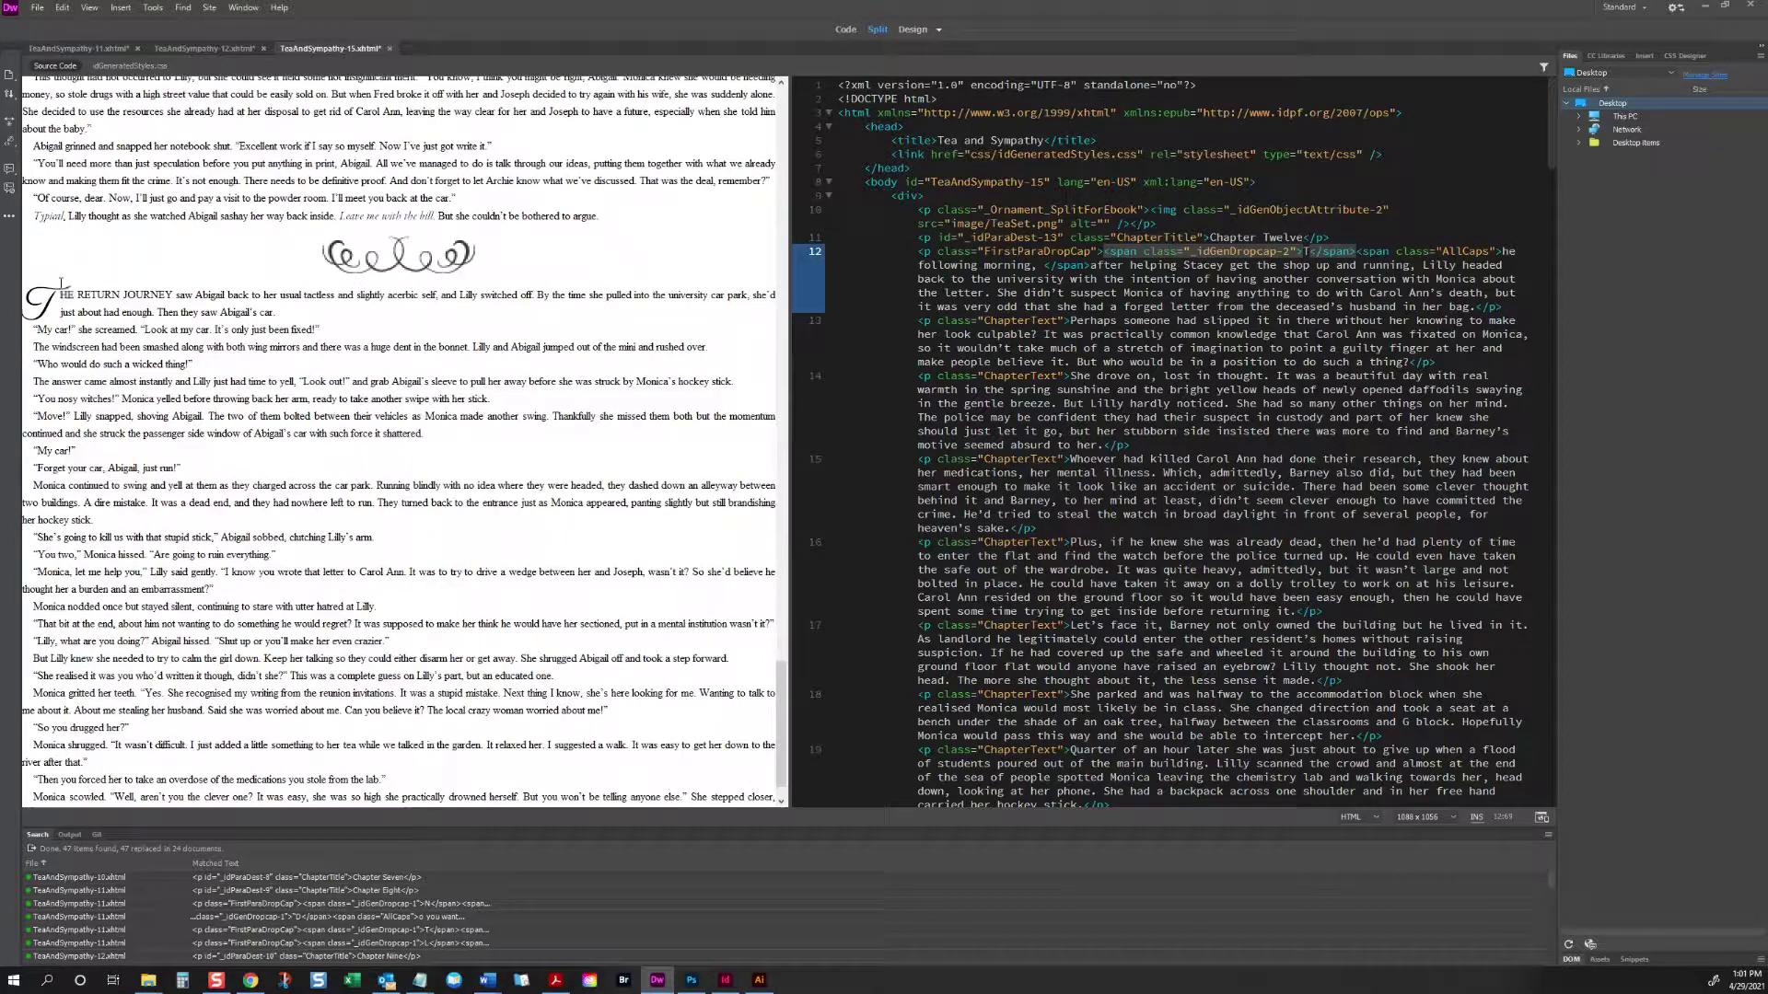
left_click(59, 284)
left_click(1051, 319)
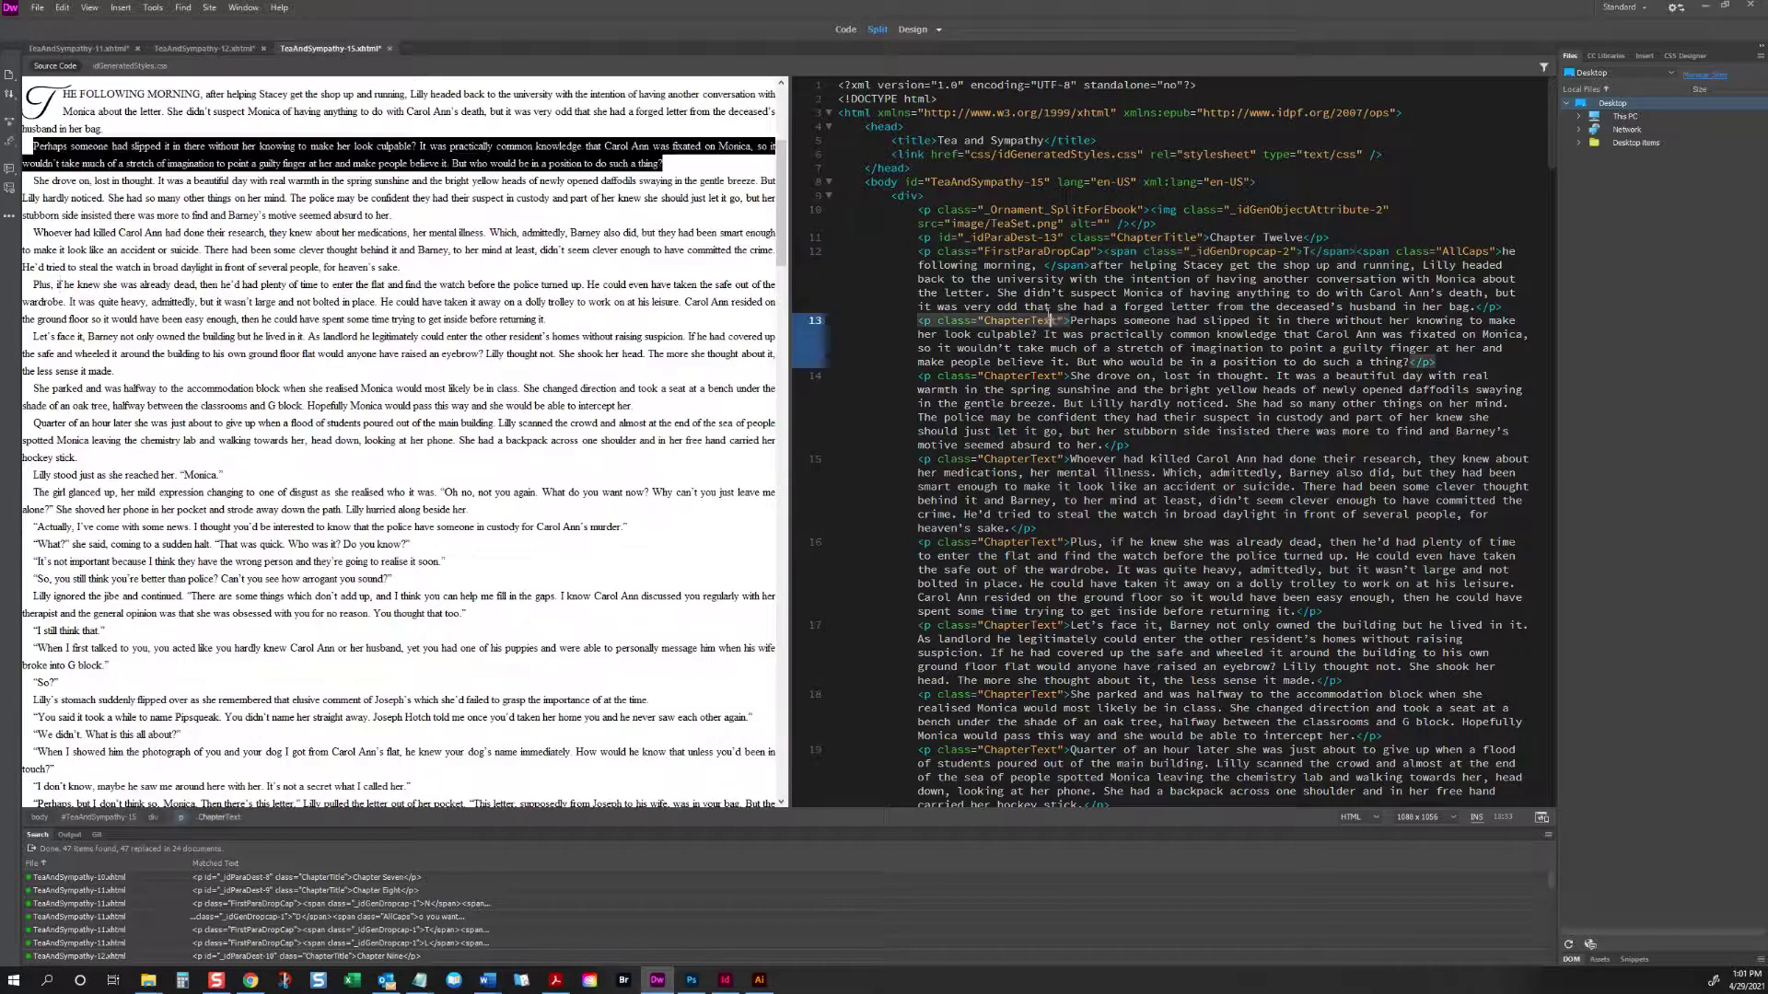
key("ctrl+End")
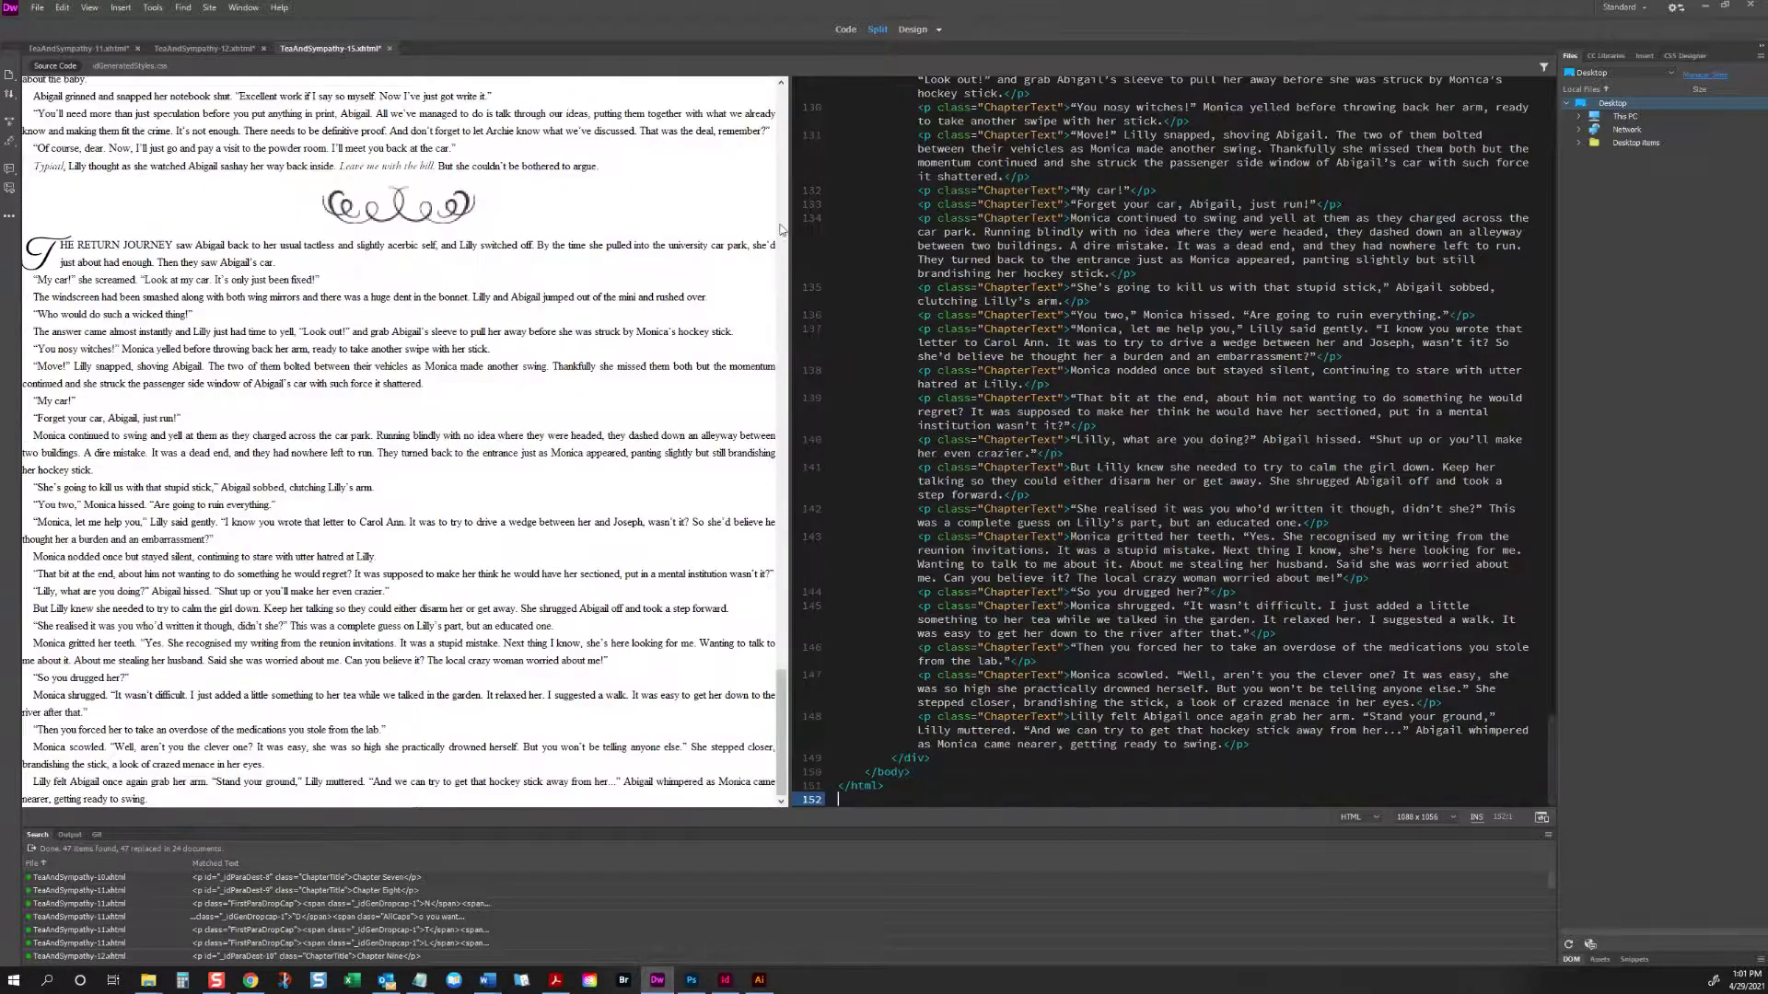
left_click(57, 247)
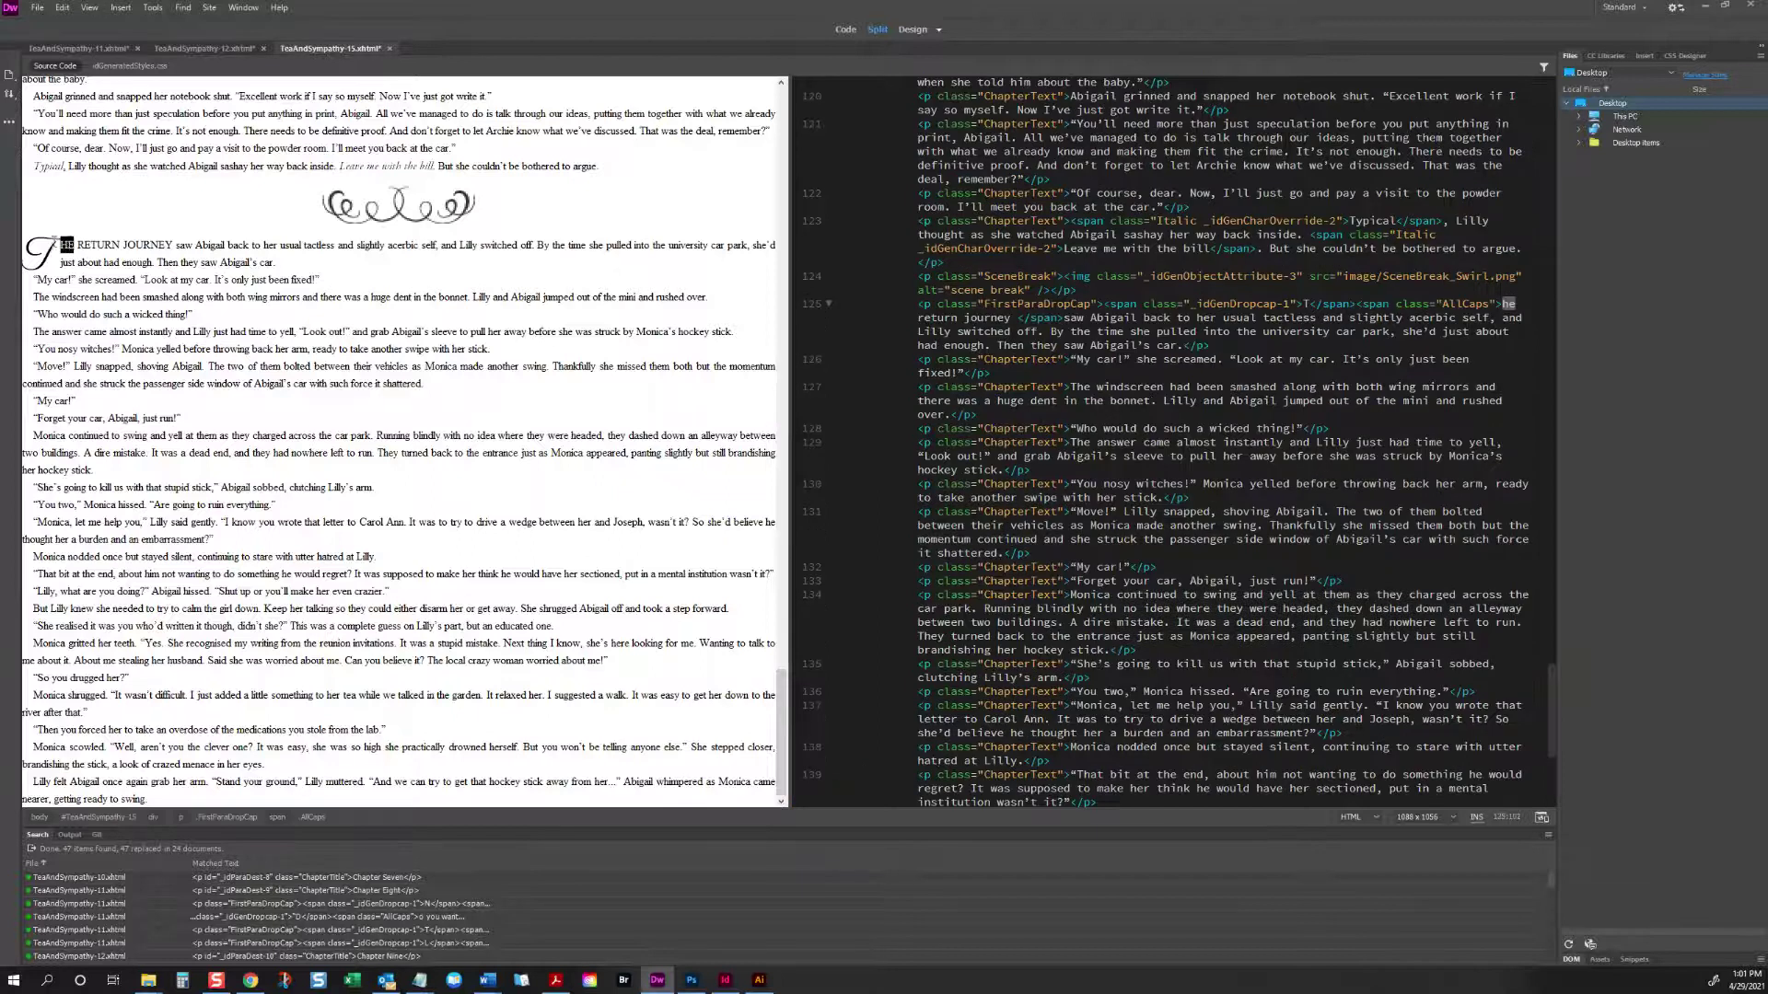
left_click(1287, 300)
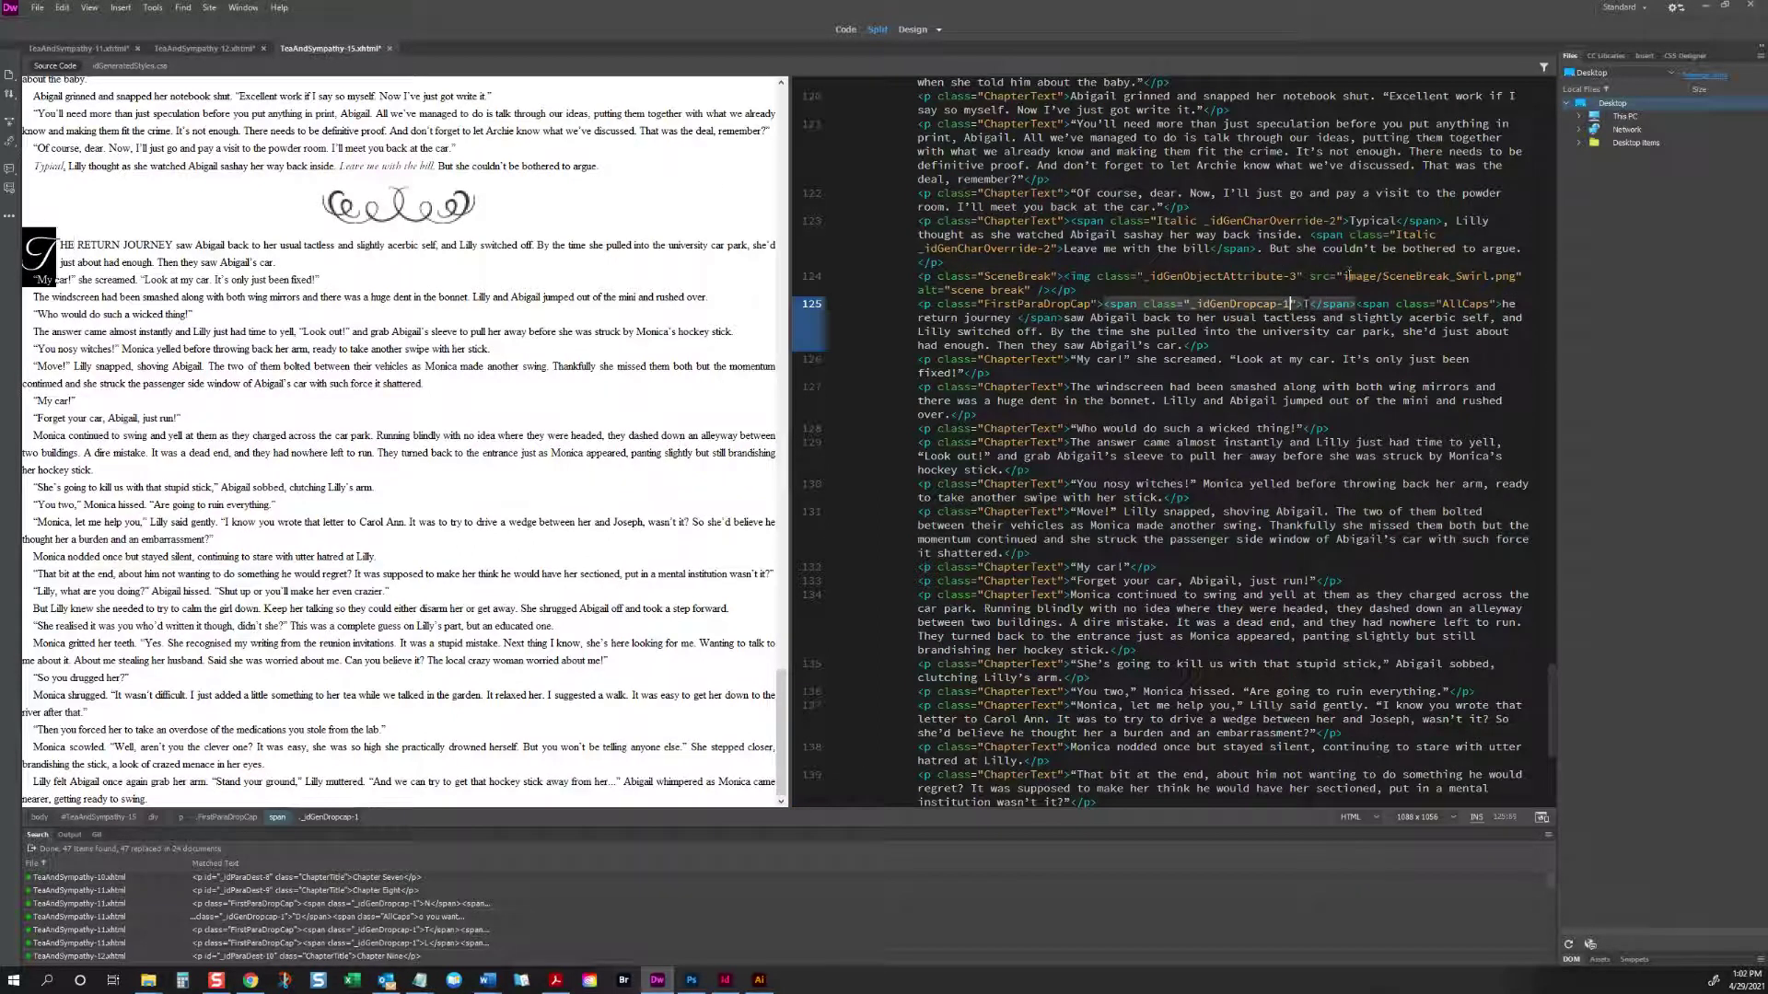
left_click(389, 48)
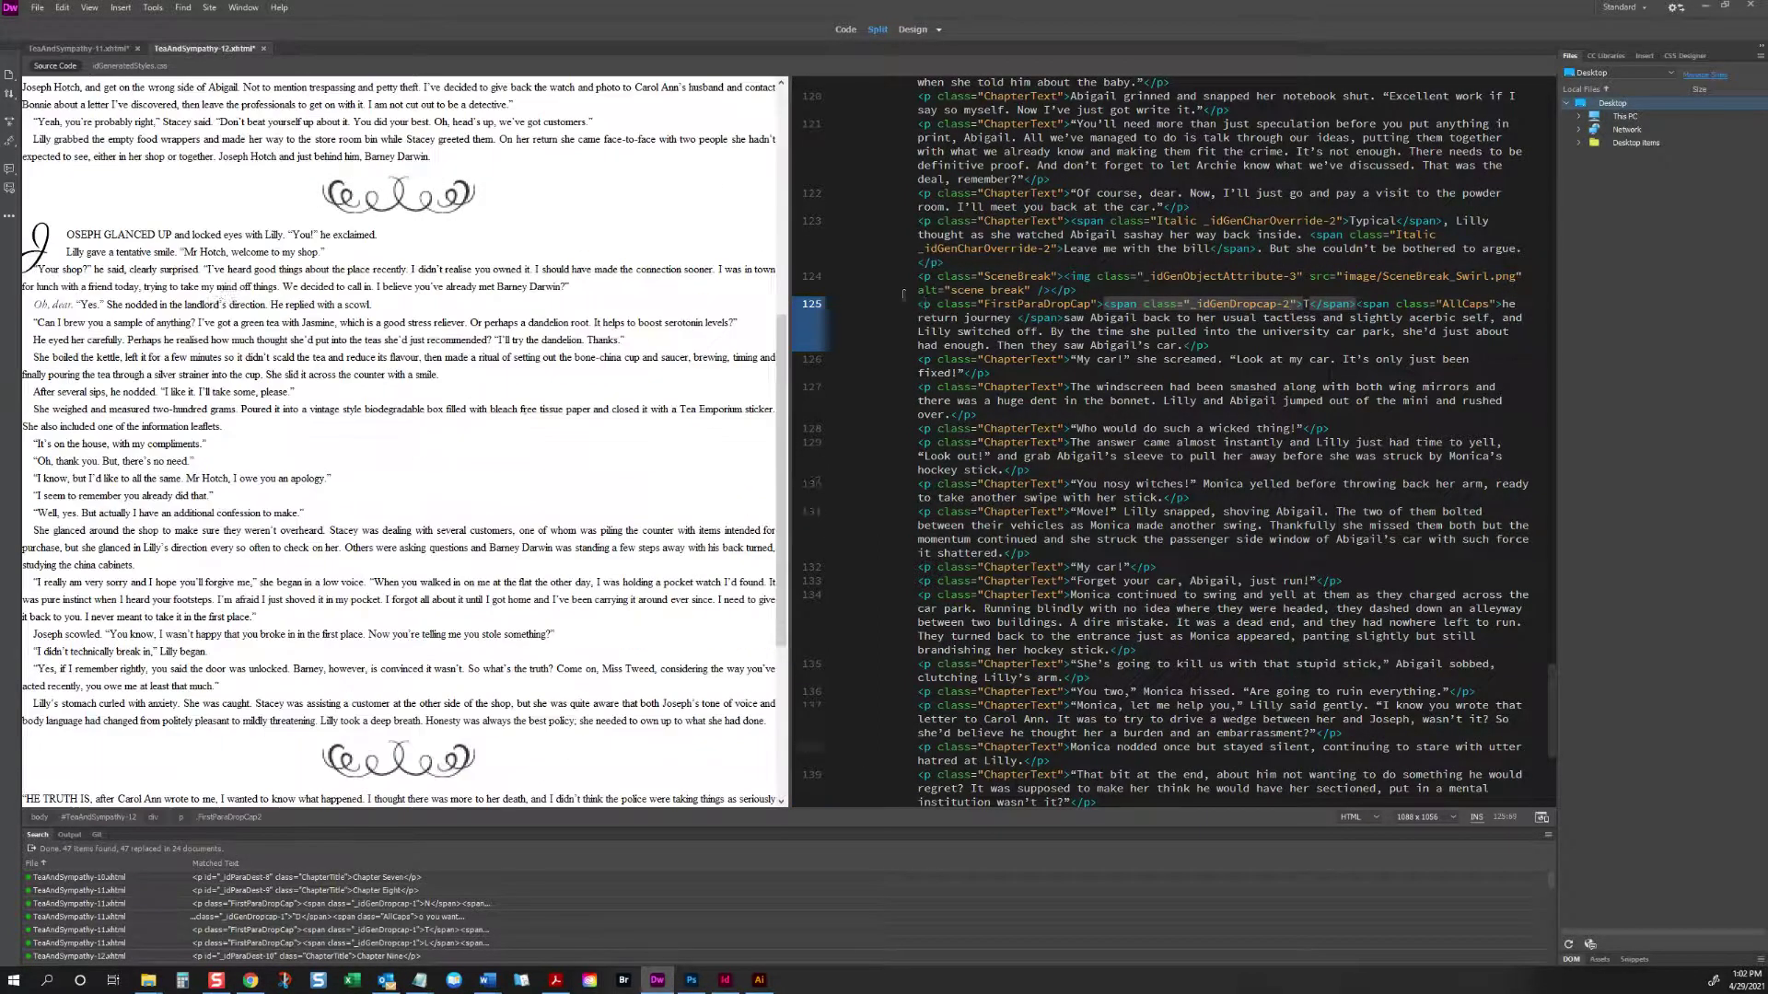
Step: Move the opening quotation mark inside the drop cap span of Chapter Nine's "The truth is" paragraph
scroll(208, 293, "down", 3)
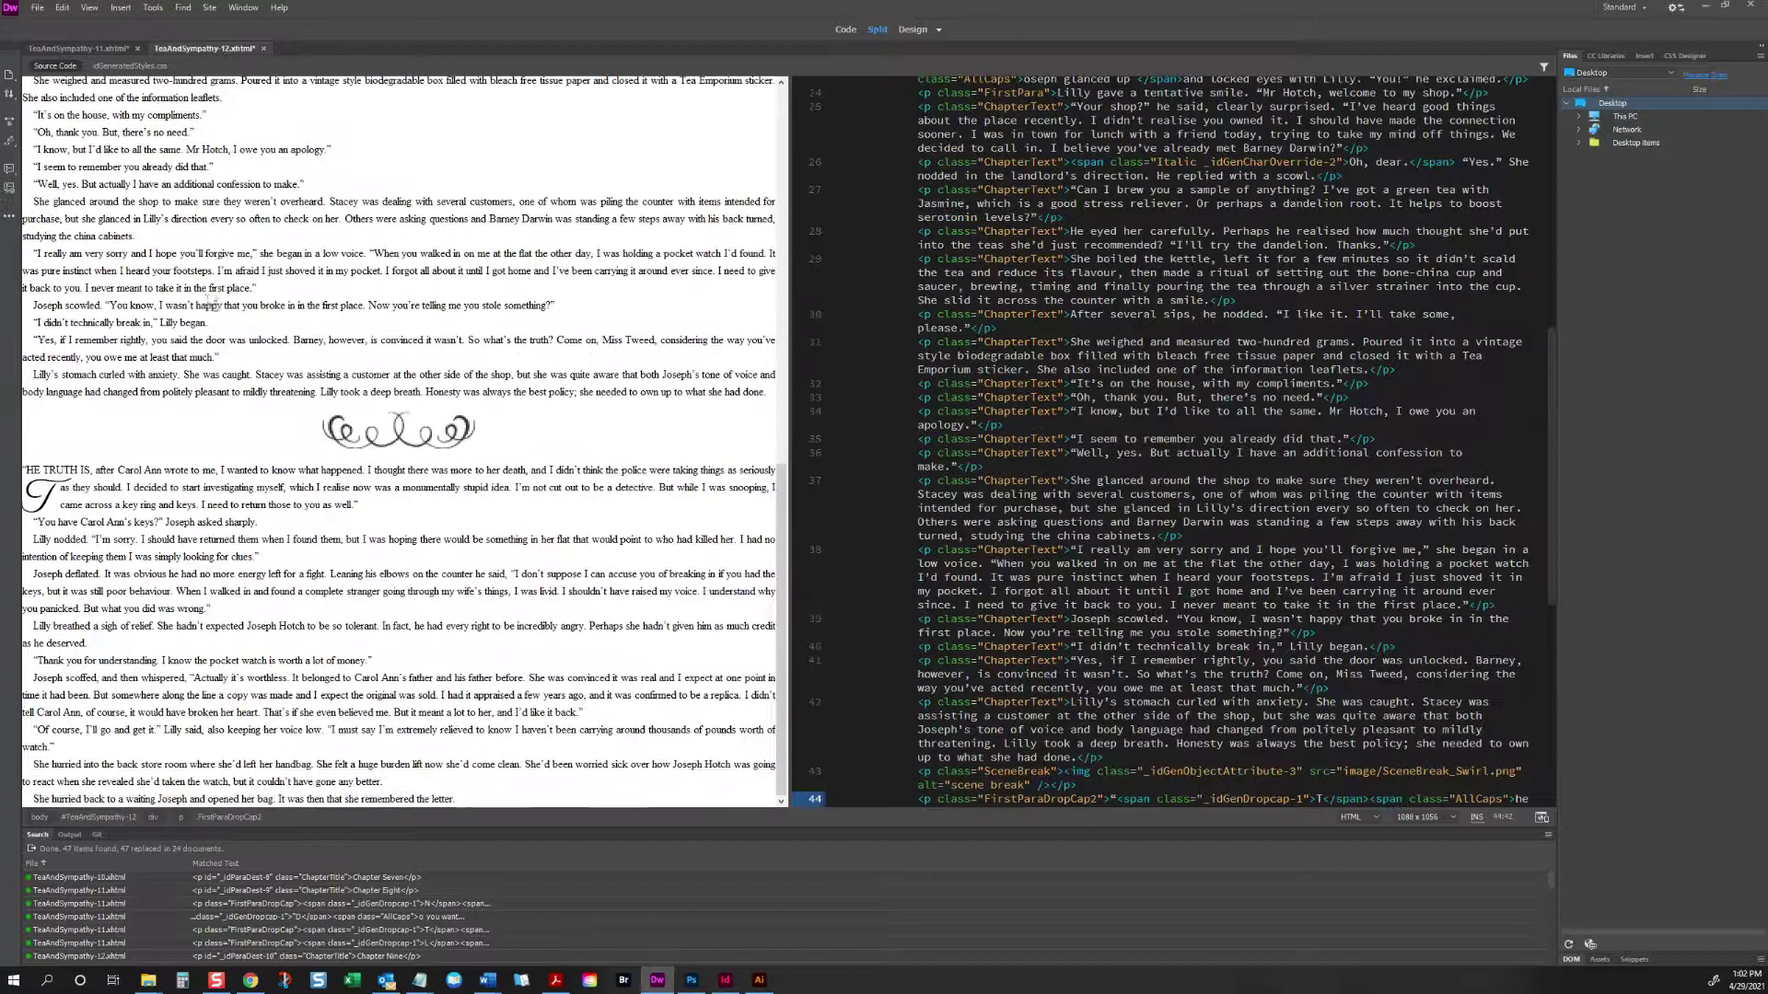
triple_click(41, 496)
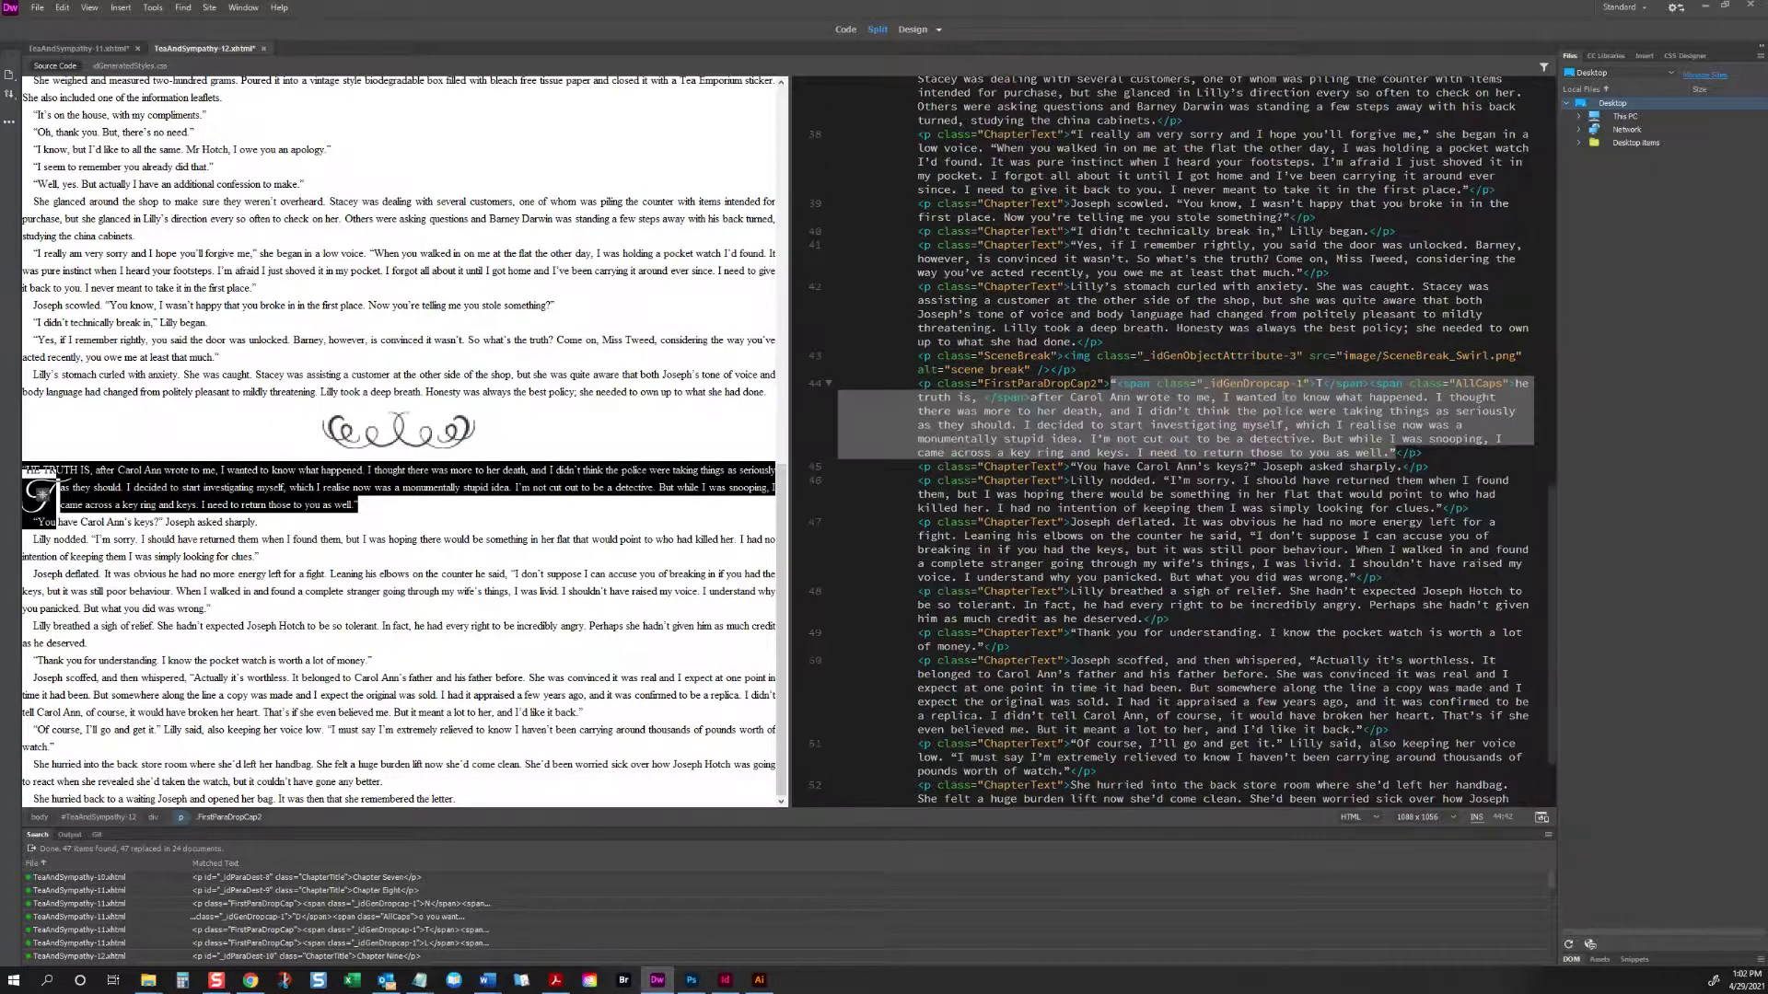
left_click(1117, 383)
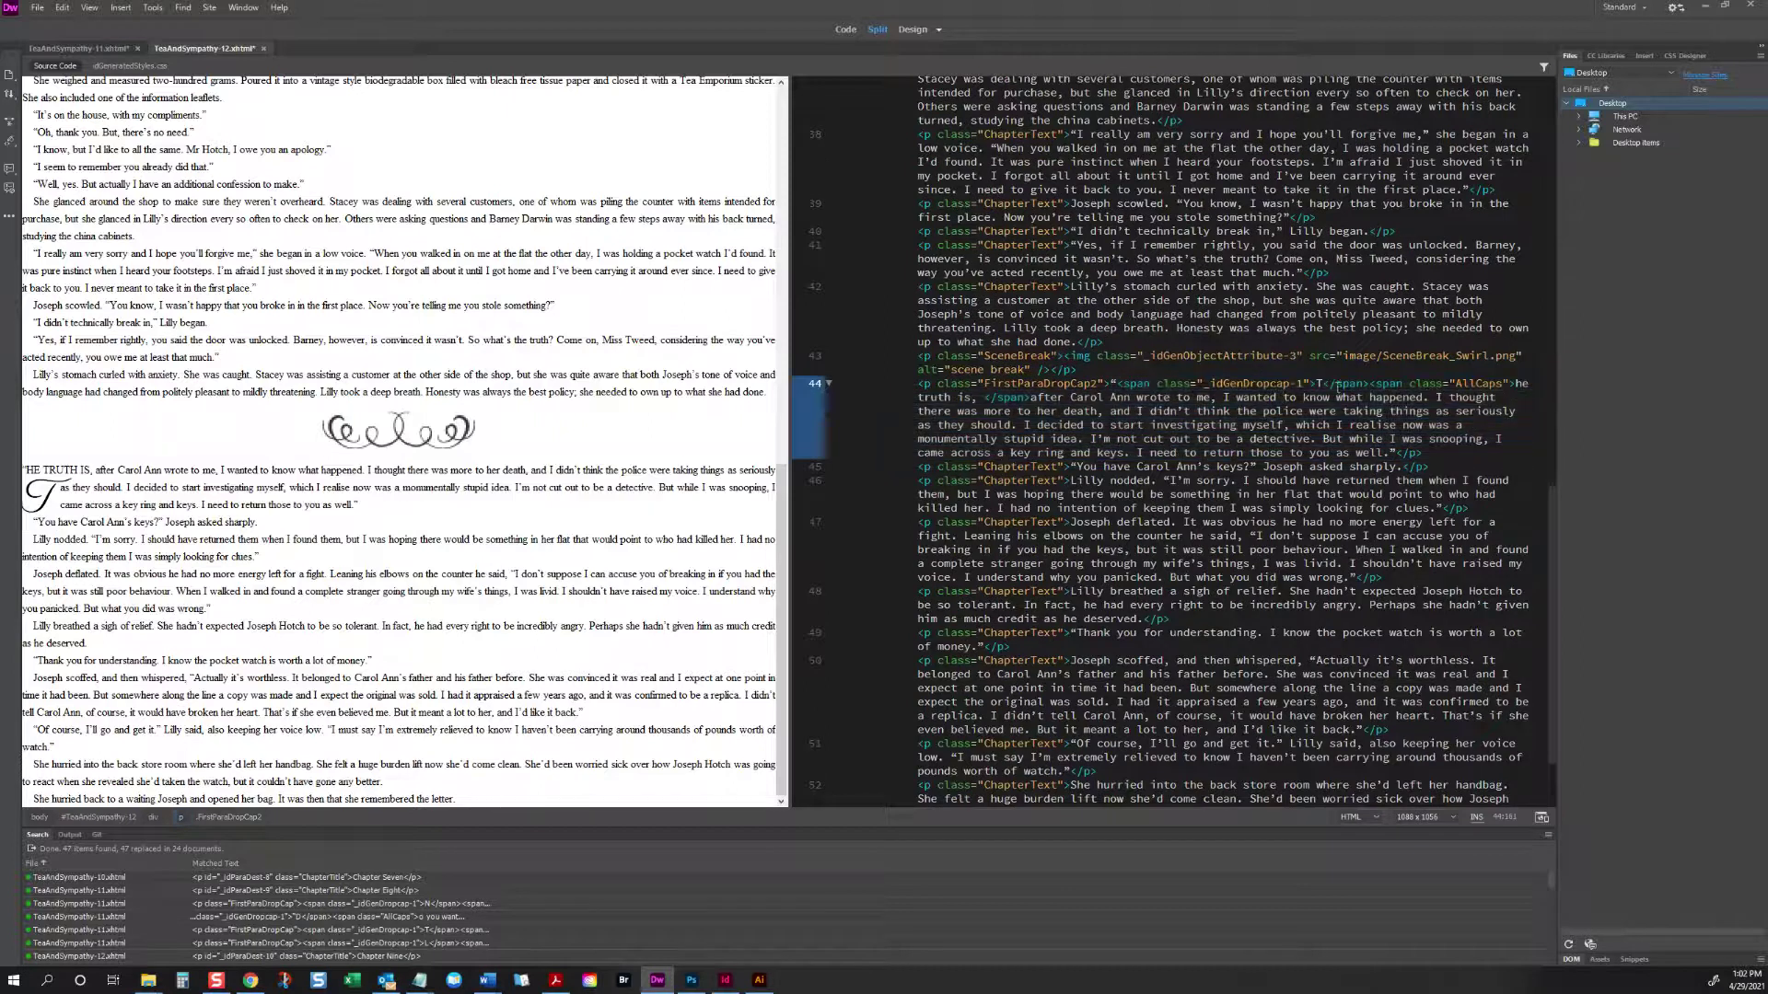
left_click(1312, 384)
key("Right")
type("\"")
double_click(1112, 383)
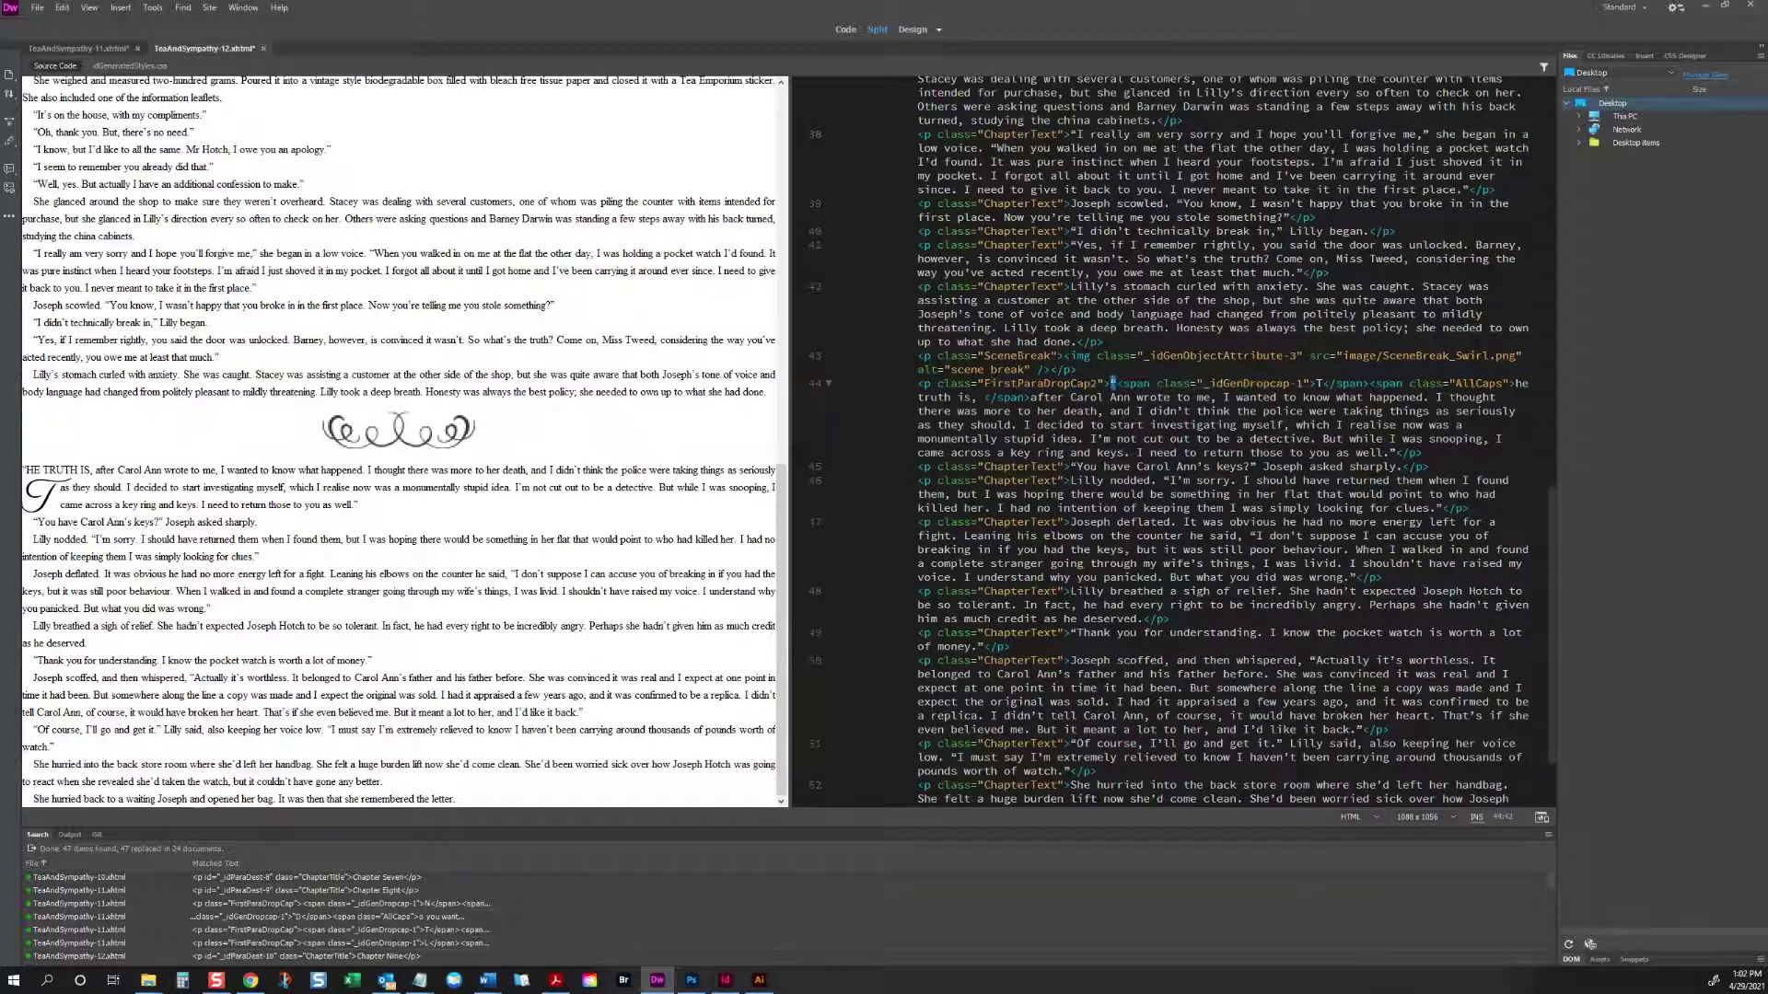
key("ctrl+x")
left_click(1301, 383)
key("ctrl+v")
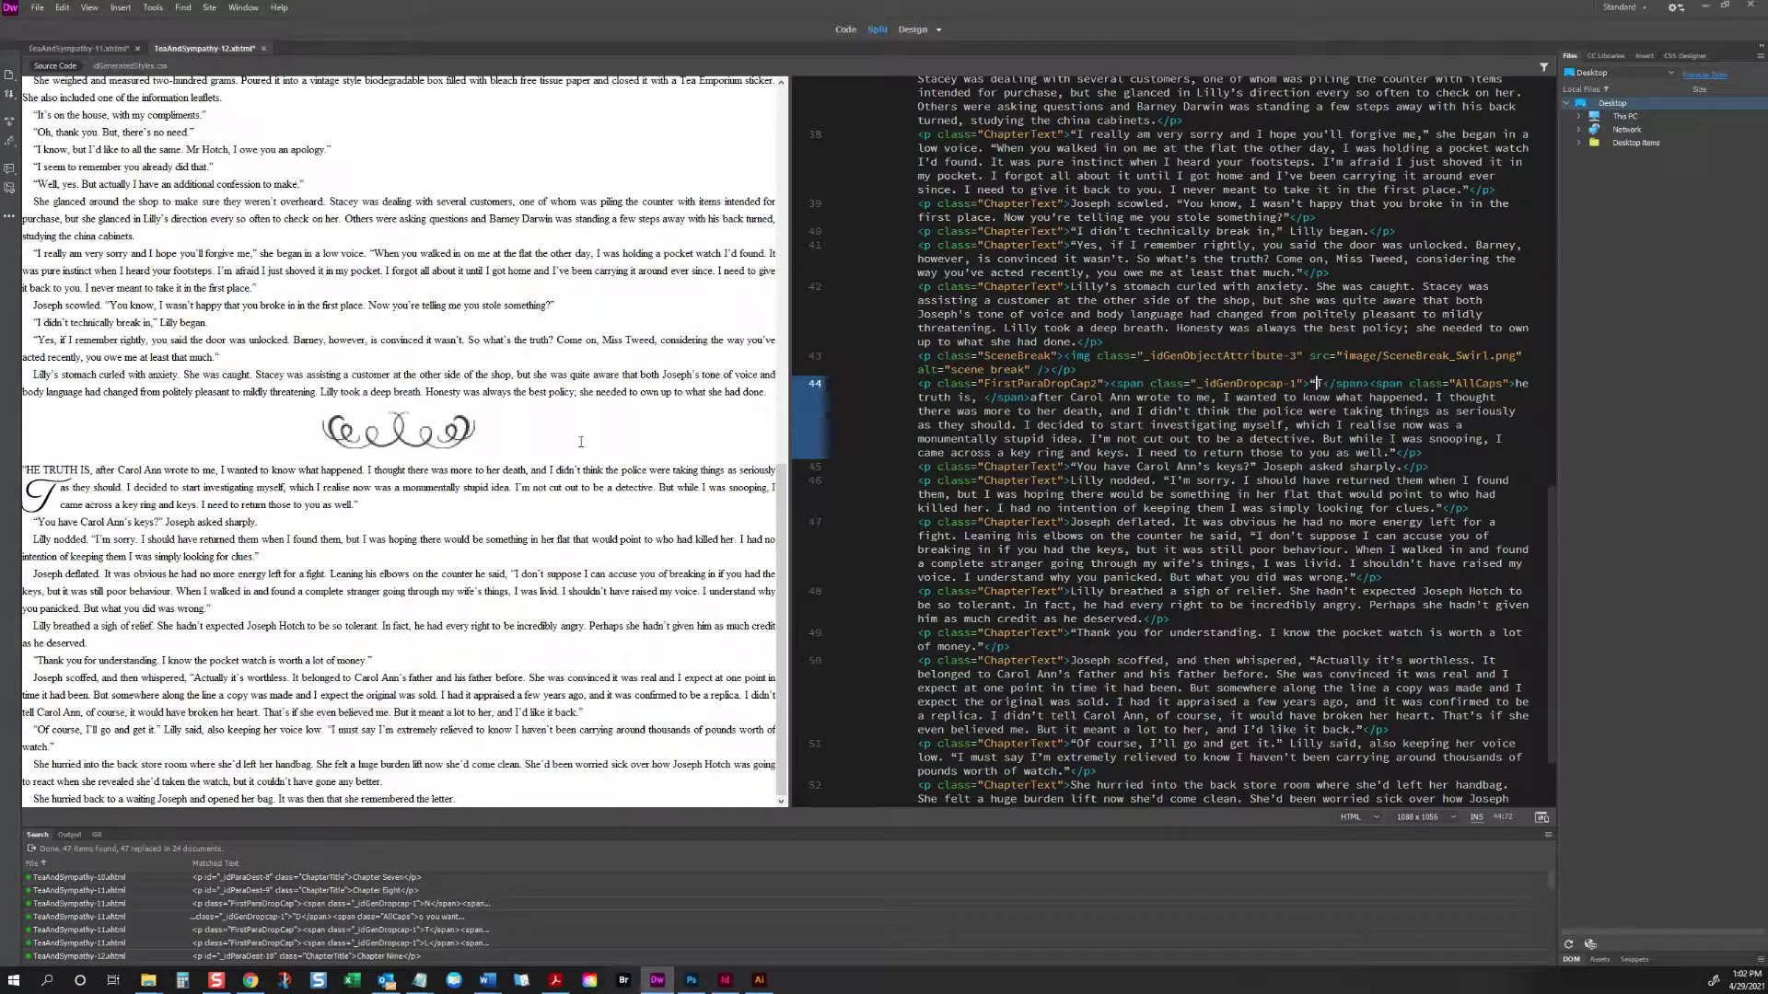
left_click(340, 539)
Step: Change the drop cap class of Chapter Nine's opening "She stopped briefly" paragraph to _idGenDropcap-2, and save and close the file
scroll(340, 539, "up", 5)
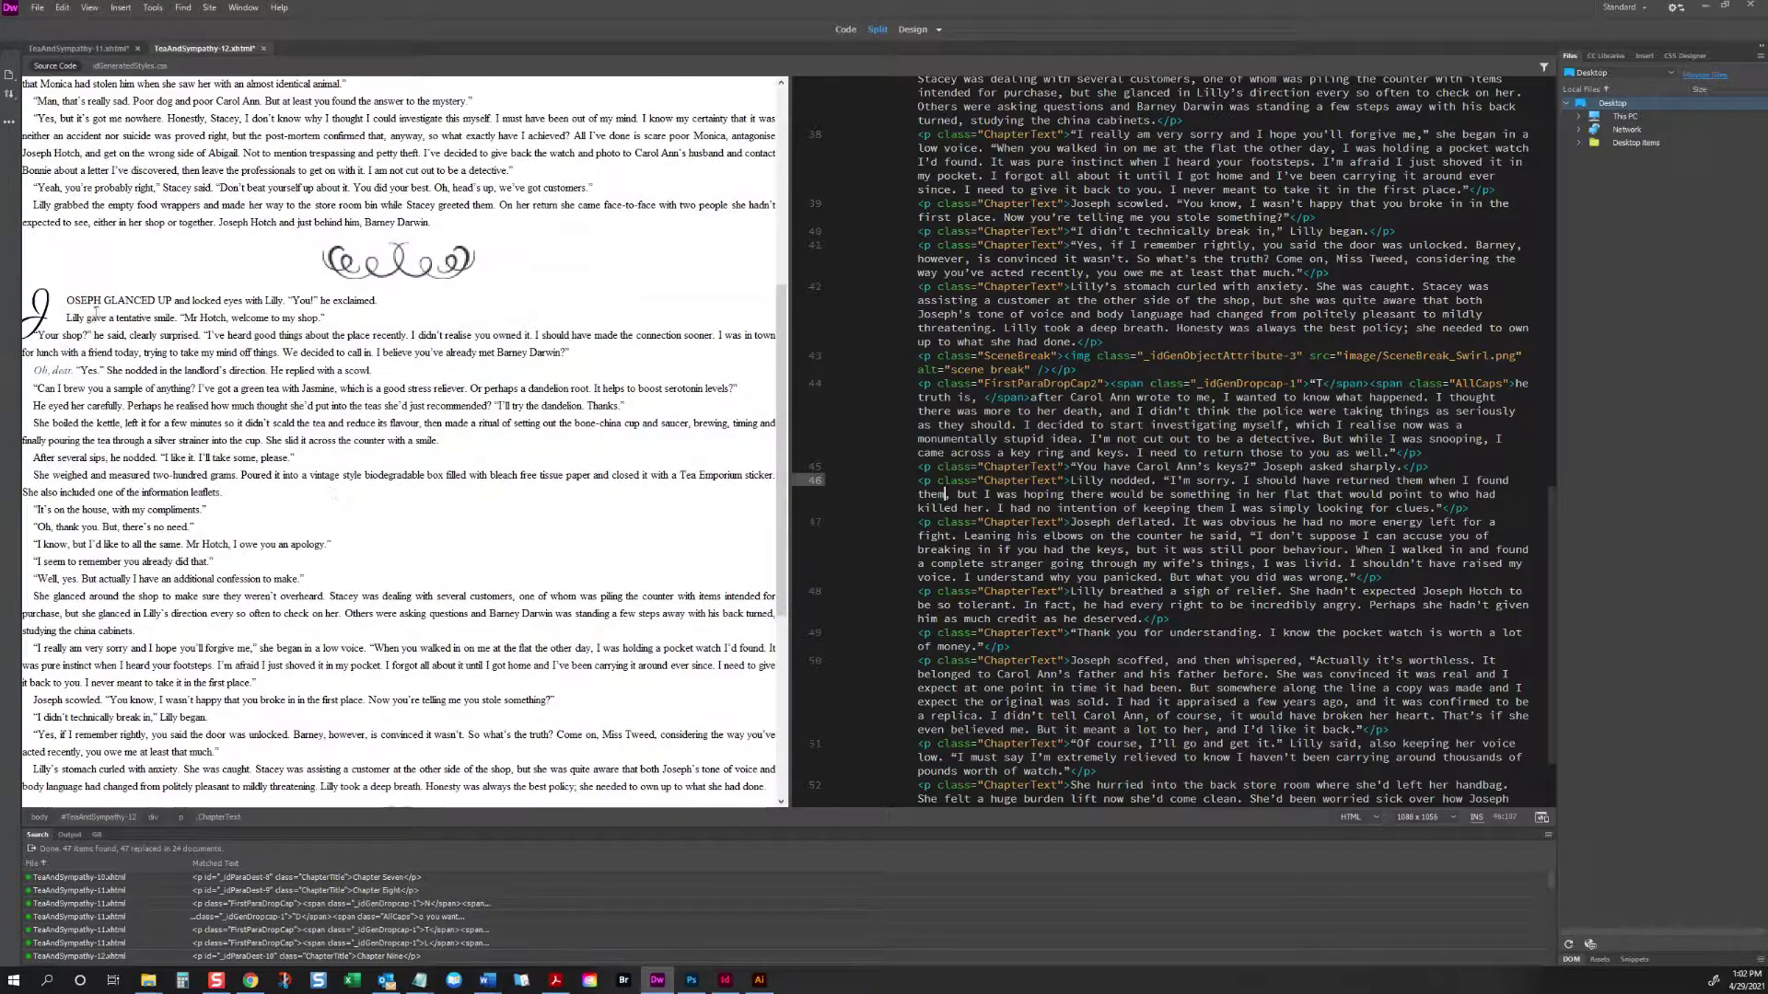
triple_click(221, 300)
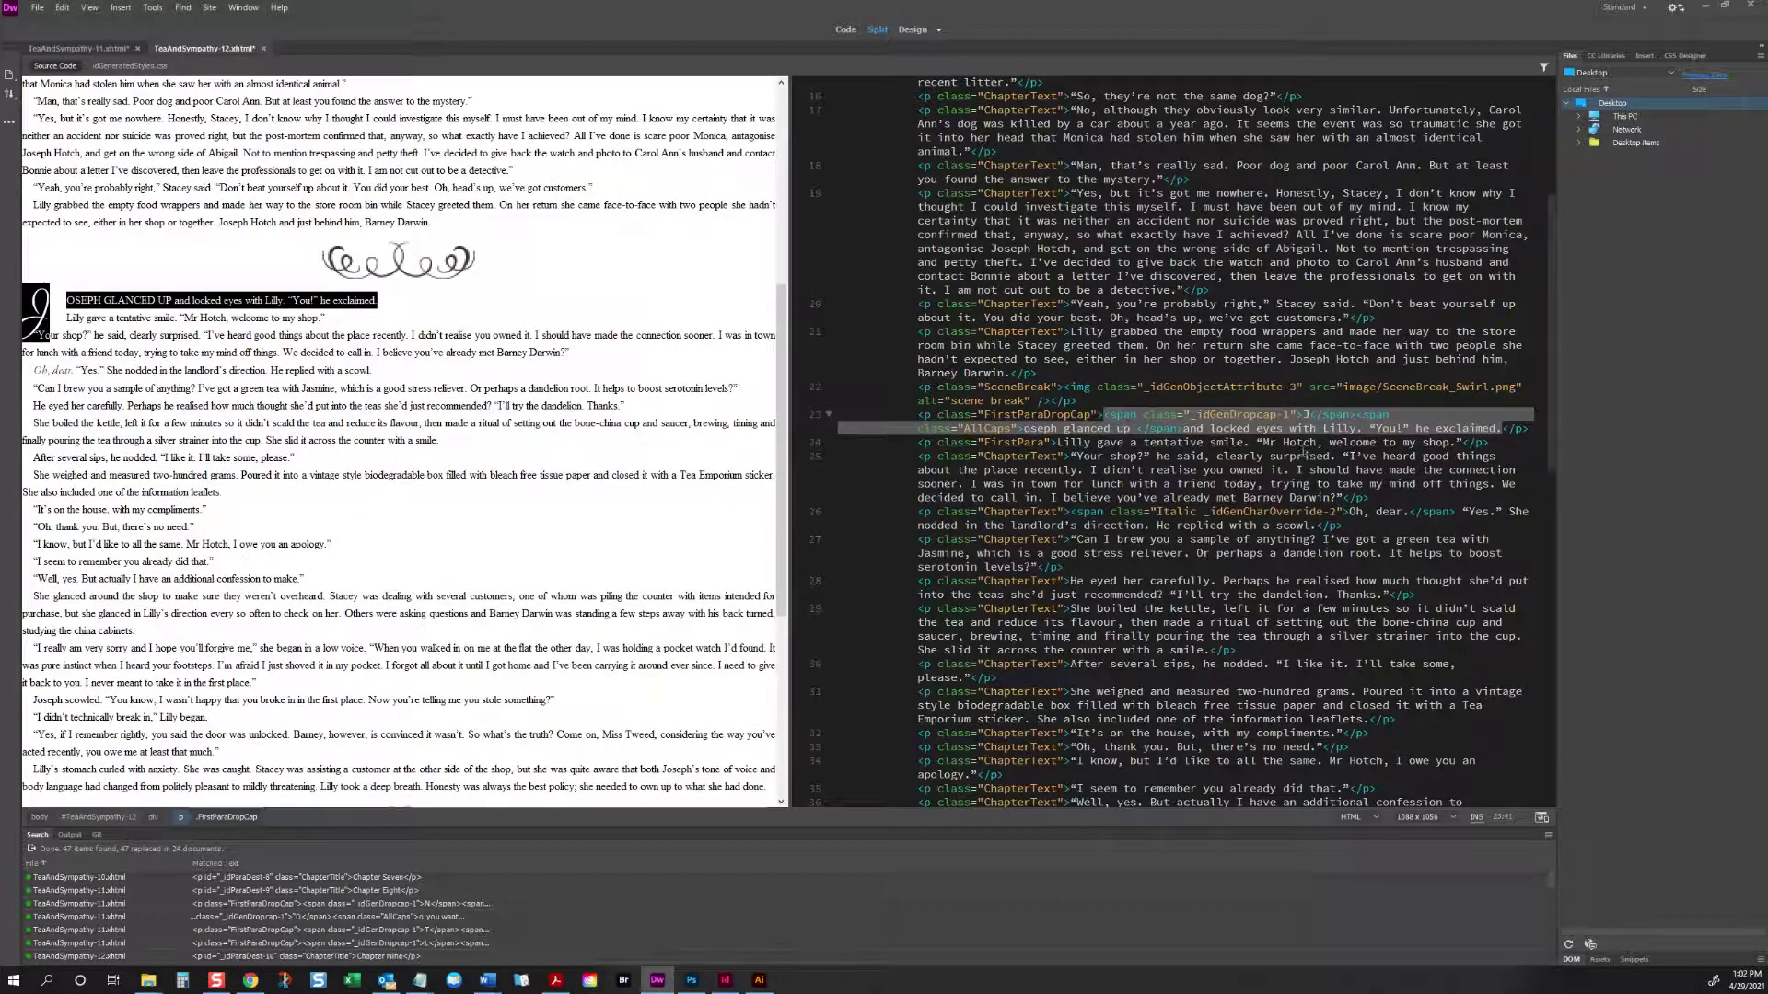
left_click(500, 388)
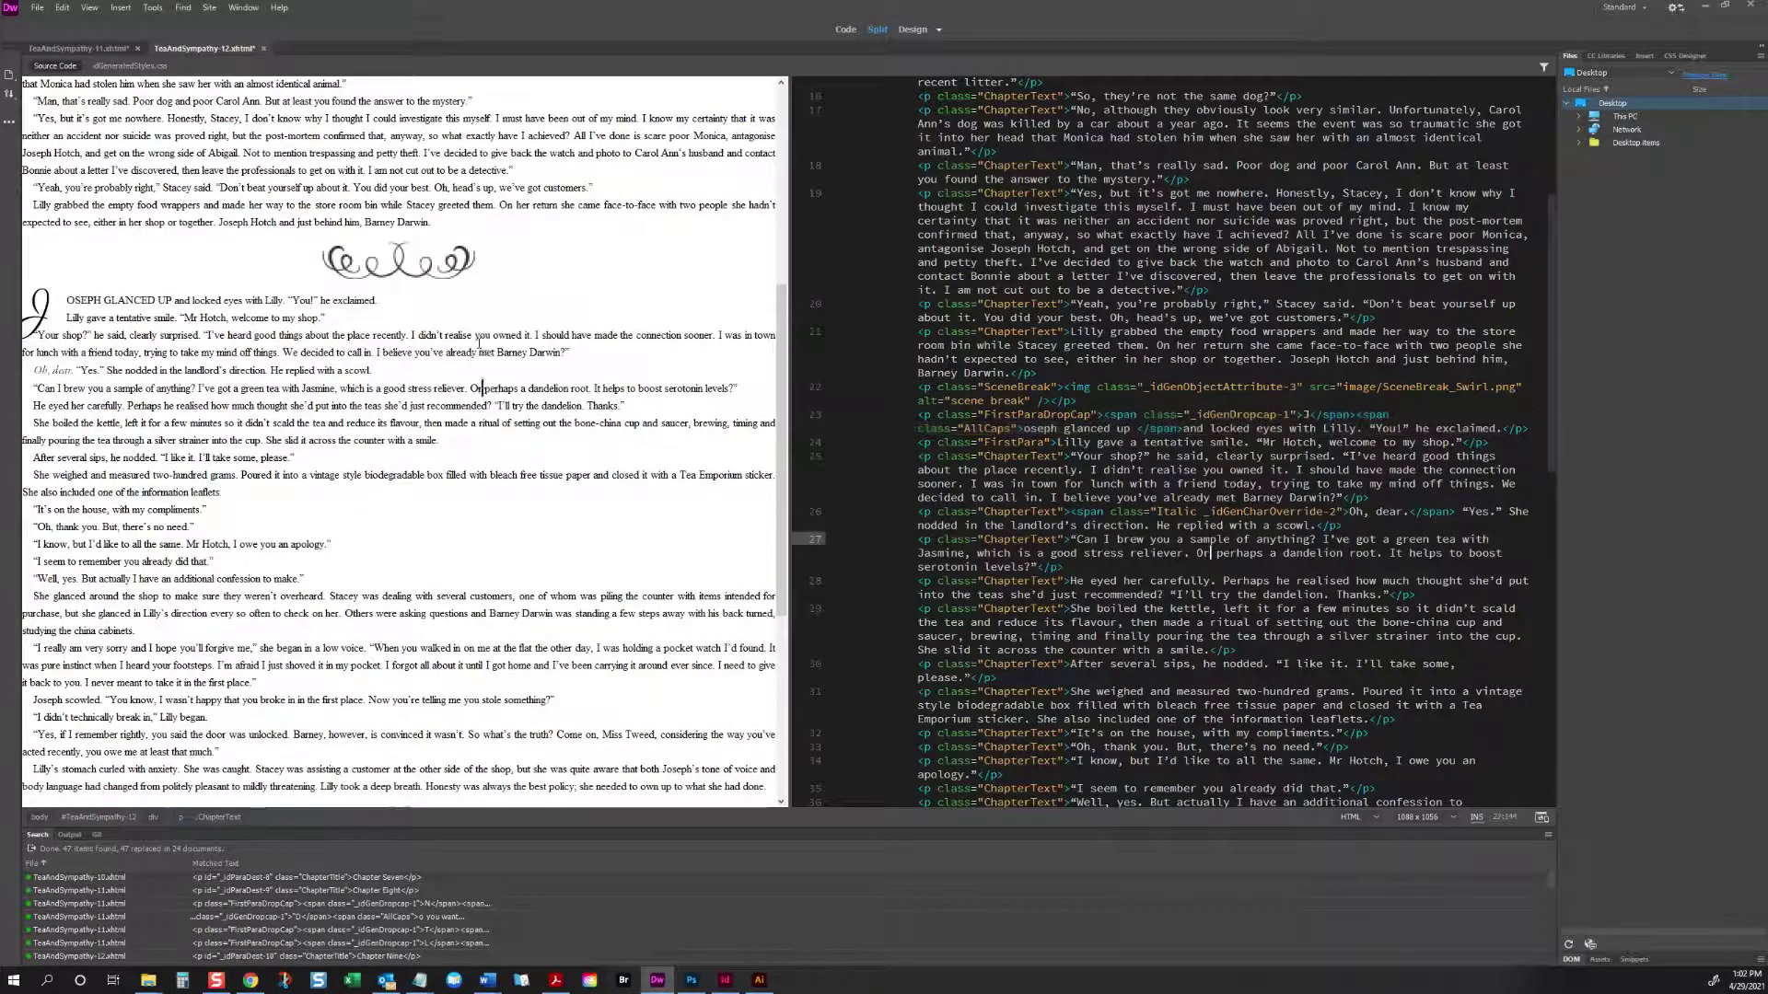
scroll(396, 386, "up", 5)
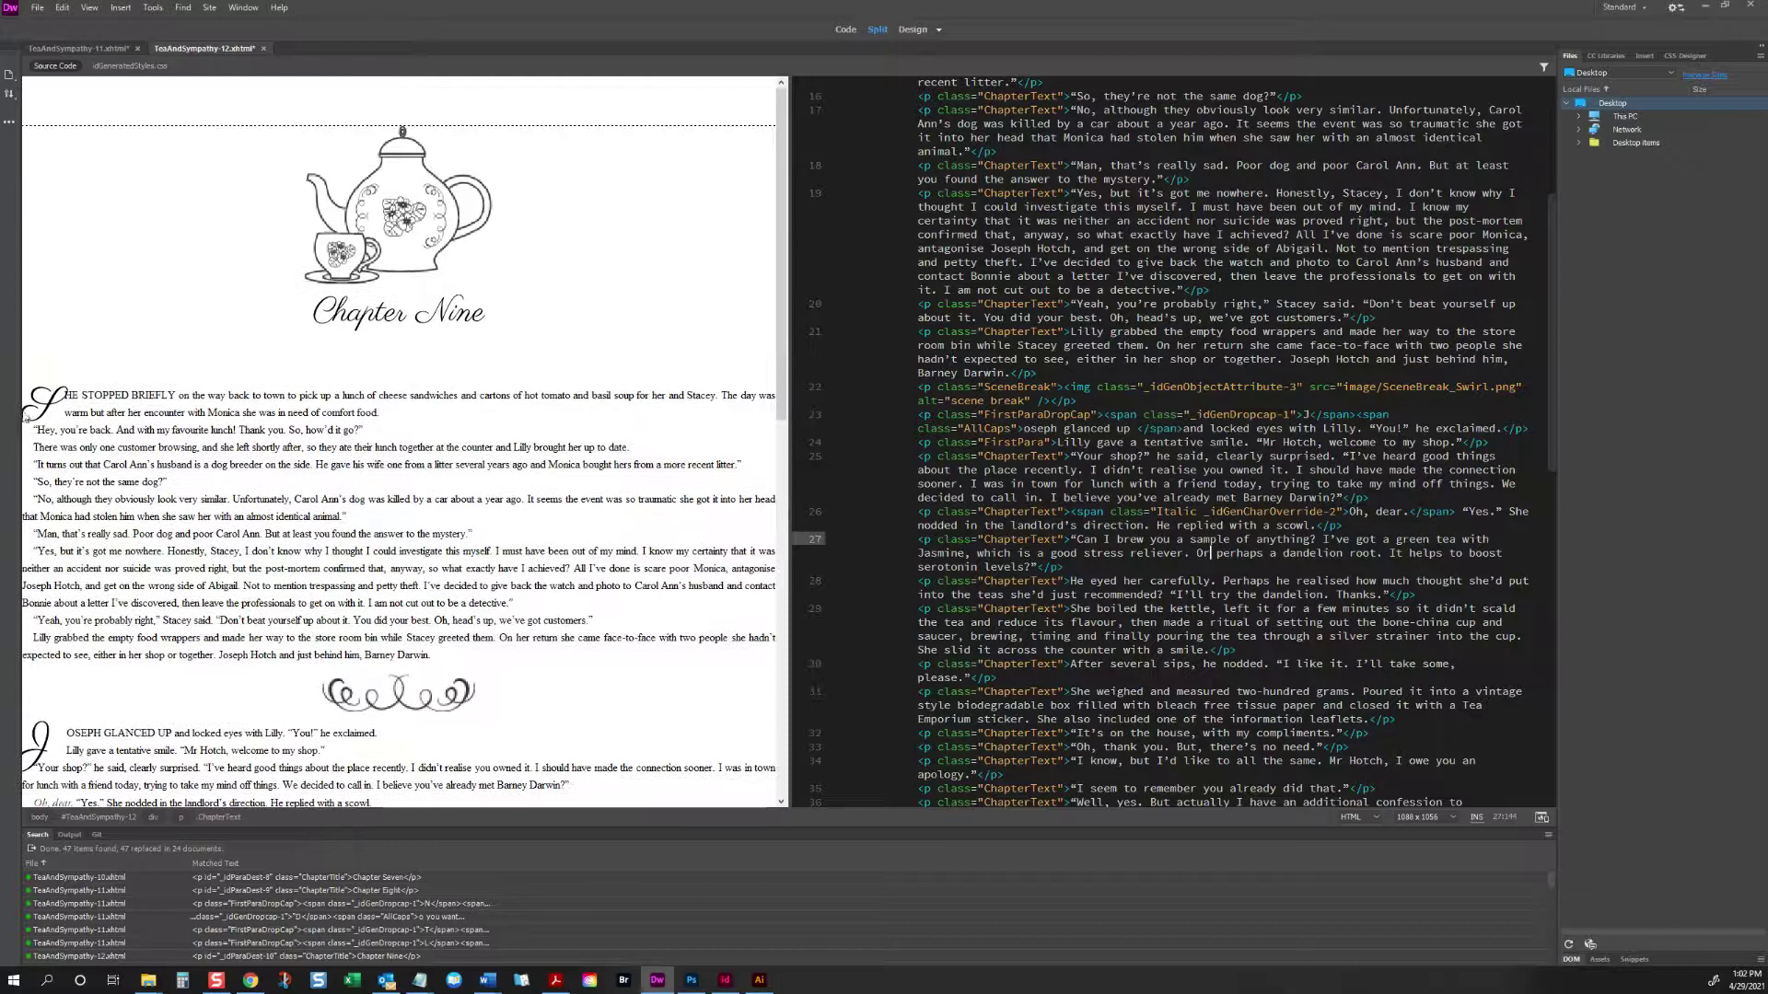
left_click(52, 405)
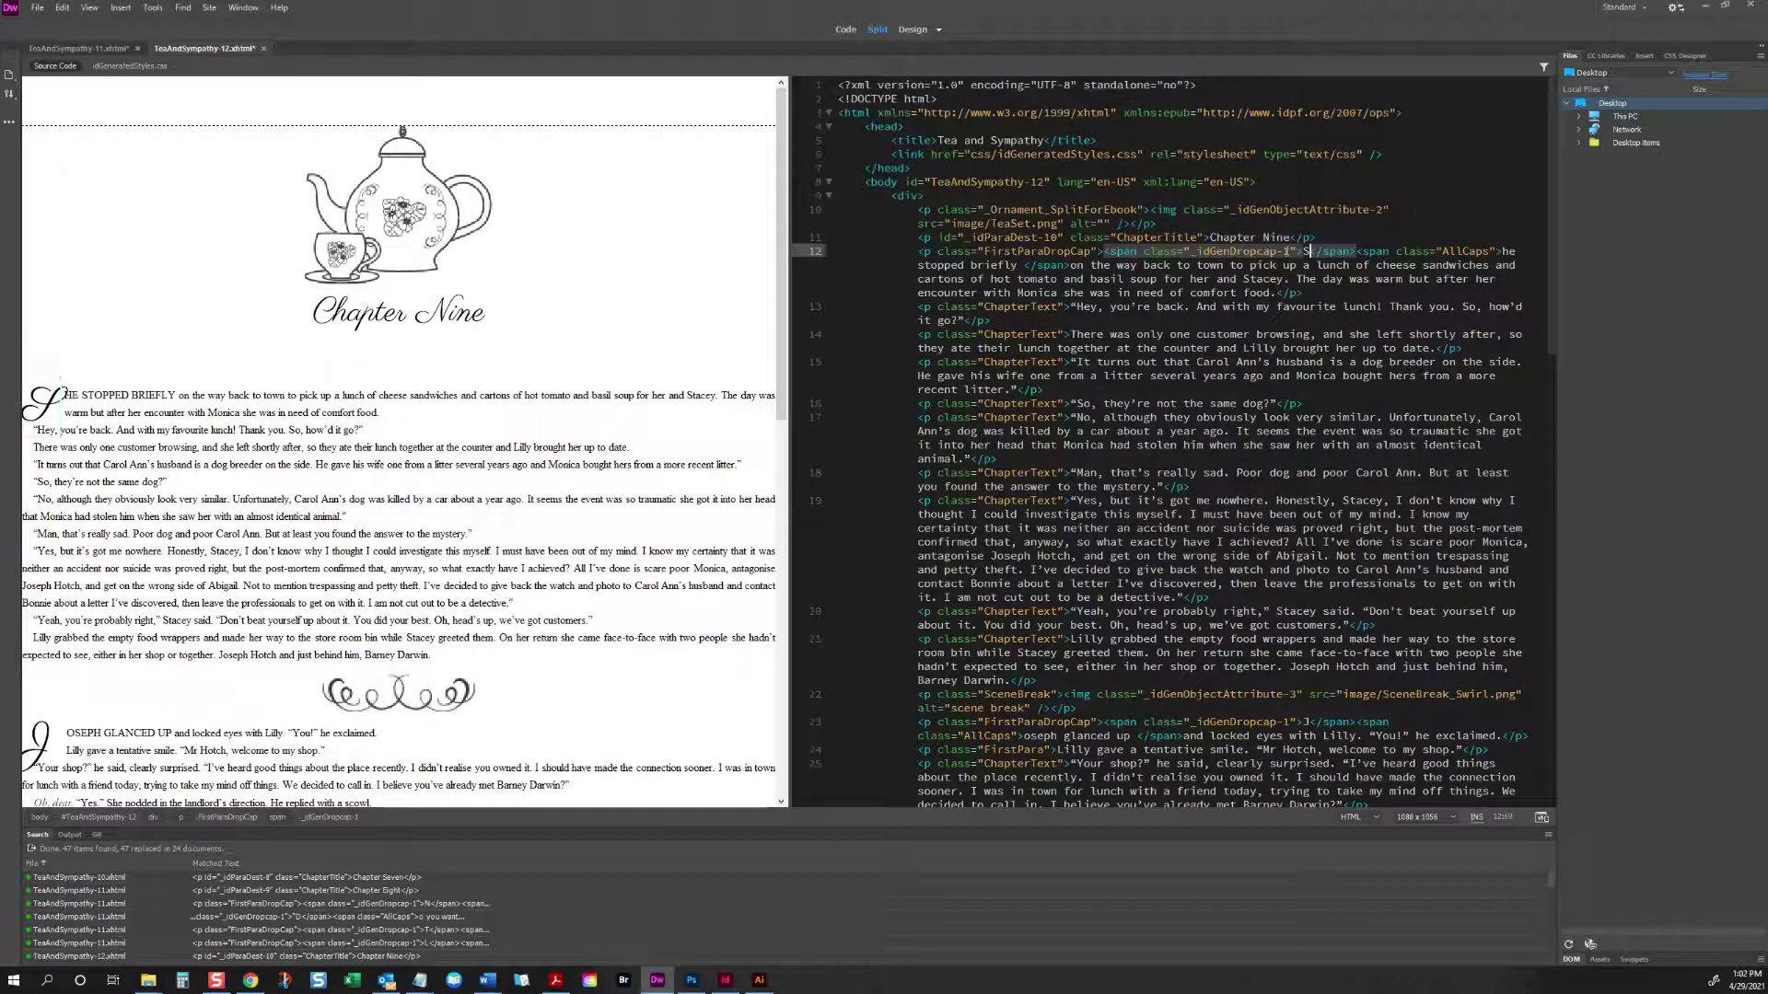
double_click(60, 391)
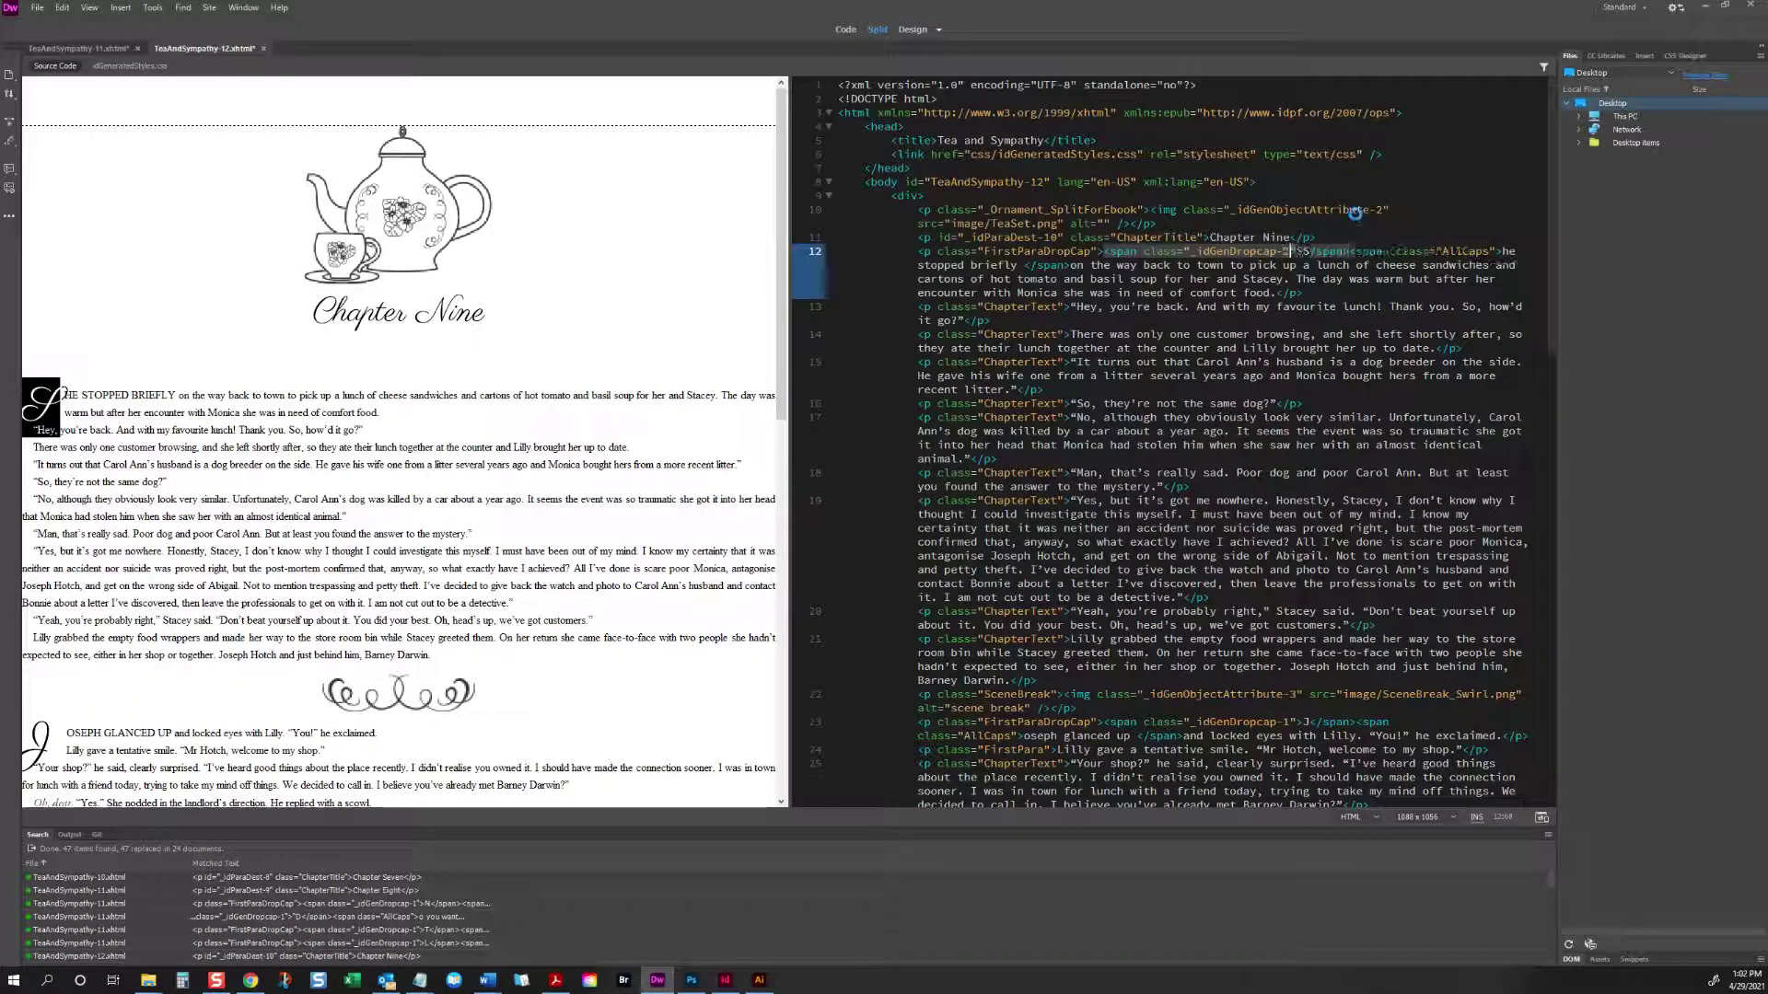
double_click(601, 395)
key("ctrl+w")
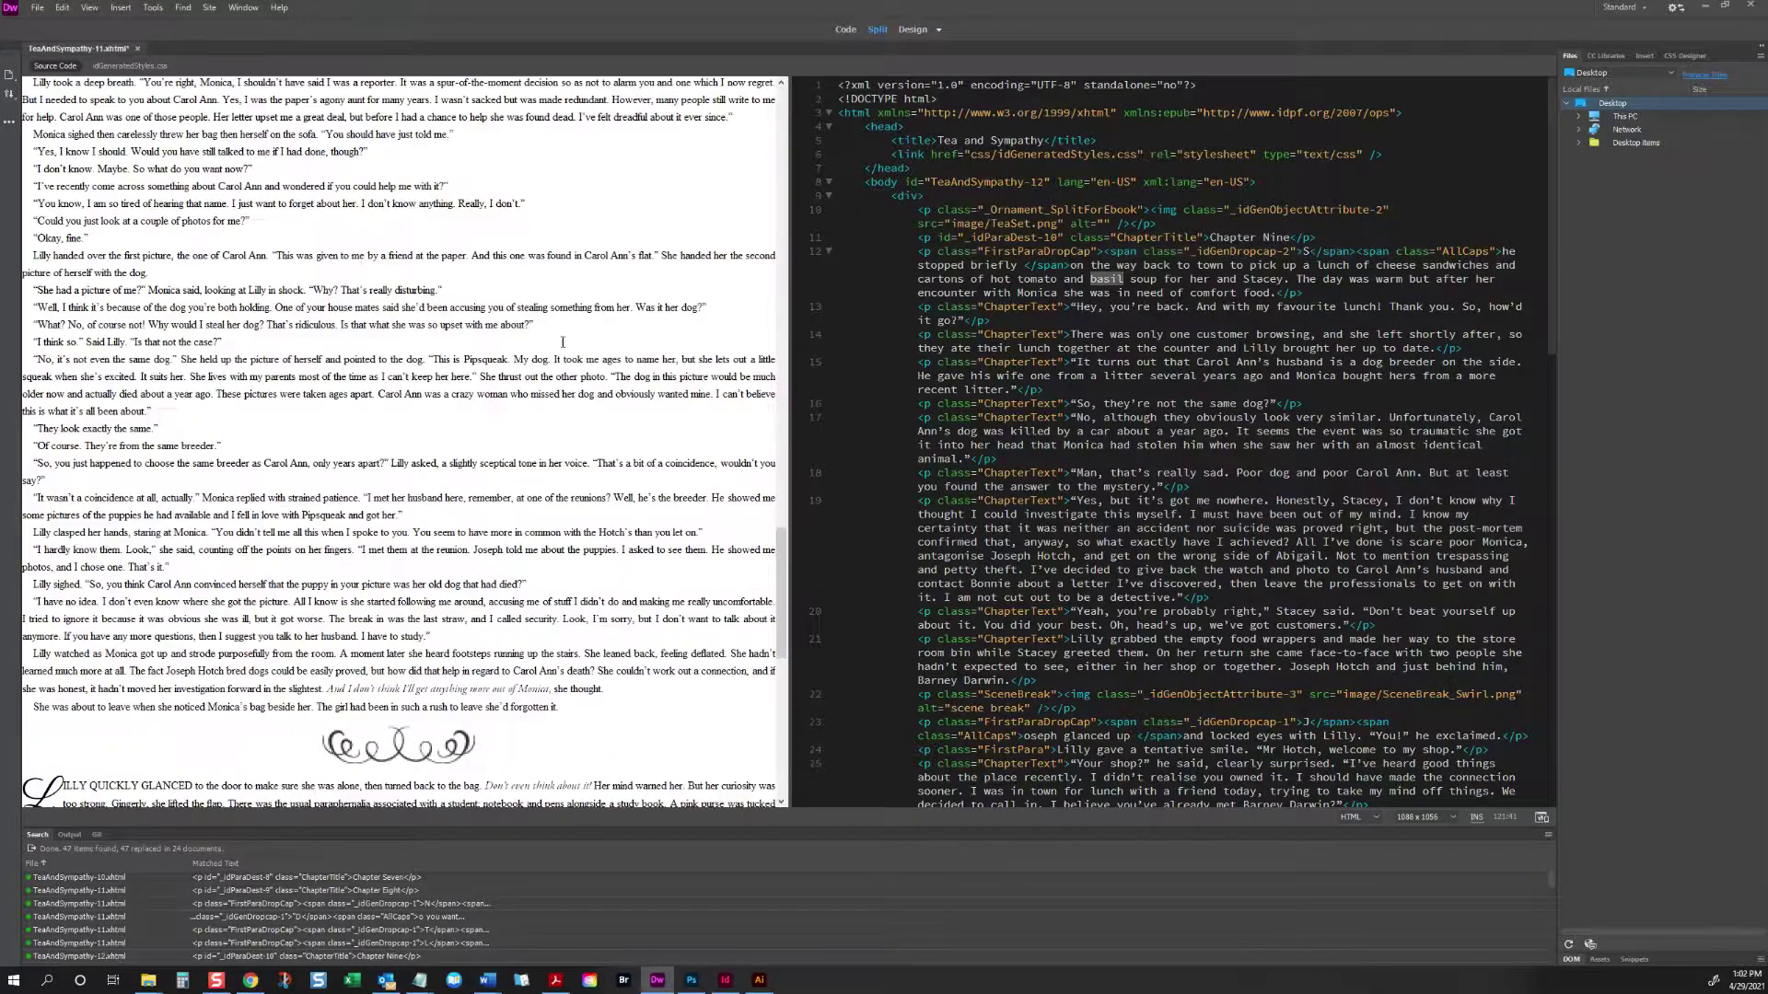
Step: Change the drop cap class of Chapter Eight's "Lilly quickly glanced" scene to _idGenDropcap-2
scroll(293, 312, "up", 2)
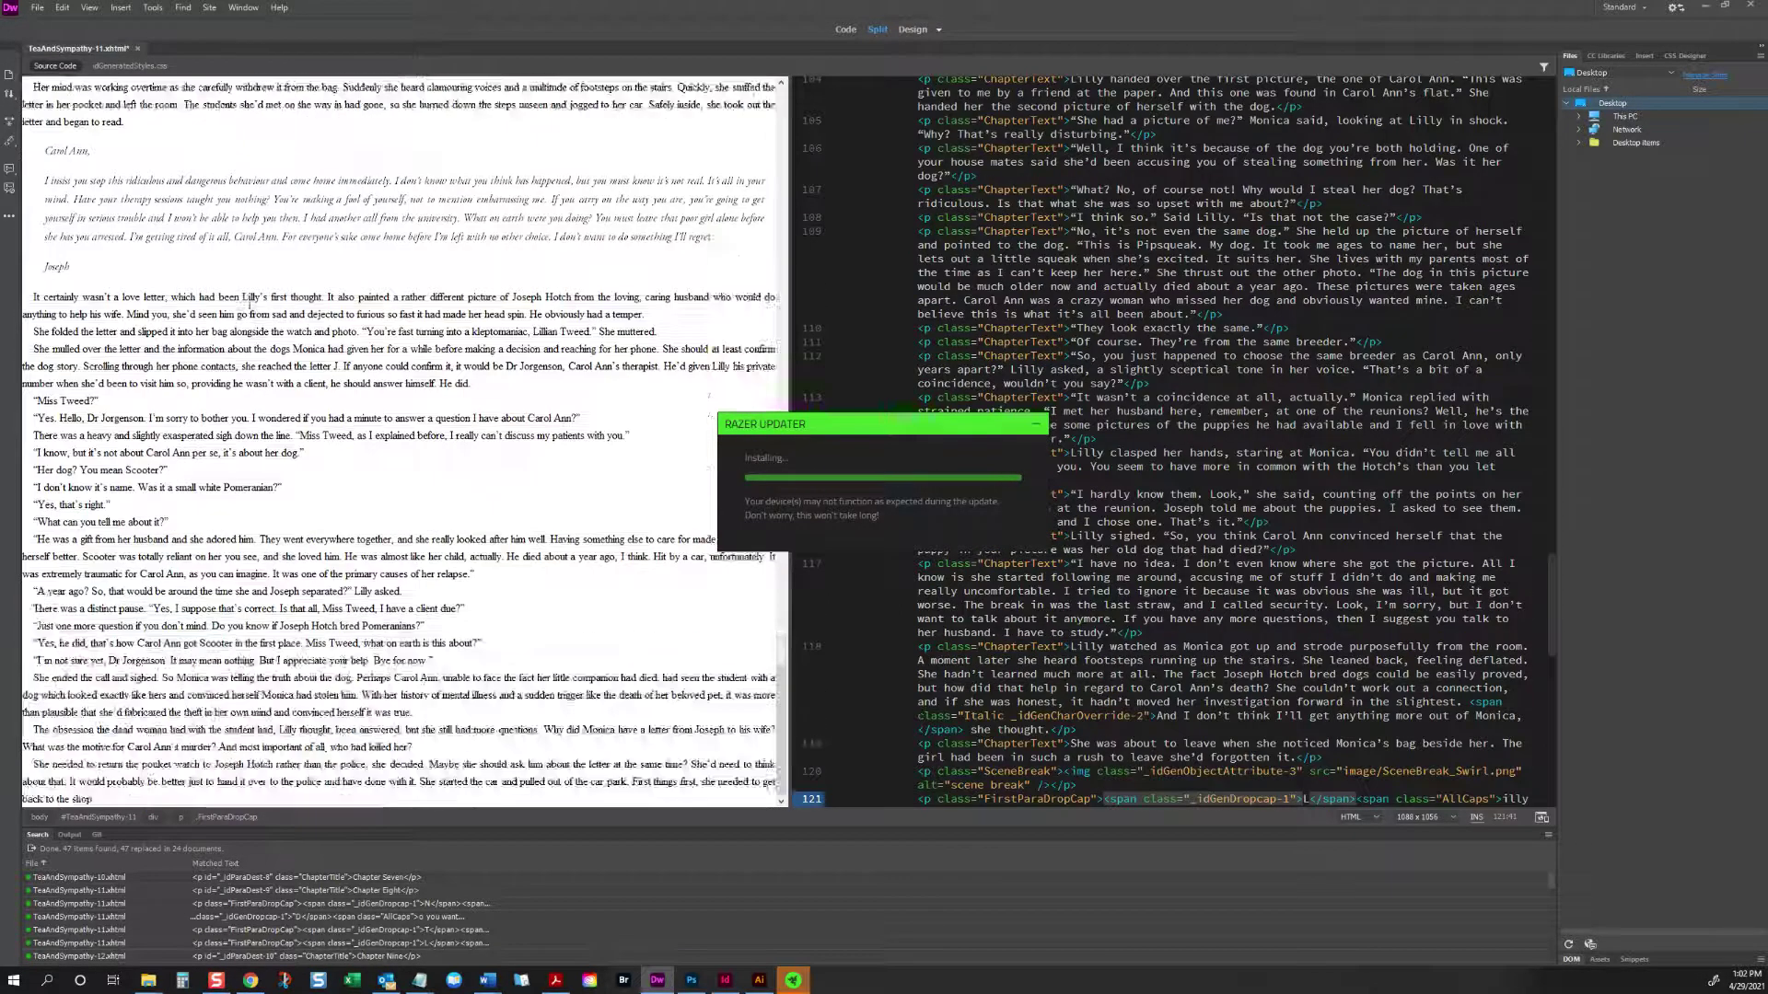
left_click_drag(1009, 430, 362, 346)
left_click(366, 343)
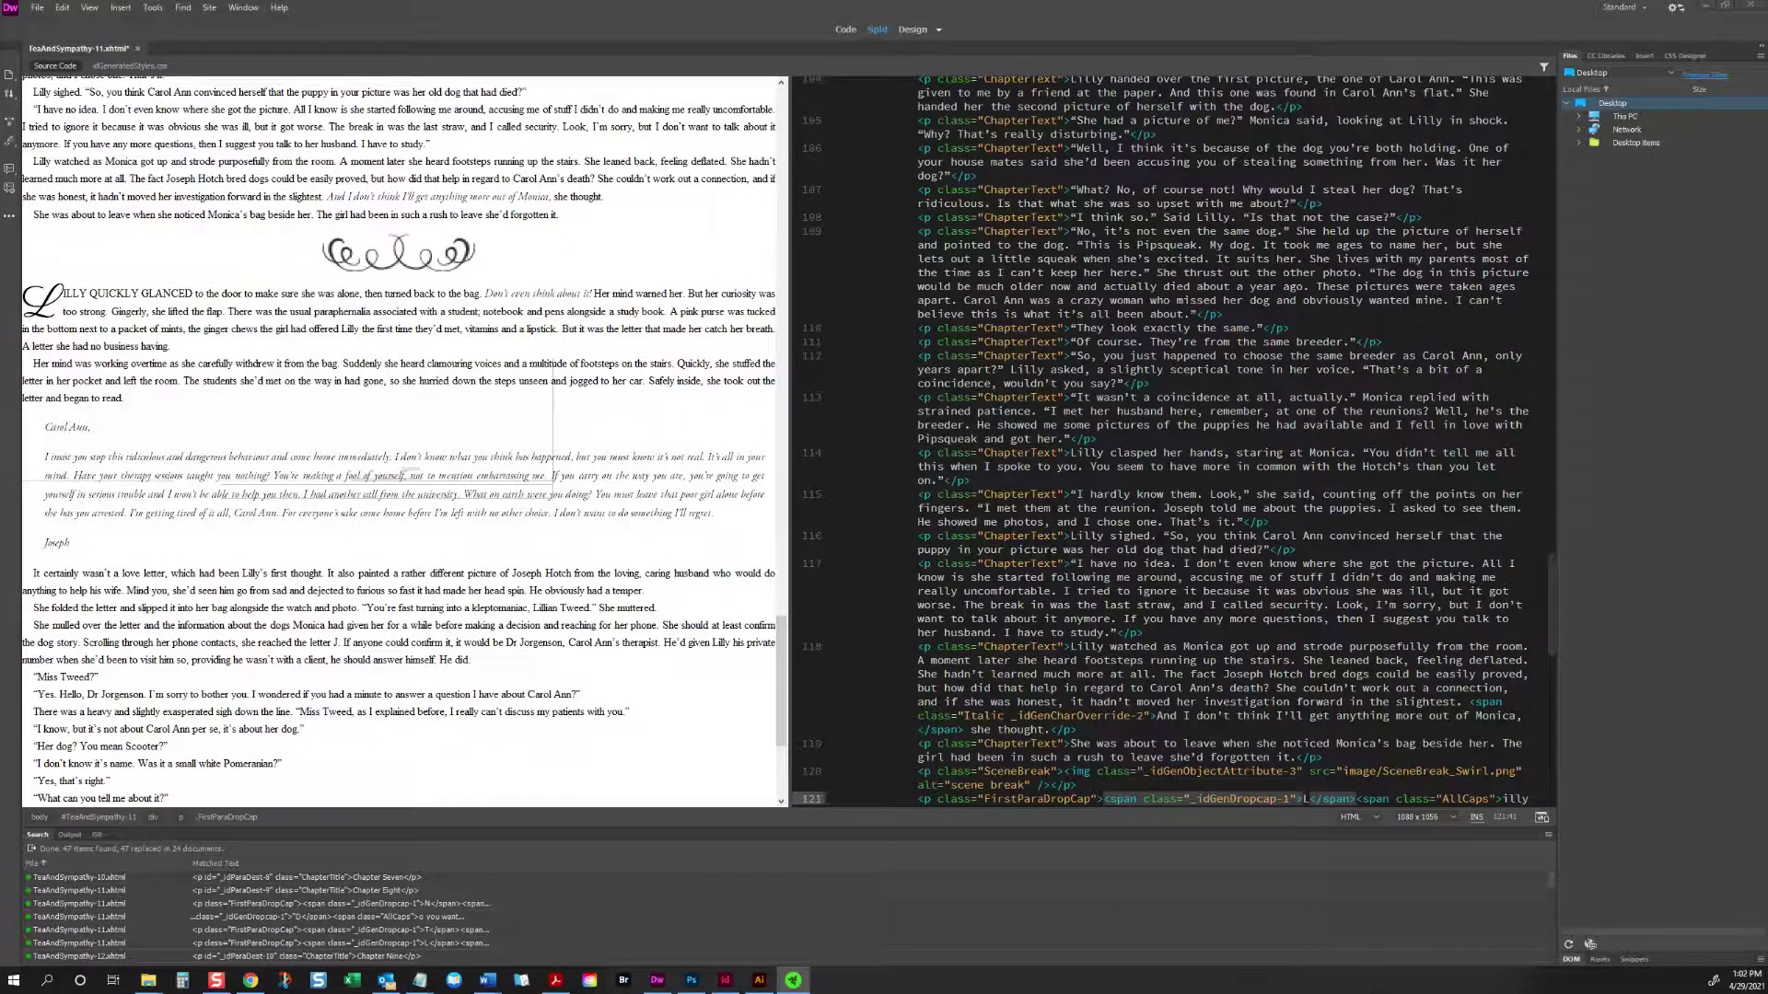
scroll(276, 368, "down", 2)
left_click(42, 225)
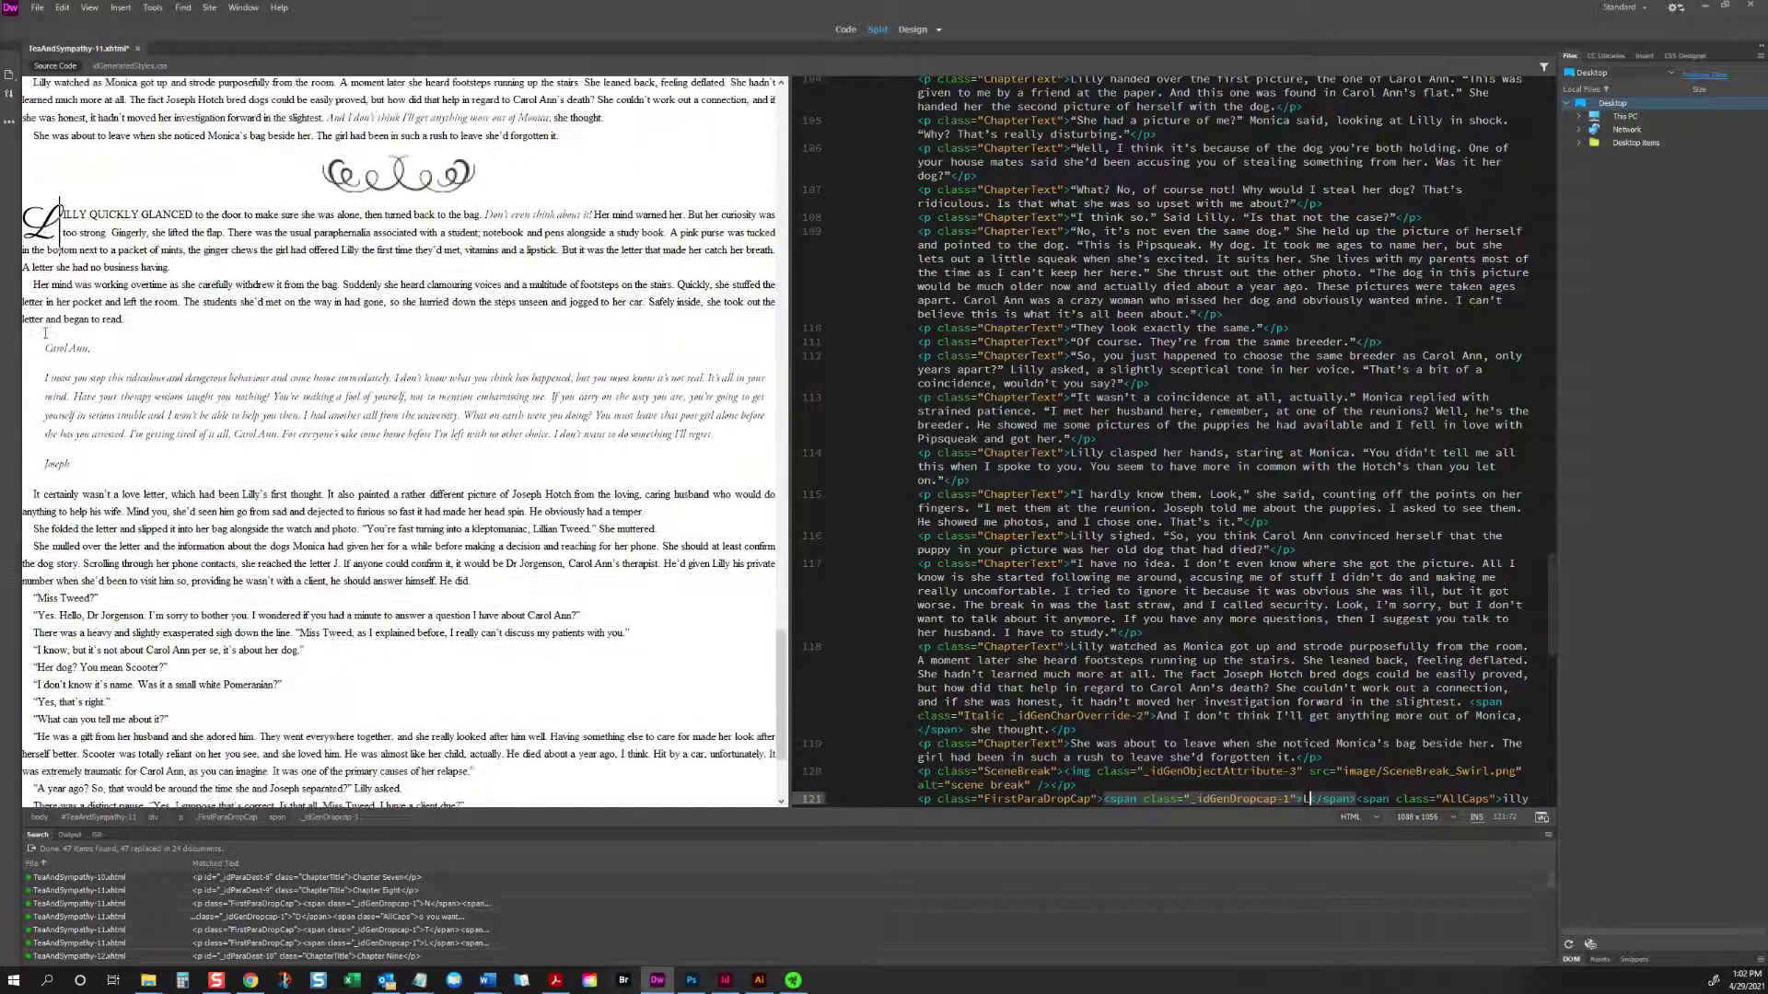
key("Right")
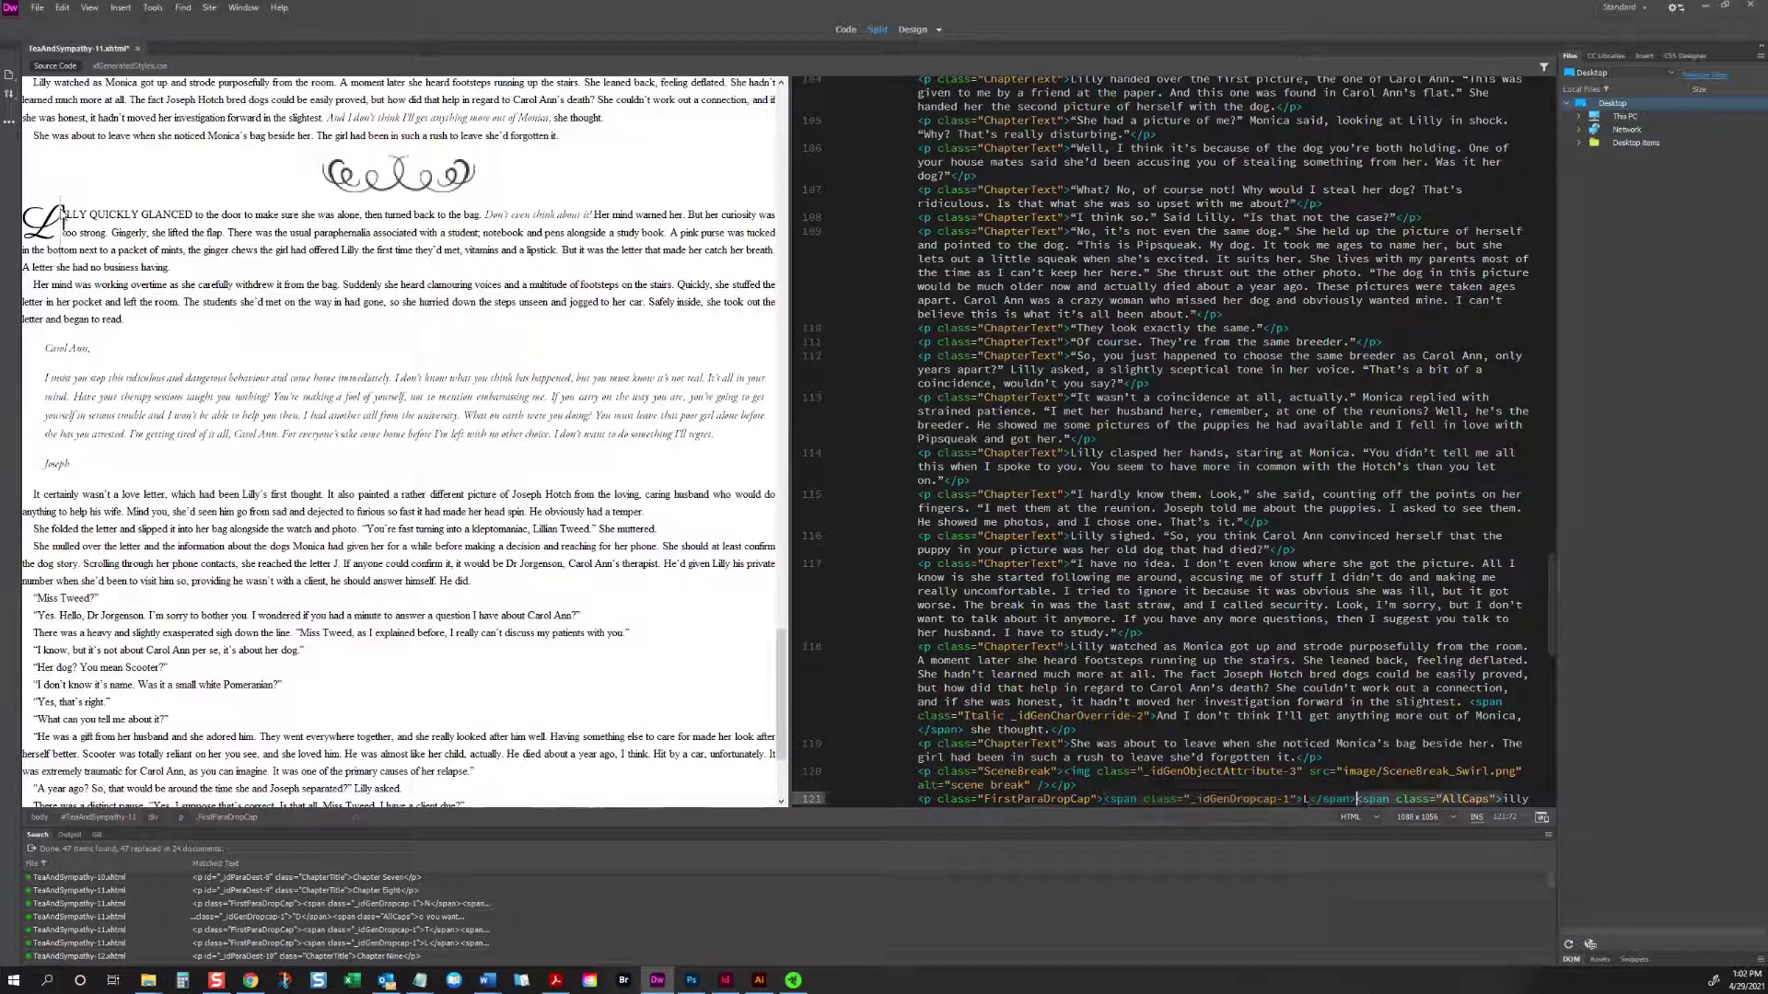
key("shift+Left")
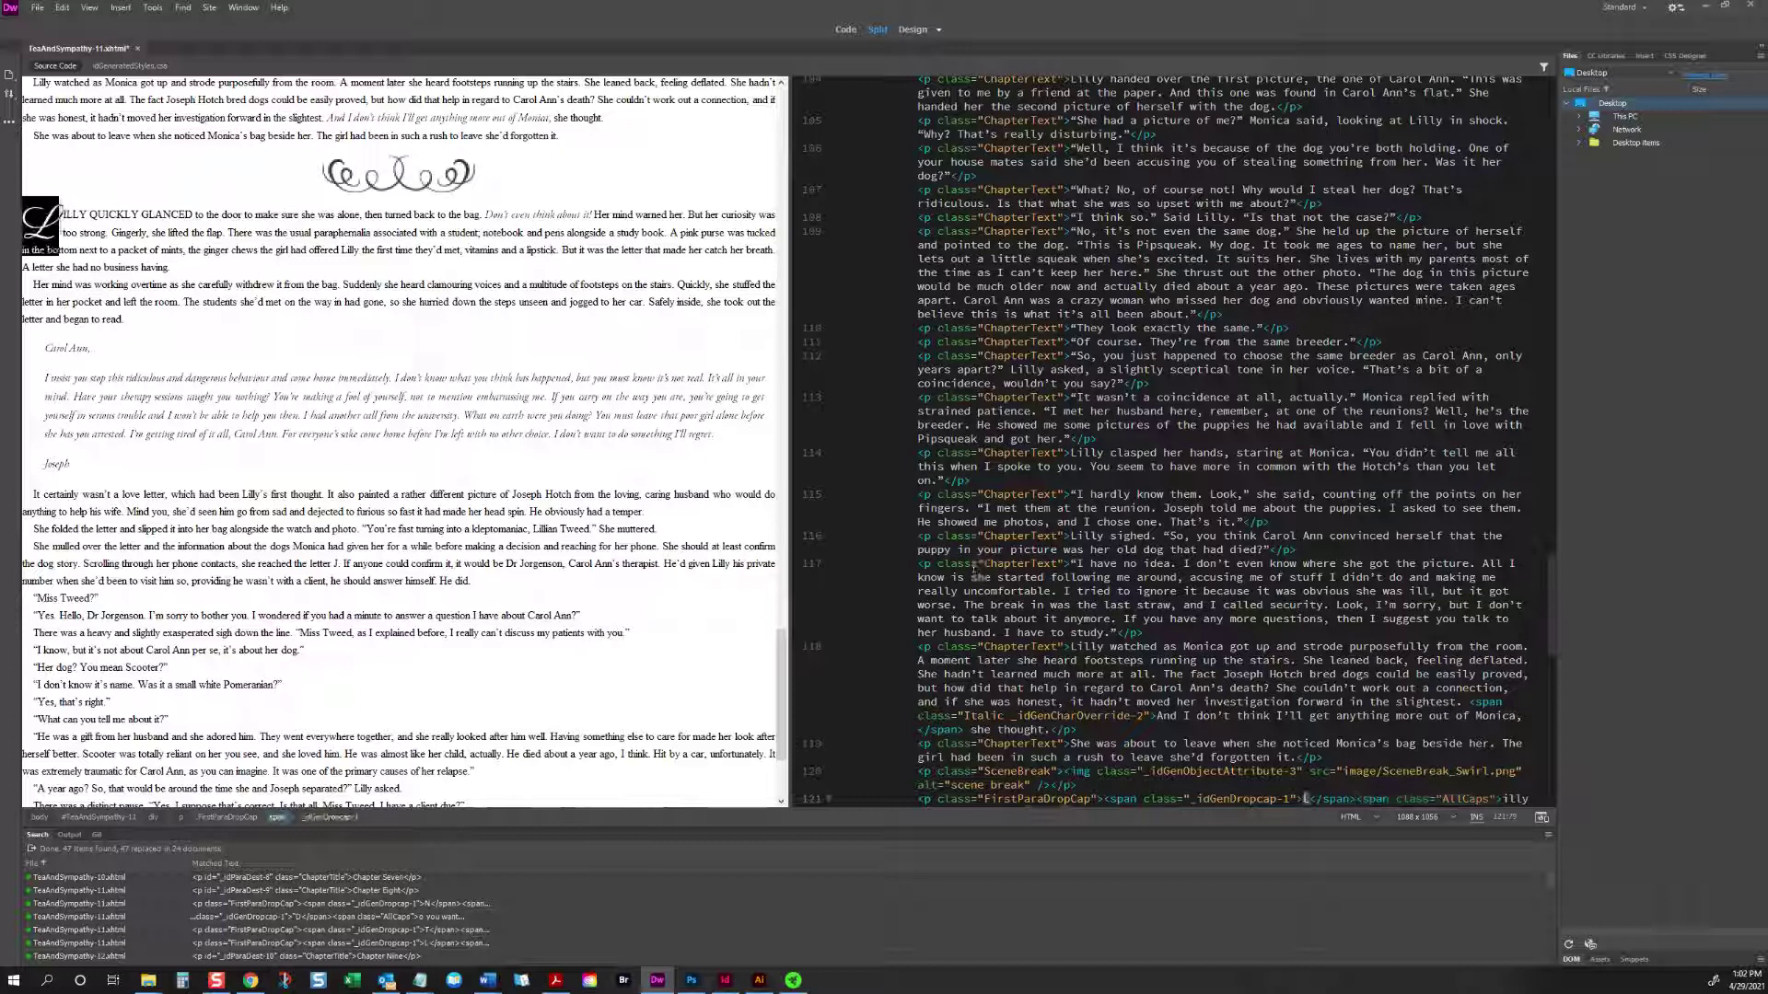
left_click(1289, 799)
key("BackSpace")
type("2")
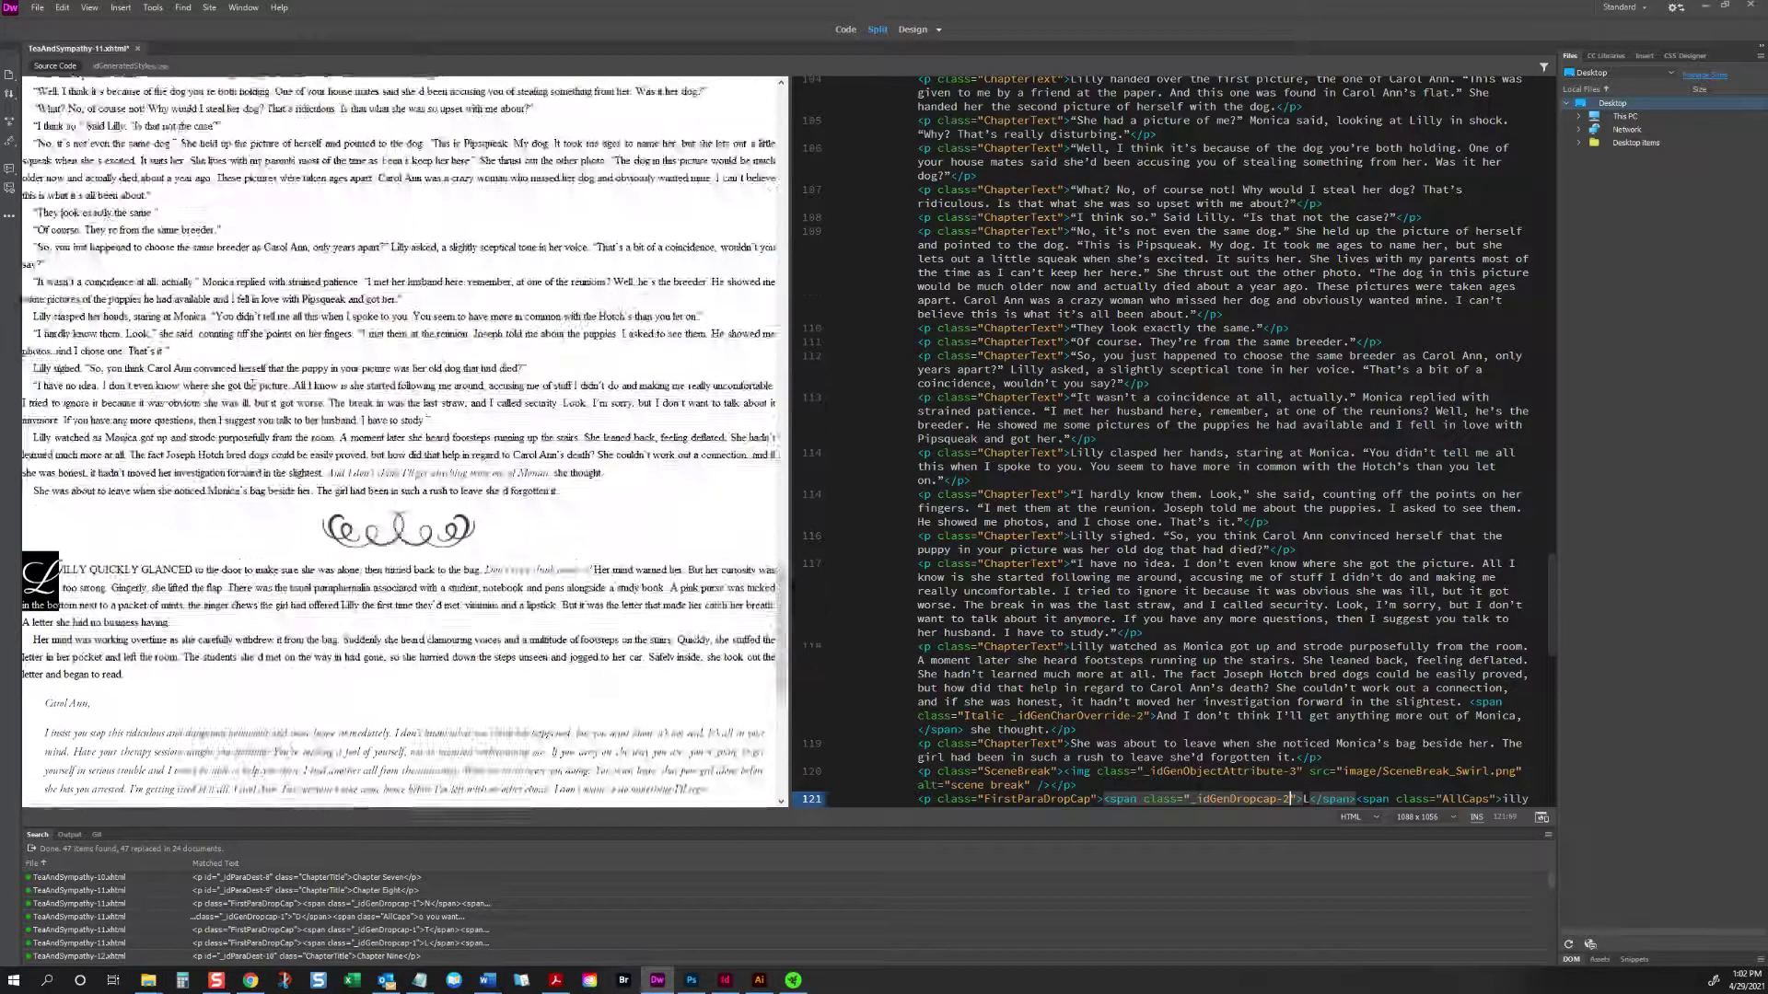
Step: Change the drop cap class of Chapter Eight's "The sun was shining" scene to _idGenDropcap-2
double_click(42, 443)
scroll(42, 443, "up", 10)
left_click(65, 407)
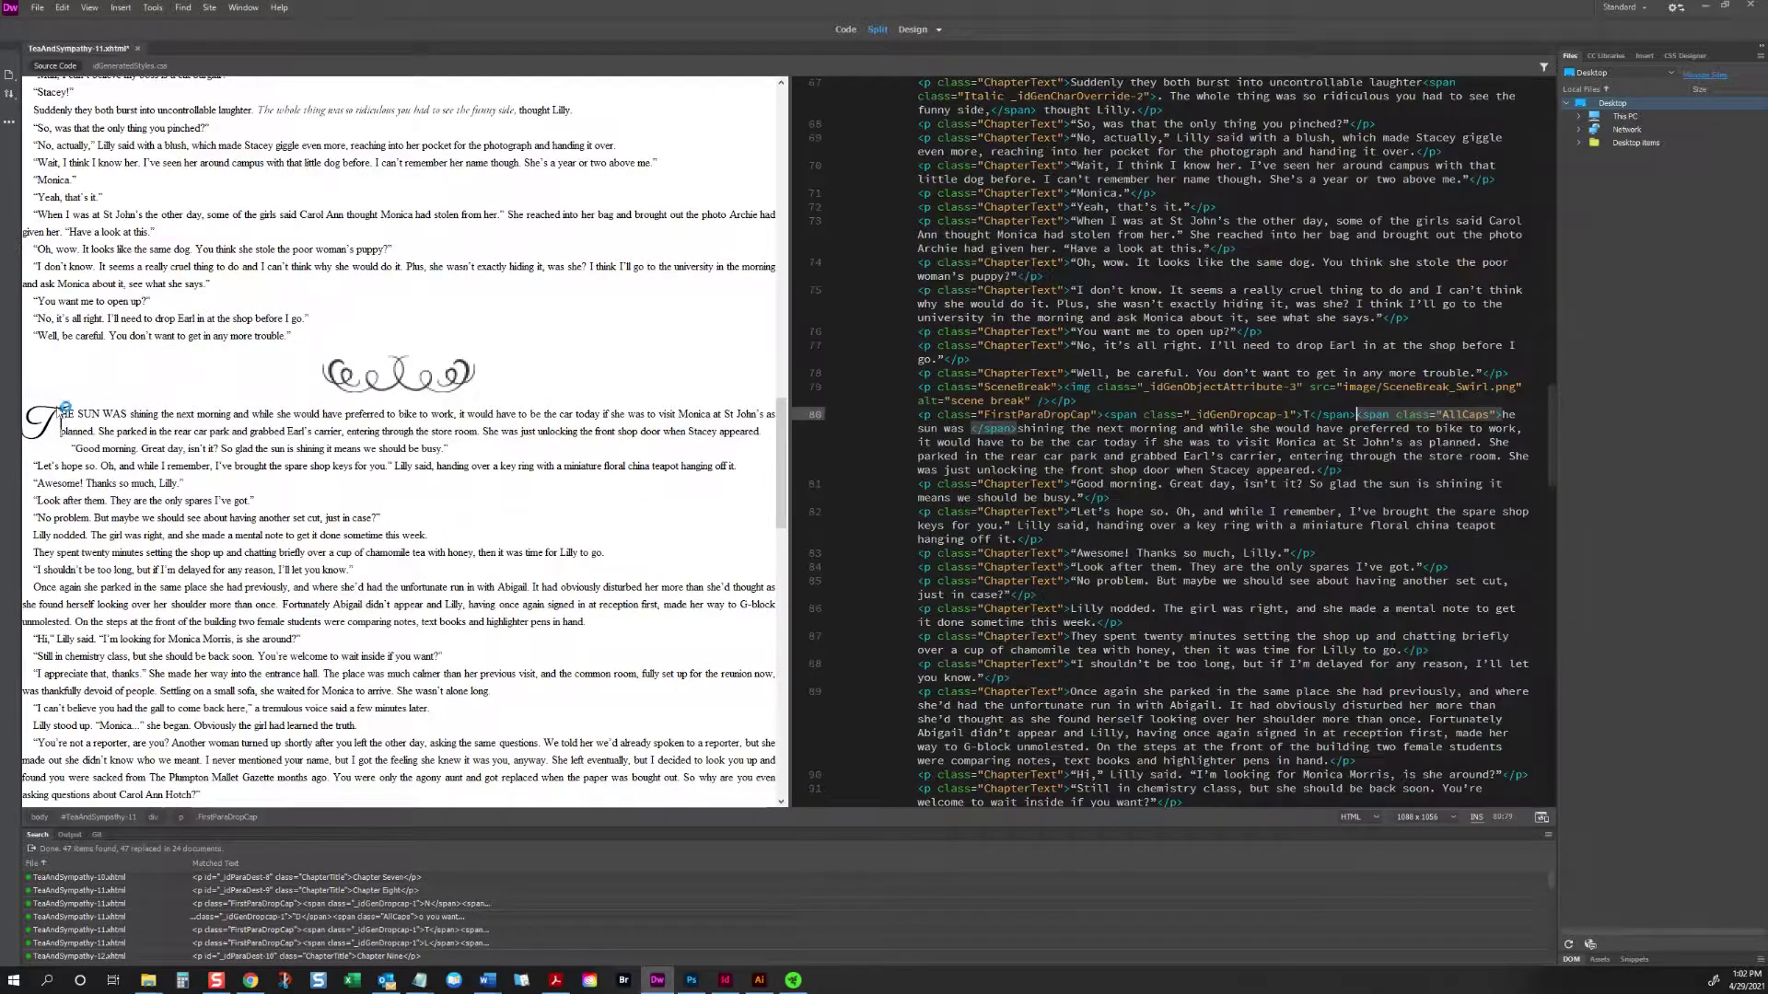
triple_click(64, 406)
left_click(1291, 414)
key("BackSpace")
type("2")
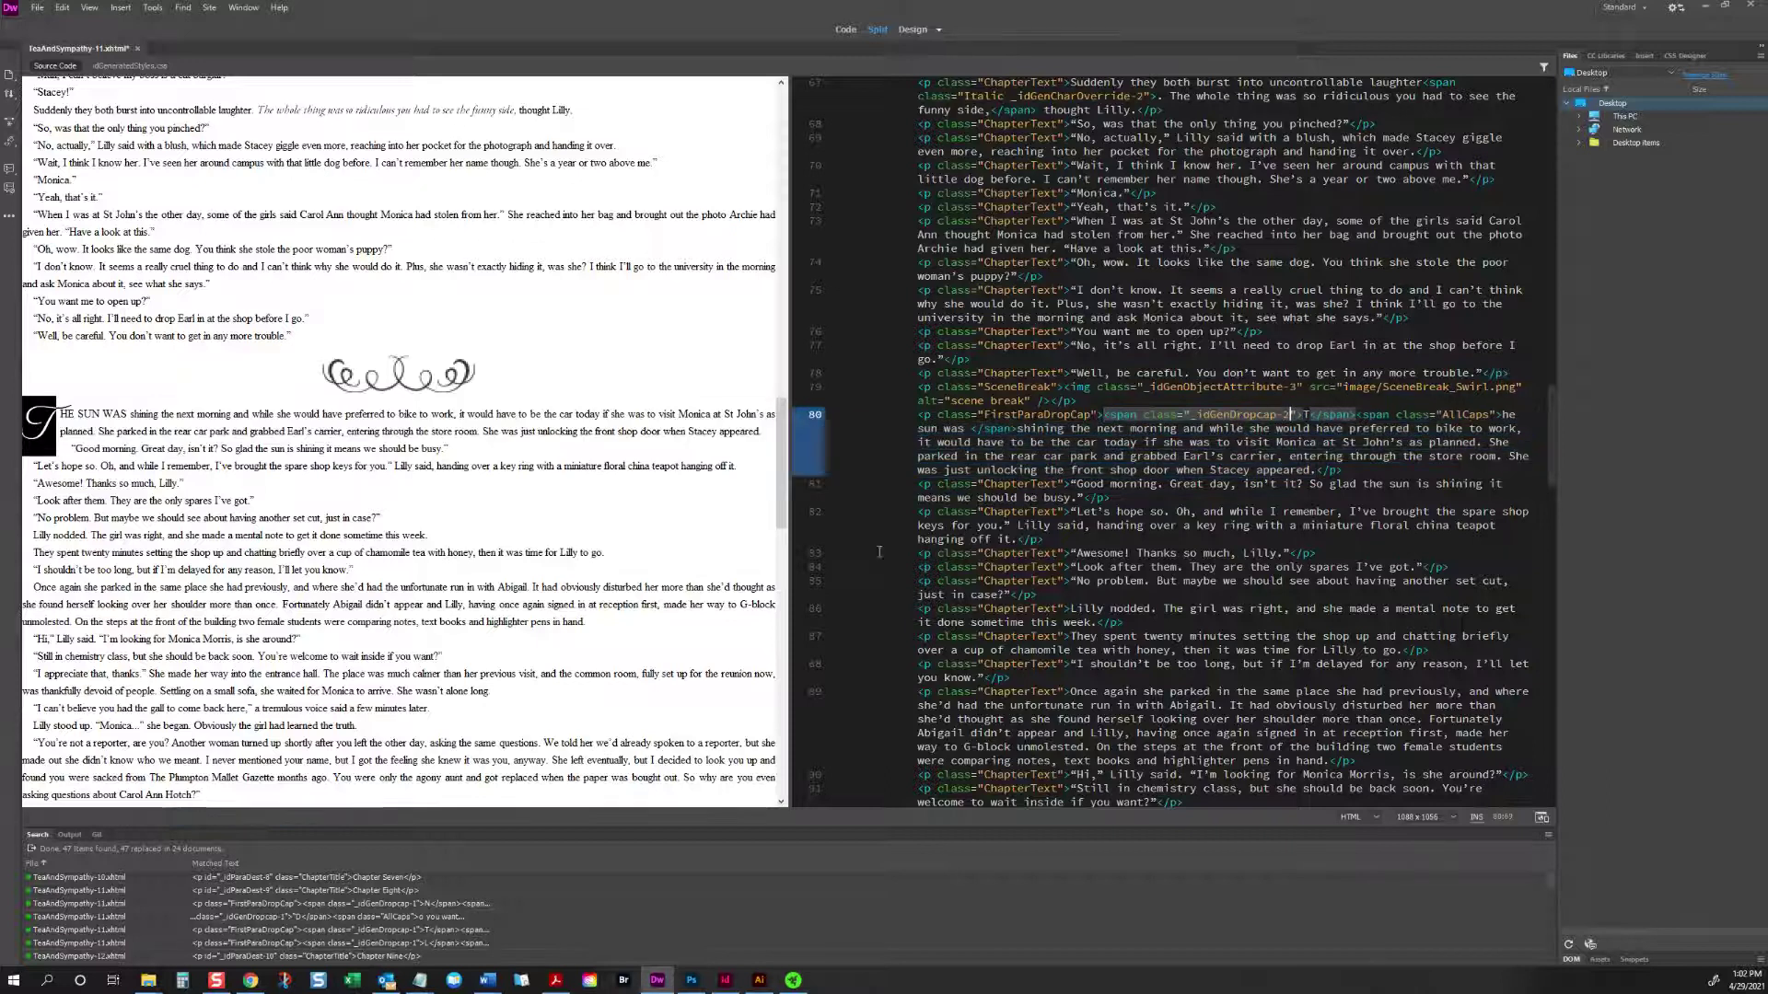
Step: Check the drop caps of Chapter Eight's "Do you want" scene and opening paragraph, and save and close the file
scroll(96, 652, "down", 15)
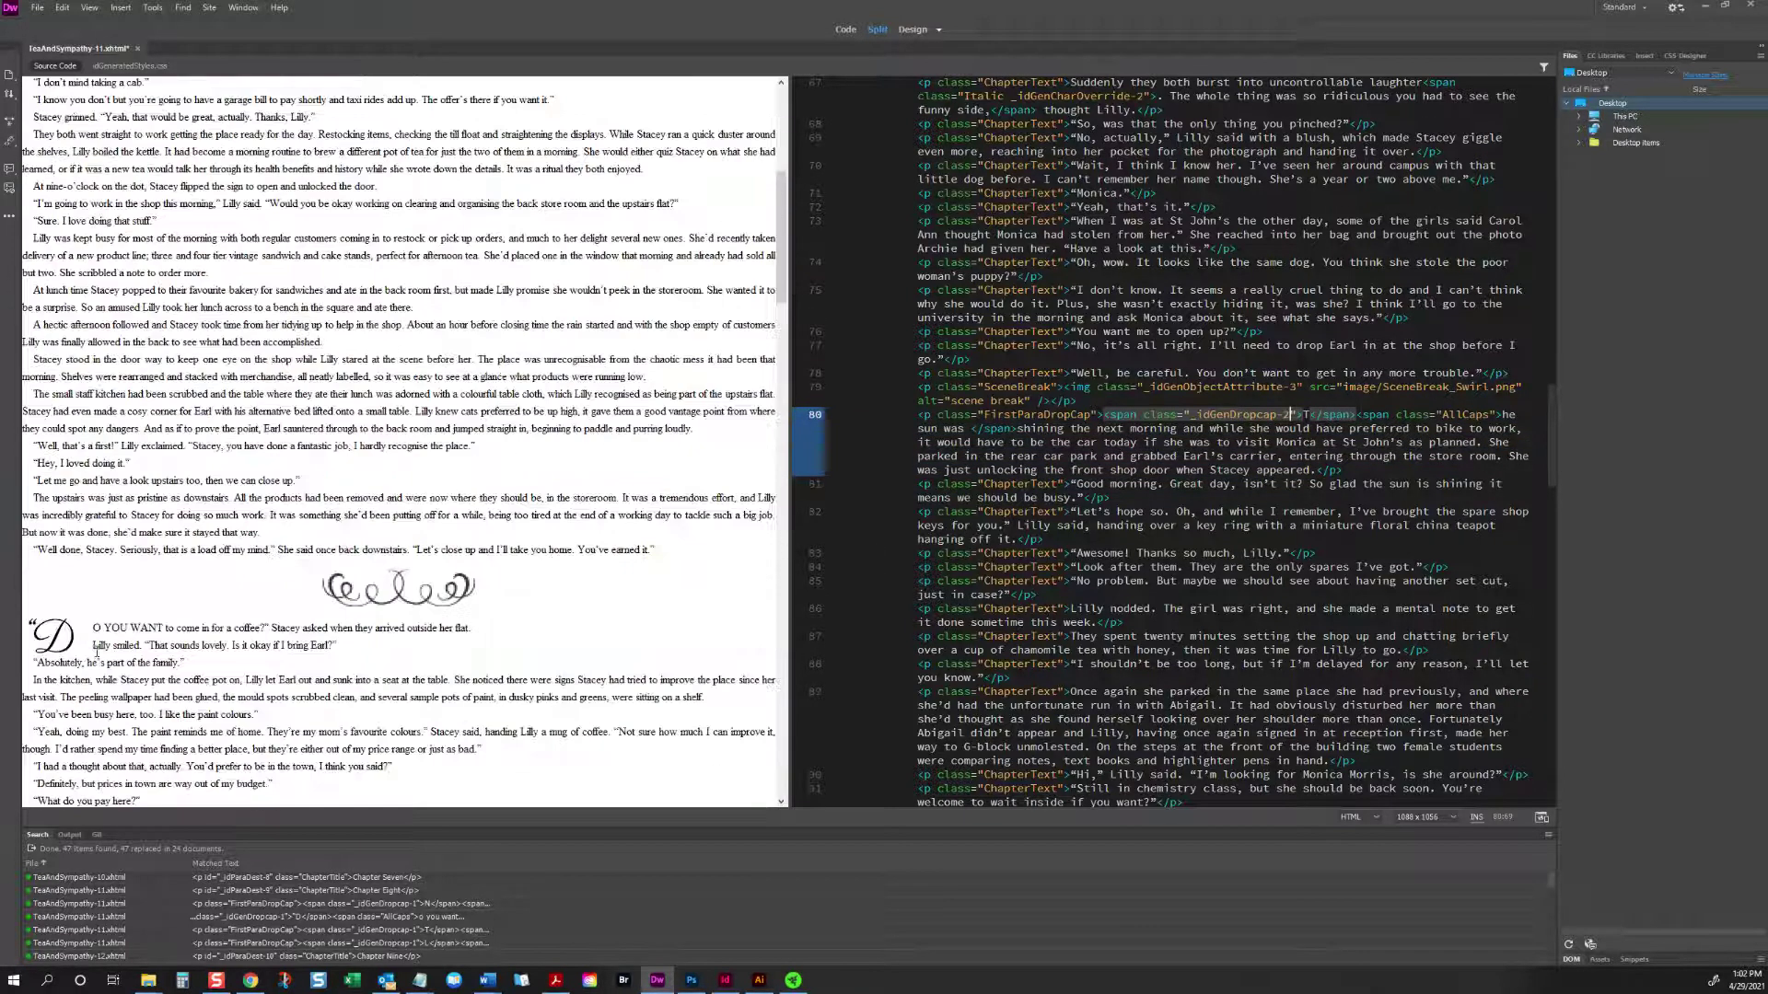
left_click(96, 652)
scroll(157, 406, "down", 3)
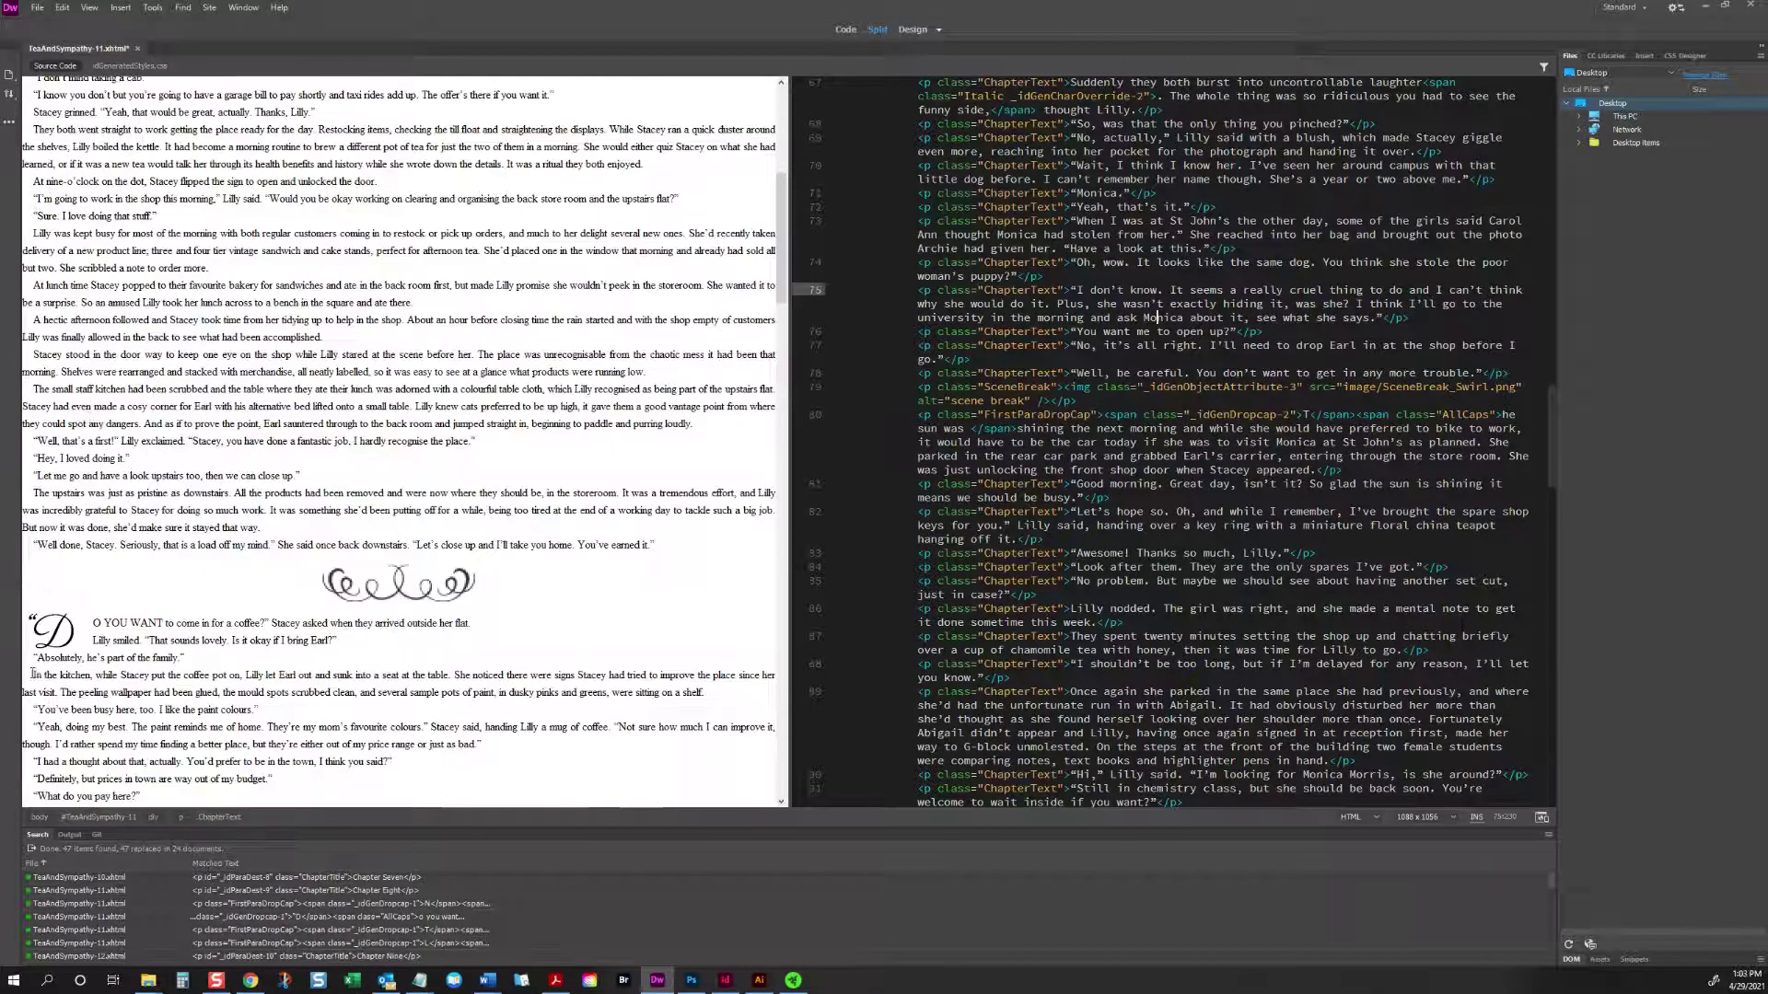
left_click(55, 631)
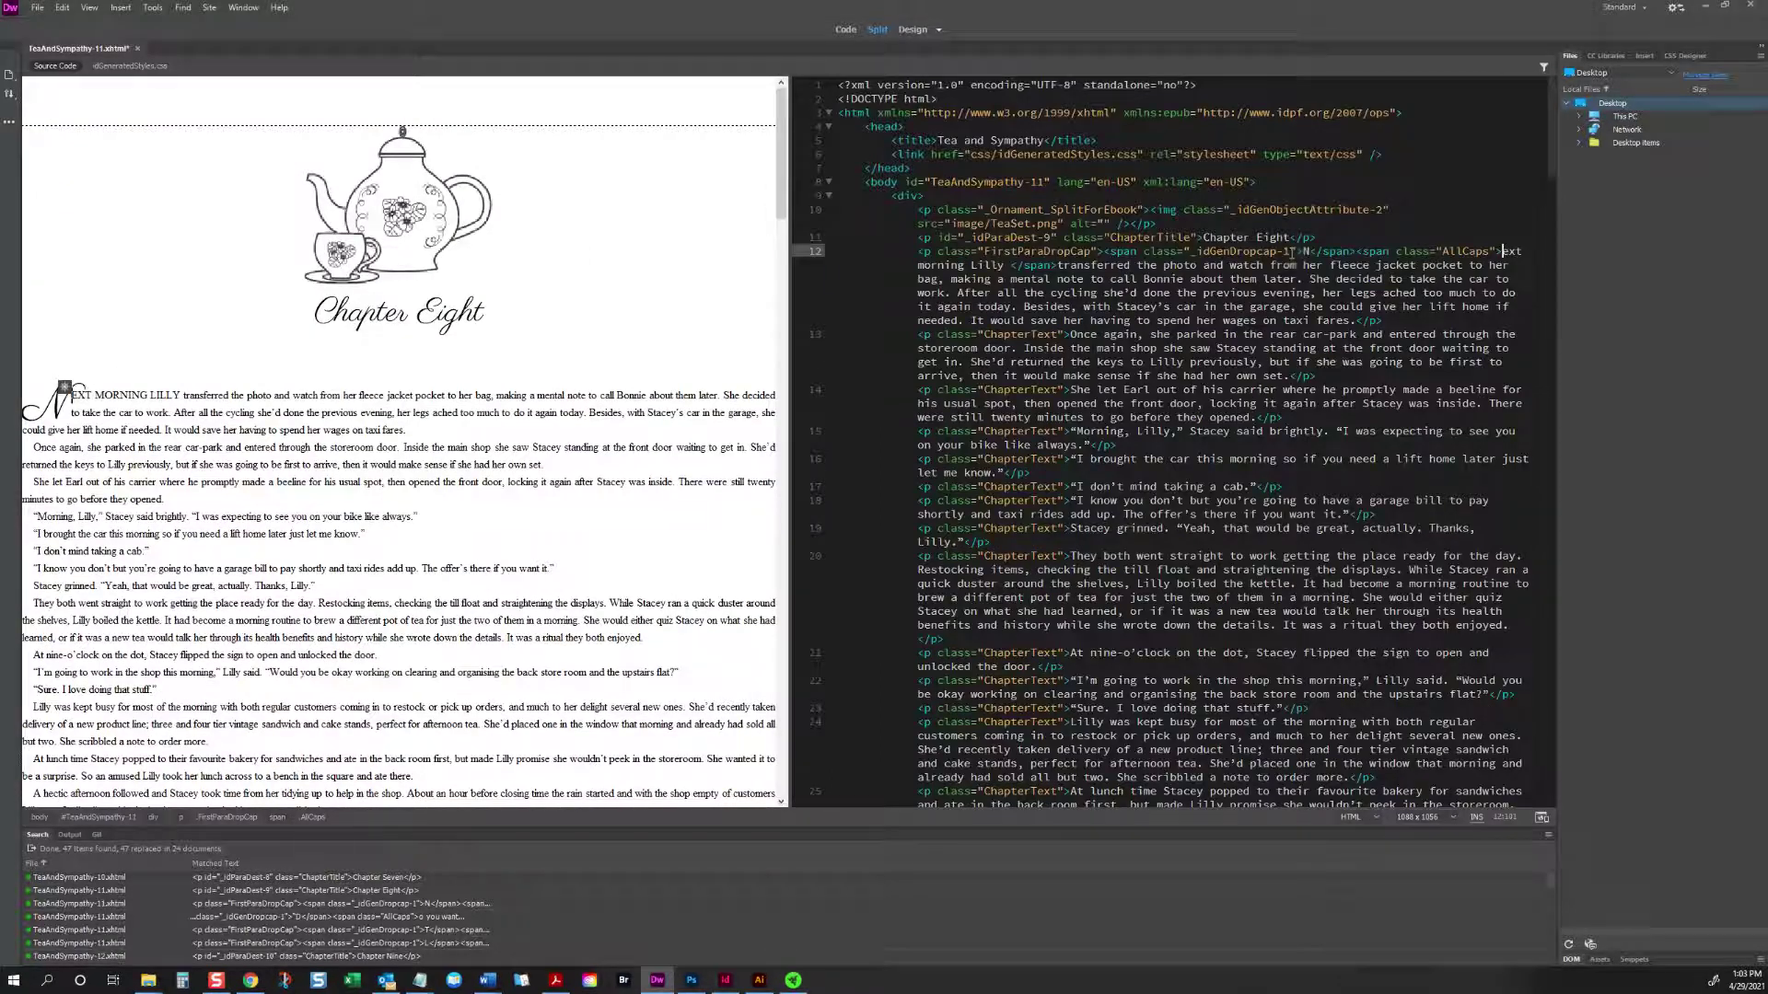
left_click(1289, 251)
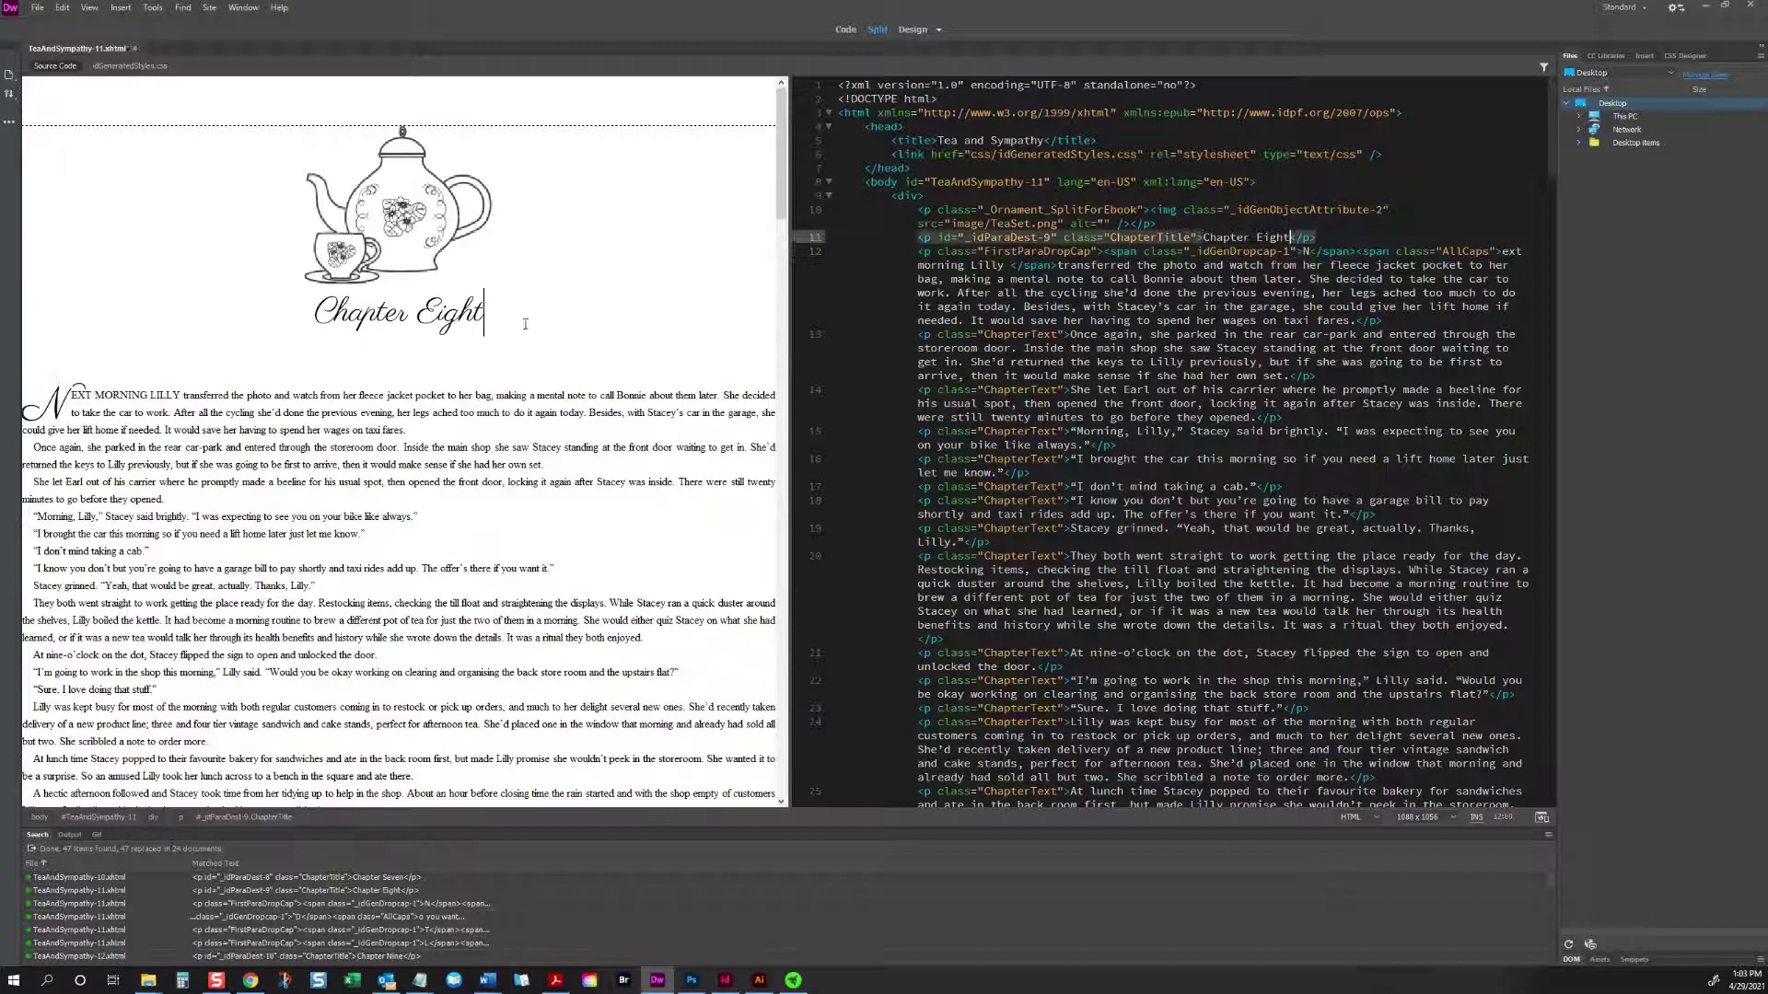
key("ctrl+w")
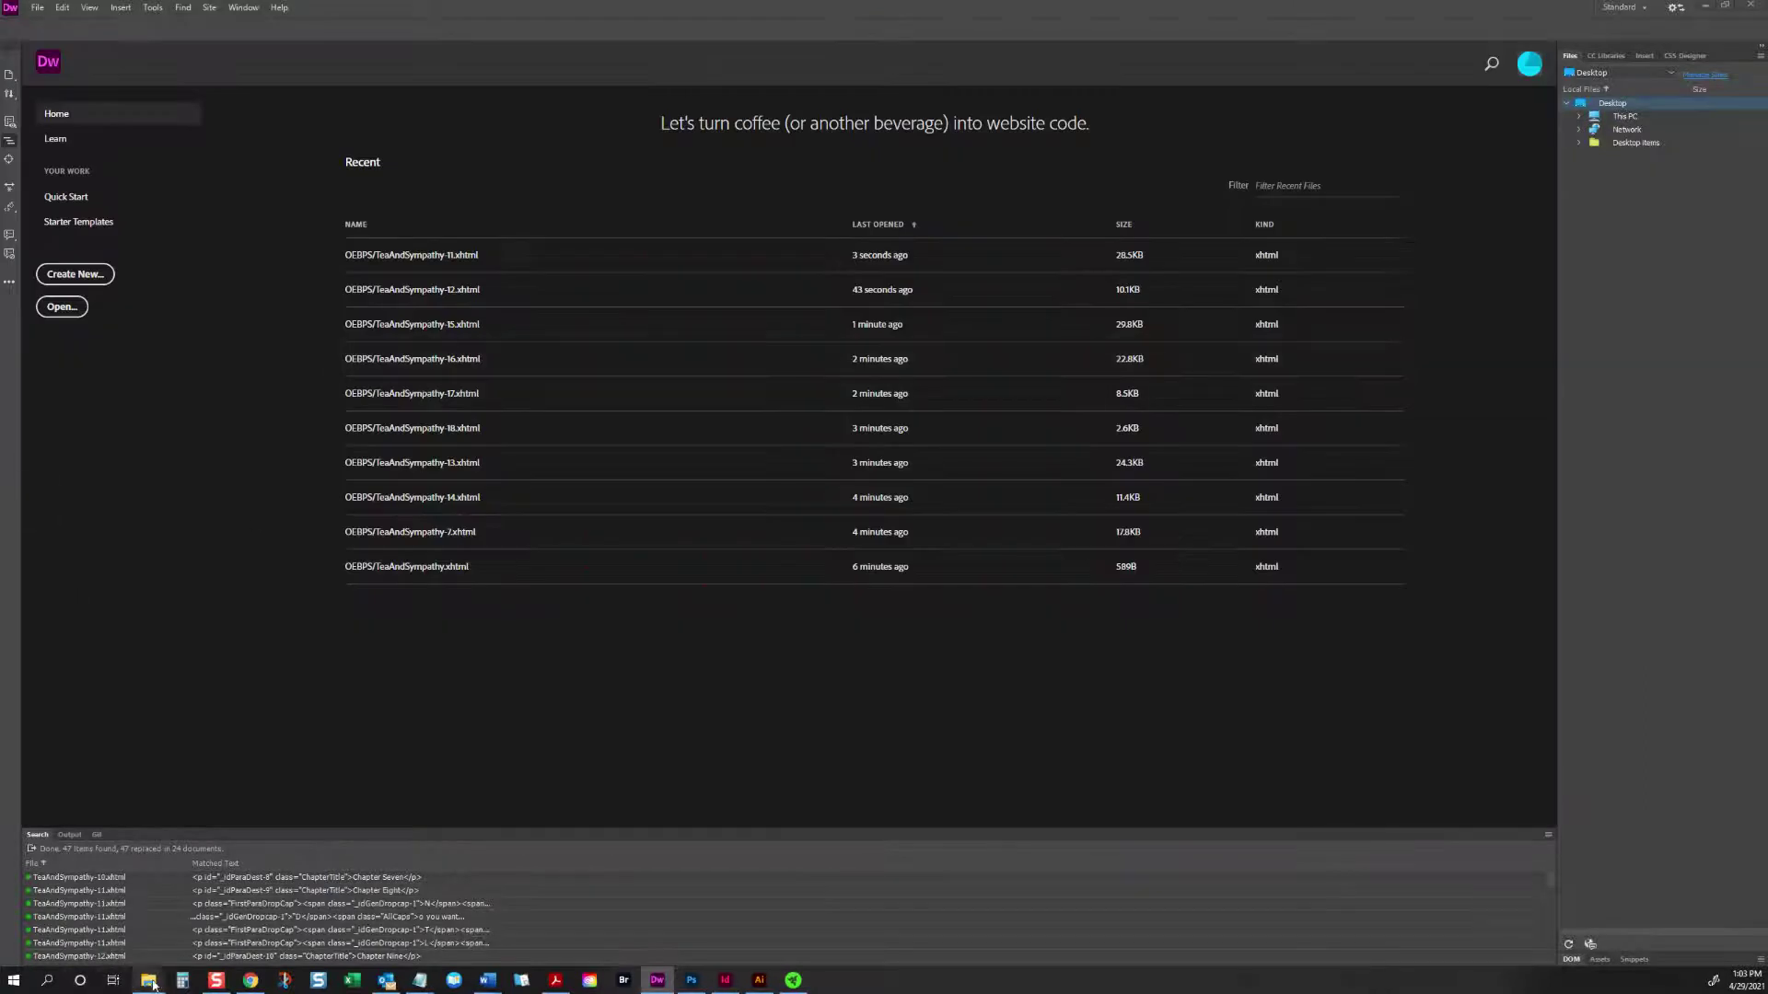
Step: Open toc.ncx and toc.xhtml from the OEBPS folder in Dreamweaver
mouse_move(149, 979)
left_click(483, 928)
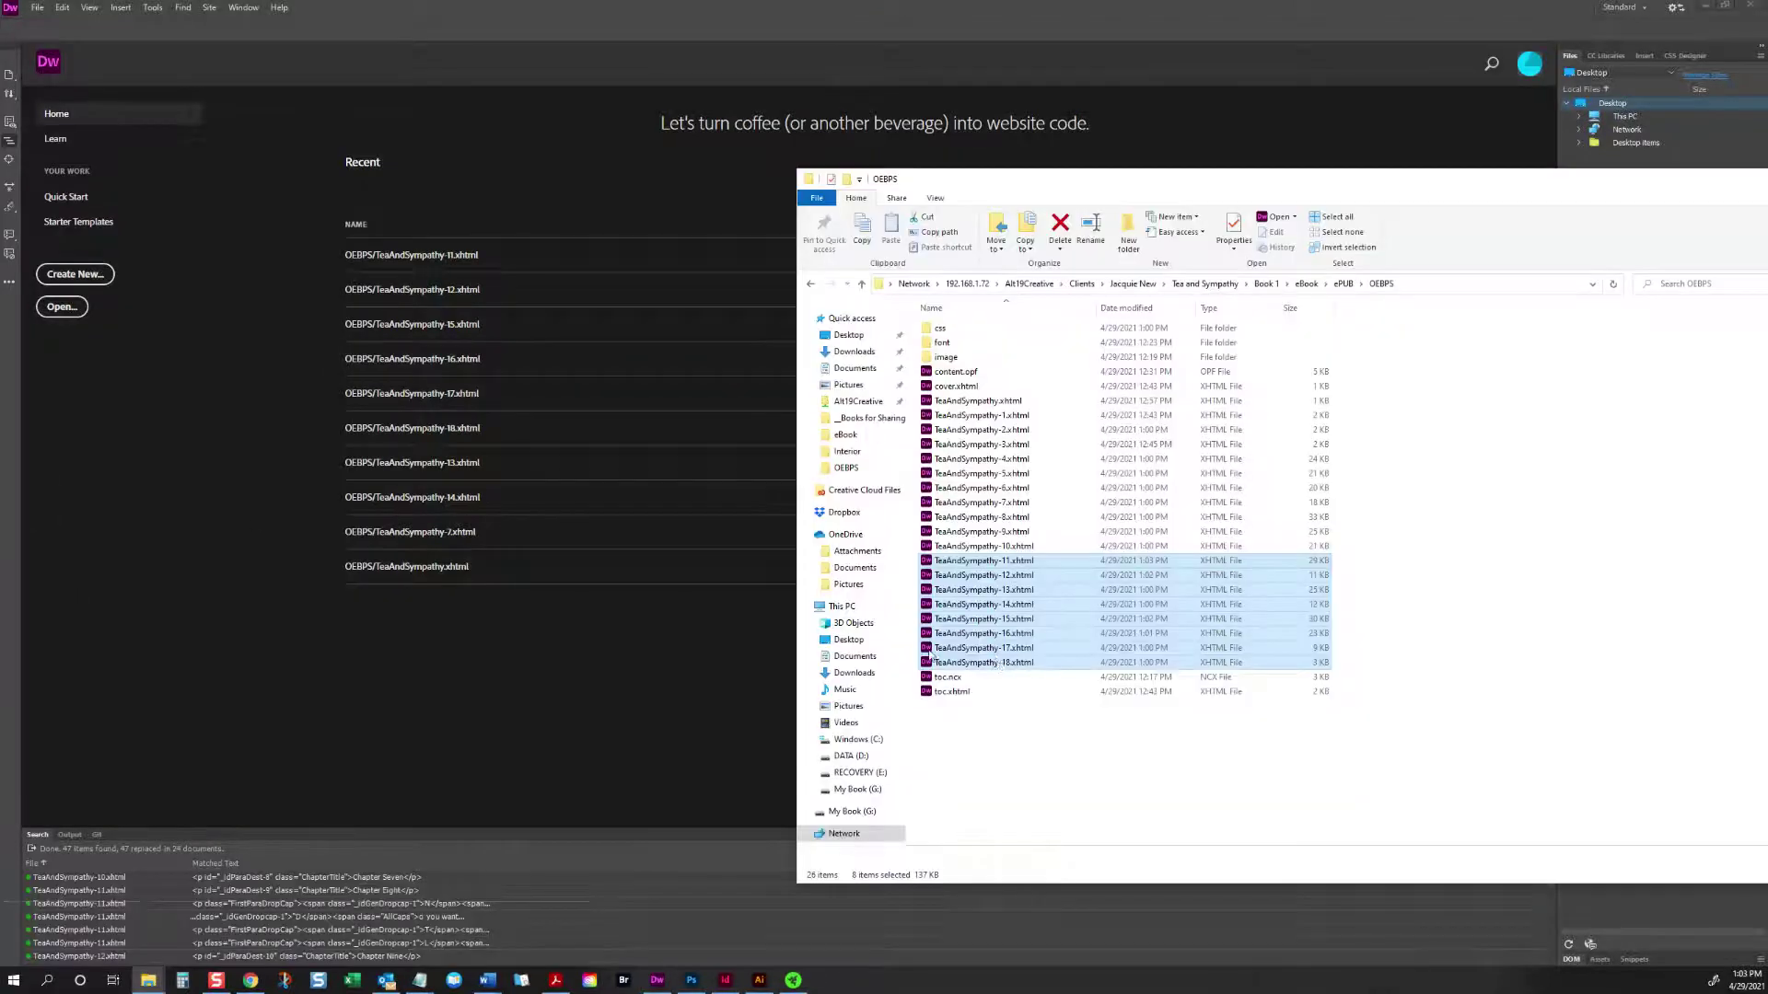
left_click(947, 677)
left_click(951, 691, "shift")
left_click_drag(951, 691, 525, 29)
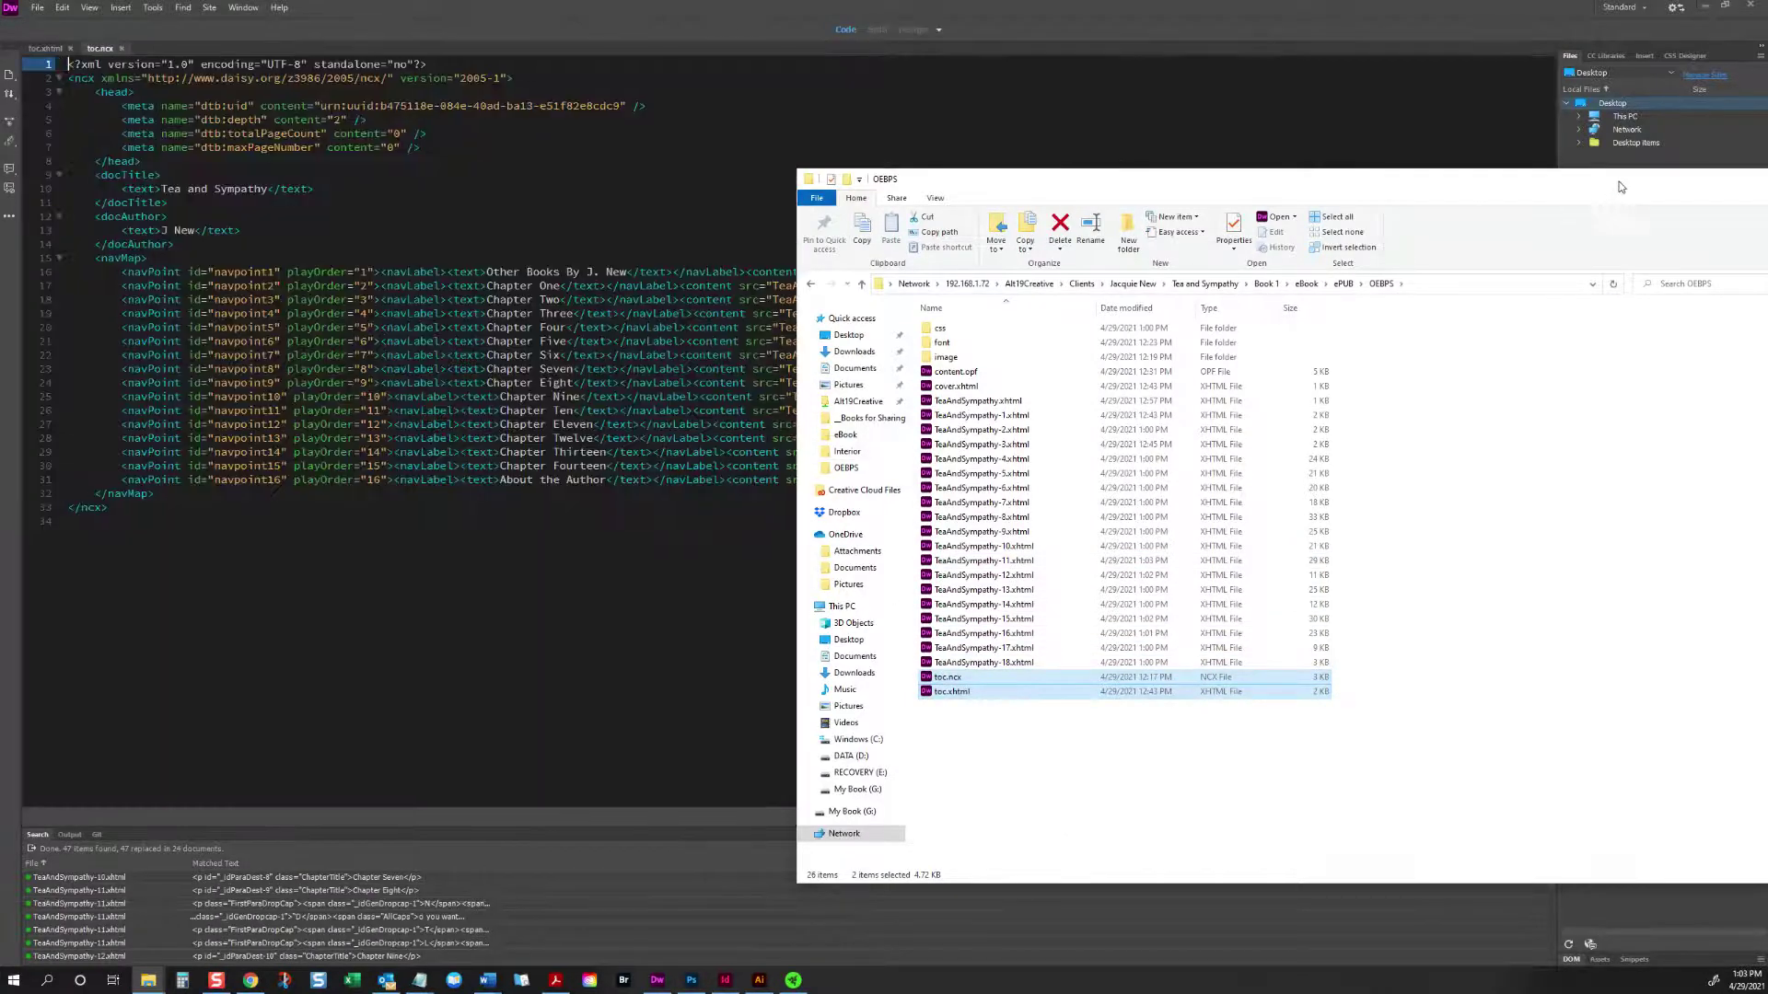
left_click_drag(1621, 186, 1109, 476)
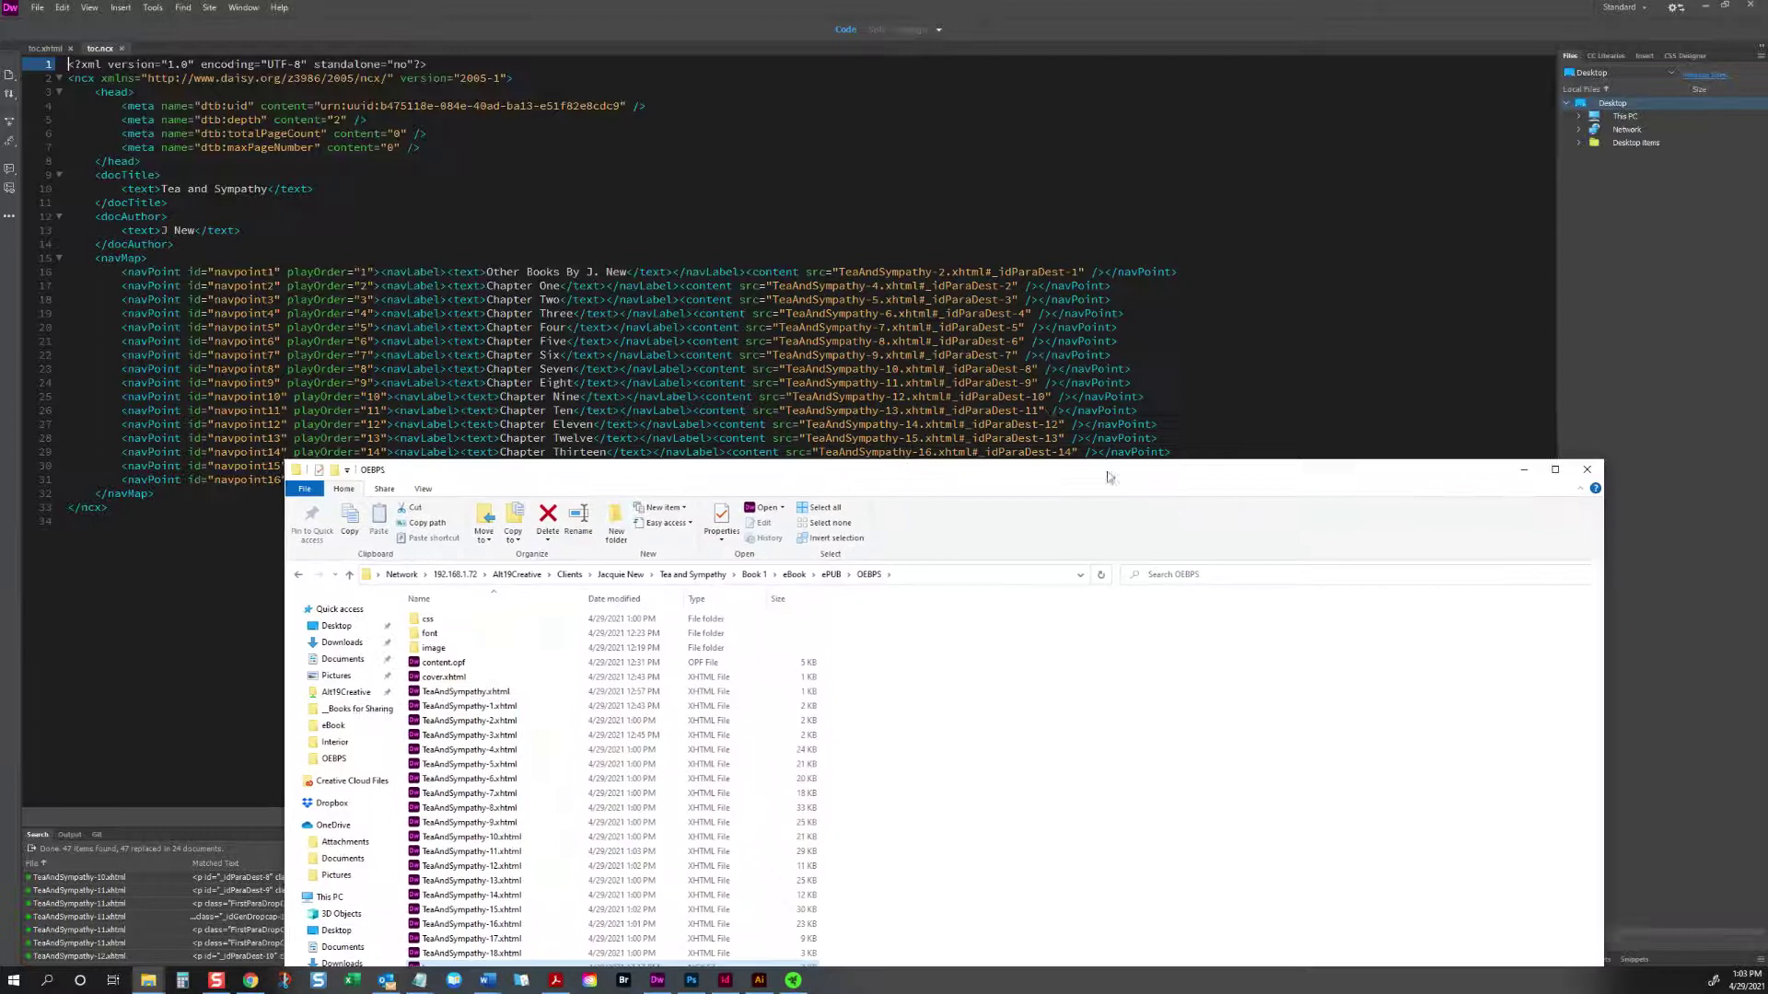
left_click(1053, 313)
Step: Set up a find across the folder for the links' anchor endings with the pattern .xhtml#_idParaDest-(.*?)"
left_click_drag(1085, 272, 947, 271)
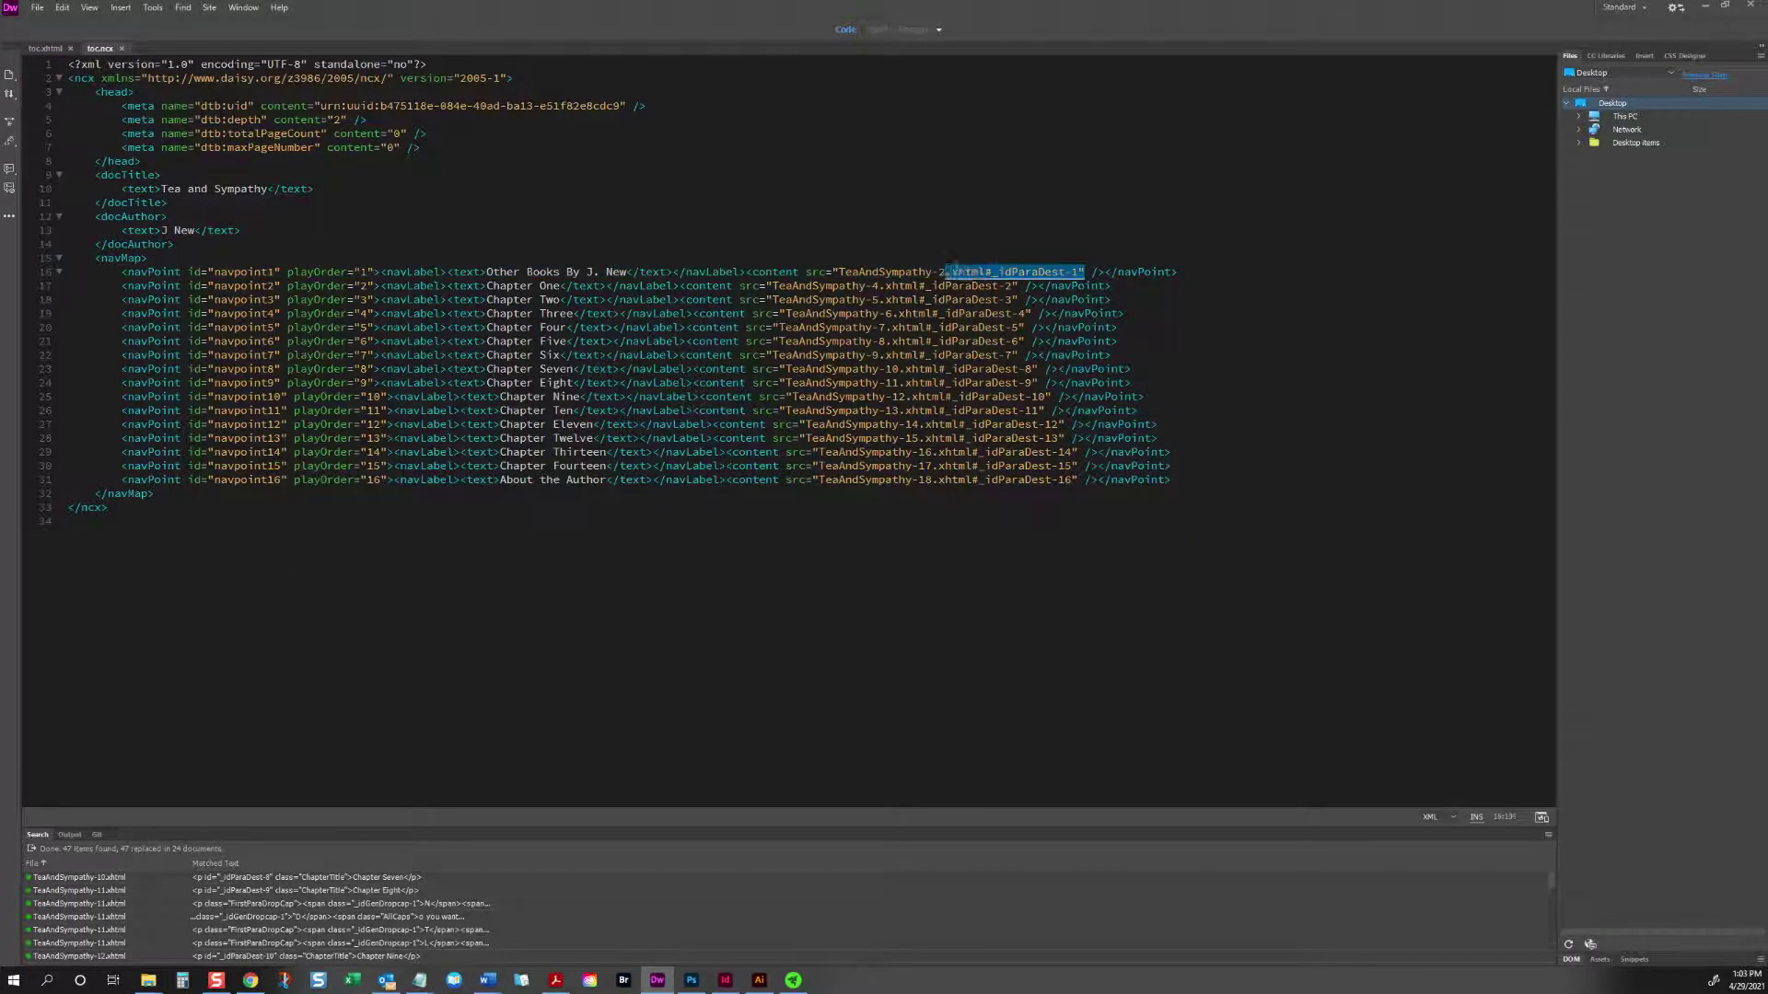
key("ctrl+shift+f")
key("ctrl+c")
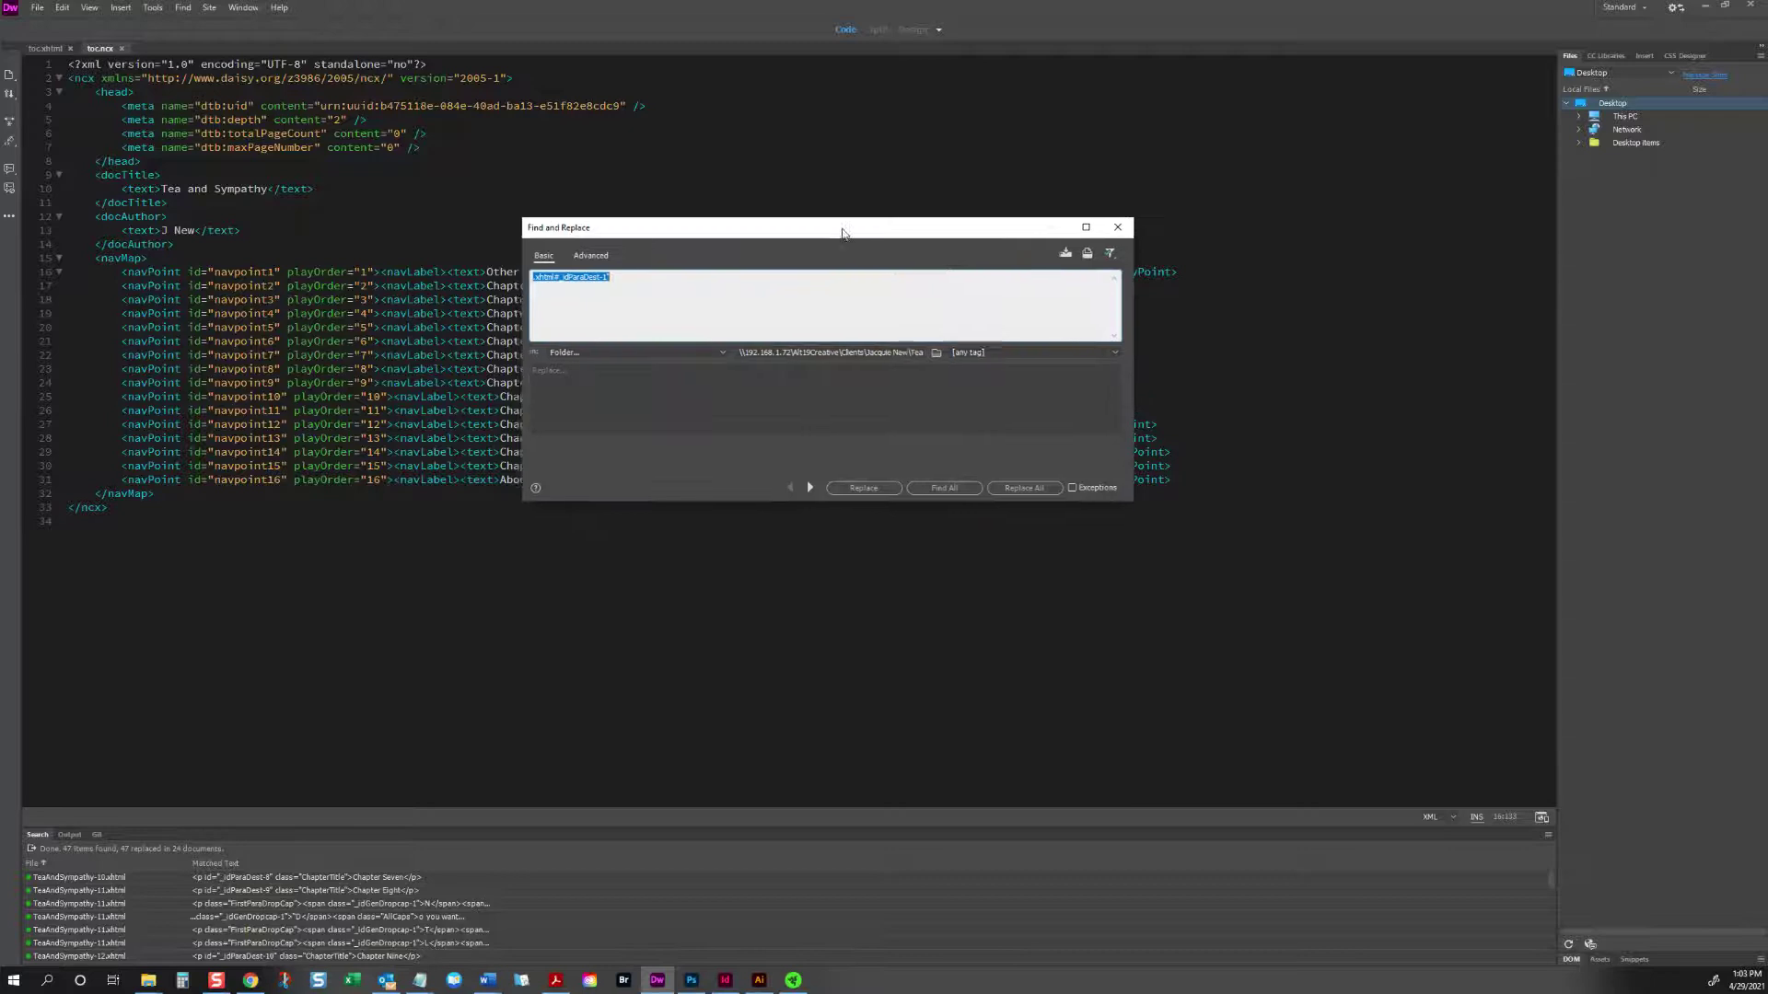
left_click_drag(839, 230, 1033, 409)
left_click(792, 446)
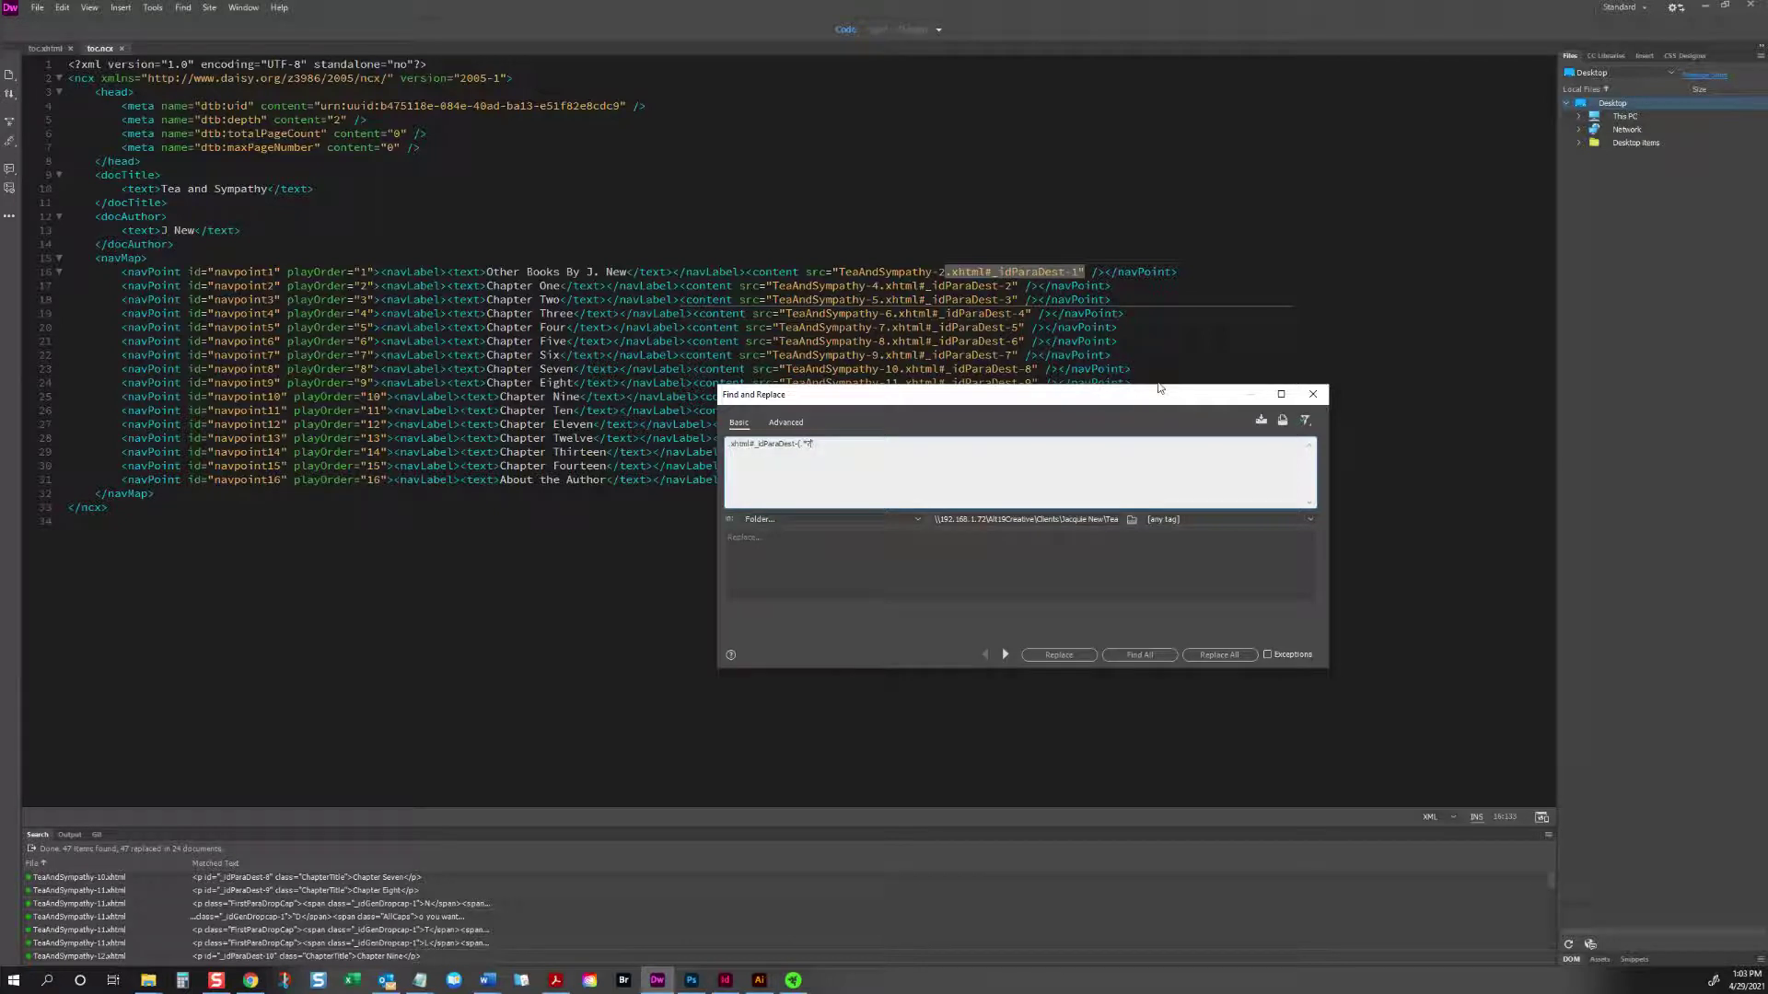
Step: Set the replacement text to .xhtml" and replace all matches in the folder's documents to strip the anchors from the contents links
left_click(935, 569)
key("ctrl+v")
key("ctrl+shift+Left")
key("ctrl+shift+Left")
key("ctrl+shift+Left")
key("ctrl+shift+Left")
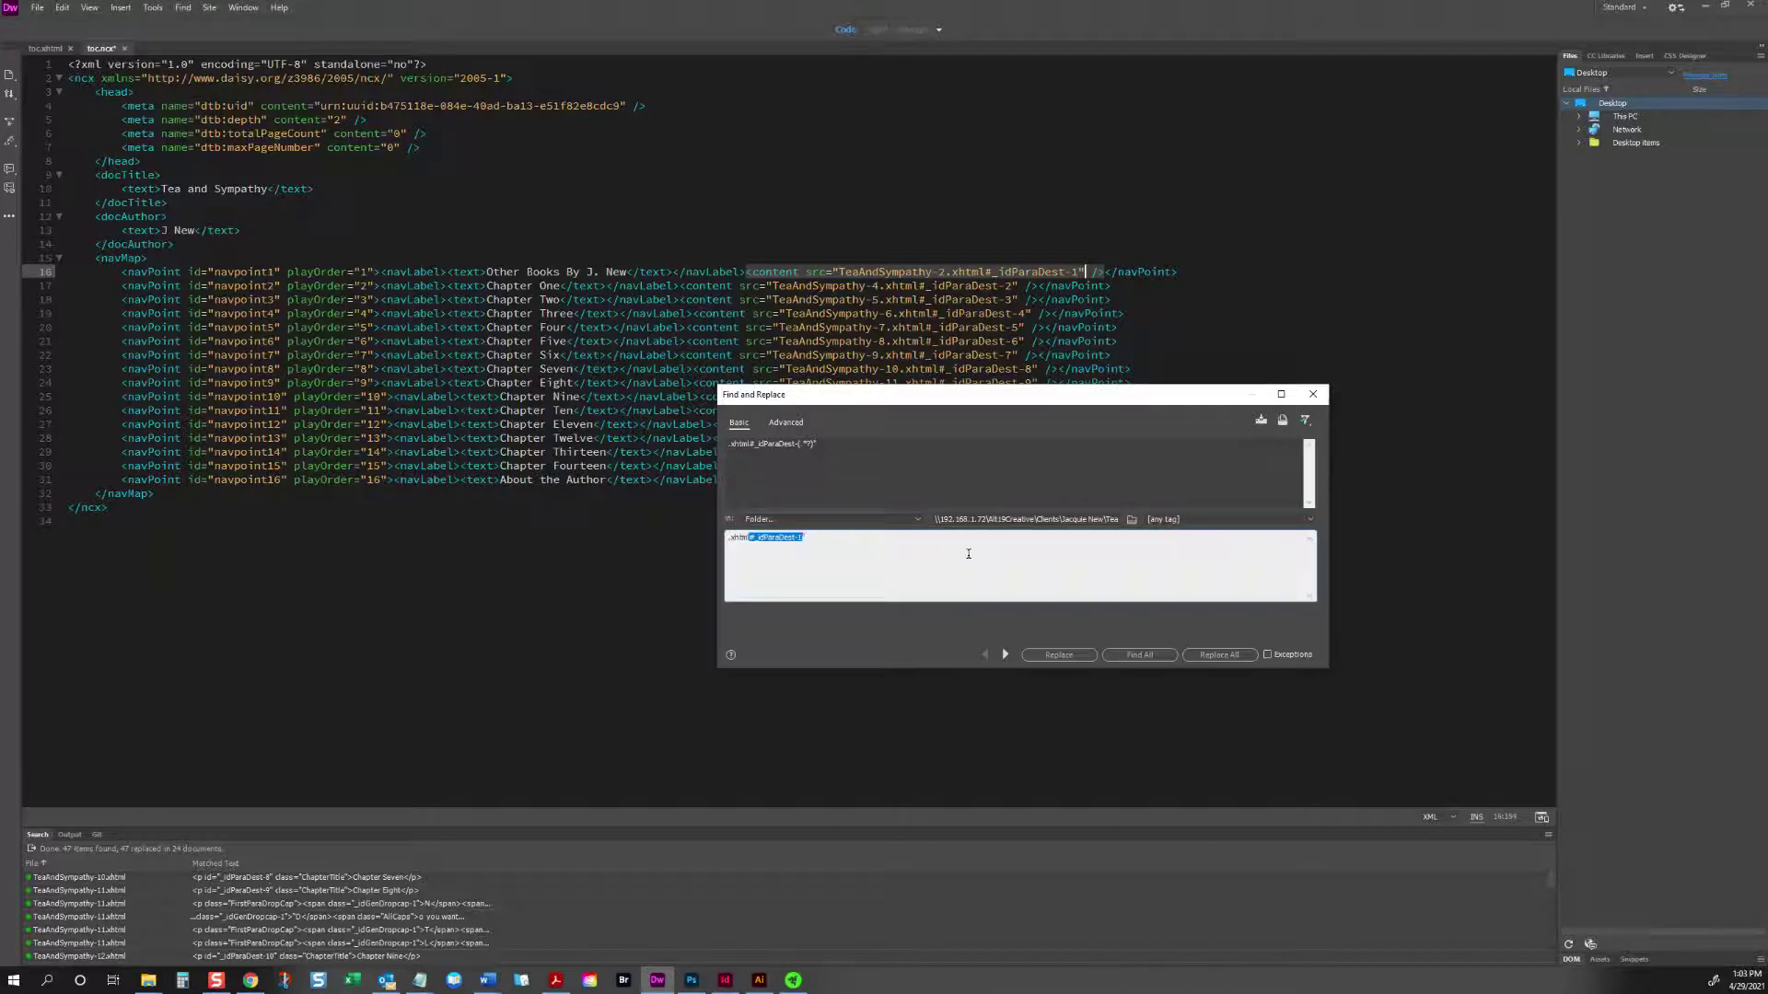
key("BackSpace")
left_click(1230, 655)
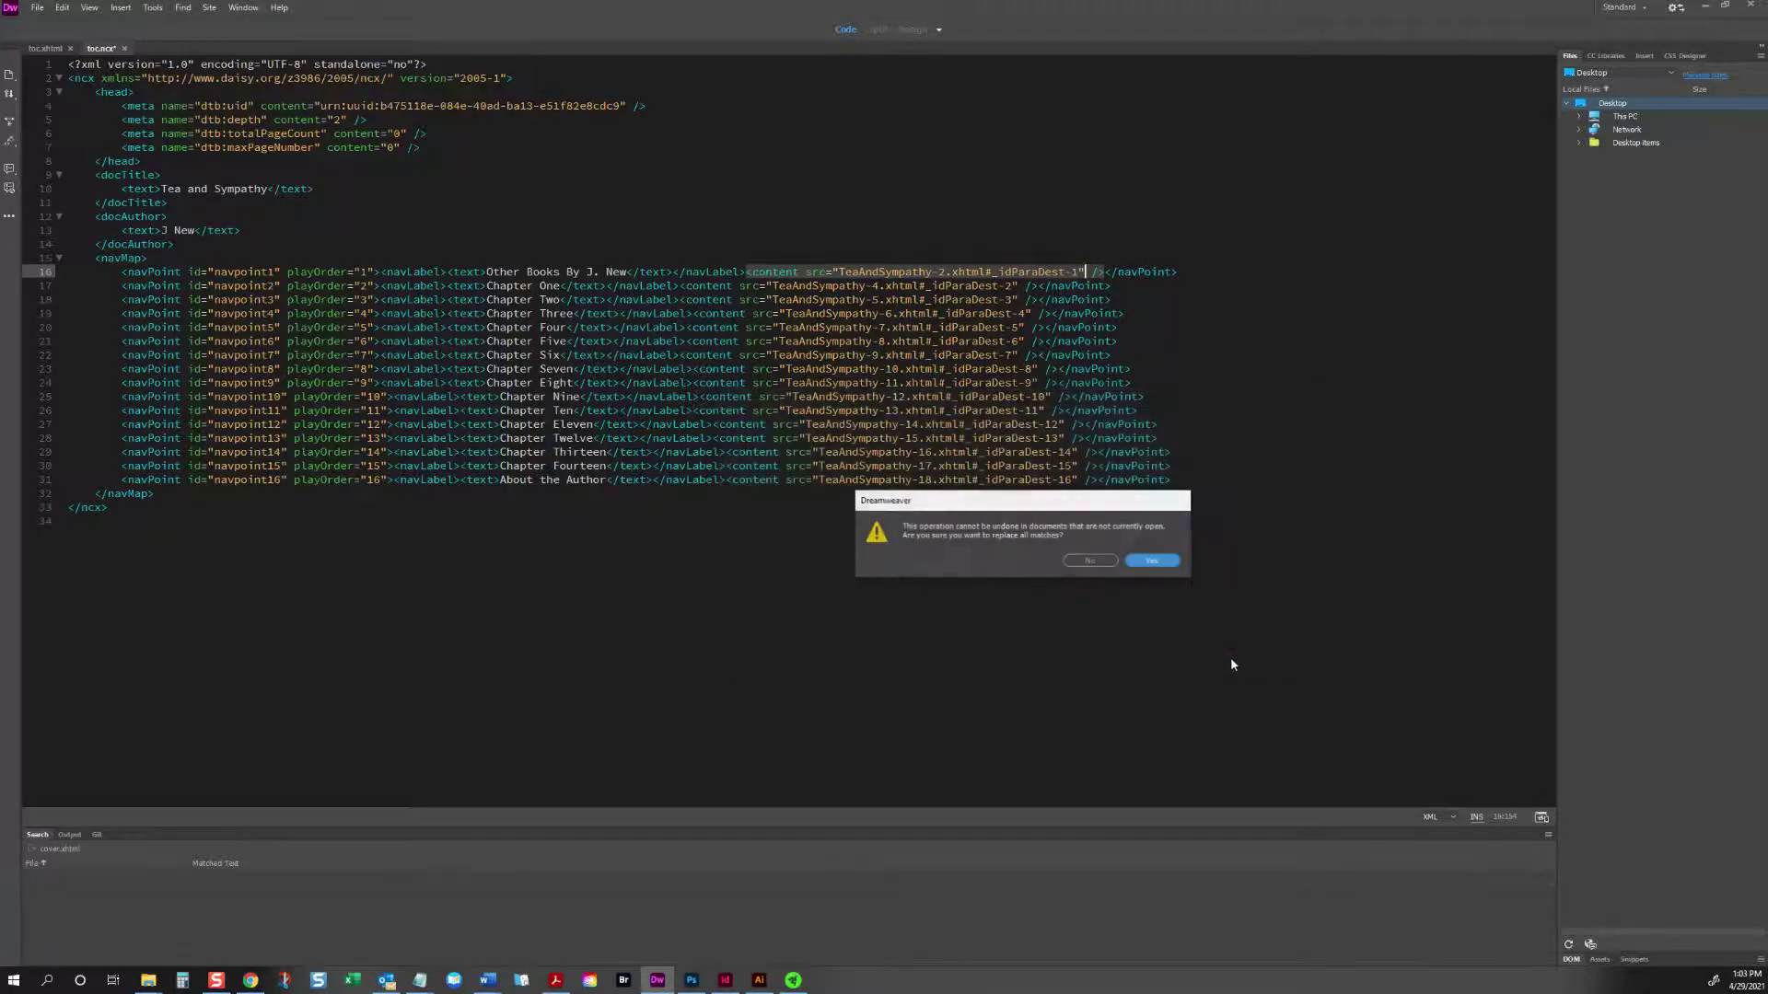
left_click(1149, 561)
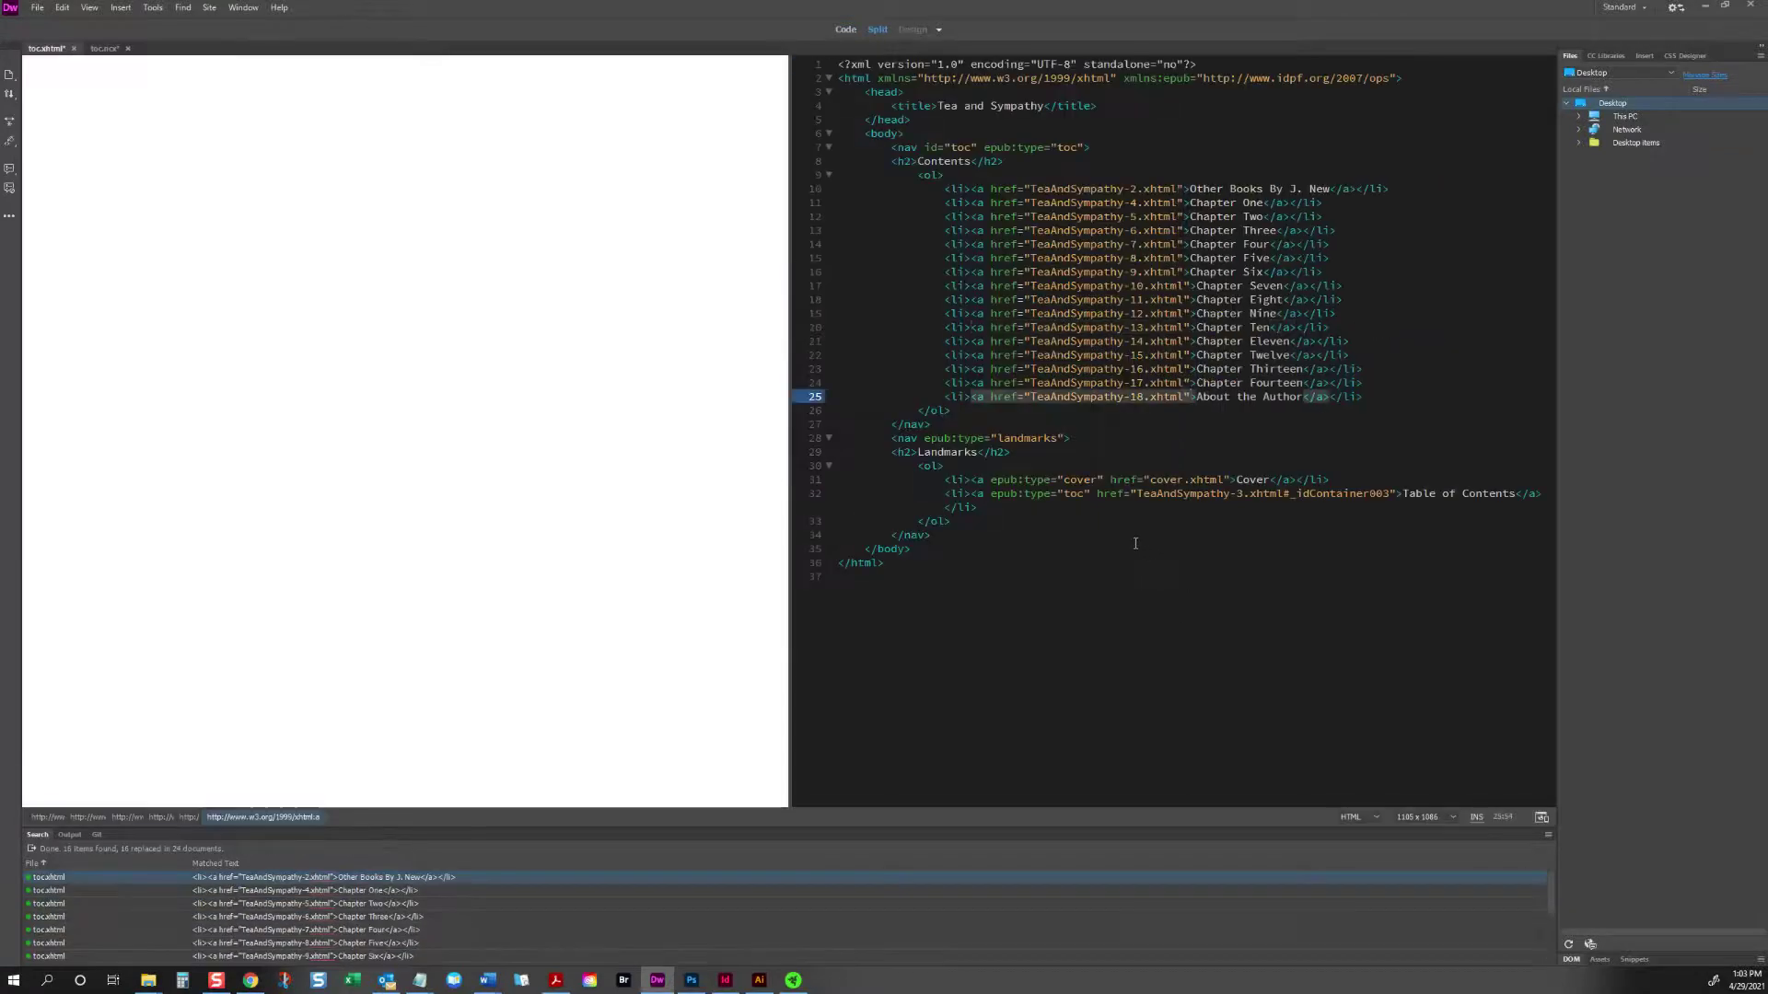
left_click(1138, 543)
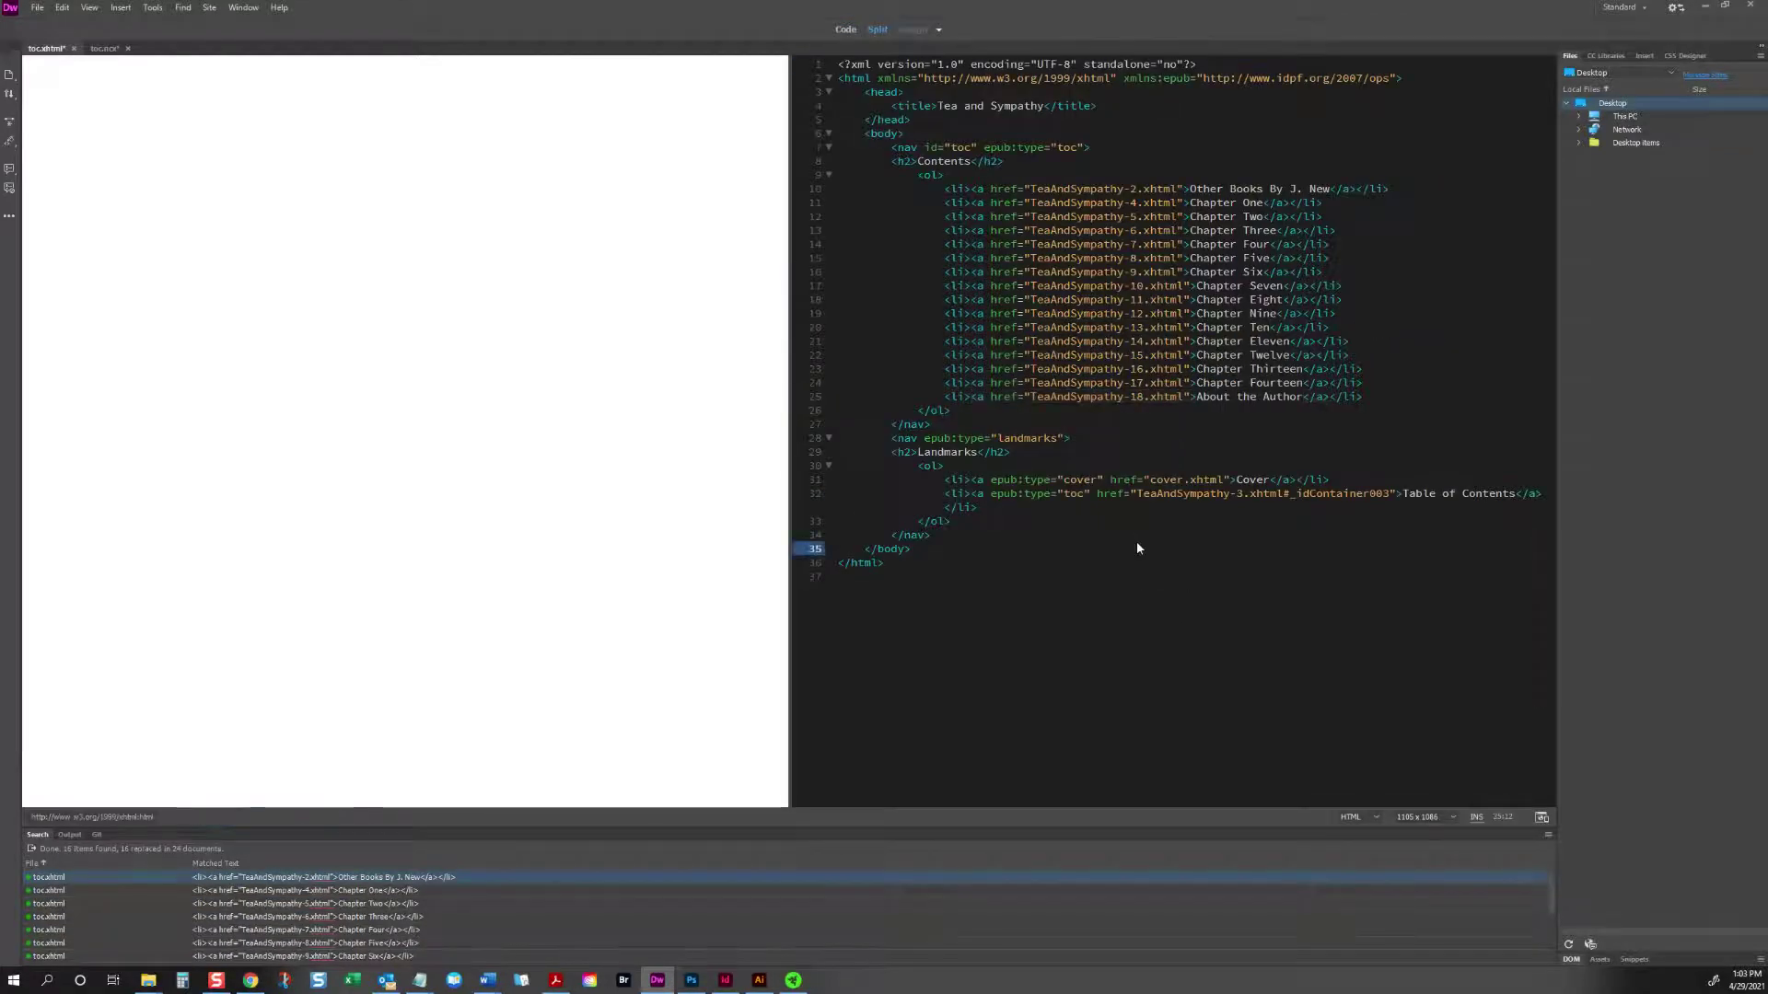
Step: Save and close toc.xhtml, and clear the selected link text in toc.ncx
key("ctrl+s")
key("ctrl+w")
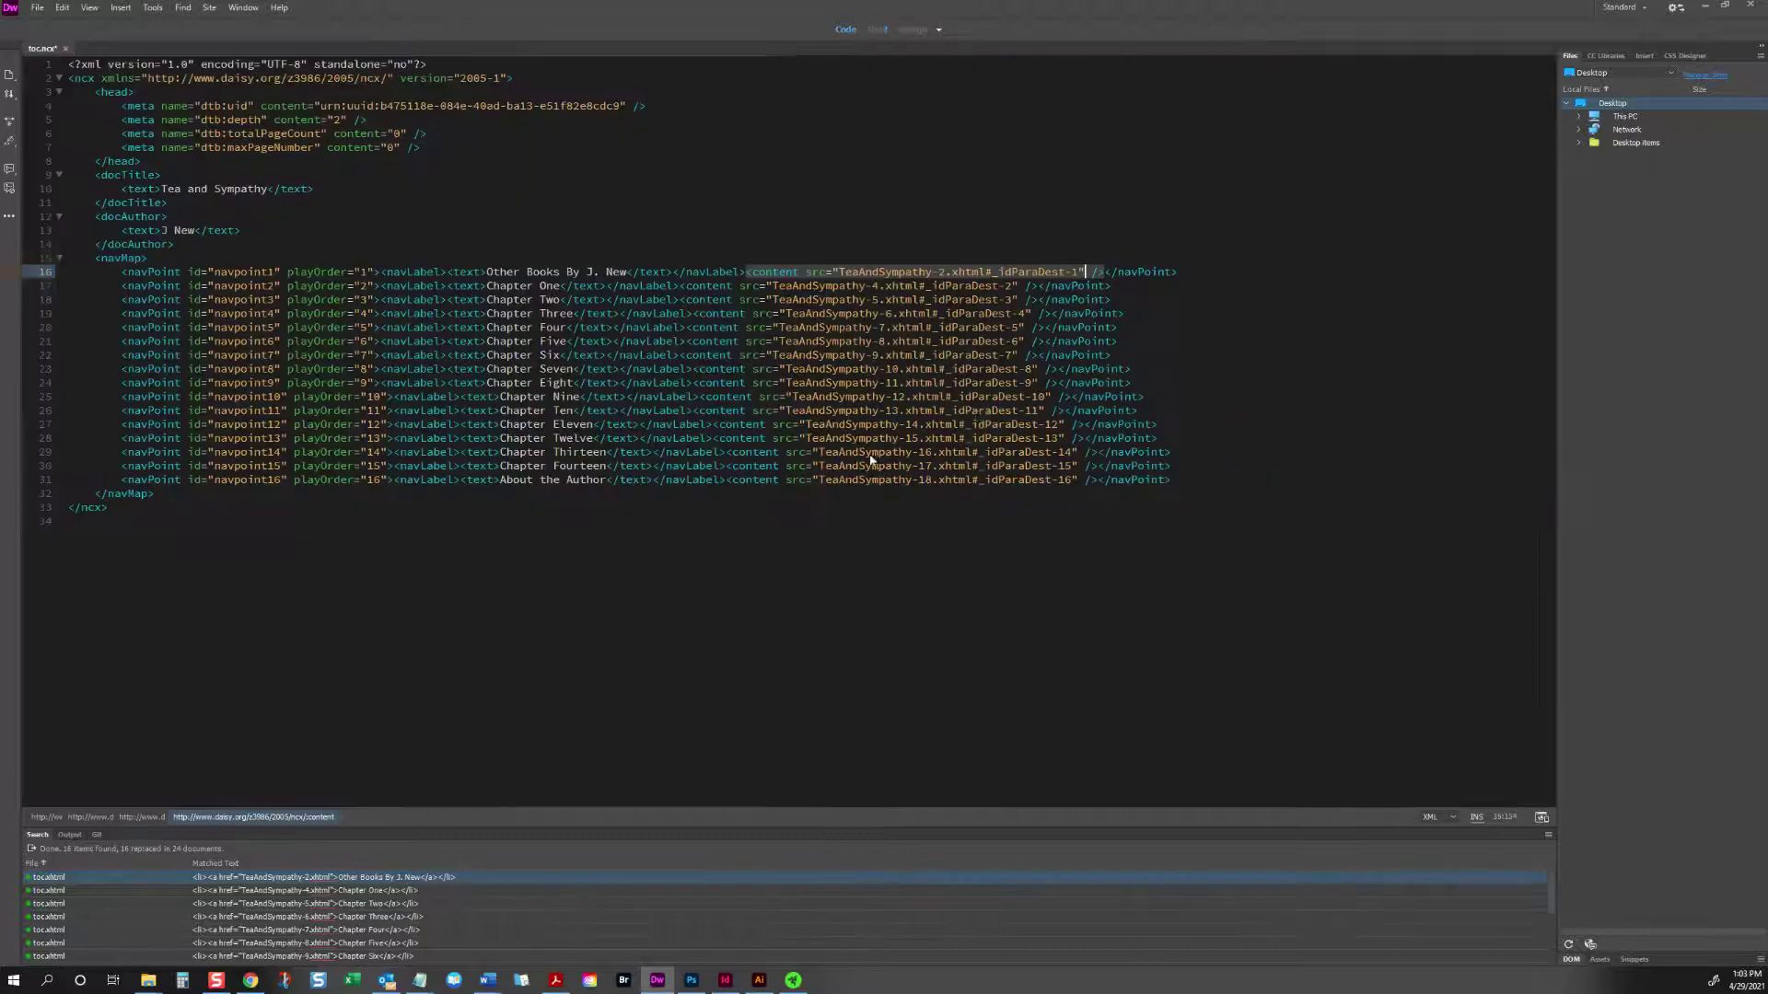
key("ctrl+End")
left_click(1151, 310)
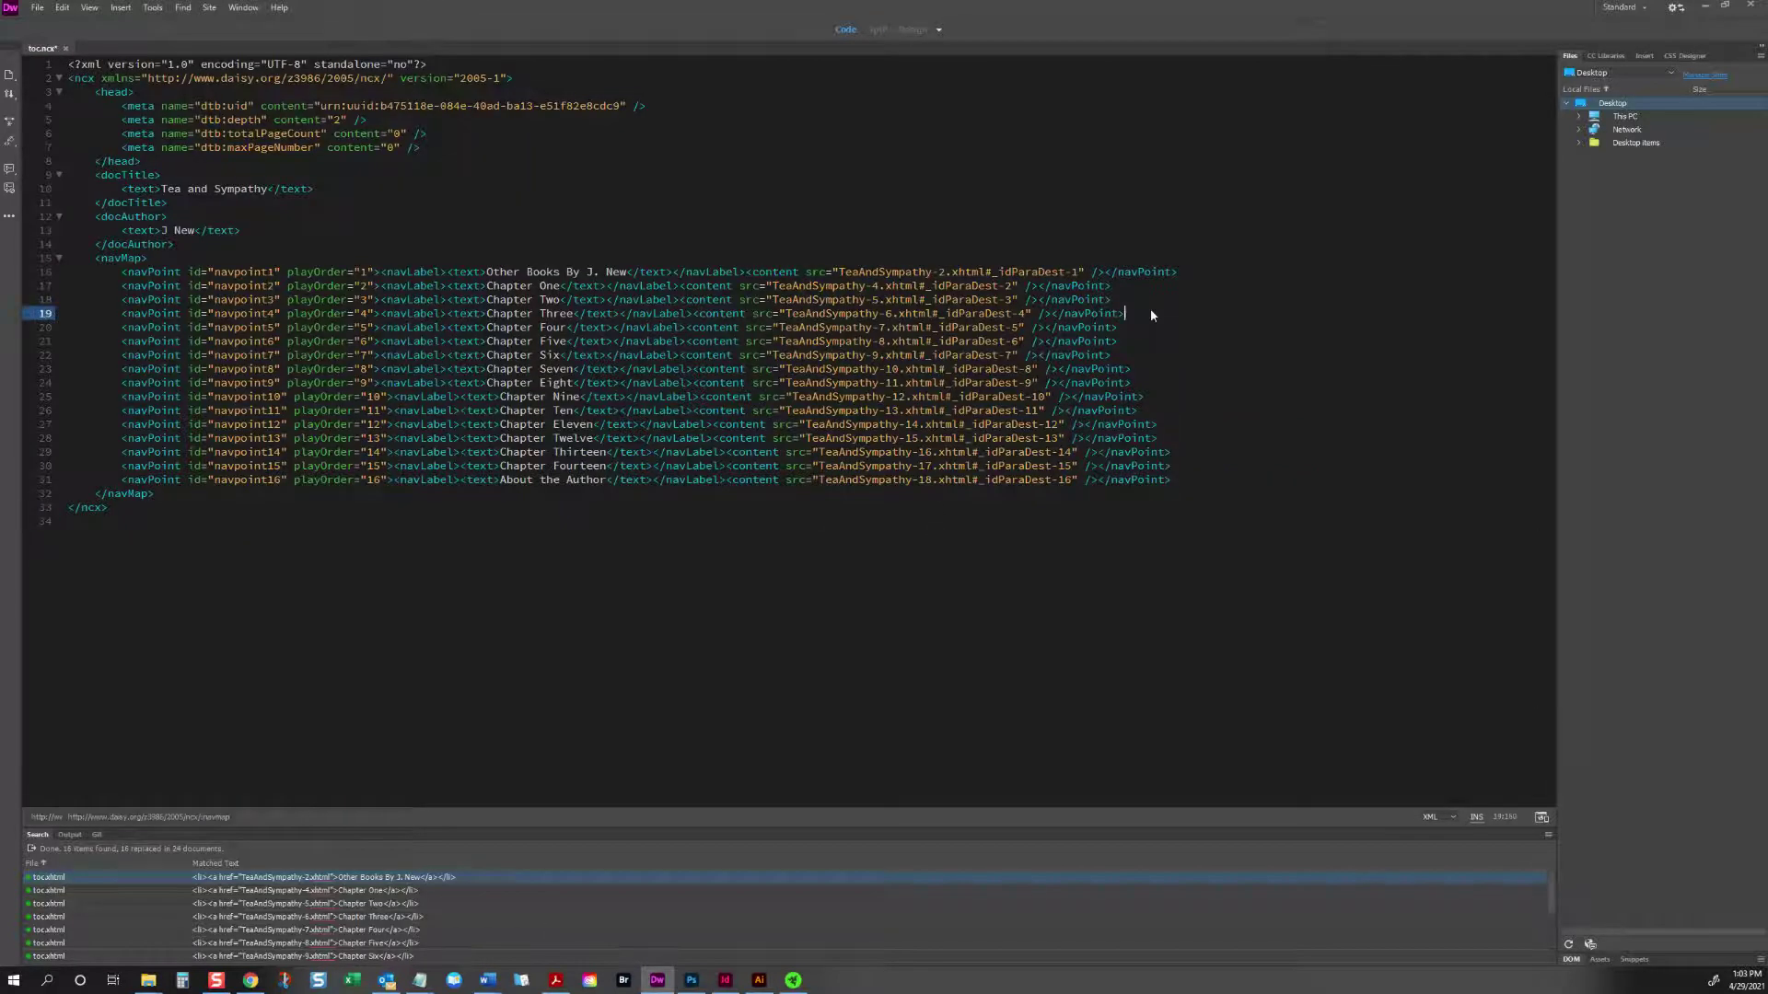
Step: Replace all anchor endings in the current document only to clean the links in toc.ncx, and save and close the file
key("ctrl+shift+f")
left_click(933, 561)
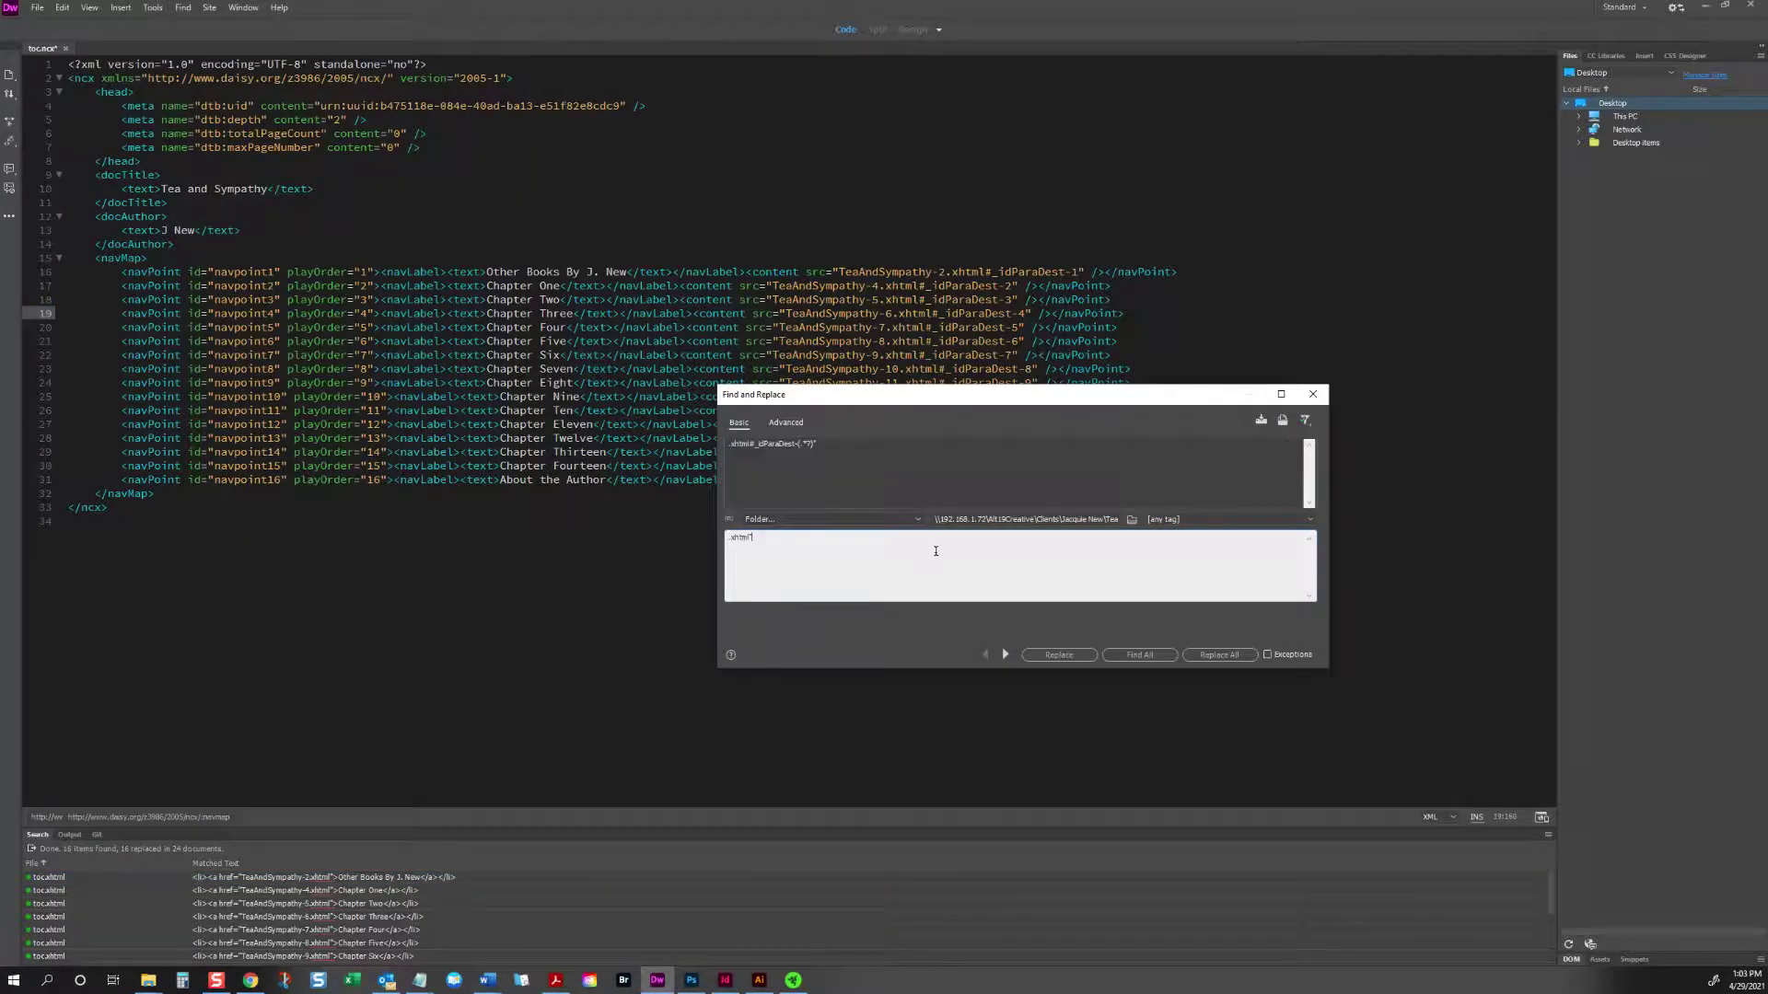
left_click(876, 518)
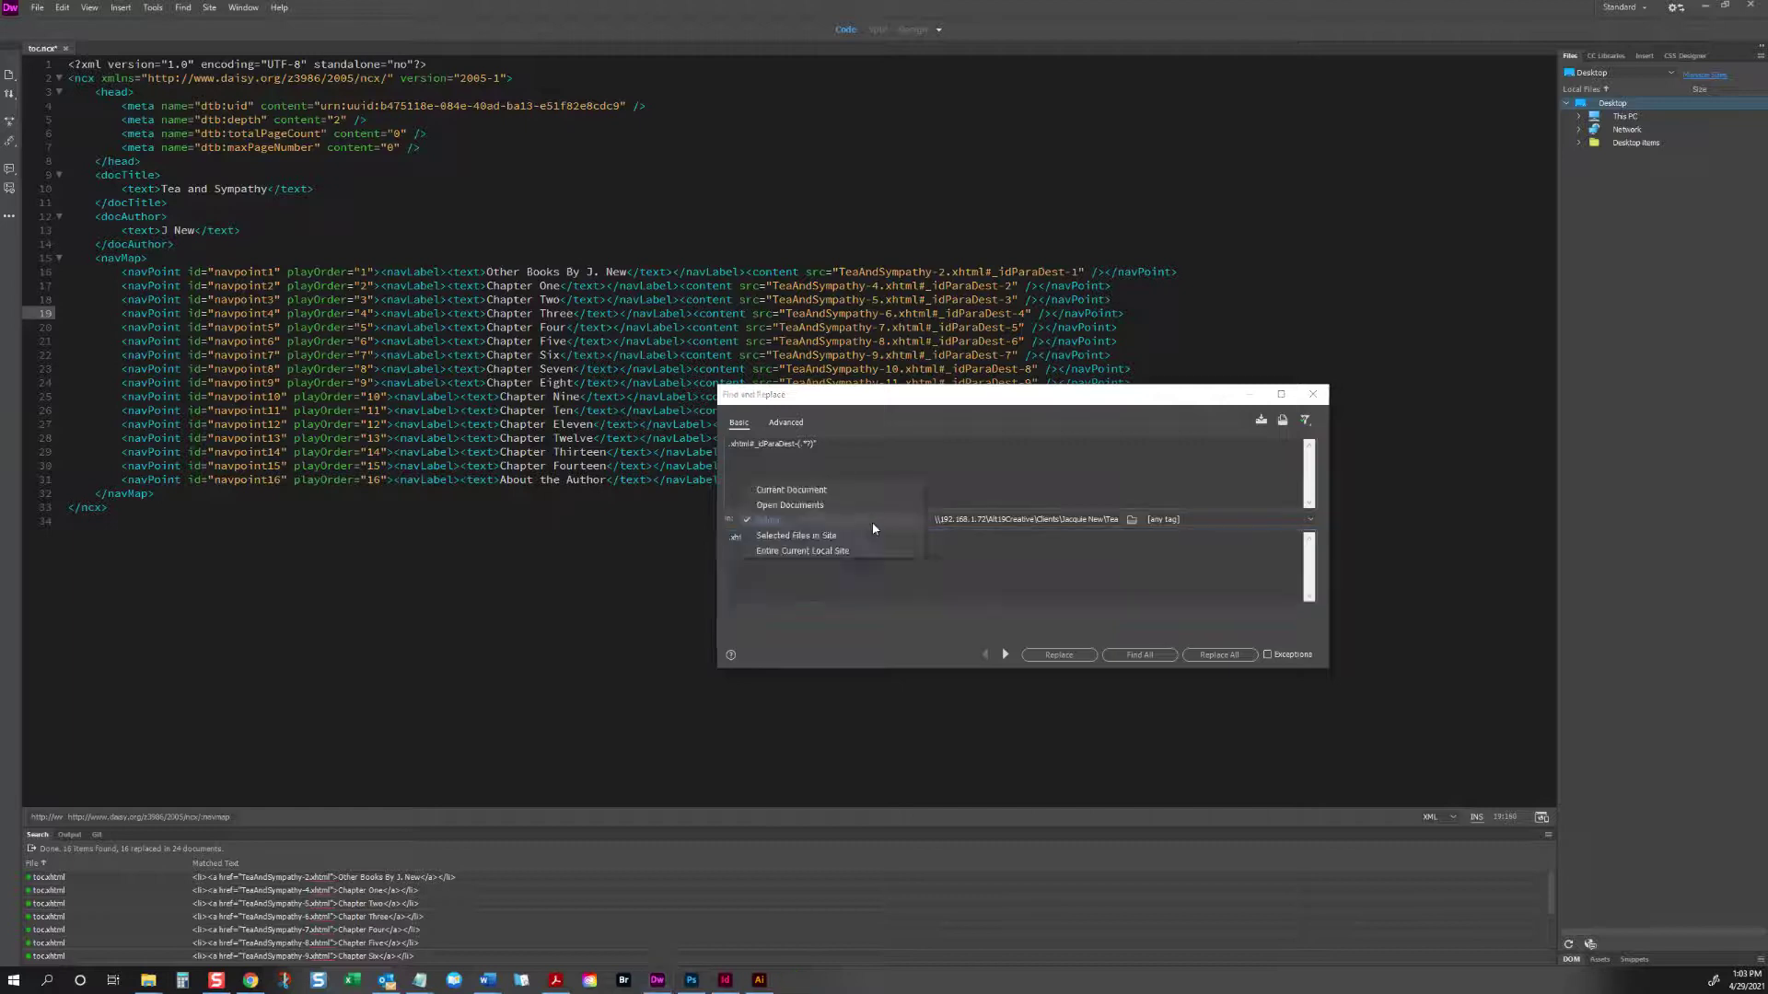
left_click(773, 491)
left_click(1234, 656)
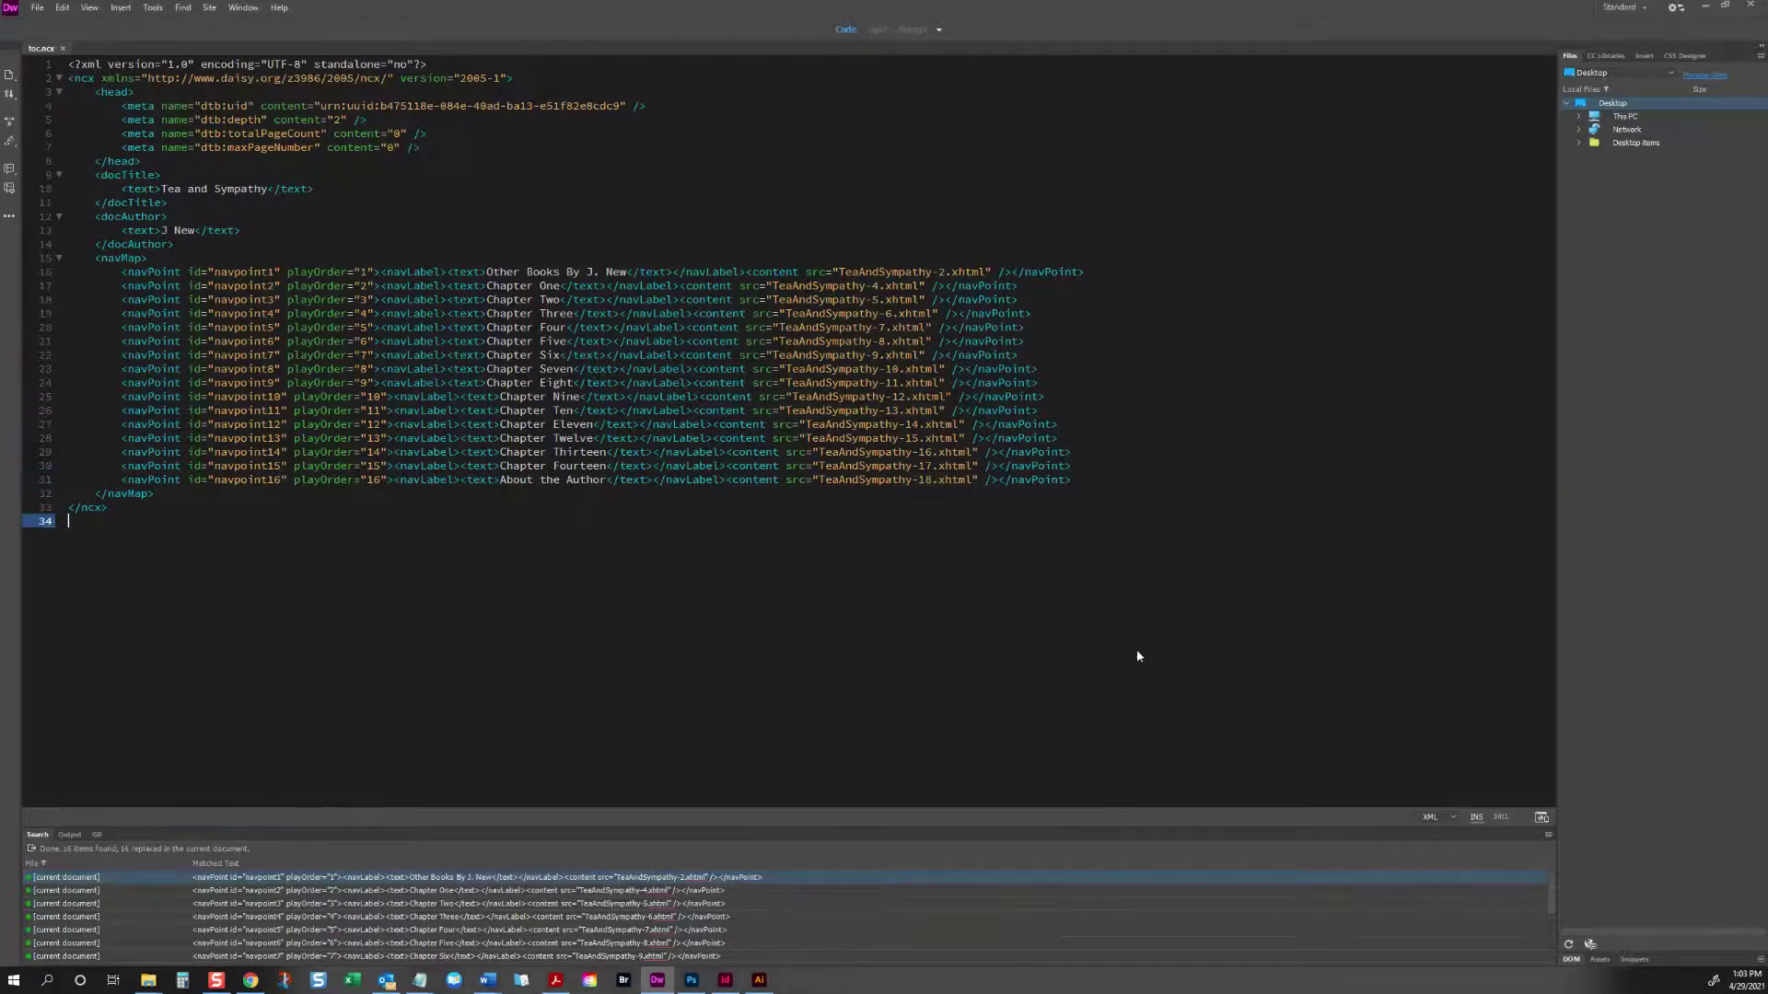
key("ctrl+w")
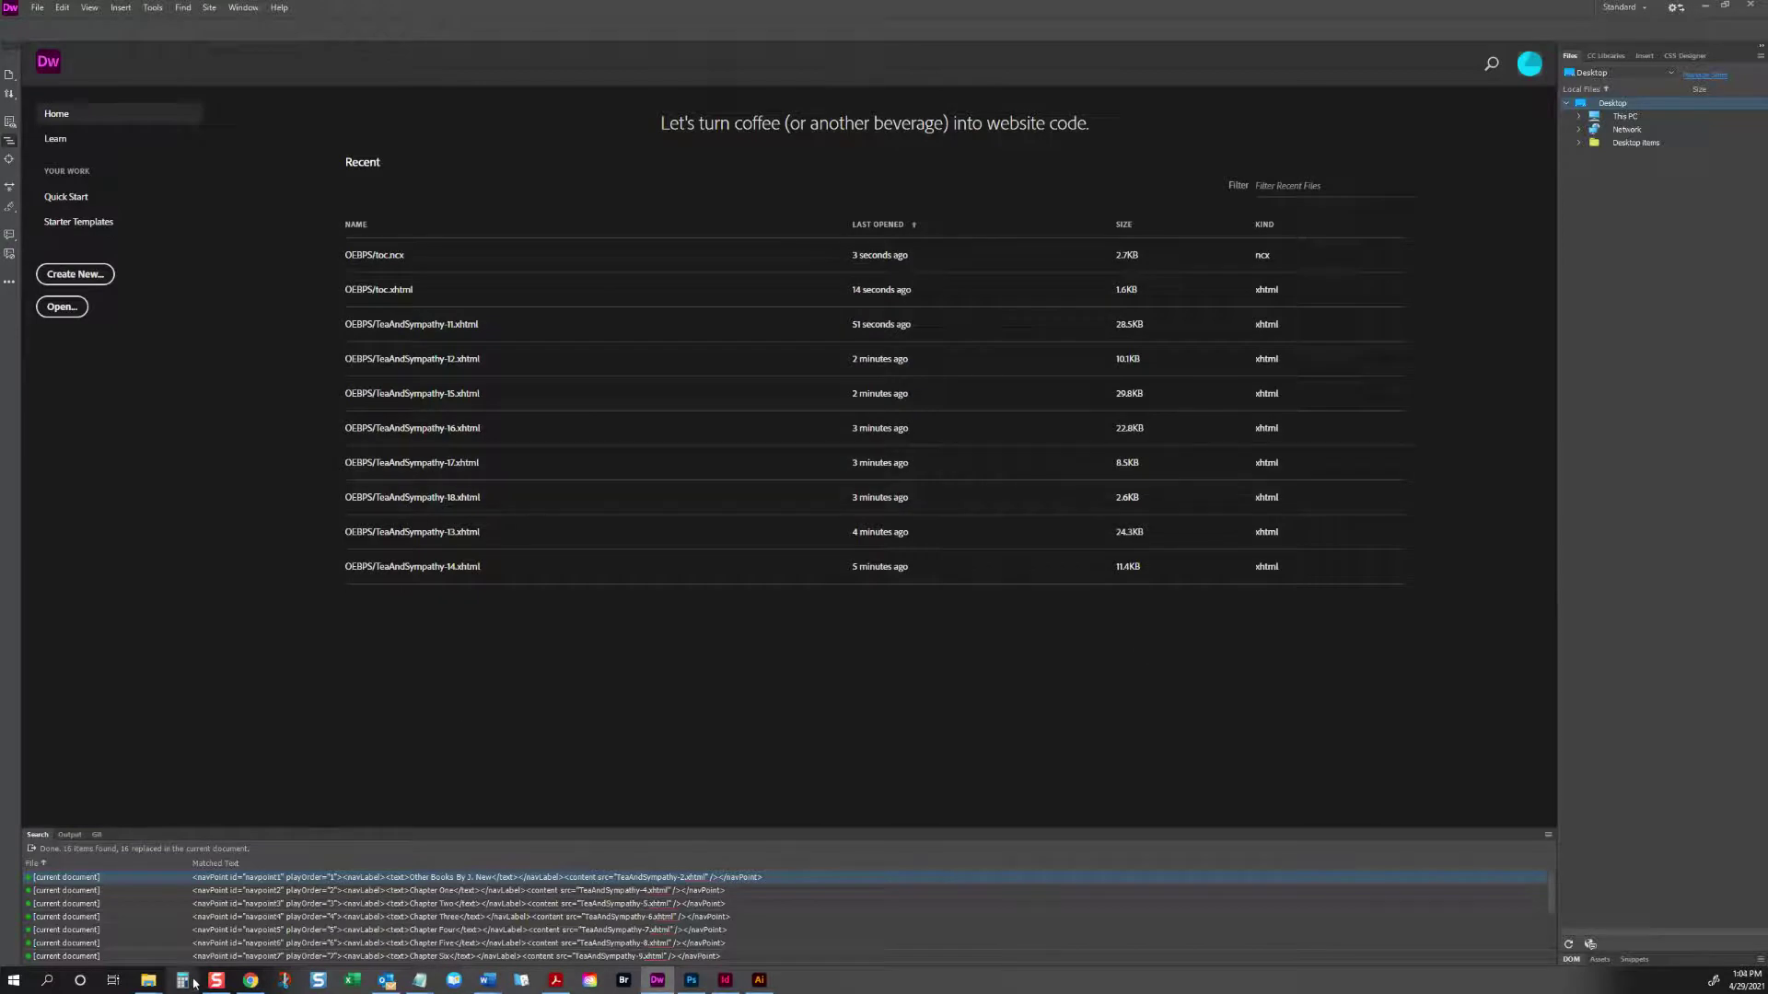
Step: Switch to the OEBPS folder window in File Explorer, maximize it and go up to the ePUB folder
mouse_move(148, 980)
left_click(495, 898)
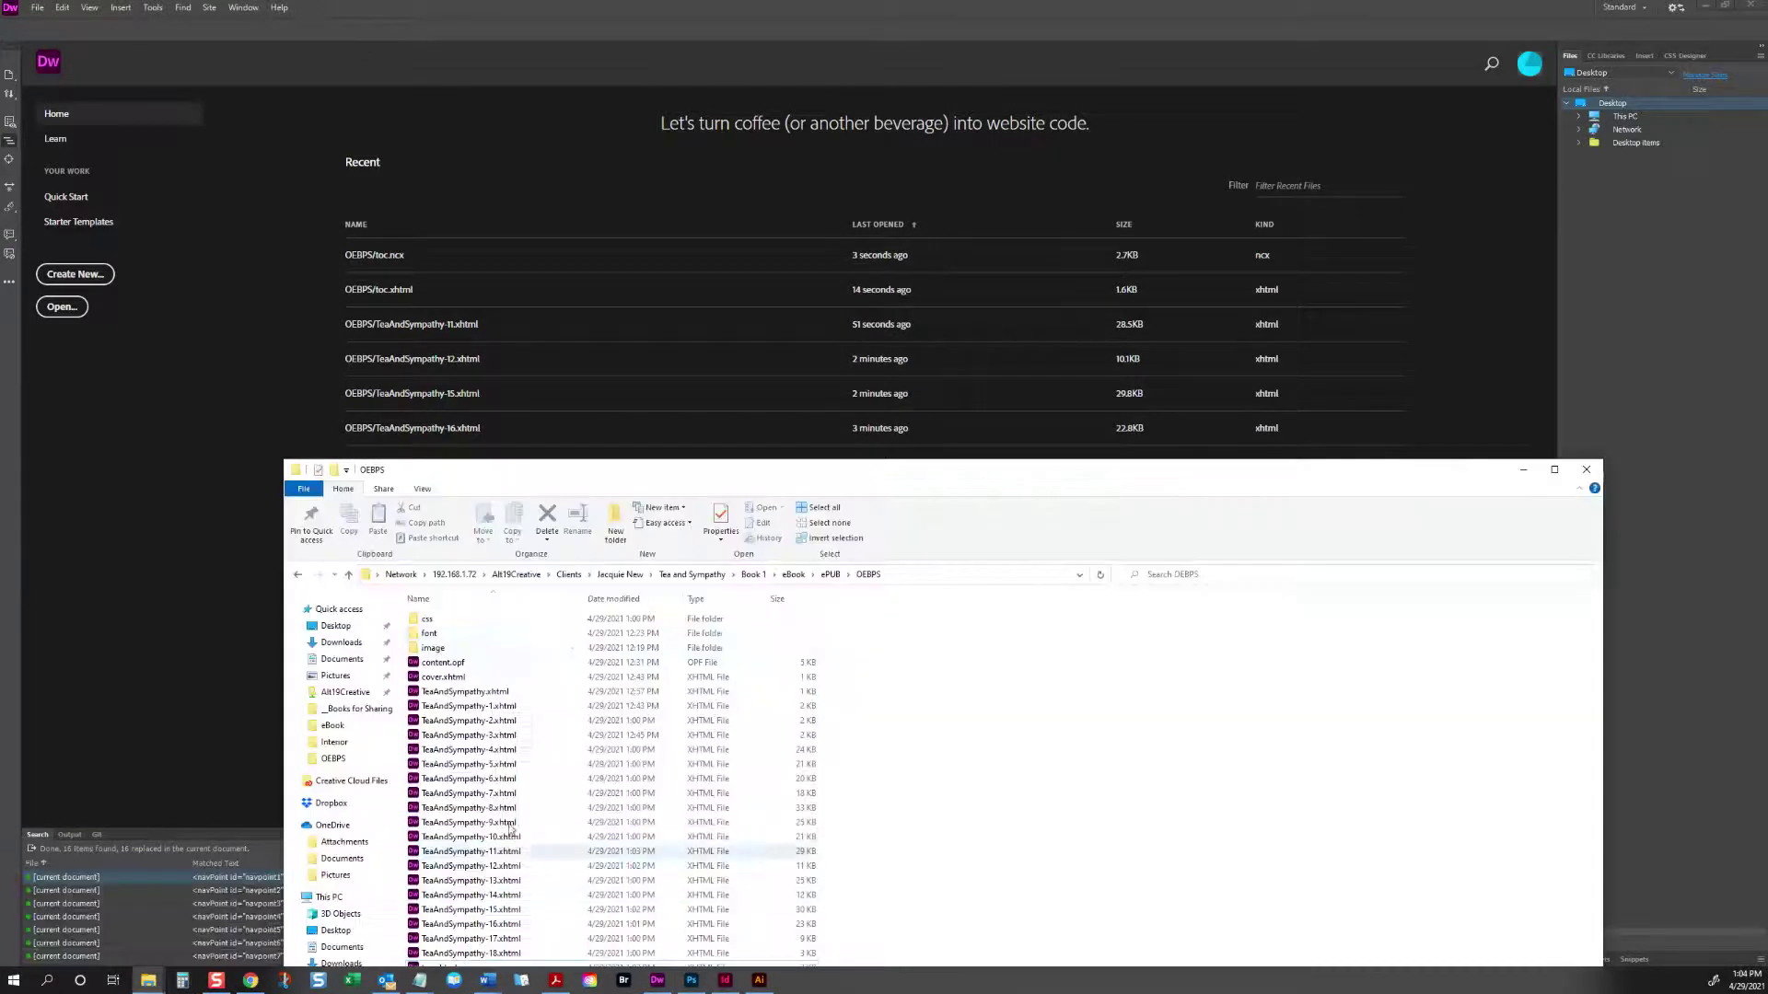
double_click(677, 472)
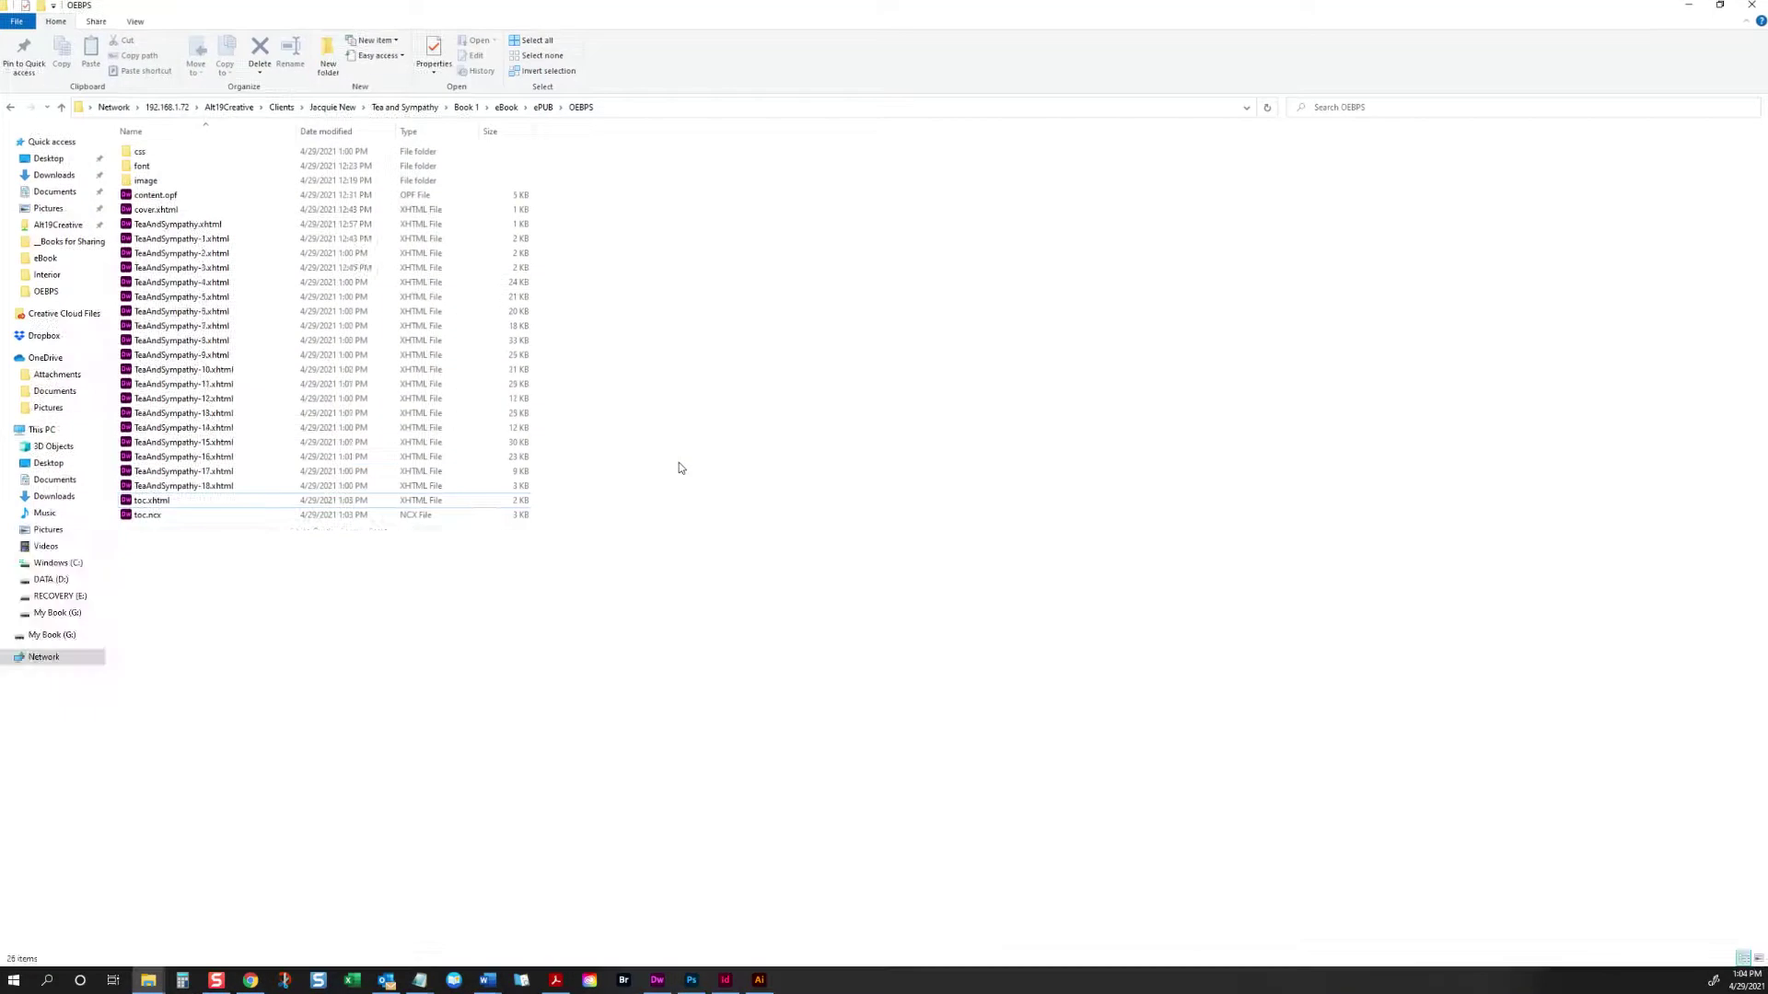
left_click(545, 107)
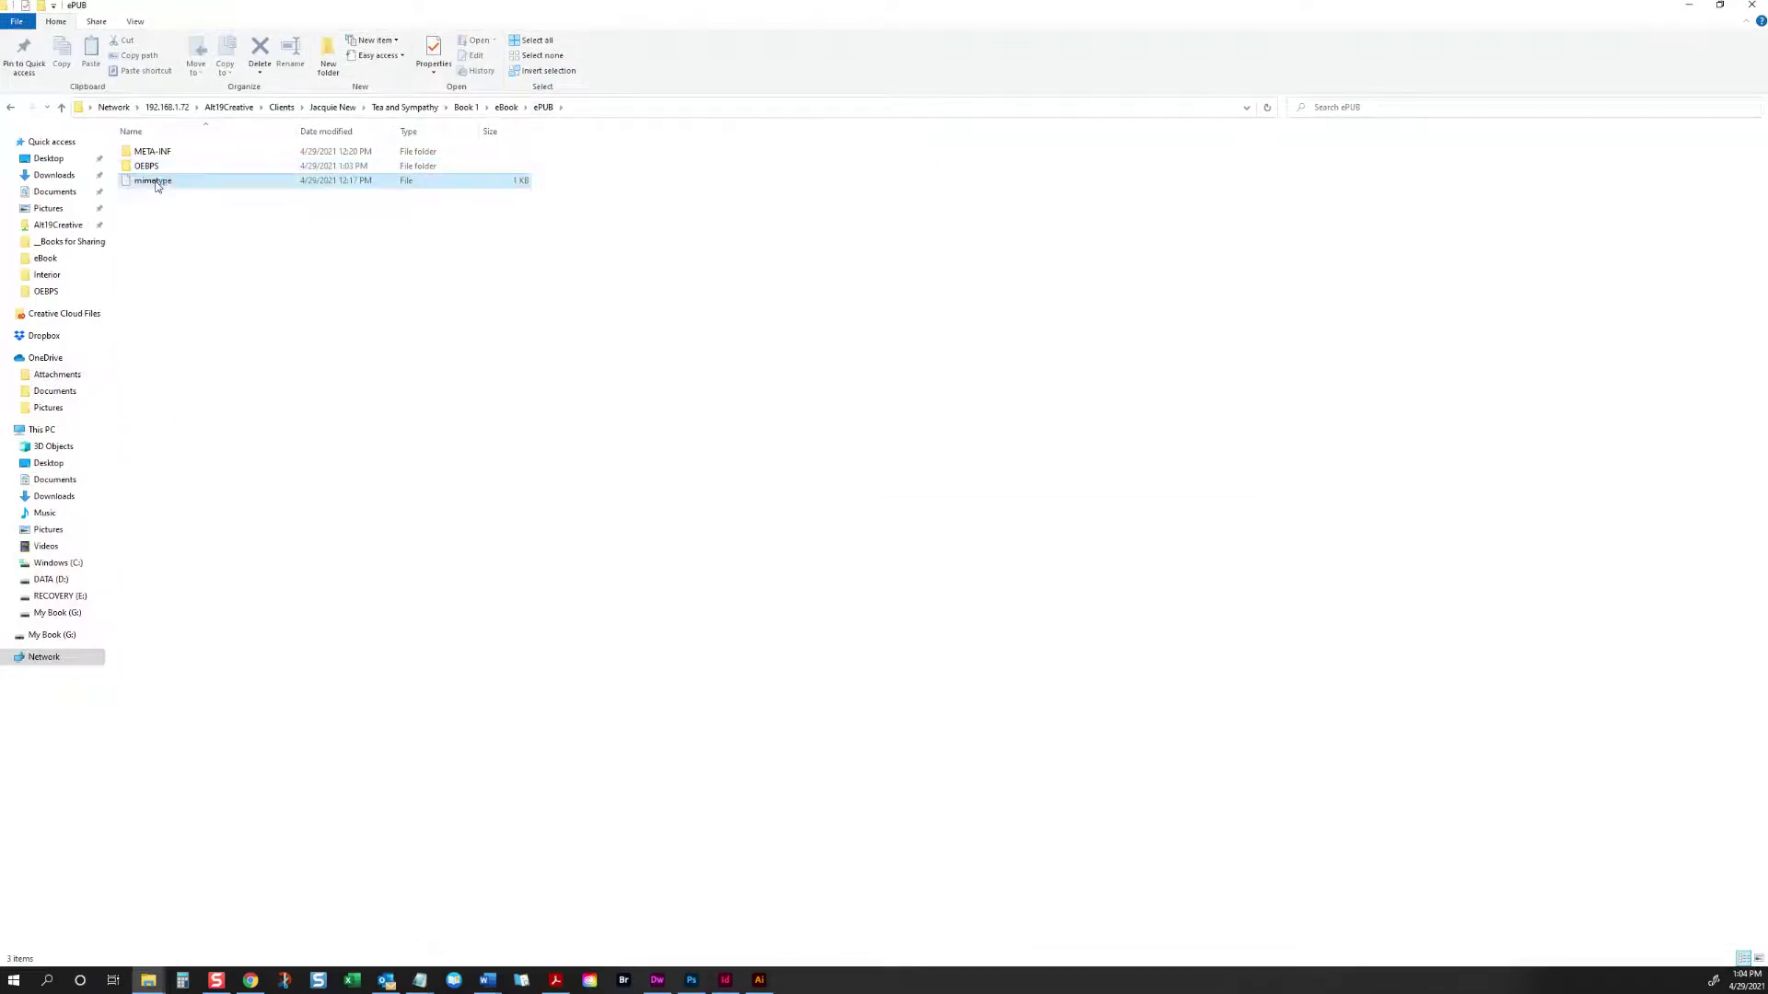
right_click(155, 181)
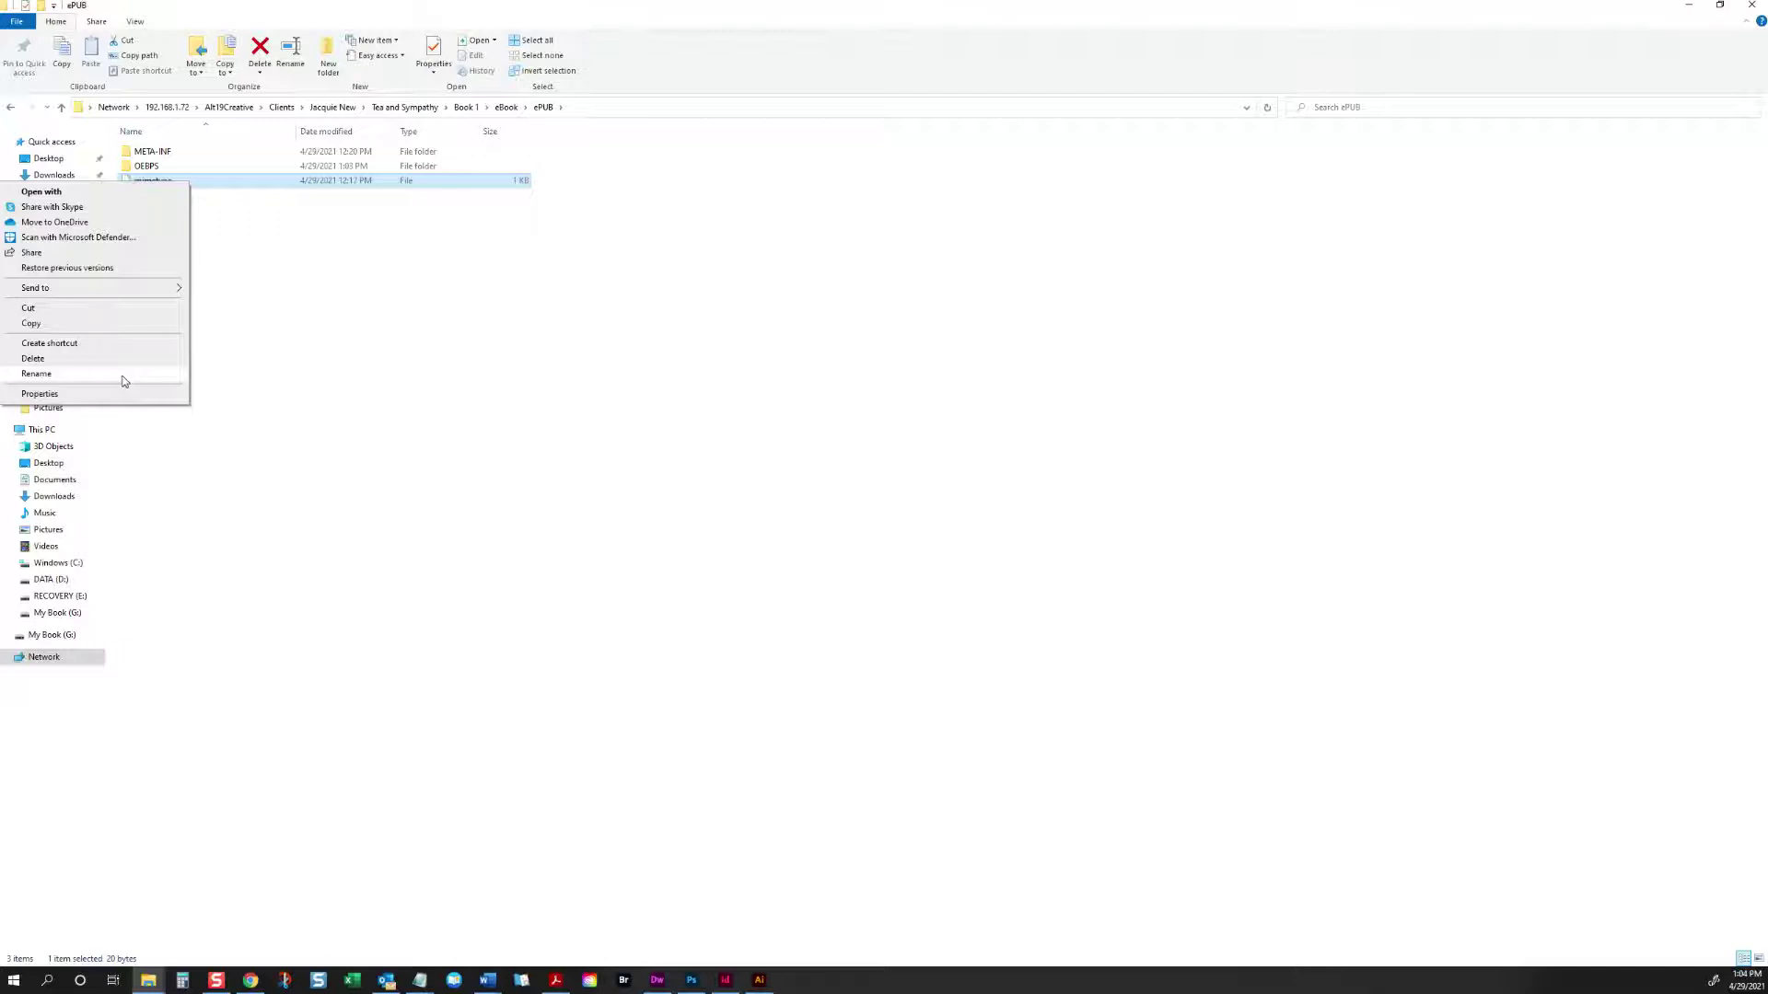
left_click(293, 317)
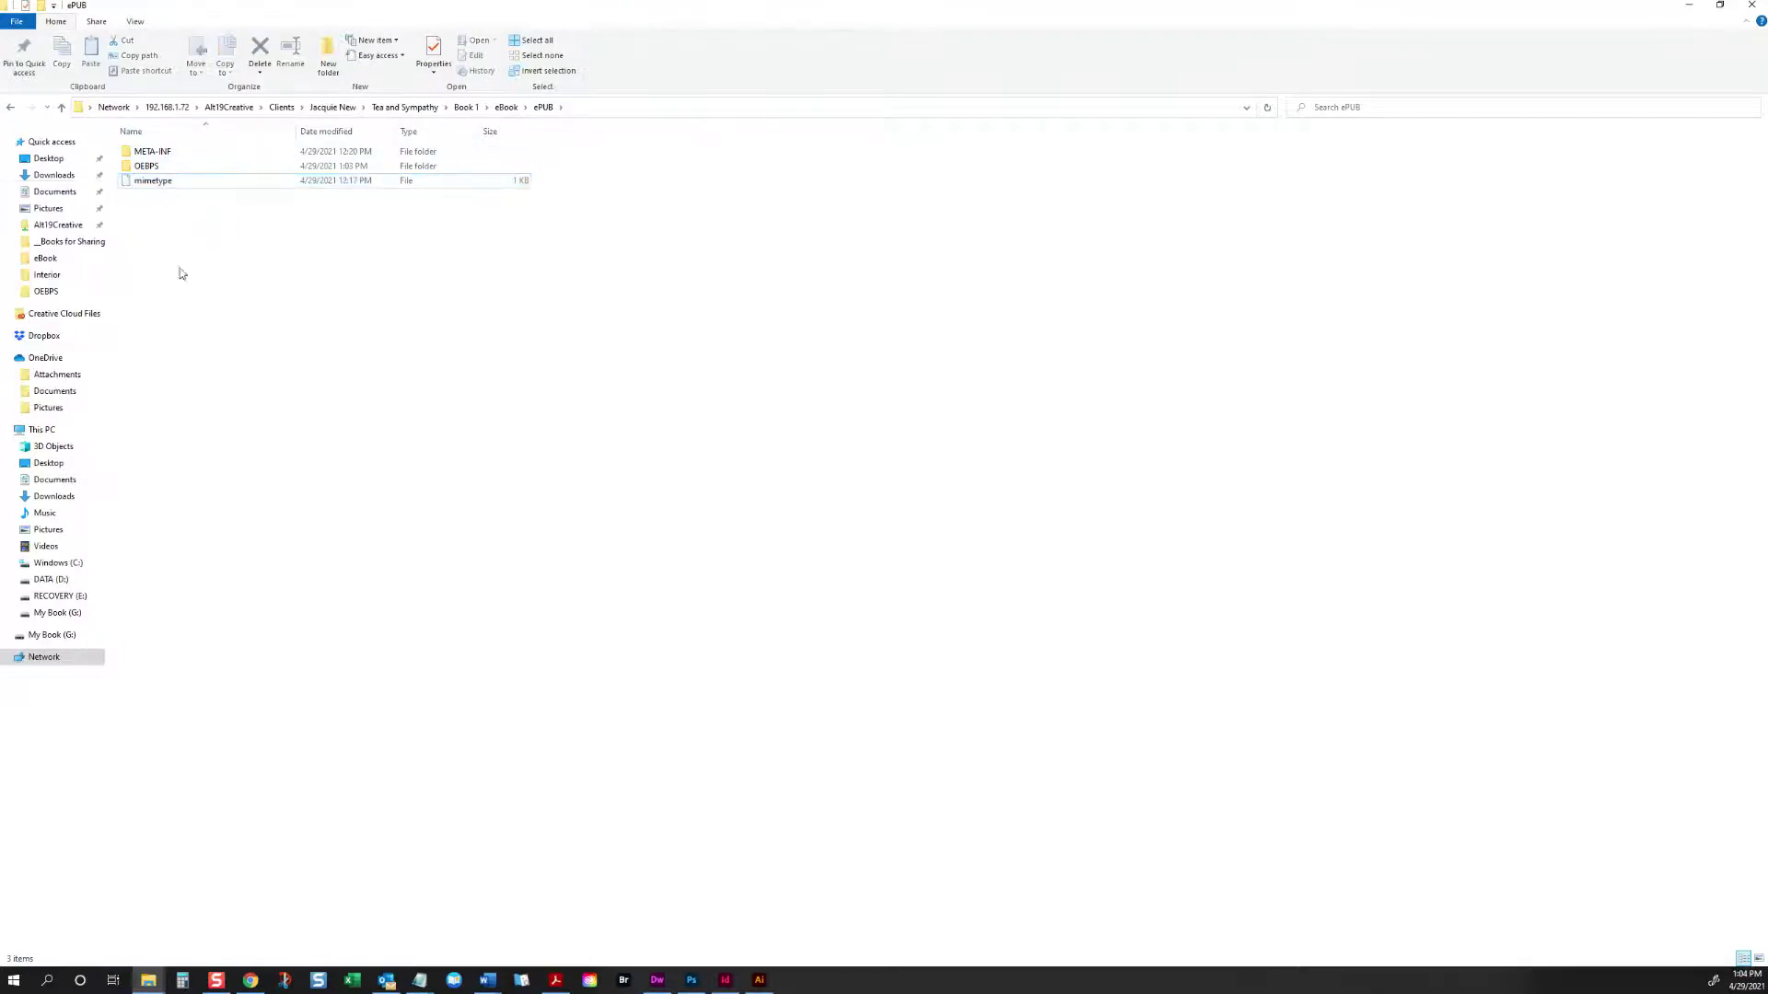
left_click(174, 131)
left_click(161, 134)
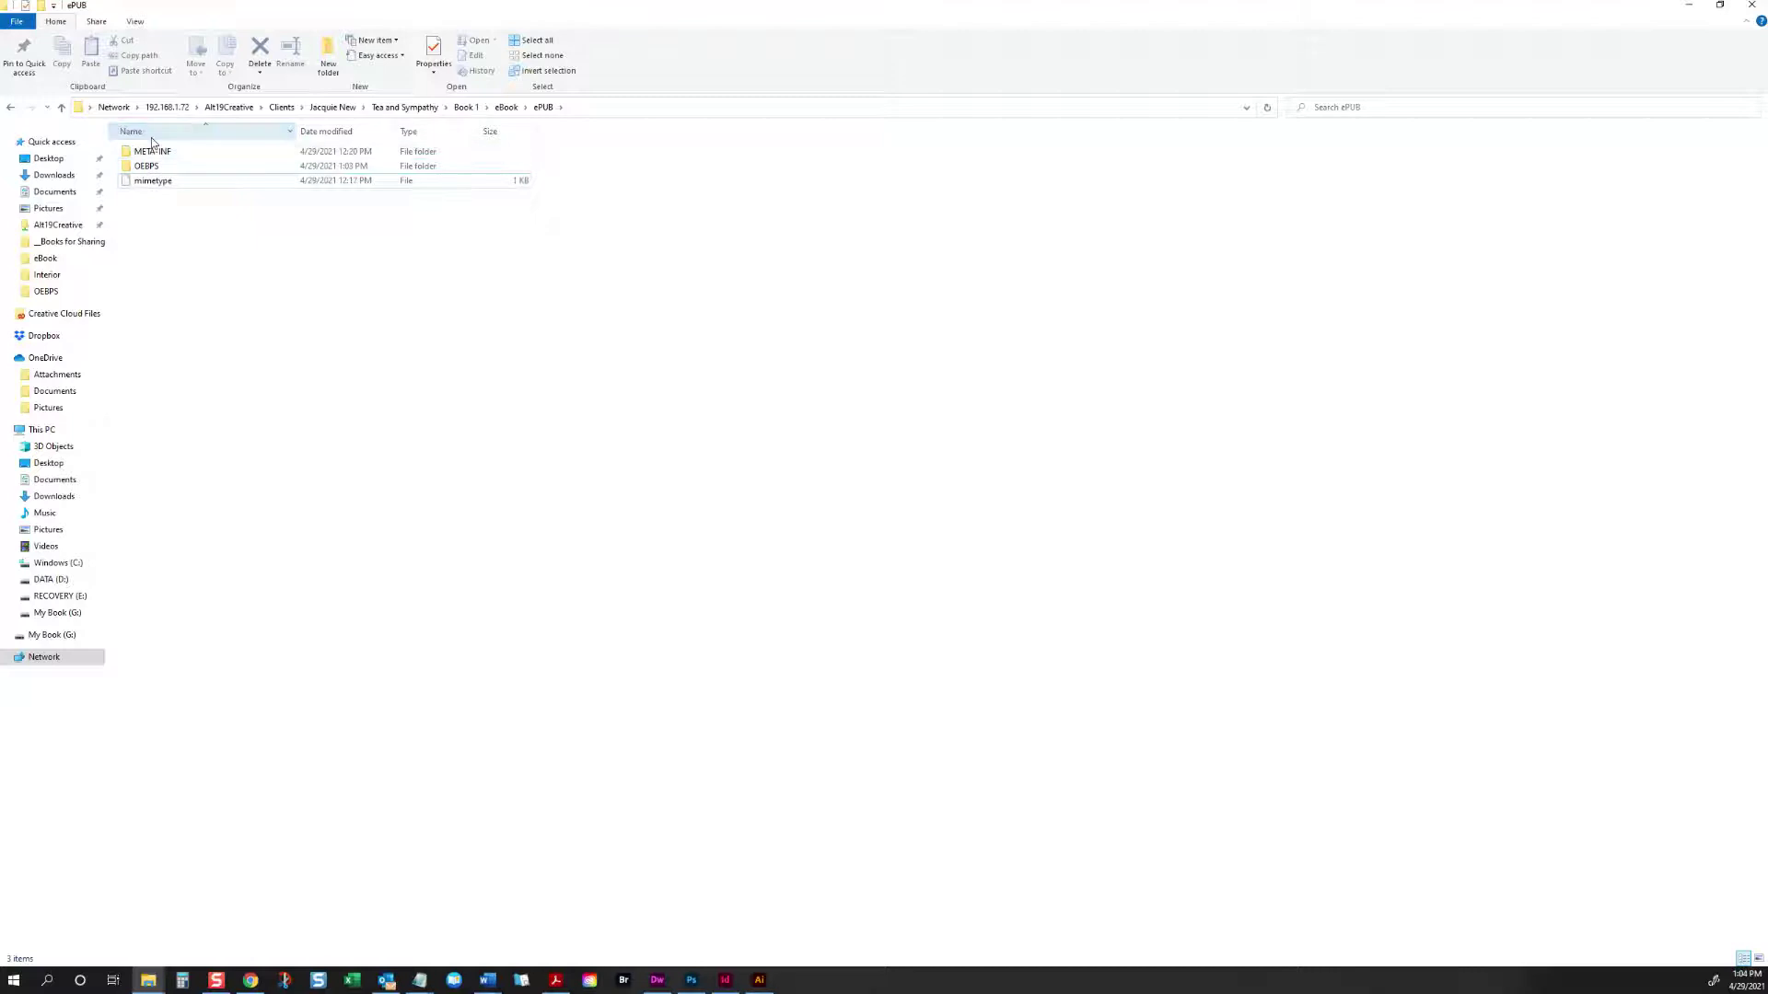
Step: Compress the mimetype file on its own into a zipped folder in the ePUB folder
left_click(155, 188)
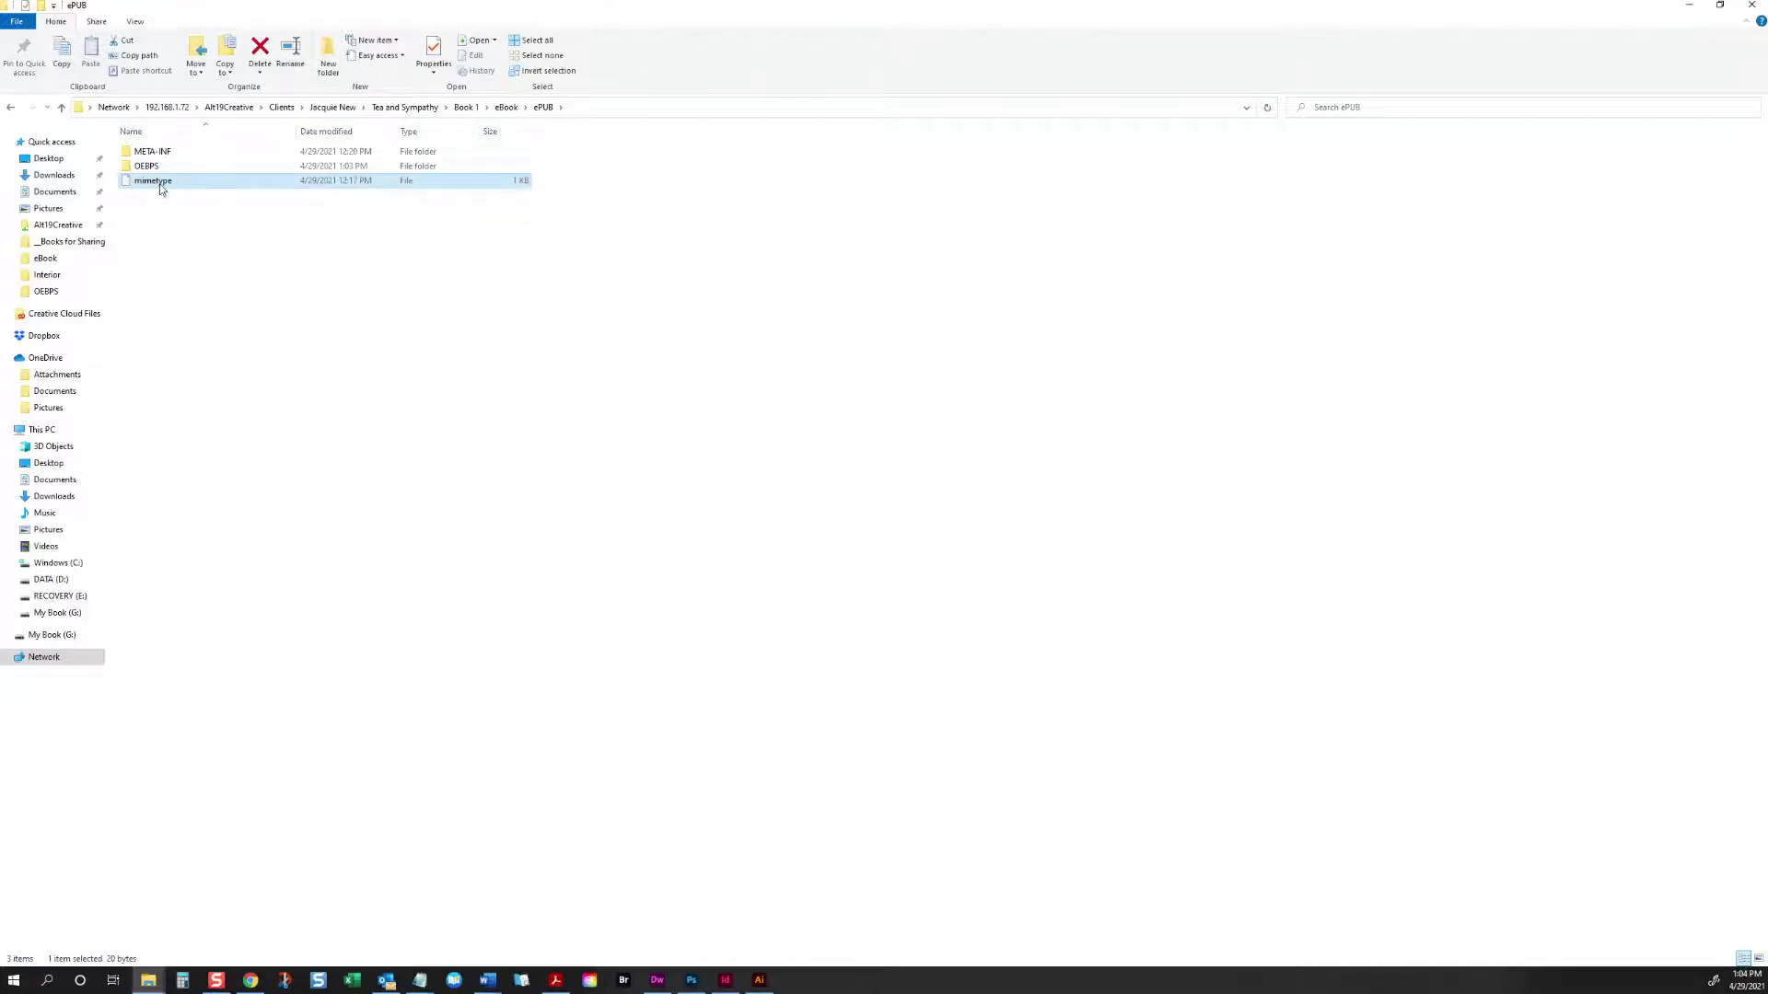
right_click(159, 187)
mouse_move(146, 290)
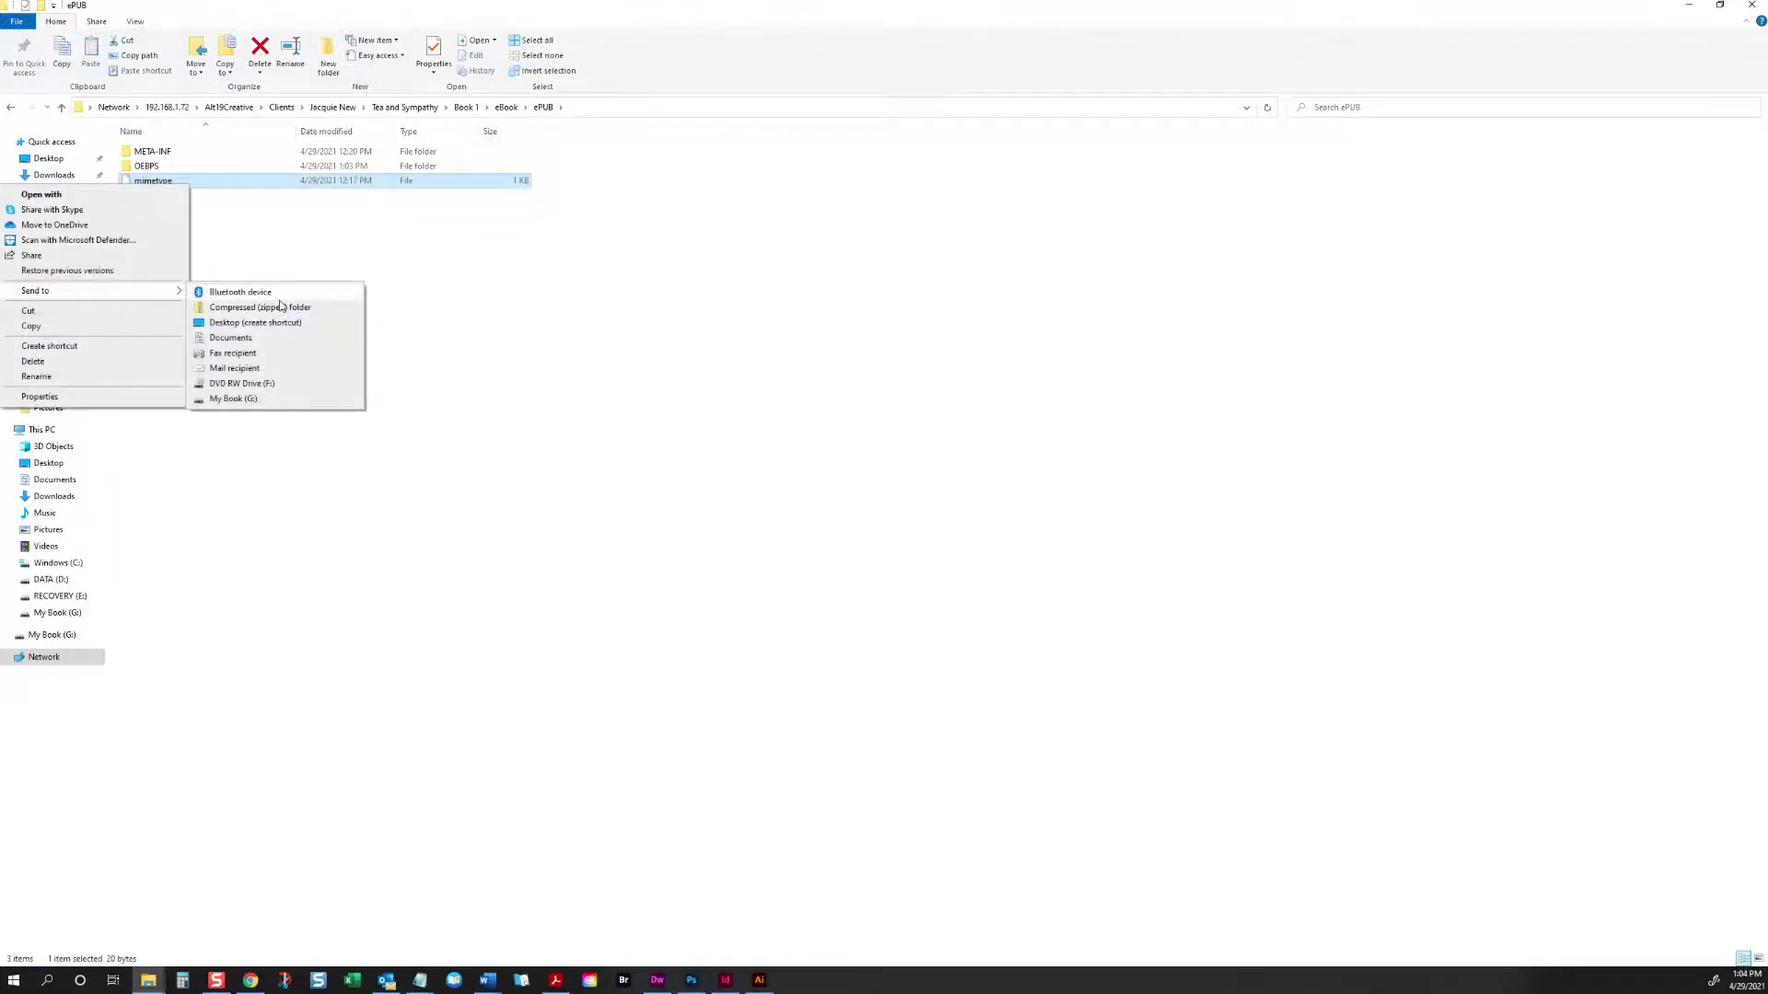
left_click(277, 307)
left_click(297, 302)
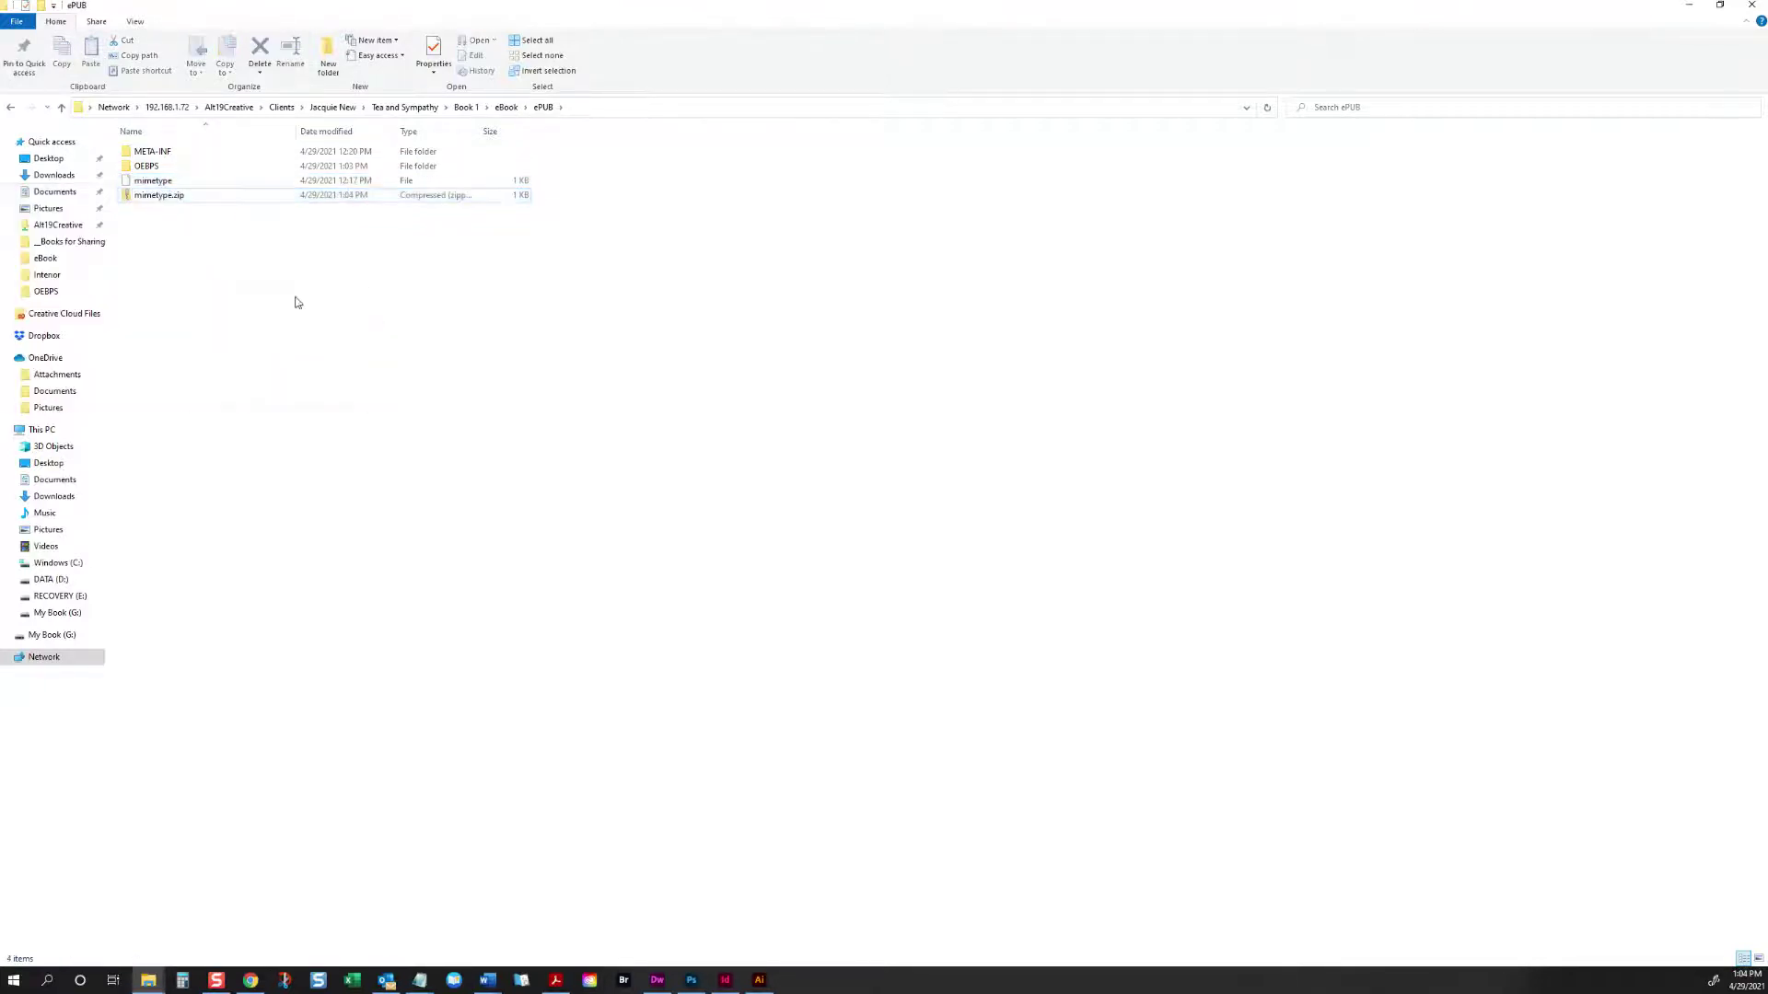
Step: Add the META-INF and OEBPS folders to the mimetype.zip archive
left_click_drag(152, 151, 195, 198)
left_click(136, 170)
left_click(189, 199)
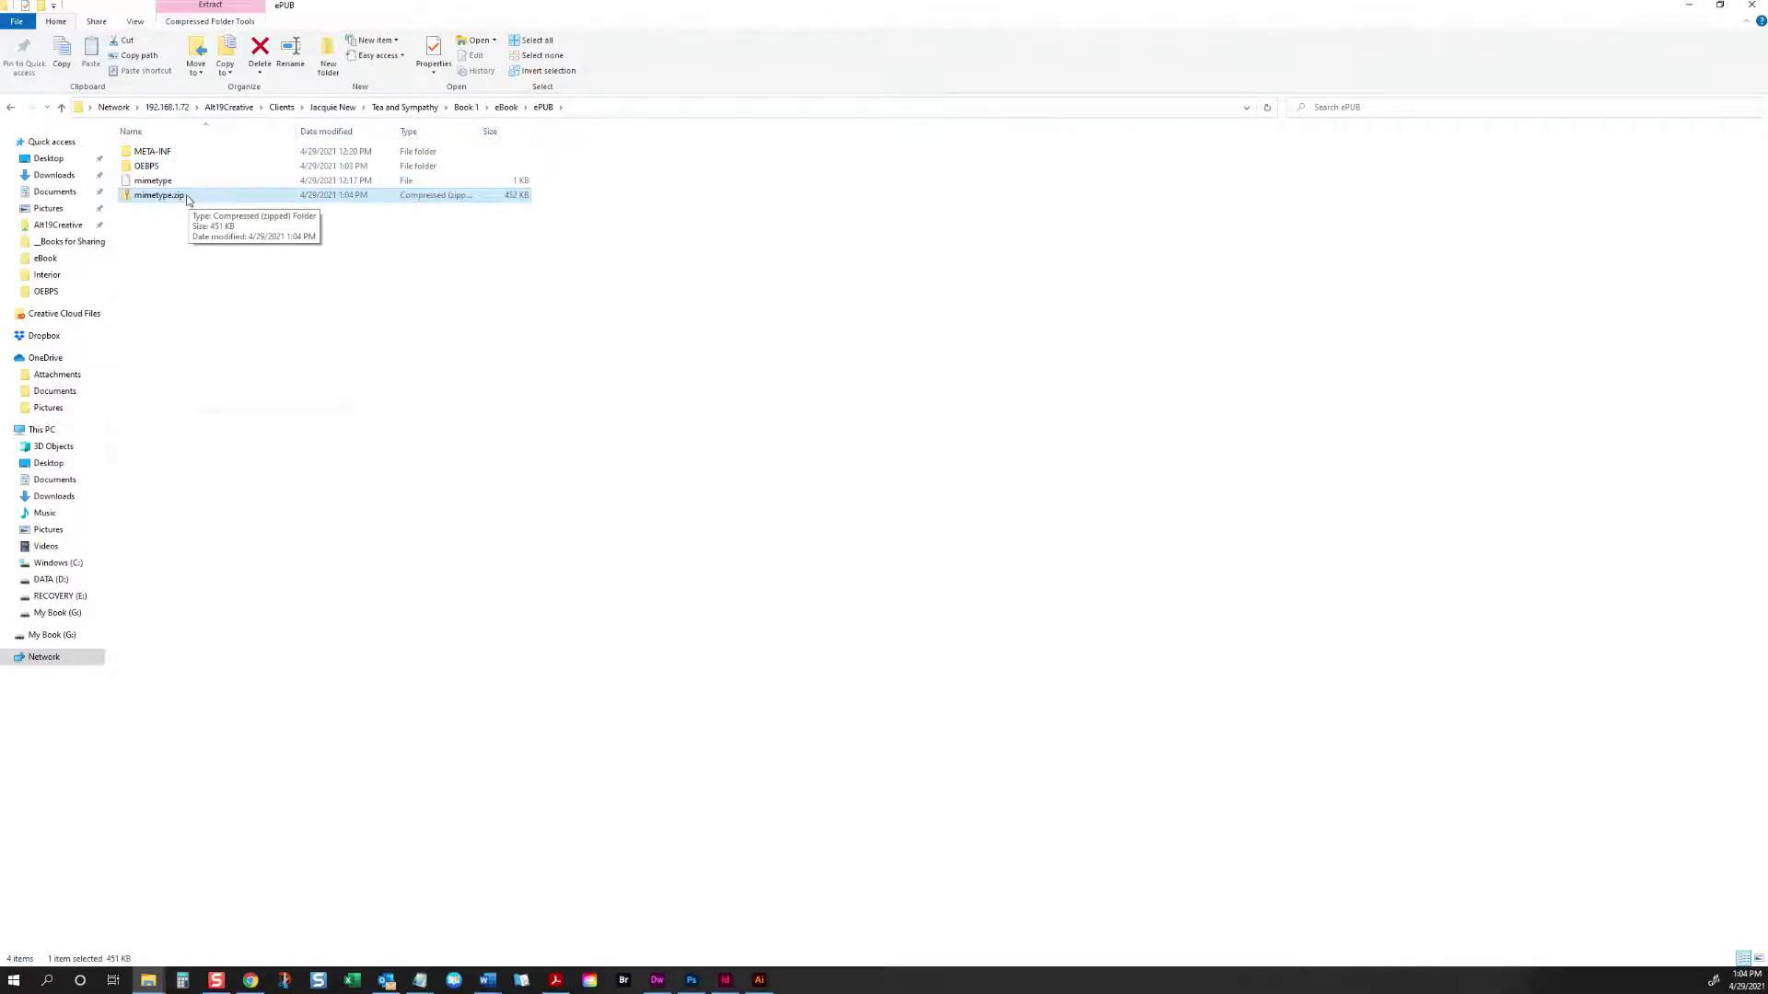
Step: Rename the zip archive as TeaAndSympathy_ePUB_01.epub and accept the file extension change
left_click(188, 199)
key("ctrl+a")
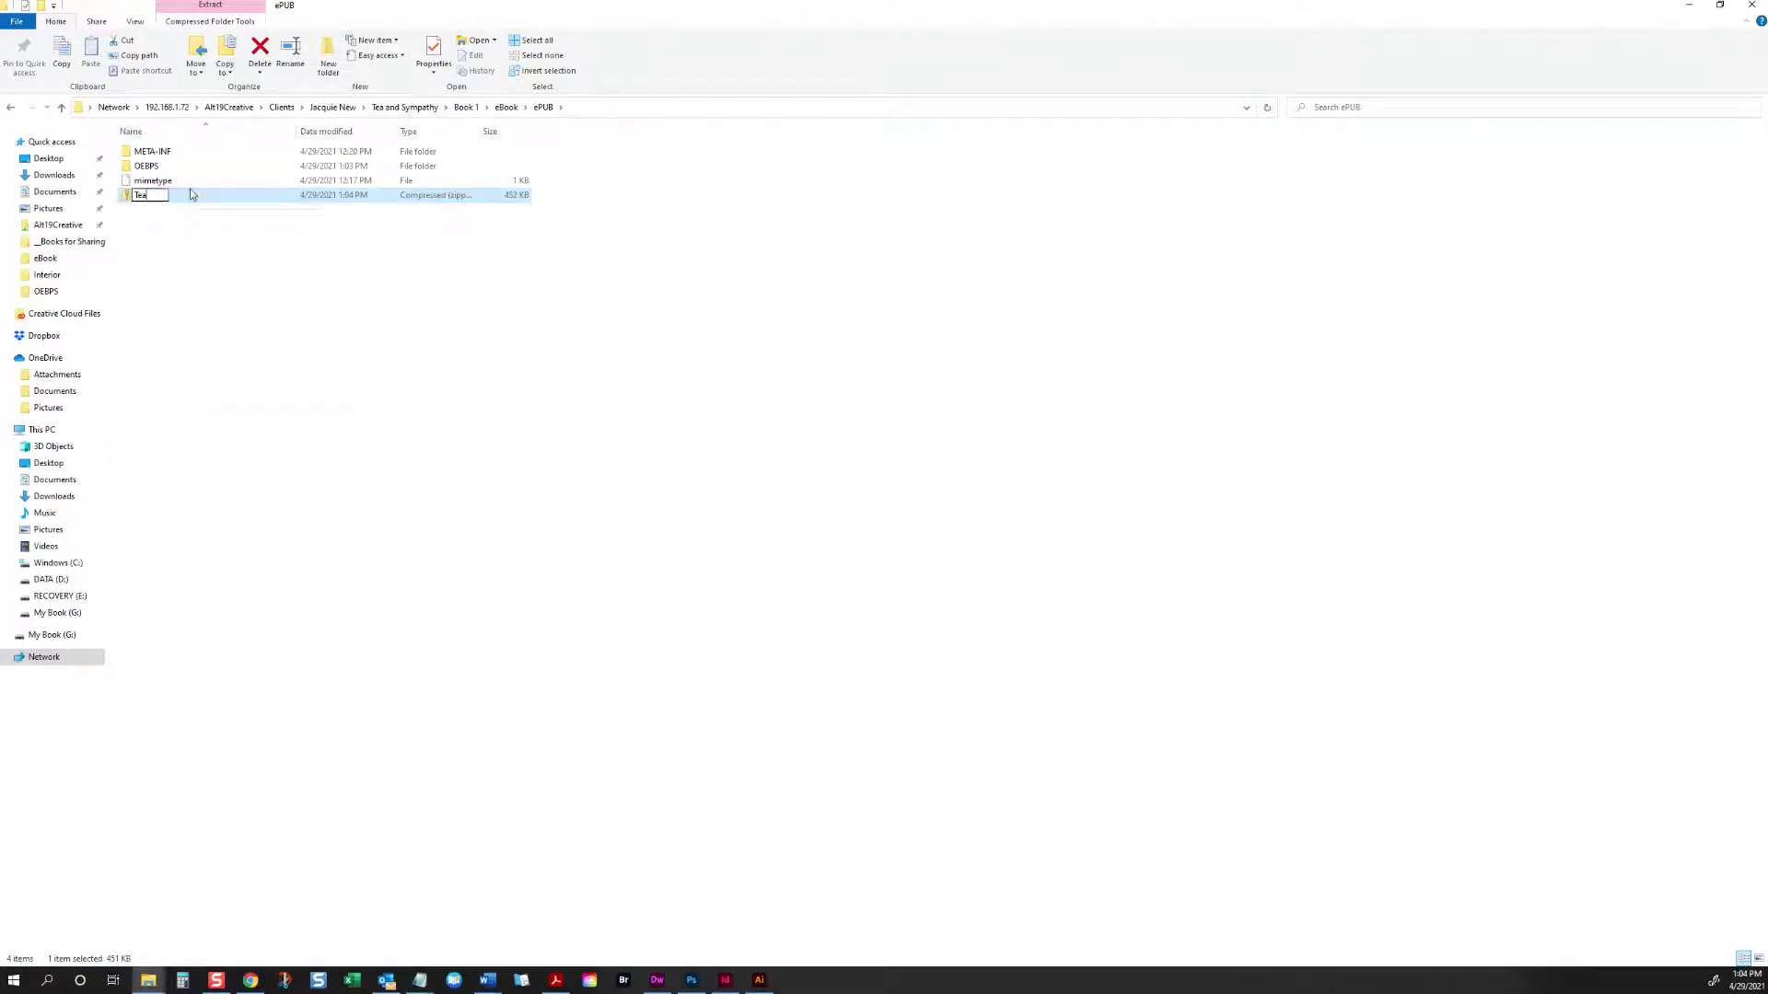
type("TeaAndSympathy_ePUB_01.epub")
key("Return")
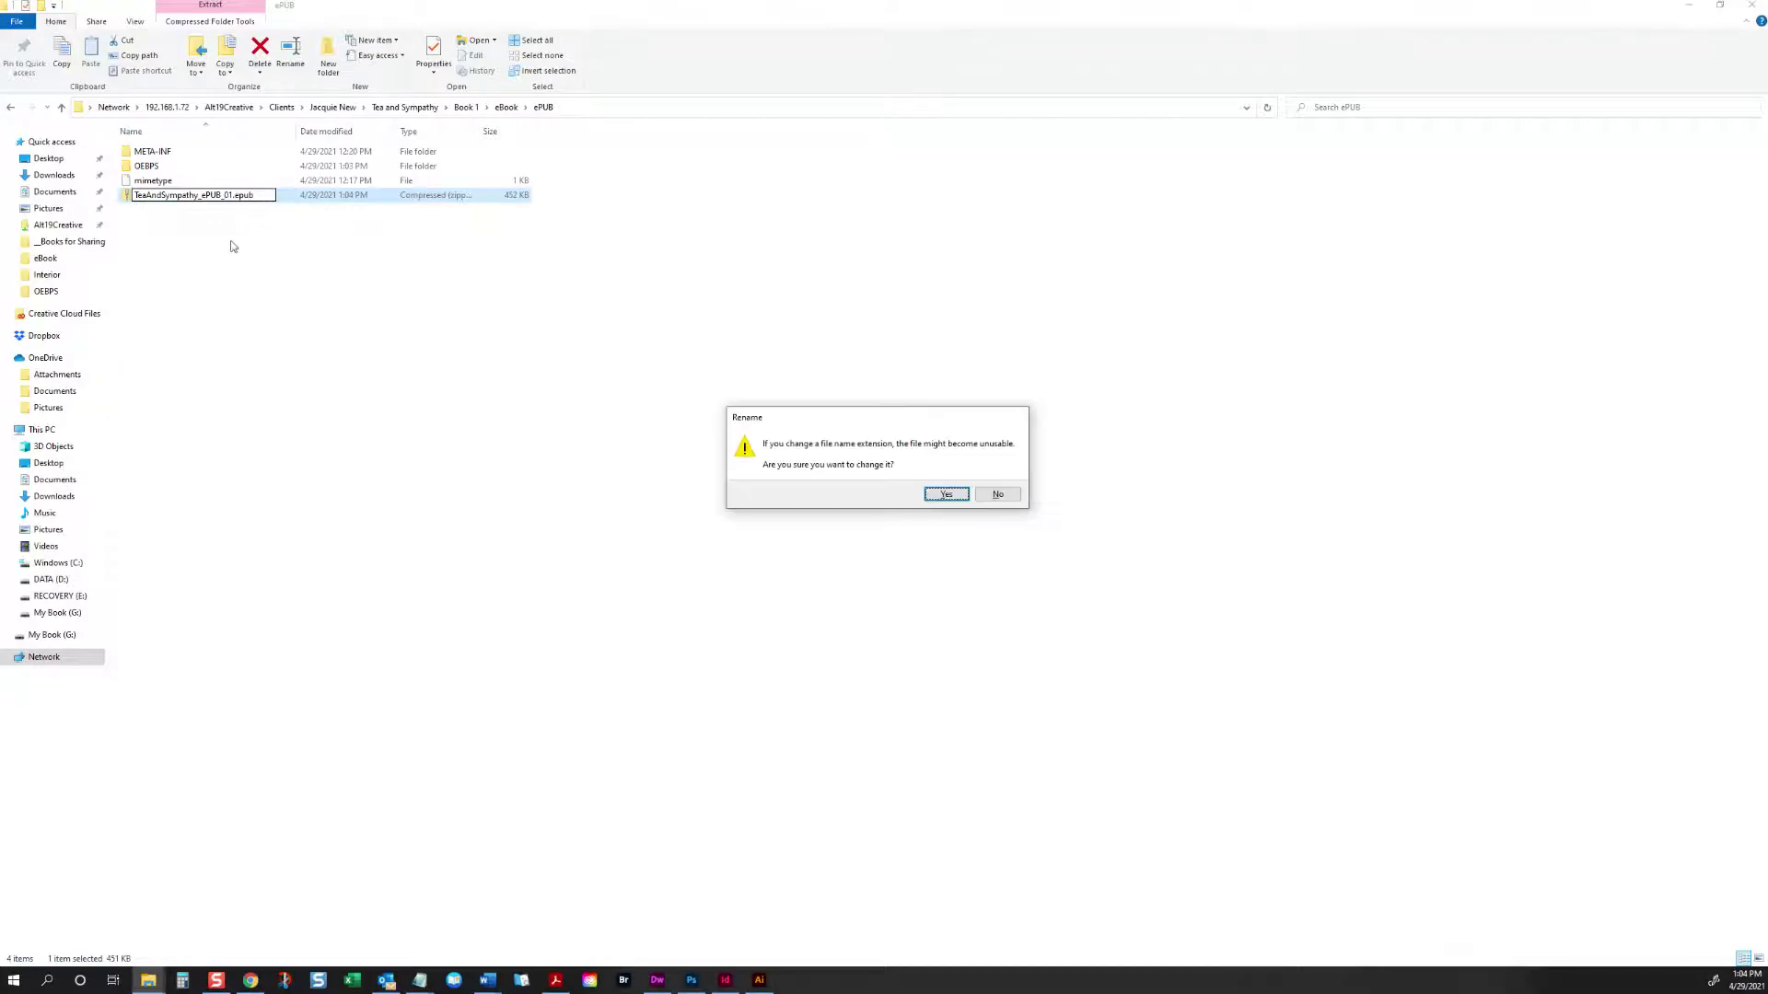
left_click(946, 495)
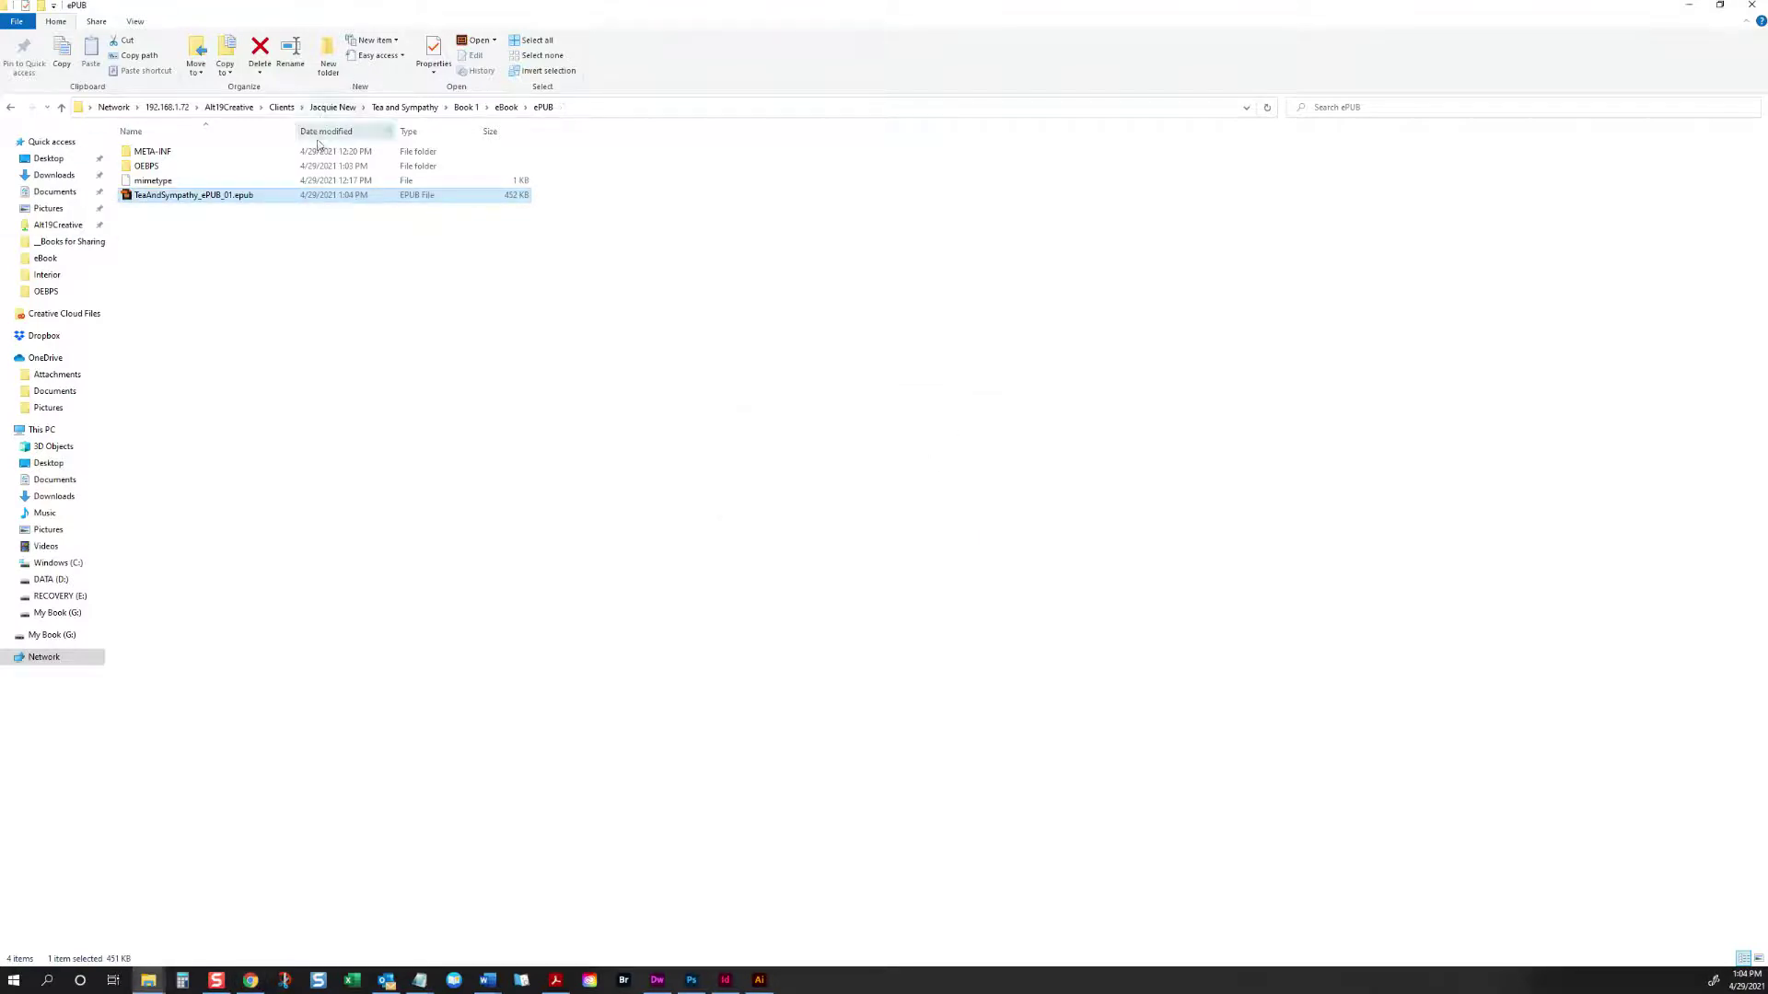
Step: Validate TeaAndSympathy_ePUB_01.epub in pagina EPUB-Checker, and close the checker
left_click_drag(229, 202, 0, 161)
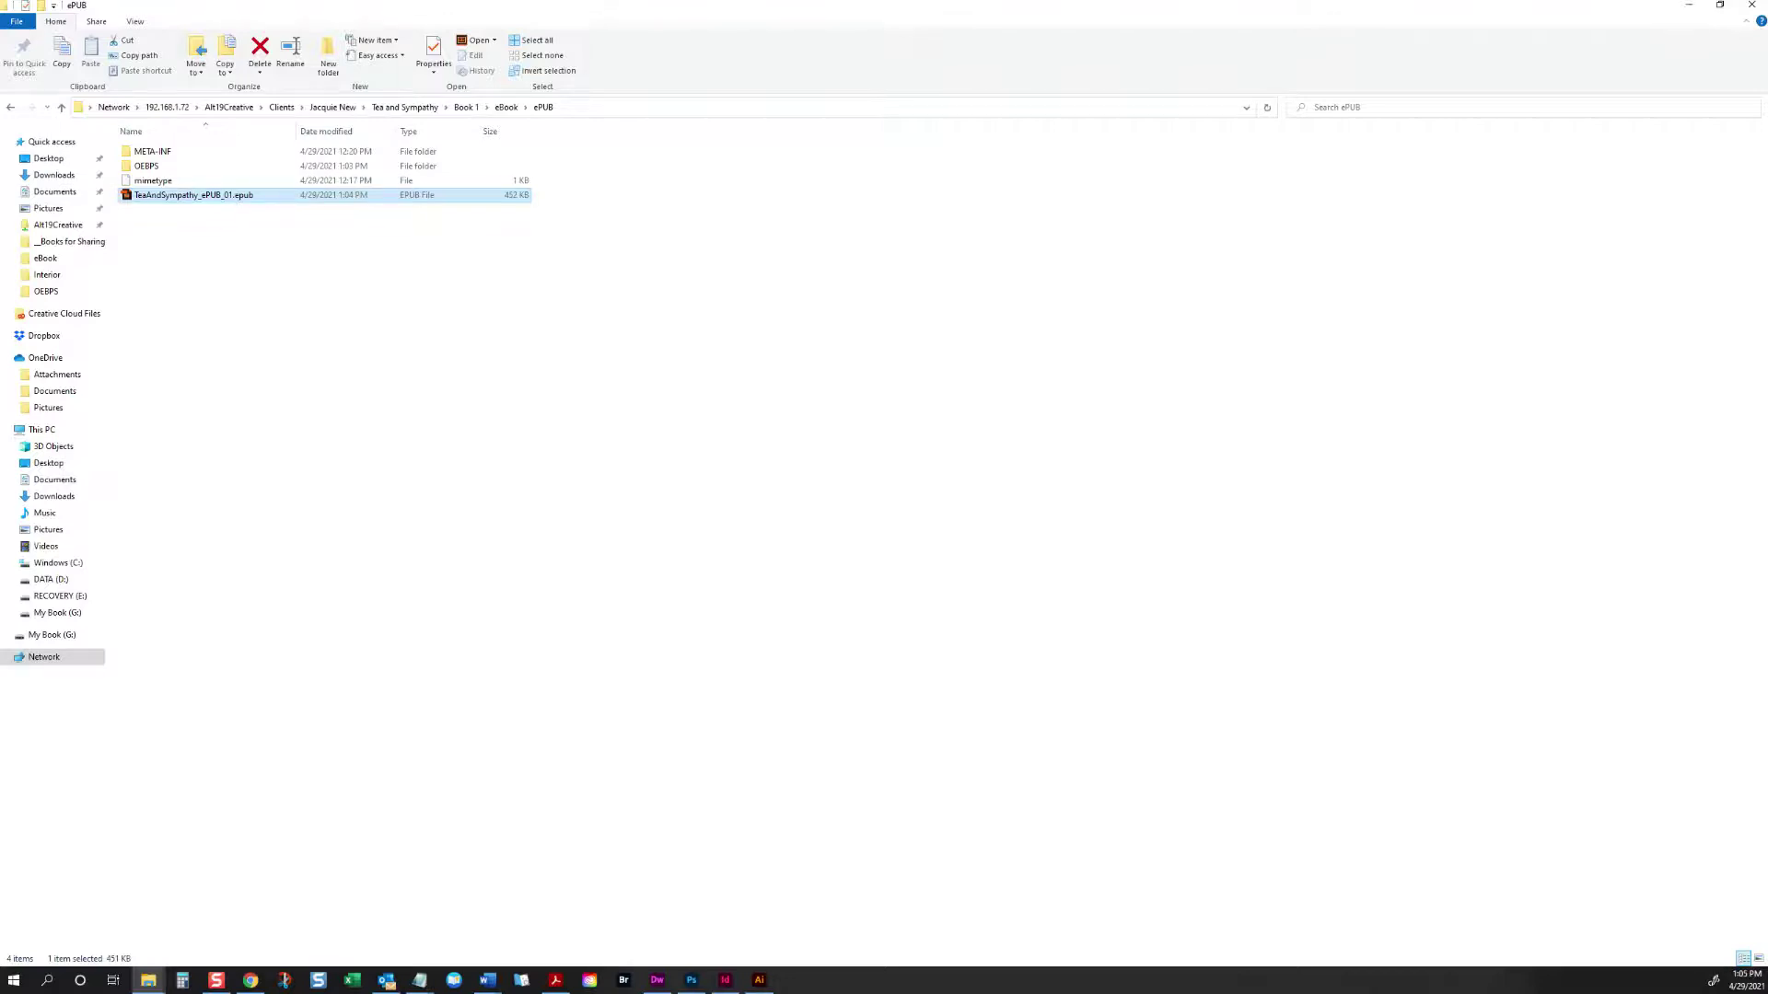
left_click_drag(0, 37, 971, 60)
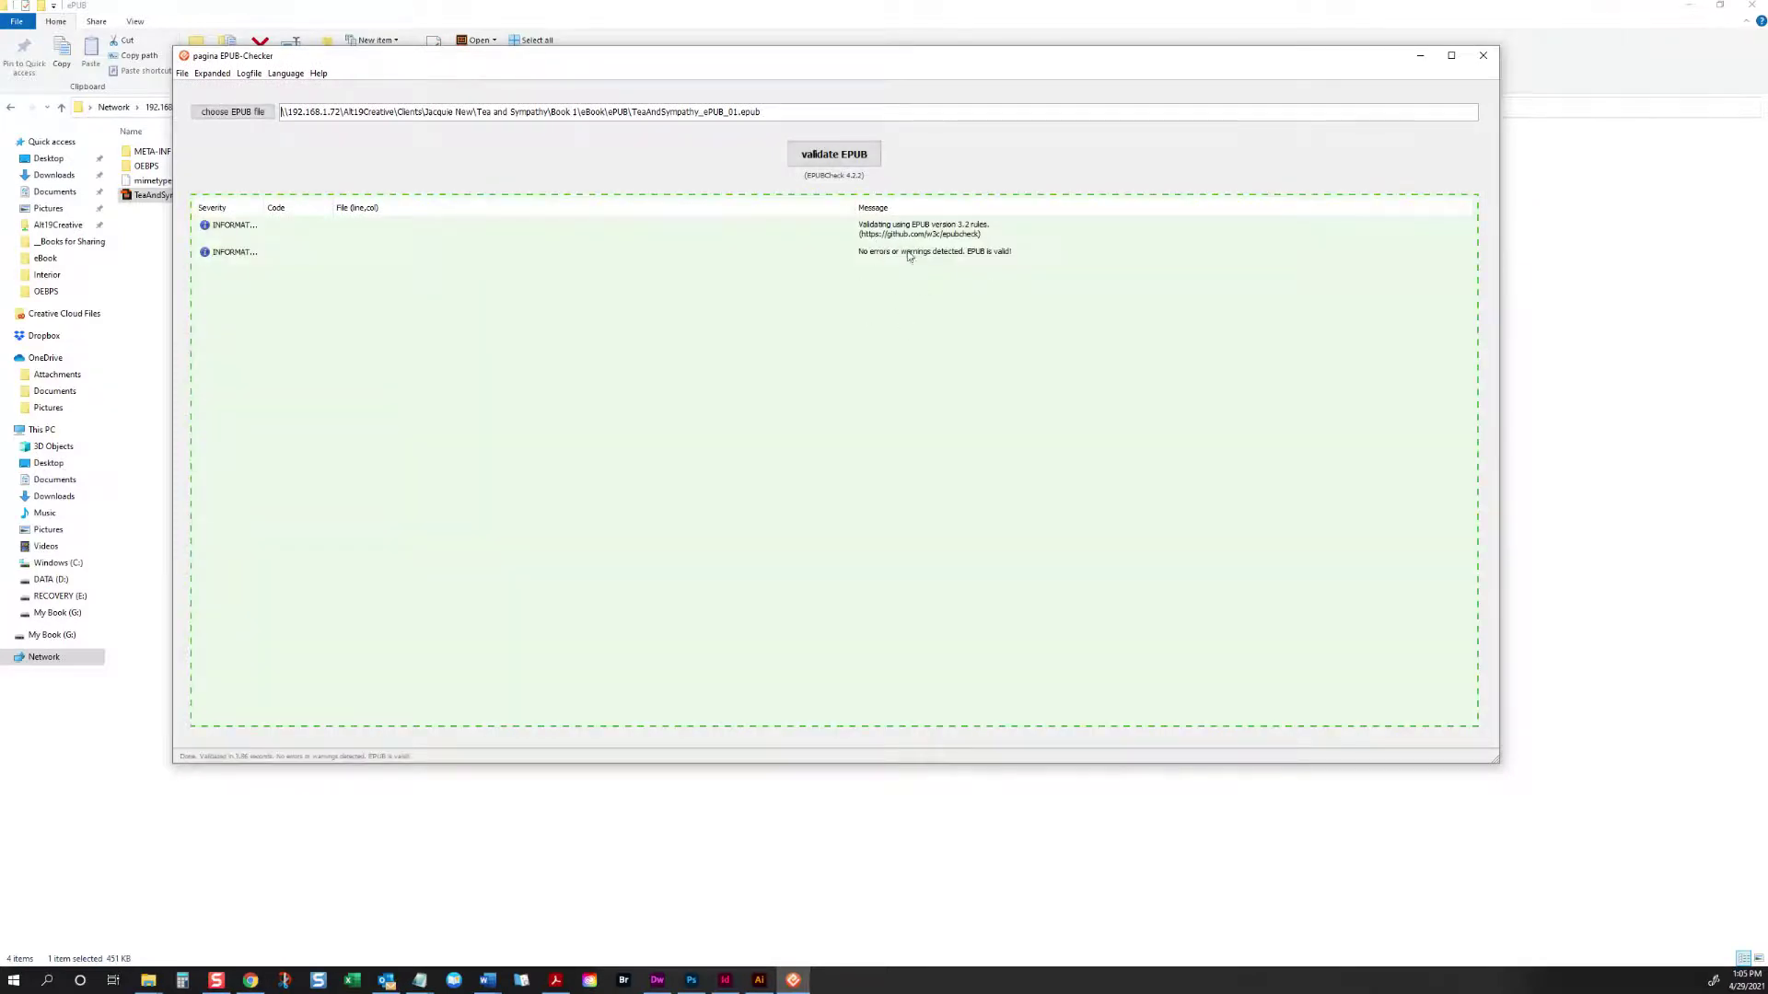
left_click(1482, 55)
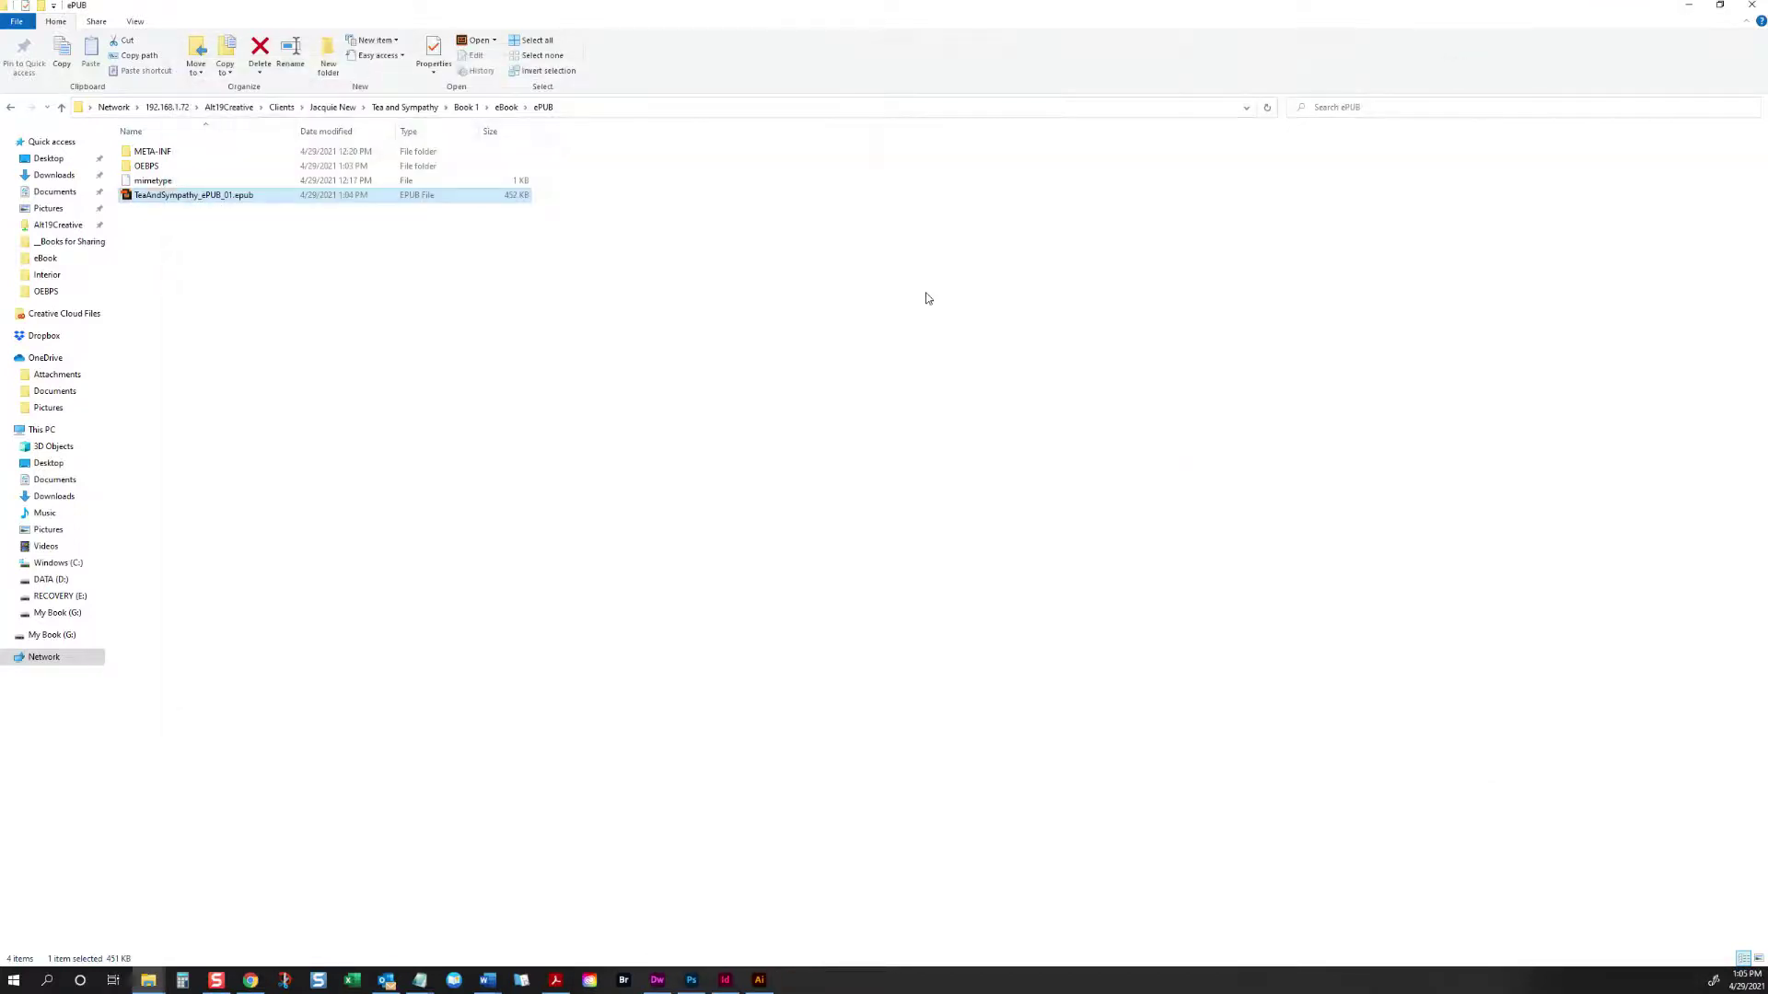
Step: Open TeaAndSympathy_ePUB_01.epub in Adobe Digital Editions and look through the cover and front matter up to Chapter One
double_click(200, 197)
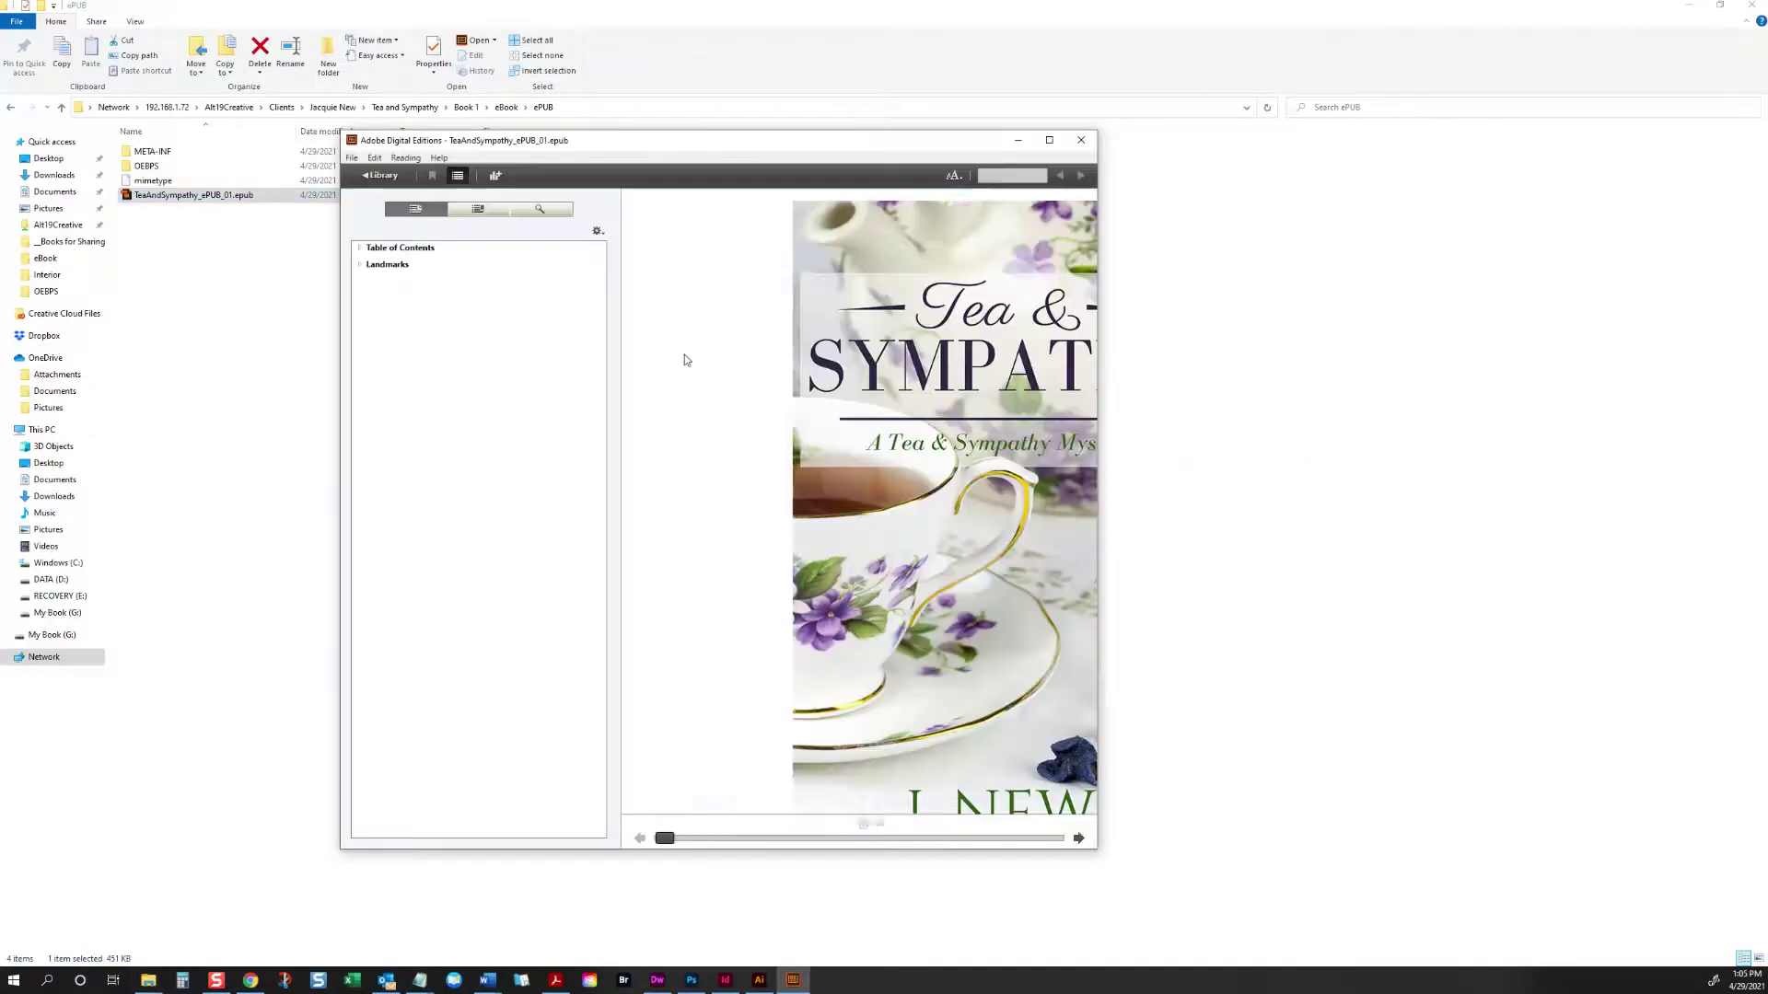
left_click(1079, 838)
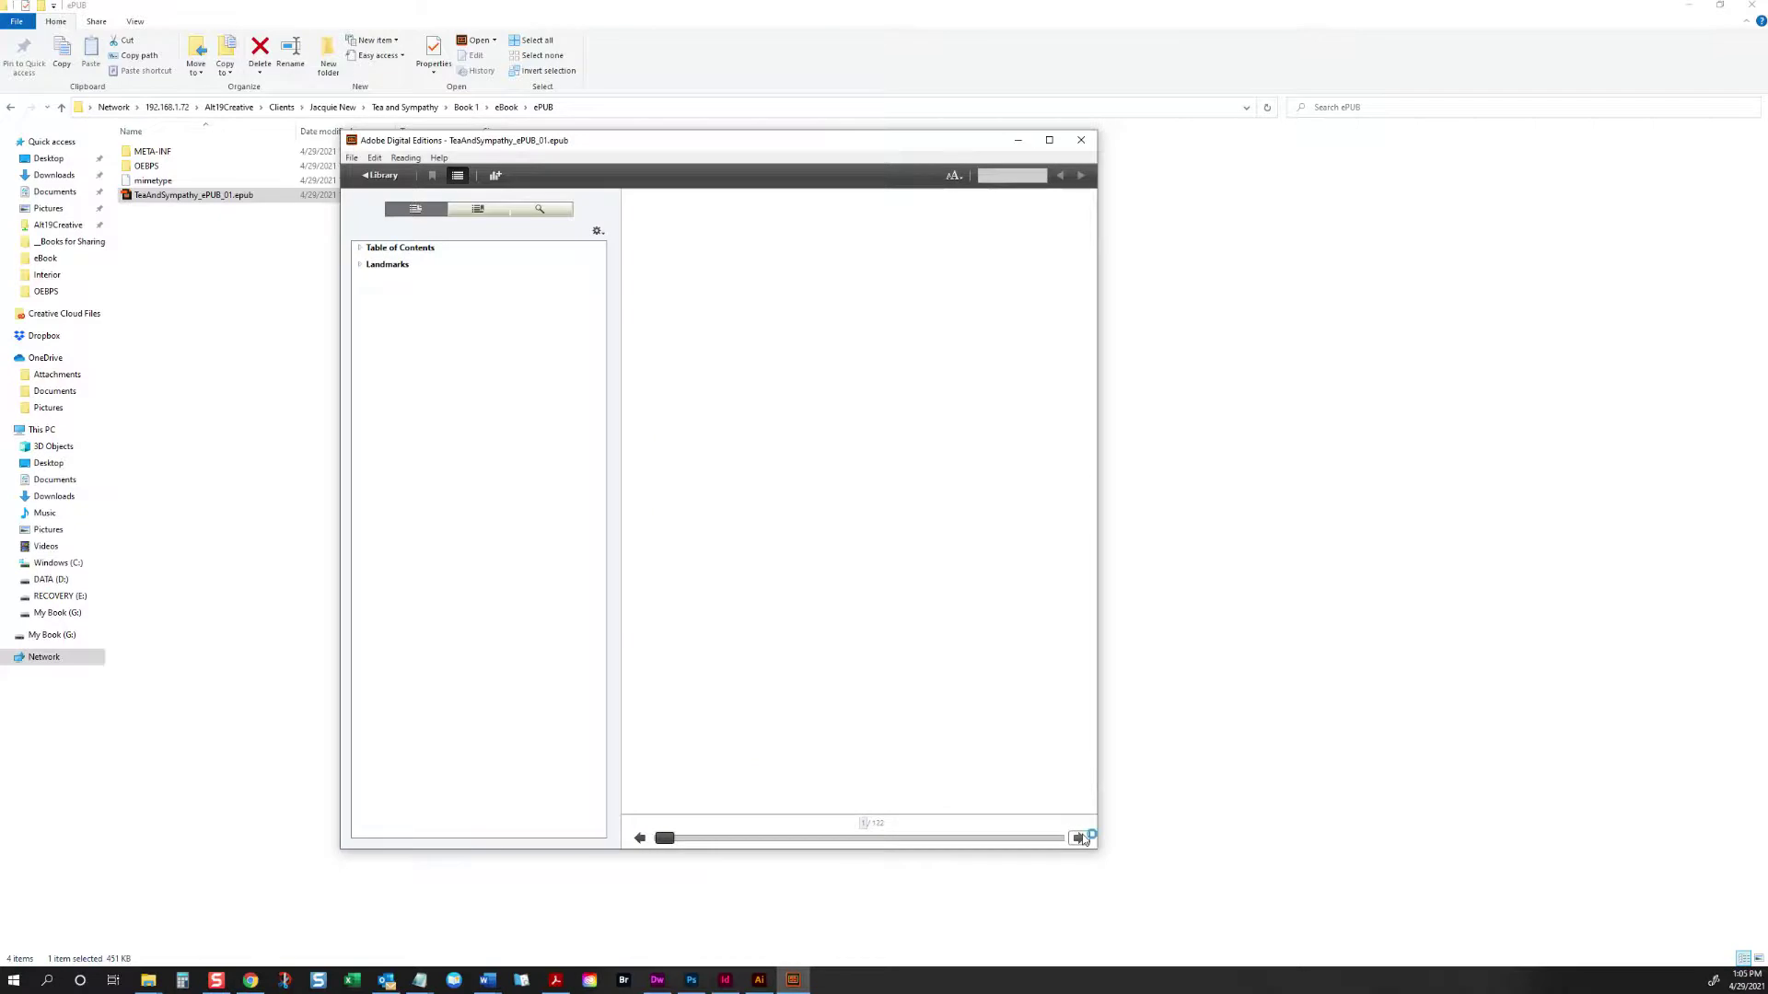
left_click(1079, 837)
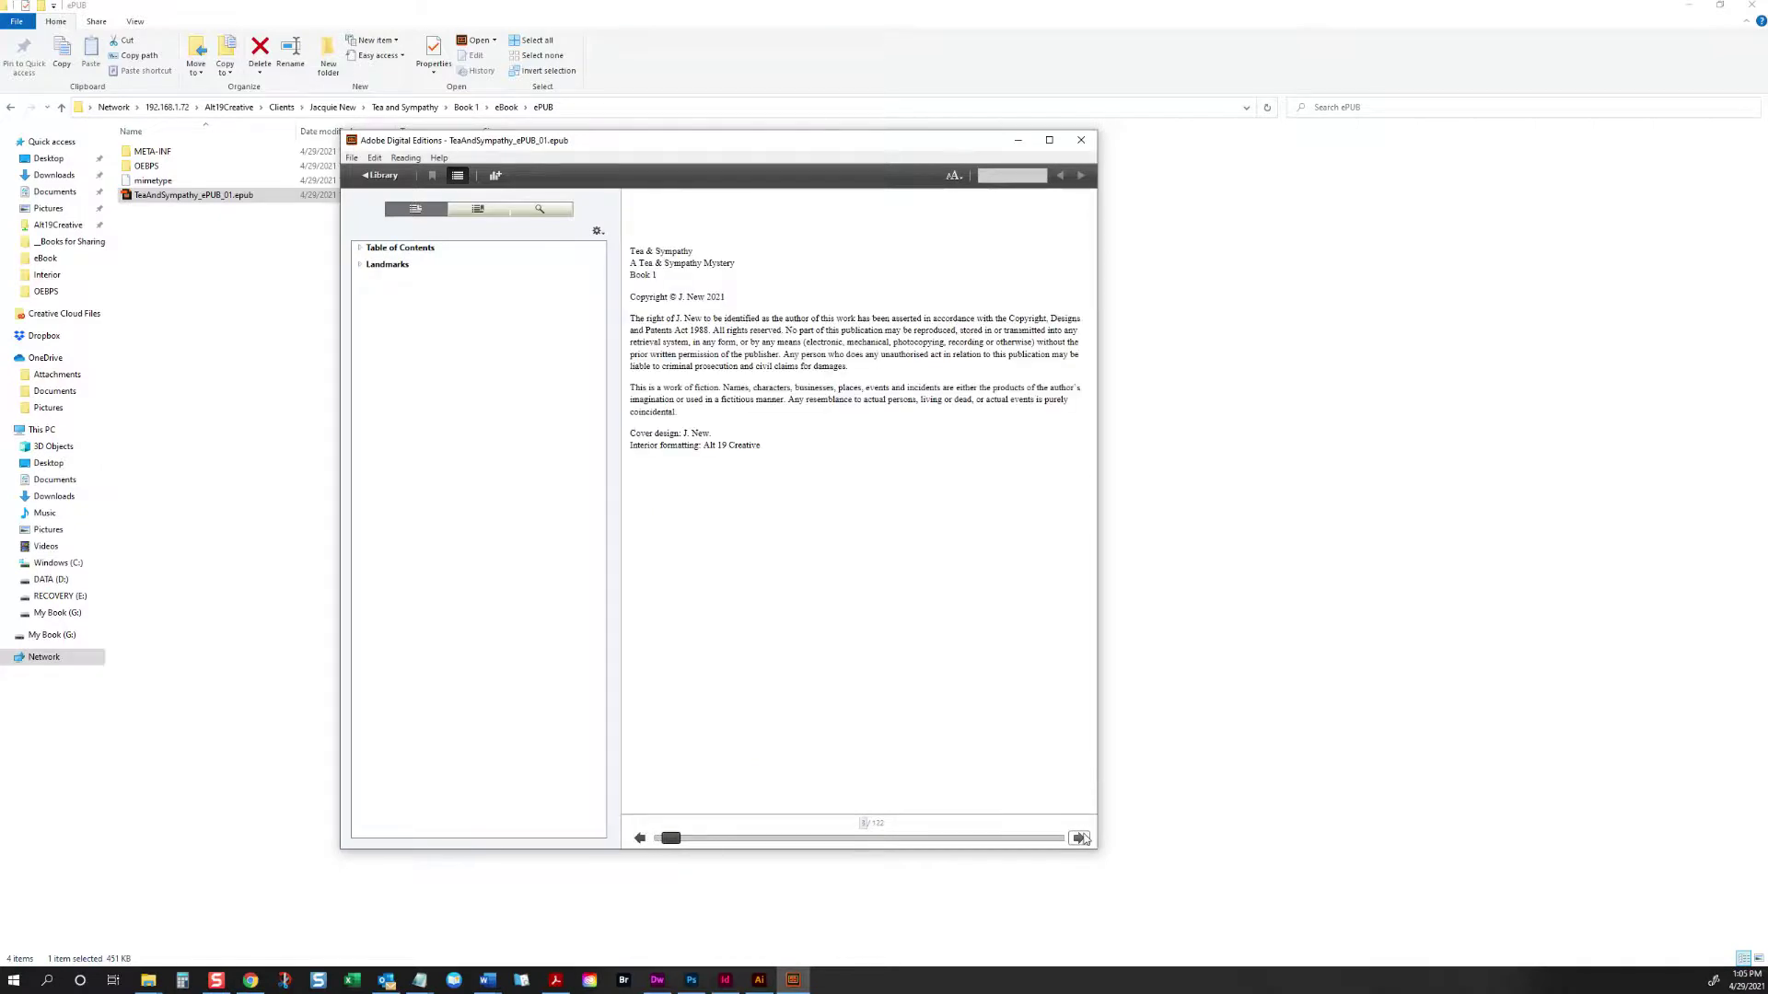
left_click(1079, 837)
left_click(1079, 838)
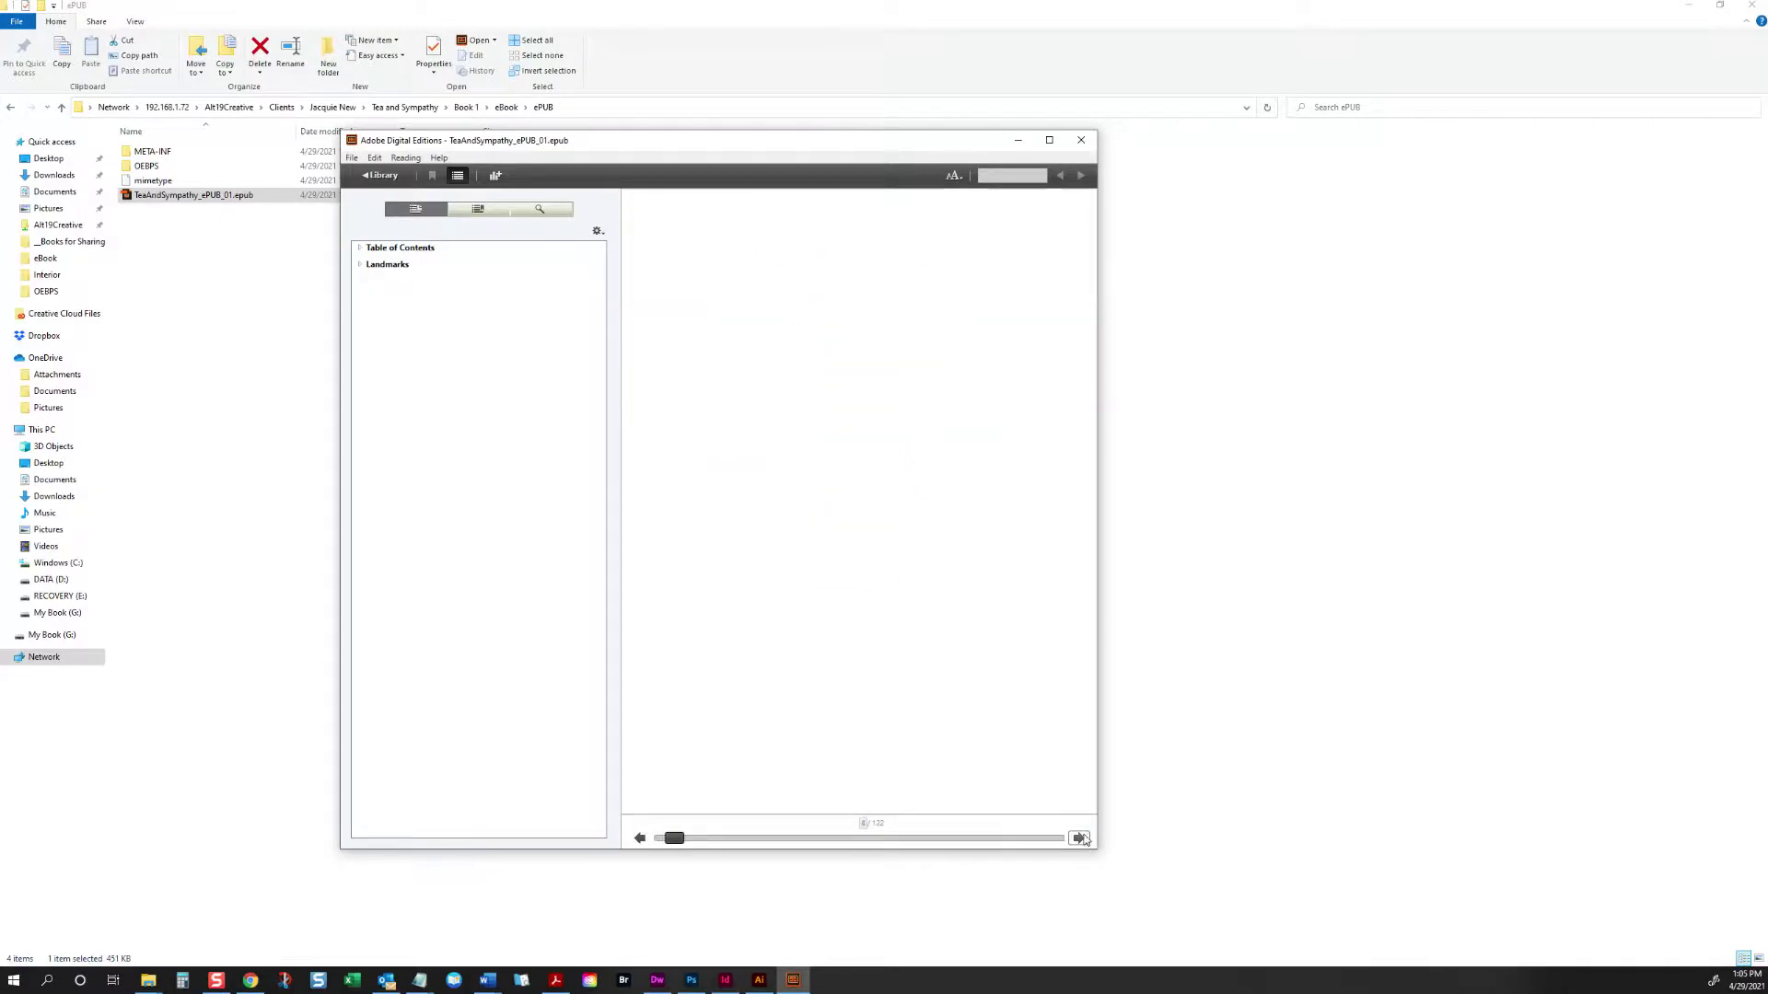
left_click_drag(884, 259, 840, 259)
left_click(1079, 838)
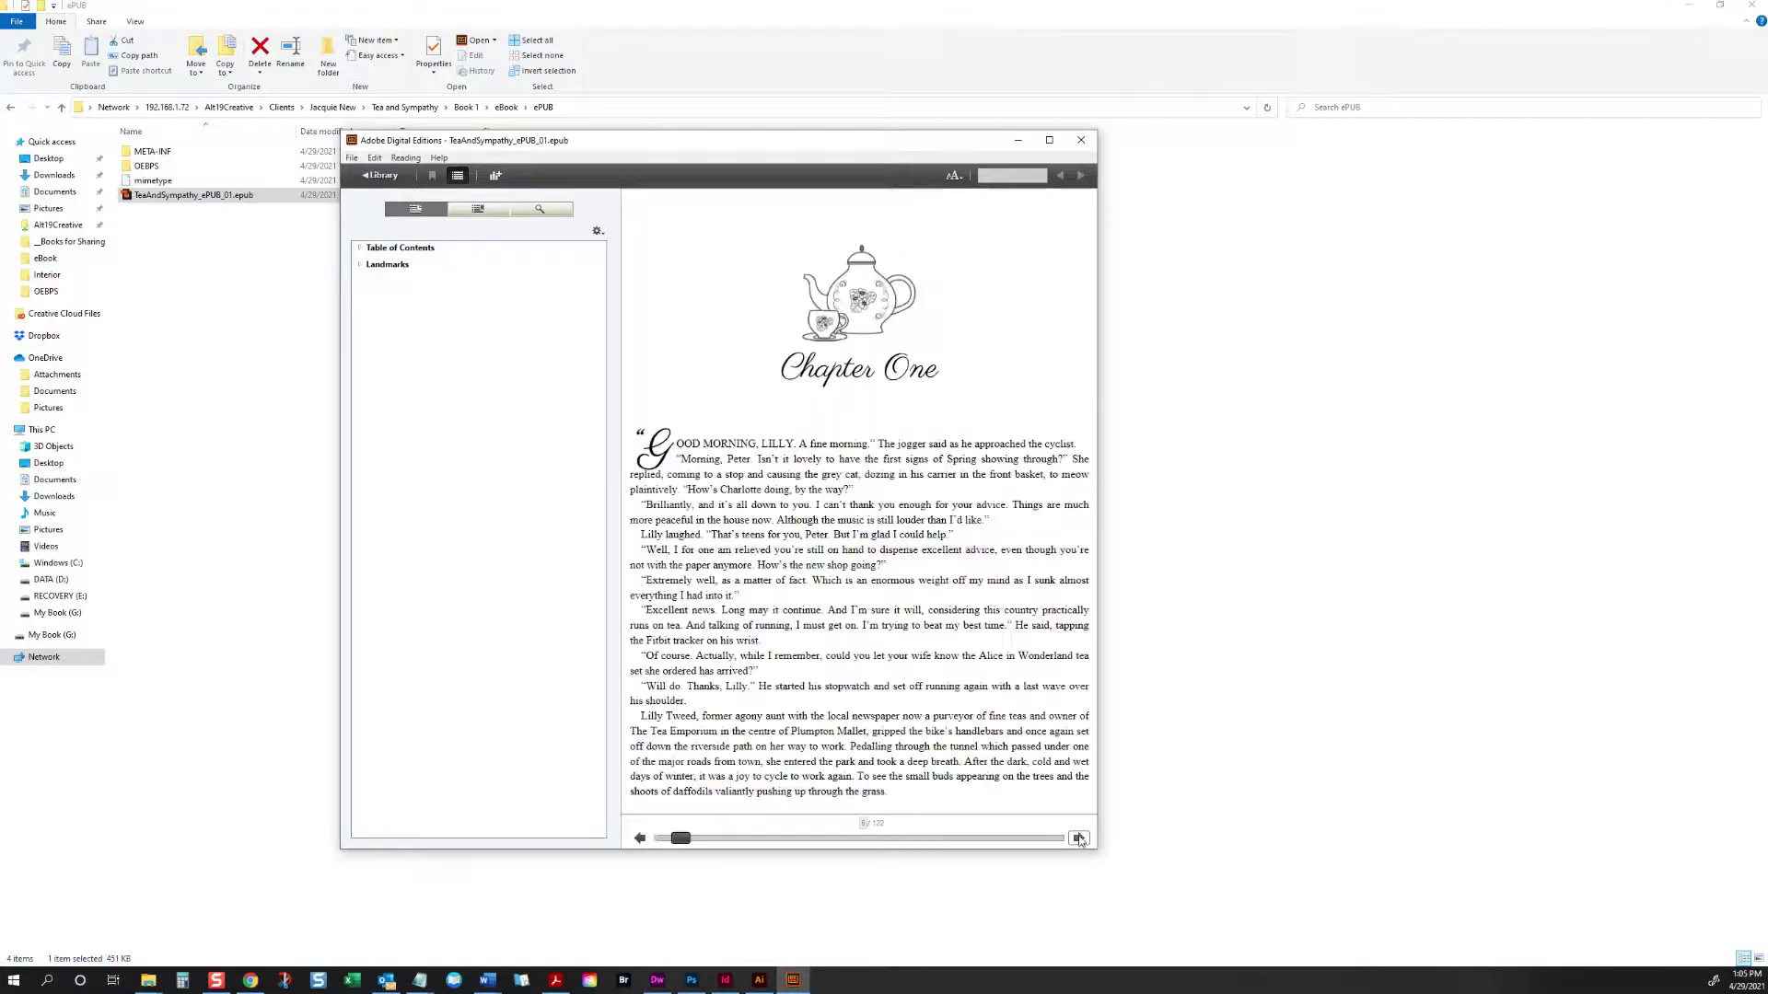
Step: Page through the chapters from Chapter One onward to check the headings, drop caps and scene-break ornaments
left_click(1079, 838)
left_click(1079, 837)
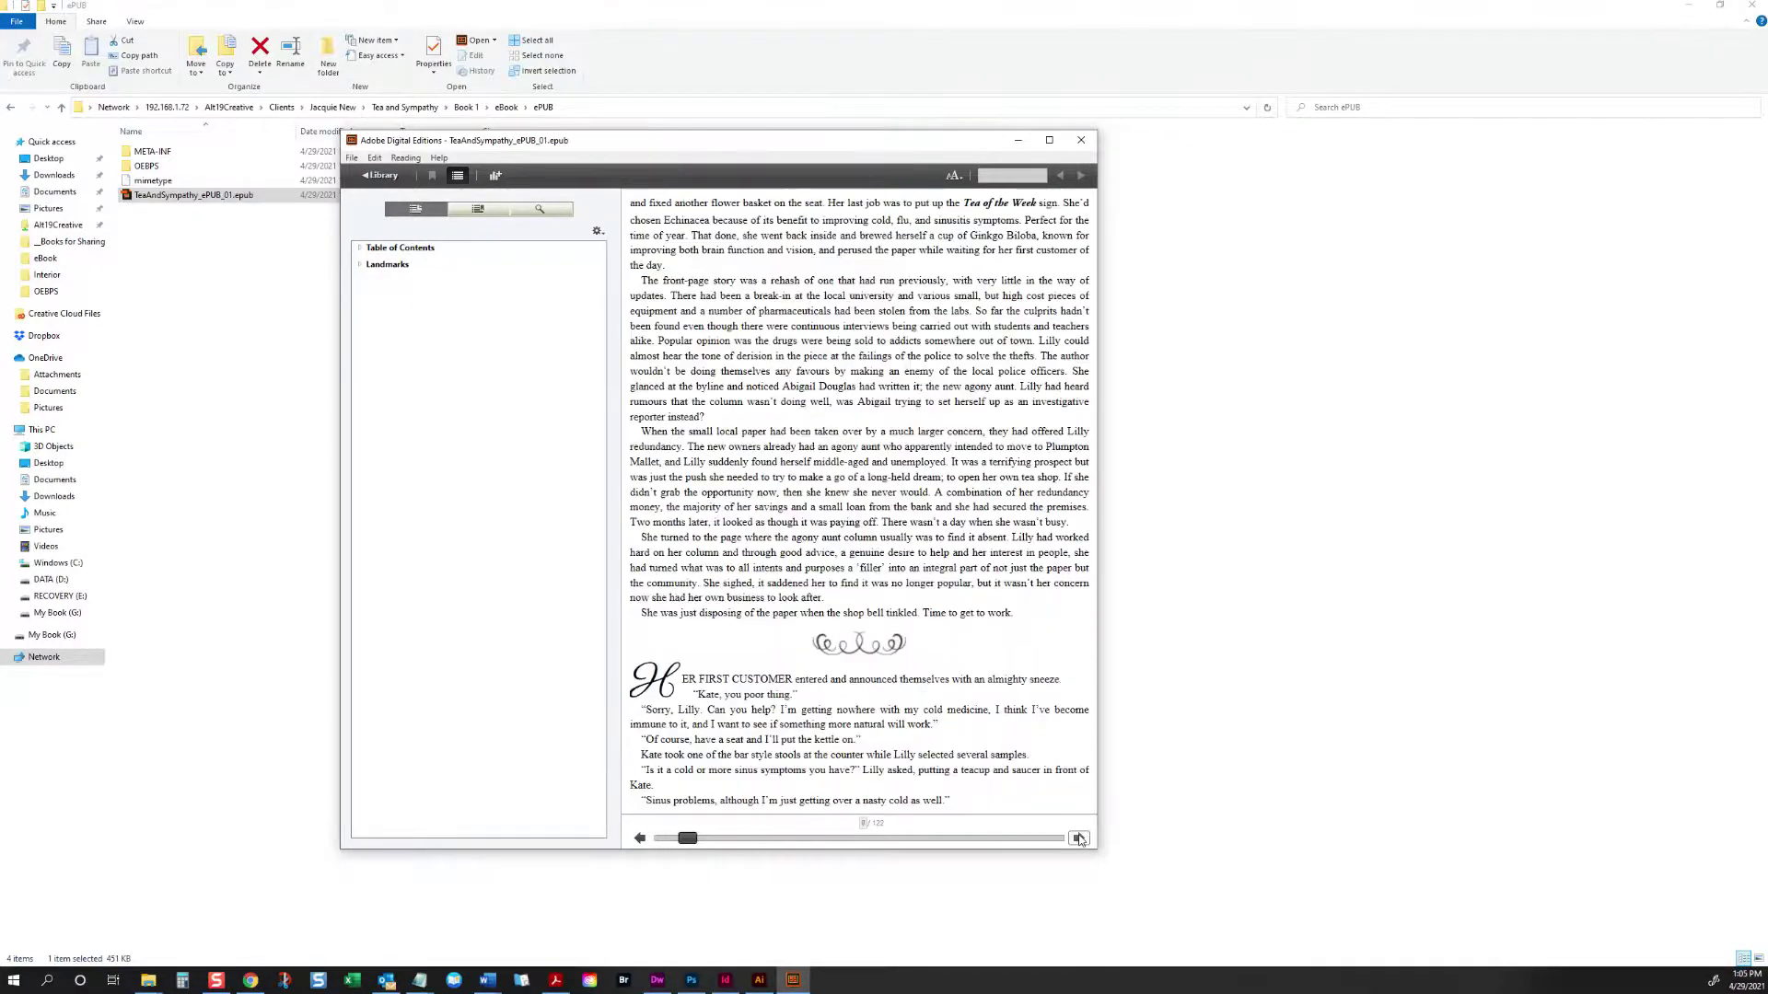
left_click(1079, 838)
left_click(1078, 838)
left_click(1078, 838)
left_click(1078, 838)
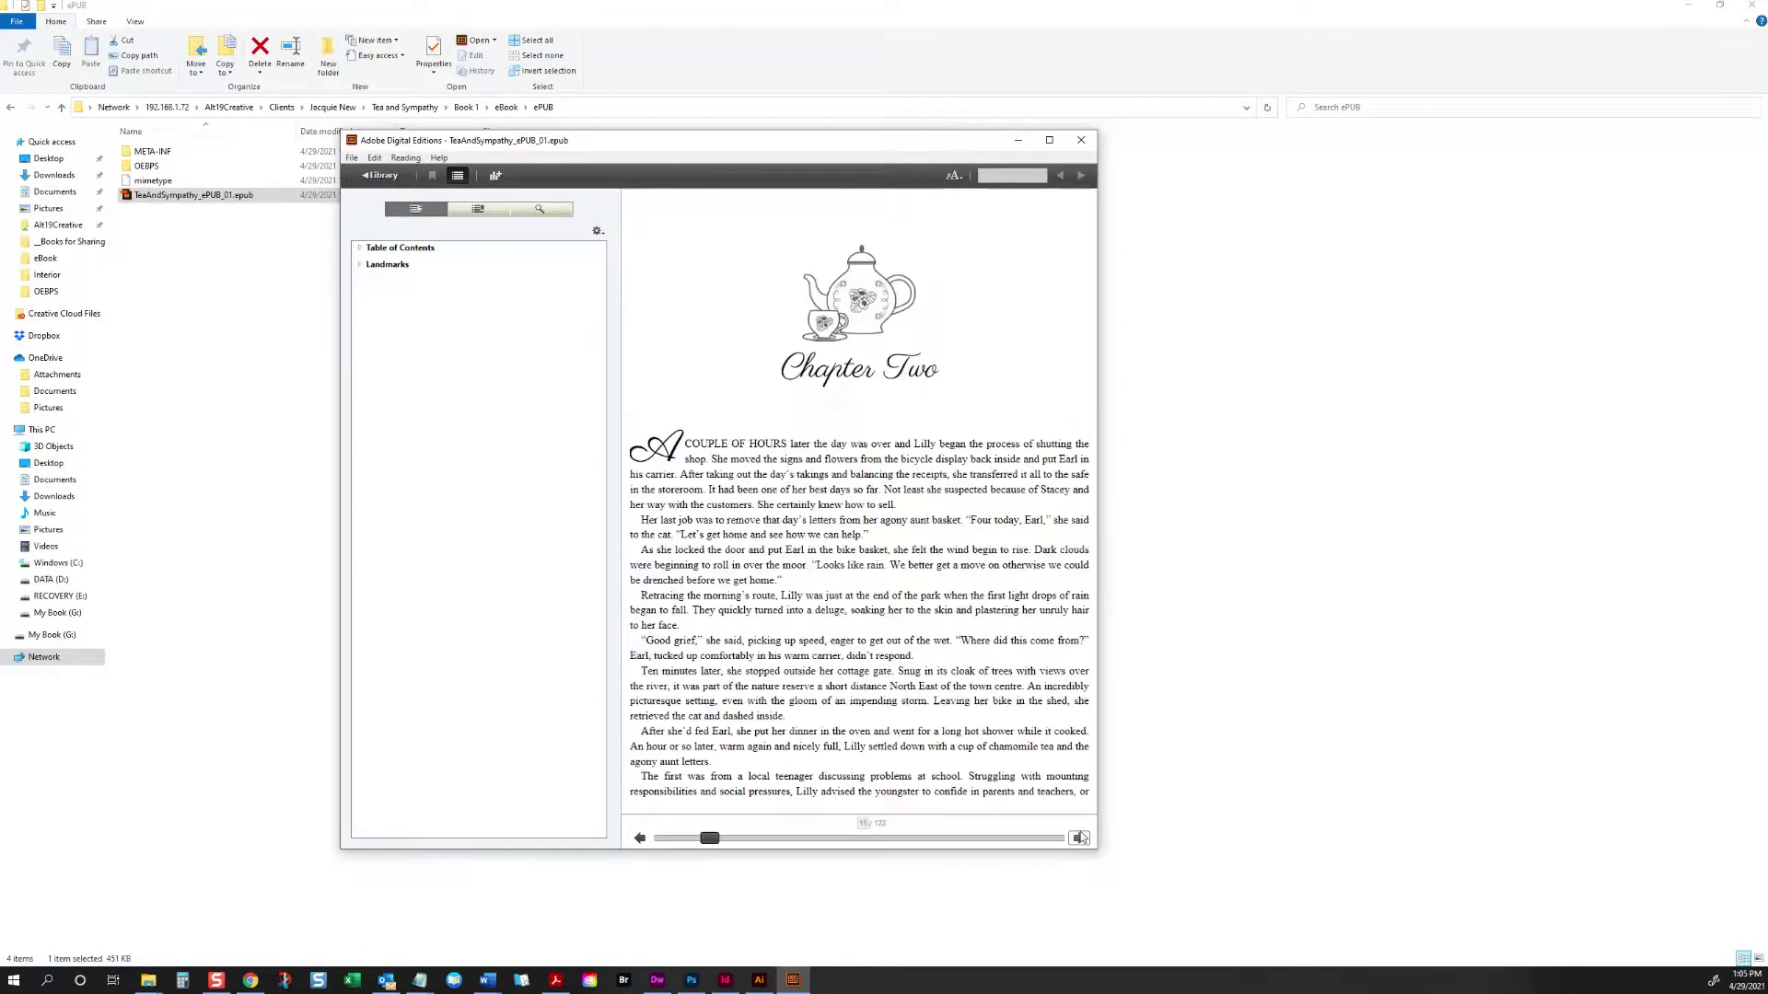
left_click(1078, 837)
left_click(1078, 838)
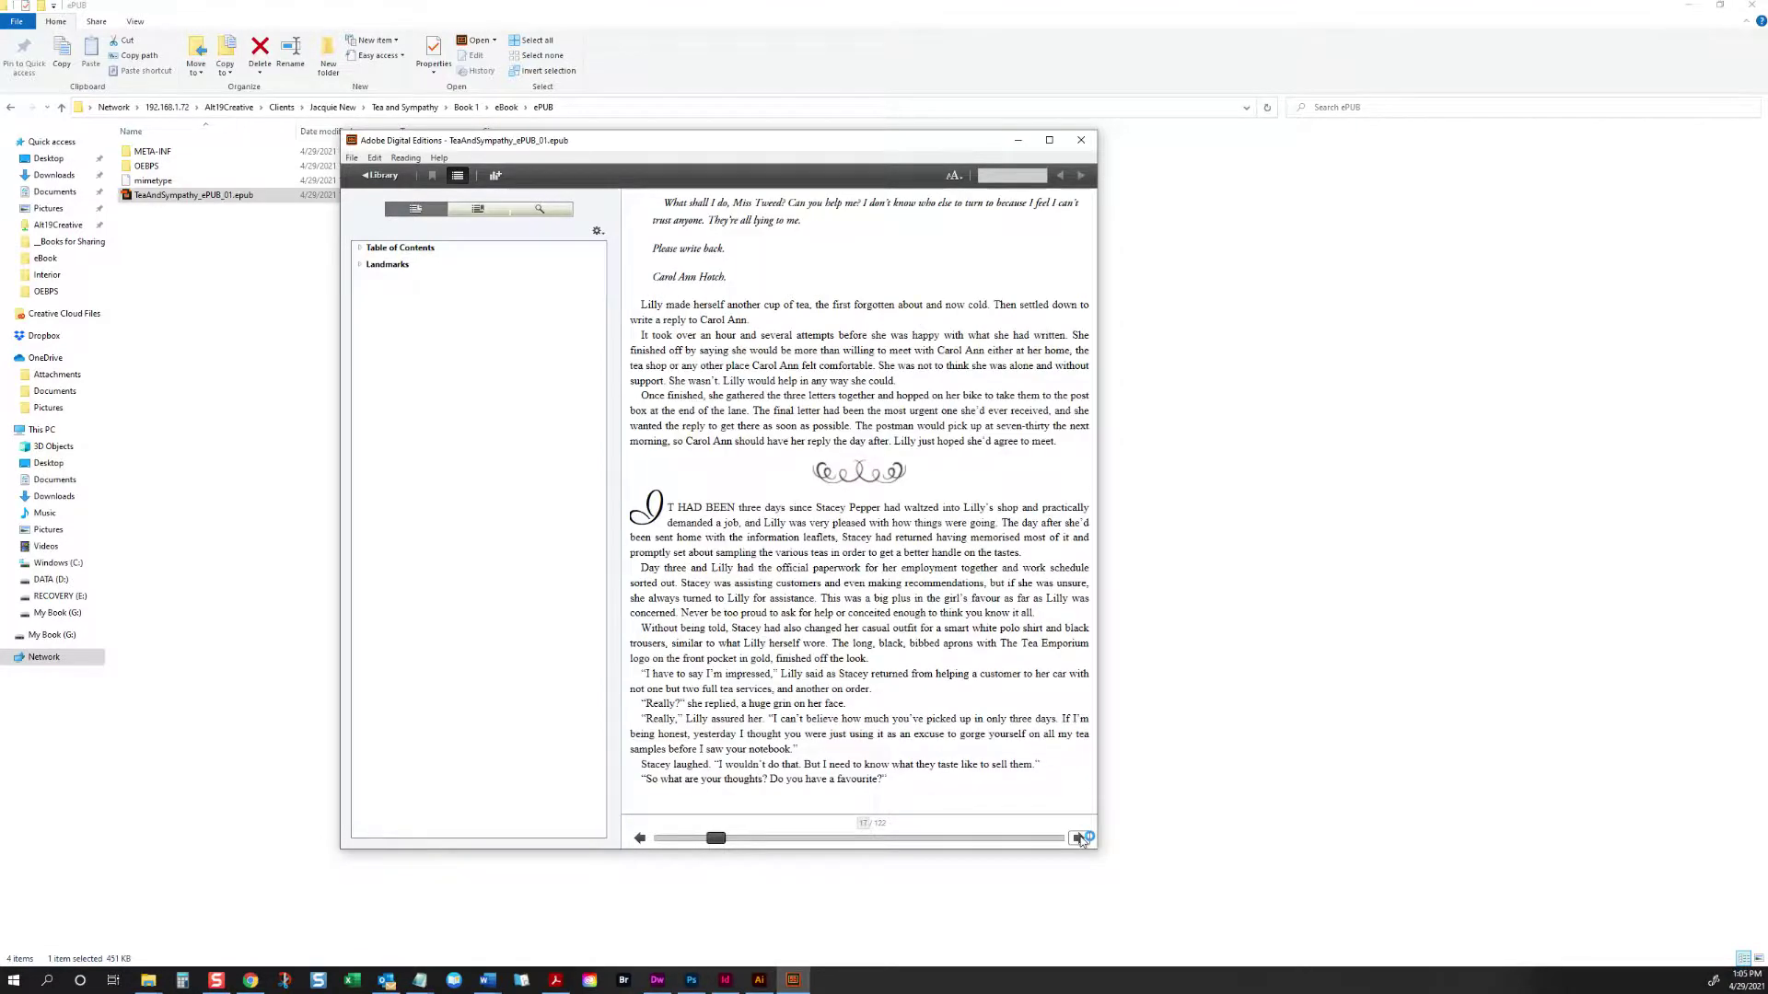
left_click(1078, 838)
left_click(1078, 838)
left_click(1078, 837)
left_click(1078, 838)
left_click(1079, 837)
left_click(1078, 838)
Step: Jump to the About the Author page at the end of the book, decline copying to the library and close the reader
left_click_drag(747, 845, 1101, 844)
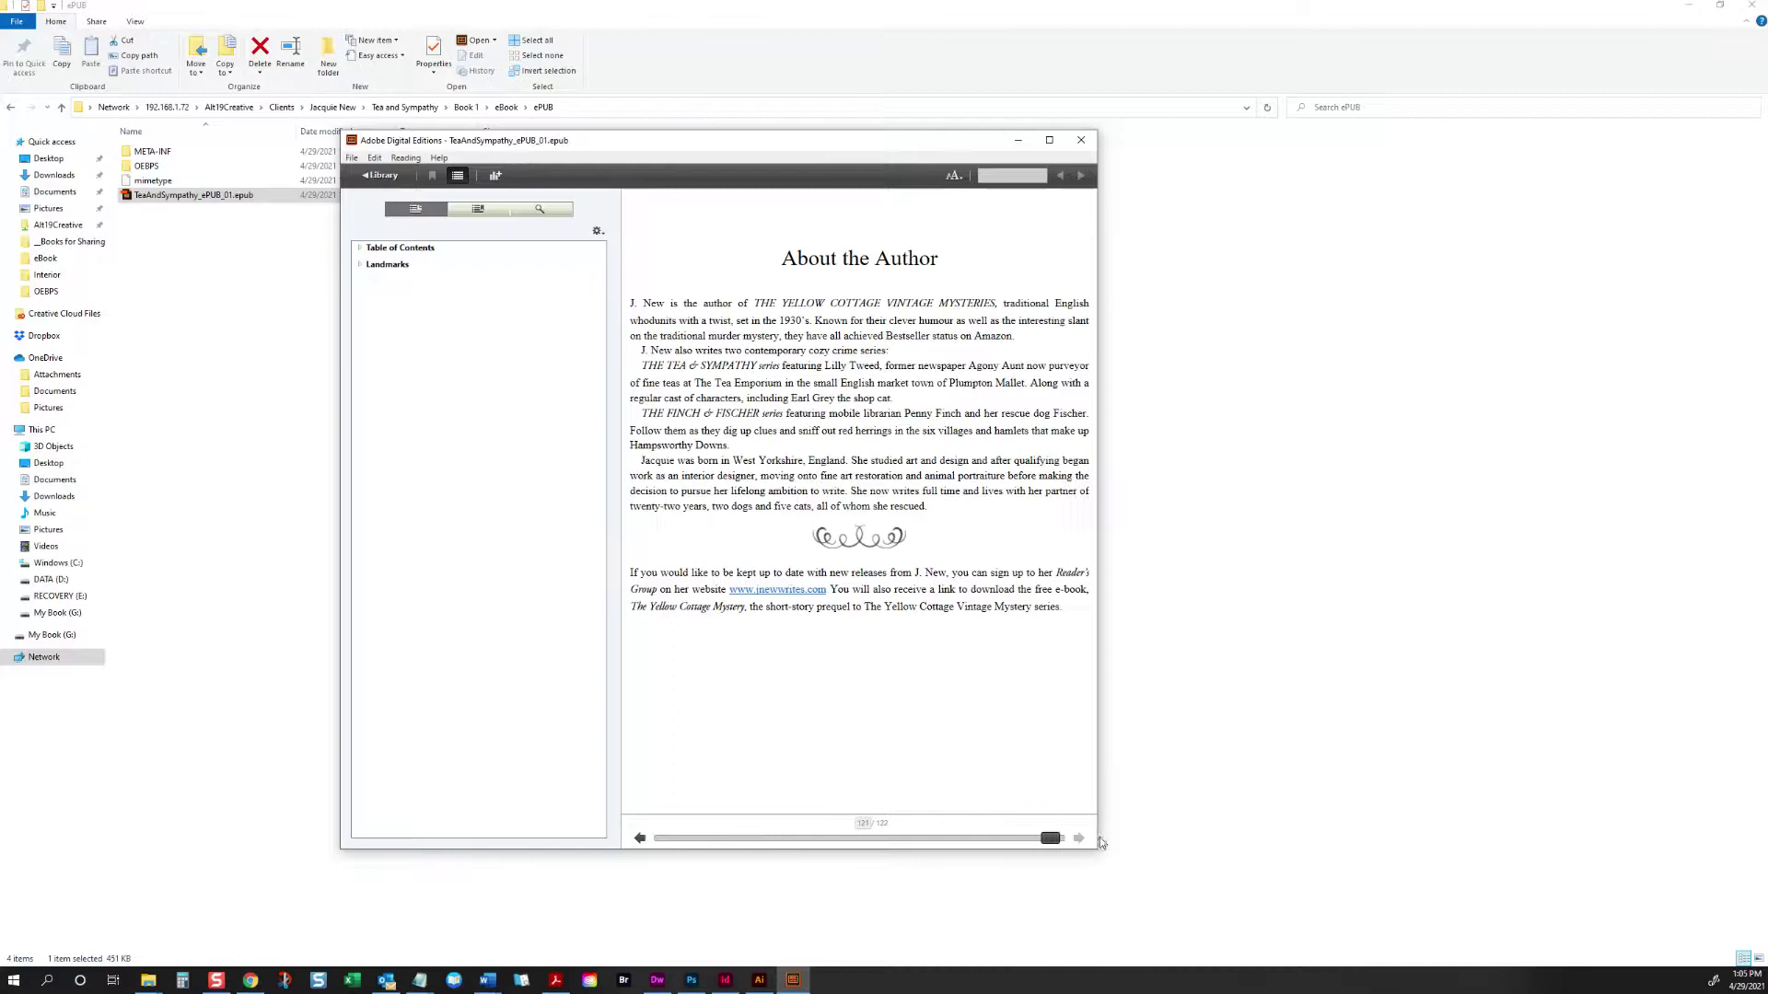
key("ctrl+d")
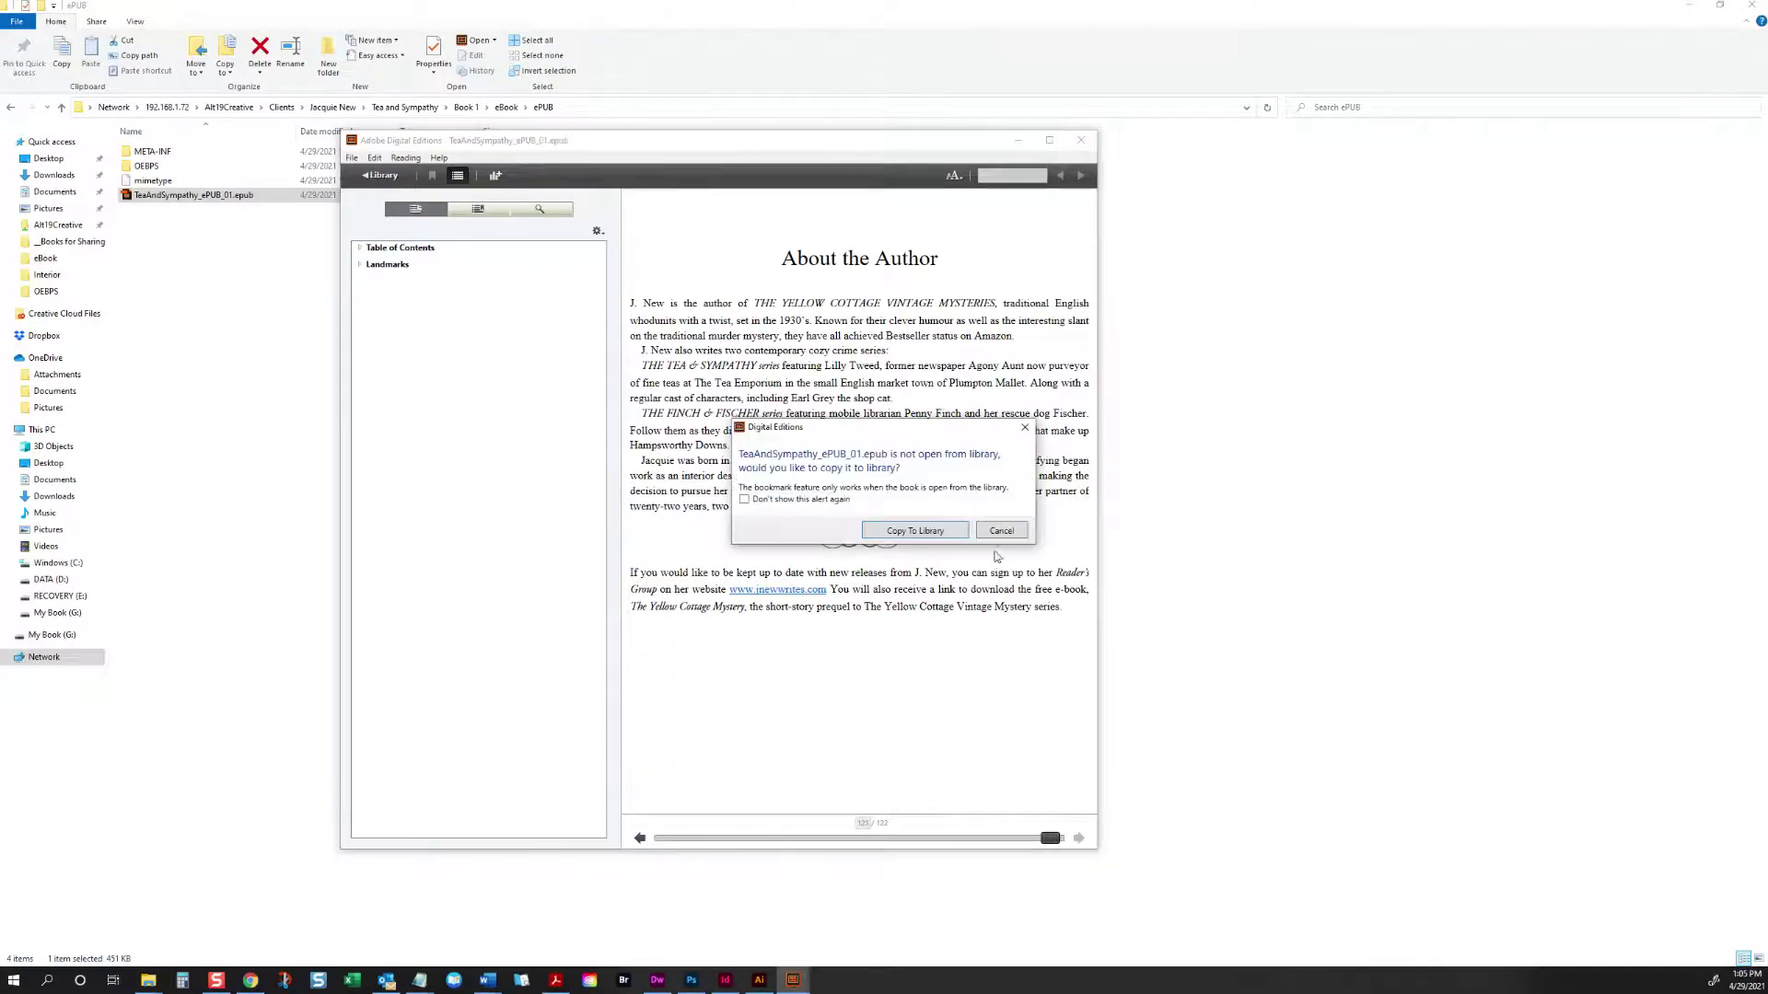
left_click(1000, 531)
left_click(1081, 140)
Step: Close the leftover Notepad text file and the open File Explorer folder windows
left_click_drag(1274, 9, 645, 162)
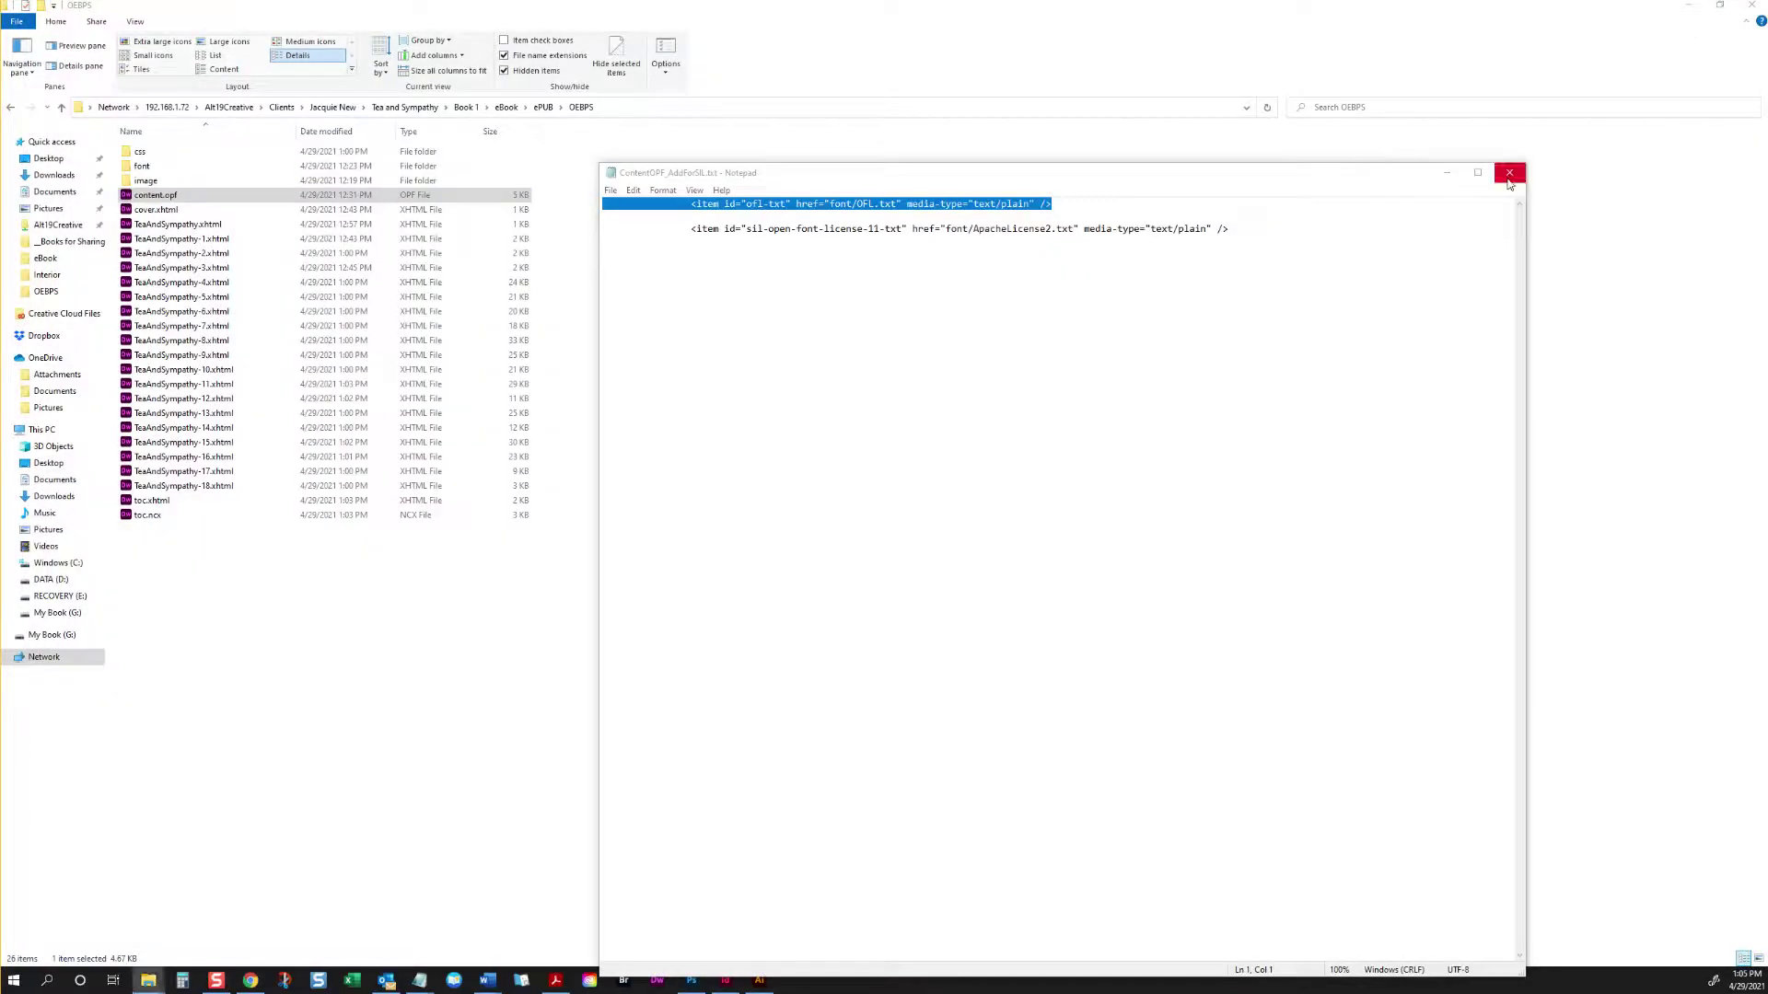
left_click(1509, 172)
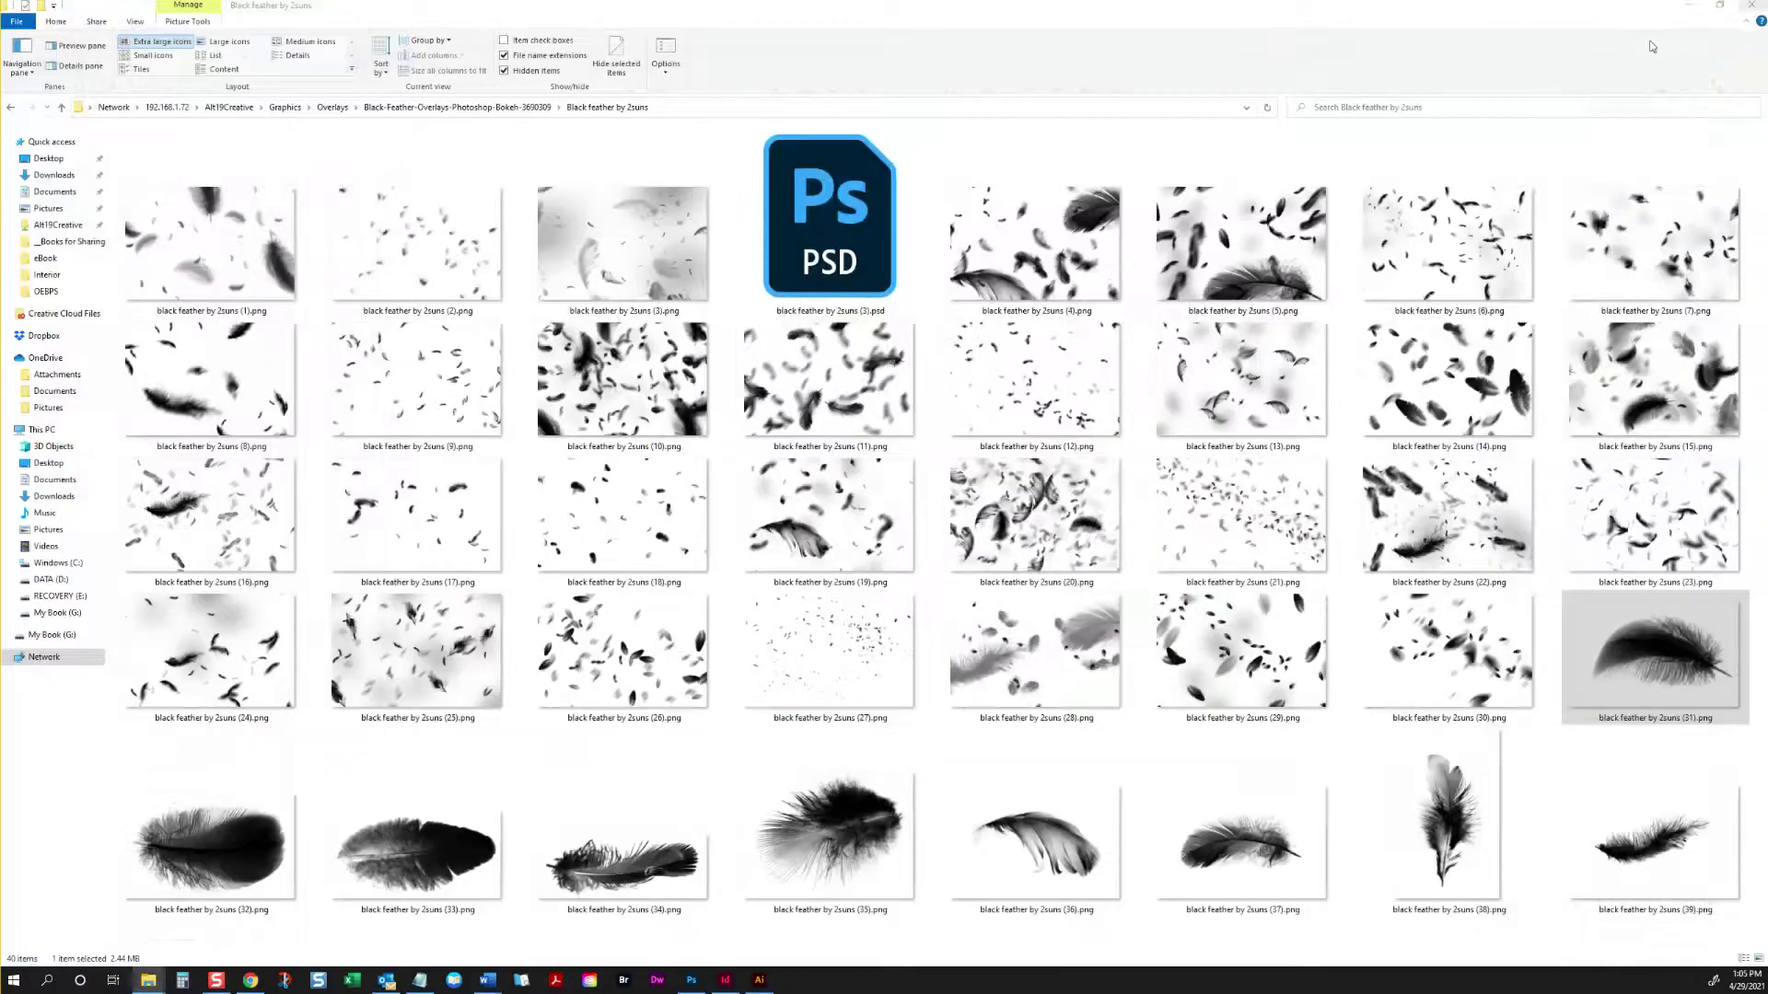
left_click(1749, 7)
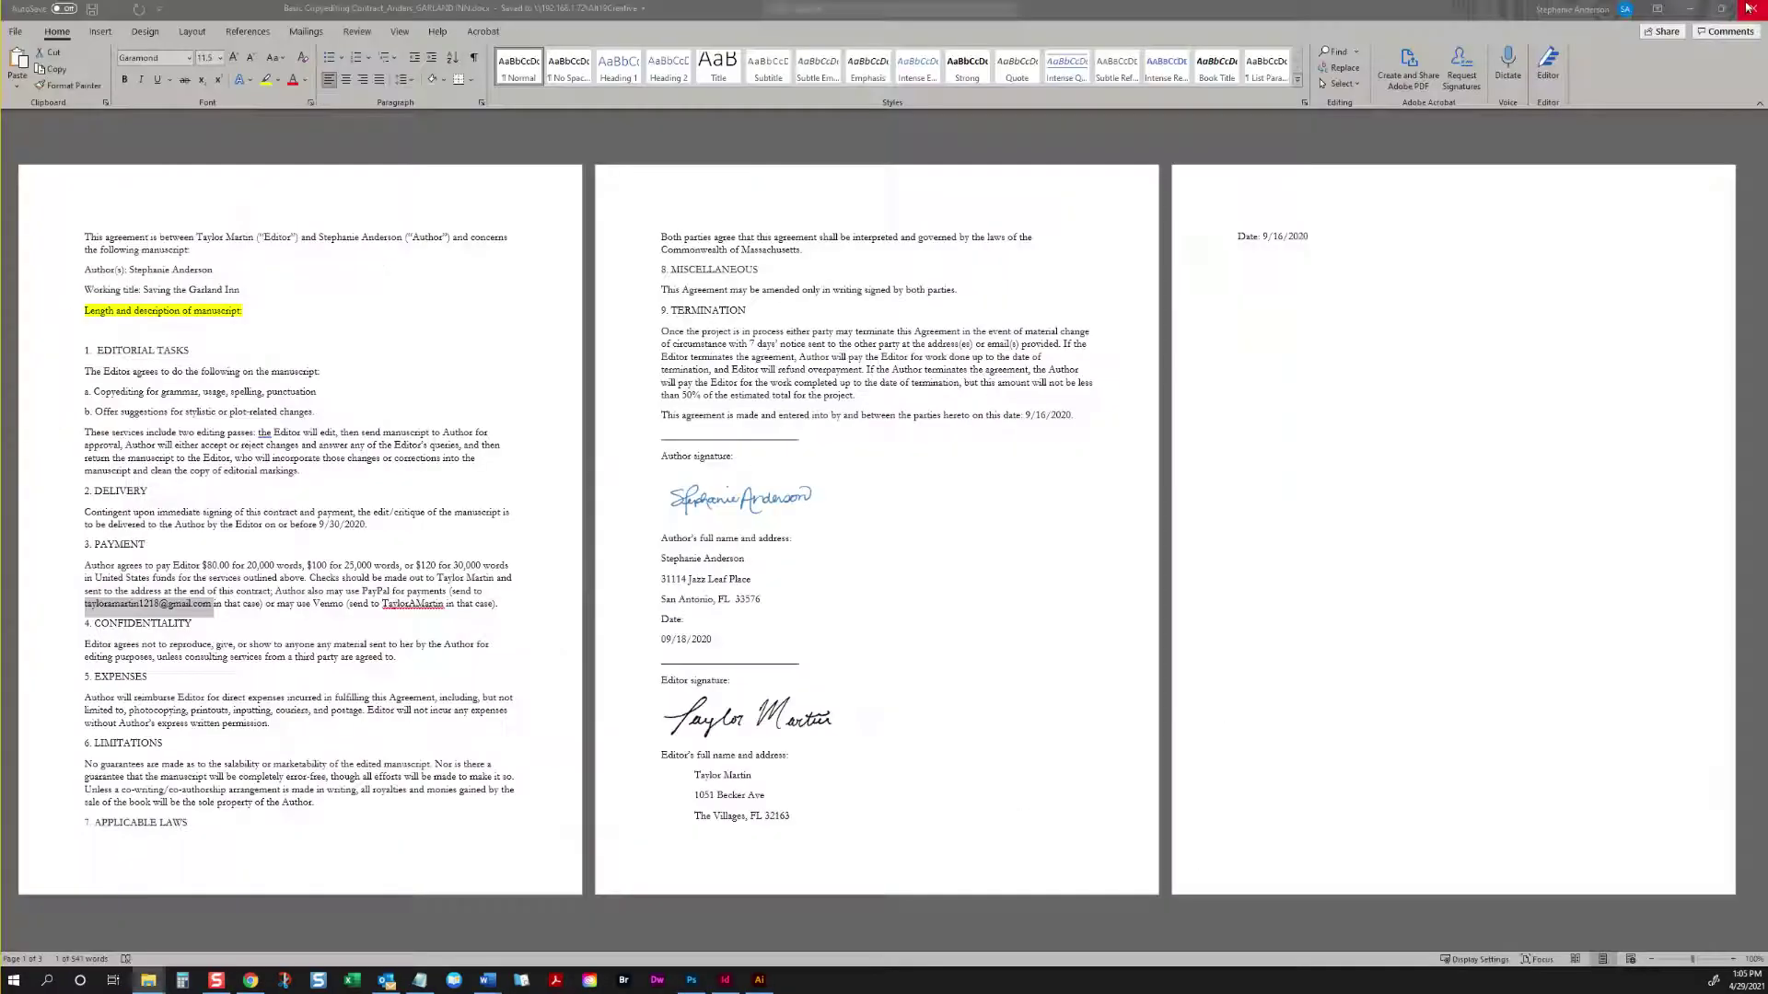
Step: Clear the remaining windows off the desktop and load TeaAndSympathy_ePUB_01.epub into a maximized Kindle Previewer
left_click(1688, 9)
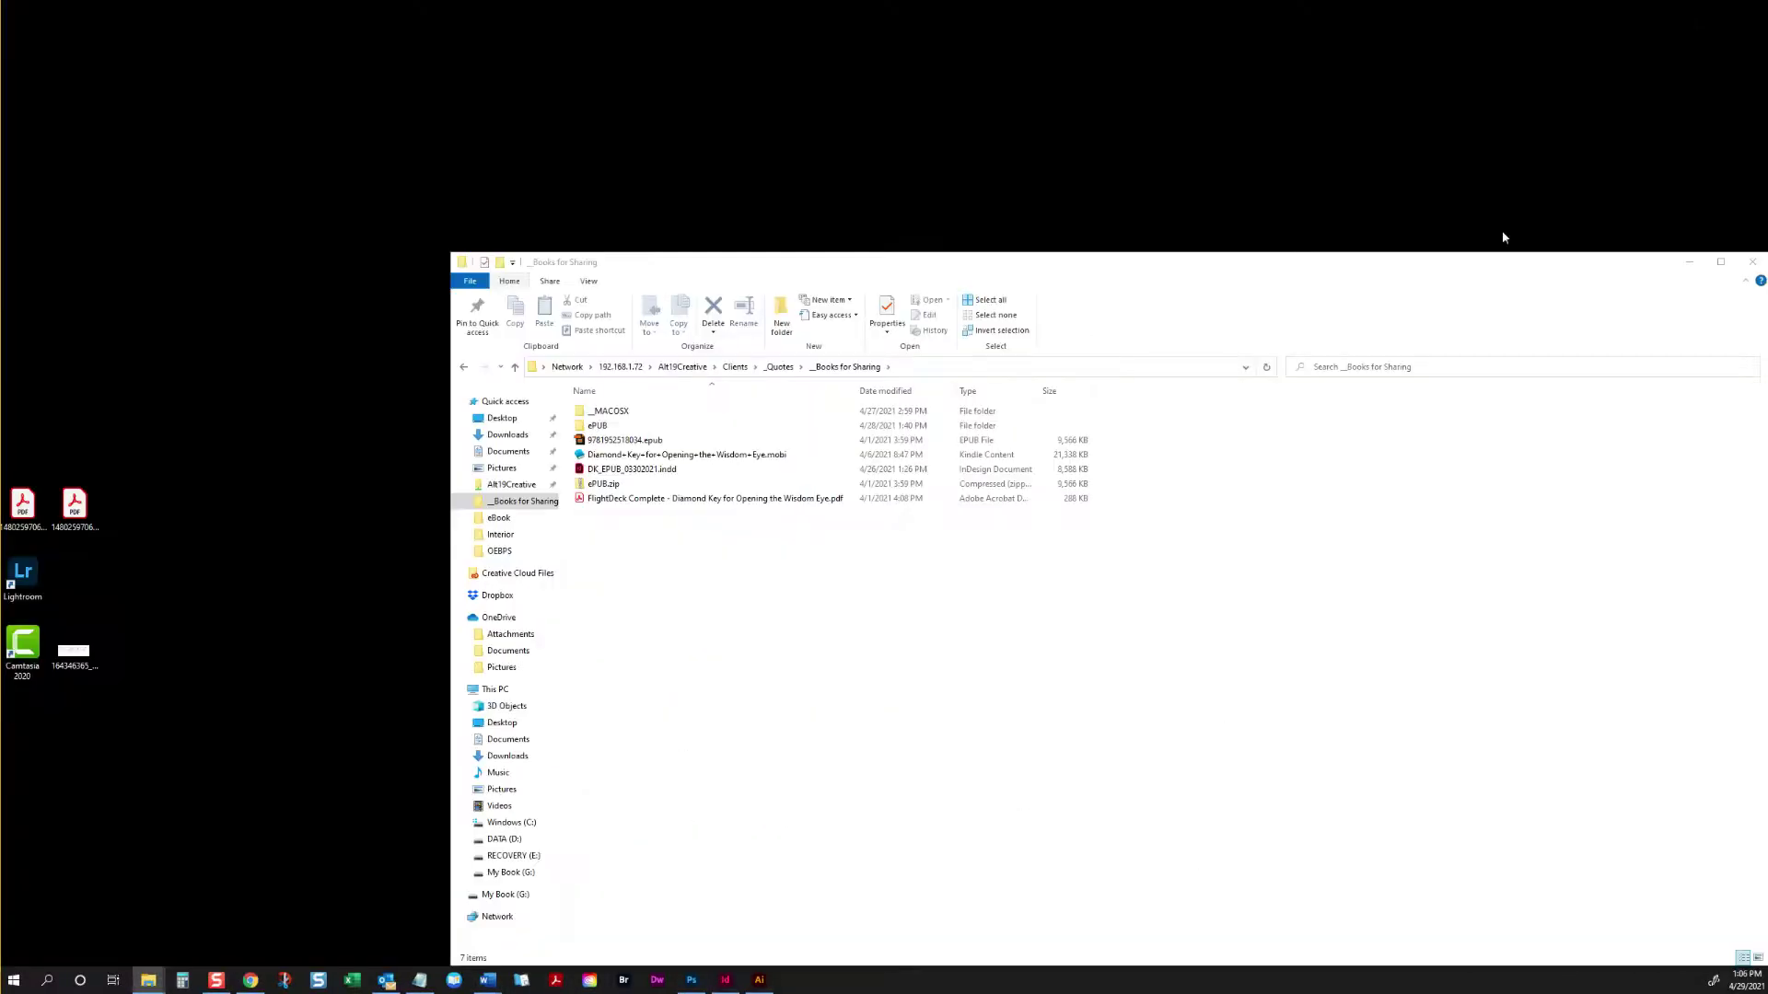
left_click(1754, 263)
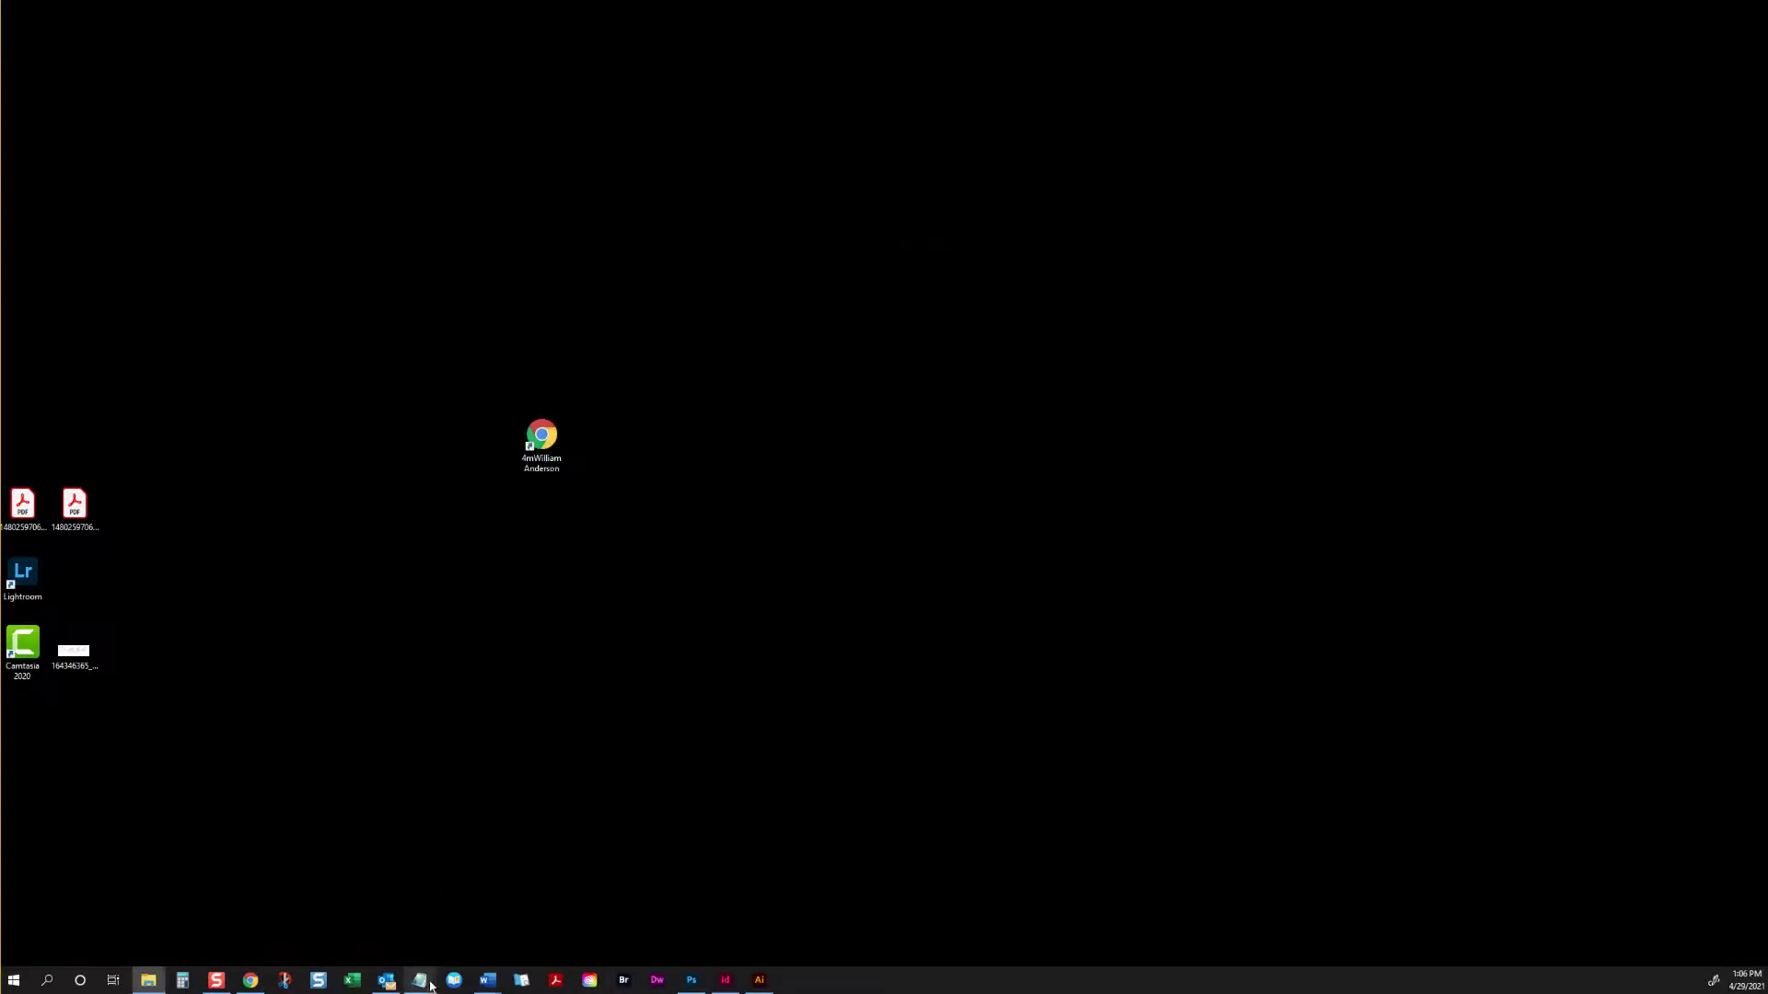
left_click(545, 985)
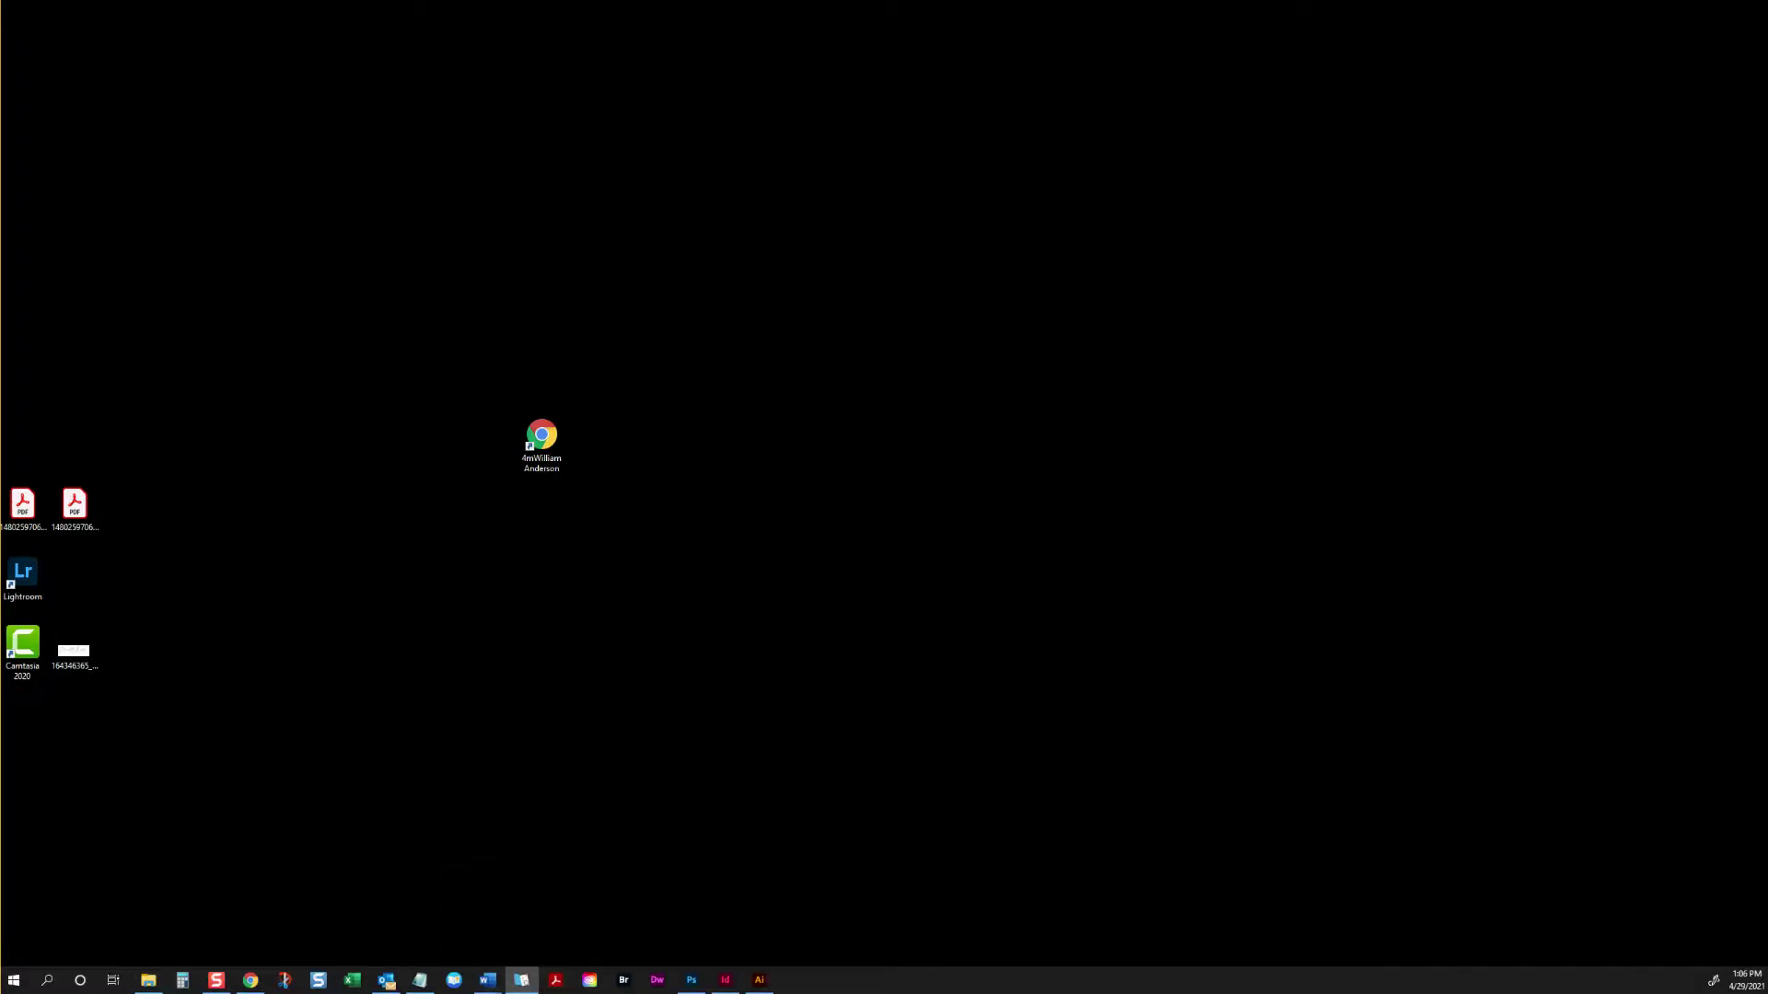
left_click(521, 980)
left_click_drag(245, 145, 799, 111)
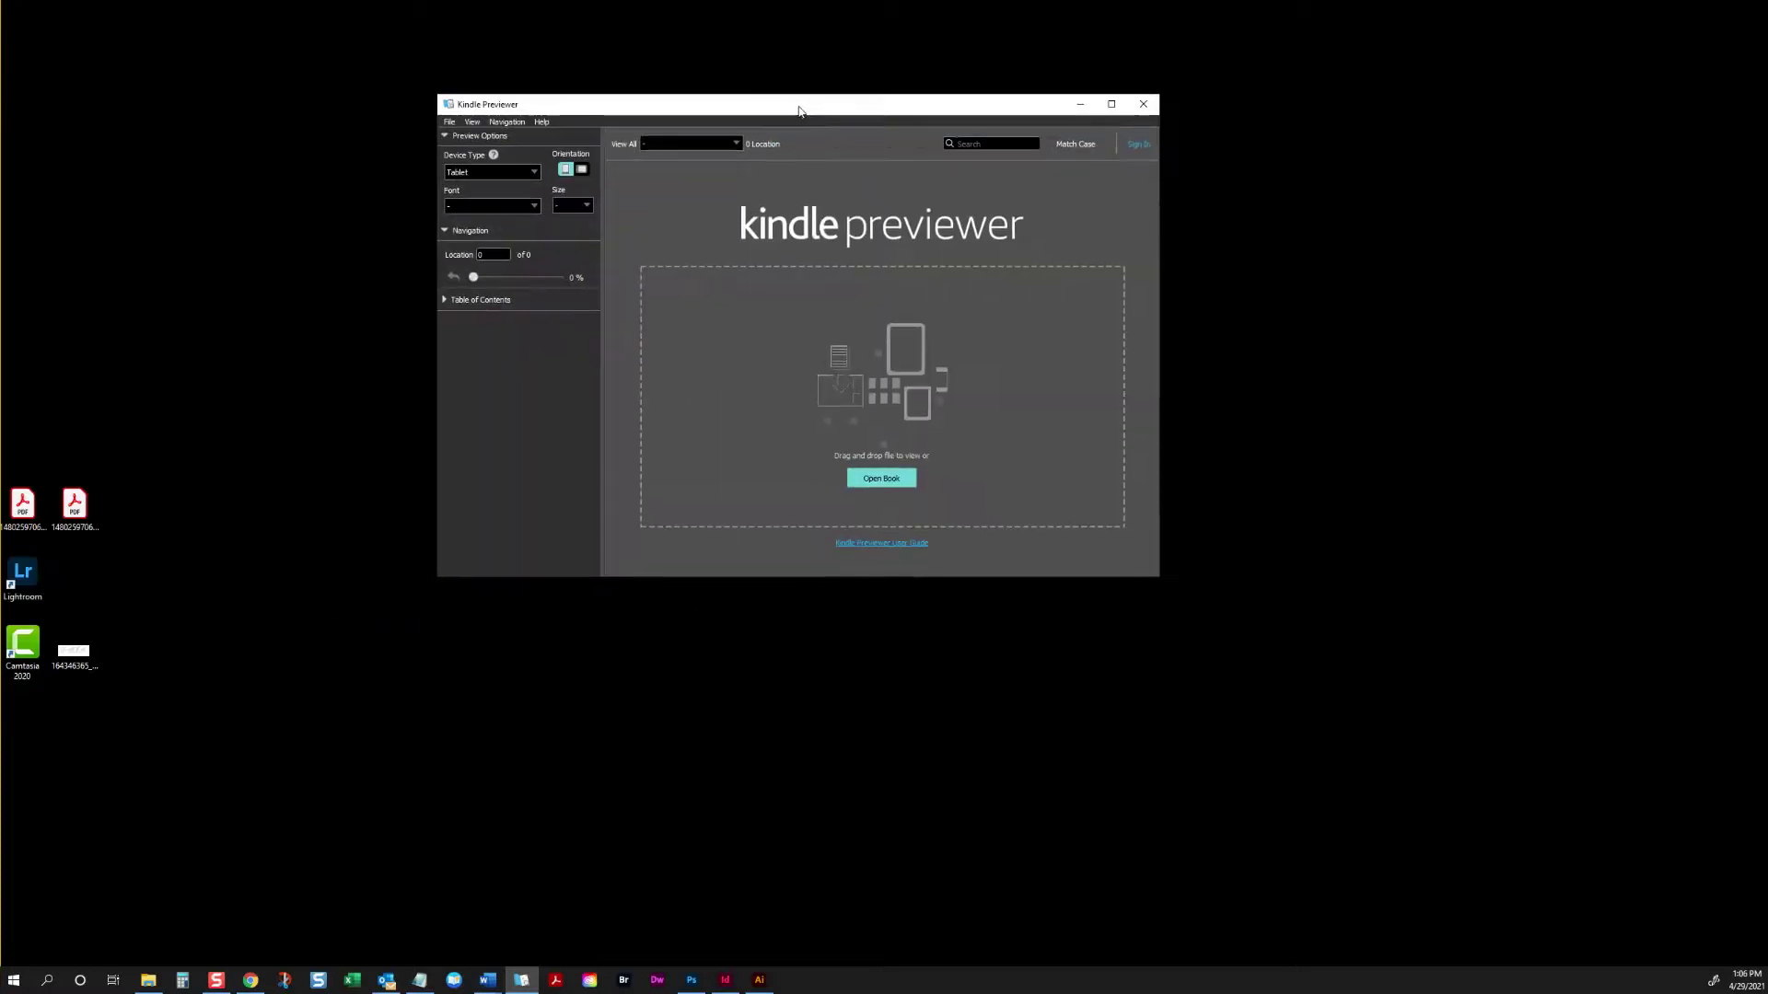
double_click(797, 110)
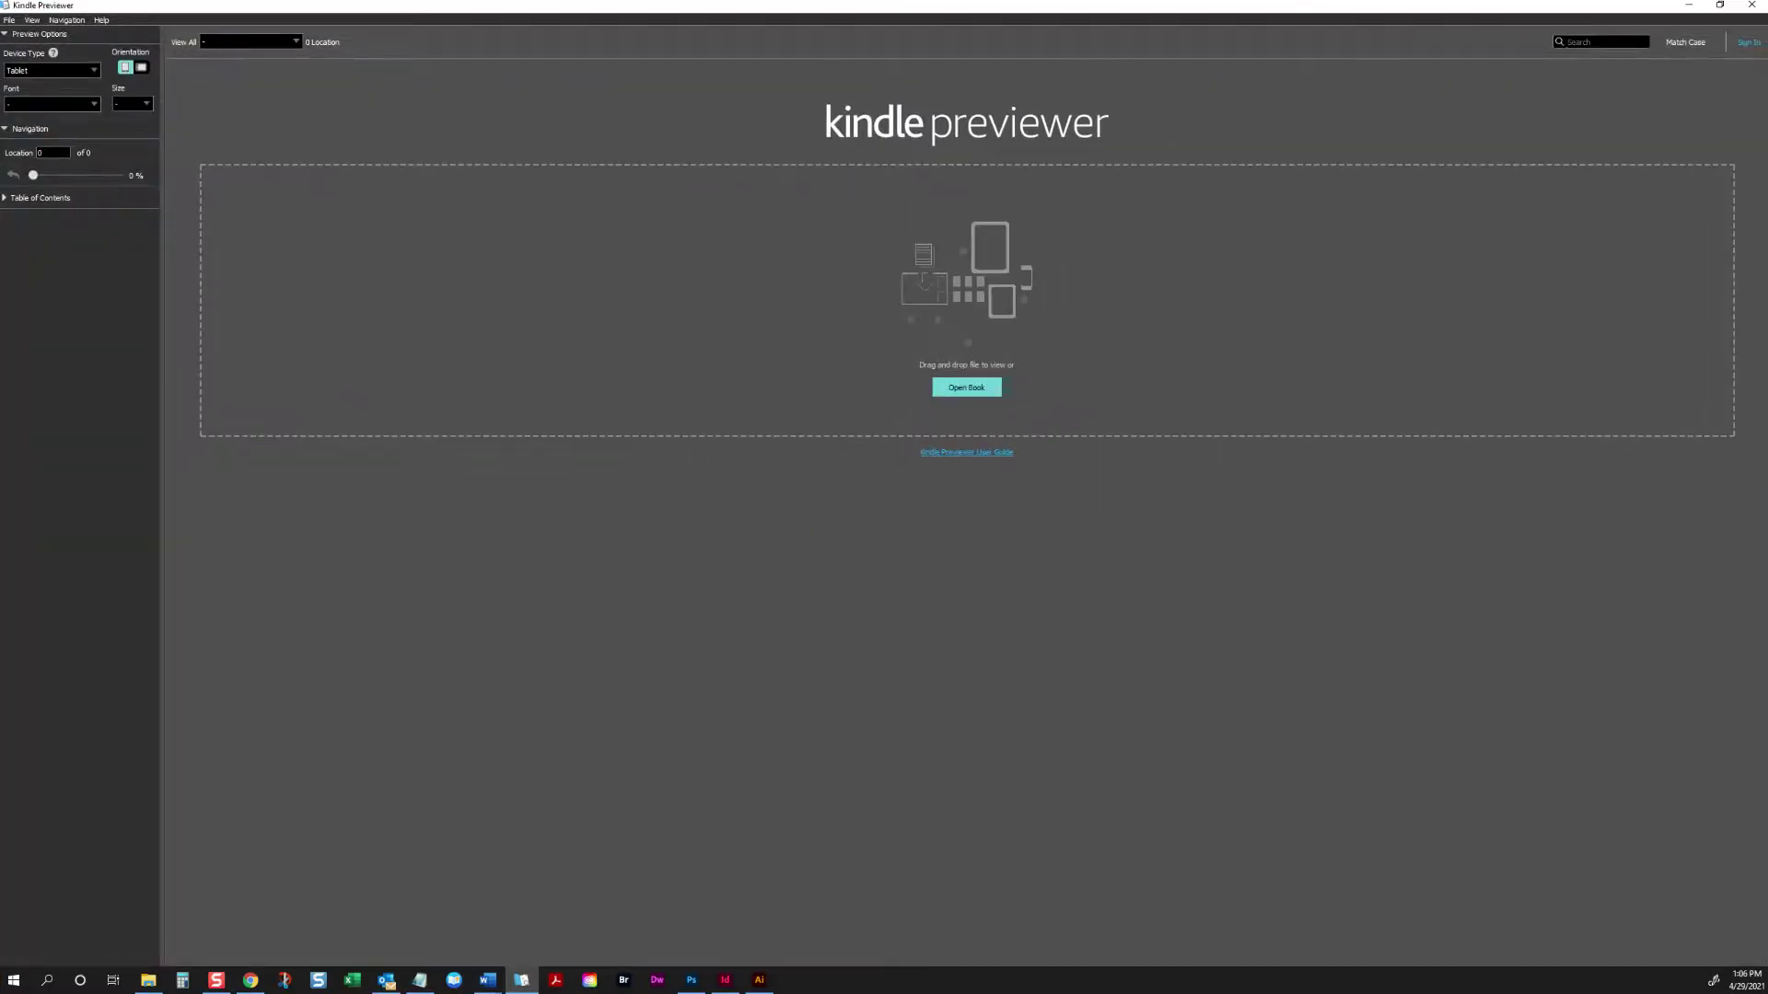
left_click_drag(2, 147, 886, 258)
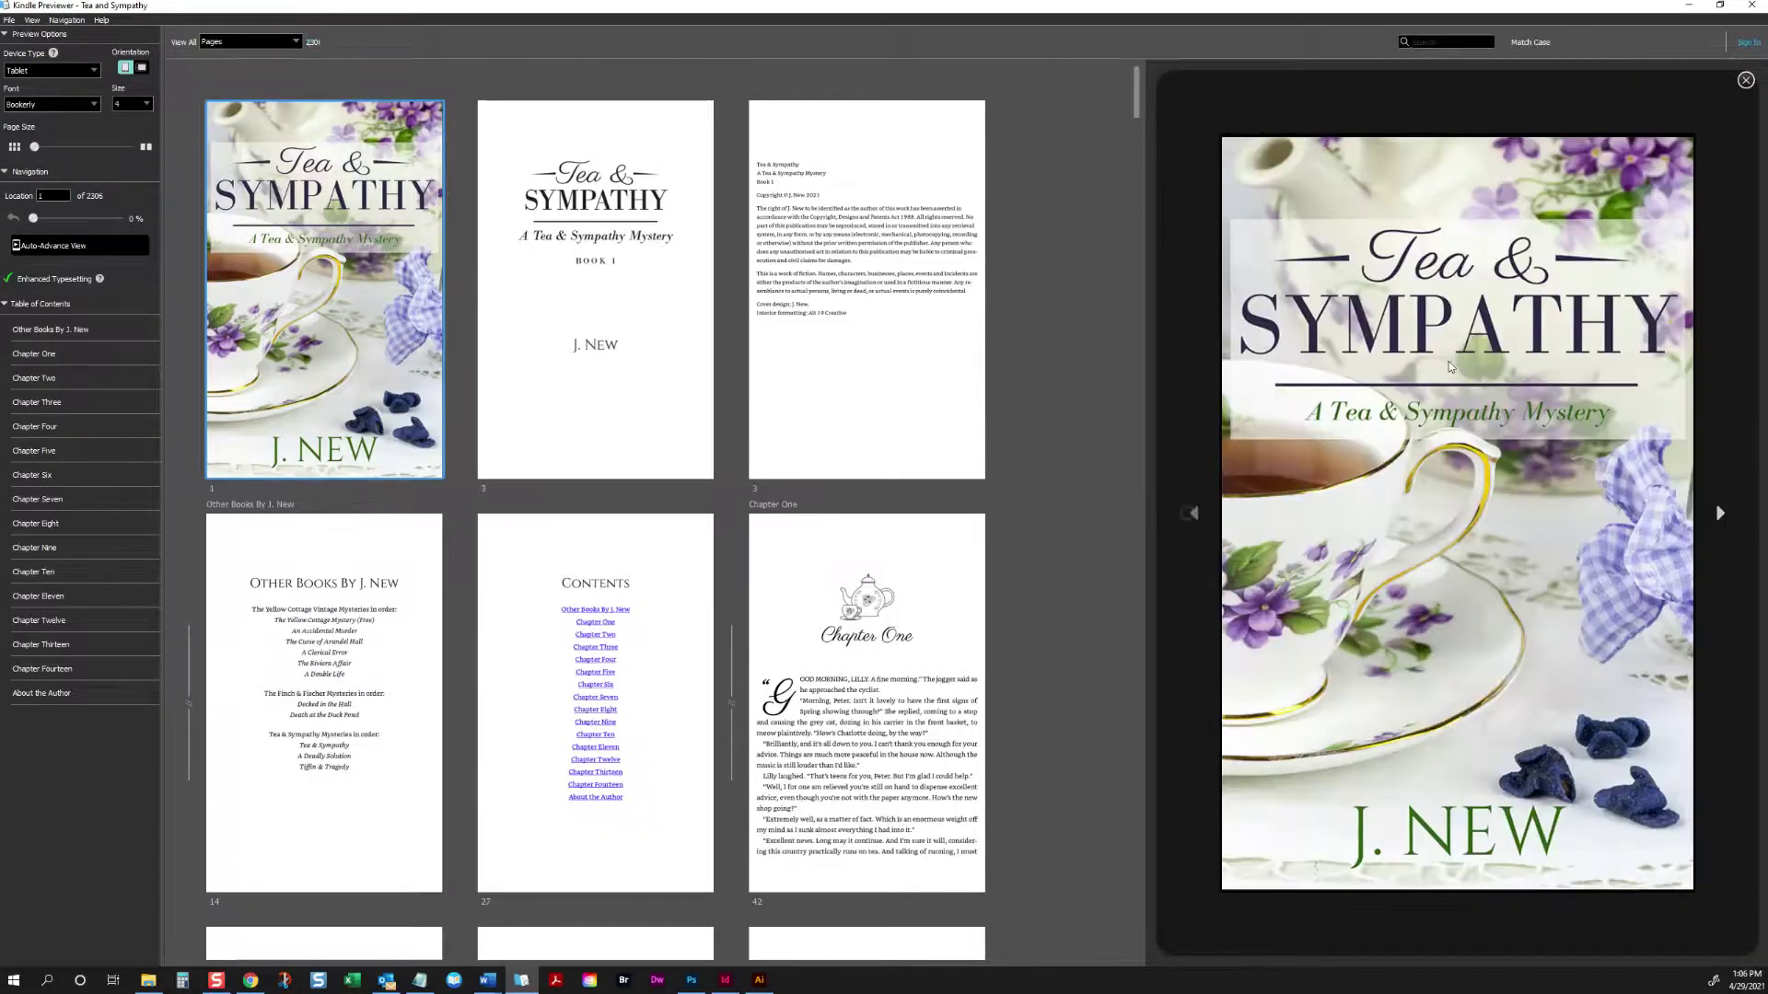
Step: Page through the cover, title, copyright, other-books and contents pages up to Chapter One in the tablet preview
left_click(1720, 513)
left_click(1721, 517)
left_click(1719, 514)
left_click(1719, 514)
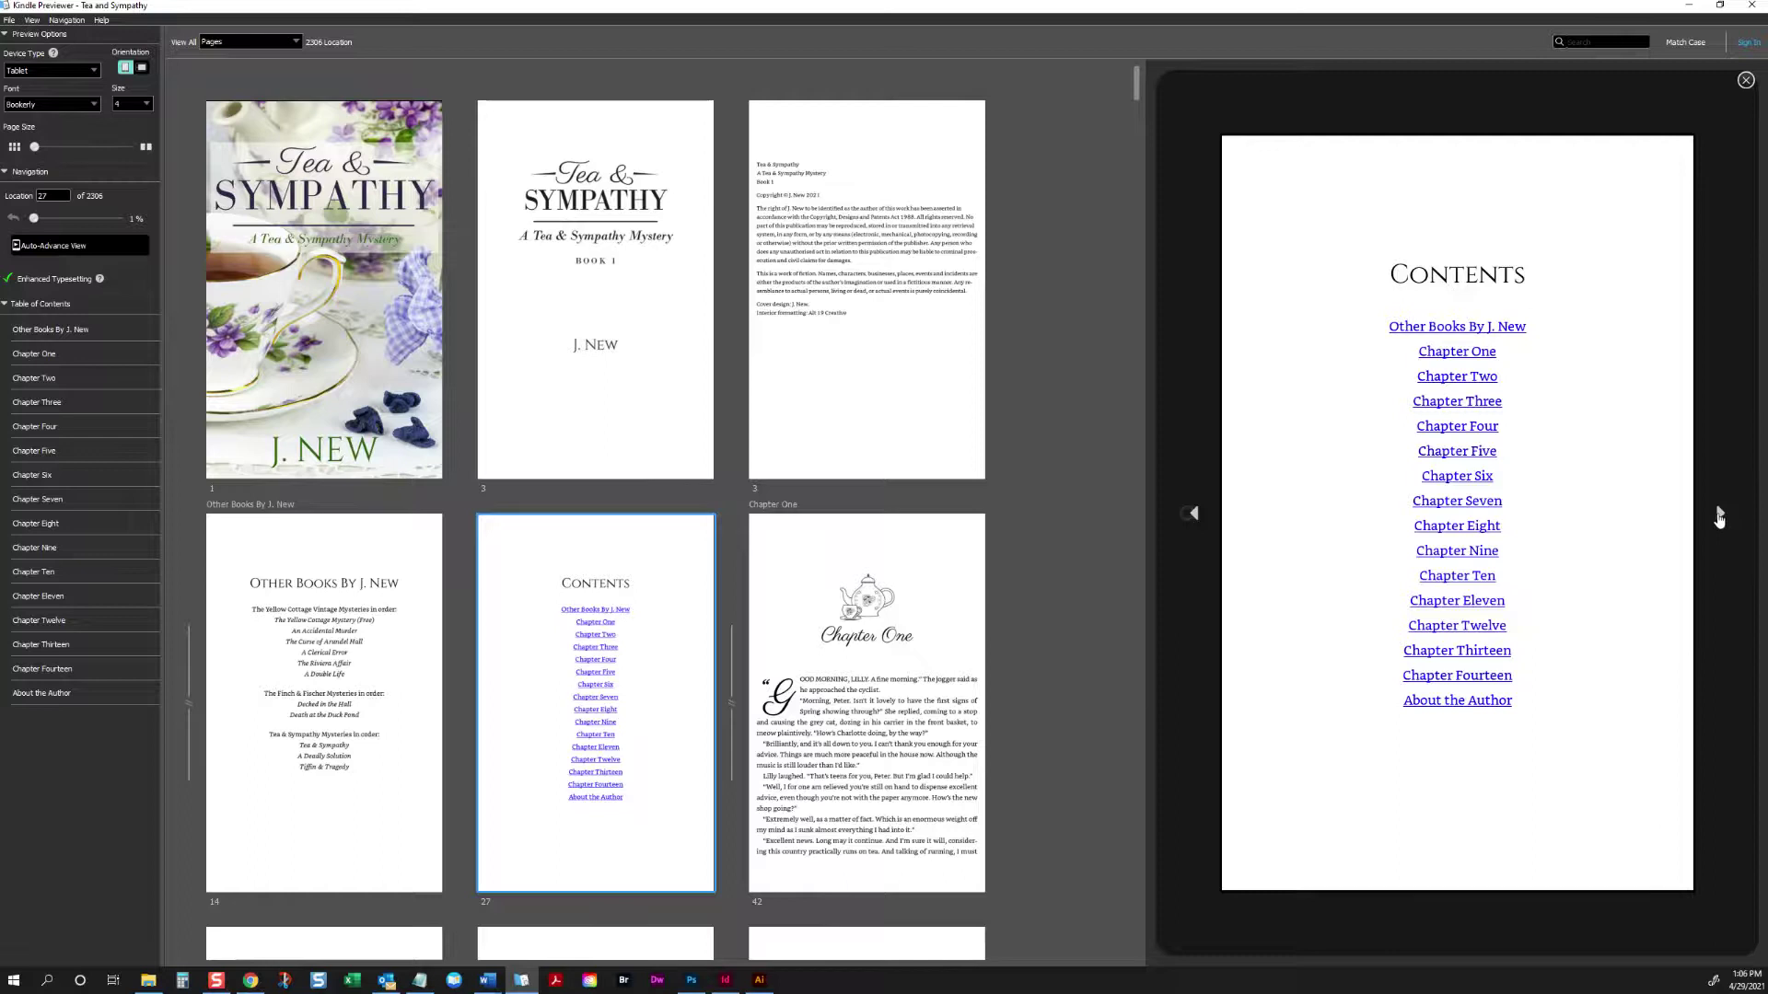
left_click(1720, 515)
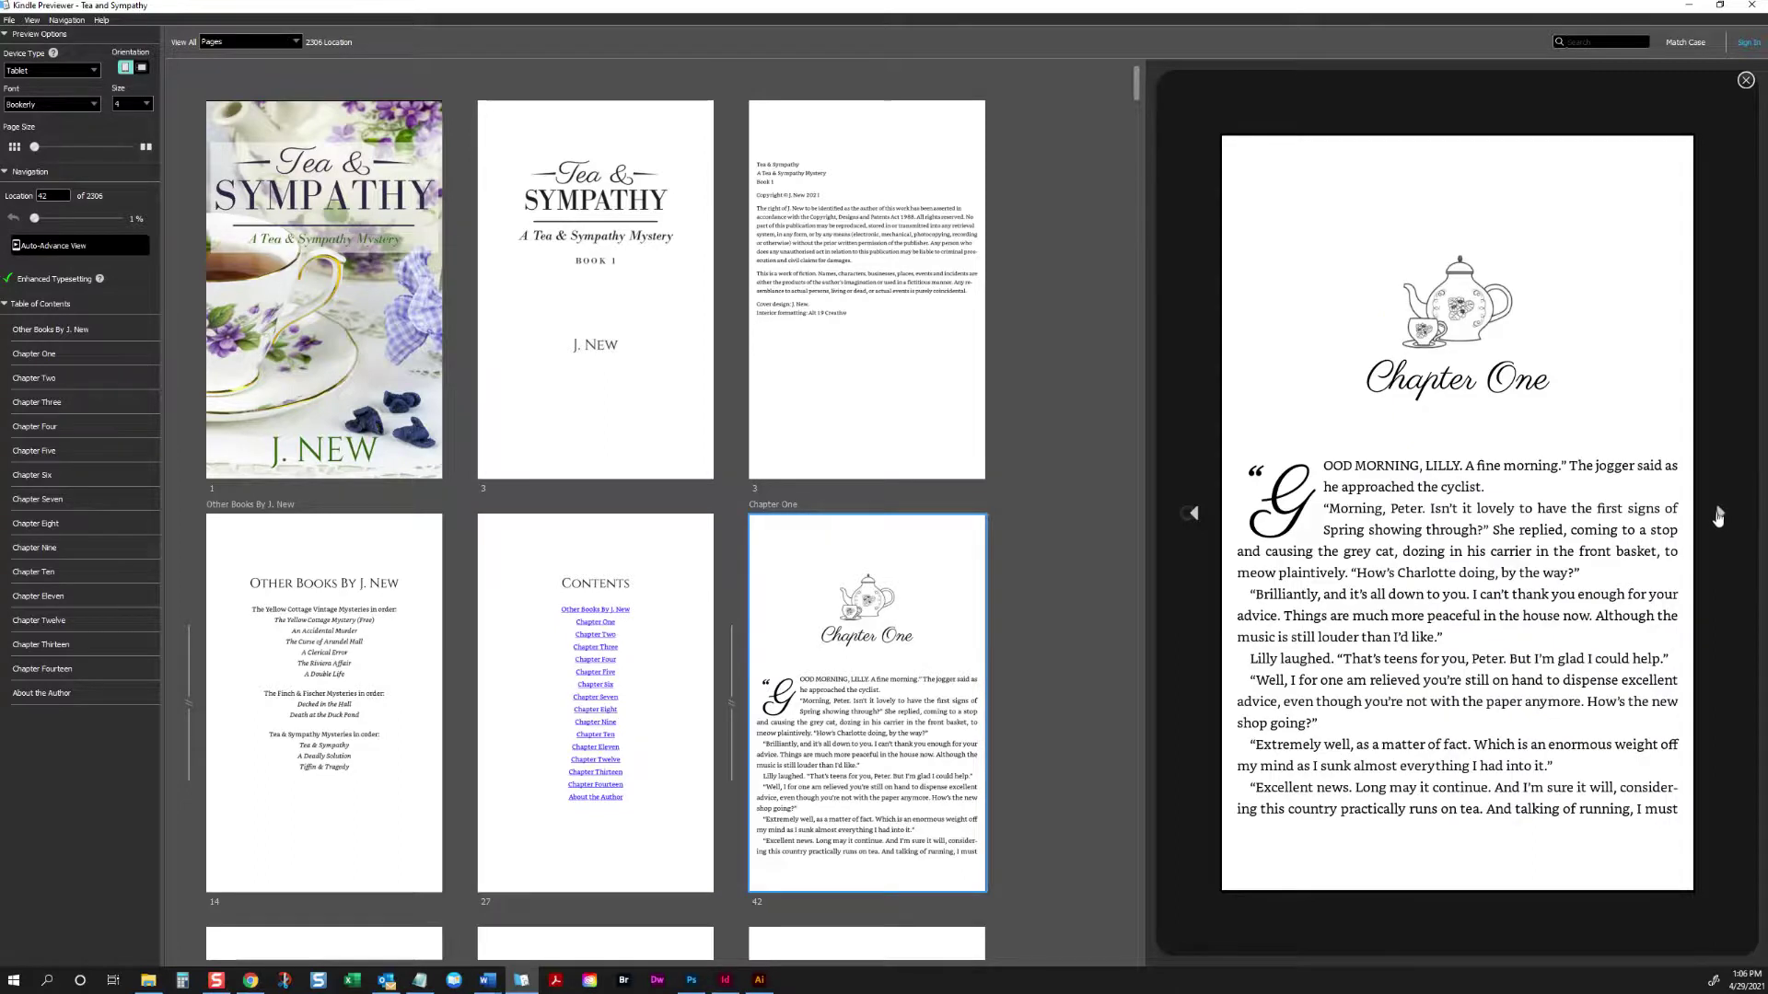
Step: Page through Chapter One to the start of Chapter Two, checking the drop caps and scene-break ornaments
left_click(1720, 515)
left_click(1720, 516)
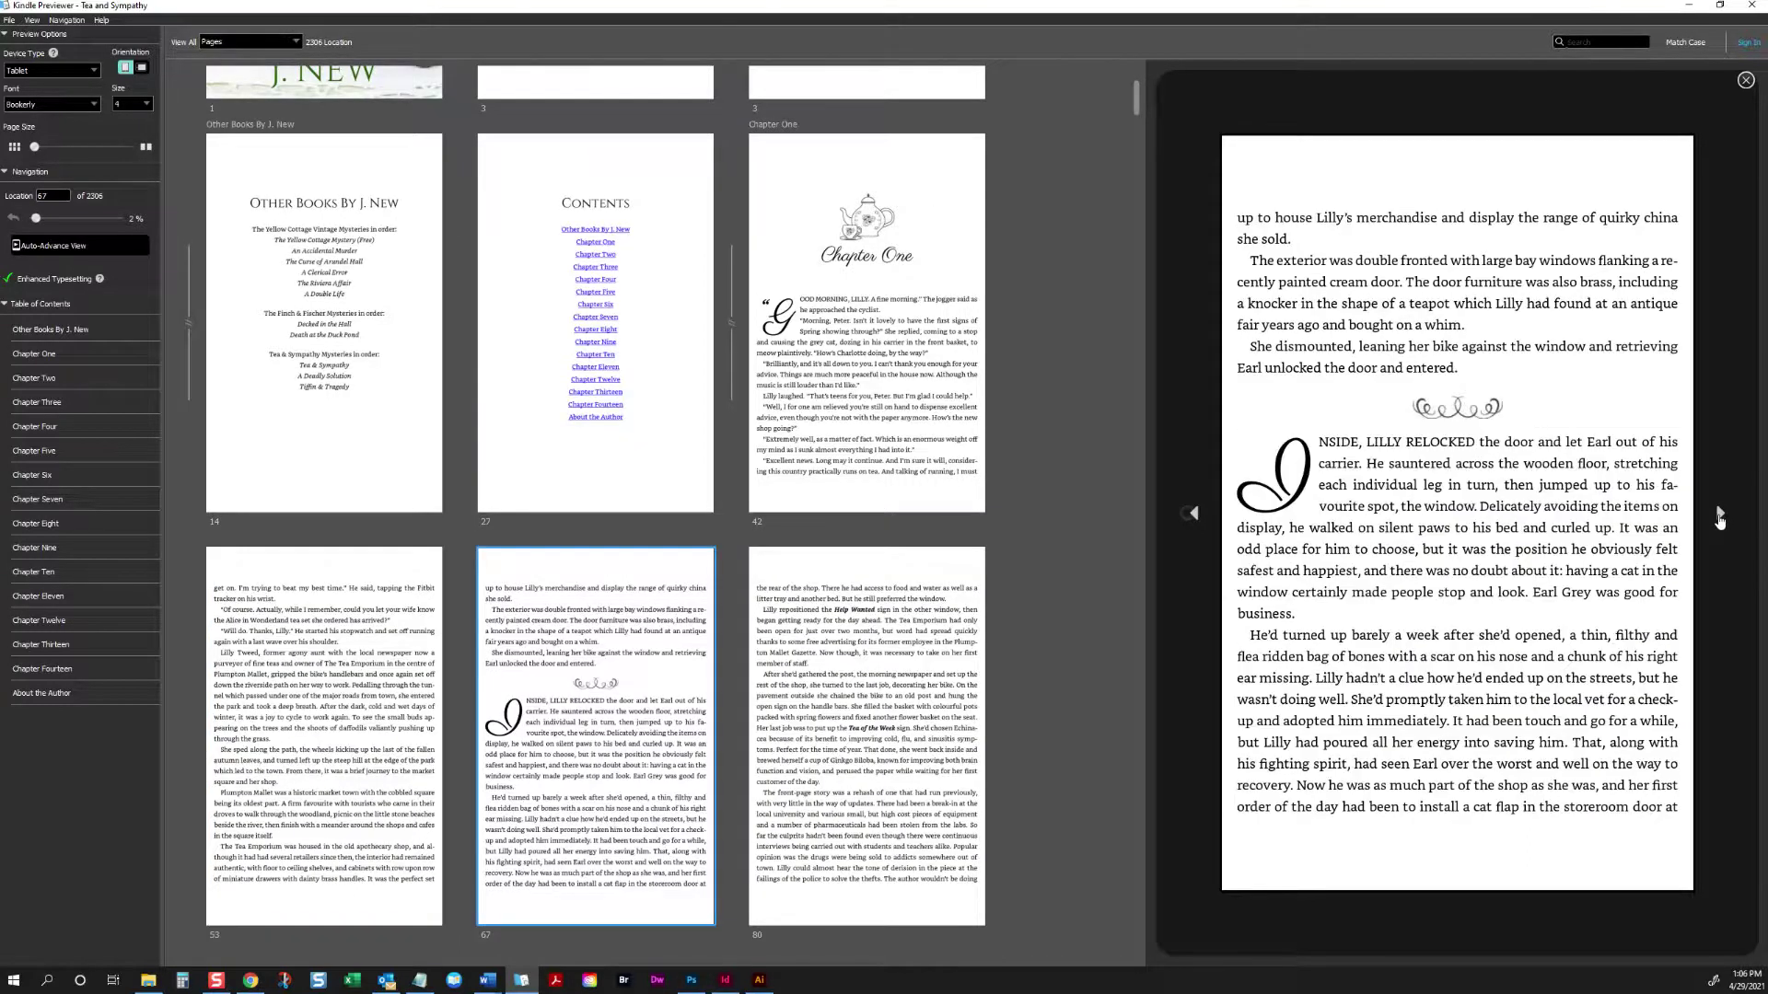
left_click(1718, 515)
left_click(1717, 515)
left_click(1719, 517)
left_click(1721, 520)
left_click(1720, 520)
left_click(1721, 520)
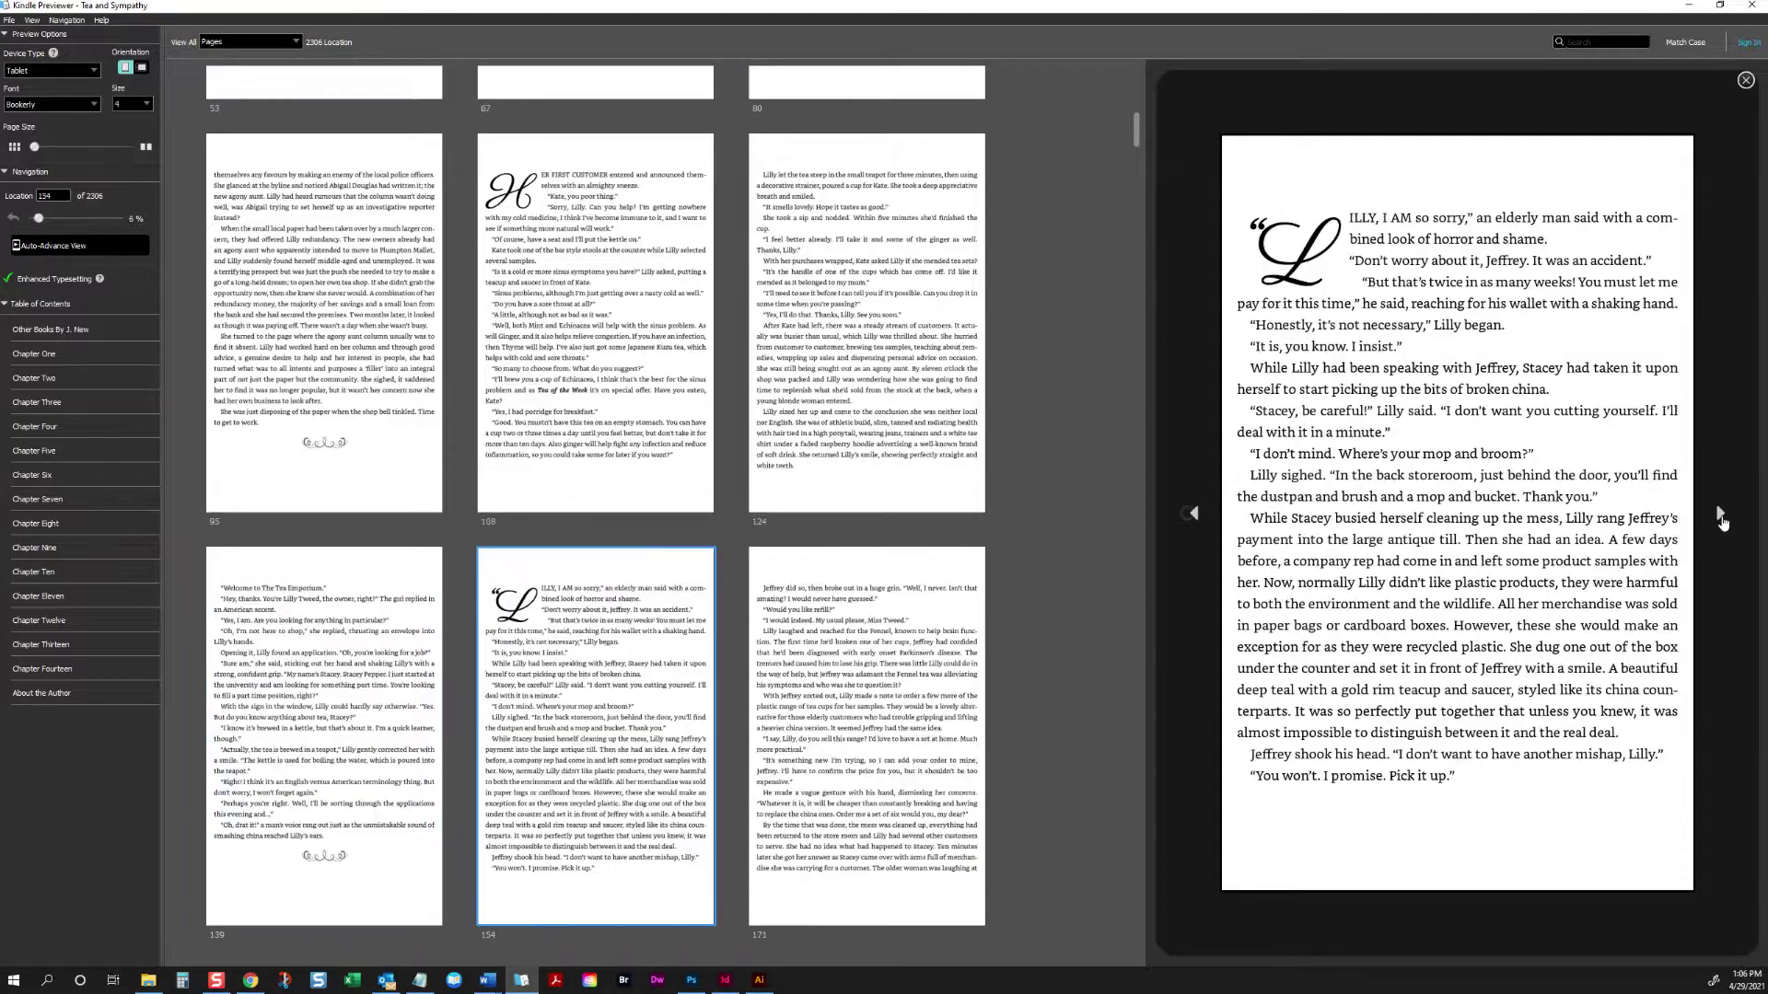
left_click(1721, 521)
left_click(1722, 522)
left_click(1720, 520)
left_click(1721, 520)
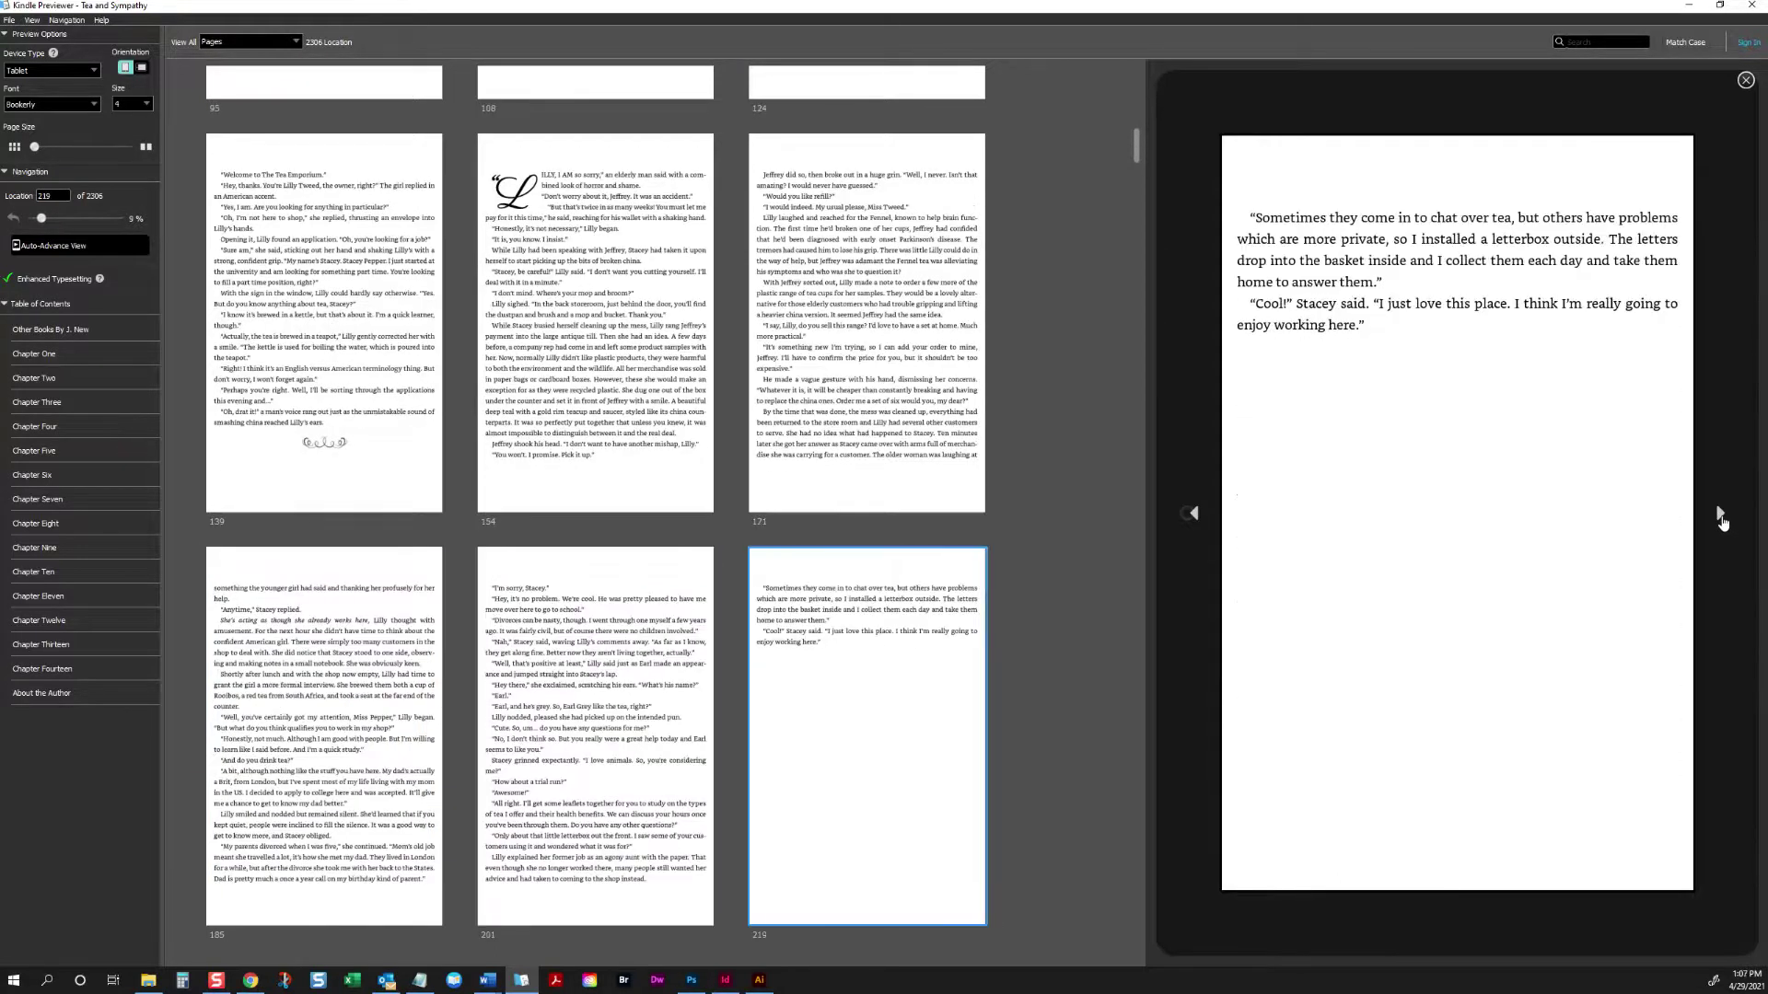
left_click(1721, 521)
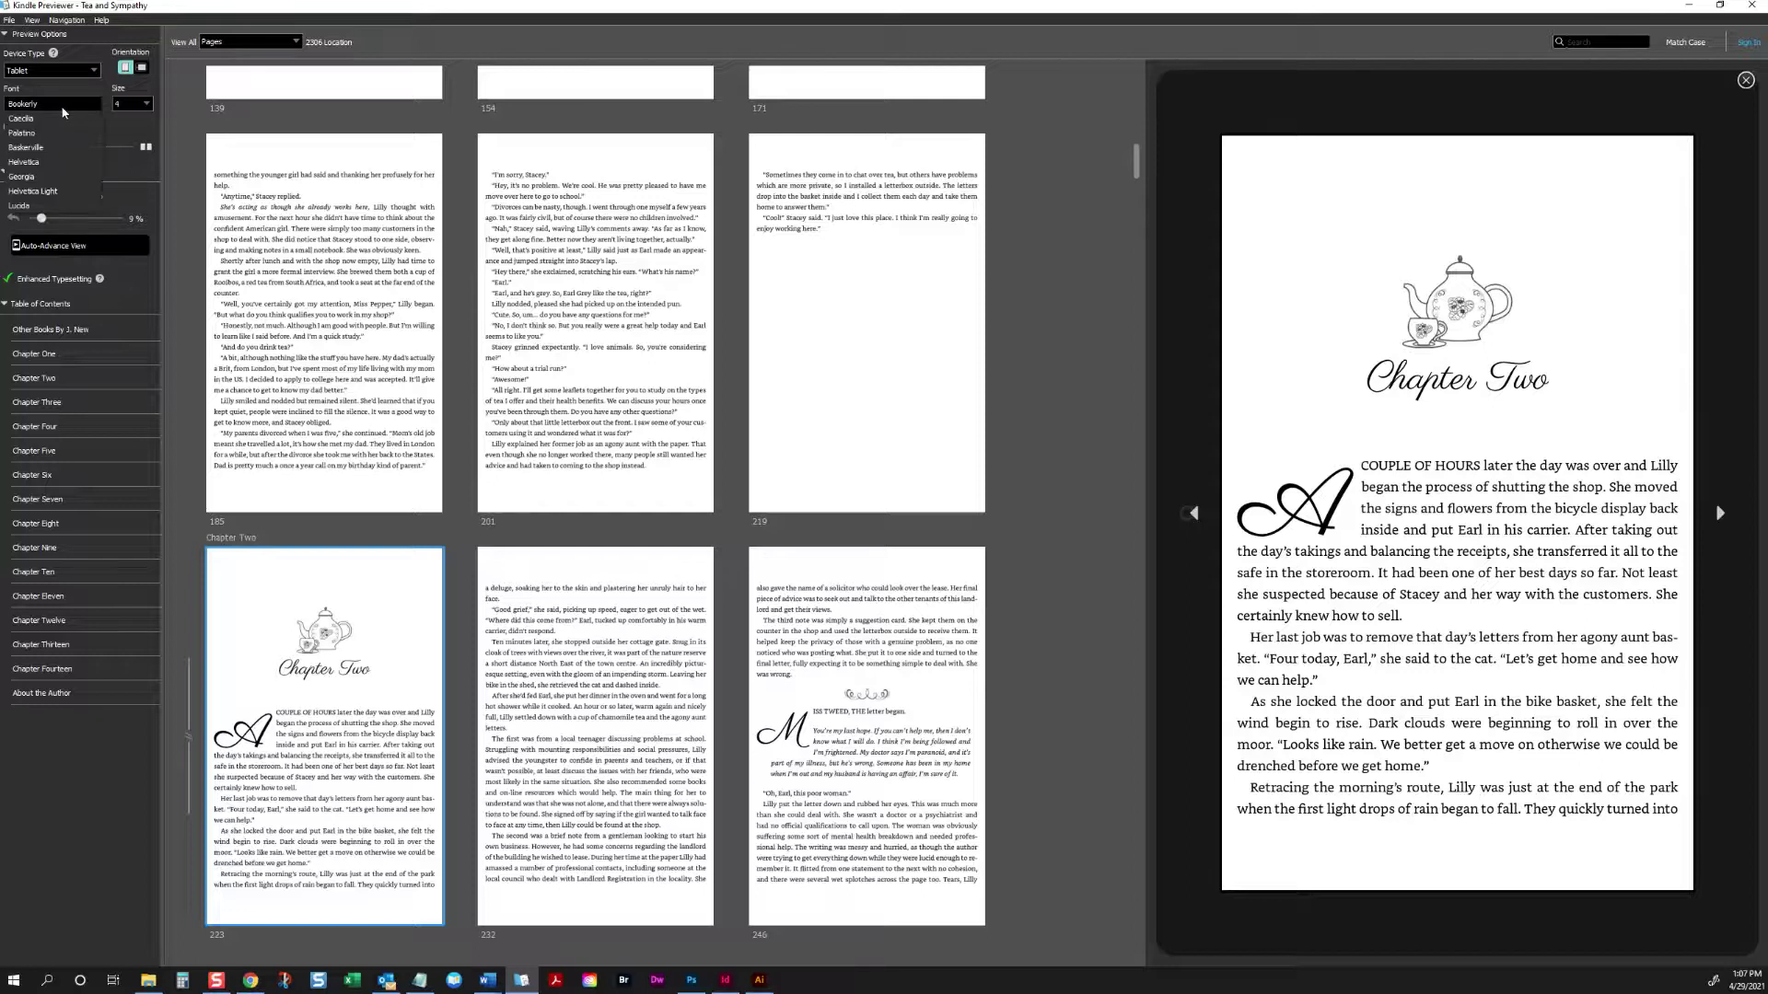
Step: Preview the book as Phone and check the title page, the available fonts and the first scene break in Chapter One
left_click(42, 71)
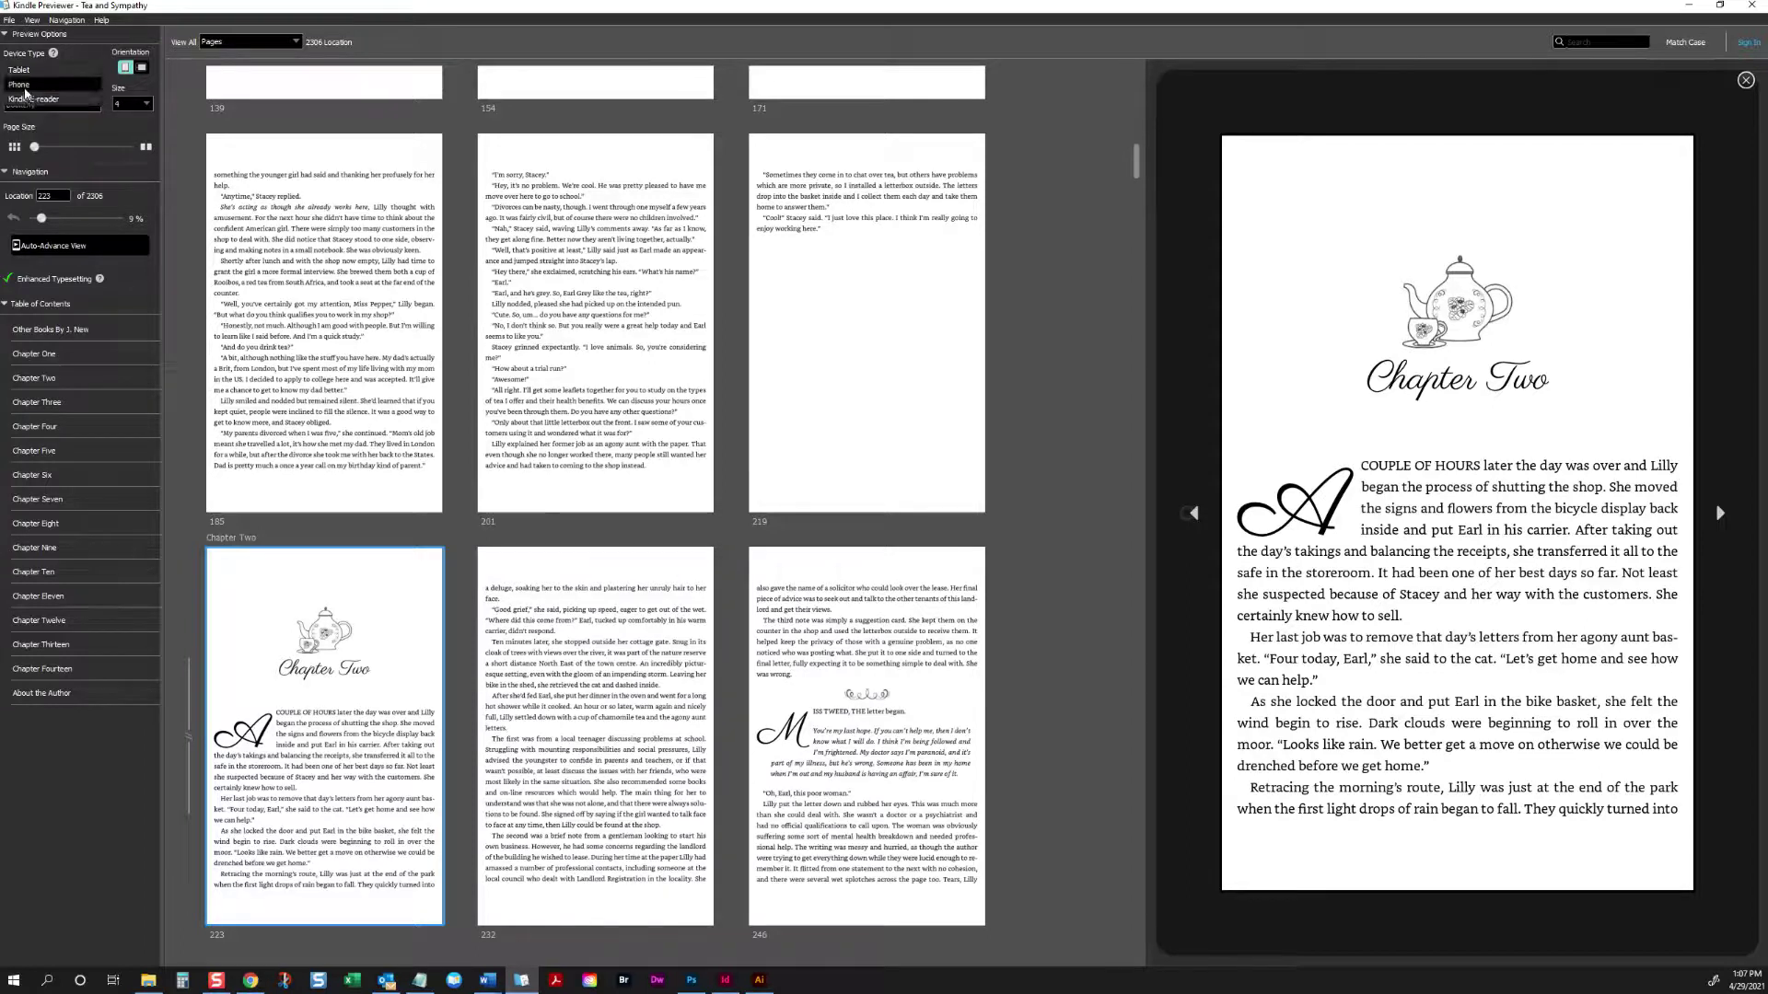
left_click(26, 85)
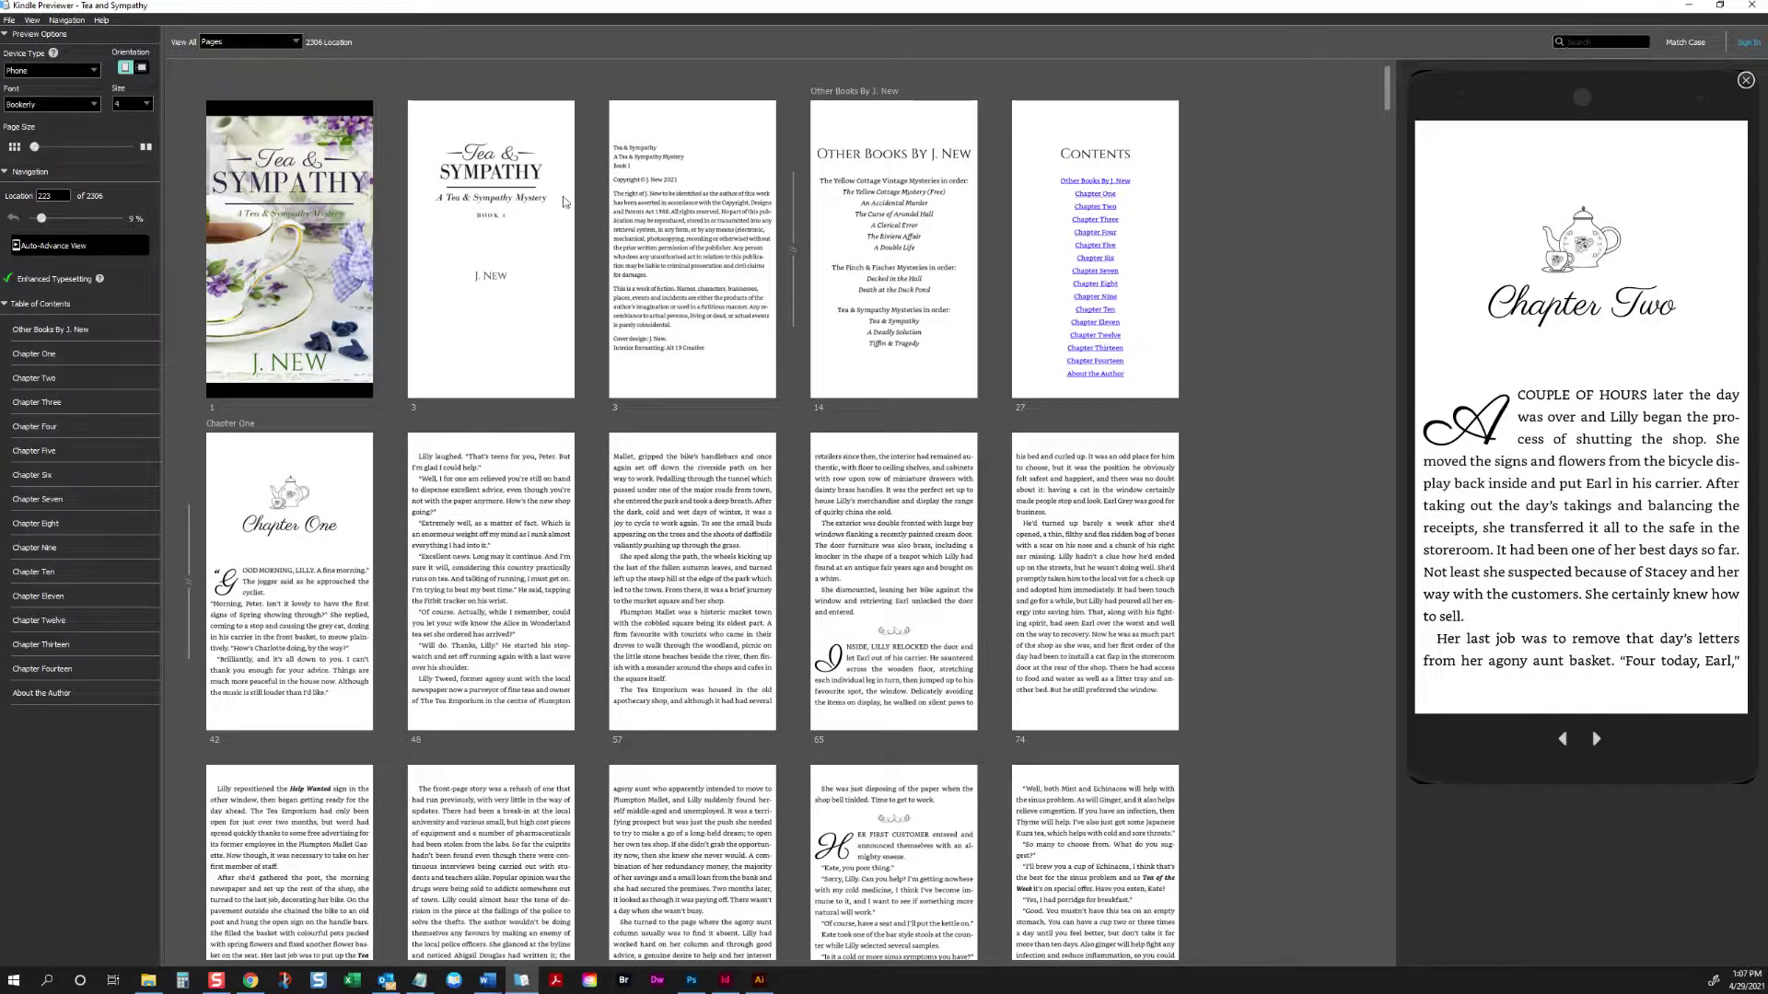
left_click(559, 201)
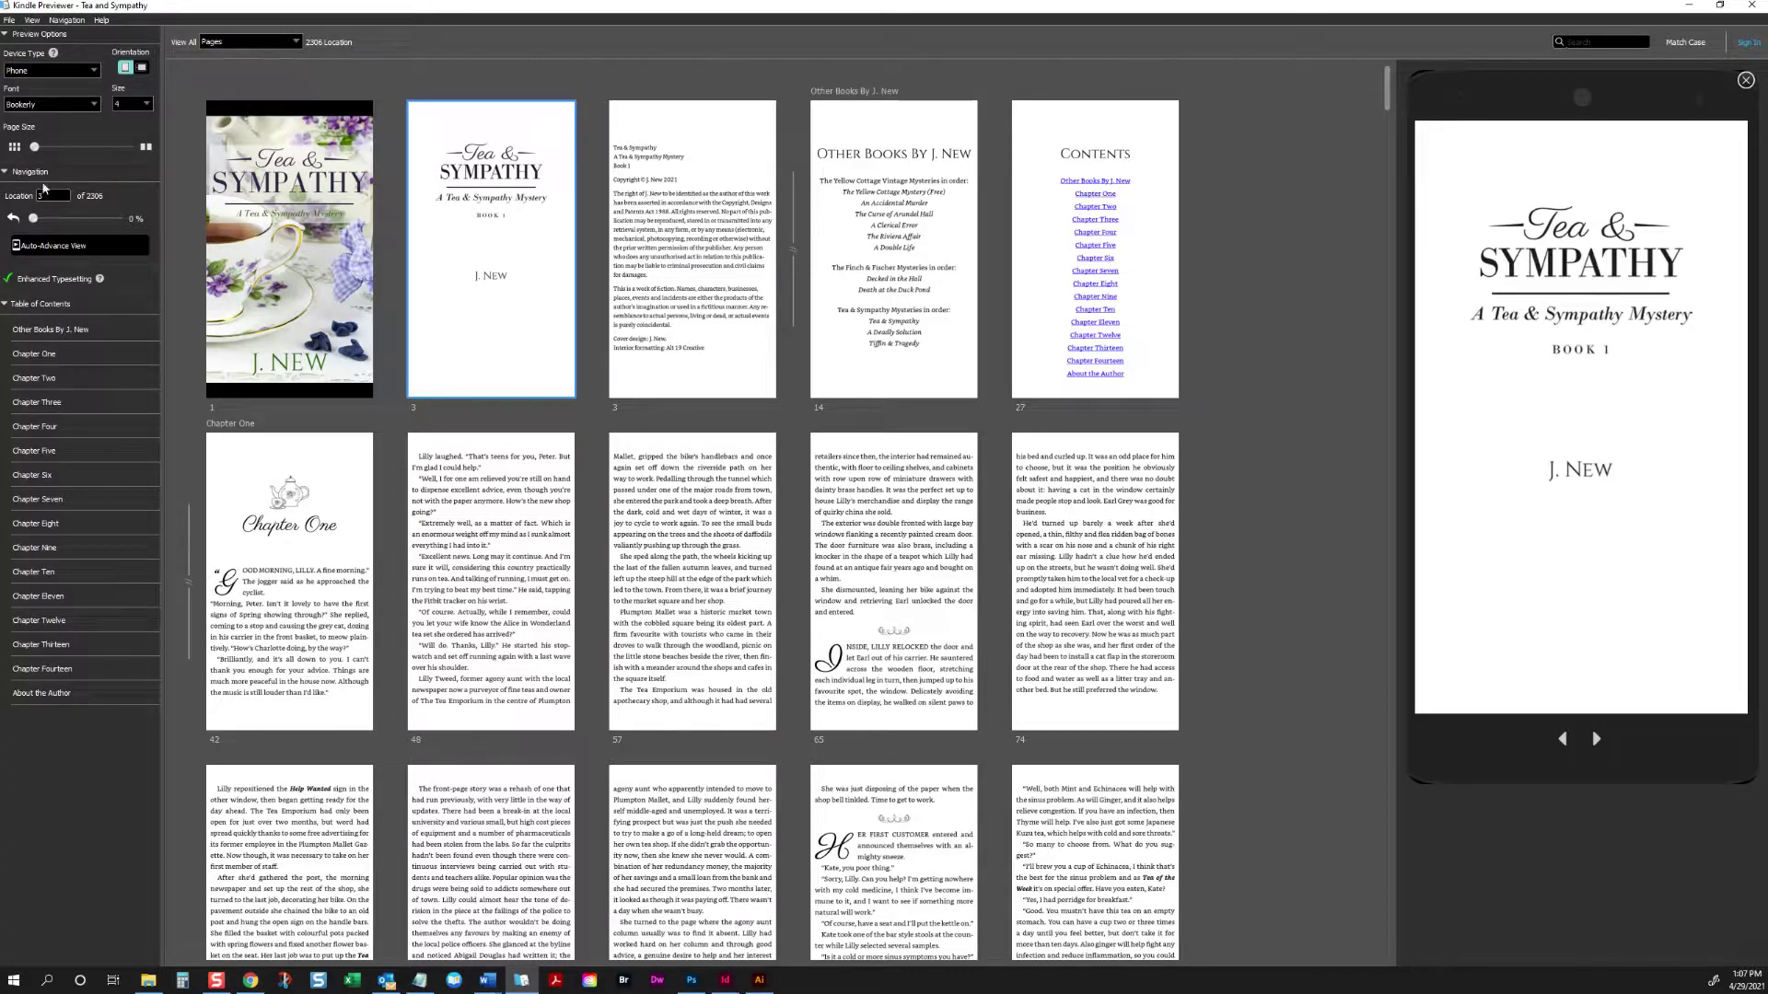
left_click(61, 109)
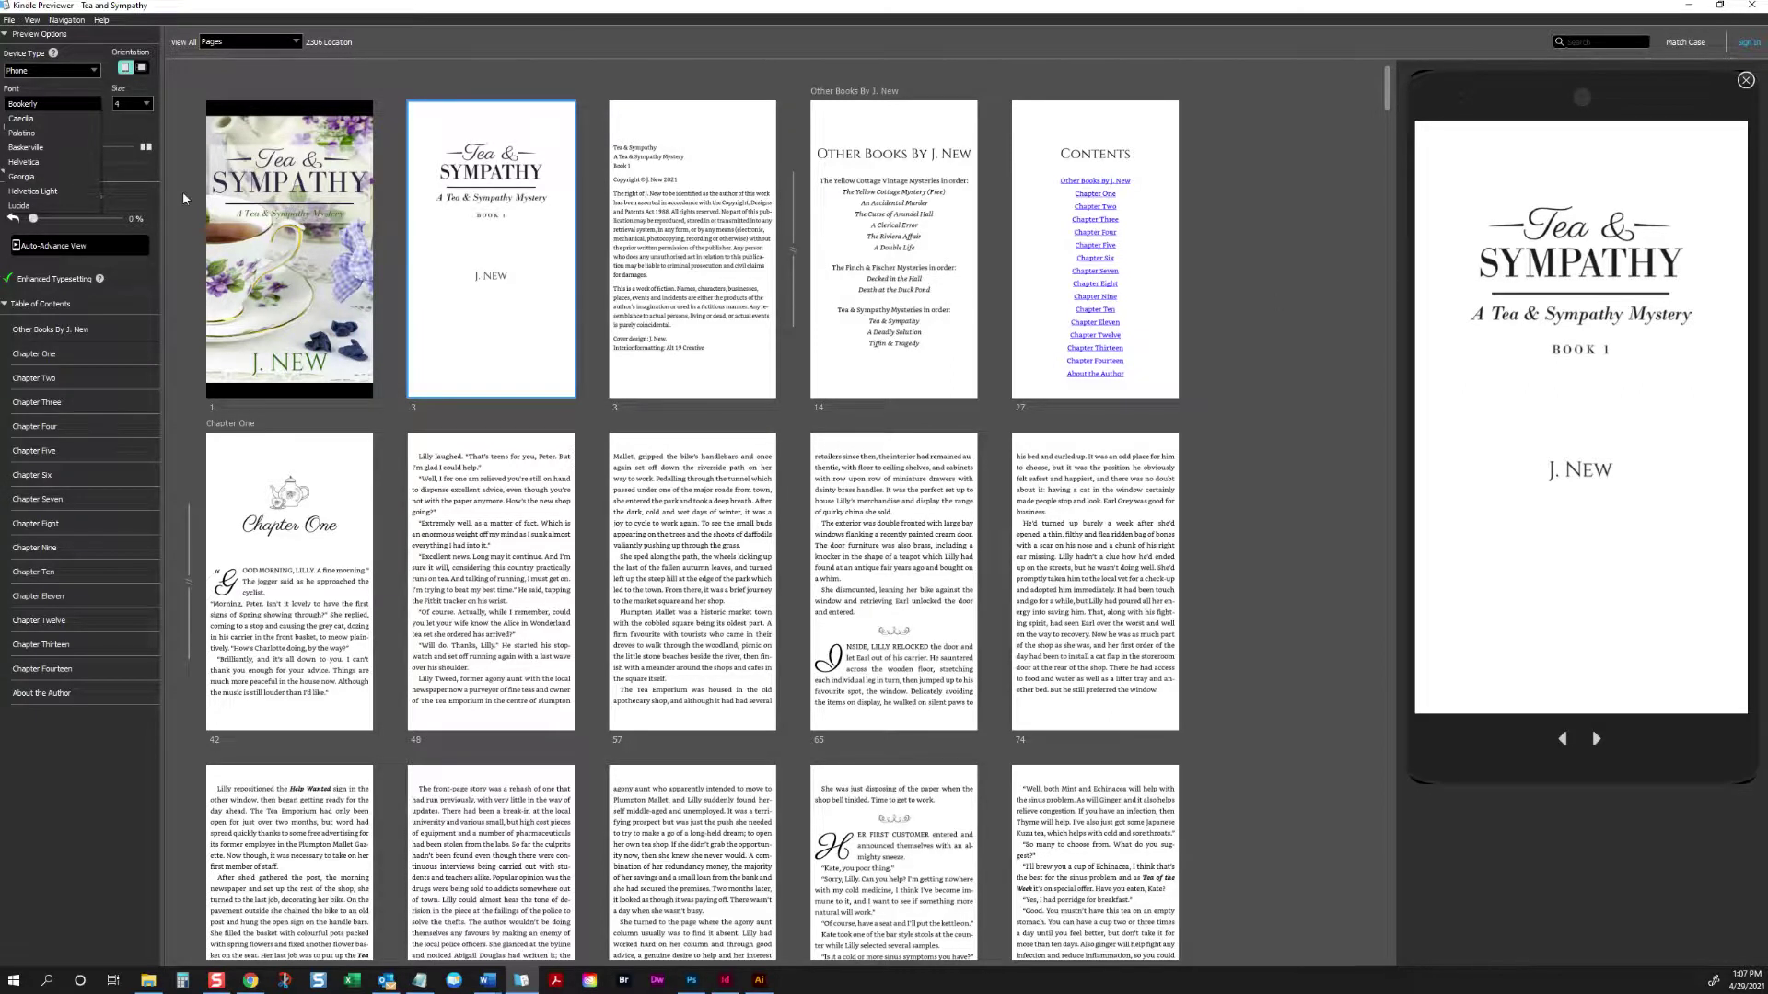
left_click(929, 650)
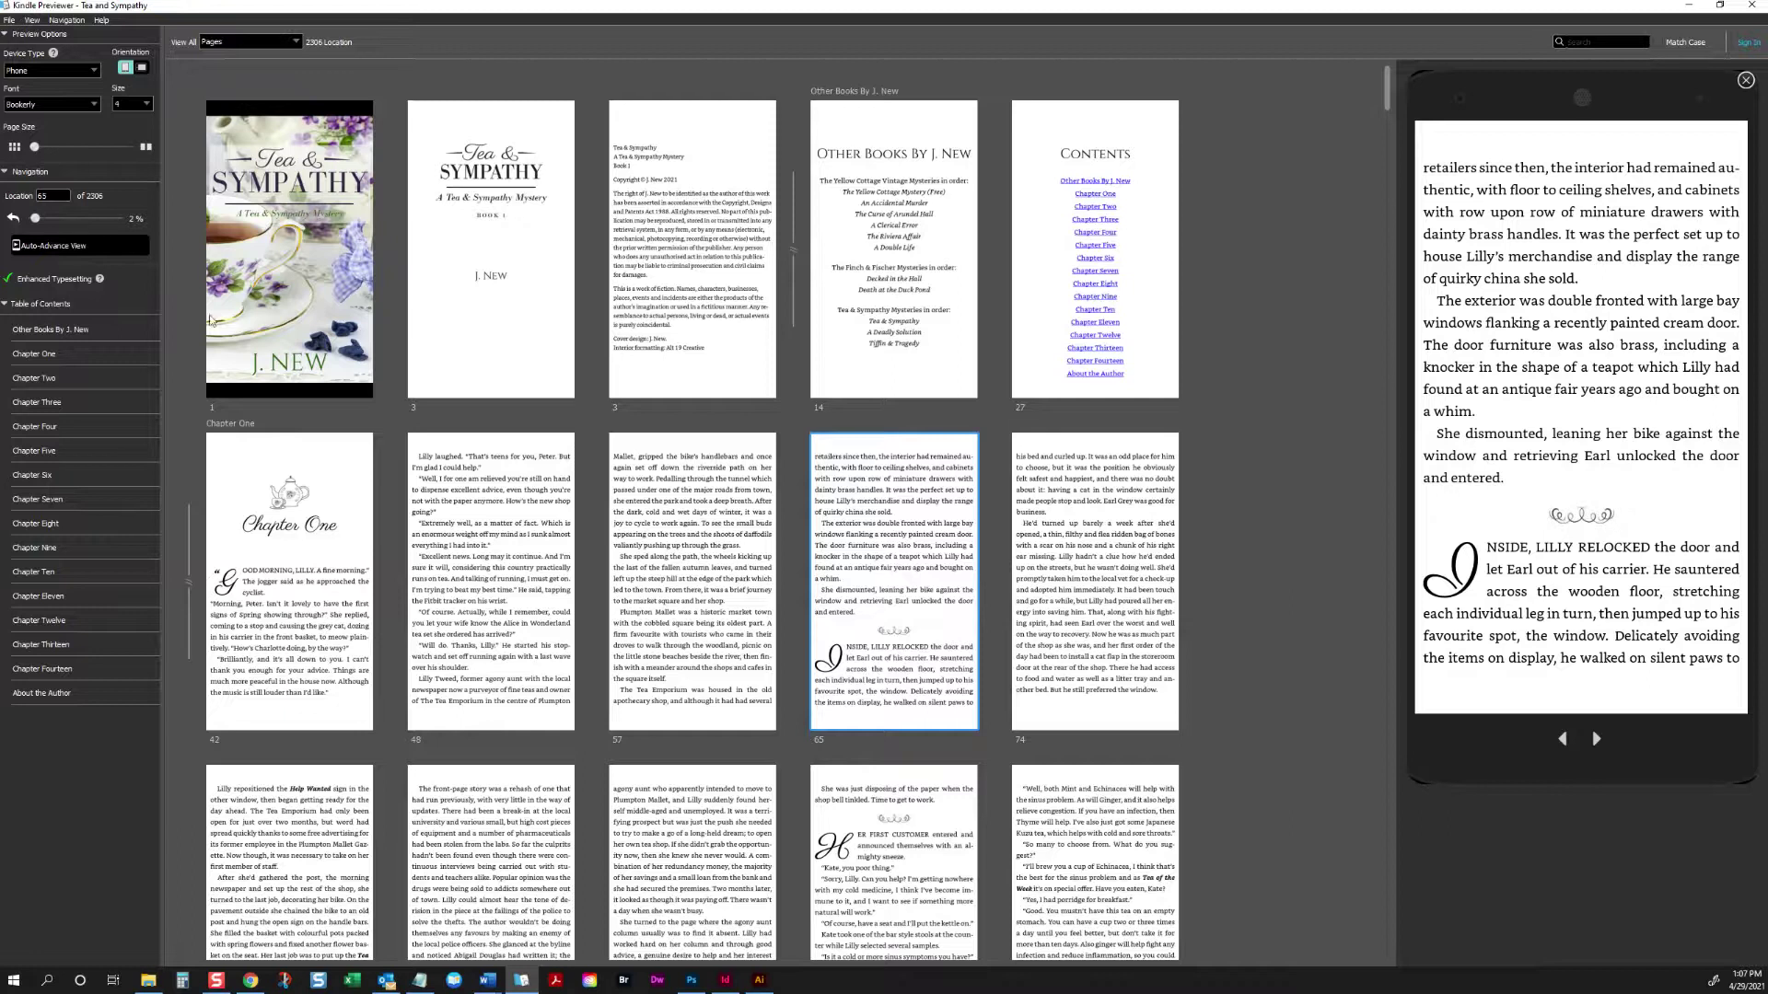
Step: Preview the book as Kindle E-reader and check the Chapter One opening and the pages up to its first scene break
left_click(46, 71)
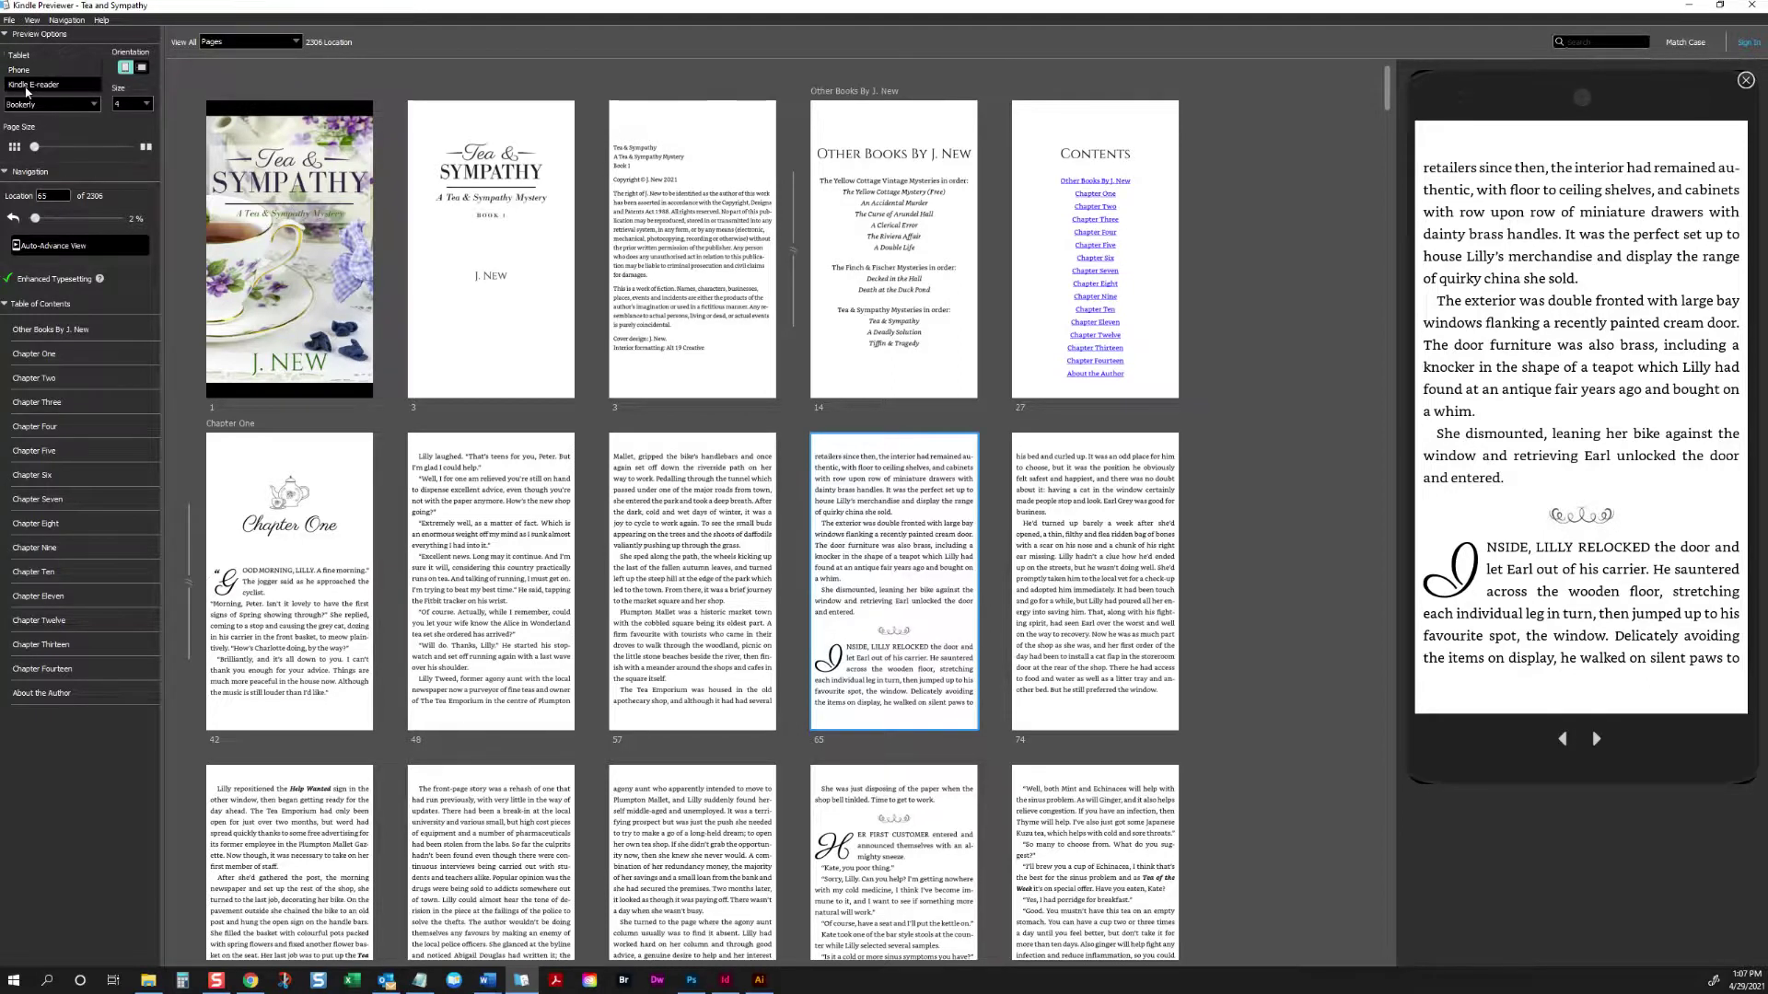
left_click(26, 88)
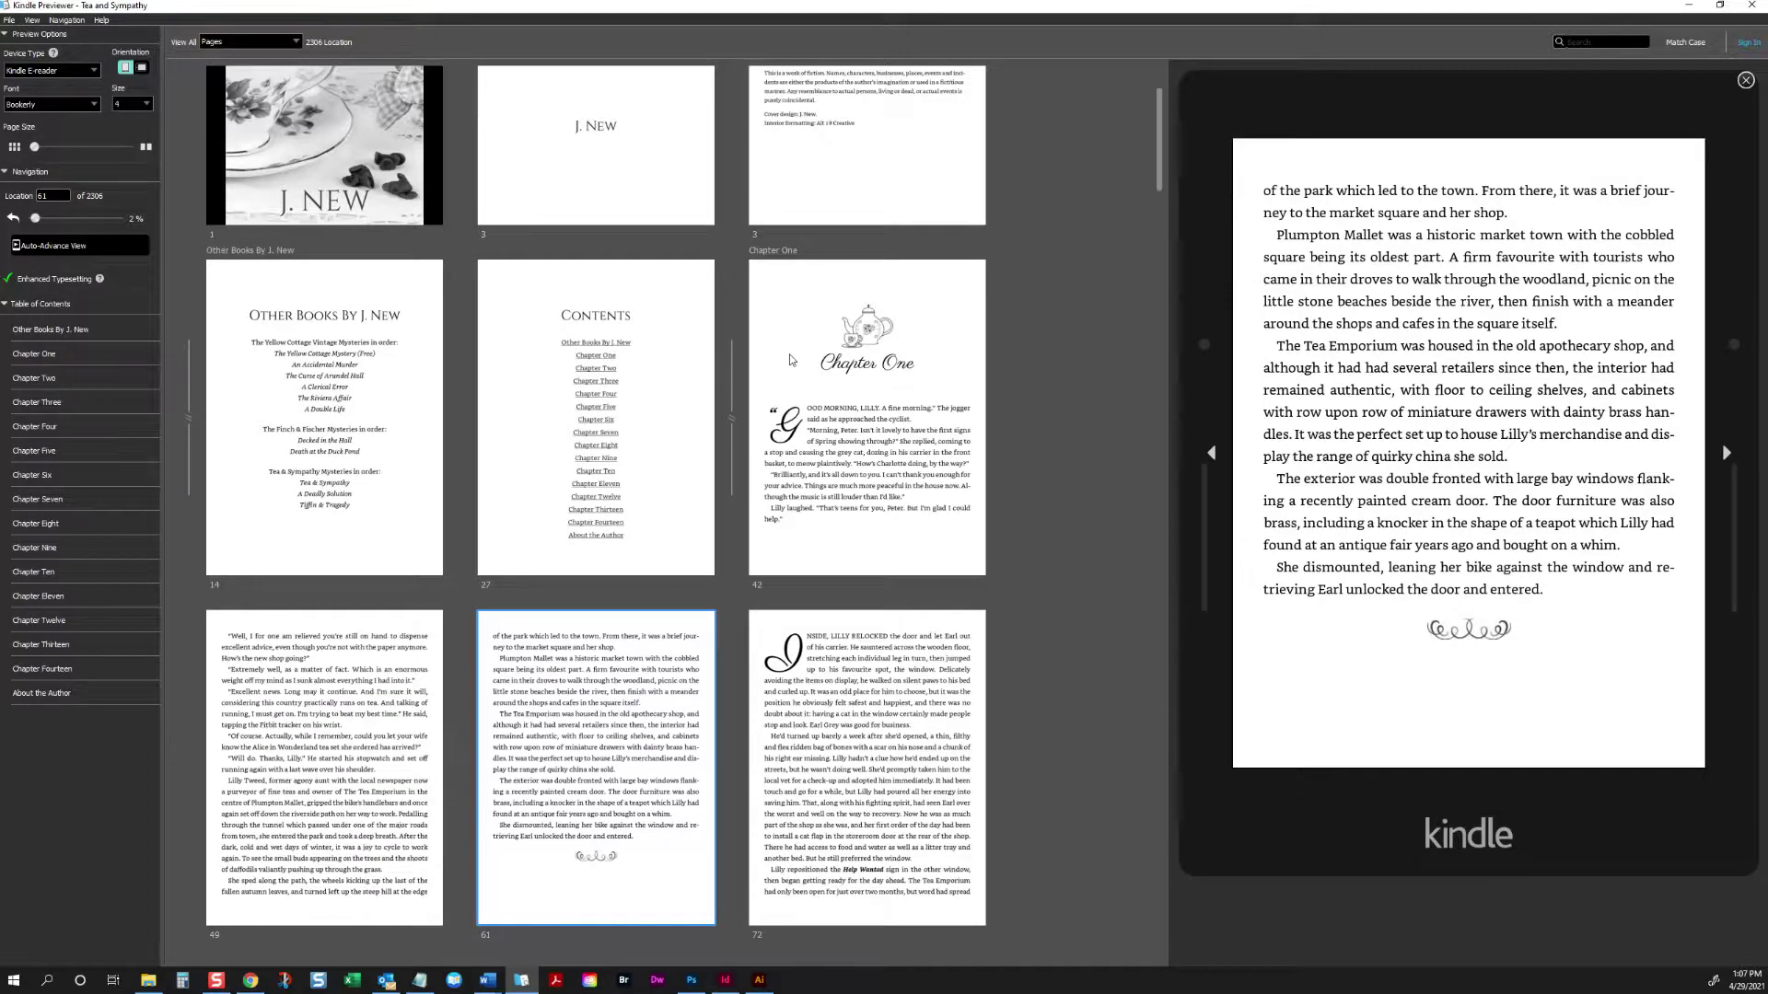
left_click(789, 360)
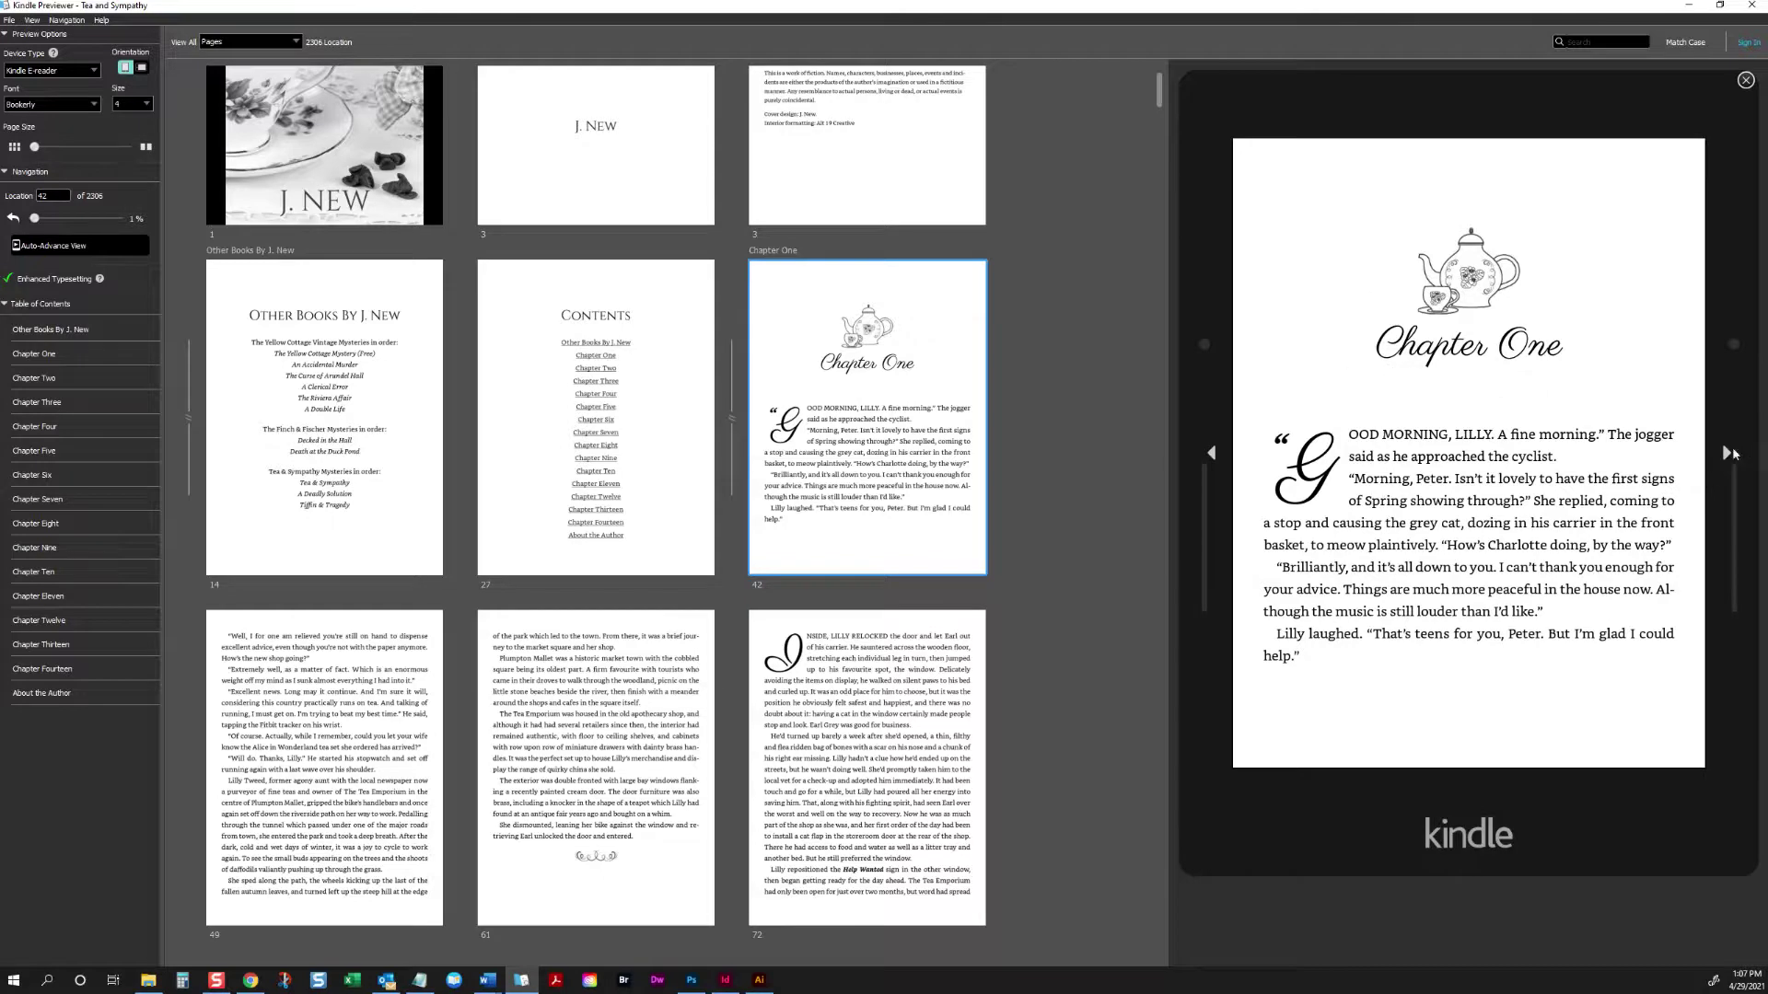
left_click(1727, 452)
left_click(1727, 452)
Step: Export the book in KPF format to the ePUB folder as TeaAndSympathy_KPF_01.kpf
left_click(9, 19)
left_click(36, 64)
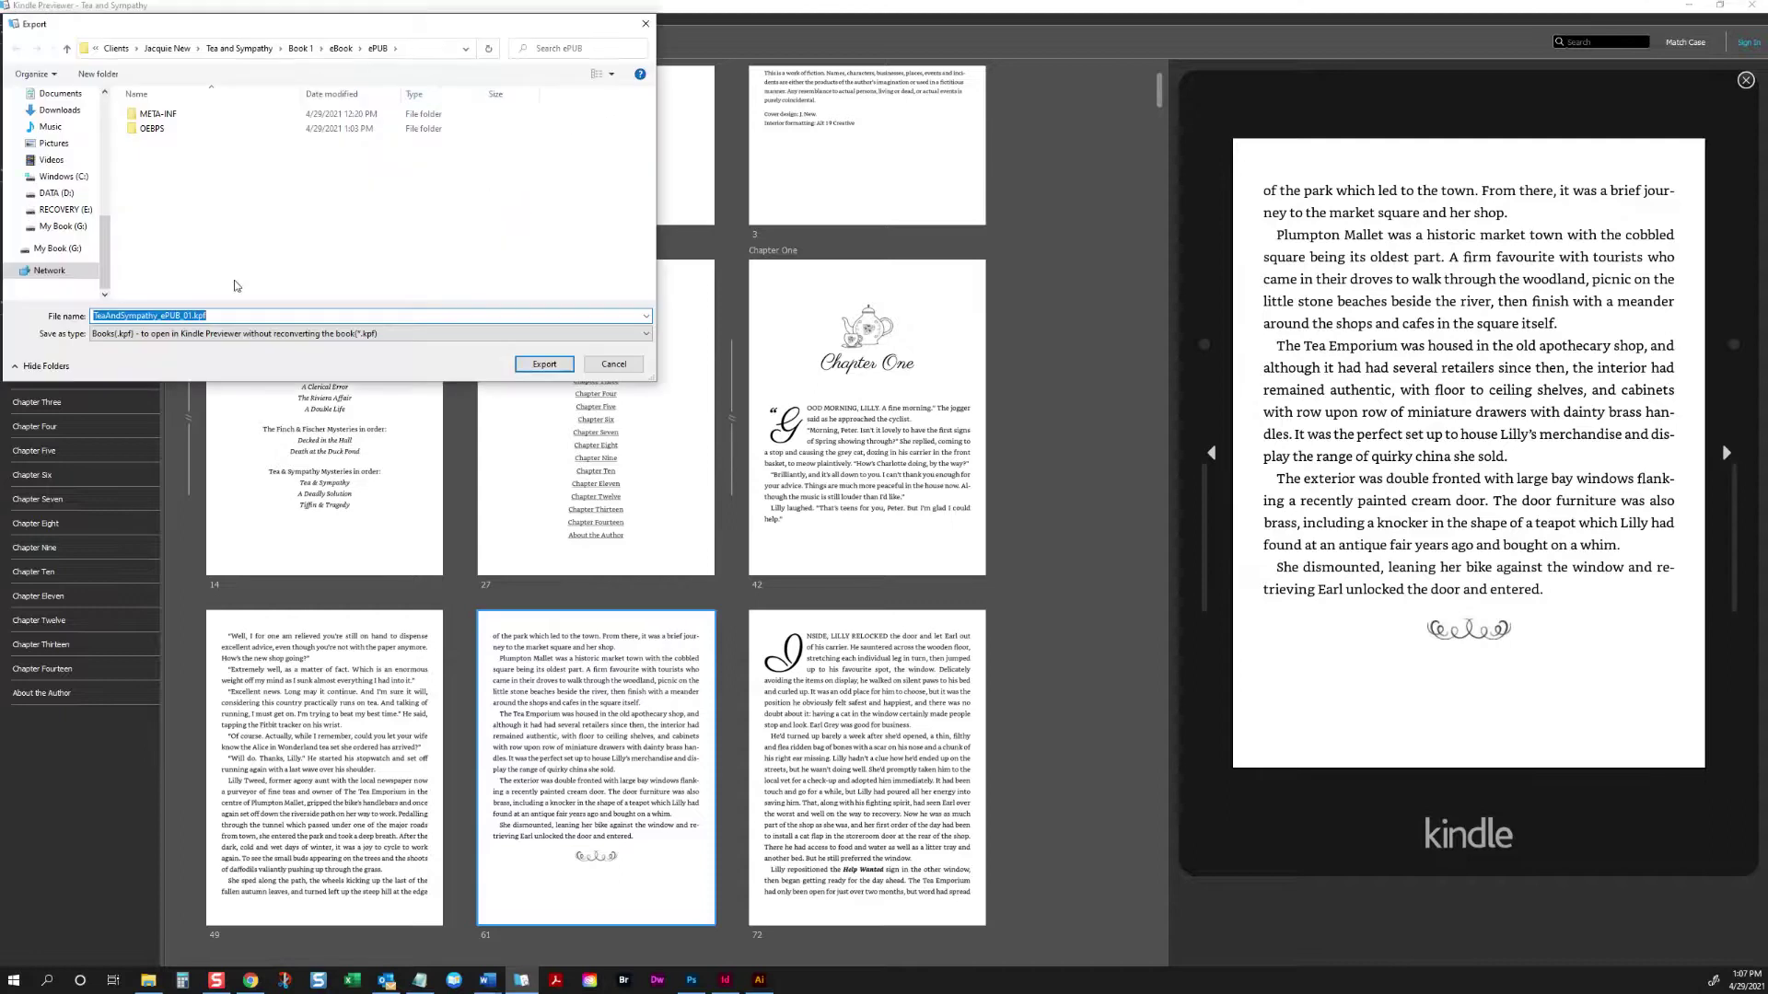
left_click(180, 314)
key("BackSpace")
key("BackSpace")
key("BackSpace")
key("BackSpace")
type("KPF")
key("Return")
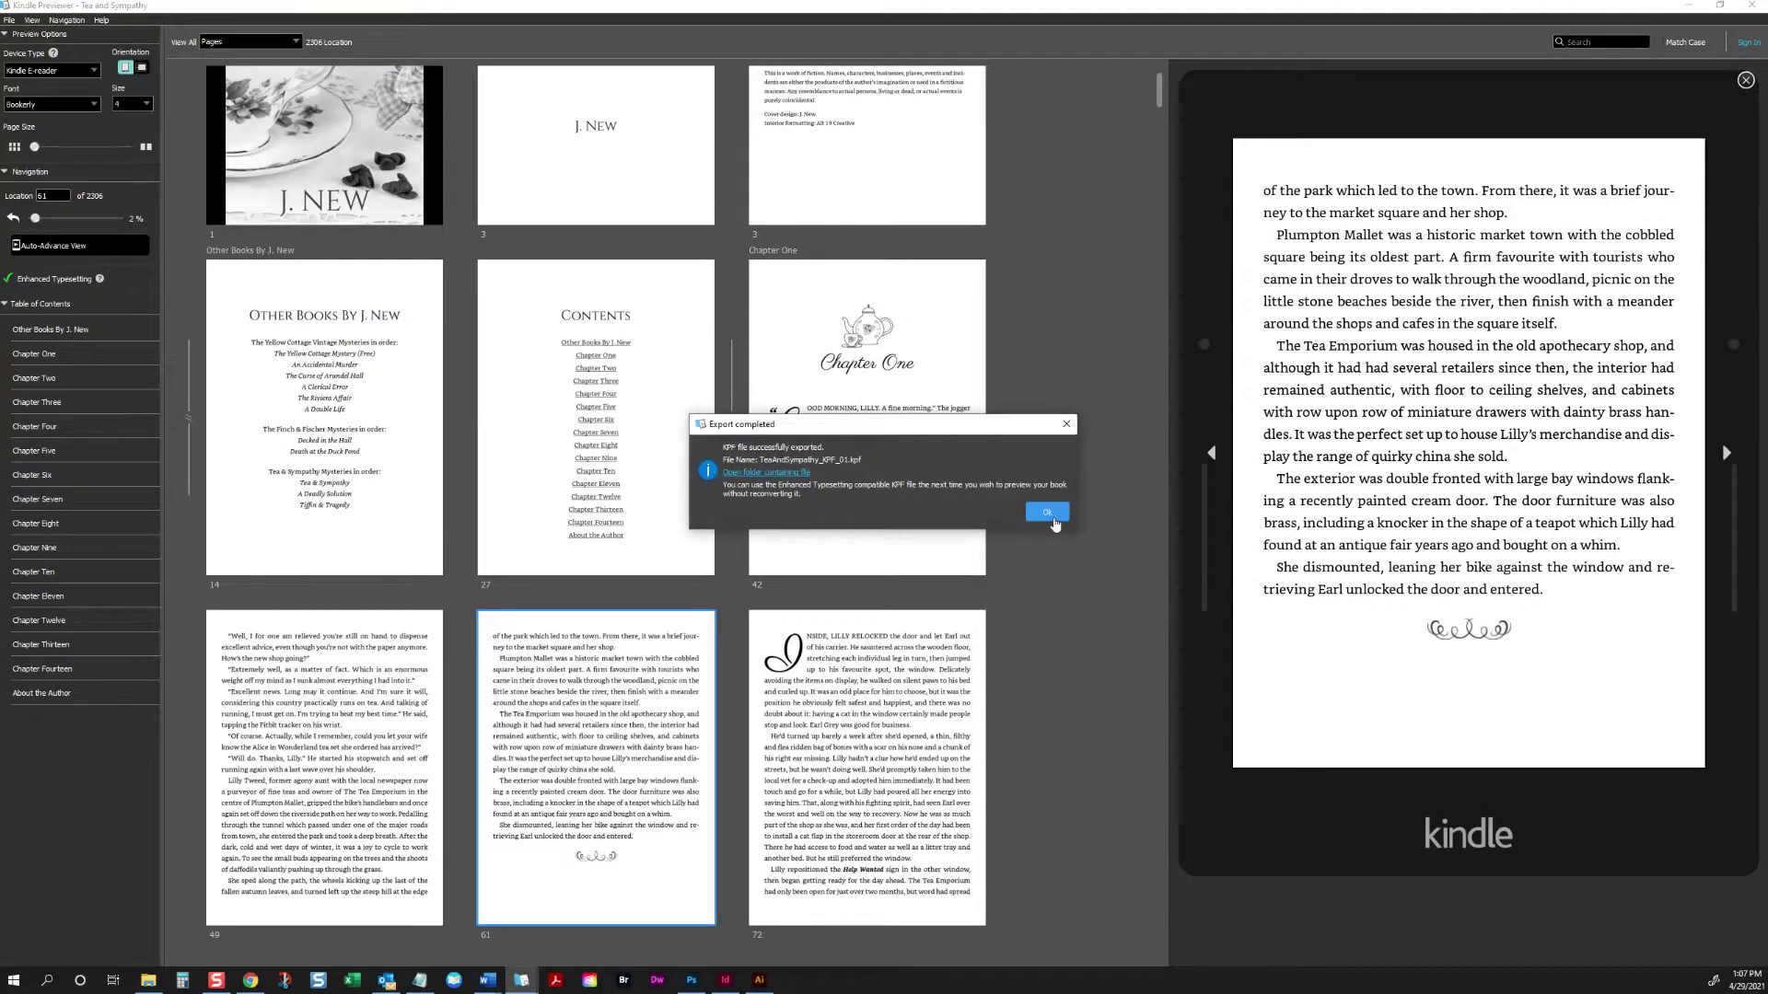
left_click(1054, 520)
Step: Export the book in MOBI format for older Kindle devices as TeaAndSympathy_MOBI_01.mobi in the ePUB folder
left_click(9, 20)
left_click(24, 64)
left_click(313, 334)
left_click(313, 358)
left_click(176, 316)
key("BackSpace")
key("BackSpace")
key("BackSpace")
key("BackSpace")
type("MOBI_01.mobi")
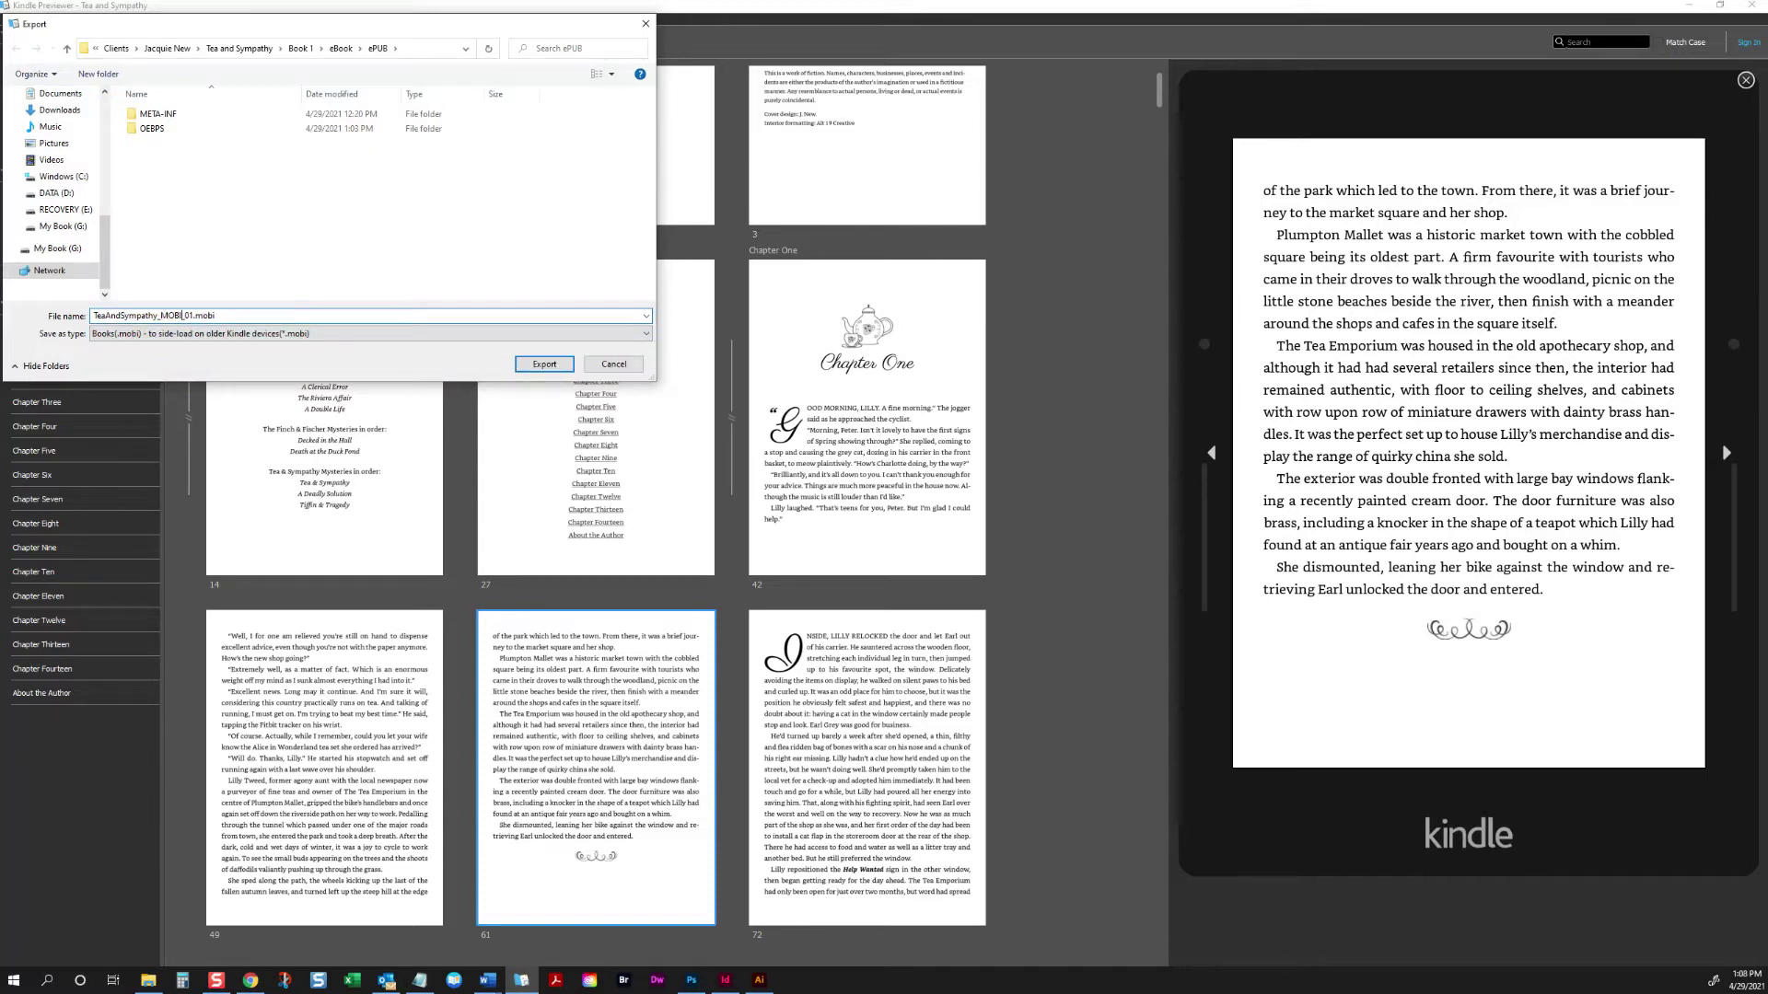
key("Return")
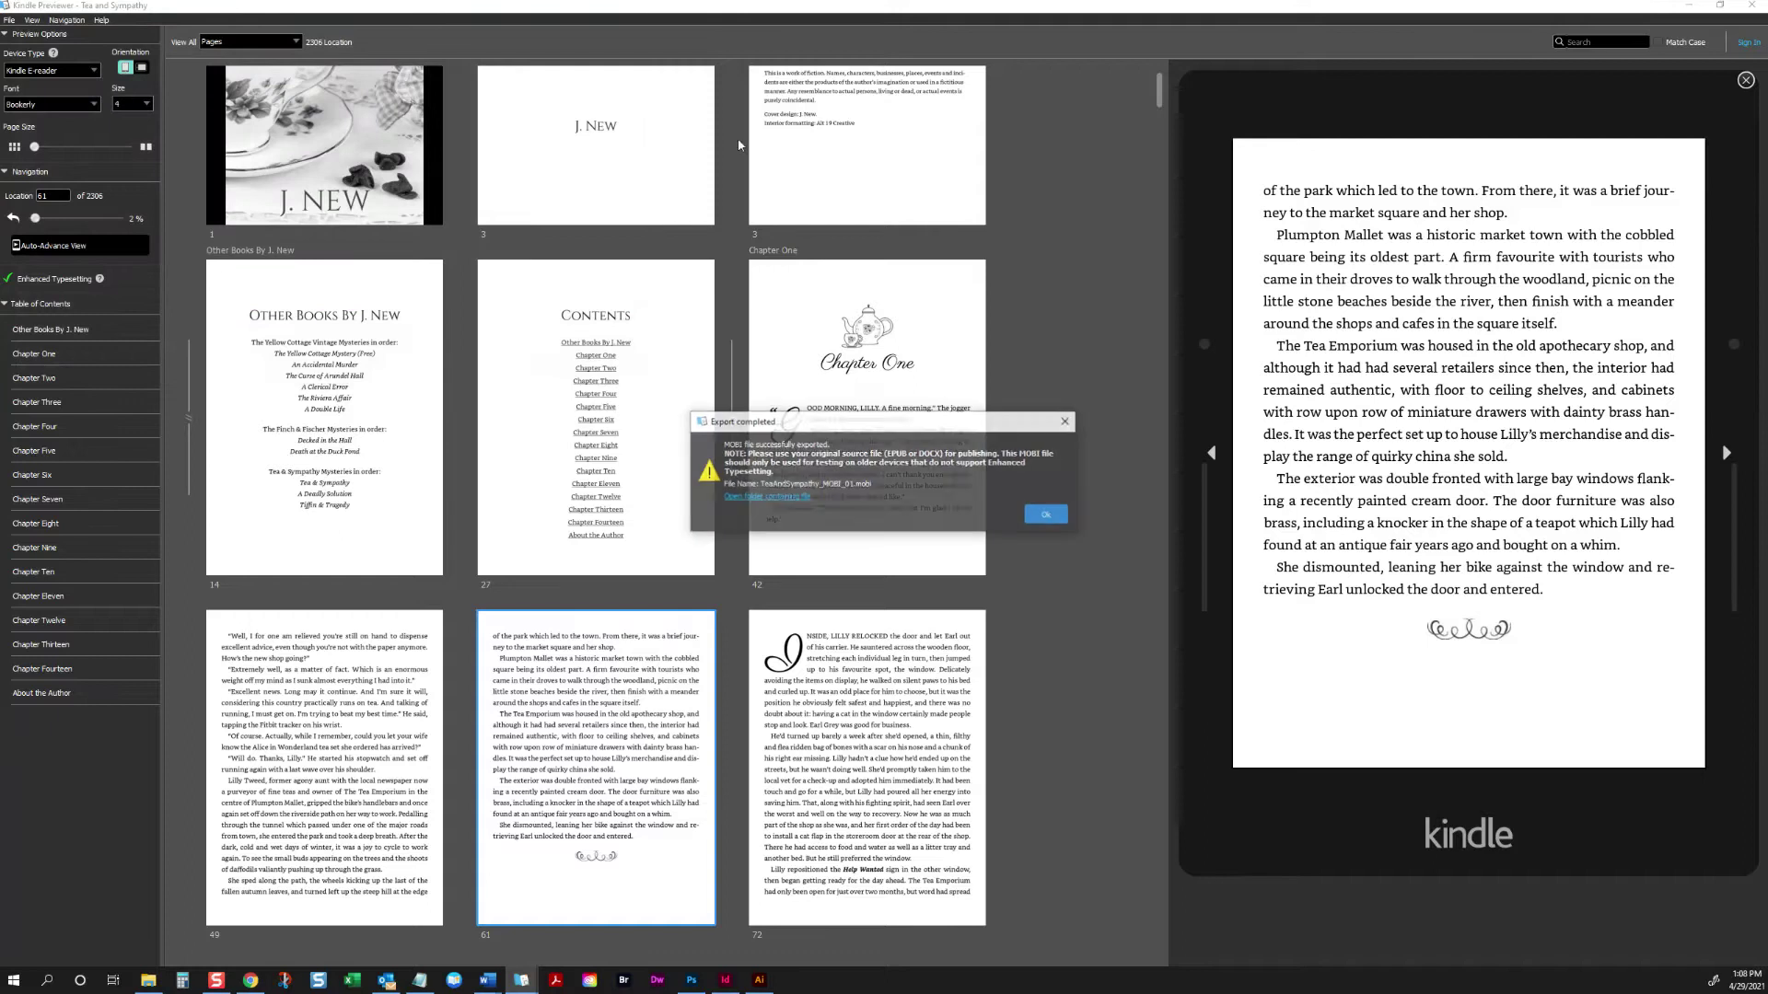
left_click(1054, 521)
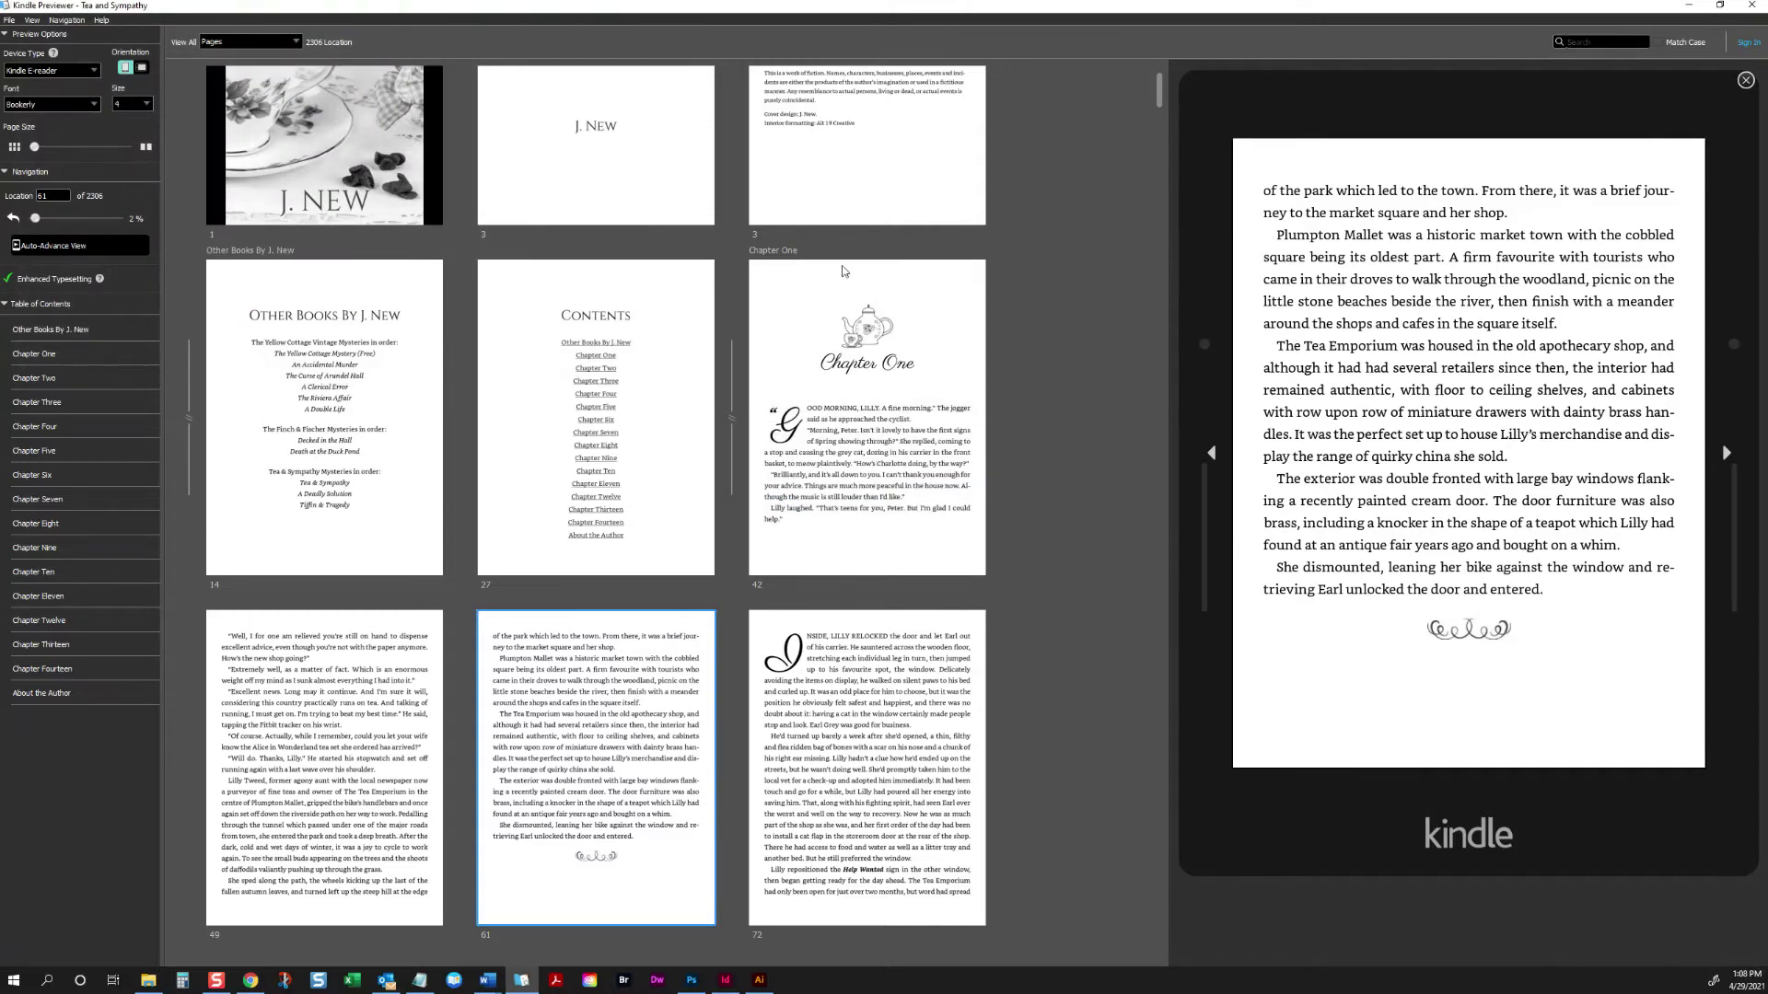